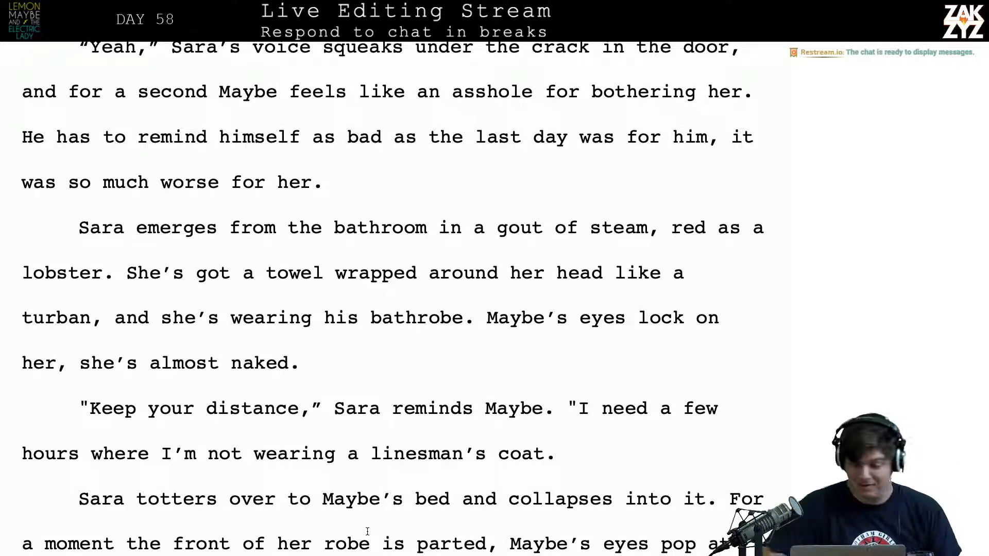
Read on through the manuscript to the heading and opening paragraph of chapter 56 on page 457
scroll(367, 531, down, 3)
scroll(367, 531, down, 5)
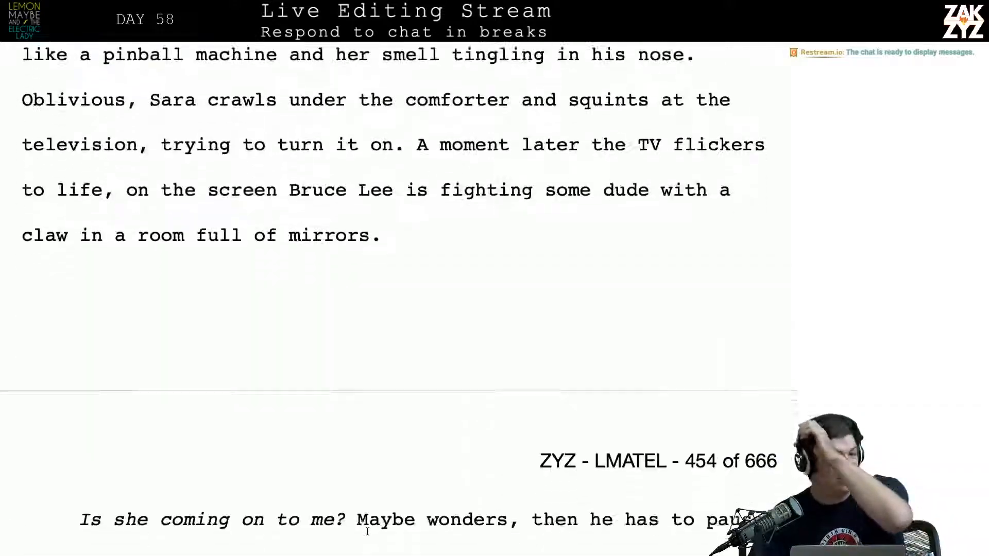
scroll(367, 531, down, 5)
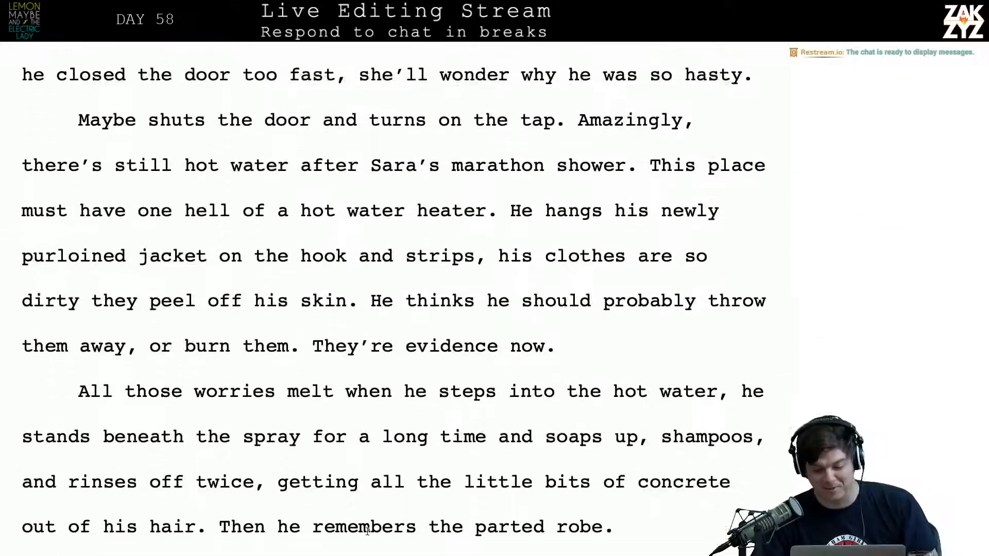
scroll(367, 531, down, 10)
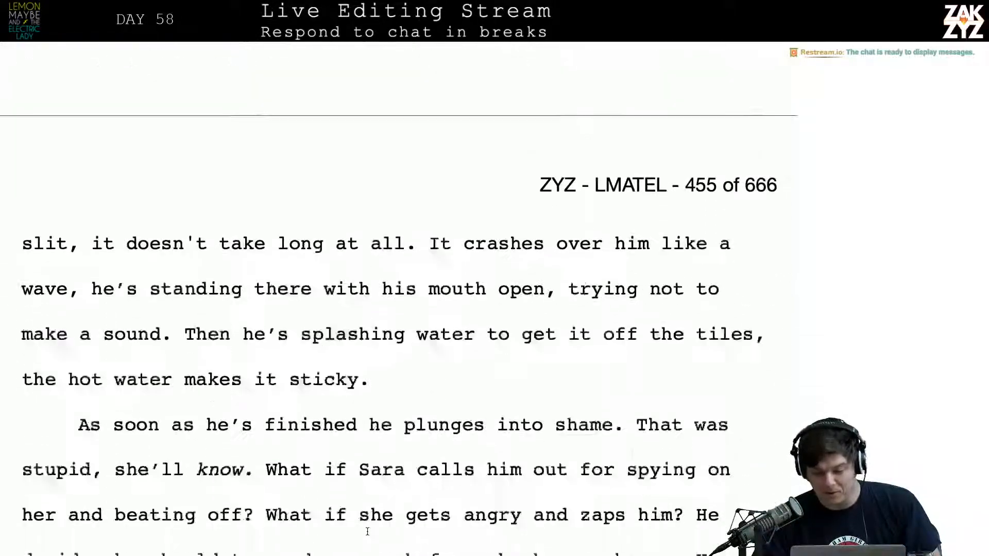
scroll(367, 531, down, 10)
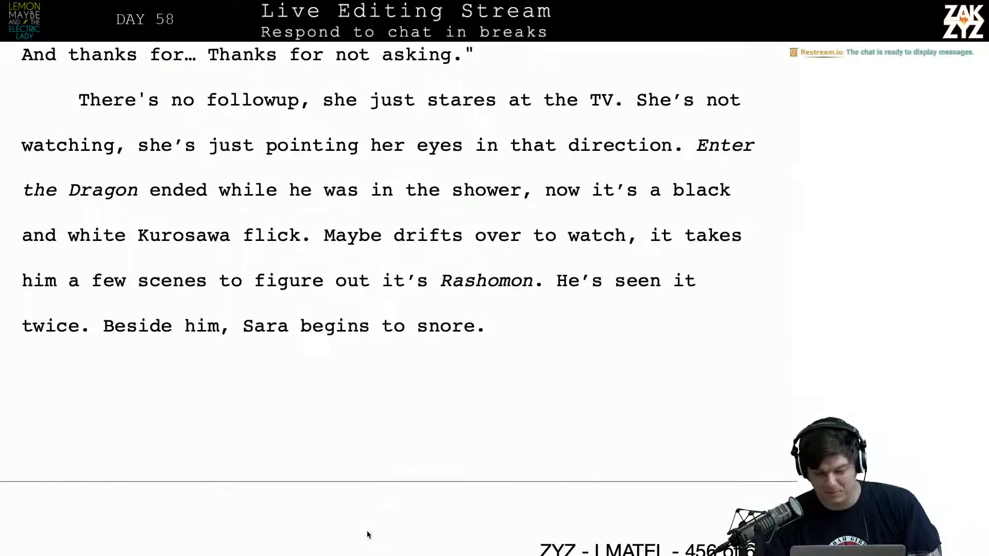
scroll(372, 509, down, 3)
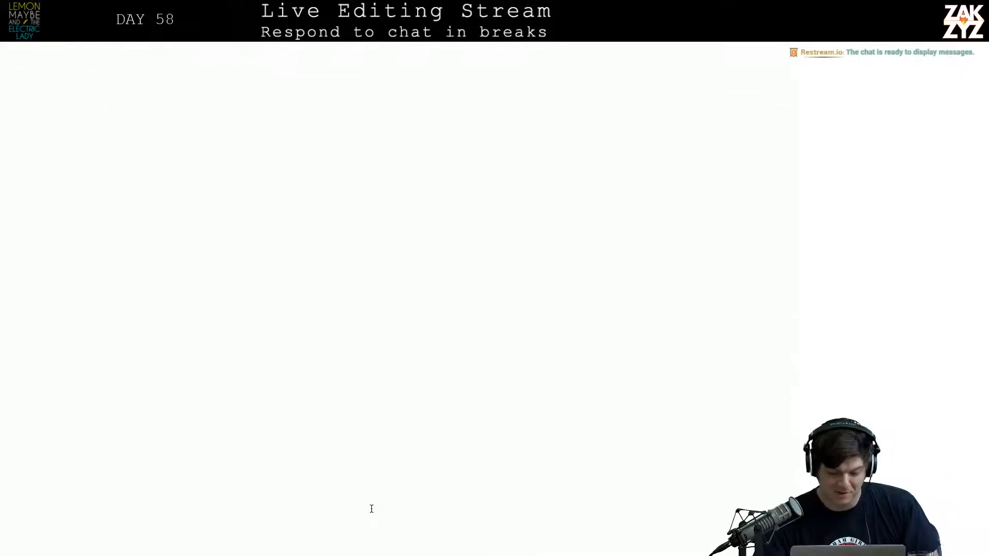
scroll(371, 509, down, 10)
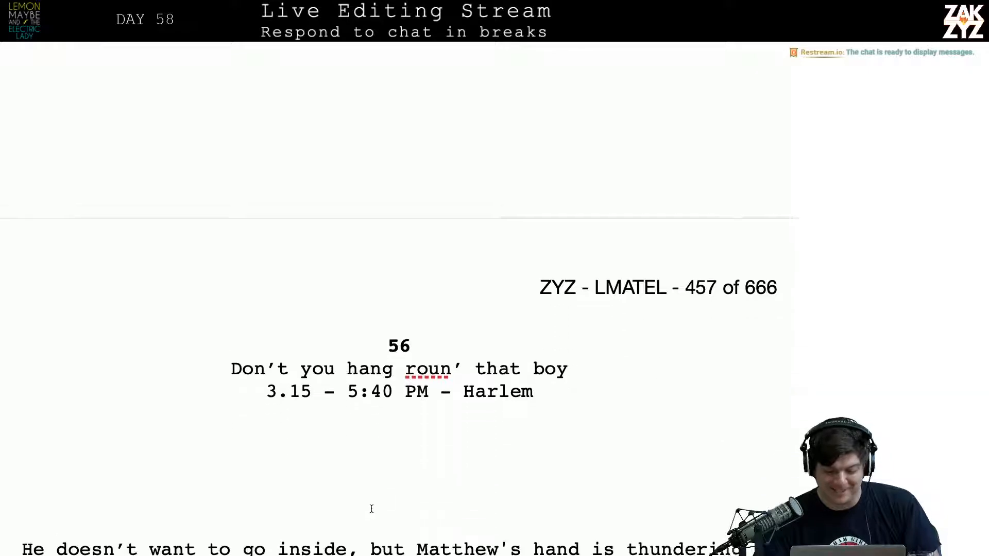
scroll(372, 509, up, 1)
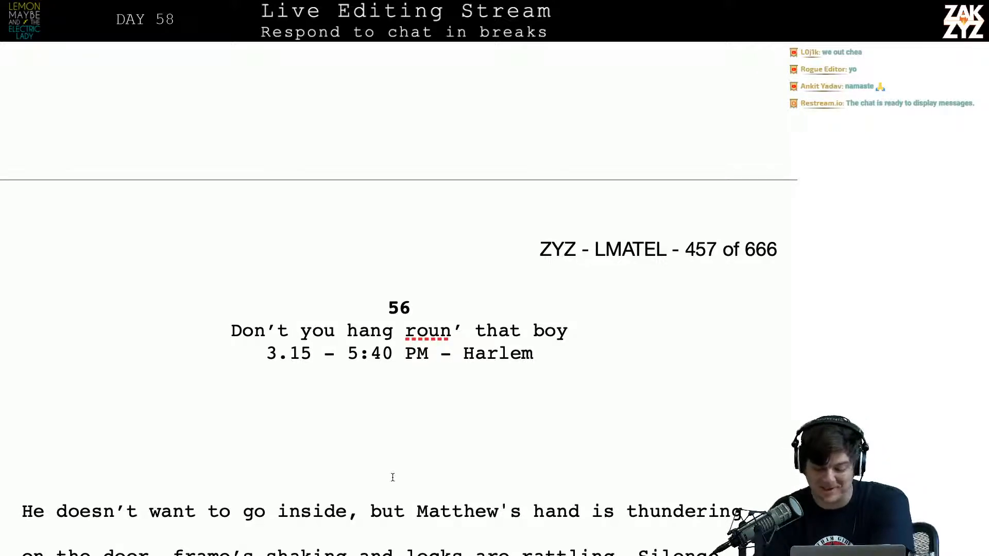
scroll(392, 477, down, 3)
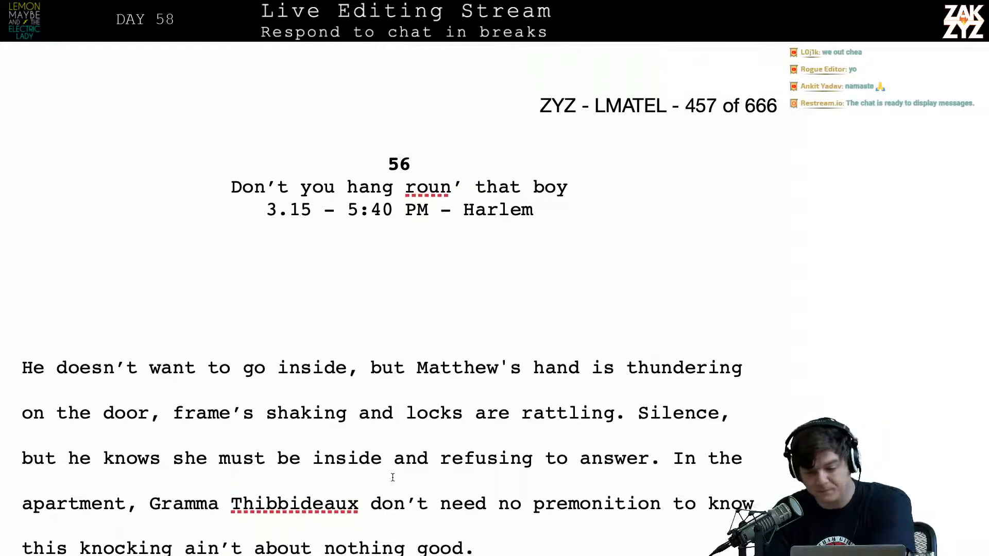
scroll(393, 478, up, 1)
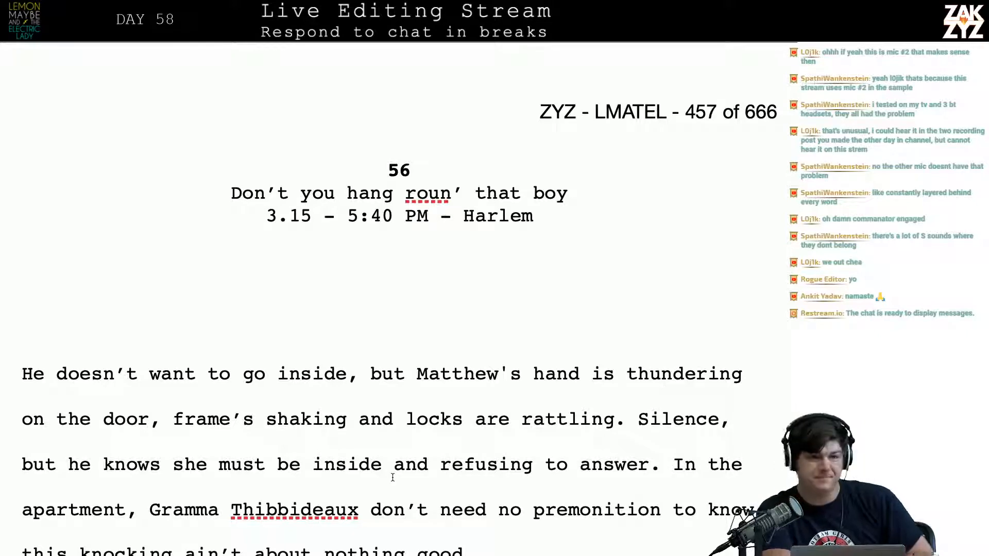
scroll(392, 478, down, 1)
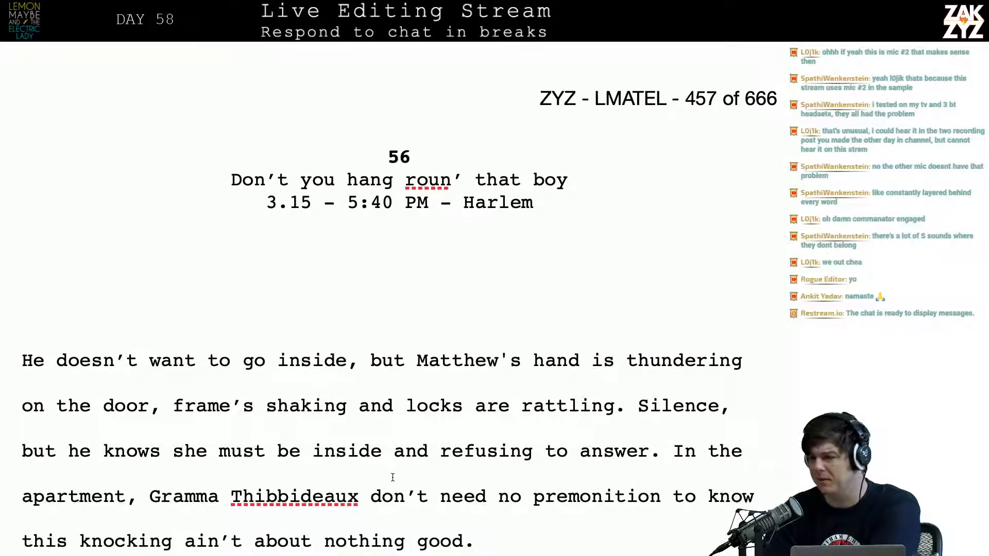
scroll(392, 478, down, 3)
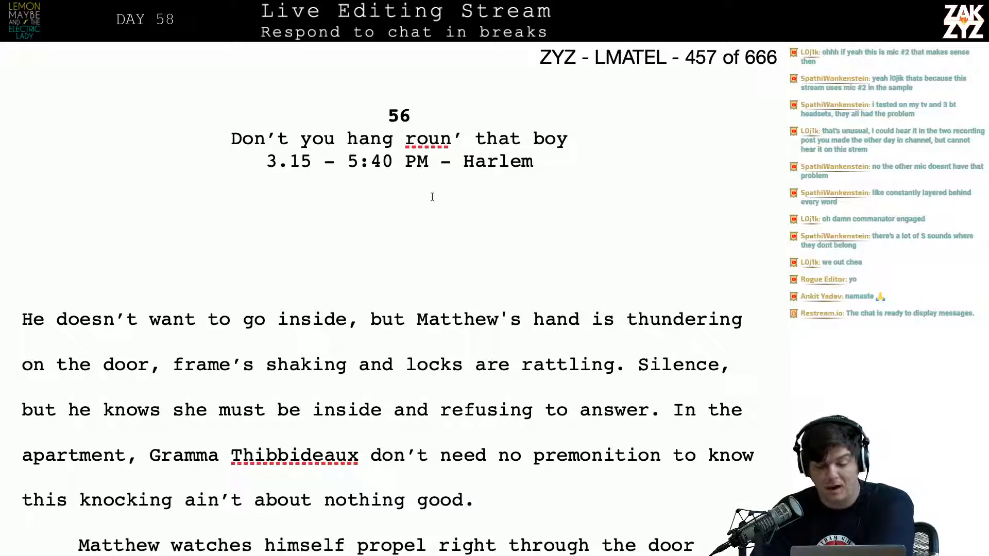
Place the text cursor at the very start of chapter 56's first body paragraph, before "He doesn’t want to go inside"
click(374, 149)
scroll(374, 150, up, 1)
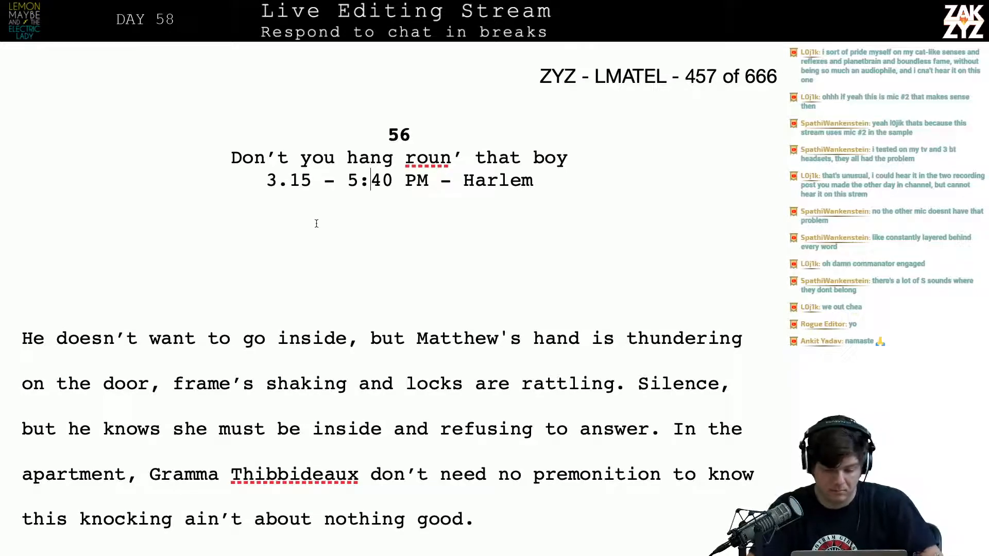
click(366, 336)
key(Left)
key(Up)
key(Right)
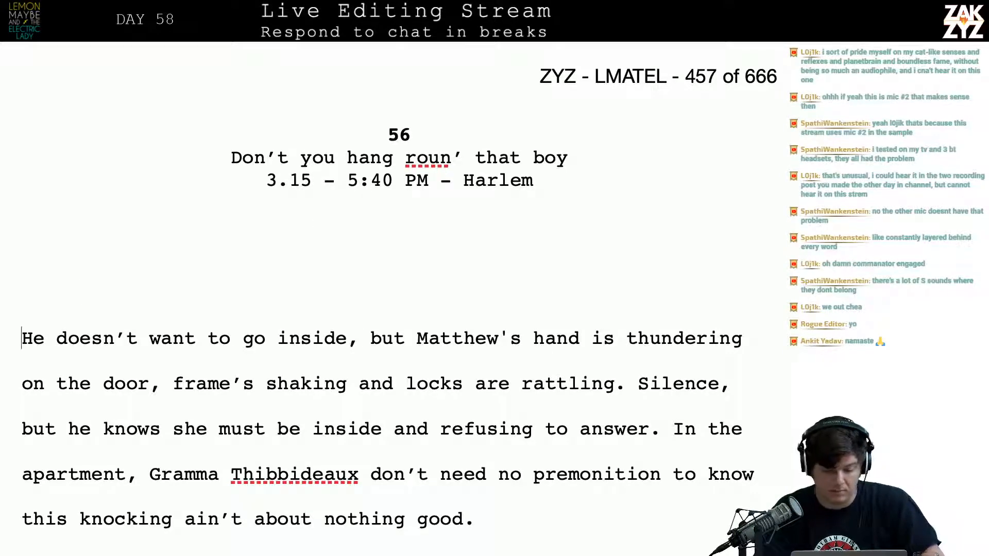
key(Down)
key(Left)
key(Up)
key(Right)
key(Down)
key(Up)
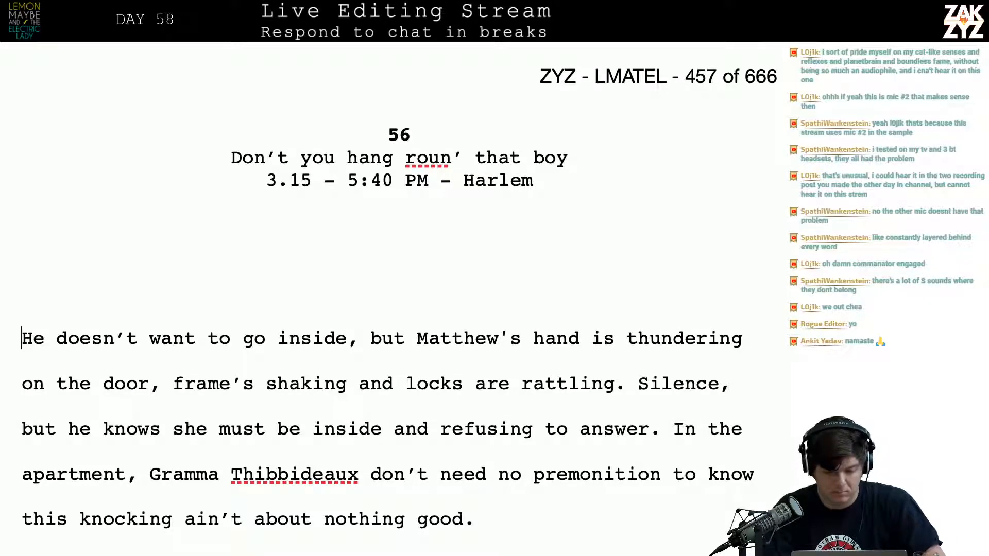
key(Up)
key(Right)
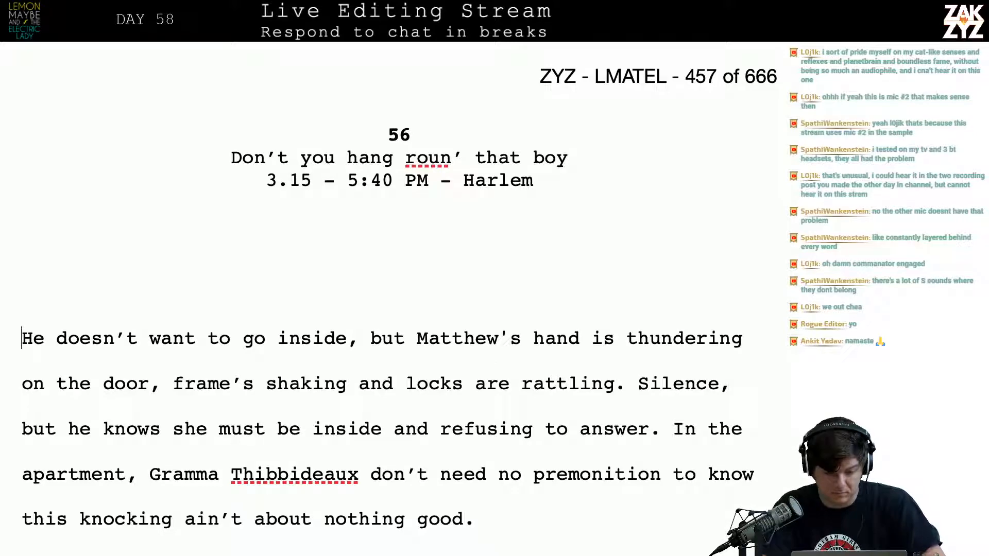
Insert the new sentence "Matthew doesn’t want to go inside." at the start of chapter 56's opening paragraph
text(I d)
key(BackSpace)
key(BackSpace)
key(BackSpace)
text(Matthew doesn)
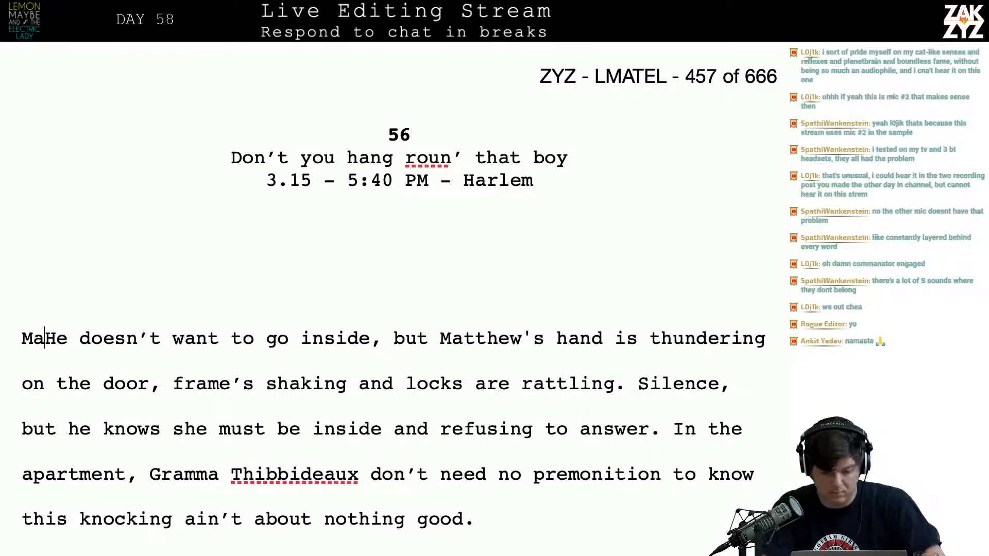
text('t want to)
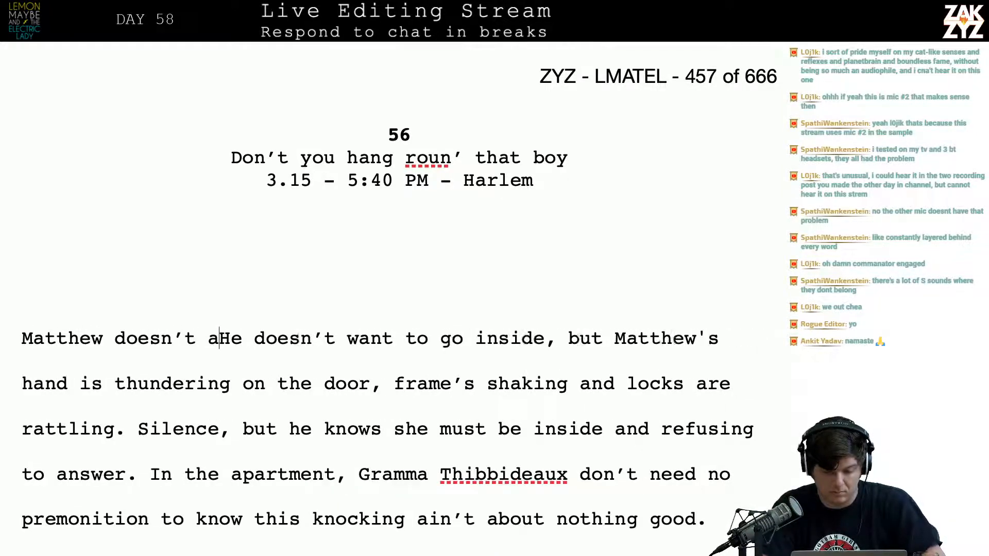
text( go inside. )
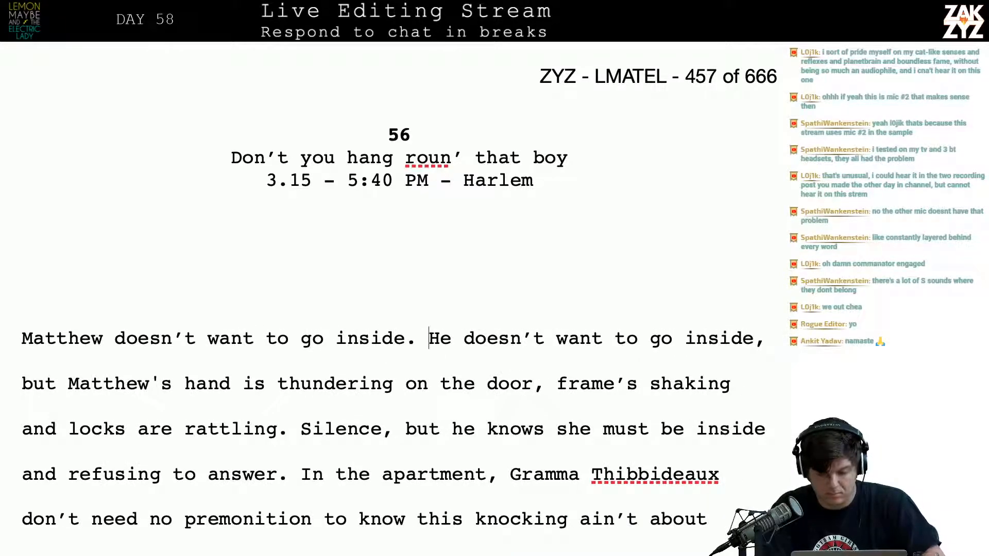
text(Neverthe)
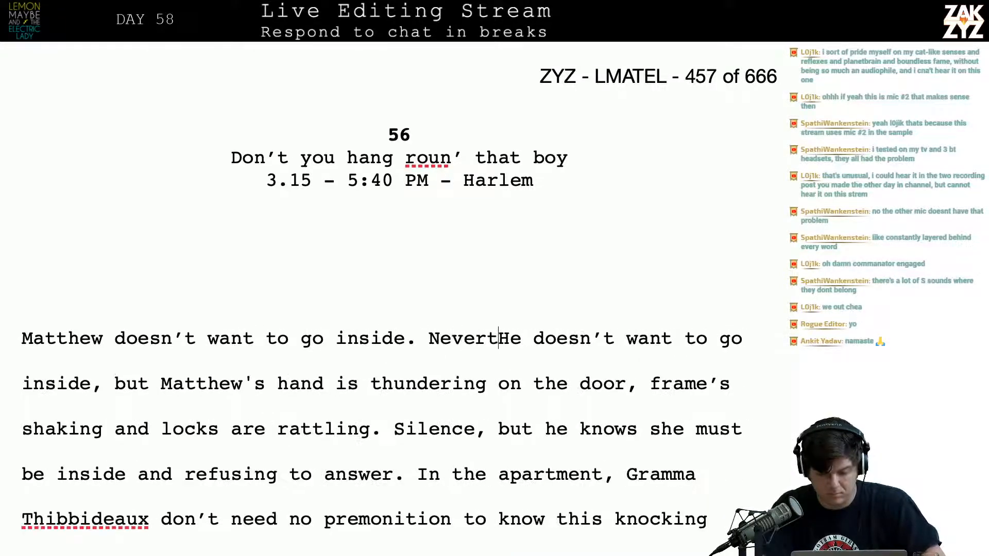
text(less, hs)
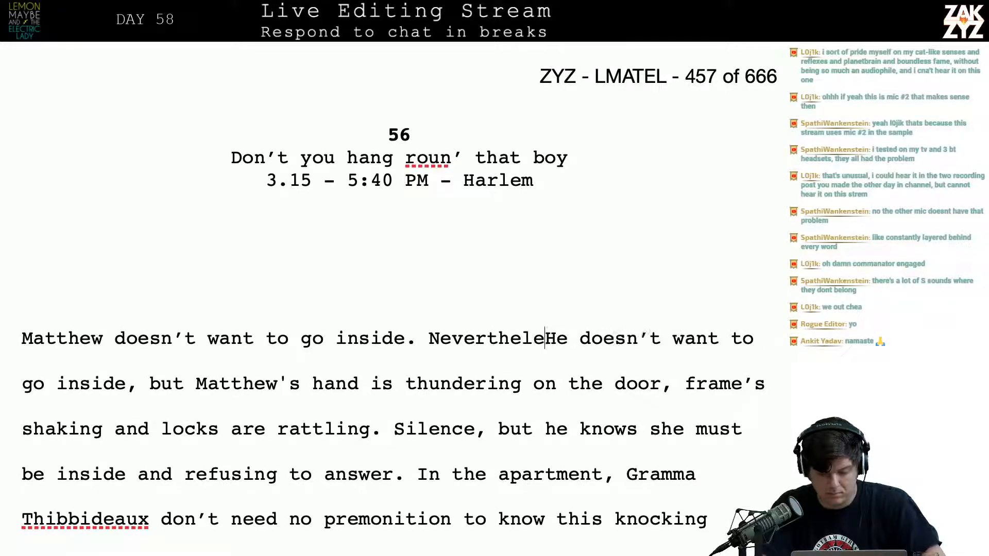
Add "Nevertheless, his hand is thundering on the door," after the new opening sentence
key(BackSpace)
text(is hand is th)
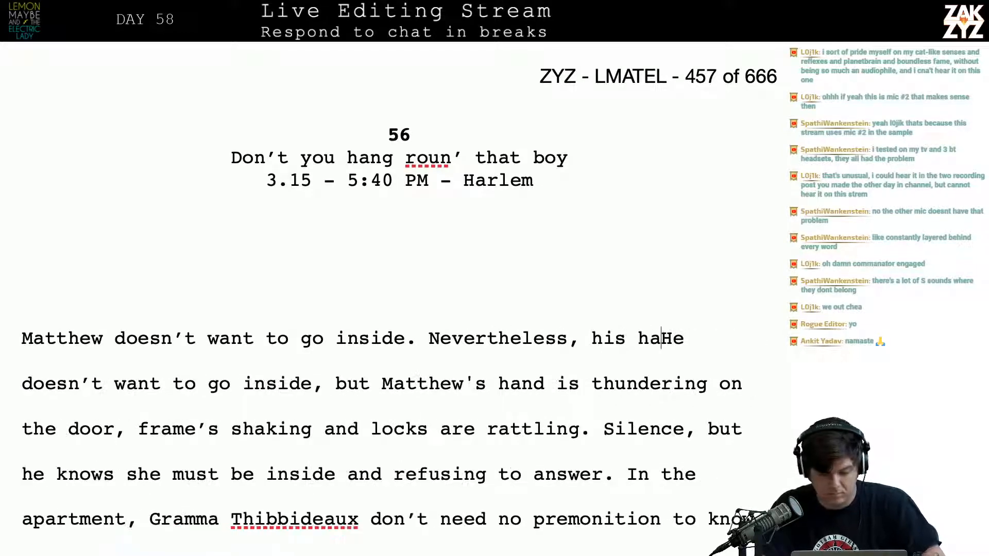
text(undering on the do)
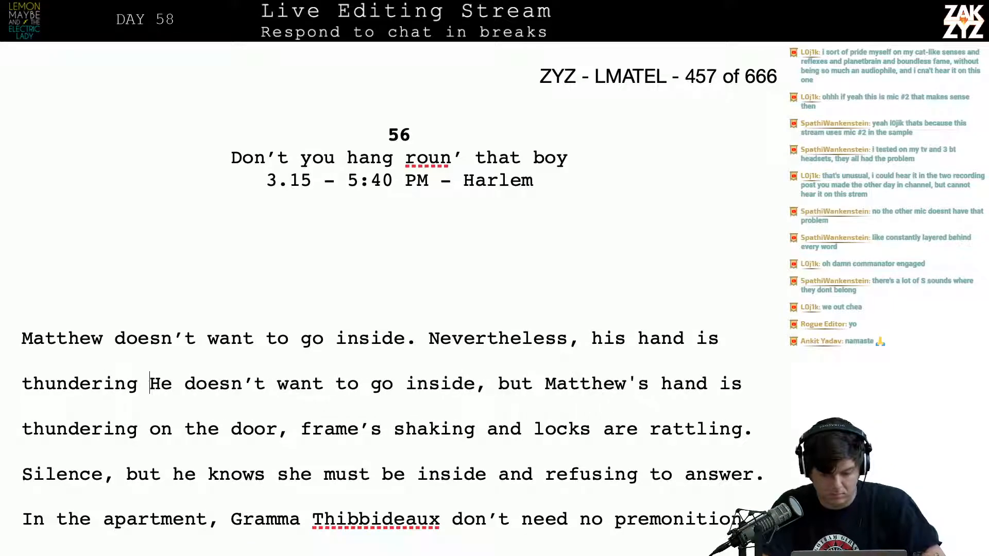
text(or, th)
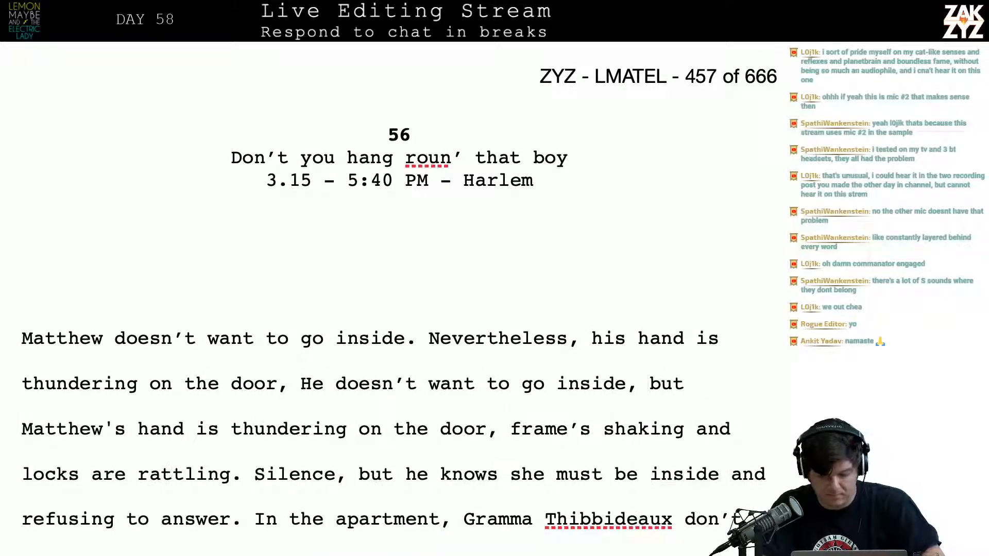
text(e door)
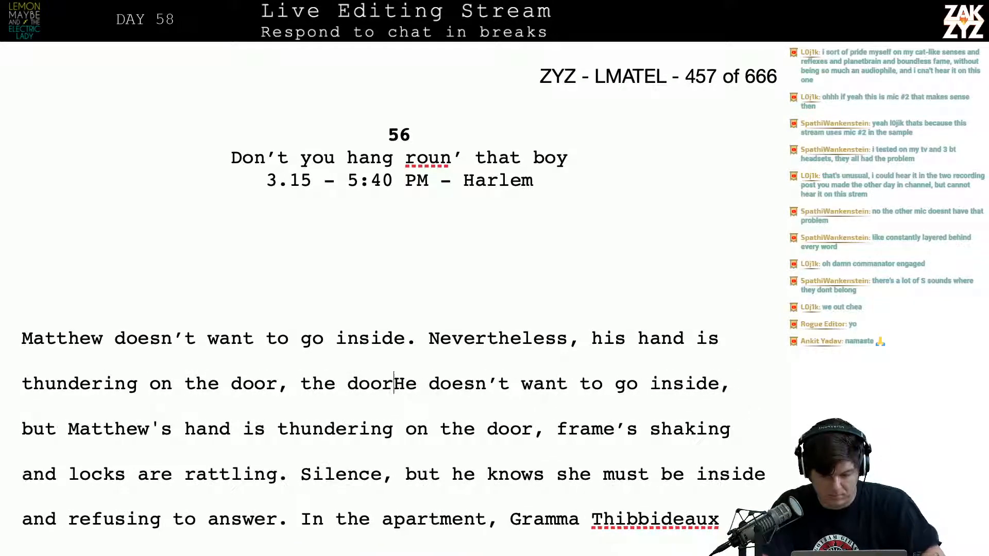
key(BackSpace)
key(BackSpace)
key(BackSpace)
key(BackSpace)
key(BackSpace)
key(BackSpace)
key(BackSpace)
key(BackSpace)
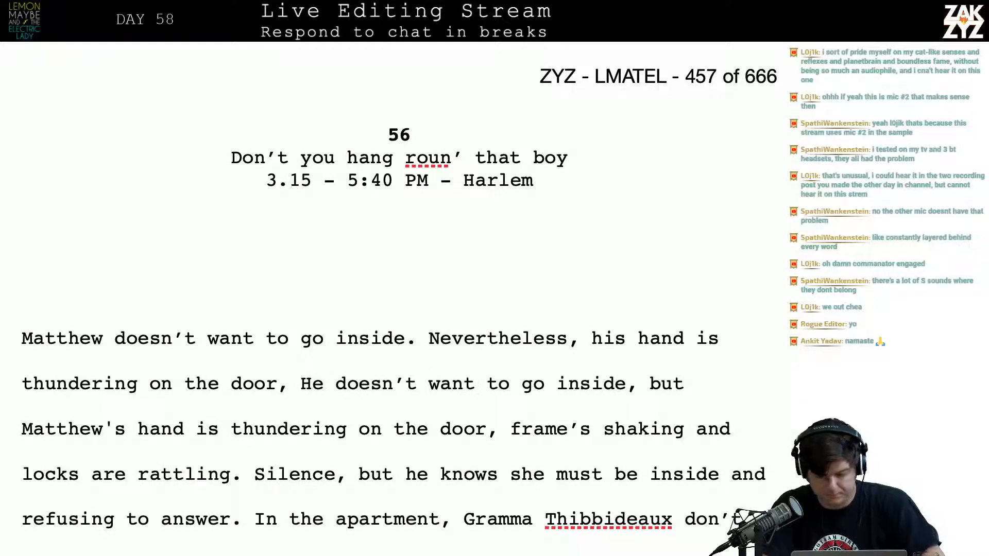
Finish the "Nevertheless" sentence with "the frame is shaking and the locks are rattling."
text(the frame is)
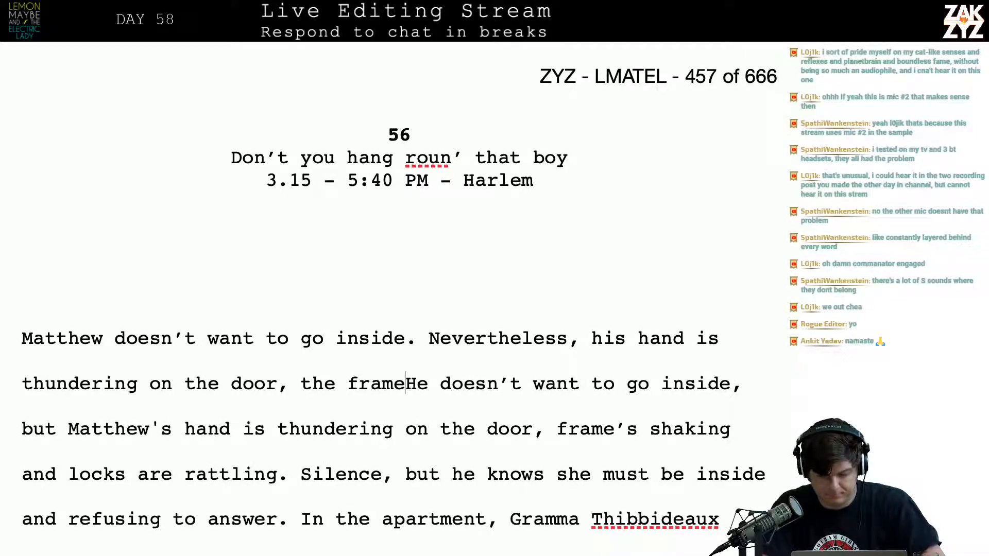
text( shaking and the lo)
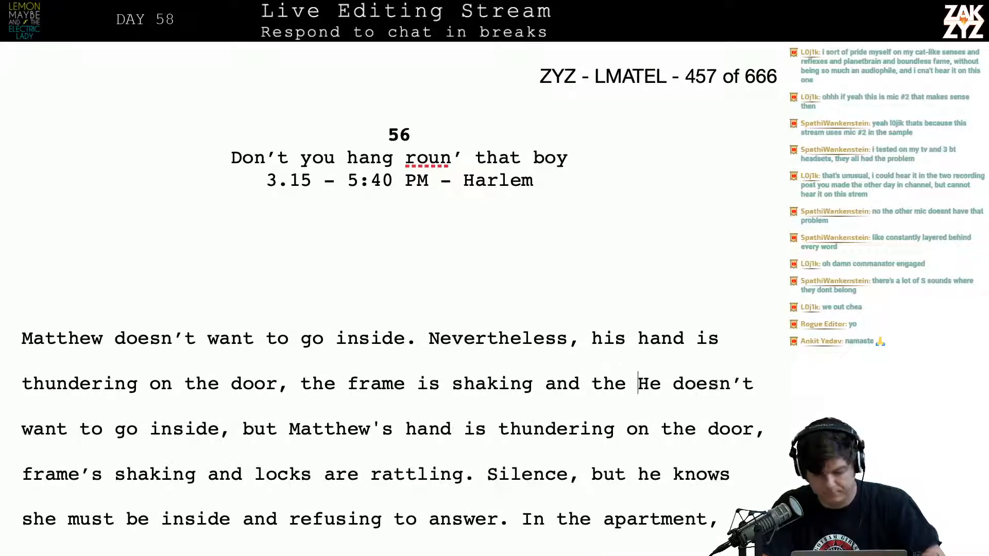
text(cks are rattl)
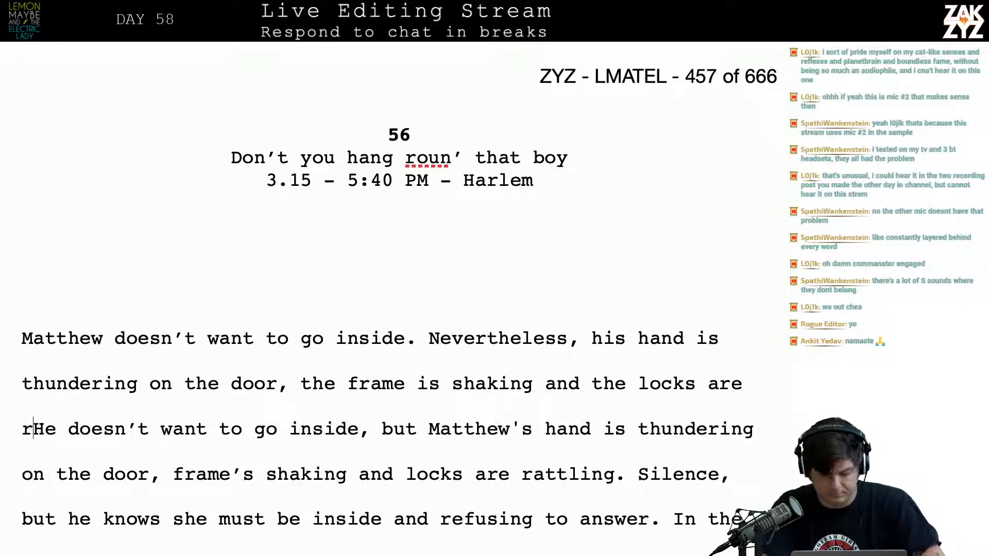
text(ing.)
Delete the old sentence from "He doesn’t want to go inside, but" through "locks are rattling." and start a new line before "Silence"
key(shift+Down)
key(shift+Down)
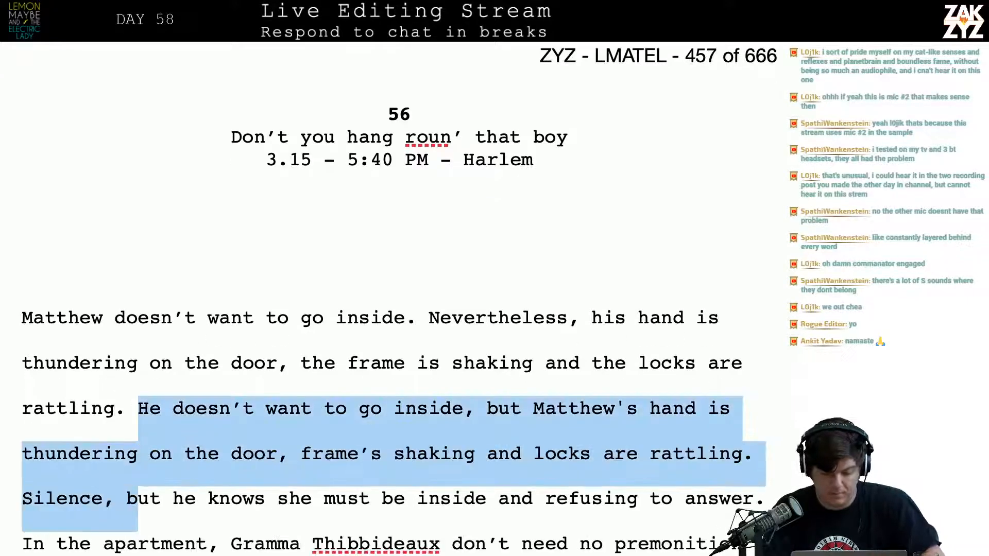
key(shift+Left)
key(shift+Up)
key(shift+Right)
key(shift+Down)
key(shift+Left)
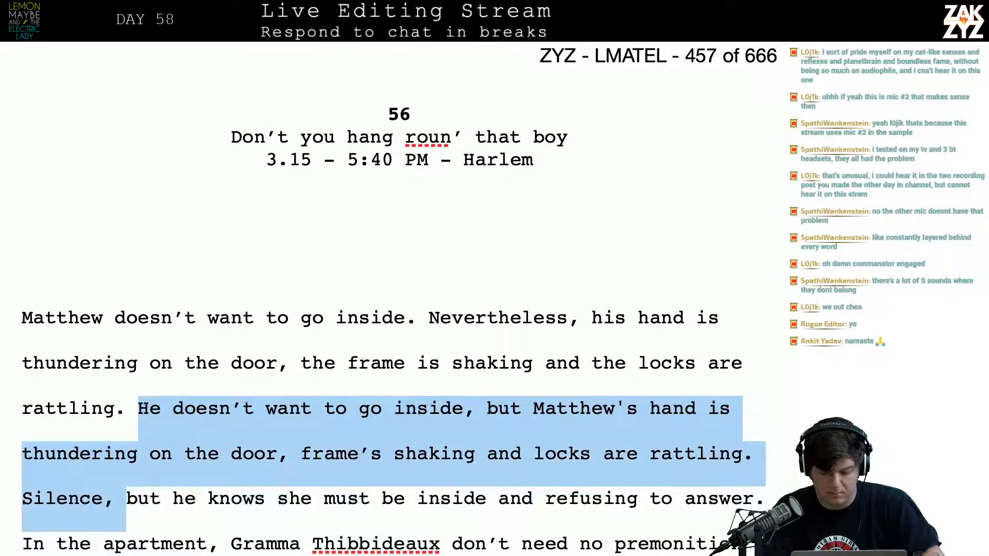
key(shift+Left)
key(shift+Left)
key(shift+Left)
key(shift+Left)
key(shift+Left)
key(shift+Left)
key(shift+Left)
key(shift+Left)
key(shift+Left)
key(shift+Left)
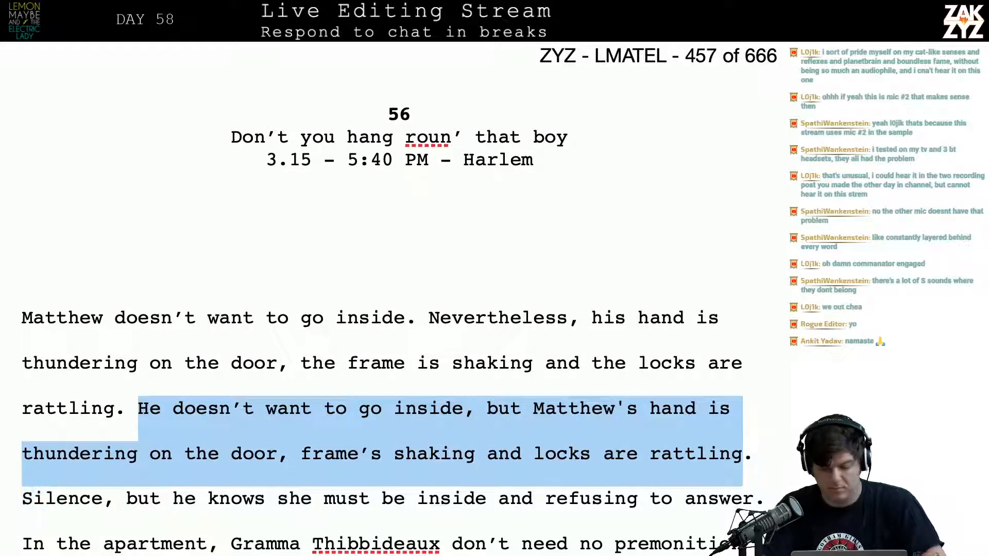
key(BackSpace)
key(Return)
key(Left)
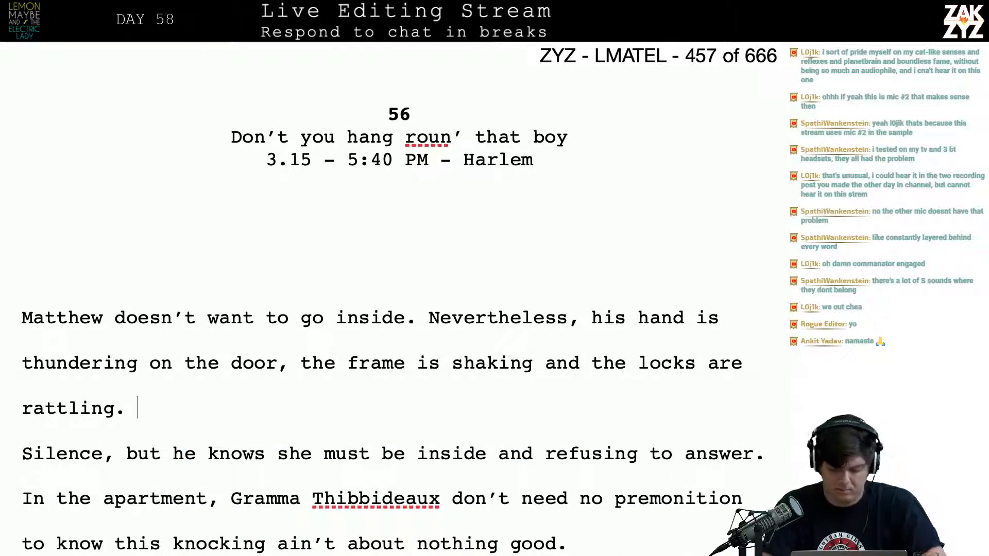
text(He stops to )
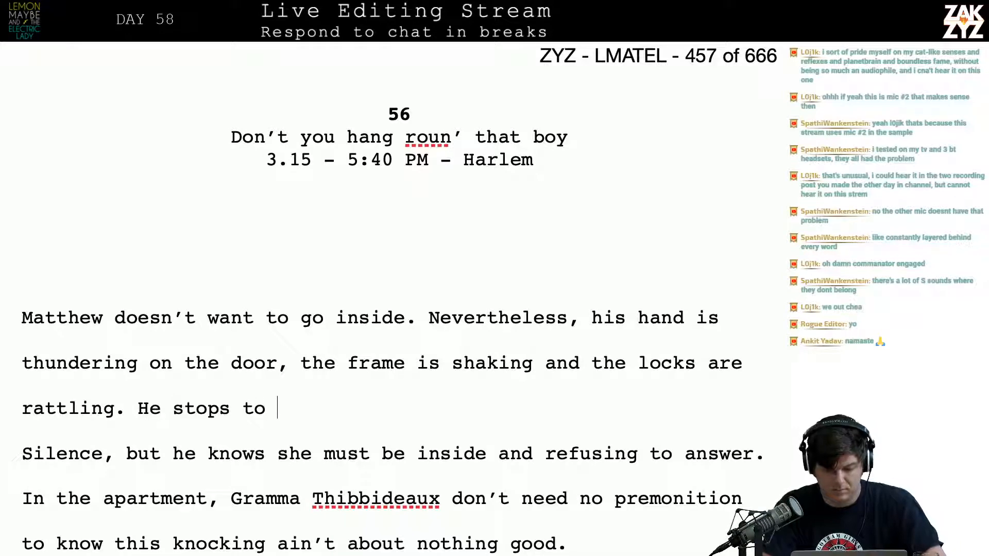
text(listen, th)
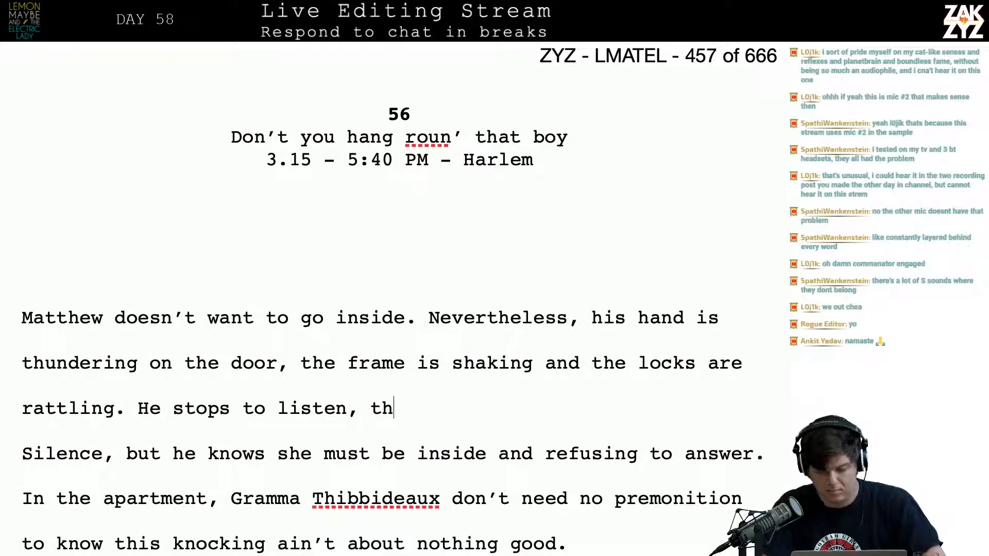
key(BackSpace)
key(BackSpace)
key(BackSpace)
key(BackSpace)
key(BackSpace)
key(BackSpace)
key(BackSpace)
key(BackSpace)
key(BackSpace)
key(BackSpace)
key(BackSpace)
key(BackSpace)
key(BackSpace)
key(BackSpace)
key(BackSpace)
key(BackSpace)
key(BackSpace)
key(BackSpace)
key(BackSpace)
key(BackSpace)
key(BackSpace)
key(BackSpace)
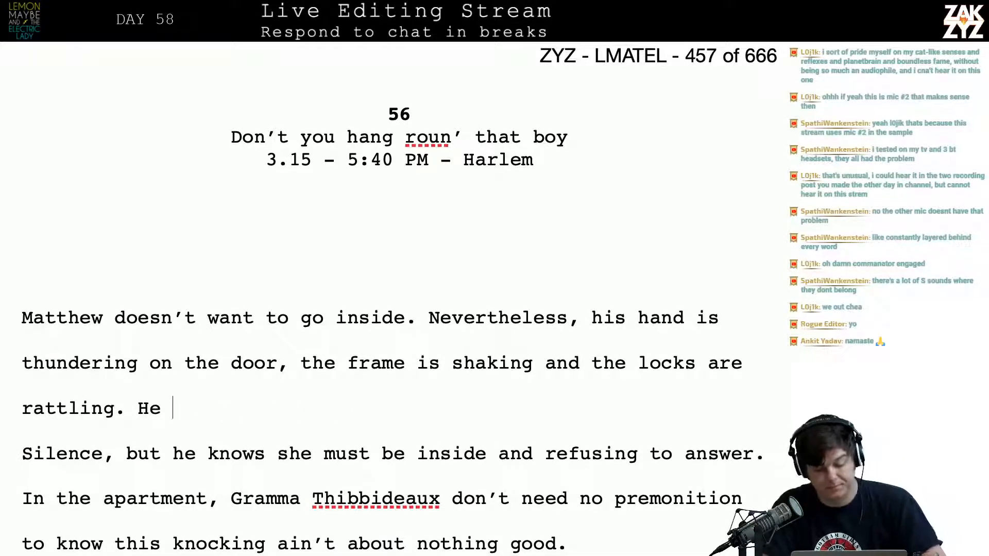
Add the sentence "The hallway falls silent, but he knows she must be inside." after "rattling." in the opening paragraph
text(The hallway s)
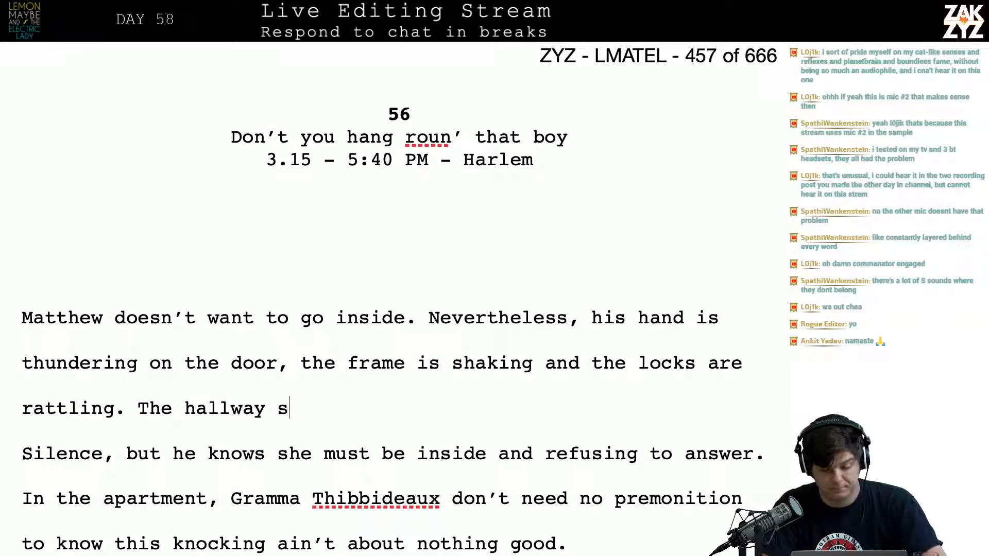
key(BackSpace)
text(falls sile)
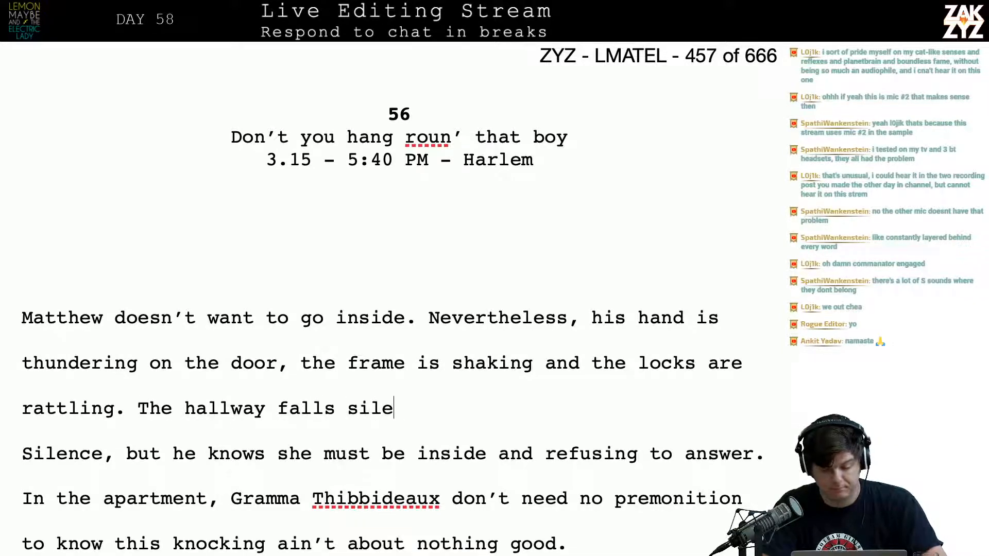
text(nt, but he knows )
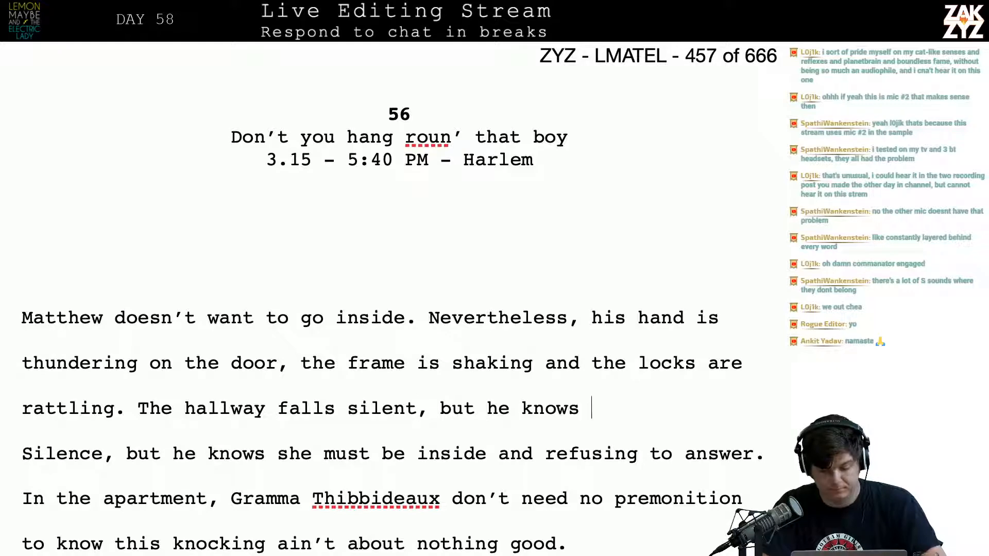
text(she must be ins)
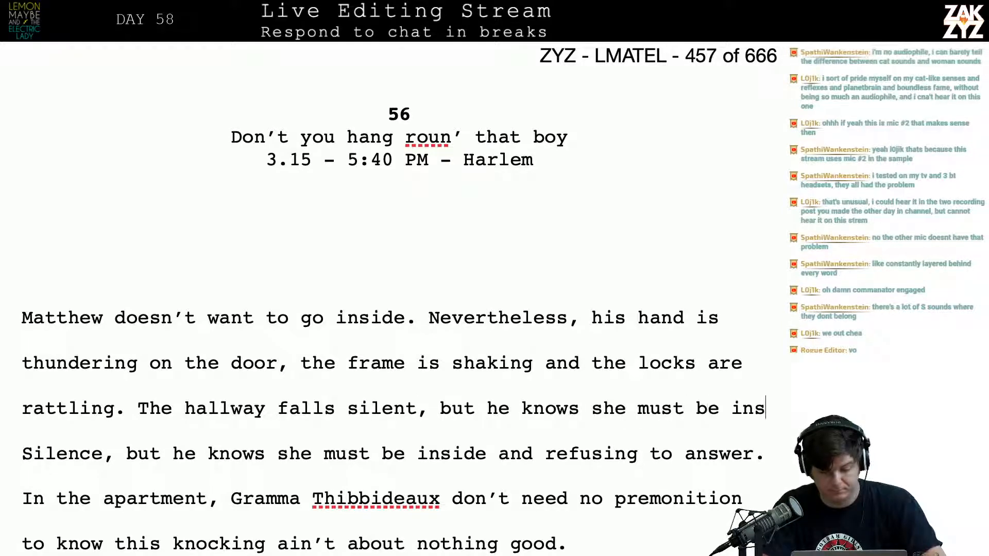
text(ide.)
key(BackSpace)
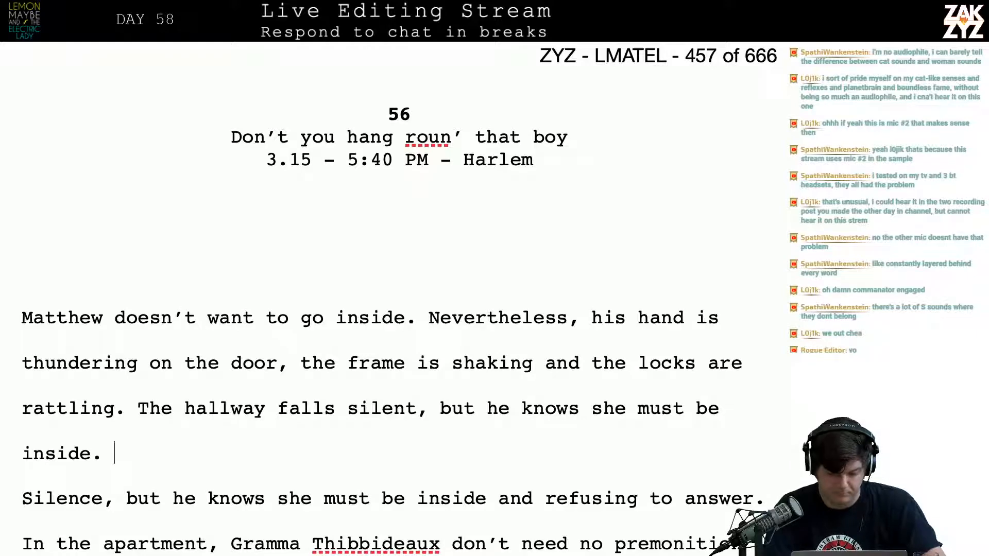
Delete the old sentence "Silence, but he knows she must be inside and refusing to answer."
key(Down)
key(Down)
key(Down)
key(Up)
key(Up)
key(Left)
key(Left)
key(Left)
key(Left)
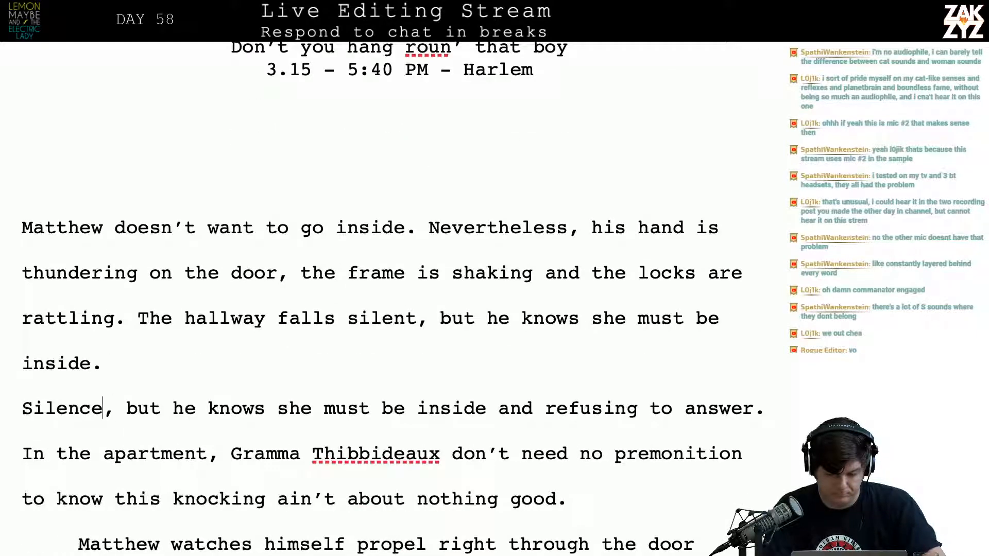
key(Left)
key(Left)
key(Left)
key(Left)
key(shift+Down)
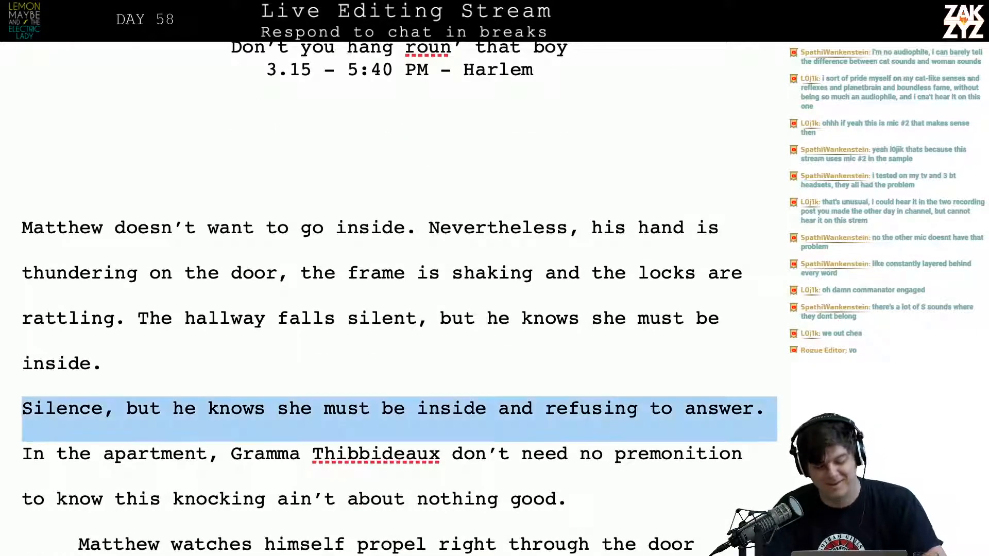
key(BackSpace)
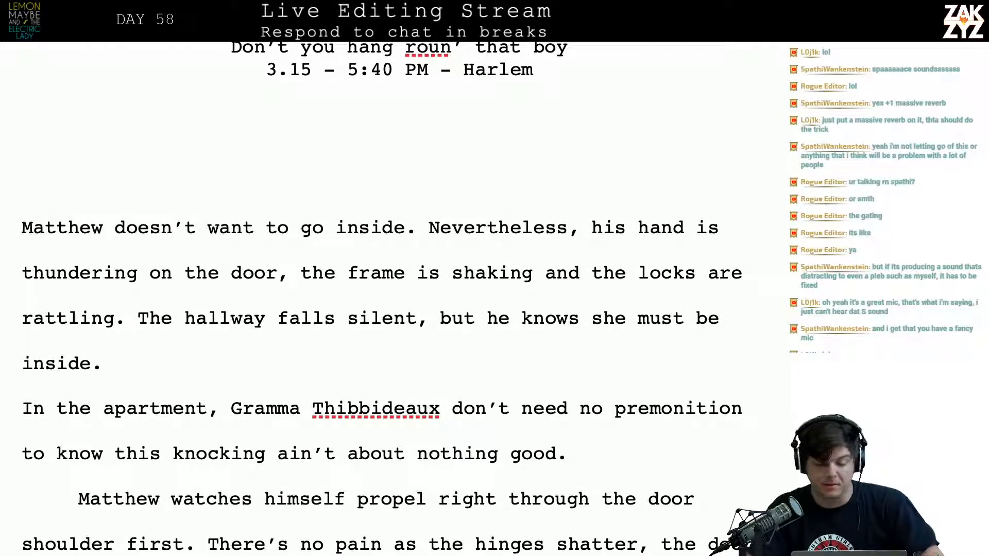
Set a first-line indent of 0.49 in on the paragraph beginning "In the apartment"
scroll(345, 293, up, 1)
scroll(345, 293, down, 2)
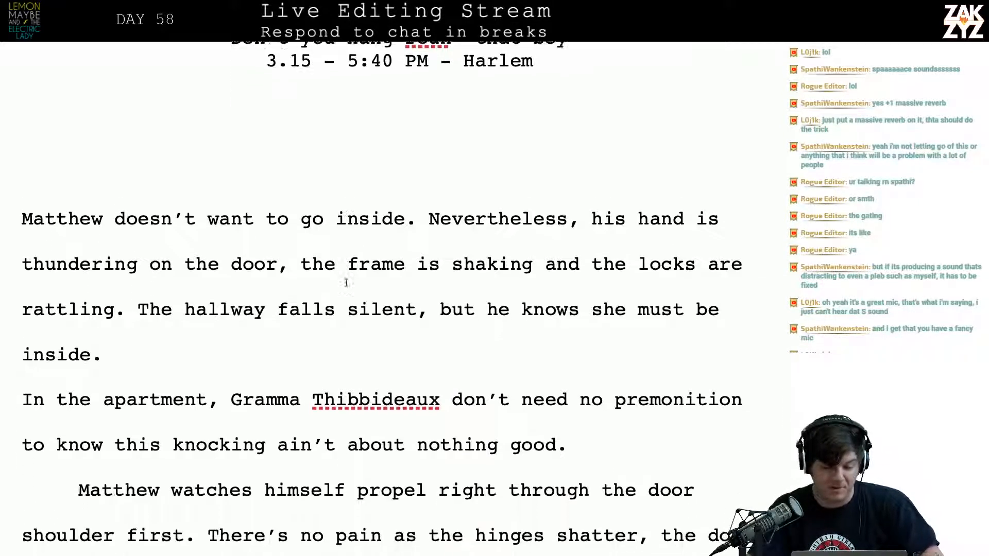
click(306, 330)
key(Right)
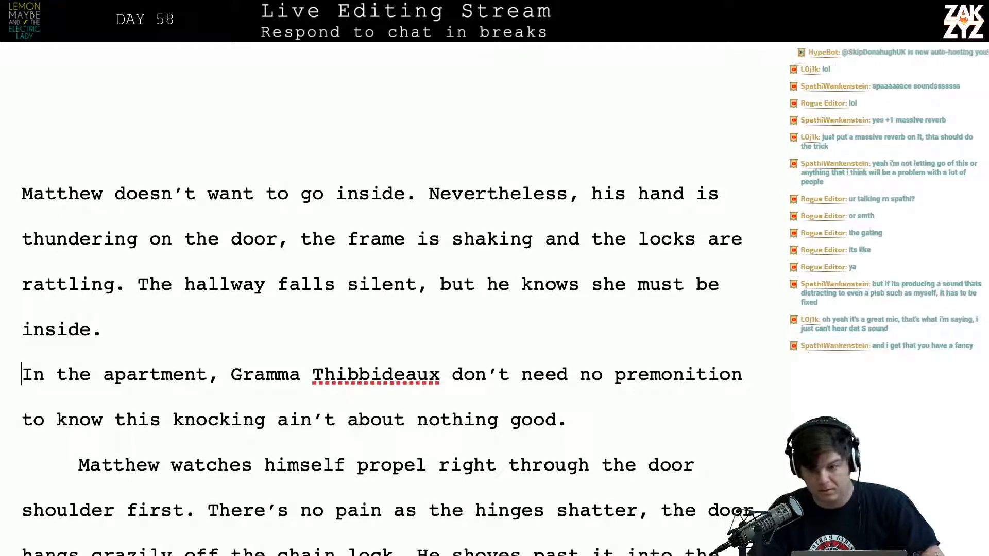
key(super+alt+i)
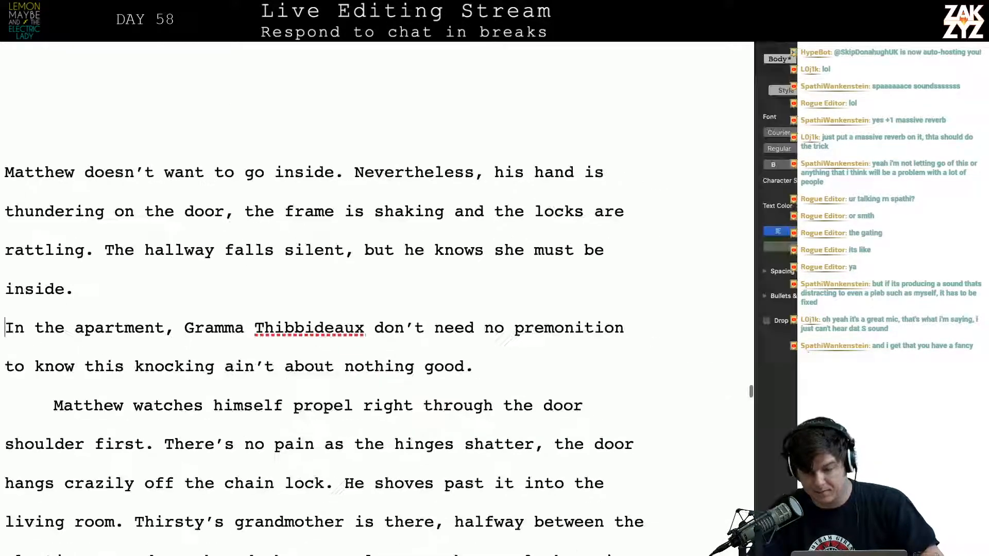
click(822, 90)
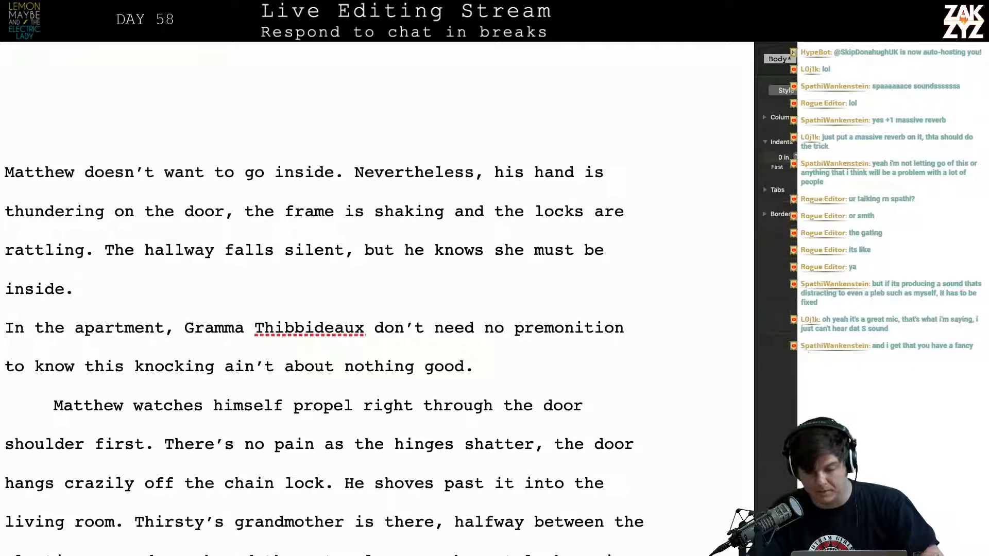
click(780, 157)
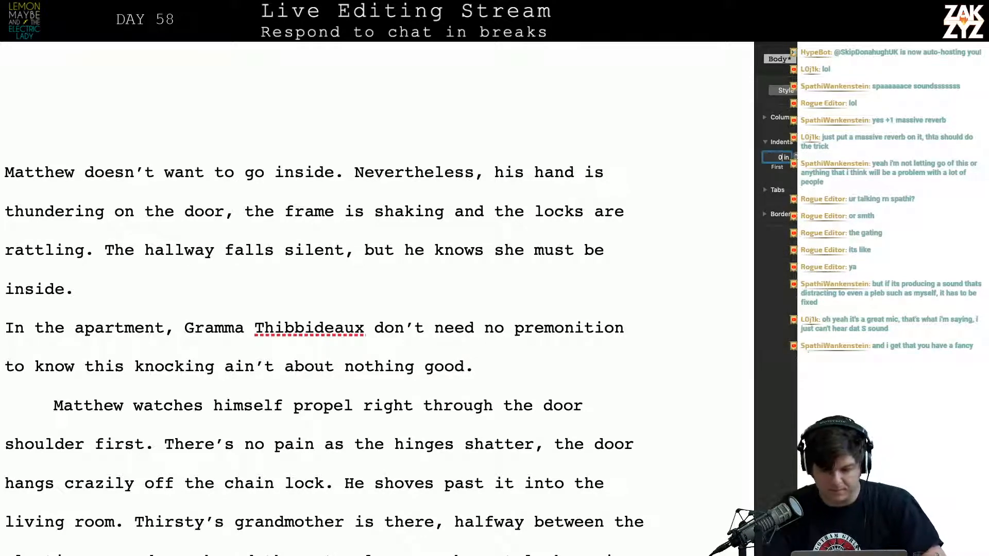
text(.49)
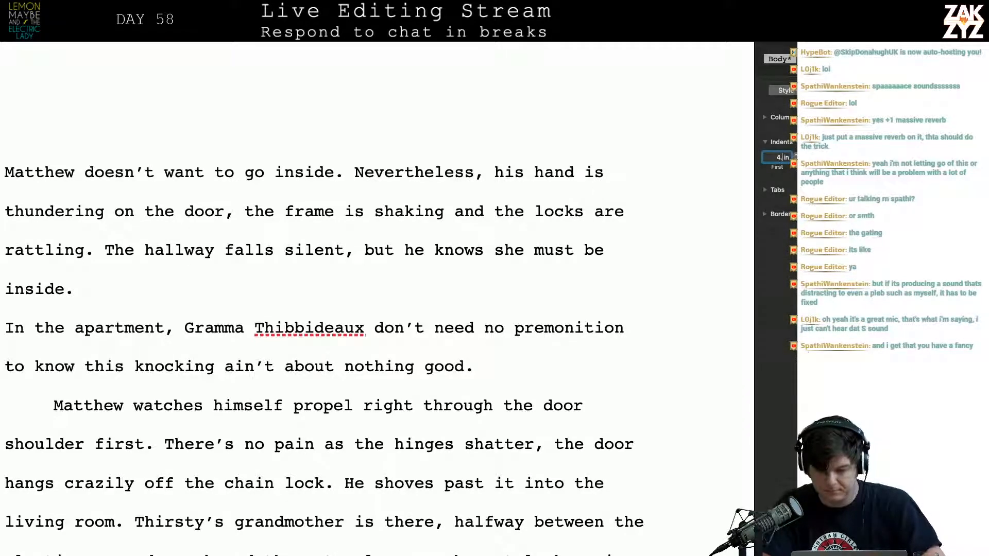
key(Return)
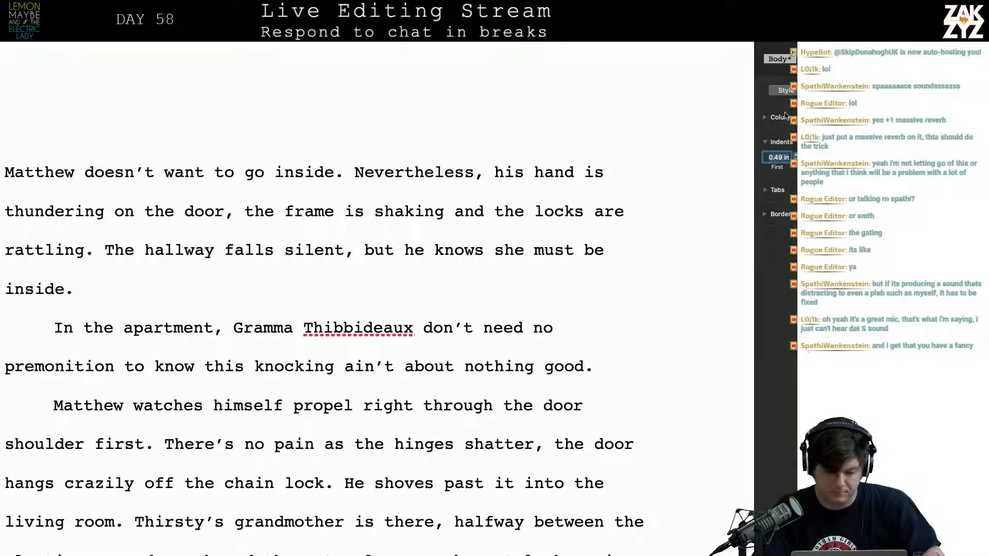
key(alt+super+i)
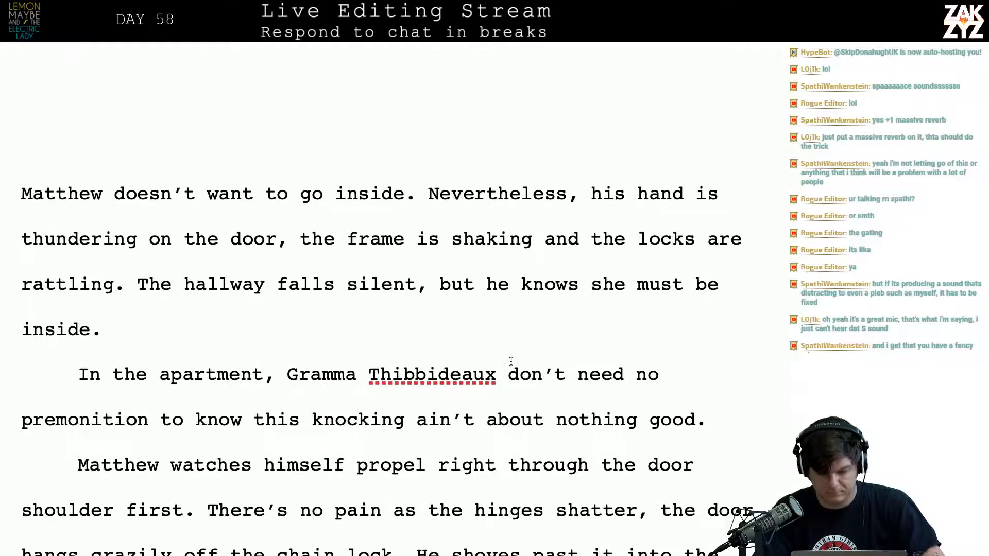
Insert "is staring at the door, holding her breath." after "Gramma Thibbideaux" in the apartment paragraph
click(476, 377)
key(Right)
key(Right)
text(is s)
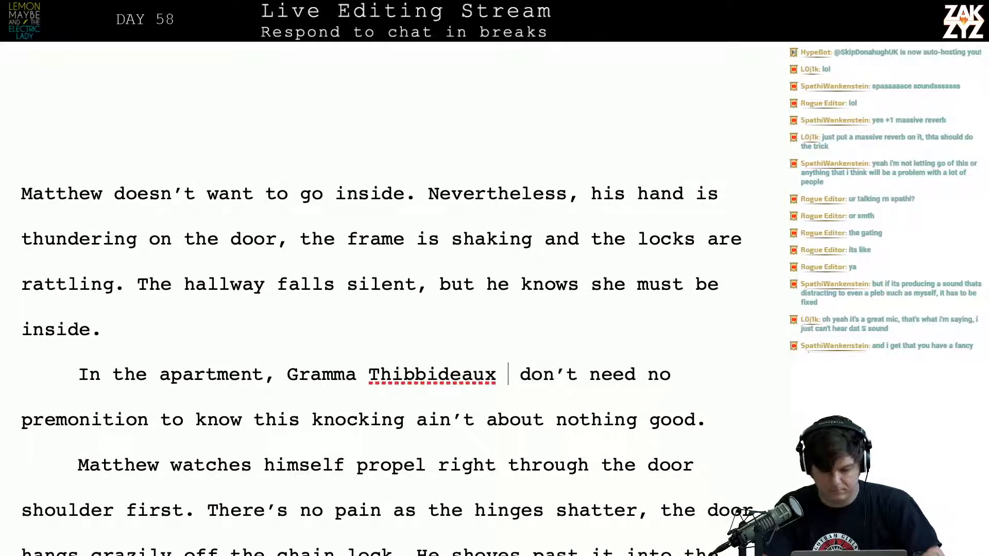
text(t)
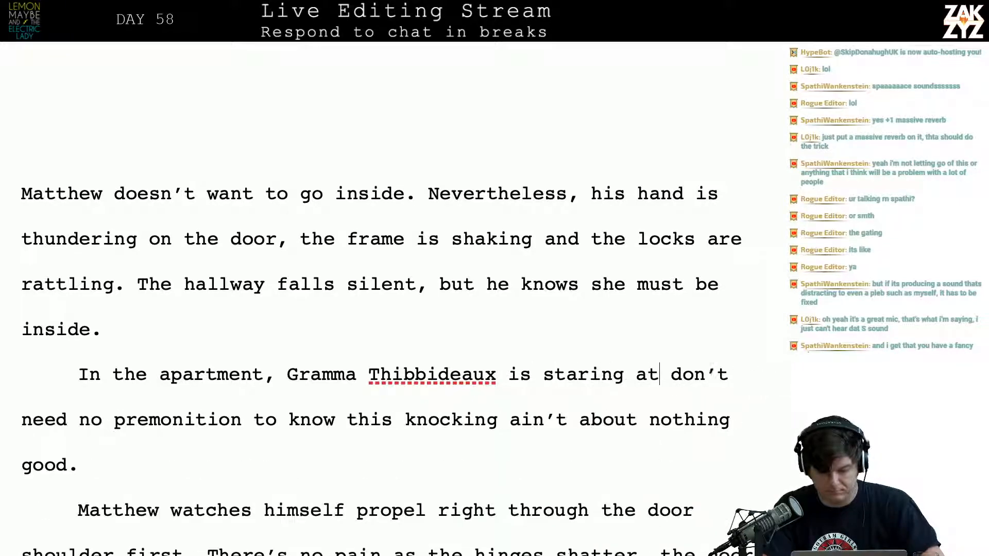
text(aring at the sood)
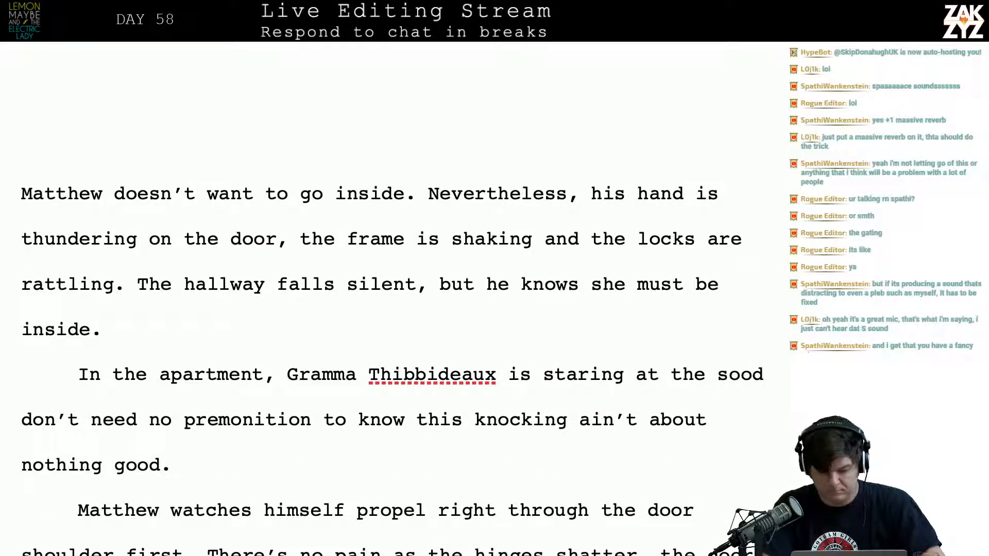
key(BackSpace)
key(BackSpace)
key(BackSpace)
key(BackSpace)
text(door, holding her )
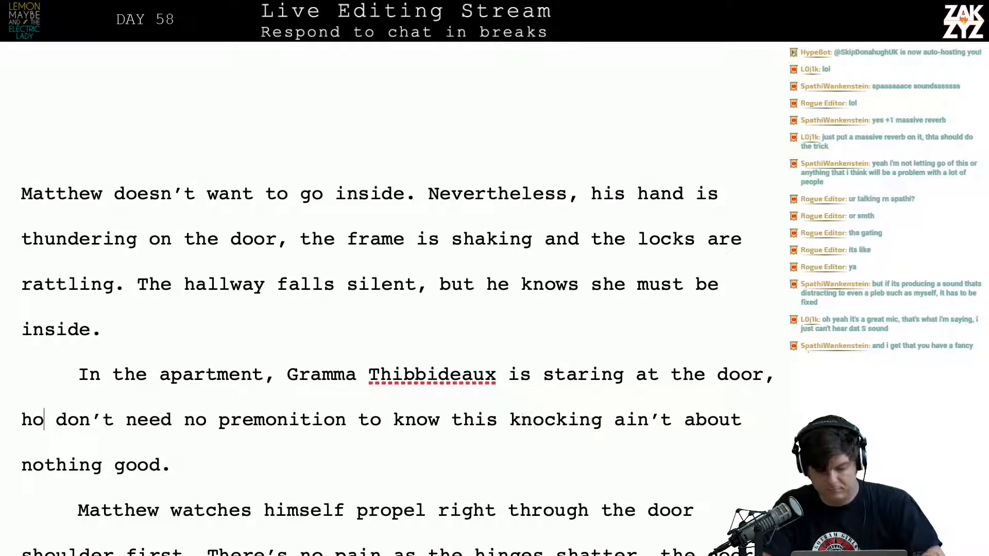
text(breath. She)
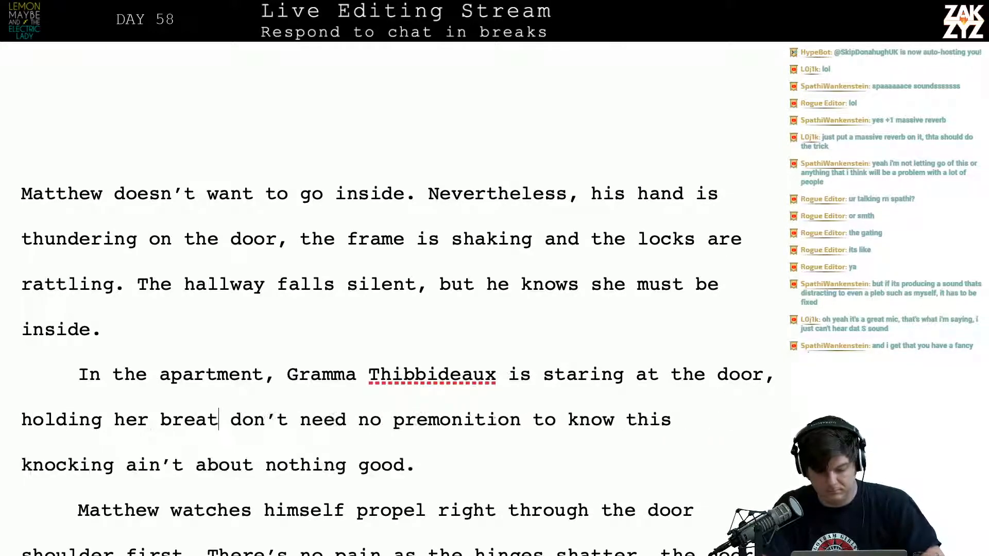
text( doesn't need)
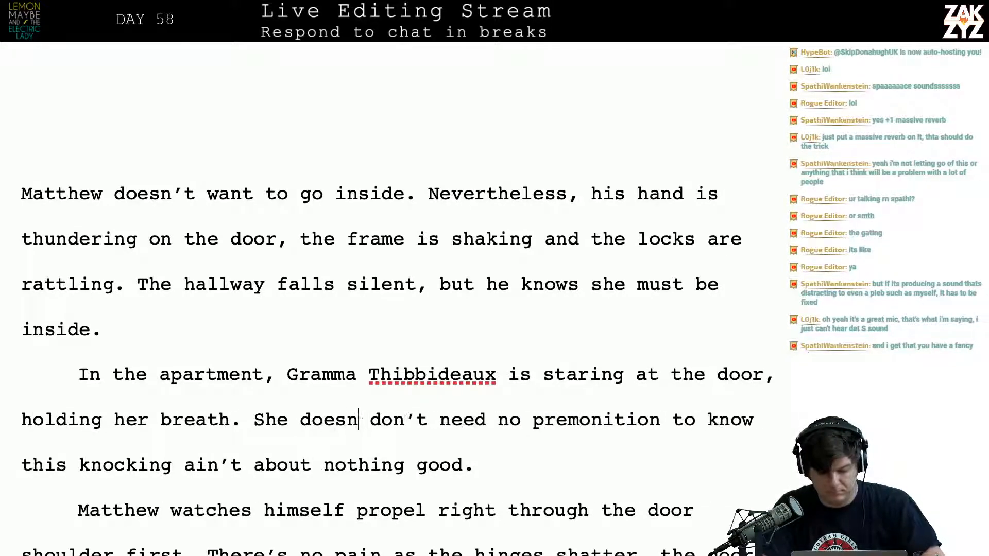
text( a premoniti)
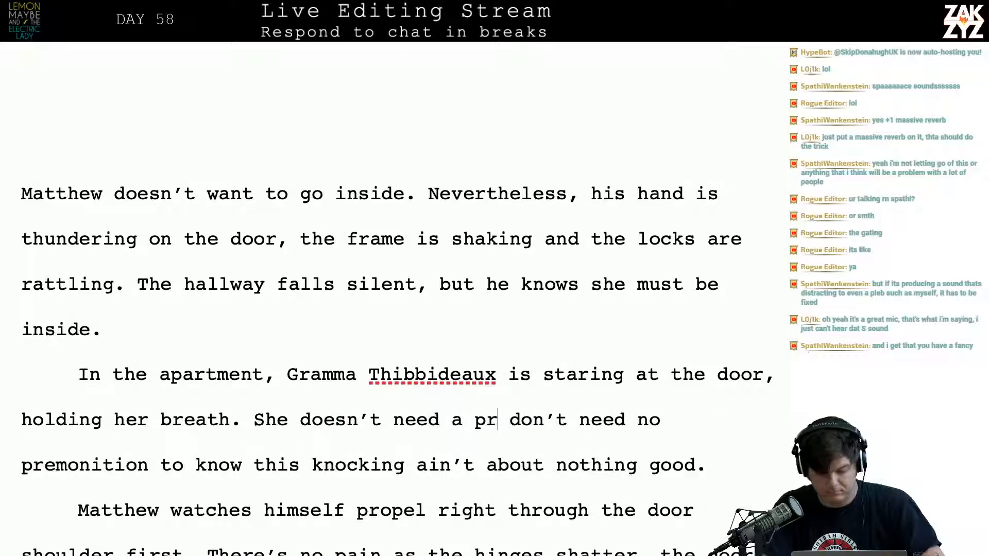
text(on to knowht )
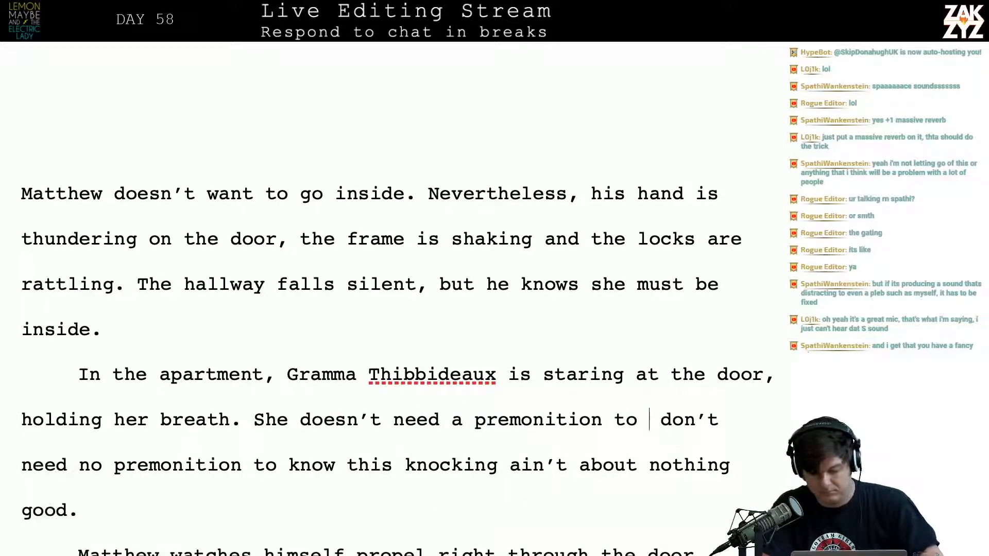
text(his knocking)
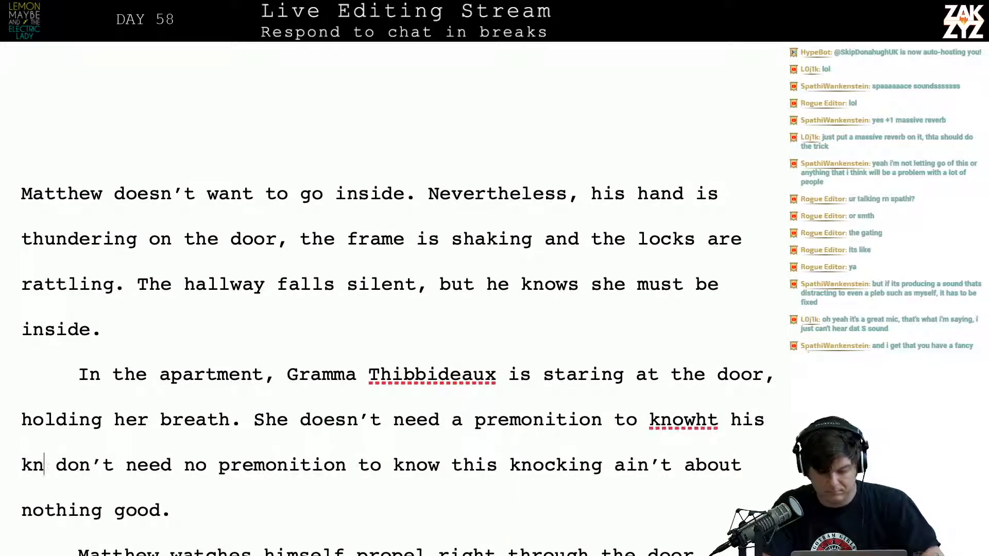
key(BackSpace)
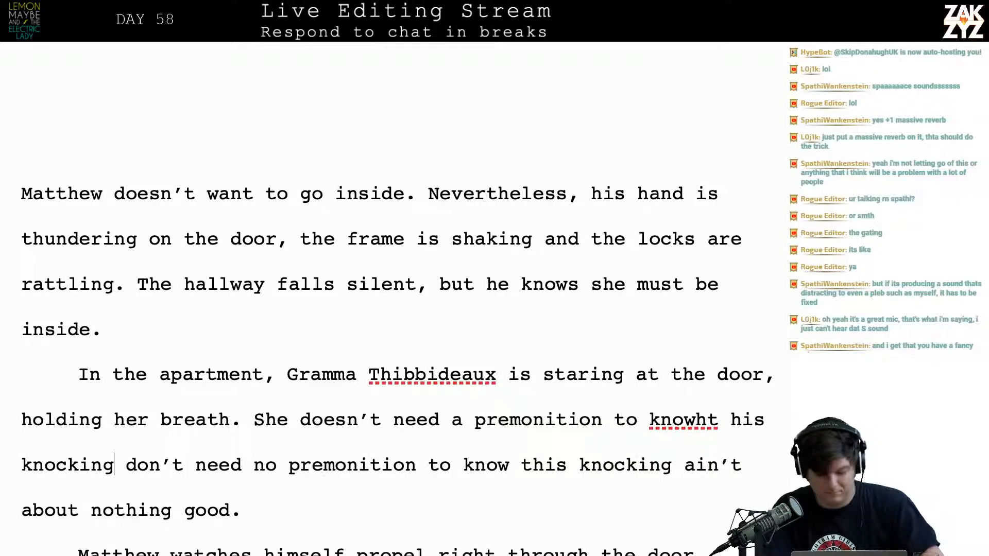
Delete everything after "holding her breath." in the apartment paragraph, through "ain’t about nothing good."
key(Right)
key(Right)
key(Right)
key(Right)
key(Right)
key(Right)
key(Right)
key(Right)
key(Right)
key(Right)
key(Right)
key(Right)
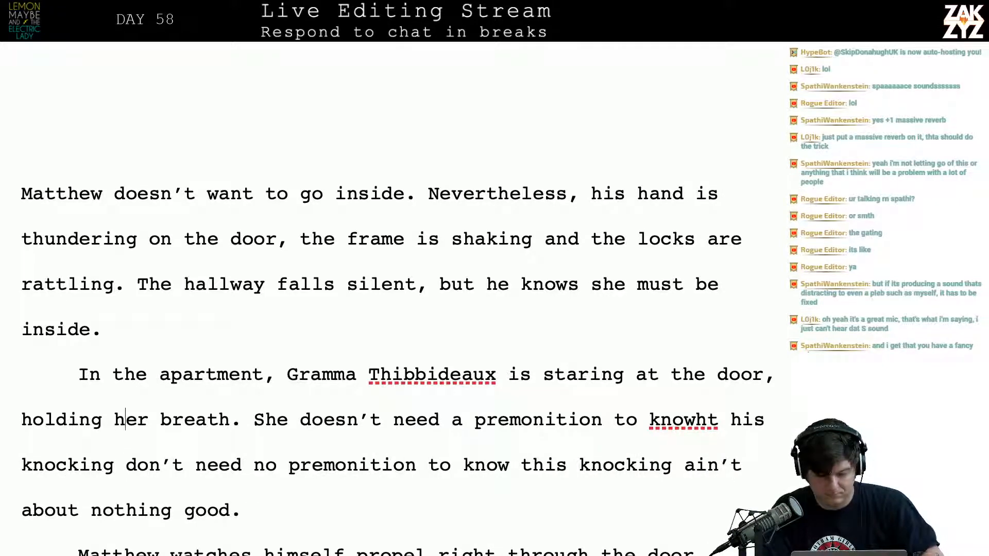
key(shift+Down)
key(shift+Down)
key(shift+Down)
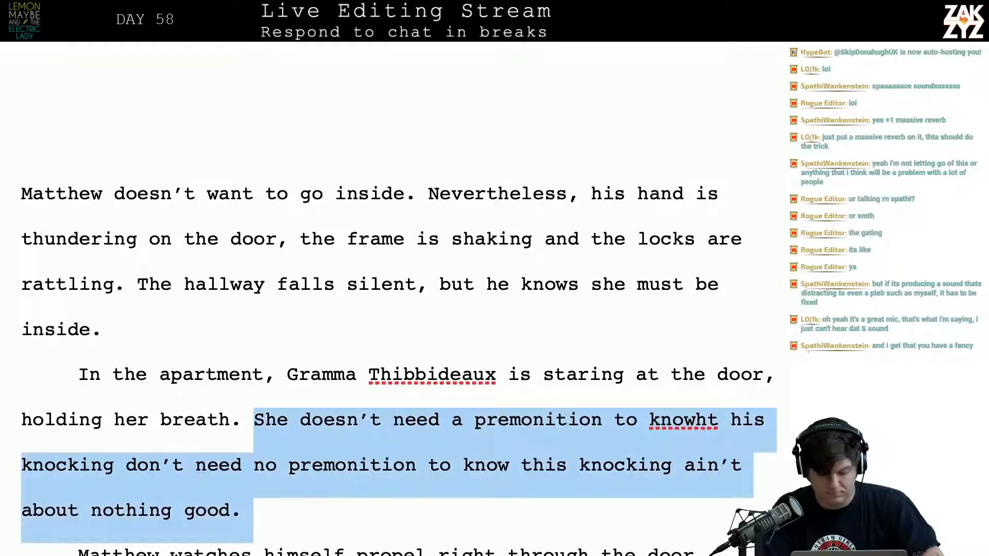
key(BackSpace)
key(BackSpace)
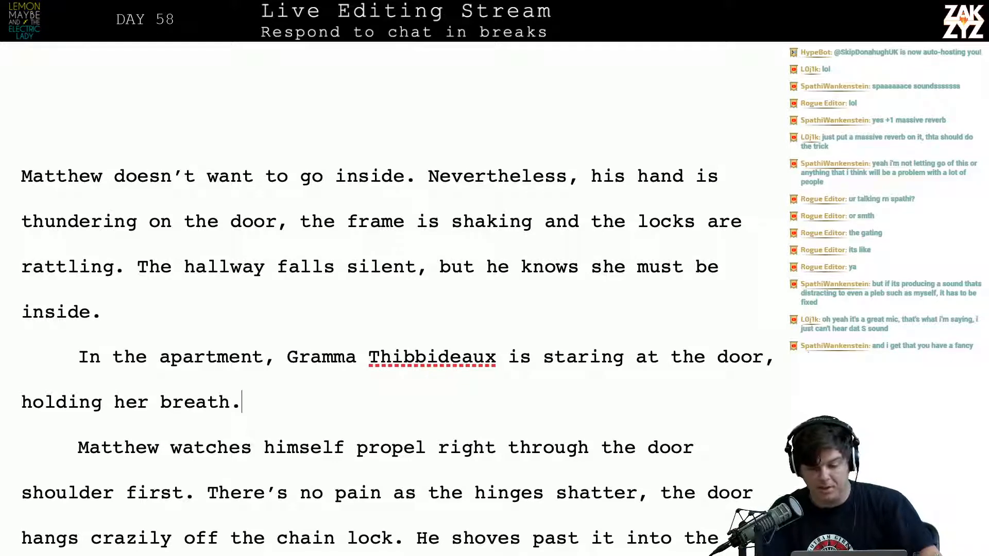
key(Up)
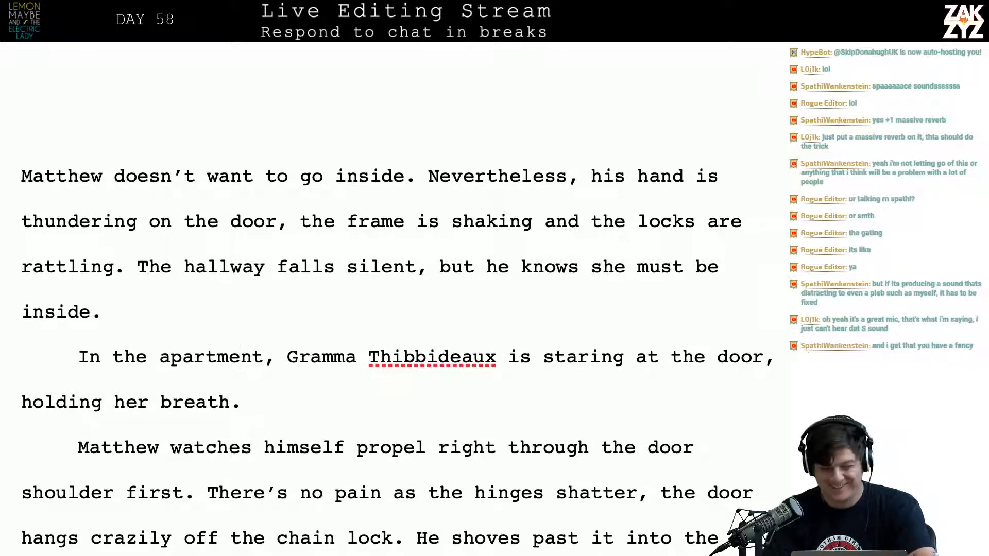
key(Down)
scroll(397, 355, down, 1)
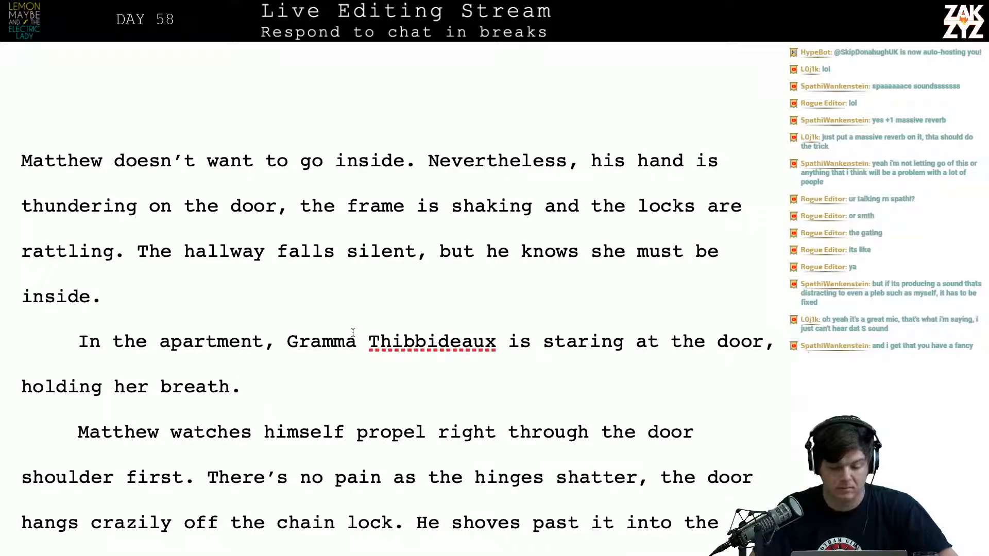
drag(137, 251, 159, 301)
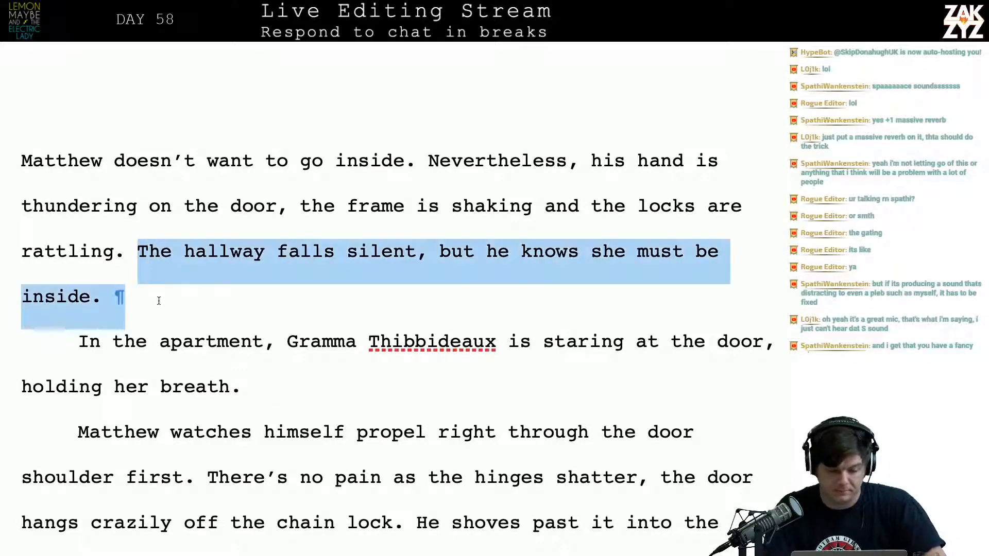
key(BackSpace)
key(Return)
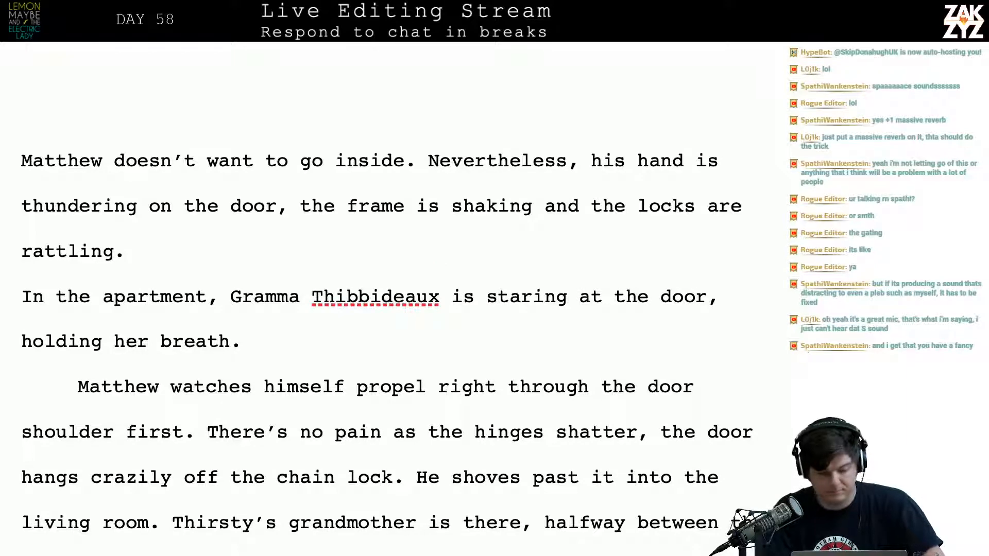
key(BackSpace)
key(ctrl+z)
key(ctrl+z)
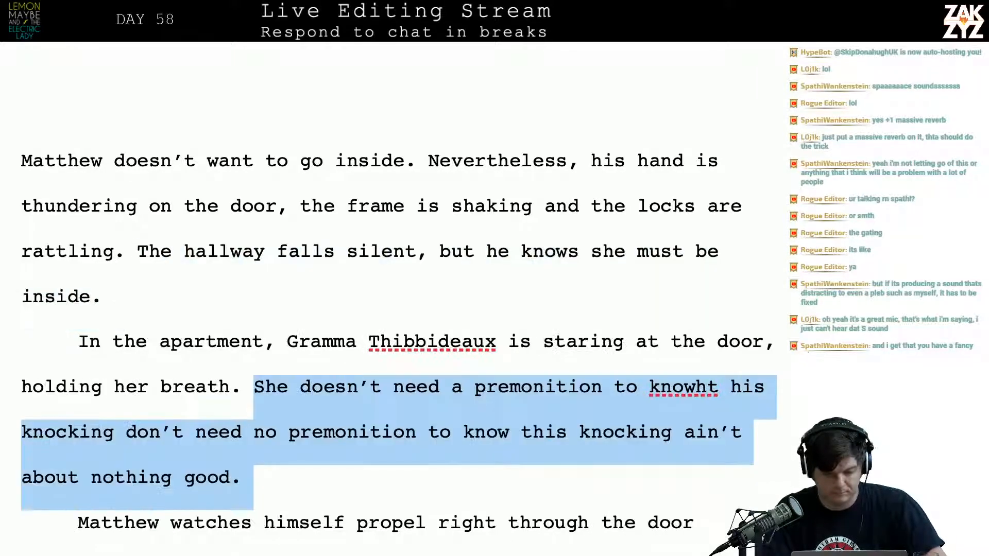
Delete the sentence "The hallway falls silent, but he knows she must be inside." and leave an empty paragraph before "In the apartment"
key(Up)
key(Up)
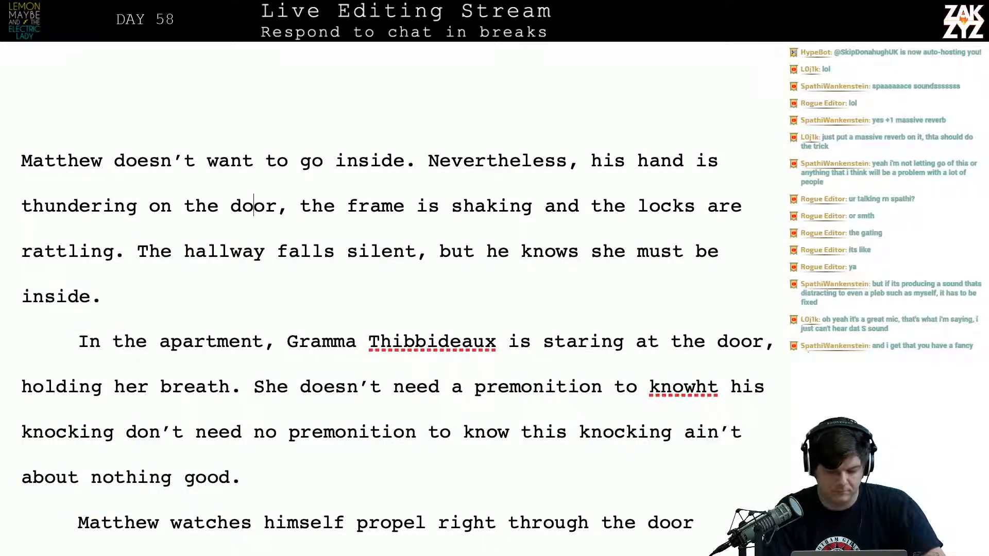
key(Left)
key(Left)
key(Left)
key(Left)
key(Left)
key(Down)
key(shift+Down)
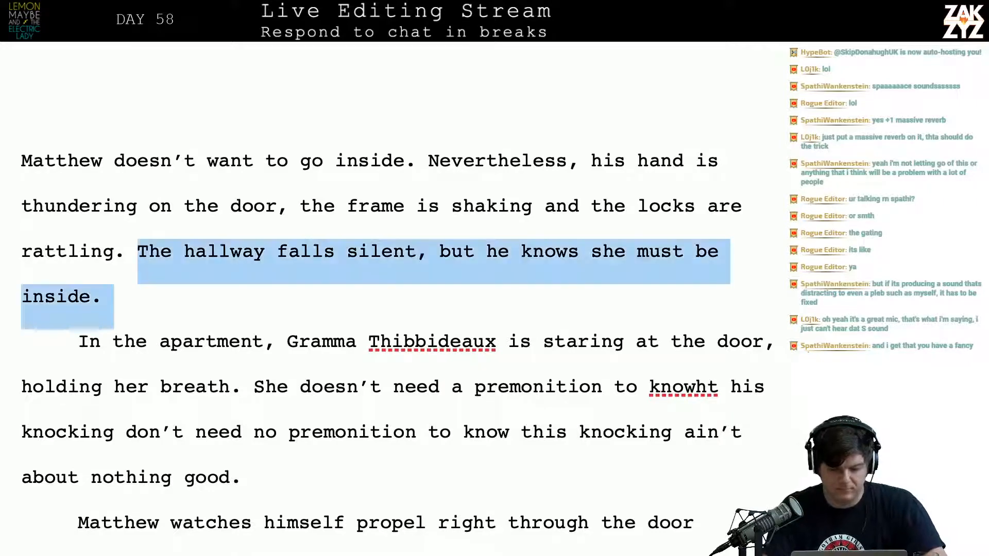
key(BackSpace)
key(BackSpace)
key(Return)
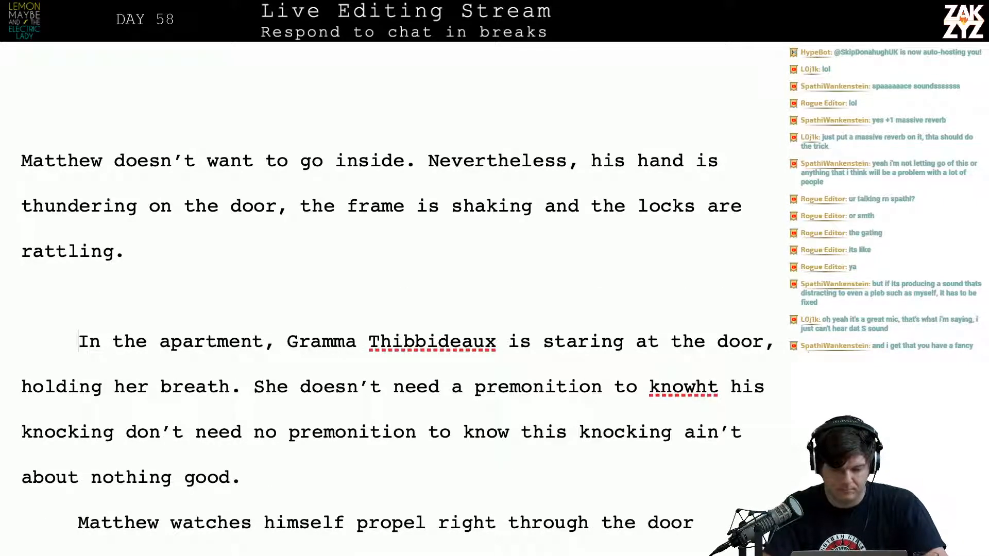
key(Left)
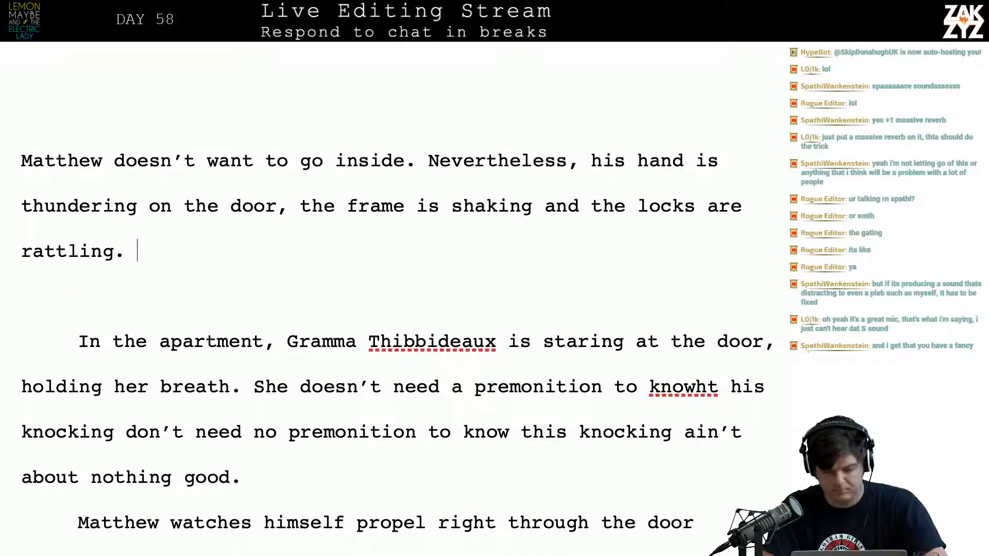
Add "He stops, and plants his ear against the door, listening." after "rattling." in the opening paragraph
text(He s)
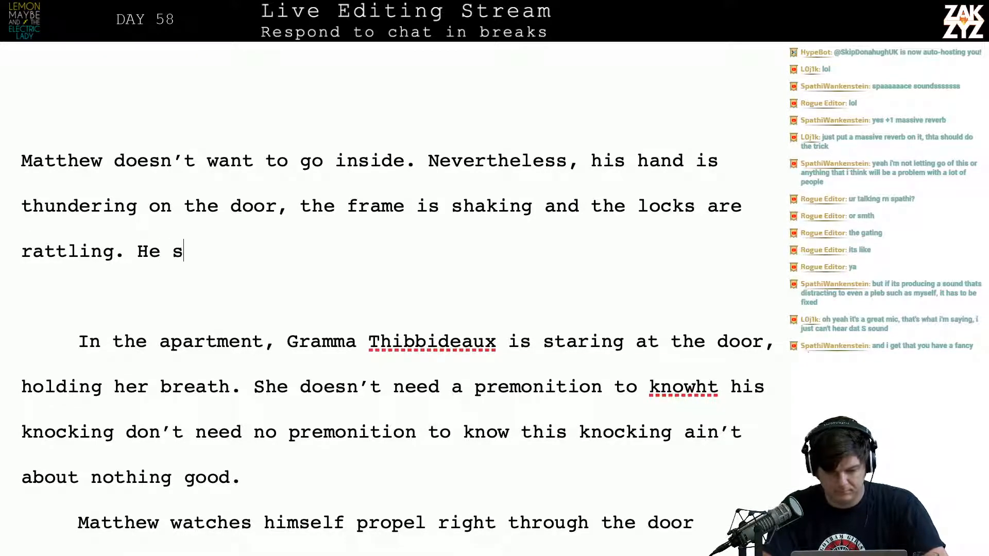
text(tops, a)
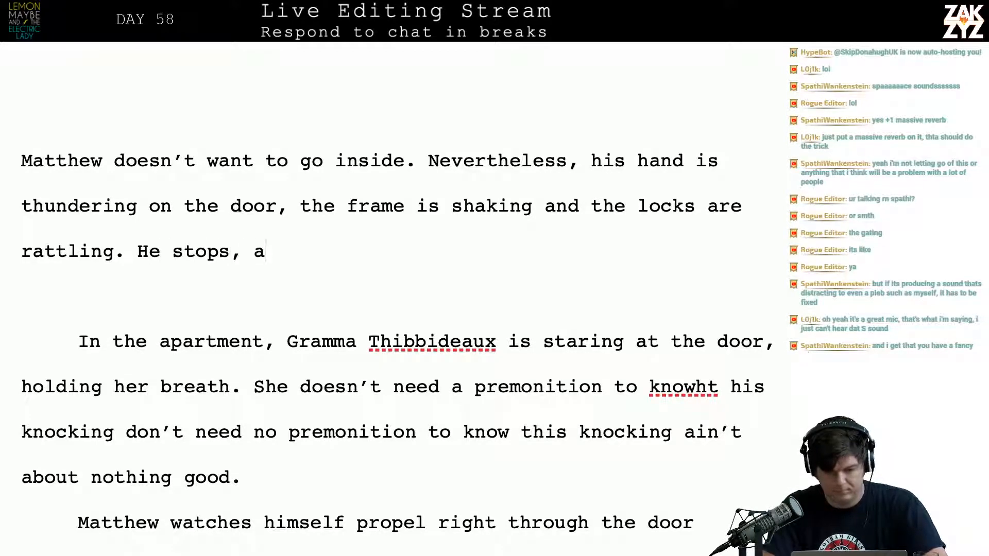
text(nd plant)
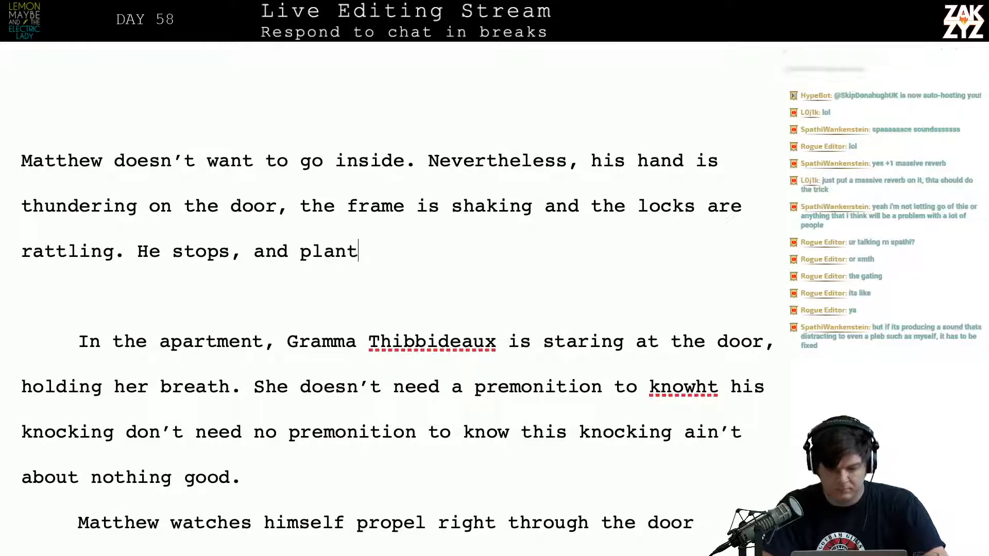
text(s his ea)
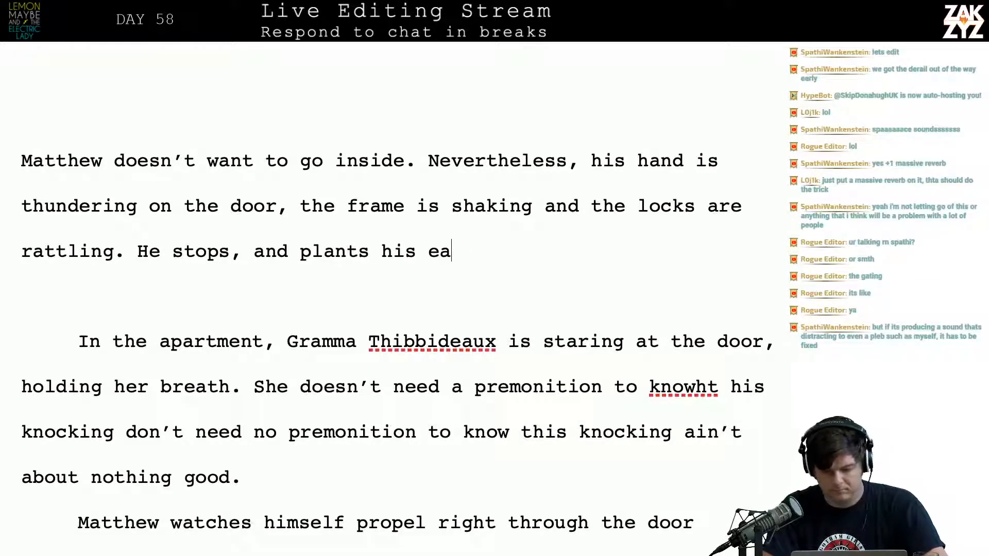
text(r against the door, listening. 	)
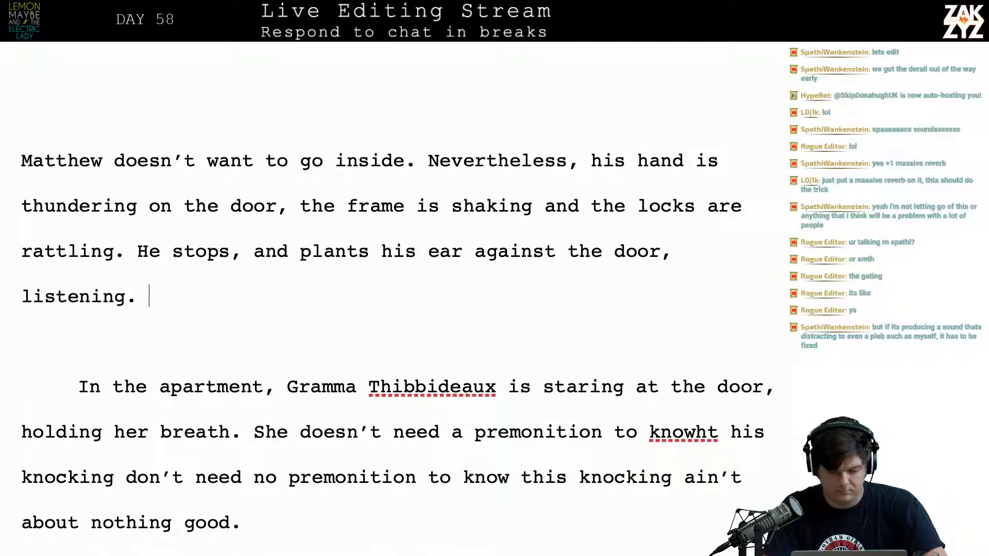
text(Inside her)
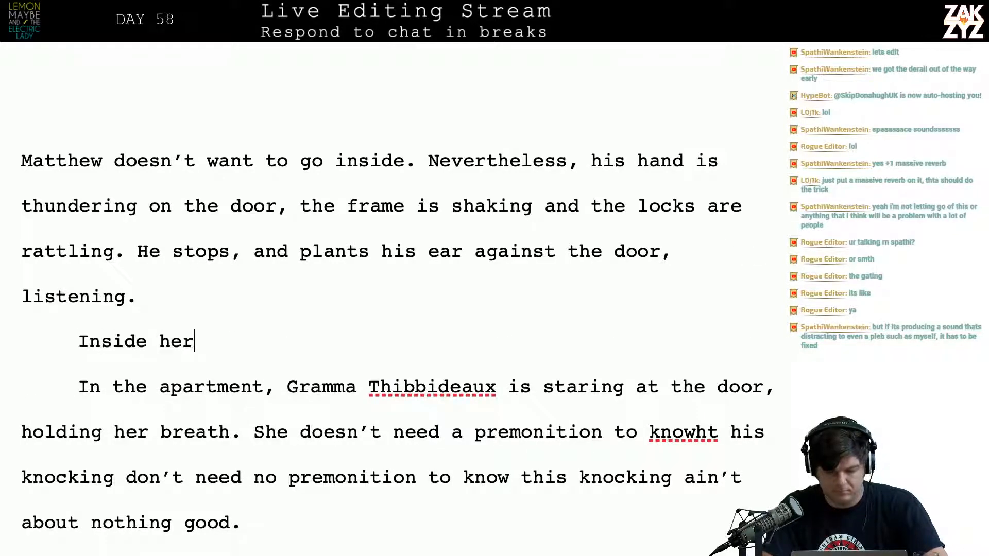
text( apartment)
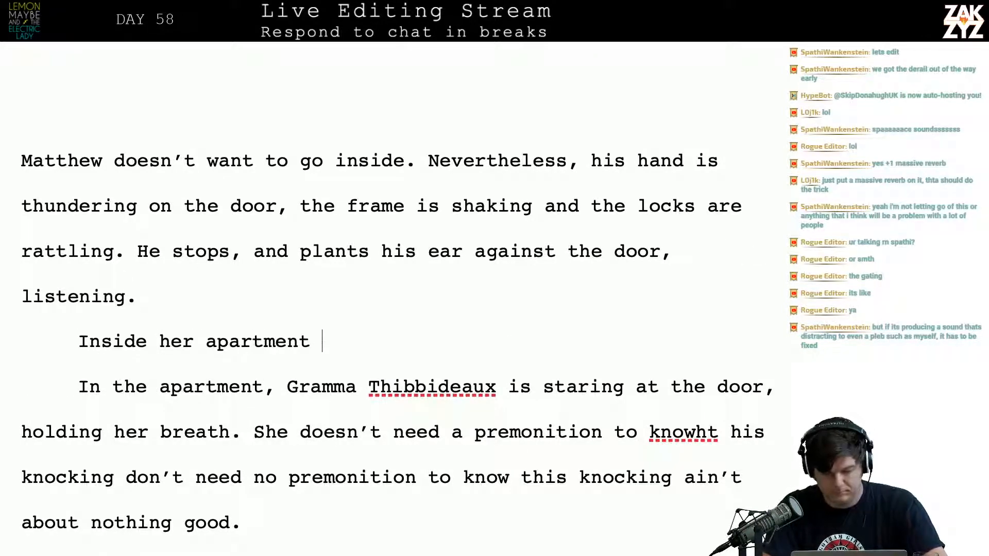
text(, Gramma Th)
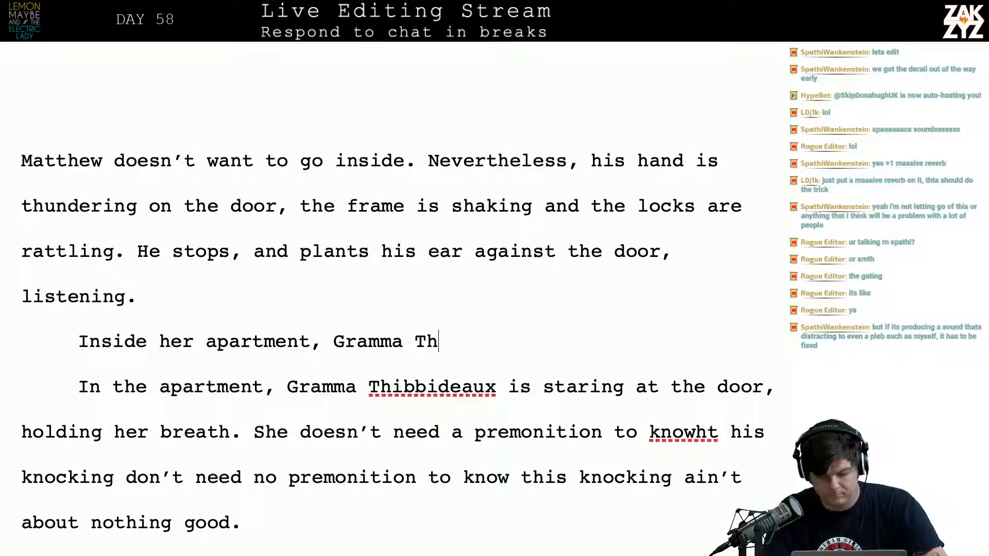
Remove the duplicate "In the apartment," and the partly written name, joining "Inside her apartment," to the existing "Gramma Thibbideaux" sentence
key(shift+Down)
key(shift+Left)
key(shift+Left)
key(shift+Left)
key(shift+Left)
key(shift+Left)
key(shift+Left)
key(shift+Left)
key(shift+Left)
key(shift+Left)
key(shift+Left)
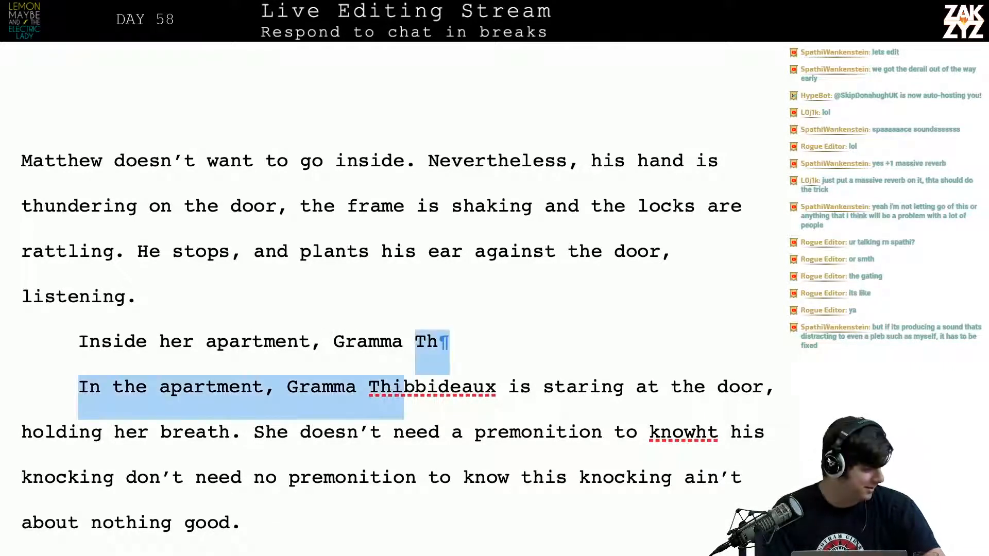
key(shift+Left)
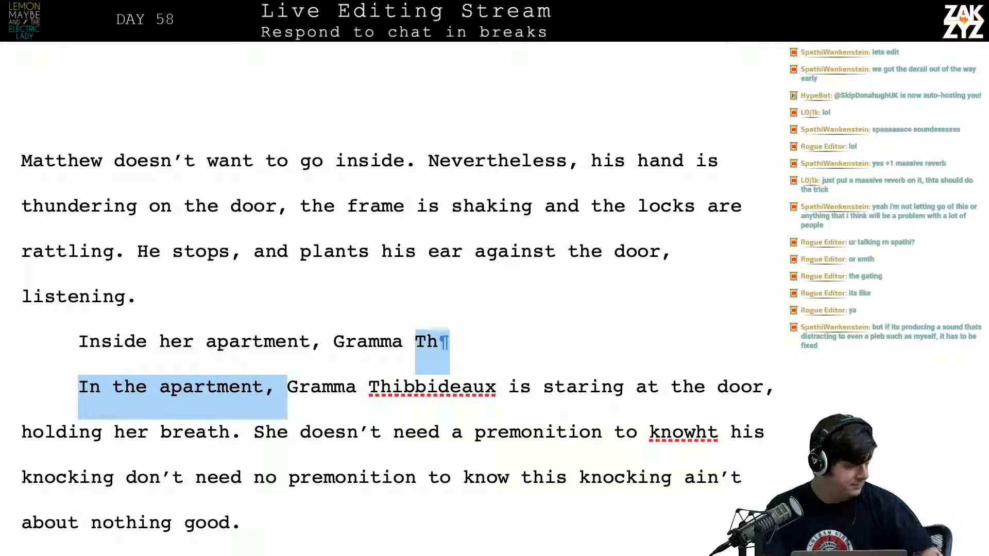
key(shift+Left)
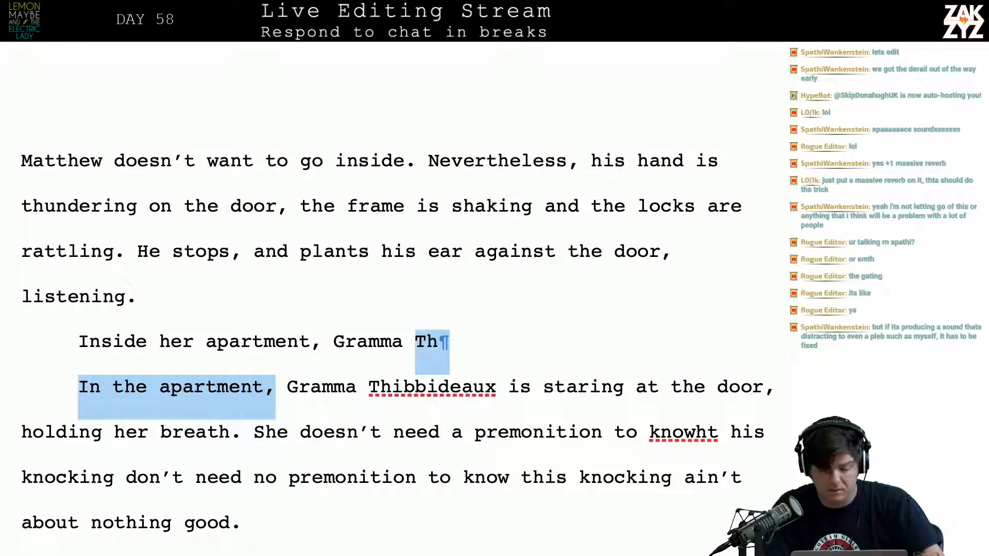
key(BackSpace)
key(BackSpace)
key(BackSpace)
key(BackSpace)
key(BackSpace)
key(BackSpace)
key(BackSpace)
key(BackSpace)
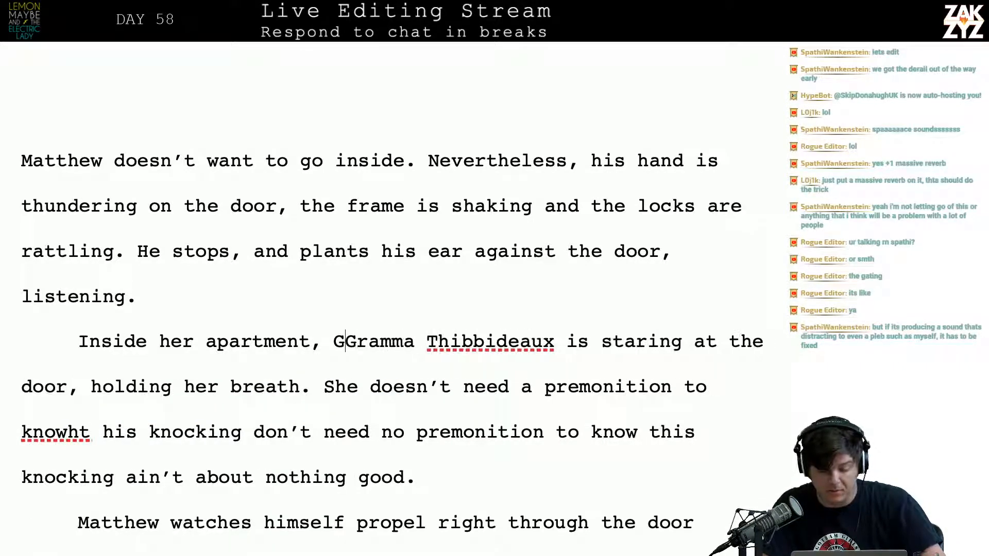
key(BackSpace)
key(BackSpace)
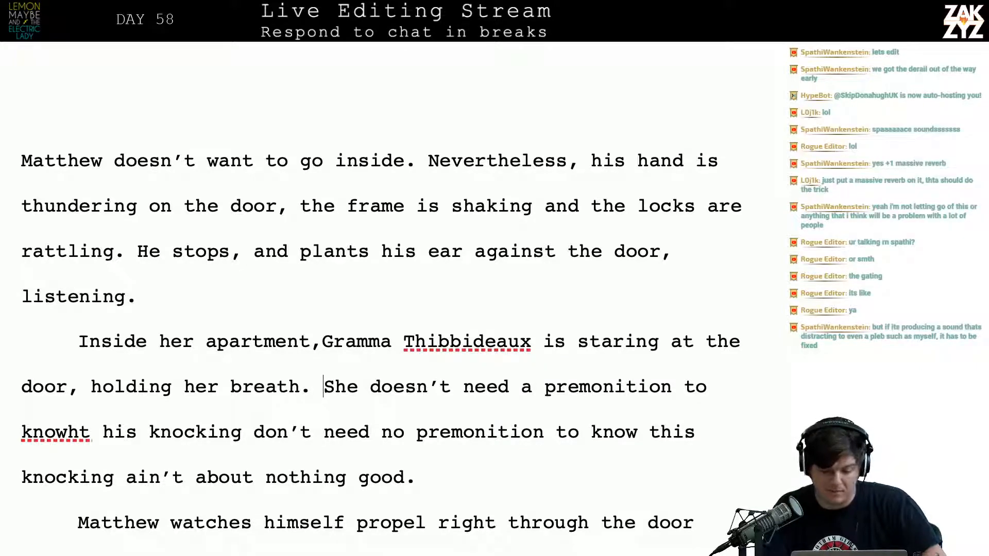
Delete the text after "holding her breath." from "She doesn’t need a premonition" through "nothing good.", leaving no empty paragraph behind
key(Return)
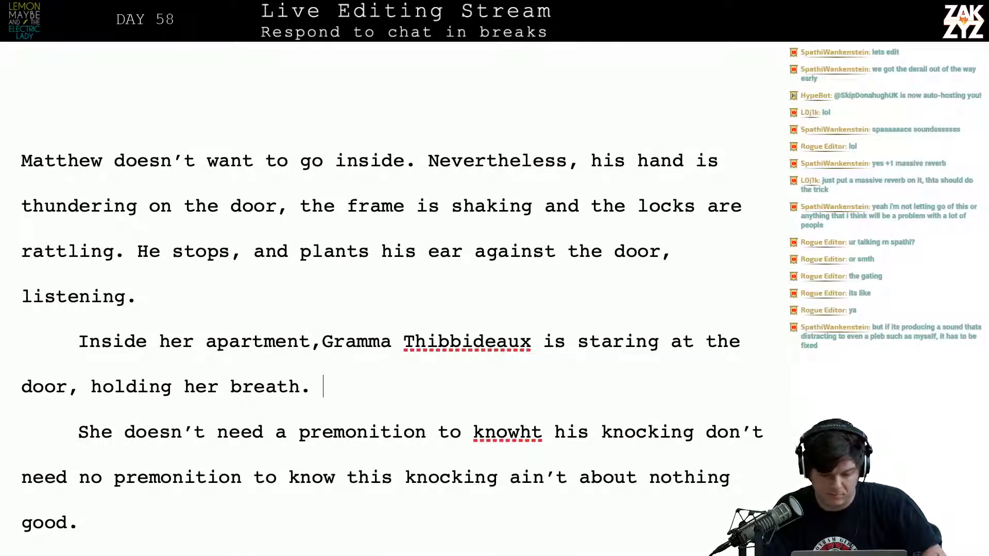
key(ctrl+shift+Down)
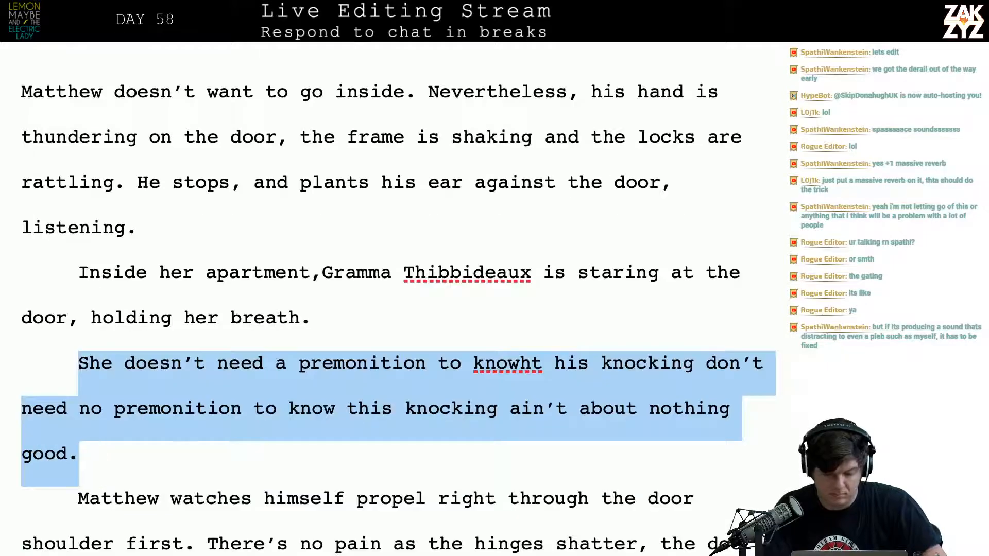
key(BackSpace)
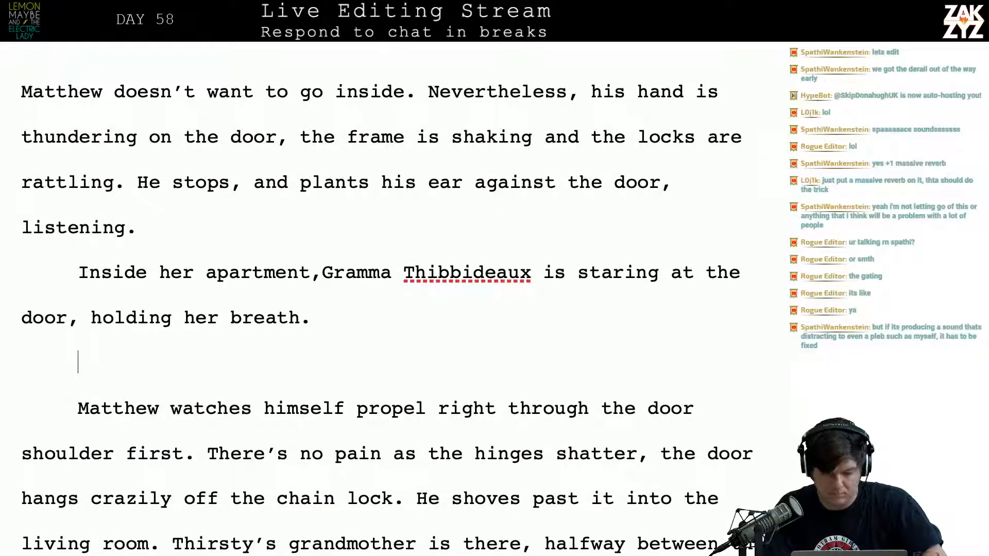
key(BackSpace)
key(BackSpace)
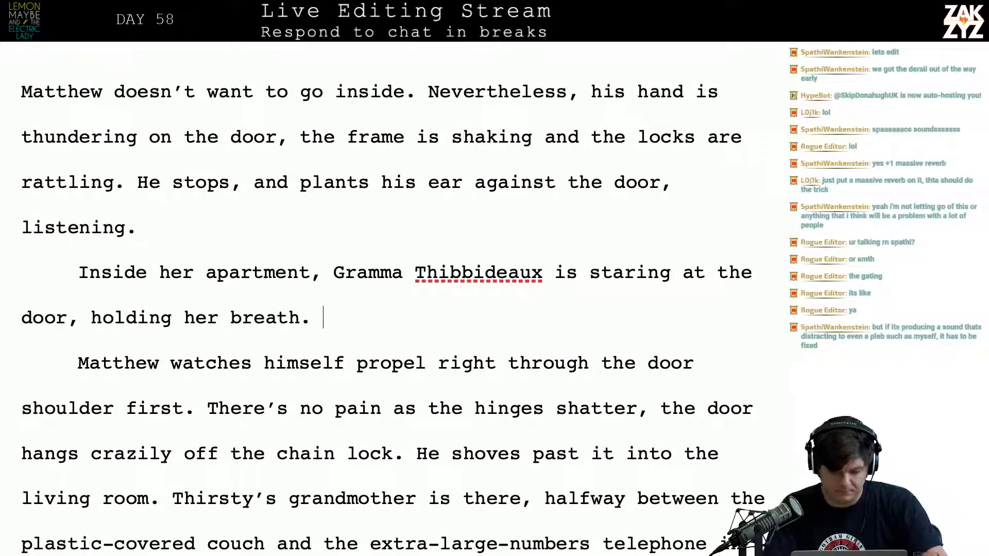
key(Up)
key(Right)
key(Down)
key(Right)
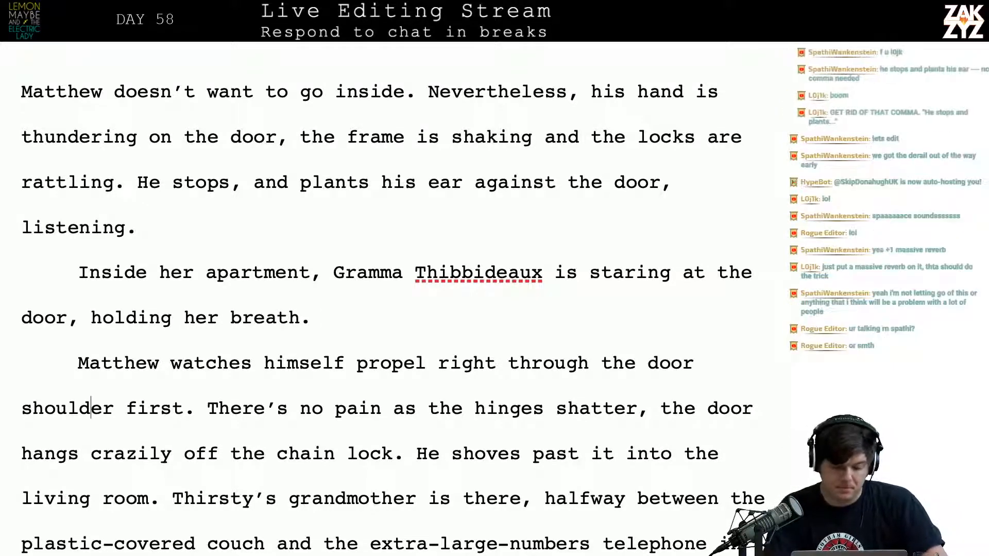
key(Left)
key(Up)
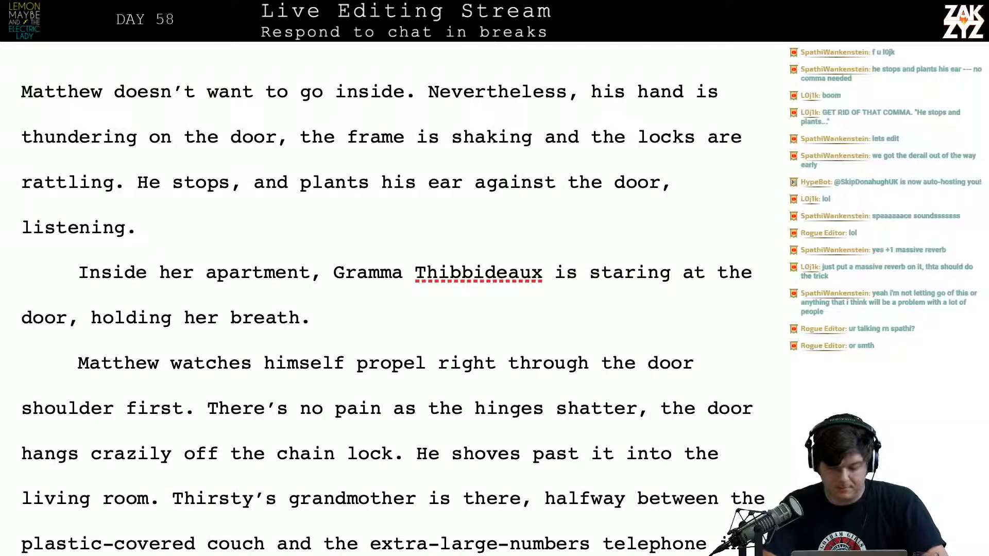
text(She)
key(BackSpace)
key(BackSpace)
key(BackSpace)
key(BackSpace)
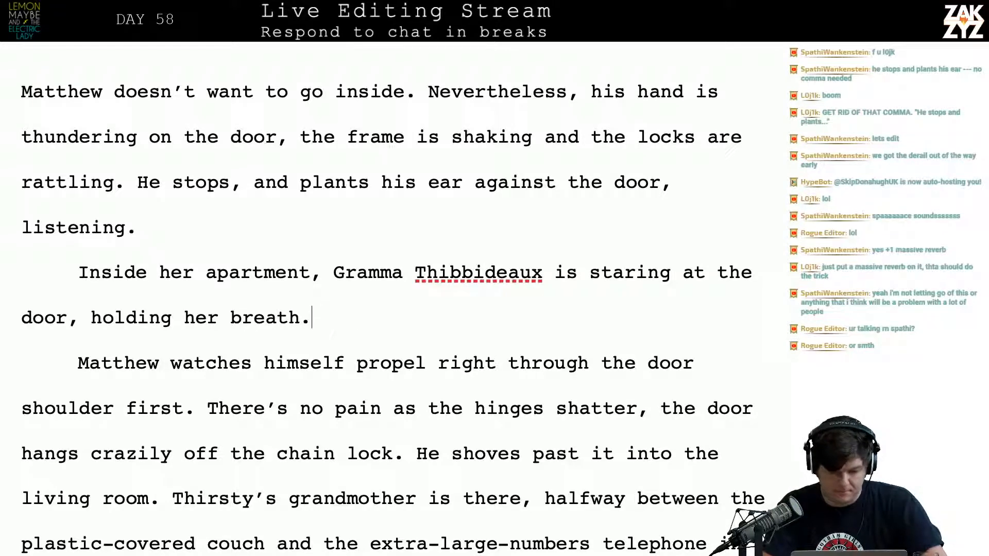
Extend the end of the apartment paragraph to read "holding her breath and praying."
text(and praying.)
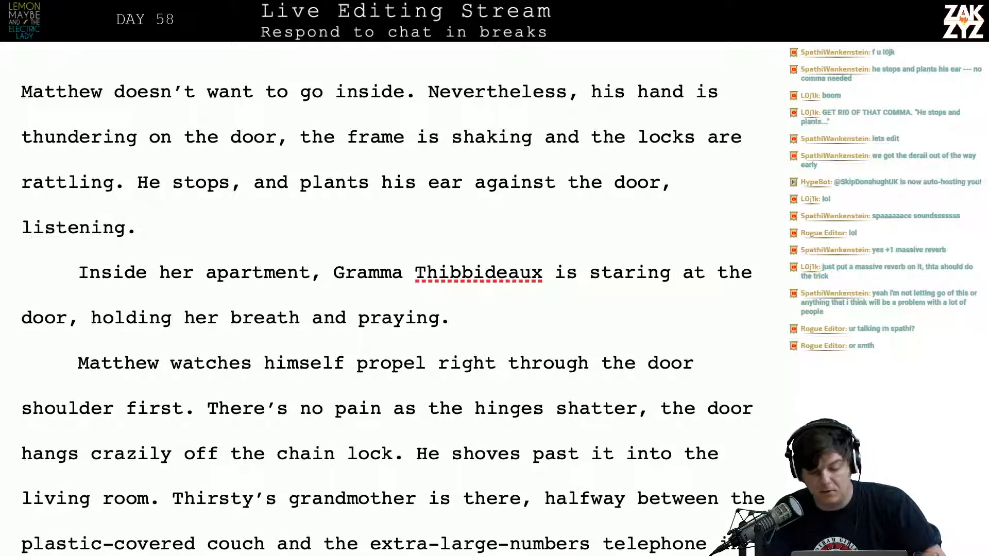
key(Right)
key(Right)
key(Right)
key(Right)
key(Right)
key(Right)
key(Right)
key(Right)
key(Right)
key(Right)
key(Right)
key(Right)
key(Right)
key(Right)
key(Right)
key(Right)
key(Right)
key(Right)
key(Right)
key(Right)
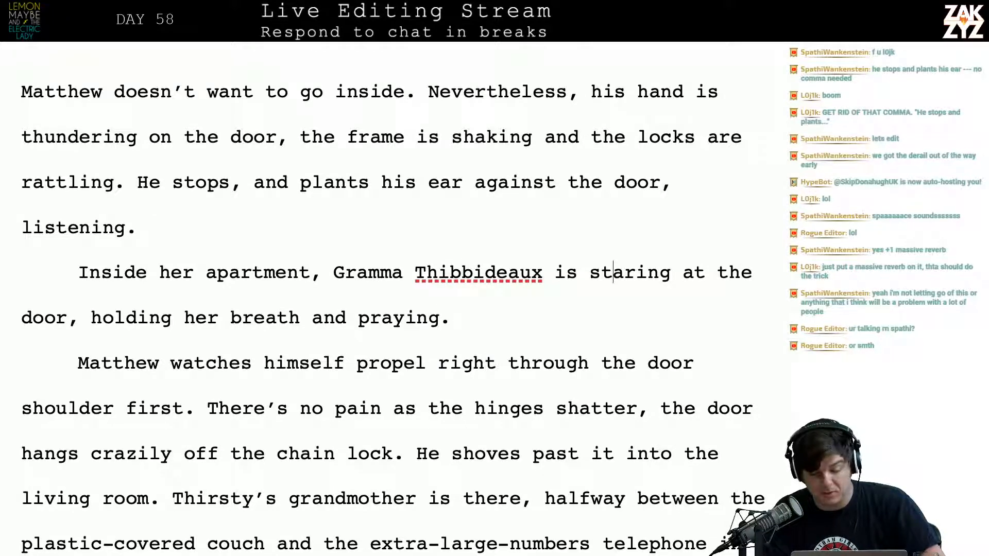
key(Down)
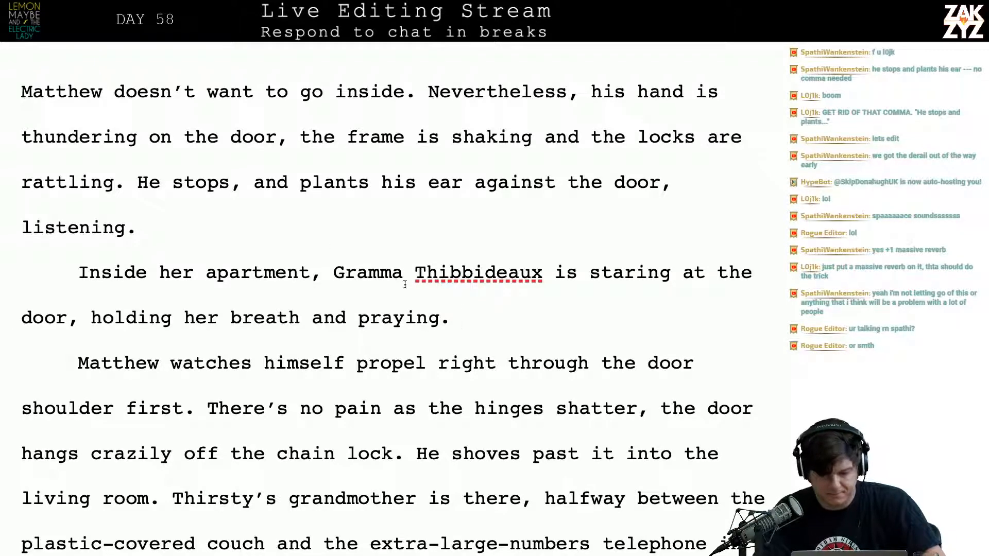
Reword the end of the Gramma Thibbideaux sentence to read "staring at the door and holding her breath."
click(313, 333)
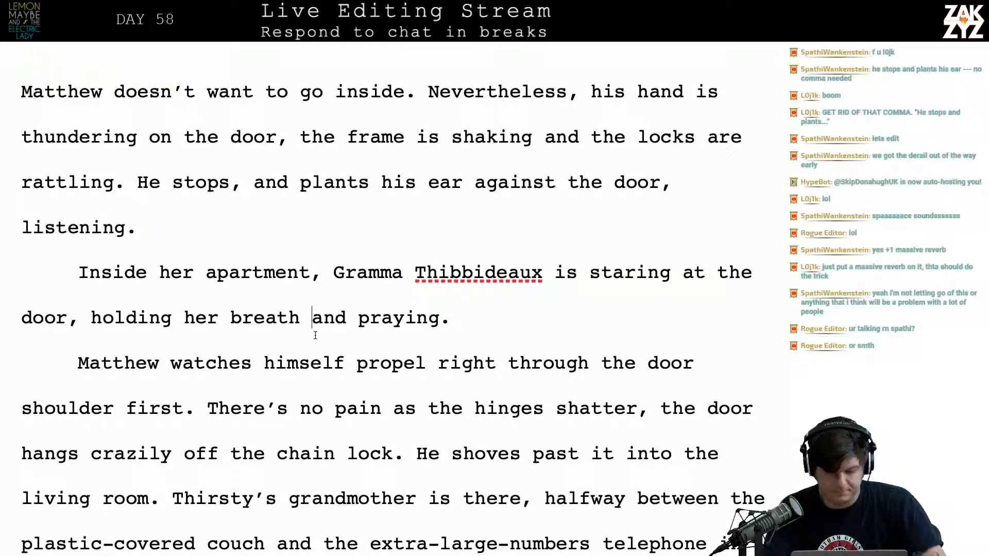
key(Left)
text(,)
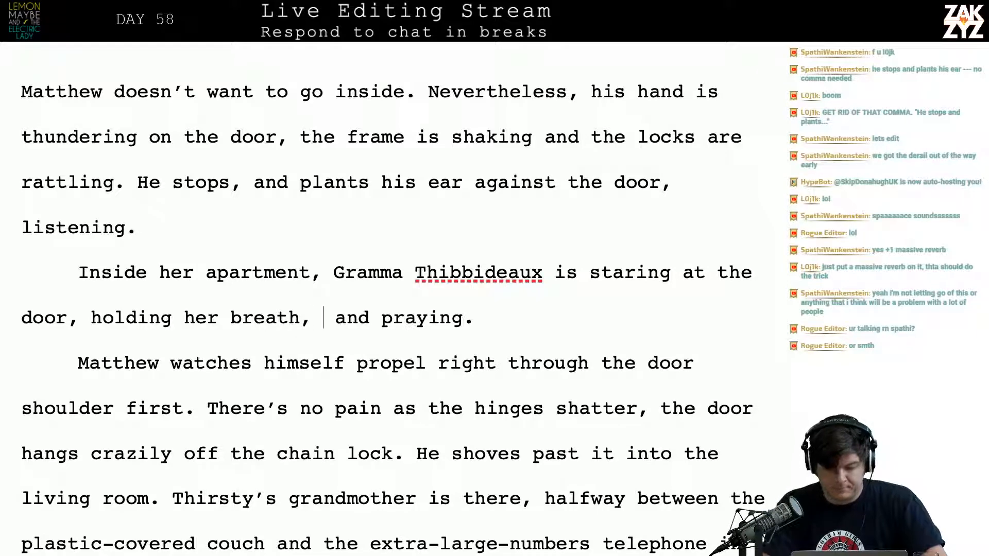
key(BackSpace)
key(BackSpace)
key(BackSpace)
key(BackSpace)
key(BackSpace)
key(BackSpace)
key(BackSpace)
key(BackSpace)
key(BackSpace)
key(BackSpace)
key(BackSpace)
key(BackSpace)
key(BackSpace)
key(BackSpace)
key(BackSpace)
key(BackSpace)
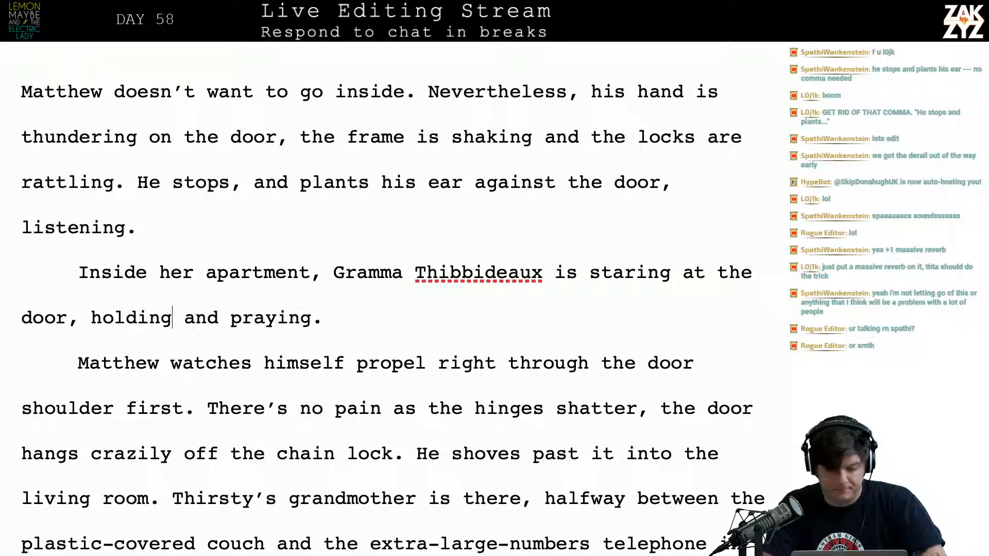
key(BackSpace)
key(BackSpace)
key(BackSpace)
key(BackSpace)
key(BackSpace)
text(and hold)
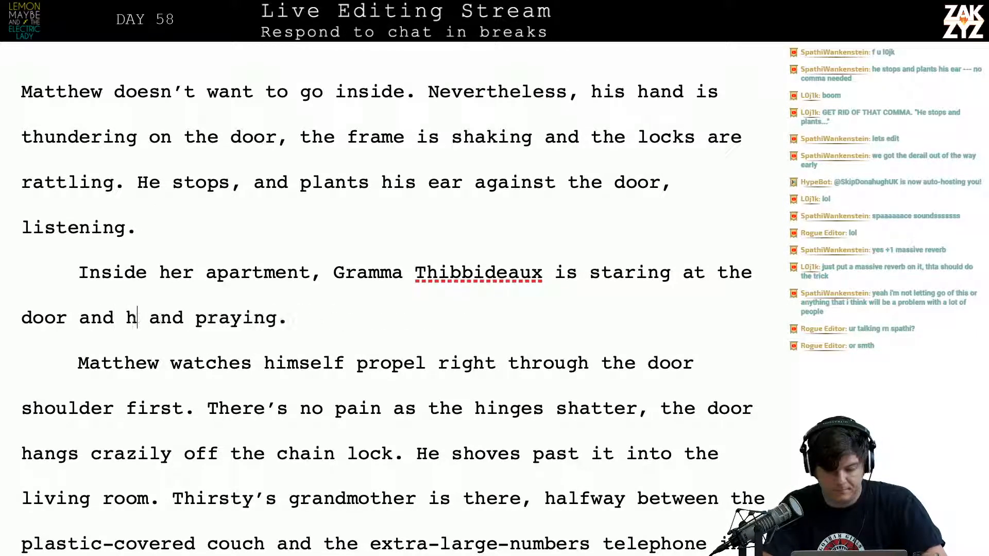
text(ing her breath. )
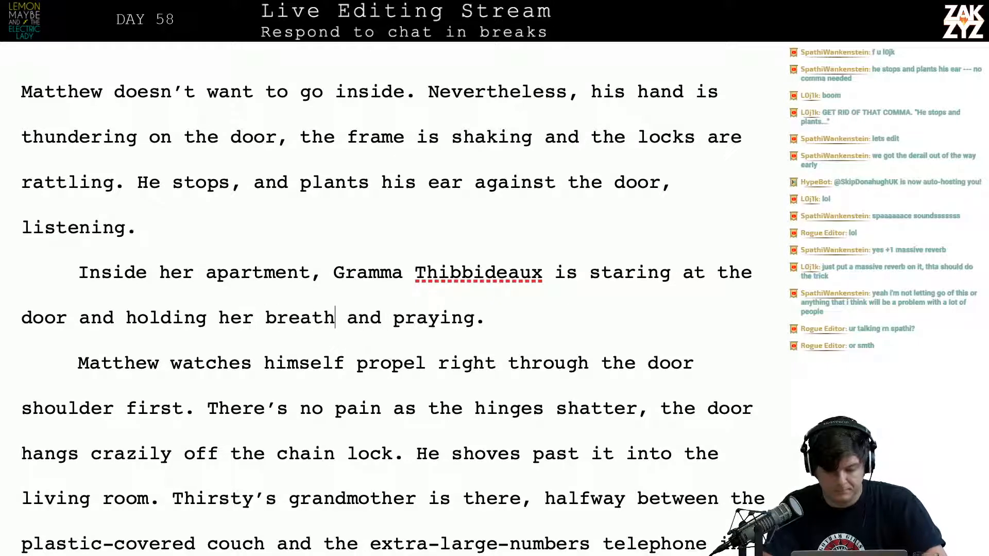
text(Her lips mo)
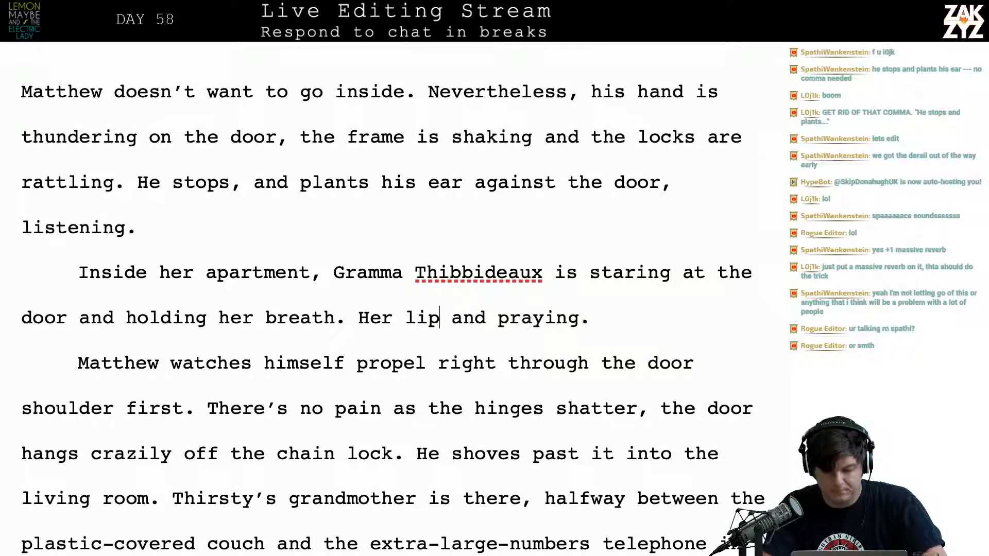
text(ve in silent)
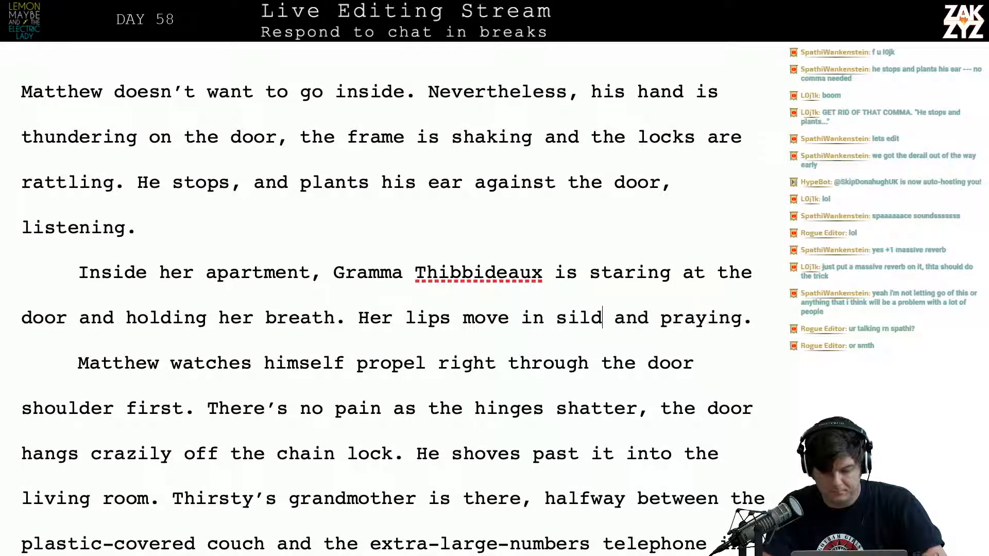
text( prayer.)
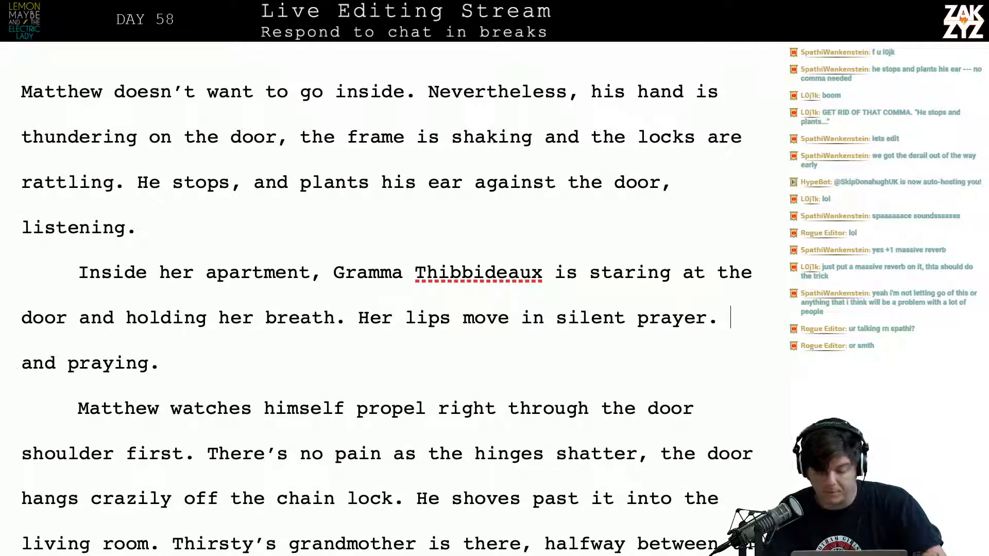
Add the sentence "Her lips move in silent prayer." after "holding her breath." and delete the leftover "and praying."
key(shift+Down)
key(BackSpace)
key(BackSpace)
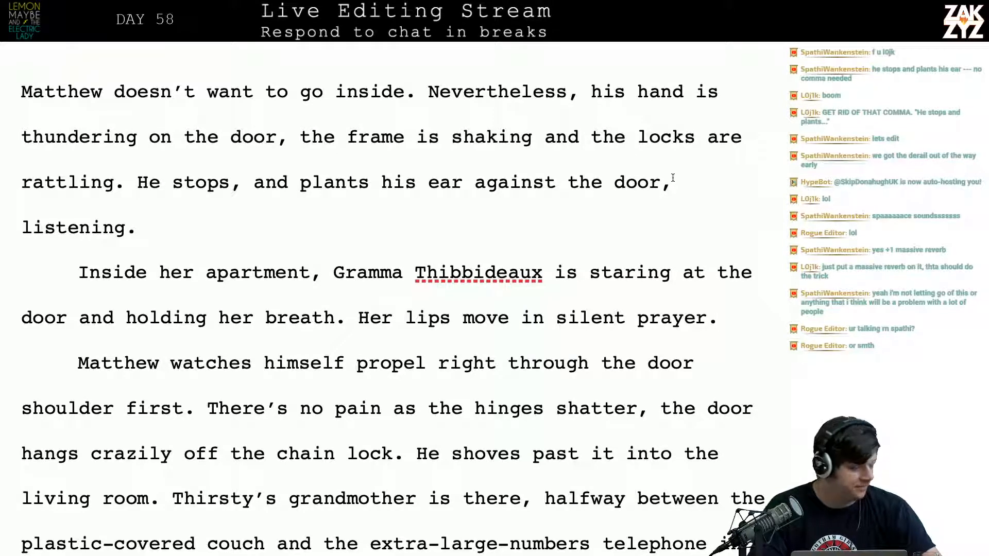
Remove ", listening" from the opening paragraph's last sentence so it ends at "against the door."
click(675, 199)
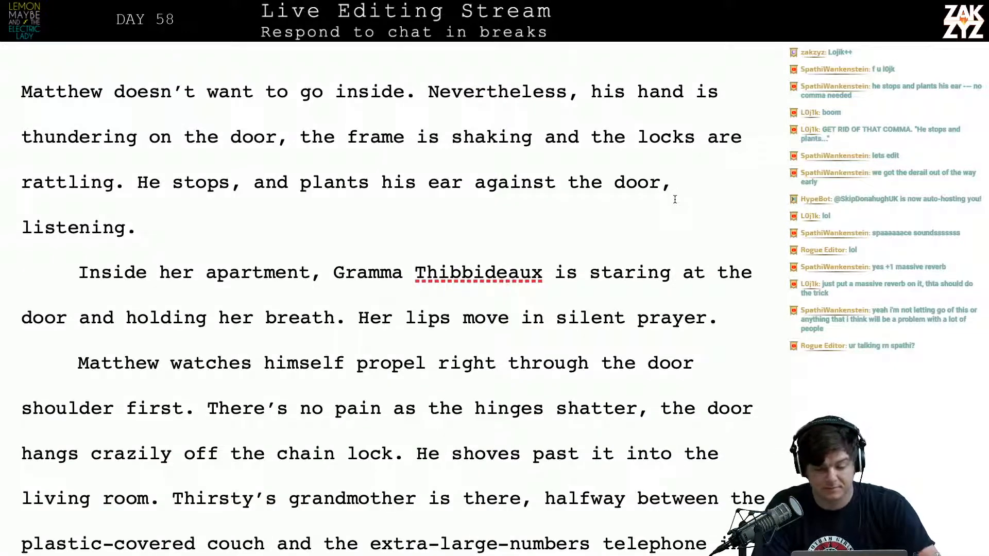
key(BackSpace)
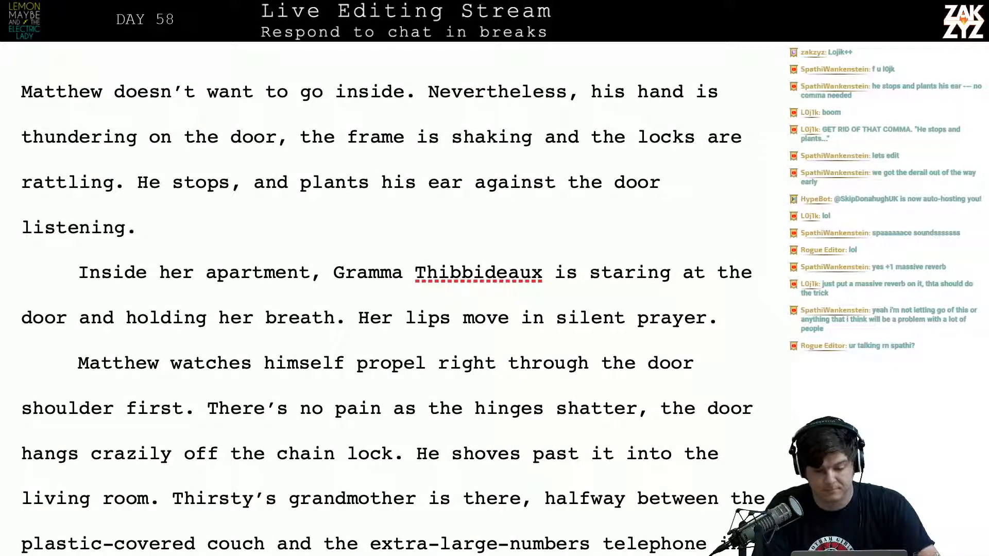
key(shift+Down)
key(shift+Left)
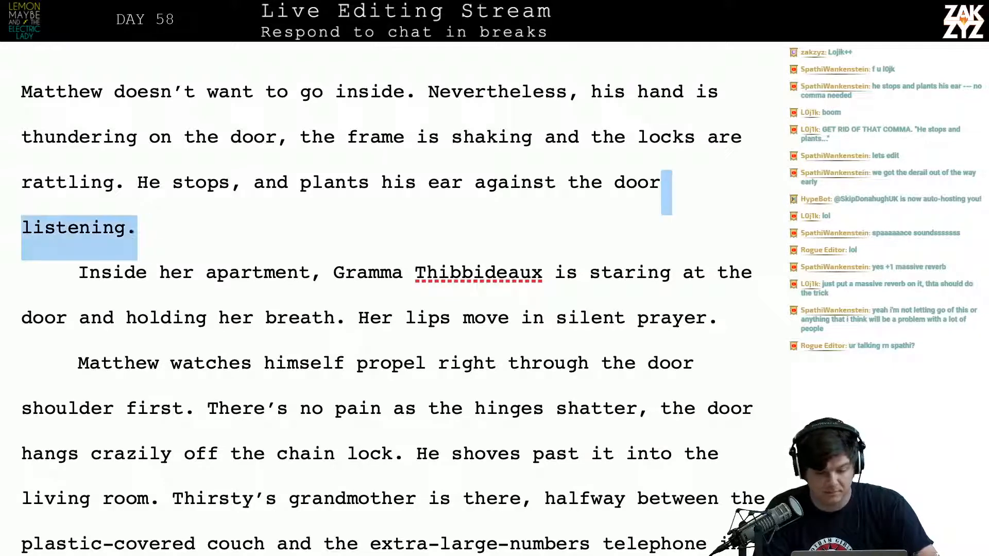
key(shift+Left)
key(BackSpace)
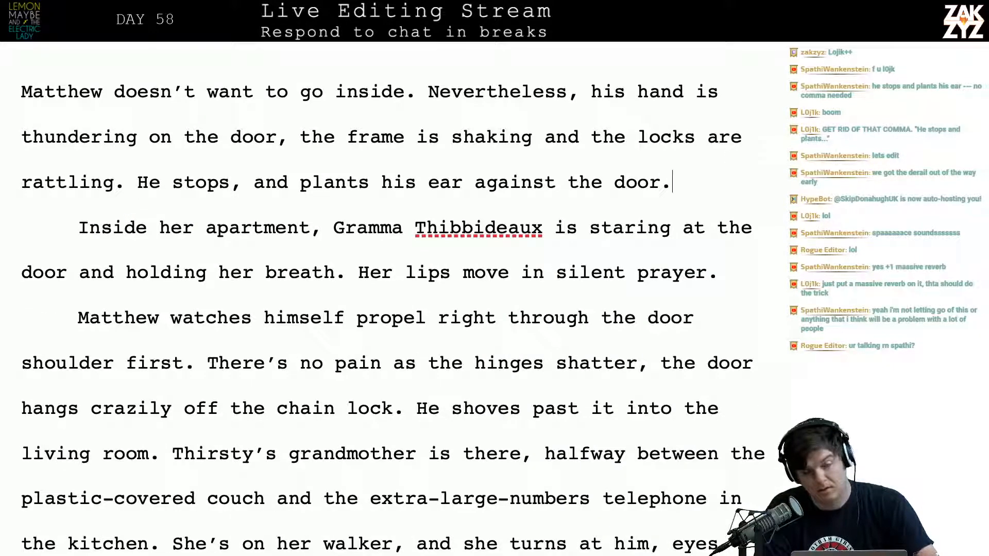
key(Left)
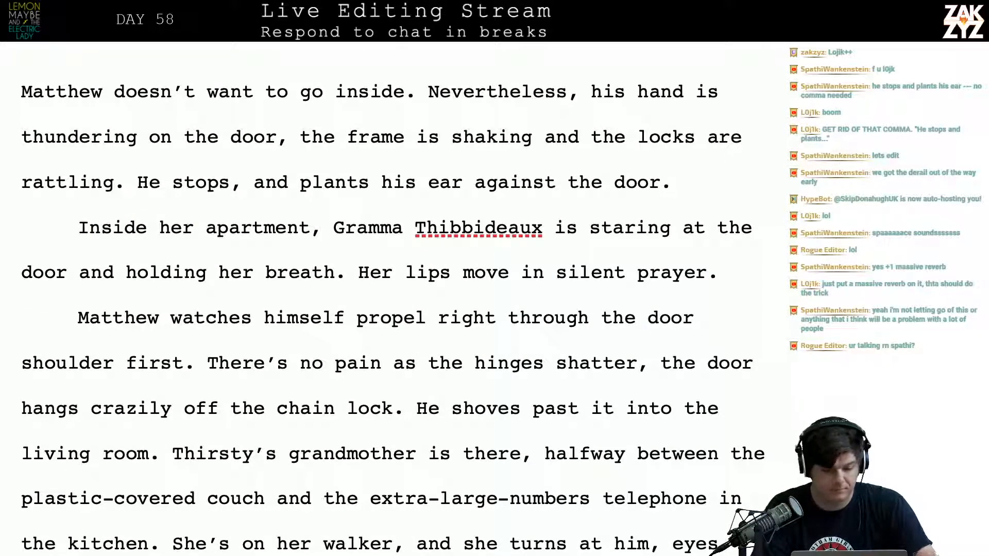
Insert "When there’s no answer, Matthew presses his ear agains the door." after "rattling.", pushing the "He stops" sentence onto its own line
click(139, 186)
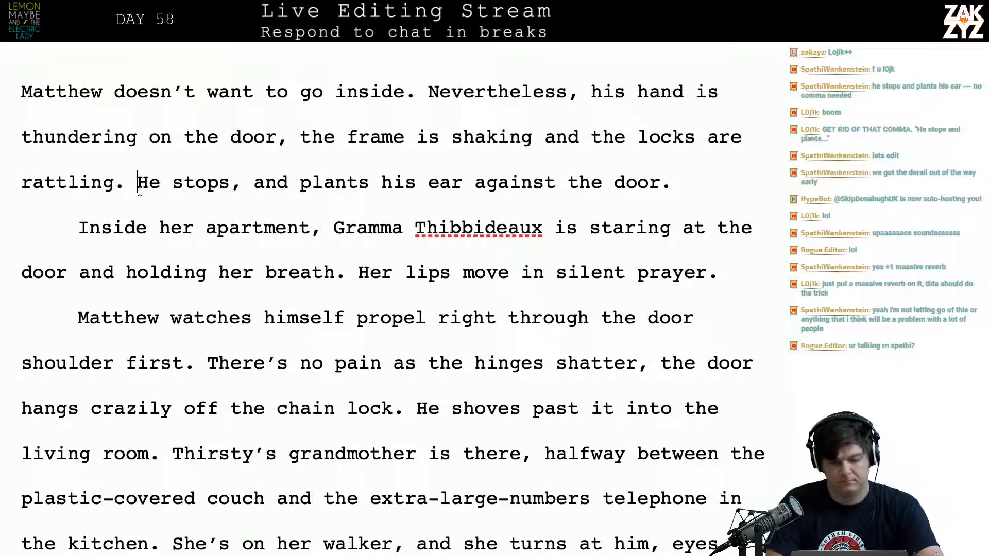
key(Return)
text(When )
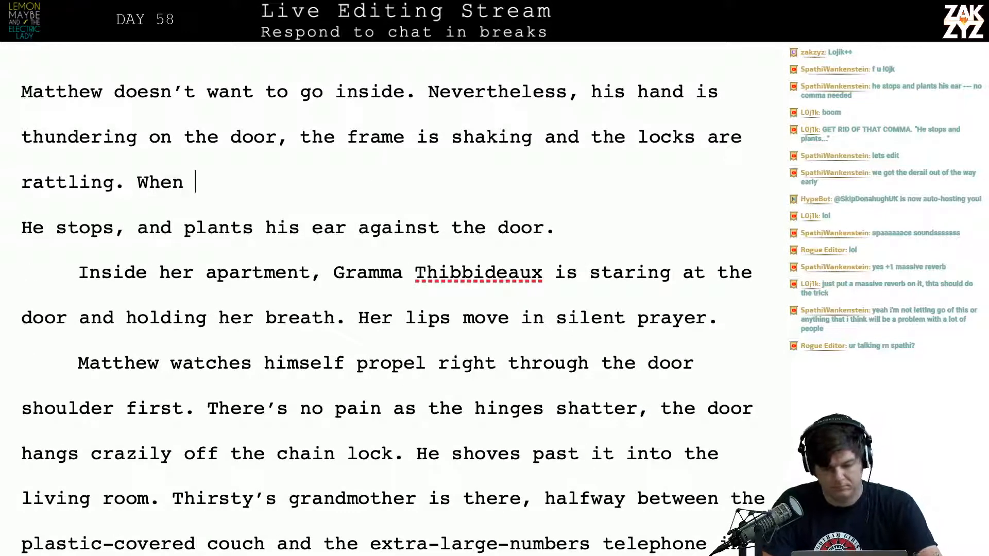
text(there's no answ)
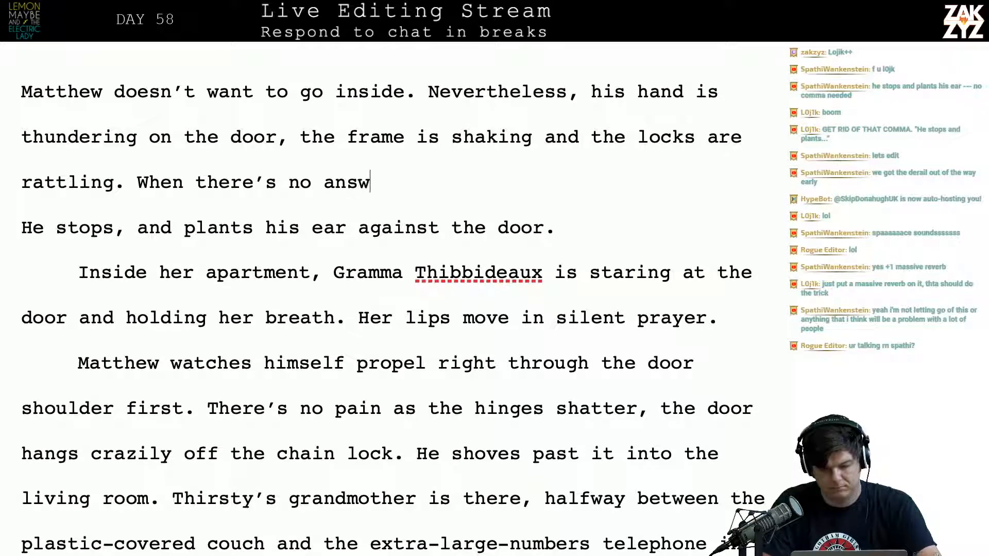
text(er, Matthew )
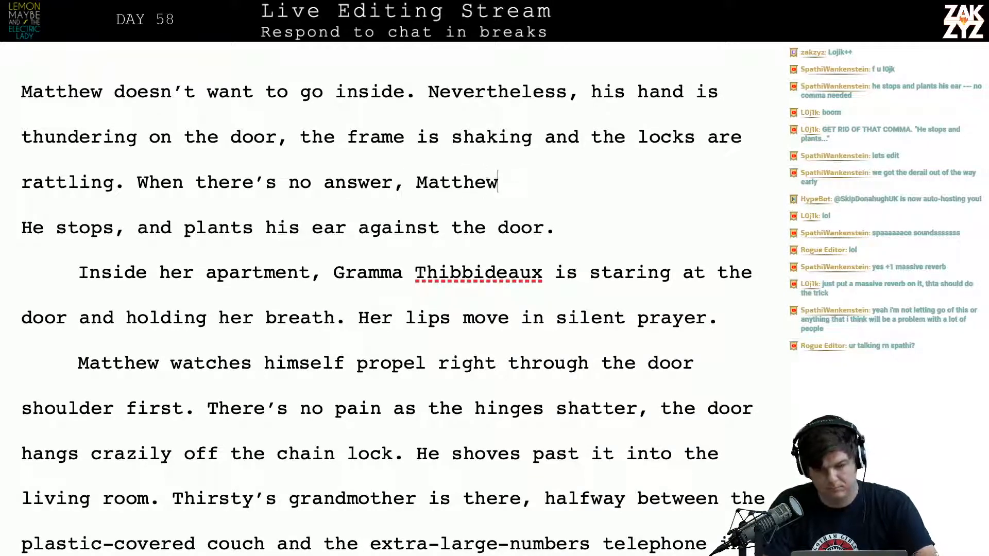
text(presses he)
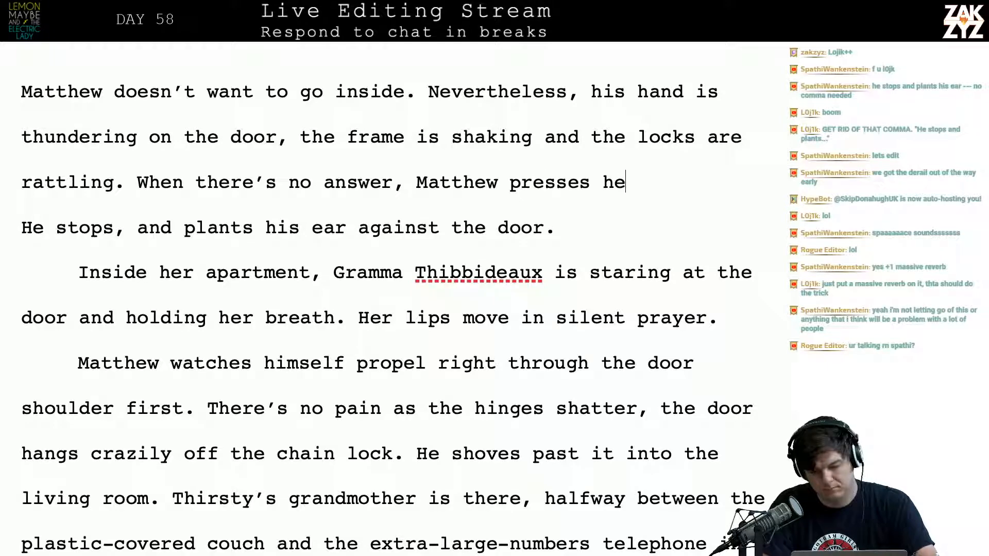
key(BackSpace)
text(is e)
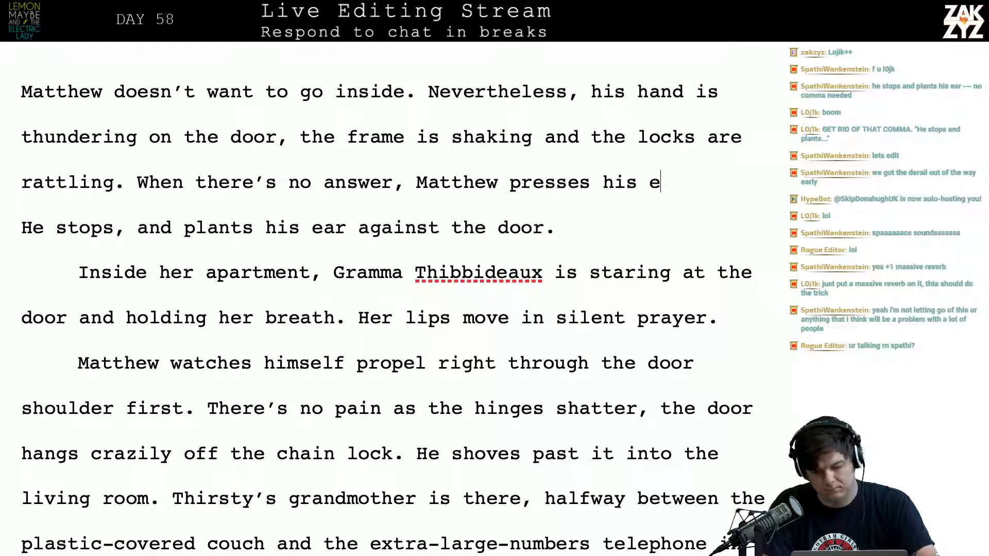
text(ar agains tthe door.)
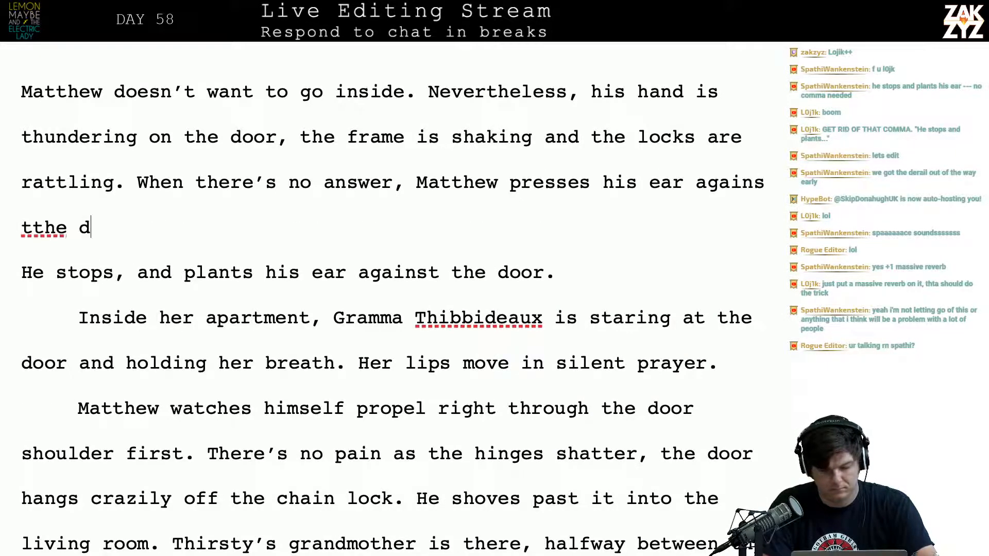
key(BackSpace)
key(BackSpace)
key(BackSpace)
key(BackSpace)
key(BackSpace)
key(BackSpace)
key(BackSpace)
key(BackSpace)
key(BackSpace)
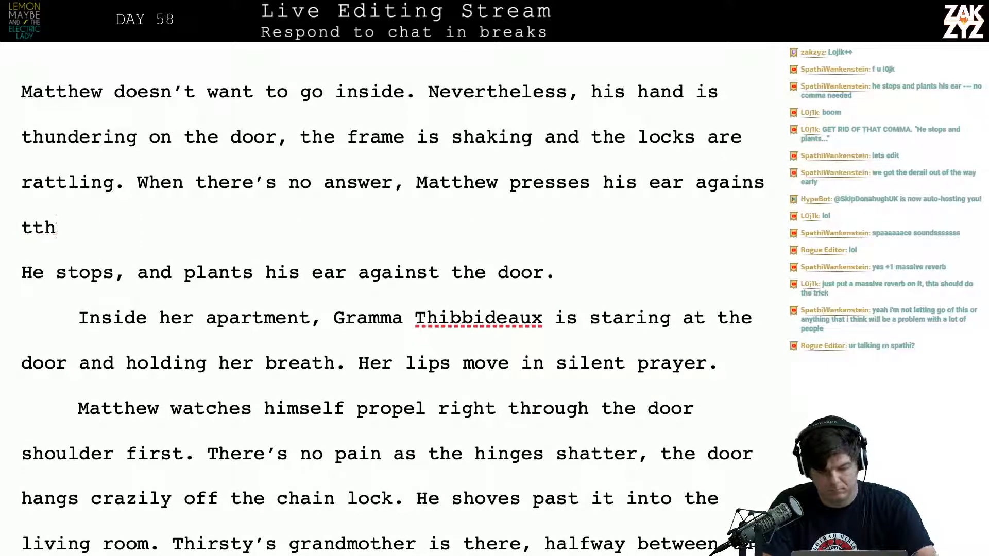
text(he door.)
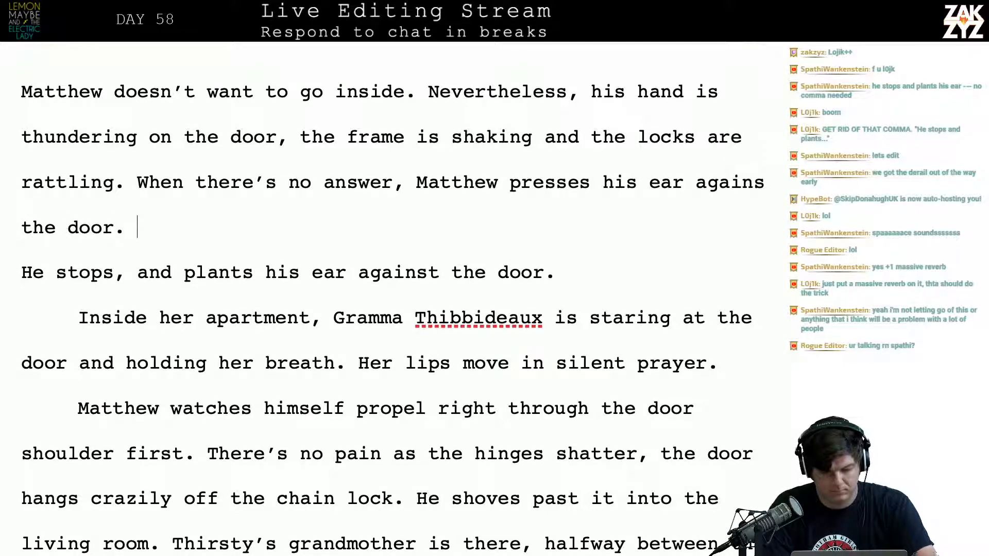
Delete "He stops, and plants his ear against the door.", keep "Inside her apartment" as a separate paragraph, and return to the end of the paragraph above
key(shift+Down)
key(shift+Down)
key(shift+Left)
key(shift+Left)
key(shift+Left)
key(shift+Left)
key(shift+Left)
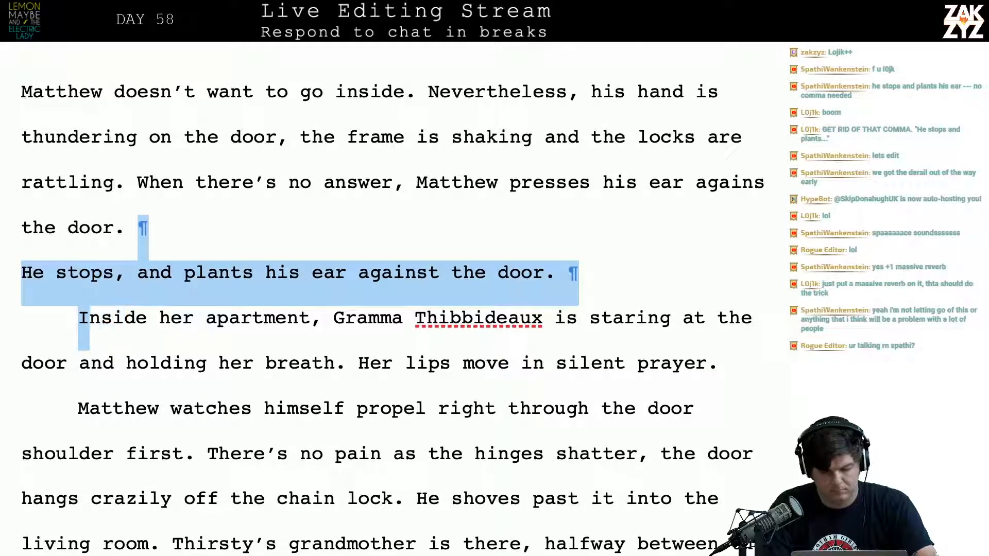
key(BackSpace)
key(Return)
key(Left)
key(Left)
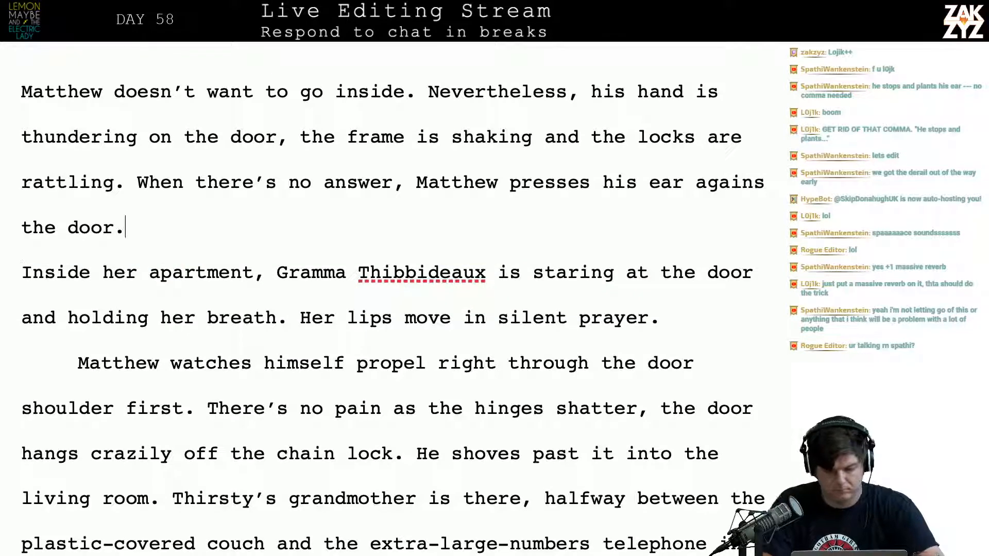
key(Right)
text(He can hear)
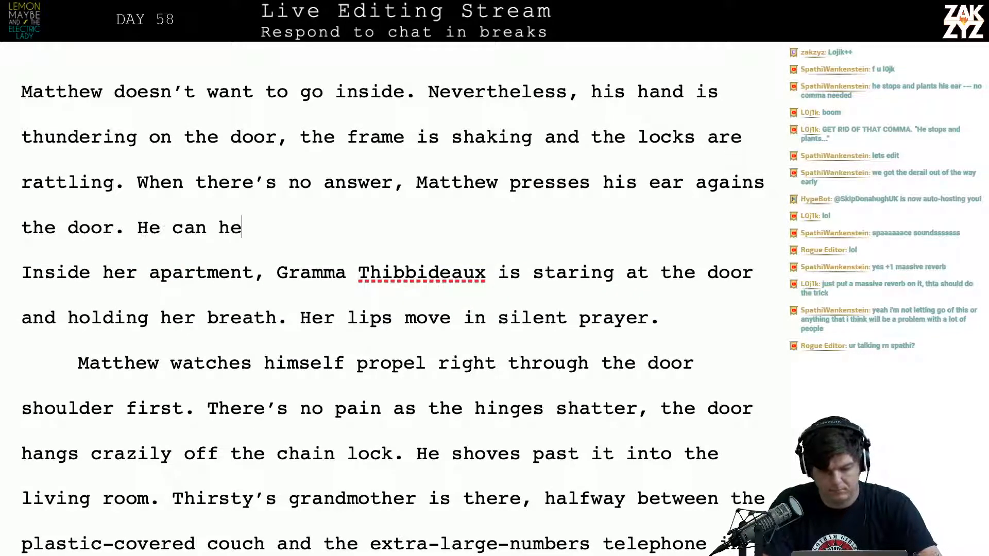
key(BackSpace)
key(BackSpace)
key(BackSpace)
key(BackSpace)
key(BackSpace)
key(BackSpace)
key(BackSpace)
key(BackSpace)
key(BackSpace)
key(BackSpace)
key(BackSpace)
key(BackSpace)
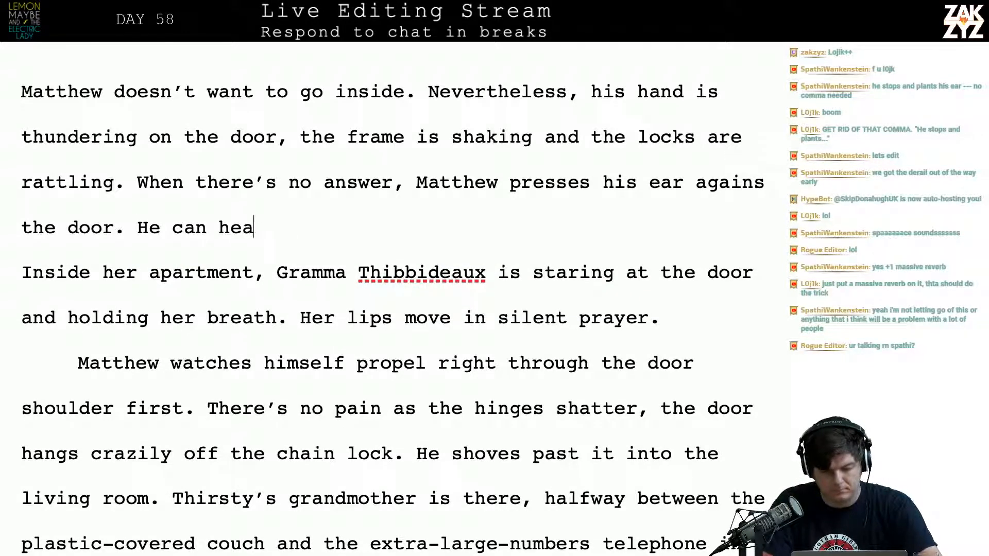
Replace the unfinished "He can hea" after "the door." with "Gramma Thibbideaux is inside, holding her breath, he can hear her heart beating"
text(Gram)
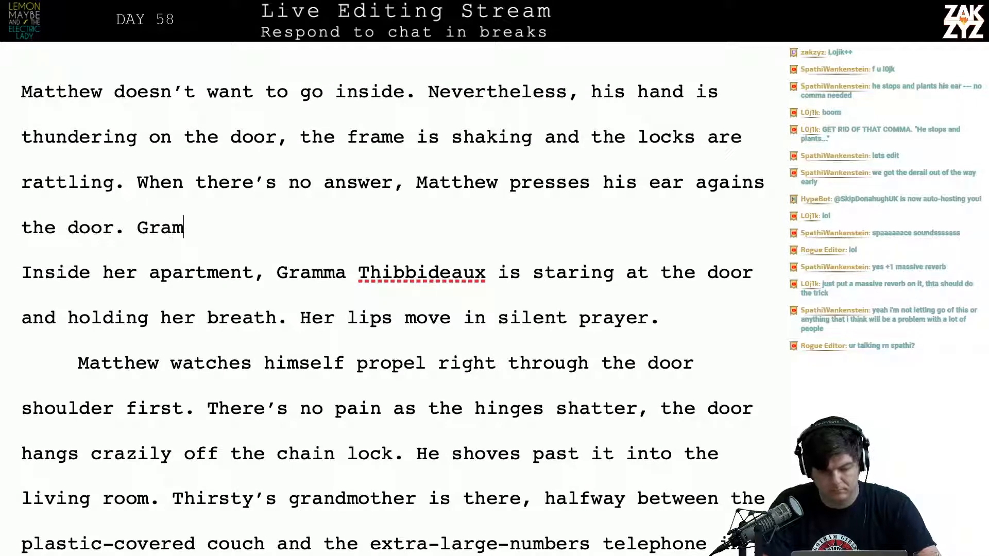
text(ma Thibba)
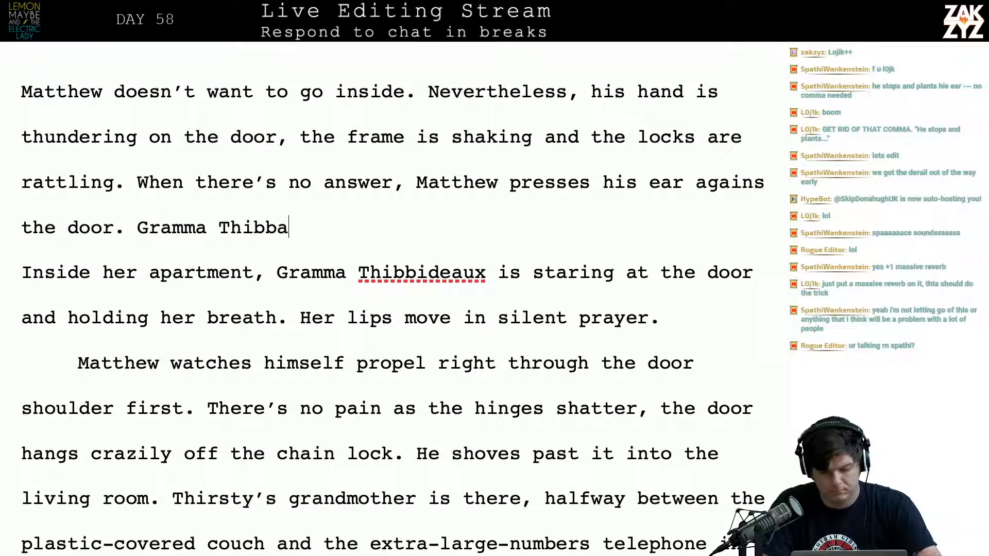
key(BackSpace)
text(e)
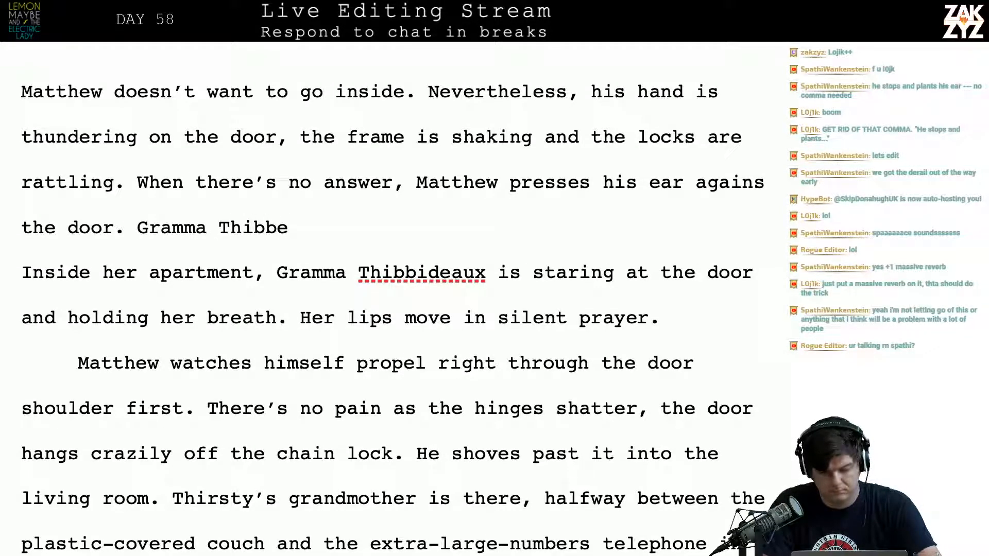
key(BackSpace)
text(ideaux )
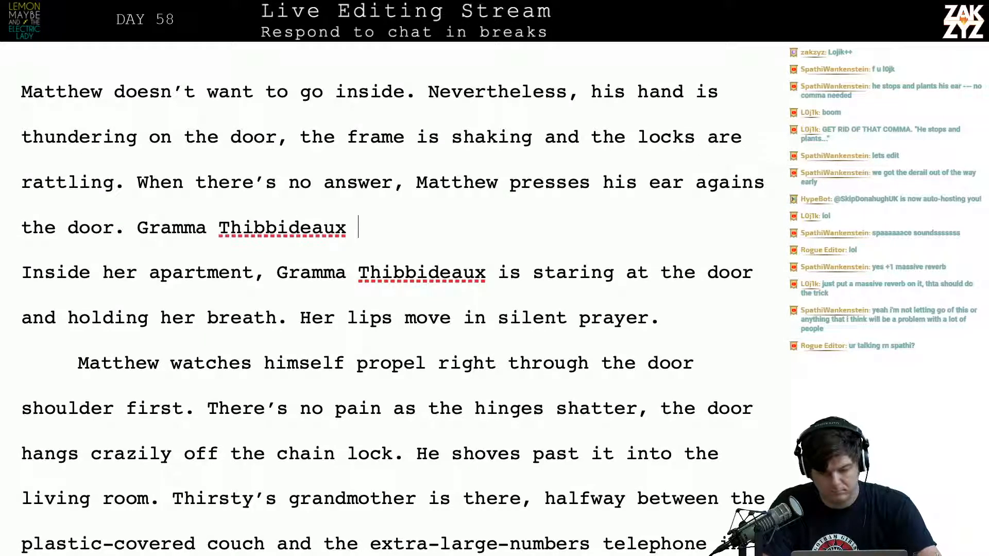
text(is inside, hold)
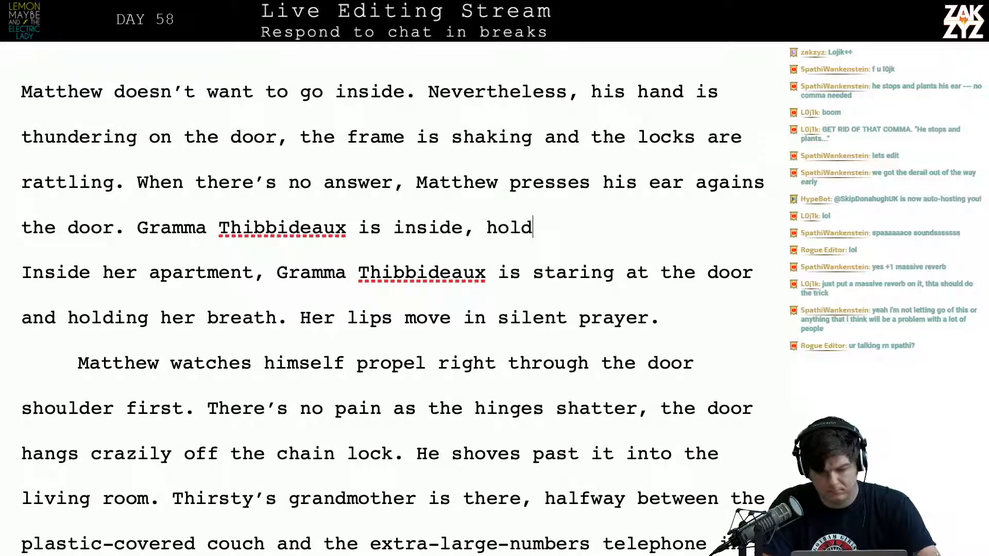
text(ing her breath, )
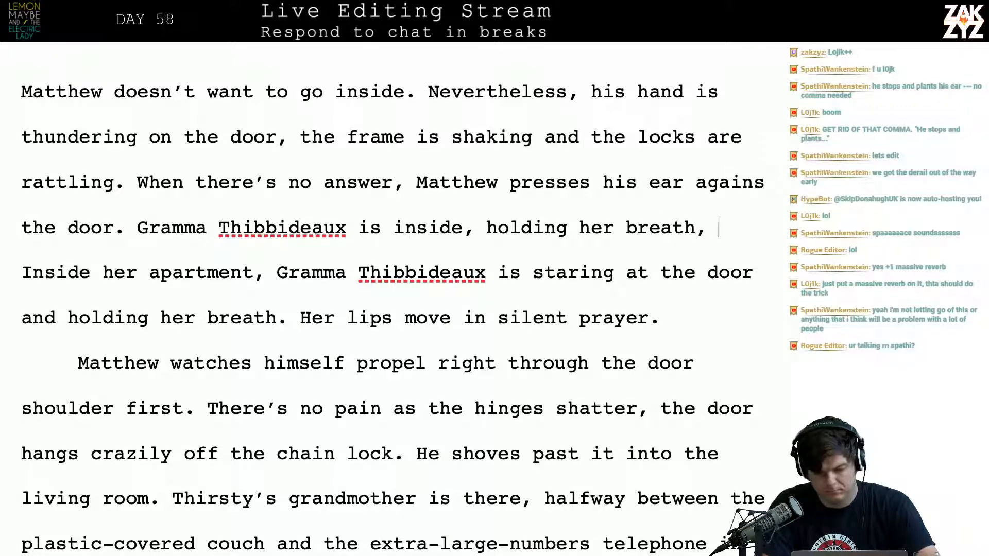
text(he can hear her)
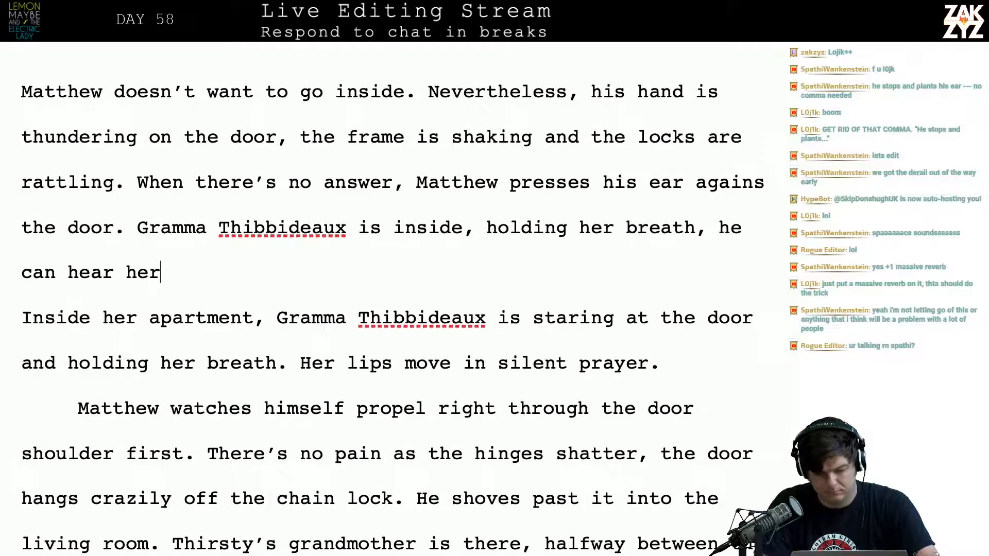
text( heart beating)
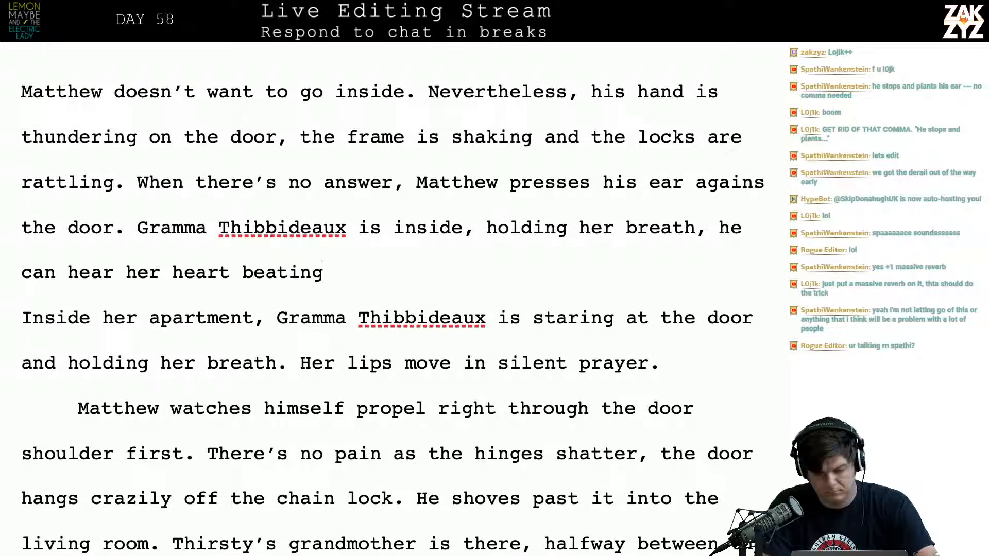
text(, her lips m)
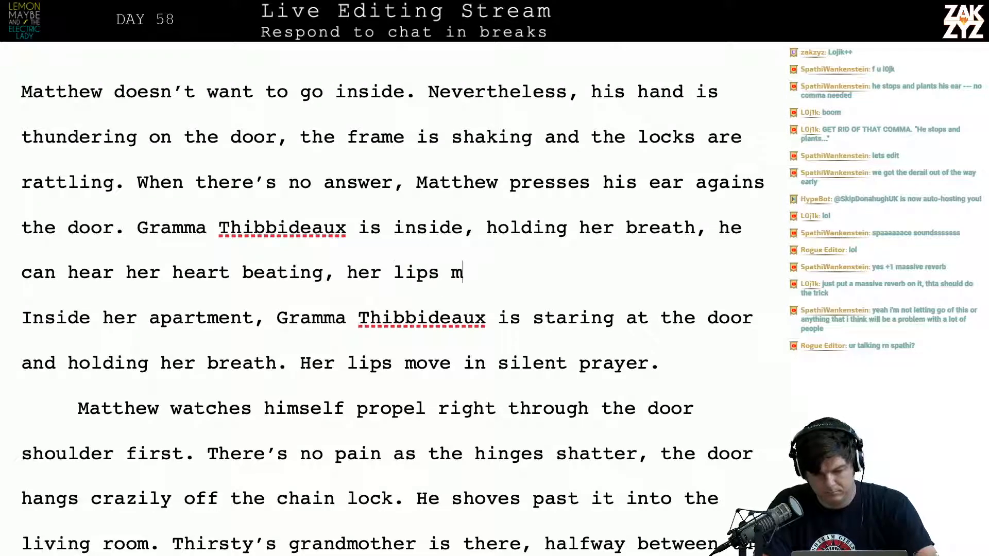
text(oving in silent p)
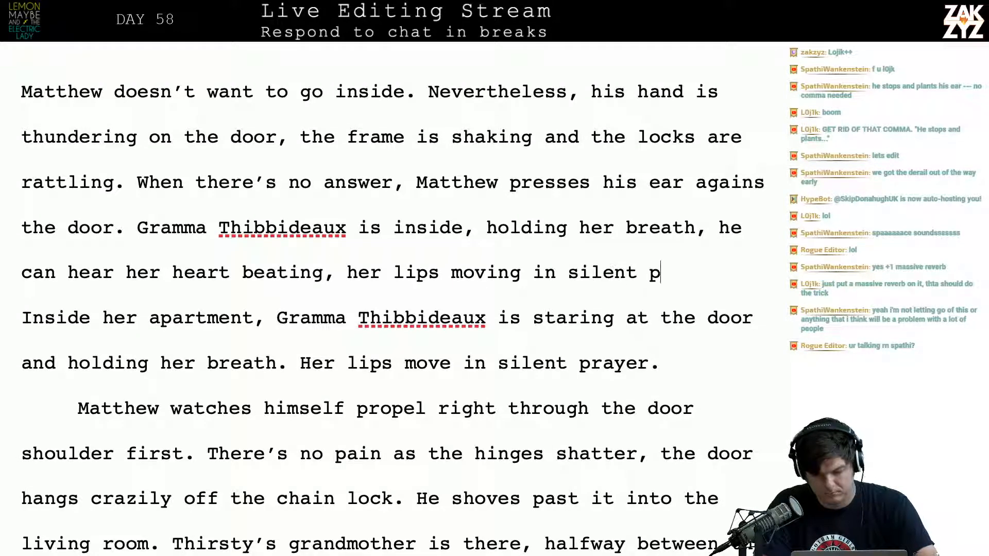
text(rayer.)
key(BackSpace)
key(BackSpace)
key(BackSpace)
key(BackSpace)
key(BackSpace)
key(BackSpace)
key(BackSpace)
key(BackSpace)
key(BackSpace)
key(BackSpace)
key(BackSpace)
key(BackSpace)
key(BackSpace)
key(BackSpace)
key(BackSpace)
key(BackSpace)
key(BackSpace)
key(BackSpace)
key(BackSpace)
key(BackSpace)
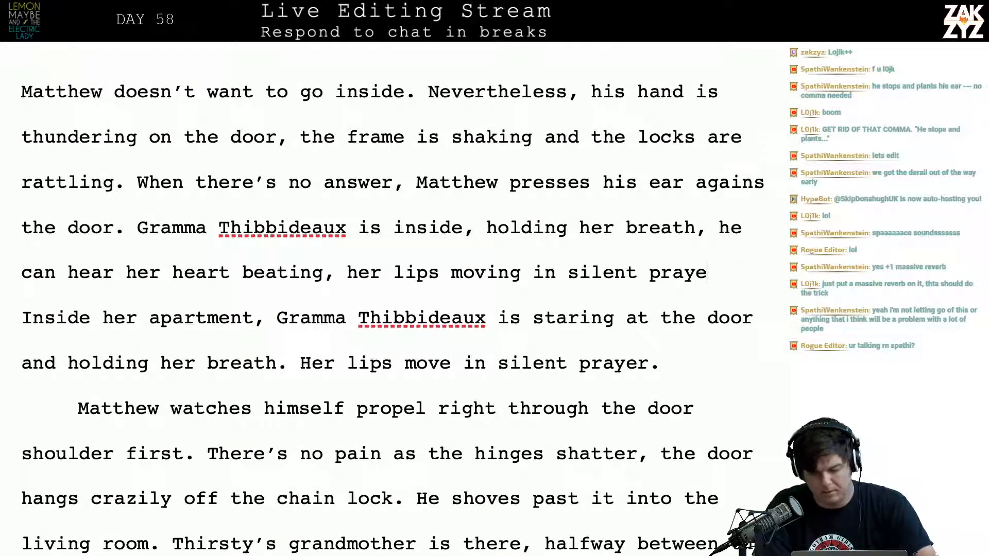
key(BackSpace)
key(BackSpace)
key(BackSpace)
key(BackSpace)
key(BackSpace)
key(BackSpace)
key(BackSpace)
key(BackSpace)
key(BackSpace)
key(BackSpace)
key(BackSpace)
key(BackSpace)
key(BackSpace)
key(BackSpace)
key(BackSpace)
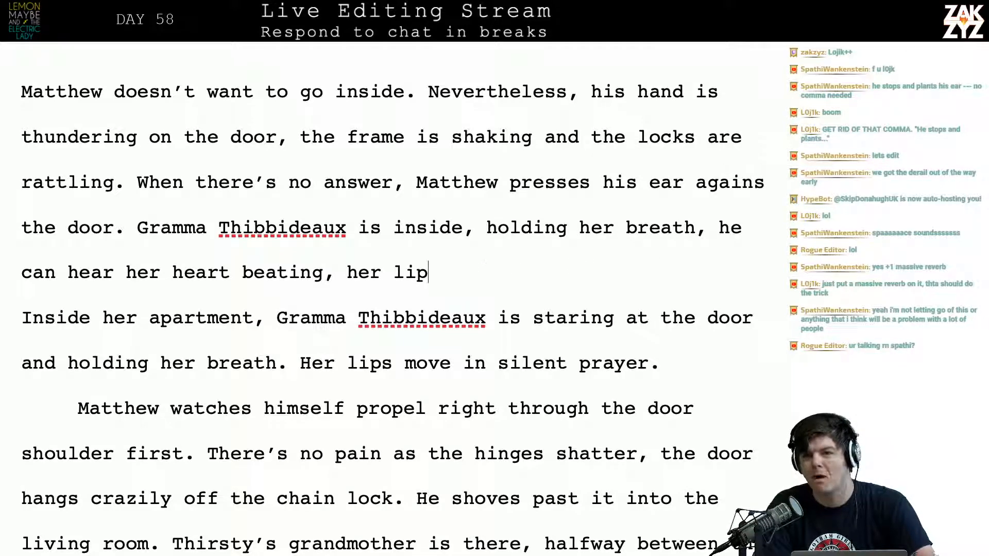
key(BackSpace)
key(BackSpace)
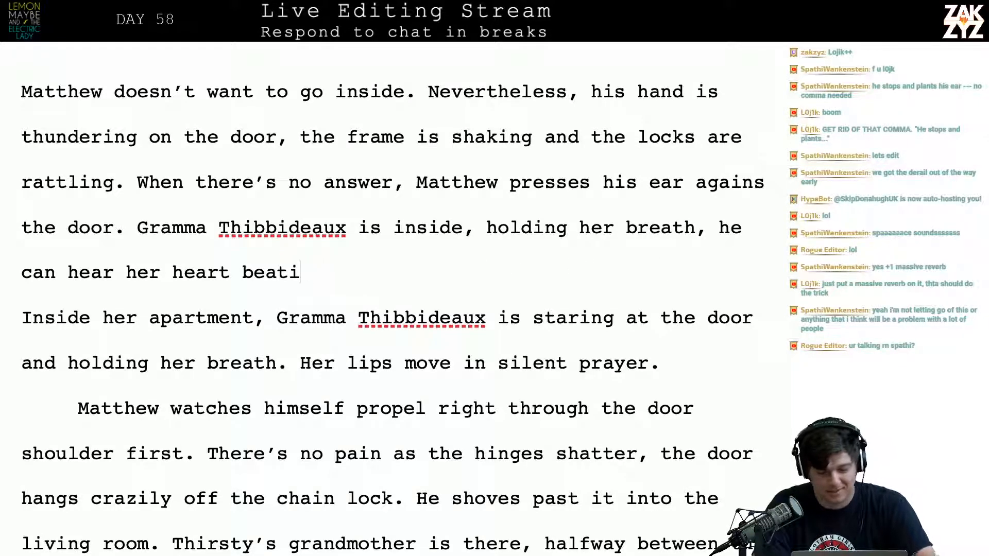
text(ng)
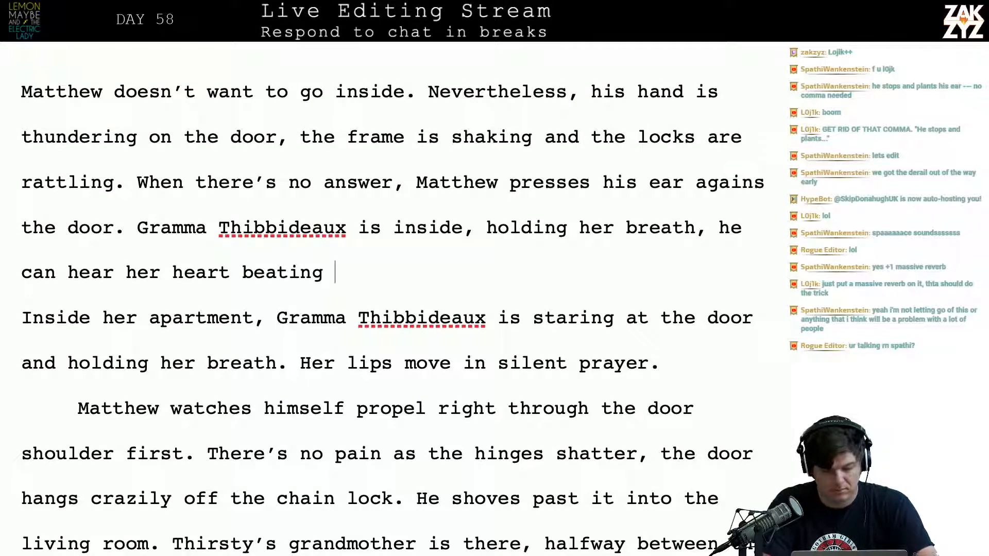
text( through tho)
Finish the heartbeat sentence after "beating" with "through the wood."
key(BackSpace)
text(e )
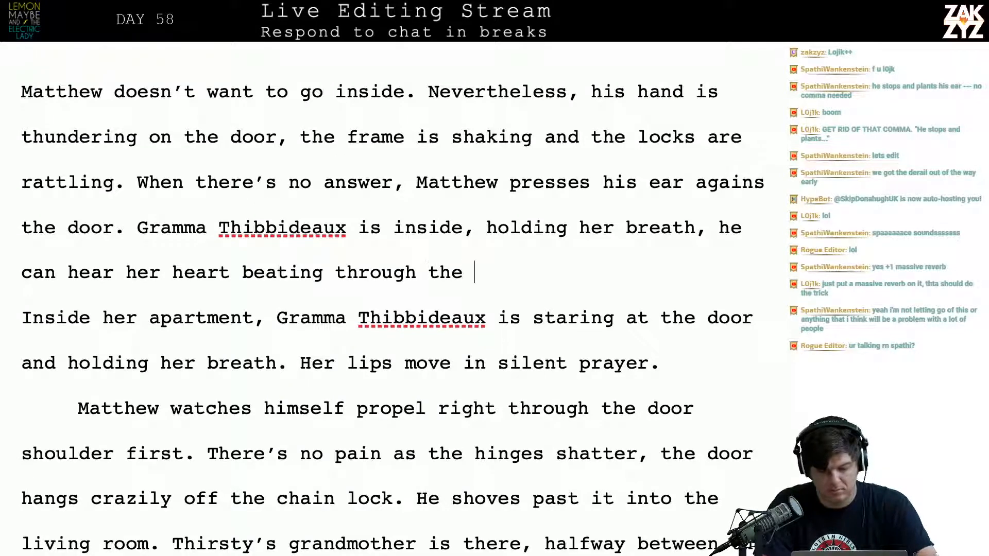
text(wood)
Delete the old paragraph running from "Inside her apartment" to "silent prayer."
key(shift+Down)
key(shift+Down)
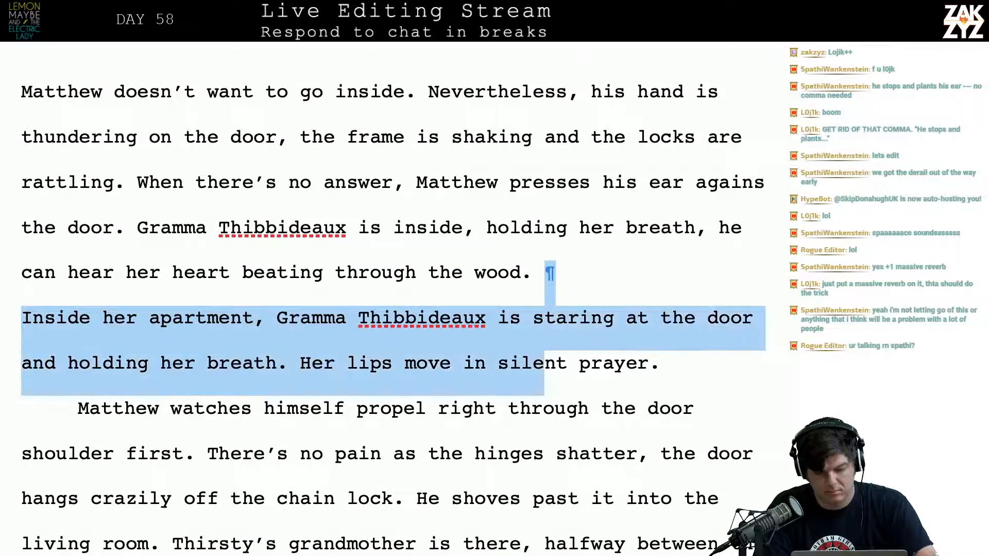
key(shift+Right)
key(shift+Right)
key(shift+Right)
key(shift+Right)
key(shift+Right)
key(shift+Right)
key(shift+Right)
key(shift+Right)
key(shift+Right)
key(shift+Right)
key(shift+Right)
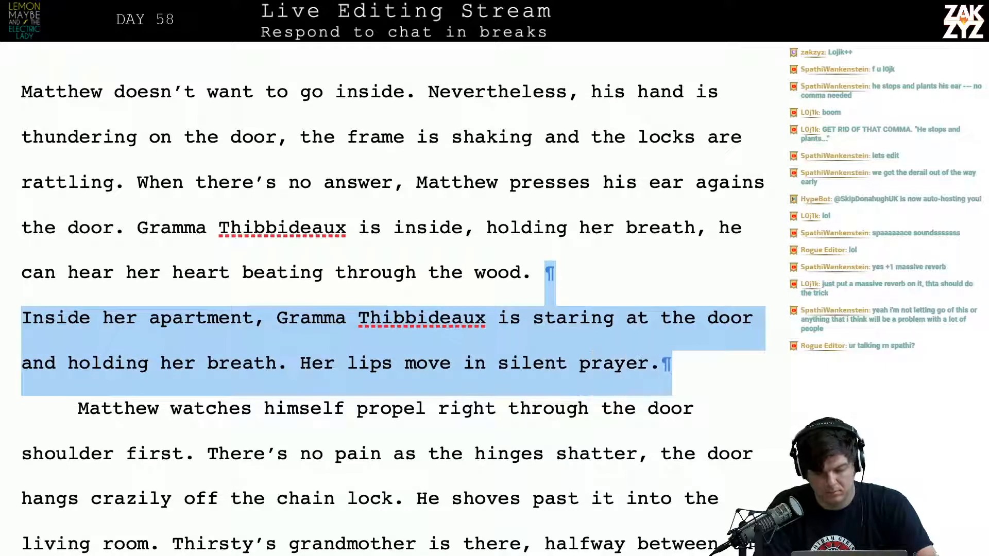
key(BackSpace)
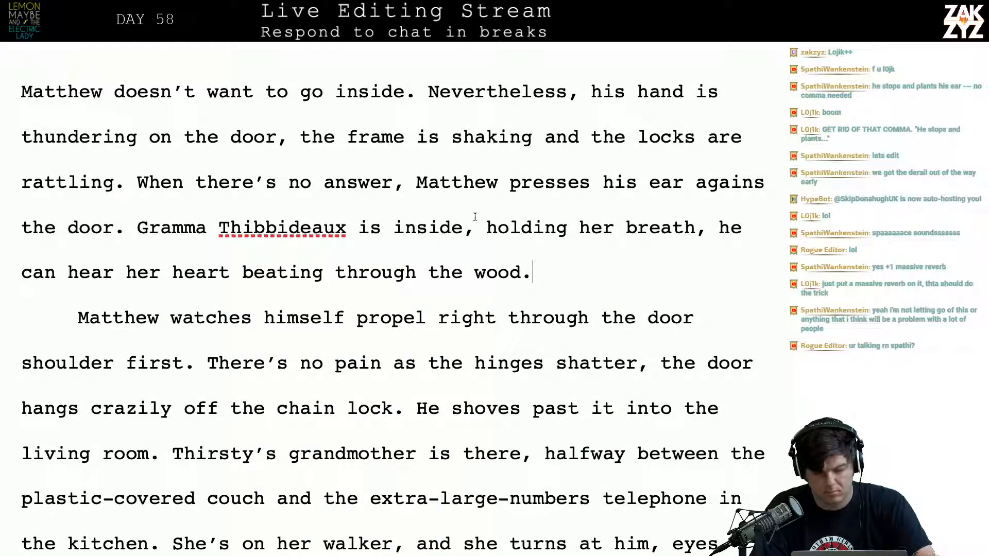
End the sentence at "inside." and insert "She’s holding her breath, but Matthew can hear her heart beating," before the leftover "holding her breath"
key(BackSpace)
text(. She's hold)
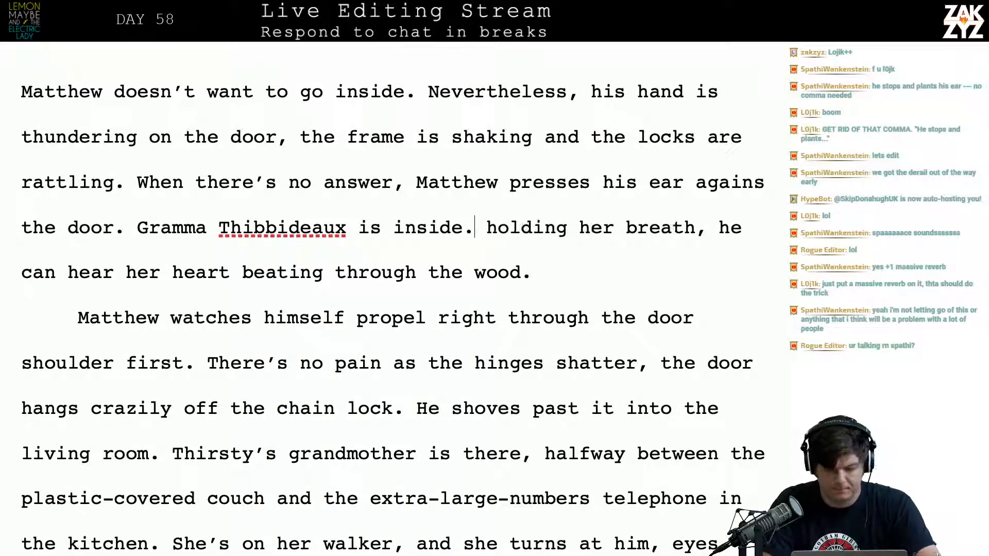
text(ing her breath, but  )
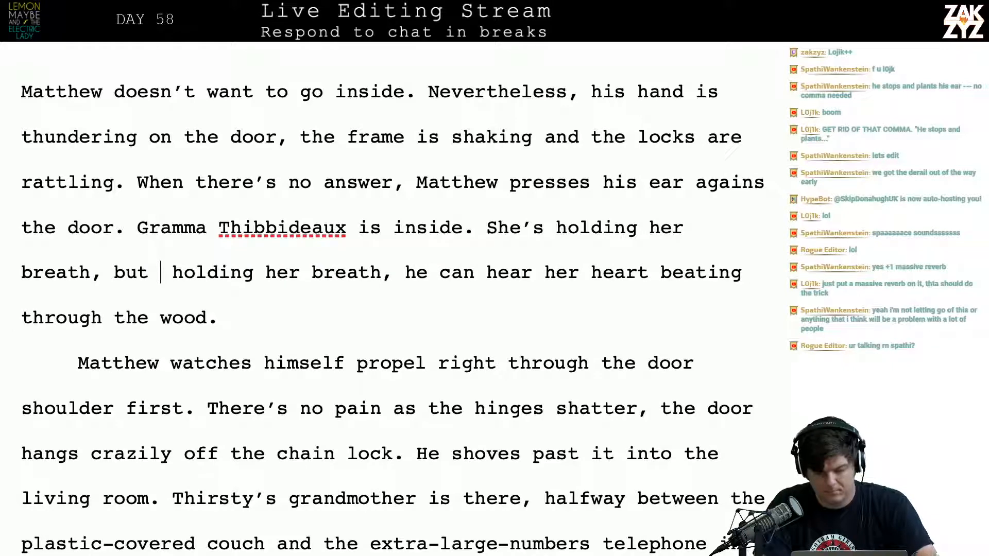
text(Matthew can )
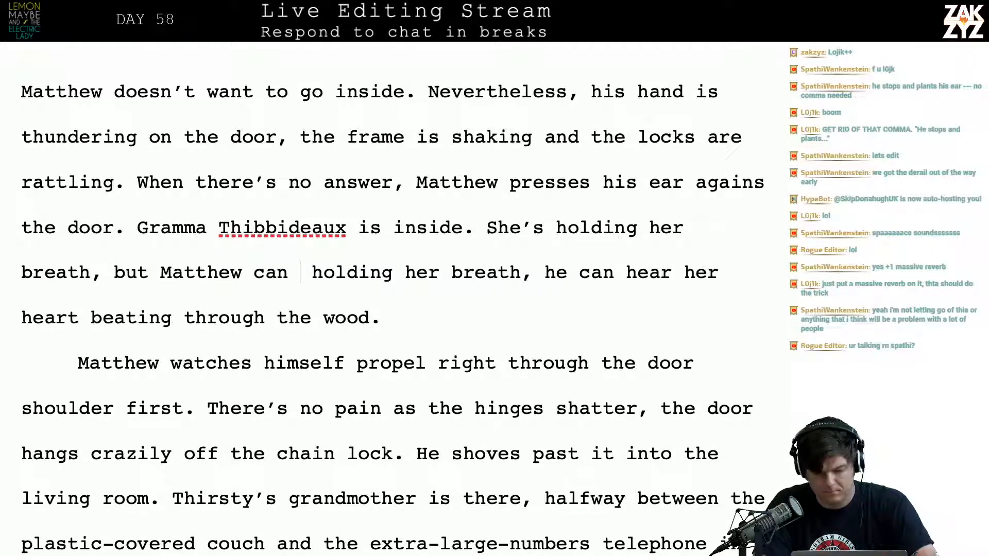
text(hear her hear)
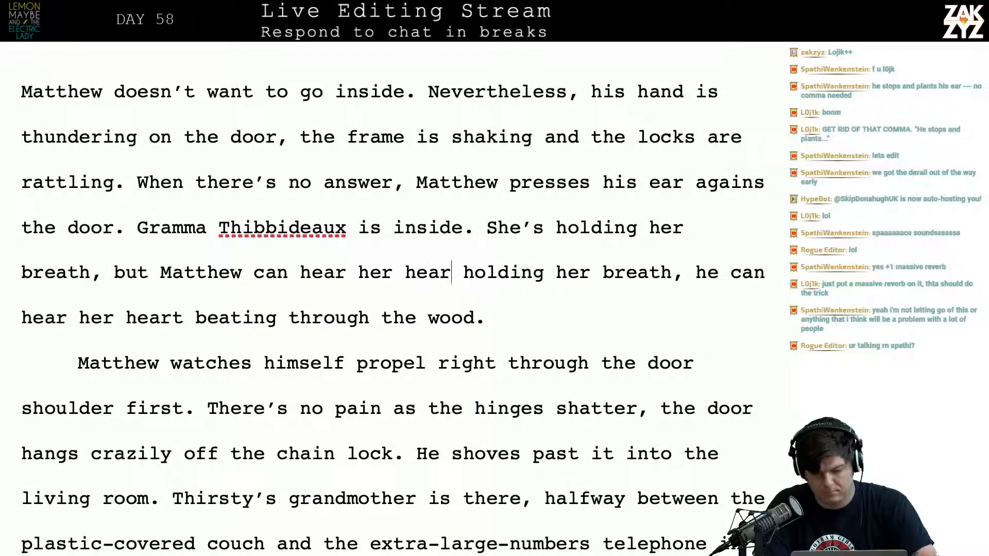
text(t beating, r)
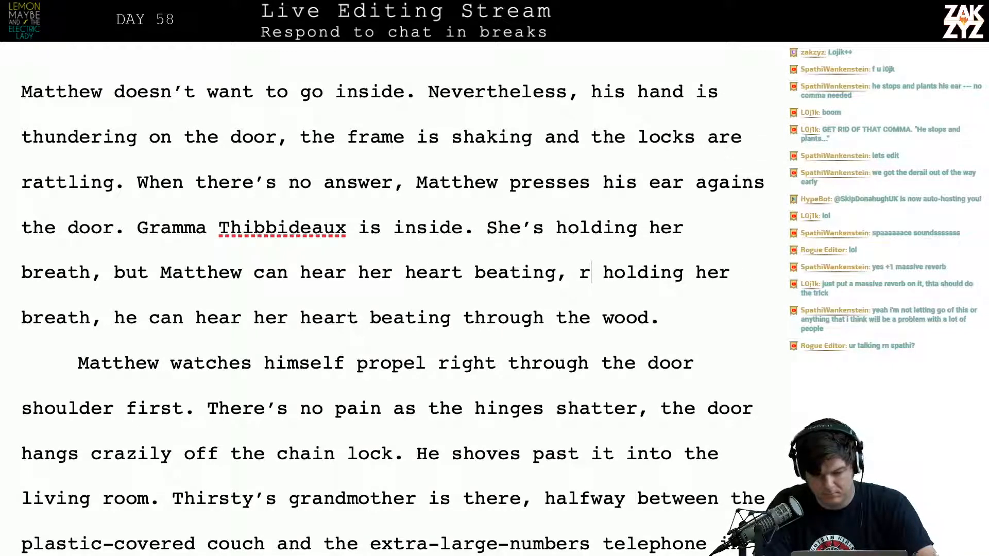
key(BackSpace)
key(BackSpace)
key(BackSpace)
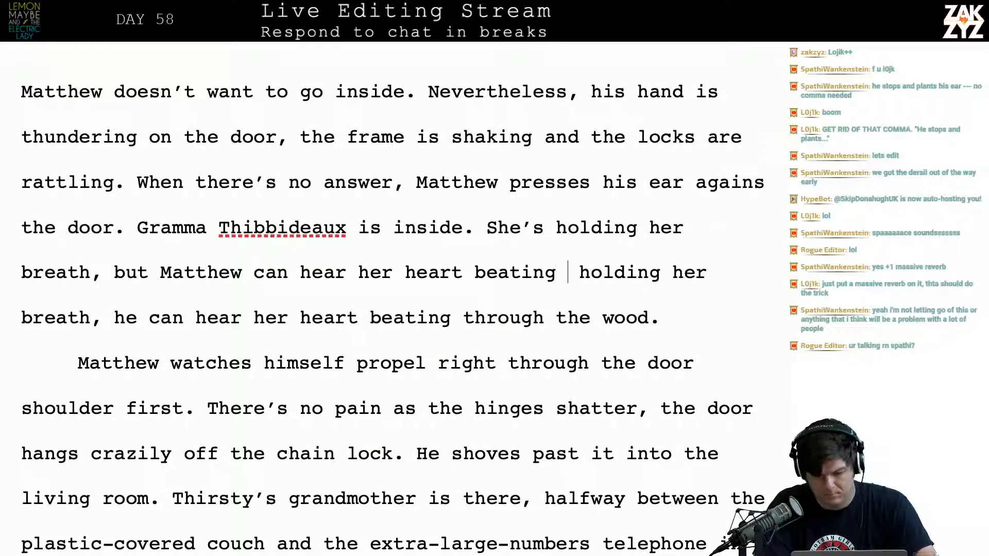
text(. She's asfrai)
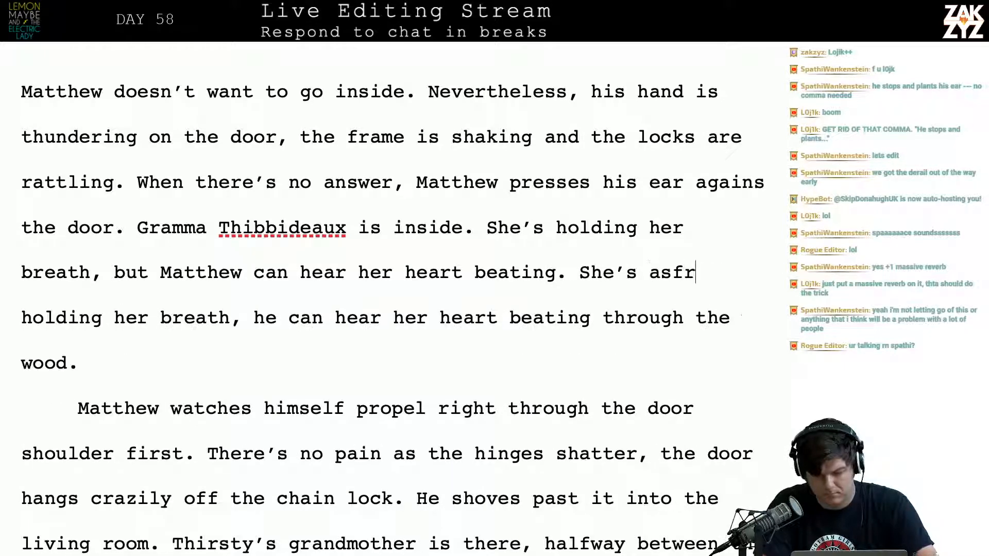
key(BackSpace)
key(BackSpace)
key(BackSpace)
key(BackSpace)
key(BackSpace)
key(BackSpace)
key(BackSpace)
key(BackSpace)
key(BackSpace)
key(BackSpace)
key(BackSpace)
key(BackSpace)
key(BackSpace)
key(BackSpace)
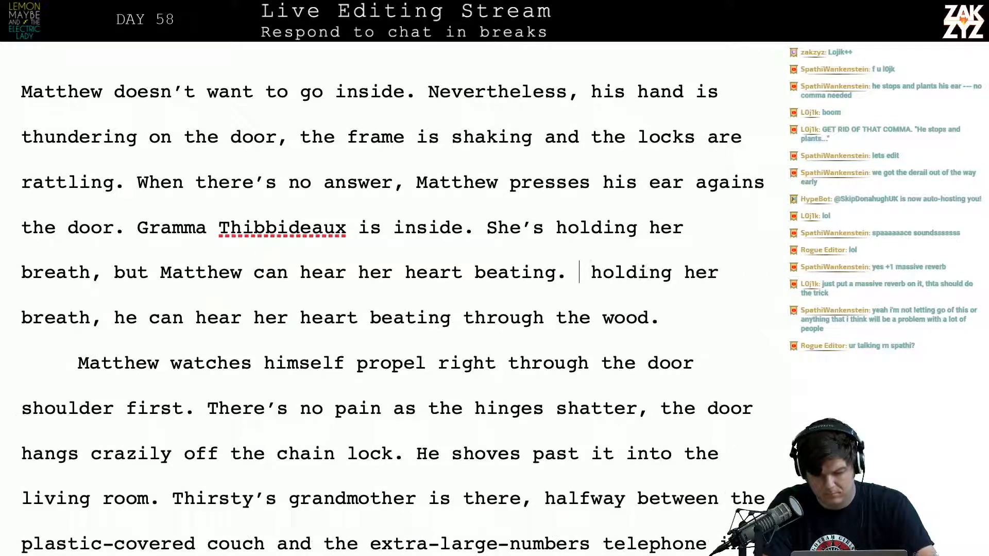
text(,)
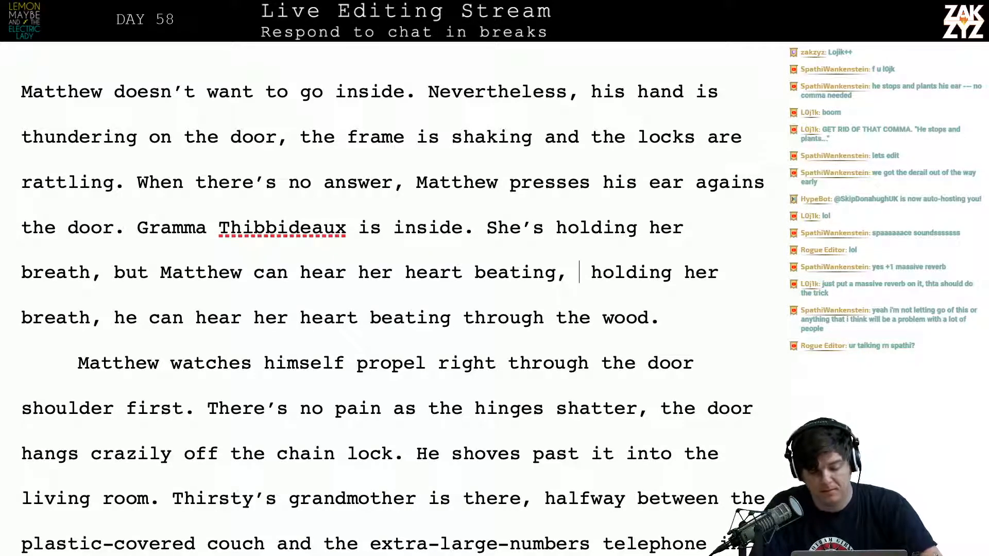
Move the leftover text starting "holding her breath, he can hear" onto its own line and remove the comma after "beating" above it
key(Return)
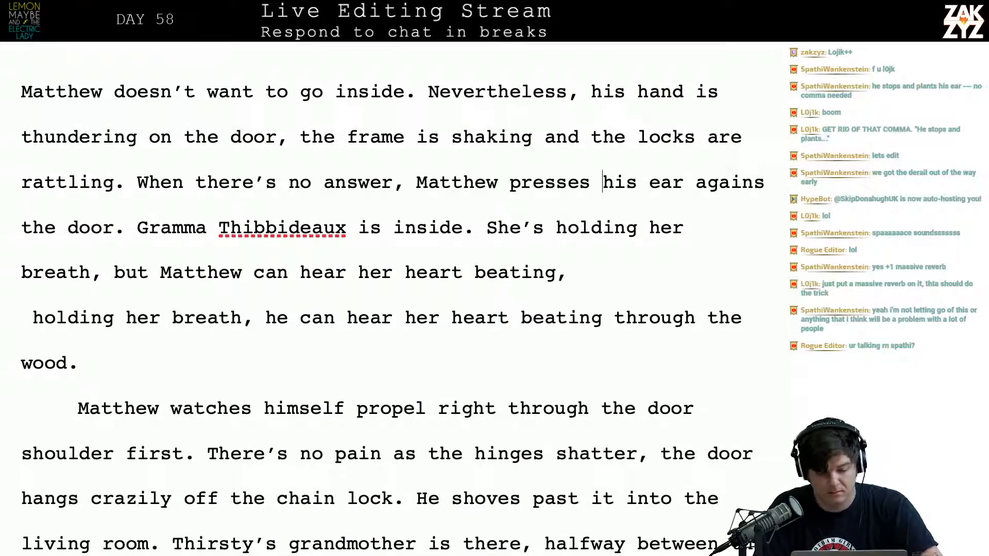
key(Left)
key(BackSpace)
key(BackSpace)
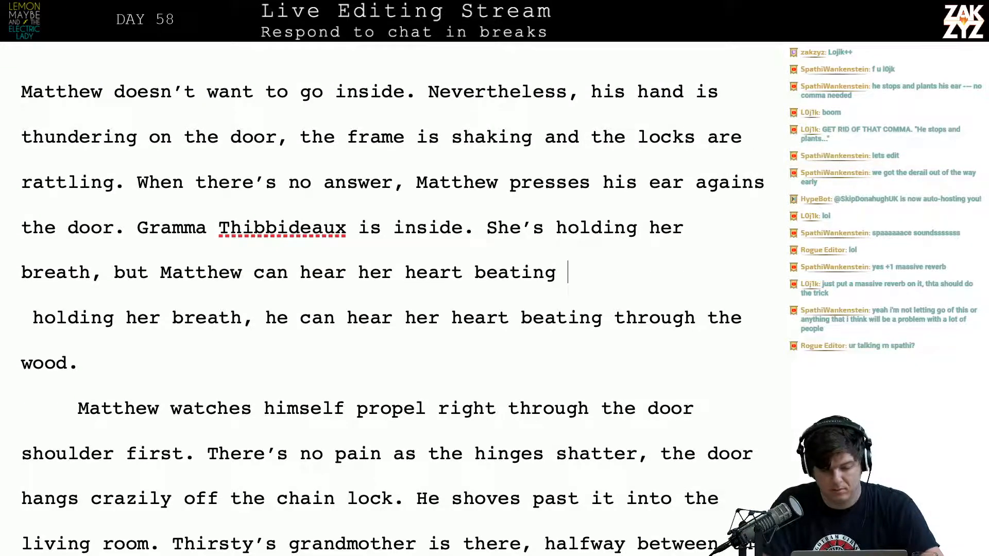
text(through)
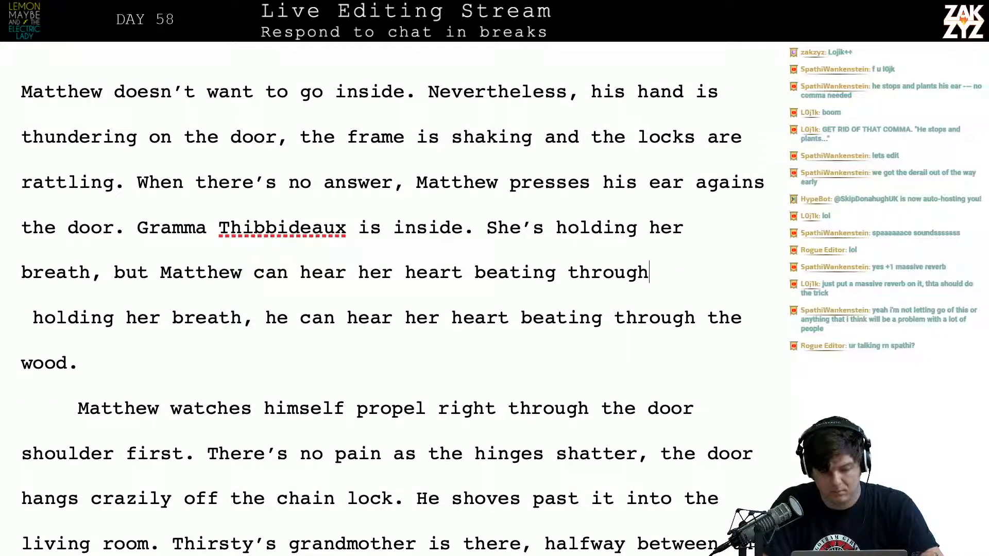
key(BackSpace)
key(BackSpace)
key(BackSpace)
key(BackSpace)
key(BackSpace)
key(BackSpace)
key(BackSpace)
key(BackSpace)
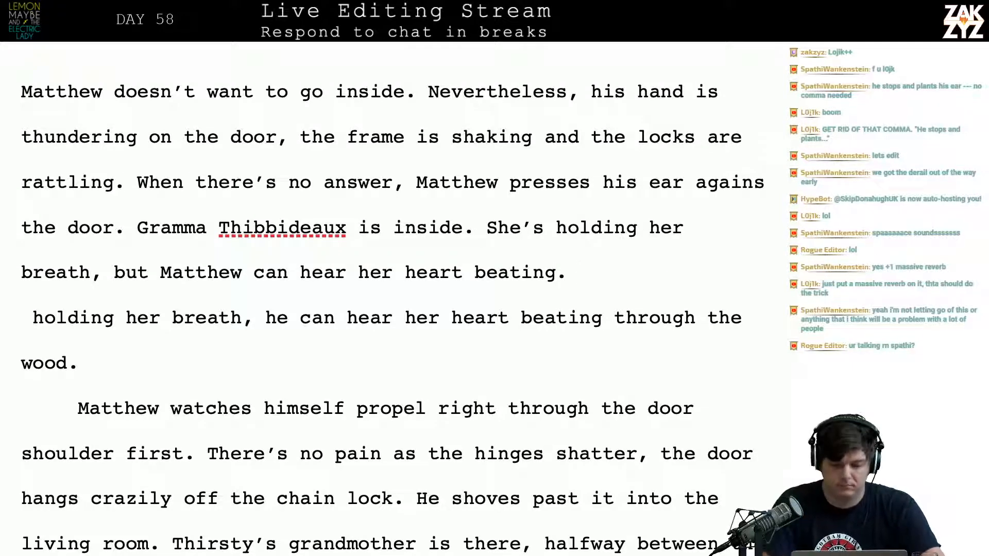
key(BackSpace)
text(, he)
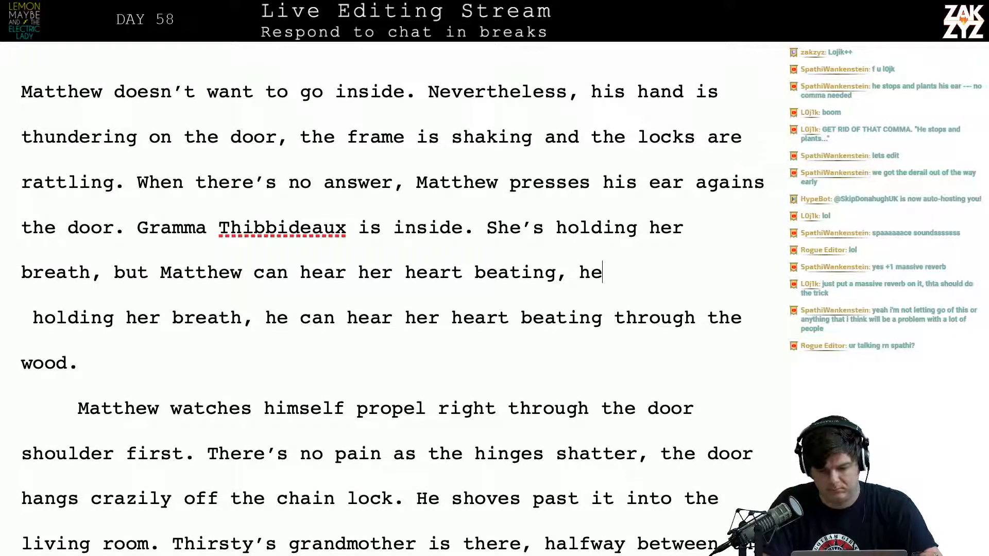
key(BackSpace)
key(BackSpace)
key(BackSpace)
key(BackSpace)
text(, he can)
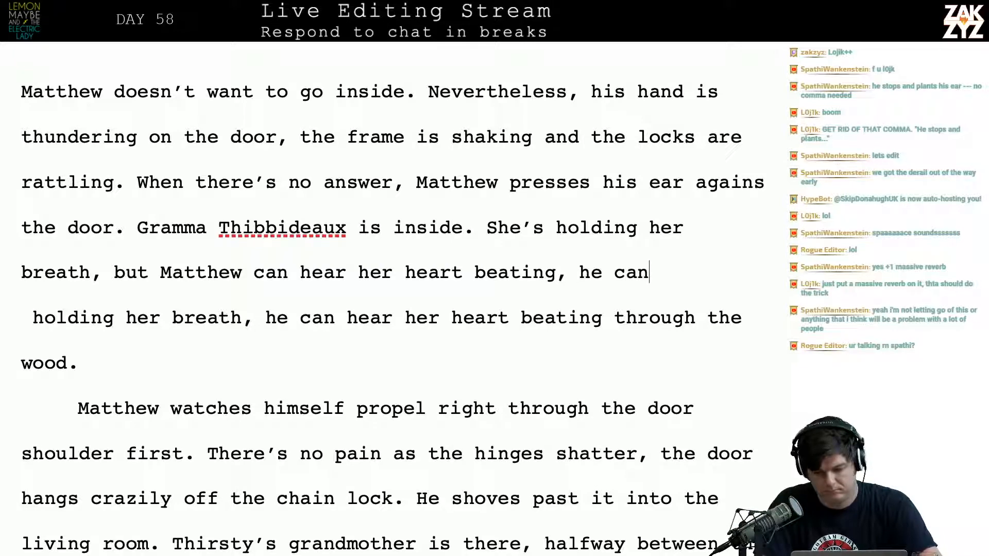
text( smell)
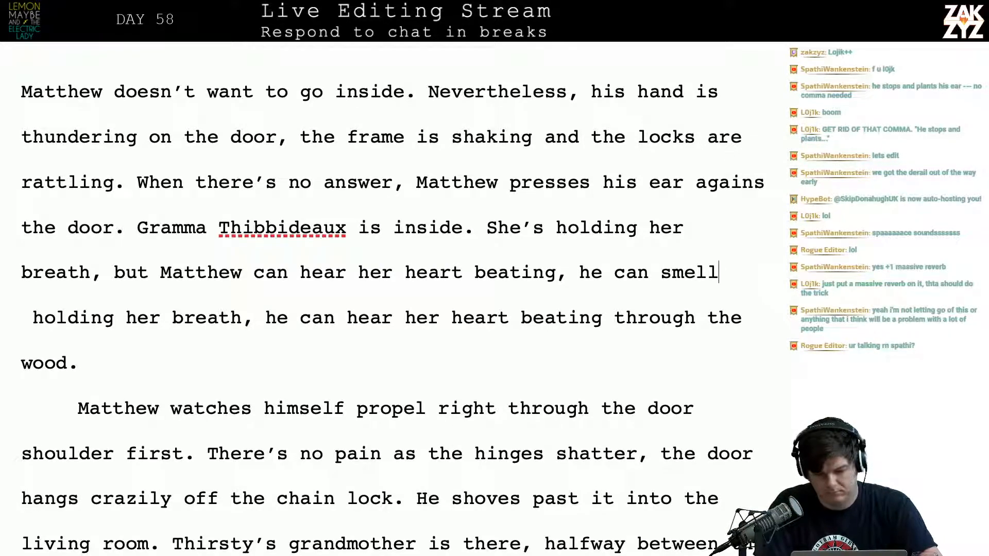
key(BackSpace)
key(BackSpace)
key(BackSpace)
key(BackSpace)
key(BackSpace)
key(BackSpace)
key(BackSpace)
key(BackSpace)
key(BackSpace)
key(BackSpace)
key(BackSpace)
key(BackSpace)
key(BackSpace)
key(BackSpace)
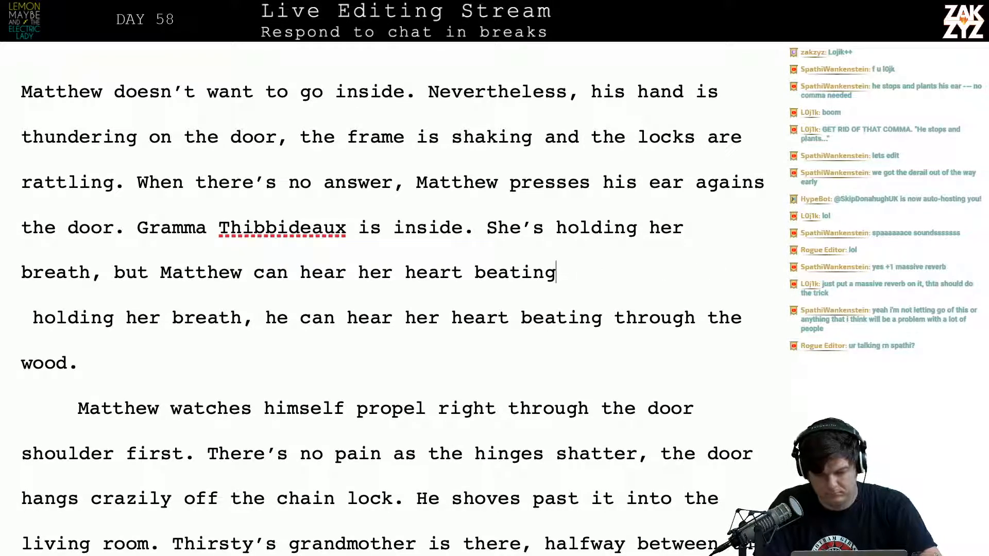
End the sentence after "beating" with a period and add the sentence "He can smell she’s here."
text(.,)
key(BackSpace)
key(BackSpace)
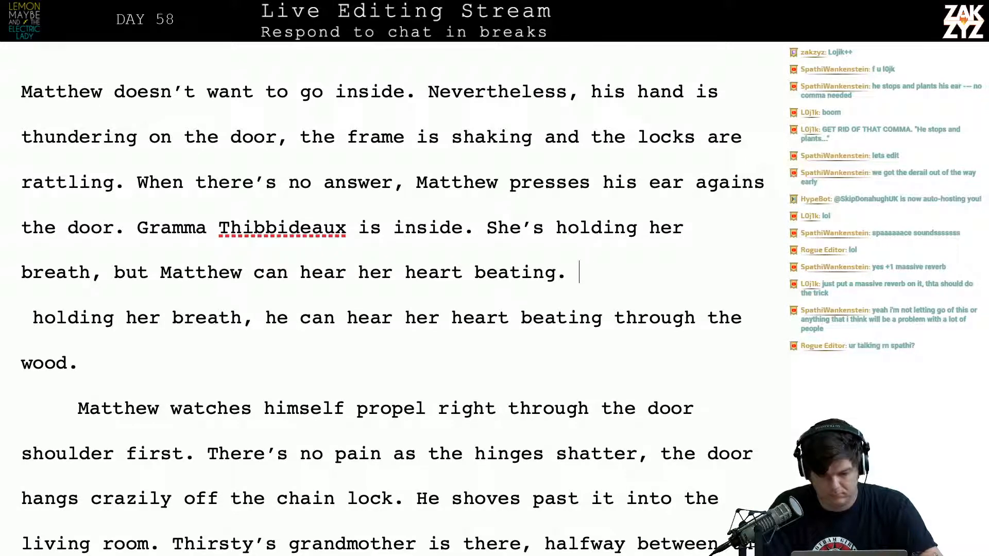
text(He can )
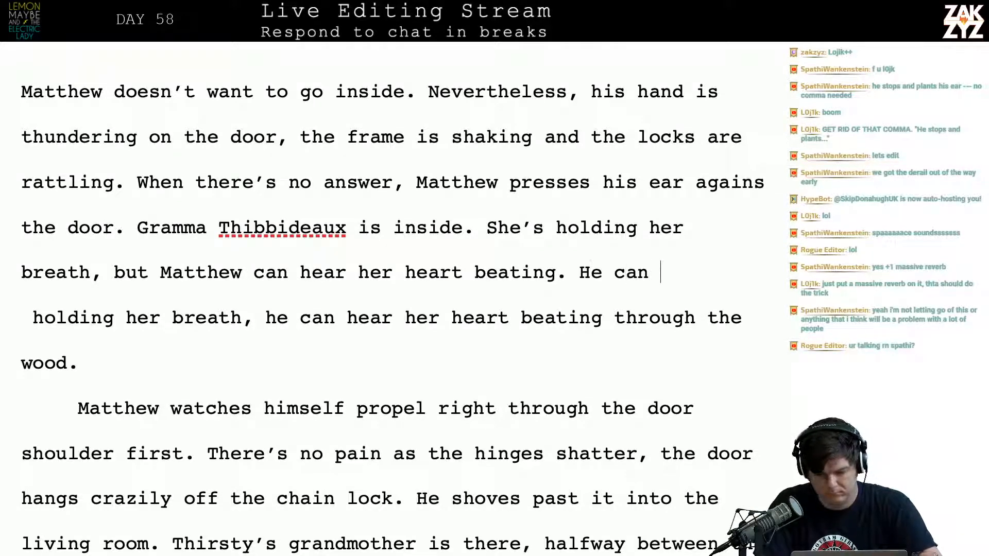
text(smell she's here)
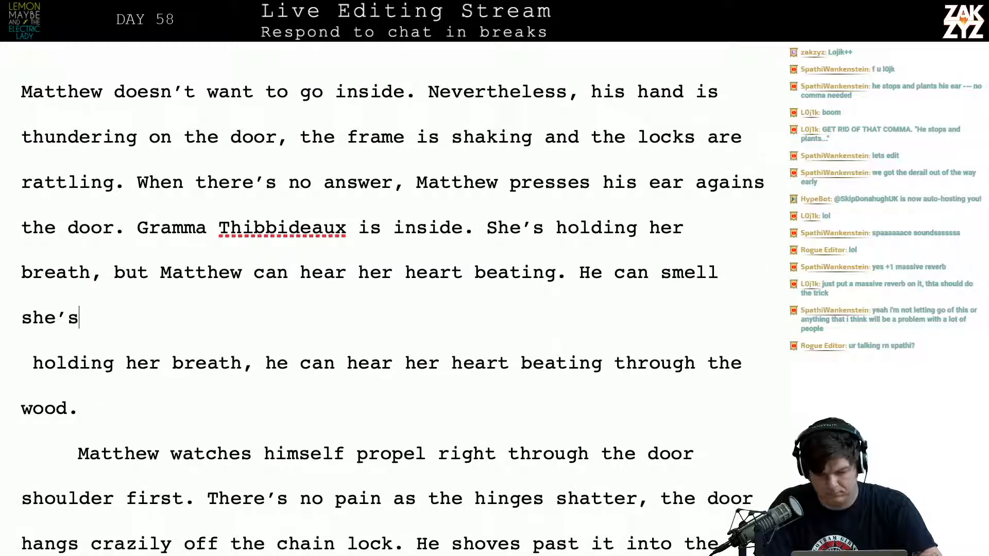
Delete the leftover text "holding her breath, he can hear her heart beating through the wood." and close the gap to the next paragraph
key(shift+Down)
key(shift+Down)
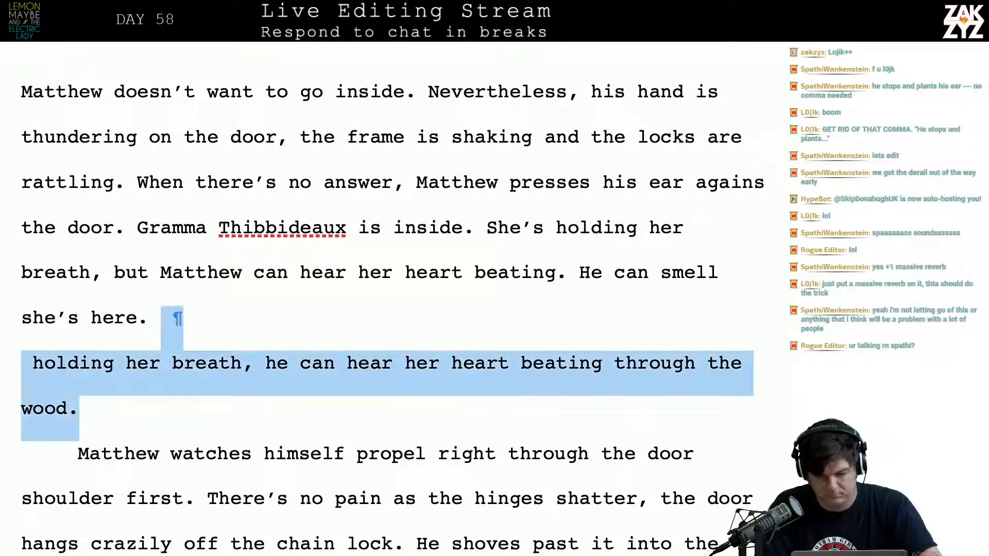
key(BackSpace)
key(BackSpace)
key(Down)
key(Down)
key(Down)
key(Down)
key(Down)
key(Down)
key(Down)
key(Down)
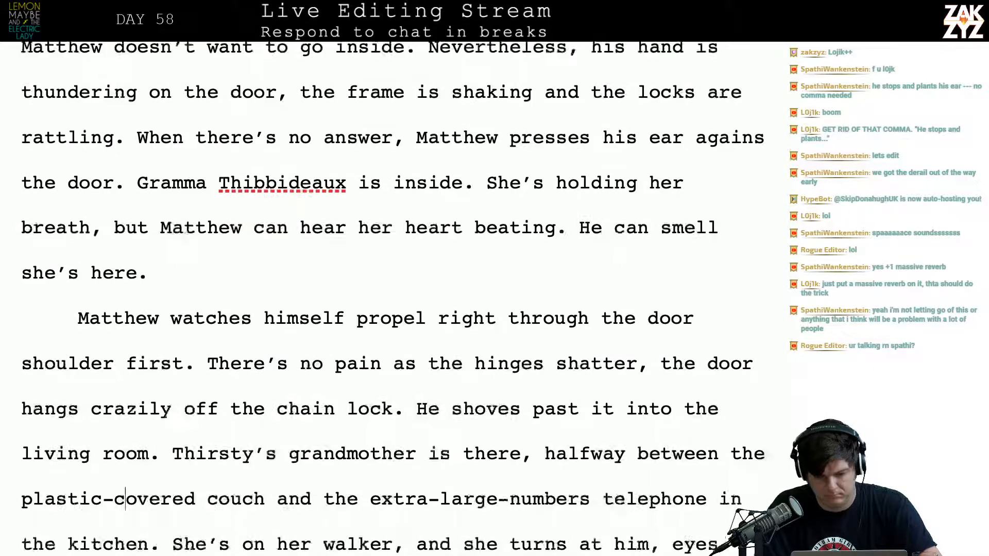
Extend the heartbeat sentence after "beating" with ", rapid and afraid."
scroll(392, 299, up, 4)
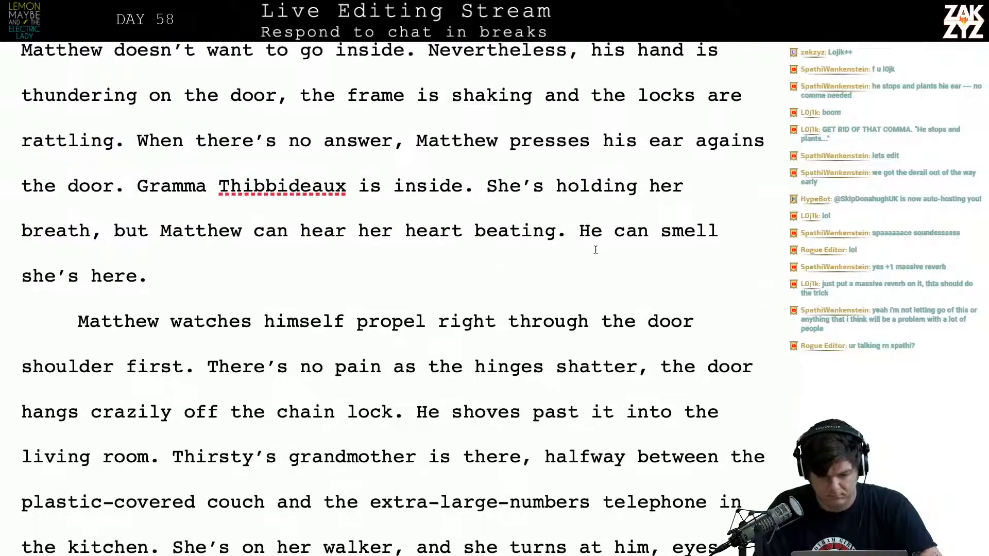
click(588, 233)
key(Left)
key(Left)
text(, )
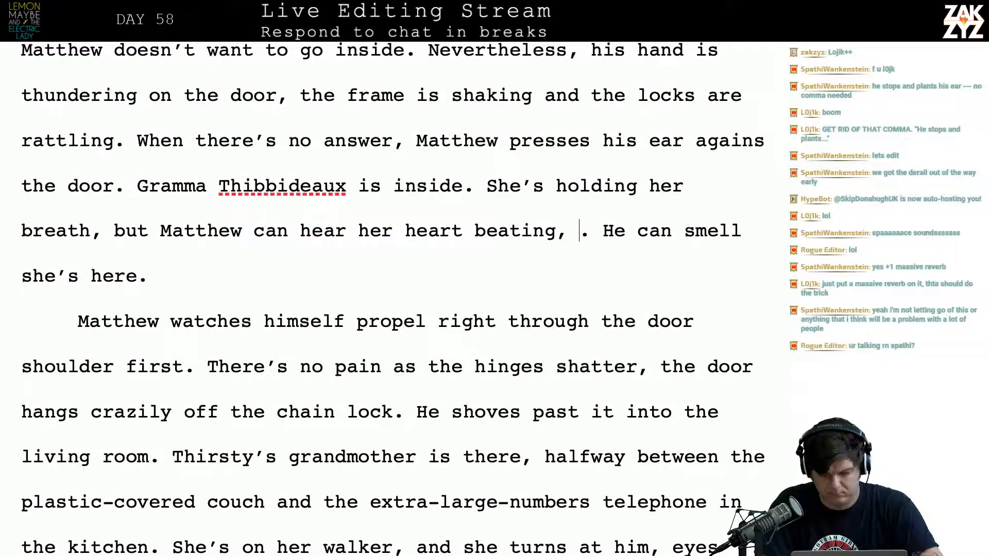
text(rapid and afraid)
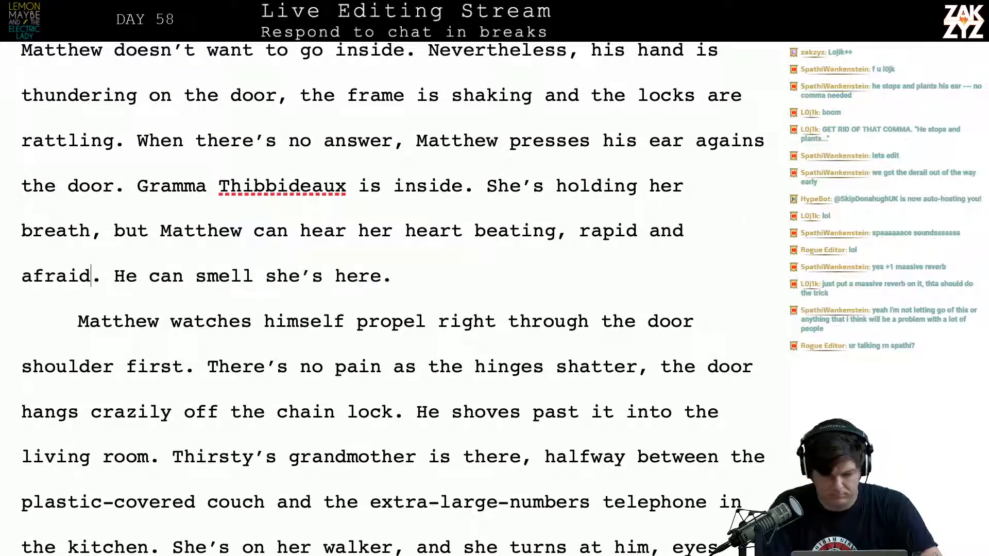
text(.)
Delete the stray period and the sentence "He can smell she’s here." following "afraid."
key(shift+Right)
key(shift+Down)
key(shift+Up)
key(shift+Right)
key(shift+Right)
key(shift+Right)
key(shift+Right)
key(shift+Right)
key(shift+Right)
key(shift+Right)
key(shift+Right)
key(shift+Right)
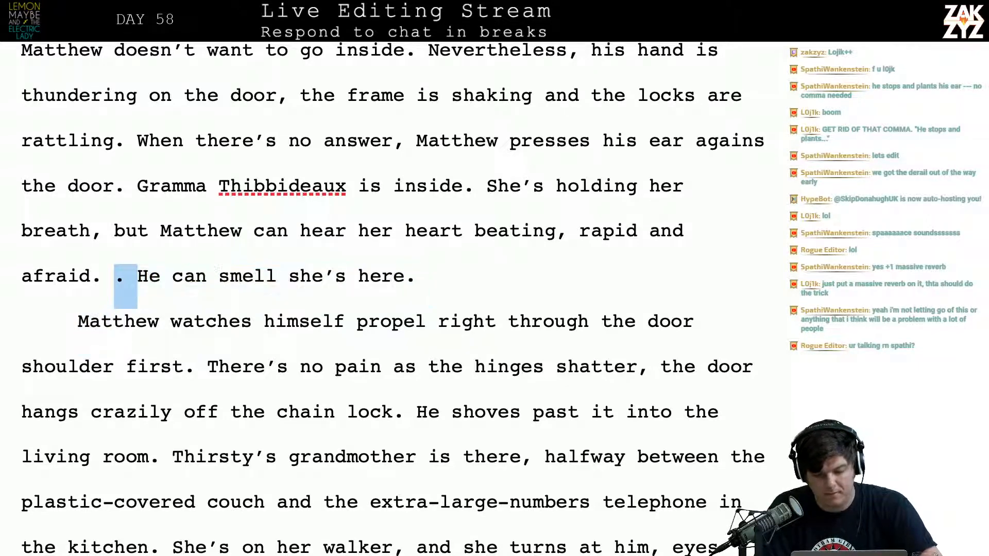
key(shift+Right)
key(shift+Right)
key(shift+Right)
key(shift+Right)
key(shift+Right)
key(shift+Right)
key(shift+Right)
key(shift+Right)
key(shift+Right)
key(shift+Right)
key(shift+Right)
key(shift+Right)
key(shift+Right)
key(shift+Right)
key(shift+Right)
key(shift+Right)
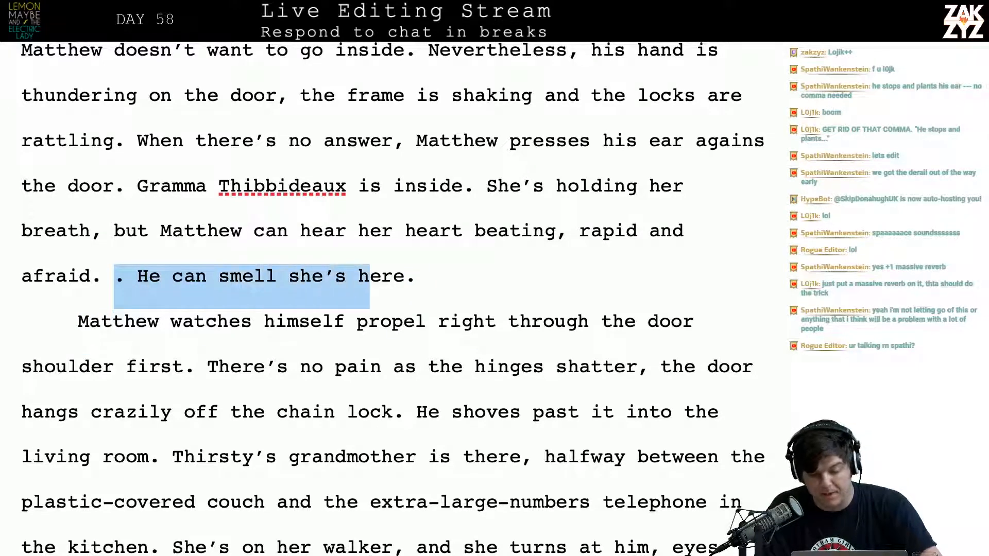
key(BackSpace)
key(BackSpace)
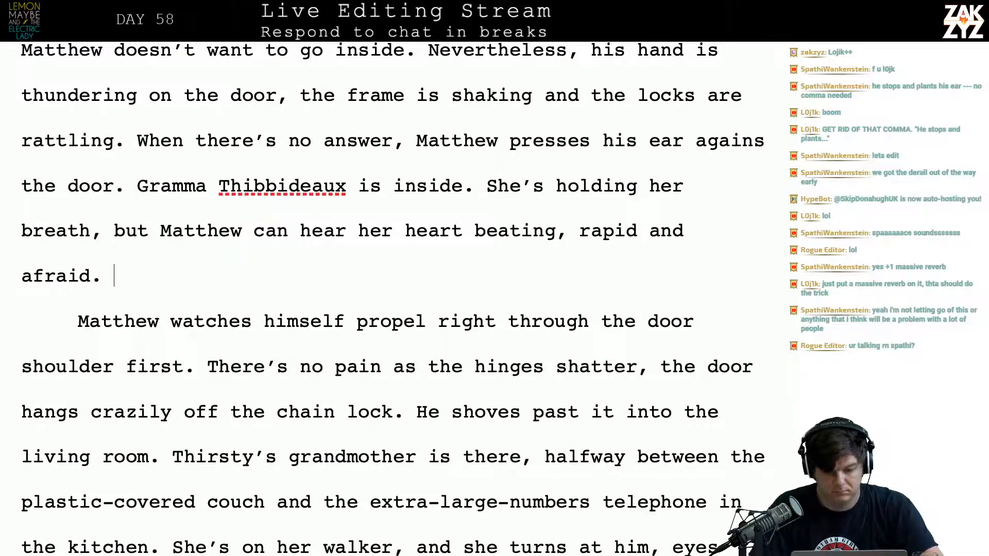
scroll(391, 293, up, 2)
scroll(392, 293, down, 1)
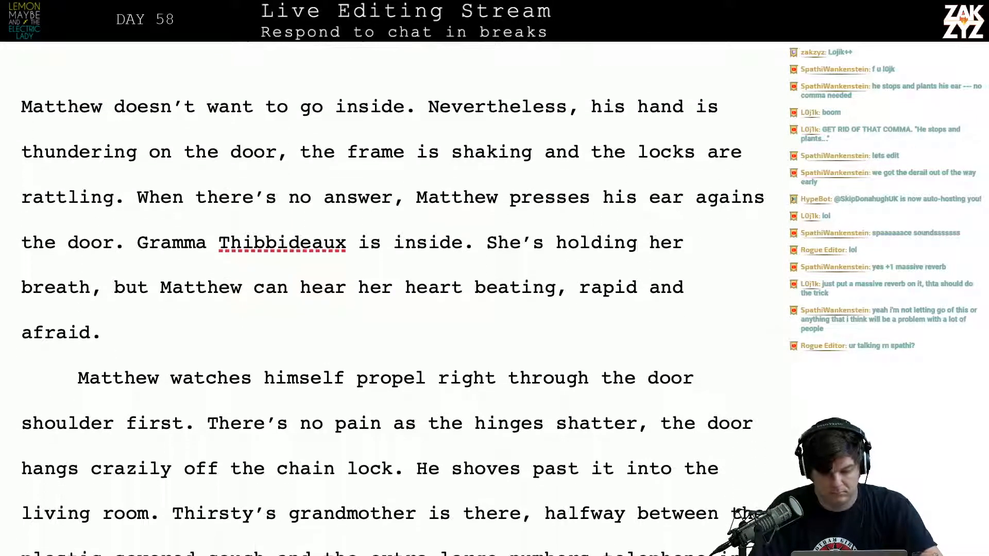
scroll(391, 293, down, 1)
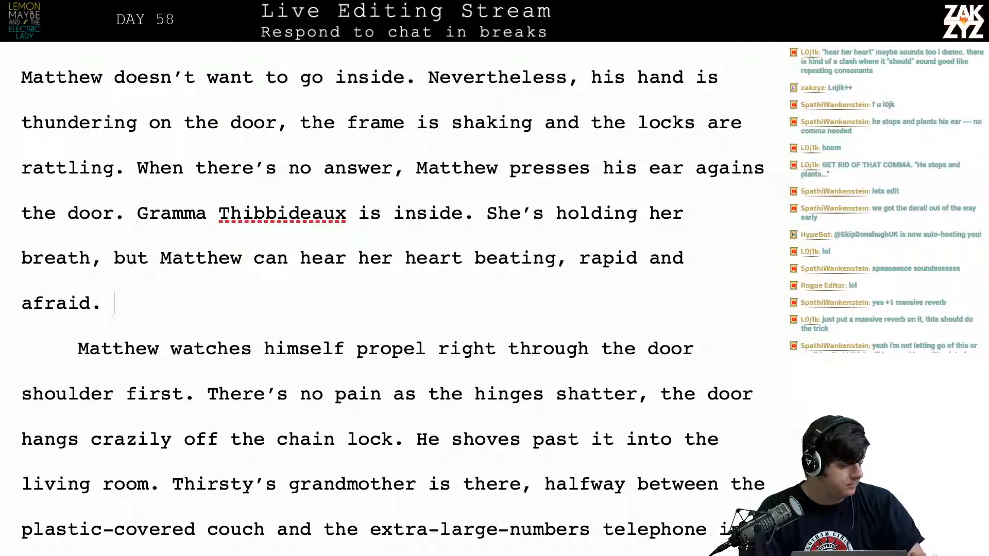
scroll(392, 309, up, 1)
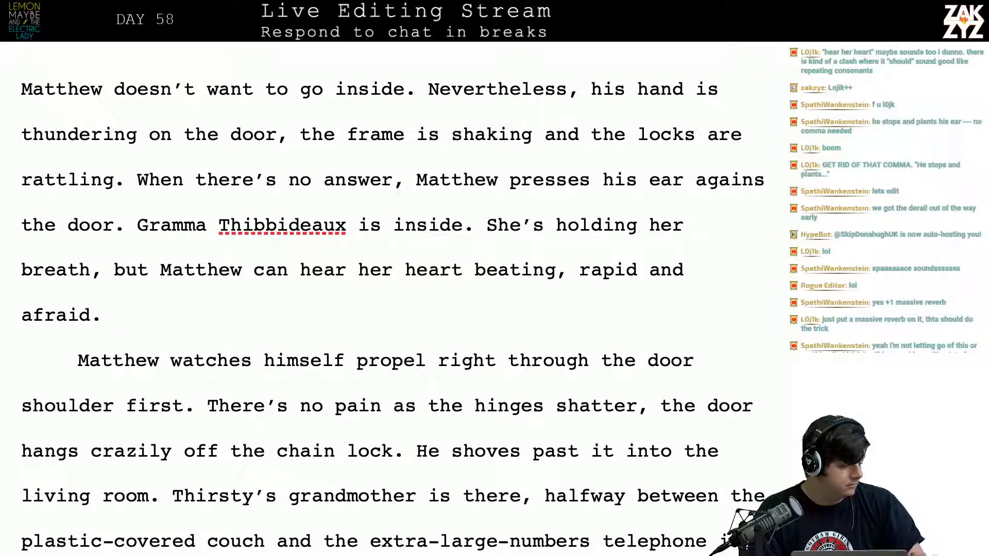
scroll(391, 309, down, 1)
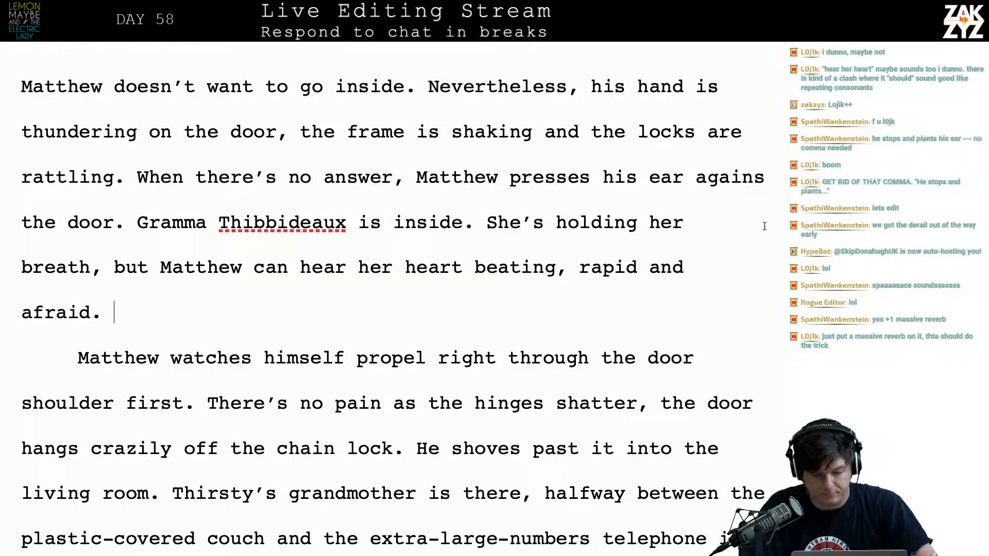
Move "her heart beating, rapid and afraid." onto its own line and add "her," after "Matthew can hear" above it
click(384, 270)
key(Right)
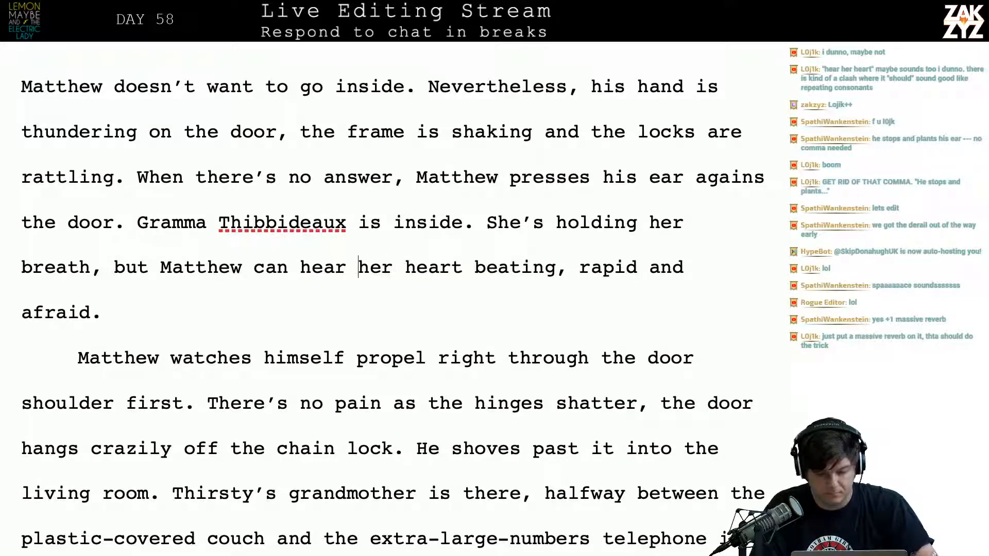
key(Return)
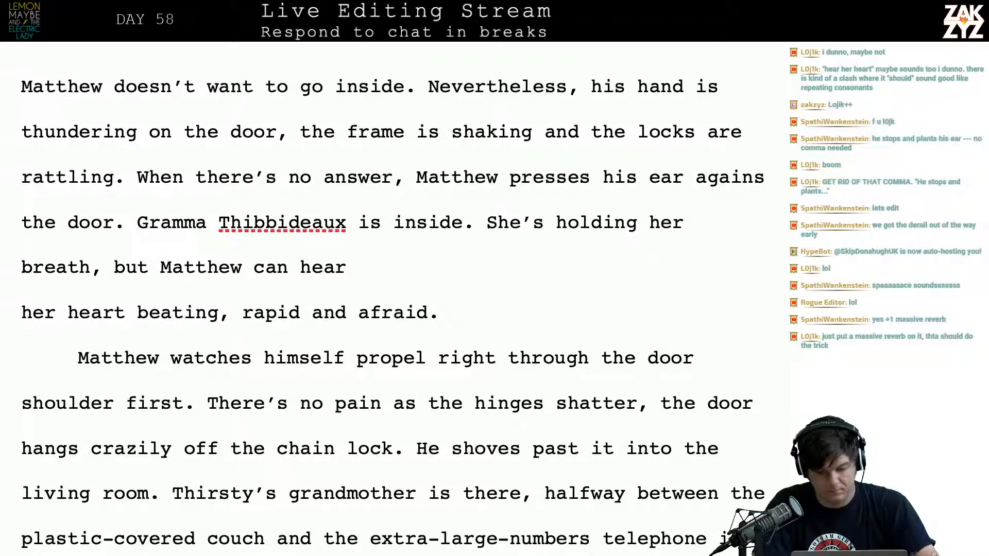
text(her, )
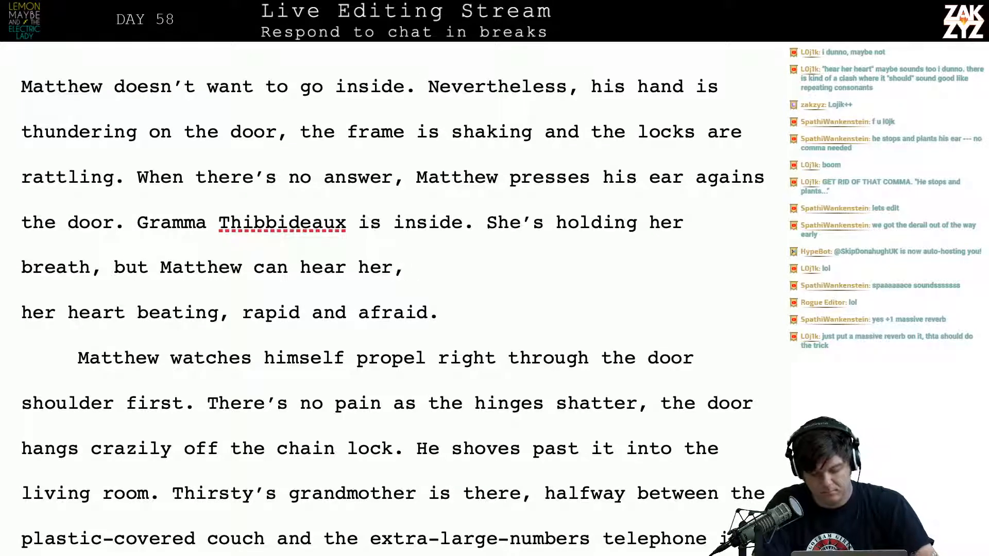
text(the trembling)
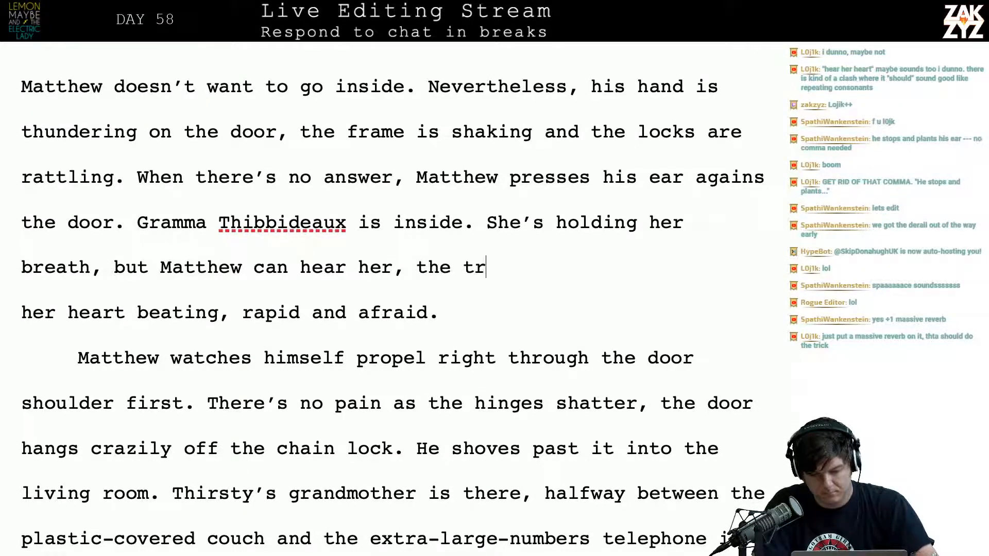
Continue the line after "hear her," with "the faint tremble of her hands against the"
key(BackSpace)
key(BackSpace)
key(BackSpace)
key(BackSpace)
key(BackSpace)
key(BackSpace)
key(BackSpace)
key(BackSpace)
key(BackSpace)
key(BackSpace)
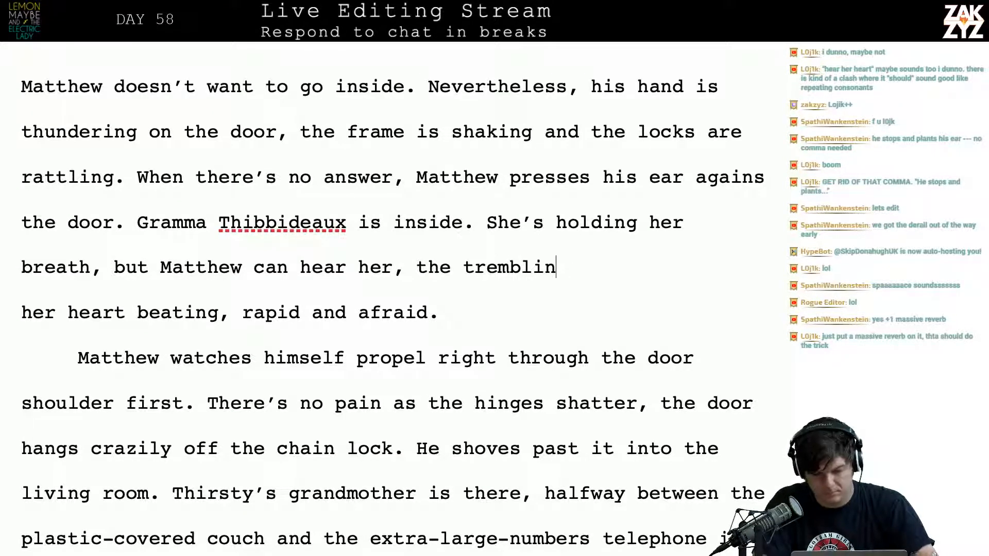
text(faint tre)
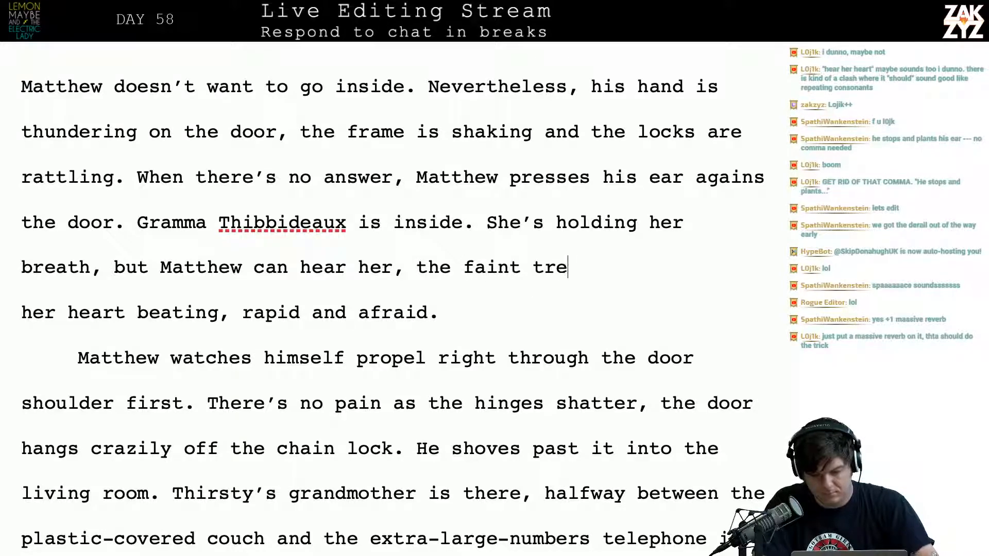
text(mble of her hands against the)
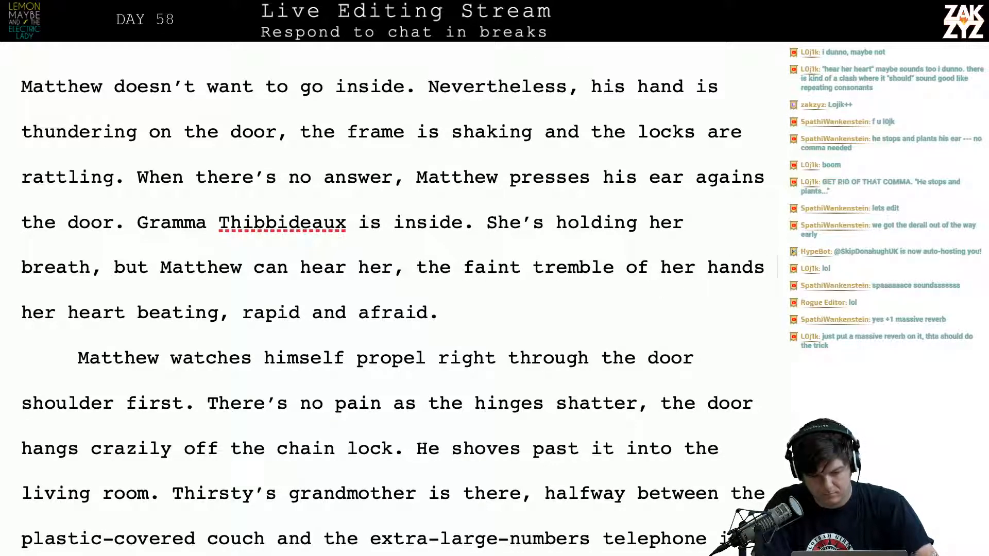
Replace "against the" after "her hands" with "twisting the fabric of her dress,"
key(BackSpace)
key(BackSpace)
key(BackSpace)
key(BackSpace)
key(BackSpace)
key(BackSpace)
key(BackSpace)
key(BackSpace)
key(BackSpace)
key(BackSpace)
key(BackSpace)
key(BackSpace)
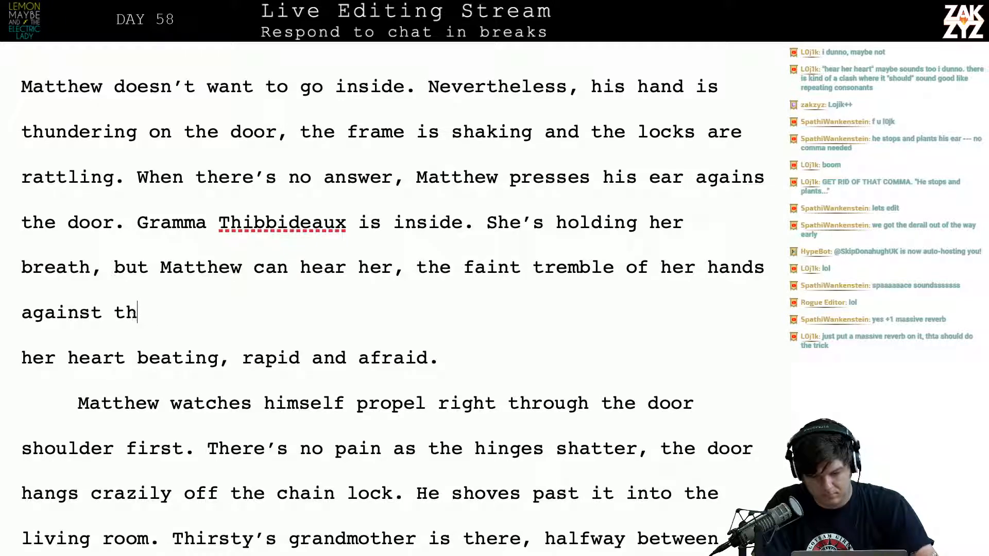
text(t)
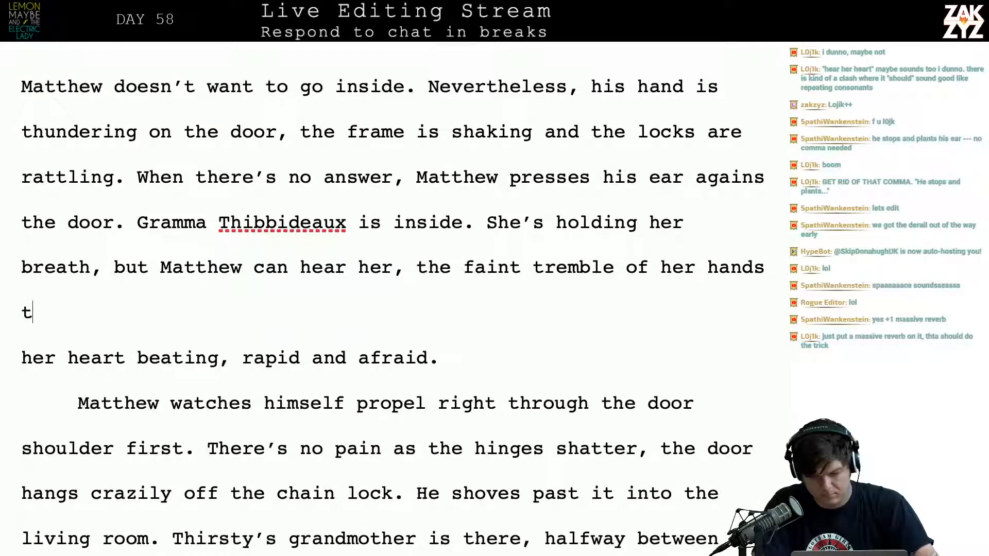
text(wisting the fabric )
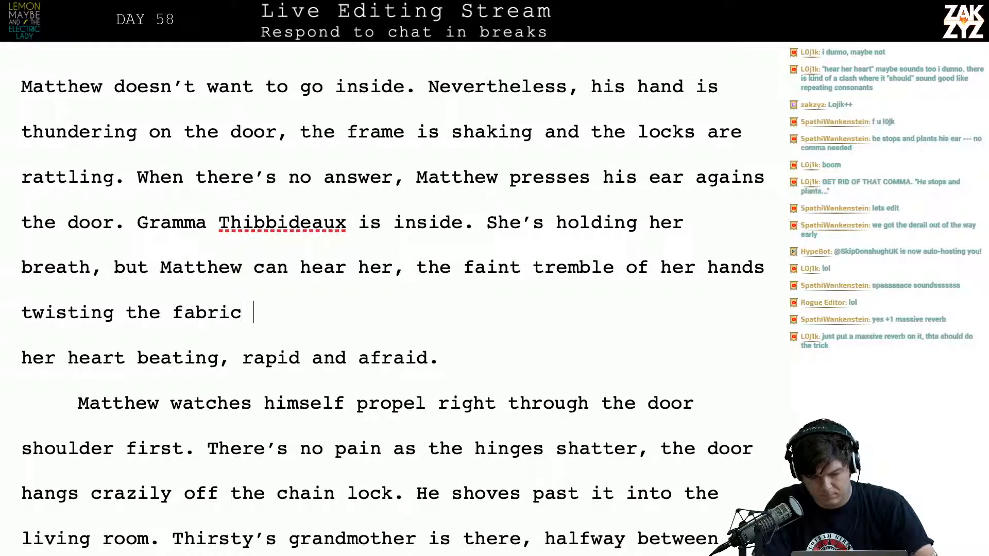
text(of her dress,)
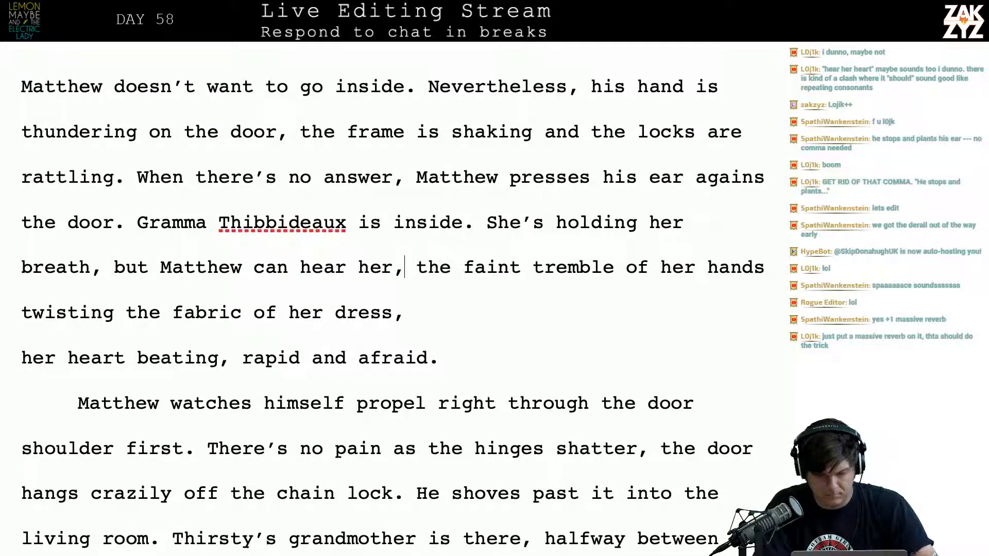
Change the comma after "hear her" to a period and push the "faint tremble" text down three lines
key(BackSpace)
text(.)
key(Return)
key(Return)
key(Return)
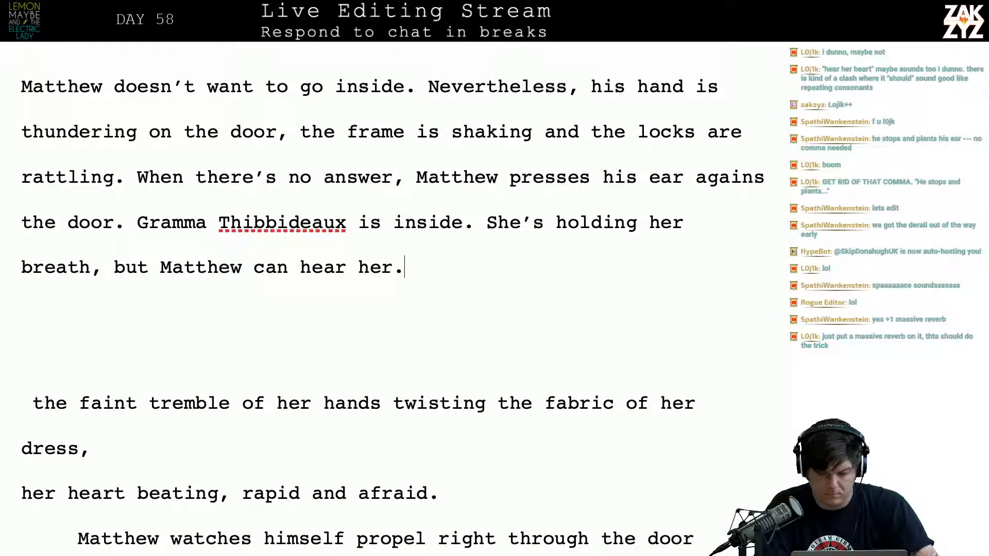
Replace "her" after "Matthew can hear" with "things no one should."
key(BackSpace)
key(BackSpace)
key(BackSpace)
text(thing s)
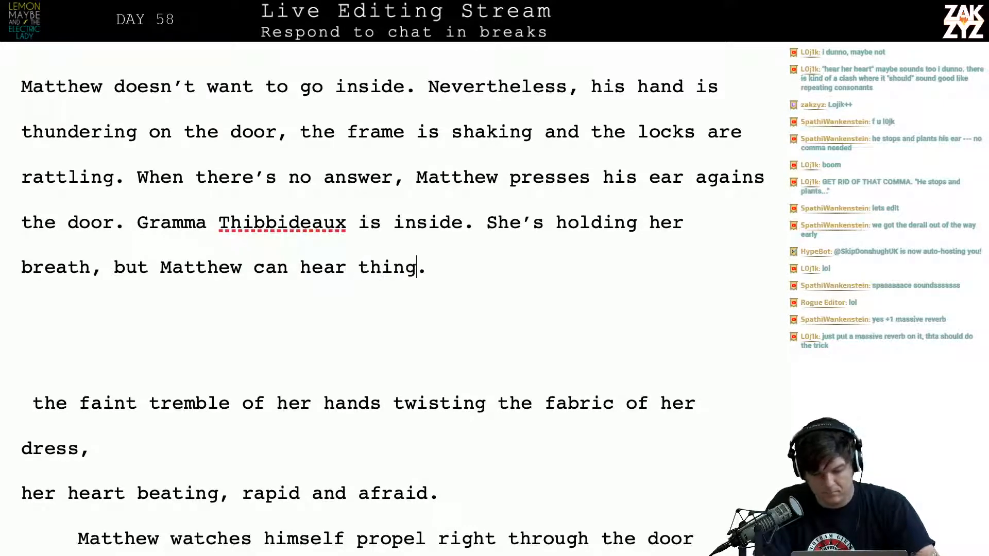
key(BackSpace)
key(BackSpace)
text(s no one shou)
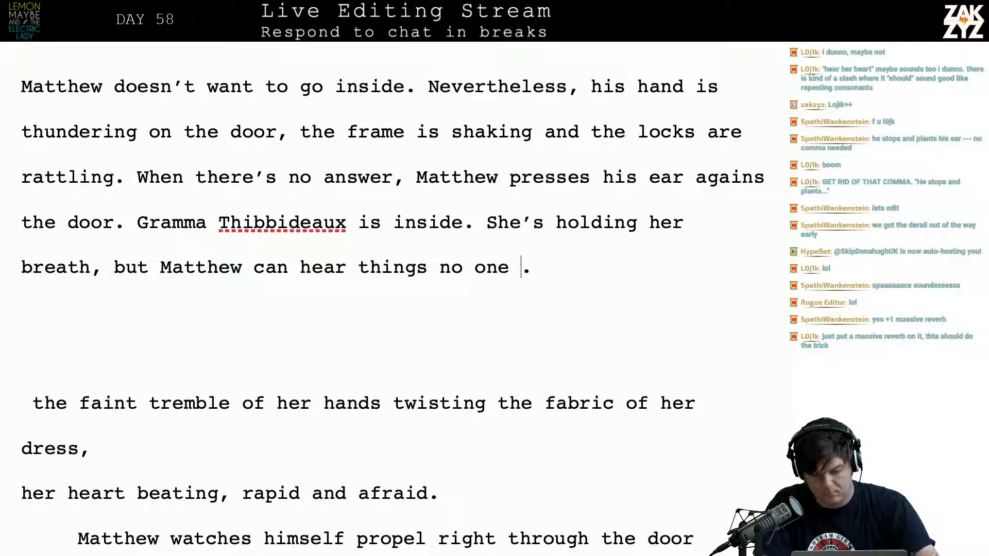
text(ld. .)
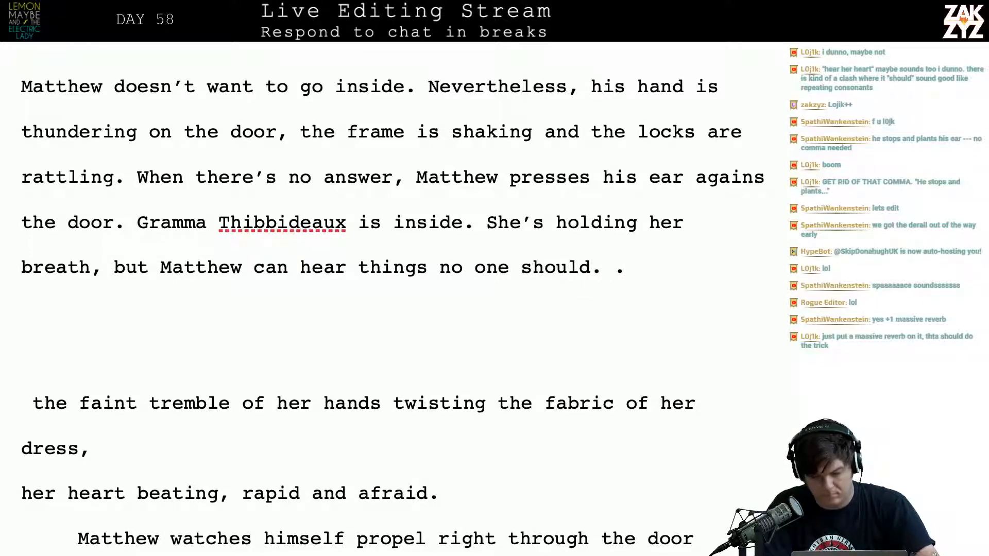
key(BackSpace)
text(The fain)
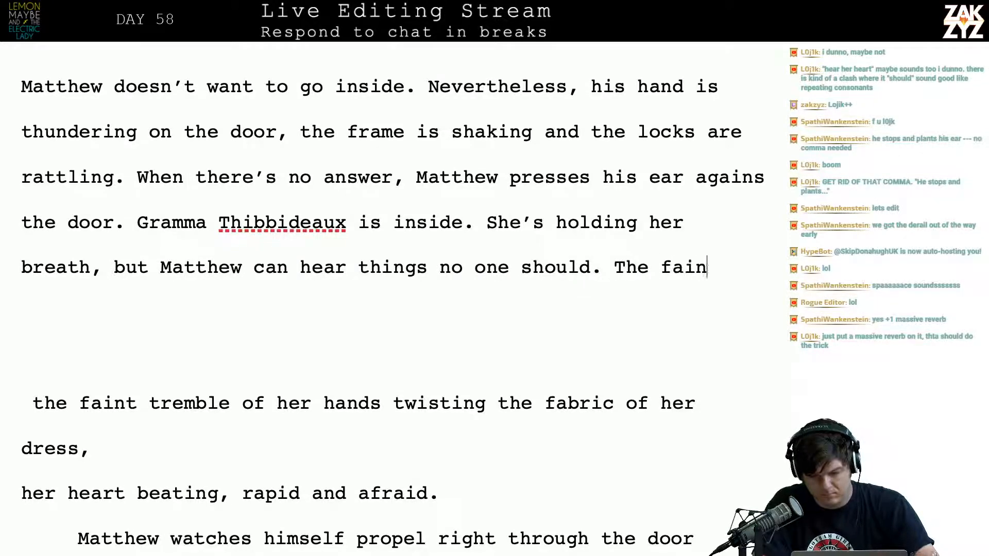
text(t twisting of fab)
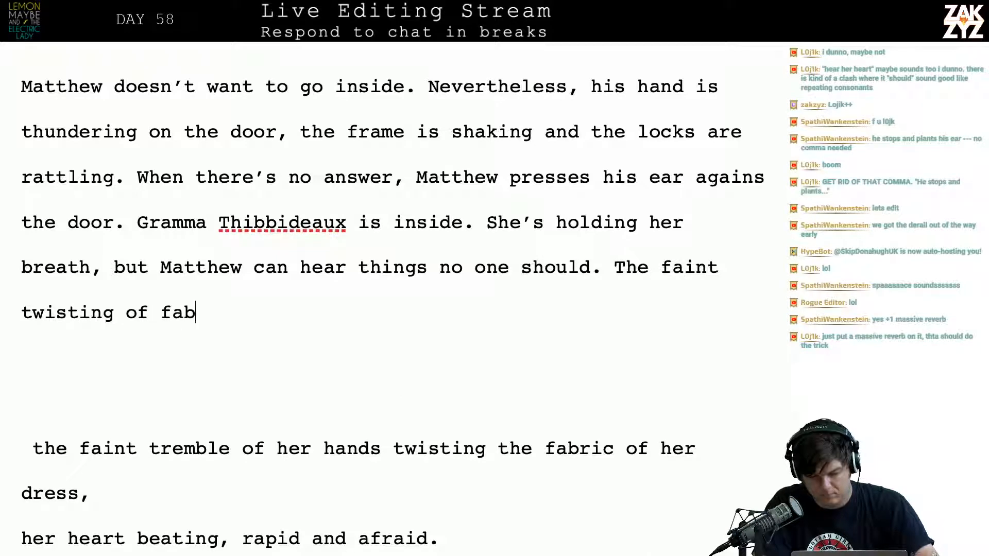
text(ric as she cl)
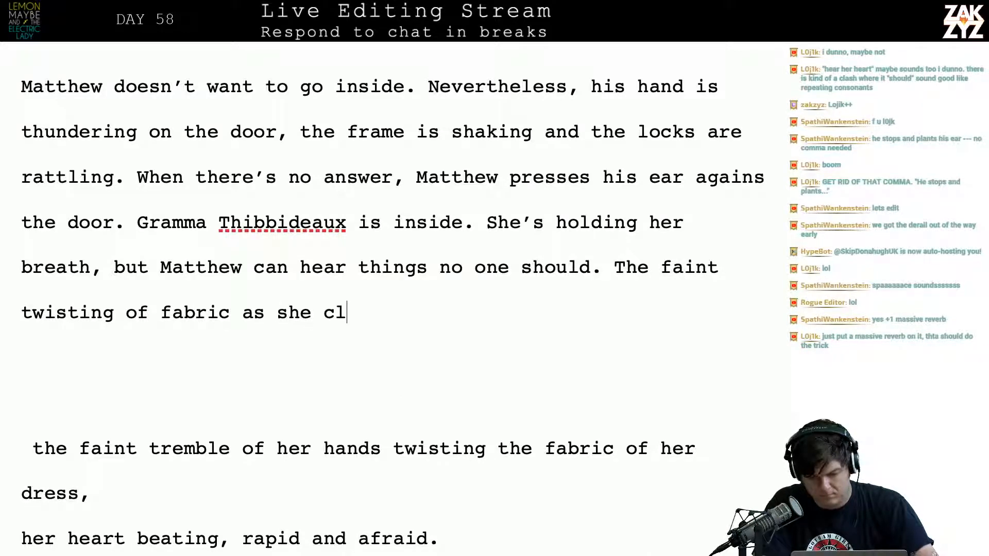
text(utches her dress.)
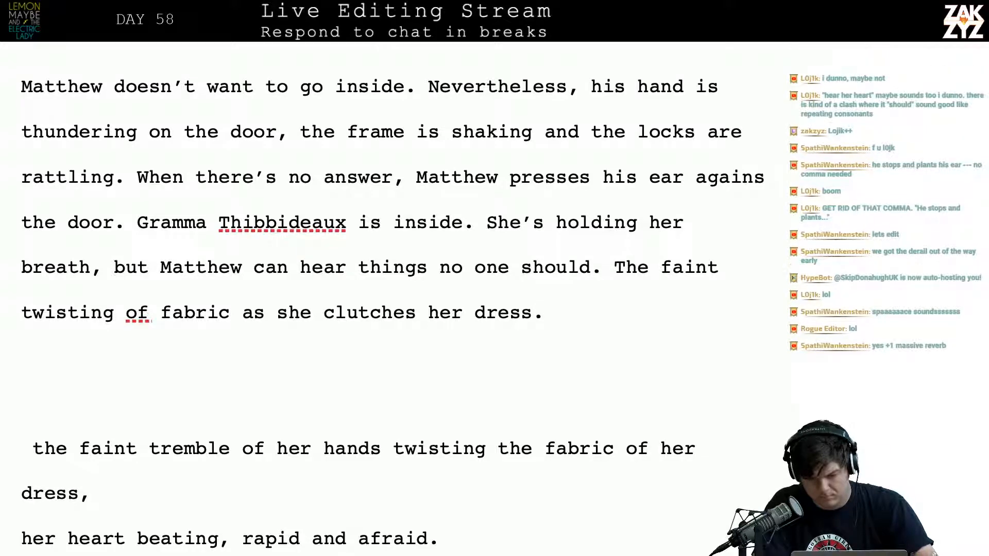
Delete "as she clutches her dress." from the end of the new sentence, leaving "The faint twisting of fabric"
key(BackSpace)
key(BackSpace)
key(BackSpace)
key(BackSpace)
key(BackSpace)
key(BackSpace)
key(BackSpace)
key(BackSpace)
key(BackSpace)
key(BackSpace)
key(BackSpace)
key(BackSpace)
key(BackSpace)
key(BackSpace)
key(BackSpace)
key(BackSpace)
key(BackSpace)
key(BackSpace)
key(BackSpace)
key(BackSpace)
key(BackSpace)
key(BackSpace)
key(BackSpace)
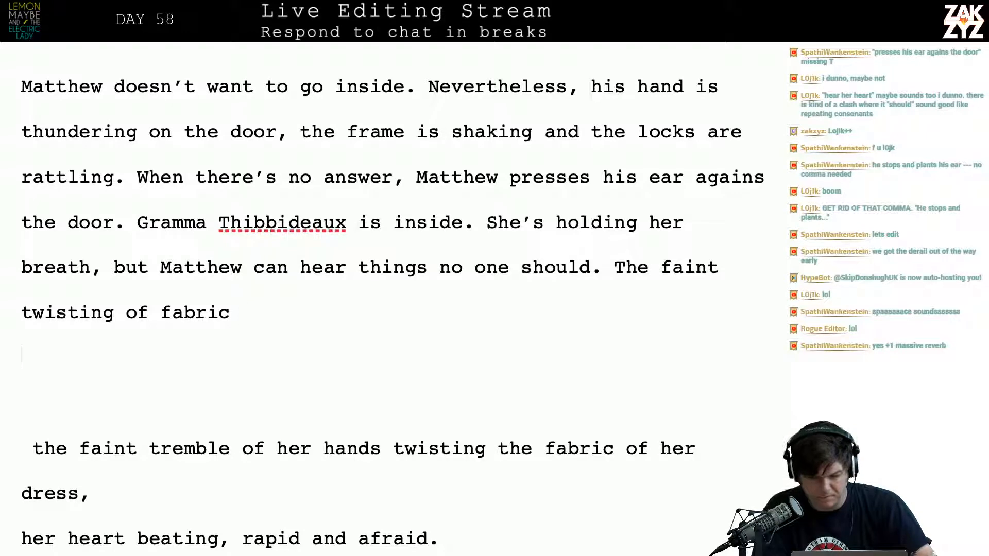
Push "can hear things" onto a new line and write "can hear each rapid beat of her heart" after "but Matthew"
click(254, 267)
key(Return)
text(can he)
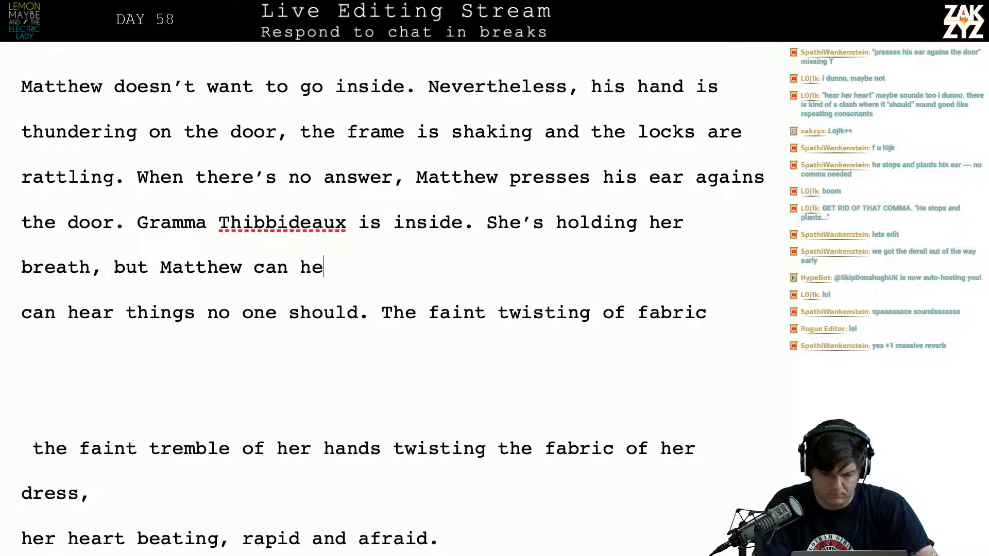
text(ar e)
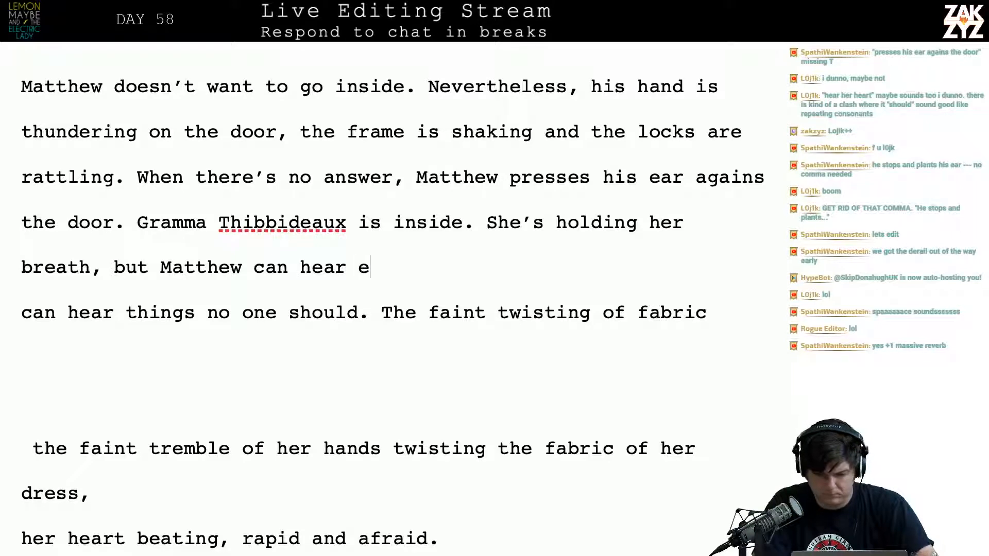
text(ach rapid be)
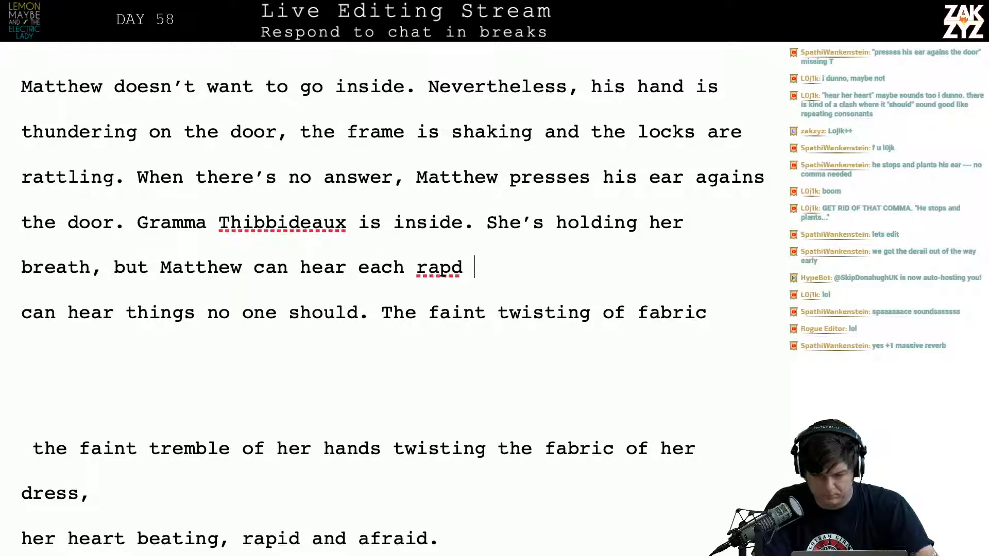
text(at of her h)
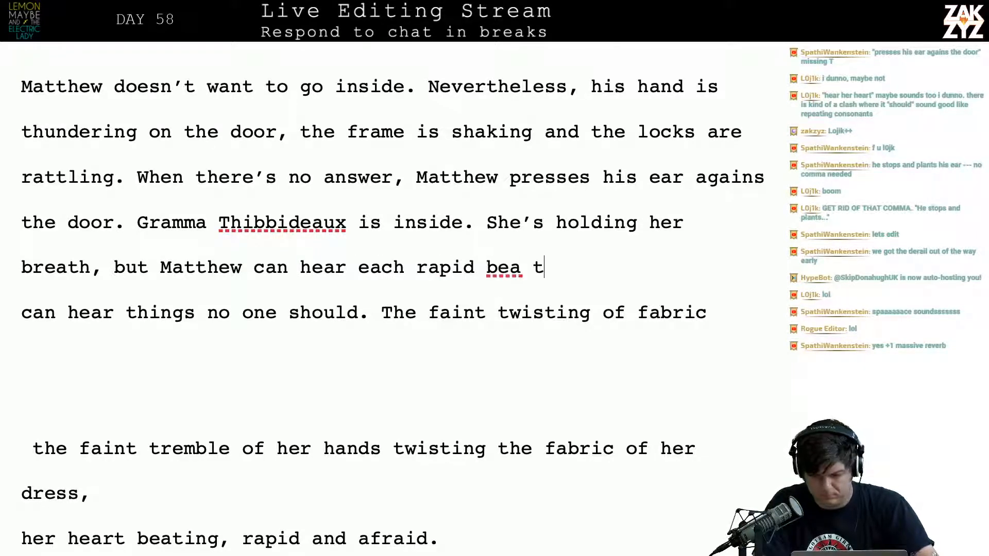
text(eart,)
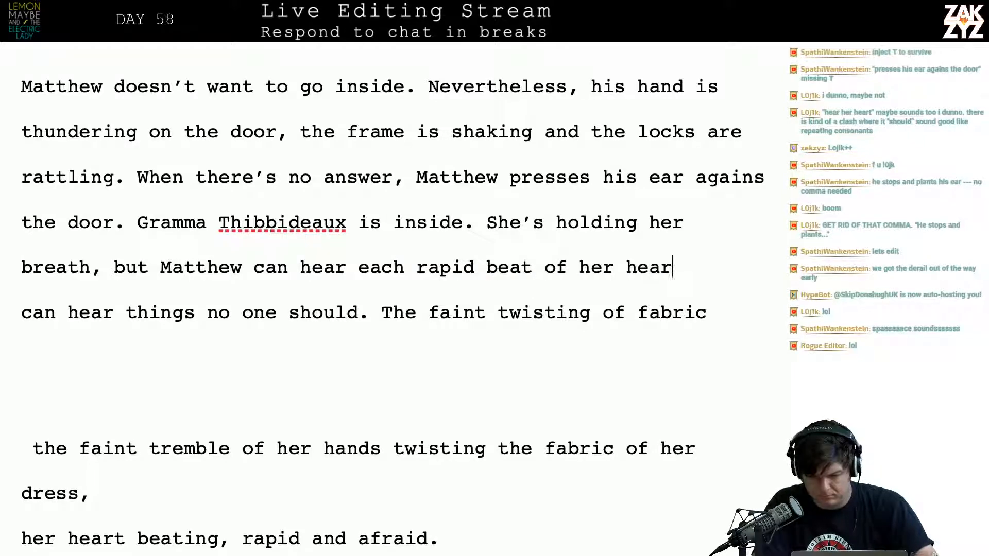
Reword the heartbeat phrase as "each beat of her heart, rapid and afraid."
key(BackSpace)
key(BackSpace)
key(BackSpace)
key(BackSpace)
key(BackSpace)
key(BackSpace)
key(BackSpace)
key(BackSpace)
key(BackSpace)
key(BackSpace)
key(BackSpace)
key(BackSpace)
key(BackSpace)
key(BackSpace)
key(BackSpace)
key(BackSpace)
key(BackSpace)
key(BackSpace)
key(BackSpace)
key(BackSpace)
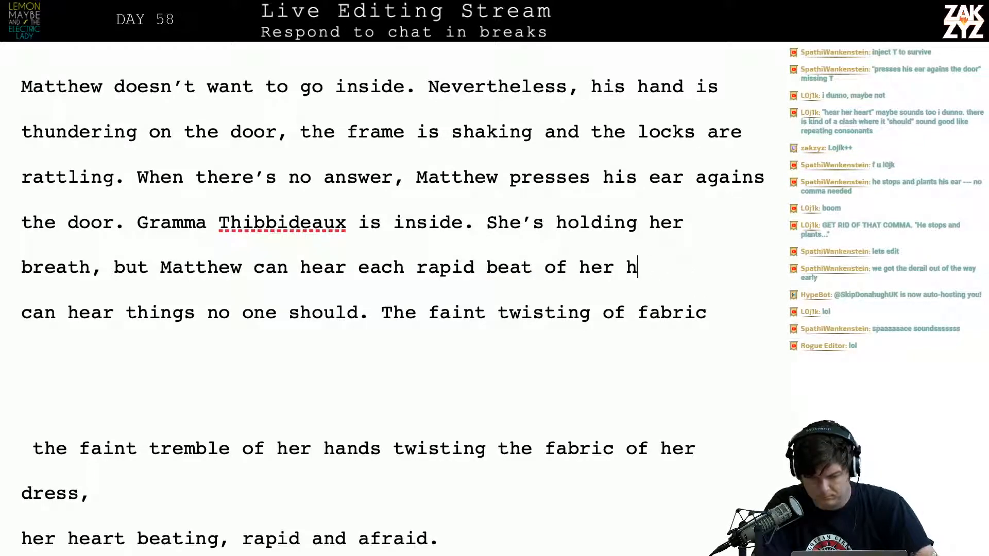
key(BackSpace)
key(BackSpace)
text(b)
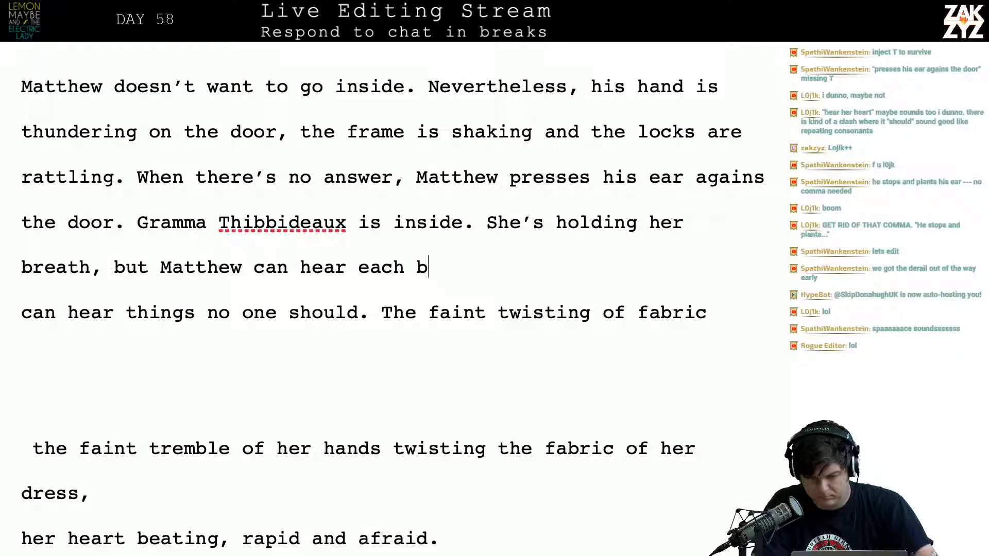
text(eat of her heart,)
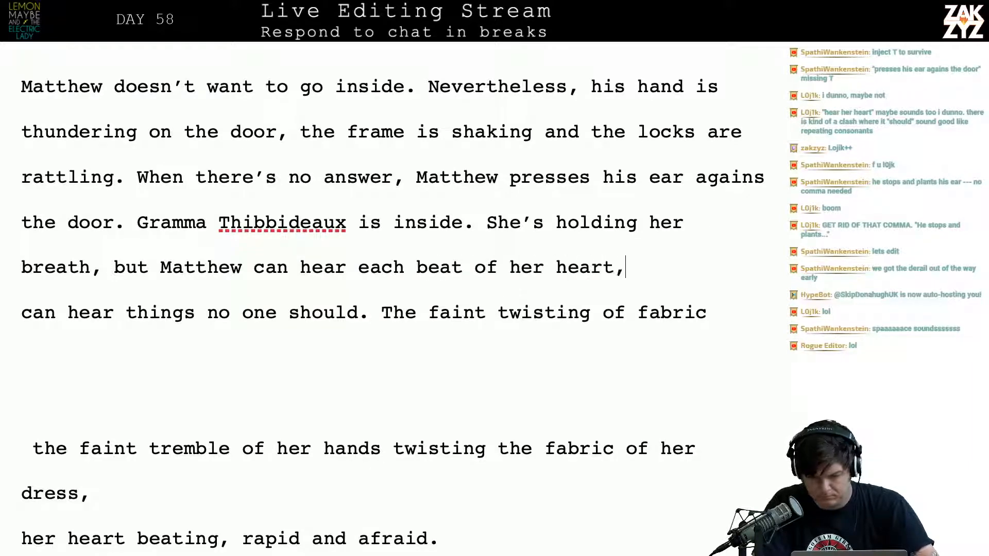
text( rapid and afrai)
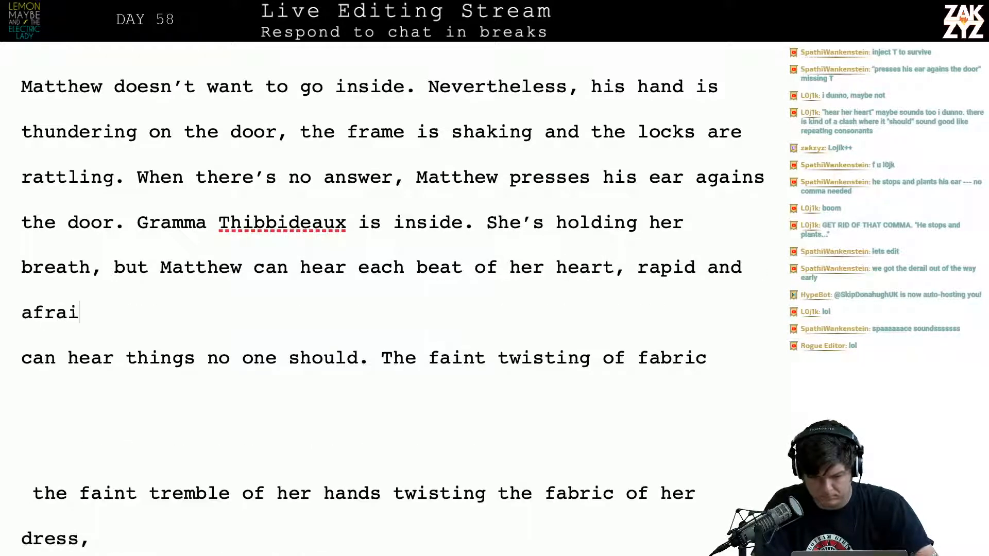
text(d. He can )
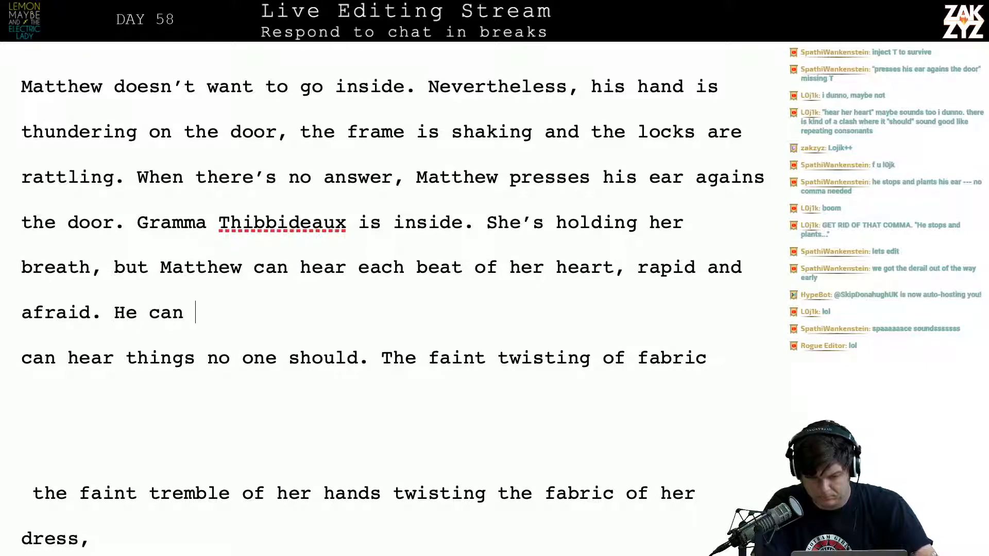
text(hear the knuckles po)
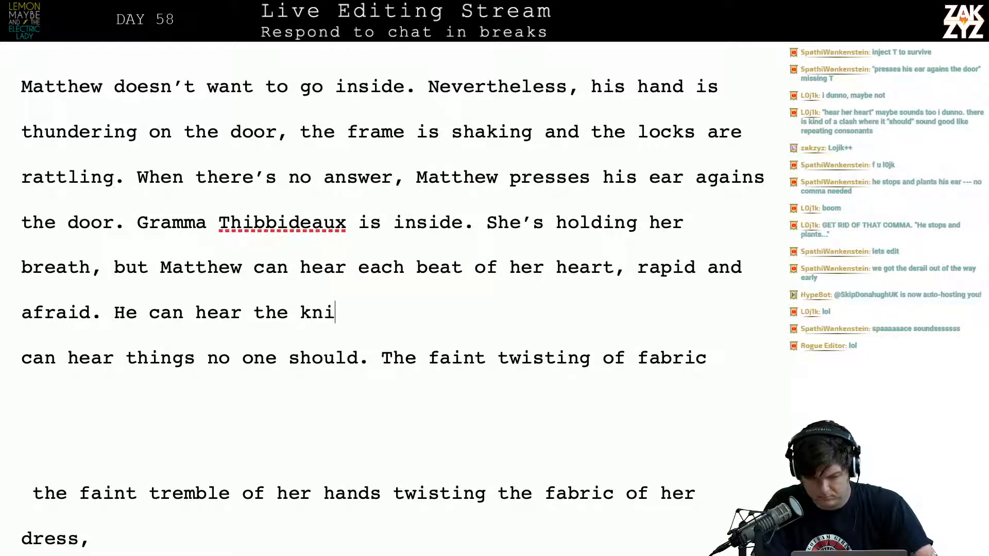
text(p as th)
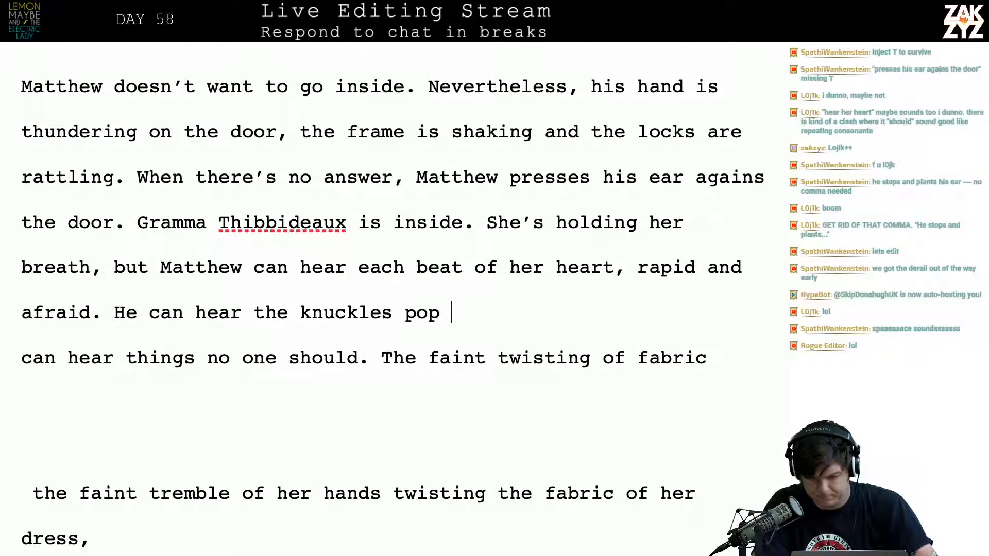
Draft the next sentence as "He can hear the knuckles pop" and cut it back to "He can hear"
key(BackSpace)
key(BackSpace)
Complete the "He can hear" sentence with "arthritic knuckles grind as they tighten around the grips of her walker."
key(BackSpace)
key(BackSpace)
key(BackSpace)
key(BackSpace)
key(BackSpace)
key(BackSpace)
key(BackSpace)
key(BackSpace)
key(BackSpace)
key(BackSpace)
key(BackSpace)
key(BackSpace)
key(BackSpace)
key(BackSpace)
key(BackSpace)
key(BackSpace)
key(BackSpace)
key(BackSpace)
key(BackSpace)
key(BackSpace)
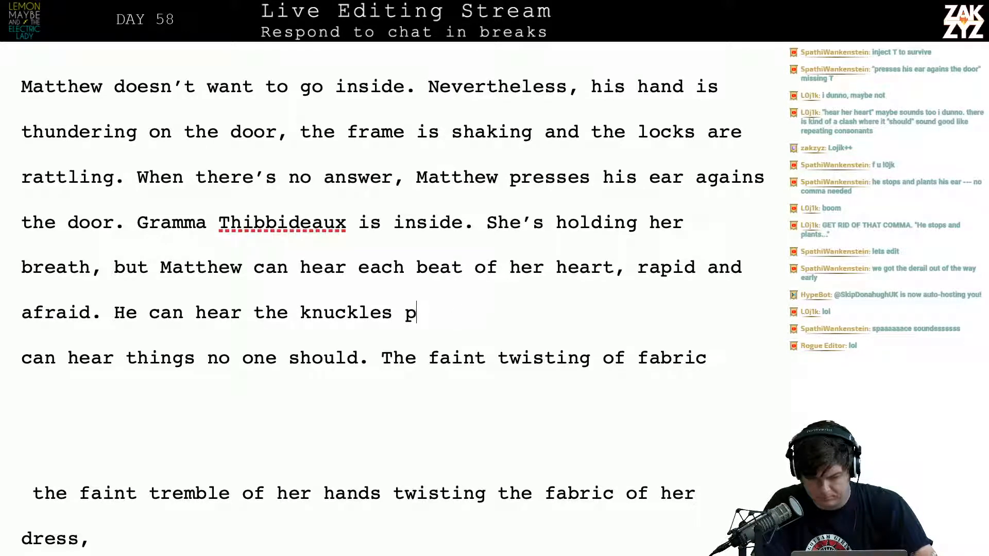
text(a)
key(BackSpace)
text(a)
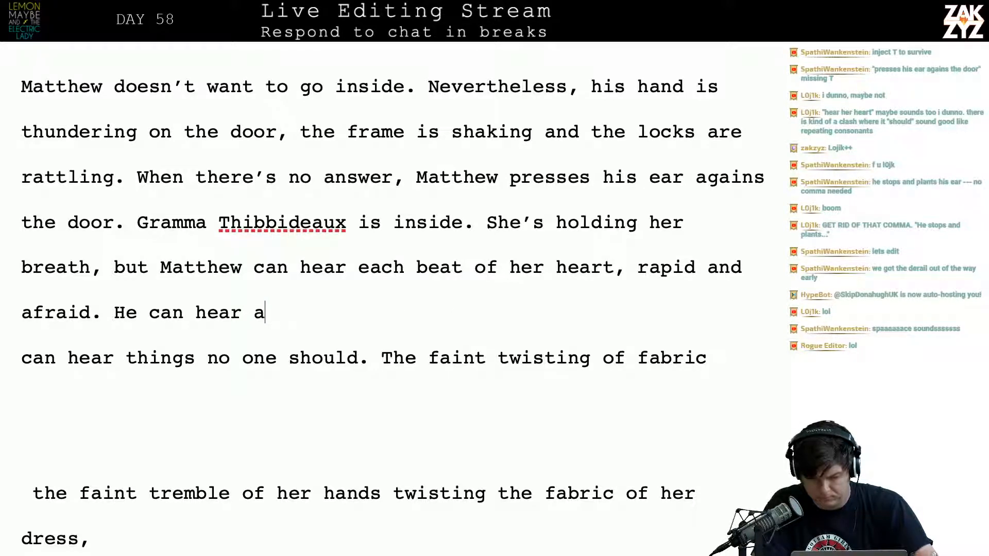
text(rthritic knuck)
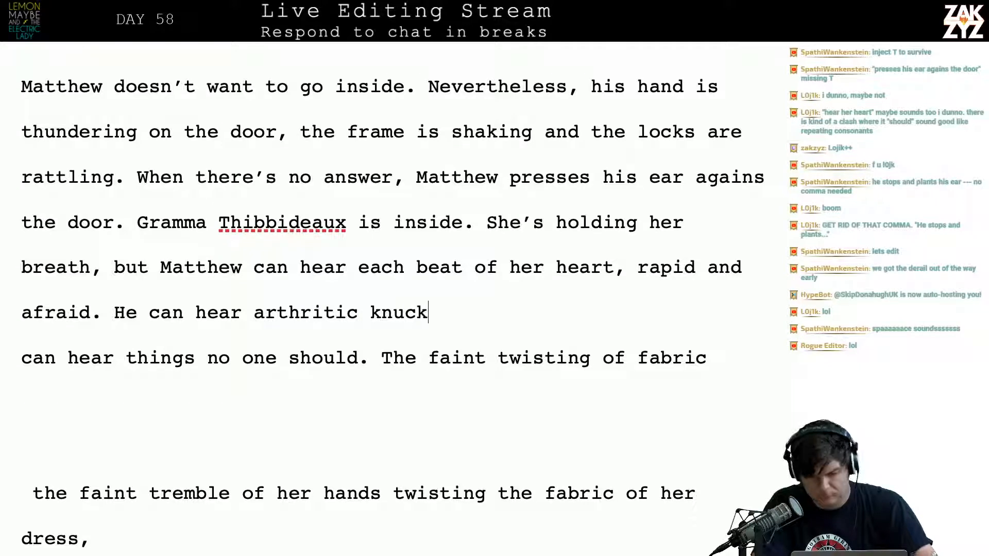
text(les grind )
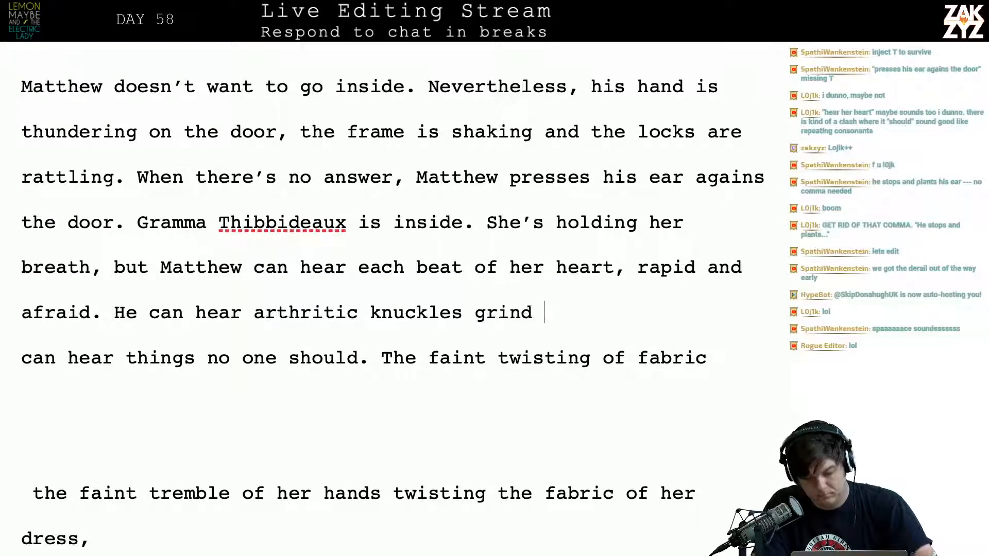
text(as they tighted)
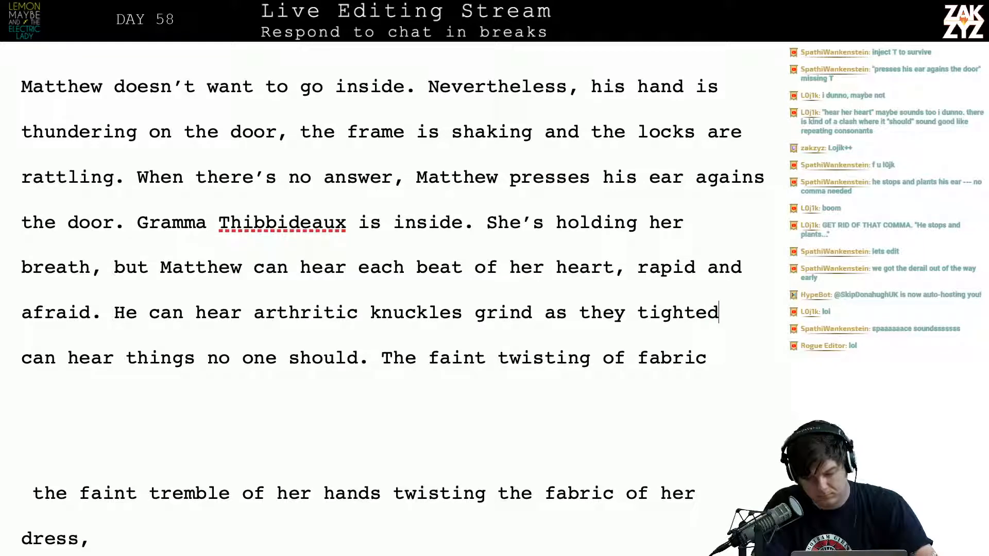
key(BackSpace)
text(n around the gri)
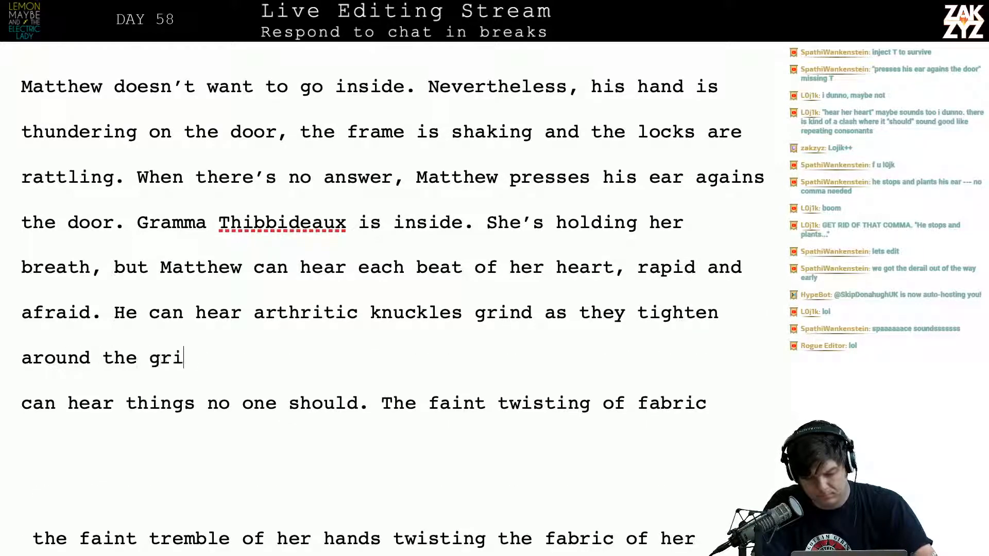
text(ps of her walker.)
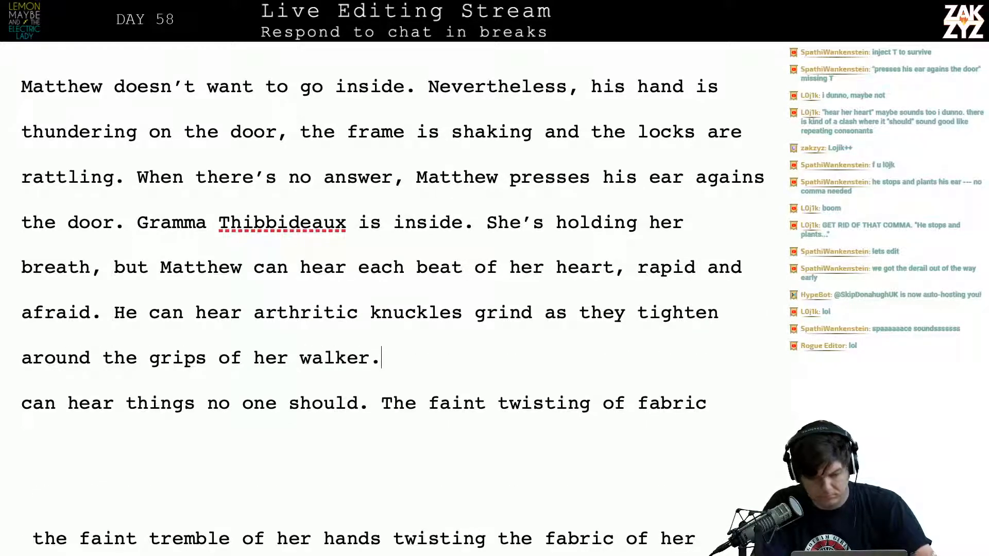
Delete the leftover draft text from "can hear things no one should" through "the fabric of her dress,"
key(shift+Down)
key(shift+Down)
key(shift+Down)
key(shift+Down)
key(shift+Down)
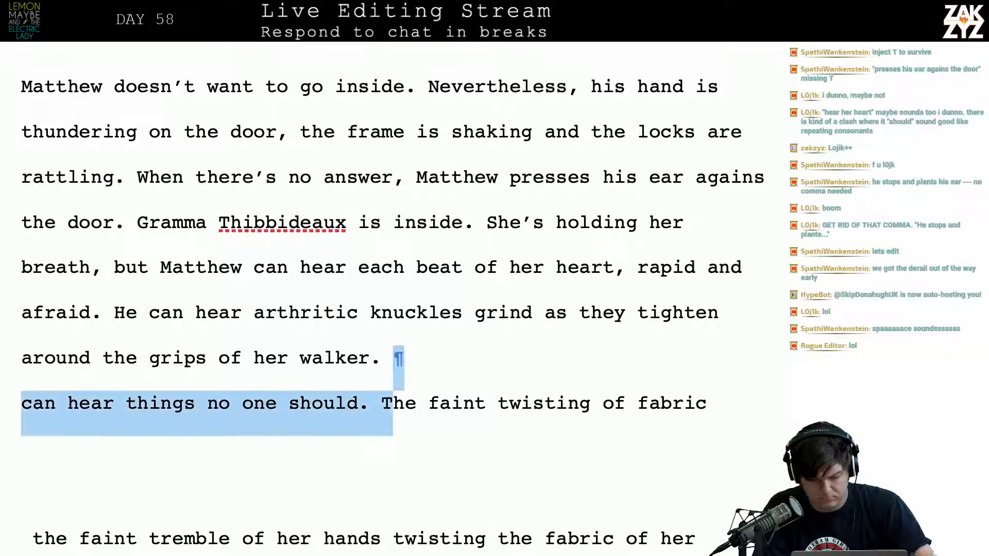
key(BackSpace)
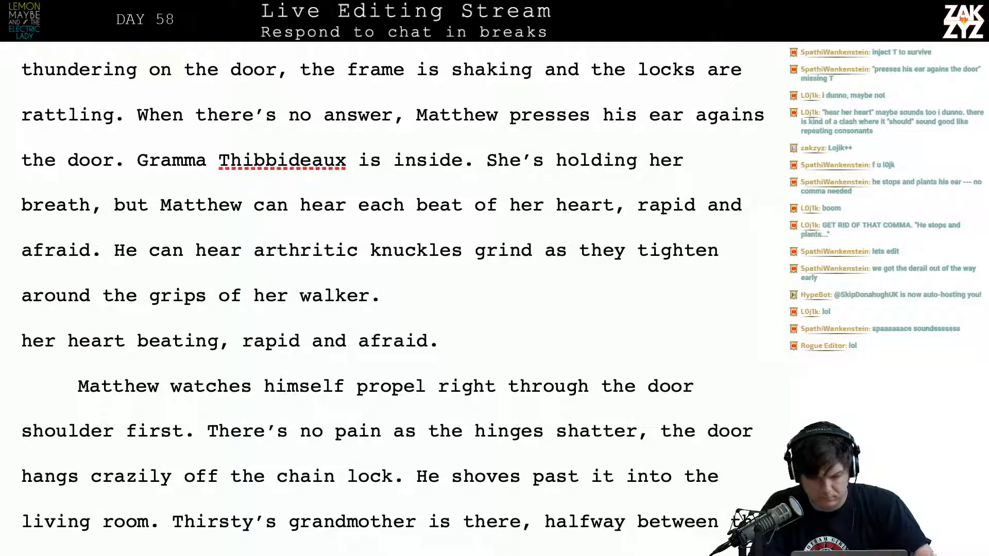
Reread the rewritten sentences about the heartbeat and the knuckles on the walker
scroll(81, 213, up, 1)
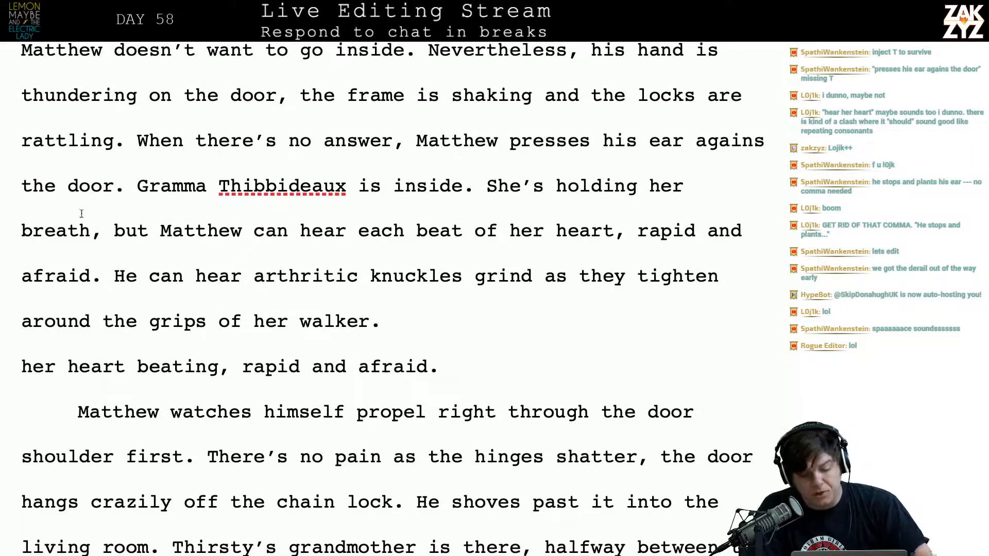
click(199, 243)
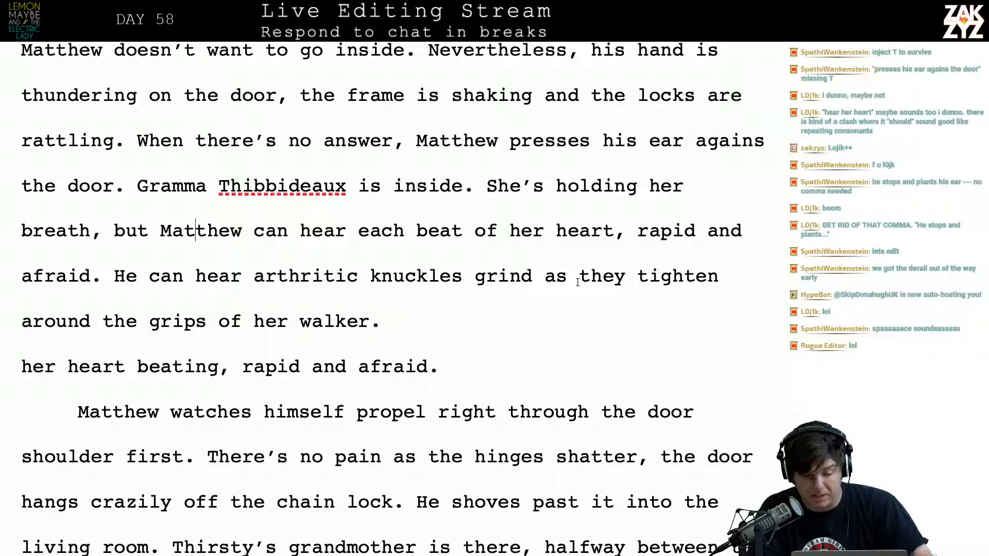
click(185, 284)
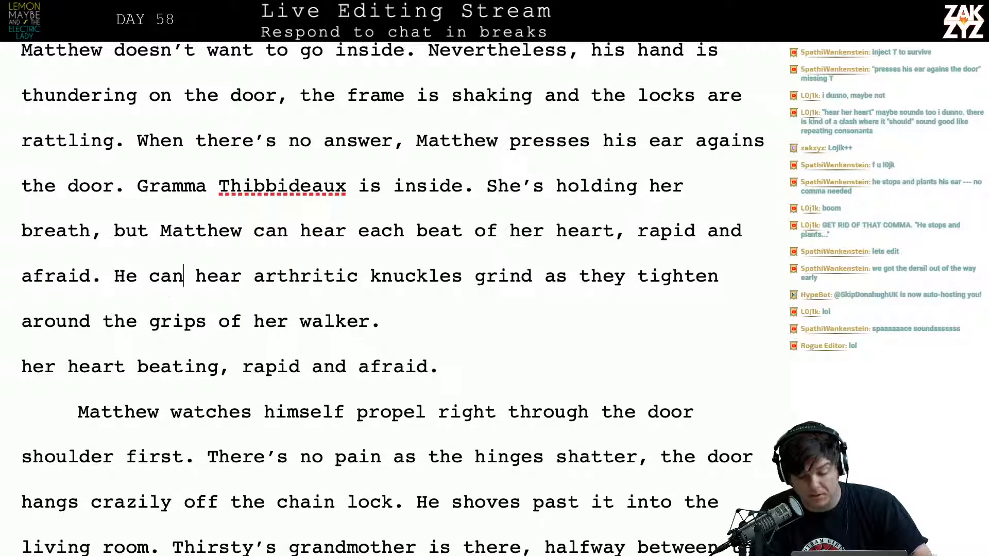
click(393, 320)
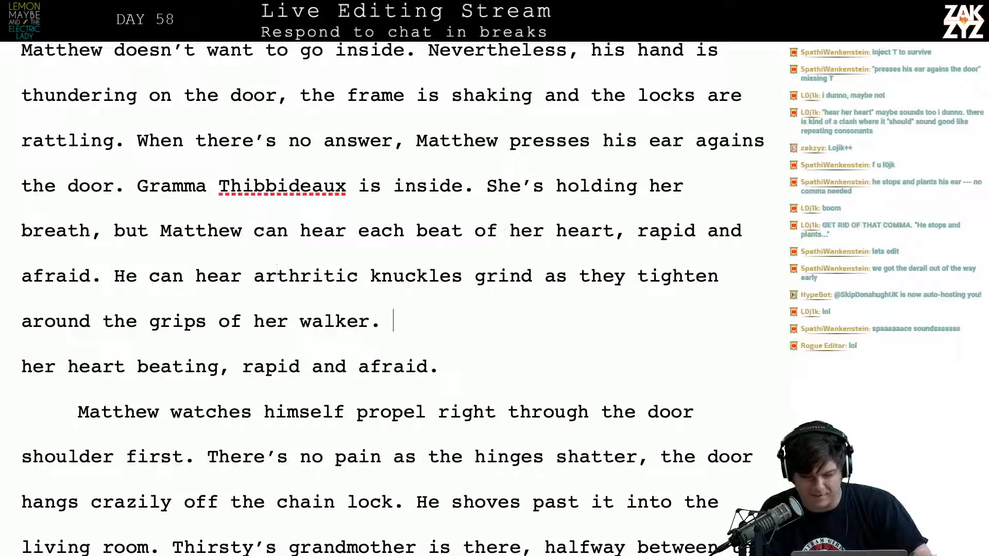
key(Left)
key(Left)
key(Left)
key(Left)
key(Left)
key(Left)
key(Left)
key(Left)
key(Left)
key(Left)
key(Left)
key(Left)
key(Left)
key(Left)
key(Left)
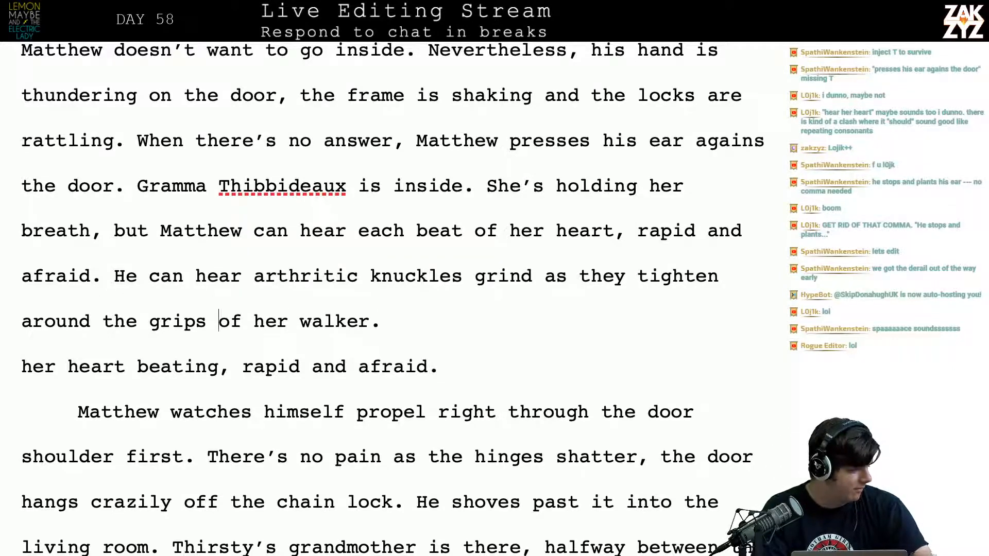
Correct "agains" to "against" in "Matthew presses his ear agains the door"
key(Up)
key(Left)
key(Left)
key(Left)
key(Left)
key(Left)
key(Left)
key(Up)
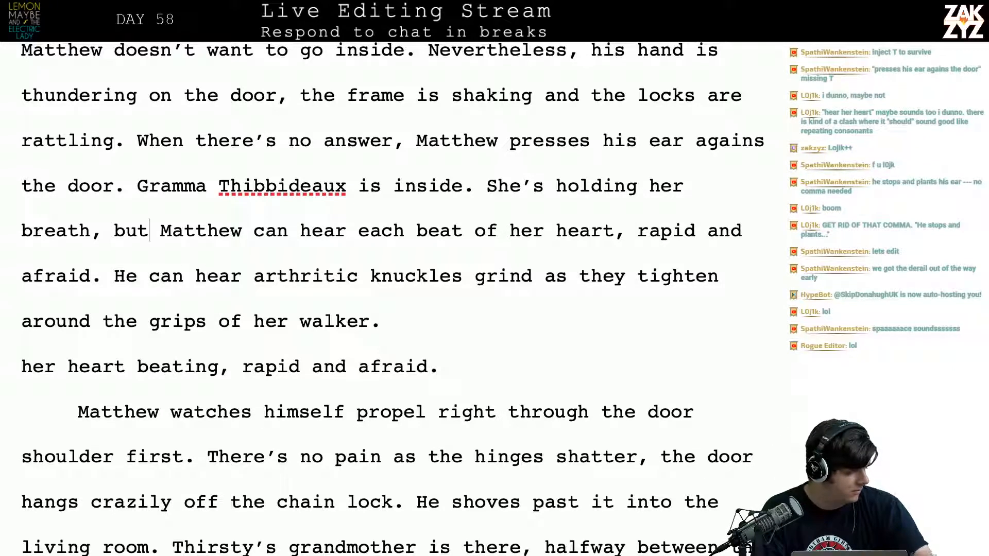
key(Up)
key(Up)
key(Up)
key(Up)
key(Up)
key(Up)
key(Up)
key(Down)
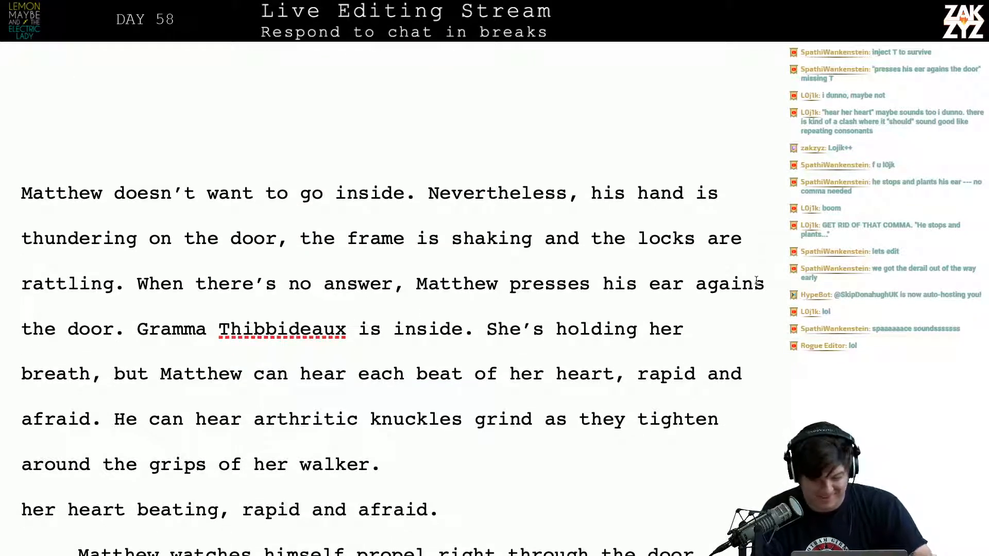
click(760, 284)
text(t)
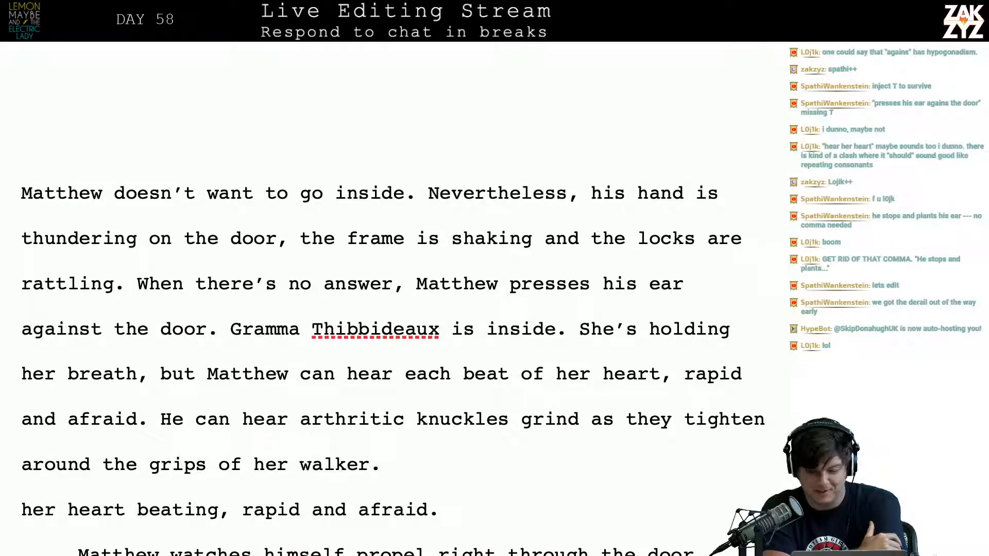
Try ending the sentence with a period after "her heart" and starting a new one with "They"
scroll(592, 316, down, 3)
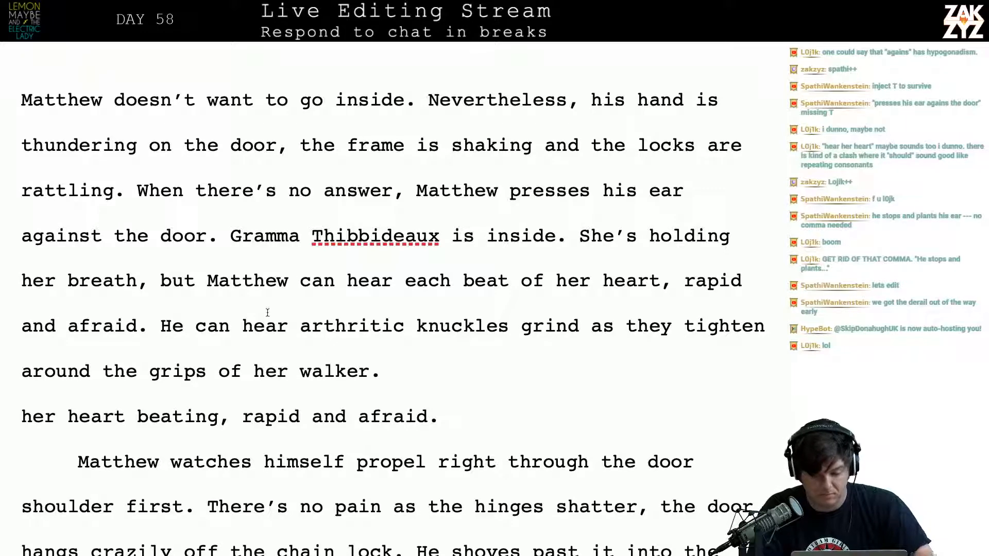
click(670, 294)
key(BackSpace)
text(. They)
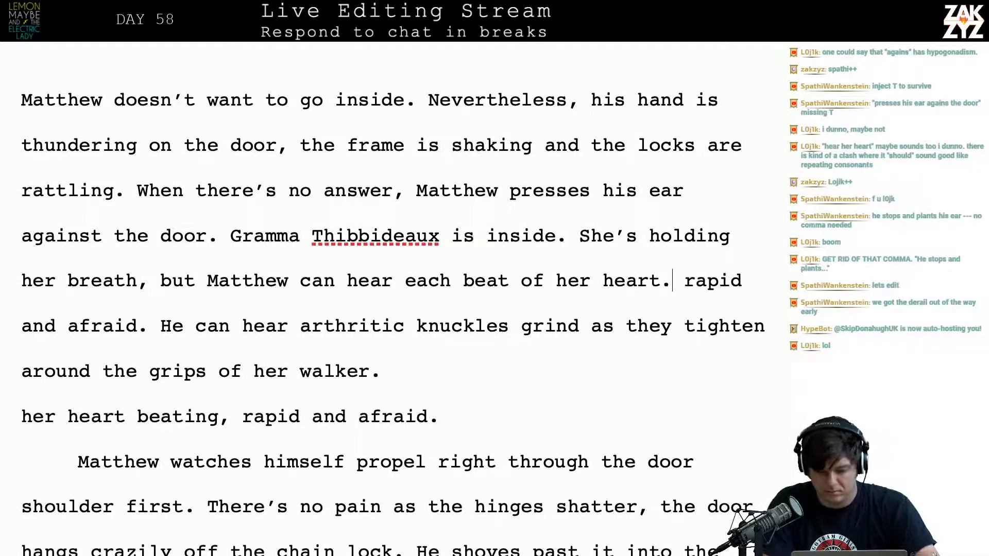
key(BackSpace)
key(BackSpace)
key(BackSpace)
key(BackSpace)
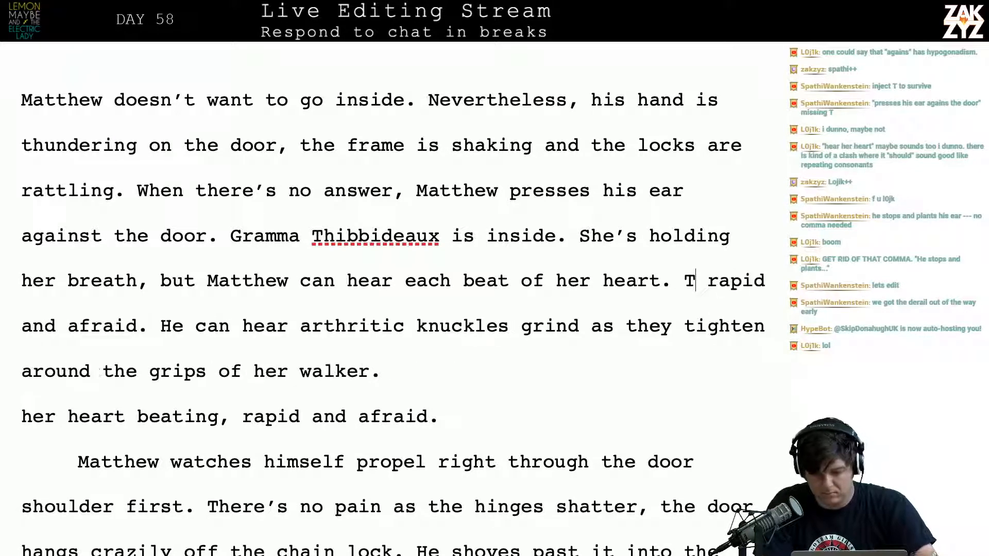
Try continuing the sentence after "each beat of her heart" with ", he can smell her."
key(Left)
key(Left)
key(Right)
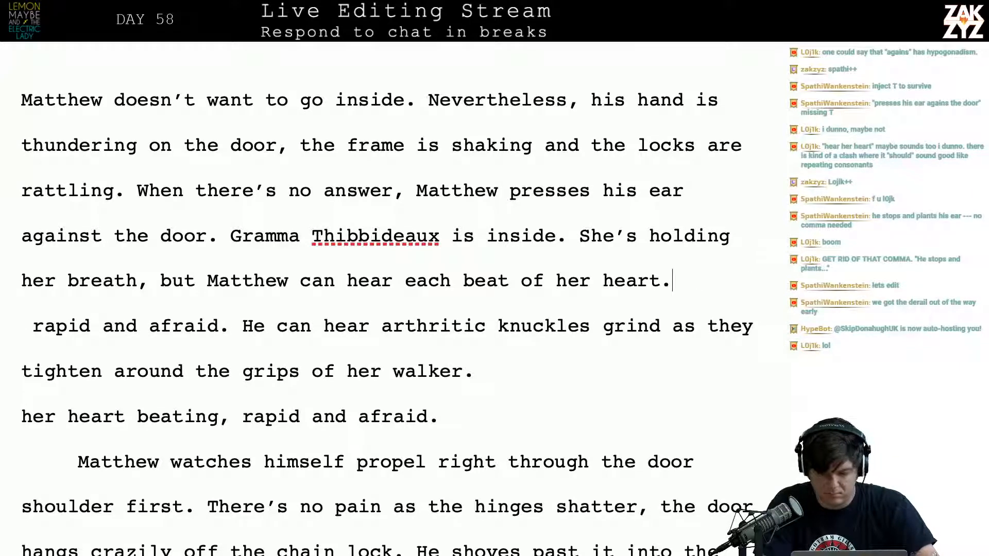
key(BackSpace)
text(,)
key(BackSpace)
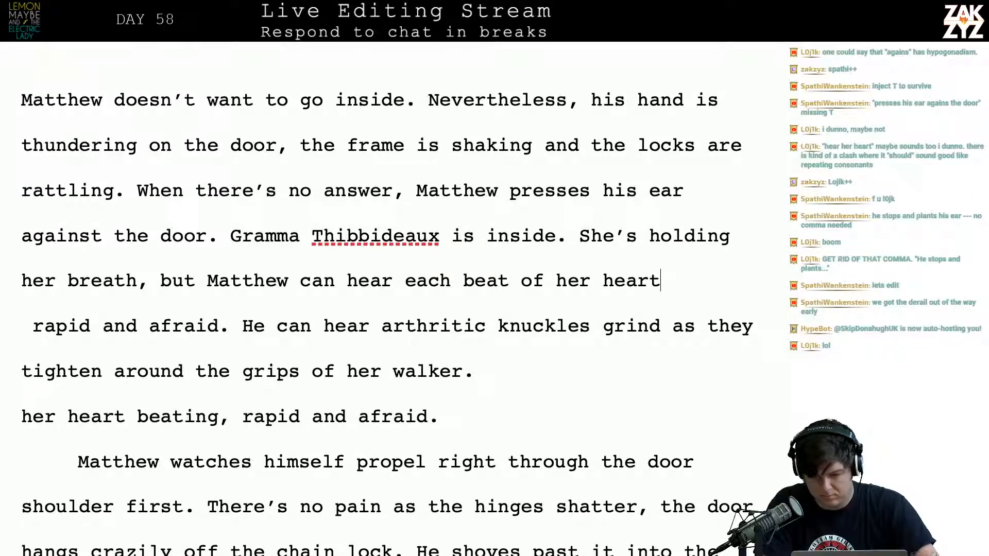
key(BackSpace)
text(, he can )
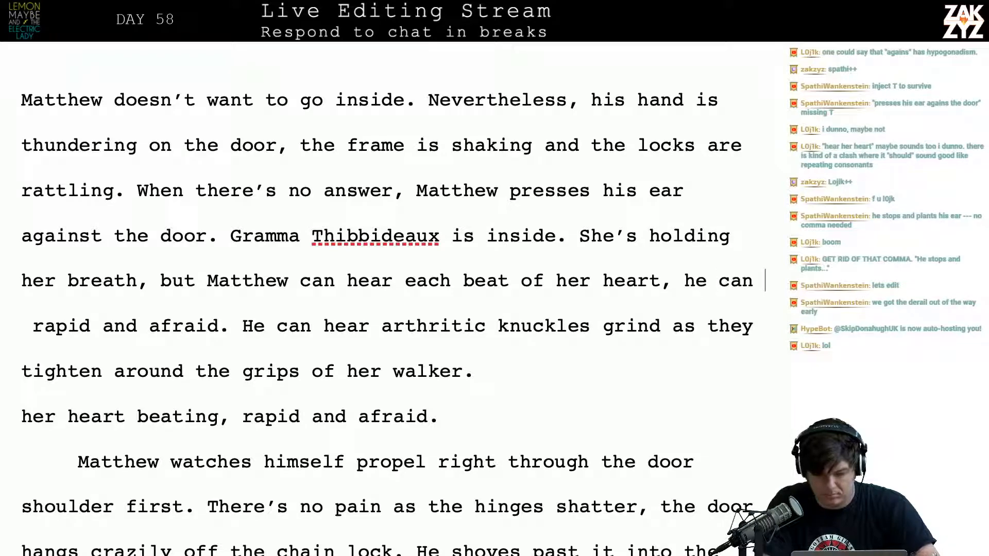
text(smell her.)
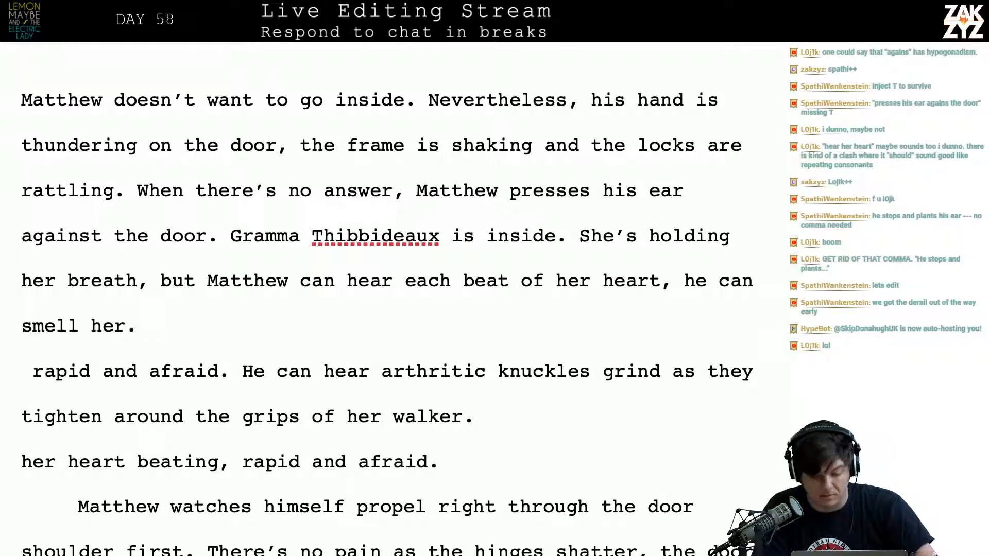
Delete the leftover text from "rapid and afraid. He can hear arthritic knuckles" through "her heart beating, rapid and afraid."
key(shift+Down)
key(shift+Down)
key(shift+Down)
key(shift+Right)
key(shift+Right)
key(shift+Right)
key(shift+Right)
key(shift+Right)
key(shift+Right)
key(shift+Right)
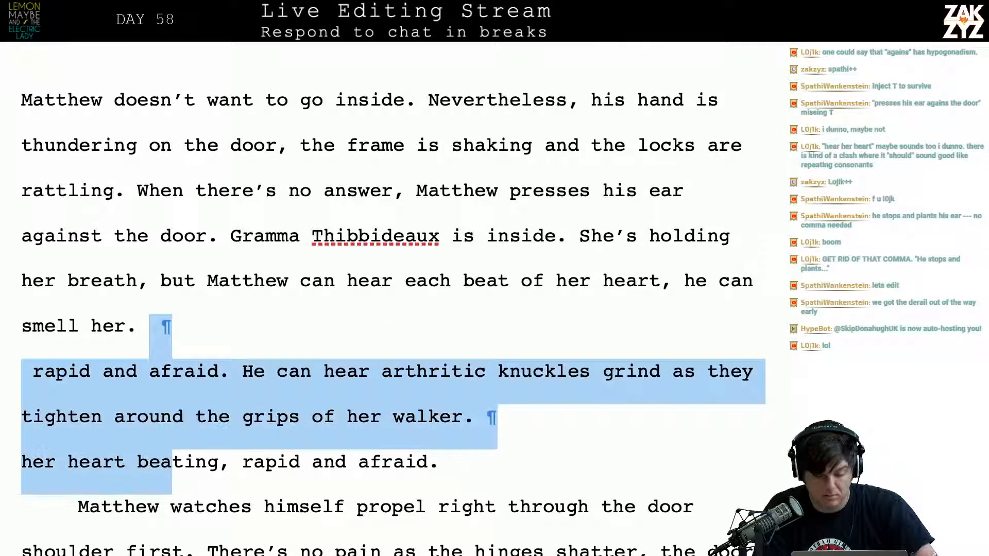
key(shift+Right)
key(shift+Right)
key(shift+Right)
key(shift+Right)
key(shift+Right)
key(shift+Right)
key(shift+Right)
key(shift+Right)
key(shift+Right)
key(shift+Right)
key(shift+Right)
key(shift+Right)
key(shift+Right)
key(shift+Right)
key(shift+Right)
key(shift+Right)
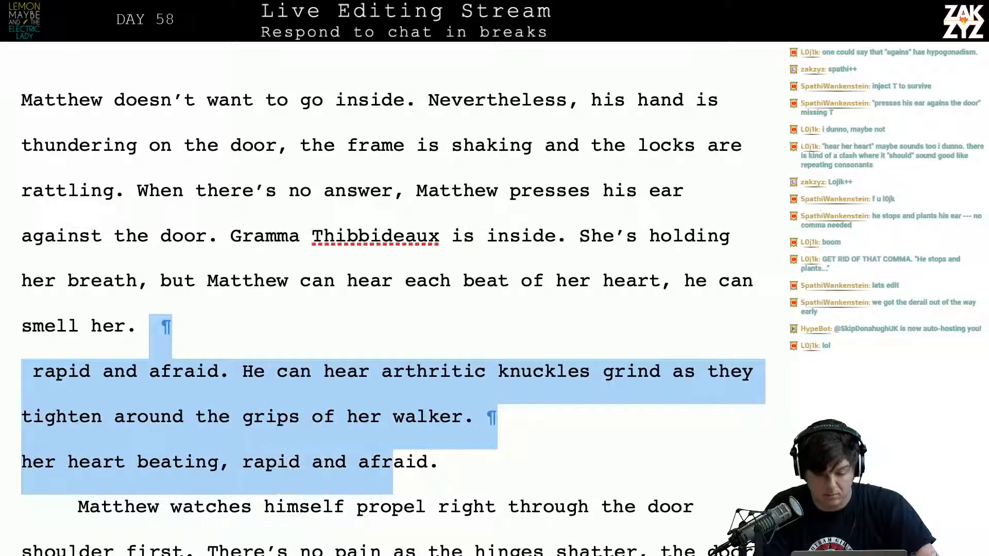
key(shift+Right)
key(shift+Right)
key(BackSpace)
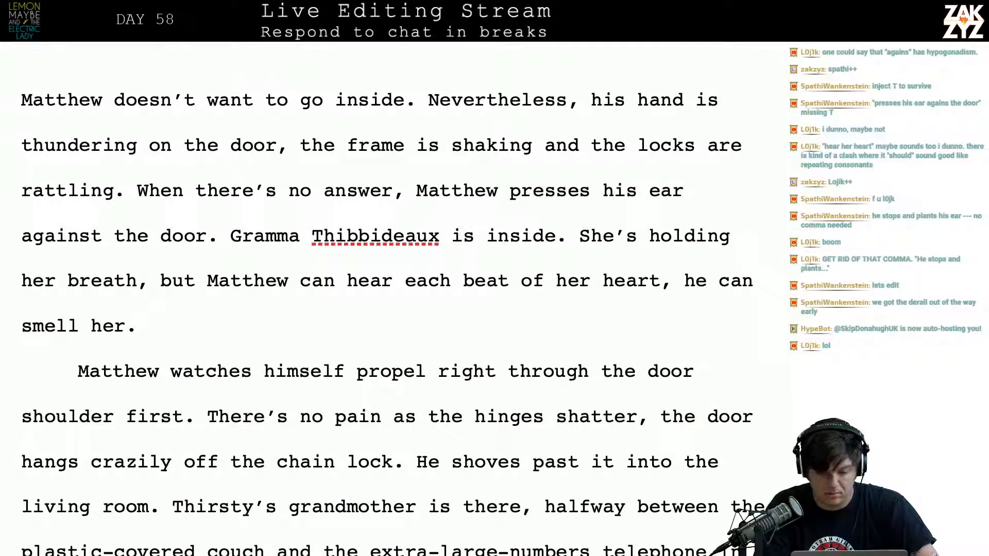
Remove ", he can smell her" so the sentence ends at "each beat of her heart."
key(Left)
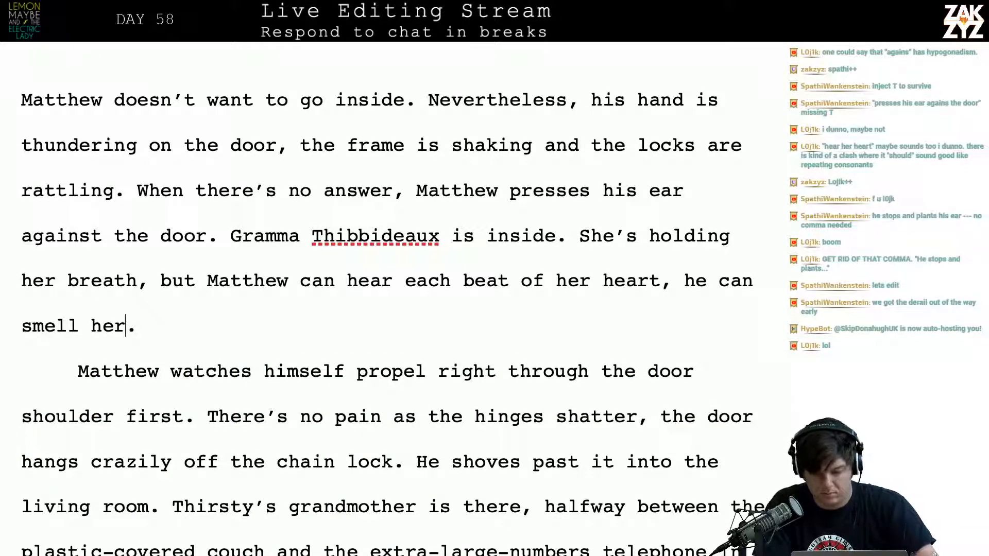
key(BackSpace)
key(BackSpace)
key(BackSpace)
key(BackSpace)
key(BackSpace)
key(BackSpace)
key(BackSpace)
key(BackSpace)
key(BackSpace)
key(BackSpace)
key(BackSpace)
key(BackSpace)
key(BackSpace)
key(BackSpace)
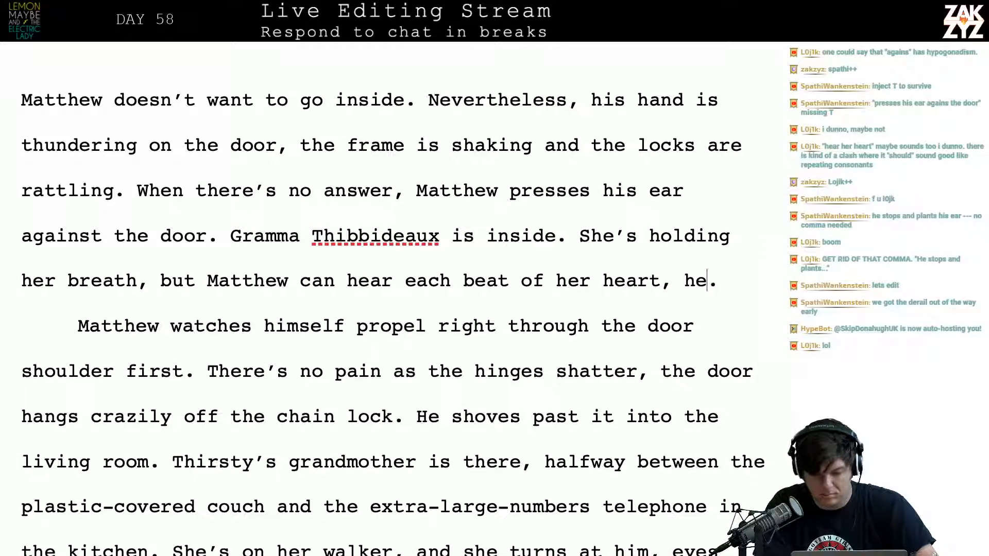
key(BackSpace)
key(BackSpace)
key(BackSpace)
key(BackSpace)
text(.)
key(BackSpace)
key(BackSpace)
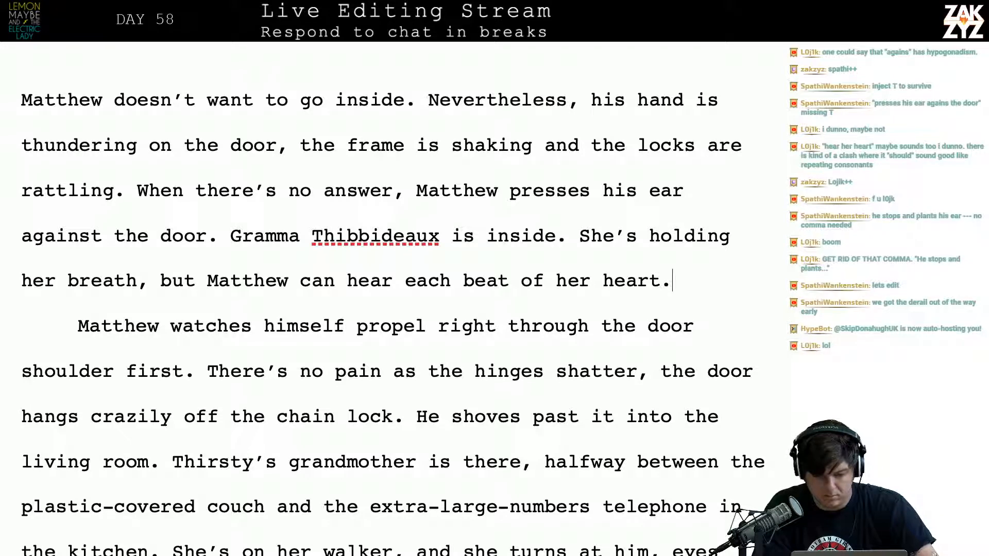
Insert "terrified" before "beat of her heart" in the sentence about what Matthew can hear
key(Left)
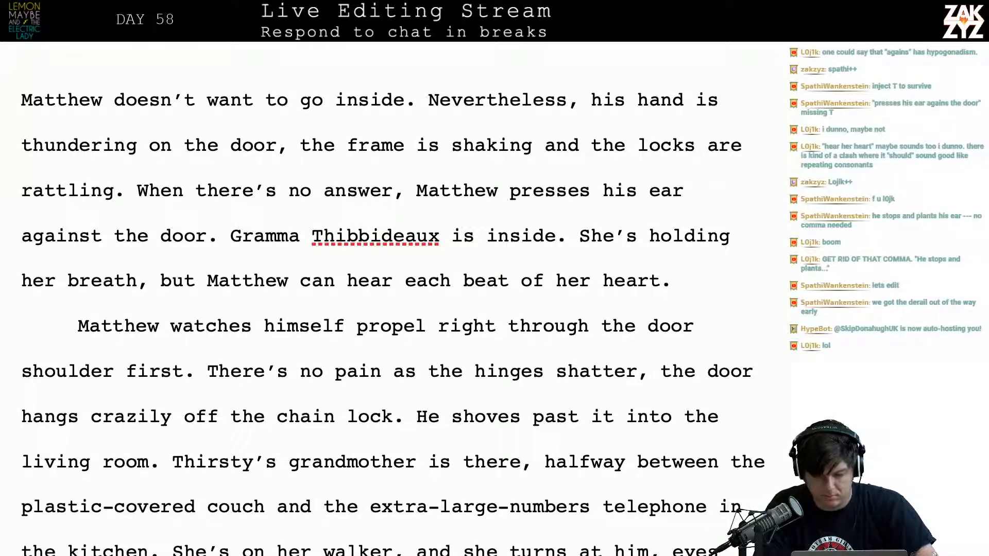
key(Left)
key(Left)
key(Left)
key(Left)
key(Left)
key(Left)
key(Left)
key(Left)
key(Left)
key(Left)
key(Left)
key(Left)
key(Left)
key(Left)
key(Left)
key(Left)
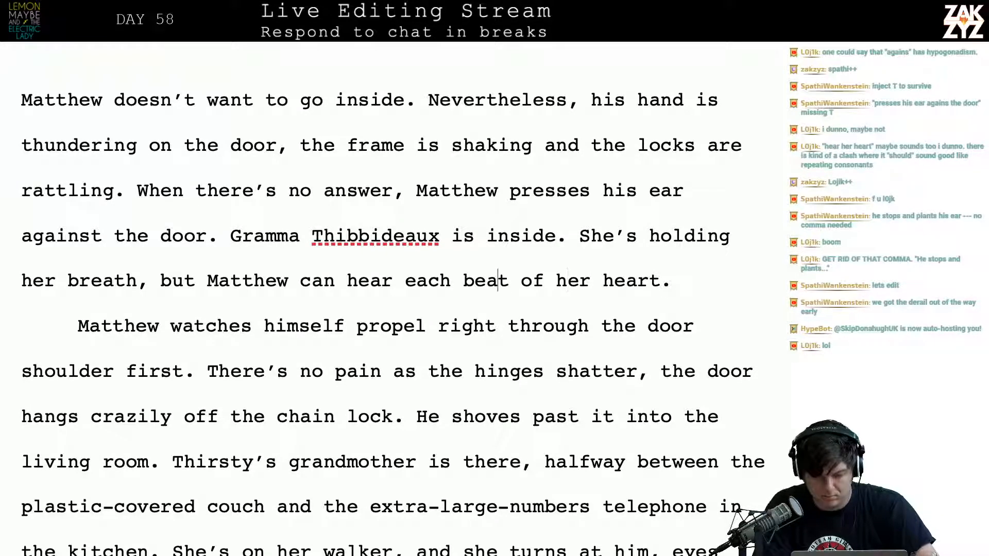
text(terrified)
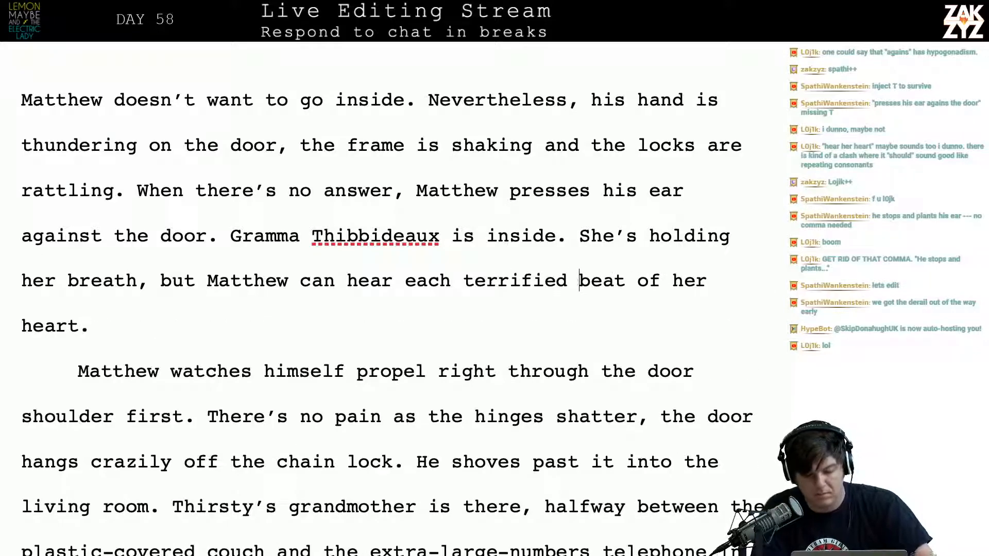
Try starting a new sentence after "terrified beat of her heart." with "He could"
key(Left)
key(Left)
key(Left)
key(Left)
key(Left)
key(Left)
key(Left)
key(Left)
key(Down)
key(Right)
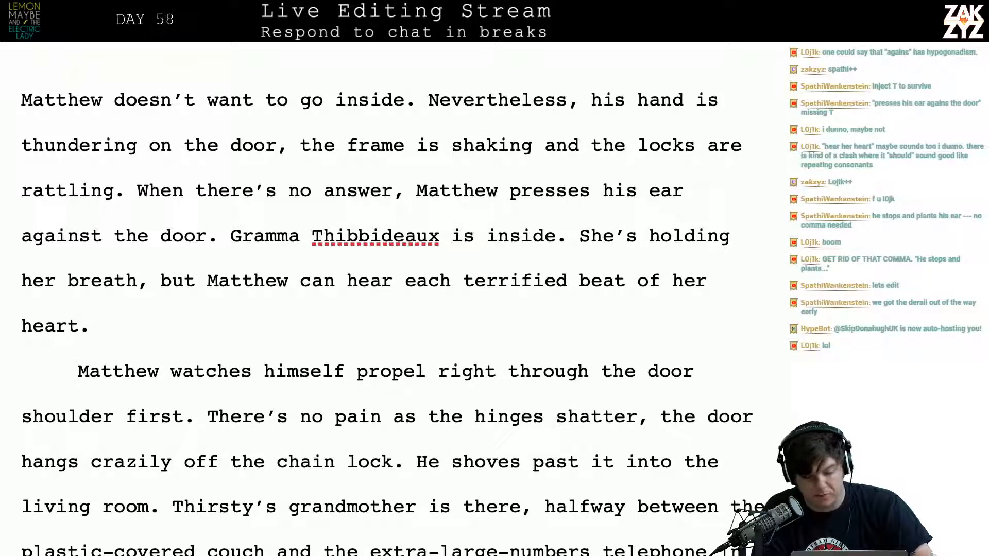
key(Left)
key(Left)
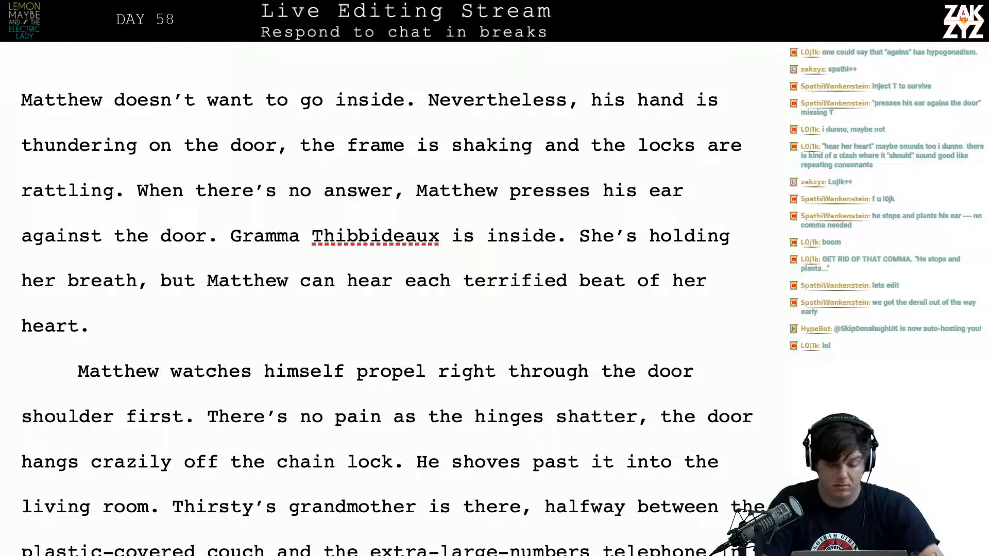
key(Right)
text(He co)
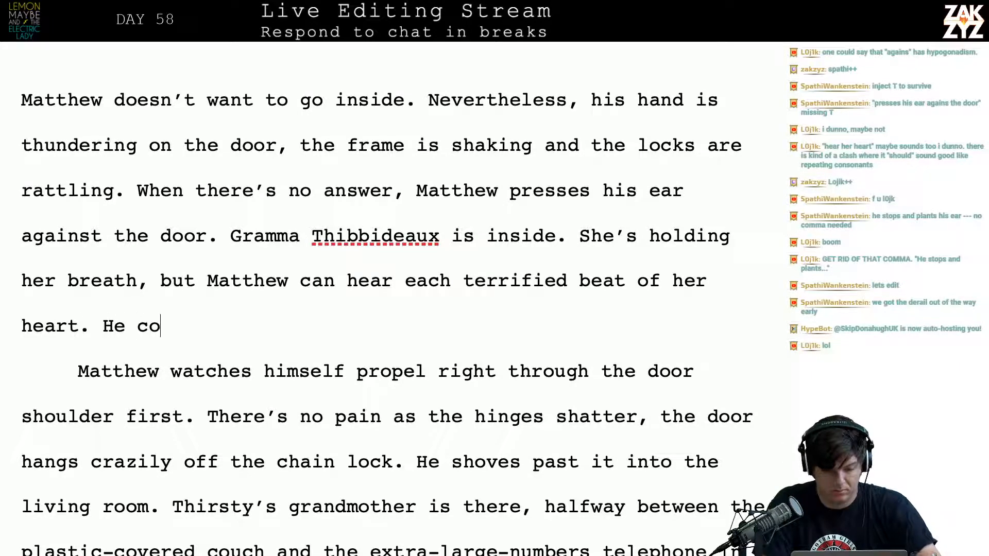
text(udl)
key(BackSpace)
key(BackSpace)
text(l)
key(BackSpace)
key(BackSpace)
key(BackSpace)
key(BackSpace)
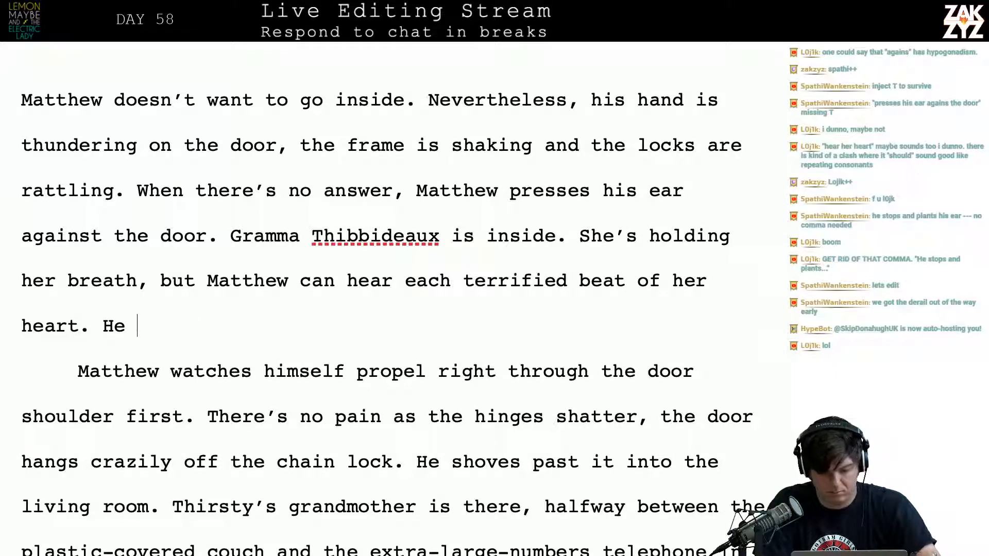
Try opening the new sentence with "He's been on her" and take the wording out again
key(BackSpace)
text('s been on)
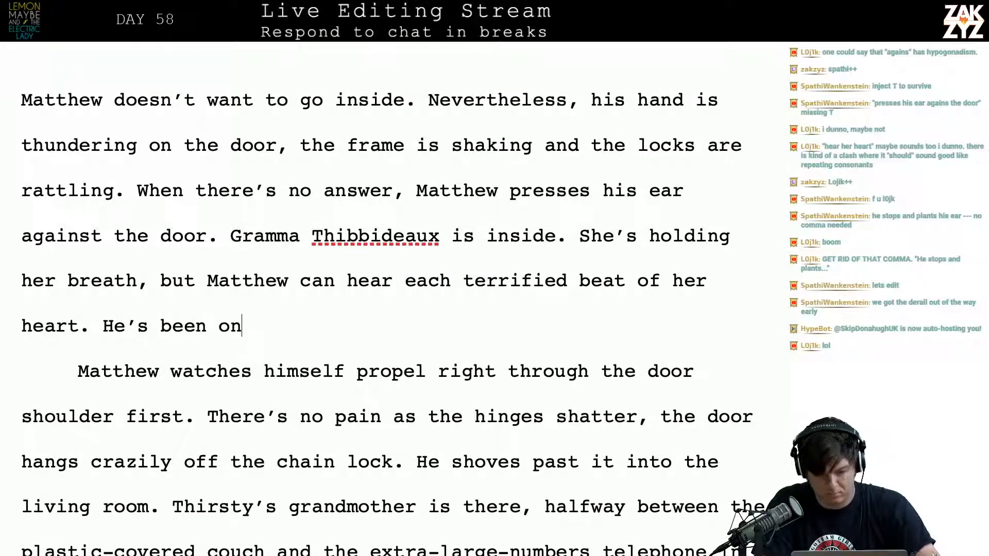
text( her)
key(BackSpace)
key(BackSpace)
key(BackSpace)
key(BackSpace)
key(BackSpace)
key(BackSpace)
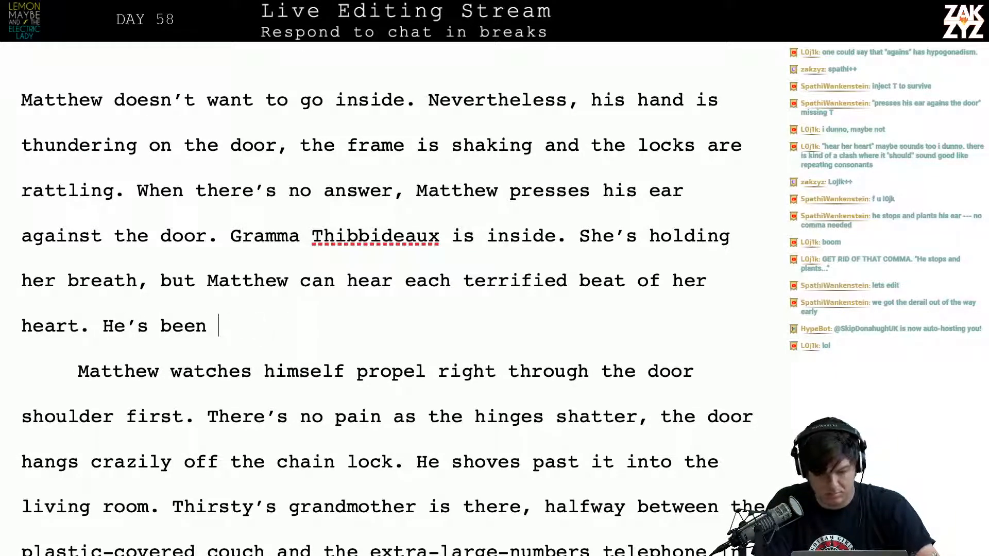
key(BackSpace)
key(BackSpace)
key(BackSpace)
key(BackSpace)
key(BackSpace)
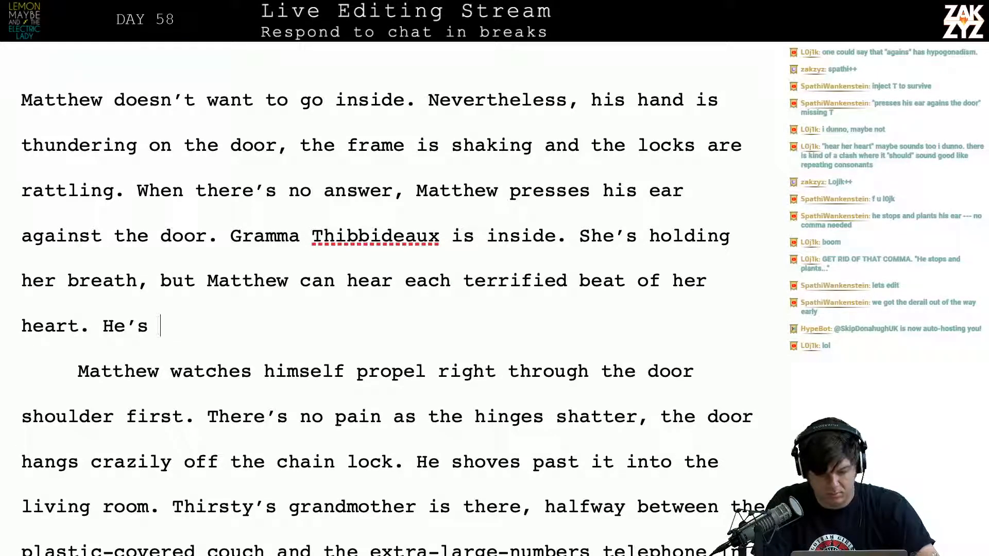
key(BackSpace)
key(BackSpace)
key(BackSpace)
key(BackSpace)
key(BackSpace)
Add the sentence "He can smell them both, he knows they're inside." at the end of the opening paragraph
text(He )
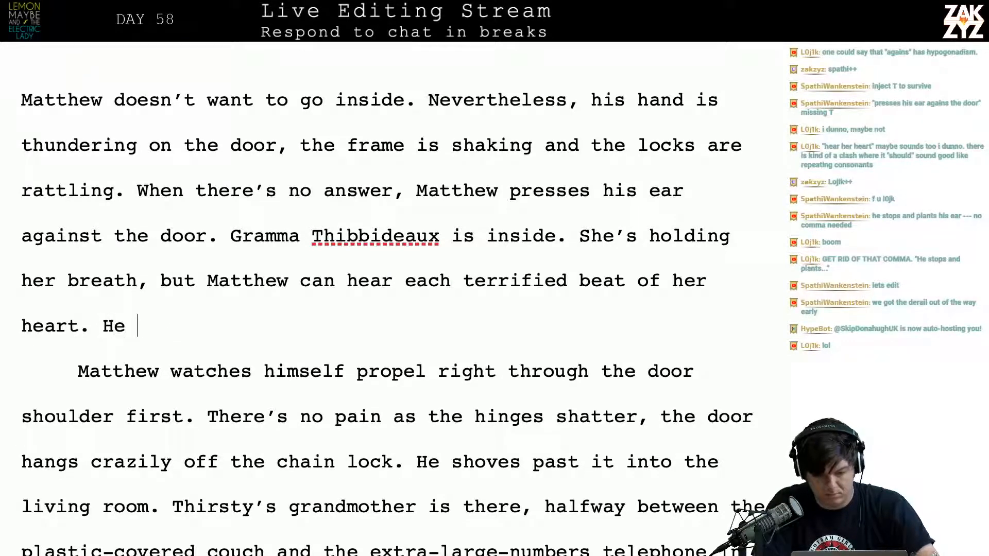
text(can smell)
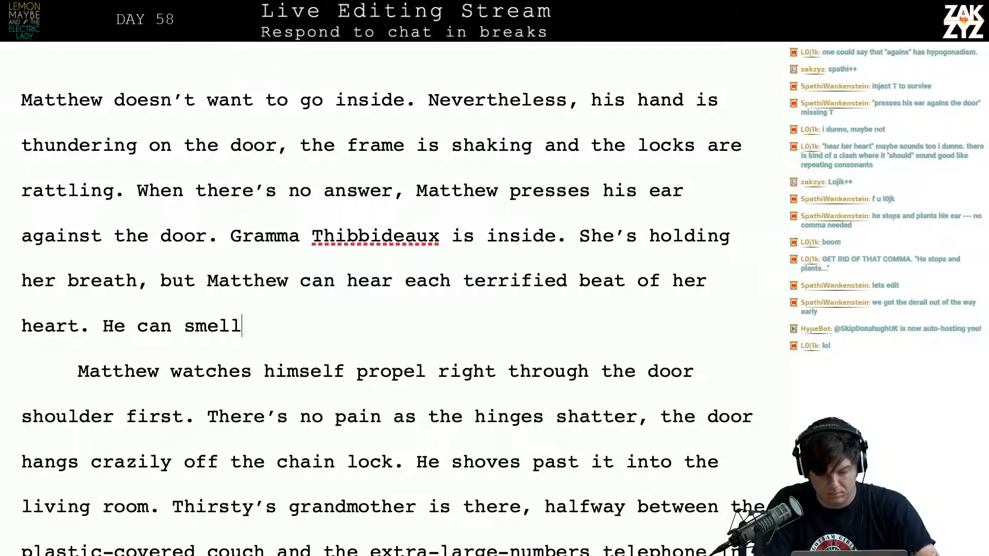
text( them both, he)
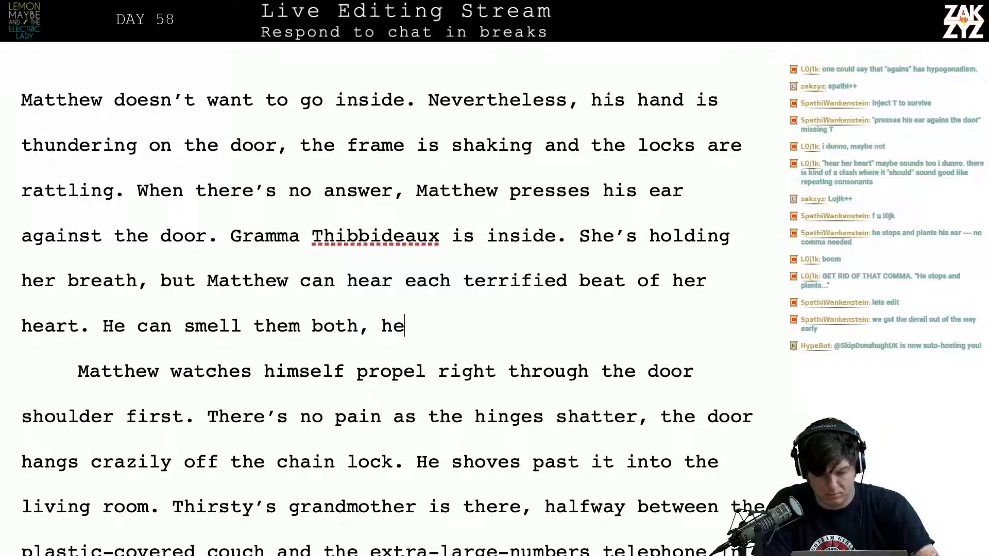
text( knows they're insi)
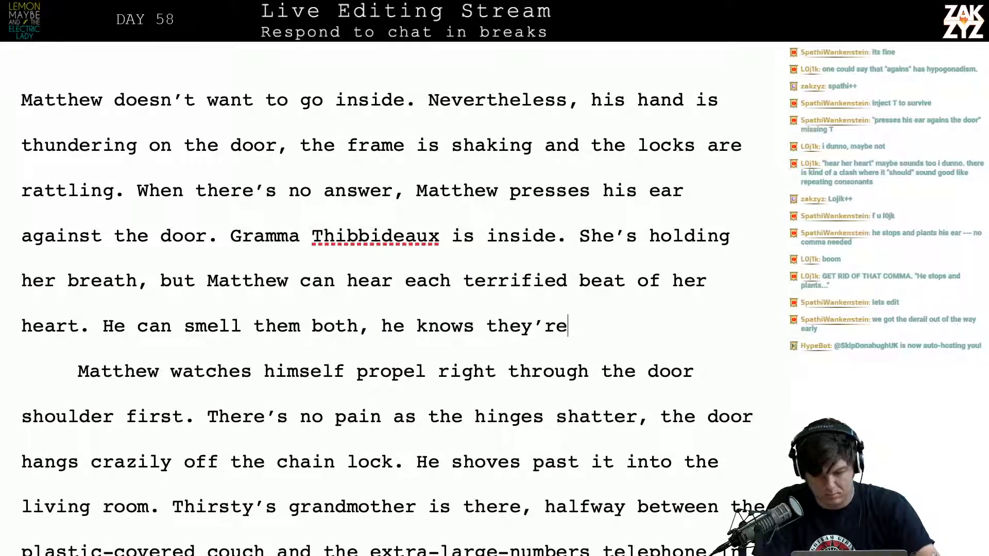
text(de.)
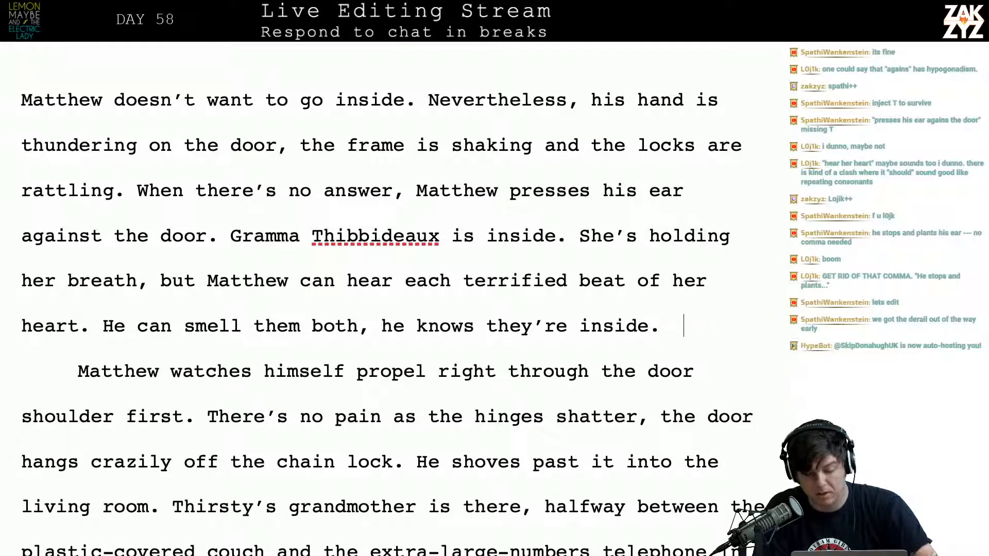
Reread the new sentence about smelling them both against the paragraph where Matthew goes through the door
key(Down)
key(Left)
key(Left)
key(Up)
key(Right)
key(Right)
key(Right)
key(Right)
key(Right)
key(Right)
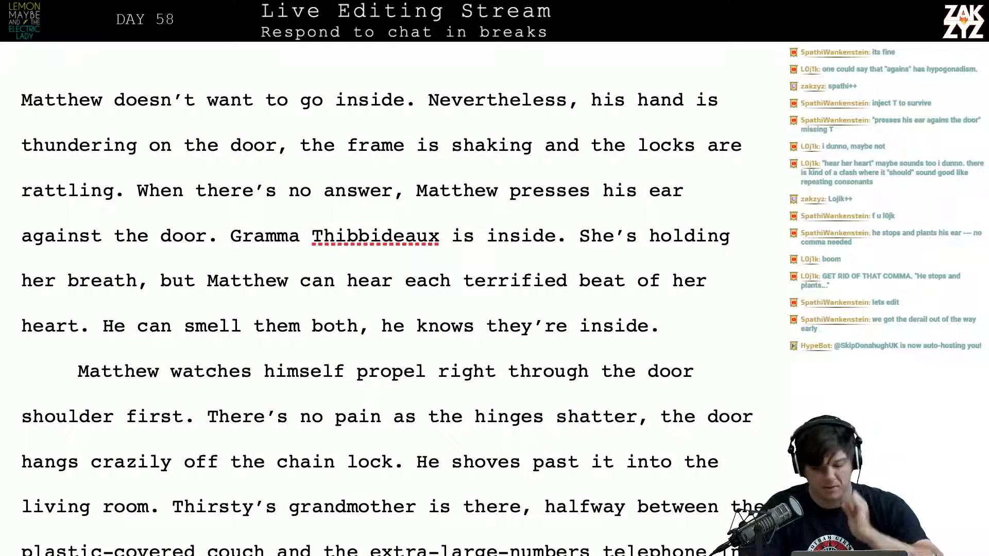
scroll(391, 299, down, 3)
scroll(392, 299, up, 2)
scroll(391, 299, down, 2)
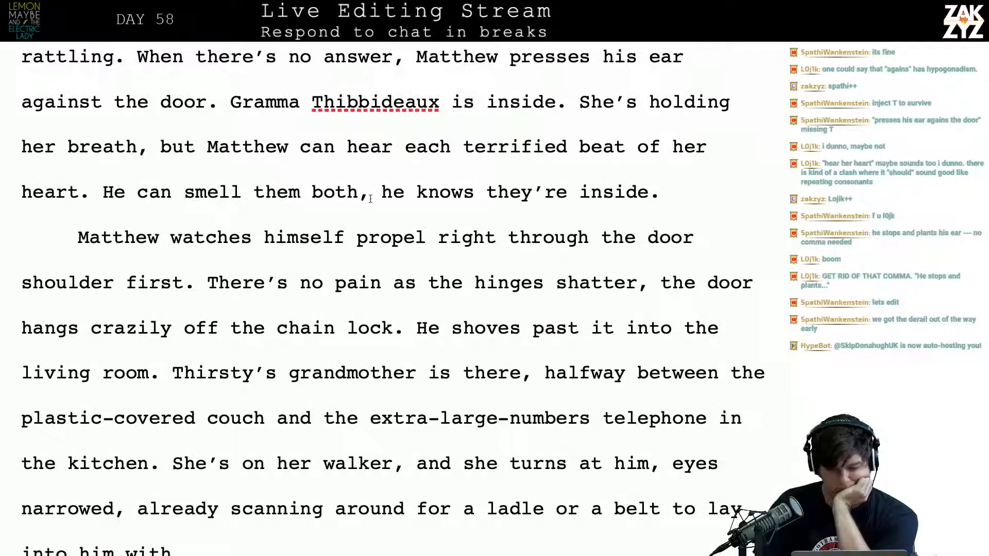
key(Right)
key(Left)
key(Left)
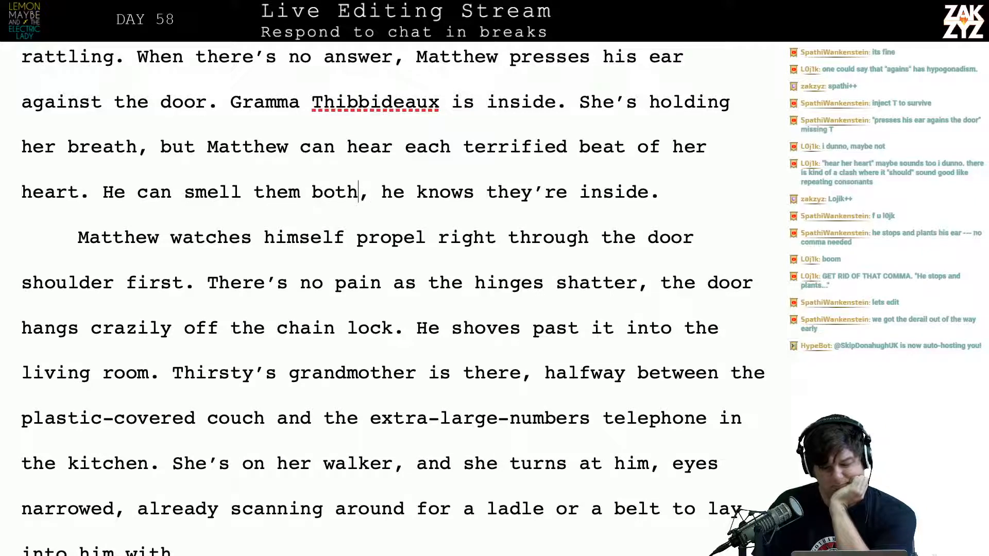
key(Left)
key(Left)
key(Left)
key(Left)
key(Left)
key(Left)
key(Left)
key(Left)
key(Left)
key(Left)
key(Left)
key(Left)
key(Left)
key(Left)
key(Left)
key(Left)
key(Left)
key(Left)
key(Left)
key(Left)
key(Left)
key(Left)
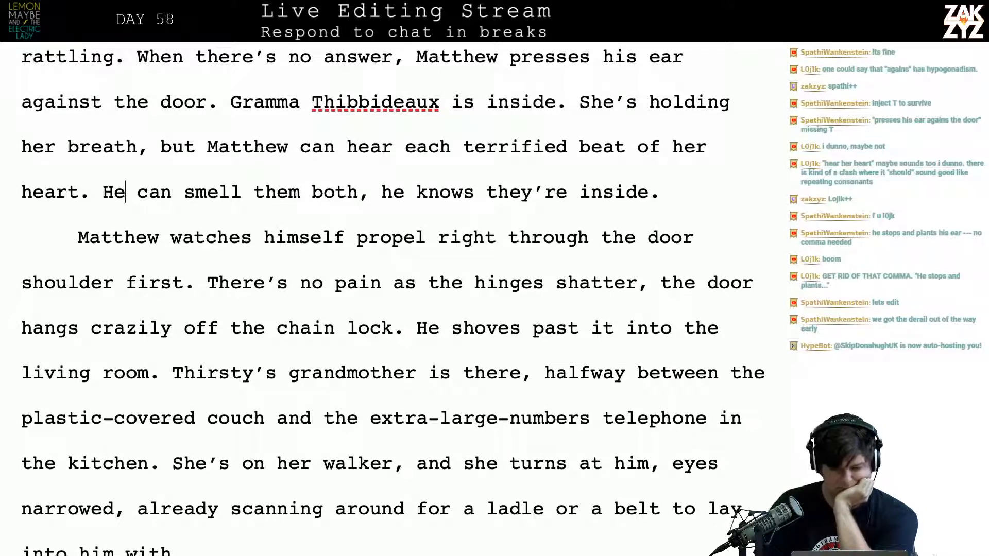
key(shift+Down)
key(shift+Left)
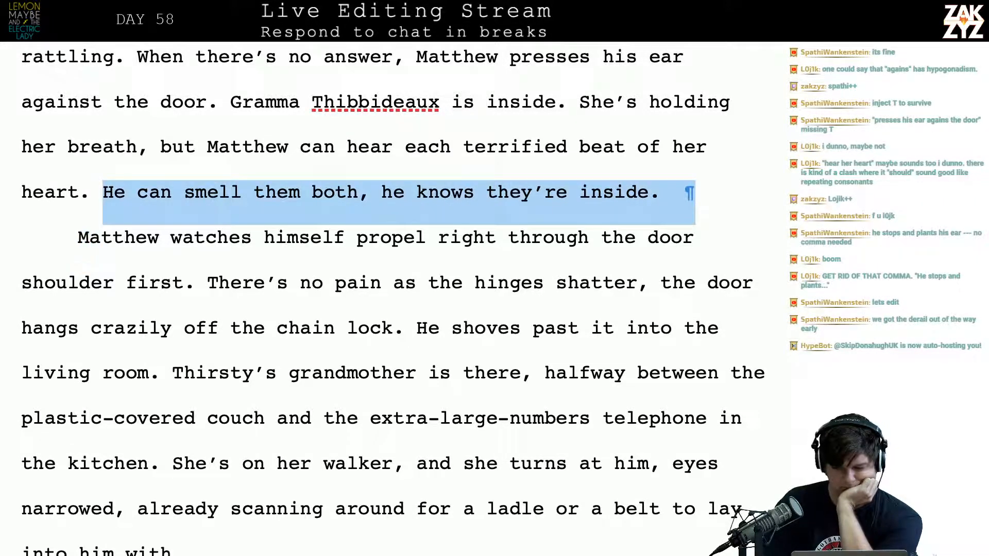
key(shift+Left)
key(shift+Left)
key(shift+Right)
key(shift+Left)
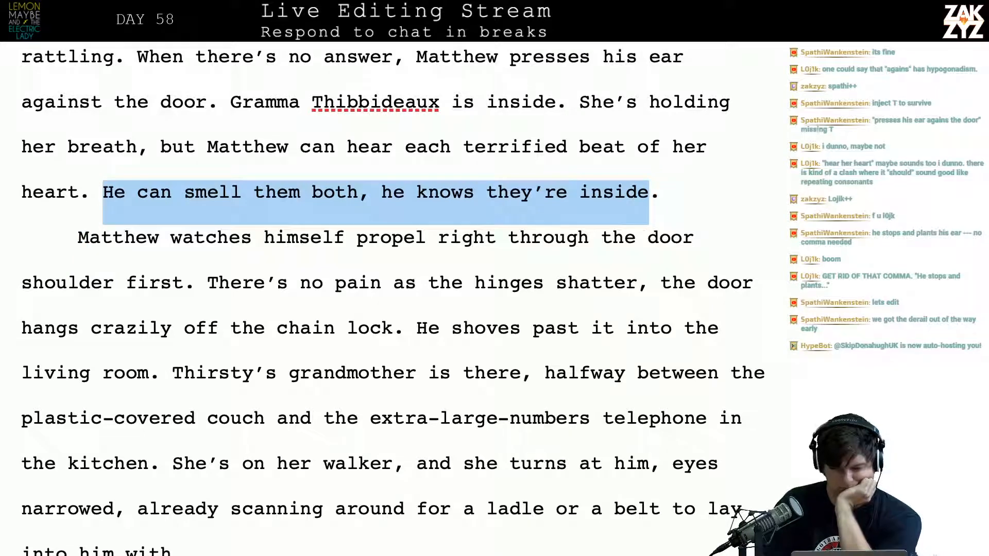
key(Left)
key(Left)
key(Left)
key(Left)
key(Left)
key(Left)
key(Left)
key(Left)
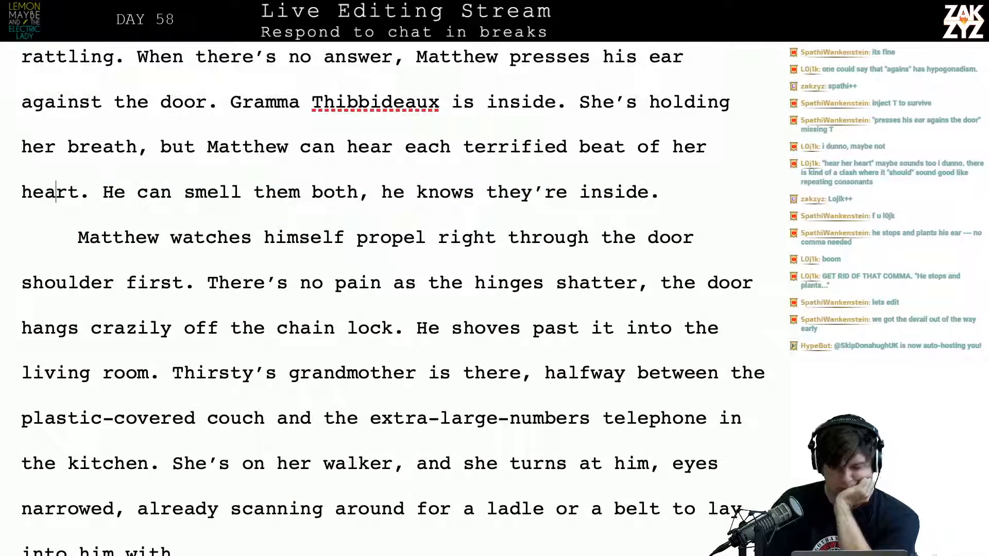
key(Right)
key(Down)
scroll(370, 195, down, 1)
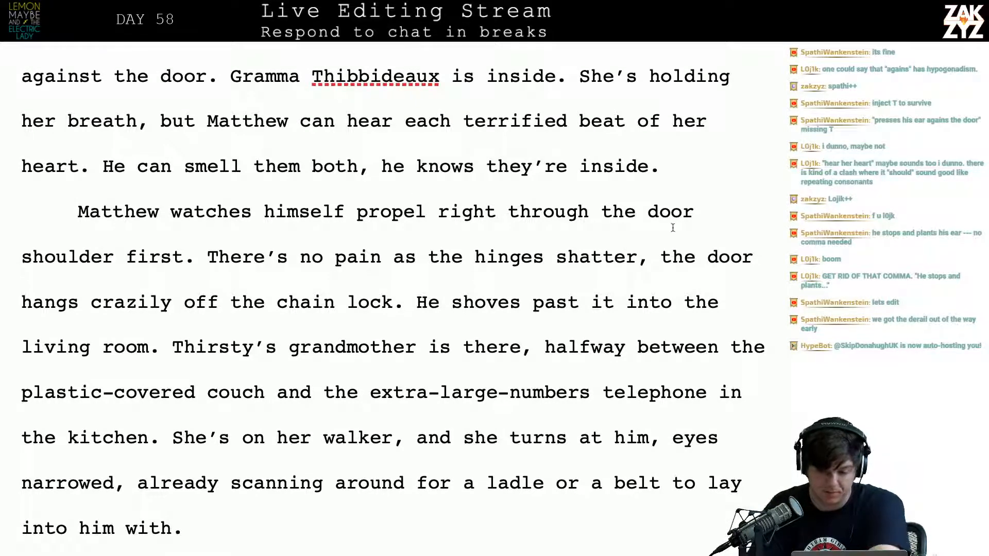
Try adding an empty line between "he knows they're inside." and the paragraph starting "Matthew watches himself"
click(690, 215)
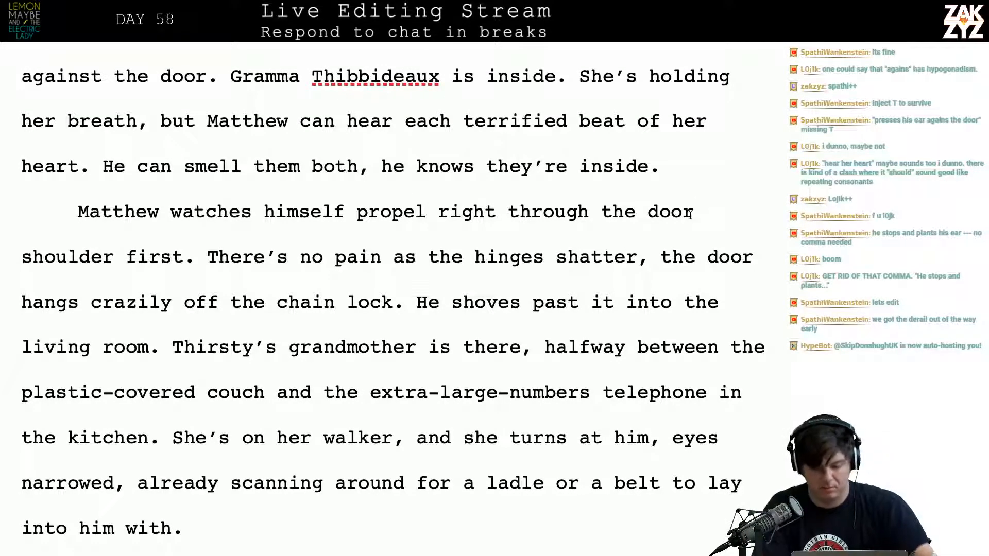
key(BackSpace)
key(BackSpace)
key(Return)
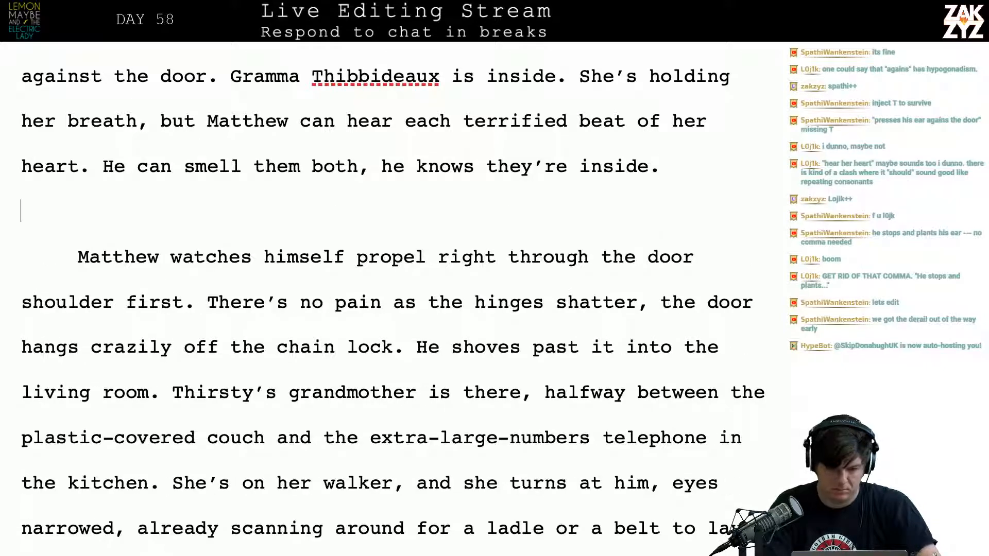
key(BackSpace)
key(Right)
key(Right)
key(Right)
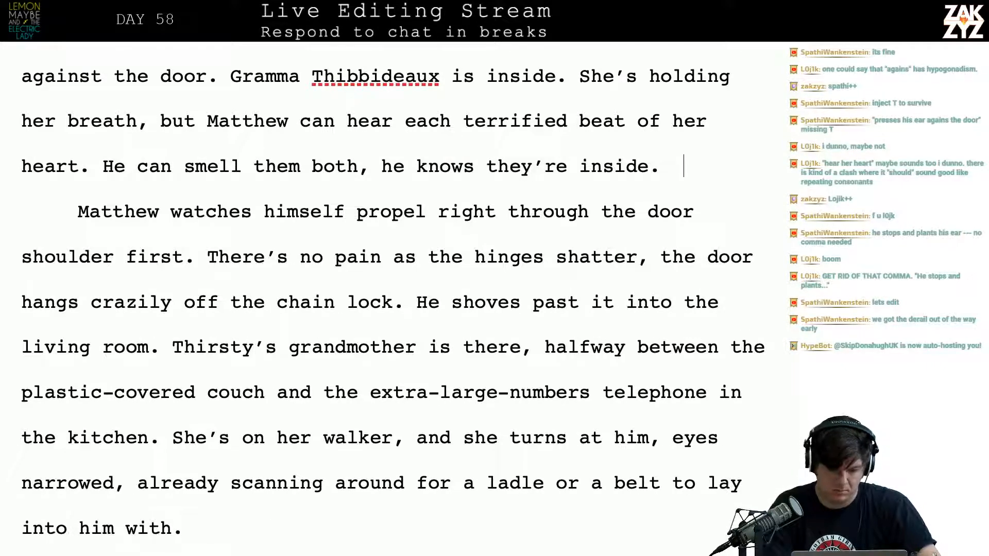
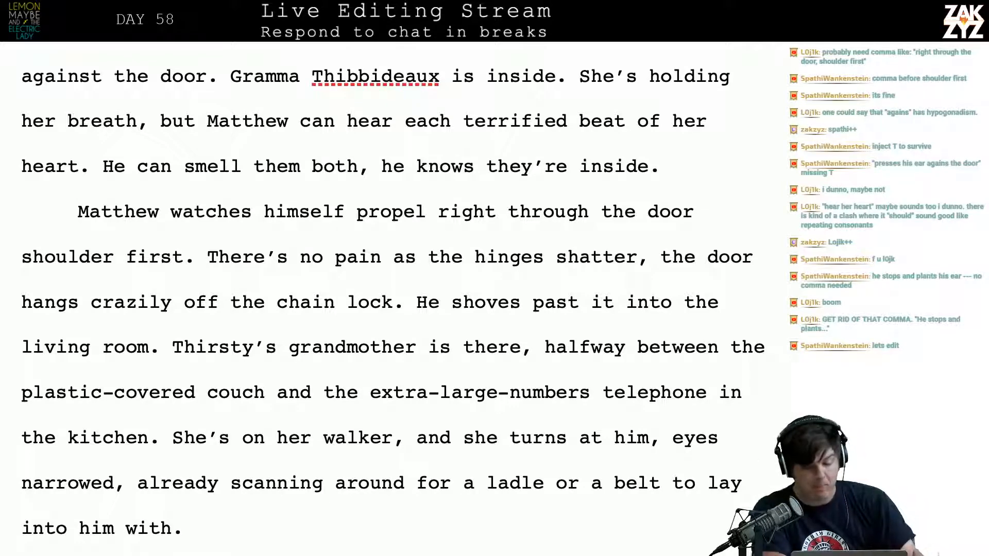
Insert a new paragraph before "Matthew watches himself" and open it with the word "Matthew"
key(Return)
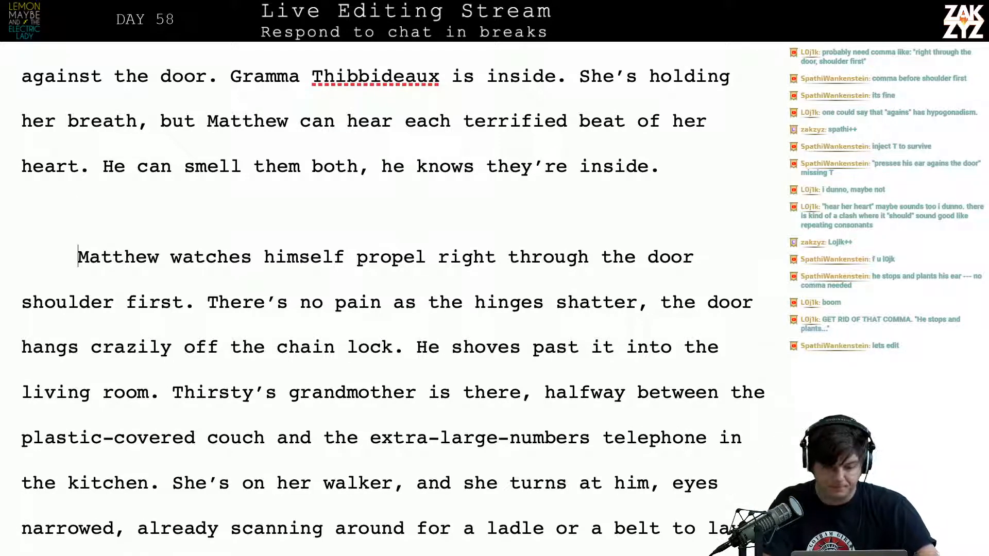
text(Mathew)
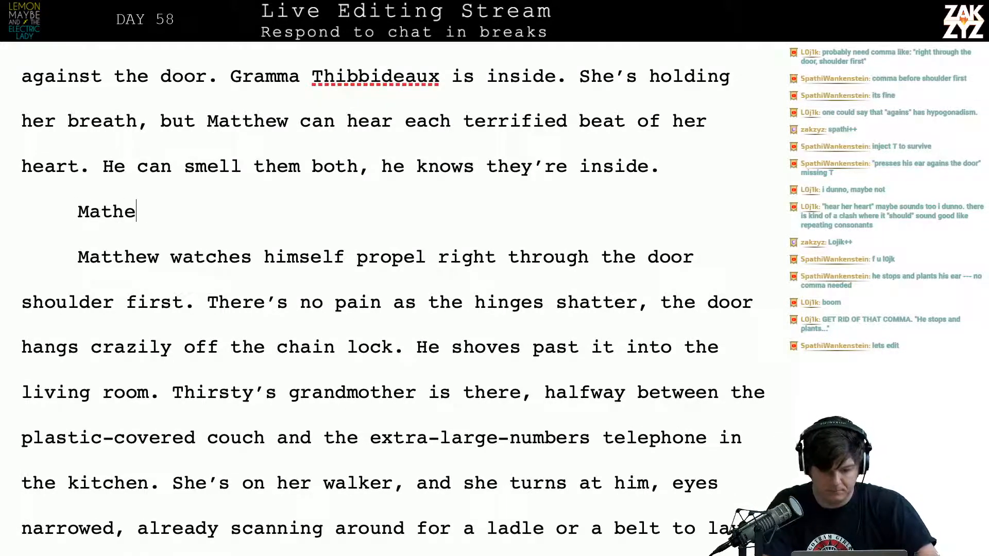
key(BackSpace)
key(BackSpace)
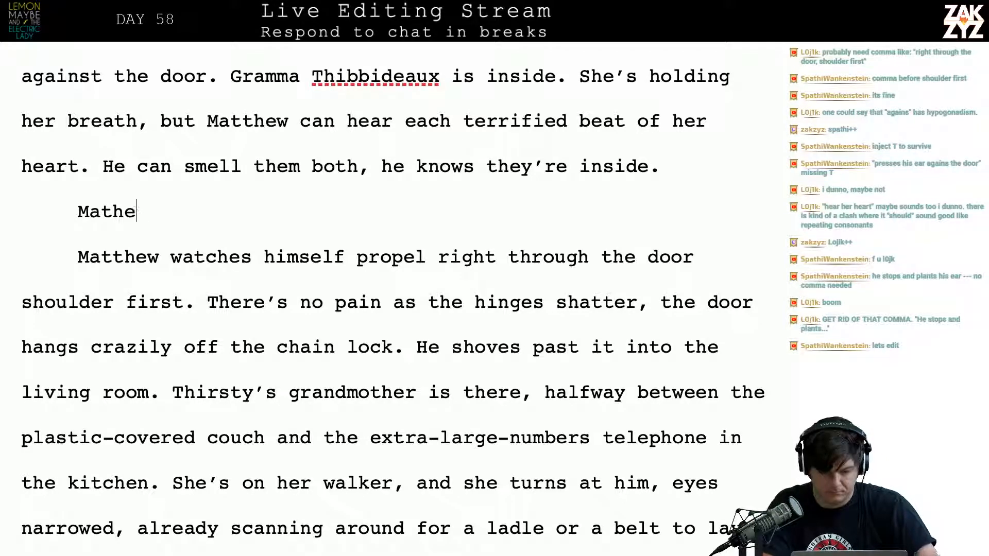
key(BackSpace)
key(BackSpace)
text(thew sma)
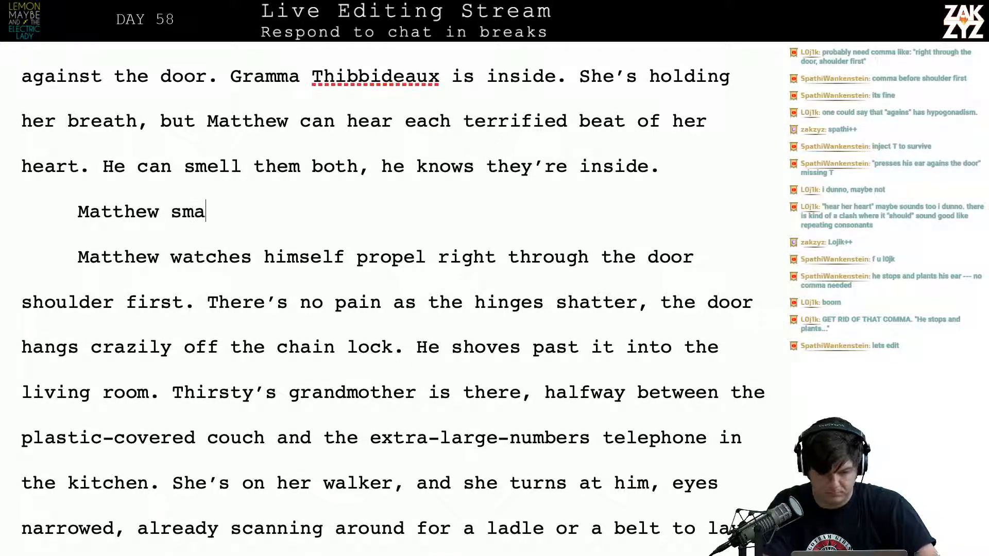
text(shes down th)
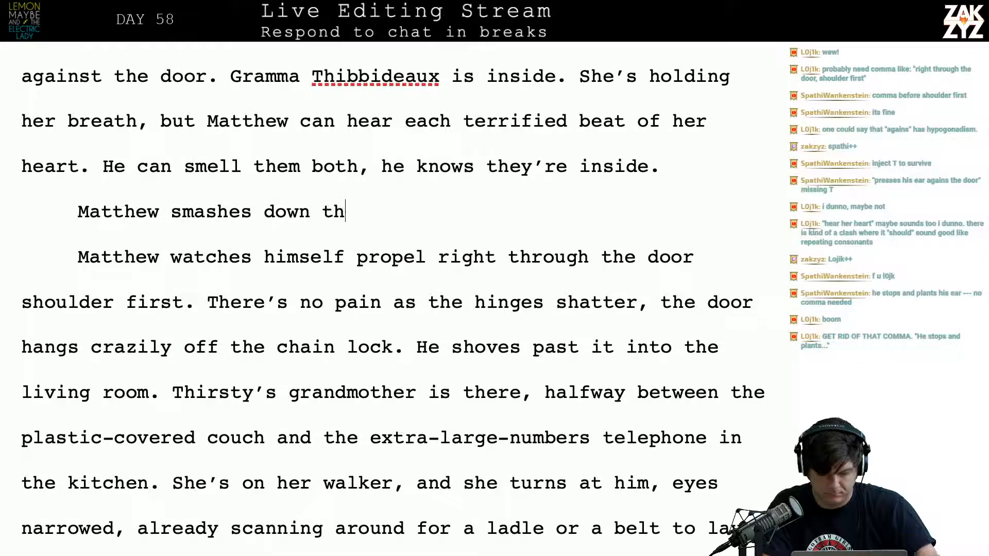
Try continuing the new sentence after "Matthew" with "smashes down" and take the wording out again
key(BackSpace)
key(BackSpace)
key(BackSpace)
key(BackSpace)
key(BackSpace)
key(BackSpace)
key(BackSpace)
key(BackSpace)
key(BackSpace)
key(BackSpace)
key(BackSpace)
key(BackSpace)
key(BackSpace)
key(BackSpace)
key(BackSpace)
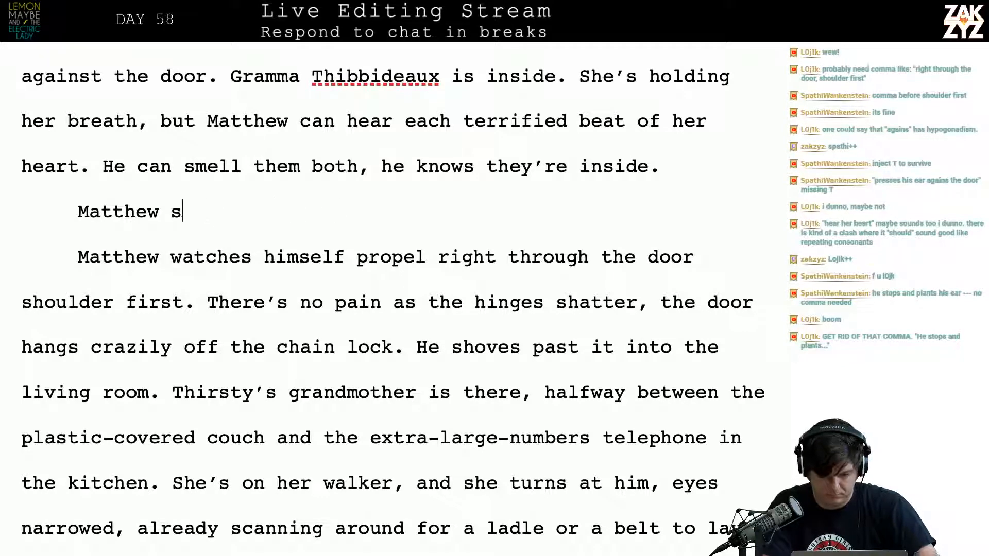
Try the wording "throws his shoulder" after "Matthew" and remove it again
text(throws his shoulder)
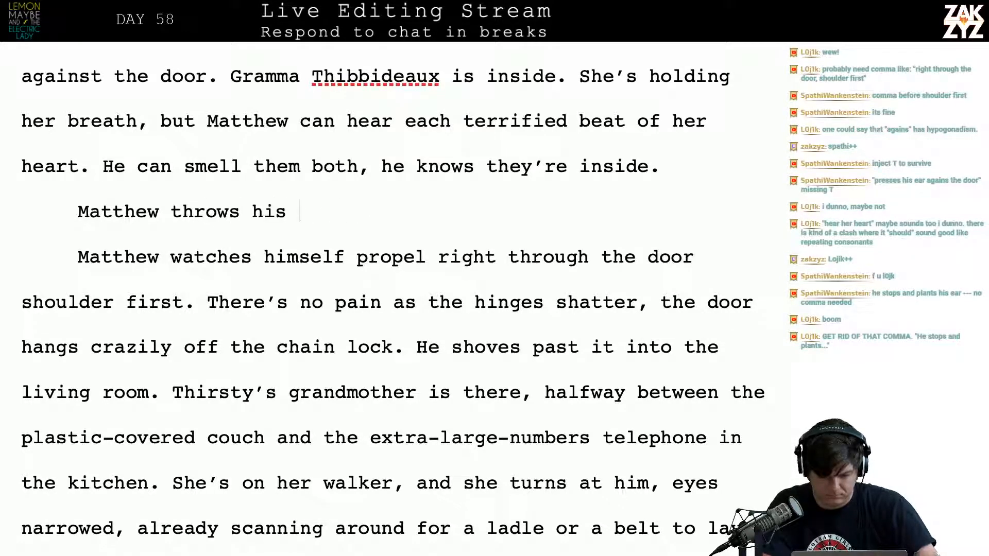
key(BackSpace)
key(BackSpace)
key(BackSpace)
key(BackSpace)
key(BackSpace)
key(BackSpace)
key(BackSpace)
key(BackSpace)
key(BackSpace)
key(BackSpace)
key(BackSpace)
key(BackSpace)
key(BackSpace)
key(BackSpace)
key(BackSpace)
key(BackSpace)
key(BackSpace)
key(BackSpace)
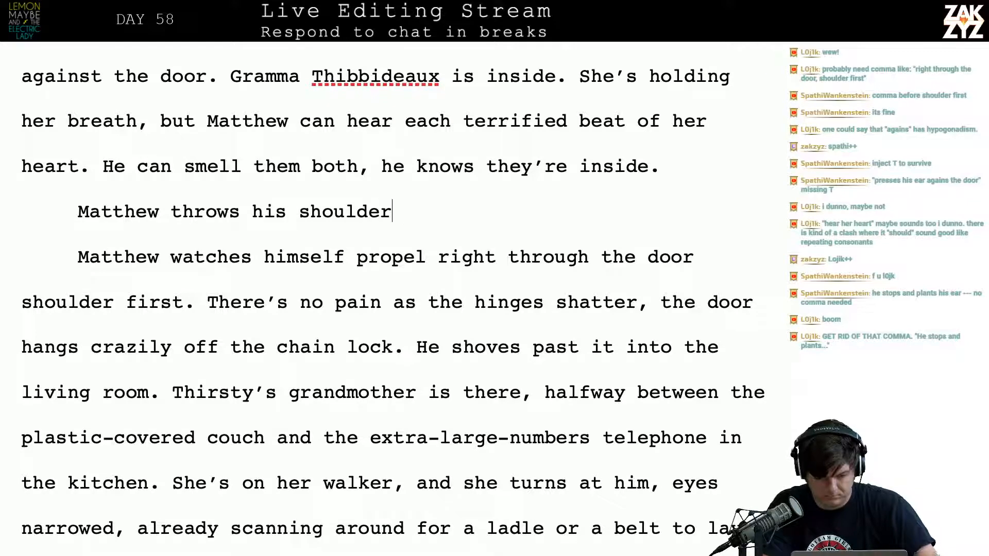
key(BackSpace)
key(BackSpace)
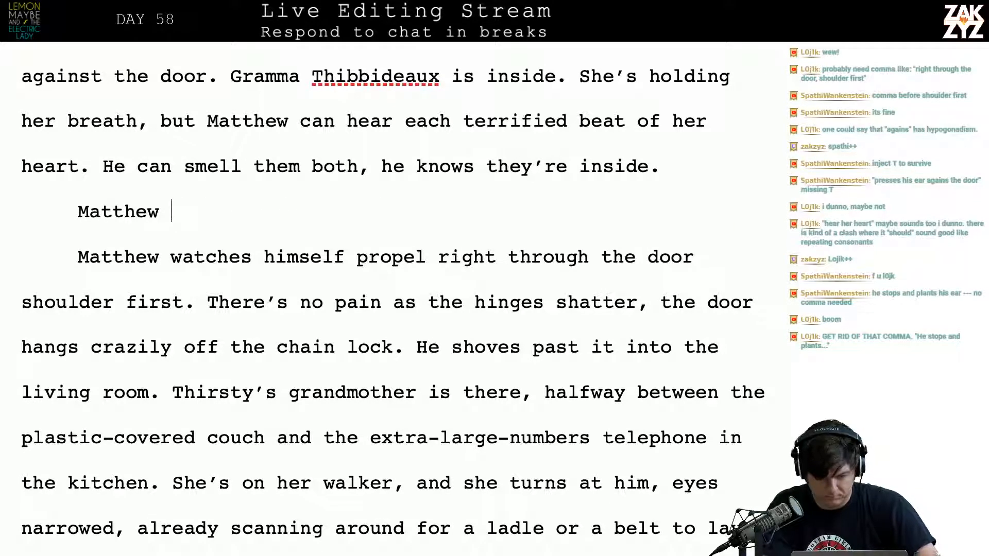
Complete the new sentence after "Matthew" with "gets a running start and slams into the door, shoulder first."
text(gets a running s)
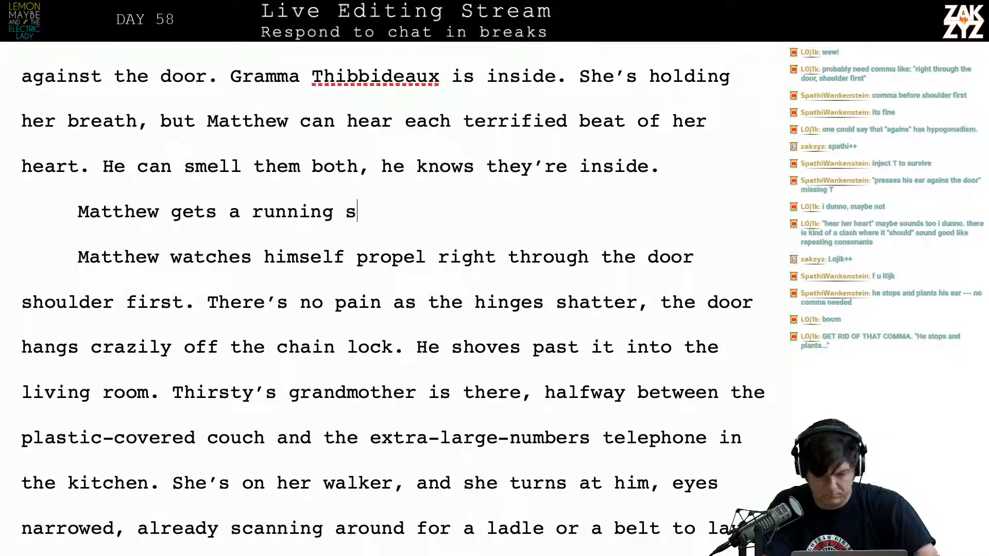
text(tart ahd)
key(BackSpace)
key(BackSpace)
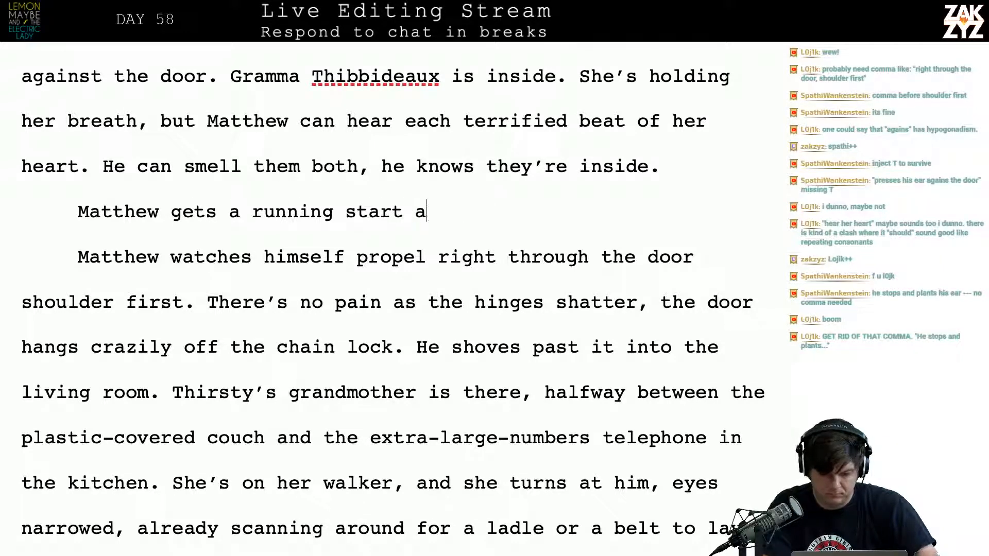
text(nd s)
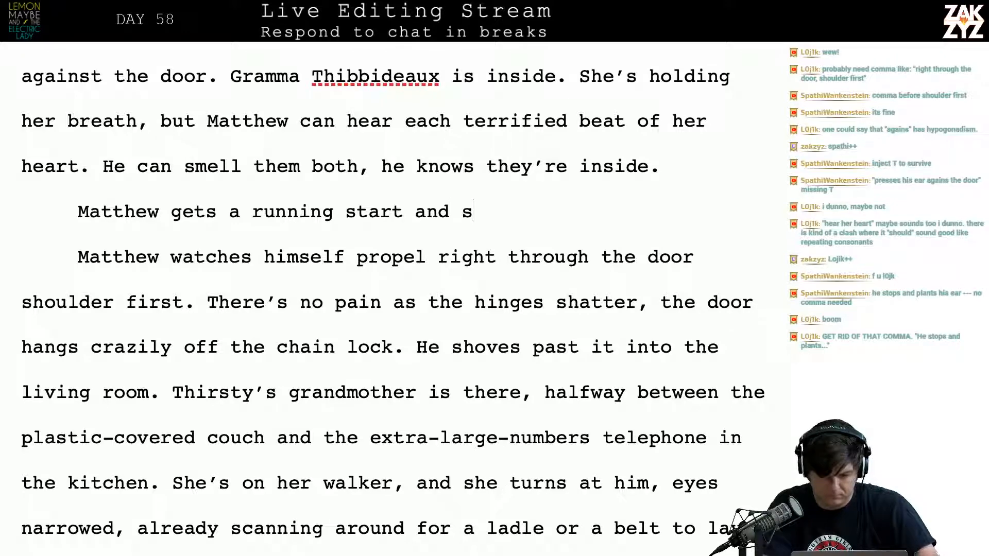
key(BackSpace)
text(slams int)
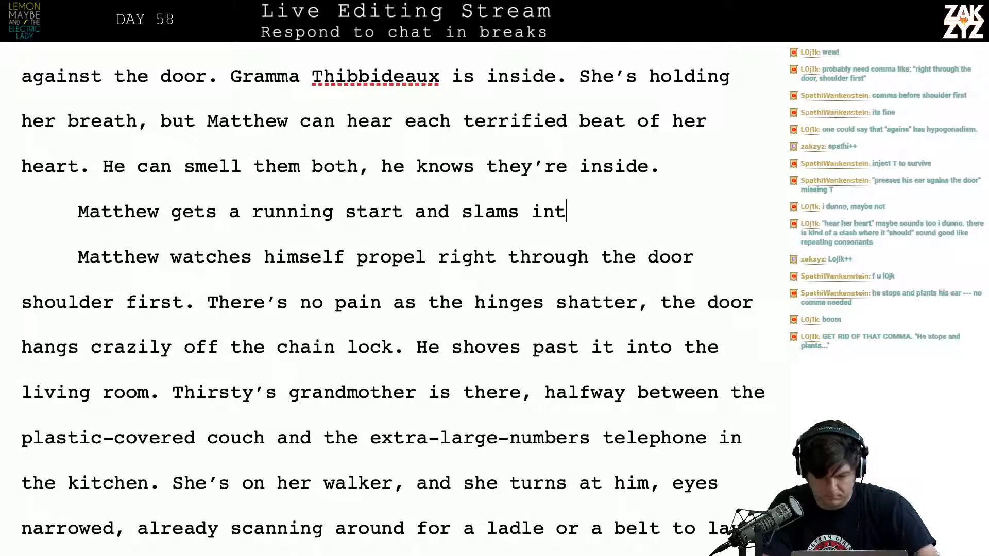
text(o the door, shou)
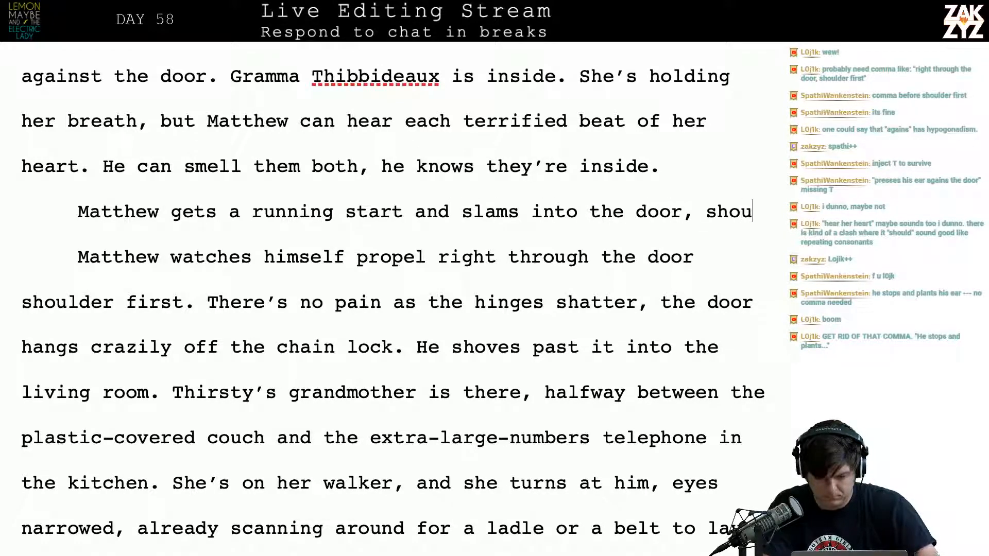
text(lder-)
key(BackSpace)
text(first.)
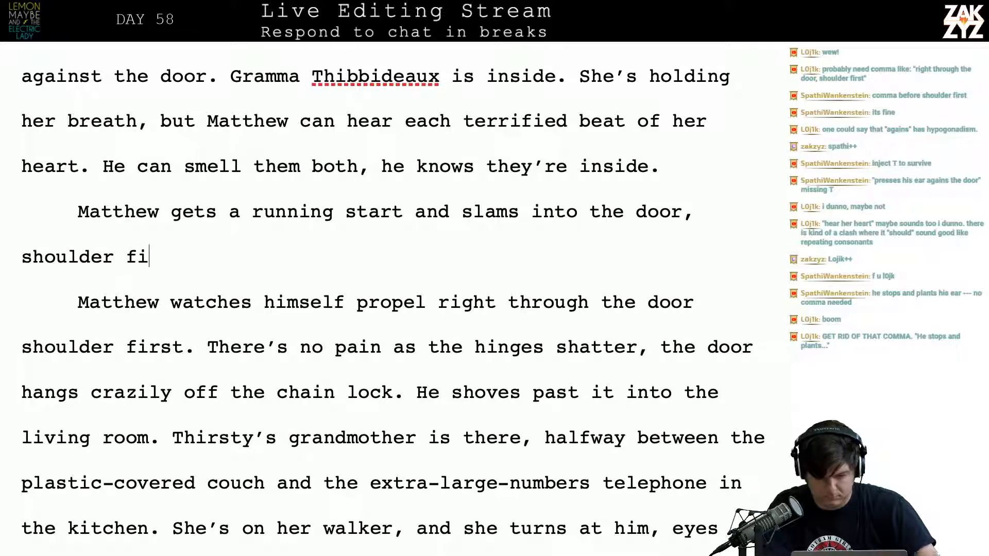
Delete the old sentence "Matthew watches himself propel right through the door shoulder first." and join "There's no pain" to the new sentence's paragraph
key(Right)
key(Right)
key(Right)
key(Right)
key(Right)
key(Right)
key(Right)
key(Right)
key(Right)
key(Right)
key(Right)
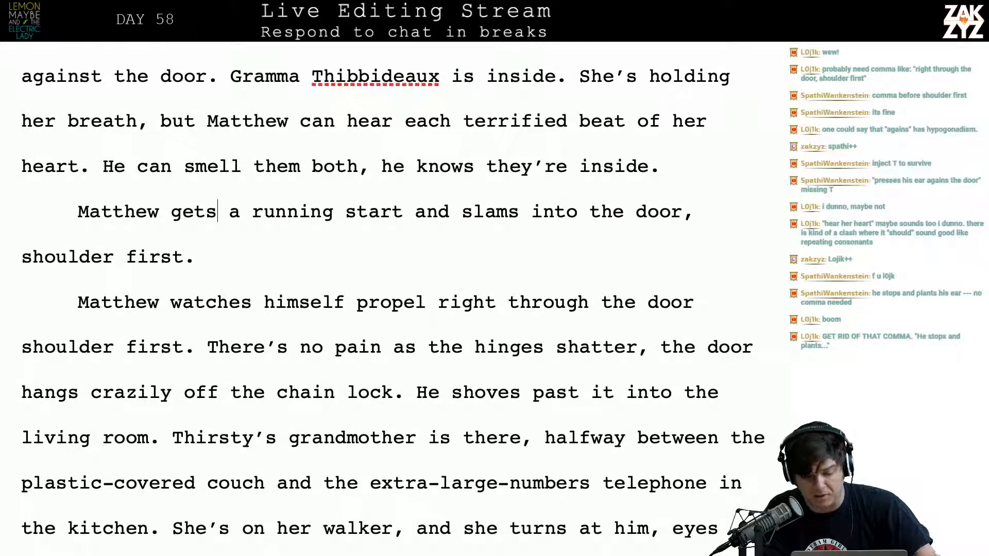
key(Down)
key(Down)
key(Up)
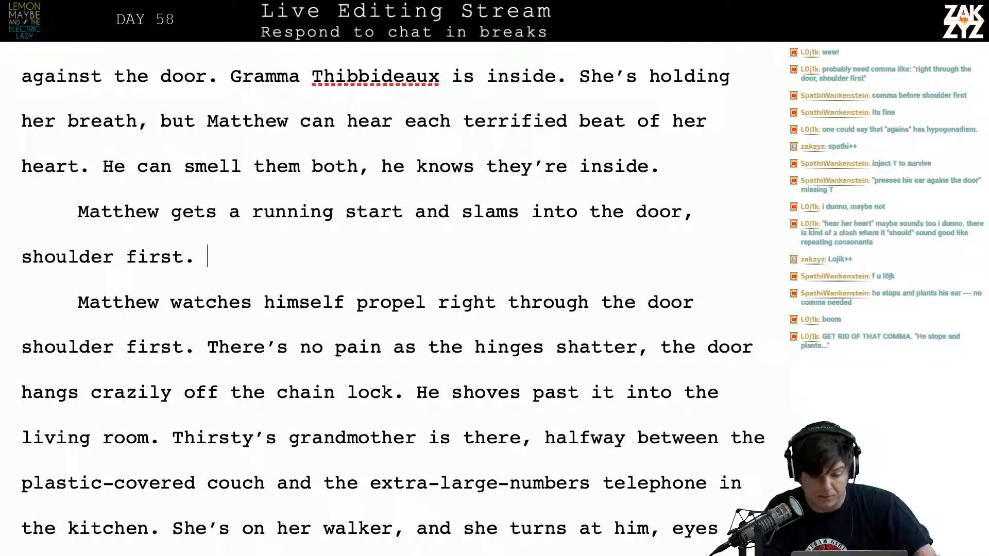
key(Right)
key(Down)
key(Right)
key(Right)
key(Right)
key(Right)
key(Right)
key(Right)
key(Right)
key(Right)
key(Right)
key(Right)
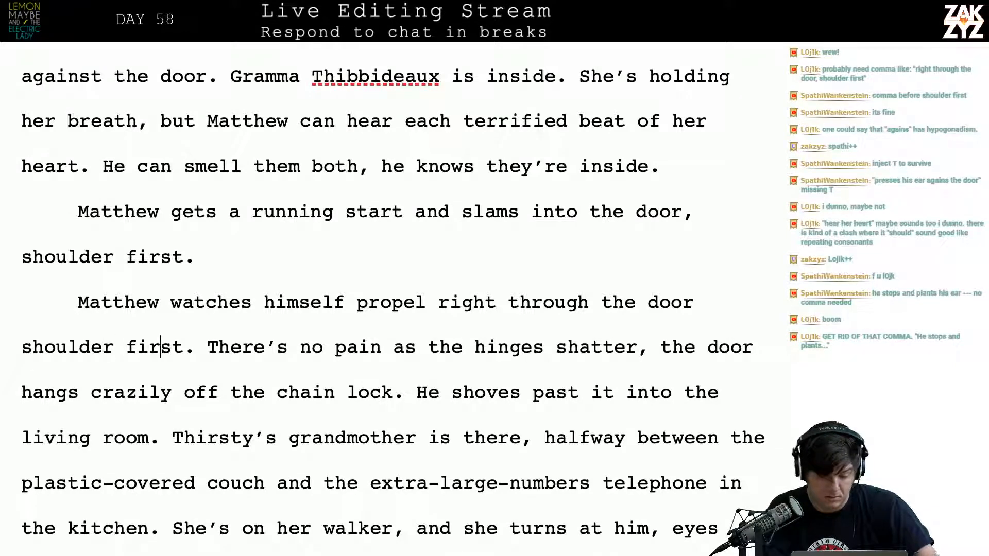
key(shift+Up)
key(shift+Up)
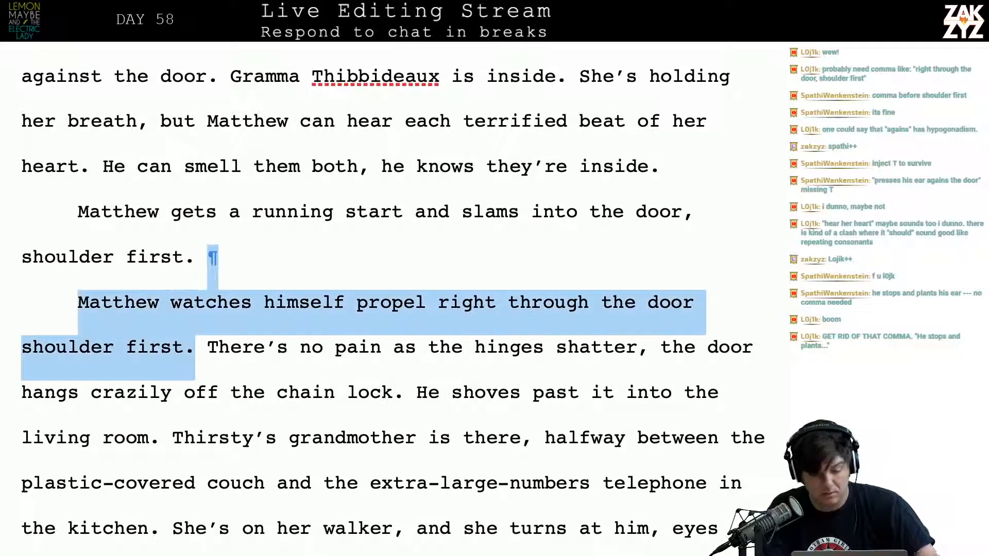
key(BackSpace)
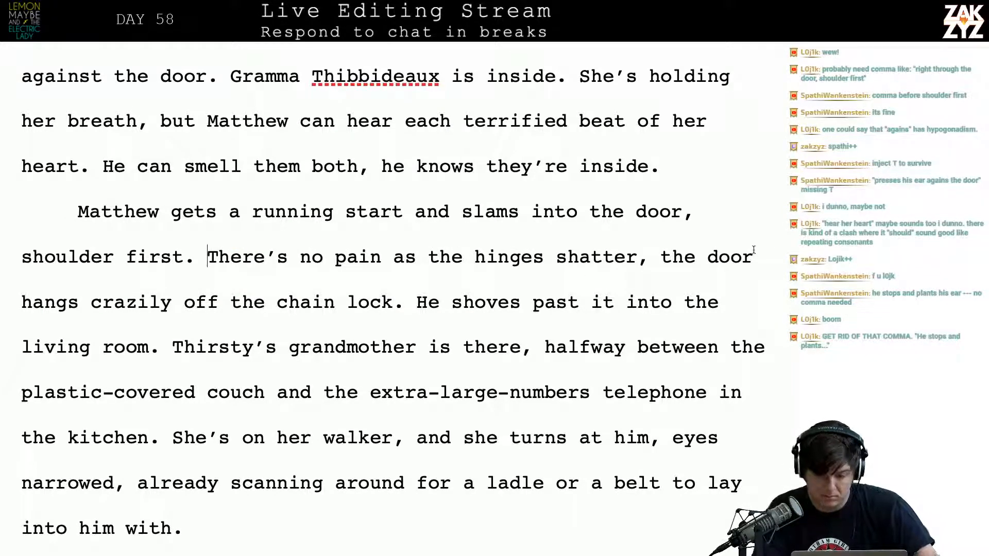
Replace "shatter," after "There's no pain as the hinges" with "rip out of the frame,"
click(657, 256)
key(Left)
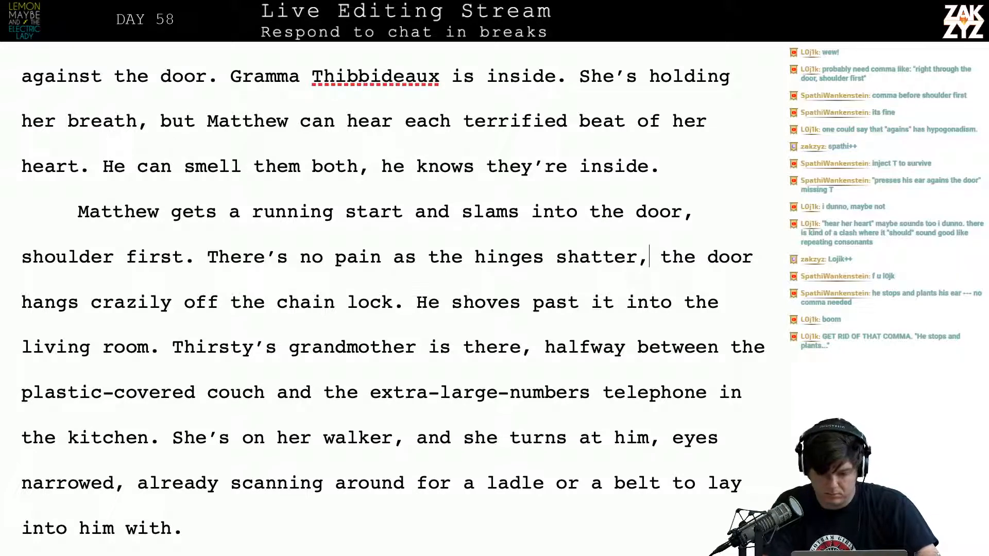
key(BackSpace)
text(,)
key(BackSpace)
key(BackSpace)
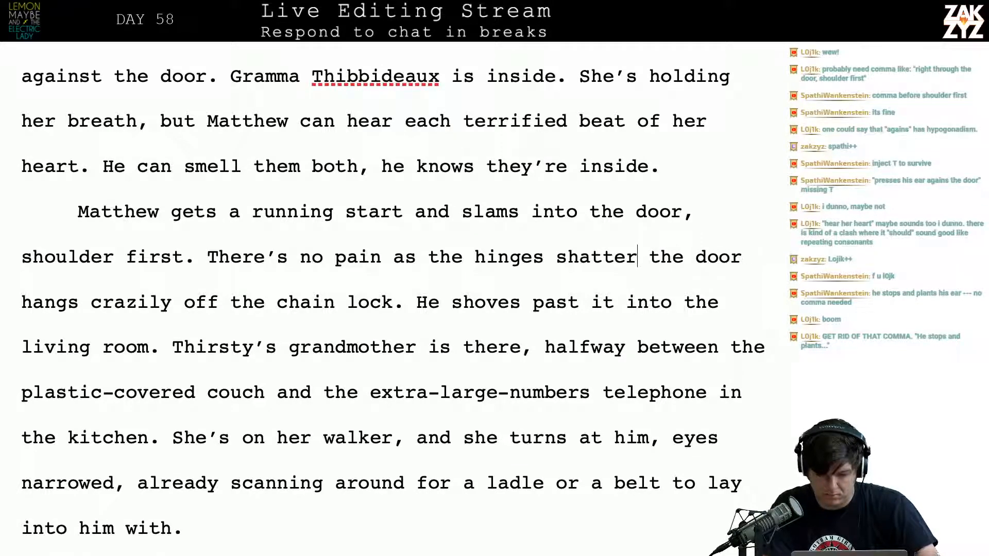
key(BackSpace)
key(BackSpace)
key(BackSpace)
key(BackSpace)
key(BackSpace)
key(BackSpace)
key(BackSpace)
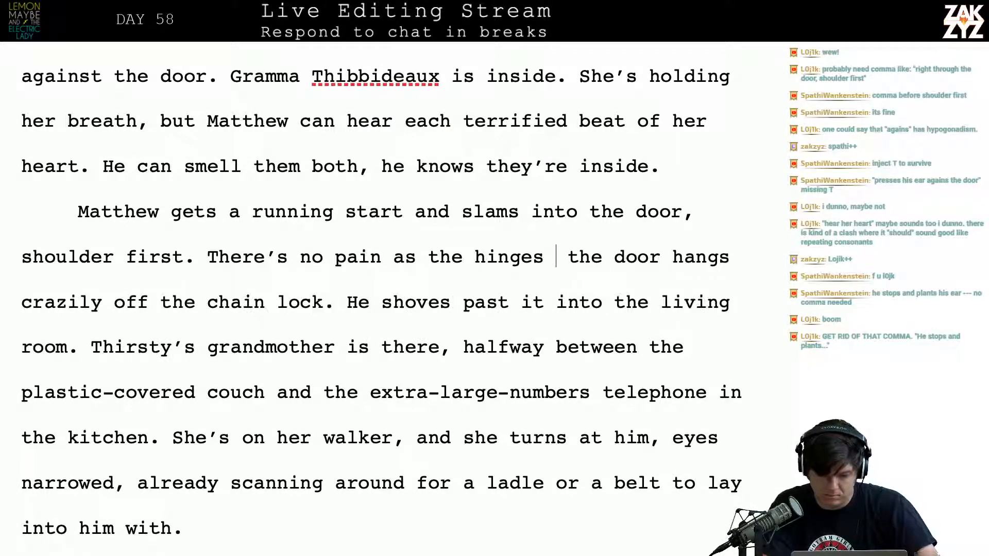
text(rip )
text(out of the fraim)
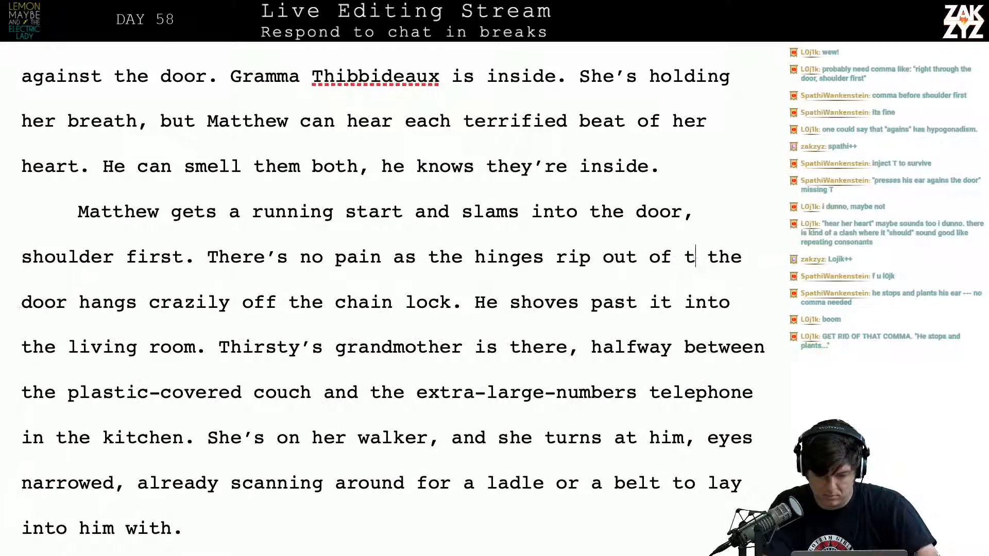
key(BackSpace)
key(BackSpace)
text(me,)
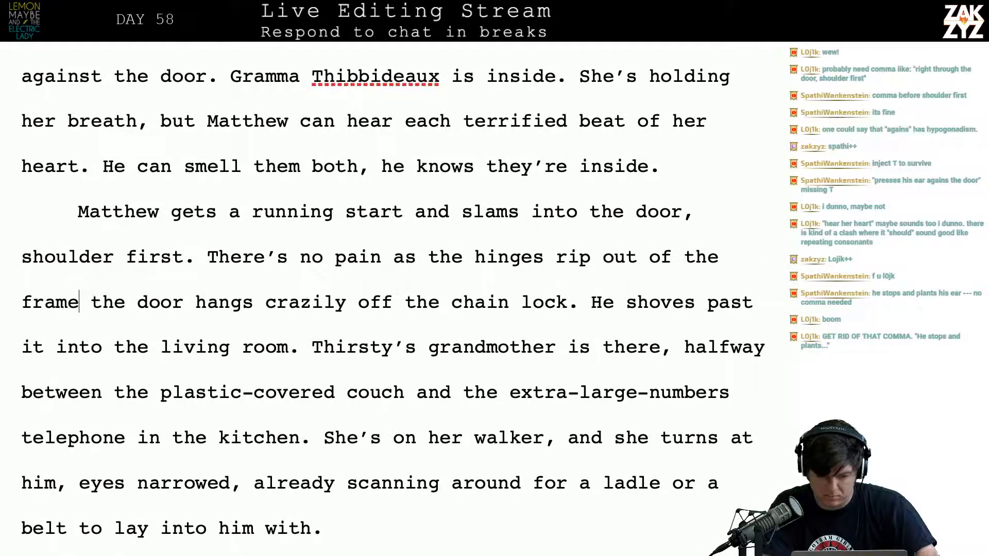
text( and the door hang)
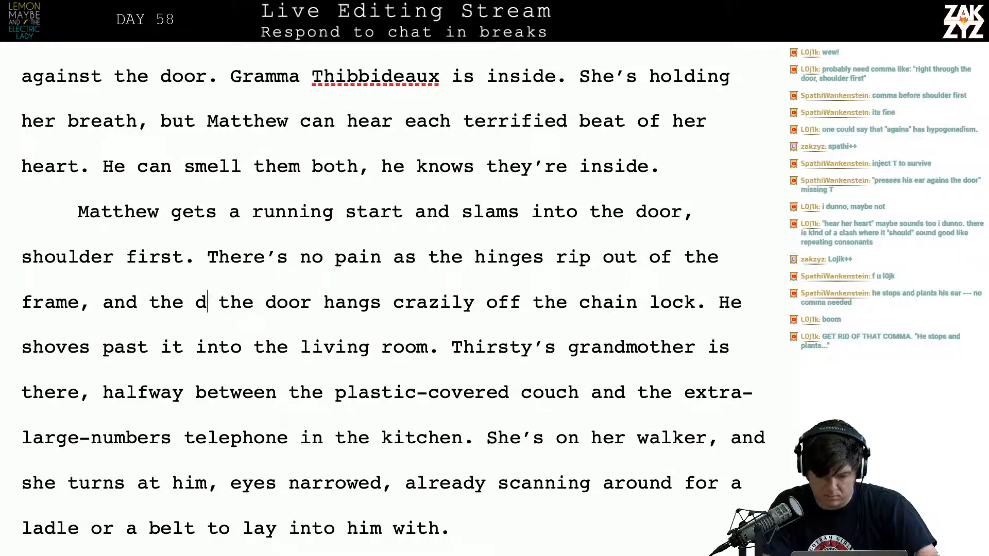
text(s cr the door hangs crazi)
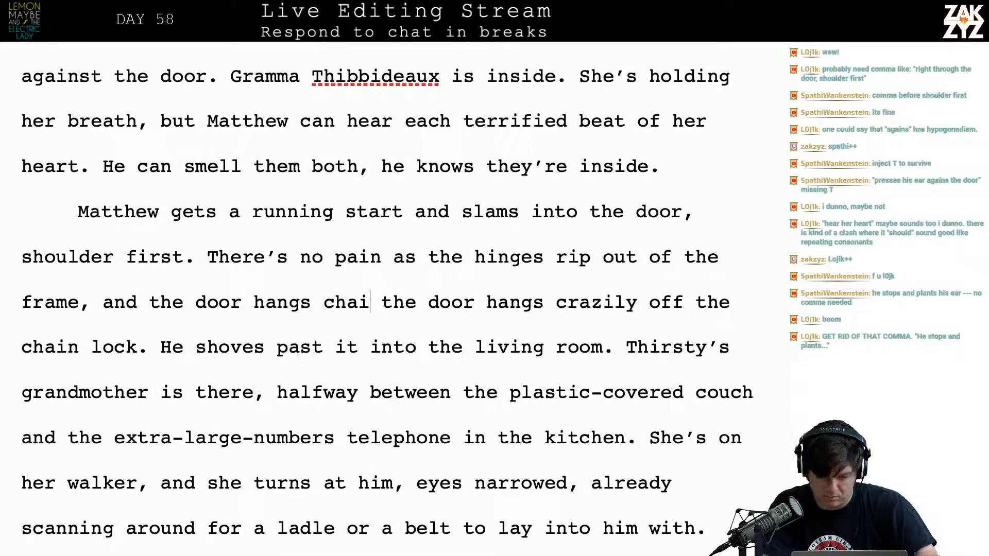
Continue the sentence after "rip out of the frame," with "and the door hangs crazily off the chain lock."
key(BackSpace)
key(BackSpace)
key(BackSpace)
text(razily off the s the door hangs)
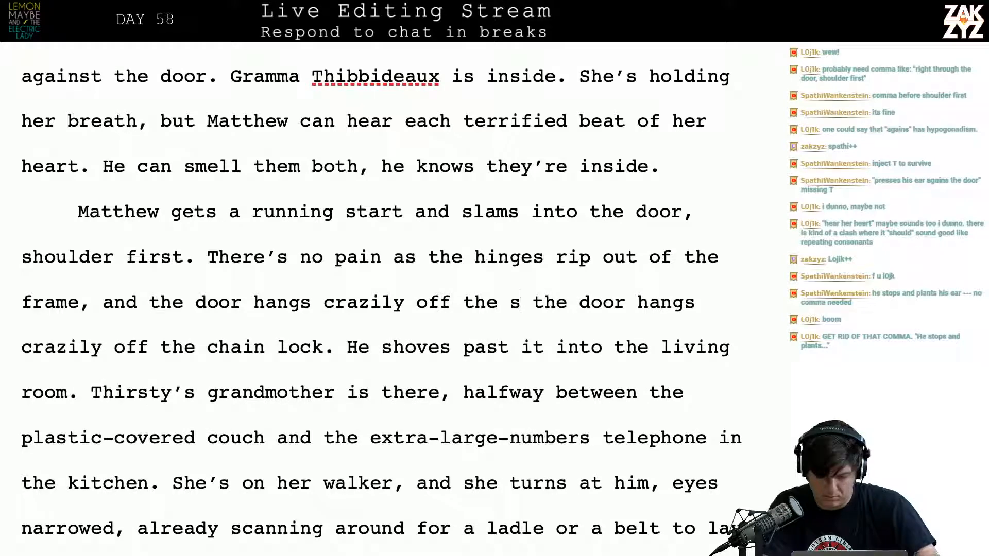
key(BackSpace)
text(chain lock.)
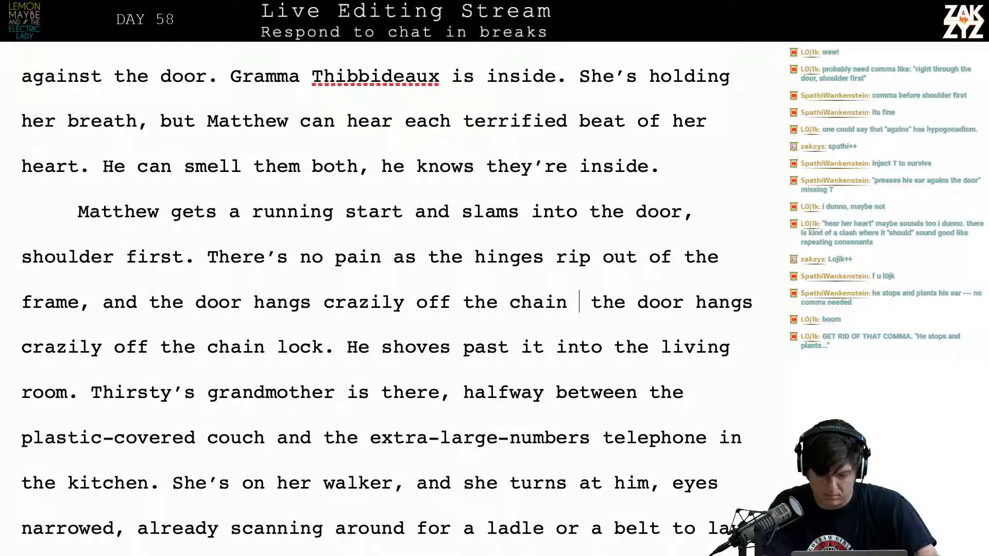
key(shift+Right)
key(shift+Right)
key(shift+Right)
key(shift+Right)
key(shift+Right)
key(shift+Right)
key(shift+Right)
key(shift+Right)
key(shift+Right)
key(shift+Right)
key(shift+Right)
key(shift+Right)
key(shift+Right)
key(shift+Right)
key(shift+Right)
key(shift+Right)
key(shift+Right)
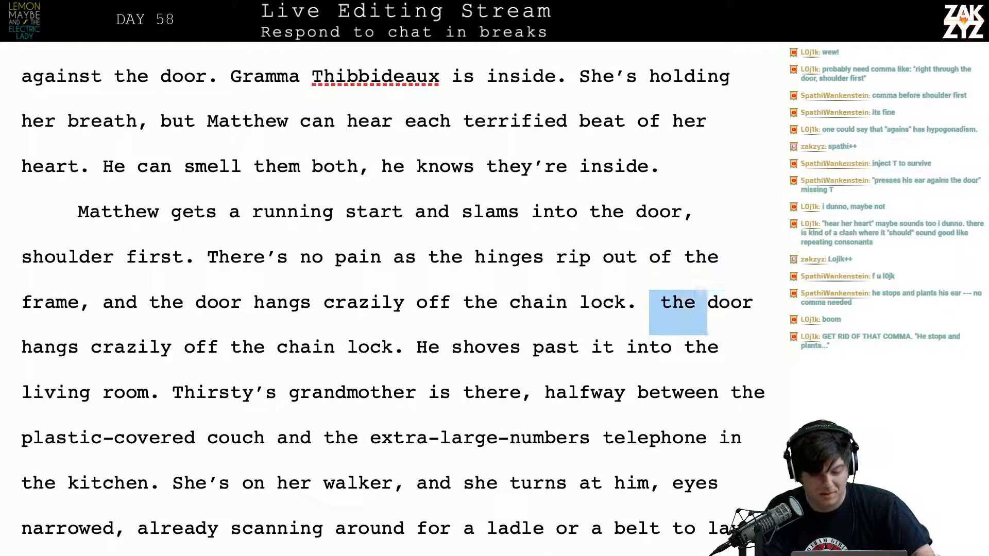
key(shift+Right)
key(shift+Right)
key(shift+Right)
key(shift+Right)
key(shift+Right)
key(shift+Right)
key(shift+Right)
key(shift+Right)
key(shift+Right)
key(shift+Right)
key(shift+Right)
key(shift+Right)
key(shift+Right)
key(shift+Right)
key(shift+Right)
key(shift+Right)
key(shift+Right)
key(shift+Right)
key(shift+Right)
key(shift+Right)
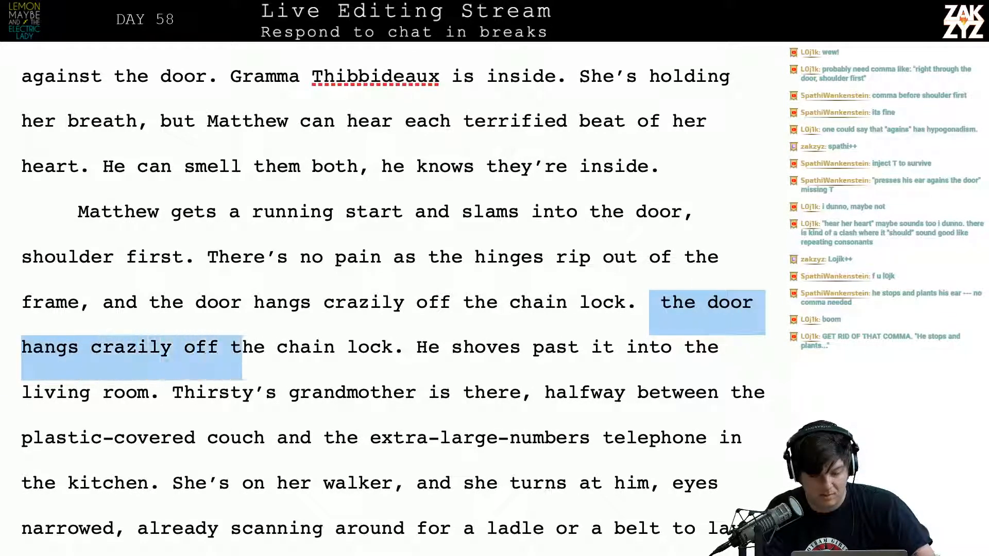
key(shift+Right)
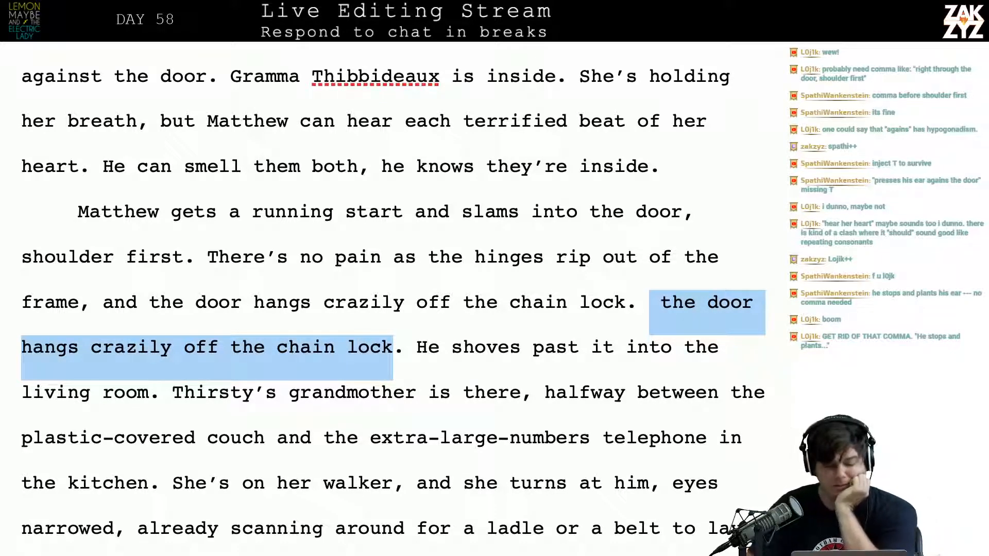
Break the paragraph after "shoulder first." and leave a blank line before "There's no pain" for new text
click(205, 258)
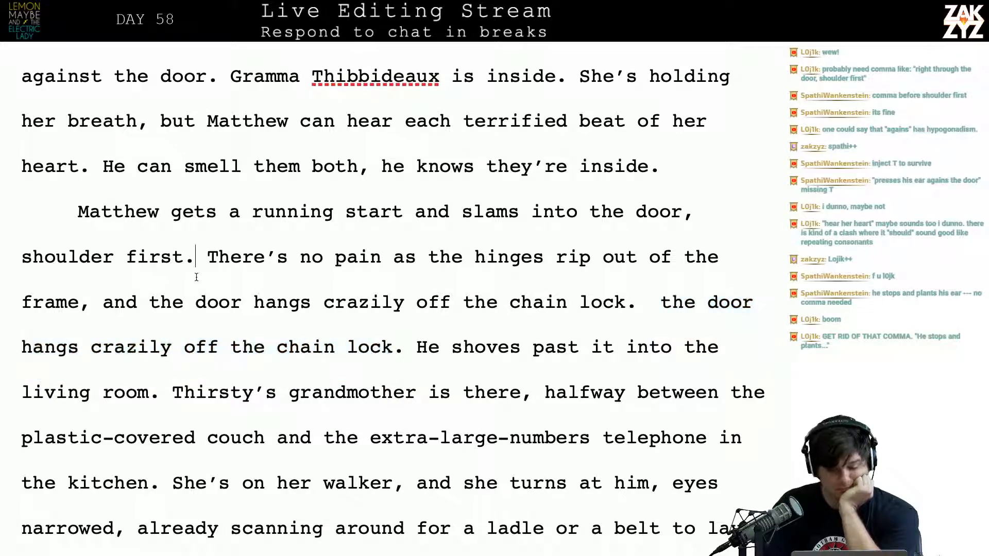
key(Return)
key(Return)
key(Left)
key(Left)
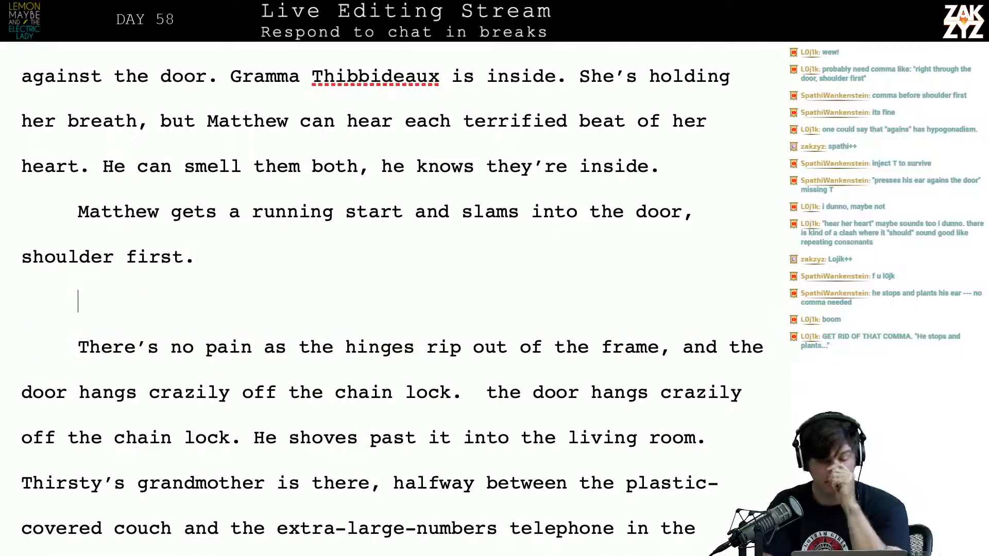
text(He s)
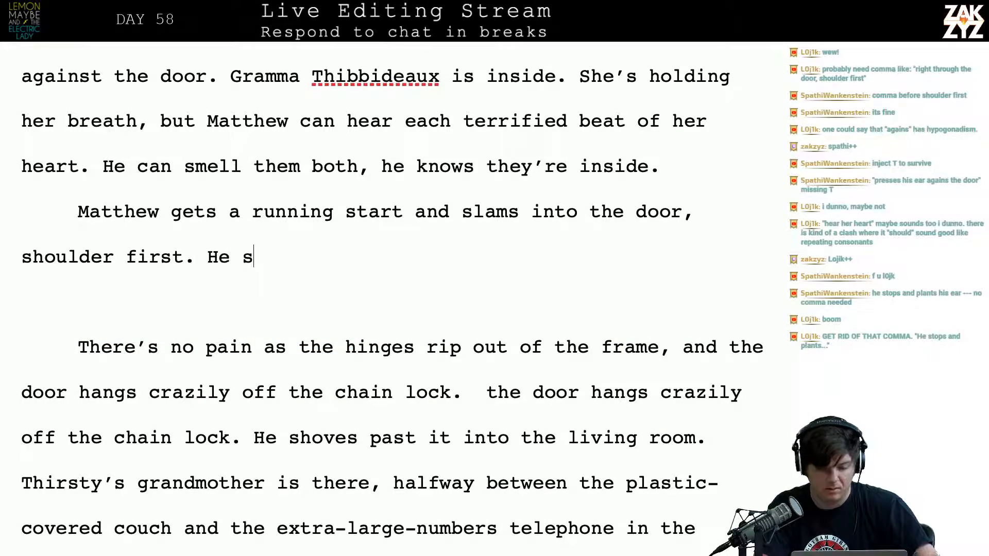
key(BackSpace)
key(BackSpace)
key(BackSpace)
key(BackSpace)
text(HE)
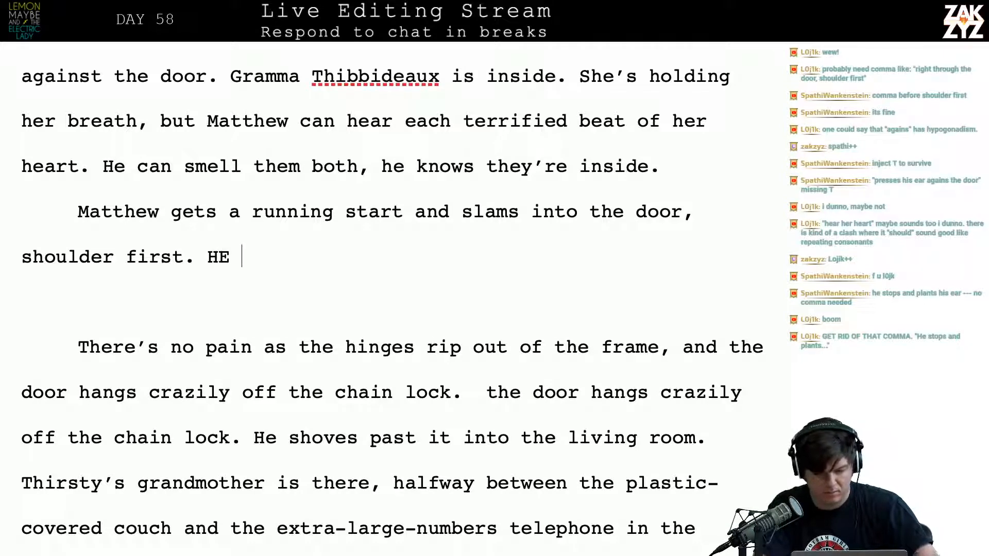
key(BackSpace)
key(BackSpace)
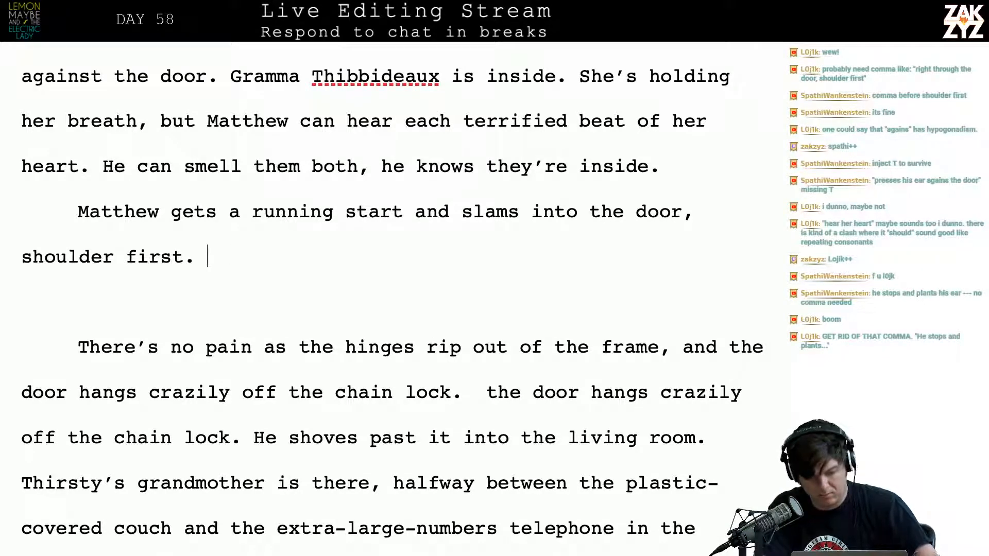
Add "Matthew weighs a hundred pounds soaking wet, but he hits the door like a linebacker." after "shoulder first."
text(Matthe)
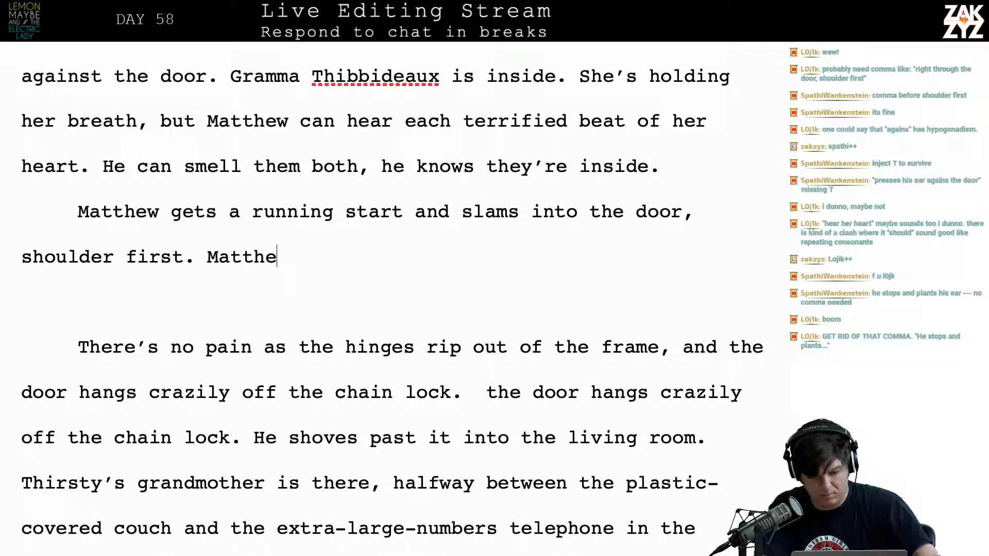
text(w weighs )
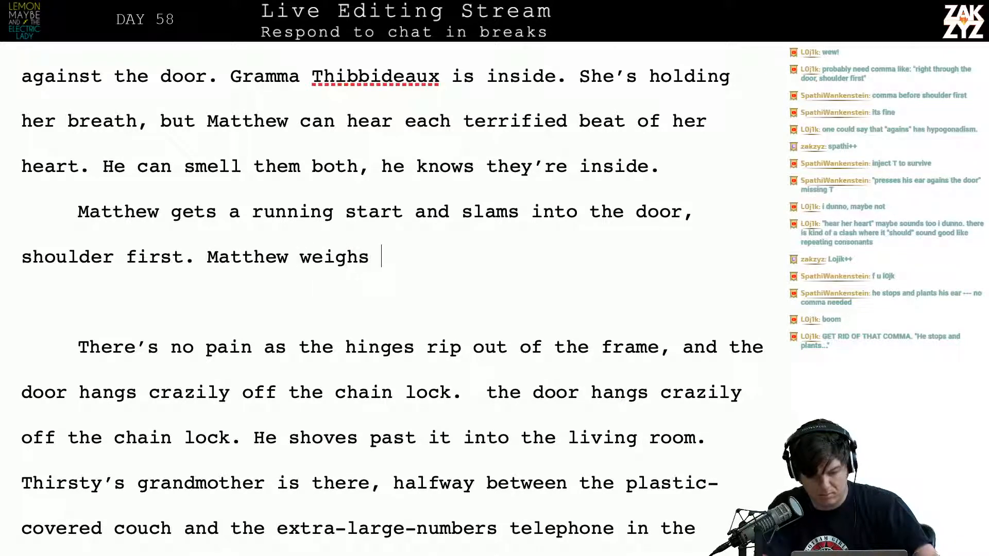
text(a hundred po)
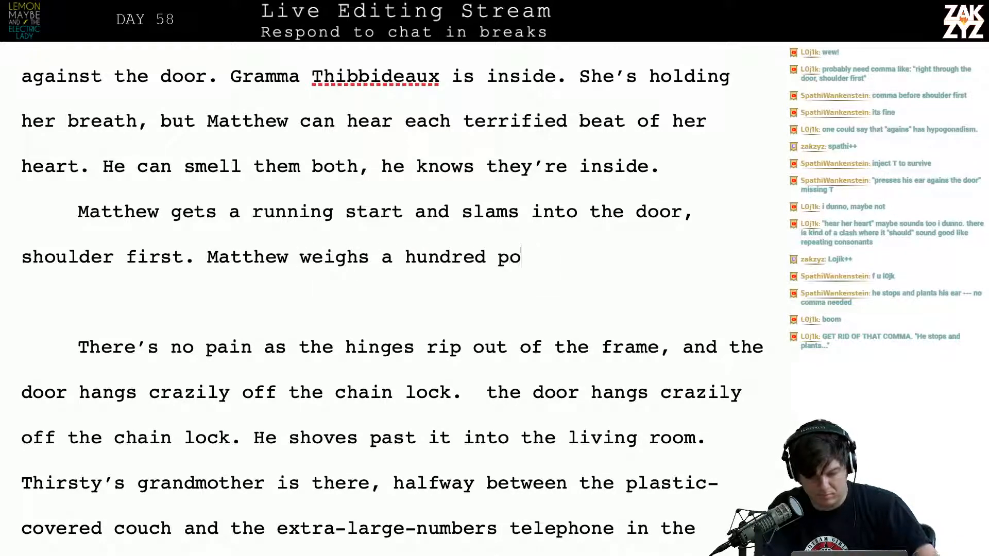
text(unds soaking)
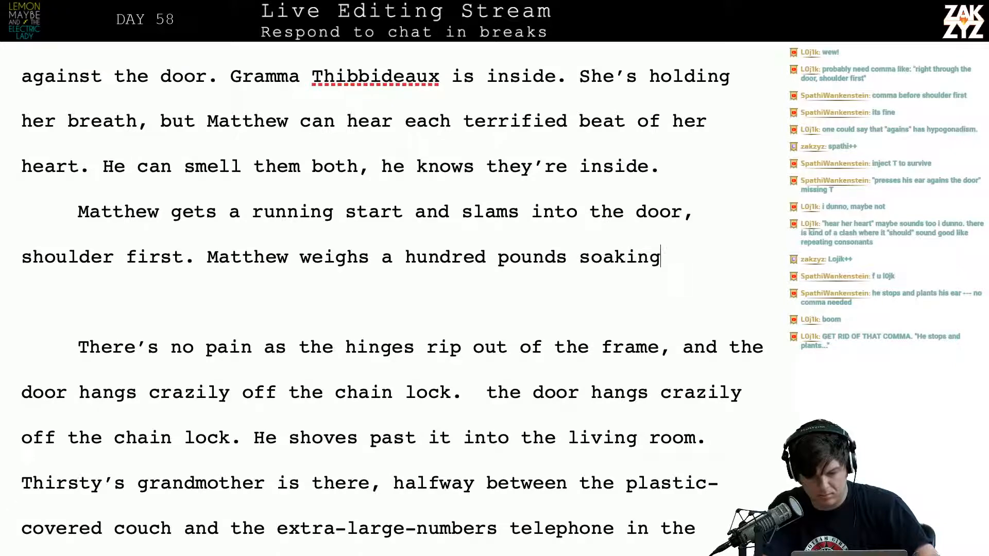
text( wet, but he h)
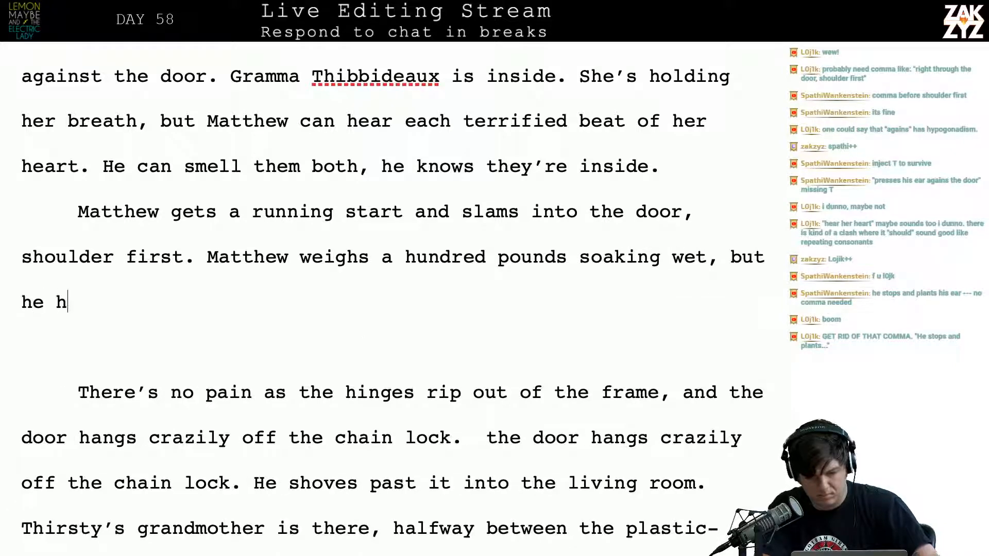
text(its the door like al)
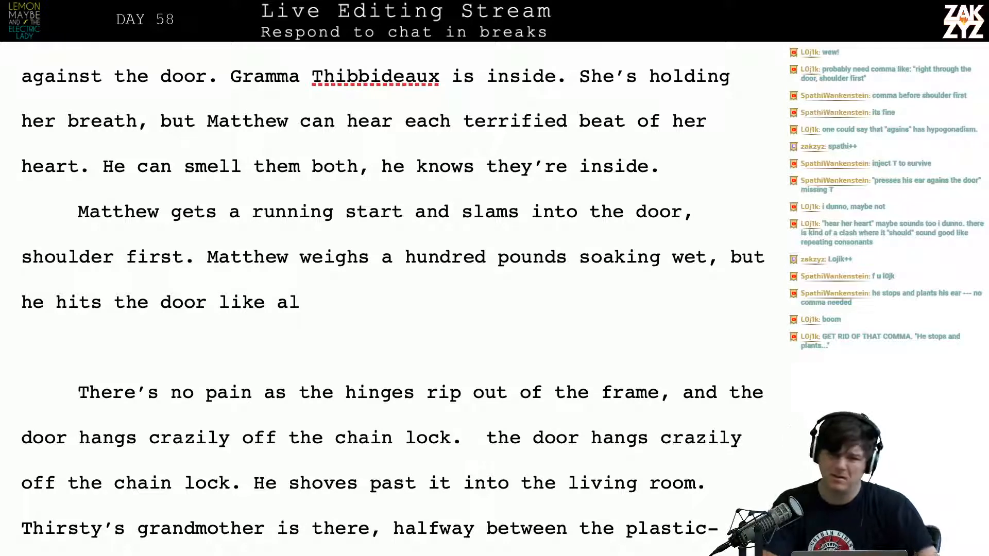
key(BackSpace)
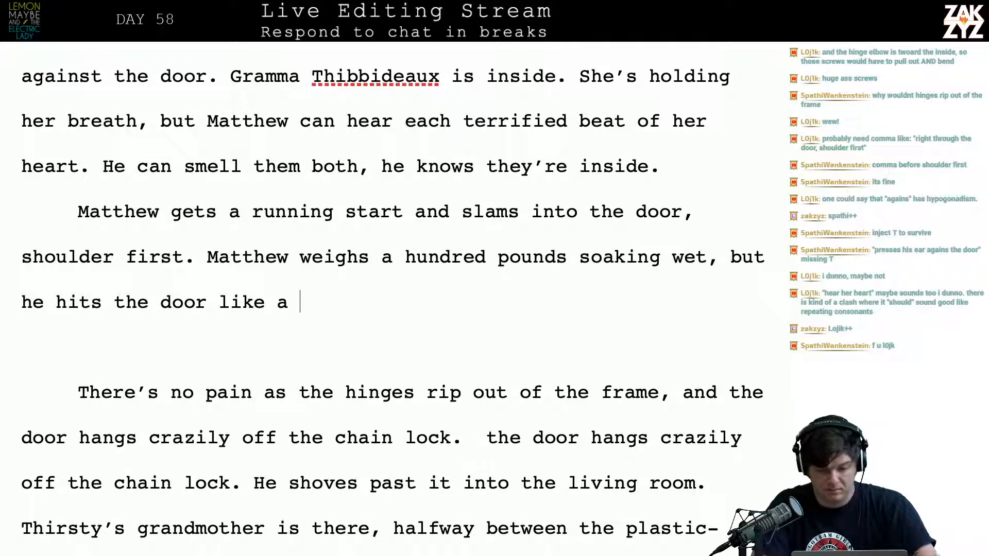
text(lineback)
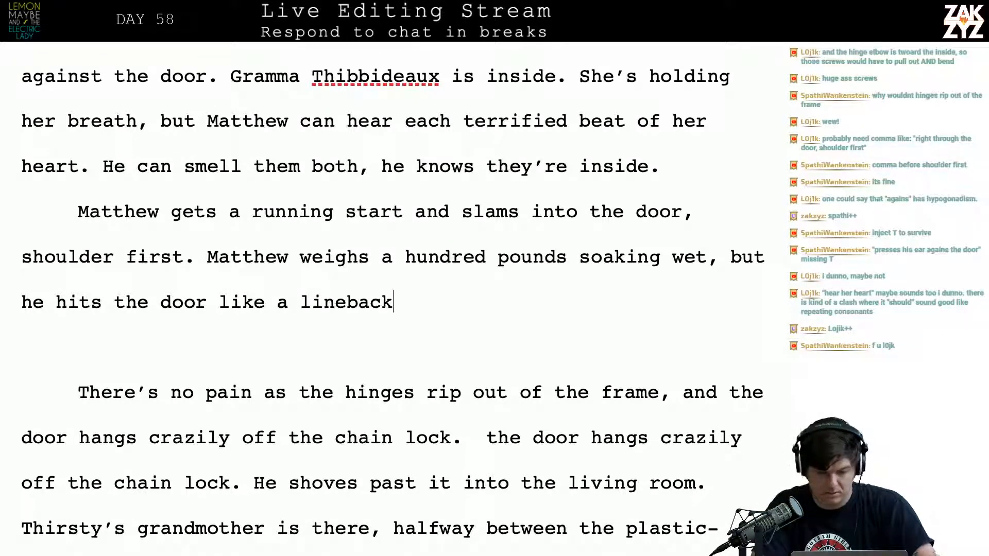
text(er. The)
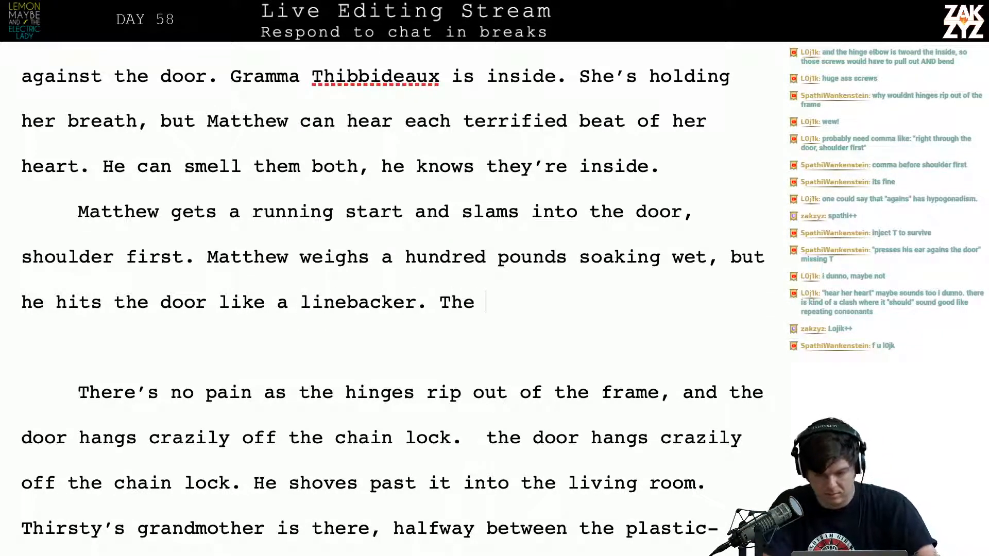
key(BackSpace)
key(BackSpace)
key(BackSpace)
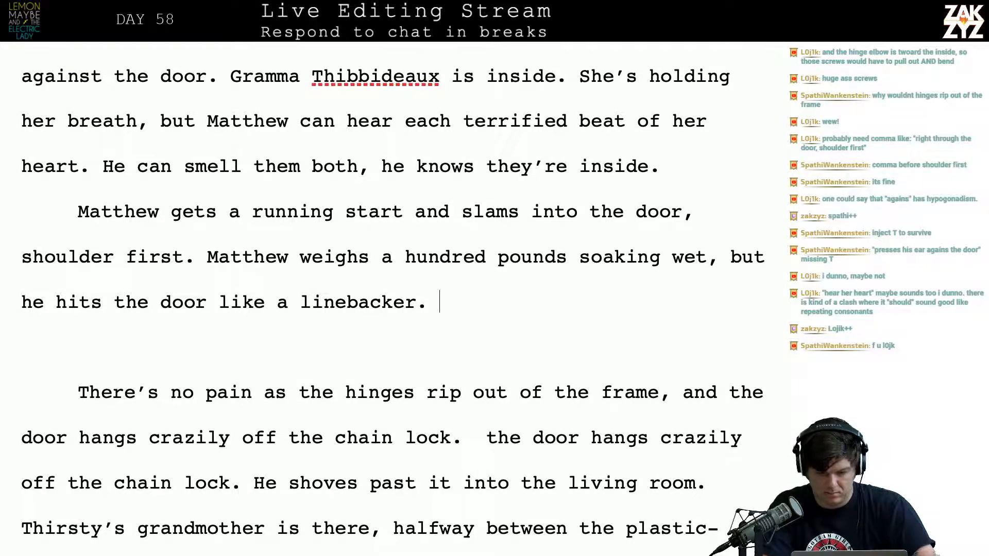
text(H)
key(BackSpace)
text(TT sh)
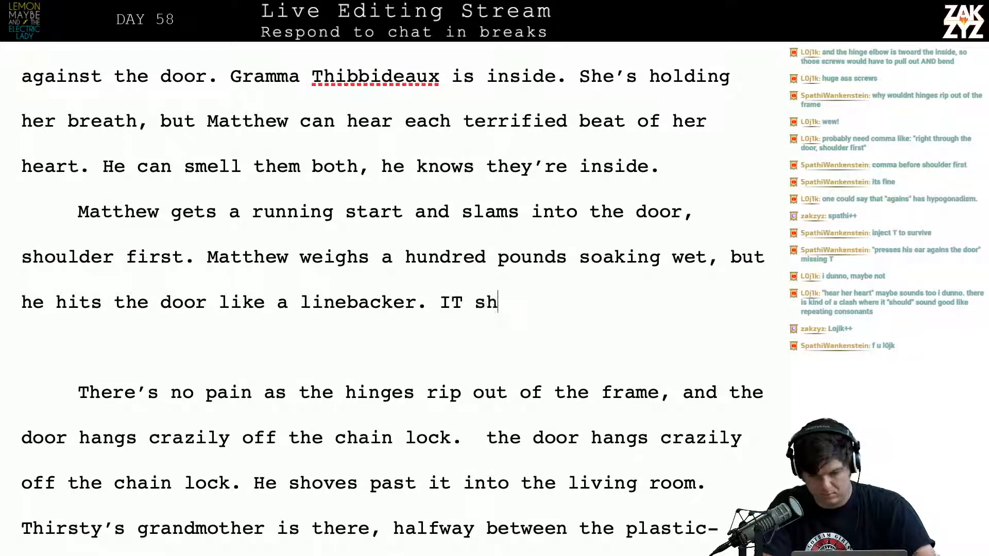
key(BackSpace)
key(BackSpace)
key(BackSpace)
key(BackSpace)
text(t shattes)
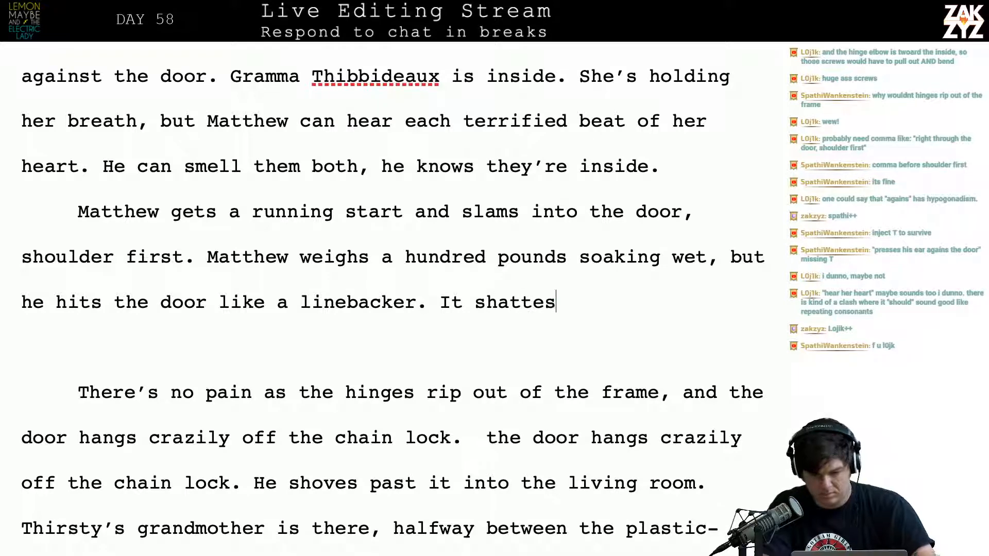
key(BackSpace)
key(BackSpace)
key(BackSpace)
key(BackSpace)
key(BackSpace)
key(BackSpace)
key(BackSpace)
key(BackSpace)
key(BackSpace)
key(BackSpace)
Begin a new sentence after "like a linebacker." with "The impact shatters"
text(T)
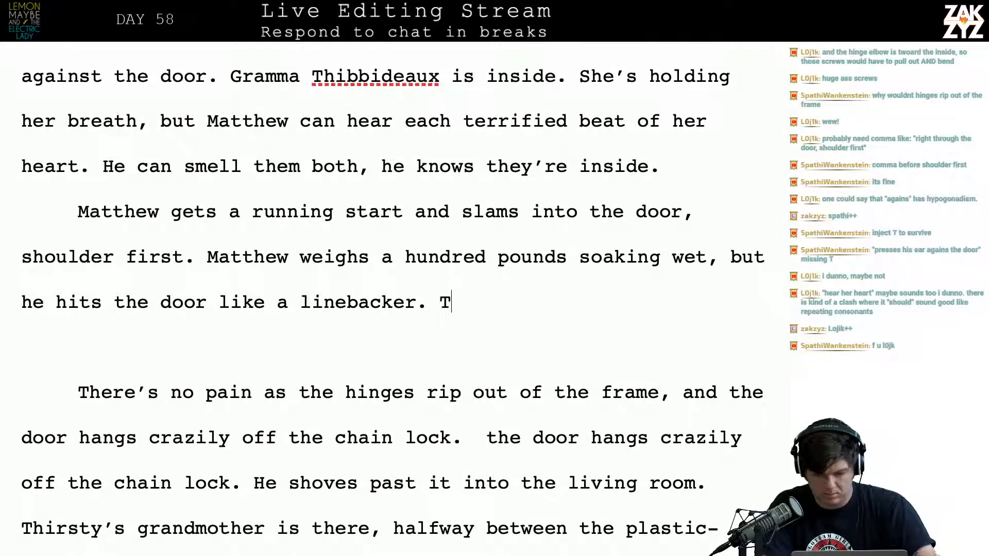
text(he impact )
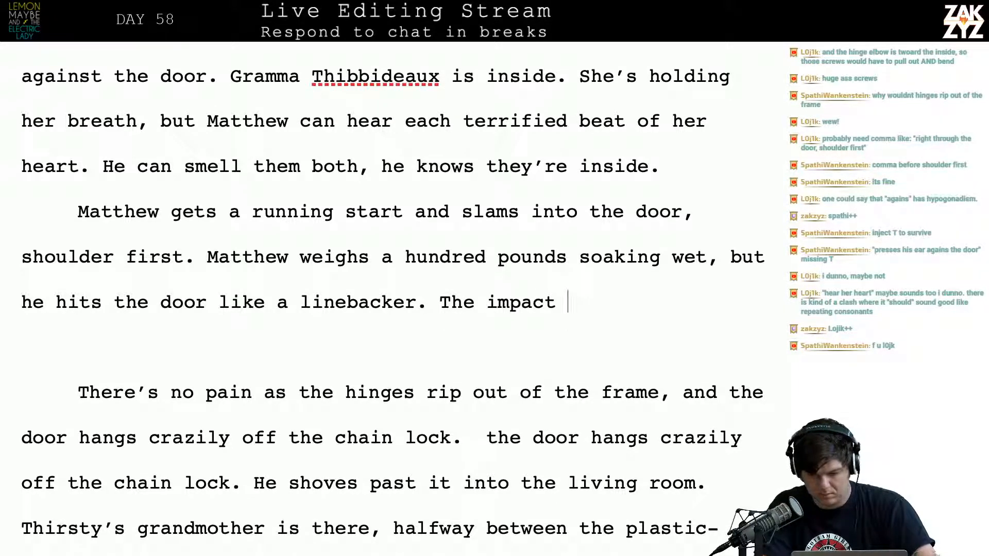
text(shatters the hinges and ri)
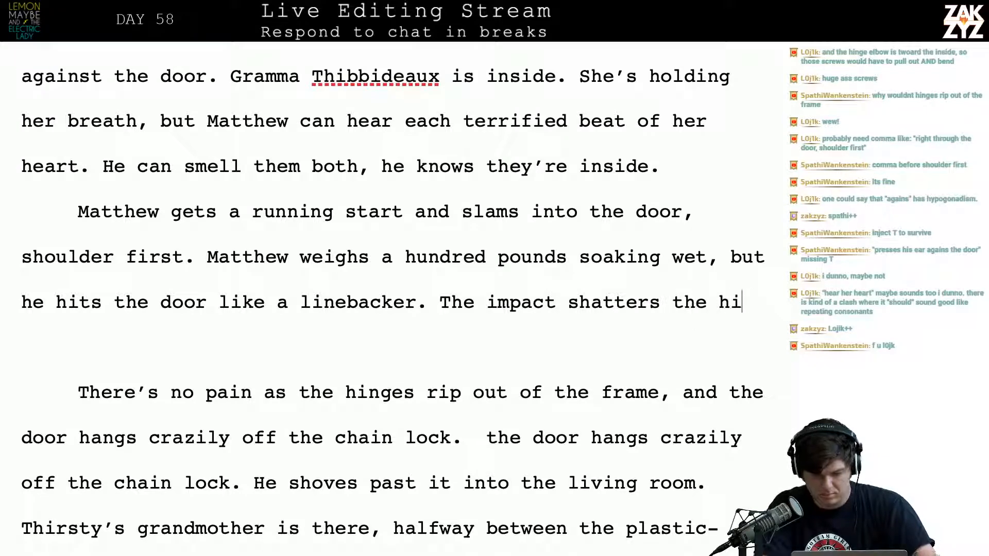
key(BackSpace)
key(BackSpace)
key(BackSpace)
key(BackSpace)
key(BackSpace)
key(BackSpace)
key(BackSpace)
key(BackSpace)
key(BackSpace)
key(BackSpace)
key(BackSpace)
key(BackSpace)
key(BackSpace)
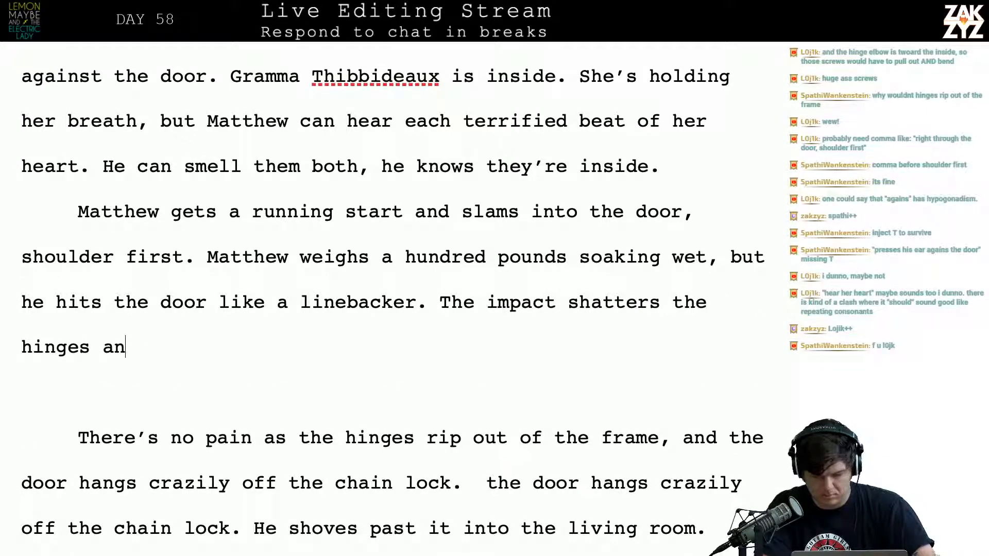
key(BackSpace)
key(BackSpace)
key(BackSpace)
key(BackSpace)
key(BackSpace)
key(BackSpace)
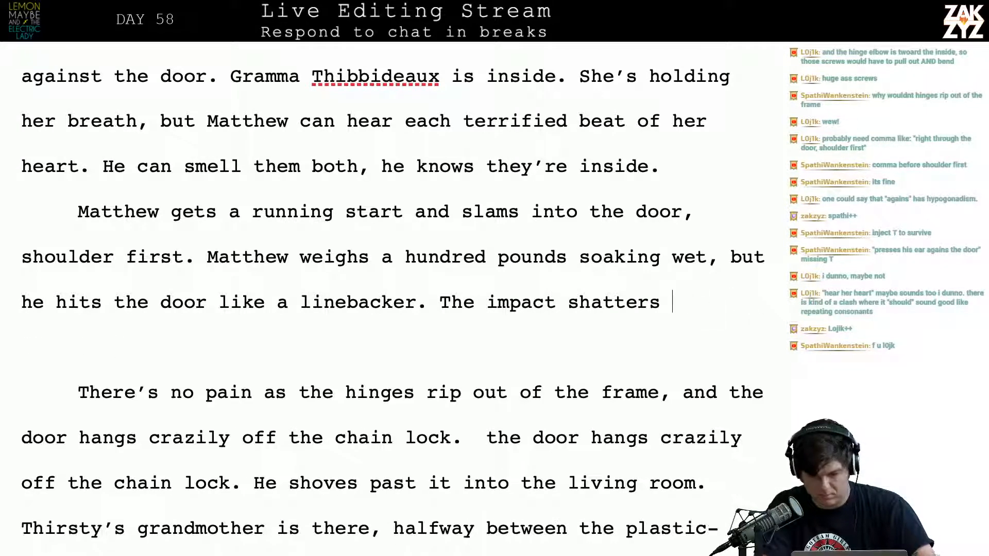
Continue the sentence after "The impact shatters" with "the frame and rips the door right off the hinges"
text(s the f)
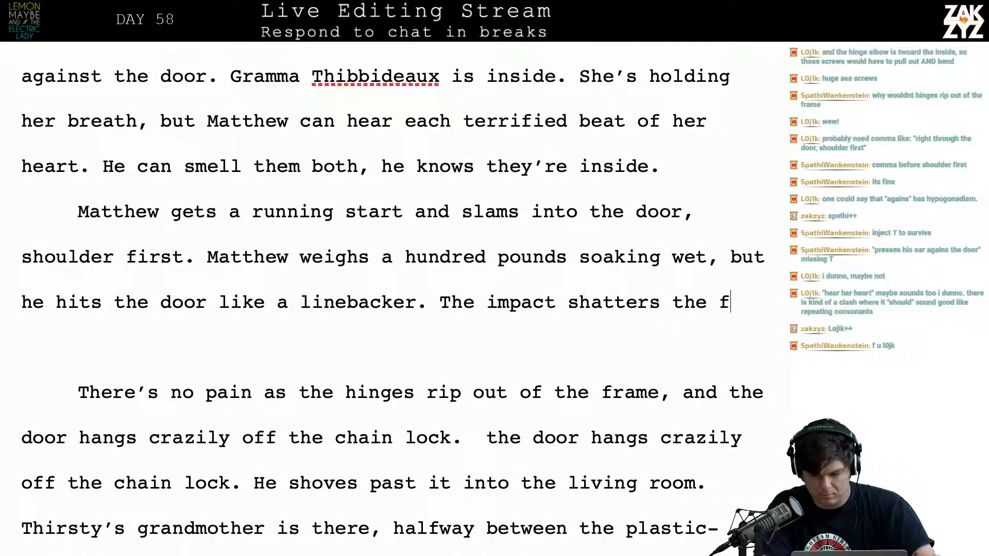
text(aram)
key(BackSpace)
key(BackSpace)
key(BackSpace)
key(BackSpace)
text(rame )
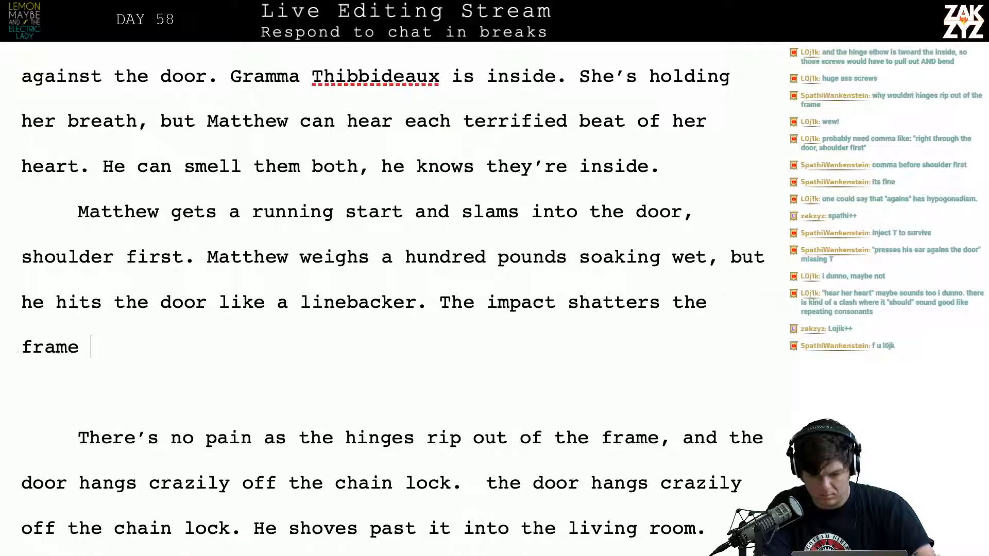
text(and rips tthe)
key(BackSpace)
key(BackSpace)
key(BackSpace)
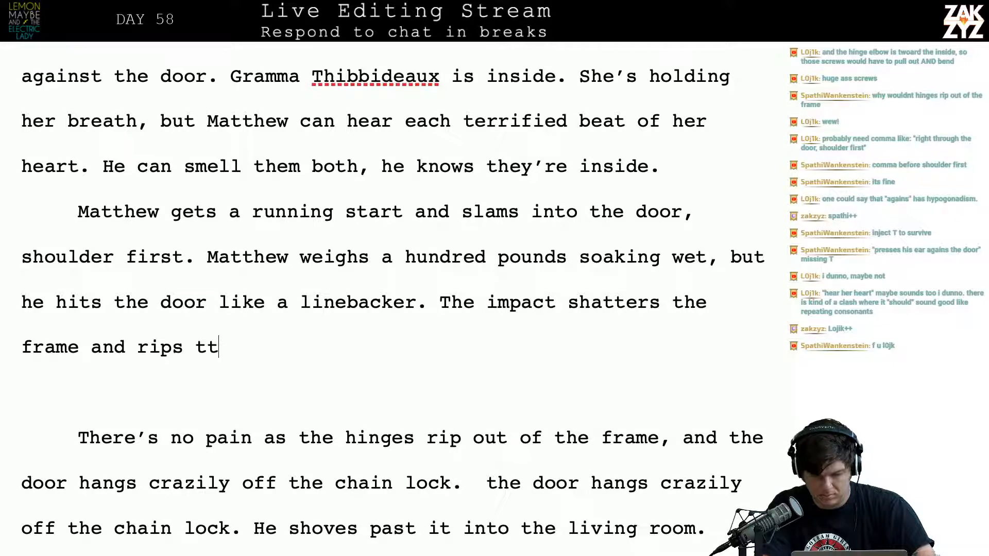
text(he door rig)
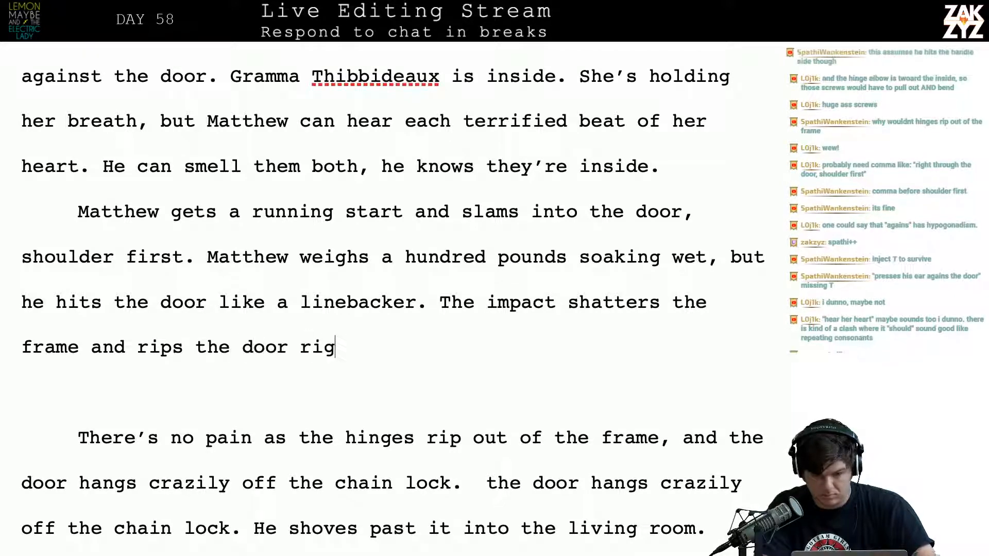
text(ht off the hinges,)
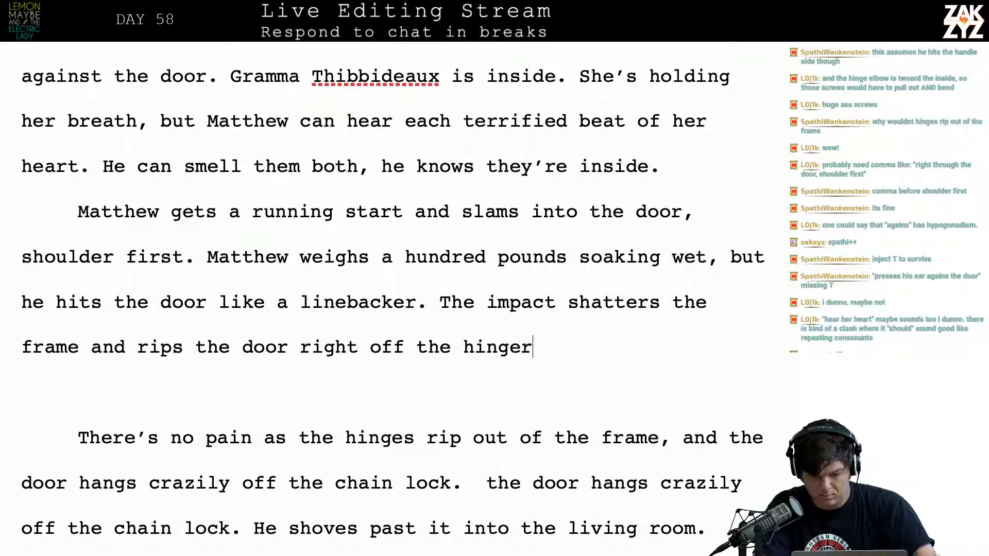
key(BackSpace)
key(BackSpace)
key(BackSpace)
key(BackSpace)
text(,)
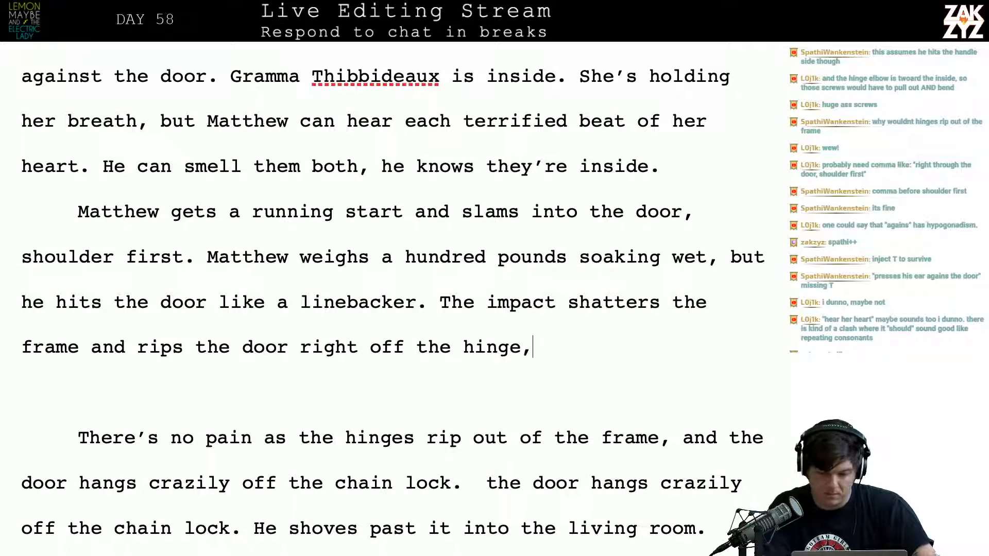
key(BackSpace)
text(s, it hangs g)
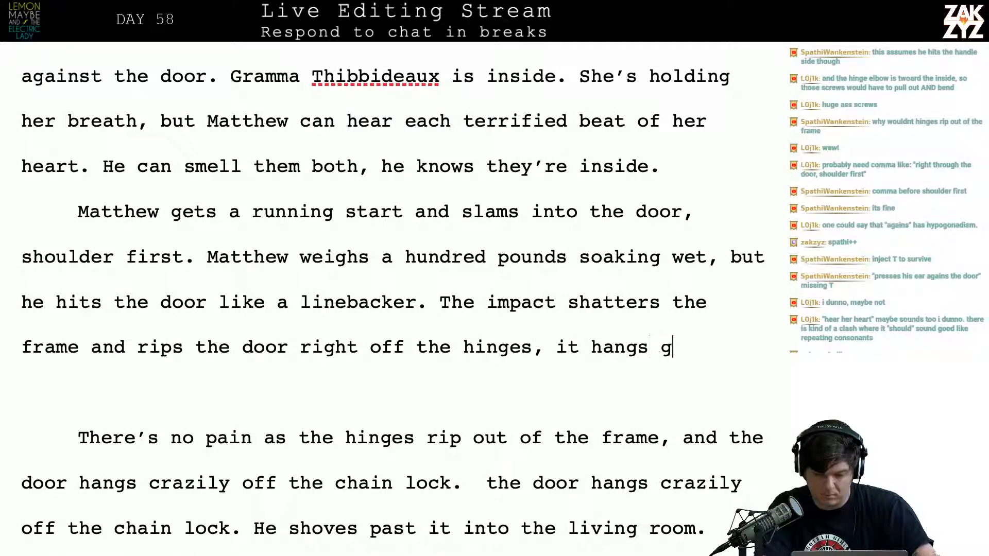
key(BackSpace)
text(crazily fro)
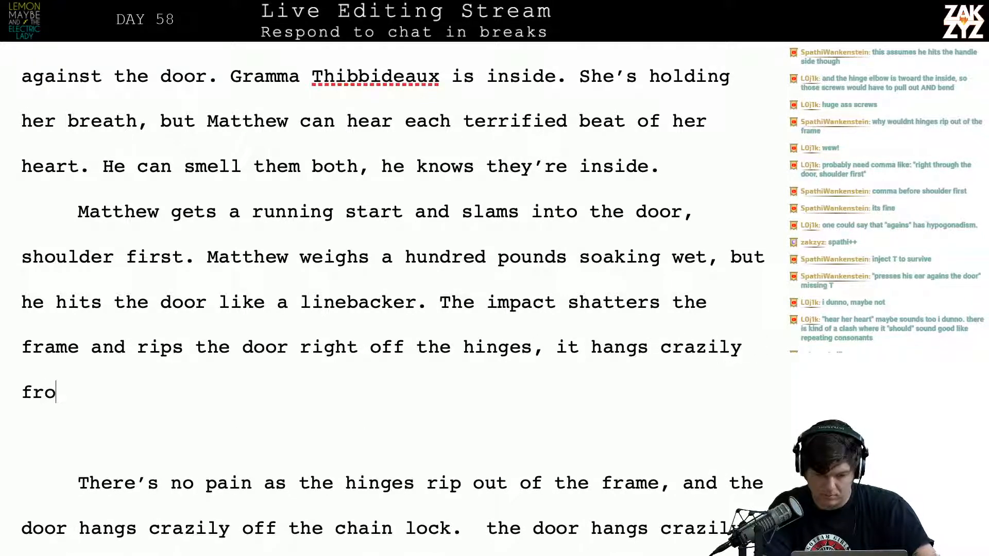
text(m the chain)
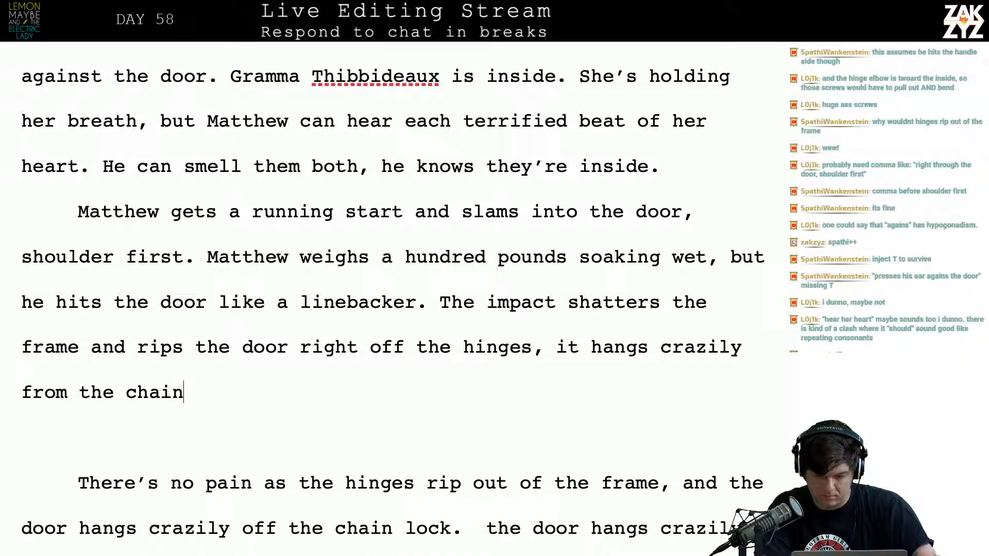
key(BackSpace)
key(BackSpace)
key(BackSpace)
key(BackSpace)
key(BackSpace)
key(BackSpace)
key(BackSpace)
key(BackSpace)
key(BackSpace)
key(BackSpace)
key(BackSpace)
key(BackSpace)
key(BackSpace)
key(BackSpace)
key(BackSpace)
key(BackSpace)
key(BackSpace)
key(BackSpace)
key(BackSpace)
key(BackSpace)
key(BackSpace)
key(BackSpace)
key(BackSpace)
key(BackSpace)
key(BackSpace)
key(BackSpace)
key(BackSpace)
key(BackSpace)
key(BackSpace)
key(BackSpace)
key(BackSpace)
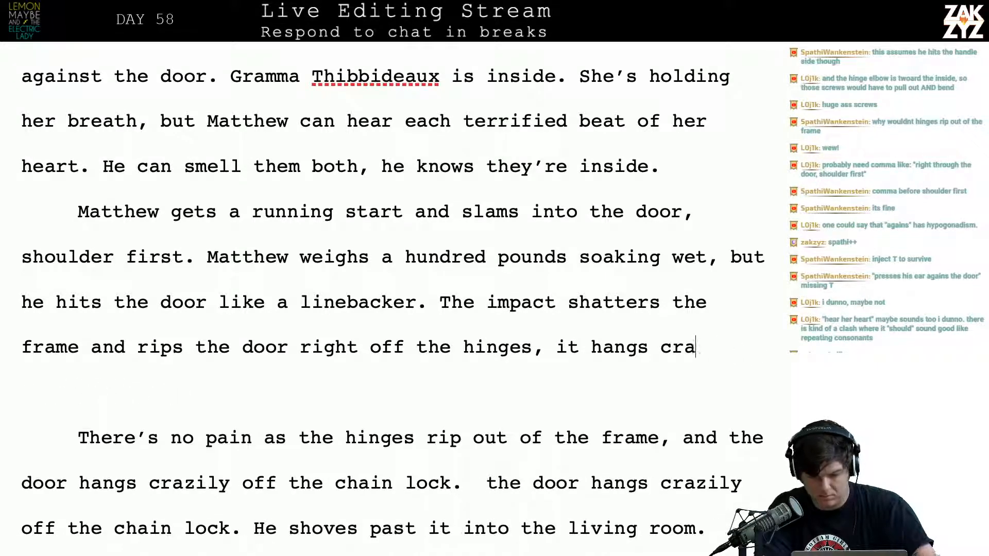
key(BackSpace)
key(BackSpace)
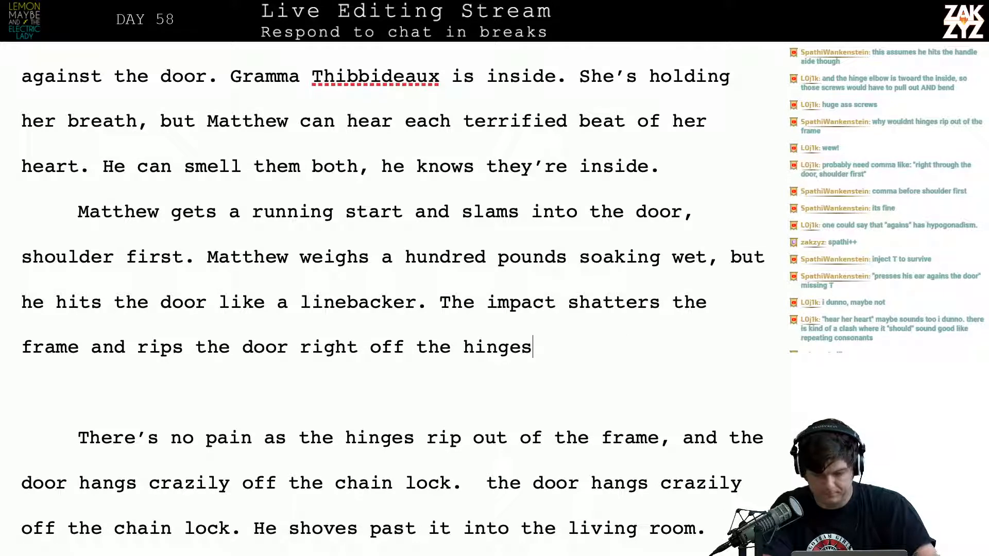
Finish the sentence after "hinges" and add "The chain lock holds and the door hangs crazily off it,"
text(. The chain loc)
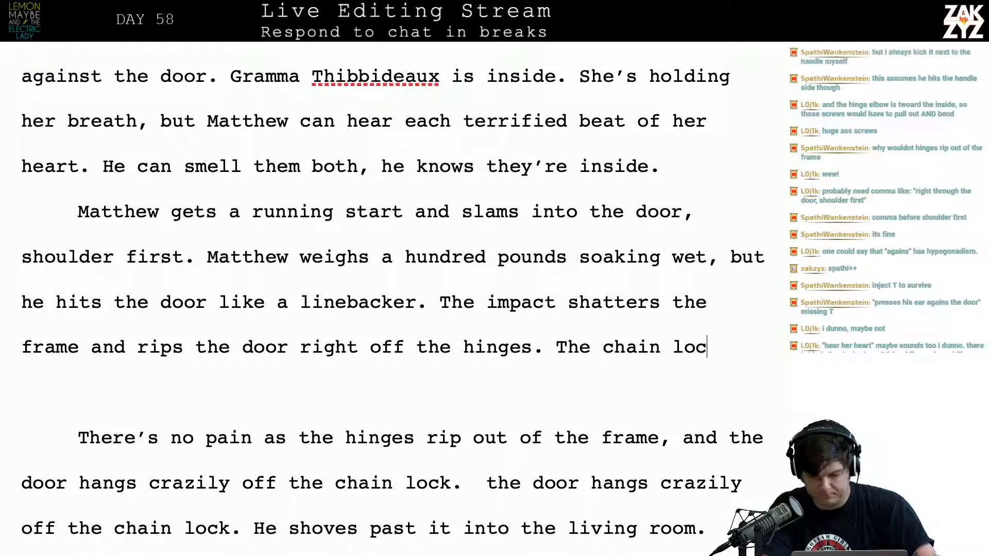
text(k holds and the do)
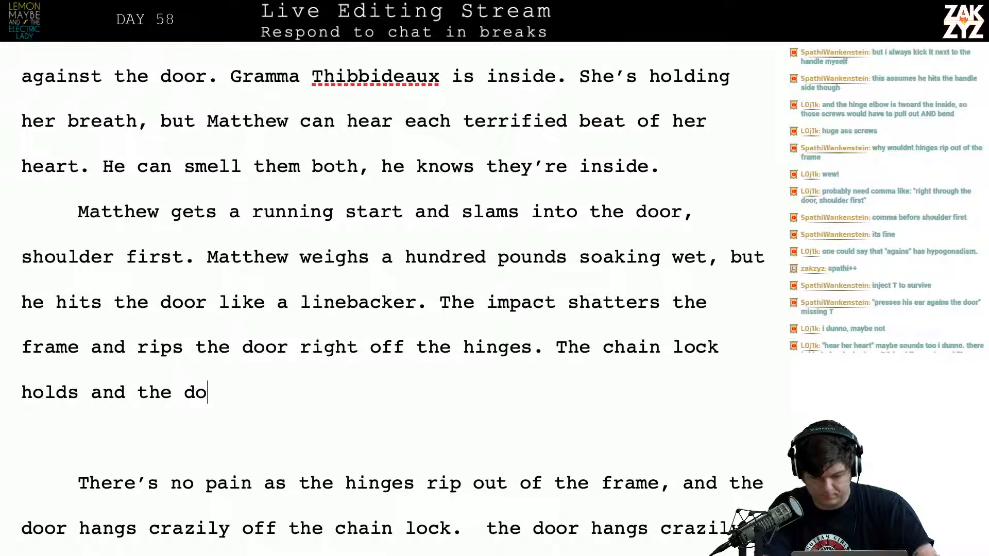
text(or hangs craz)
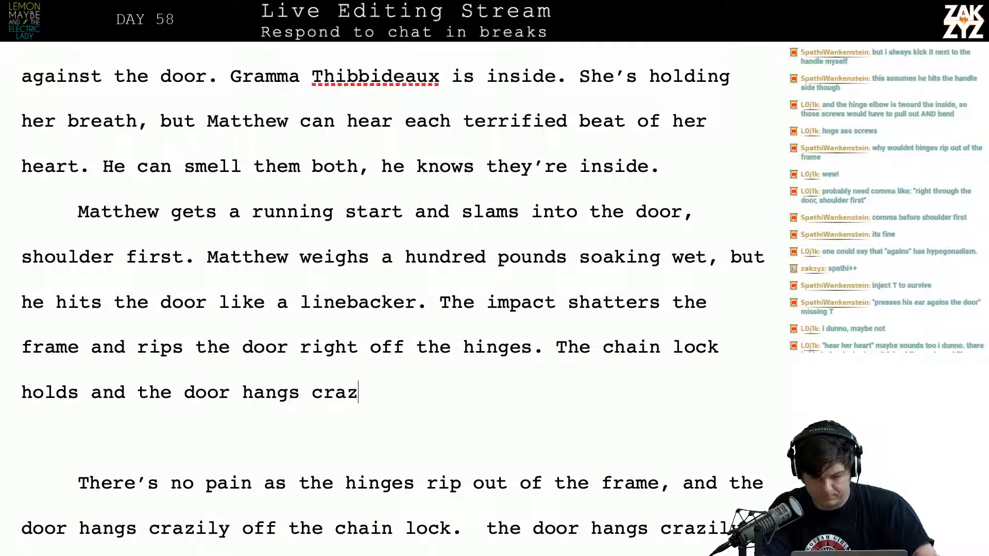
text(ily off it, m)
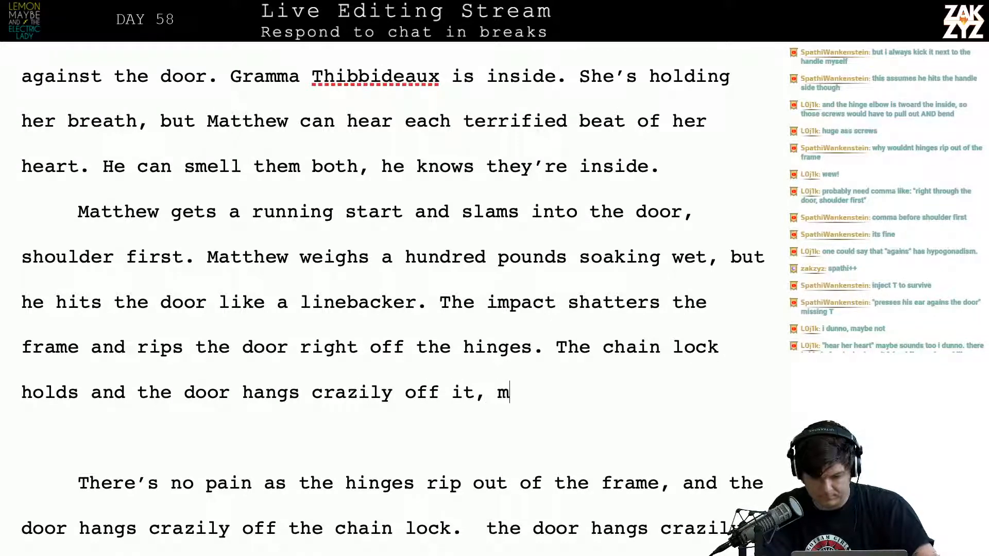
Continue the sentence after "crazily off it," with "Matthew shoves it aside and"
key(BackSpace)
text(Matthew shoves it )
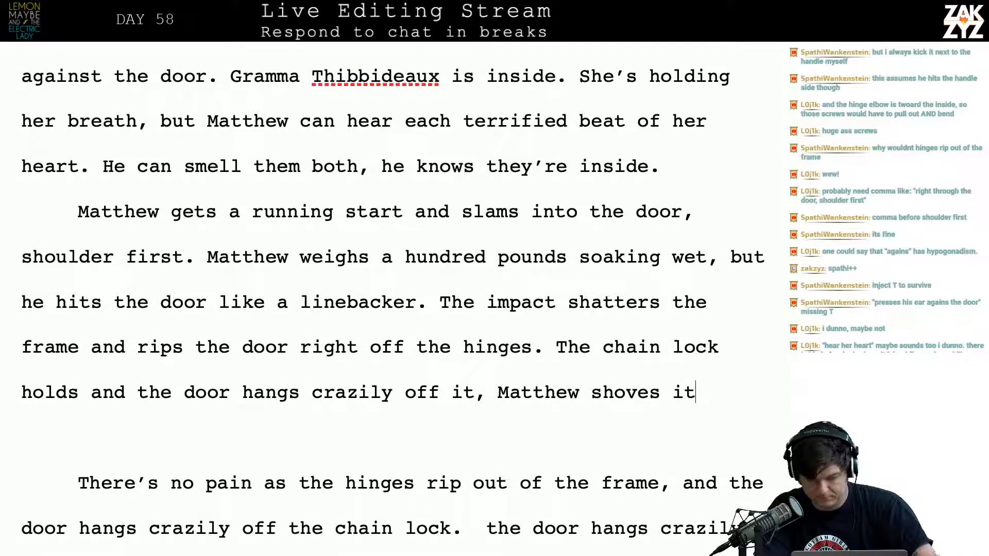
text(aside and)
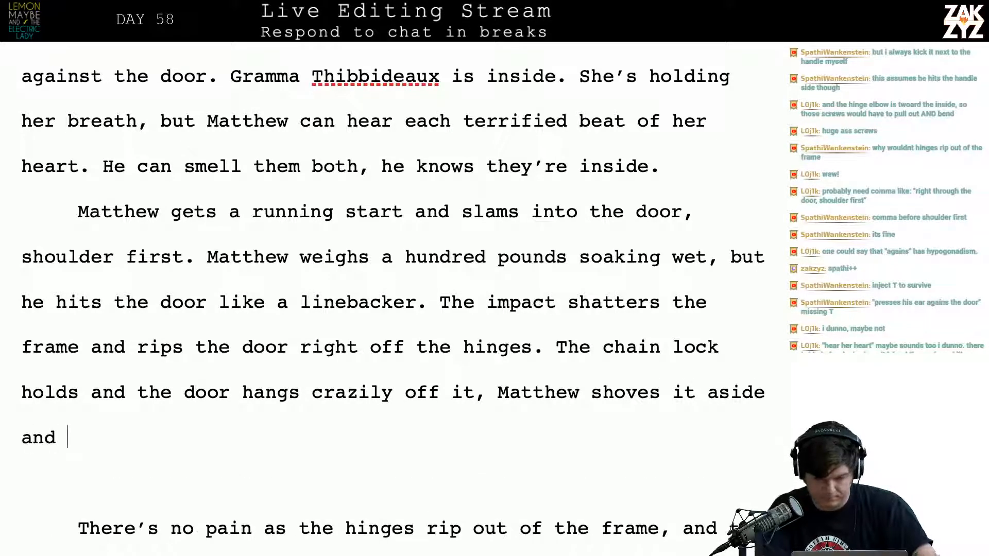
key(Down)
key(Down)
key(Down)
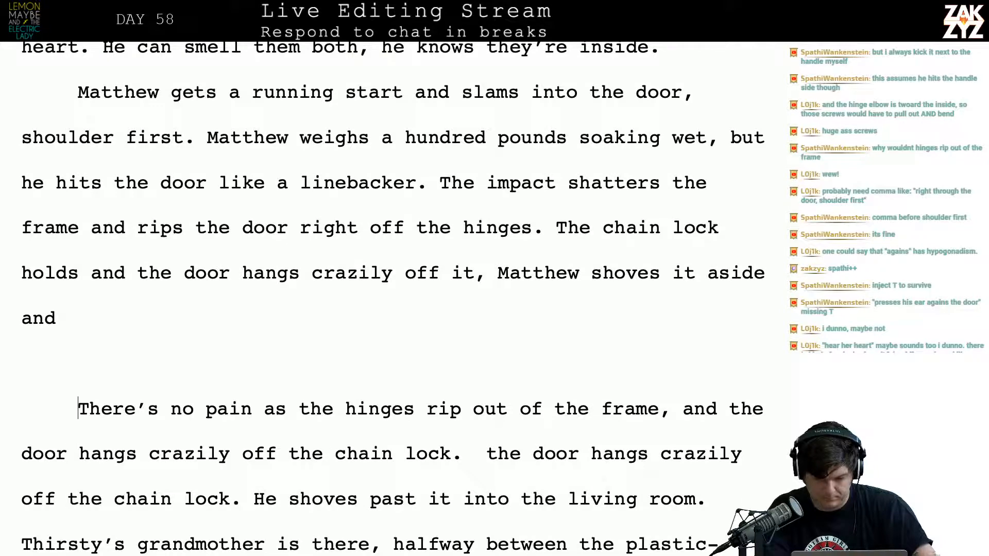
key(Down)
key(Down)
key(Up)
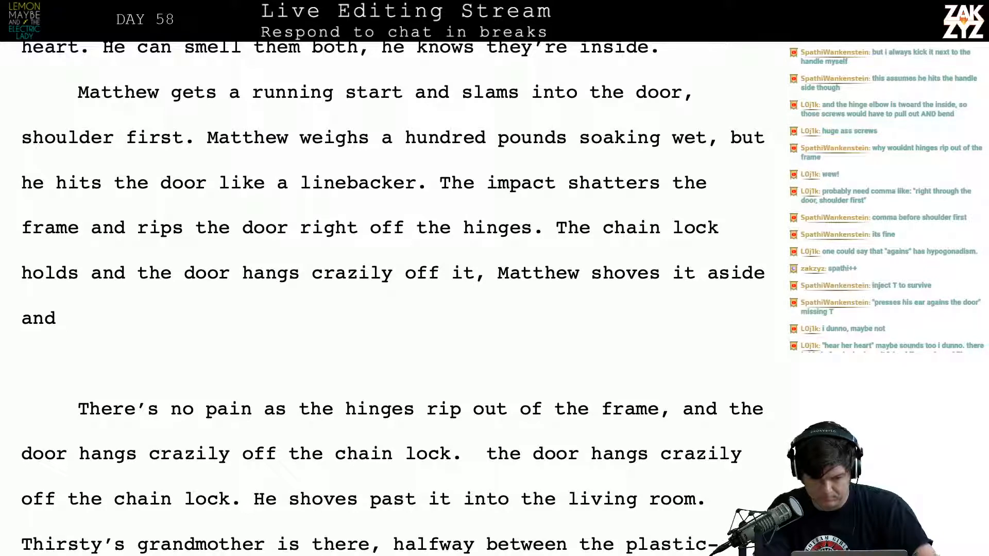
text(steals)
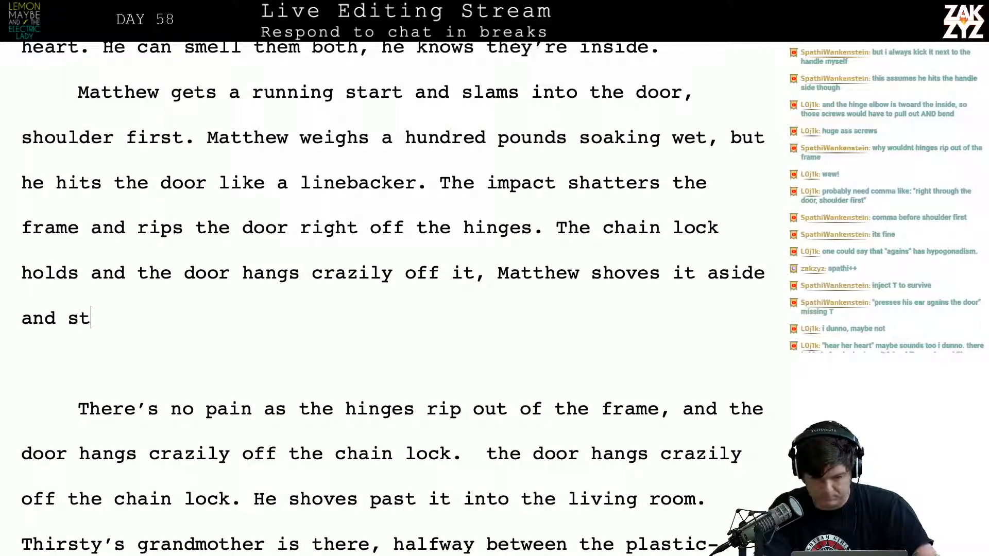
key(BackSpace)
key(BackSpace)
key(BackSpace)
key(BackSpace)
key(BackSpace)
key(BackSpace)
key(BackSpace)
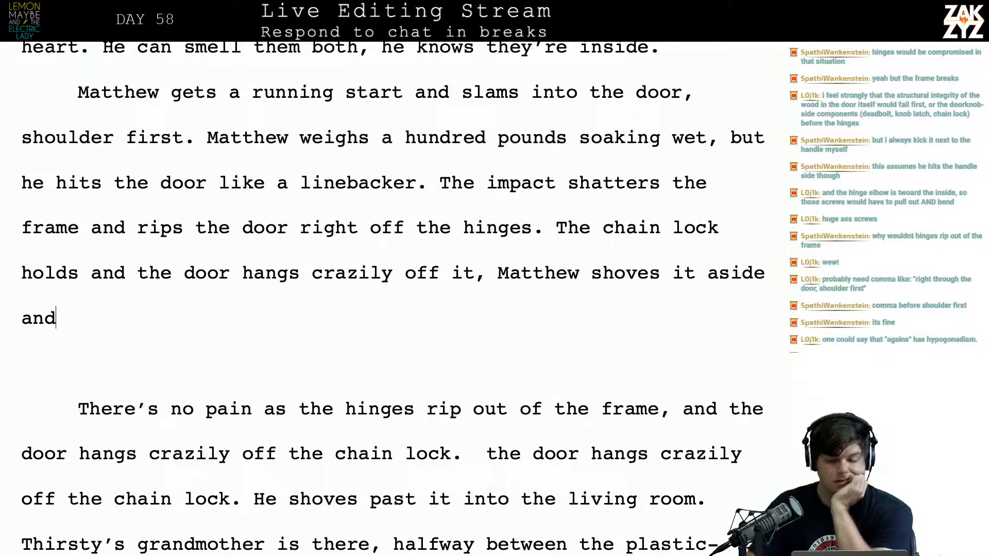
Try inserting "with Duchance" before "he hits the door like a linebacker."
scroll(392, 300, up, 7)
scroll(393, 299, down, 4)
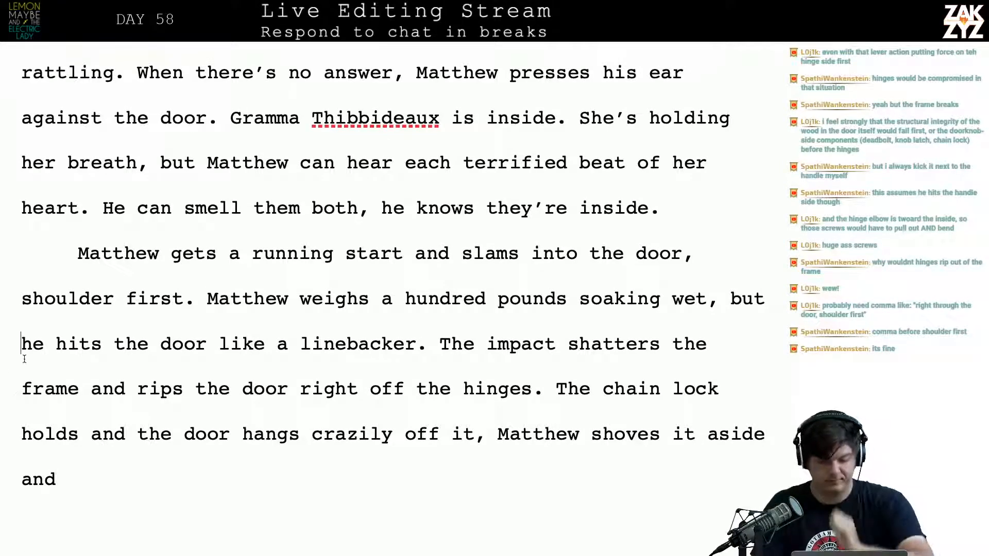
key(Right)
key(Right)
key(Left)
key(Left)
key(Left)
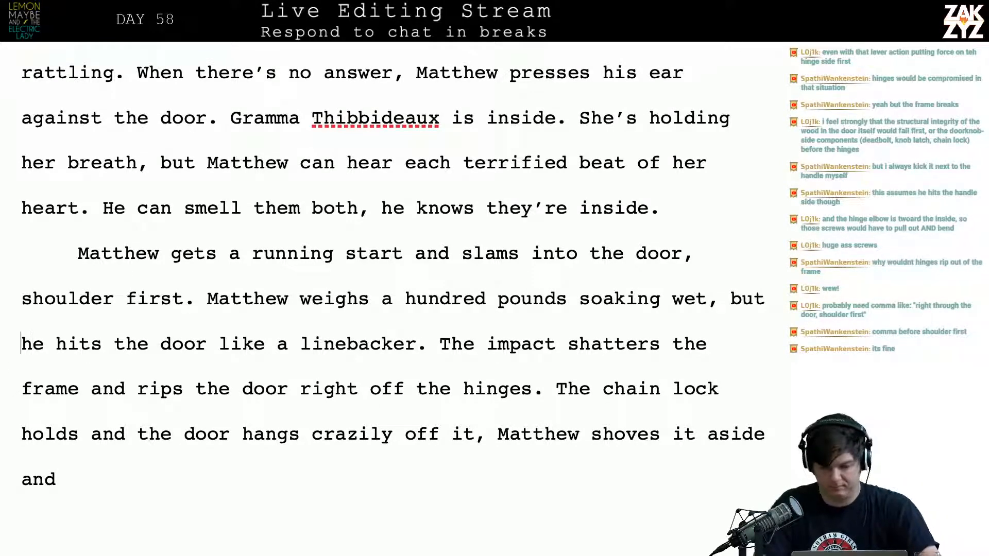
text(with Duchance)
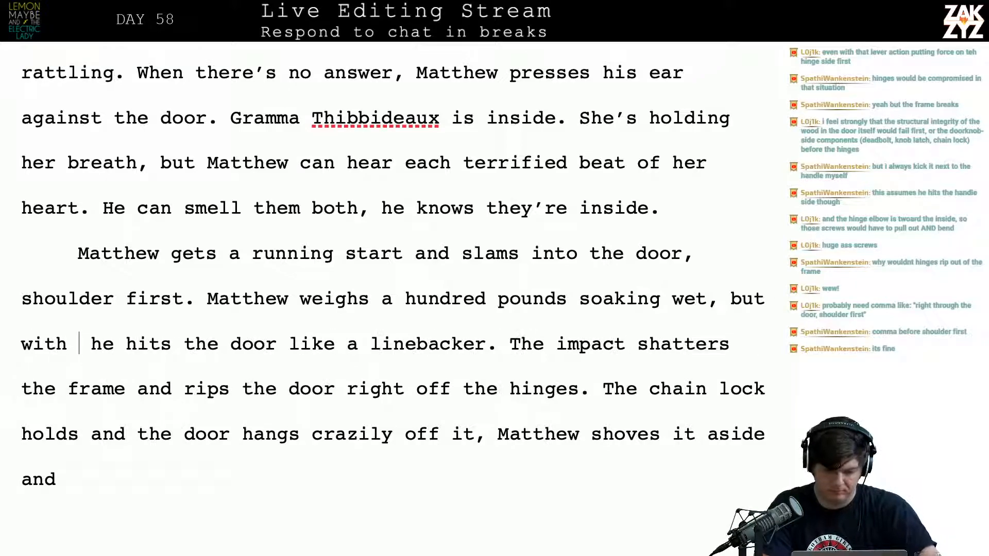
key(BackSpace)
key(BackSpace)
key(BackSpace)
key(BackSpace)
key(BackSpace)
key(BackSpace)
key(BackSpace)
key(BackSpace)
key(BackSpace)
key(BackSpace)
key(BackSpace)
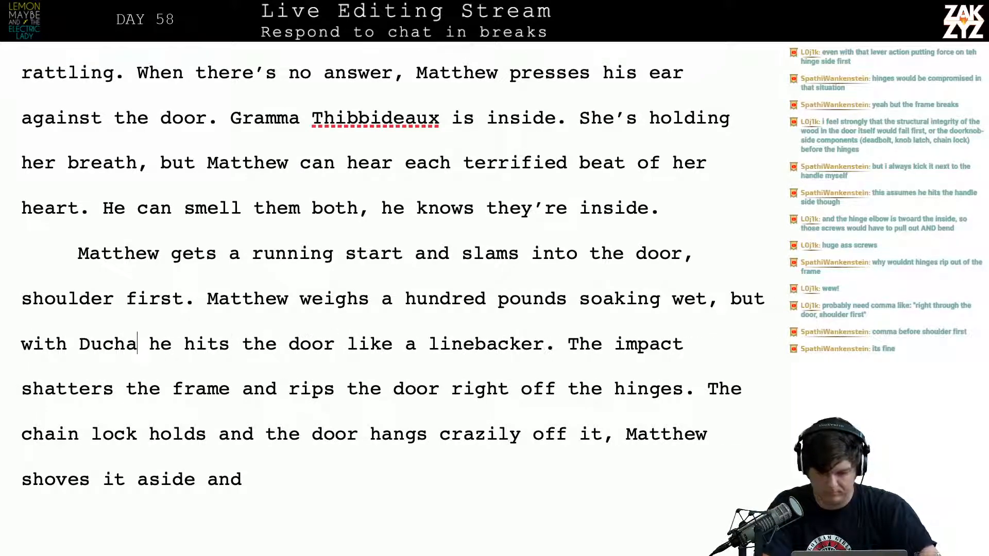
key(BackSpace)
key(BackSpace)
key(BackSpace)
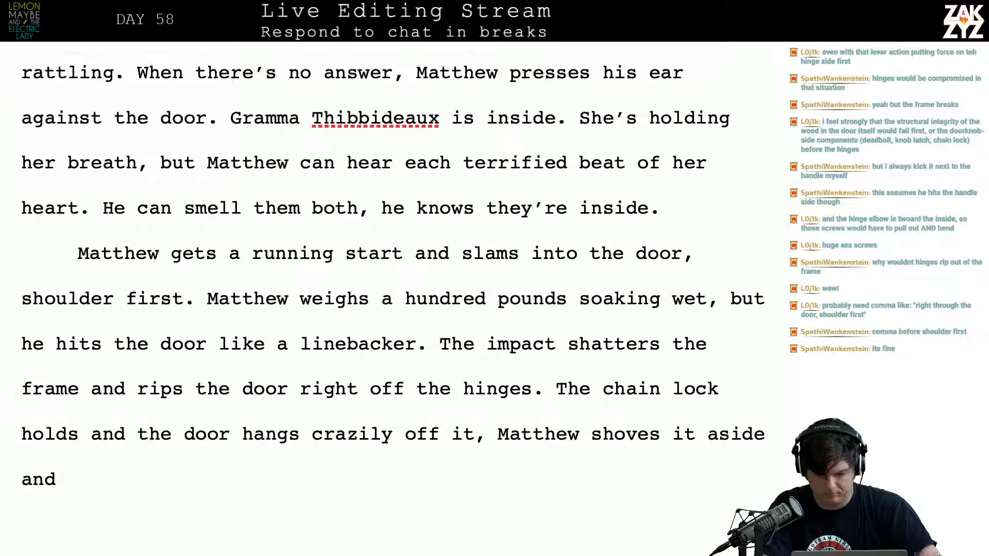
Try "when he" before "he hits the door", and cut the word "but" after "soaking wet,"
text(when he)
key(BackSpace)
key(BackSpace)
key(BackSpace)
key(BackSpace)
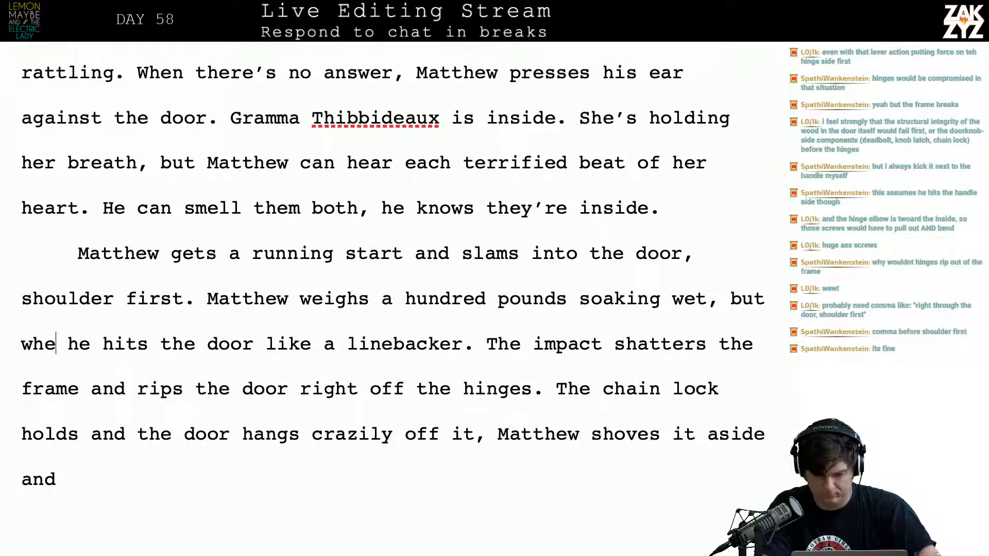
key(BackSpace)
key(BackSpace)
key(BackSpace)
key(BackSpace)
key(BackSpace)
key(BackSpace)
key(BackSpace)
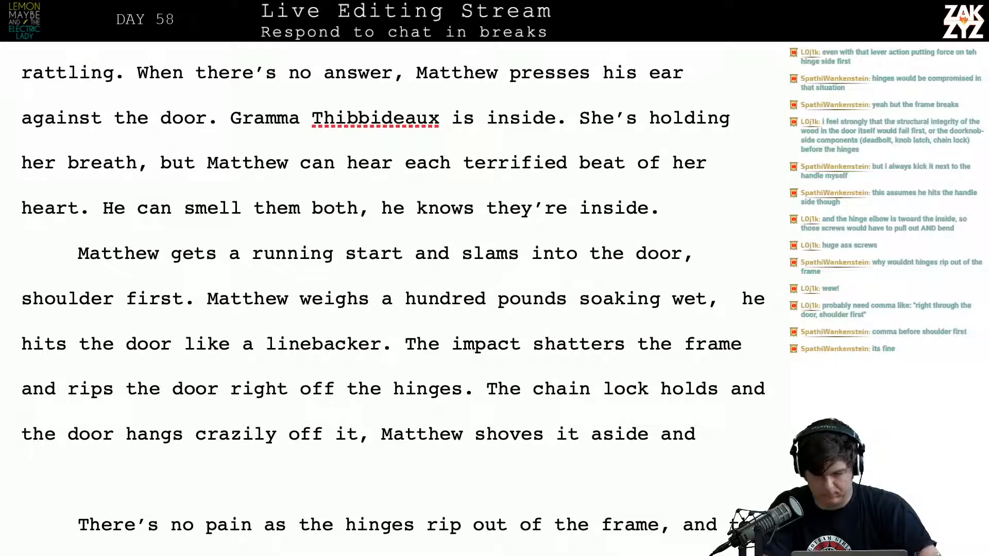
text(but)
key(BackSpace)
key(BackSpace)
key(BackSpace)
key(BackSpace)
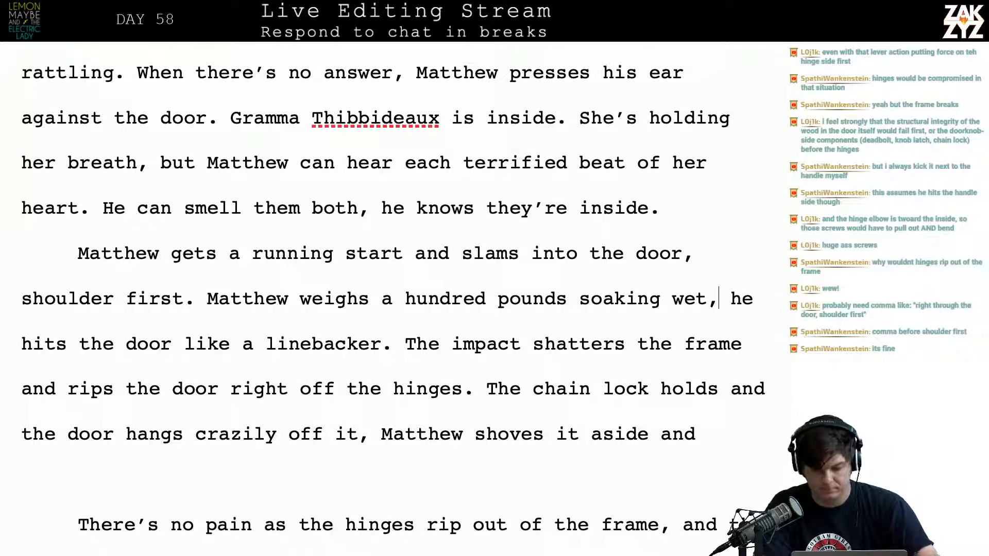
Try continuing with "but with Duchance" after "soaking wet,"
text(but with Duch)
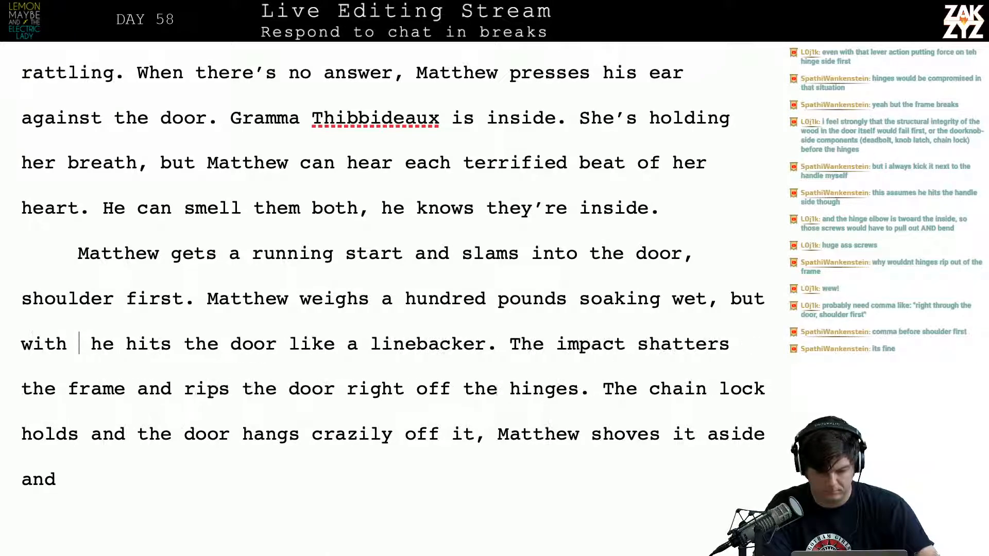
text(ance)
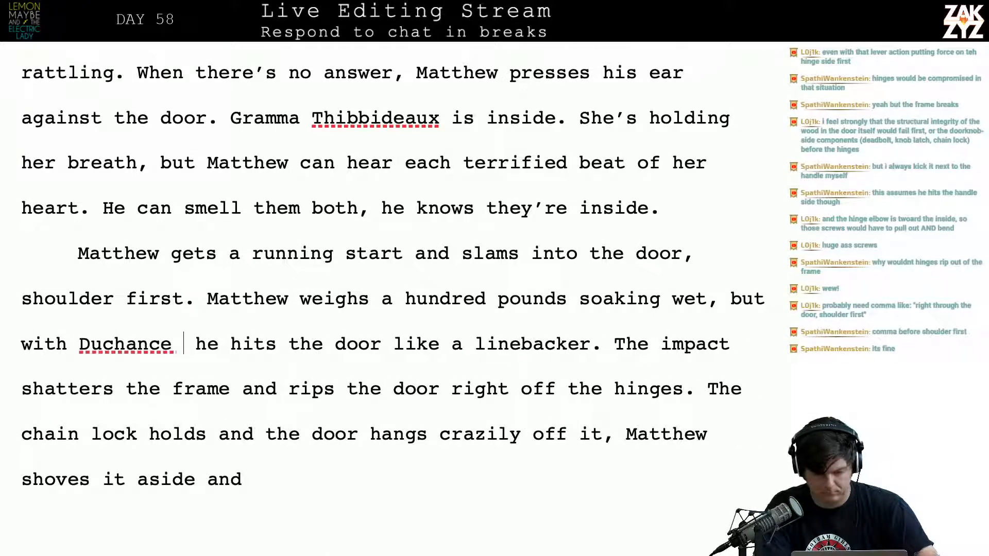
key(BackSpace)
key(BackSpace)
key(BackSpace)
key(BackSpace)
key(BackSpace)
key(BackSpace)
key(BackSpace)
key(BackSpace)
key(BackSpace)
key(BackSpace)
key(BackSpace)
key(BackSpace)
key(BackSpace)
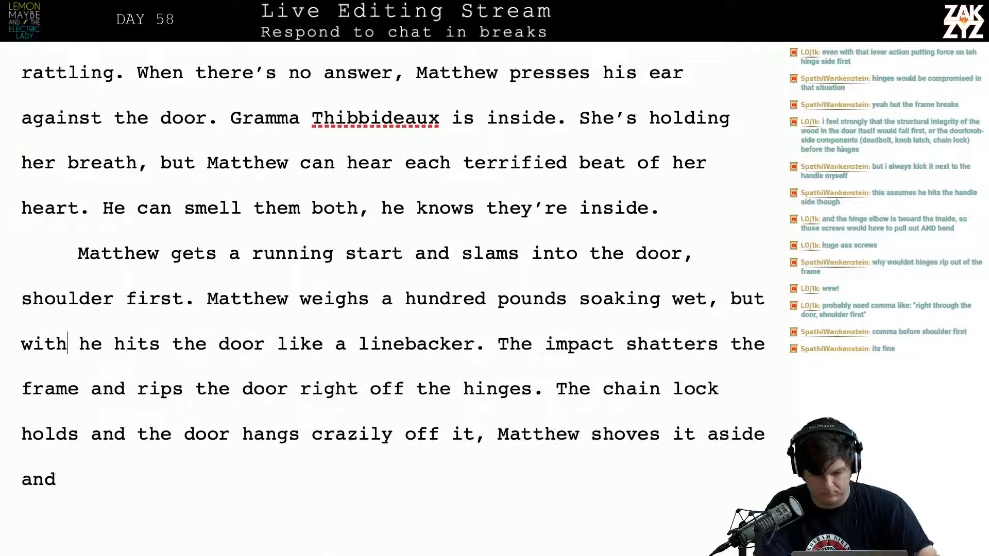
key(BackSpace)
key(BackSpace)
key(BackSpace)
key(BackSpace)
key(BackSpace)
key(BackSpace)
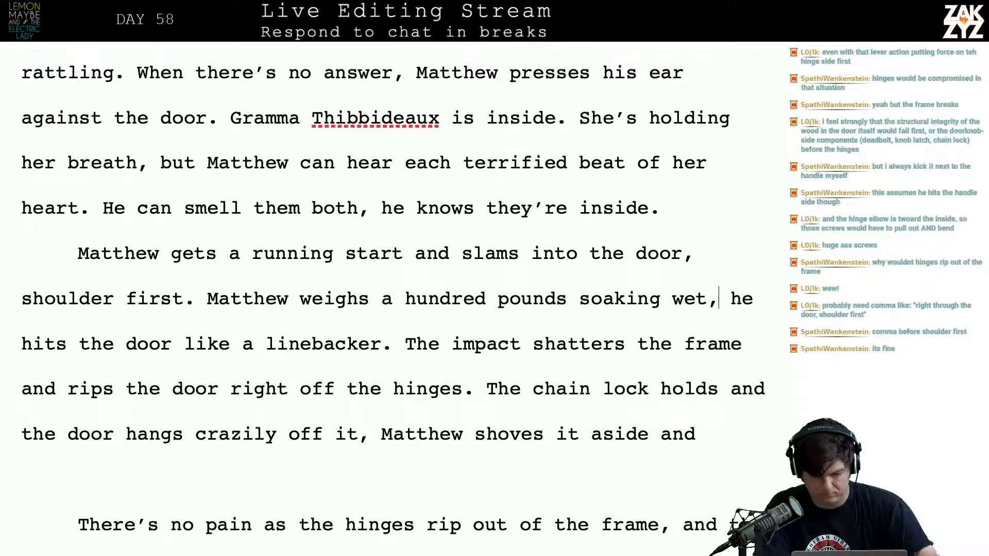
Try starting the clause after "soaking wet," with "but he's a"
text(, but he's )
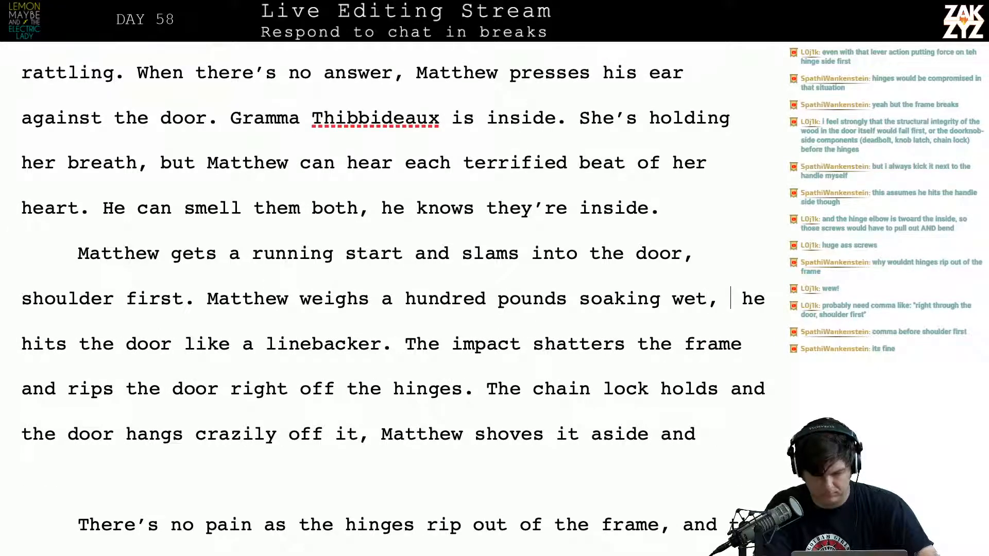
text(a)
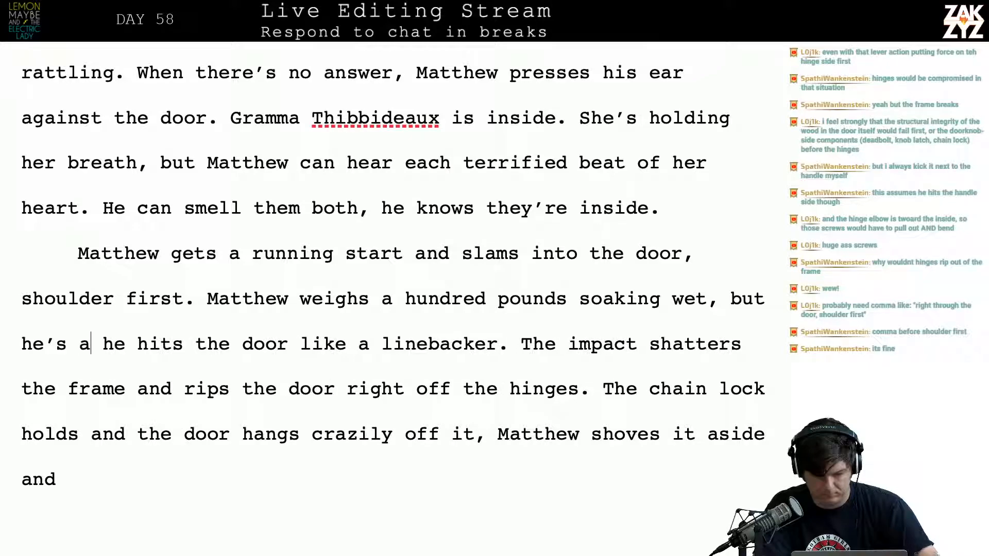
key(BackSpace)
text(f)
key(BackSpace)
text(p)
key(BackSpace)
key(BackSpace)
key(BackSpace)
key(BackSpace)
key(BackSpace)
key(BackSpace)
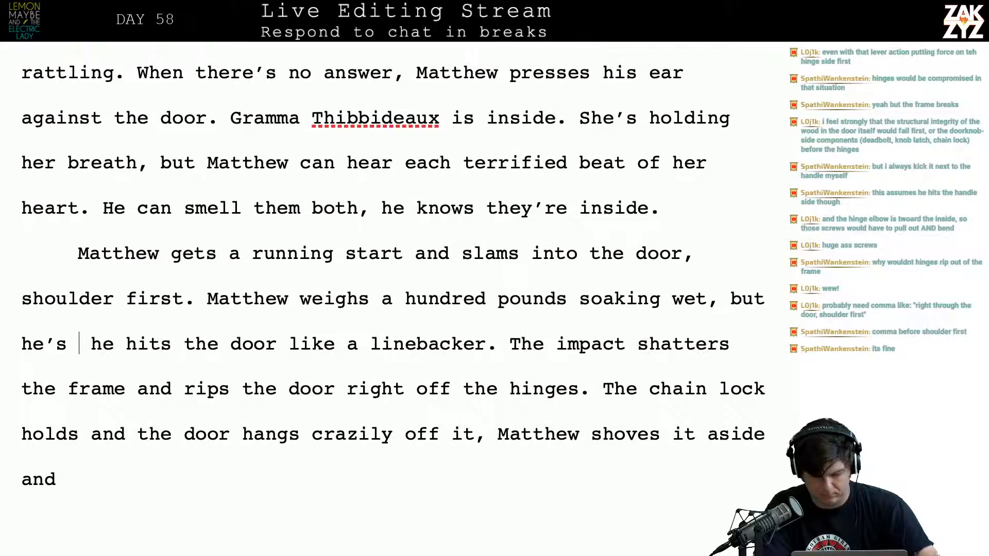
Try the clause "the possession fills him with unnatural strength." after "soaking wet, but", and remove it again
text(the )
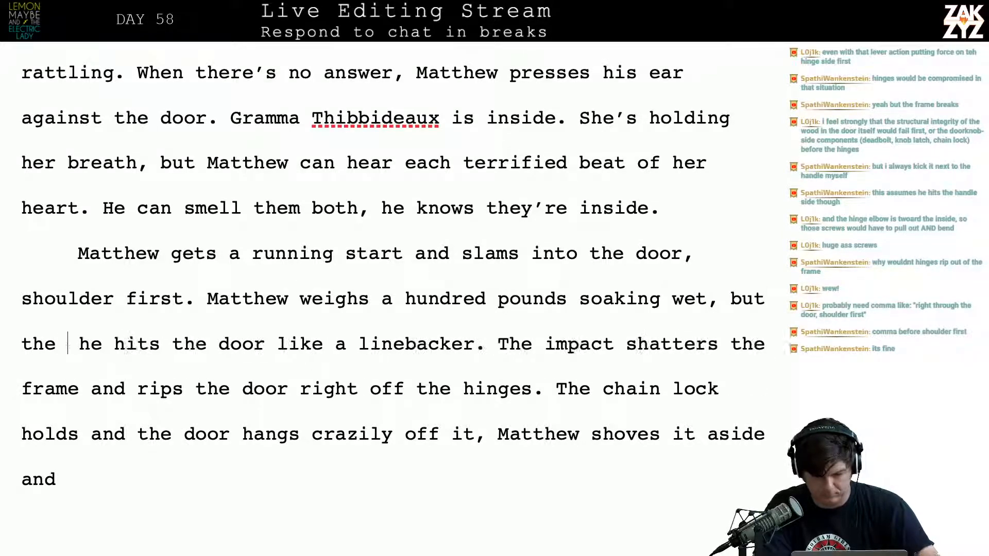
text(pso)
key(BackSpace)
key(BackSpace)
text(ossession )
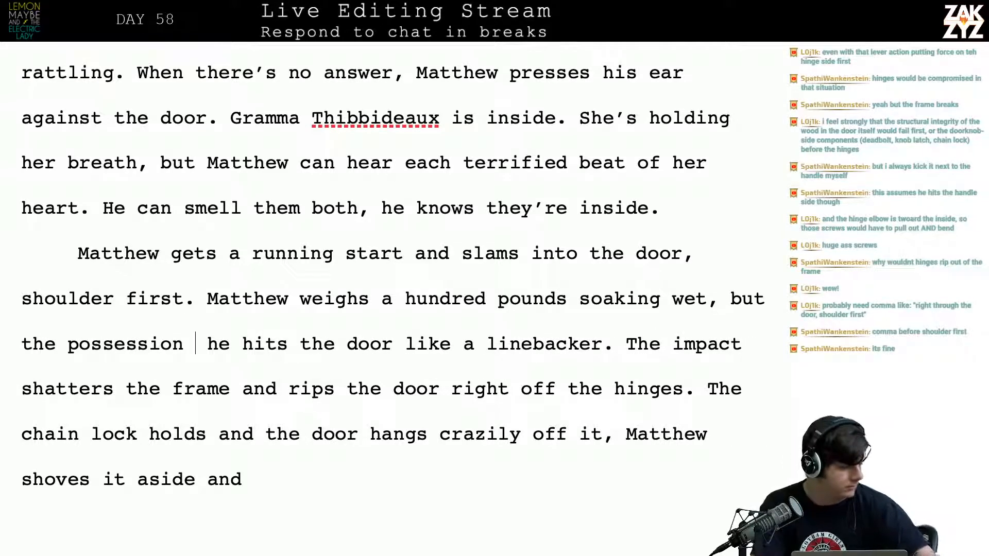
text(fills him )
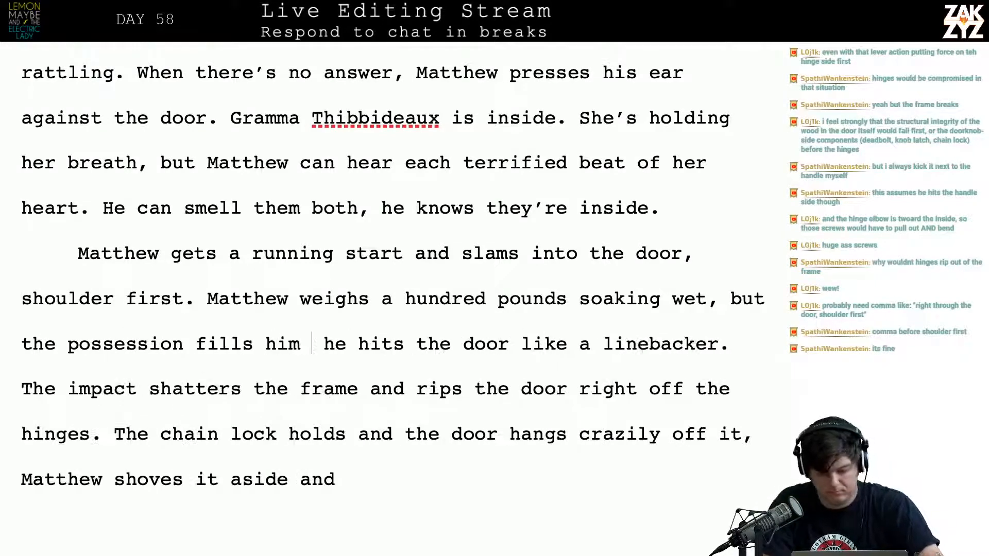
text(with unnatural s)
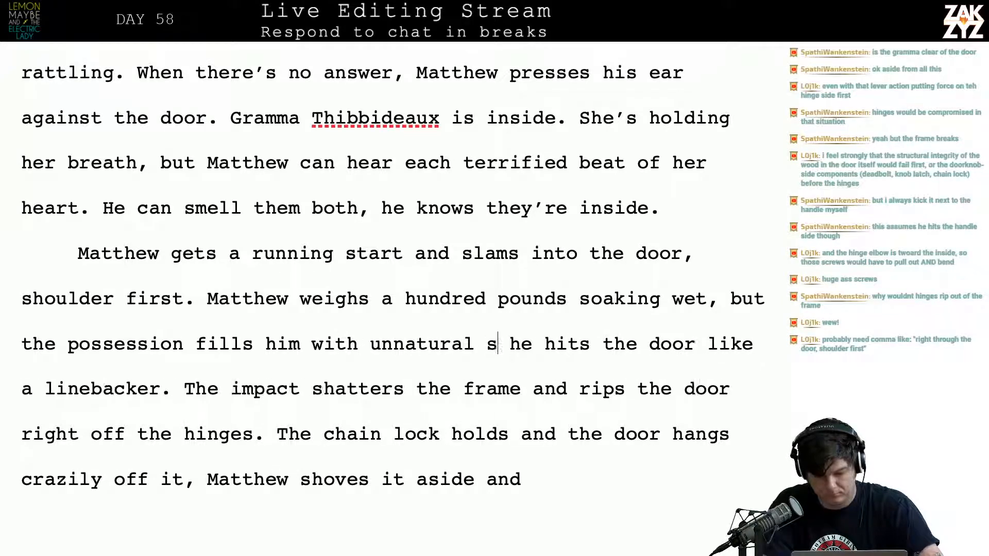
text(trength.)
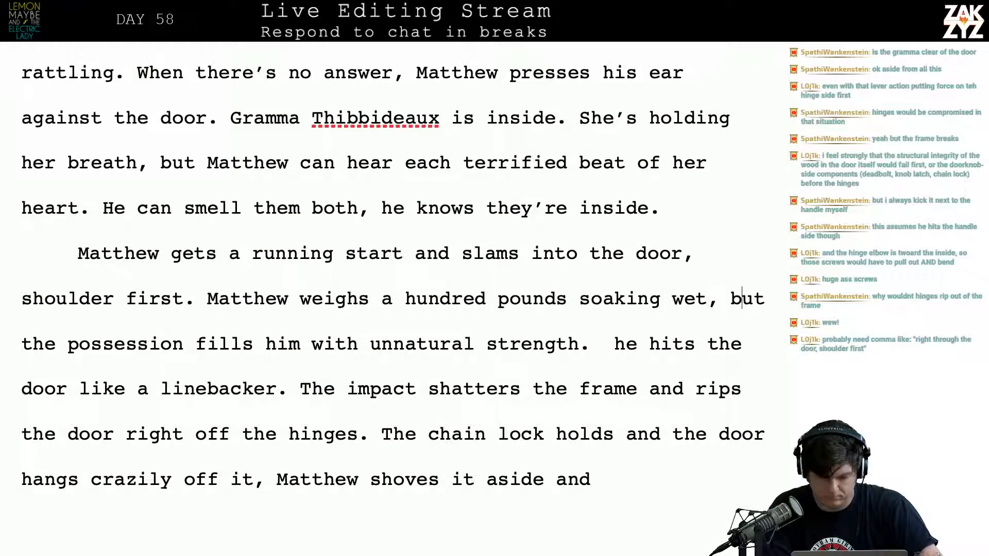
key(shift+Down)
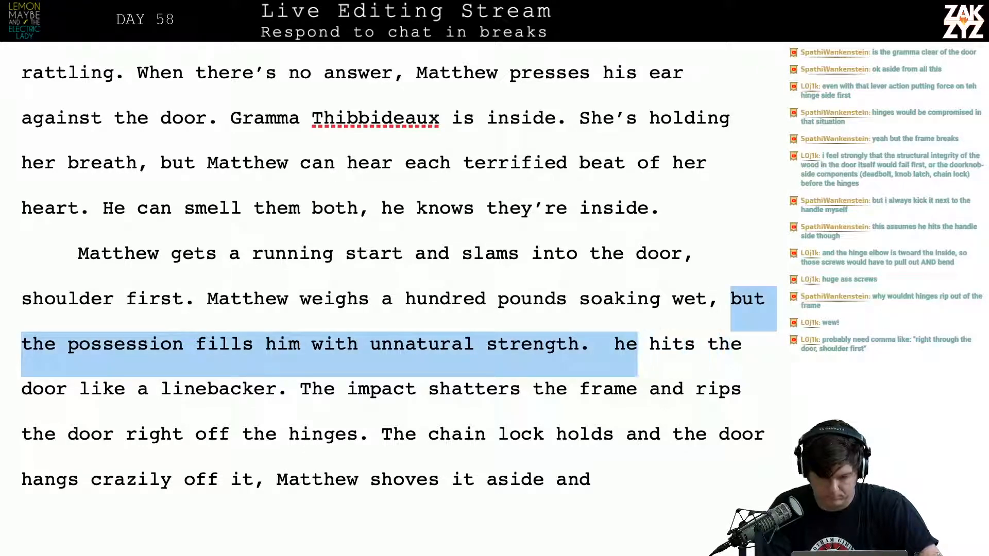
key(BackSpace)
Replace the selected clause after "soaking wet," with "but he's possessed. He hits the door like a linebacker, the"
text(he's posses)
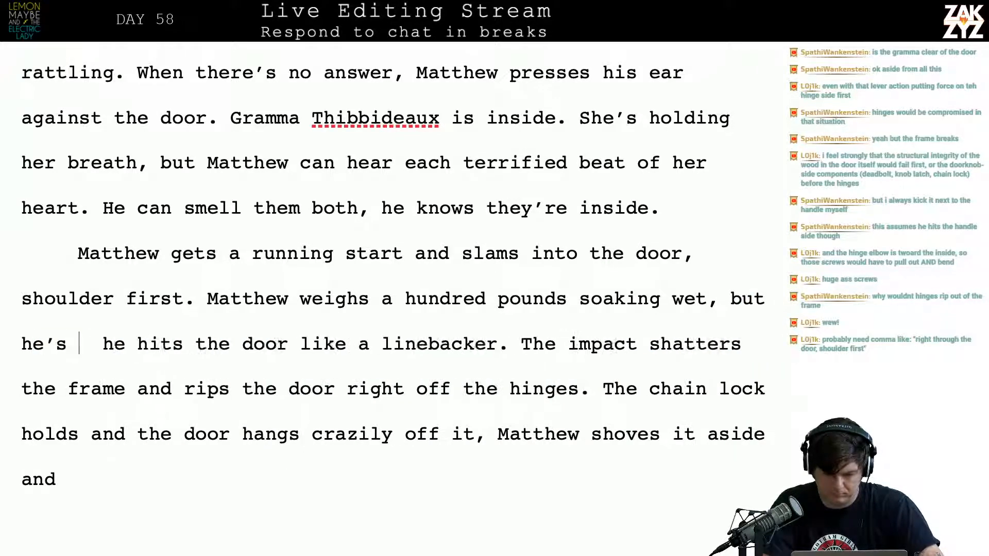
text(sed. )
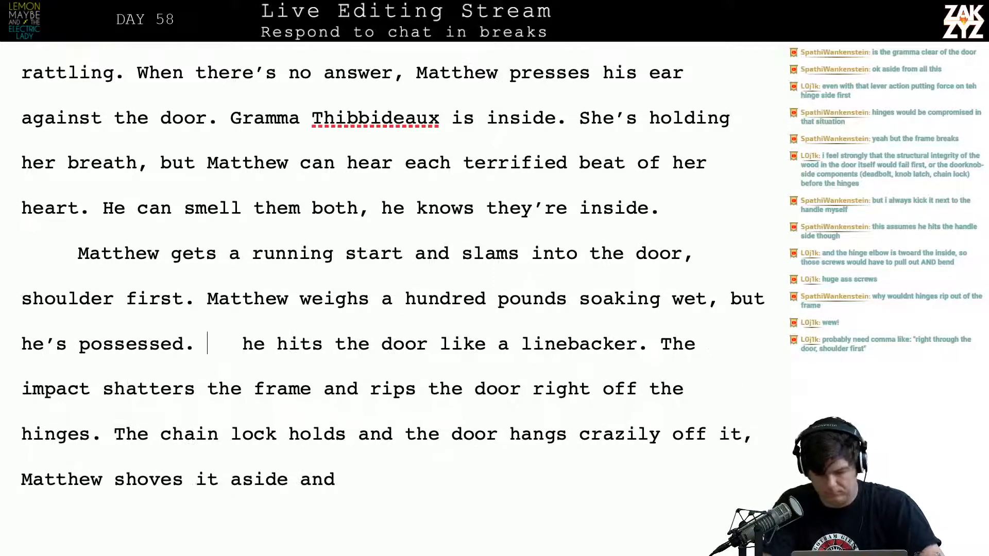
text( He hits )
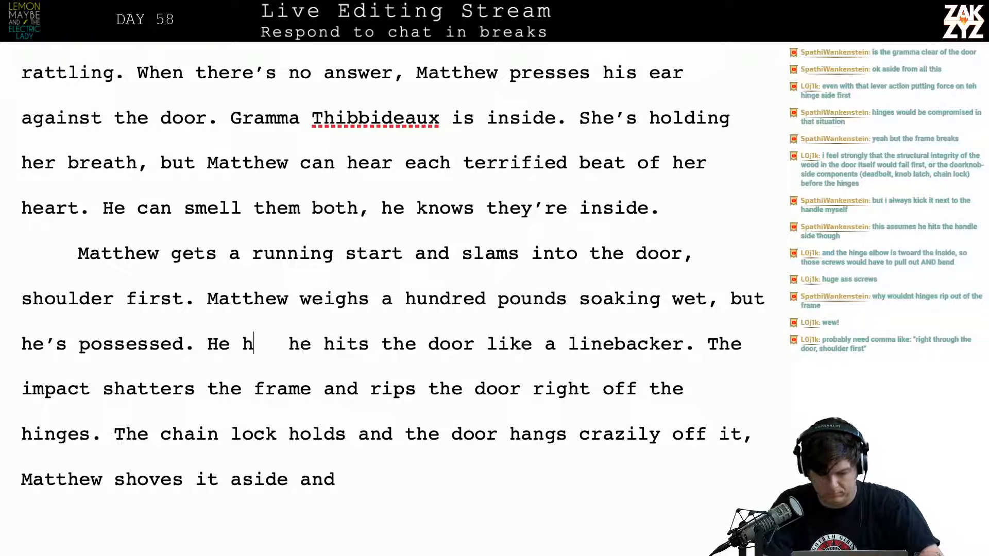
text(the door li)
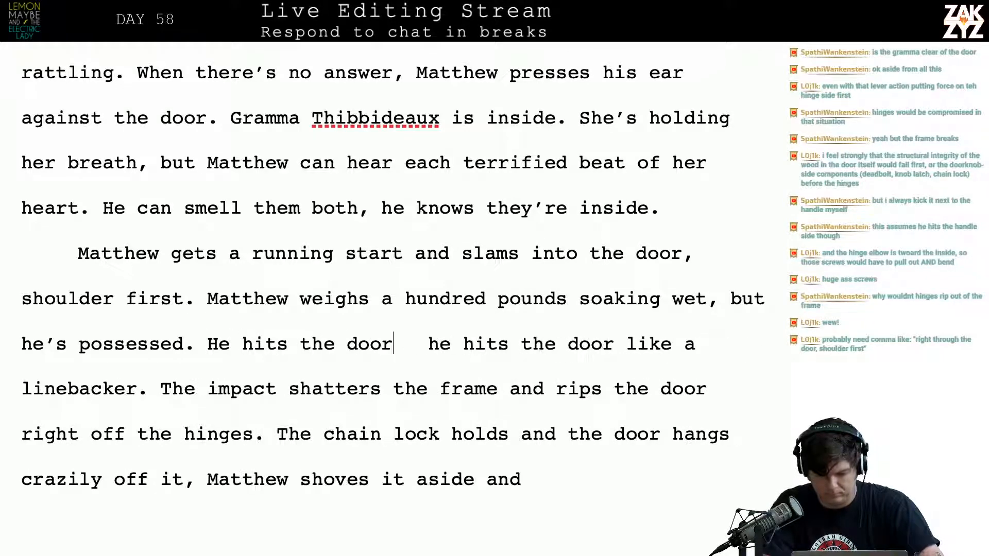
text(ek)
key(BackSpace)
key(BackSpace)
text(ke a line)
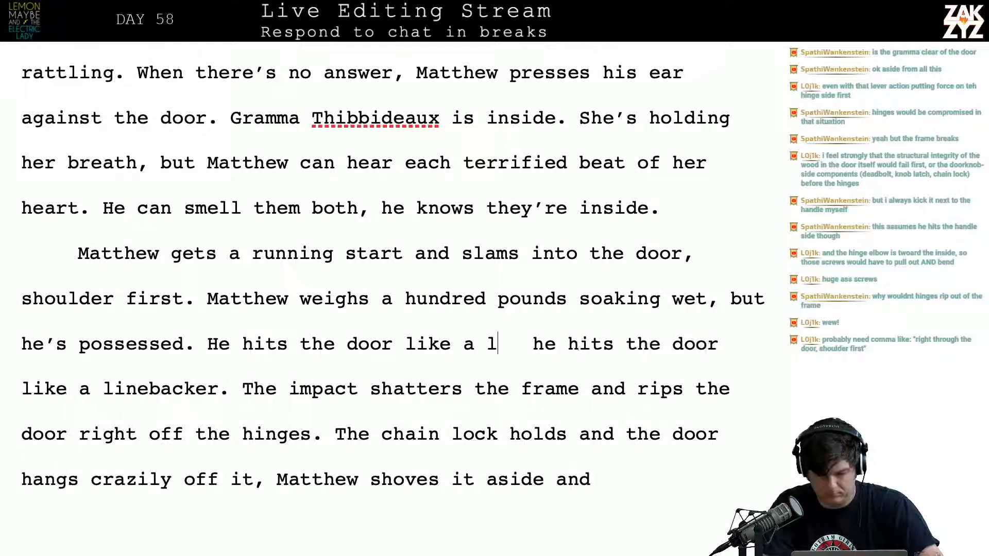
text(backer, t  he)
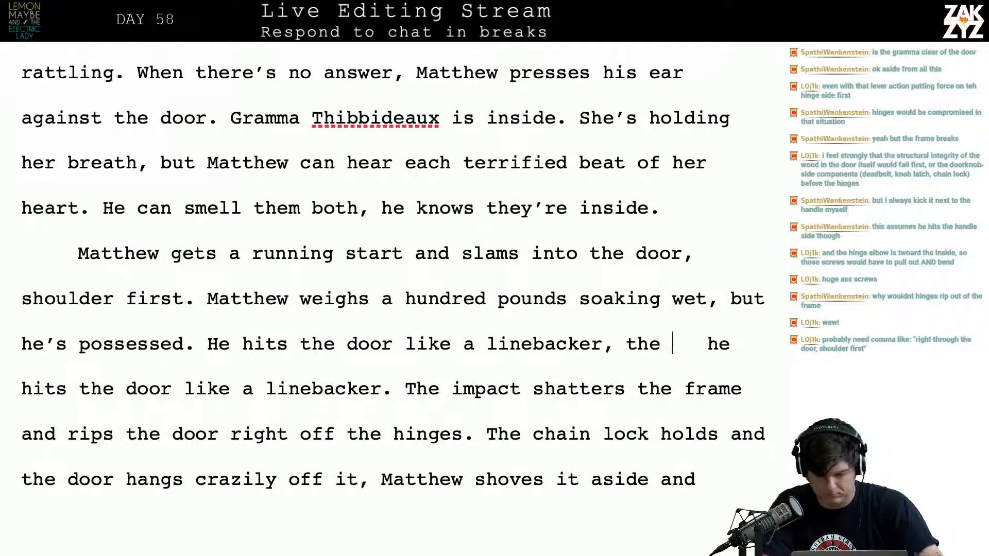
Cut ", the" so the sentence ends with "linebacker.", and move the old text after it into a new paragraph below a blank line
key(BackSpace)
key(BackSpace)
key(BackSpace)
key(BackSpace)
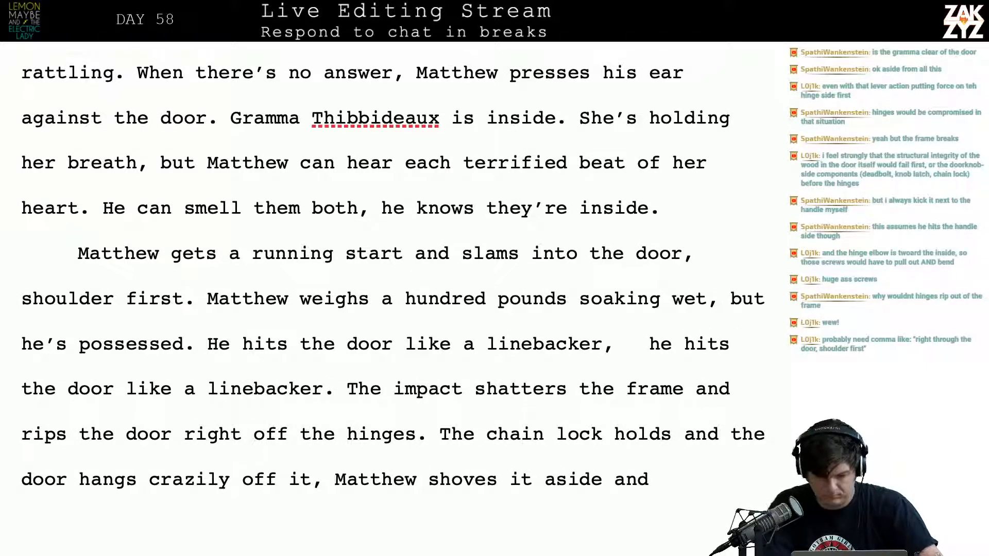
key(BackSpace)
text(.)
key(Return)
key(Return)
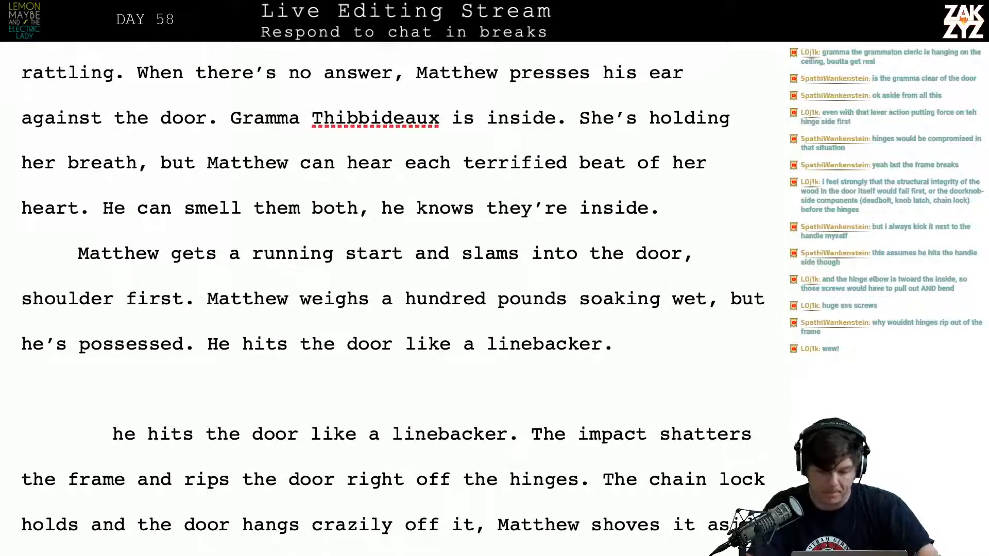
click(624, 232)
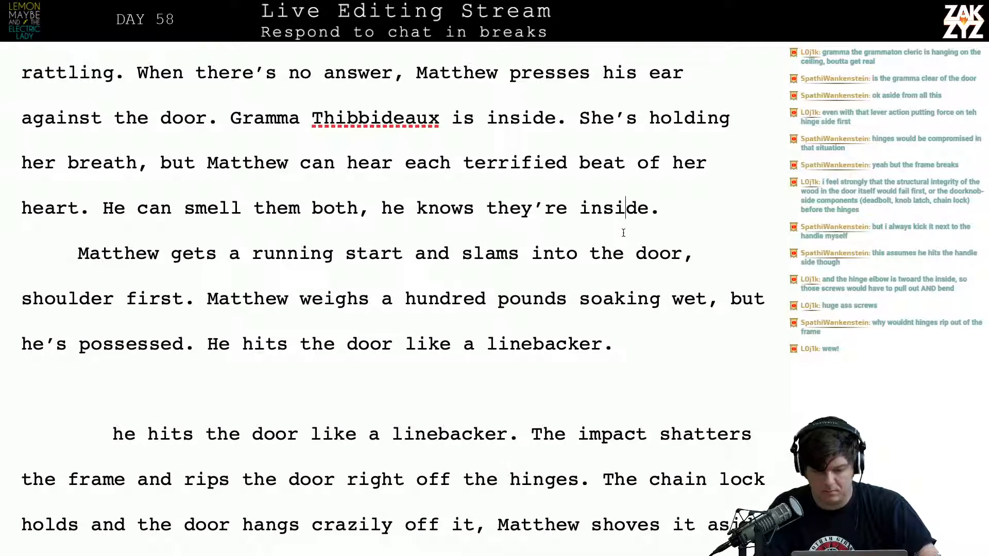
key(Right)
key(Return)
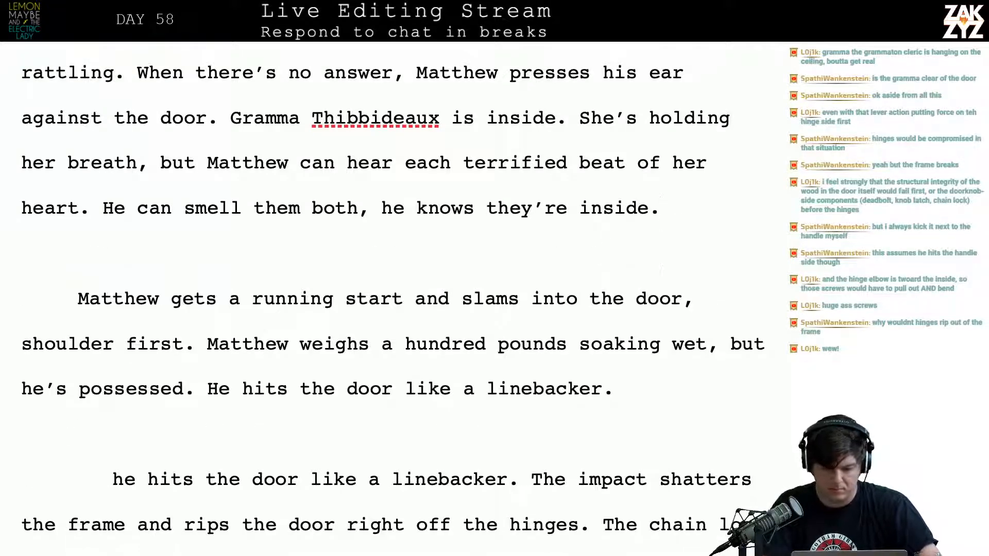
key(BackSpace)
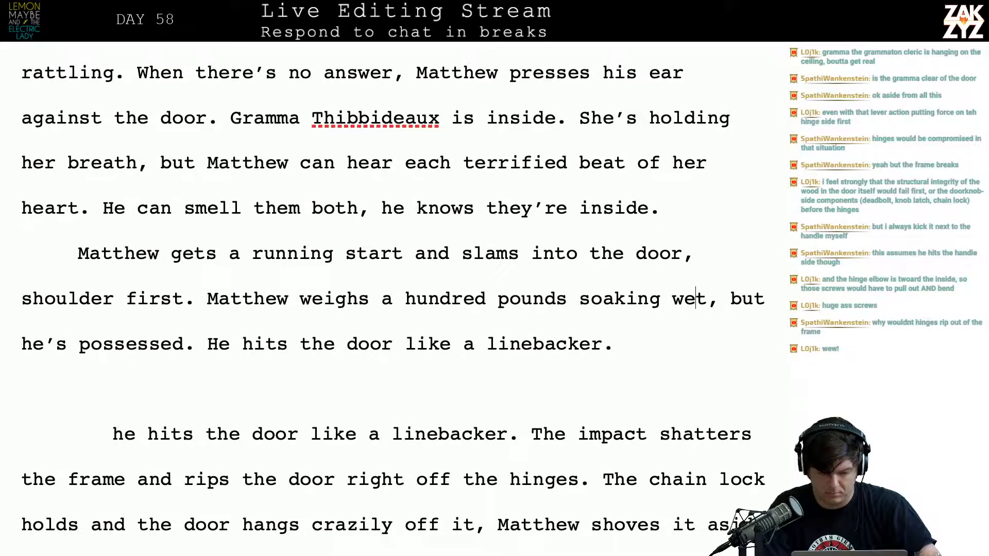
Split the paragraph after "shoulder first." so that "Matthew weighs a hundred pounds" starts its own paragraph
key(Right)
key(Right)
key(Right)
key(Right)
key(Right)
key(Right)
key(Right)
key(Right)
key(Right)
key(Right)
key(Right)
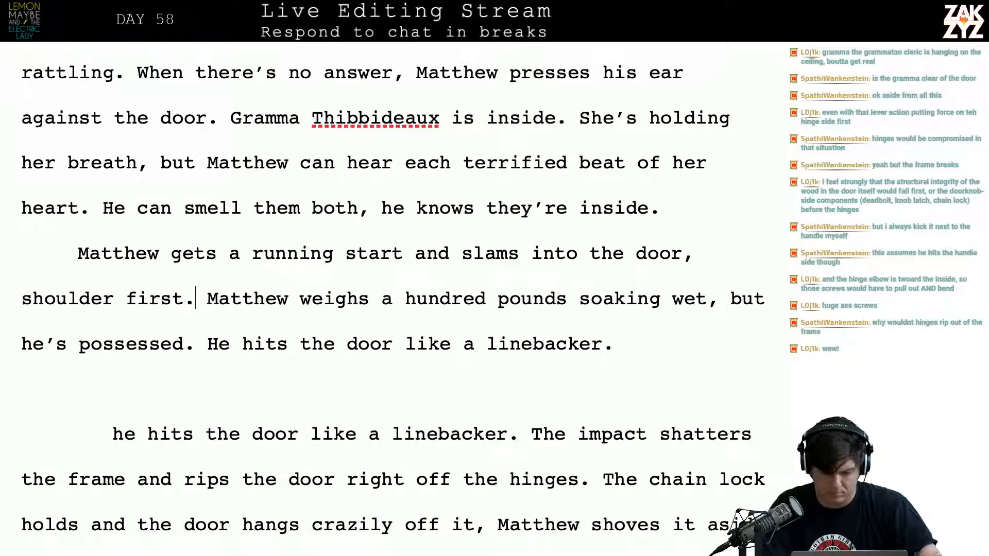
key(Right)
key(Return)
key(Left)
Begin a new sentence after "shoulder first." with "He shouldn't be able to do this, he"
text(He sh)
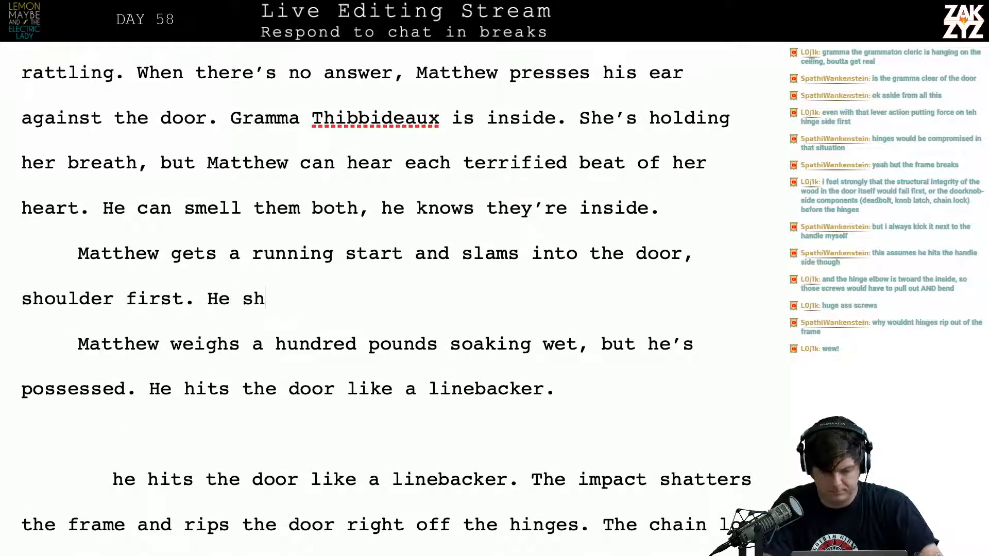
text(ouldn't be able)
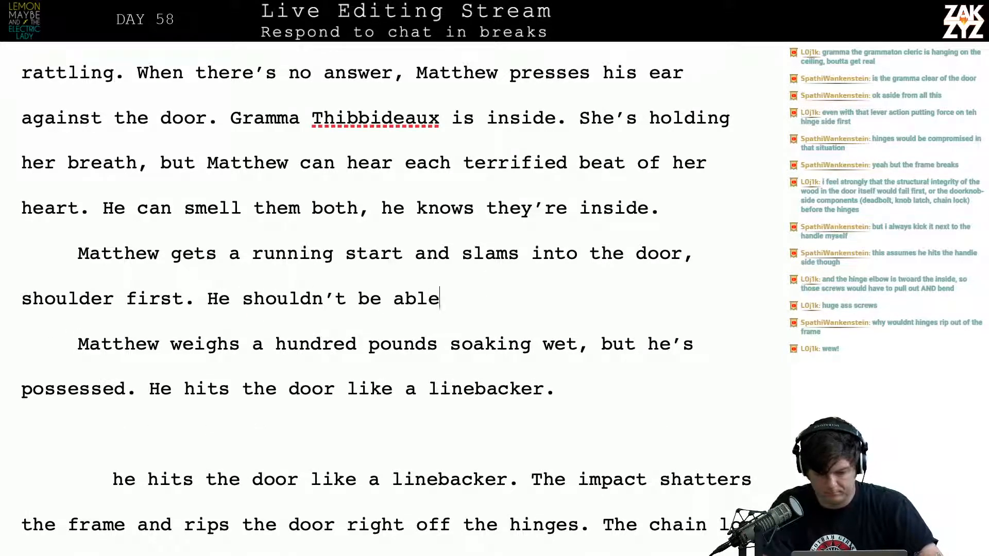
text( to do this, he )
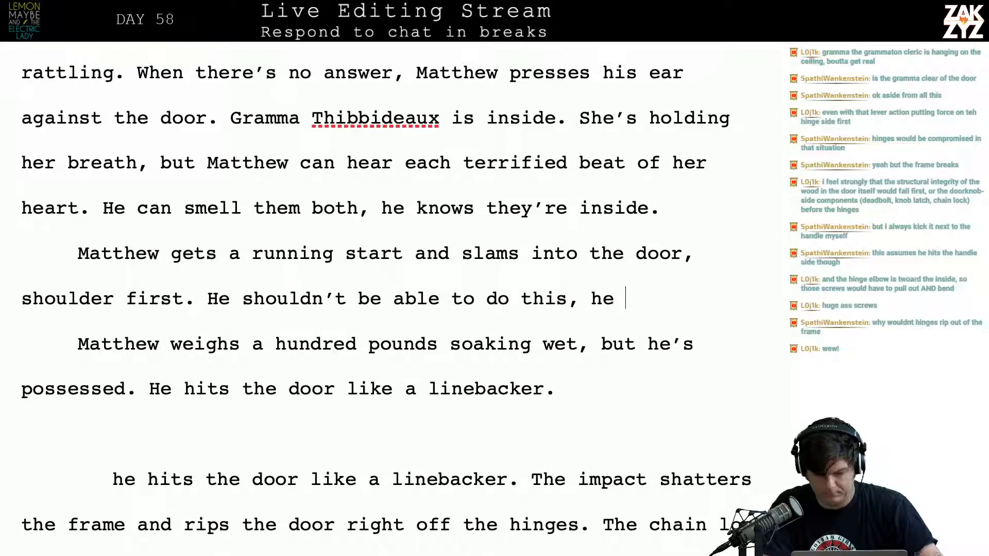
text(weighs a hun)
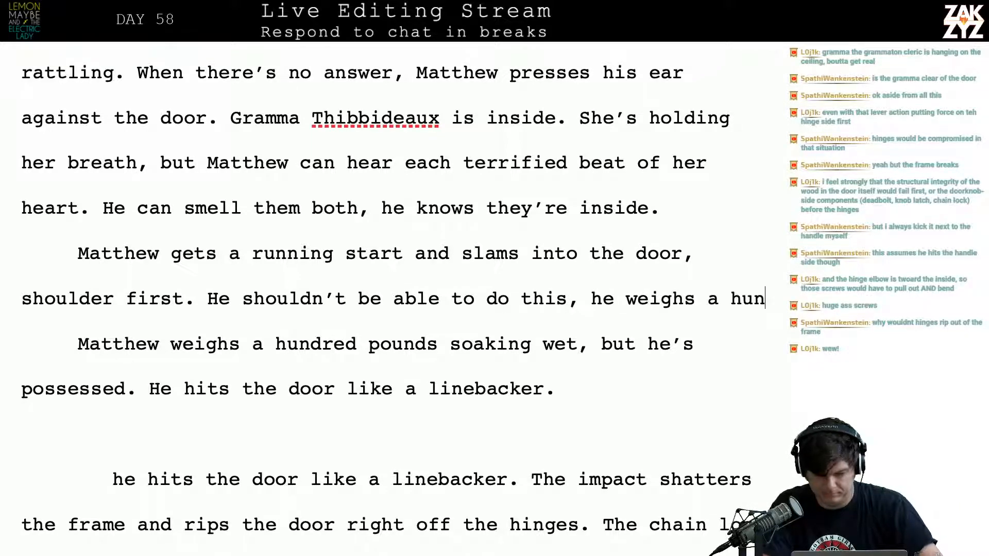
text(dre dp)
Complete the new sentence with "weighs a hundred pounds soaking wet, but he's possessed."
key(BackSpace)
key(BackSpace)
key(BackSpace)
text(d p)
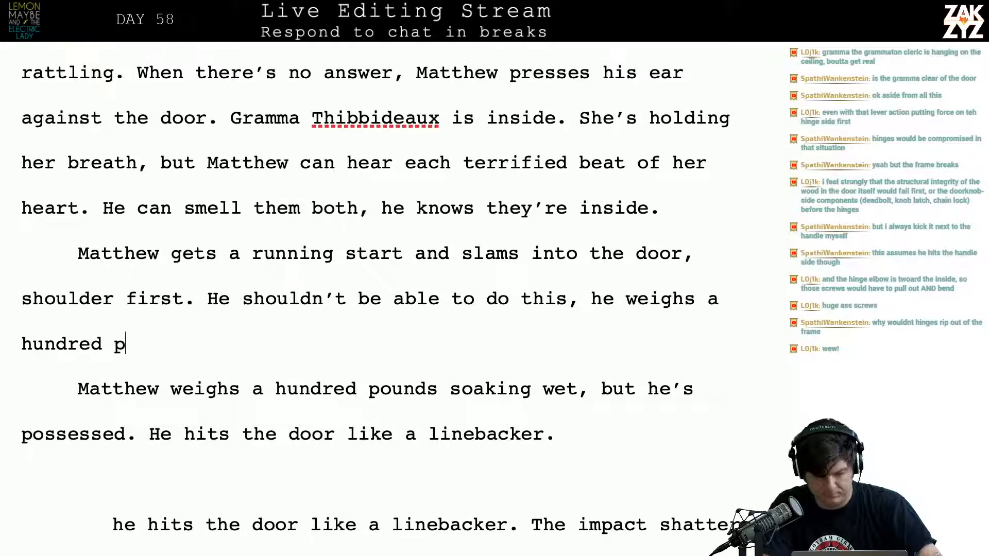
text(ounds soaking w)
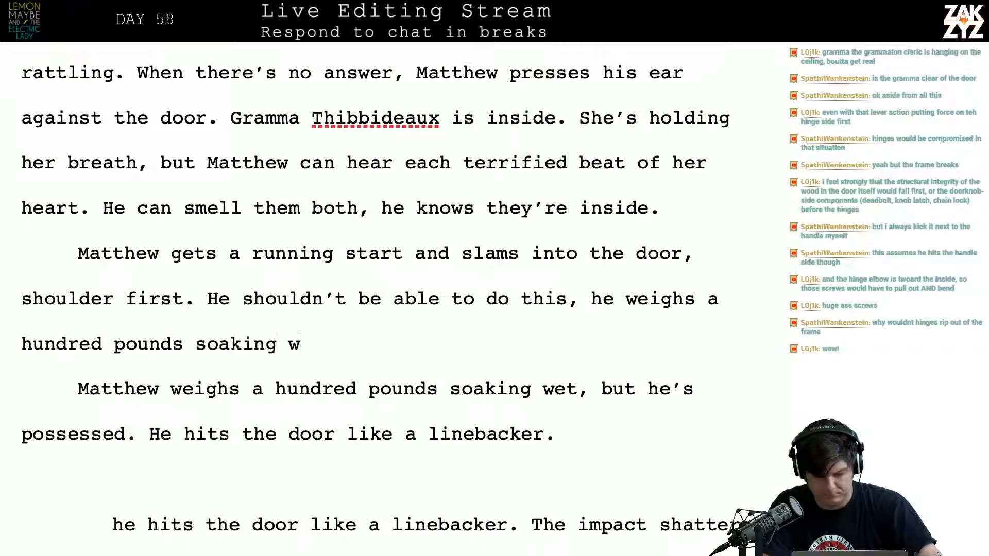
text(et, but he)
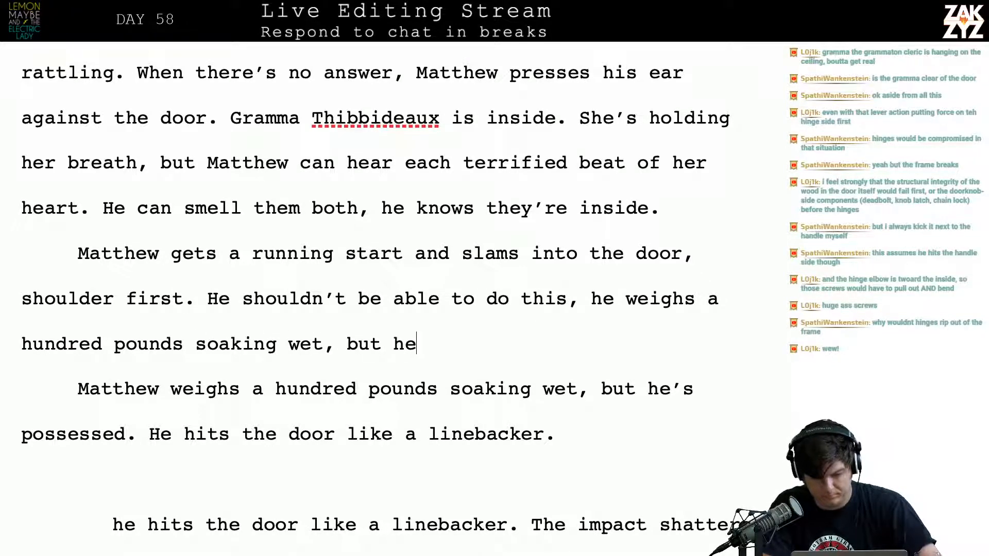
key(BackSpace)
key(BackSpace)
text(he's possessed. )
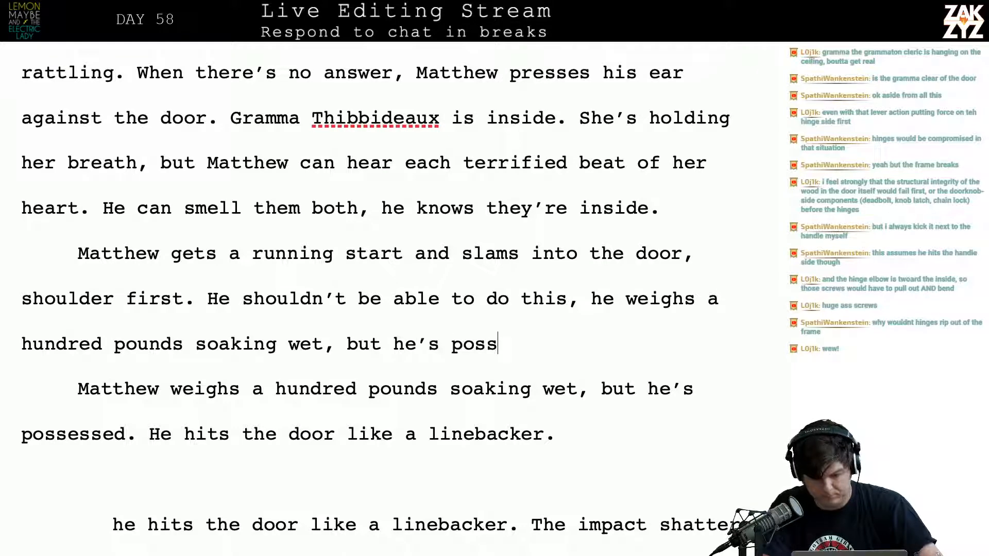
text(T)
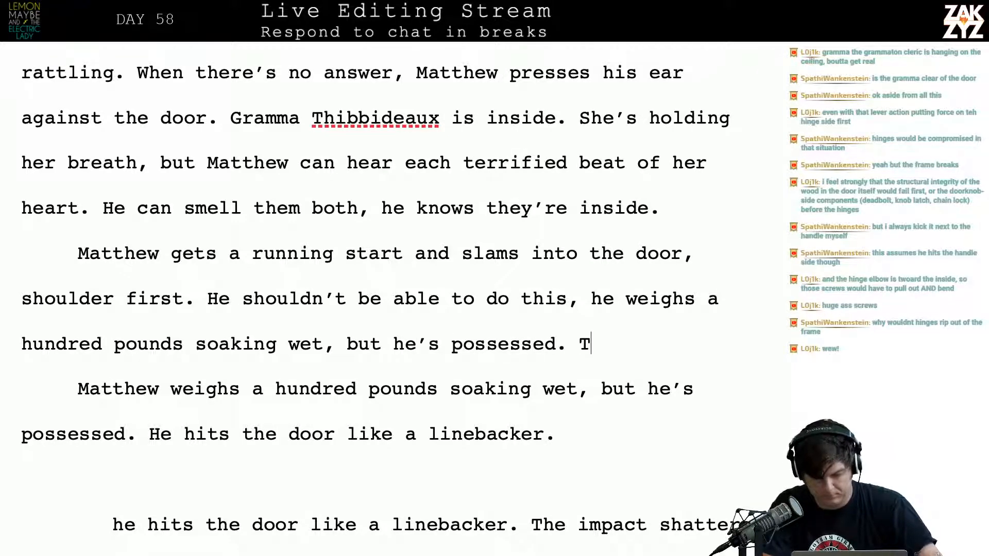
key(BackSpace)
text(Matthew)
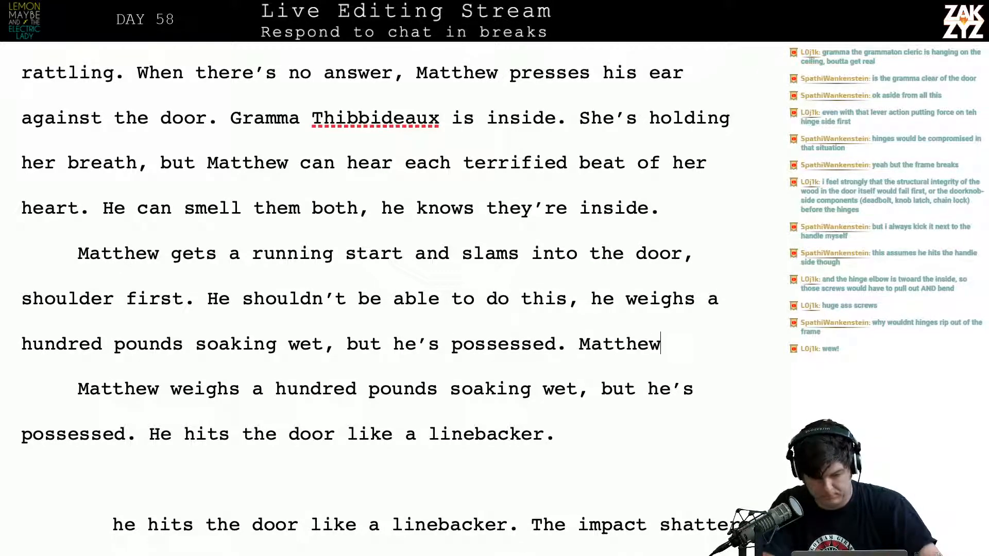
key(BackSpace)
key(BackSpace)
key(BackSpace)
key(BackSpace)
key(BackSpace)
key(BackSpace)
key(BackSpace)
Continue after "possessed." with "He hits the door like a linebacker, shattering the frame and"
text(He hits)
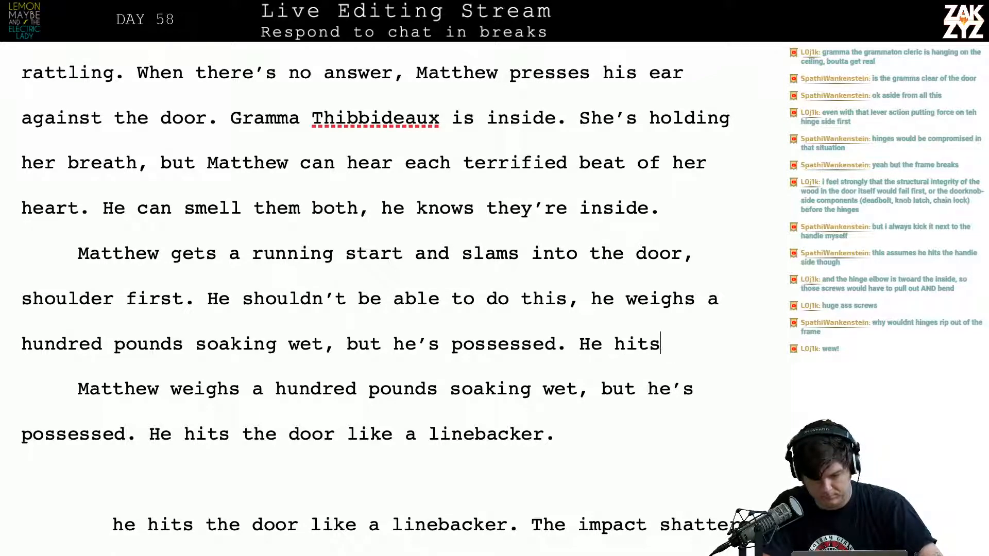
text( the door like a lineb)
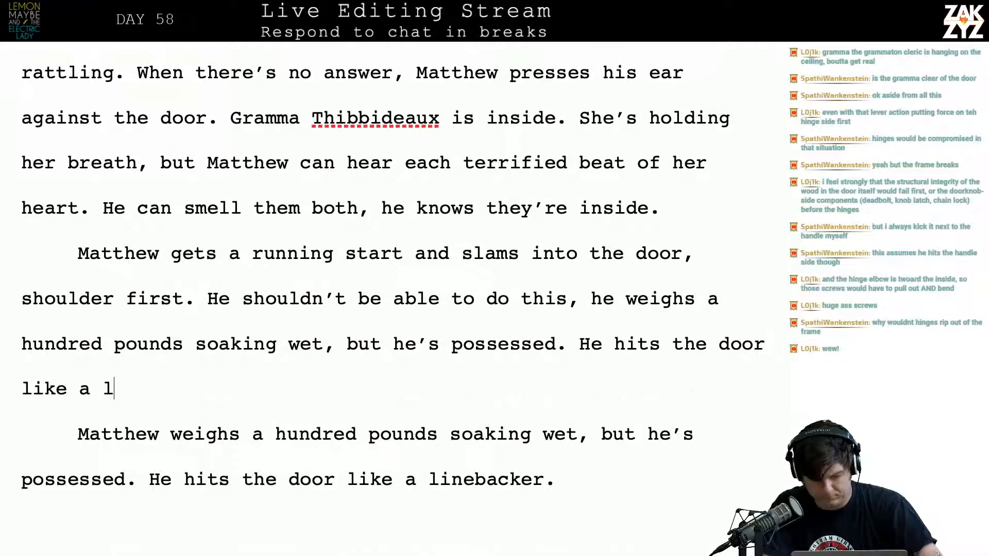
text(acker, shatter)
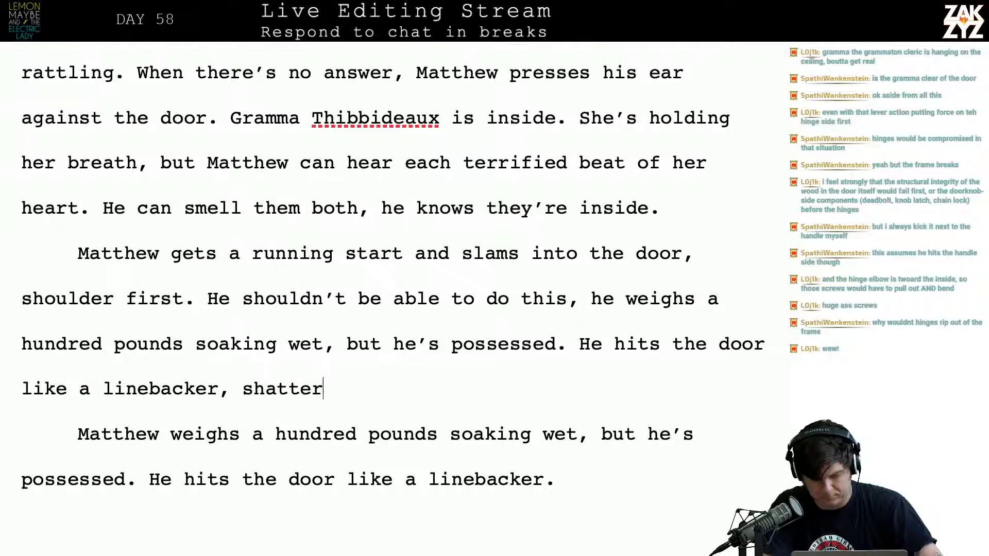
text(ing the fraime a)
key(BackSpace)
key(BackSpace)
key(BackSpace)
key(BackSpace)
key(BackSpace)
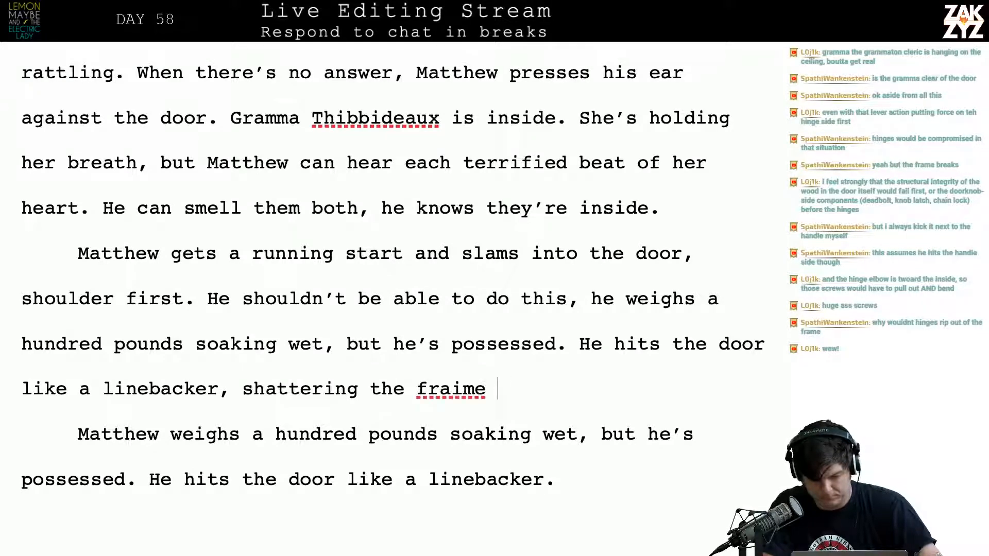
text(r)
key(BackSpace)
text(me)
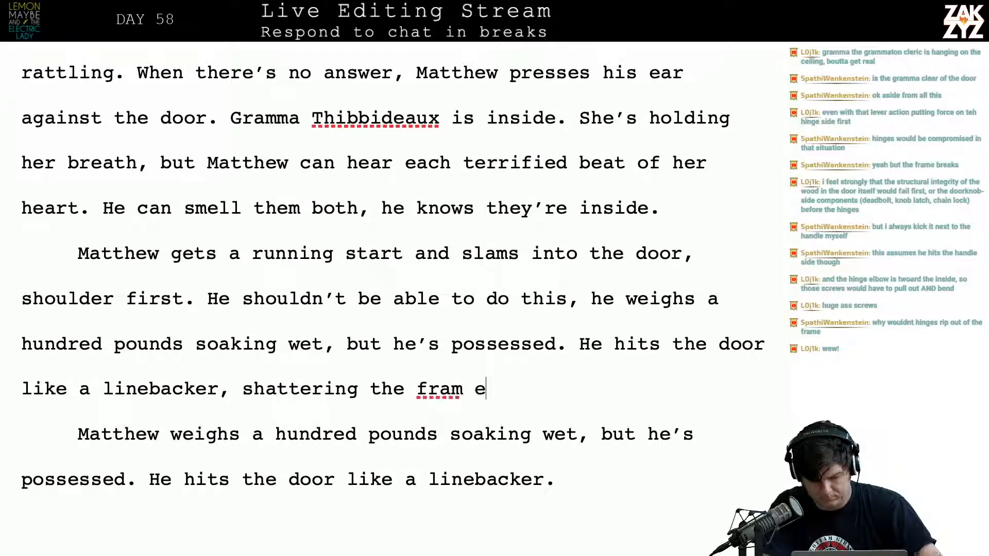
text( and)
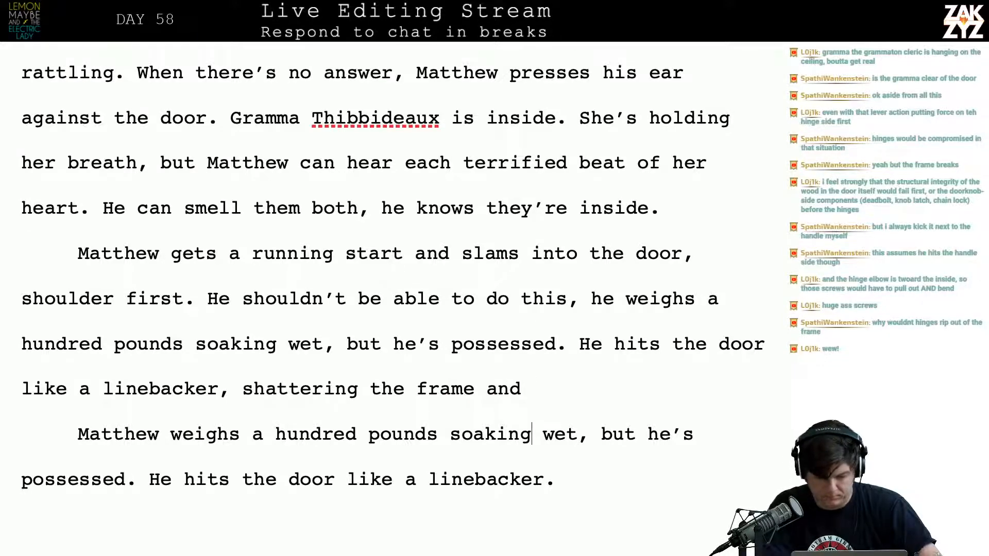
Finish the linebacker sentence with "ripping it right off the hinges."
scroll(392, 278, down, 3)
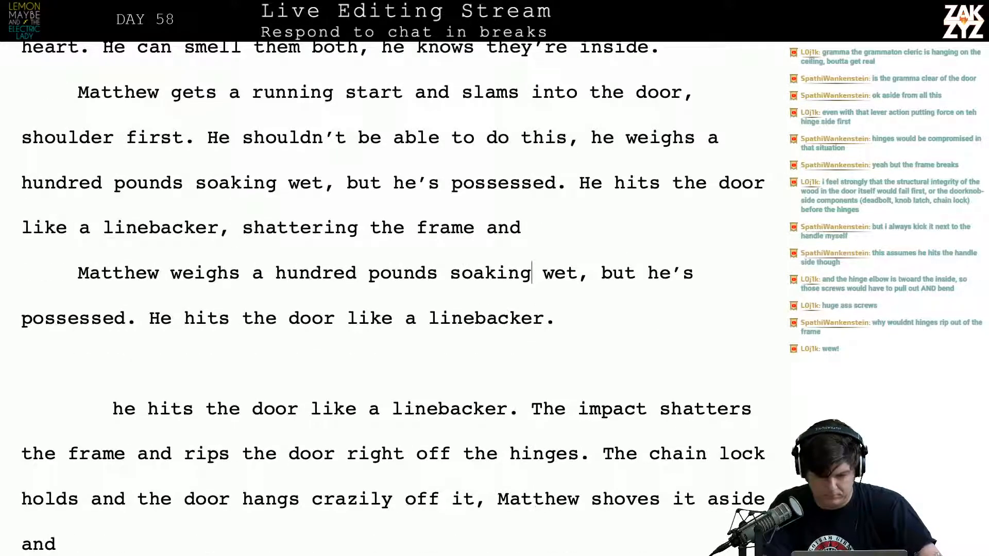
text(ripping it r)
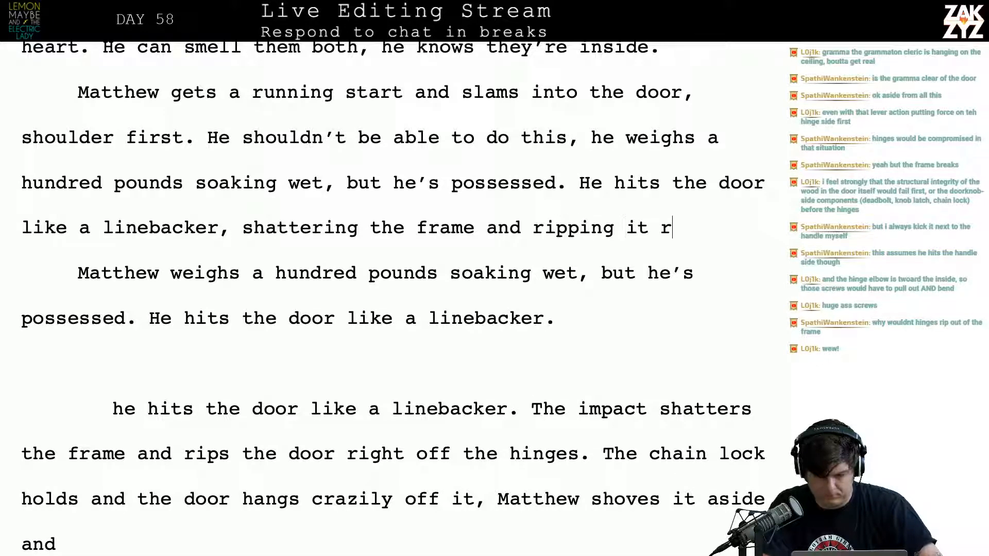
text(ight off the hinge)
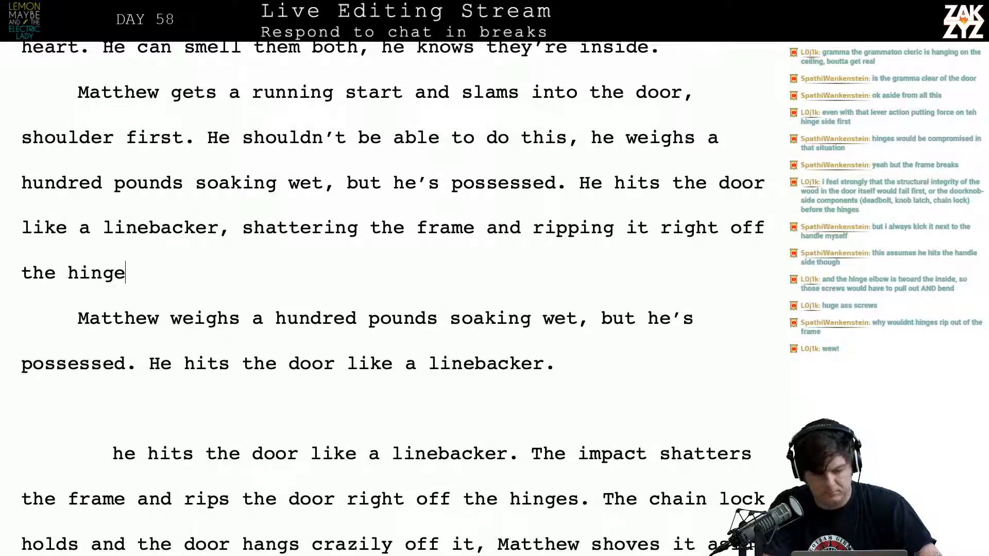
text(s. )
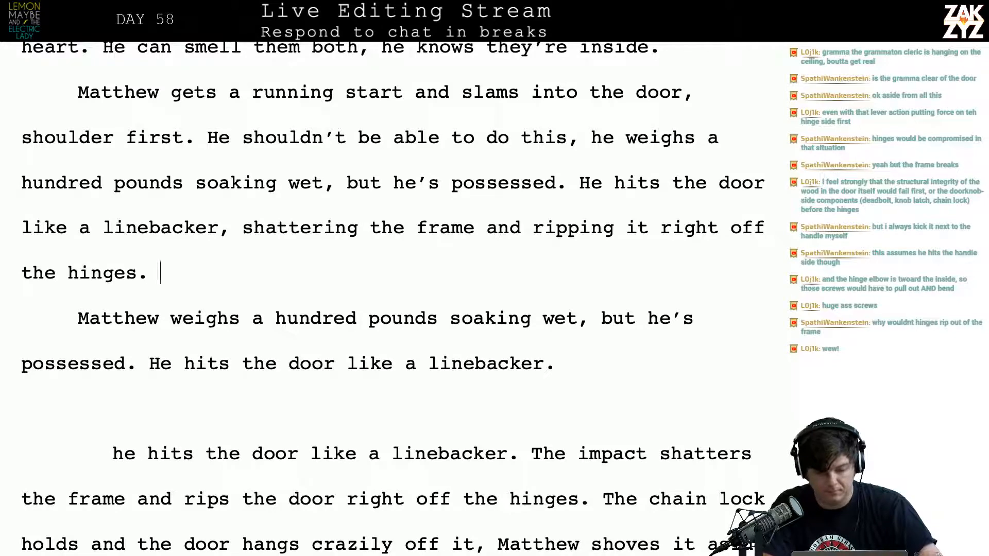
text(The)
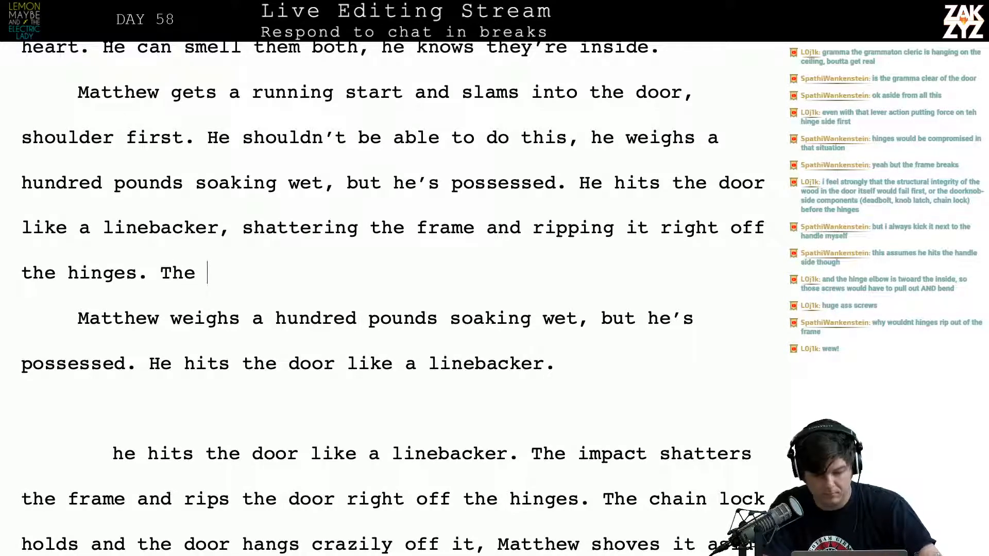
text( dead)
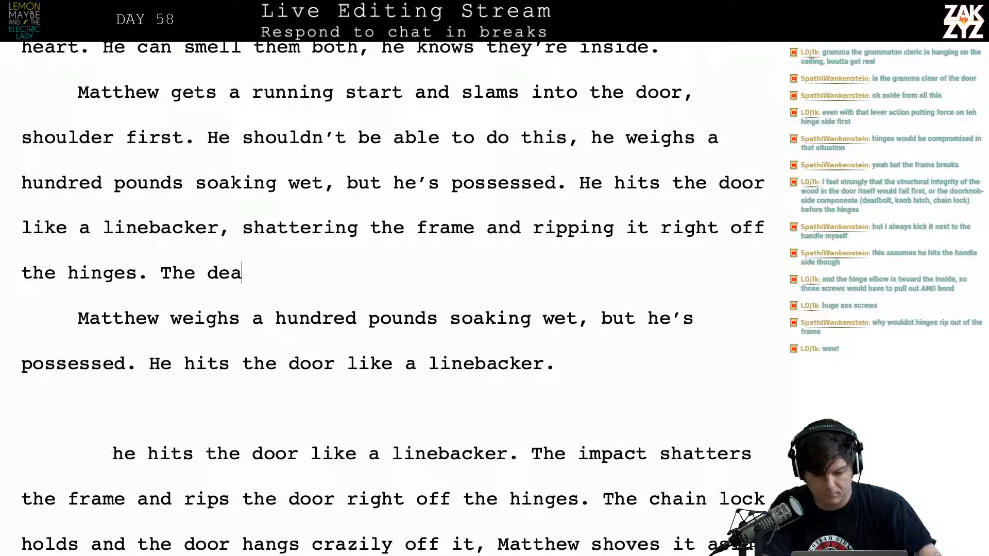
key(BackSpace)
key(BackSpace)
key(BackSpace)
key(BackSpace)
key(BackSpace)
key(BackSpace)
key(BackSpace)
key(BackSpace)
key(BackSpace)
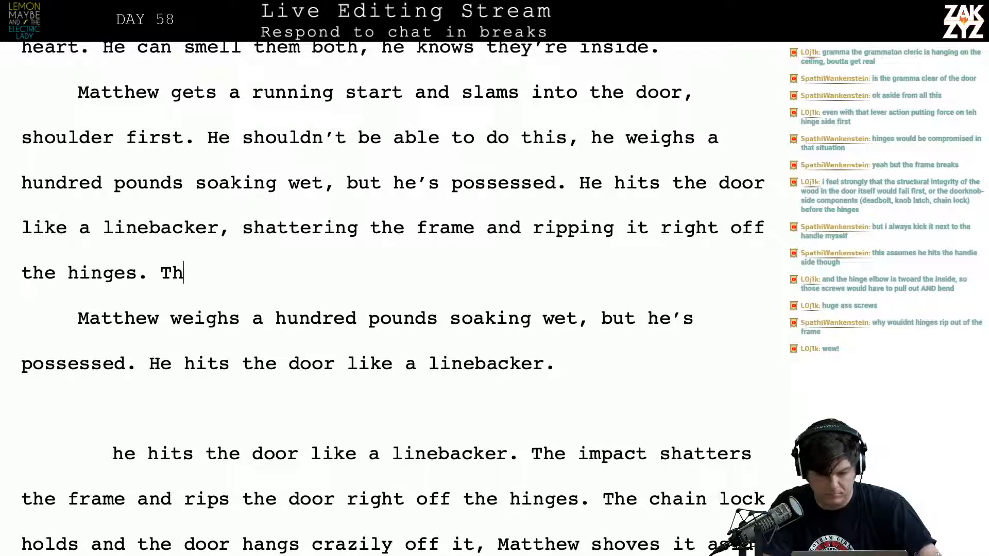
Add blank lines after "the hinges." and begin the next sentence with "The chain lock holds somehow, the door hangs crazily from it"
key(Return)
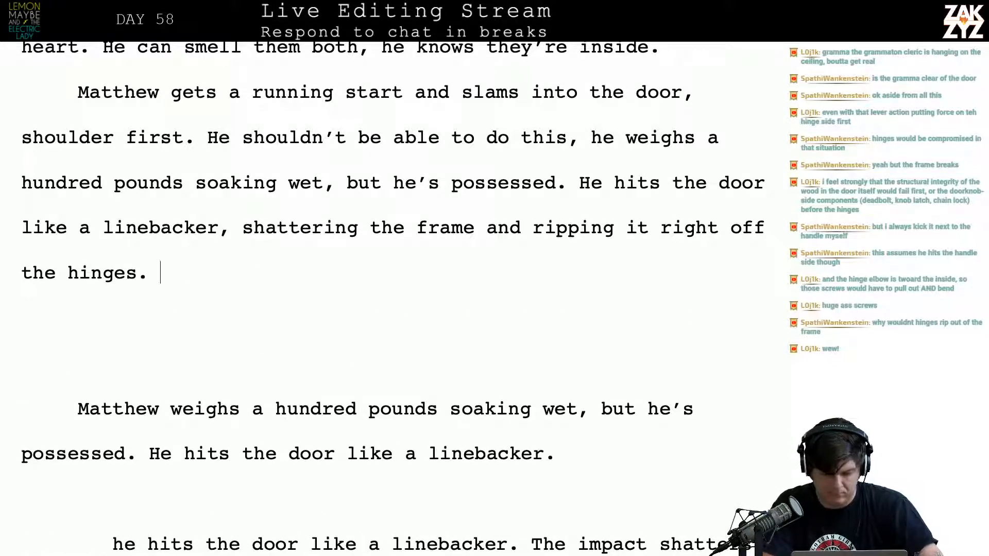
text(The chain l)
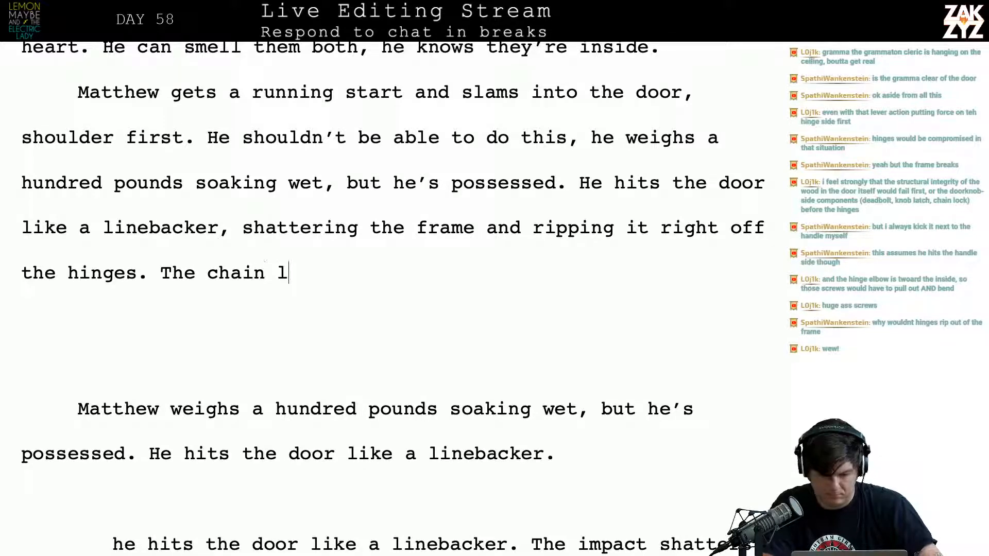
text(ock holds somehow,)
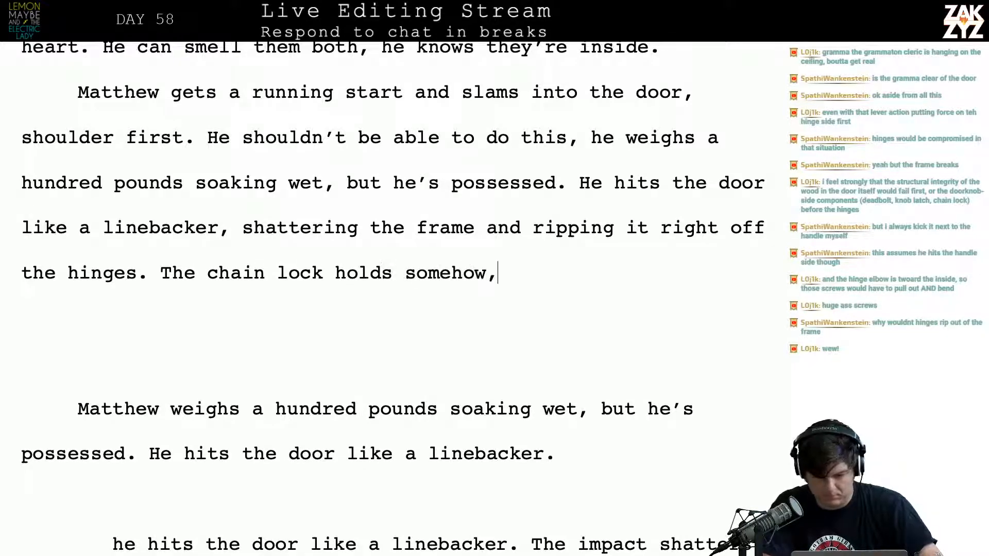
text( the door hang)
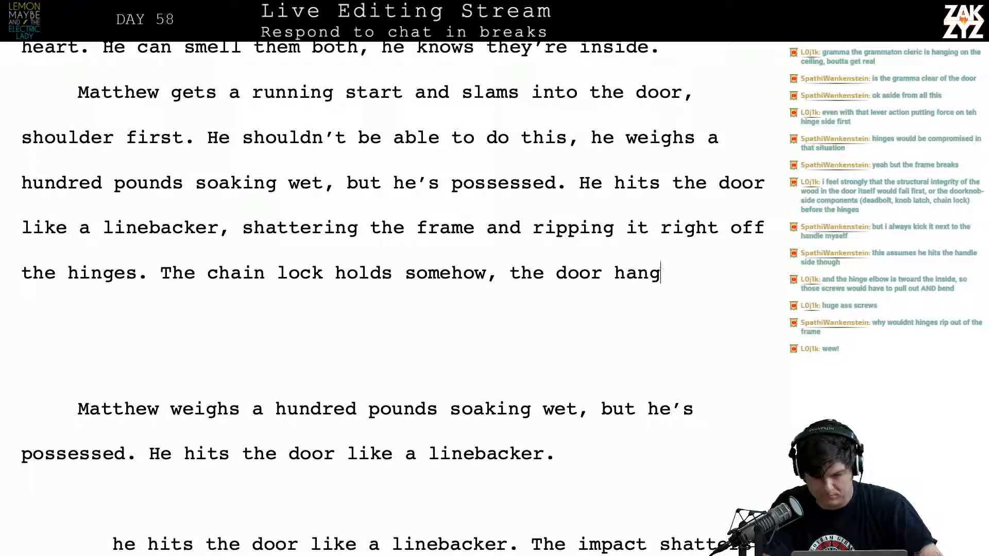
text(s crazily)
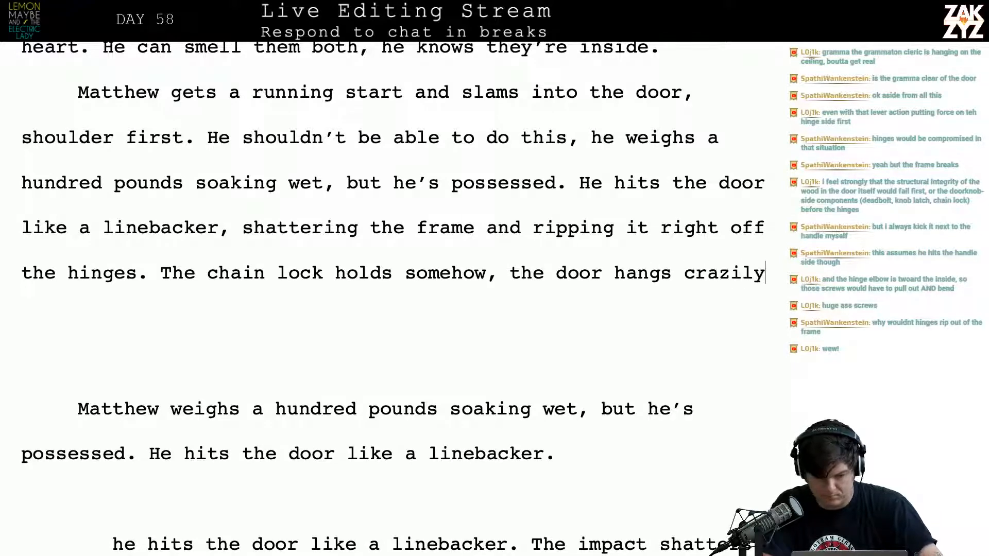
text( from it for a )
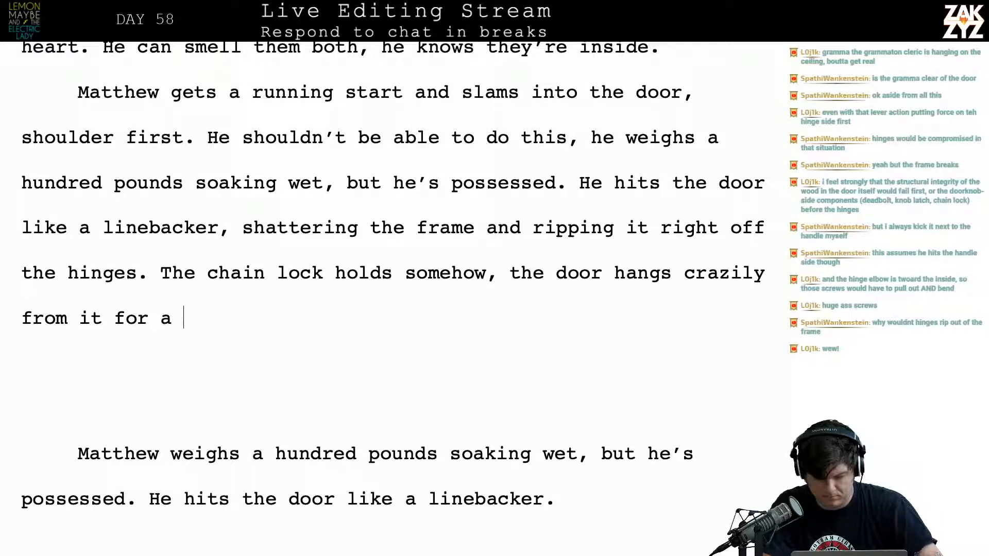
text(moment and Mattehw sh)
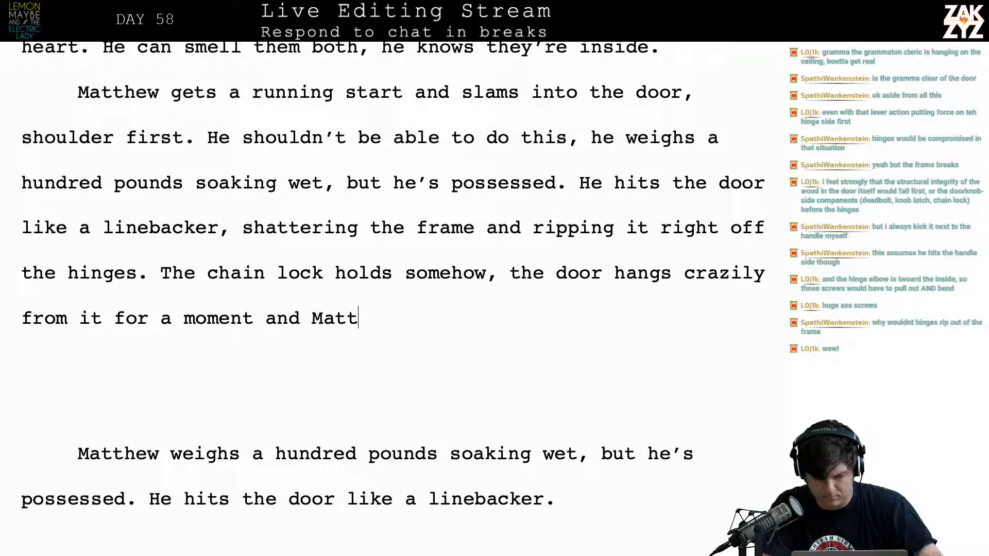
Continue the chain lock sentence with "for a moment and Matthew", correcting the spelling of the name
key(BackSpace)
key(BackSpace)
key(BackSpace)
key(BackSpace)
text(ew)
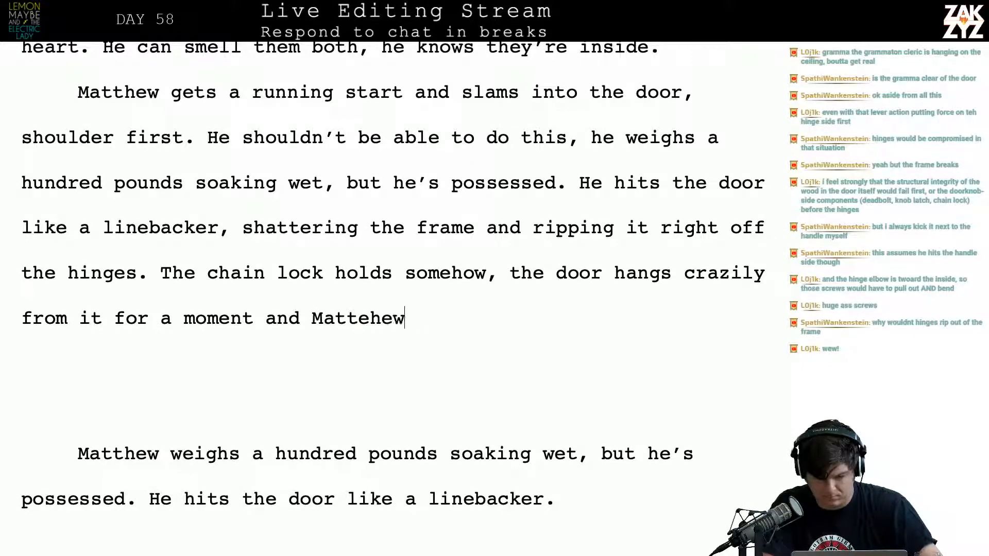
key(BackSpace)
key(BackSpace)
key(BackSpace)
text(e)
key(BackSpace)
key(BackSpace)
key(BackSpace)
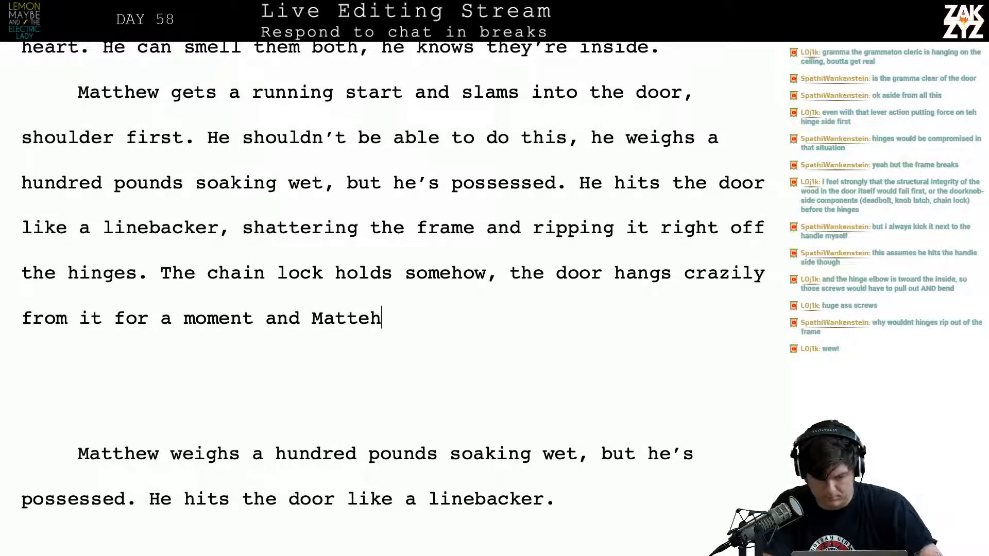
text(hew)
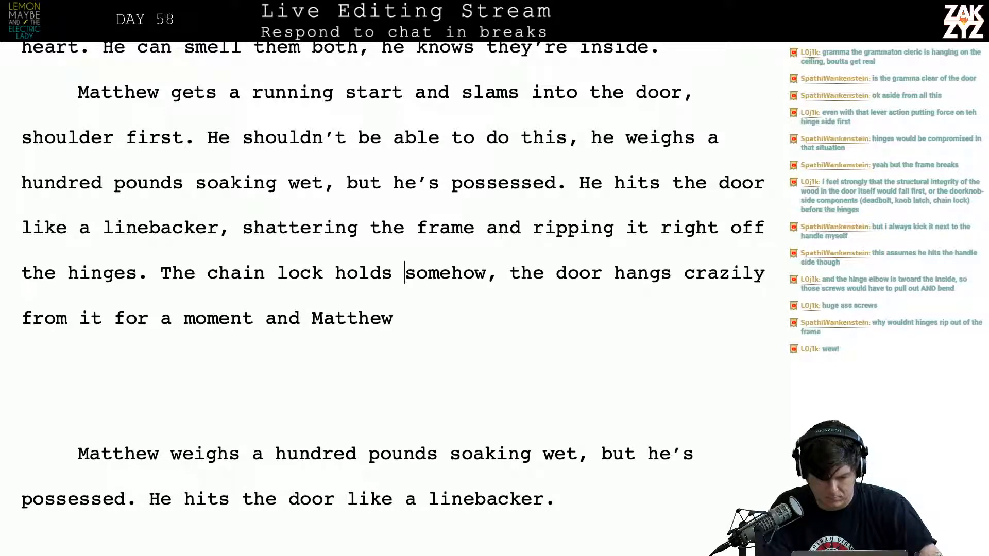
Break the chain lock sentence after "somehow, the", moving "door hangs crazily from it for a moment and Matthew" down into a separate paragraph
key(Left)
key(Left)
key(Right)
key(Right)
key(Right)
key(Right)
key(Right)
key(Right)
key(Right)
key(Right)
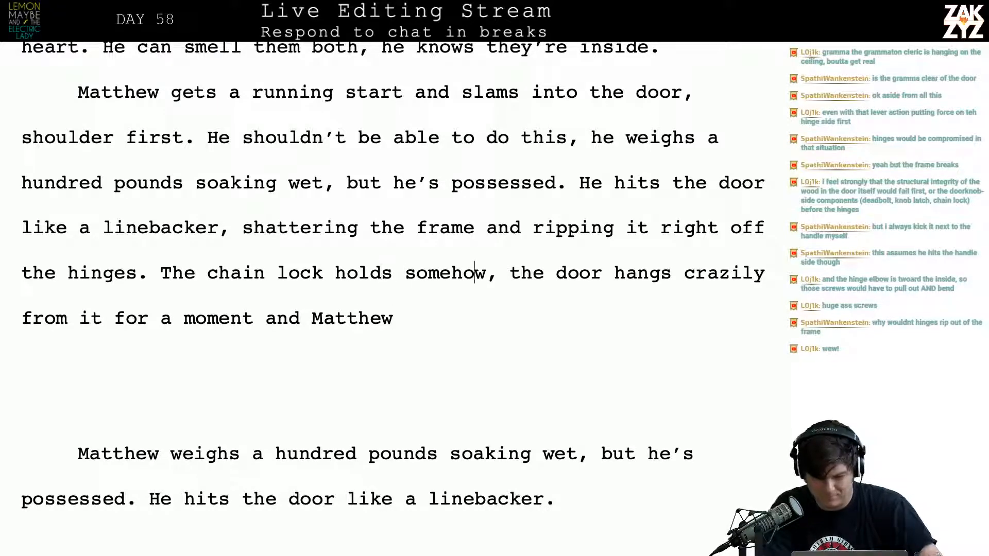
key(Return)
key(Return)
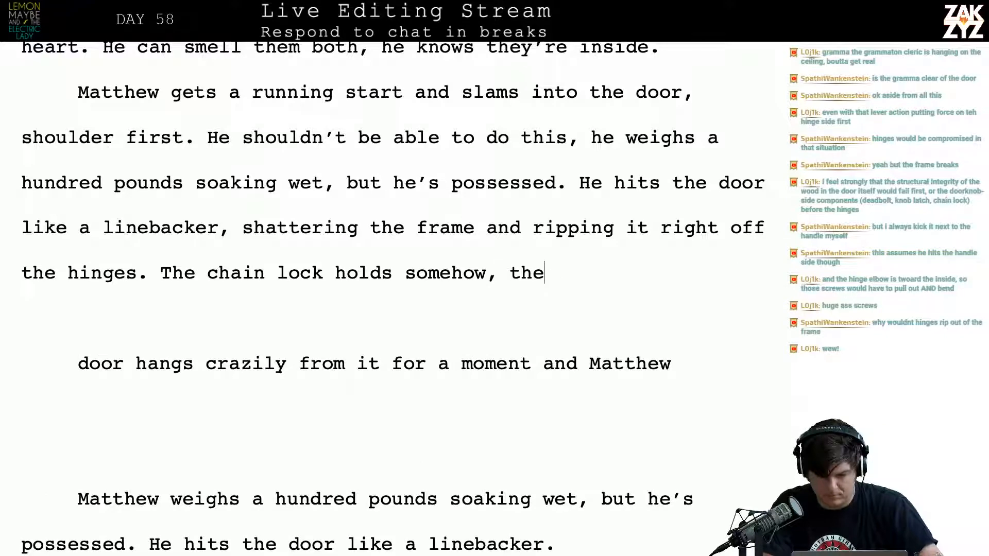
text(door swing)
key(BackSpace)
key(BackSpace)
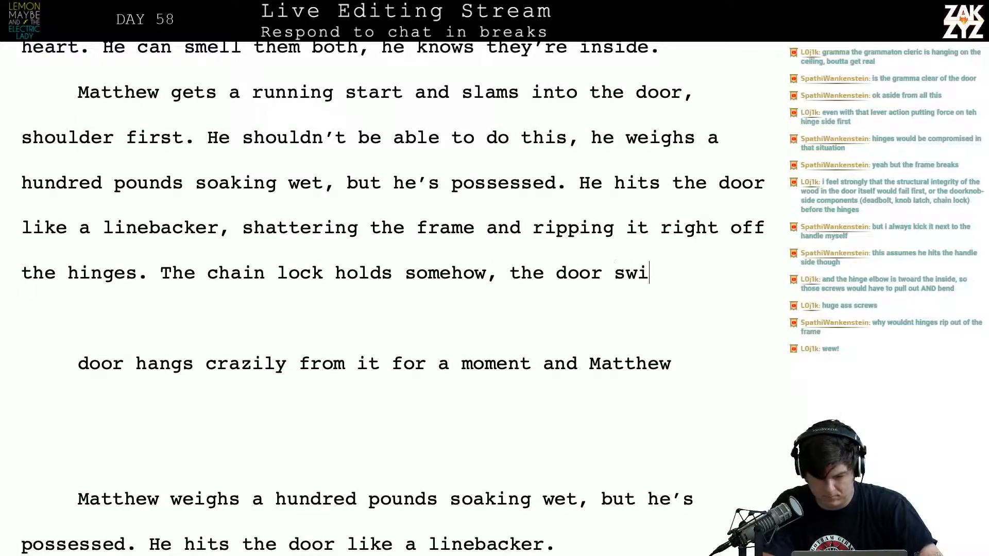
key(BackSpace)
key(BackSpace)
key(BackSpace)
key(BackSpace)
key(BackSpace)
key(BackSpace)
key(BackSpace)
key(BackSpace)
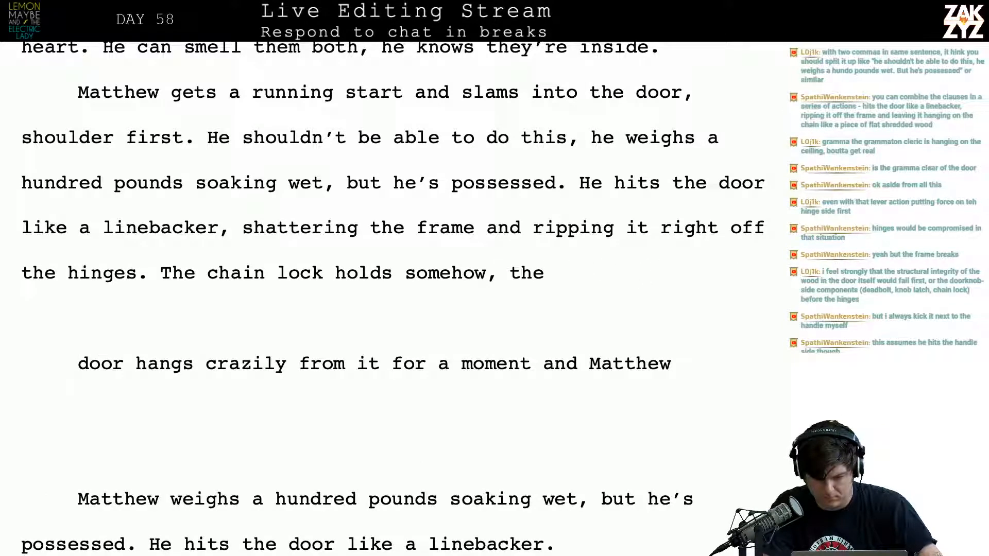
Continue after "The chain lock holds somehow, the" with "door swings crazily on a six-inch length"
text(door swings )
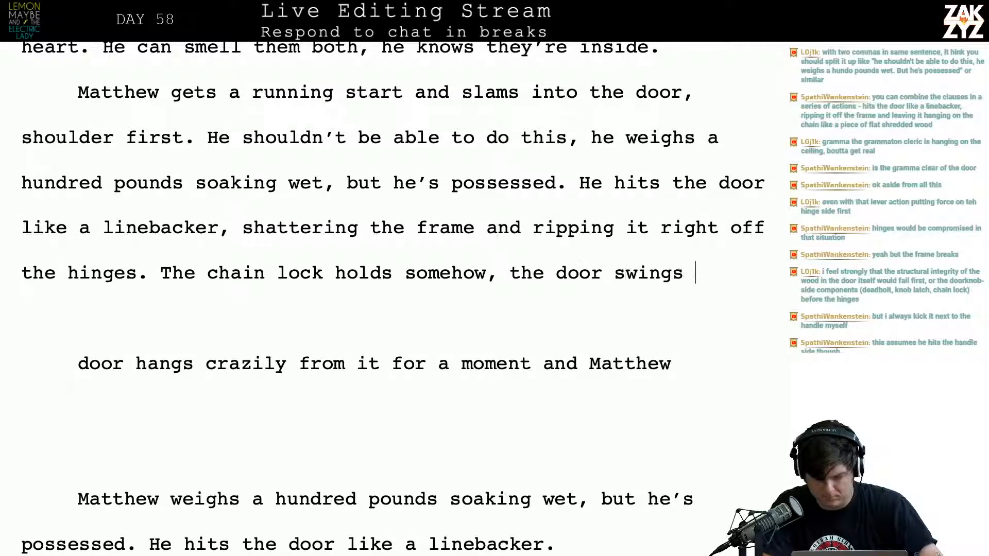
text(crazily )
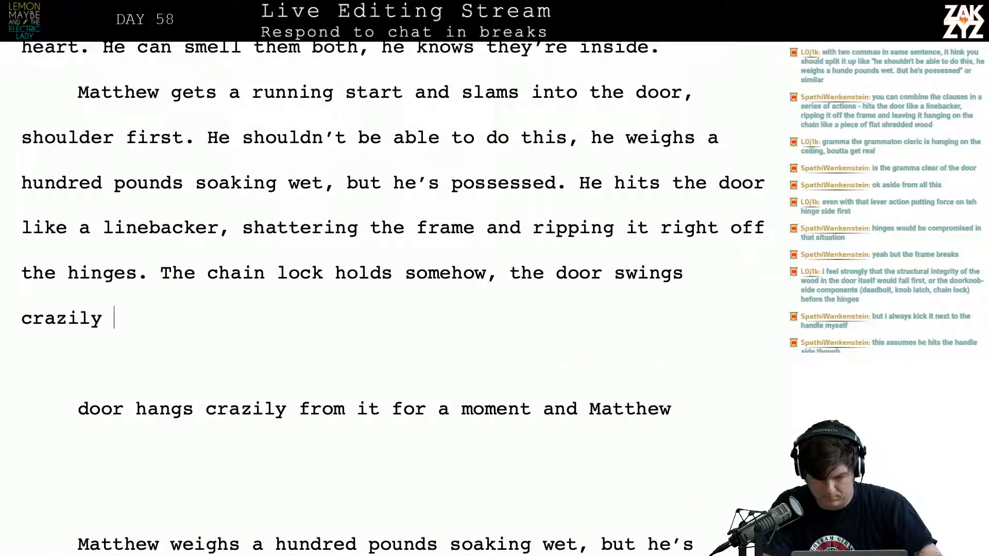
text(on a x)
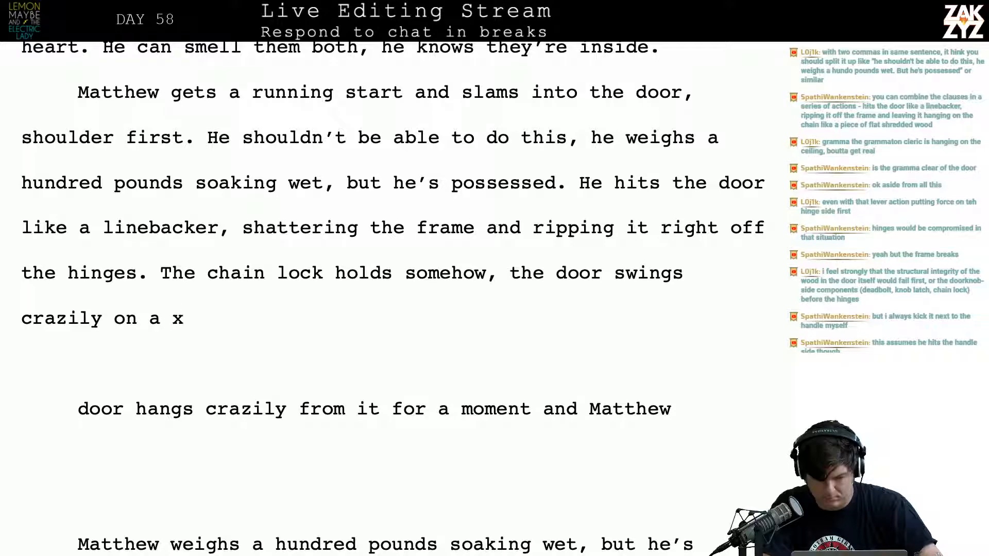
key(BackSpace)
text(six-)
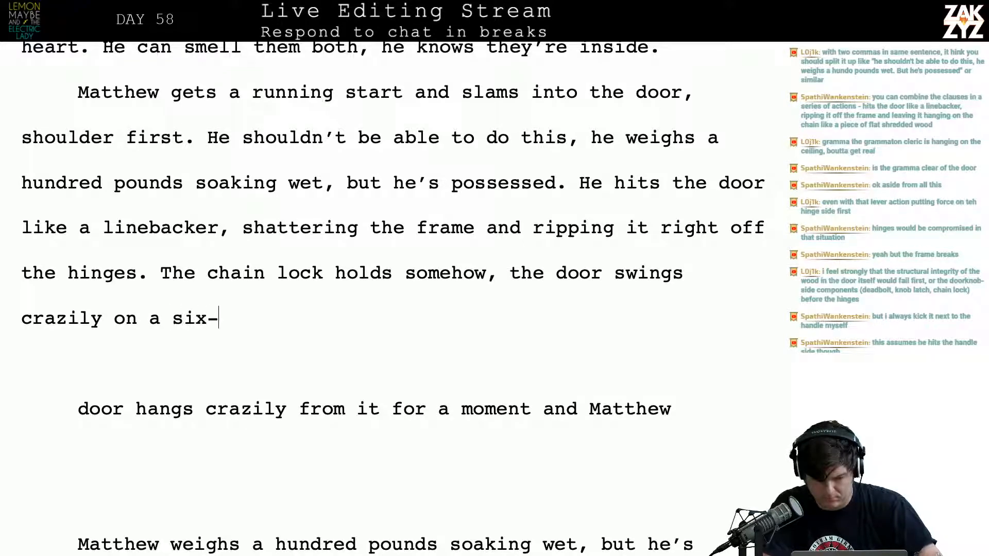
text(inch length)
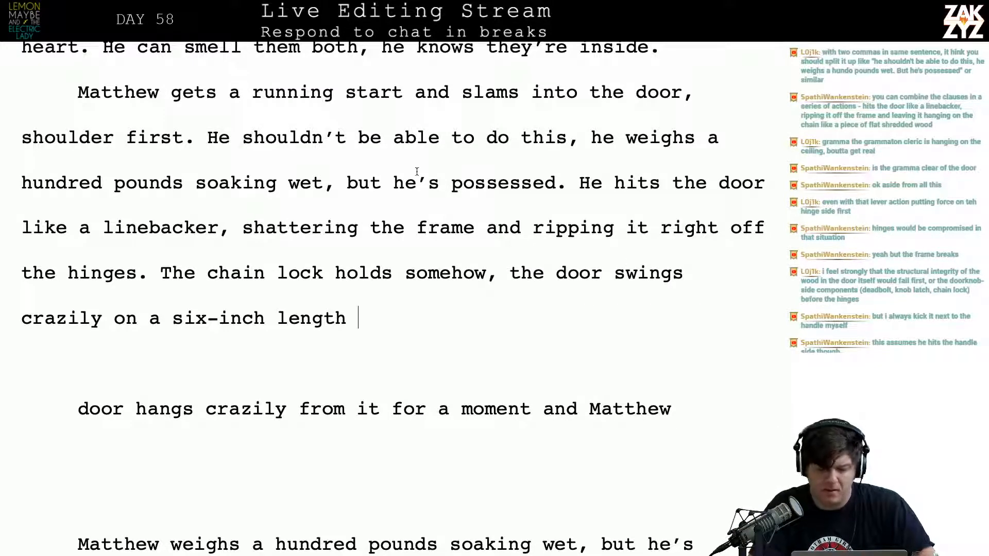
Split the paragraph after "shoulder first." so that "He shouldn't be able to do this" starts a new paragraph
scroll(556, 199, down, 1)
scroll(556, 198, up, 1)
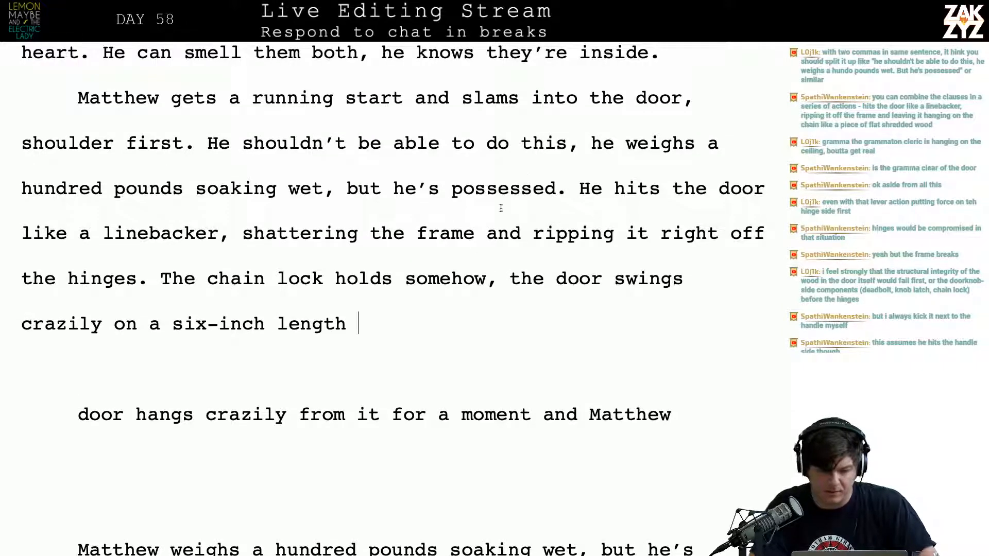
click(208, 143)
key(Return)
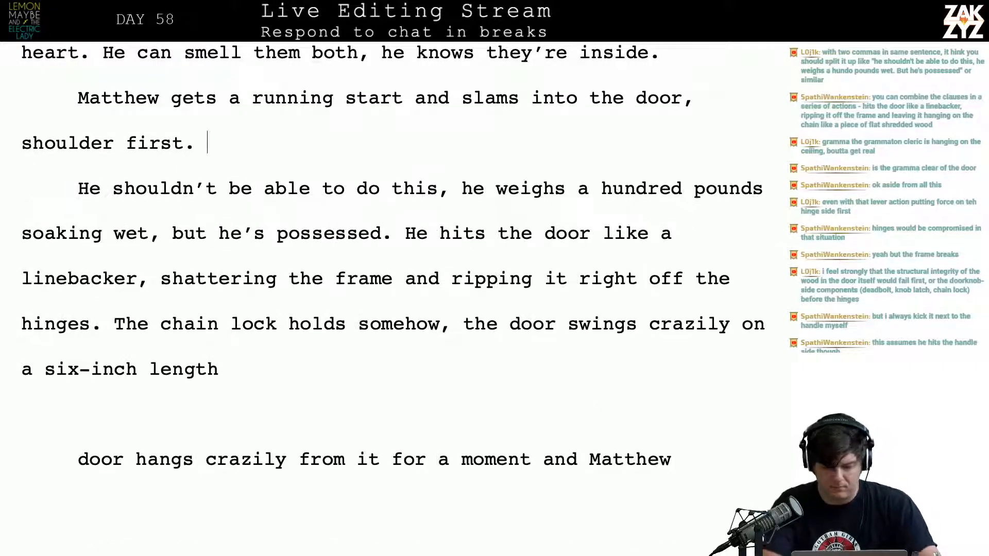
Try the sentence "Possession gives him strength." after "shoulder first." and remove it again
text(Posse)
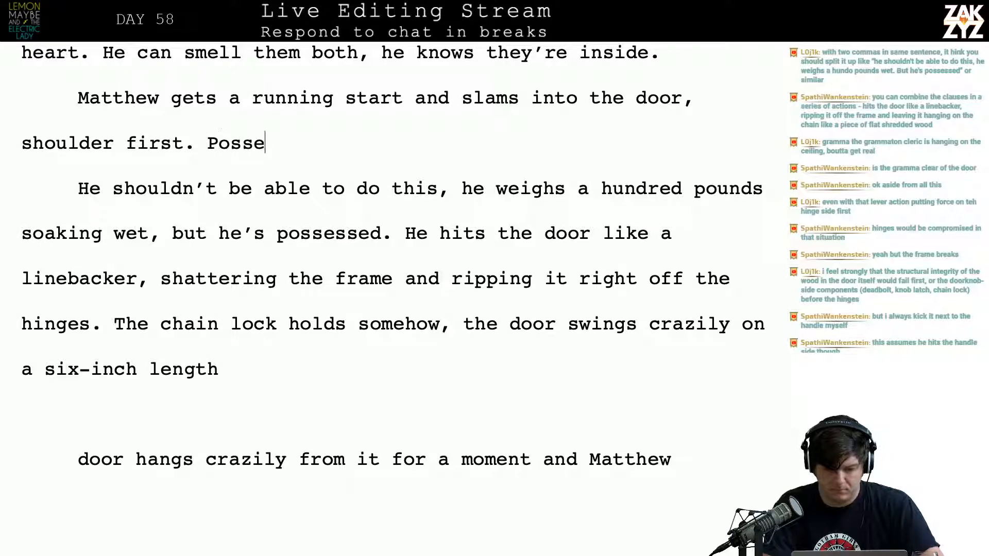
text(ssion gives )
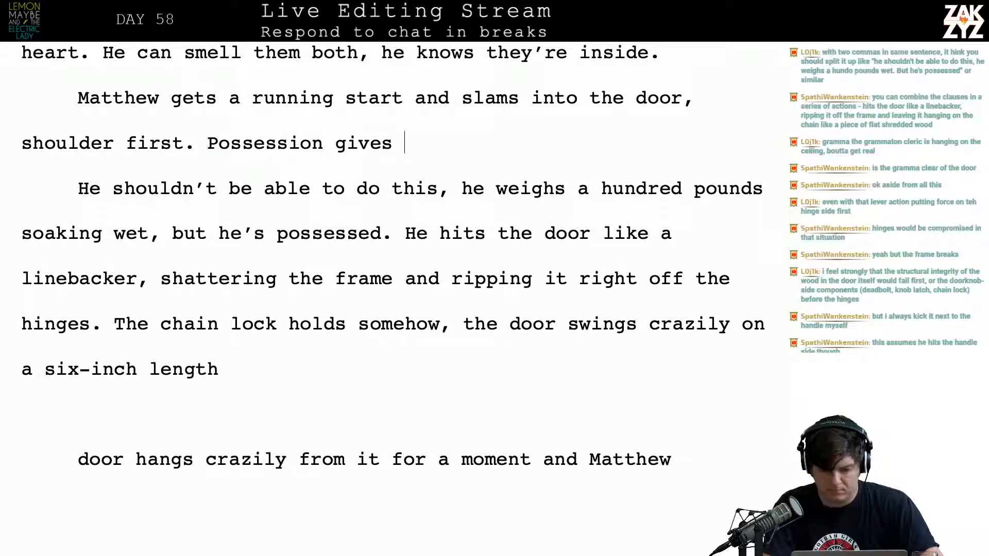
text(him strength. )
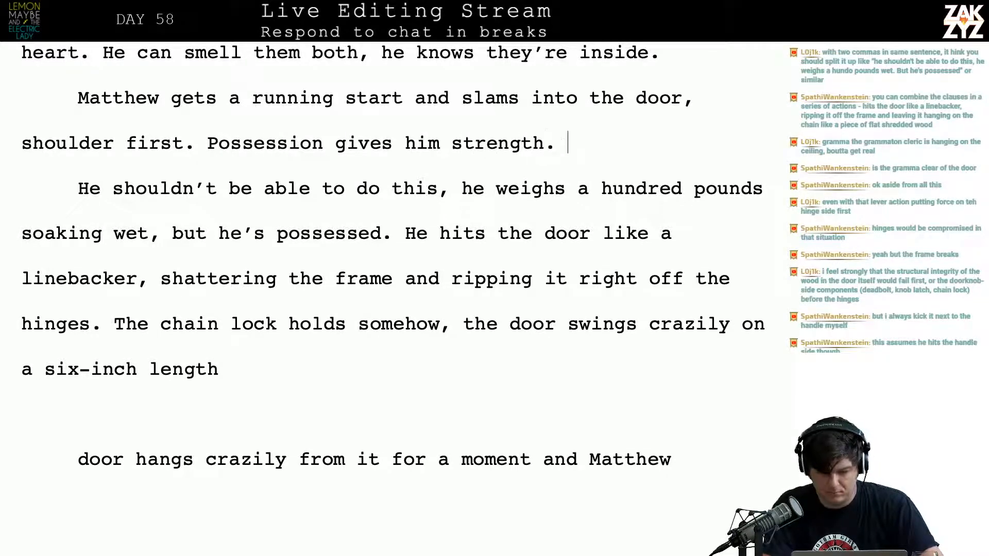
text(MAtth)
key(BackSpace)
key(BackSpace)
key(BackSpace)
key(BackSpace)
key(BackSpace)
key(BackSpace)
key(BackSpace)
key(BackSpace)
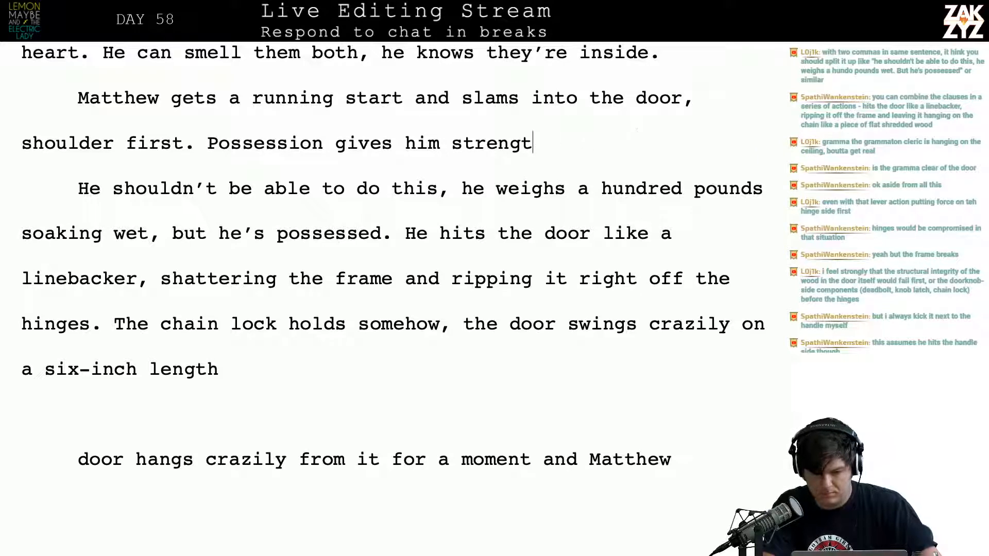
key(BackSpace)
key(BackSpace)
key(BackSpace)
key(BackSpace)
key(BackSpace)
key(BackSpace)
key(BackSpace)
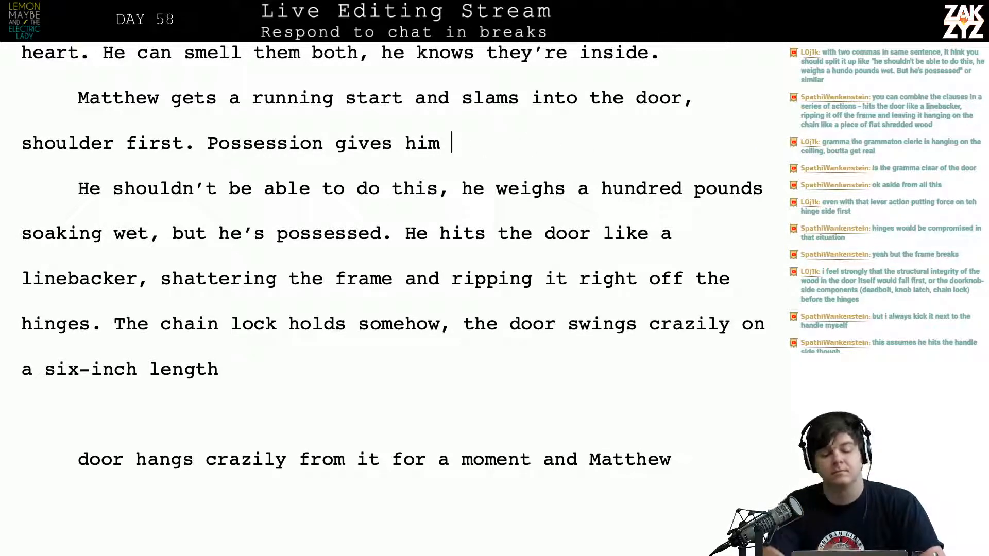
key(BackSpace)
key(BackSpace)
key(BackSpace)
key(BackSpace)
key(BackSpace)
key(BackSpace)
key(BackSpace)
key(BackSpace)
key(BackSpace)
key(BackSpace)
key(BackSpace)
key(BackSpace)
key(BackSpace)
key(BackSpace)
key(BackSpace)
key(BackSpace)
key(BackSpace)
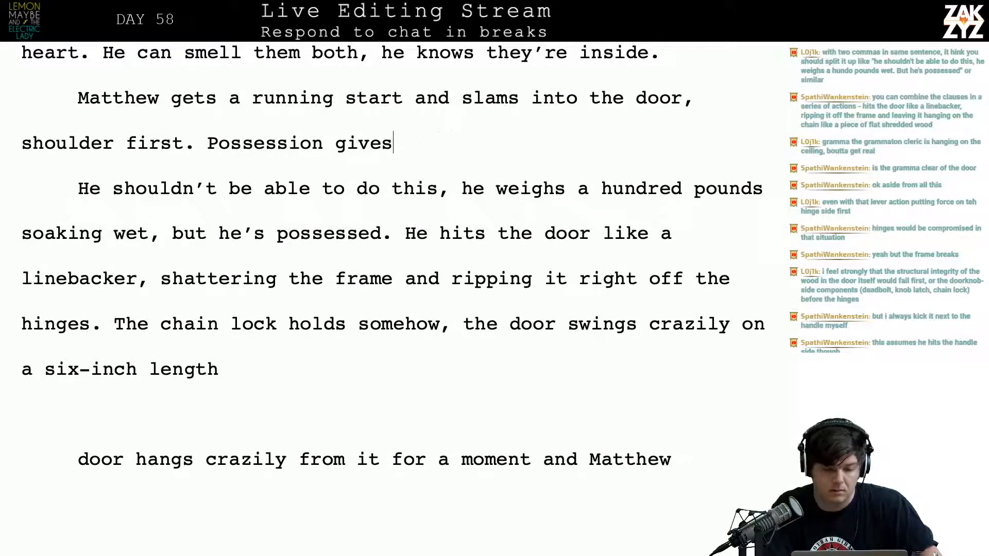
key(BackSpace)
key(BackSpace)
key(BackSpace)
key(BackSpace)
key(BackSpace)
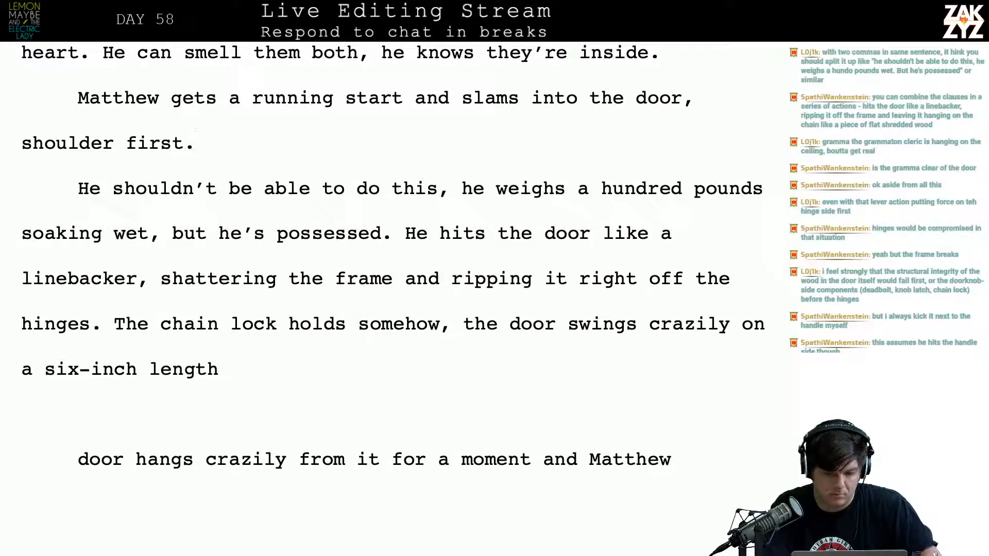
text(p)
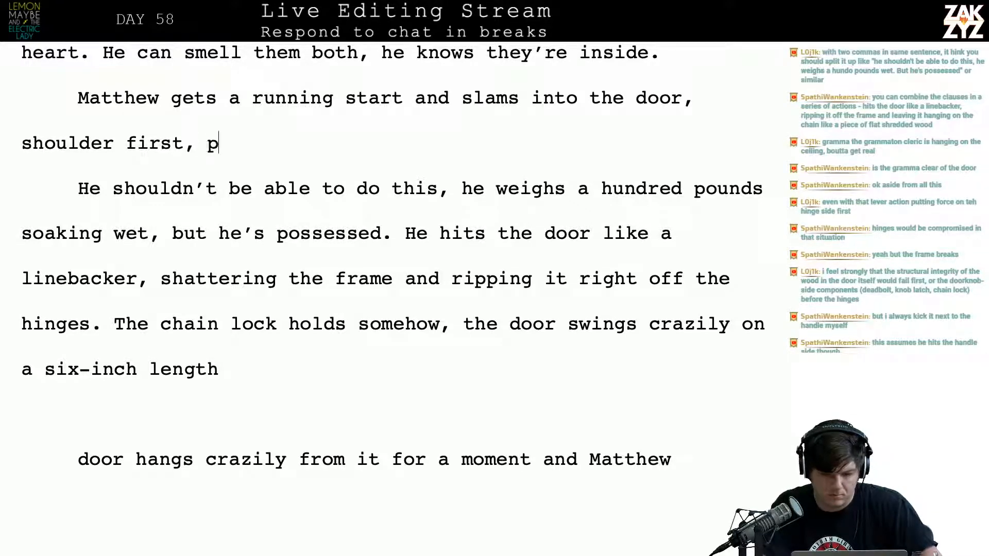
key(BackSpace)
key(BackSpace)
key(BackSpace)
text(and)
key(BackSpace)
key(BackSpace)
key(BackSpace)
key(BackSpace)
key(BackSpace)
key(BackSpace)
key(BackSpace)
key(BackSpace)
key(BackSpace)
key(BackSpace)
key(BackSpace)
key(BackSpace)
key(BackSpace)
key(BackSpace)
key(BackSpace)
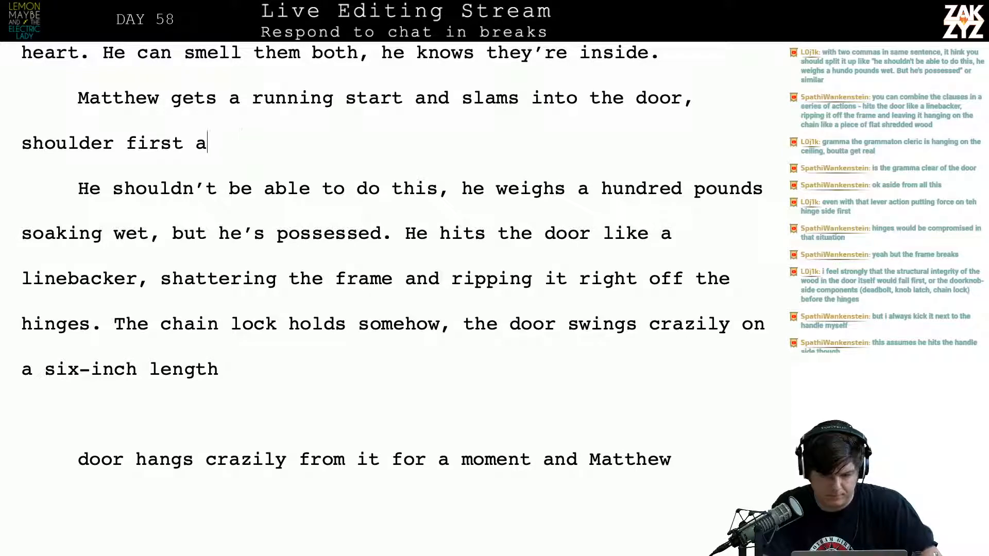
Replace "shoulder first a" after "slams into the door," with "possessed with an inhuman strength."
key(BackSpace)
key(BackSpace)
key(BackSpace)
key(BackSpace)
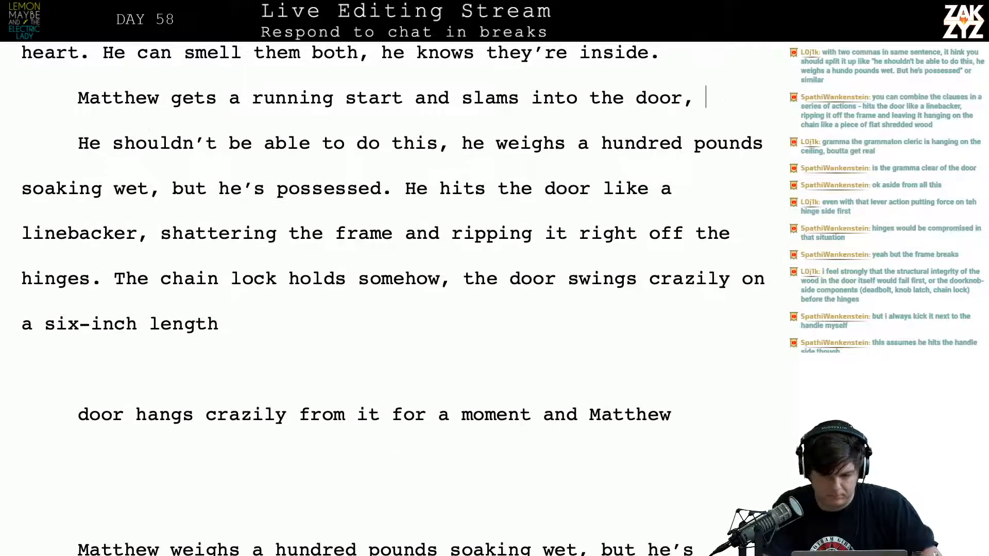
text(possessed wi)
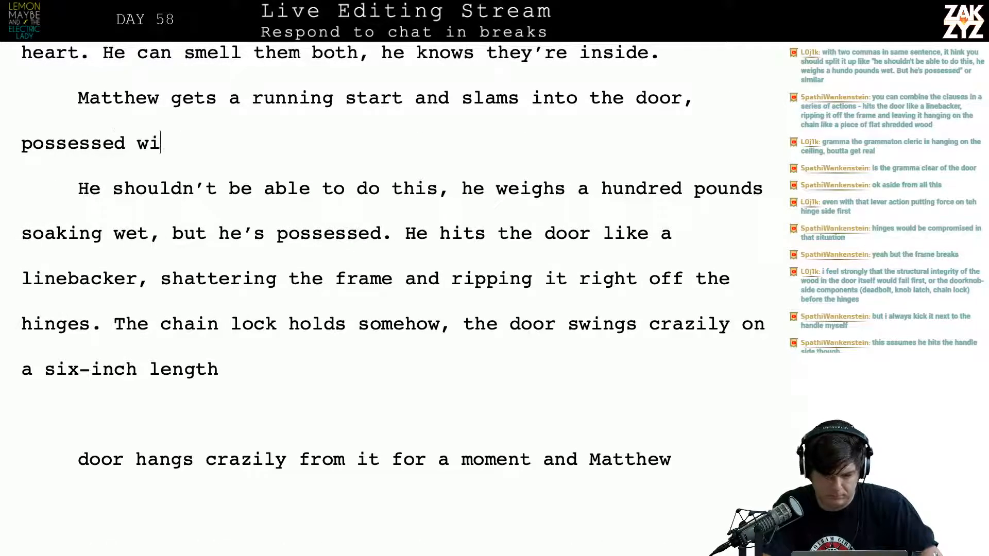
text(th an inhuman strength/.)
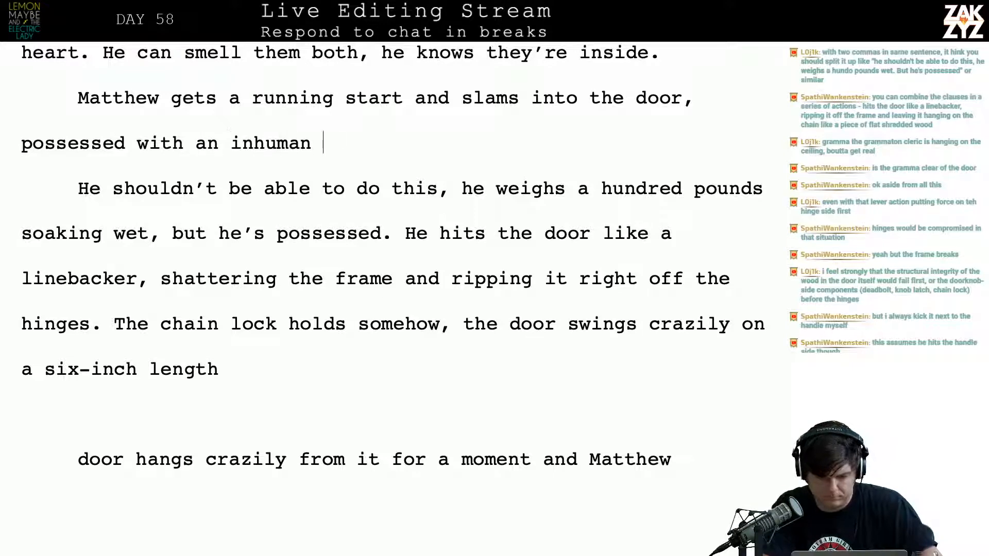
key(BackSpace)
key(BackSpace)
key(BackSpace)
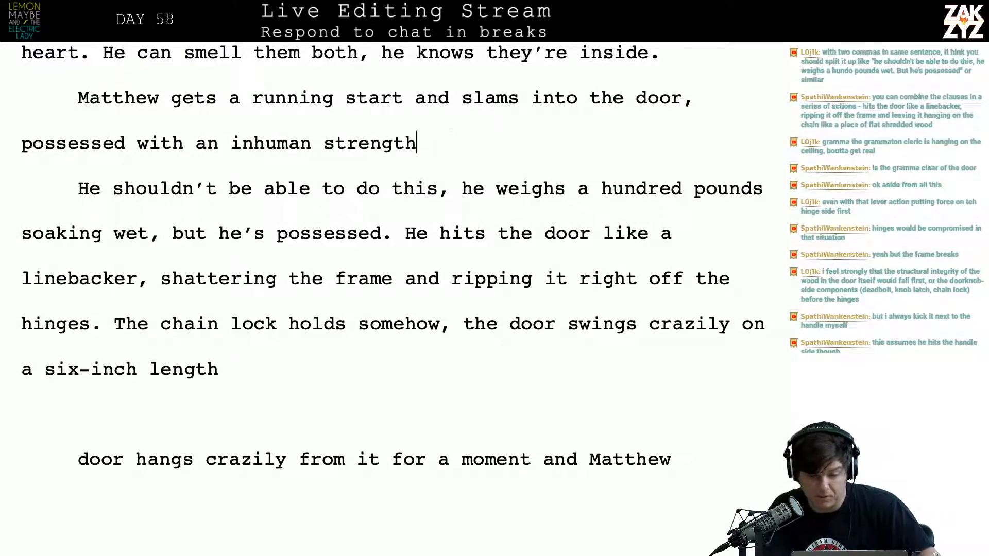
text(.)
key(Right)
key(Right)
key(Right)
key(Right)
key(Right)
key(Right)
key(Right)
key(Right)
key(Right)
key(Right)
key(Right)
key(Right)
key(Right)
key(Right)
key(Right)
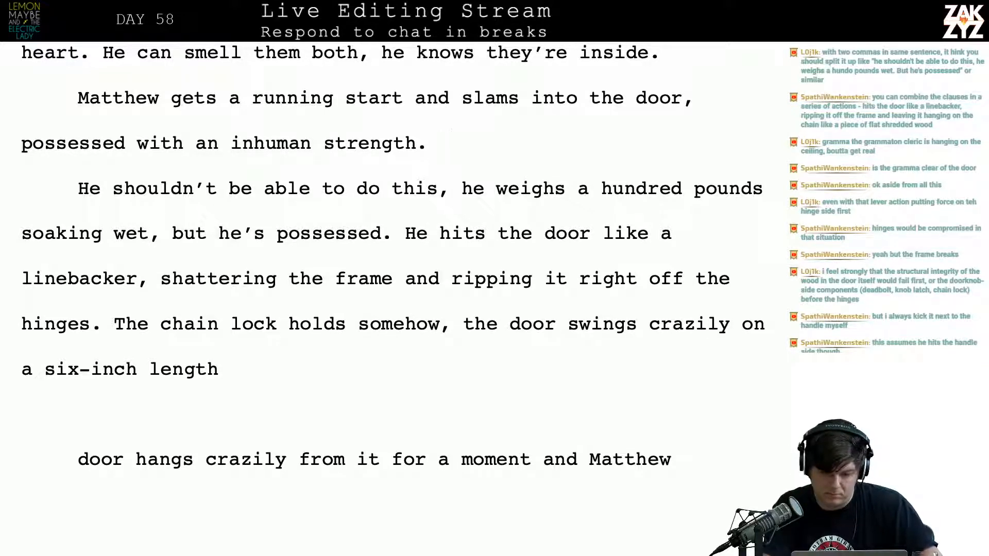
text(He weighs)
key(BackSpace)
key(BackSpace)
key(BackSpace)
key(BackSpace)
key(BackSpace)
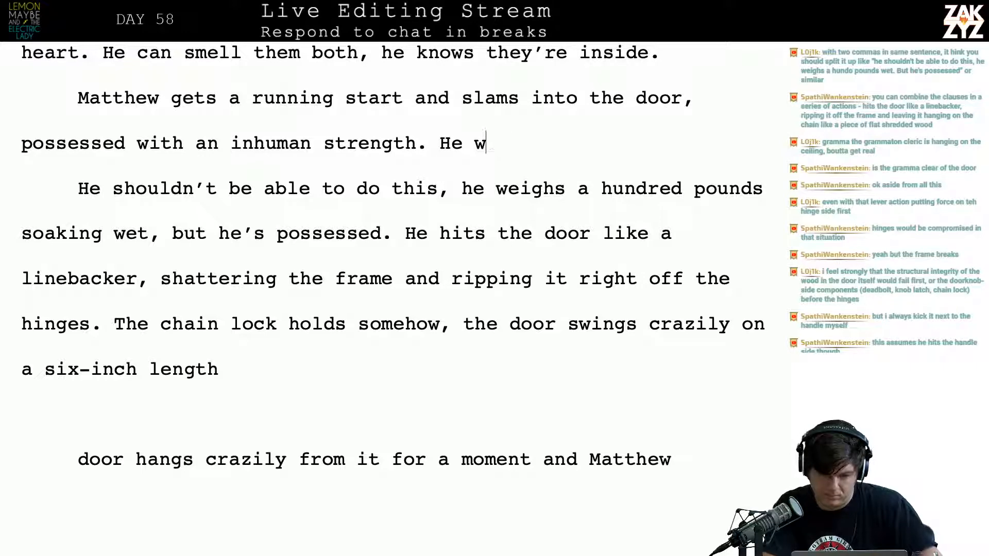
key(BackSpace)
key(BackSpace)
key(BackSpace)
key(BackSpace)
Start a new paragraph with "Matthew" after "he knows they're inside.", leaving blank lines before "Matthew gets a running start"
key(Up)
key(Up)
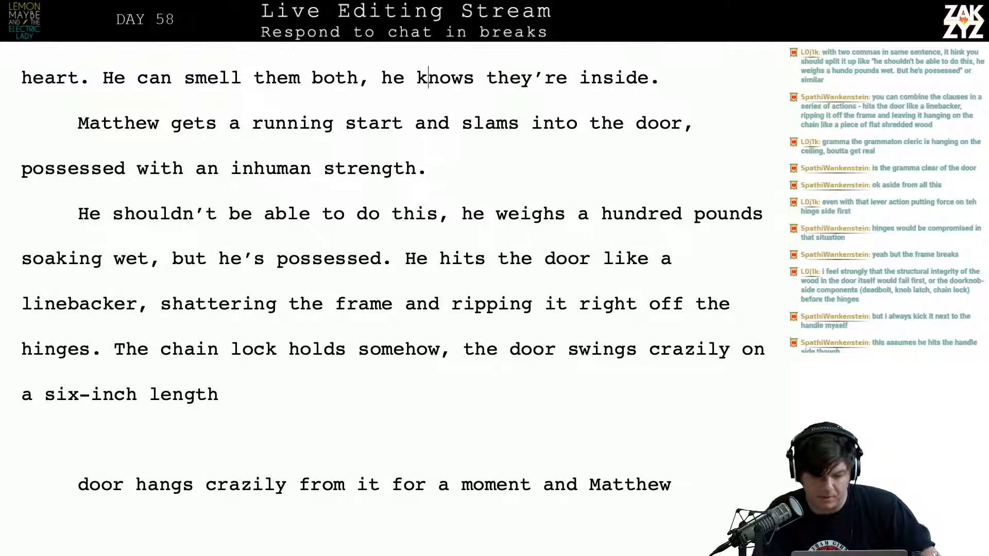
scroll(392, 278, down, 1)
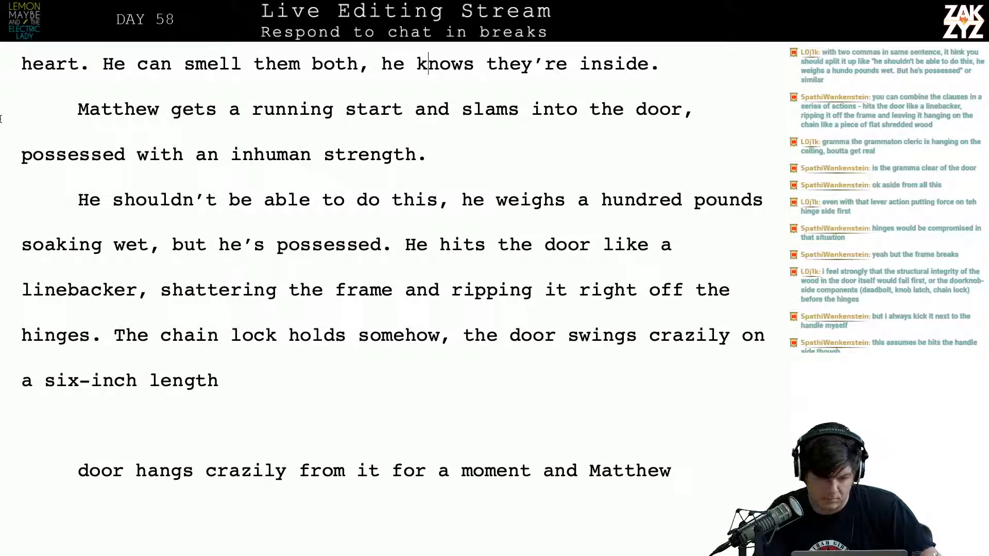
key(Return)
key(Up)
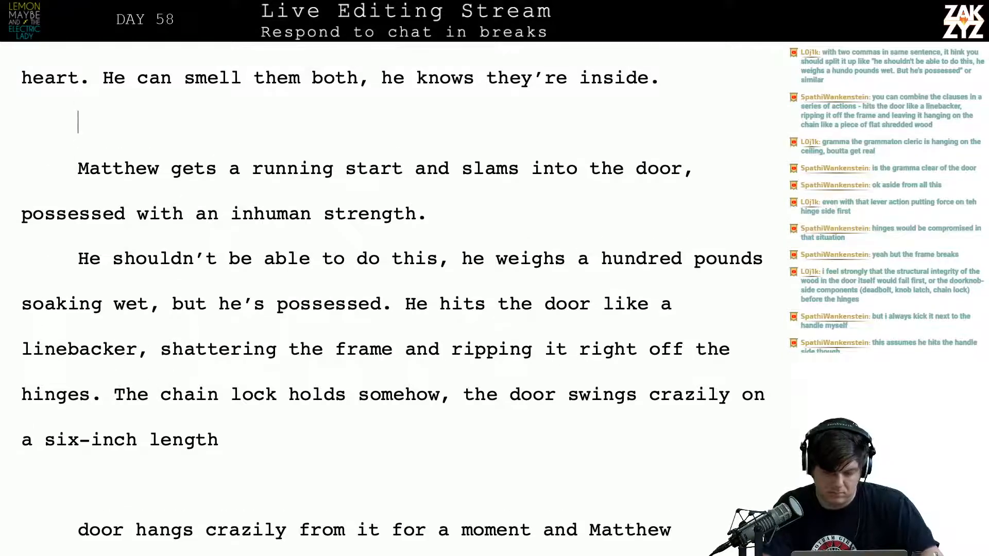
text(Matthew)
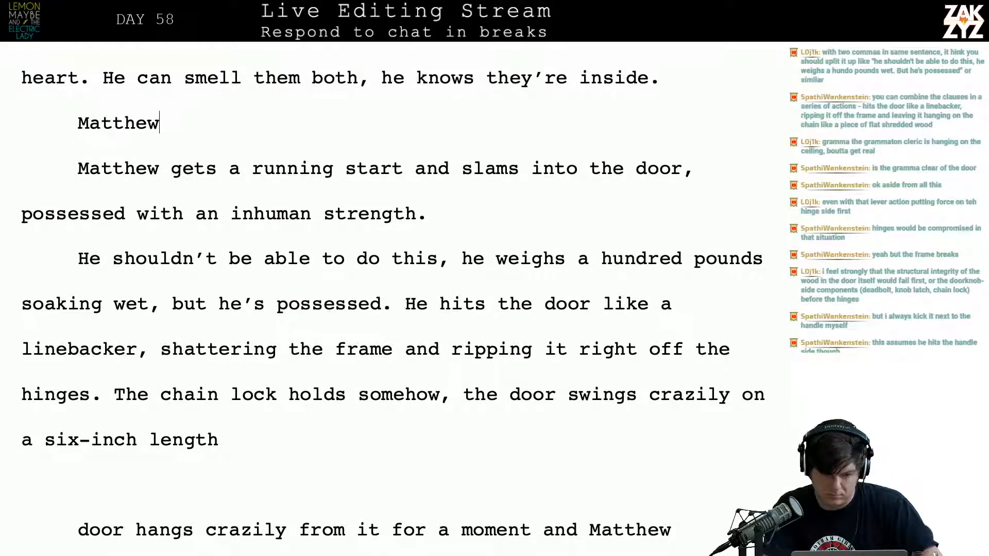
key(Return)
key(Return)
key(Left)
key(Left)
key(Up)
key(Up)
key(Up)
key(Up)
key(Down)
key(Down)
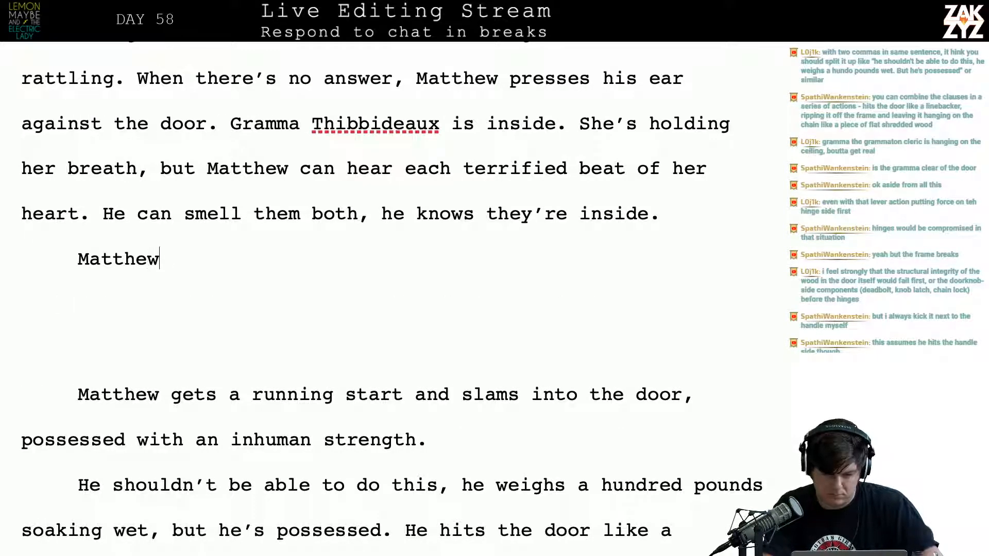
Complete the new paragraph's opening sentence as "Matthew backs up into the hall."
text(s)
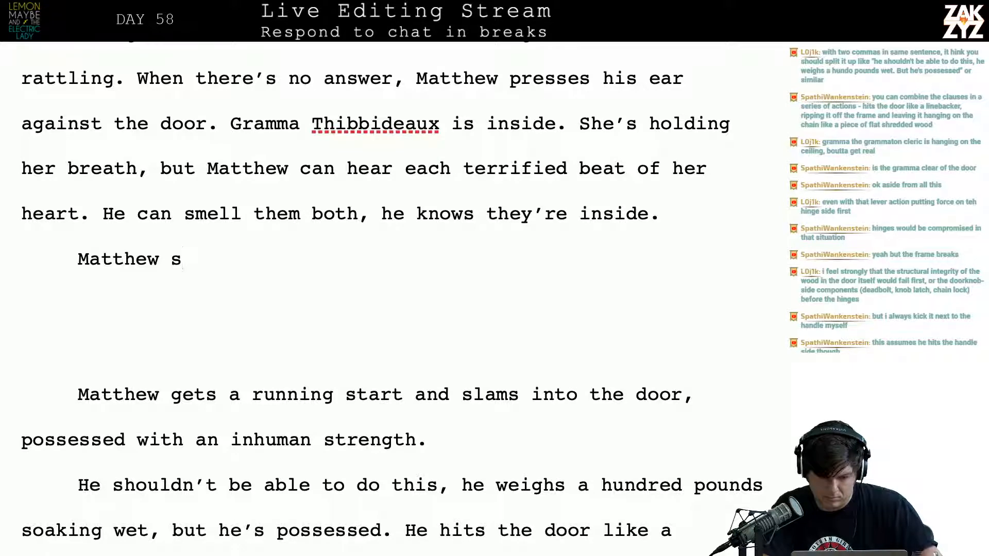
key(BackSpace)
text(backs up into t)
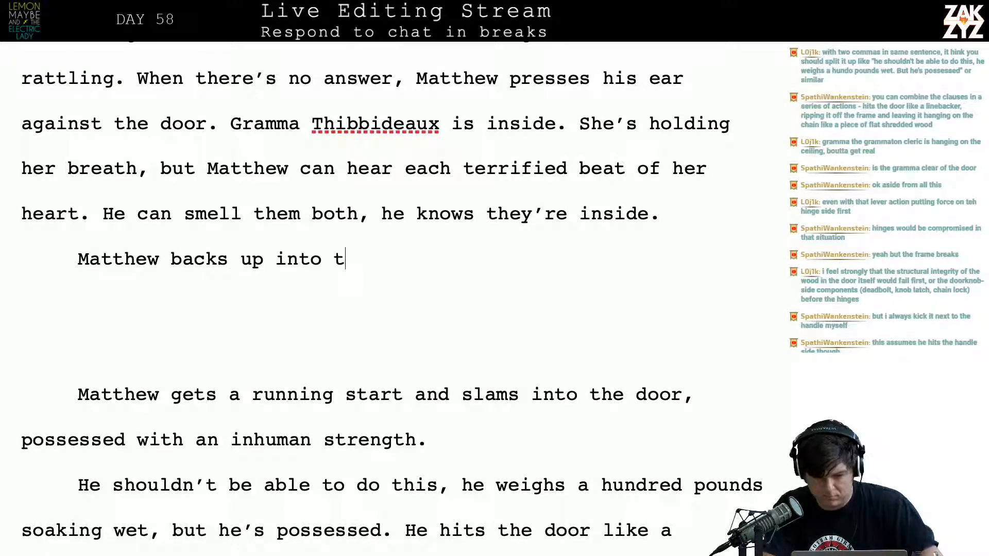
text(he hall. He we)
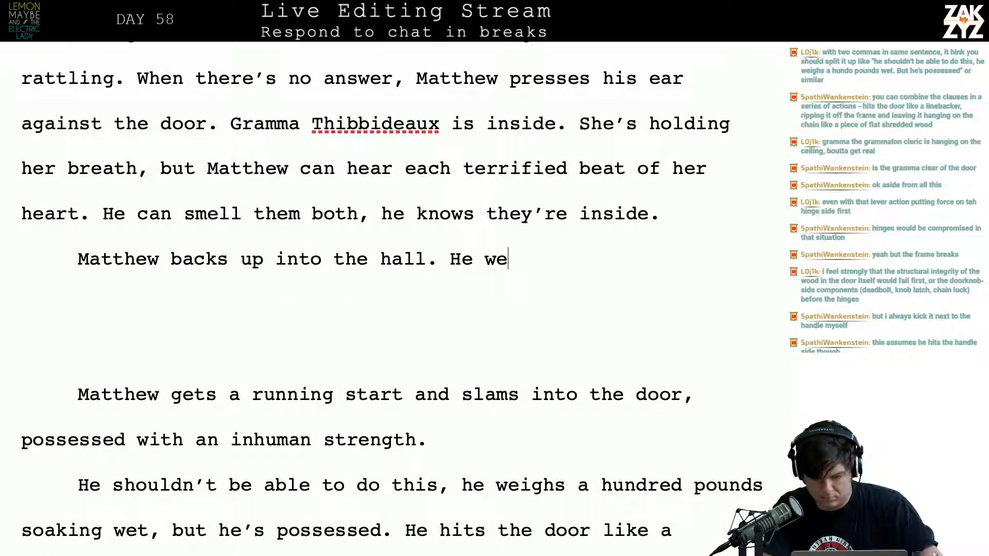
text(ights)
Try continuing after "into the hall." with "He weighs all of a hundred" and with "He's", removing both attempts
key(BackSpace)
key(BackSpace)
key(BackSpace)
text(s )
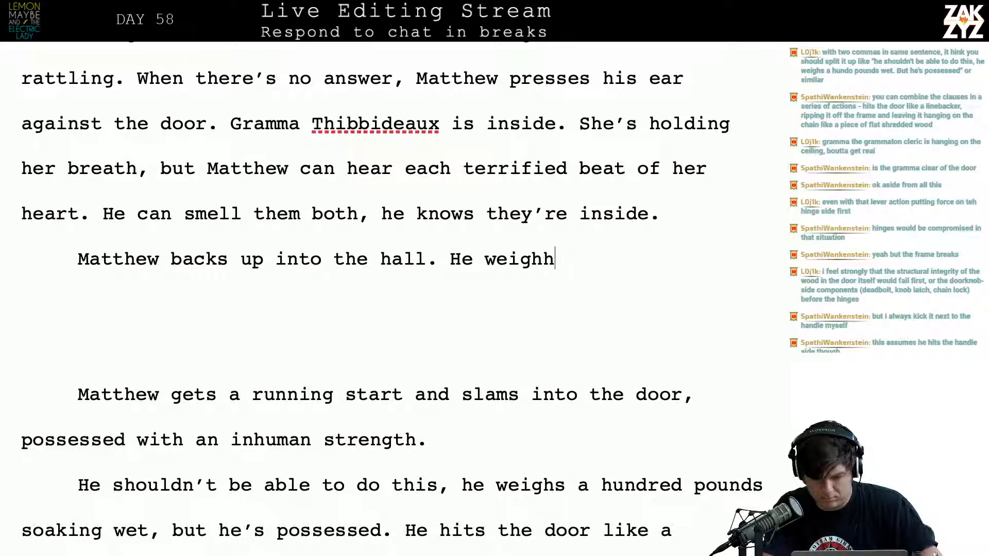
text(all of t)
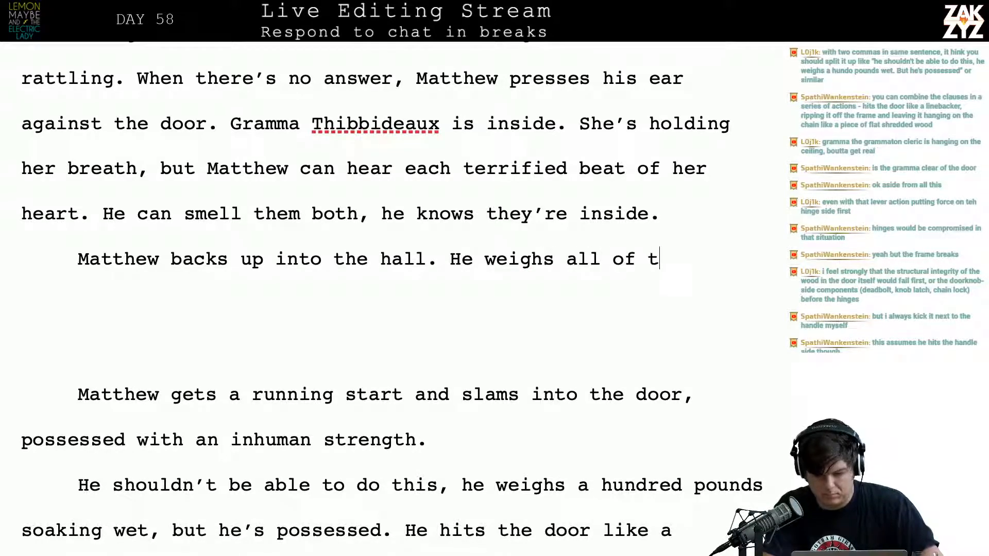
key(BackSpace)
text(a hundred)
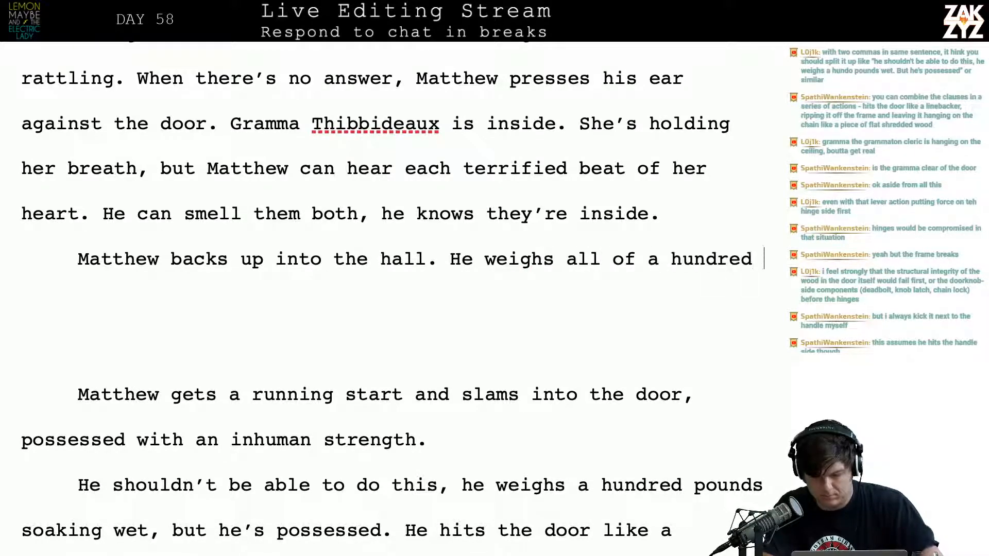
key(BackSpace)
key(BackSpace)
key(BackSpace)
key(BackSpace)
key(BackSpace)
key(BackSpace)
key(BackSpace)
key(BackSpace)
key(BackSpace)
key(BackSpace)
key(BackSpace)
key(BackSpace)
key(BackSpace)
key(BackSpace)
key(BackSpace)
key(BackSpace)
key(BackSpace)
key(BackSpace)
key(BackSpace)
key(BackSpace)
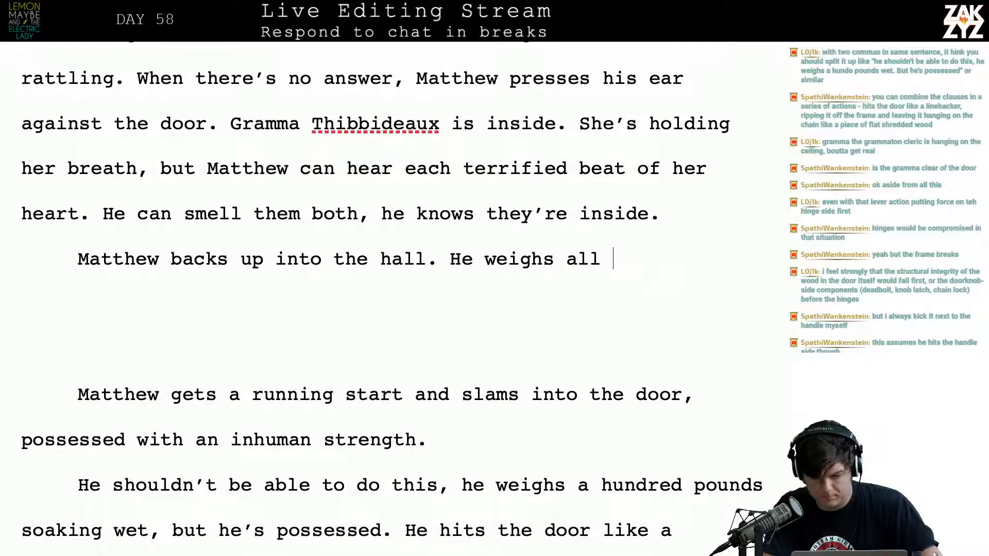
key(BackSpace)
key(BackSpace)
key(BackSpace)
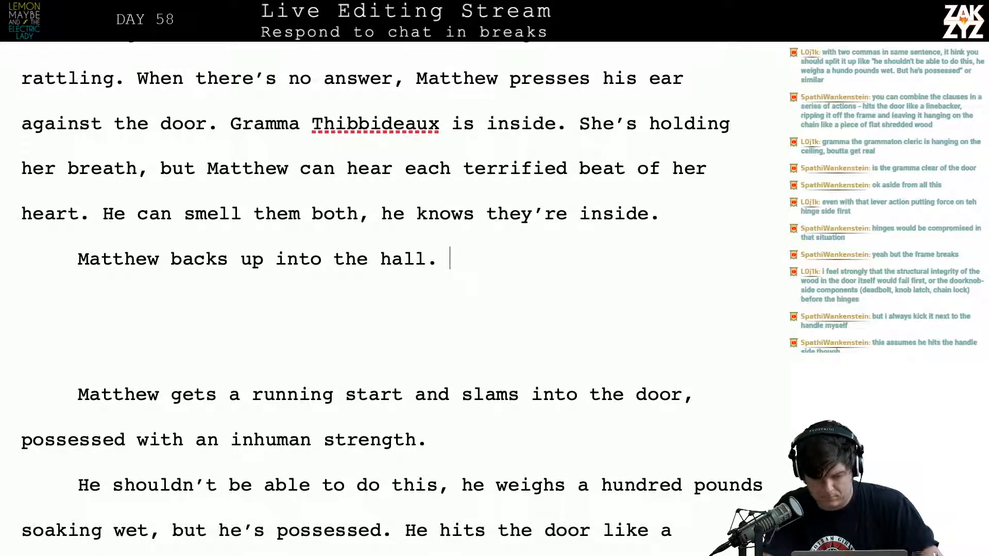
text(H)
key(BackSpace)
text(He's)
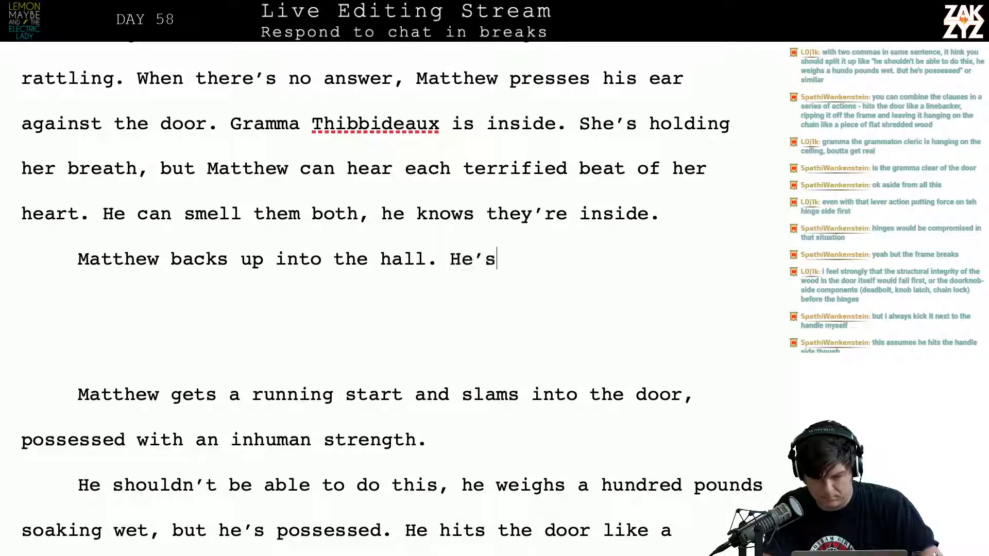
key(BackSpace)
key(BackSpace)
key(BackSpace)
key(BackSpace)
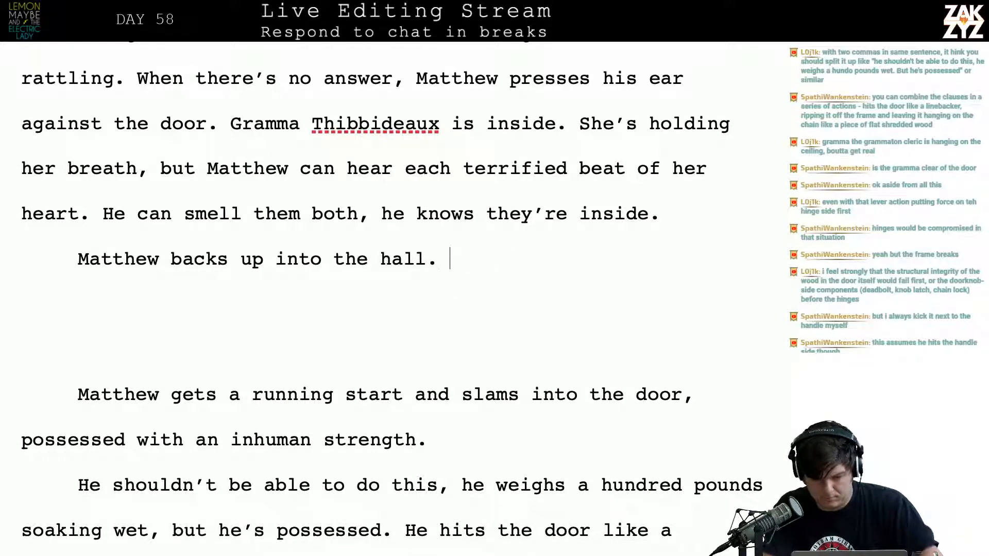
Add "Duchance is in control, possessing him with an inhuman strength." after "Matthew backs up into the hall."
text(Duchance is )
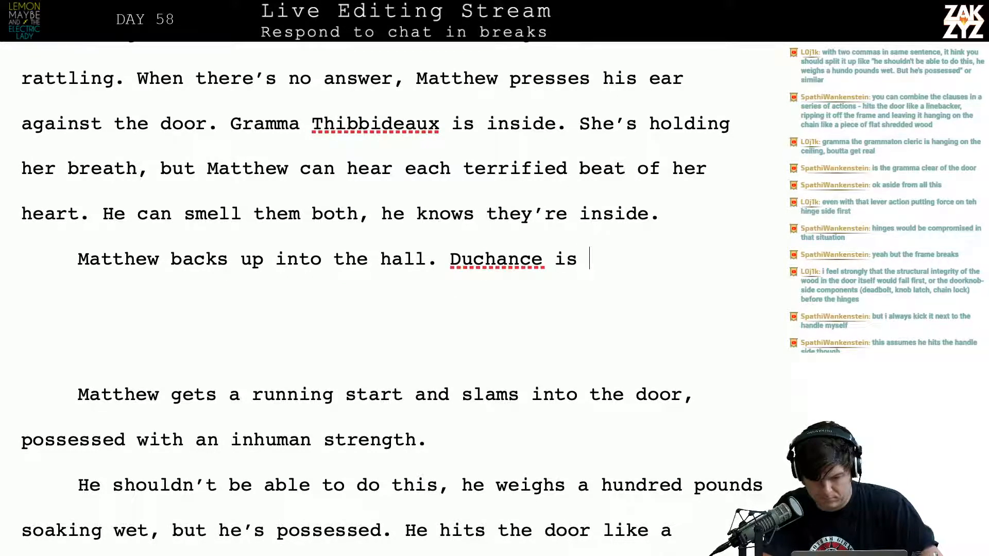
text(in control, p)
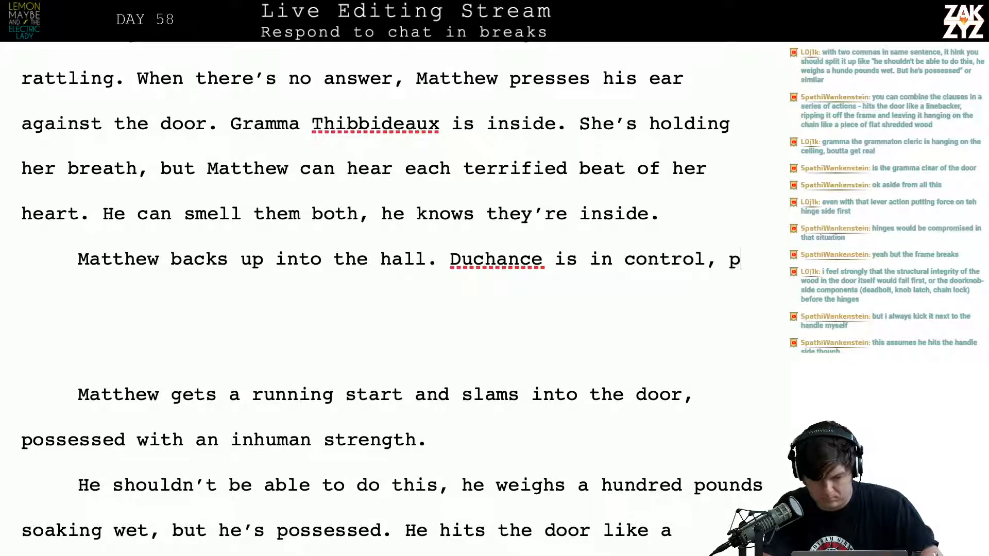
text(ossessing him with)
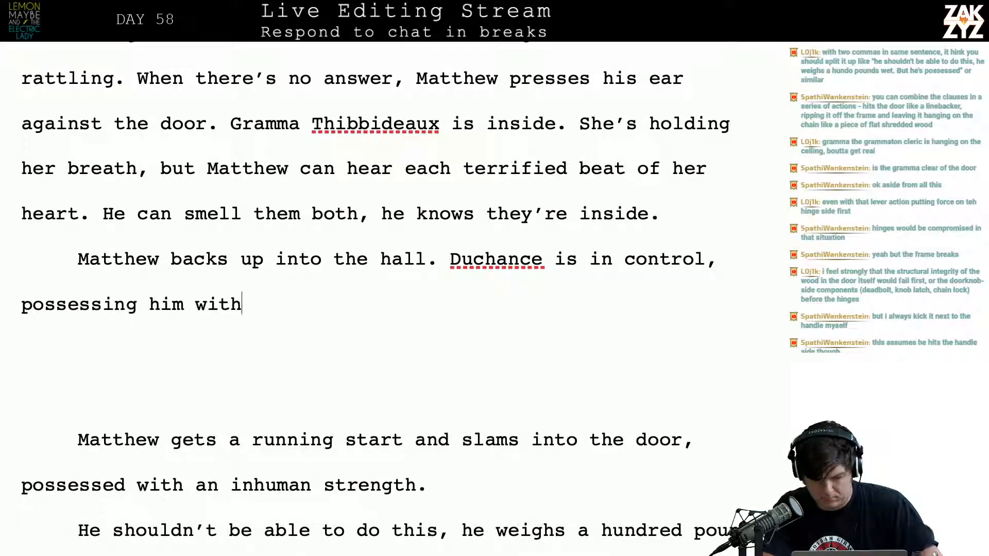
text( an inh)
key(BackSpace)
text(nh)
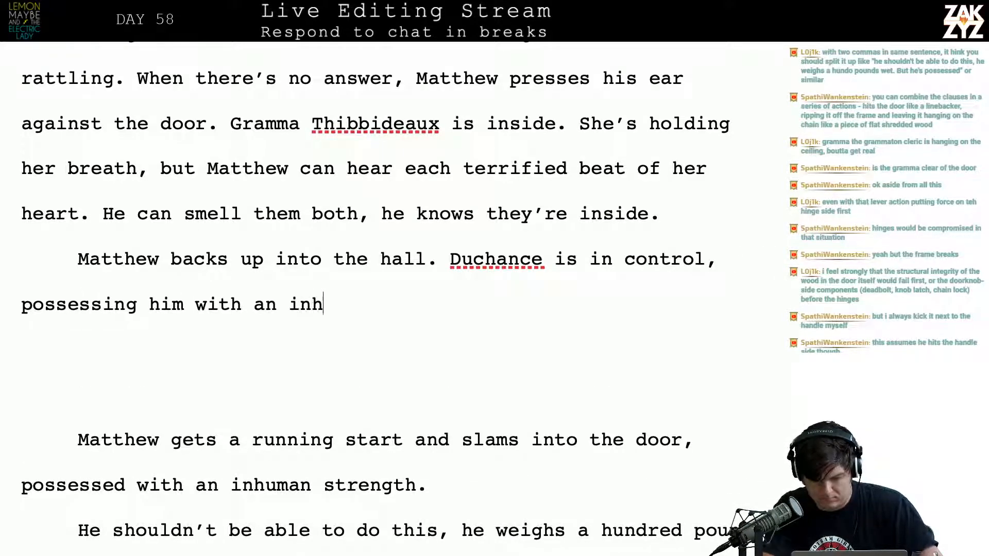
text(uman strength.)
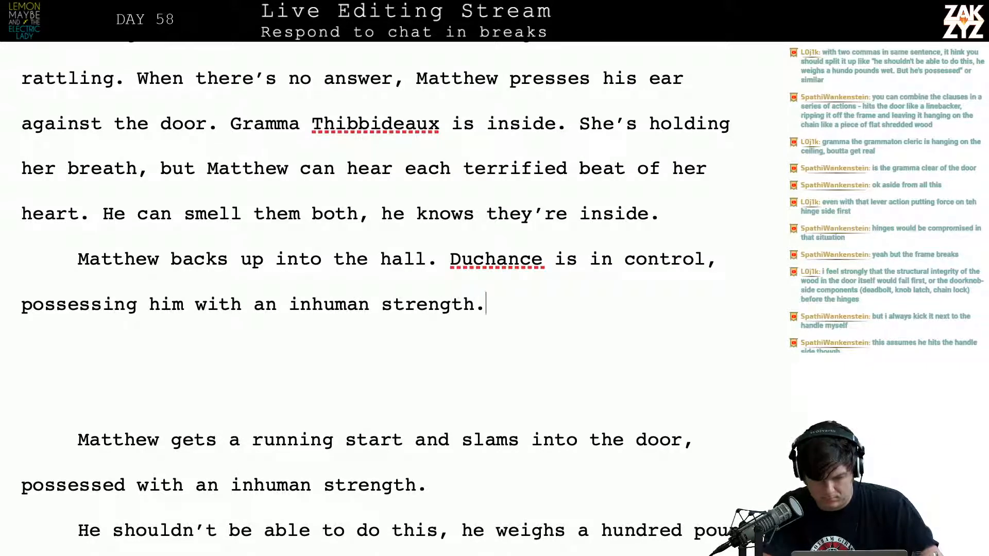
text( Mattehw's)
Continue after "inhuman strength." with "Matthew charges, slamming into the door shoulder first and"
key(BackSpace)
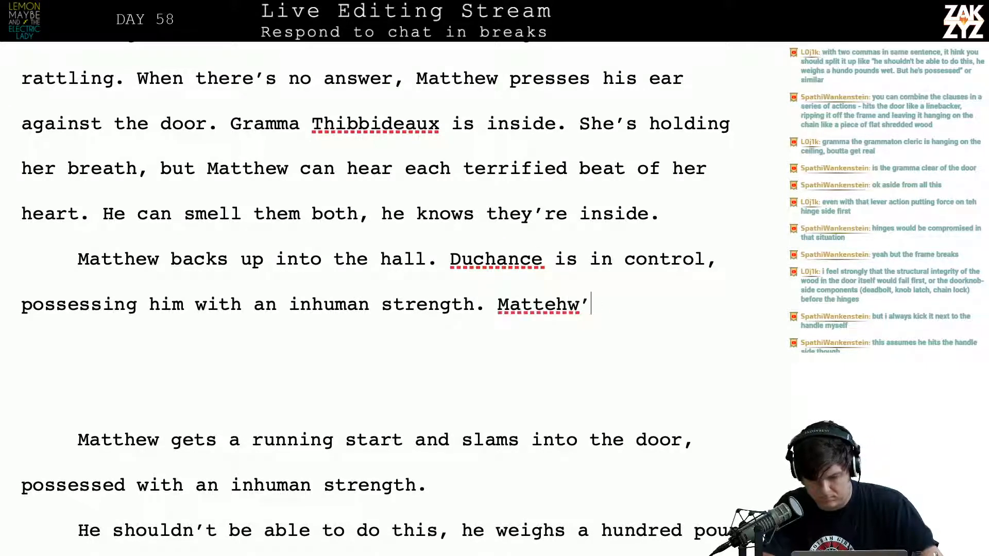
key(BackSpace)
key(BackSpace)
key(BackSpace)
key(BackSpace)
text(hew )
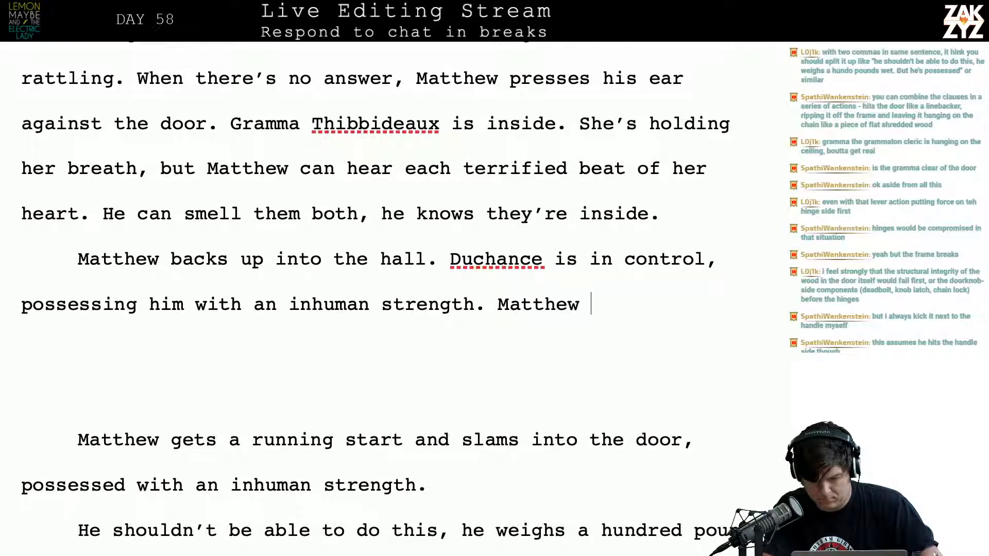
text(charge)
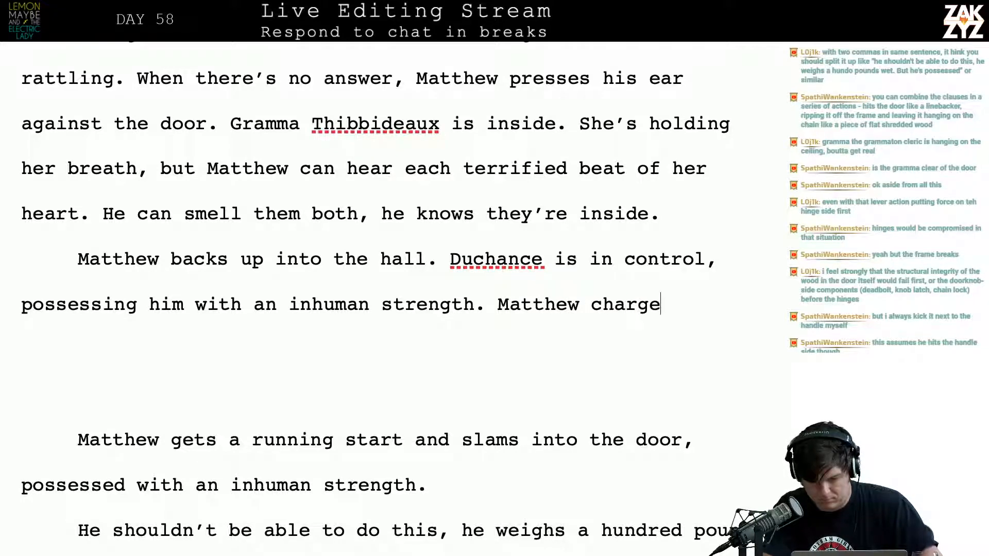
text(s, slamming into)
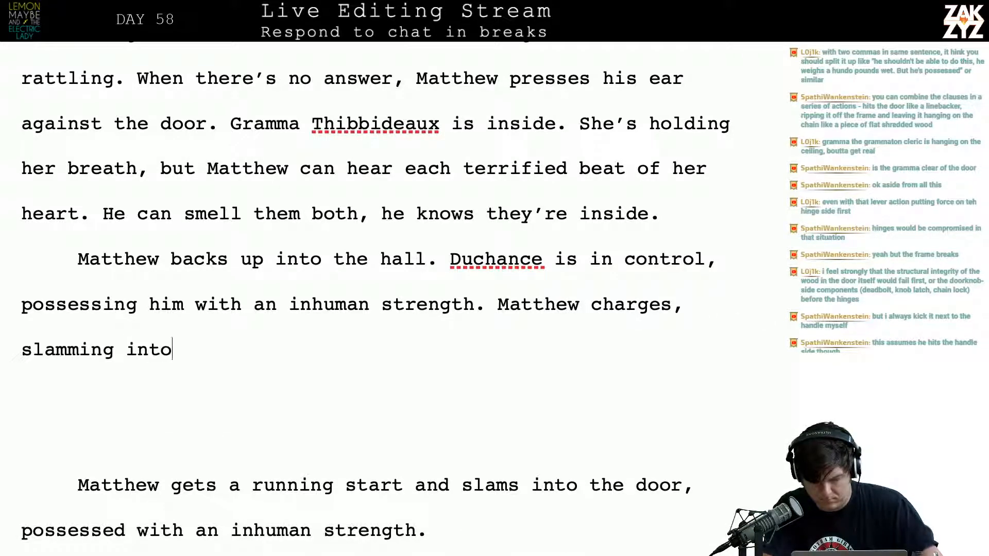
text( the door shoulder)
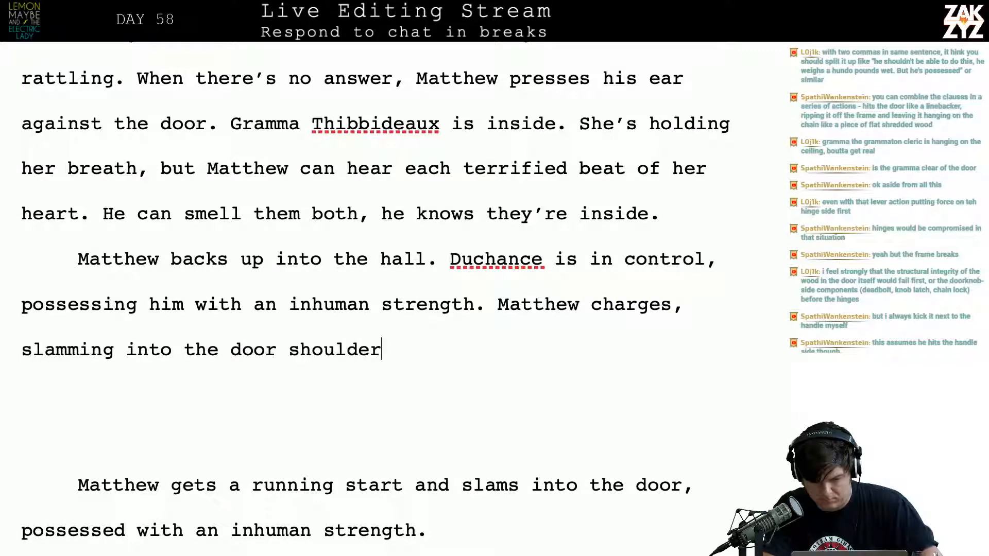
text( first)
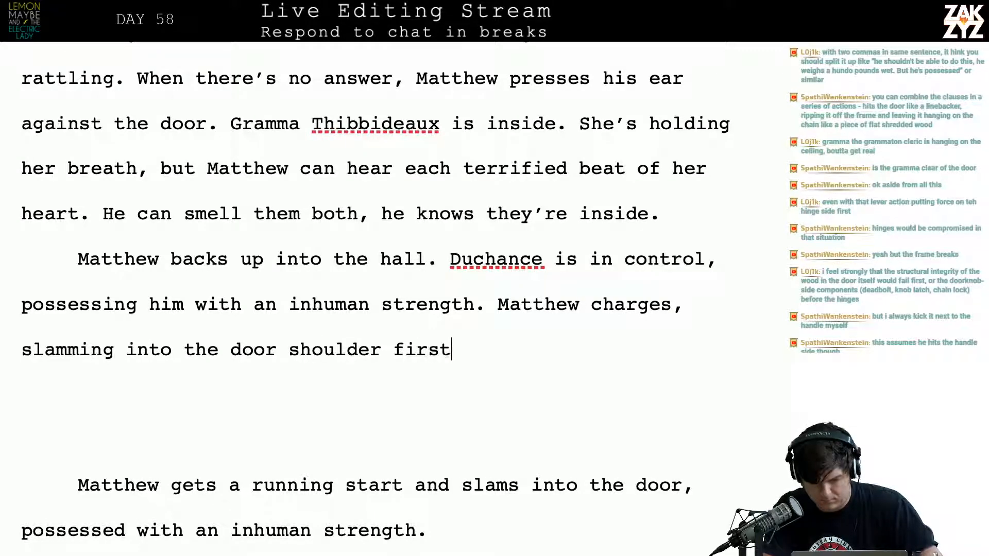
text( and)
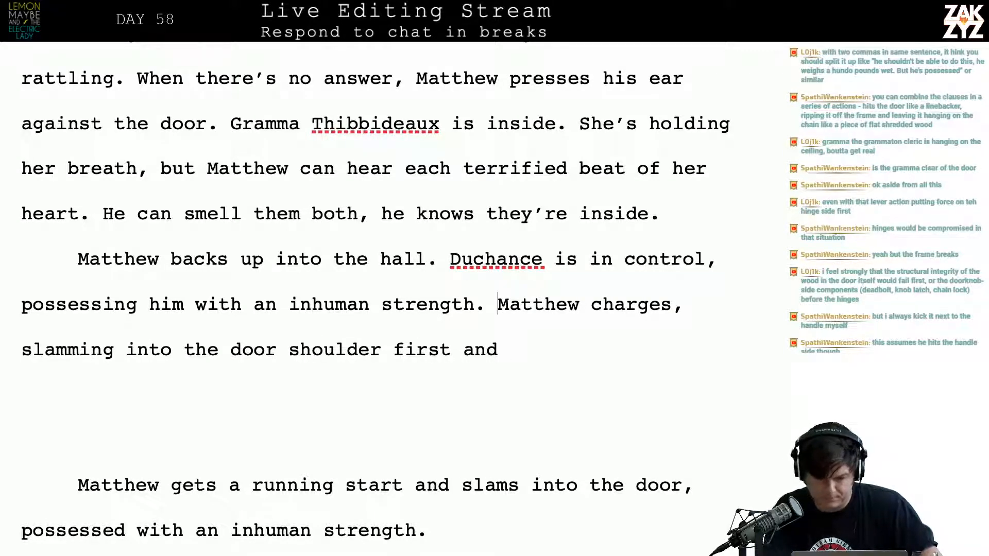
Move "Matthew charges, slamming into the door shoulder first and" into its own paragraph, separated by a blank line
key(Return)
key(Return)
key(Up)
key(Up)
key(Right)
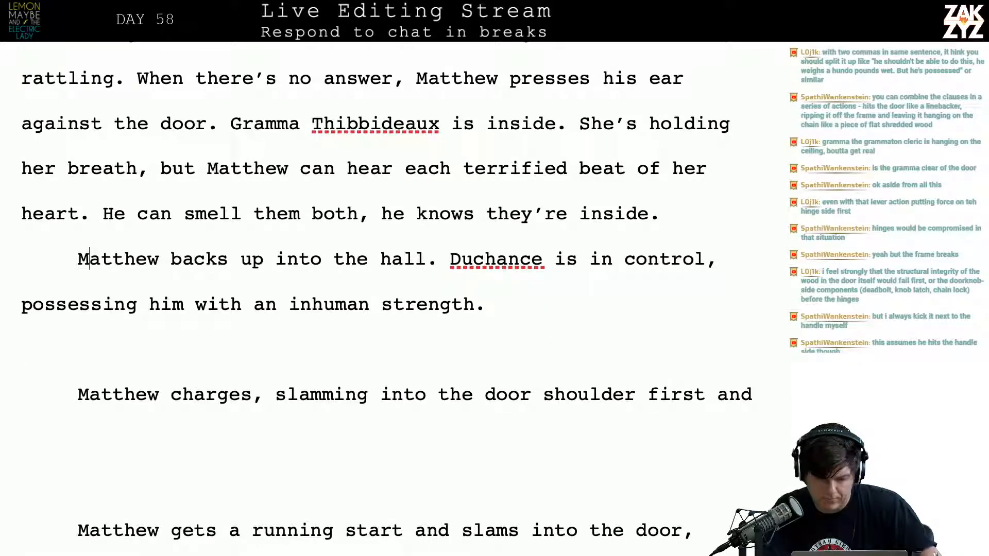
key(Right)
key(Right)
key(Right)
key(Right)
key(Right)
key(Right)
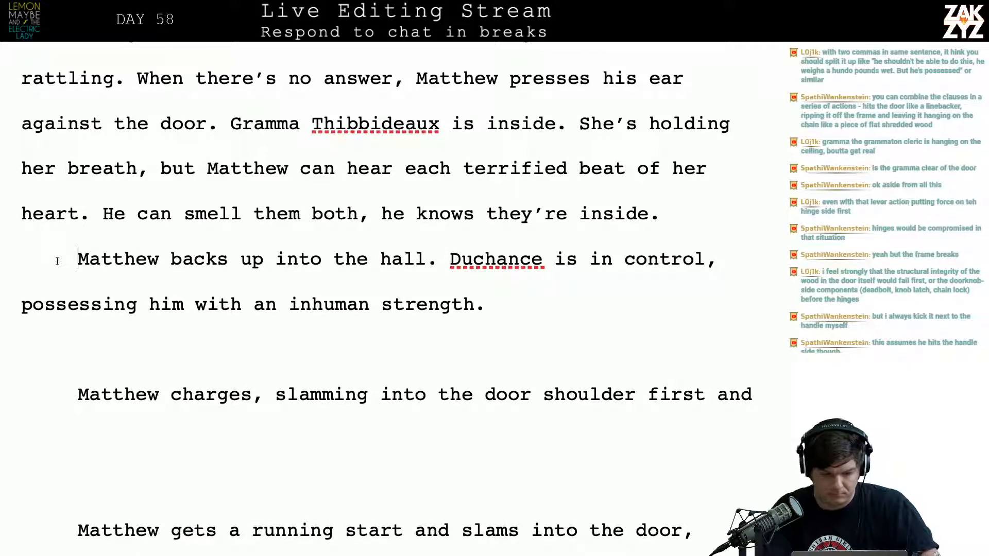
Insert a new paragraph reading "BREAK IT." above "Matthew backs up into the hall."
key(Return)
key(Up)
text(BREAK IT)
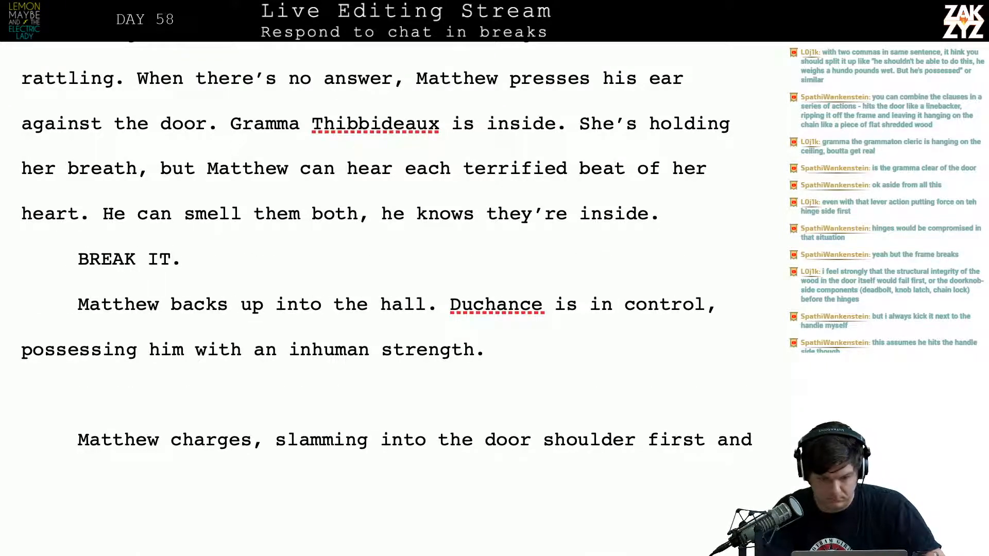
Italicize the whole "BREAK IT." line
key(Left)
key(Left)
key(Left)
key(Left)
key(Left)
key(Left)
key(Left)
key(Left)
key(Left)
key(Left)
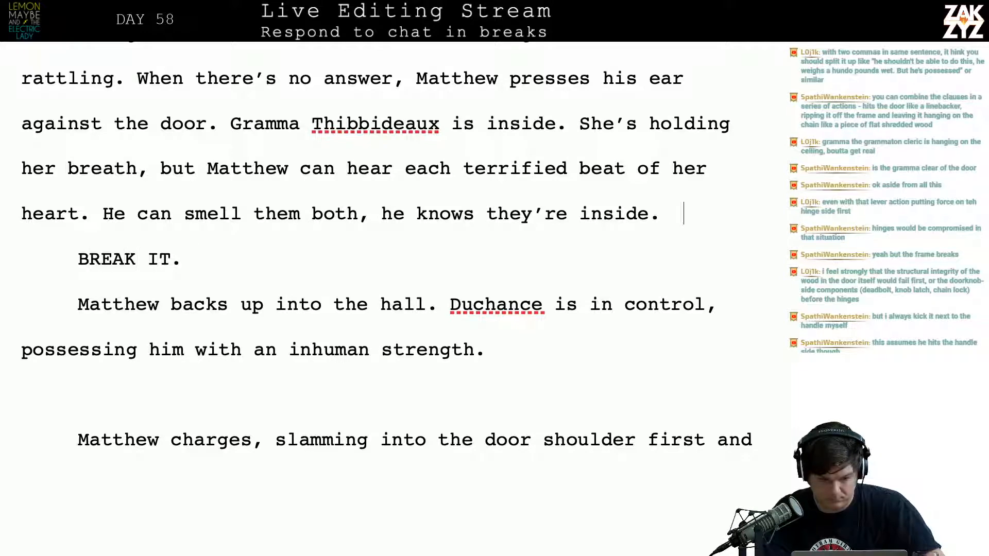
key(shift+Right)
key(shift+Right)
key(shift+Right)
key(shift+Right)
key(shift+Right)
key(shift+Right)
key(shift+Right)
key(shift+Right)
key(shift+Right)
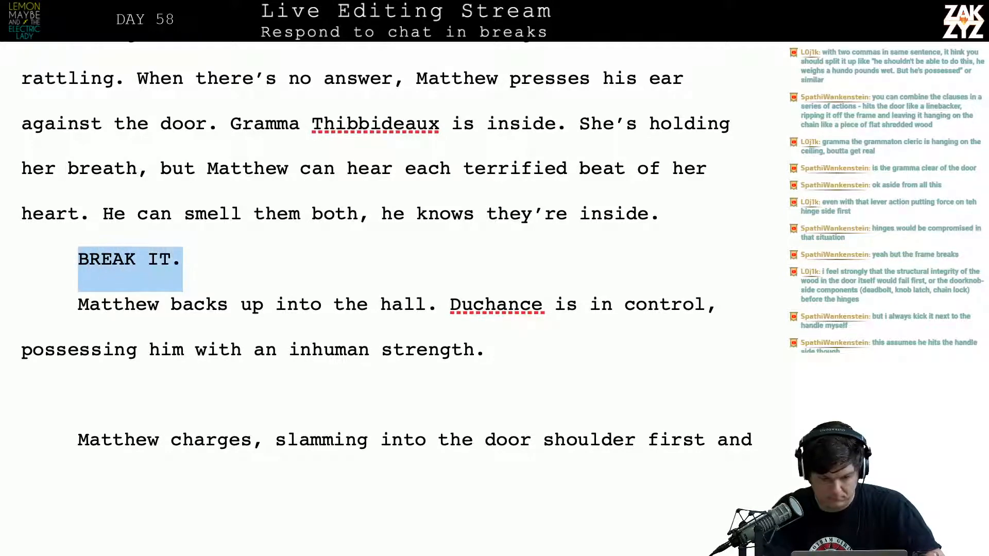
key(ctrl+i)
key(Right)
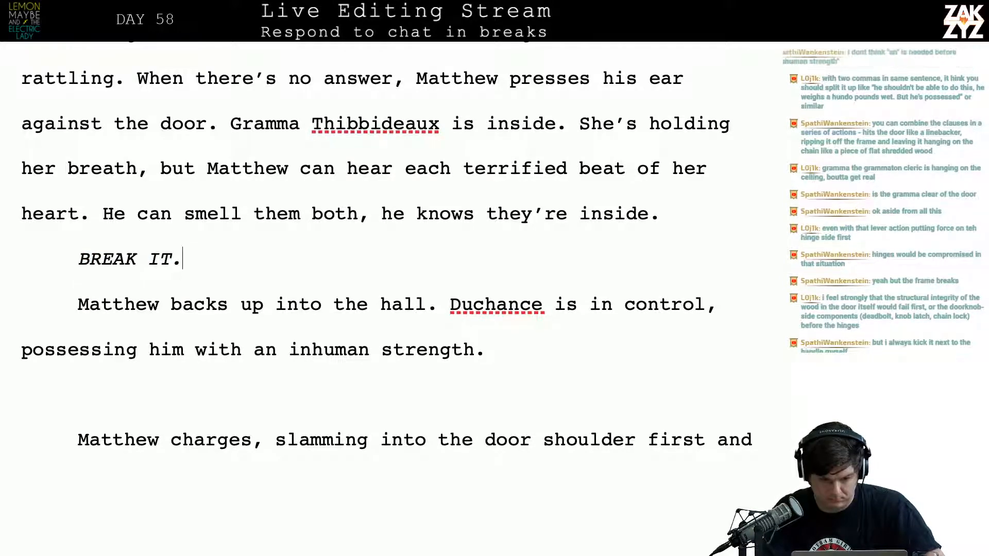
Add an empty paragraph between "BREAK IT." and "Matthew backs up into the hall."
key(Left)
key(Left)
key(Left)
key(Left)
key(Left)
key(Left)
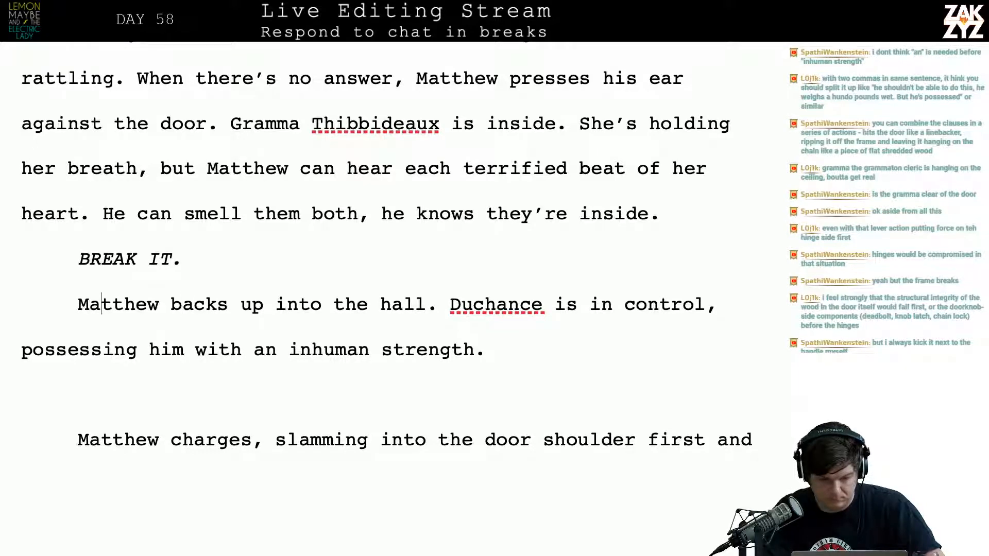
key(Return)
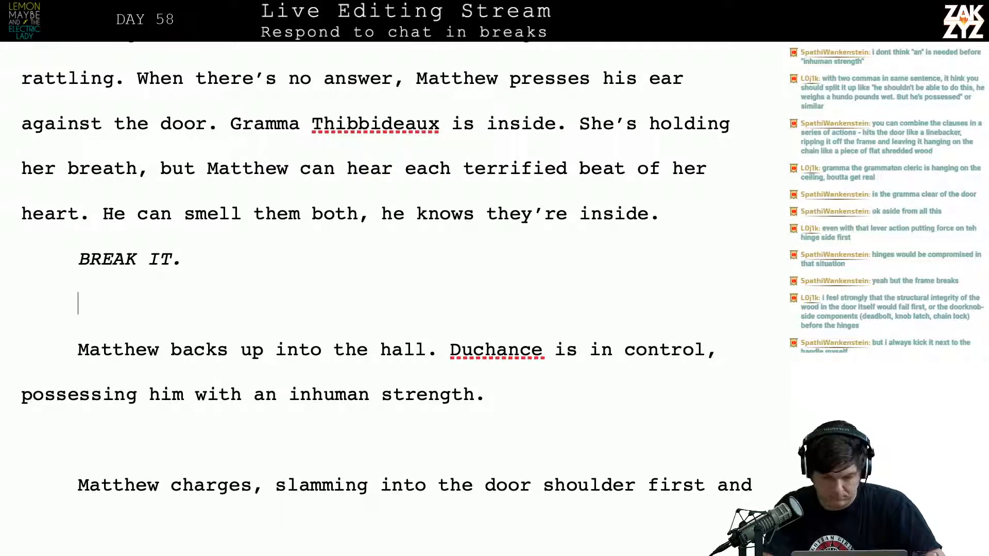
text(Duchance)
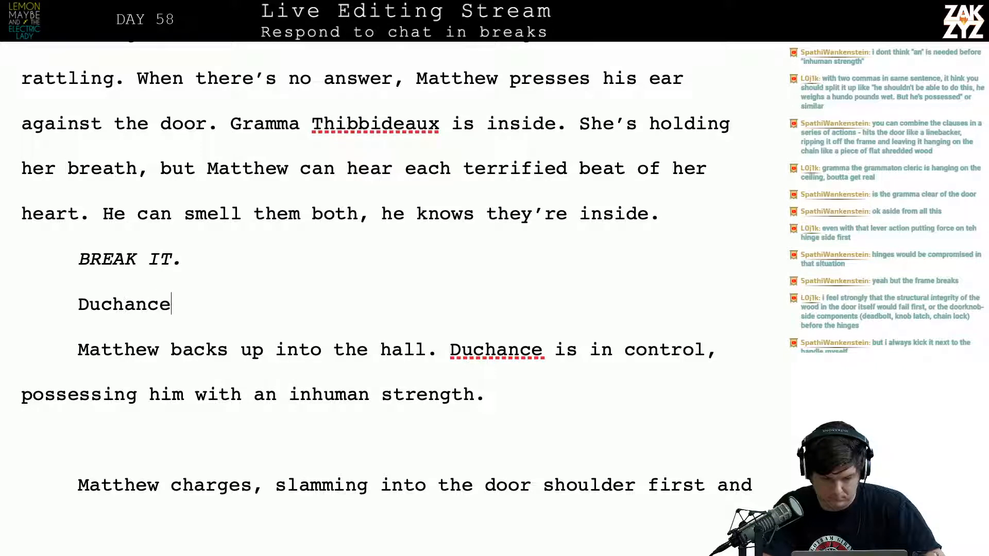
key(BackSpace)
key(BackSpace)
key(BackSpace)
key(BackSpace)
key(BackSpace)
key(BackSpace)
key(BackSpace)
key(BackSpace)
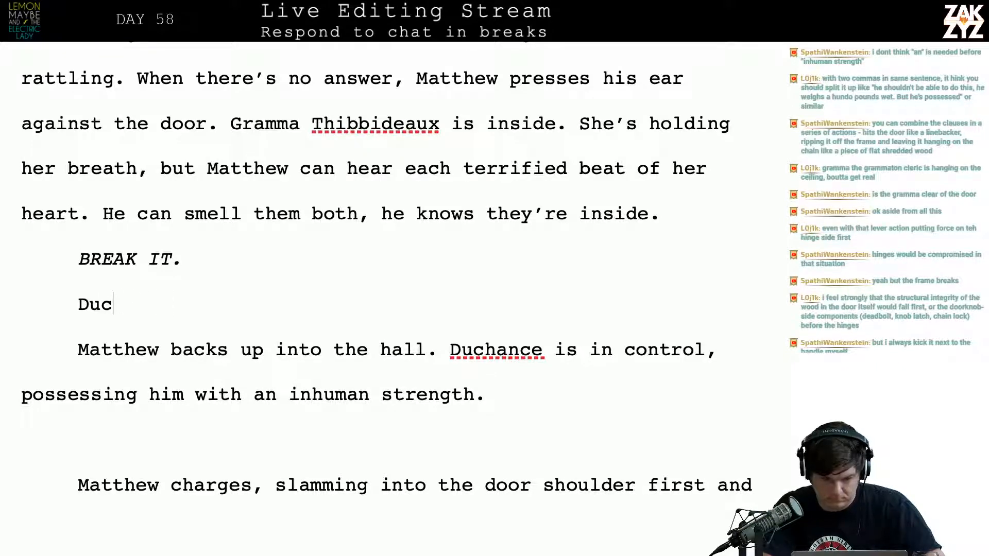
Extend the italic line "BREAK IT." to read "BREAK IT DOWN." and return to the empty paragraph below it
key(Left)
key(Up)
key(Left)
key(Left)
key(Down)
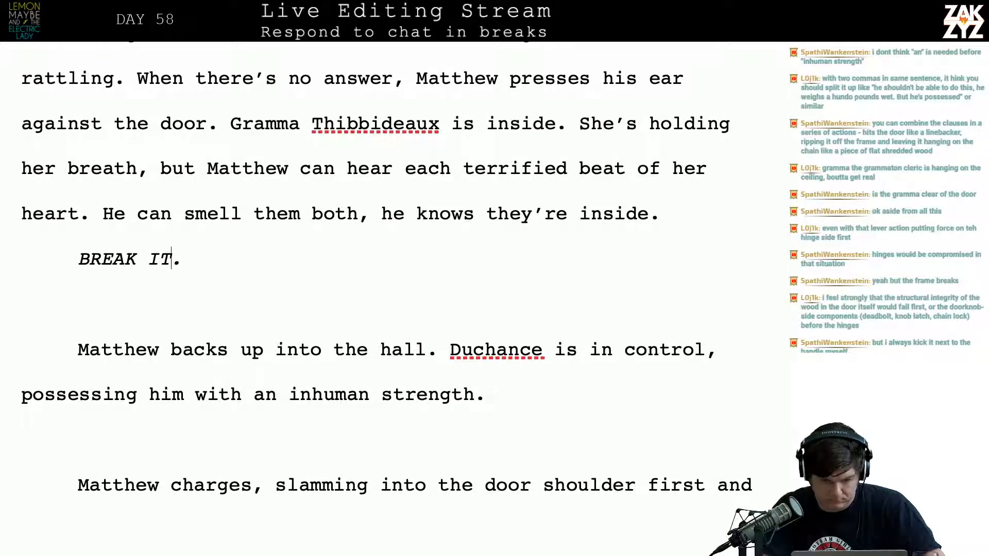
text(DOWN. )
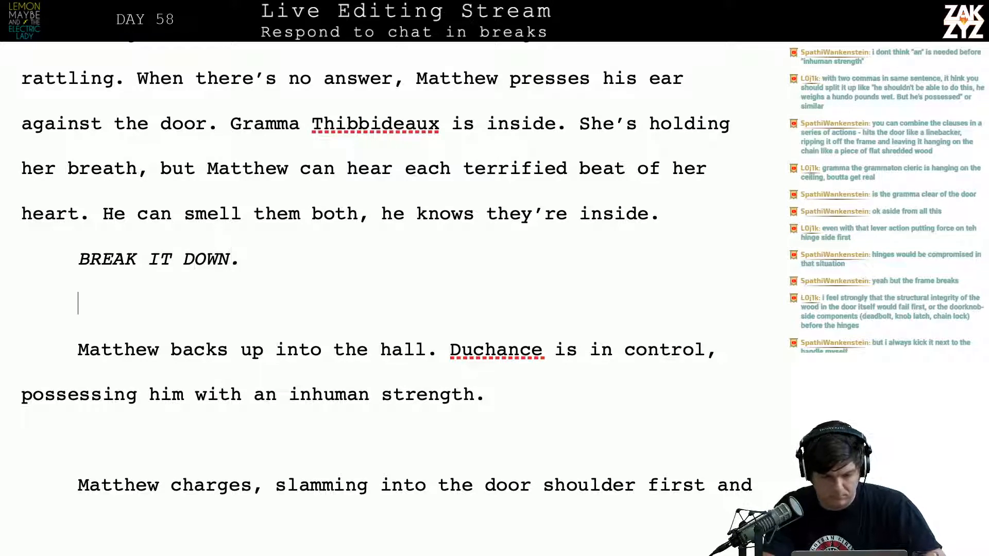
text(Duchance)
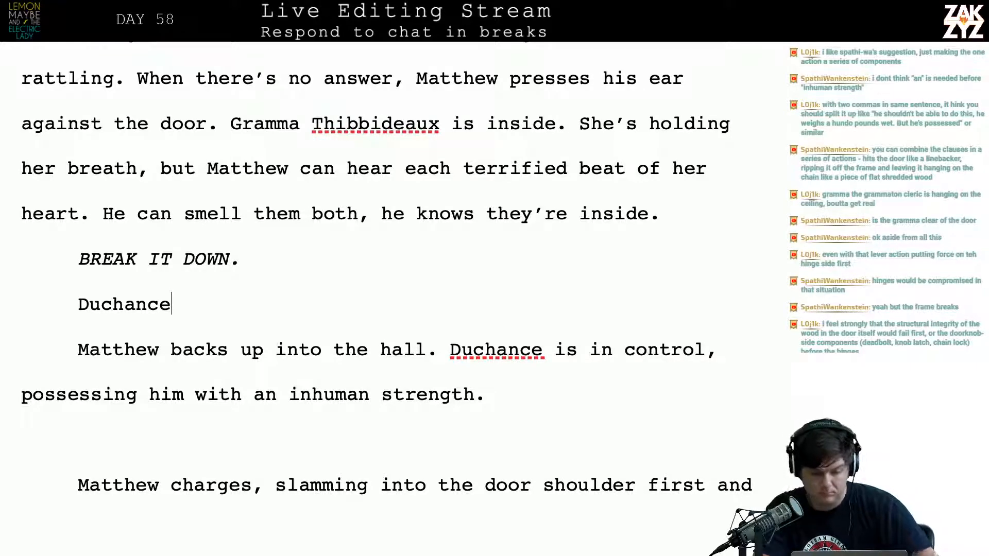
key(BackSpace)
key(BackSpace)
key(BackSpace)
key(BackSpace)
key(BackSpace)
key(BackSpace)
key(BackSpace)
key(BackSpace)
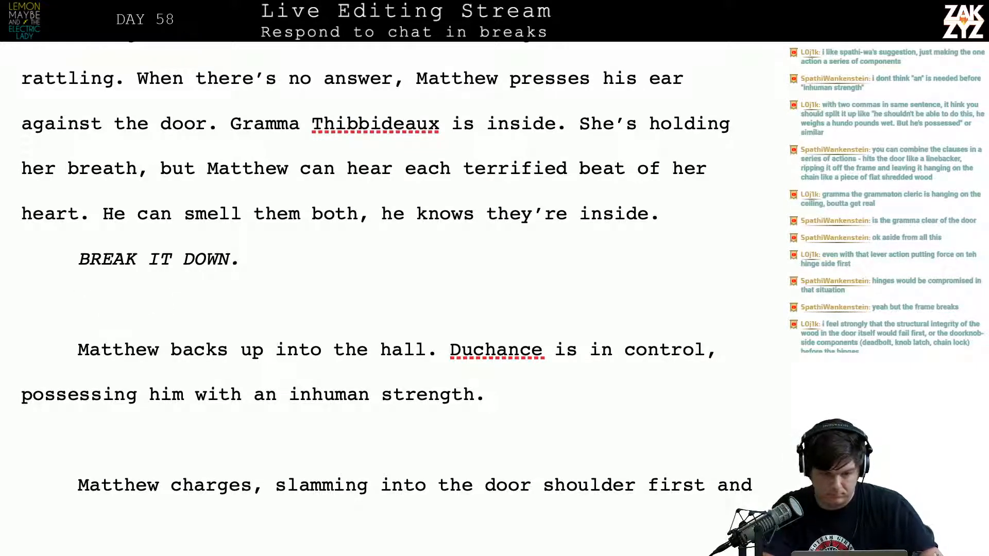
Write "Duchance is calling the shots." below "BREAK IT DOWN." and leave blank lines before "Matthew backs up into the hall."
text(Duchanc)
text(calling the shots,)
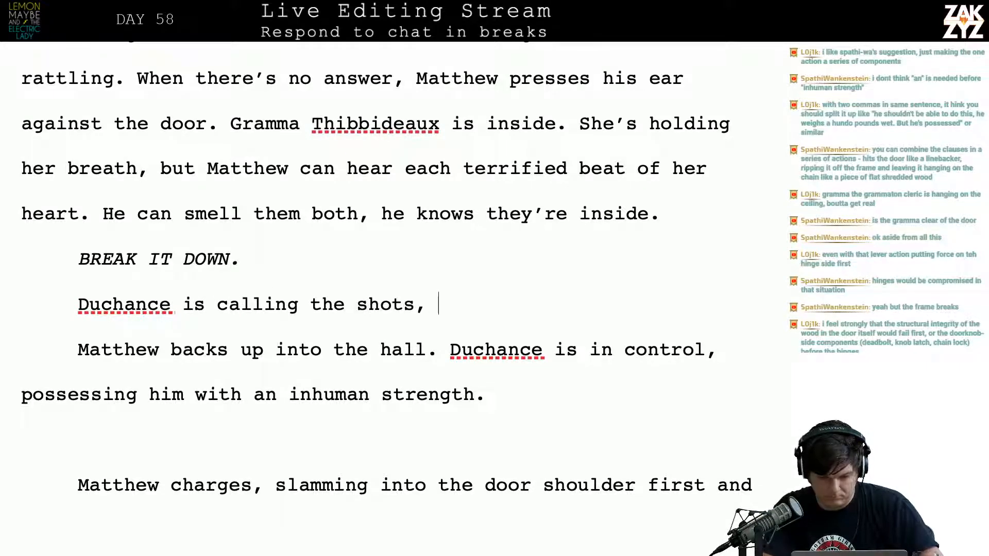
key(Return)
key(Return)
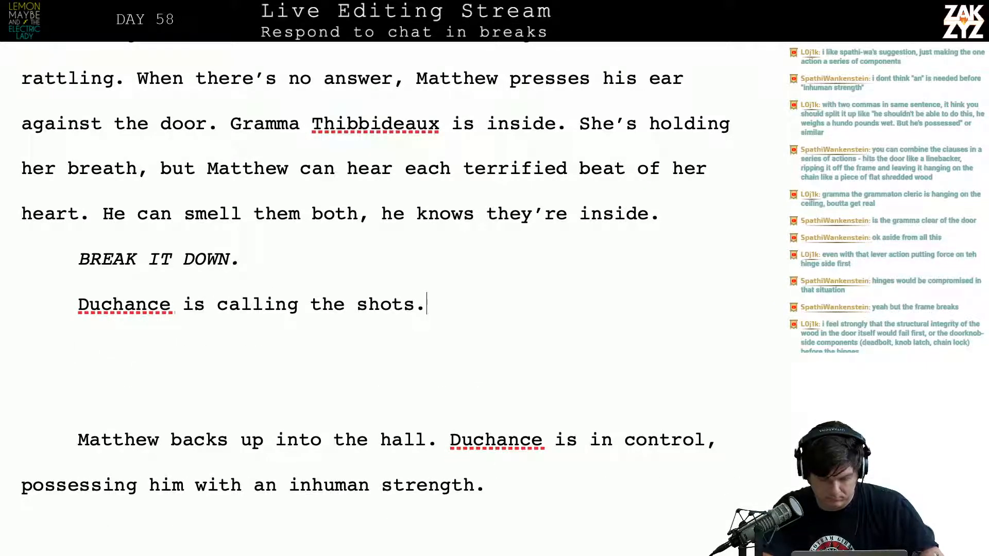
Continue after "calling the shots." with "When he's possessed, Matthew isn't a hundred pound weakling. He"
text(When he's )
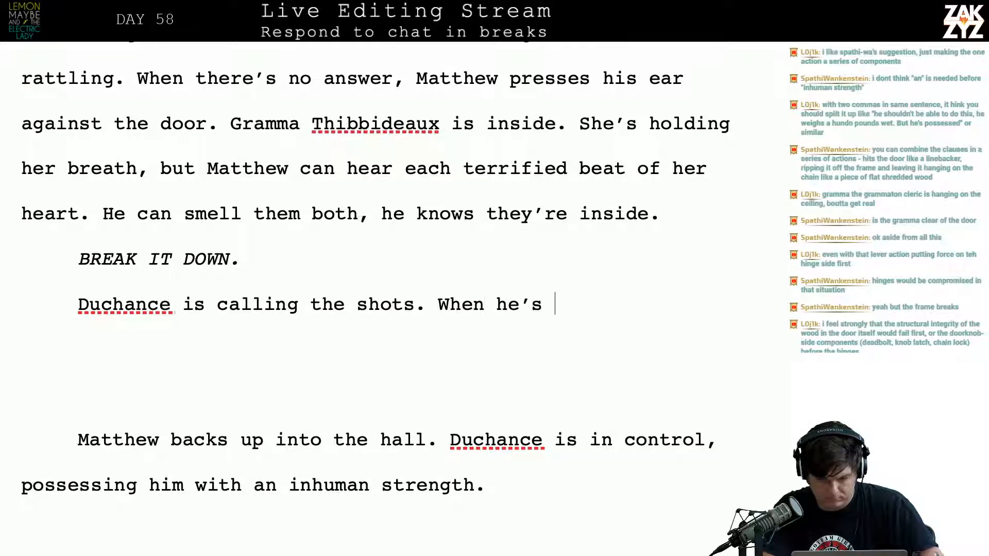
text(possessed)
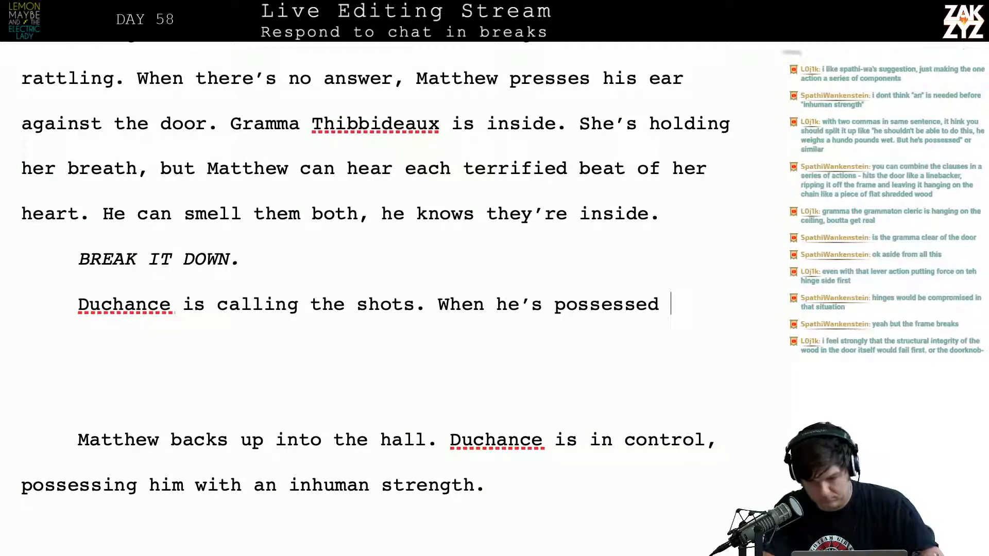
key(BackSpace)
text(, Mat)
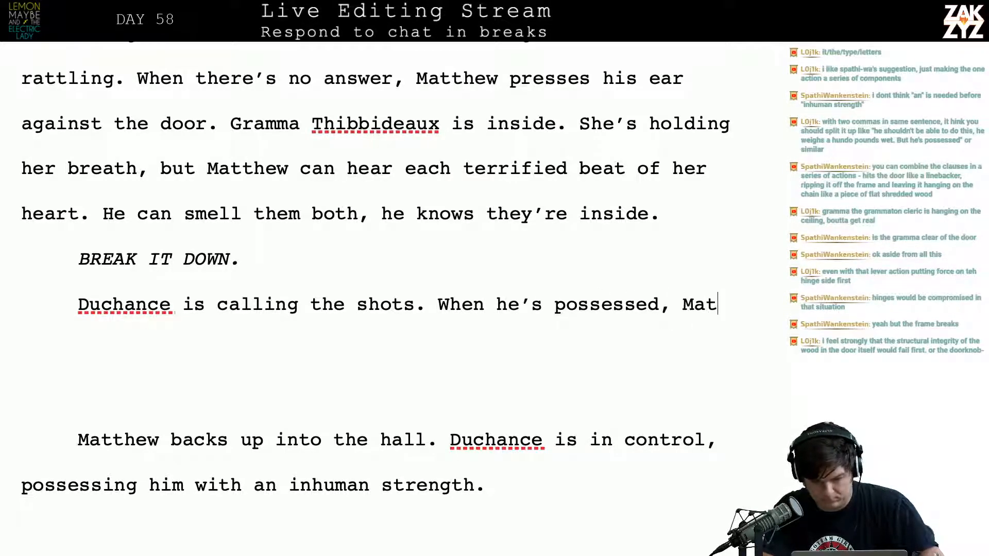
text(thew isn't a hund)
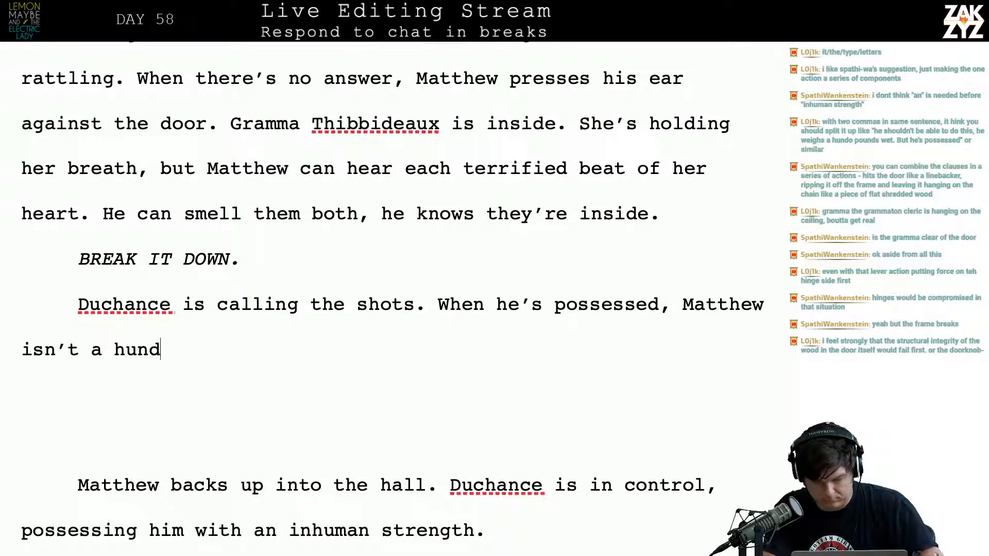
text(red pound we)
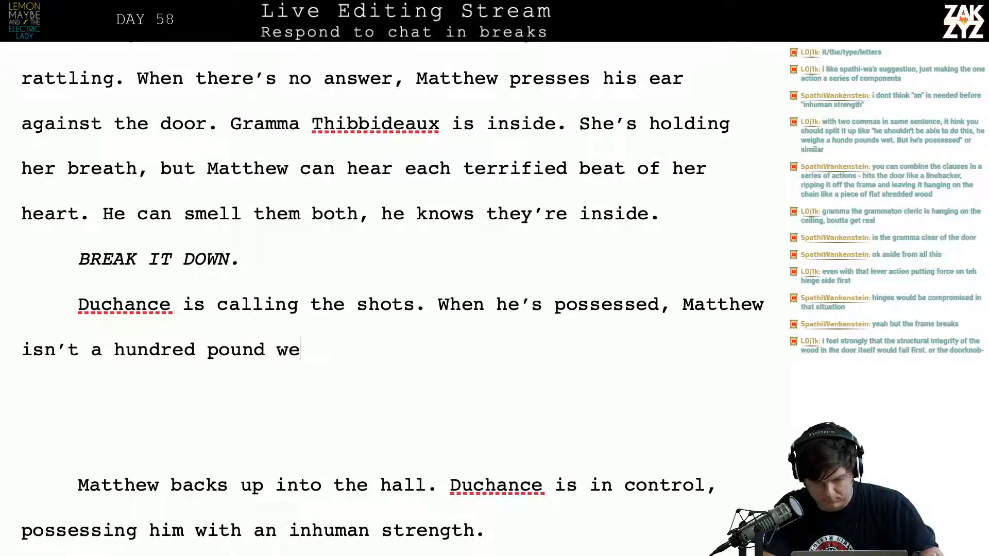
text(akling. He sla)
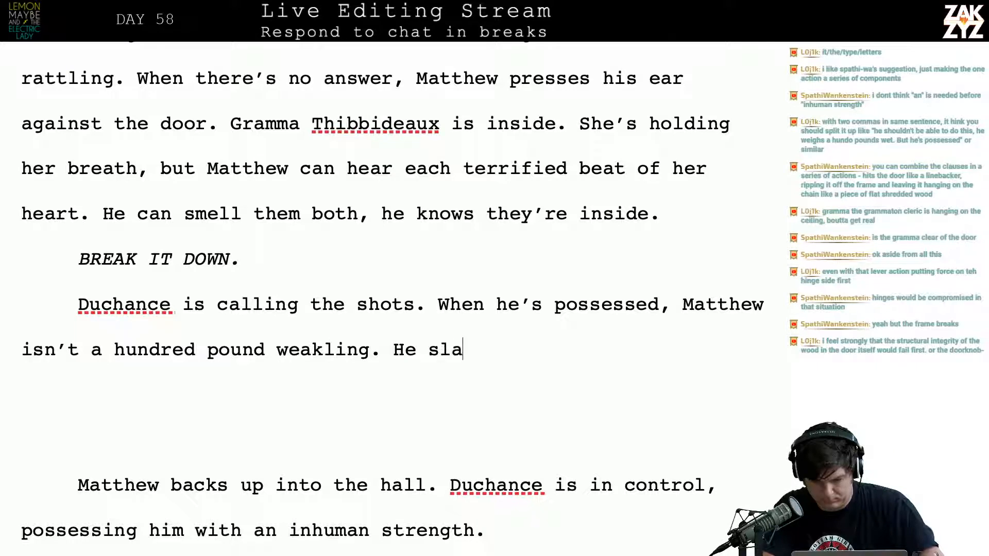
text(ms into the door liek a)
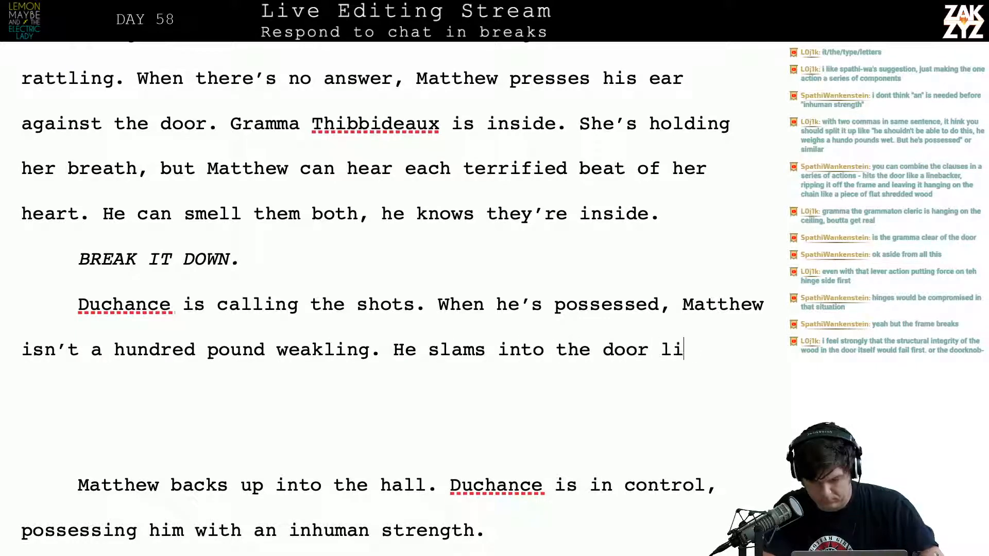
Continue the sentence starting with "He" with "slams into the door like a linebacker", correcting typos along the way
key(BackSpace)
key(BackSpace)
key(BackSpace)
key(BackSpace)
key(BackSpace)
text(ke a linebck)
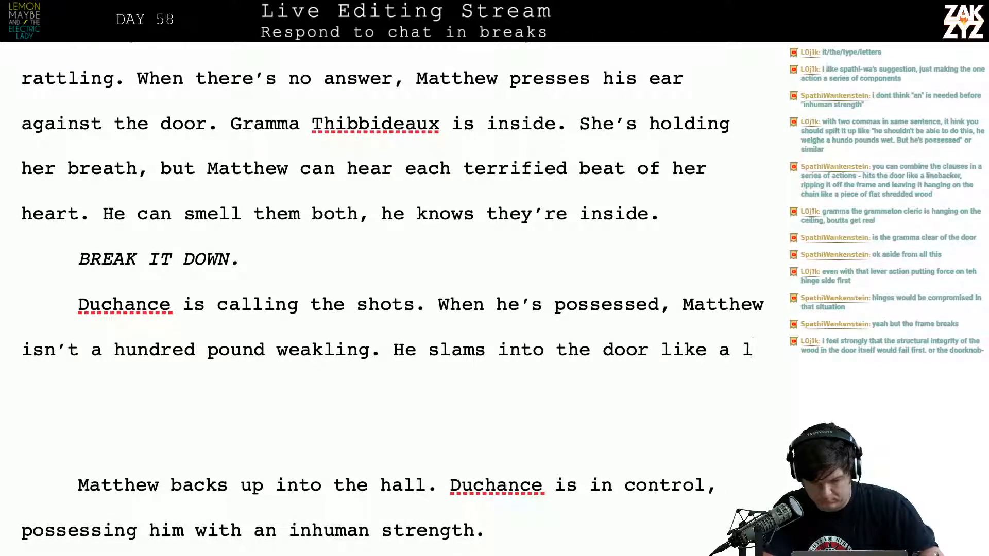
key(BackSpace)
key(BackSpace)
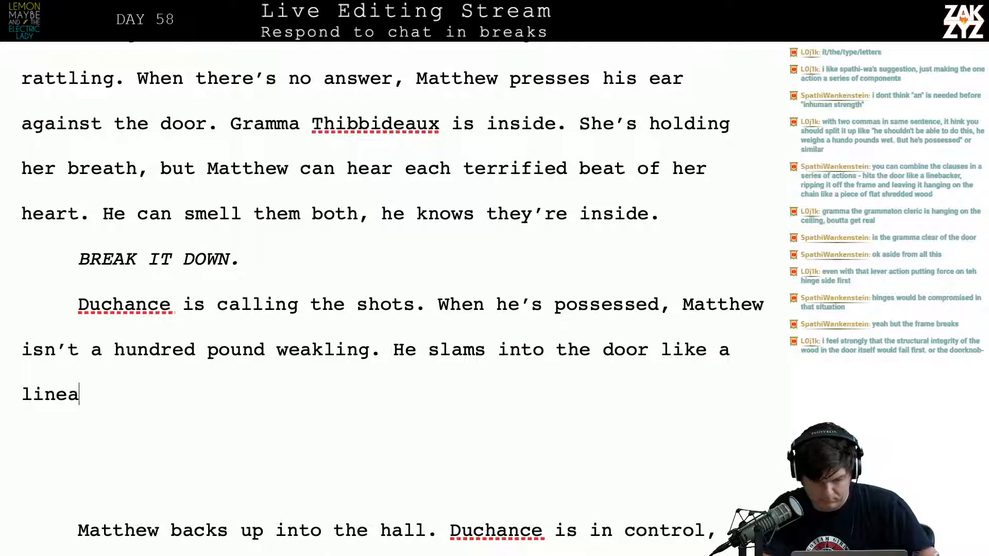
key(BackSpace)
text(backse)
key(BackSpace)
key(BackSpace)
text(er)
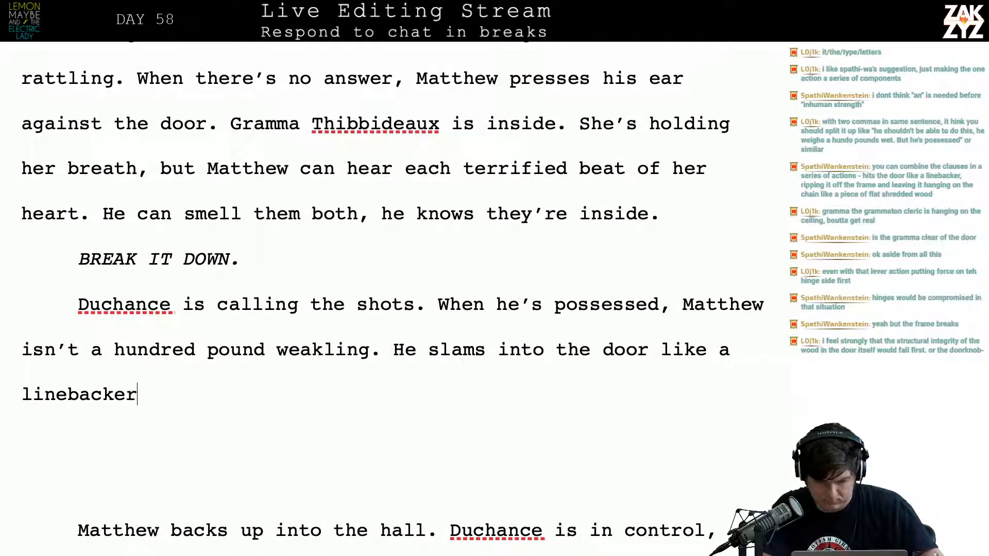
text(, a)
Complete the linebacker sentence with "and shatters the frame."
key(BackSpace)
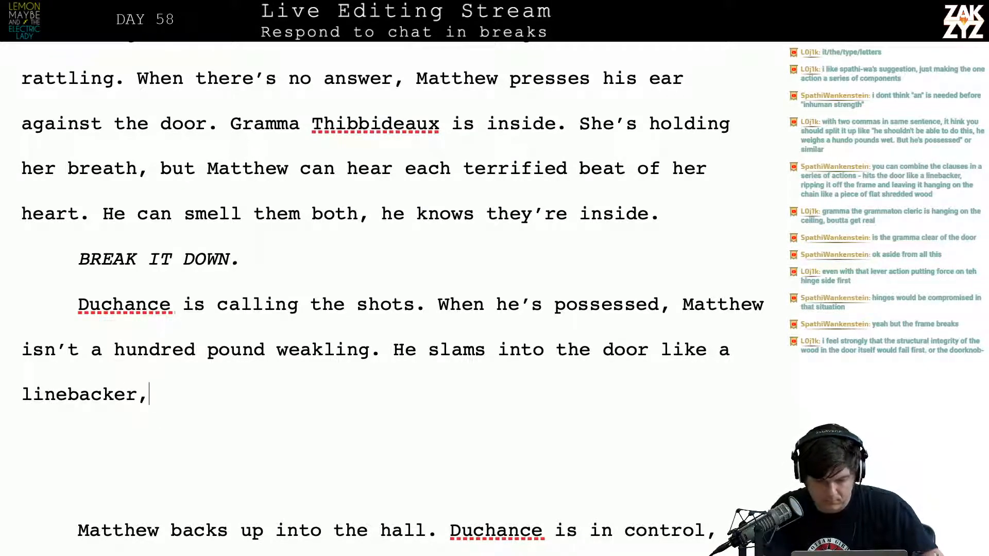
text(an)
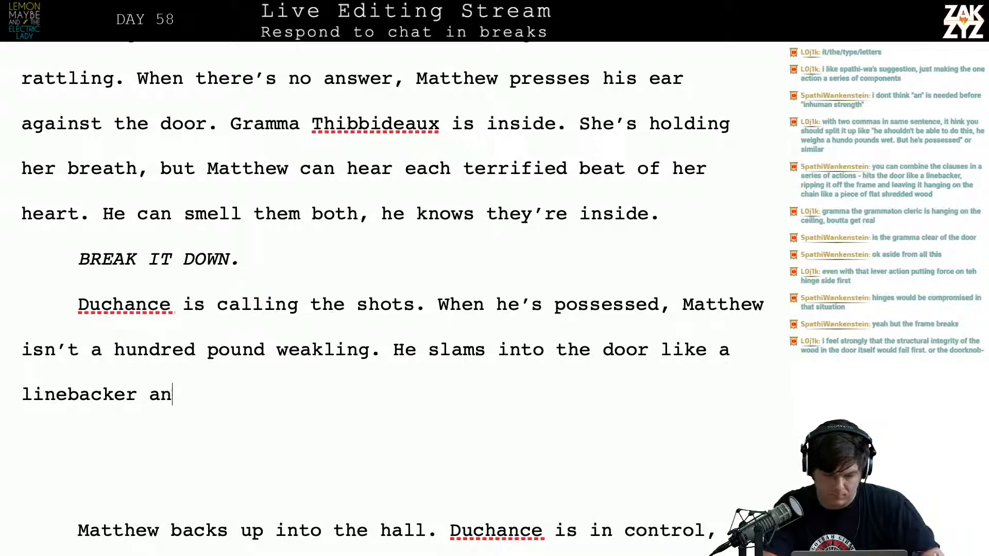
text(d shatters the frame.)
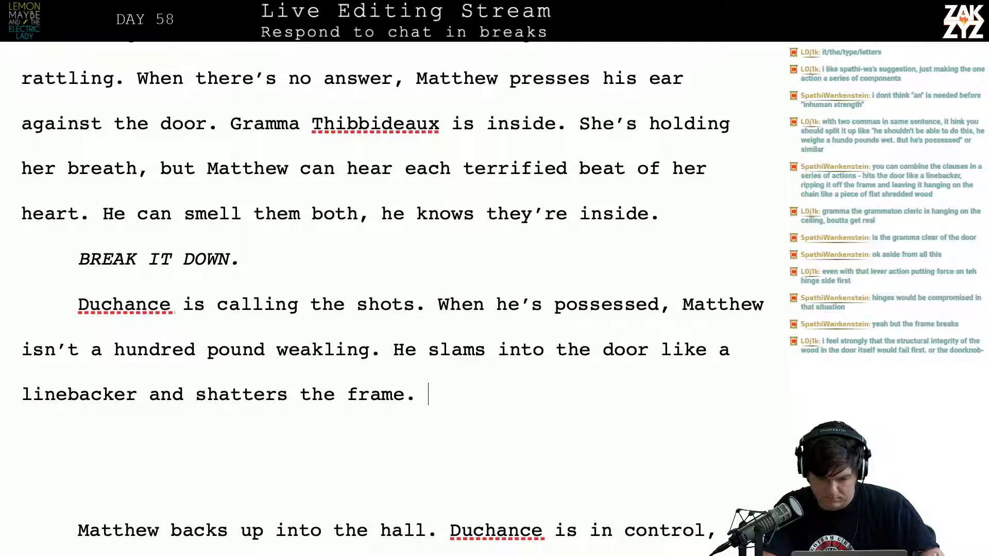
text( The deadbolt r)
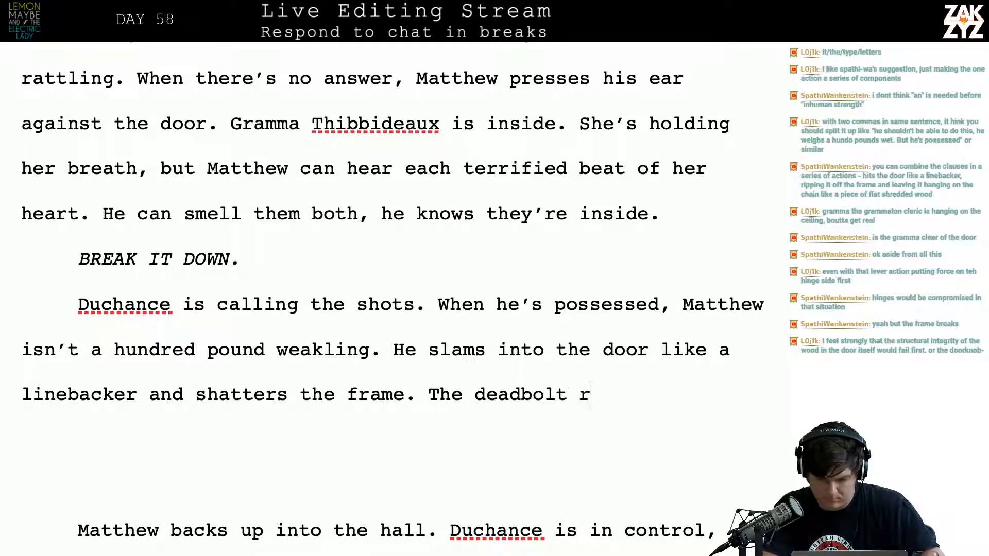
text(ips wirh)
Add "The deadbolt rips right through the wood, the hinges" after "shatters the frame."
key(BackSpace)
key(BackSpace)
key(BackSpace)
text(i)
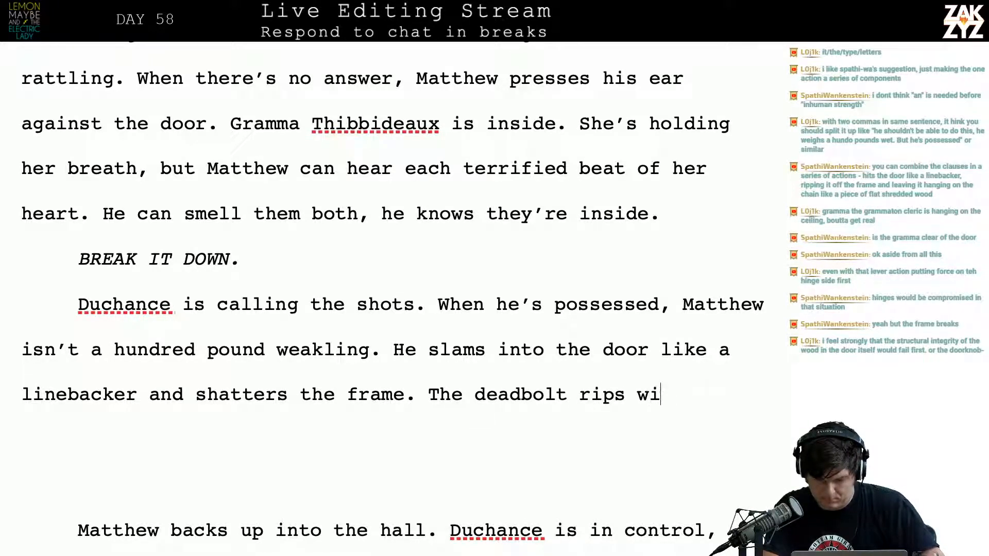
key(BackSpace)
text(right)
key(BackSpace)
key(BackSpace)
key(BackSpace)
key(BackSpace)
key(BackSpace)
key(BackSpace)
key(BackSpace)
text(r)
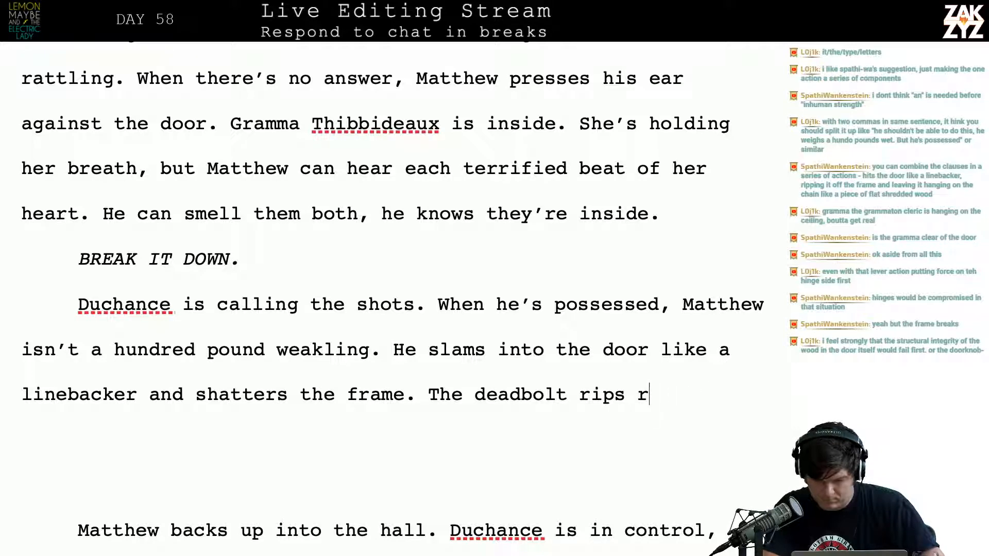
text(ight through the woo)
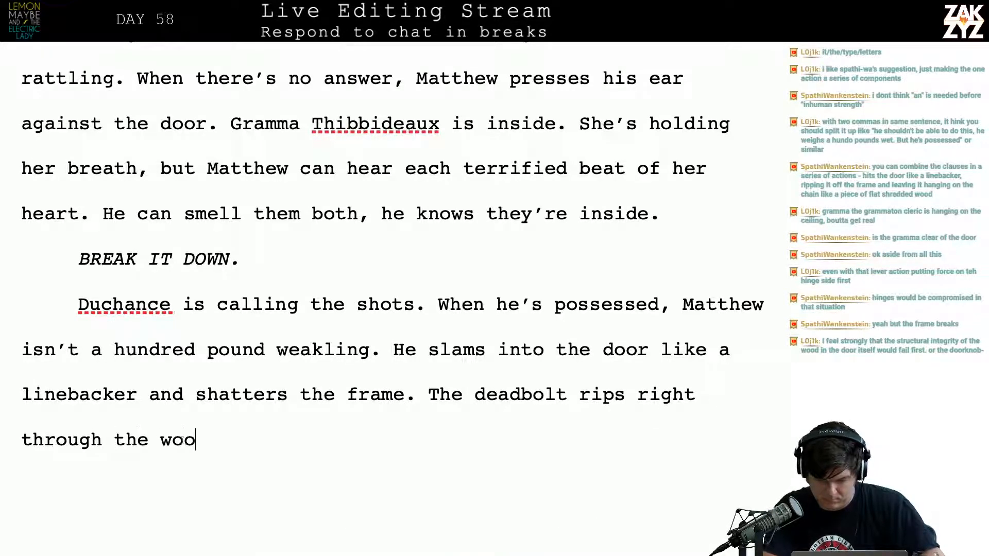
text(d, the hinges)
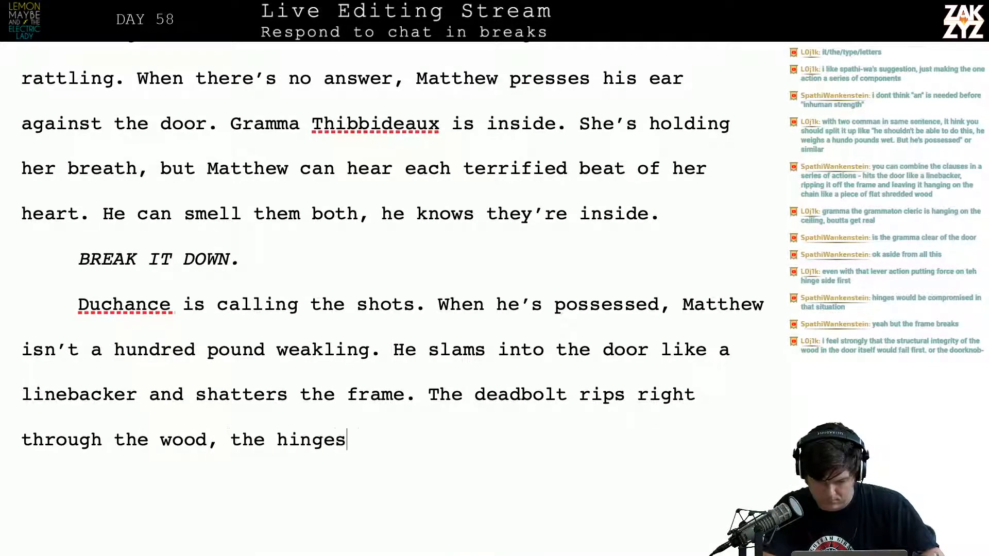
text( shear off)
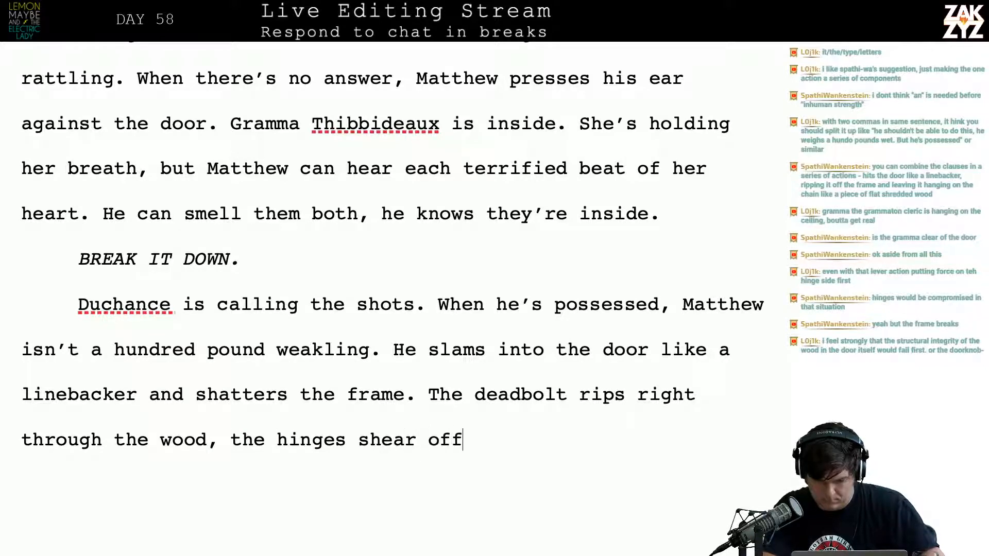
text(, and for a)
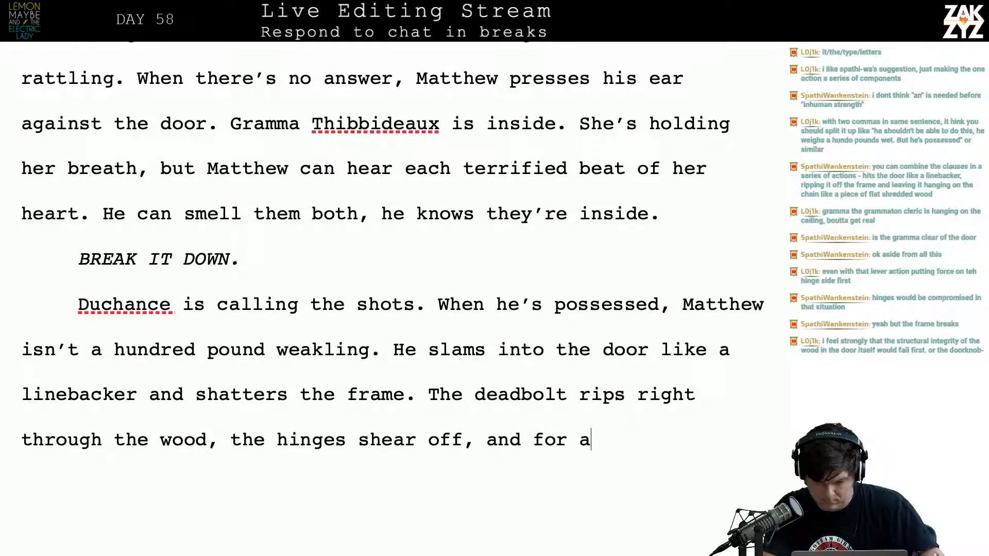
Try continuing after "the hinges" with "shear off, and for a", then remove the attempt
key(BackSpace)
key(BackSpace)
key(BackSpace)
key(BackSpace)
key(BackSpace)
key(BackSpace)
key(BackSpace)
key(BackSpace)
key(BackSpace)
key(BackSpace)
key(BackSpace)
key(BackSpace)
key(BackSpace)
key(BackSpace)
key(BackSpace)
key(BackSpace)
key(BackSpace)
key(BackSpace)
key(BackSpace)
key(BackSpace)
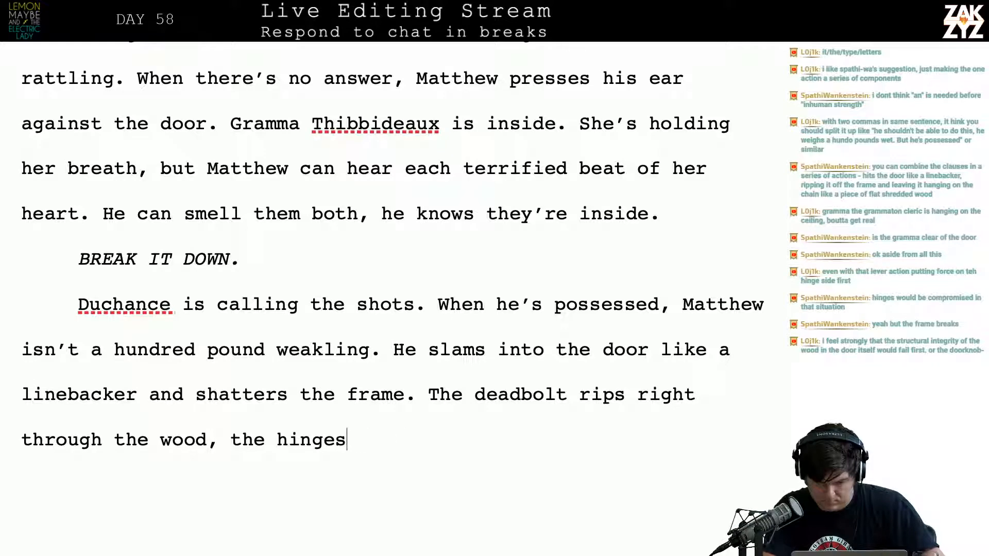
Replace ", the hinges" with "and the hinges shear off." to finish the deadbolt sentence
key(BackSpace)
key(BackSpace)
key(BackSpace)
key(BackSpace)
key(BackSpace)
key(BackSpace)
key(BackSpace)
key(BackSpace)
key(BackSpace)
key(BackSpace)
text(and )
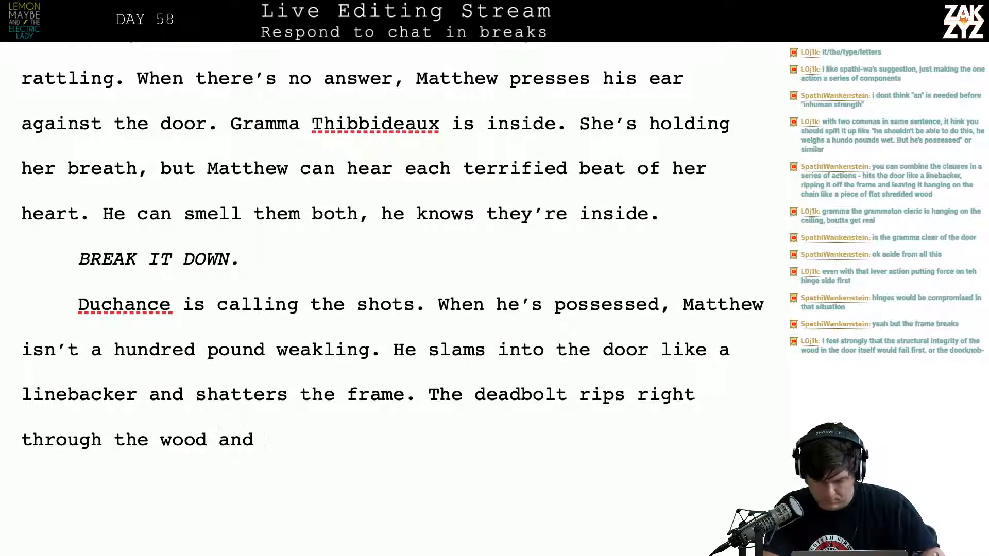
text(the hinges shee)
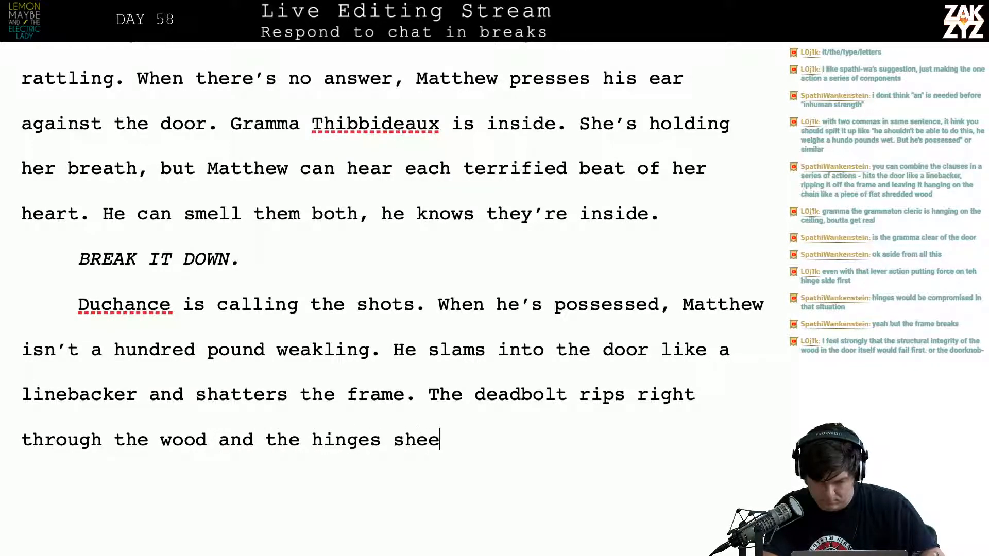
key(BackSpace)
text(ar off. )
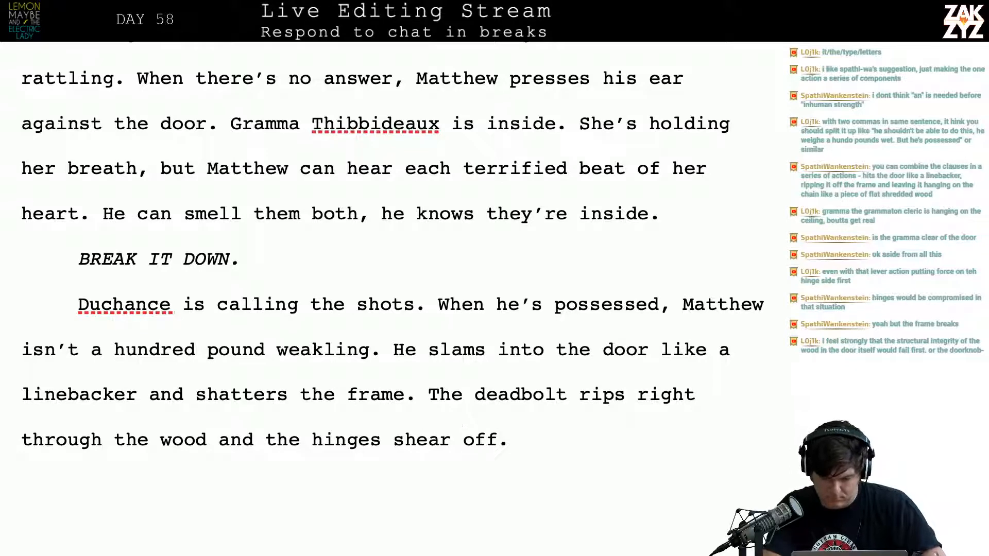
text(He would have)
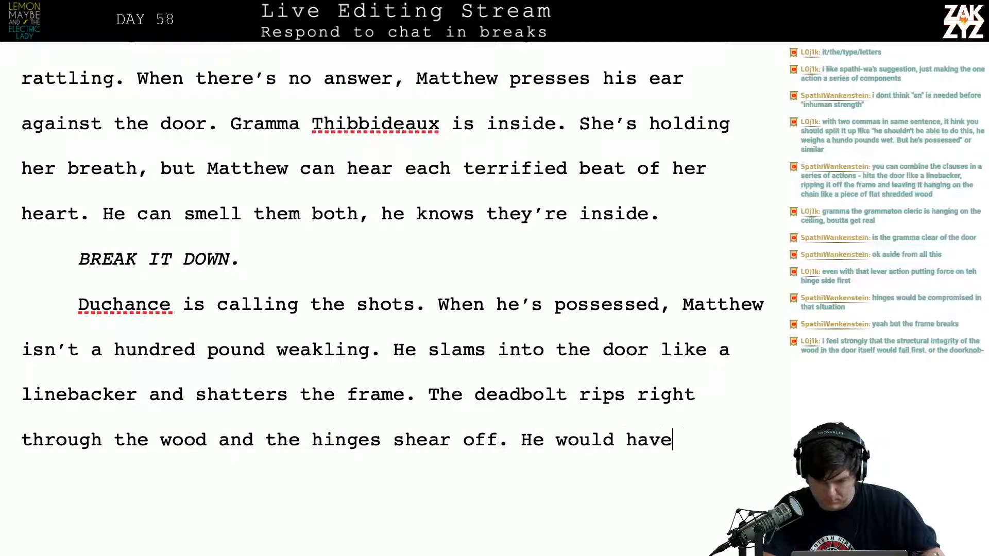
key(BackSpace)
key(BackSpace)
key(BackSpace)
key(BackSpace)
key(BackSpace)
key(BackSpace)
key(BackSpace)
key(BackSpace)
key(BackSpace)
key(BackSpace)
key(BackSpace)
key(BackSpace)
key(BackSpace)
key(BackSpace)
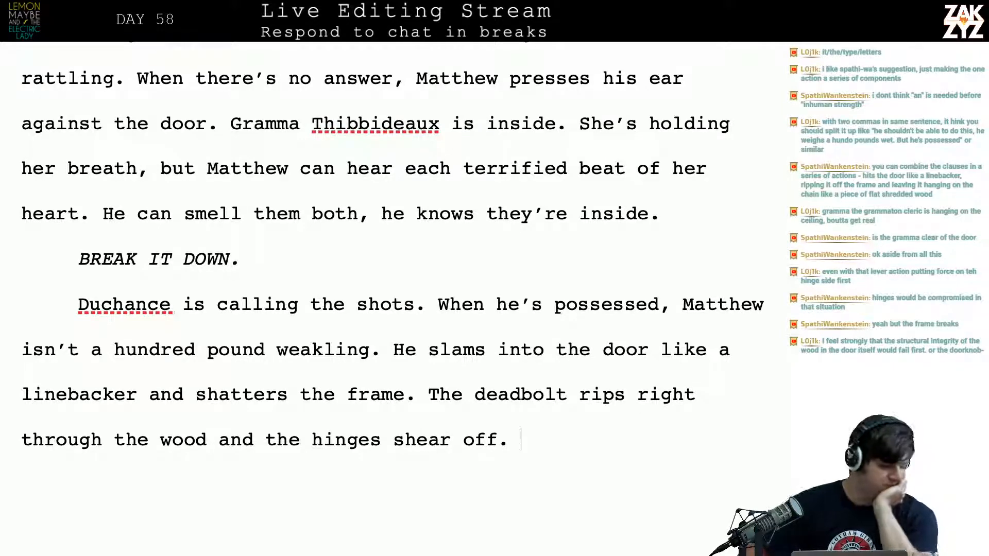
Split the paragraph before "When he's possessed" and extend its opening to "Duchance is calling the shots, Matthew is possessed."
scroll(112, 189, down, 1)
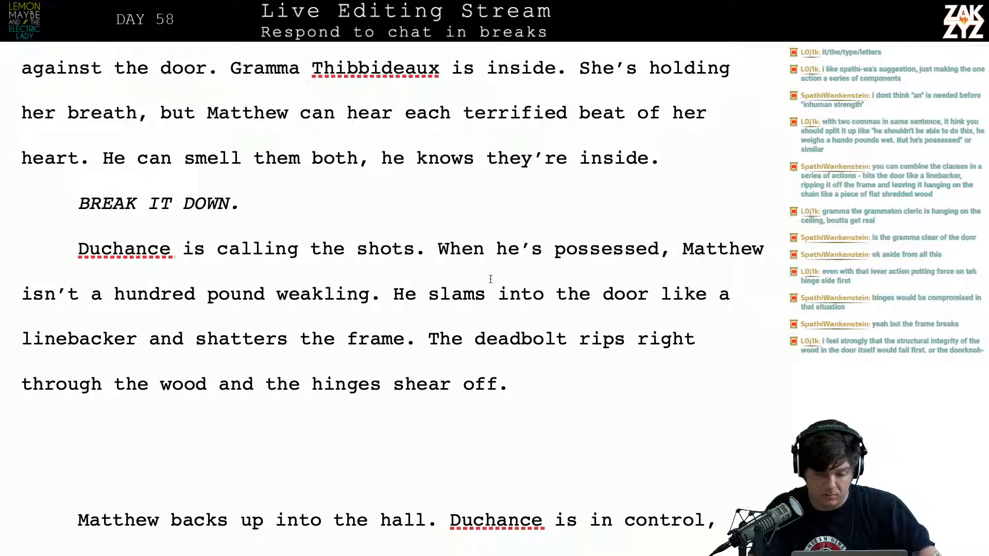
click(422, 255)
key(Return)
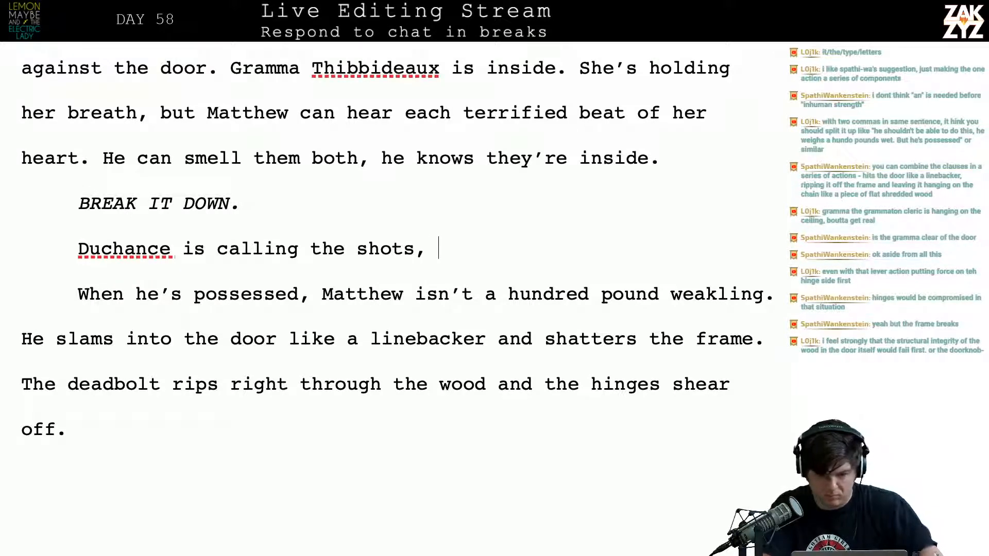
text(Matteh)
key(BackSpace)
key(BackSpace)
key(BackSpace)
key(BackSpace)
key(BackSpace)
key(BackSpace)
key(BackSpace)
key(BackSpace)
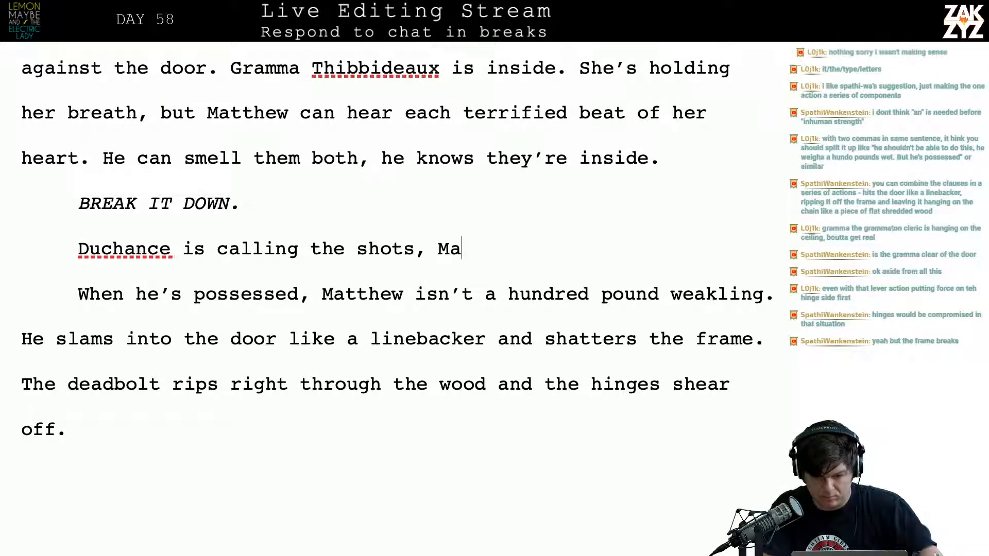
text(, )
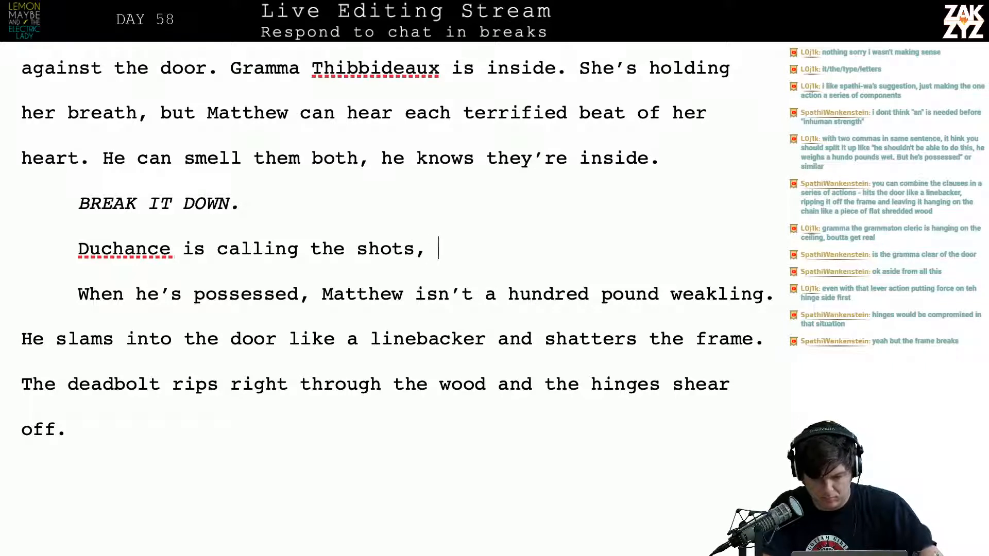
text(Matthew is p)
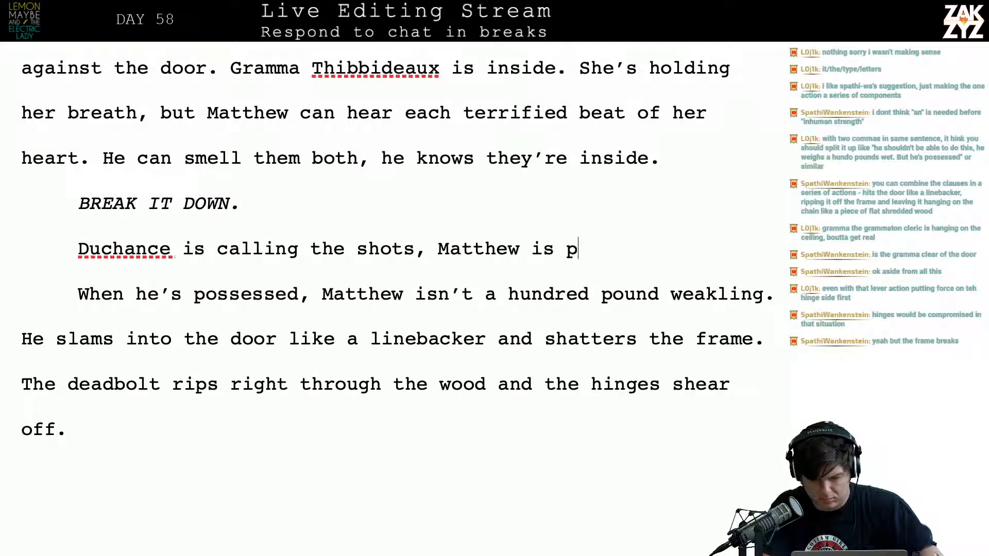
text(ossessed. With the g)
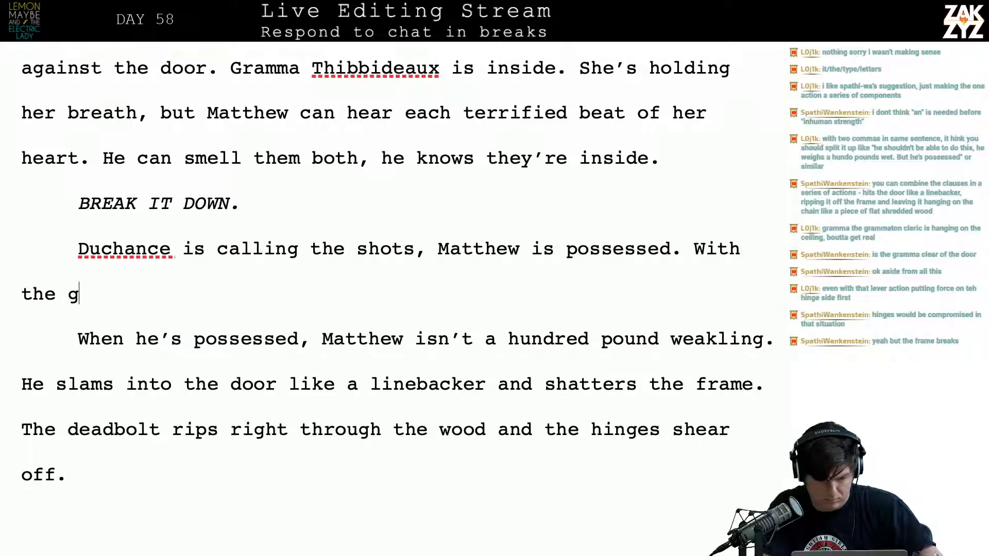
key(BackSpace)
text(Gray man)
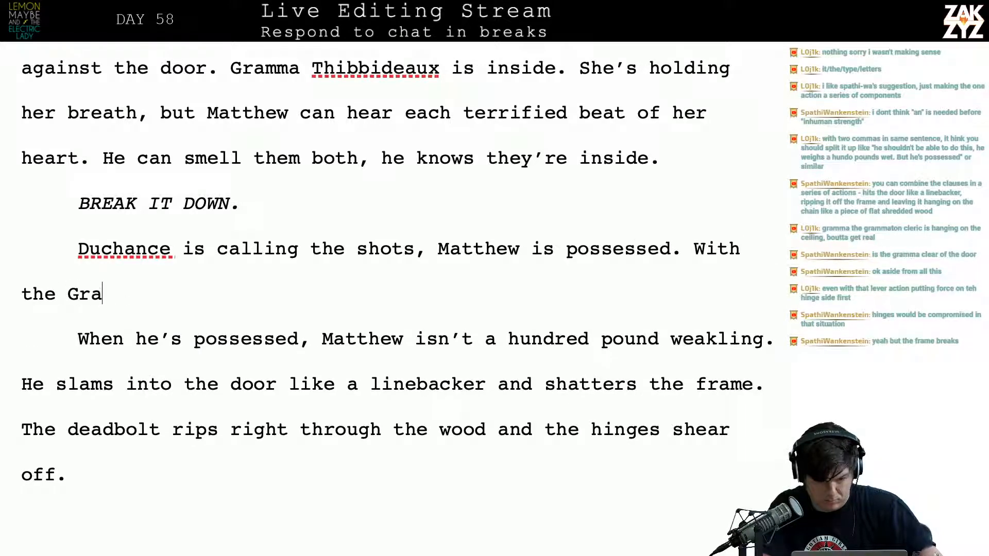
key(BackSpace)
key(BackSpace)
key(BackSpace)
key(BackSpace)
text(Man)
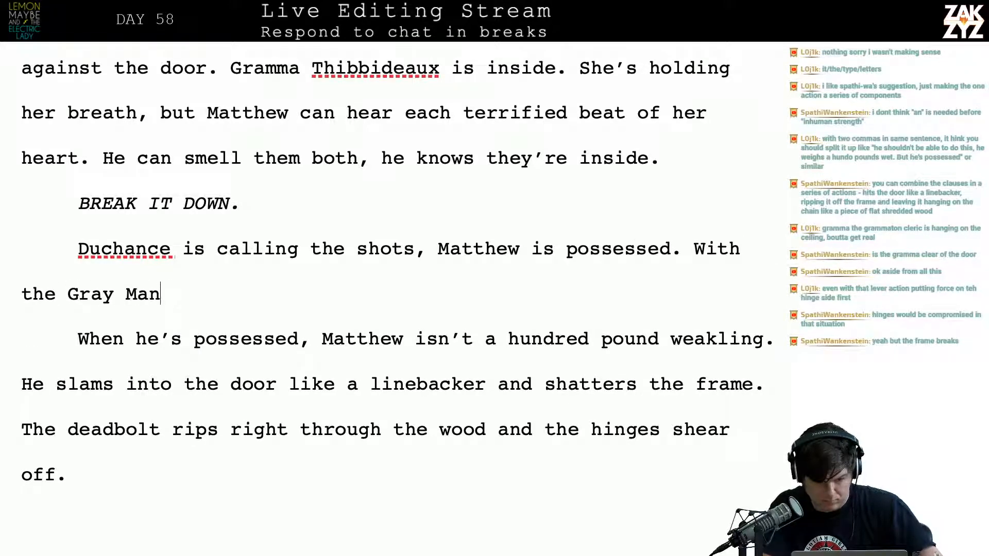
text( driving, Matthw)
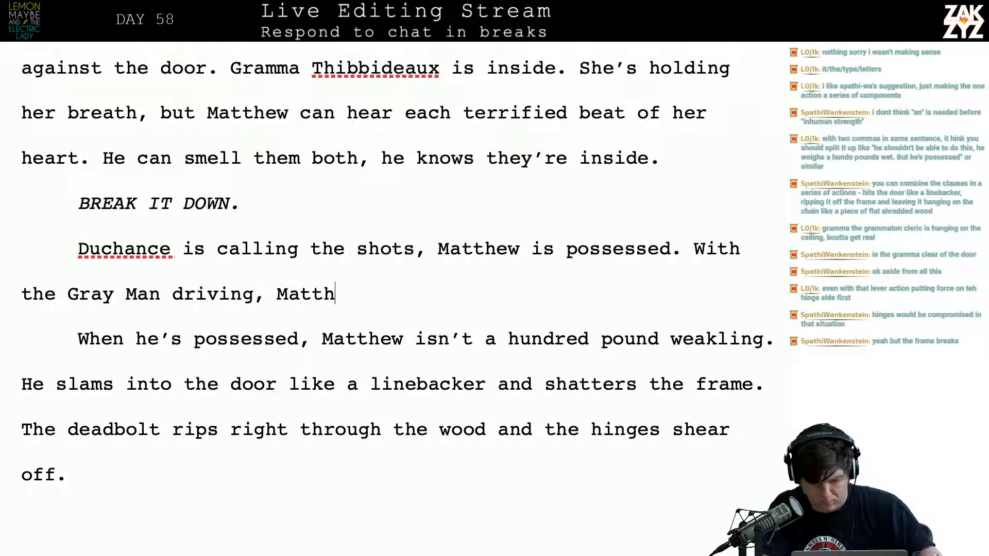
key(BackSpace)
key(BackSpace)
key(BackSpace)
key(BackSpace)
key(BackSpace)
key(BackSpace)
key(BackSpace)
key(BackSpace)
key(BackSpace)
key(BackSpace)
key(BackSpace)
key(BackSpace)
key(BackSpace)
key(BackSpace)
key(BackSpace)
key(BackSpace)
key(BackSpace)
key(BackSpace)
key(BackSpace)
key(BackSpace)
key(BackSpace)
key(BackSpace)
key(BackSpace)
key(BackSpace)
key(BackSpace)
key(BackSpace)
key(BackSpace)
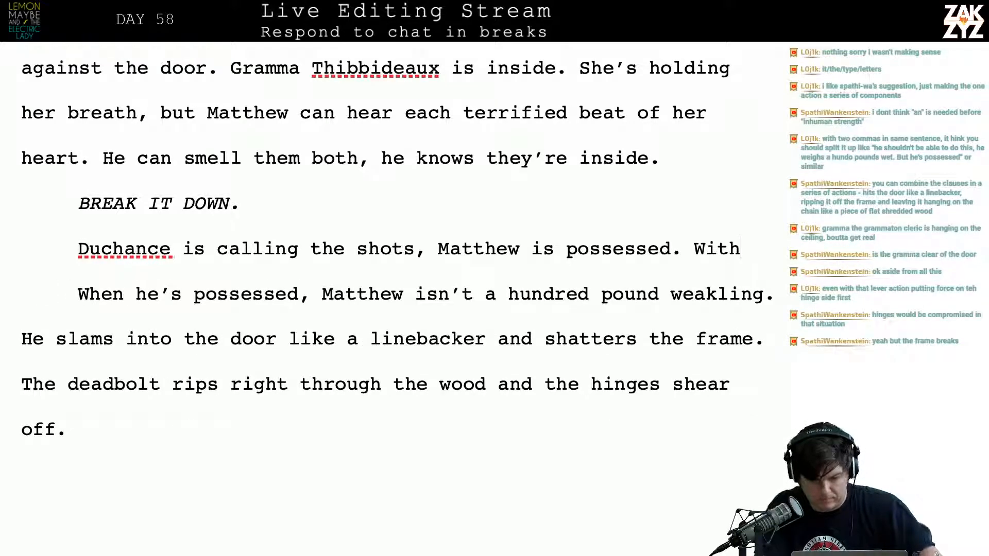
key(BackSpace)
key(BackSpace)
key(BackSpace)
key(BackSpace)
key(BackSpace)
Insert a new paragraph below "BREAK IT DOWN." reading "Matthew is possessed, Duchance is calling the shots."
key(Return)
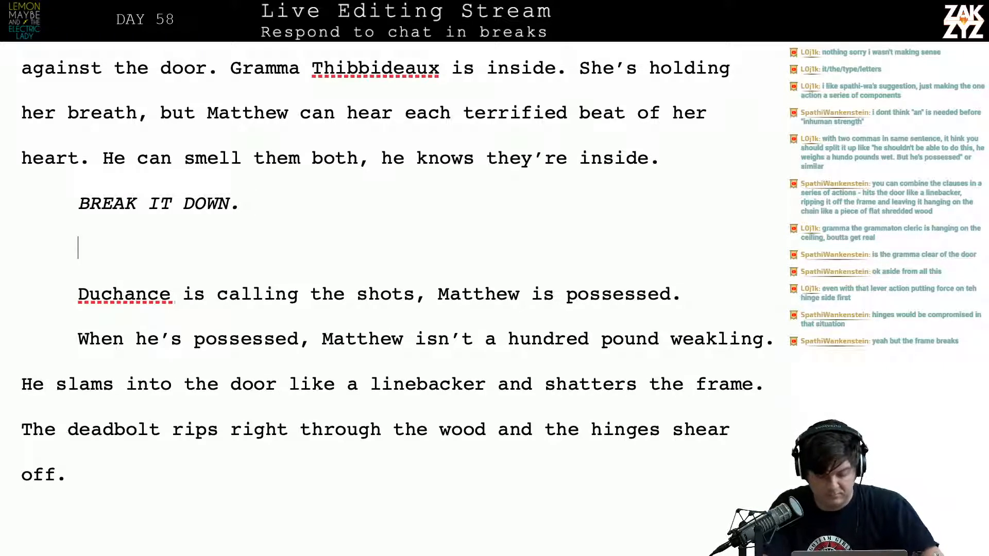
text(Matthew is pos)
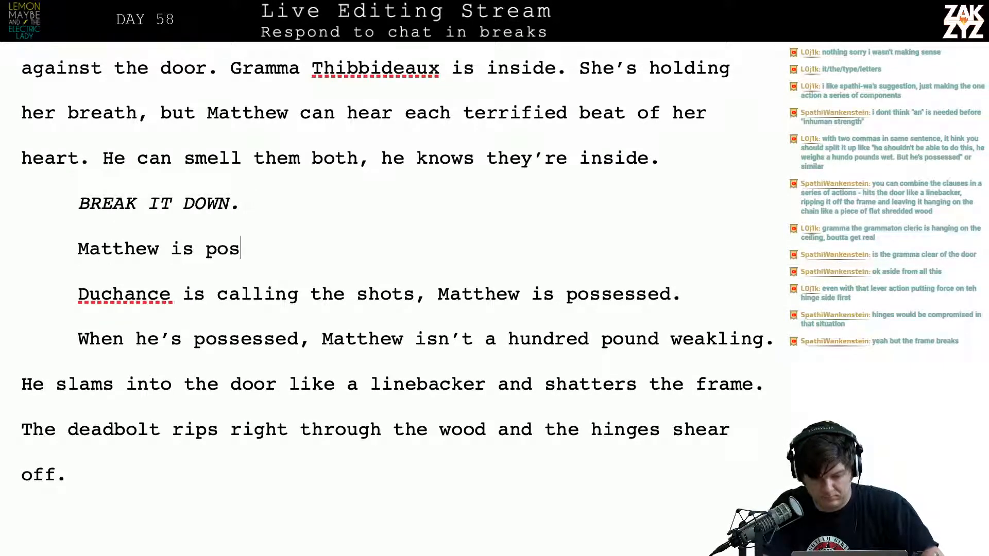
text(sessed, Du)
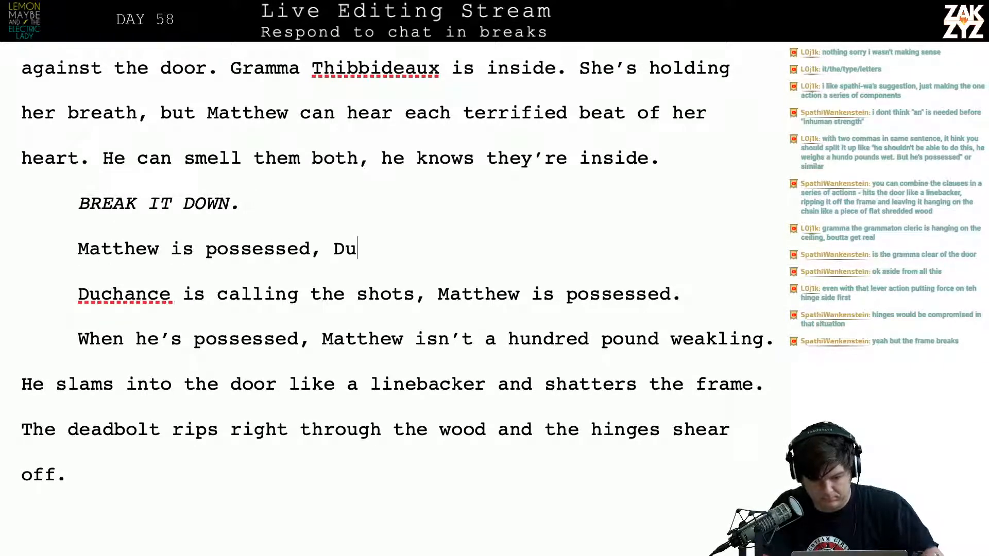
text(chance is calling t)
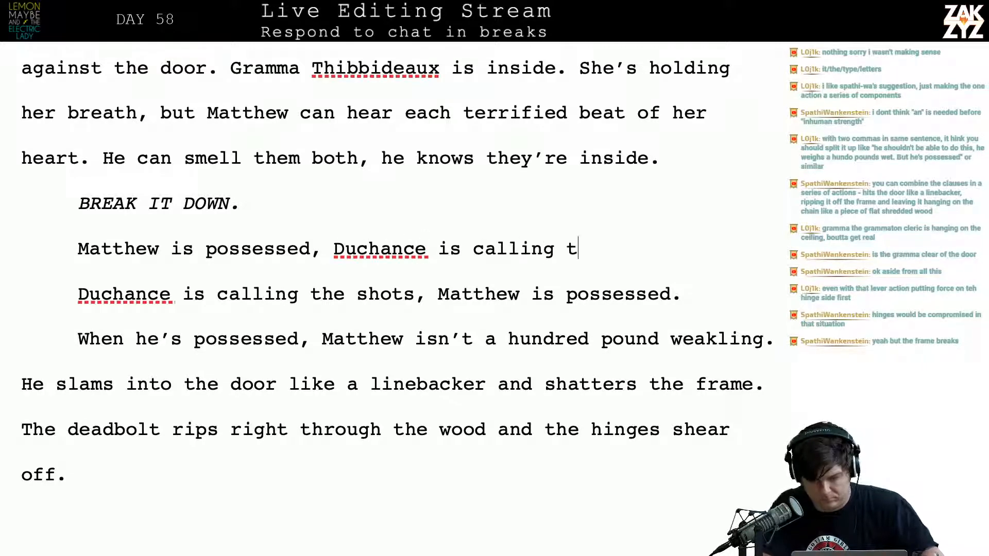
text(he shots. Mattehw)
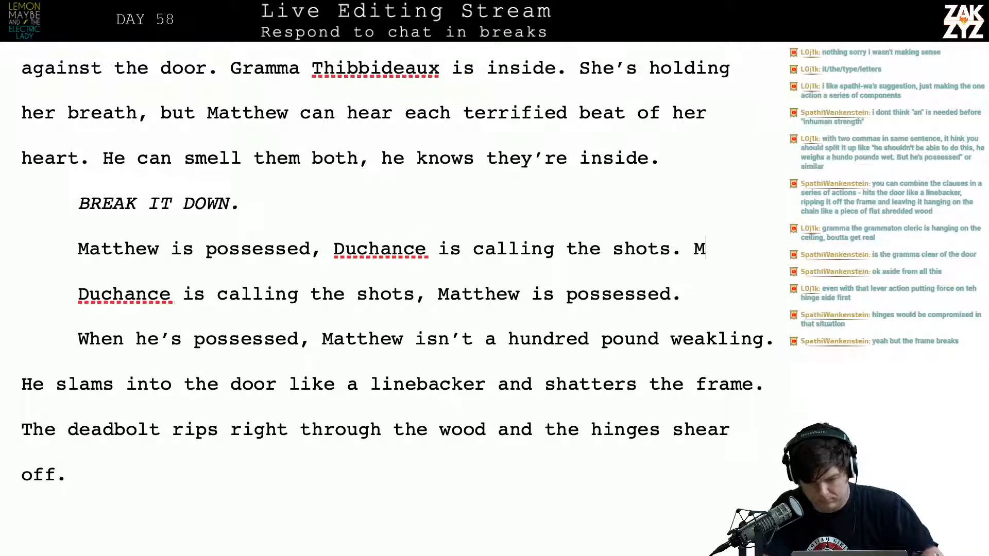
Continue the new paragraph with "Matthew backs into the hall and rushes forward, hitting the door like a linebacker."
key(BackSpace)
key(BackSpace)
key(BackSpace)
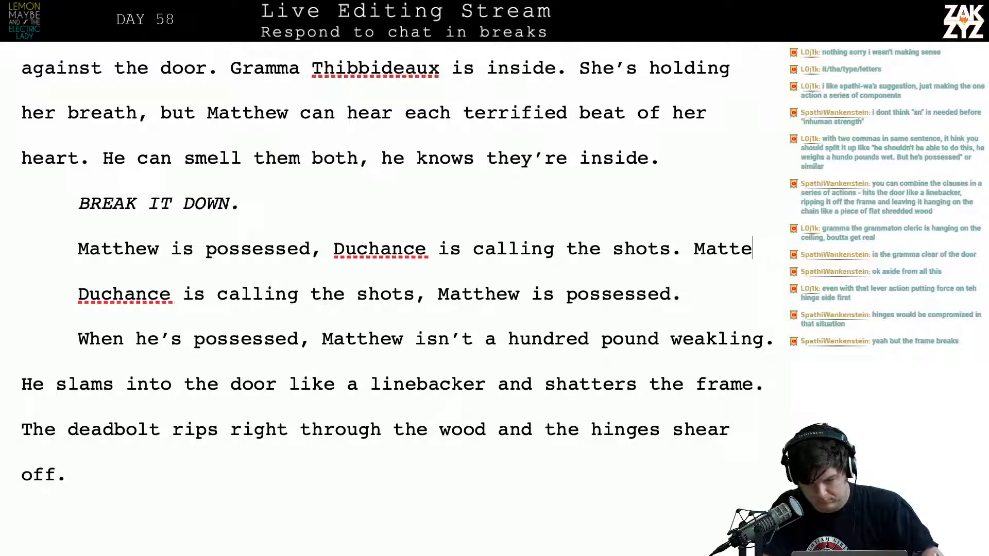
text(hew)
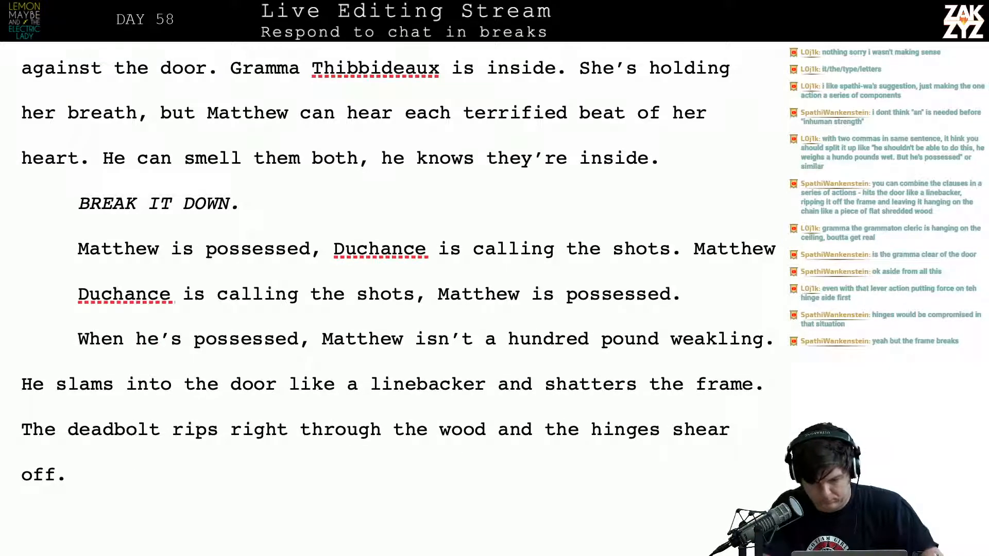
text( back)
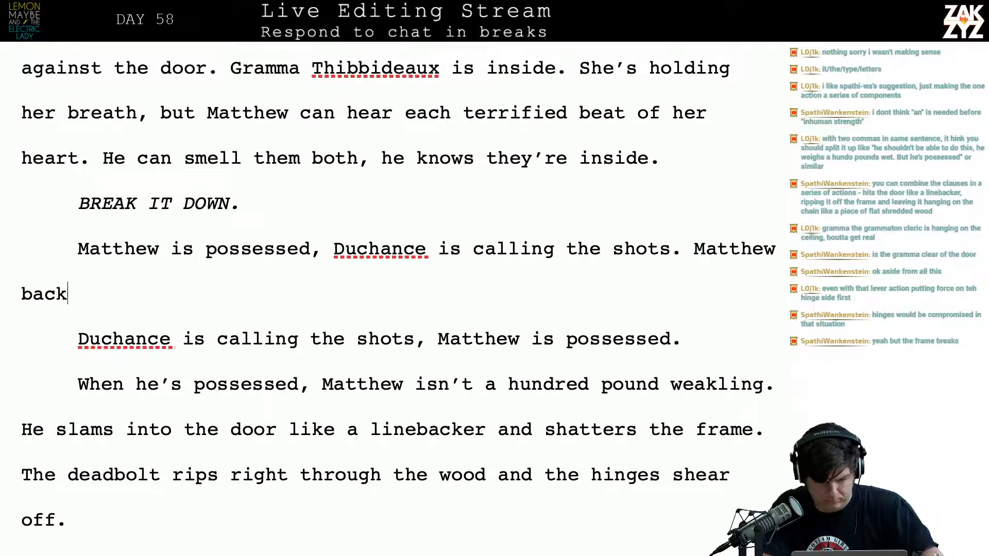
text(s into the hall )
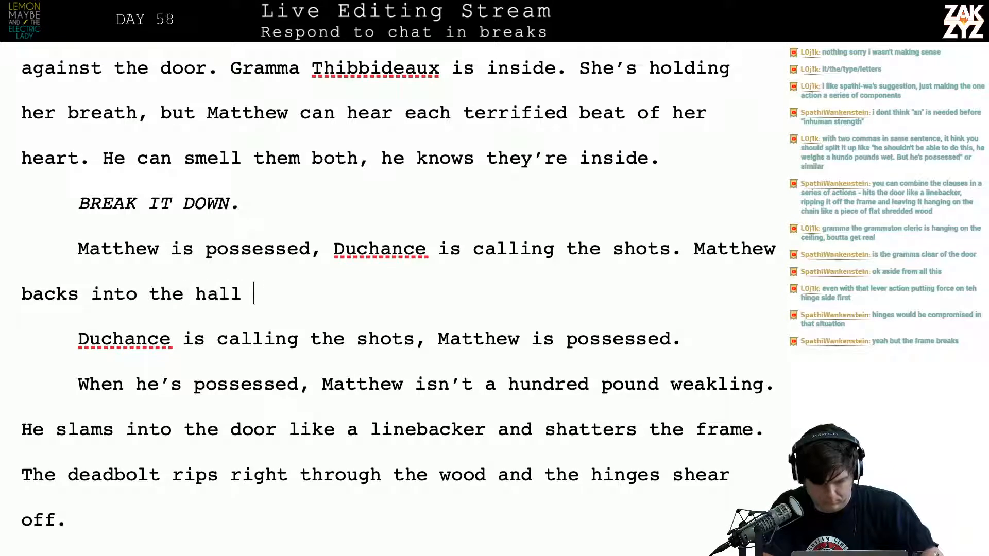
text(and rushes forwar)
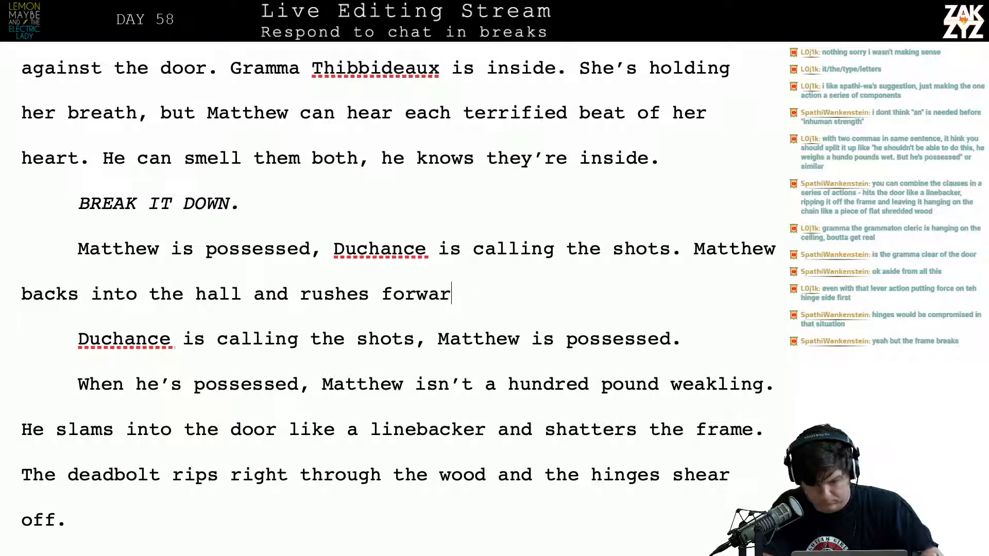
text(d, hitting the door)
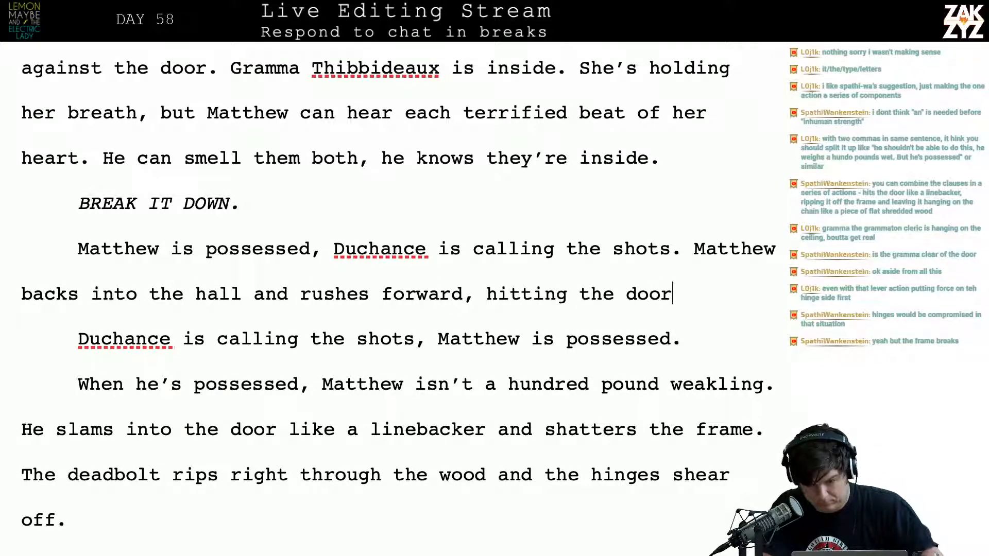
text( like a linebacker. )
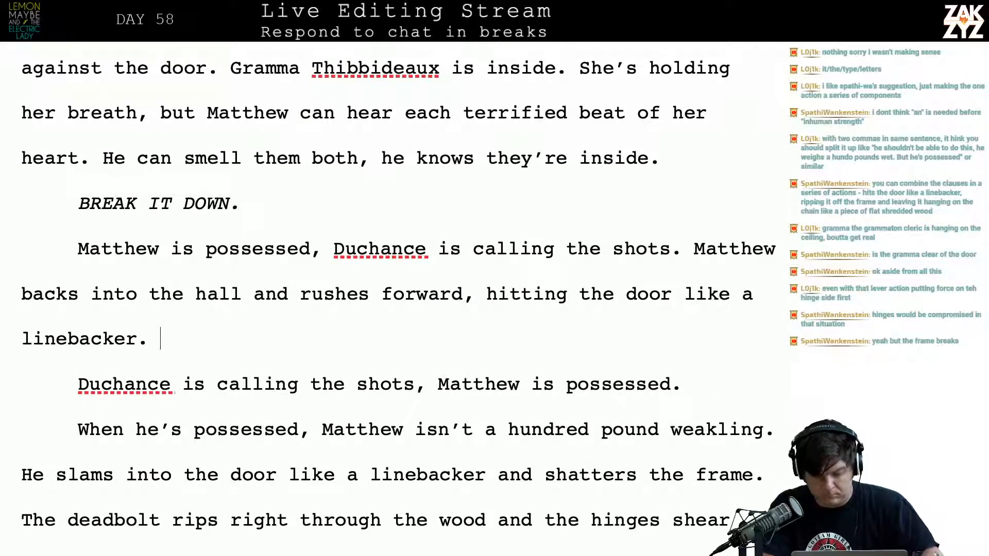
text(Full of un)
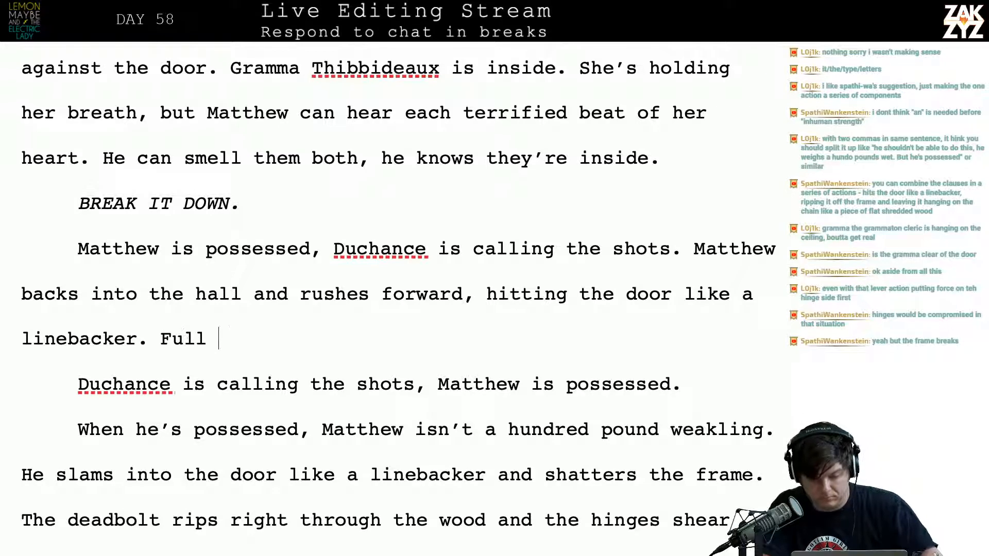
key(BackSpace)
key(BackSpace)
key(BackSpace)
key(BackSpace)
key(BackSpace)
key(BackSpace)
key(BackSpace)
key(BackSpace)
key(BackSpace)
key(BackSpace)
key(BackSpace)
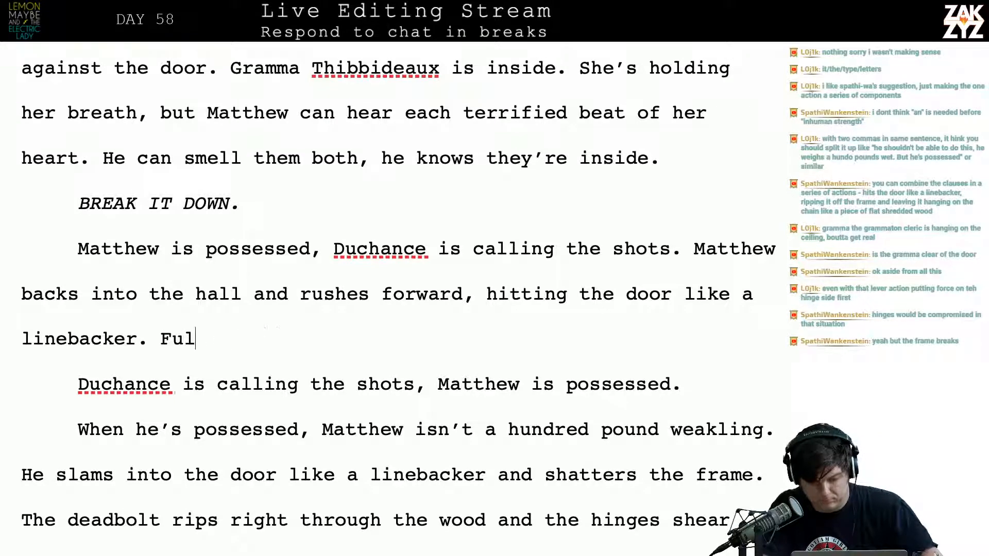
Start the sentence after "linebacker." with "He"
text(Hes)
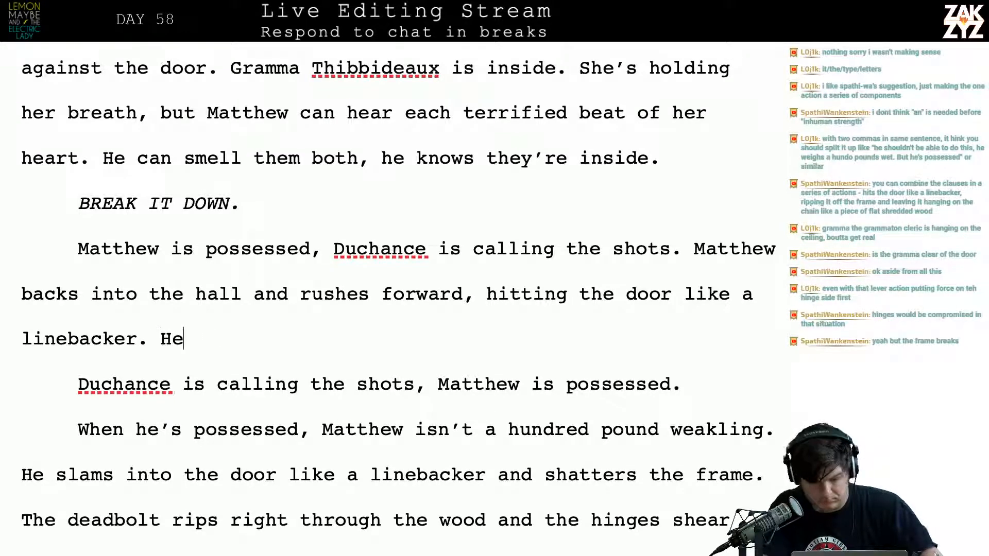
key(BackSpace)
key(BackSpace)
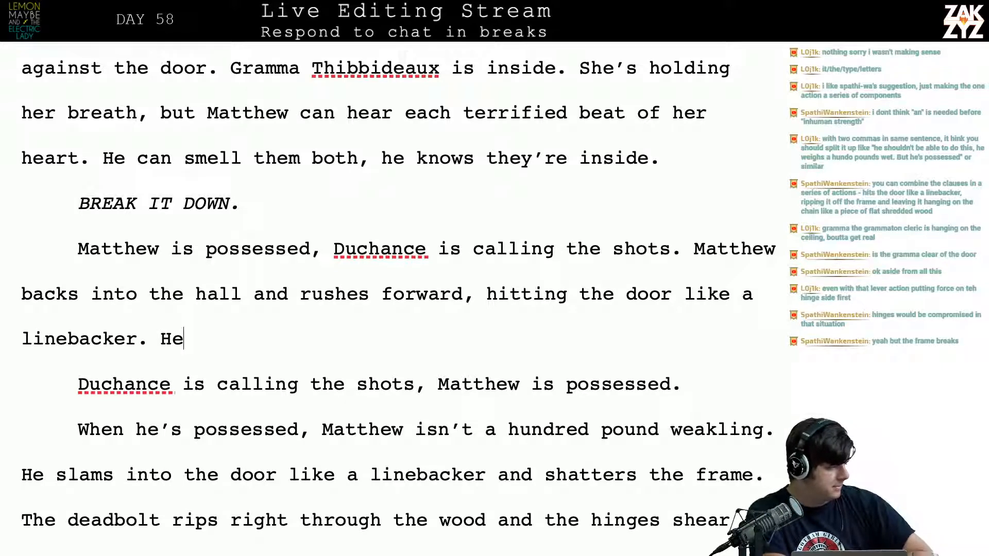
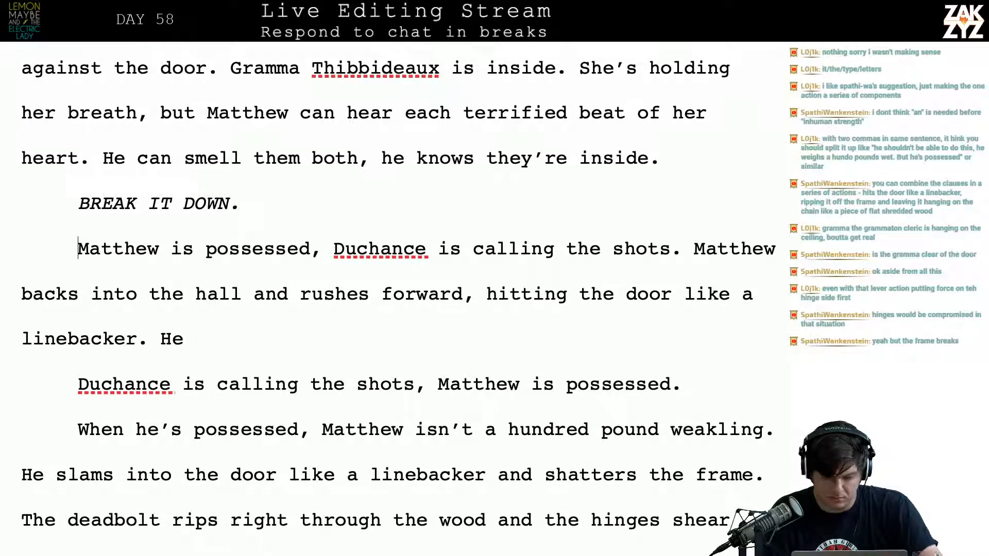
Insert a blank paragraph below "BREAK IT DOWN" and extend that line to read "BREAK IT DOWN, the voice demands."
key(Return)
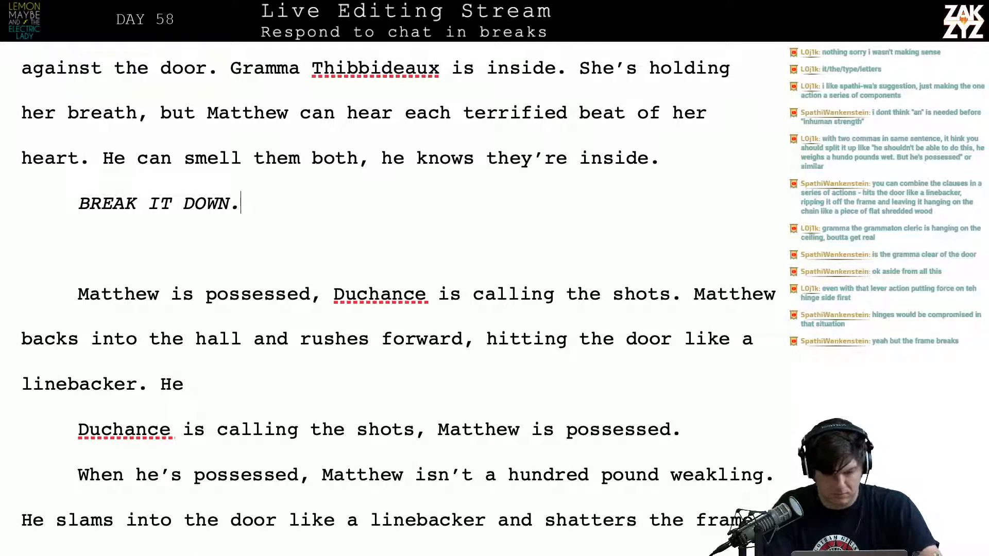
text(D)
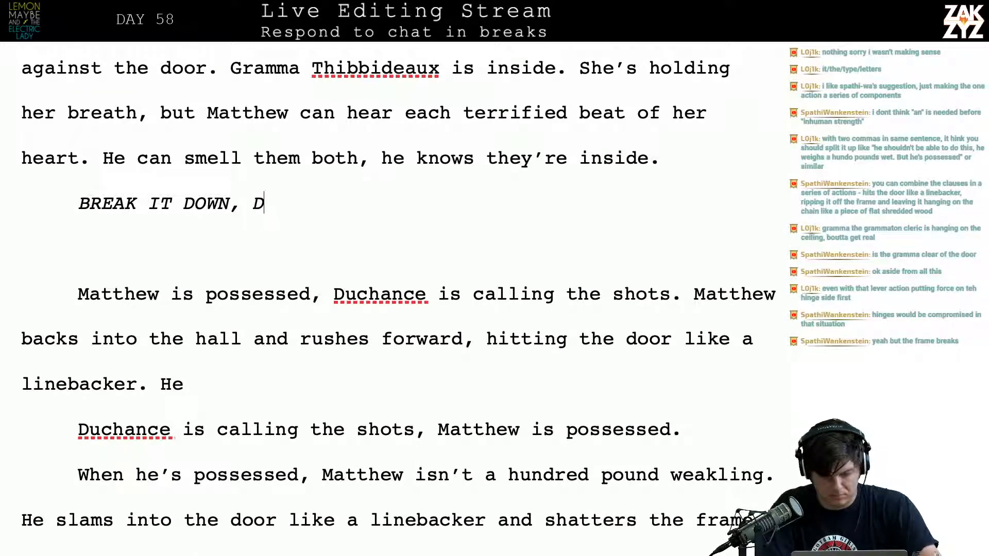
key(BackSpace)
text(th)
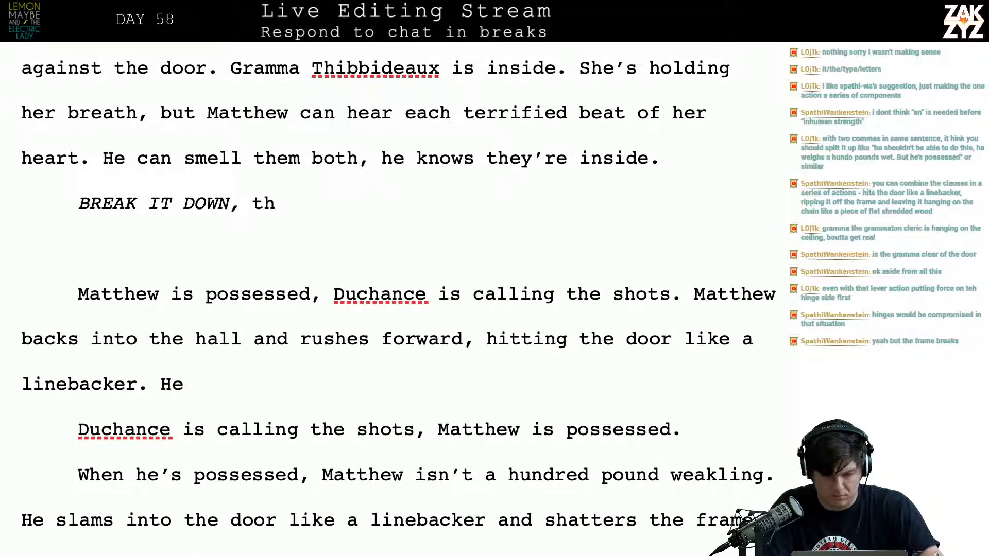
text(e voice demands.)
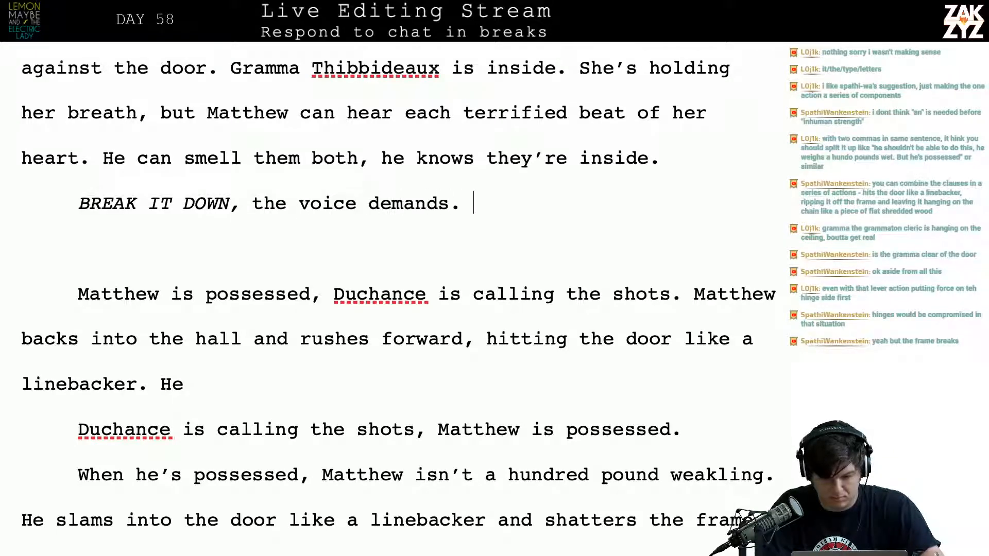
Start a new paragraph below the command with "Duchance is inside him now, calling the shots."
key(Return)
text(Duc)
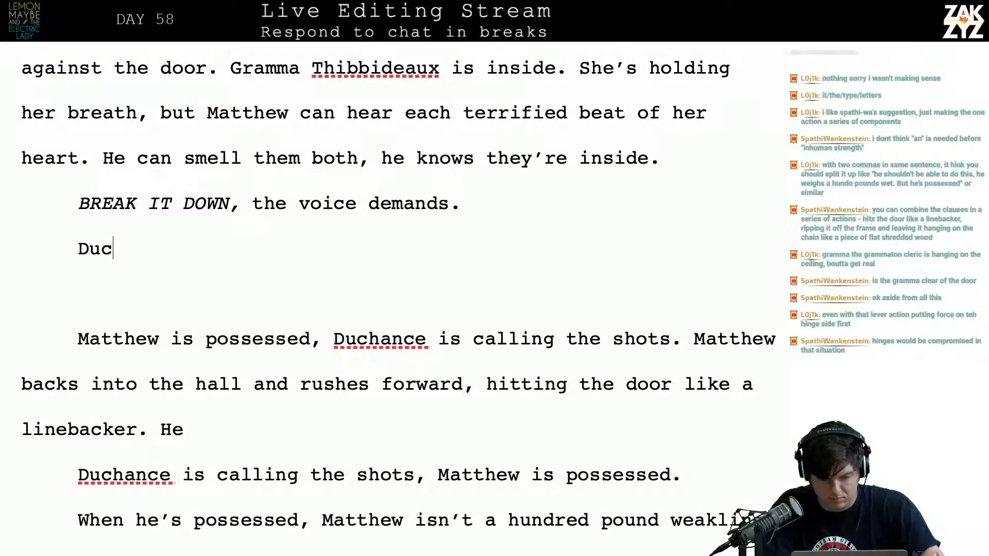
text(hance is insid)
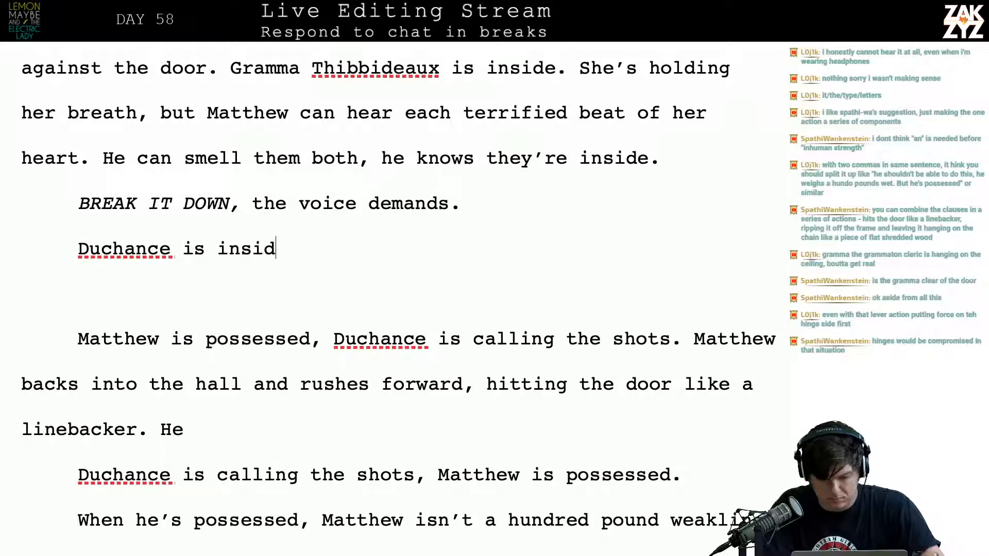
text(e him now, cal)
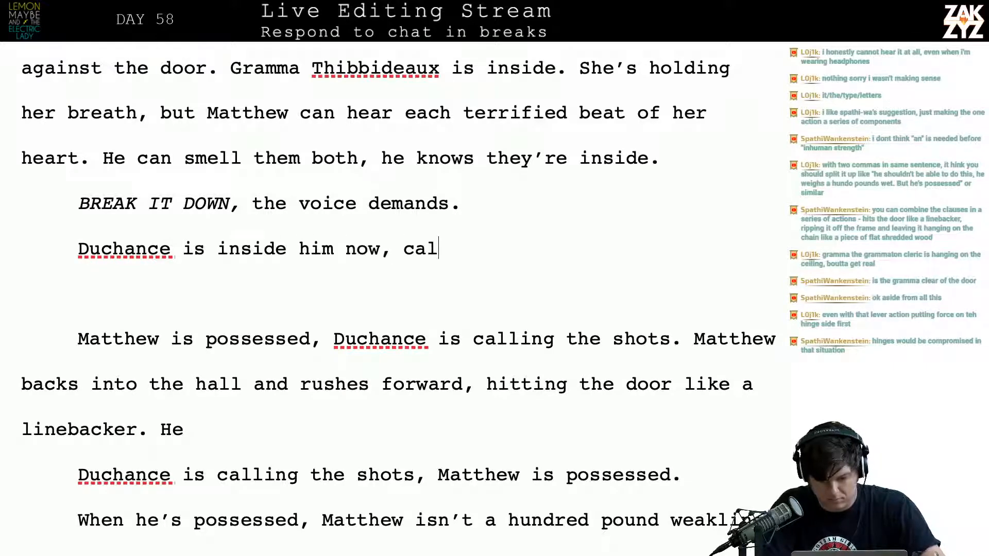
text(ling the shots. Ma)
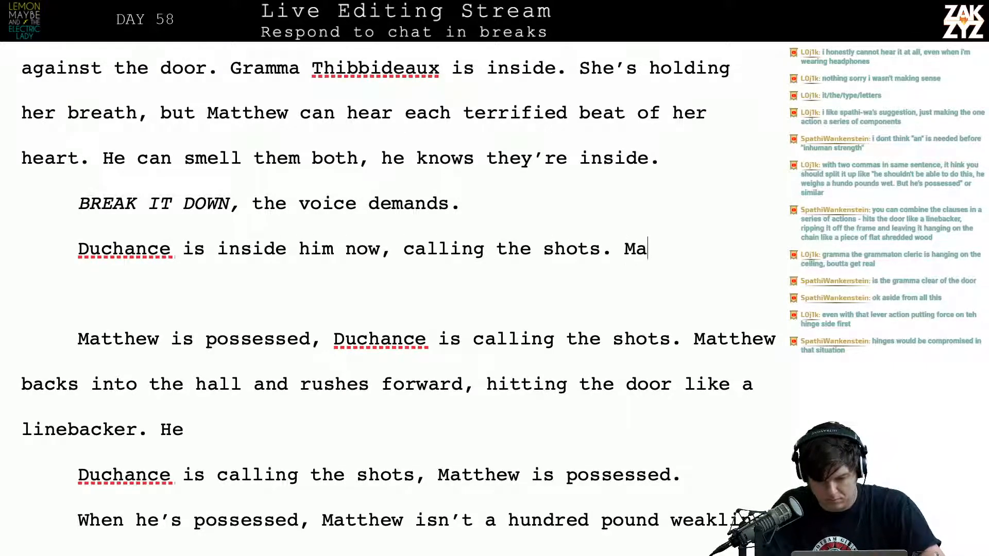
text(tthew isn't just )
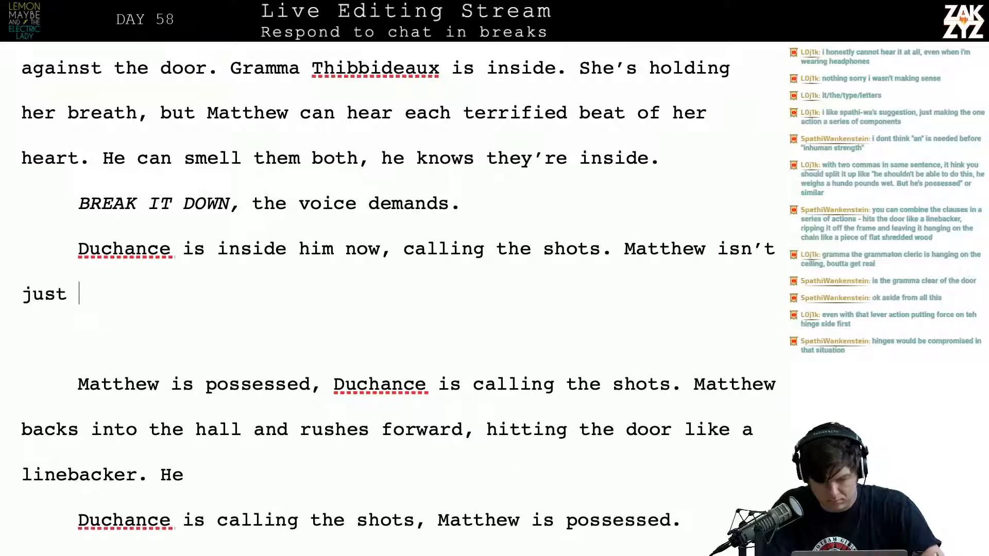
text(some hundred pound weakling)
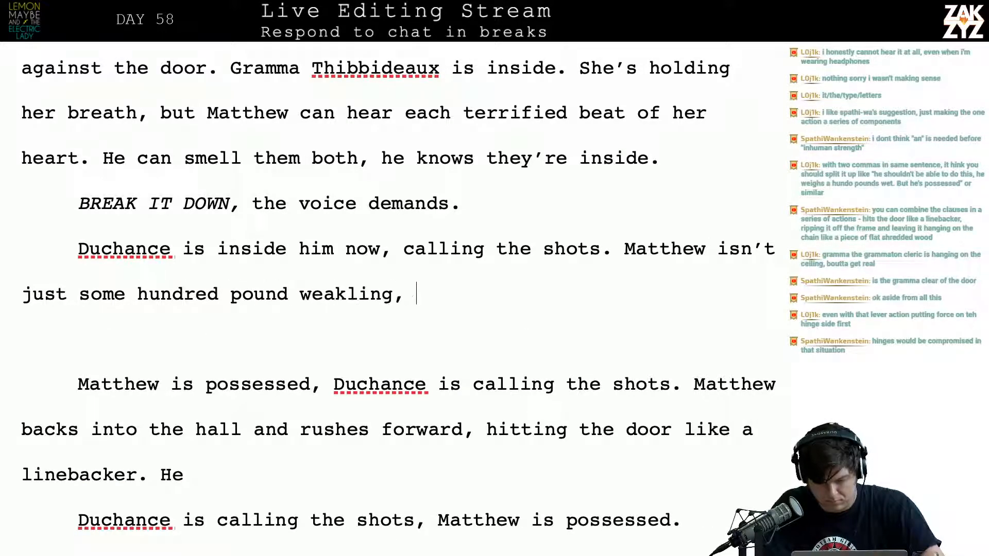
text(, hes')
Continue the paragraph with "Matthew isn't just some hundred pound weakling." and start the following sentence with "He"
key(BackSpace)
key(BackSpace)
key(BackSpace)
key(BackSpace)
key(BackSpace)
key(BackSpace)
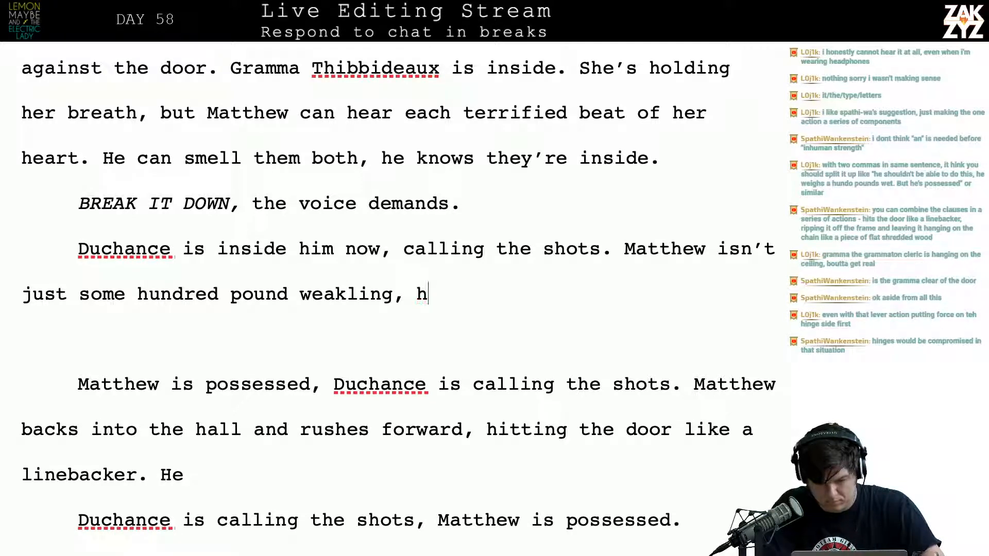
text(. H)
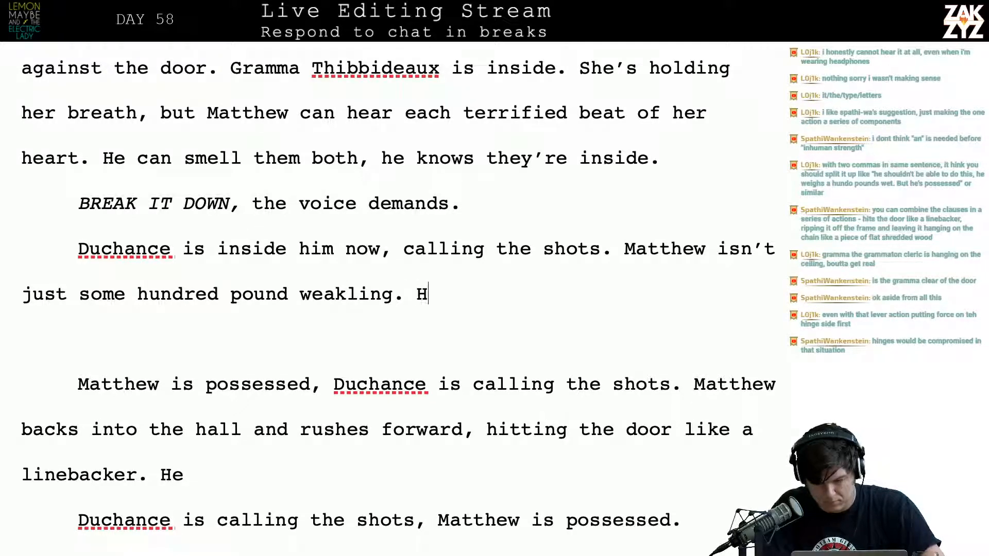
text(e reat)
Complete the sentence as "He backs into the hall and charges, slamming into the door like a linebacker."
key(BackSpace)
key(BackSpace)
key(BackSpace)
key(BackSpace)
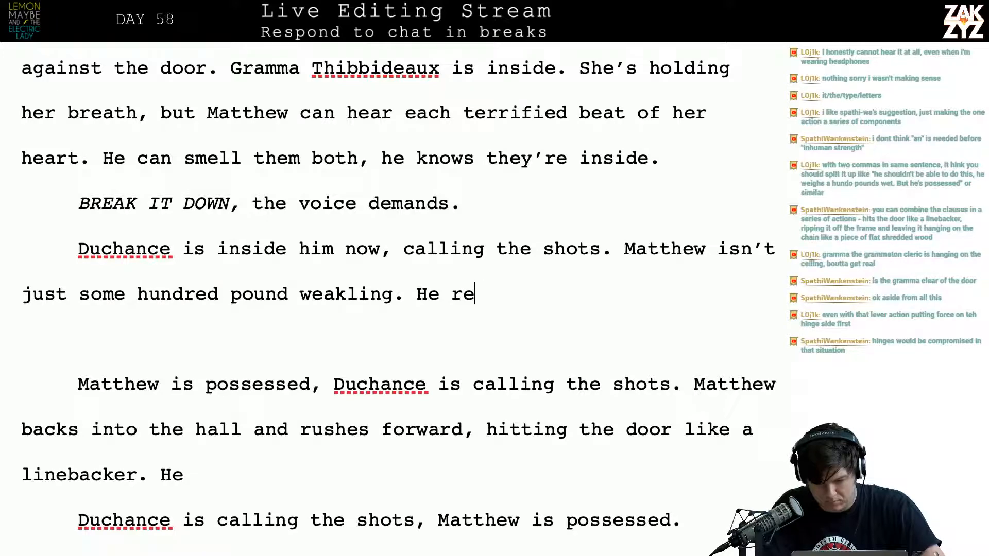
text(backs into the ha)
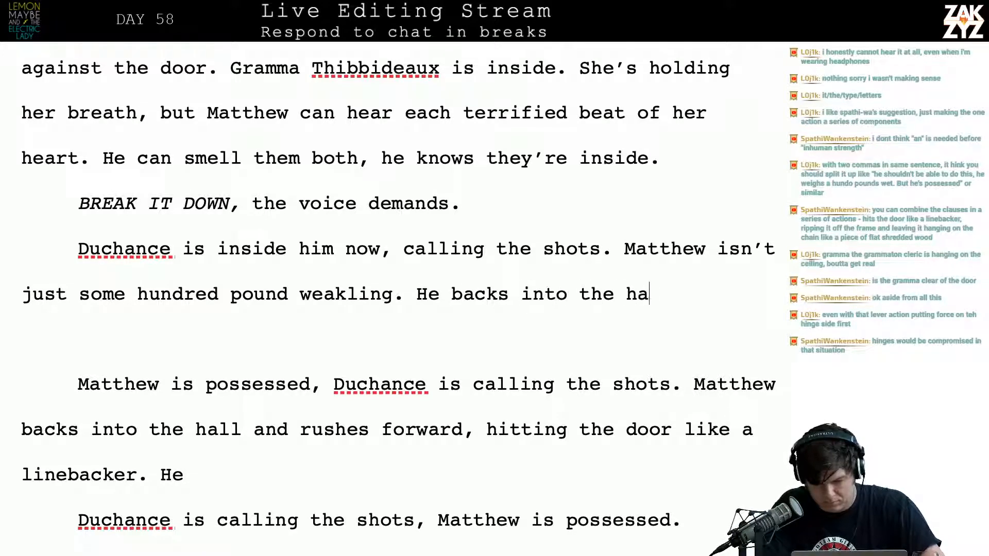
text(ll and charges, )
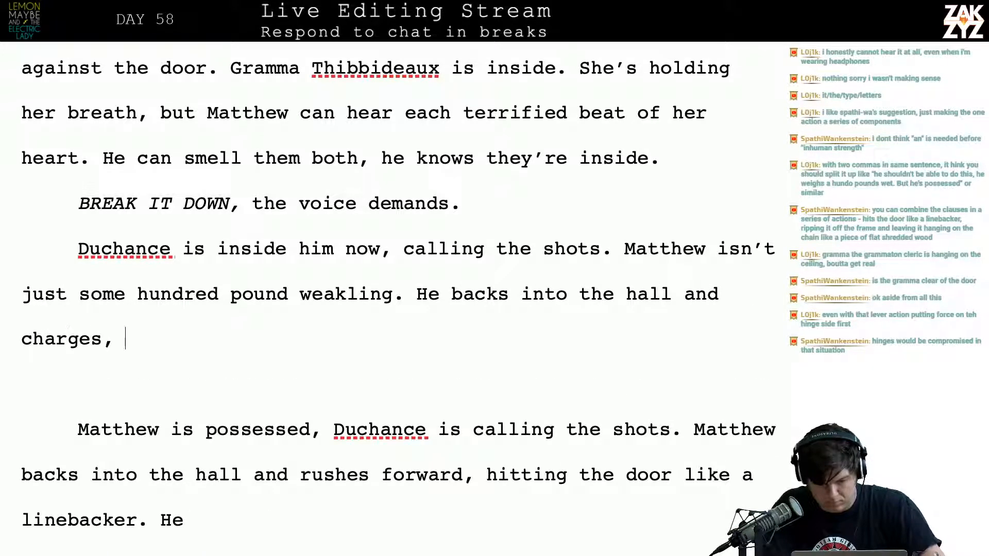
text(slamming into the door like)
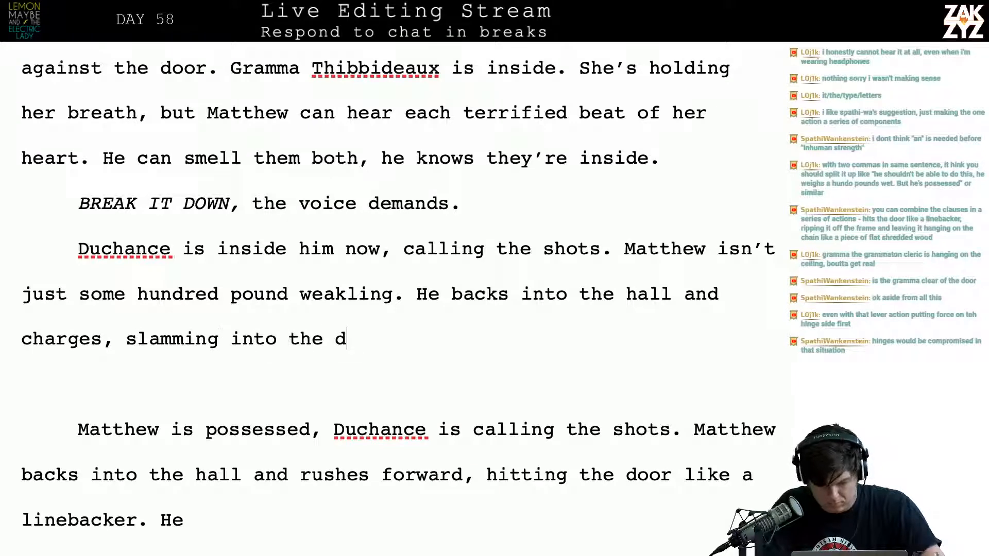
text(inebacker.)
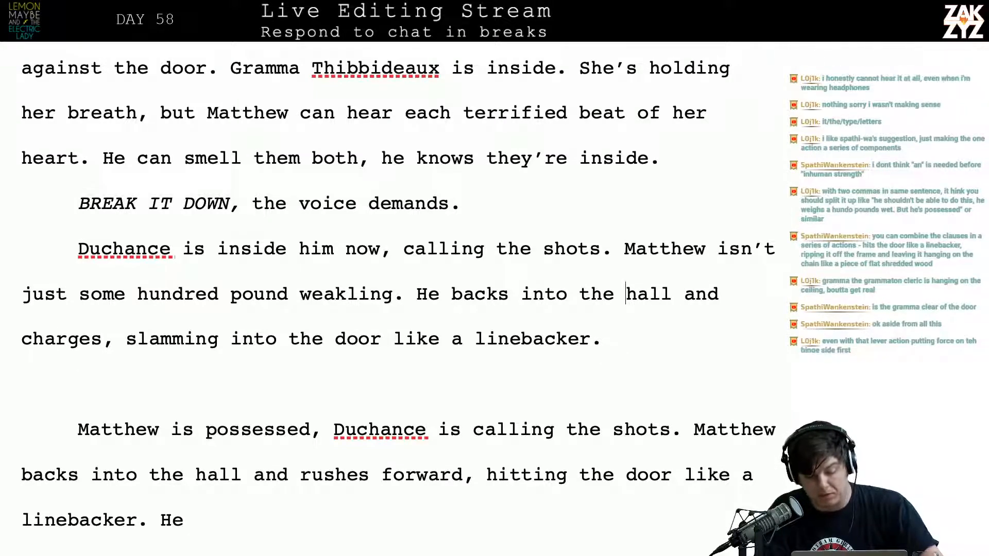
Add "The impact shatters the frame," after "slamming into the door like a linebacker."
key(BackSpace)
key(Left)
key(Left)
key(Left)
key(Left)
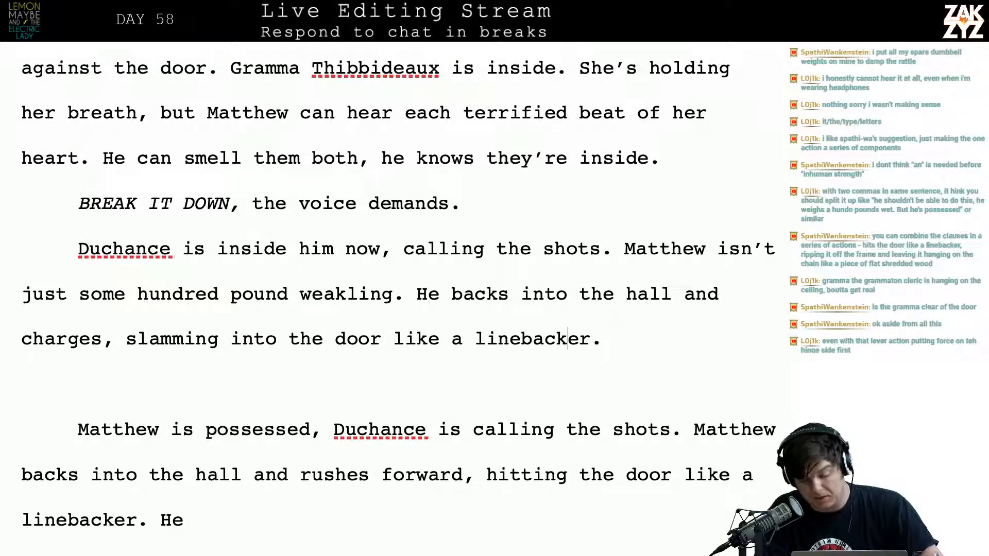
key(Right)
key(Right)
key(Right)
key(Right)
key(Right)
key(Right)
key(Left)
key(Left)
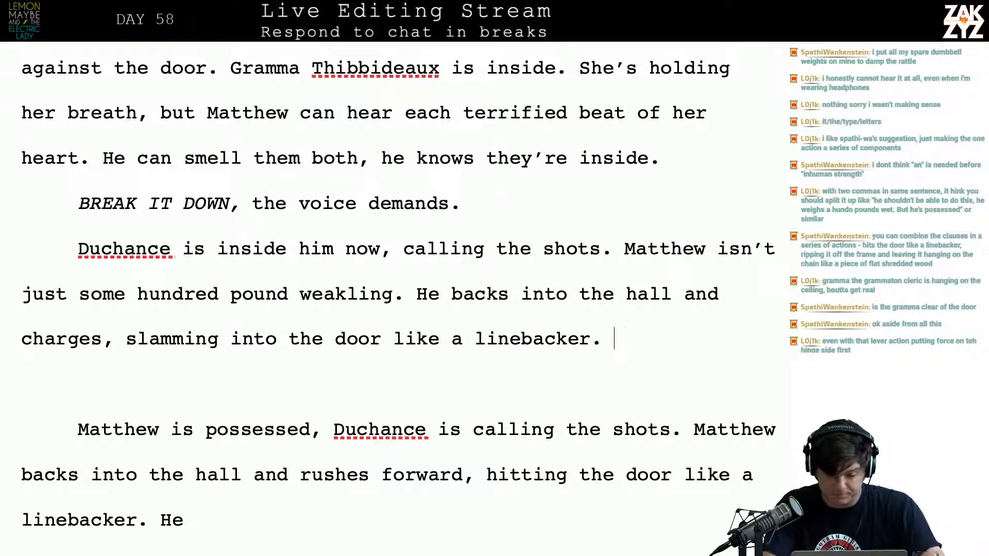
text(T)
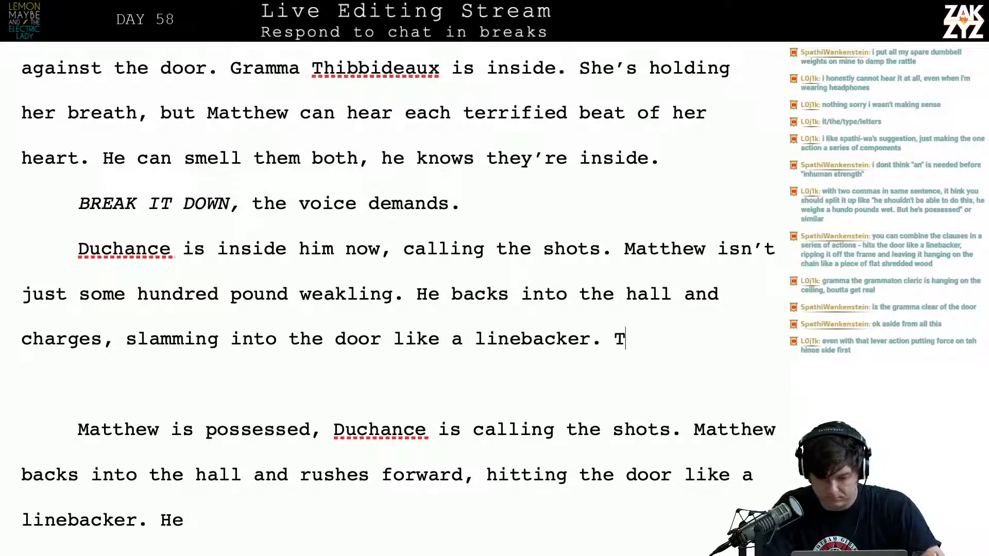
text(he impact shat)
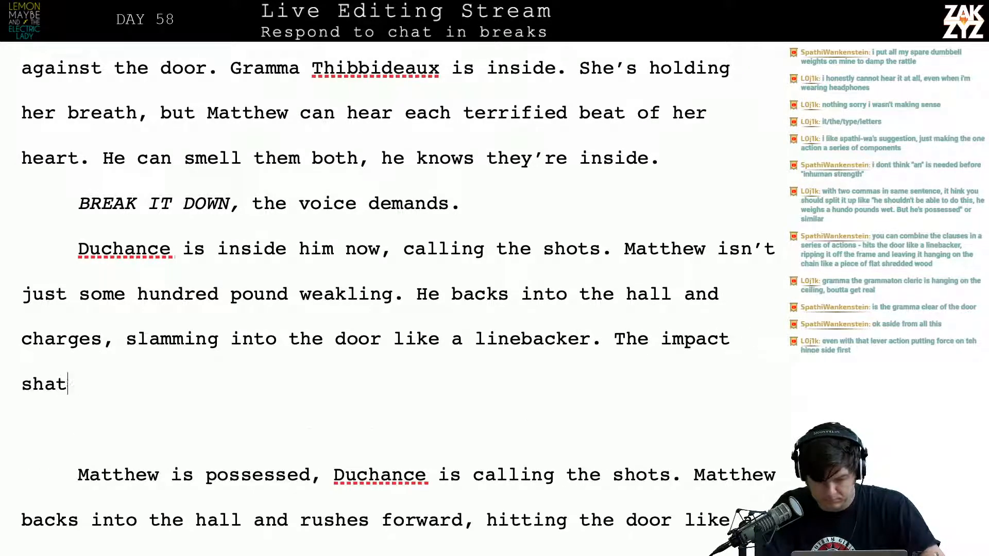
text(ters the frame, )
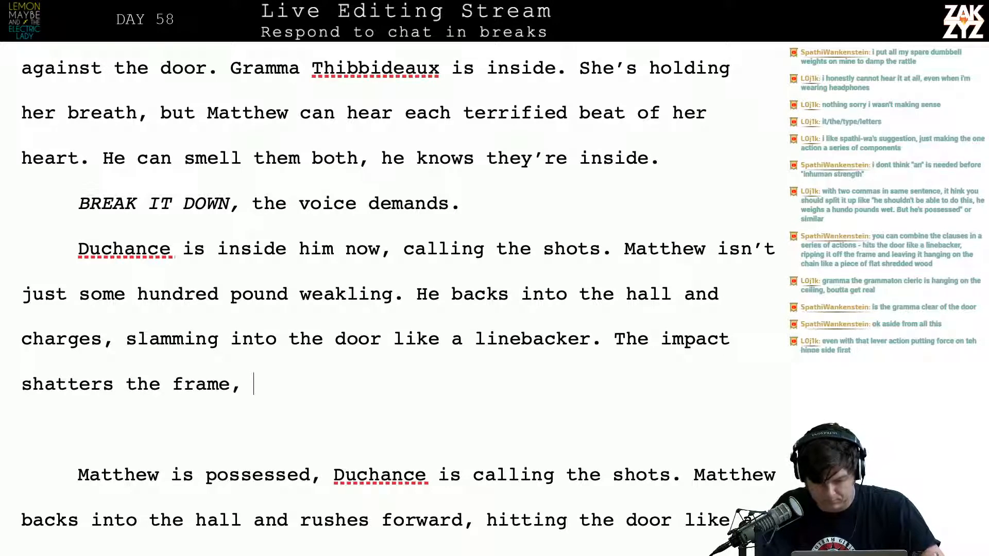
text(the deabolt ri)
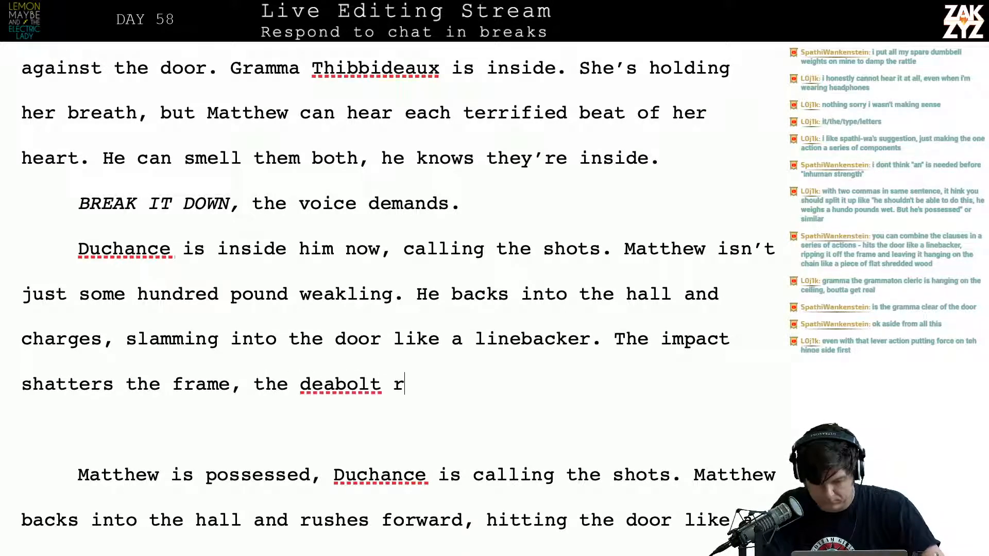
Finish the impact sentence with "the deadbolt rips through the wood and the hinges shear off."
key(BackSpace)
key(BackSpace)
key(BackSpace)
key(BackSpace)
key(BackSpace)
key(BackSpace)
key(BackSpace)
text(db)
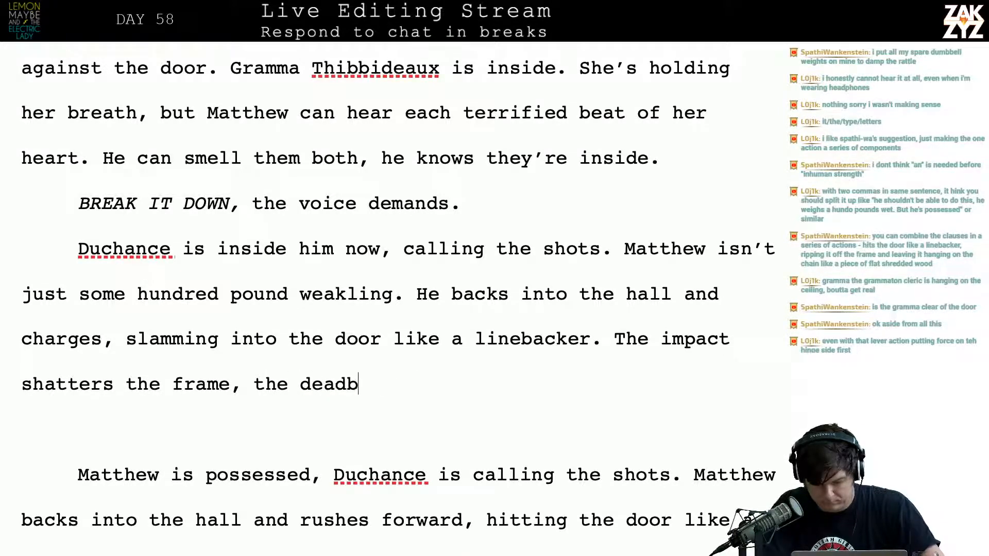
text(olt rips through the door)
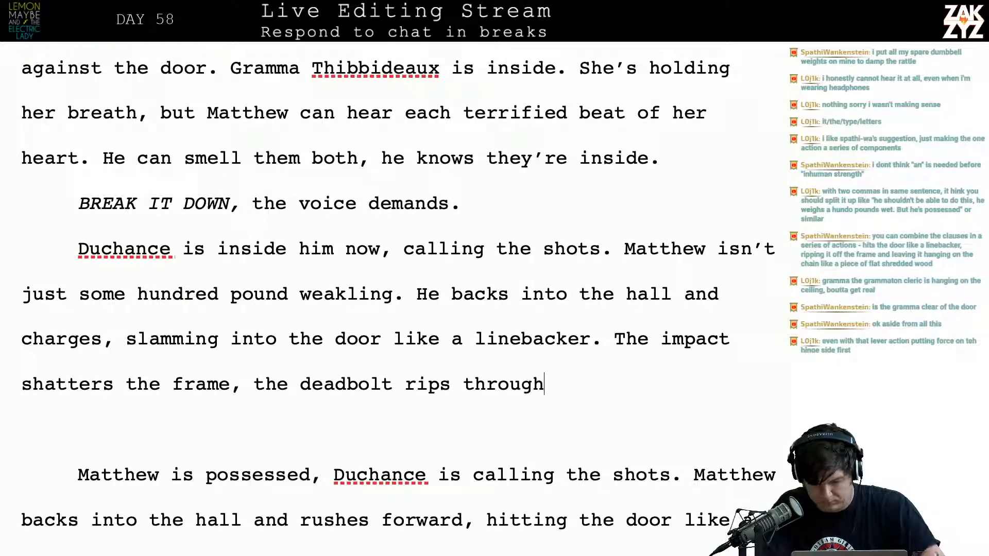
key(BackSpace)
key(BackSpace)
key(BackSpace)
key(BackSpace)
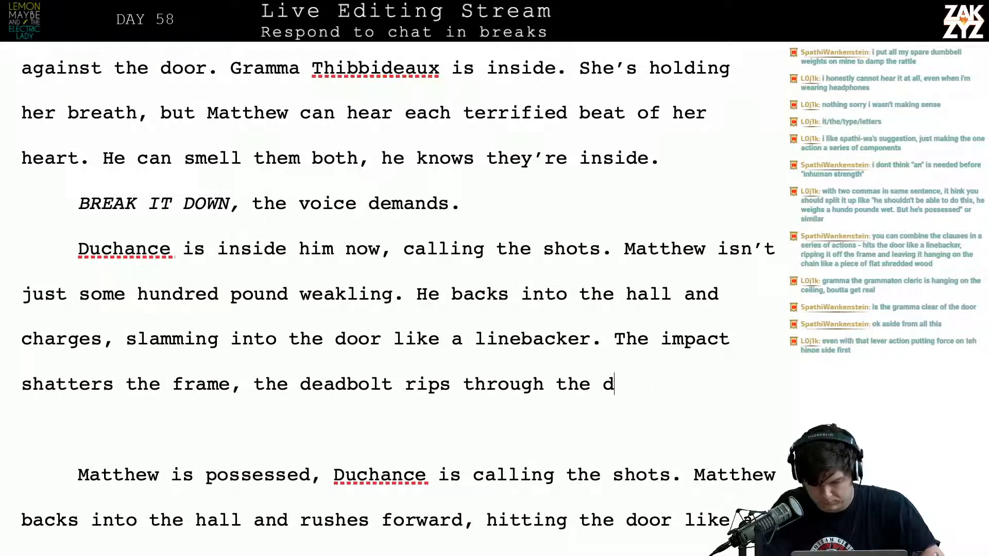
text(wood and the )
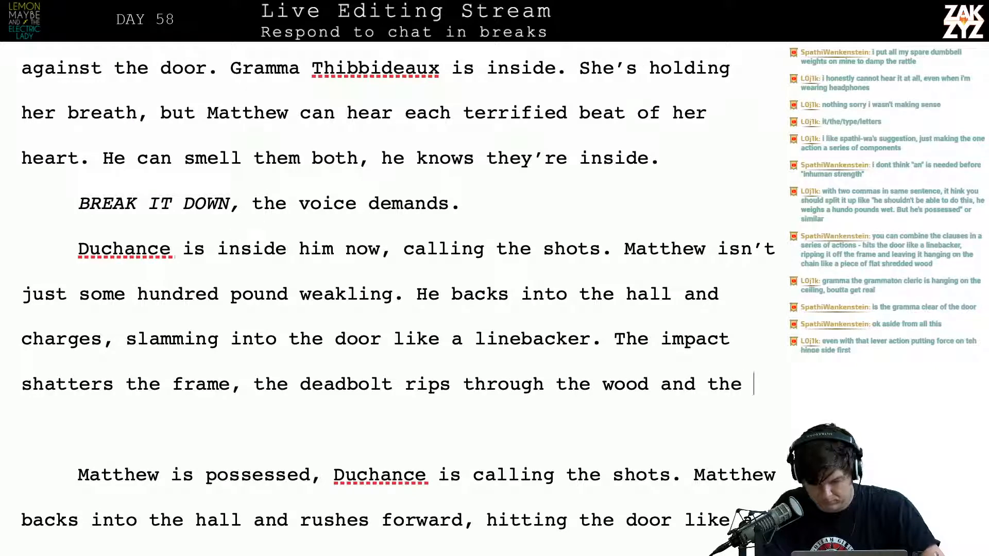
text(hinges shear off. )
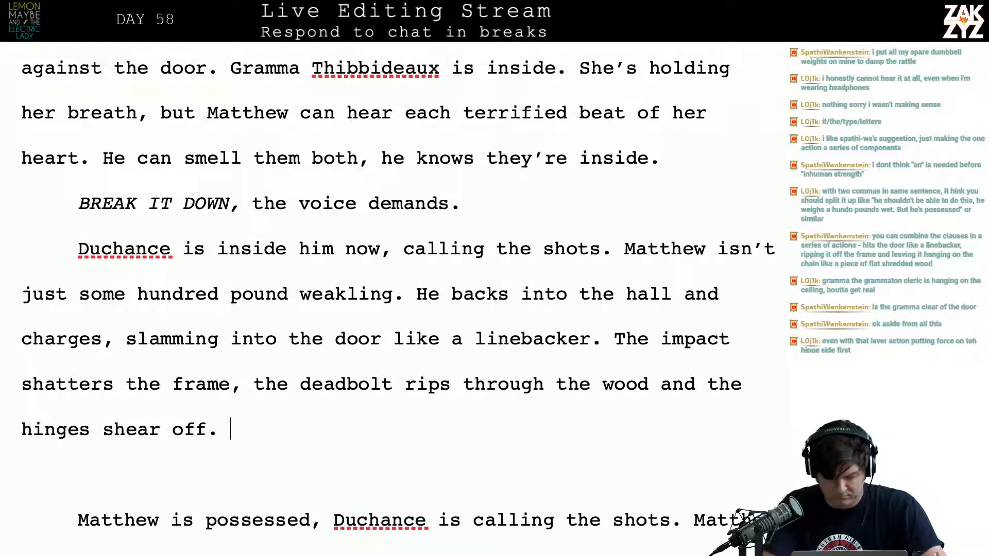
text(The)
Begin the sentence after "shear off." with "The chain lock survives, the"
key(BackSpace)
key(BackSpace)
key(BackSpace)
key(BackSpace)
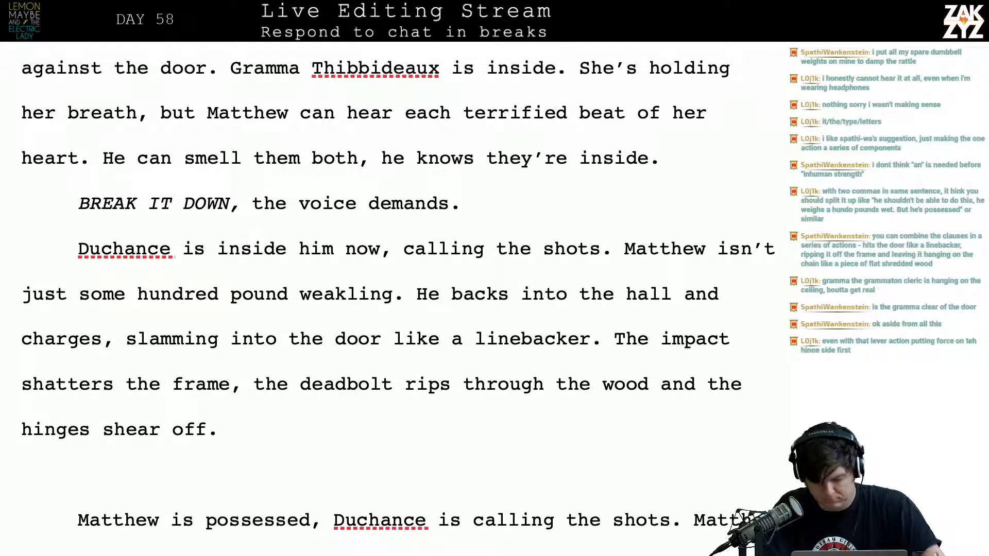
text(The )
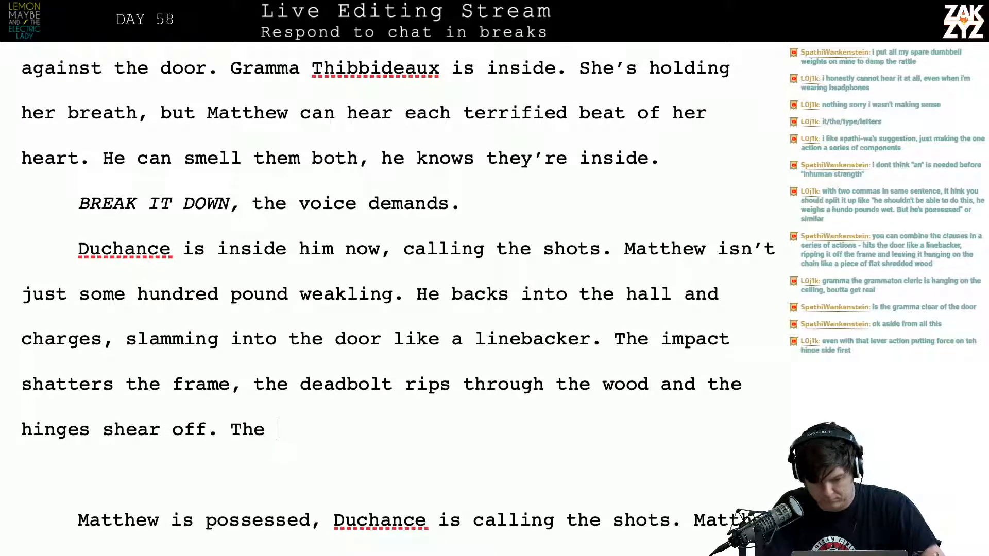
text(chaii)
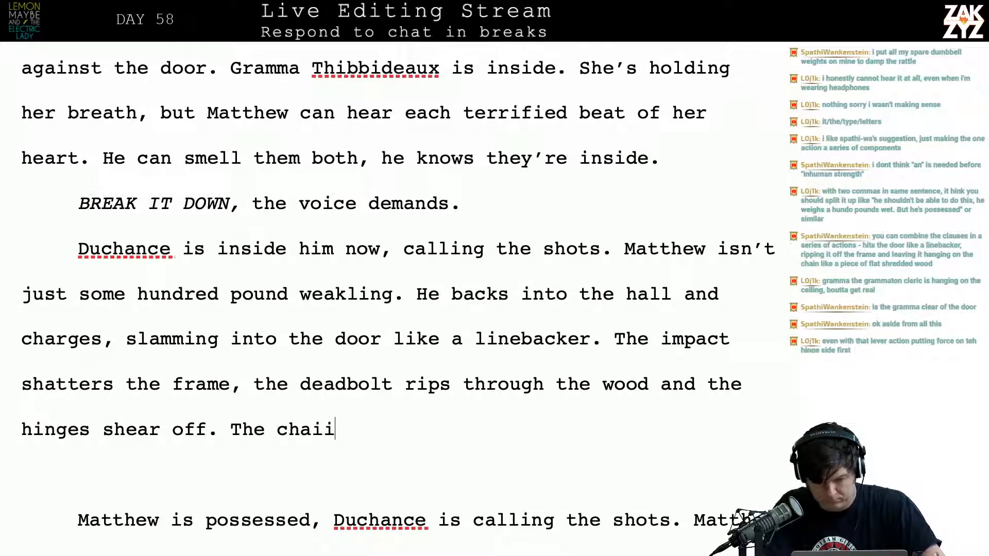
key(BackSpace)
text(n lock surviv)
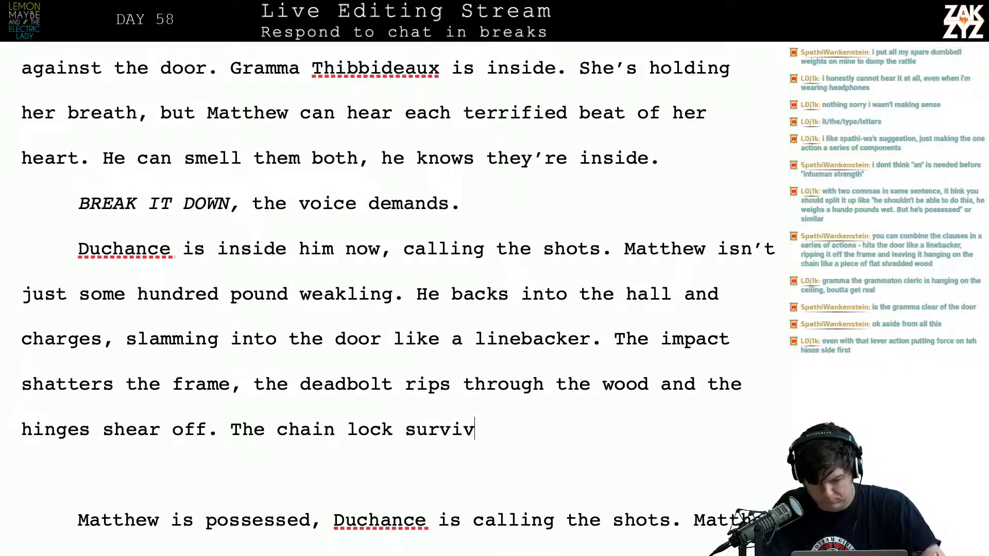
text(es, the door h)
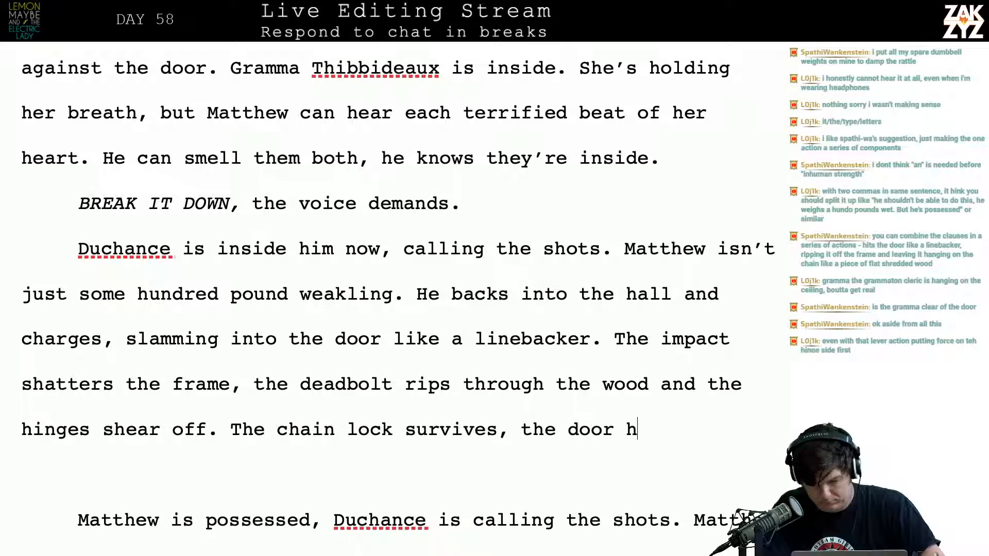
Continue the sentence after "The chain lock survives, the" with "door swings crazily for a moment,"
key(BackSpace)
text(swings cr)
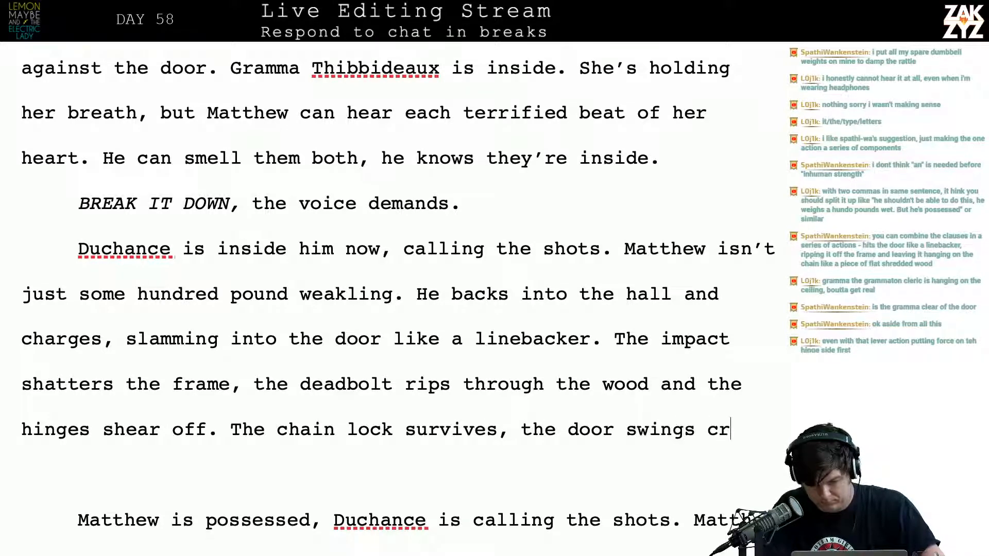
key(BackSpace)
text(razi)
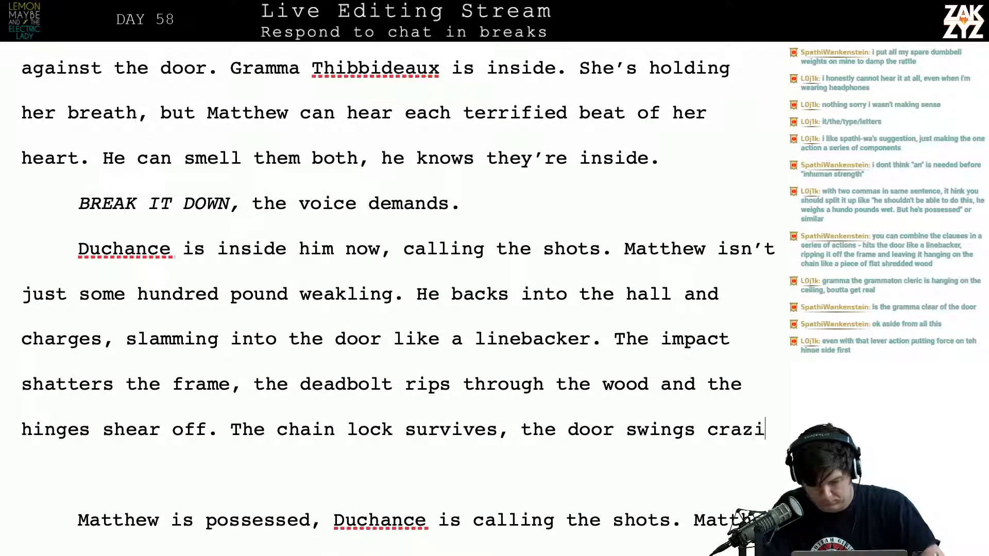
text(ly for a mo)
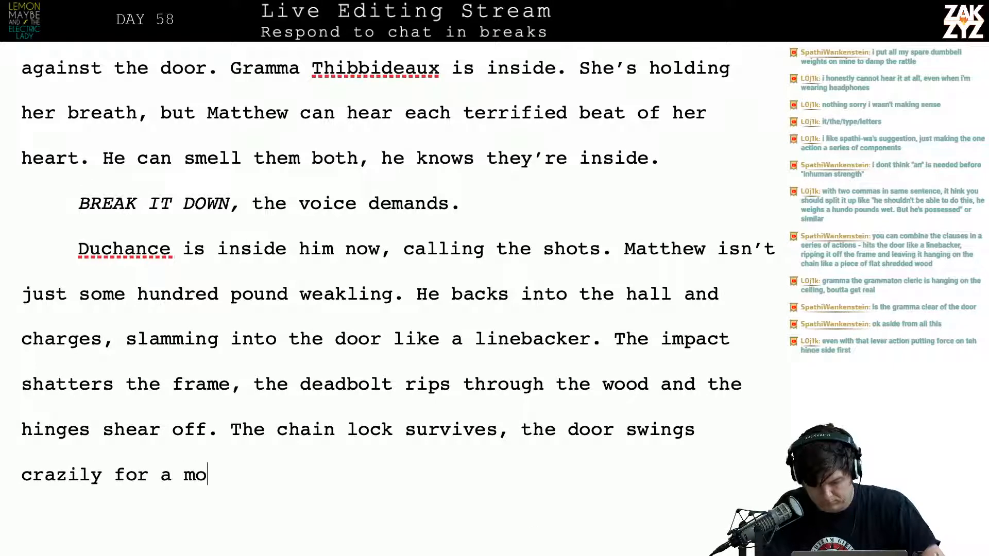
text(men)
key(BackSpace)
text(ment, hha)
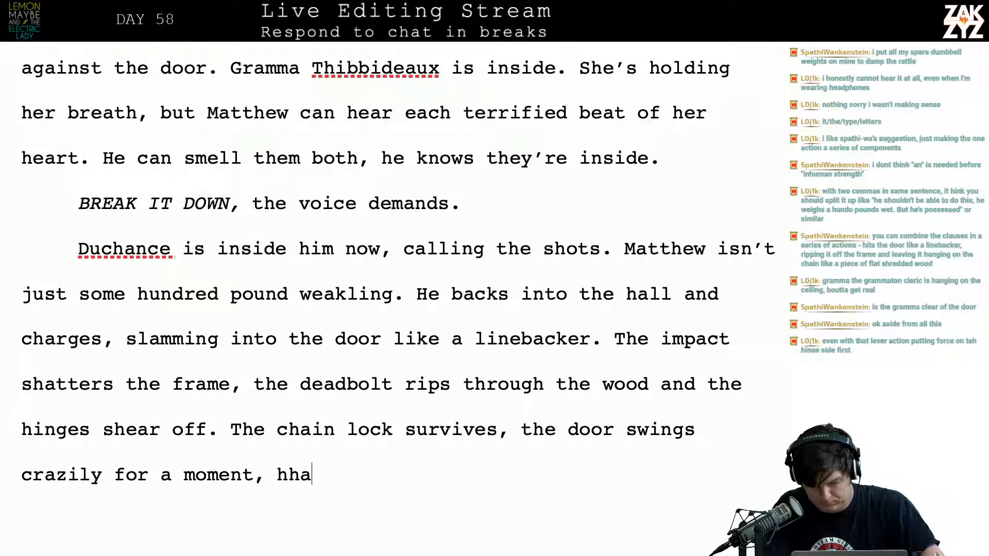
Finish the chain lock sentence with "hanging off it at an angle."
key(BackSpace)
key(BackSpace)
key(BackSpace)
text(hanging )
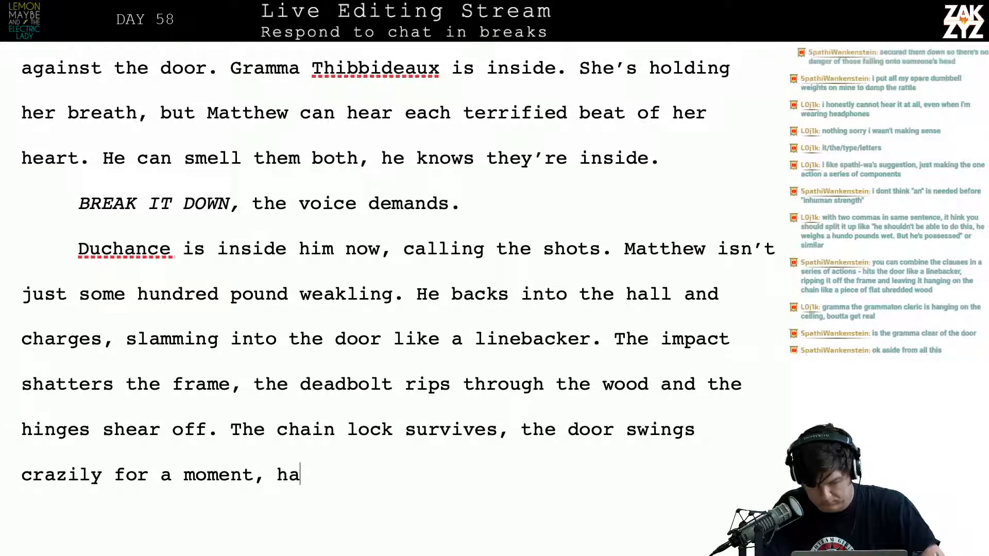
text(off it at a)
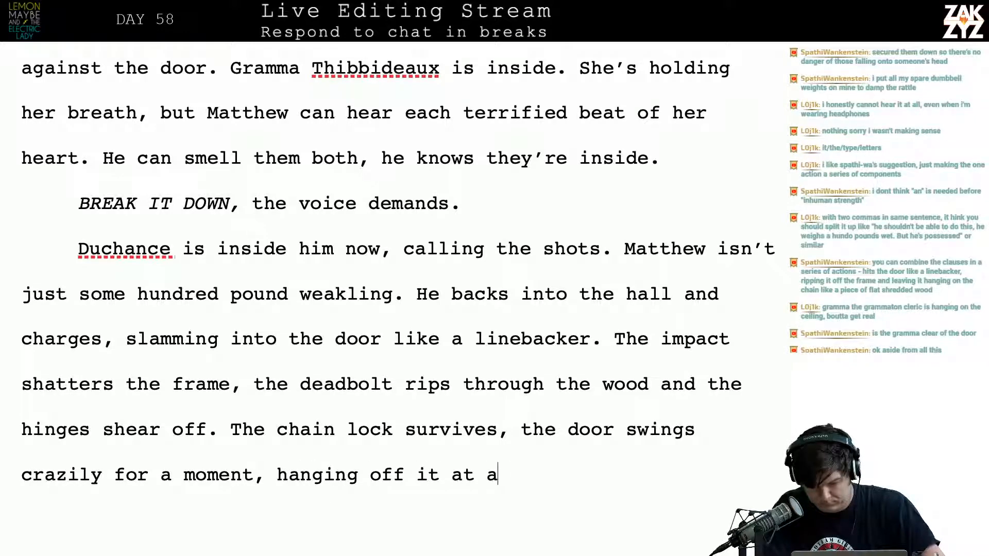
text(n angle.)
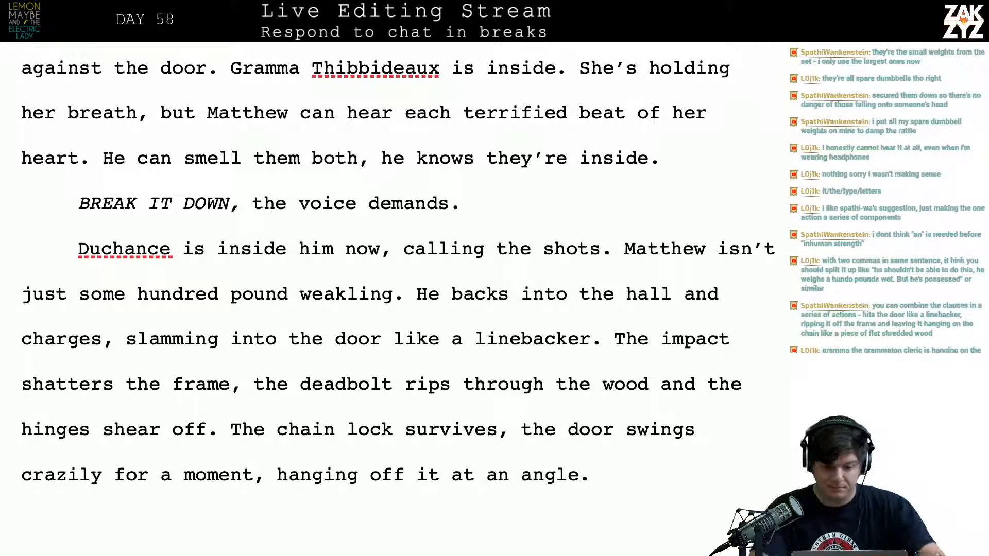
Add "anymore" after "Matthew isn't just some hundred pound weakling"
scroll(398, 302, down, 1)
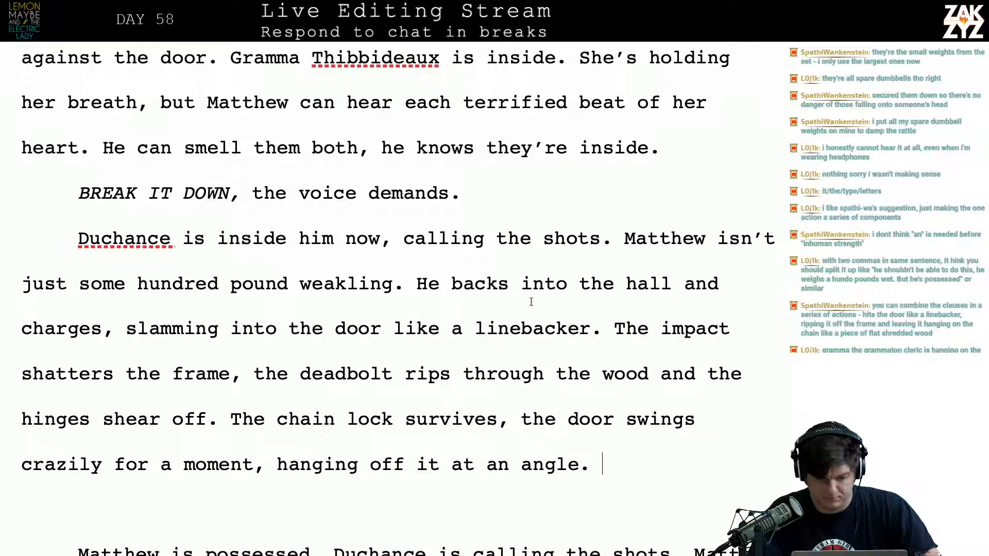
click(402, 296)
key(Left)
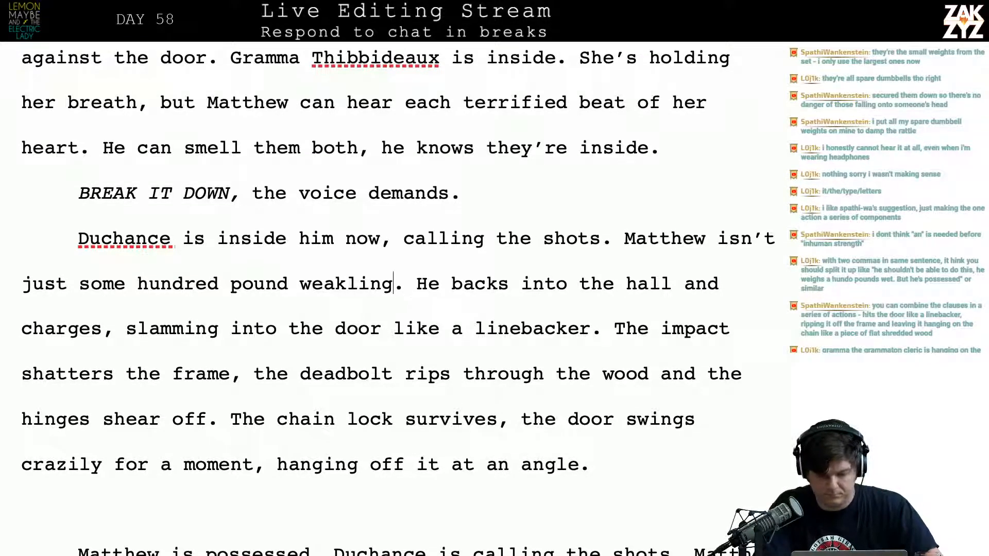
text(and)
key(BackSpace)
text(ymore)
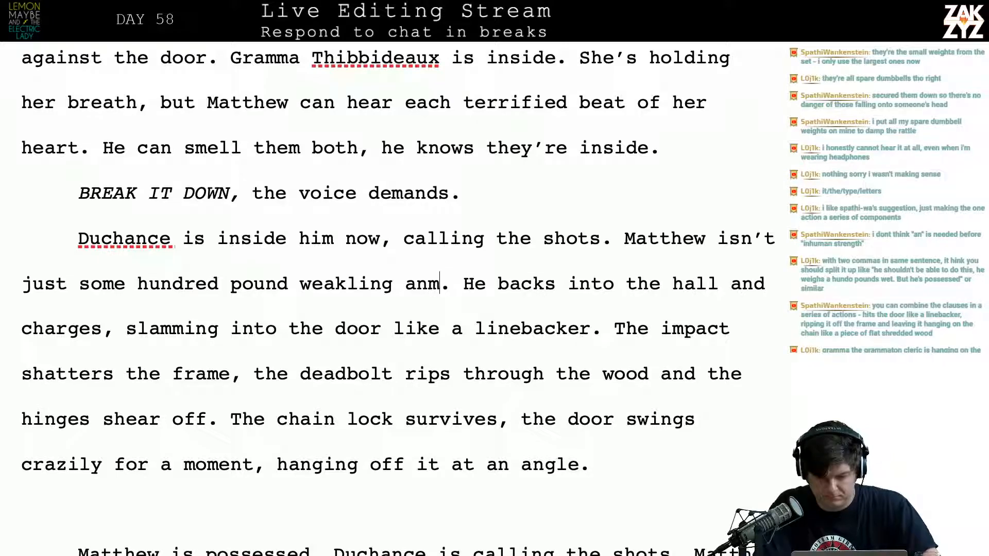
Try extending the weakling sentence after "anymore" with ", he's full of", and remove the wording
key(Down)
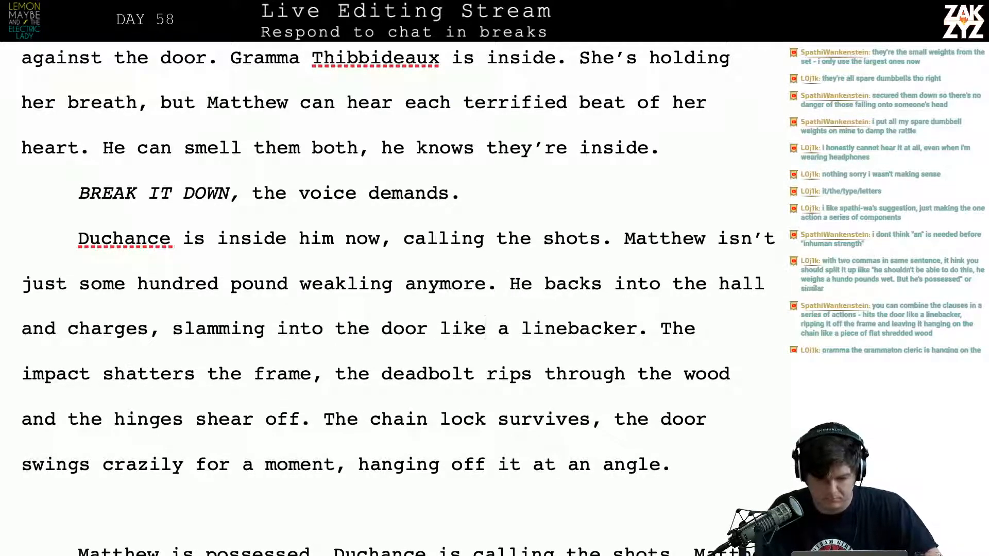
key(Left)
key(Up)
key(Right)
key(Right)
key(Left)
key(Left)
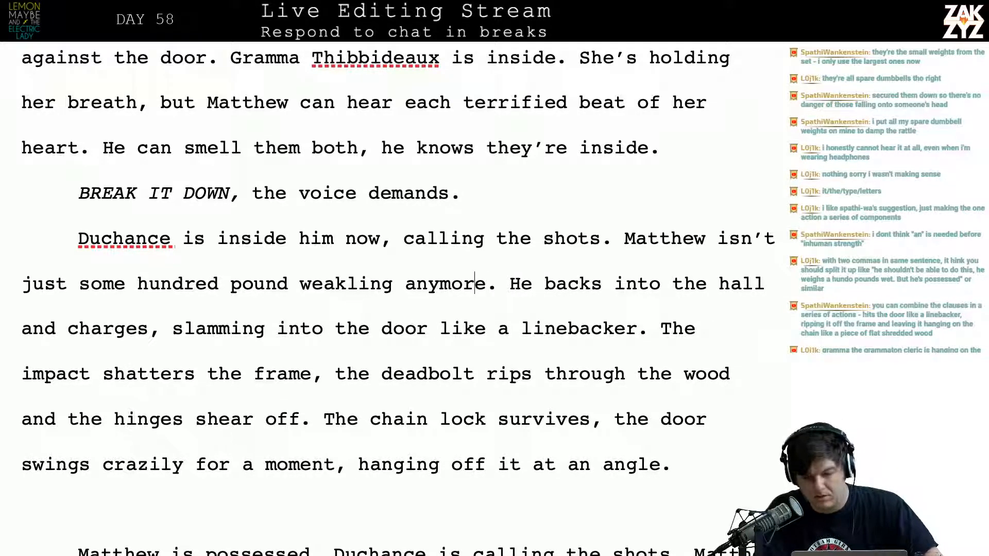
key(Up)
key(Right)
key(Right)
key(Right)
key(Left)
key(Down)
key(Left)
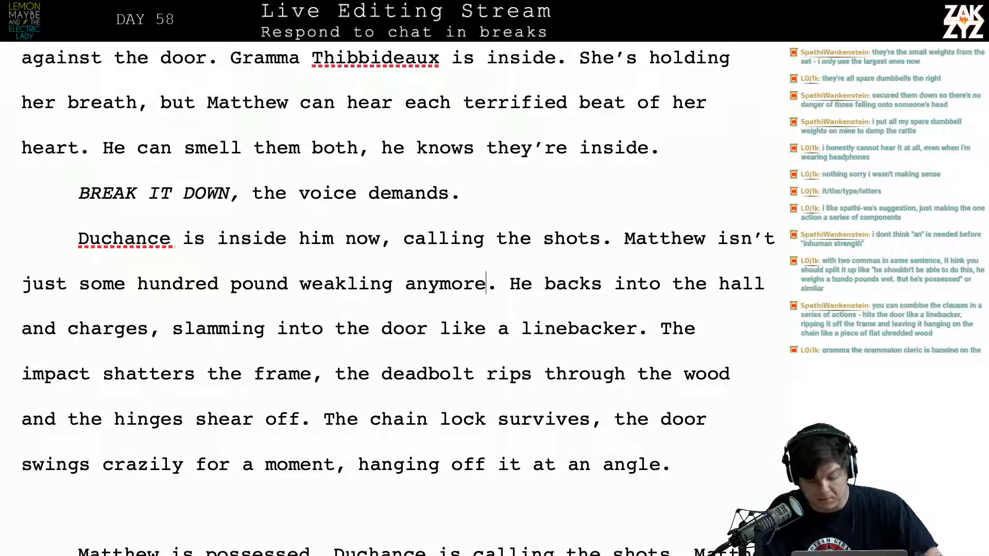
text(, he's full)
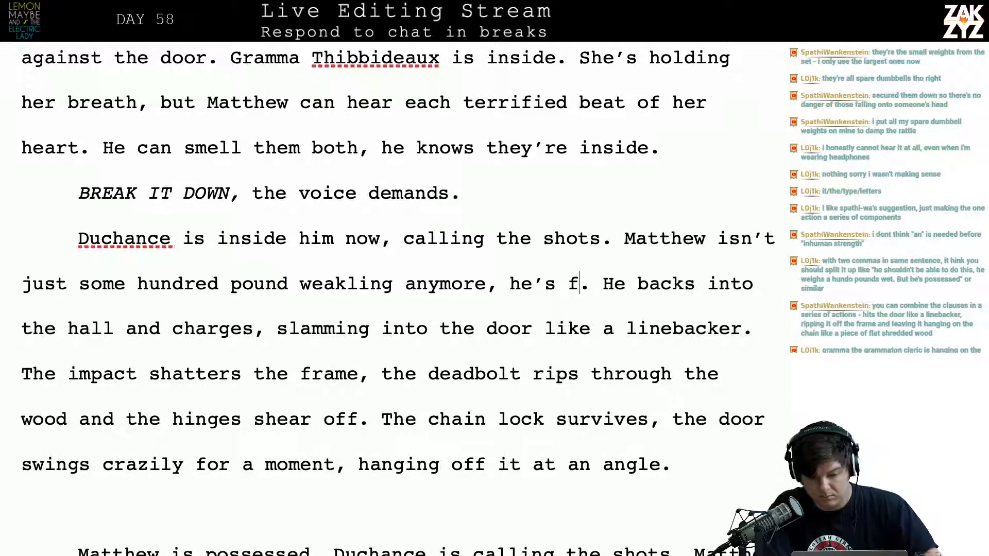
text( of)
key(BackSpace)
key(BackSpace)
key(BackSpace)
key(BackSpace)
key(BackSpace)
key(BackSpace)
key(BackSpace)
key(BackSpace)
key(BackSpace)
key(BackSpace)
key(BackSpace)
key(BackSpace)
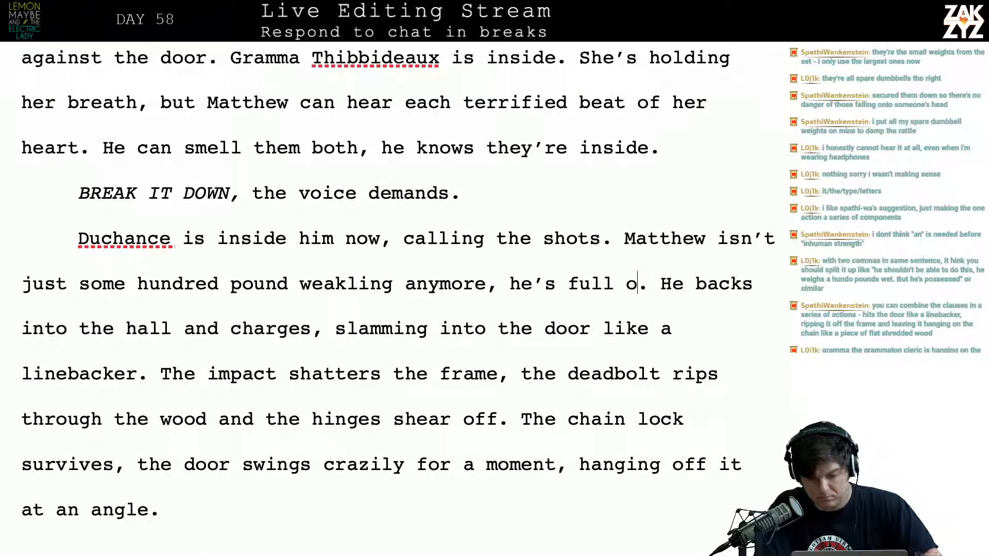
key(BackSpace)
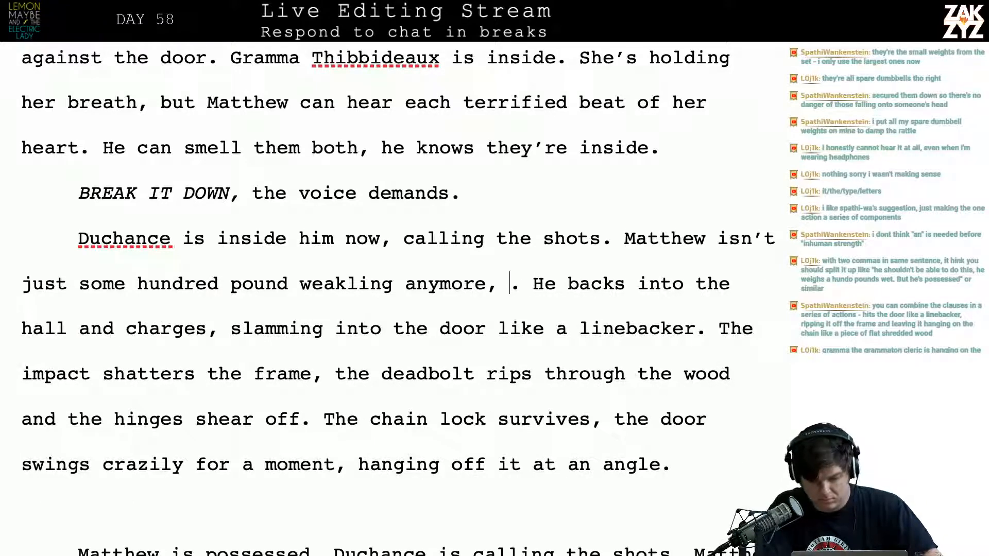
Try "he's fuled" as the clause following "anymore," and delete it together with the comma
text(he's )
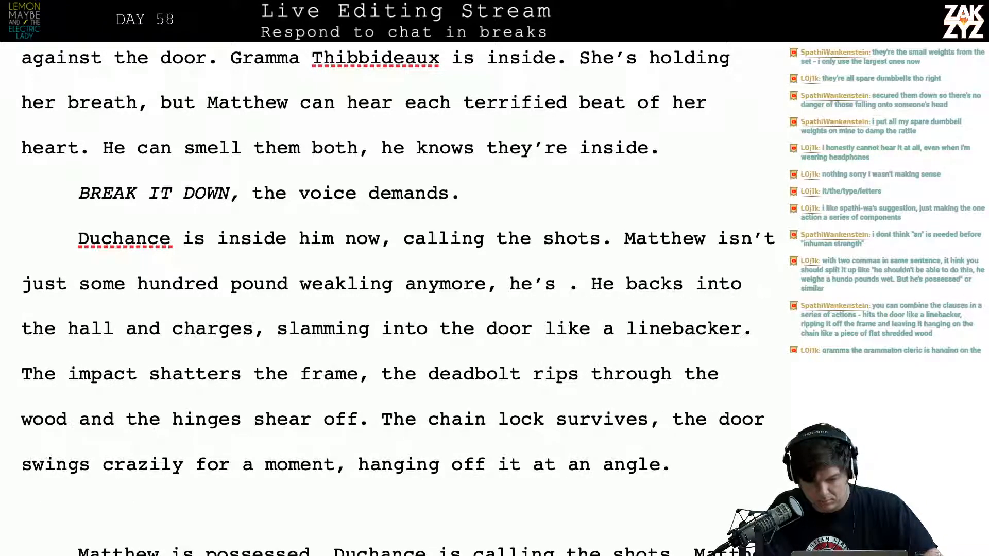
text(fule)
key(BackSpace)
text(ed)
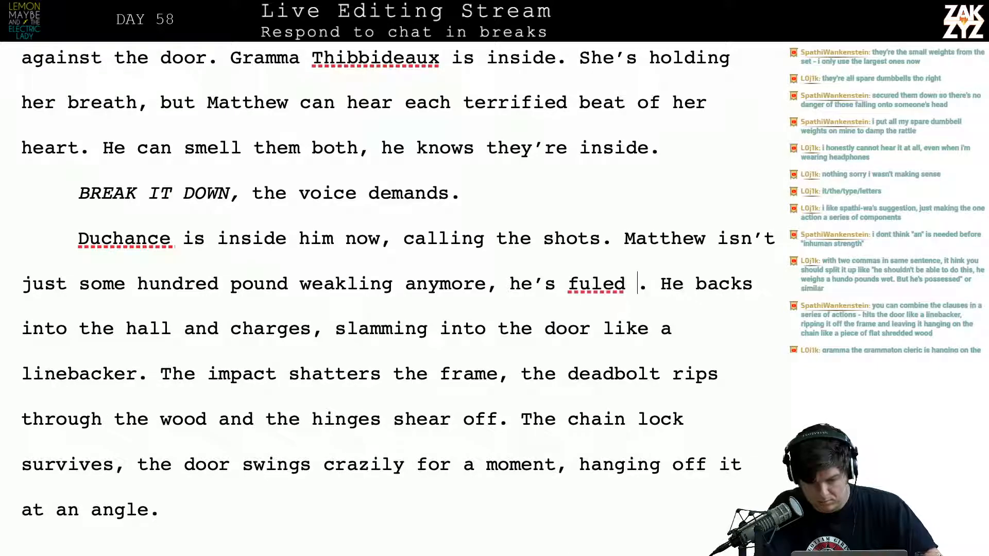
key(BackSpace)
key(BackSpace)
key(BackSpace)
key(BackSpace)
key(BackSpace)
key(BackSpace)
key(BackSpace)
key(BackSpace)
key(BackSpace)
key(BackSpace)
key(BackSpace)
key(BackSpace)
key(BackSpace)
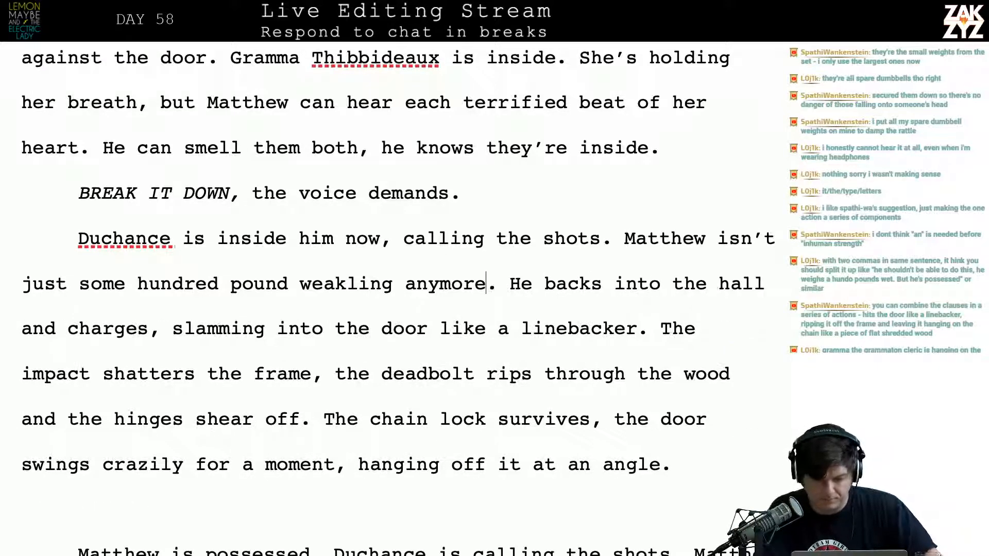
Delete the sentence "Matthew isn't just some hundred pound weakling anymore." after "calling the shots."
key(Right)
key(Right)
key(Right)
key(Right)
key(Right)
key(Right)
key(Right)
key(Up)
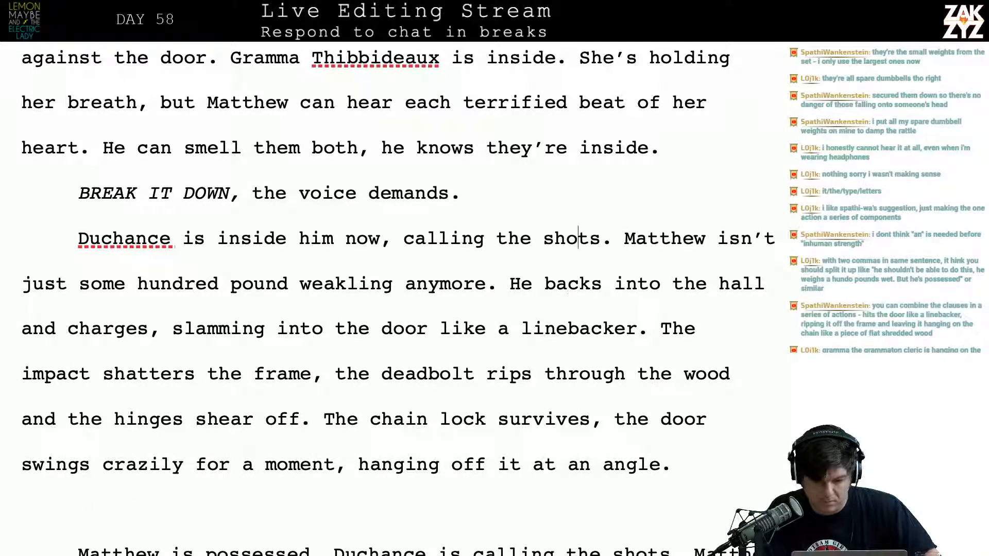
key(Left)
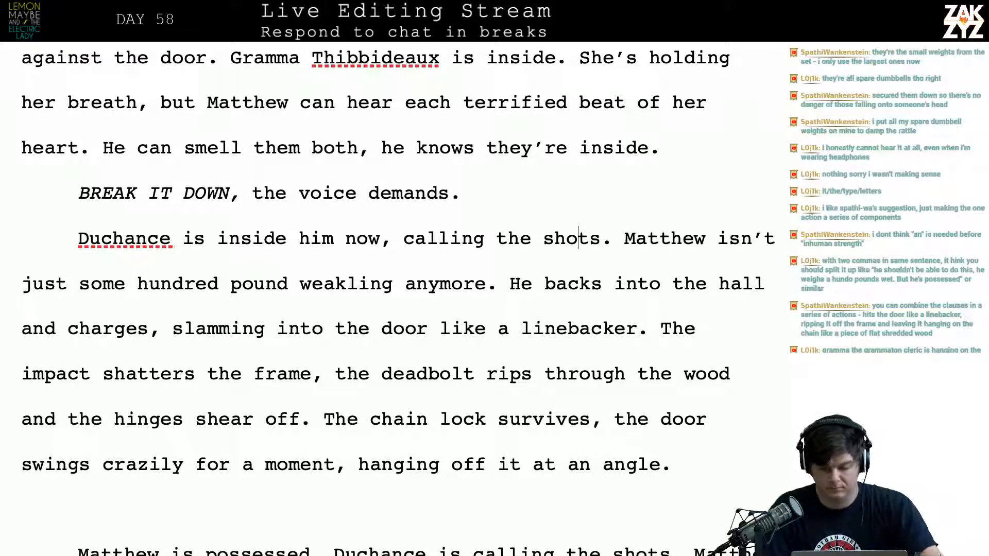
key(Right)
key(Right)
key(Right)
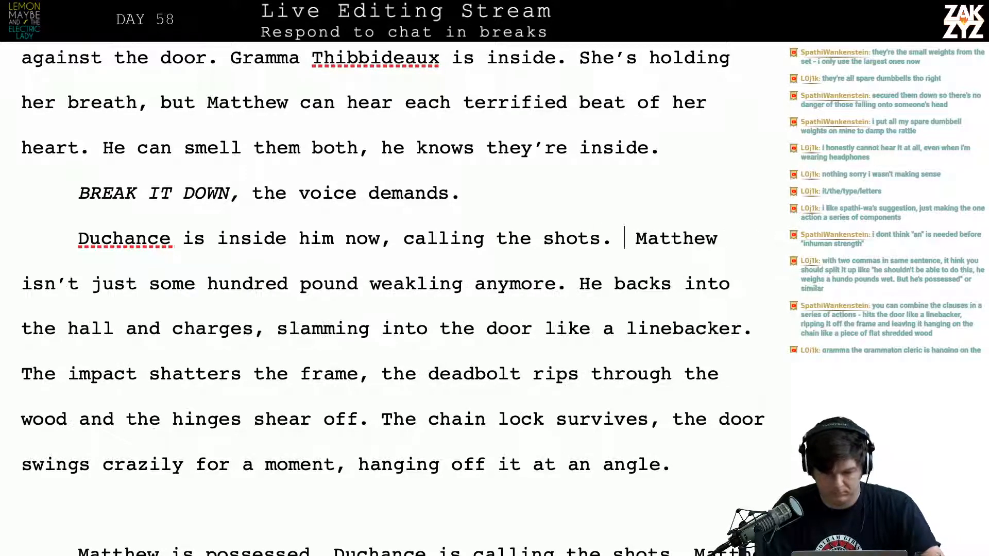
key(shift+Down)
key(shift+Left)
key(shift+Left)
key(shift+Left)
key(shift+Left)
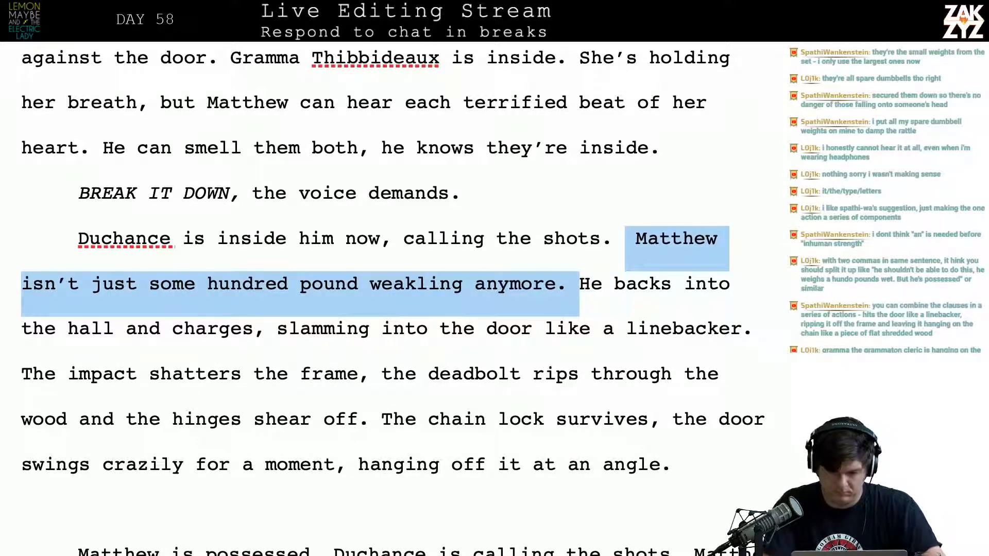
key(Delete)
key(BackSpace)
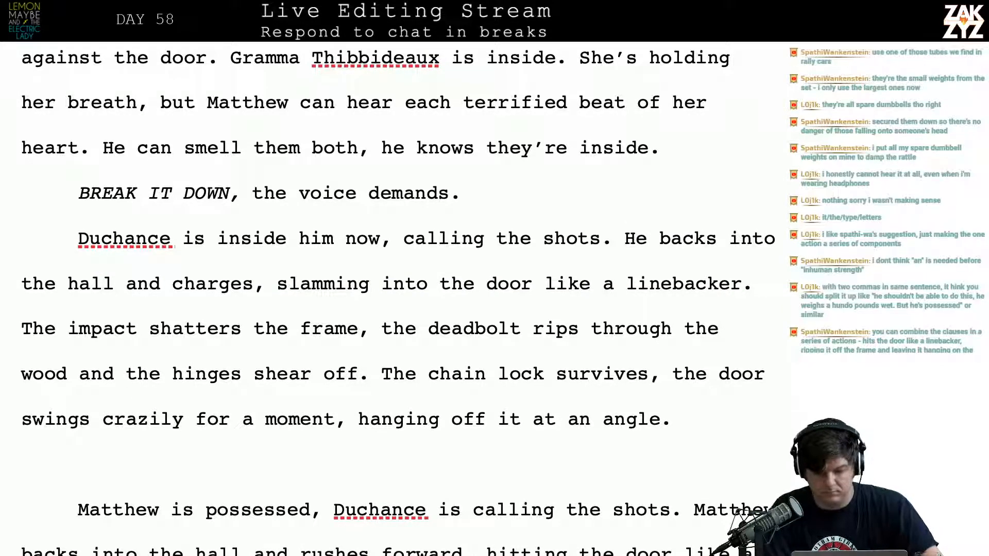
Start a new paragraph at "He backs into the hall and charges"
key(Return)
key(Left)
key(Left)
key(Up)
key(Right)
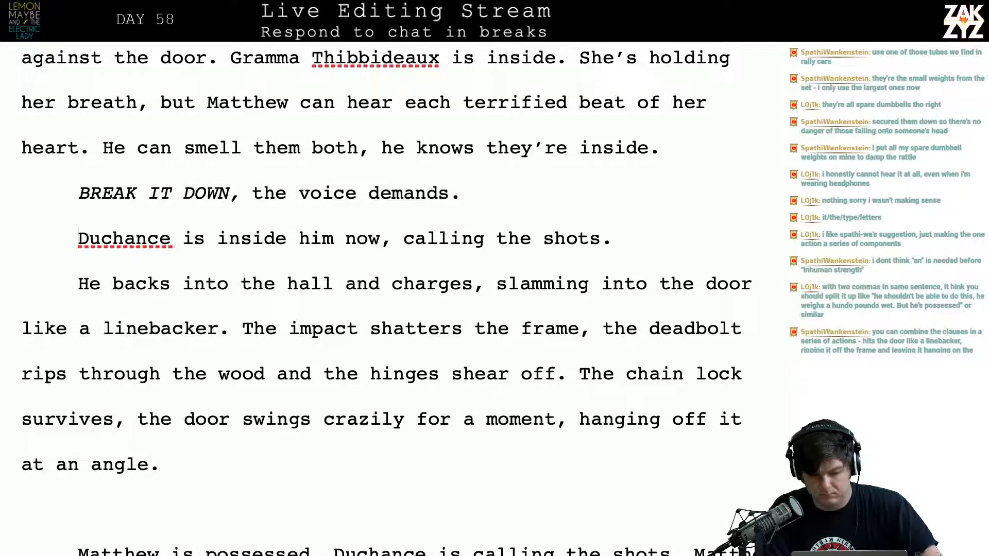
Try beginning a sentence after "calling the shots." with "When he's running the", and erase it
key(Down)
key(Left)
key(BackSpace)
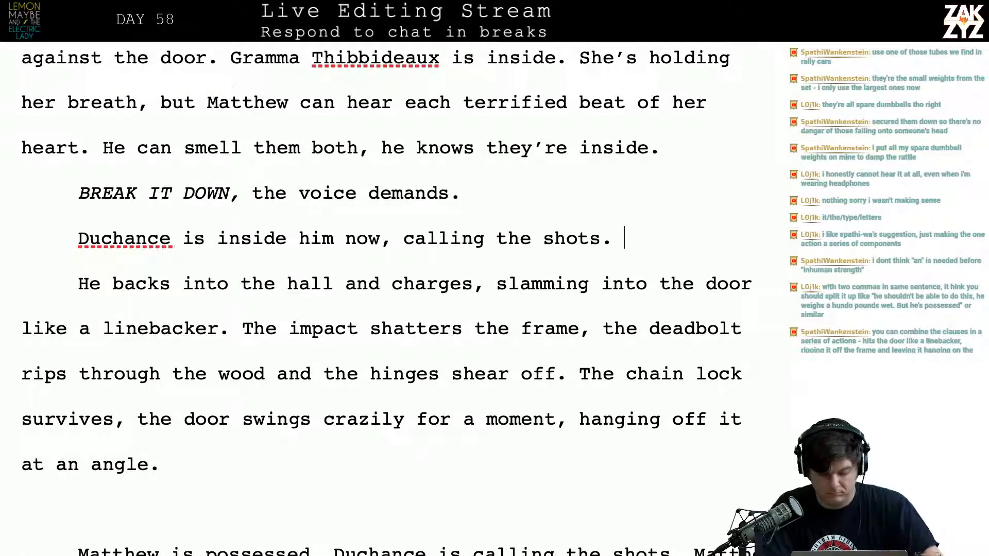
key(Left)
key(Left)
key(Right)
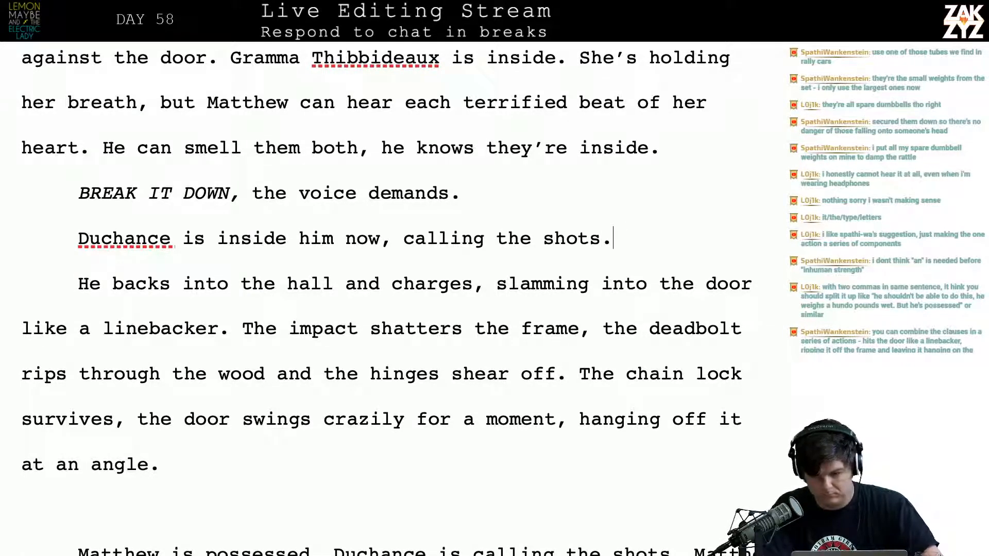
key(Right)
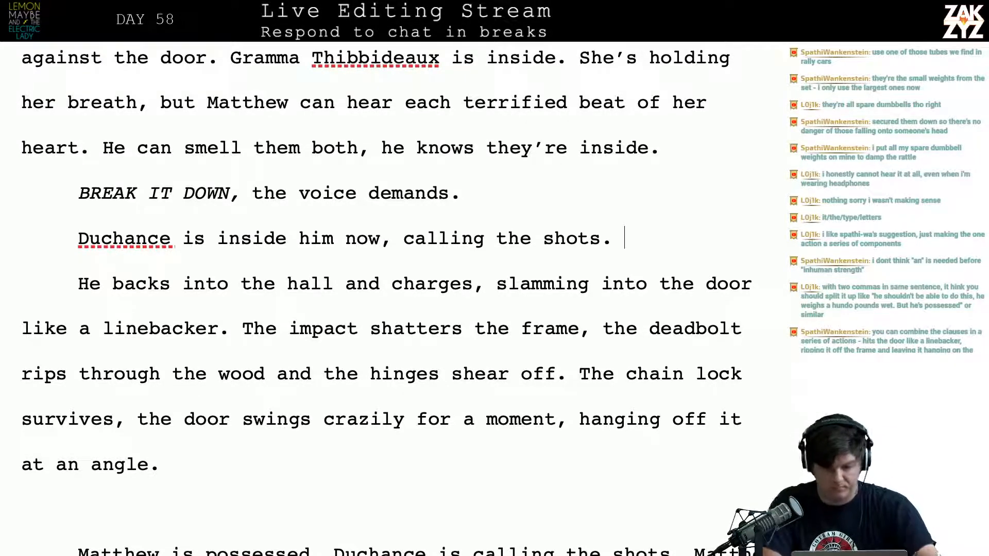
text(When he's ru)
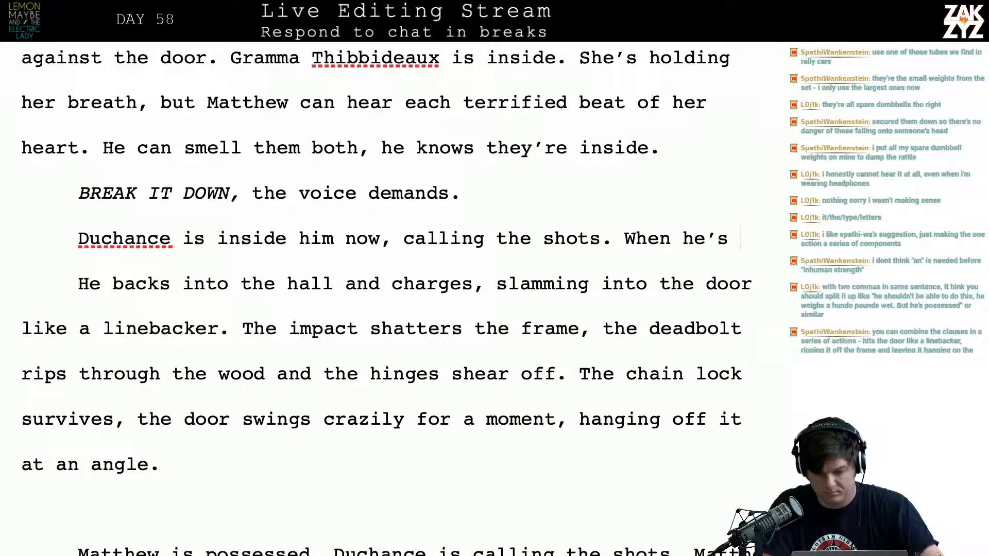
text(ning the)
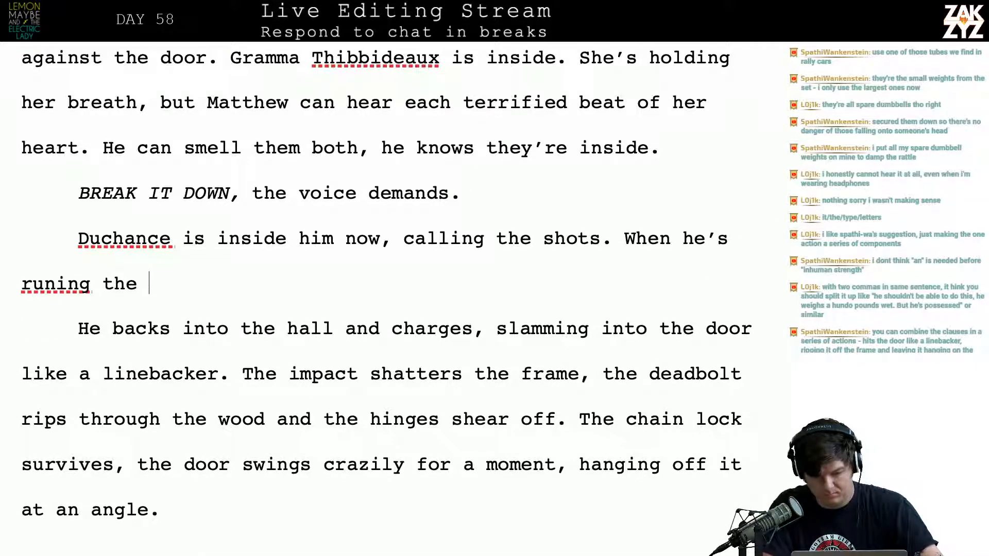
key(BackSpace)
key(BackSpace)
key(BackSpace)
key(BackSpace)
key(BackSpace)
key(BackSpace)
key(BackSpace)
key(BackSpace)
text(ning the)
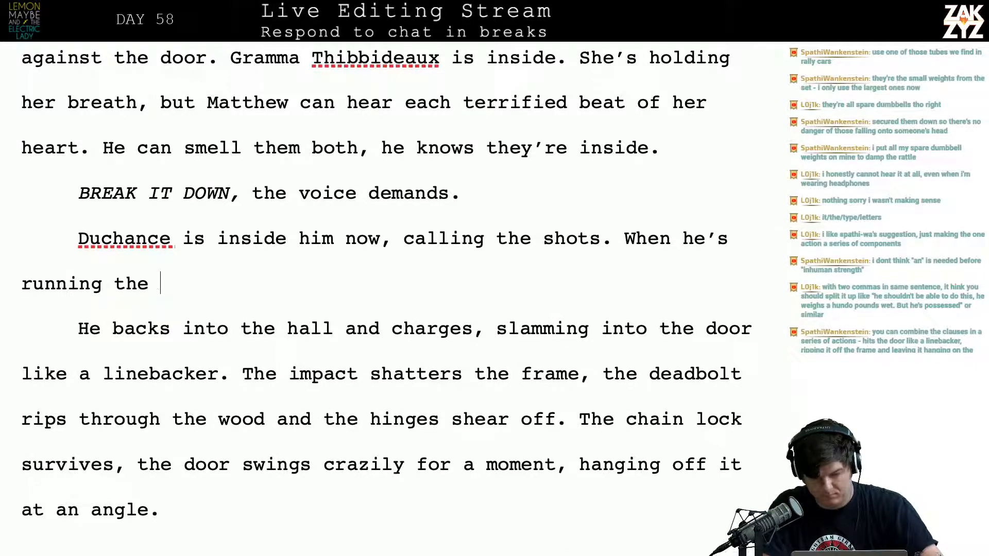
key(BackSpace)
key(BackSpace)
key(BackSpace)
key(BackSpace)
key(BackSpace)
key(BackSpace)
key(BackSpace)
key(BackSpace)
key(BackSpace)
key(BackSpace)
key(BackSpace)
key(BackSpace)
key(BackSpace)
key(BackSpace)
key(BackSpace)
key(BackSpace)
key(BackSpace)
key(BackSpace)
key(BackSpace)
key(BackSpace)
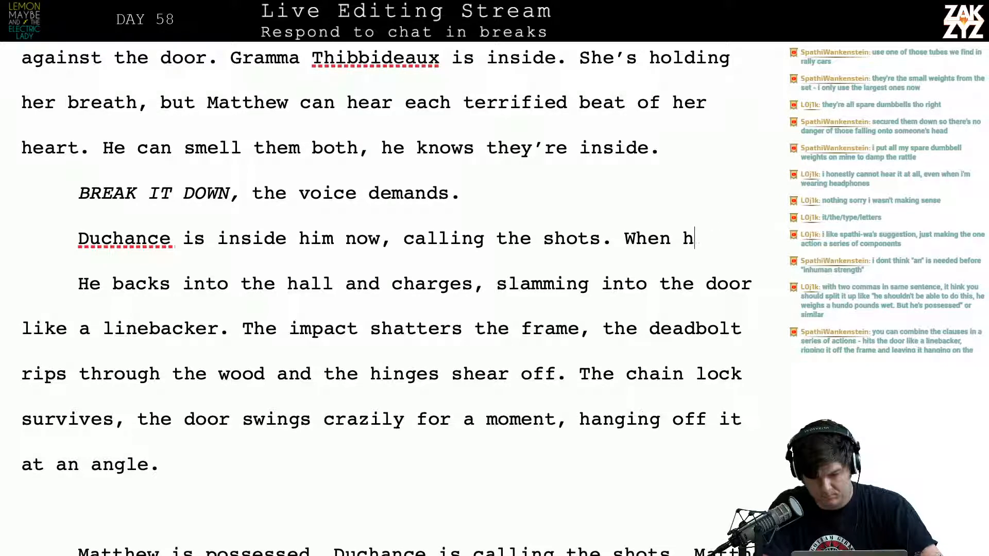
key(BackSpace)
key(BackSpace)
Try "It makes" as the sentence opening after "calling the shots." and erase it
text(It makes)
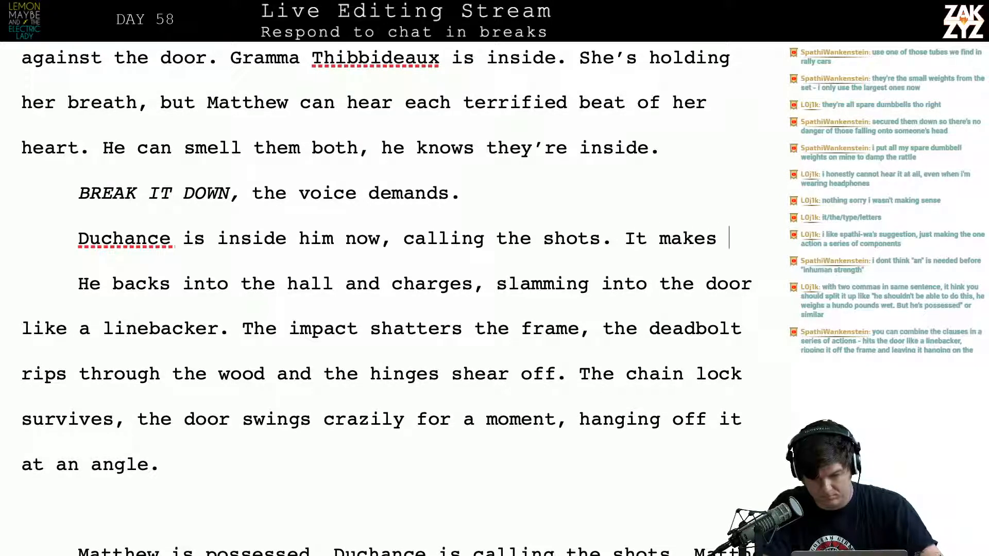
key(BackSpace)
key(BackSpace)
key(BackSpace)
key(BackSpace)
key(BackSpace)
key(BackSpace)
key(BackSpace)
key(BackSpace)
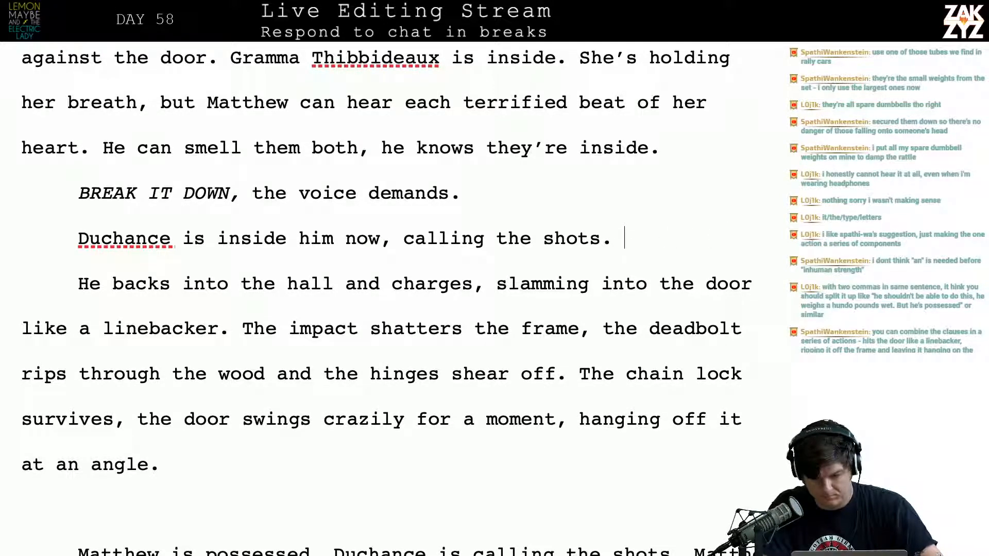
Try "He's stronger," as the sentence opening after "calling the shots." and erase it
text(e)
key(BackSpace)
text(He's str)
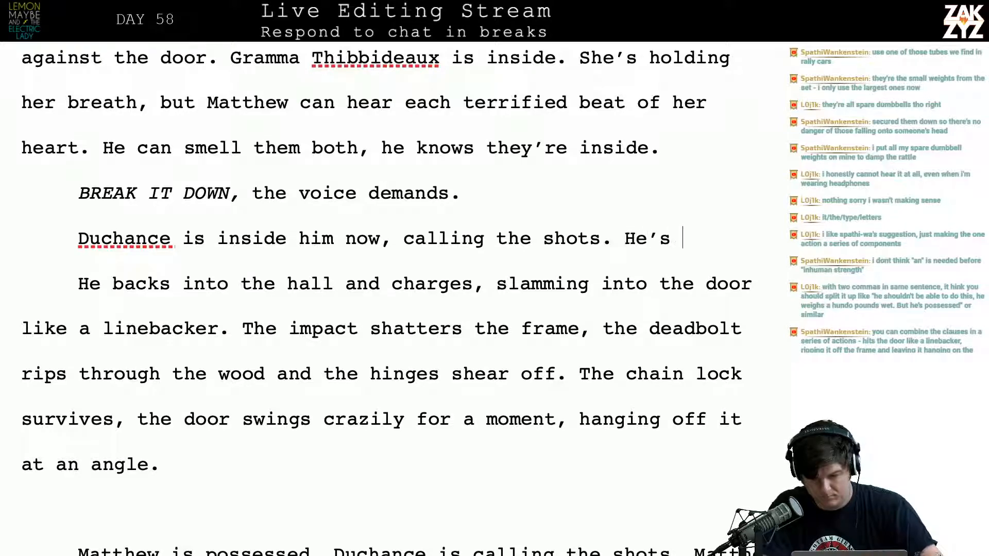
key(BackSpace)
text(ronger,)
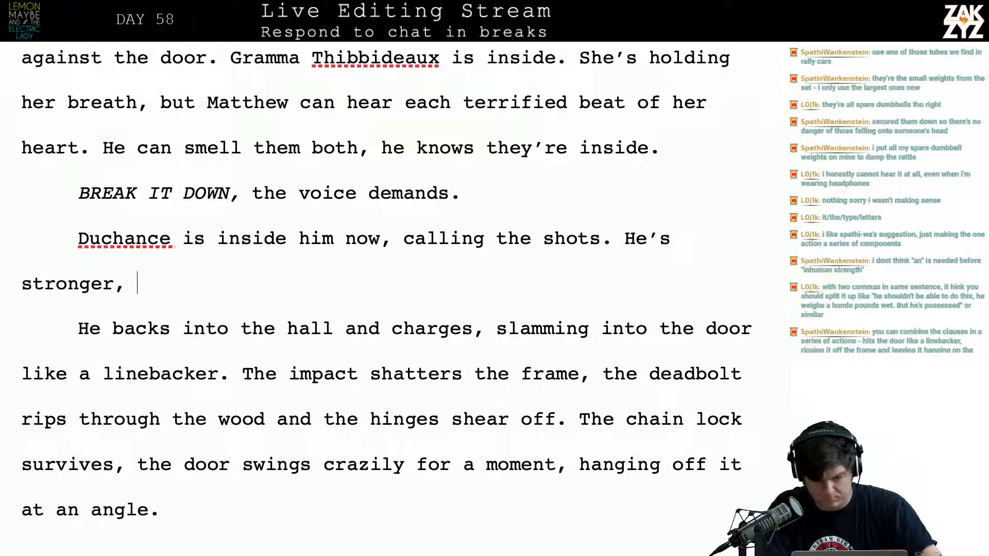
text( deo)
key(BackSpace)
key(BackSpace)
key(BackSpace)
key(BackSpace)
key(BackSpace)
key(BackSpace)
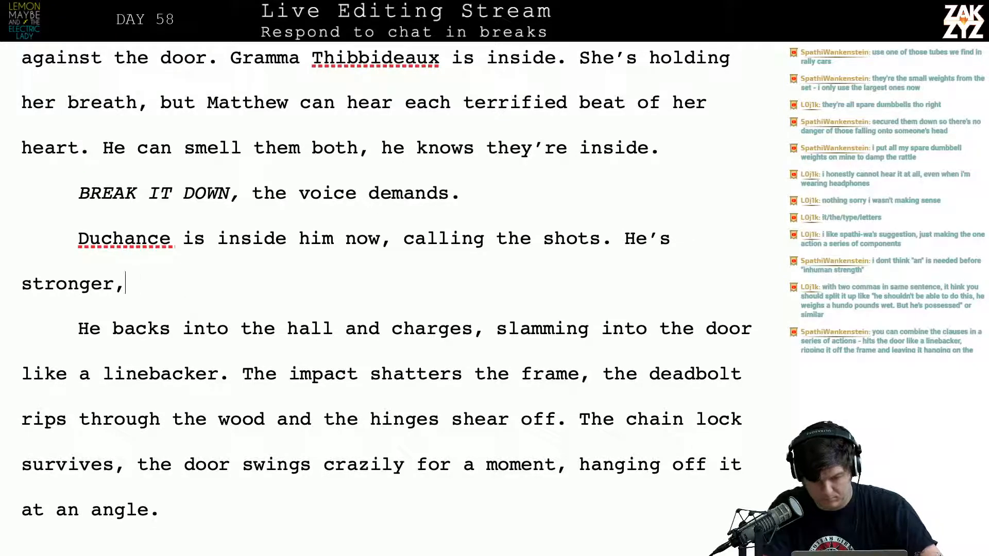
key(BackSpace)
key(BackSpace)
key(BackSpace)
key(BackSpace)
key(BackSpace)
key(BackSpace)
key(BackSpace)
key(BackSpace)
key(BackSpace)
key(BackSpace)
key(BackSpace)
key(BackSpace)
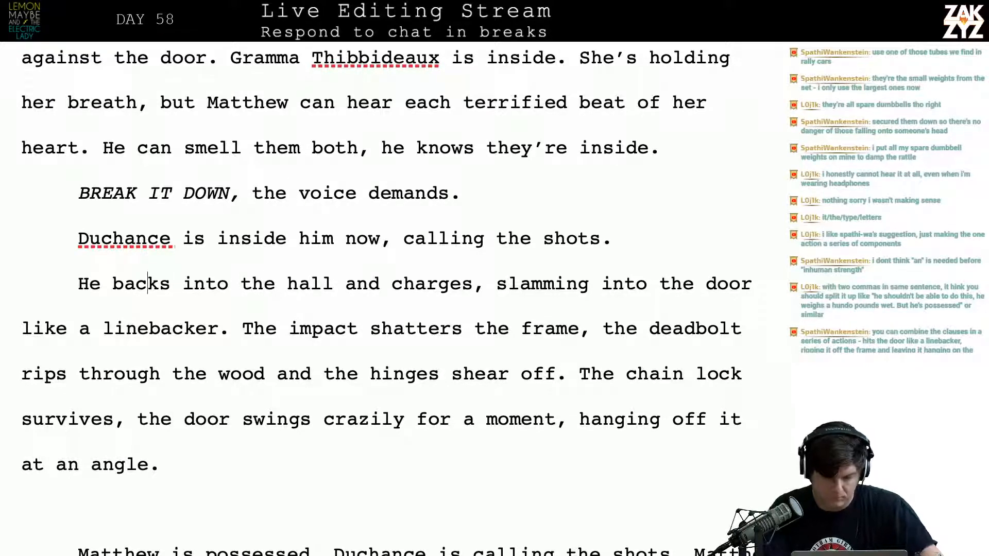
Replace "He" with "Matthew" at the start of the paragraph "He backs into the hall and charges"
key(BackSpace)
key(BackSpace)
text(Matthew)
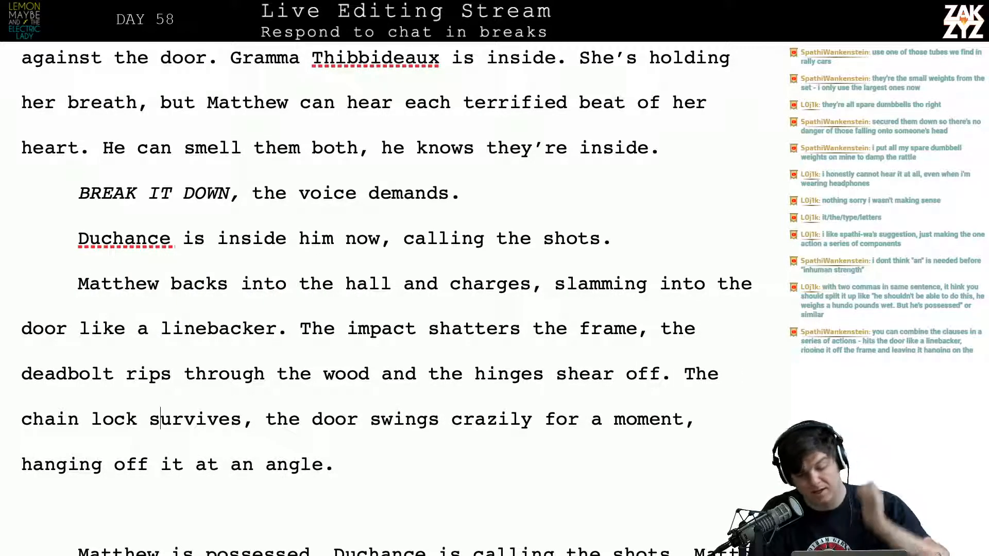
Split "The chain lock survives" into its own paragraph and begin a replacement sentence before it with "The door swings crazily for a moment,"
scroll(388, 298, down, 1)
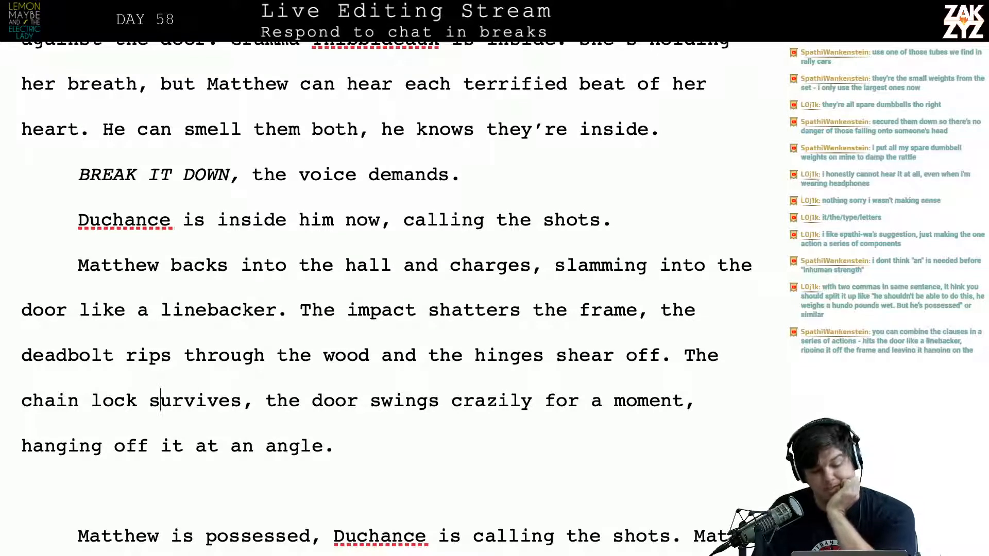
scroll(394, 294, down, 1)
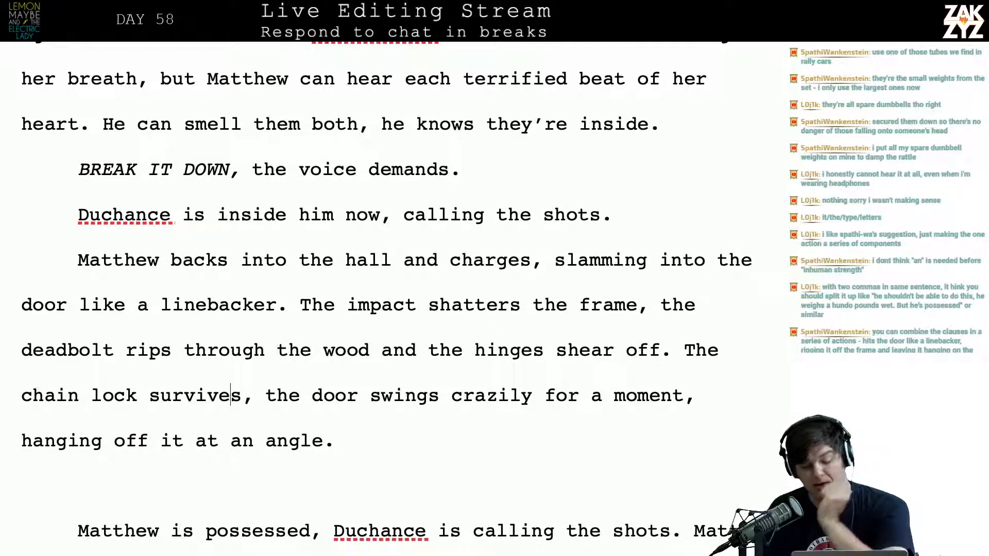
click(289, 396)
click(312, 395)
scroll(312, 395, down, 1)
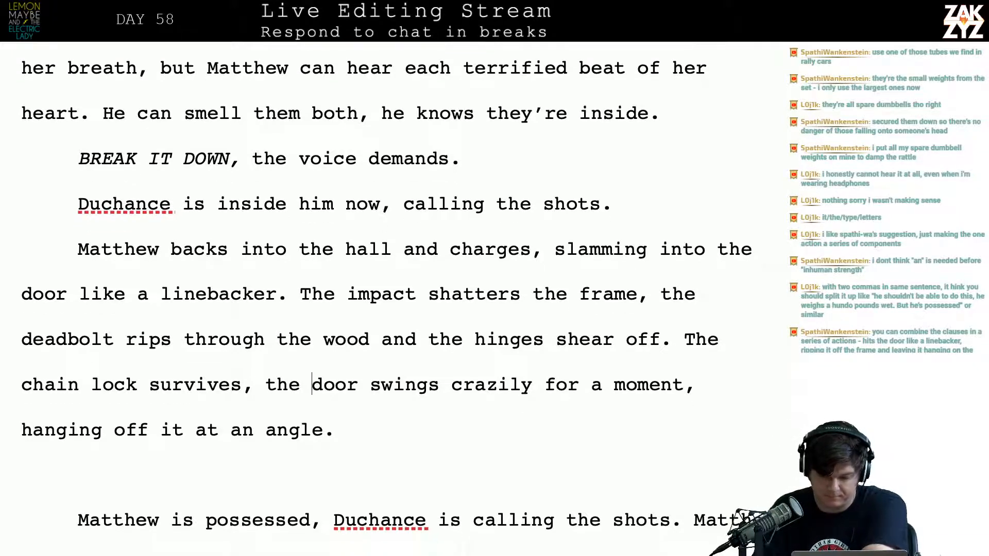
click(690, 360)
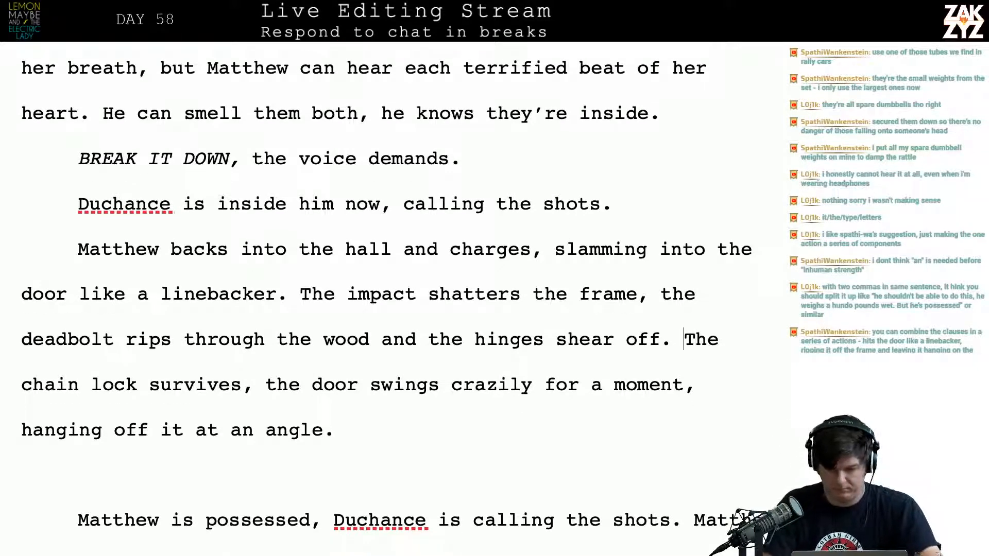
key(Return)
key(Left)
text(The door )
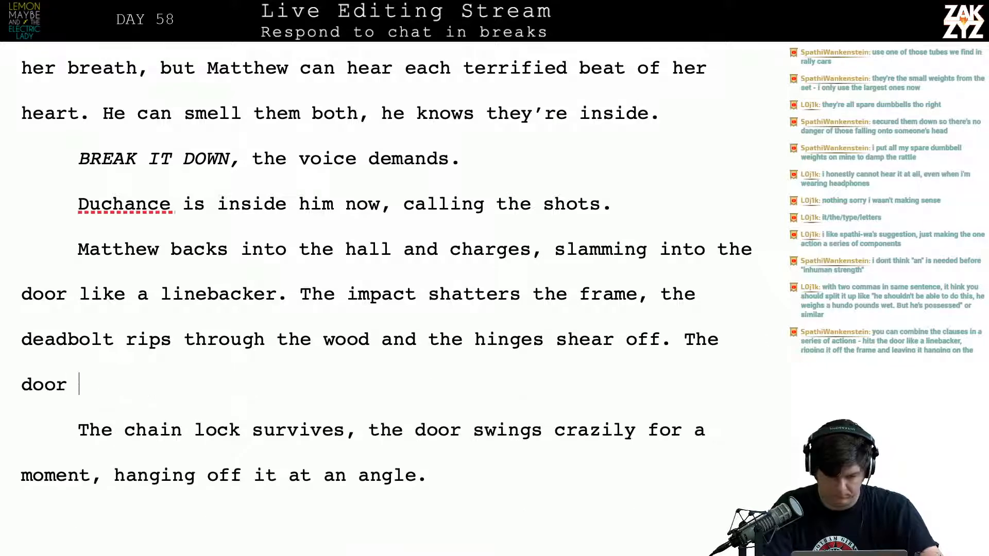
text(swings ca)
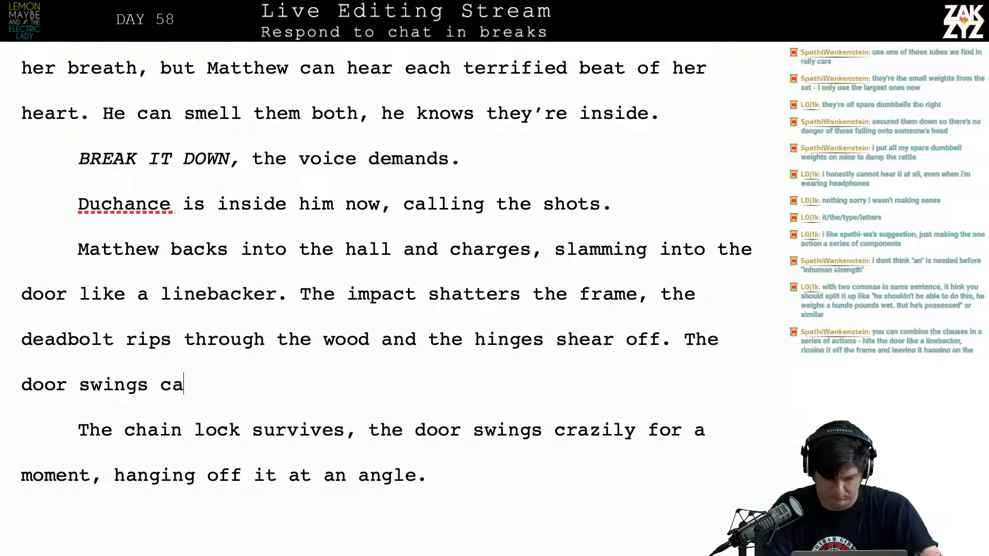
key(BackSpace)
text(razily for a)
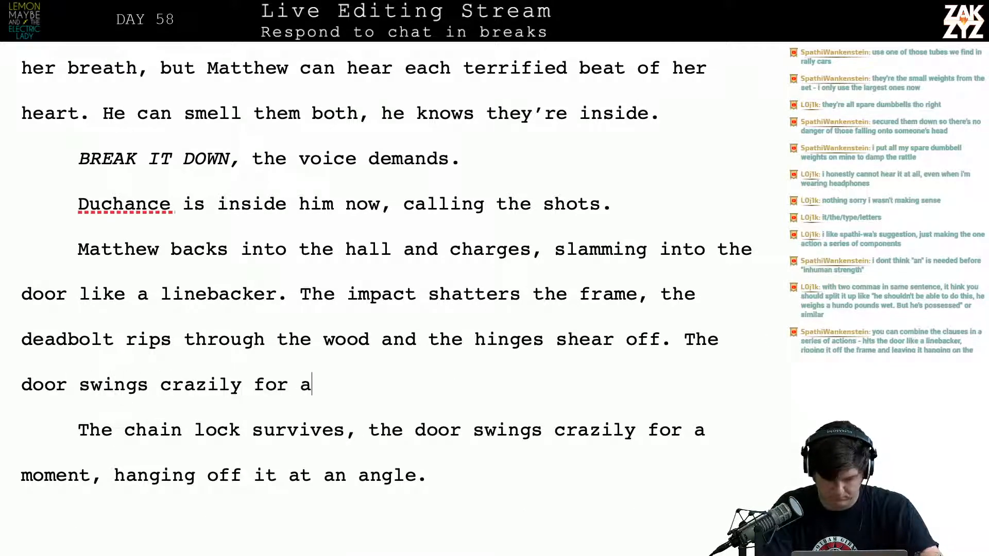
text( moment, )
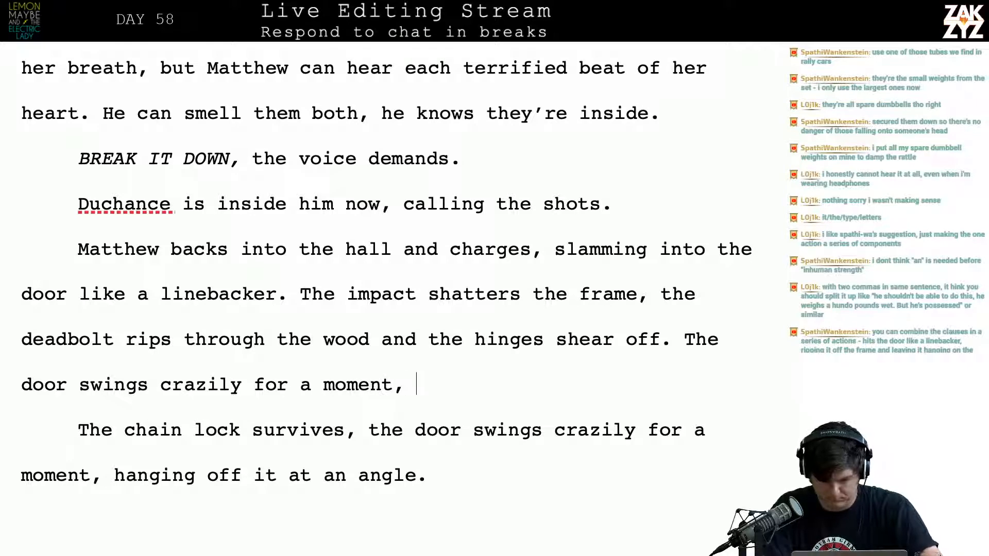
text(hanging off the ch)
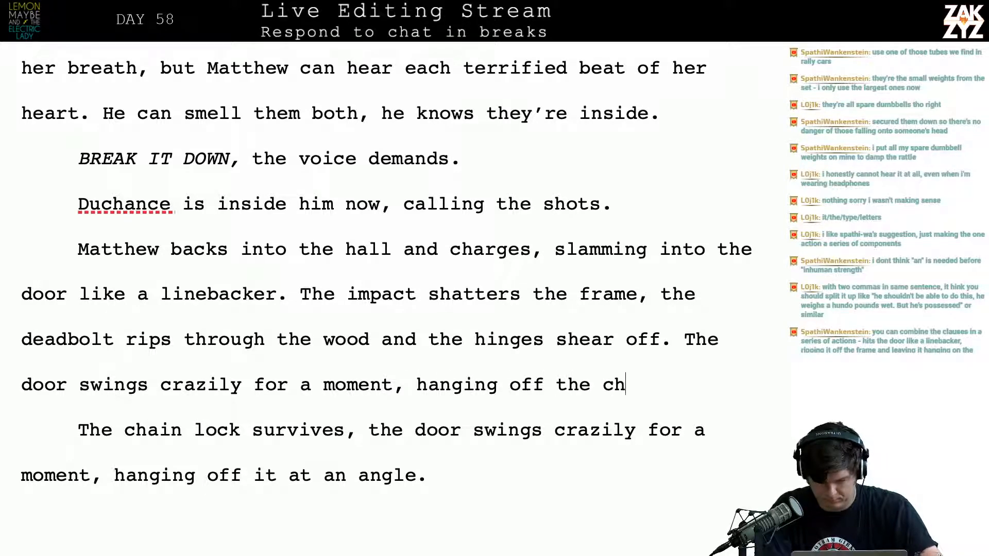
text(ain lokc a)
Complete the new door sentence with "hanging off the chain lock at an odd angle."
key(BackSpace)
key(BackSpace)
key(BackSpace)
key(BackSpace)
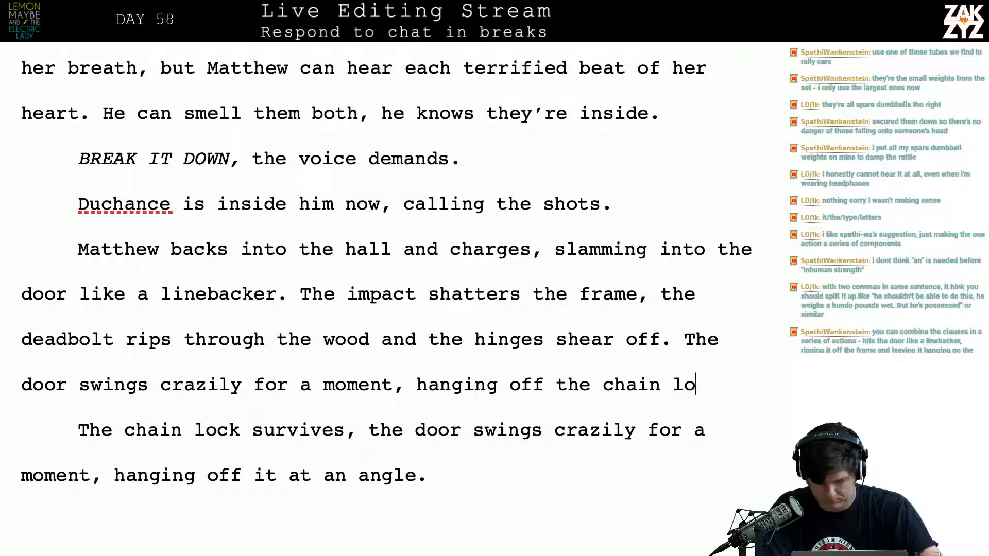
text(cka)
key(BackSpace)
key(BackSpace)
text(at an od)
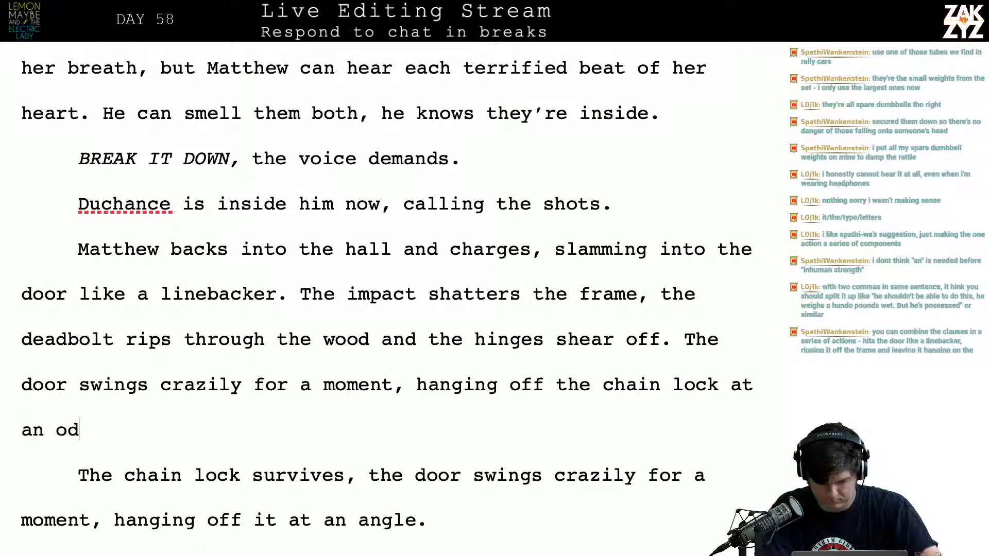
text(d angle.)
Delete the old sentence "The chain lock survives, the door swings crazily for a moment, hanging off it at an angle."
key(shift+Down)
key(shift+Down)
key(shift+Down)
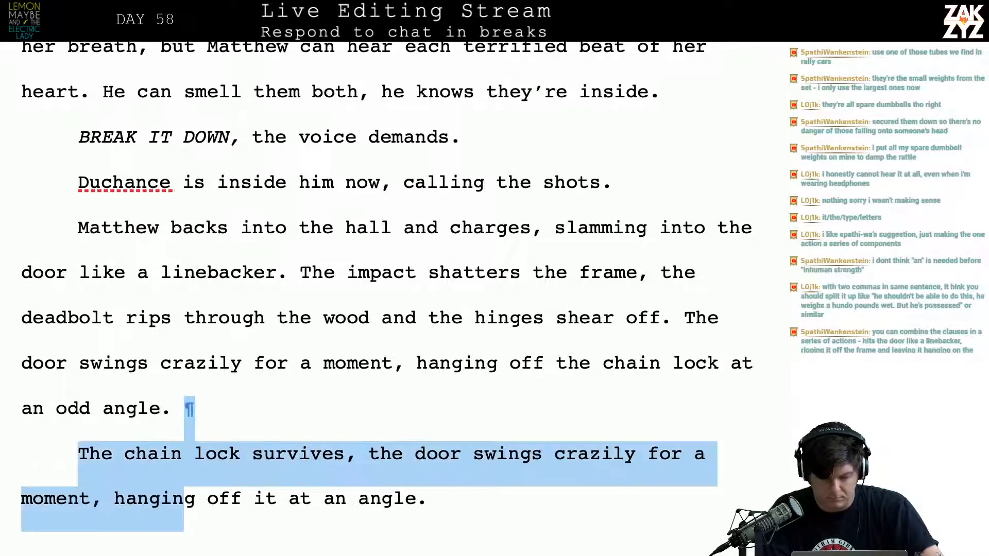
key(BackSpace)
key(BackSpace)
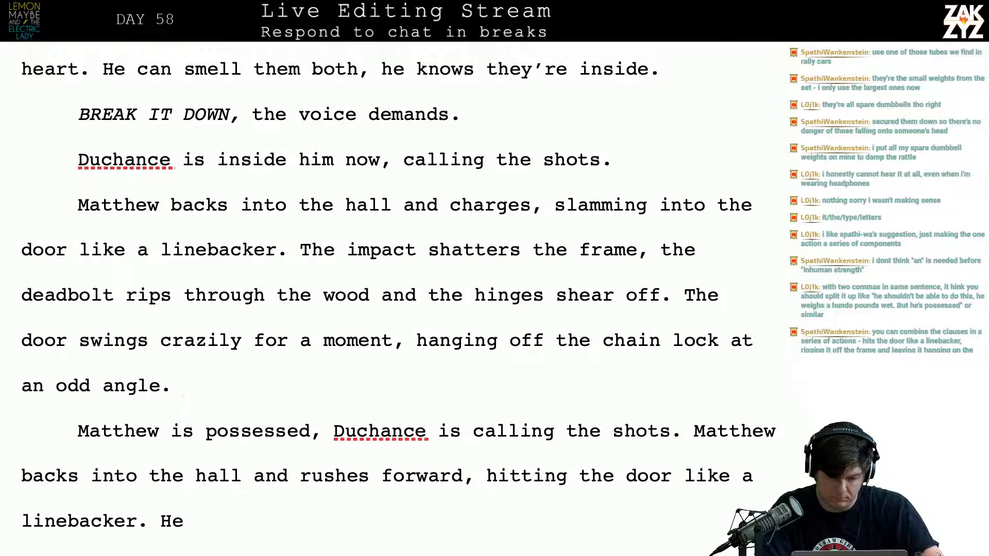
Add the sentence "Matthew kicks it to the side and storms into the room." after "at an odd angle."
text(AM)
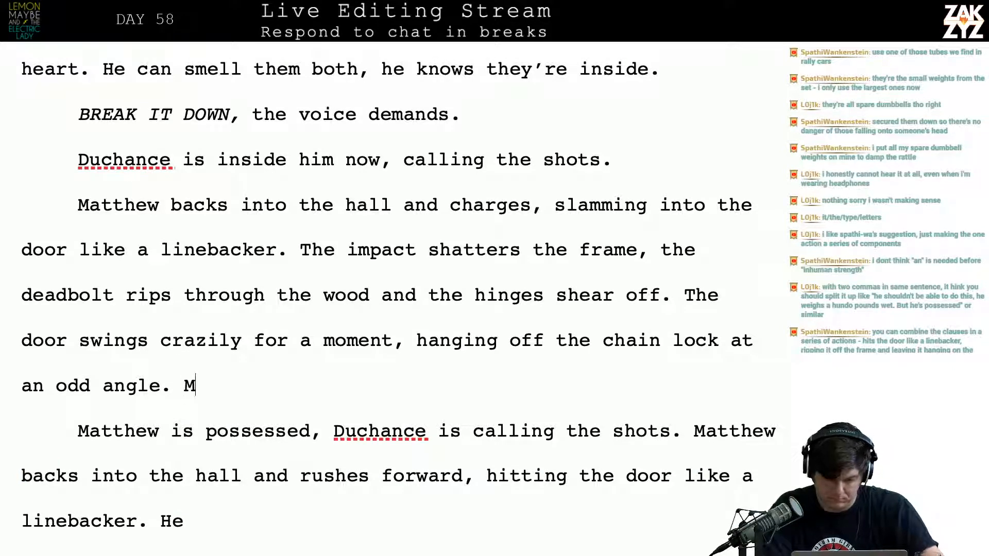
text(atthew kicks it )
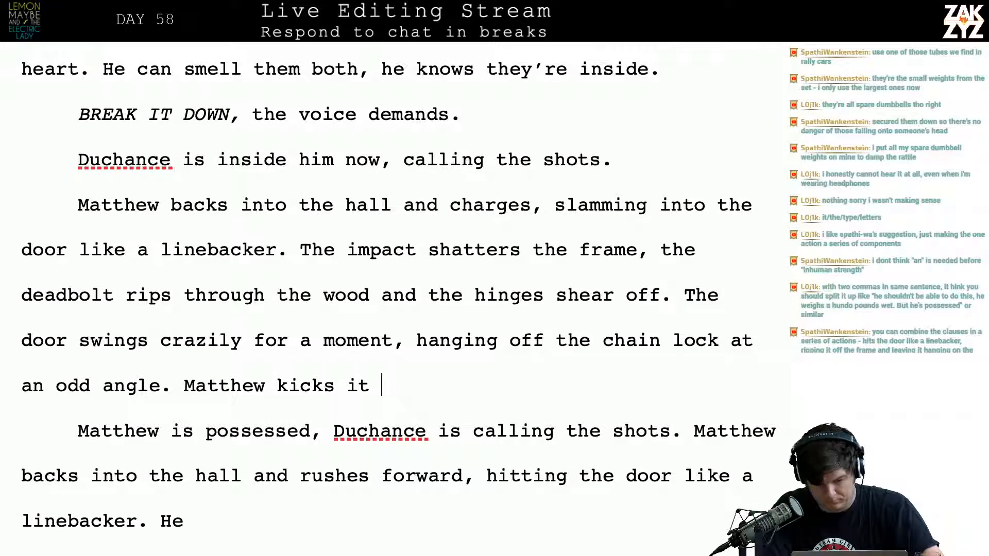
text(to the side and )
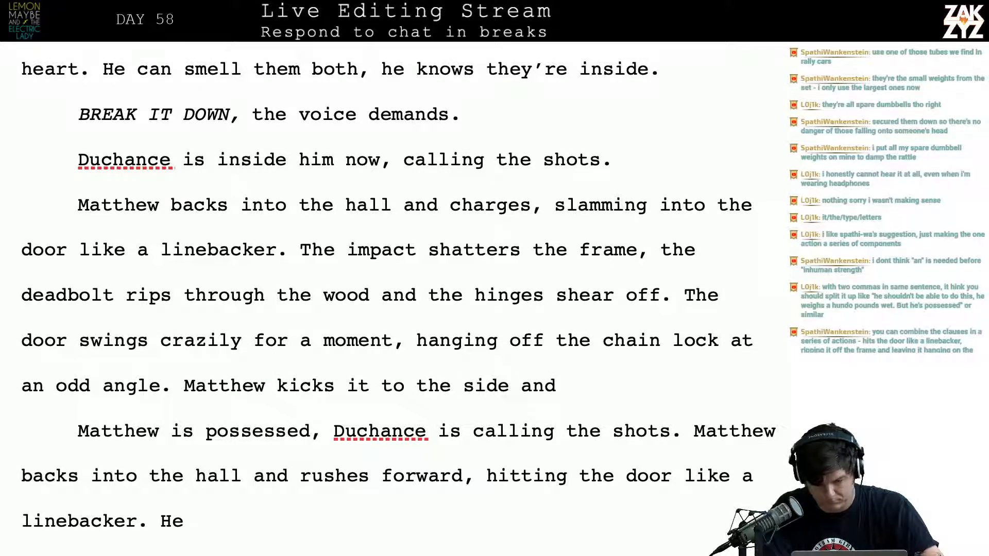
text(storms int)
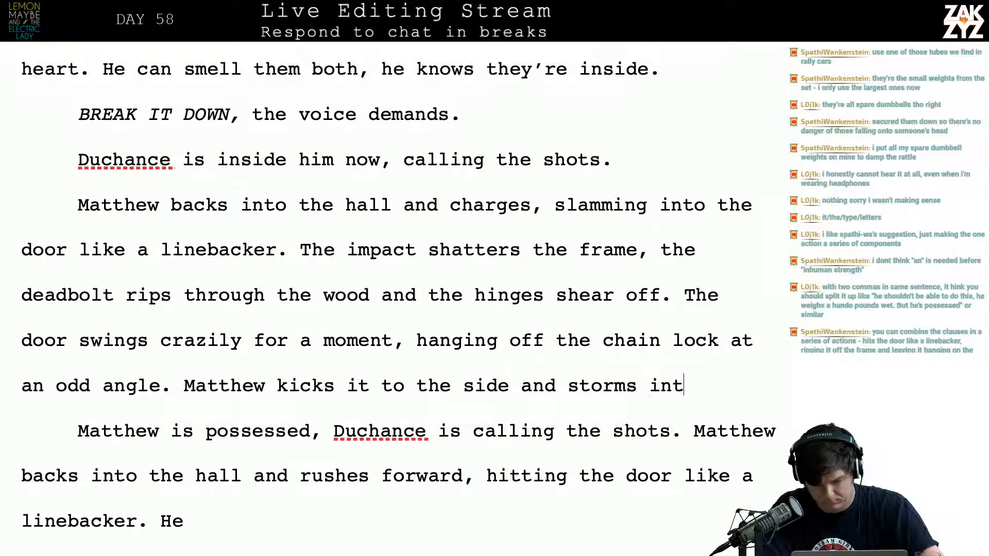
text(o the room.)
Delete all leftover draft versions from "Matthew is possessed, Duchance is calling the shots." through "He shoves past it into the living room."
key(shift+Down)
key(shift+Down)
key(shift+Down)
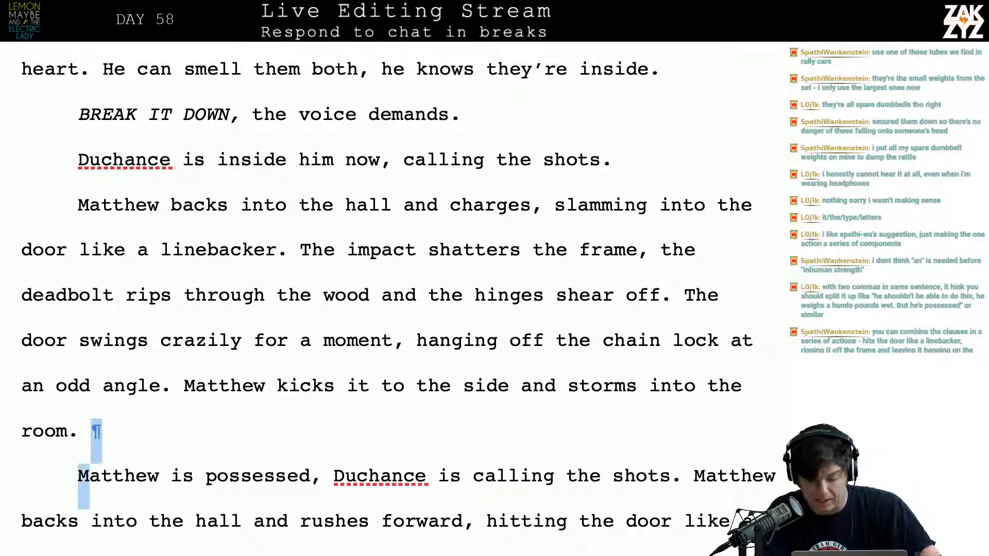
key(shift+Down)
key(shift+Down)
key(shift+Down)
key(shift+Down)
key(shift+Down)
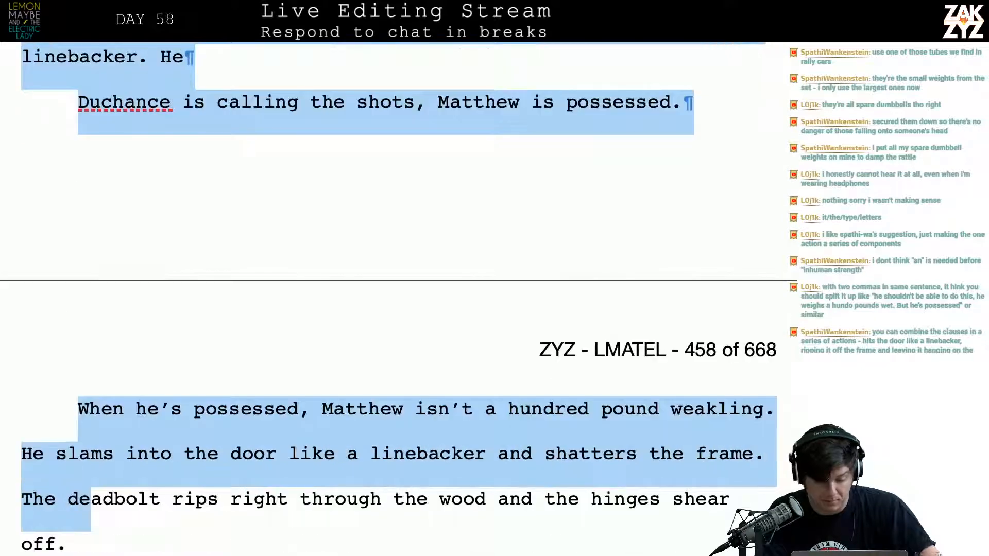
key(shift+Down)
key(shift+Down)
key(shift+Down)
key(shift+Down)
key(shift+Down)
key(shift+Down)
key(shift+Down)
key(shift+Down)
key(shift+Down)
key(shift+Down)
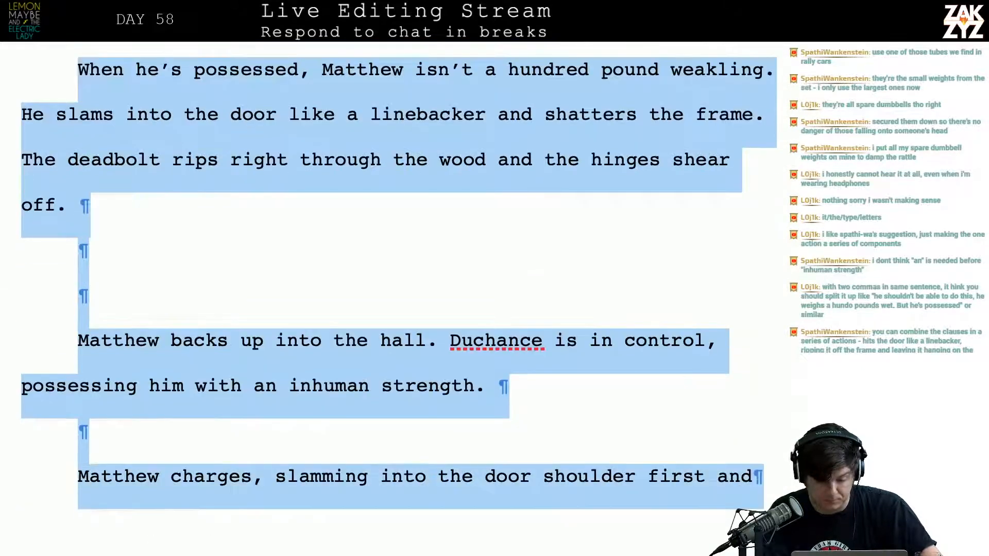
key(shift+Down)
key(shift+Down)
key(shift+Down)
key(shift+Down)
key(shift+Down)
key(shift+Down)
key(shift+Down)
key(shift+Down)
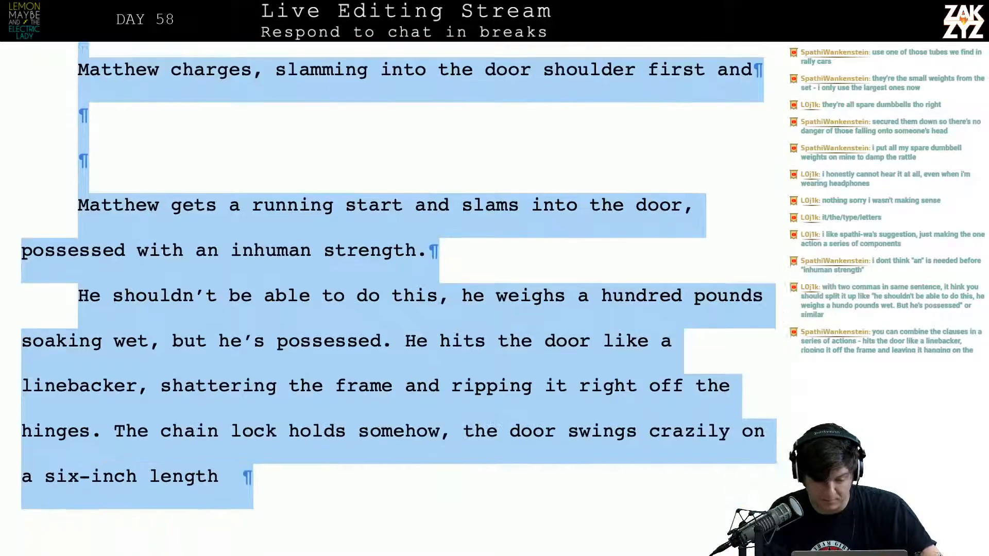
key(shift+Down)
key(shift+Down)
key(shift+Down)
key(shift+Down)
key(shift+Down)
key(shift+Down)
key(shift+Down)
key(shift+Down)
key(shift+Down)
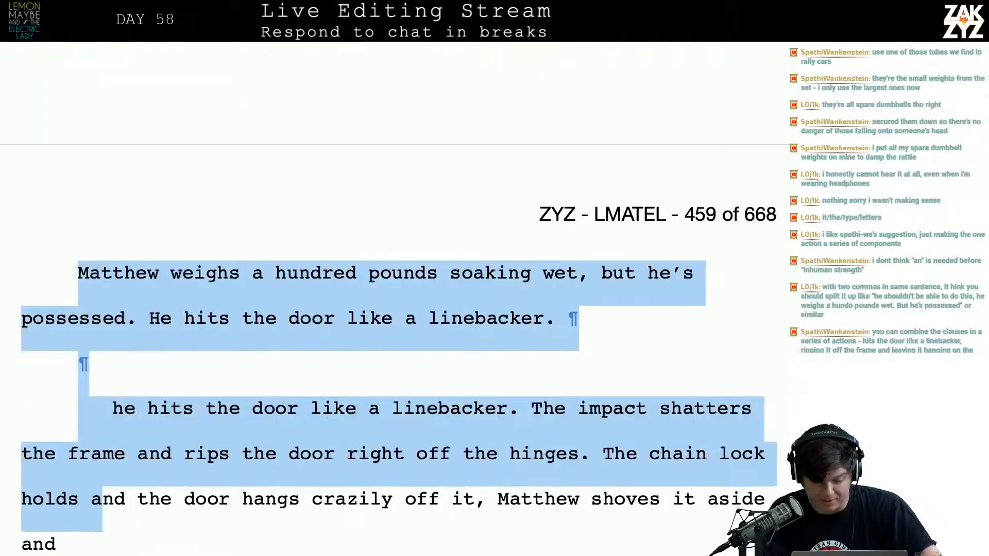
key(shift+Down)
key(shift+Down)
key(shift+Down)
key(shift+Down)
key(shift+Down)
key(shift+Down)
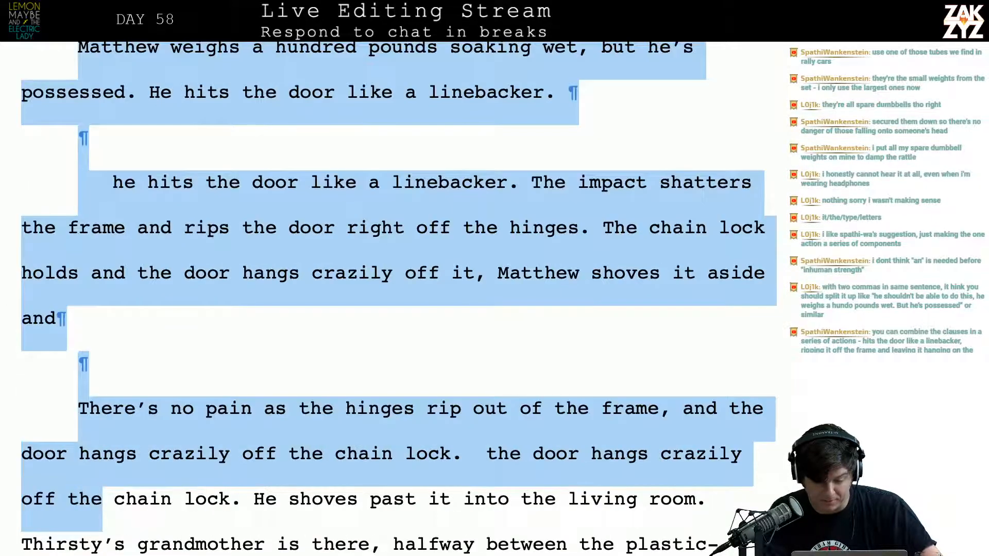
key(shift+Up)
key(shift+Down)
key(shift+Left)
key(shift+Left)
key(shift+Left)
key(shift+Left)
key(shift+Left)
key(shift+Left)
key(shift+Left)
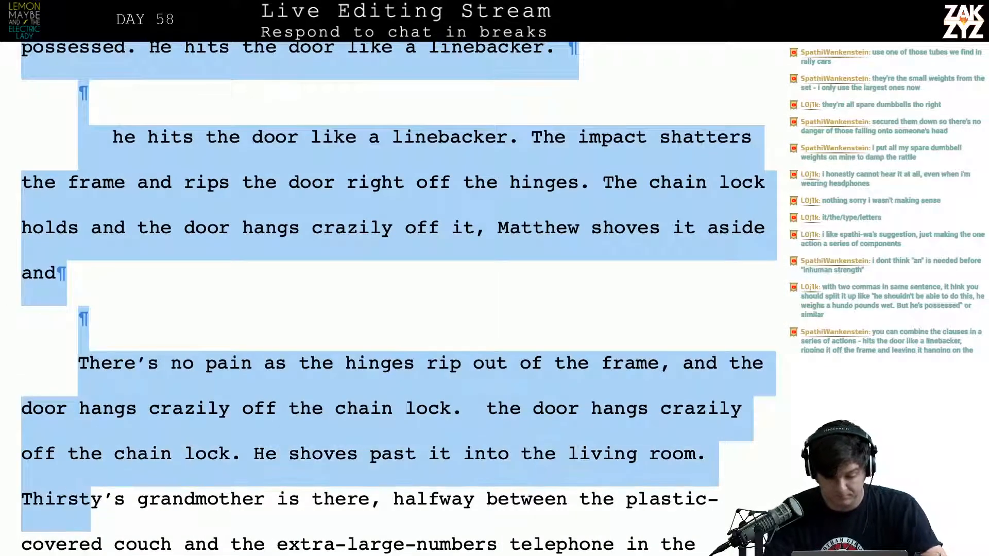
key(BackSpace)
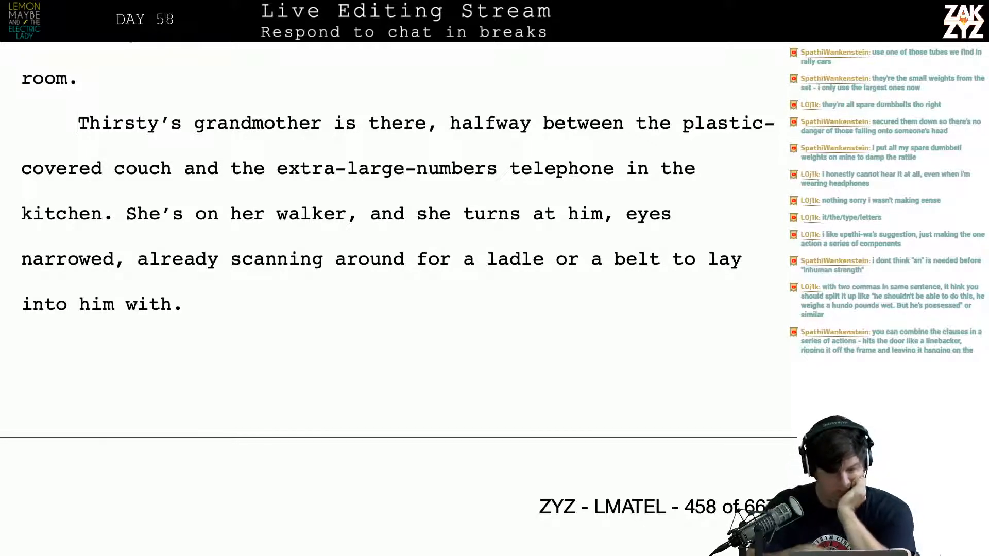
Split the paragraph after "the hinges shear off.", leaving an empty line before "The door swings crazily for a moment"
scroll(386, 299, up, 6)
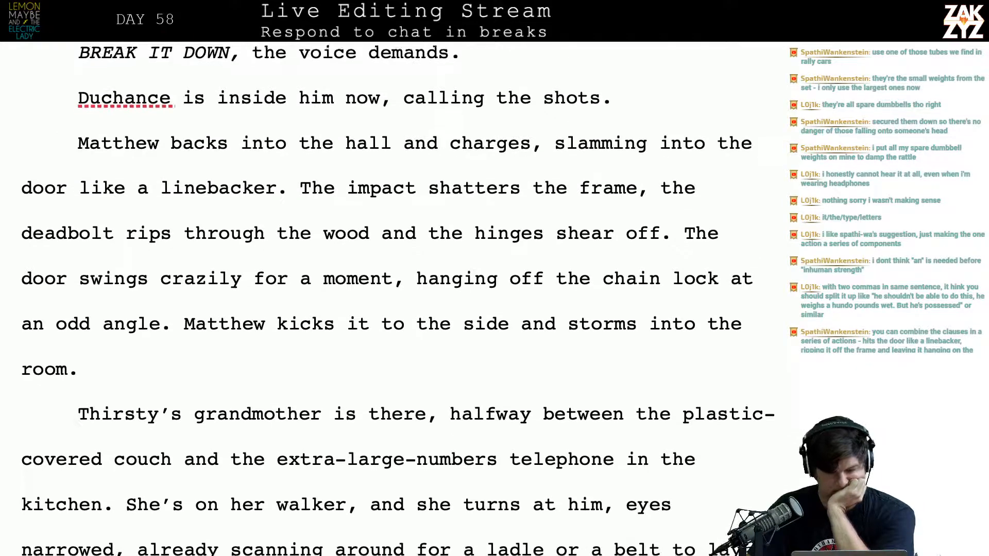
scroll(387, 299, up, 2)
scroll(386, 299, down, 1)
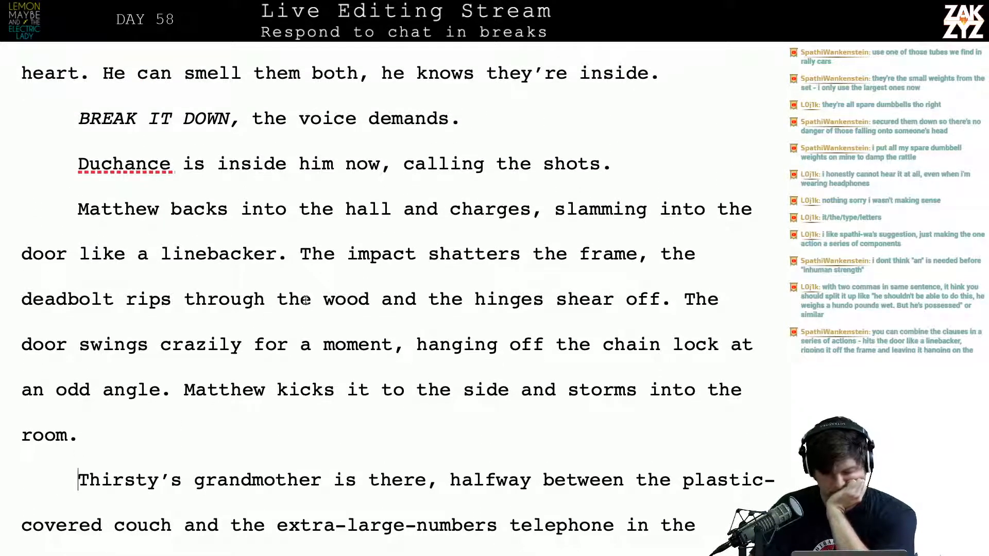
scroll(581, 371, down, 1)
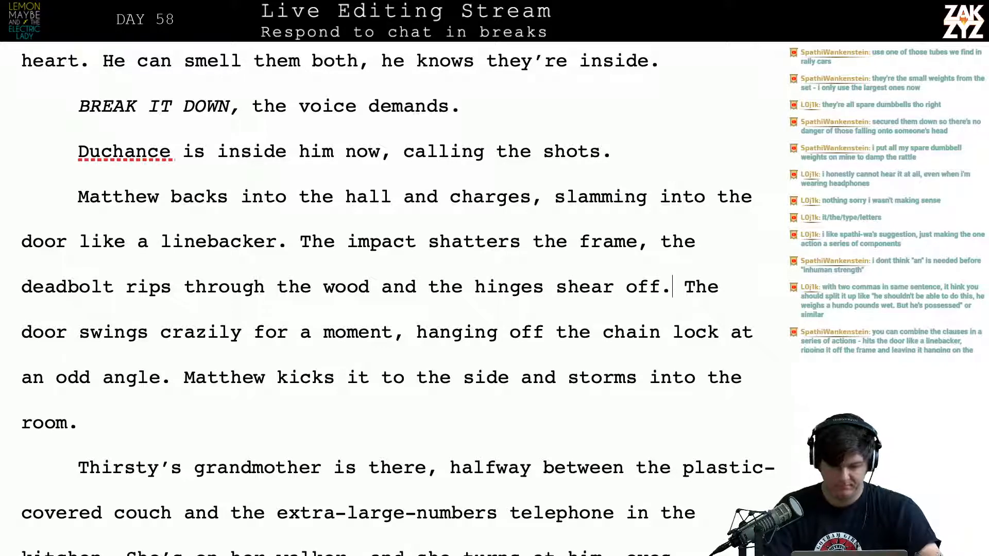
key(Return)
key(Return)
key(Up)
Try continuing after "the hinges shear off." with "There's a scream from", and remove that fragment
text(Ther)
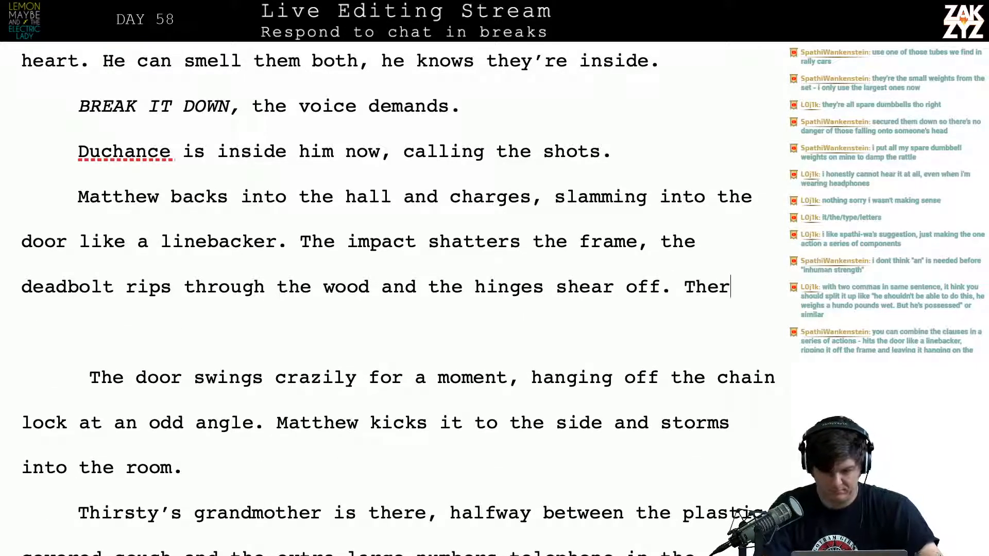
text(e's a scream from ind)
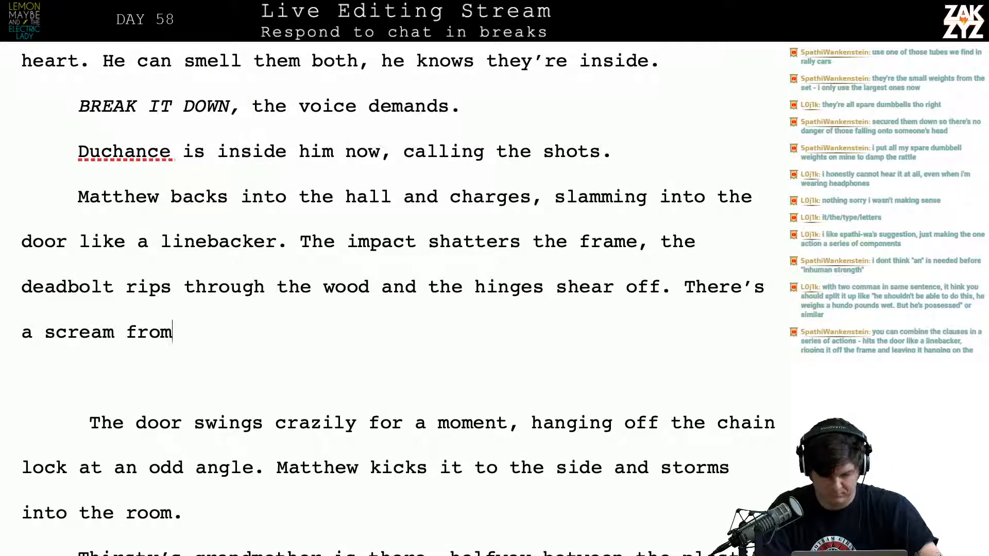
key(BackSpace)
key(BackSpace)
key(BackSpace)
key(BackSpace)
key(BackSpace)
key(BackSpace)
key(BackSpace)
key(BackSpace)
key(BackSpace)
key(BackSpace)
key(BackSpace)
key(BackSpace)
key(BackSpace)
key(BackSpace)
key(BackSpace)
key(BackSpace)
key(BackSpace)
key(BackSpace)
key(BackSpace)
key(BackSpace)
key(BackSpace)
key(BackSpace)
key(BackSpace)
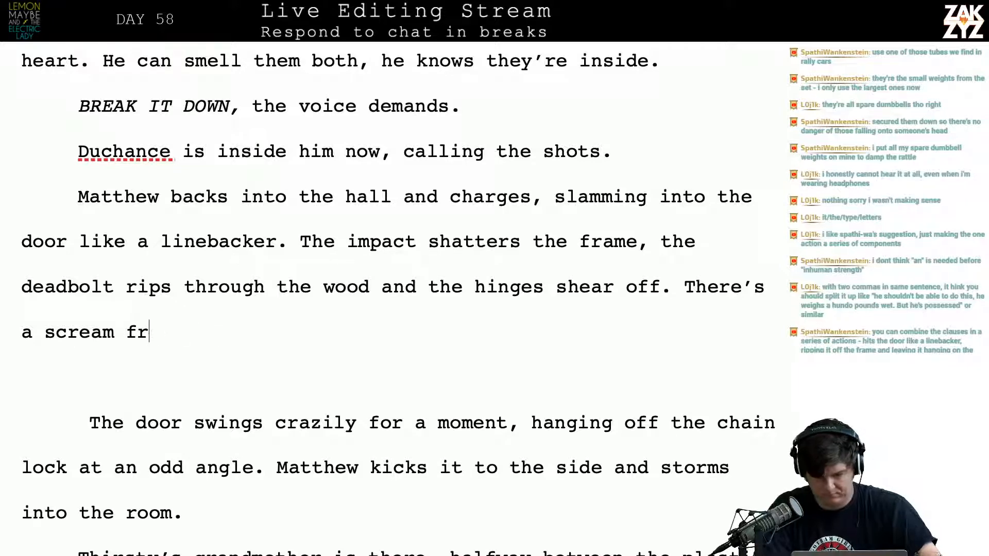
key(BackSpace)
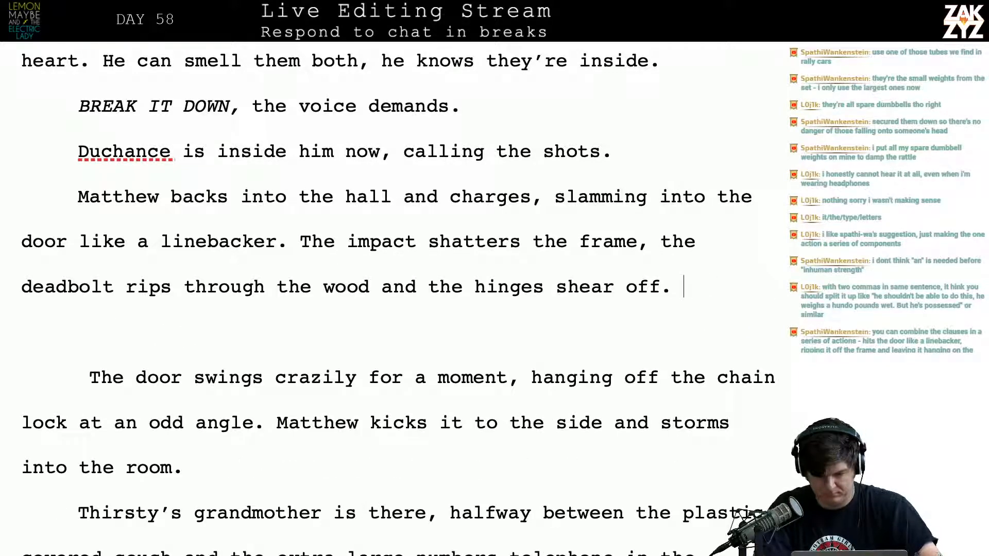
Try the sentence "Inside the appartment, Gramma screams." after "the hinges shear off." and delete it
text(Inside the appar)
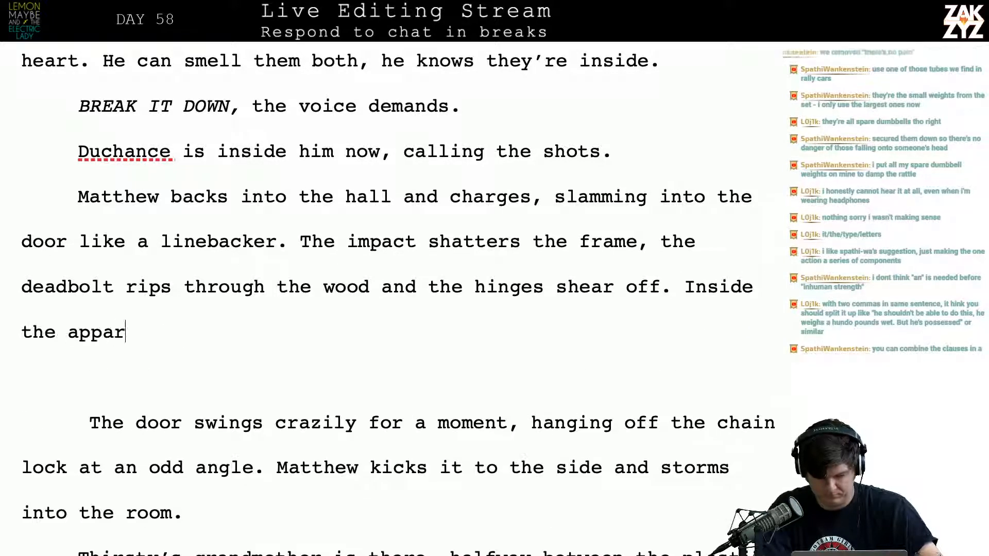
text(tment, Gramma screams.)
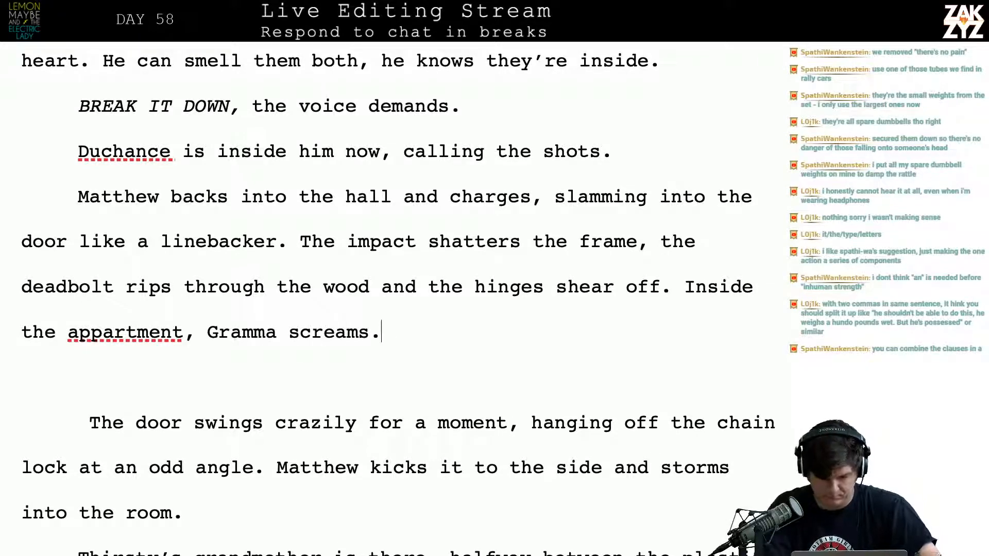
key(BackSpace)
key(BackSpace)
key(BackSpace)
key(BackSpace)
key(BackSpace)
key(BackSpace)
key(BackSpace)
key(BackSpace)
key(BackSpace)
key(BackSpace)
key(BackSpace)
key(BackSpace)
key(BackSpace)
key(BackSpace)
key(BackSpace)
key(BackSpace)
key(BackSpace)
key(BackSpace)
key(BackSpace)
key(BackSpace)
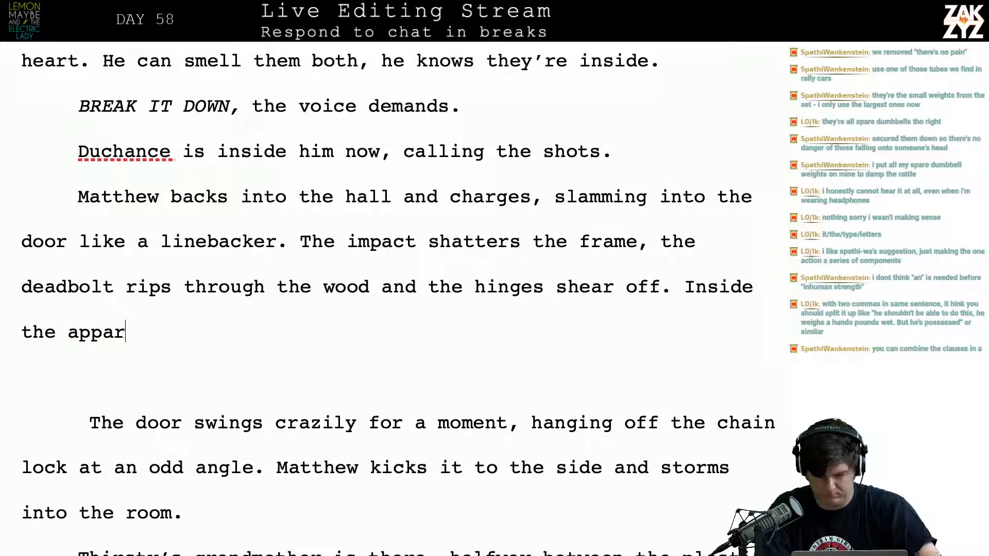
key(BackSpace)
key(BackSpace)
key(BackSpace)
key(BackSpace)
key(BackSpace)
key(BackSpace)
key(BackSpace)
key(BackSpace)
key(BackSpace)
key(BackSpace)
key(BackSpace)
key(BackSpace)
key(BackSpace)
key(BackSpace)
key(BackSpace)
key(BackSpace)
Try the wording "Gramma screams, as if he'd crashed into" after "the hinges shear off." and delete it
text(G)
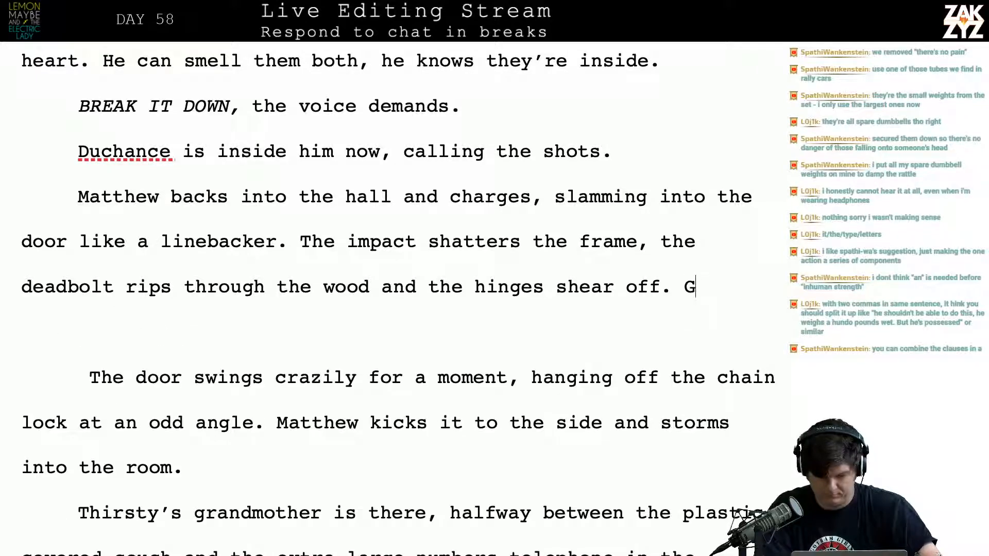
text(ramma i)
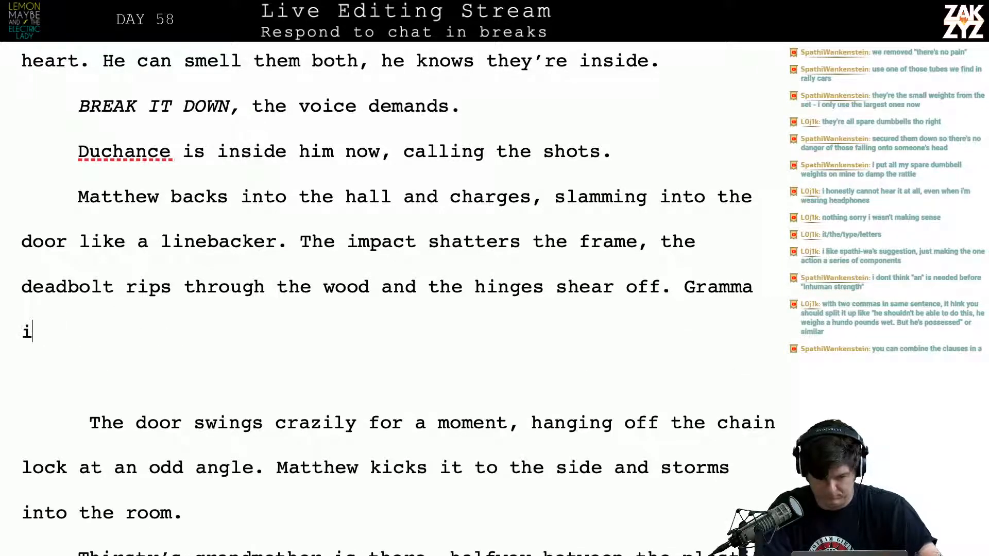
key(BackSpace)
text(screams, as )
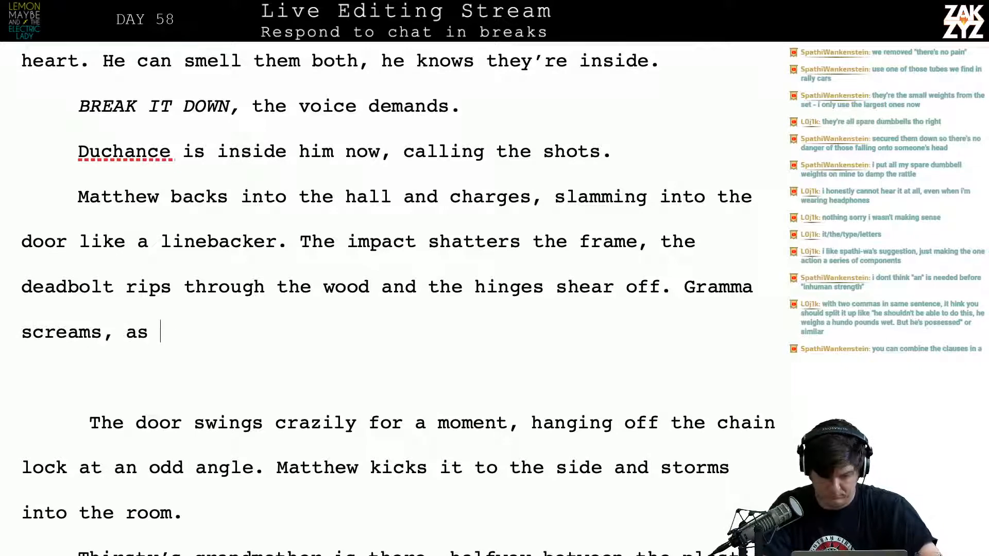
text(if he'd crashed into)
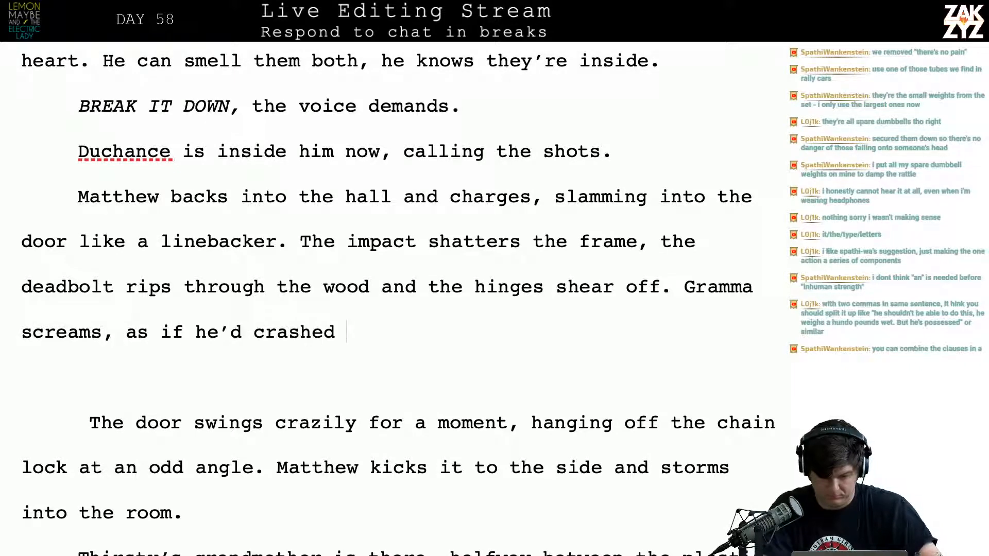
key(BackSpace)
key(BackSpace)
key(BackSpace)
key(BackSpace)
key(BackSpace)
key(BackSpace)
key(BackSpace)
key(BackSpace)
key(BackSpace)
key(BackSpace)
key(BackSpace)
key(BackSpace)
key(BackSpace)
key(BackSpace)
key(BackSpace)
key(BackSpace)
key(BackSpace)
key(BackSpace)
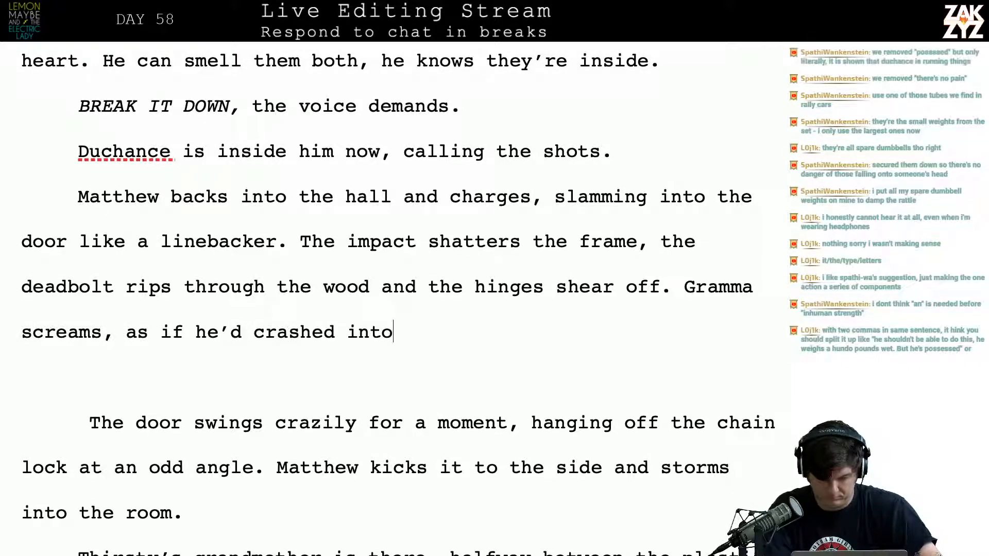
key(BackSpace)
key(BackSpace)
key(BackSpace)
key(BackSpace)
key(BackSpace)
key(BackSpace)
key(BackSpace)
key(BackSpace)
key(BackSpace)
key(BackSpace)
key(BackSpace)
key(BackSpace)
key(BackSpace)
key(BackSpace)
key(BackSpace)
key(BackSpace)
key(BackSpace)
key(BackSpace)
key(BackSpace)
key(BackSpace)
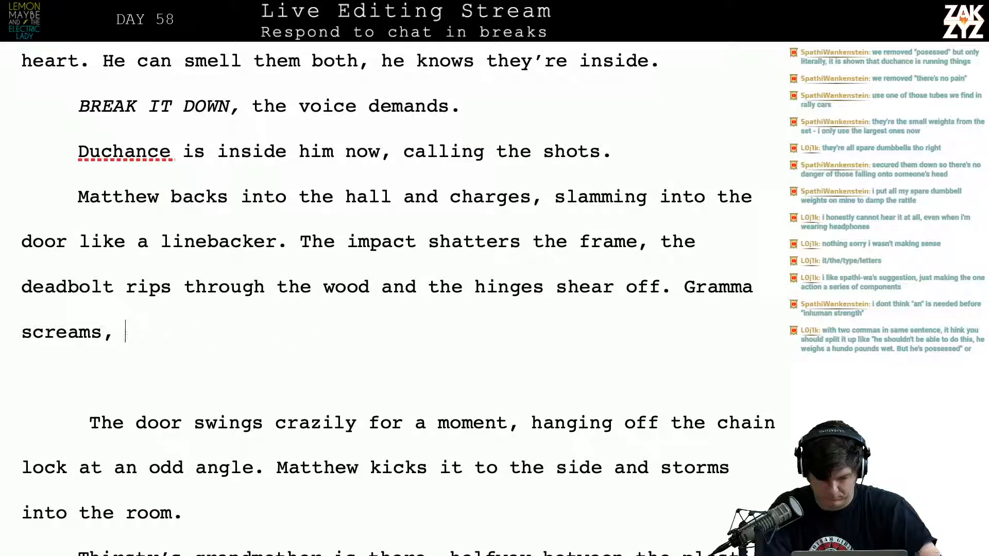
key(BackSpace)
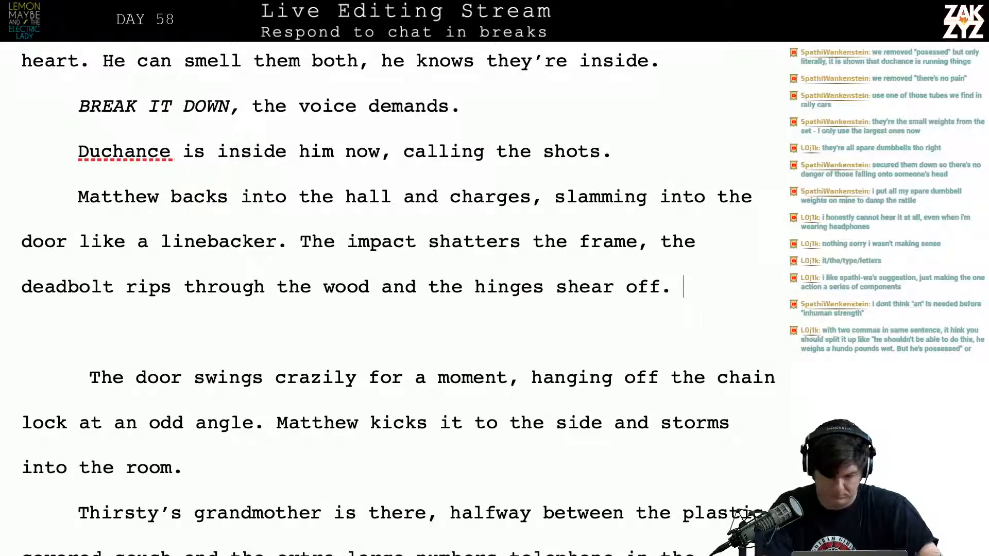
Try the wording "There's a scream from inside the appartment," after "the hinges shear off." and delete it
key(Right)
key(Left)
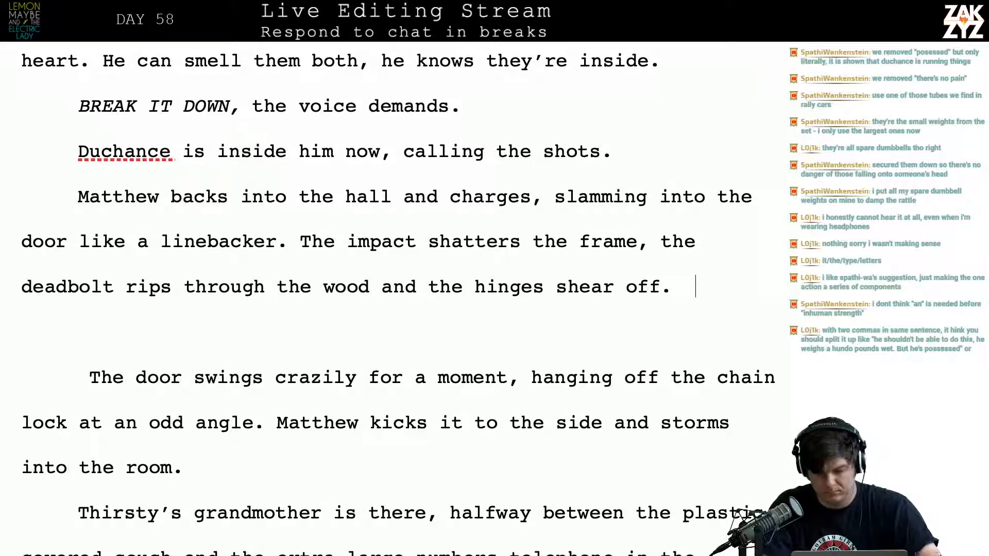
text(There's a scream)
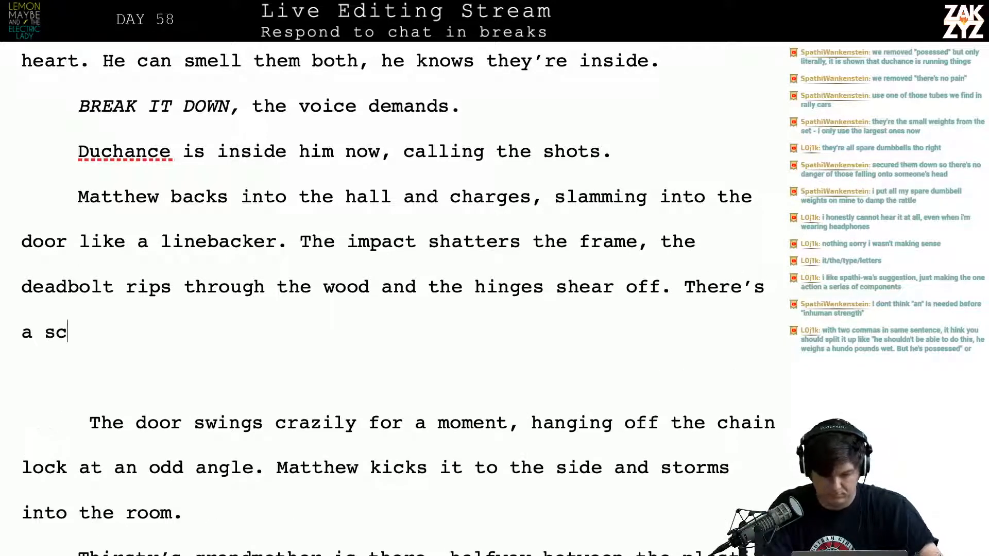
text( inside)
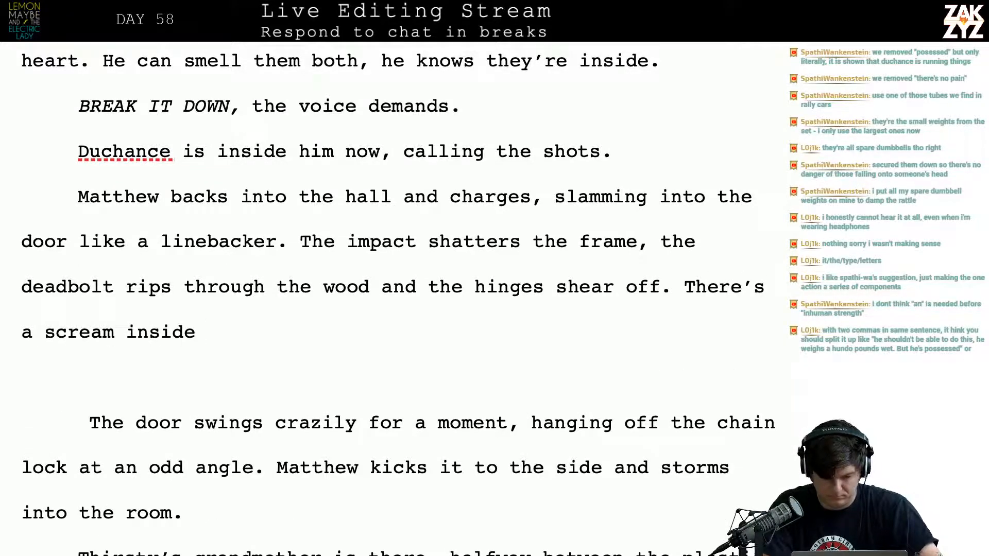
key(BackSpace)
key(BackSpace)
key(BackSpace)
key(BackSpace)
key(BackSpace)
key(BackSpace)
key(BackSpace)
text(from )
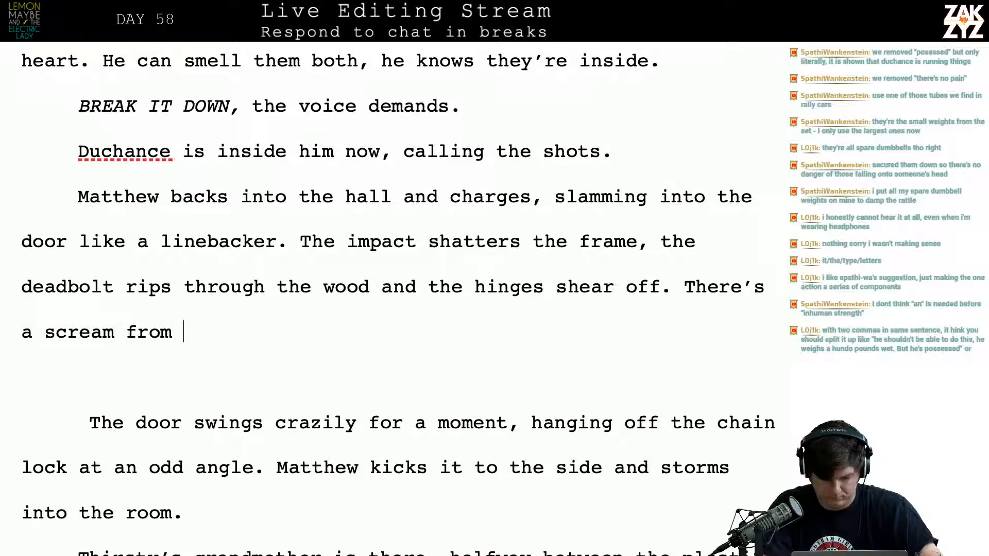
text(inside the appartmen)
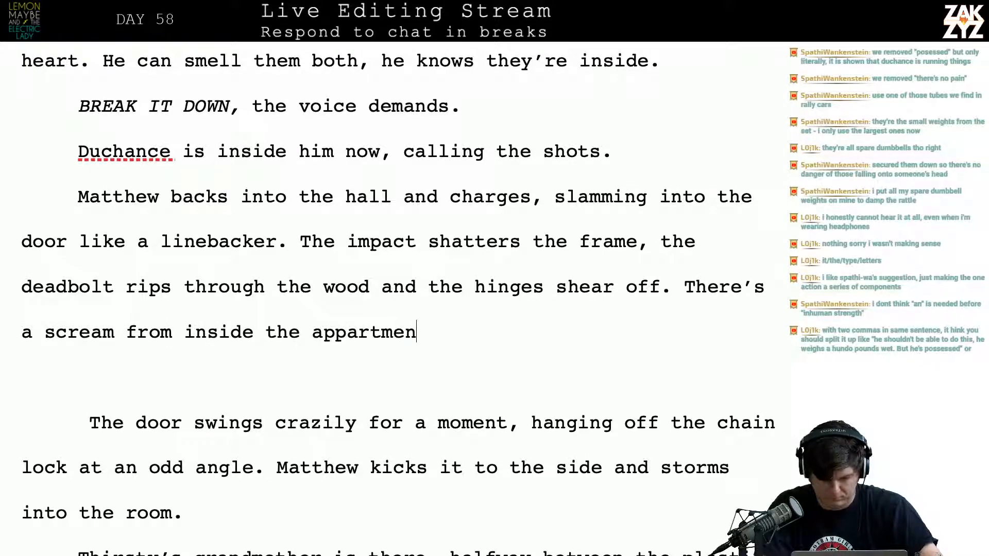
text(t,)
key(BackSpace)
key(BackSpace)
key(BackSpace)
key(BackSpace)
key(BackSpace)
key(BackSpace)
key(BackSpace)
key(BackSpace)
key(BackSpace)
key(BackSpace)
key(BackSpace)
key(BackSpace)
key(BackSpace)
key(BackSpace)
key(BackSpace)
key(BackSpace)
key(BackSpace)
key(BackSpace)
key(BackSpace)
key(BackSpace)
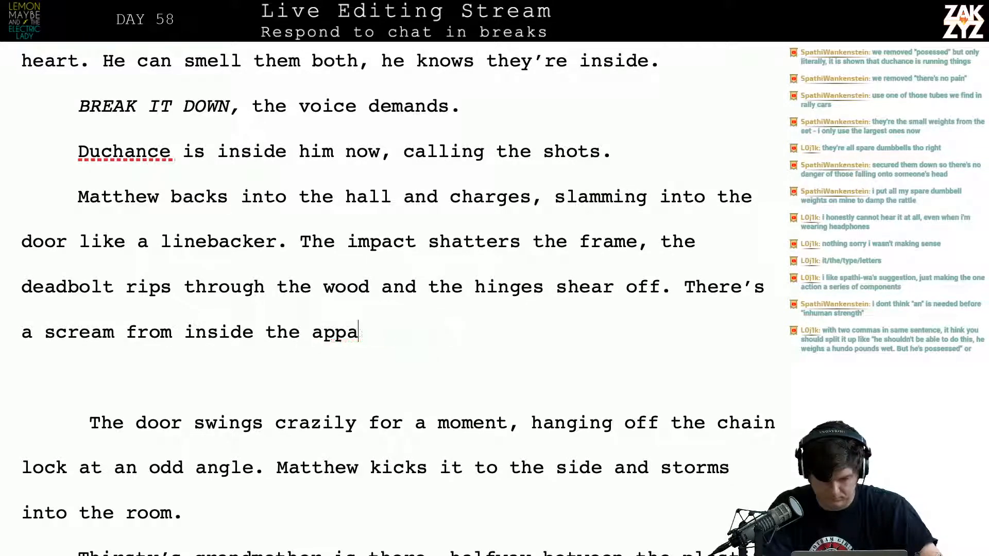
key(BackSpace)
key(BackSpace)
key(BackSpace)
key(BackSpace)
key(BackSpace)
key(BackSpace)
key(BackSpace)
key(BackSpace)
key(BackSpace)
key(BackSpace)
key(BackSpace)
key(BackSpace)
key(BackSpace)
key(BackSpace)
key(BackSpace)
key(BackSpace)
key(BackSpace)
key(BackSpace)
key(BackSpace)
key(BackSpace)
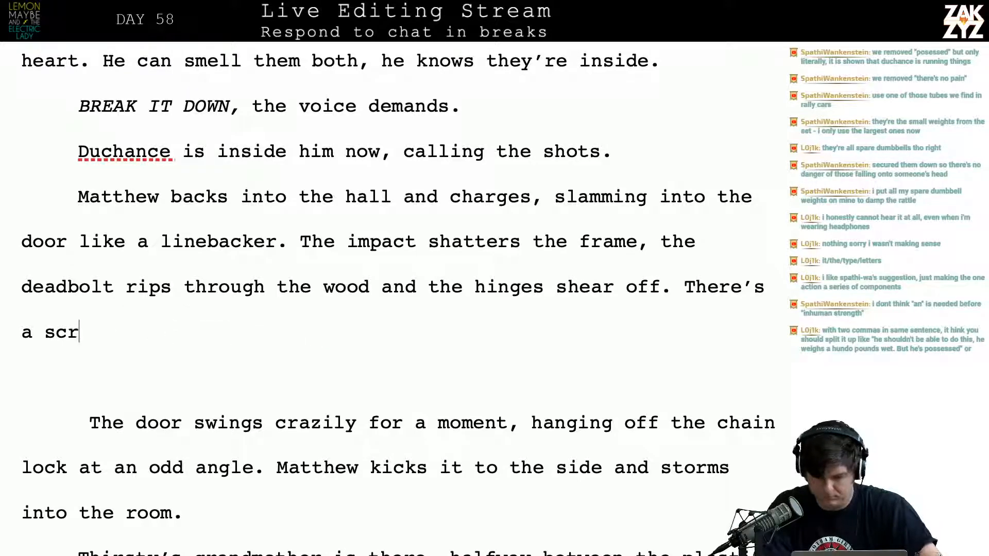
key(BackSpace)
Add the sentence "Inside the appartment, Gramma screams as if the door was her own flesh." after "the hinges shear off."
text(I)
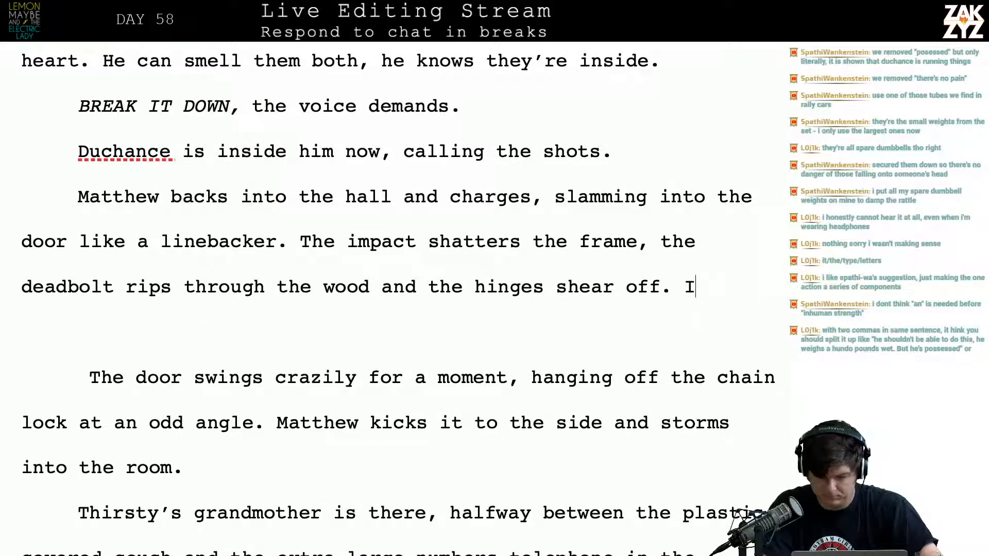
text(nside the appartment )
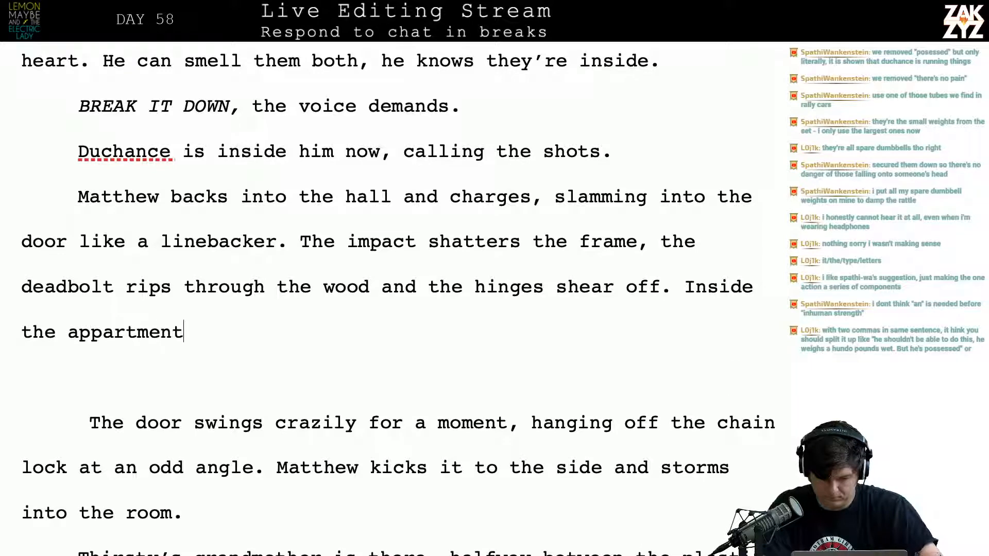
text(, Gramma )
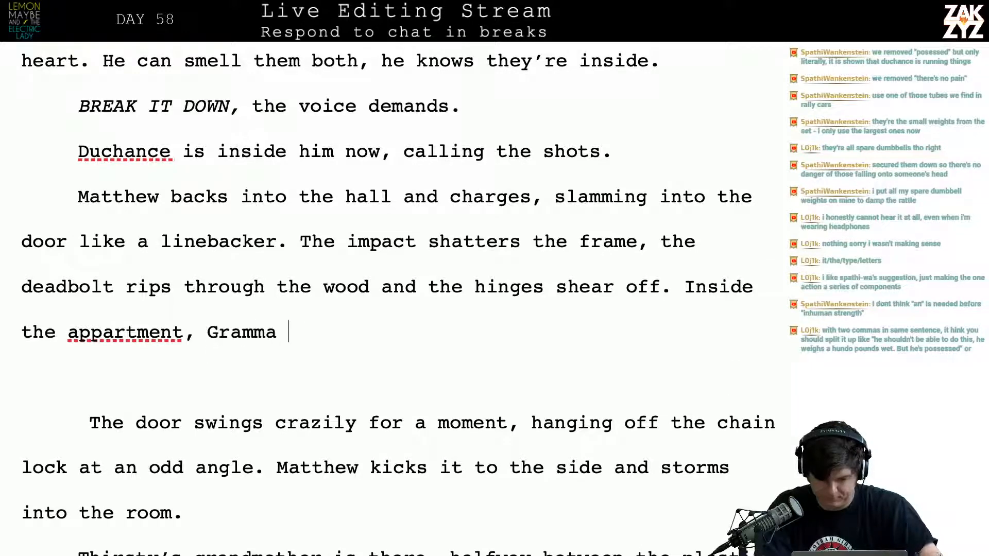
text(screams as if)
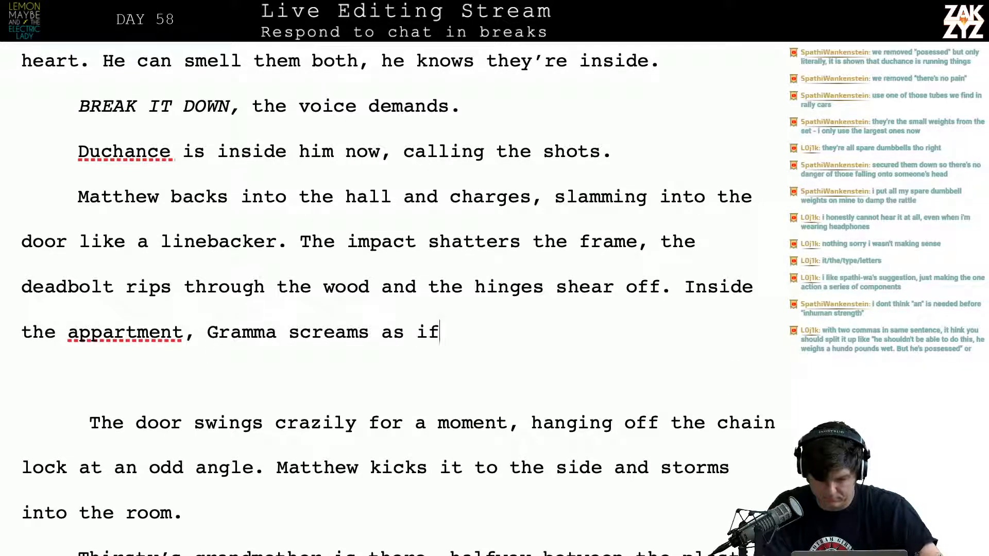
text( the door was her wo)
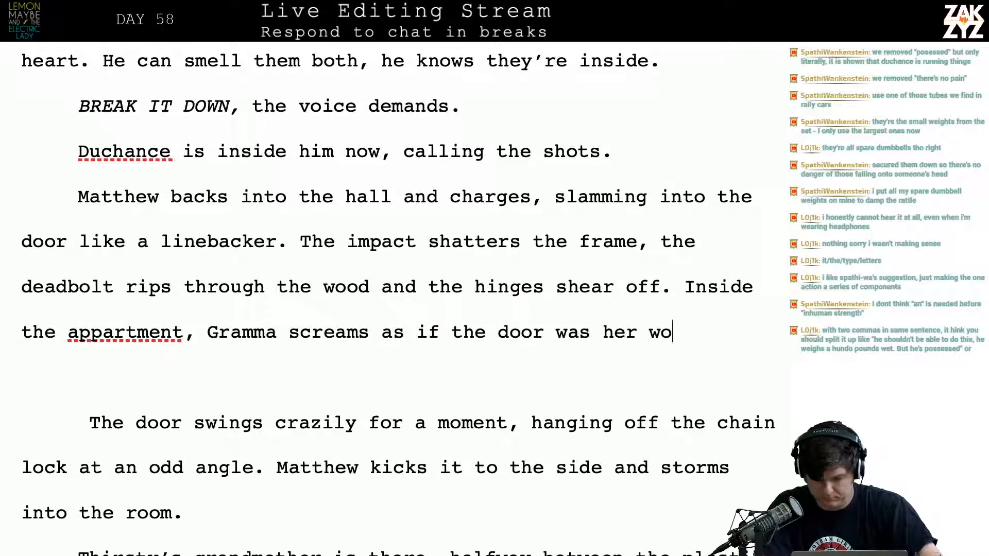
key(BackSpace)
key(BackSpace)
text(own flesh)
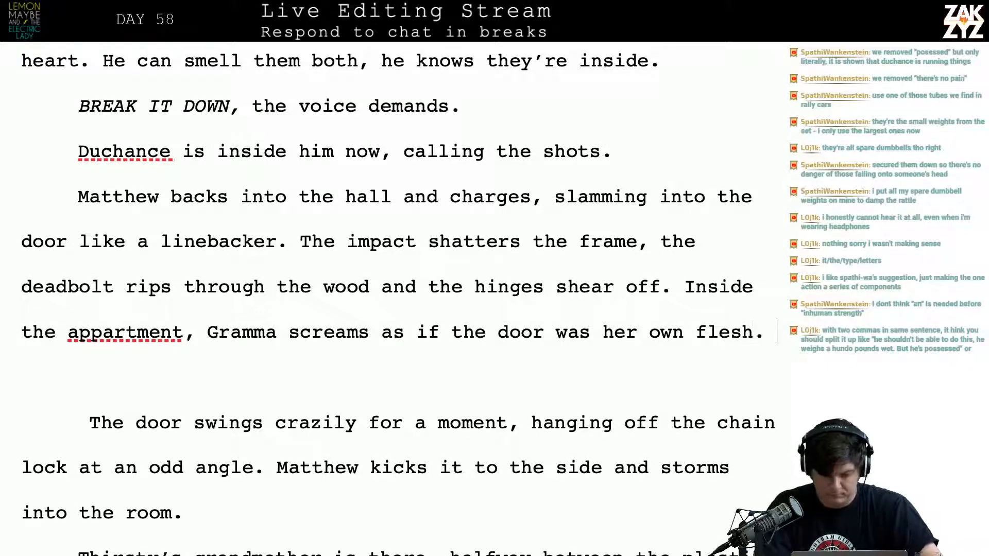
text(.)
key(Return)
Add "It's hanging from the chain lock, swinging crazily. Matt" after "the door was her own flesh."
text(It's hangin)
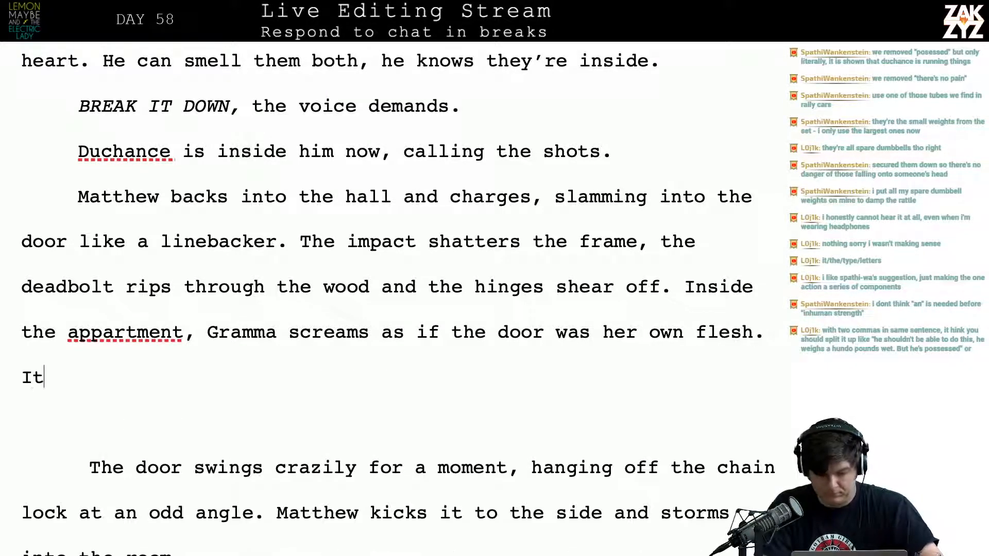
key(BackSpace)
key(BackSpace)
key(BackSpace)
text(ging)
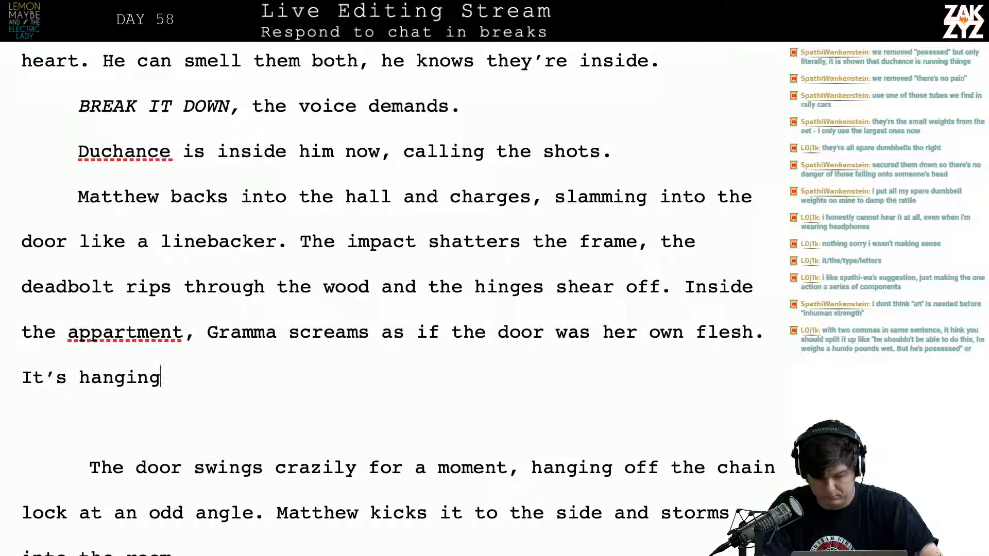
text( from the chain l)
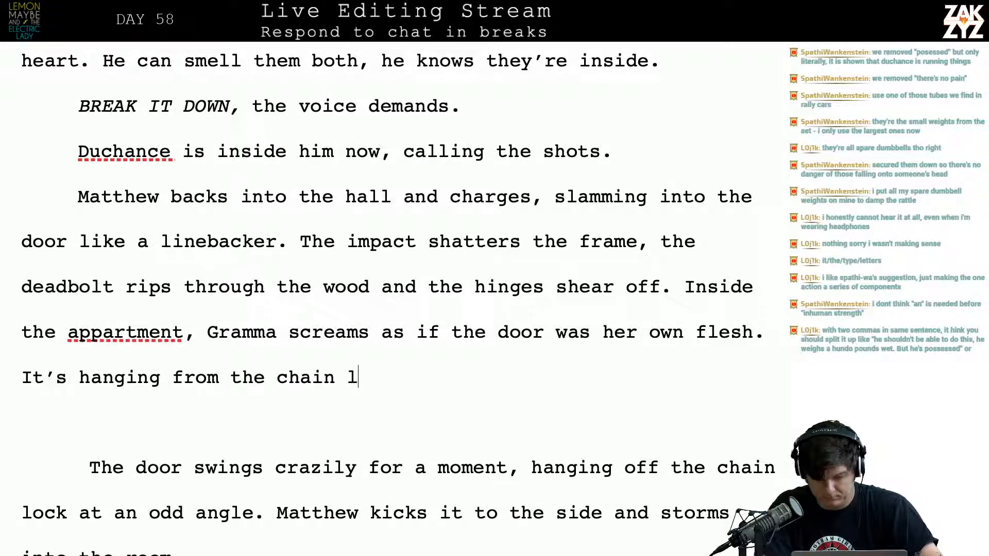
text(ock, swinging cr)
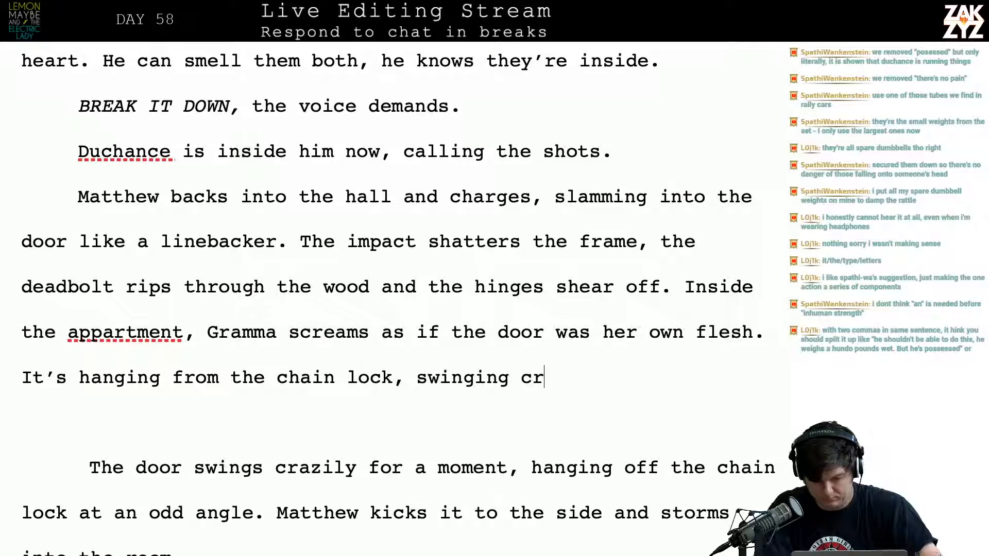
text(azily)
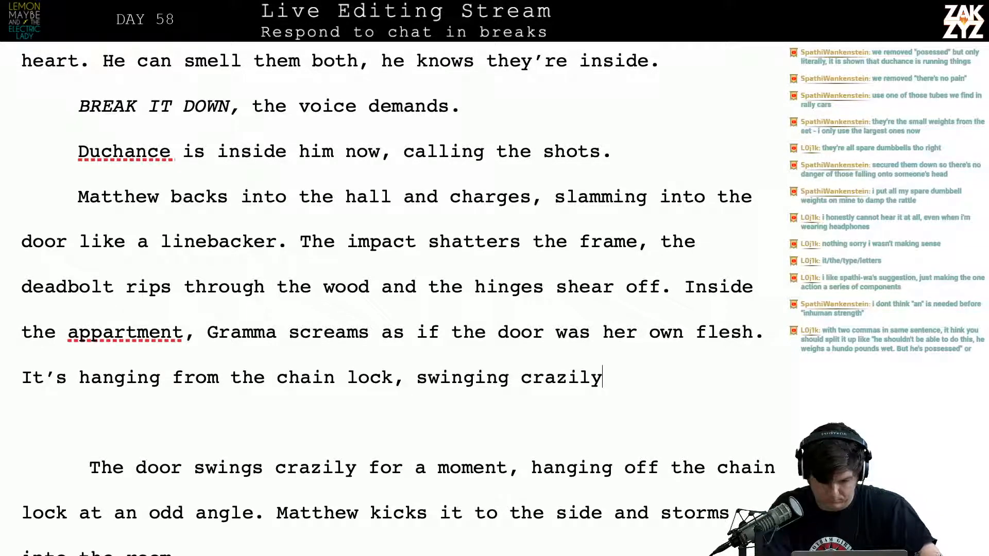
text(, Matt)
Split the paragraph before "Inside the appartment," and leave an empty line after "the hinges shear off." for new text
key(Up)
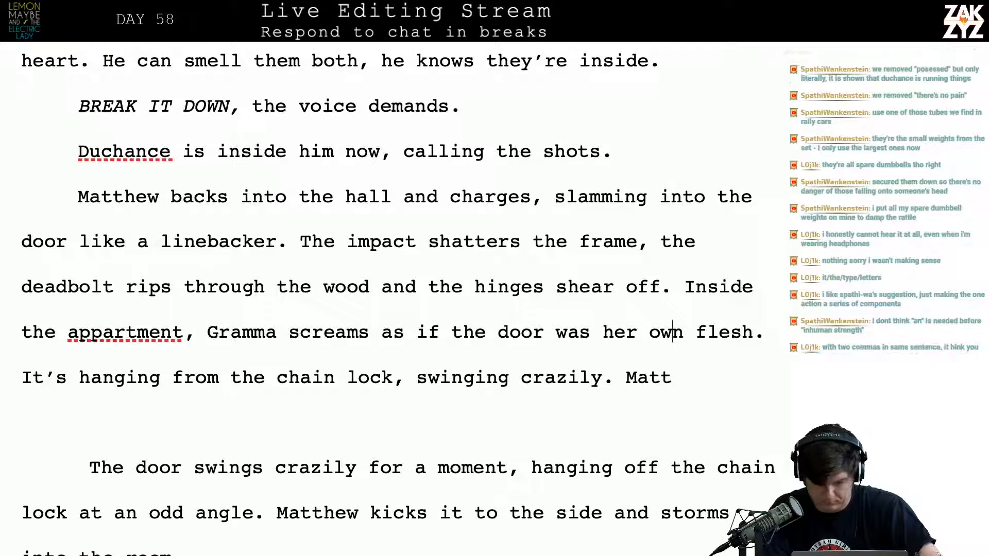
key(Right)
key(Right)
key(Right)
key(Right)
key(Right)
key(Right)
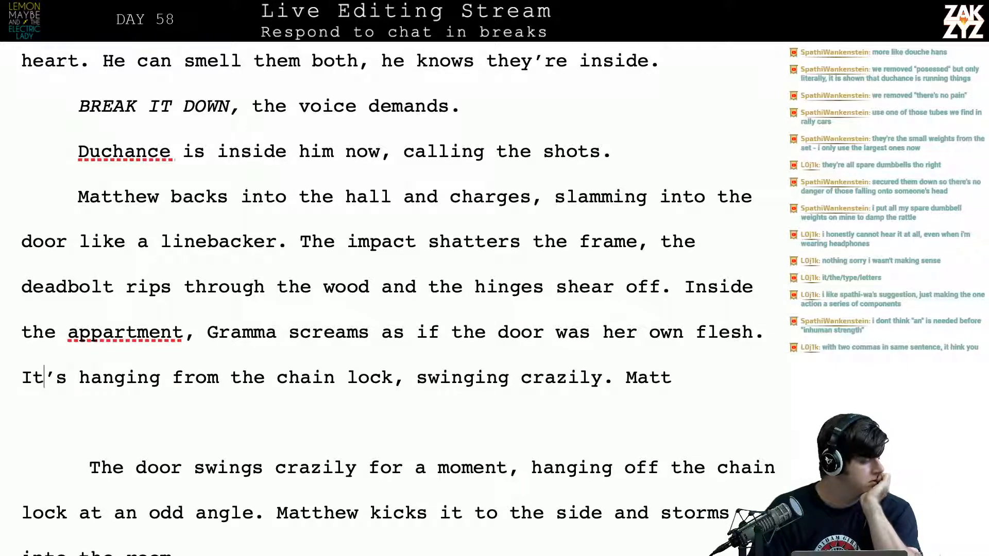
scroll(678, 258, down, 6)
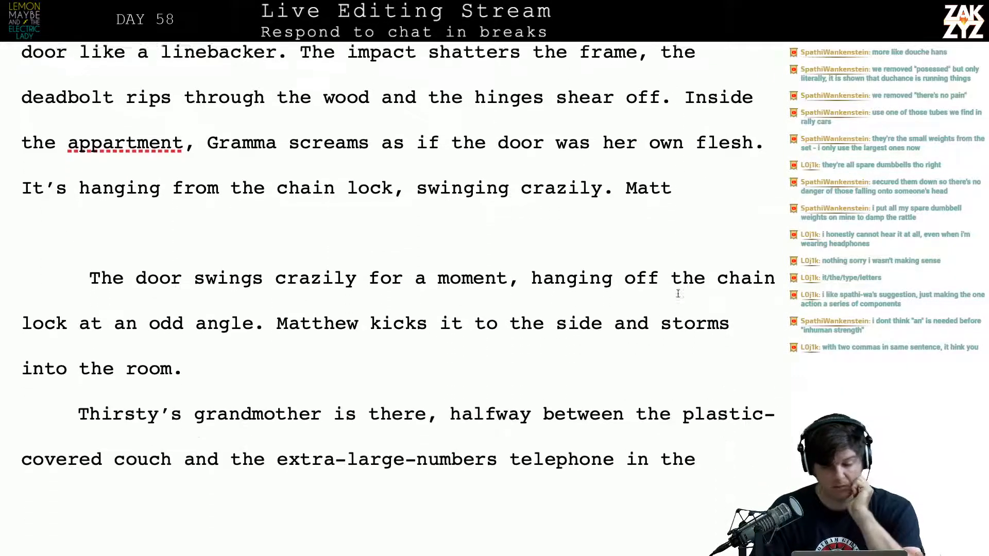
scroll(678, 293, up, 7)
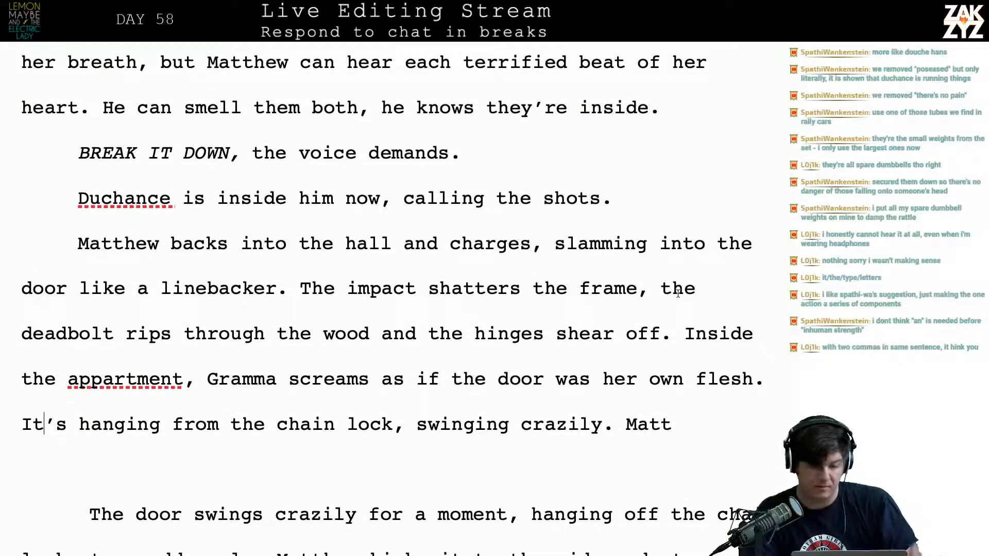
scroll(678, 293, down, 1)
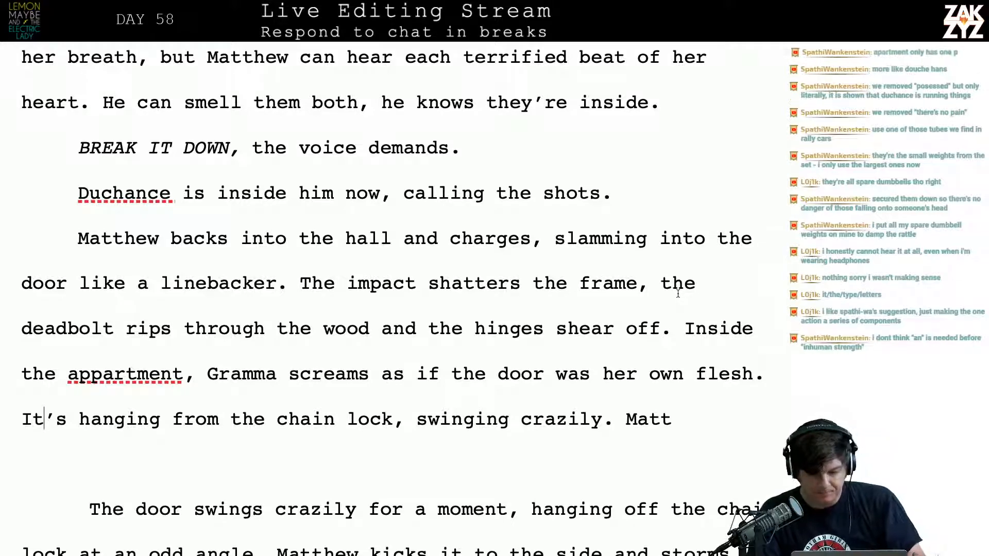
key(Return)
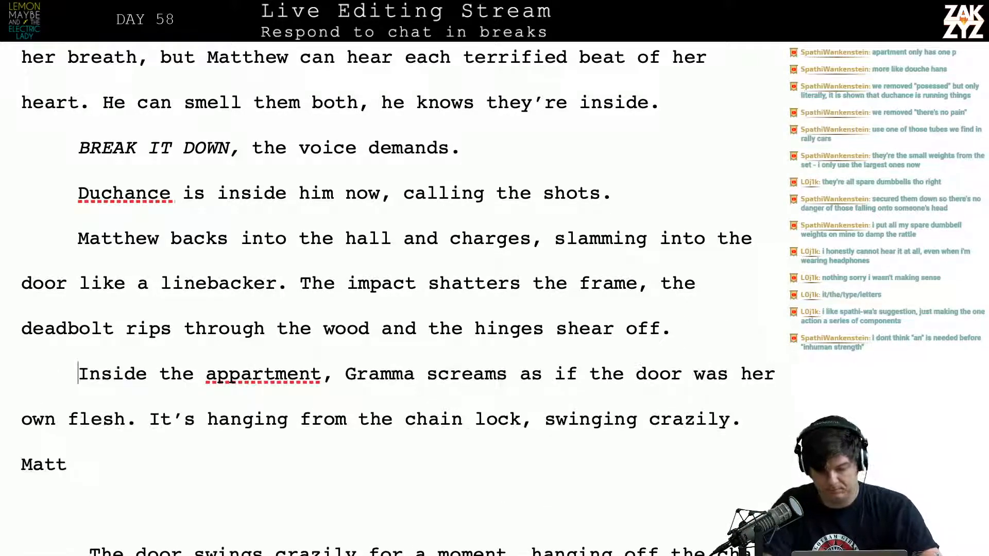
key(Return)
key(Up)
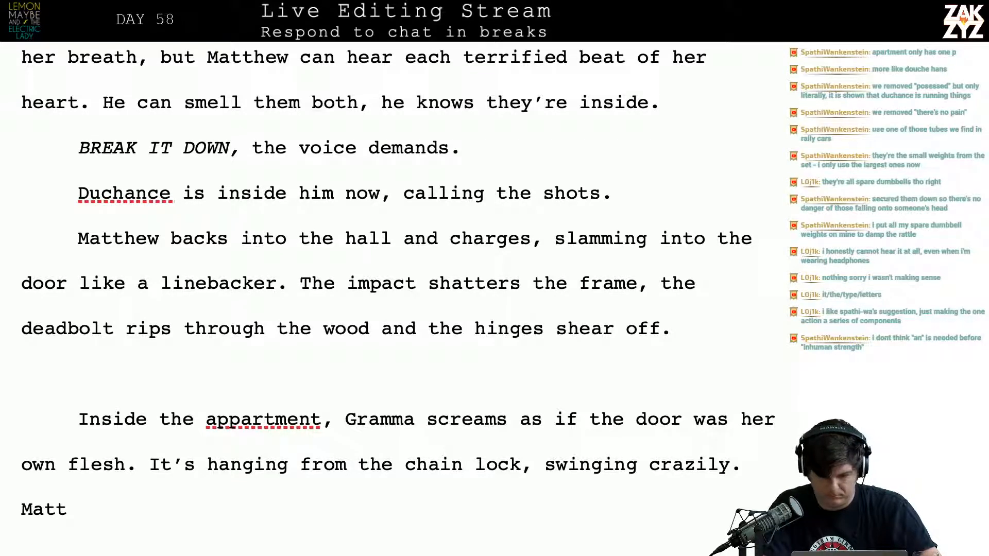
text(Matthew)
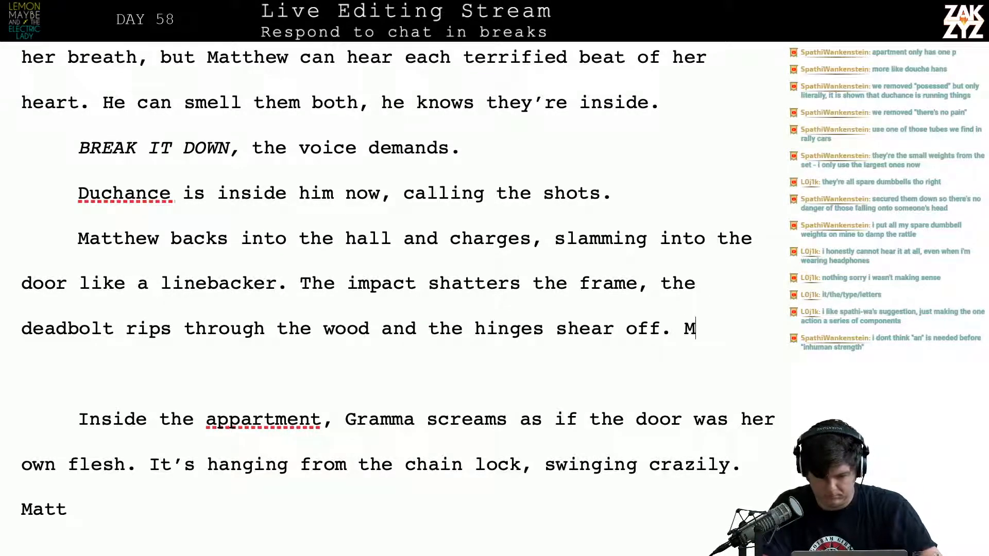
key(BackSpace)
key(BackSpace)
key(BackSpace)
key(BackSpace)
key(BackSpace)
key(BackSpace)
key(BackSpace)
key(BackSpace)
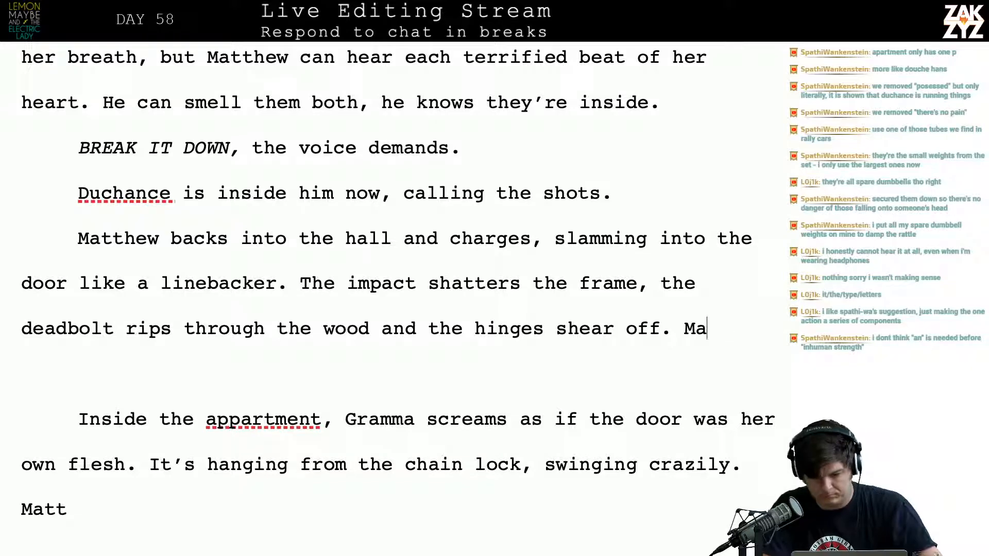
Add the sentence "Somehow Duchance can wrest a grown man's strength out of Matthew's body." after "the hinges shear off."
text(Somehow )
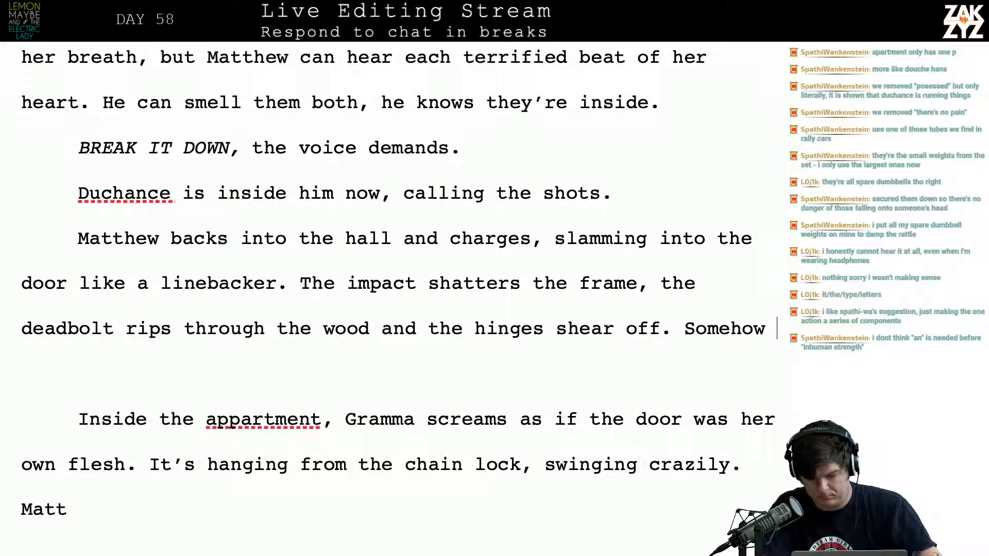
text(M)
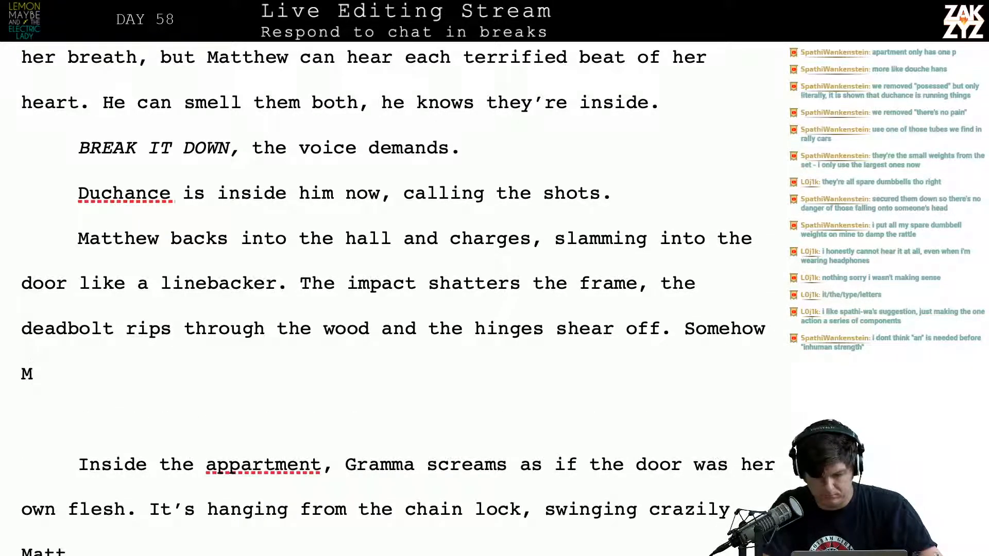
key(BackSpace)
text(Duchance can w)
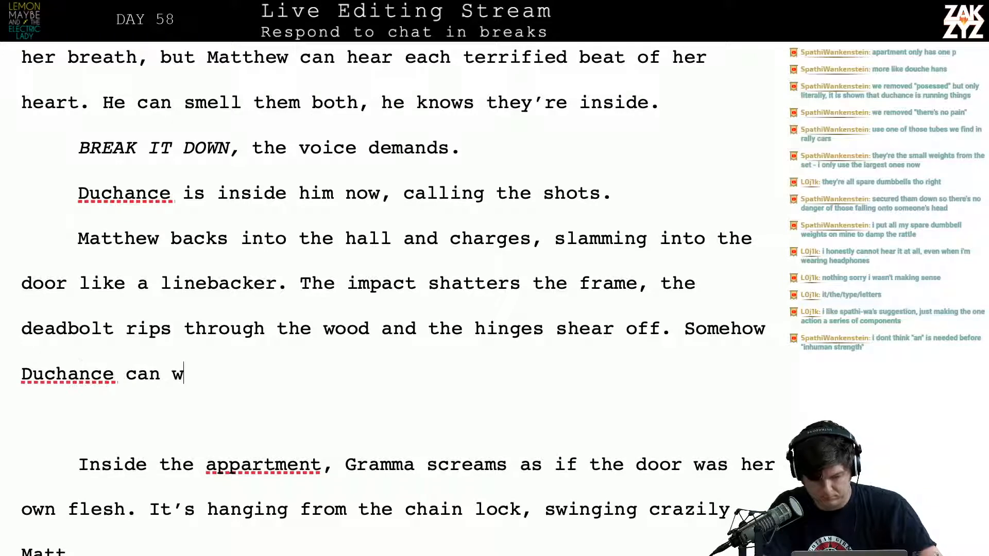
text(rest a)
text(own )
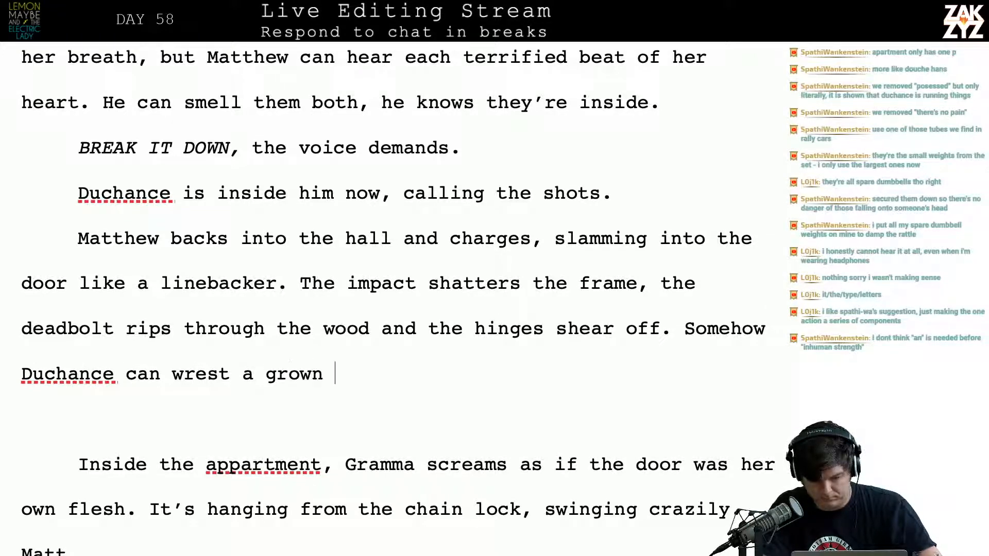
text(man's strength)
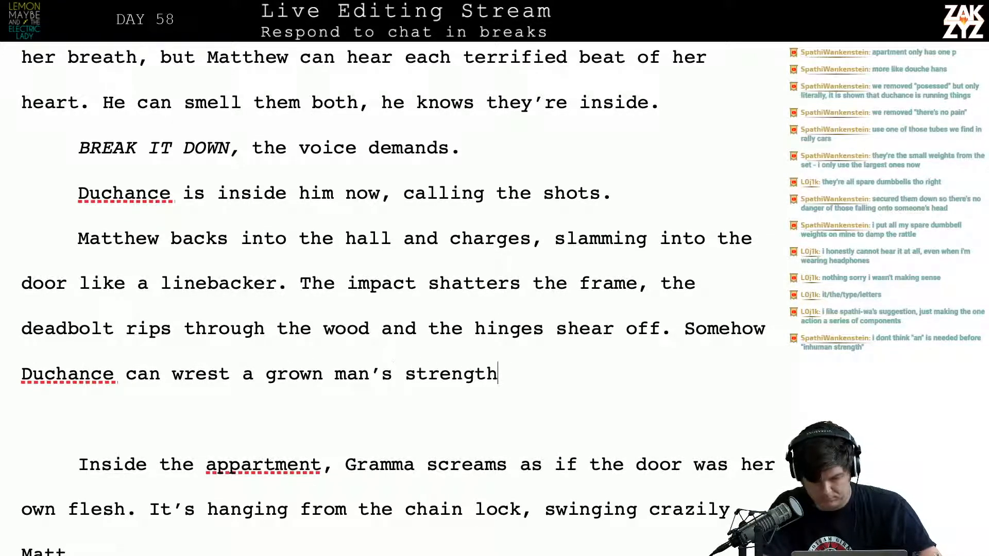
text( out of Matht)
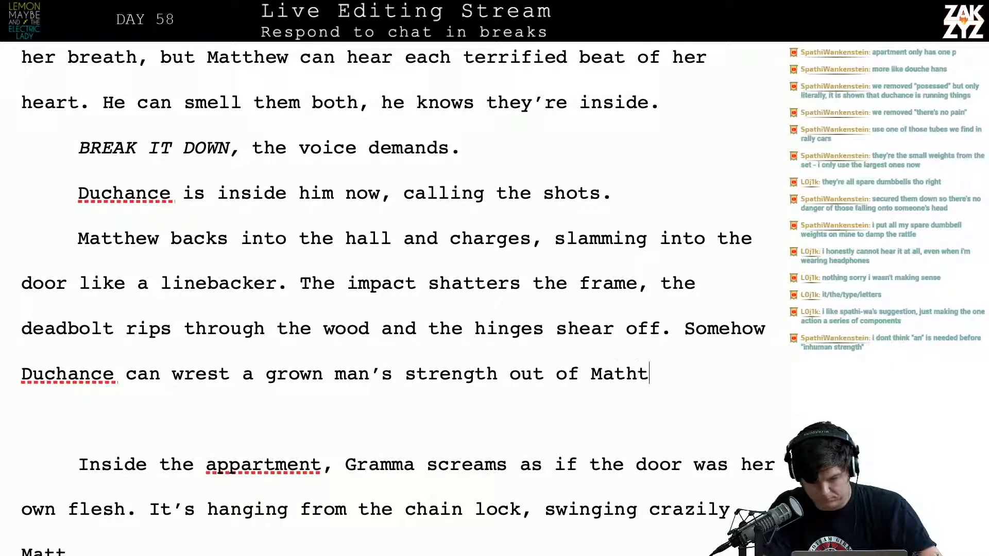
key(BackSpace)
key(BackSpace)
text(thew's body.)
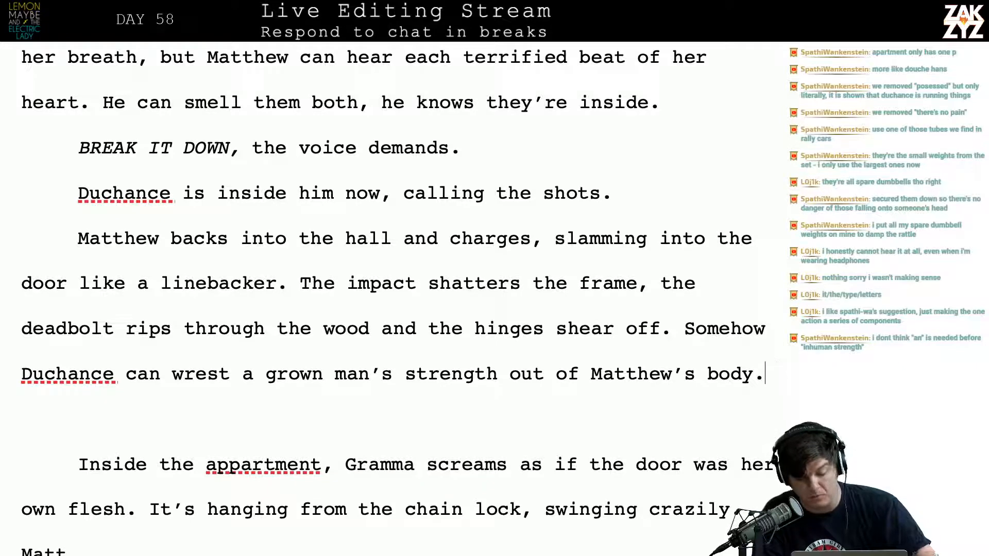
key(alt+Left)
key(Left)
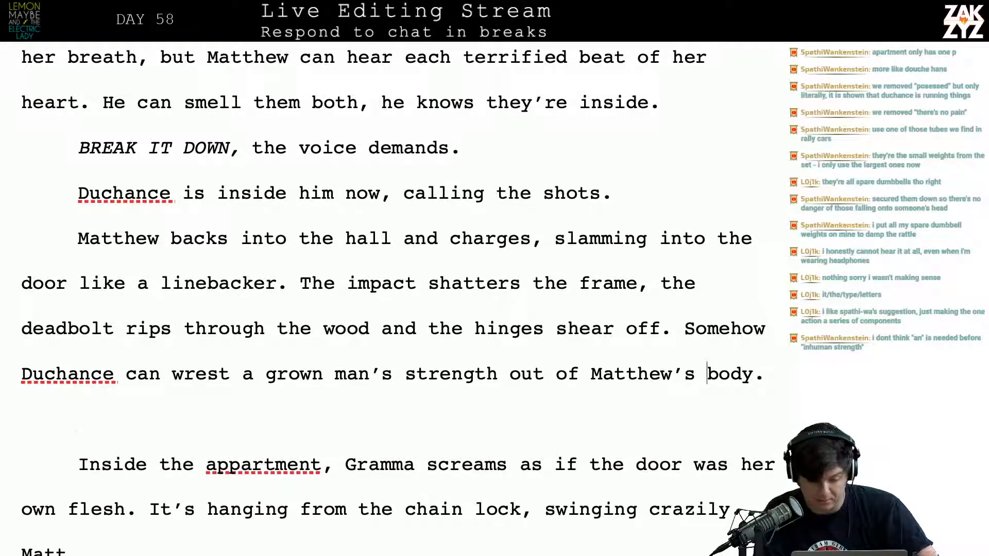
key(Right)
key(Right)
key(Right)
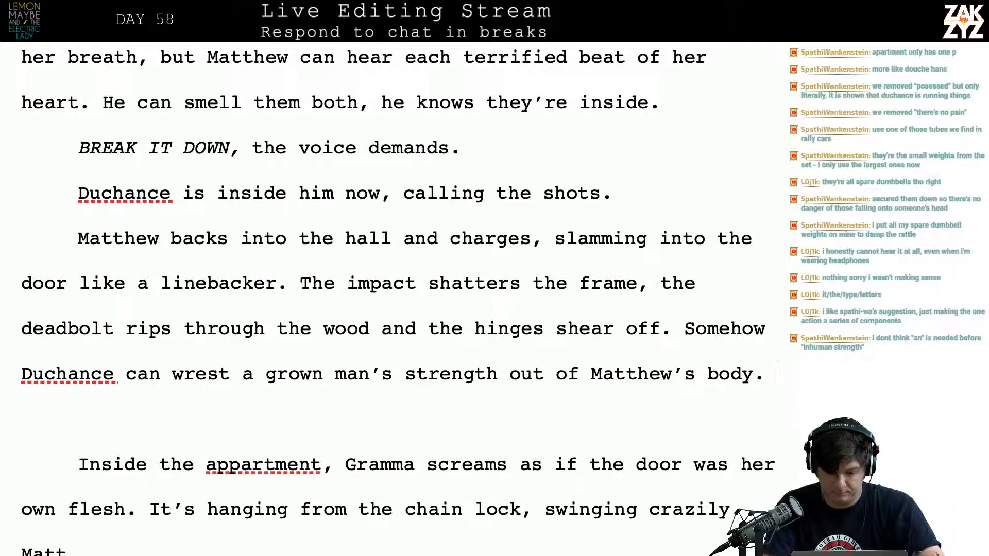
Try the wording "The door hangs crazily from the chain lock," after "Matthew's body." and delete it
text(The door )
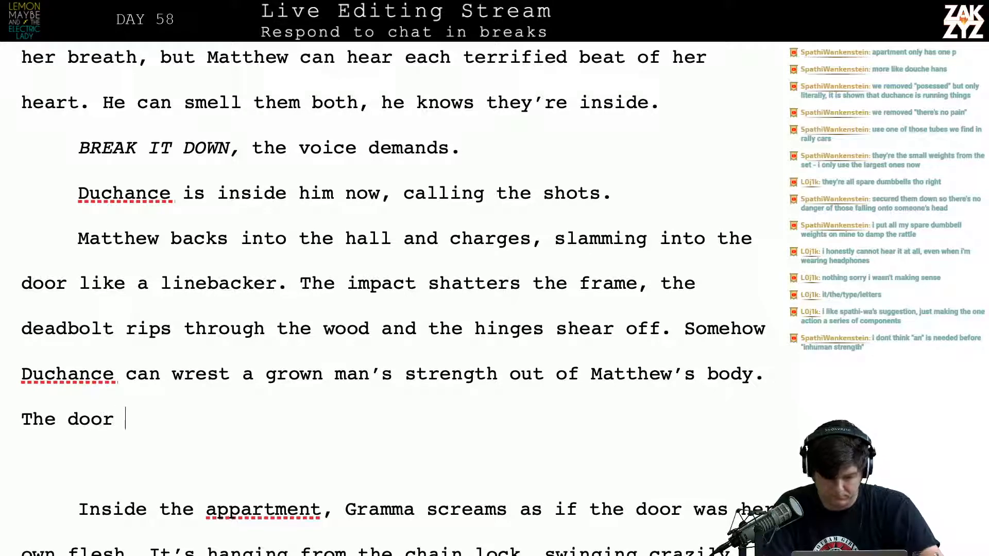
text(hangs)
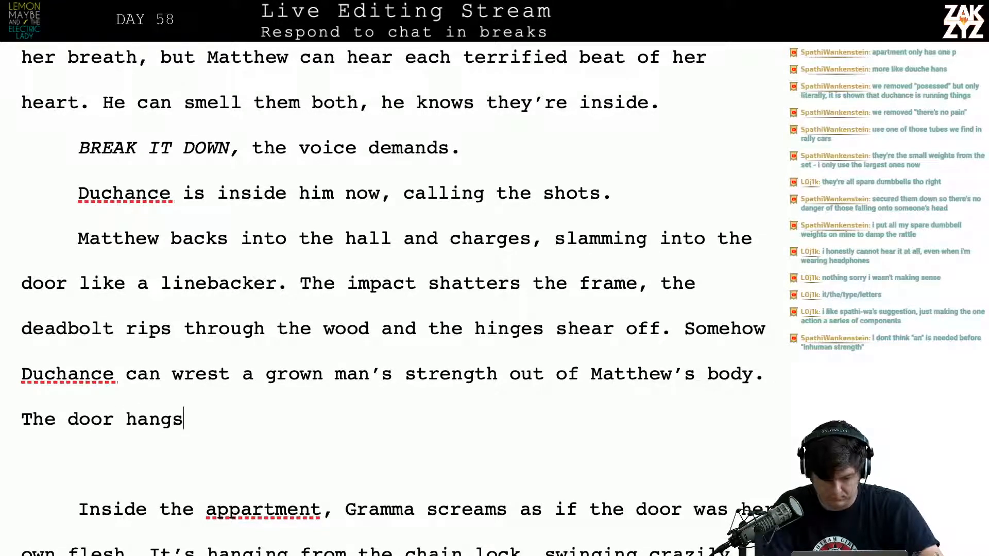
text( crazily from)
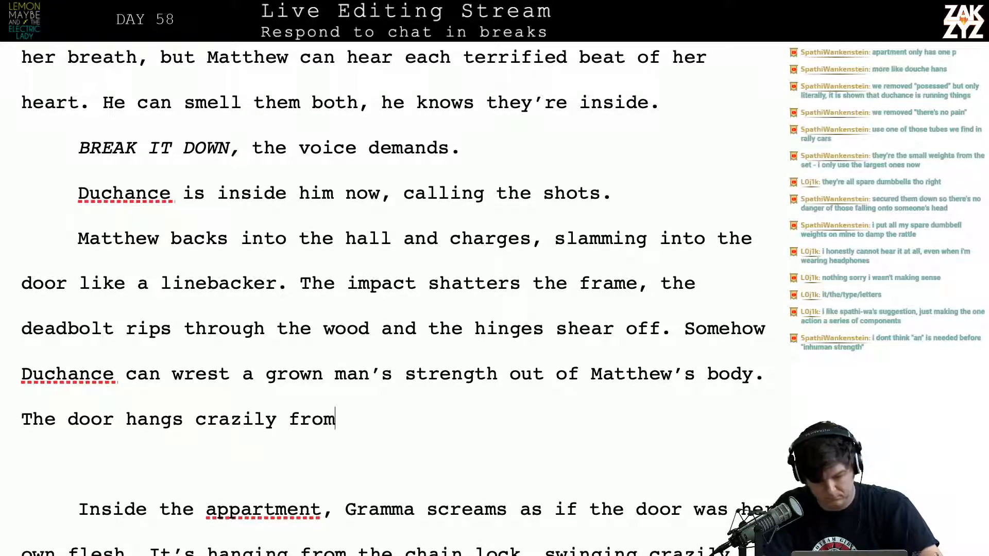
text( the chain lock,)
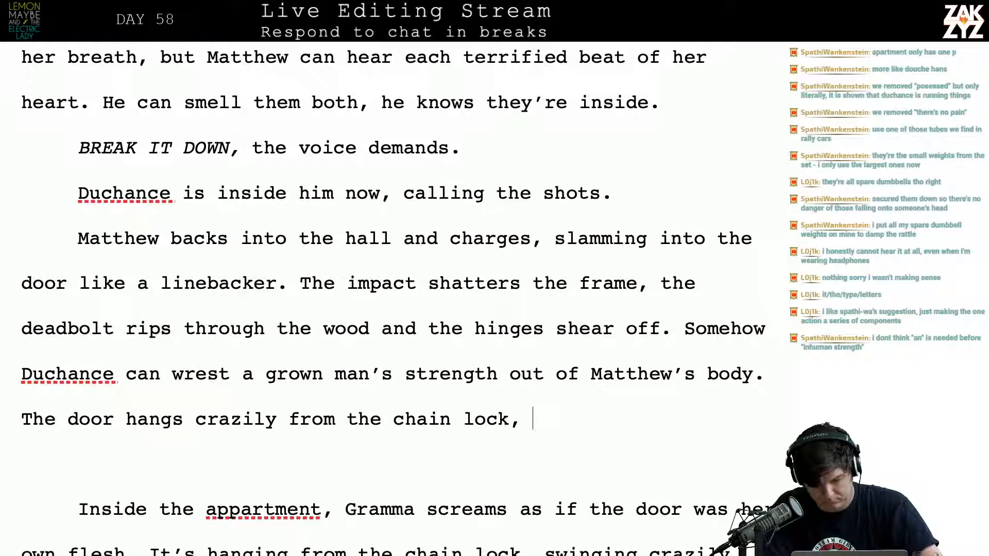
text(,)
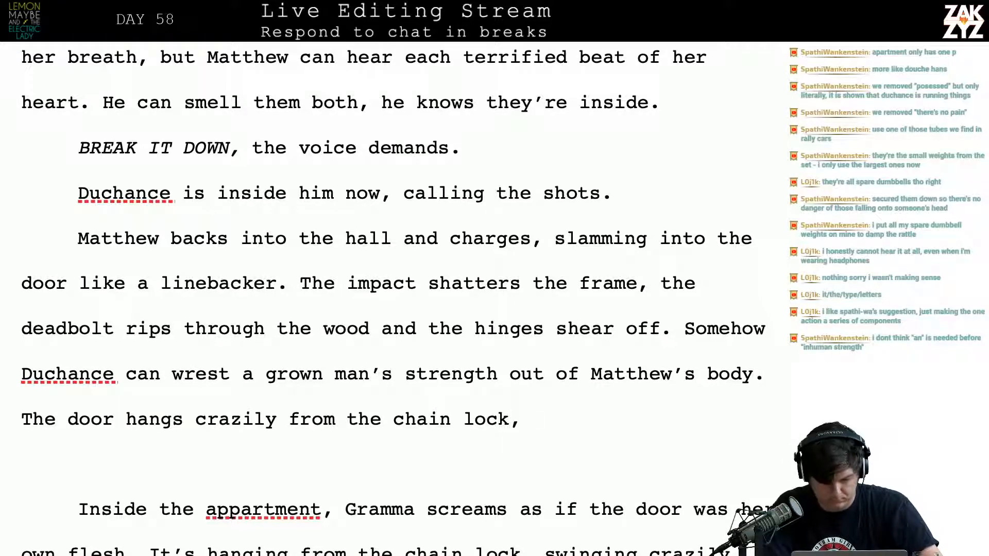
key(BackSpace)
key(BackSpace)
key(BackSpace)
key(BackSpace)
key(BackSpace)
key(BackSpace)
key(BackSpace)
key(BackSpace)
key(BackSpace)
key(BackSpace)
key(BackSpace)
key(BackSpace)
key(BackSpace)
key(BackSpace)
key(BackSpace)
key(BackSpace)
key(BackSpace)
key(BackSpace)
key(BackSpace)
key(BackSpace)
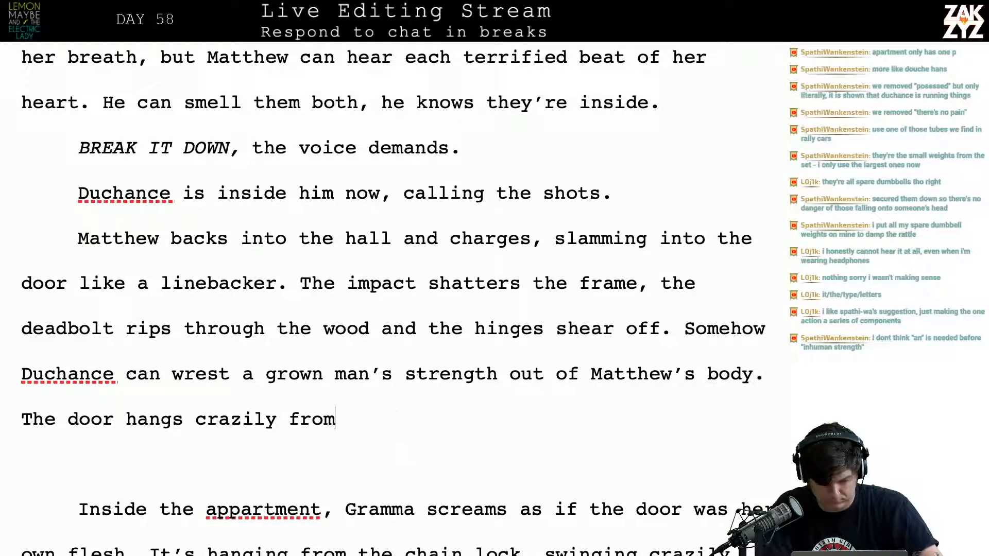
key(BackSpace)
key(BackSpace)
key(BackSpace)
key(BackSpace)
key(BackSpace)
key(BackSpace)
key(BackSpace)
key(BackSpace)
key(BackSpace)
key(BackSpace)
key(BackSpace)
key(BackSpace)
key(BackSpace)
key(BackSpace)
key(BackSpace)
key(BackSpace)
key(BackSpace)
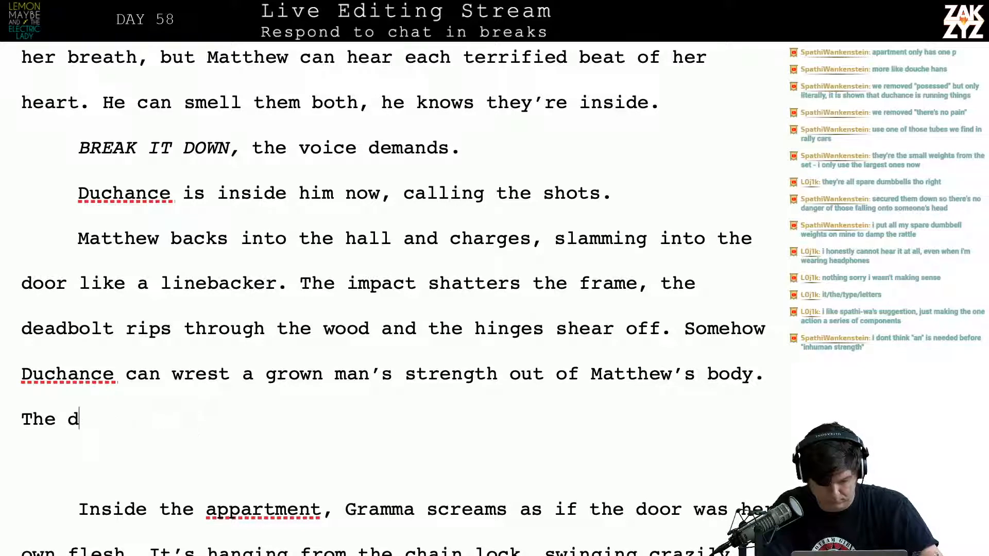
Write "The chain lock held, the door hangs from it at a crazy" after "Matthew's body."
text(chain lock he)
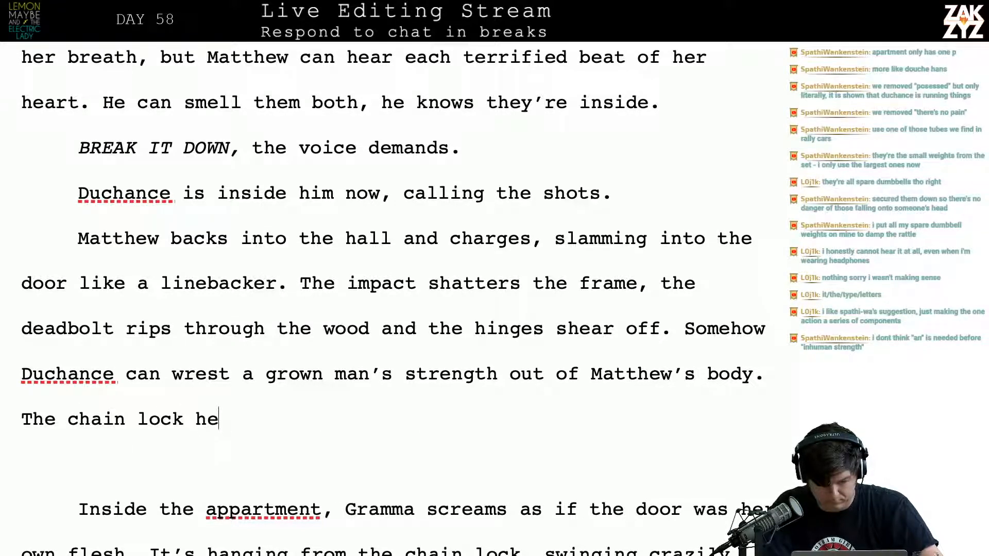
text(ld, the door hangs )
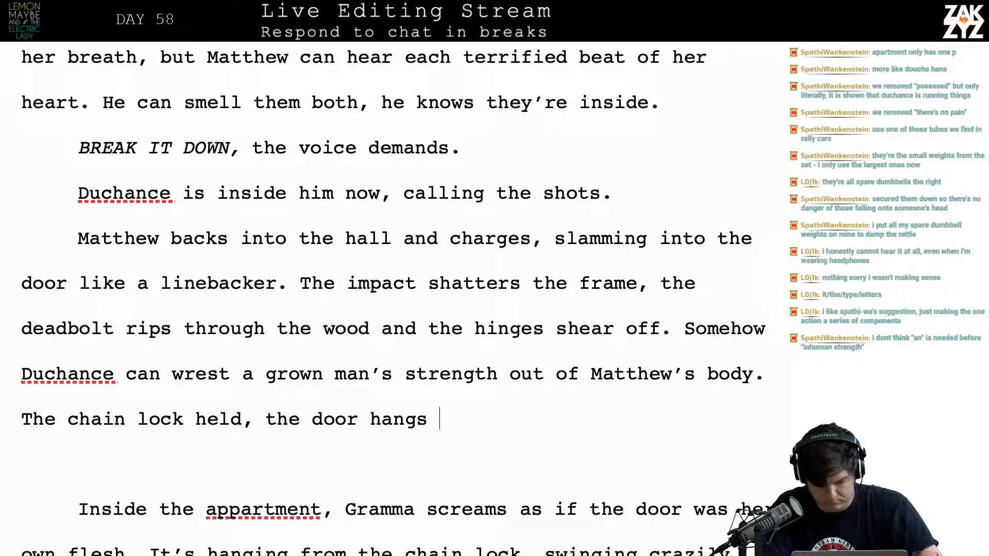
text(zt)
key(BackSpace)
key(BackSpace)
key(BackSpace)
text(f)
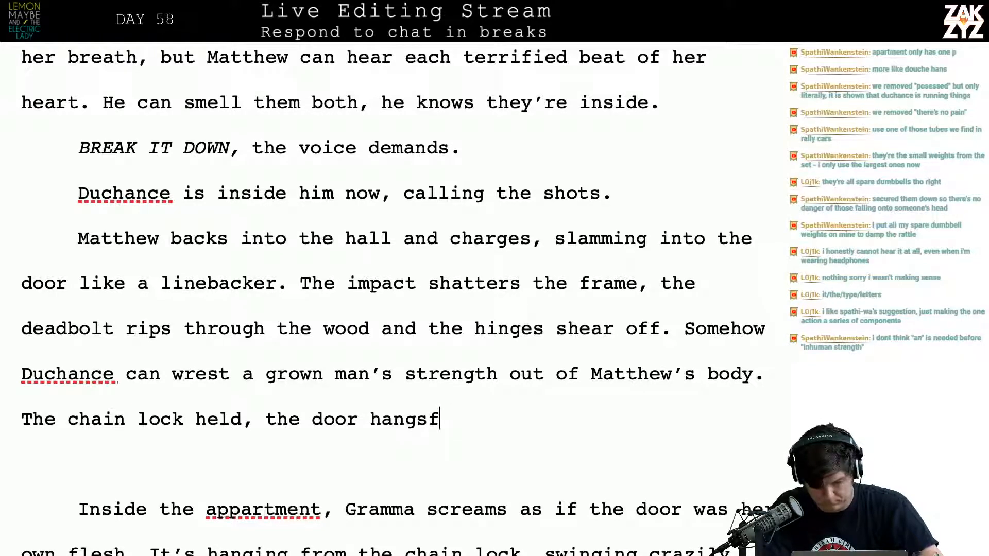
key(BackSpace)
text(from it a s)
key(BackSpace)
key(BackSpace)
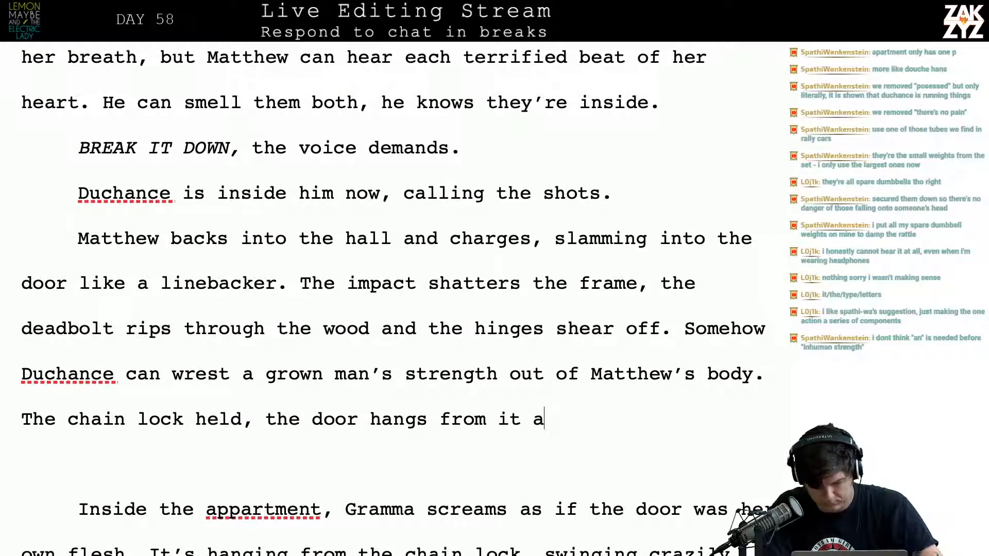
text(t a crazy )
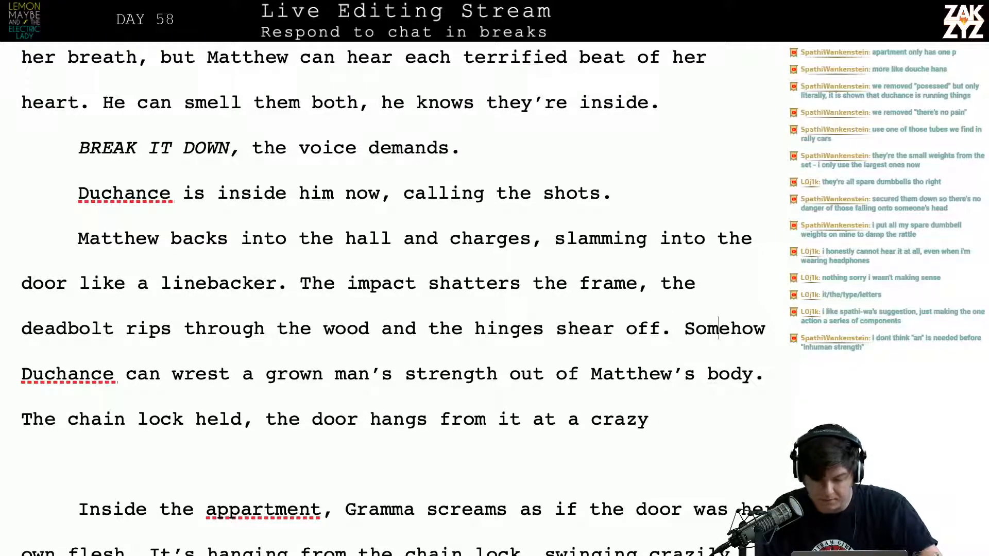
text(,)
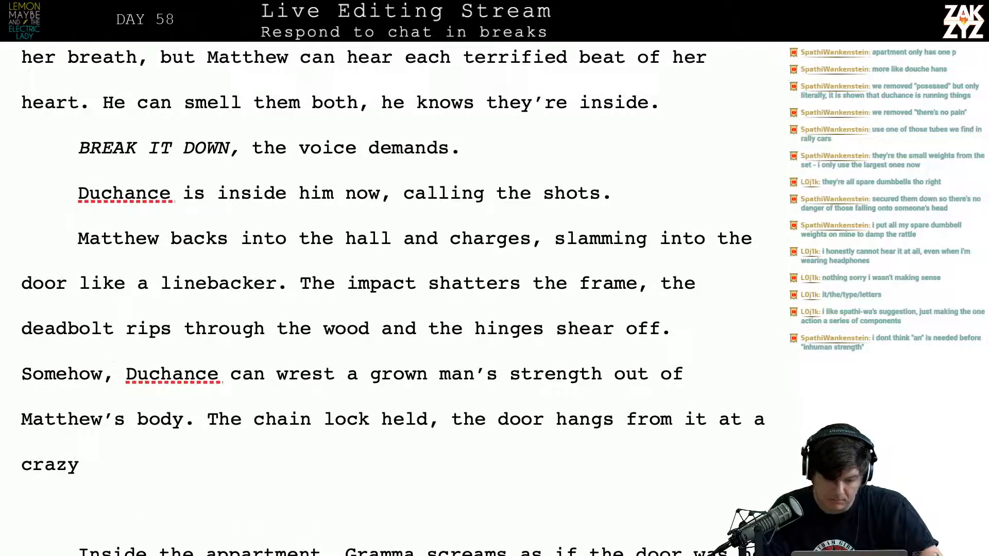
Add a comma after "Somehow" and correct "appartment" to "apartment" in the sentence about Gramma's scream
key(Down)
key(Down)
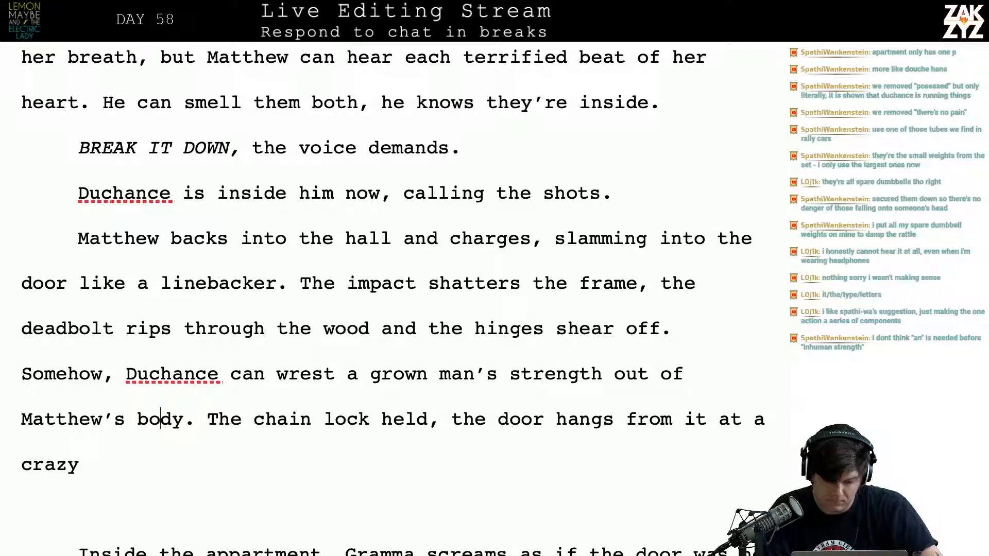
key(Up)
key(Left)
key(Left)
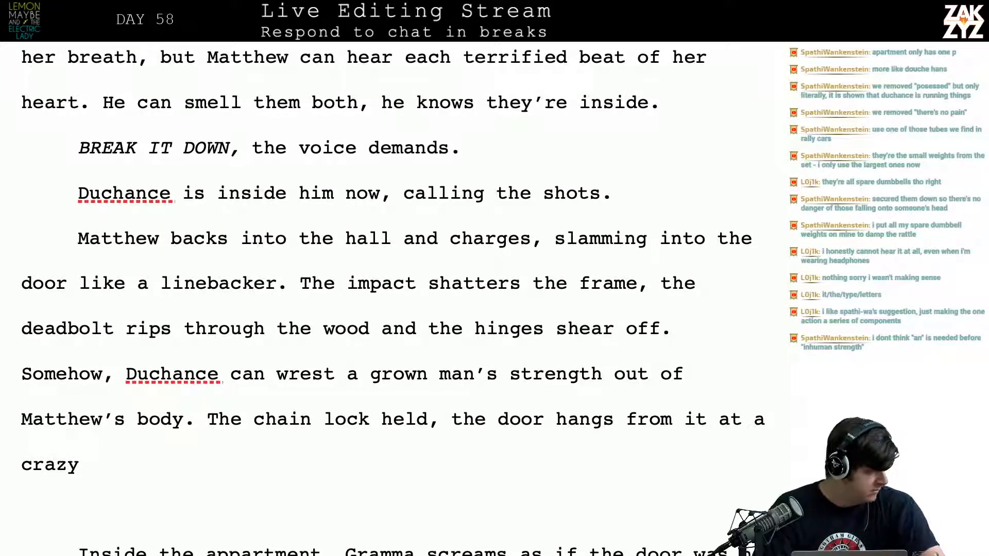
key(Down)
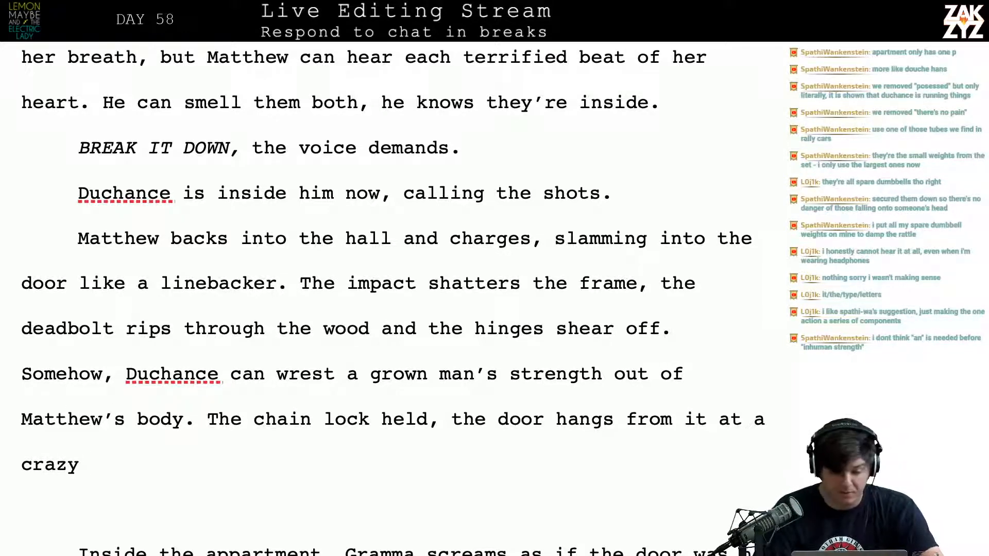
scroll(586, 357, down, 1)
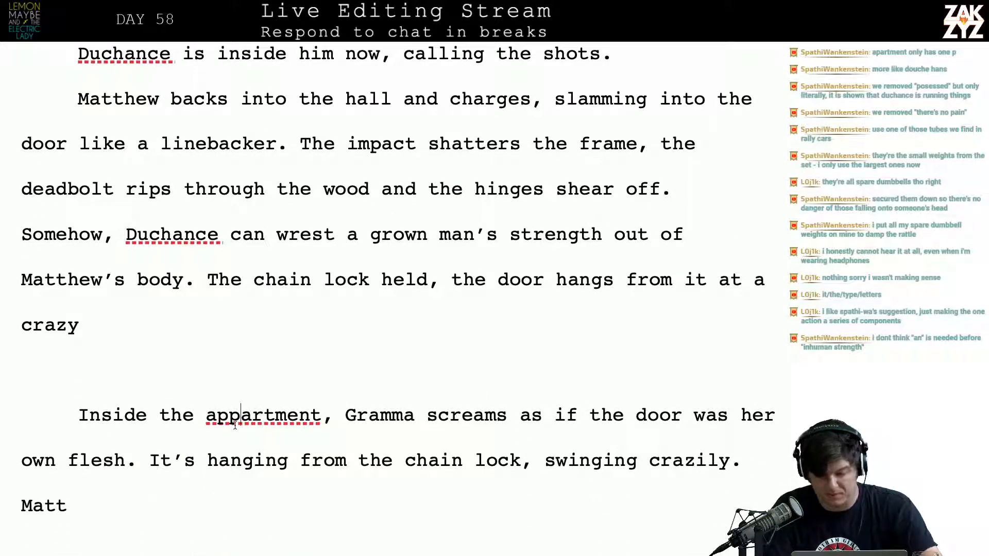
key(BackSpace)
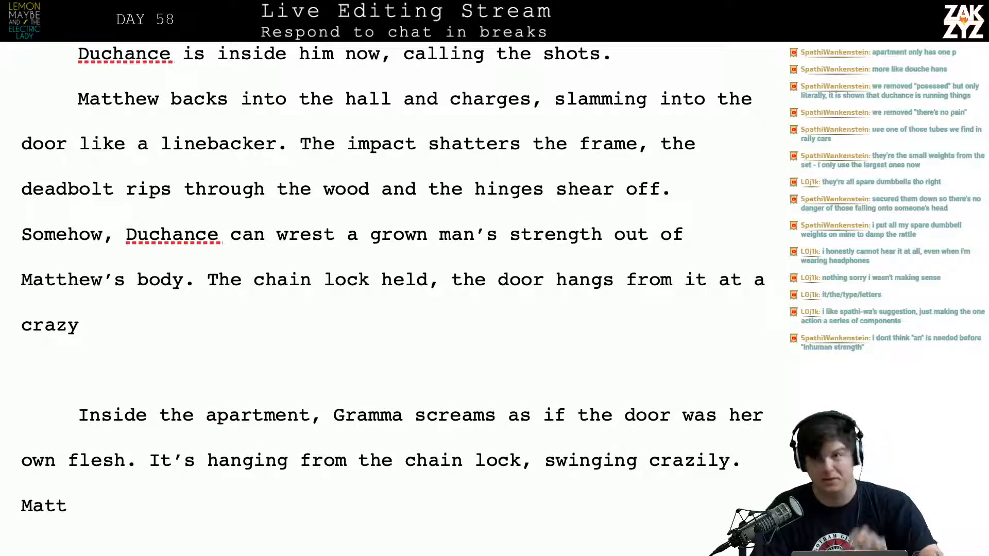
Reread the door-breaking paragraph from Matthew's charge to the chain lock sentence
key(Up)
key(Up)
key(Up)
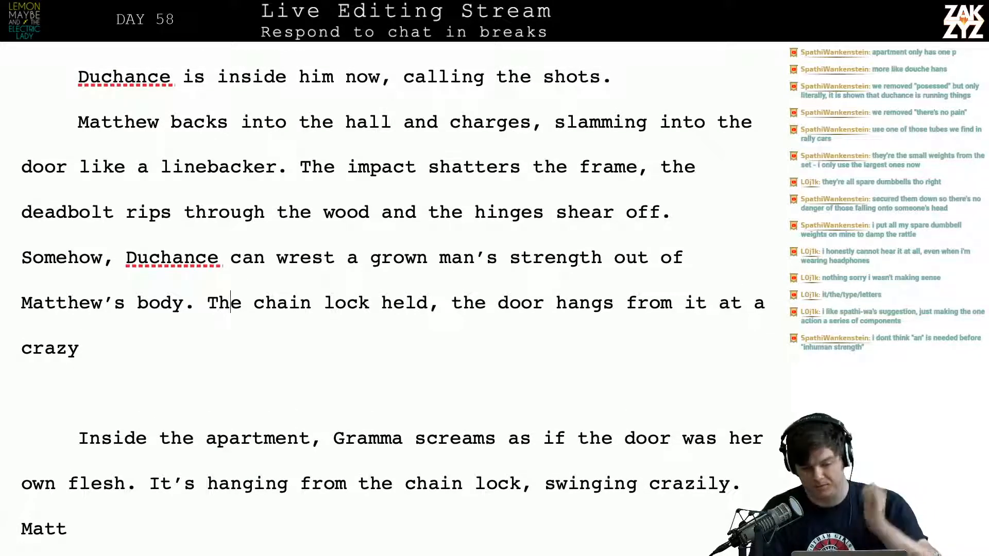
scroll(214, 396, down, 2)
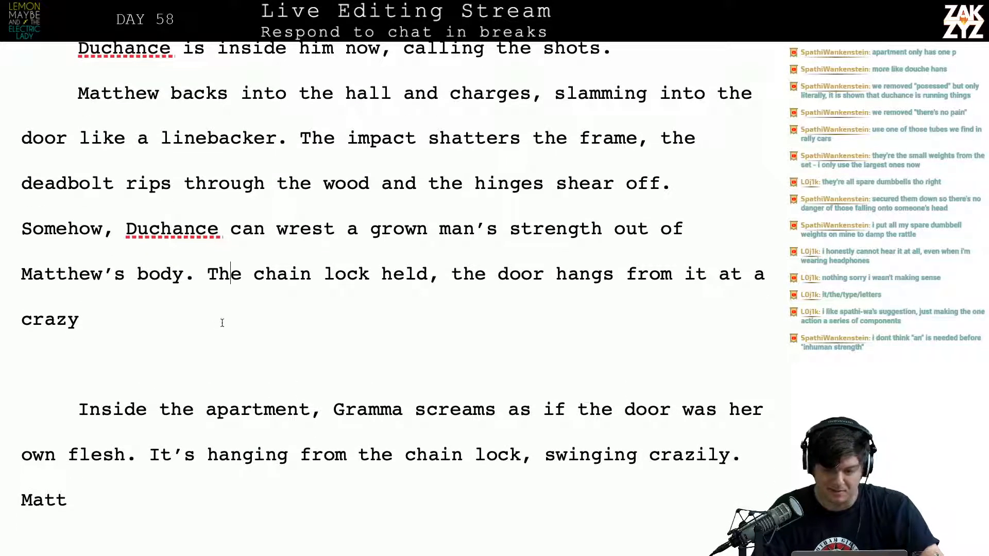
scroll(222, 323, up, 1)
scroll(222, 323, up, 1)
scroll(222, 323, down, 1)
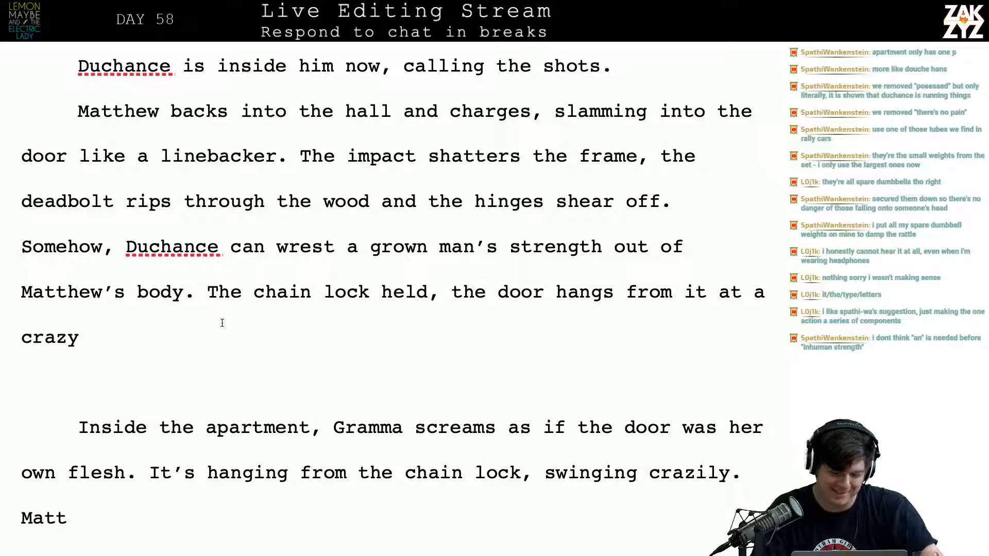
click(163, 330)
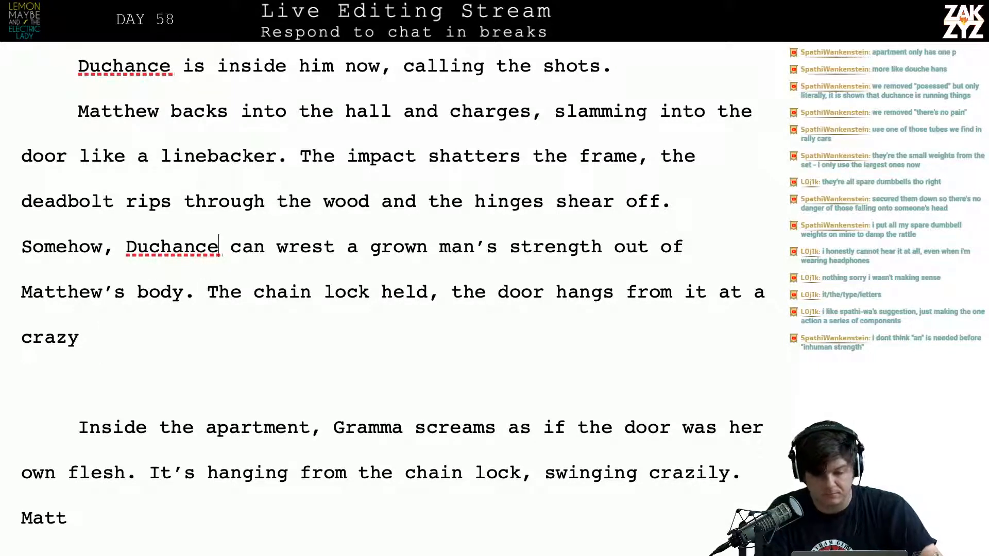
key(Right)
key(Right)
key(Right)
key(Right)
key(Right)
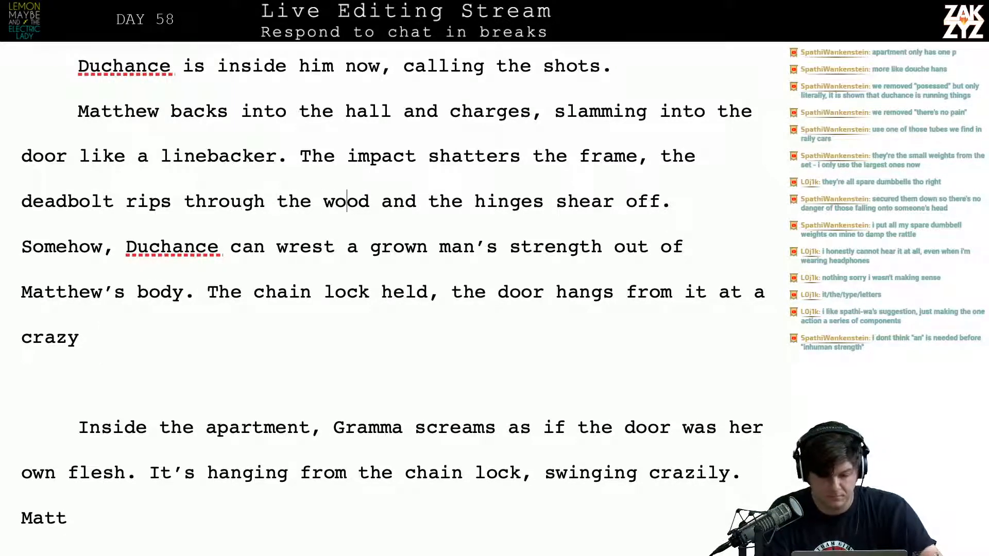
key(Up)
key(Down)
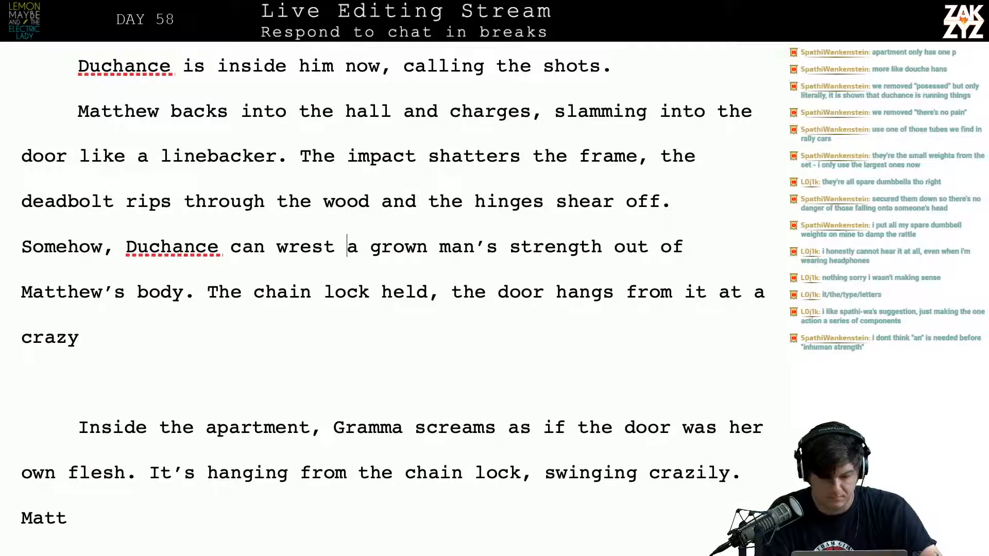
Move the sentence "Somehow, Duchance can wrest a grown man's strength out of Matthew's body." to just before "The impact shatters the frame"
key(Left)
key(Left)
key(Left)
key(Left)
key(Left)
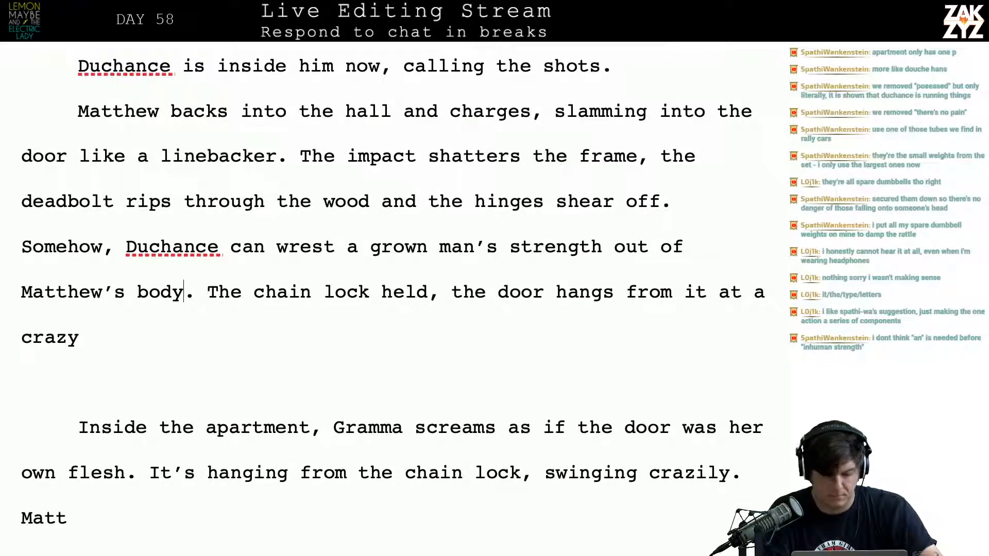
key(shift+Up)
key(shift+Left)
key(shift+Left)
key(shift+Left)
key(shift+Left)
key(shift+Left)
key(shift+Left)
key(shift+Left)
key(shift+Left)
key(shift+Left)
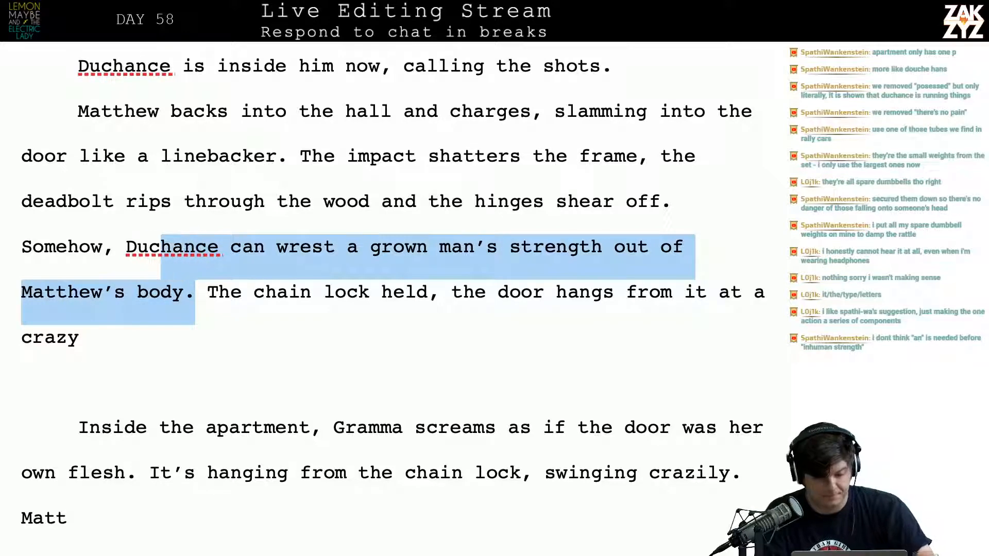
key(shift+Left)
key(shift+Left)
key(shift+Left)
key(shift+Left)
key(shift+Left)
key(shift+Left)
key(ctrl+c)
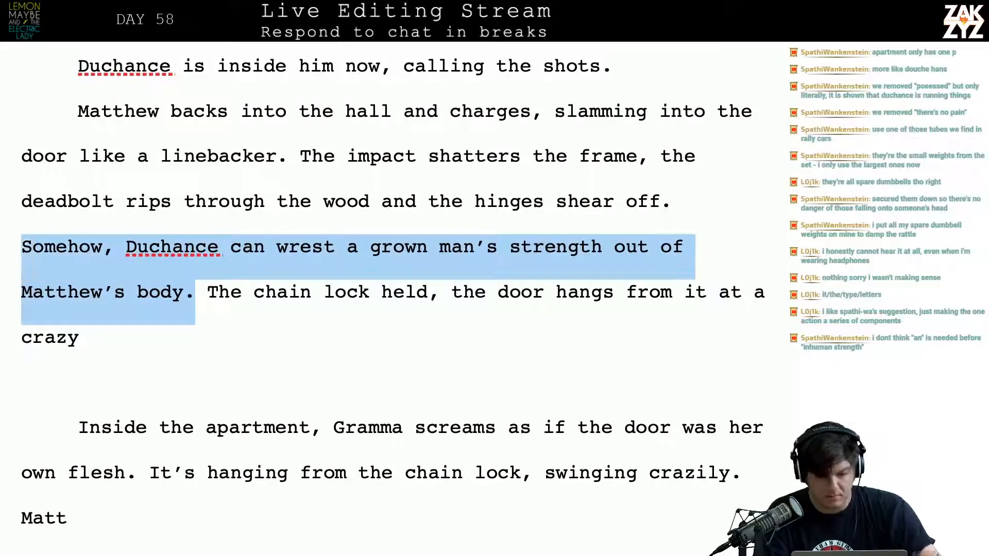
key(BackSpace)
click(297, 164)
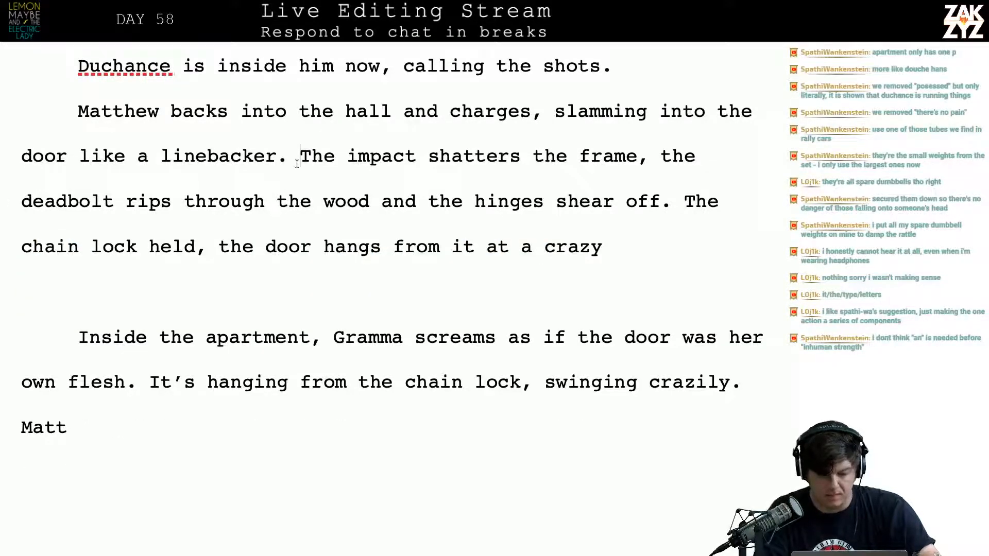
key(ctrl+v)
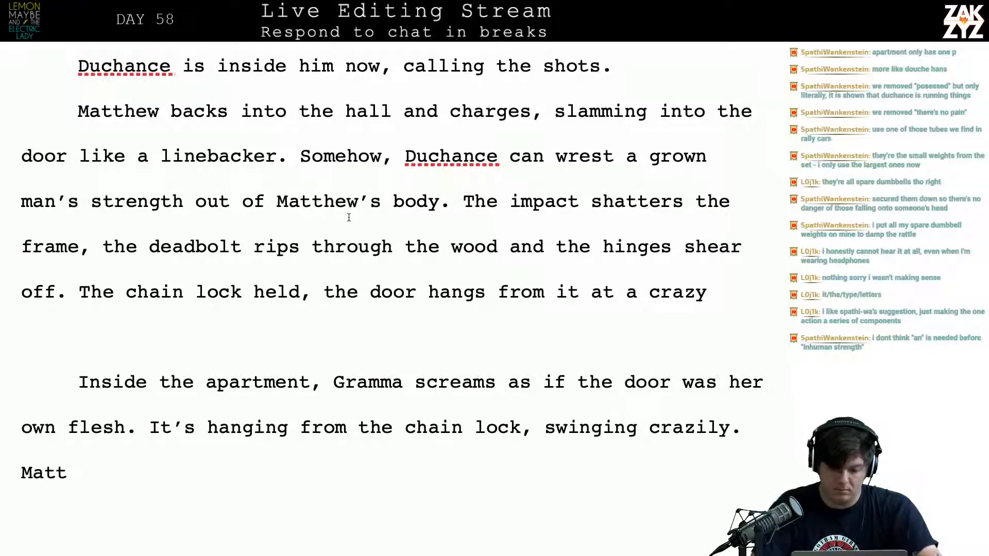
Insert "hundred-pound" before "body" in the sentence about Matthew's strength
click(381, 205)
text(hundr )
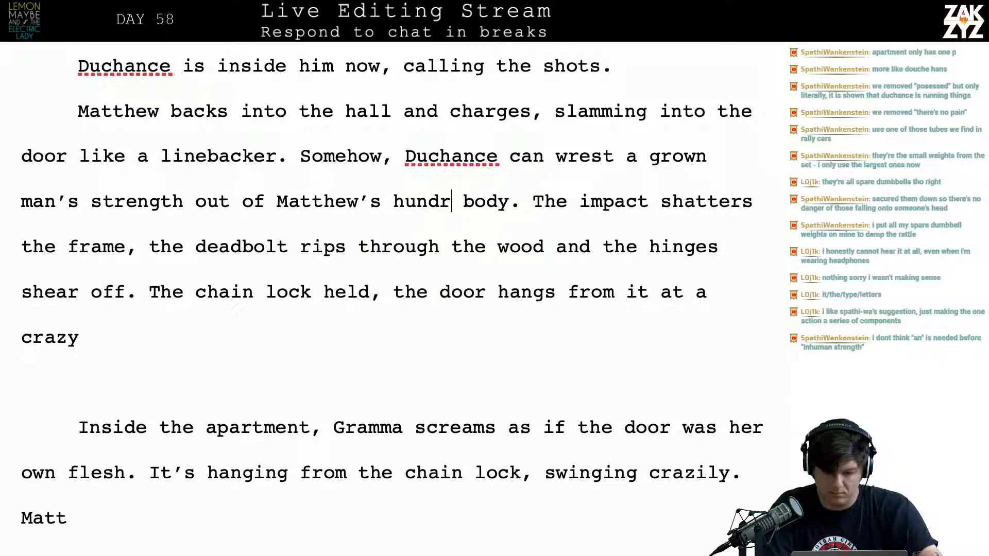
text(ed pound)
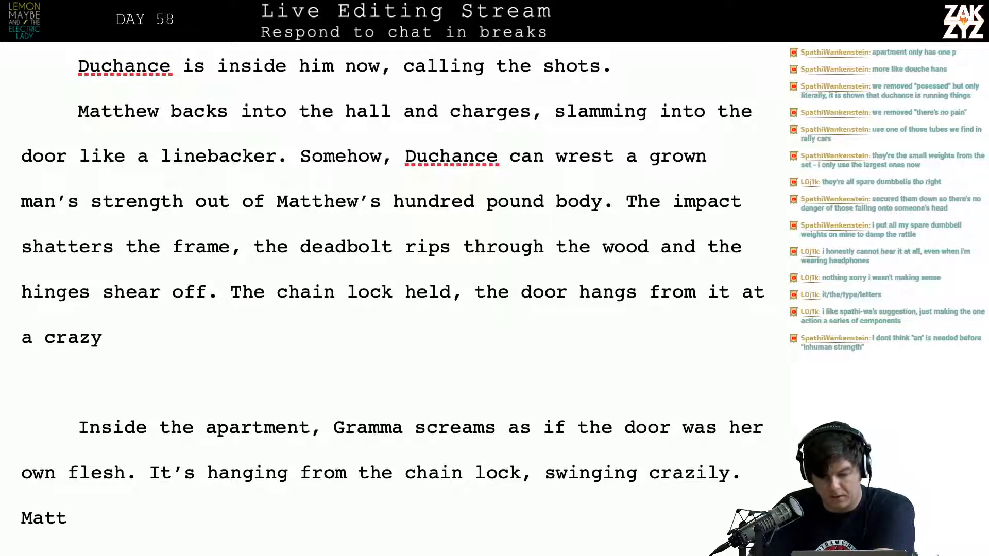
click(473, 211)
key(Right)
key(BackSpace)
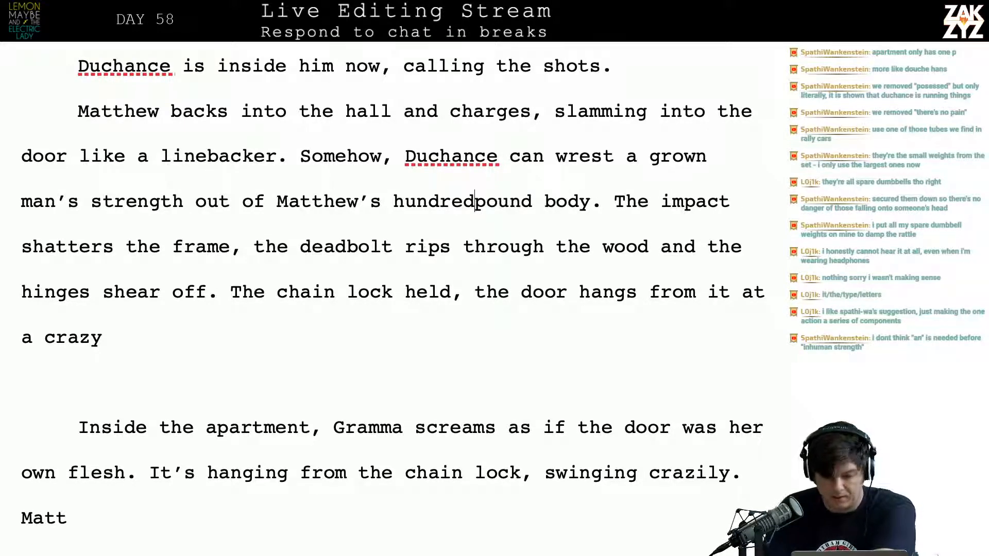
text(-)
Check the wording of the relocated Duchance sentence and how it leads into the impact sentence
key(Down)
key(Down)
key(Up)
key(Up)
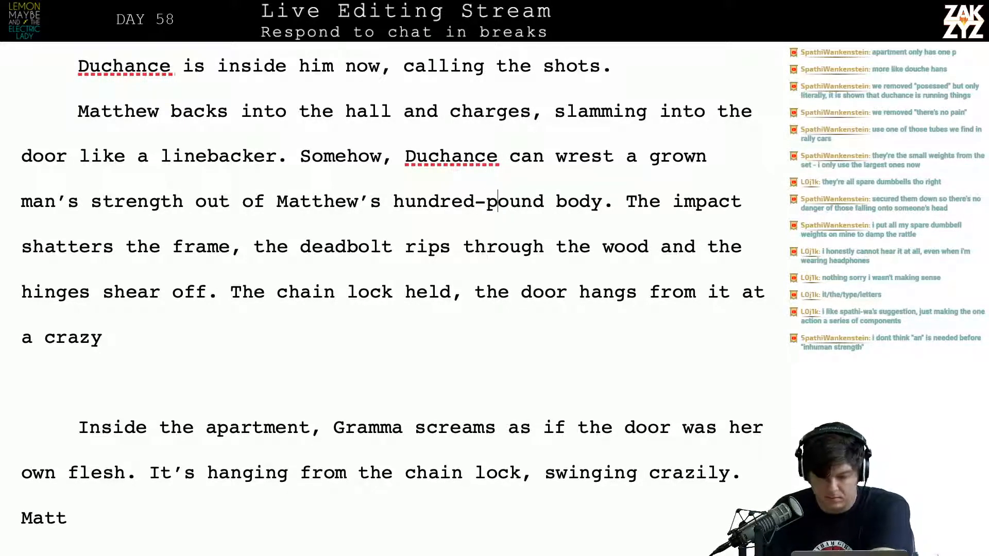
key(Right)
key(Right)
key(Right)
key(Right)
key(Up)
key(Left)
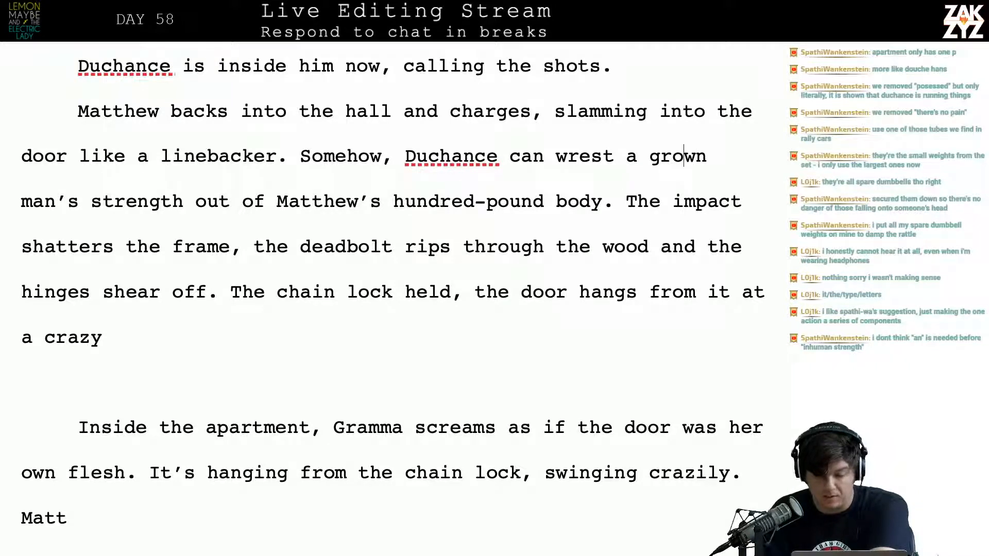
key(Left)
key(Left)
key(Left)
key(Left)
key(Left)
key(Left)
key(Left)
key(Left)
key(Left)
key(Left)
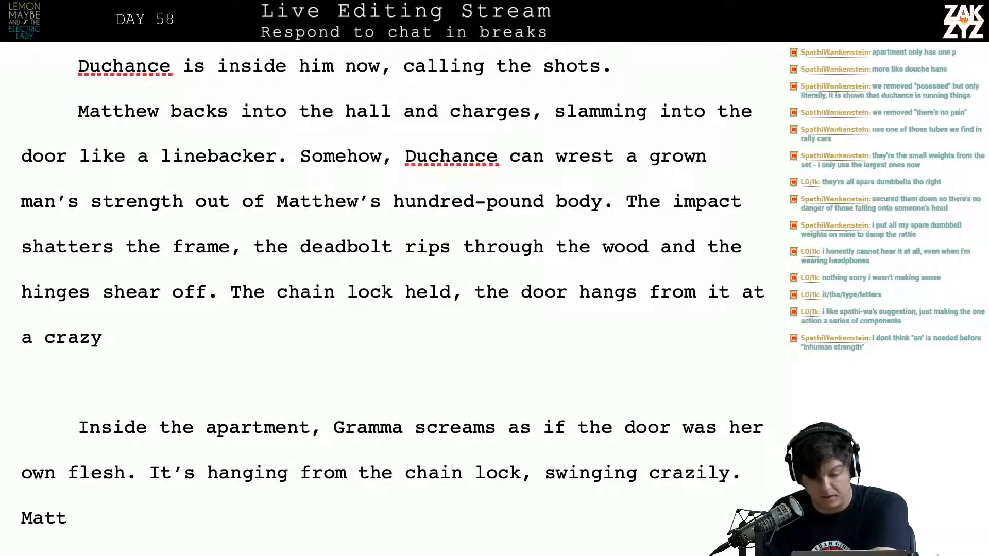
key(Left)
key(Left)
key(Left)
key(Left)
key(Left)
key(Left)
key(Left)
key(Right)
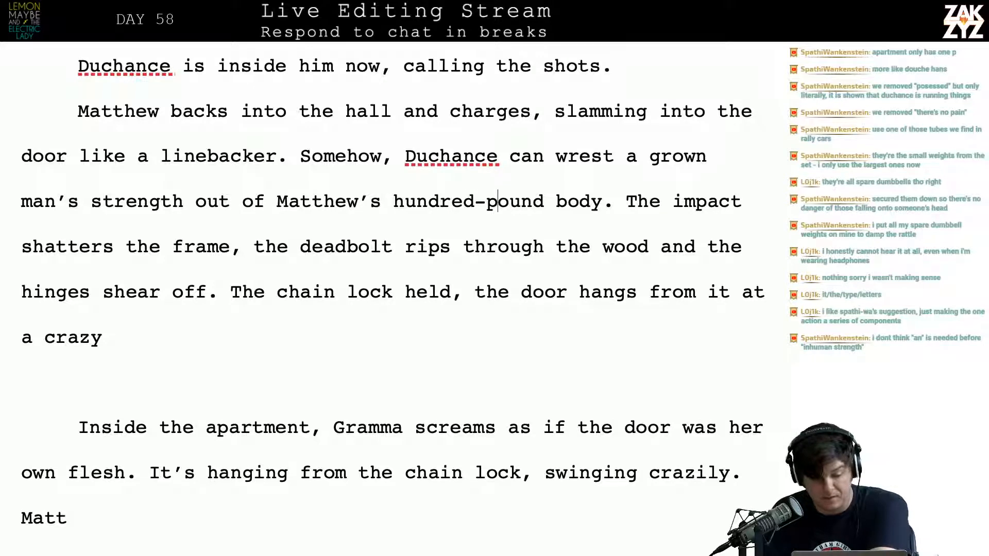
key(Right)
key(Right)
key(Right)
key(Right)
key(Right)
key(Right)
key(Right)
key(Right)
key(Right)
key(Right)
key(Right)
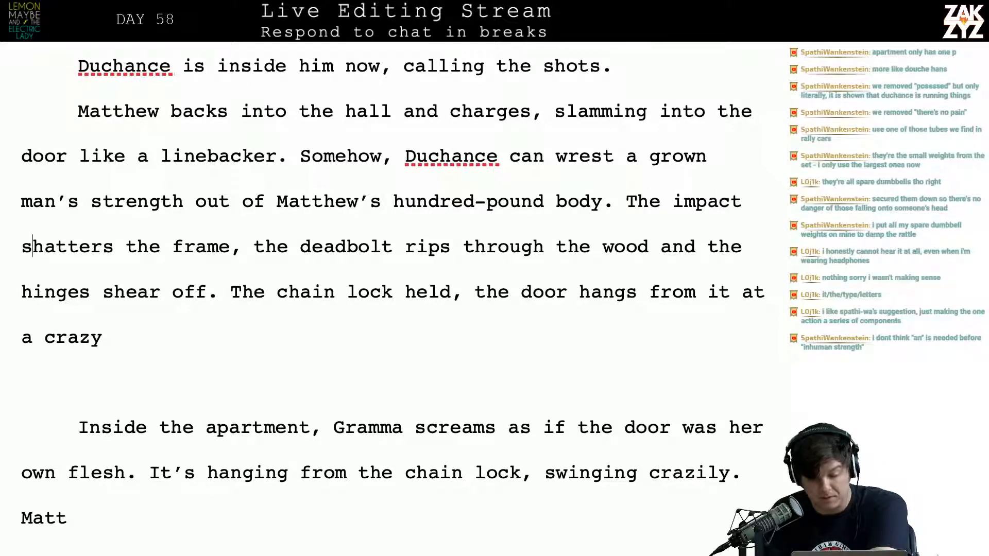
key(Right)
key(Right)
key(Right)
key(Right)
key(Right)
key(Right)
key(Right)
key(Right)
key(Right)
key(Right)
After "hinges shear off.", write "The chain lock holds, for a second the door is swinging crazily from it, but Matthew kicks it down."
scroll(502, 334, down, 1)
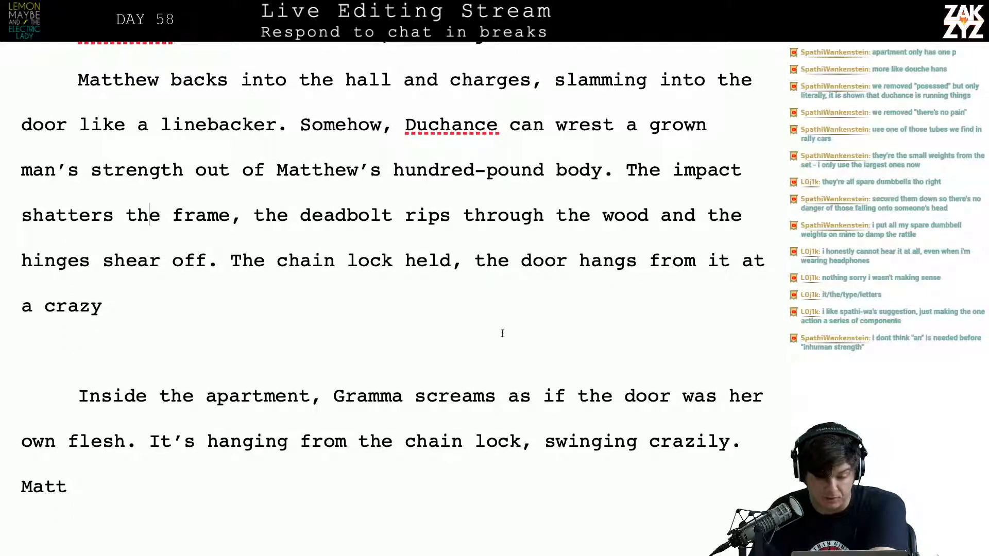
click(231, 260)
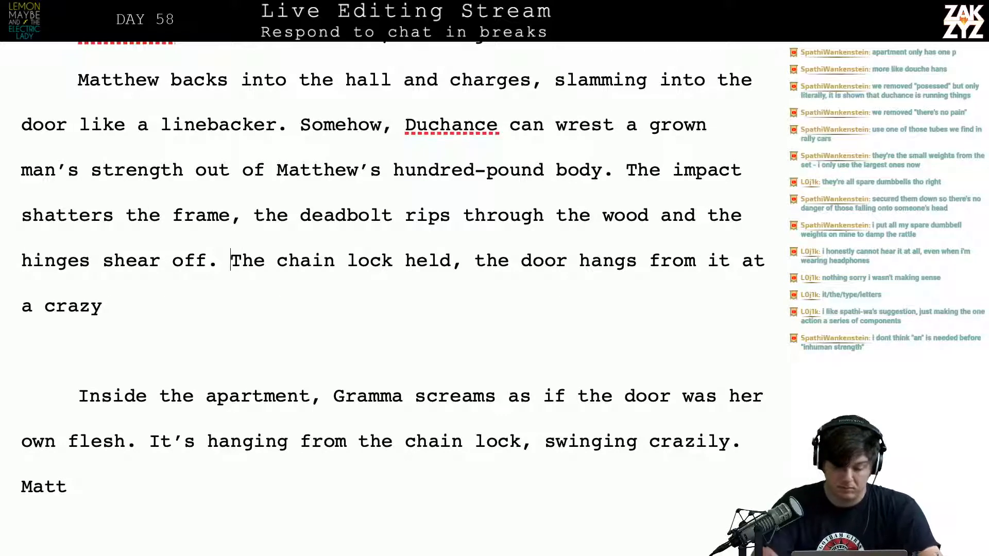
key(Return)
text(The chain l)
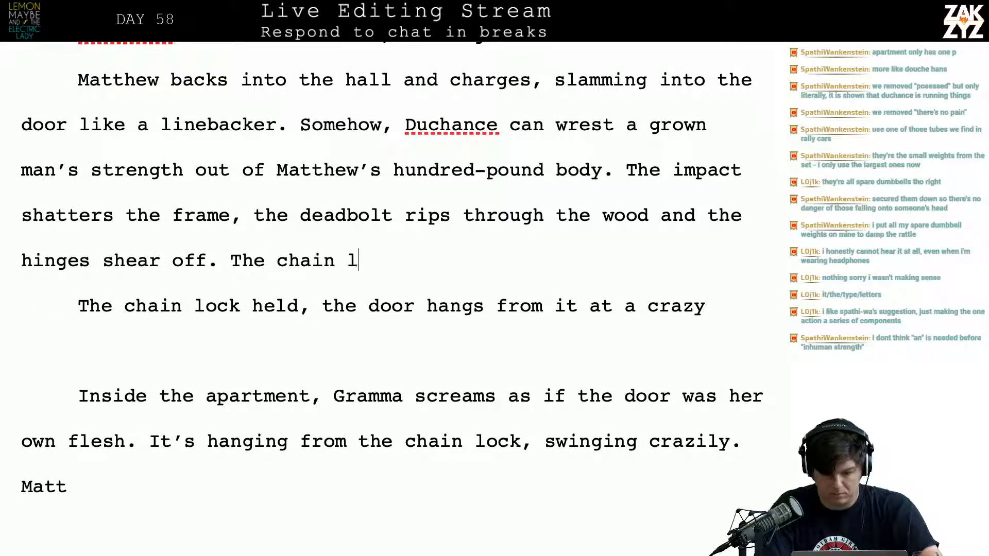
text(ock holds,)
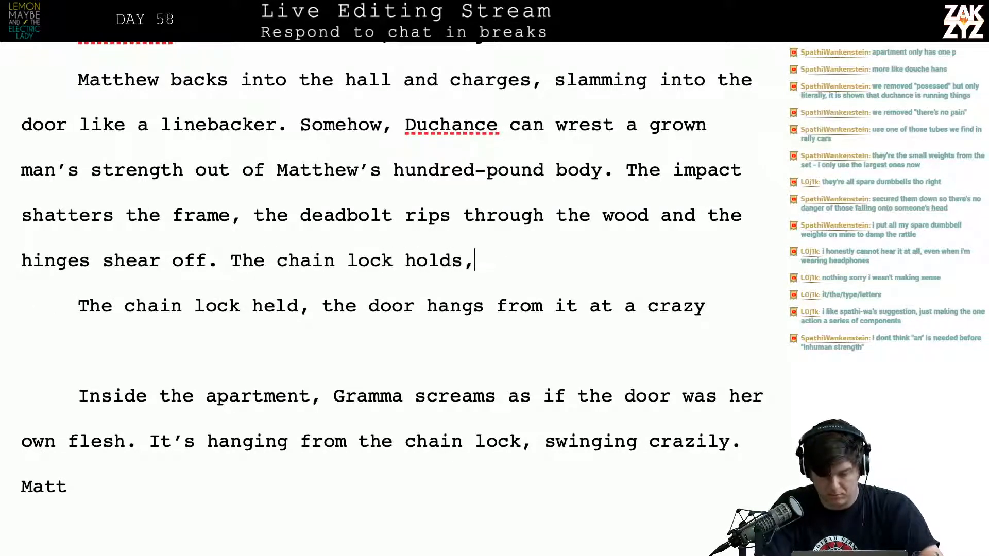
text( for a second d)
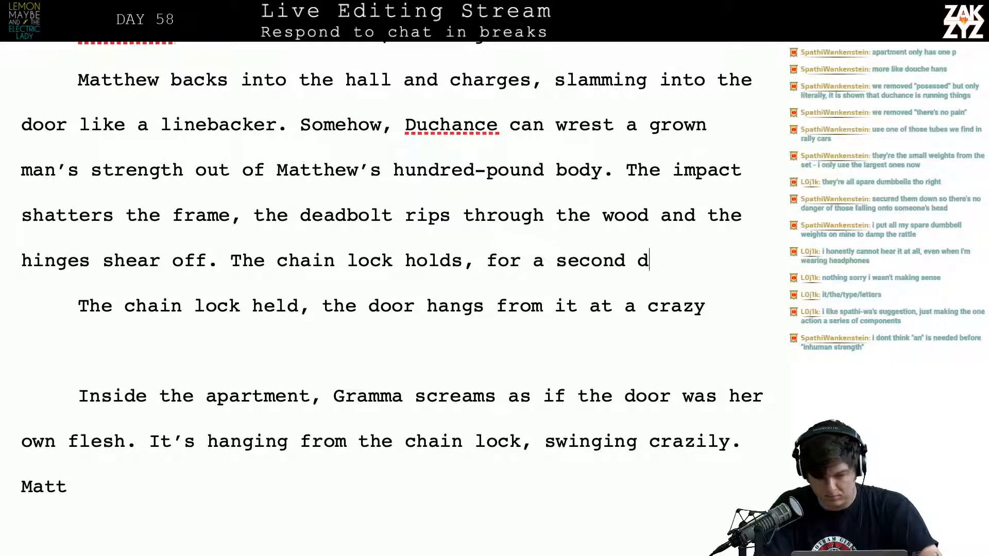
text(t)
key(BackSpace)
key(BackSpace)
text(the door is)
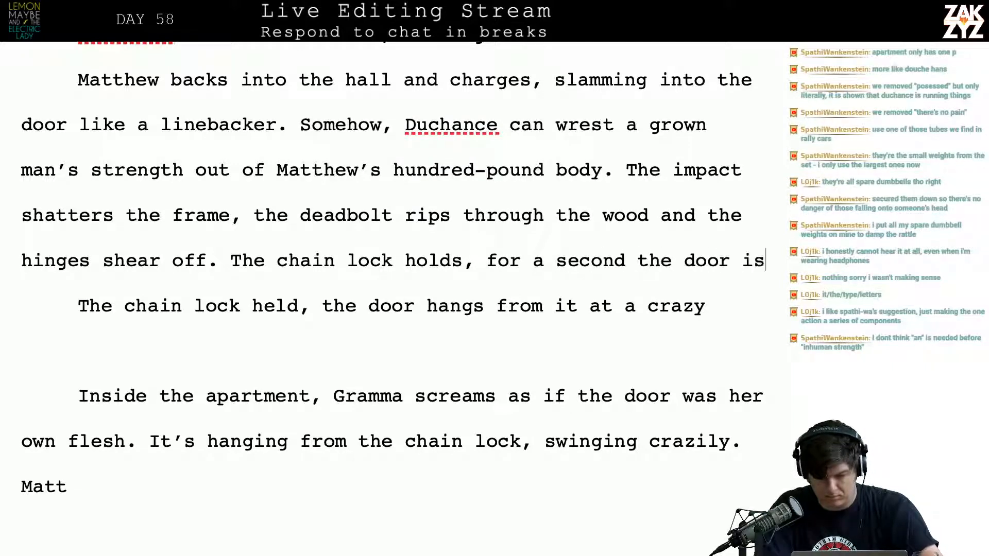
text( swinging craz)
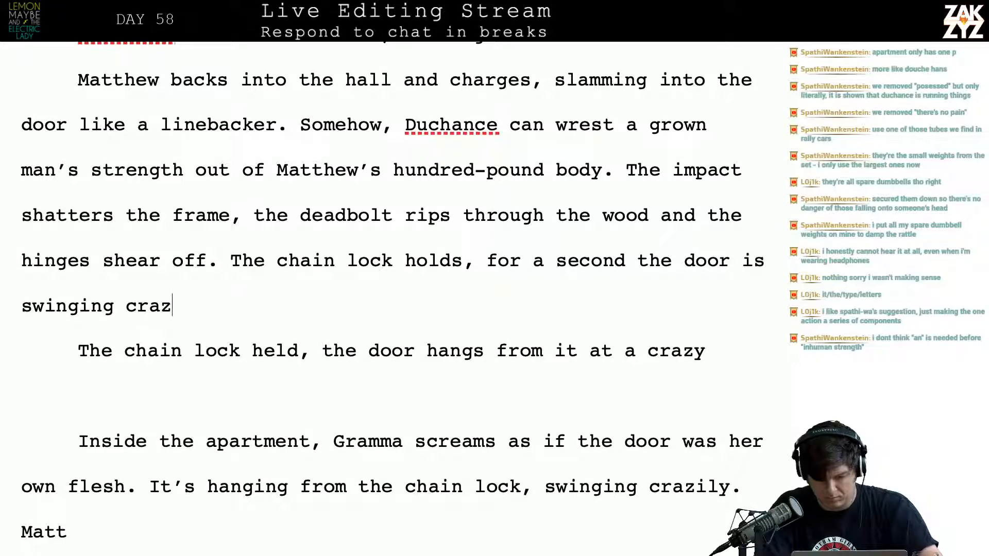
text(ily from it, )
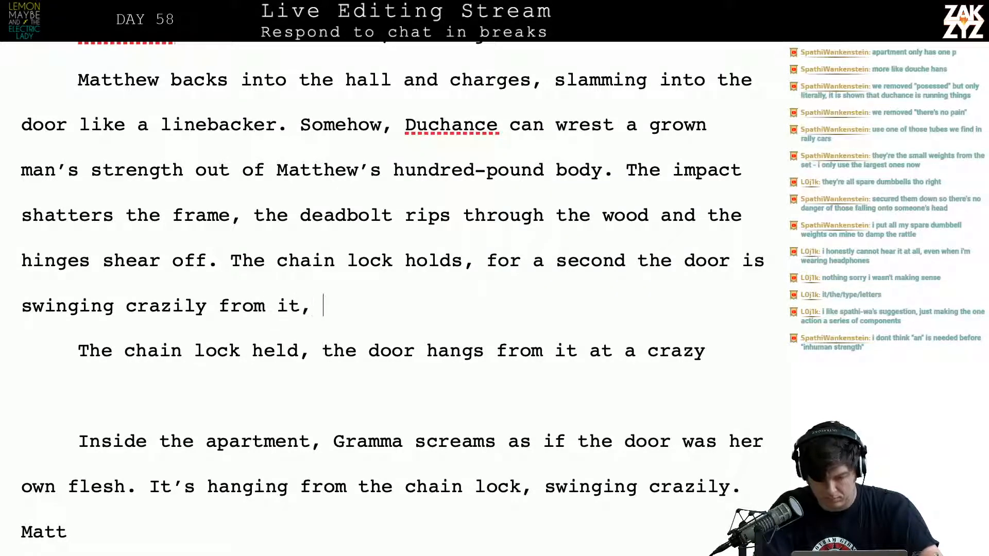
text(but Matthew )
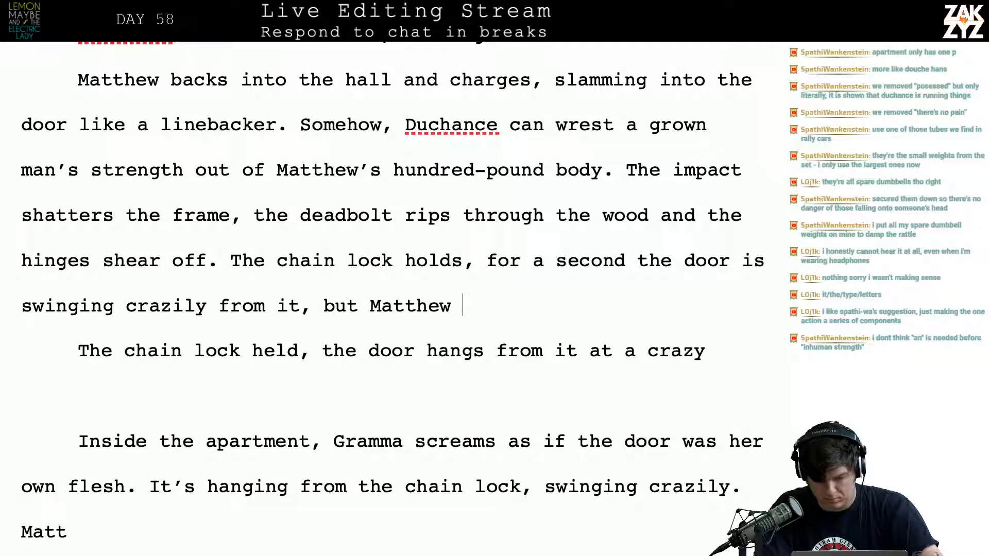
text(kicks it down.)
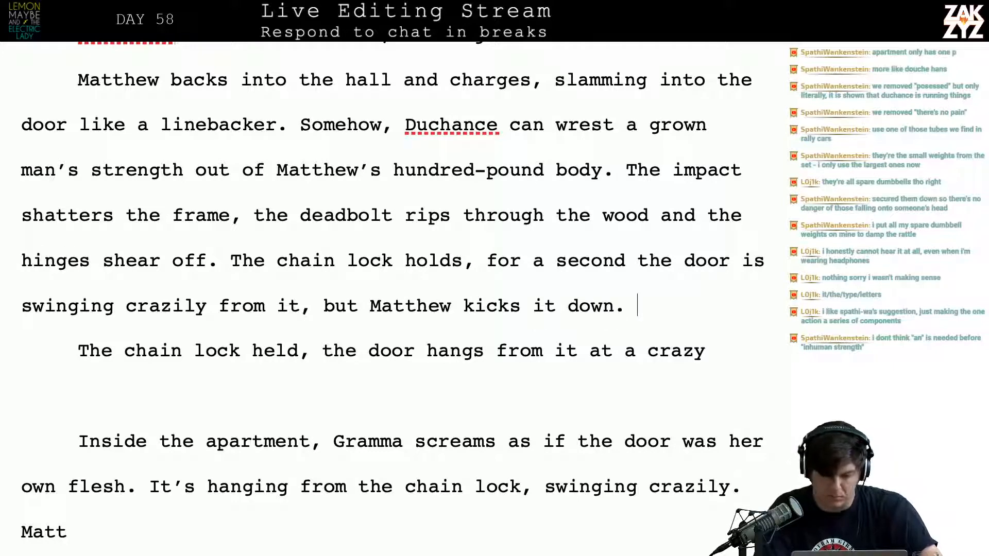
key(Return)
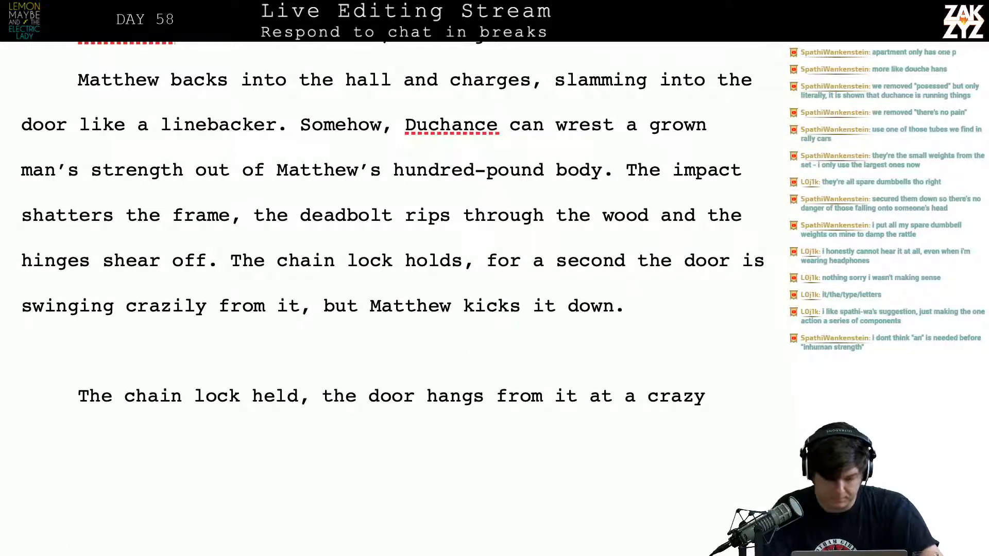
text(He ennt)
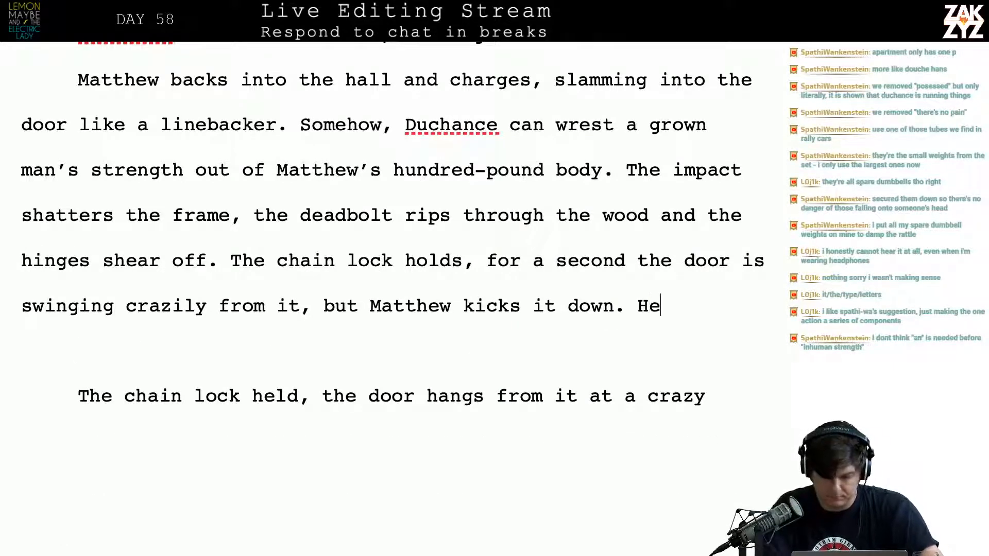
key(BackSpace)
key(BackSpace)
text(ters )
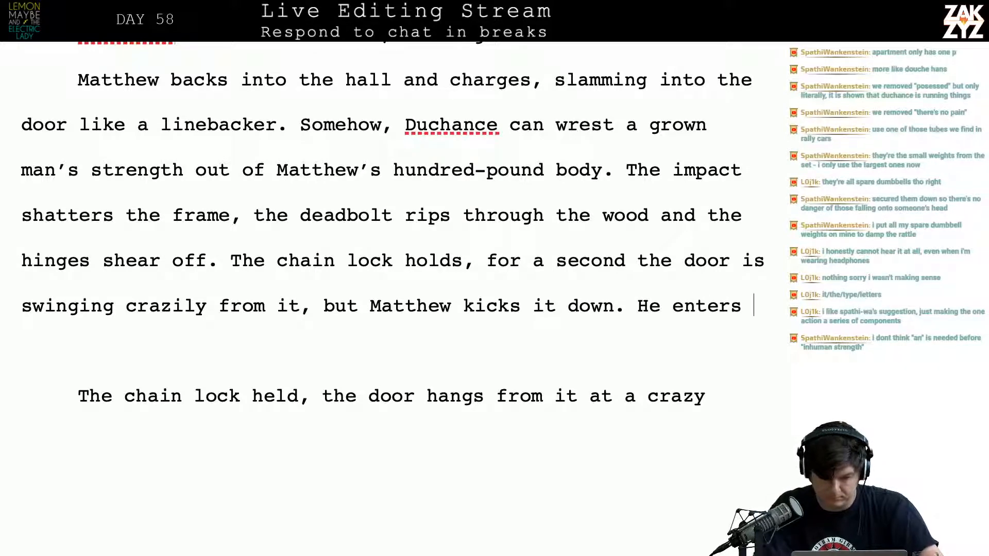
text(the room.)
key(BackSpace)
key(BackSpace)
key(BackSpace)
key(BackSpace)
key(BackSpace)
key(BackSpace)
key(BackSpace)
key(BackSpace)
key(BackSpace)
key(BackSpace)
key(BackSpace)
key(BackSpace)
key(BackSpace)
key(BackSpace)
key(BackSpace)
key(BackSpace)
key(BackSpace)
key(BackSpace)
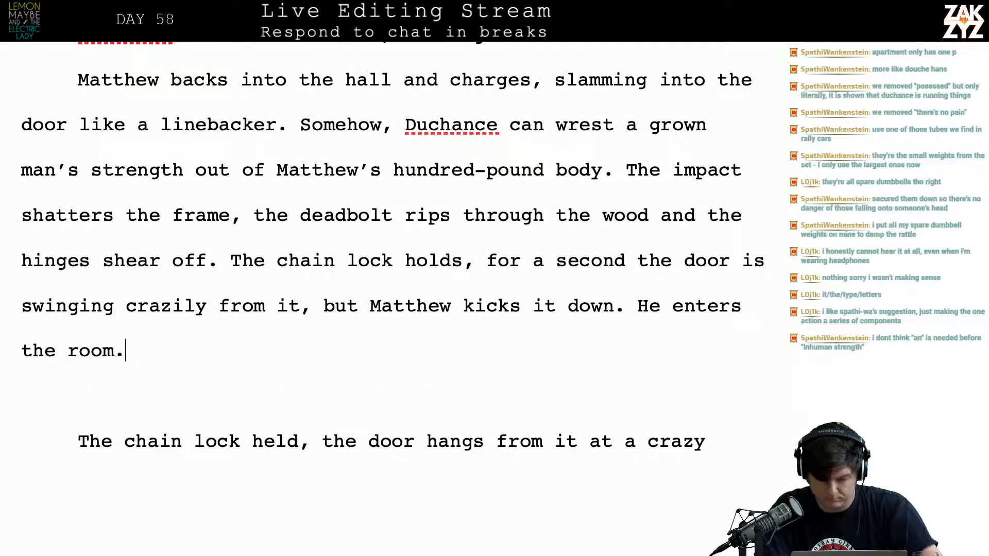
key(BackSpace)
key(BackSpace)
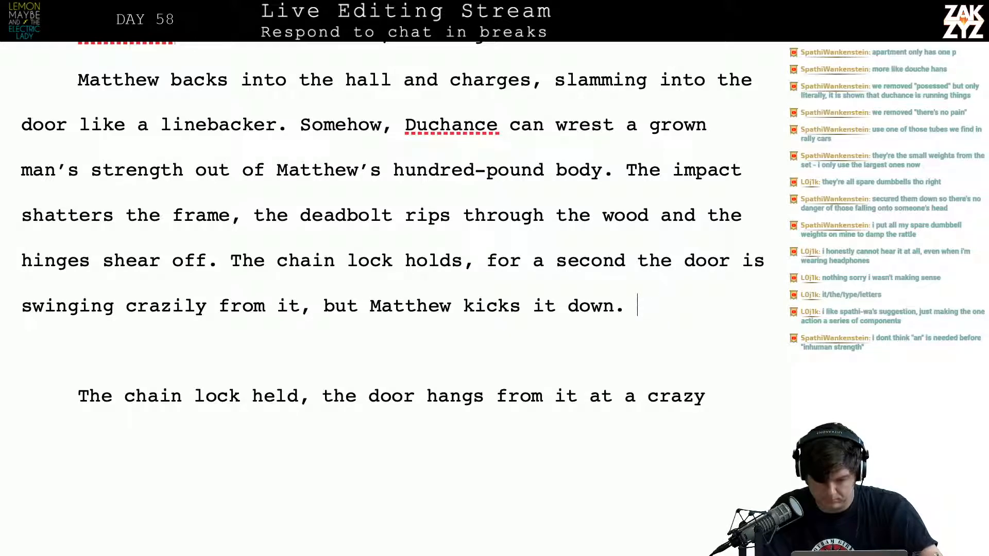
Delete the superseded drafts about the chain lock holding and Gramma screaming below the rewritten door-breaking paragraph
key(Return)
key(Return)
key(shift+Down)
key(shift+Down)
key(shift+Down)
key(shift+Down)
key(shift+Down)
key(shift+Down)
key(shift+Down)
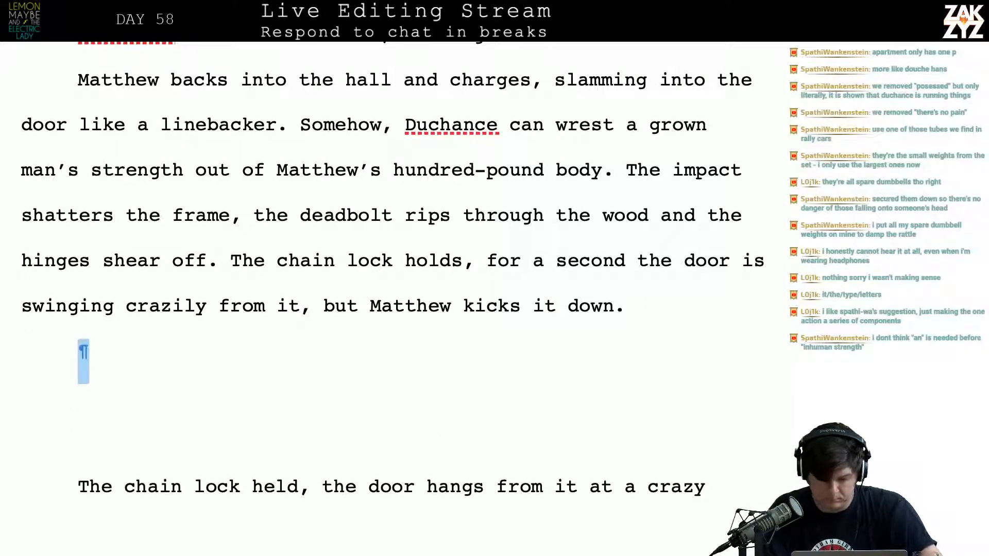
key(BackSpace)
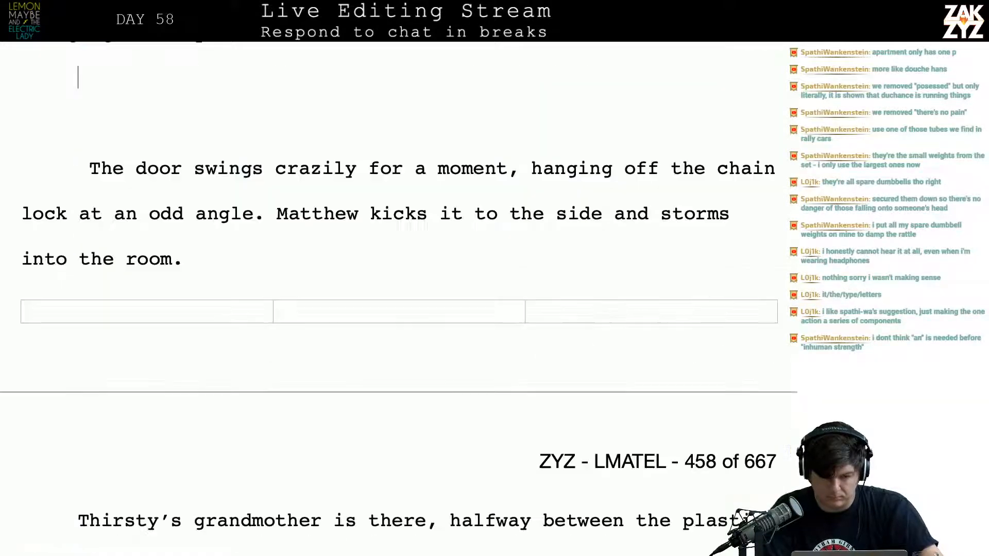
Begin a new sentence after "Matthew kicks it down." with "Inside the apartment,"
key(Up)
key(Up)
key(Up)
key(Up)
key(Up)
key(Down)
key(Down)
key(Up)
key(Up)
key(Up)
key(Up)
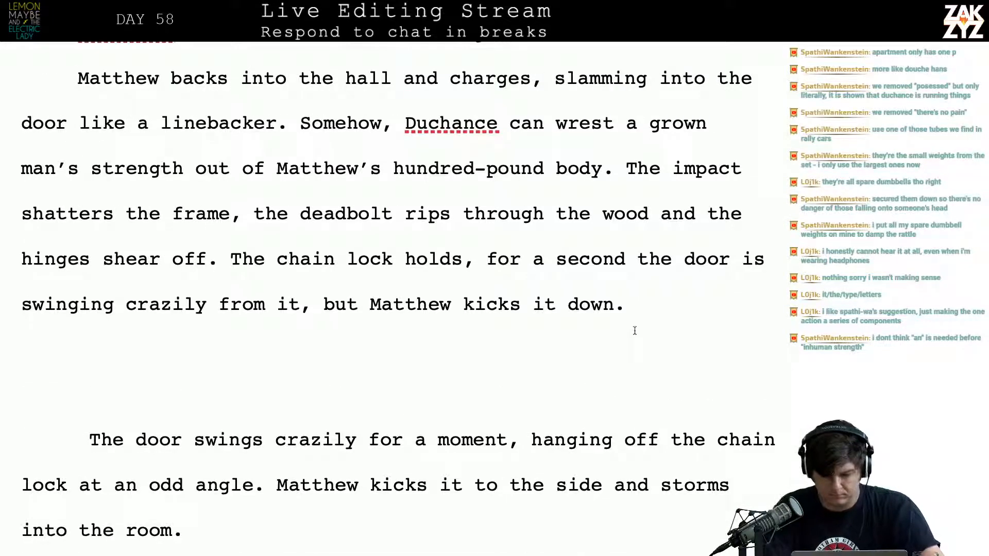
text(Inside the )
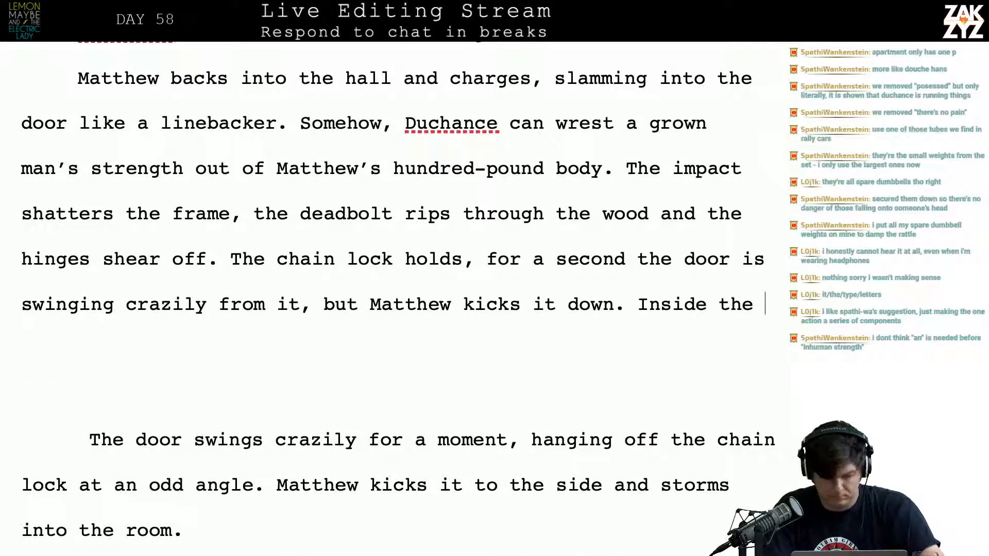
text(apartment,)
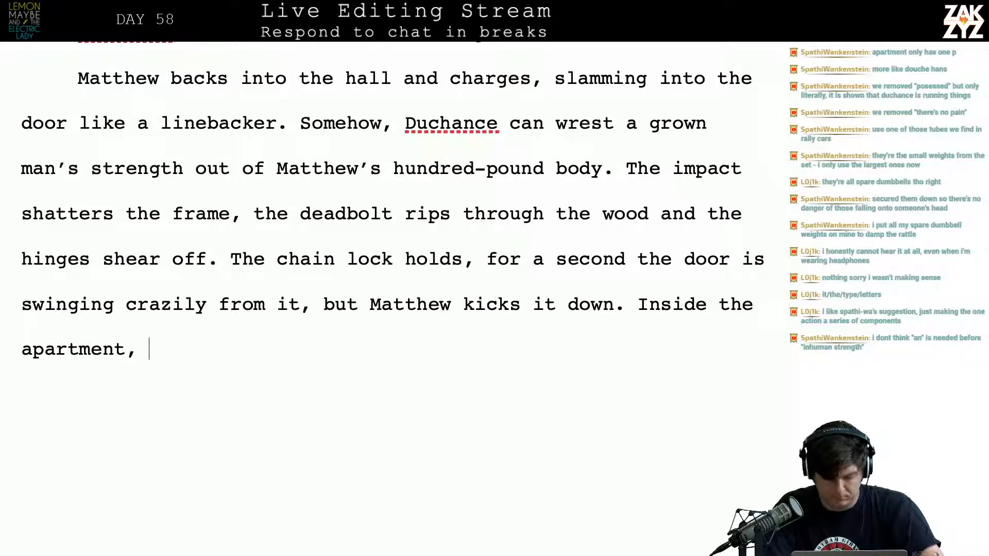
Search the manuscript for "Thibbideaux" and compare how Gramma is named in the earlier passages with the scene at the door
scroll(392, 247, up, 2)
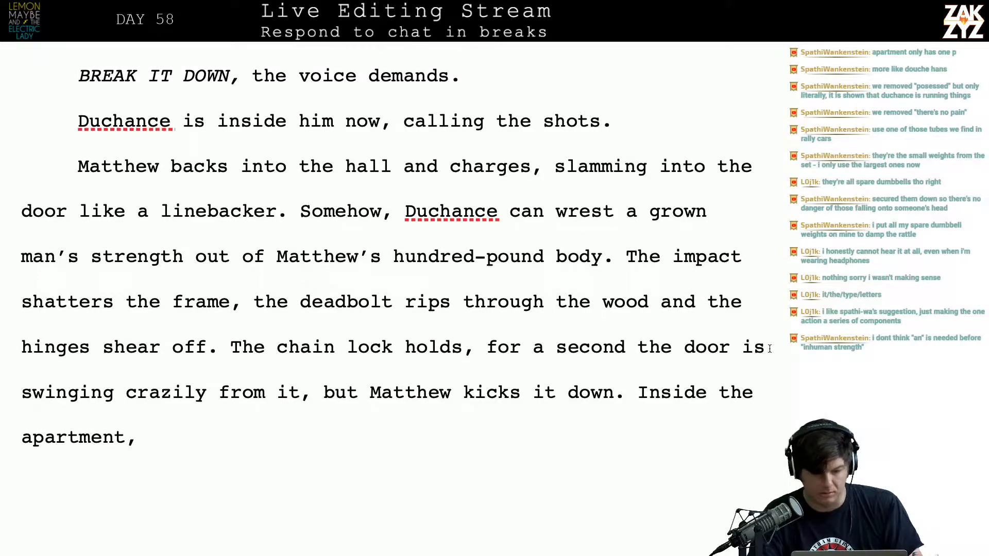
scroll(769, 349, up, 15)
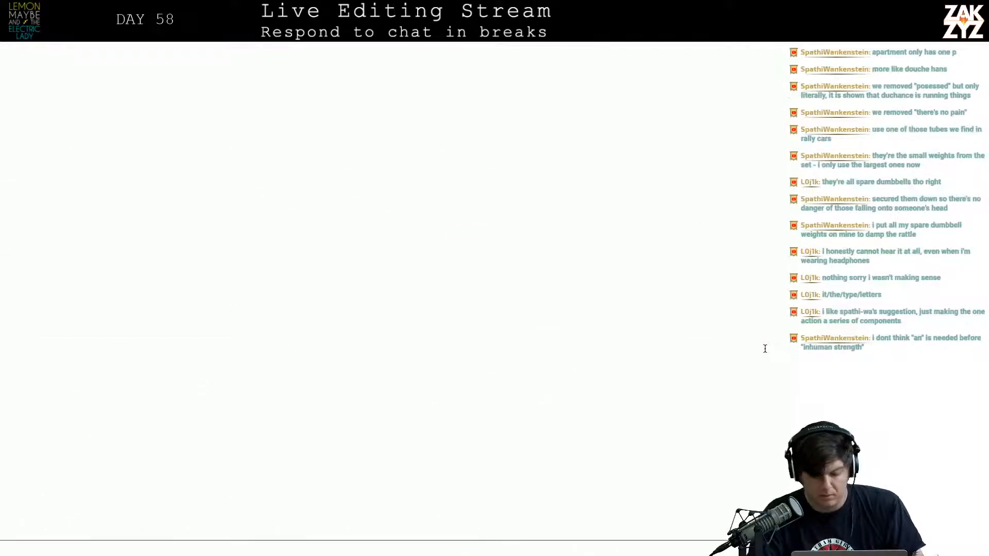
scroll(765, 349, down, 15)
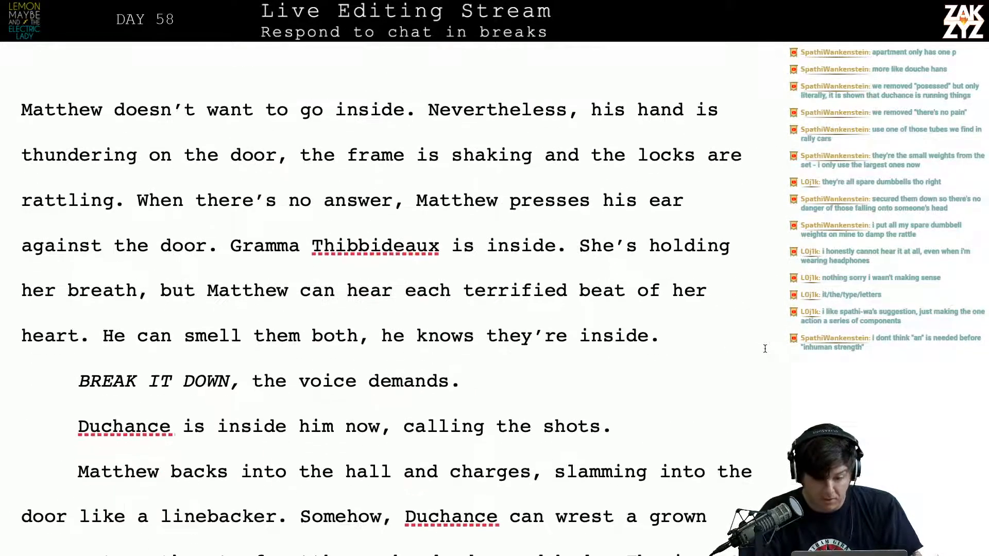
scroll(765, 349, down, 1)
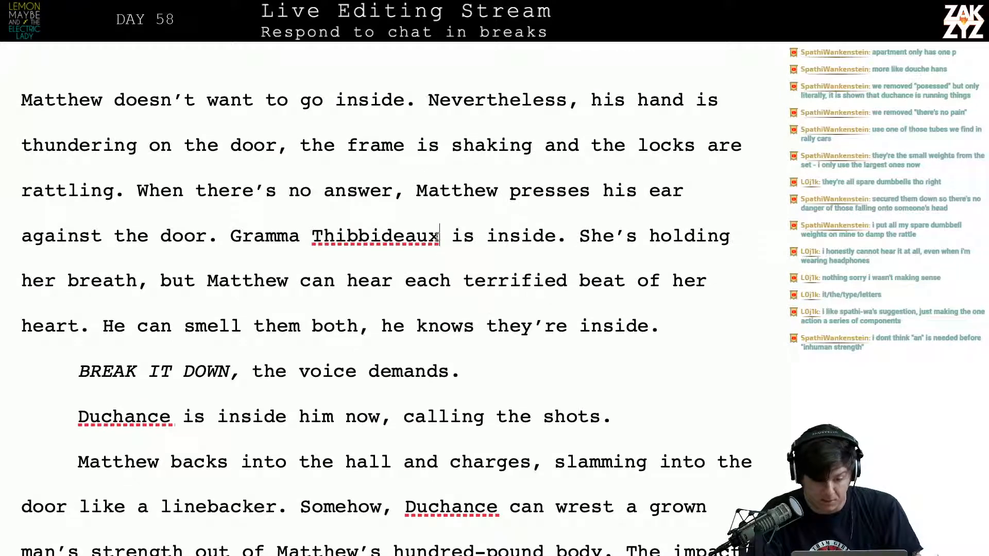
drag(440, 238, 316, 246)
key(super+c)
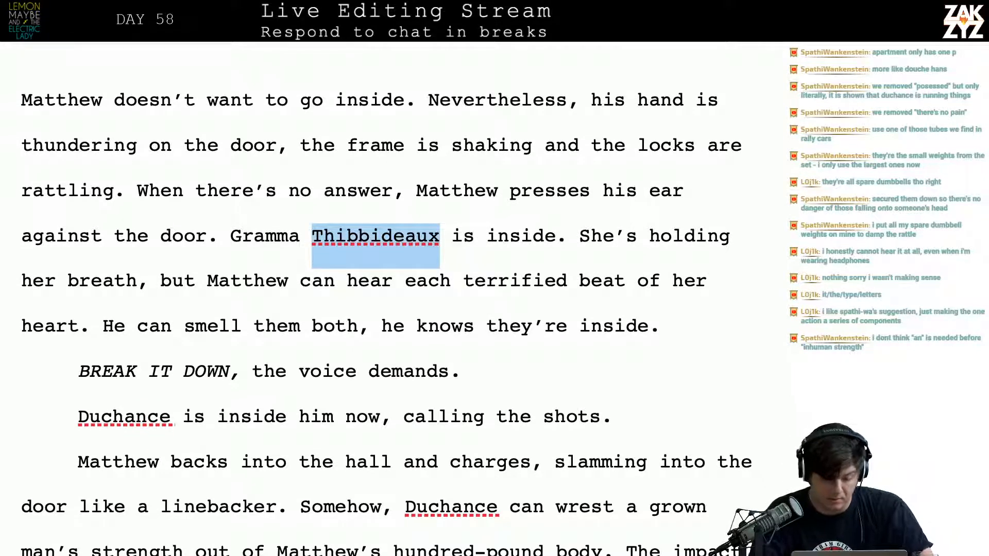
key(super+f)
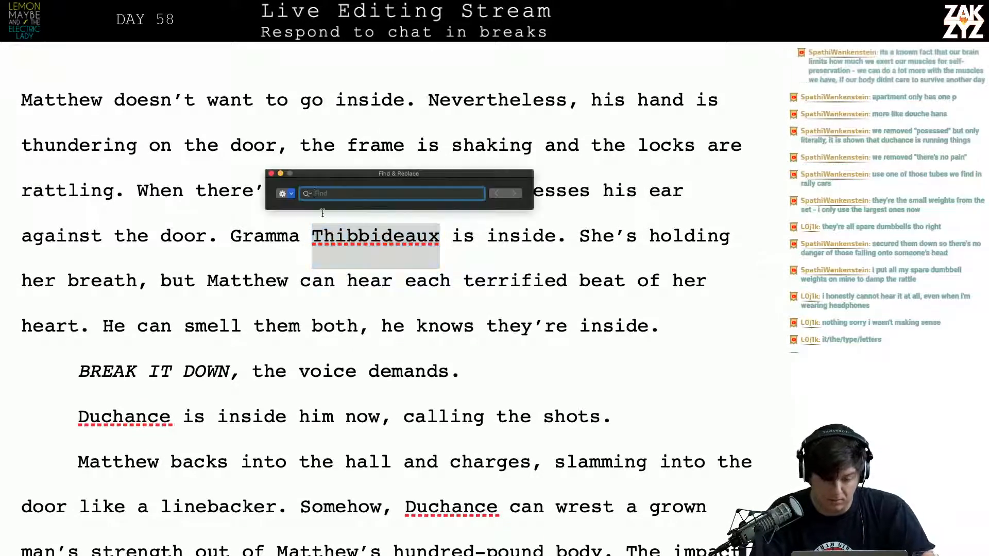
key(super+v)
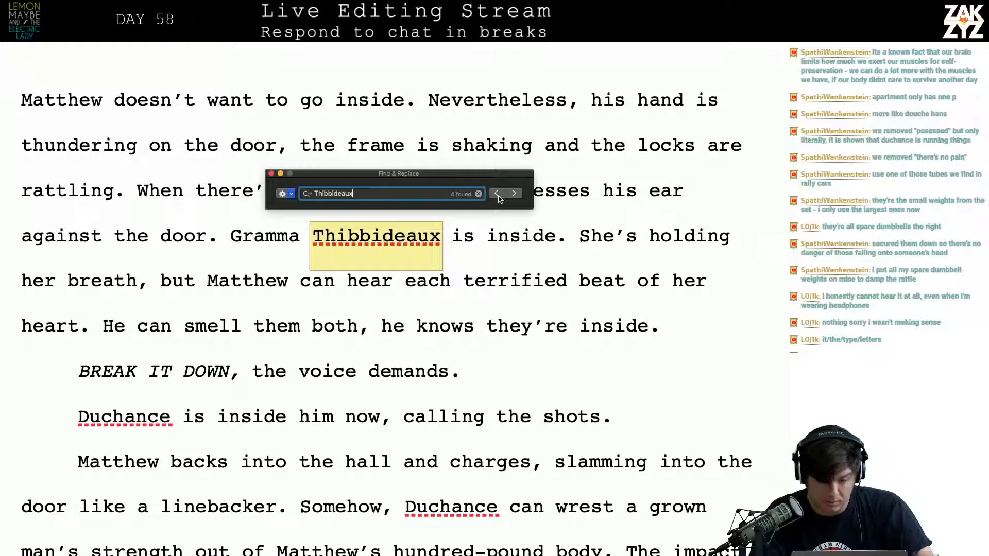
click(498, 195)
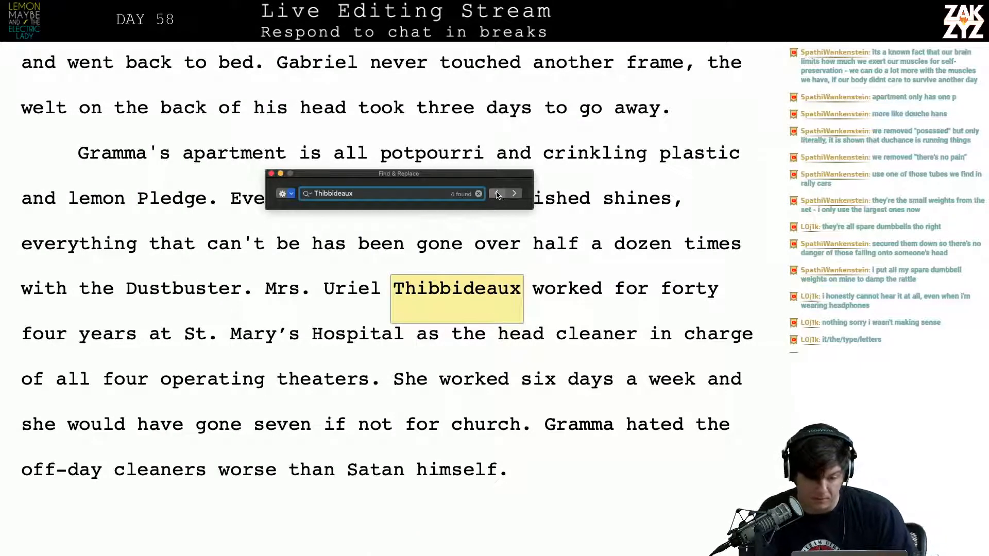
click(497, 195)
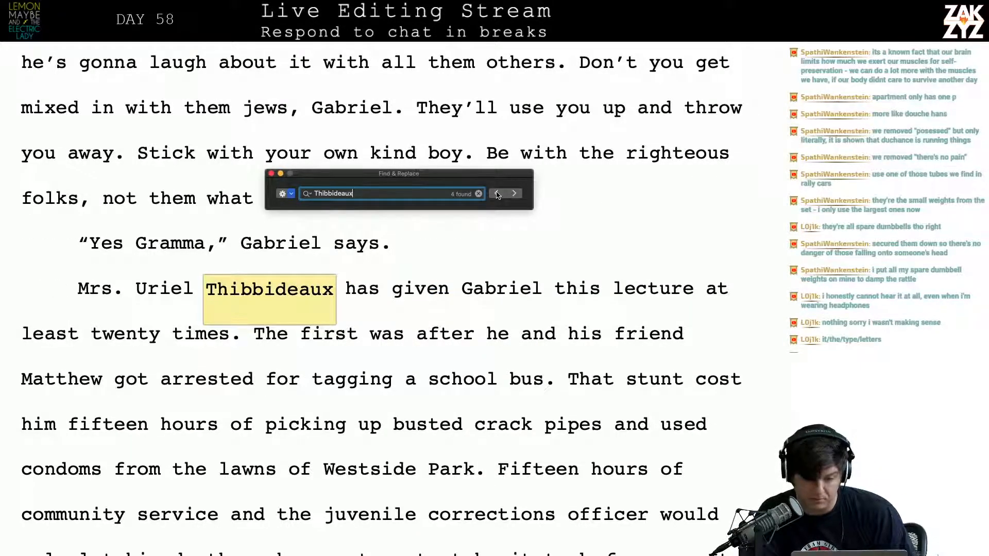
click(516, 195)
click(517, 196)
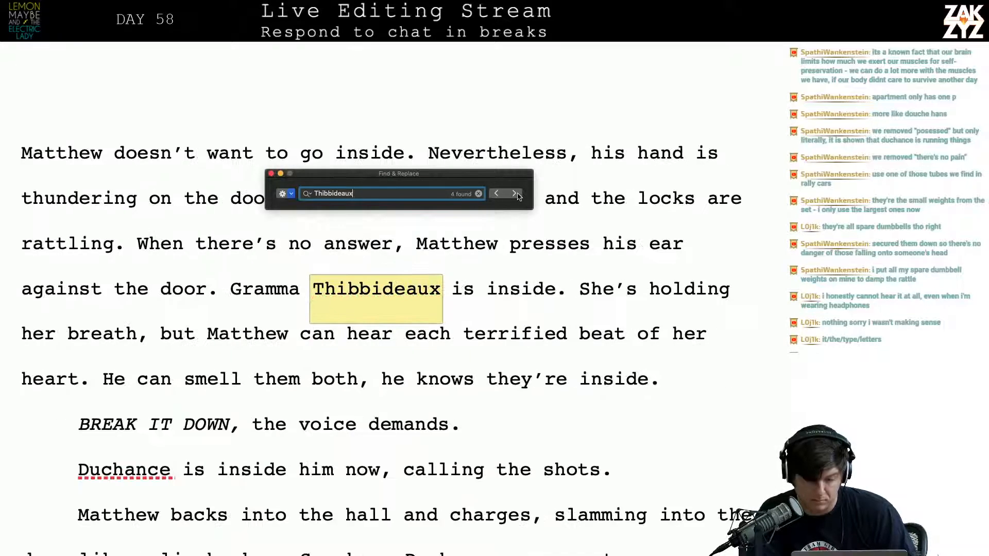
Check Gramma's name in the paragraph where Matthew listens at the door, close the search and reread on to the chain lock sentence
click(441, 366)
click(401, 394)
key(Up)
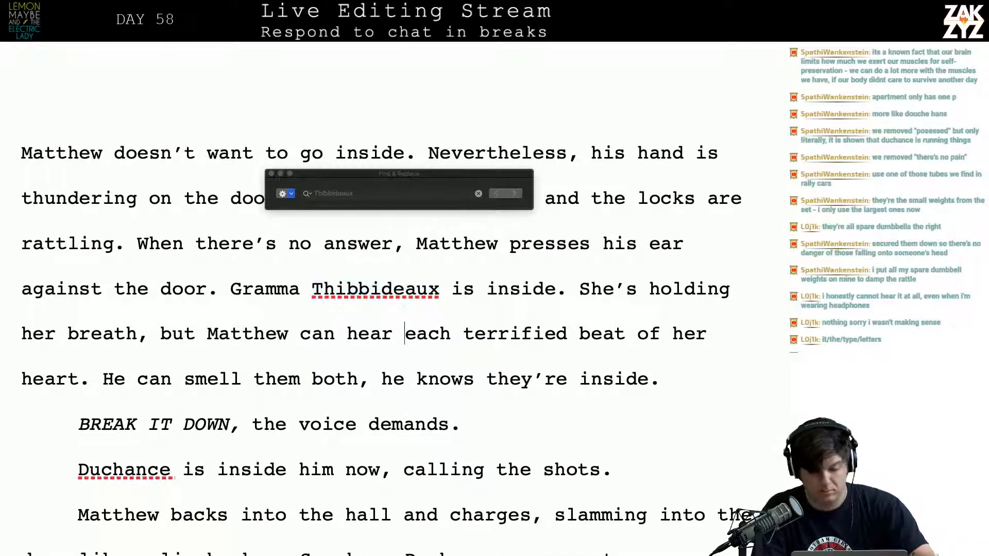
key(Left)
key(Right)
key(Right)
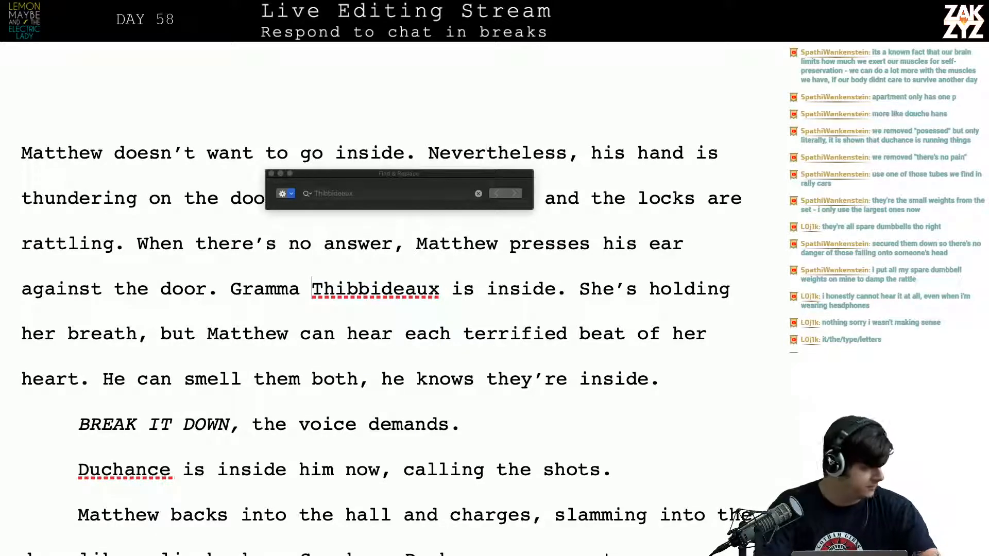
key(Left)
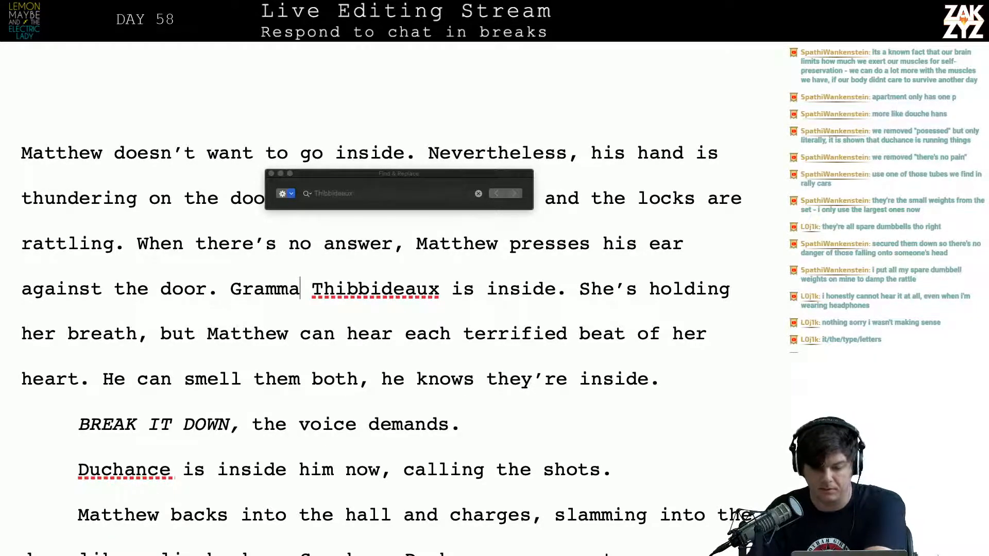
click(271, 173)
scroll(372, 355, down, 2)
scroll(370, 368, down, 1)
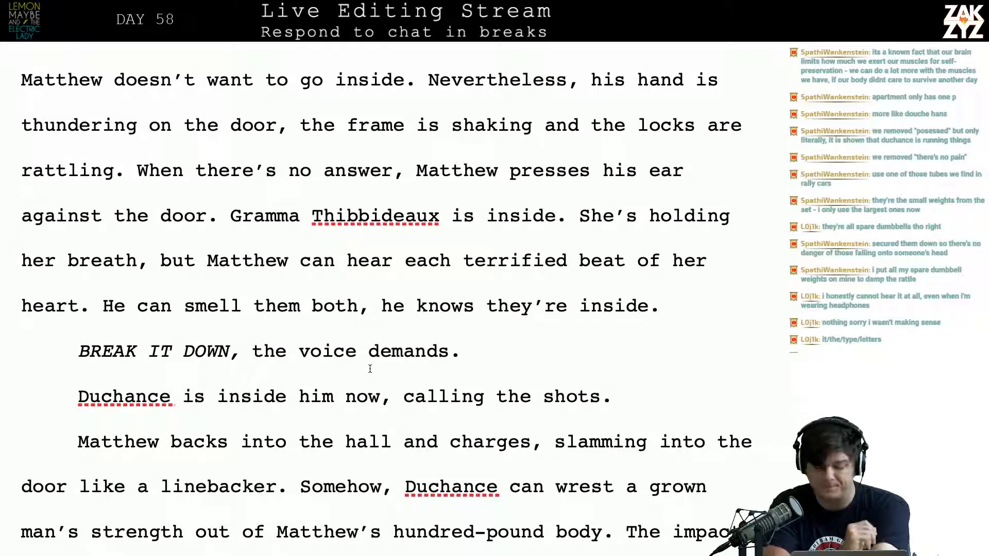
scroll(370, 369, down, 2)
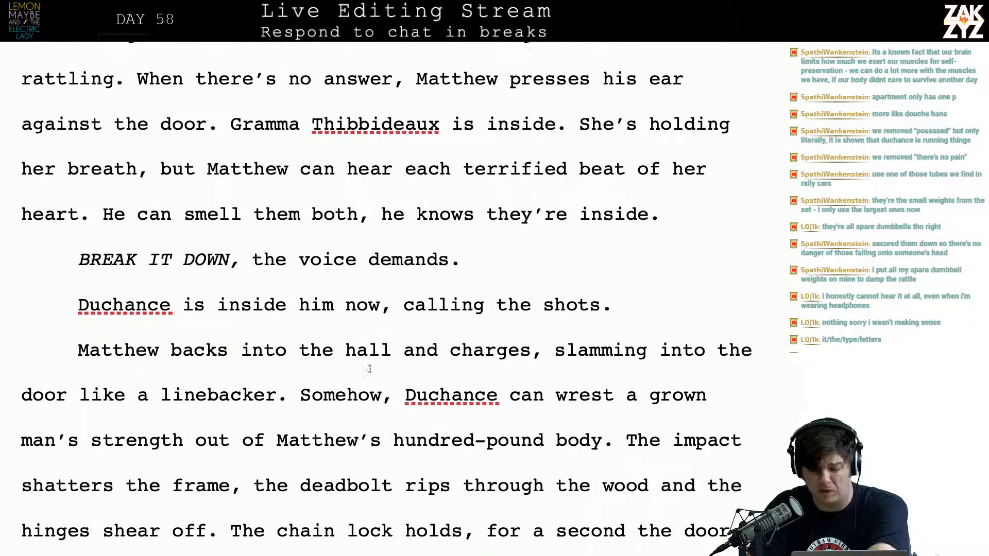
Replace "wrest" with "wring" in the sentence about Duchance and a grown man's strength
scroll(369, 369, down, 1)
click(362, 340)
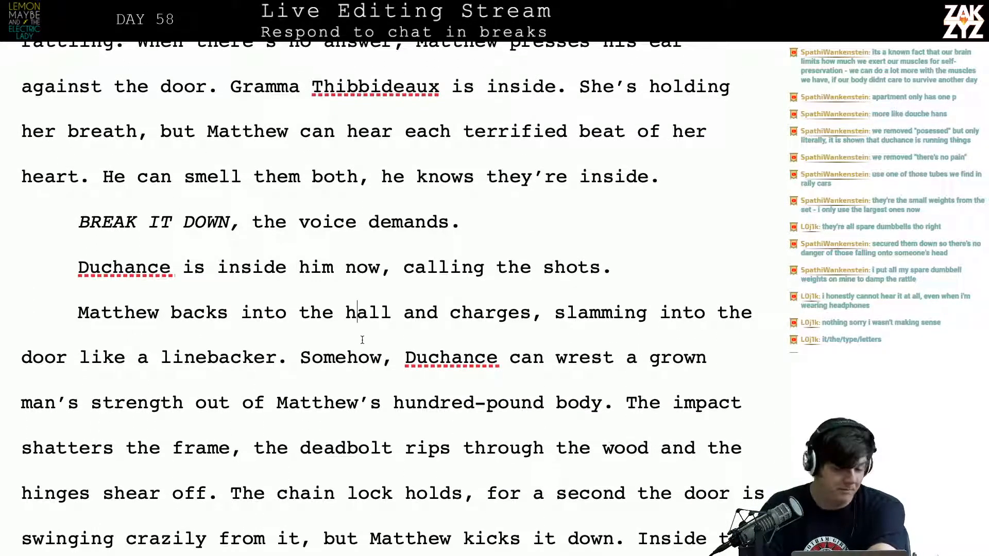
scroll(407, 366, down, 3)
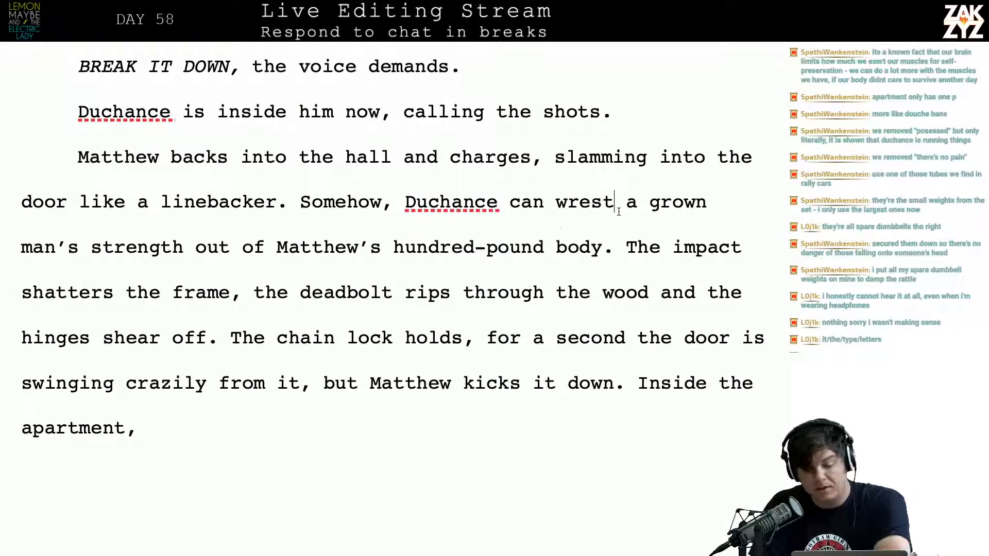
click(602, 203)
key(Left)
key(BackSpace)
text(ing)
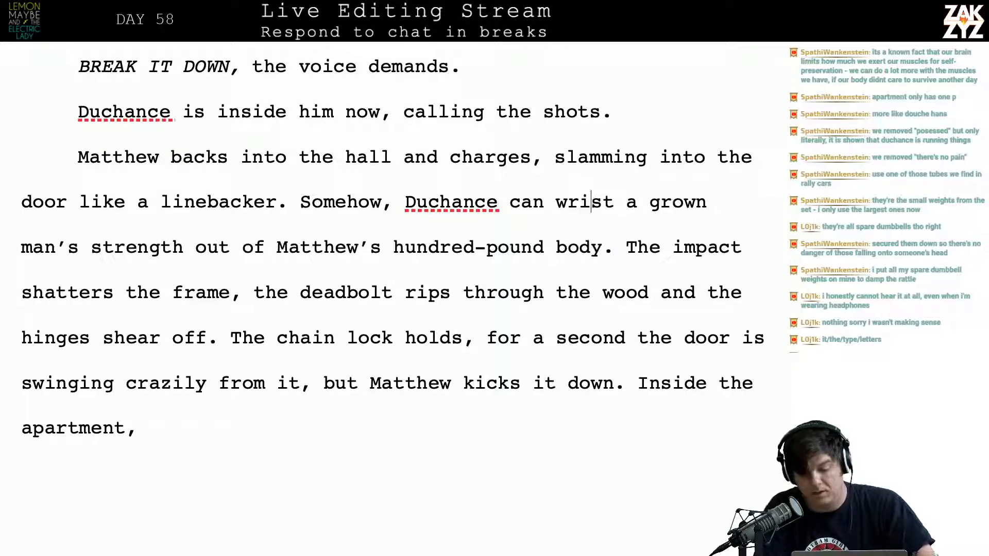
key(shift+Right)
key(shift+Right)
key(shift+Right)
key(shift+Left)
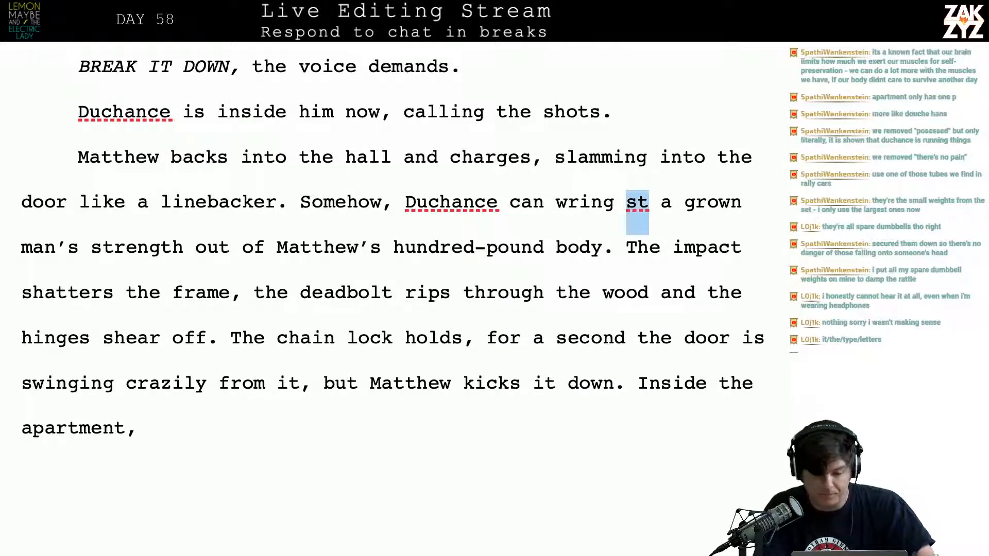
key(Delete)
key(Delete)
Reread the reworded sentence about Duchance, through to Matthew's hundred-pound body
key(Left)
key(Left)
key(Left)
key(Left)
key(Left)
key(Left)
key(Left)
key(Left)
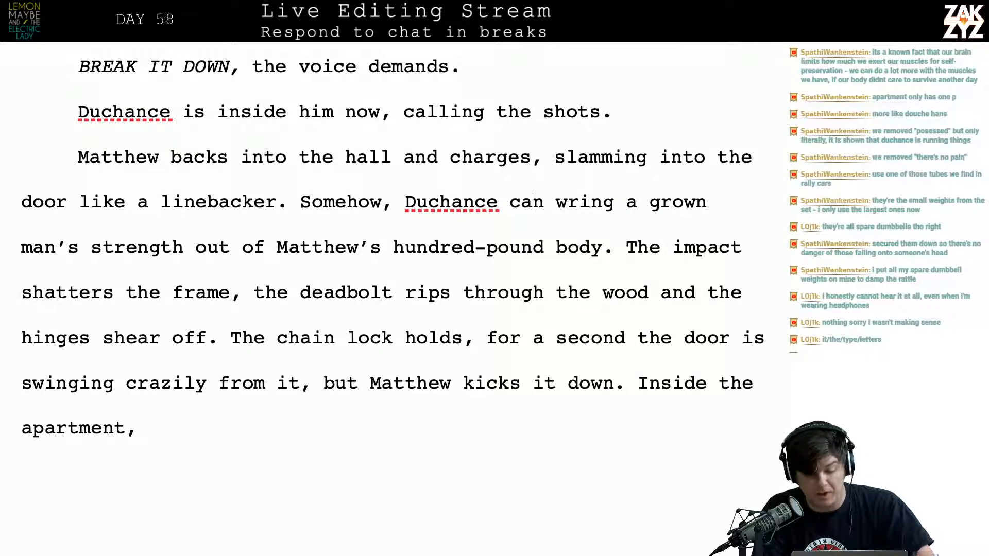
key(Down)
key(Left)
key(Left)
key(Left)
key(Left)
key(Left)
key(Left)
key(Left)
key(Left)
key(Left)
key(Left)
key(Left)
key(Left)
key(Left)
key(Left)
key(Left)
key(Left)
key(Left)
key(Left)
key(Left)
key(Left)
key(Left)
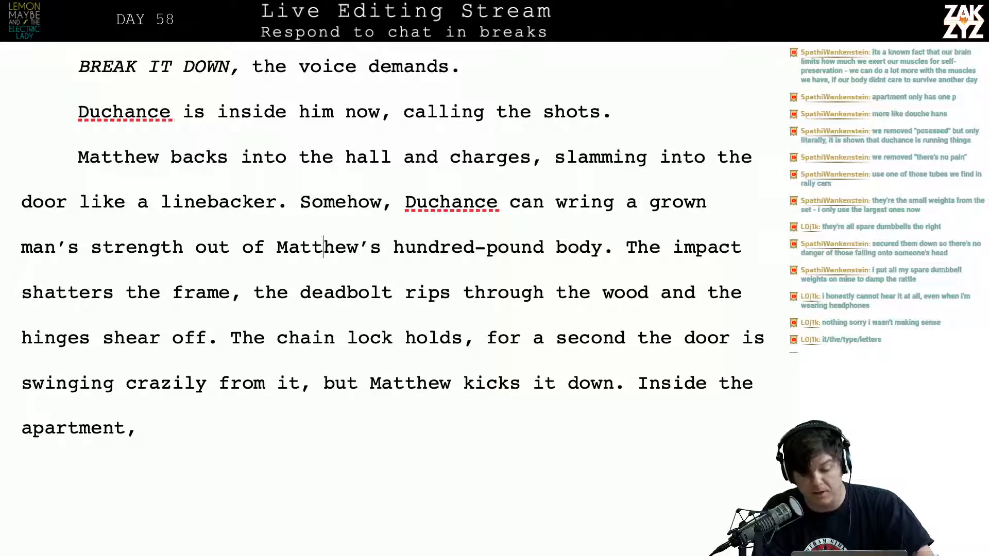
key(Right)
key(Right)
key(Right)
key(Right)
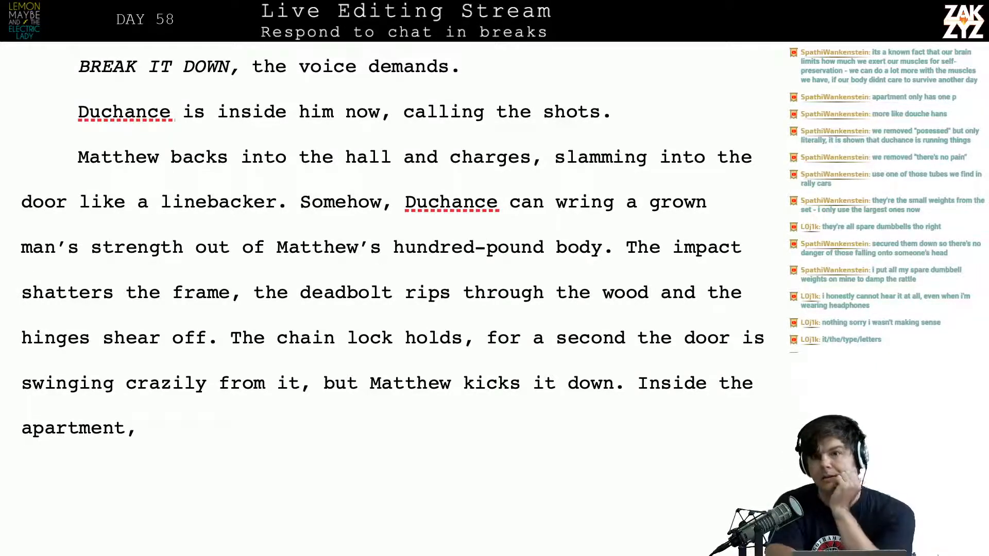
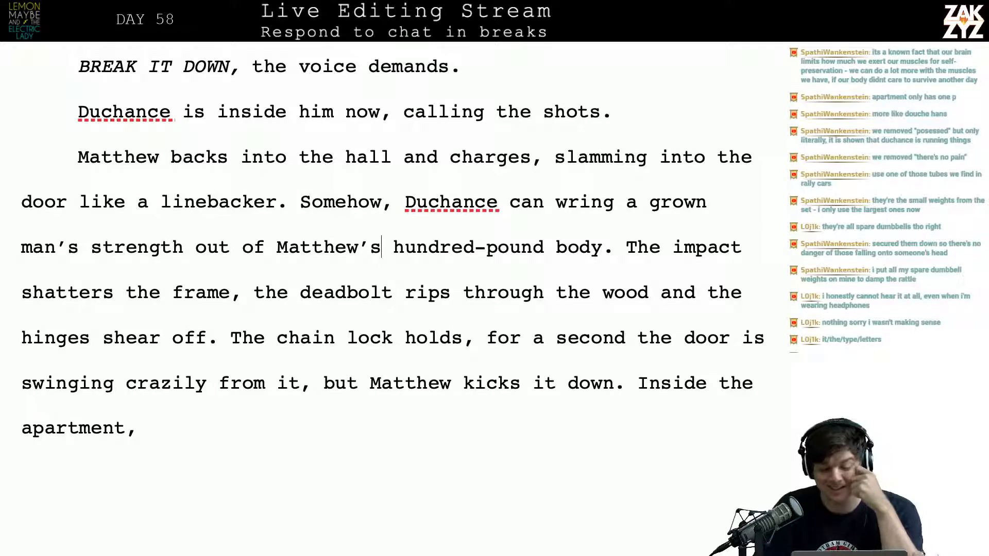
Complete the unfinished sentence after "Inside the apartment," with "Uriel Thibbideaux screams as if the door were a part of her own body."
scroll(619, 208, down, 3)
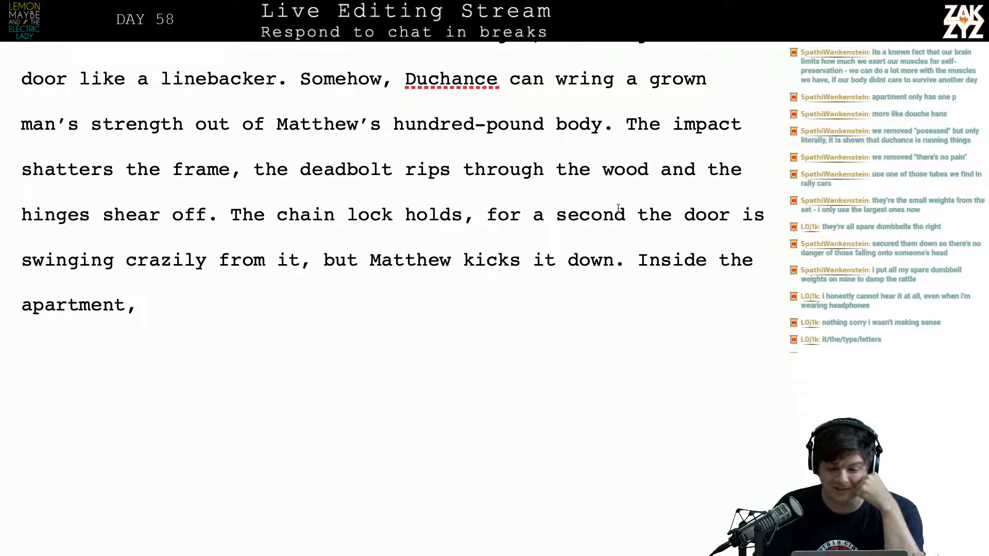
click(365, 235)
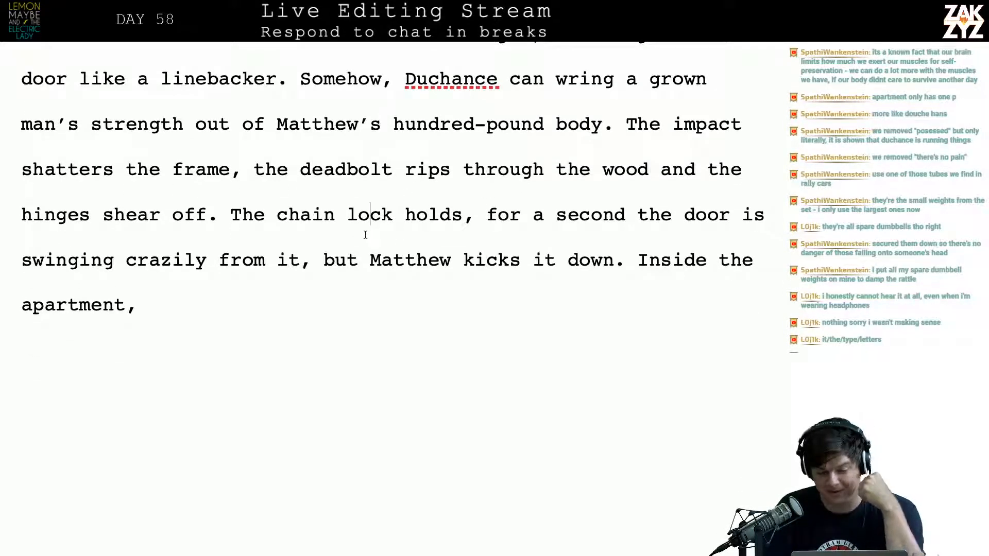
key(Down)
key(Down)
key(Down)
key(Left)
key(Left)
key(Left)
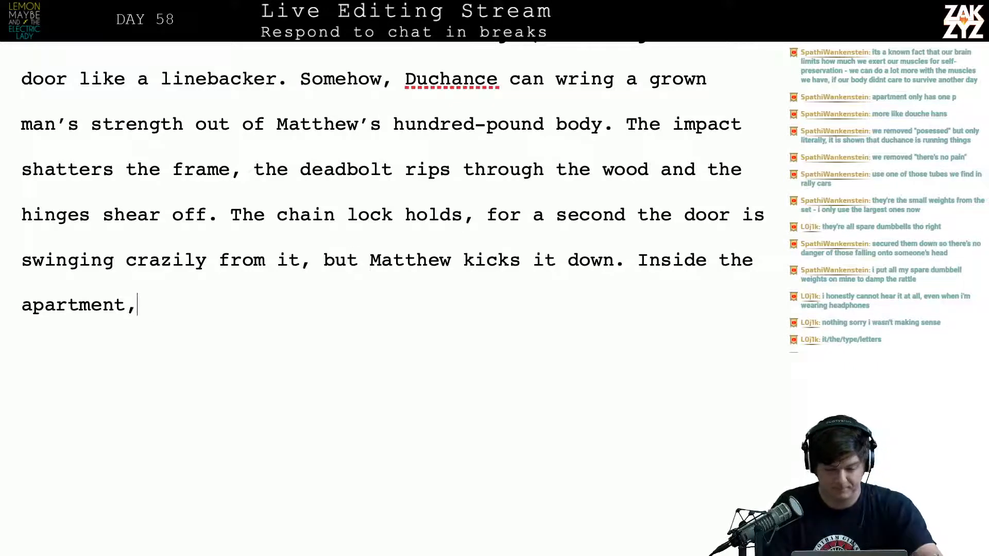
key(Right)
key(Right)
text(Ur)
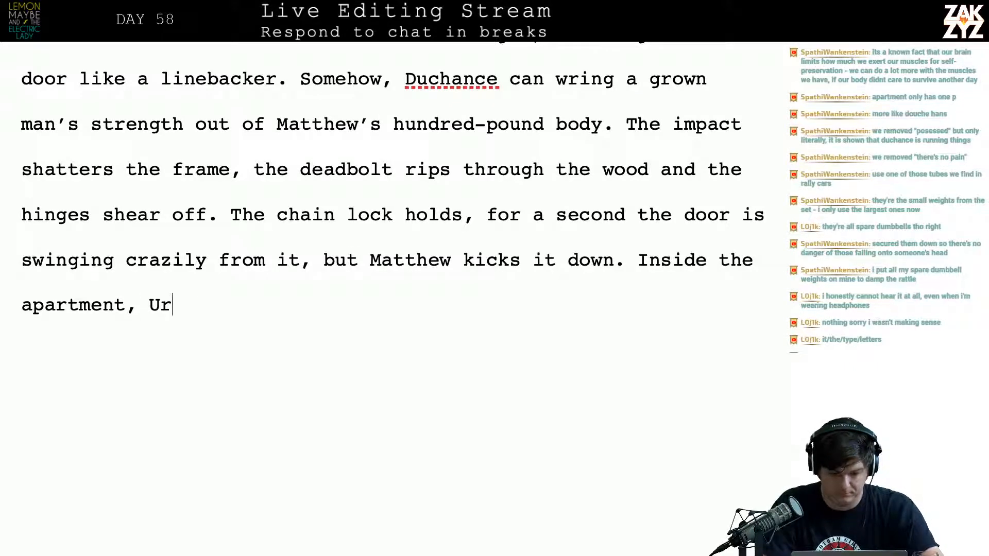
text(iel Thib)
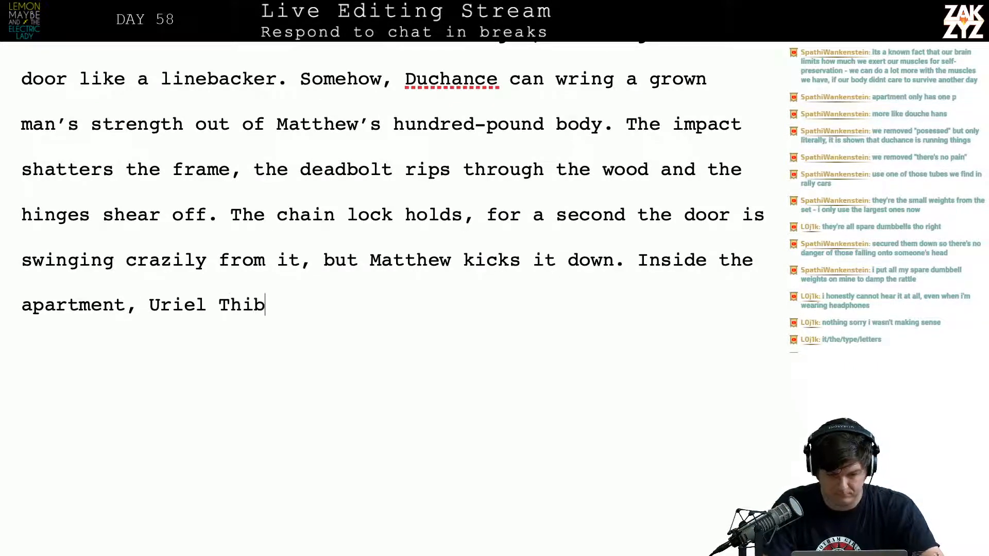
text(bideaux scream)
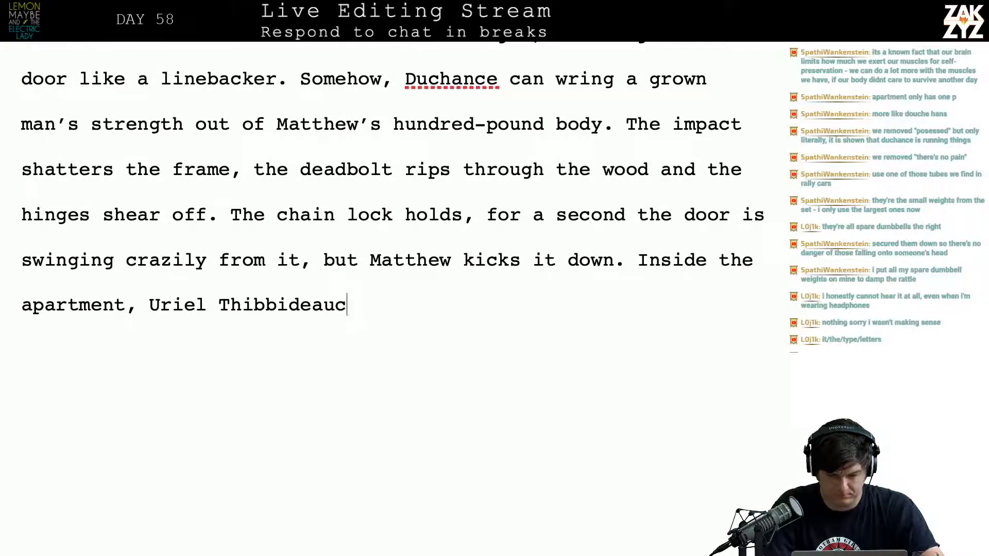
text(s a)
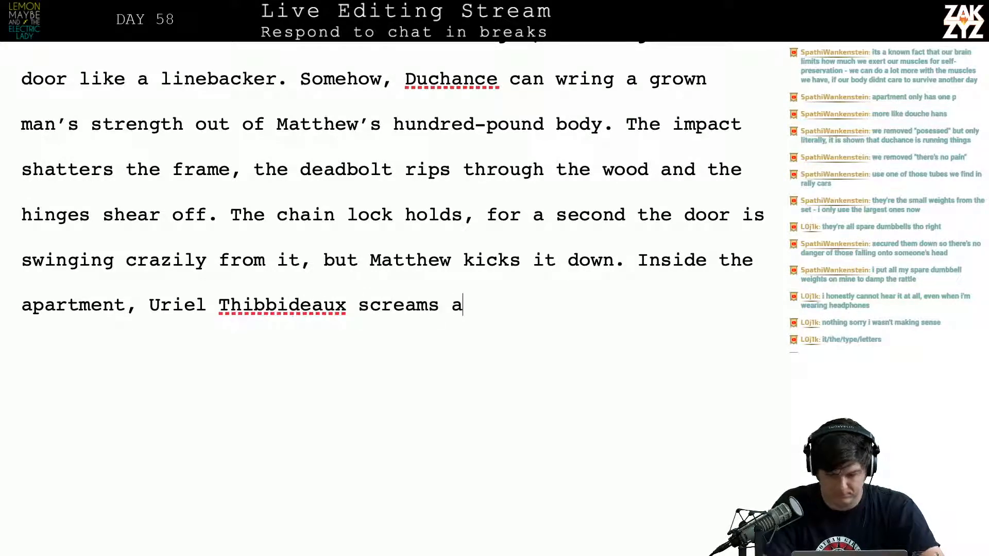
text(s if the door)
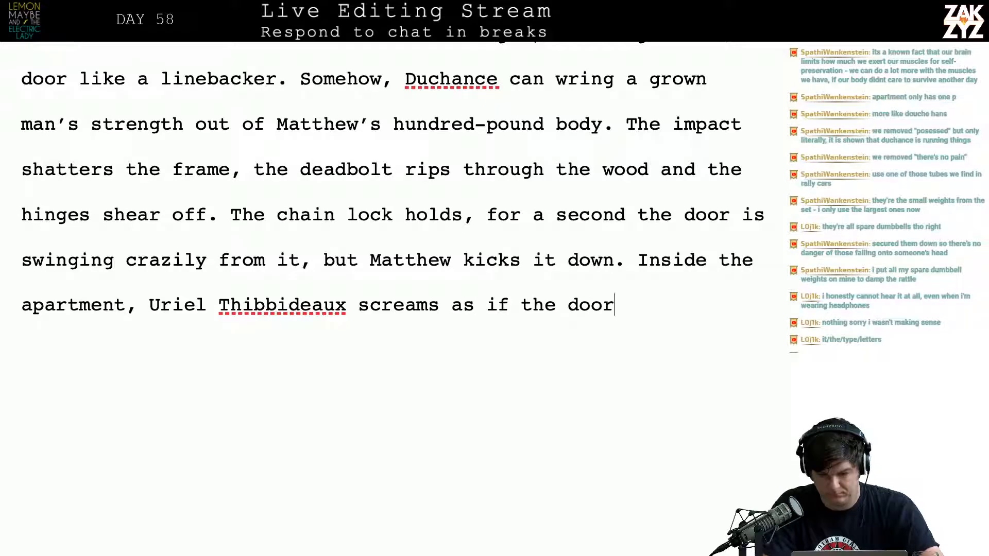
text( were a par)
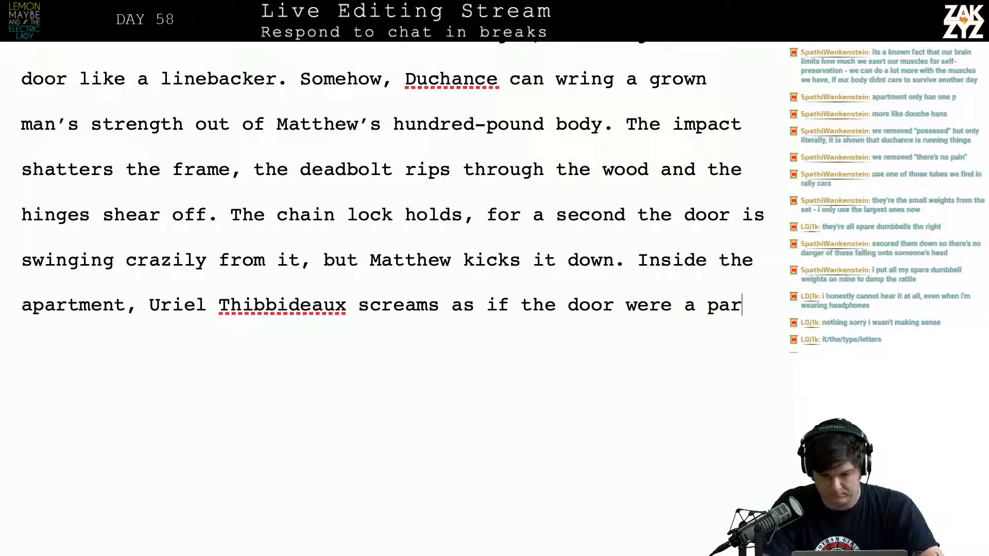
text(t of her own body.)
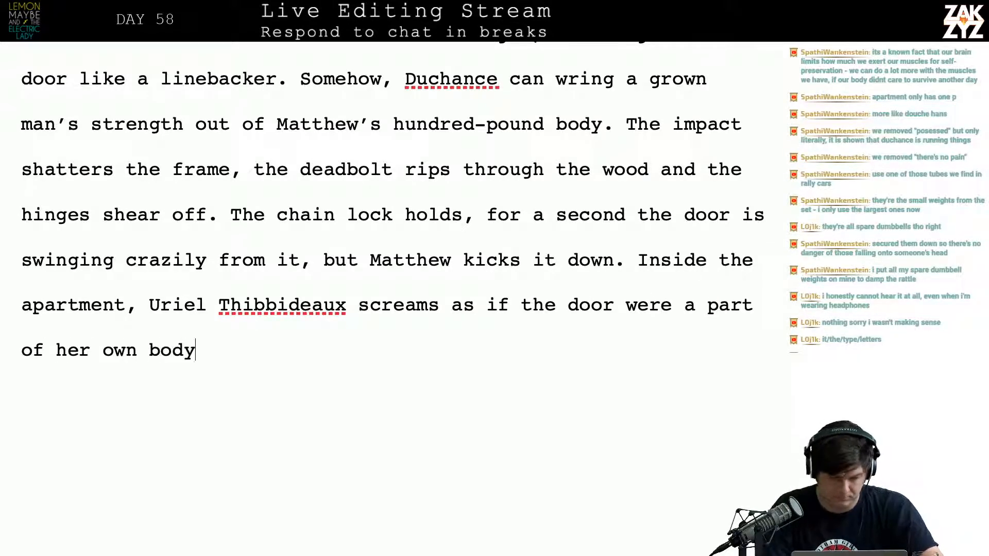
Reread the chain lock and door-kicking sentences and compare them with the older version that follows the blank lines
key(Right)
key(Right)
key(Right)
key(Right)
key(Right)
key(Right)
key(Right)
key(Right)
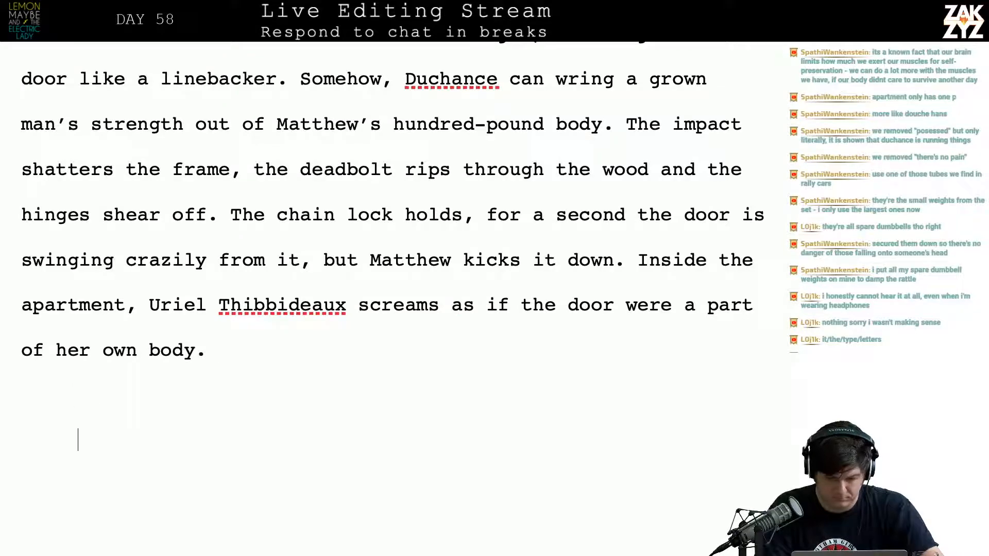
key(Down)
key(Down)
key(Down)
key(Down)
key(Up)
key(Up)
key(Up)
key(Up)
key(Up)
key(Up)
key(Up)
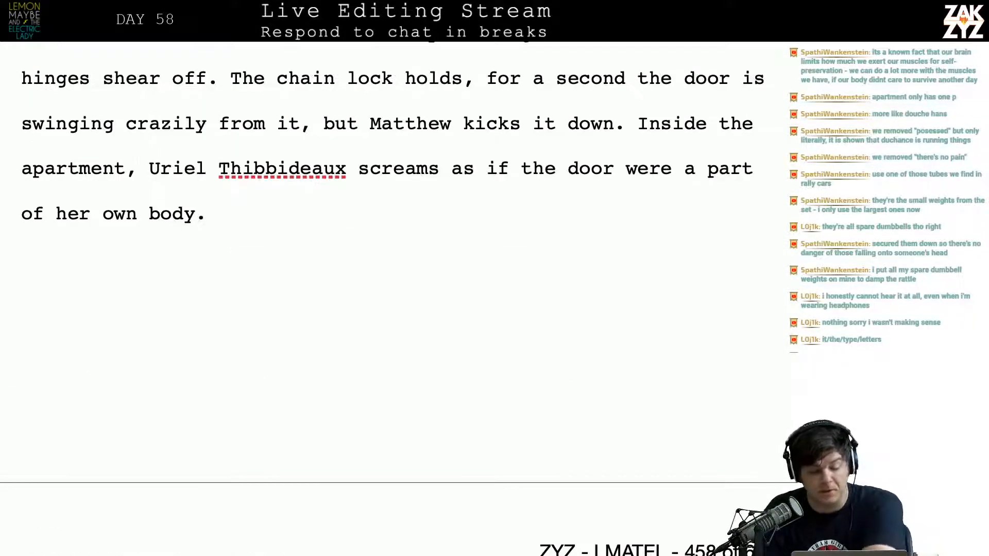
key(Right)
key(Down)
key(Right)
key(Right)
key(Right)
key(Right)
key(Right)
key(Right)
key(Right)
key(Right)
key(Right)
key(Right)
key(Right)
key(Right)
key(Right)
key(Right)
key(Right)
key(Right)
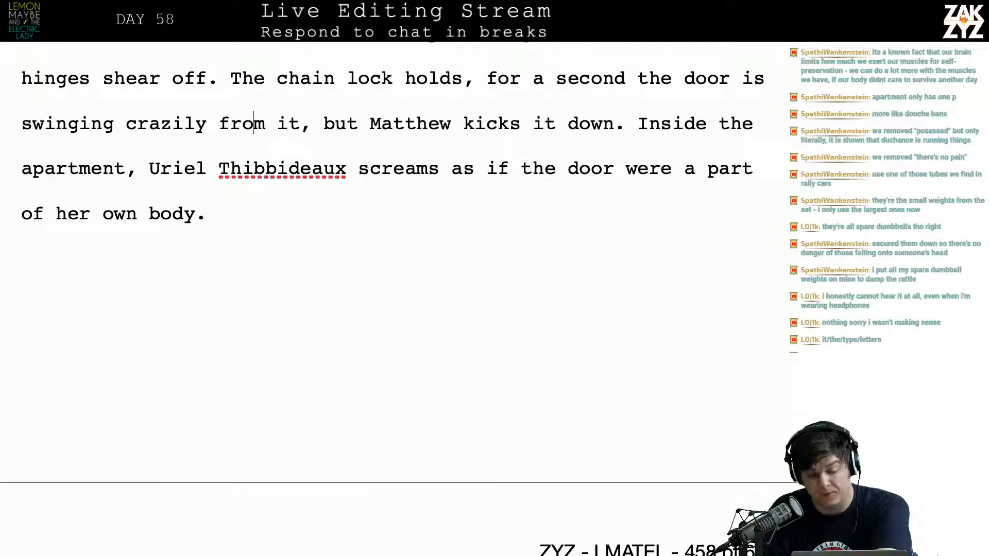
Delete the old paragraph from "The door swings crazily for a moment" to "storms into the room." along with a blank line before it
key(Down)
key(Down)
key(Down)
key(Down)
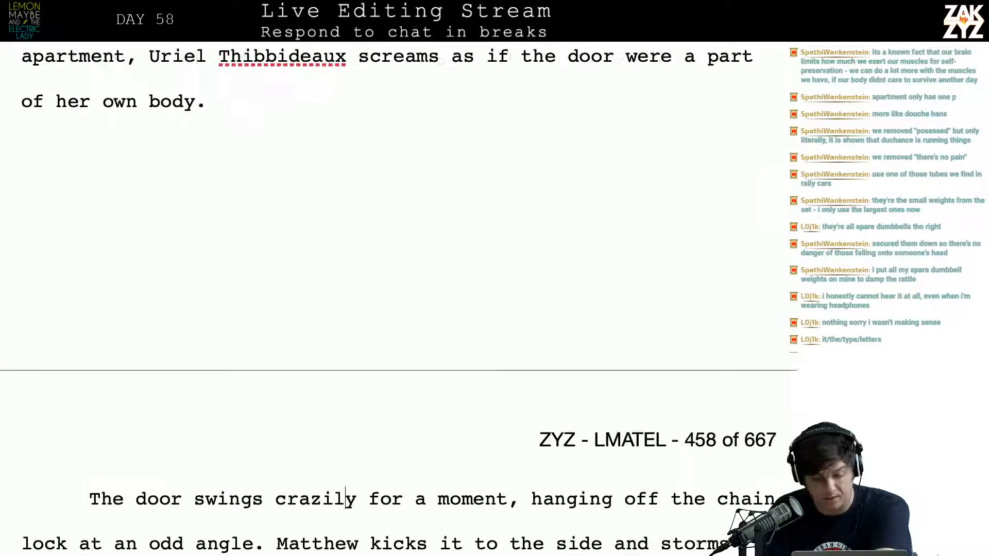
key(Up)
key(shift+Down)
key(shift+Down)
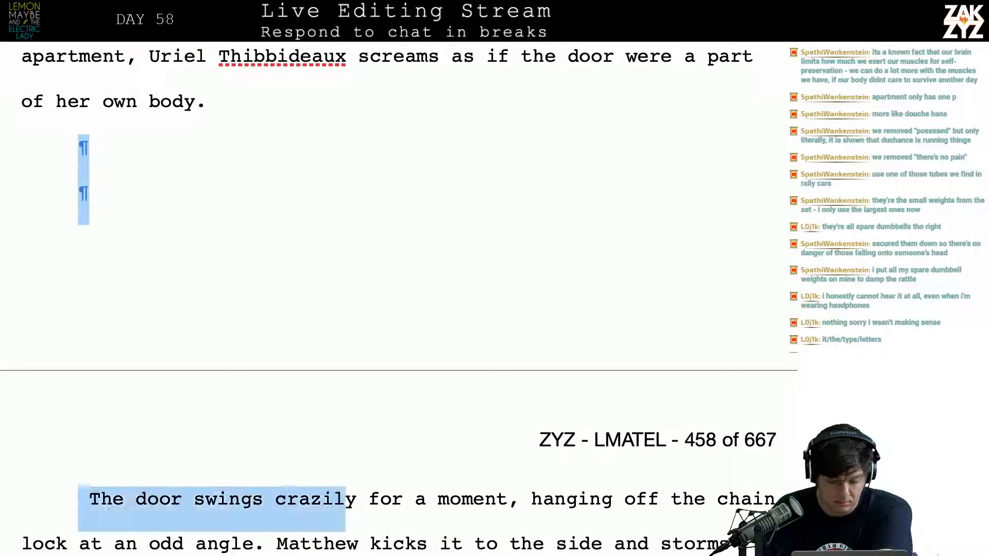
key(shift+Down)
key(shift+Down)
key(shift+Down)
key(shift+Up)
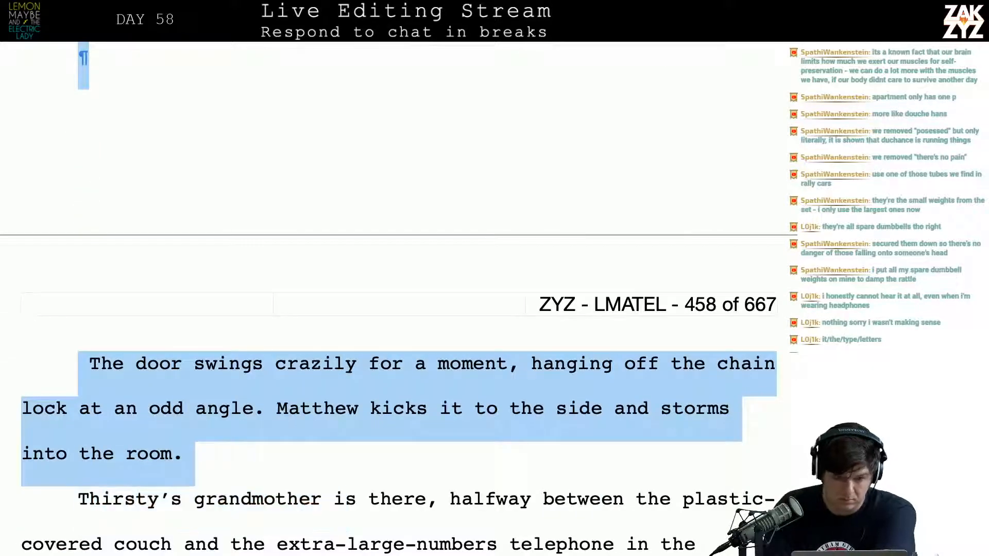
key(Delete)
Start a new paragraph at "Inside the apartment," right after the sentence where Matthew kicks the door down
key(Up)
key(Up)
key(Up)
key(Down)
key(Down)
key(Up)
key(Up)
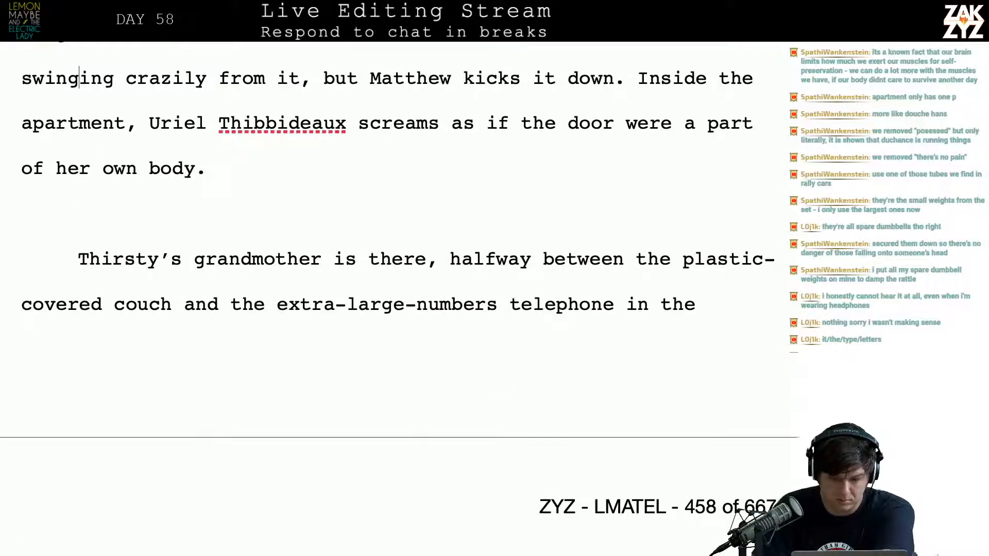
key(Right)
scroll(370, 235, up, 3)
scroll(371, 235, up, 1)
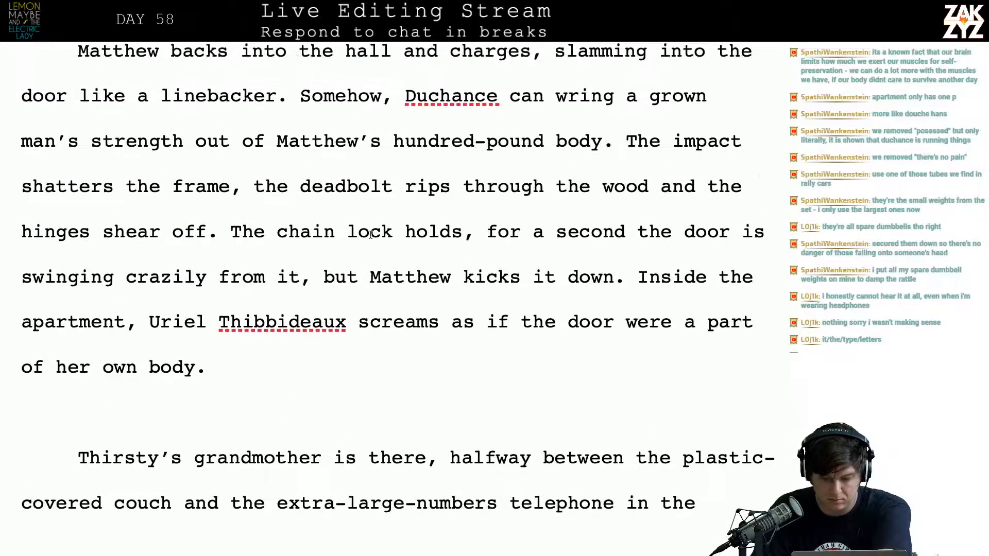
click(632, 295)
key(Return)
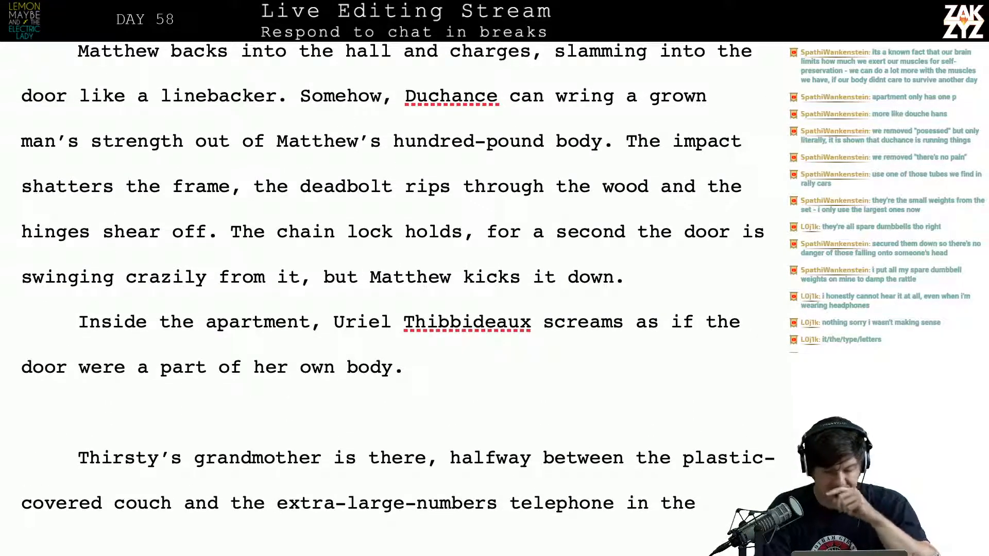
Try continuing the new paragraph after "her own body." with "She's on her walker,"
key(Down)
key(Down)
key(Left)
text(S)
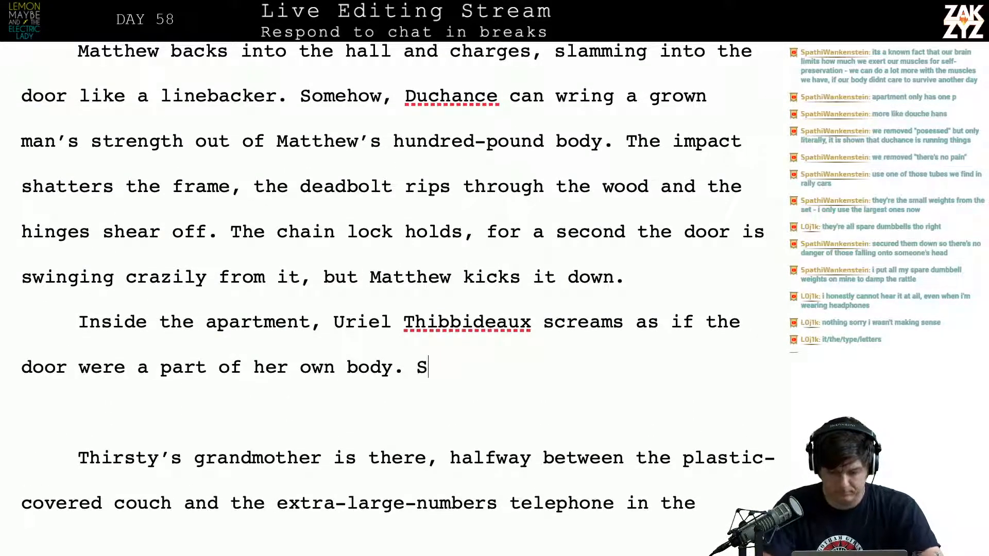
text(he's on her wlak)
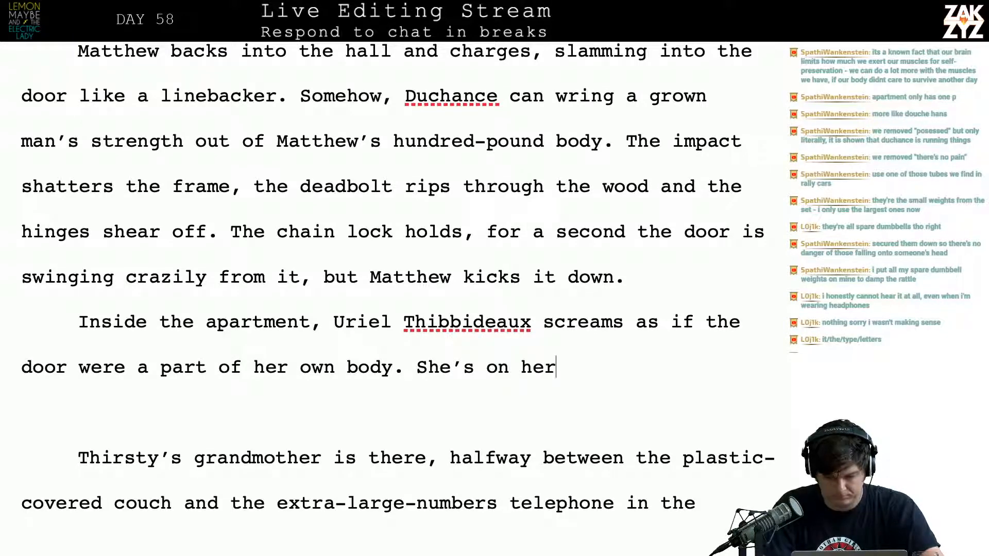
key(BackSpace)
key(BackSpace)
key(BackSpace)
key(BackSpace)
key(BackSpace)
key(BackSpace)
key(BackSpace)
key(BackSpace)
key(BackSpace)
key(BackSpace)
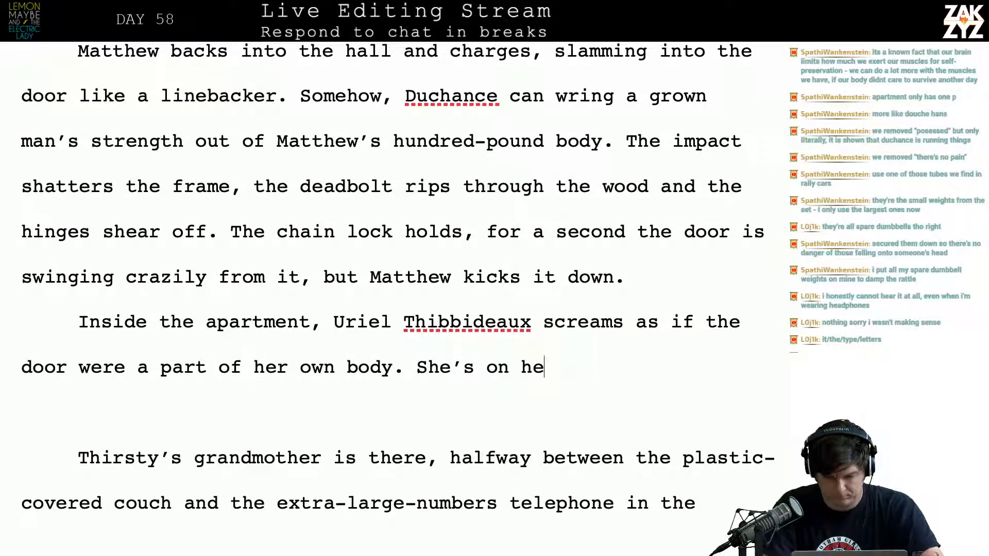
text(o)
key(BackSpace)
key(BackSpace)
key(BackSpace)
key(BackSpace)
key(BackSpace)
key(BackSpace)
key(BackSpace)
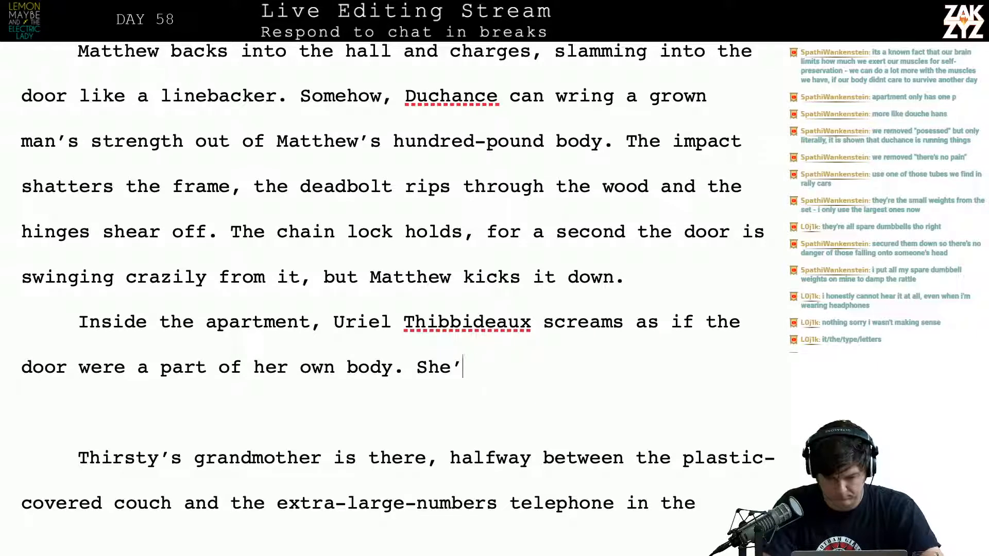
text(She's on her wlak)
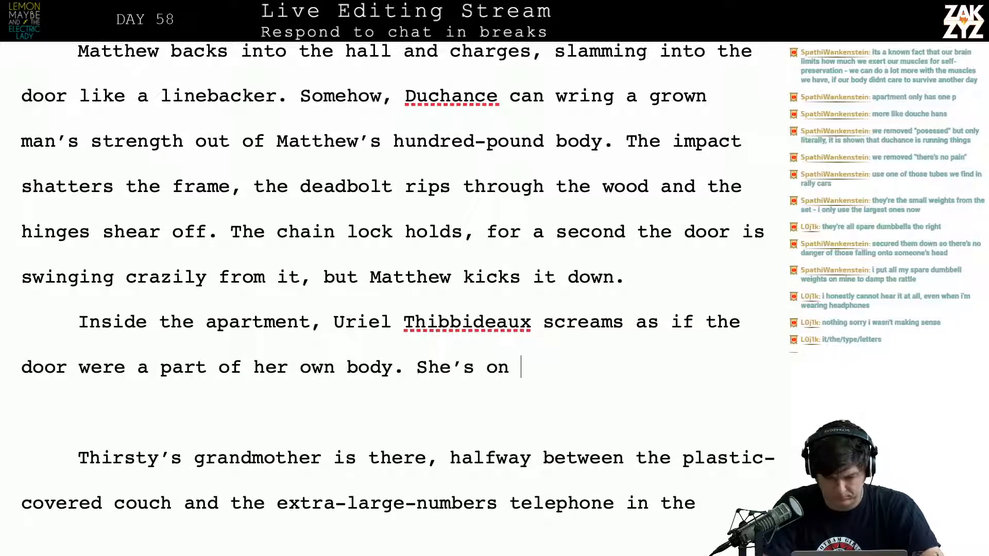
text(er,)
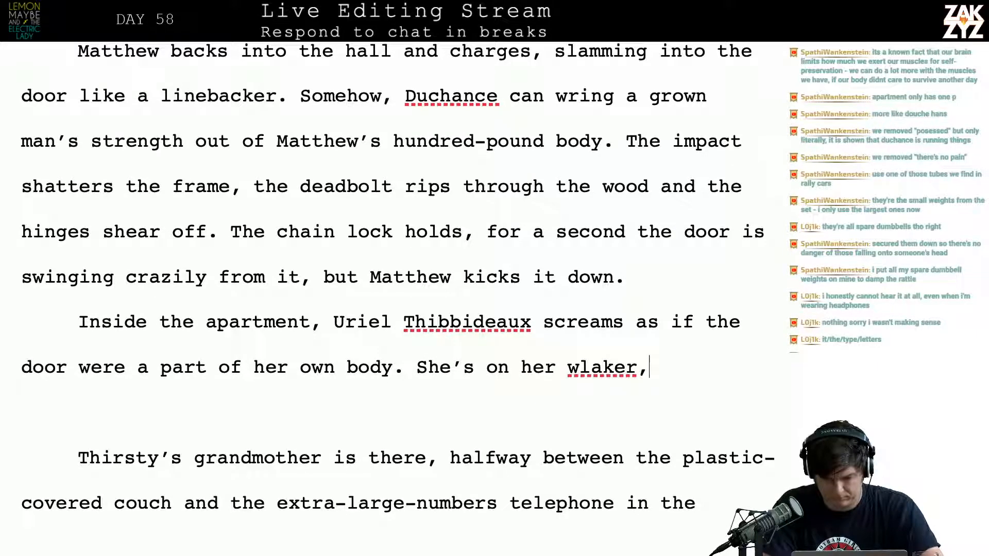
key(BackSpace)
key(BackSpace)
key(BackSpace)
key(BackSpace)
key(BackSpace)
key(BackSpace)
text(alker,)
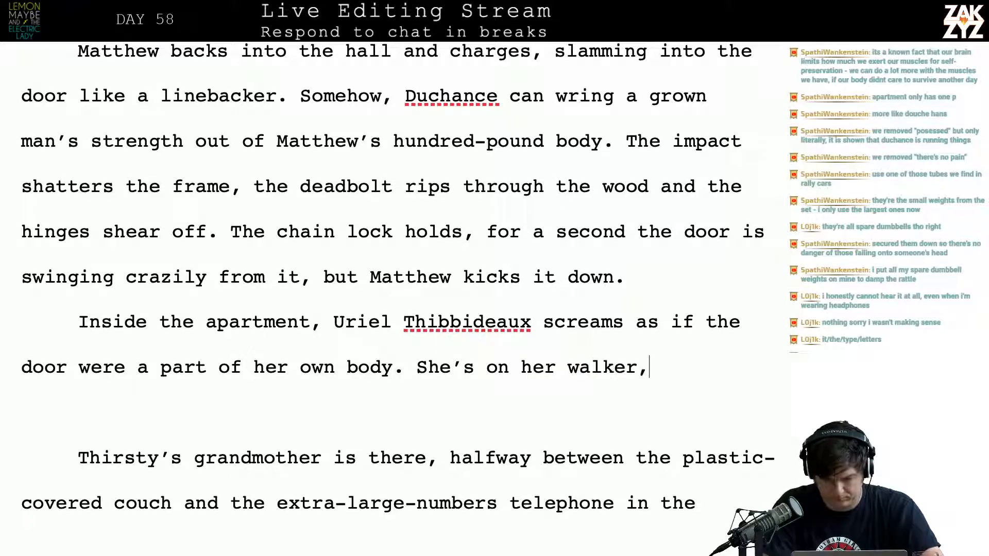
Check the old grandmother paragraph and remove the fragment "She's on her walker," from the new paragraph
scroll(391, 278, down, 5)
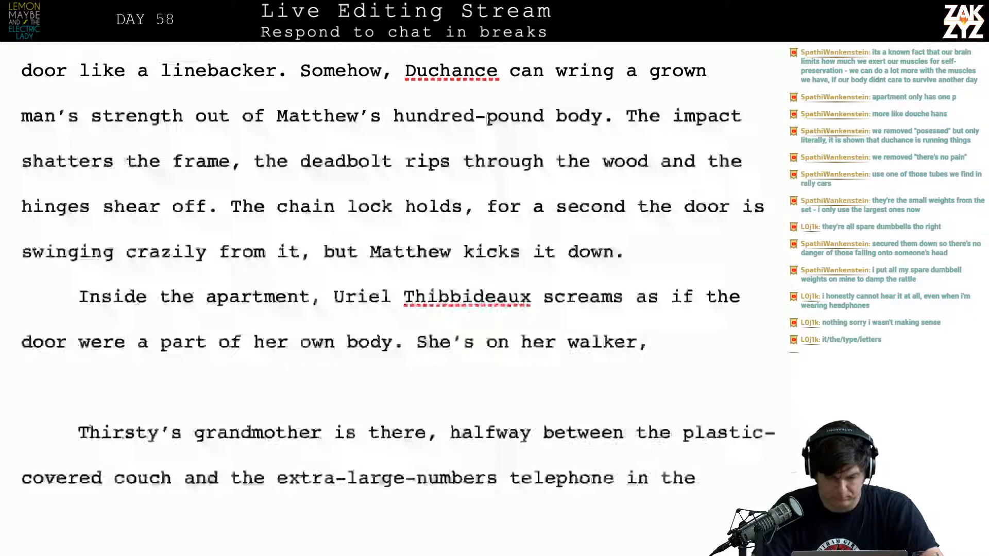
scroll(392, 278, up, 2)
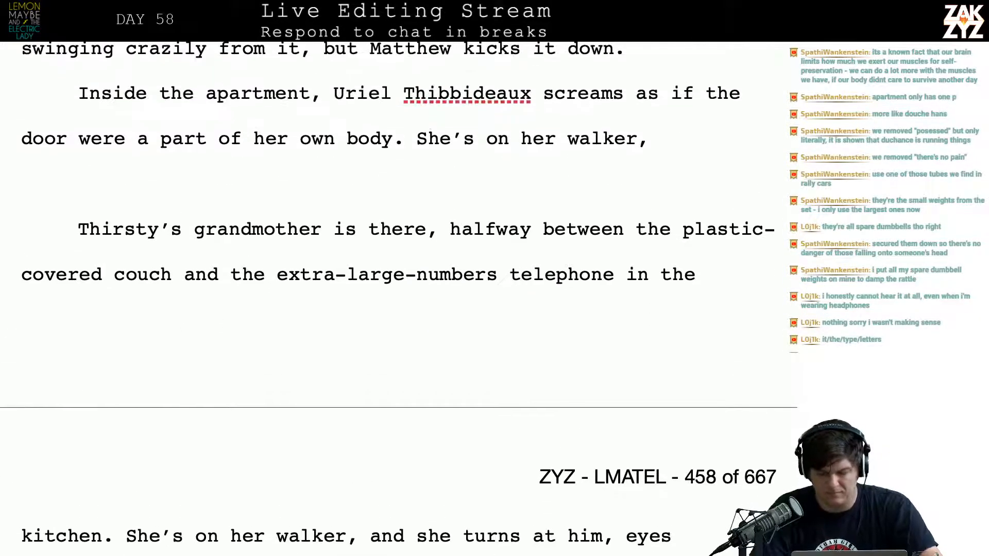
key(BackSpace)
key(BackSpace)
key(BackSpace)
key(BackSpace)
key(BackSpace)
key(BackSpace)
key(BackSpace)
key(BackSpace)
key(BackSpace)
key(BackSpace)
key(BackSpace)
key(BackSpace)
key(BackSpace)
key(BackSpace)
key(BackSpace)
key(BackSpace)
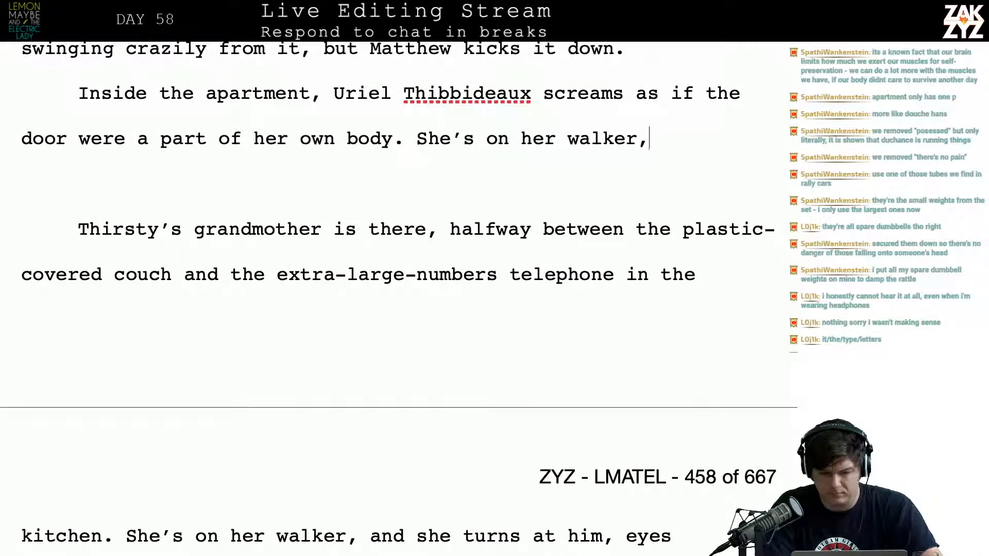
key(BackSpace)
key(BackSpace)
key(BackSpace)
key(BackSpace)
key(BackSpace)
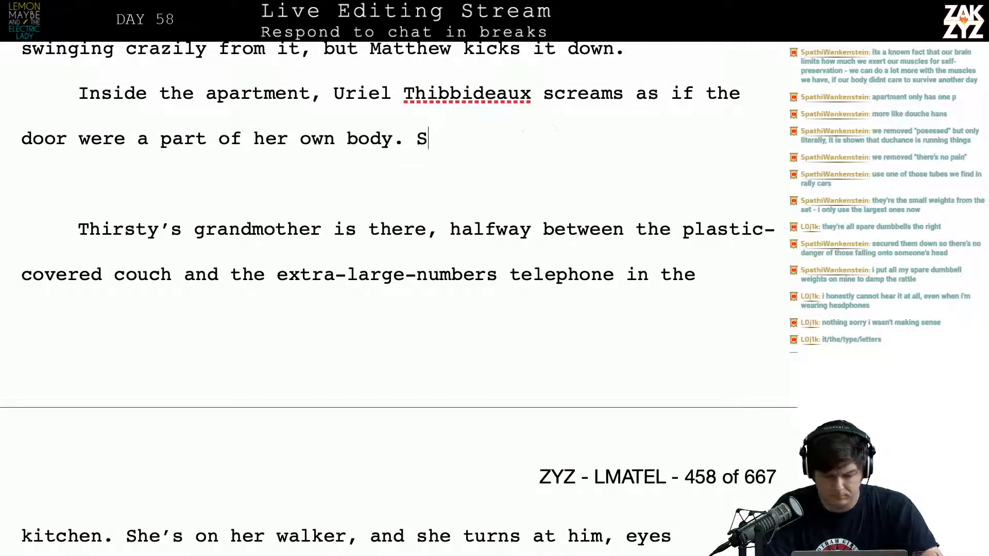
Reread the old paragraph about Thirsty's grandmother, from the plastic-covered couch to the ladle or belt
key(Down)
key(Down)
key(Down)
key(Down)
key(Down)
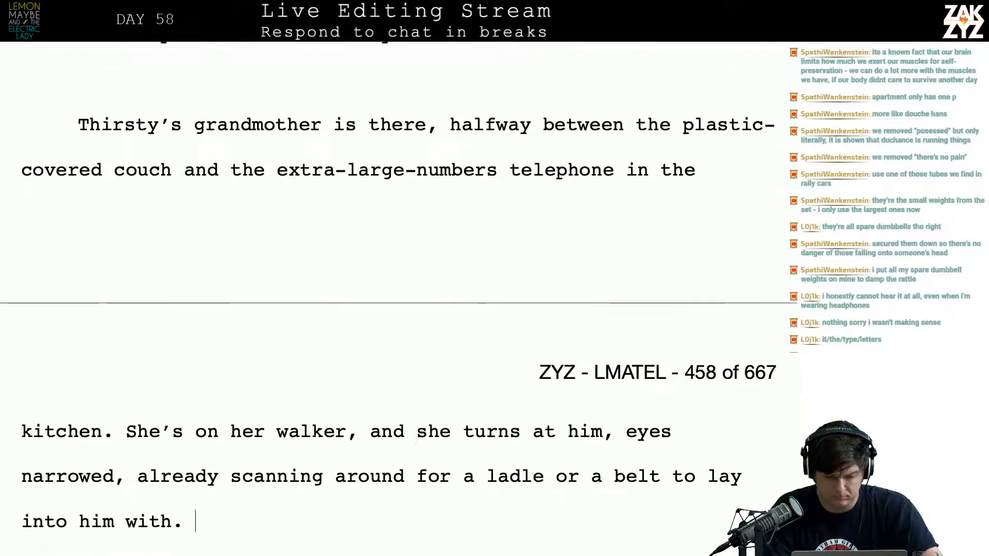
key(Up)
key(Up)
key(Up)
key(Up)
key(Up)
key(Up)
key(Up)
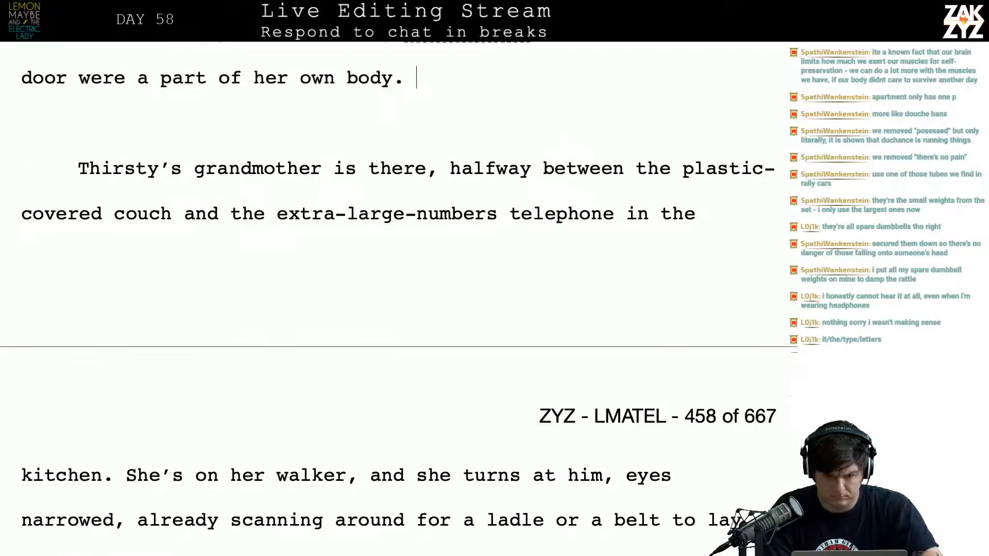
key(Down)
key(Down)
text(She)
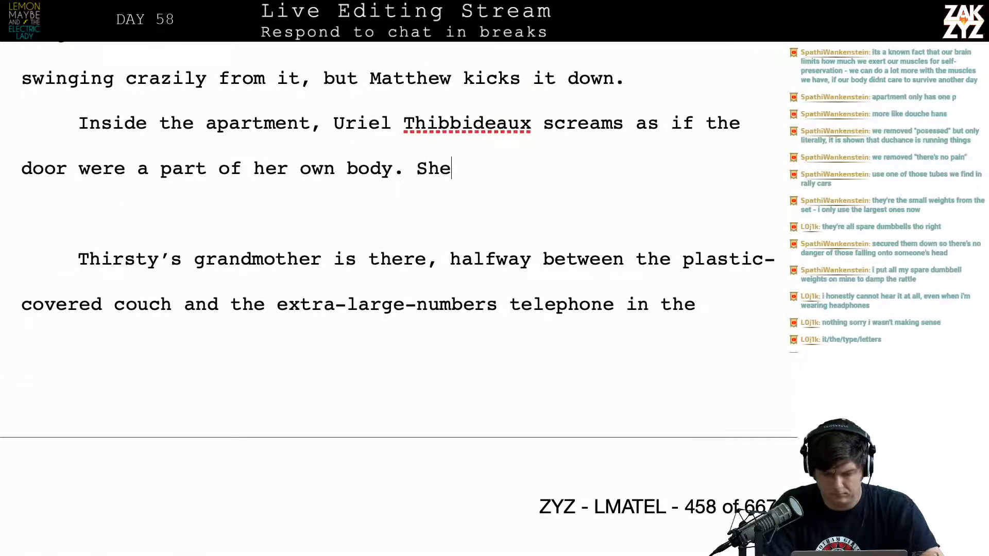
text('s on her walker,)
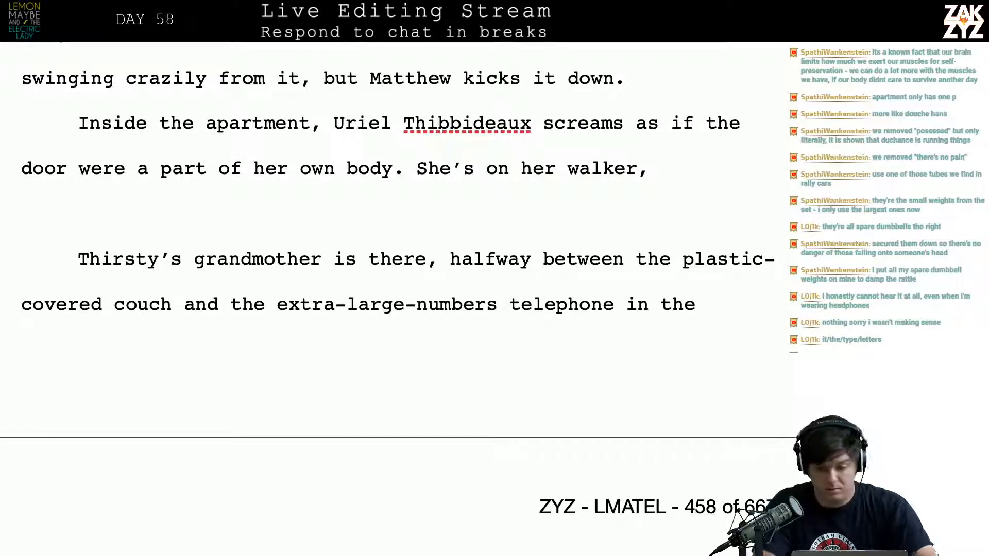
key(BackSpace)
key(BackSpace)
key(BackSpace)
key(BackSpace)
key(BackSpace)
key(BackSpace)
key(BackSpace)
key(BackSpace)
key(BackSpace)
key(BackSpace)
key(BackSpace)
key(BackSpace)
key(BackSpace)
key(BackSpace)
key(BackSpace)
key(BackSpace)
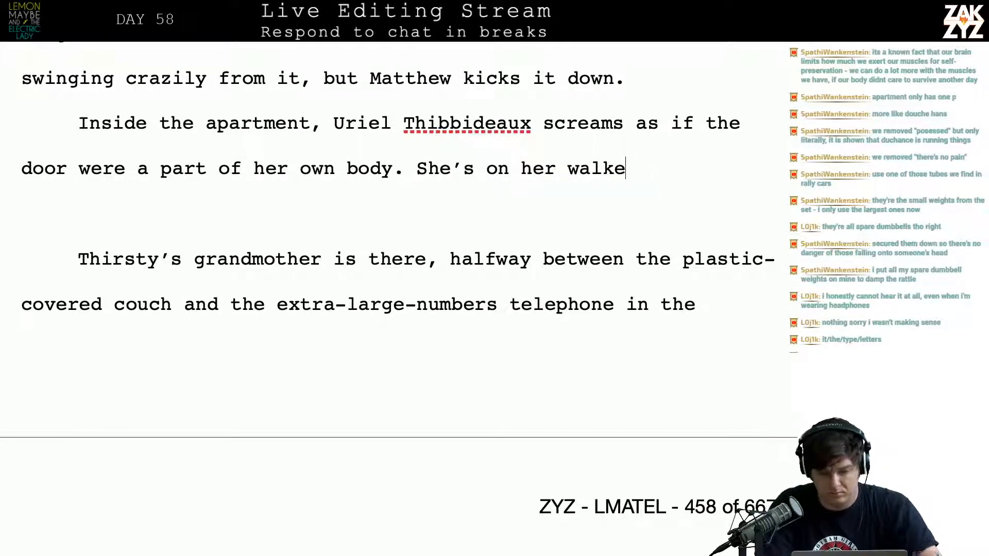
key(BackSpace)
key(BackSpace)
key(BackSpace)
key(BackSpace)
key(BackSpace)
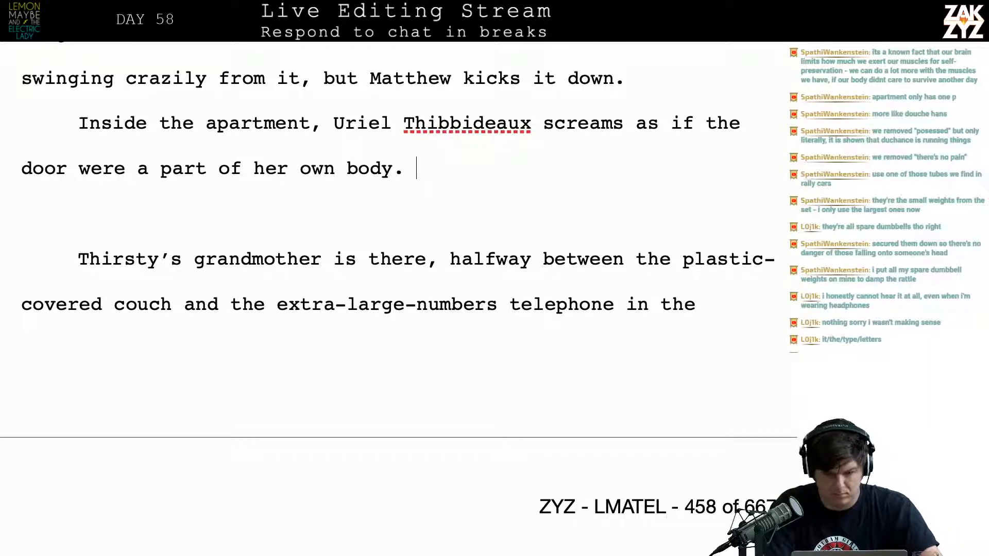
Continue the paragraph after "her own body." with "She's headed for the kitchen,", dropping the unfinished "where the extra-"
text(She’s headed )
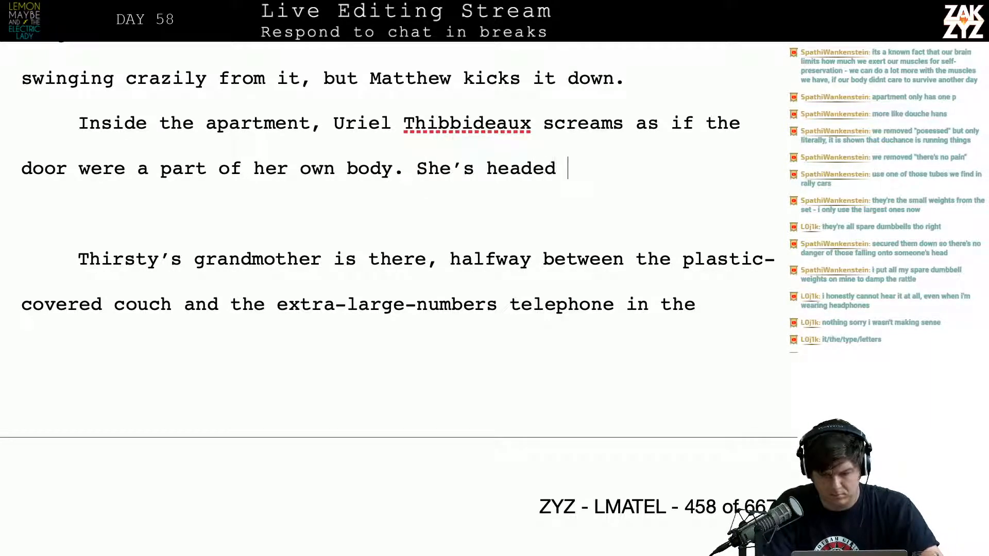
text(for the kitc)
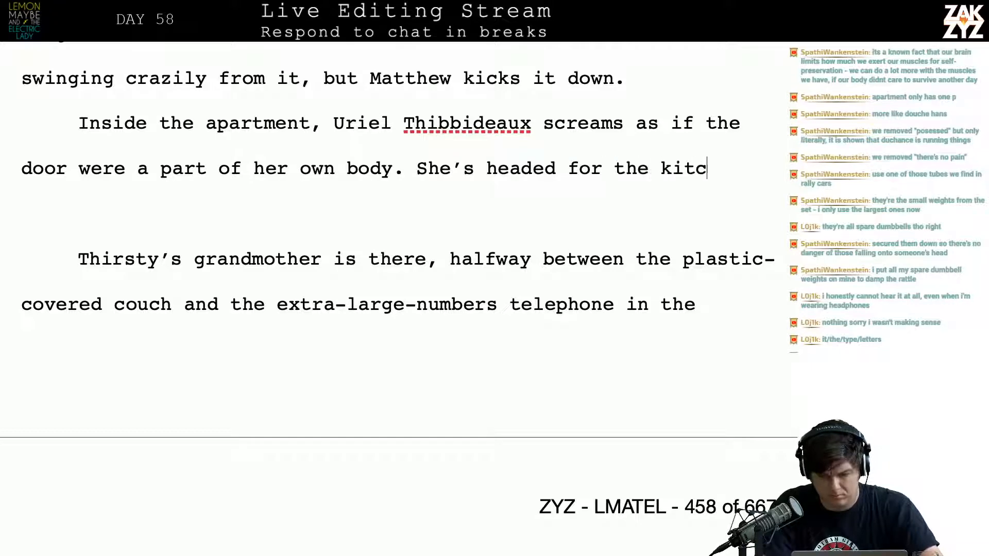
text(hen,)
text(whe)
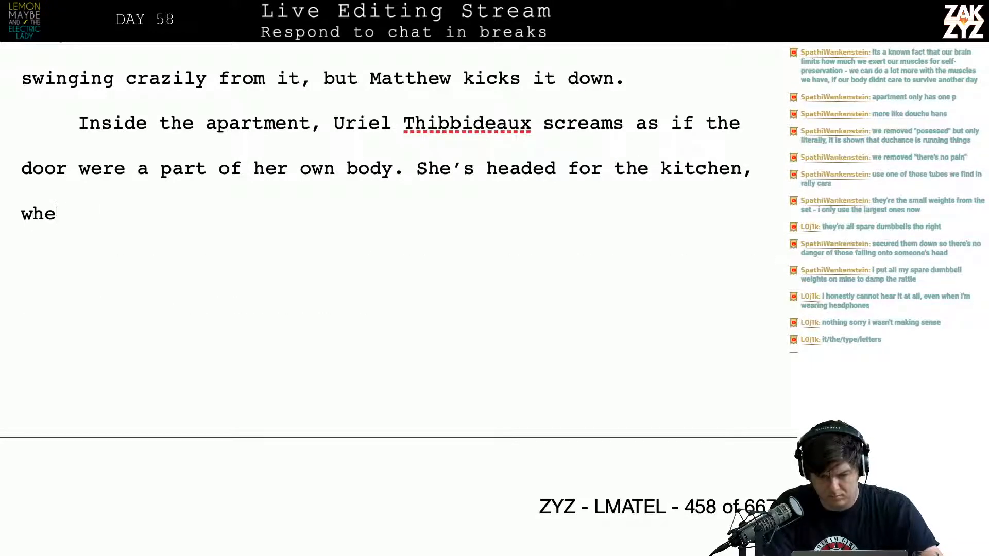
text(re the extra-)
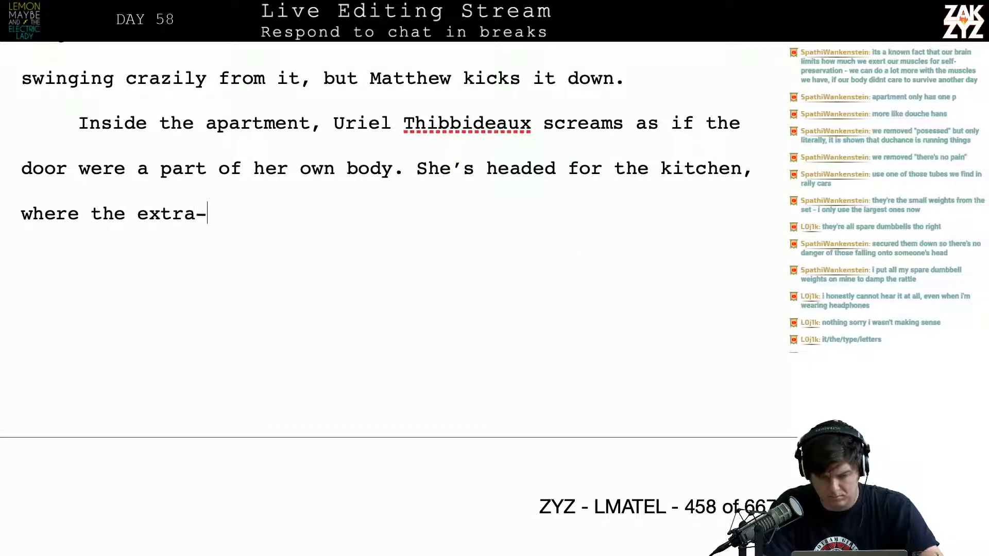
key(BackSpace)
key(BackSpace)
key(BackSpace)
key(BackSpace)
key(BackSpace)
key(BackSpace)
key(BackSpace)
key(BackSpace)
key(BackSpace)
key(BackSpace)
key(BackSpace)
key(BackSpace)
key(BackSpace)
key(BackSpace)
key(BackSpace)
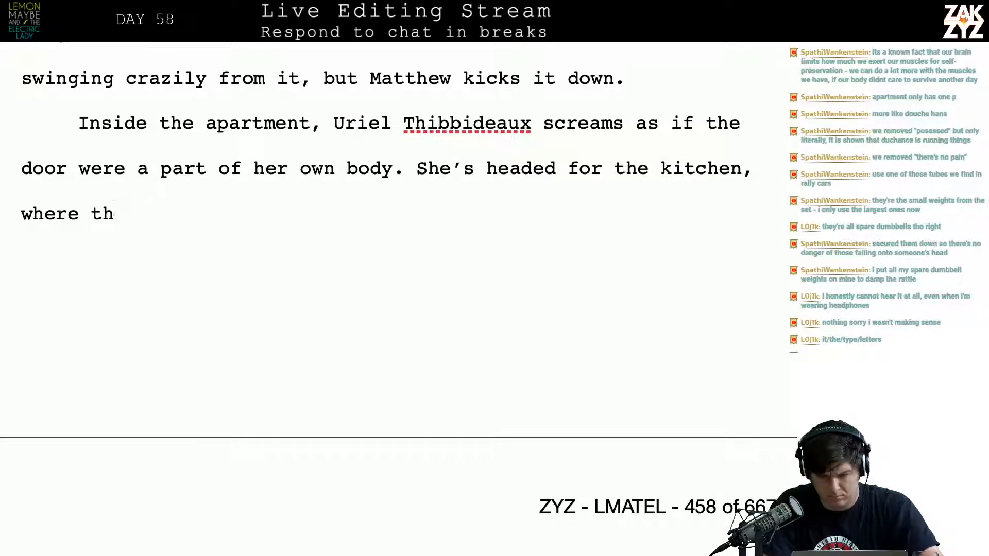
key(BackSpace)
Complete the kitchen sentence with "the extra-large numbers telephone hangs by the refrigerator."
text(the e)
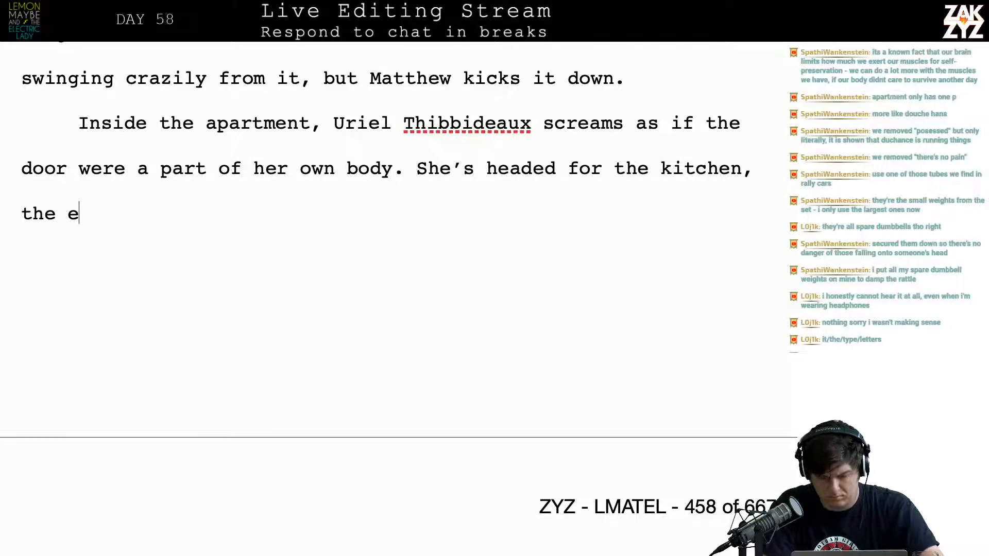
text(xtra-large-)
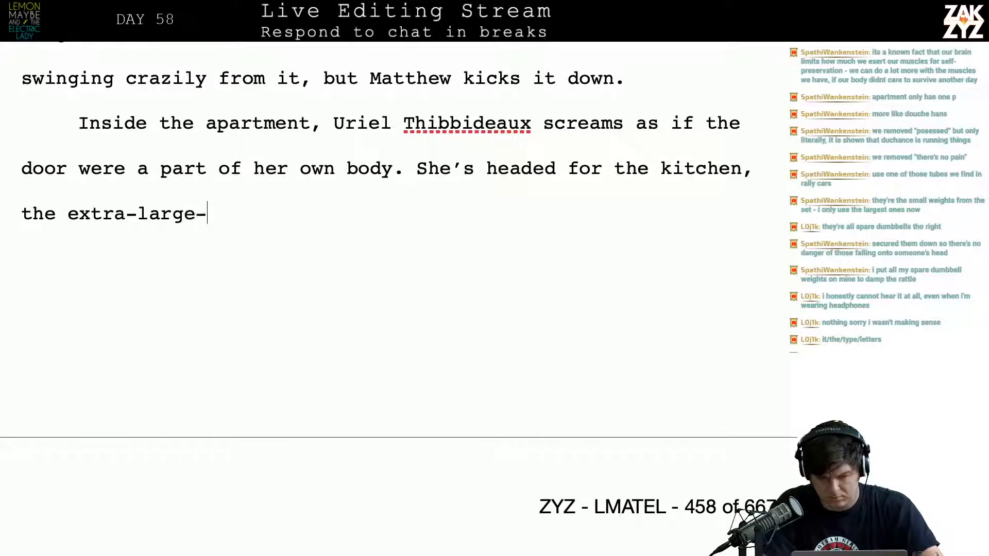
key(BackSpace)
text(numbers tele)
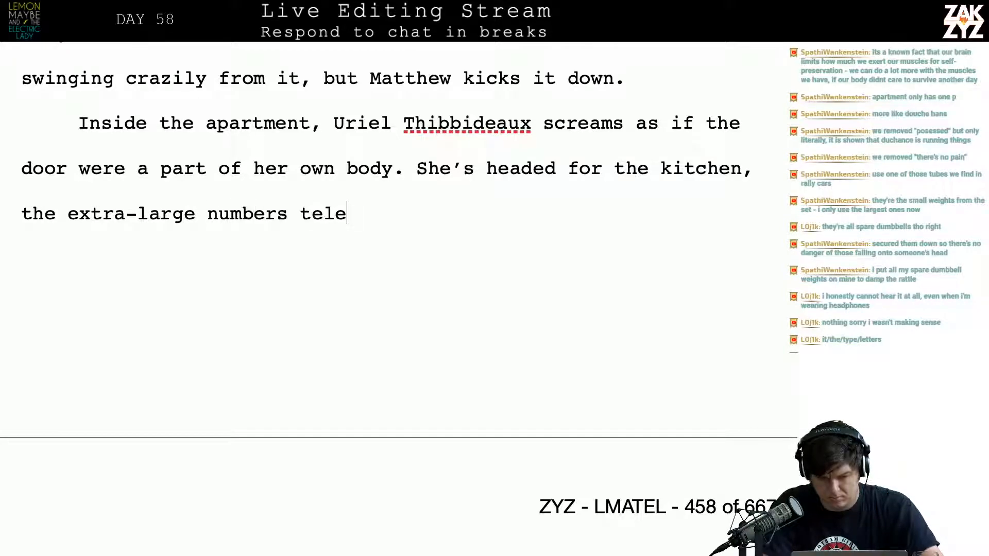
text(phone hands)
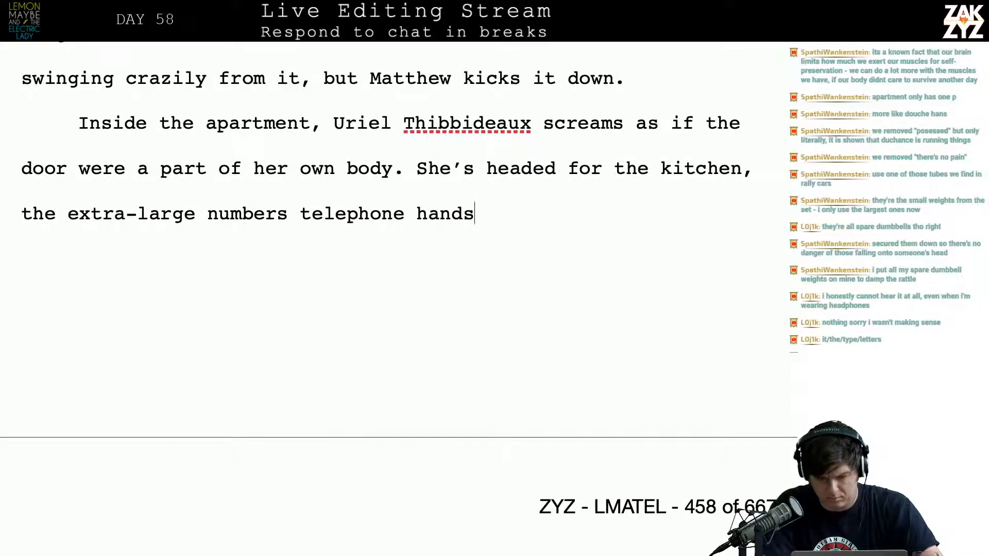
key(BackSpace)
key(BackSpace)
text(gs by the )
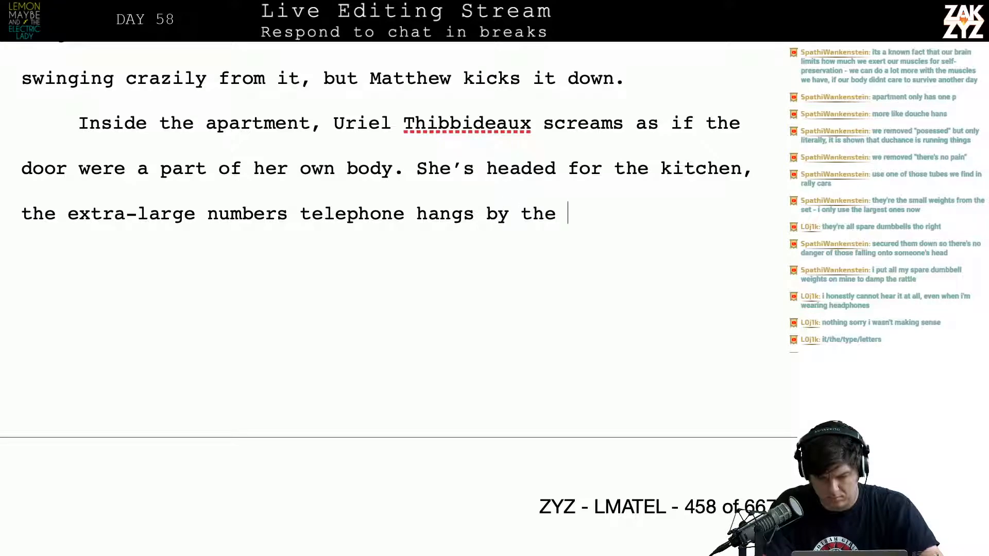
text(refrigerator.)
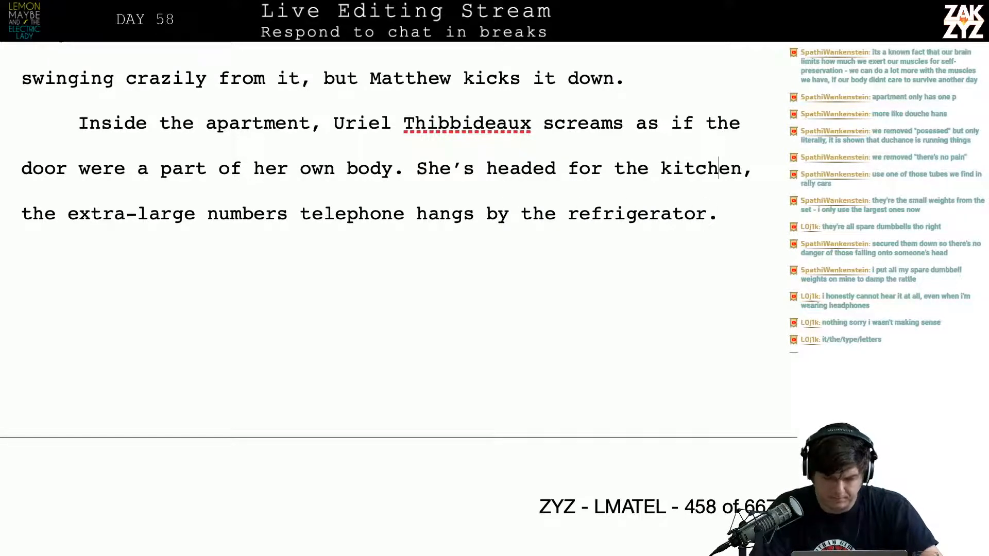
Split the "She's headed for the kitchen" sentence into its own paragraph below a blank one, returning to the end of "her own body."
scroll(620, 307, down, 3)
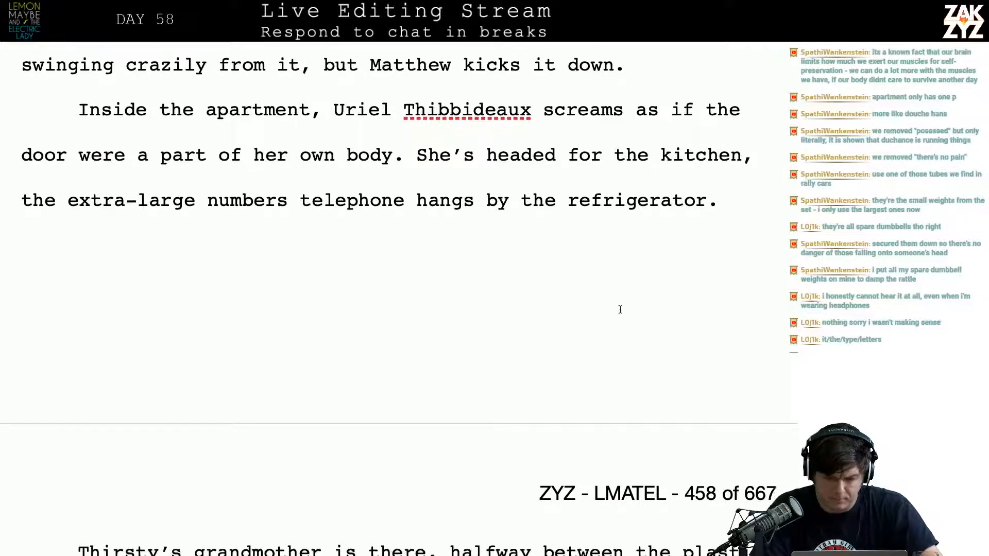
click(409, 104)
key(Return)
key(Return)
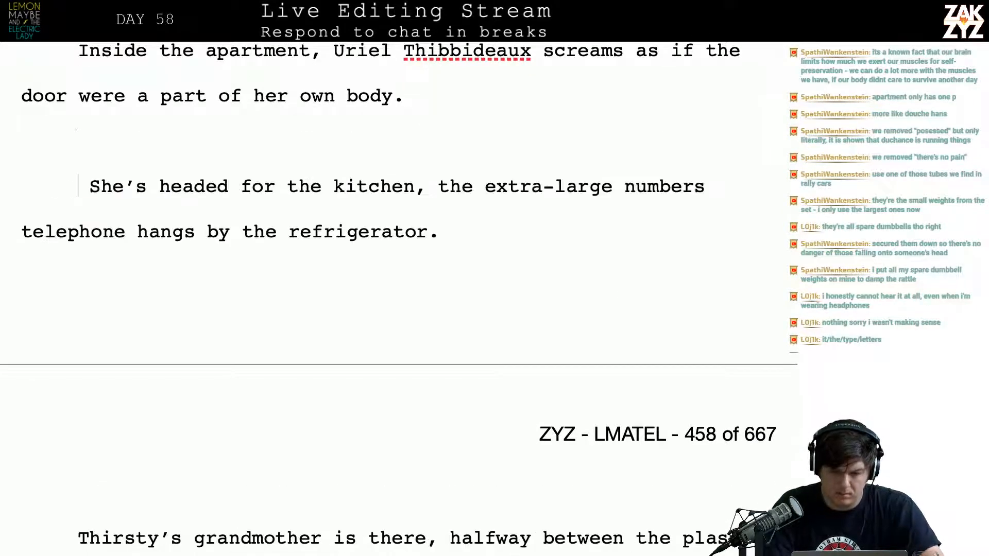
key(Left)
key(Left)
Write "She's on her walker, she turns" after "her own body.", replacing the first attempt "She turns"
text(She turns,)
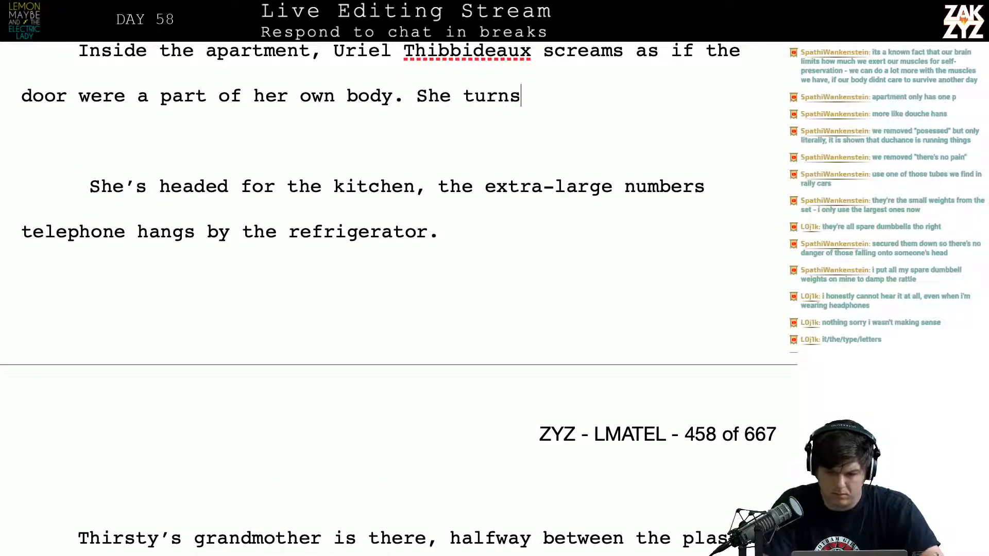
key(BackSpace)
key(BackSpace)
key(BackSpace)
key(BackSpace)
key(BackSpace)
key(BackSpace)
key(BackSpace)
text('s on her wa)
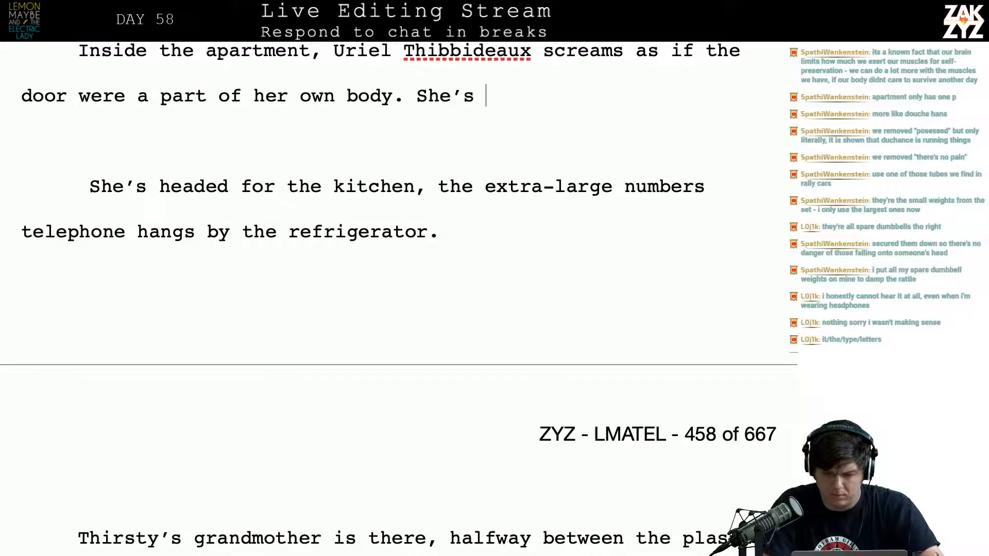
text(lker, she)
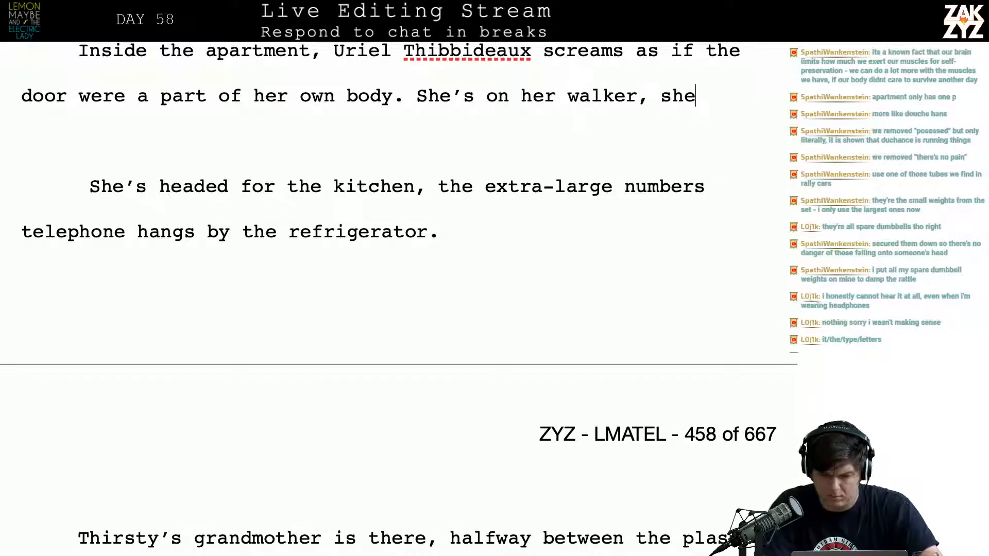
text( turns two)
Continue the walker sentence with "towards the kitchen," and leave out the trial word "headed"
key(BackSpace)
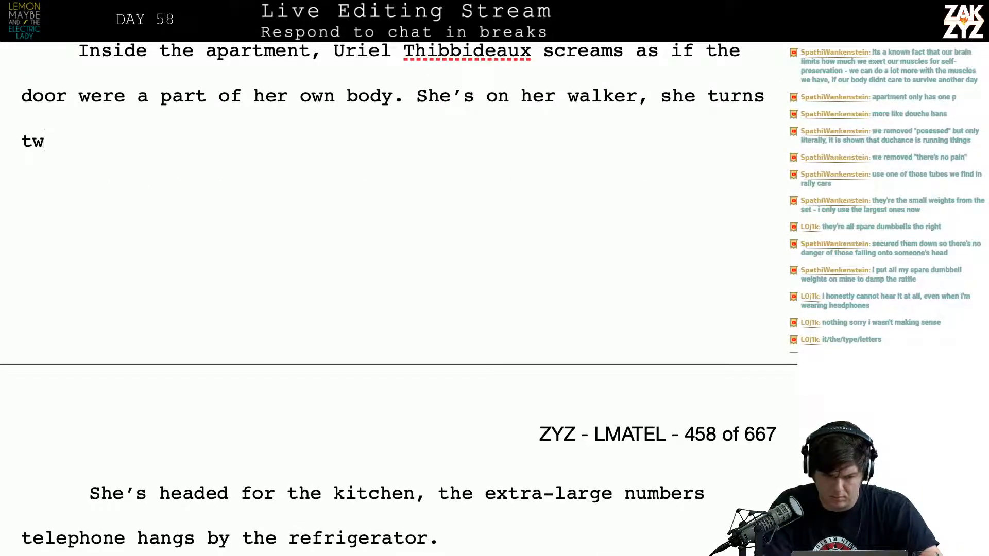
text(a)
key(BackSpace)
text(or)
key(BackSpace)
key(BackSpace)
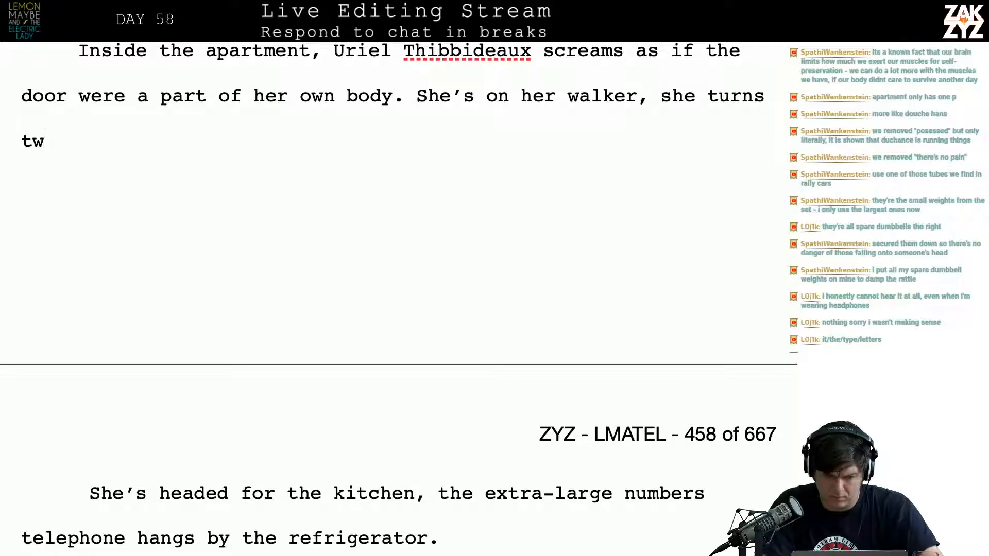
key(BackSpace)
text(owards the kit)
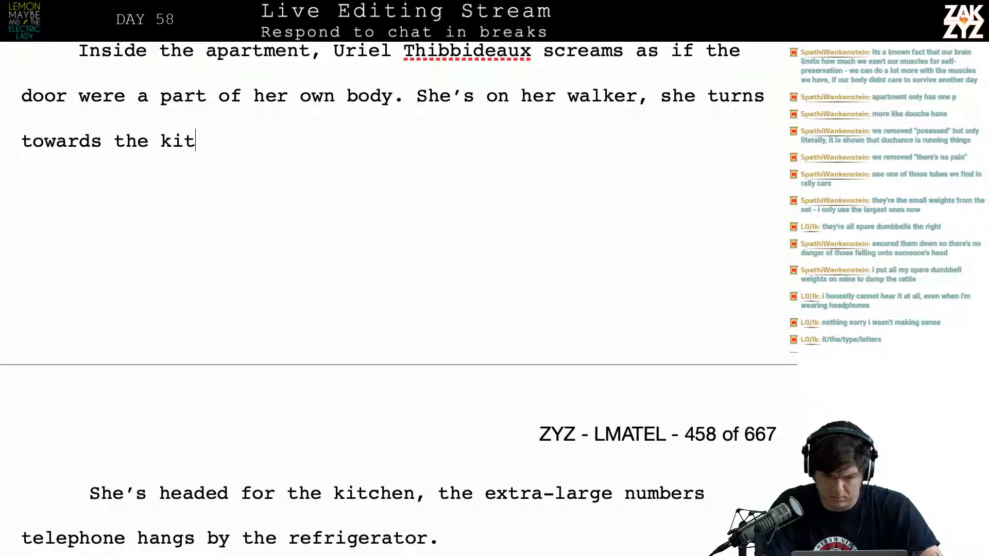
text(chen, headed)
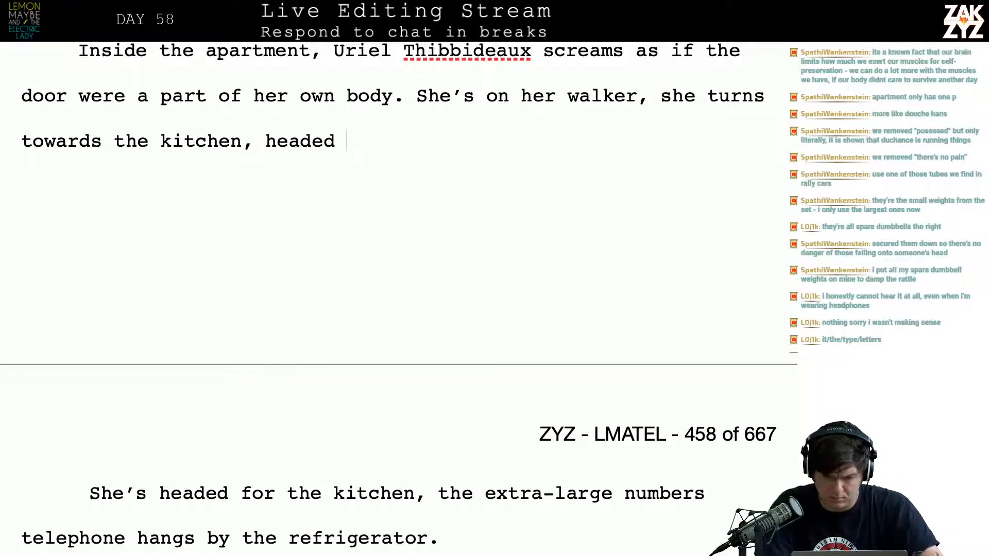
key(BackSpace)
key(BackSpace)
key(BackSpace)
key(BackSpace)
key(BackSpace)
key(BackSpace)
key(BackSpace)
key(BackSpace)
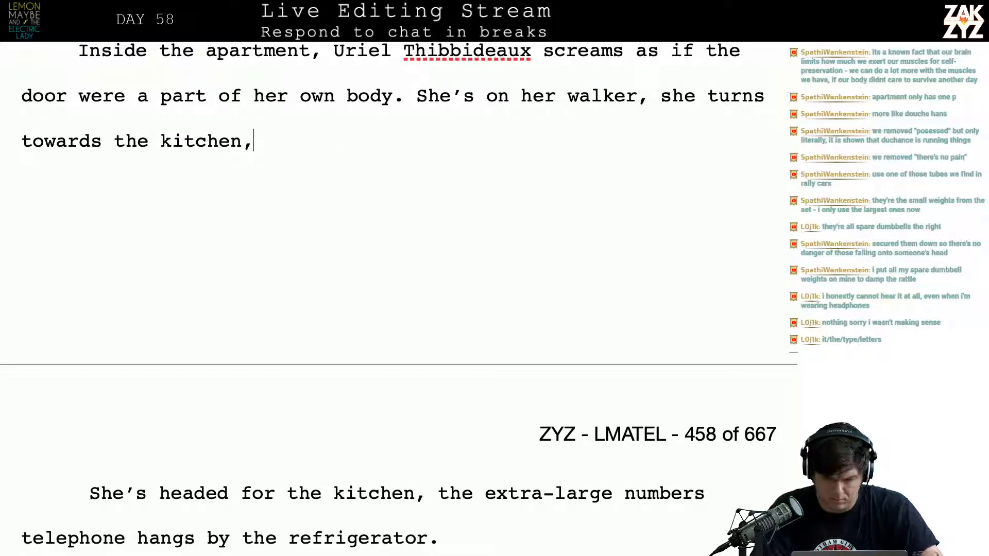
Start a new paragraph at "She's on her walker," and reread the chapter from its opening to that line
click(417, 96)
key(Return)
scroll(417, 93, up, 3)
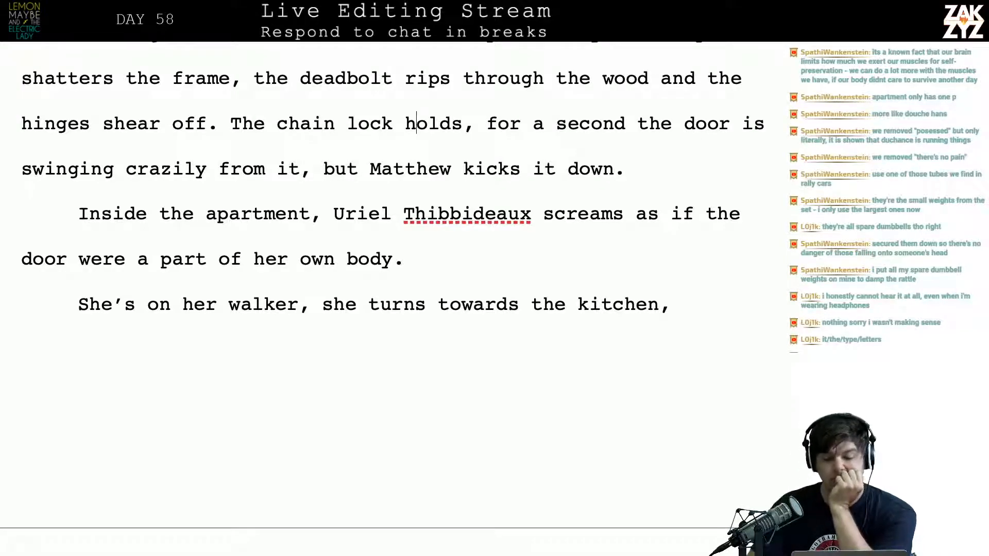
scroll(382, 285, up, 15)
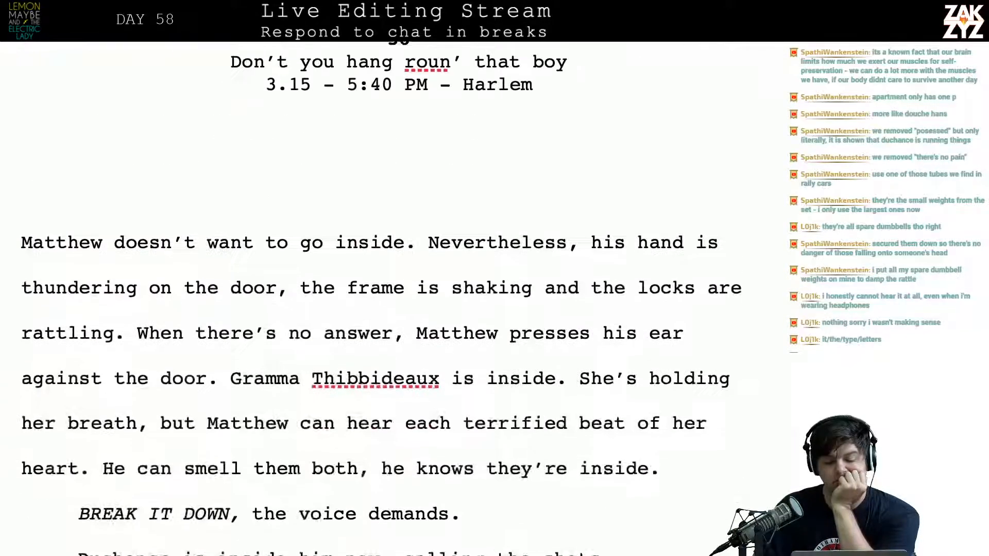
scroll(398, 303, down, 17)
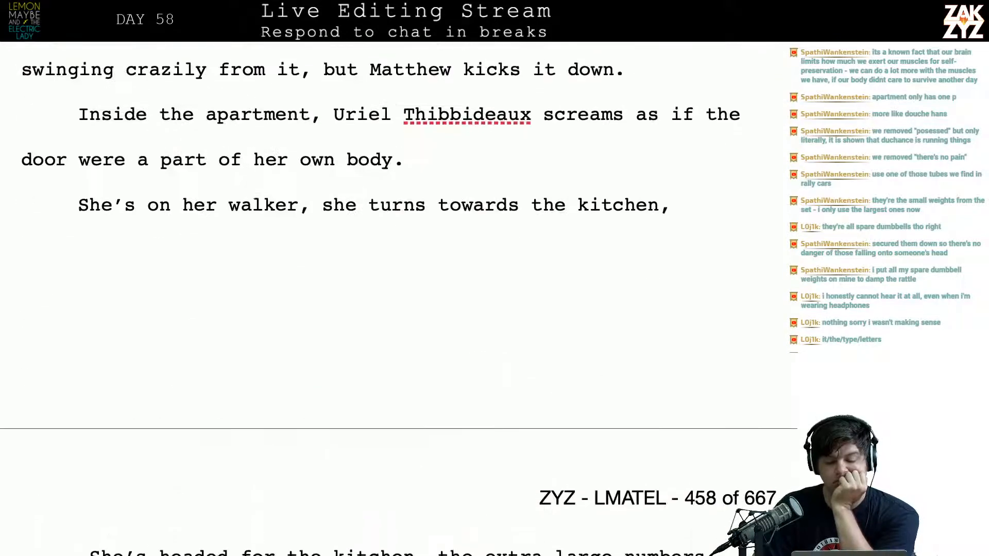
Add "She's dressed in a nightgown," after "her own body." in the "Inside the apartment" paragraph
click(483, 169)
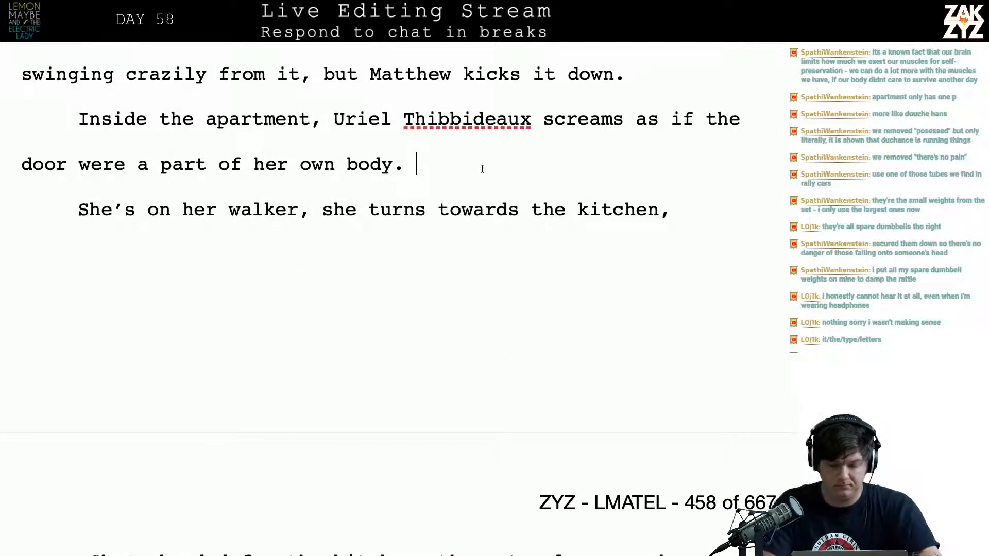
text(She's dressed in)
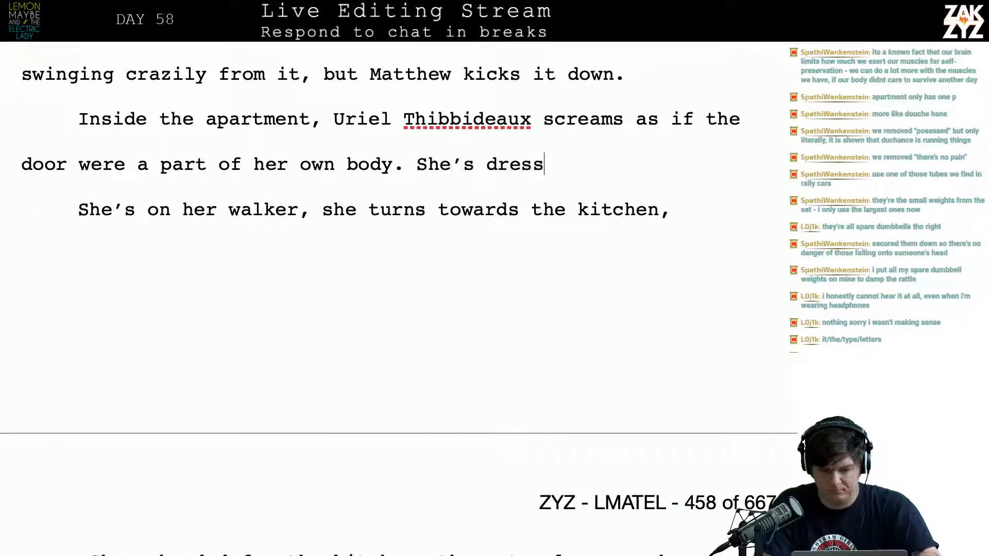
text( a nightgown,)
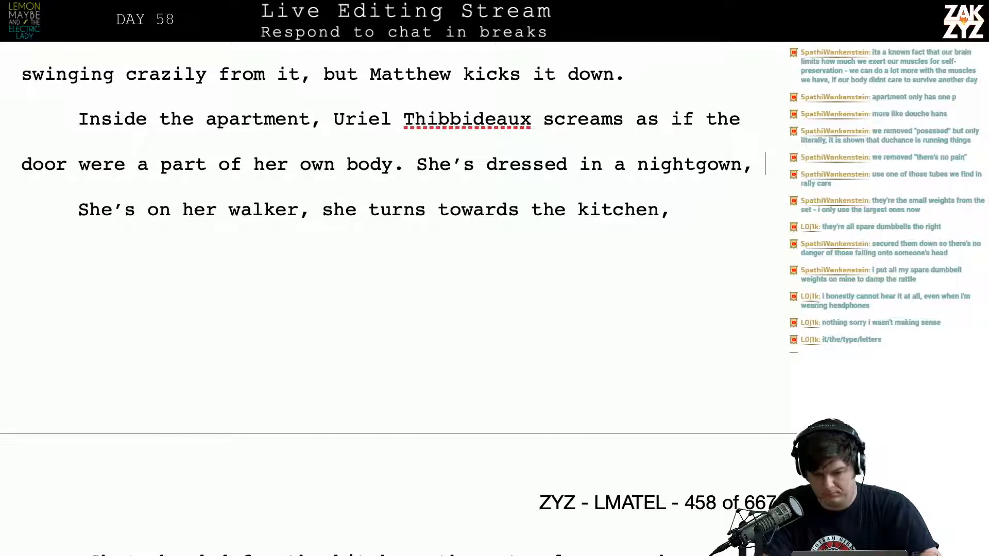
text(wit)
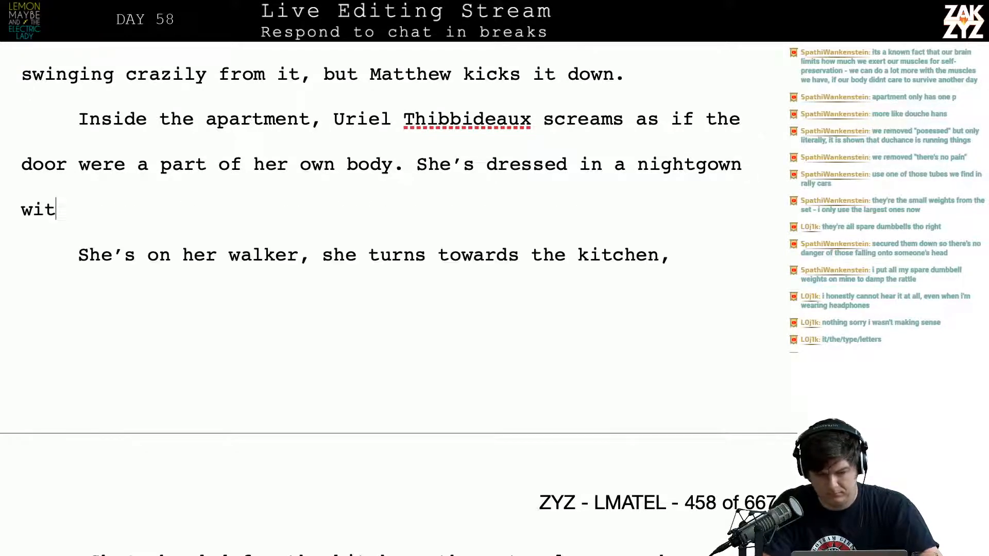
text(h her hair in)
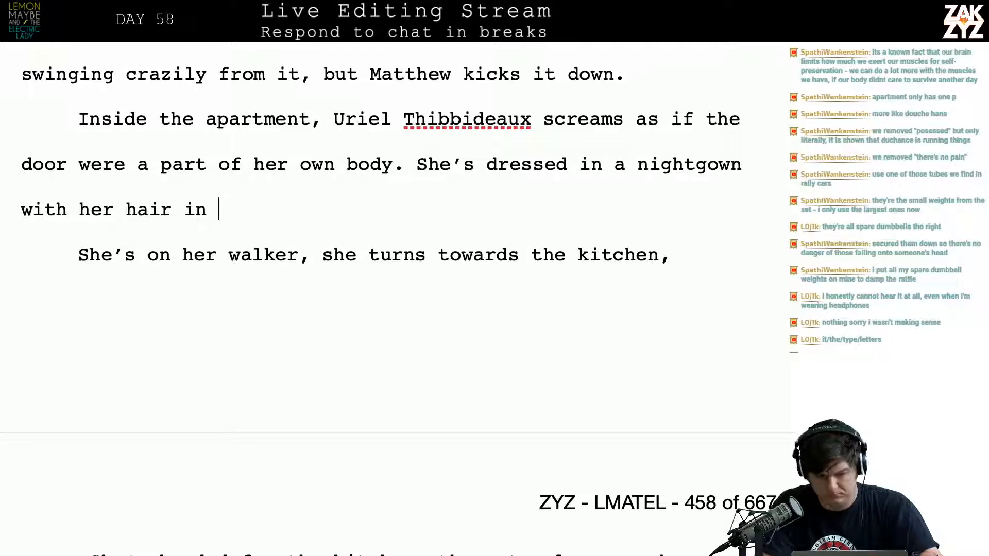
key(BackSpace)
key(BackSpace)
key(BackSpace)
key(BackSpace)
key(BackSpace)
key(BackSpace)
key(BackSpace)
key(BackSpace)
key(BackSpace)
key(BackSpace)
key(BackSpace)
key(BackSpace)
key(BackSpace)
key(BackSpace)
key(BackSpace)
key(BackSpace)
key(BackSpace)
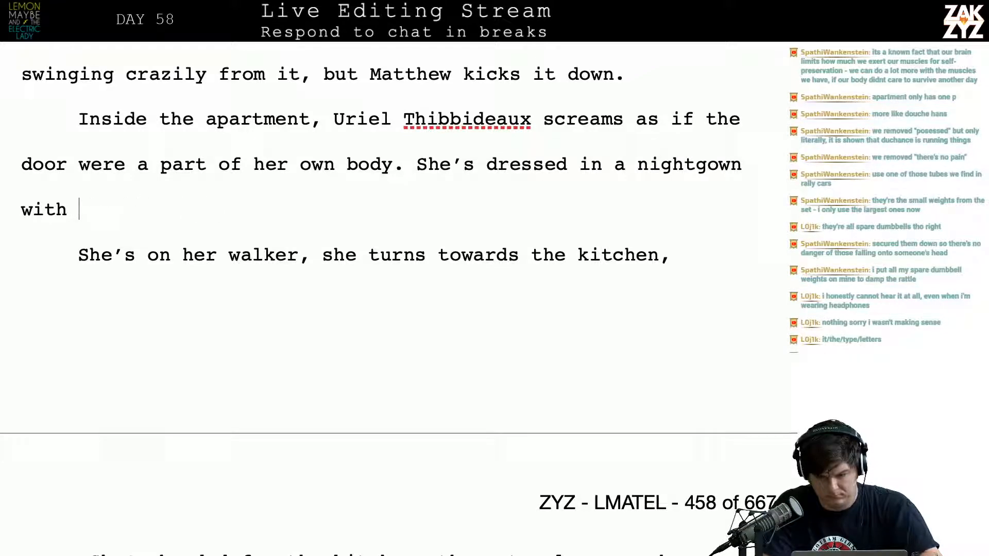
text(,)
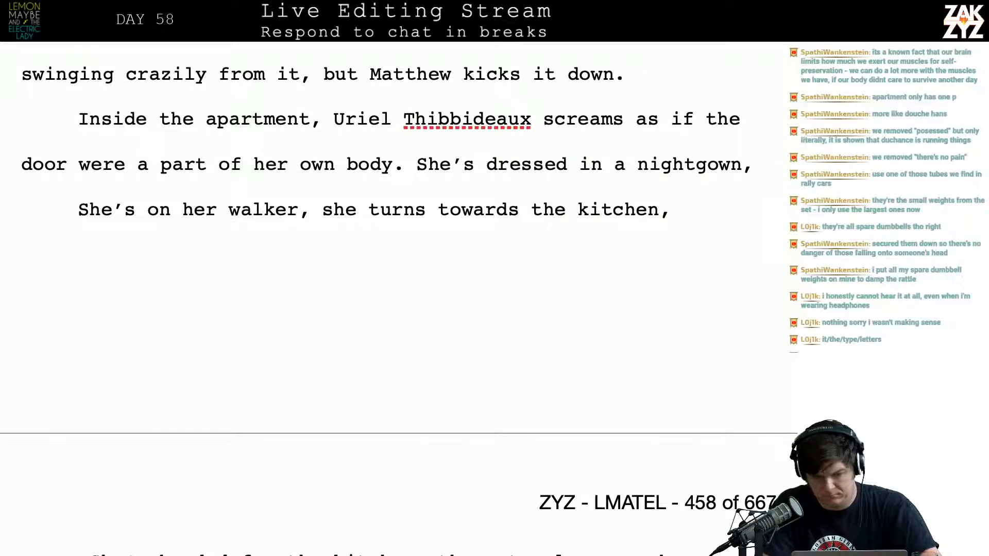
Replace the nightgown sentence after "her own body." with "She clutches the handles of her walker,"
key(BackSpace)
key(BackSpace)
key(BackSpace)
key(BackSpace)
key(BackSpace)
key(BackSpace)
key(BackSpace)
key(BackSpace)
key(BackSpace)
key(BackSpace)
key(BackSpace)
key(BackSpace)
key(BackSpace)
key(BackSpace)
key(BackSpace)
key(BackSpace)
key(BackSpace)
key(BackSpace)
key(BackSpace)
key(BackSpace)
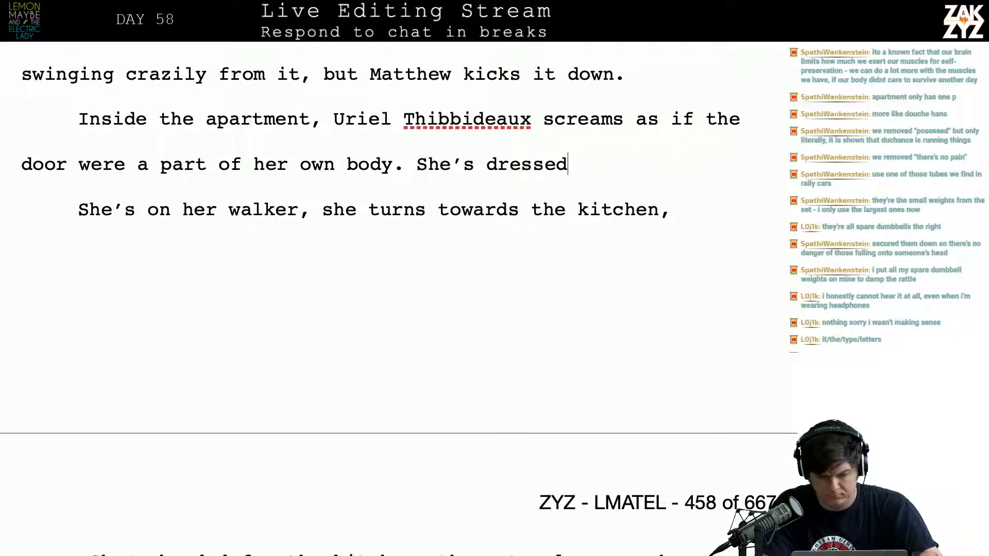
key(BackSpace)
key(BackSpace)
key(BackSpace)
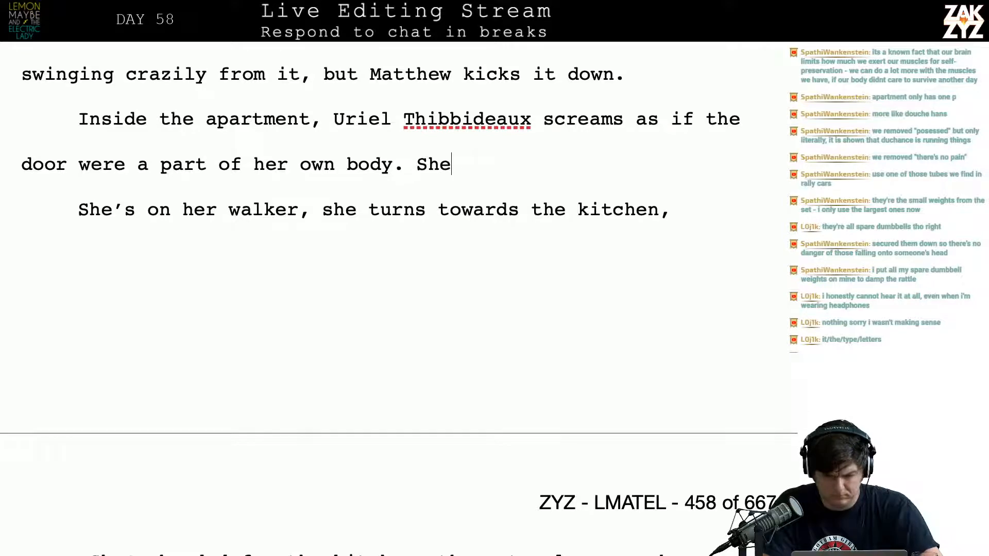
text(clutches the )
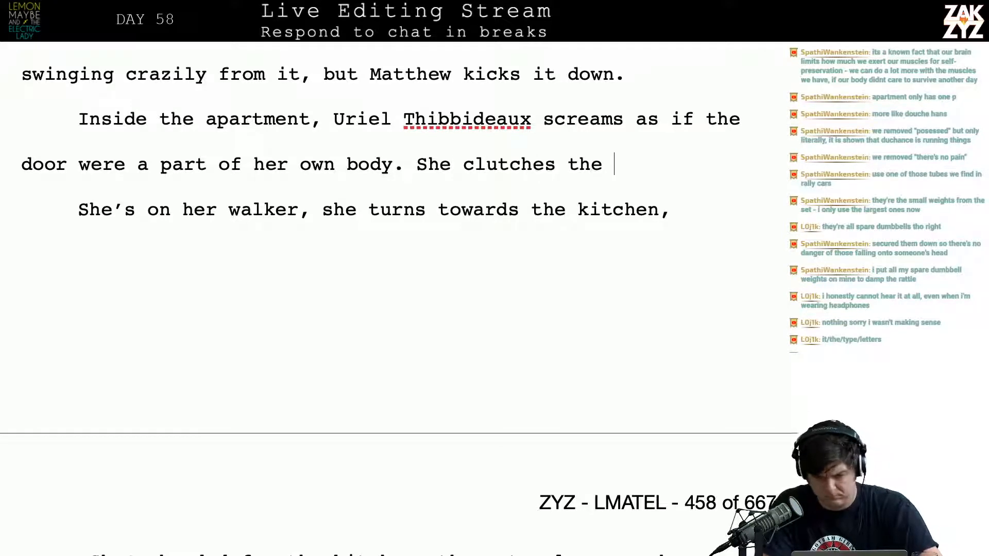
text(handles of he)
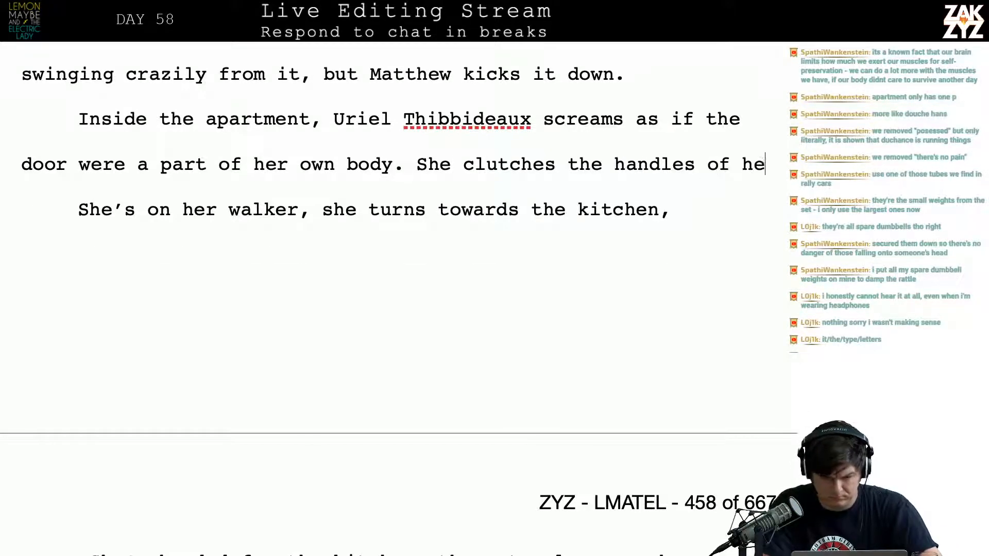
text(er)
key(BackSpace)
key(BackSpace)
text(r walk)
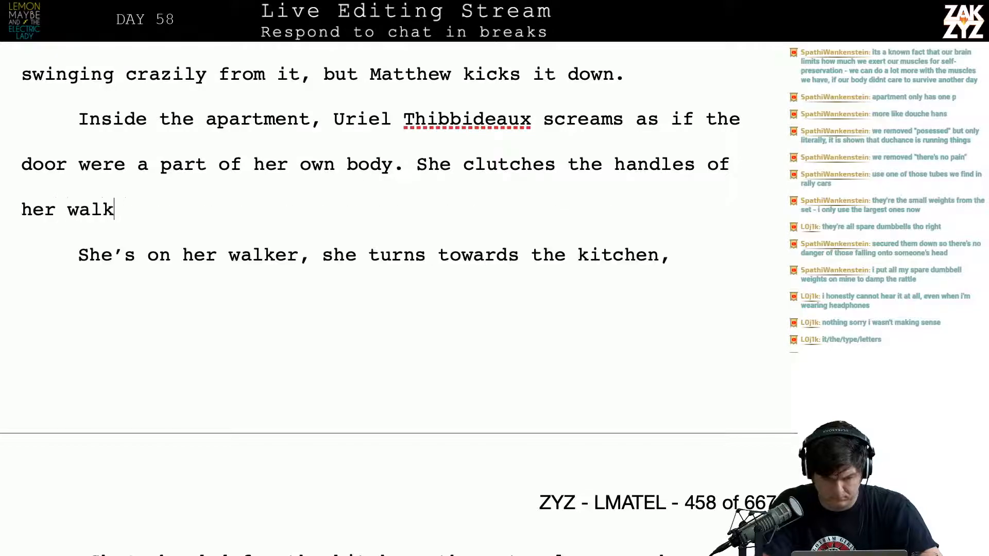
text(er, the tenni)
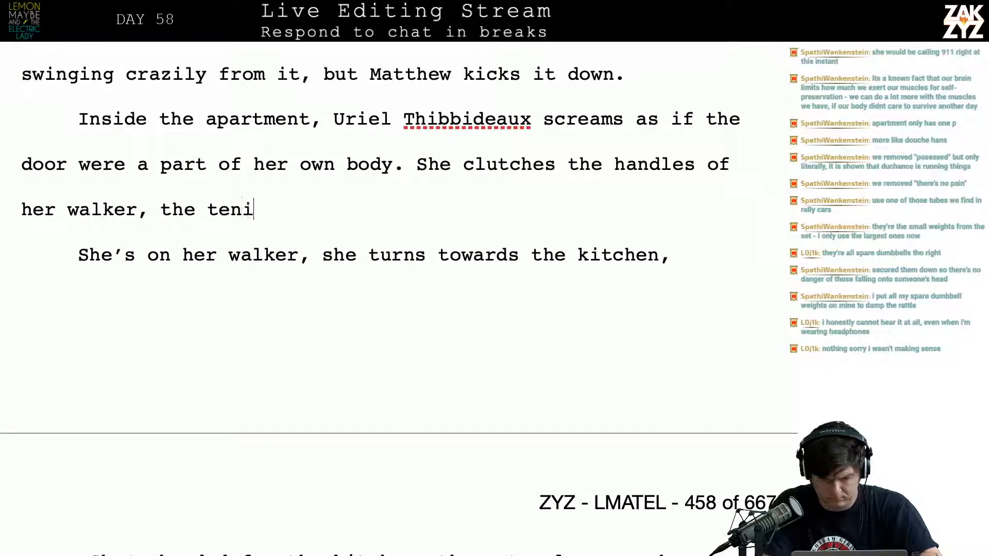
text(s)
Continue the walker sentence with "the tennis balls", trying the verb "scrape" and taking it out again
key(BackSpace)
key(BackSpace)
key(BackSpace)
text(nis)
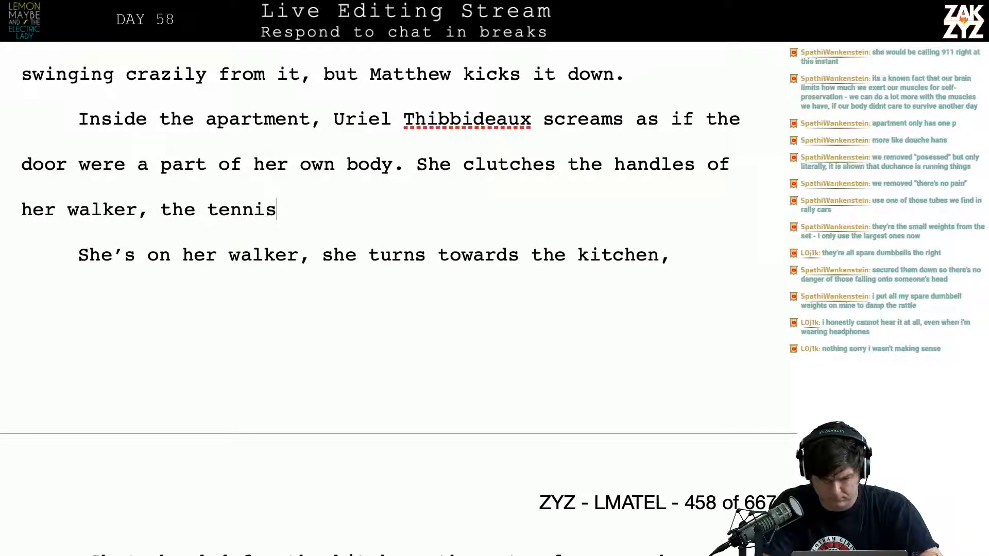
text( balls s)
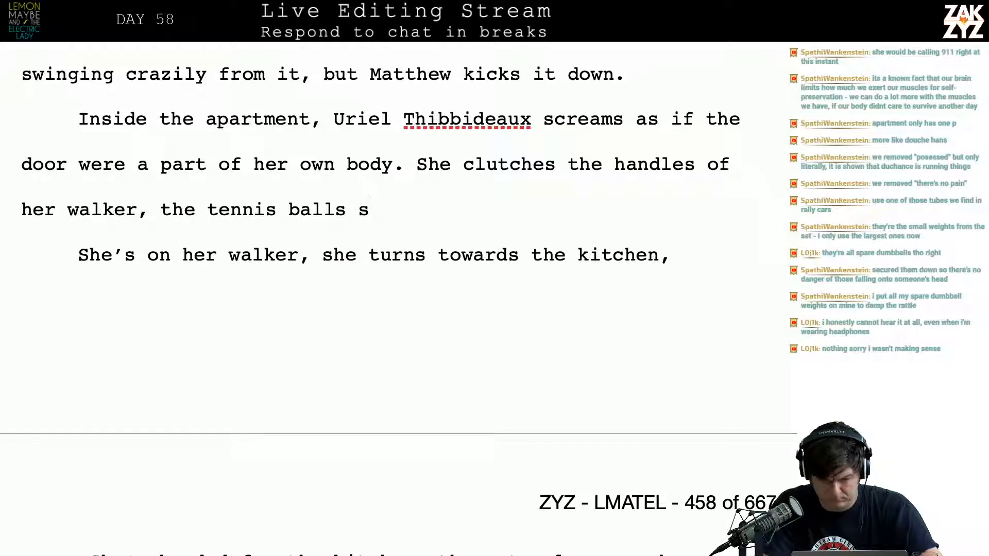
text(cu)
key(BackSpace)
key(BackSpace)
key(BackSpace)
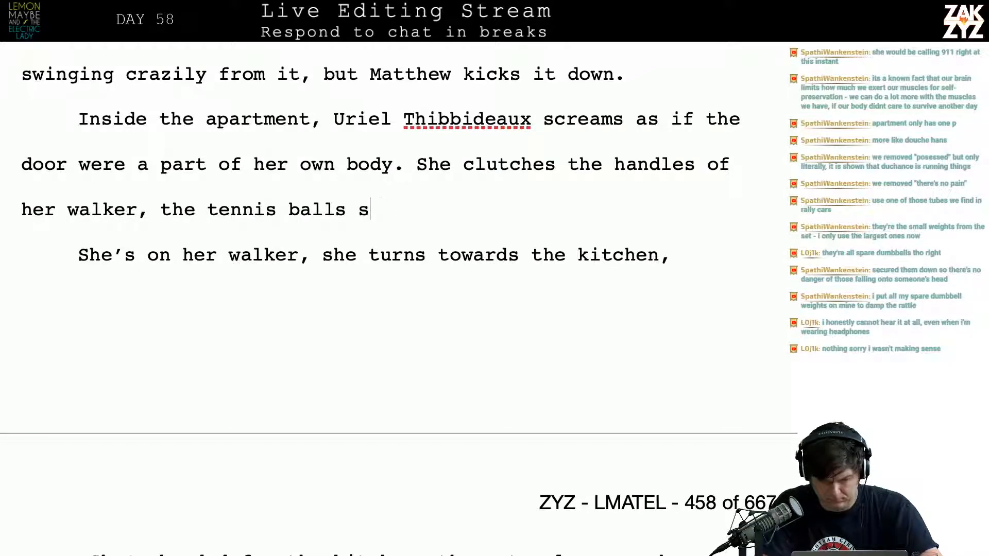
text(scrape)
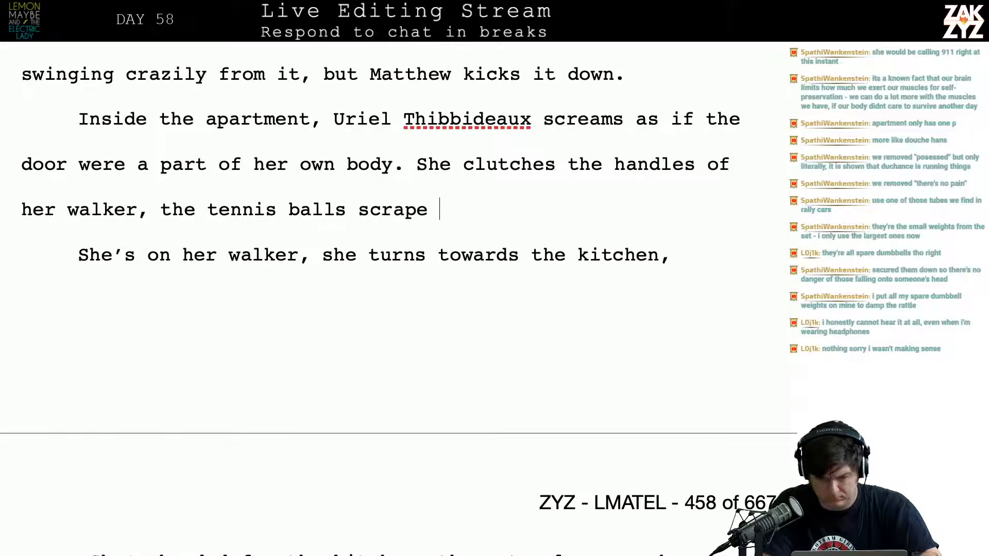
key(BackSpace)
key(BackSpace)
key(BackSpace)
key(BackSpace)
key(BackSpace)
key(BackSpace)
key(BackSpace)
text(s)
key(BackSpace)
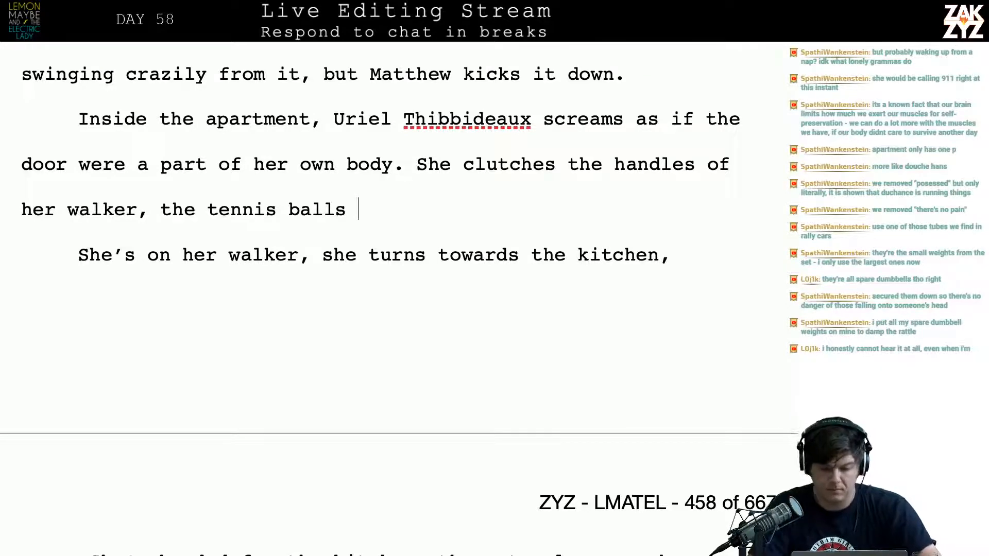
Split "She clutches the handles of her walker" off into its own paragraph, with an empty paragraph above it
click(412, 175)
key(Return)
key(Return)
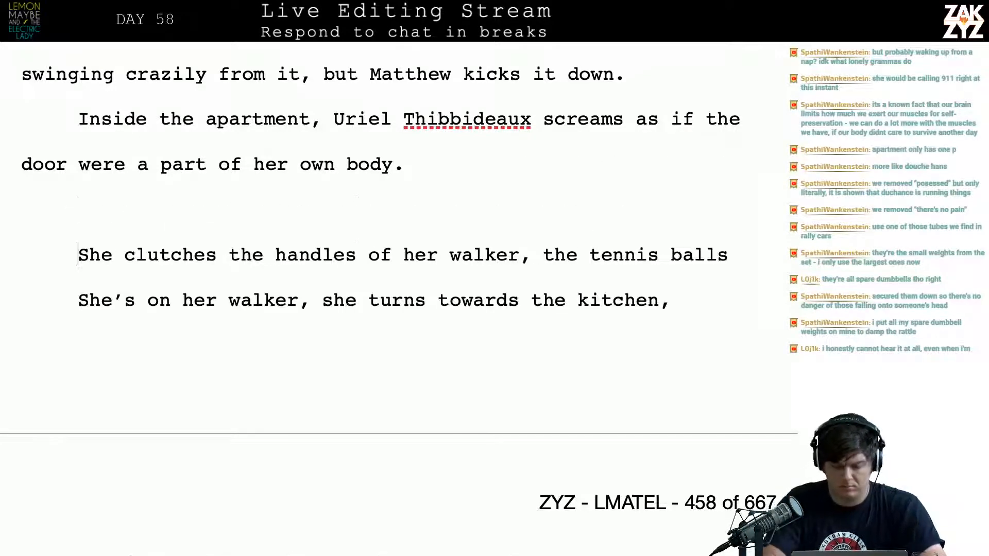
Add "She's dressed in her nightgown, clutching the handles of her walker." after "her own body."
key(Left)
key(Left)
text(She)
key(BackSpace)
key(BackSpace)
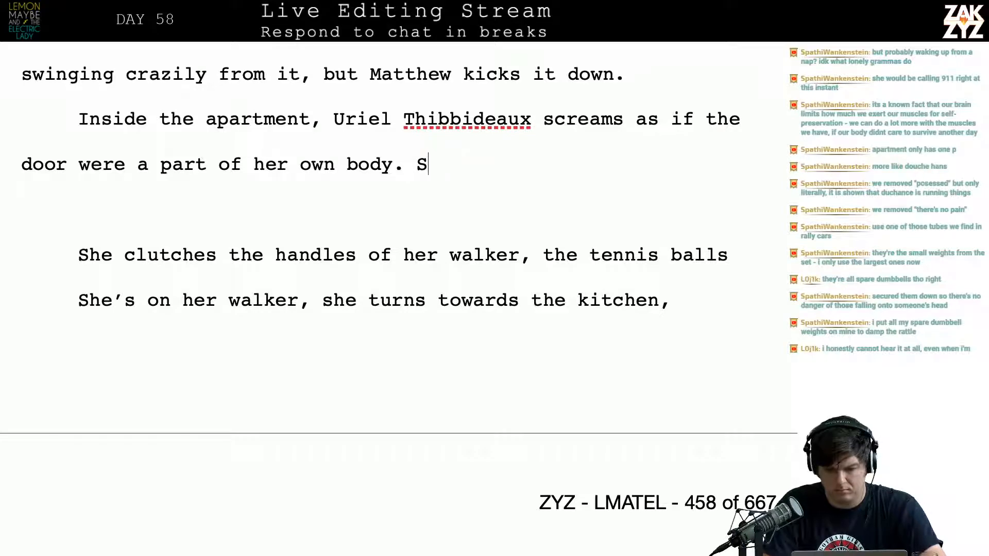
text(he’s )
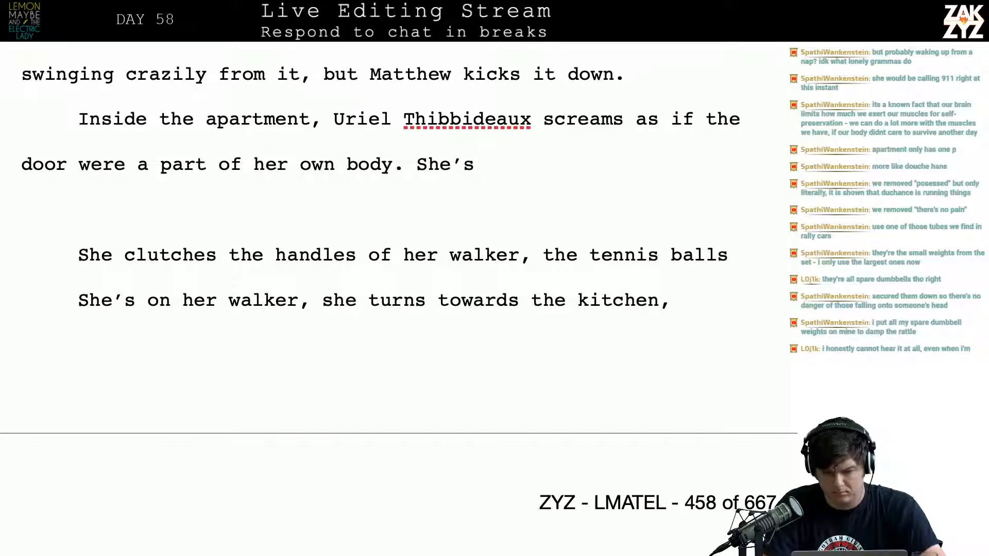
text(dressed in h)
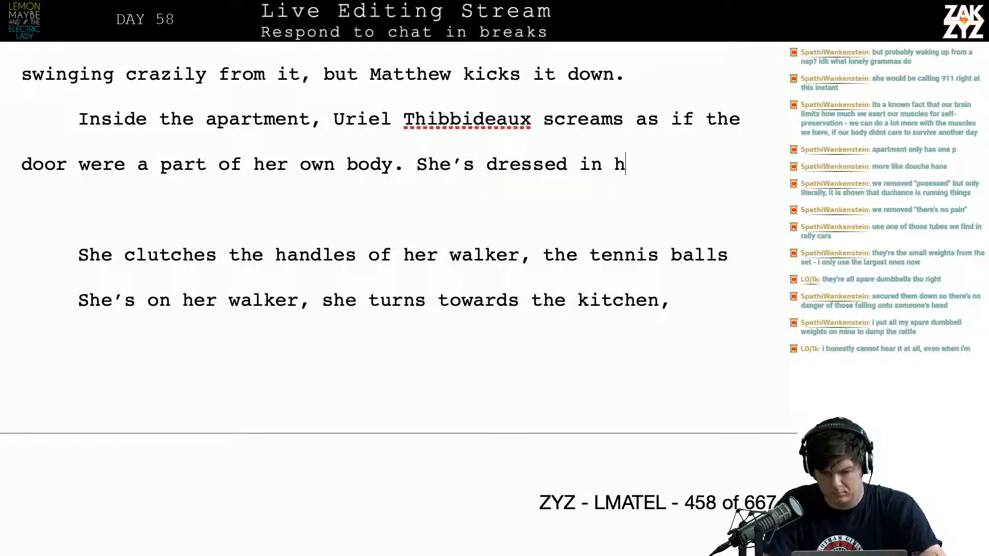
text(er nightgown, c)
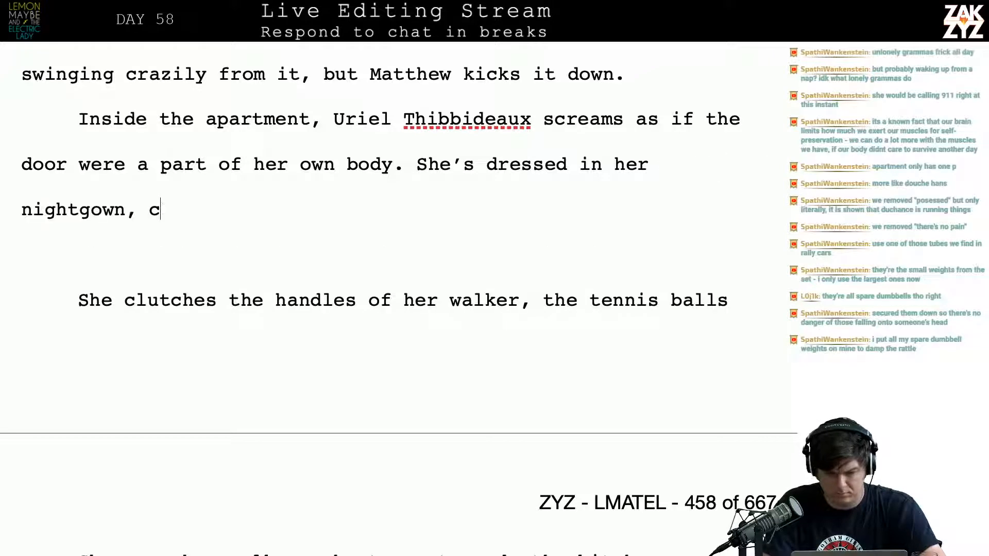
text(lutching the handle)
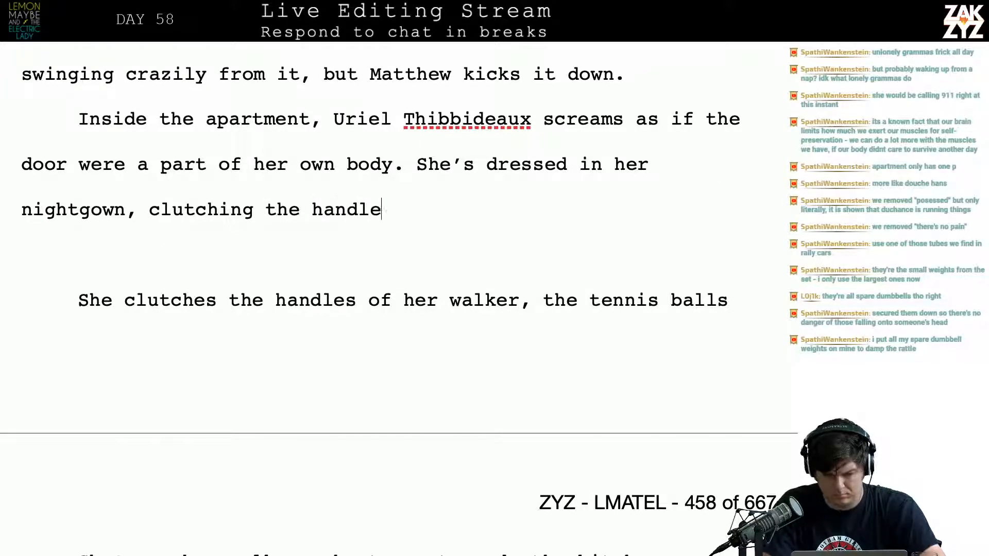
text(s of her walker.)
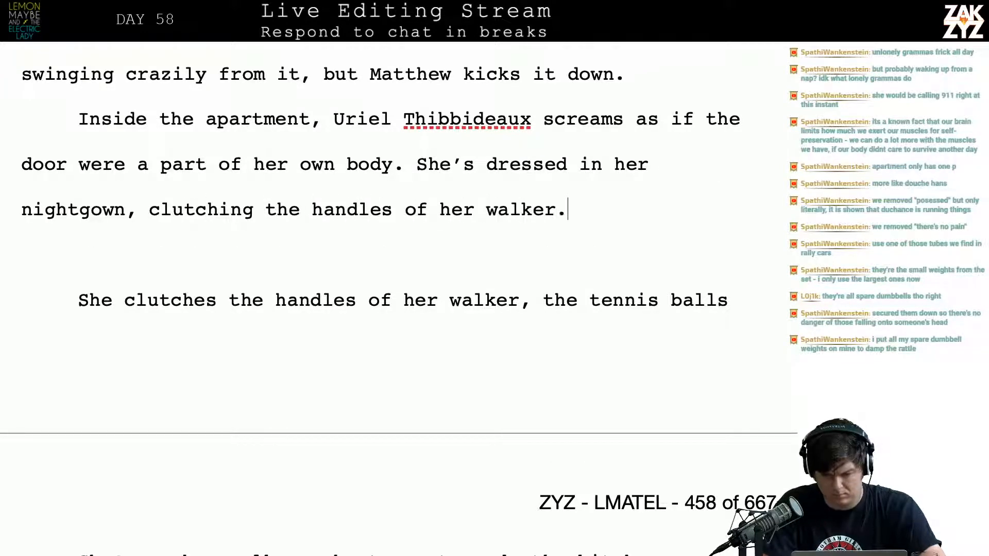
text( She turns, )
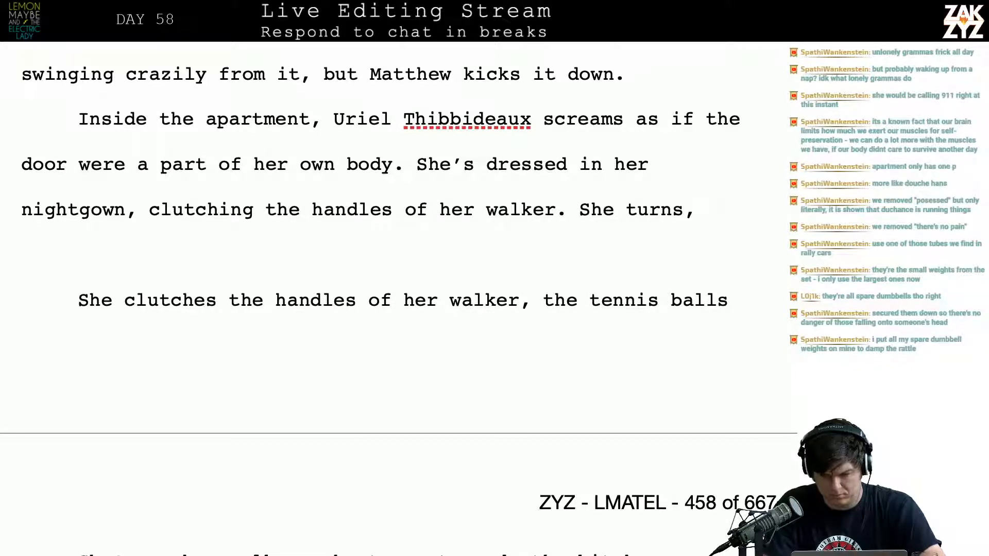
text(shuffling two)
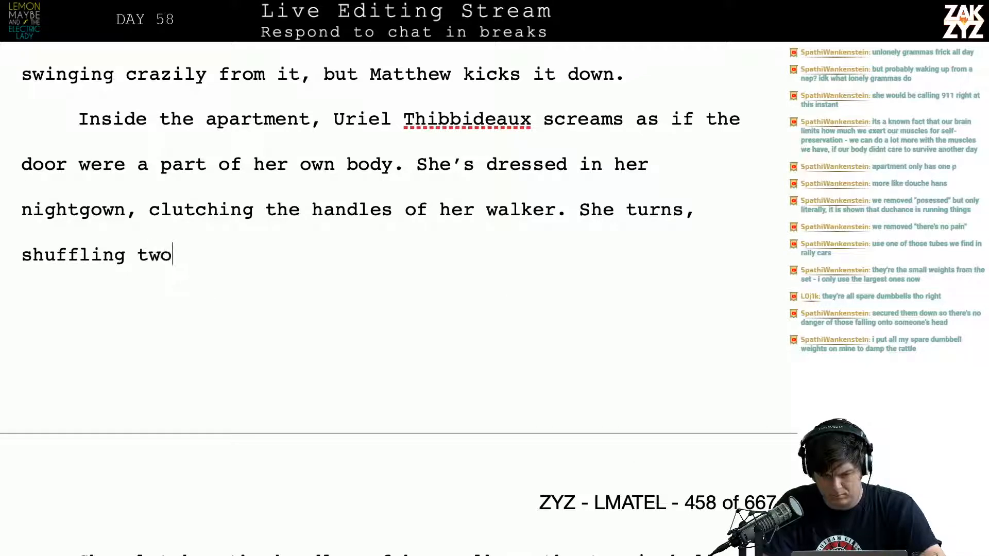
Follow the nightgown sentence with "She turns, shuffling towards the kitchen"
key(BackSpace)
key(BackSpace)
key(BackSpace)
text(ow)
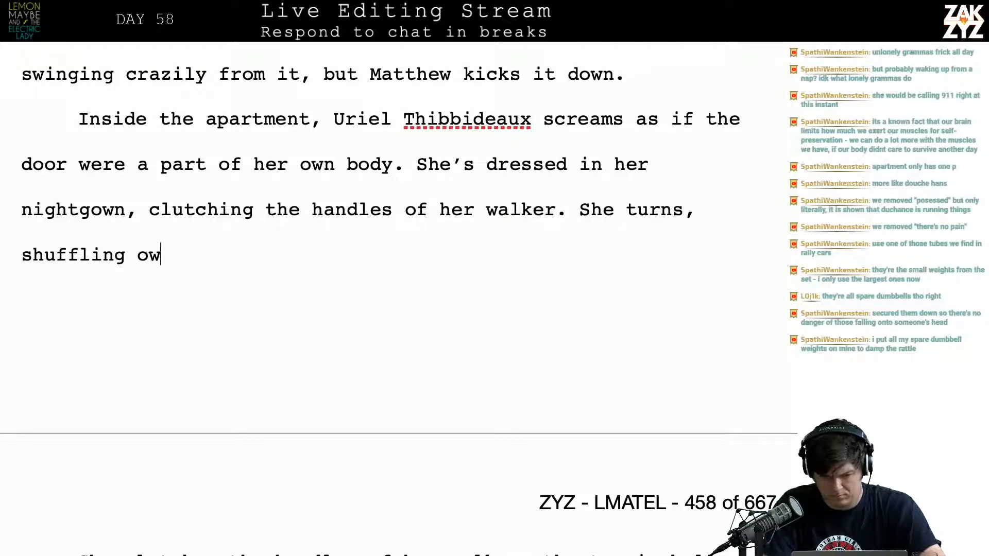
key(BackSpace)
text(to)
key(BackSpace)
key(BackSpace)
key(BackSpace)
text(towards th)
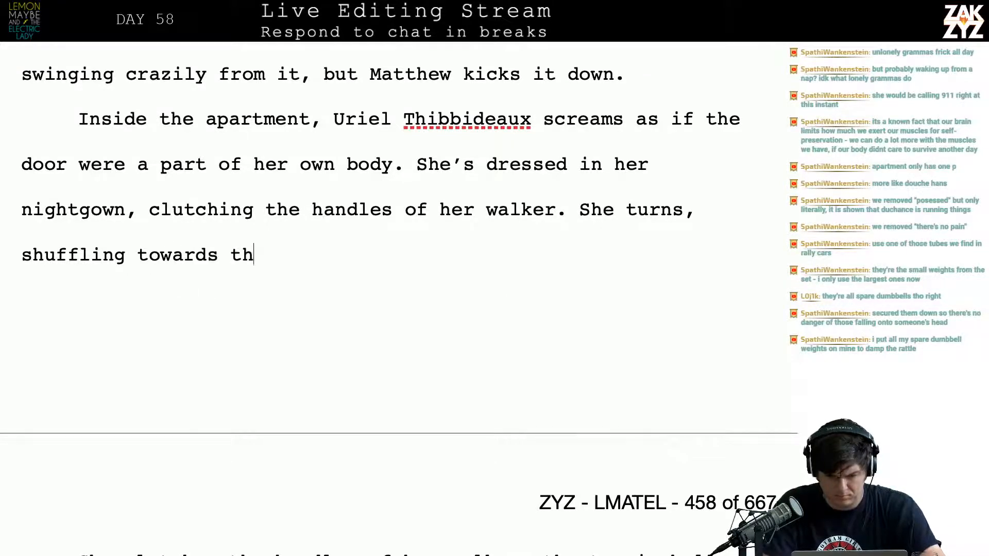
text(e kitchen where the)
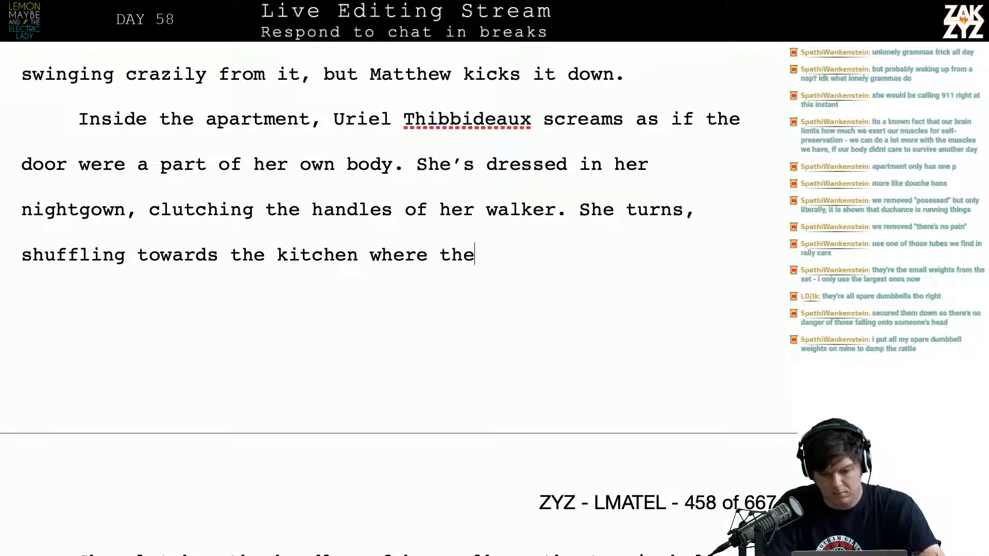
text( extra la)
Extend the kitchen sentence with "where the telephone with the", dropping the trial word "extra" before "telephone"
key(BackSpace)
key(BackSpace)
key(BackSpace)
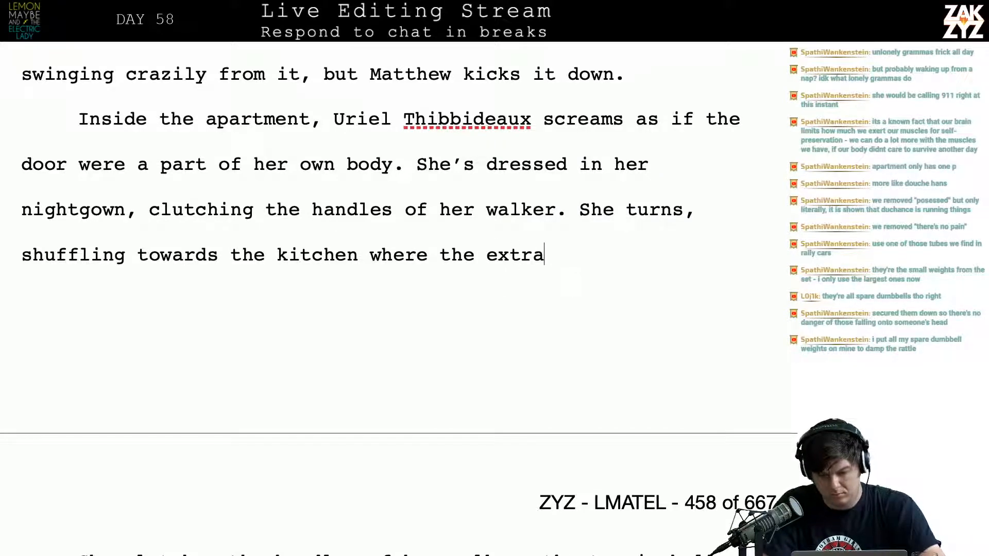
key(BackSpace)
key(BackSpace)
key(BackSpace)
key(BackSpace)
key(BackSpace)
text(telep)
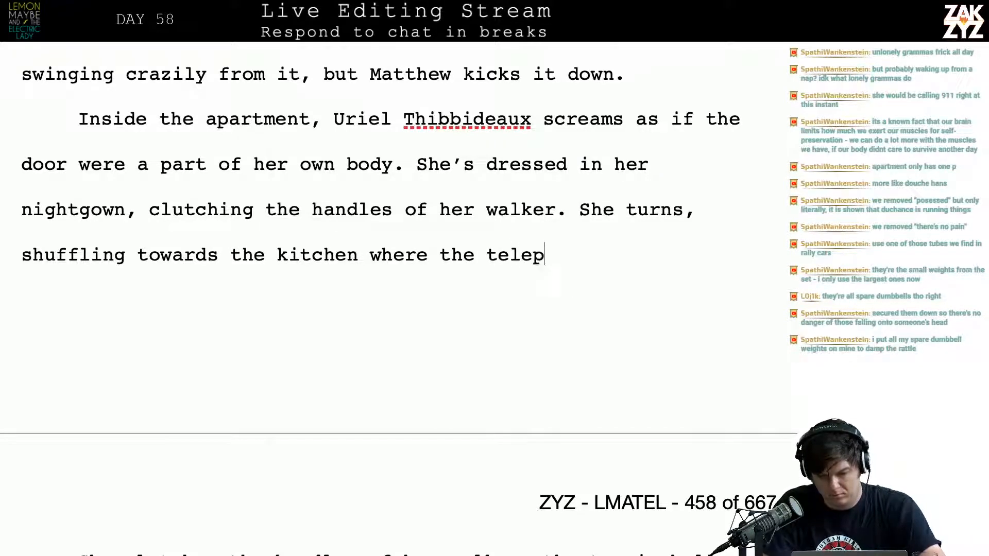
text(hone with the d)
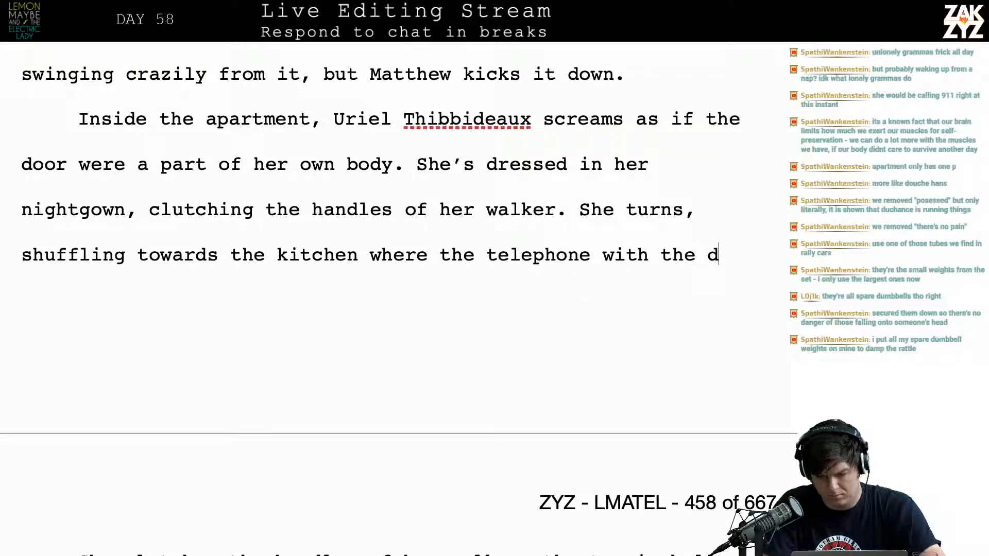
Finish the telephone sentence with "extra-large numbers is mounted next to the refrigerator."
key(BackSpace)
text(extra-large )
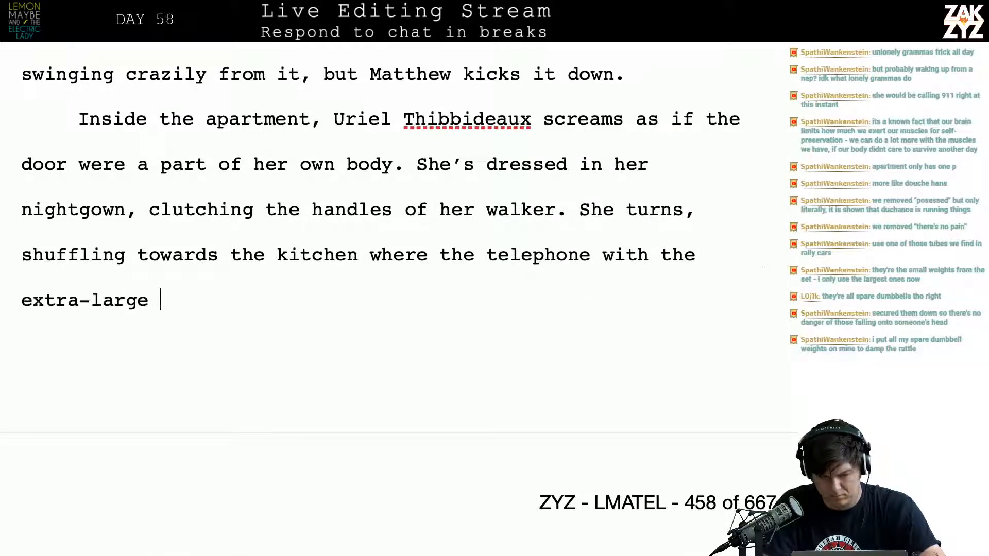
text(numbers is mo)
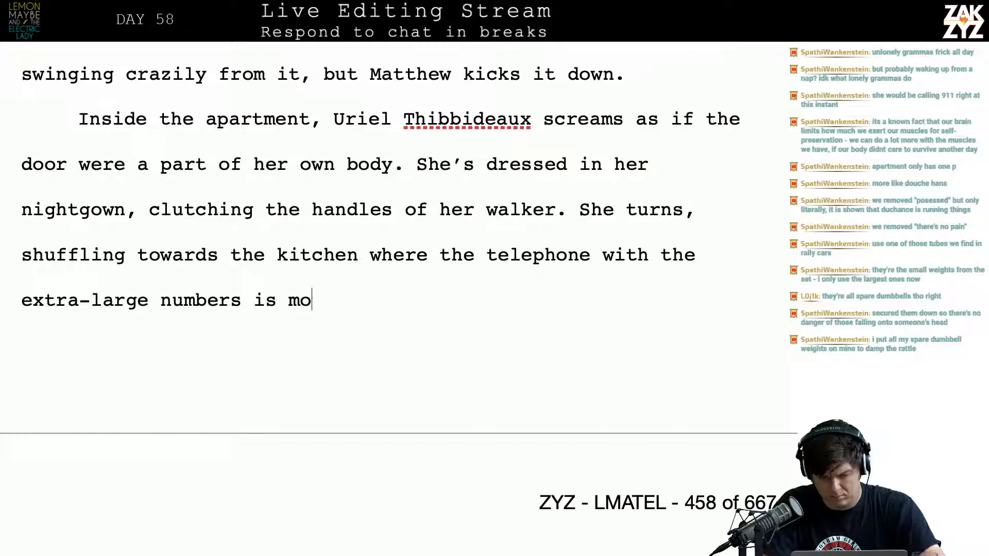
text(unted next to )
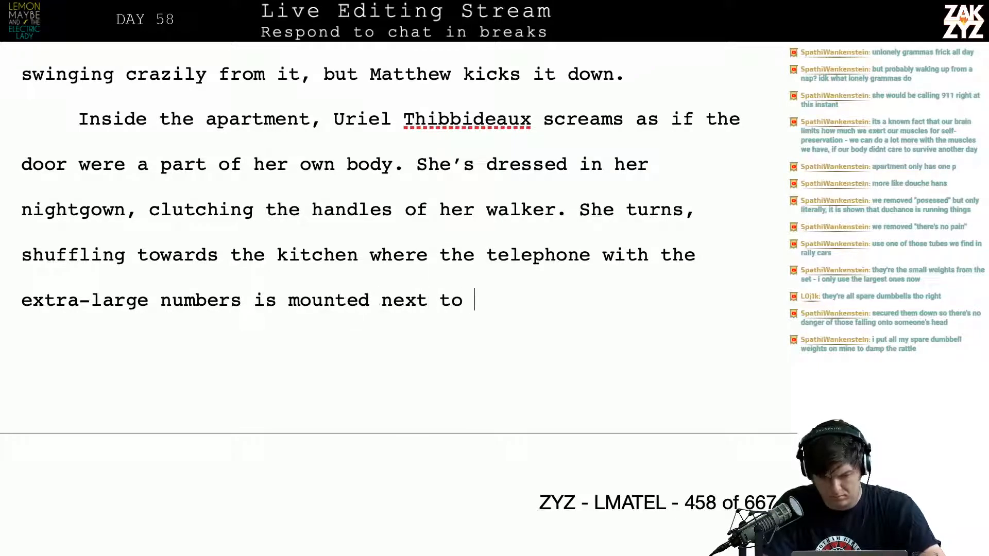
text(the refrigerator.)
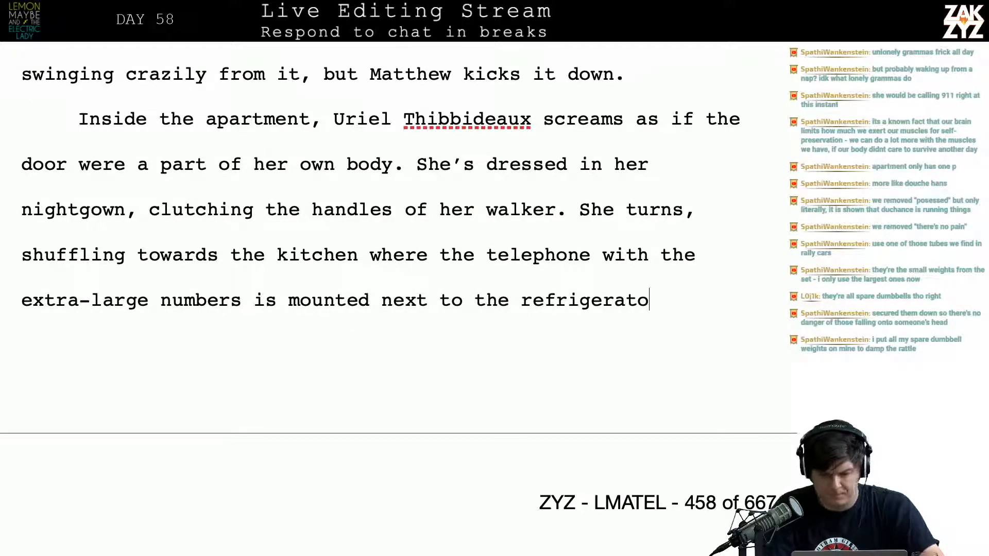
Reread the older draft below the new passage, from "She clutches the handles" through "just righteous anger."
key(Down)
key(Down)
key(Down)
key(Down)
key(Down)
key(Down)
key(Down)
key(Down)
key(Down)
key(Down)
key(Down)
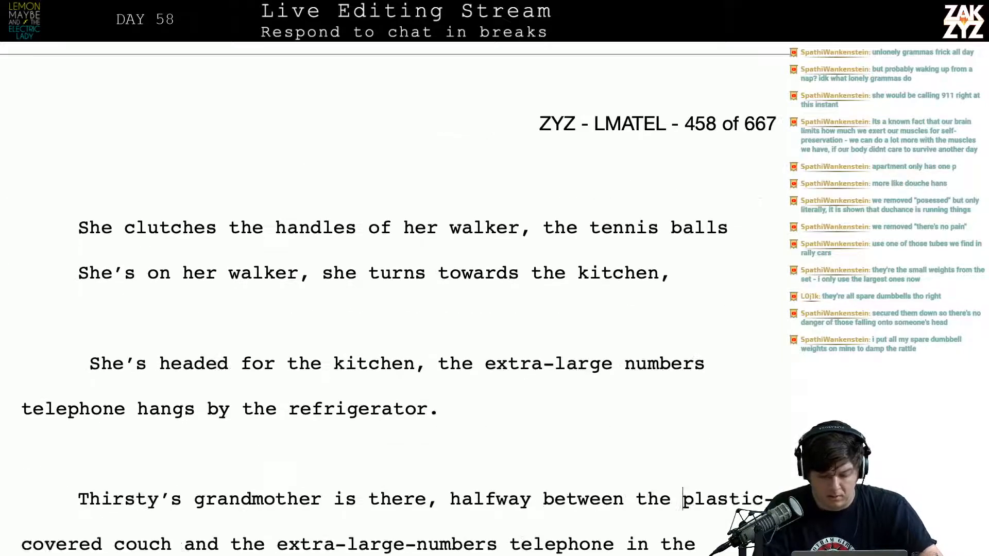
key(Down)
key(Down)
key(Down)
key(Down)
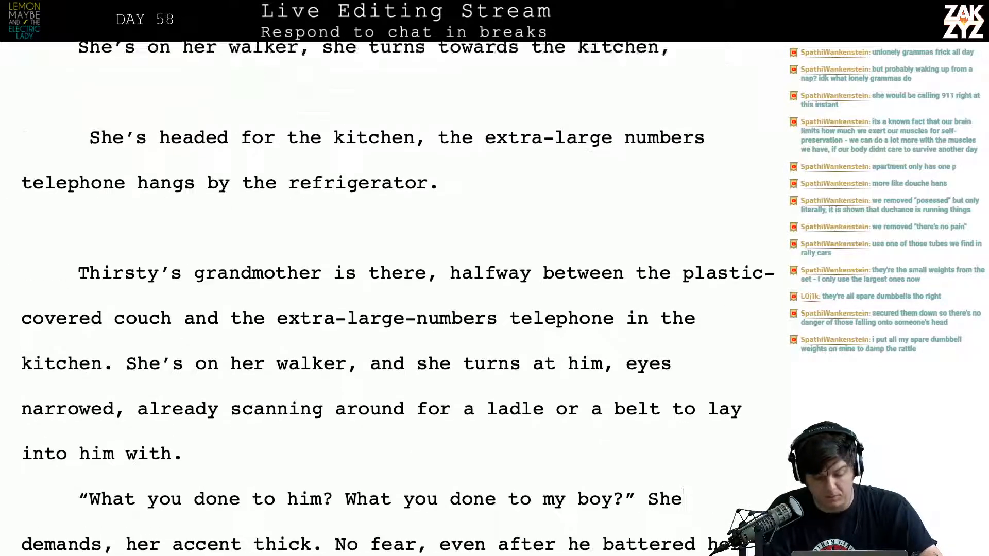
key(Up)
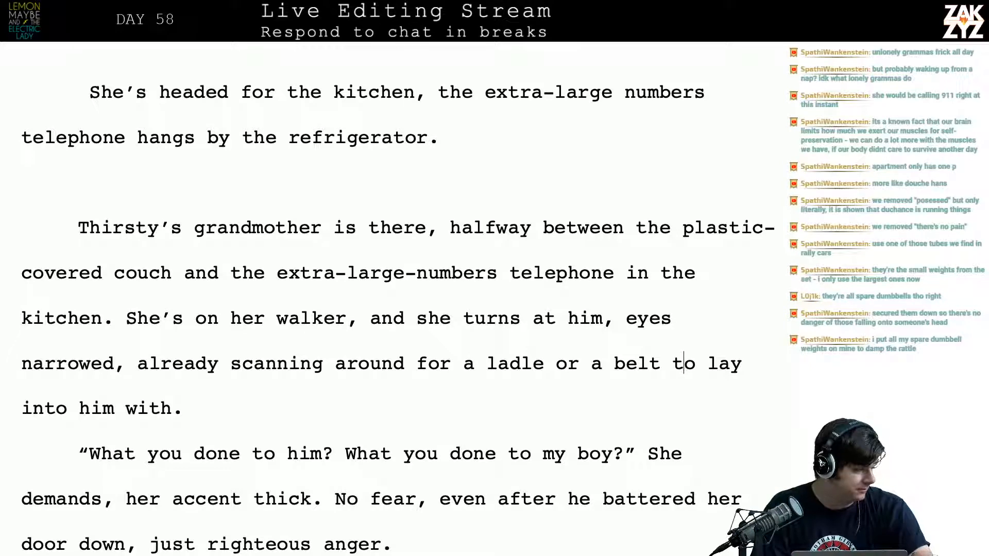
key(Left)
key(Down)
key(Right)
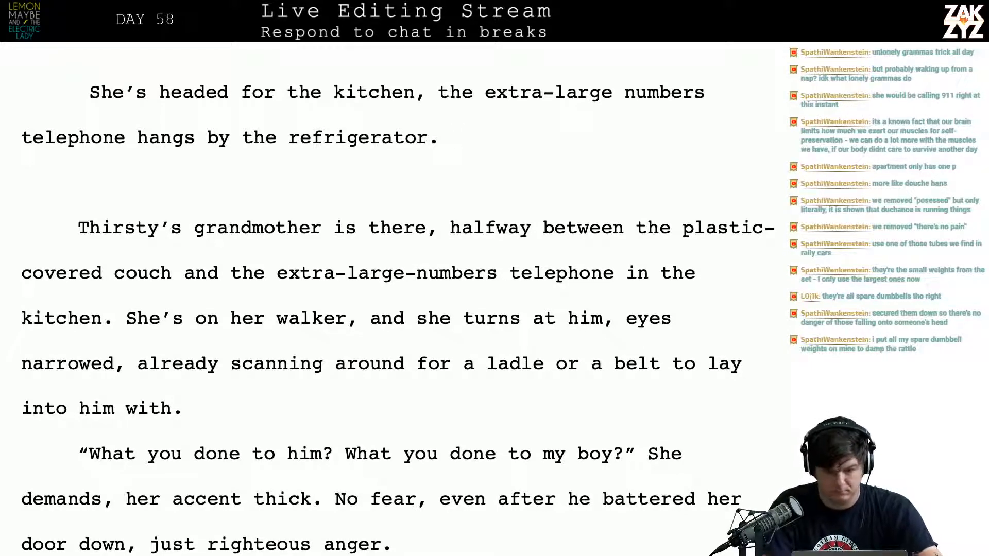
text(She)
key(BackSpace)
key(BackSpace)
key(BackSpace)
key(BackSpace)
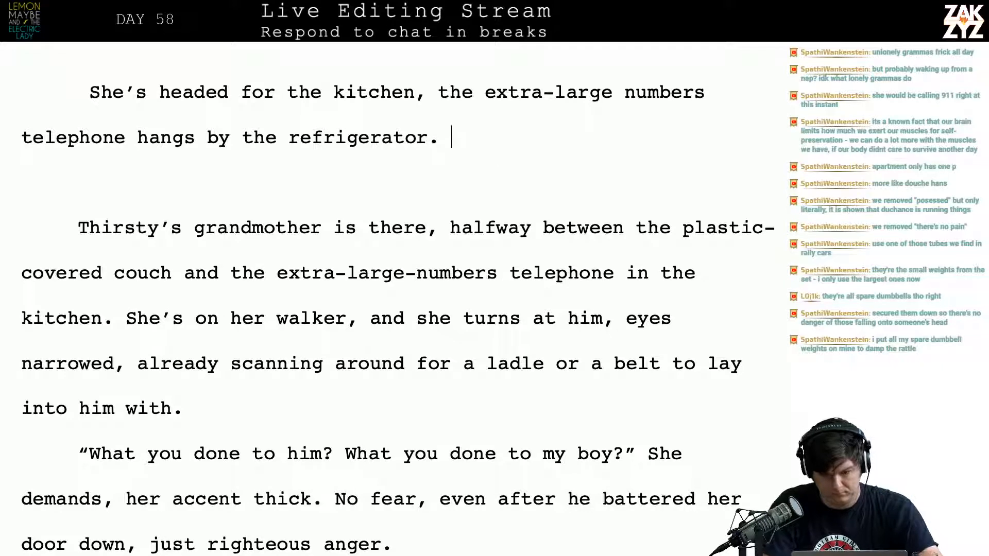
Start a new sentence after "telephone hangs by the refrigerator." with "Matthew darts"
text(MAtthe)
key(BackSpace)
key(BackSpace)
key(BackSpace)
key(BackSpace)
key(BackSpace)
text(at)
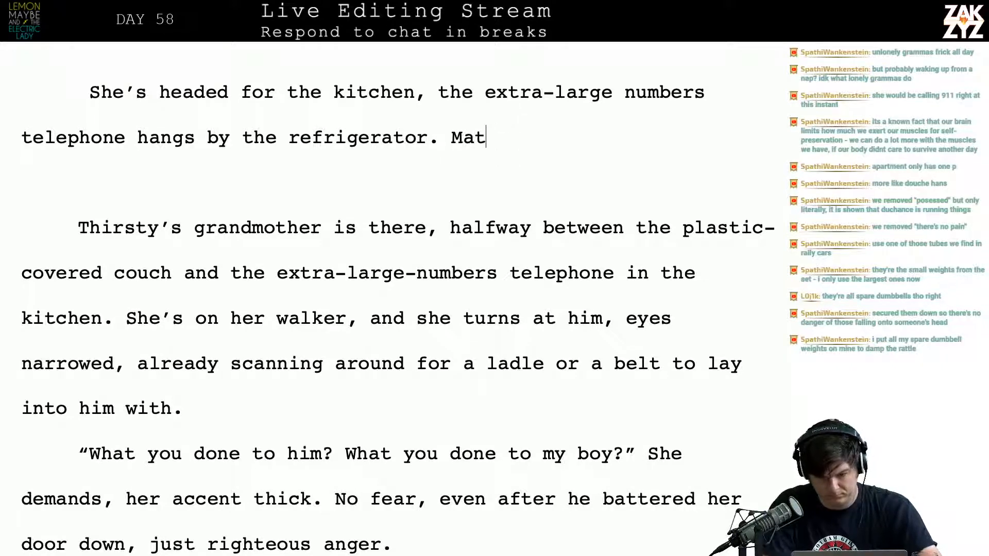
text(thew dart)
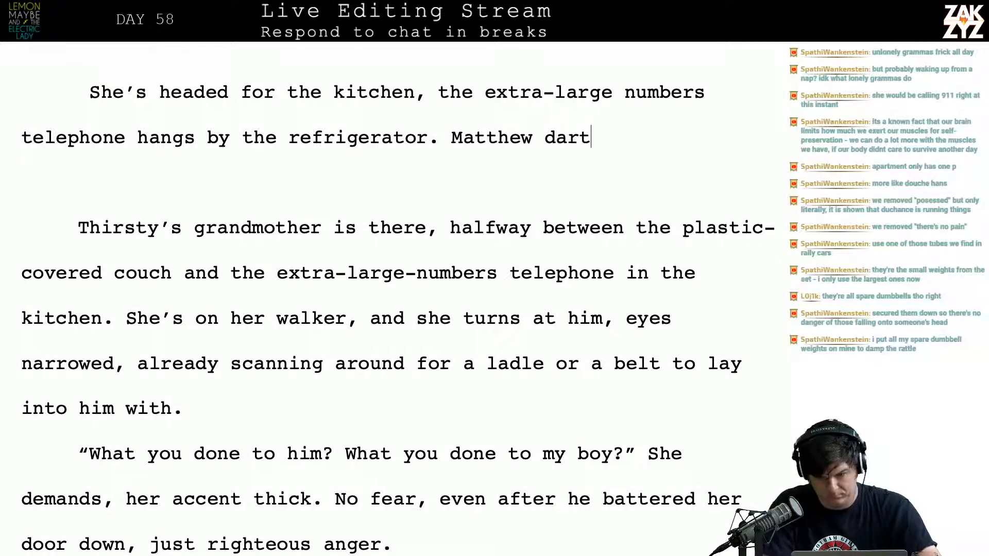
text(s through the )
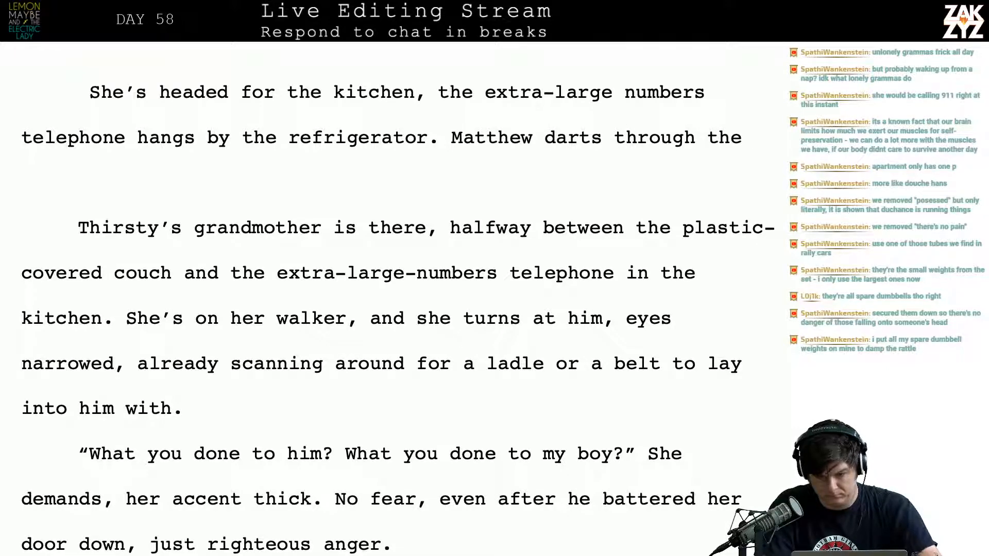
text(room,)
key(BackSpace)
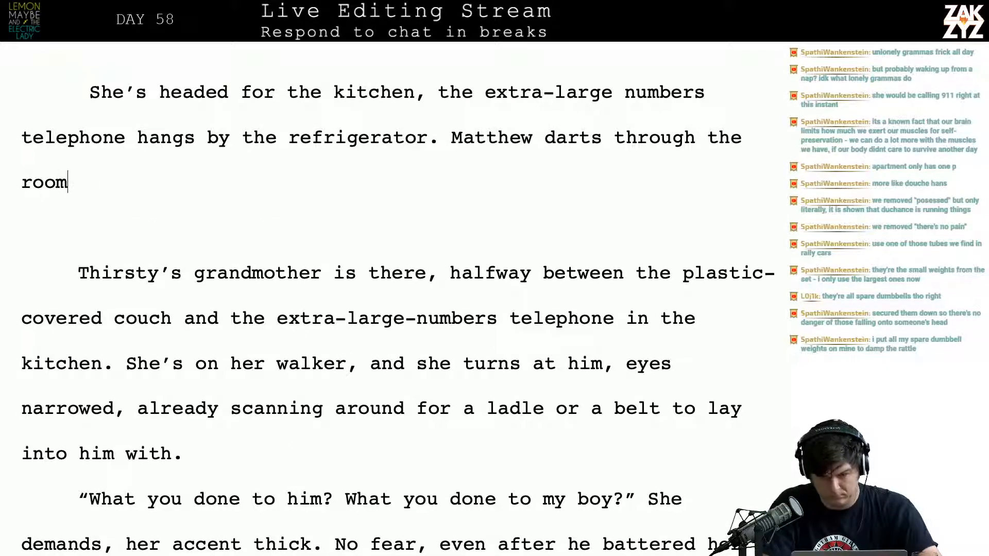
key(BackSpace)
key(BackSpace)
key(BackSpace)
key(BackSpace)
key(BackSpace)
key(BackSpace)
key(BackSpace)
key(BackSpace)
key(BackSpace)
key(BackSpace)
key(BackSpace)
key(BackSpace)
key(BackSpace)
key(BackSpace)
key(BackSpace)
key(BackSpace)
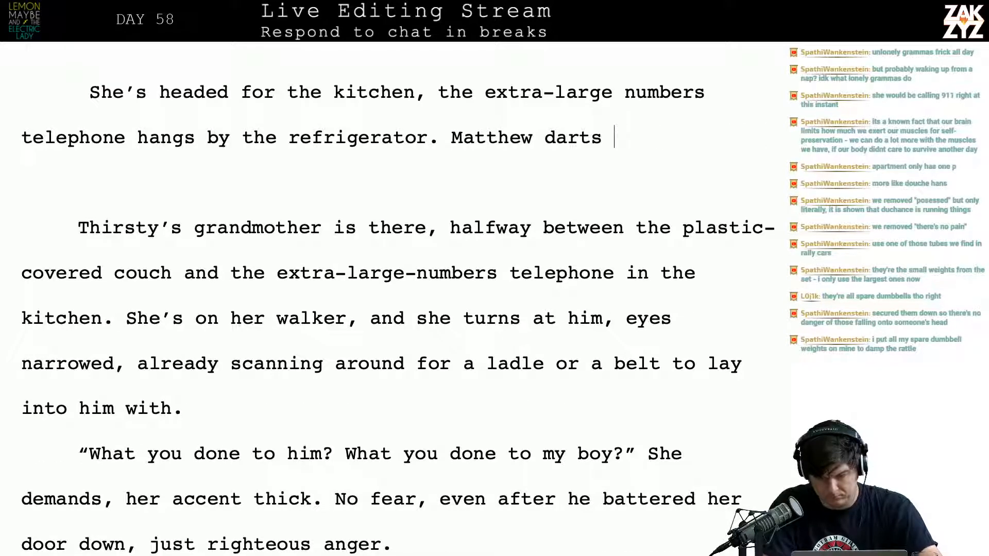
Finish the sentence with "past the plastic-wrapped couch and into the doorway, blocking her off before she can call 911."
text(past the plastic)
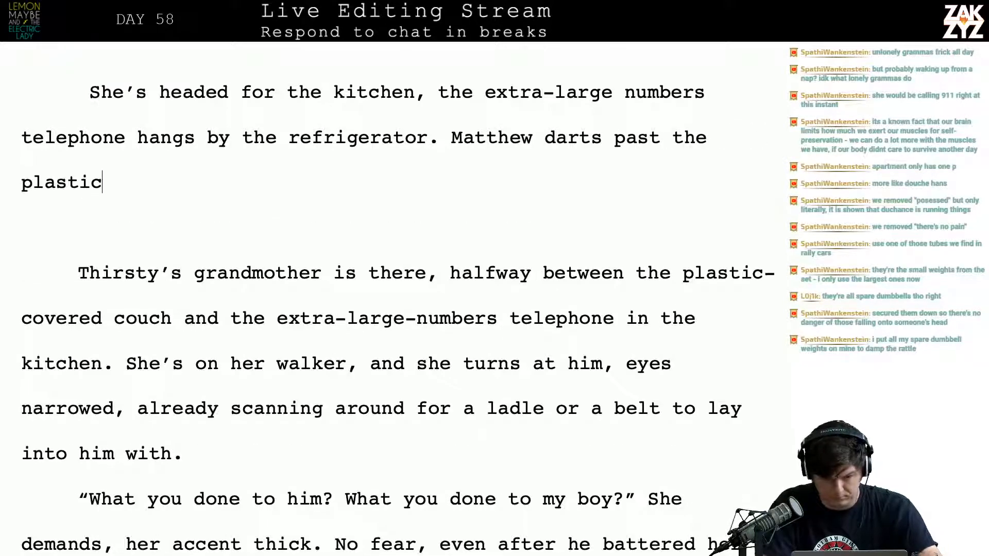
text(-wrap)
text(cou)
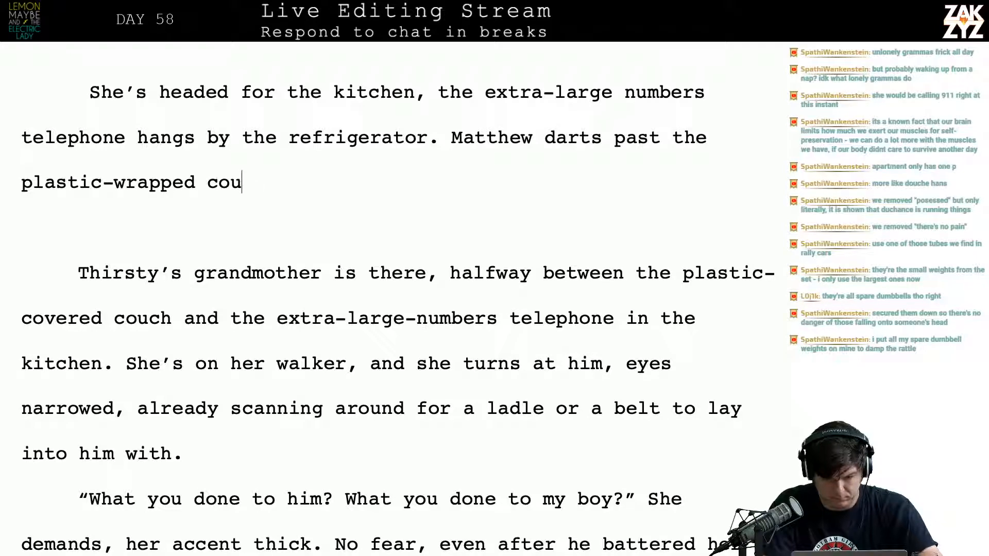
text(ch and into the d)
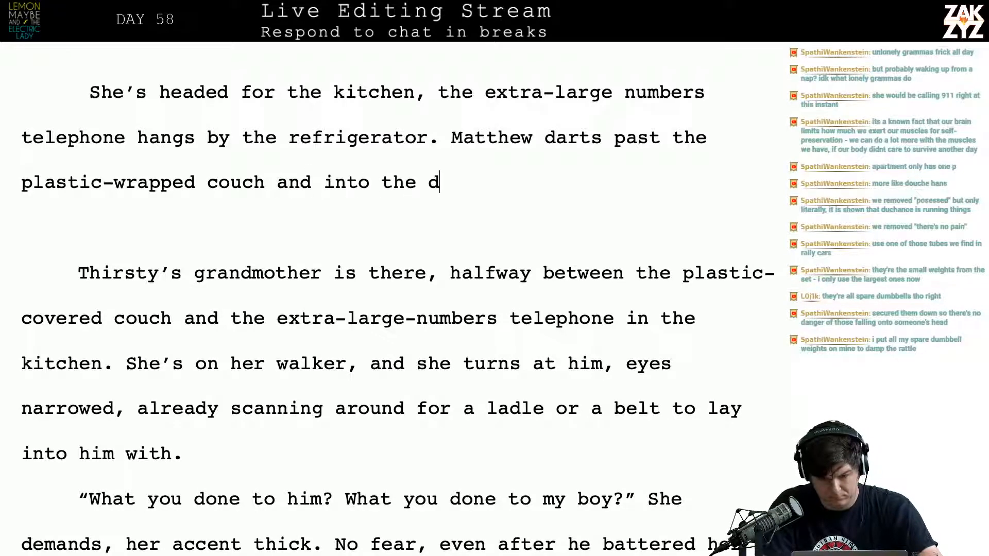
text(oorway, blocking)
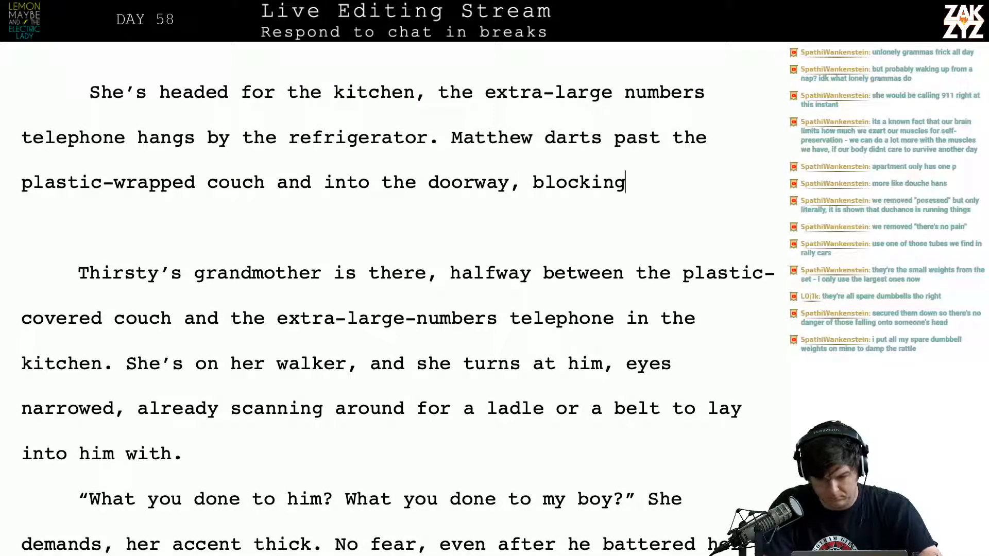
text( her off before)
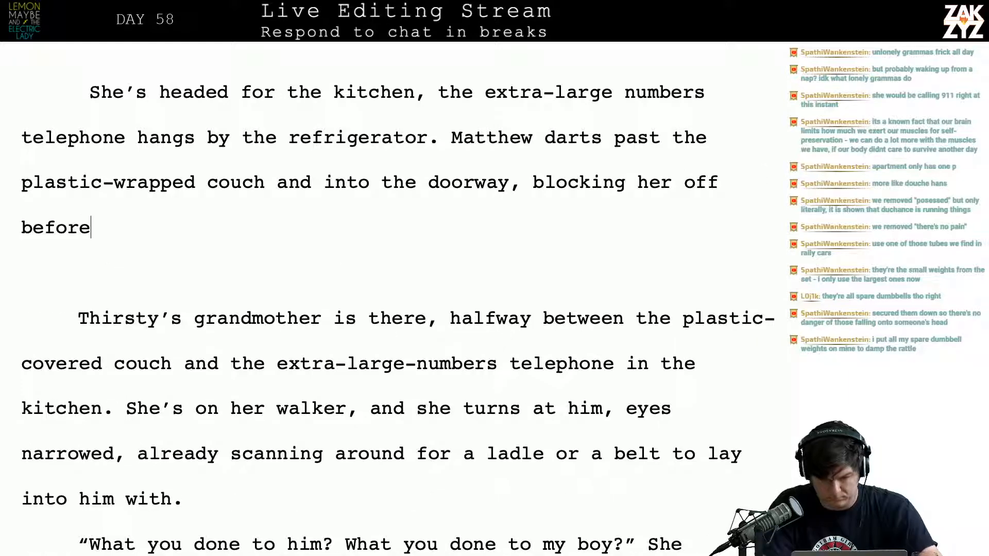
text( she can call 911.)
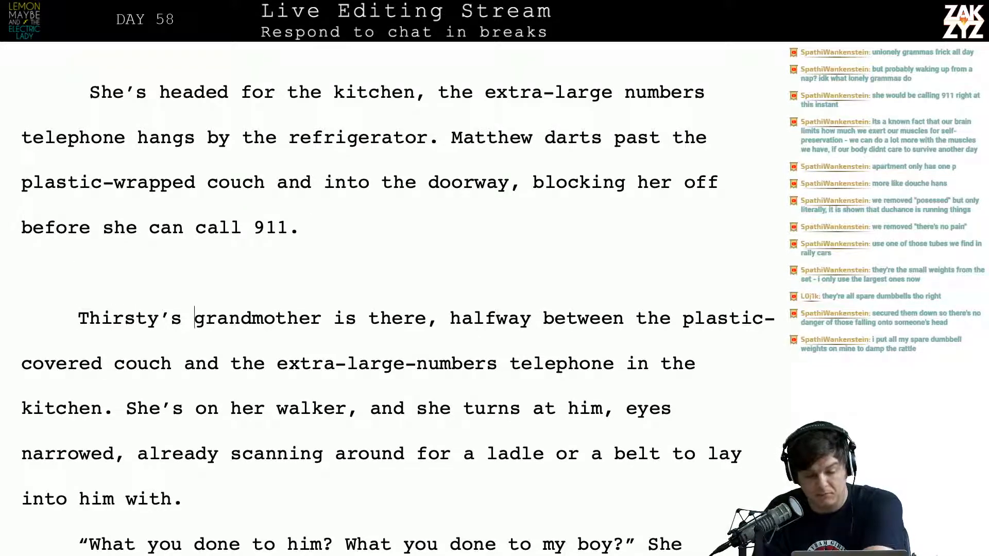
Delete the blank line and the older paragraph from "Thirsty's grandmother is there" through "into him with."
key(shift+Down)
key(shift+Down)
key(shift+Down)
key(shift+Down)
key(shift+Down)
key(shift+Down)
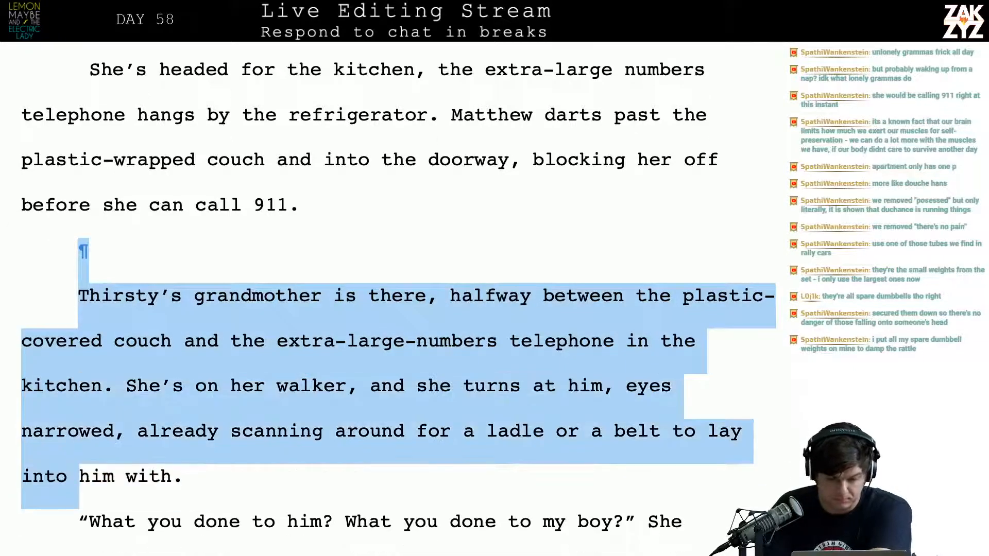
key(BackSpace)
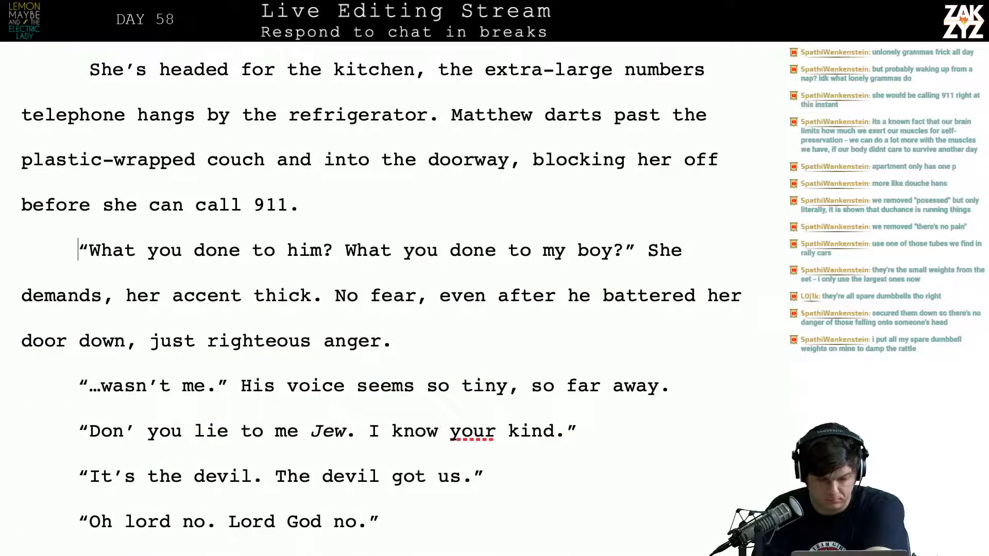
Delete the leftover draft lines from "She clutches the handles" through "telephone hangs by the refrigerator.", keeping "Matthew darts past" as its own paragraph
scroll(419, 117, down, 1)
scroll(425, 209, up, 3)
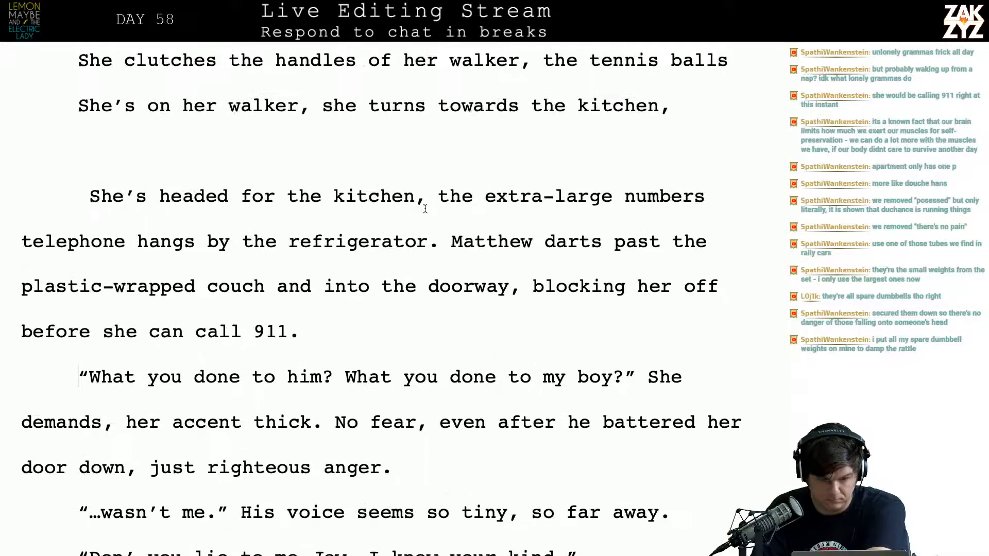
scroll(425, 209, up, 3)
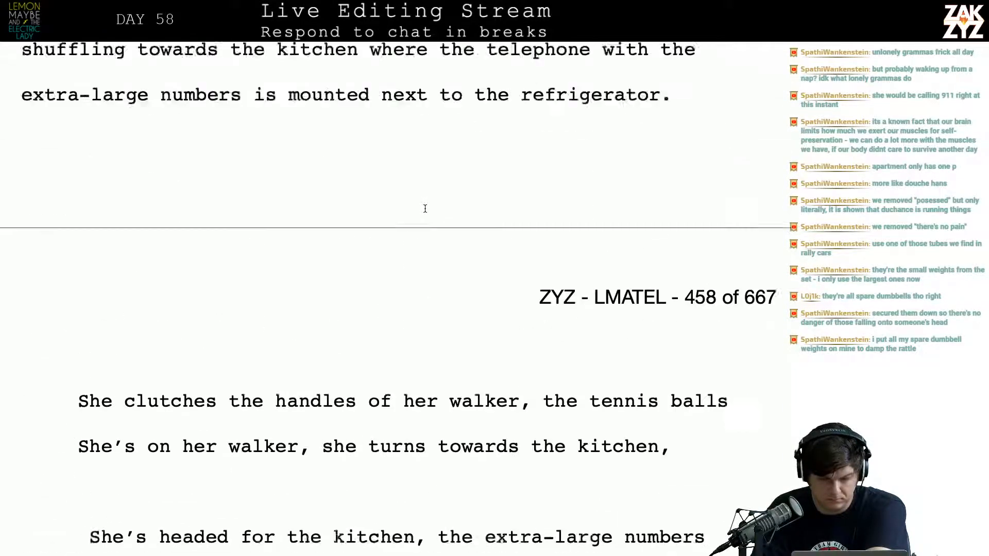
scroll(425, 209, down, 2)
scroll(425, 210, up, 3)
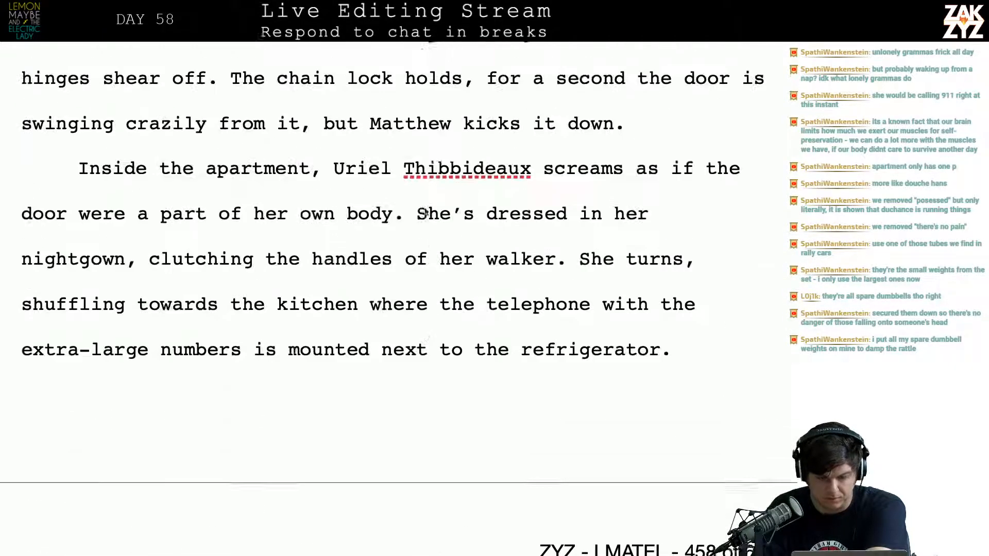
scroll(425, 209, down, 1)
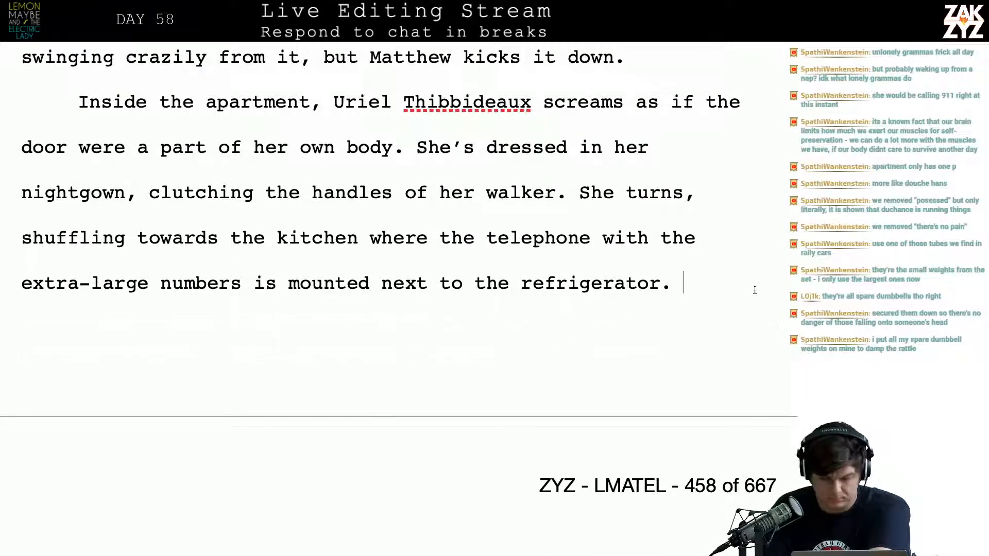
key(shift+Down)
key(shift+Down)
key(shift+Down)
key(shift+Down)
key(shift+Down)
key(shift+Down)
key(shift+Down)
key(shift+Down)
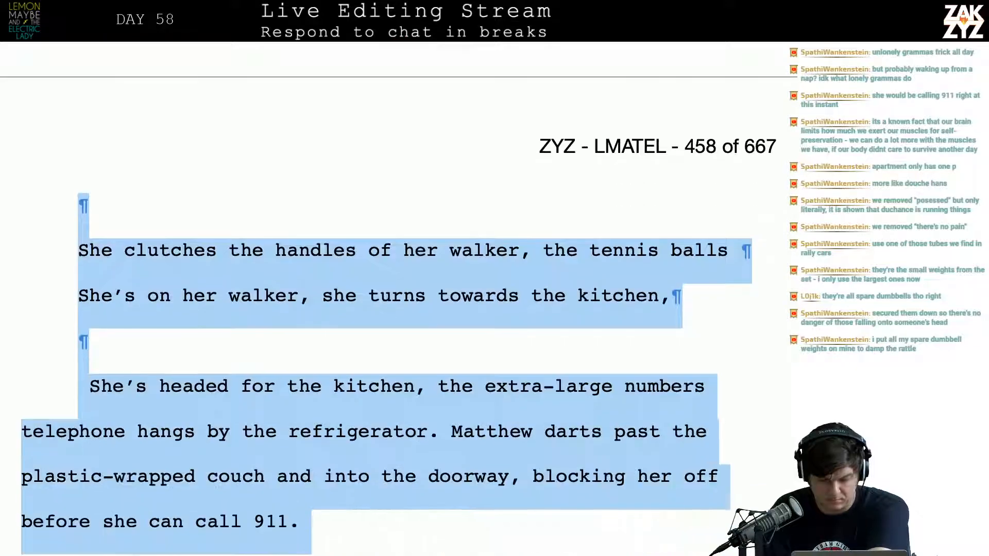
key(shift+Up)
key(shift+Up)
key(shift+Left)
key(shift+Left)
key(shift+Left)
key(shift+Left)
key(shift+Left)
key(shift+Left)
key(shift+Left)
key(shift+Left)
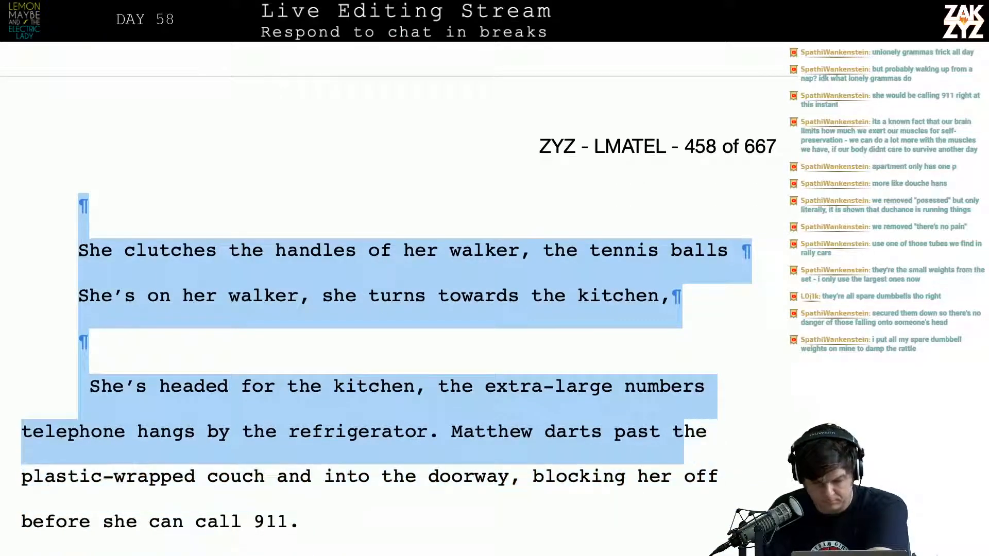
key(shift+Left)
key(shift+Left)
key(shift+Left)
key(shift+Left)
key(shift+Left)
key(shift+Left)
key(shift+Left)
key(shift+Left)
key(shift+Left)
key(shift+Left)
key(shift+Left)
key(shift+Left)
key(shift+Left)
key(shift+Left)
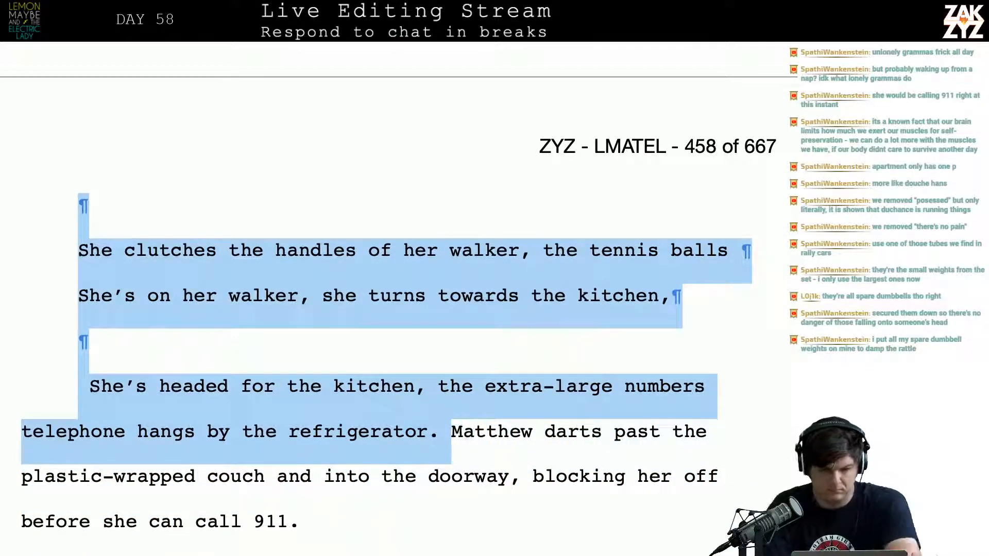
key(ctrl+v)
key(Return)
Add "Matthew is faster than her," after "mounted next to the refrigerator." in the new passage
key(Up)
key(Up)
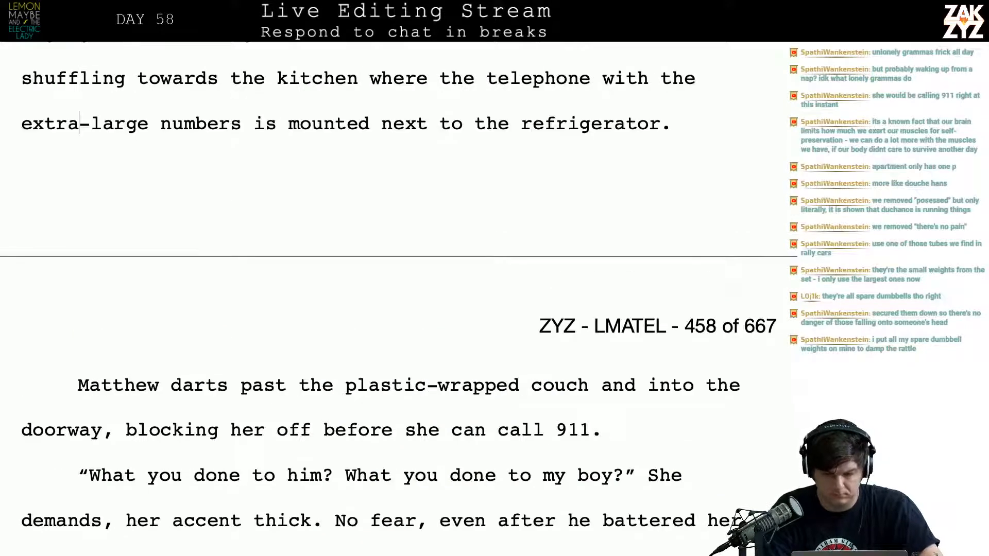
key(End)
text(Matthew)
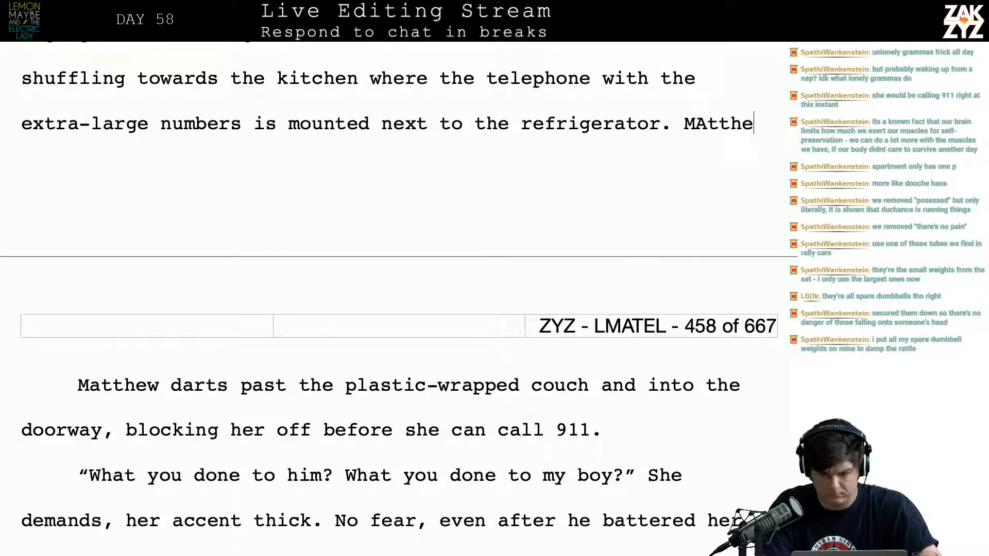
text( is f)
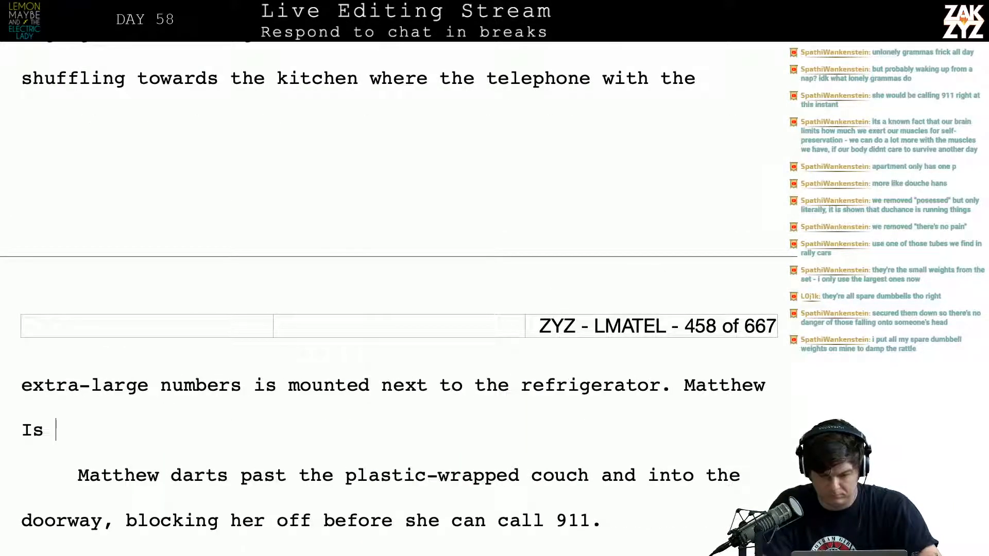
text(aster than)
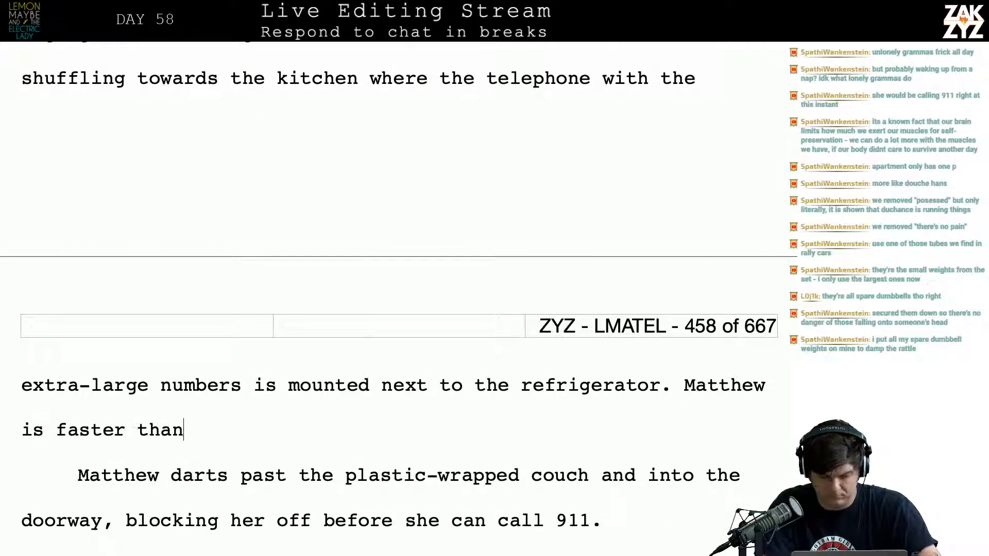
text( her, he dar)
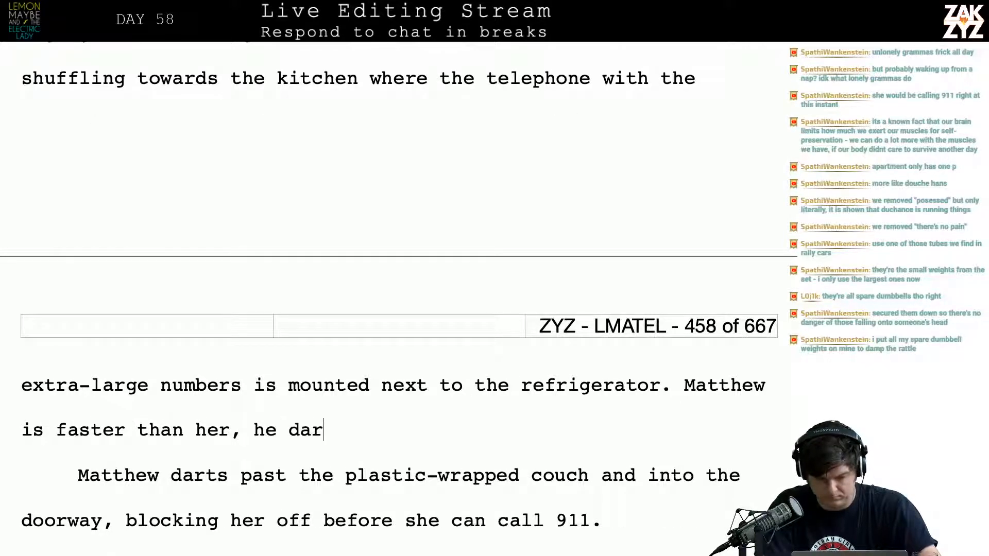
Continue the "faster than her" sentence with "he darts past the"
key(BackSpace)
key(BackSpace)
key(BackSpace)
text(das)
key(BackSpace)
key(BackSpace)
text(a)
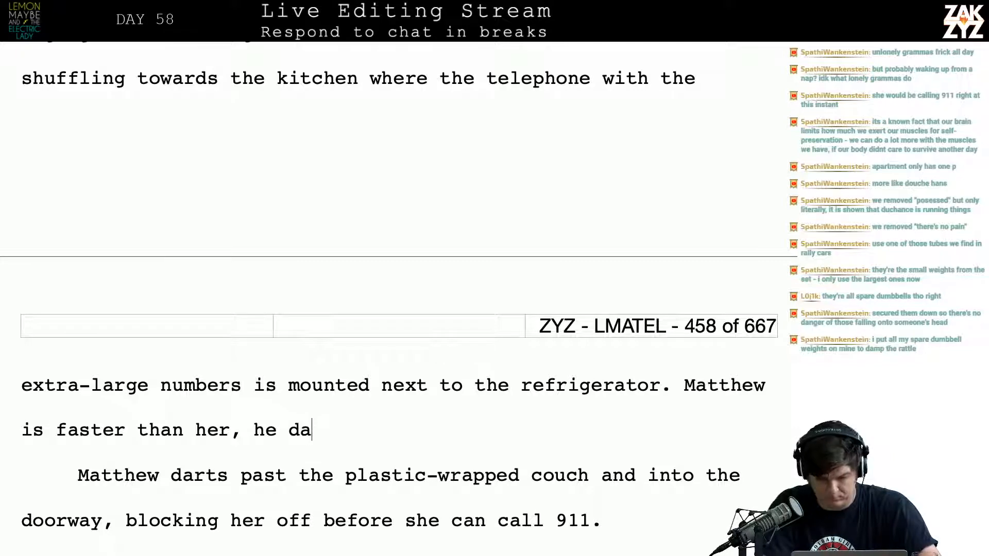
text(rts past t)
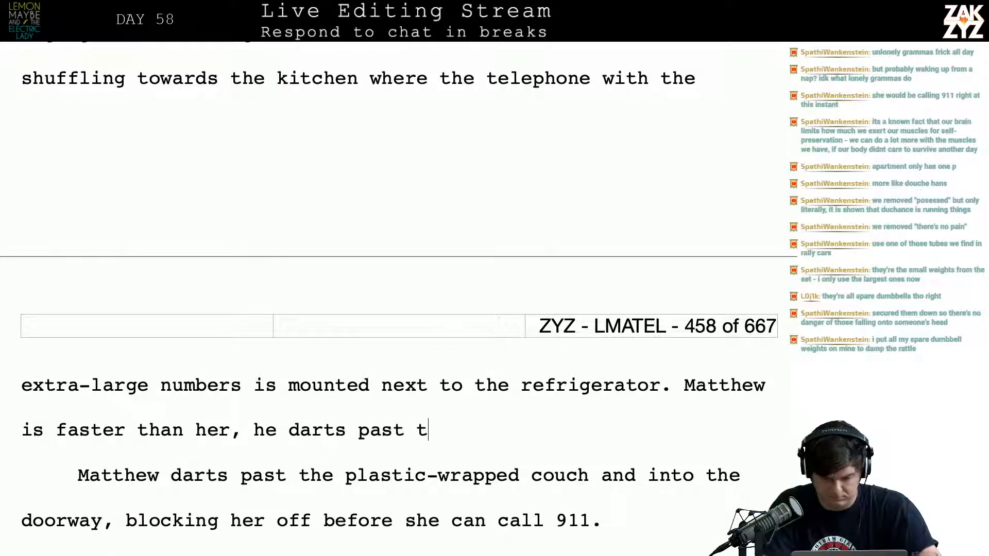
text(he plas)
Extend the sentence with "couch wrapped in yellowed plastic and"
key(BackSpace)
key(BackSpace)
key(BackSpace)
key(BackSpace)
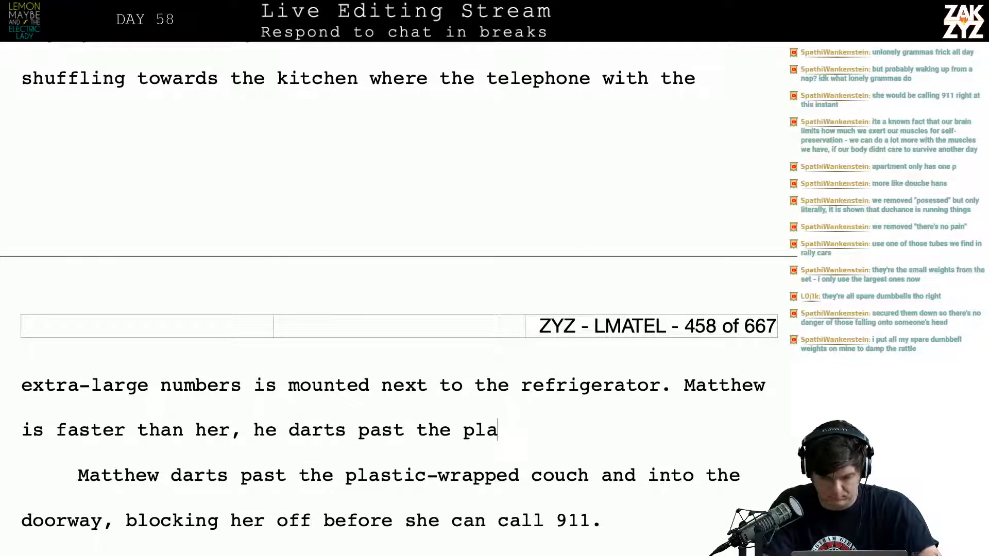
text(couch w)
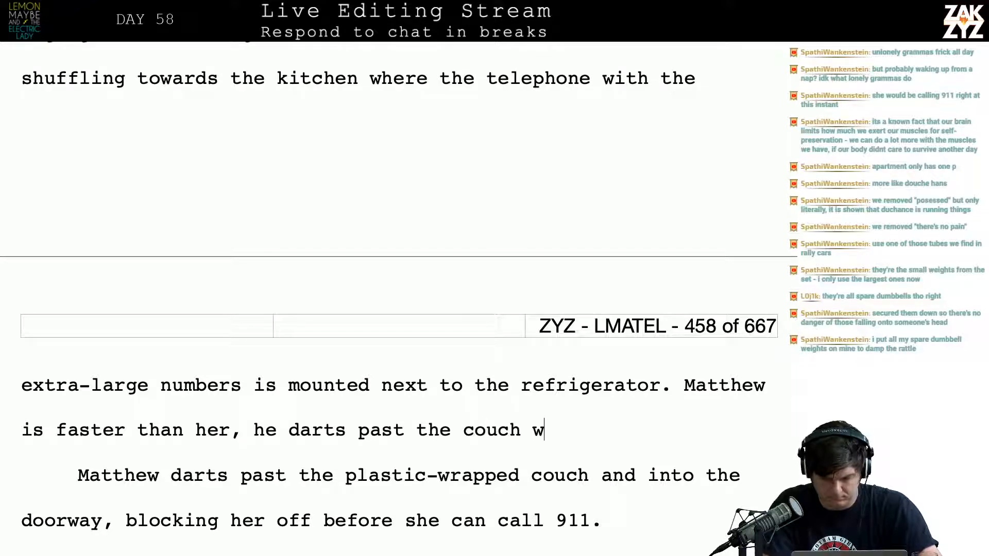
text(rapped in plastic and)
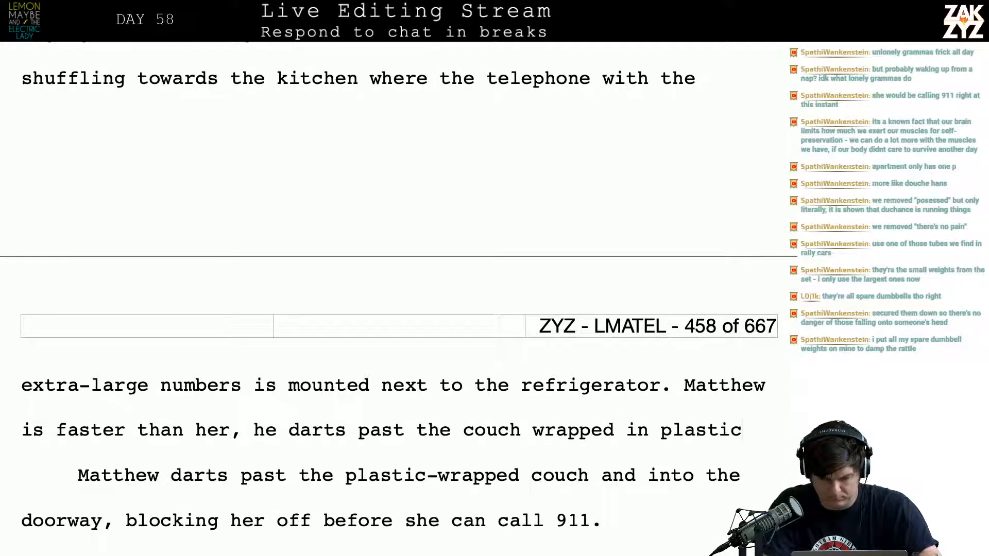
key(BackSpace)
key(BackSpace)
key(BackSpace)
key(BackSpace)
key(BackSpace)
key(BackSpace)
key(BackSpace)
key(BackSpace)
key(BackSpace)
key(BackSpace)
key(BackSpace)
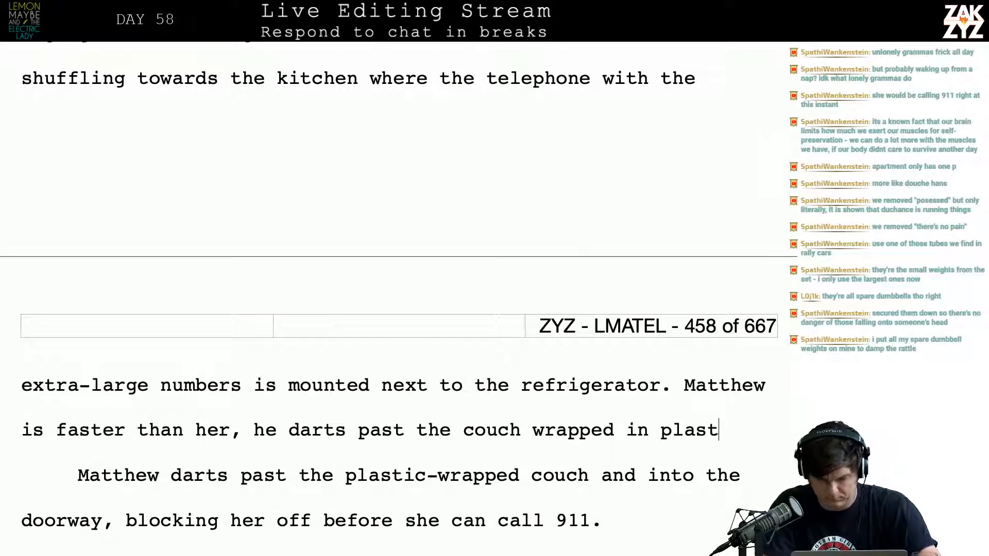
text(yellowed plastic and )
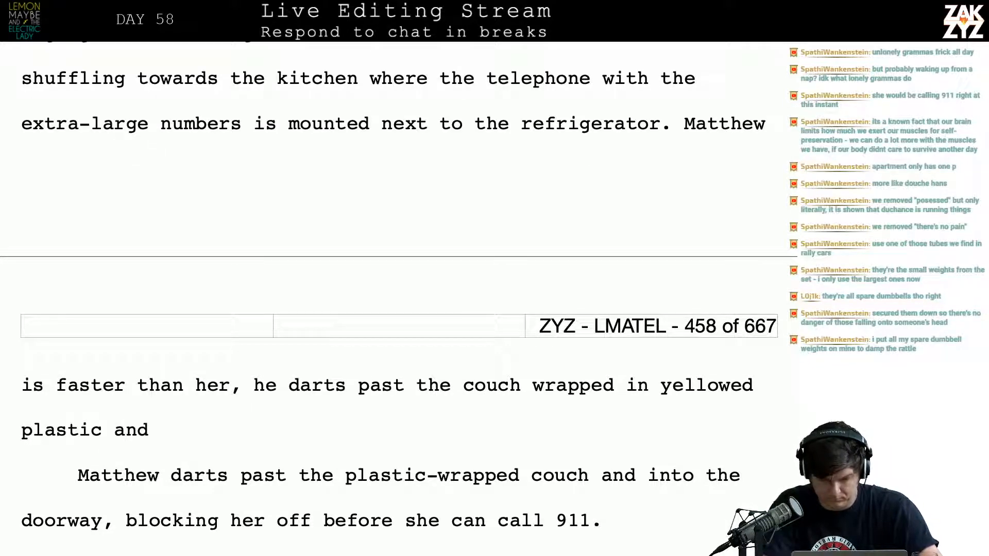
text(rips )
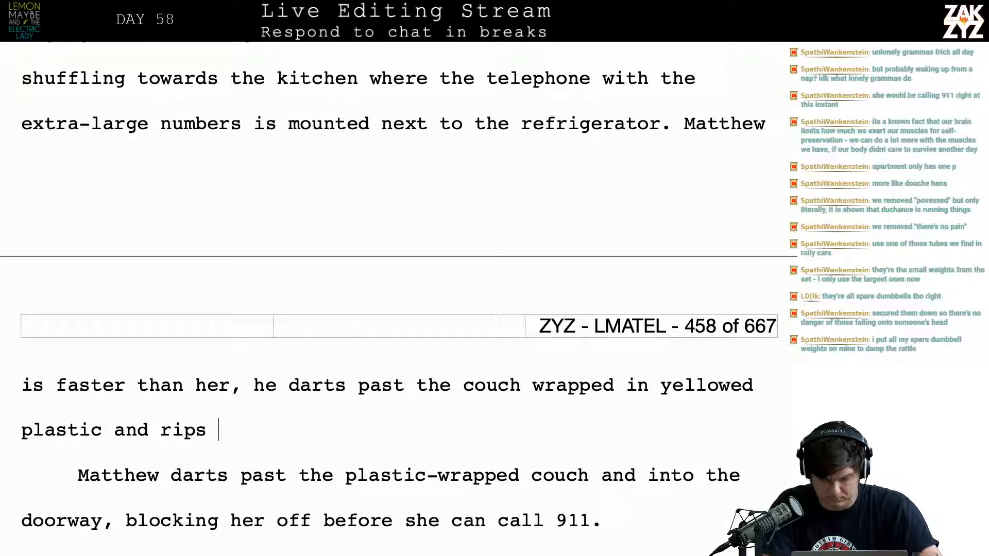
text(the phon)
key(BackSpace)
key(BackSpace)
key(BackSpace)
key(BackSpace)
key(BackSpace)
key(BackSpace)
key(BackSpace)
key(BackSpace)
key(BackSpace)
key(BackSpace)
key(BackSpace)
key(BackSpace)
key(BackSpace)
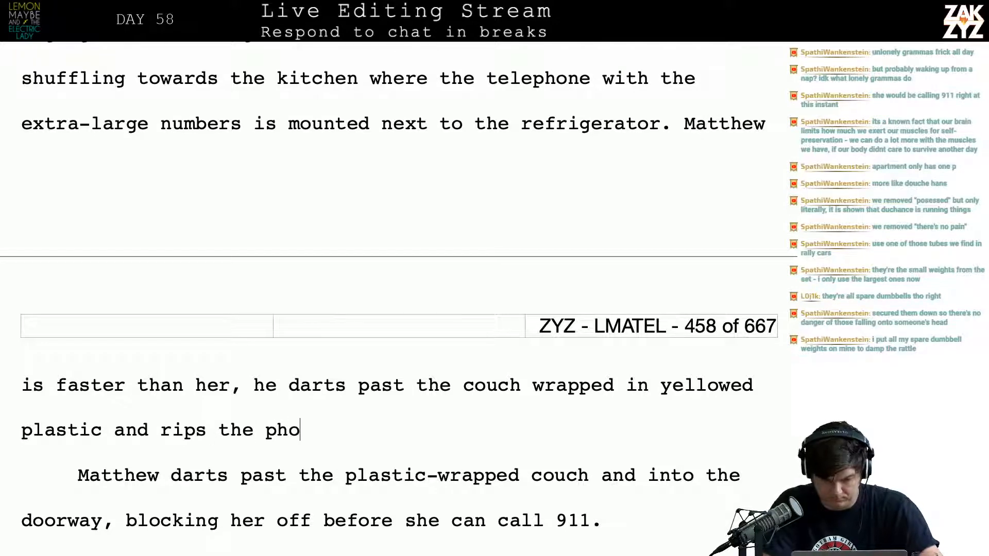
Finish the sentence with "into the kitchen." in place of the "rips the pho" fragment
text(into t)
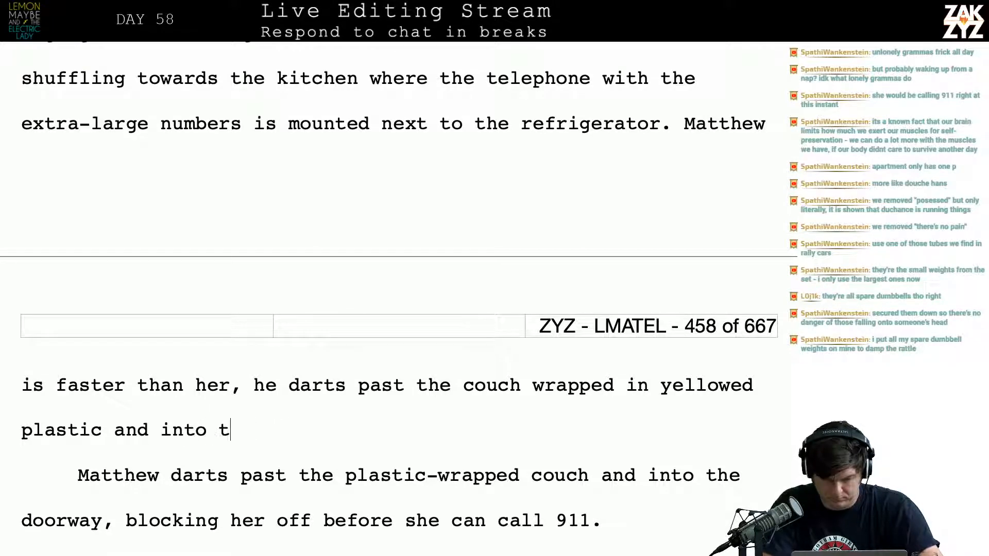
text(he kitchen. )
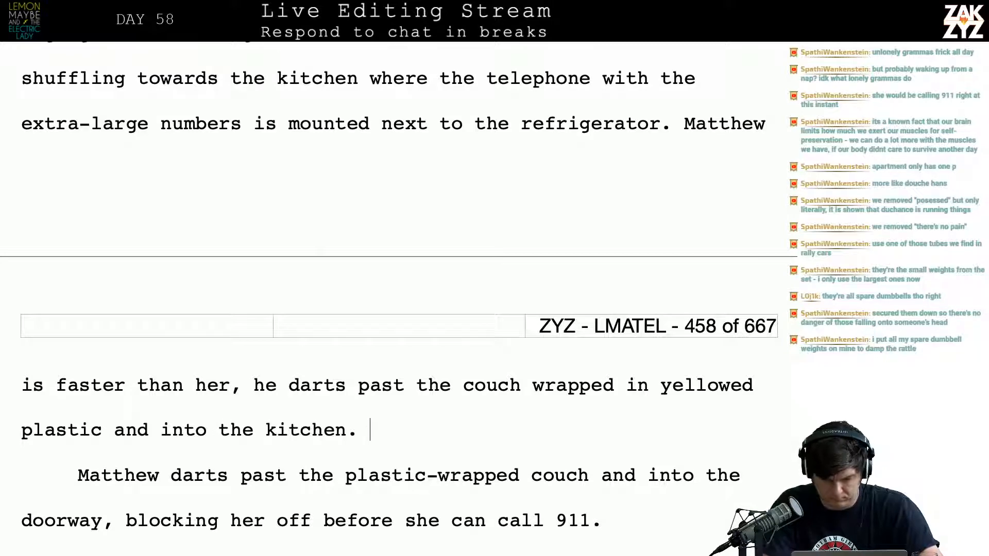
text(He rips the ph)
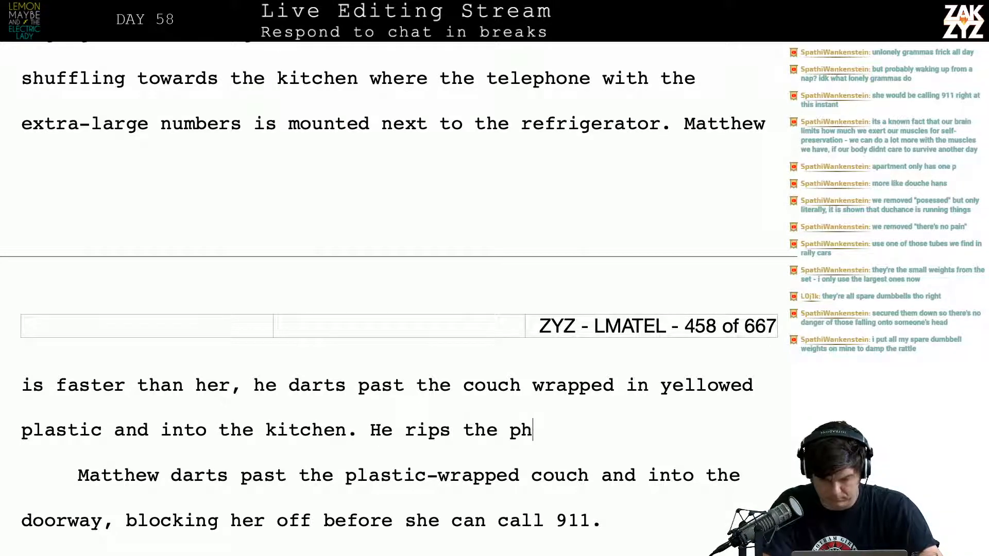
text(one off the wall, )
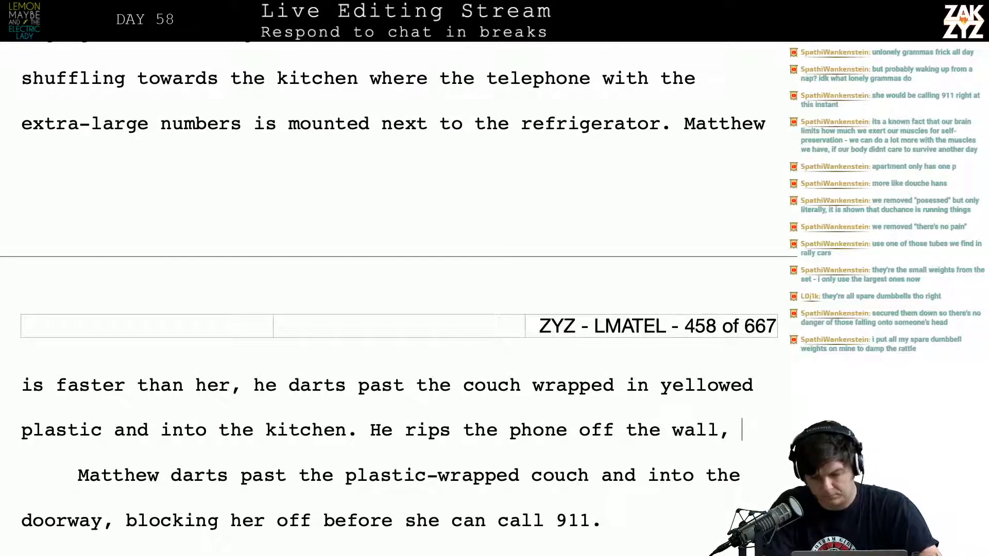
text(it)
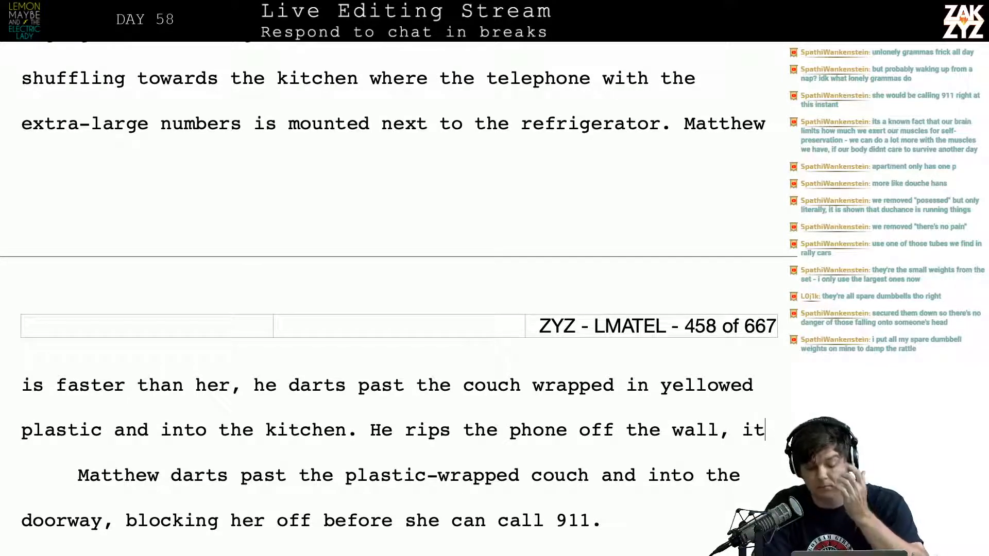
key(BackSpace)
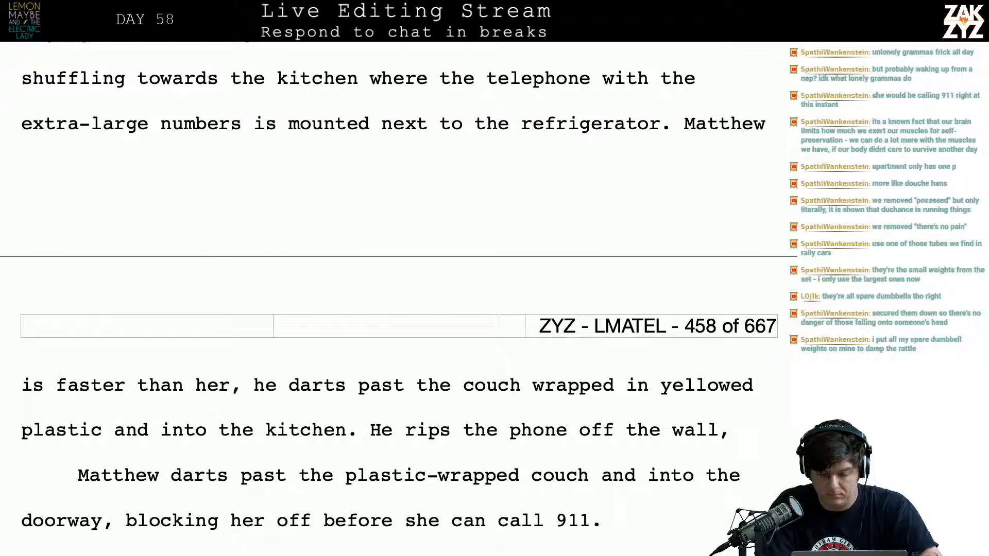
key(BackSpace)
key(BackSpace)
key(BackSpace)
key(BackSpace)
key(BackSpace)
key(BackSpace)
key(BackSpace)
key(BackSpace)
key(BackSpace)
key(BackSpace)
key(BackSpace)
key(BackSpace)
key(BackSpace)
key(BackSpace)
key(BackSpace)
key(BackSpace)
key(BackSpace)
key(BackSpace)
key(BackSpace)
key(BackSpace)
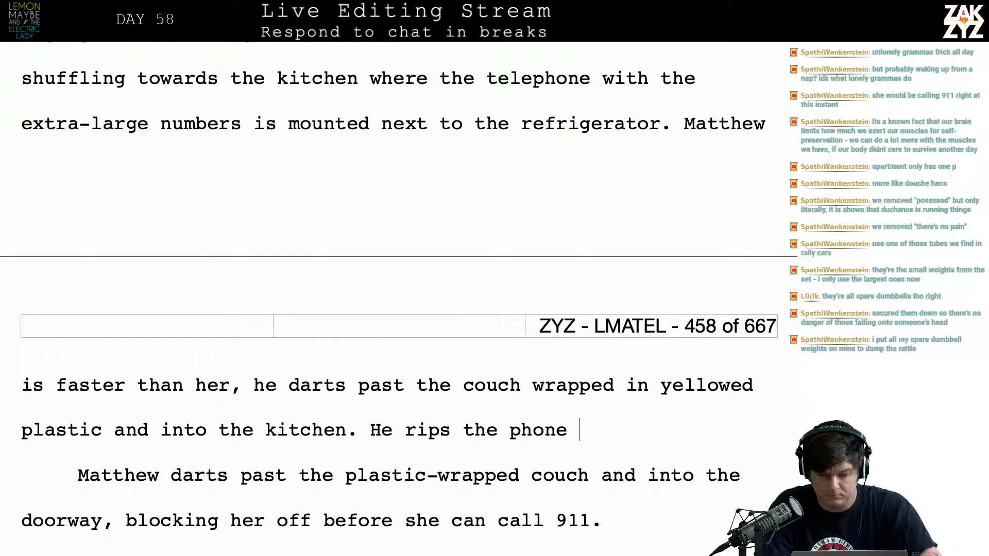
key(BackSpace)
key(BackSpace)
key(BackSpace)
key(BackSpace)
key(BackSpace)
key(BackSpace)
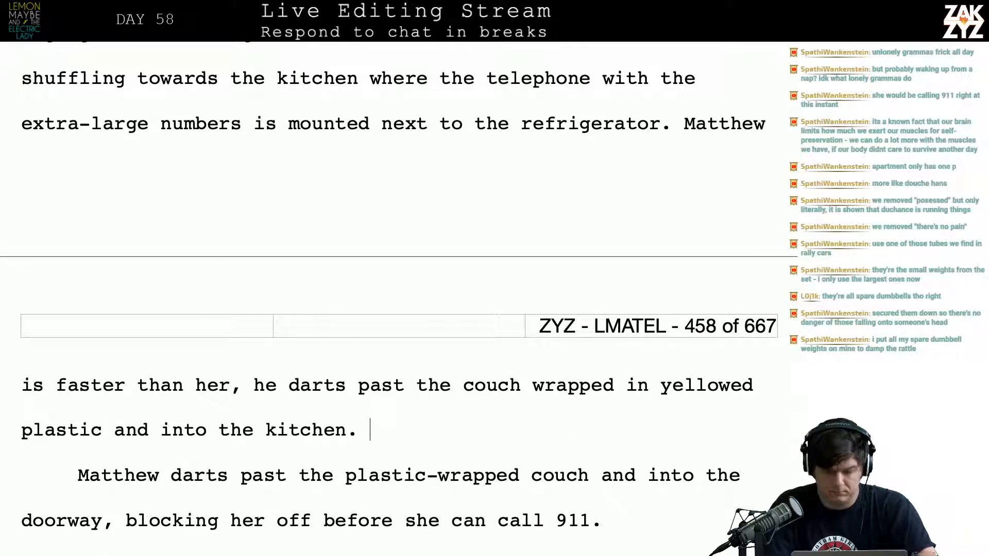
Split the grandmother's paragraph after "a part of her own body.", leaving an empty line before "She's dressed in her nightgown"
key(Return)
scroll(400, 319, up, 2)
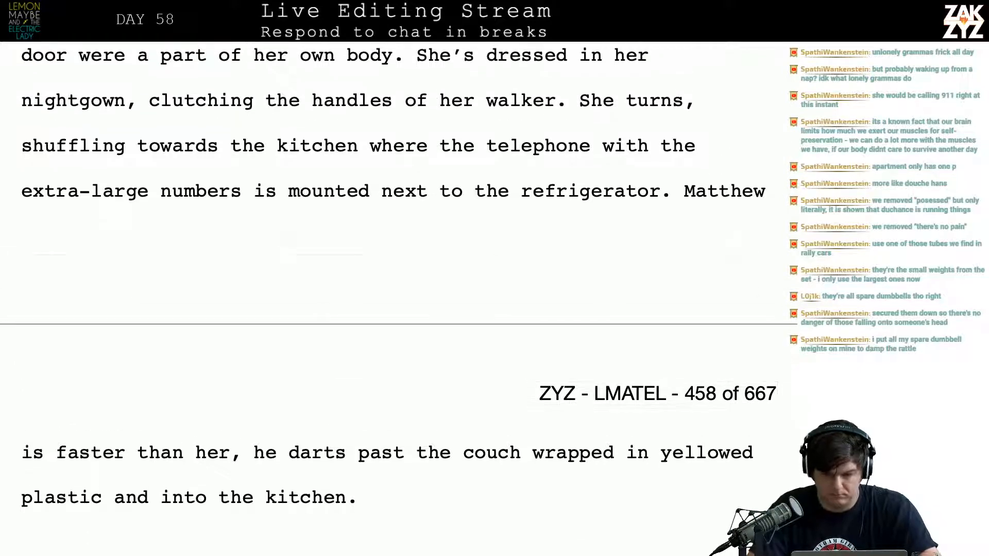
scroll(613, 122, up, 4)
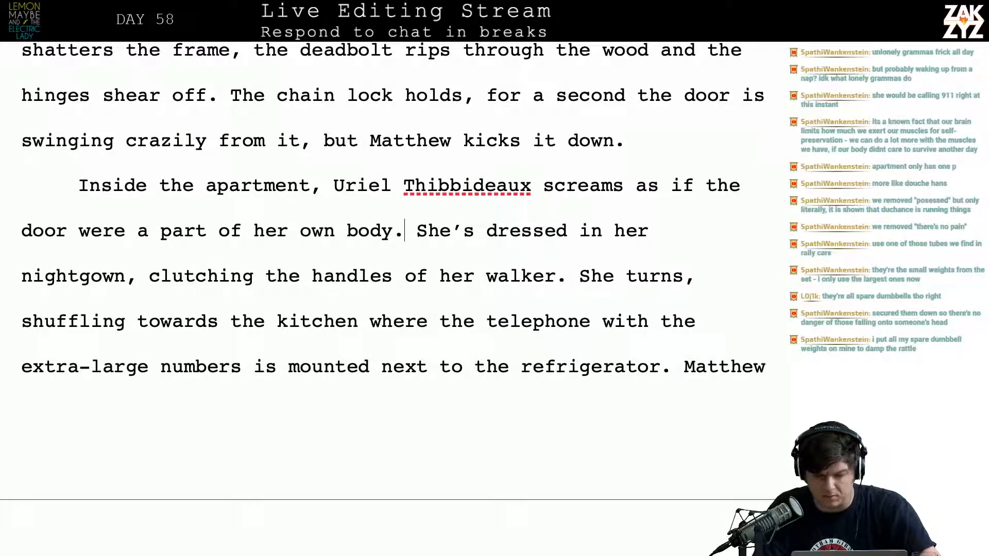
key(Return)
key(Return)
key(Left)
key(Left)
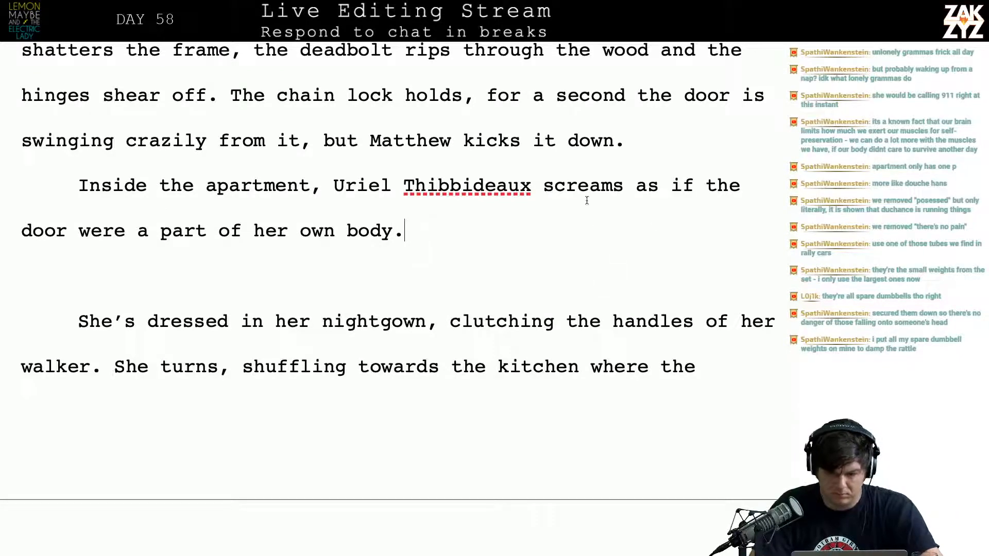
click(634, 186)
text(in)
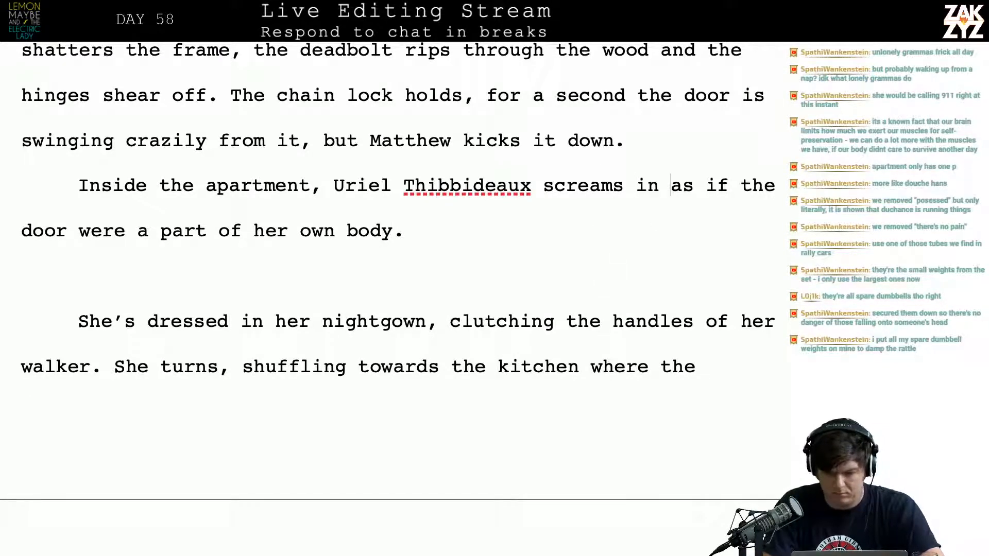
key(BackSpace)
key(BackSpace)
key(BackSpace)
After "her own body.", write "She's in a nightgown and clutching the handles of her walker. She"
key(Left)
key(Down)
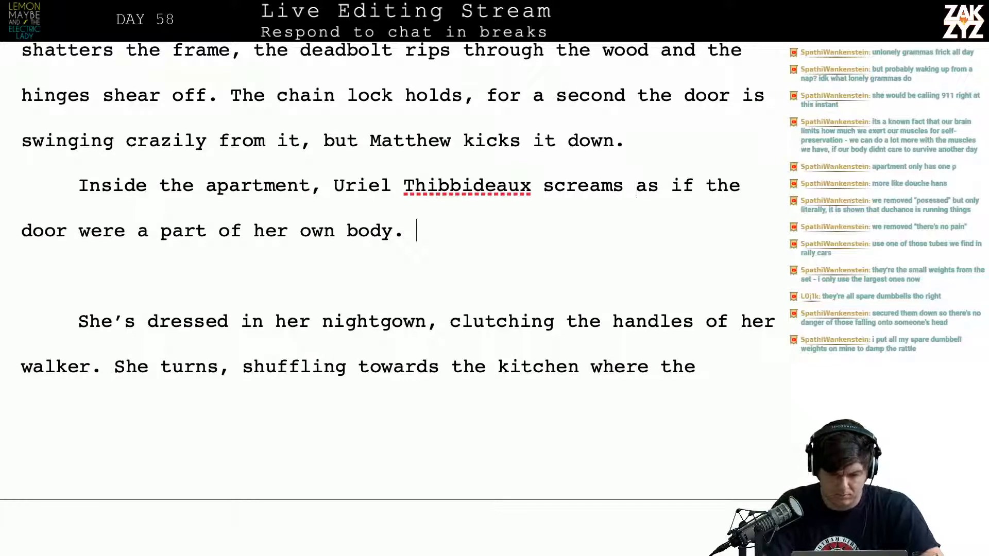
text(She )
text('s in a night)
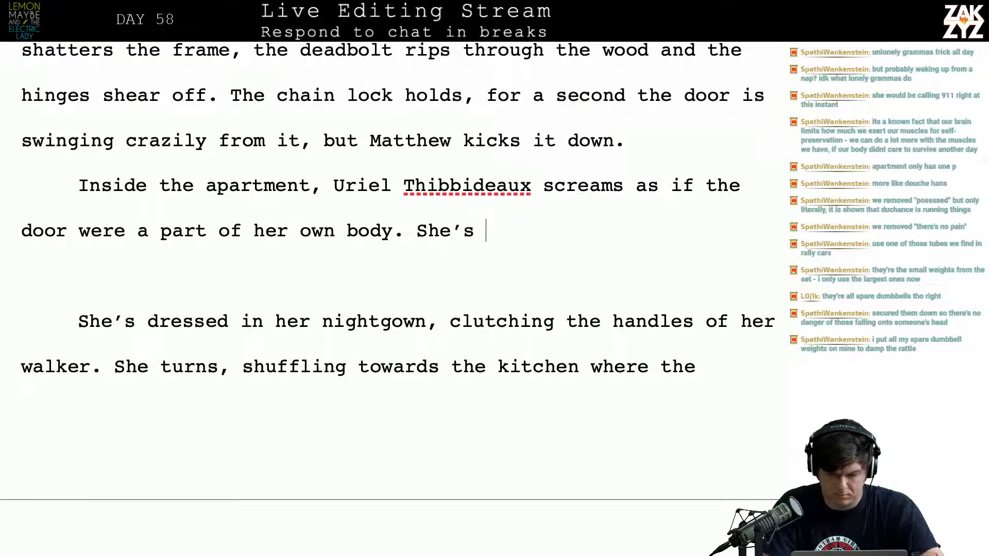
text(go)
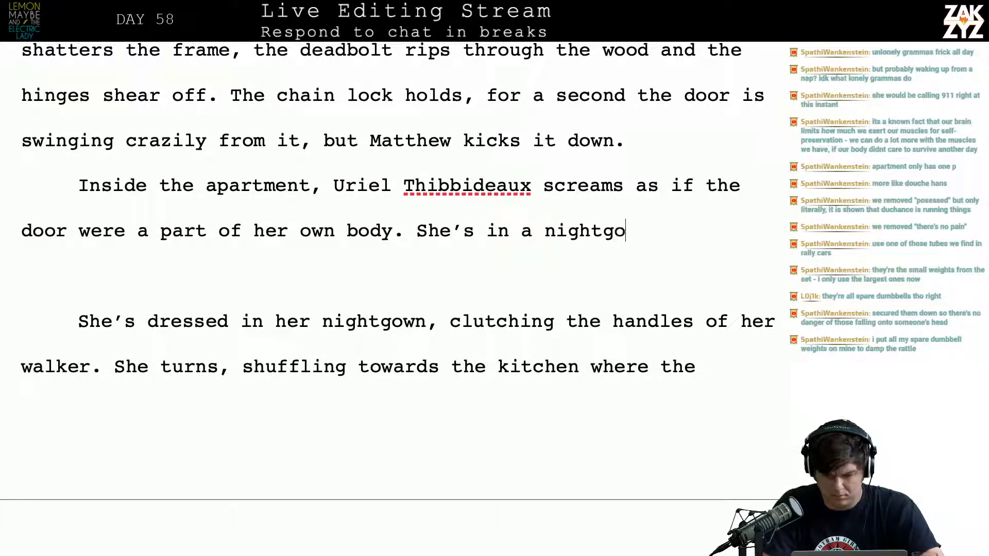
text(wn and clutching )
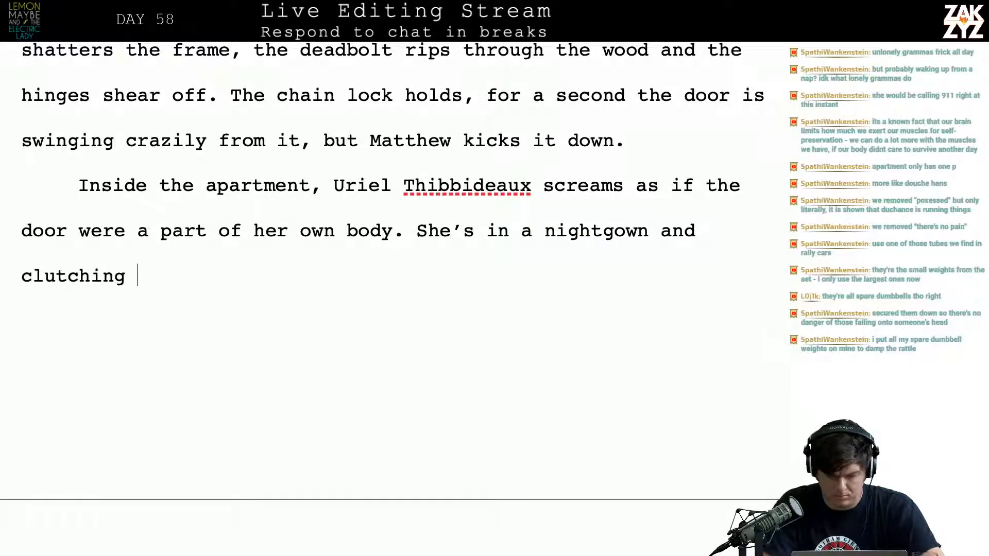
text(the handles of her walker. She)
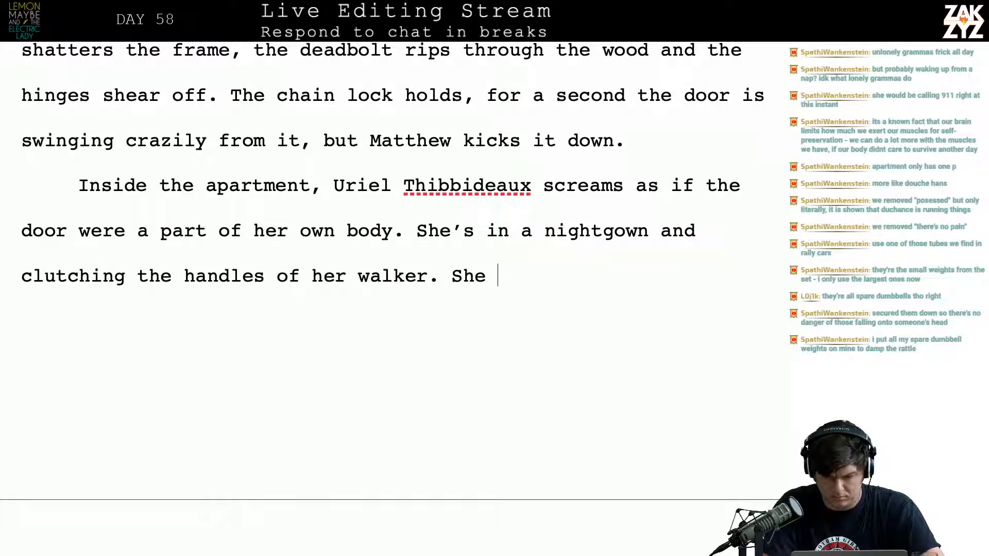
text( wheels)
Continue the "She" sentence with "turns and shuffles as fast as she can for the kitchen"
key(BackSpace)
key(BackSpace)
key(BackSpace)
key(BackSpace)
key(BackSpace)
key(BackSpace)
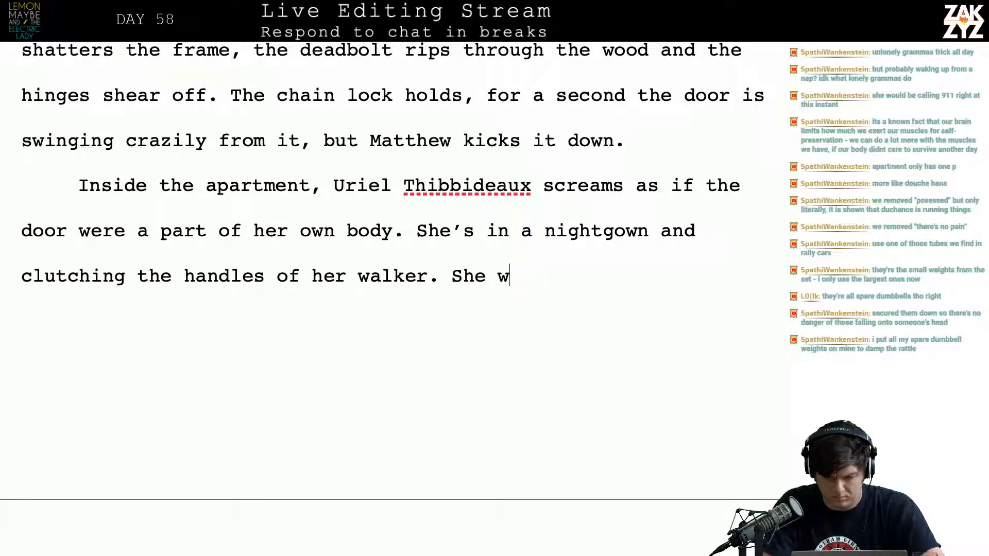
key(BackSpace)
text(turns and sh)
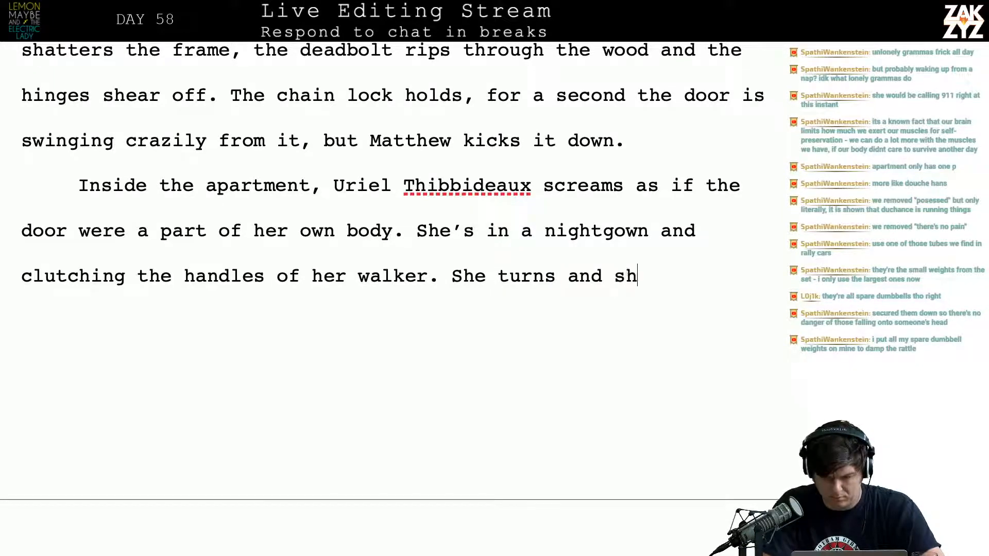
text(uffles as fast )
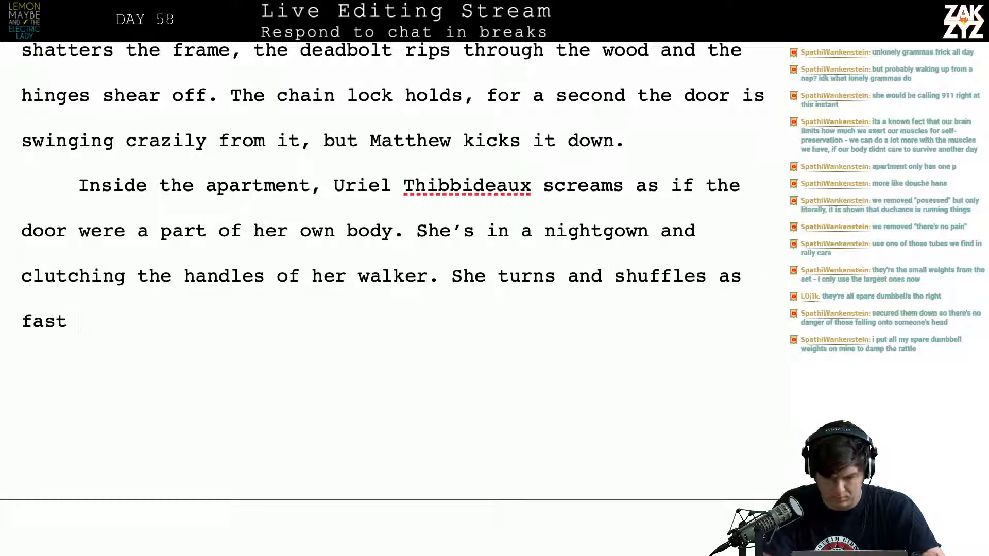
text(a ssh)
key(BackSpace)
key(BackSpace)
key(BackSpace)
key(BackSpace)
text(s she )
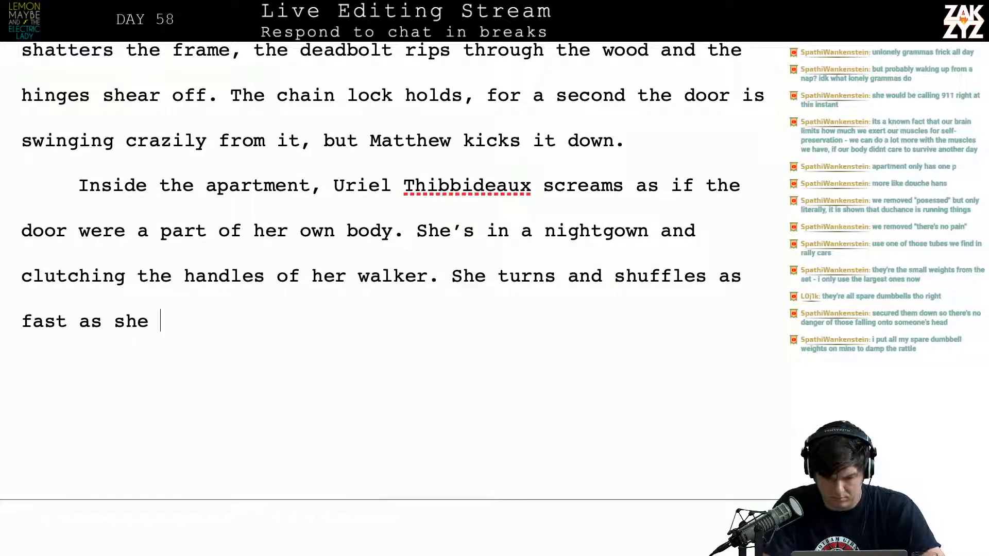
text(can for the kitchen)
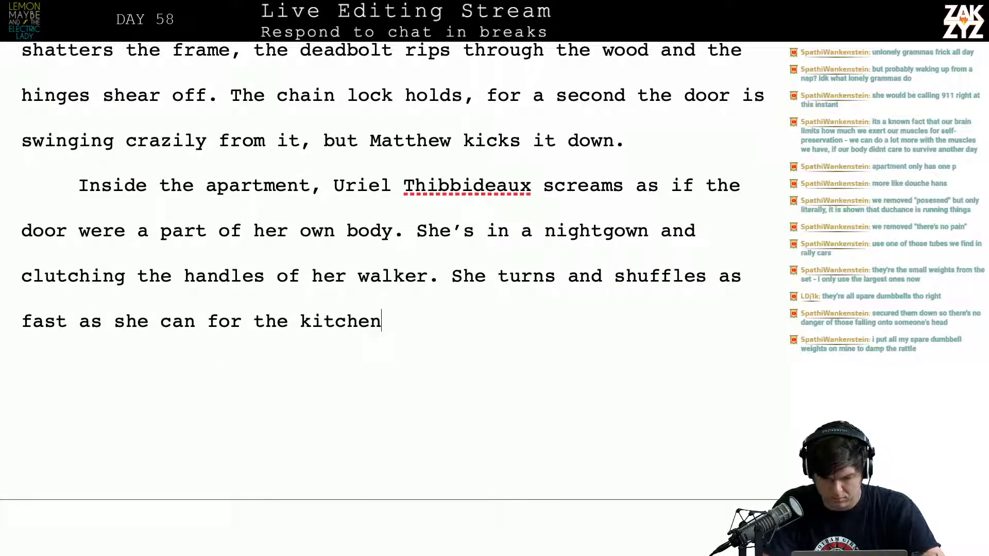
text(, there's a tele)
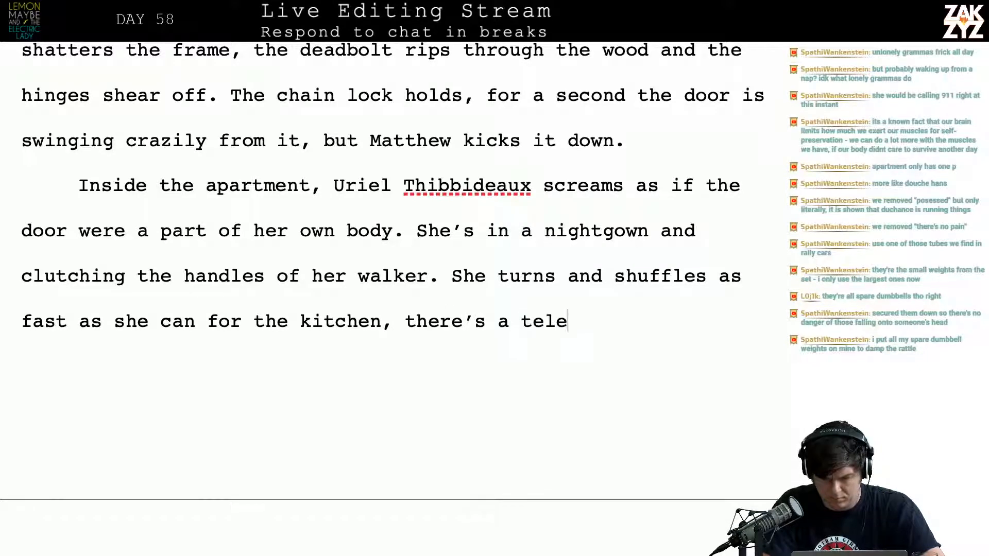
text(phone with extr-)
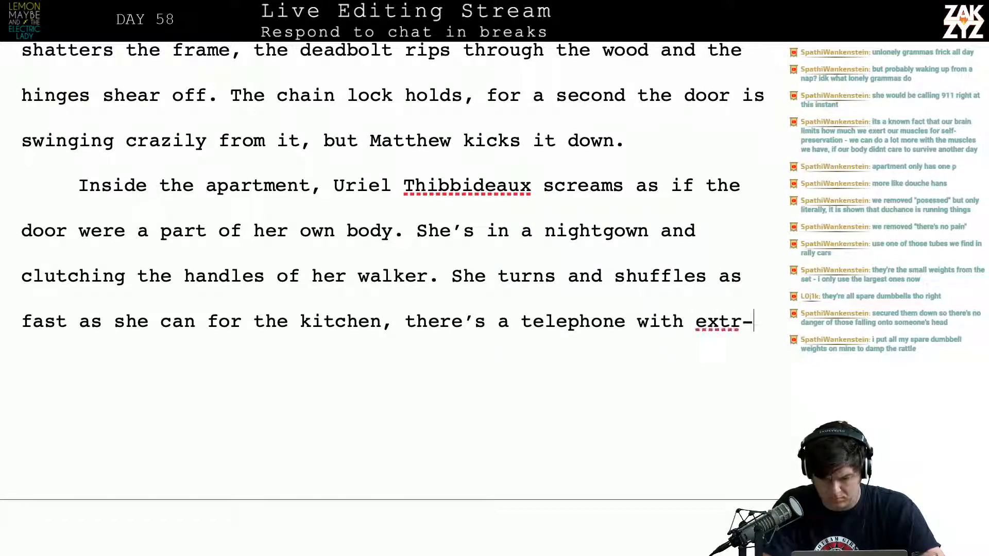
Finish the kitchen sentence with ", there's a telephone with extra-large numbers mounted by the refrigerator."
key(BackSpace)
text(a-la)
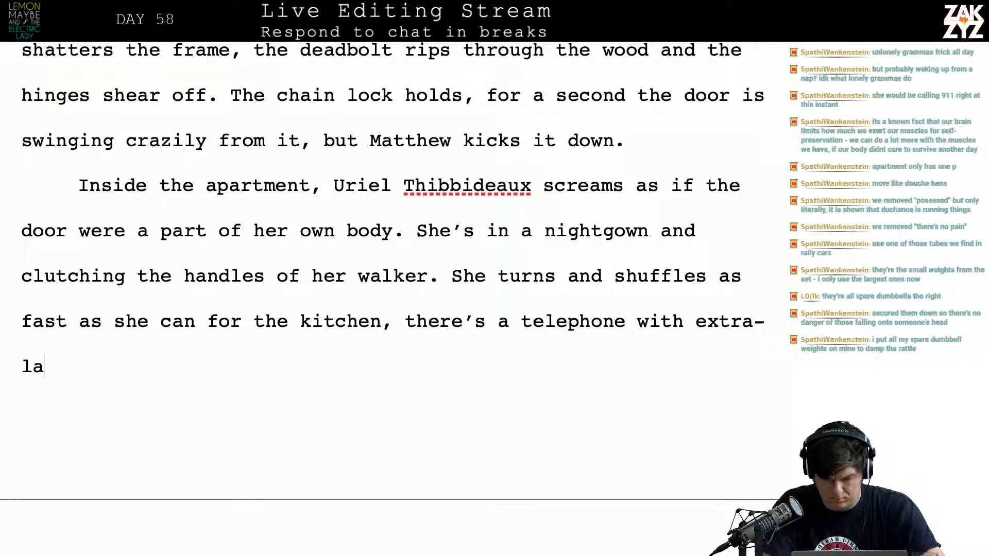
text(rge numbers moun)
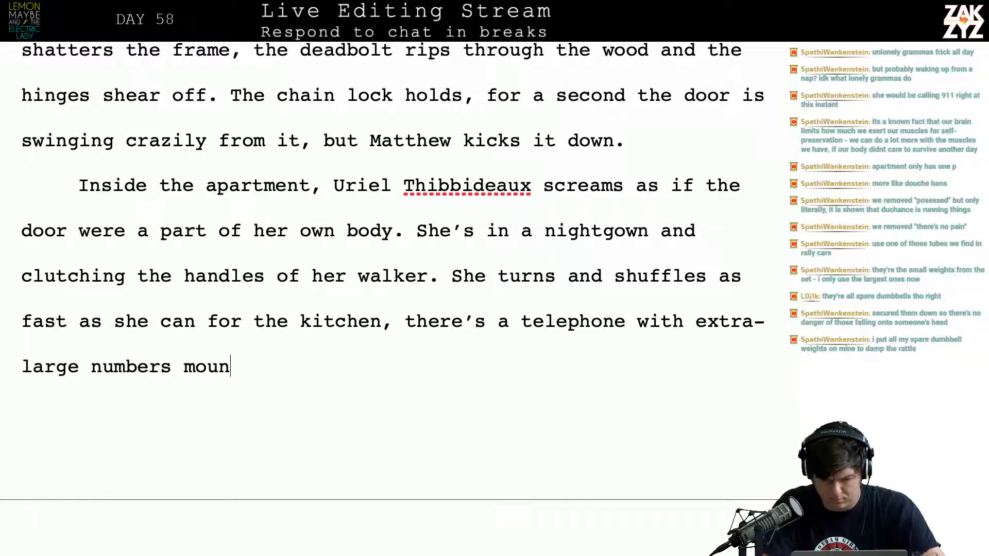
text(ted by the ref)
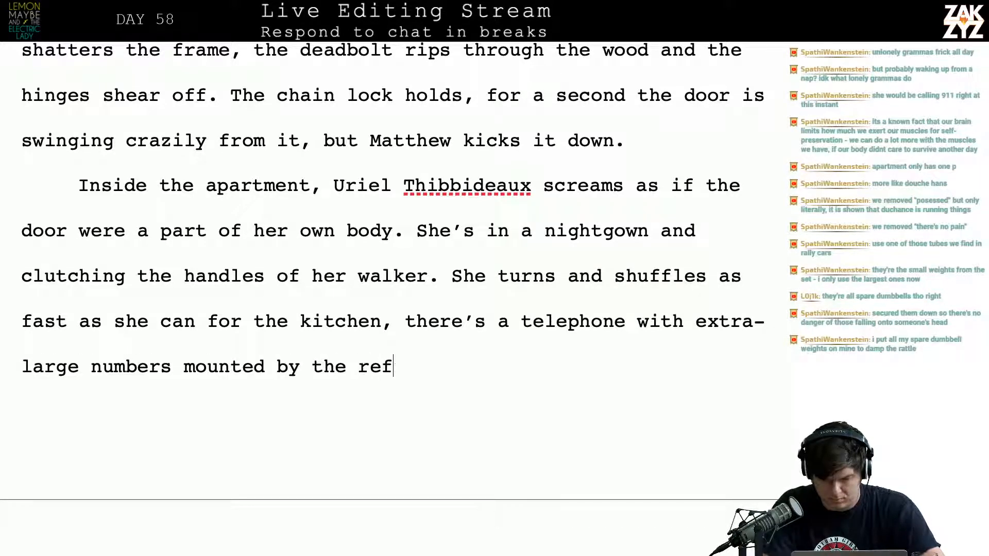
text(rigerator.)
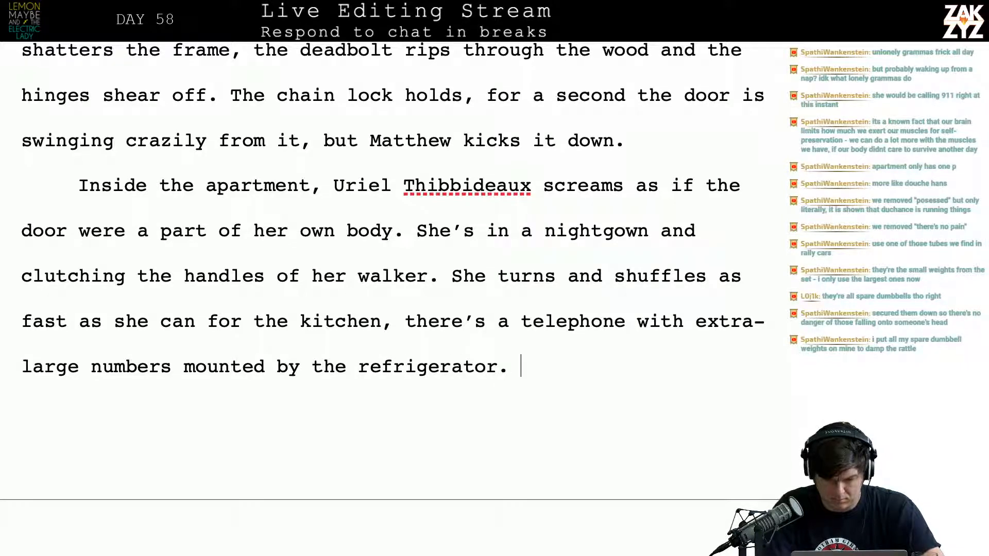
Start a new paragraph above "She's dressed in her nightgown" with "But Matthew is faster. He"
key(Down)
key(Down)
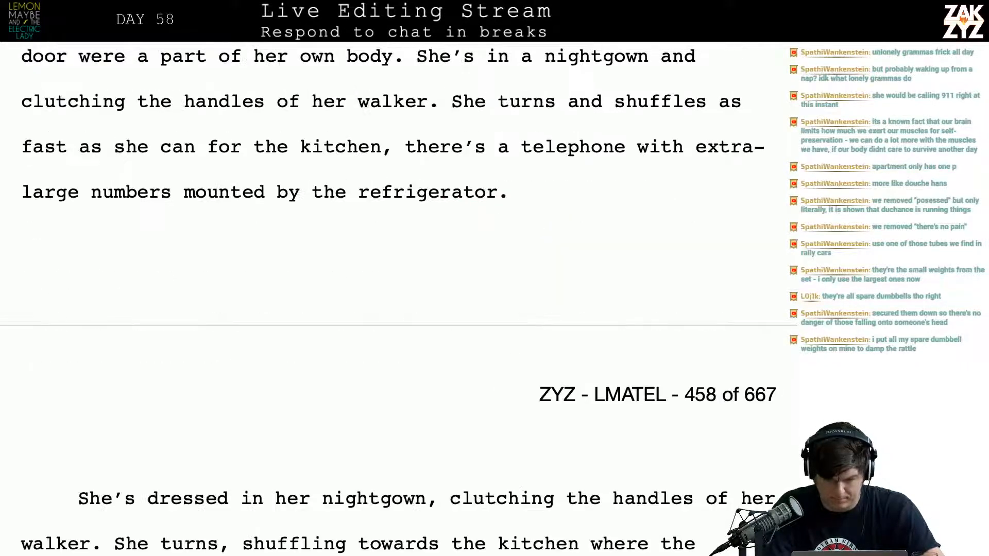
text(B)
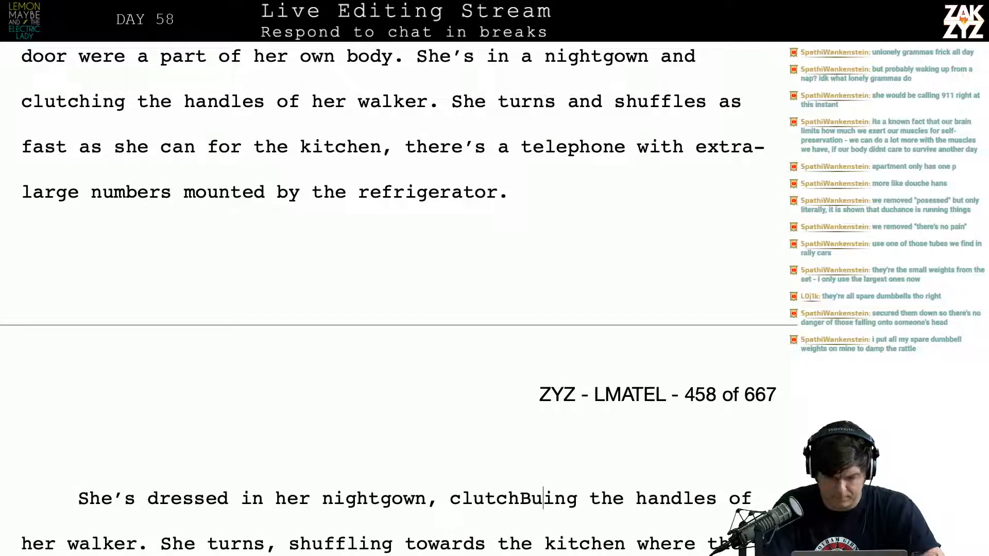
key(Return)
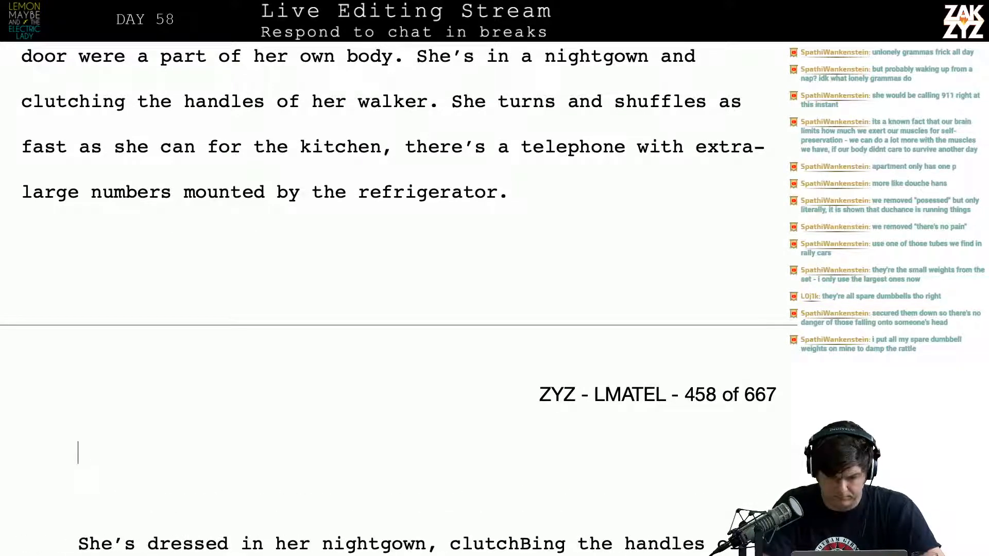
text(But Matthew )
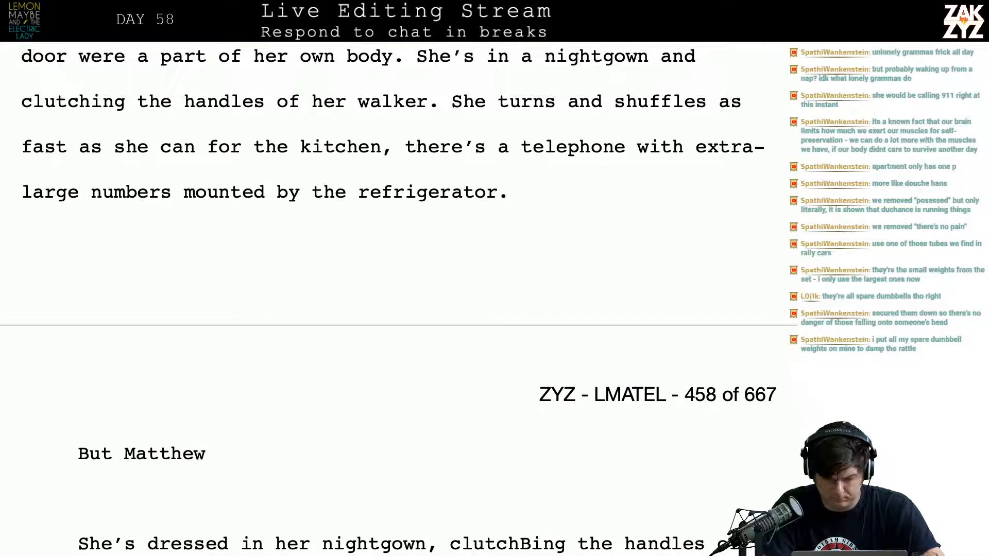
text(is faster.)
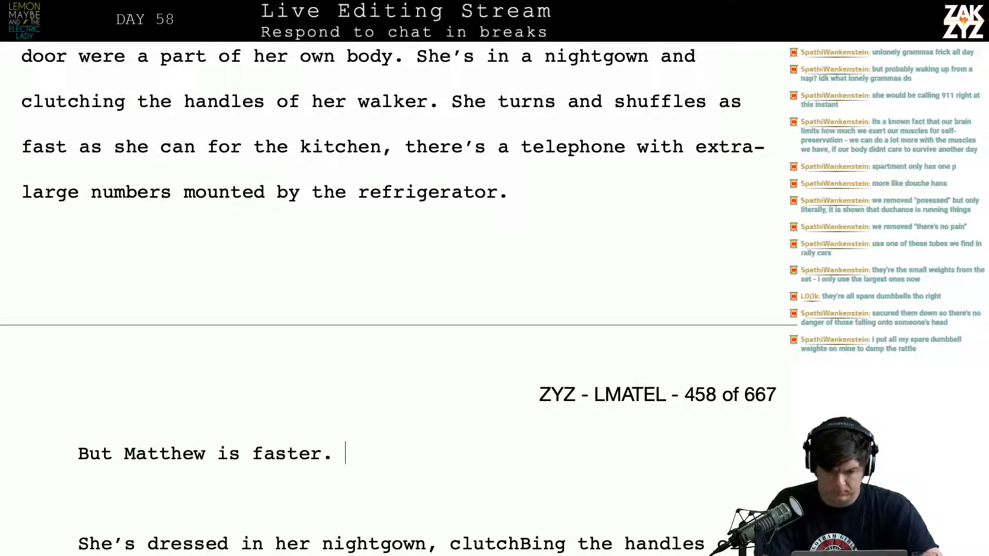
key(BackSpace)
key(BackSpace)
key(BackSpace)
key(BackSpace)
key(BackSpace)
text(s)
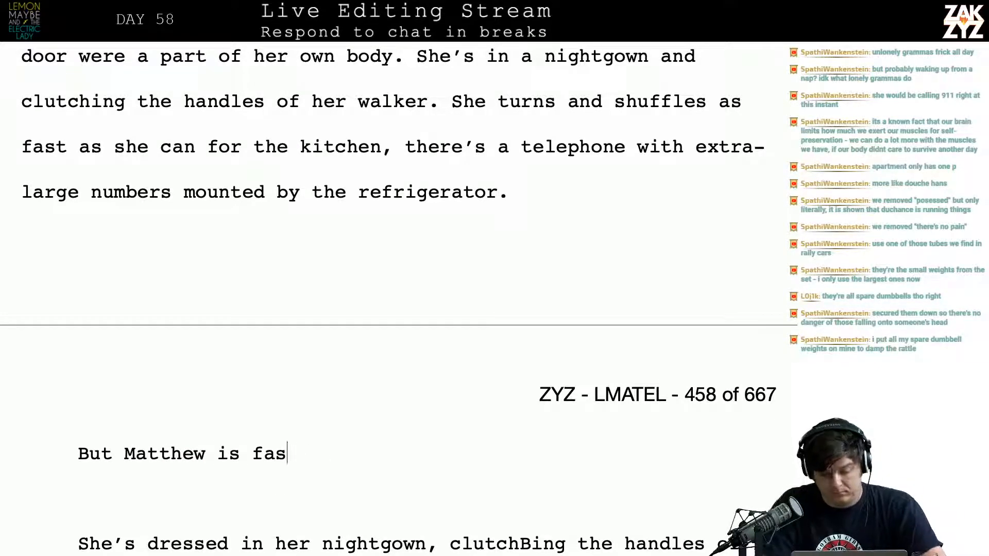
text(ter. He da)
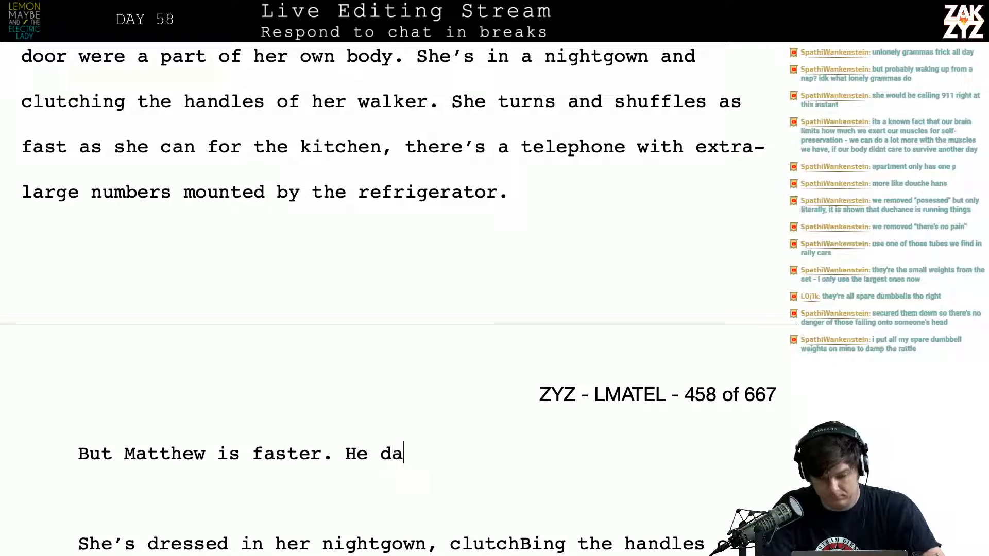
text(r)
Continue the "He" sentence with "rushes into the kitchen and tears the phone off the wall,"
key(BackSpace)
key(BackSpace)
key(BackSpace)
text(s)
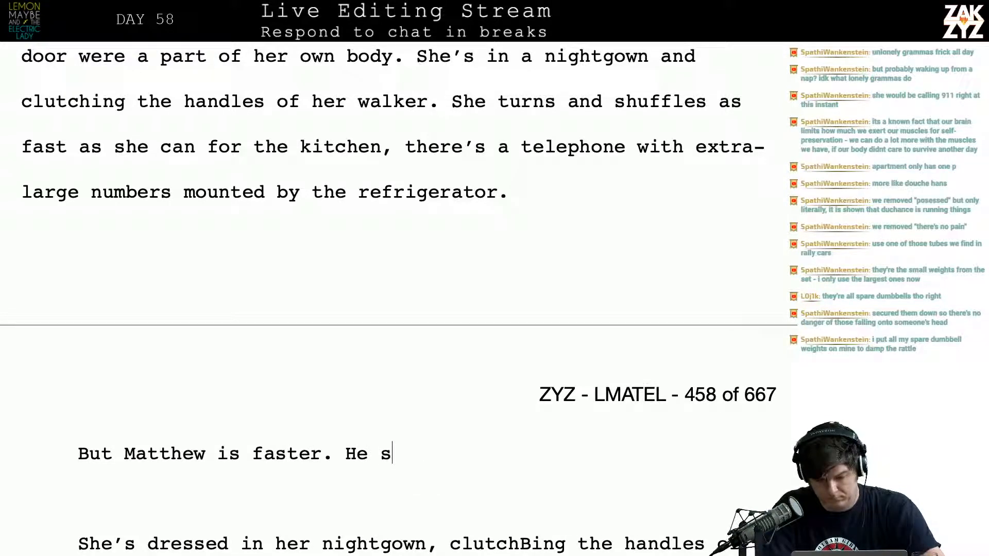
key(BackSpace)
text(rushe)
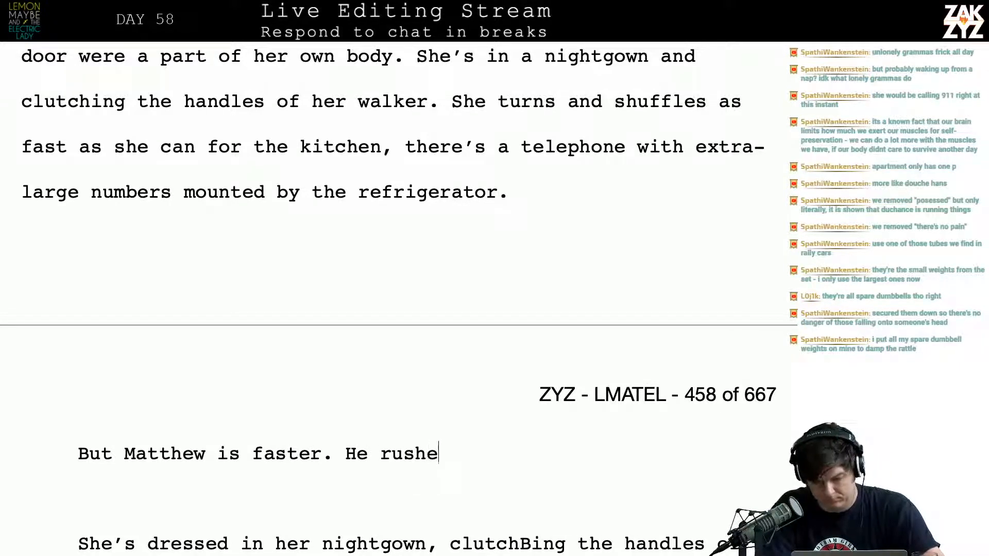
text(s into the kti)
key(BackSpace)
key(BackSpace)
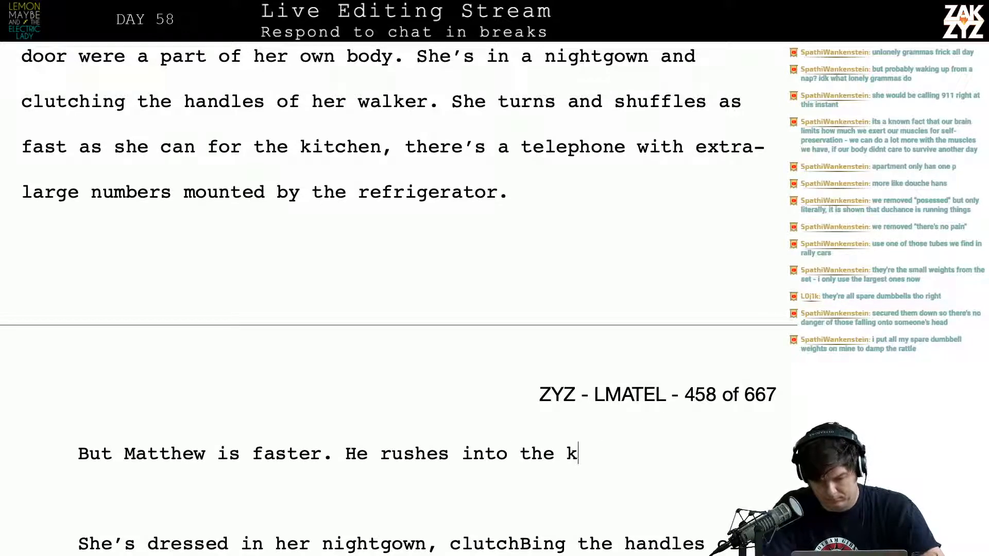
text(itchen and )
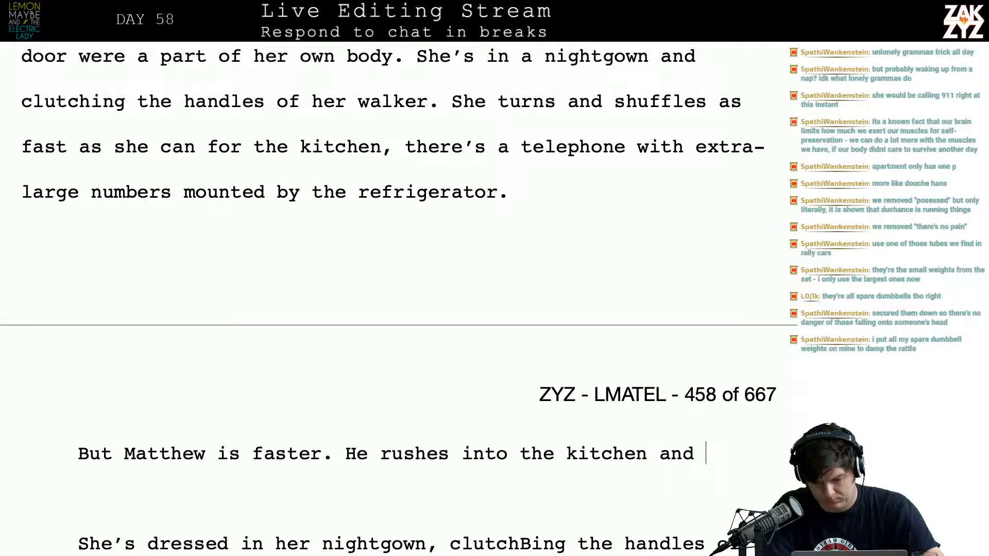
text(tears the ph)
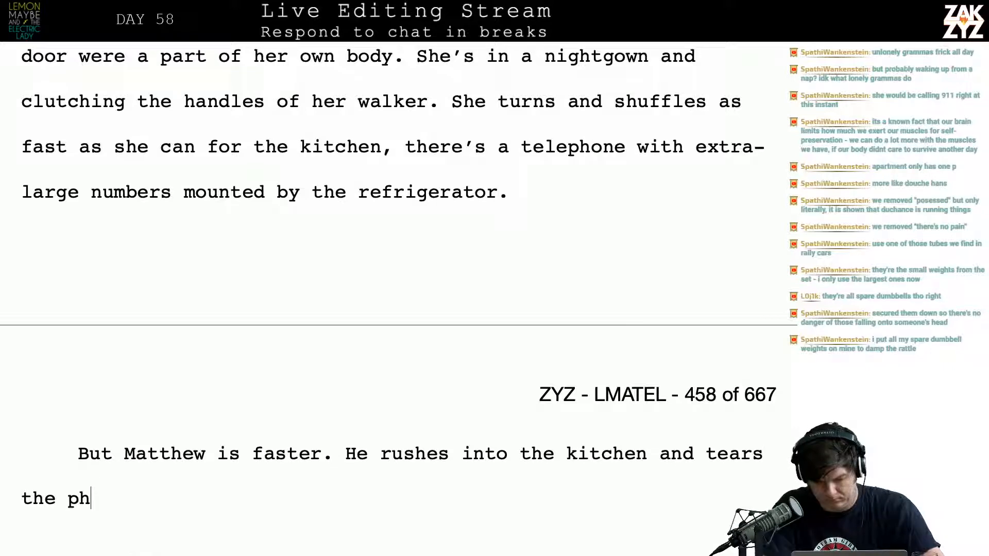
text(one off the wall, it)
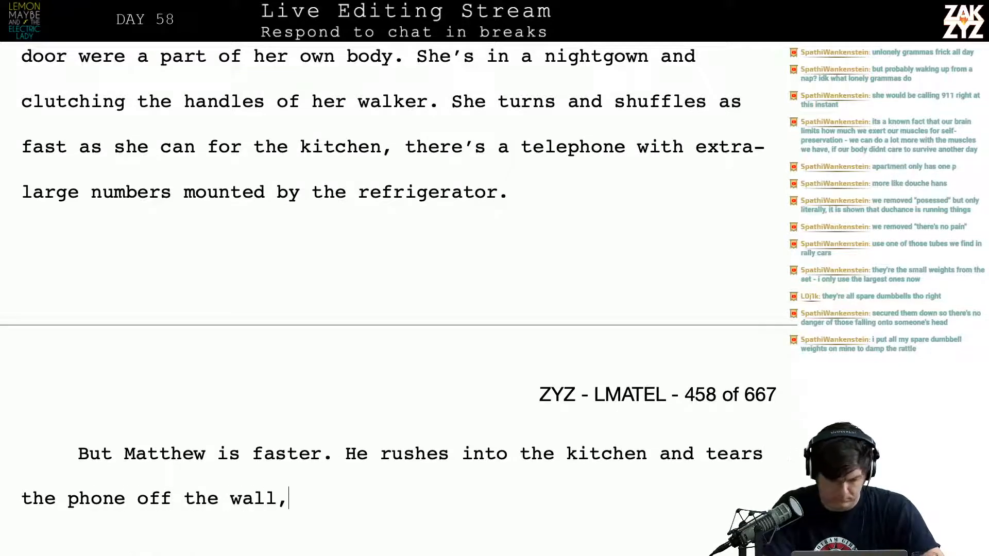
key(BackSpace)
key(BackSpace)
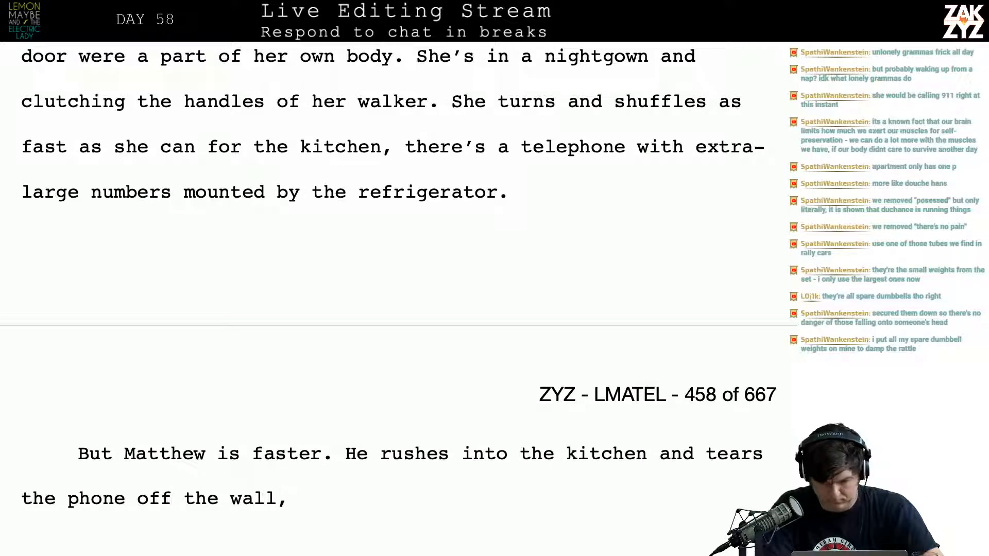
text(it)
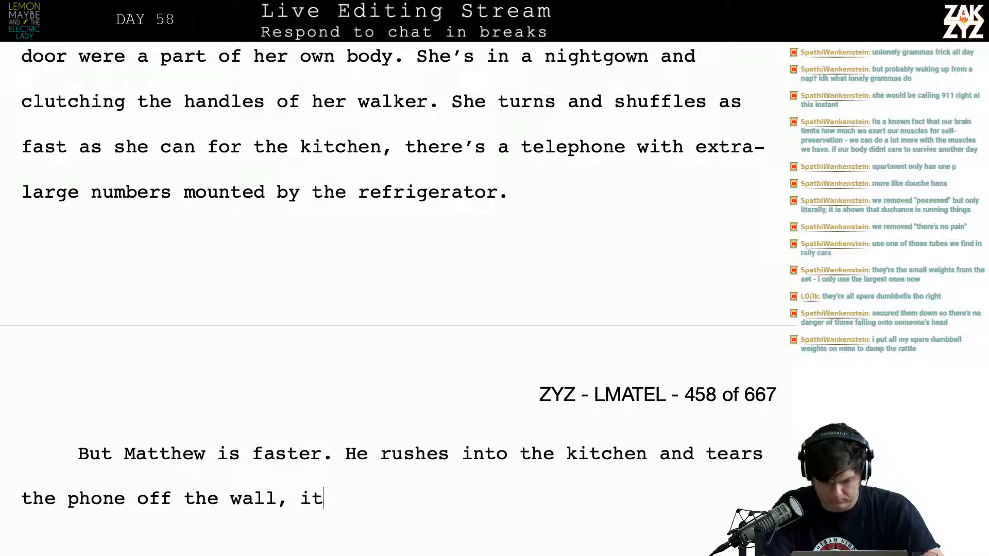
key(BackSpace)
key(BackSpace)
key(BackSpace)
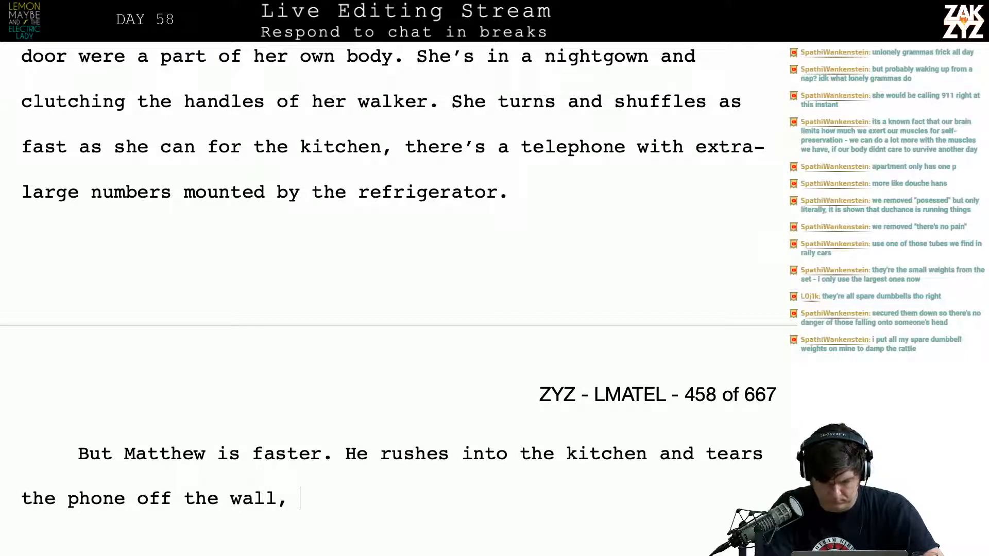
text(thro)
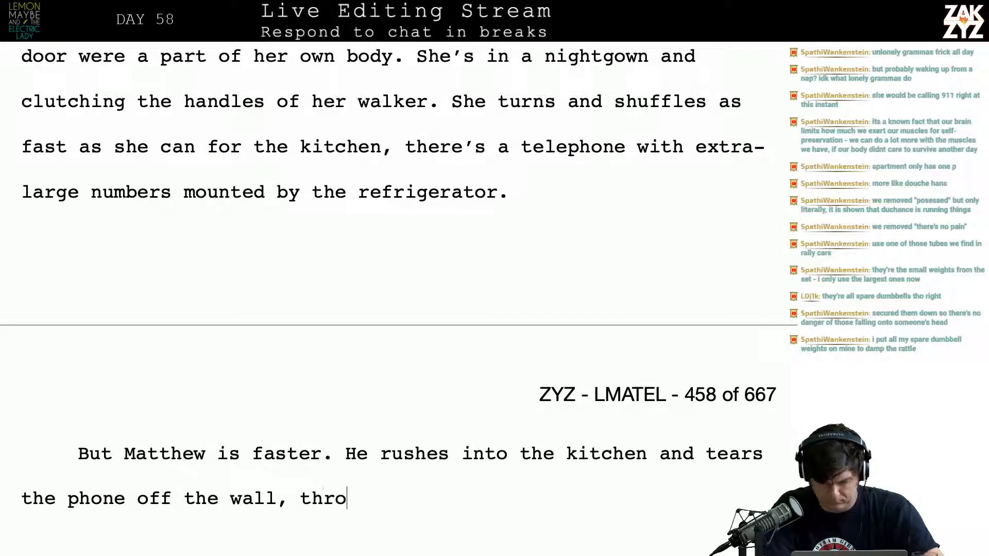
text(wint)
key(BackSpace)
key(BackSpace)
key(BackSpace)
key(BackSpace)
key(BackSpace)
key(BackSpace)
key(BackSpace)
key(BackSpace)
key(BackSpace)
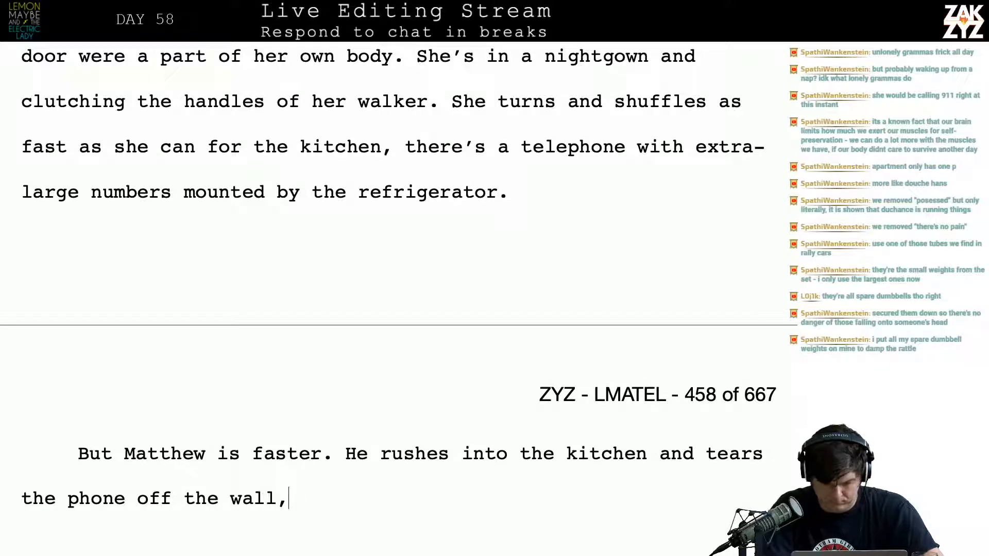
Remove the punctuation after "tears the phone off the wall" and continue the sentence with "be"
text(No )
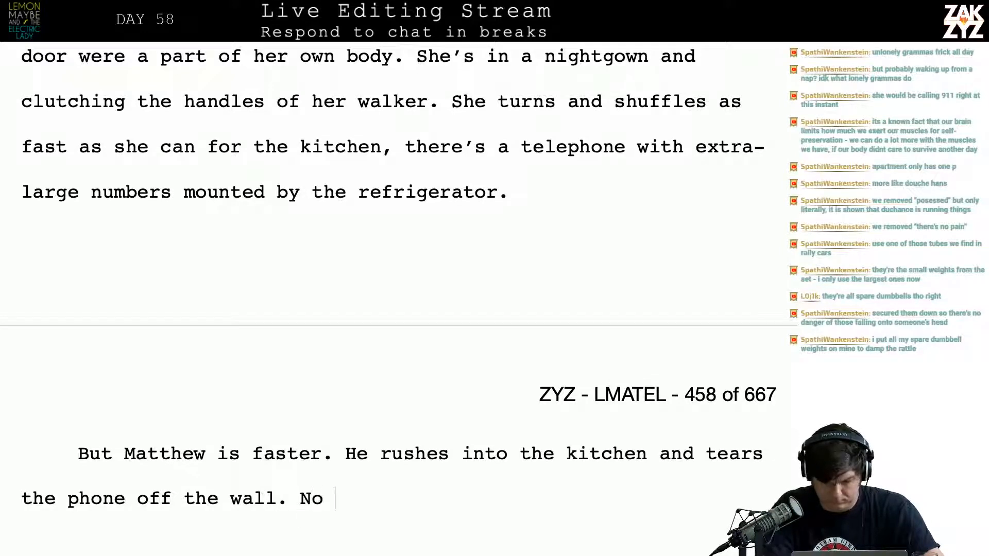
text( 9)
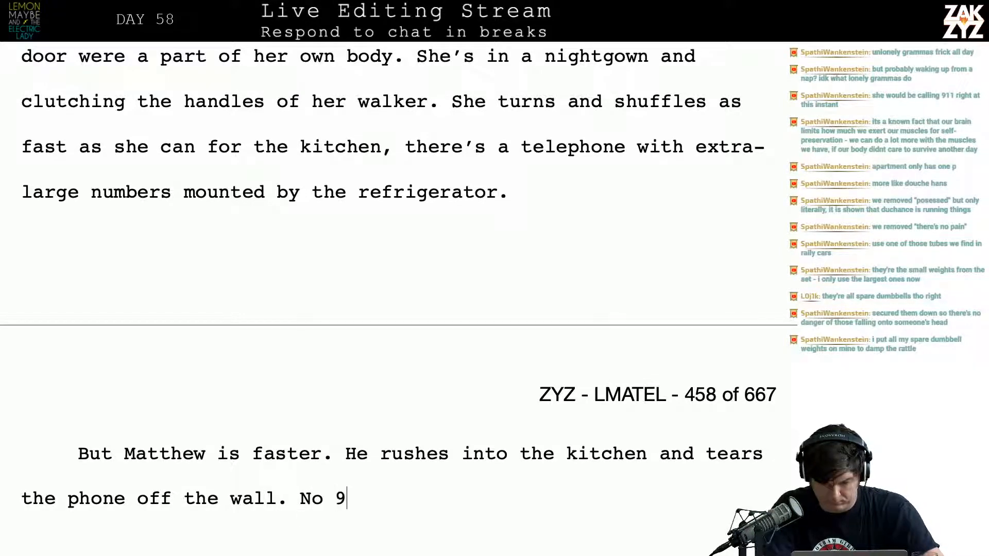
key(BackSpace)
key(BackSpace)
key(BackSpace)
key(BackSpace)
key(BackSpace)
key(BackSpace)
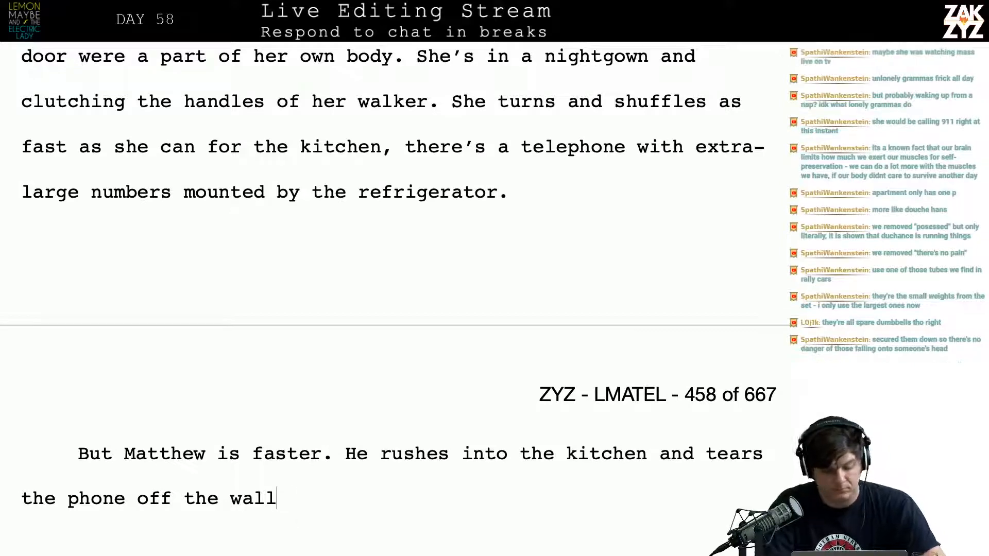
text(be)
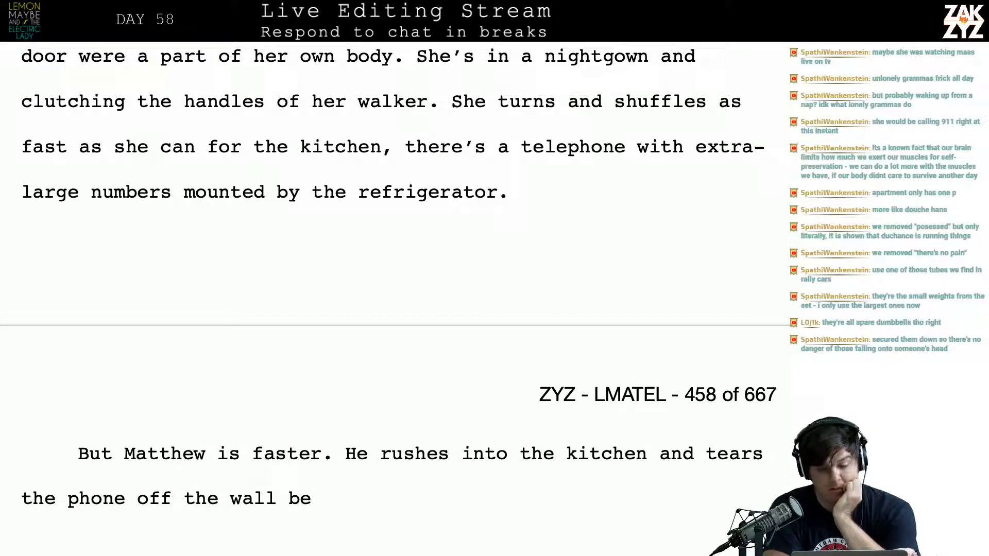
Reread the break-in passage from Matthew pounding on the door to the telephone by the refrigerator
scroll(391, 265, up, 6)
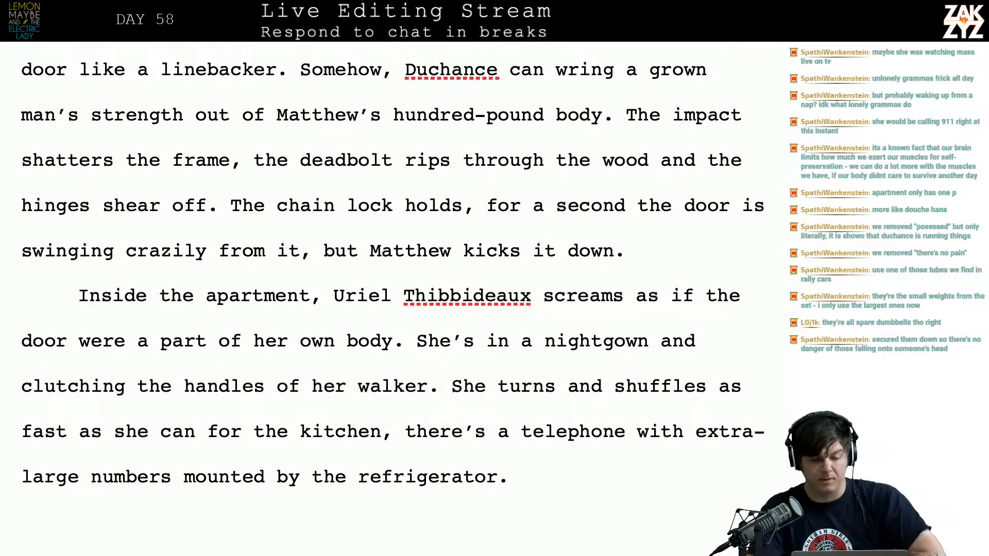
scroll(386, 304, up, 8)
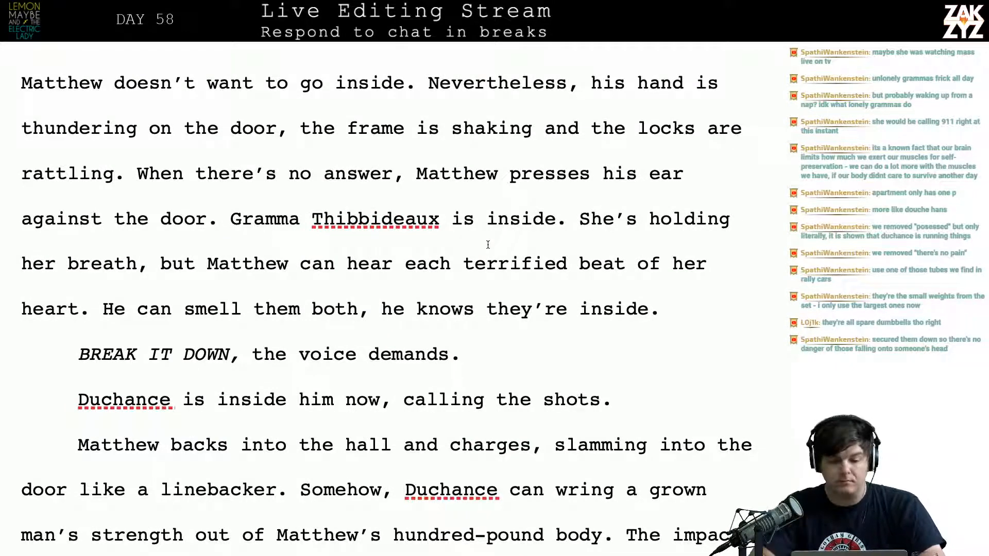
scroll(488, 244, up, 5)
scroll(488, 244, down, 4)
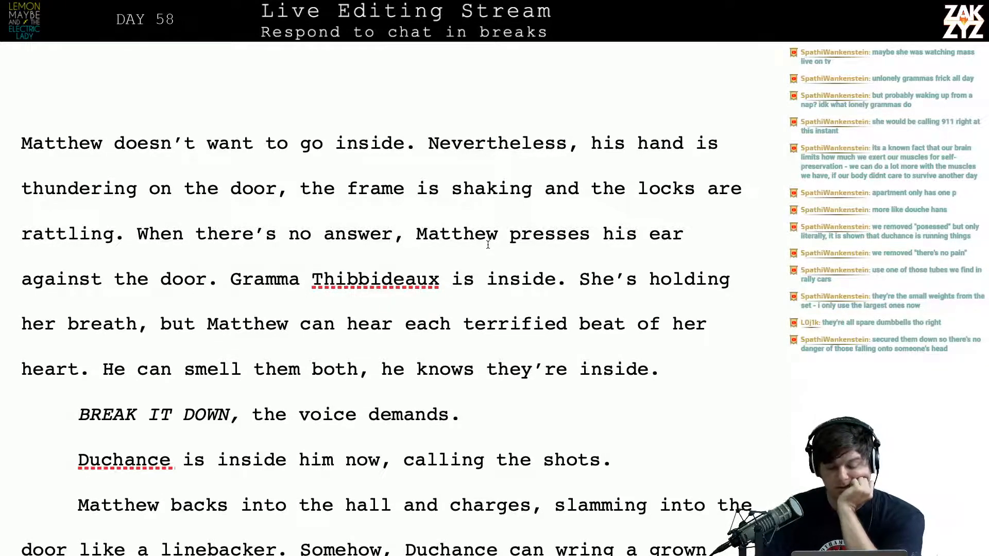
scroll(488, 244, down, 8)
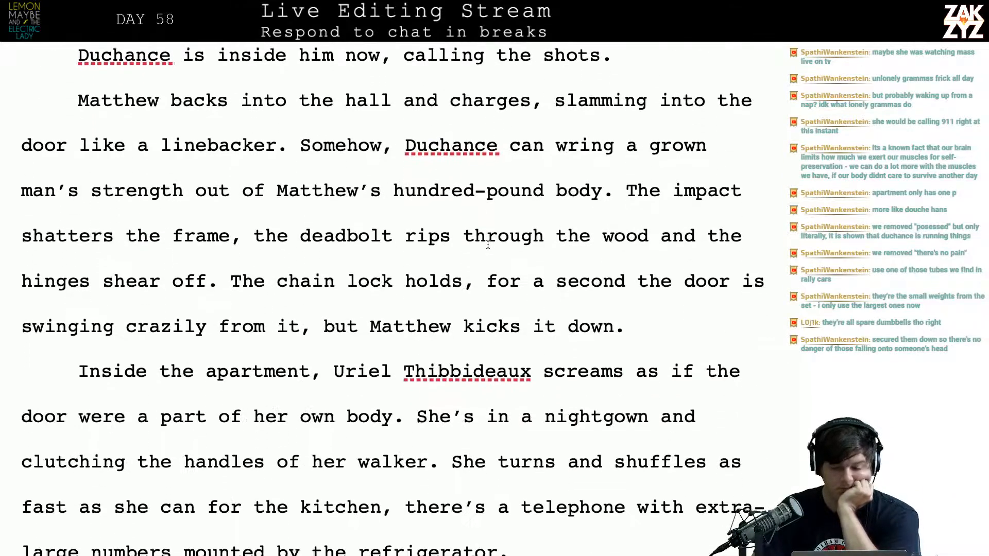
scroll(487, 244, down, 4)
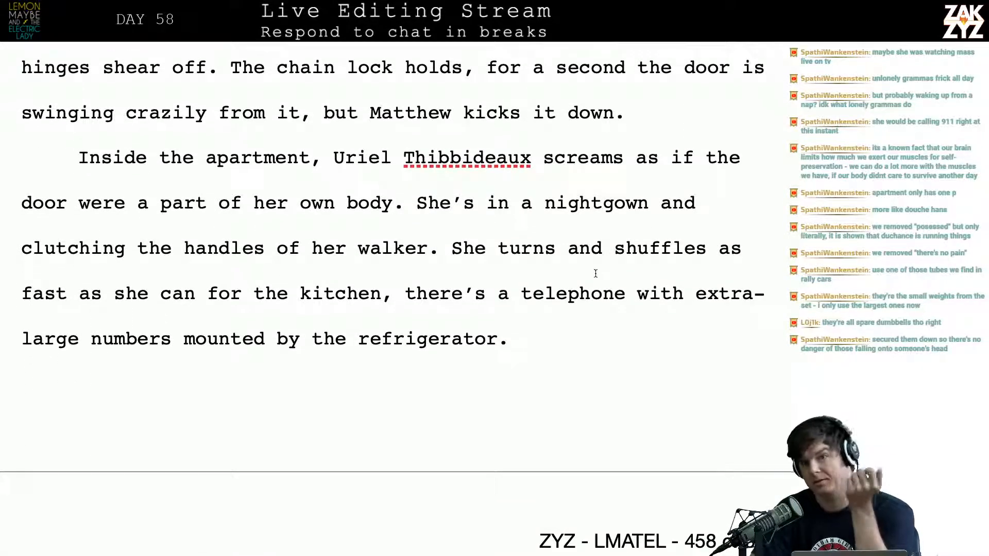
scroll(595, 274, down, 1)
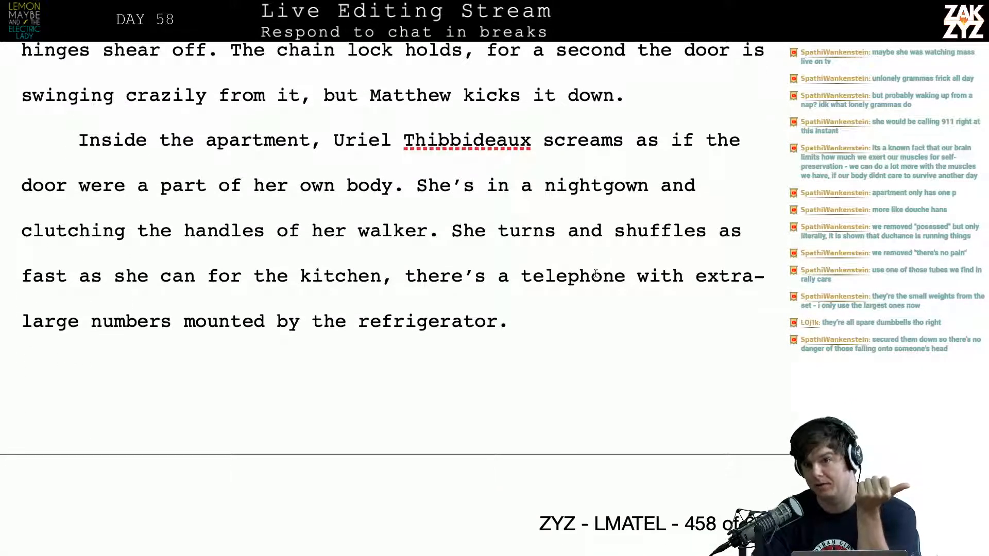
scroll(595, 273, down, 1)
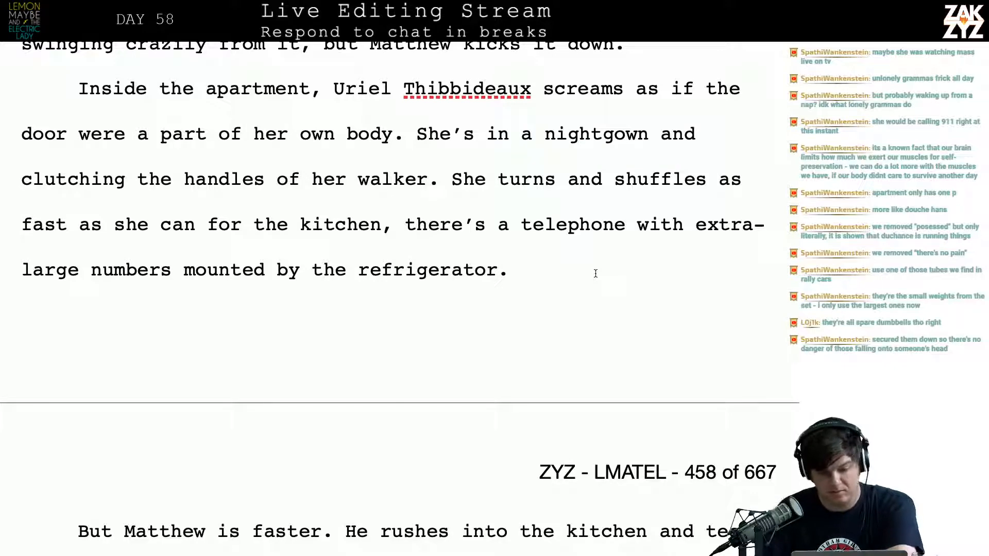
scroll(592, 231, up, 1)
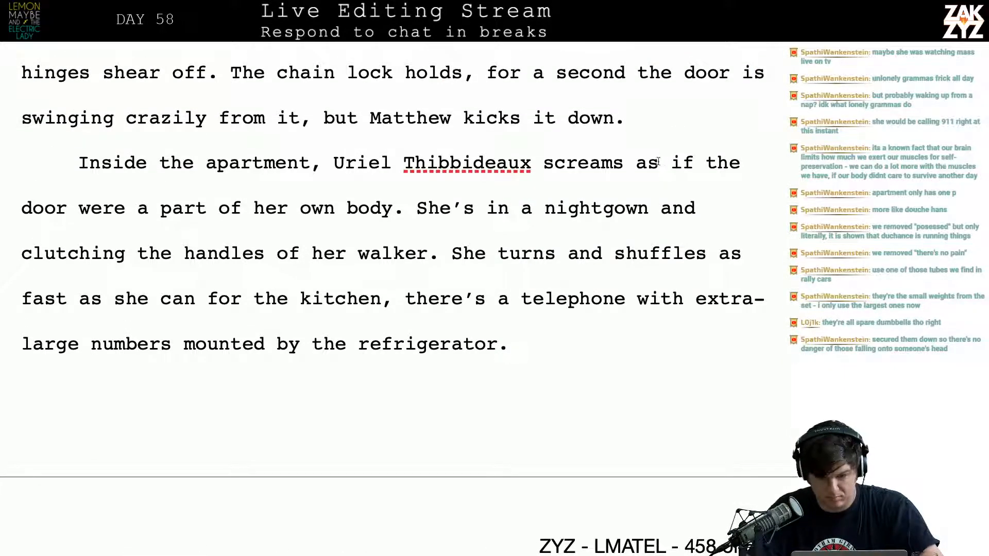
Split the paragraph before "She's in a nightgown" and write "Clutching her walker and clad" after "her own body."
click(438, 206)
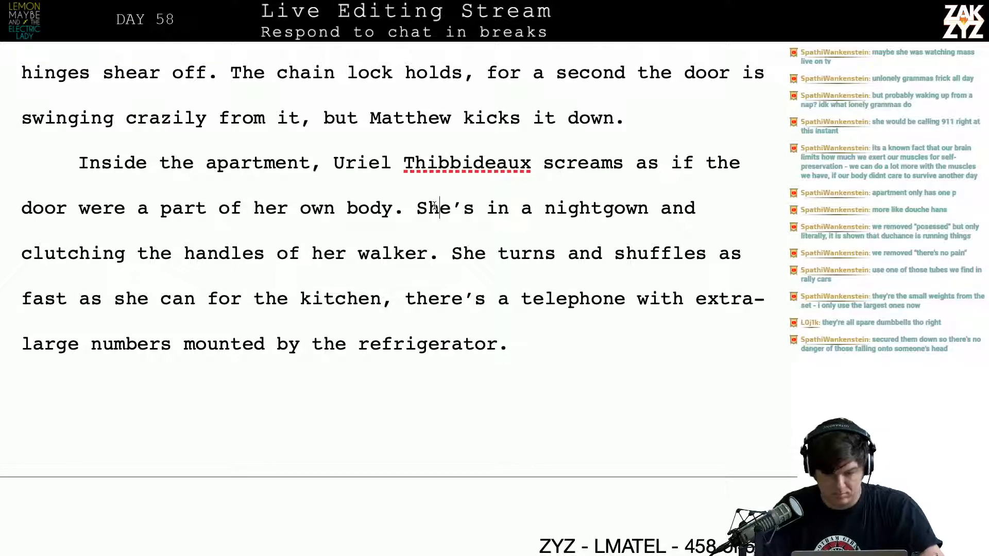
key(Left)
key(Left)
key(Return)
text(C)
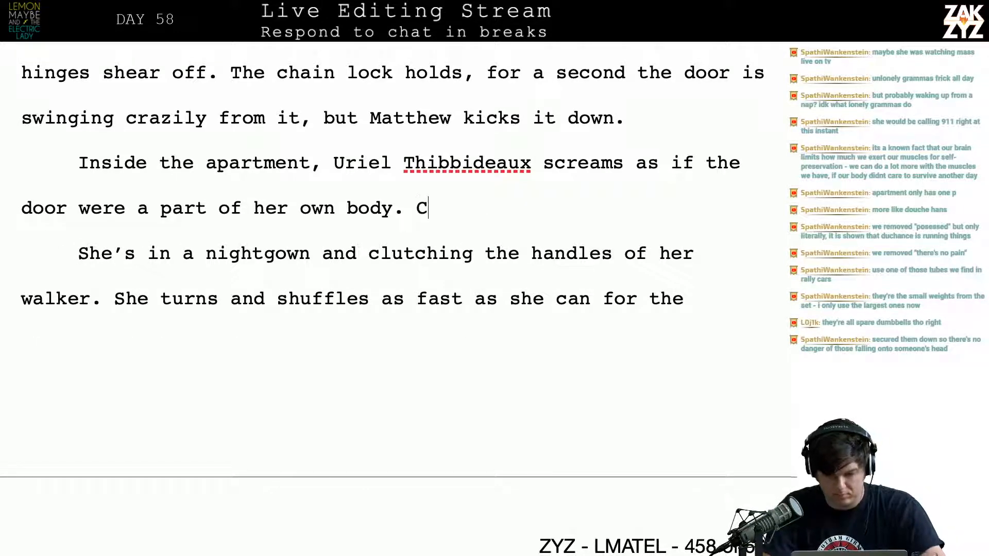
text(lutching her walker and claid)
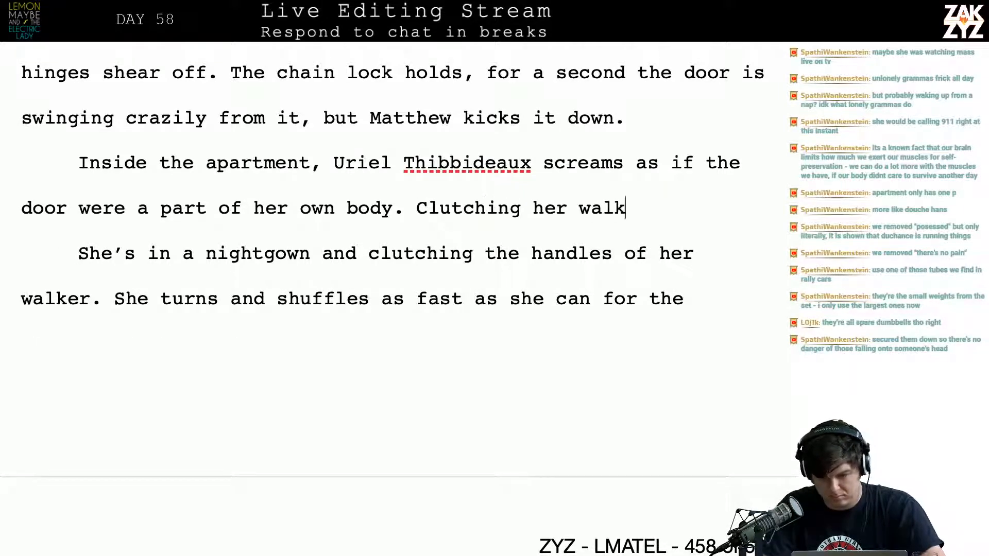
key(BackSpace)
key(BackSpace)
Continue the "Clutching her walker and clad" sentence with "in her nightgown, she wheels towards the kitchen." and start the next with "There's a"
text(d in her knigh)
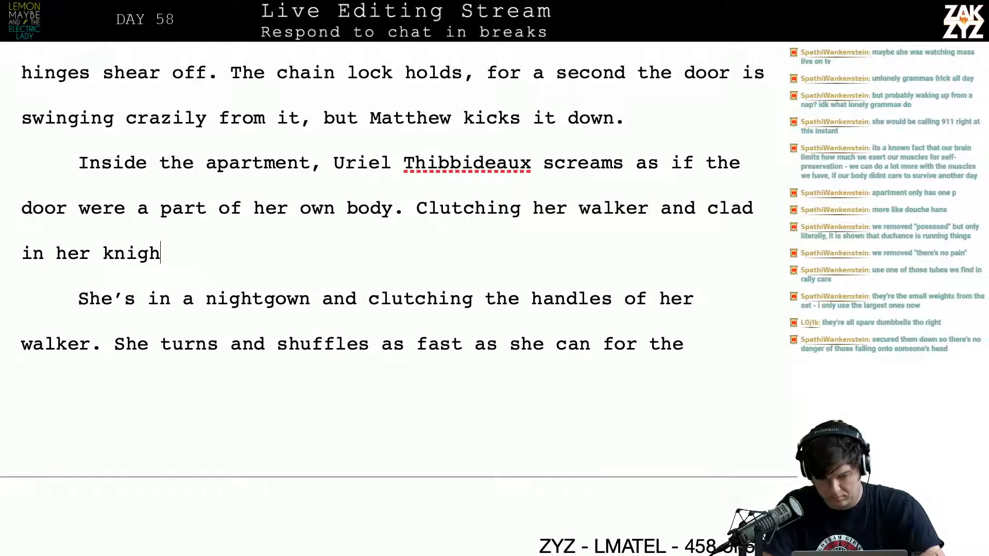
key(BackSpace)
key(BackSpace)
key(BackSpace)
key(BackSpace)
key(BackSpace)
text(nightgown,)
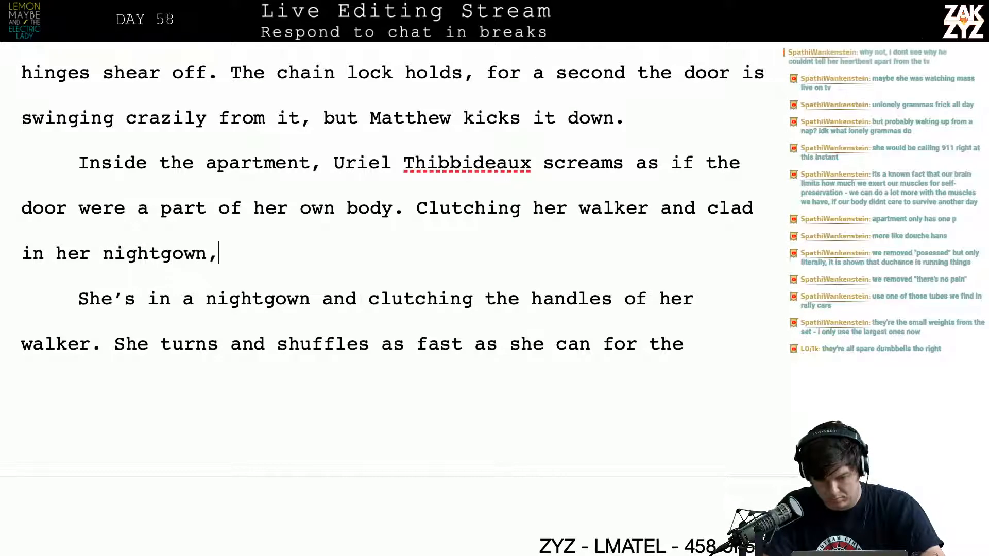
text( she wheels )
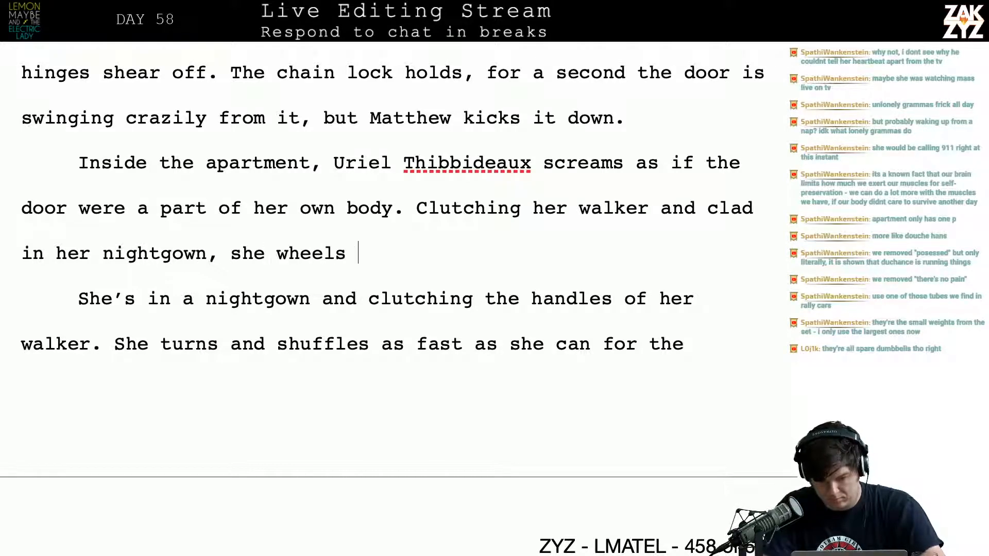
text(towards the kitchen. There's a)
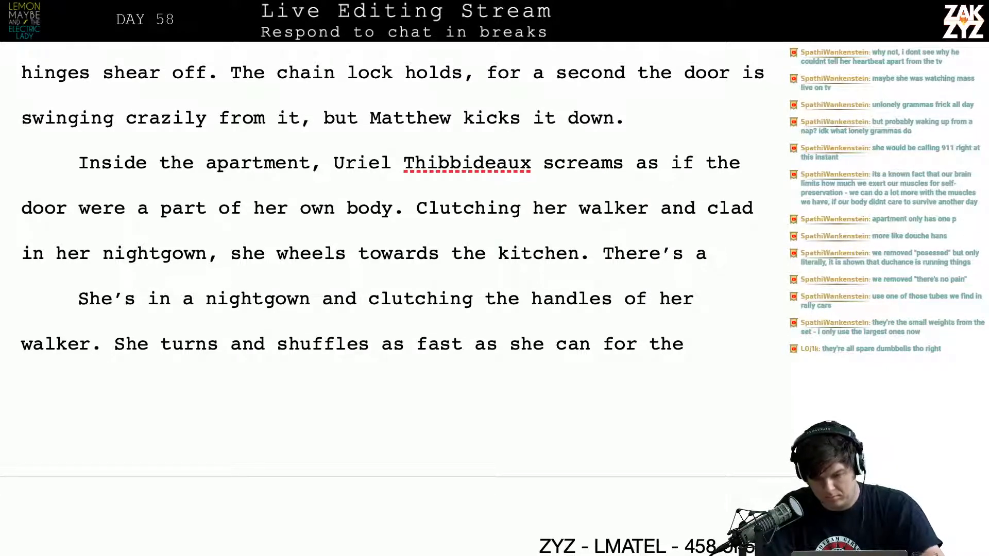
text( telephone mout)
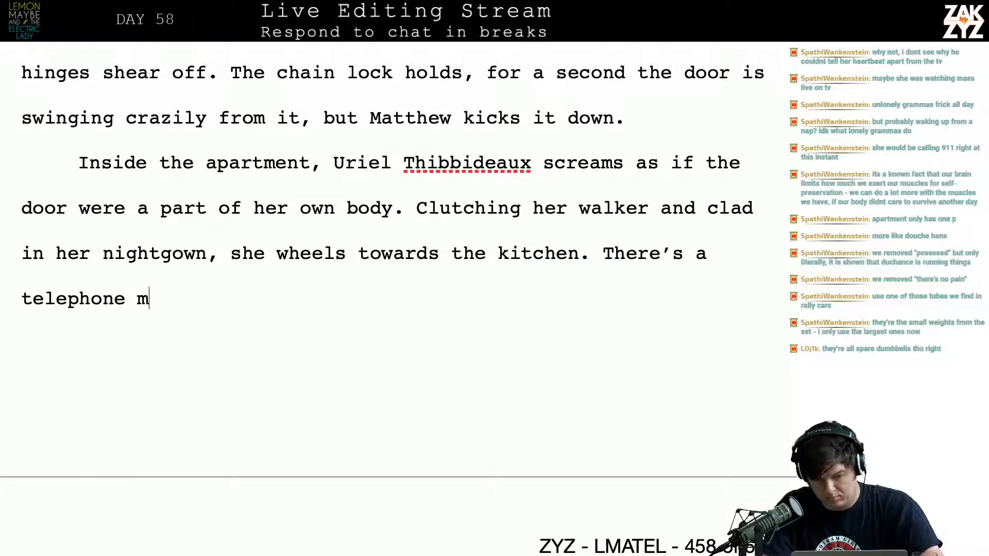
Continue the "There's a" sentence with "telephone with extra-large numbers mounted on the wall by"
key(BackSpace)
key(BackSpace)
key(BackSpace)
key(BackSpace)
text(with e)
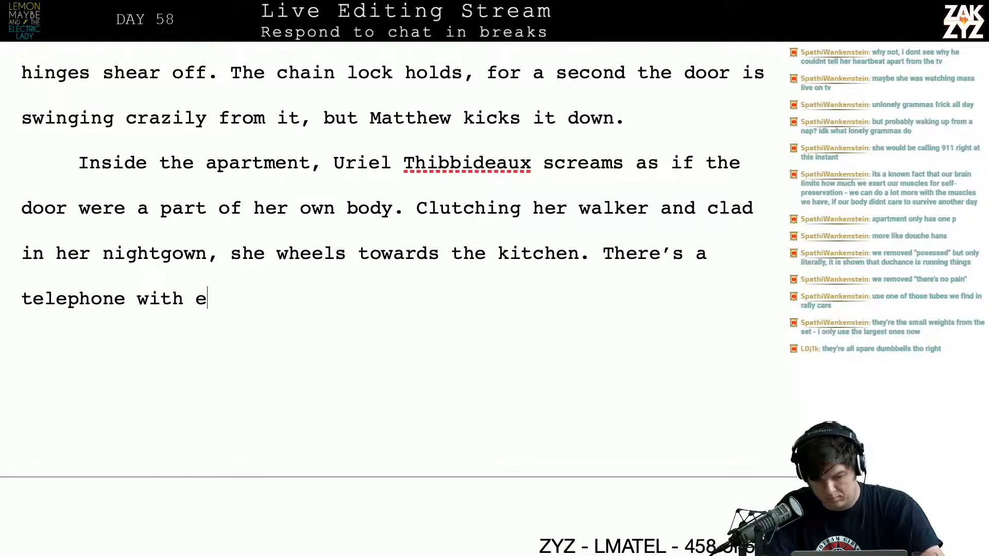
text(xtra-lar)
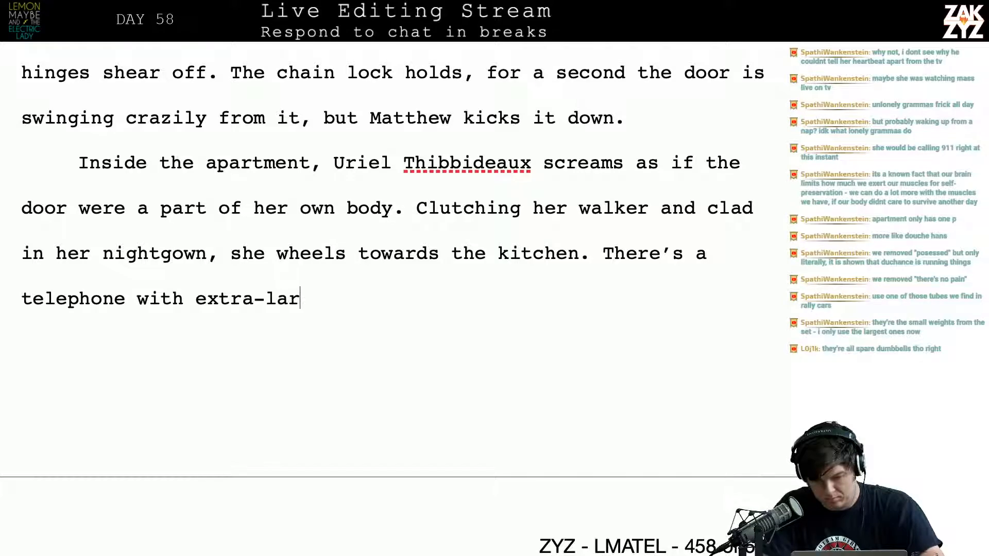
text(ge numbers mounte)
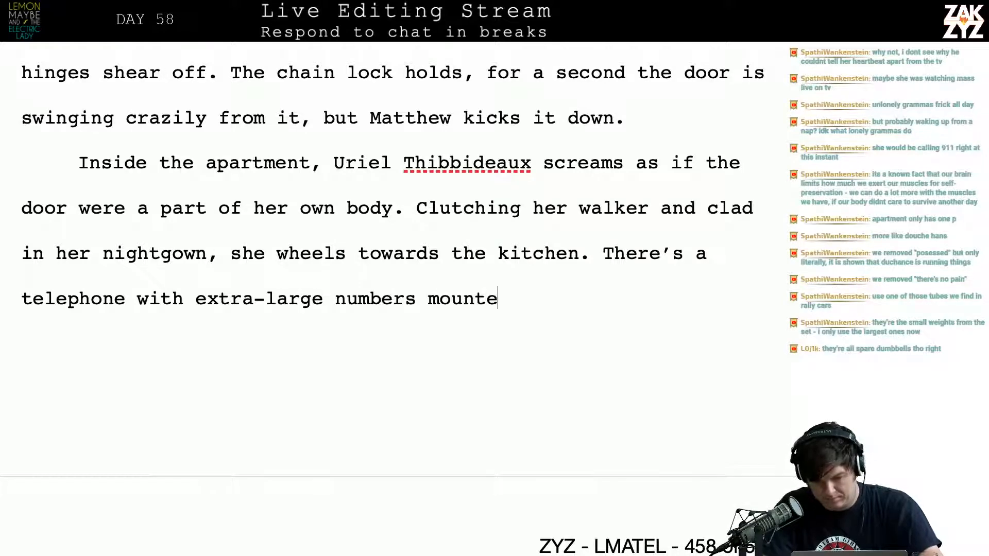
text(d by the)
key(BackSpace)
key(BackSpace)
key(BackSpace)
key(BackSpace)
key(BackSpace)
key(BackSpace)
key(BackSpace)
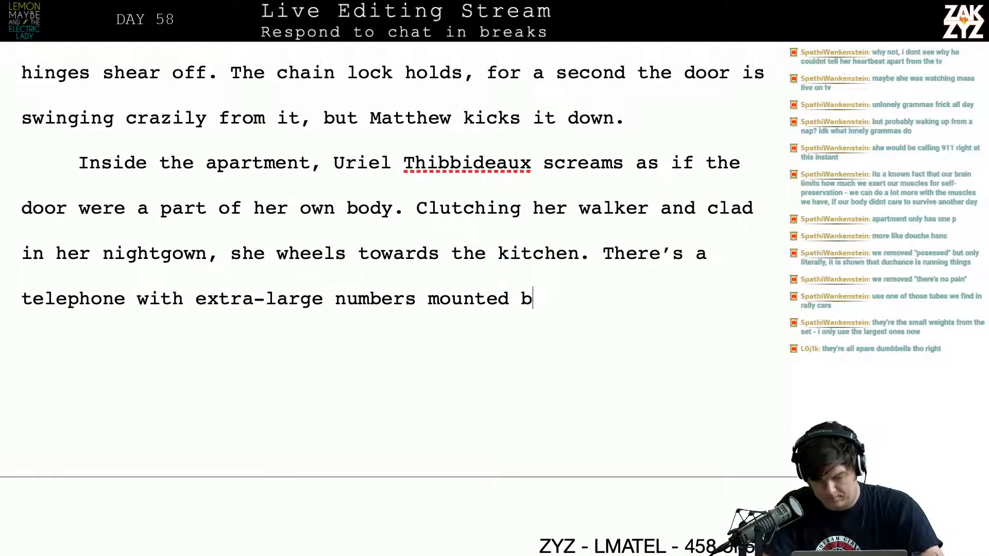
text(on the wall by)
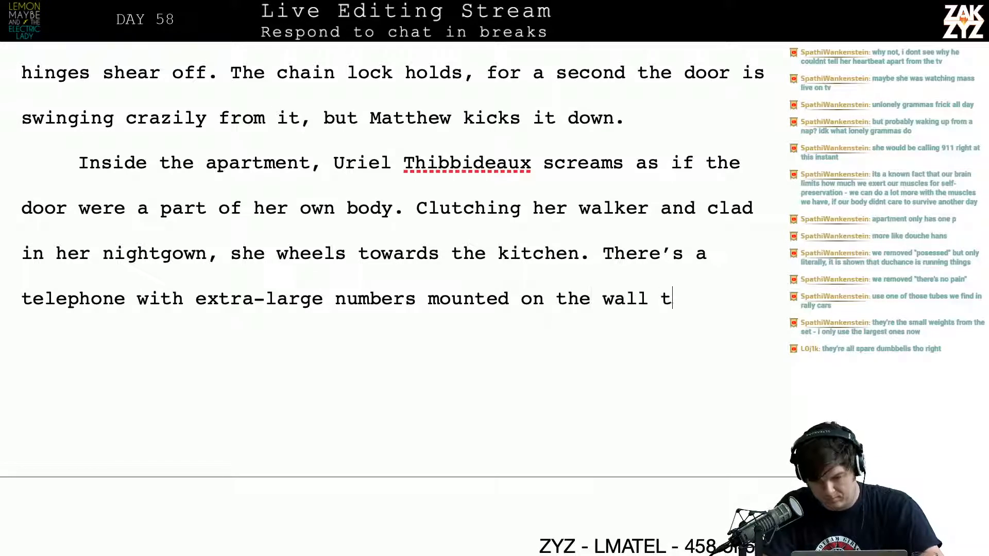
text( the regrige)
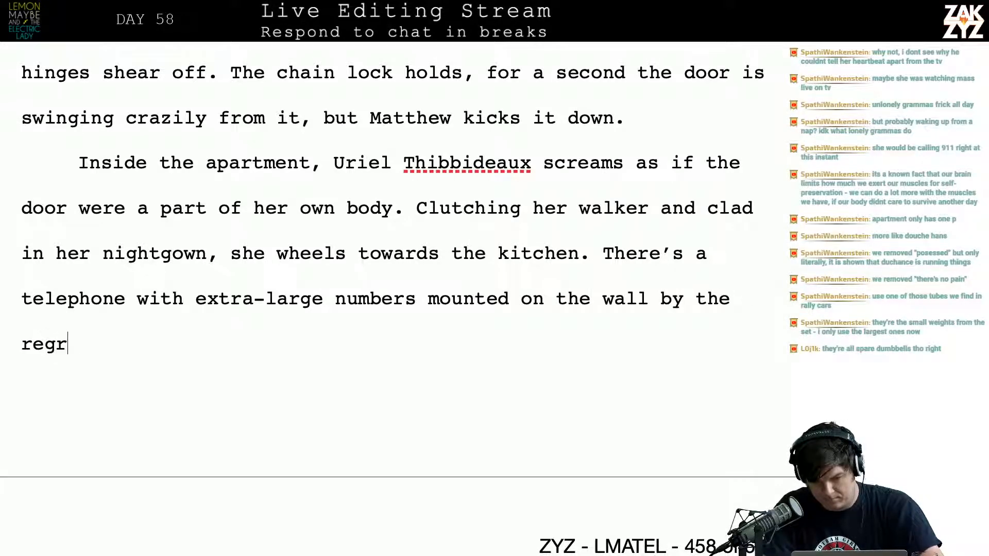
Finish the telephone sentence with "the refrigerator."
key(BackSpace)
key(BackSpace)
key(BackSpace)
text(fr)
key(BackSpace)
key(BackSpace)
key(BackSpace)
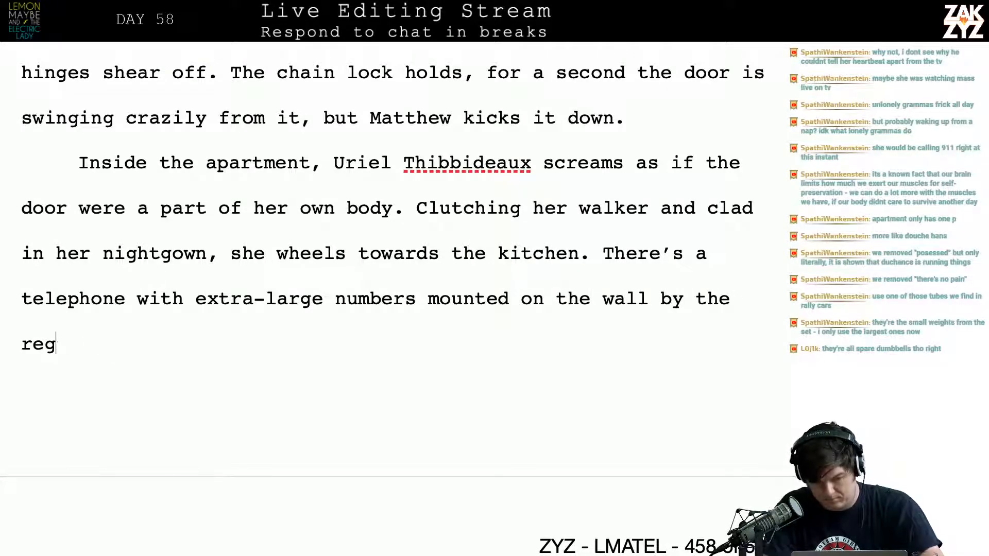
text(freg)
key(BackSpace)
key(BackSpace)
text(iger)
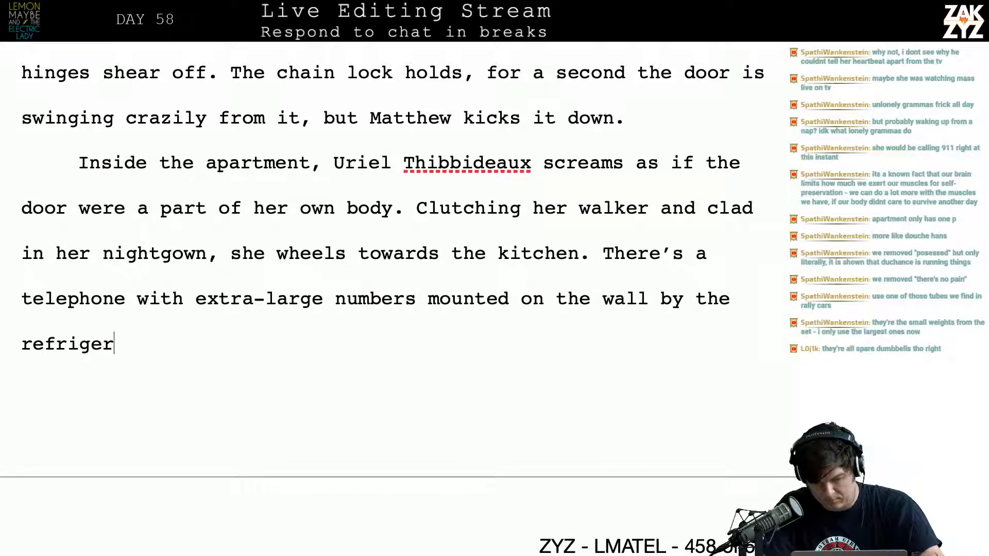
text(ator.)
key(Down)
text(But l)
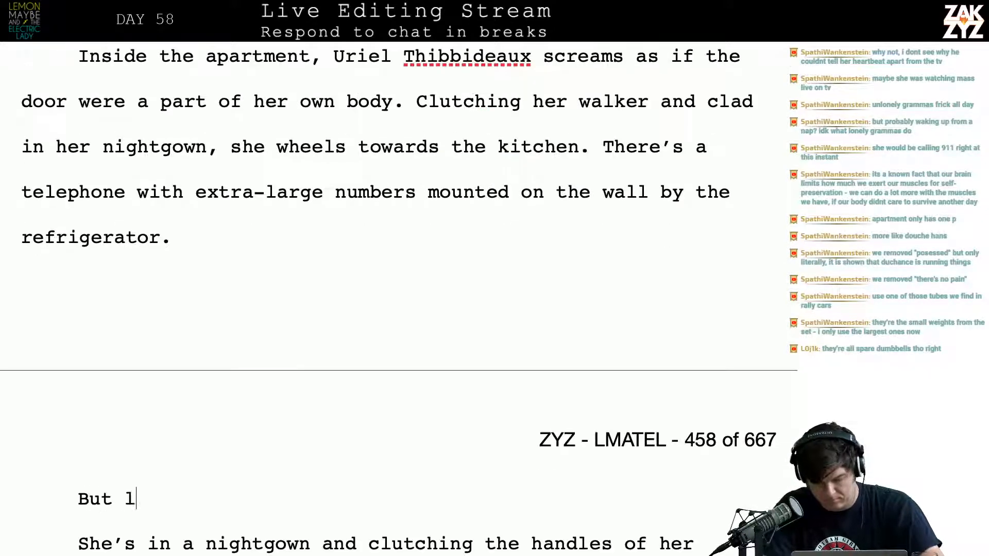
text(ong before)
key(BackSpace)
key(BackSpace)
key(BackSpace)
key(BackSpace)
key(BackSpace)
key(BackSpace)
key(BackSpace)
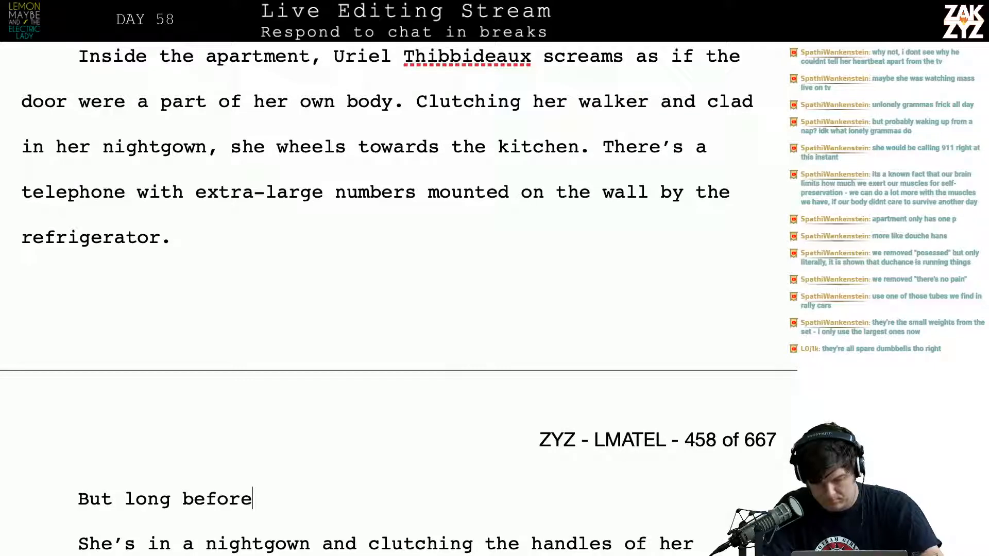
key(BackSpace)
key(BackSpace)
key(BackSpace)
key(BackSpace)
key(BackSpace)
key(BackSpace)
key(BackSpace)
key(BackSpace)
key(BackSpace)
key(BackSpace)
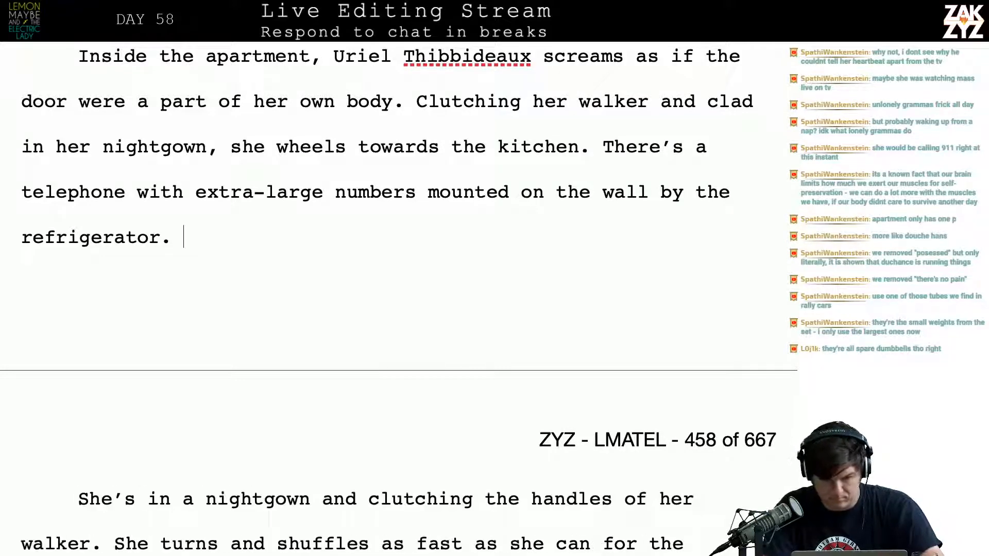
Start a new paragraph after "refrigerator.", trying and discarding the opening "There's no way she can"
key(Down)
text(There's no)
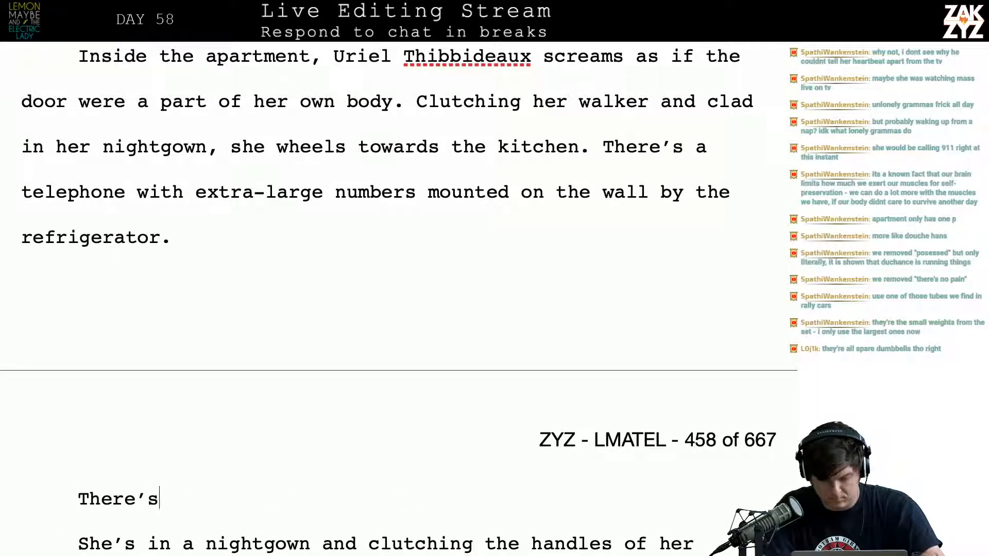
text( way she can)
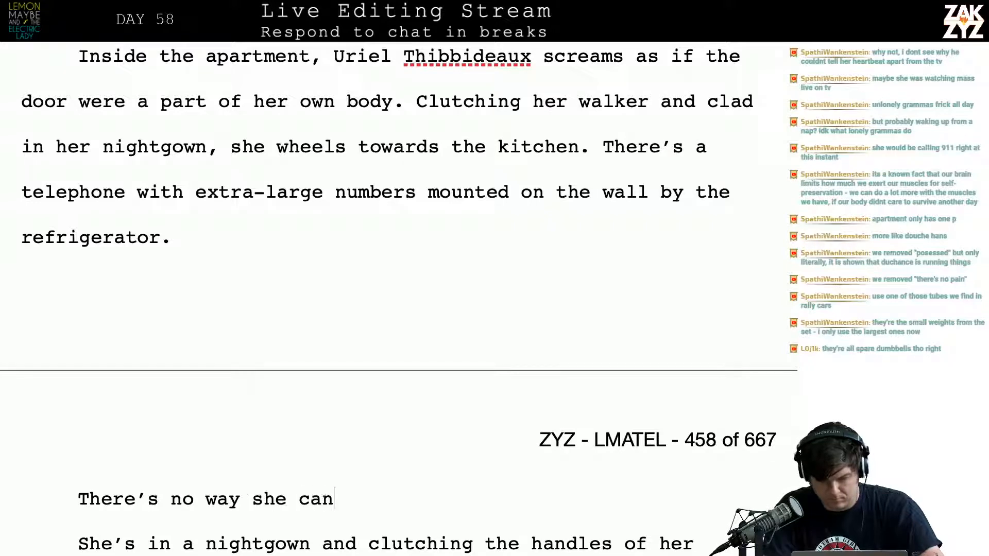
key(BackSpace)
key(BackSpace)
key(BackSpace)
key(BackSpace)
key(BackSpace)
key(BackSpace)
key(BackSpace)
key(BackSpace)
key(BackSpace)
key(BackSpace)
key(BackSpace)
key(BackSpace)
key(BackSpace)
key(BackSpace)
key(BackSpace)
key(BackSpace)
key(BackSpace)
key(BackSpace)
key(BackSpace)
key(BackSpace)
key(BackSpace)
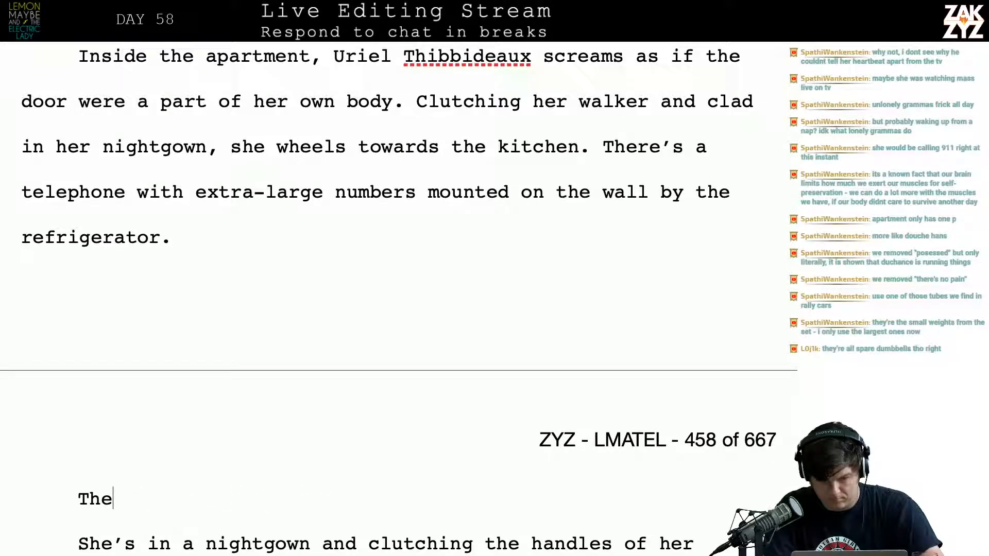
key(BackSpace)
Write "Matthew darts past the couch with the crinkly yellow plastic cover and bars her way." in the new paragraph
text(Matthew )
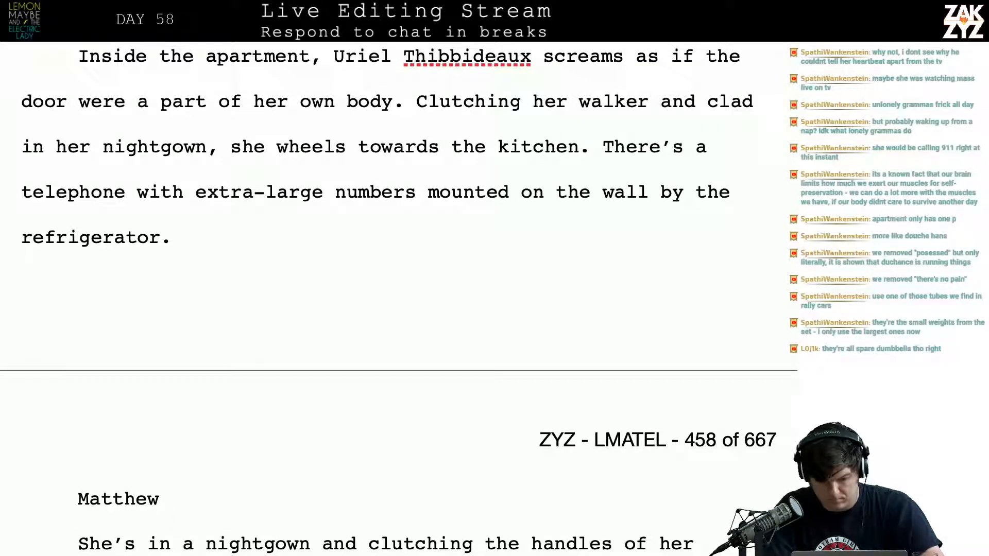
text(darts past the )
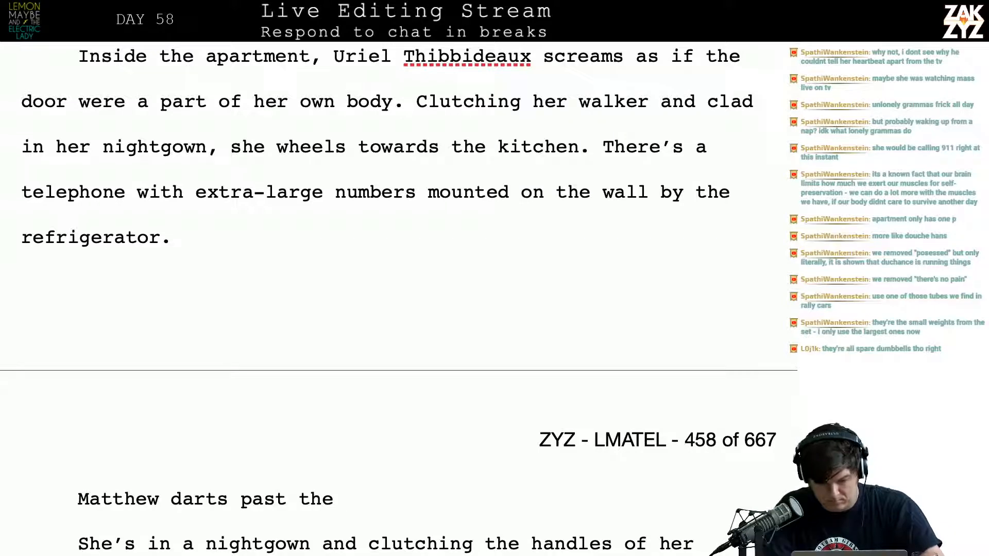
text(couch wi)
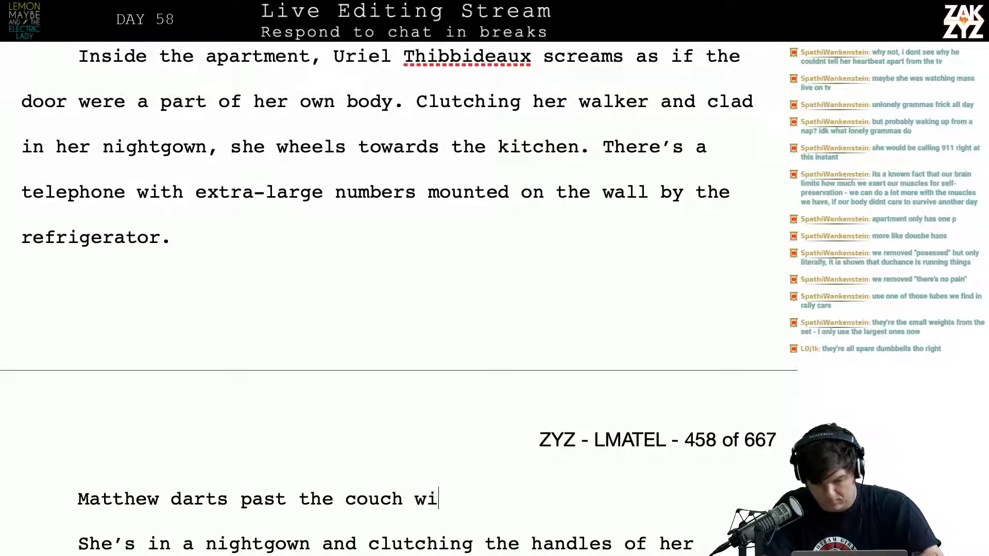
text(th the crinkly )
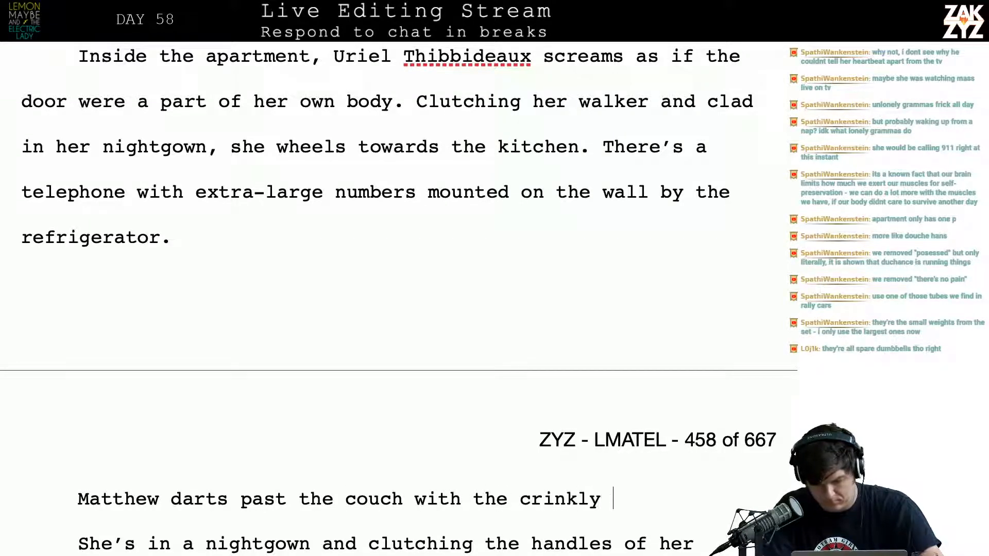
text(yellow plastic)
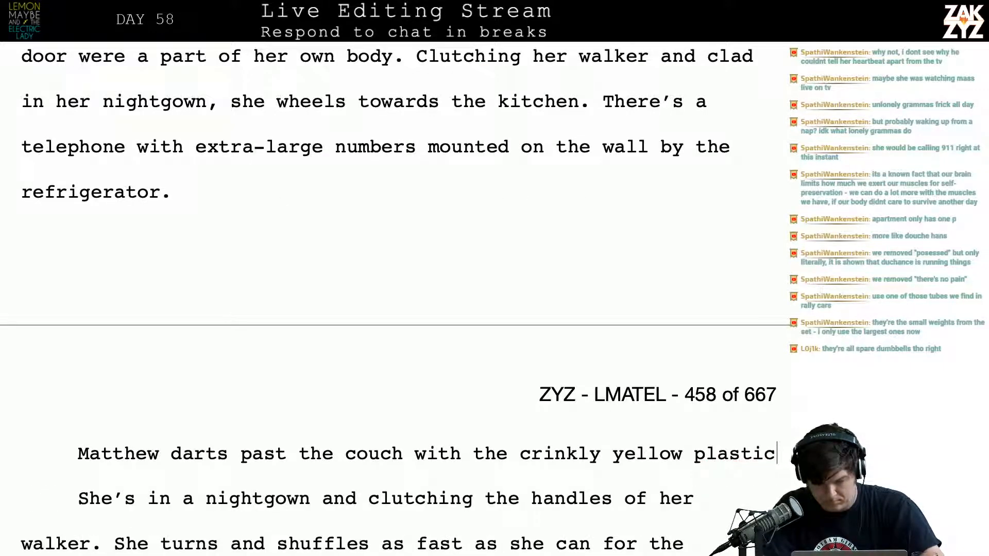
text( cover and bar)
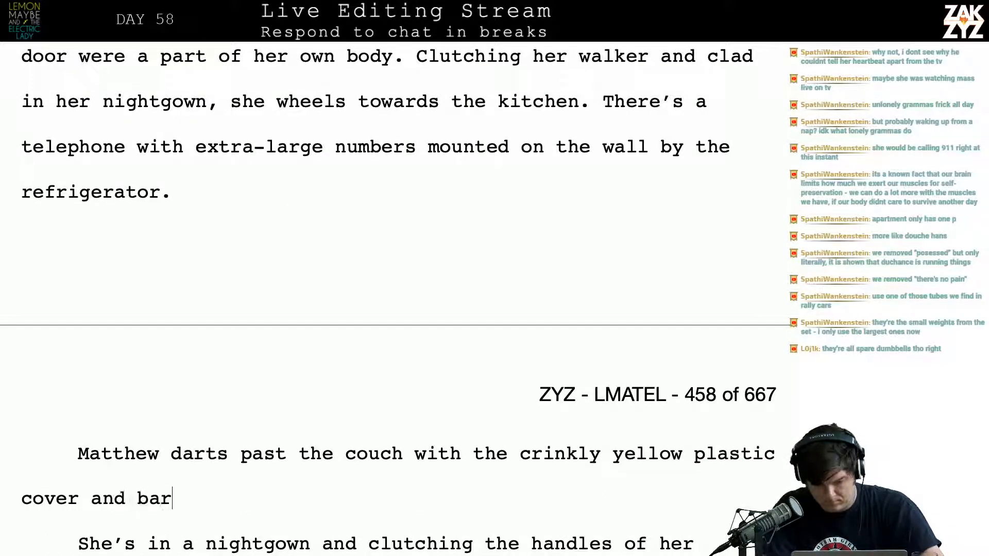
text(s her way.)
Replace the old passage from "She's in a nightgown" up to "But Matthew is faster" with blank paragraphs, and return to the end of "bars her way."
key(shift+Down)
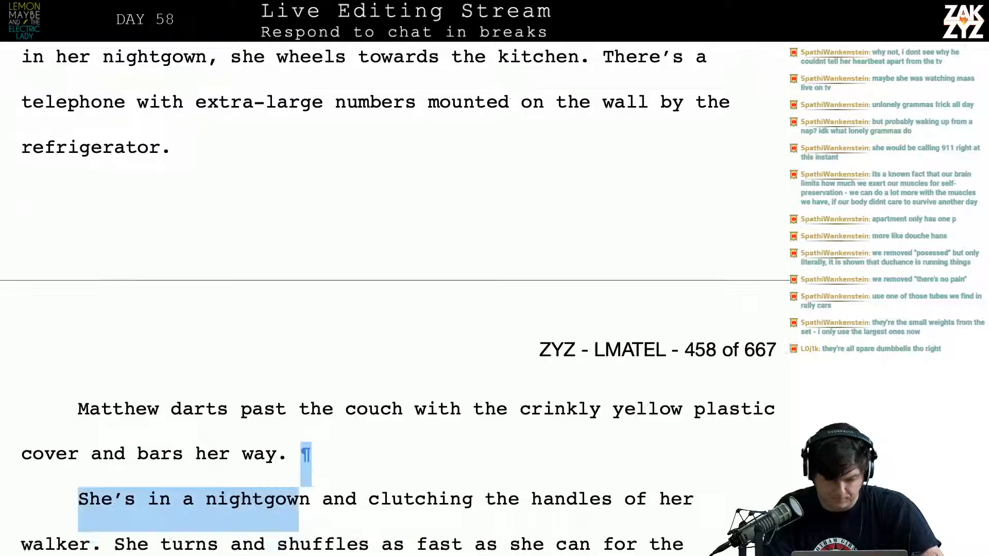
key(shift+Down)
key(shift+Down)
key(shift+Down)
key(shift+Down)
key(shift+Down)
key(BackSpace)
key(Return)
key(Return)
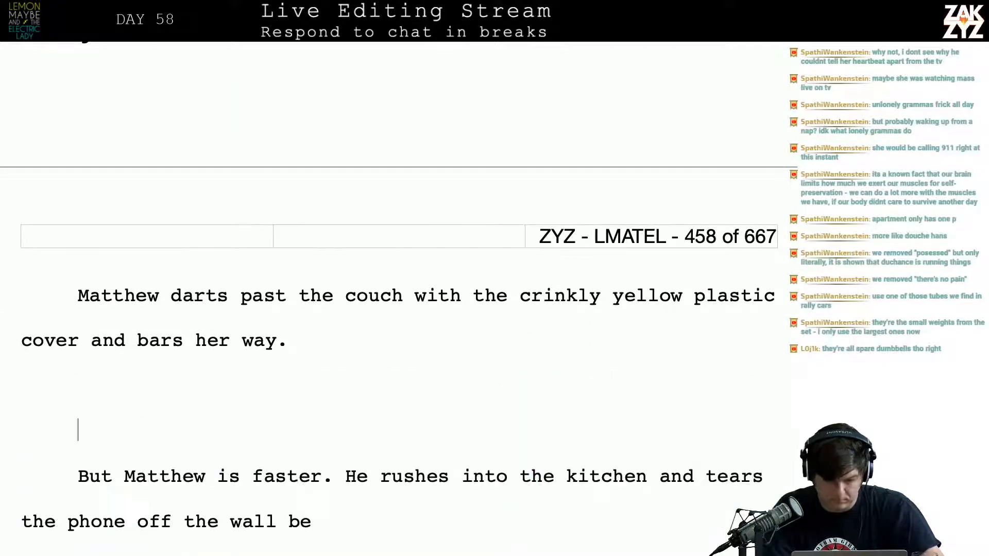
key(Left)
key(Left)
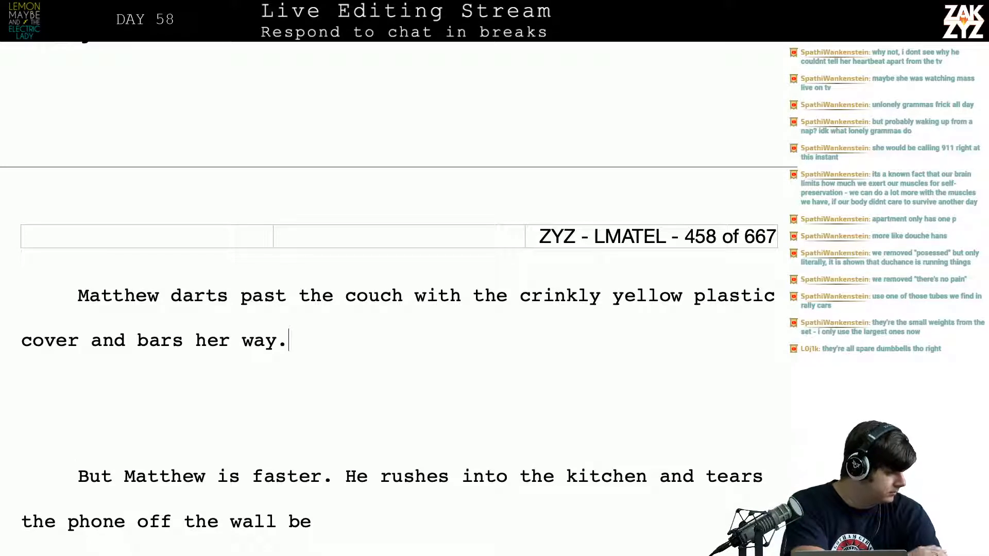
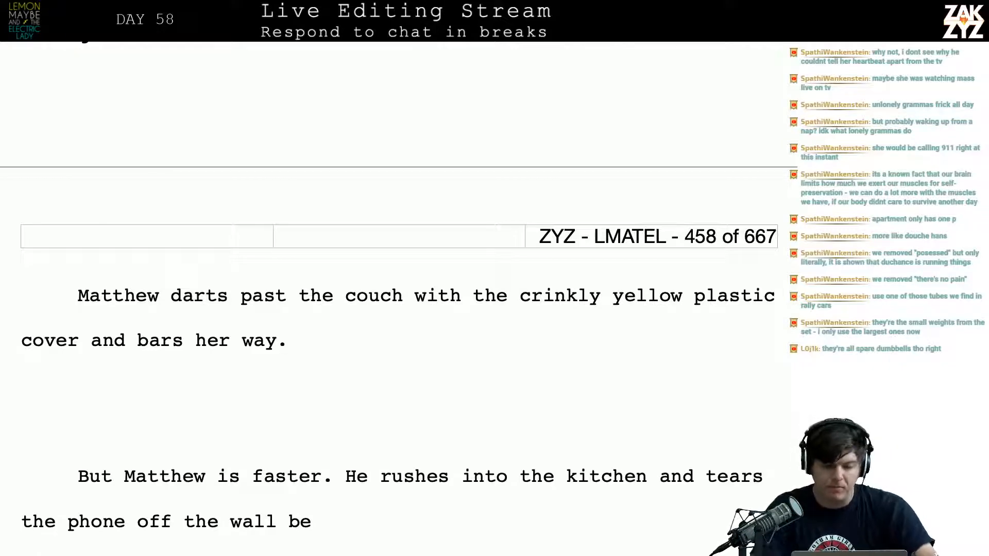
In chapter 56's opening paragraph, split off the text beginning with "Gramma" using two paragraph breaks, and return to the end of "against the door."
scroll(391, 299, up, 10)
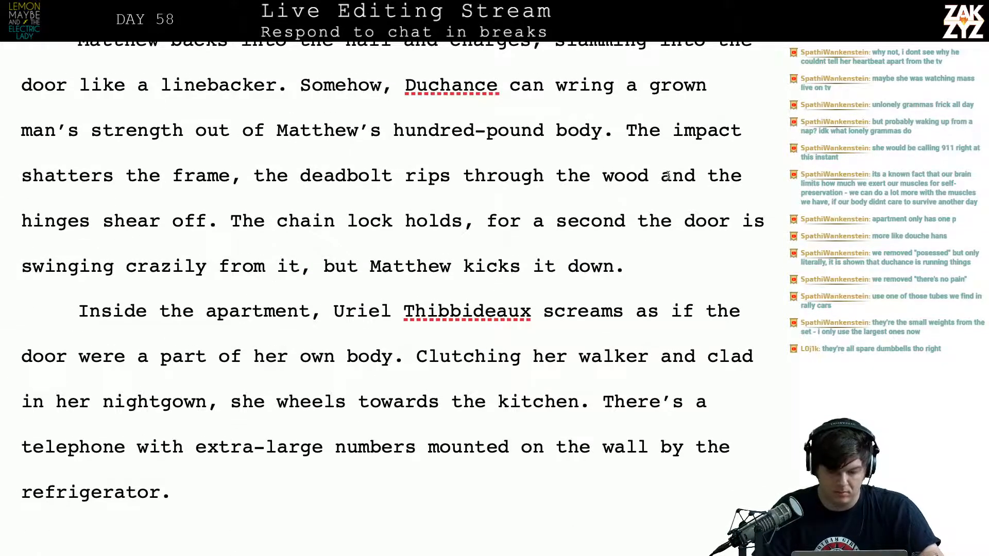
scroll(671, 175, up, 2)
scroll(668, 175, down, 3)
scroll(668, 175, up, 3)
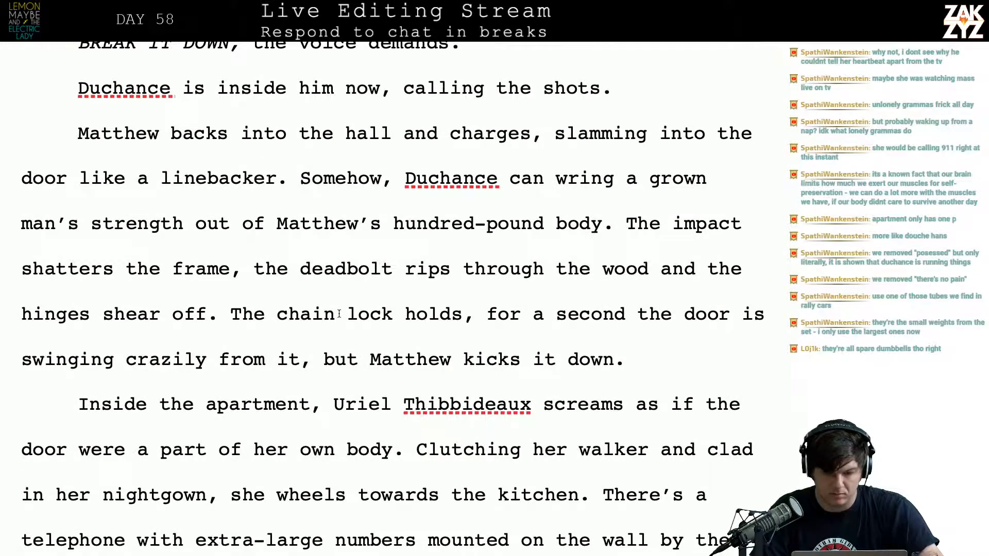
scroll(340, 314, up, 10)
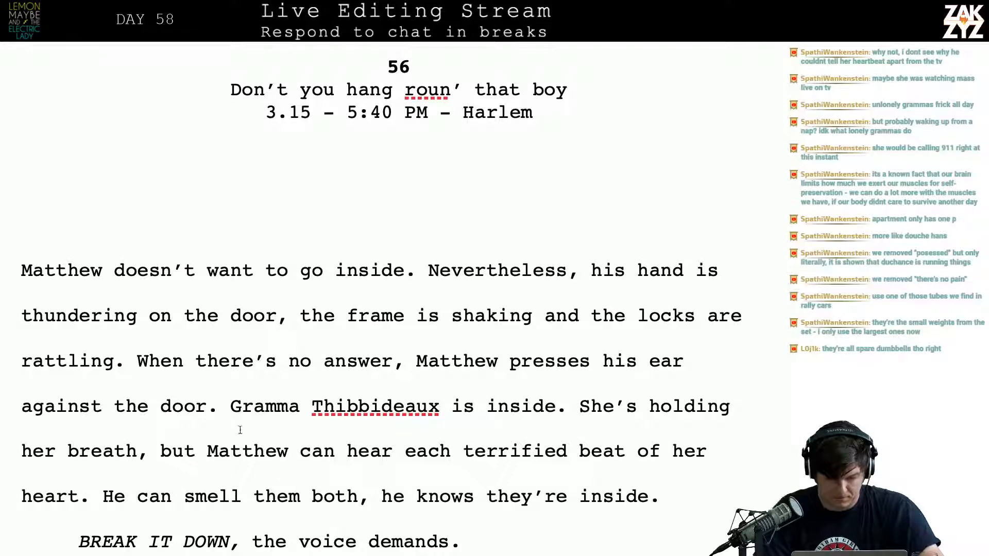
click(218, 451)
click(207, 451)
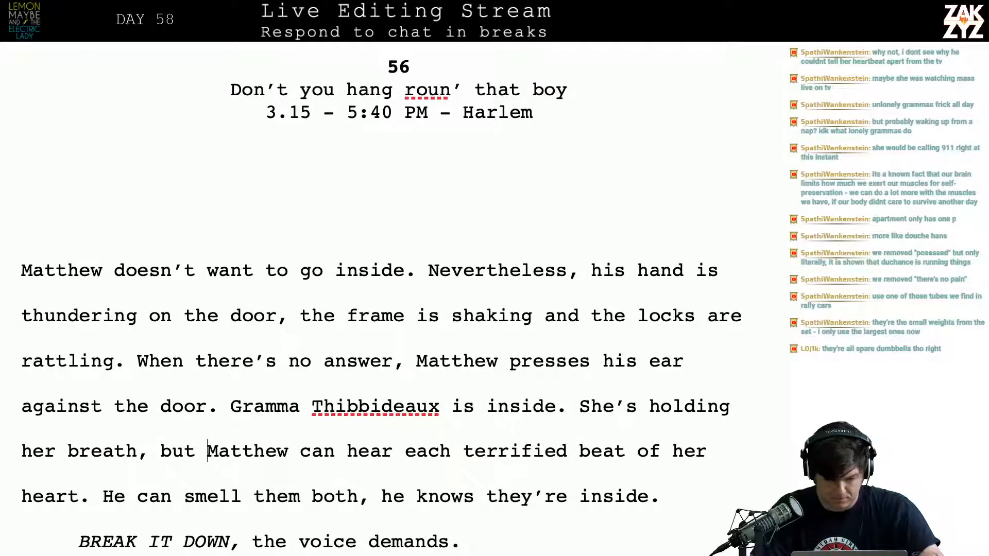
scroll(364, 350, down, 1)
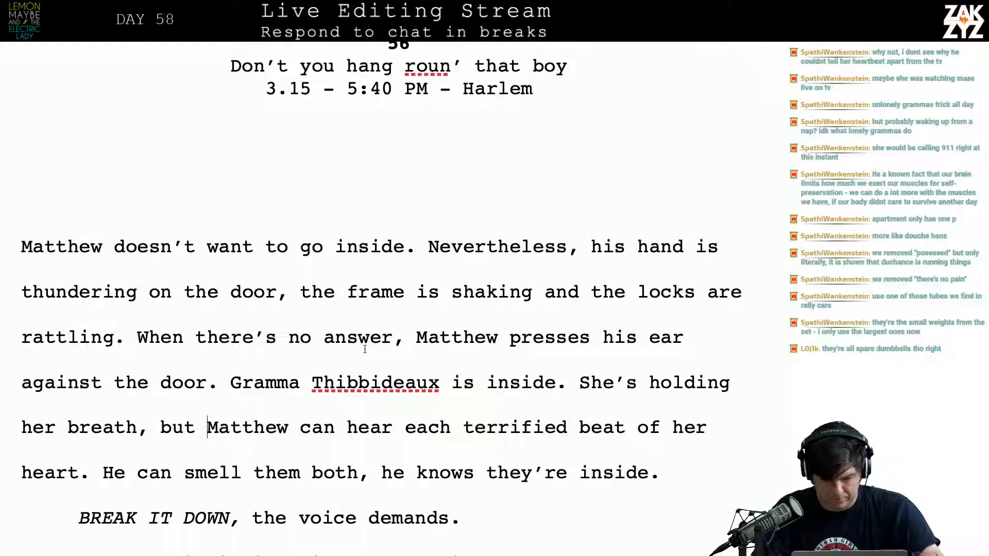
click(566, 382)
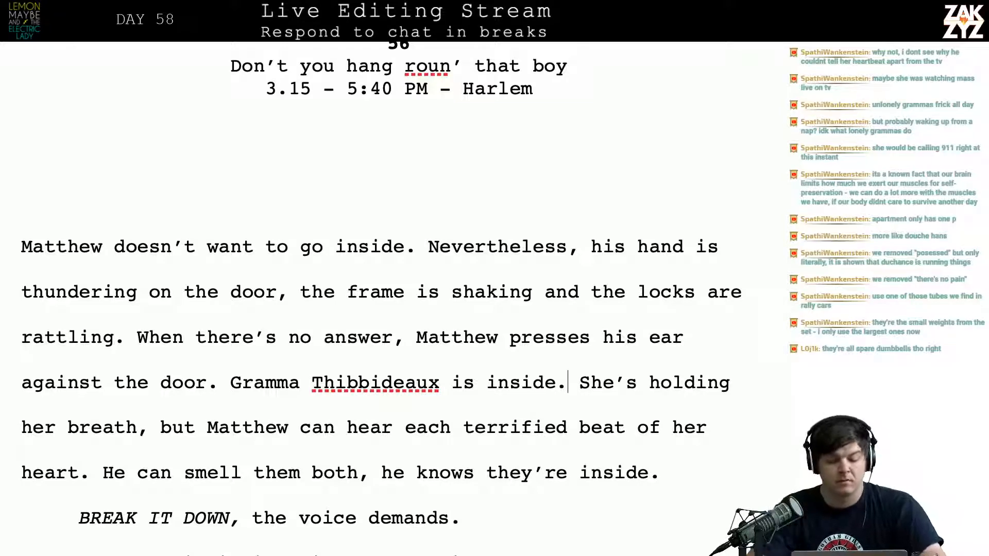
click(232, 384)
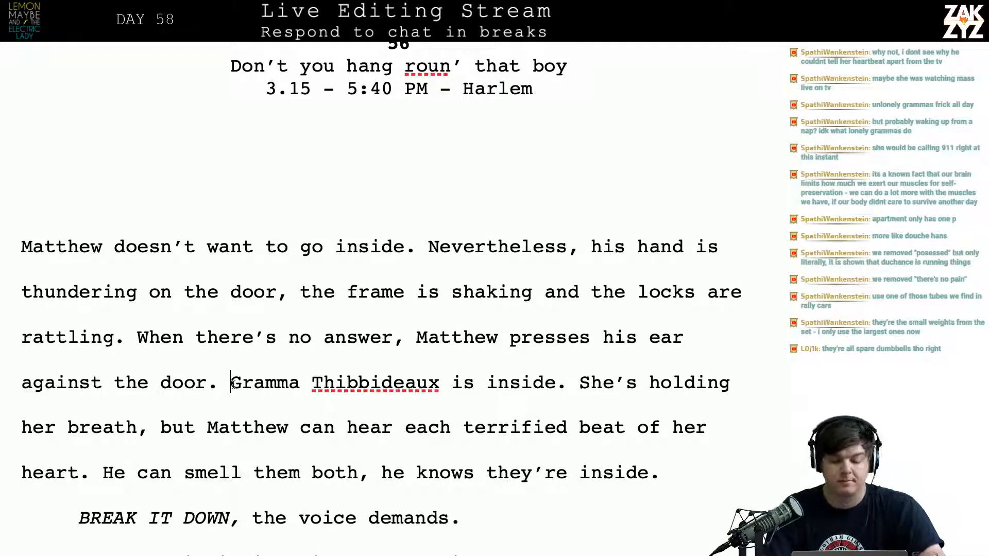
key(Return)
key(Return)
key(Left)
key(Left)
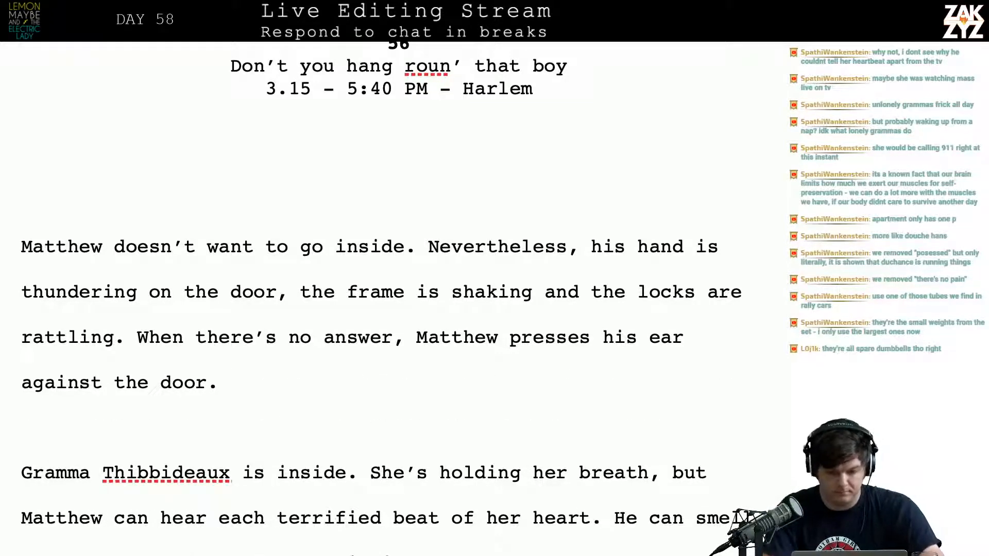
text(In the)
key(BackSpace)
key(BackSpace)
key(BackSpace)
key(BackSpace)
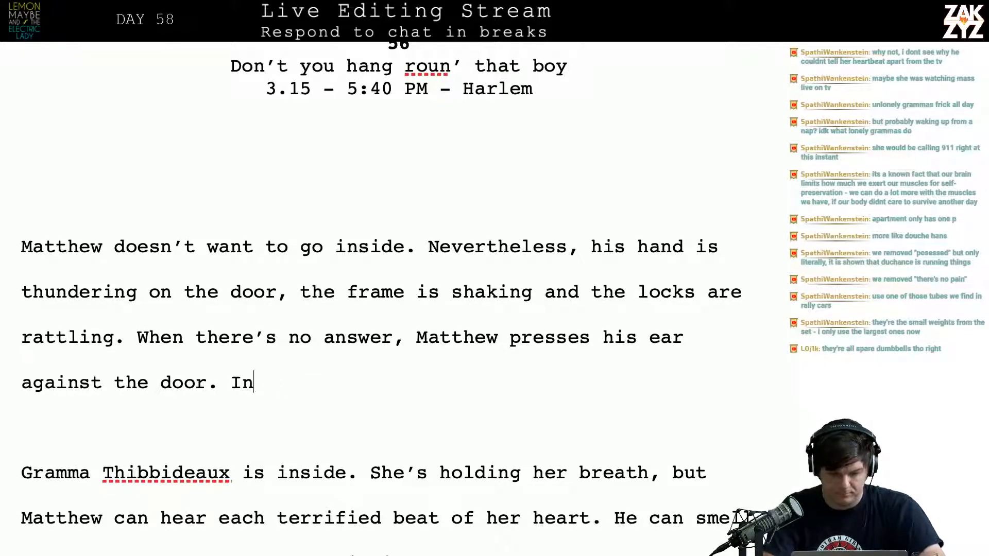
key(BackSpace)
key(BackSpace)
Begin a new sentence after "against the door." reading "The television is blaring a rerun of Night Court, but"
text(The tel)
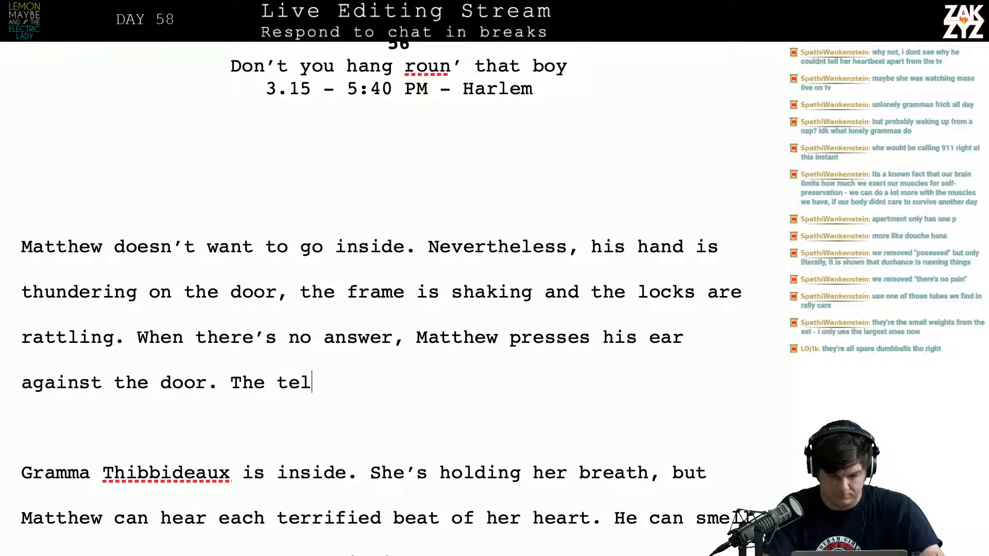
text(evision is blar)
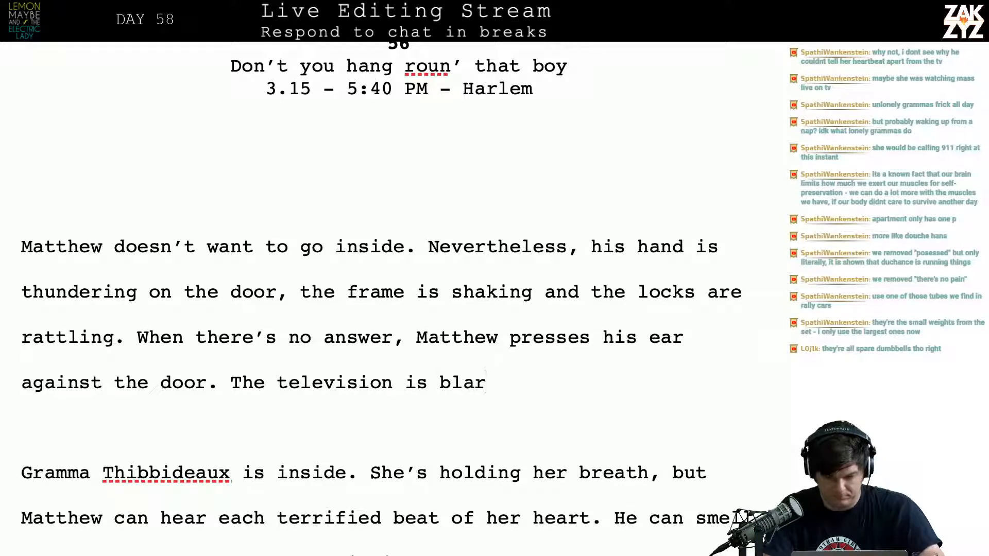
text(ing an)
key(BackSpace)
key(BackSpace)
text(r)
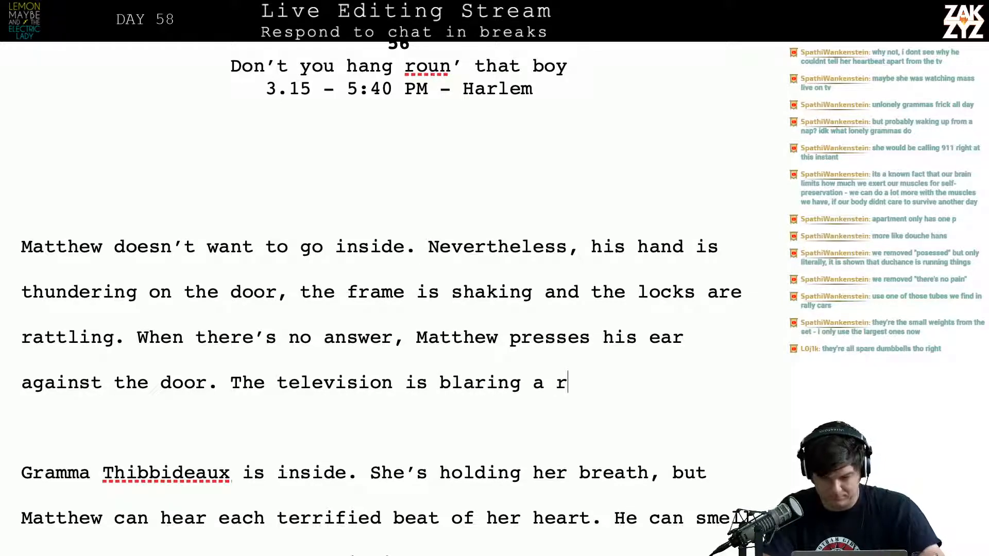
text(erun of Night )
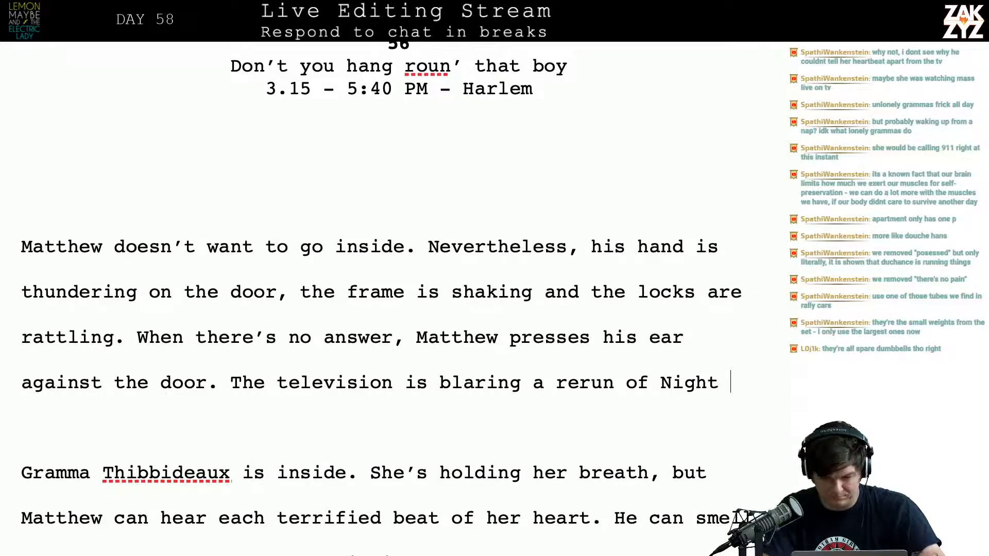
text(Court, )
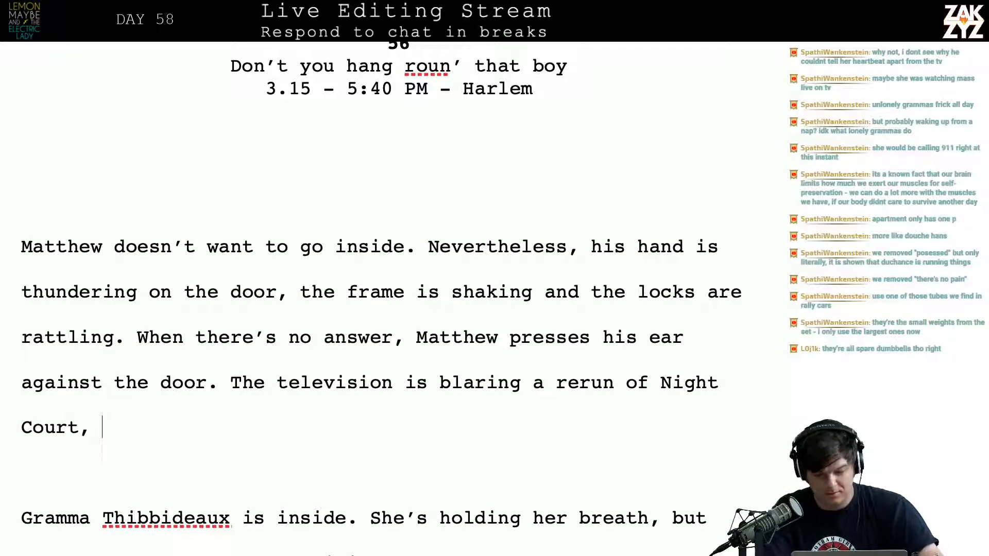
text(but)
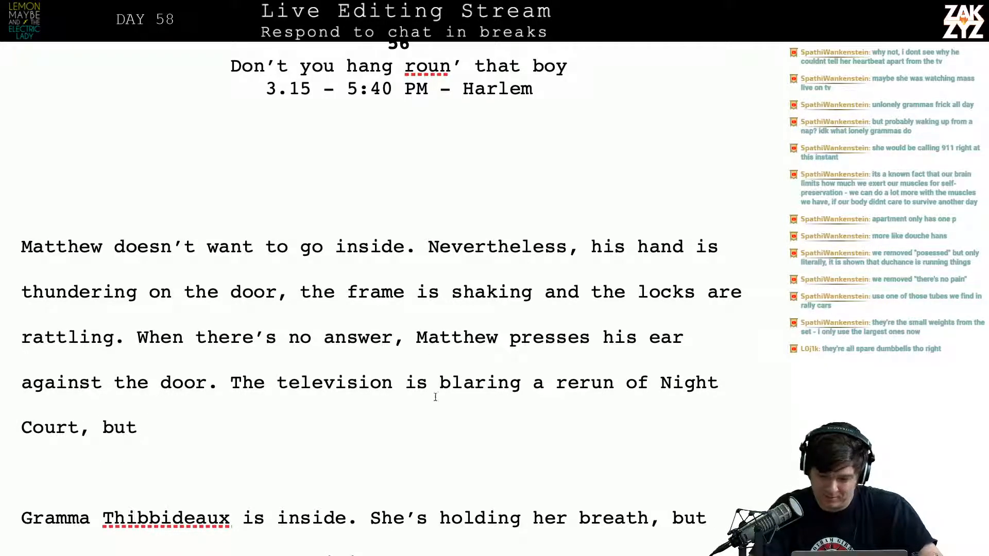
Italicize the show title "Night Court" in the new television sentence
drag(662, 384, 157, 438)
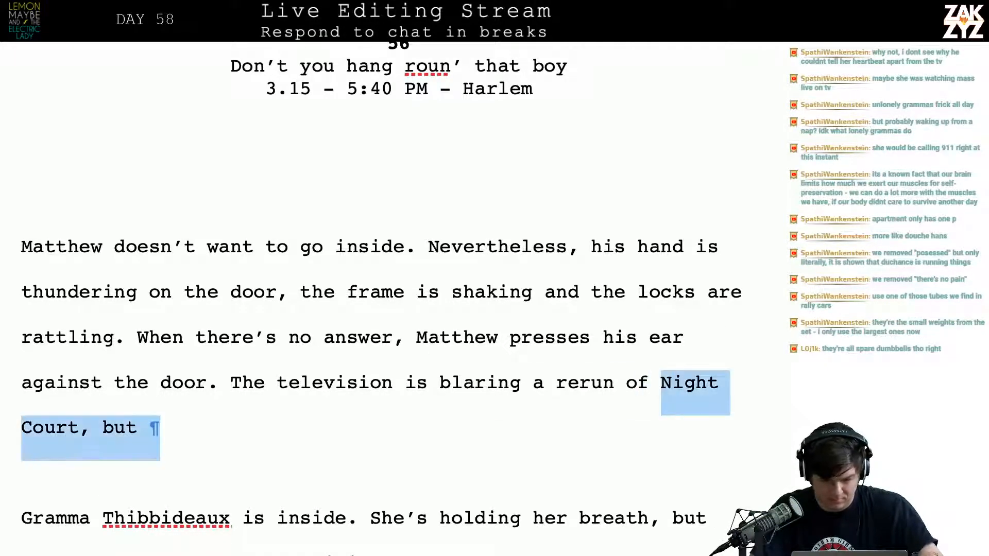
drag(40, 471, 83, 424)
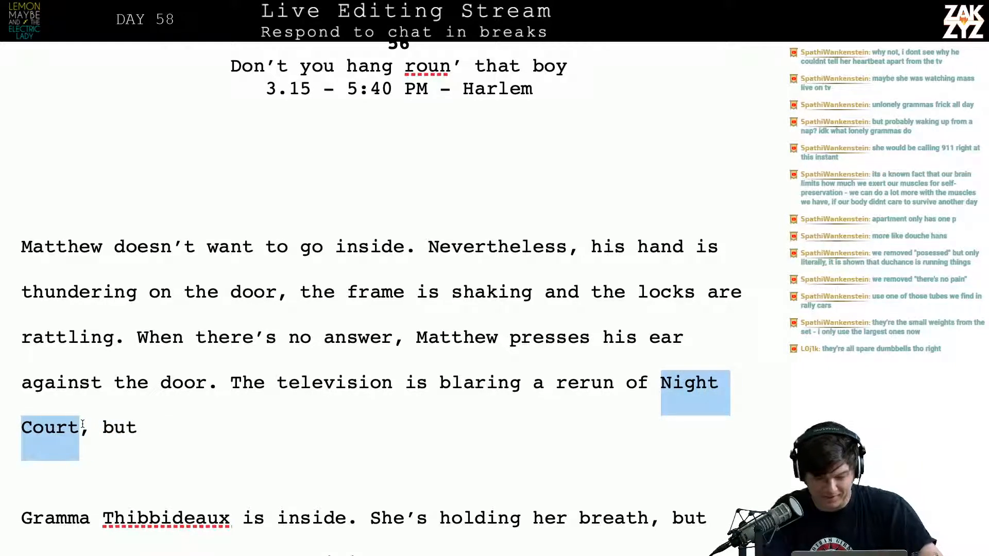
key(ctrl+i)
Continue the television sentence after "but" with "in-between the dumb jokes and the canned laughter"
key(End)
key(BackSpace)
text(in)
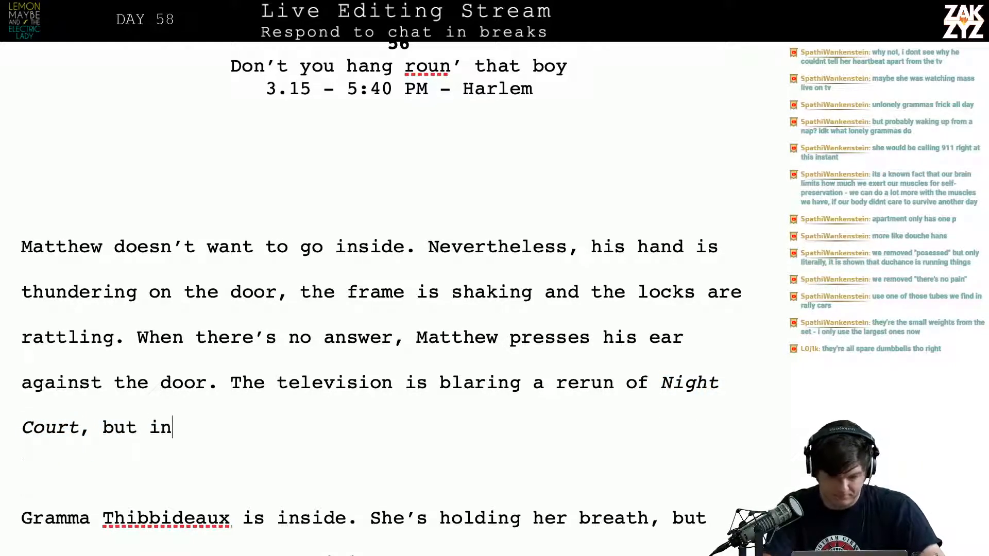
text(-bet)
text(the )
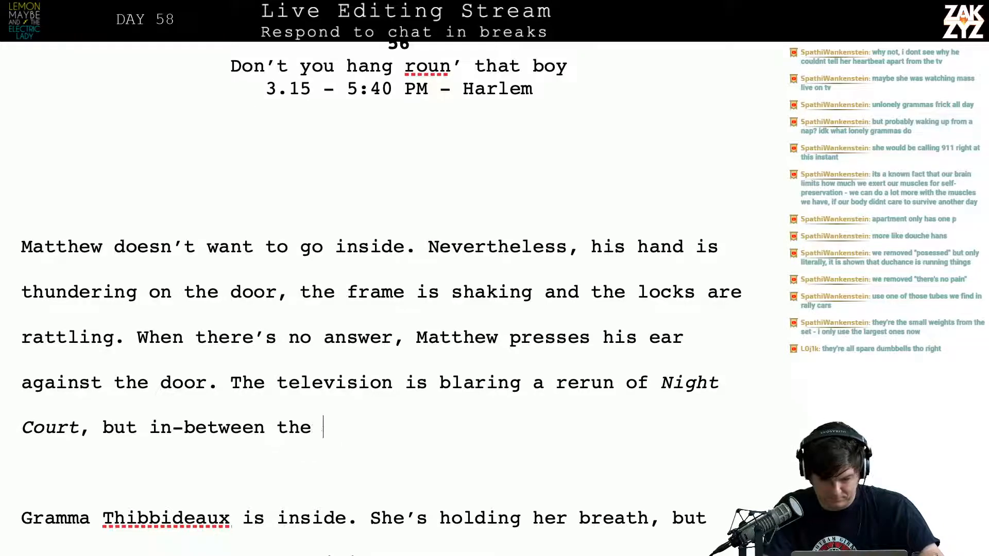
text(dumb jokes and )
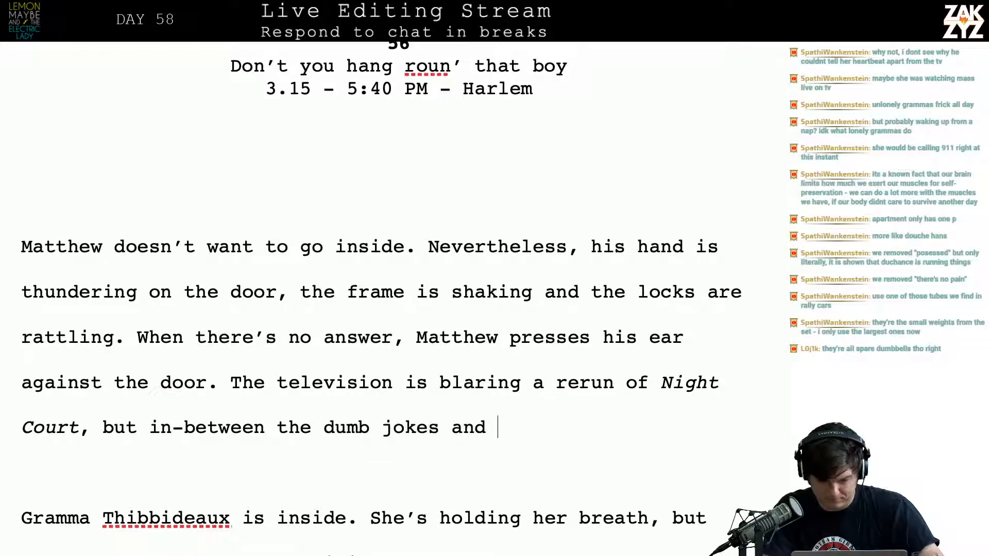
text(the canned Laughter)
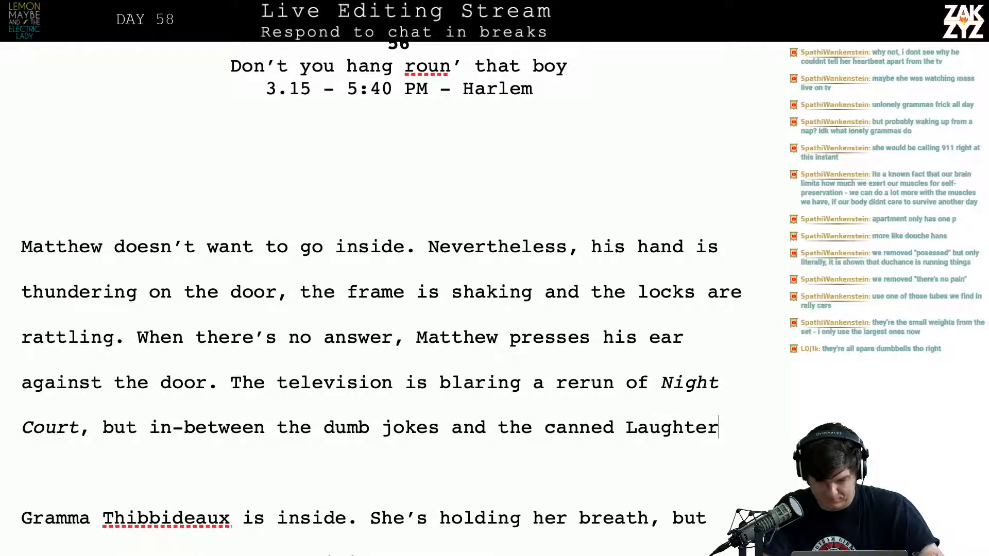
key(BackSpace)
key(BackSpace)
key(BackSpace)
key(BackSpace)
key(BackSpace)
key(BackSpace)
key(BackSpace)
key(BackSpace)
text(laughter)
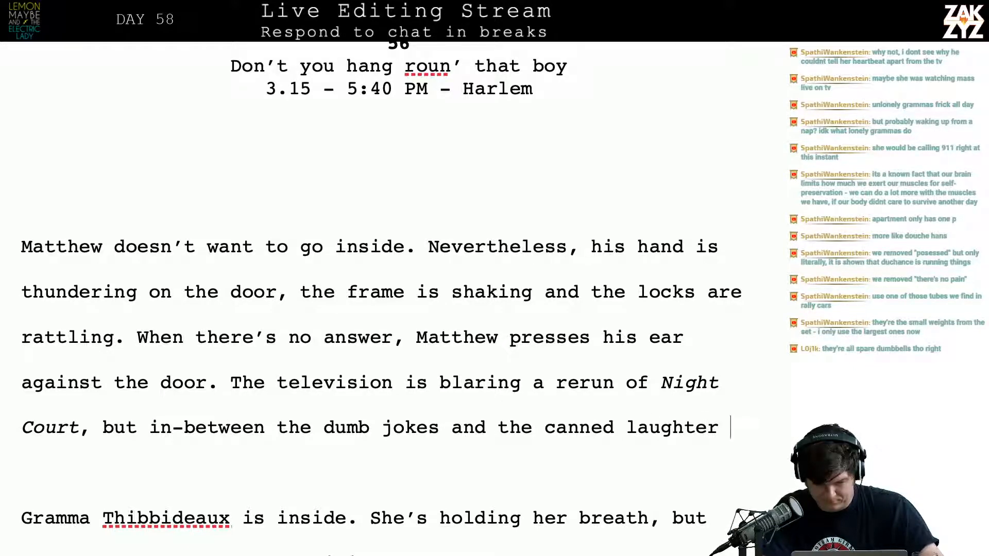
Move the clause beginning "but in-between" onto its own line and return to the end of "Night Court,"
key(Up)
key(Right)
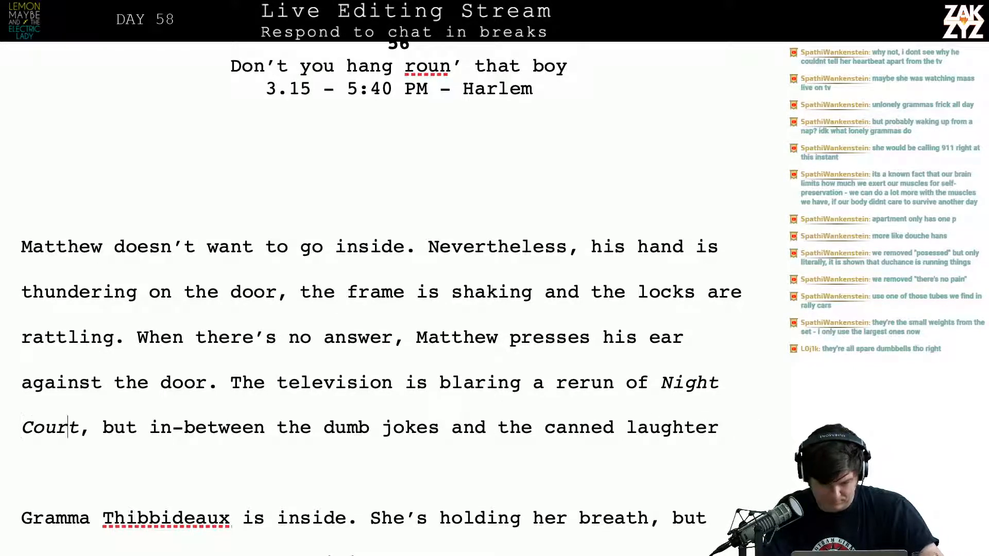
key(Right)
key(Right)
key(Right)
key(Right)
key(Right)
key(Left)
key(Left)
key(Return)
key(Left)
Write an alternative clause after "Night Court," reading "in the pause between the dialogue and the canned laughter,"
text(in)
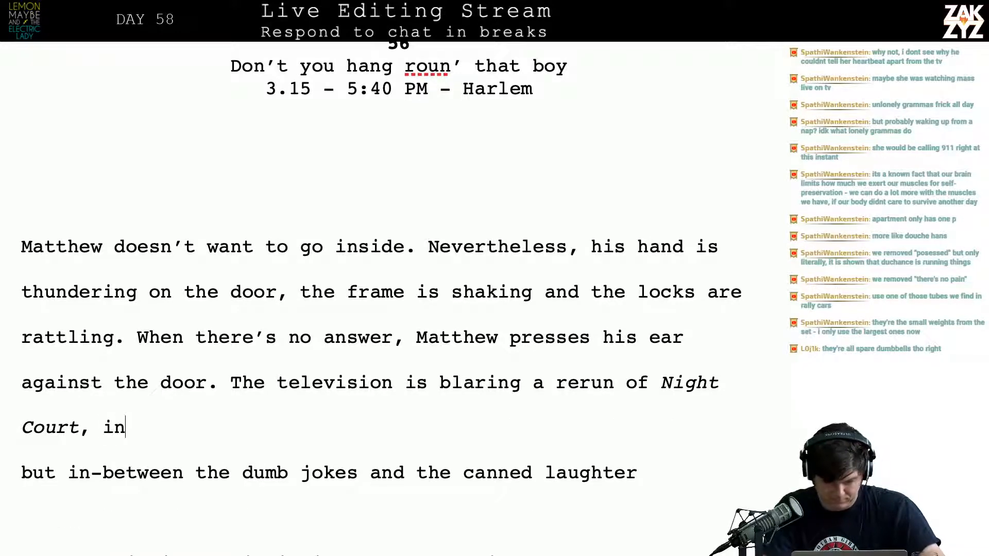
text( between t)
key(BackSpace)
key(BackSpace)
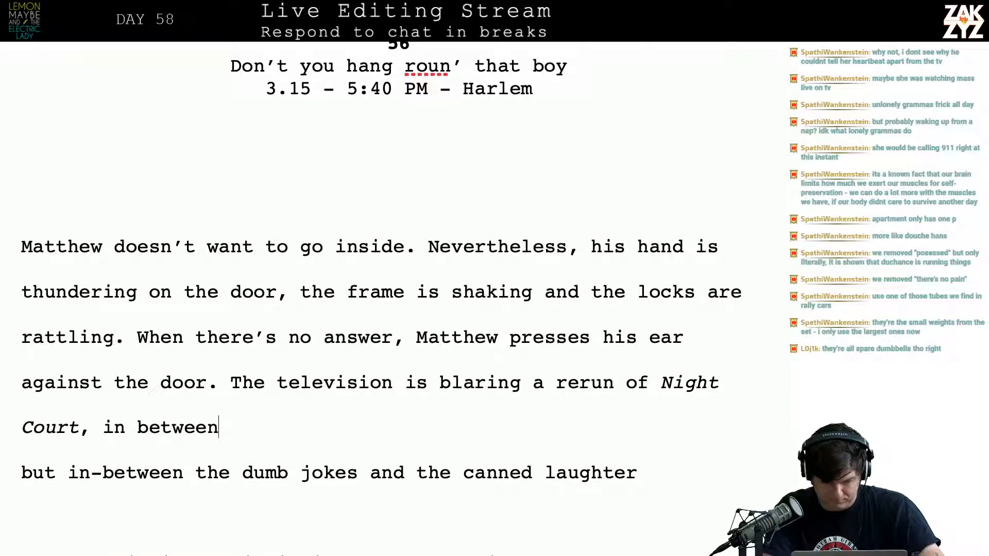
key(BackSpace)
key(BackSpace)
key(BackSpace)
key(BackSpace)
key(BackSpace)
key(BackSpace)
key(BackSpace)
text(the pause )
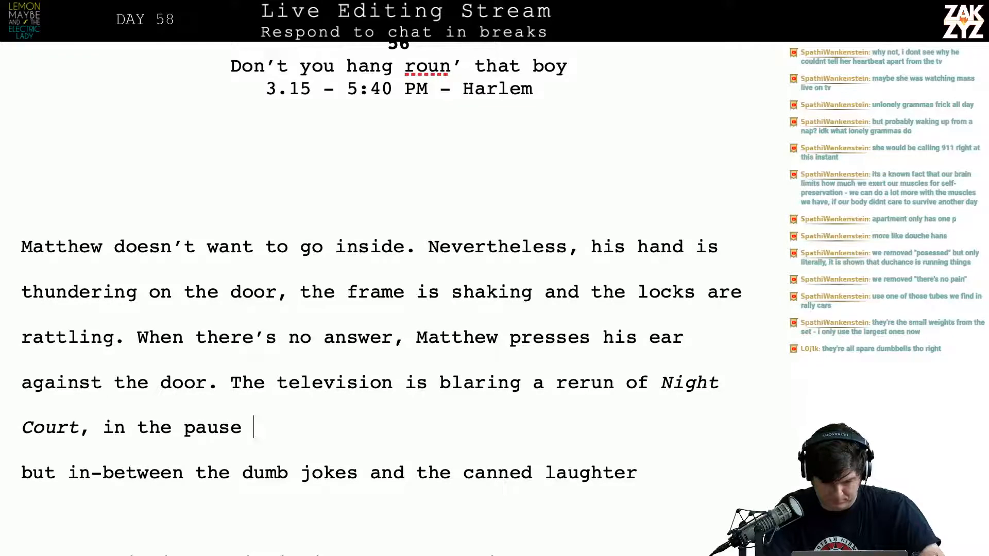
text(between the)
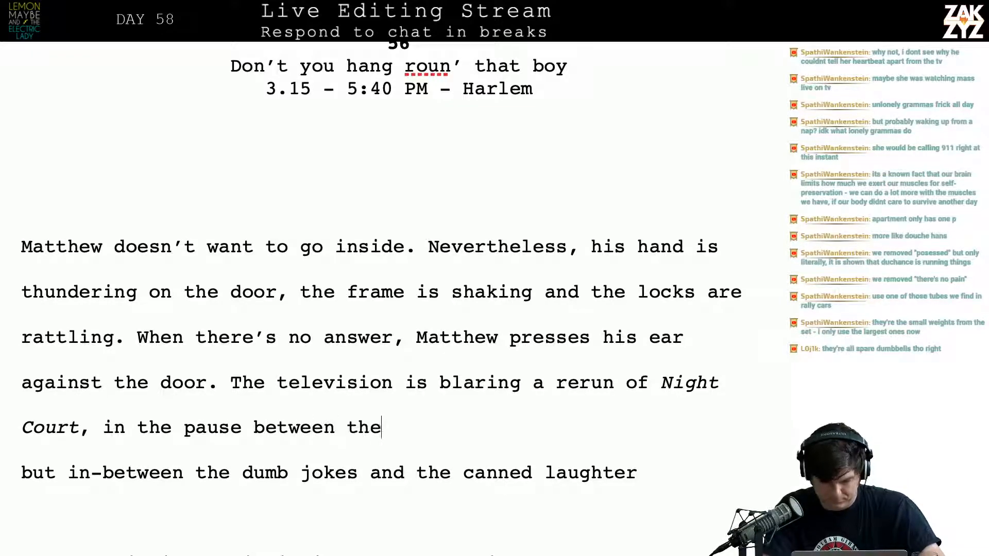
text( dialogu)
key(BackSpace)
text(ogued)
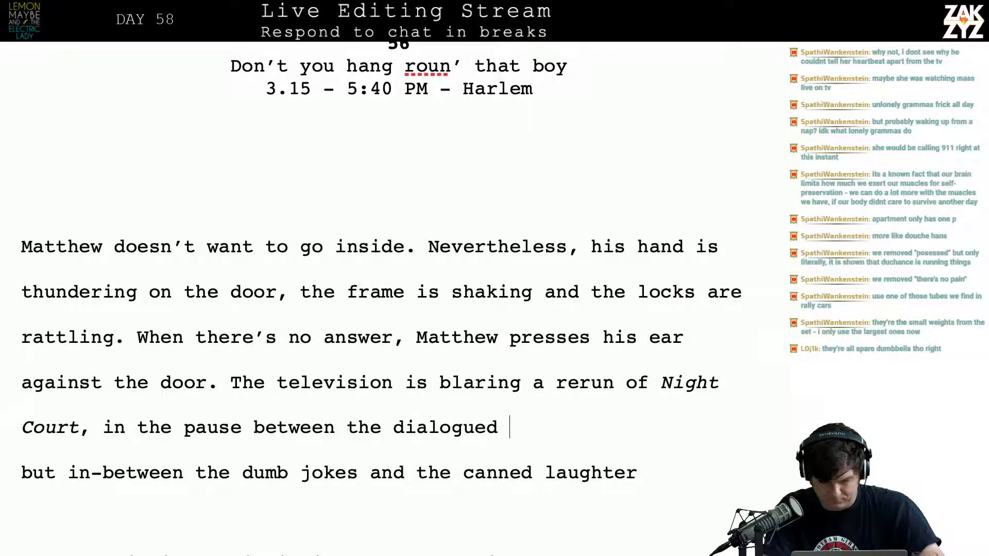
key(BackSpace)
key(BackSpace)
text(and the canne)
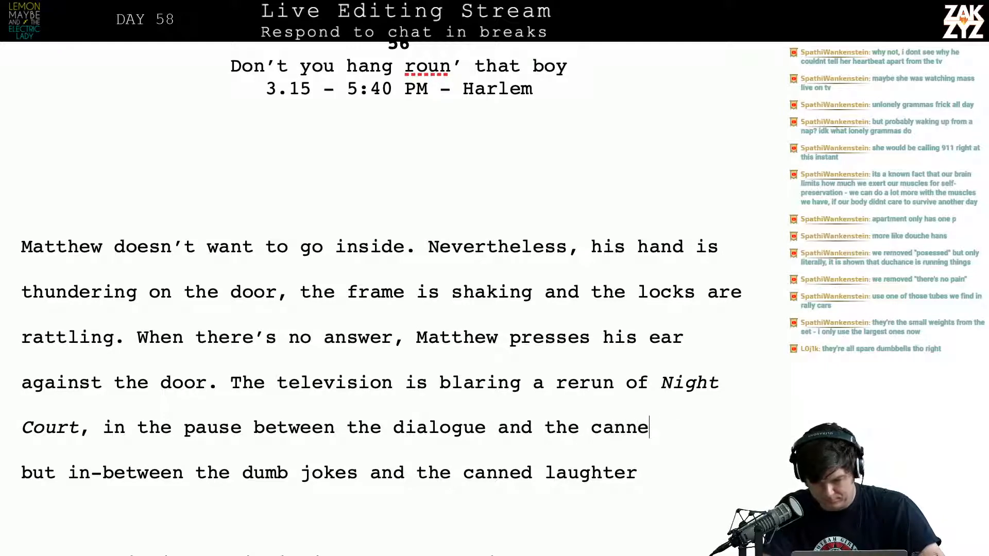
text(d laughter)
key(BackSpace)
text(ter, )
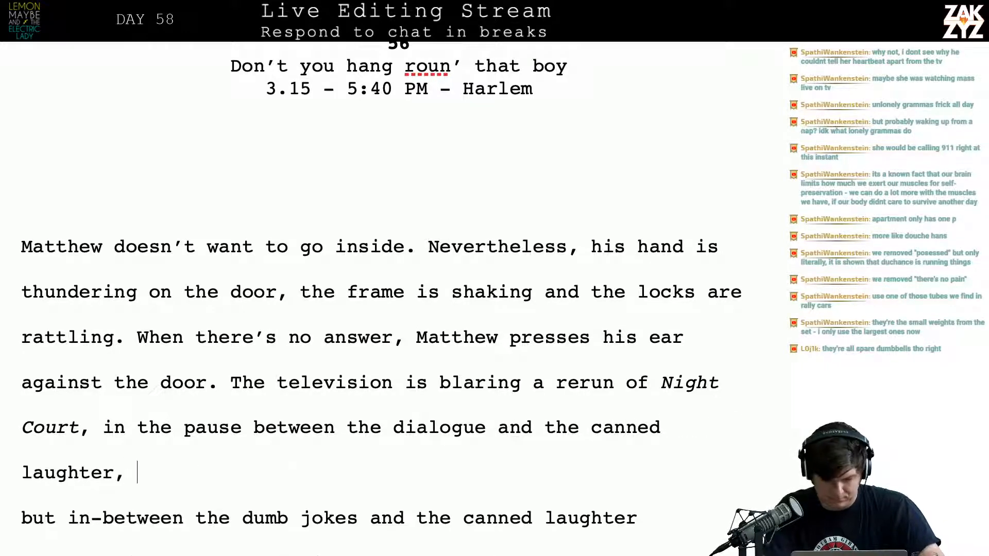
text(Matthew can he)
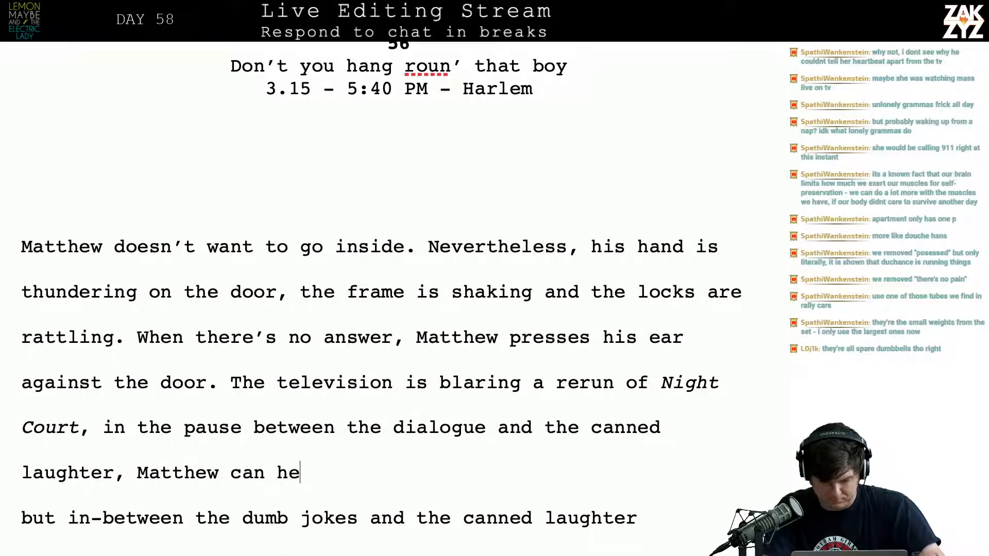
text(ar her h)
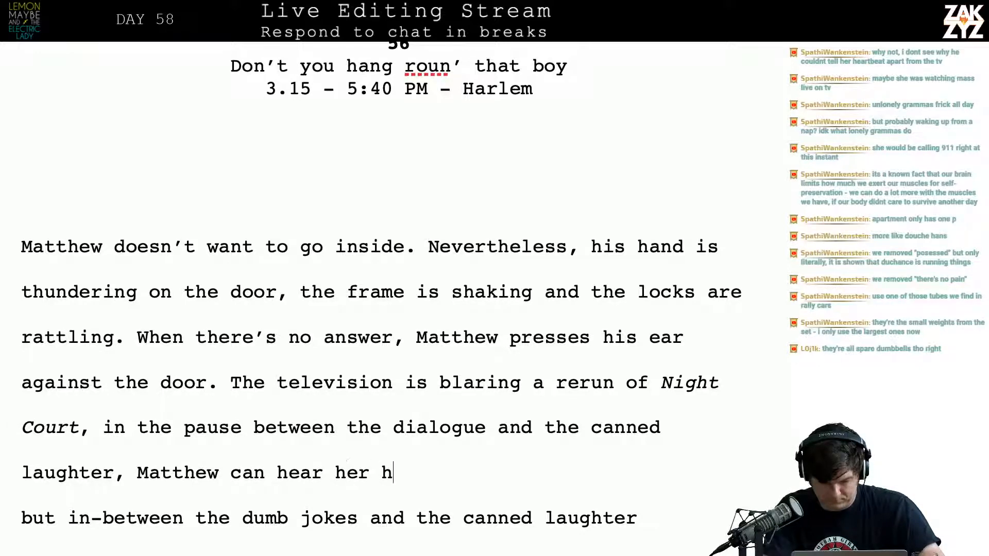
Finish the television sentence with "Matthew can hear her heart beating."
text(eart beating,)
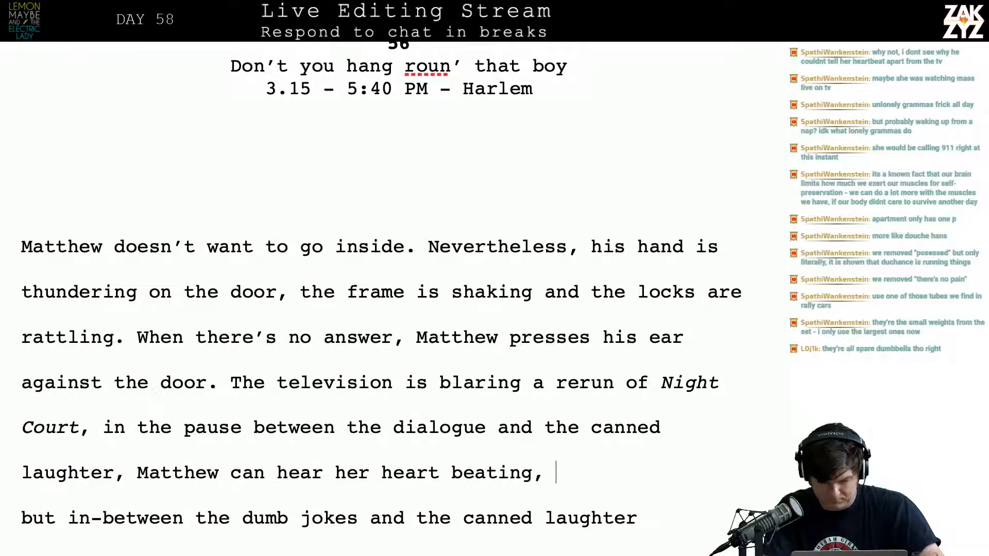
key(BackSpace)
key(BackSpace)
key(shift+Down)
key(shift+Down)
key(shift+Down)
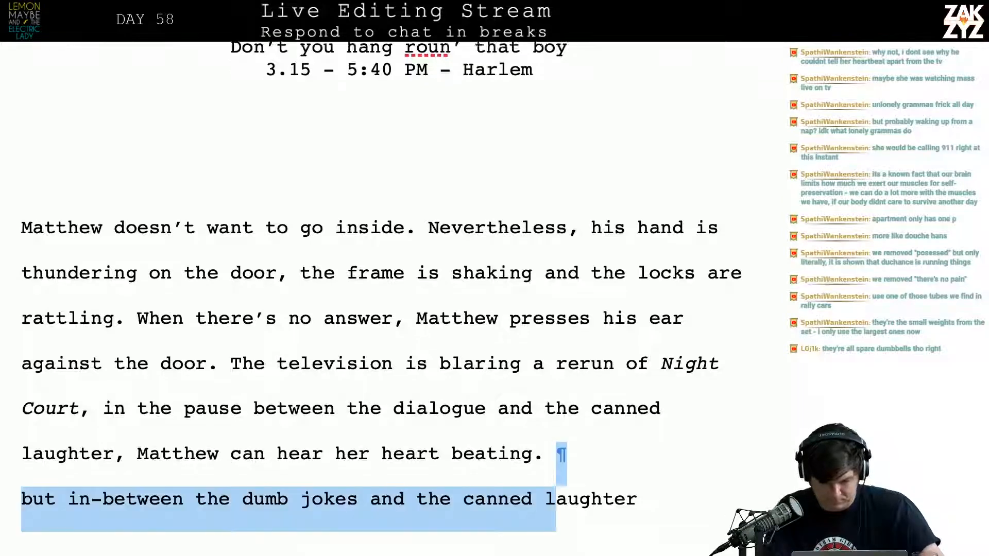
key(shift+Up)
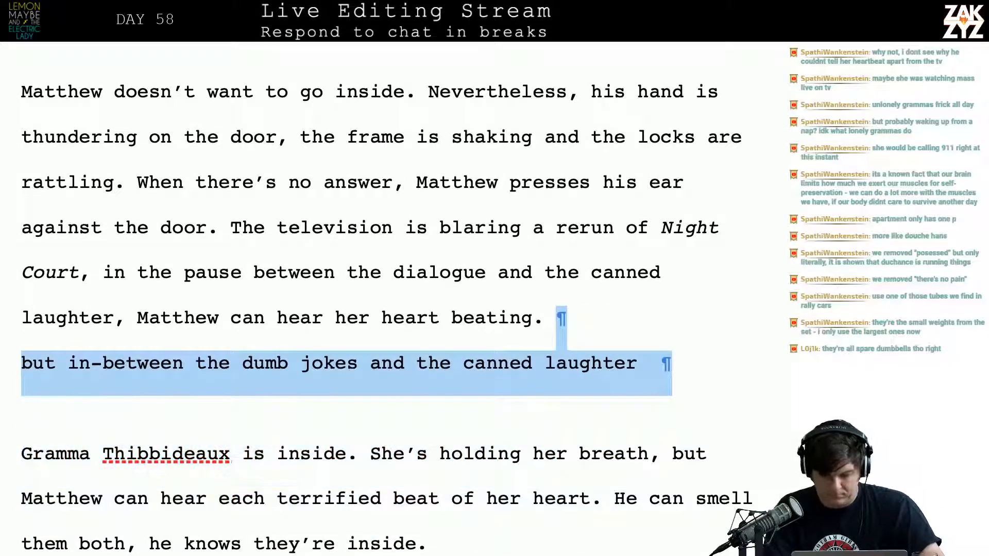
key(shift+Down)
key(Left)
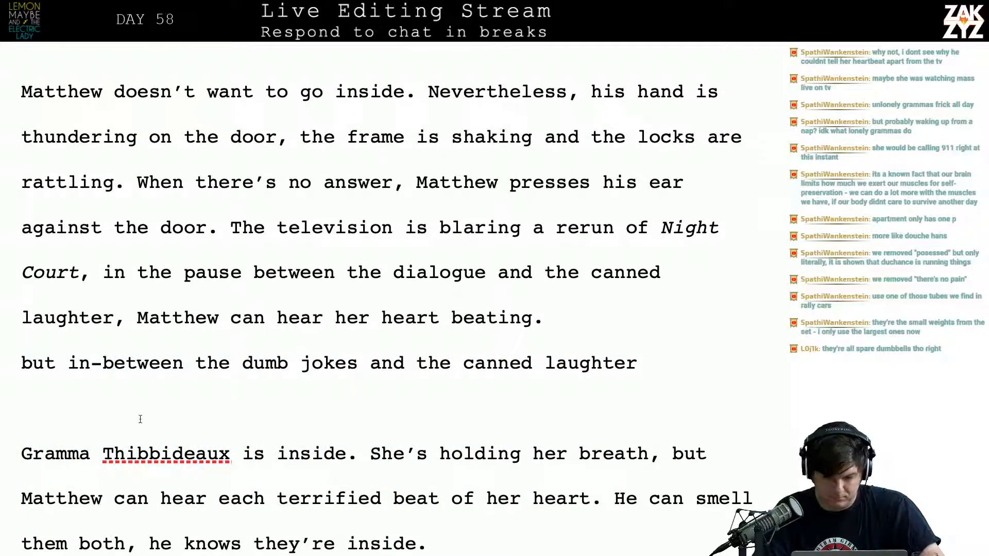
End the television sentence after "Night Court" with a period and move the pause clause into its own paragraph
scroll(222, 485, down, 1)
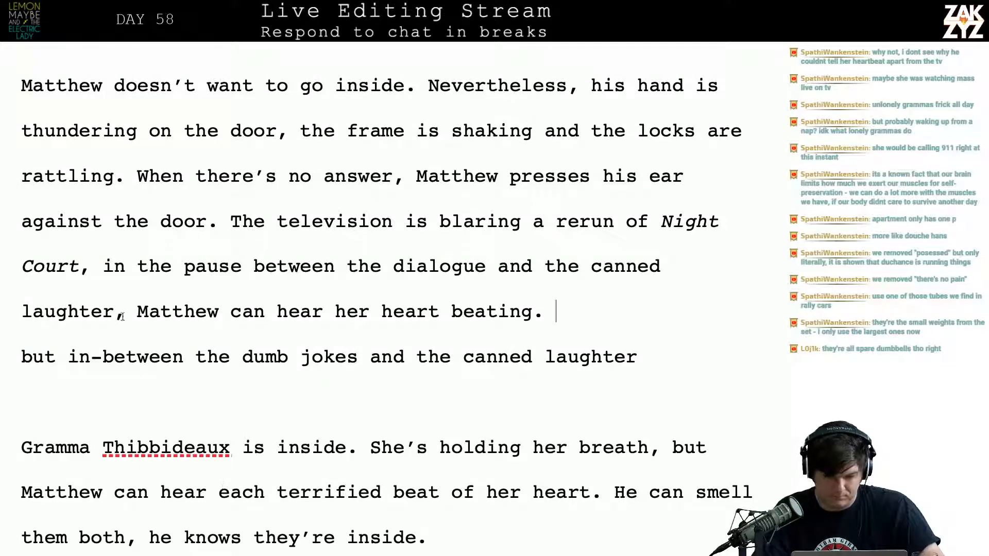
click(90, 265)
key(Return)
key(Return)
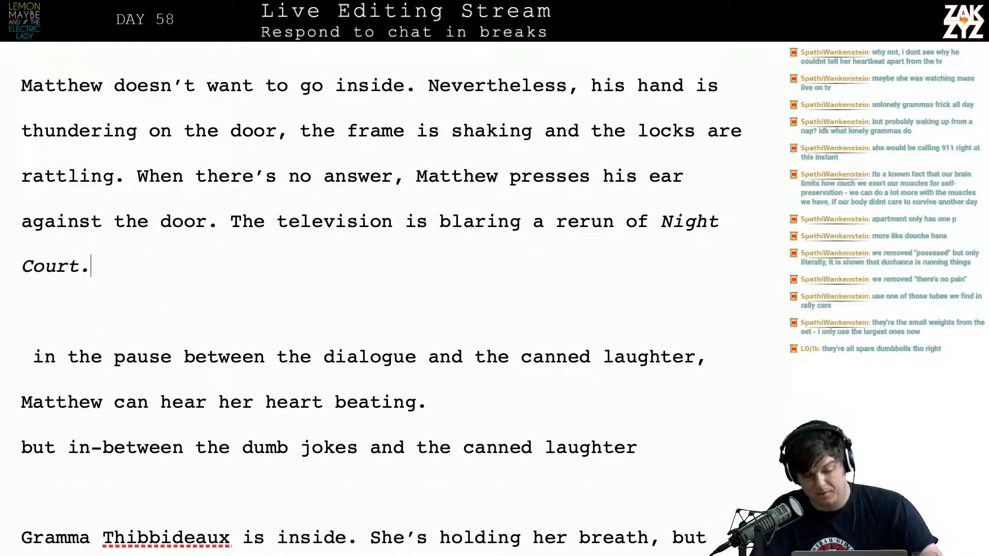
Try to continue the television sentence after "Night Court" with a comma and "but"
key(Up)
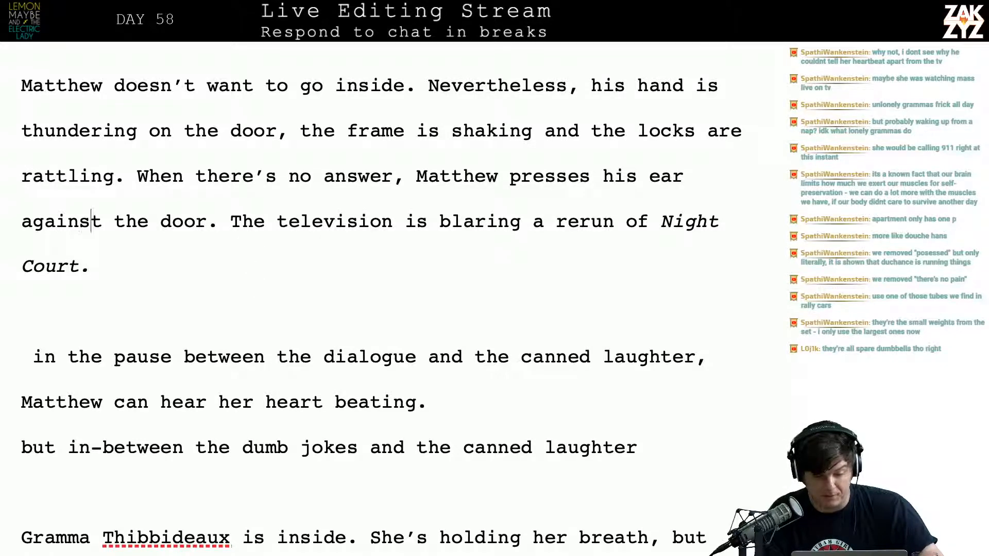
key(Left)
key(Down)
key(Right)
key(Right)
key(Left)
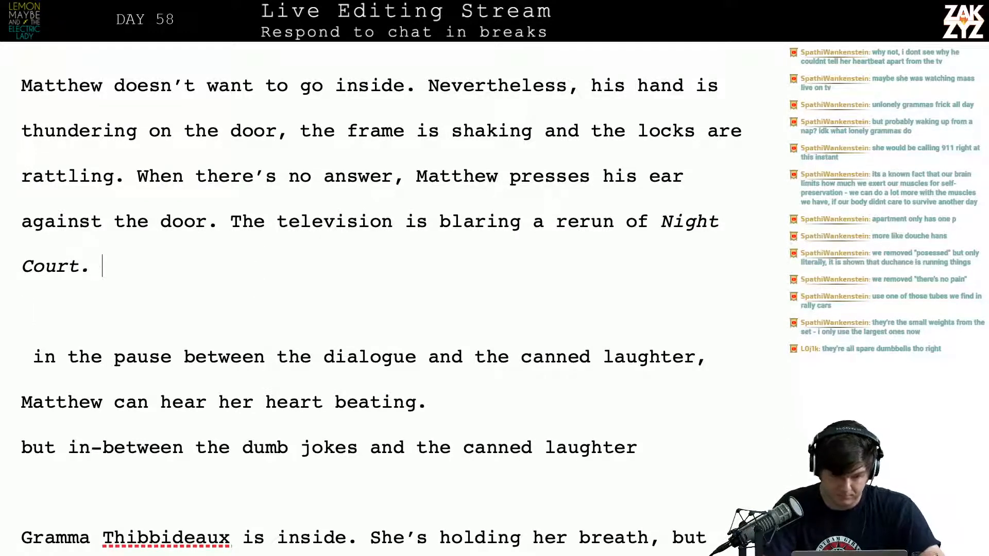
key(BackSpace)
key(BackSpace)
text(, but in)
key(BackSpace)
key(BackSpace)
key(BackSpace)
key(BackSpace)
key(BackSpace)
key(BackSpace)
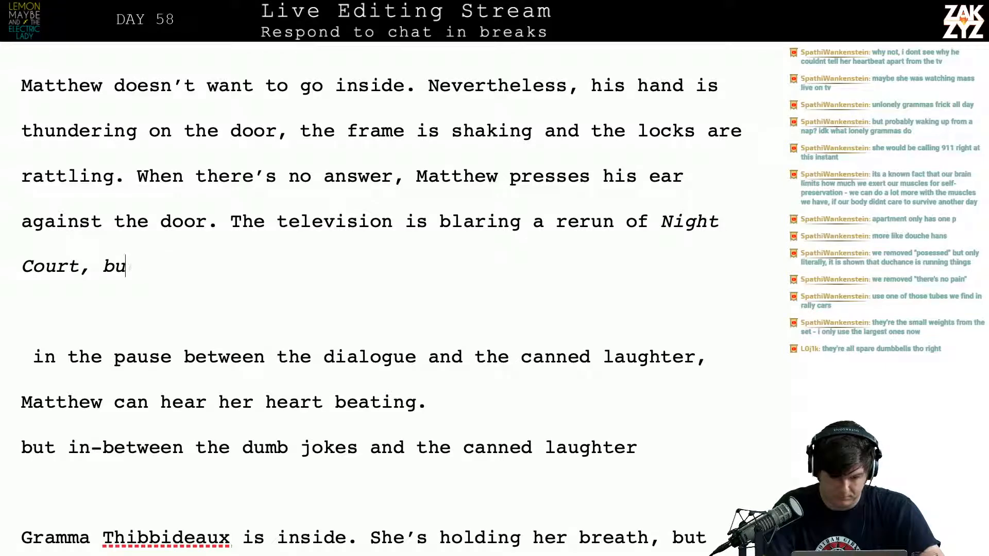
text(But)
key(BackSpace)
key(BackSpace)
key(BackSpace)
key(BackSpace)
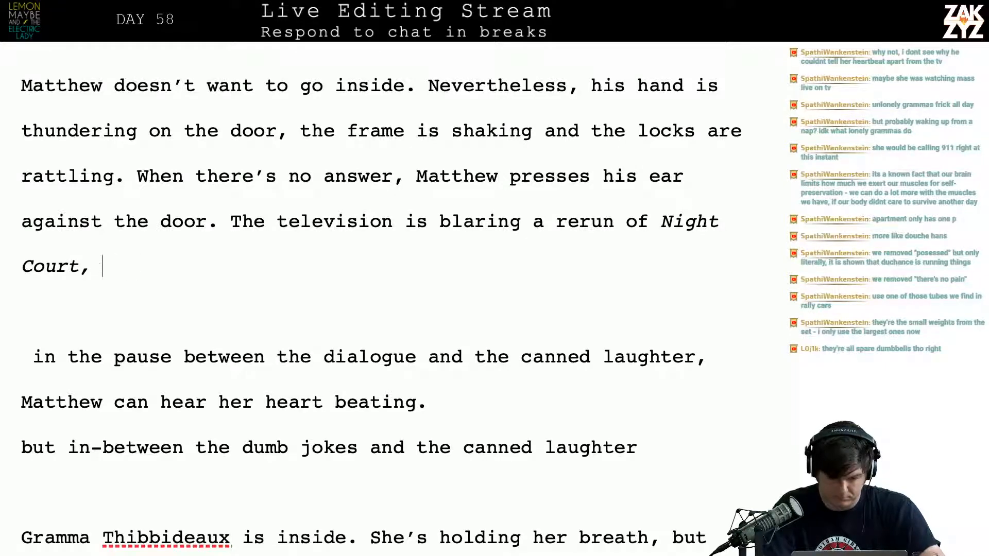
text(but)
key(BackSpace)
key(BackSpace)
key(BackSpace)
key(BackSpace)
key(BackSpace)
key(BackSpace)
key(BackSpace)
key(BackSpace)
key(BackSpace)
key(BackSpace)
key(BackSpace)
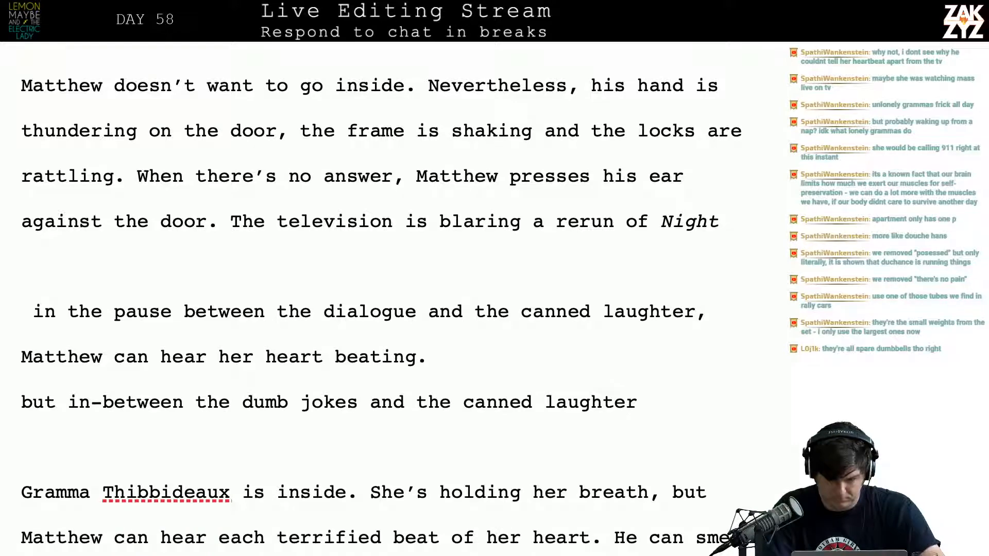
Continue the television sentence after "Night" with "Court, in the pauses between the dialogue and the canned laughter"
text(Court, )
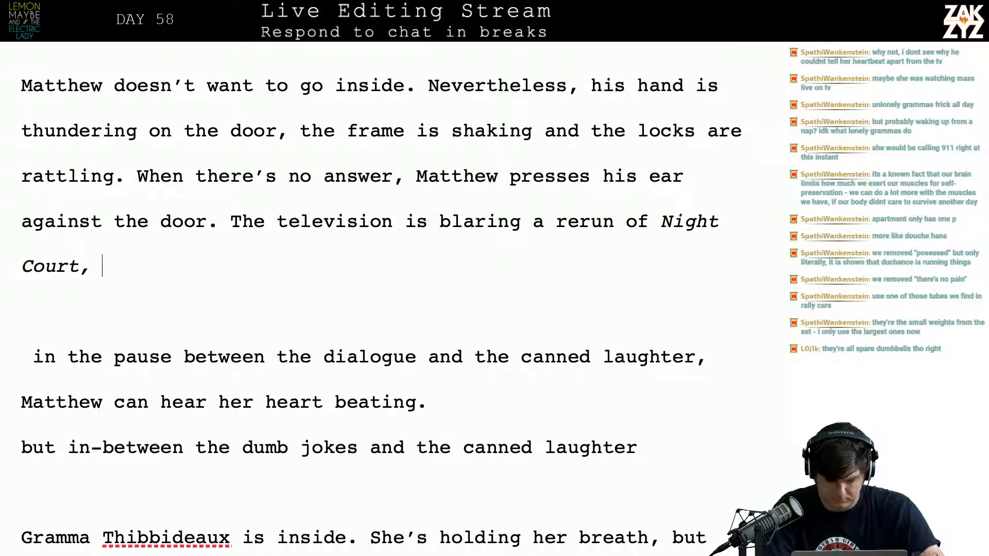
text(in the m)
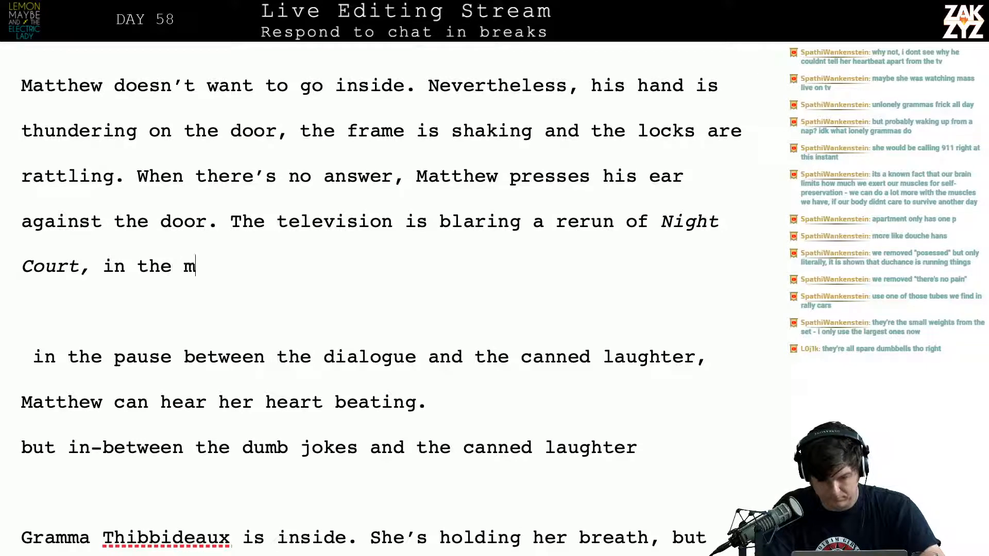
key(BackSpace)
text(paus)
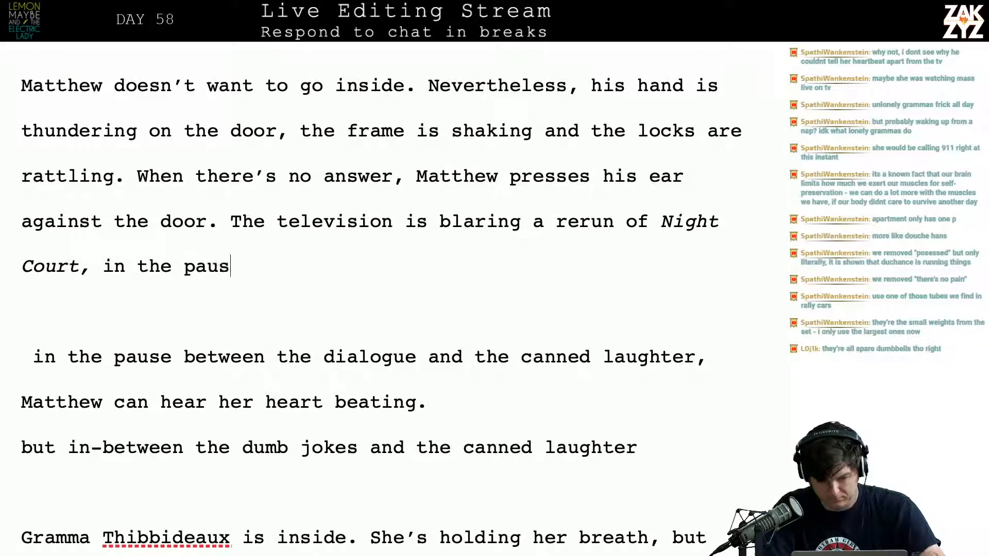
text(es between the dialoge)
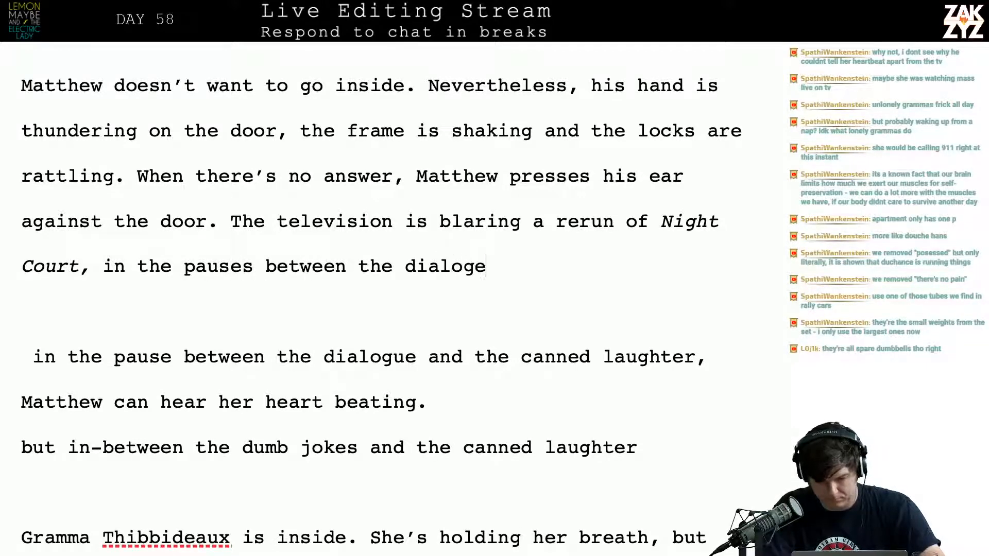
key(BackSpace)
text(ue and the)
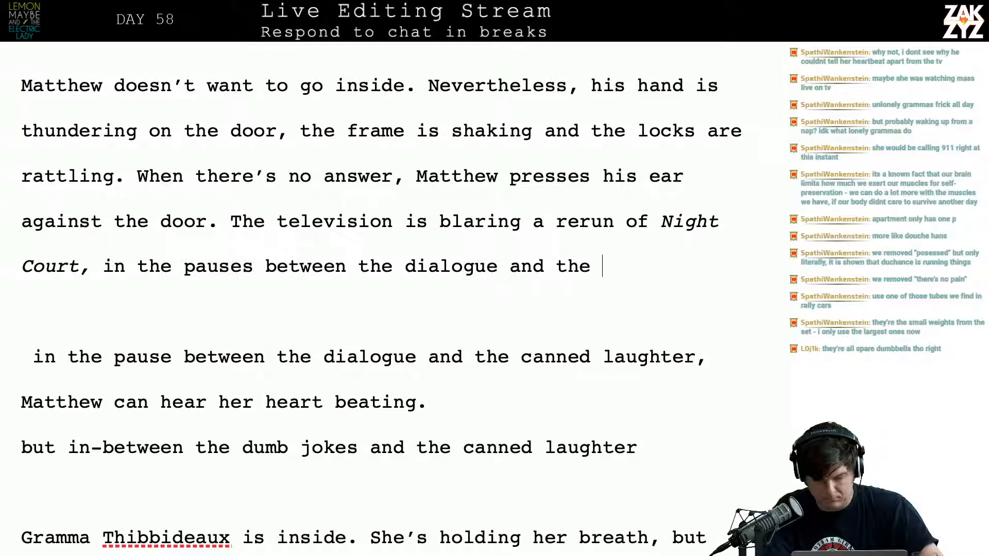
text(c)
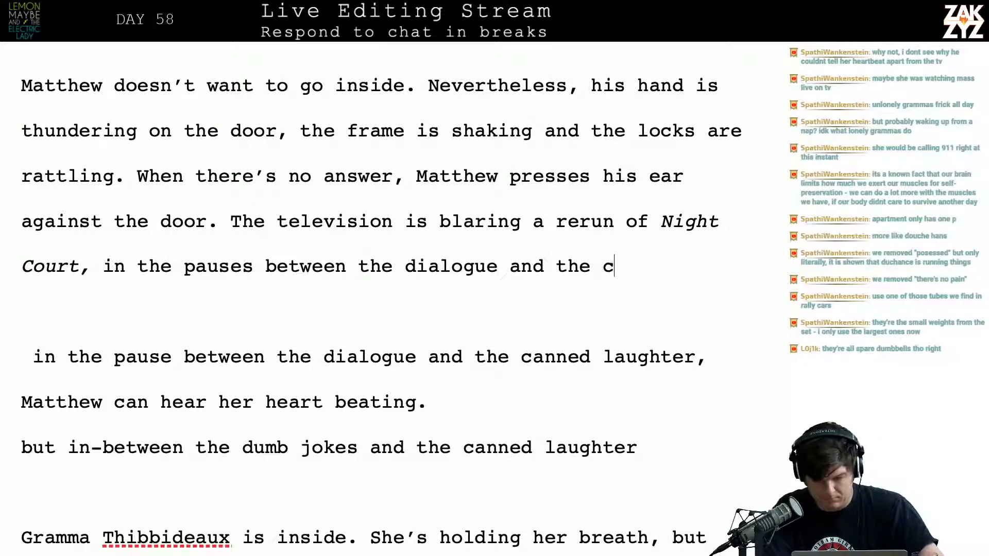
text(anned laughter, h)
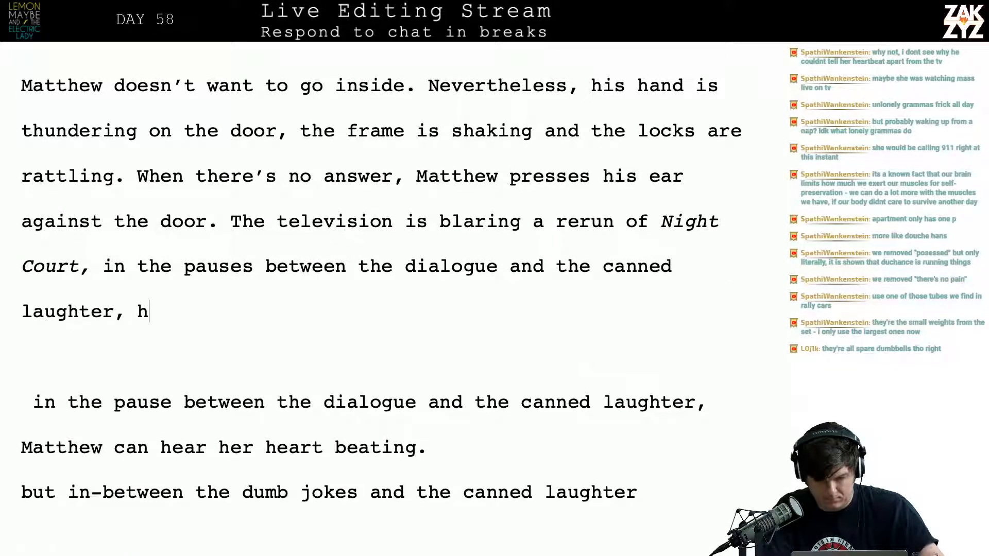
text(e can hear the beat)
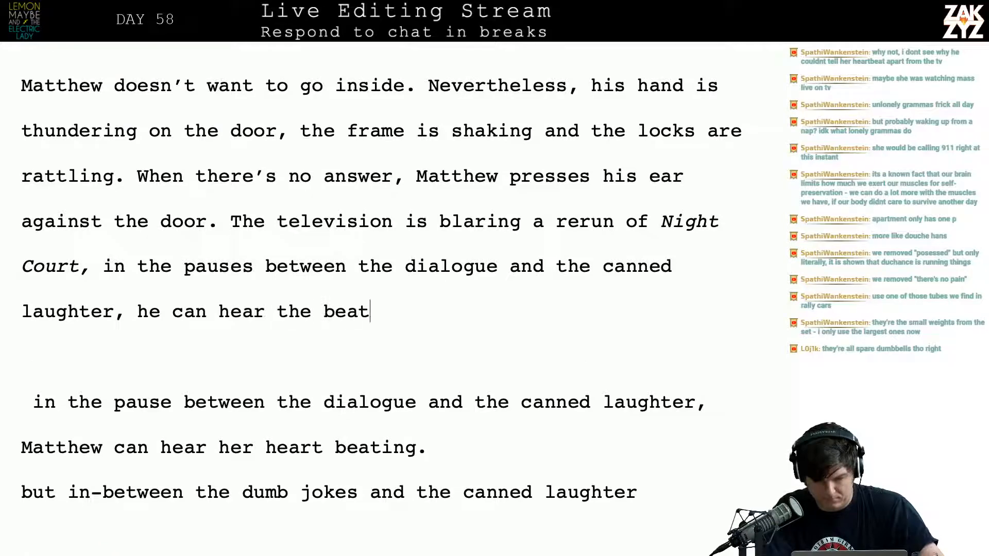
text(ing of a terrified. hear)
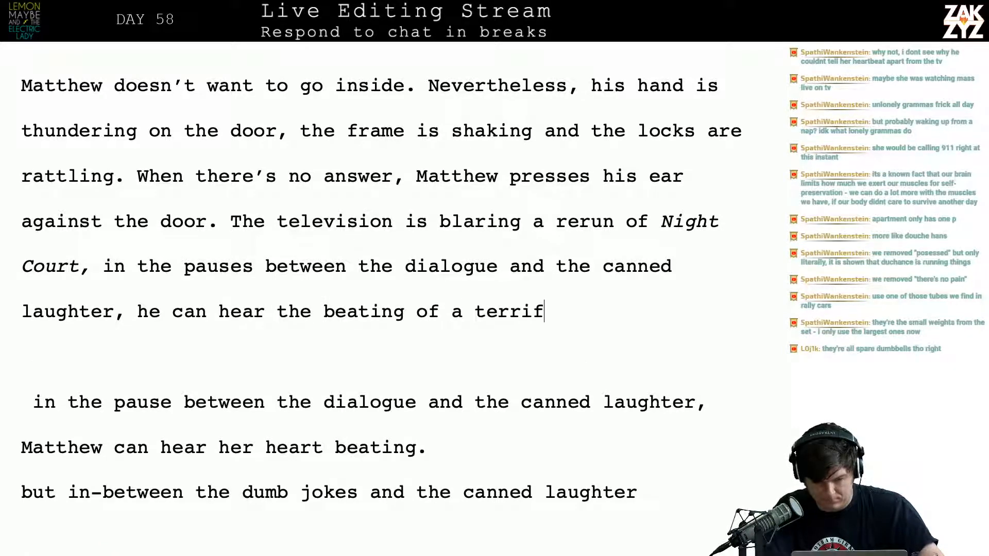
Finish the television sentence with ", he can hear the beating of a terrified heart."
key(BackSpace)
key(BackSpace)
key(BackSpace)
key(BackSpace)
key(BackSpace)
key(BackSpace)
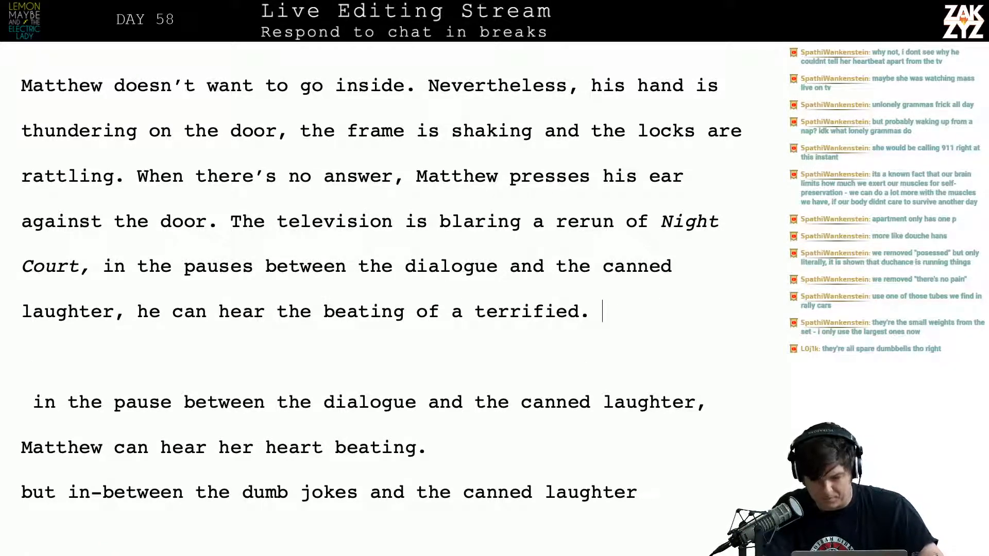
text(her)
key(BackSpace)
text(art.)
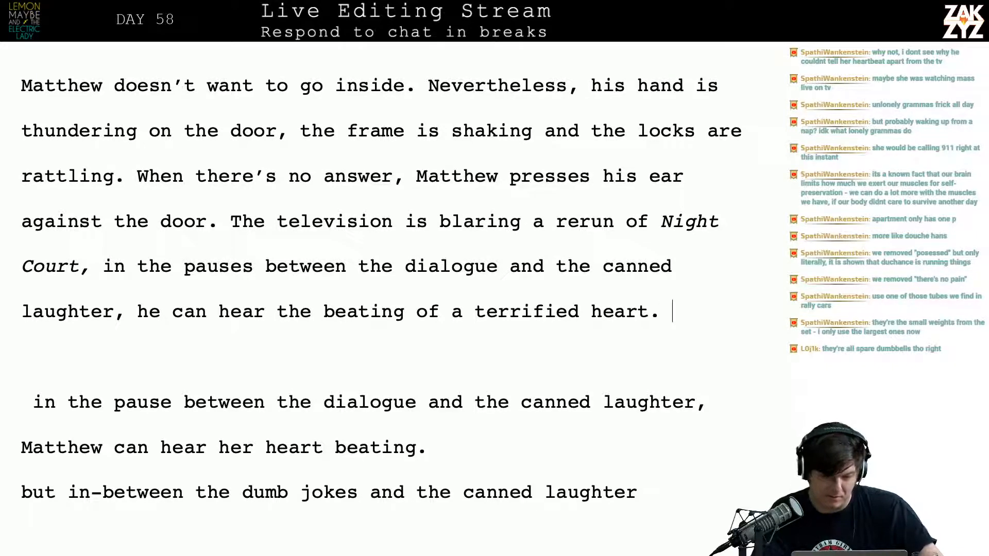
Replace the comma after "Night Court" with a period
click(106, 267)
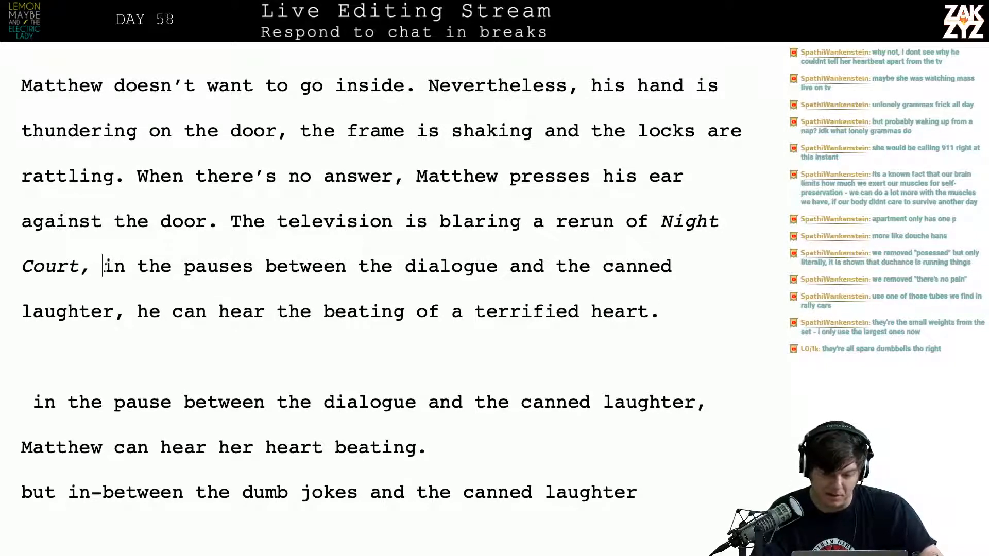
click(86, 267)
key(BackSpace)
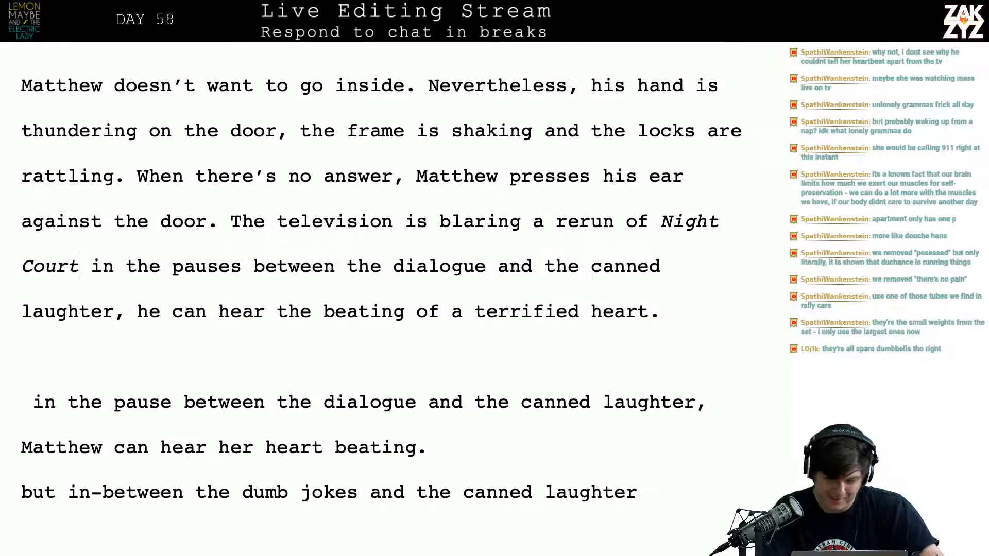
text(.)
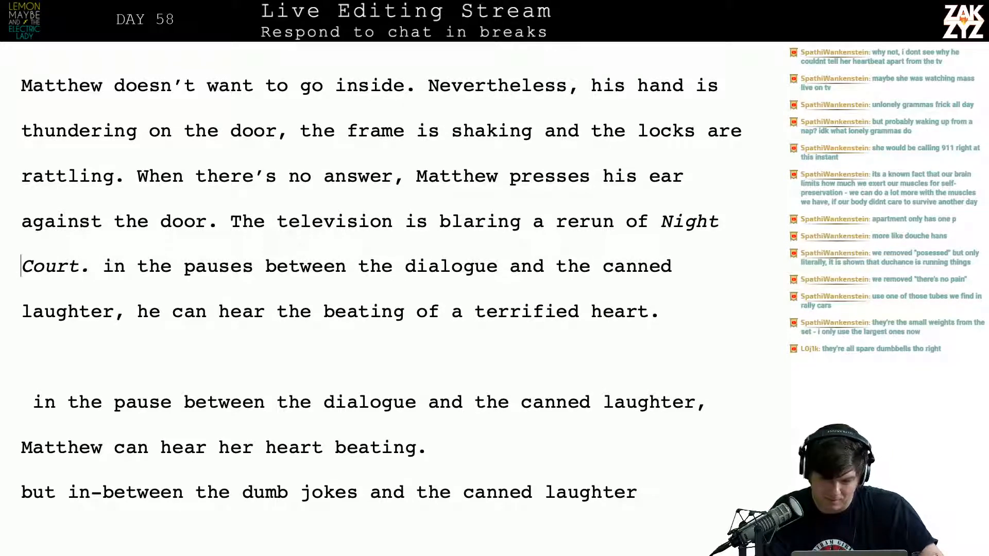
Reword "a rerun of Night Court" as "a Night Court rerun." with a single closing period
click(660, 221)
key(BackSpace)
key(BackSpace)
key(BackSpace)
key(BackSpace)
key(BackSpace)
key(BackSpace)
key(BackSpace)
key(BackSpace)
key(BackSpace)
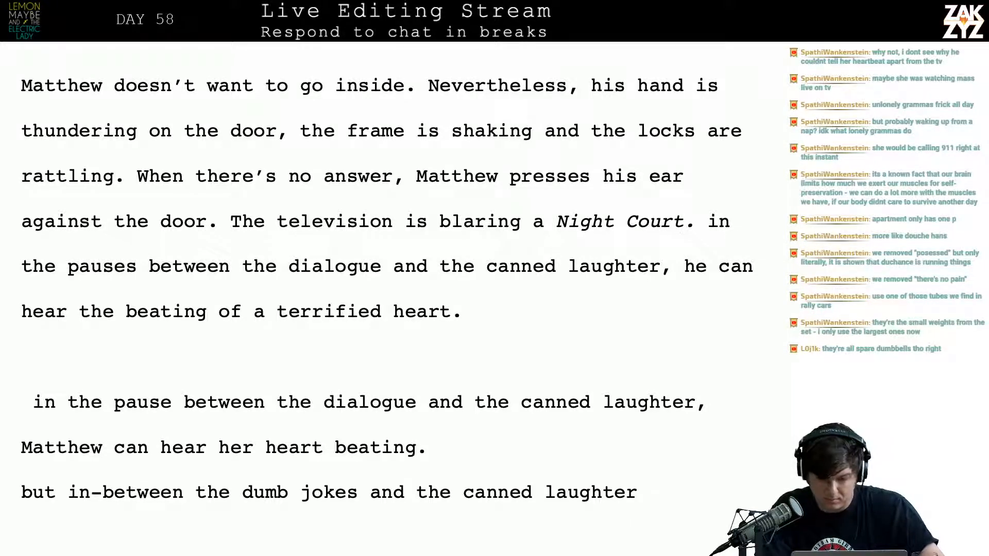
text(rerun)
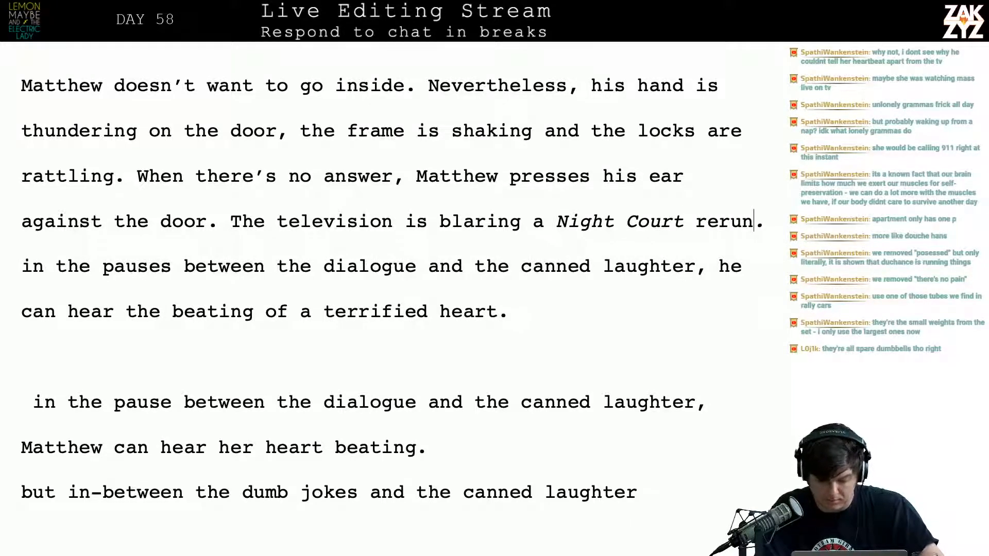
text(.)
key(shift+Right)
key(BackSpace)
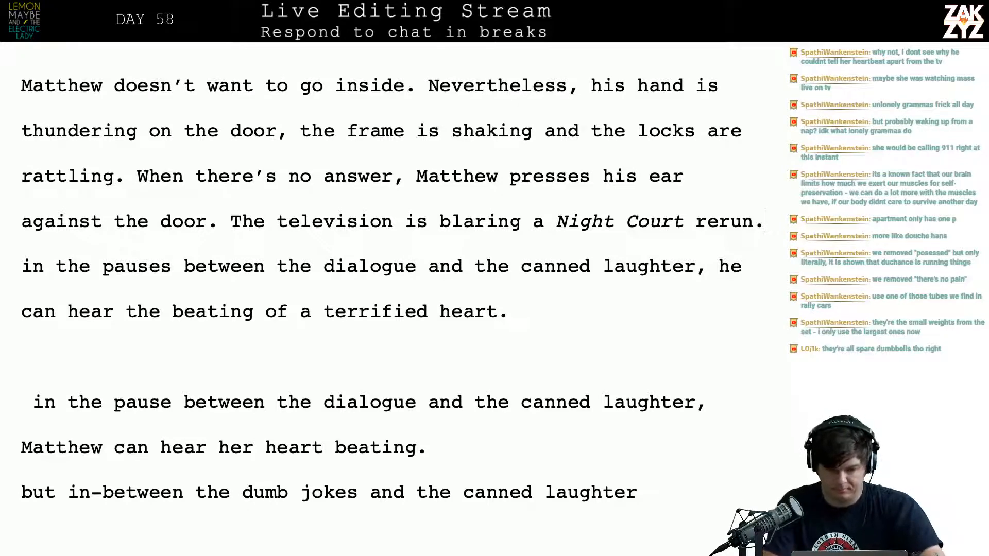
Write after "rerun." the sentence "In the pauses between the dialogue and the canned laughter, Matthew can hear the beating of a terrified heart."
text(In the pauses )
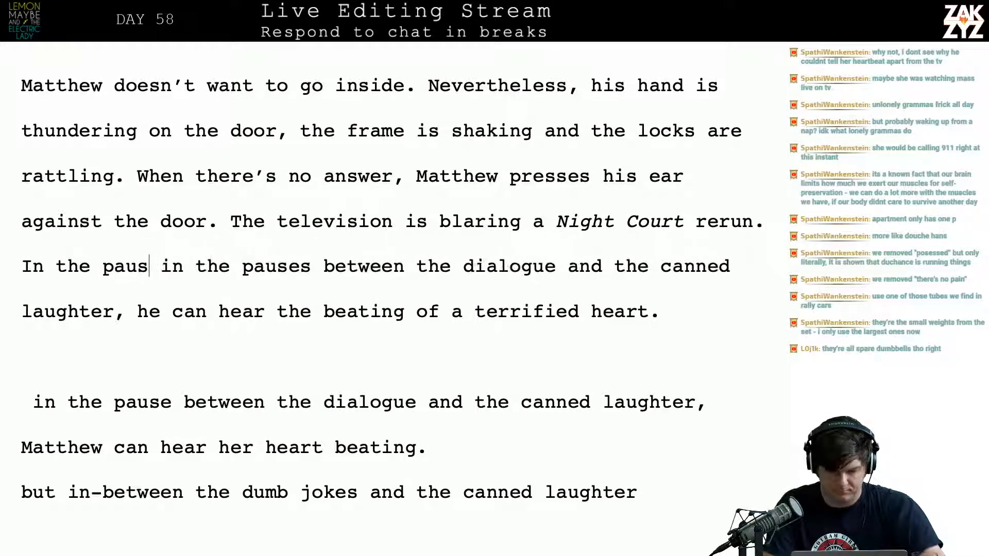
text(between the dialogue)
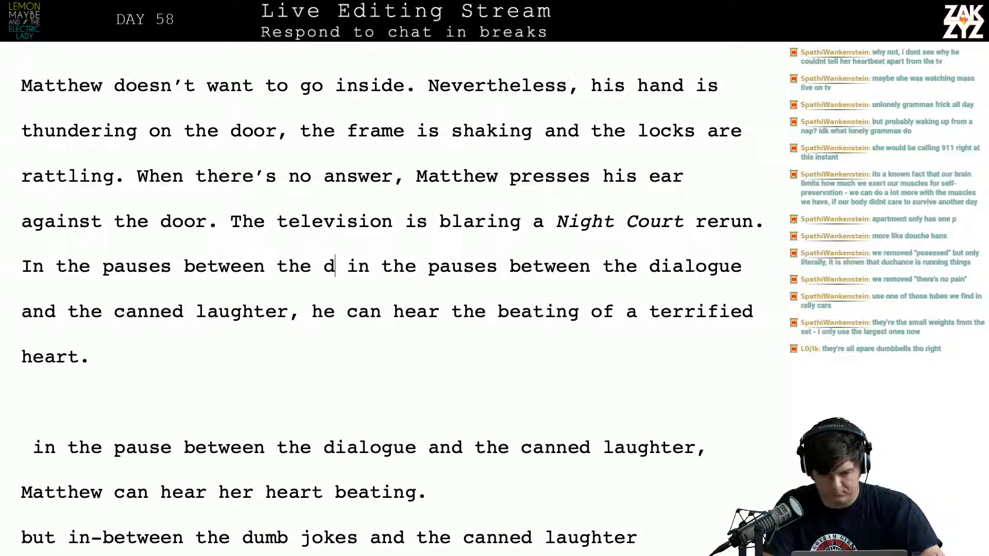
text( and the canne)
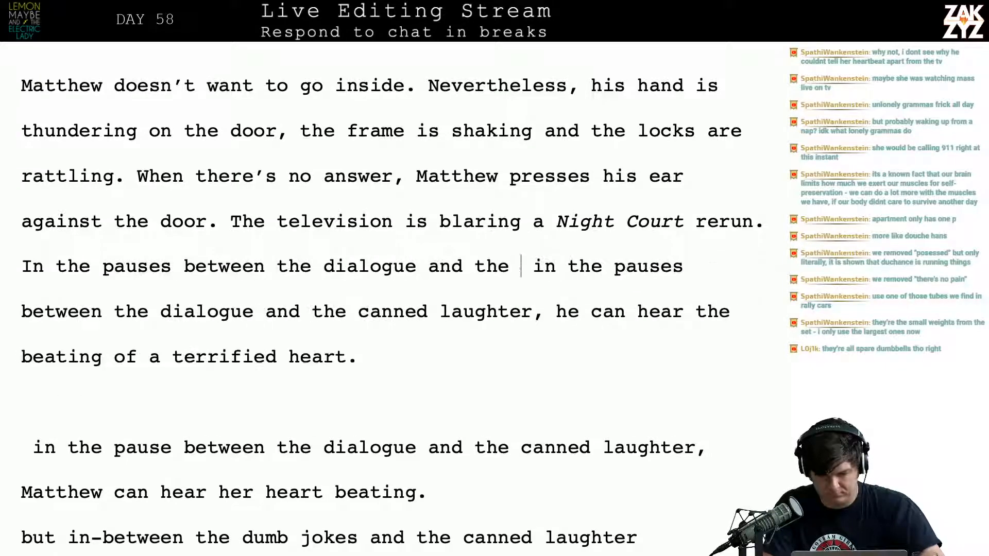
text(d laughter, Matth)
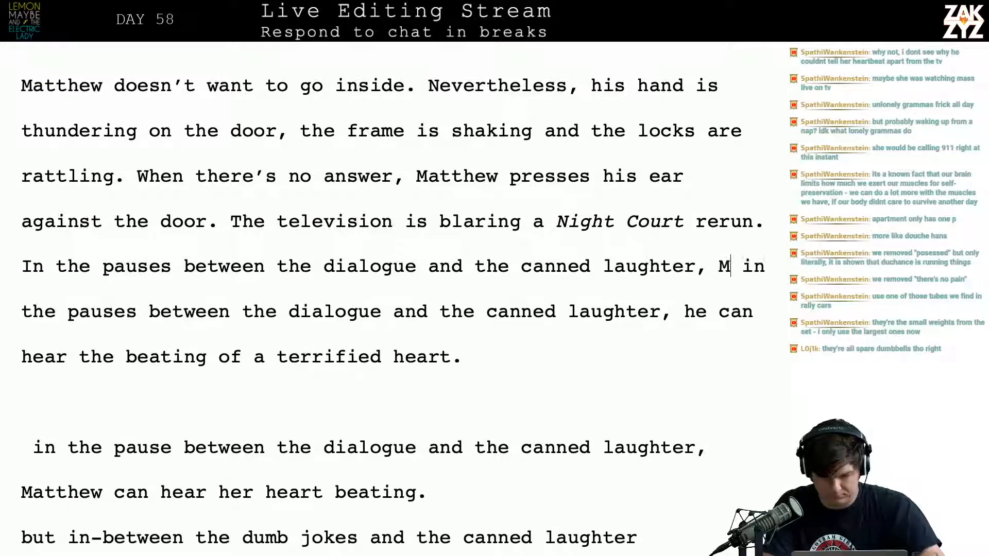
text(ew can hear th  i)
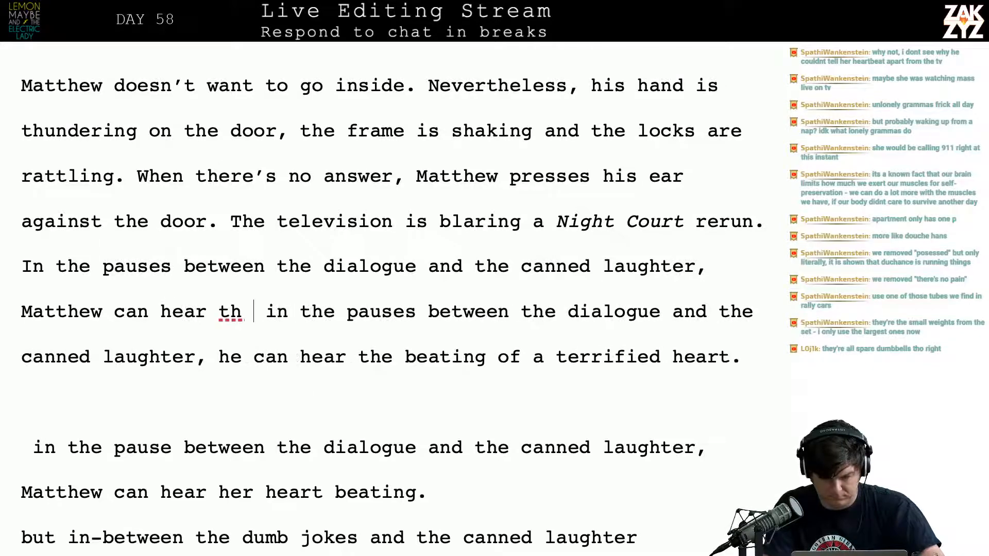
key(BackSpace)
text(e beating of )
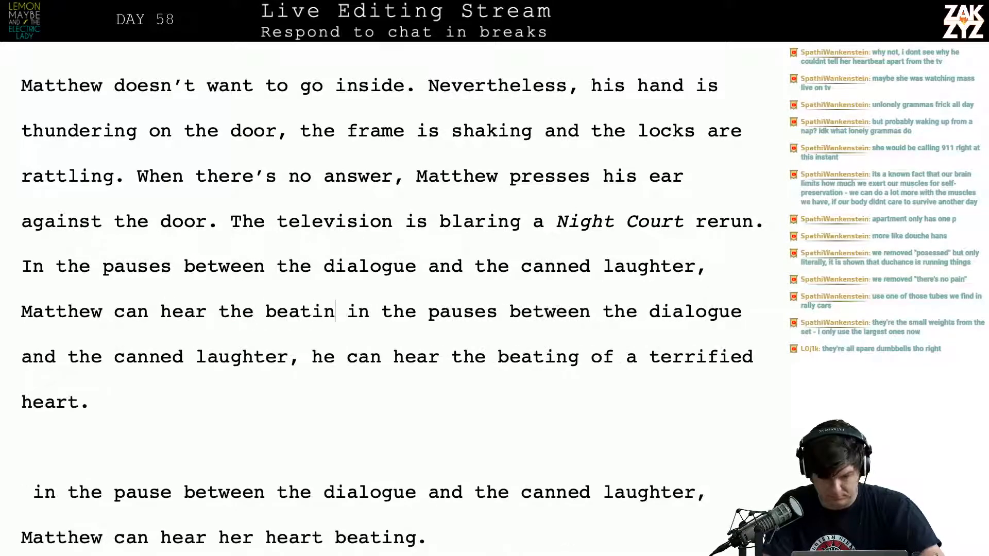
text(a terrified )
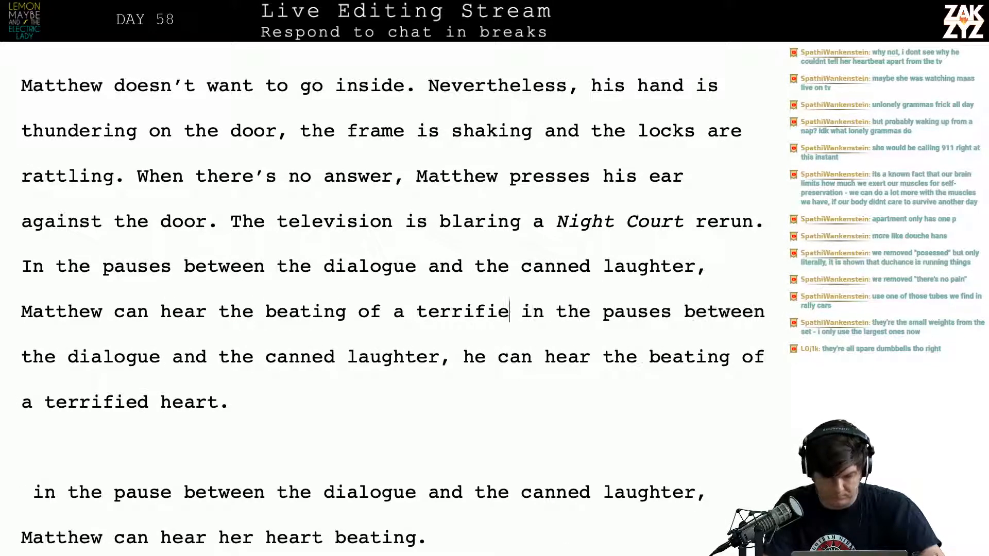
text(heart.)
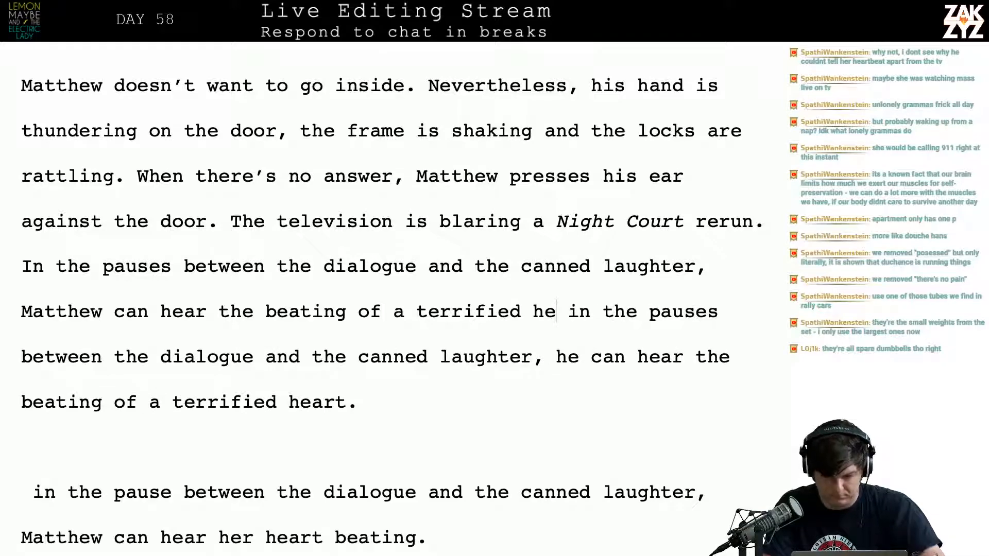
Separate the leftover draft text after "terrified heart." and delete it, through the old paragraph ending "he knows they're inside."
key(Return)
key(Return)
key(shift+Down)
key(shift+Down)
key(shift+Down)
key(shift+Down)
key(shift+Down)
key(shift+Down)
key(shift+Down)
key(shift+Down)
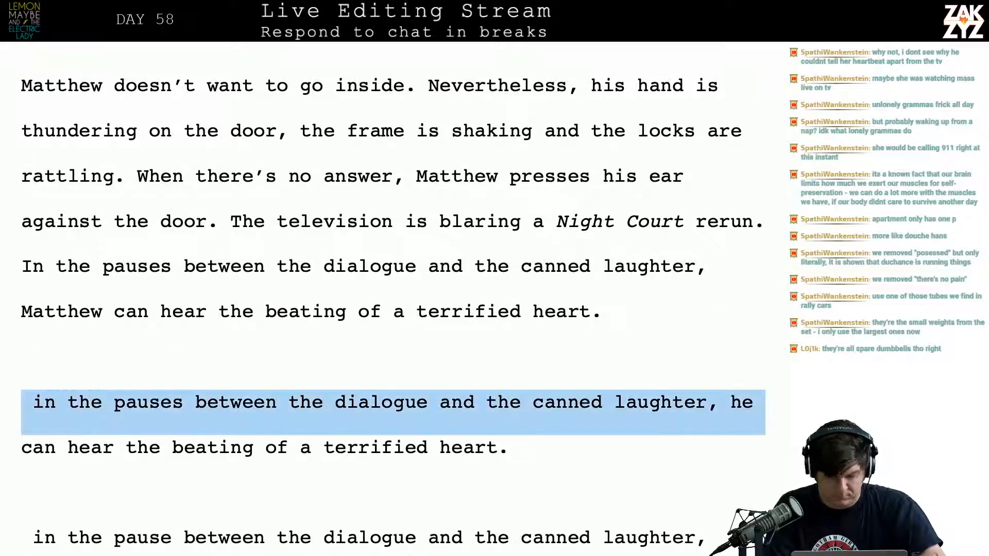
key(shift+Down)
key(shift+Down)
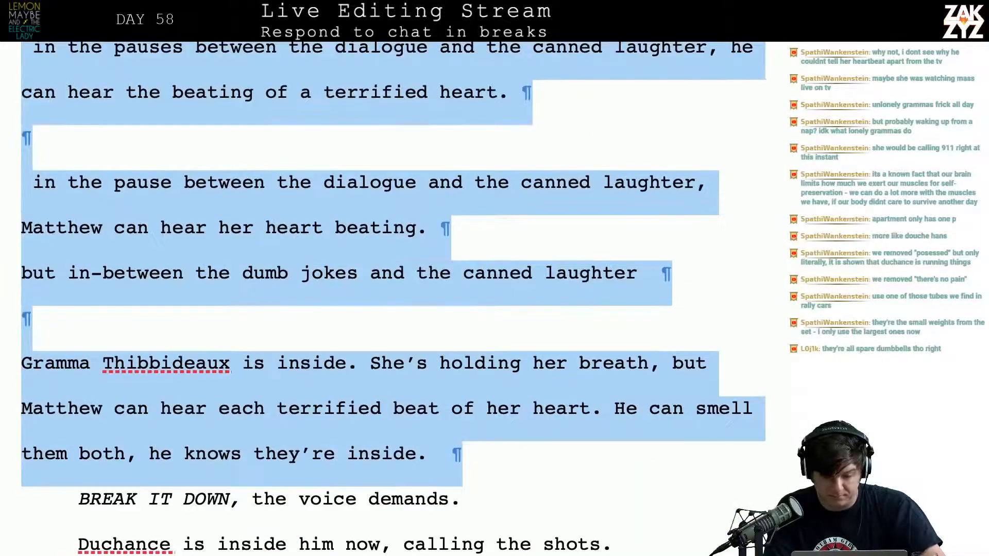
key(BackSpace)
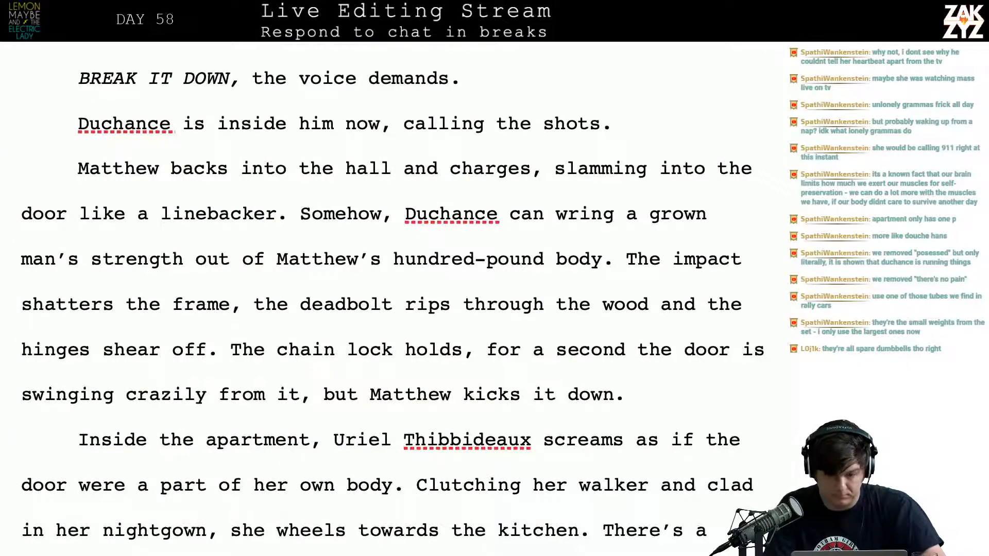
Add the sentence "Duchance smiles with Matthew's mouth." after "terrified heart." and remove the blank line before "BREAK IT DOWN"
key(Left)
key(Left)
text(Duchan)
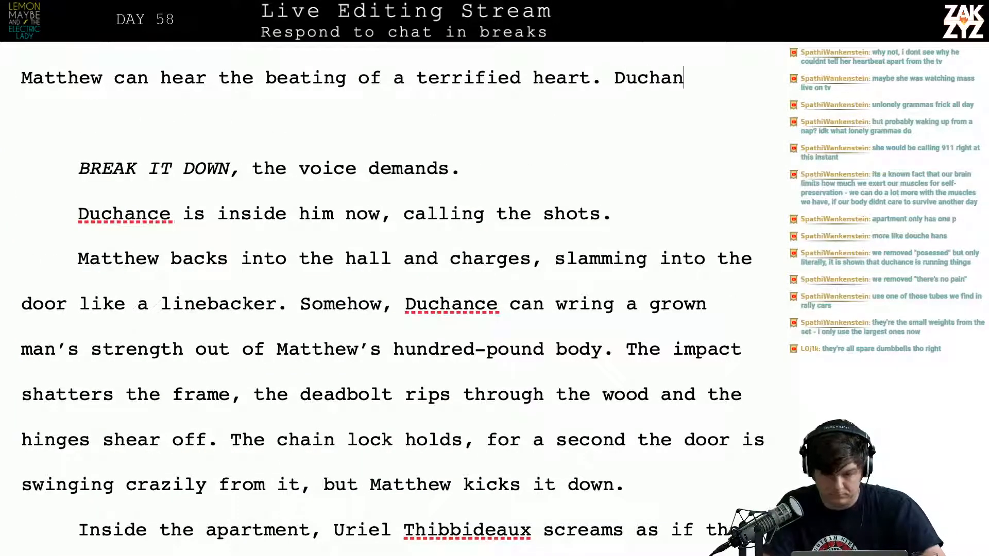
text(ce smiles with)
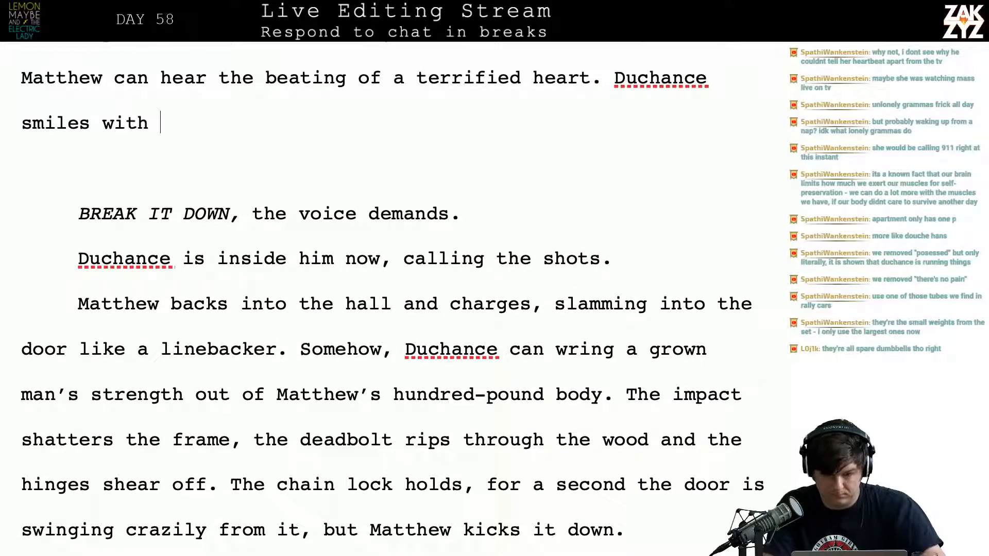
key(BackSpace)
key(BackSpace)
key(BackSpace)
key(BackSpace)
key(BackSpace)
key(BackSpace)
key(BackSpace)
key(BackSpace)
key(BackSpace)
key(BackSpace)
key(BackSpace)
key(BackSpace)
key(BackSpace)
key(BackSpace)
key(BackSpace)
key(BackSpace)
key(BackSpace)
key(BackSpace)
key(BackSpace)
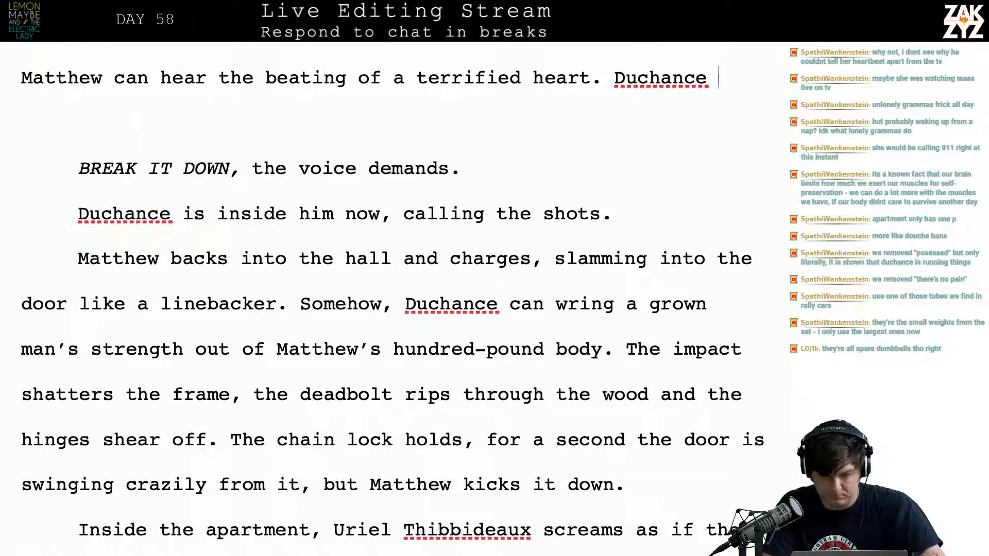
key(BackSpace)
text(Duc)
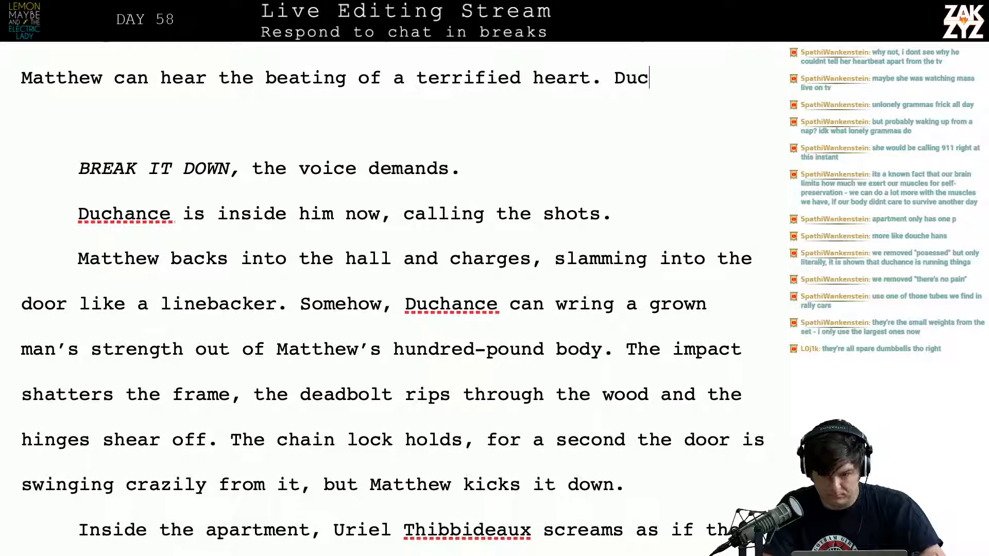
text(hance smiles with)
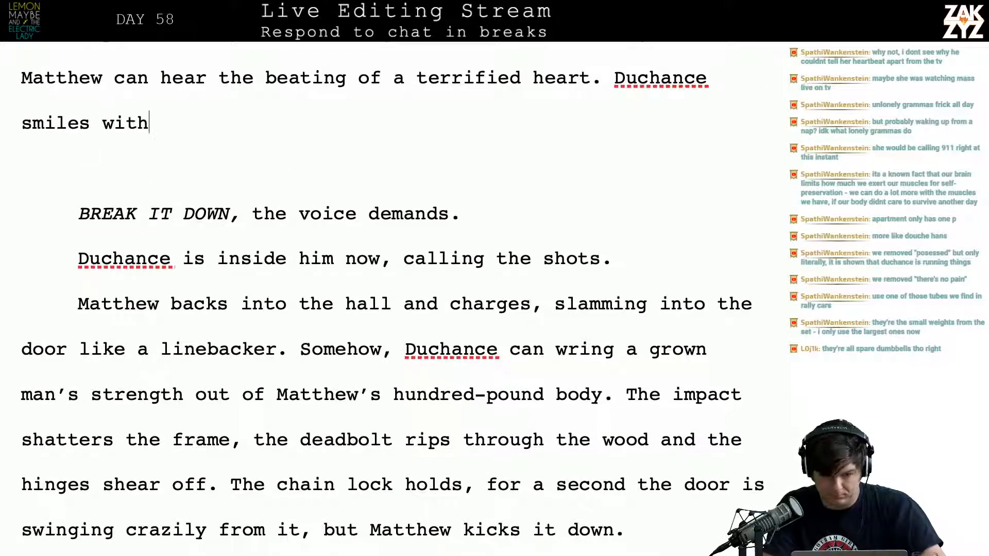
text( Matthew’s mouth.)
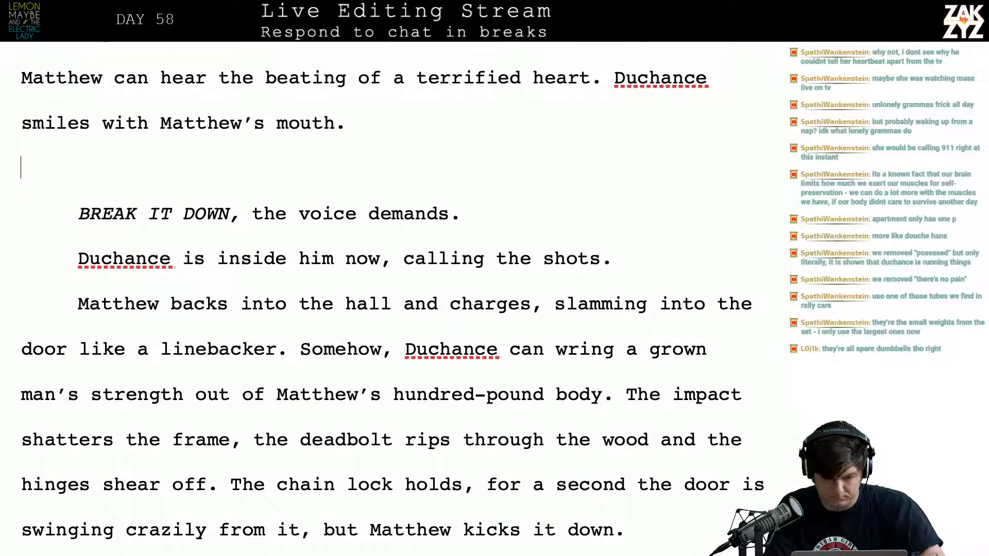
key(BackSpace)
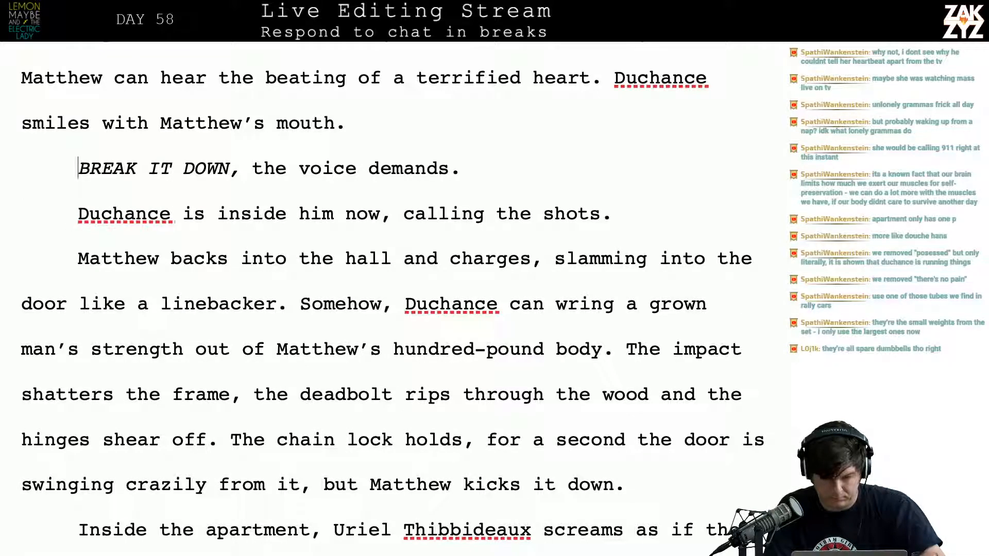
Delete the paragraph "Duchance is inside him now, calling the shots."
key(Up)
key(Up)
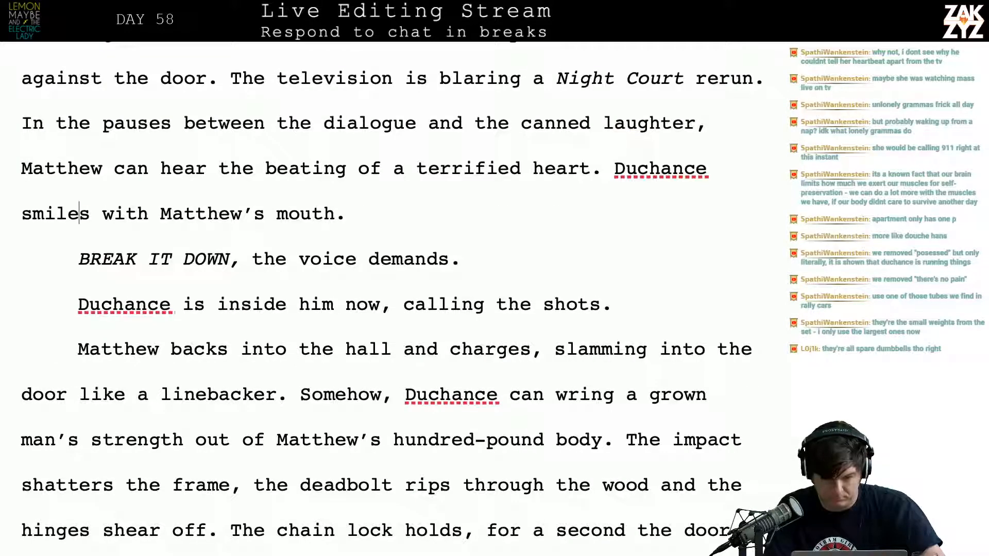
key(shift+Down)
key(BackSpace)
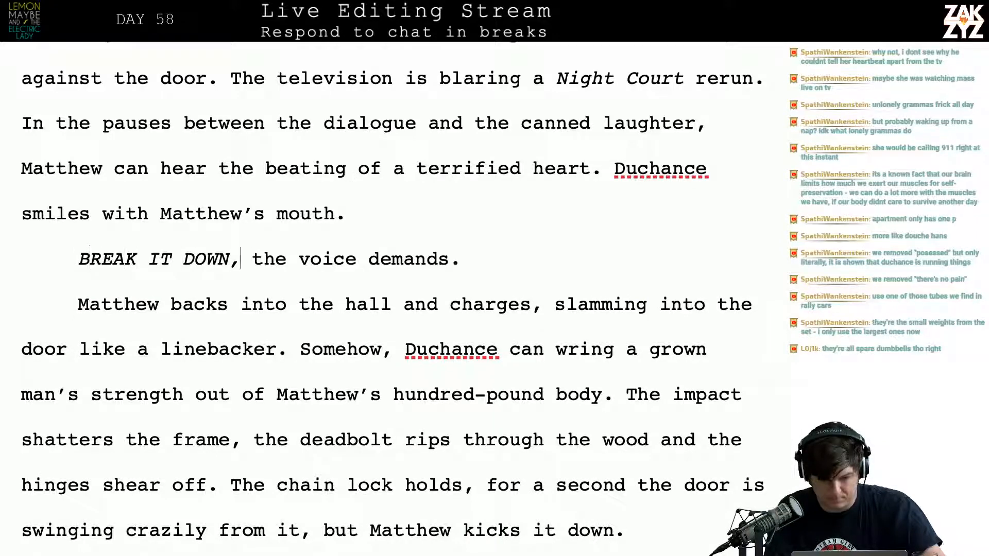
Replace "the voice" with a non-italic "Duchance" in the line "BREAK IT DOWN, the voice demands."
key(Left)
key(Right)
key(Right)
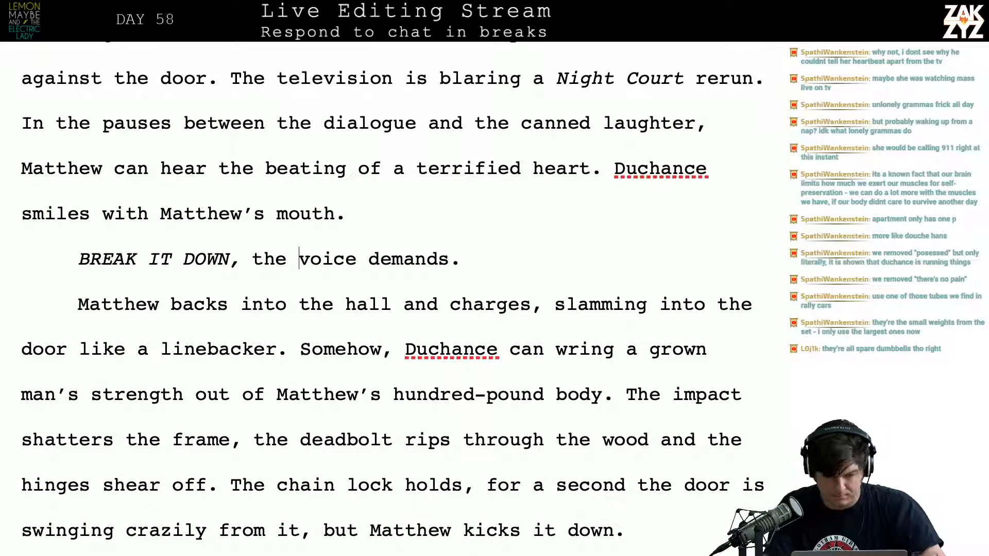
key(Right)
key(Right)
key(Right)
key(Right)
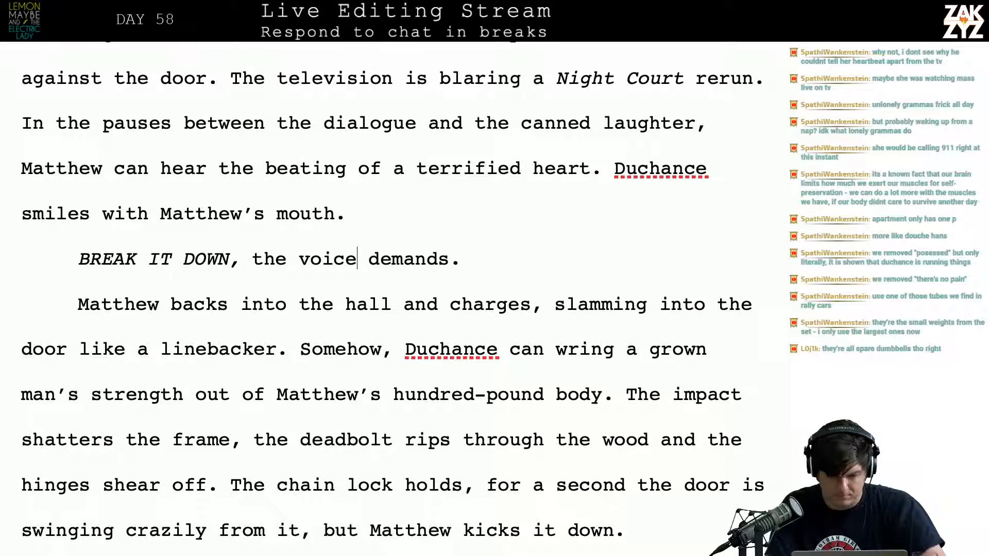
key(BackSpace)
key(BackSpace)
key(BackSpace)
key(BackSpace)
key(BackSpace)
key(BackSpace)
key(BackSpace)
key(BackSpace)
key(BackSpace)
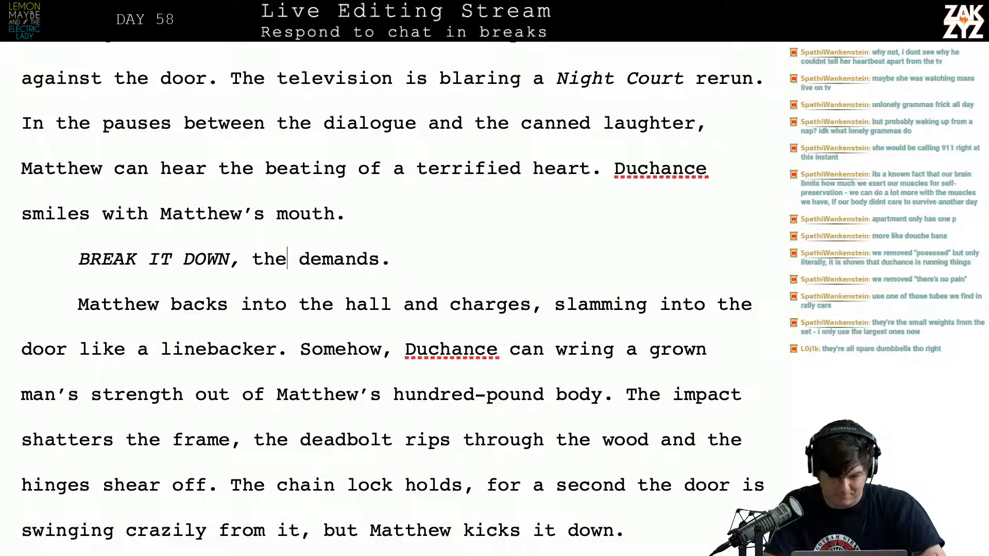
text(Duc)
key(BackSpace)
key(BackSpace)
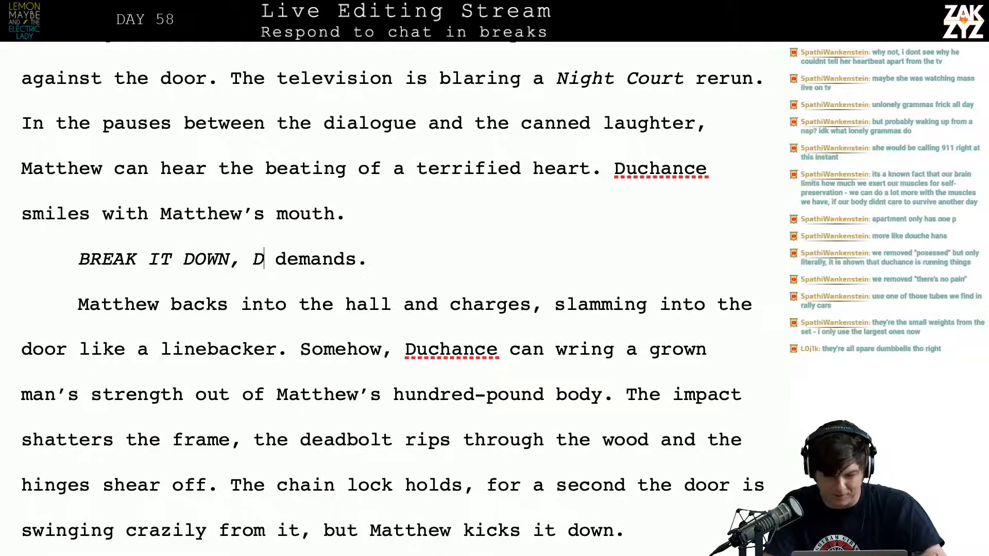
key(BackSpace)
key(ctrl+i)
text(Duchance)
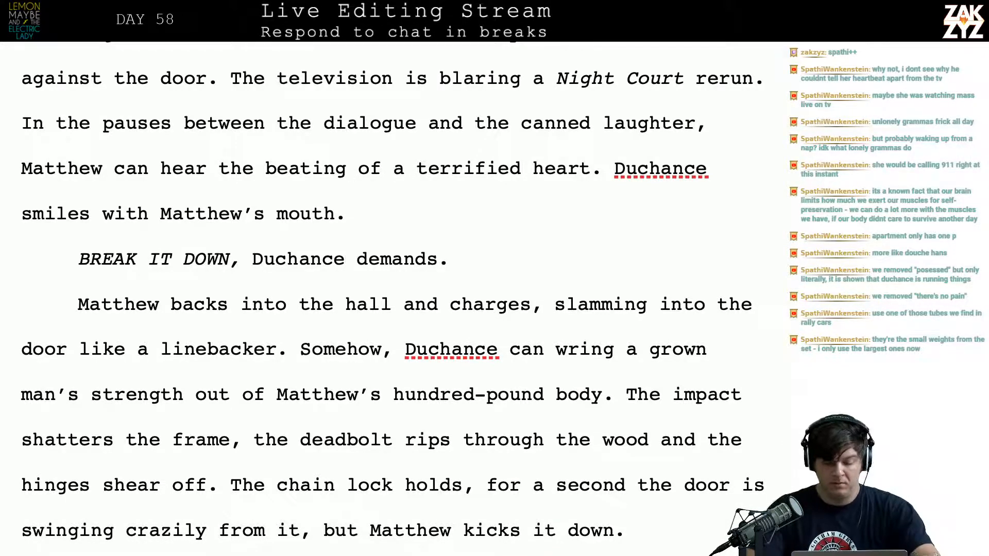
Reread the chapter's revised opening, the door-breaking paragraph and the paragraph set inside the apartment
scroll(392, 262, down, 5)
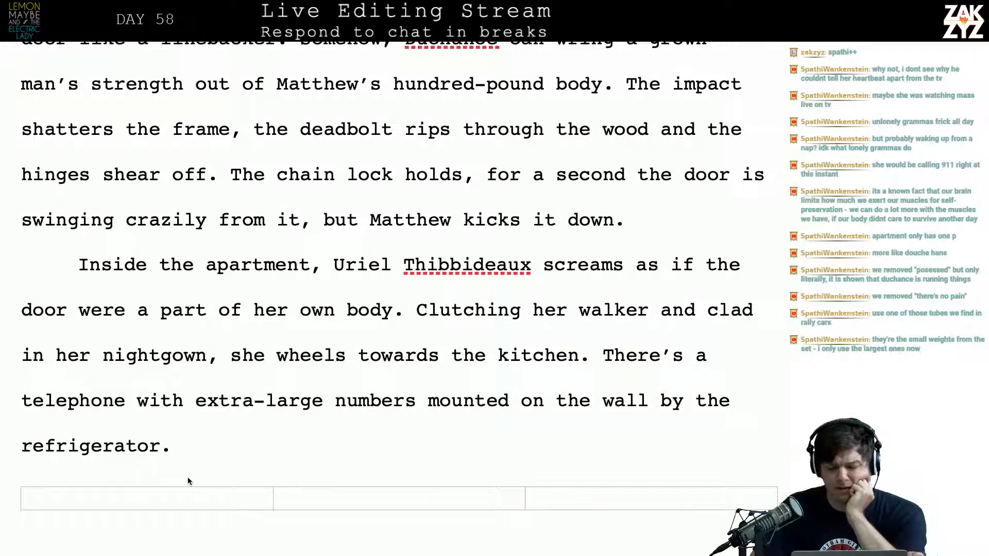
scroll(188, 477, up, 2)
scroll(426, 453, down, 1)
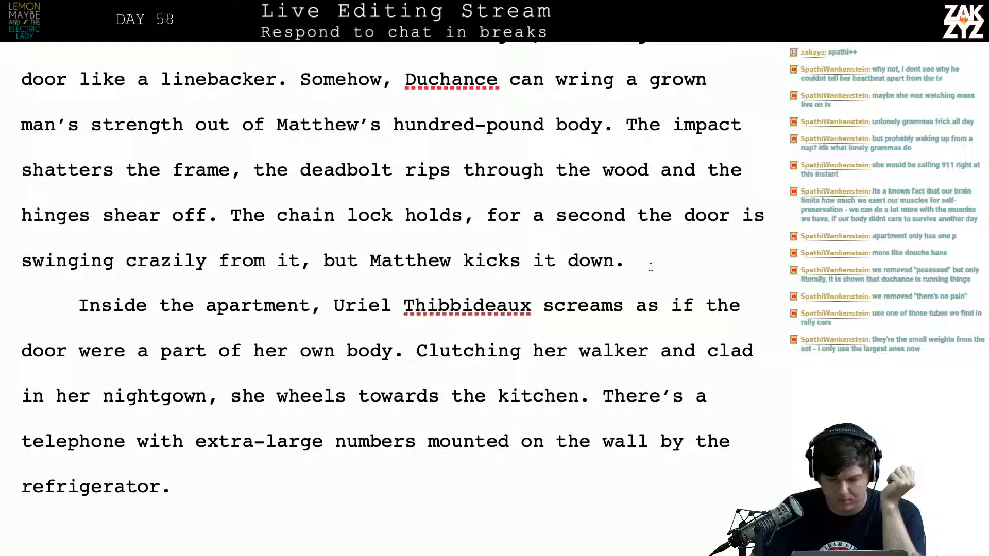
click(658, 306)
key(Right)
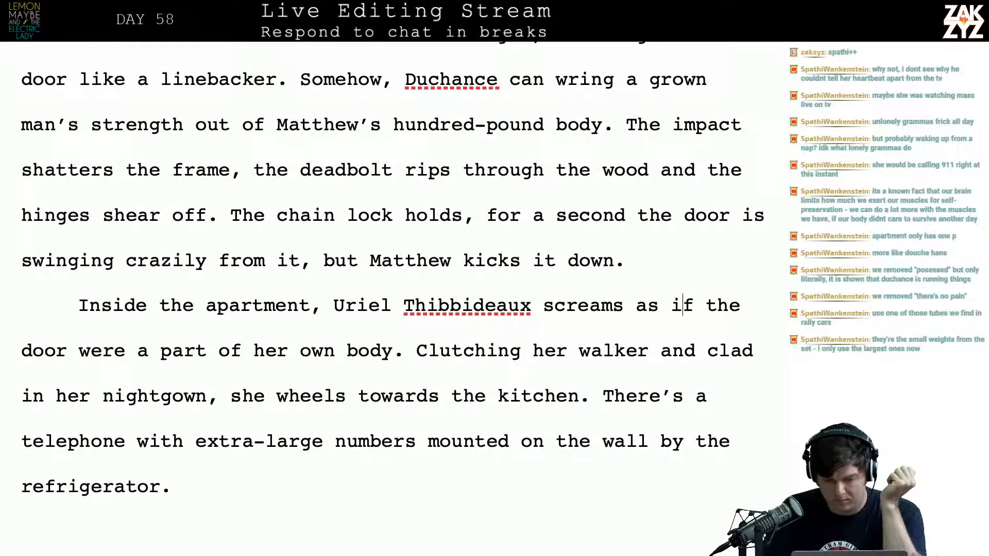
key(Right)
key(Right)
key(Right)
key(Right)
key(Right)
key(Right)
key(Right)
key(Right)
key(Right)
key(Right)
key(Right)
key(Right)
key(Right)
key(Right)
key(Right)
key(Right)
key(Right)
key(Right)
key(Right)
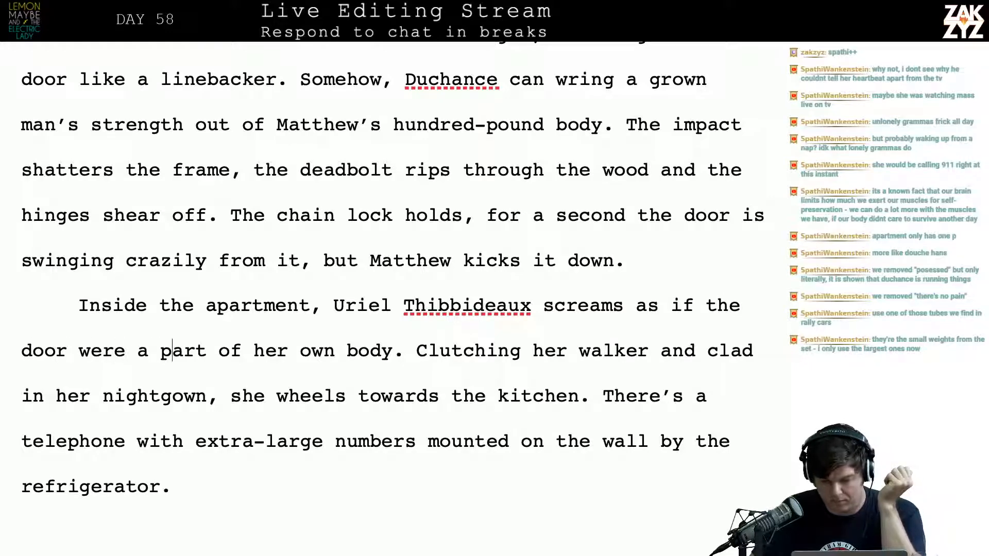
scroll(640, 335, up, 1)
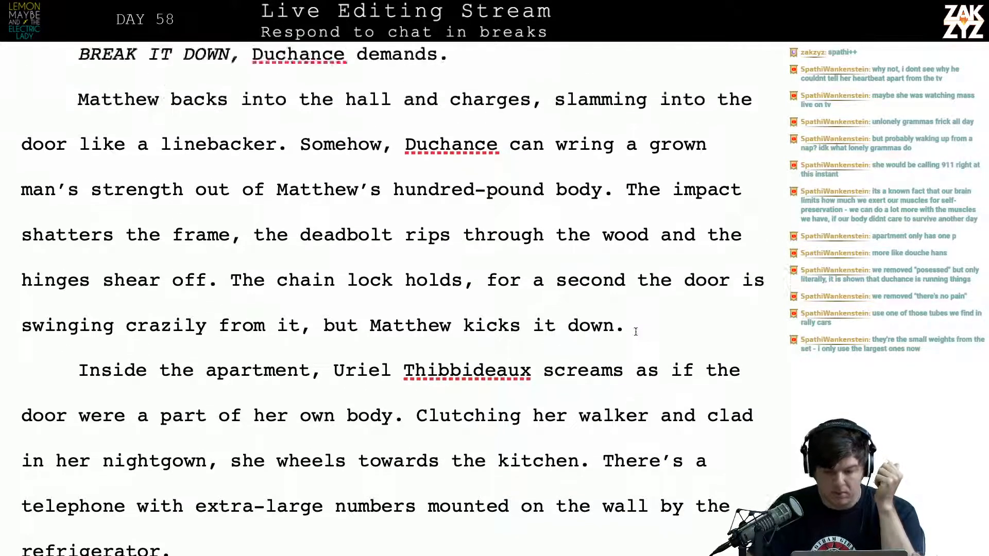
scroll(636, 332, up, 3)
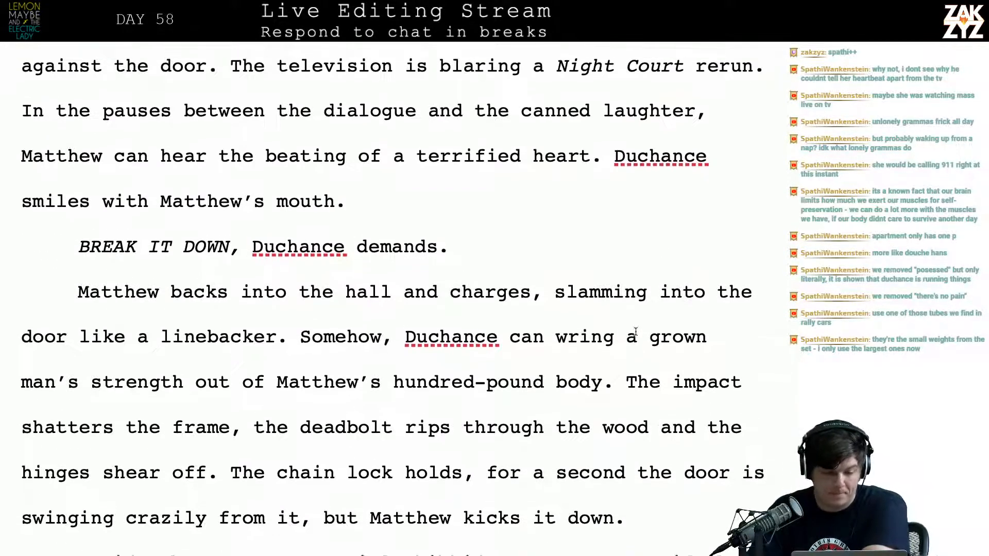
scroll(636, 331, up, 1)
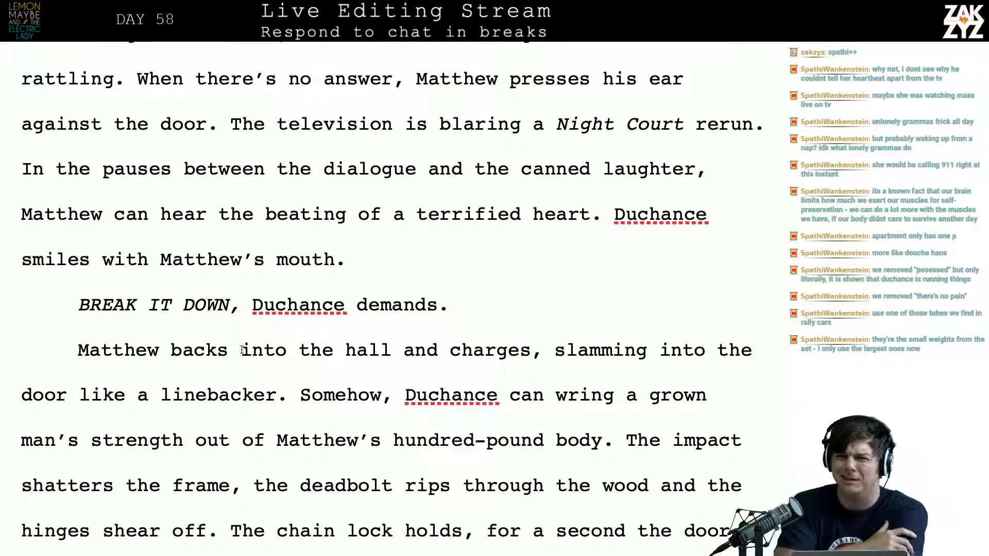
Delete "hundred-pound" before "body" in the sentence about wringing a grown man's strength out of Matthew
scroll(242, 350, down, 3)
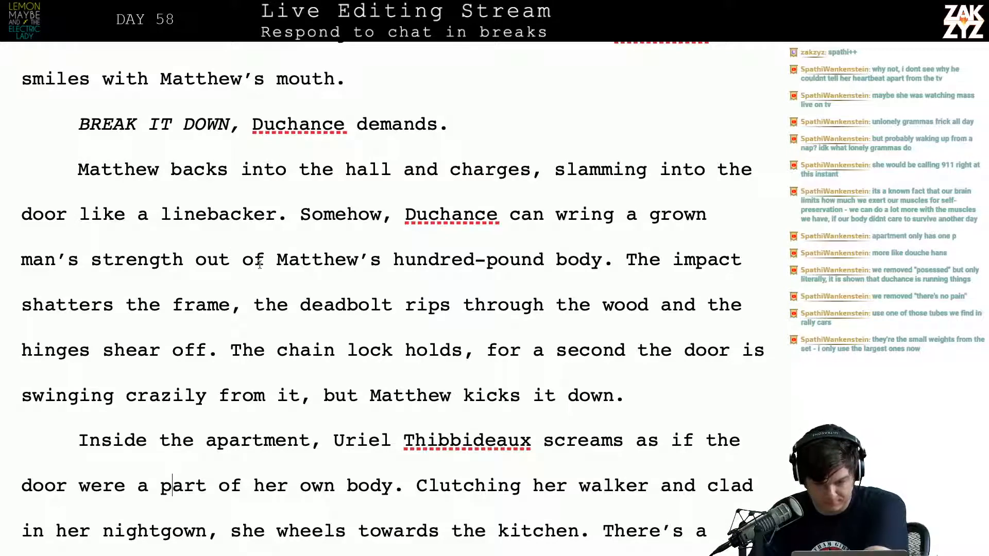
click(546, 256)
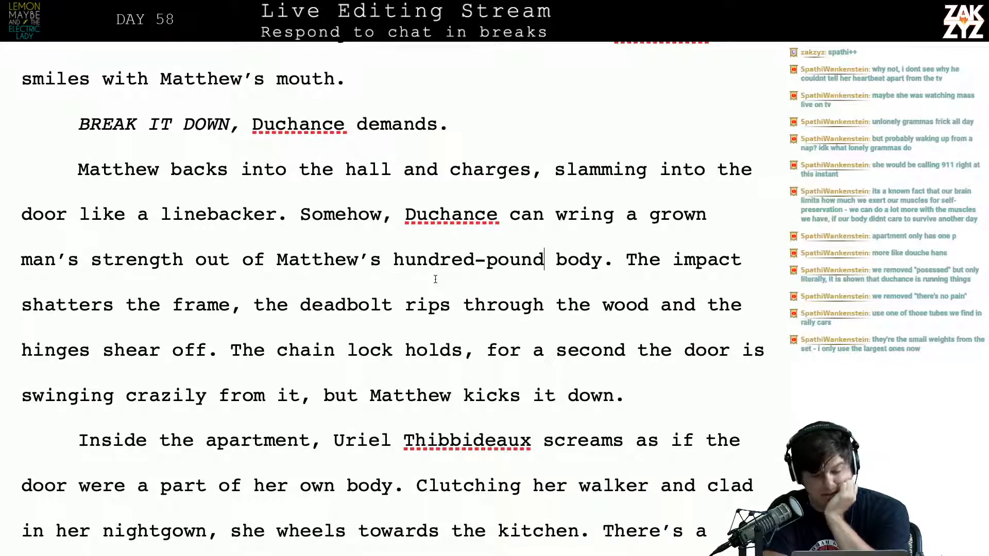
key(BackSpace)
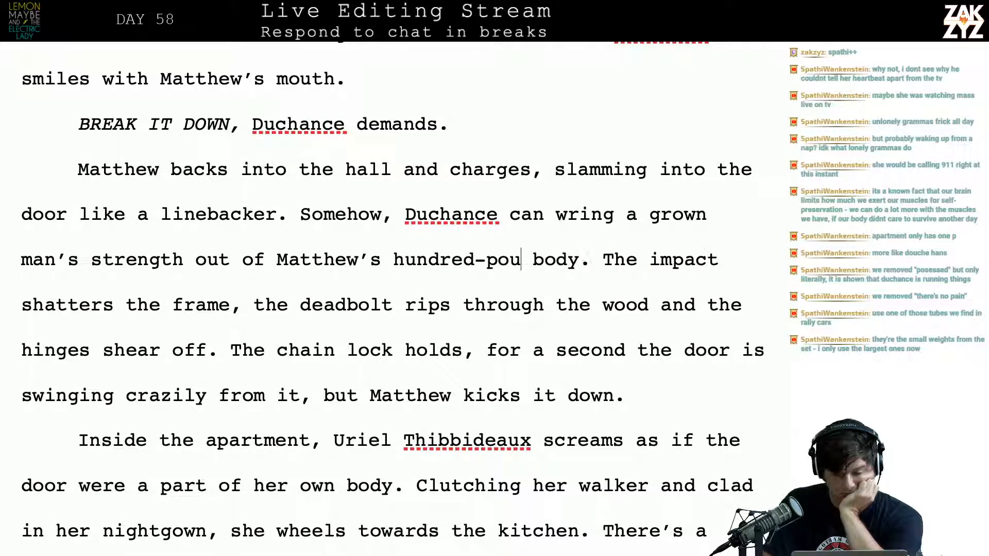
key(BackSpace)
key(BackSpace)
key(BackSpace)
key(BackSpace)
key(BackSpace)
key(BackSpace)
key(BackSpace)
key(BackSpace)
key(BackSpace)
key(BackSpace)
key(BackSpace)
key(BackSpace)
key(BackSpace)
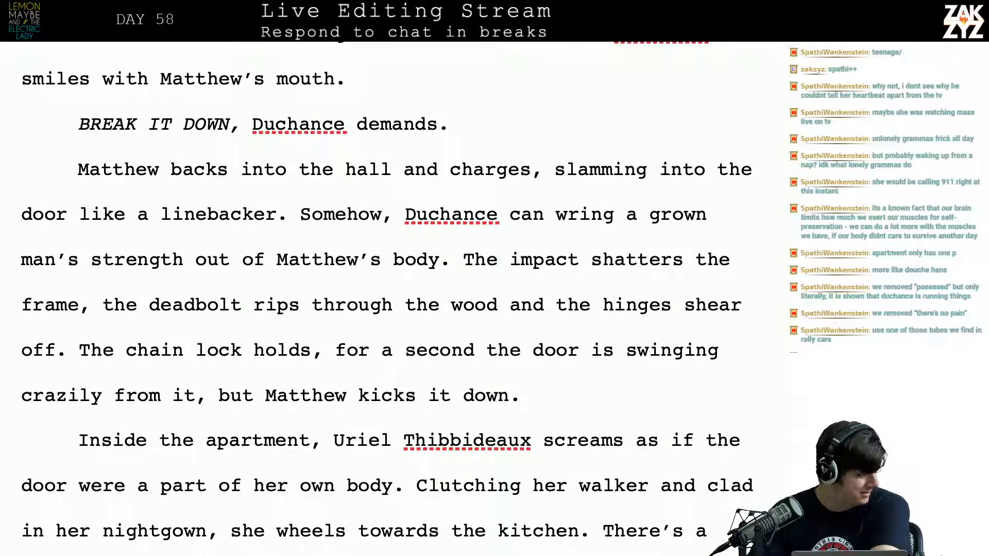
Read through the door-breaking and apartment paragraphs to the closing sentence about the telephone by the refrigerator
scroll(416, 308, down, 1)
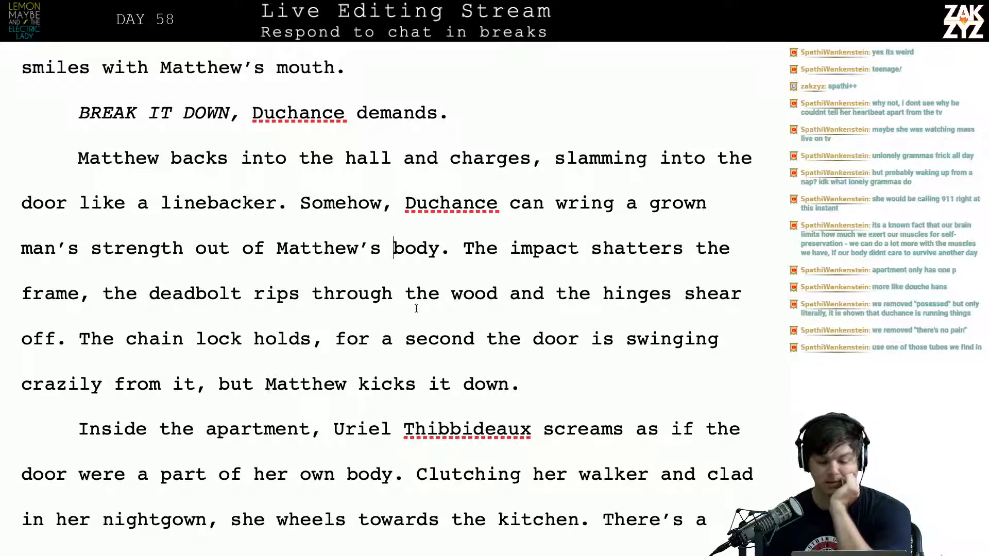
scroll(416, 308, down, 2)
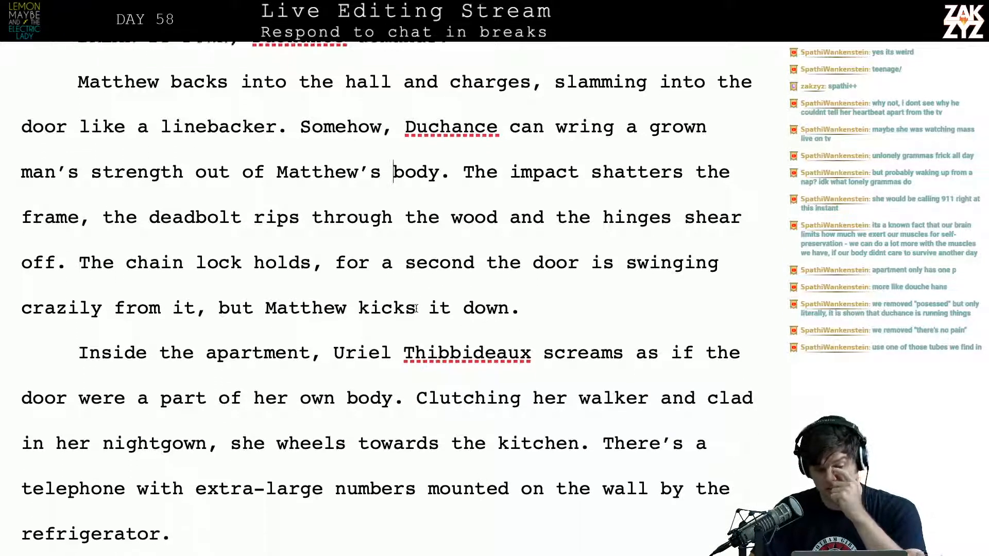
scroll(417, 309, down, 2)
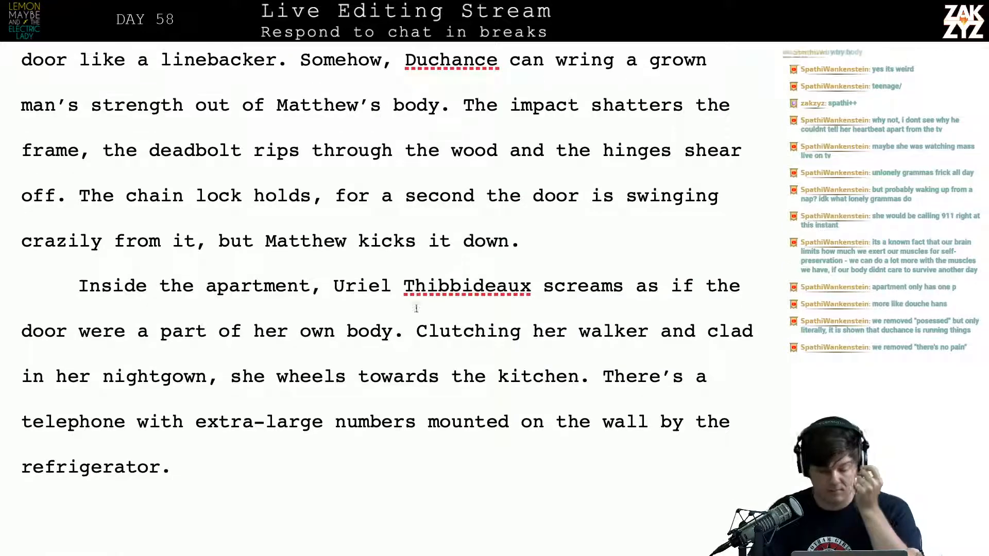
scroll(416, 309, down, 2)
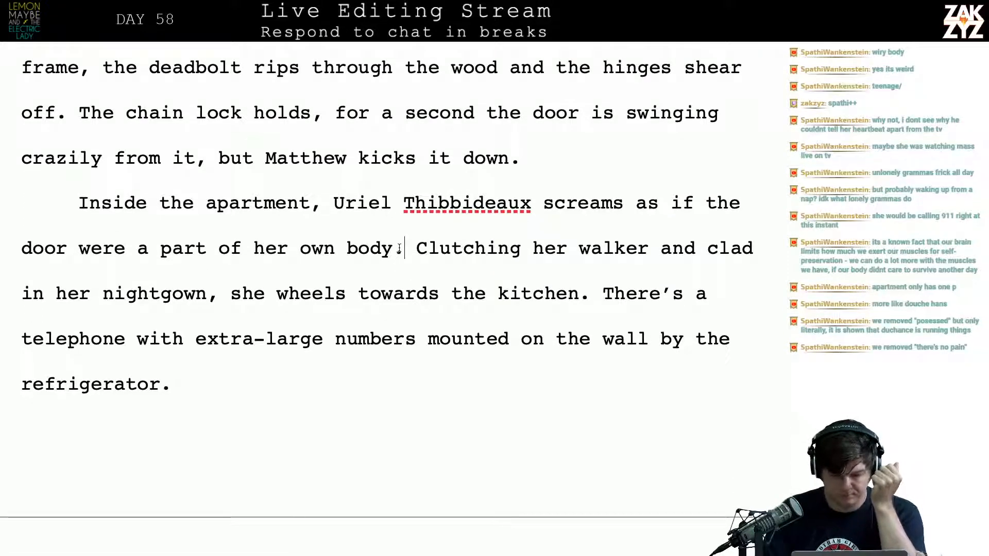
key(Left)
key(Right)
key(Left)
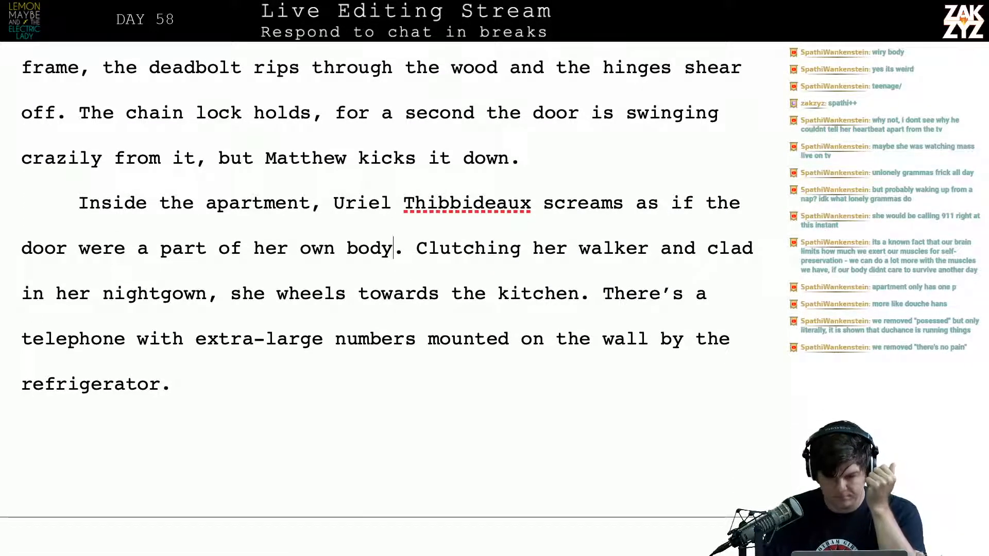
key(Right)
key(Left)
key(Right)
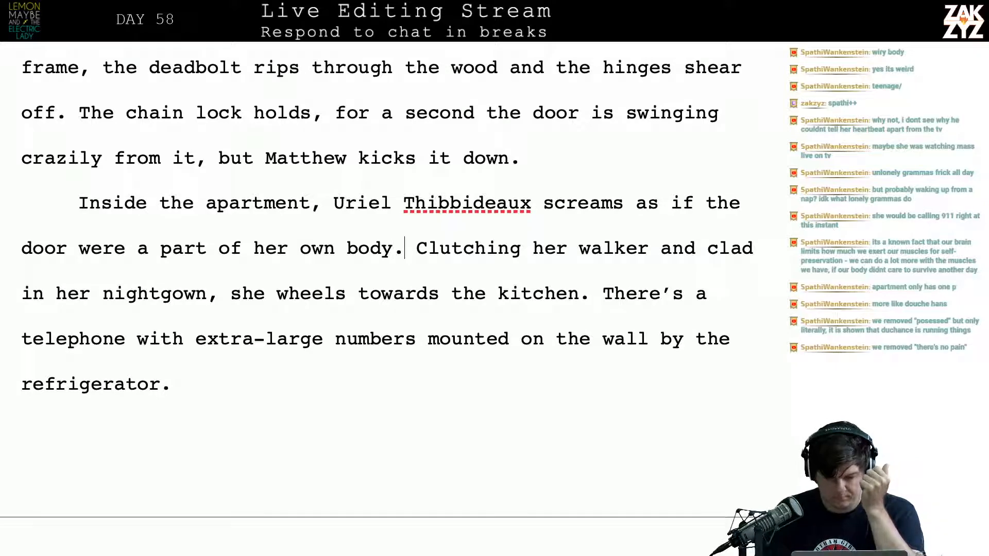
key(Right)
key(Right)
key(Right)
key(Right)
key(Right)
key(Right)
key(Right)
key(Right)
key(Right)
key(Right)
key(Right)
key(Right)
key(Down)
key(Down)
key(Down)
key(Down)
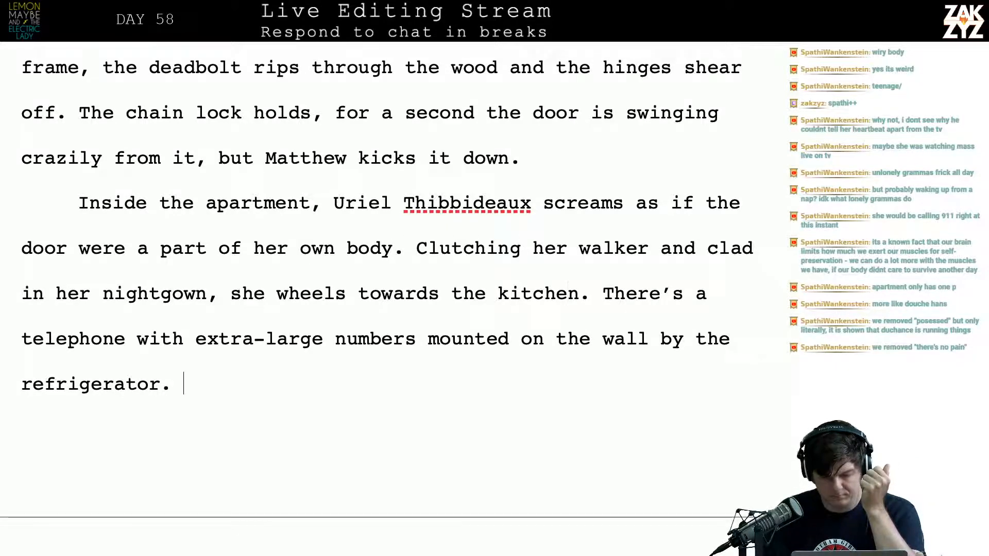
Reread the paragraph set inside the apartment and the line below it about Matthew darting past the couch
key(Up)
key(Up)
key(Up)
key(Up)
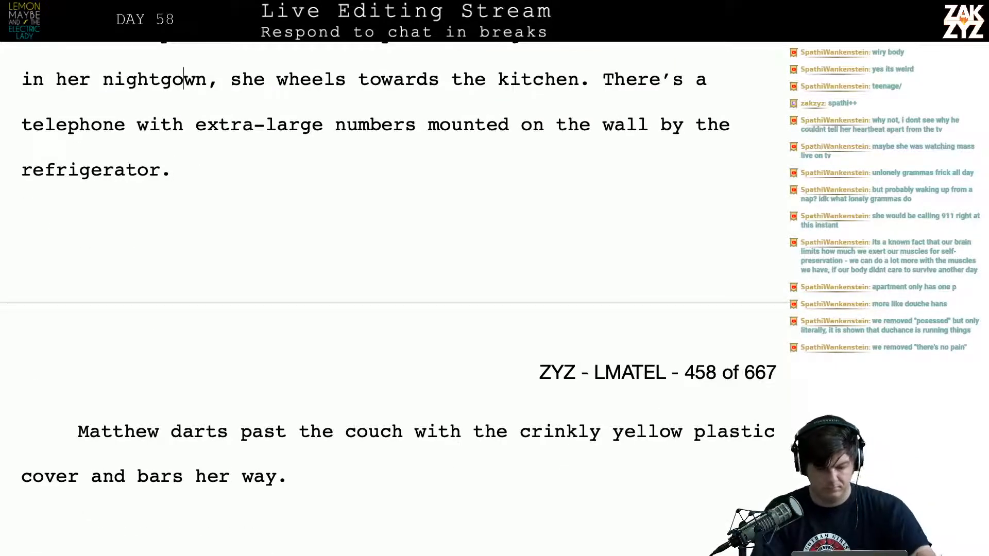
key(Down)
key(Down)
key(Right)
key(Down)
key(Up)
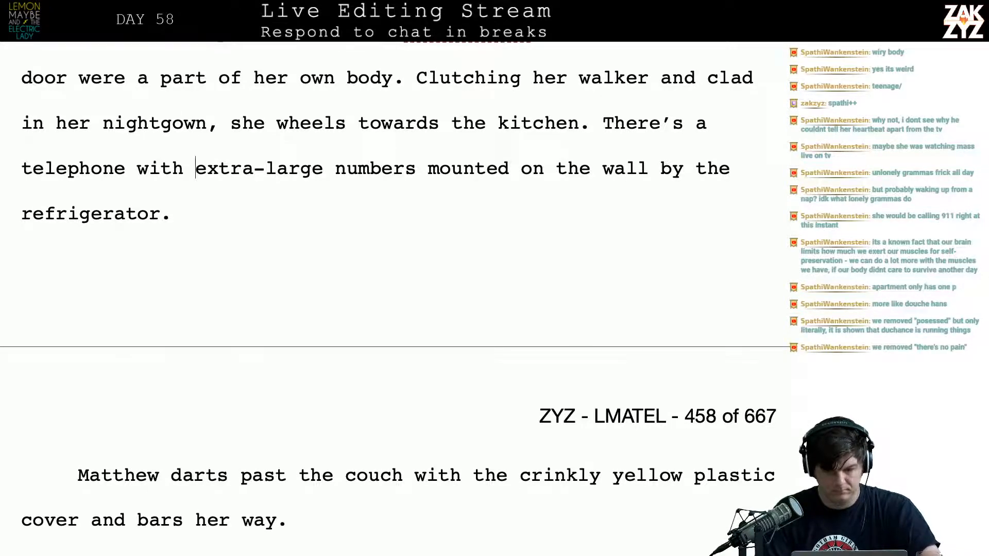
key(Up)
key(Up)
key(Up)
key(Up)
key(Right)
key(Down)
key(Down)
key(Down)
key(Down)
key(Down)
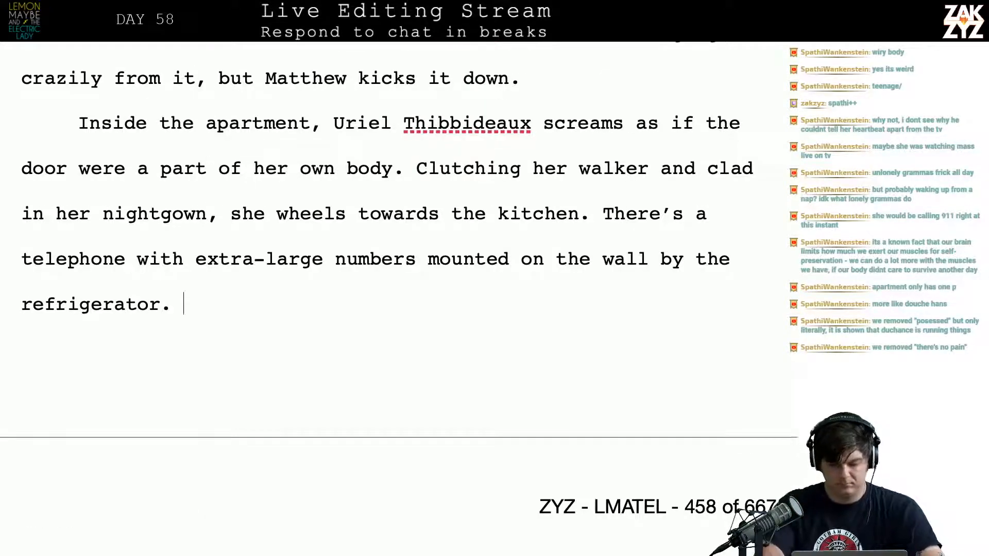
Add "She's moving as fast as she can, but it's hopeless." after the sentence ending in "refrigerator."
text(She's moving a)
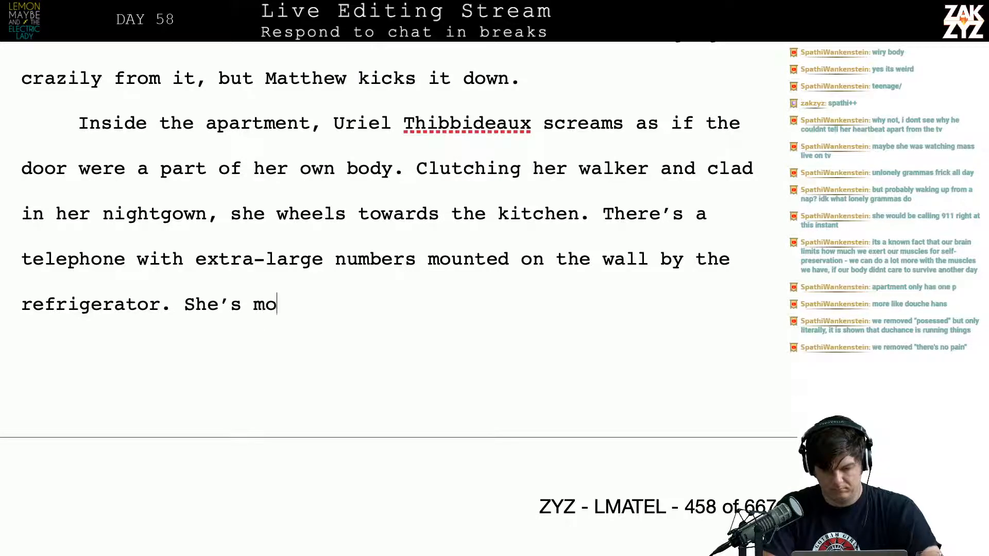
text(s fast as)
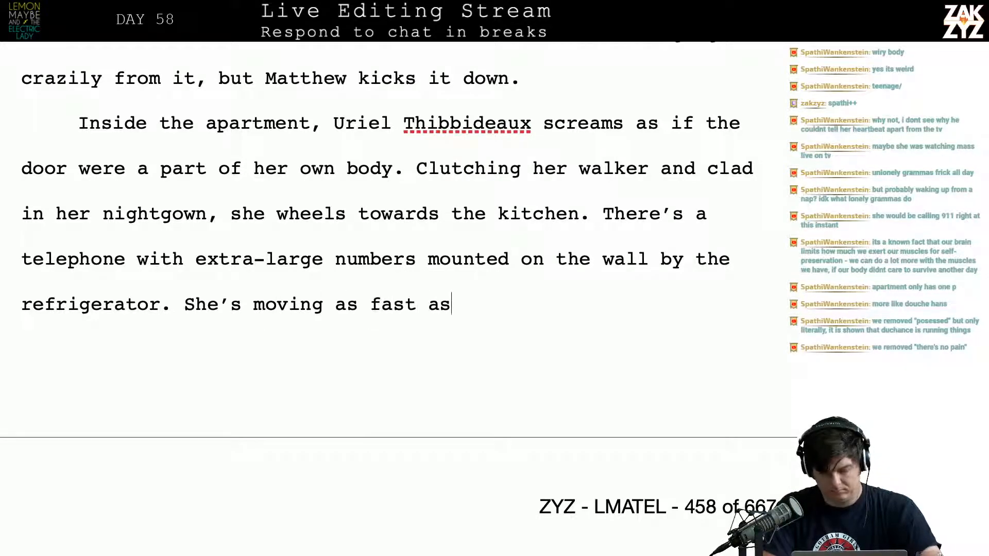
text( she can, but there')
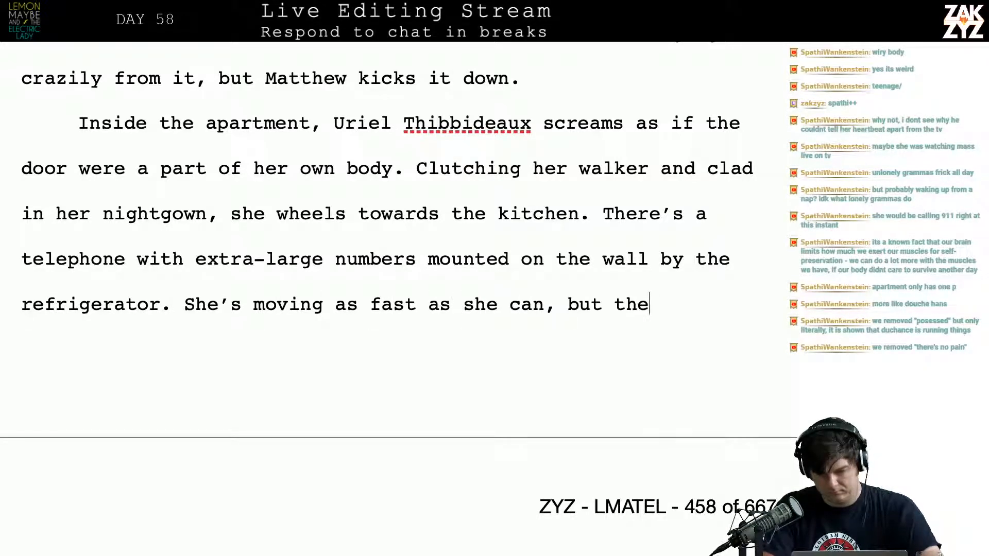
key(BackSpace)
key(BackSpace)
key(BackSpace)
key(BackSpace)
key(BackSpace)
key(BackSpace)
text(it's hope)
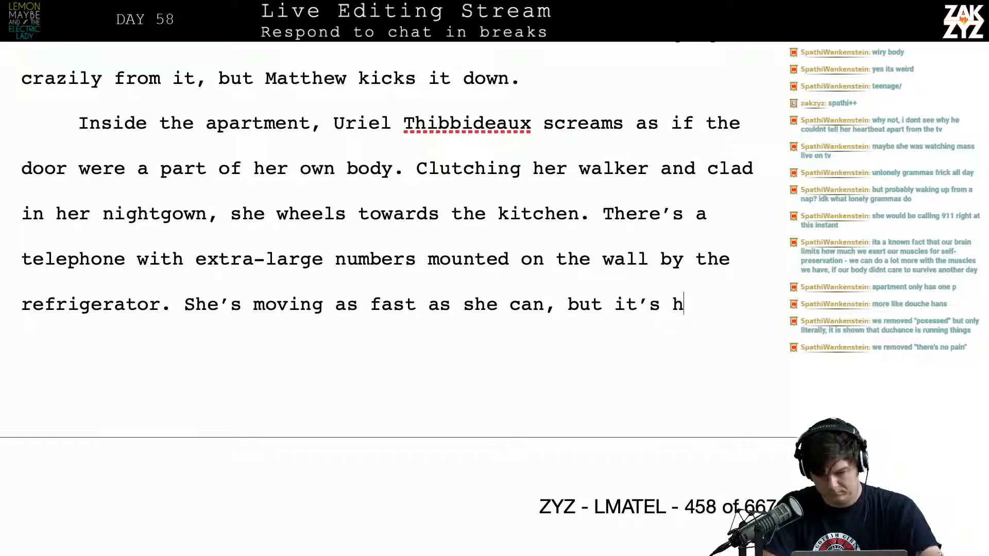
text(less. Ma)
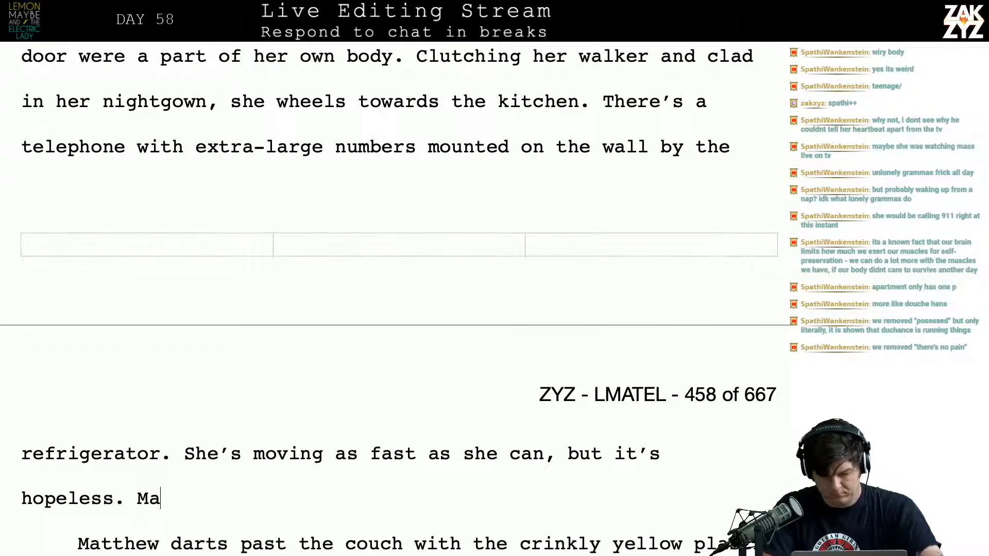
text(tthew da)
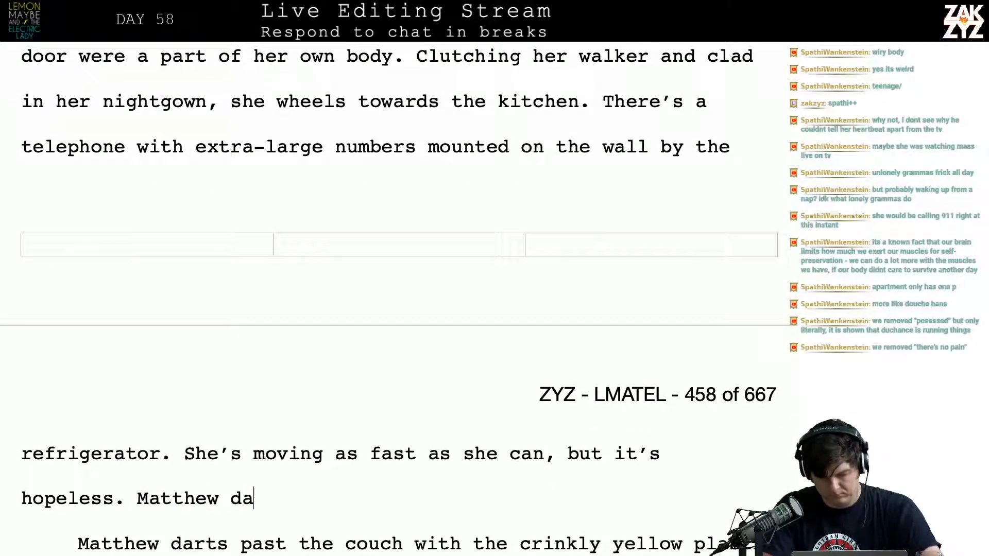
text(rts pat)
Continue the paragraph with the sentence "Matthew darts around her and stands in the door to the kitchen."
key(BackSpace)
key(BackSpace)
text(st)
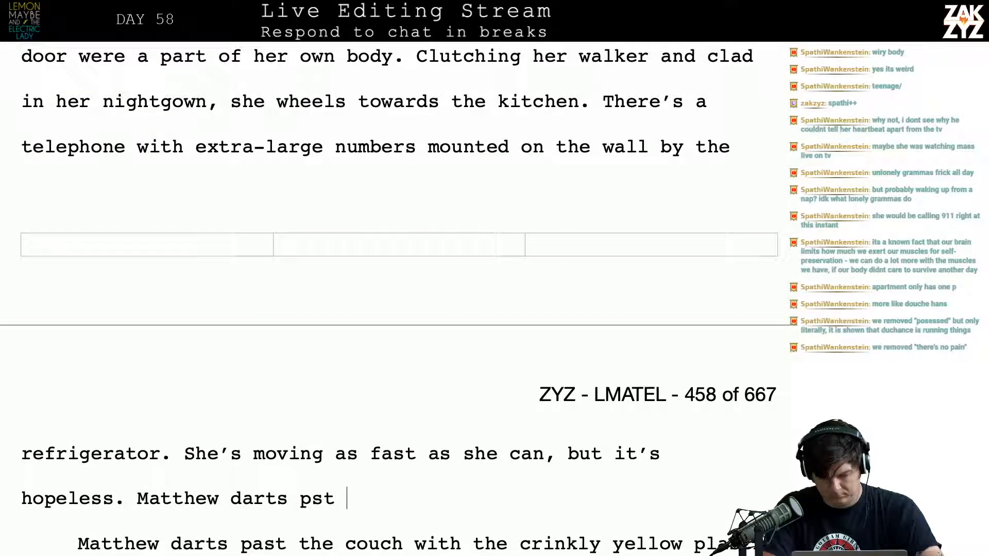
key(BackSpace)
key(BackSpace)
key(BackSpace)
key(BackSpace)
text(around her and )
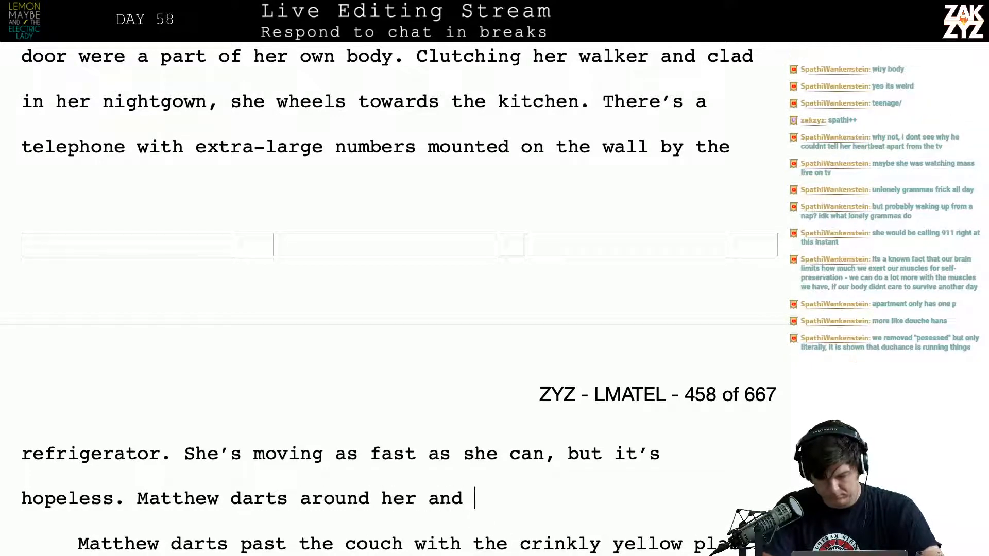
text(stands in the do)
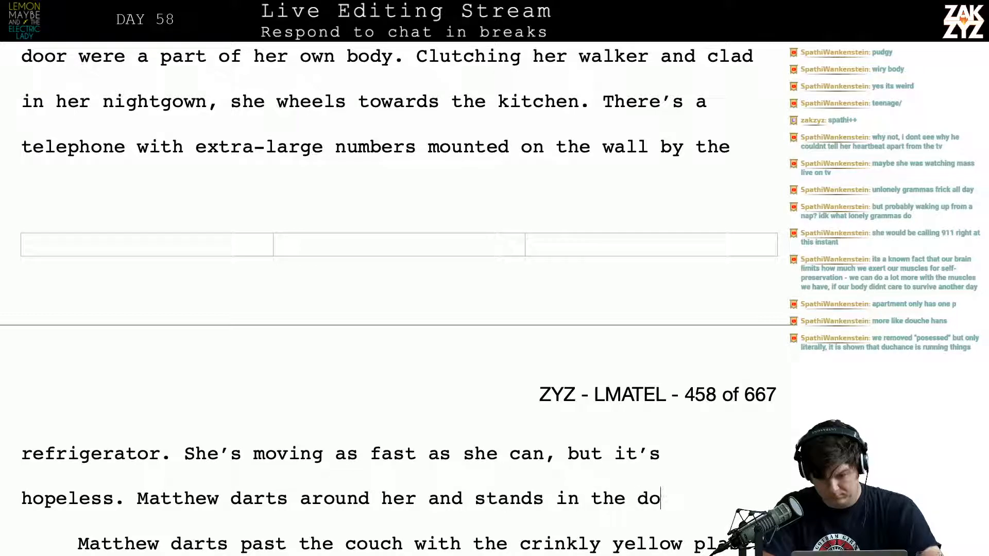
text(or to the kitchen.)
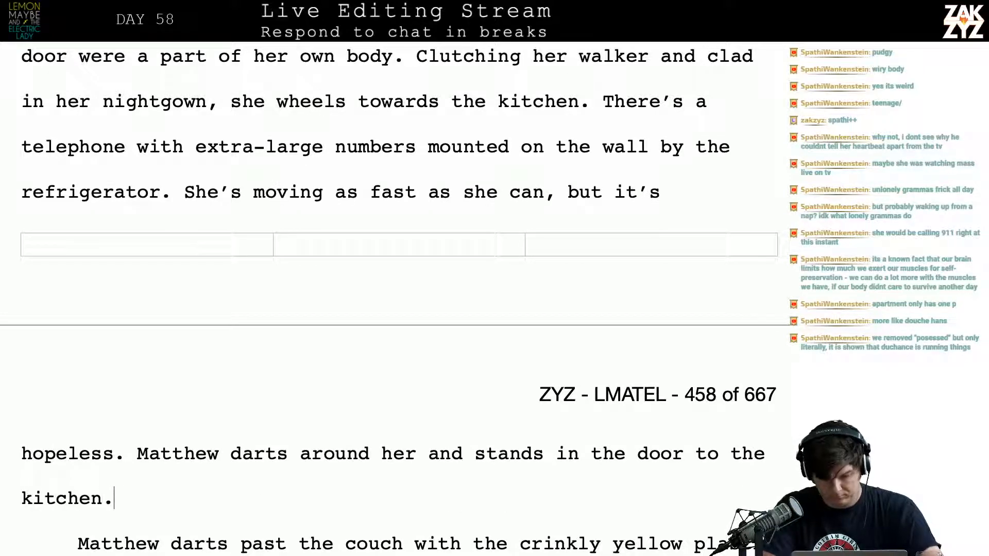
Replace "stands in the door to the kitchen" with "bars the doorway" in the sentence about Matthew darting around her
key(BackSpace)
text(,)
key(BackSpace)
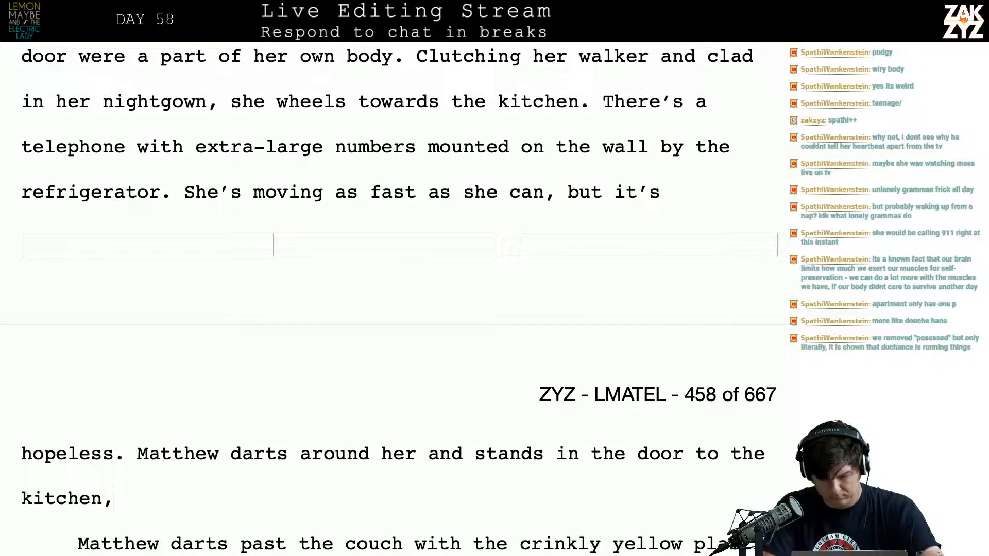
key(BackSpace)
key(BackSpace)
key(BackSpace)
key(BackSpace)
key(BackSpace)
key(BackSpace)
key(BackSpace)
key(BackSpace)
key(BackSpace)
key(BackSpace)
key(BackSpace)
key(BackSpace)
key(BackSpace)
key(BackSpace)
key(BackSpace)
key(BackSpace)
key(BackSpace)
key(BackSpace)
key(BackSpace)
key(BackSpace)
key(BackSpace)
key(BackSpace)
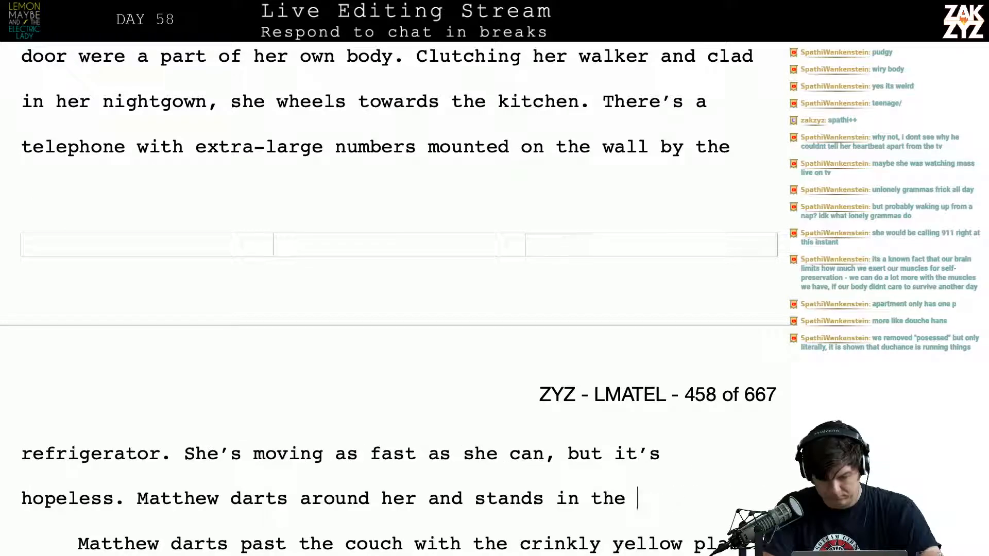
key(BackSpace)
key(BackSpace)
key(BackSpace)
key(BackSpace)
key(BackSpace)
key(BackSpace)
key(BackSpace)
key(BackSpace)
text(Barrs)
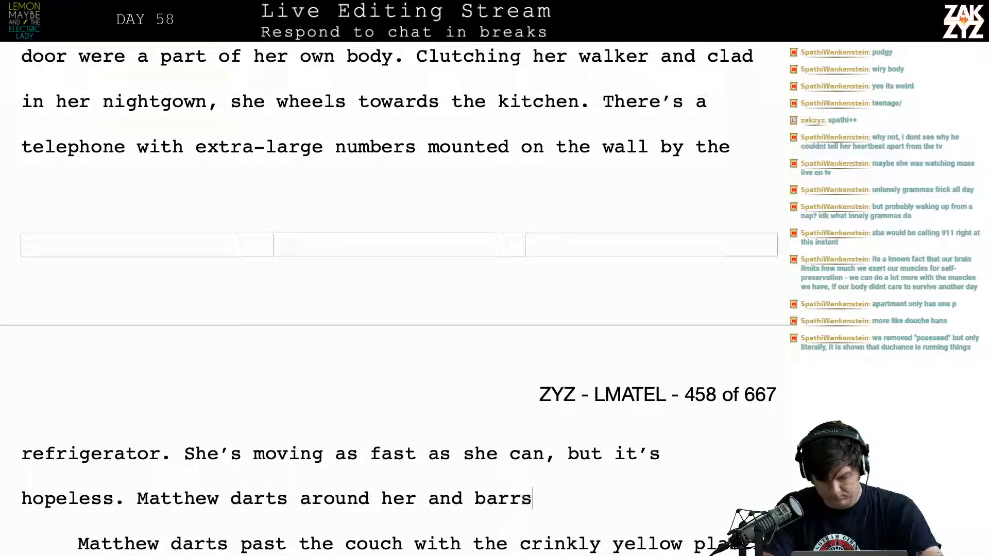
key(BackSpace)
key(BackSpace)
key(BackSpace)
key(BackSpace)
key(BackSpace)
key(BackSpace)
text(bars )
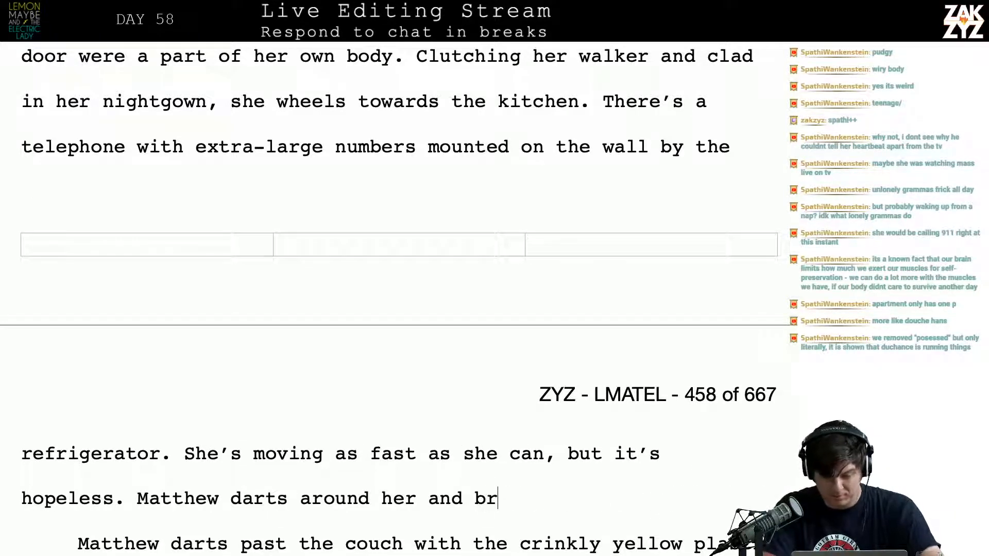
text(the doorwa,y)
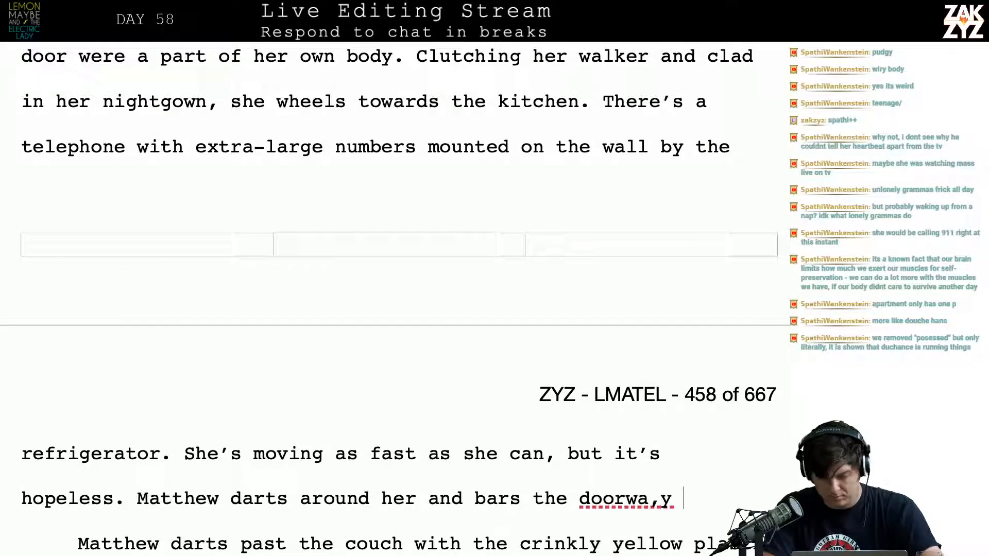
Replace "the doorway" with "her way," after "bars" and finish the sentence with "911 can't help her now."
key(BackSpace)
key(BackSpace)
key(BackSpace)
key(BackSpace)
key(BackSpace)
key(BackSpace)
key(BackSpace)
key(BackSpace)
key(BackSpace)
key(BackSpace)
key(BackSpace)
key(BackSpace)
key(BackSpace)
key(BackSpace)
key(BackSpace)
key(BackSpace)
key(BackSpace)
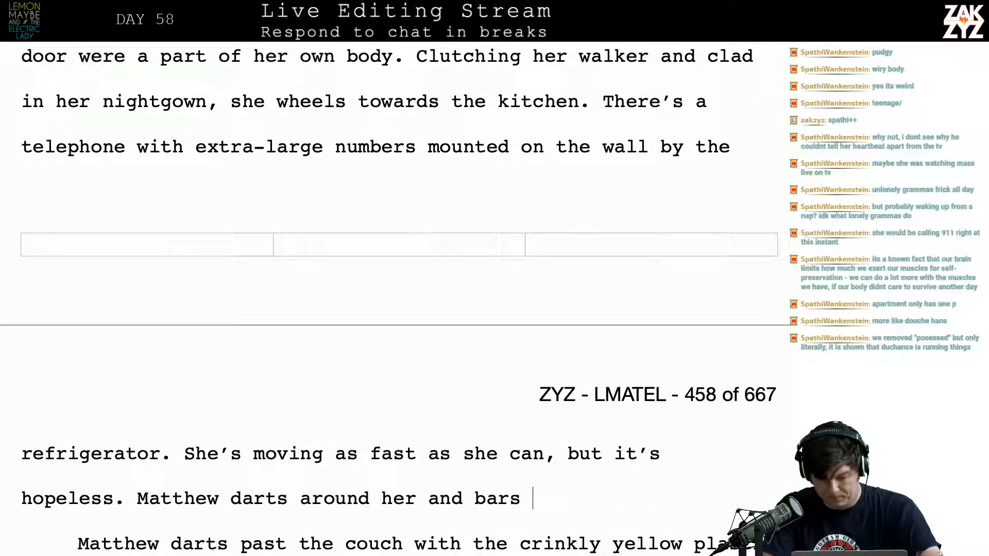
text(bl)
key(BackSpace)
key(BackSpace)
text(b)
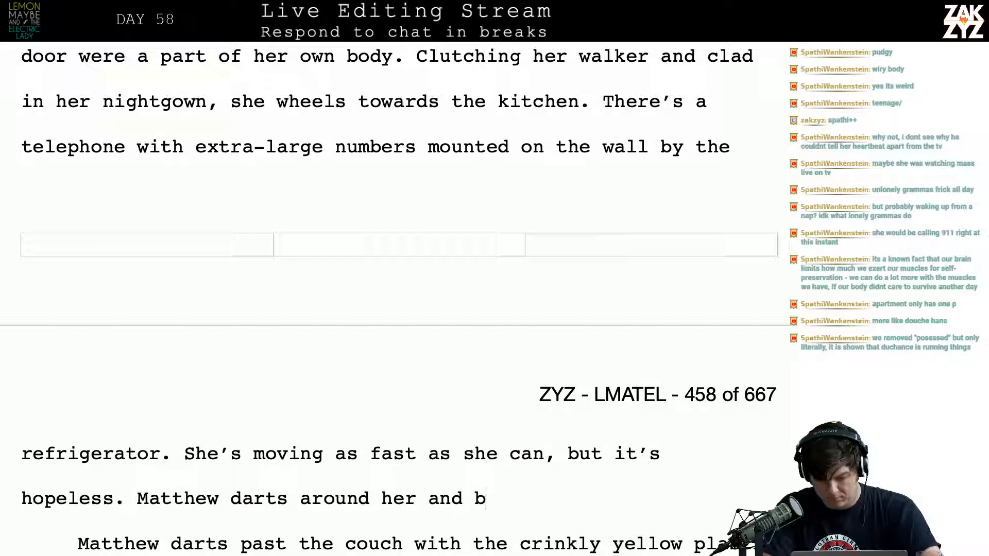
text(ars her way, )
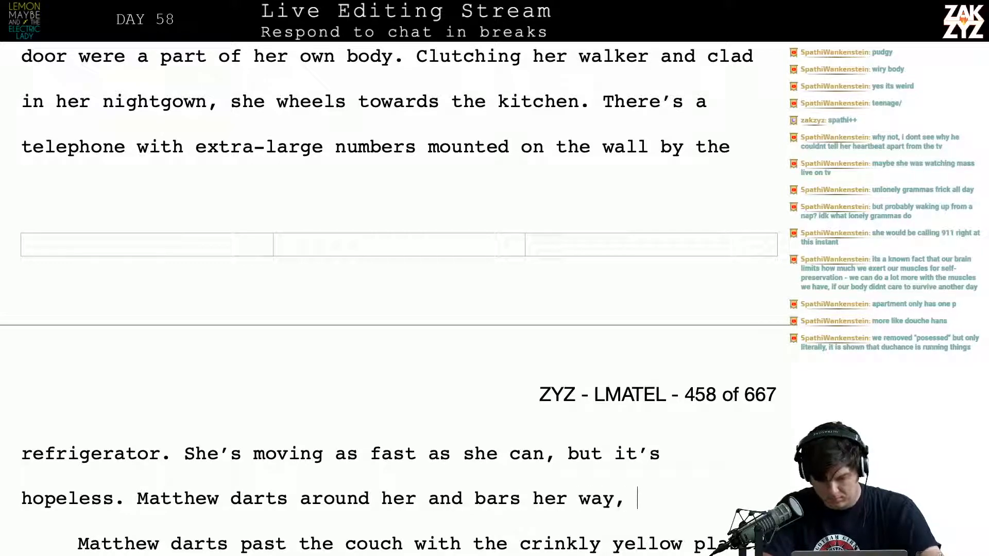
text(911 can)
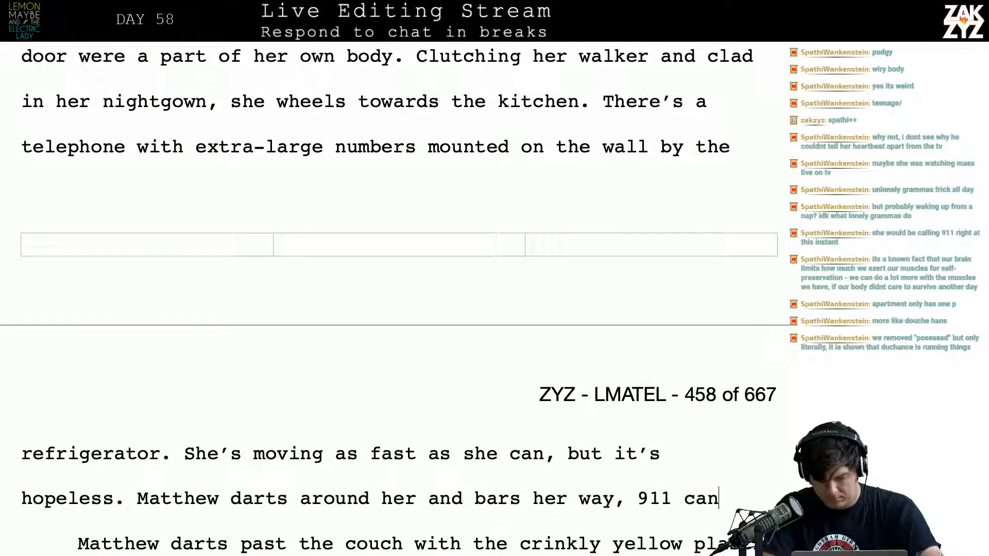
text('t help her now.)
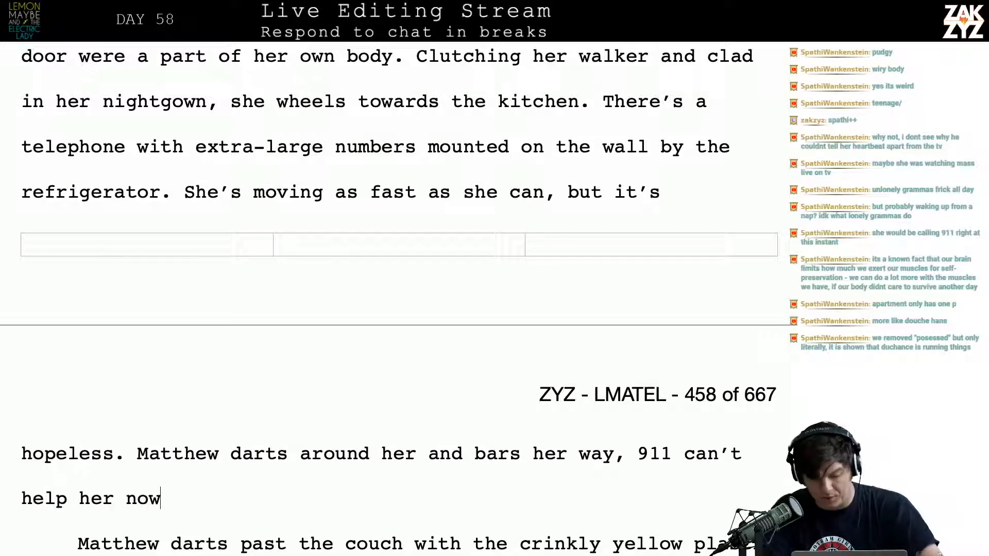
Delete the leftover drafts between "help her now." and the line of dialogue beginning "What you done to him?"
key(shift+Down)
key(shift+Down)
key(shift+Down)
key(shift+Down)
key(shift+Down)
key(shift+Down)
key(shift+Down)
key(shift+Down)
key(shift+Down)
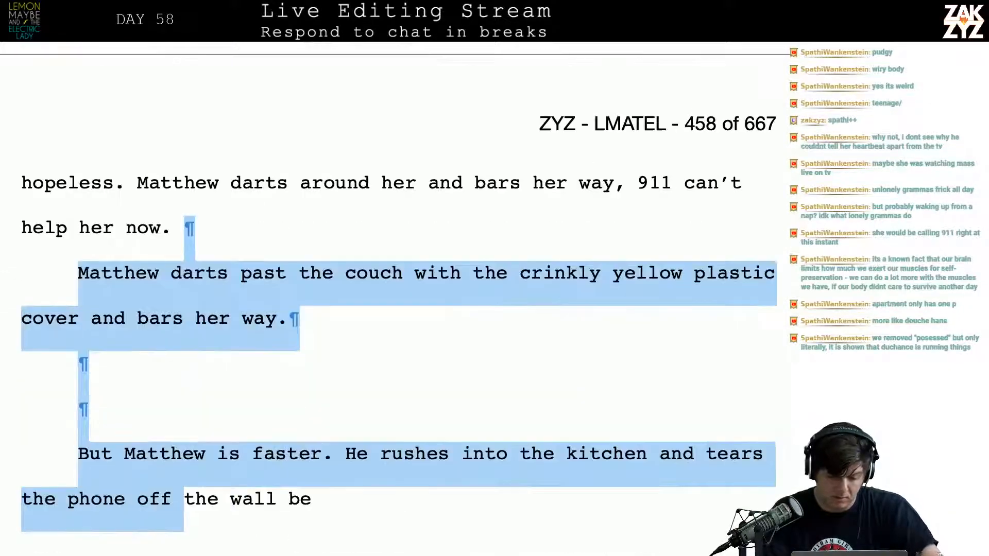
key(shift+Down)
key(shift+Down)
key(shift+Down)
key(shift+Down)
key(shift+Down)
key(shift+Down)
key(shift+Down)
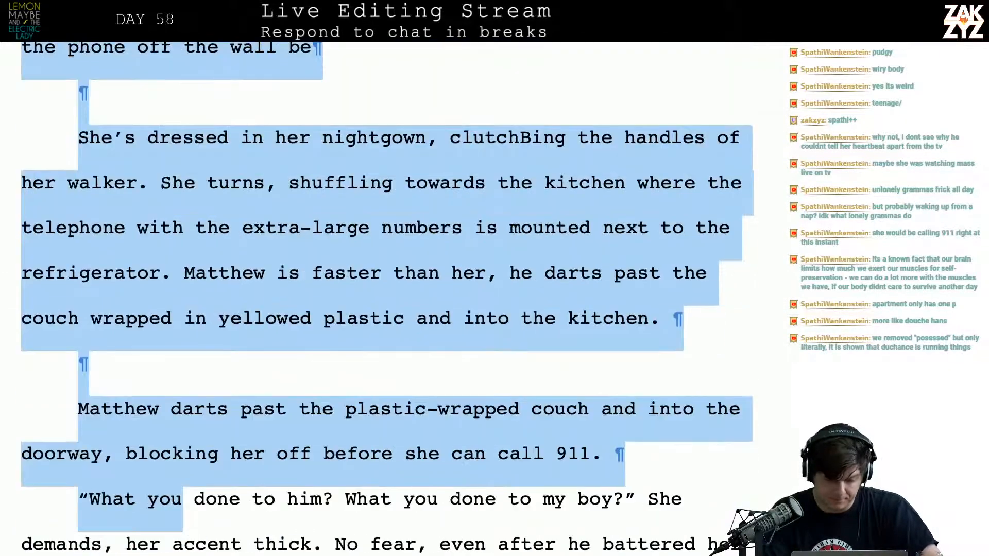
key(shift+Left)
key(shift+Left)
key(shift+Left)
key(shift+Left)
key(shift+Left)
key(shift+Left)
key(shift+Left)
key(shift+Left)
key(shift+Left)
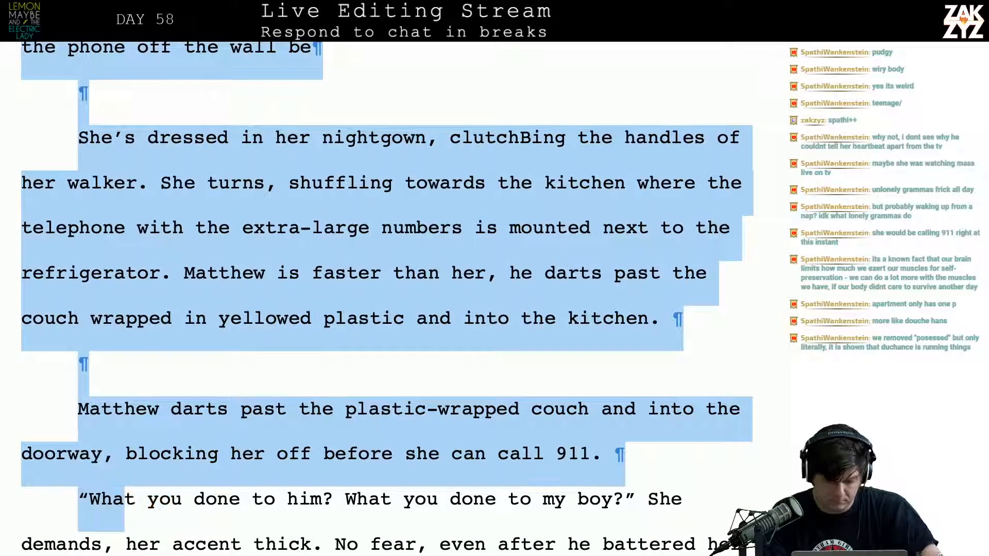
key(BackSpace)
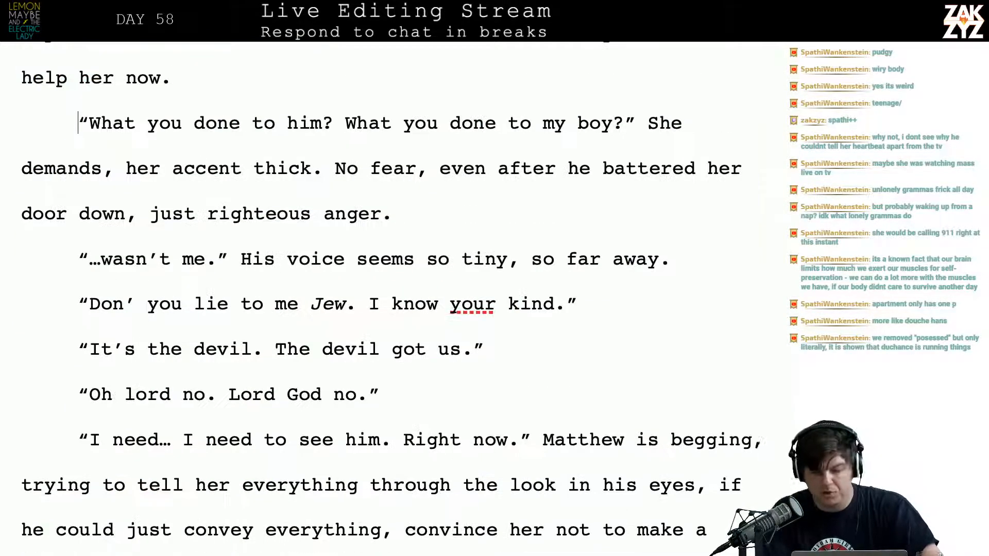
Replace "She" with "Uriel" before "demands, her accent thick" in the first dialogue line
key(Right)
key(Right)
key(Right)
key(Right)
key(Right)
key(Right)
key(Right)
key(Right)
key(Right)
key(Right)
key(Right)
key(Right)
key(Right)
key(Right)
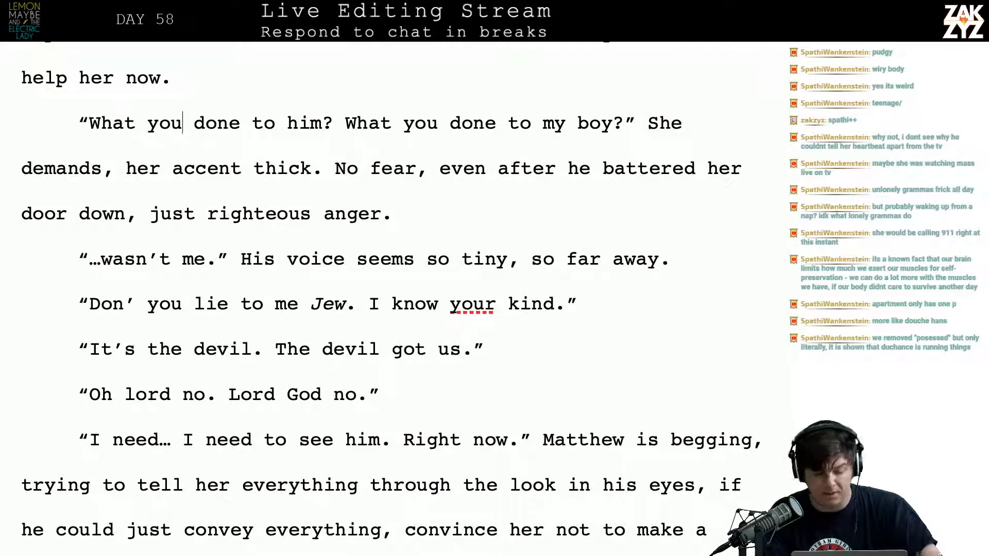
scroll(462, 332, up, 3)
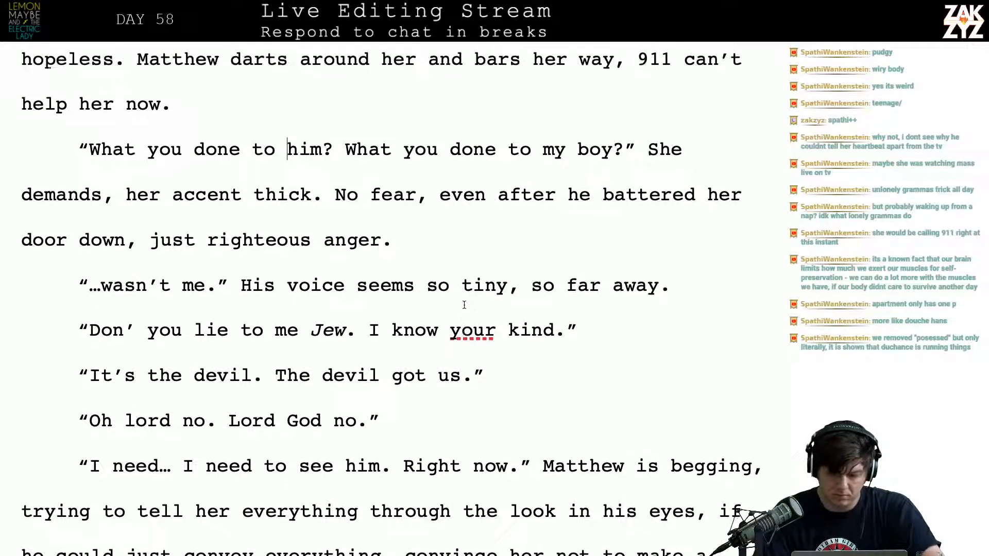
right_click(679, 274)
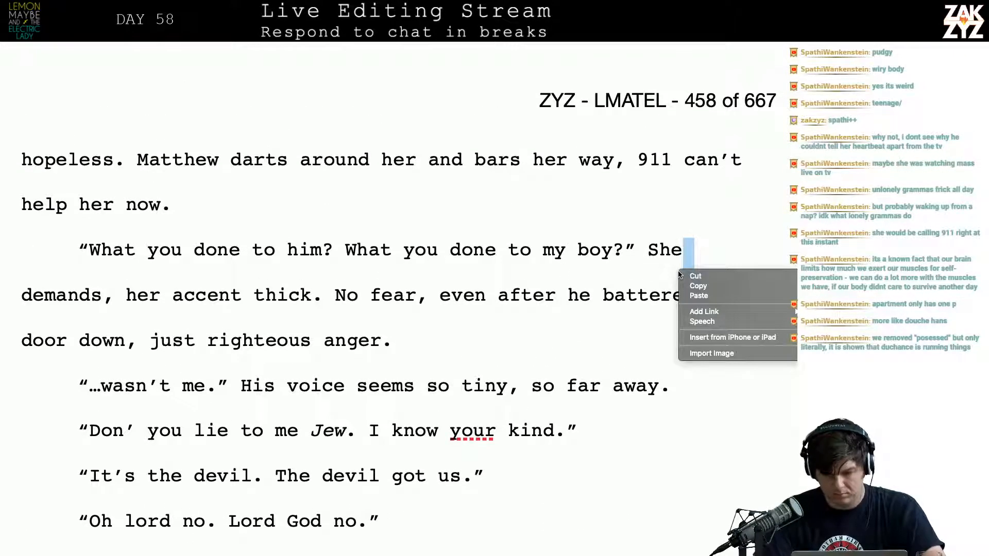
click(646, 256)
click(678, 254)
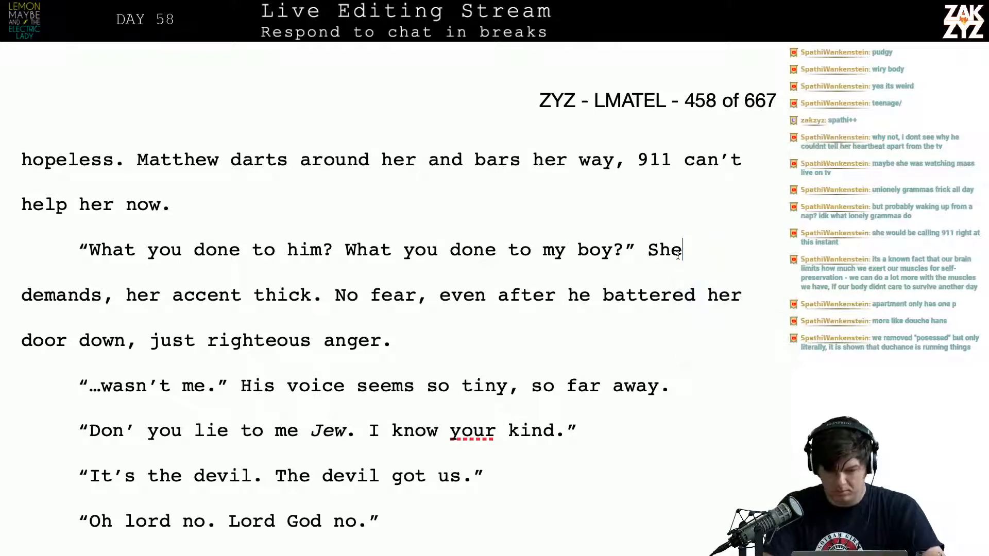
key(BackSpace)
key(BackSpace)
key(BackSpace)
key(BackSpace)
text(Uri)
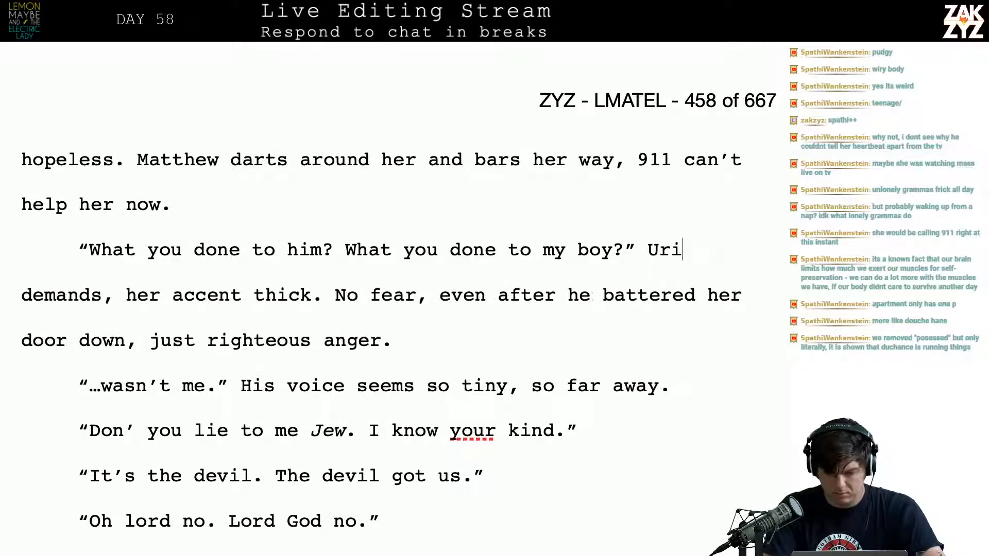
text(a)
key(BackSpace)
text(el)
Read on through the narration following Uriel's question, about her thick accent and righteous anger
key(Right)
key(Right)
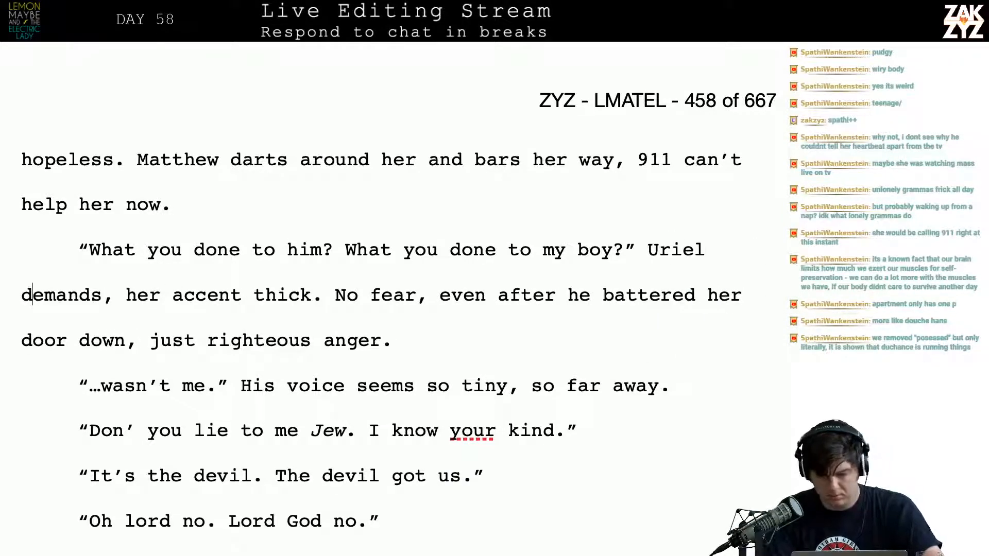
key(Right)
key(Right)
key(Right)
key(Right)
key(Right)
key(Right)
key(Right)
key(Right)
key(Right)
key(Right)
key(Right)
key(Right)
key(Right)
key(Right)
key(Right)
key(Right)
key(Right)
key(Right)
key(Right)
key(Right)
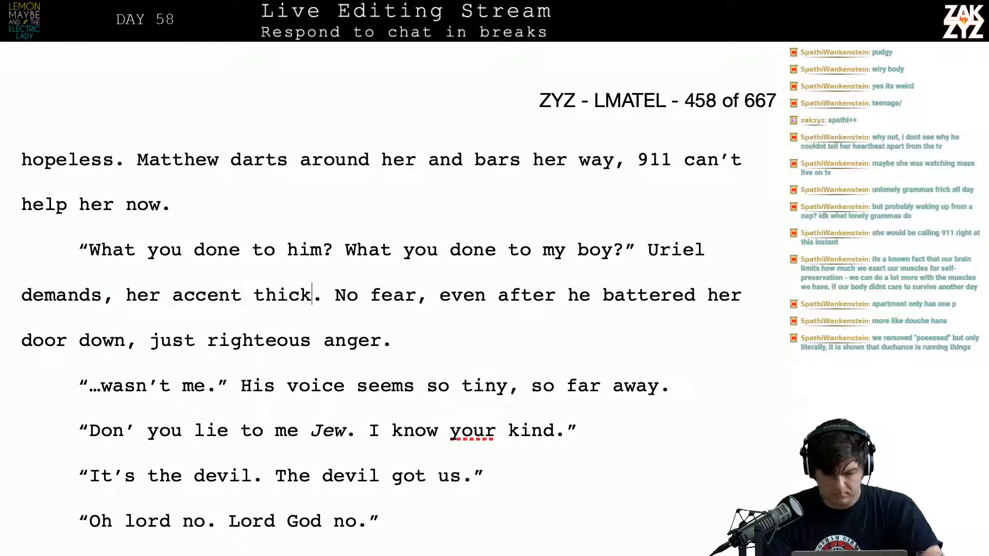
key(Right)
key(Right)
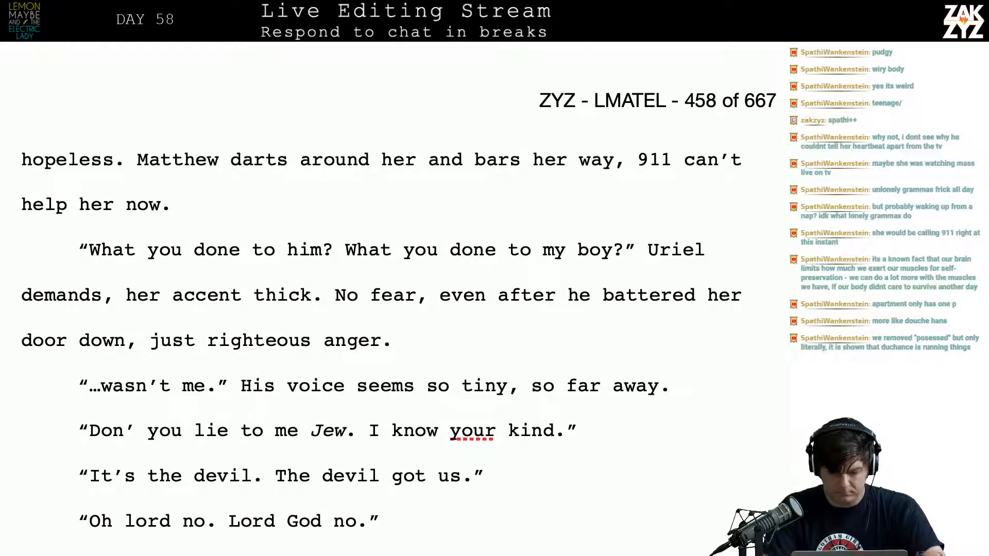
Move the sentence beginning "No fear, even after he battered her door down" into its own paragraph, with a blank line after "her accent thick."
text(T)
key(BackSpace)
key(Return)
key(Return)
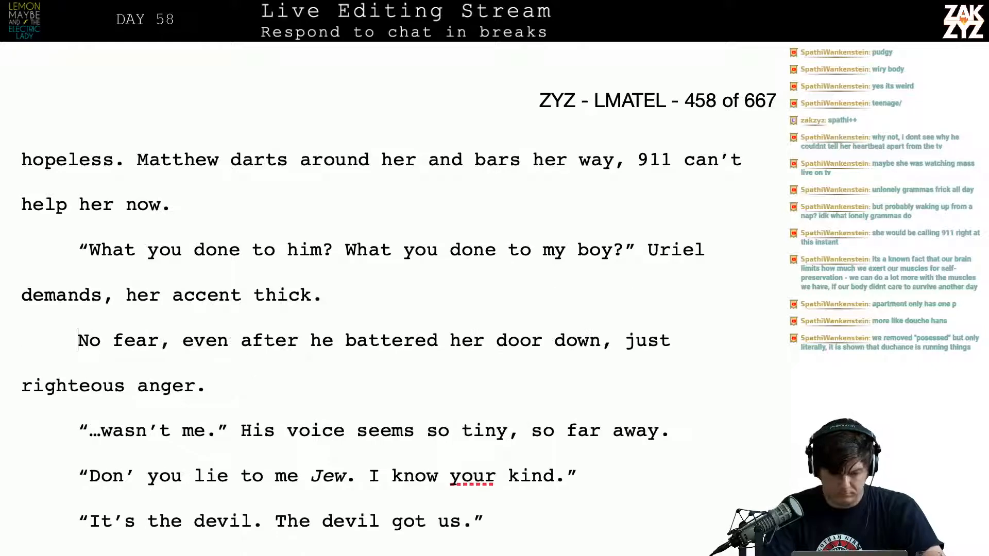
key(Left)
key(Left)
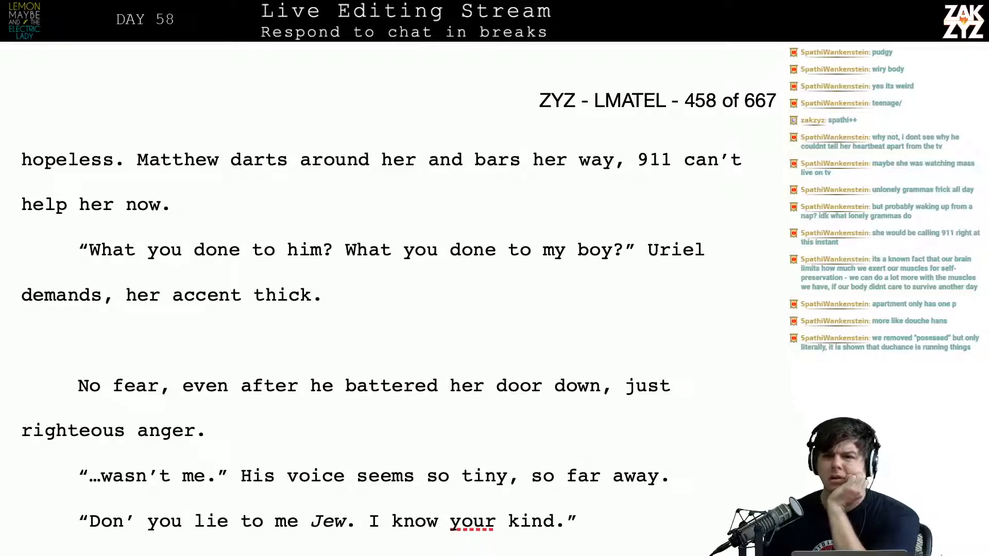
Replace "body" with "skinny limbs" in the sentence about Duchance wringing a grown man's strength out of Matthew
scroll(392, 299, up, 3)
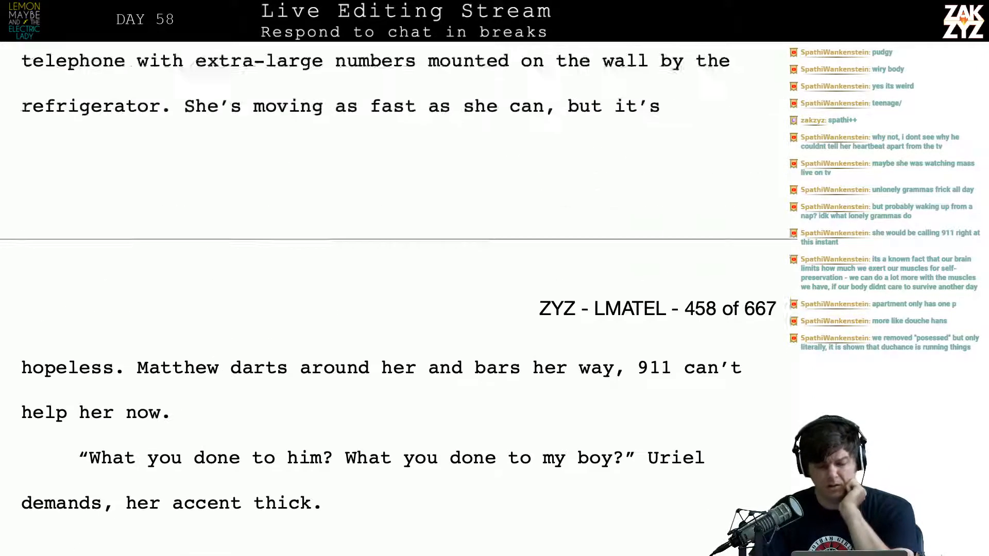
scroll(708, 103, up, 5)
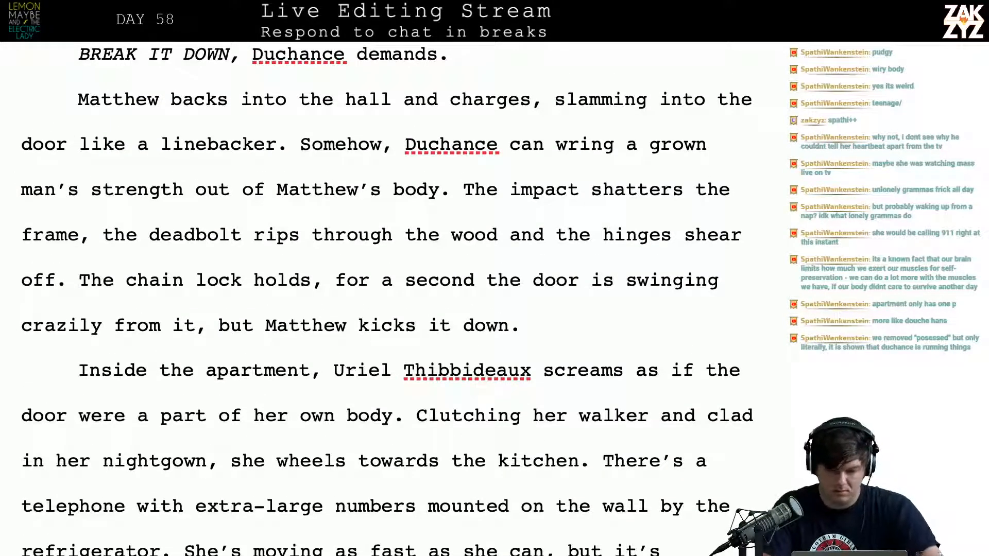
text(skinny l )
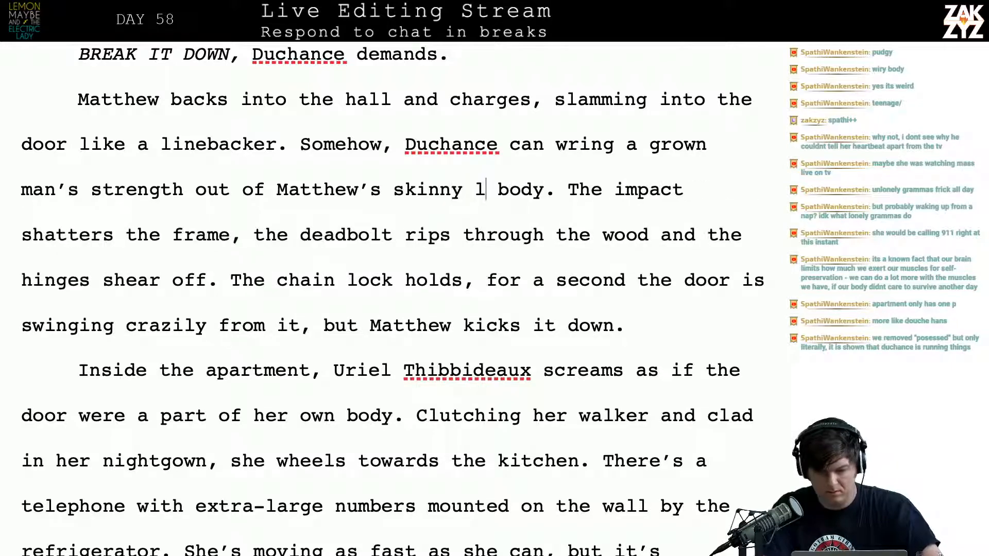
text(imbs.)
key(shift+Right)
key(shift+Right)
key(shift+Right)
key(shift+Right)
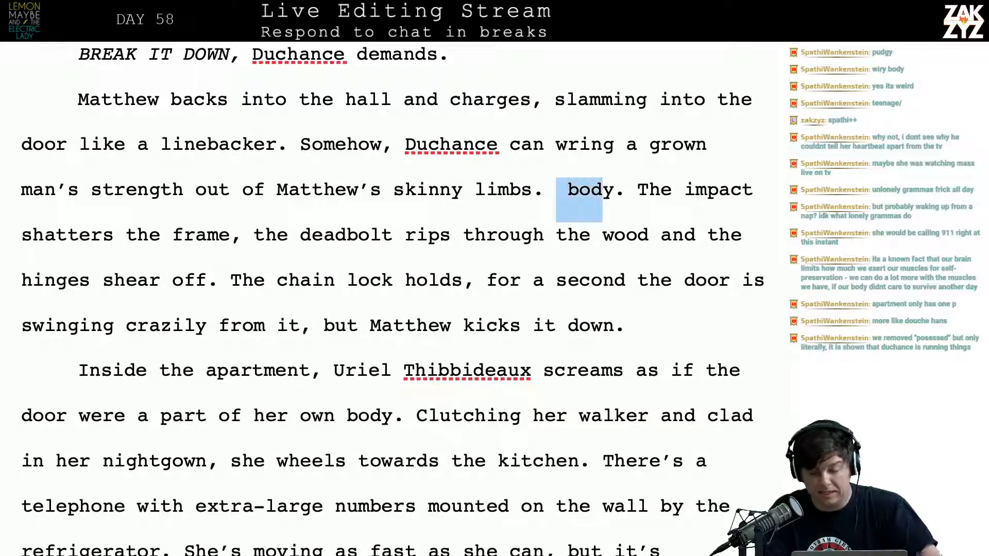
key(shift+Right)
key(BackSpace)
key(BackSpace)
key(BackSpace)
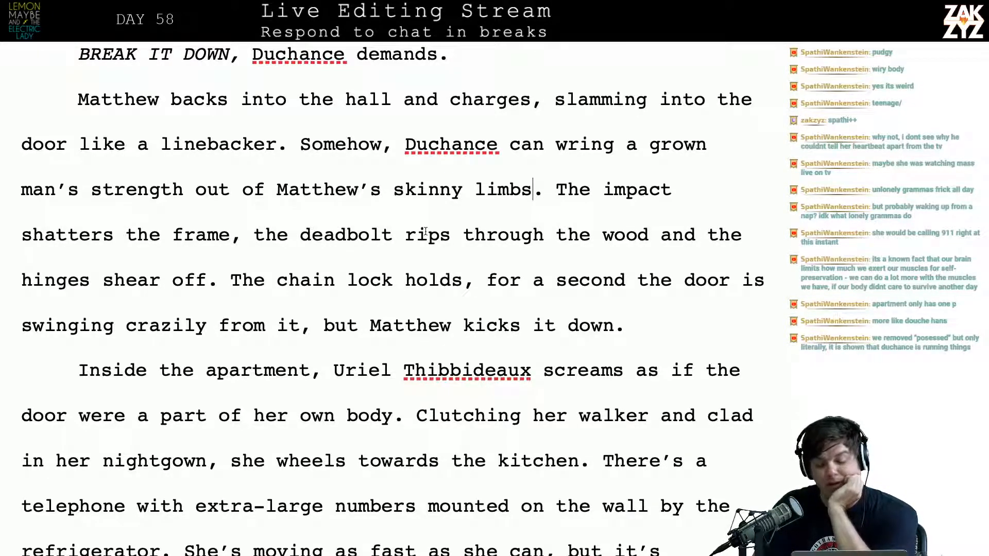
Reread the passage from the door being broken down to Uriel's first line of dialogue
key(Left)
key(Left)
key(Left)
key(Left)
key(Left)
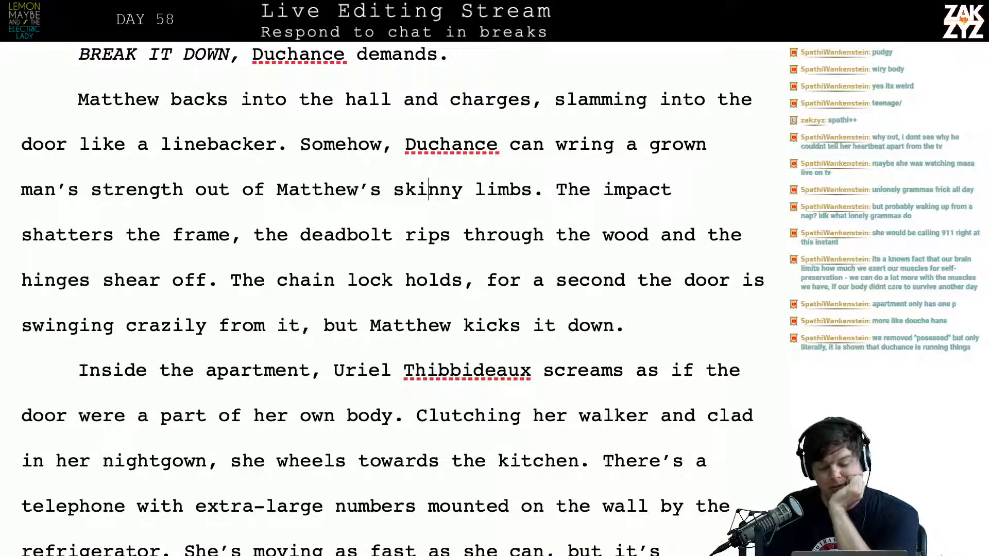
key(Right)
key(Right)
key(Right)
key(Right)
key(Right)
key(Right)
key(Right)
key(Right)
key(Right)
key(Right)
key(Right)
key(Right)
key(Right)
key(Right)
key(Right)
key(Right)
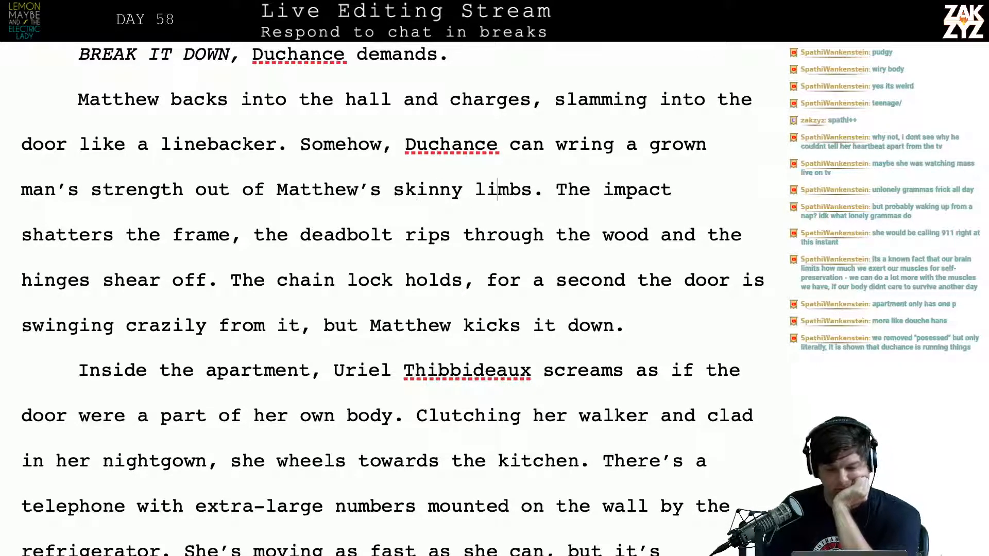
scroll(392, 299, down, 3)
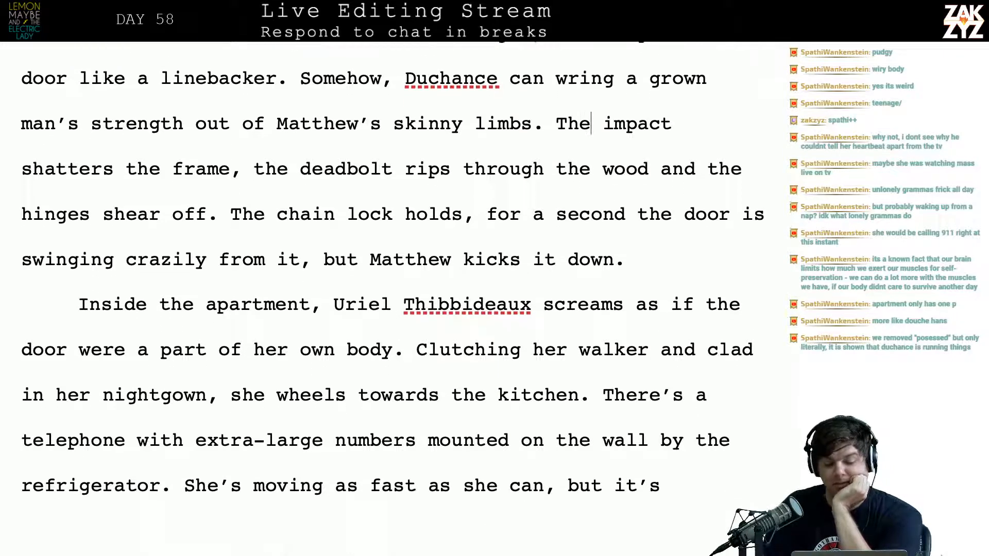
scroll(391, 299, down, 7)
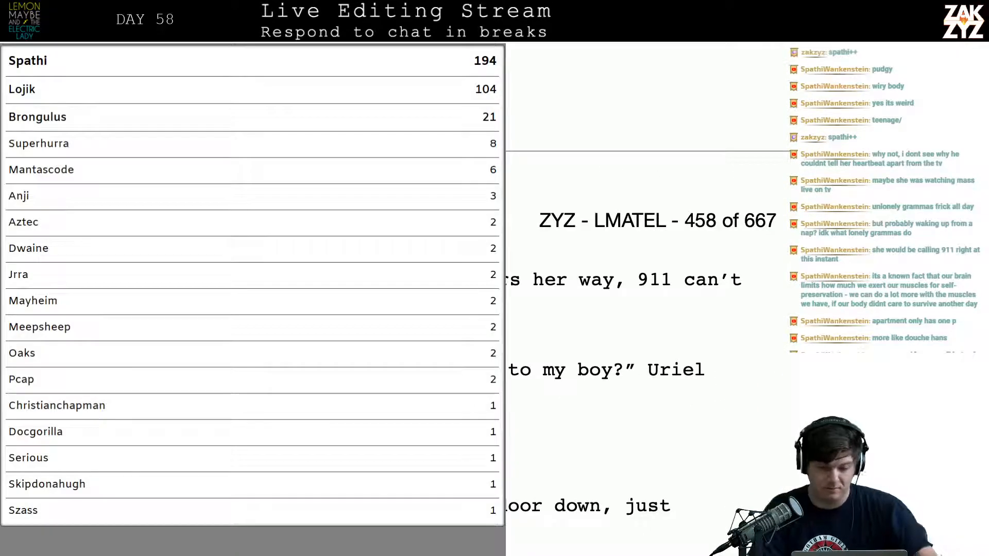
scroll(391, 299, down, 3)
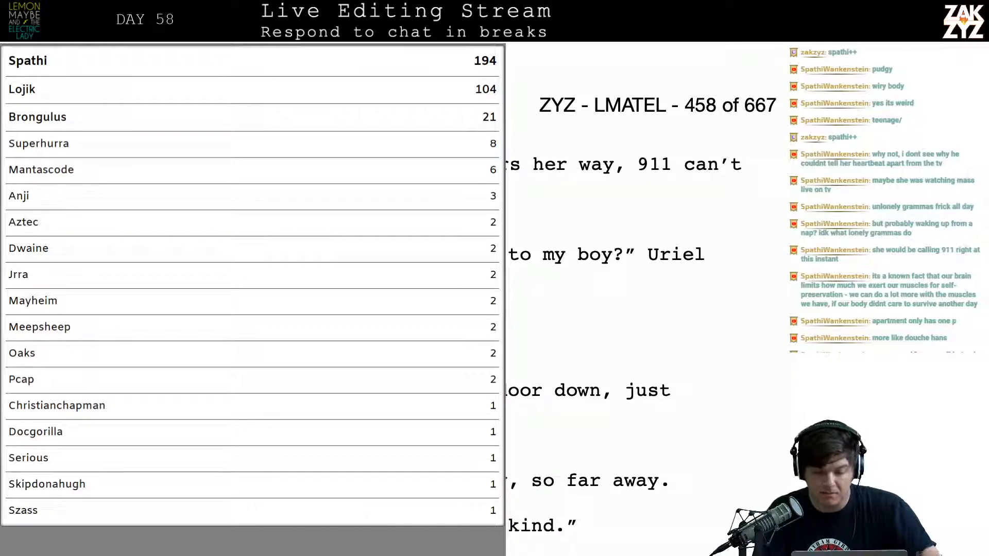
Try extending Uriel's dialogue tag after "her accent thick" with "and her eyes full of lo"
click(350, 314)
key(Left)
key(Left)
key(Left)
key(Left)
key(Left)
key(Left)
key(Left)
key(Left)
key(Left)
key(Left)
key(Left)
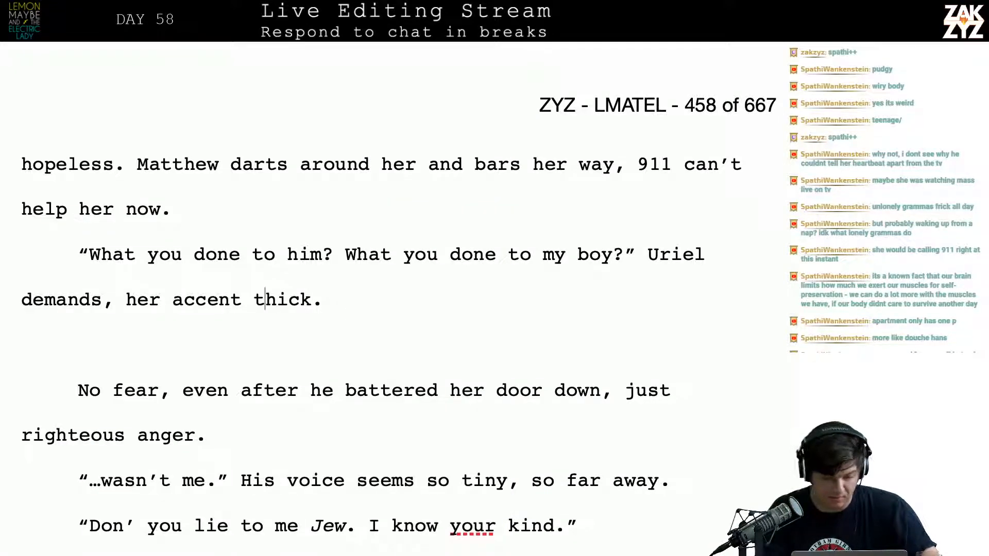
key(Left)
key(Left)
key(Left)
key(Left)
key(Left)
key(Left)
key(Left)
key(Right)
key(Right)
key(Right)
key(Right)
key(Right)
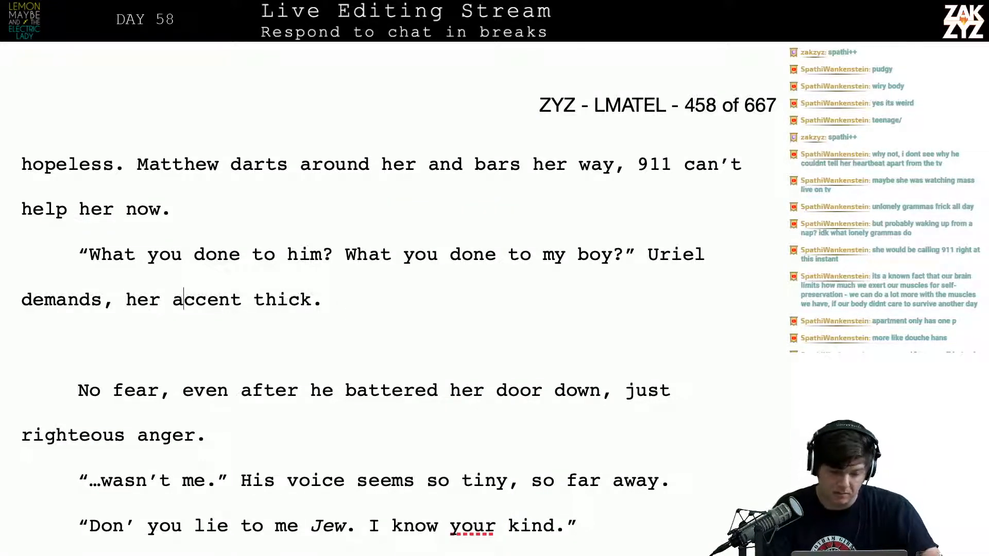
key(Left)
key(Left)
key(Left)
key(Left)
key(Left)
key(Up)
key(Down)
key(Down)
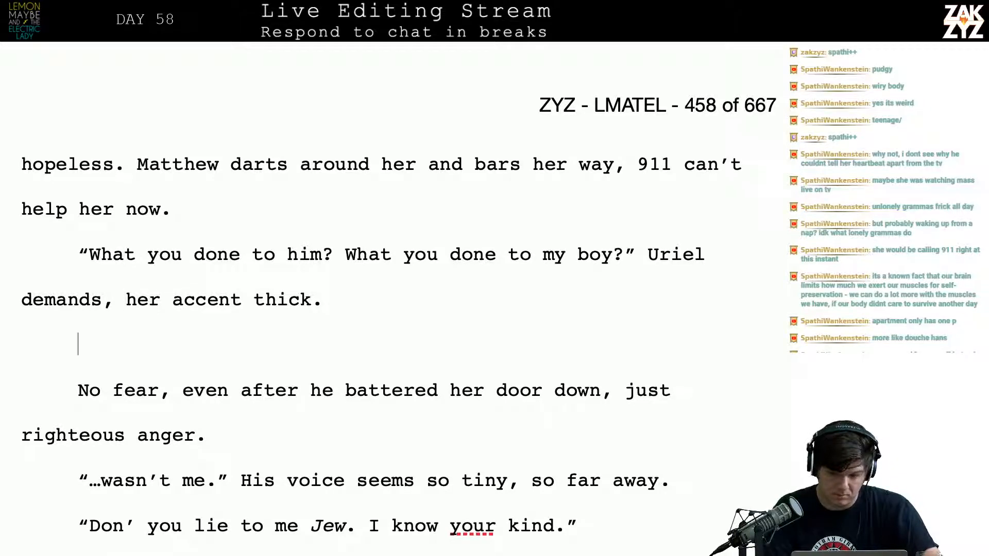
key(Left)
key(Left)
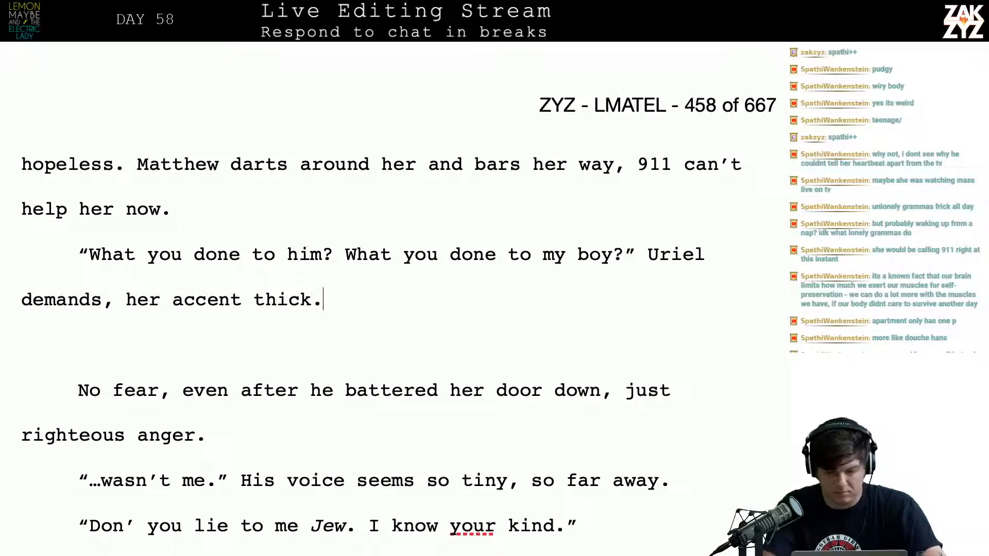
key(BackSpace)
text(and her eyes)
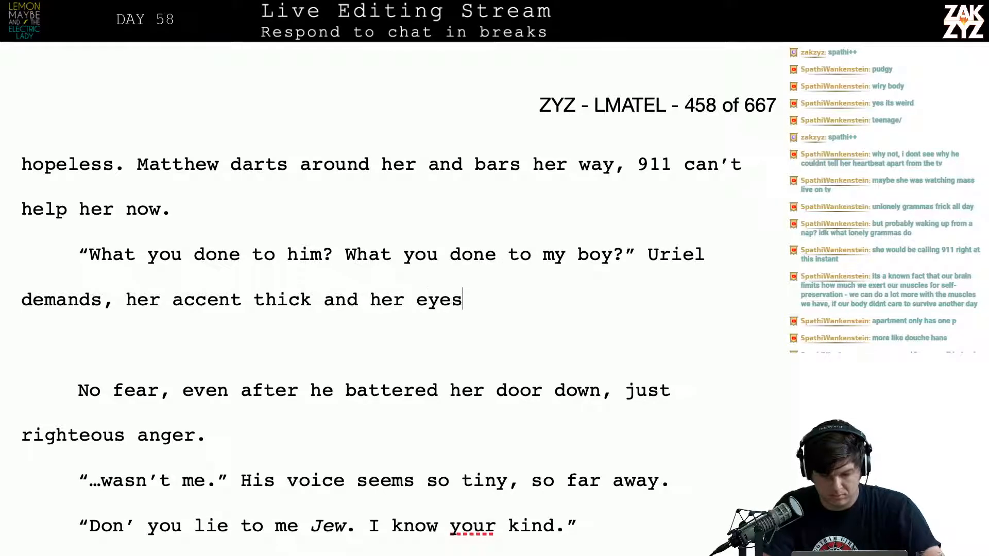
text( full of lo)
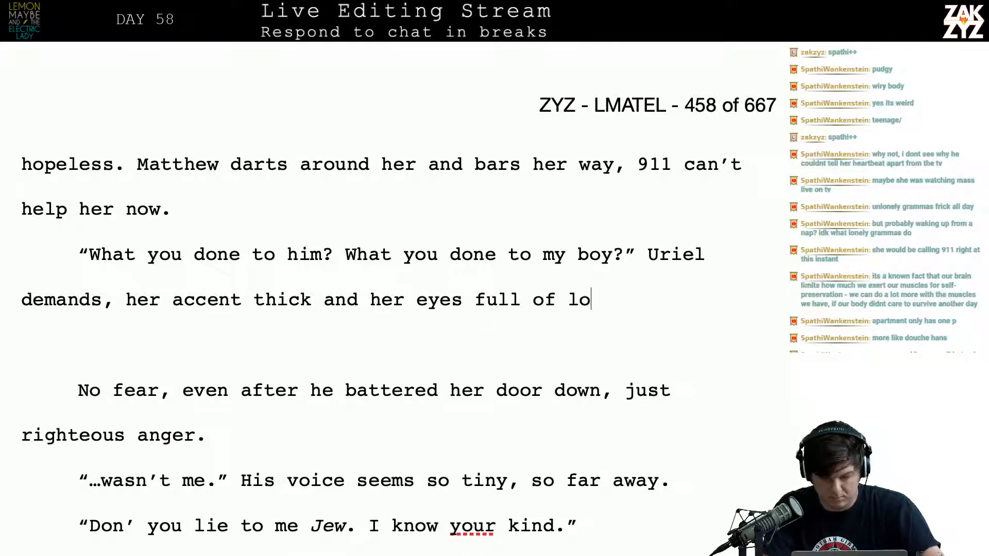
End the dialogue tag at "demands." and add "Her accent is thick with anger, her eyes are full of naked loathing"
click(125, 300)
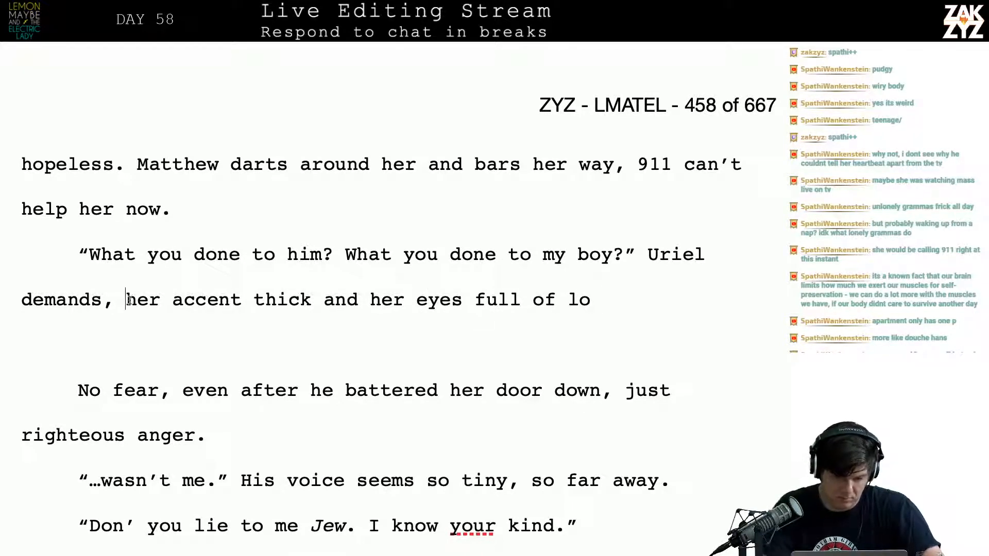
key(BackSpace)
key(BackSpace)
text(. Her accent is th)
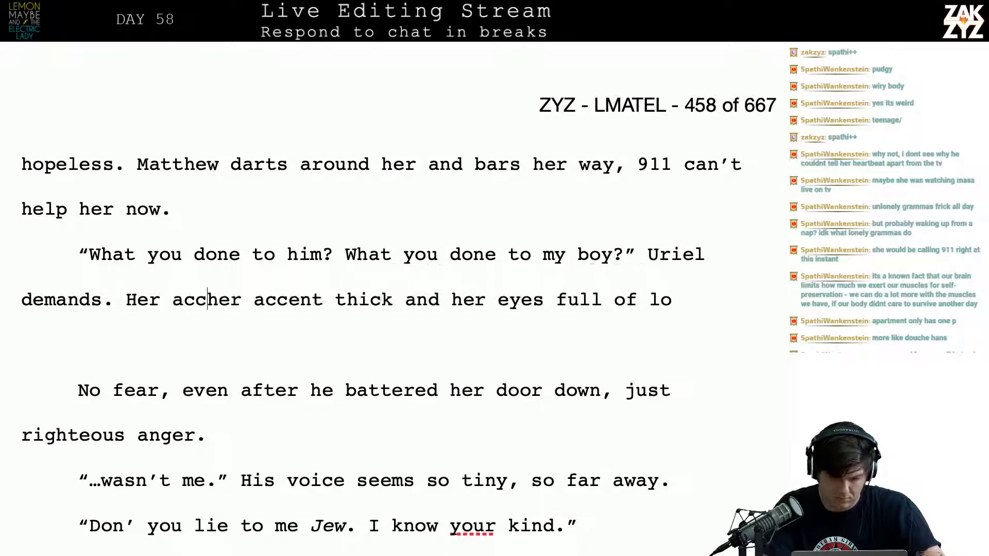
text(ick with anger, h)
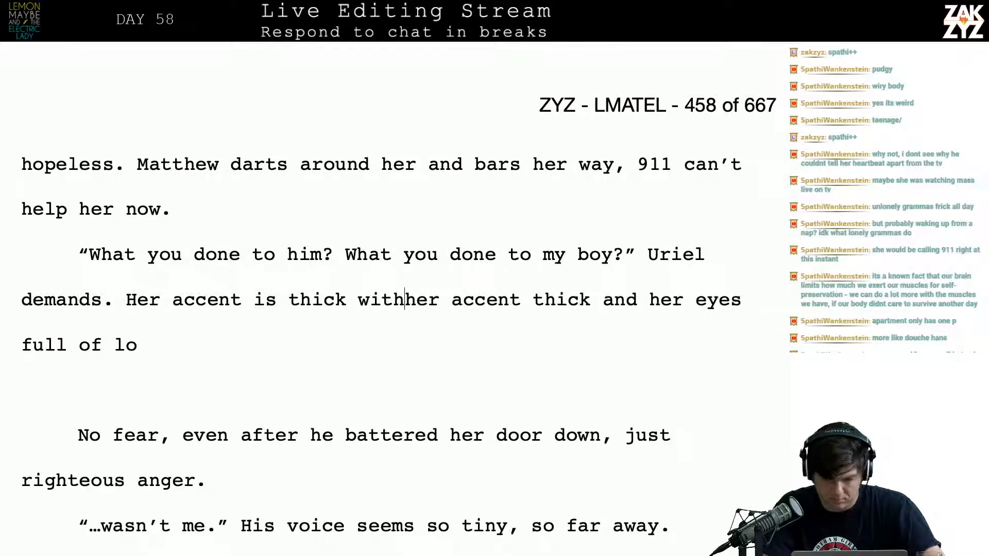
text(er eyes are full)
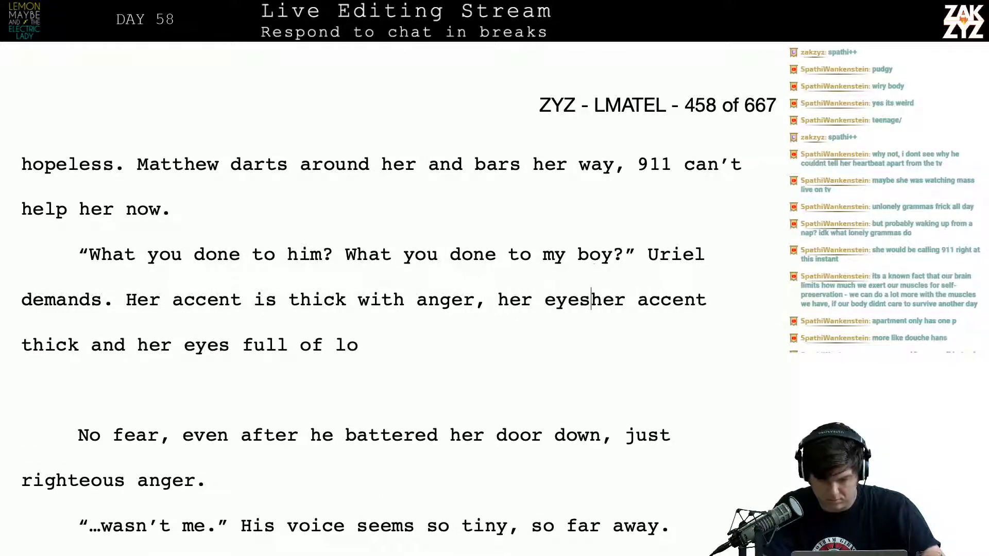
text( of naked loathi)
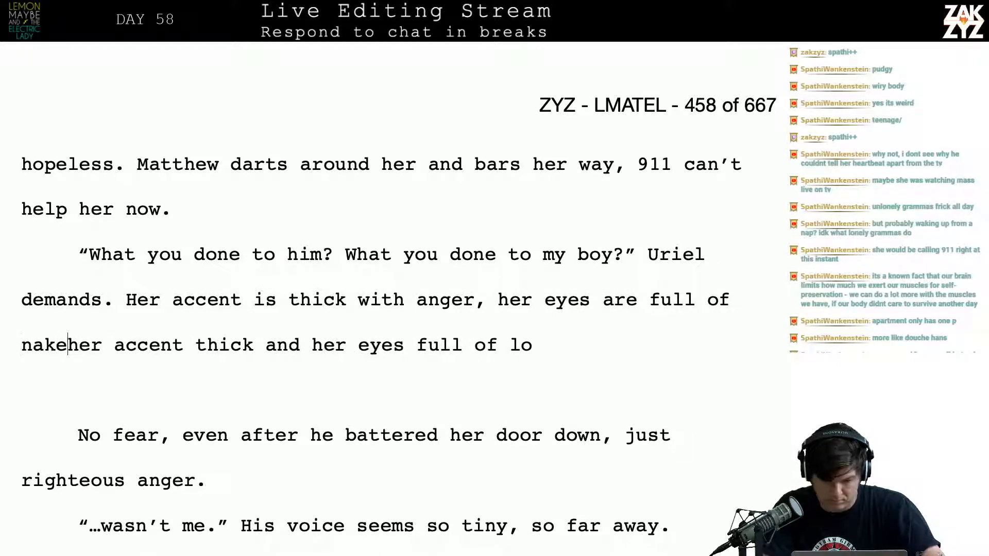
text(ng)
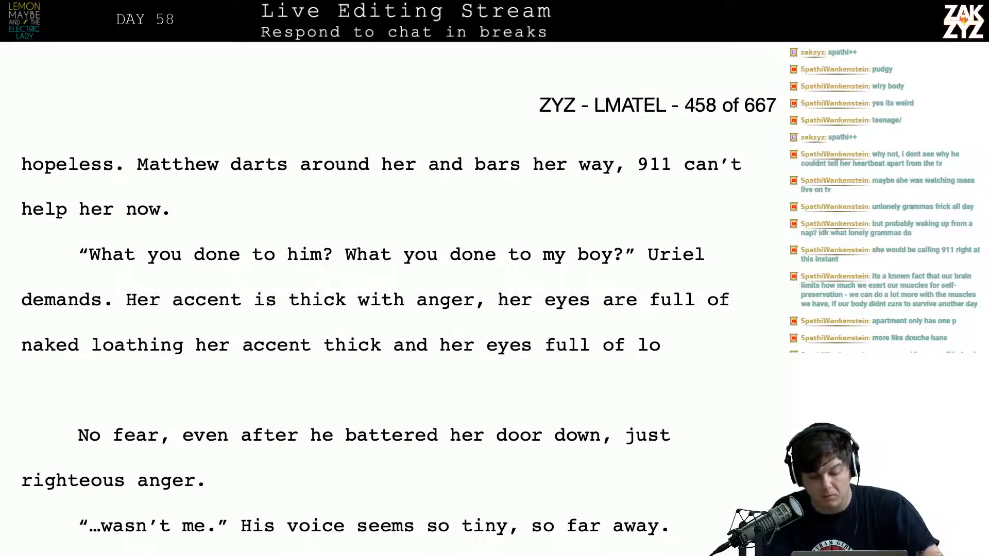
Delete the old accent wording after "naked loathing" and the whole "No fear, even after he battered her door down" paragraph
key(shift+Down)
key(BackSpace)
key(Right)
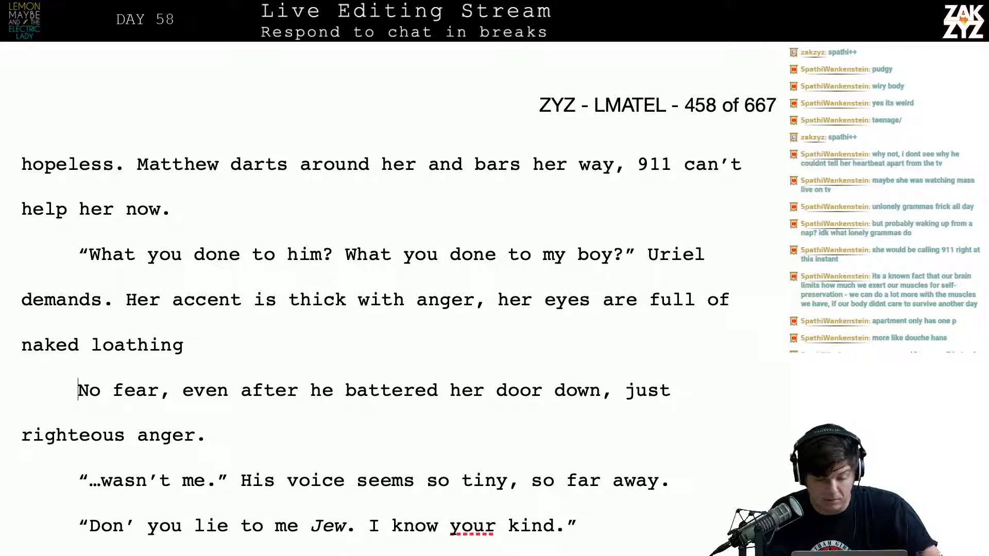
key(shift+Down)
key(shift+Down)
key(BackSpace)
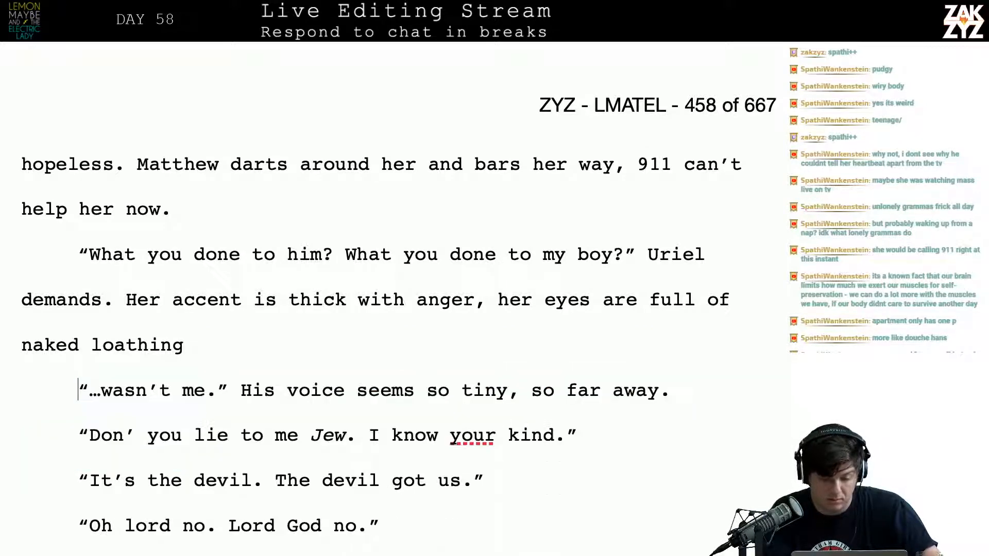
Finish the sentence ending in "naked loathing" with a period
key(Up)
key(Right)
key(Right)
key(Right)
key(Right)
key(Right)
key(Right)
key(Right)
key(Right)
key(Right)
key(Right)
key(Right)
key(Right)
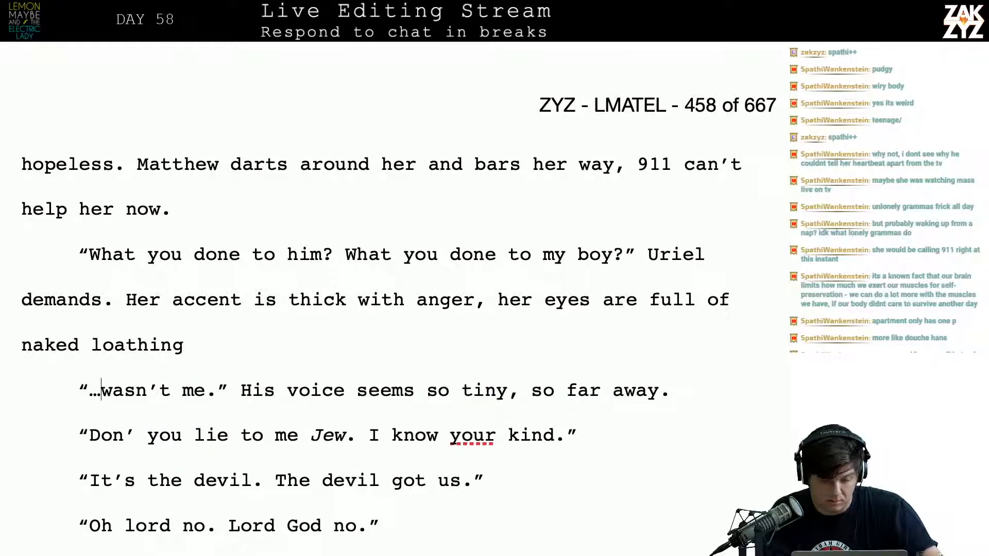
key(Left)
key(Left)
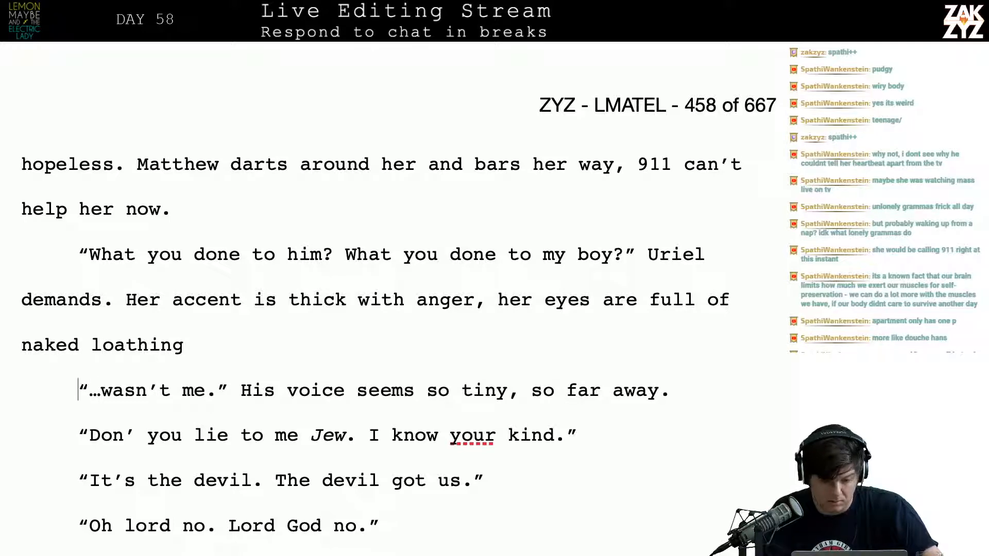
text(.)
key(Right)
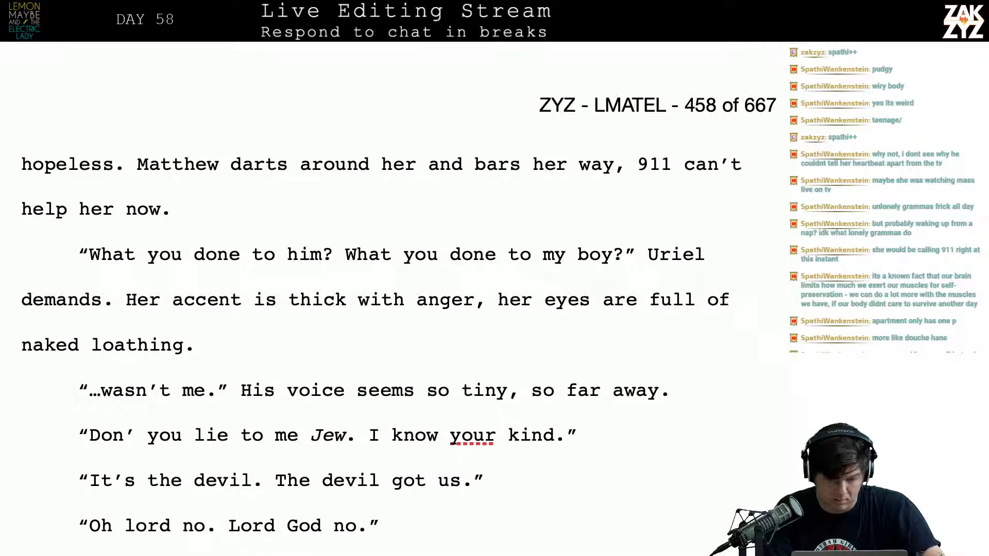
Add a new paragraph above "…wasn't me." with the dialogue "It wasn't me,"
key(Return)
text("it )
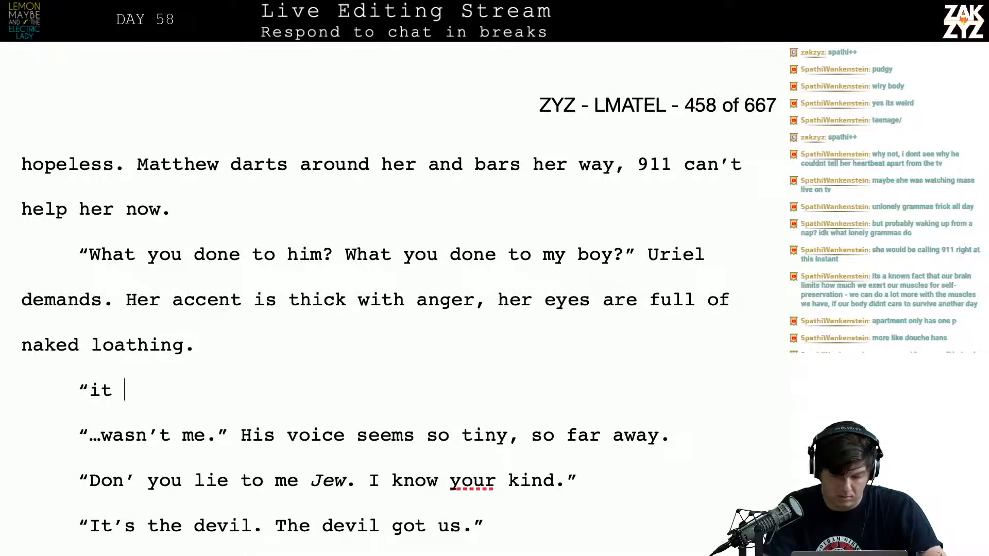
text(wasn't)
key(BackSpace)
key(BackSpace)
key(BackSpace)
key(BackSpace)
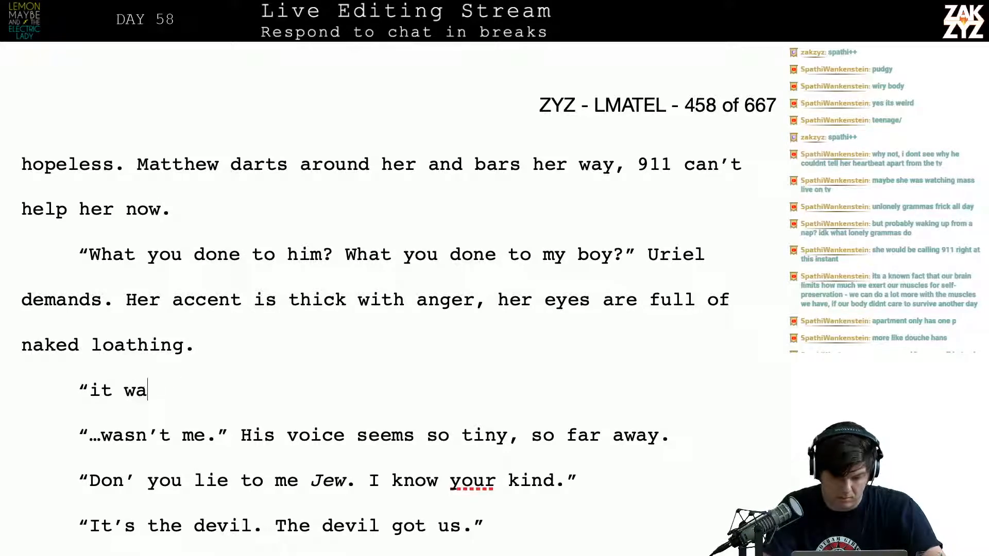
key(BackSpace)
key(BackSpace)
key(BackSpace)
key(BackSpace)
key(BackSpace)
text(It wasn't )
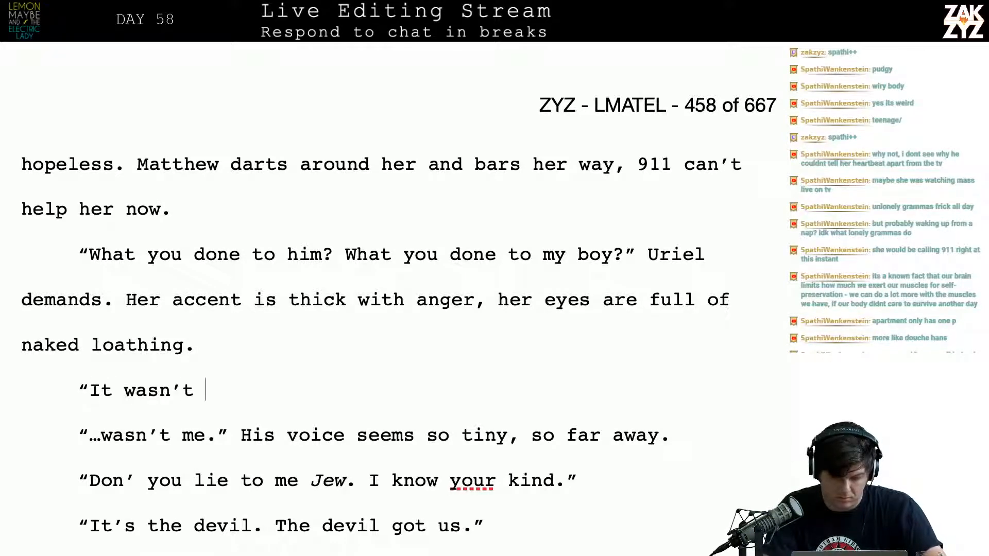
text(me,)
key(BackSpace)
Add the dialogue tag "Matthew explains" after "It wasn't me," in the new paragraph
text(" matth)
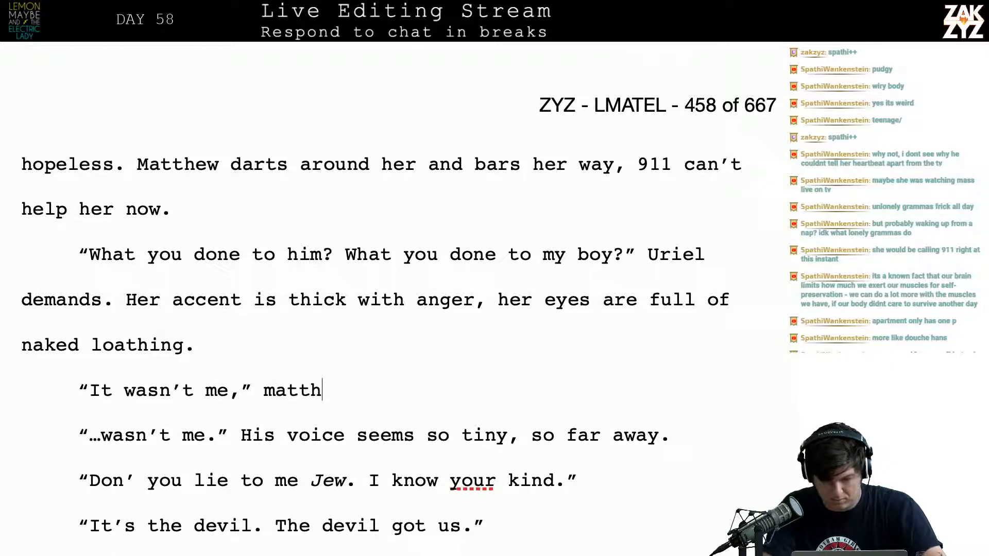
key(BackSpace)
key(BackSpace)
key(BackSpace)
key(BackSpace)
key(BackSpace)
text(MAtth)
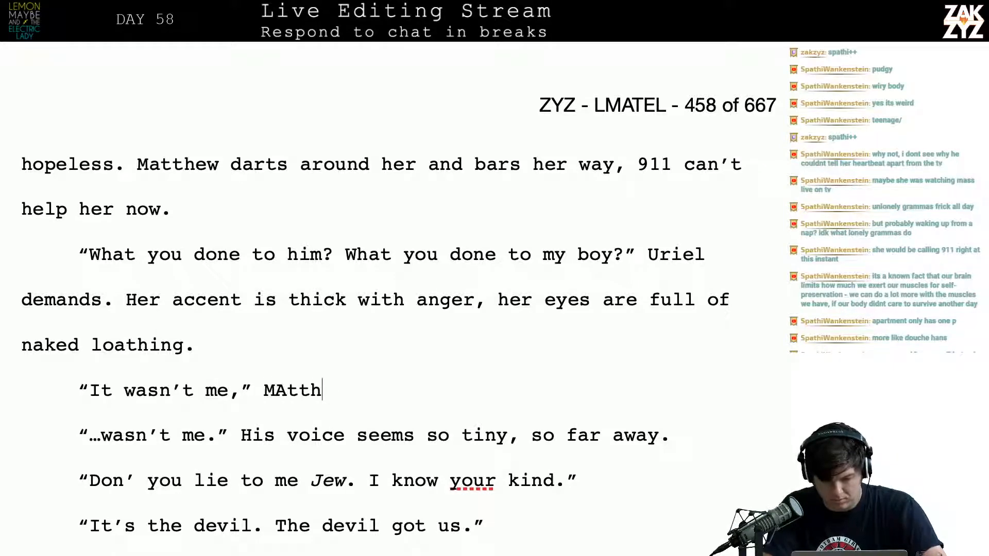
text(ew)
key(BackSpace)
key(BackSpace)
key(BackSpace)
text(he)
key(BackSpace)
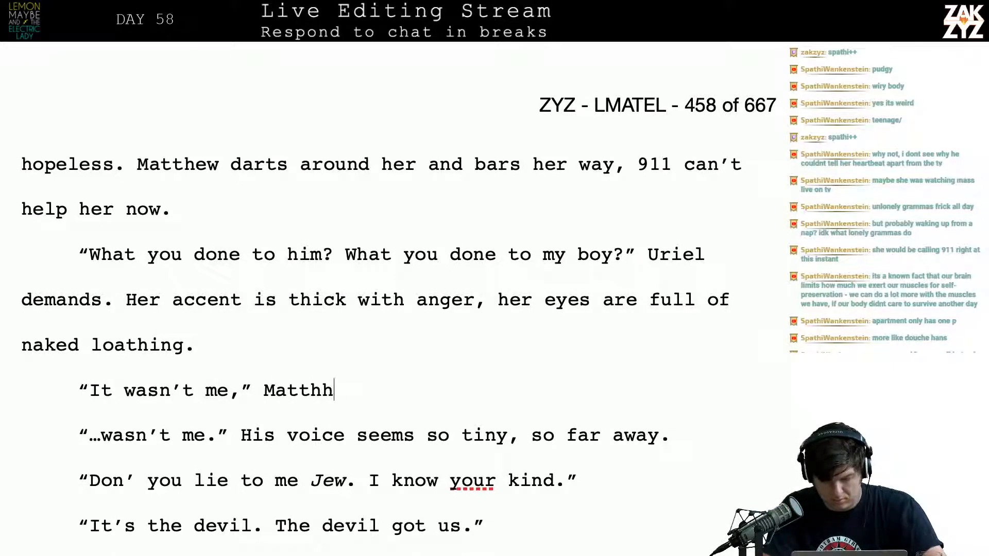
key(BackSpace)
text(ew we)
key(BackSpace)
key(BackSpace)
text(exp)
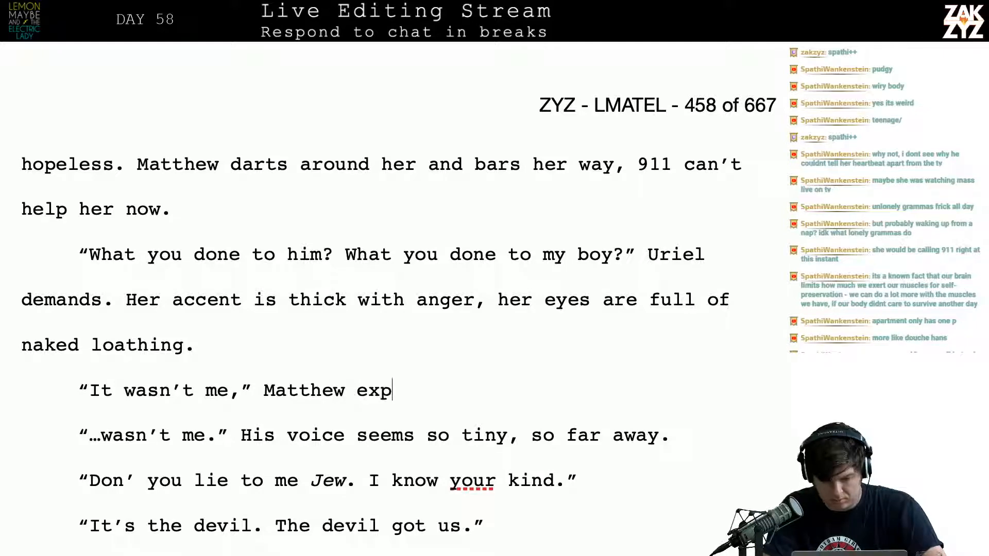
text(lains,)
key(BackSpace)
key(BackSpace)
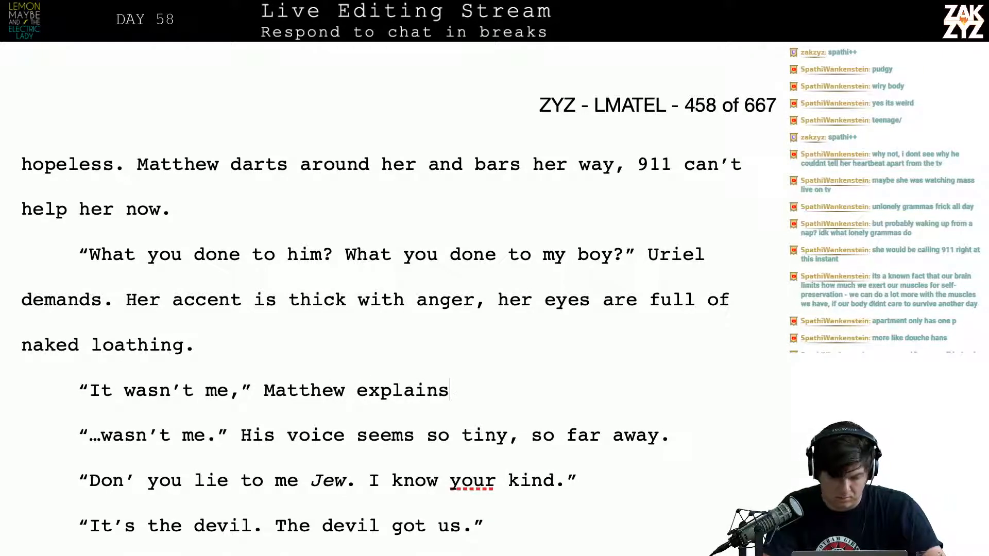
text(. "His)
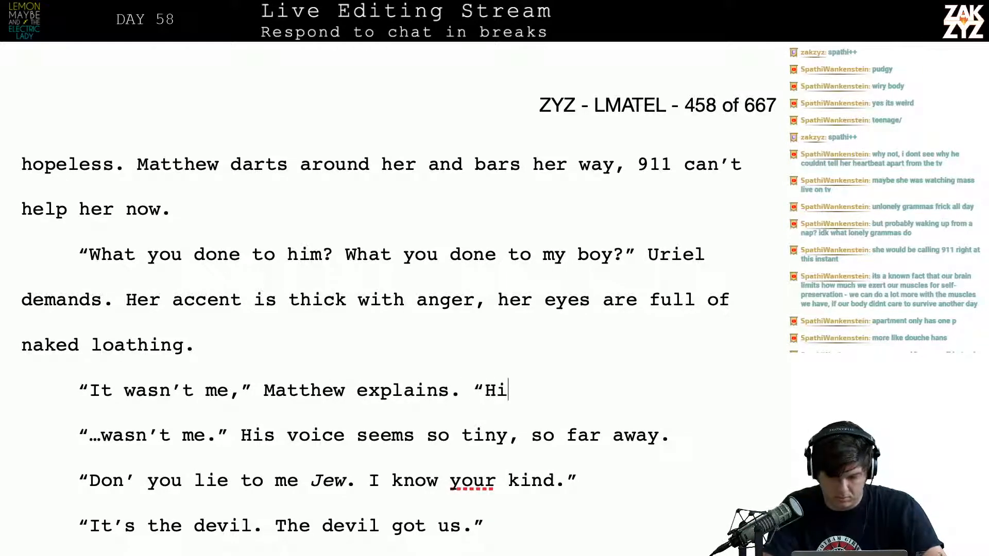
key(BackSpace)
key(BackSpace)
key(BackSpace)
key(BackSpace)
text(His own fo)
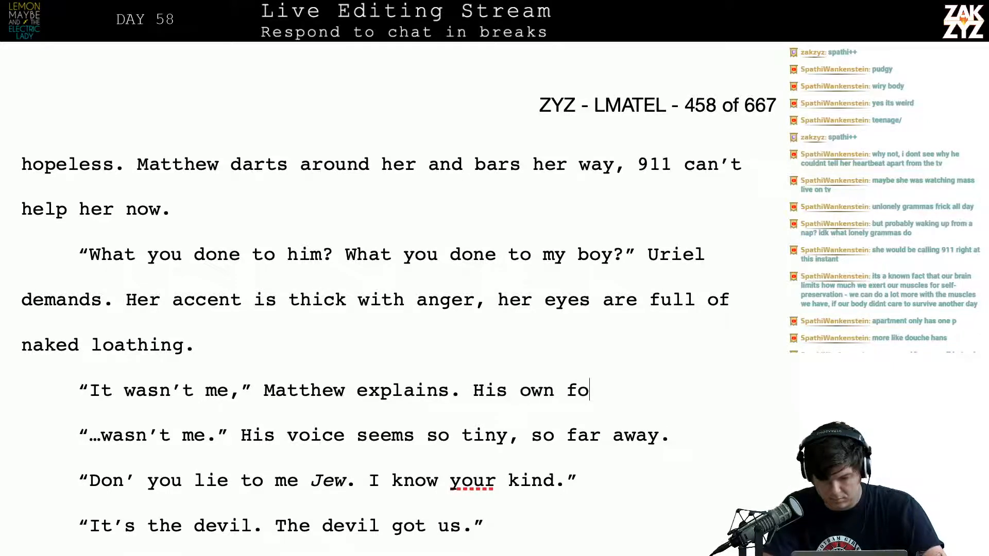
key(BackSpace)
key(BackSpace)
text(ov)
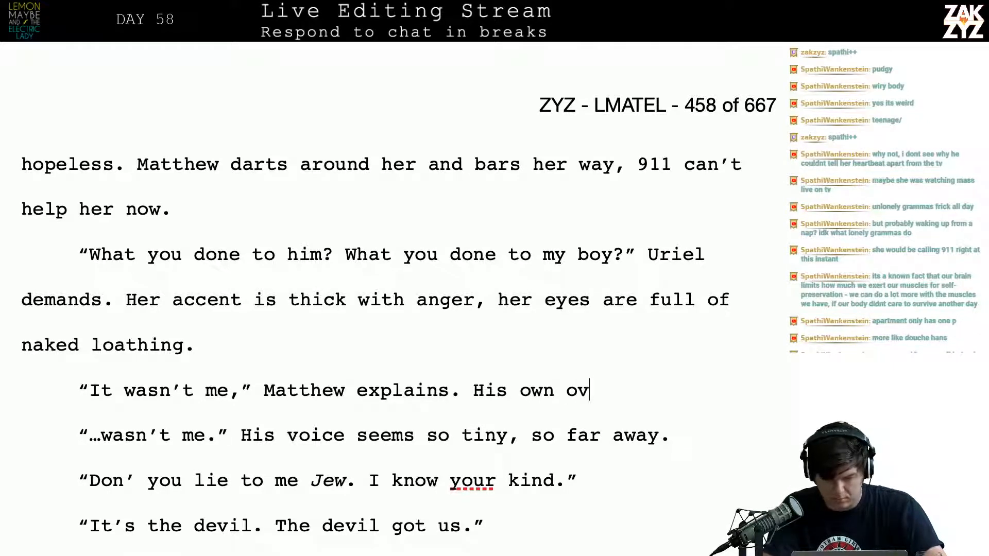
key(BackSpace)
key(BackSpace)
text(voic)
key(BackSpace)
key(BackSpace)
key(BackSpace)
key(BackSpace)
key(BackSpace)
key(BackSpace)
key(BackSpace)
key(BackSpace)
key(BackSpace)
key(BackSpace)
key(BackSpace)
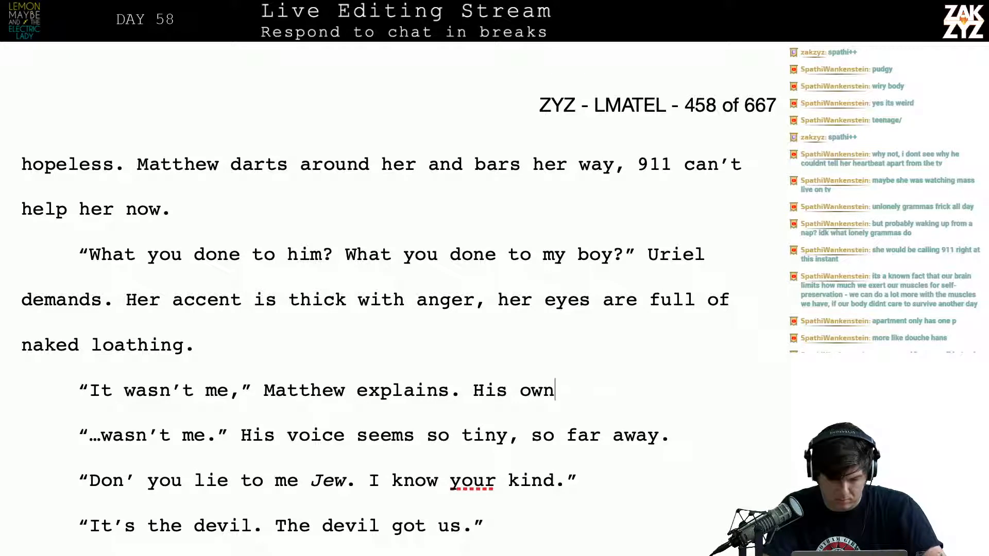
key(BackSpace)
key(BackSpace)
key(BackSpace)
text(,)
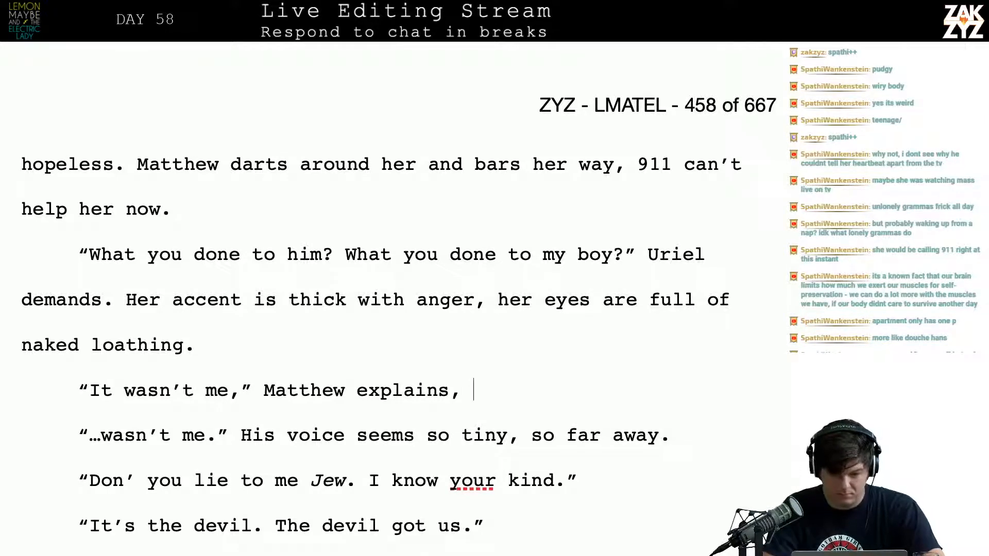
key(BackSpace)
key(BackSpace)
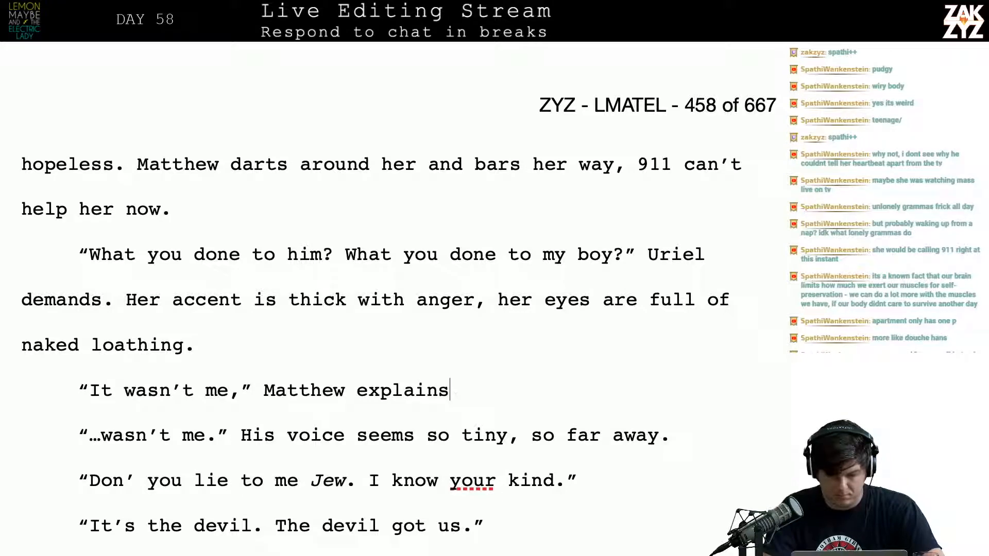
Continue the dialogue tag after "Matthew explains" with ", surprised Duchance lets him talk."
text(, surpro)
key(BackSpace)
text(i)
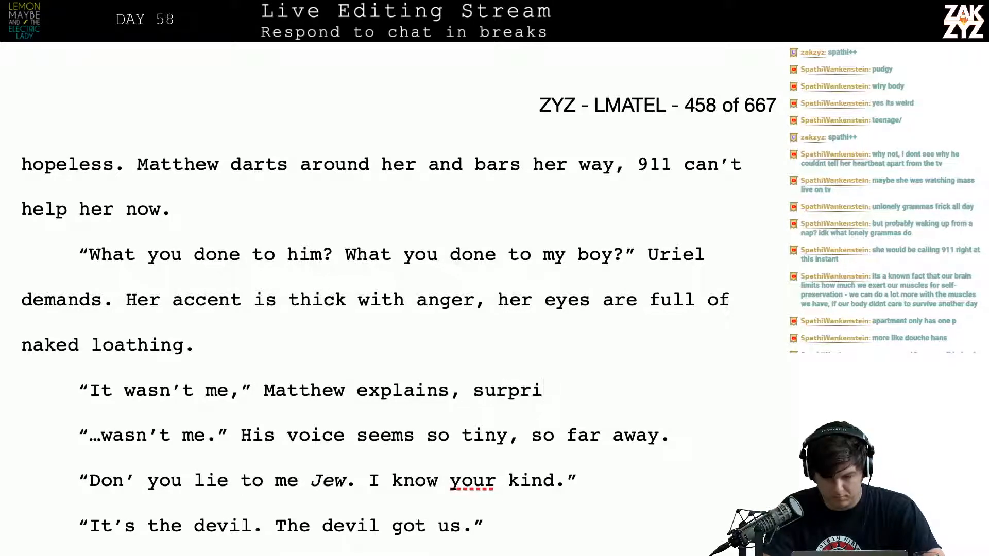
text(sed dicha)
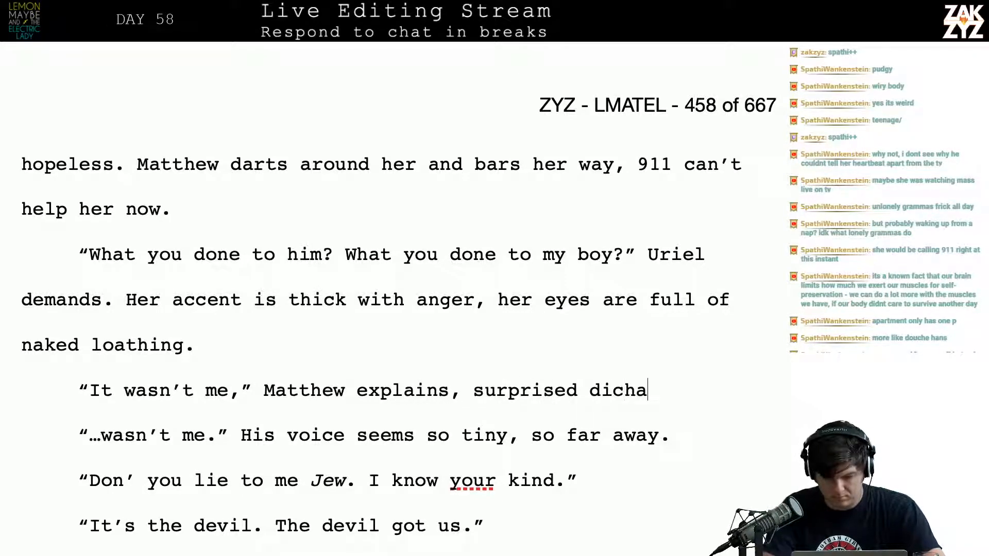
key(BackSpace)
key(BackSpace)
key(BackSpace)
key(BackSpace)
key(BackSpace)
text(Duchance )
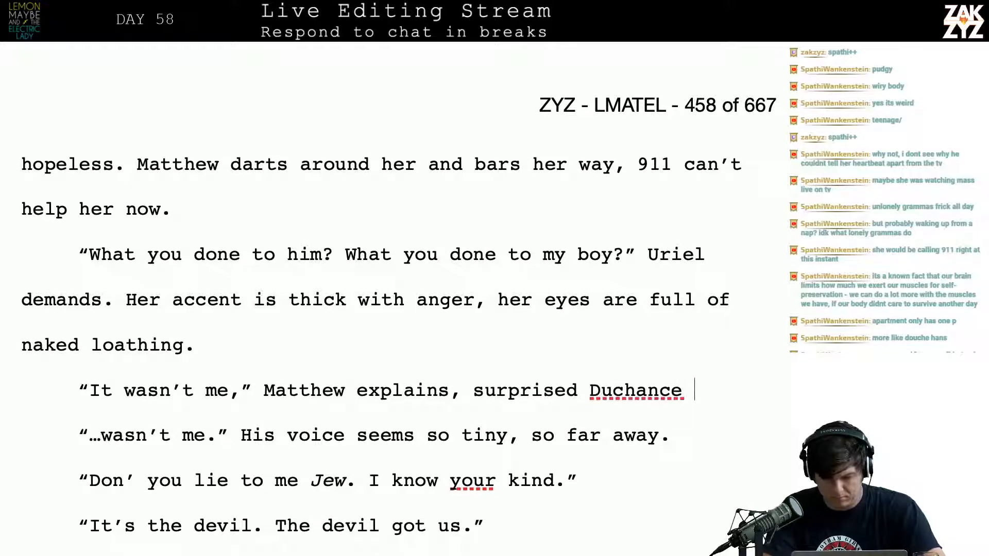
text(lets him talk. )
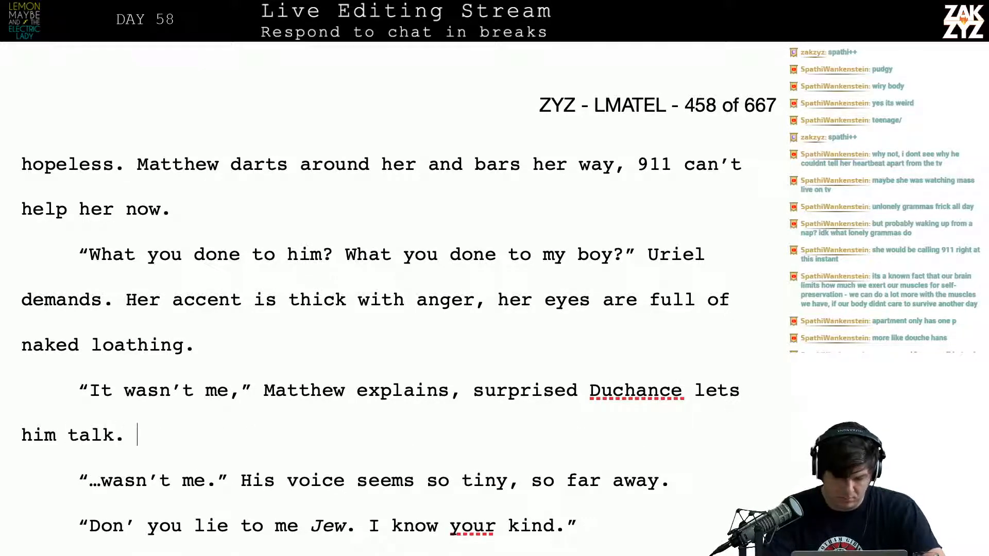
text(Hi)
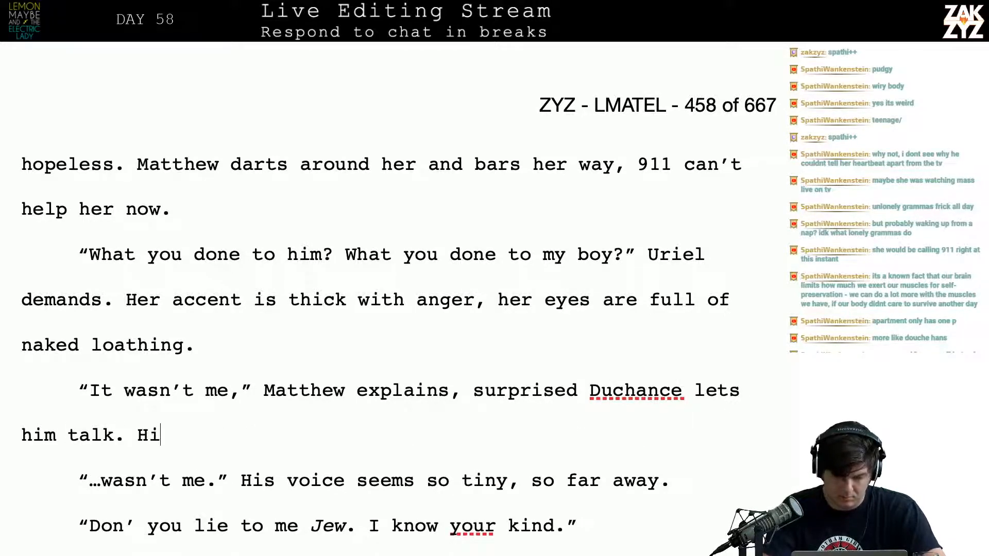
text(s voice seems )
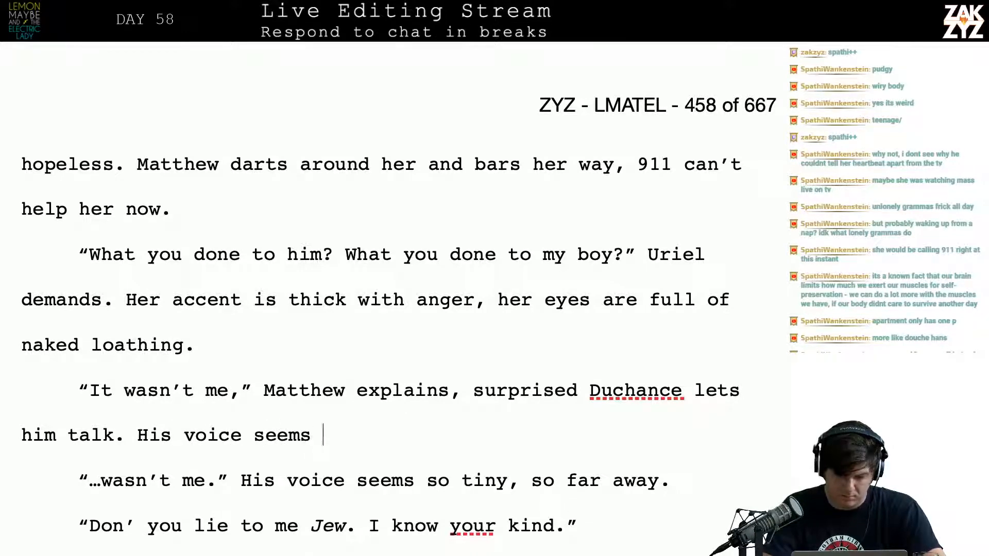
text(so tiny and distant.)
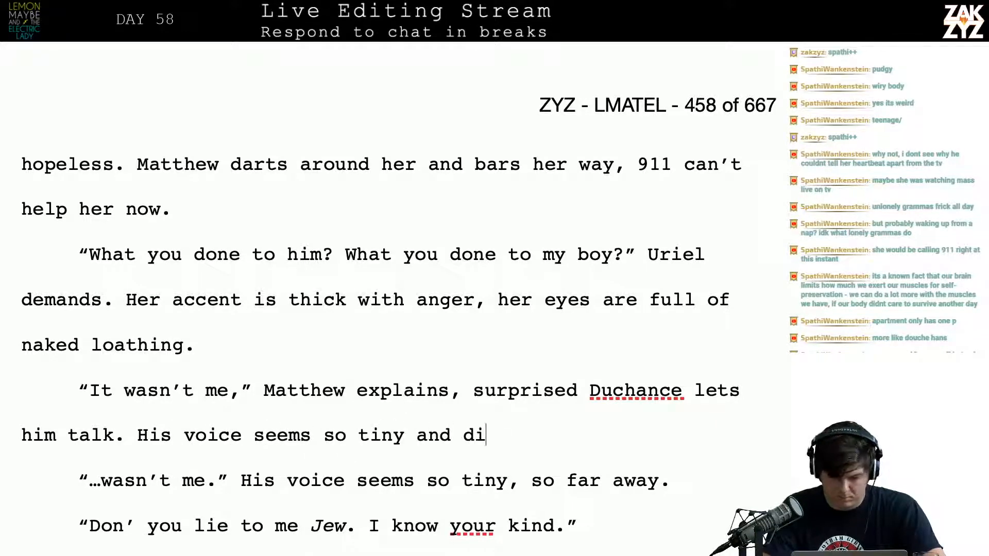
Delete the old paragraph beginning "…wasn't me." with its "so tiny, so far away" sentence
key(shift+Down)
key(shift+Right)
key(shift+Right)
key(shift+Right)
key(shift+Right)
key(shift+Right)
key(shift+Right)
key(shift+Right)
key(shift+Right)
key(shift+Right)
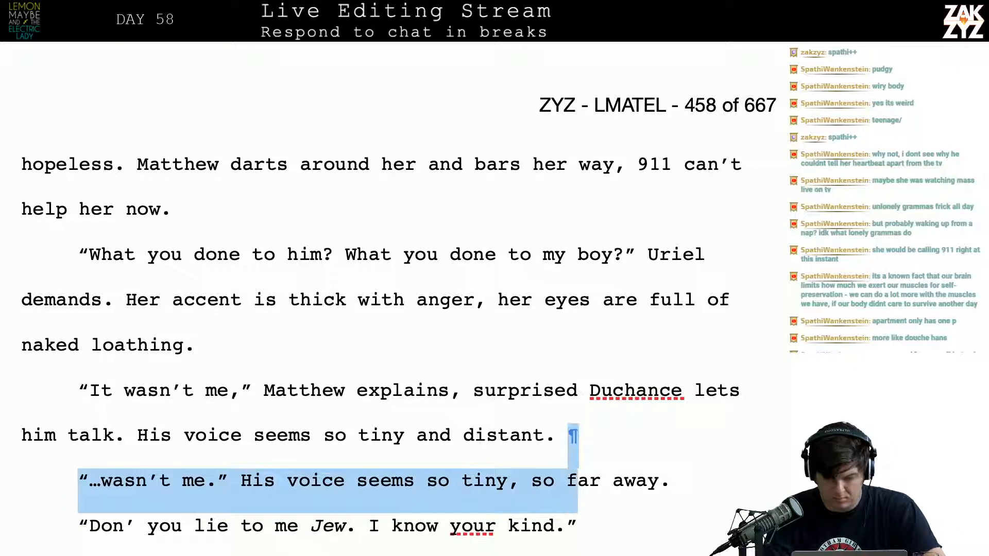
key(BackSpace)
Insert "own" before "voice" so the sentence reads "His own voice seems so tiny and distant."
click(567, 390)
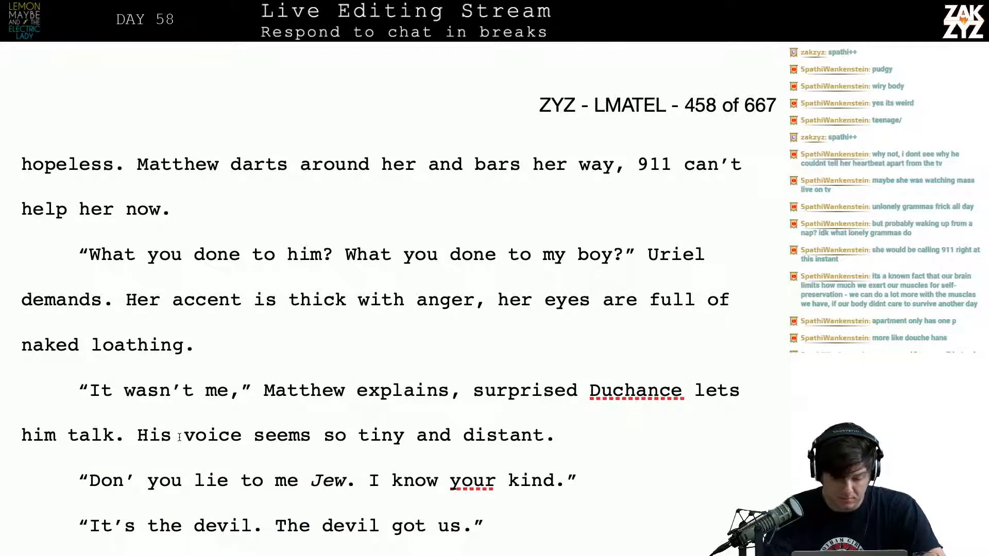
text(o)
key(BackSpace)
key(BackSpace)
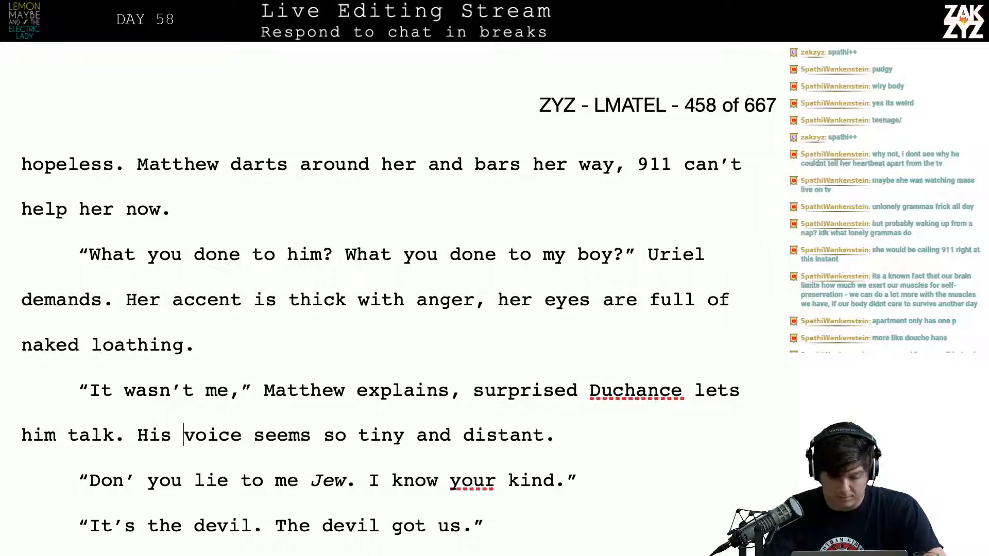
text(own)
Correct "Don'" to "Don't" at the start of the "you lie to me" dialogue line
key(Down)
key(Left)
key(Left)
key(Left)
key(Left)
key(Left)
key(Left)
key(Left)
key(Left)
key(Left)
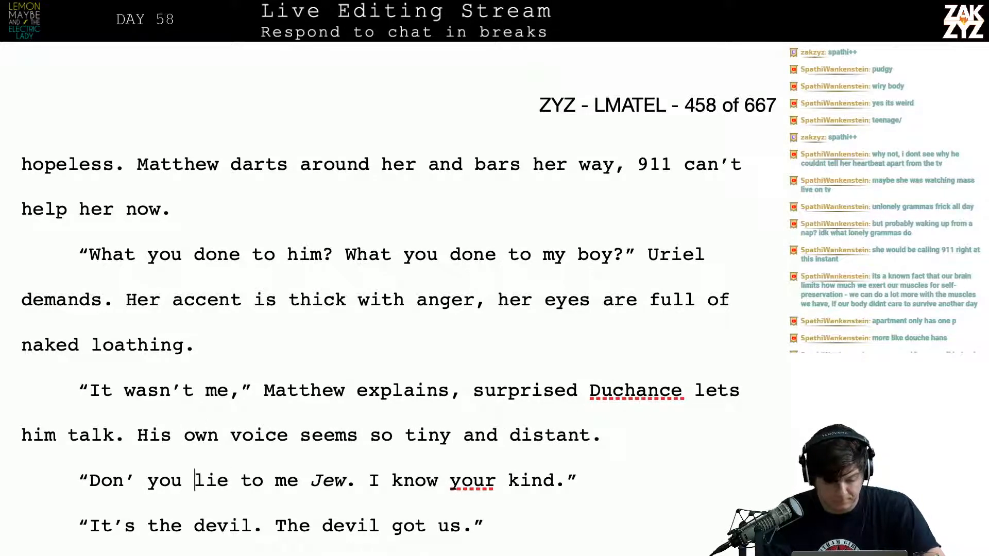
key(Right)
text(t)
key(Down)
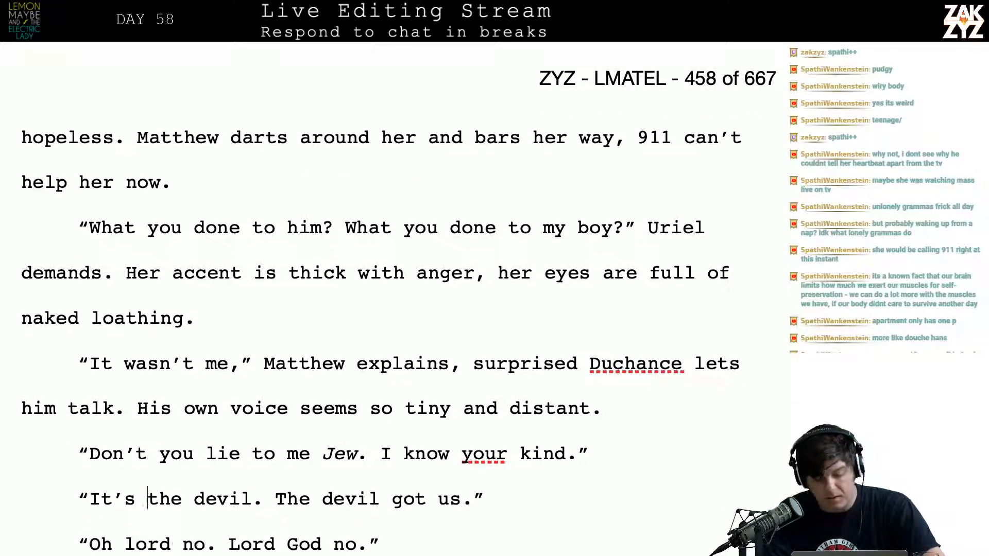
key(Up)
key(Right)
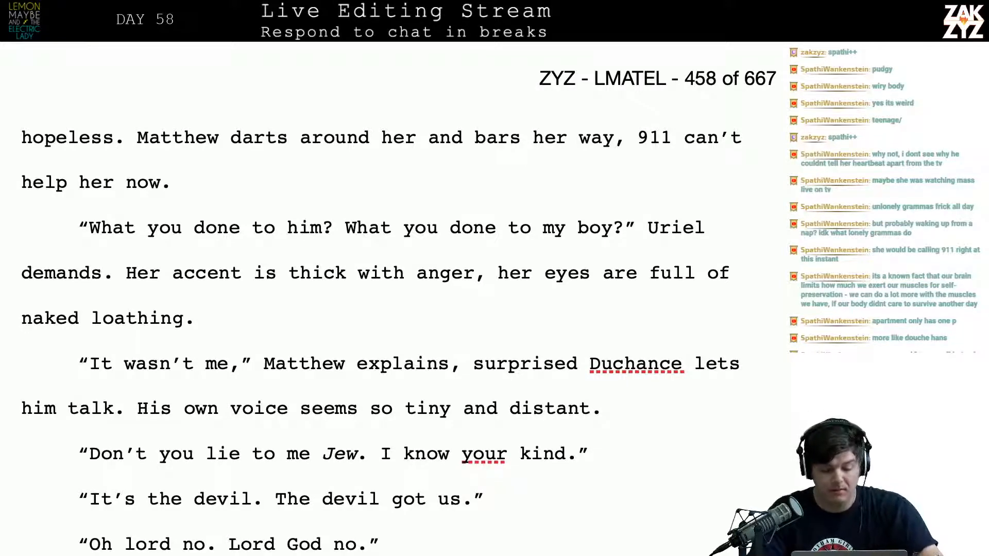
Add a comma after "Lord God" in the "Oh lord no" dialogue line
scroll(199, 448, down, 2)
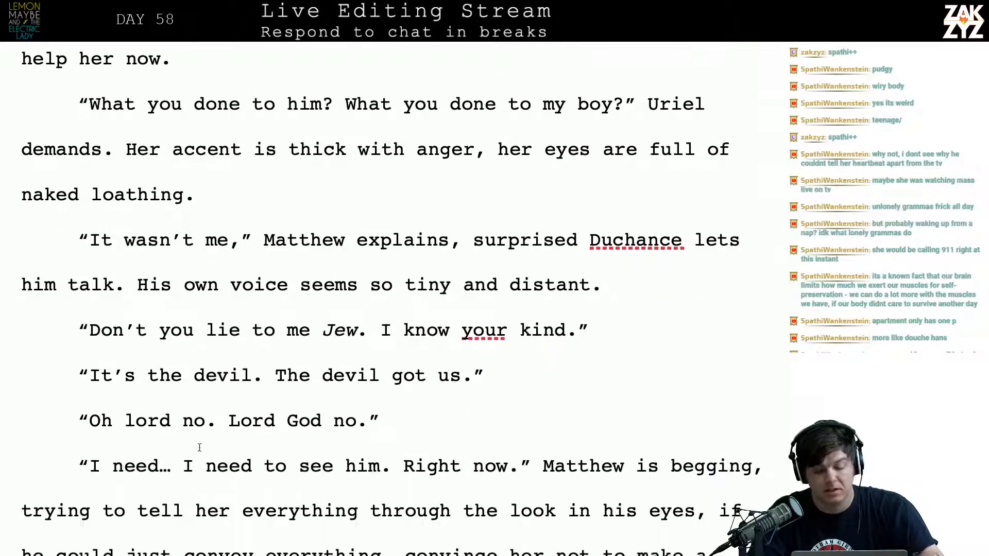
click(282, 425)
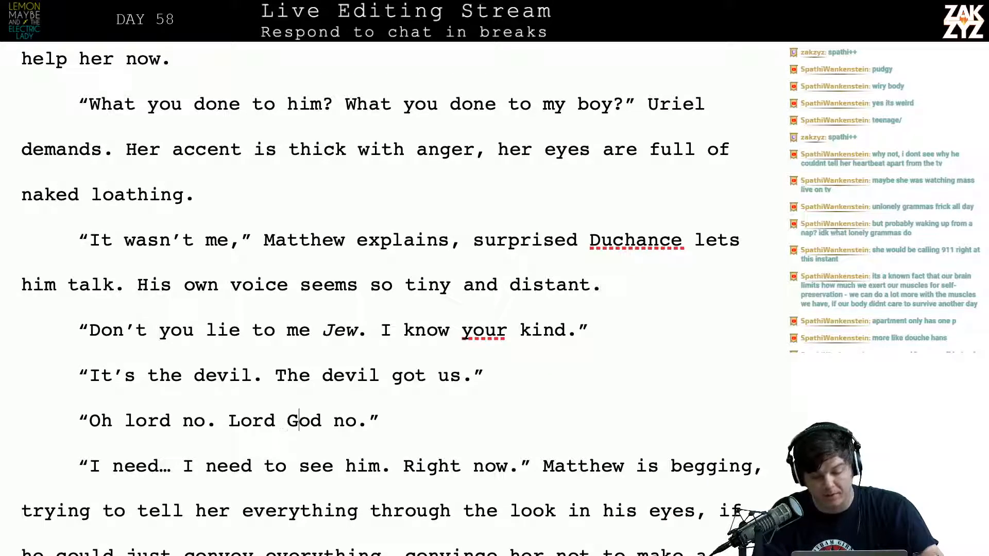
key(Up)
key(Right)
key(Left)
key(Left)
key(Left)
key(Left)
key(Left)
key(Left)
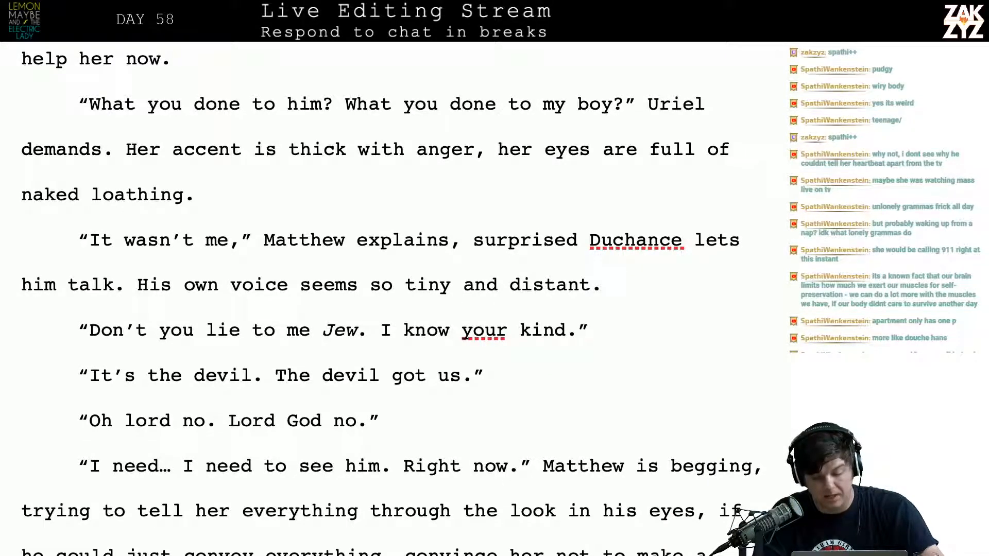
scroll(391, 299, down, 1)
key(Left)
key(Up)
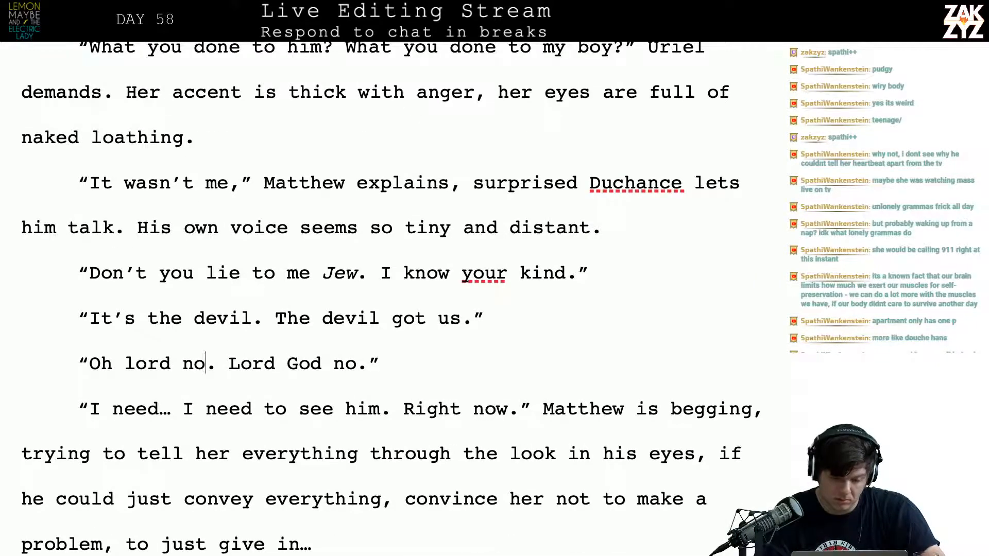
key(BackSpace)
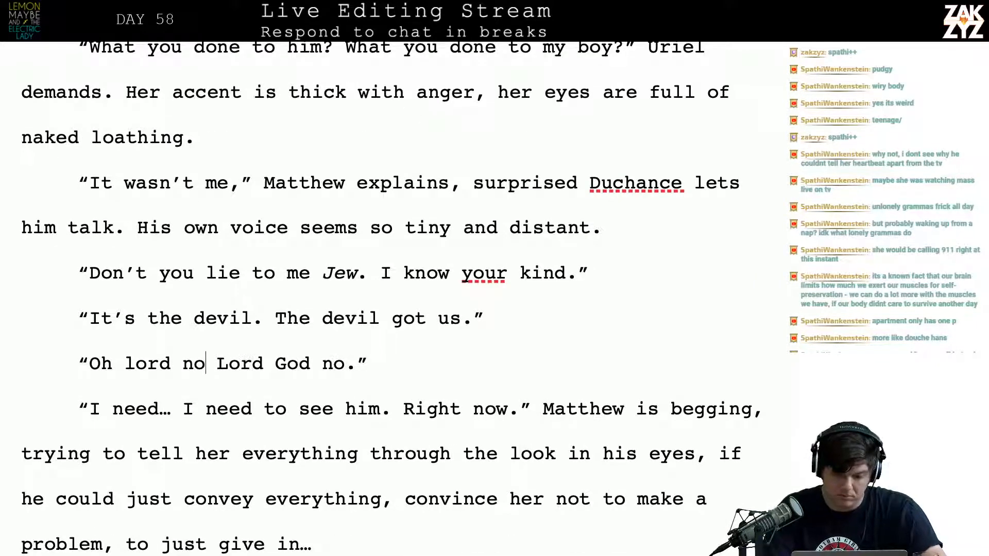
text(.)
key(Right)
key(Right)
key(Right)
Replace the final period of the "Lord God, no" line with an exclamation mark
key(Right)
key(Right)
key(Right)
key(Right)
key(Right)
key(Right)
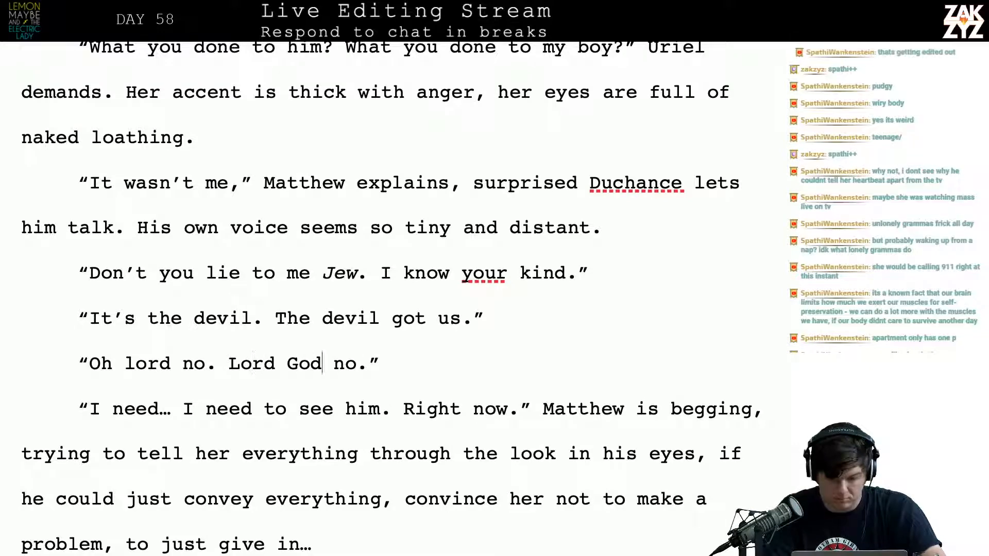
text(,)
key(Right)
key(Right)
key(Right)
key(Right)
key(Right)
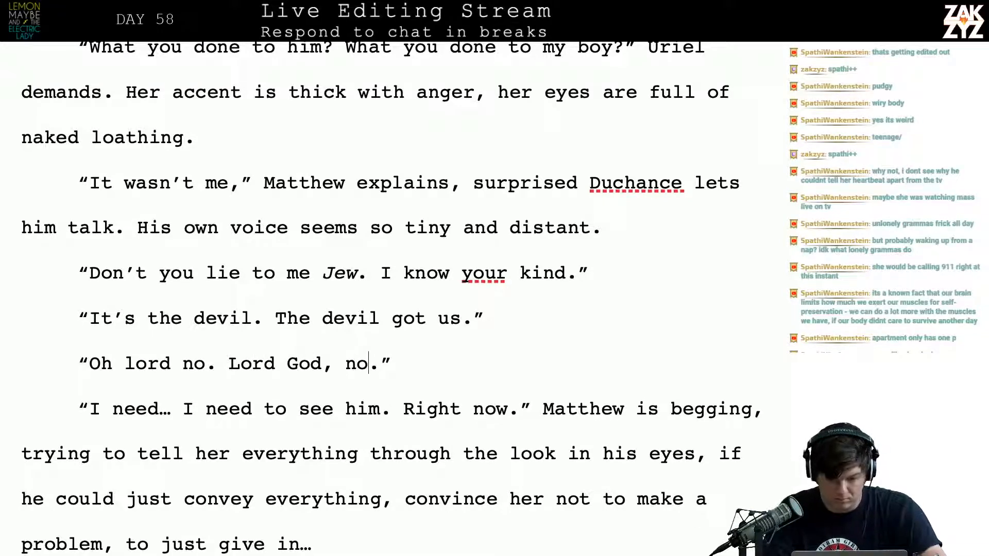
key(Left)
key(BackSpace)
text(!)
key(Right)
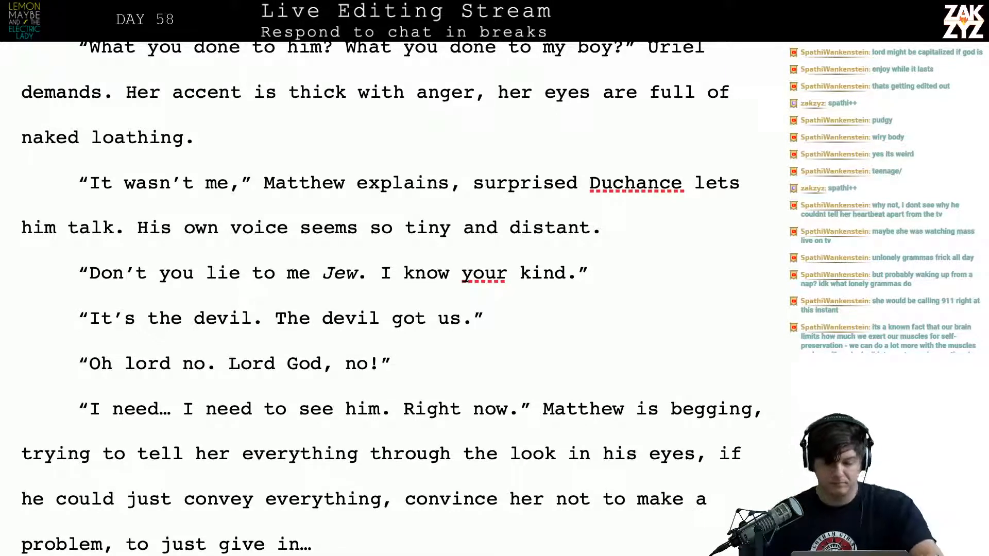
Write "Duchance allows him to speak." after "surprised" in the "It wasn't me" line, moving the old wording to a new paragraph
click(684, 183)
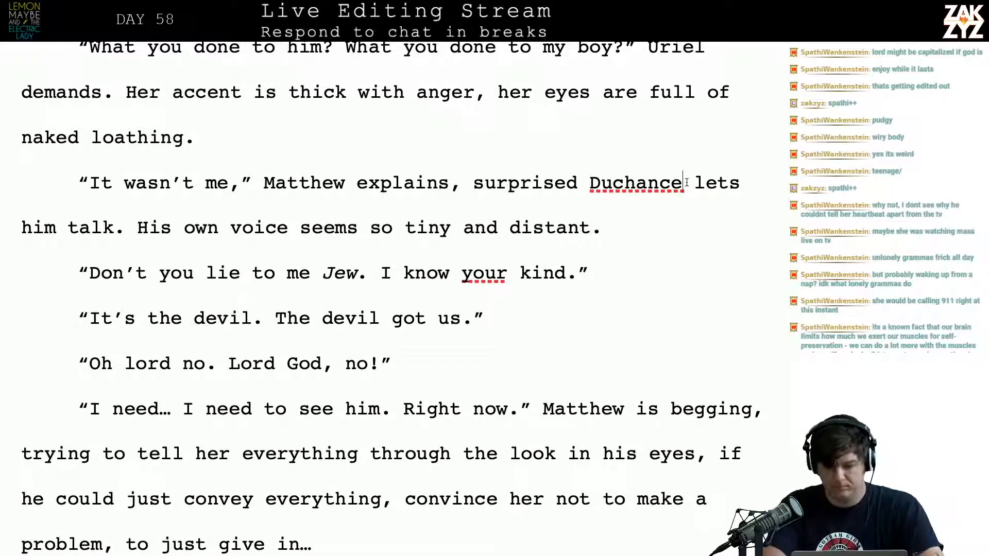
key(Left)
key(Left)
key(Left)
key(Left)
key(Left)
key(Left)
key(Left)
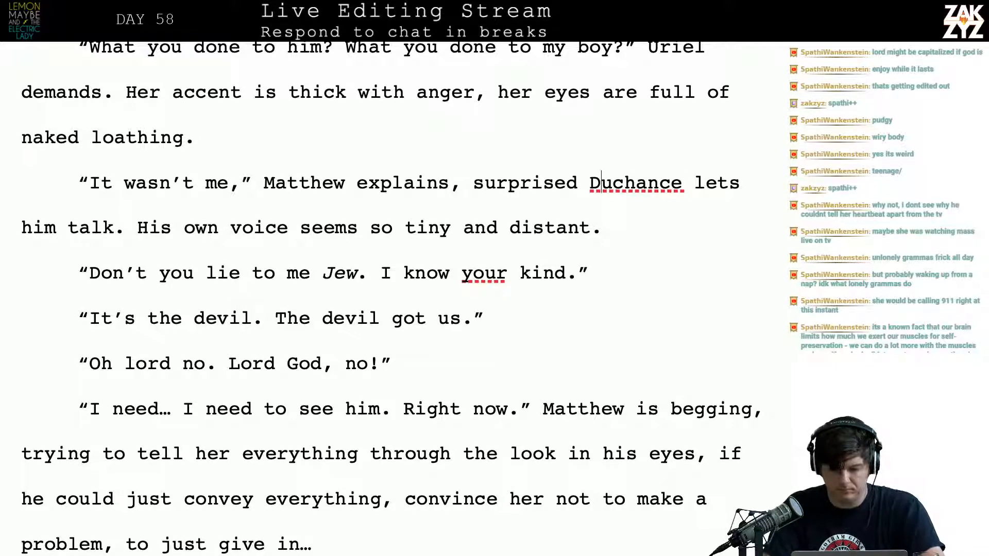
key(Return)
text(Ducha)
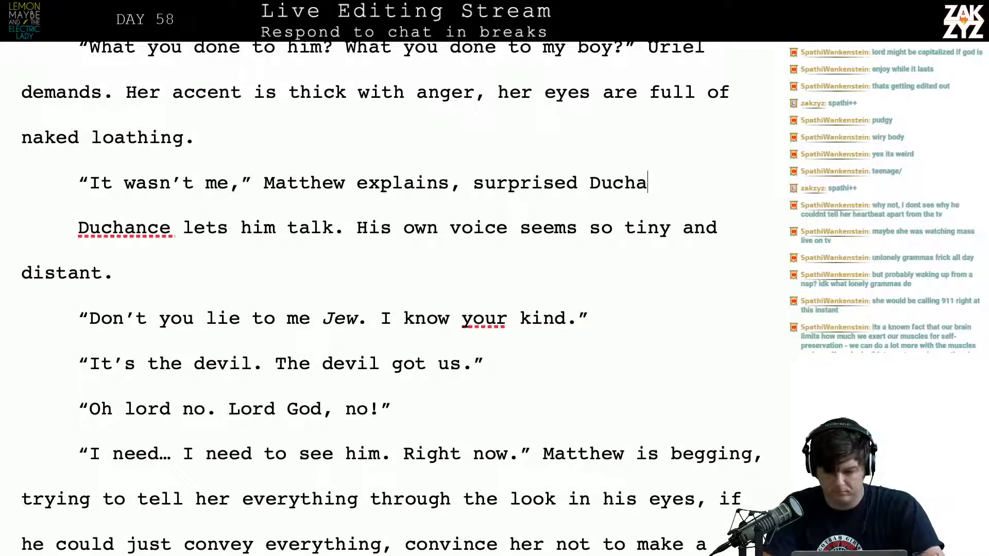
text(nce allows him to speak.)
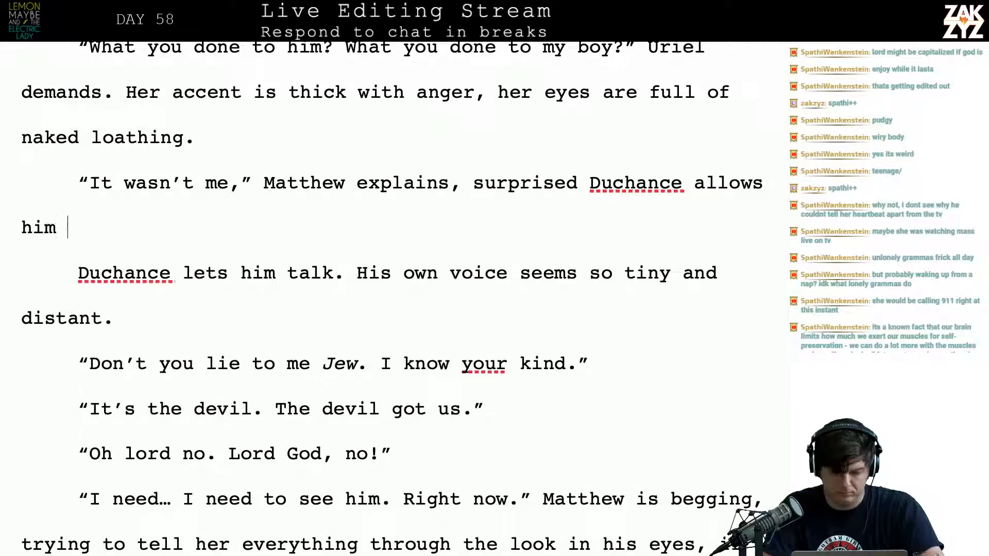
Delete the leftover "Duchance lets him talk." with its paragraph break so "His own voice" directly follows "him to speak."
key(shift+Right)
key(shift+Right)
key(shift+Right)
key(shift+Right)
key(shift+Right)
key(shift+Right)
key(shift+Right)
key(shift+Right)
key(shift+Right)
key(shift+Right)
key(shift+Right)
key(shift+Right)
key(shift+Right)
key(shift+Right)
key(shift+Right)
key(shift+Right)
key(shift+Right)
key(shift+Right)
key(shift+Right)
key(shift+Right)
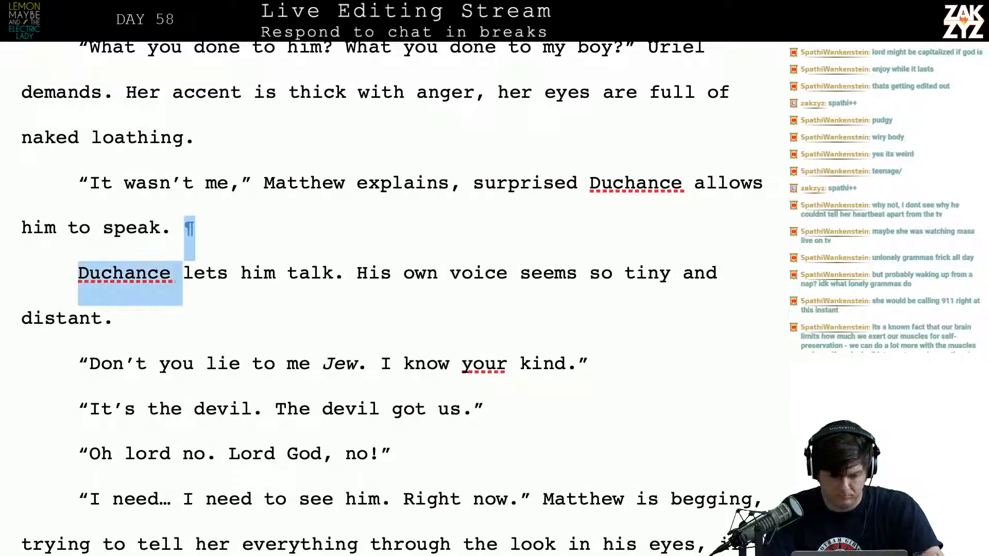
key(shift+Right)
key(shift+Right)
key(shift+Right)
key(shift+Right)
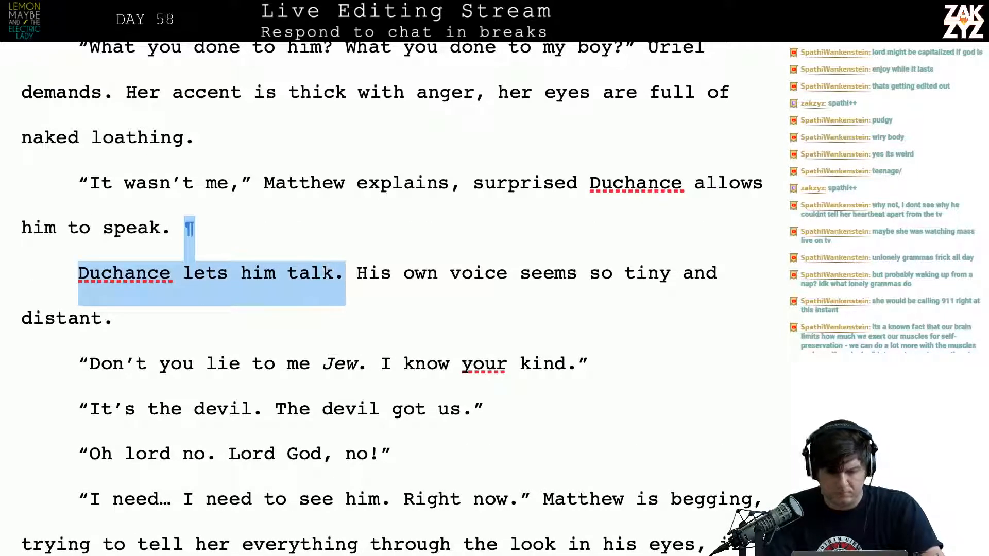
key(BackSpace)
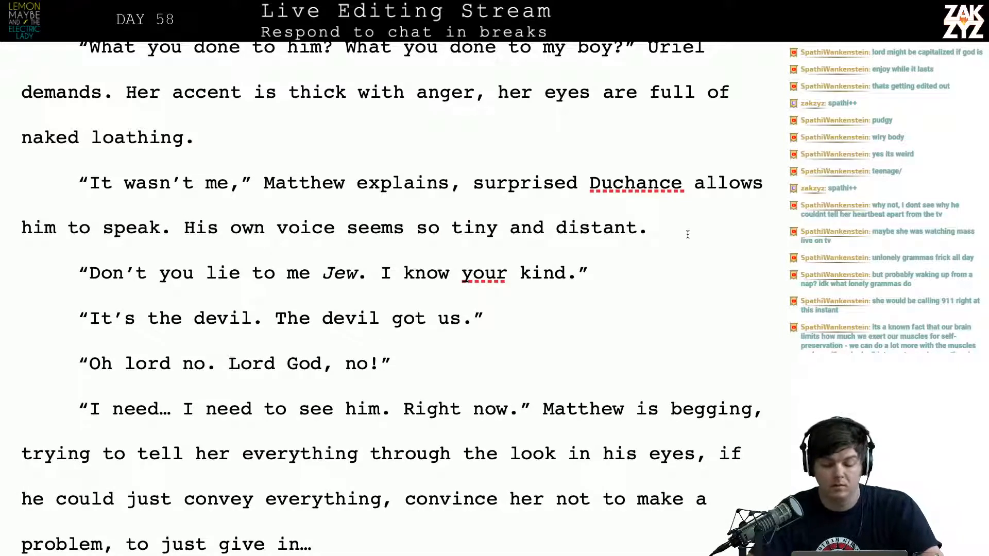
click(471, 320)
key(BackSpace)
text(,)
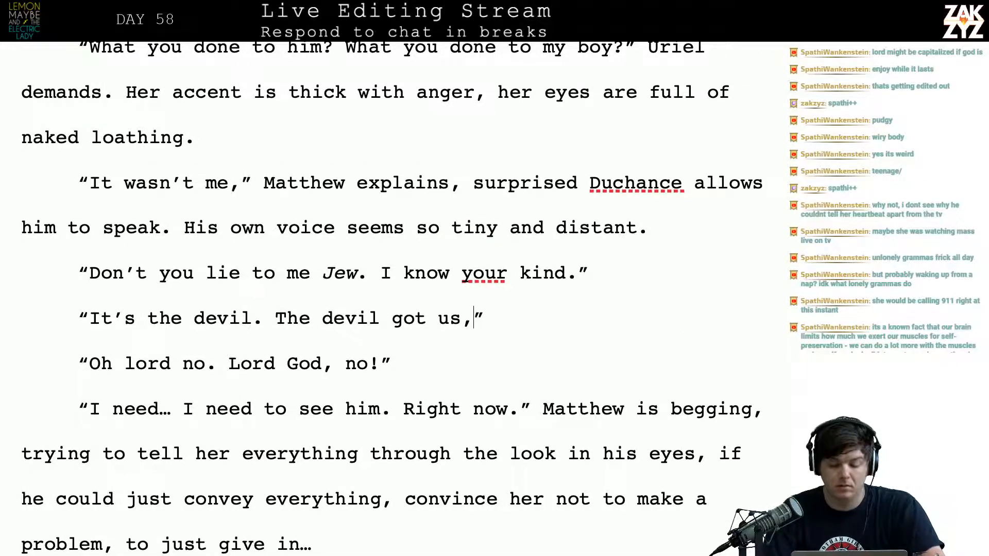
key(BackSpace)
text(.)
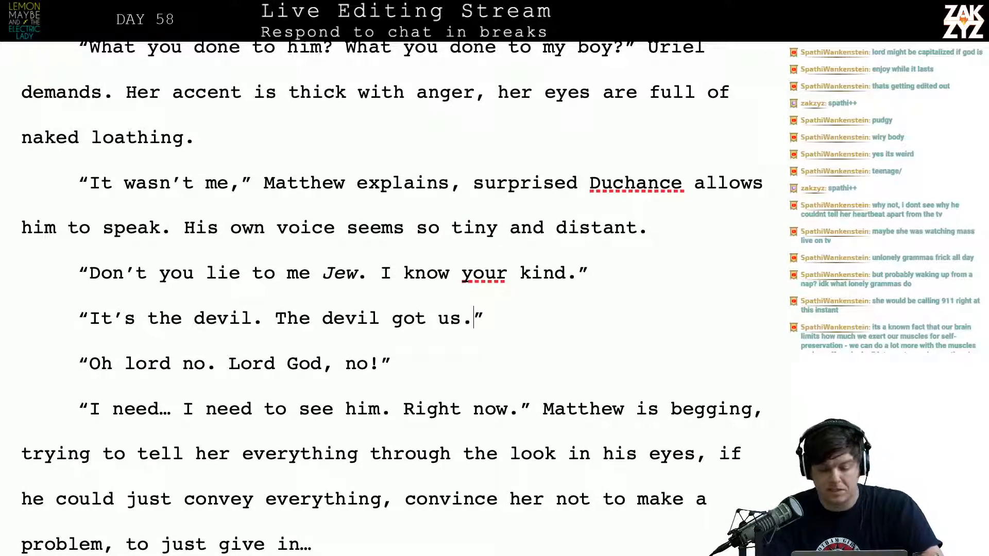
Capitalize "lord" as "Lord" in the "Oh lord no" dialogue line
key(Right)
key(Right)
key(Right)
key(Right)
key(Right)
key(Right)
key(Right)
key(Right)
key(Right)
key(Right)
key(Right)
key(Down)
key(Left)
key(Left)
key(Left)
key(Left)
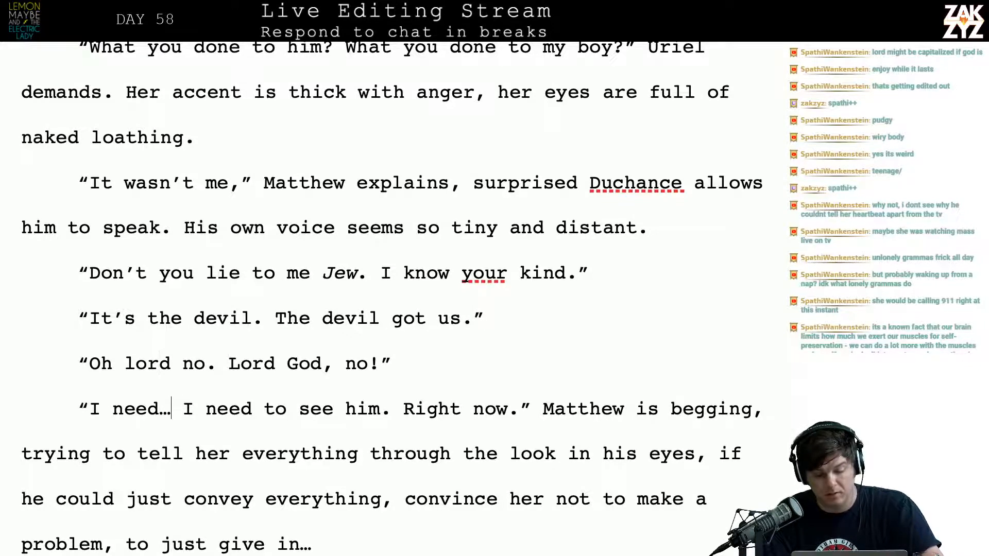
key(Up)
key(Left)
key(Left)
key(Left)
key(Right)
key(Right)
key(Right)
key(BackSpace)
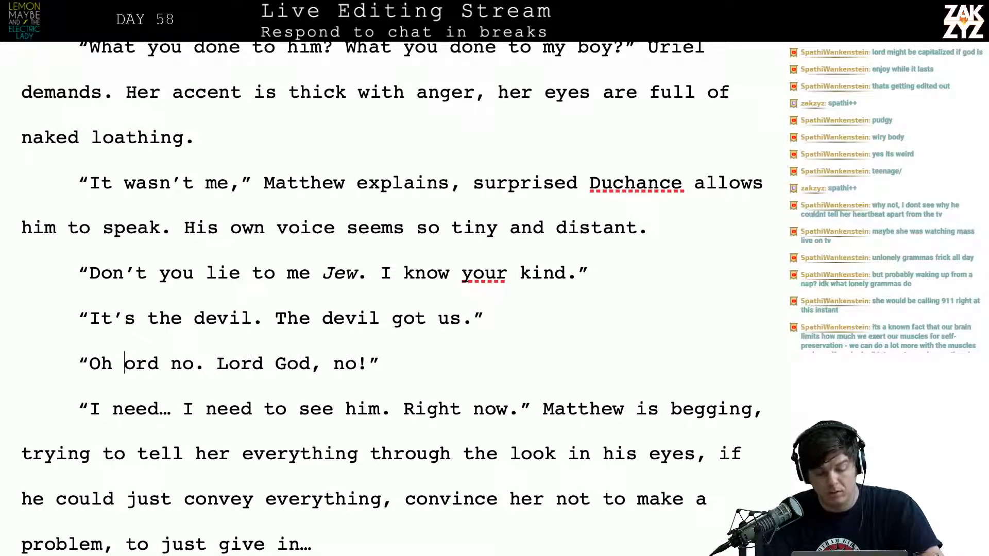
text(L)
Remove the stammered "I need…" so Matthew's line opens with "I need to see him."
key(Down)
key(Left)
key(Left)
key(Left)
key(Left)
key(Down)
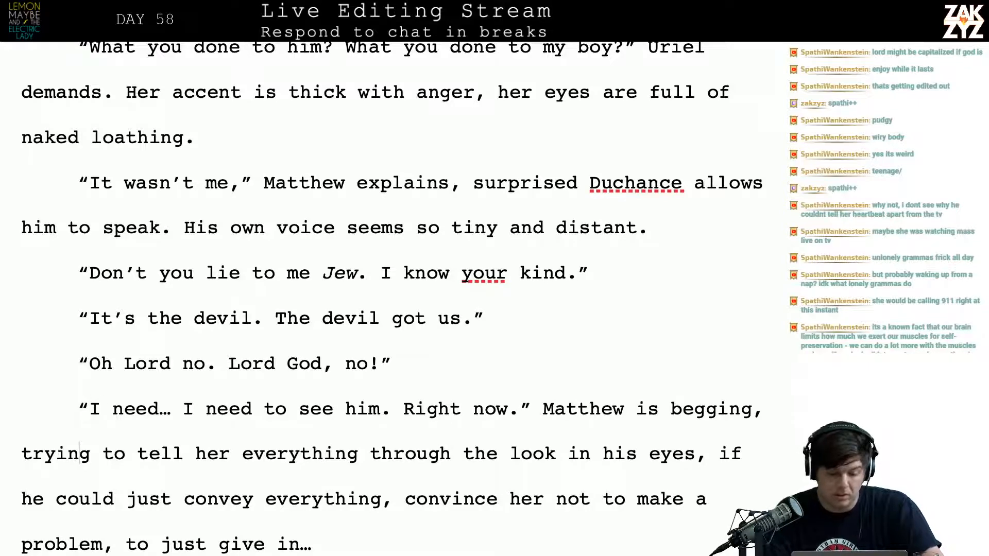
key(Right)
key(Up)
key(Right)
key(Right)
key(Right)
key(Right)
key(Right)
key(Right)
key(Right)
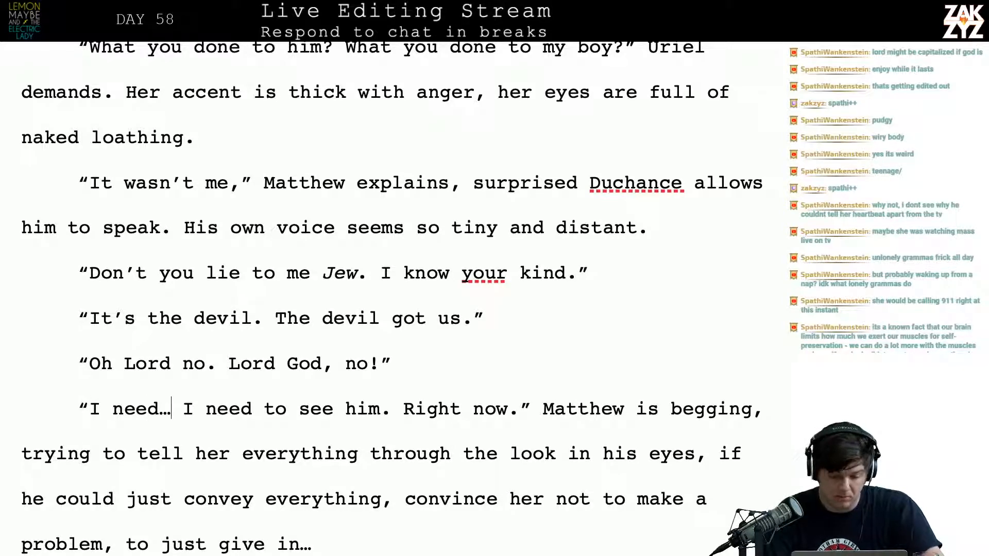
key(BackSpace)
key(BackSpace)
key(BackSpace)
key(BackSpace)
key(BackSpace)
key(BackSpace)
key(BackSpace)
key(BackSpace)
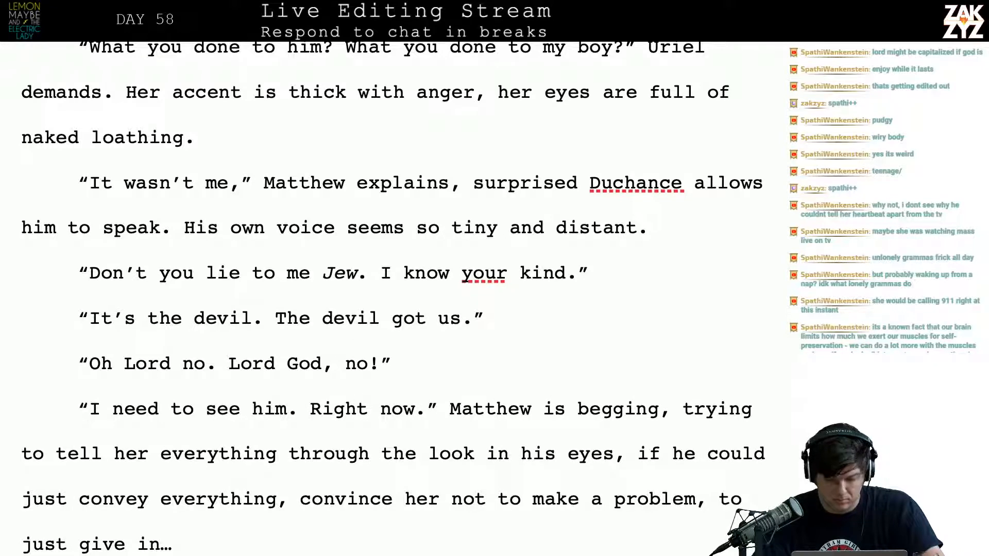
Add "You should run." after "Right now." at the end of Matthew's dialogue line
click(427, 409)
key(BackSpace)
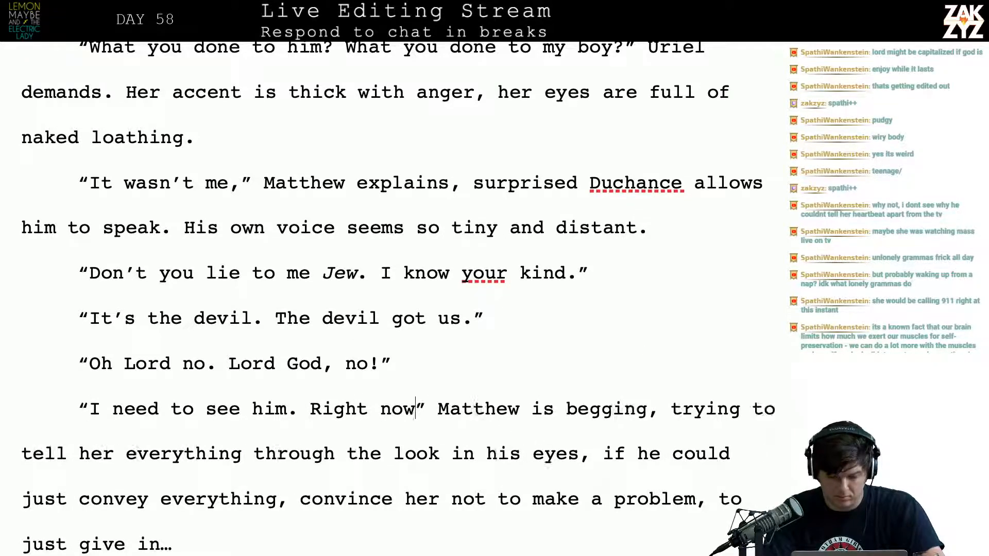
text(,)
key(BackSpace)
key(BackSpace)
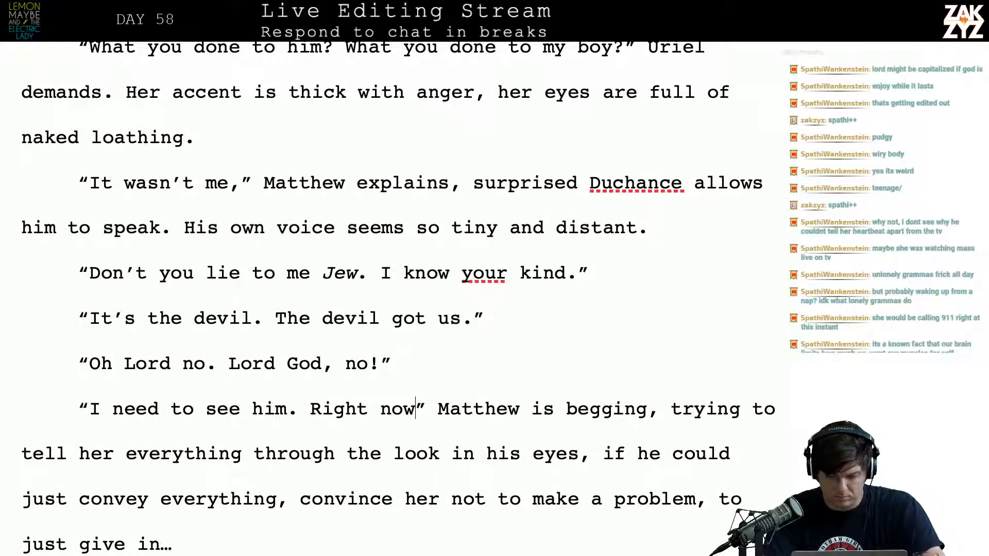
text(.)
key(BackSpace)
key(BackSpace)
text(. You )
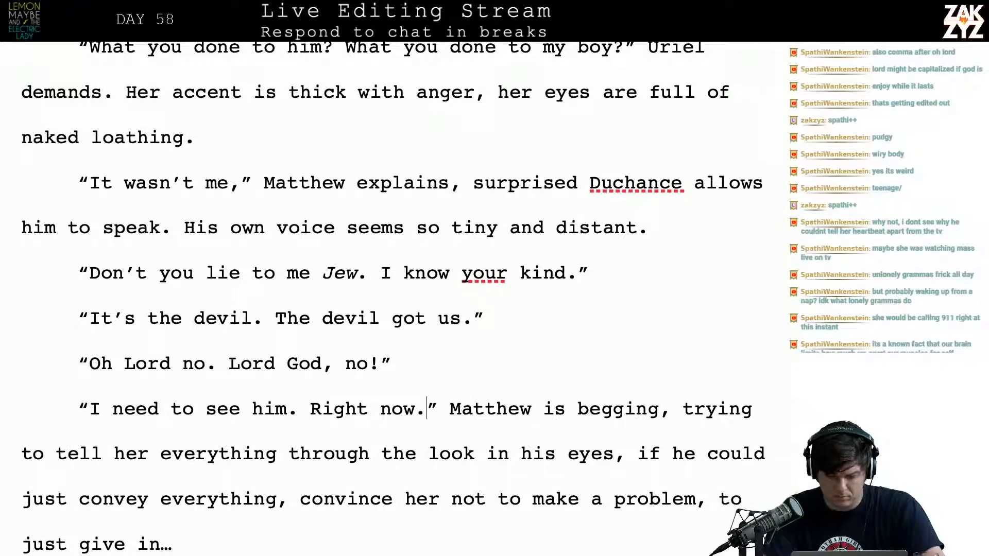
text(should run)
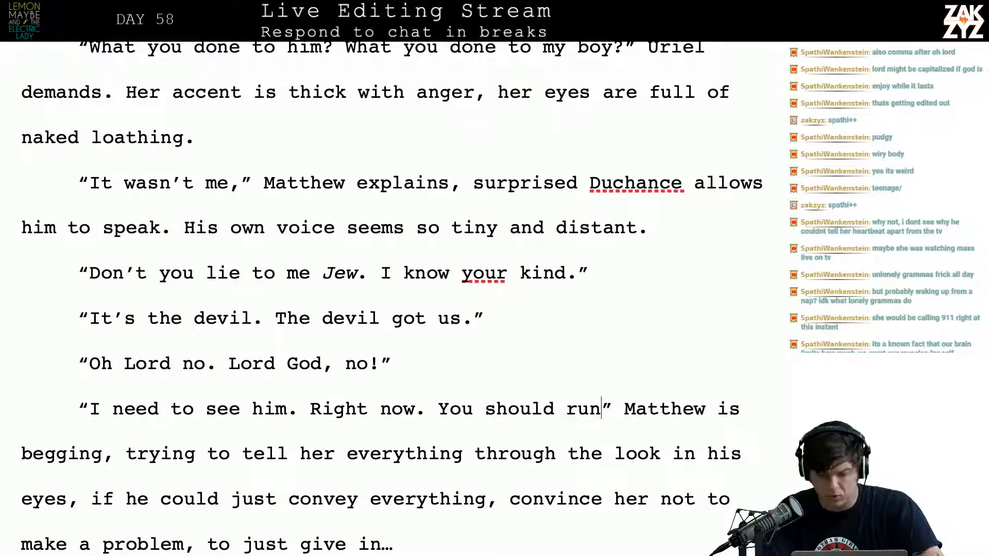
text(.)
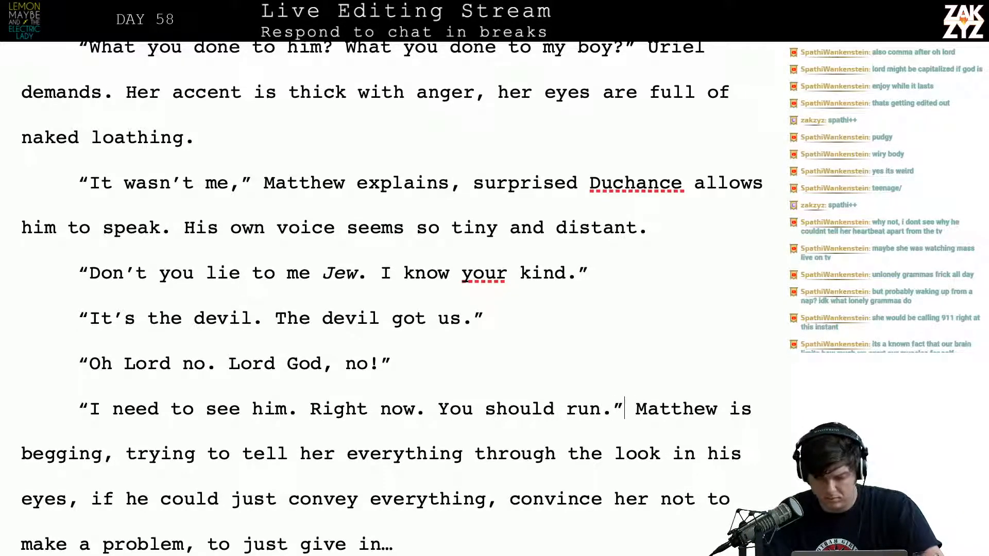
Change "Matthew" after the "You should run." dialogue to "Matthew's pleading", ahead of the old "is begging" text
key(Right)
key(Right)
key(Left)
key(Right)
key(Right)
key(Right)
key(Right)
key(Right)
key(Right)
key(Right)
key(Right)
key(Right)
key(Right)
key(Right)
key(Right)
key(Right)
key(Right)
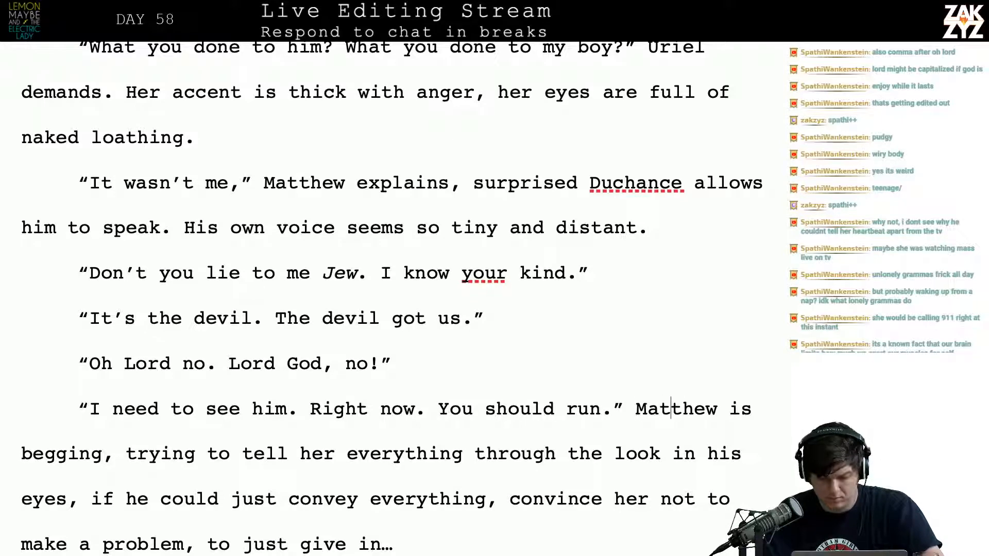
key(Left)
key(Left)
key(Left)
key(Left)
key(Left)
key(Left)
key(Left)
key(Left)
key(Left)
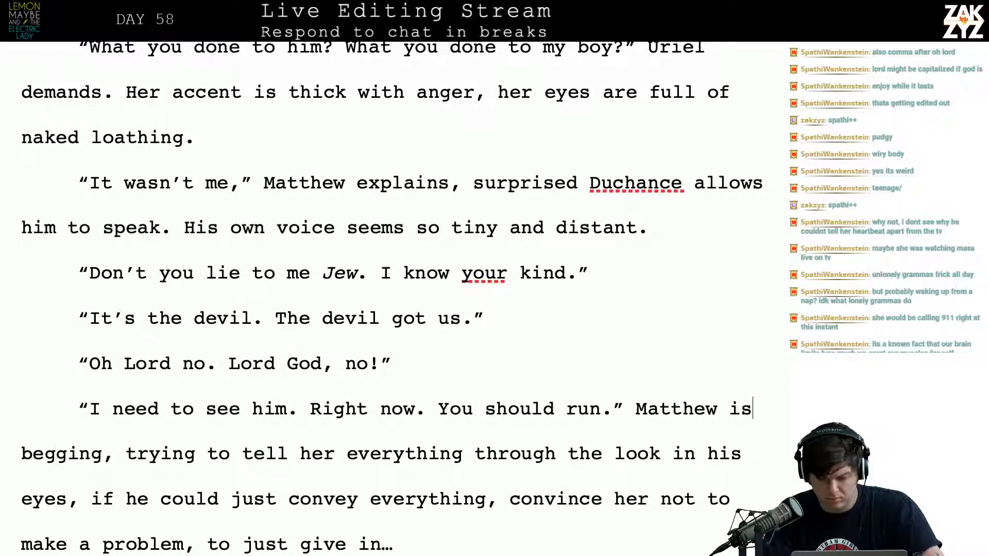
key(Right)
text('s pleading)
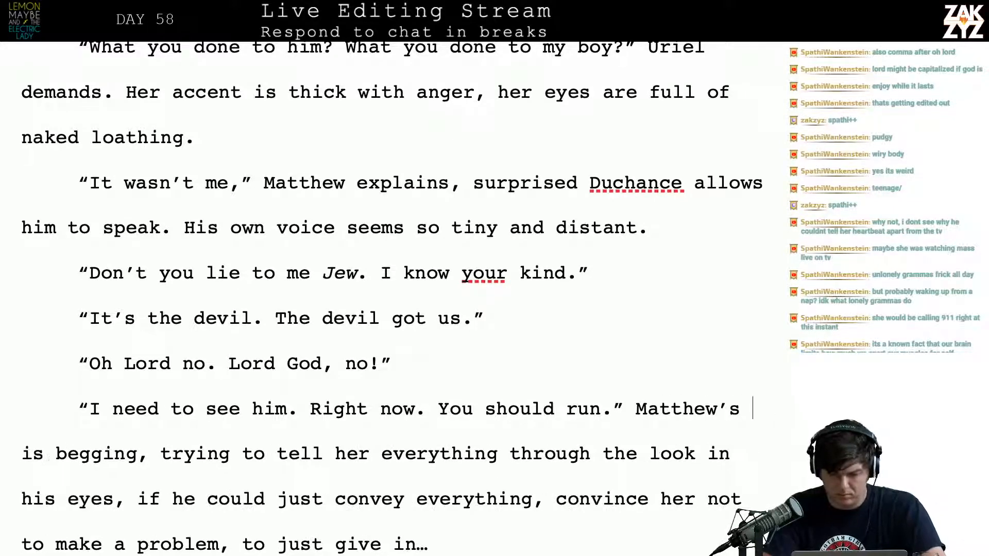
key(BackSpace)
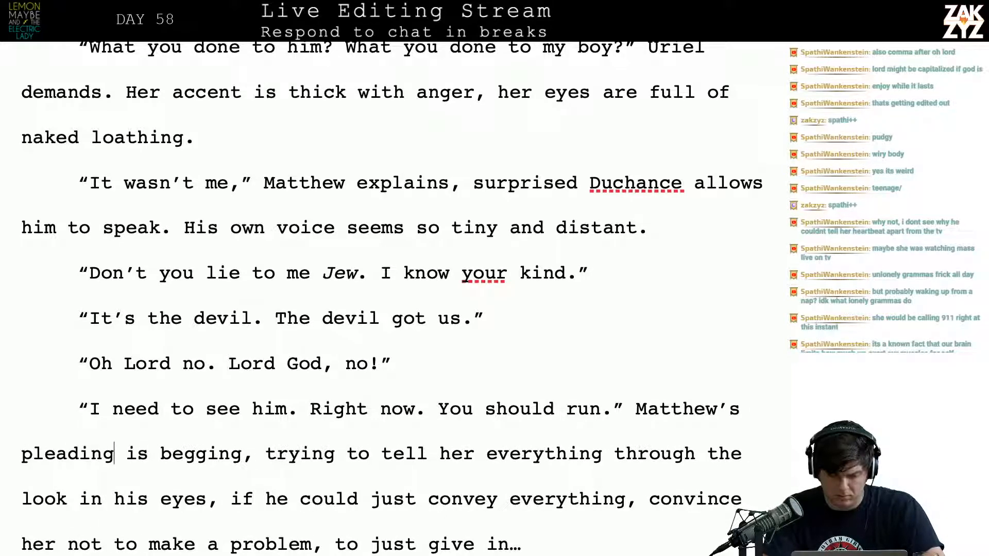
End "Matthew's pleading" with a period and move the old "is begging" narration down, leaving an empty paragraph between them
text(.)
key(Return)
key(Return)
key(Left)
key(Left)
key(Left)
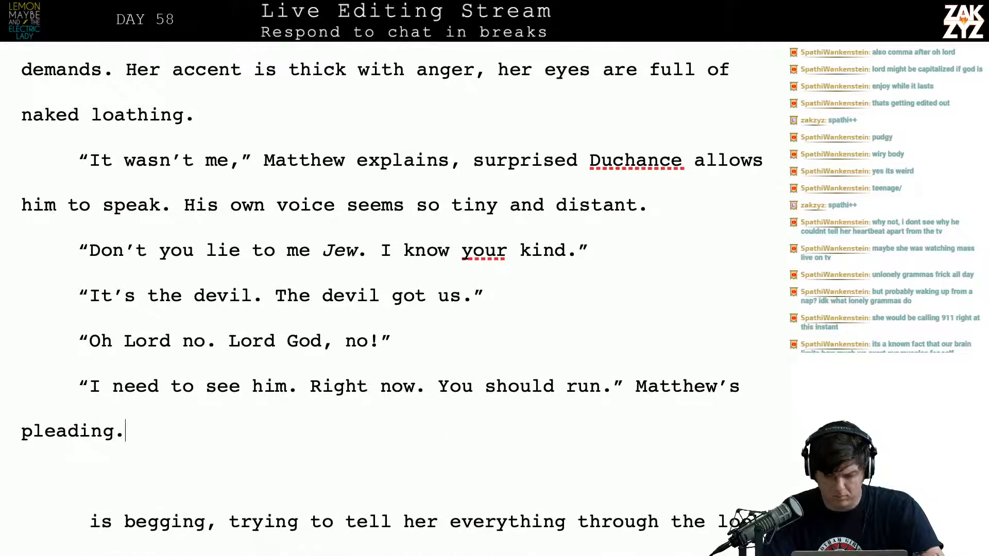
key(Down)
key(Down)
key(Left)
key(Left)
key(Left)
key(Left)
key(Left)
key(Left)
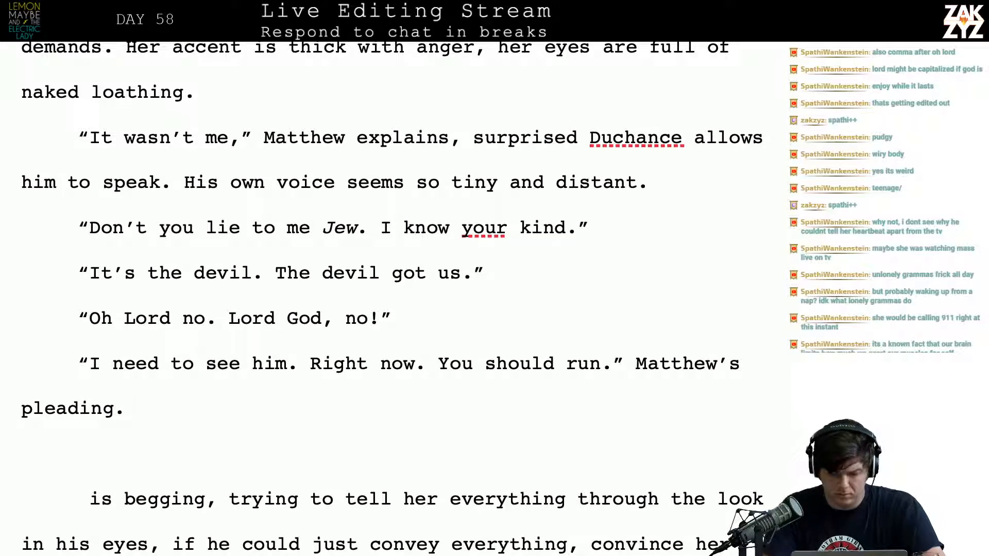
text(He)
key(BackSpace)
key(BackSpace)
key(BackSpace)
key(BackSpace)
key(BackSpace)
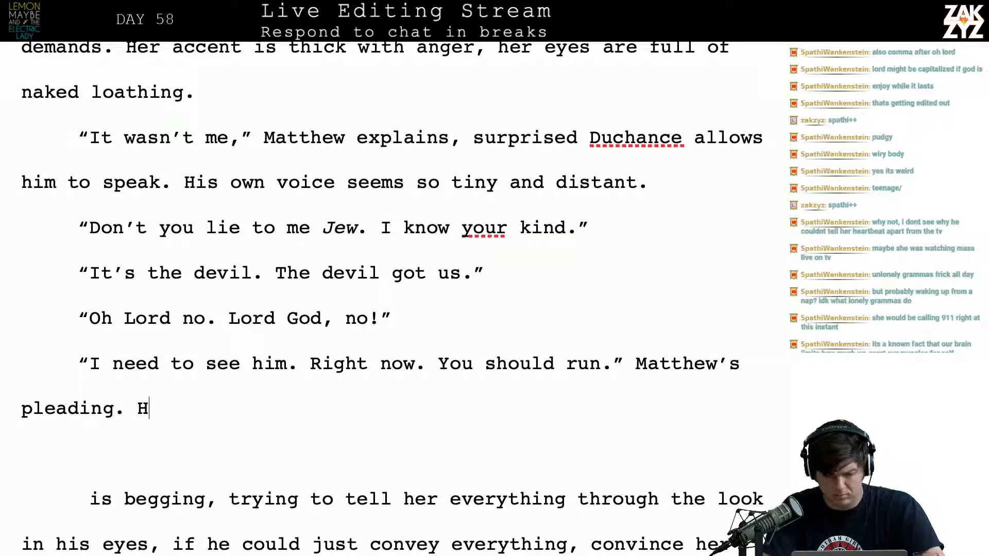
text(, trying to)
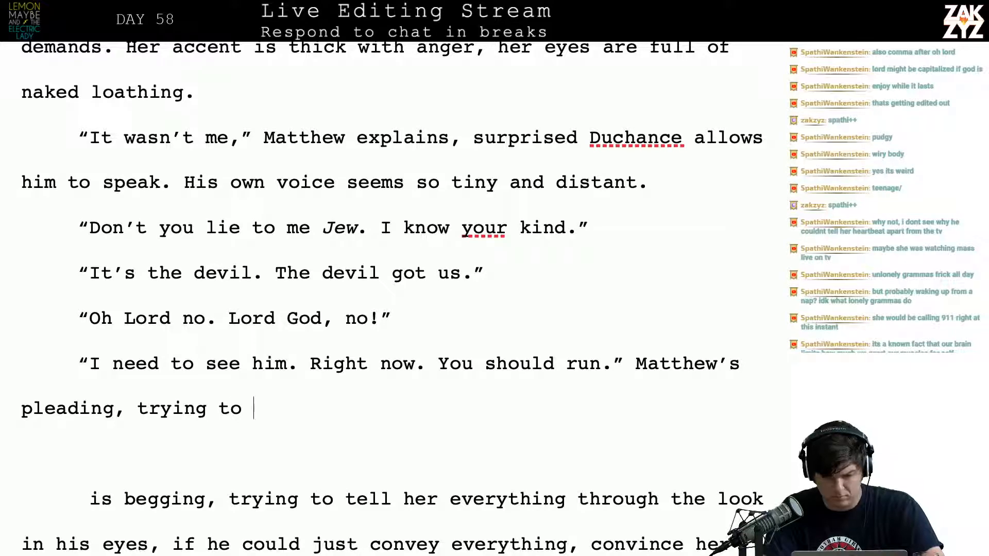
key(BackSpace)
key(BackSpace)
key(BackSpace)
key(BackSpace)
key(BackSpace)
key(BackSpace)
key(BackSpace)
key(BackSpace)
key(BackSpace)
key(BackSpace)
key(BackSpace)
key(BackSpace)
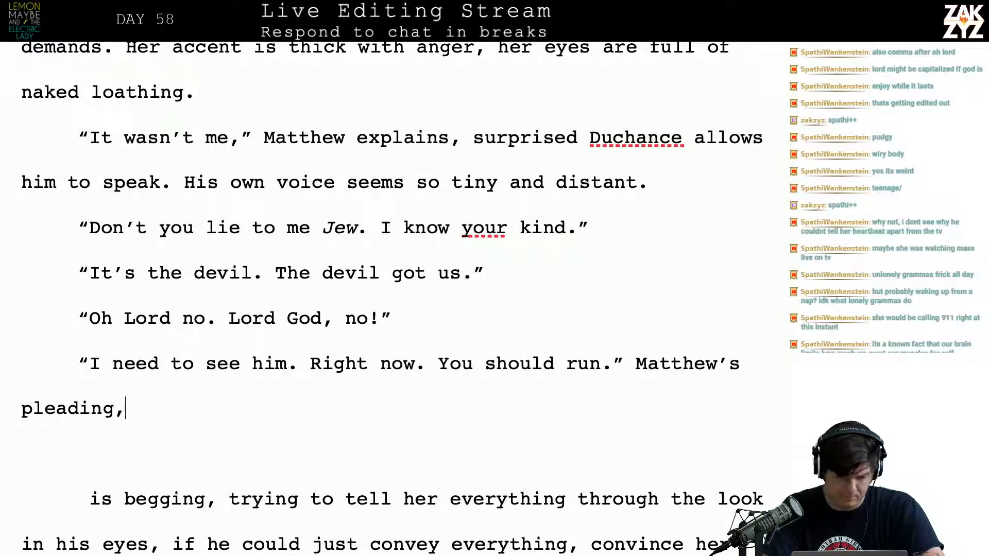
text(. It's)
key(BackSpace)
key(BackSpace)
key(BackSpace)
key(BackSpace)
key(BackSpace)
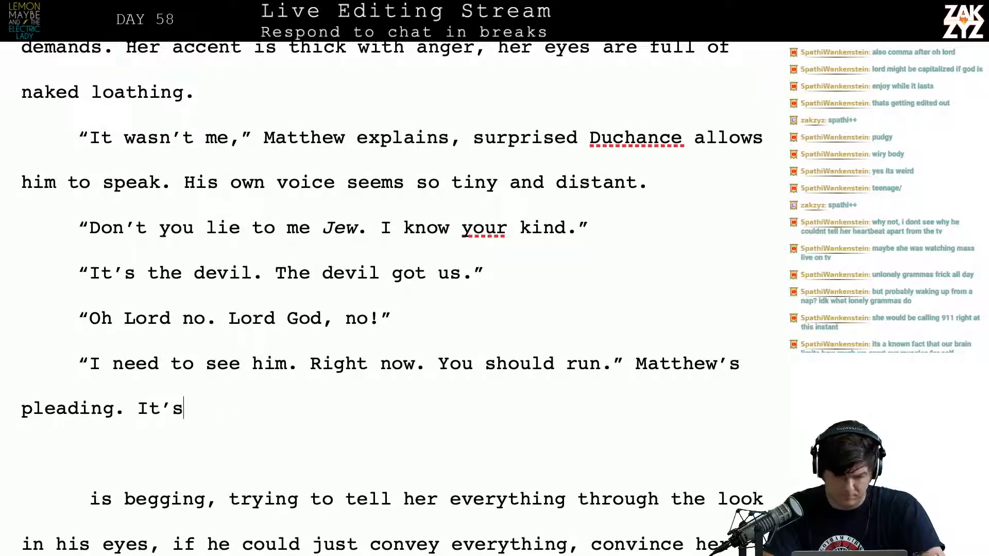
Continue the narration after "Matthew's pleading." with "He has to fight to get the words", leaving the sentence open
text(He has to)
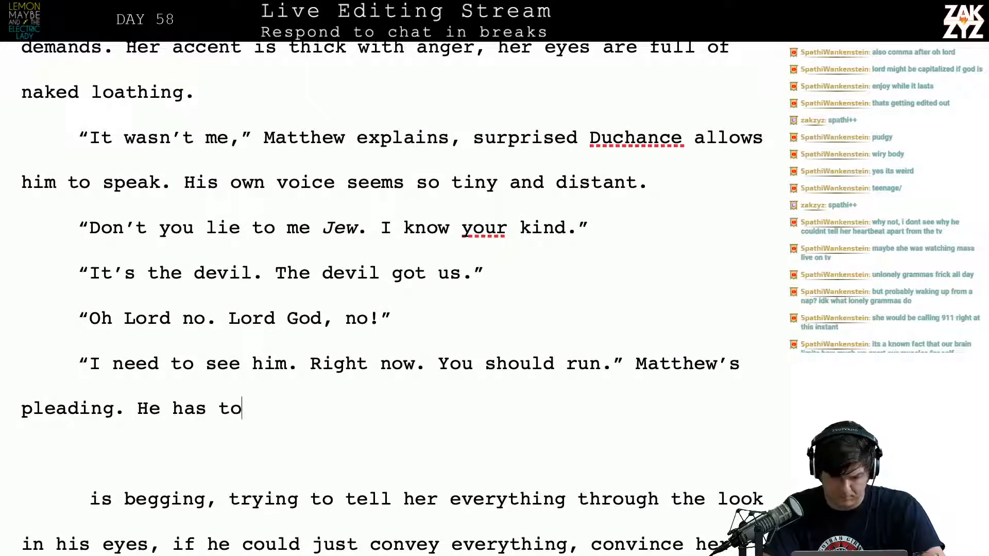
text( fight to get )
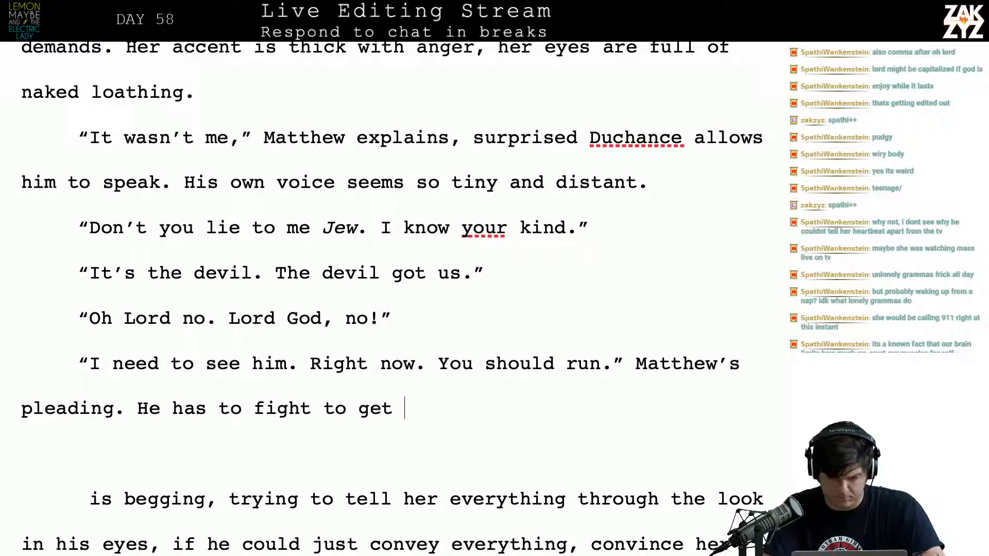
text(the words out)
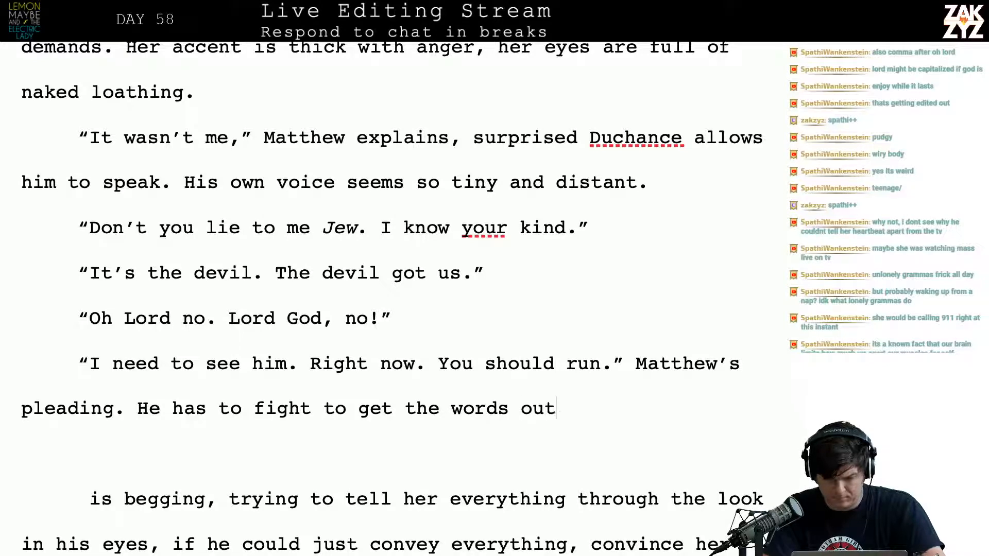
text(, he needs)
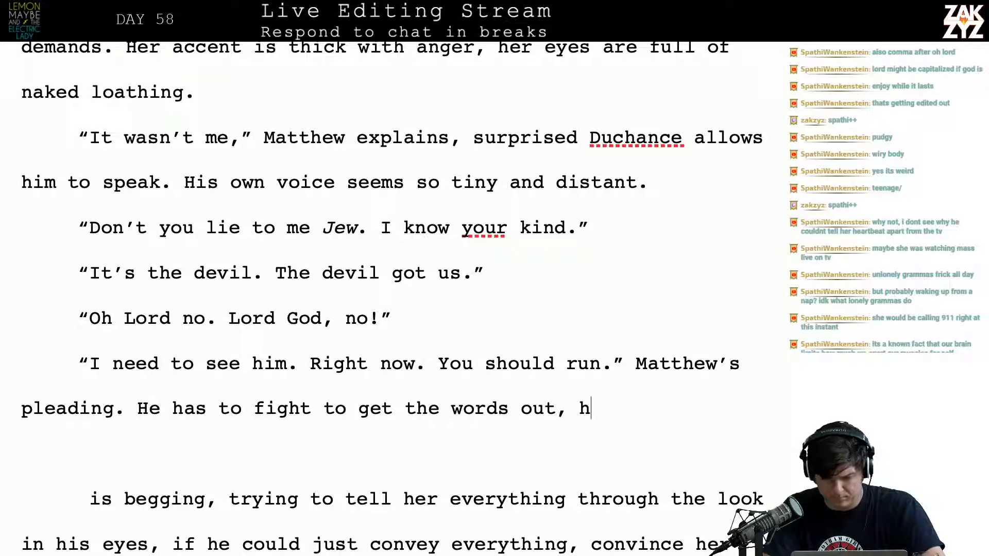
key(BackSpace)
key(BackSpace)
key(BackSpace)
key(BackSpace)
key(BackSpace)
key(BackSpace)
key(BackSpace)
key(BackSpace)
key(BackSpace)
key(BackSpace)
key(BackSpace)
key(BackSpace)
key(BackSpace)
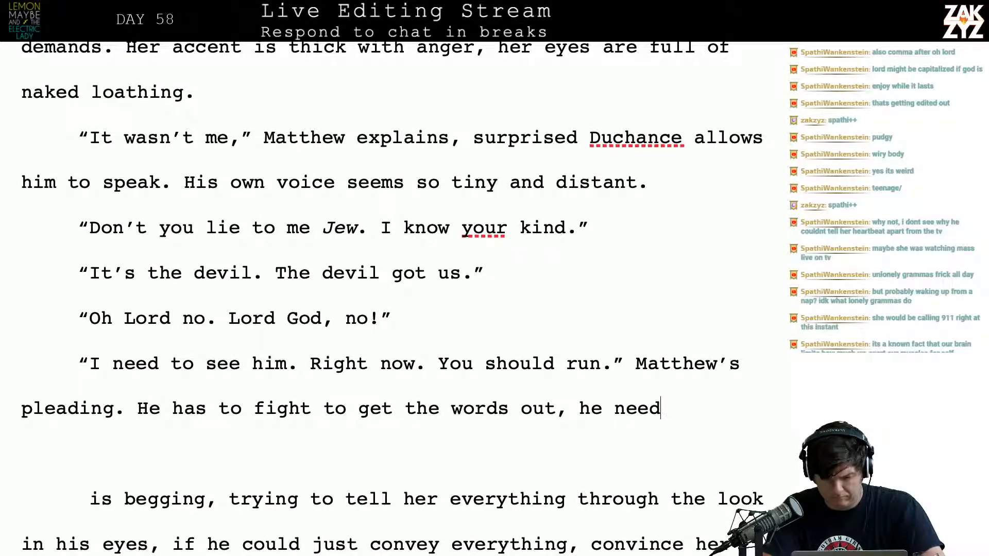
key(Left)
key(Left)
key(Left)
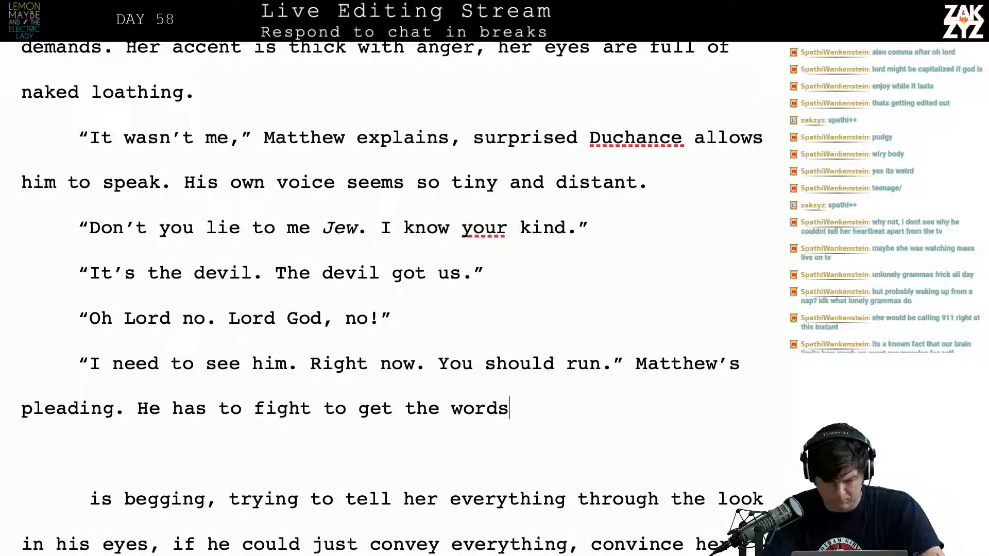
key(Up)
key(Left)
key(Left)
key(Right)
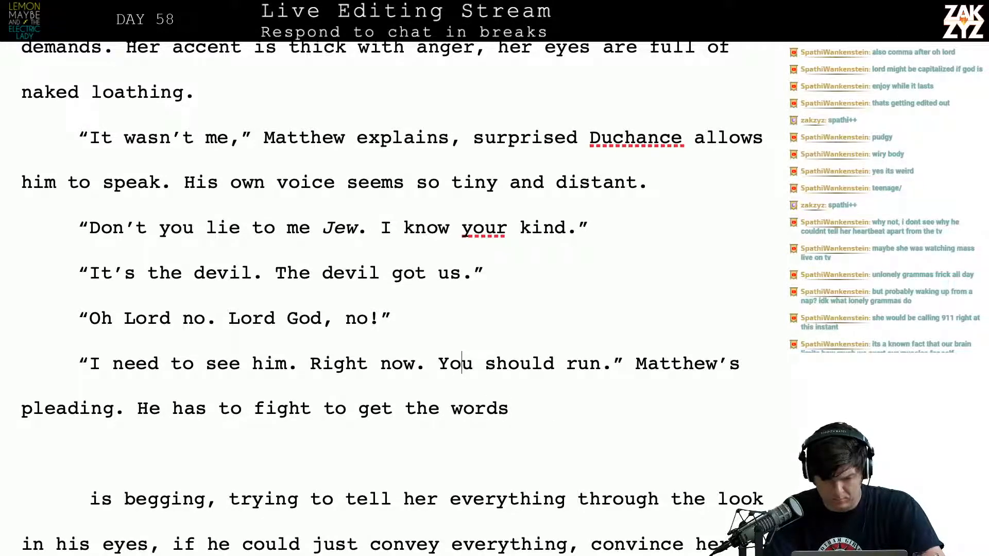
key(Down)
key(Left)
key(Left)
key(Left)
key(Left)
key(Right)
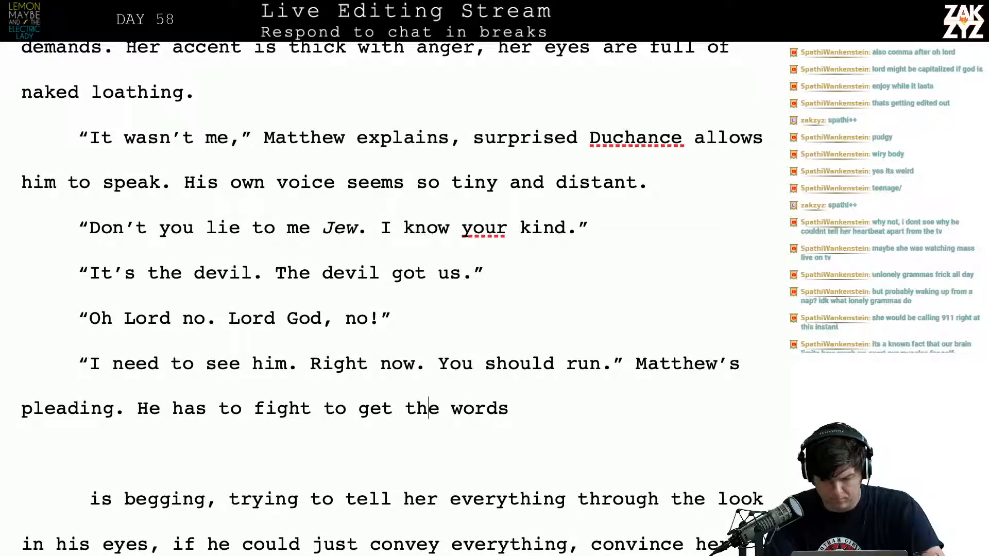
key(Right)
key(Right)
key(Up)
key(Left)
key(Left)
key(Left)
key(Left)
key(Left)
key(Left)
key(Left)
key(Left)
key(Left)
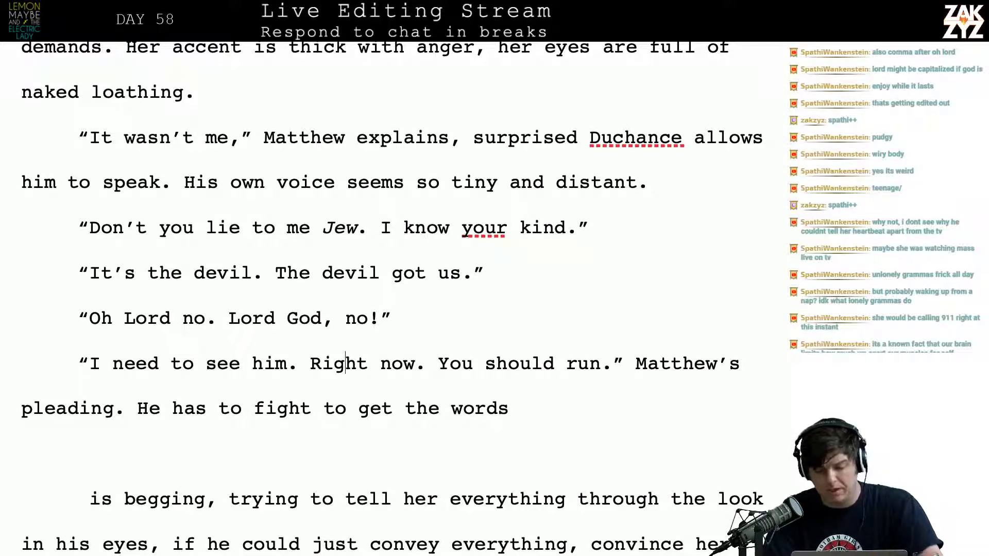
Move the "Matthew's pleading" narration into its own paragraph below and start a replacement with "Matthew" after "You should run."
key(Right)
key(Right)
key(Right)
key(Right)
key(Right)
key(Right)
key(Right)
key(Right)
key(Right)
key(Right)
key(Right)
key(Right)
key(Right)
key(Right)
key(Right)
key(Right)
key(Right)
key(Right)
key(Right)
key(Right)
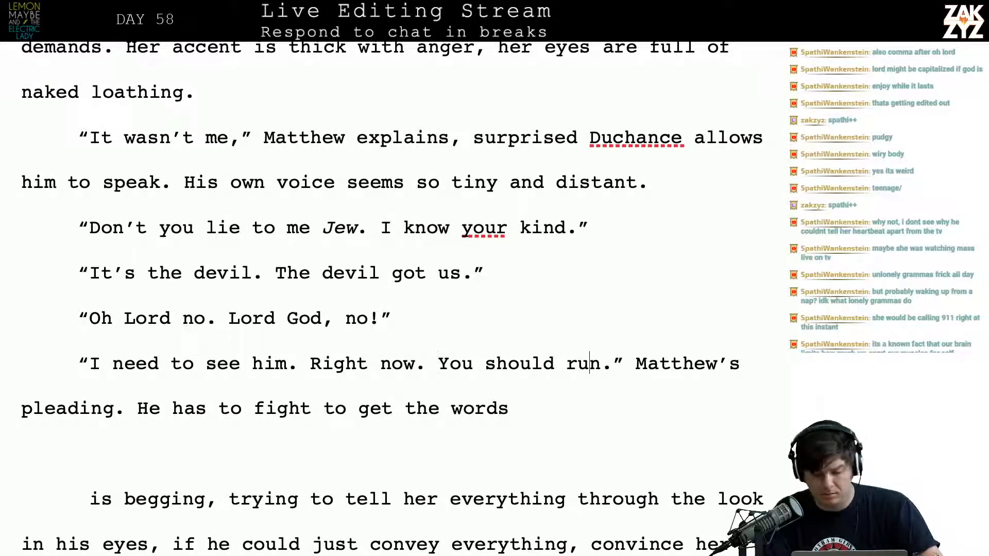
key(Right)
key(Right)
key(Right)
key(Right)
key(Left)
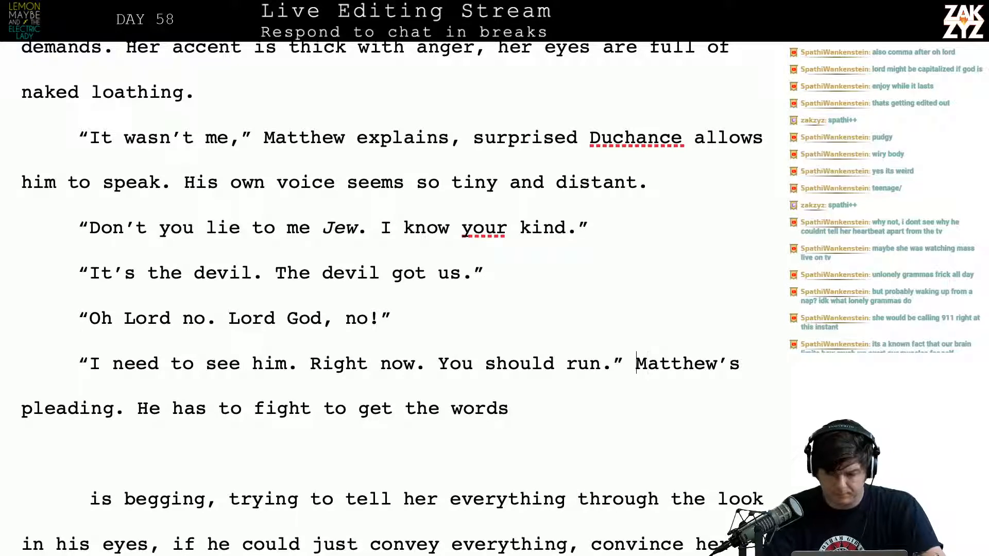
key(Return)
text(Mattehw)
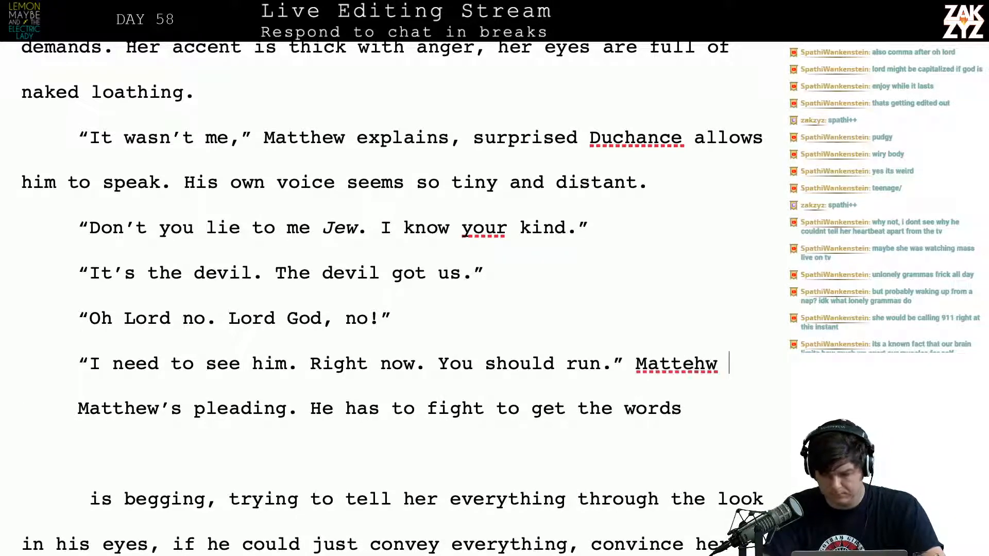
key(BackSpace)
key(BackSpace)
key(BackSpace)
text(hewi)
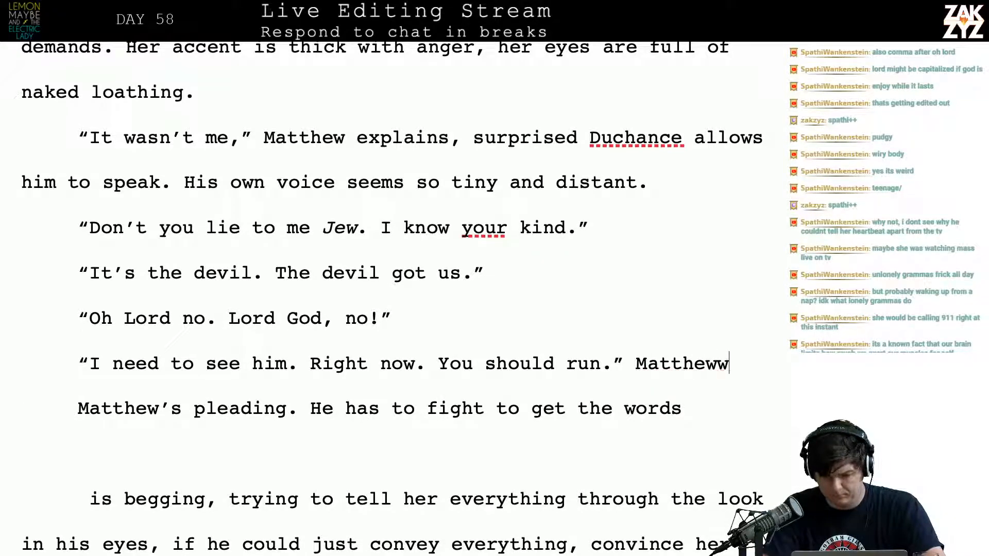
Extend the new narration after the dialogue so it reads "Matthew is pleading with her"
key(BackSpace)
text(is pla)
text(ding wit)
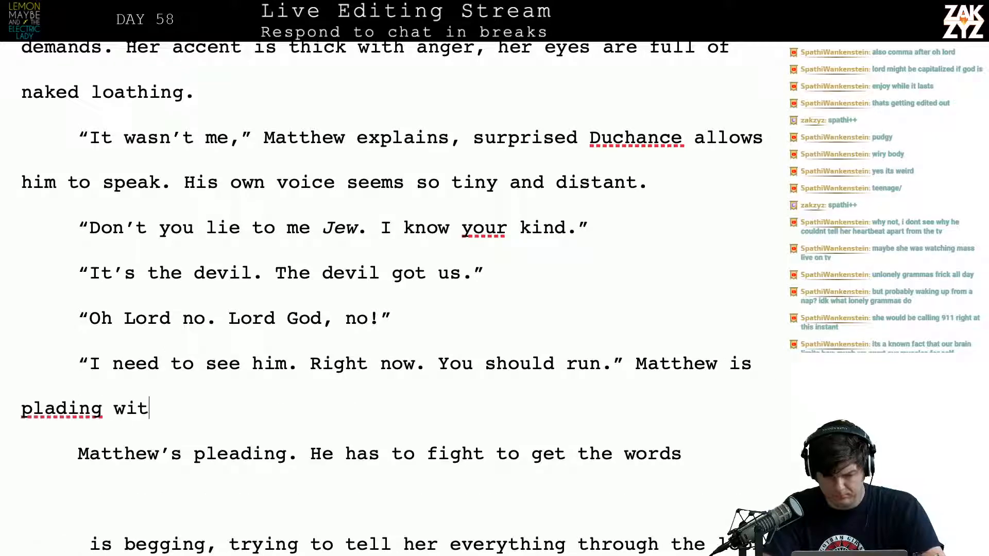
key(BackSpace)
key(BackSpace)
key(BackSpace)
key(BackSpace)
key(BackSpace)
key(BackSpace)
key(BackSpace)
key(BackSpace)
key(BackSpace)
text(eading wi)
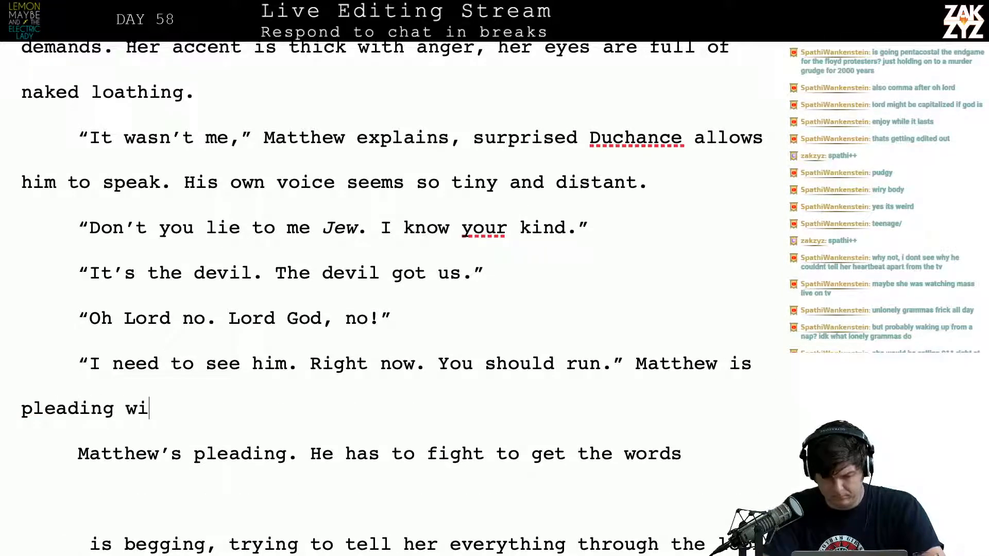
text(th her, trying to )
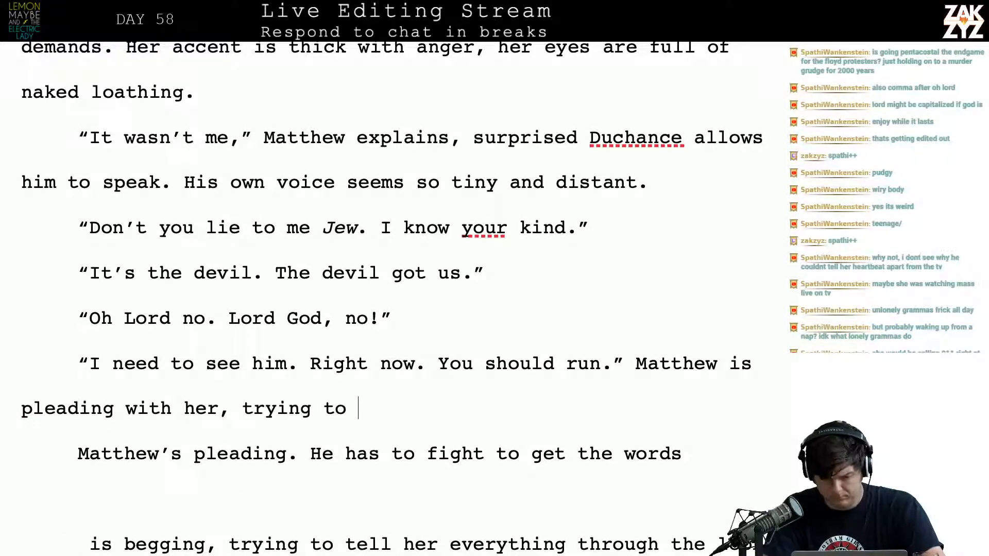
text(convey)
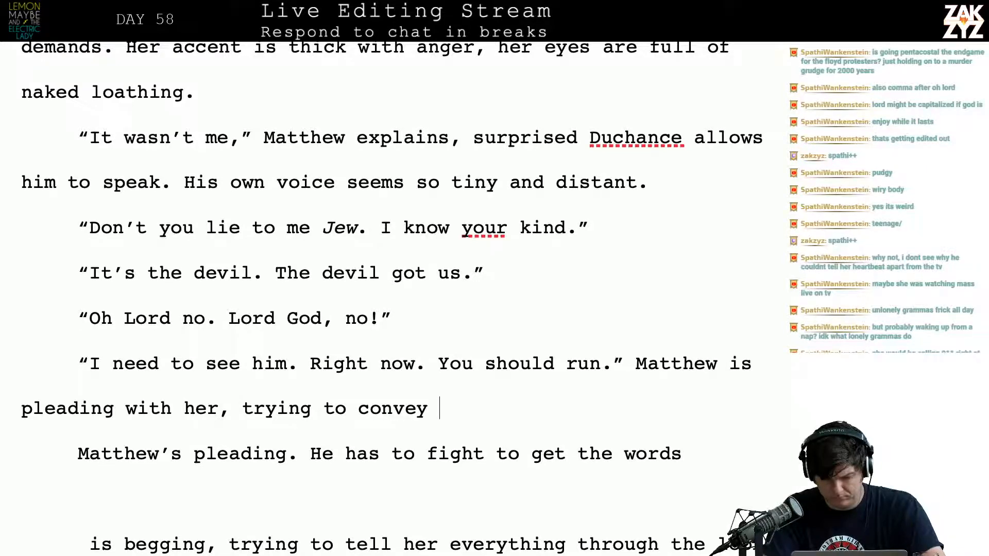
key(BackSpace)
key(BackSpace)
key(BackSpace)
key(BackSpace)
key(BackSpace)
key(BackSpace)
key(BackSpace)
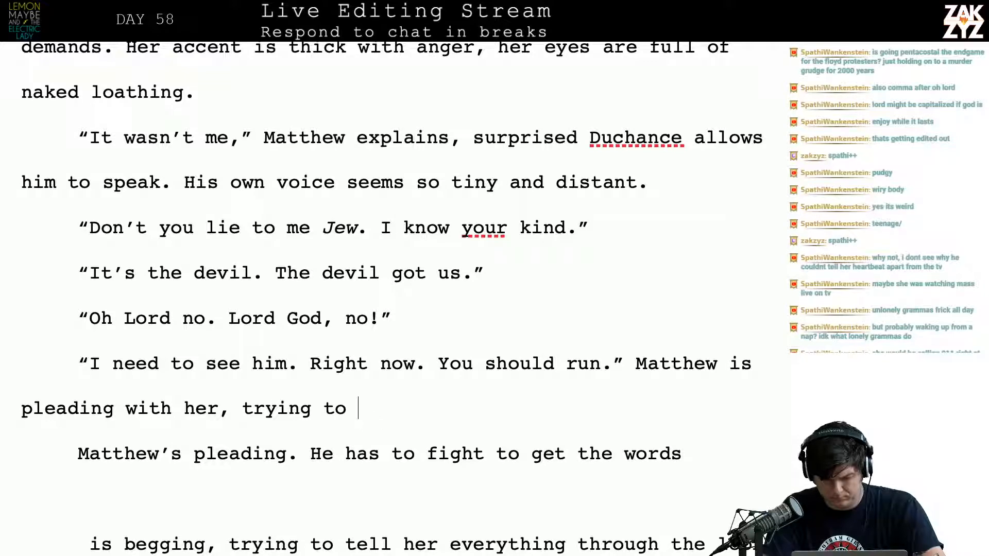
key(BackSpace)
key(BackSpace)
key(BackSpace)
key(BackSpace)
key(BackSpace)
key(BackSpace)
key(BackSpace)
key(BackSpace)
key(BackSpace)
key(BackSpace)
key(BackSpace)
key(BackSpace)
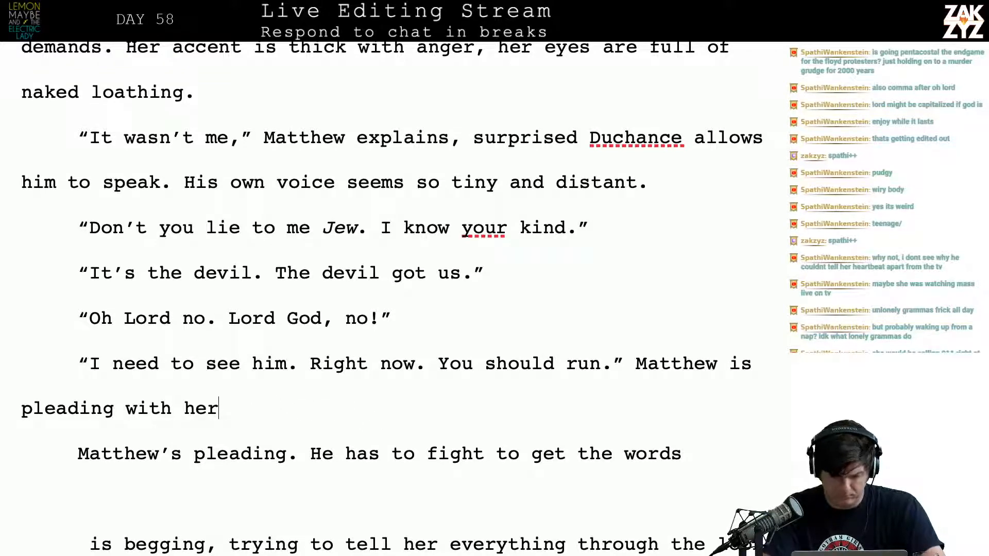
End "Matthew is pleading with her" with a period and begin the next sentence with "He needs to explain to"
text(. He needs )
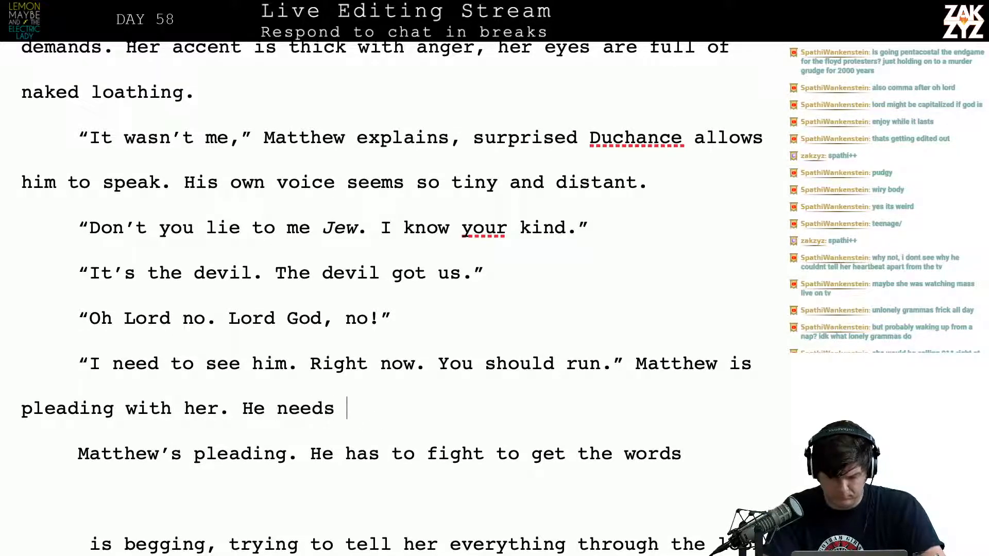
text(to explain to h)
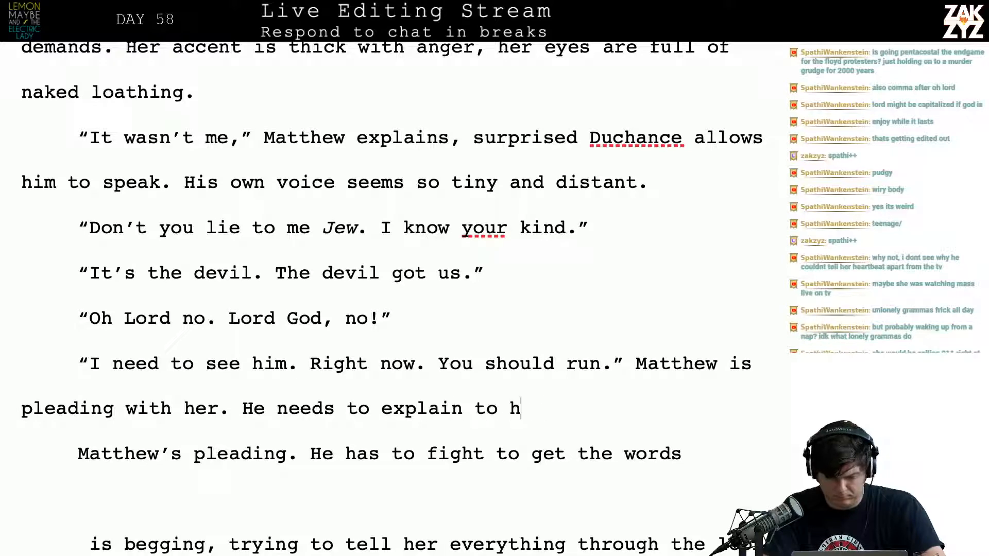
text(er)
key(BackSpace)
key(BackSpace)
key(BackSpace)
key(BackSpace)
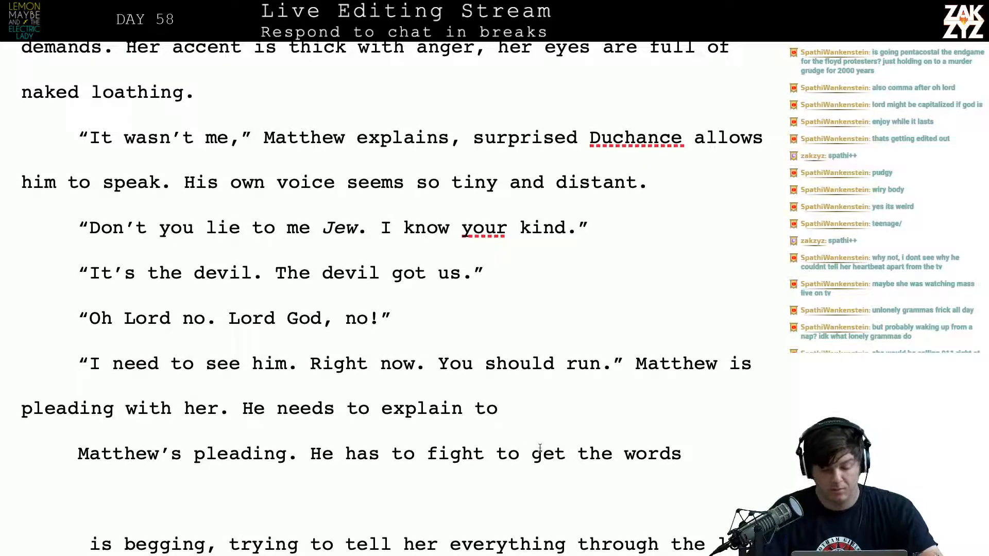
Insert a comma after "Oh Lord" in the "Oh Lord no" dialogue line
click(170, 319)
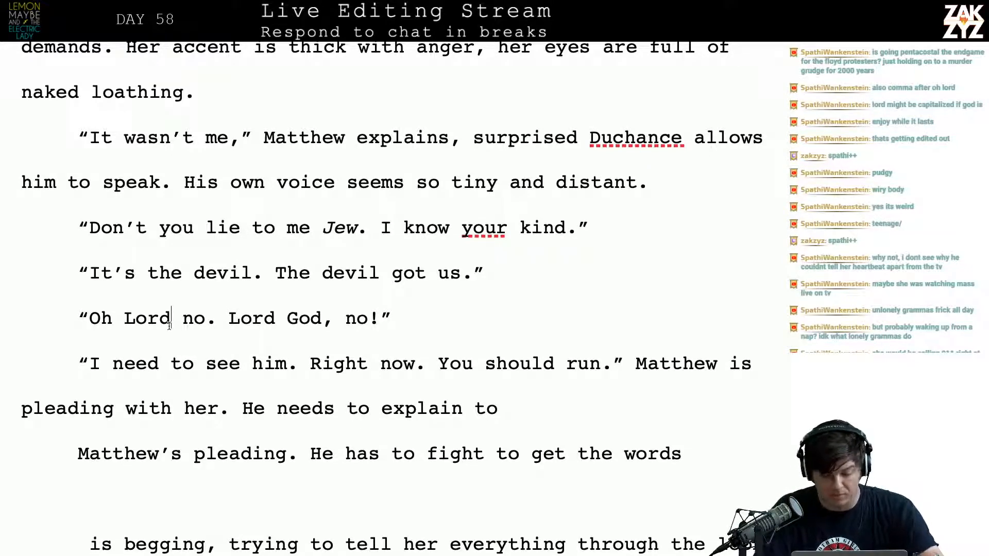
text(,)
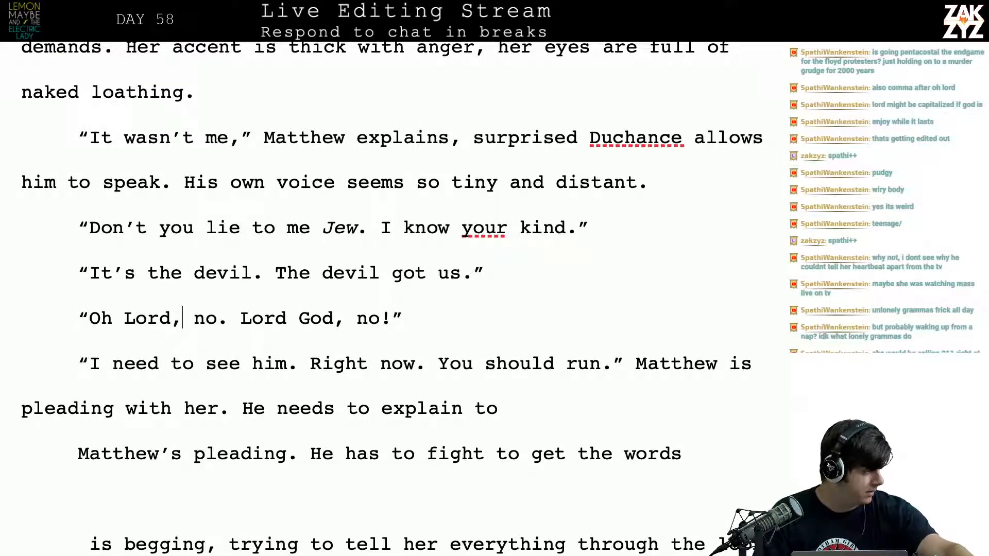
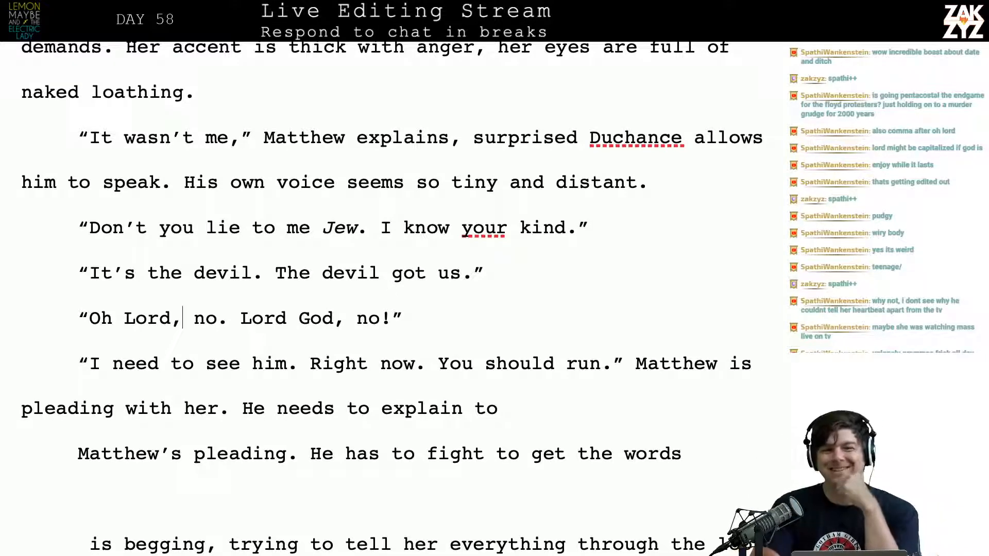
Move the "Matthew is pleading with her" narration into its own paragraph after the "You should run." dialogue
scroll(392, 298, down, 1)
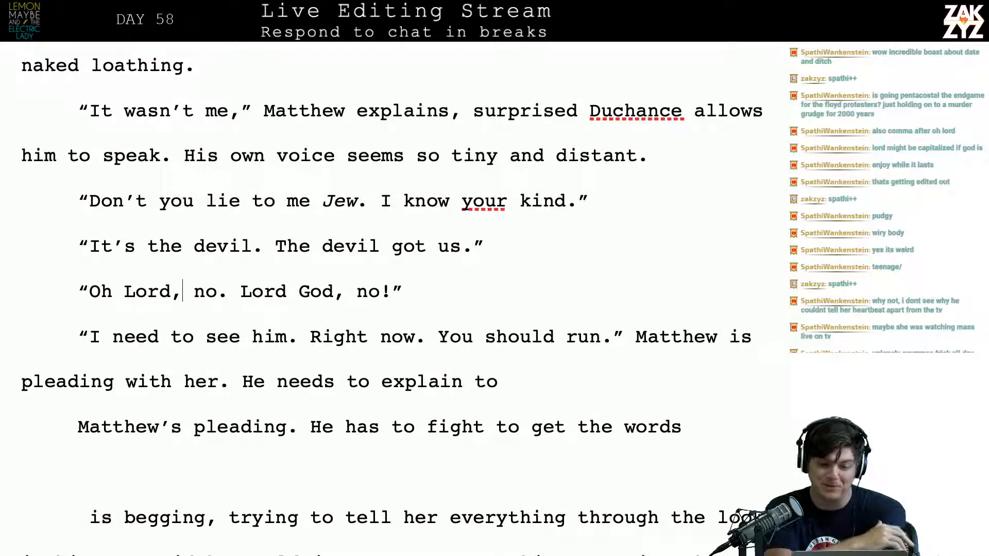
scroll(392, 298, down, 1)
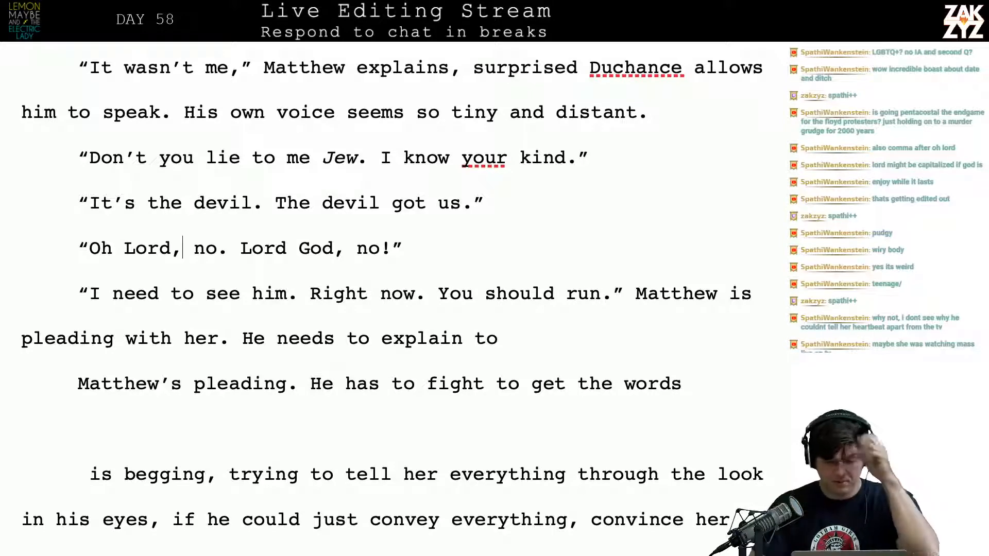
scroll(140, 355, down, 1)
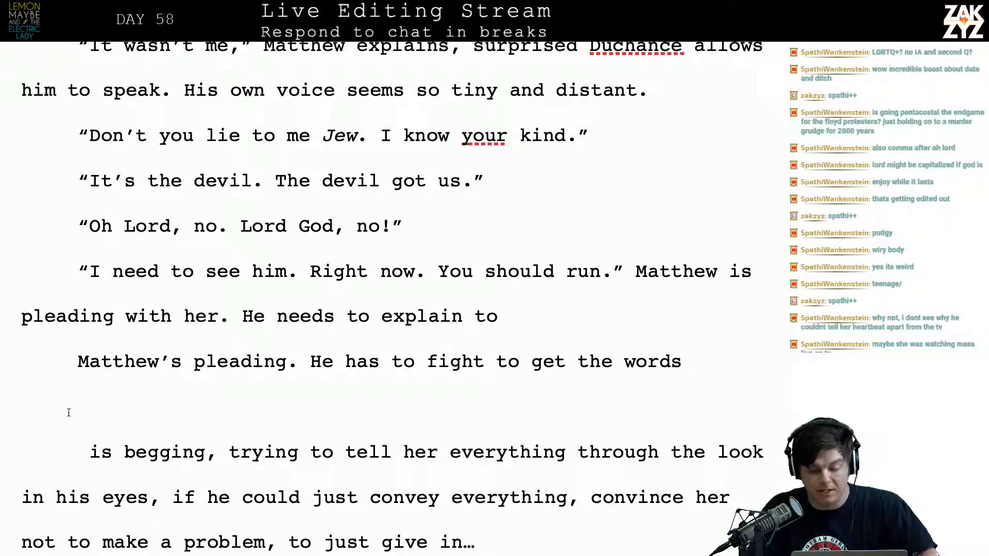
click(496, 278)
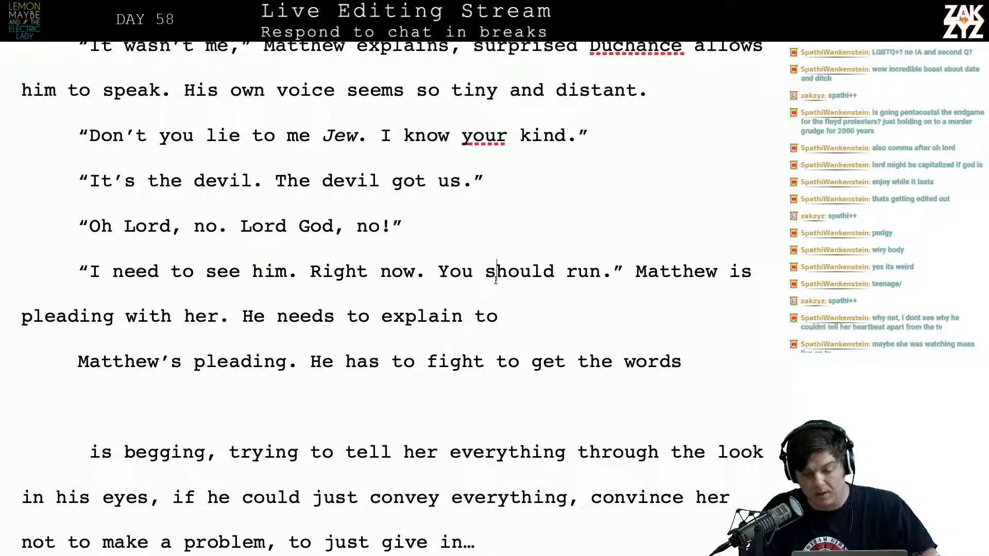
scroll(496, 280, down, 1)
key(Up)
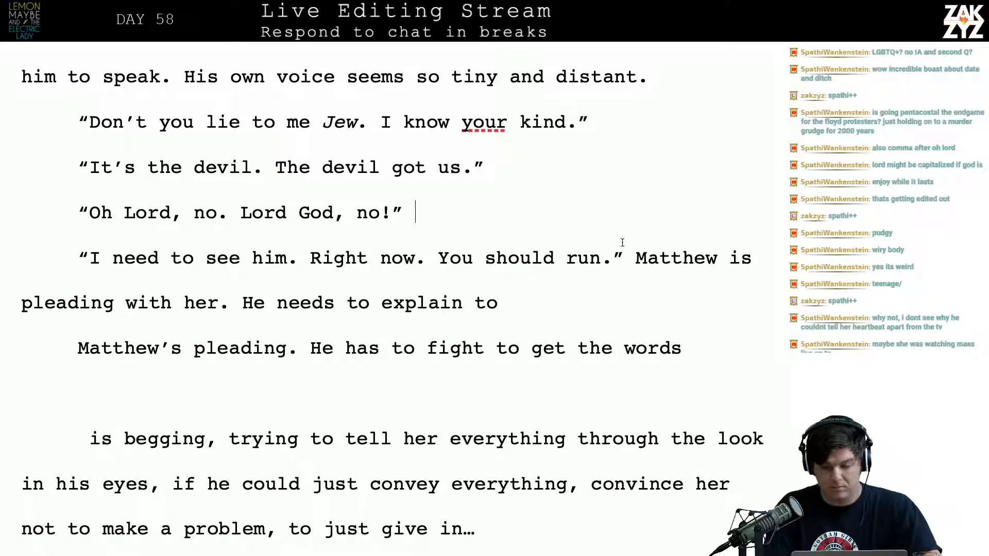
key(Right)
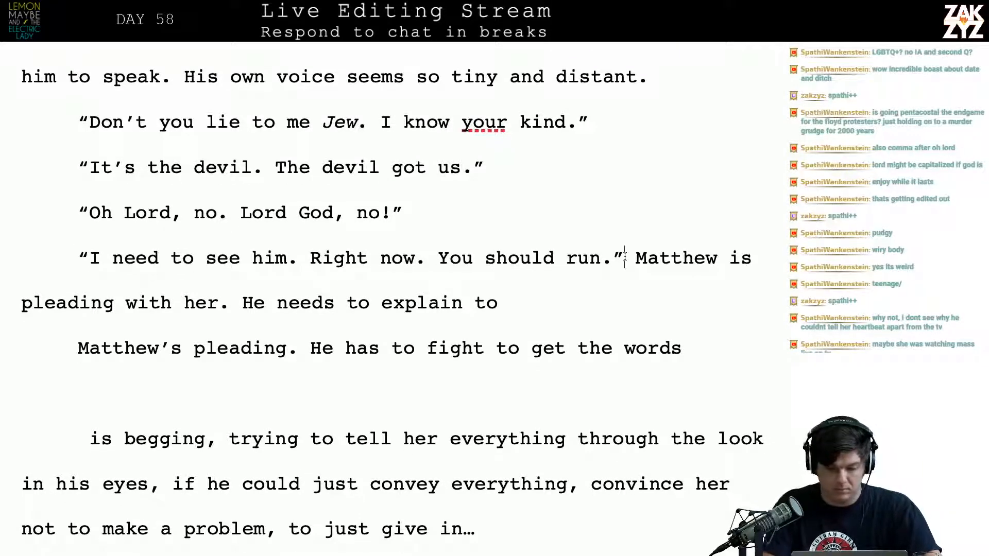
click(625, 256)
key(Return)
key(Delete)
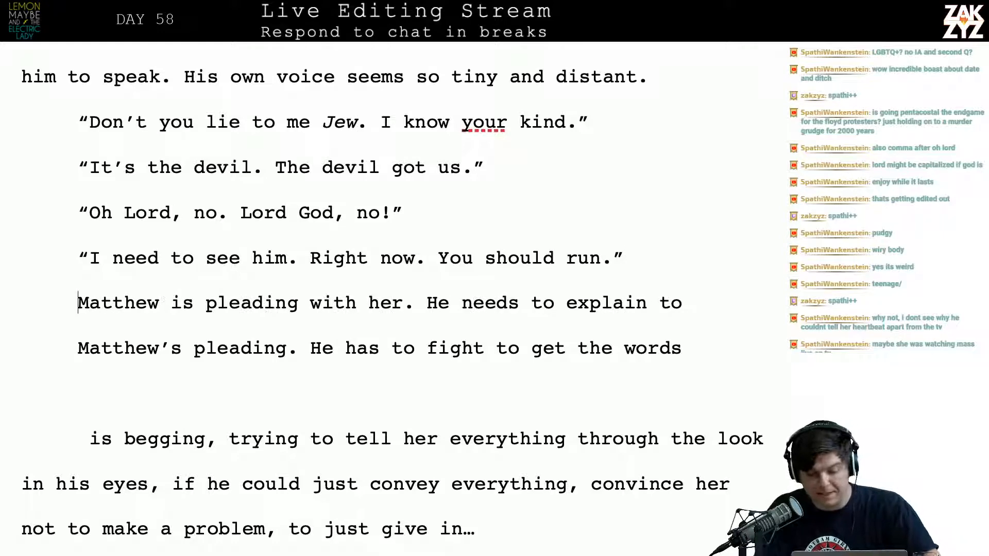
After "Matthew is pleading", end the sentence and insert "He needs to somehow get this old woman to understand, but"
key(Right)
key(Right)
key(Right)
key(Right)
key(Right)
key(Right)
key(Right)
key(Right)
key(Right)
key(Right)
key(Right)
key(Right)
key(Right)
key(Right)
key(Right)
key(Right)
key(Right)
key(Right)
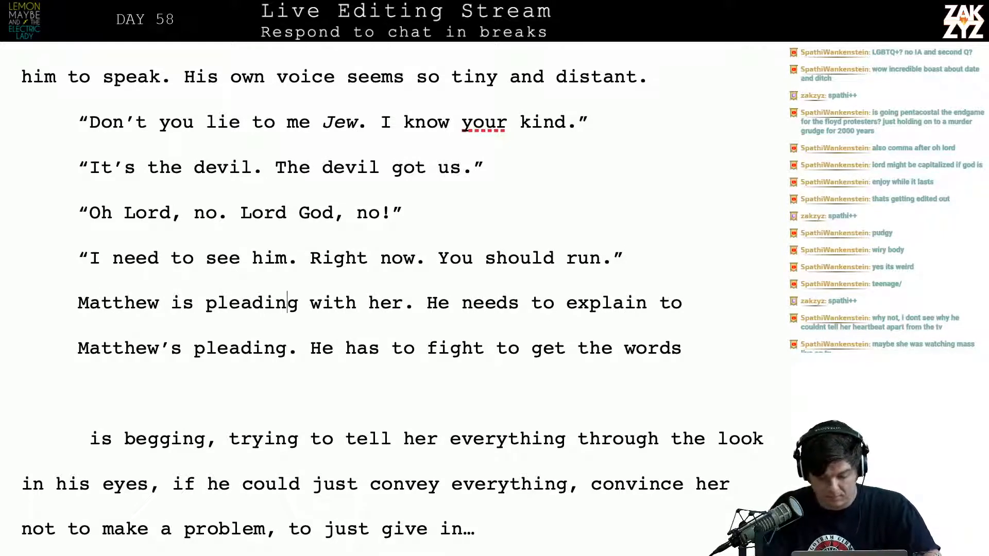
key(Right)
text(. He ne)
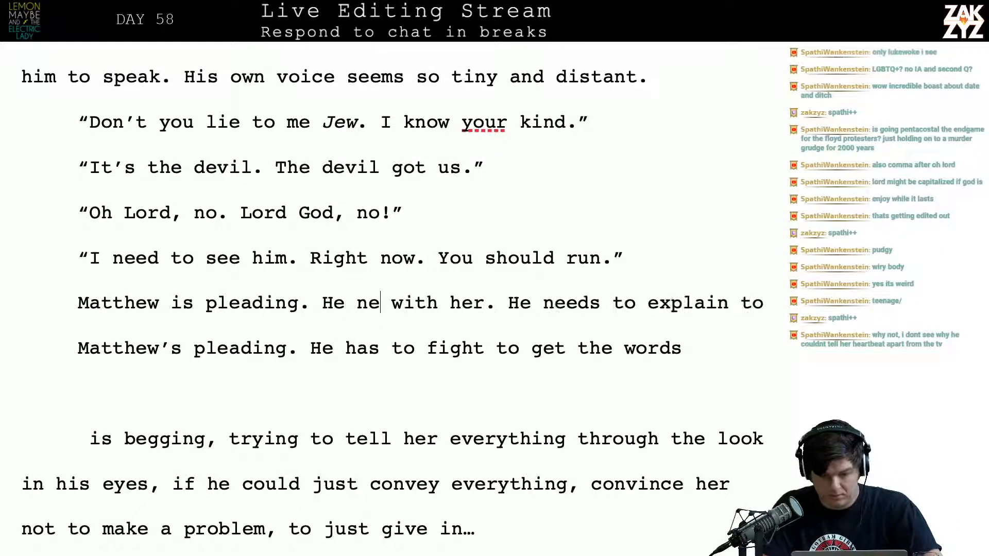
text(eds to some)
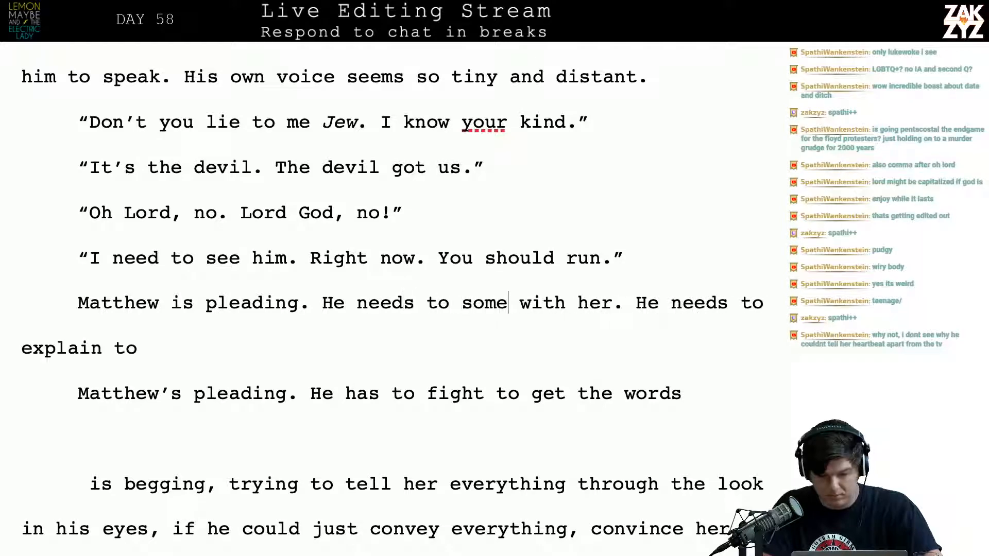
text(how get th)
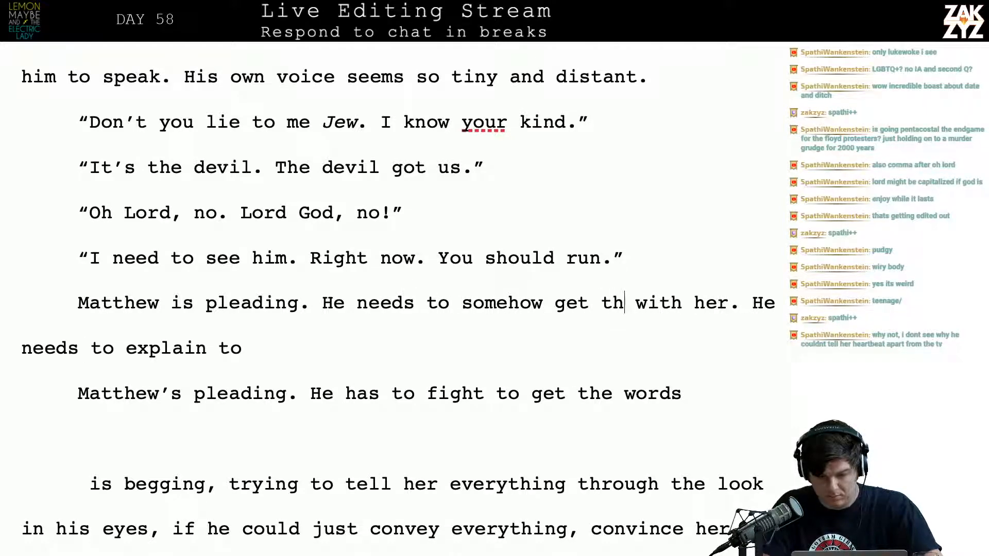
text(is old woman to und)
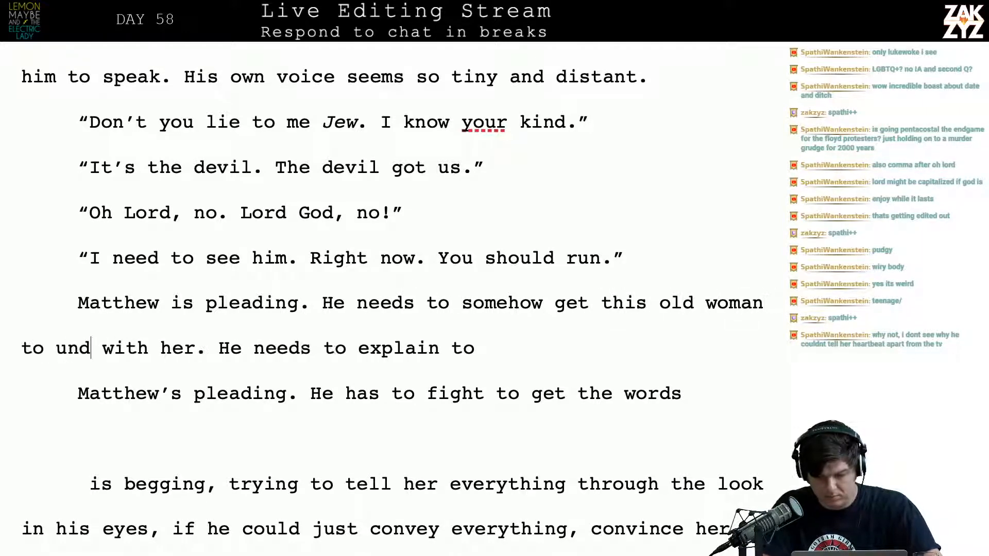
text(erstand, but )
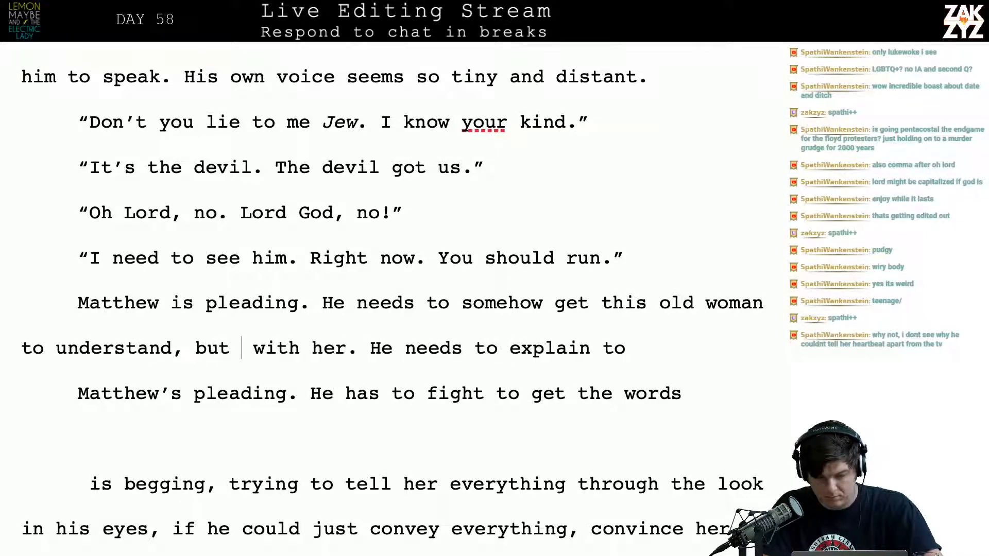
text(it takes so much )
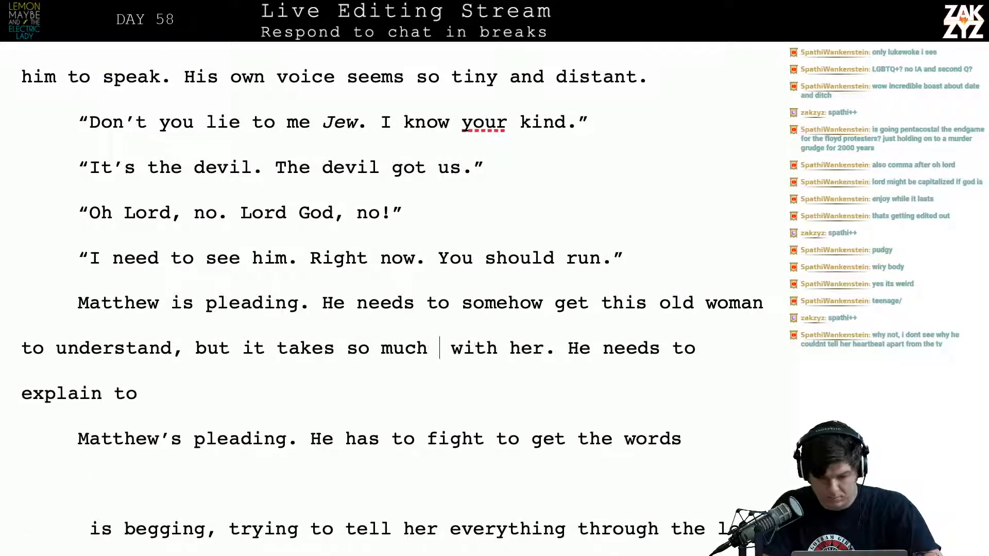
text(effort to get the )
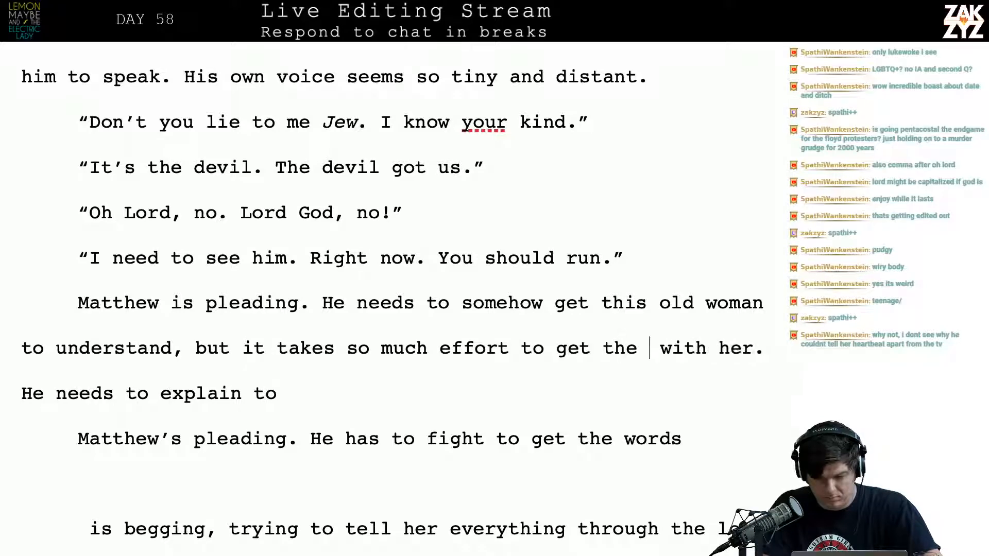
text(words out.)
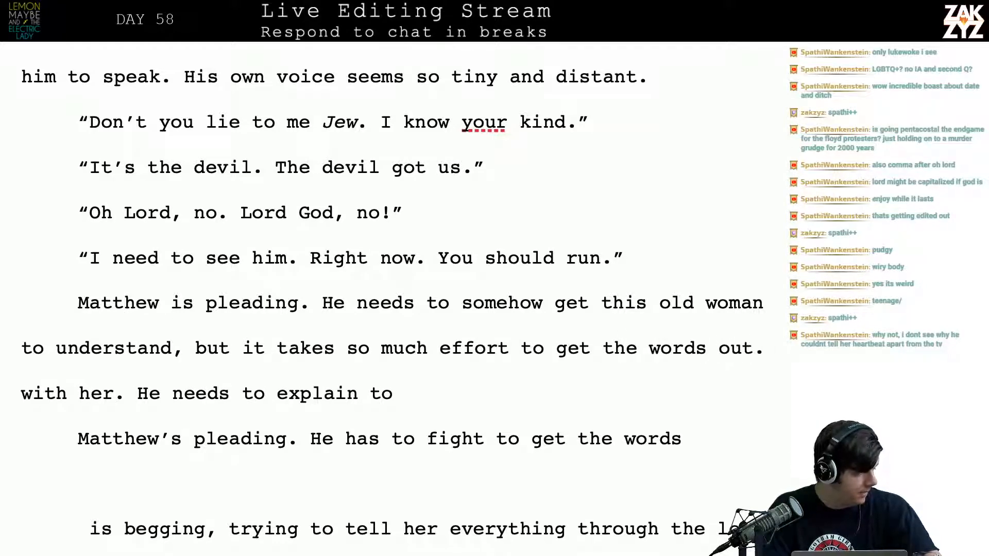
Break the paragraph after "to understand, but" so the "it takes so much effort" wording moves into a separate paragraph below
key(shift+Down)
key(shift+Down)
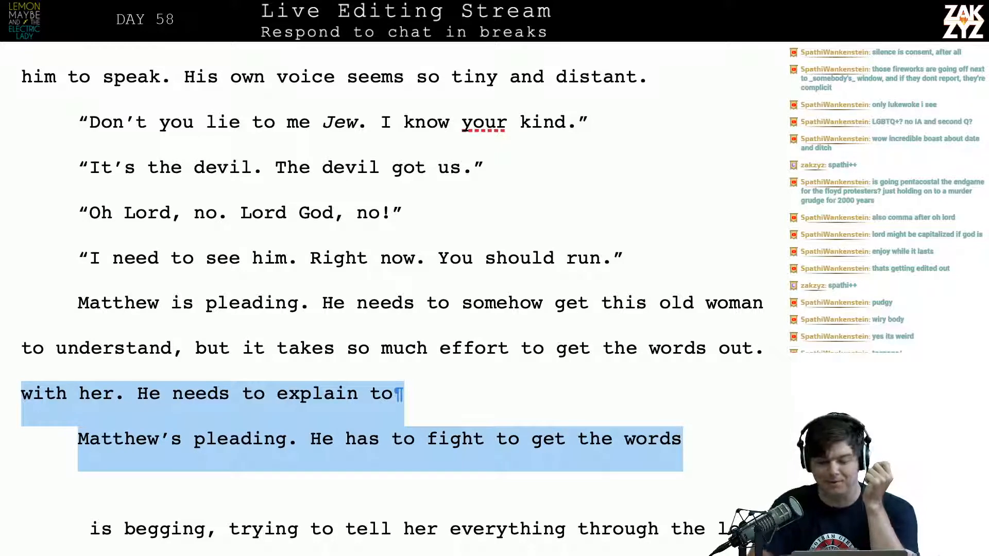
click(533, 383)
key(Left)
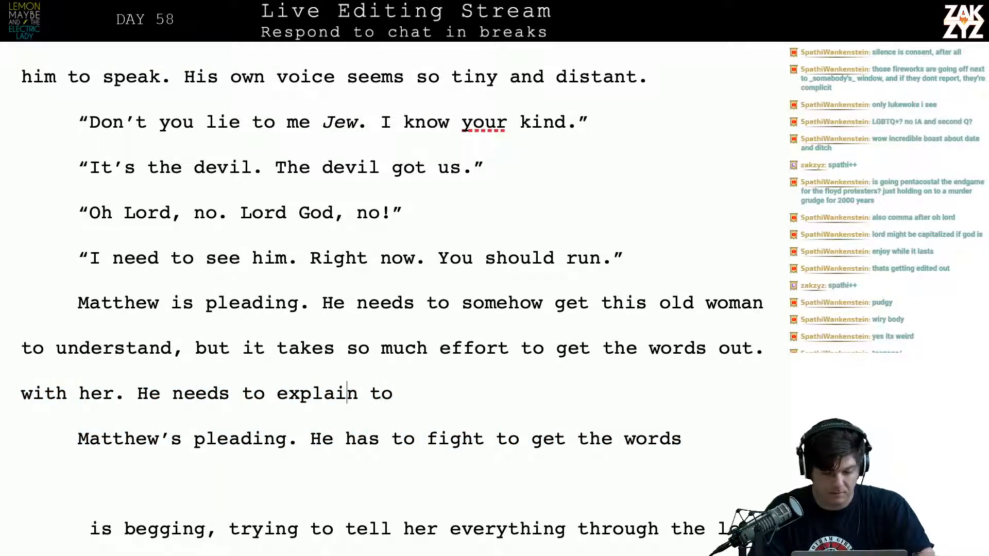
key(Left)
key(Left)
key(Left)
key(Left)
key(Left)
key(Left)
key(Left)
key(Left)
key(Left)
key(Left)
key(Left)
key(Left)
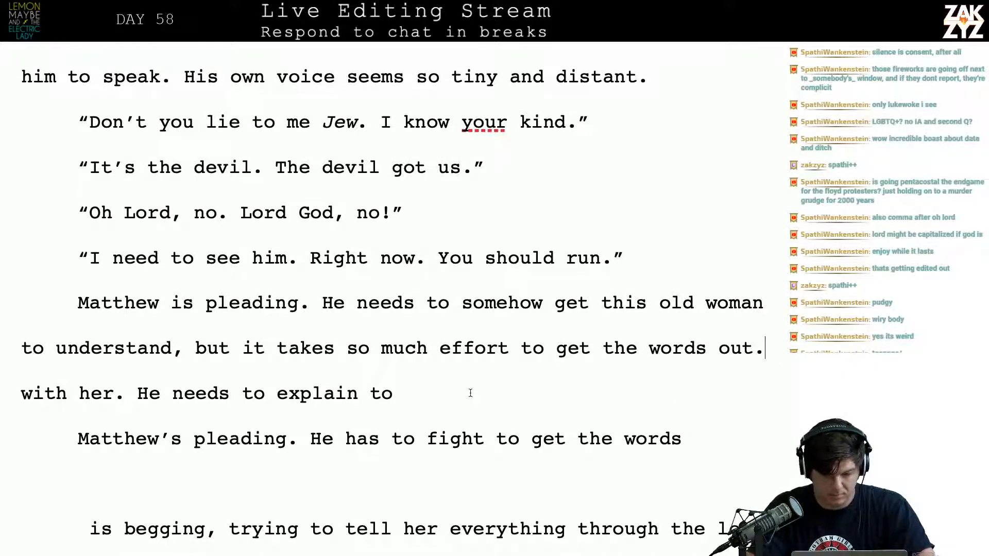
key(Left)
key(Return)
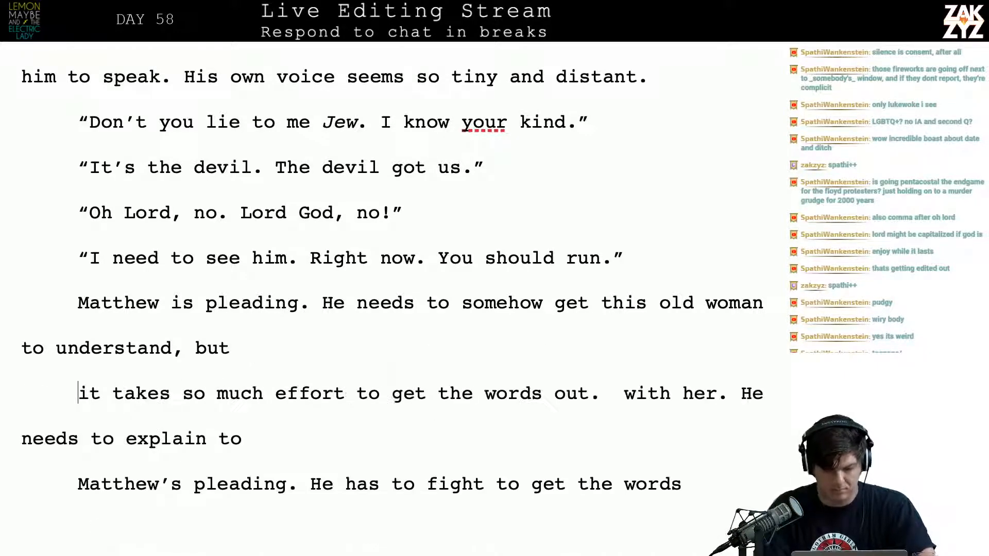
Continue the line after "to understand, but" with "it’s so hard. He has to fight to get every syllable out."
key(Left)
key(BackSpace)
text(it’s so)
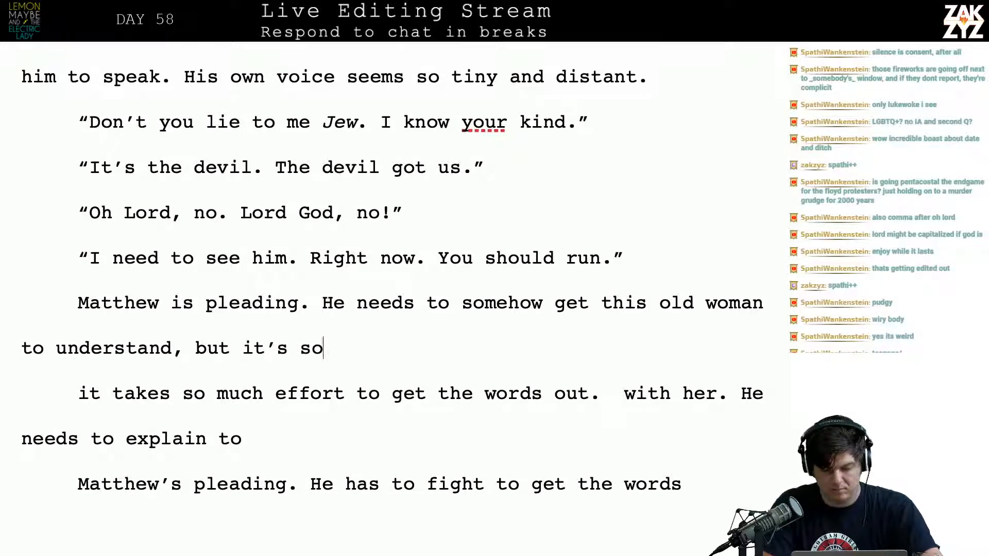
text( hard. He has t)
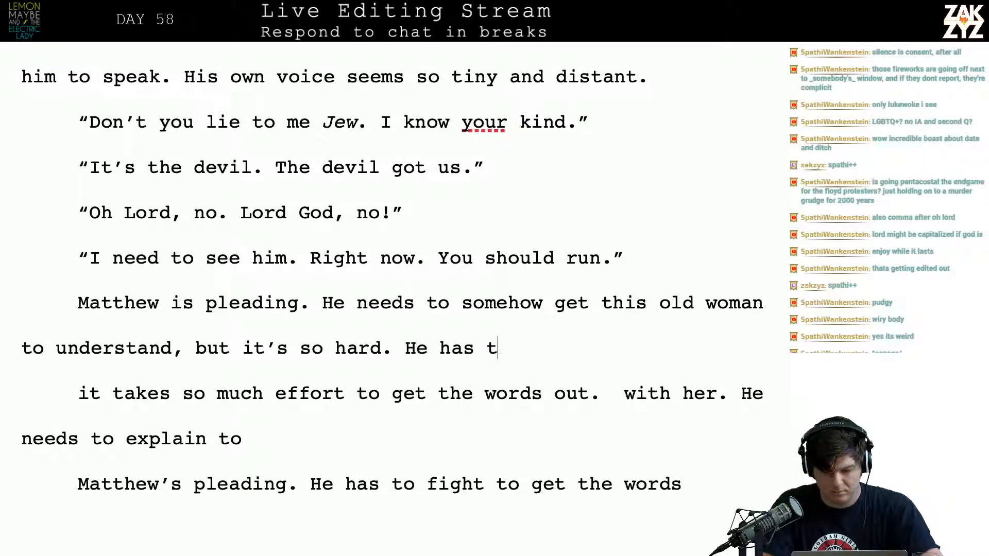
text(o fight to get )
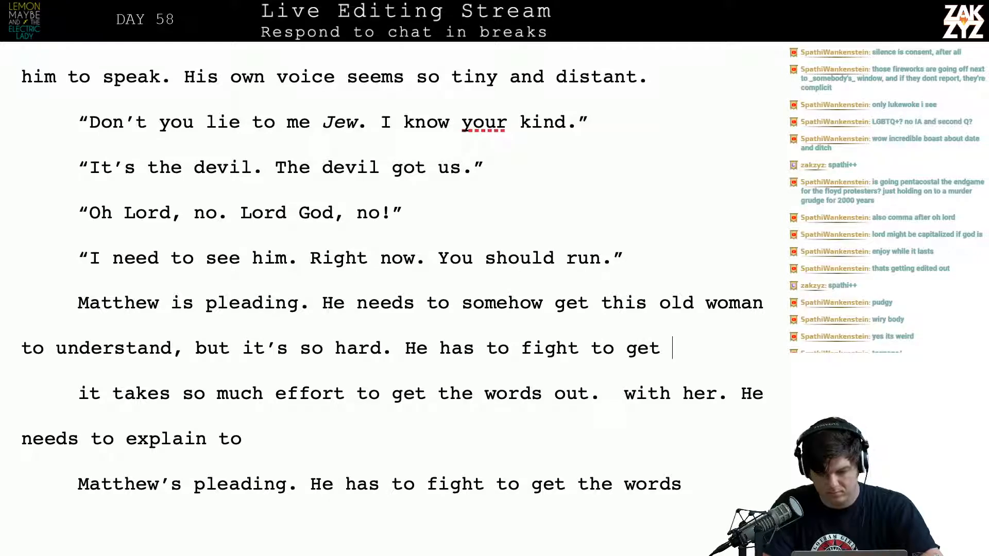
text(every sy)
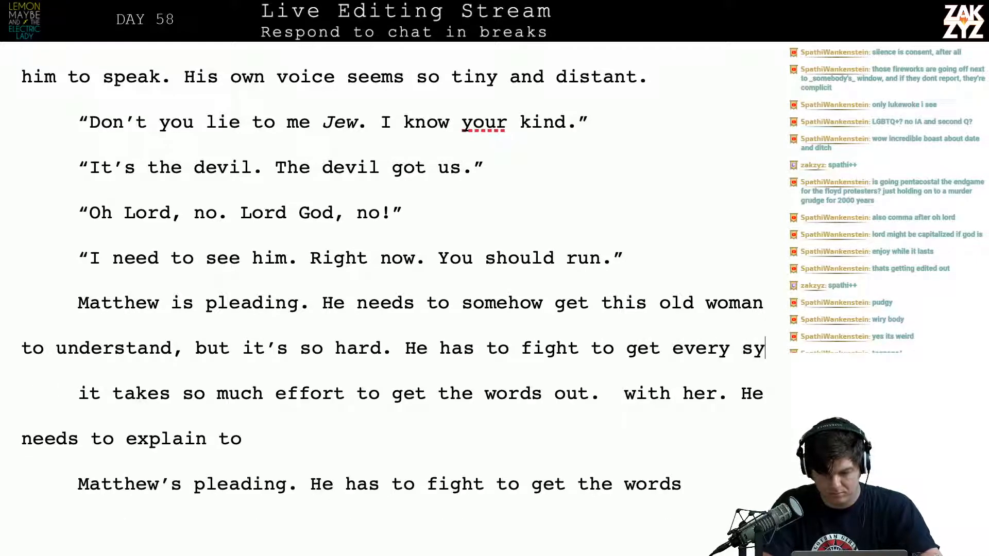
text(llable out.)
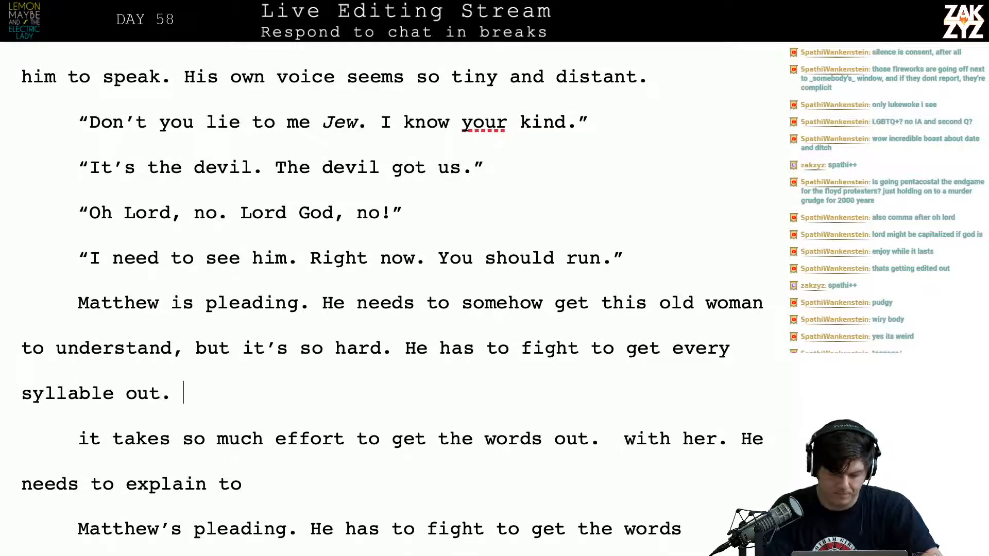
Delete the leftover draft text after "every syllable out.", from "it takes so much effort" through "to just give in…"
key(shift+Down)
key(shift+Down)
key(shift+Down)
key(shift+Down)
key(shift+Down)
key(shift+Down)
key(shift+Down)
key(shift+Down)
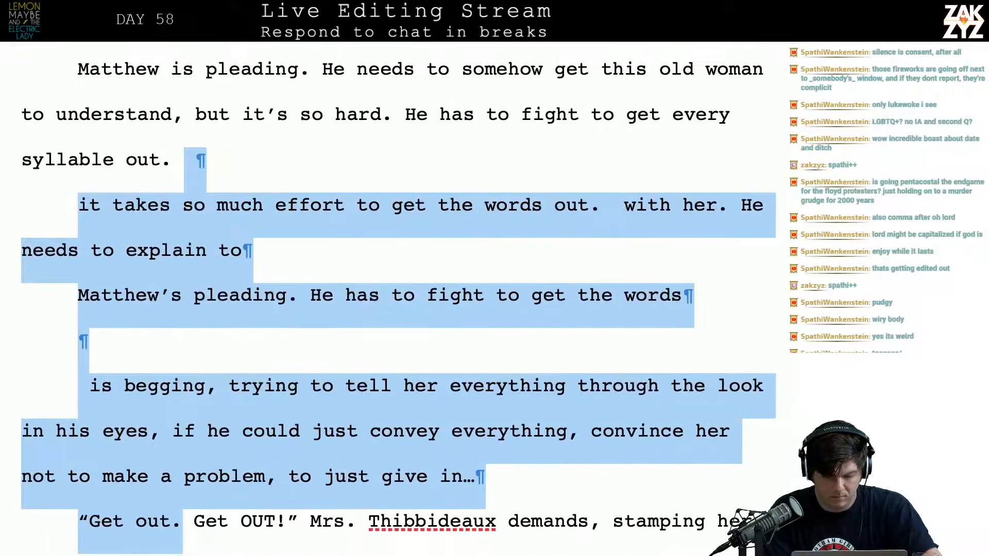
key(shift+Up)
key(shift+Right)
key(shift+Right)
key(shift+Right)
key(shift+Right)
key(shift+Right)
key(shift+Right)
key(shift+Right)
key(shift+Right)
key(shift+Right)
key(shift+Right)
key(shift+Right)
key(shift+Right)
key(shift+Right)
key(shift+Right)
key(shift+Right)
key(shift+Right)
key(shift+Right)
key(shift+Right)
key(shift+Right)
key(shift+Right)
key(shift+Right)
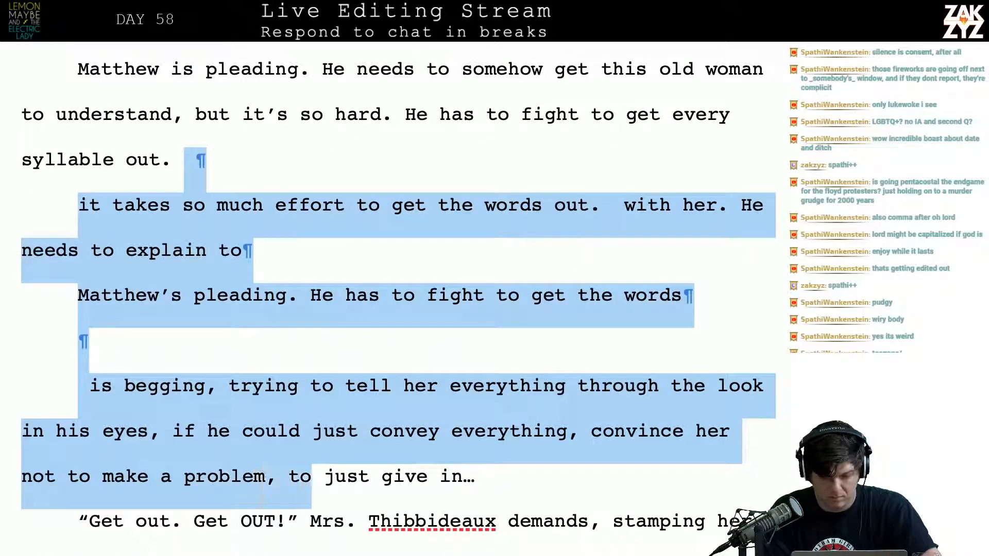
key(shift+Right)
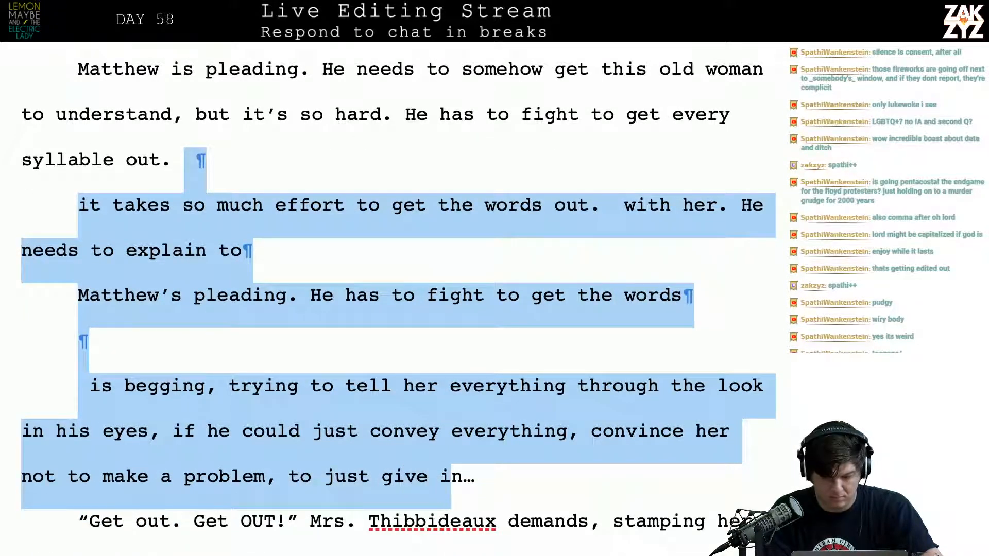
key(shift+Right)
key(shift+Right)
key(Delete)
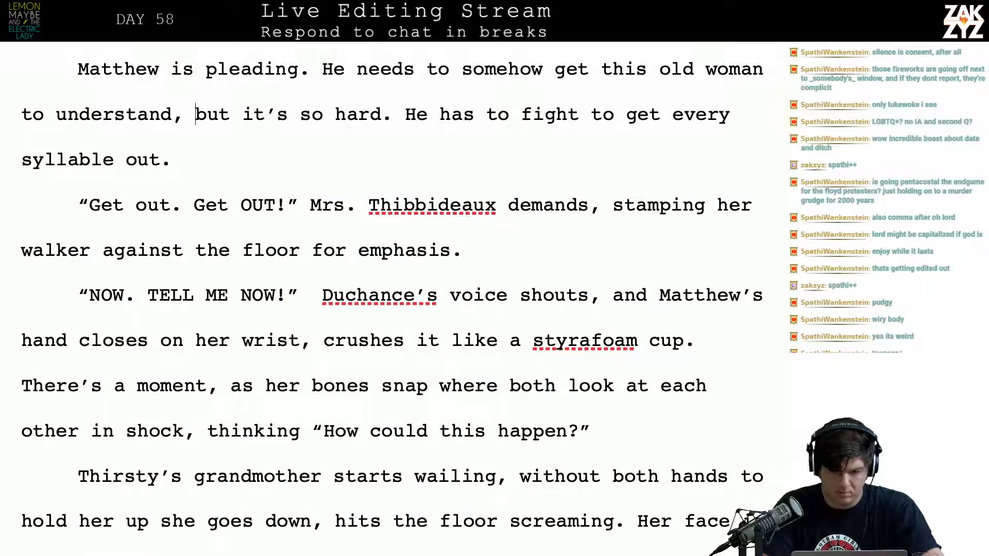
Insert "to run away before something terrible happens." between "to understand," and "but it’s so hard"
text(to run away bbe)
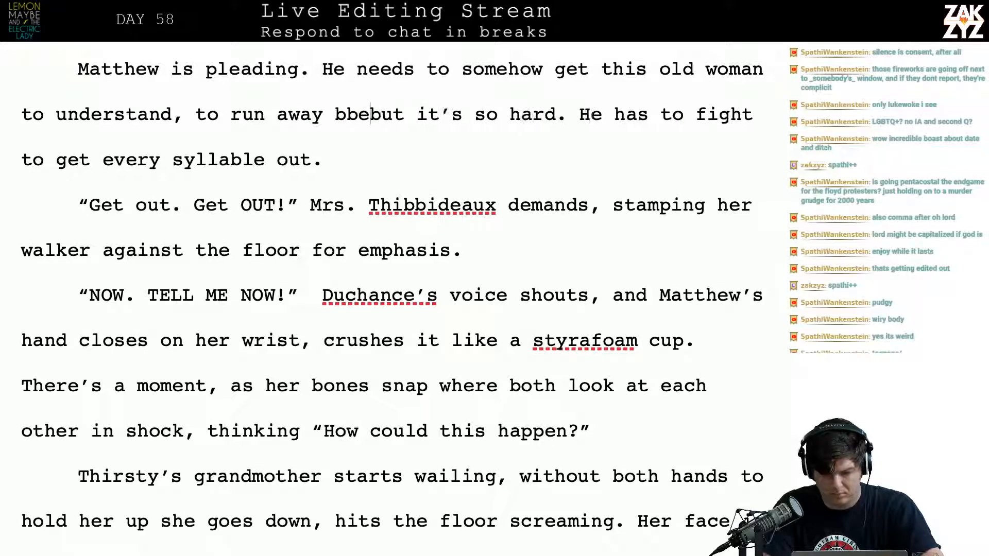
text(f)
key(BackSpace)
key(BackSpace)
key(BackSpace)
key(BackSpace)
text(before somethi)
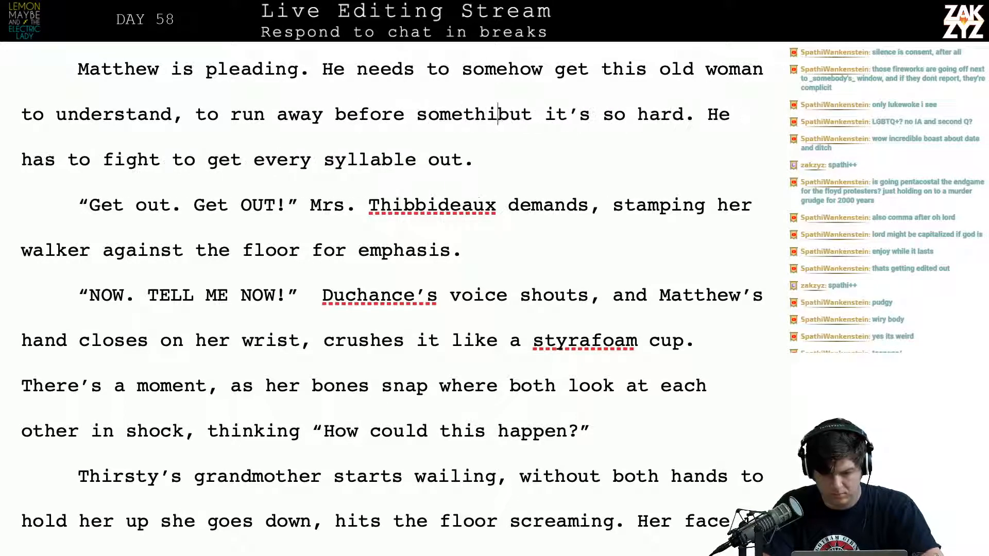
text(ng terrible happe)
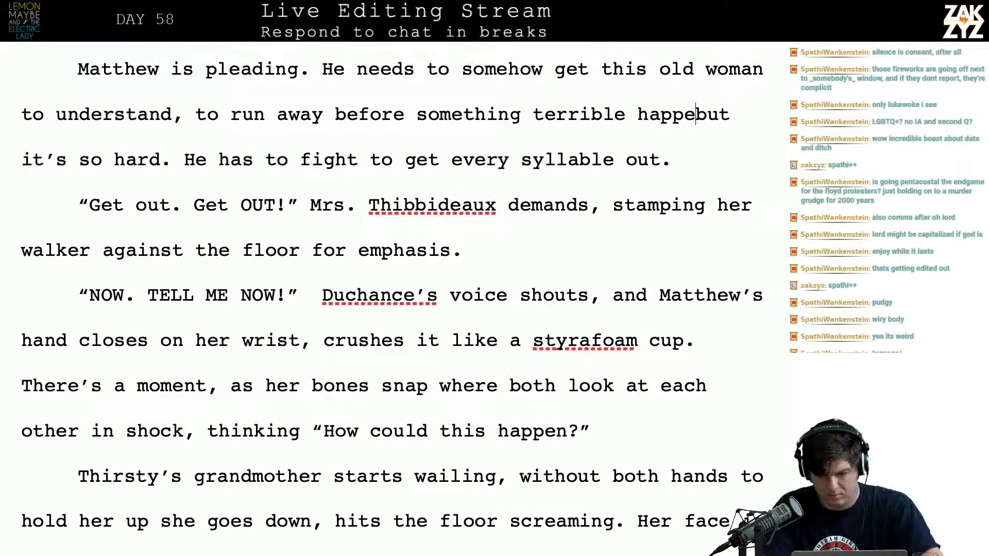
text(ns.)
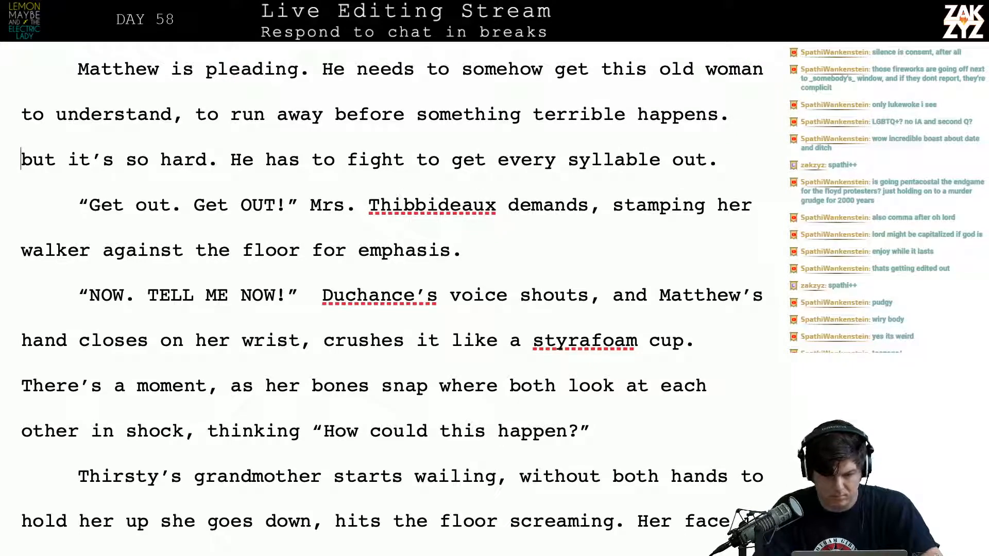
Split the paragraph after "to understand" and continue the upper part with "him before something"
click(181, 124)
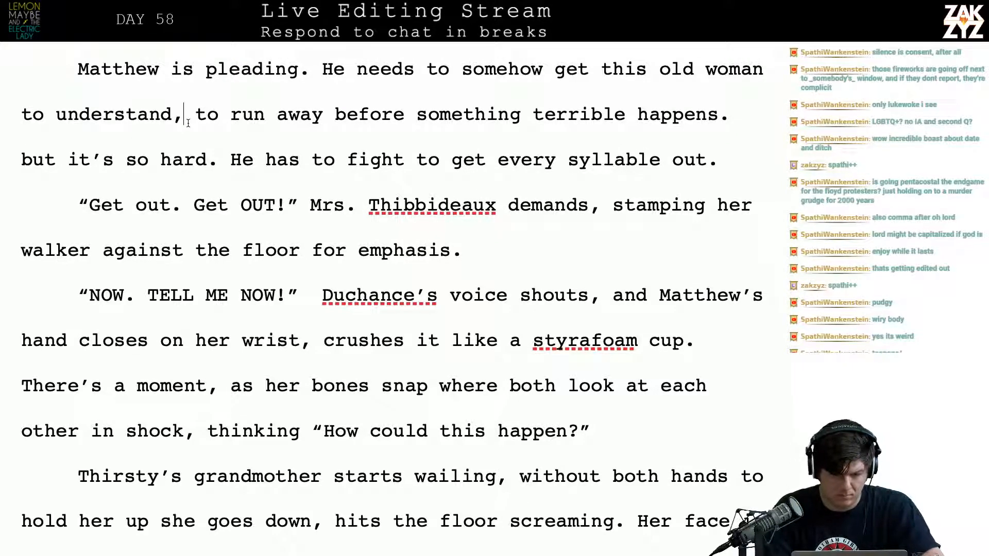
key(Left)
key(Return)
key(Left)
text(himb)
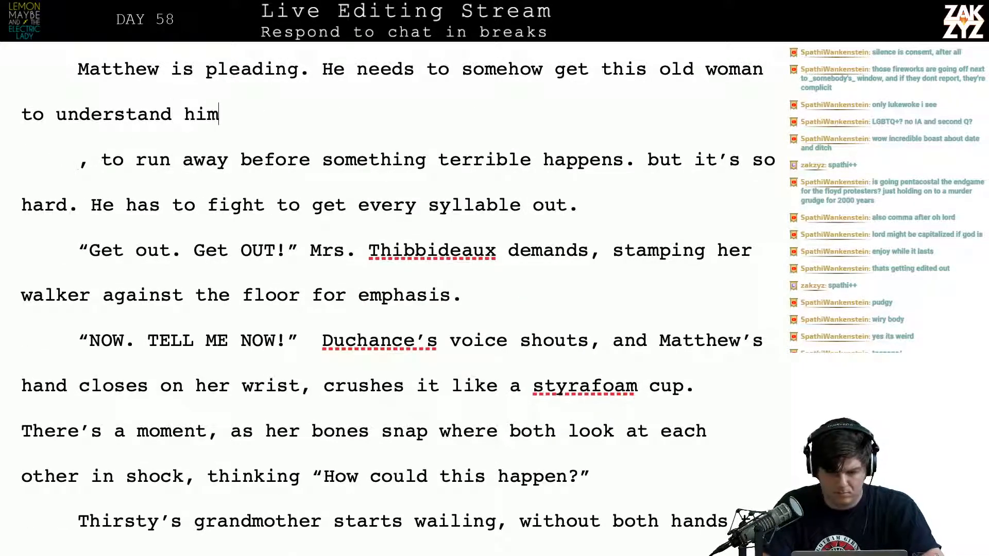
key(BackSpace)
key(BackSpace)
text(before something)
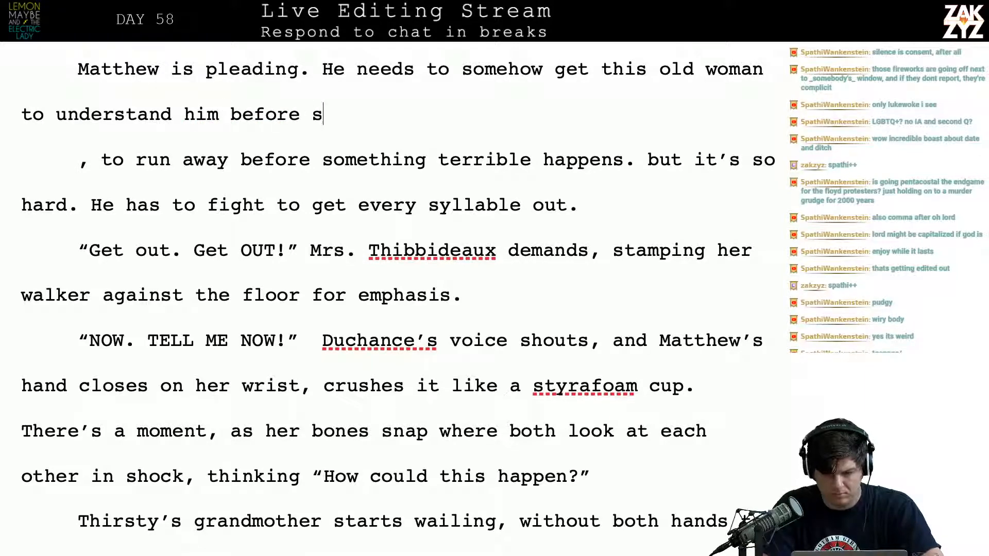
Break the paragraph after "Matthew is pleading." and leave an empty paragraph above "He needs to somehow get this old woman"
key(Up)
key(Up)
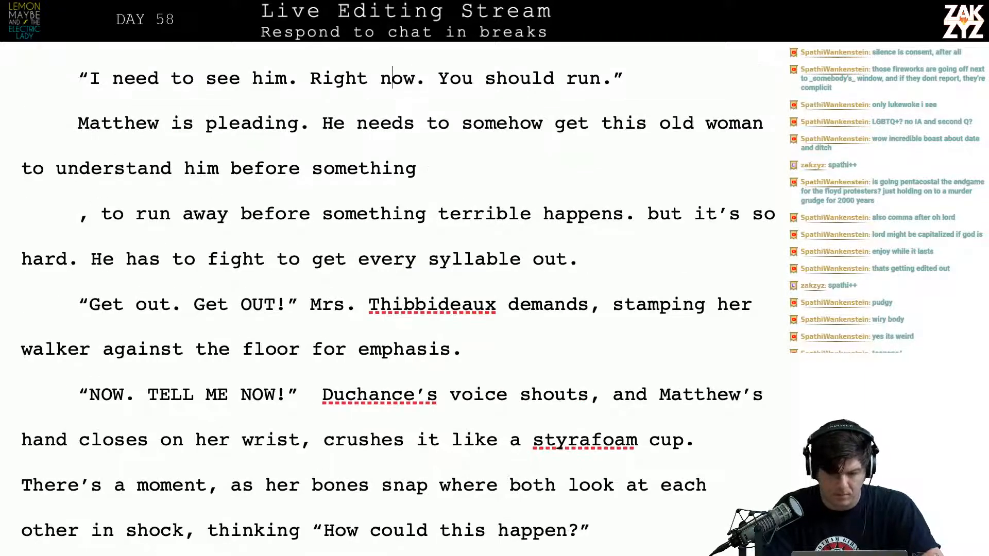
key(Return)
key(Return)
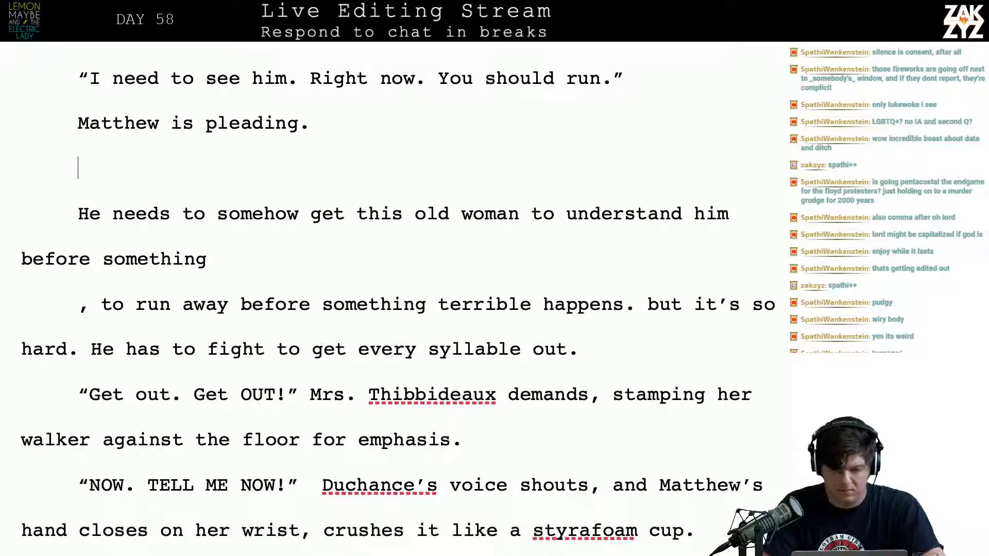
text(He needs)
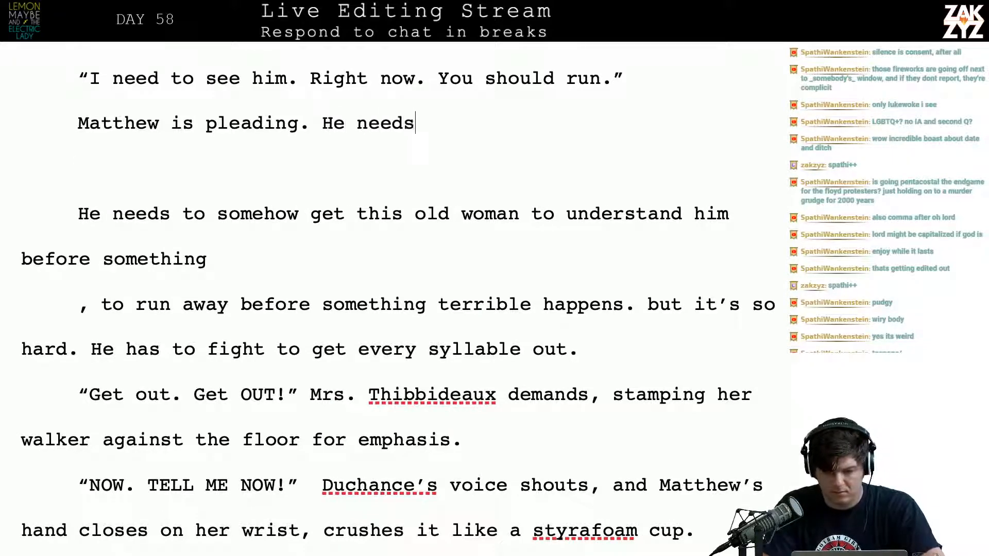
text( to get her to unde)
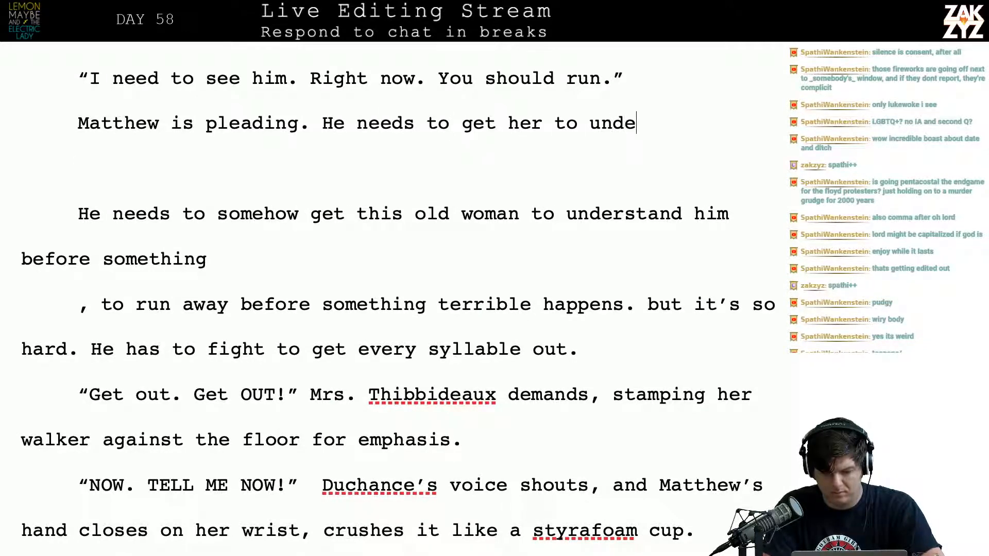
key(BackSpace)
text(erstand)
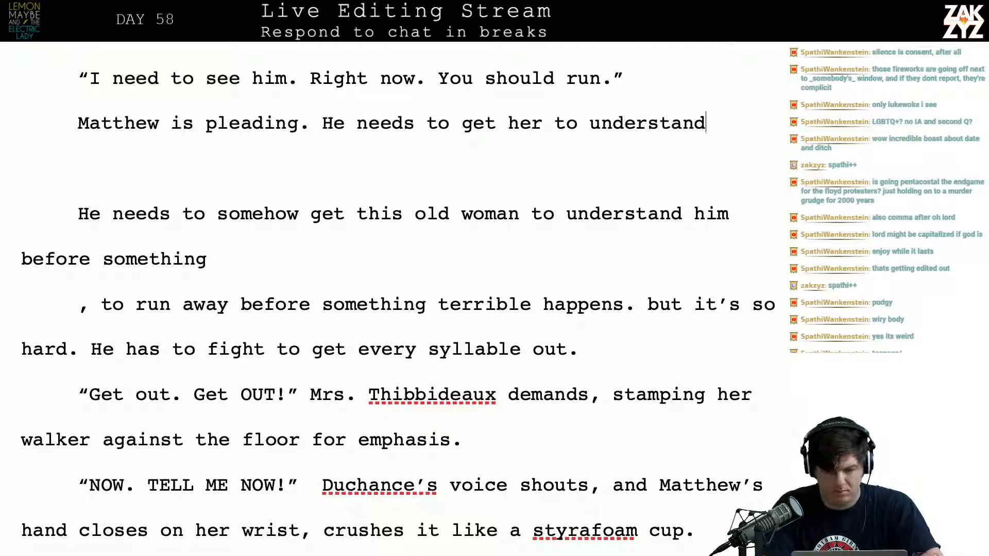
text(, to )
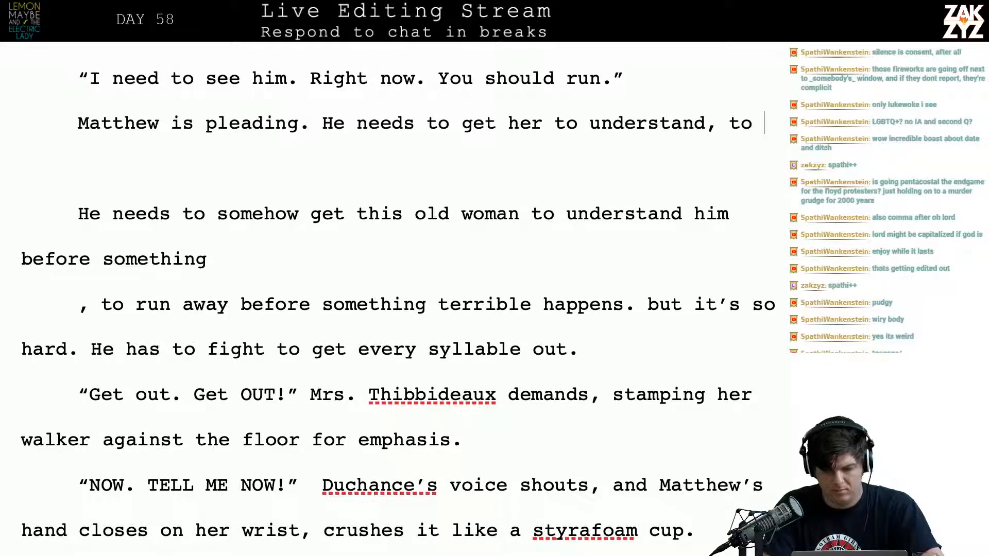
text(get her to ru)
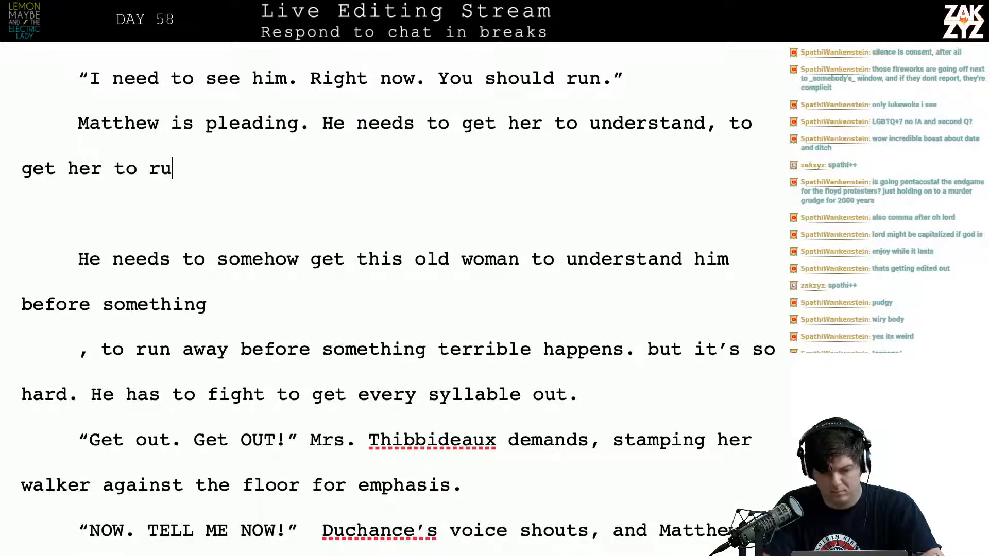
text(n away)
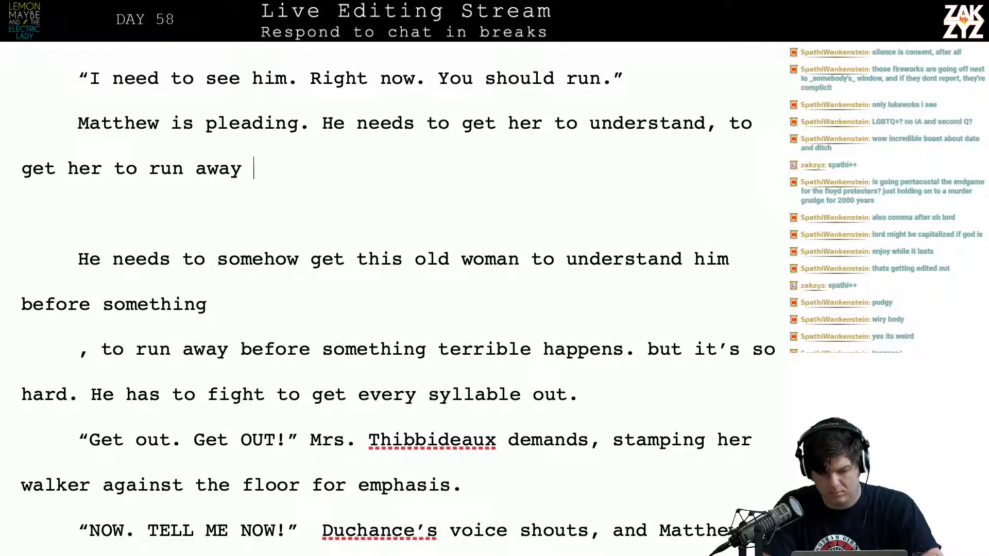
key(BackSpace)
key(BackSpace)
key(BackSpace)
key(BackSpace)
key(BackSpace)
key(BackSpace)
key(BackSpace)
key(BackSpace)
key(BackSpace)
key(BackSpace)
key(BackSpace)
key(BackSpace)
key(BackSpace)
key(BackSpace)
key(BackSpace)
key(BackSpace)
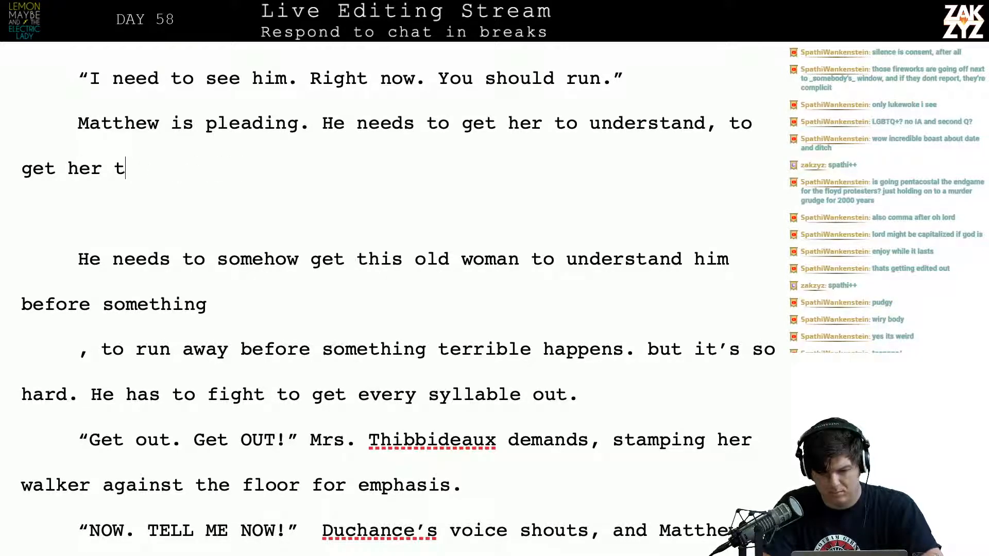
key(BackSpace)
key(BackSpace)
key(BackSpace)
key(BackSpace)
key(BackSpace)
key(BackSpace)
key(BackSpace)
key(BackSpace)
key(BackSpace)
key(BackSpace)
key(BackSpace)
key(BackSpace)
key(BackSpace)
key(BackSpace)
key(BackSpace)
key(BackSpace)
key(BackSpace)
key(BackSpace)
key(BackSpace)
key(BackSpace)
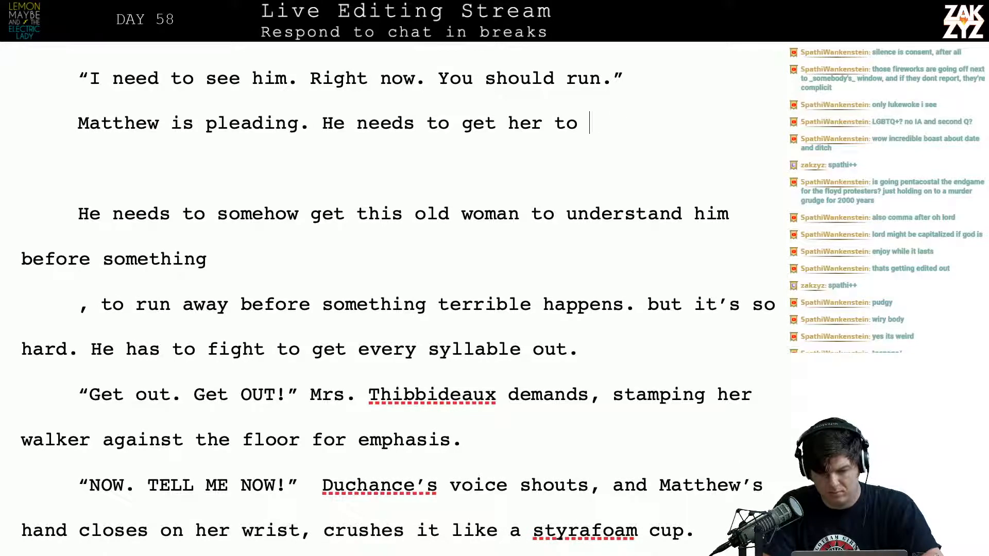
key(BackSpace)
key(BackSpace)
key(BackSpace)
key(BackSpace)
key(BackSpace)
key(BackSpace)
key(BackSpace)
key(BackSpace)
key(BackSpace)
key(BackSpace)
key(BackSpace)
key(BackSpace)
key(BackSpace)
key(BackSpace)
key(BackSpace)
key(BackSpace)
key(BackSpace)
key(BackSpace)
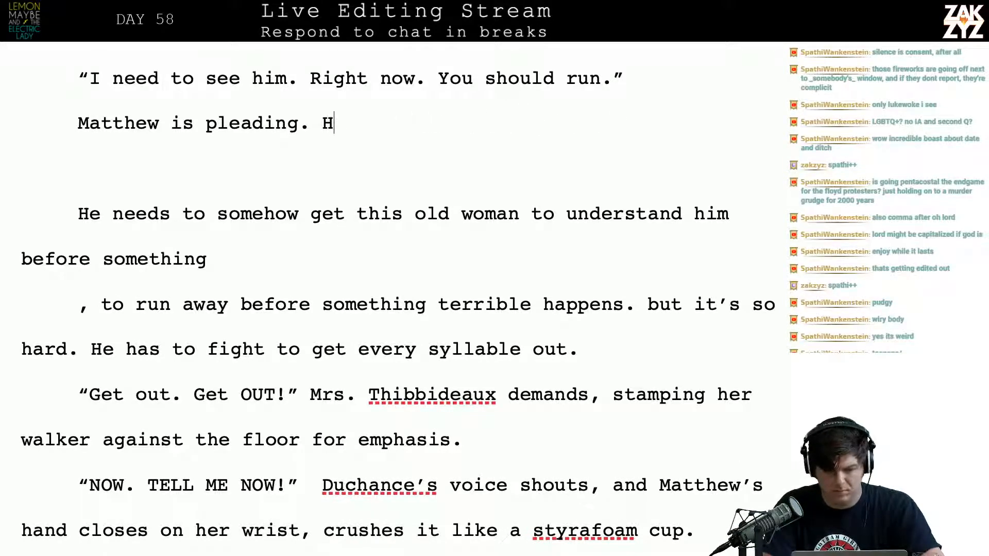
Continue after "Matthew is pleading." with "She has to get away, has to shamble off as fast as she can before something terrible happens."
text(She has to get)
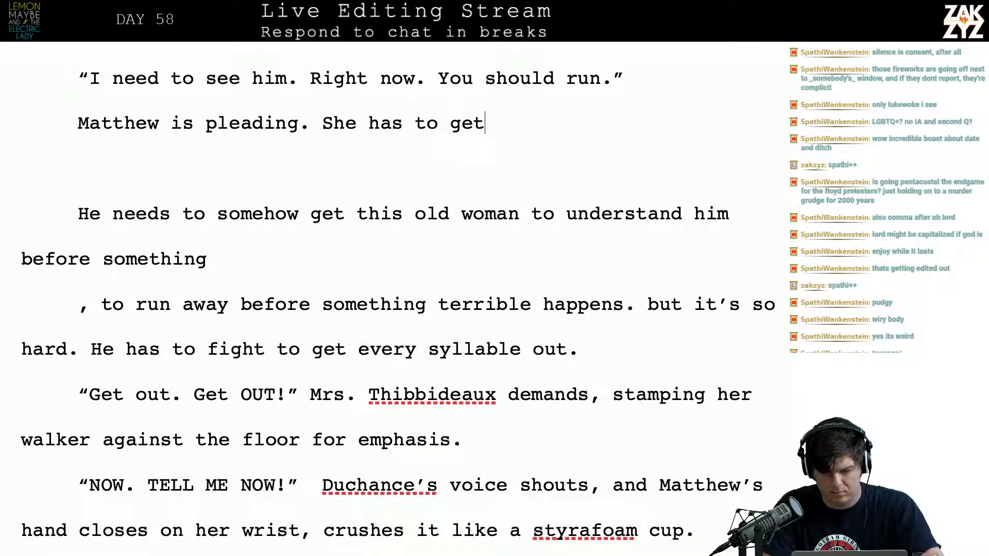
text( away, has to)
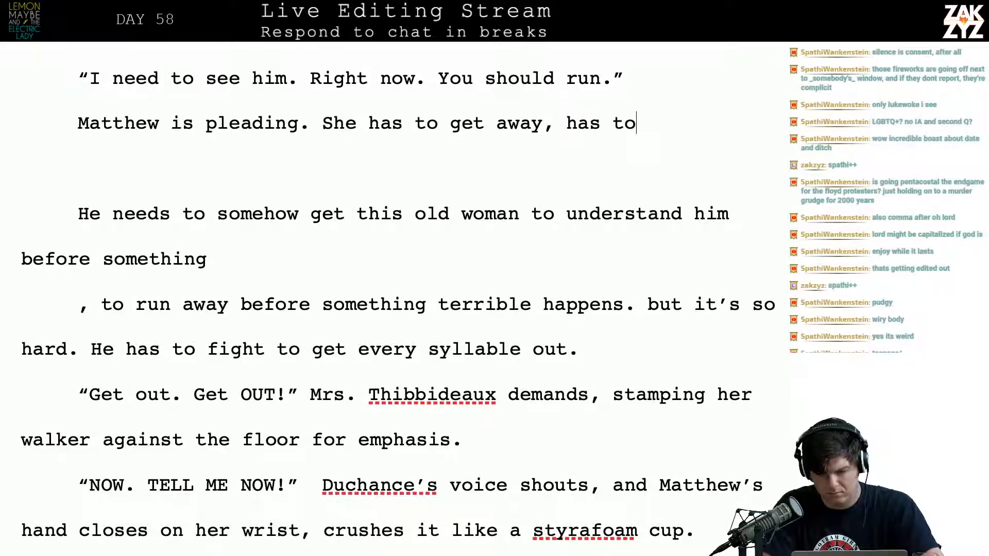
text( shamble off as fast as she )
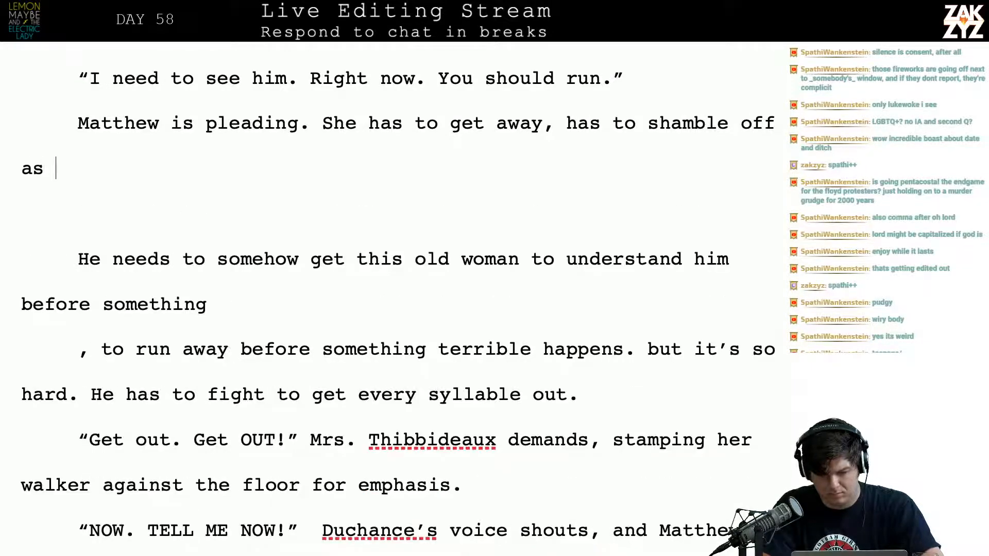
text(can before som)
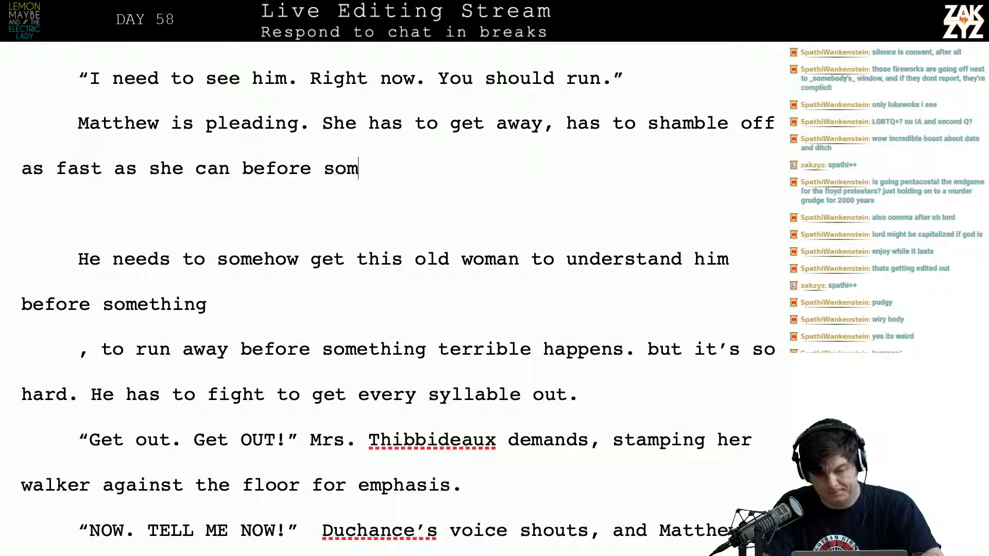
key(BackSpace)
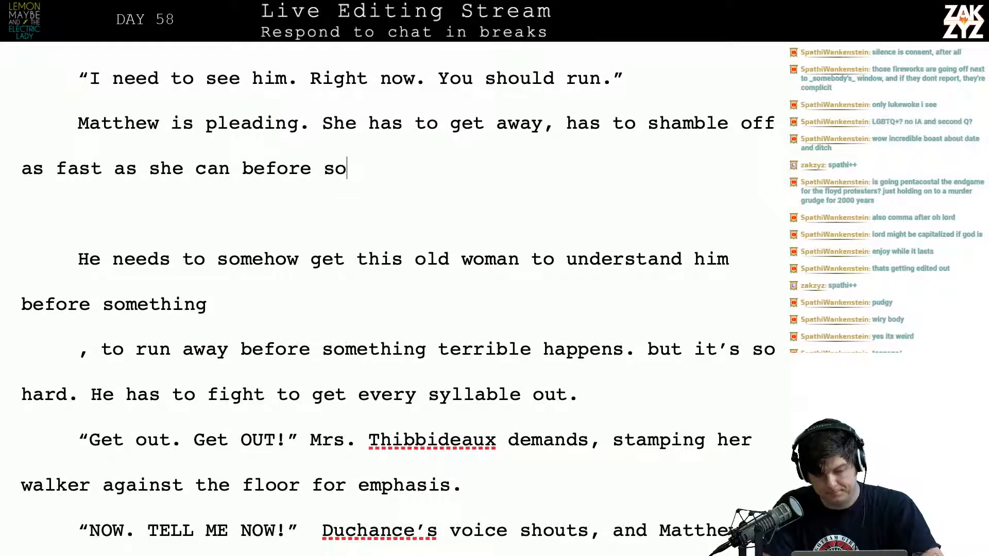
text(mething terrible )
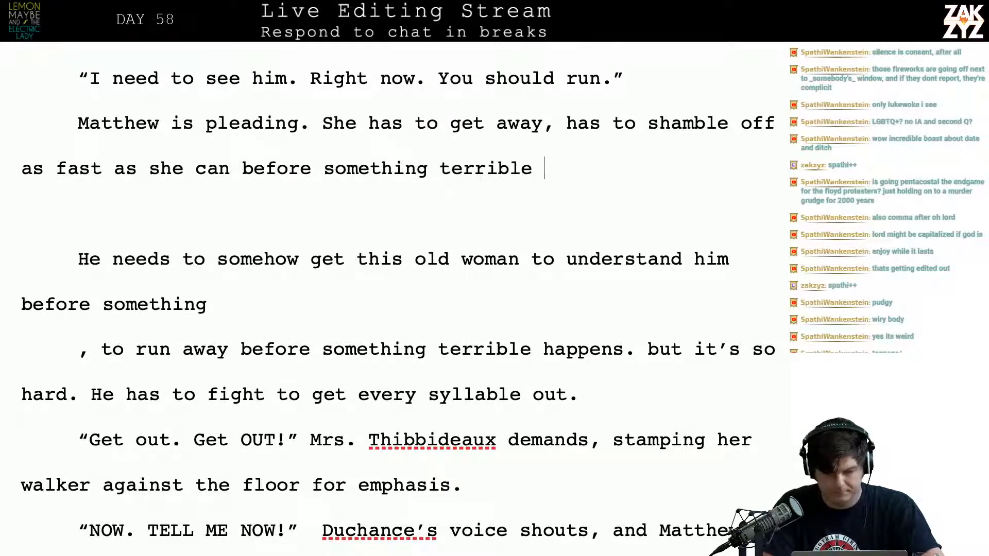
text(happens. He ne)
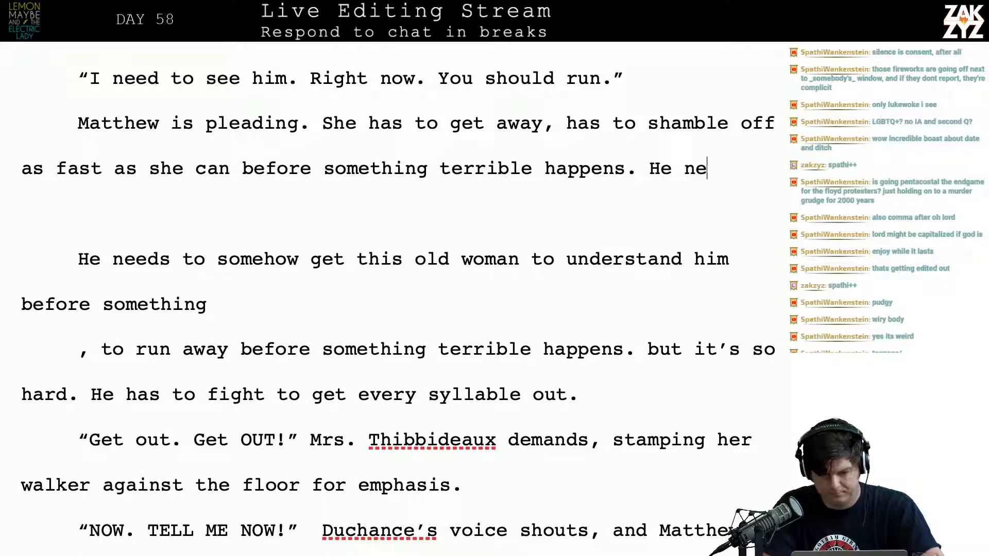
text(eds to make her un)
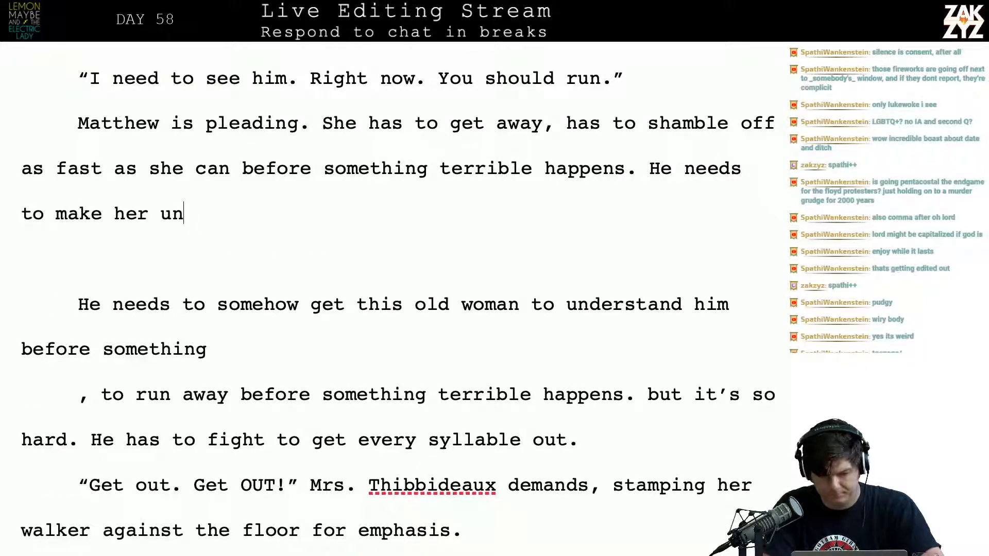
text(derstand but it’s so hard, it take)
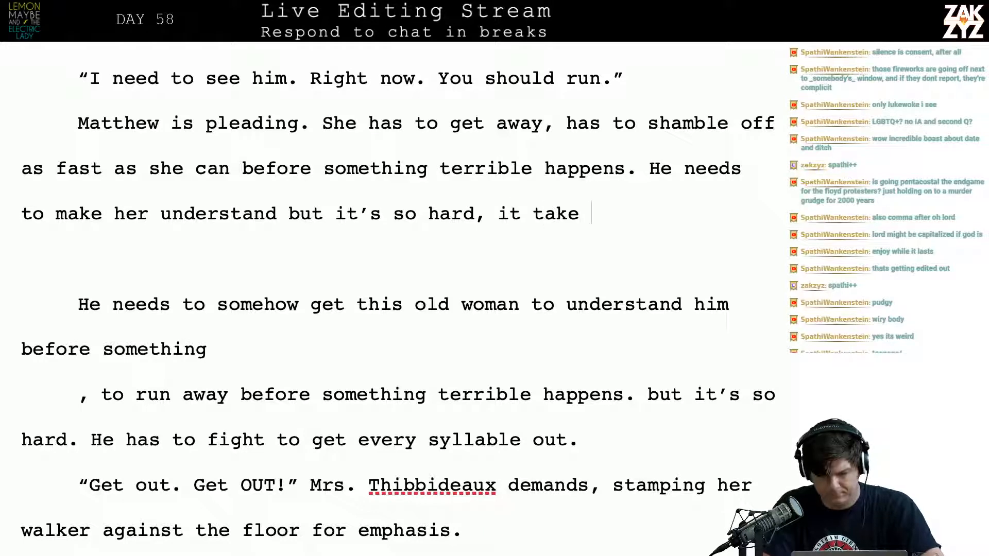
Add "He needs to make her understand but it’s so hard, he has to fight" after "something terrible happens."
key(BackSpace)
text(s a)
key(BackSpace)
key(BackSpace)
key(BackSpace)
key(BackSpace)
key(BackSpace)
key(BackSpace)
key(BackSpace)
key(BackSpace)
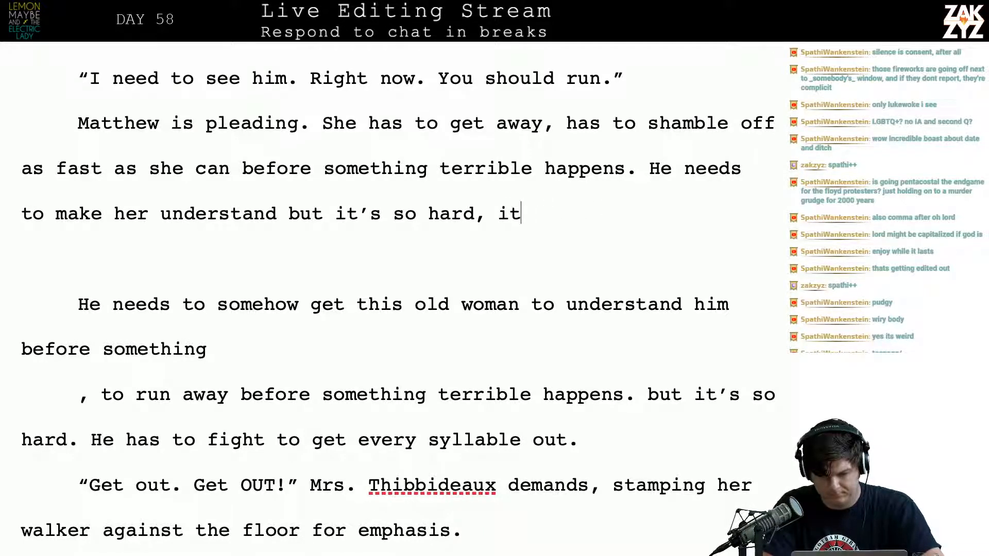
key(BackSpace)
key(BackSpace)
text(he has to fight)
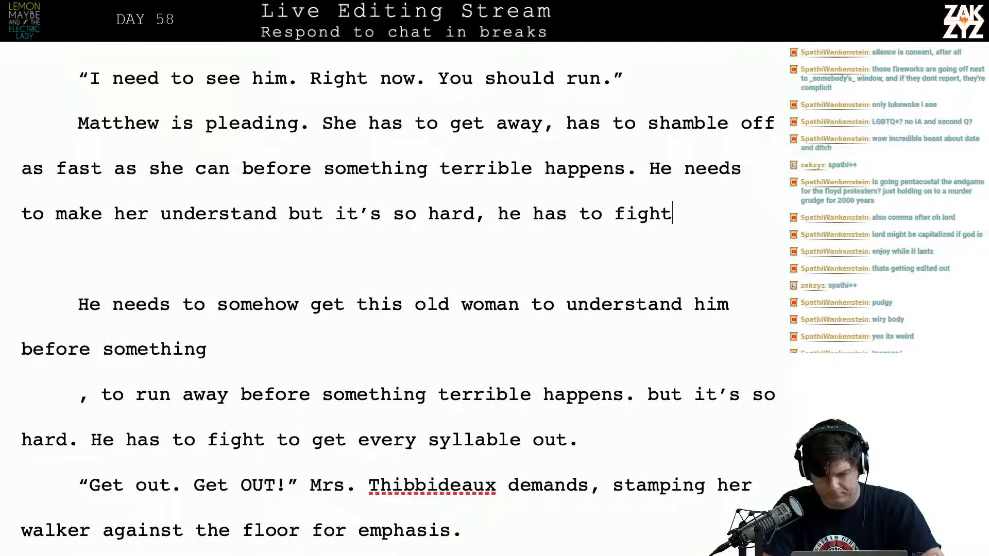
text( for every a)
key(BackSpace)
text(s)
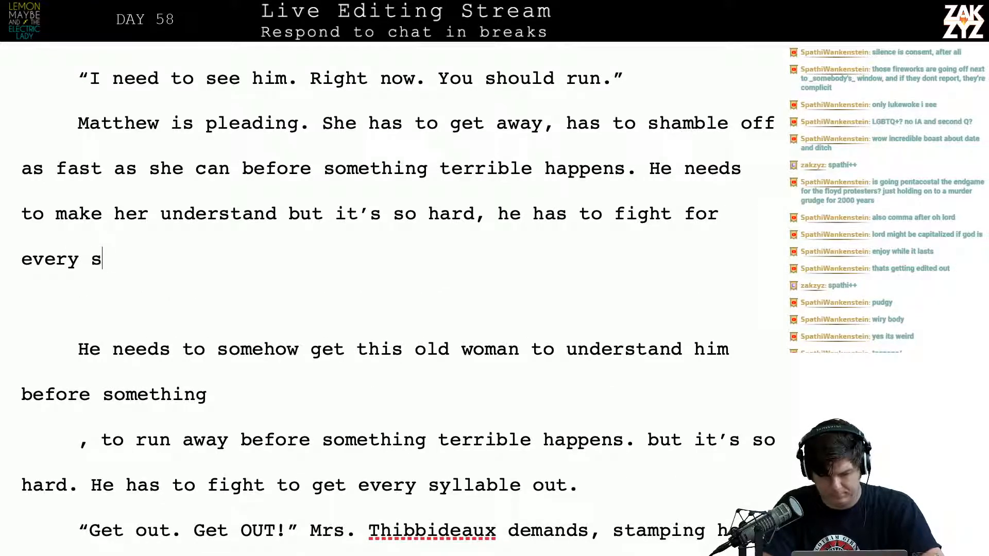
text(yllable.)
key(BackSpace)
key(BackSpace)
key(BackSpace)
key(BackSpace)
key(BackSpace)
key(BackSpace)
key(BackSpace)
key(BackSpace)
key(BackSpace)
key(BackSpace)
key(BackSpace)
key(BackSpace)
key(BackSpace)
key(BackSpace)
key(BackSpace)
key(BackSpace)
key(BackSpace)
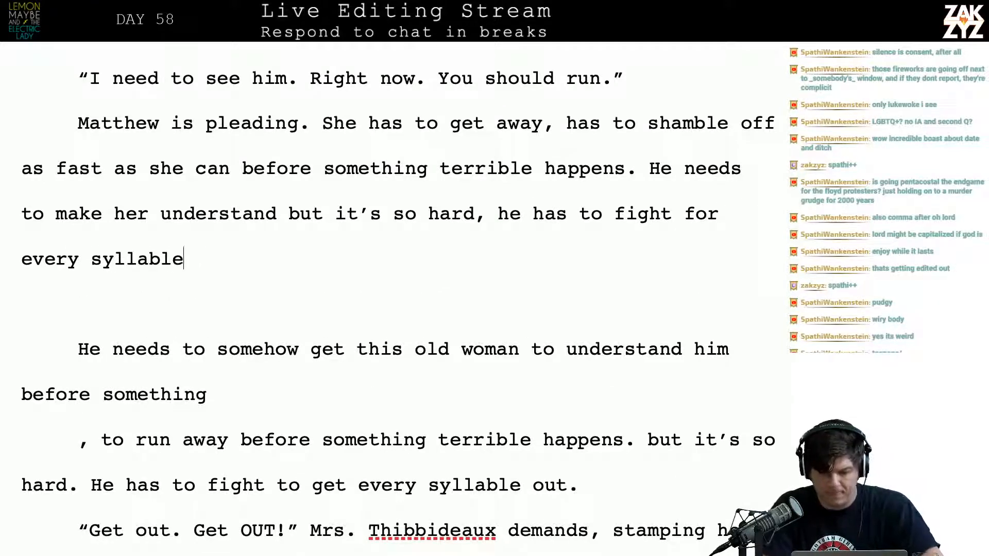
key(BackSpace)
key(BackSpace)
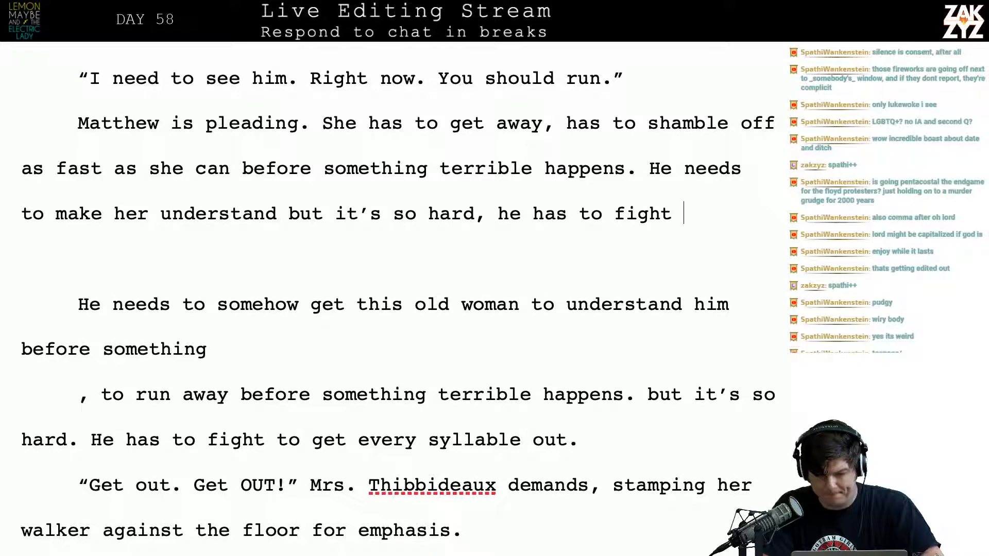
Finish the sentence after "he has to fight" with "to get his words out."
text(to get his words out.)
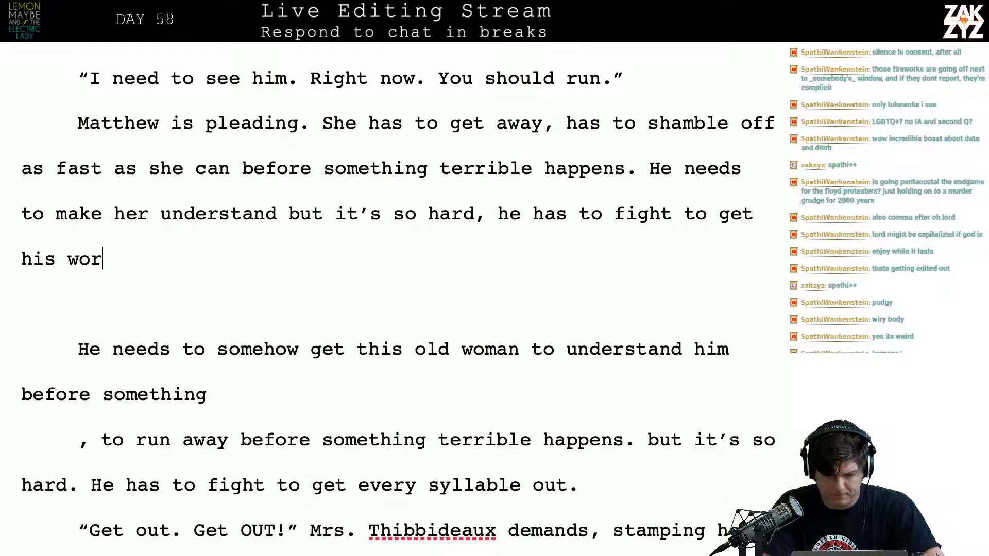
Delete the old draft text below "his words out.", from "He needs to somehow" through "every syllable out.", including the empty paragraph
key(shift+Down)
key(shift+Down)
key(shift+Down)
key(shift+Down)
key(shift+Down)
key(shift+Down)
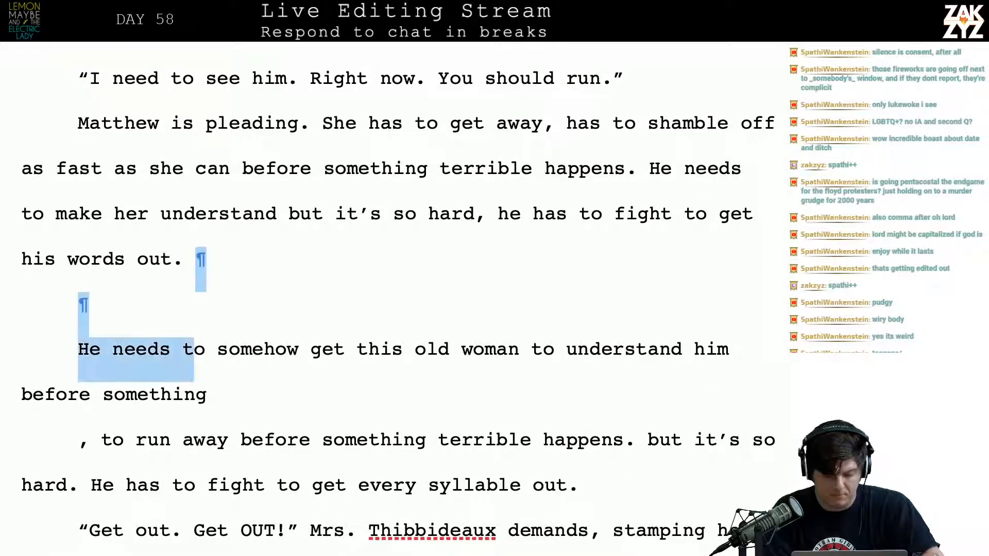
key(shift+Up)
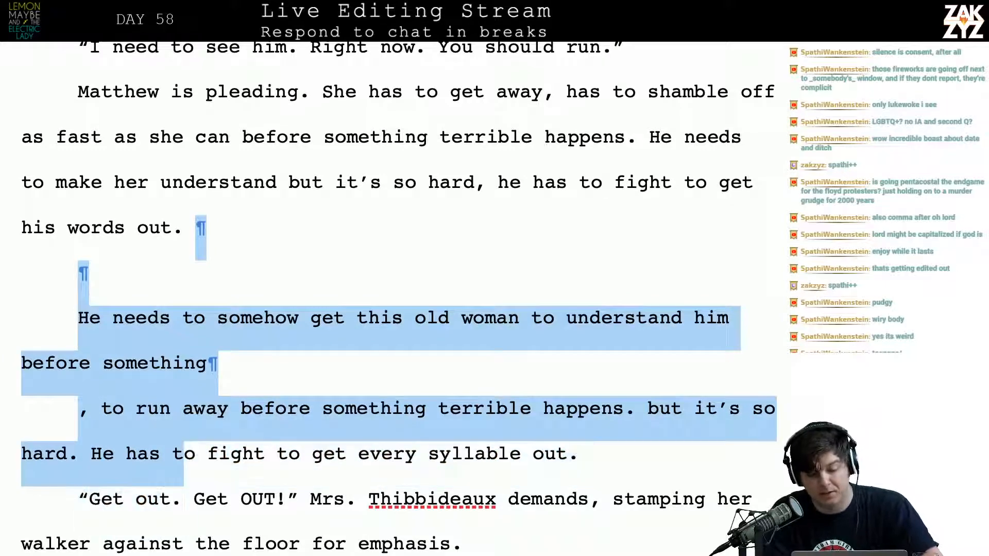
key(shift+Right)
key(shift+Right)
key(shift+Right)
key(shift+Right)
key(shift+Right)
key(shift+Right)
key(shift+Right)
key(shift+Right)
key(shift+Right)
key(shift+Right)
key(shift+Right)
key(shift+Right)
key(shift+Right)
key(shift+Right)
key(shift+Right)
key(shift+Right)
key(shift+Right)
key(shift+Right)
key(shift+Right)
key(shift+Right)
key(shift+Right)
key(shift+Right)
key(shift+Right)
key(shift+Right)
key(shift+Right)
key(shift+Right)
key(shift+Right)
key(shift+Right)
key(shift+Right)
key(shift+Right)
key(shift+Right)
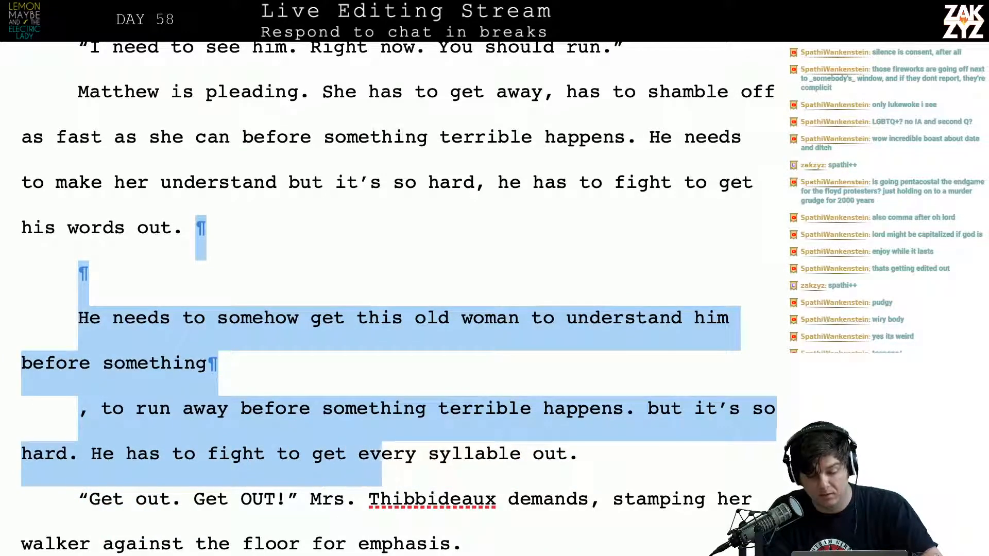
key(shift+Right)
key(shift+Right)
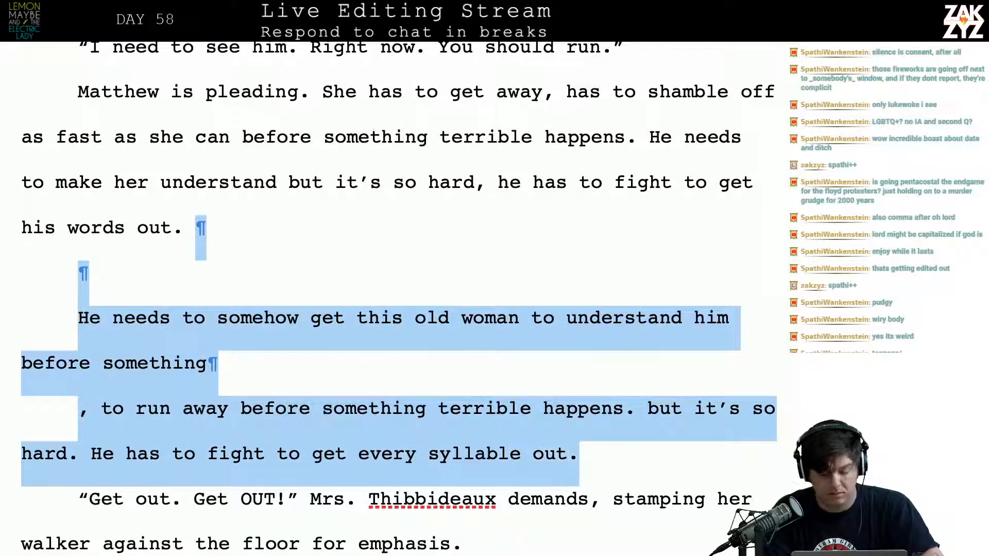
key(BackSpace)
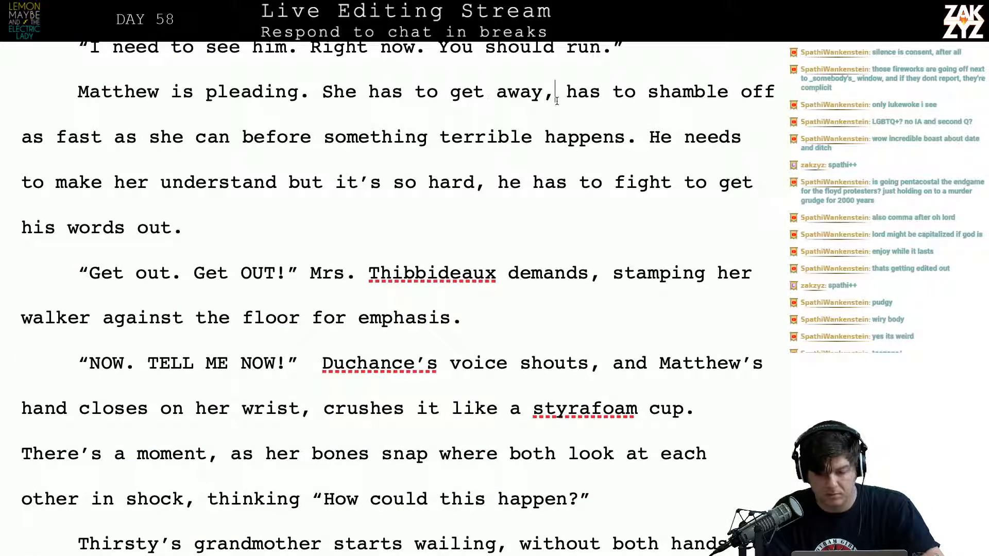
Rewrite the text after “Matthew is pleading.” as “She has to go. She should be shambling away as fast as she can, something terrible is about to happen.”
key(BackSpace)
key(BackSpace)
key(BackSpace)
key(BackSpace)
key(BackSpace)
key(BackSpace)
key(BackSpace)
key(BackSpace)
key(BackSpace)
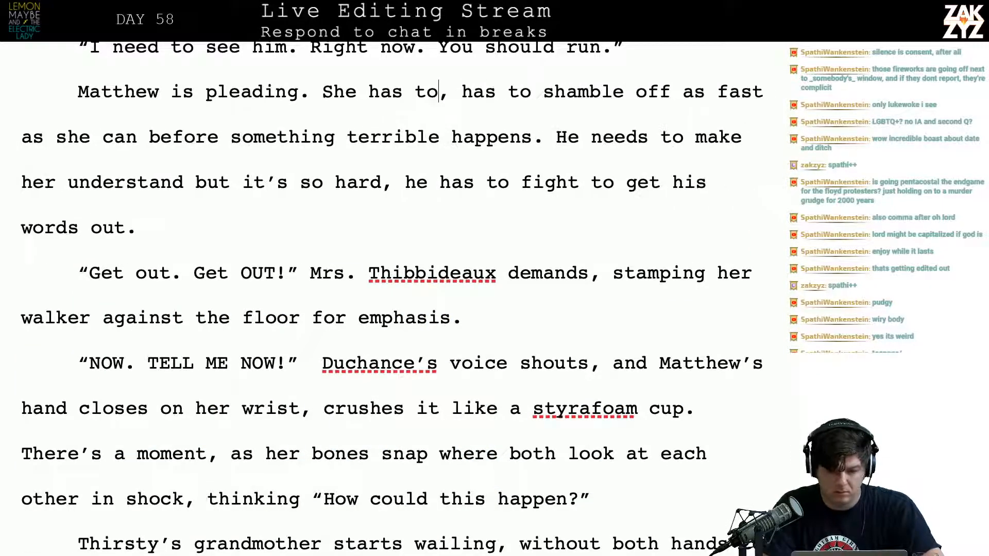
key(BackSpace)
key(BackSpace)
key(BackSpace)
key(BackSpace)
key(BackSpace)
key(BackSpace)
text(has to go. S)
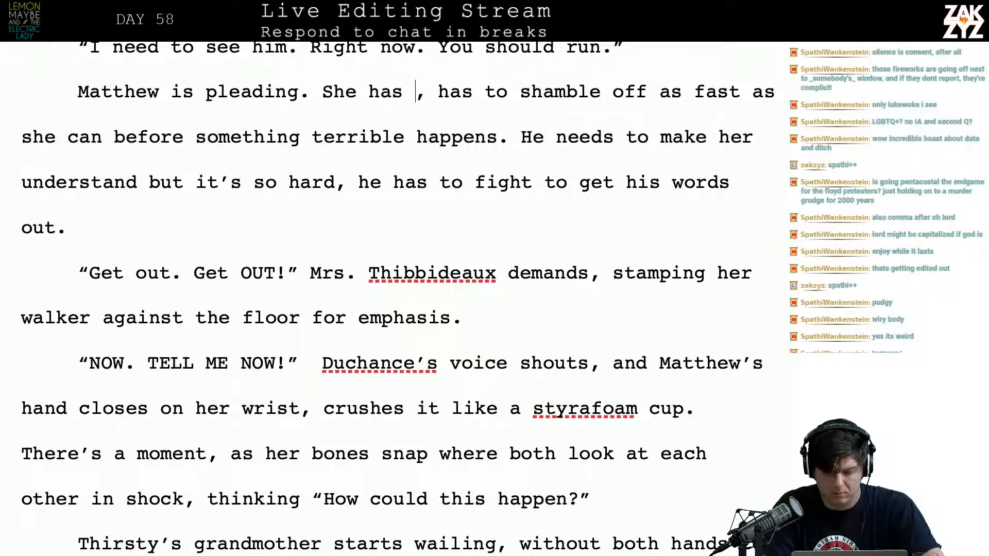
text(he should be sha)
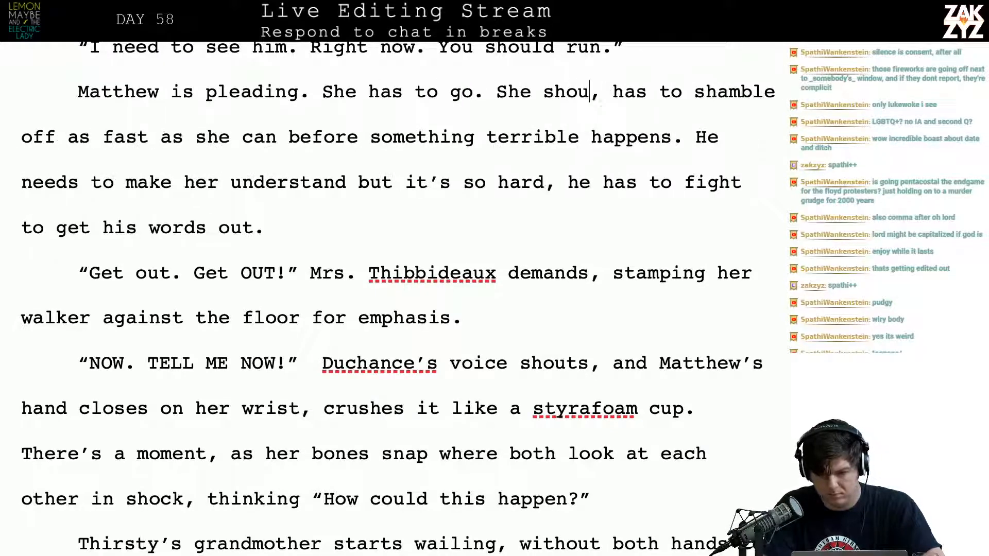
text(mbling away as fa)
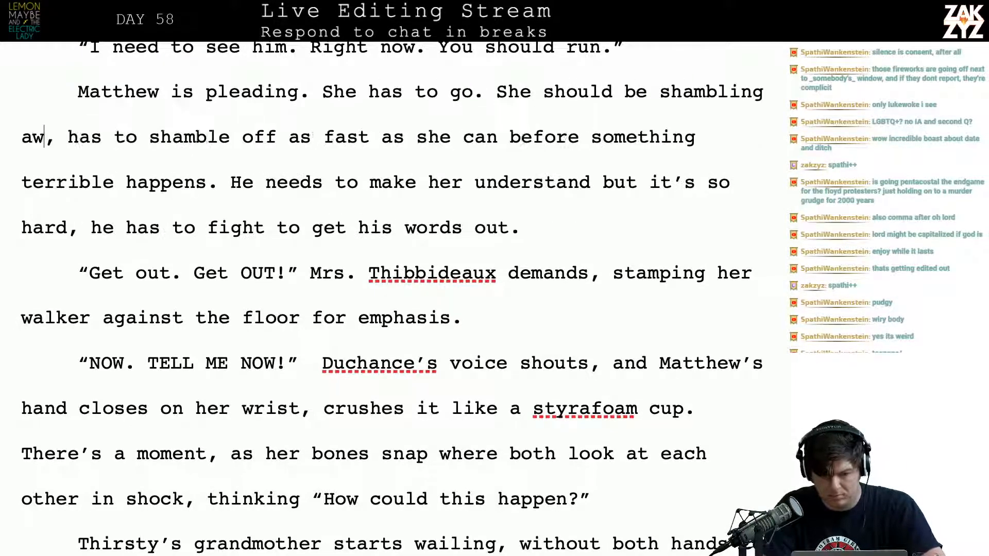
text(st as she can)
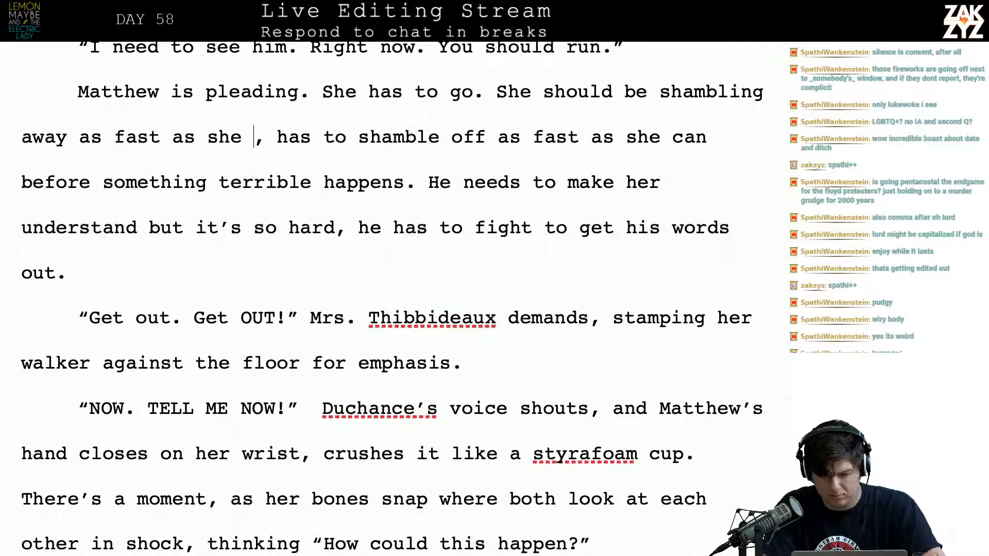
text(, something terrible is)
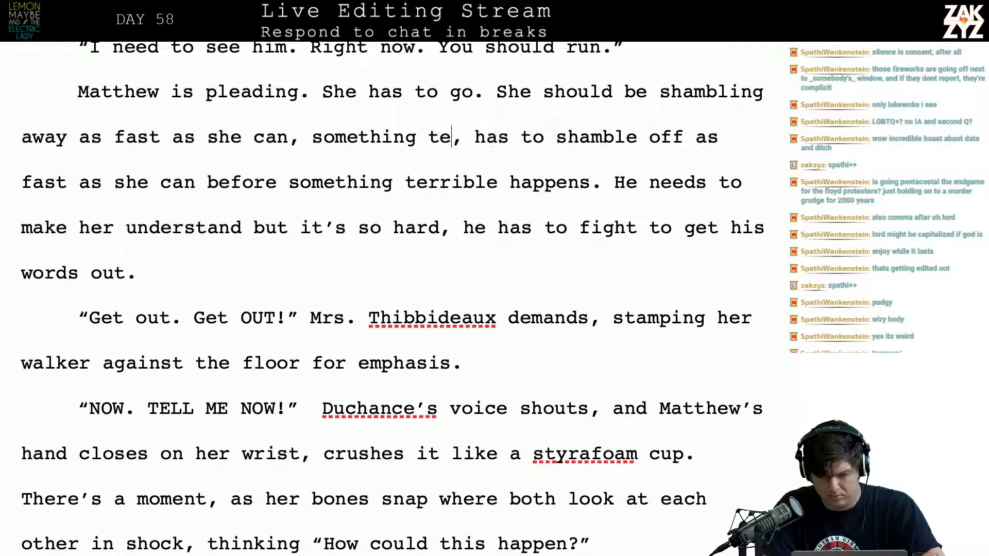
text( about to happ)
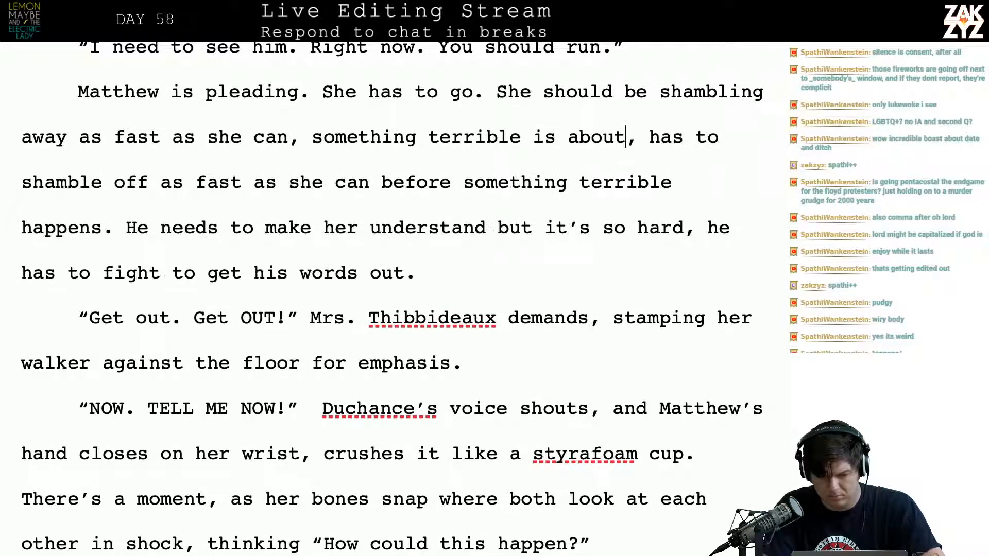
text(en. , has to shamble off)
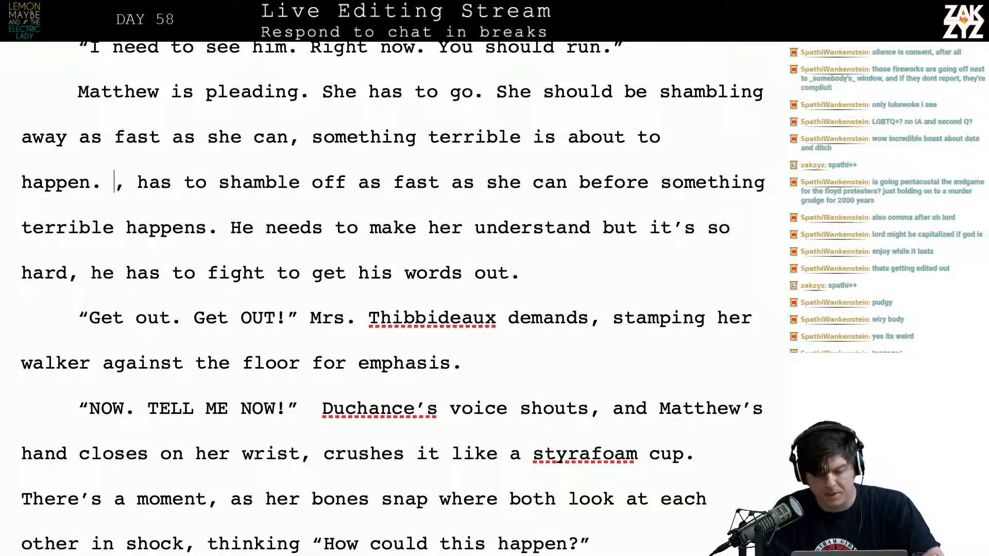
Delete the leftover “, has to shamble off as fast as she can before something terrible happens.” in front of “He needs to make her understand”
key(shift+Down)
key(shift+Right)
key(shift+Right)
key(shift+Right)
key(shift+Right)
key(shift+Right)
key(shift+Right)
key(shift+Right)
key(shift+Right)
key(shift+Right)
key(shift+Right)
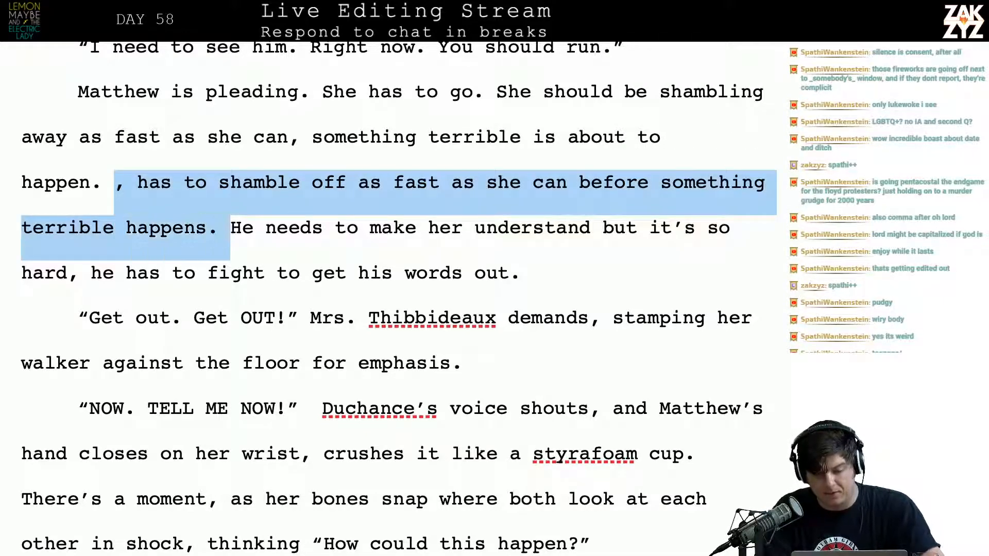
key(BackSpace)
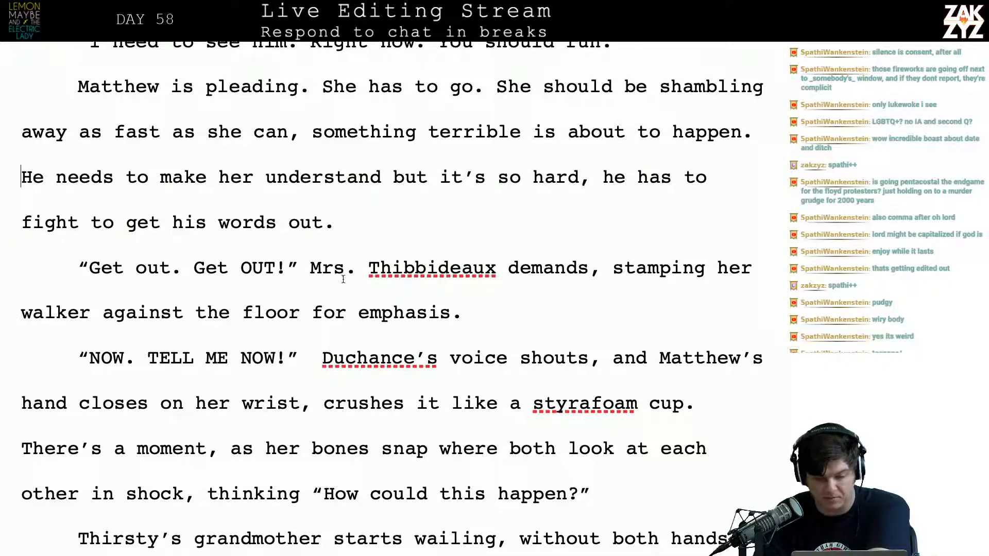
Reread the dialogue around Matthew's revised pleading, from “It wasn’t me” through the grandmother's fall
scroll(342, 270, down, 1)
scroll(384, 271, down, 3)
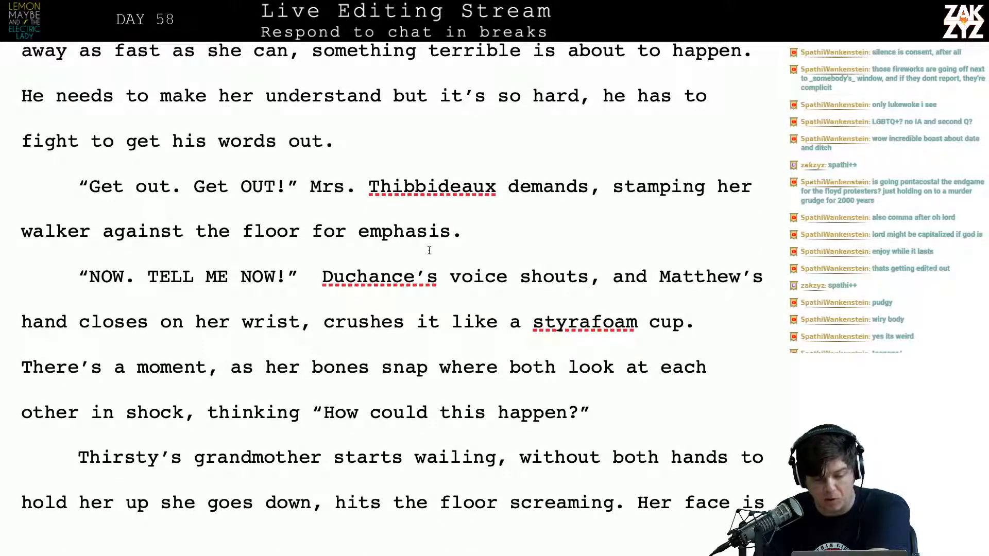
scroll(473, 228, down, 1)
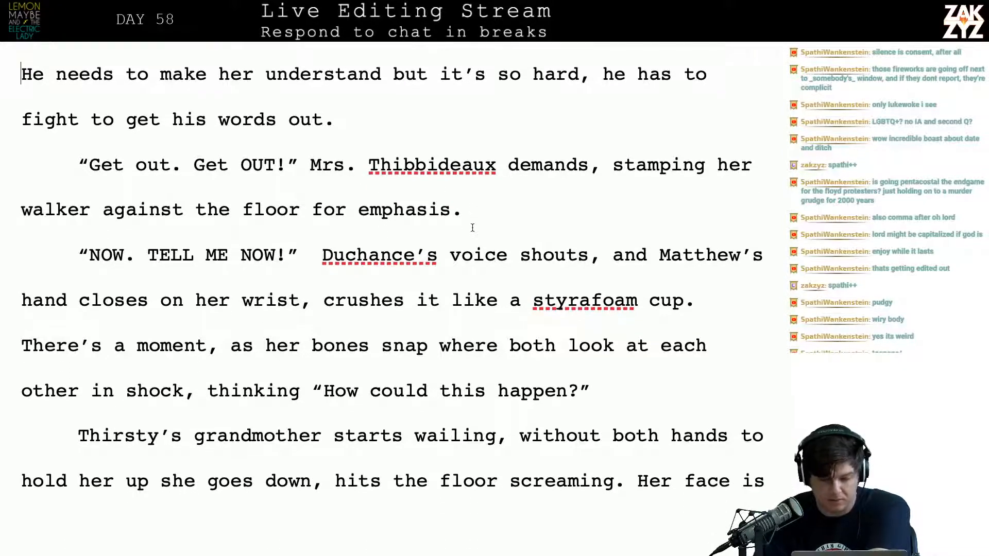
scroll(224, 255, down, 1)
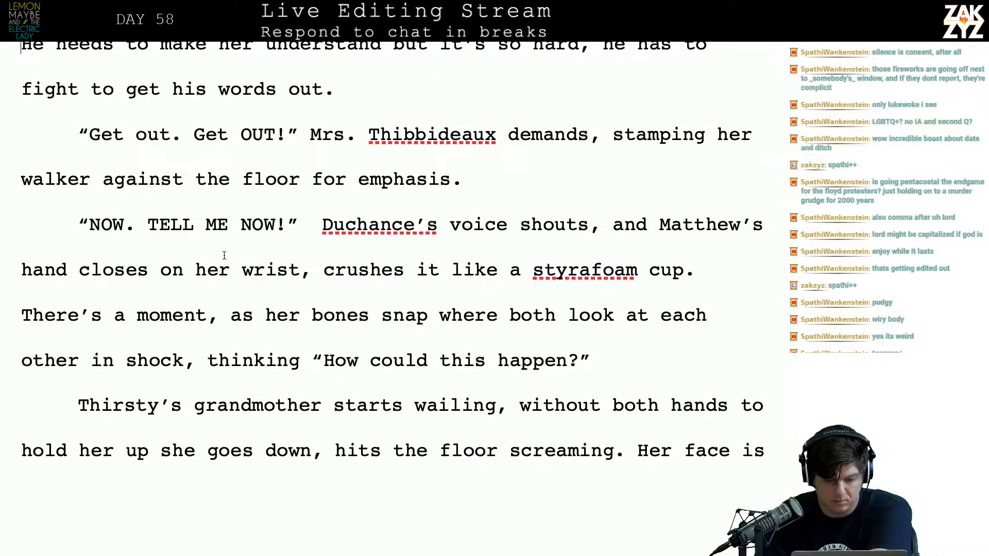
scroll(127, 235, up, 10)
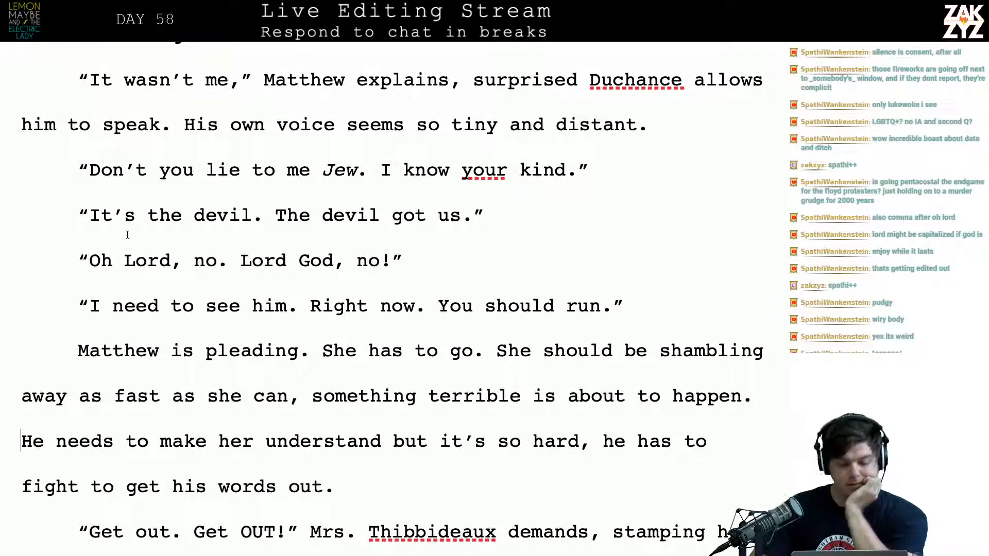
scroll(128, 235, up, 1)
scroll(127, 234, down, 5)
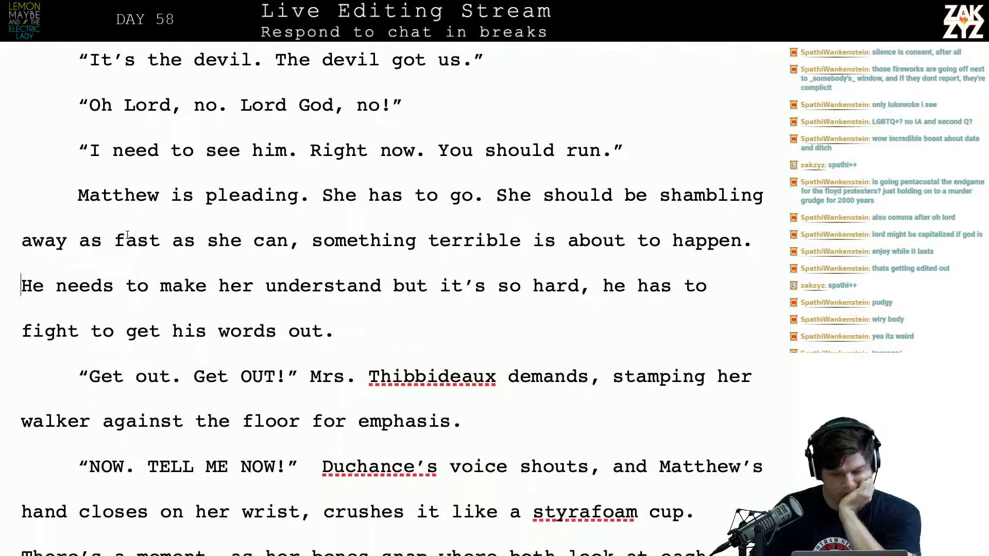
scroll(127, 235, down, 2)
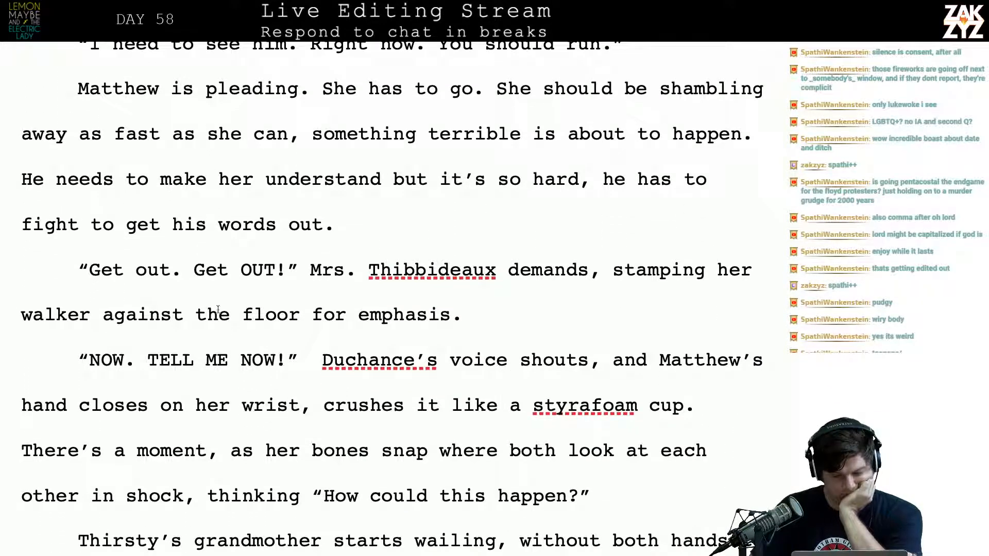
Split off a new paragraph before “NOW. TELL ME NOW!”, after its opening quotation mark, reading “WHERE IS HE?” Duchance’s voice demands,
key(Left)
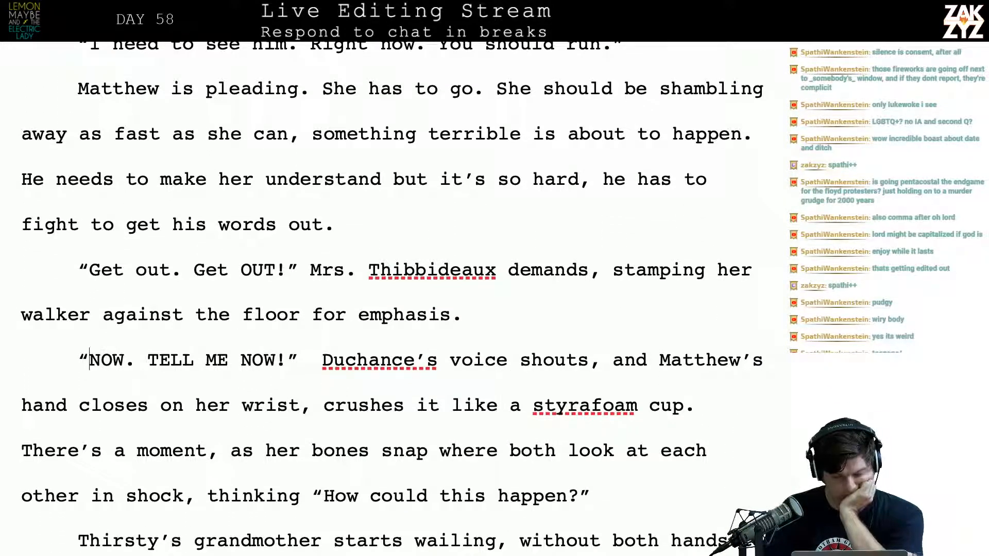
key(Down)
key(Up)
key(Up)
key(Up)
key(Return)
key(Left)
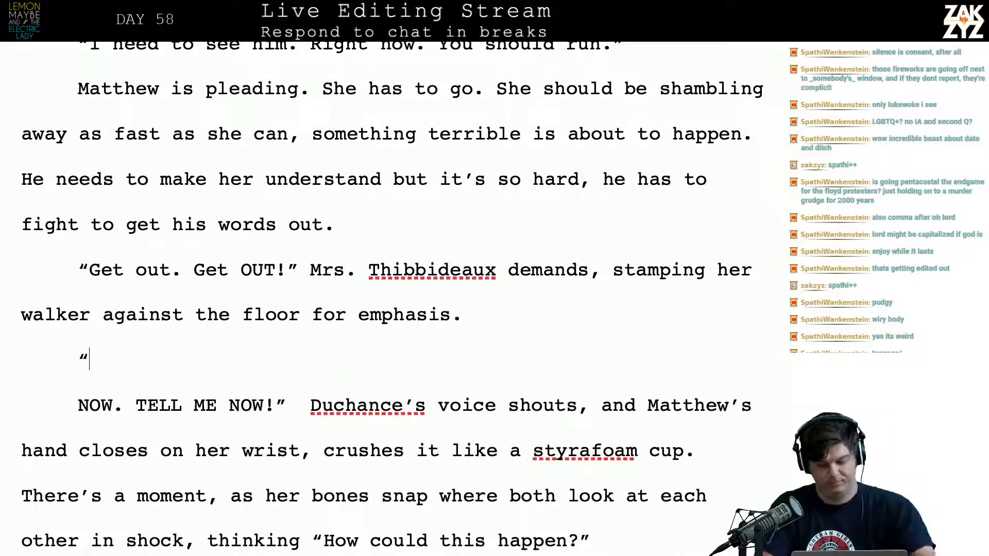
text(WHERE IS HE)
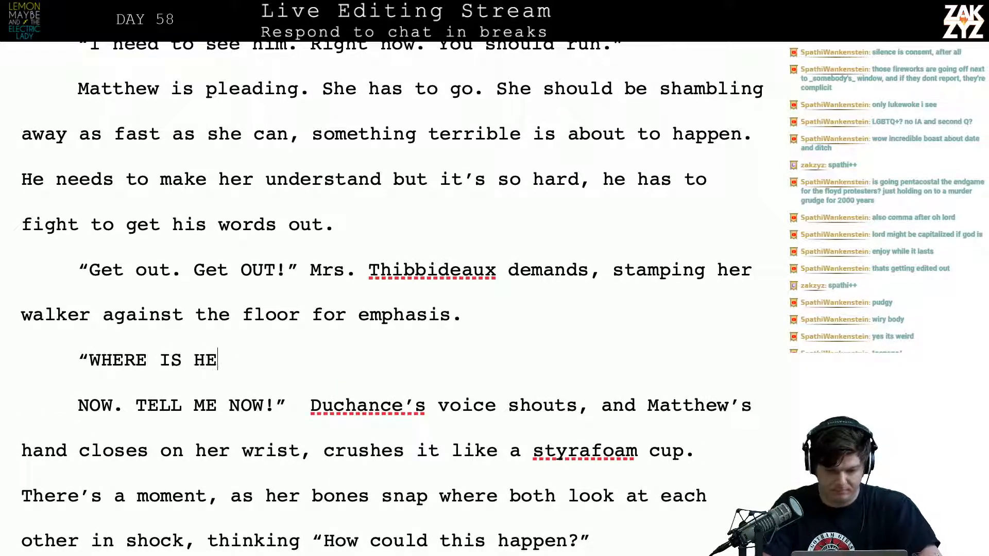
text(?" D)
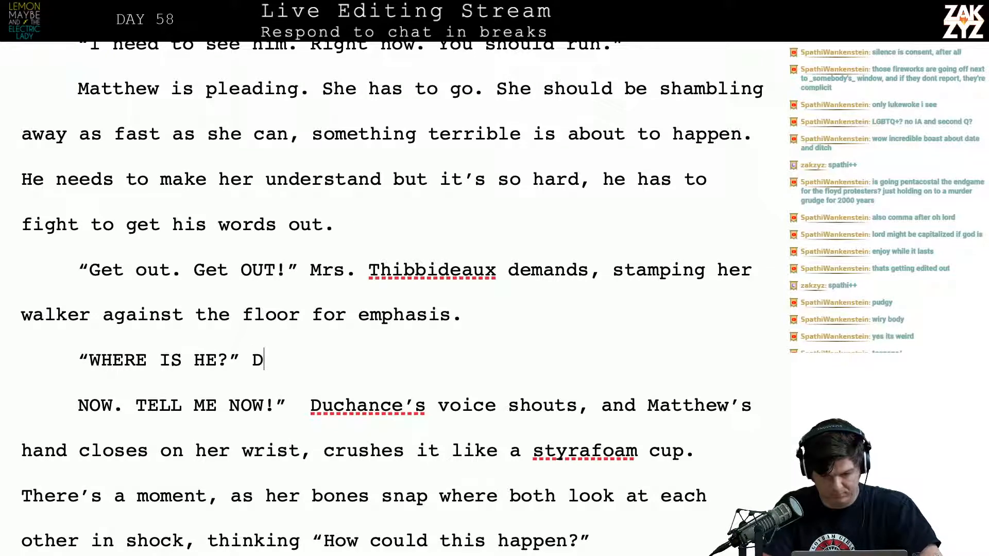
text(uchance's voice demands,)
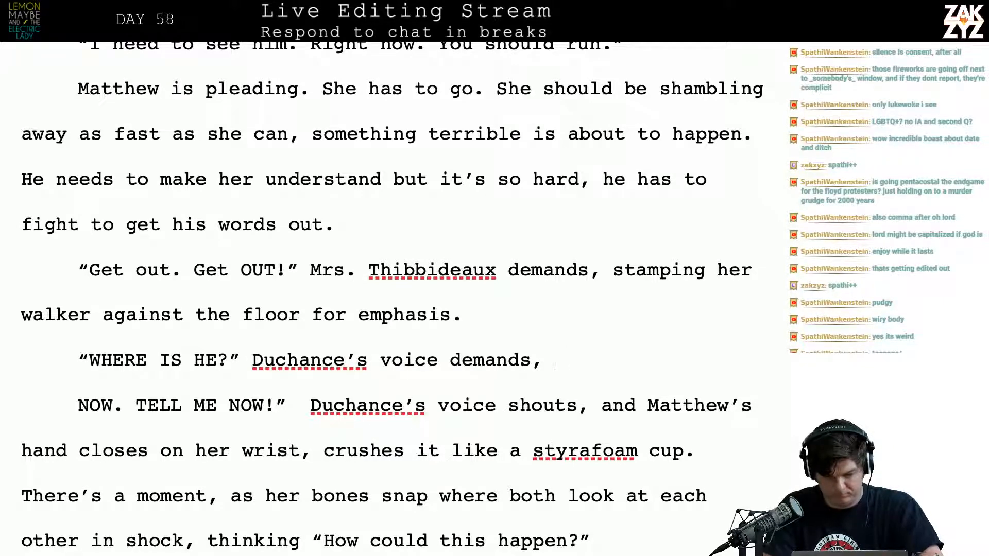
key(BackSpace)
key(BackSpace)
text(. MAtthe)
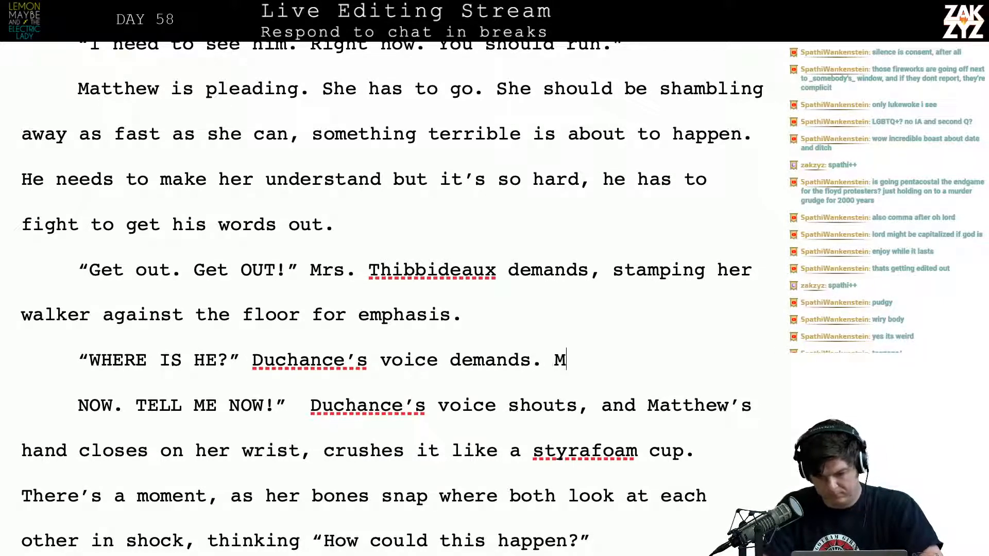
key(BackSpace)
key(BackSpace)
key(BackSpace)
key(BackSpace)
key(BackSpace)
text(atthew's hand)
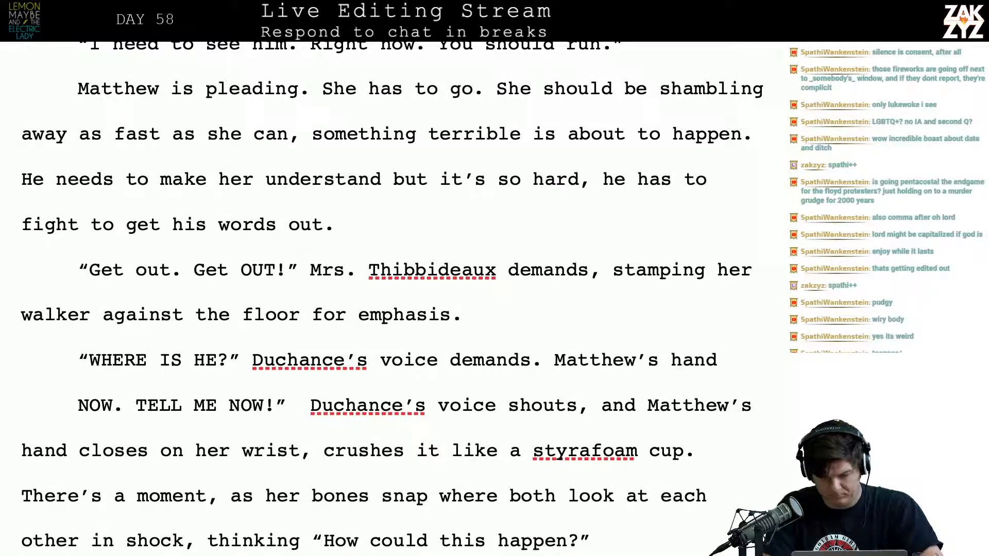
key(BackSpace)
key(BackSpace)
key(BackSpace)
key(BackSpace)
key(BackSpace)
key(BackSpace)
key(BackSpace)
key(BackSpace)
key(BackSpace)
key(BackSpace)
key(BackSpace)
key(BackSpace)
key(BackSpace)
key(BackSpace)
key(BackSpace)
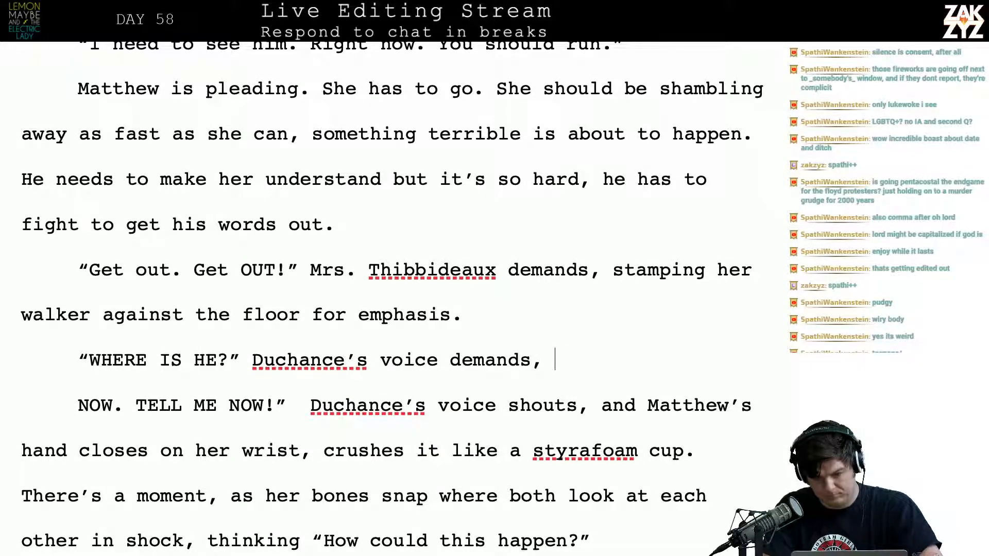
text(tearing out of )
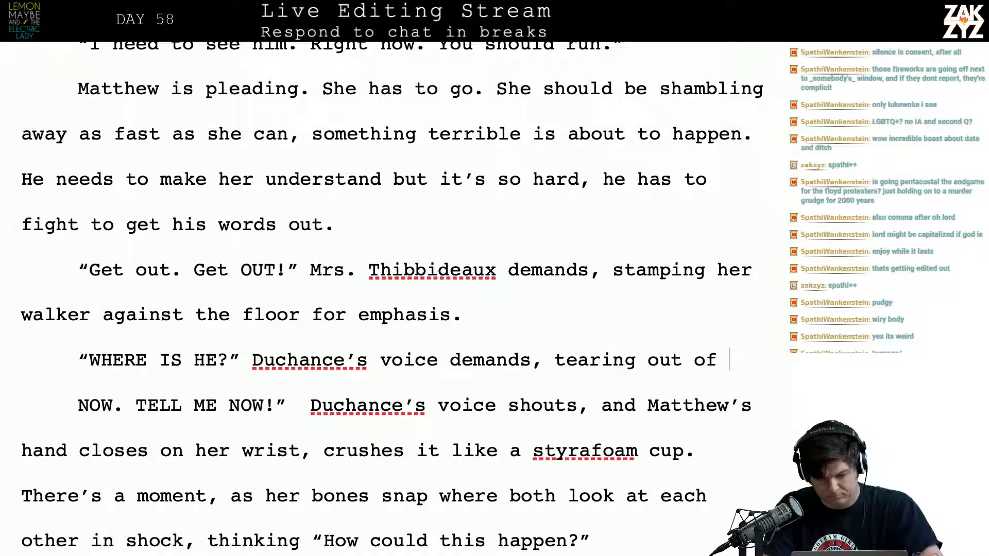
text(Matthe)
key(BackSpace)
key(BackSpace)
key(BackSpace)
key(BackSpace)
key(BackSpace)
key(BackSpace)
key(BackSpace)
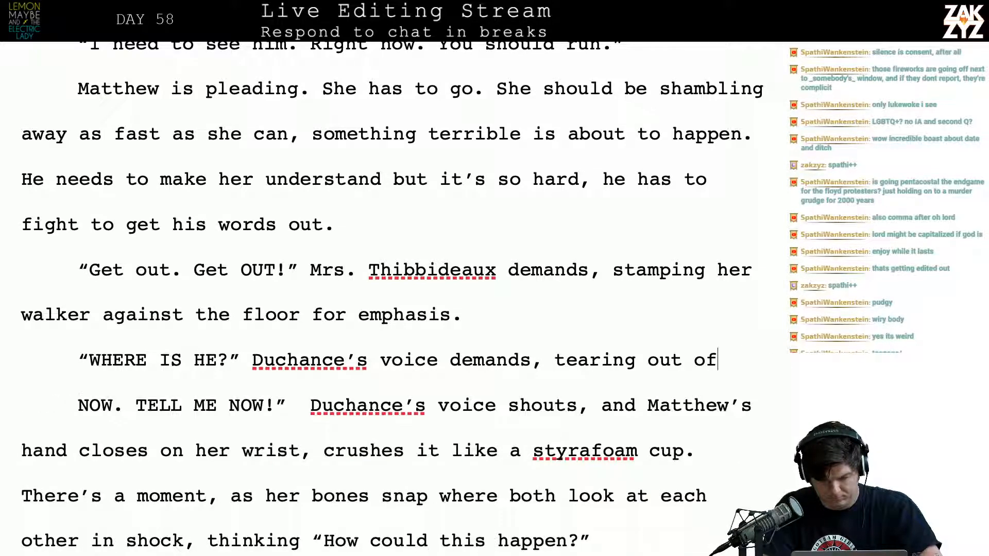
Replace the wording after “Duchance’s voice” in the “WHERE IS HE?” paragraph with “booms out of Matthew’s mouth”
key(BackSpace)
key(BackSpace)
key(BackSpace)
key(BackSpace)
key(BackSpace)
key(BackSpace)
key(BackSpace)
key(BackSpace)
key(BackSpace)
key(BackSpace)
key(BackSpace)
key(BackSpace)
key(BackSpace)
key(BackSpace)
key(BackSpace)
key(BackSpace)
key(BackSpace)
key(BackSpace)
key(BackSpace)
key(BackSpace)
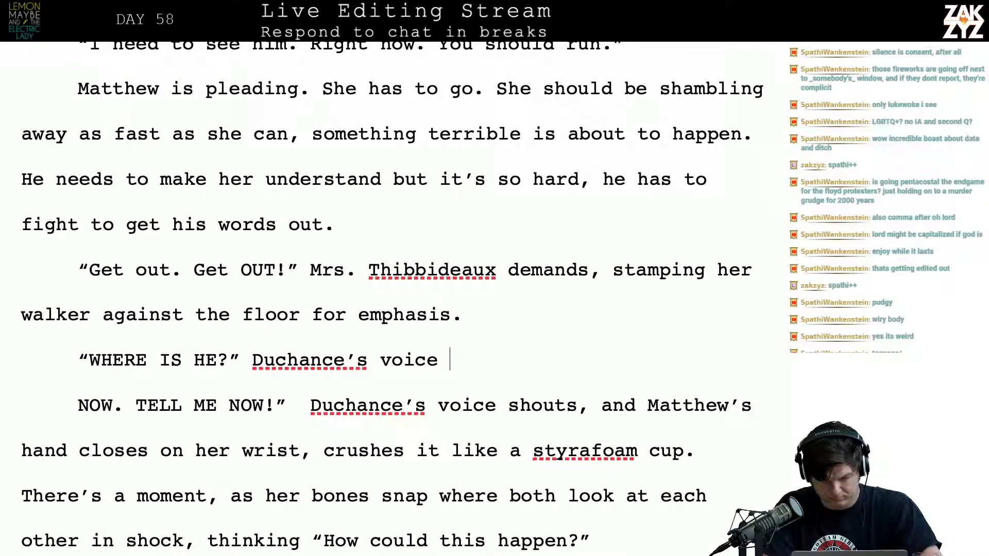
text(booms out of )
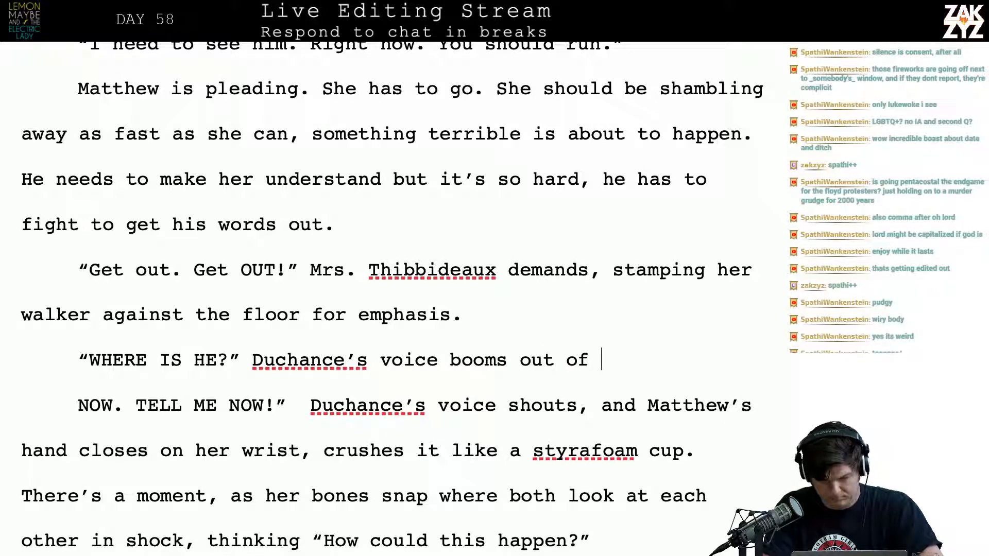
text(Matthew's mouth)
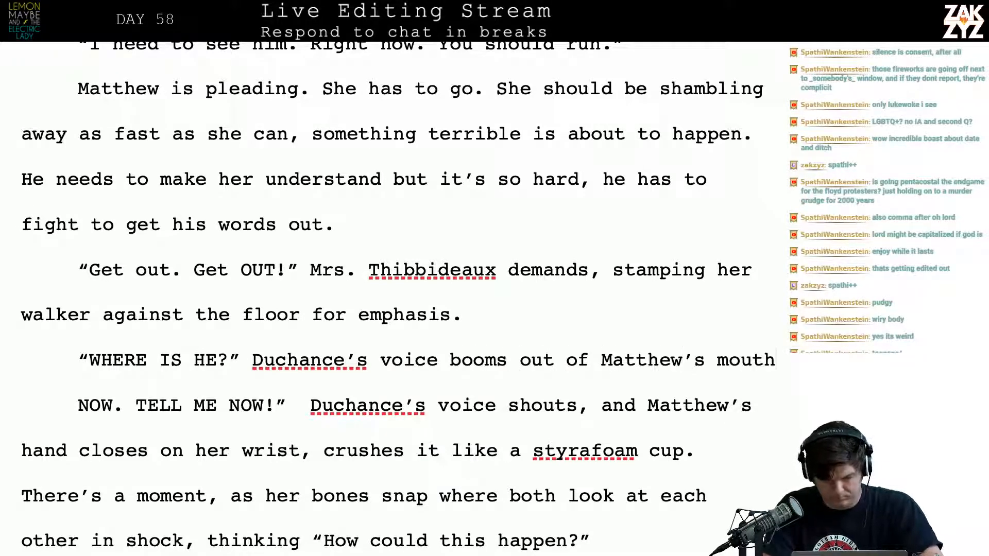
text(. Matthew's )
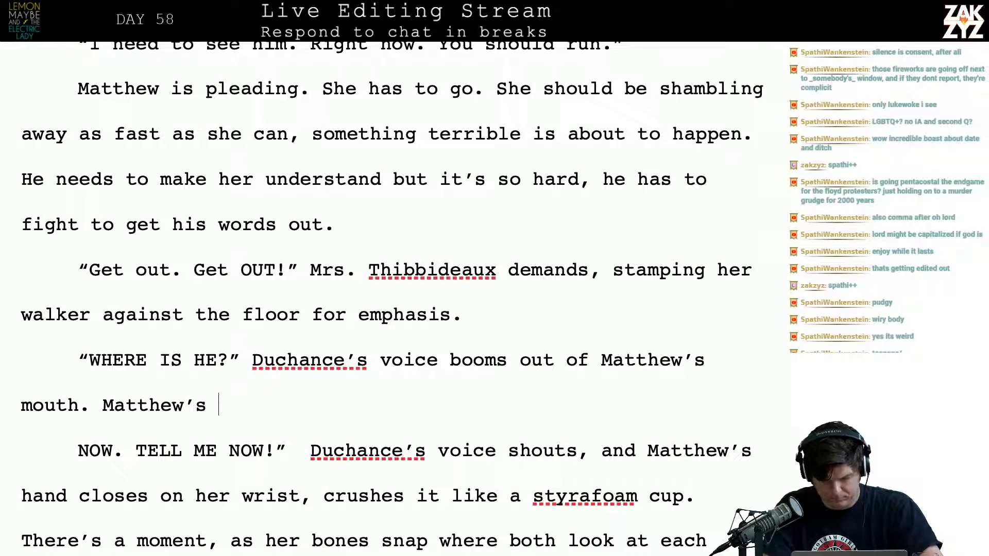
text(han)
End the sentence after “booms out of Matthew’s mouth” with a period and add “Matthew’s hand closes on Uriel’s wrist.”
key(BackSpace)
key(BackSpace)
key(BackSpace)
text(Hand c)
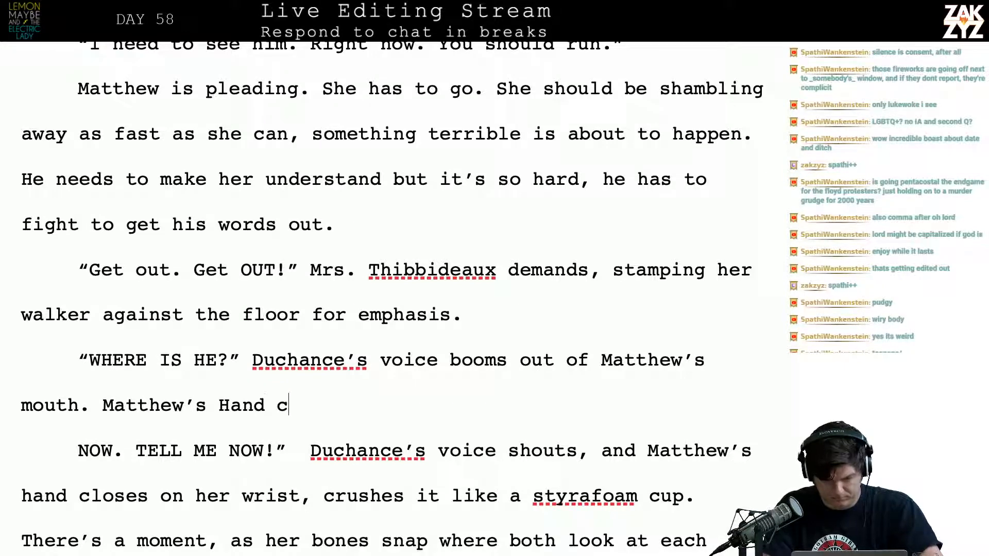
key(BackSpace)
key(BackSpace)
key(BackSpace)
key(BackSpace)
key(BackSpace)
key(BackSpace)
text(hand clos)
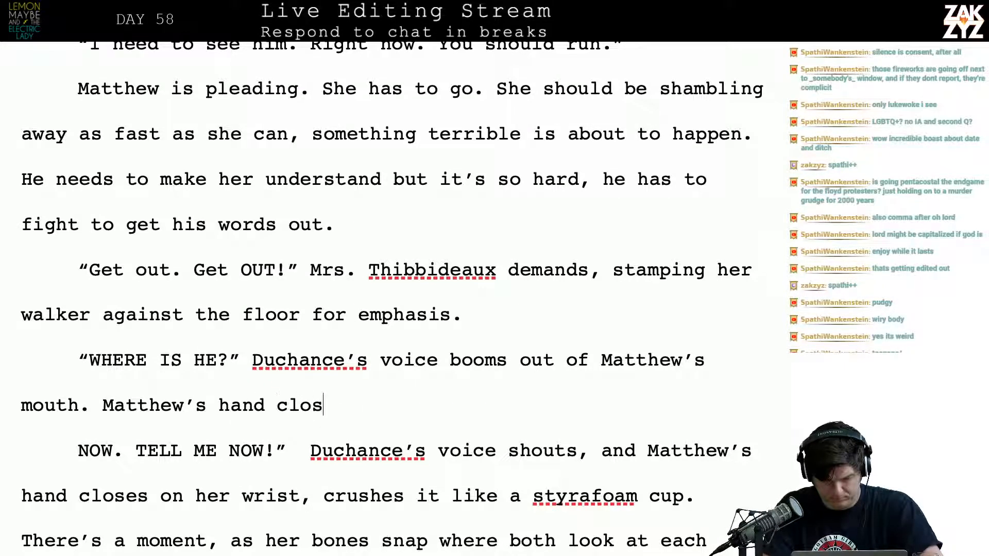
text(es on Uriel)
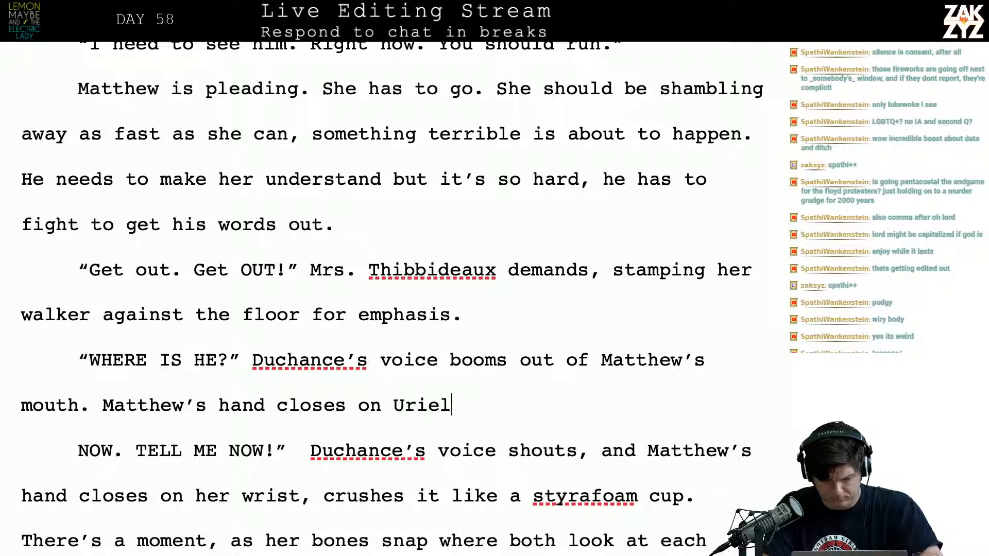
text('s wrist.)
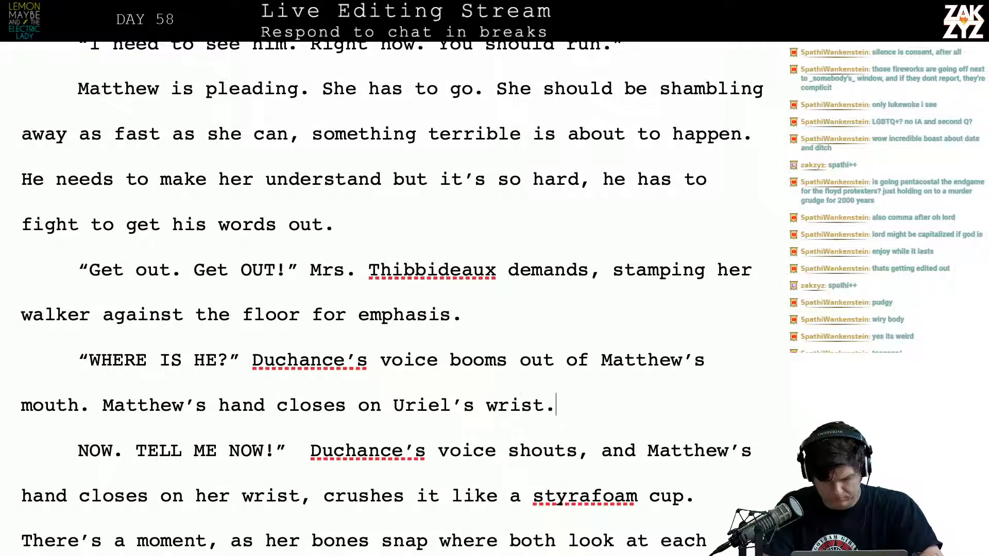
text(, crushing i tl)
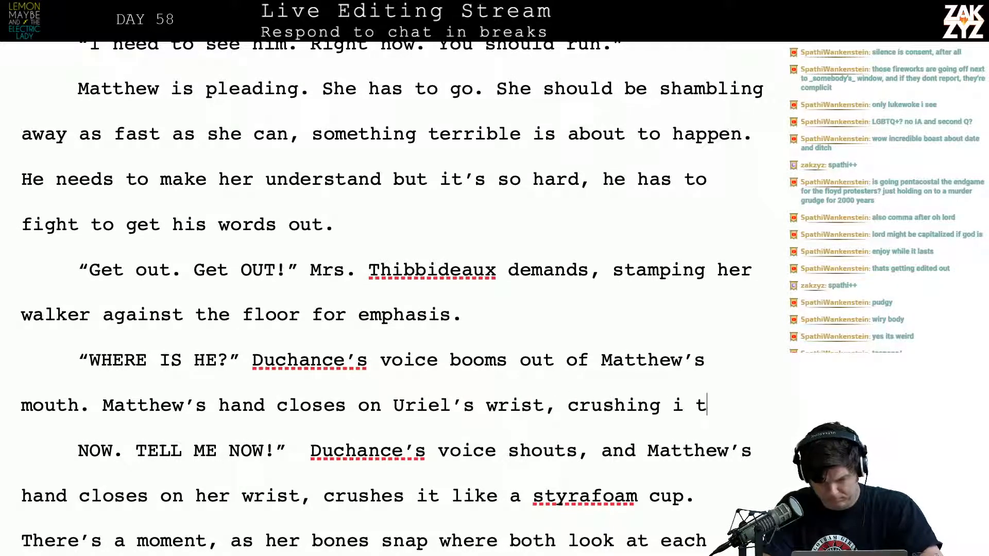
Extend the sentence about Uriel’s wrist with “, crushing it like a styrofoam cup.”
key(BackSpace)
key(BackSpace)
key(BackSpace)
text(t like a )
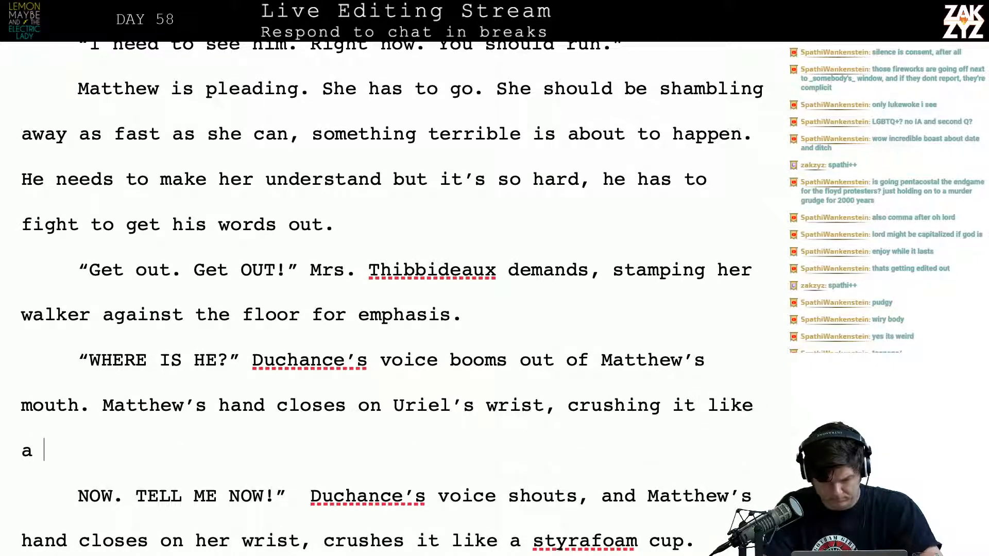
text(sytr)
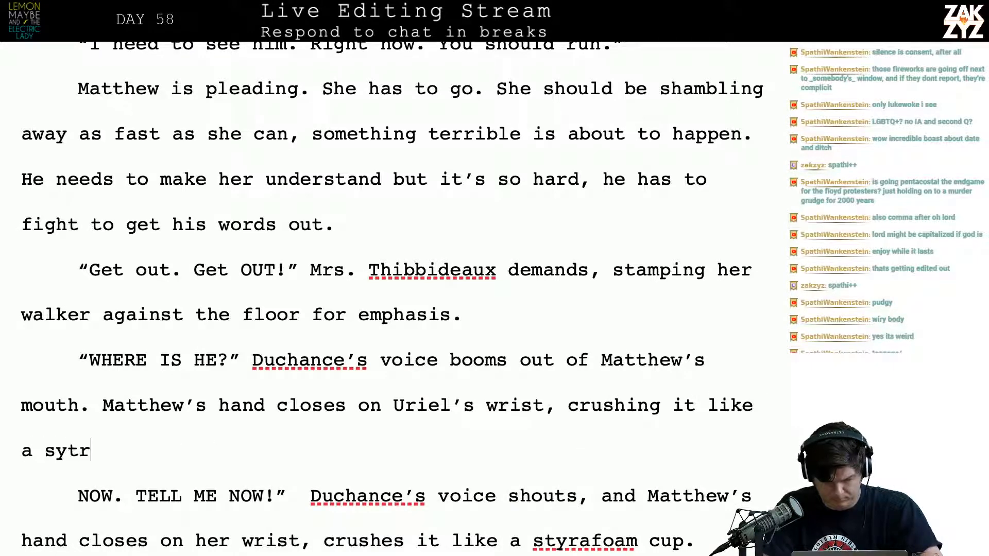
key(BackSpace)
key(BackSpace)
key(BackSpace)
text(tyro)
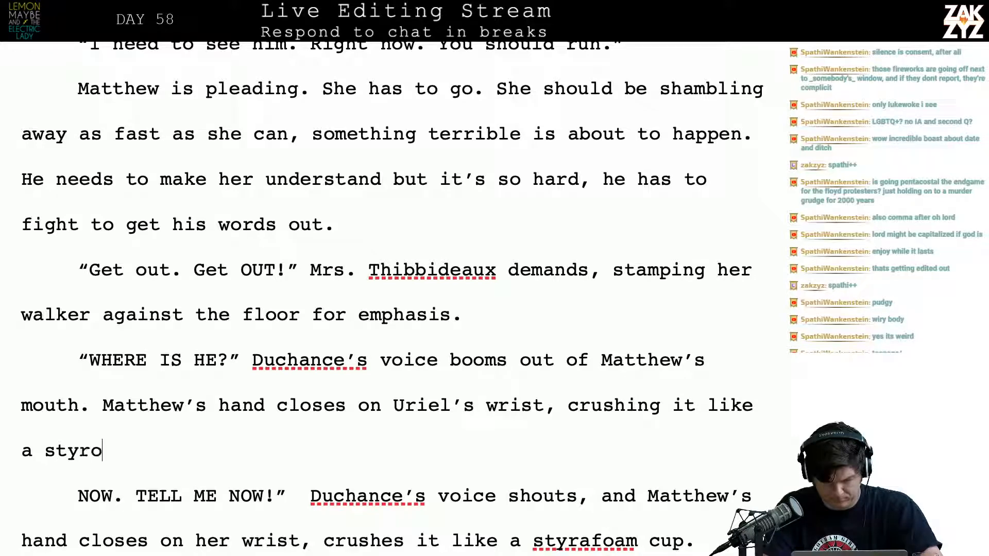
text(foam cup.)
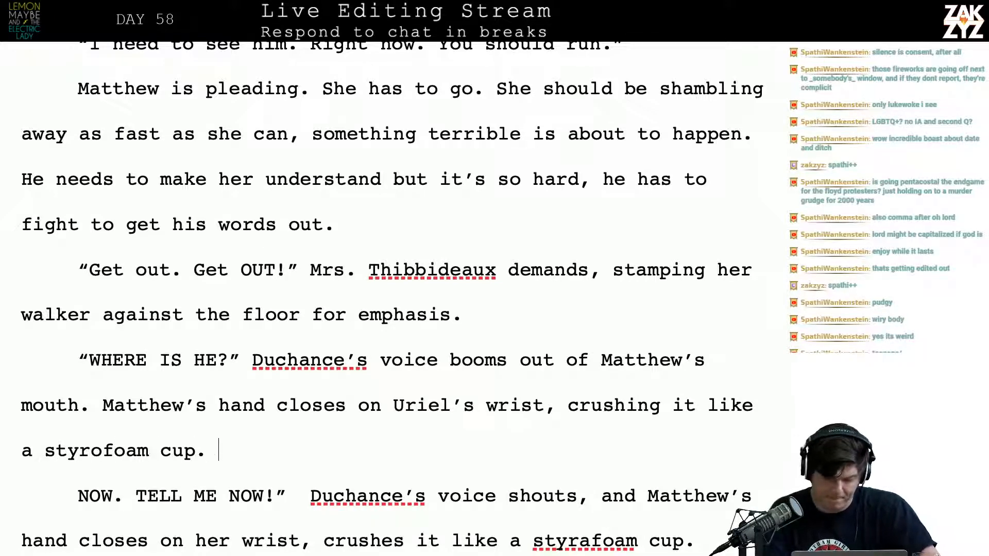
Delete the old passage from “NOW. TELL ME NOW!” through “styrafoam cup.” and start a separate paragraph at “There’s a moment”
key(shift+Down)
key(shift+Down)
key(shift+Down)
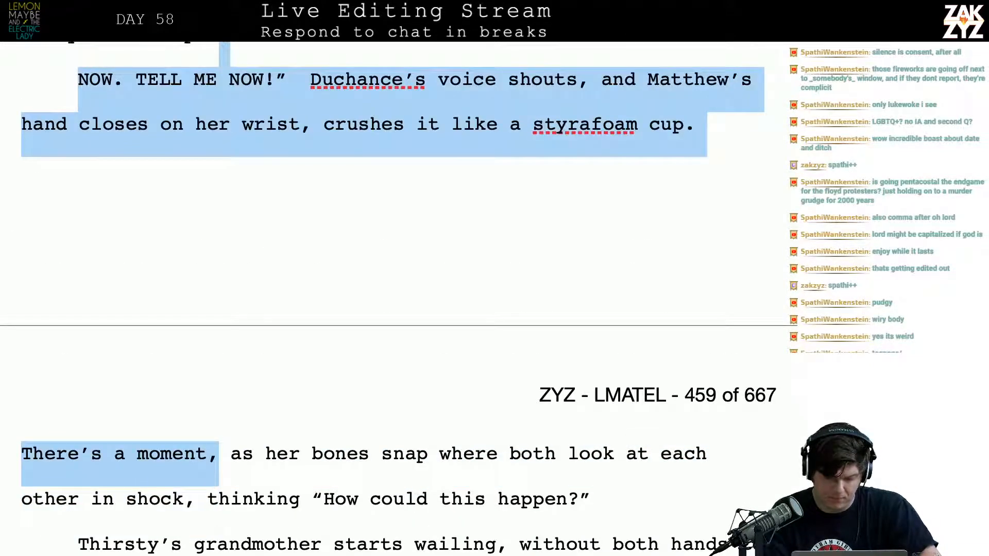
key(shift+Left)
key(shift+Left)
key(shift+Left)
key(shift+Left)
key(shift+Left)
key(shift+Left)
key(shift+Left)
key(shift+Left)
key(shift+Left)
key(shift+Left)
key(shift+Left)
key(shift+Left)
key(shift+Left)
key(shift+Left)
key(shift+Left)
key(shift+Left)
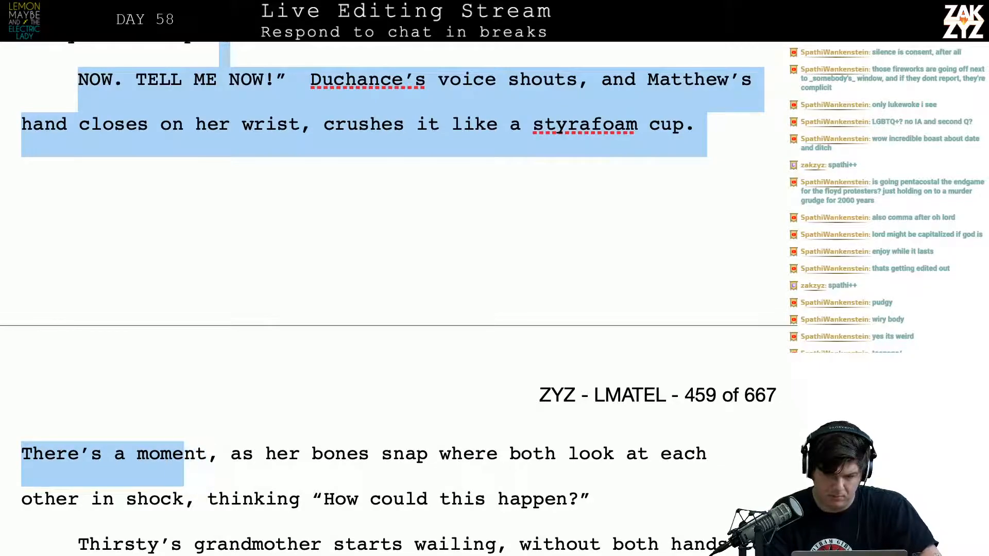
key(shift+Left)
key(BackSpace)
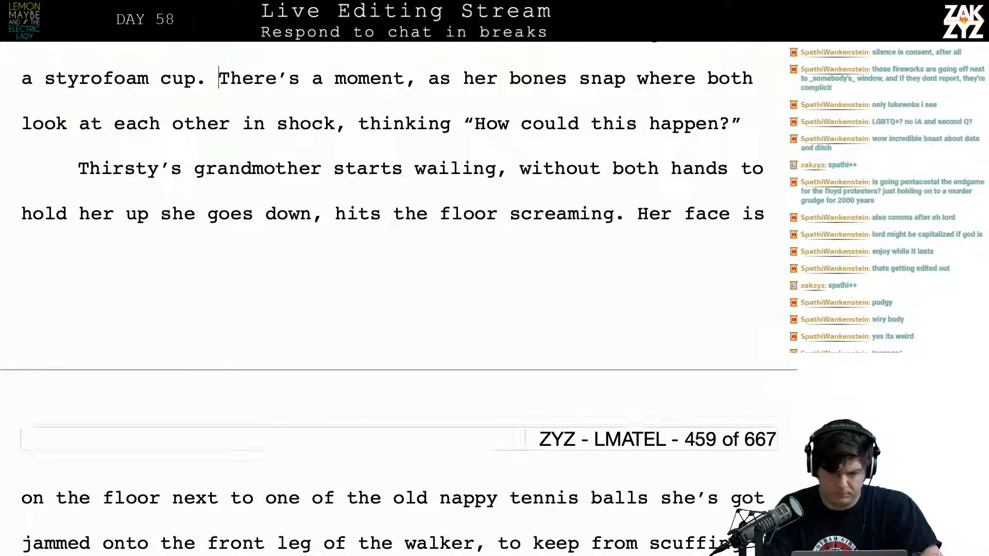
key(Return)
Insert “snakes forward and” before “closes on Uriel’s wrist”
key(Up)
key(Up)
key(Up)
key(Up)
key(Down)
key(Down)
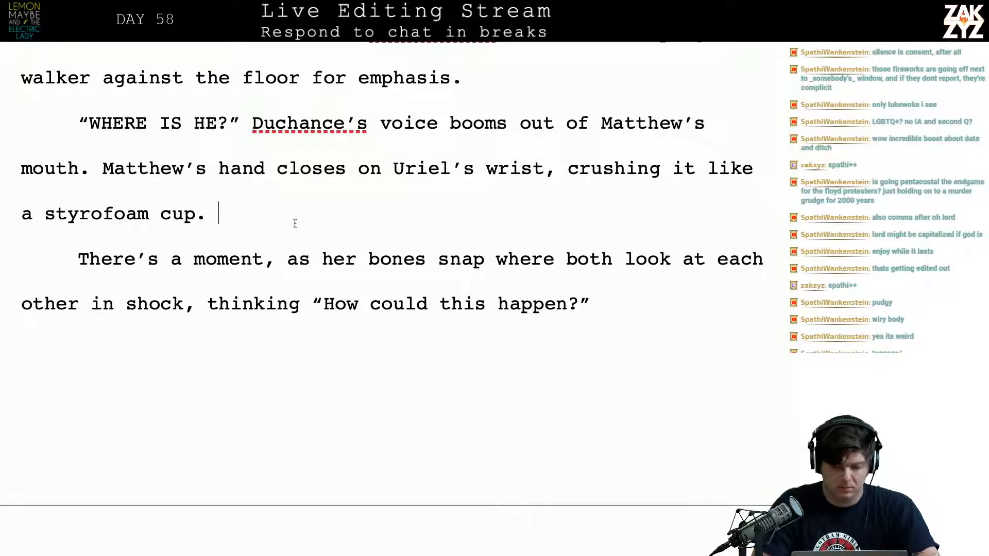
click(277, 169)
text(snakes )
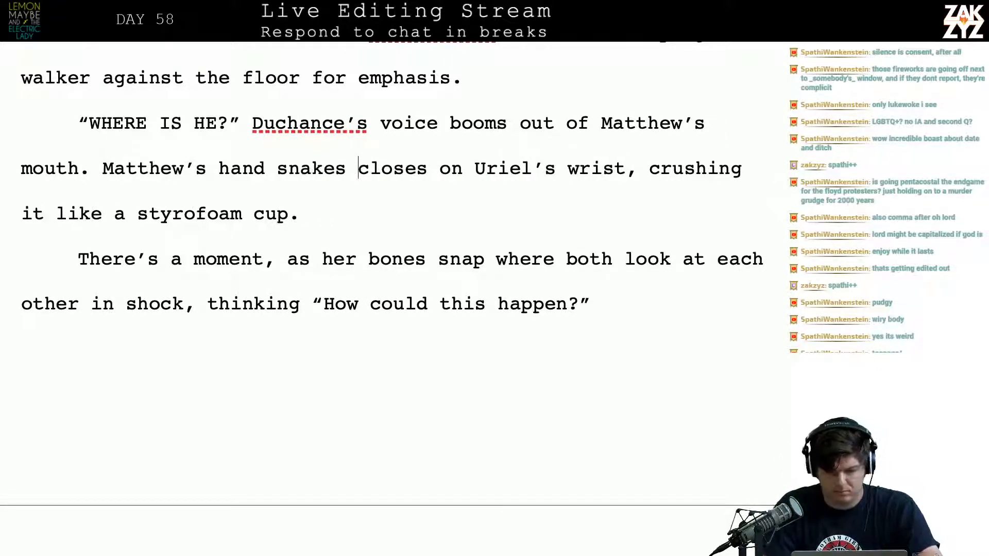
text(forward and)
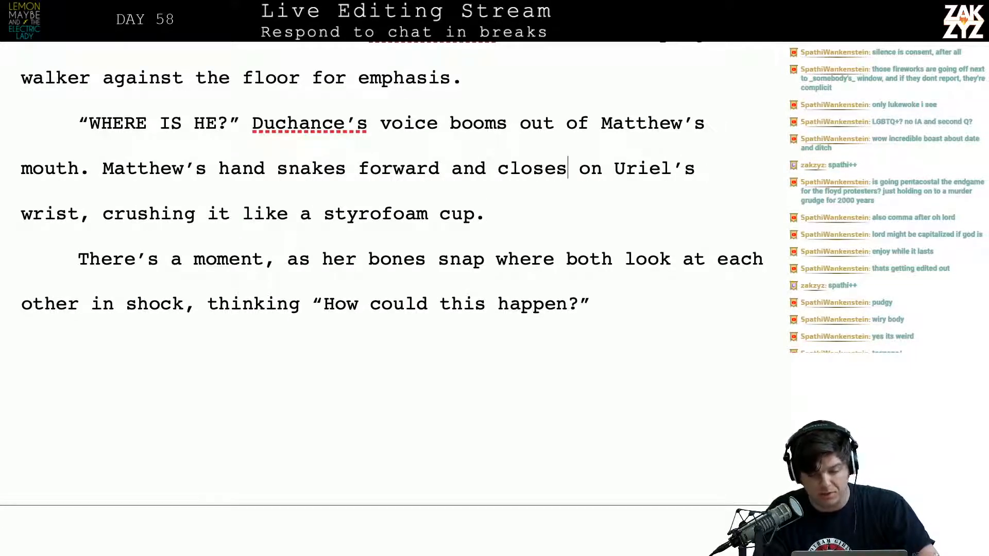
Start a new sentence after “like a styrofoam cup.” with “As her bones snap,”
key(alt+Right)
key(Down)
key(Left)
key(Right)
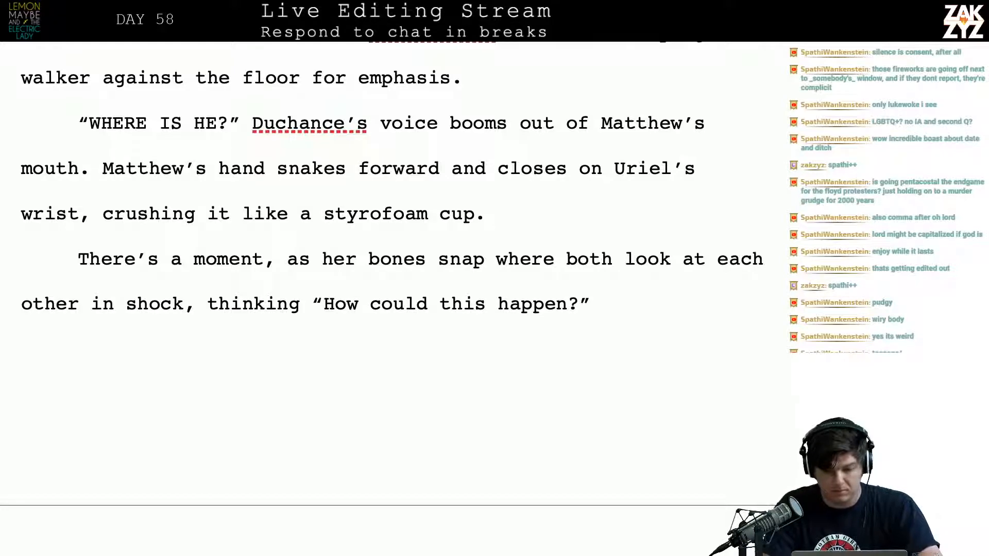
text(For an instant)
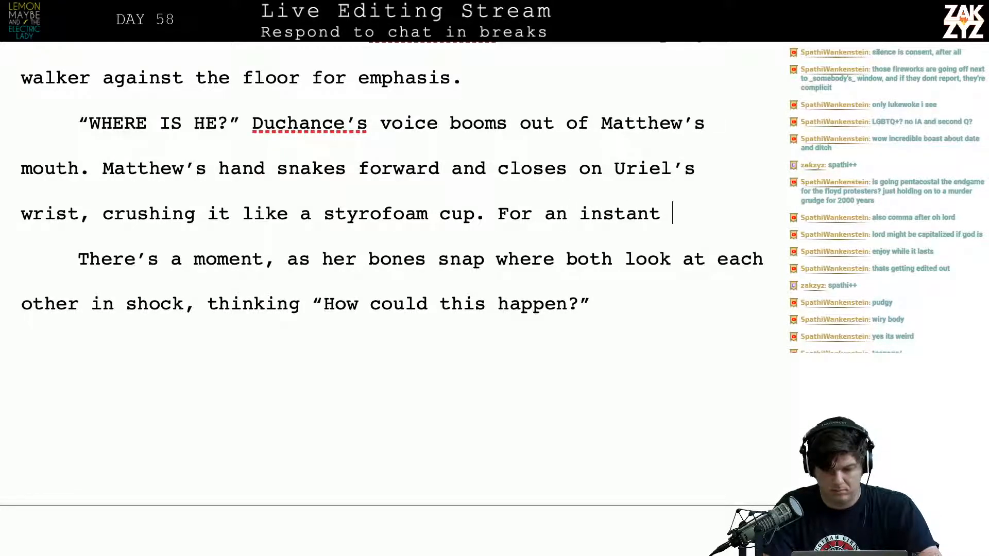
key(BackSpace)
key(BackSpace)
key(BackSpace)
key(BackSpace)
key(BackSpace)
key(BackSpace)
key(BackSpace)
key(BackSpace)
key(BackSpace)
key(BackSpace)
key(BackSpace)
key(BackSpace)
key(BackSpace)
key(BackSpace)
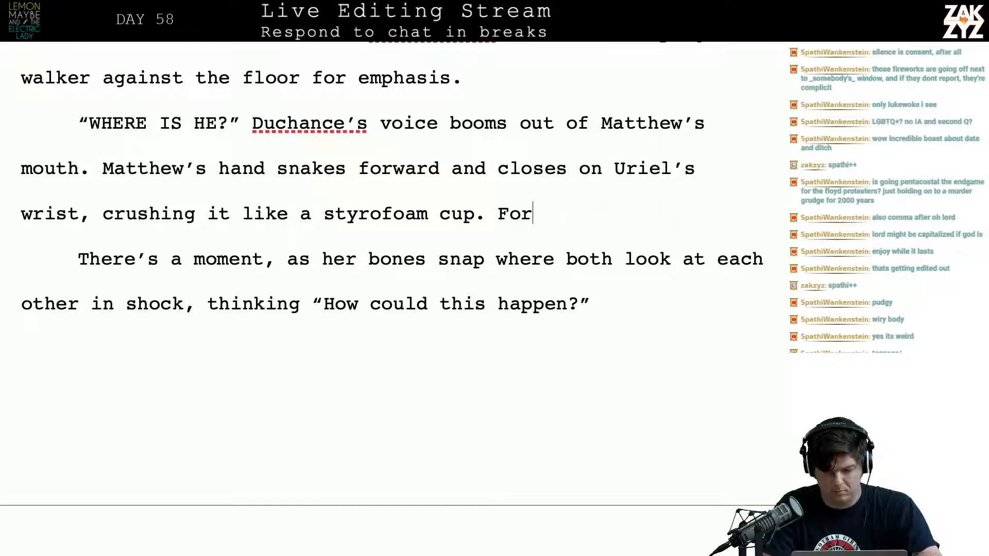
text(As her bones)
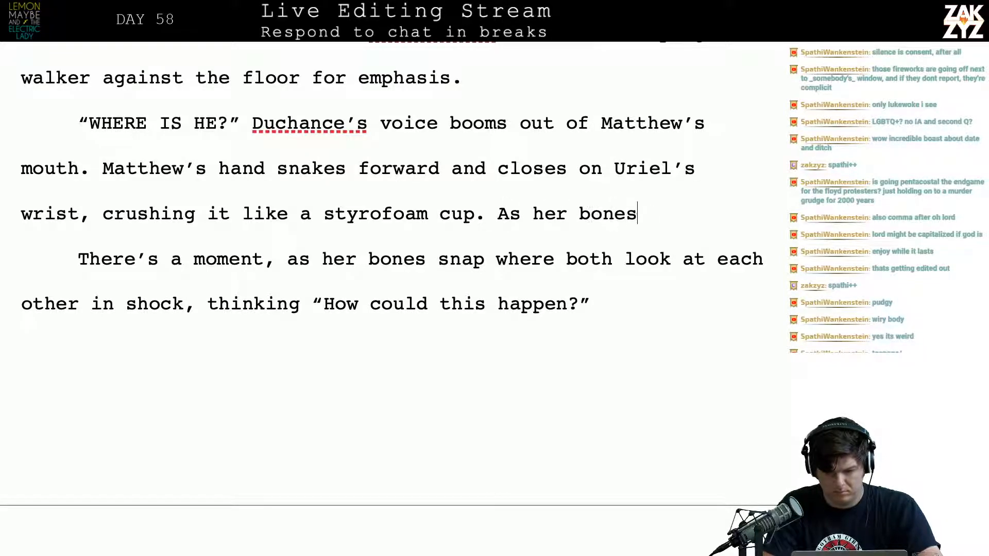
text( snap, their e)
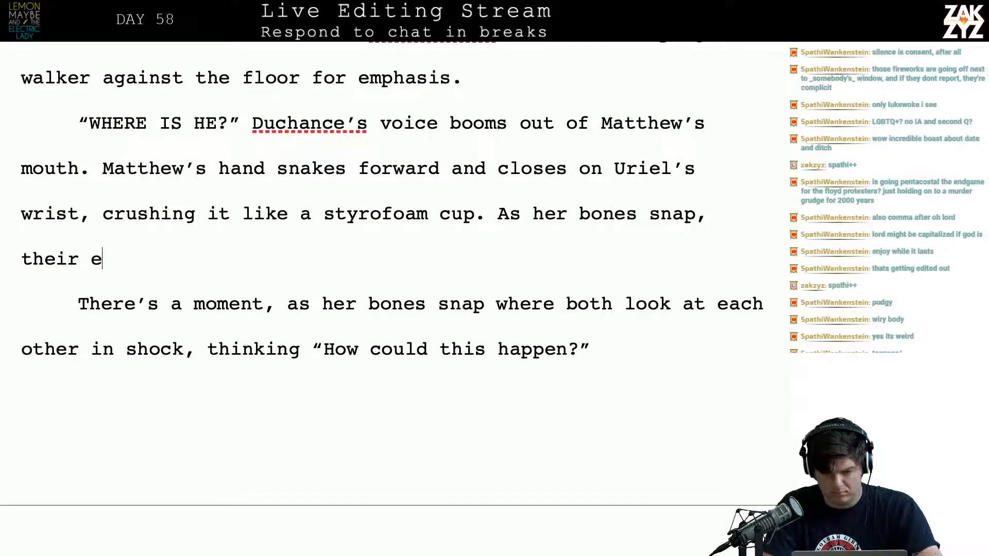
text(yes meet, they)
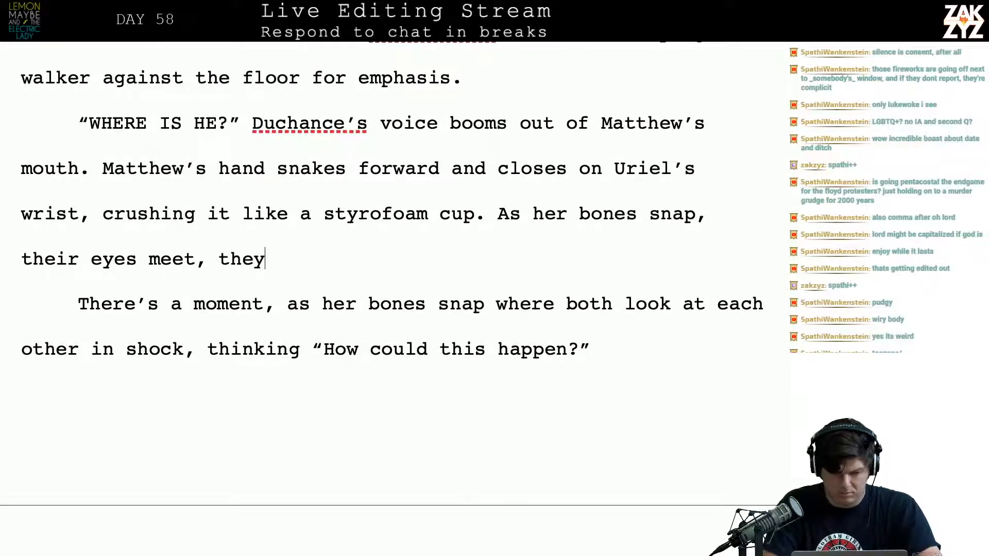
Complete the “As her bones snap,” sentence with “their eyes meet in shock.”
key(BackSpace)
key(BackSpace)
key(BackSpace)
key(BackSpace)
key(BackSpace)
key(BackSpace)
text(i)
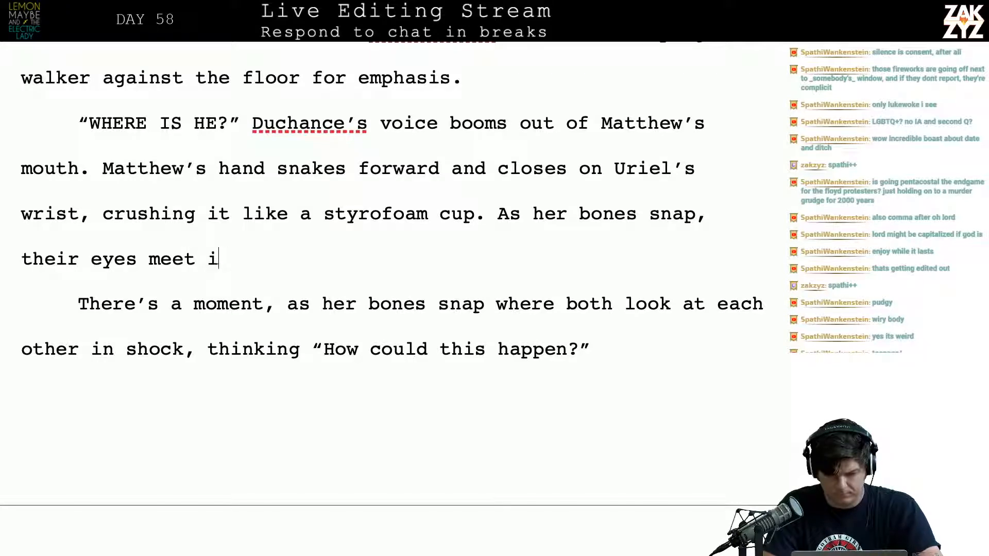
text(n shock. Each )
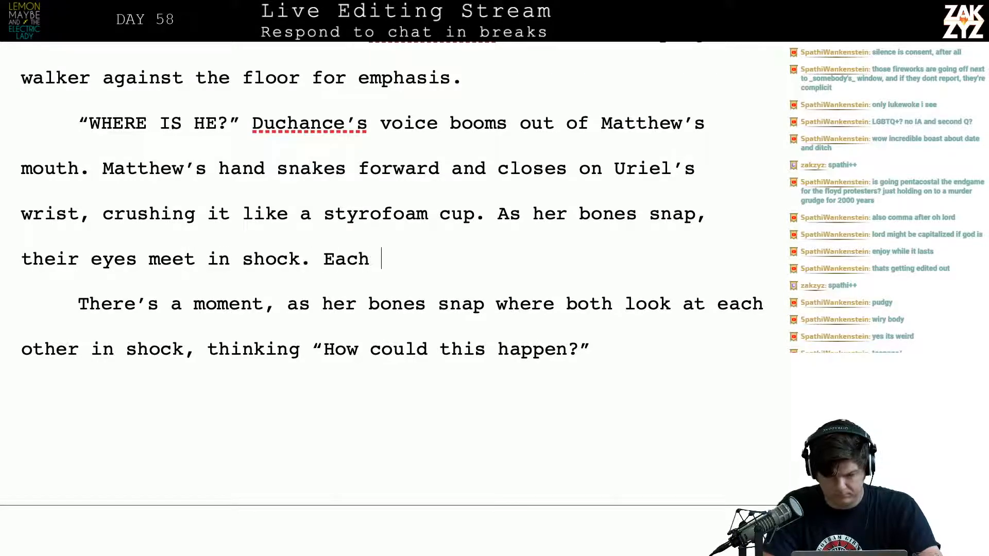
text(of them is t)
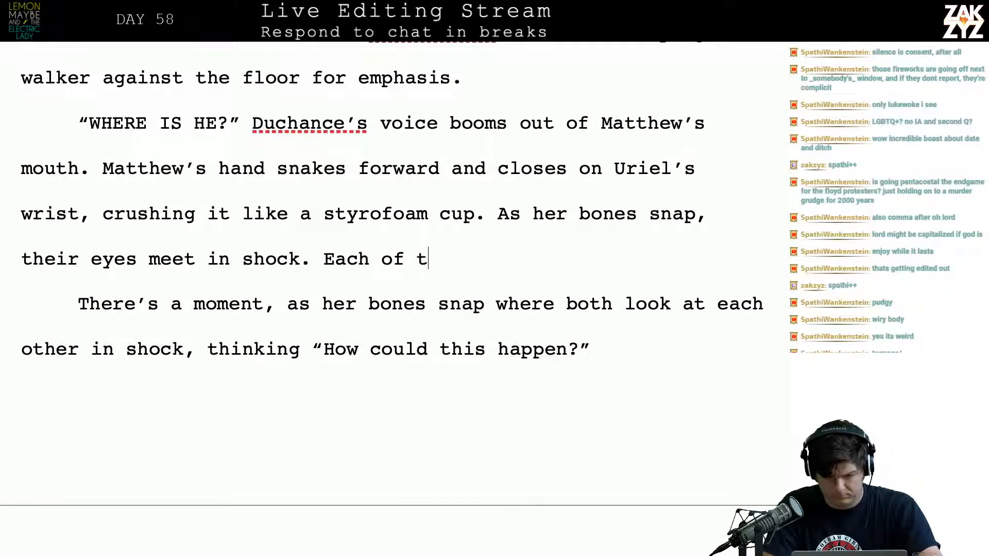
key(BackSpace)
Add a new paragraph below “their eyes meet in shock.” reading “How could this happen?” and italicize it
key(BackSpace)
key(BackSpace)
key(BackSpace)
key(BackSpace)
key(BackSpace)
key(BackSpace)
key(BackSpace)
key(BackSpace)
key(BackSpace)
key(BackSpace)
key(BackSpace)
key(BackSpace)
key(BackSpace)
key(BackSpace)
key(BackSpace)
key(BackSpace)
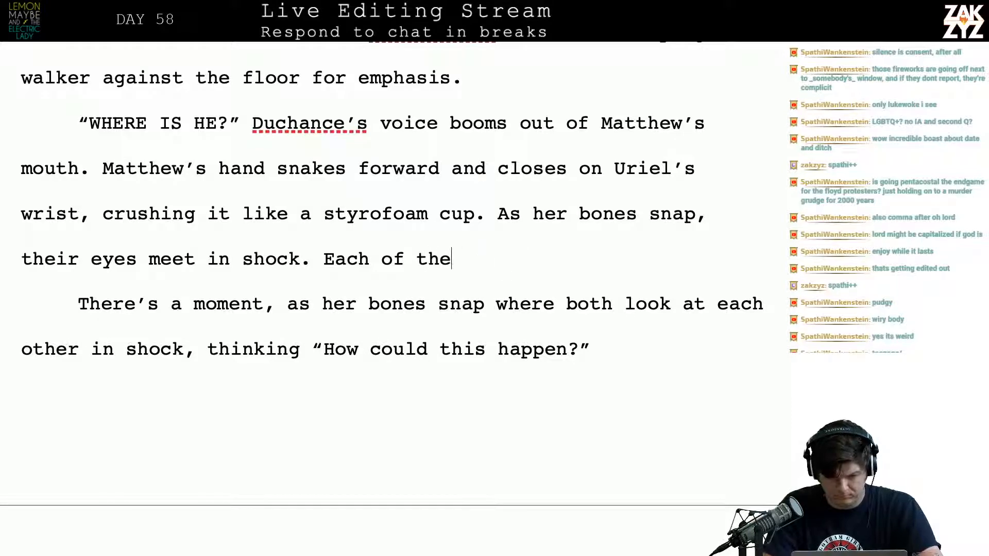
key(Right)
key(ctrl+shift+End)
key(BackSpace)
text(H)
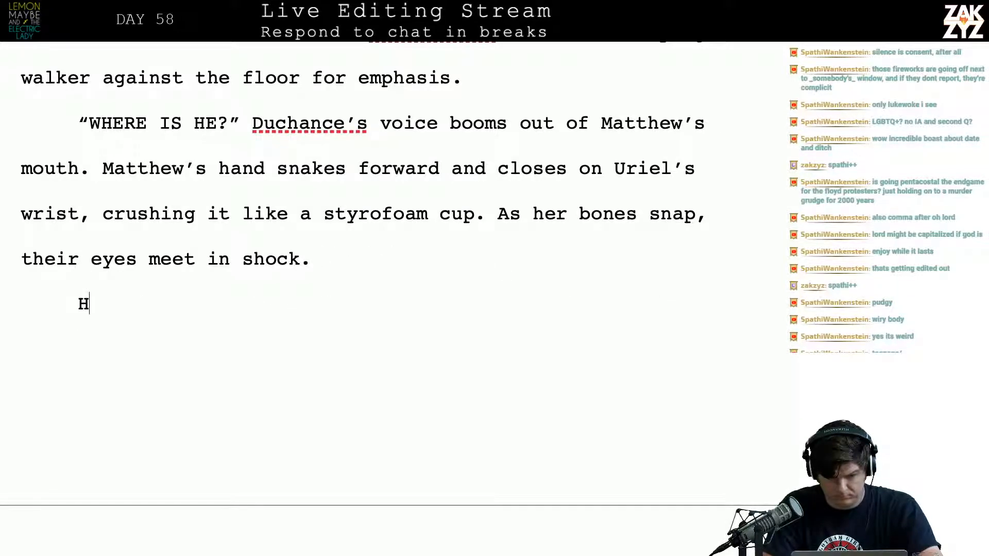
text(ow could this happen?)
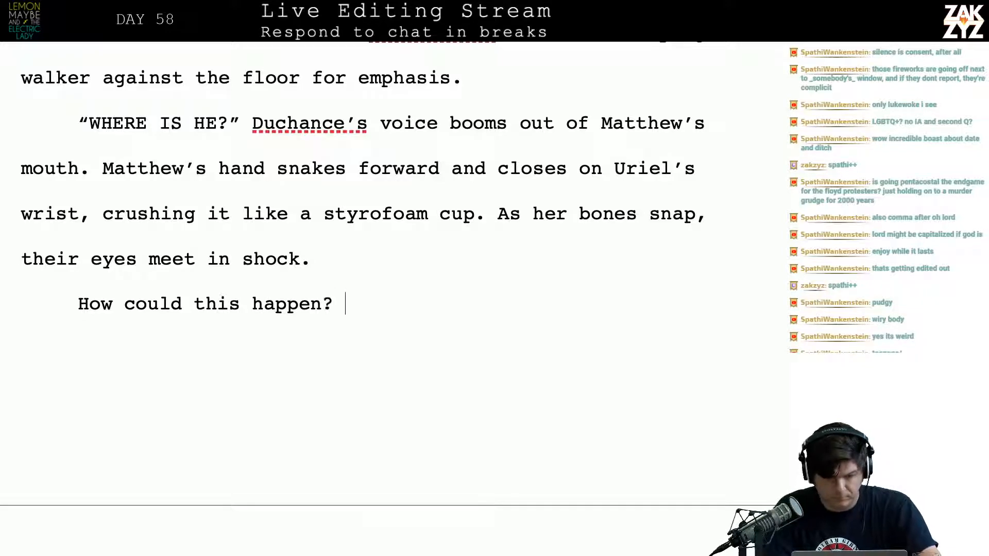
key(Up)
key(Right)
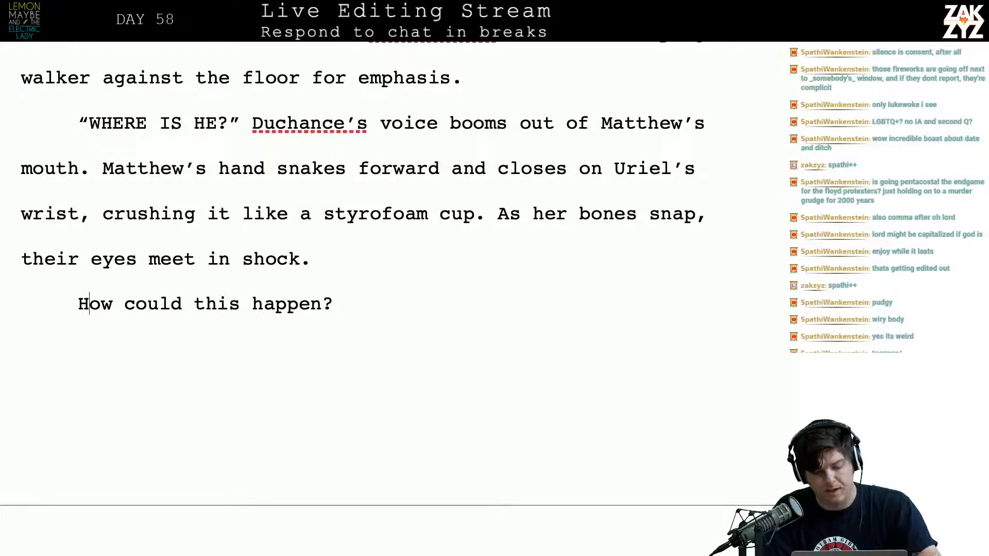
key(shift+End)
key(ctrl+i)
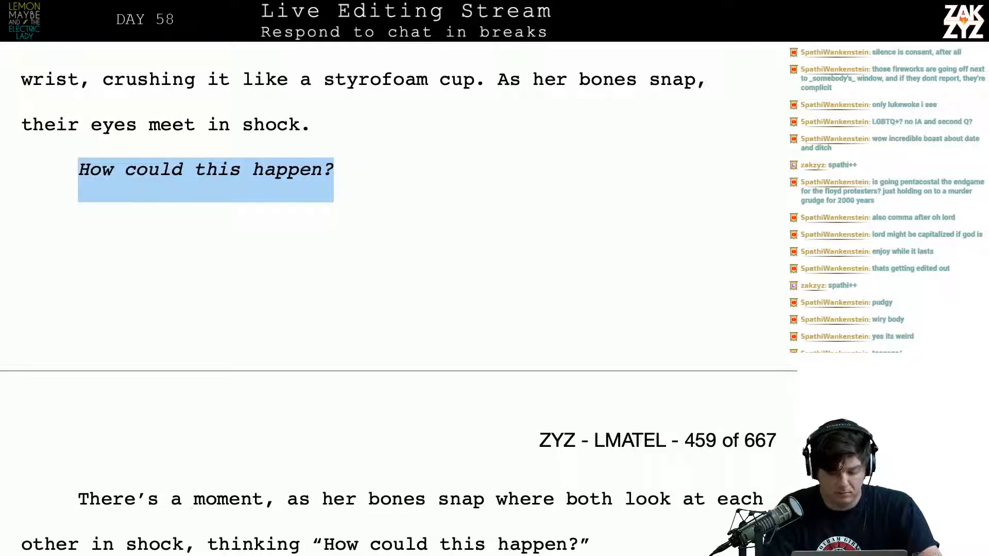
Delete the text of the old “There’s a moment, as her bones snap” paragraph, leaving its line empty above “Thirsty’s grandmother starts wailing”
key(Right)
key(Down)
key(Down)
key(Down)
key(Down)
key(Up)
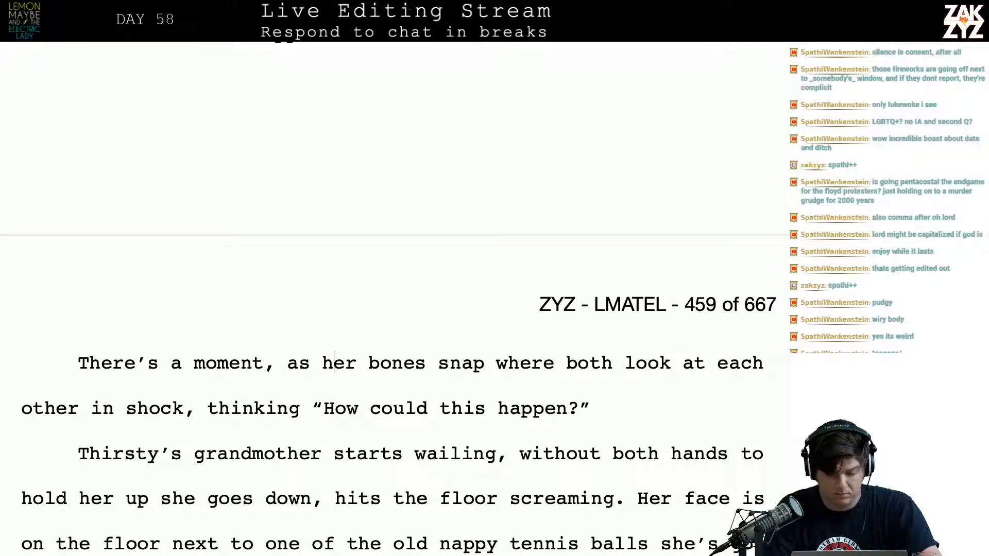
key(Left)
key(Left)
key(Left)
key(Left)
key(Left)
key(Left)
key(Left)
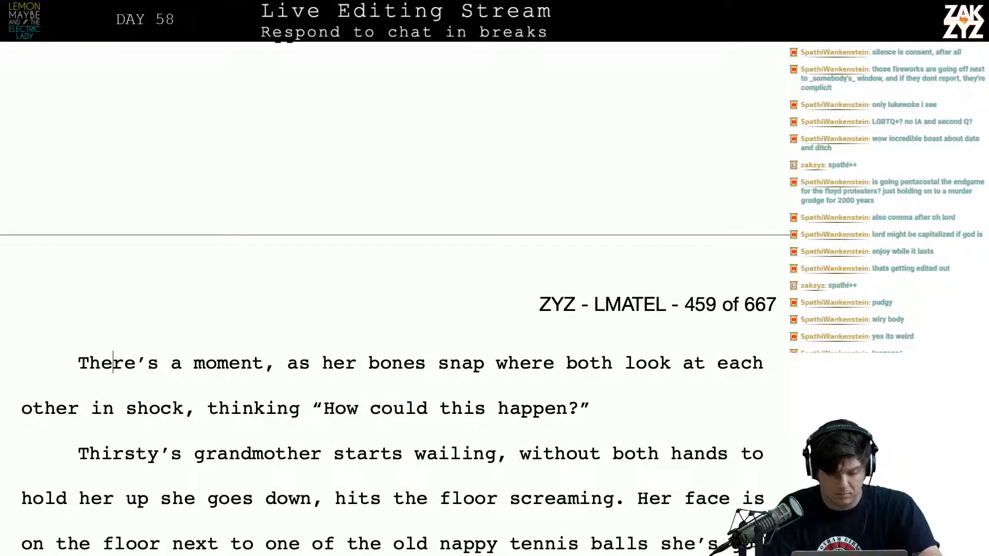
key(Home)
key(shift+Down)
key(shift+End)
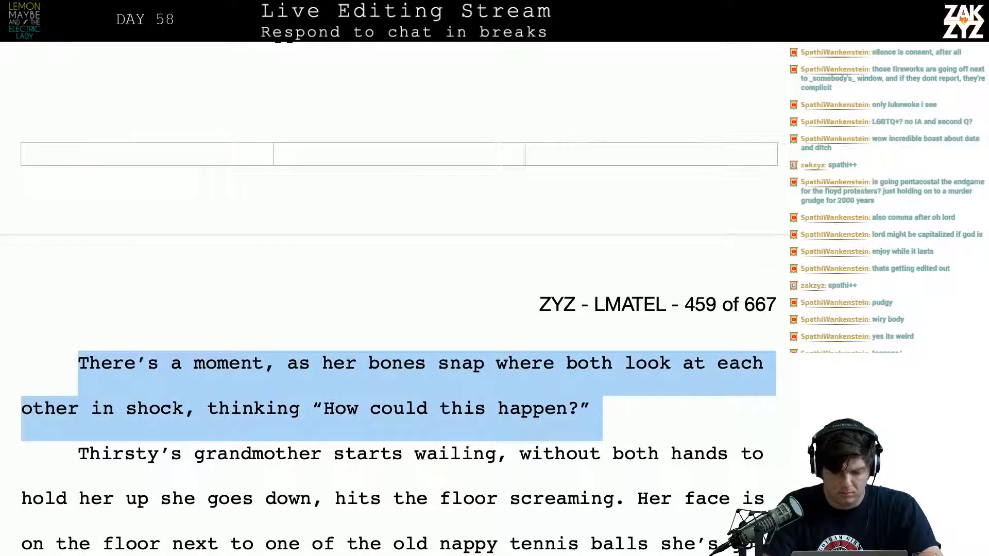
key(shift+Left)
key(BackSpace)
Write “Thirsty’s Gramma wails,” in the empty paragraph below the italic “How could this happen?”
key(Up)
key(Down)
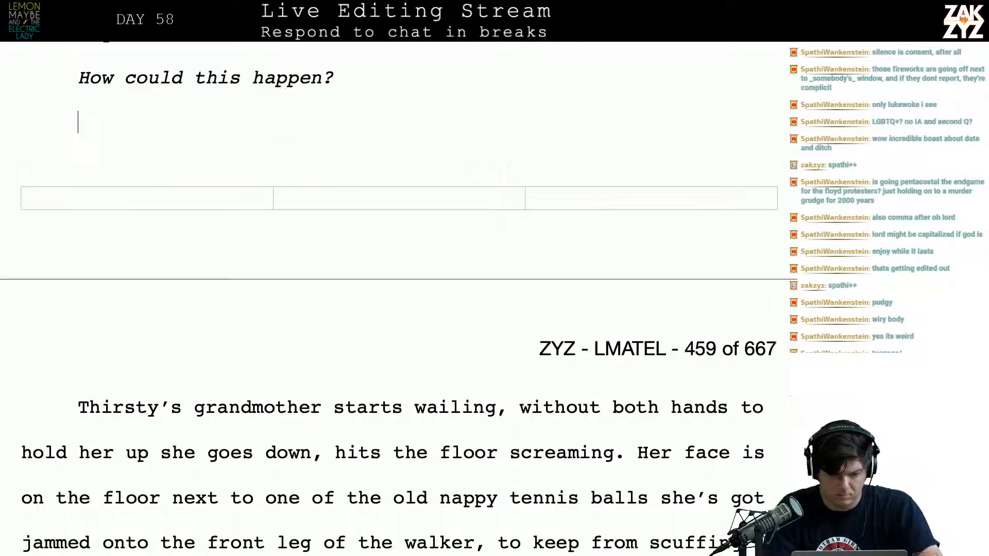
key(Up)
key(Down)
text(M)
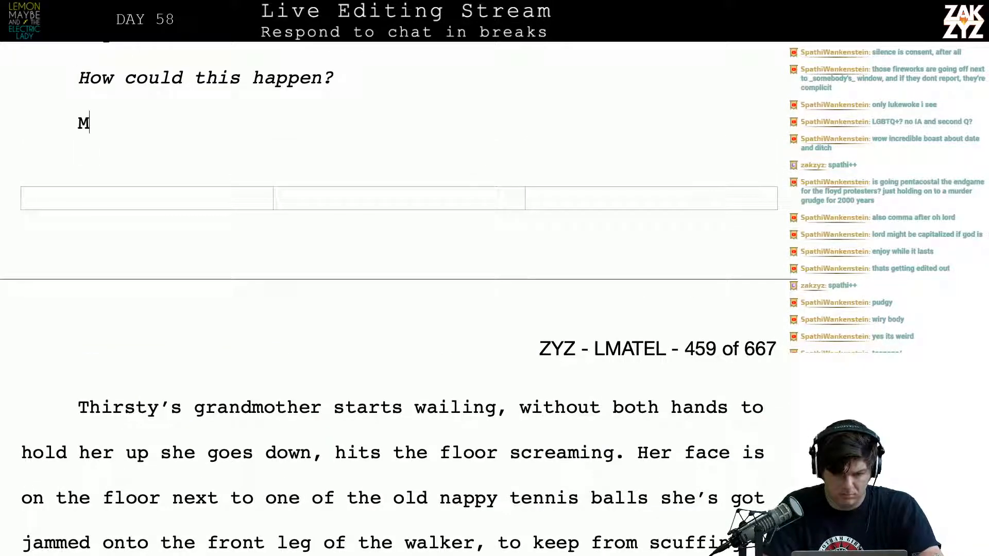
key(BackSpace)
text(Th)
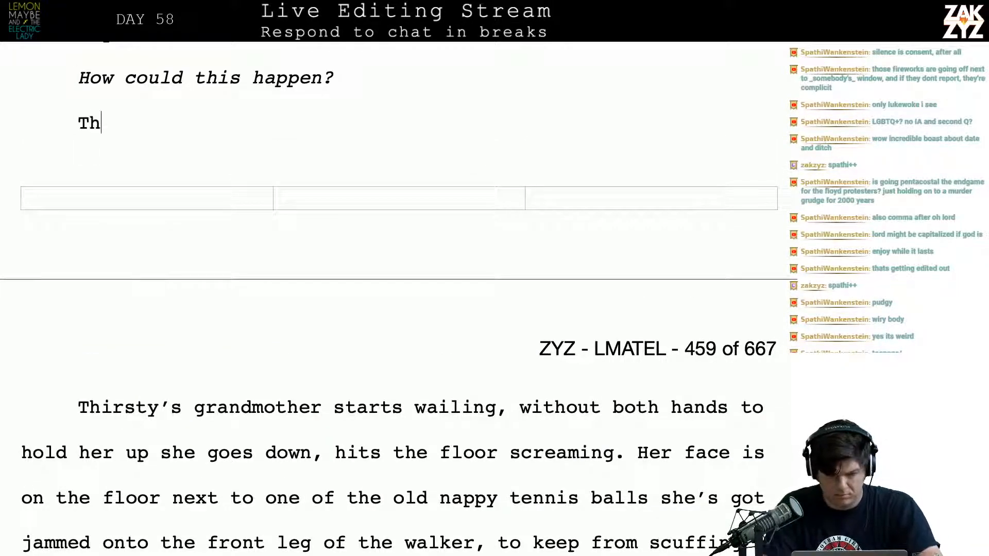
text(irsty's Gramma )
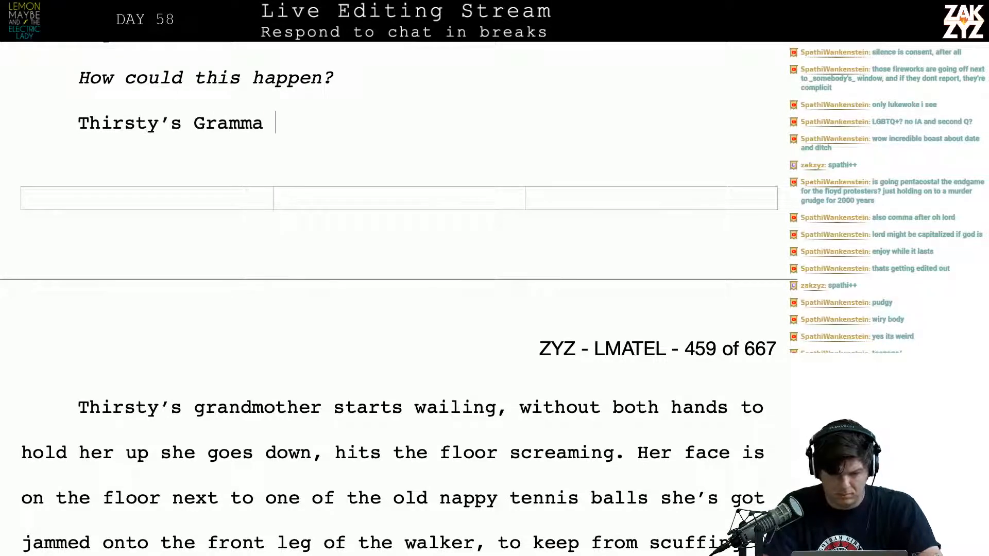
text(cr)
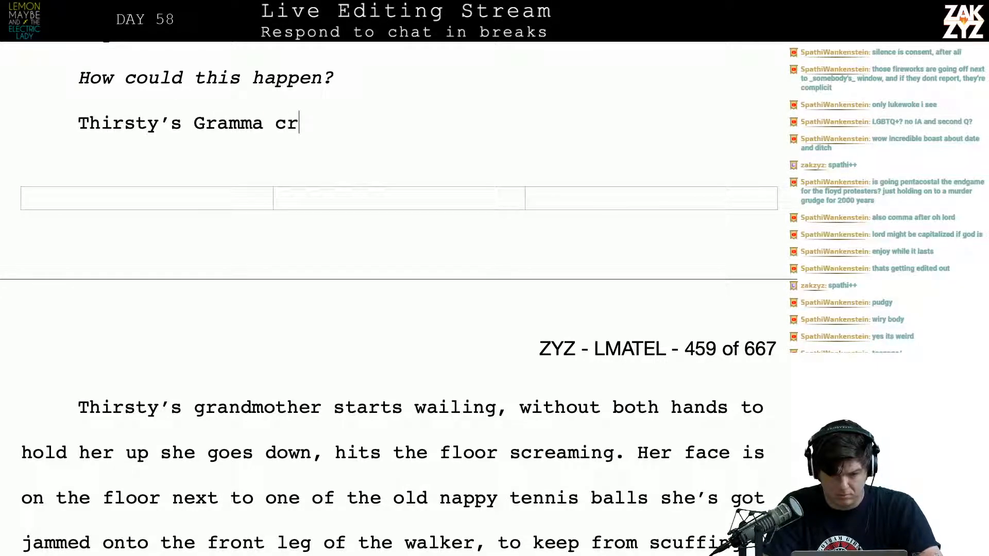
key(BackSpace)
key(BackSpace)
text(wails, )
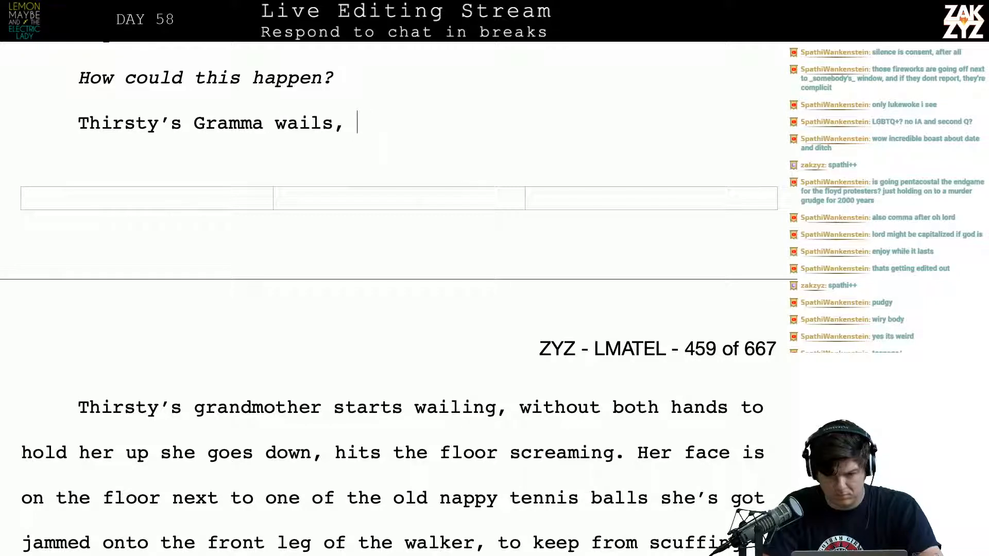
text( and matth)
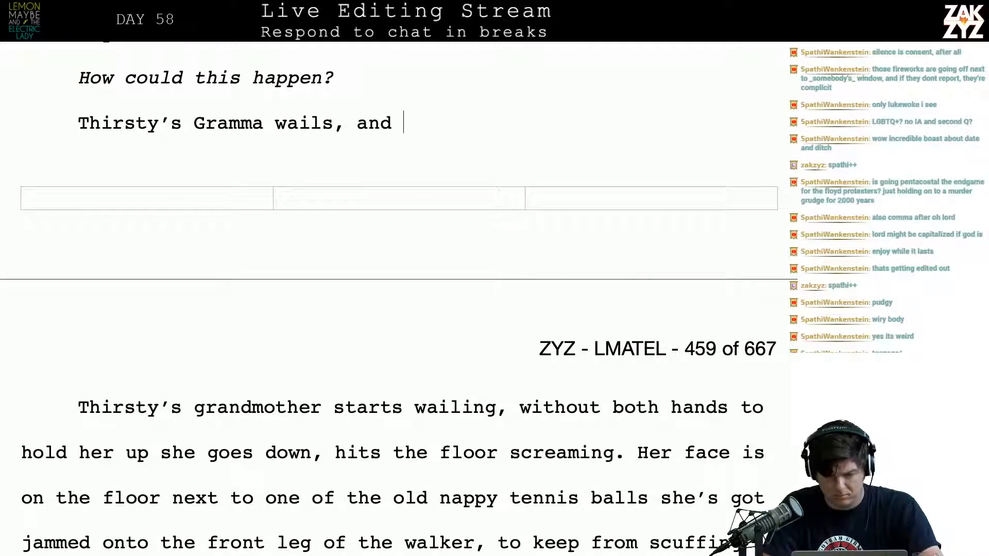
key(BackSpace)
key(BackSpace)
key(BackSpace)
key(BackSpace)
key(BackSpace)
text(M)
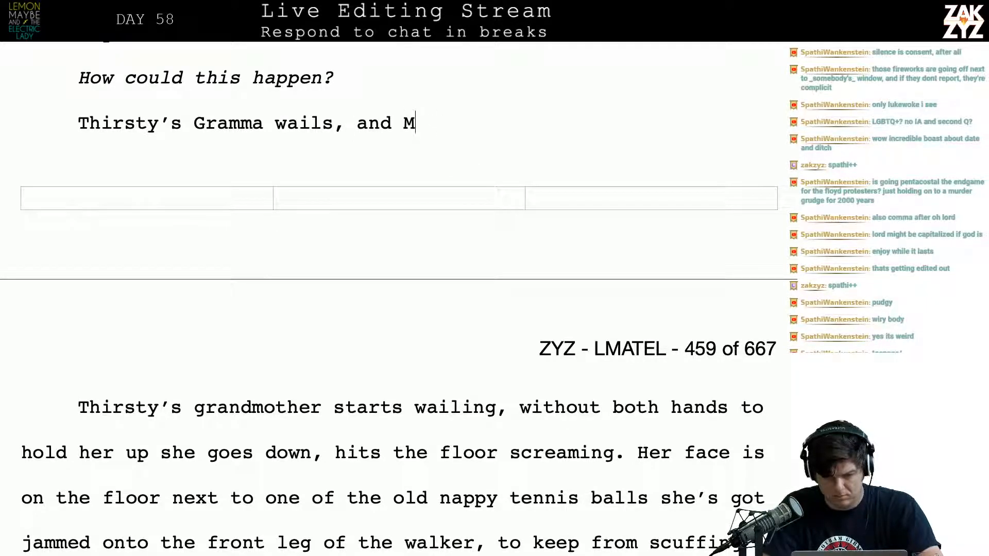
text(atthew lets go)
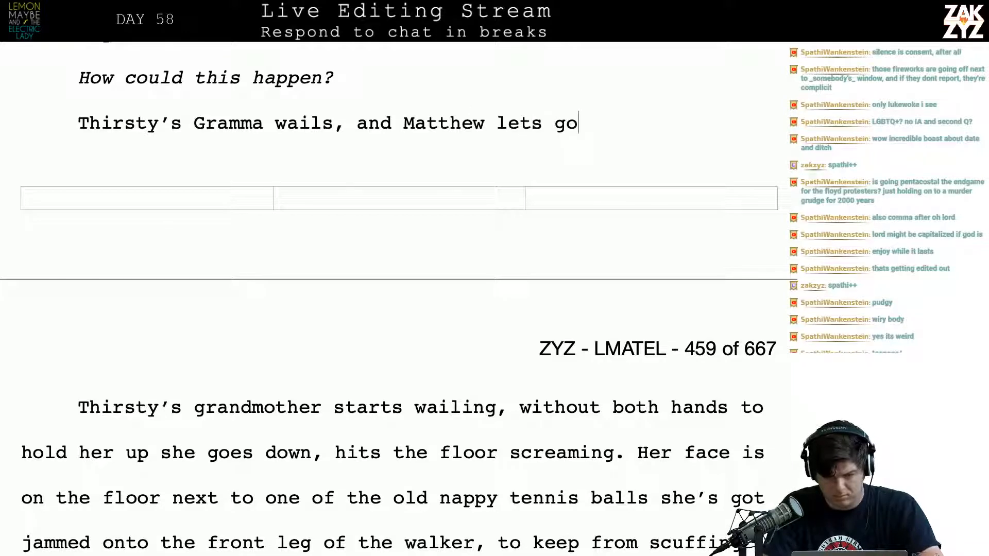
text(. Wit)
key(BackSpace)
key(BackSpace)
key(BackSpace)
key(BackSpace)
key(BackSpace)
key(BackSpace)
key(BackSpace)
key(BackSpace)
key(BackSpace)
key(BackSpace)
key(BackSpace)
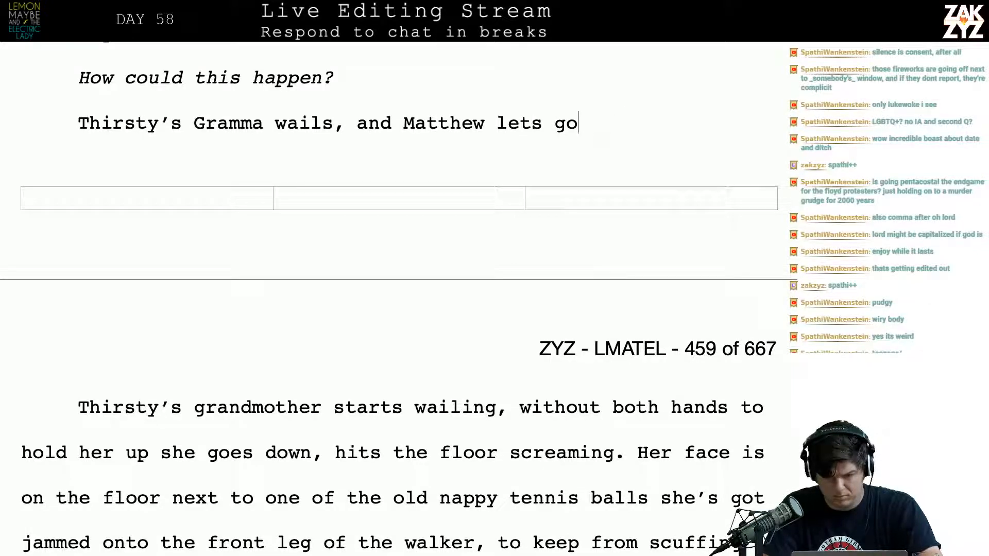
key(BackSpace)
key(BackSpace)
key(BackSpace)
key(BackSpace)
key(BackSpace)
key(BackSpace)
key(BackSpace)
key(BackSpace)
key(BackSpace)
key(BackSpace)
text(d)
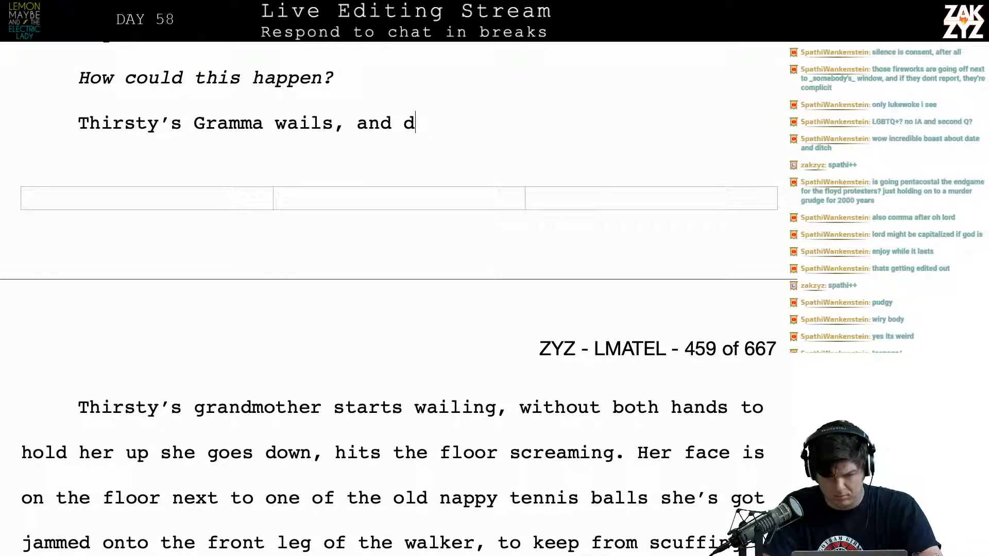
key(BackSpace)
text(Duchance )
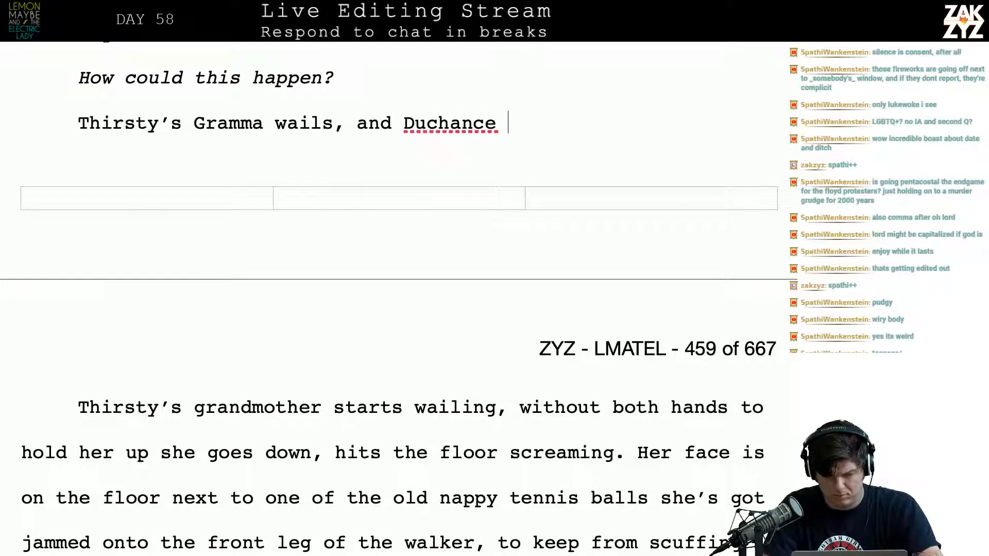
text(let)
key(BackSpace)
key(BackSpace)
key(BackSpace)
key(BackSpace)
key(BackSpace)
key(BackSpace)
key(BackSpace)
key(BackSpace)
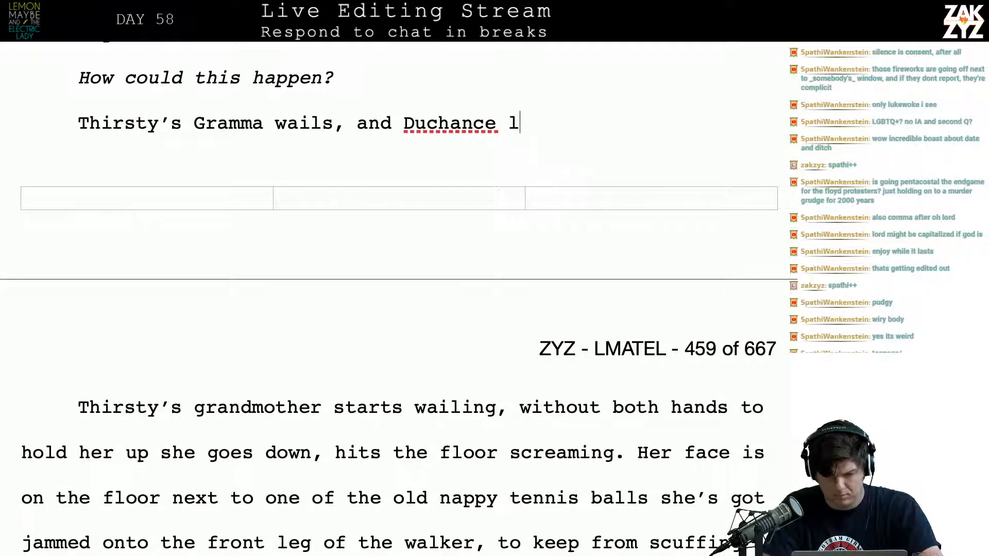
key(BackSpace)
key(BackSpace)
key(BackSpace)
key(BackSpace)
key(BackSpace)
key(BackSpace)
key(BackSpace)
key(BackSpace)
key(BackSpace)
key(BackSpace)
End “Thirsty’s Gramma wails” with a period and start a new sentence with “Without both hands to hold her up,”
text(. )
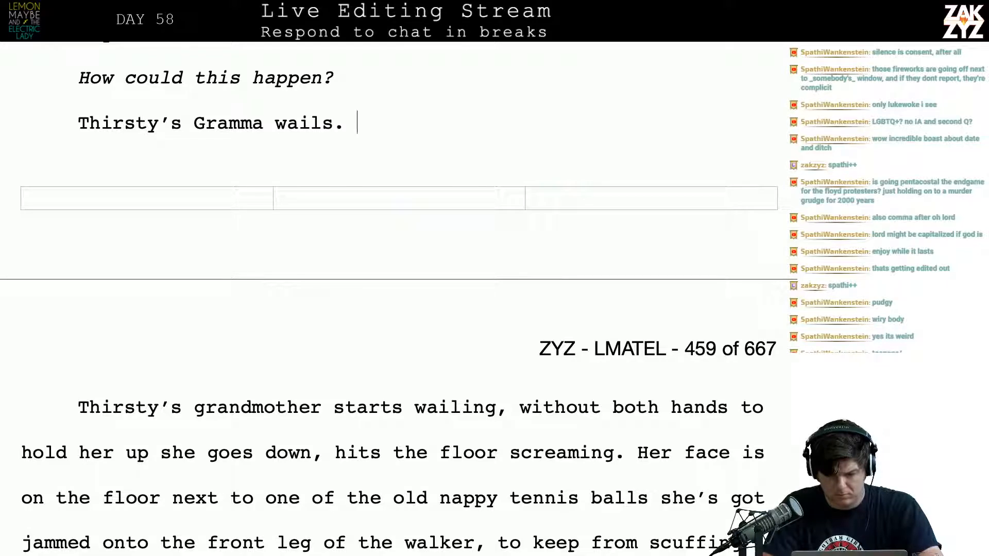
text(Without both han)
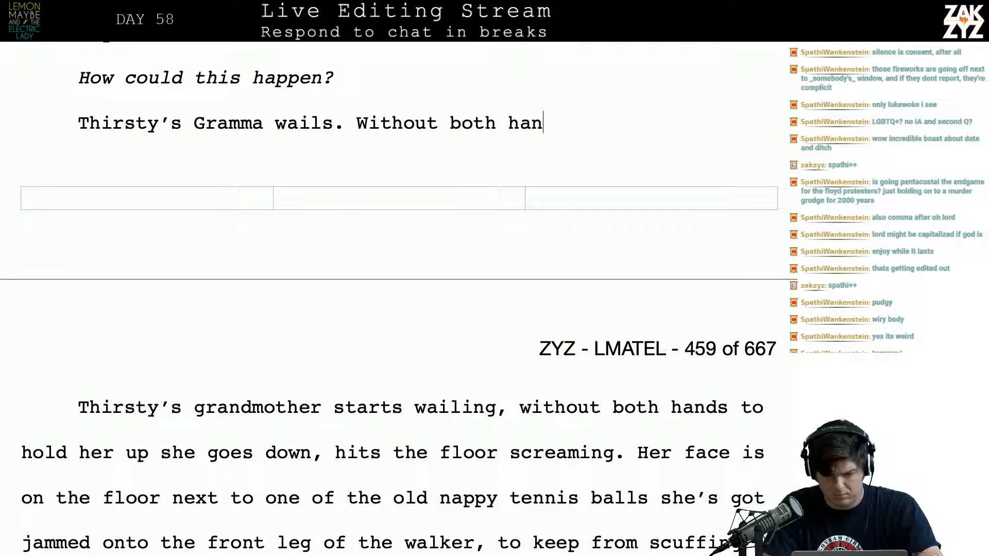
text(ds to holde)
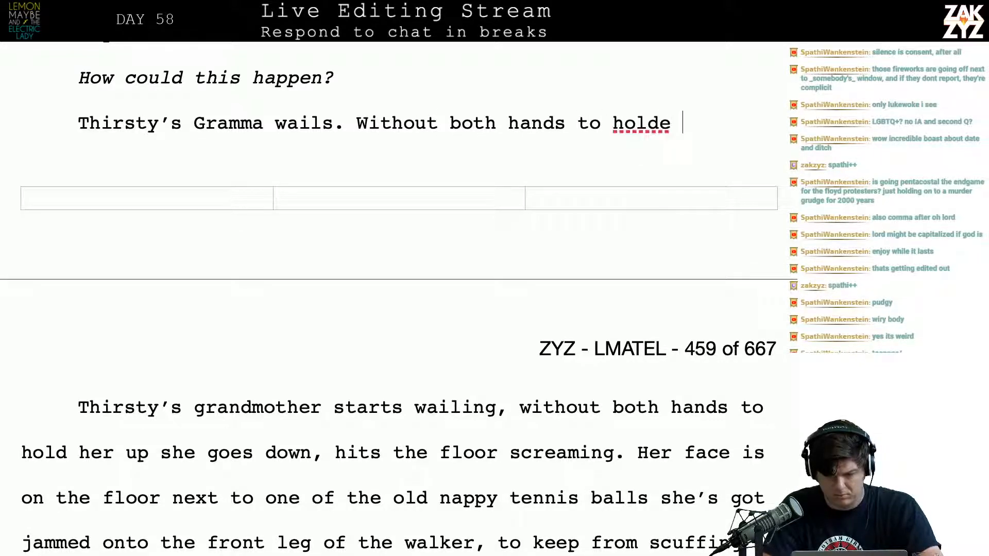
key(BackSpace)
key(BackSpace)
text(her up)
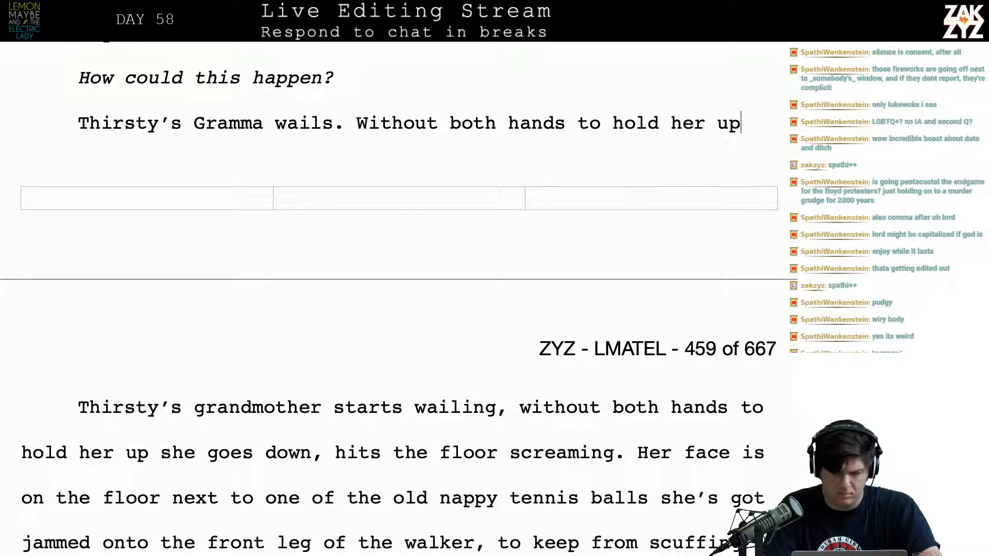
text(, s)
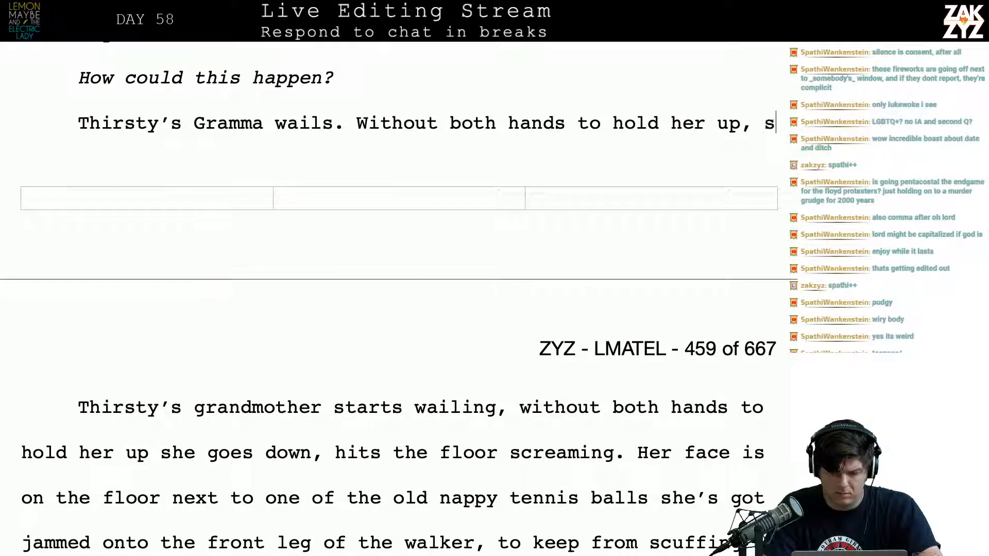
text(he can't sta)
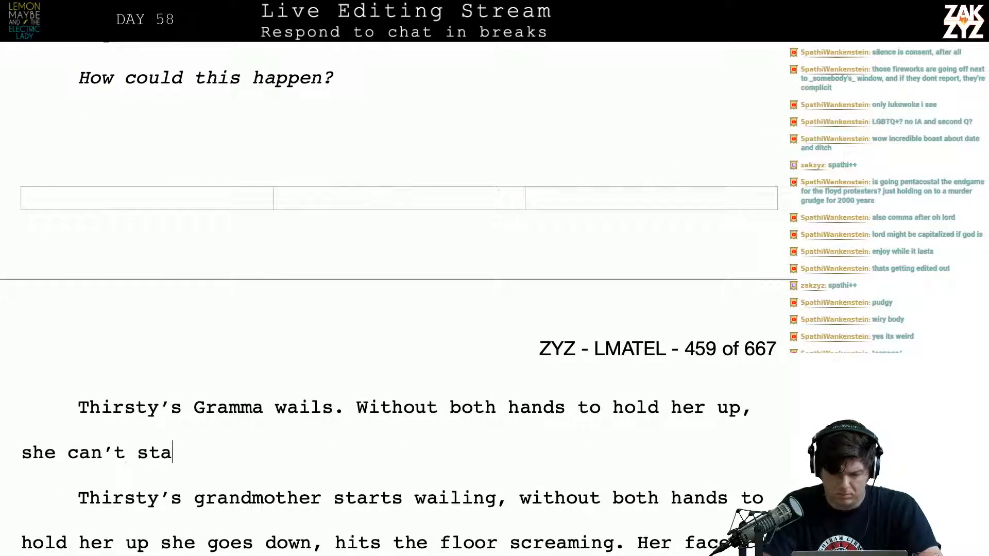
text(y on her feet, she )
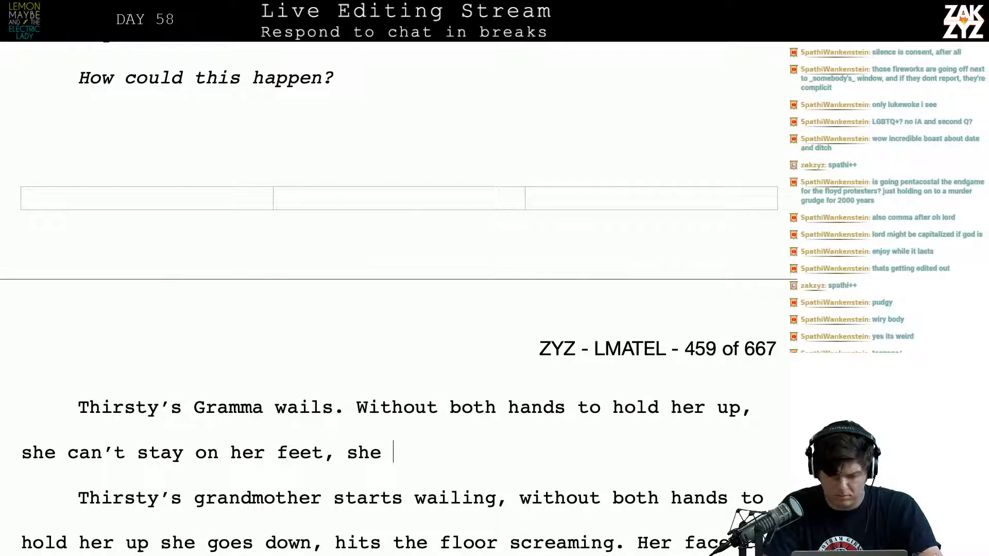
text(crashe)
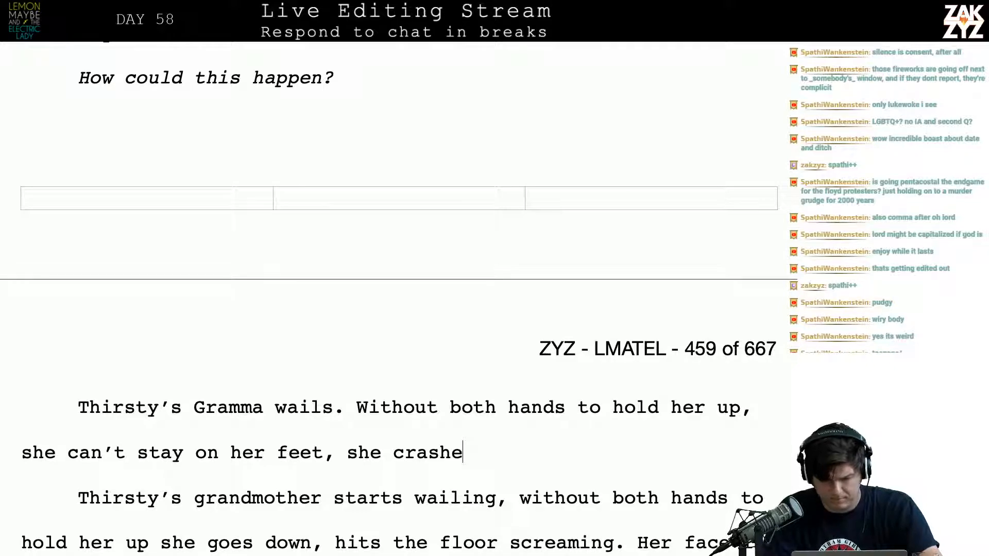
Add a paragraph between “How could this happen?” and “Thirsty’s Gramma wails.” reading “Duchance is laughing through Matthew,”
key(Up)
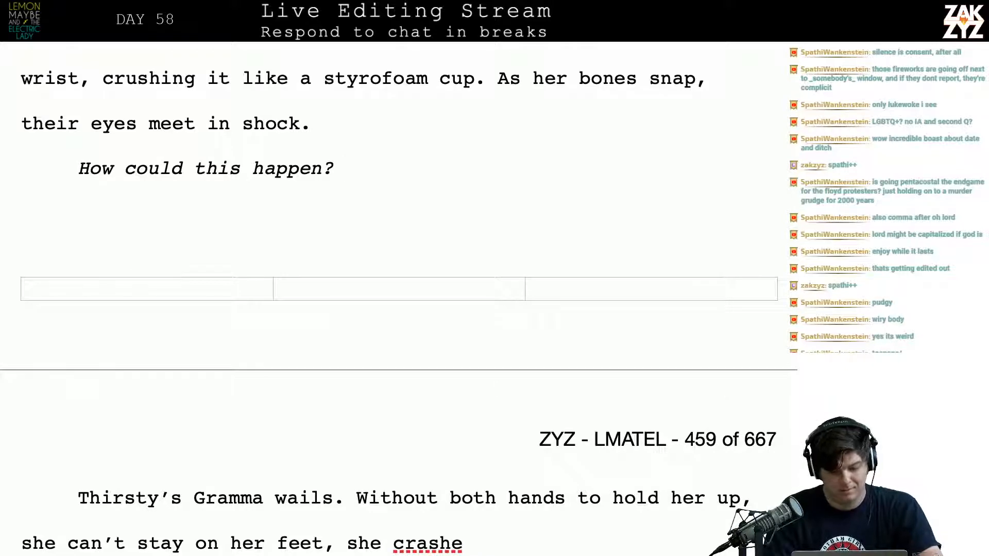
key(Down)
key(Up)
text(D)
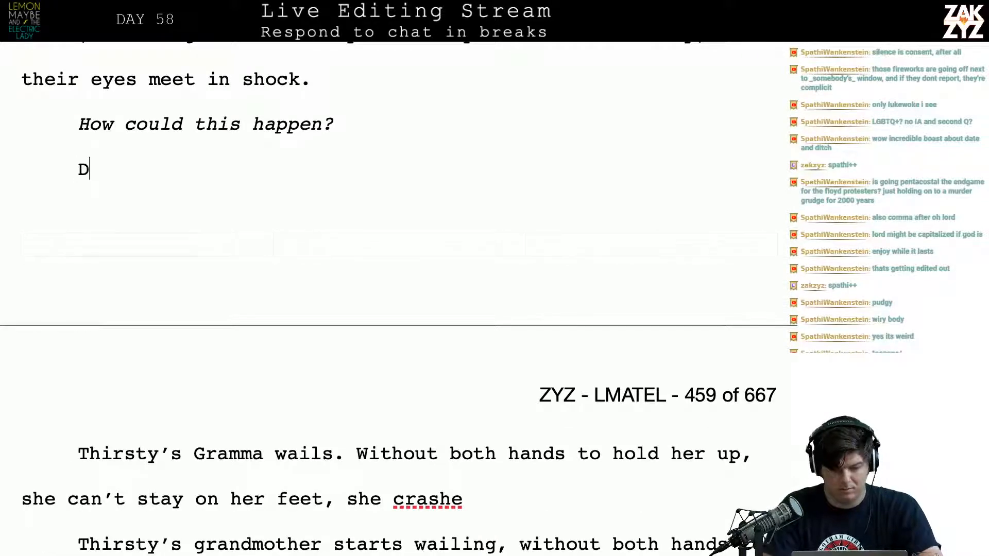
text(uchance is laughing)
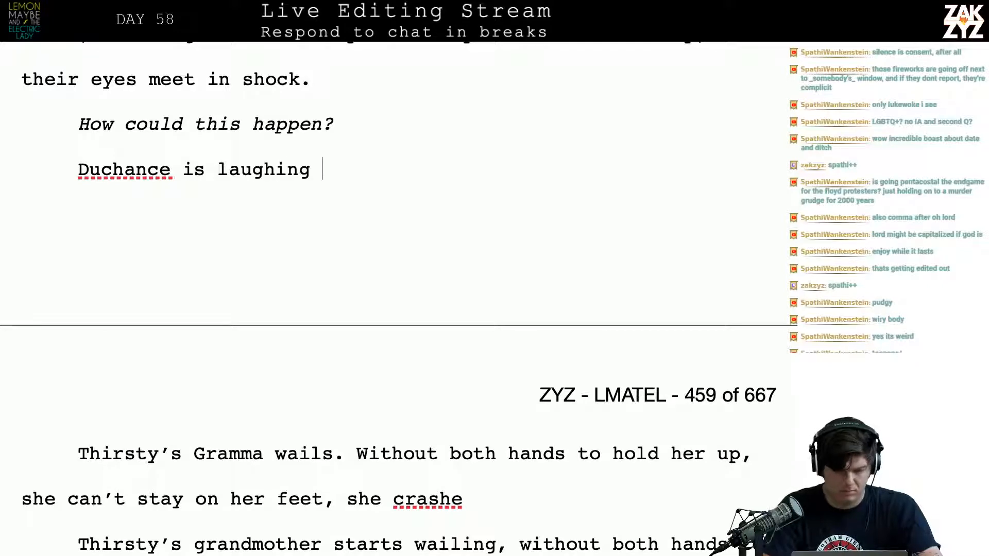
key(BackSpace)
text(,)
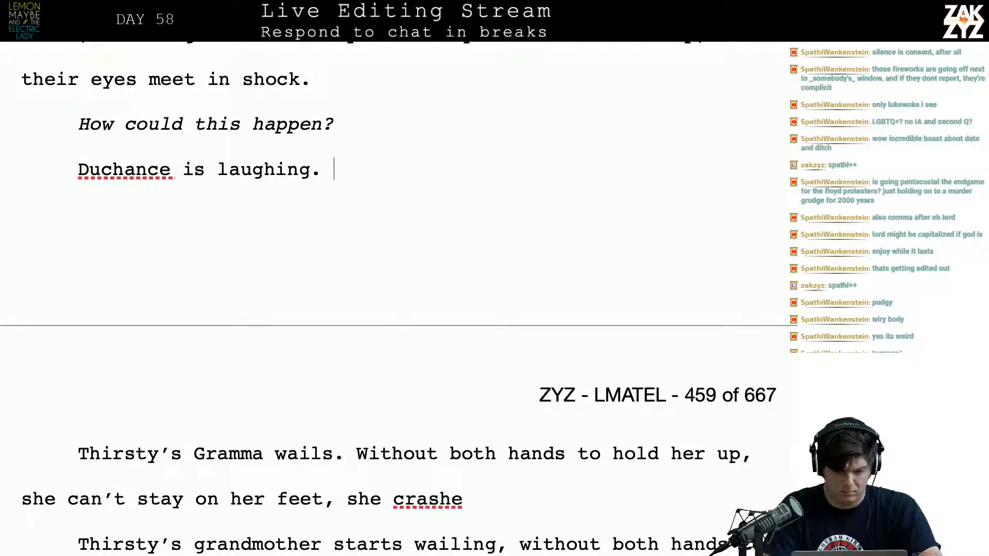
text(through )
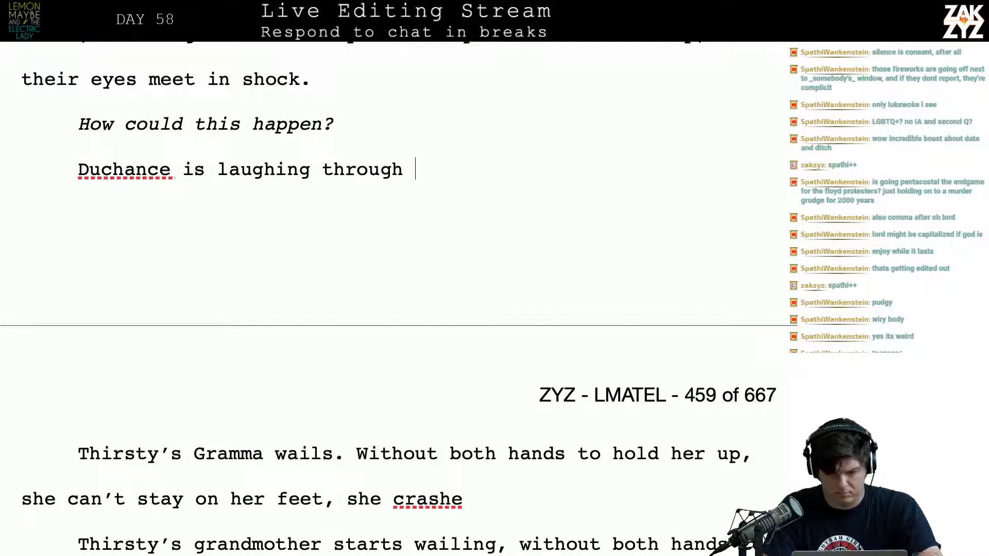
text(Matthew,)
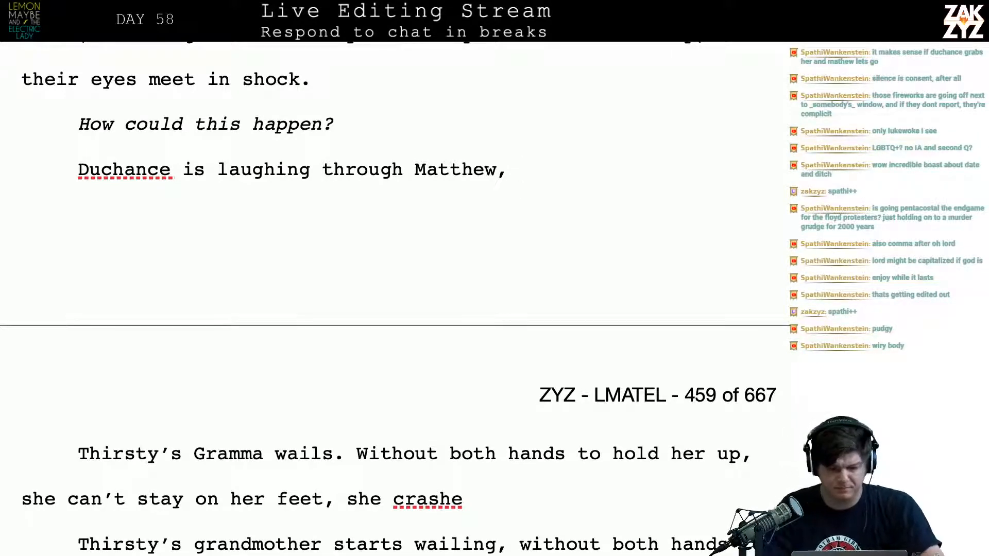
Insert an empty paragraph between “How could this happen?” and “Duchance is laughing through Matthew,”
key(Up)
key(Up)
key(Down)
key(Down)
key(Down)
key(Up)
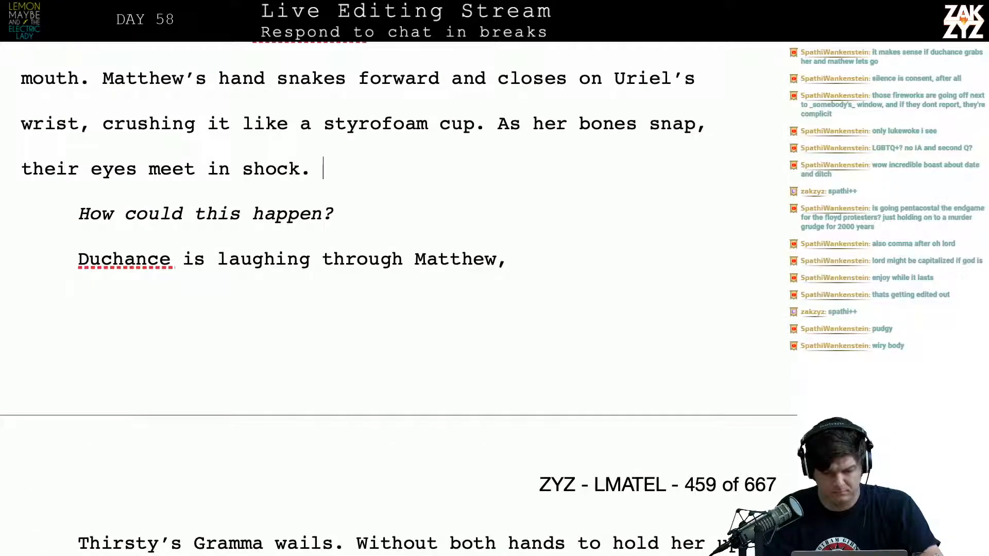
key(Down)
key(Return)
key(Up)
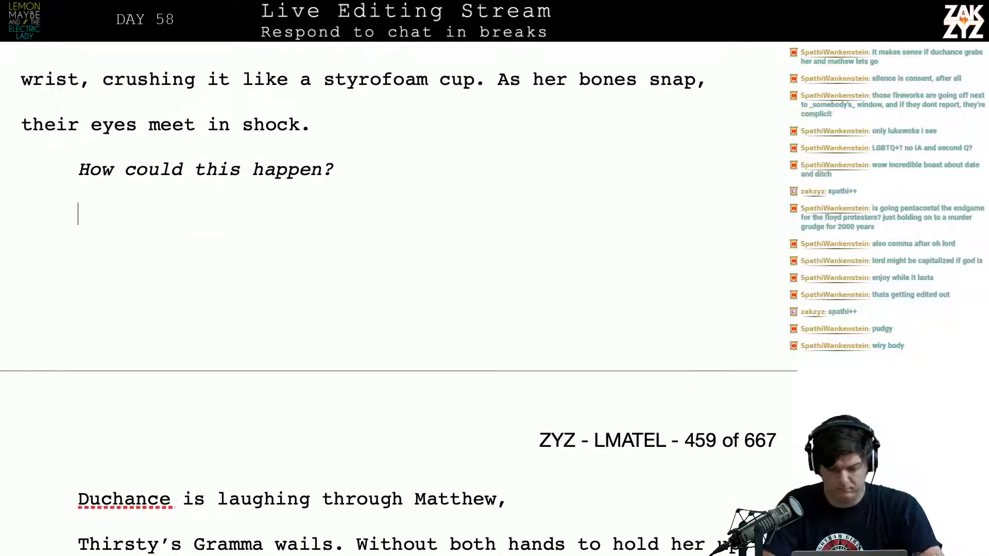
Write “Matthew fights to release his hand,” in the empty paragraph below “How could this happen?”
text(MAtthe)
key(BackSpace)
key(BackSpace)
key(BackSpace)
key(BackSpace)
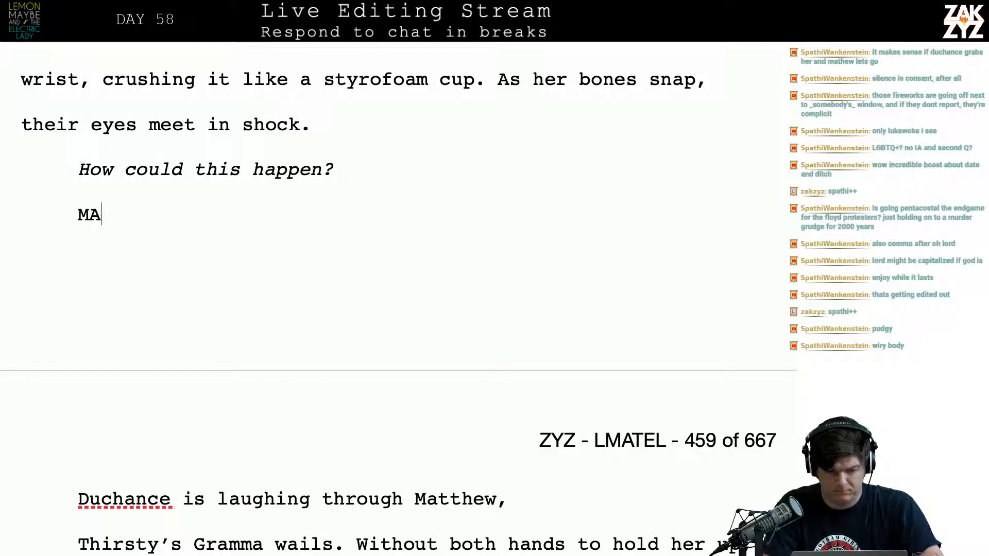
key(BackSpace)
text(atthew )
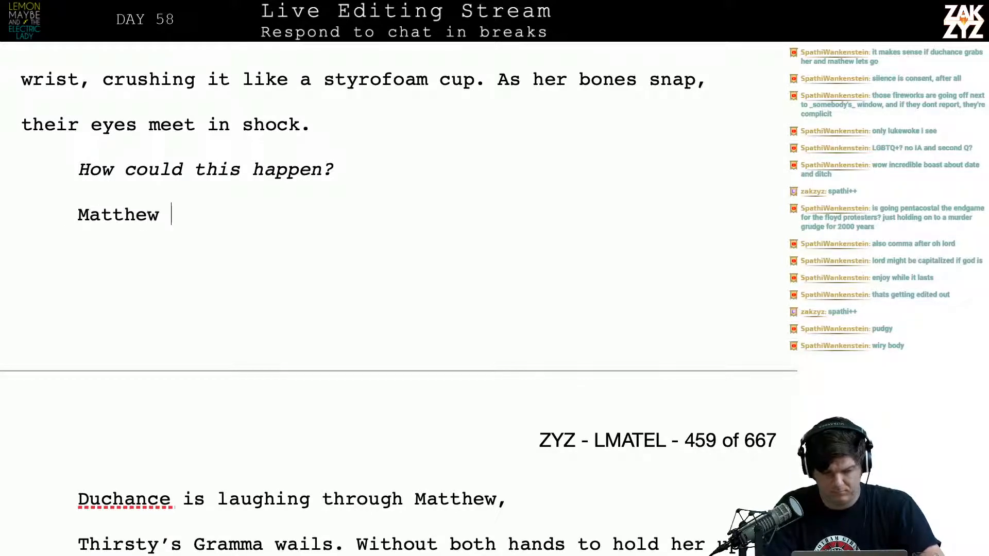
text(tries t)
key(BackSpace)
key(BackSpace)
key(BackSpace)
key(BackSpace)
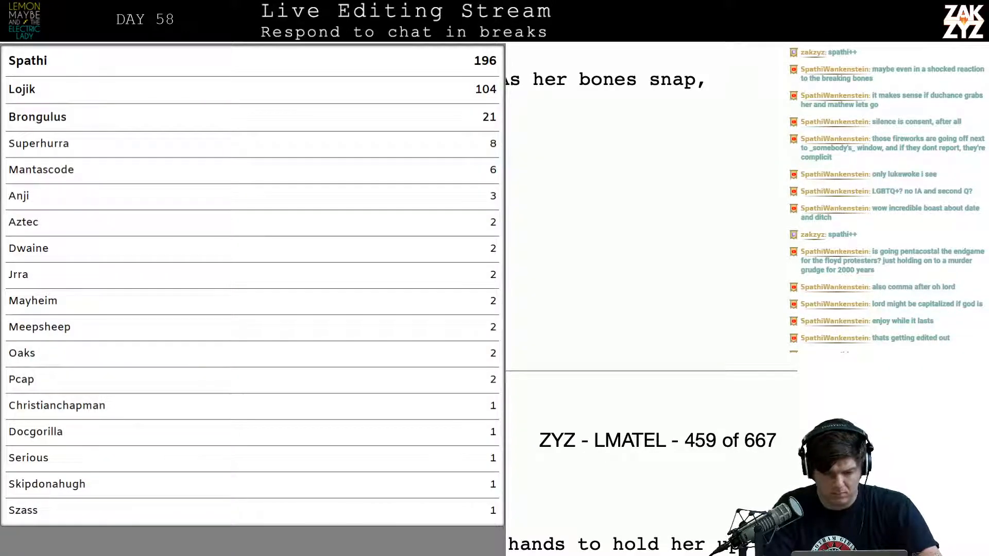
key(BackSpace)
key(BackSpace)
key(BackSpace)
text(fights )
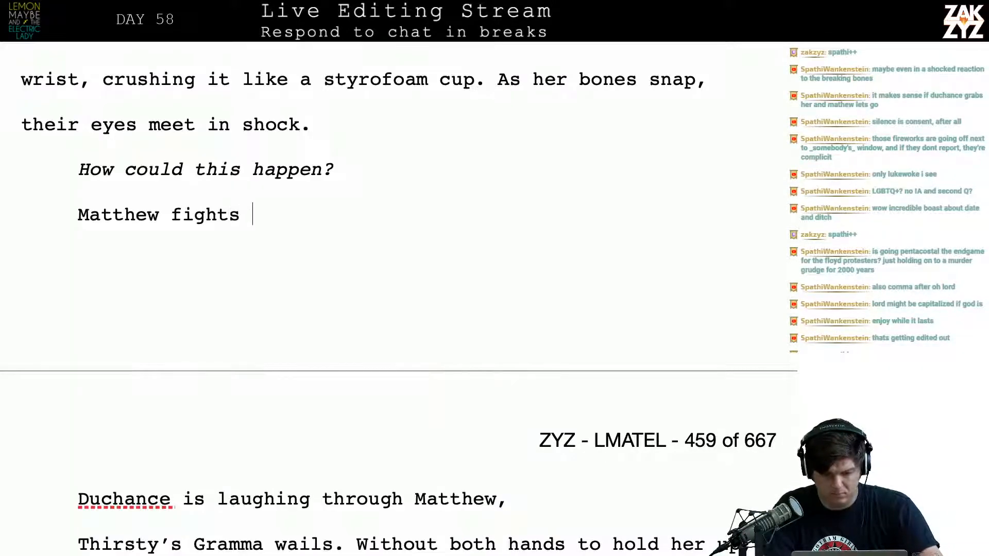
text(to release his hand,)
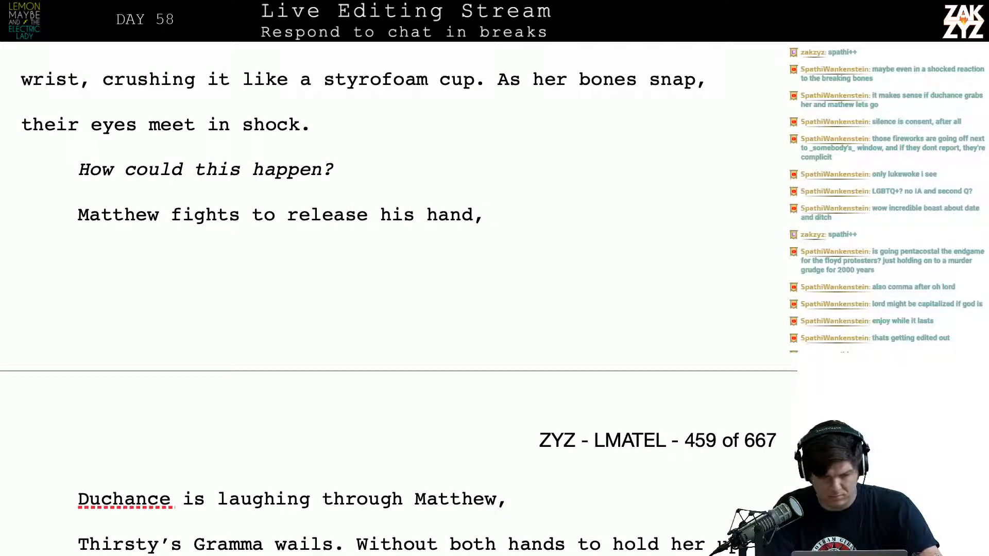
Add a paragraph directly below “How could this happen?” reading “Matthew fights to release her, but”
key(Up)
key(Up)
key(Up)
key(Up)
key(Up)
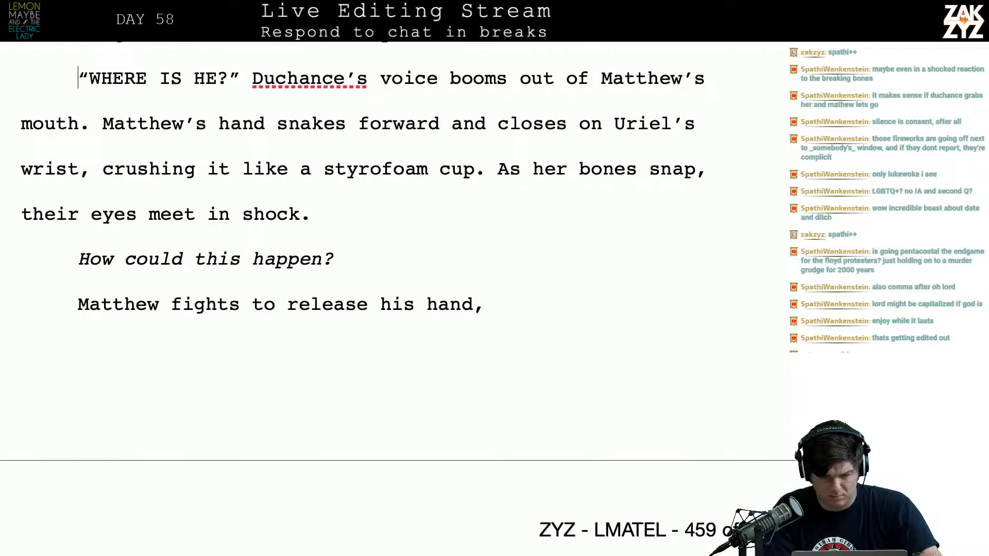
key(Return)
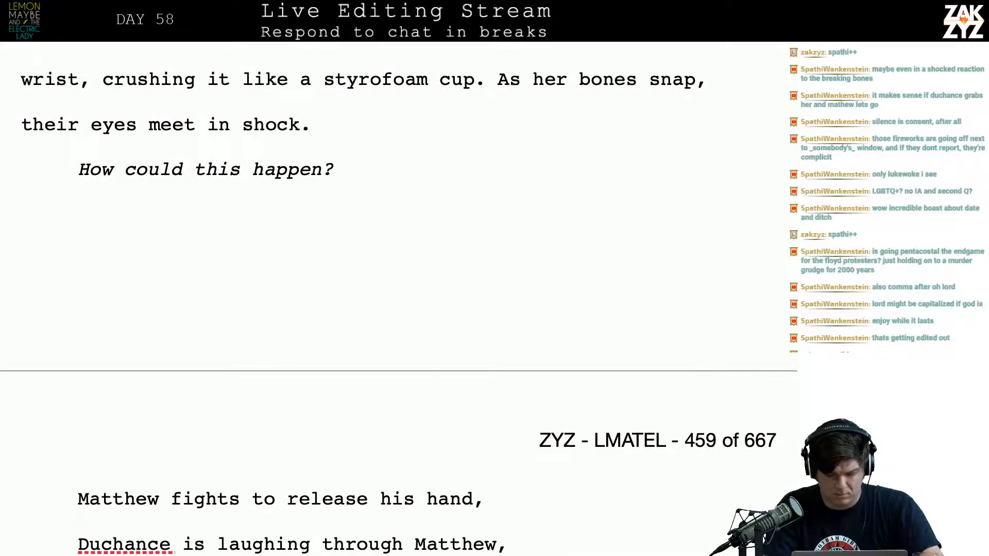
text(Mattehw f)
key(BackSpace)
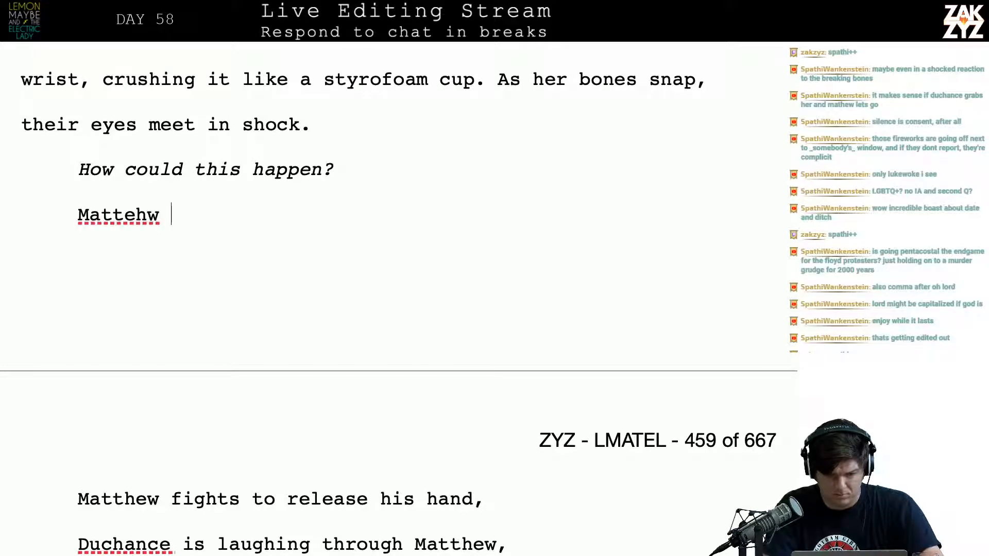
key(BackSpace)
key(BackSpace)
key(BackSpace)
key(BackSpace)
text(hew fig)
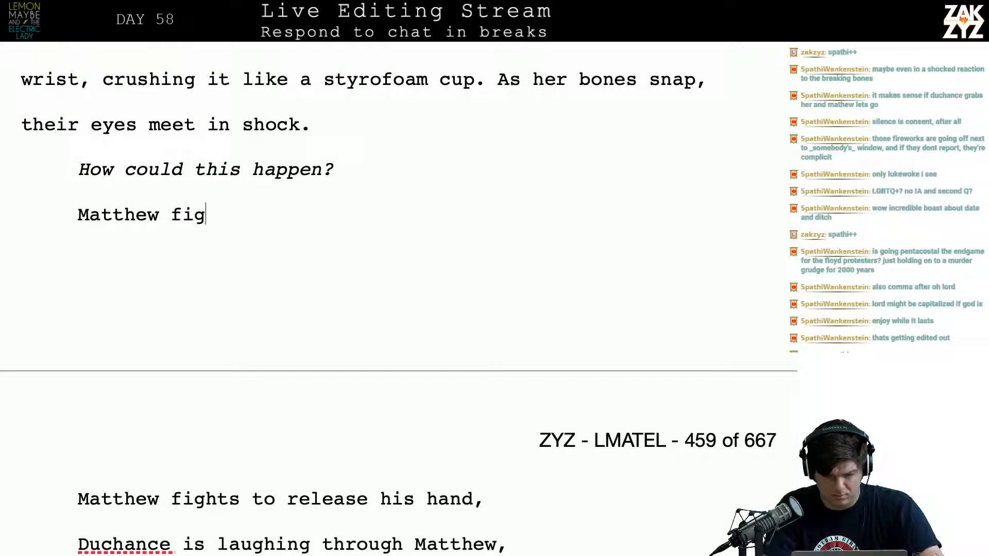
text(hts )
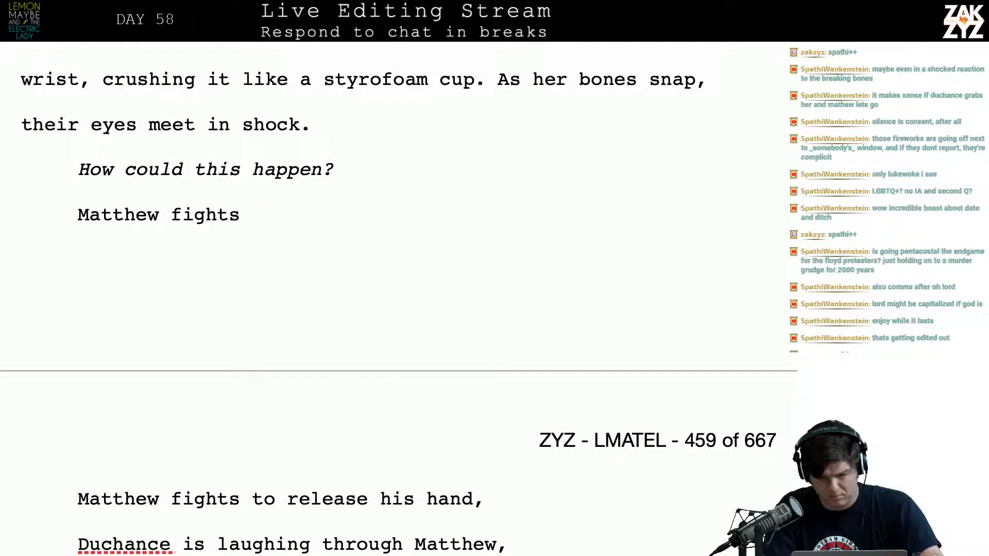
text(to releas e)
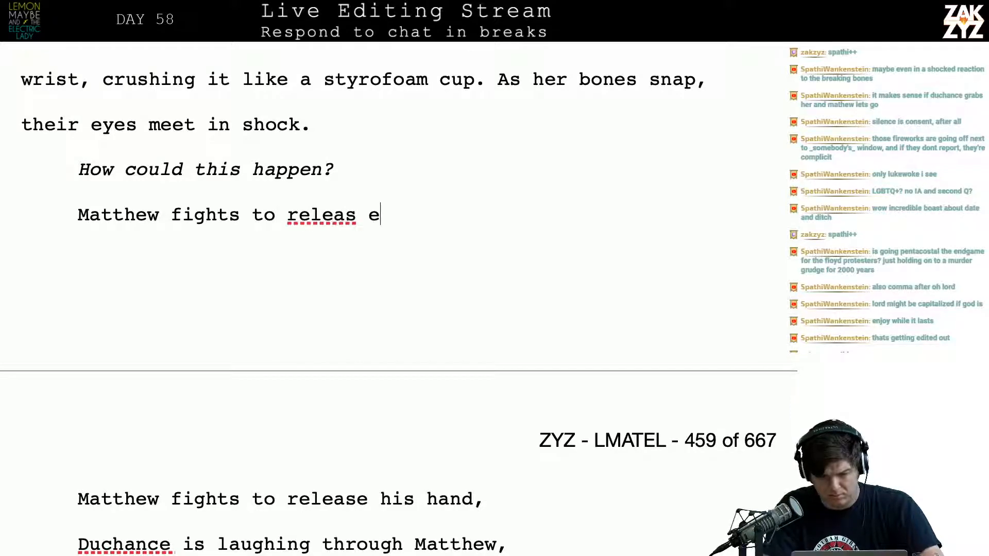
key(BackSpace)
key(BackSpace)
text(e her, but)
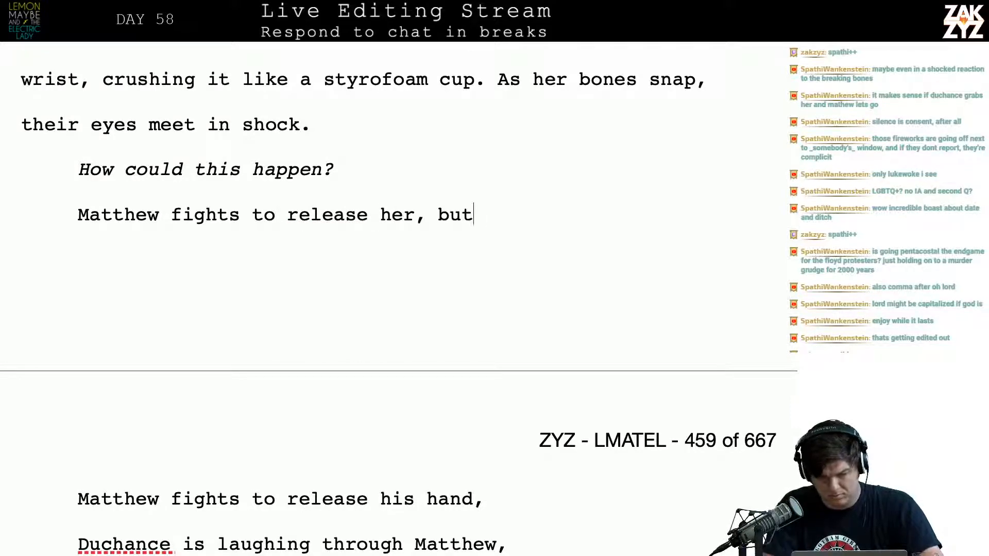
Replace “, but” at the end of the new Matthew paragraph with “, his hand u”
key(BackSpace)
key(BackSpace)
key(BackSpace)
key(BackSpace)
key(BackSpace)
text(, his hand )
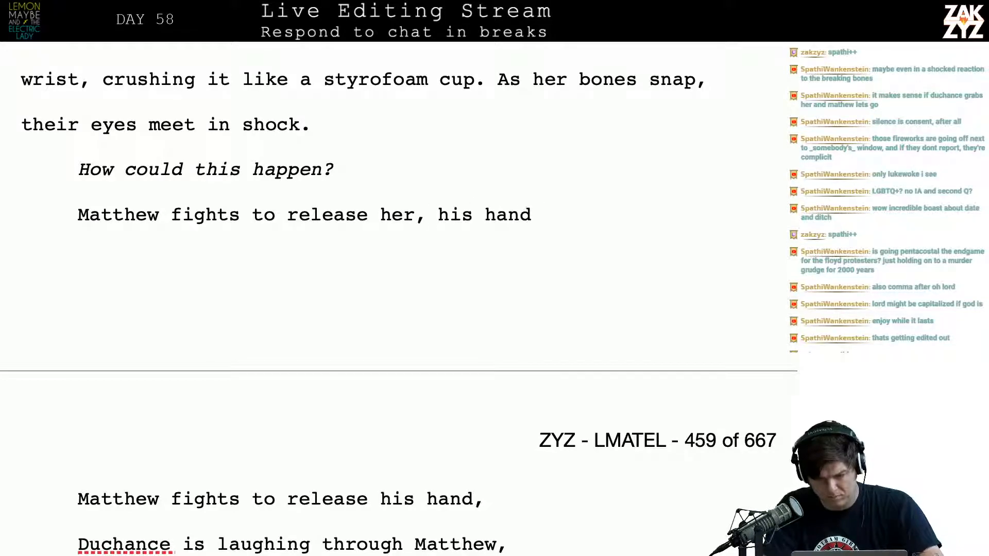
text(u)
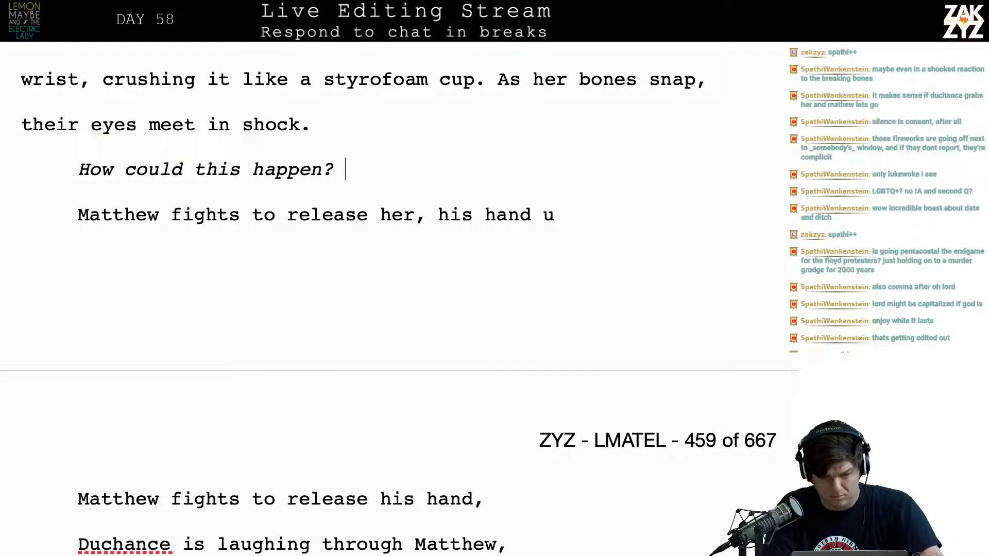
Add another paragraph directly below “How could this happen?” reading “Matthew fights back, trying to let her go.”
key(Return)
text(Matthe)
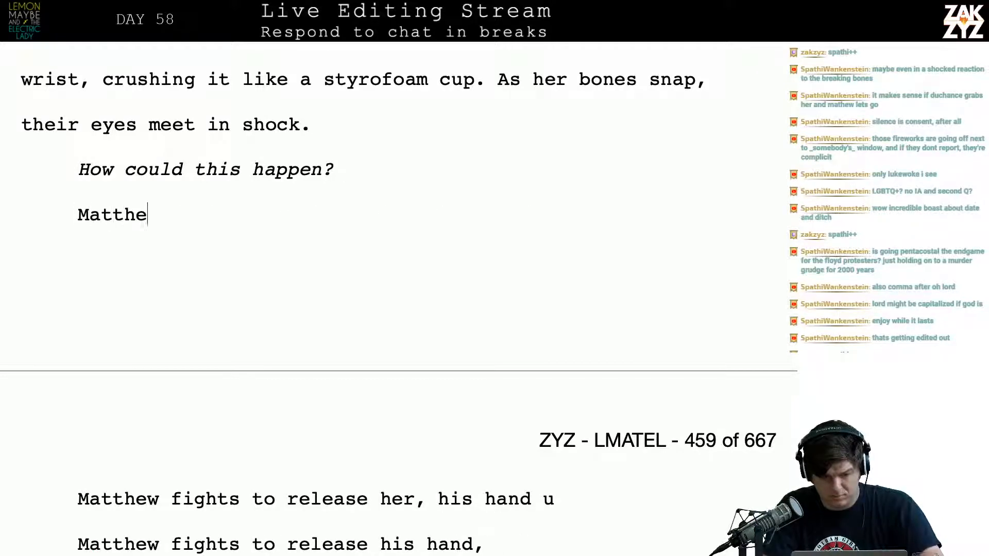
text(w fights back,)
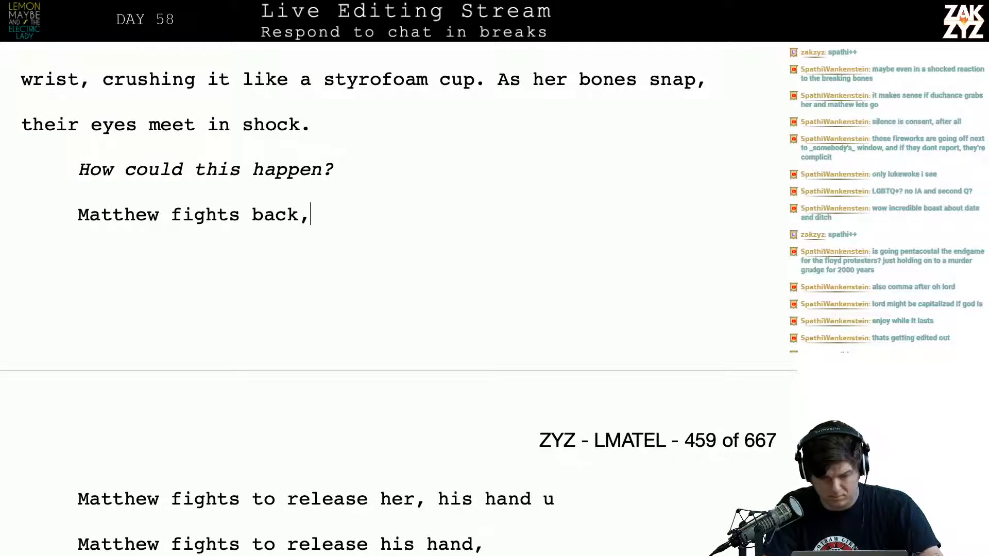
key(BackSpace)
key(BackSpace)
text(,)
key(BackSpace)
text(k, tr)
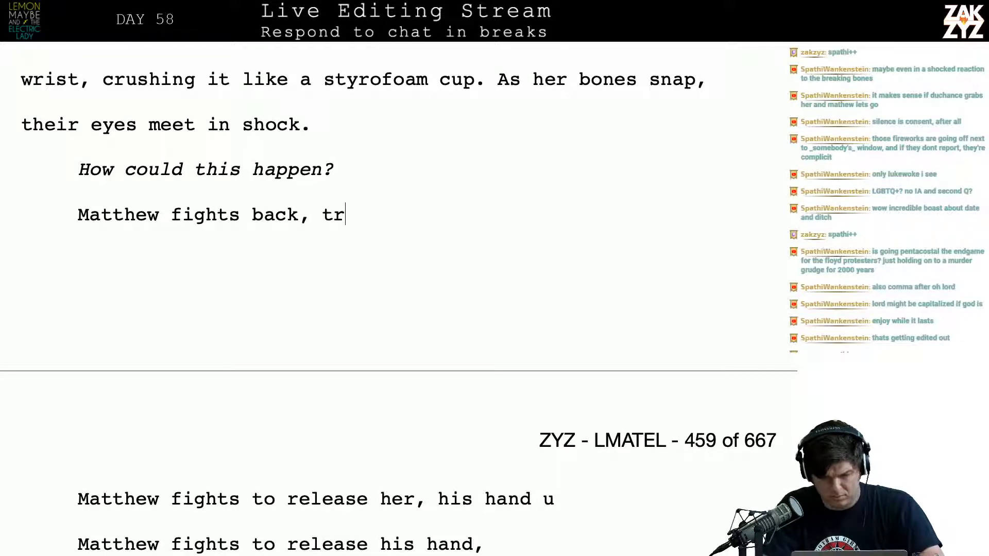
text(ying to let her go. )
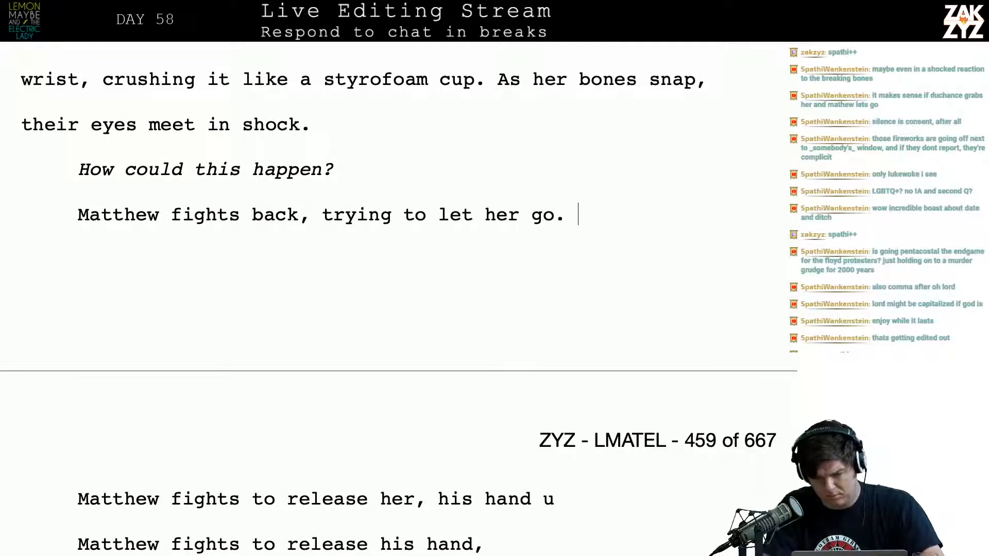
text(When he)
Continue the paragraph with “When his grip releases, Uriel can’t hold herself up, she crashes to the ground.”
key(BackSpace)
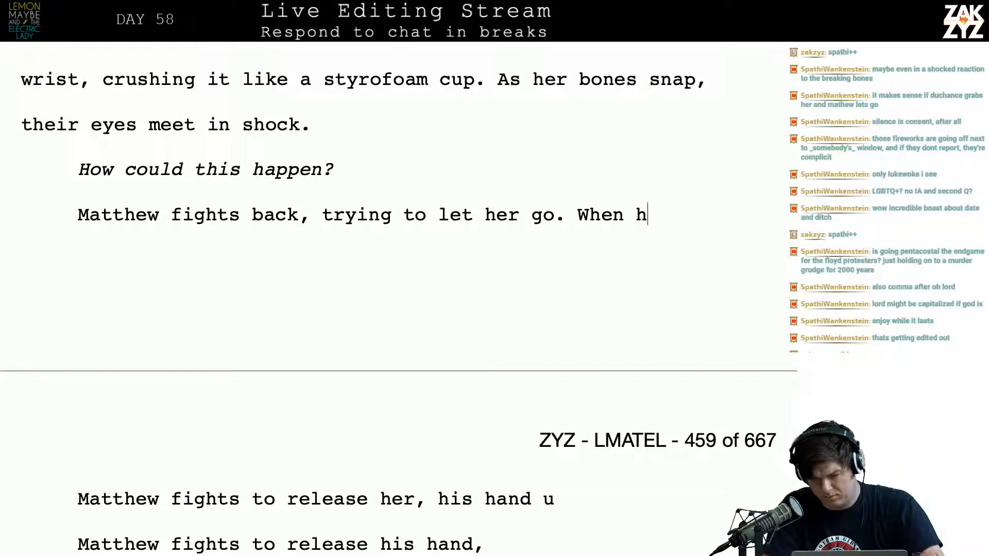
text(is grip releas)
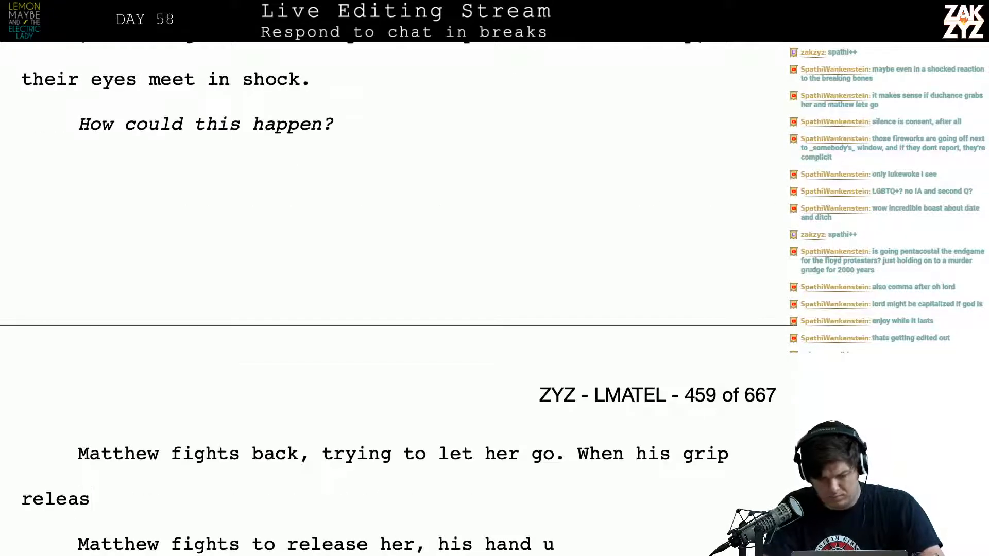
text(es, )
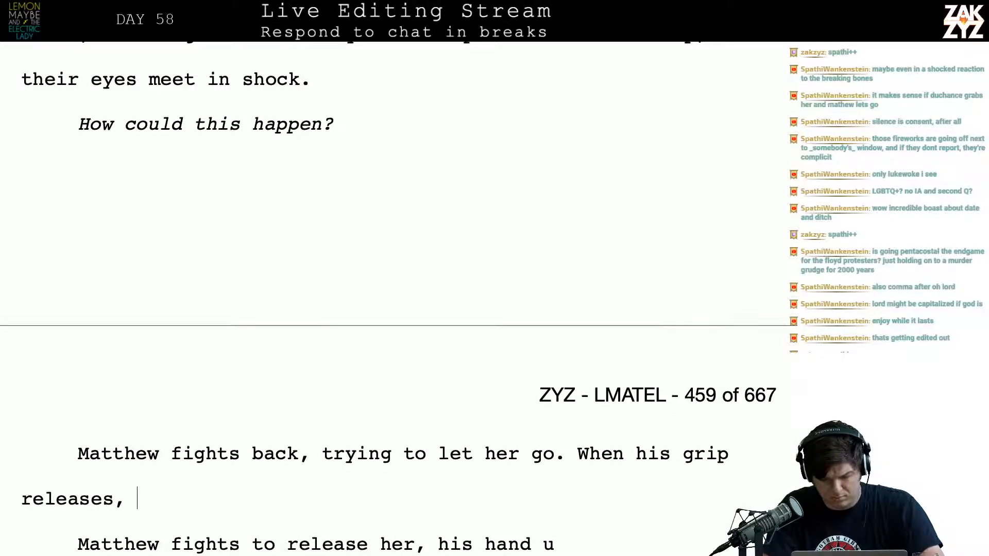
text(Uriel can't h)
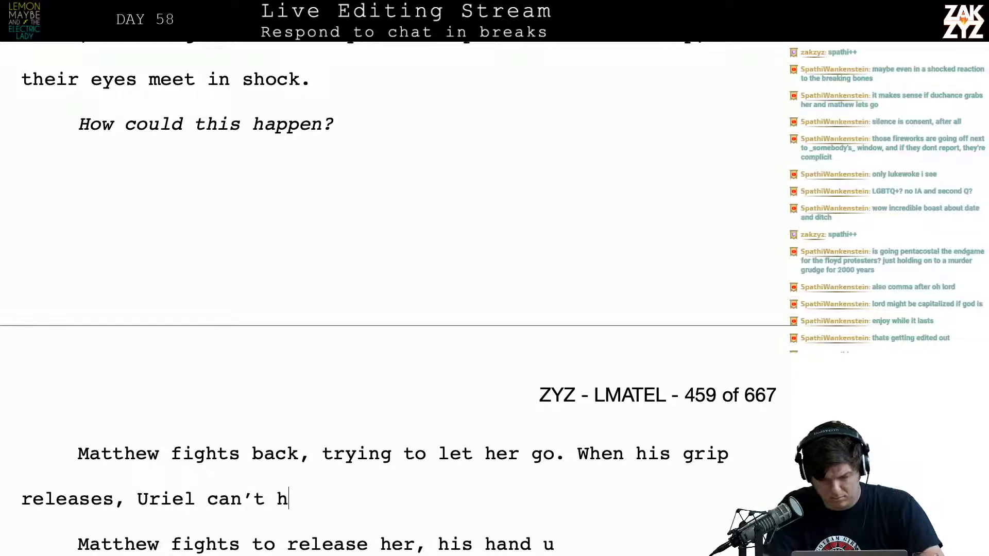
text(old herself up,)
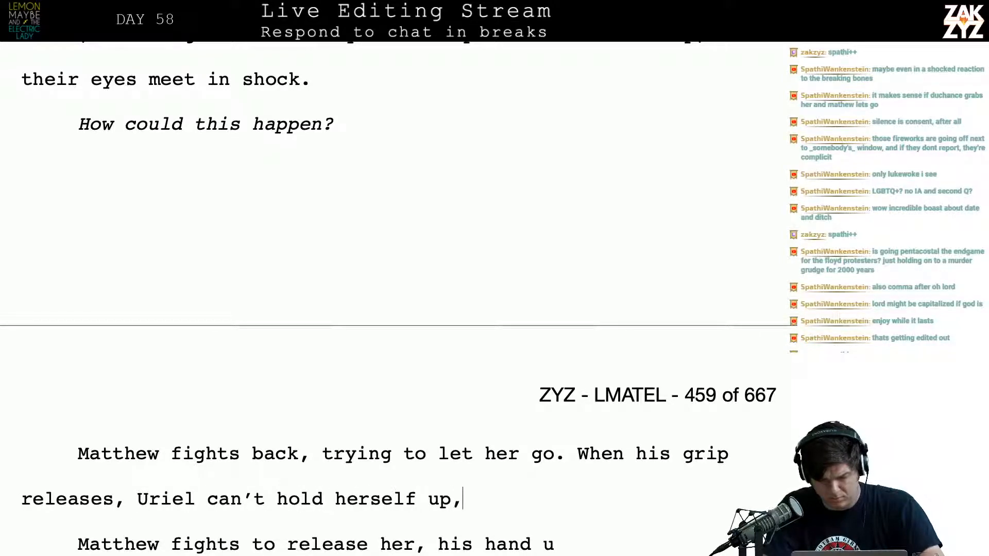
text( she crashes to )
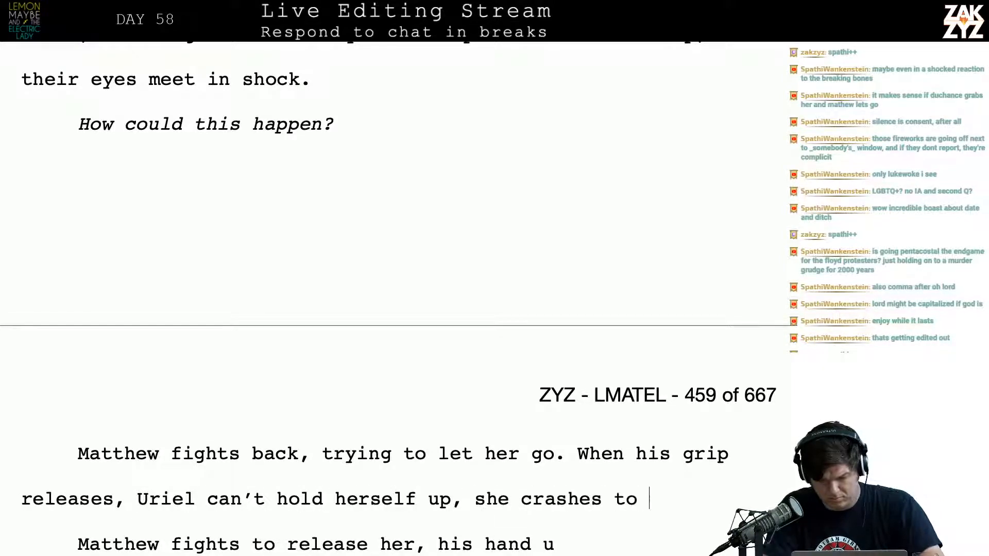
text(the ground.)
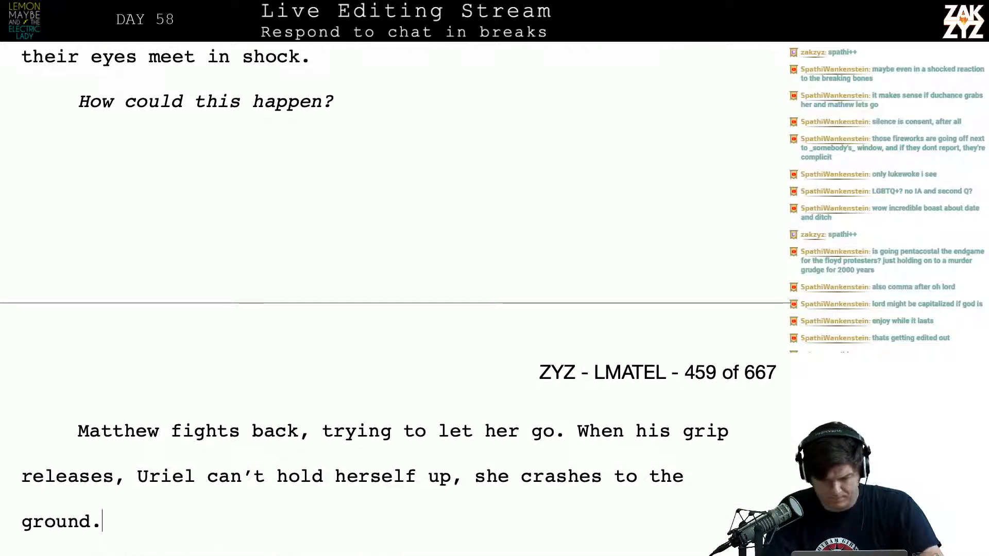
Reread the paragraph beginning “Matthew fights back” and the draft lines beneath it
key(Down)
key(Up)
key(Down)
key(Down)
key(Up)
key(Up)
key(Up)
key(Up)
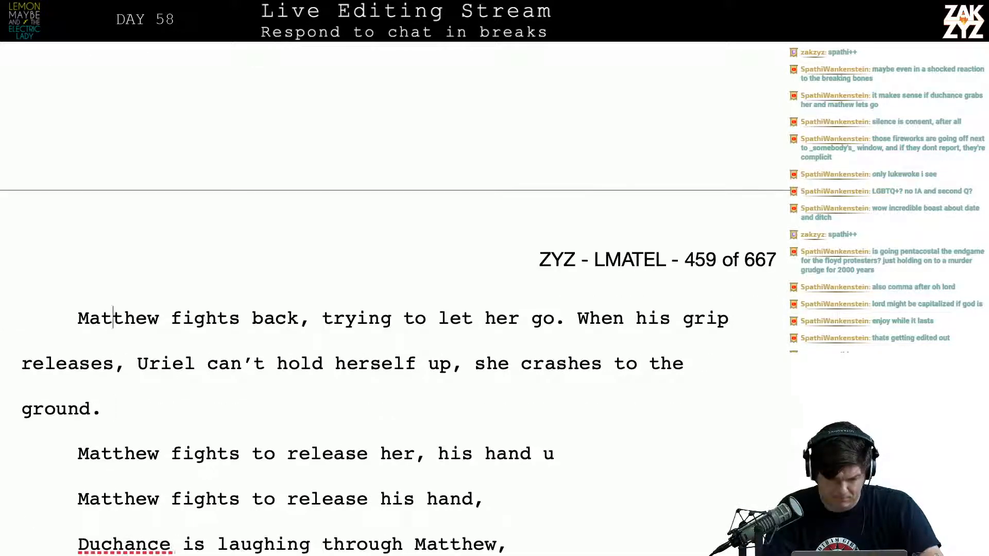
key(Right)
key(Right)
key(Right)
key(Right)
key(Right)
key(Right)
key(Right)
key(Down)
key(Left)
key(Left)
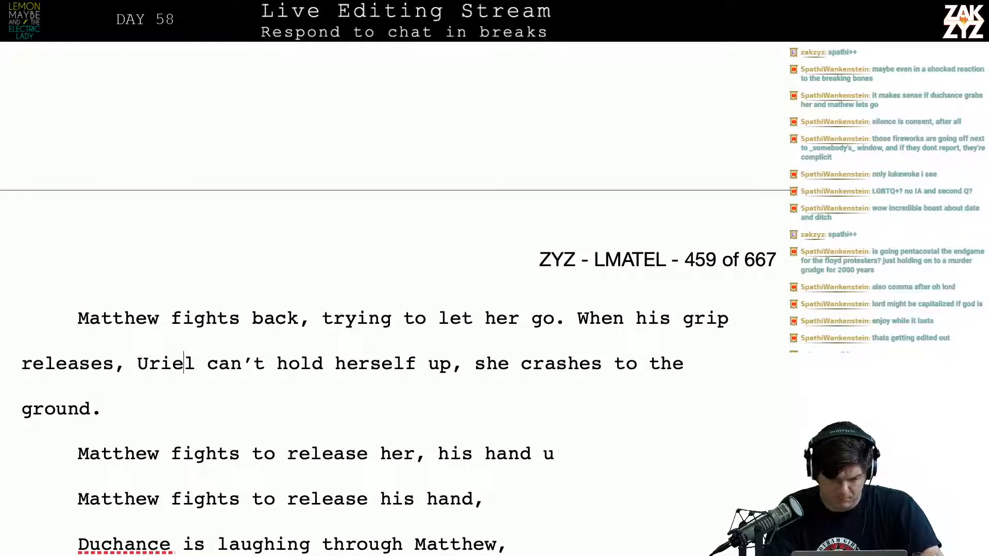
key(Left)
key(Left)
key(Left)
key(Down)
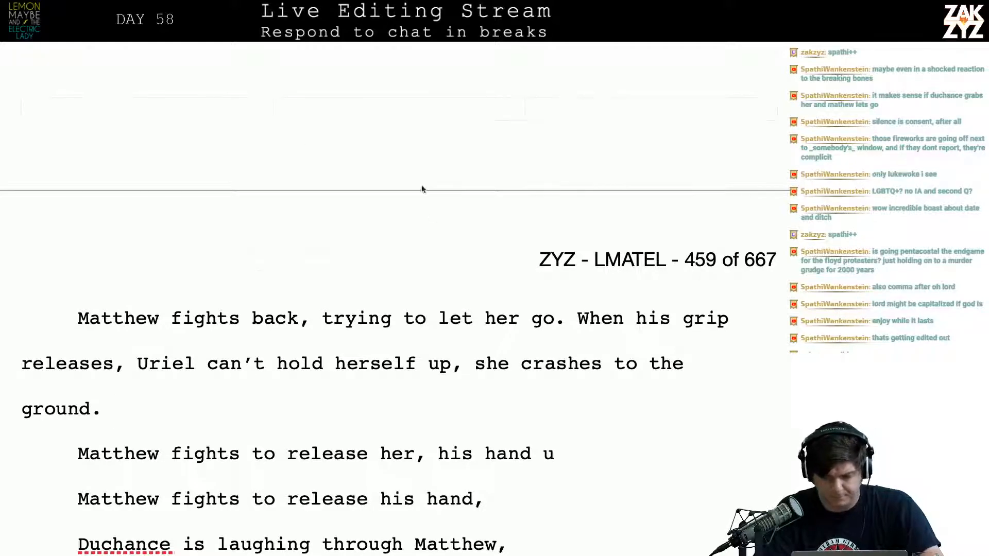
Split the paragraph after “trying to let her go.” and leave an empty paragraph before “When his grip releases,”
click(568, 317)
key(Return)
key(Return)
key(Left)
key(Left)
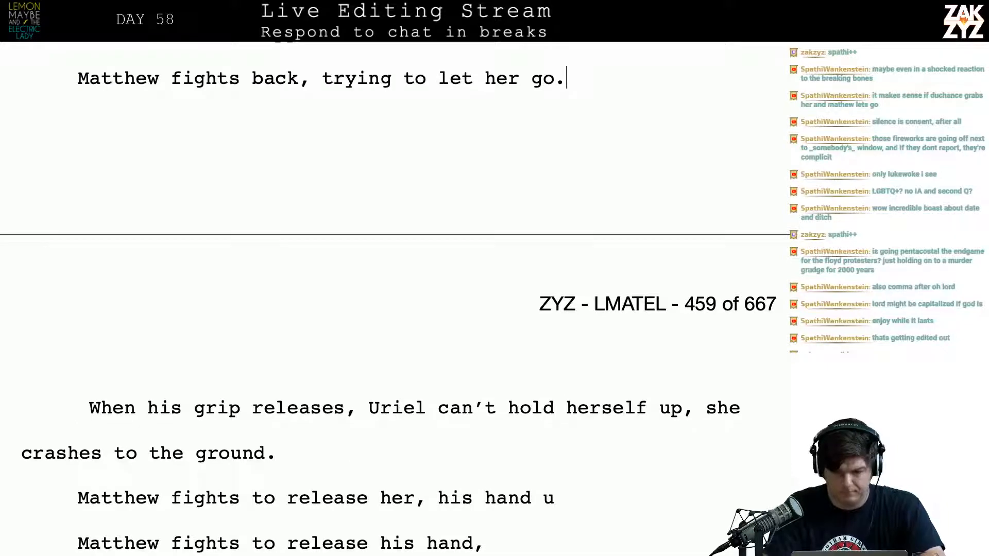
key(BackSpace)
text(.)
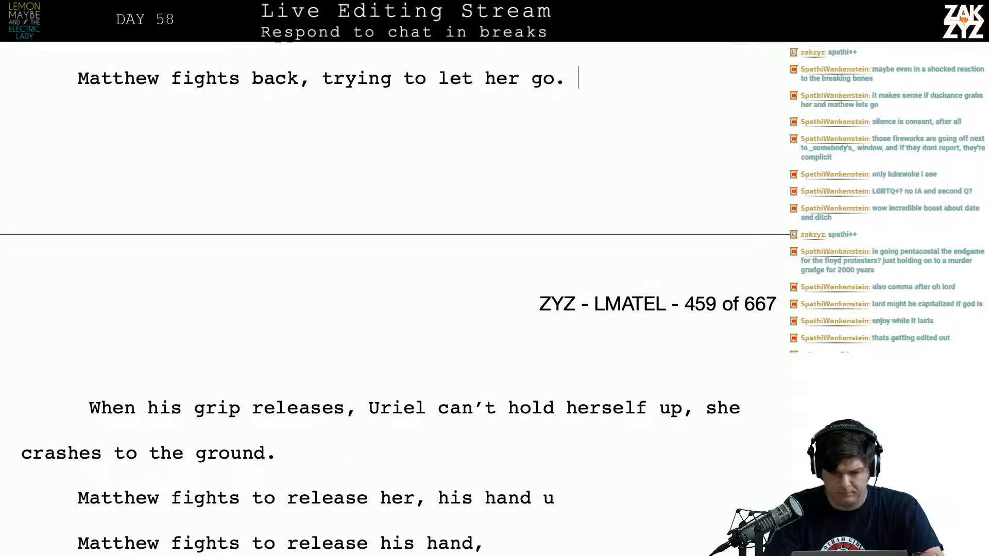
Insert “to release his grip,” after “Matthew fights” and separate “back, trying to let her go.” onto a line below
key(Up)
key(Up)
key(Up)
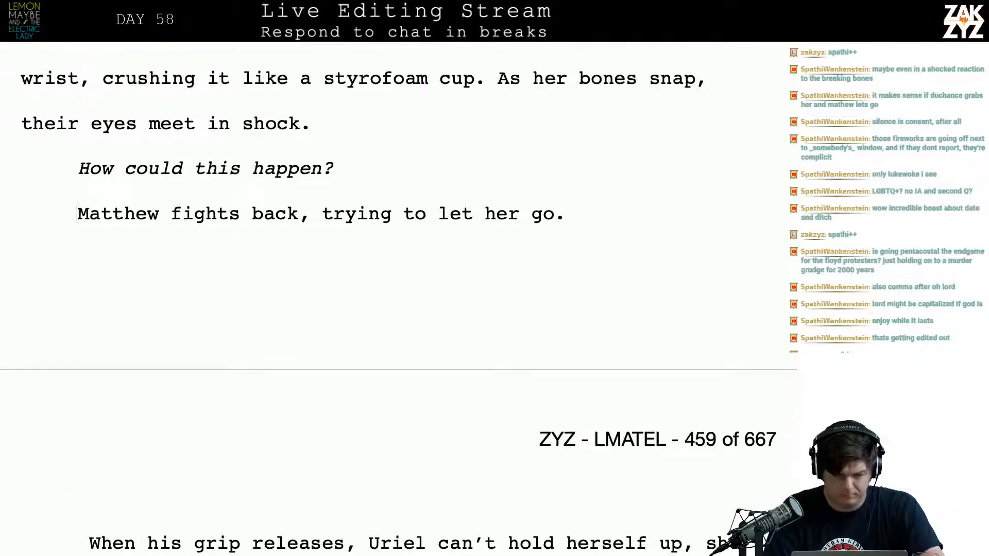
key(Down)
key(Down)
key(Up)
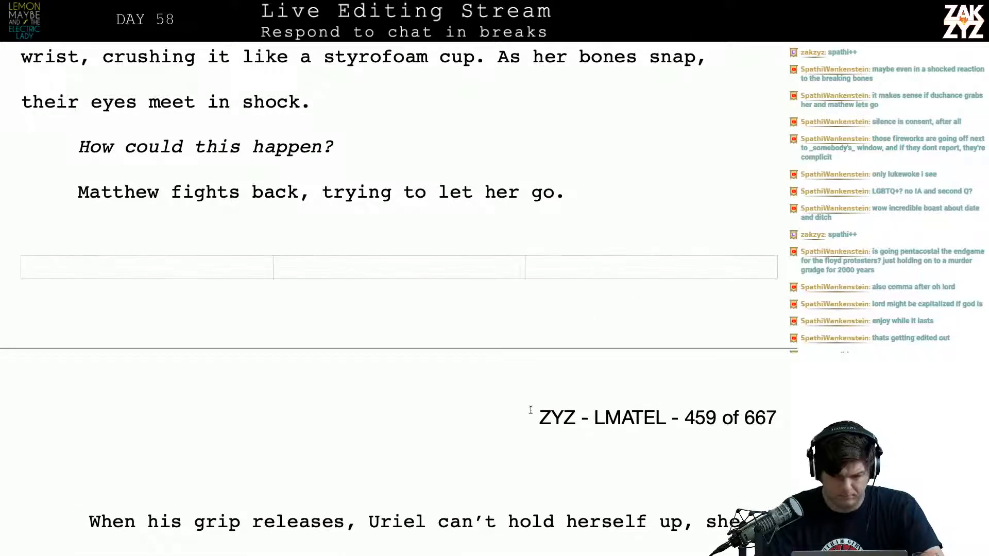
click(242, 184)
text(to releas)
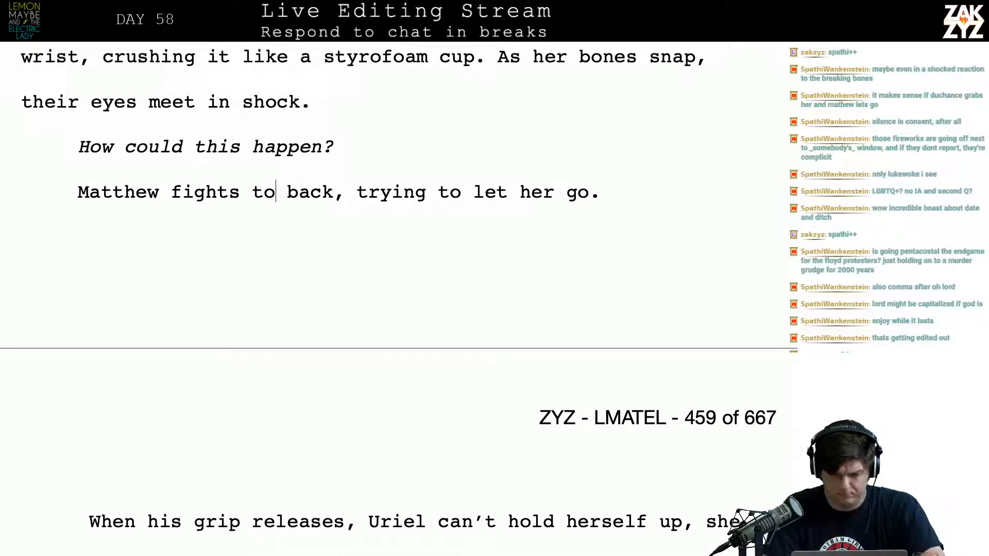
key(BackSpace)
text(e his grip, )
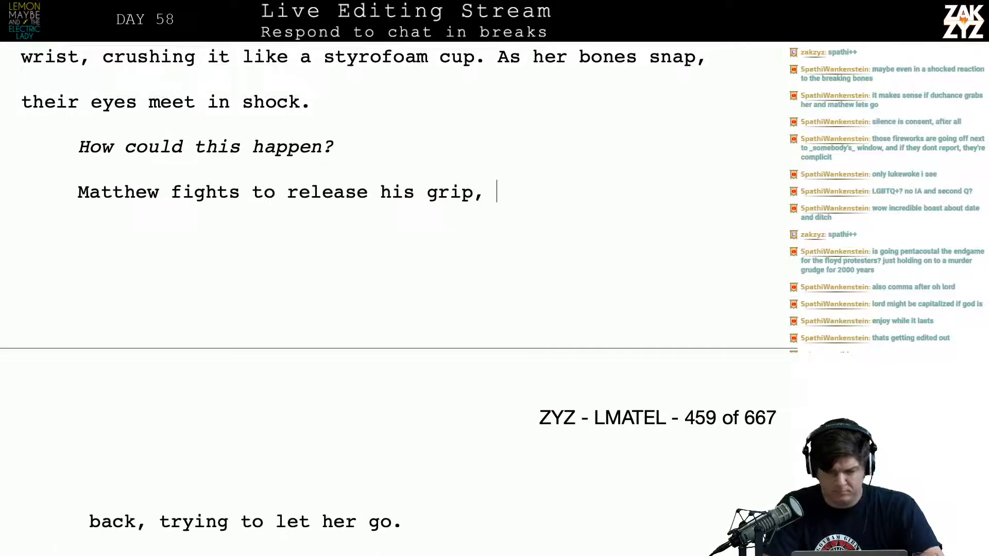
text(Duchanc)
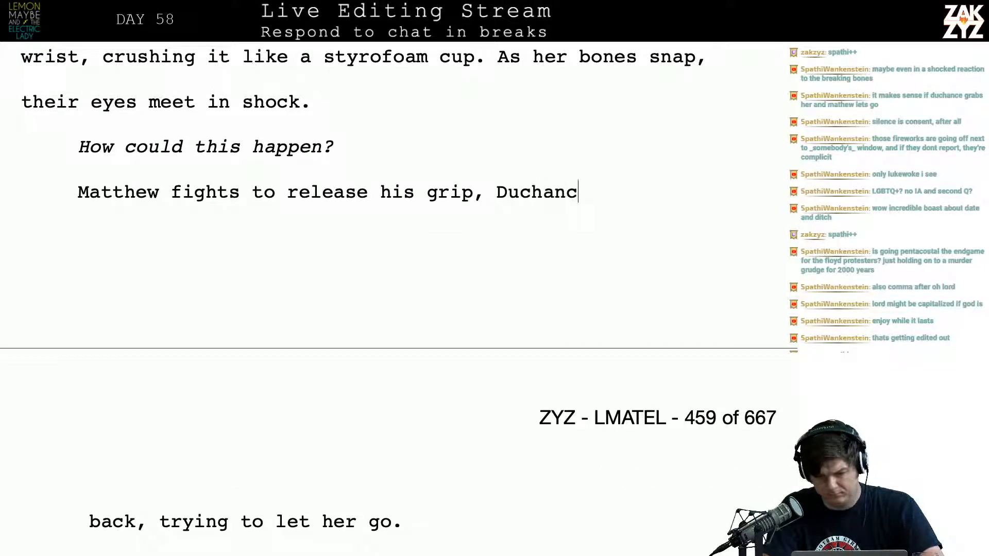
text(e has it tight as)
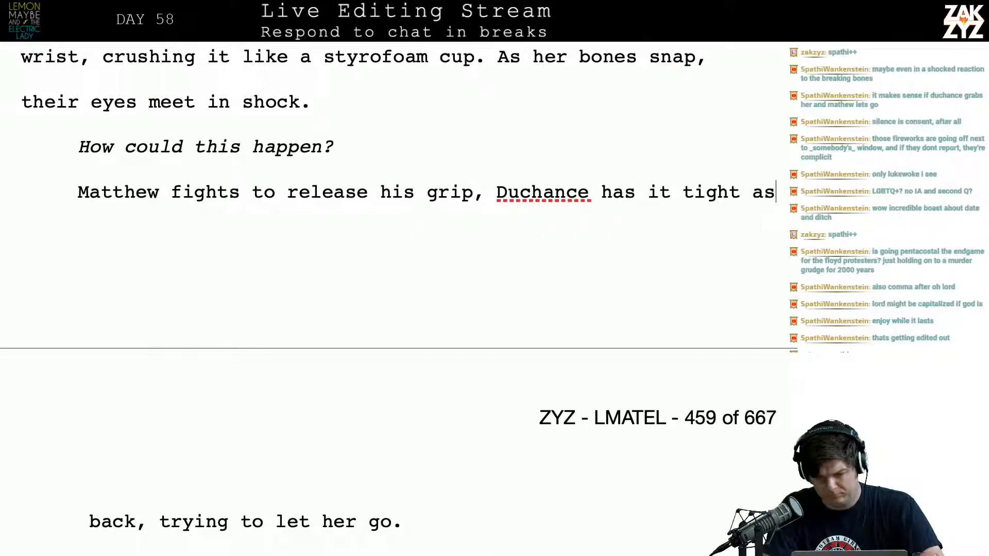
text( a vise. He)
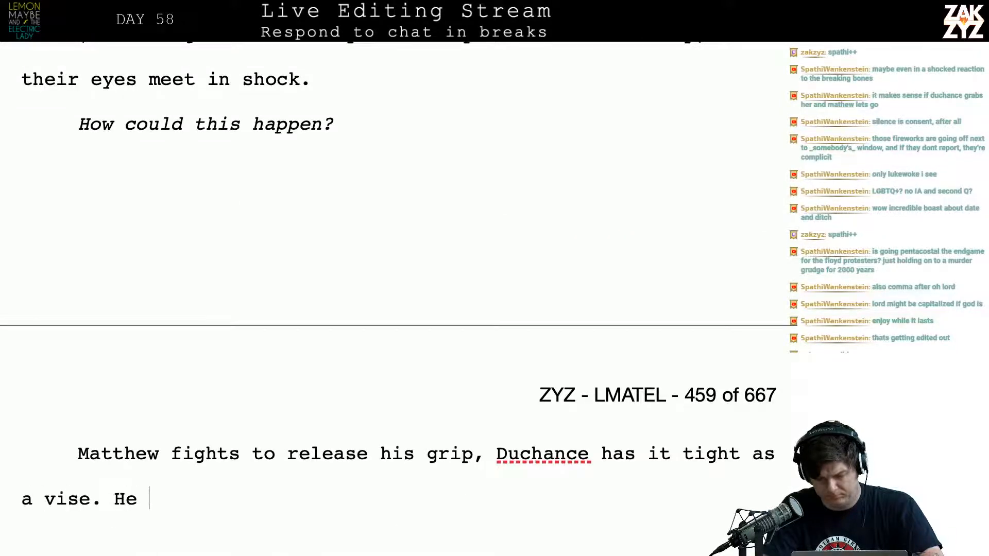
Continue the “Matthew fights to release his grip,” sentence with “Duchance has it tight as a vise.”
key(BackSpace)
key(BackSpace)
key(BackSpace)
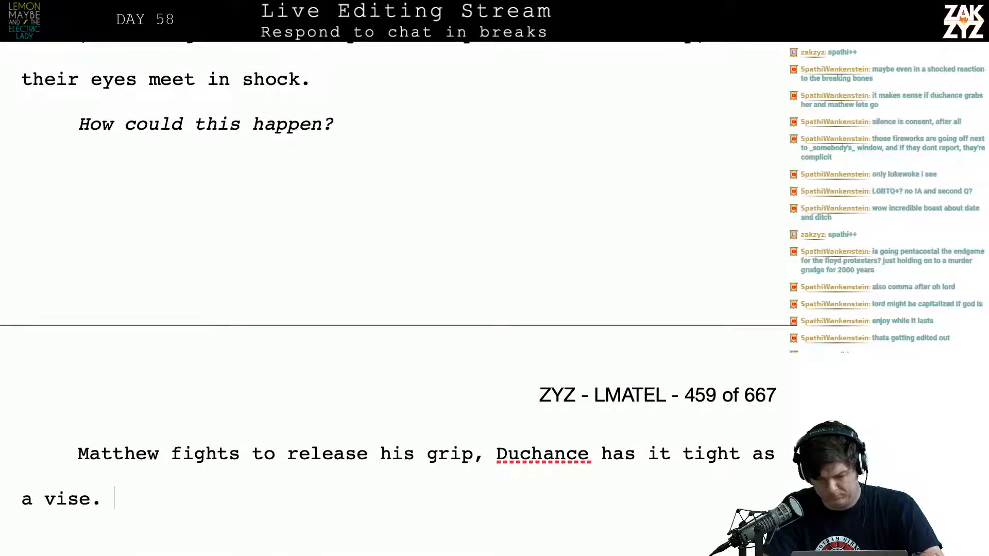
Add “It takes all of his will to let her go.” after “tight as a vise.”
text(It takes all of his will to )
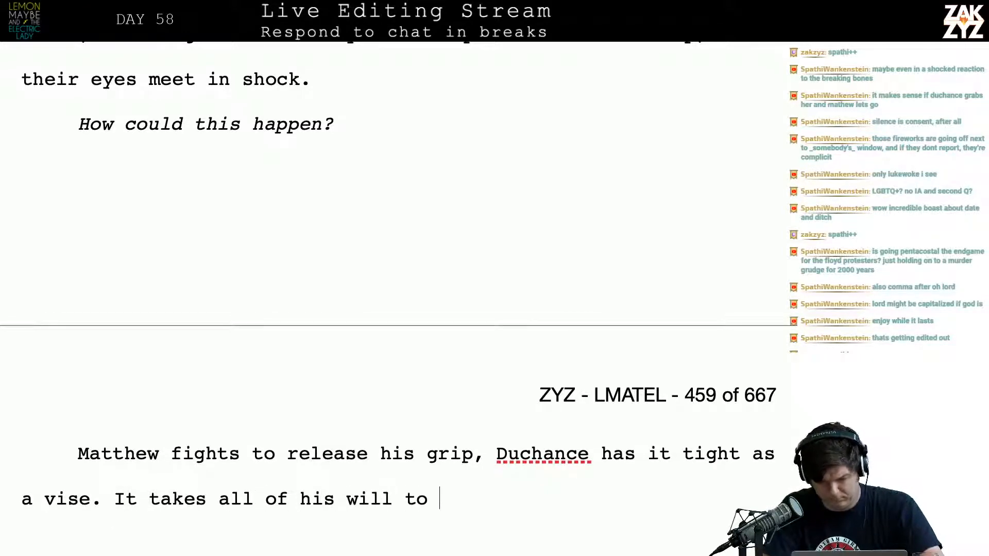
text(let her go,)
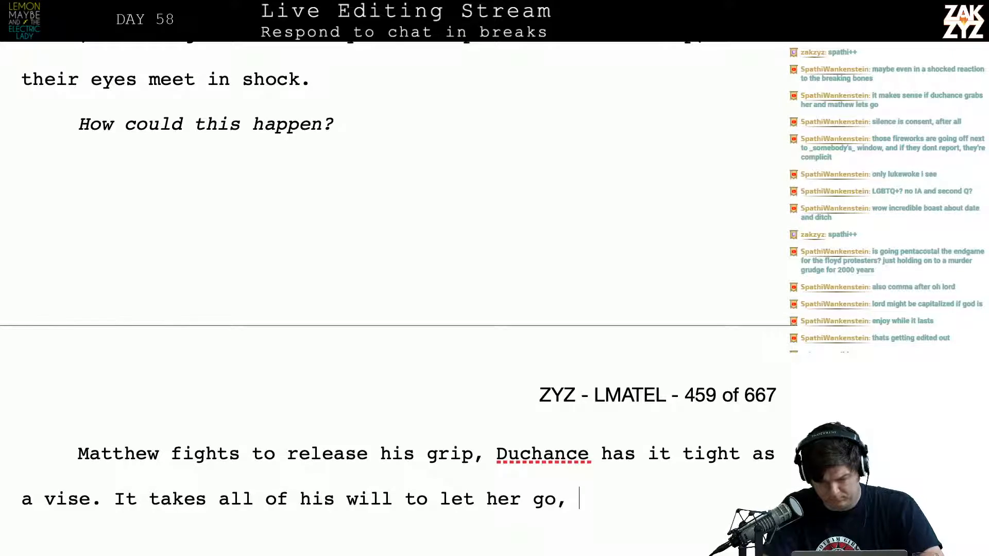
key(BackSpace)
key(BackSpace)
text(.)
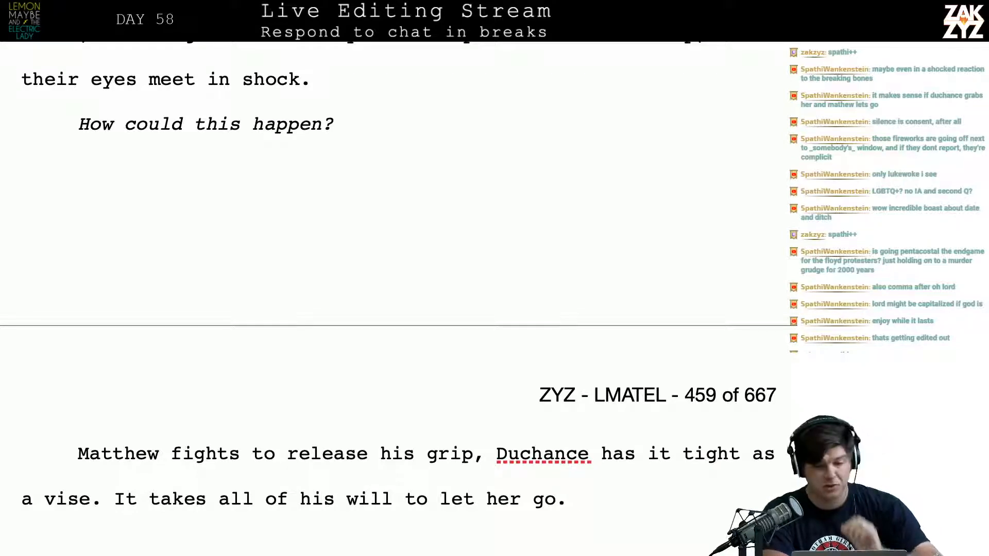
Begin the paragraph below “How could this happen?” with “Matthew can’t stand it. He tries to let his hand go,”
scroll(399, 278, up, 4)
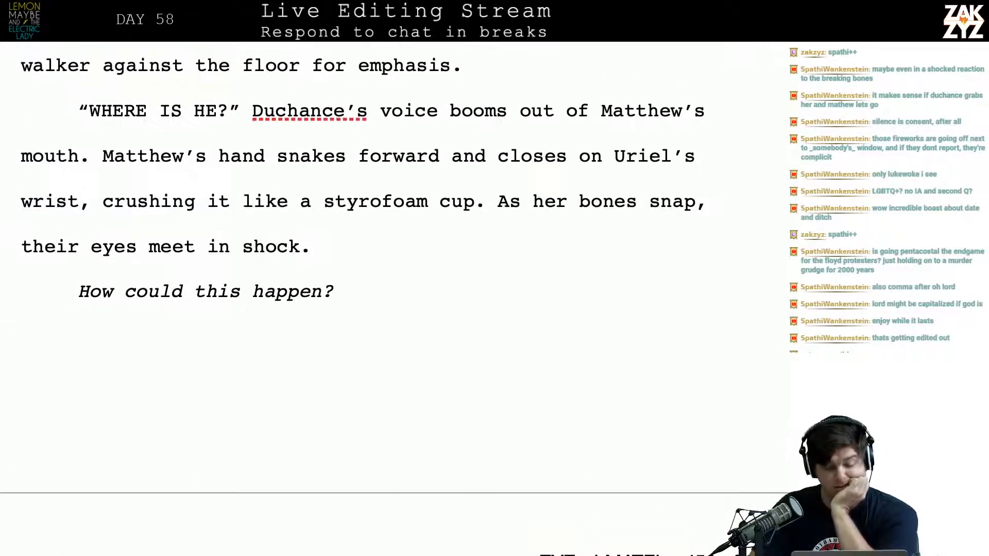
scroll(215, 211, down, 6)
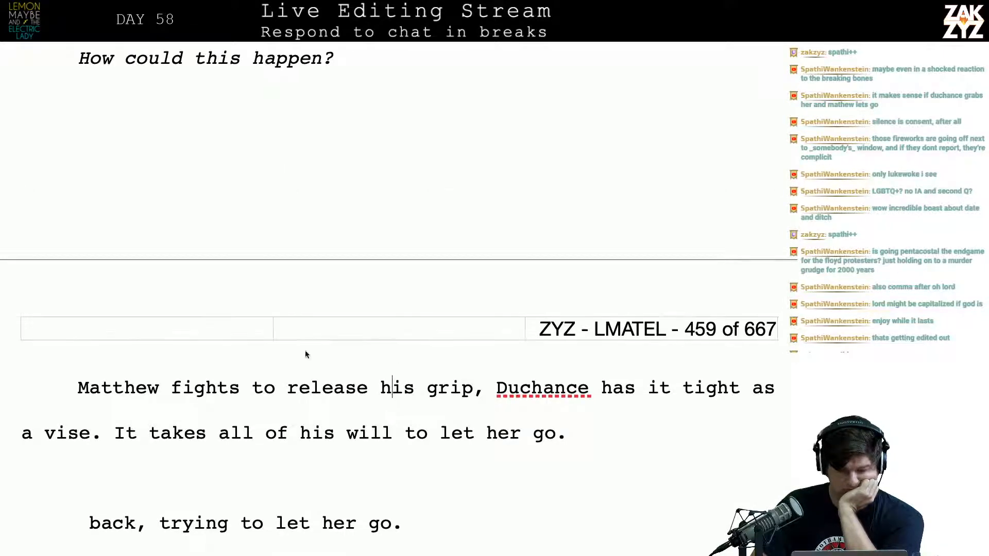
key(Up)
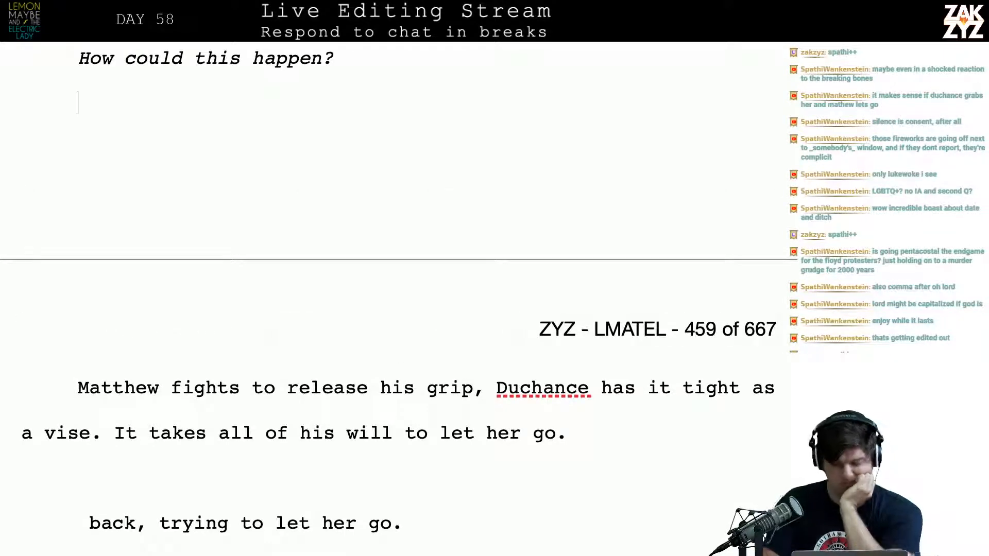
text(Matthe)
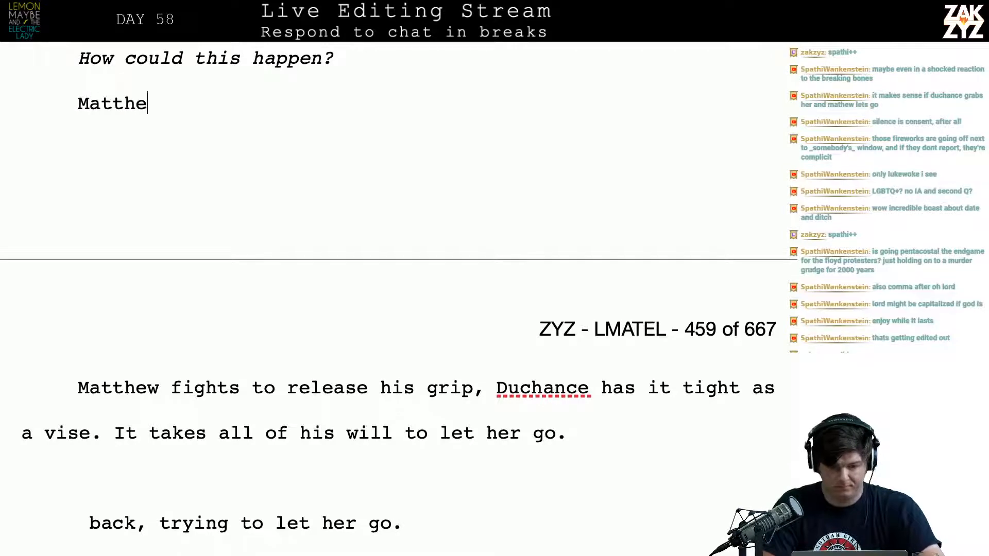
text(w can't stand it)
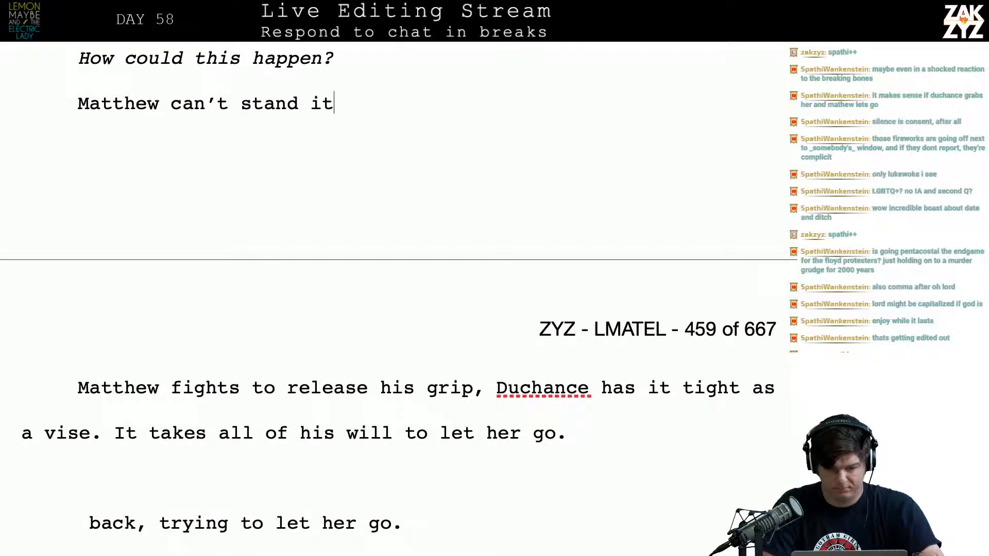
text(. He tries to let his nad)
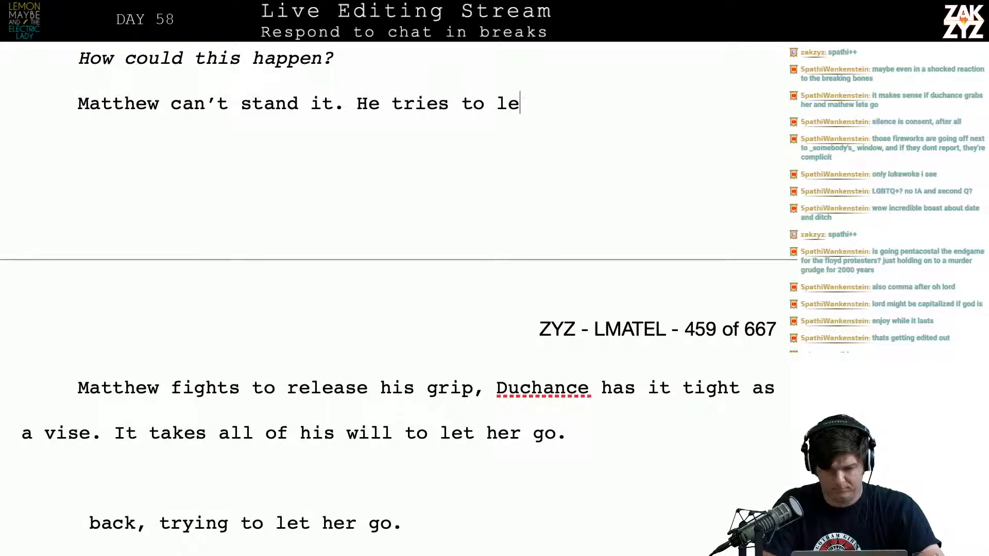
key(BackSpace)
key(BackSpace)
key(BackSpace)
key(BackSpace)
text(hand go, )
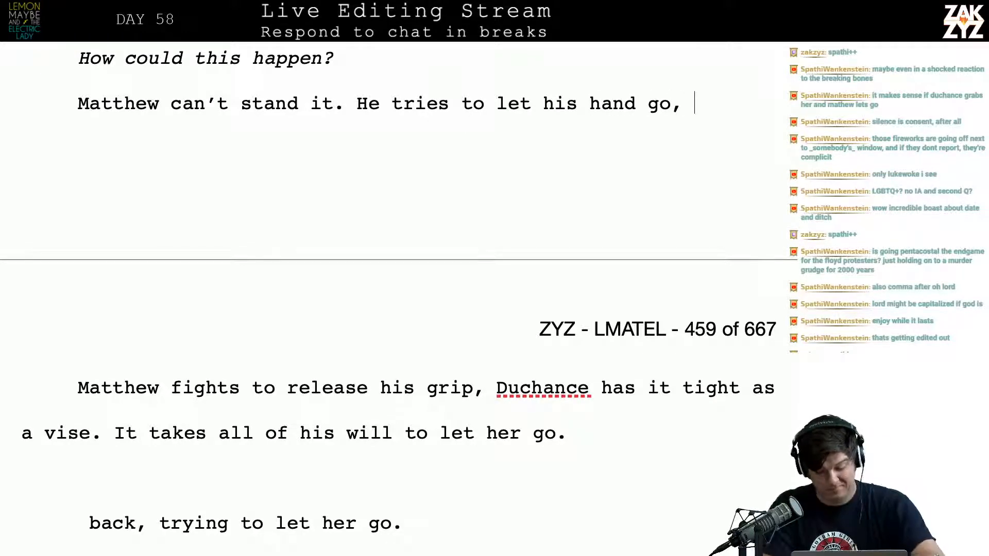
text(opposing )
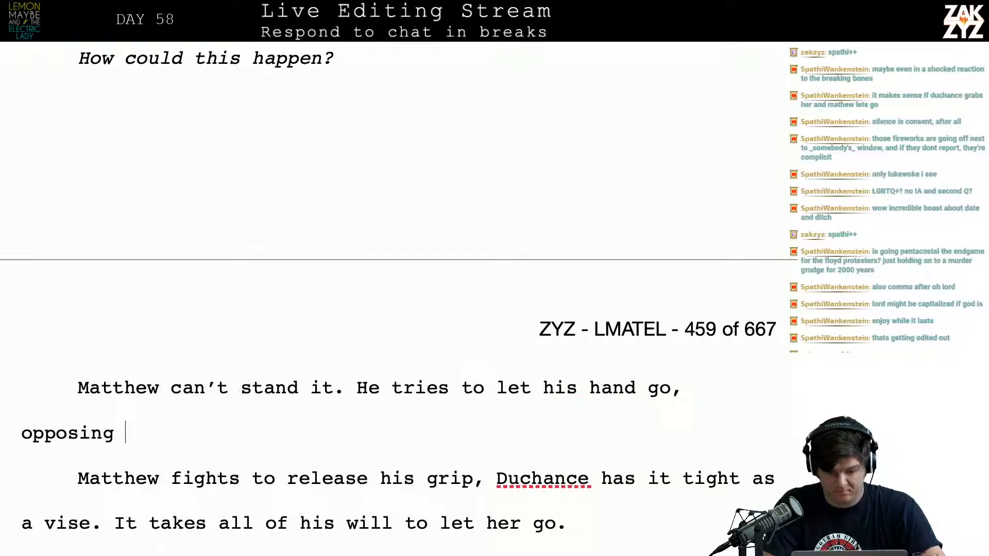
text(Duchance's )
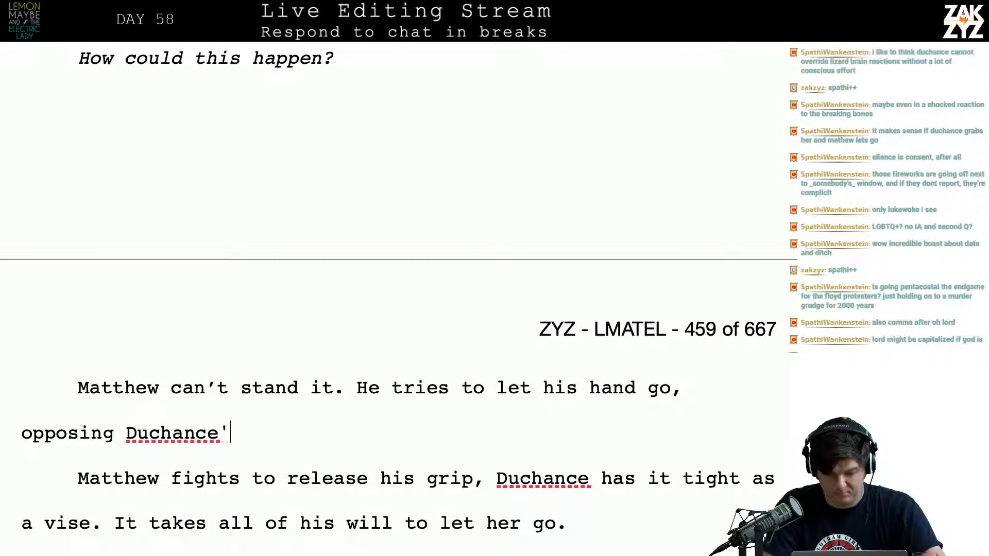
text(vic)
Try continuing the sentence after “hand go,” with “opposing Duchance’s vis”, and remove that wording
key(BackSpace)
text(s)
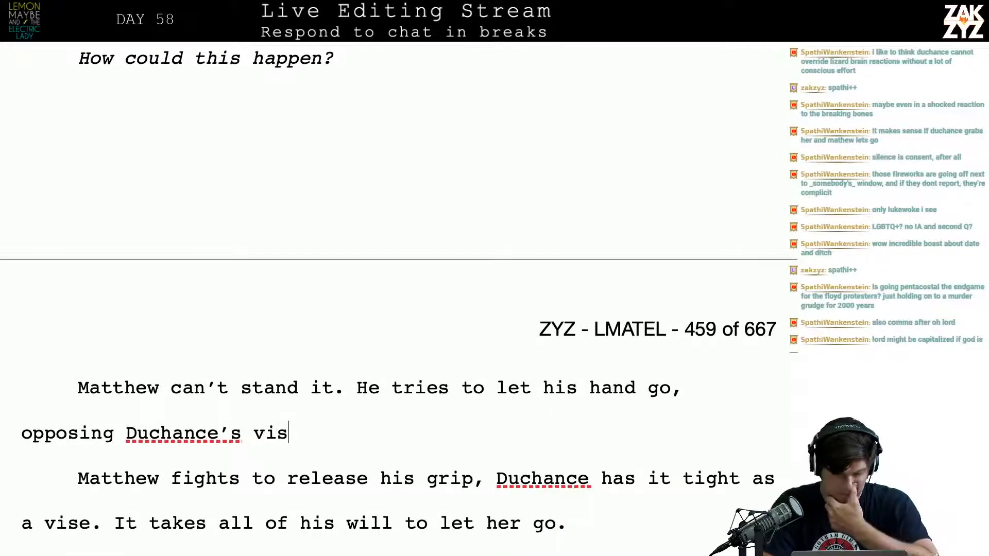
key(BackSpace)
key(BackSpace)
key(BackSpace)
key(BackSpace)
key(BackSpace)
key(BackSpace)
key(BackSpace)
key(BackSpace)
key(BackSpace)
key(BackSpace)
key(BackSpace)
key(BackSpace)
key(BackSpace)
key(BackSpace)
key(BackSpace)
key(BackSpace)
key(BackSpace)
key(BackSpace)
key(BackSpace)
key(BackSpace)
key(BackSpace)
key(BackSpace)
key(BackSpace)
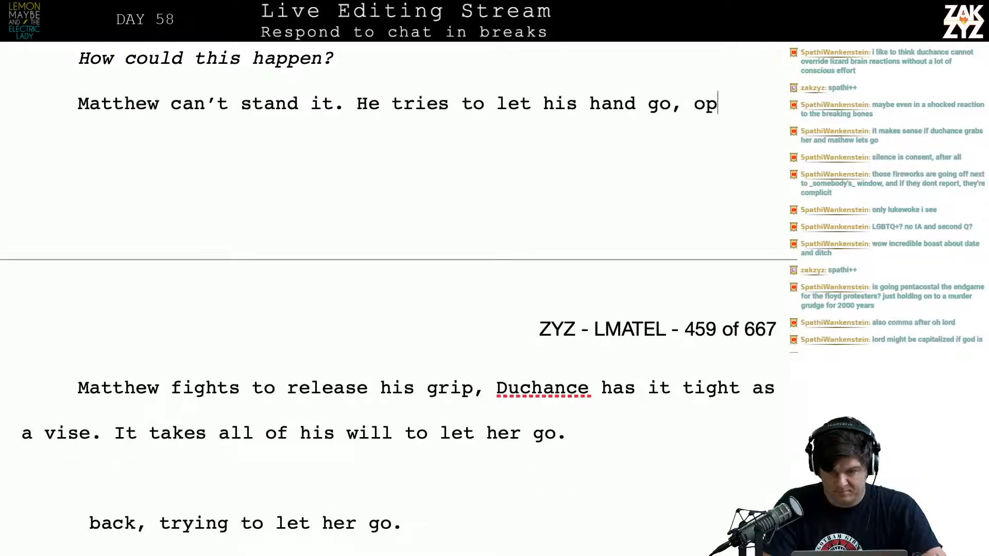
text(he)
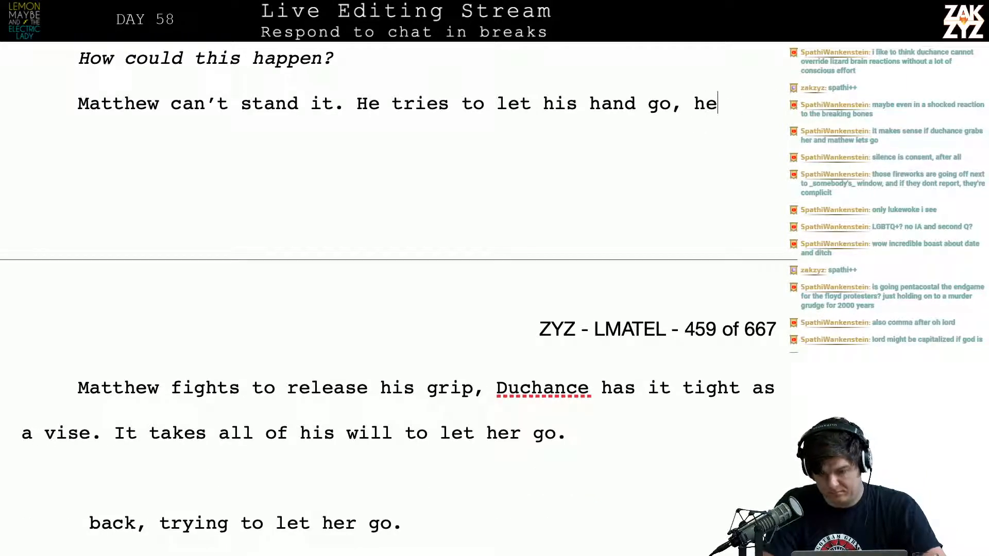
key(BackSpace)
key(BackSpace)
Complete the sentence after “He tries to let his hand go,” with “fighting back against Duchance’s will.”
text(fighting back a)
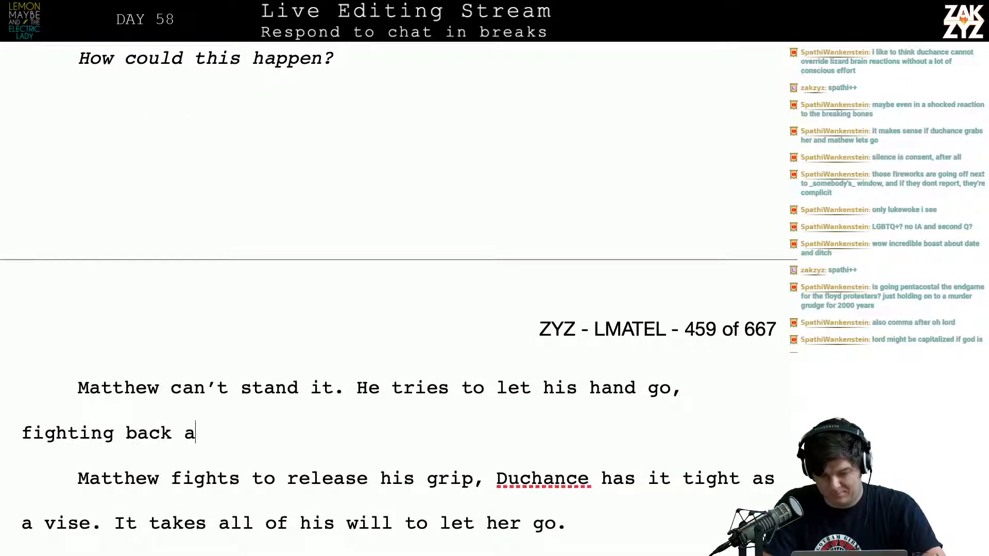
text(gainst Ducha)
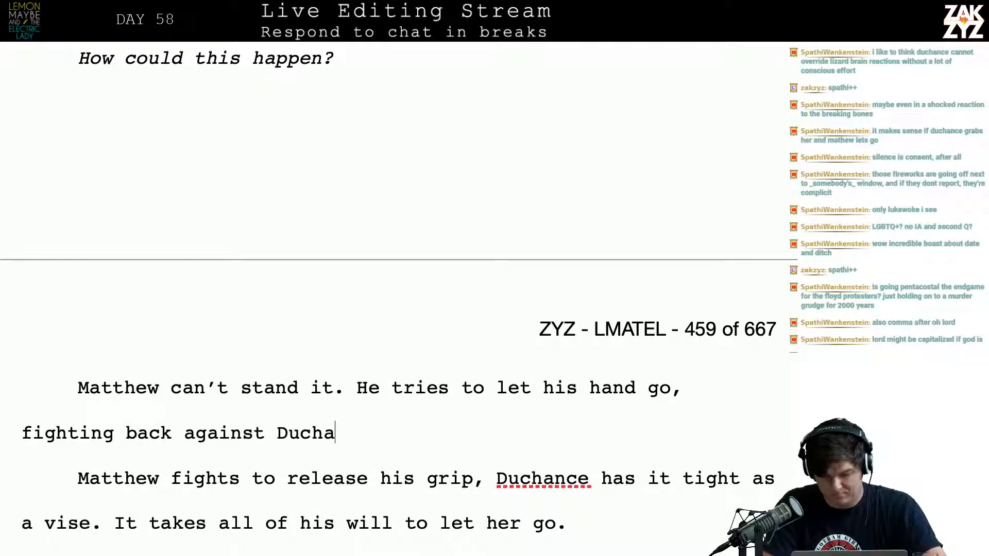
text(nce's wil)
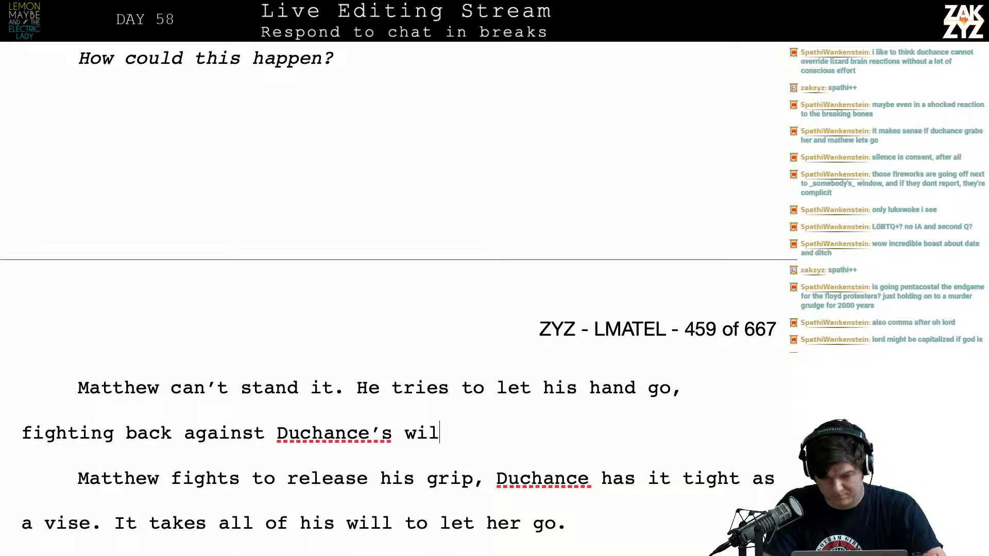
text(l. Duc)
Try following “Duchance’s will.” with a sentence starting “He can feel amuse”, and delete the fragment
key(BackSpace)
key(BackSpace)
key(BackSpace)
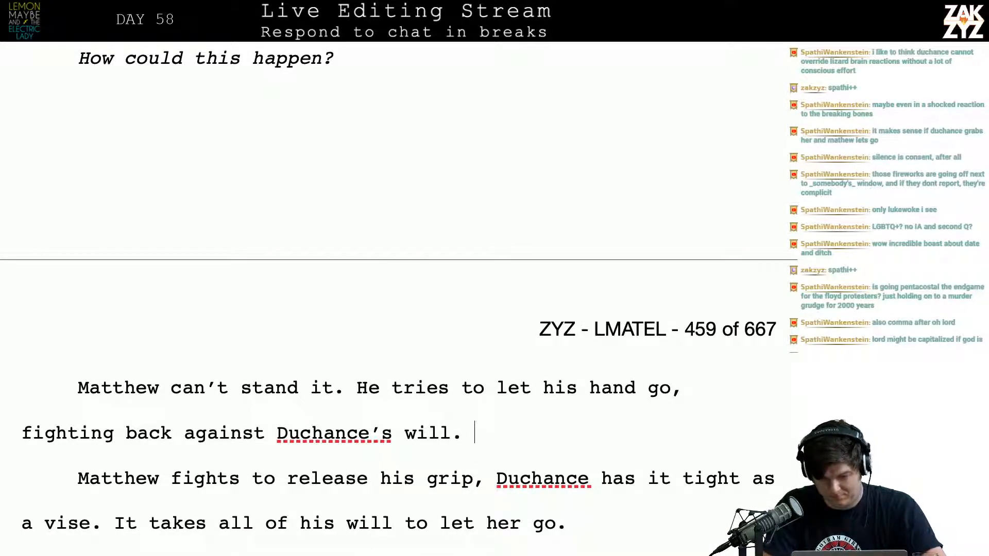
text(He can feal)
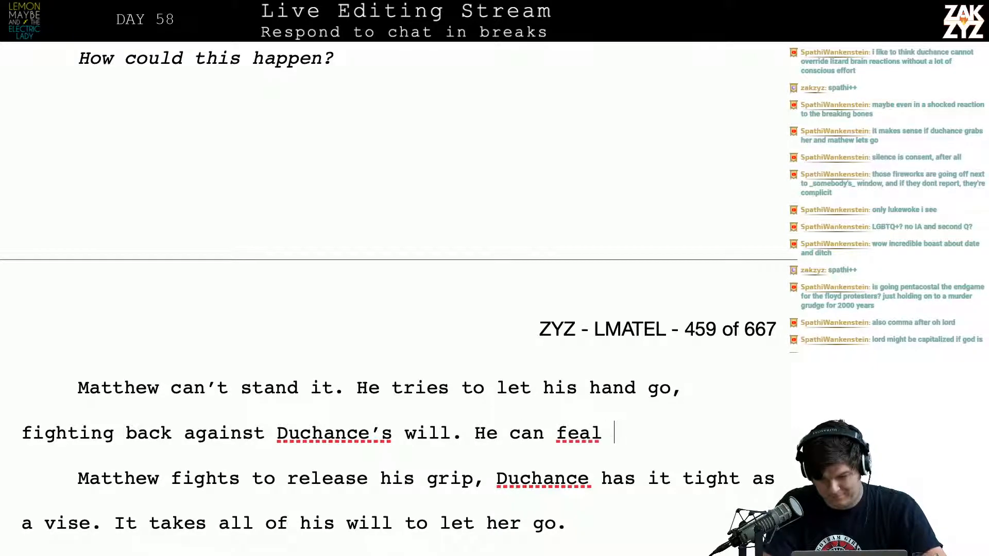
key(BackSpace)
key(BackSpace)
text(el amuse)
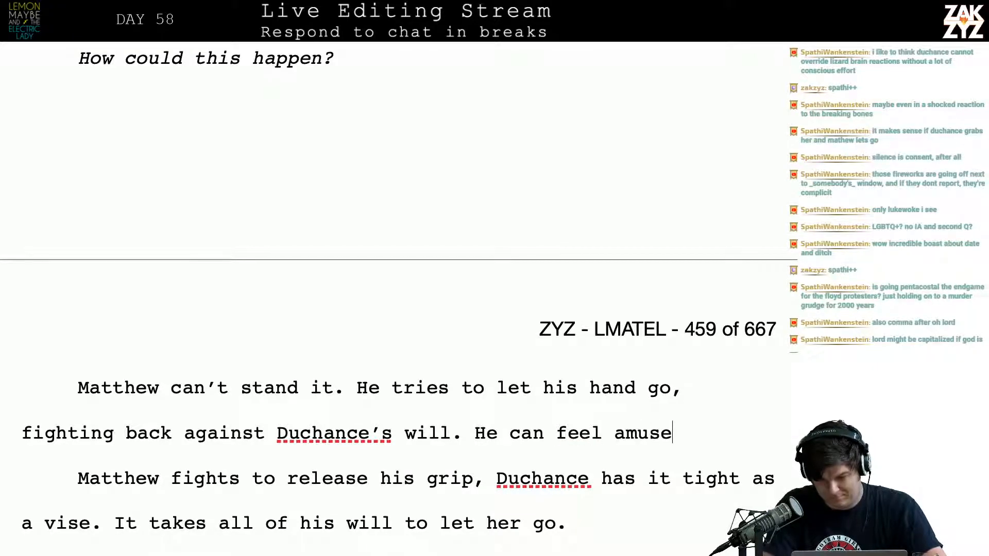
key(BackSpace)
key(BackSpace)
key(BackSpace)
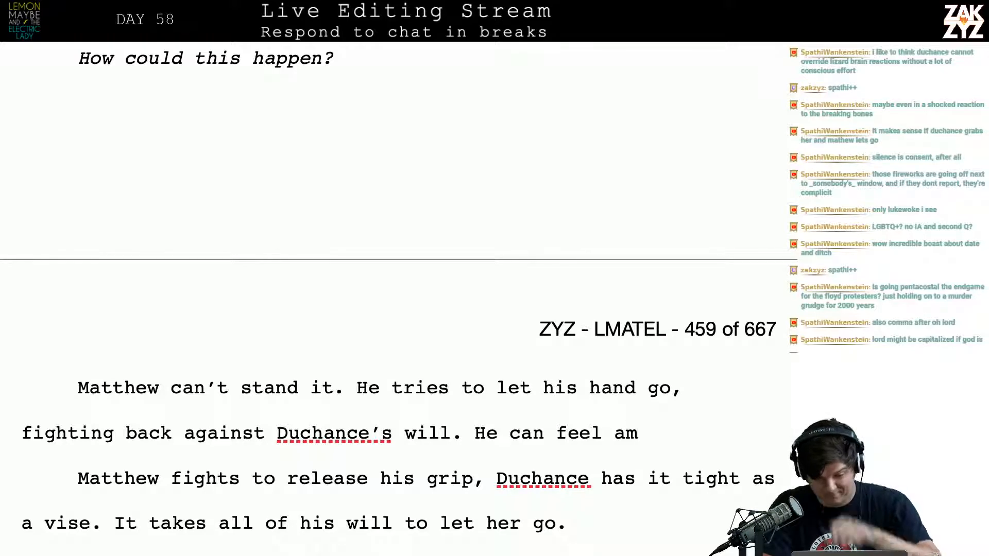
key(BackSpace)
key(BackSpace)
key(BackSpace)
key(BackSpace)
key(BackSpace)
key(BackSpace)
key(BackSpace)
key(BackSpace)
key(BackSpace)
key(BackSpace)
key(BackSpace)
key(BackSpace)
key(BackSpace)
key(BackSpace)
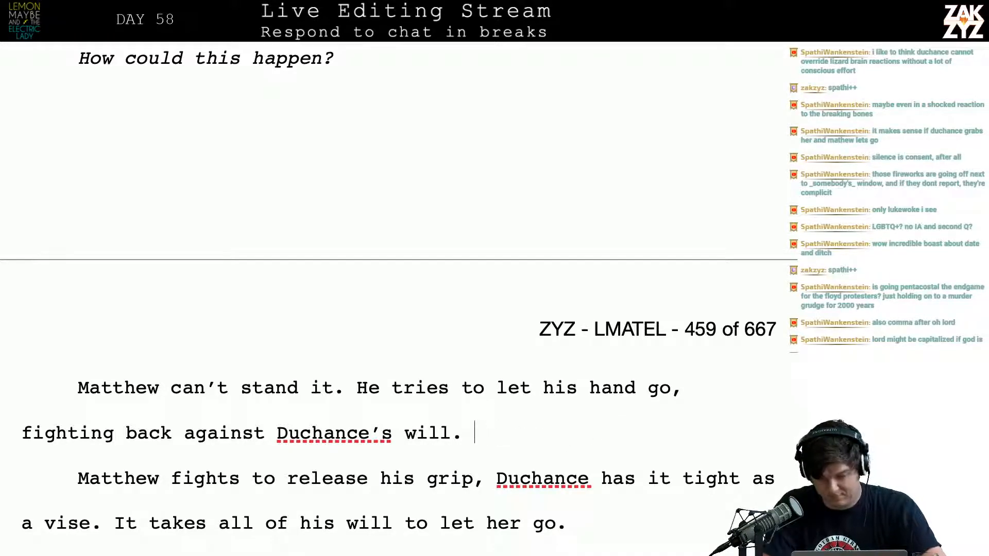
Try adding “At first it’s impossible, like trying to bend” after “Duchance’s will.” and cut the wording after the comma
text(At first it's im)
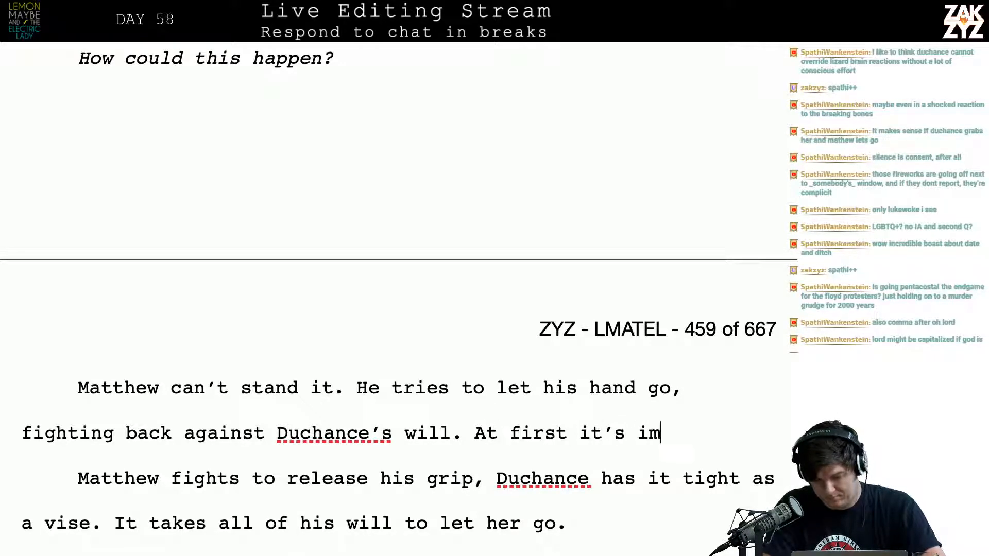
text(possible, like )
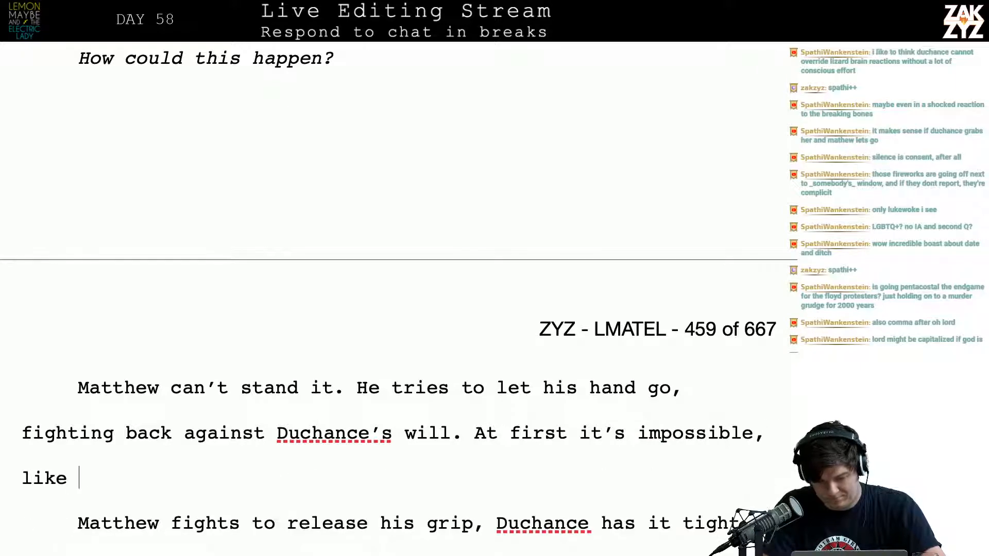
text(trying to ben ds)
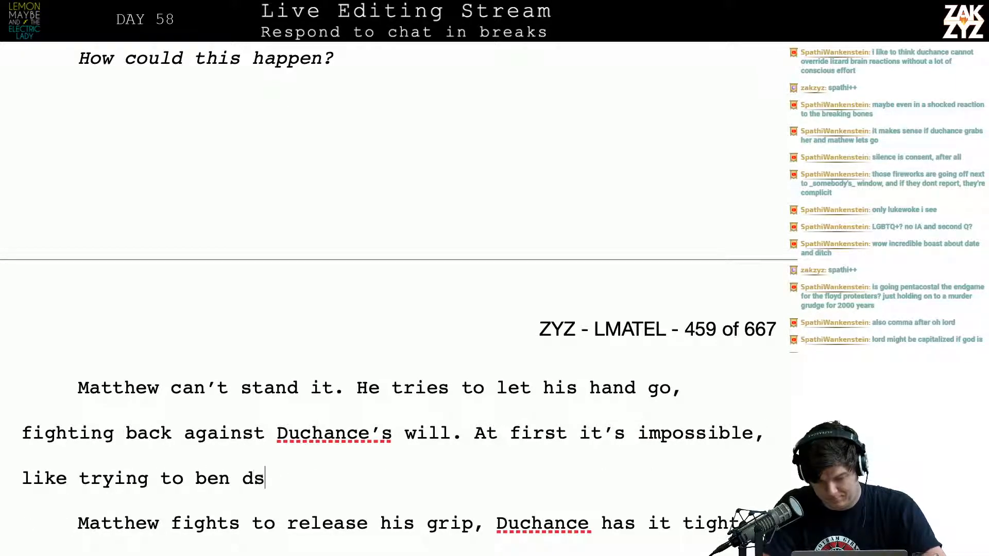
key(BackSpace)
key(BackSpace)
key(BackSpace)
key(BackSpace)
text(nd)
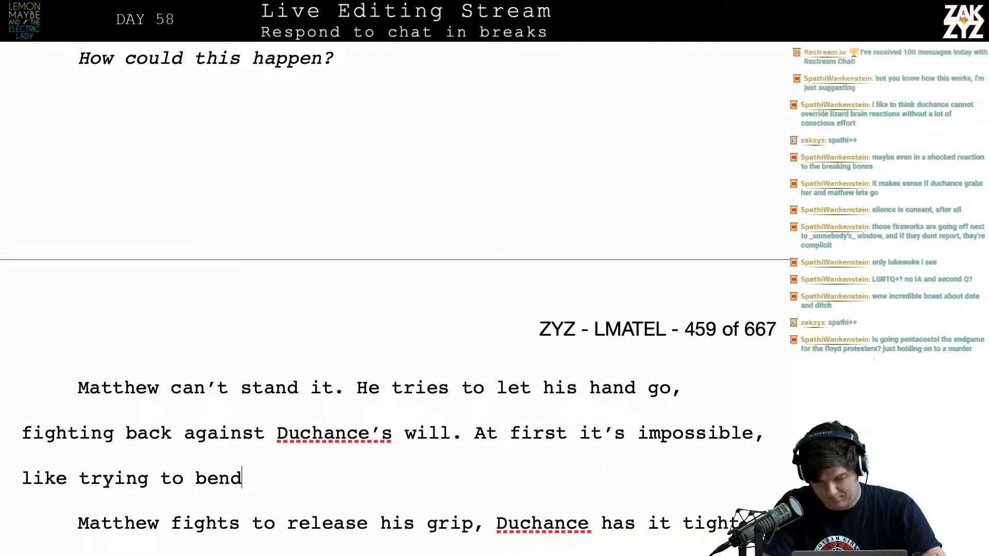
key(BackSpace)
key(BackSpace)
key(BackSpace)
key(BackSpace)
key(BackSpace)
key(BackSpace)
key(BackSpace)
key(BackSpace)
key(BackSpace)
key(BackSpace)
key(BackSpace)
key(BackSpace)
key(BackSpace)
key(BackSpace)
key(BackSpace)
key(BackSpace)
key(BackSpace)
key(BackSpace)
key(BackSpace)
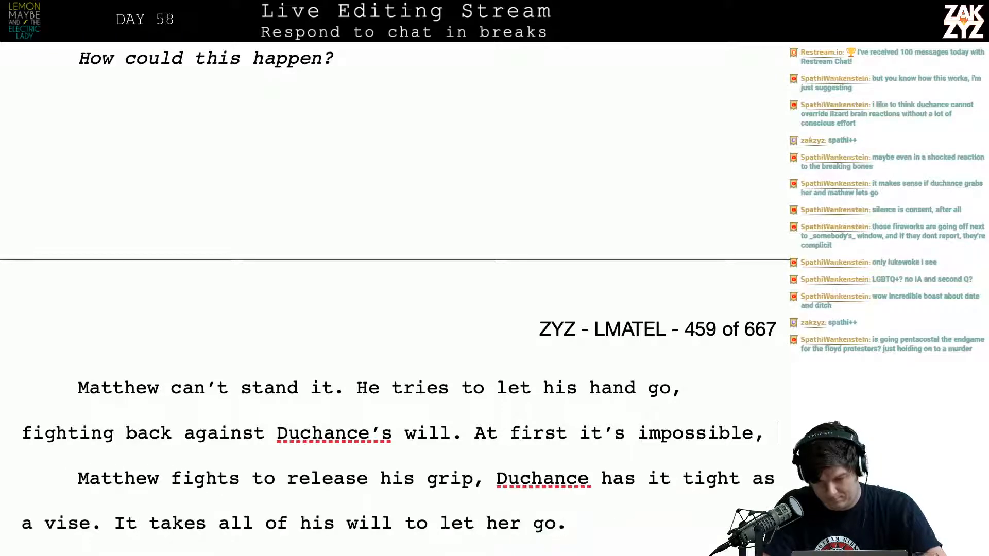
Try continuing with “but then he feels”, and delete the whole “At first it’s impossible” sentence
text(but then he feels)
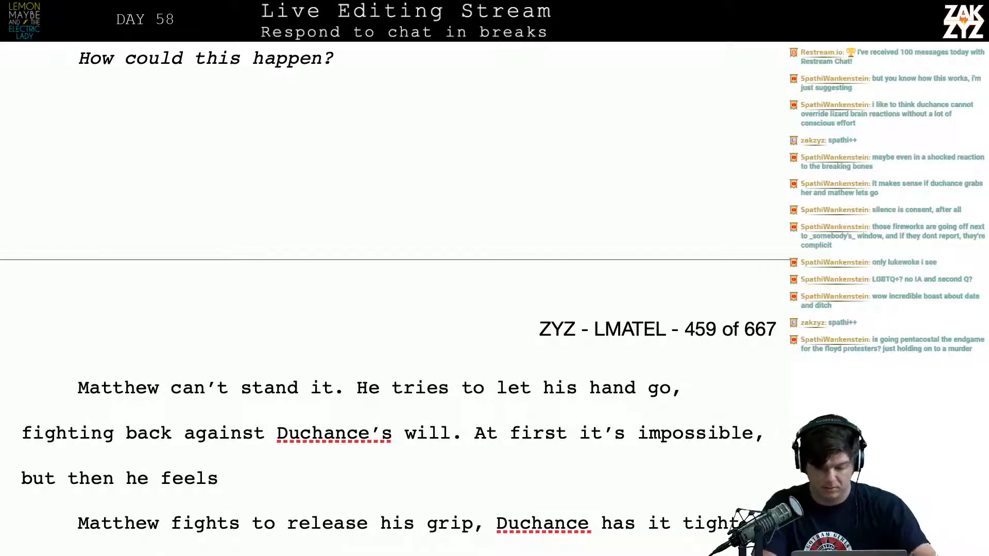
key(BackSpace)
key(BackSpace)
key(BackSpace)
key(BackSpace)
key(BackSpace)
key(BackSpace)
key(BackSpace)
key(BackSpace)
key(BackSpace)
key(BackSpace)
key(BackSpace)
key(BackSpace)
key(BackSpace)
key(BackSpace)
key(BackSpace)
key(BackSpace)
key(BackSpace)
key(BackSpace)
key(BackSpace)
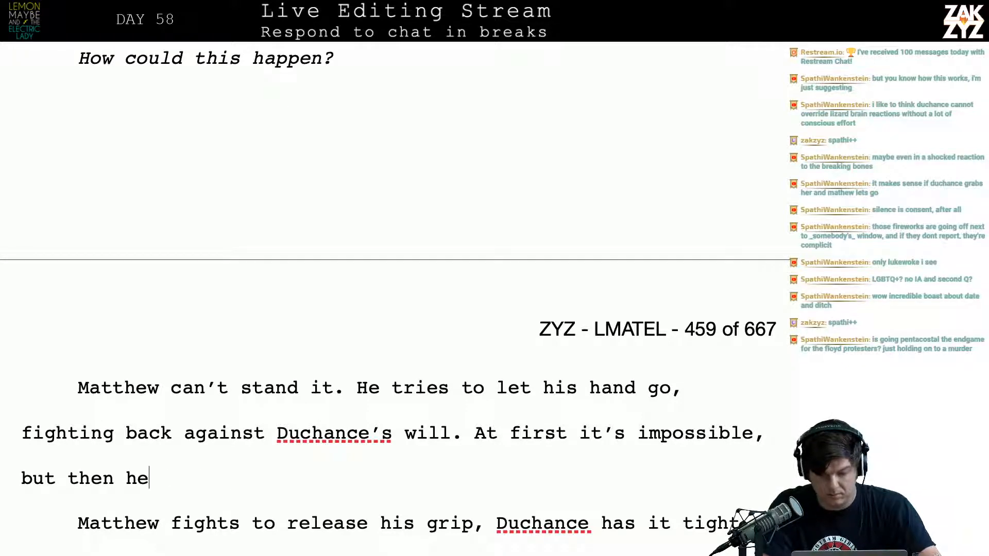
key(BackSpace)
key(BackSpace)
key(BackSpace)
key(BackSpace)
key(BackSpace)
key(BackSpace)
key(BackSpace)
key(BackSpace)
key(BackSpace)
key(BackSpace)
key(BackSpace)
key(BackSpace)
key(BackSpace)
key(BackSpace)
key(BackSpace)
key(BackSpace)
key(BackSpace)
key(BackSpace)
key(BackSpace)
key(BackSpace)
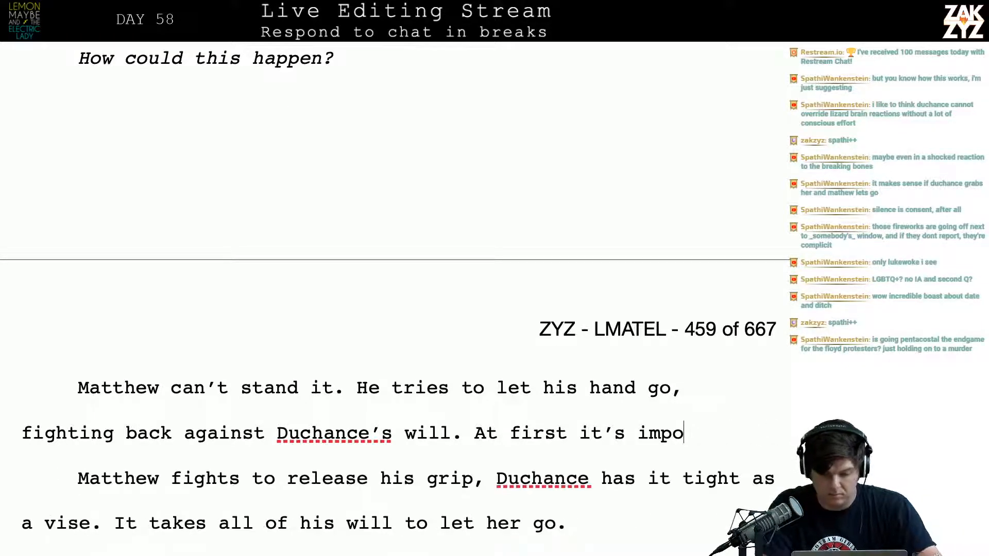
key(BackSpace)
key(BackSpace)
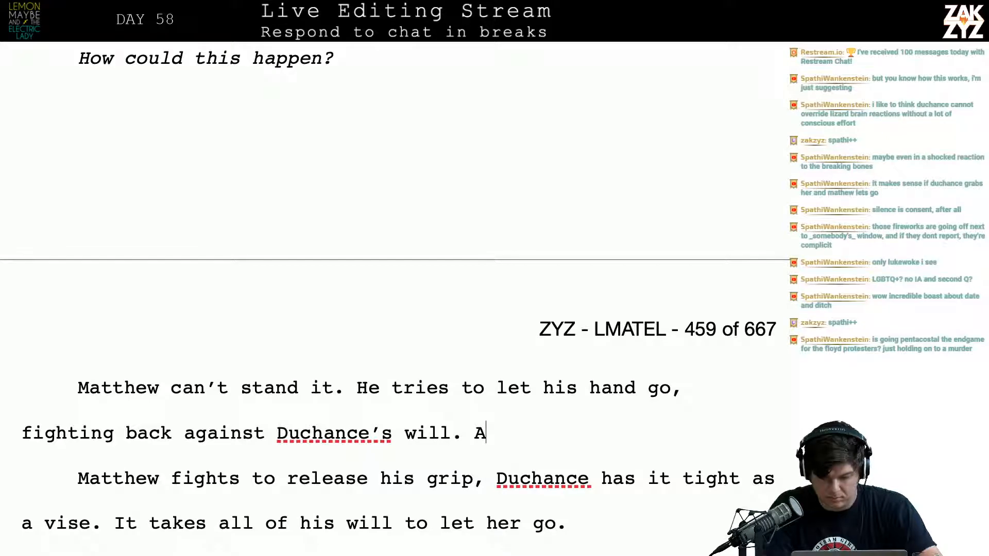
Add a comma after “Matthew can’t stand it” and separate “. He tries to let his hand go” onto a line below
key(Left)
key(Left)
key(Left)
key(Left)
key(Left)
key(Left)
key(Left)
key(Left)
key(Left)
key(Left)
key(Left)
key(Left)
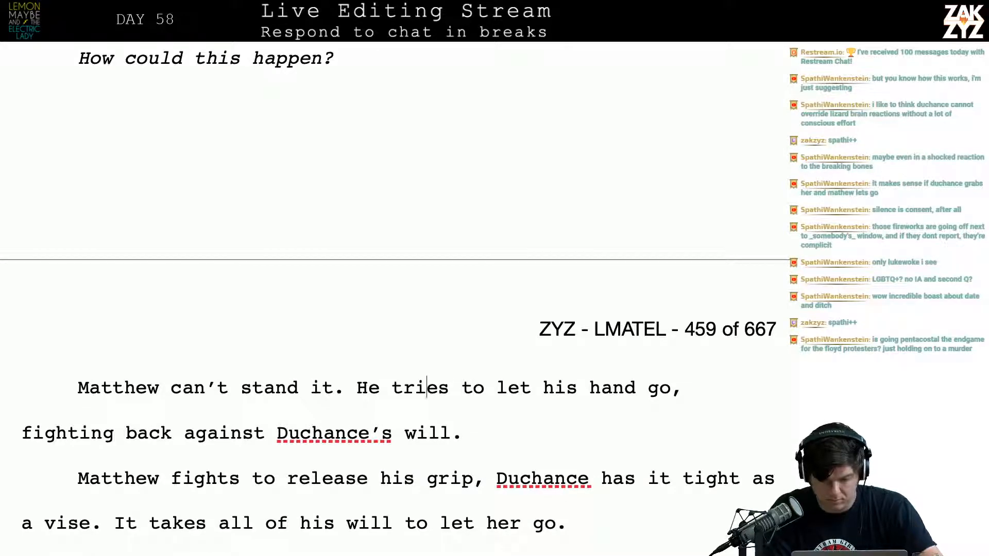
key(BackSpace)
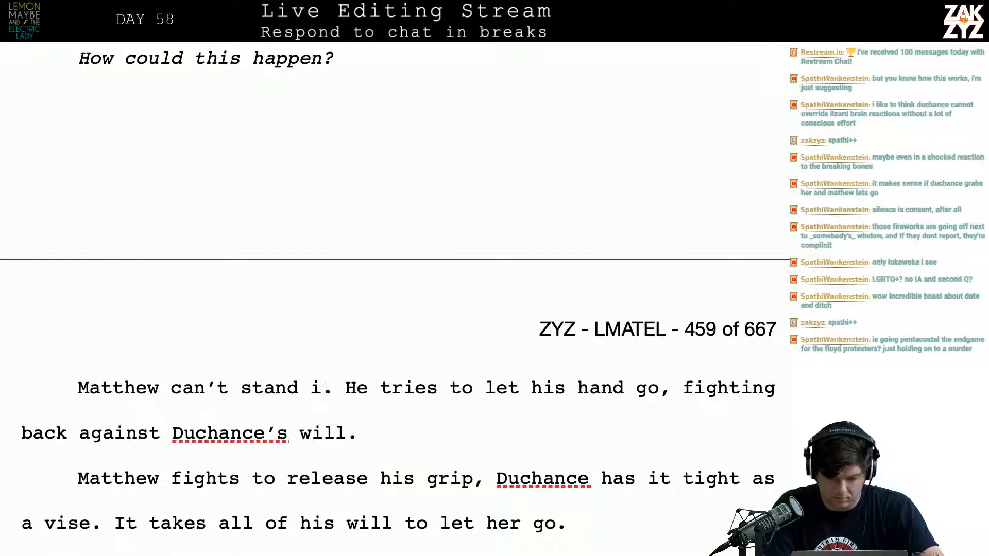
text(t,)
key(Return)
key(Left)
key(Left)
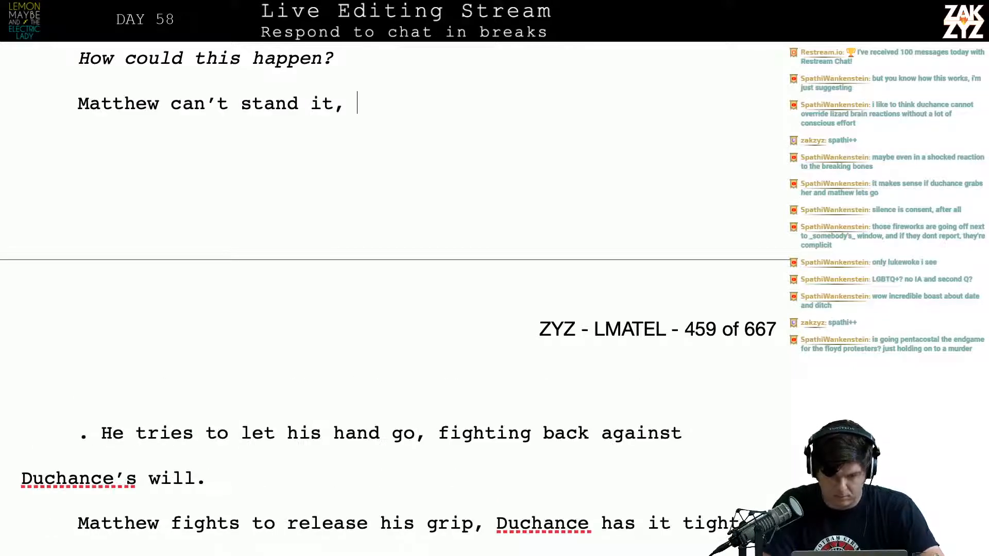
Try continuing “Matthew can’t stand it,” with “he fights back, trying to”, and delete the addition
text(he fights back)
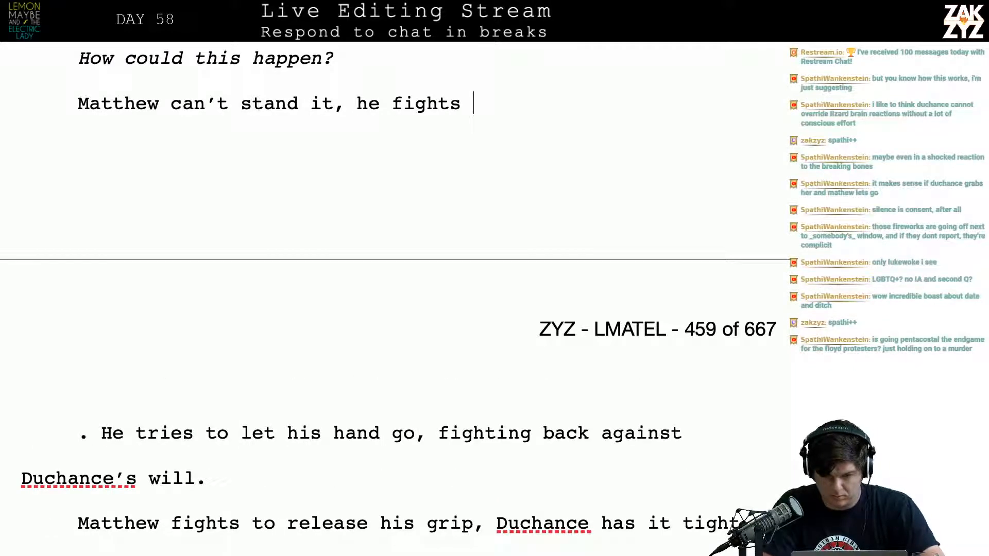
key(BackSpace)
text(, trying to )
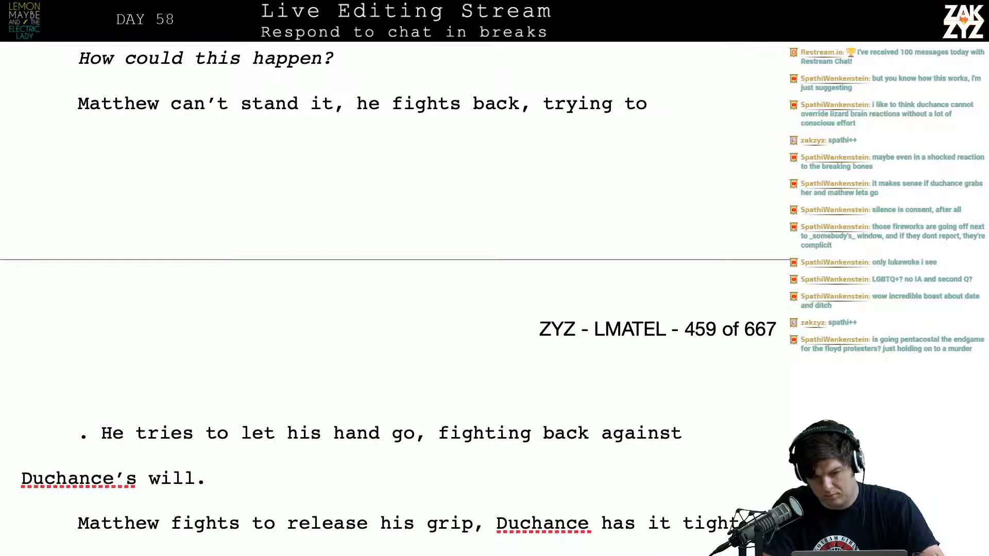
text(release)
key(BackSpace)
key(BackSpace)
key(BackSpace)
key(BackSpace)
key(BackSpace)
key(BackSpace)
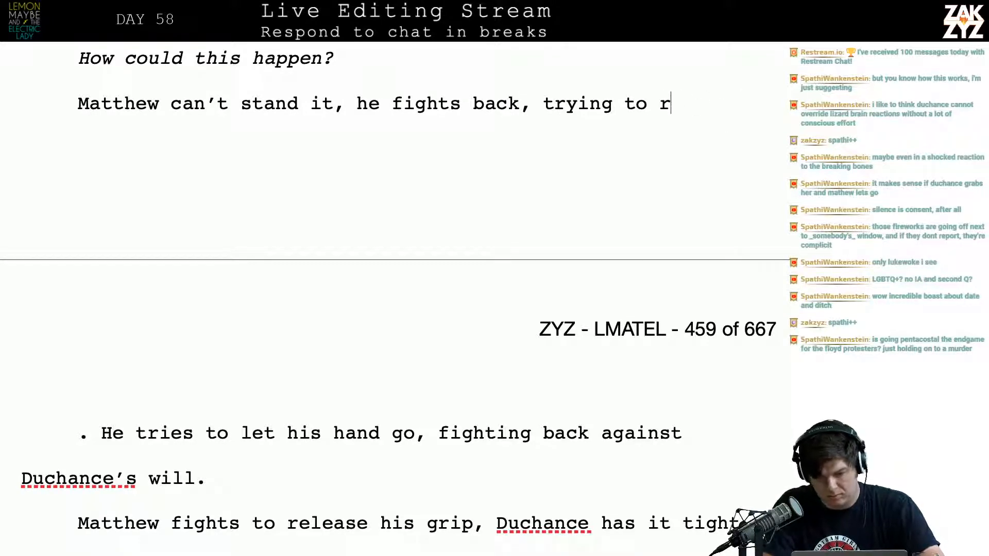
key(BackSpace)
key(BackSpace)
key(BackSpace)
key(BackSpace)
key(BackSpace)
key(BackSpace)
key(BackSpace)
key(BackSpace)
key(BackSpace)
key(BackSpace)
key(BackSpace)
key(BackSpace)
key(BackSpace)
key(BackSpace)
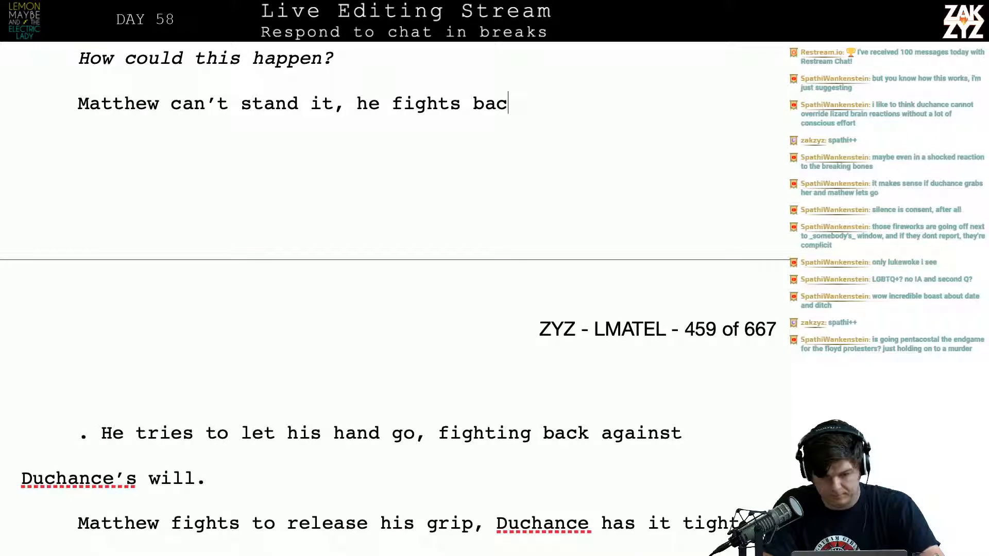
key(BackSpace)
key(BackSpace)
key(BackSpace)
key(BackSpace)
key(BackSpace)
key(BackSpace)
key(BackSpace)
key(BackSpace)
key(BackSpace)
key(BackSpace)
key(BackSpace)
key(BackSpace)
key(BackSpace)
key(BackSpace)
key(BackSpace)
End “Matthew can’t stand it” with a period and start the sentence “He fights for control of his own hand, pitting”
text(. )
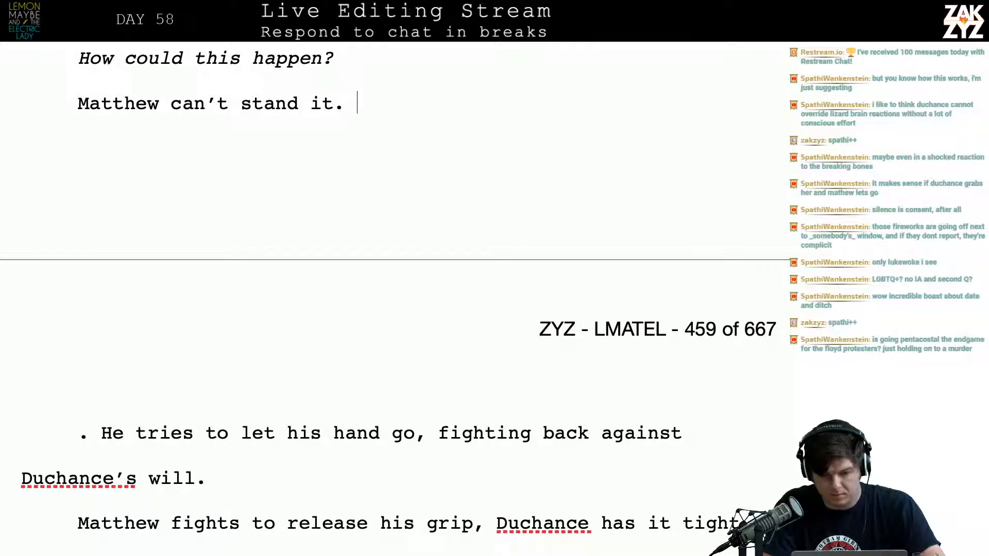
text(He fights to)
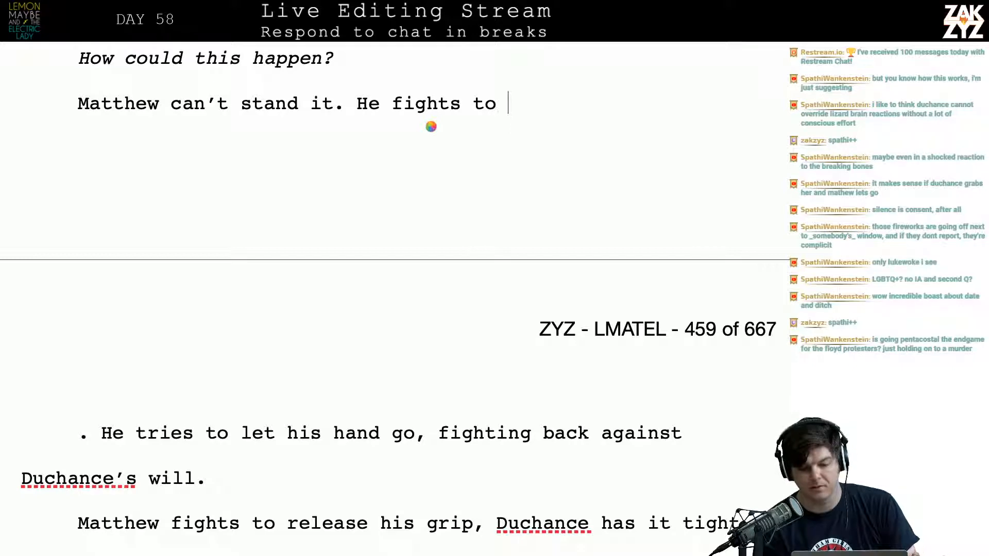
key(BackSpace)
key(BackSpace)
key(BackSpace)
key(BackSpace)
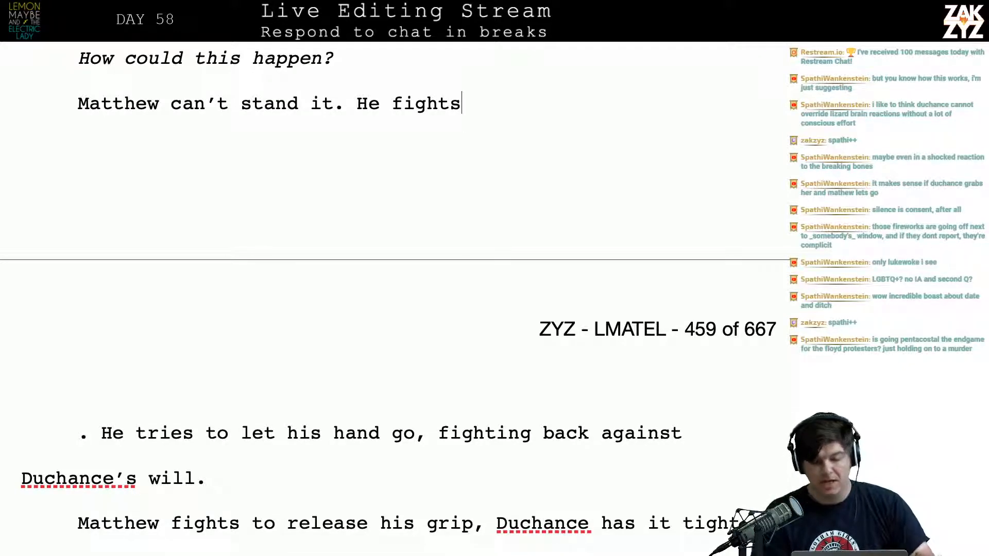
key(BackSpace)
key(BackSpace)
key(BackSpace)
key(BackSpace)
key(BackSpace)
key(BackSpace)
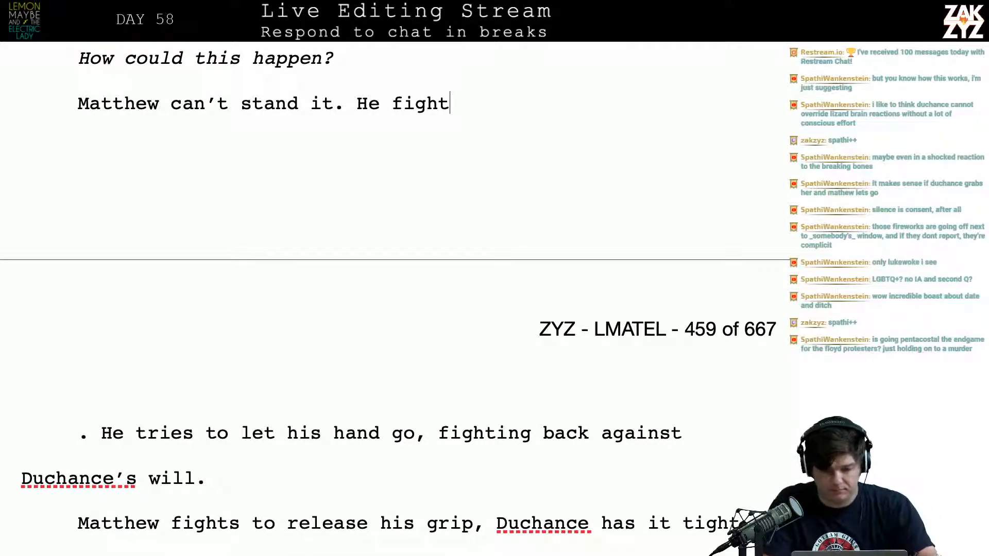
text(fights f)
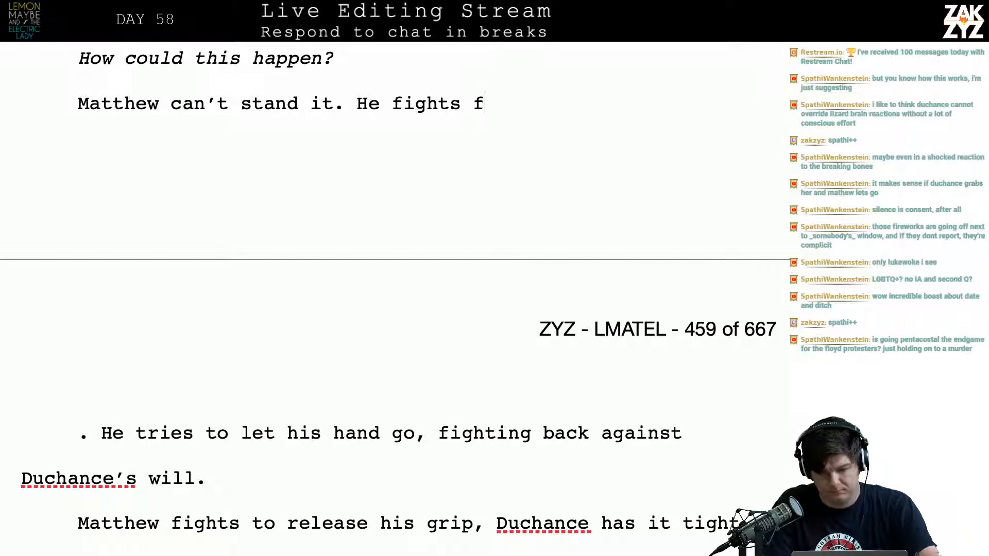
text(or control of his )
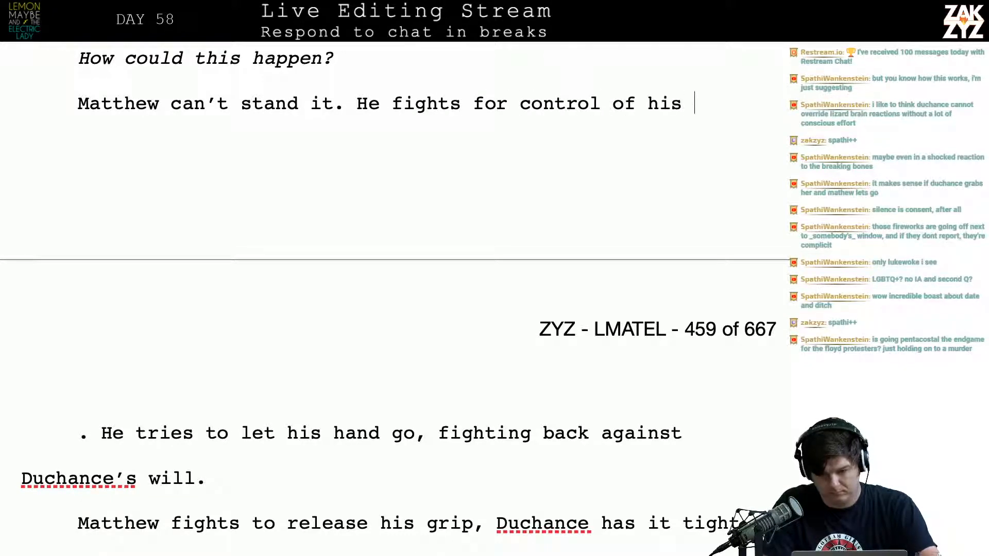
text(own hand, pitting co)
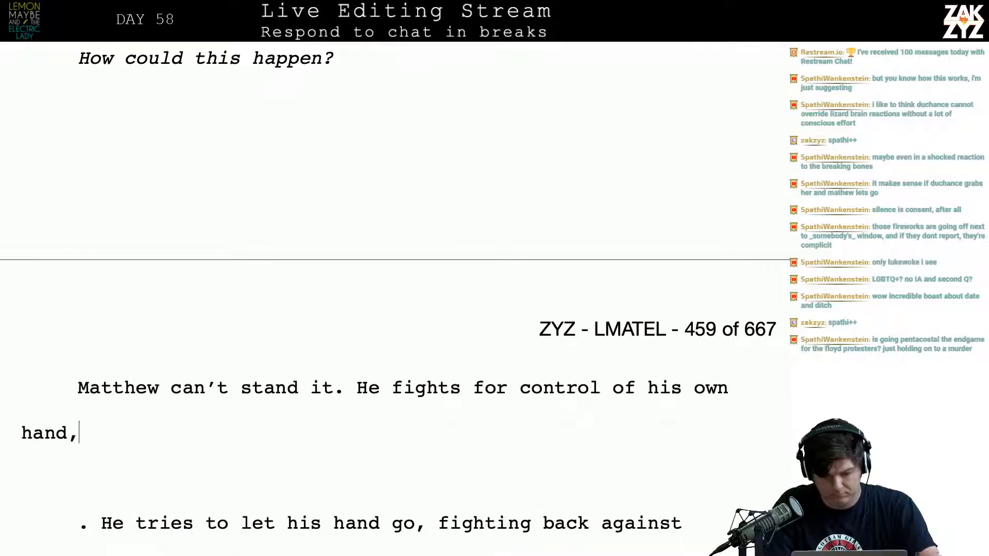
Complete the sentence after “pitting” with “his will against Duchance.”
key(BackSpace)
key(BackSpace)
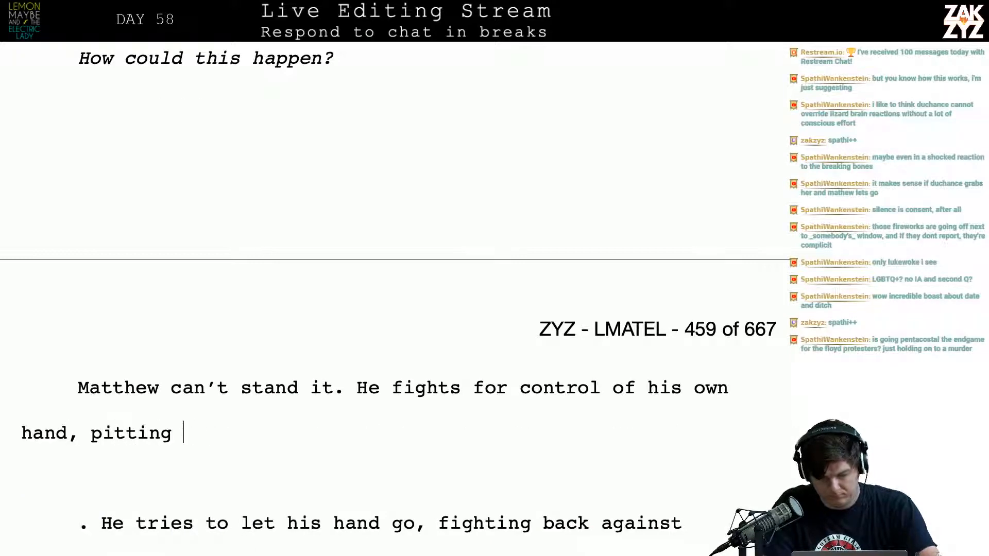
text(his will against t)
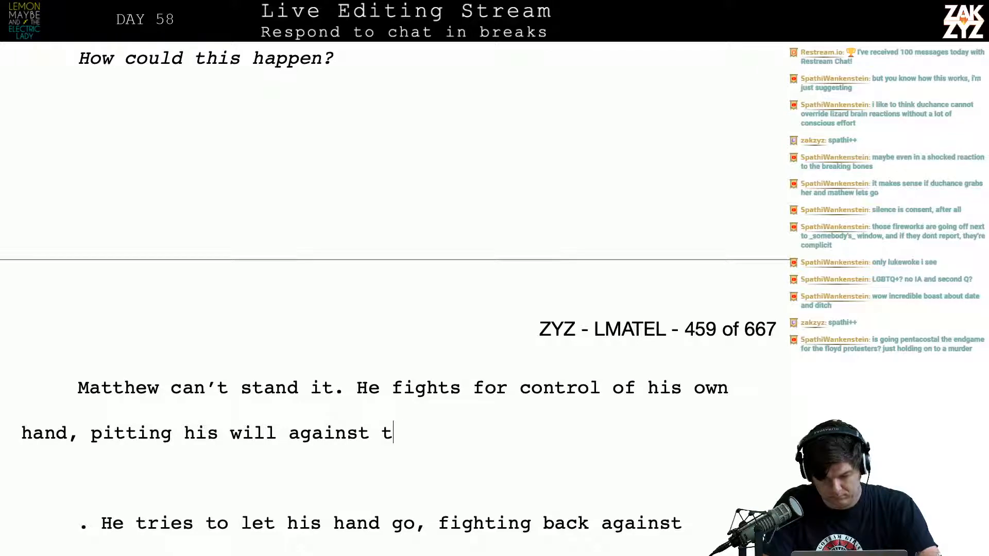
key(BackSpace)
text(Duchance's)
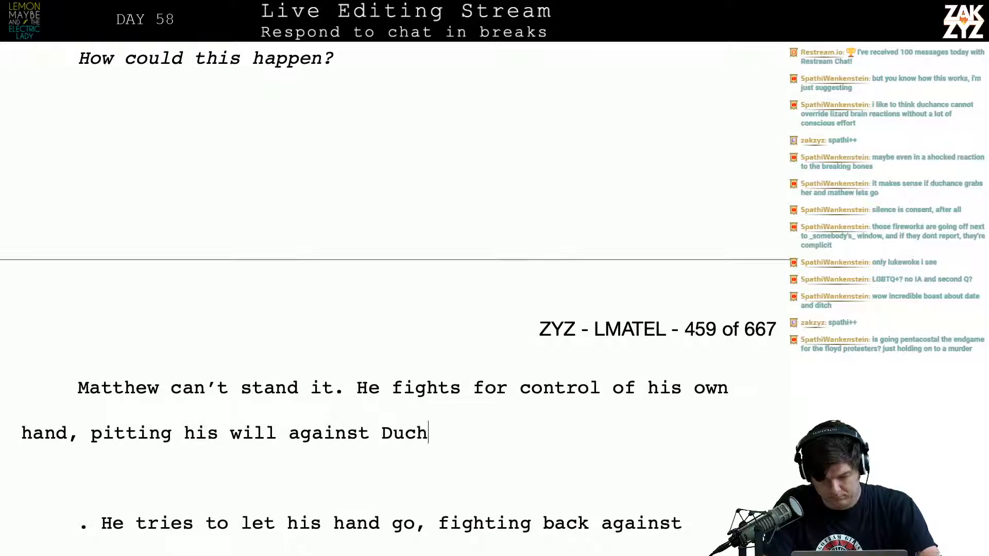
key(BackSpace)
key(BackSpace)
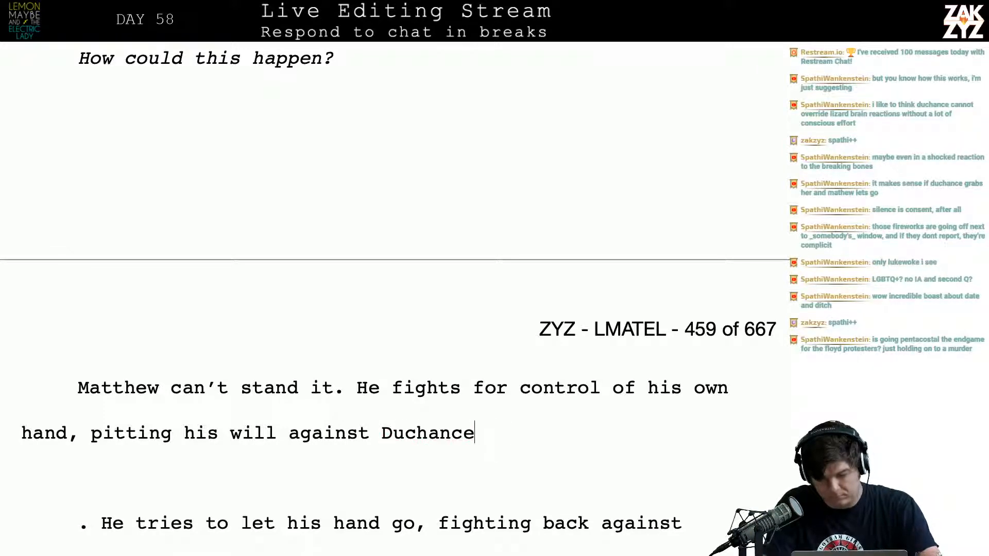
text(. )
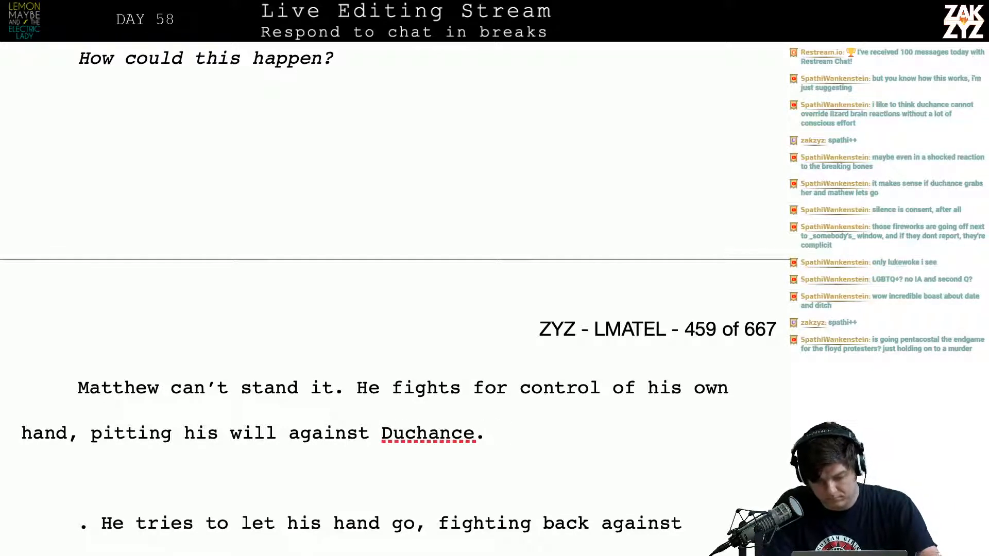
text(At )
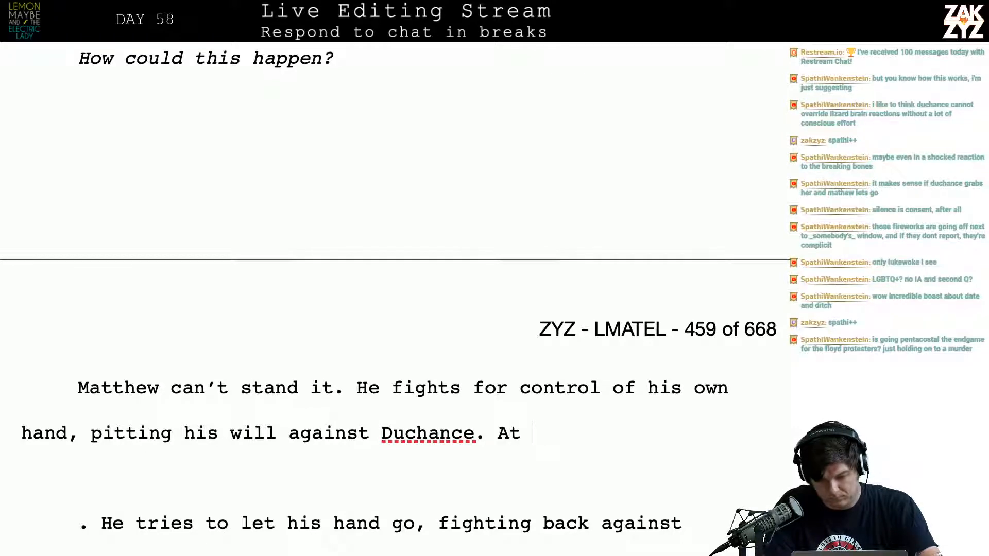
text(first, it se)
Try starting a sentence with “At first, it’s imp” after “against Duchance.”, and delete the fragment
key(BackSpace)
key(BackSpace)
key(BackSpace)
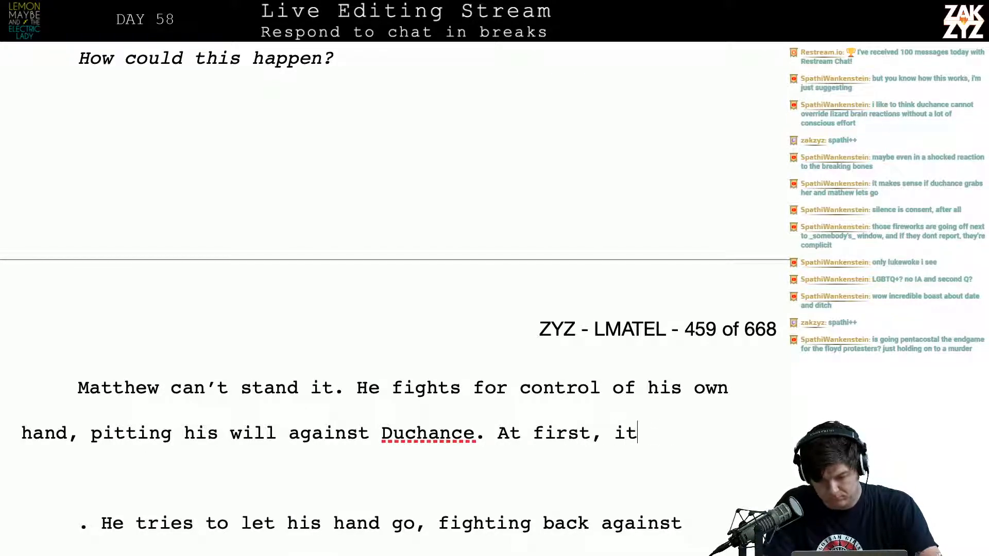
text('s impo)
key(BackSpace)
key(BackSpace)
key(BackSpace)
key(BackSpace)
key(BackSpace)
key(BackSpace)
key(BackSpace)
key(BackSpace)
key(BackSpace)
key(BackSpace)
key(BackSpace)
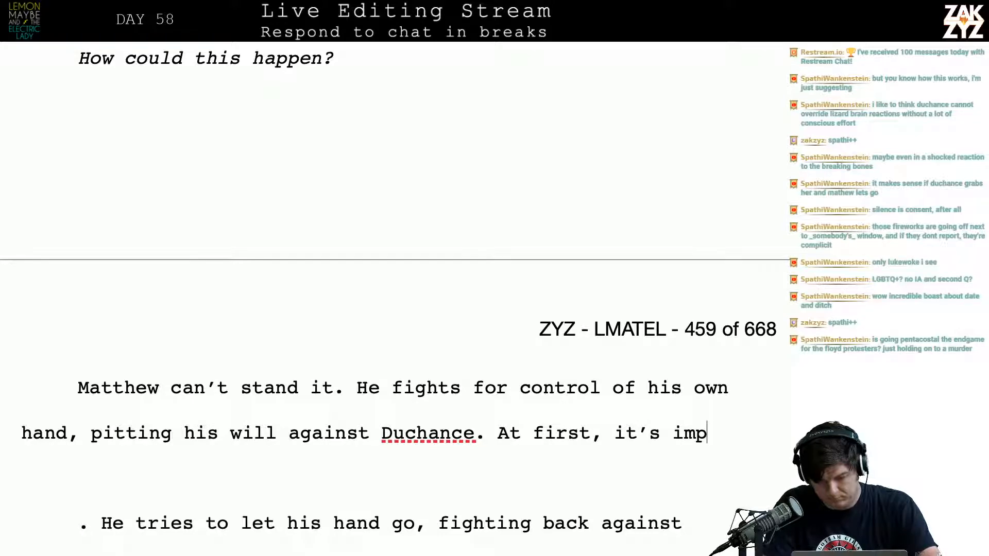
key(BackSpace)
key(BackSpace)
key(BackSpace)
key(BackSpace)
key(BackSpace)
key(BackSpace)
key(BackSpace)
key(BackSpace)
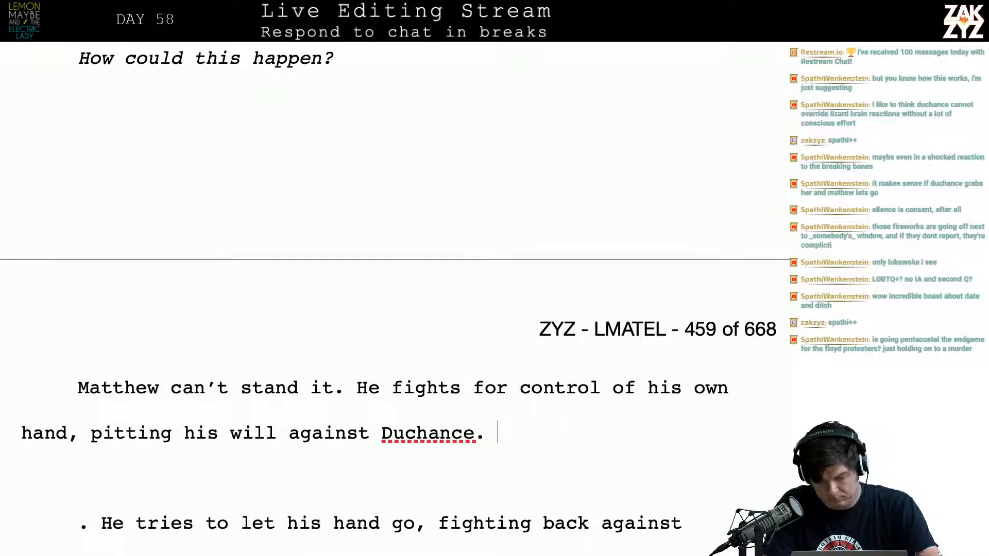
Add “It seems impossible, but slowly” after “against Duchance.”
text(It seems imposs)
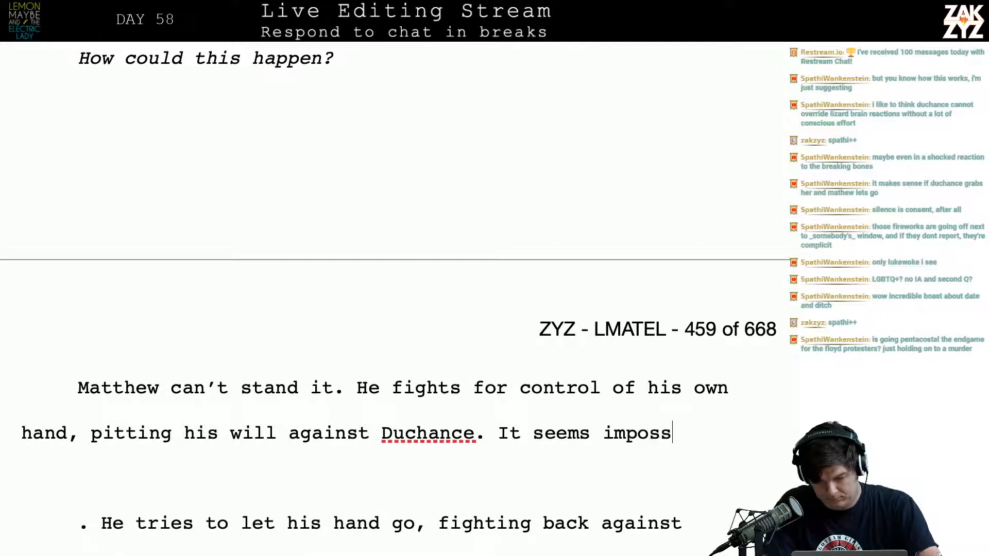
text(ible, but slowly he)
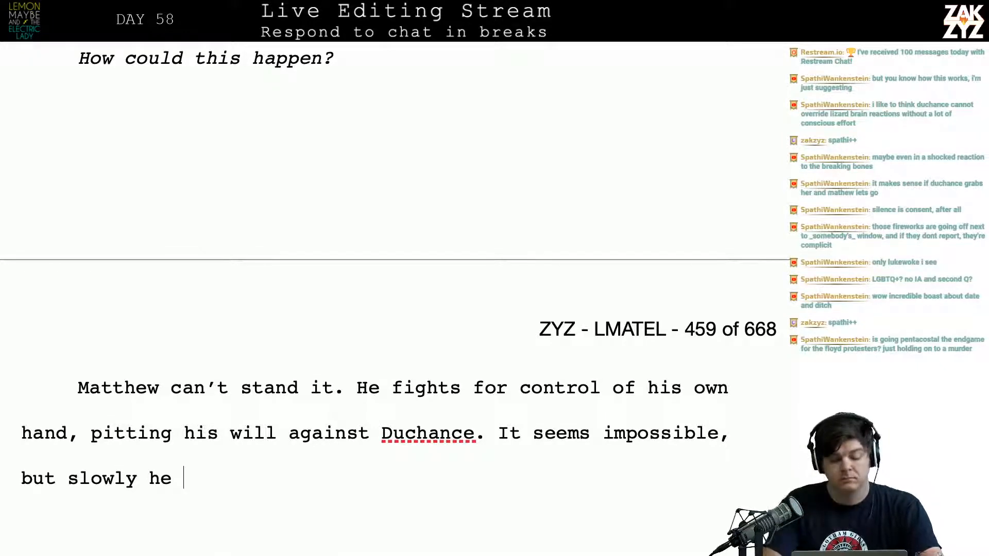
key(BackSpace)
key(BackSpace)
key(BackSpace)
Try the openings “the vi” and “the clam” after “but slowly”, deleting each fragment
text(the i)
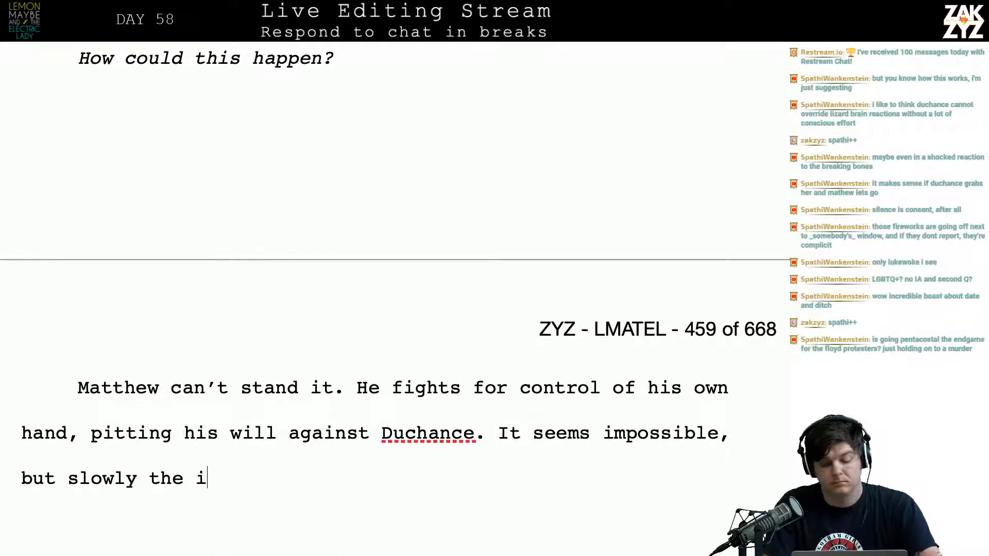
key(BackSpace)
text(vi)
key(BackSpace)
key(BackSpace)
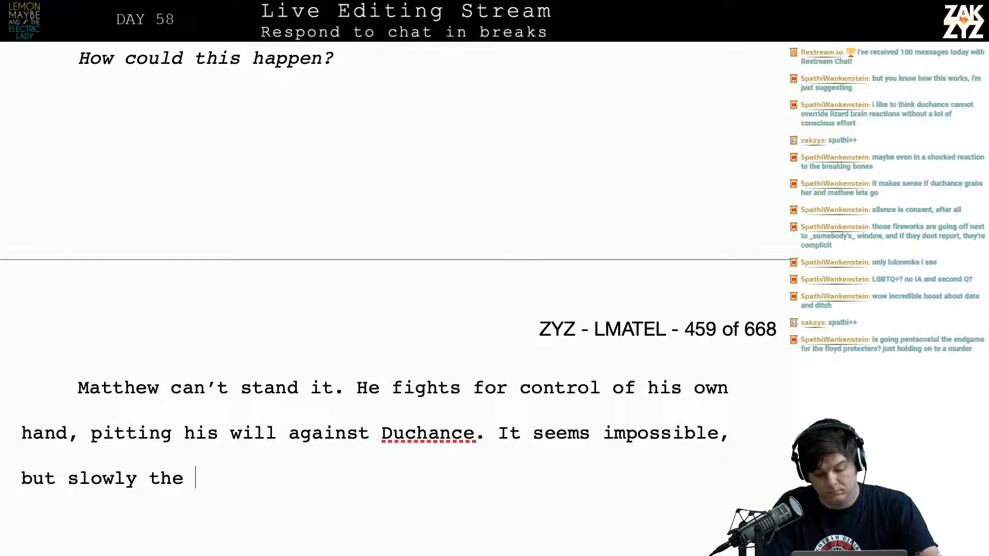
text(clam)
key(BackSpace)
key(BackSpace)
key(BackSpace)
key(BackSpace)
key(BackSpace)
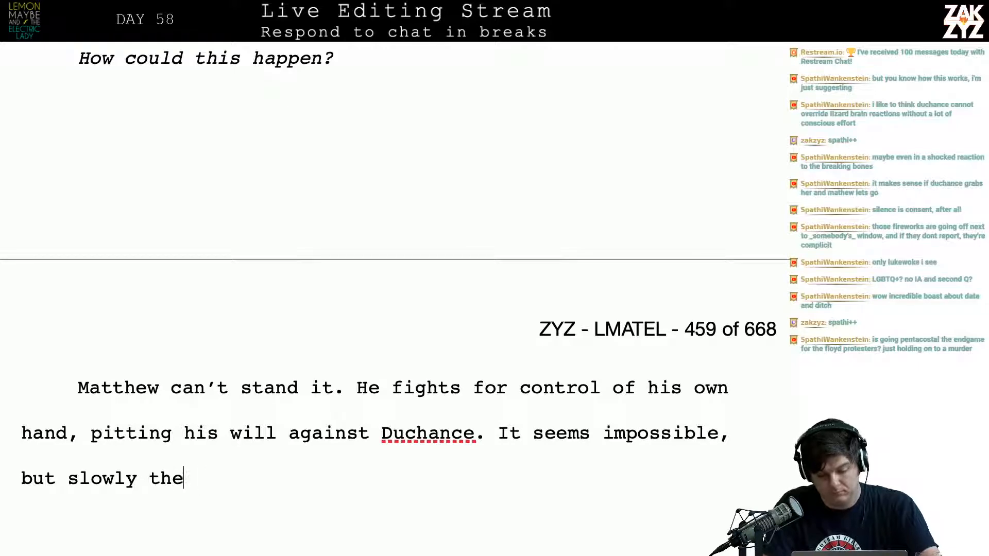
Continue the sentence after “but slowly” with “the iron grip lessens, and”
key(BackSpace)
key(BackSpace)
key(BackSpace)
text(the ir)
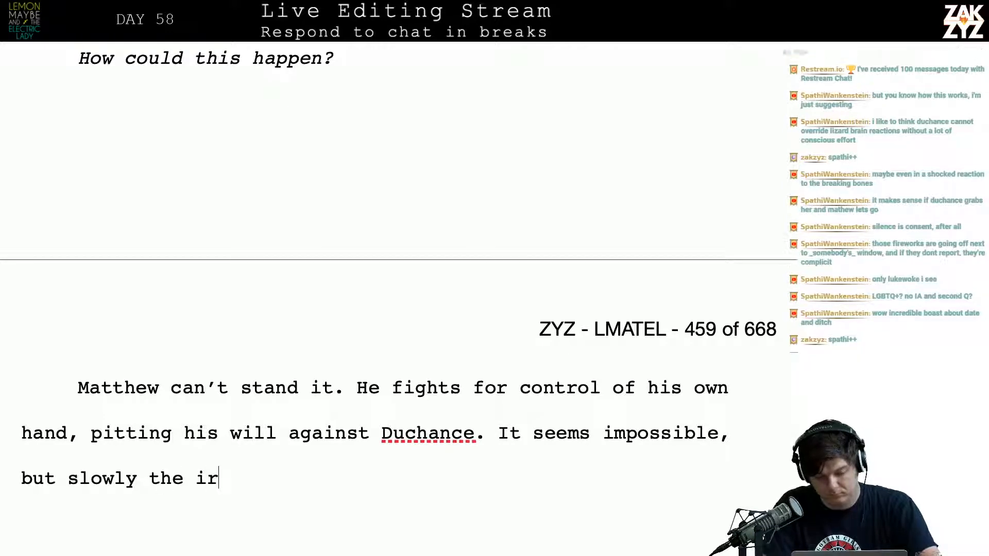
text(on grip lessens, and)
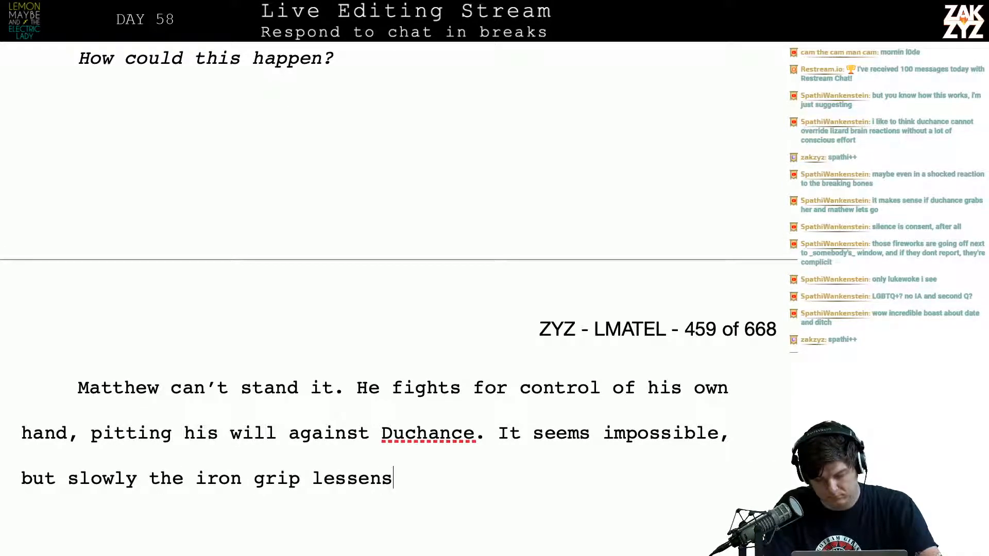
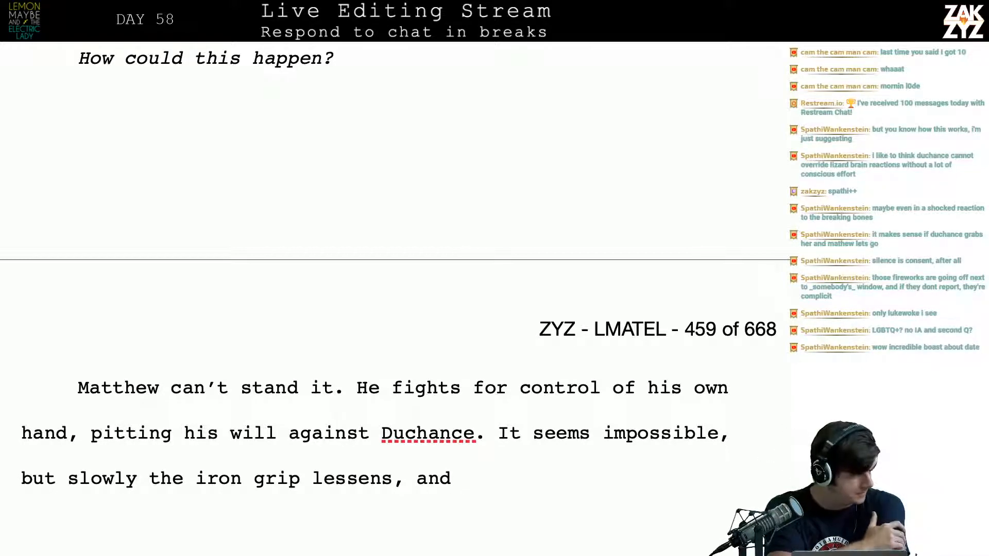
Reread the passage from Duchance’s “WHERE IS HE?” through Matthew’s fight for control of his hand
scroll(398, 299, down, 2)
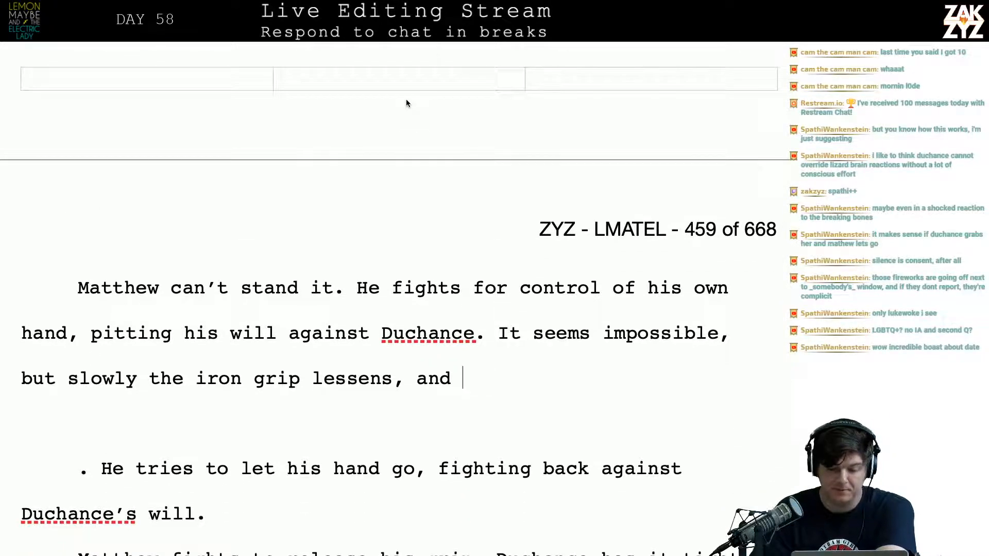
click(417, 300)
key(Right)
key(Right)
key(Right)
key(Right)
key(Right)
key(Right)
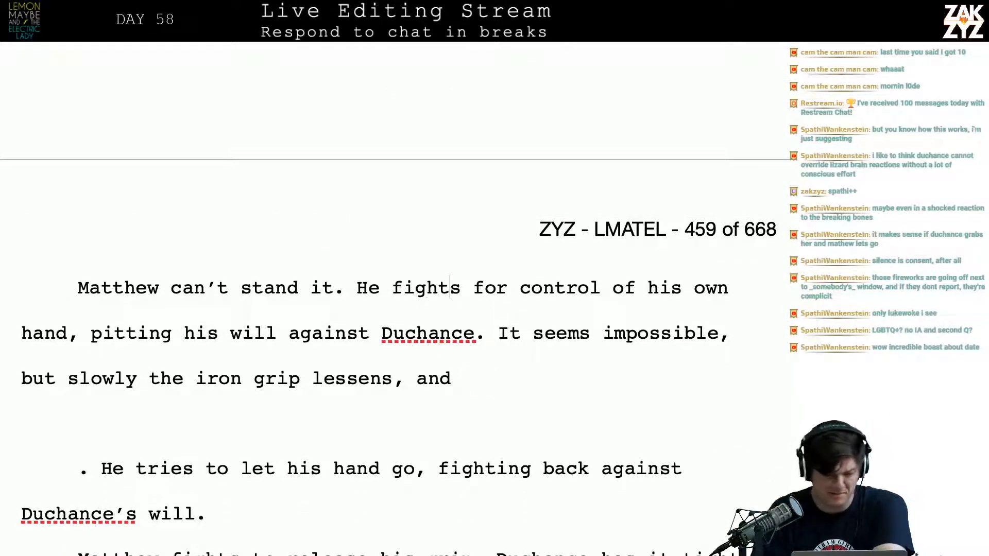
key(Down)
key(Left)
key(Left)
key(Left)
key(Left)
scroll(383, 299, up, 6)
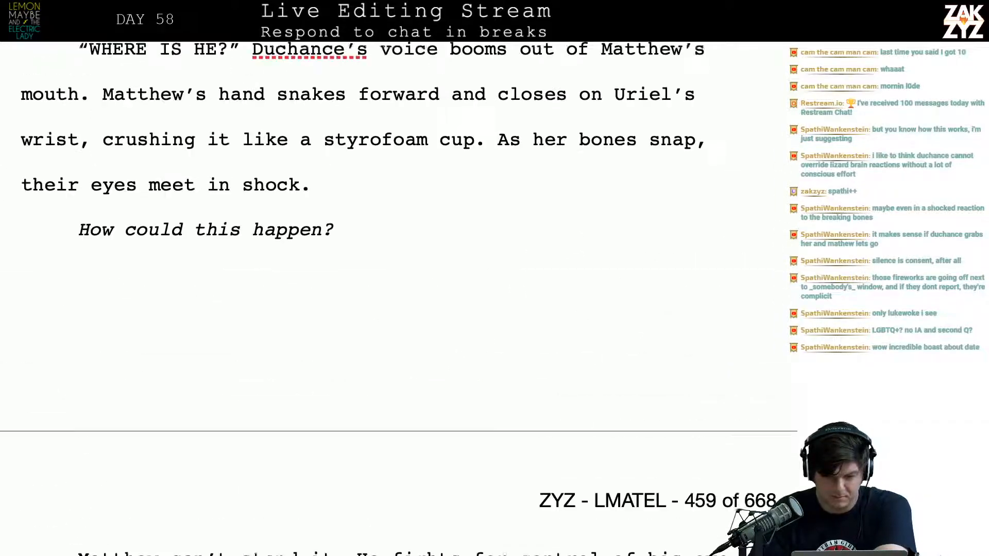
scroll(449, 315, down, 5)
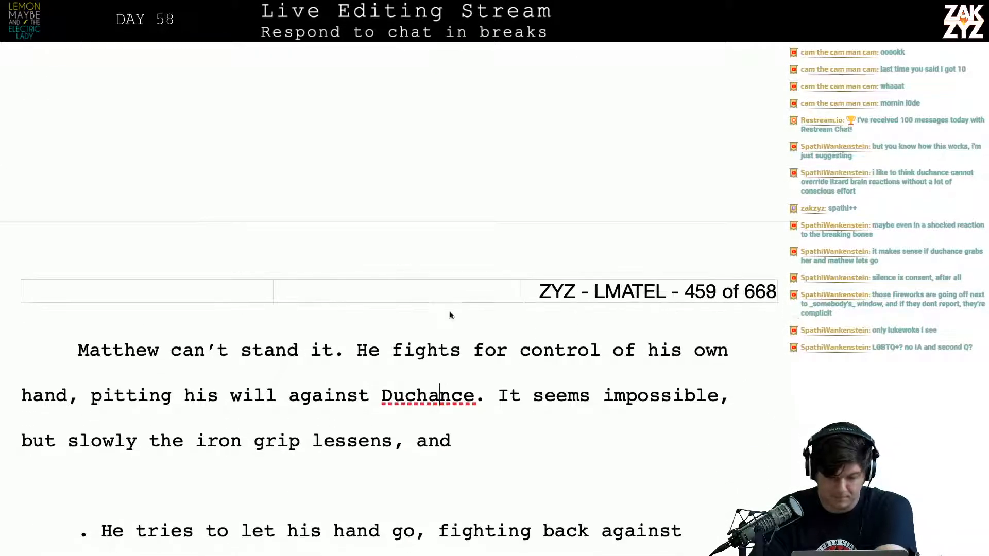
Break the paragraph after “Matthew can’t stand it.” and continue the first part with “He fights to let her go”
click(345, 355)
key(Right)
key(Return)
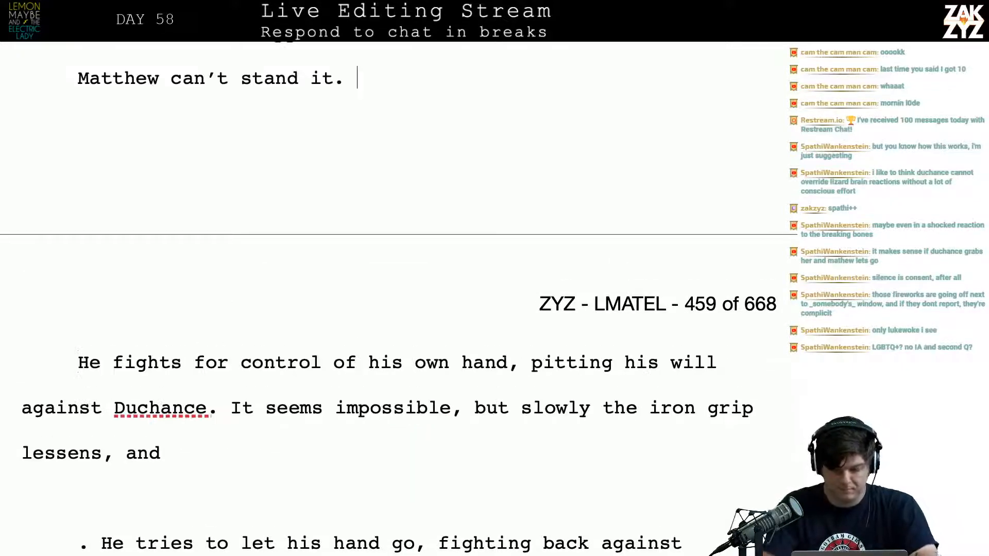
text(He fi)
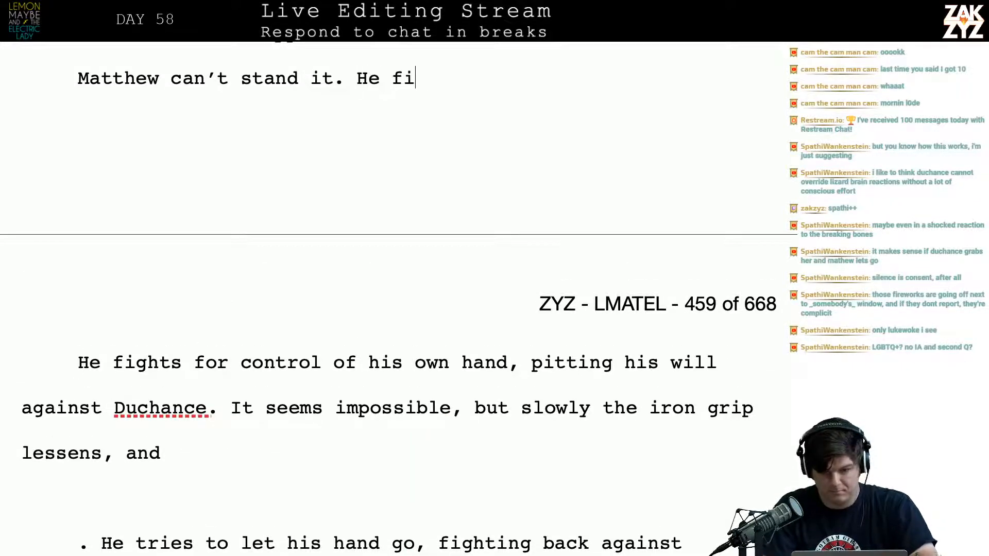
text(ghts to let her)
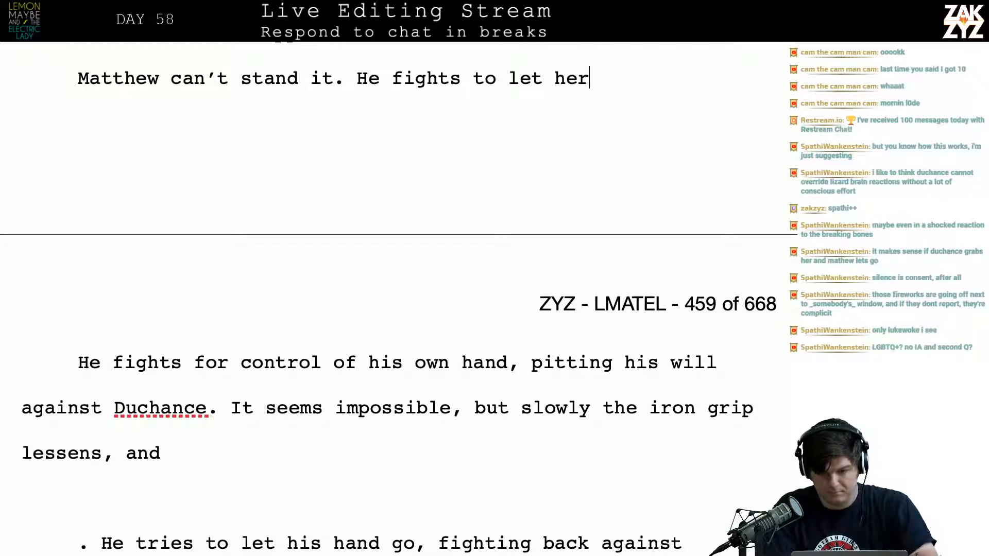
text( go, pitt)
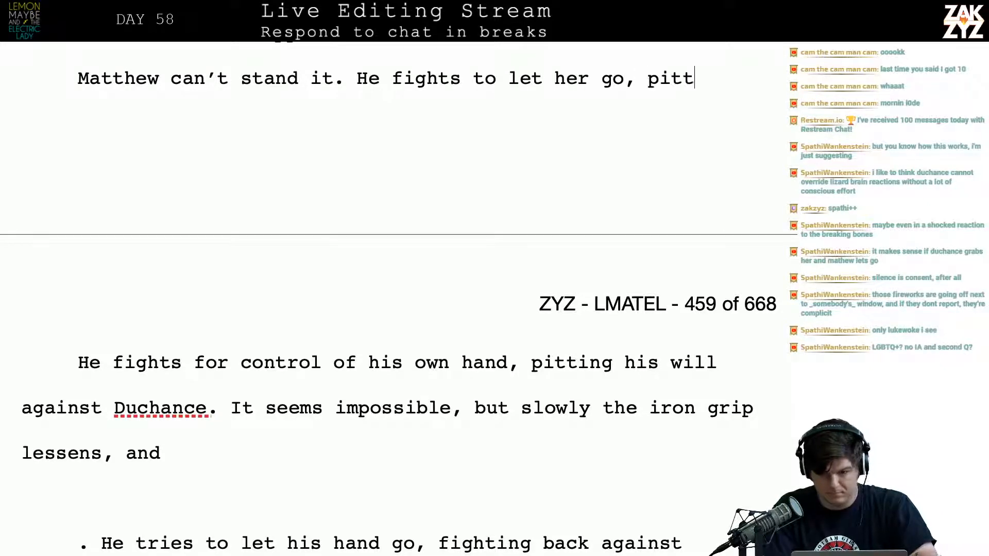
text(ing his will against t)
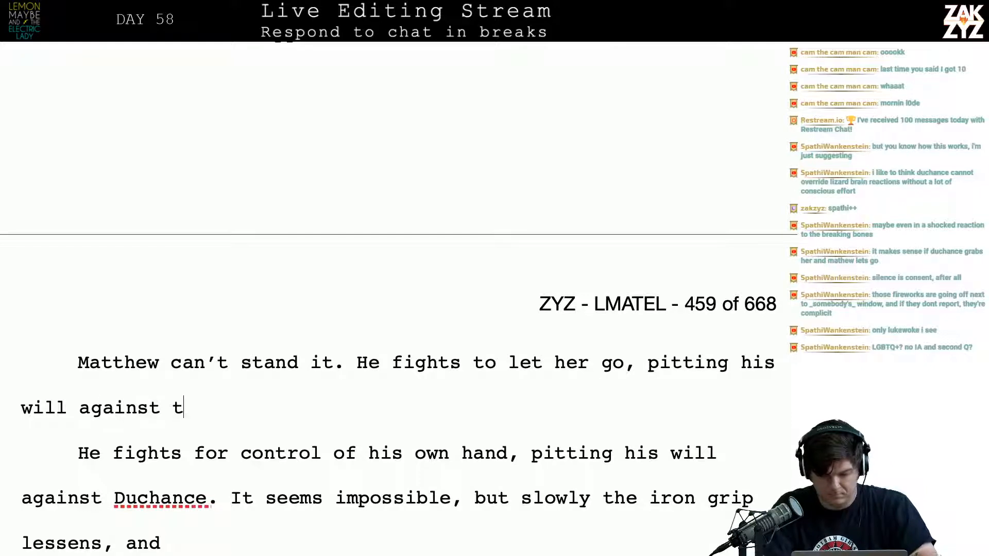
Finish the sentence after “He fights to let her go” with “, pitting his will against Duchance for control of his own hand.”
key(BackSpace)
text(duch)
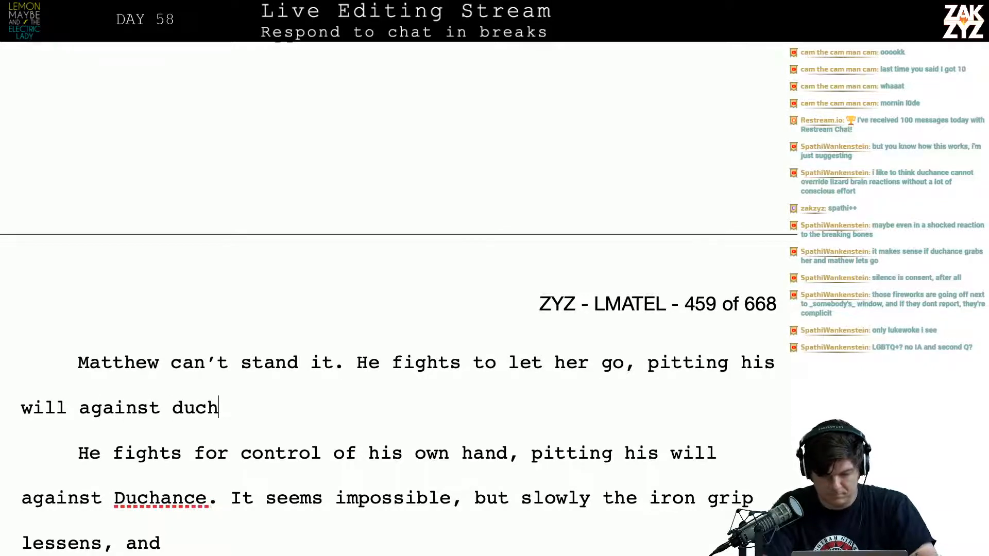
key(BackSpace)
key(BackSpace)
key(BackSpace)
key(BackSpace)
text(Duchance for control)
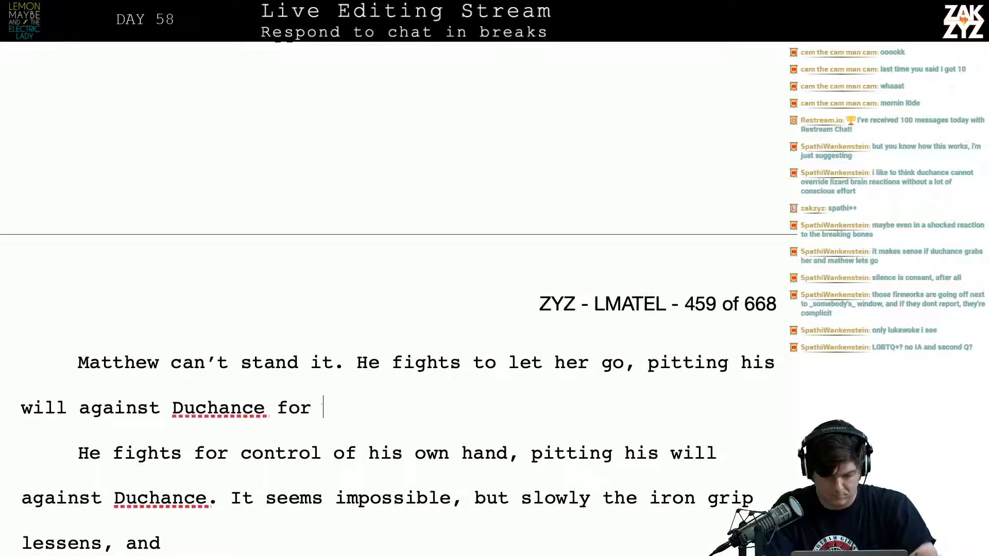
text(s own)
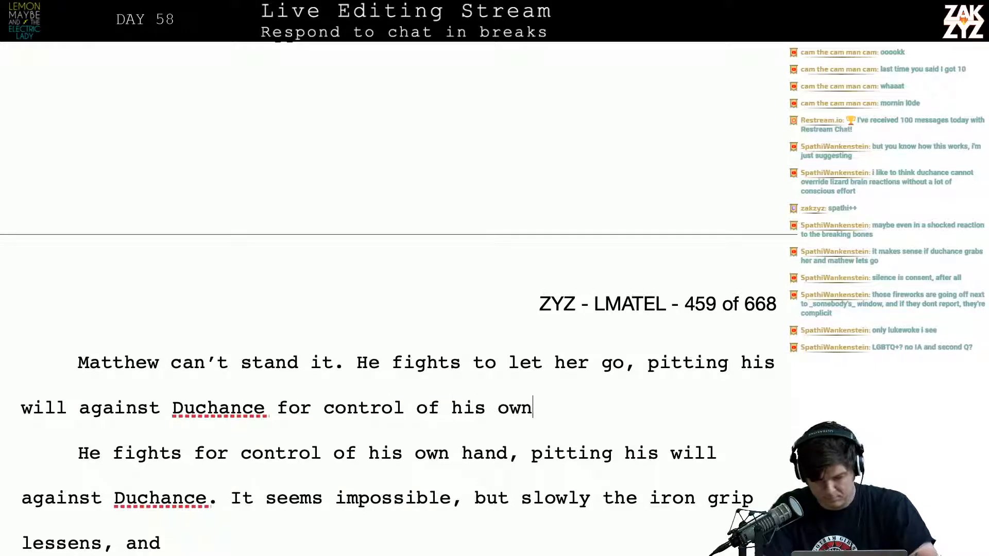
text( hand. At first it's)
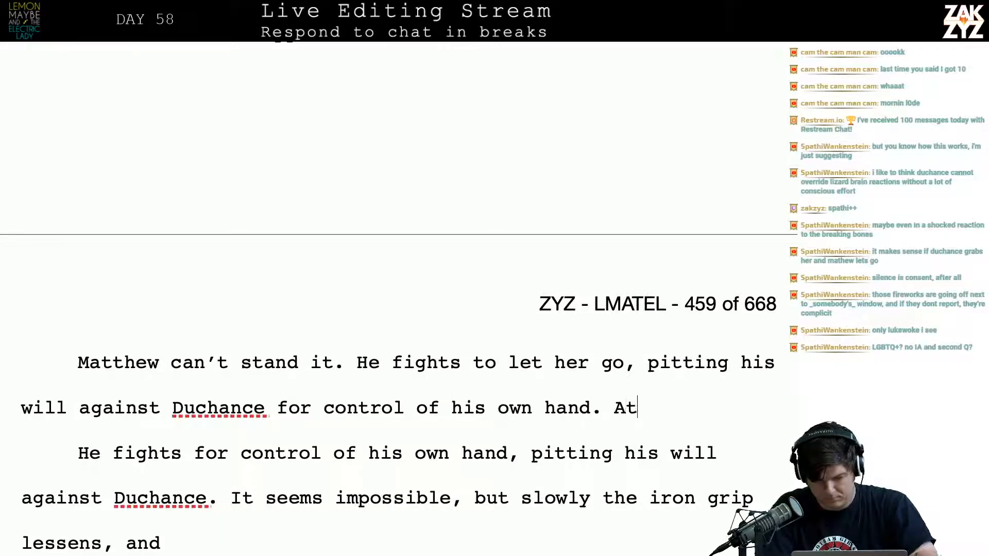
Start a new sentence after “his own hand.” reading “At first it feels impossible, but”
key(BackSpace)
key(BackSpace)
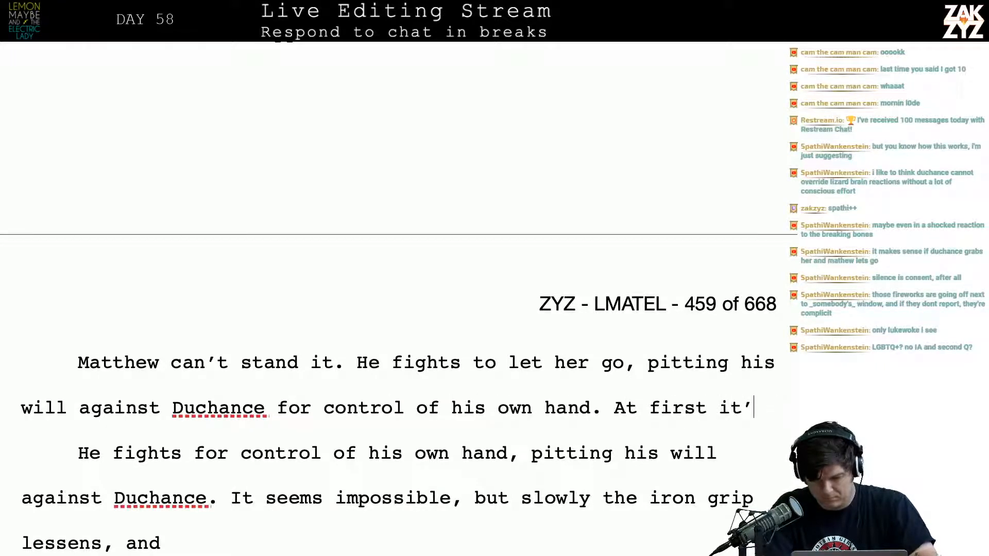
text(feels imp)
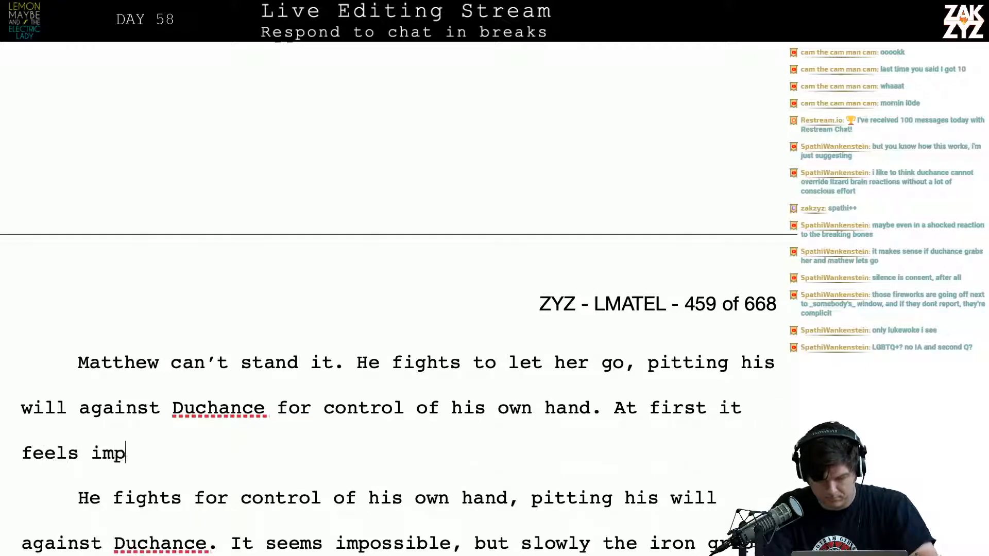
text(ossible, but lsow)
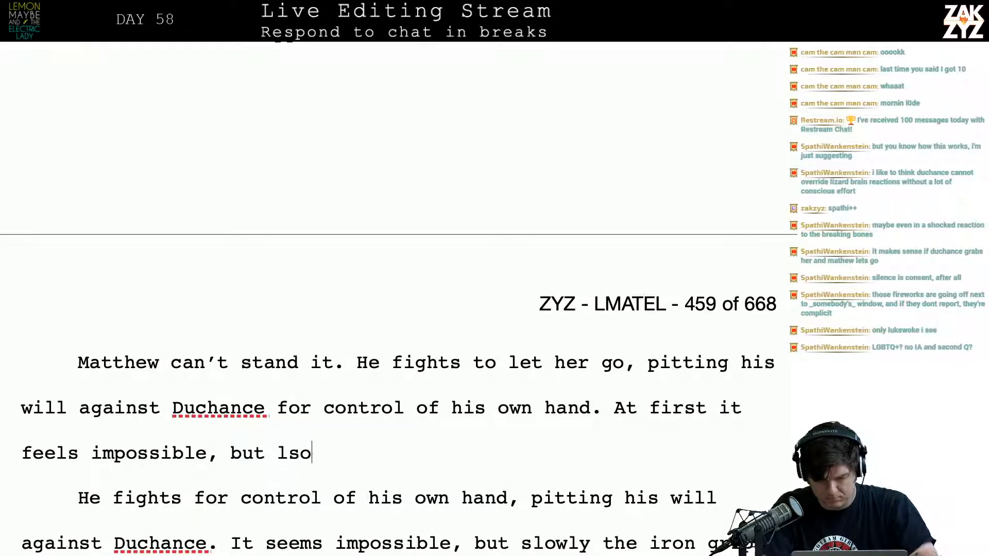
Continue the sentence after “impossible, but” with “slowly the iron grip relaxes”
key(BackSpace)
key(BackSpace)
key(BackSpace)
key(BackSpace)
text(slowly the )
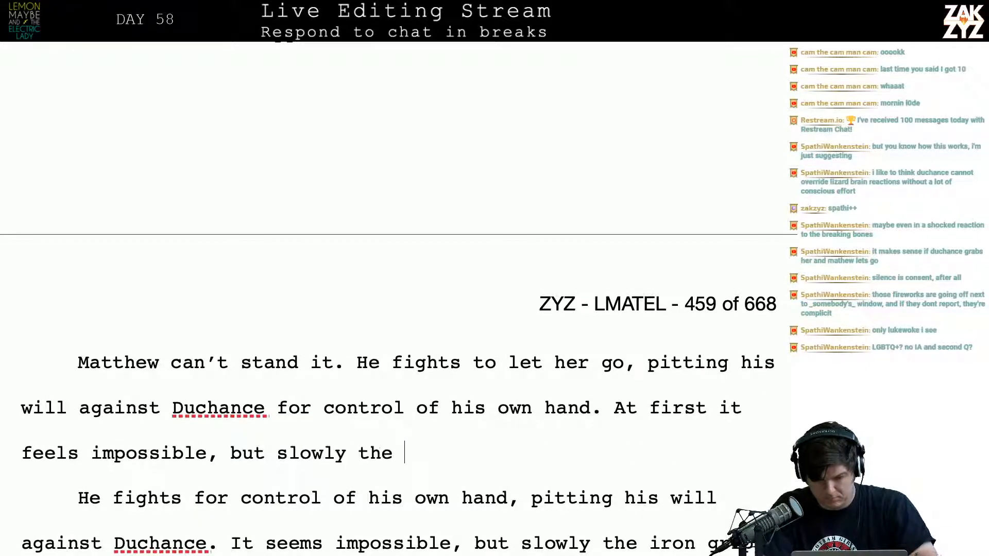
text(iron grip relaxes.)
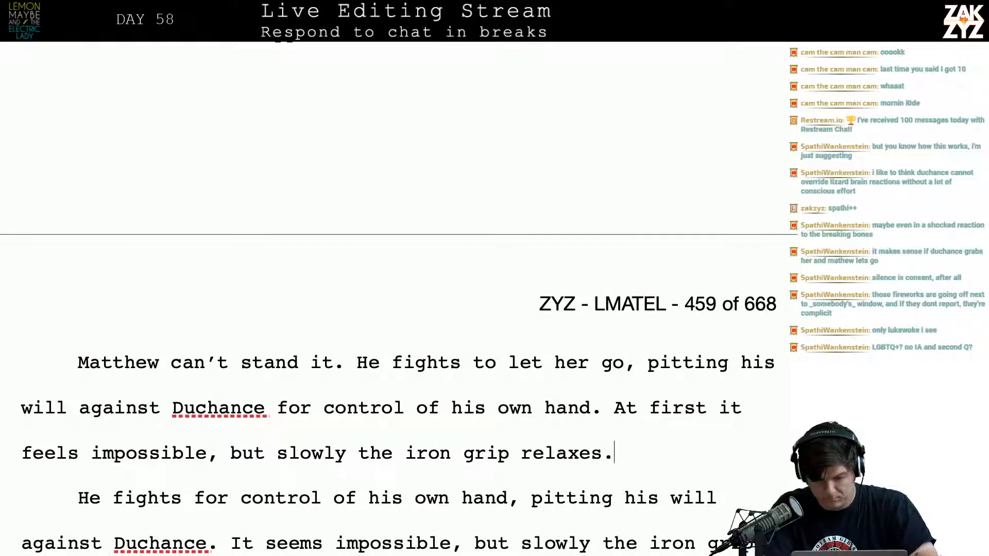
Try following “relaxes” with the fragment “But wit” and with a comma, deleting both
key(BackSpace)
text(. But wit)
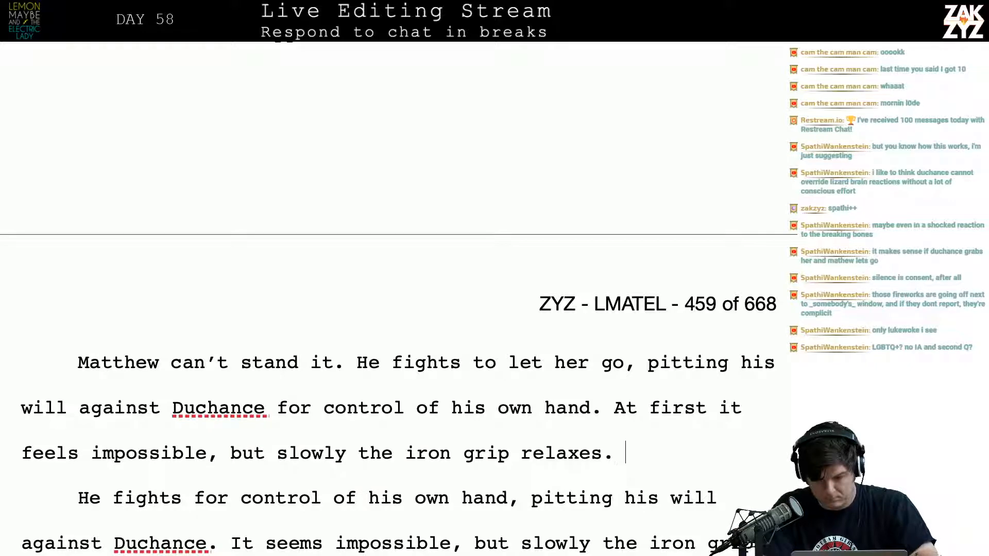
key(BackSpace)
text(t wit)
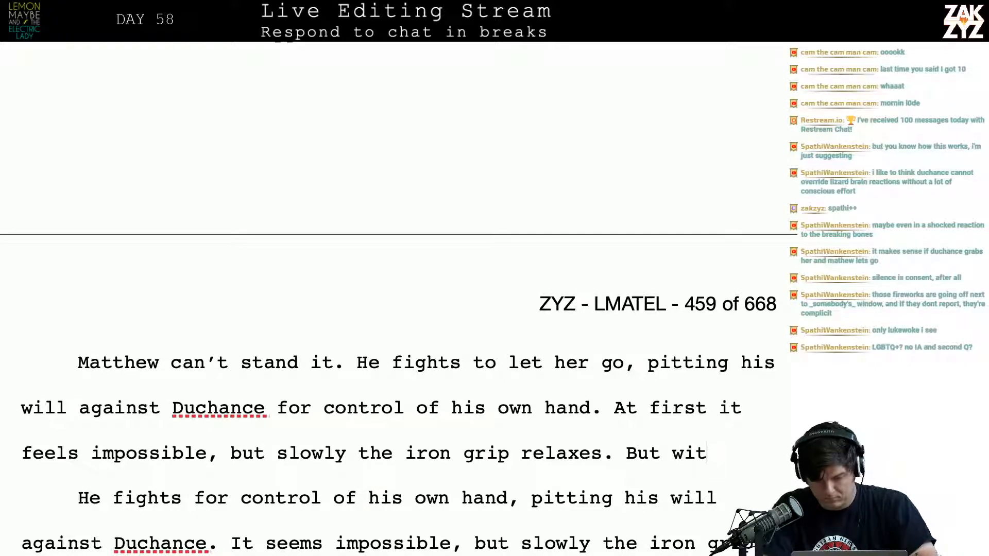
key(BackSpace)
key(BackSpace)
key(BackSpace)
key(BackSpace)
key(BackSpace)
key(BackSpace)
key(BackSpace)
key(BackSpace)
text(,)
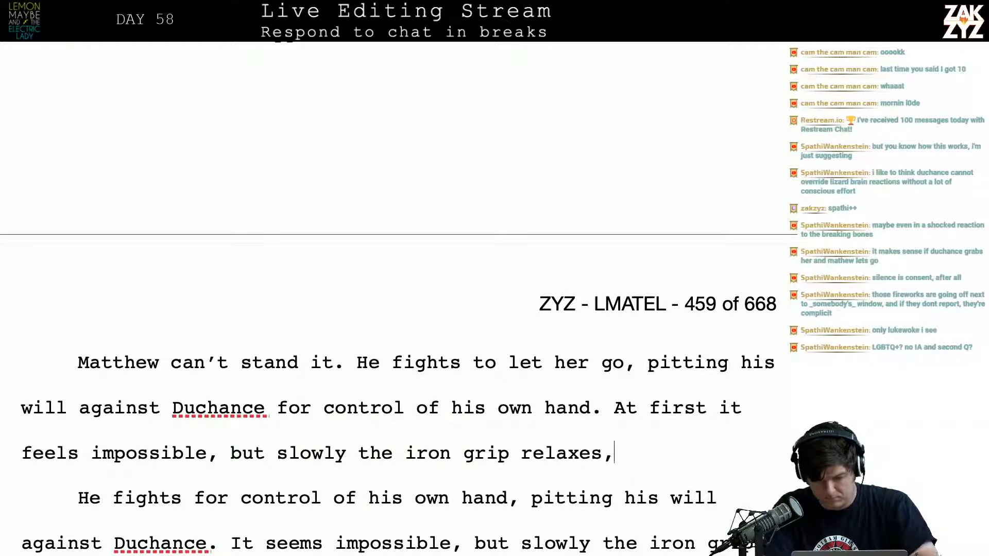
key(BackSpace)
key(BackSpace)
End the sentence after “relaxes” and begin another with “But without both hands to support herself,”
text(. But )
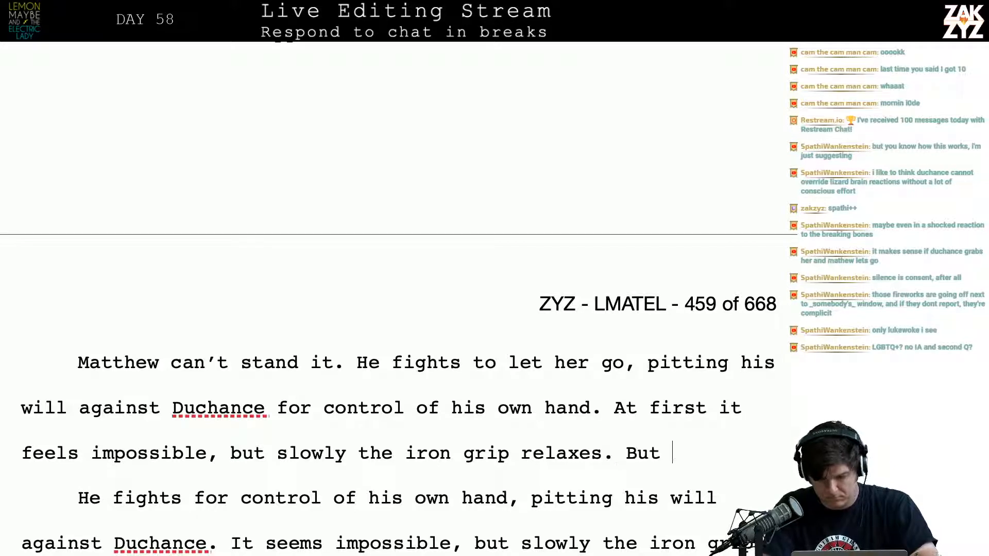
text(without both hand)
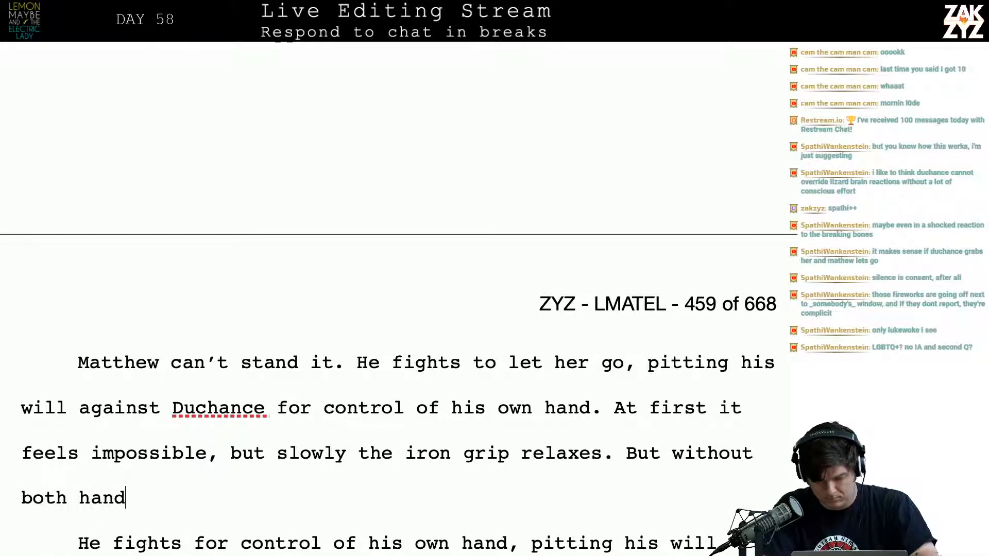
text(s to support herself, )
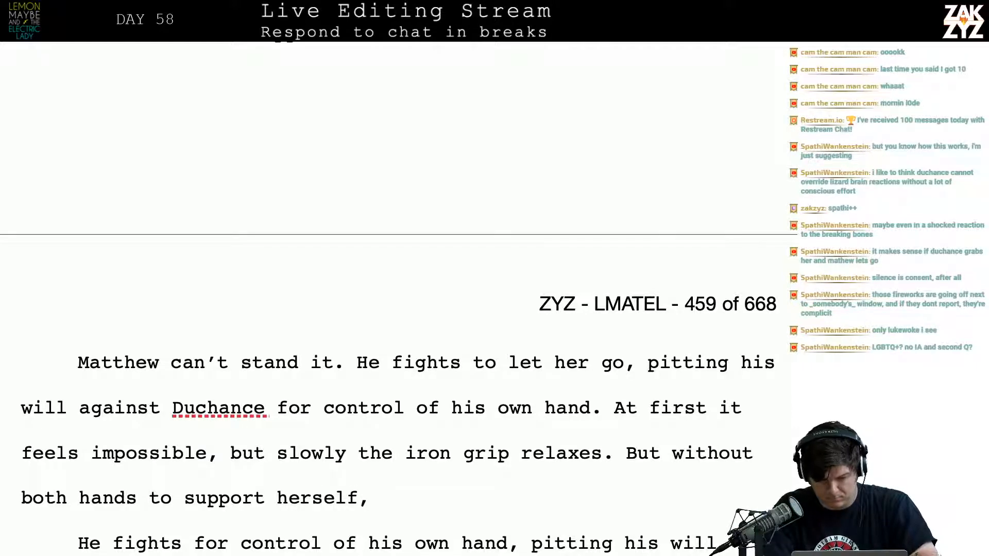
text(Gramma th)
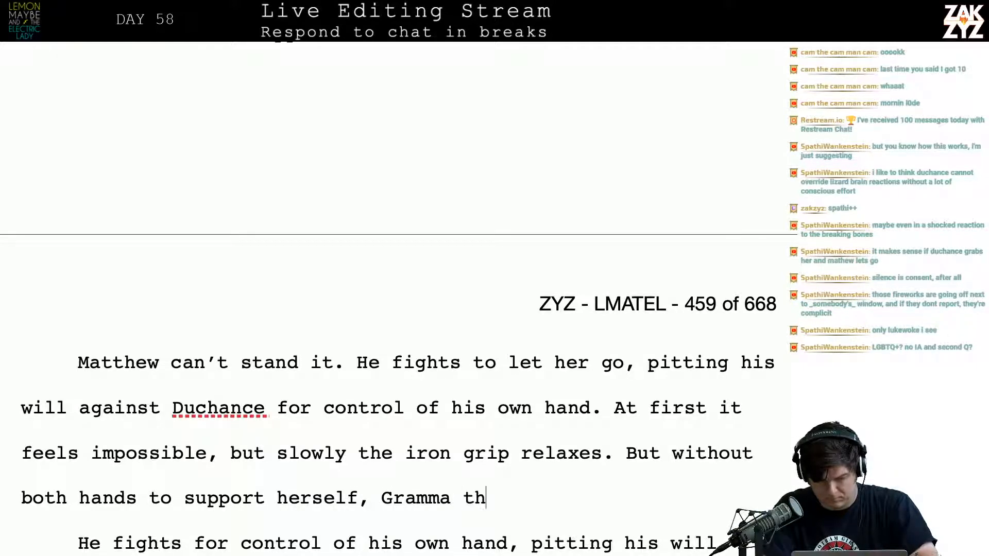
Complete the sentence after “to support herself,” with “Gramma Thibbodeaux can’t stay upright.”
key(BackSpace)
key(BackSpace)
text(Thibb)
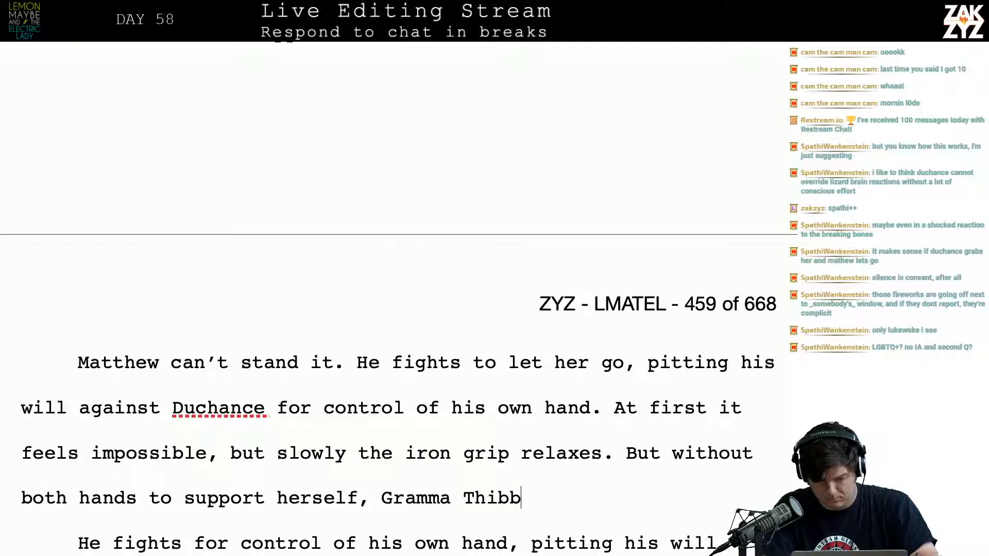
text(e)
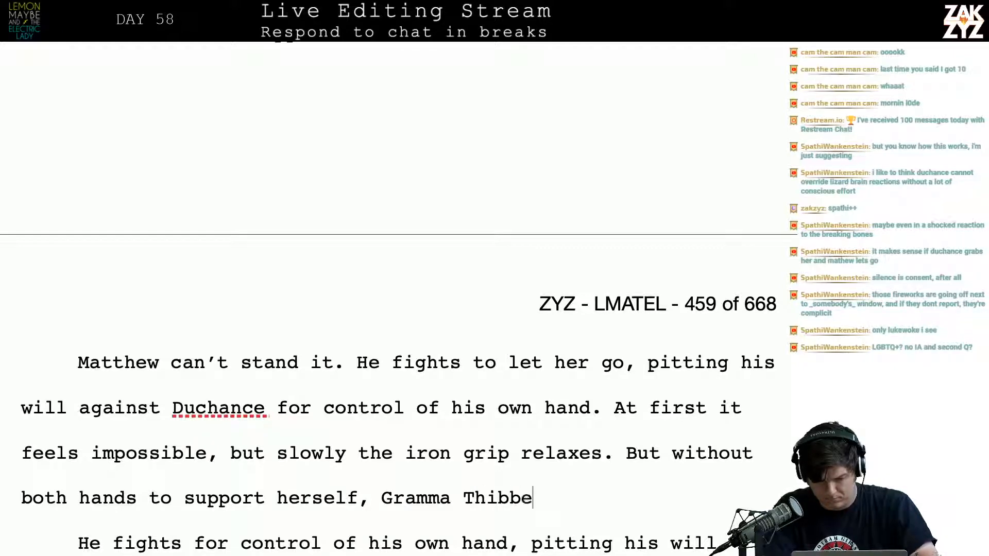
key(BackSpace)
text(odeau)
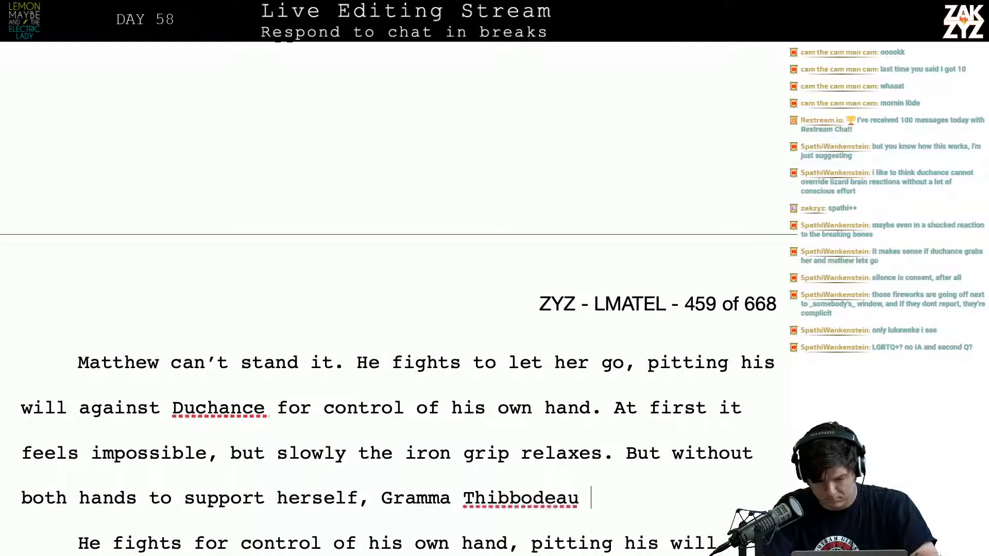
key(BackSpace)
text(x can't stay up)
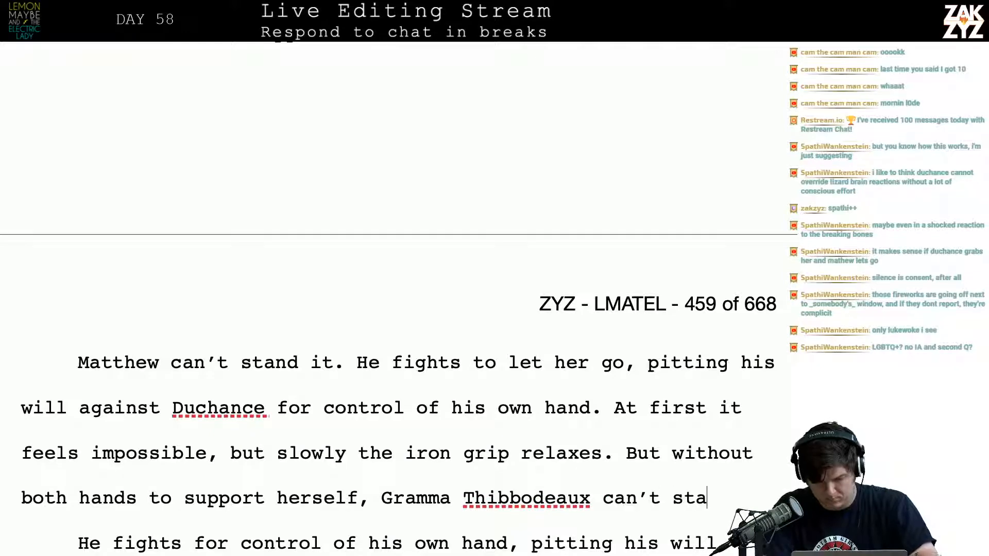
text(right.)
Delete the old draft passage from “He fights for control of his own hand” through “hold her up she goes down,”
key(shift+Down)
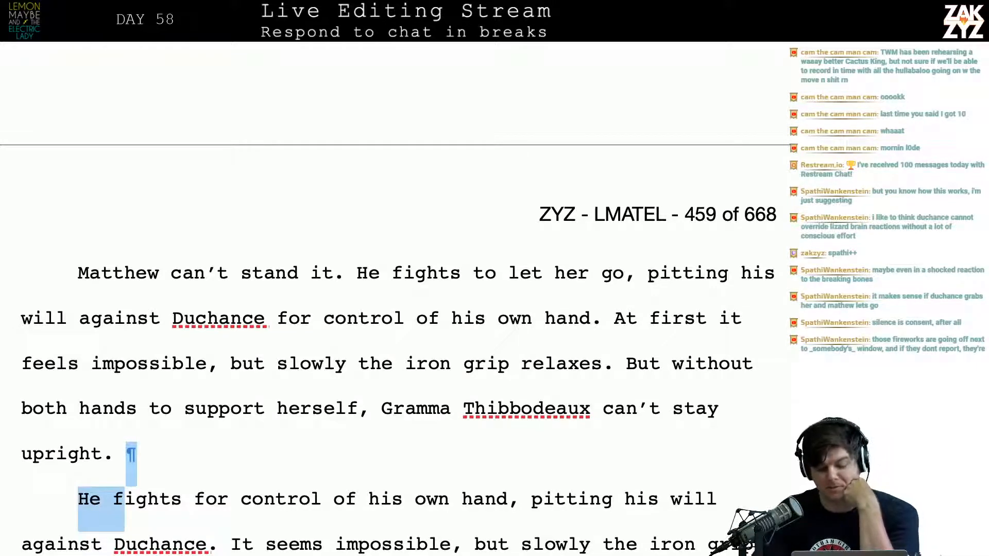
scroll(253, 314, down, 4)
click(252, 315)
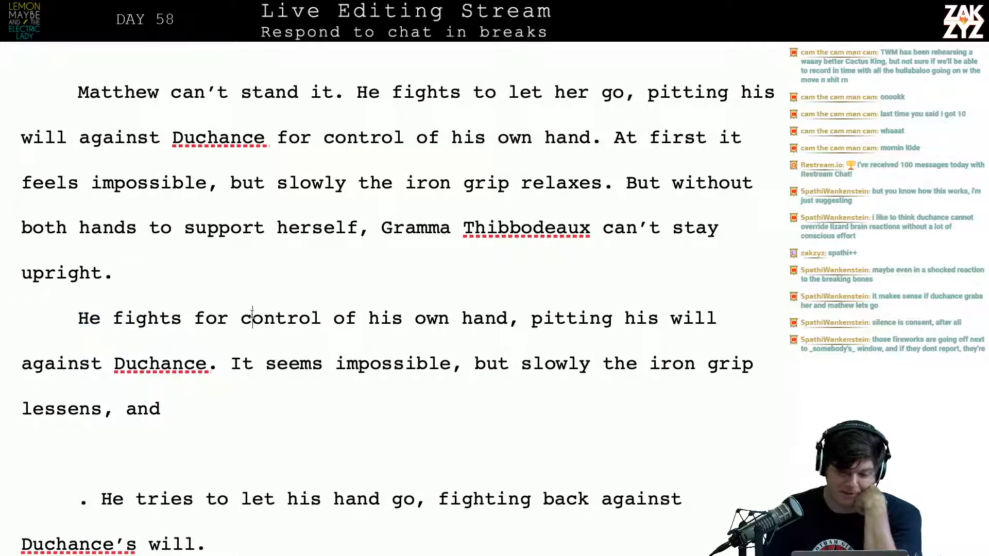
key(Up)
key(Down)
key(Left)
key(Right)
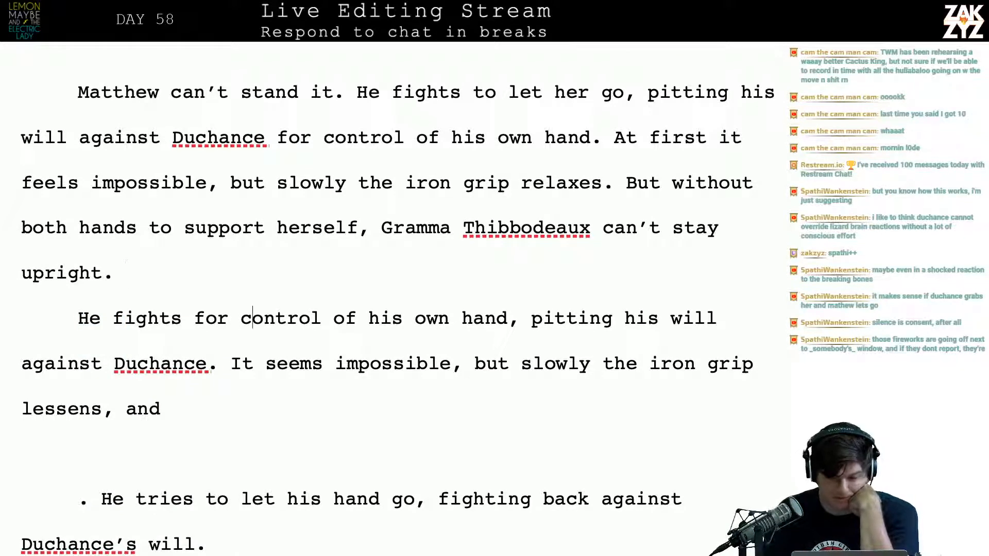
key(Up)
key(Right)
key(Left)
key(Right)
key(Down)
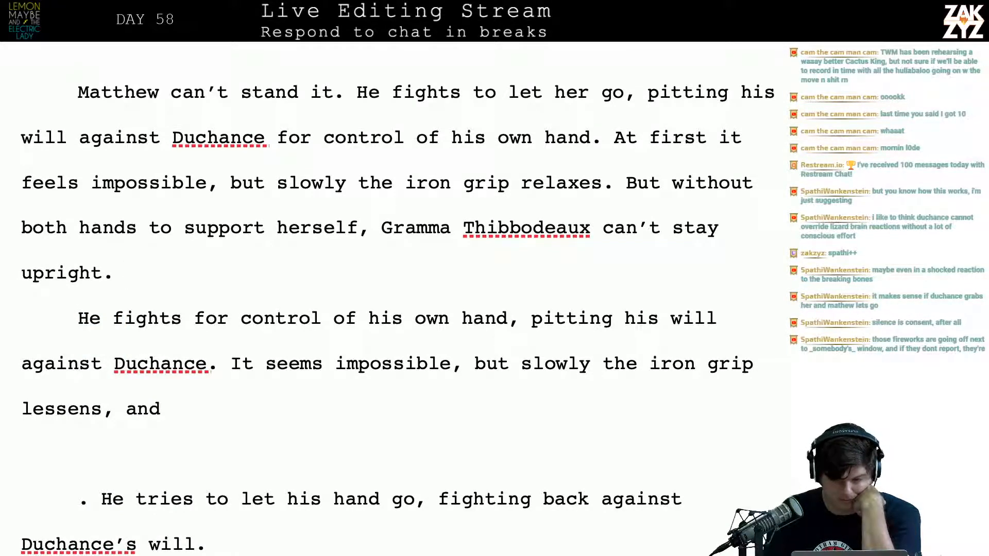
key(shift+Down)
key(shift+Down)
key(shift+Down)
key(shift+Down)
key(shift+Down)
key(shift+Down)
key(shift+Down)
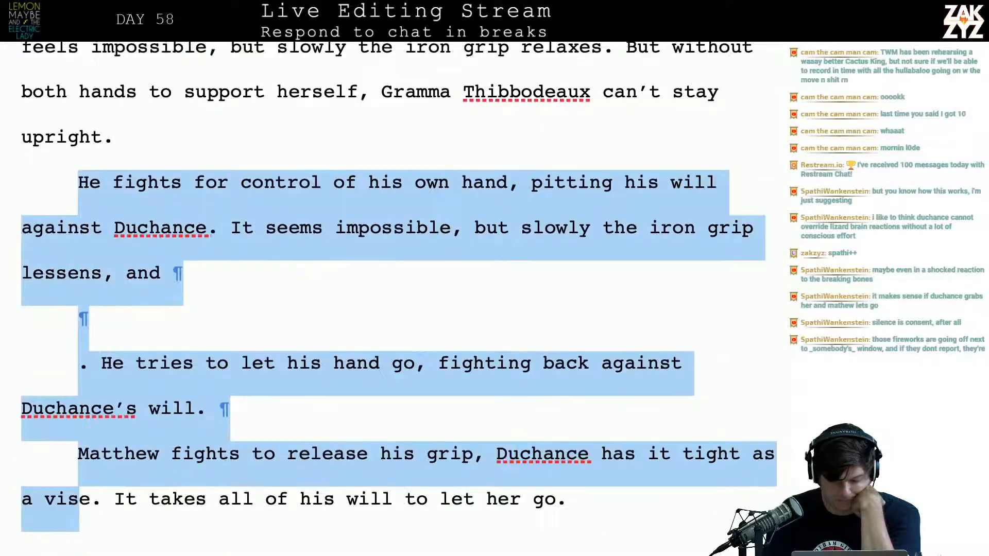
key(shift+Down)
key(shift+Down)
key(shift+Down)
key(shift+Down)
key(shift+Down)
key(shift+Down)
key(shift+Down)
key(shift+Down)
key(shift+Down)
key(shift+Down)
key(shift+Down)
key(shift+Down)
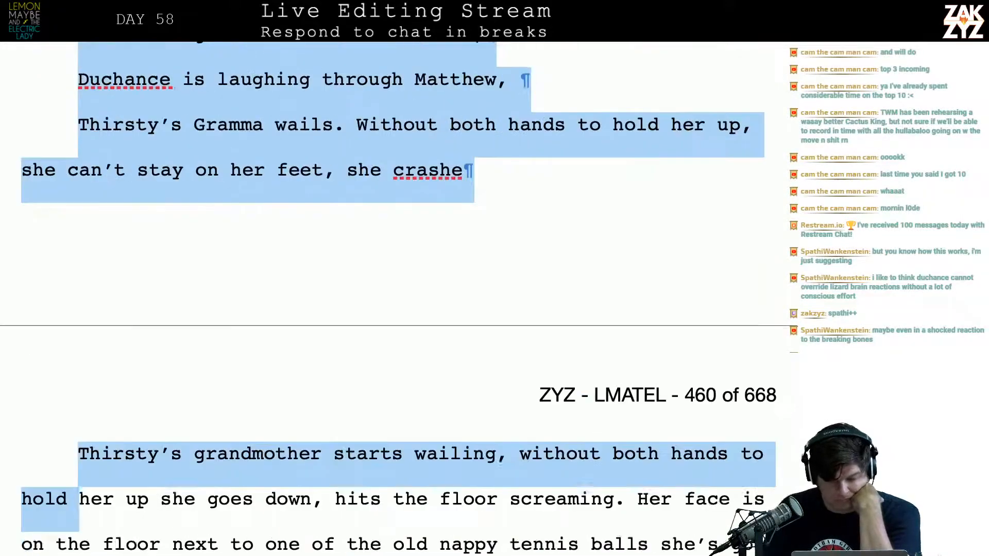
key(shift+Down)
key(shift+Down)
key(shift+Up)
key(shift+Up)
key(shift+Right)
key(shift+Right)
key(shift+Right)
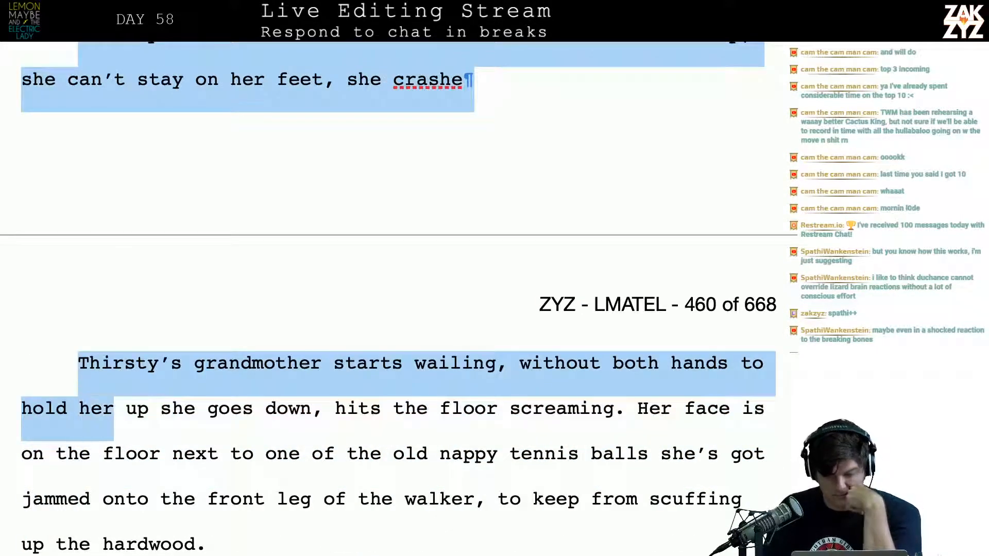
key(shift+Right)
key(shift+Right)
key(shift+Right)
key(shift+Right)
key(shift+Right)
key(shift+Right)
key(shift+Right)
key(shift+Right)
key(shift+Right)
key(shift+Right)
key(shift+Right)
key(shift+Right)
key(shift+Right)
key(shift+Right)
key(shift+Right)
key(shift+Right)
key(shift+Right)
key(shift+Right)
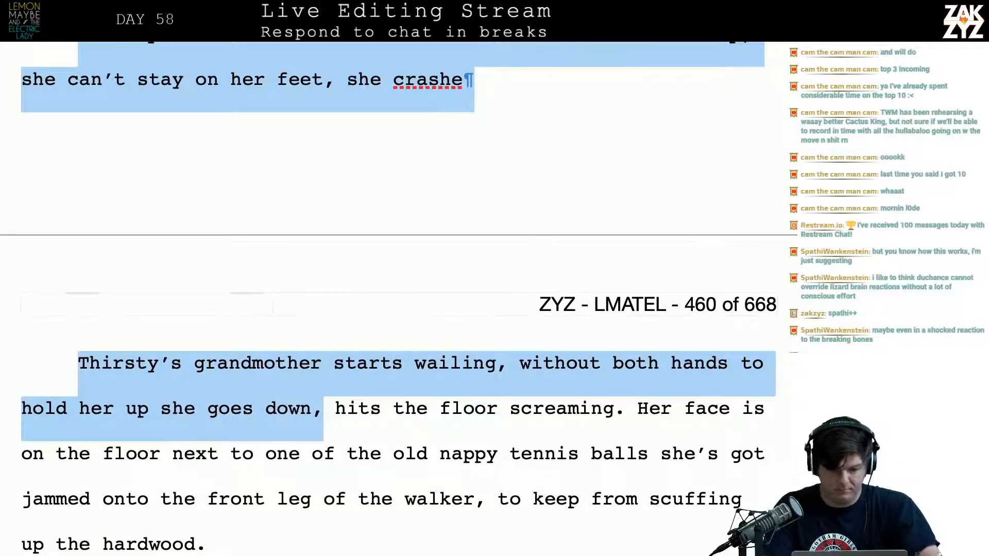
key(BackSpace)
Begin a sentence after “can’t stay upright.” with “She crashes to the floor,”
key(Up)
key(Up)
key(Up)
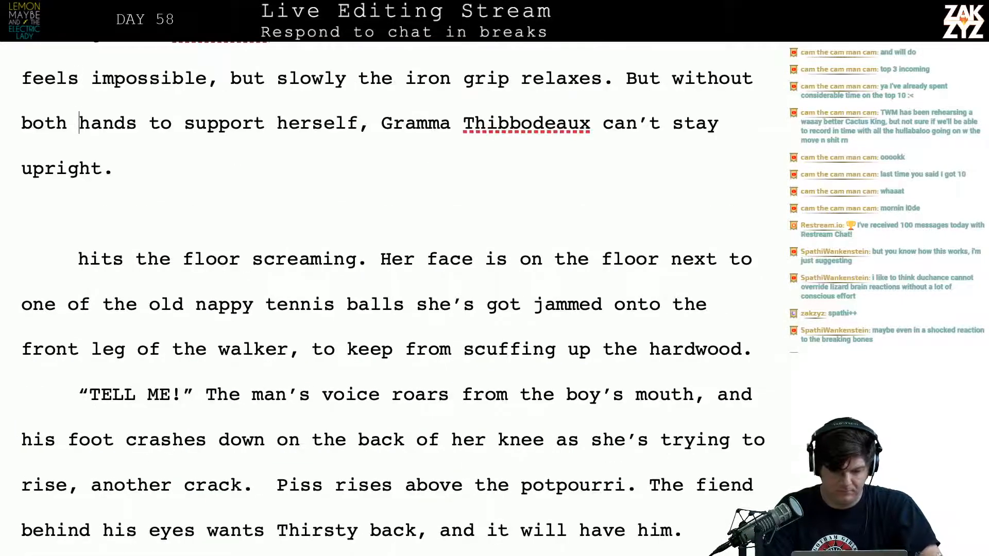
key(Down)
key(Left)
key(Down)
key(Left)
text(S)
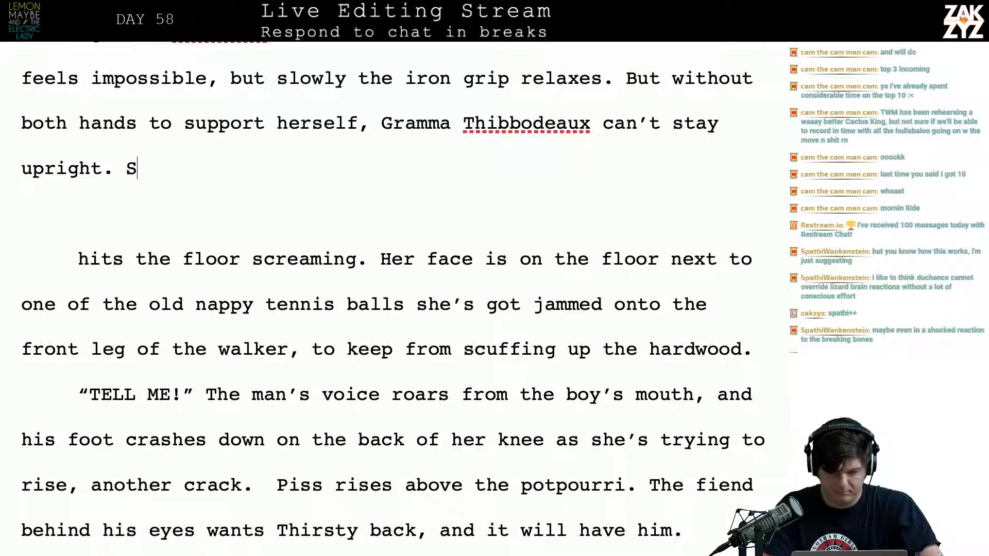
text(he crashes to)
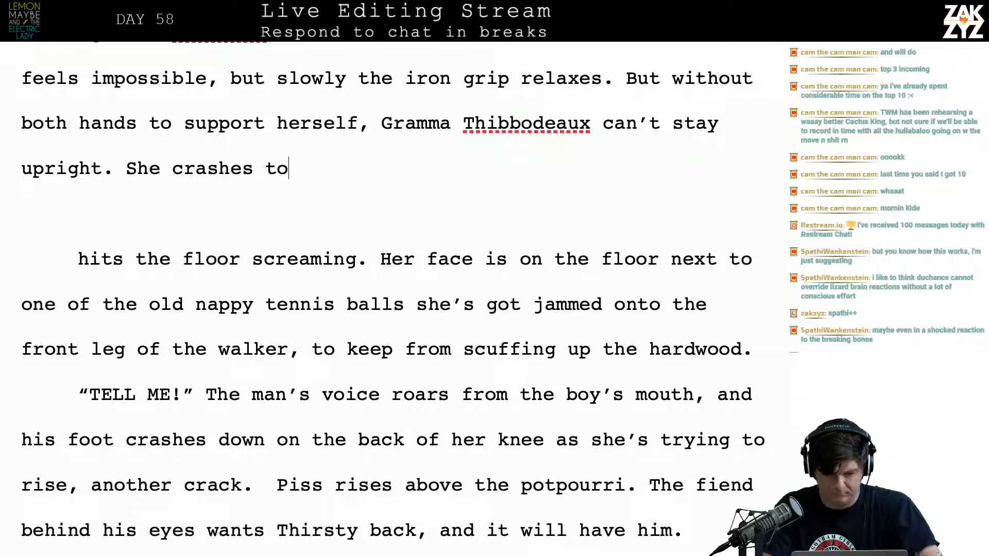
text( the floor, )
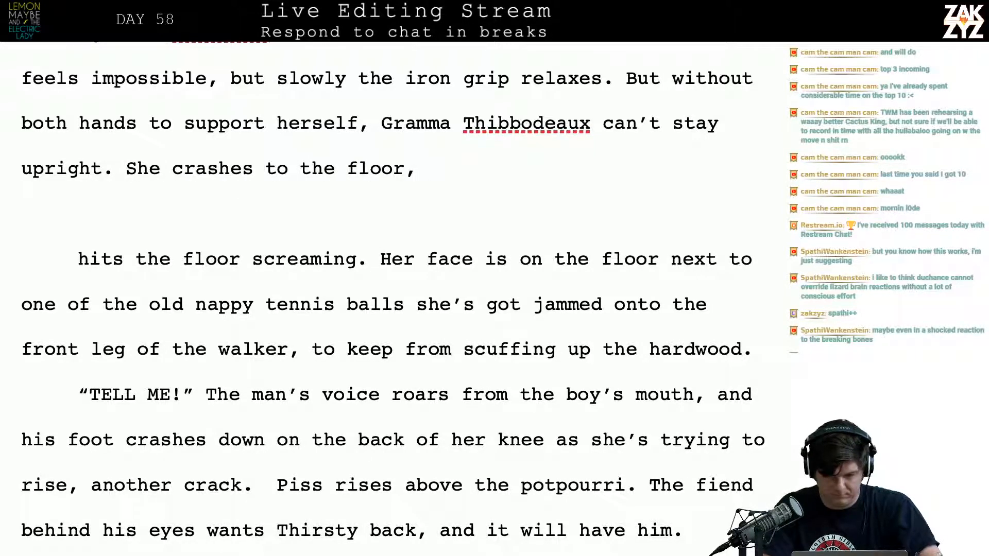
text(her face)
Try continuing the sentence after “She crashes to the floor,” with “her face is”, and remove the attempt
key(BackSpace)
key(BackSpace)
key(BackSpace)
key(BackSpace)
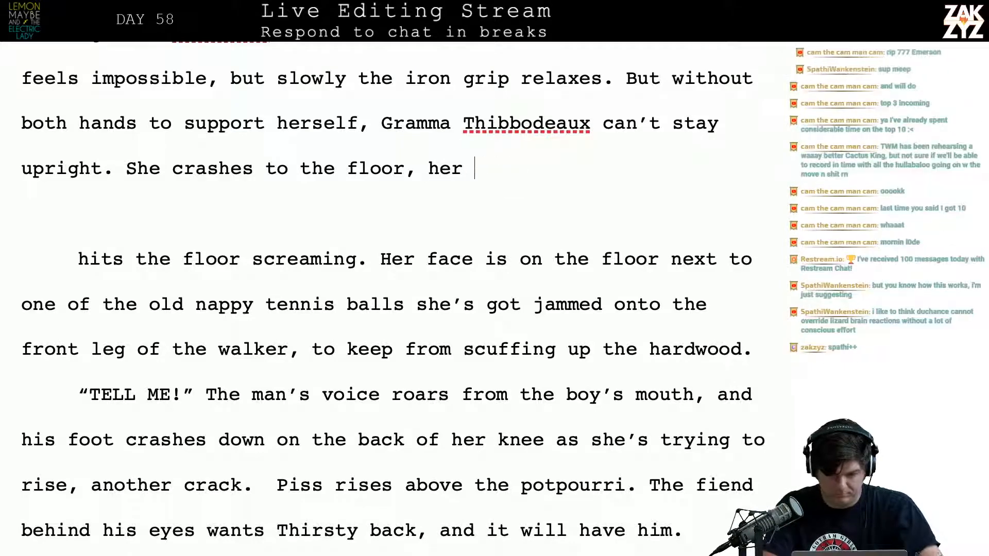
key(BackSpace)
key(BackSpace)
key(BackSpace)
key(BackSpace)
key(BackSpace)
key(BackSpace)
text(, her face )
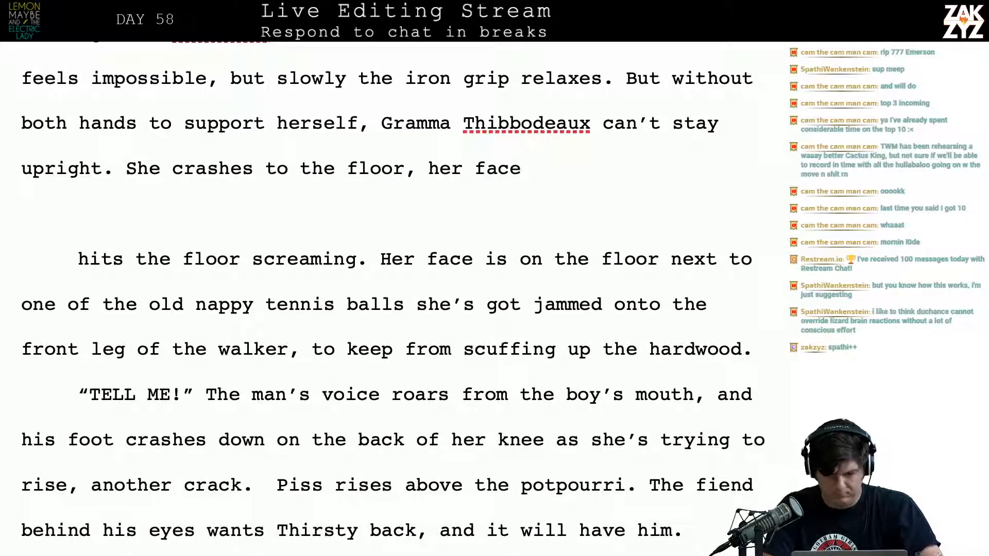
text(is)
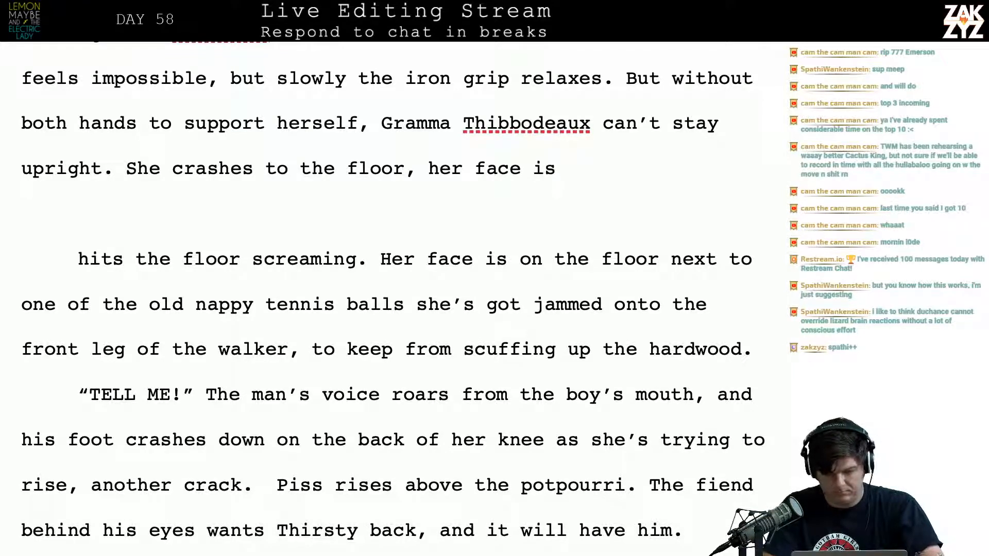
key(BackSpace)
key(BackSpace)
key(BackSpace)
key(BackSpace)
key(BackSpace)
key(BackSpace)
key(BackSpace)
key(BackSpace)
key(BackSpace)
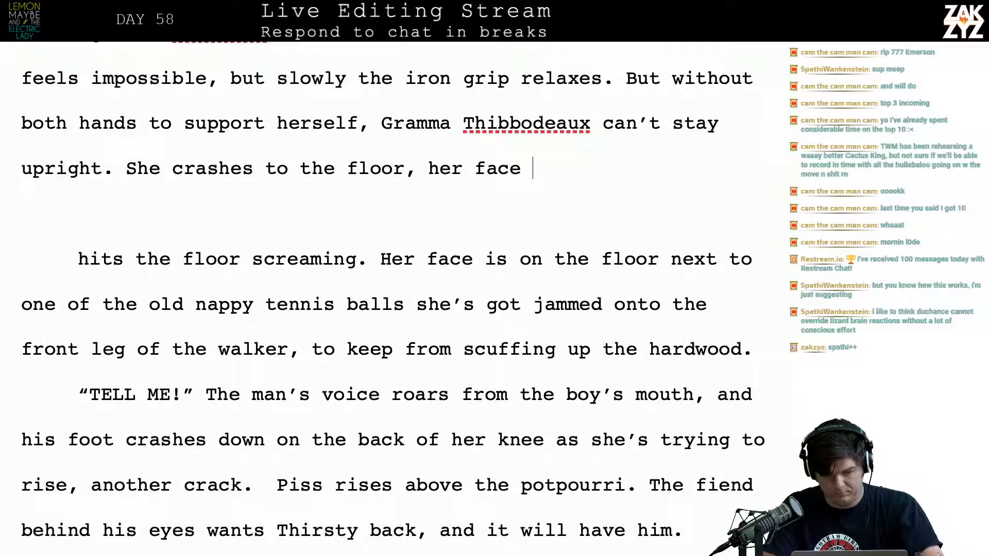
key(BackSpace)
key(BackSpace)
key(BackSpace)
key(BackSpace)
key(BackSpace)
Try following “She crashes to the floor” with “sobbing in pain,” and delete back to “She crashes”
text(sob)
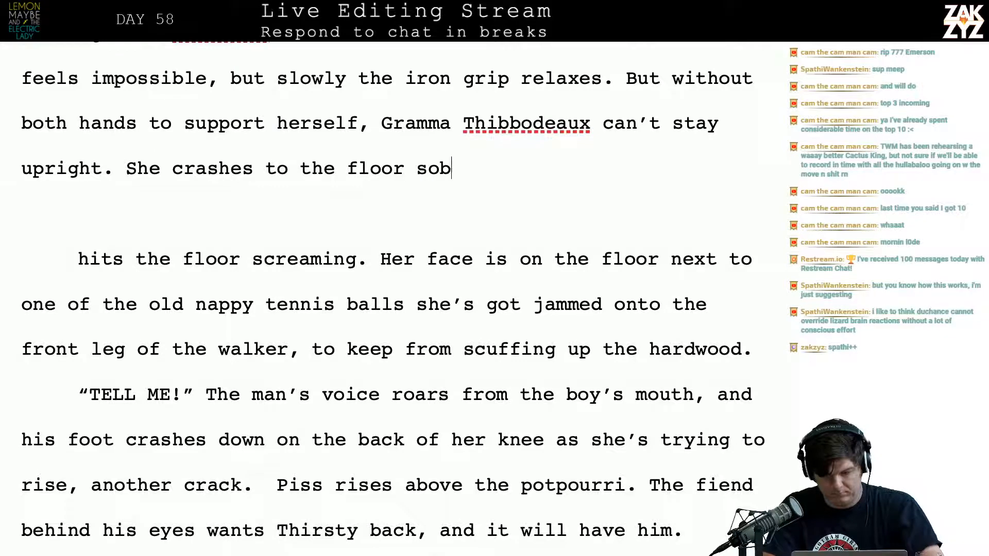
text(bing in pain,)
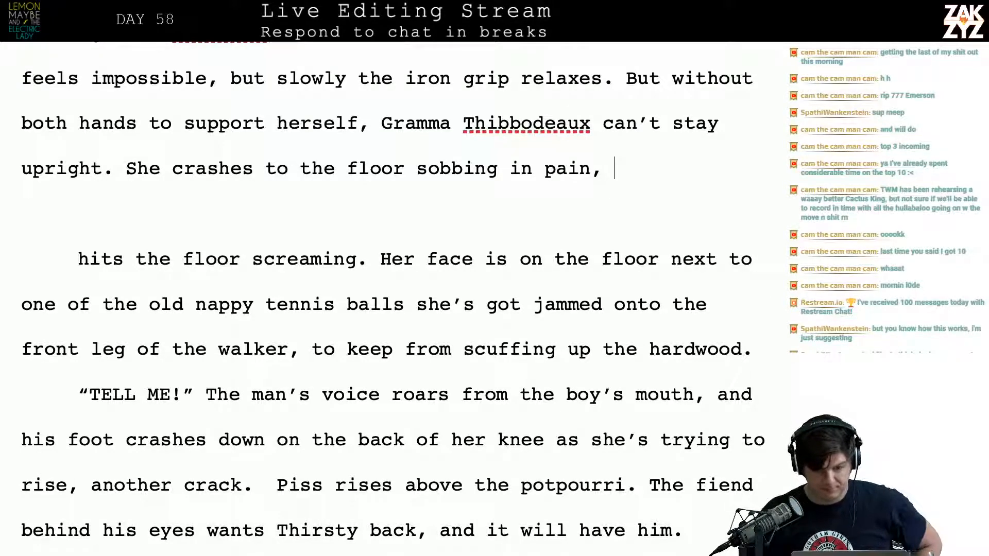
key(BackSpace)
key(BackSpace)
key(BackSpace)
key(BackSpace)
key(BackSpace)
key(BackSpace)
key(BackSpace)
key(BackSpace)
key(BackSpace)
key(BackSpace)
key(BackSpace)
key(BackSpace)
key(BackSpace)
key(BackSpace)
key(BackSpace)
key(BackSpace)
key(BackSpace)
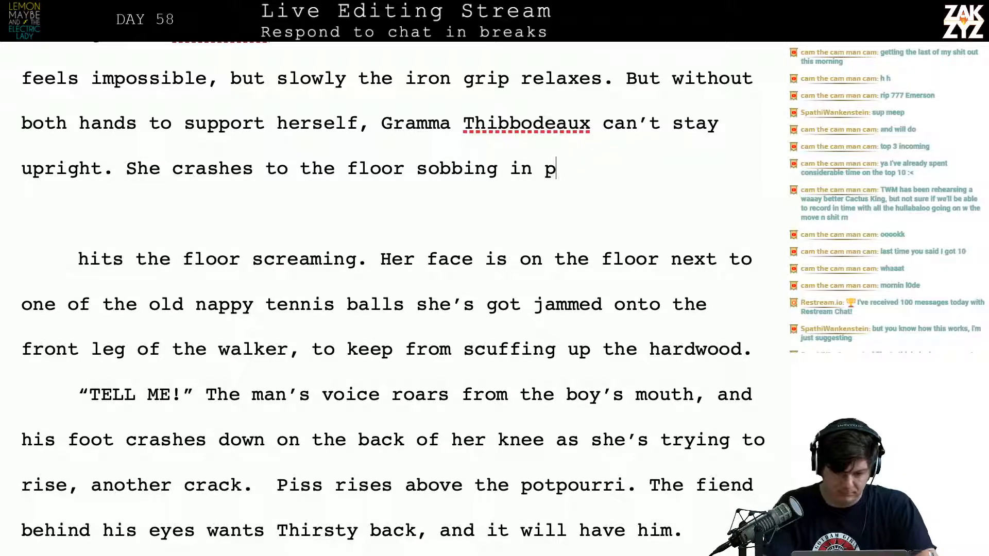
key(BackSpace)
key(BackSpace)
key(BackSpace)
key(BackSpace)
key(BackSpace)
key(BackSpace)
key(BackSpace)
key(BackSpace)
key(BackSpace)
key(BackSpace)
key(BackSpace)
key(BackSpace)
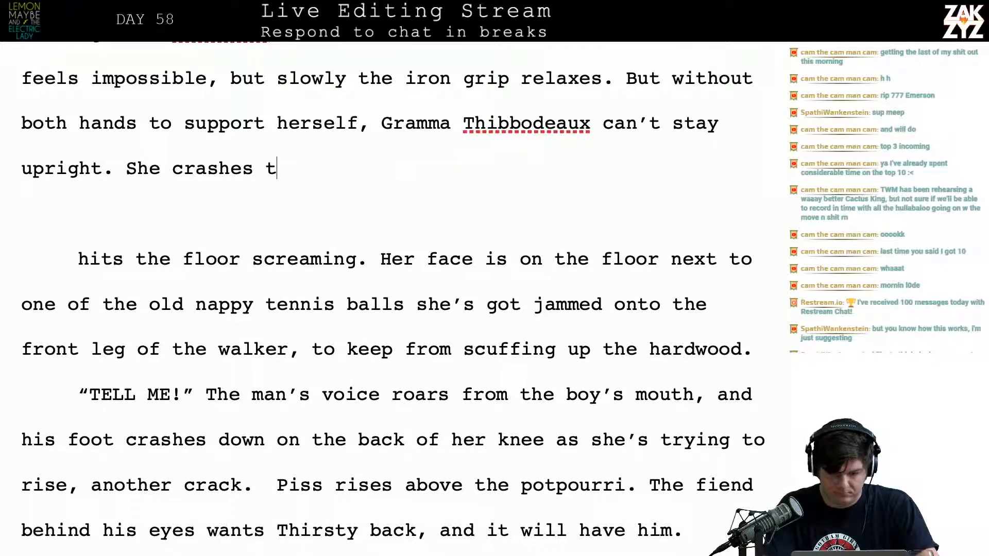
Continue the sentence after “She crashes” with “to the floor and sobs with pain,”
text(o the floor,)
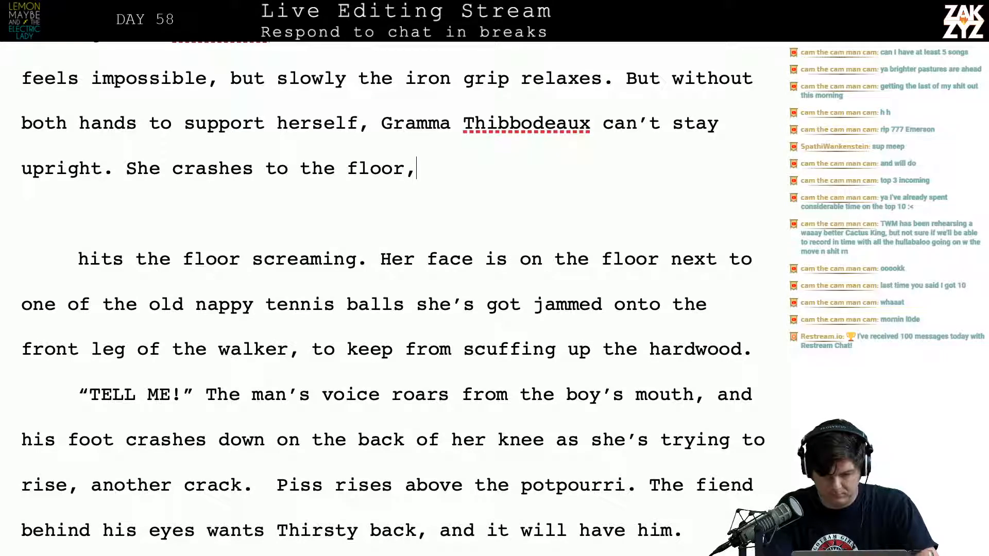
key(BackSpace)
text(and sob)
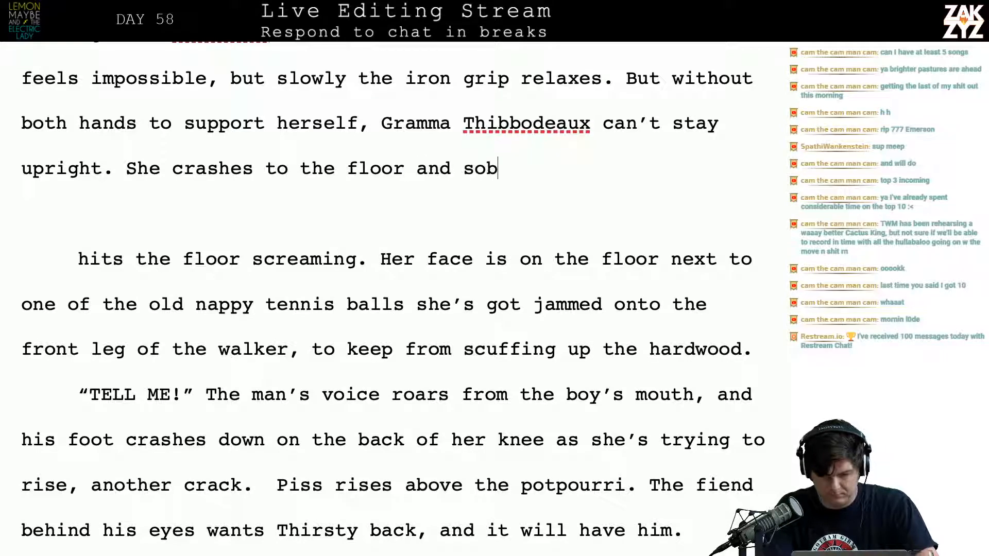
text(s with pain, )
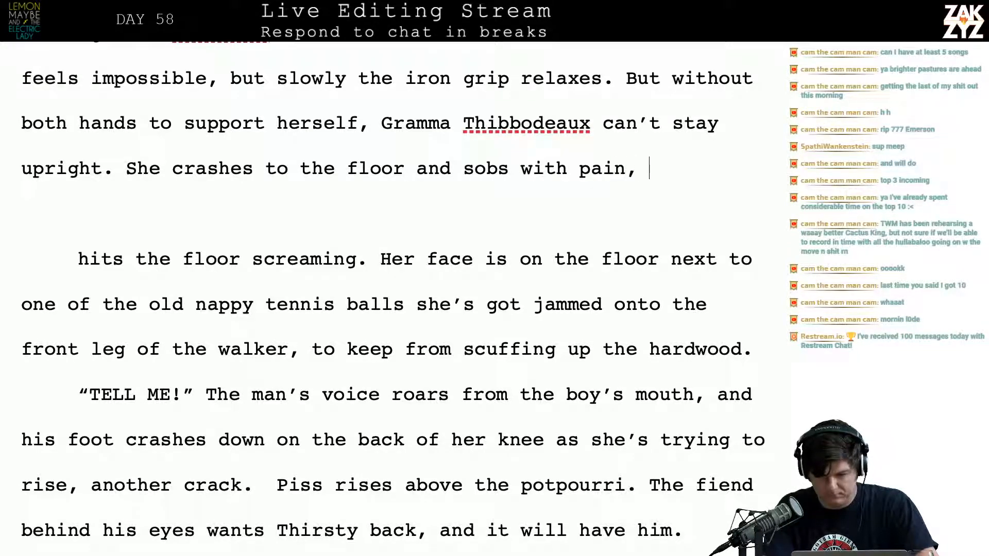
text(her face )
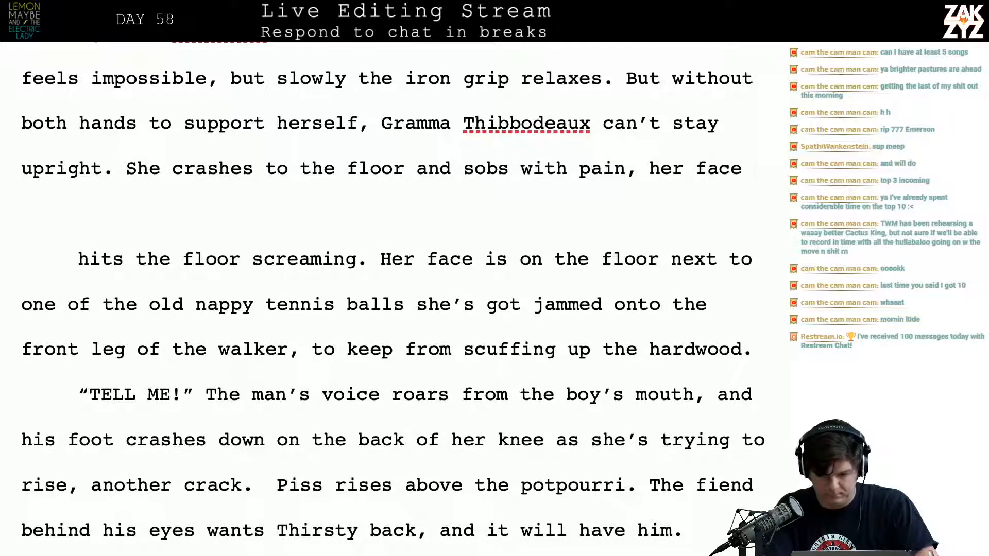
text(i)
Try following “sobs with pain,” with “her face is next to”, and erase the fragment
key(BackSpace)
key(BackSpace)
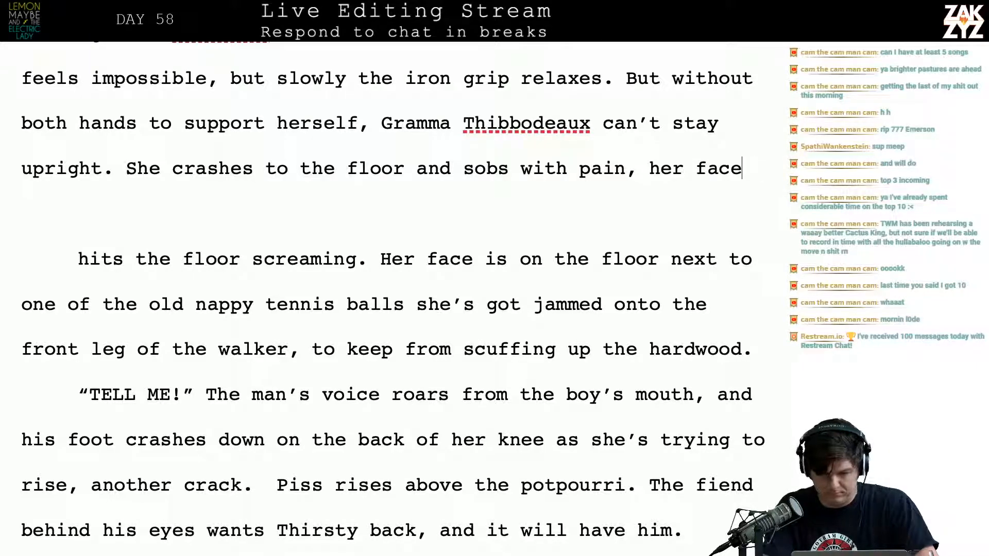
text(is next to)
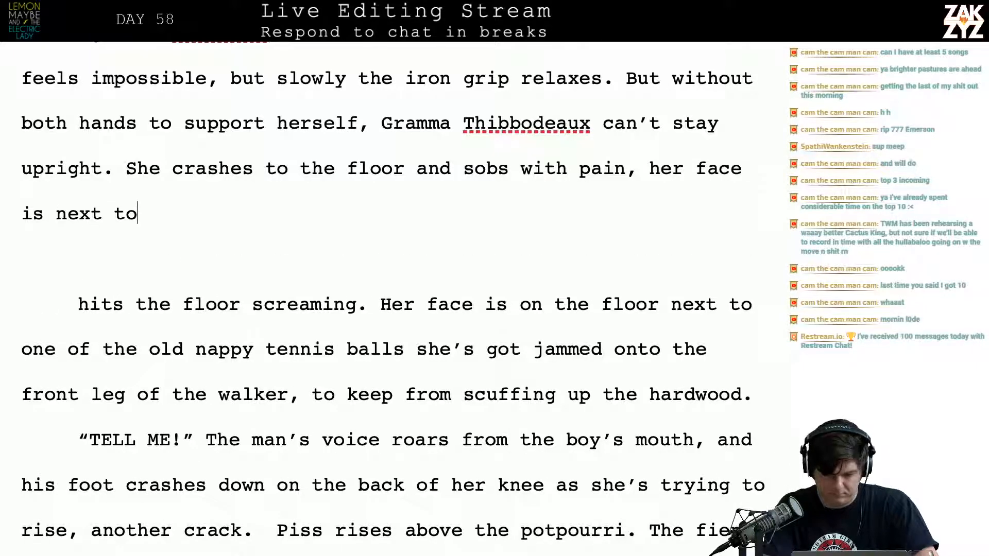
key(BackSpace)
key(BackSpace)
key(BackSpace)
key(BackSpace)
key(BackSpace)
key(BackSpace)
key(BackSpace)
key(BackSpace)
key(BackSpace)
key(BackSpace)
key(BackSpace)
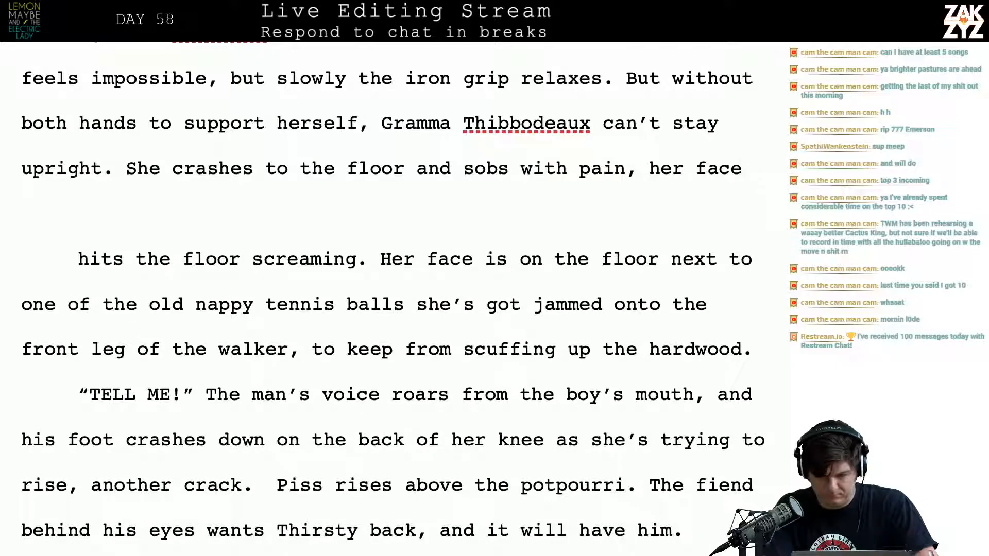
text(be)
key(BackSpace)
key(BackSpace)
key(BackSpace)
key(BackSpace)
key(BackSpace)
key(BackSpace)
key(BackSpace)
key(BackSpace)
key(BackSpace)
key(BackSpace)
key(BackSpace)
key(BackSpace)
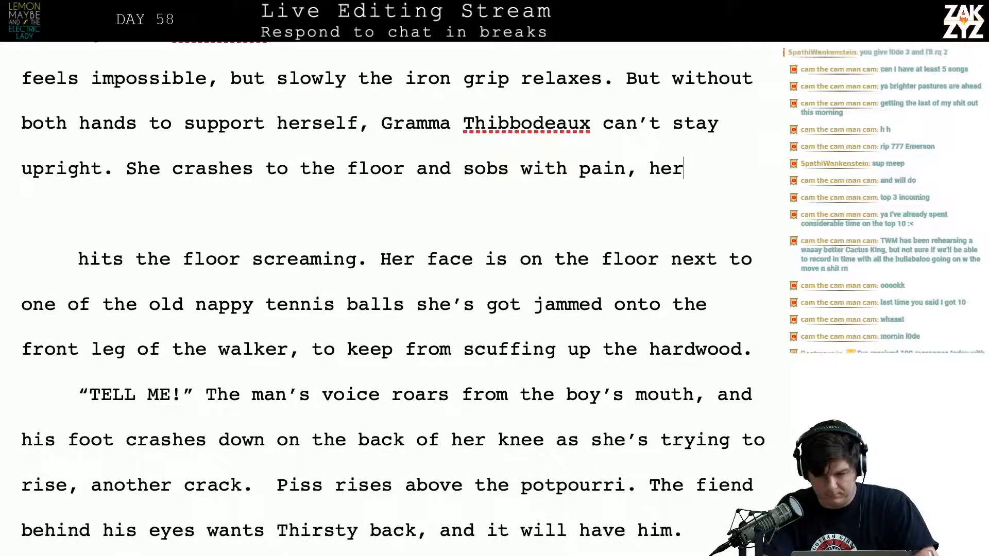
Try ending the sentence after “sobs with pain” and starting another with “Her face”, reverting to a comma
text(Her )
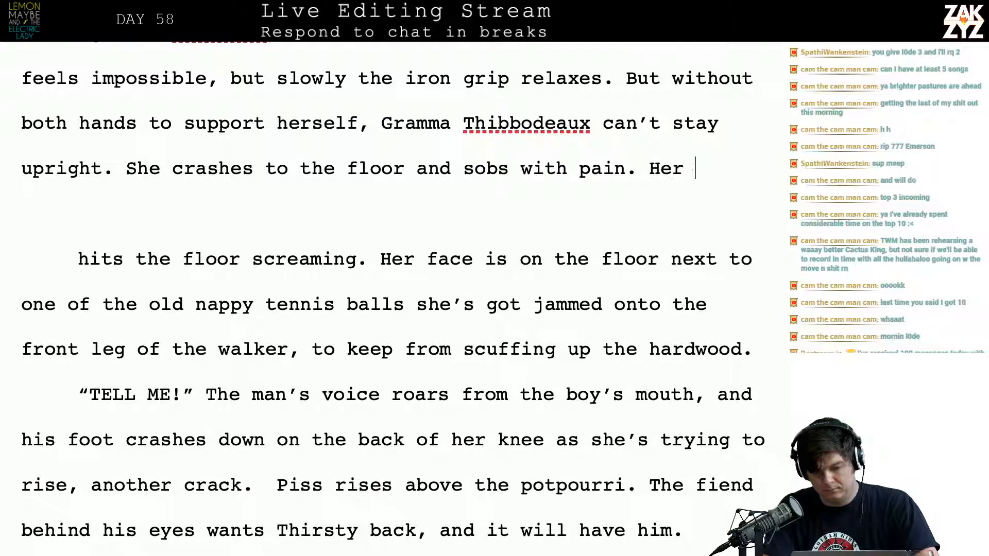
text(face si)
key(BackSpace)
key(BackSpace)
key(BackSpace)
key(BackSpace)
key(BackSpace)
key(BackSpace)
key(BackSpace)
key(BackSpace)
key(BackSpace)
key(BackSpace)
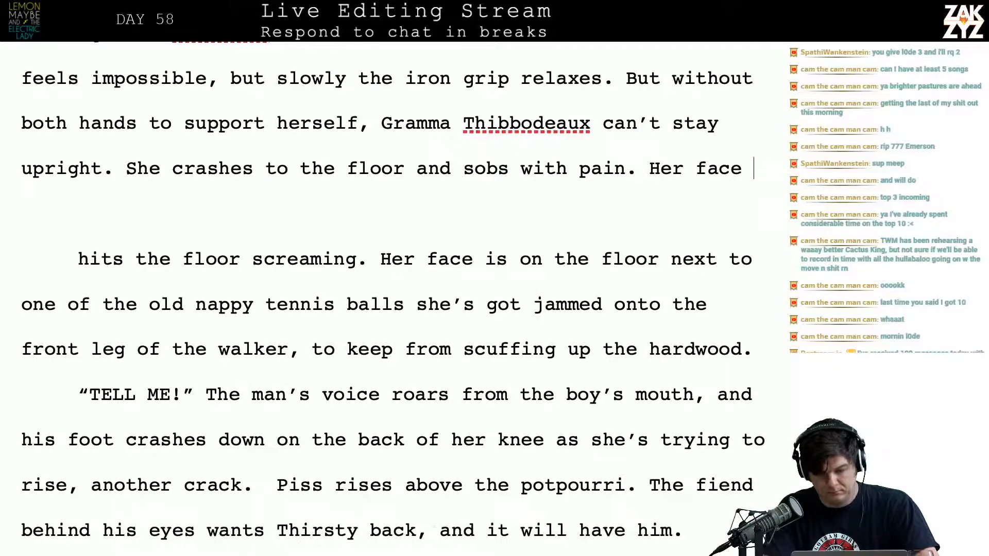
key(BackSpace)
key(BackSpace)
key(BackSpace)
text(,)
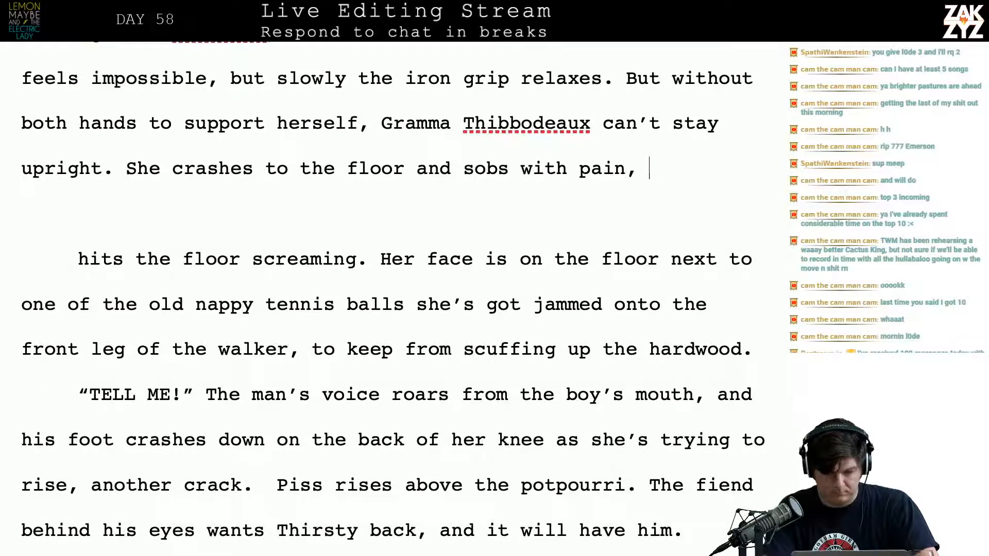
Rework the end of the “She crashes to the floor” clause so it reads “and sobs with pain,”
key(BackSpace)
key(BackSpace)
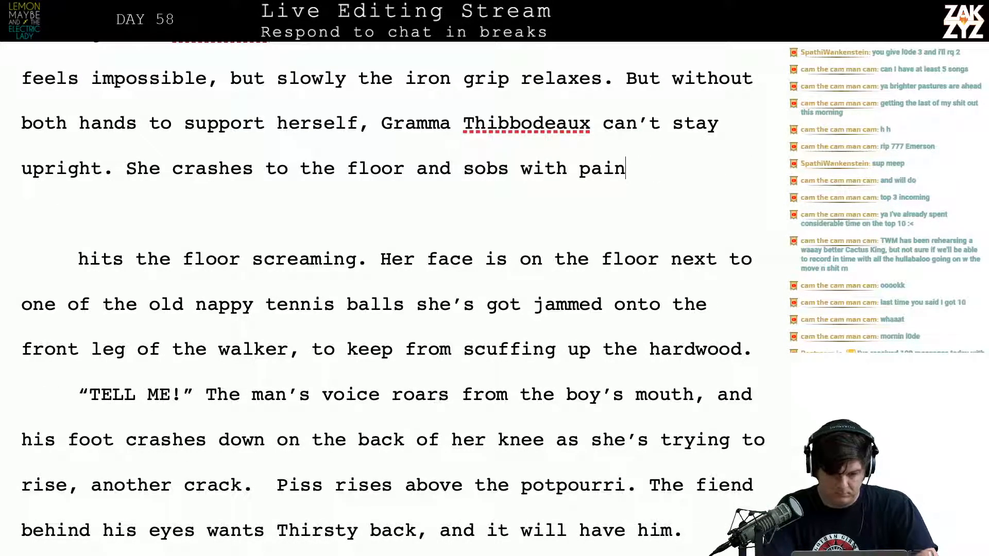
text(,)
key(BackSpace)
key(BackSpace)
key(BackSpace)
key(BackSpace)
key(BackSpace)
key(BackSpace)
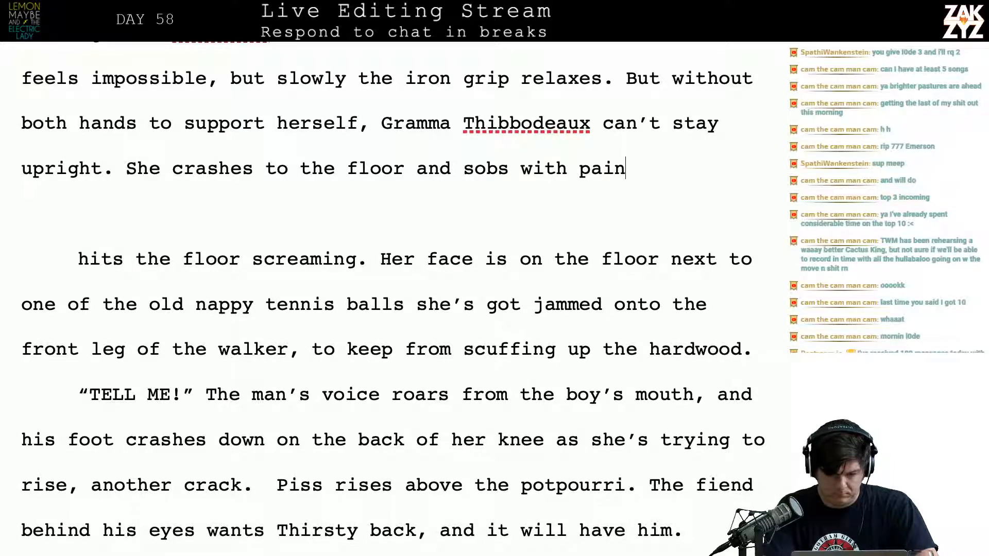
text(pain,)
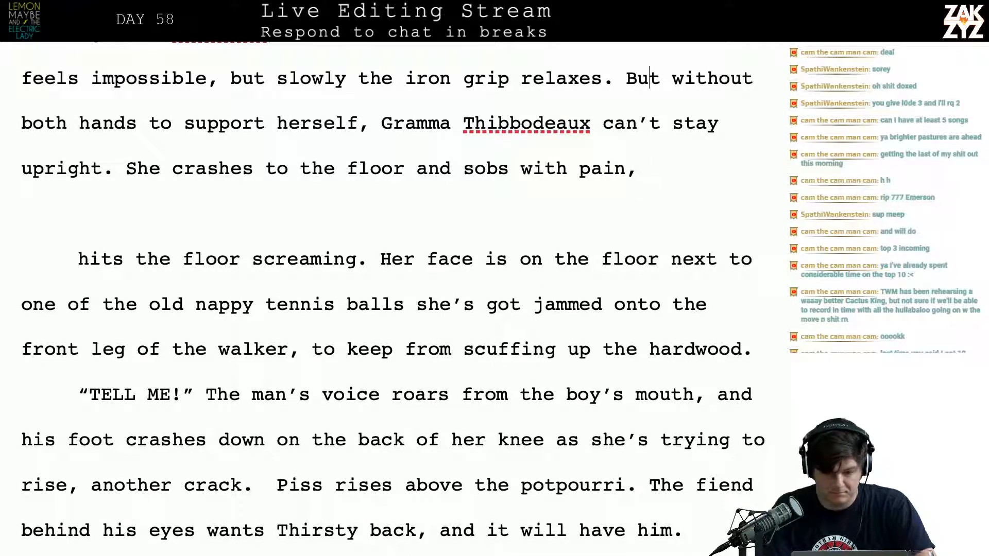
key(Up)
key(Up)
key(Up)
key(Down)
key(Down)
key(Down)
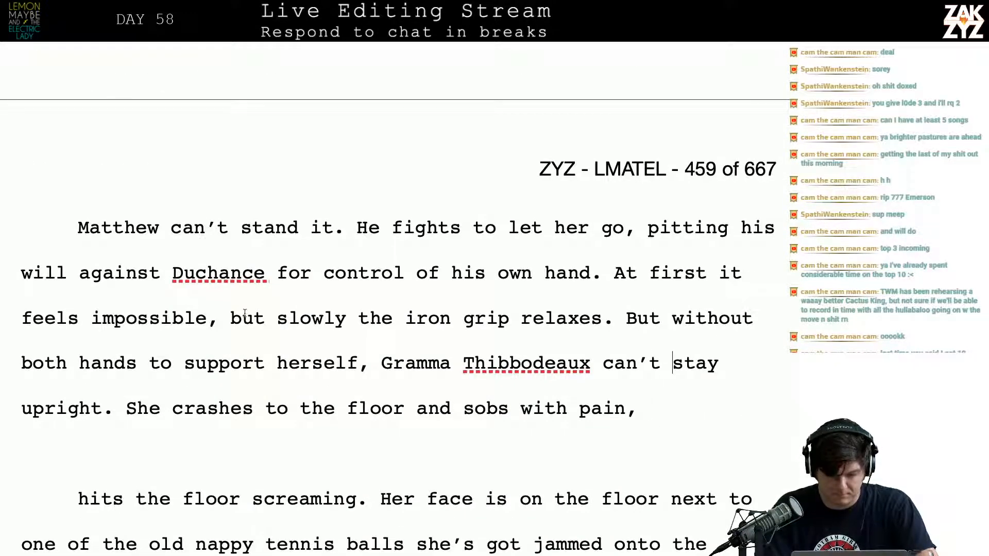
Break the paragraph after “upright.” and begin a new one with “She crashes to the floor, sobbing with pain. Her face is”
click(116, 408)
key(Return)
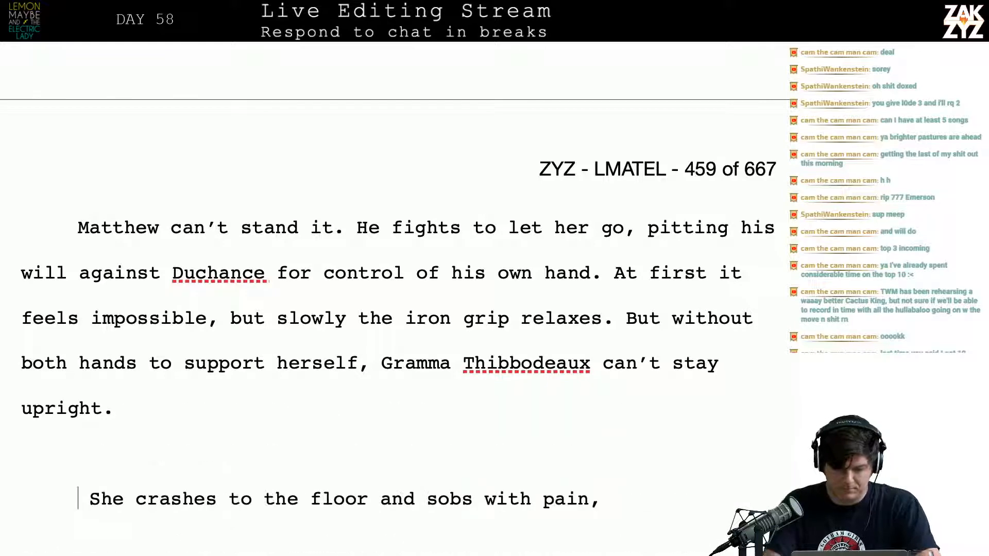
text(She crashe)
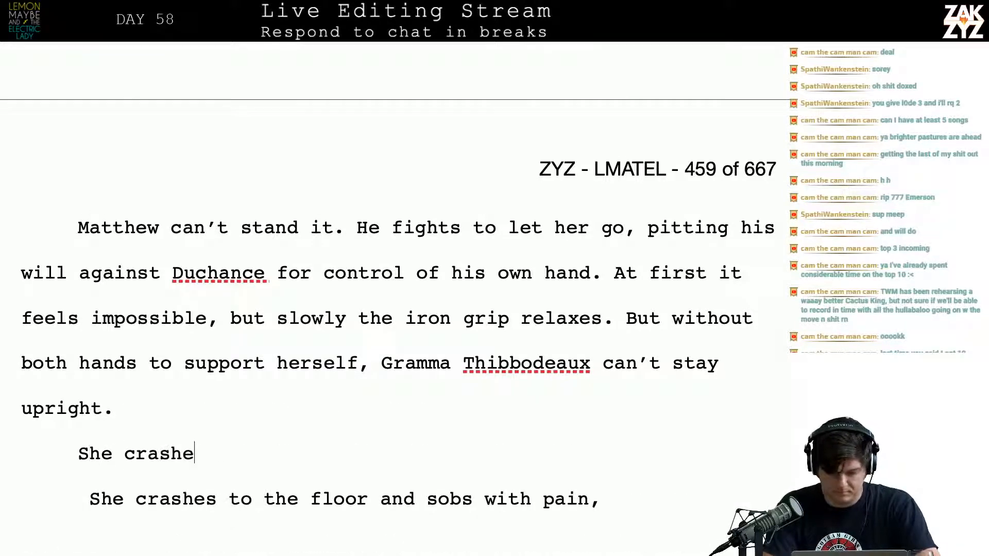
text(s to the floor, )
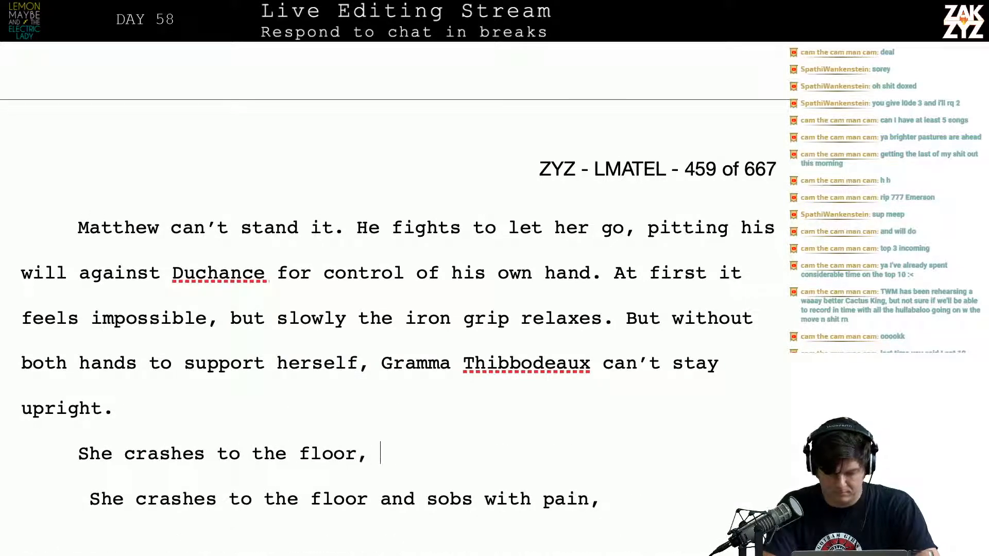
text(sobbing with pain)
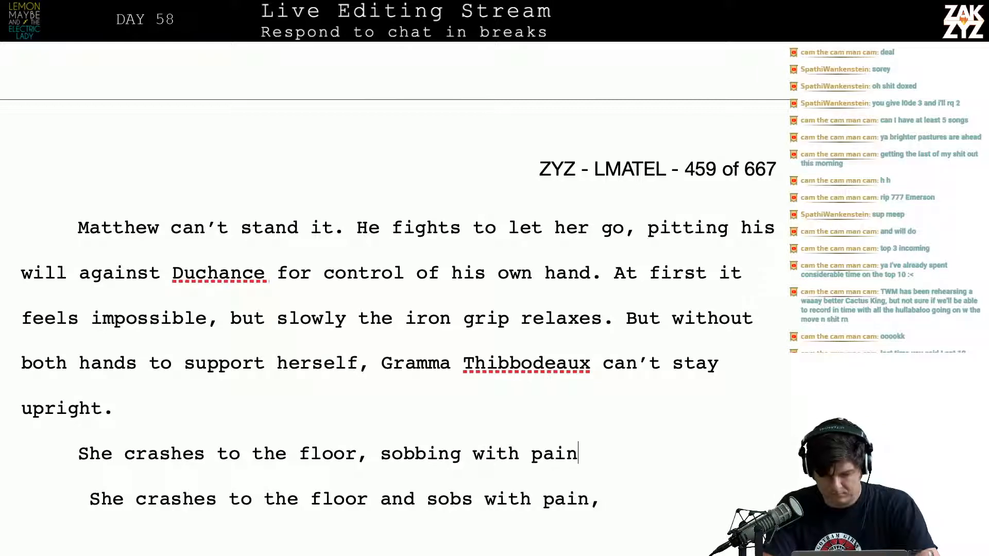
text(. Her face is)
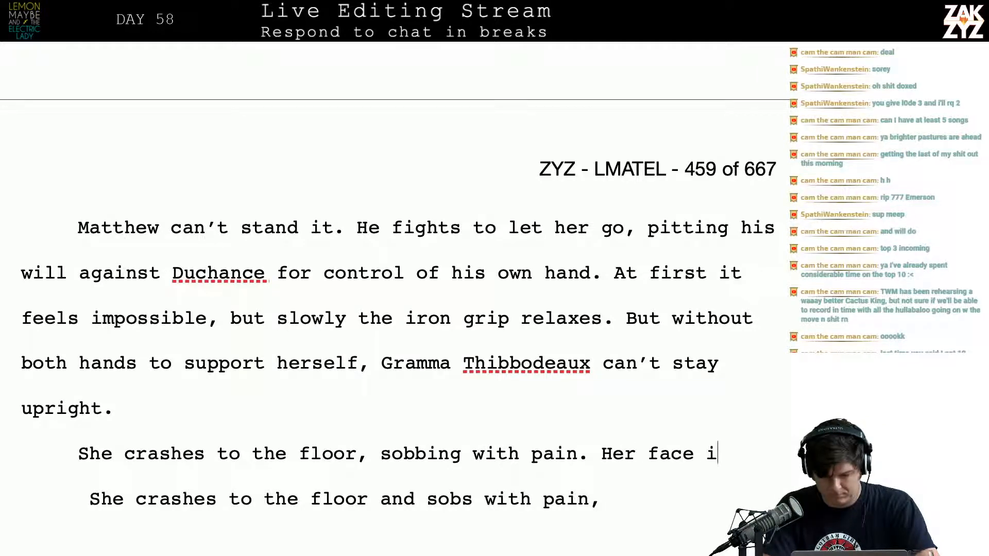
Continue “Her face is” with “next to one of the nappy tennis balls that cap the legs of her walker,”
key(Down)
key(Up)
key(Up)
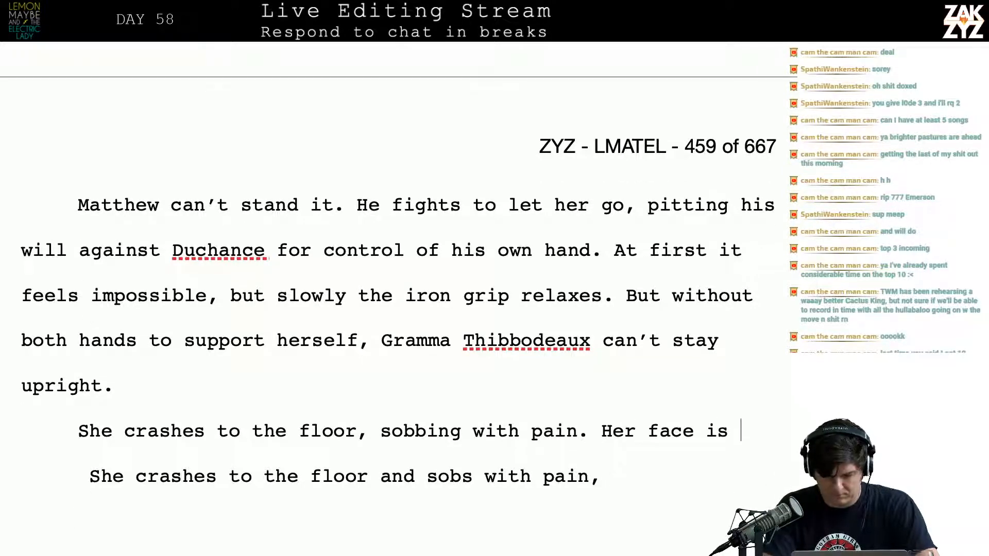
text(next to one of)
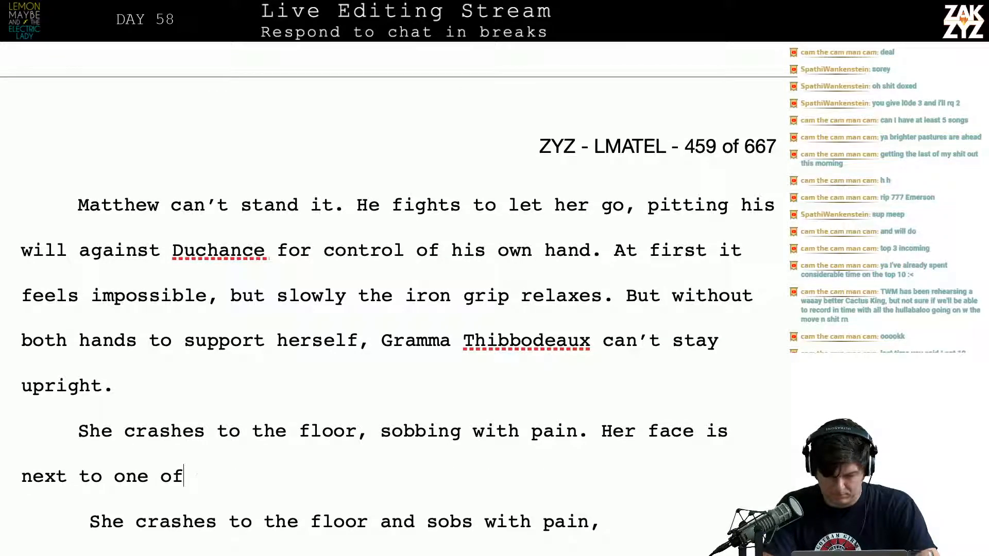
text( the nappy teni)
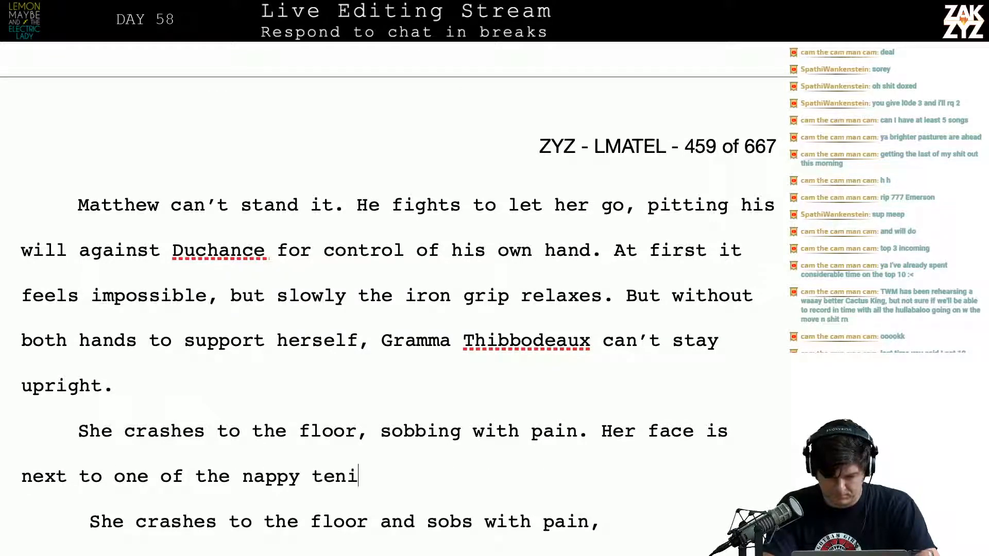
key(BackSpace)
text(nis bal)
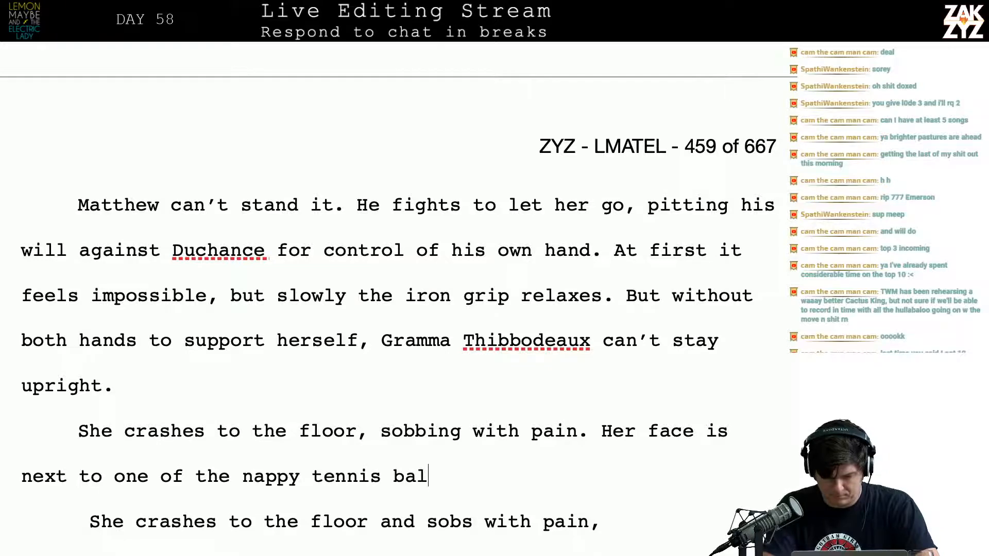
text(ls that cpa)
key(BackSpace)
key(BackSpace)
key(BackSpace)
text(cap)
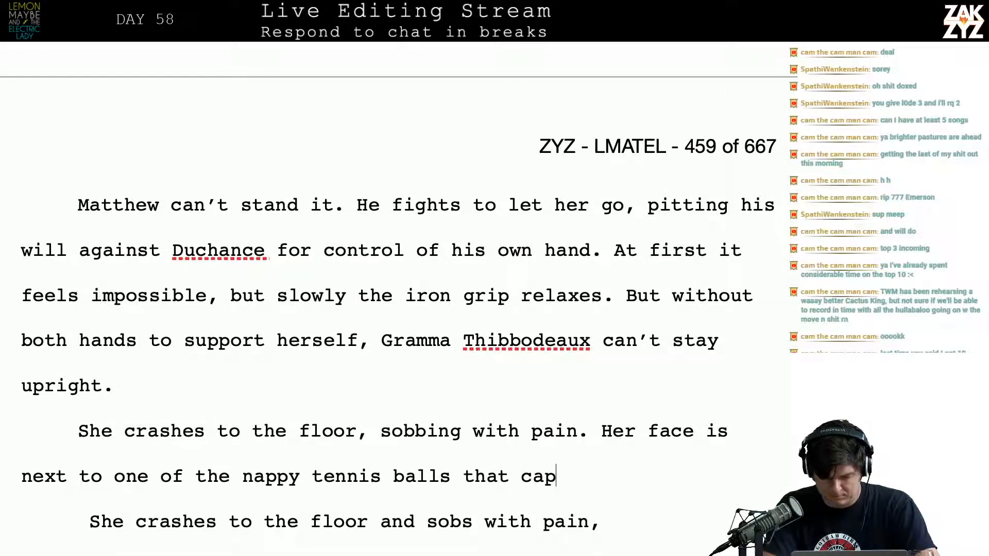
text( the legs of her w)
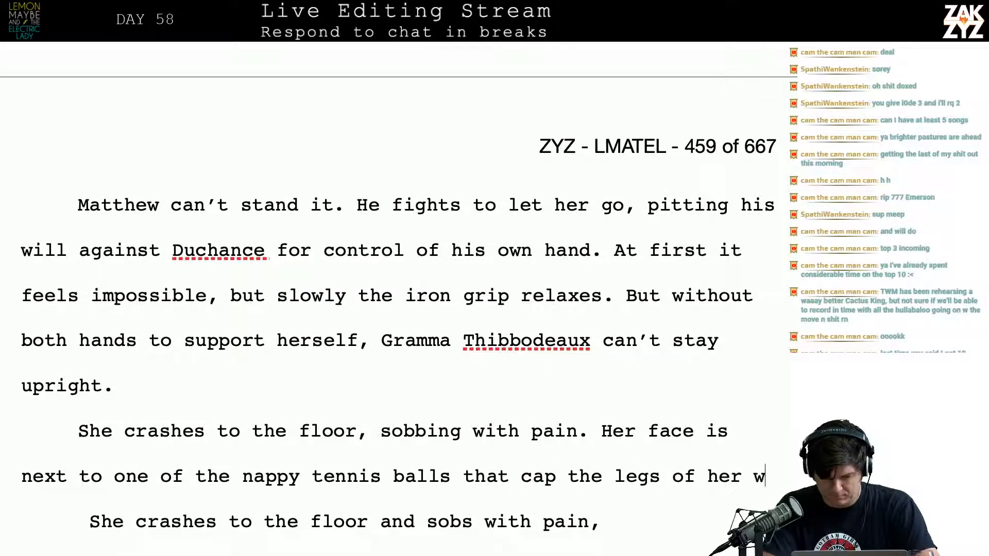
text(alker,)
Split the new paragraph after “sobbing with pain.” so that “Her face is next to” starts its own paragraph
key(Down)
key(Down)
key(Down)
key(Down)
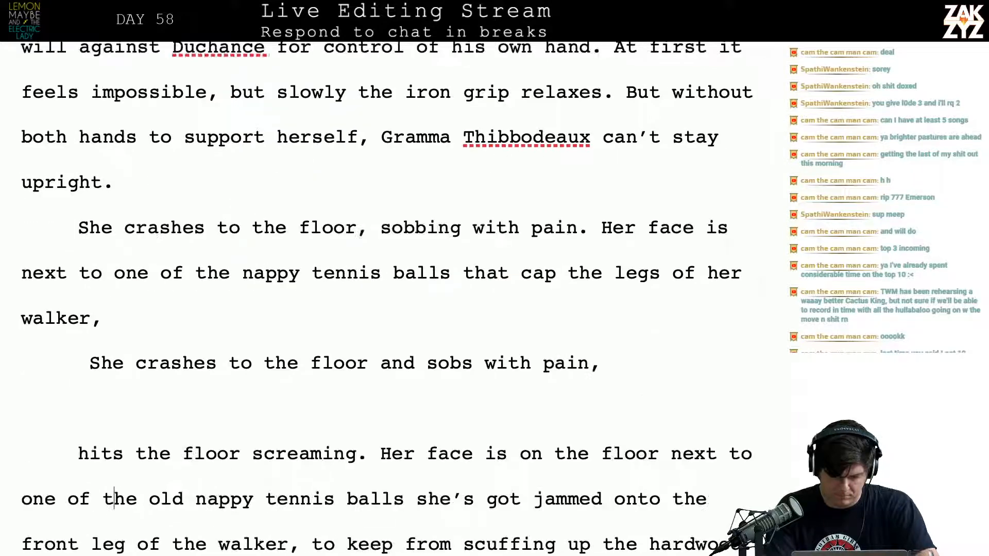
key(Up)
key(Up)
key(Up)
key(Up)
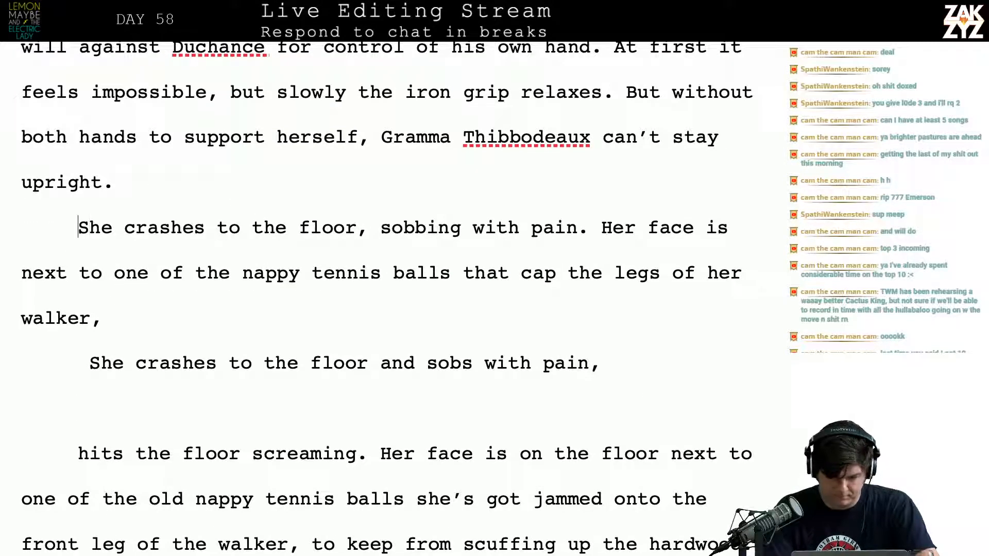
click(587, 229)
key(Return)
key(Left)
Try following “sobbing with pain.” with “Tears stream down her face,”
text(Tears)
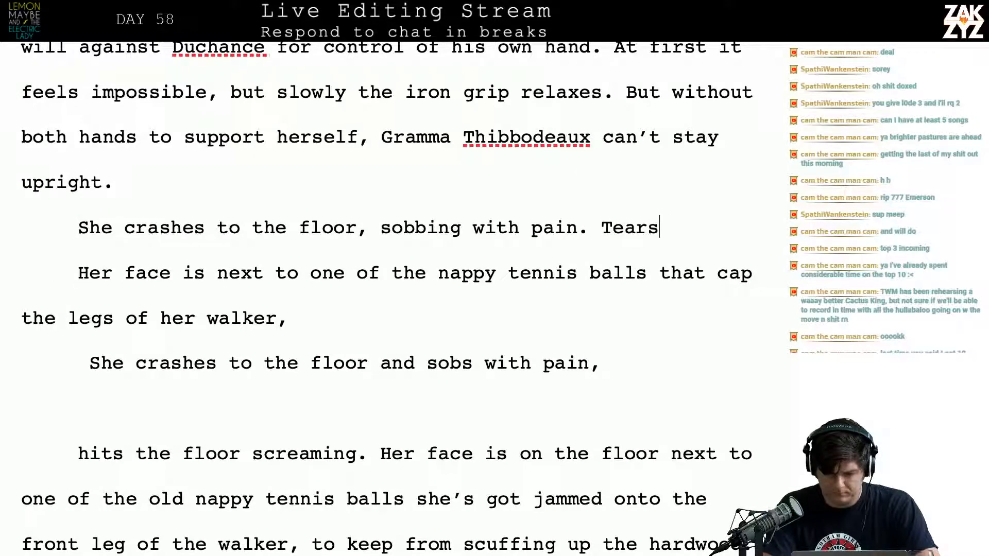
text( stream do)
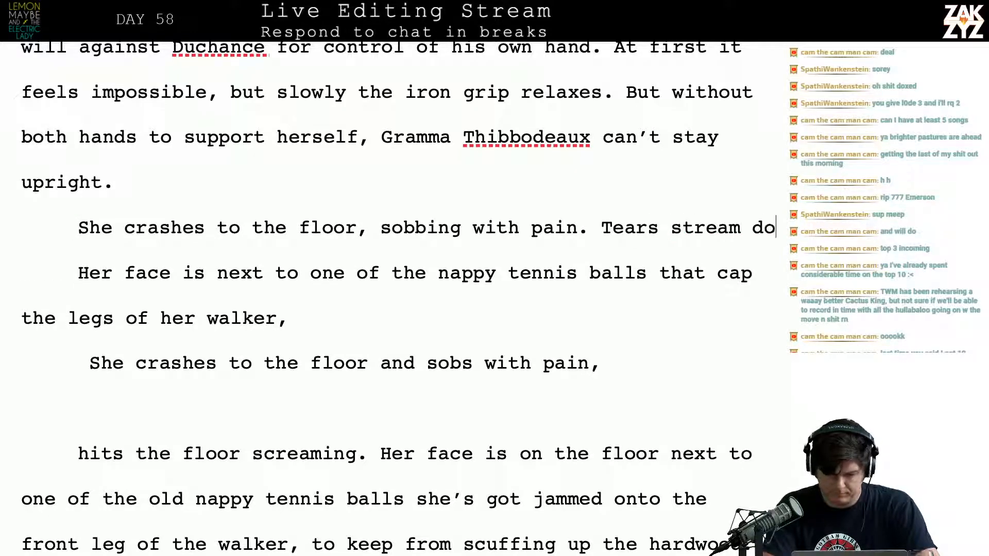
text(wn her face,)
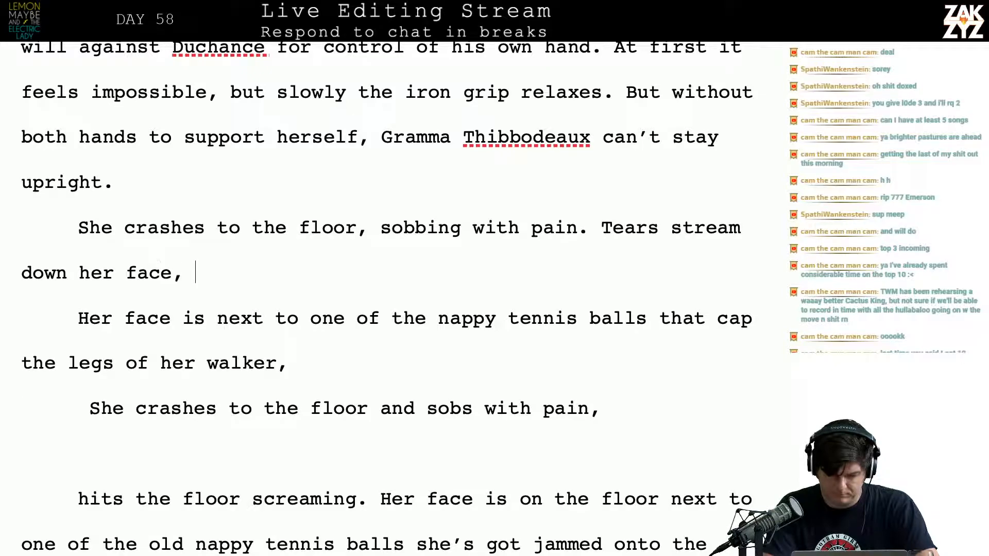
Reword the tears sentence to read “Tears are streaming down her face,”
key(BackSpace)
key(BackSpace)
key(BackSpace)
key(BackSpace)
key(BackSpace)
key(BackSpace)
key(BackSpace)
key(BackSpace)
key(BackSpace)
key(BackSpace)
key(BackSpace)
key(BackSpace)
key(BackSpace)
key(BackSpace)
key(BackSpace)
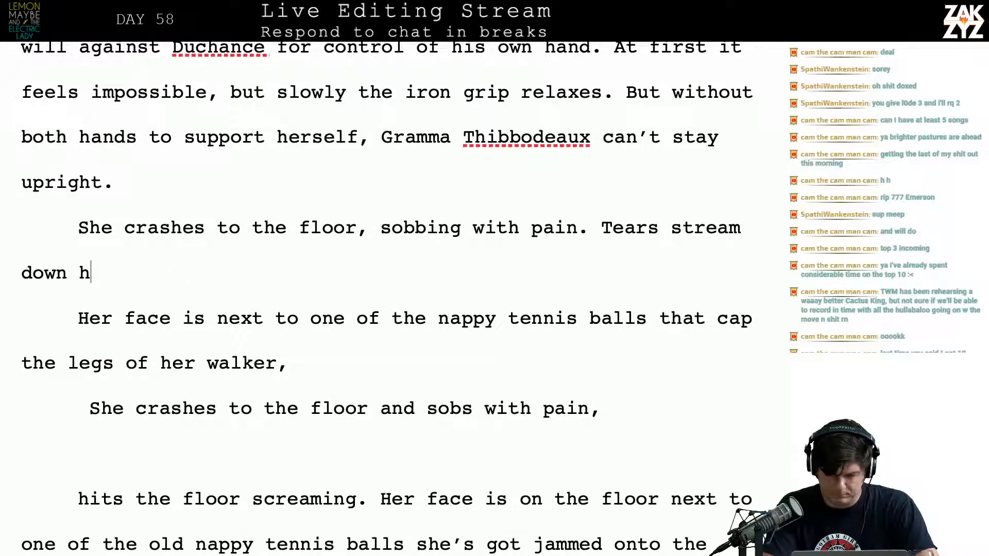
key(BackSpace)
key(BackSpace)
key(BackSpace)
key(BackSpace)
key(BackSpace)
key(BackSpace)
text(a)
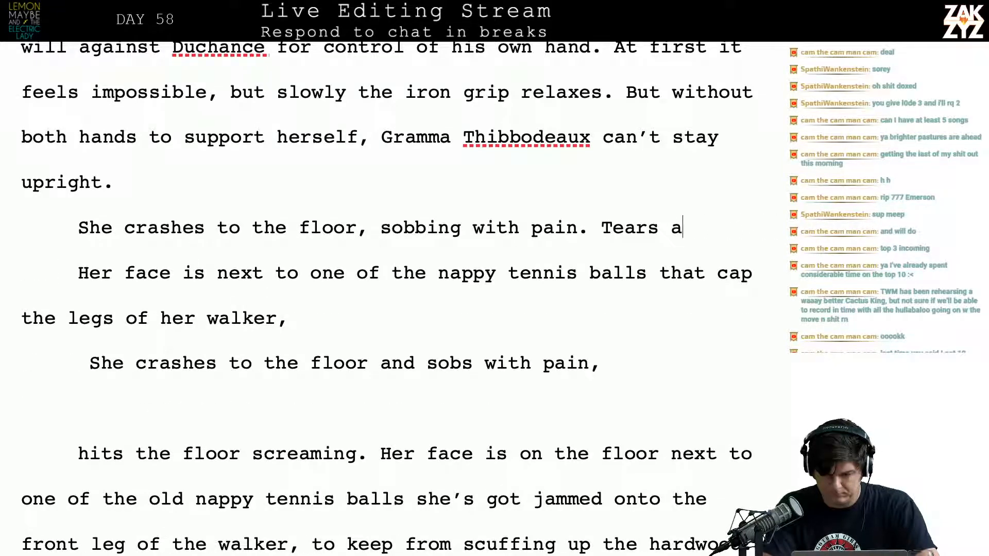
text(re streaming dow)
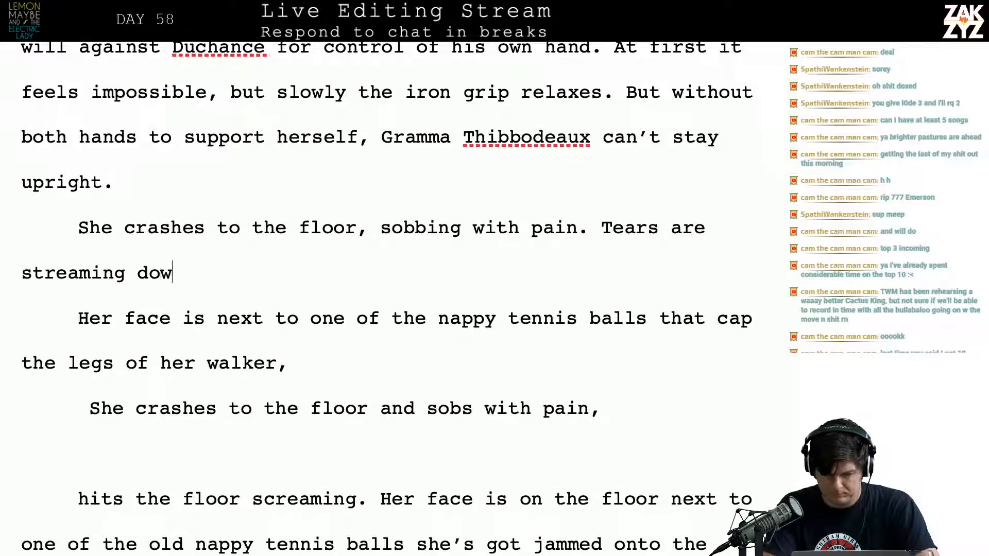
text(n her face, nex)
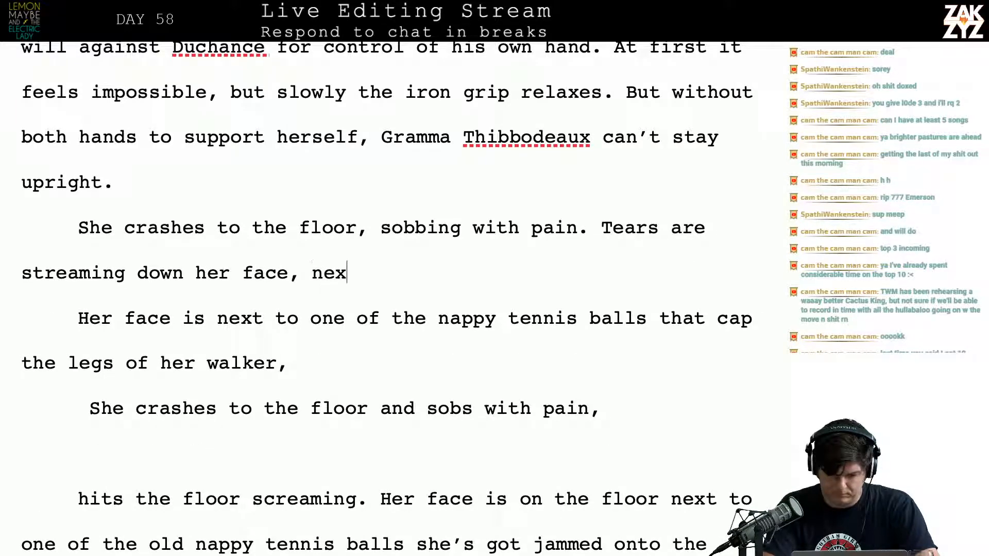
text(t too)
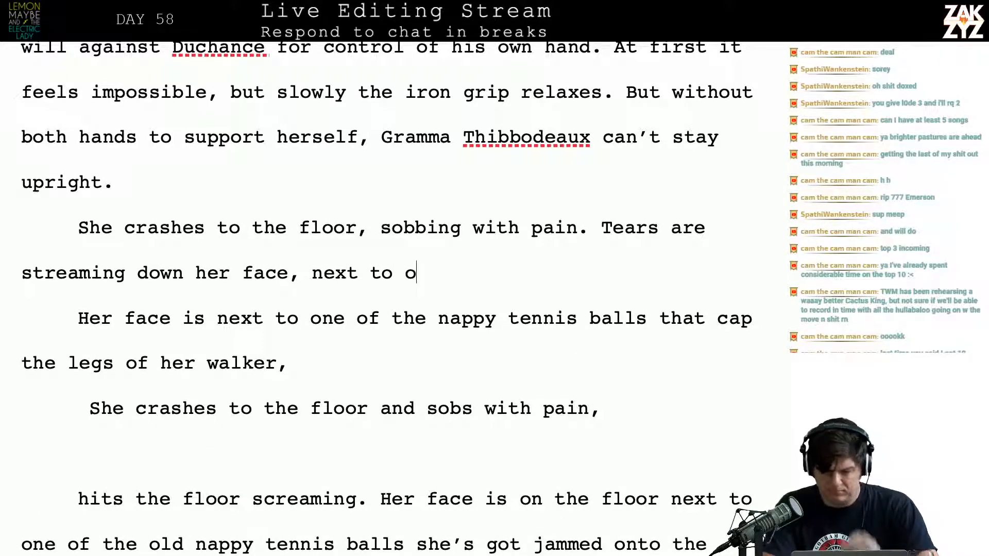
Try continuing “streaming down her face,” with “next to”, and erase back to “face”
key(BackSpace)
key(BackSpace)
key(BackSpace)
key(BackSpace)
key(BackSpace)
key(BackSpace)
key(BackSpace)
key(BackSpace)
key(BackSpace)
key(BackSpace)
key(BackSpace)
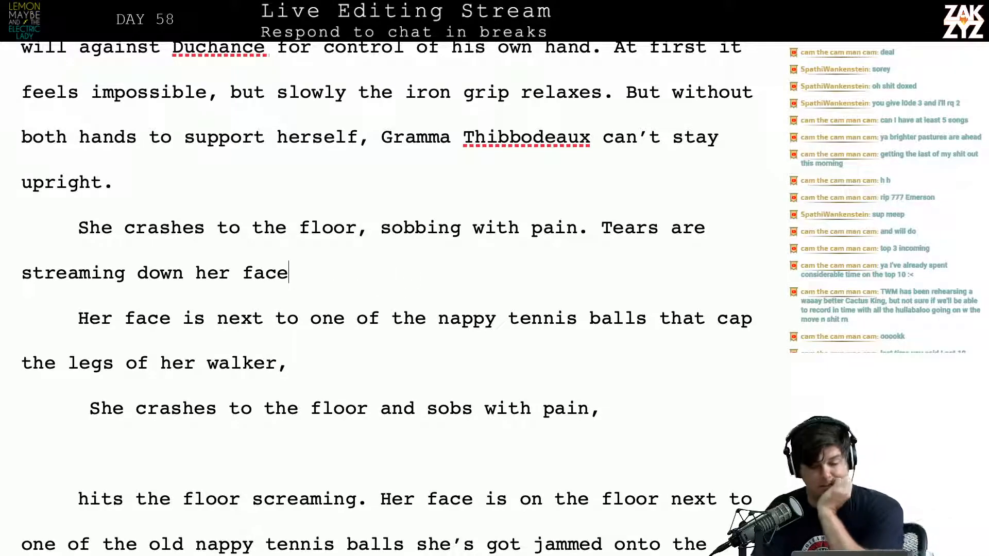
Break the line after “She crashes to the floor,” and set “sobbing with pain” apart below a blank paragraph
scroll(387, 298, up, 2)
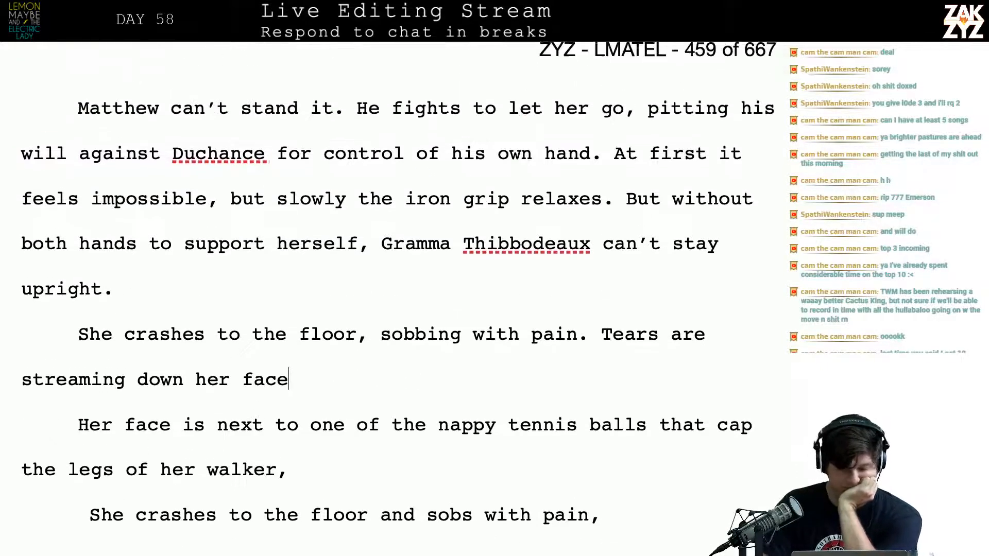
click(366, 325)
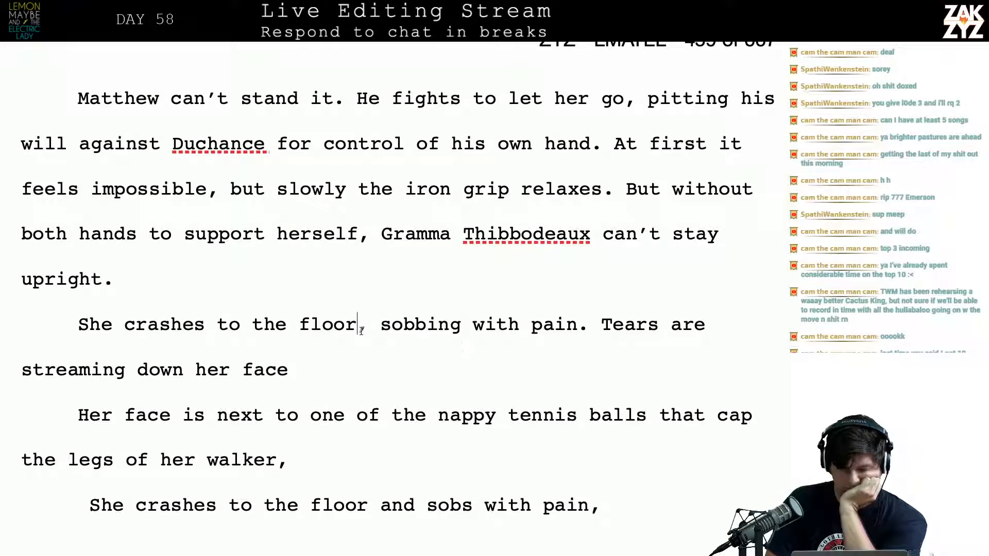
key(Return)
key(Return)
key(Left)
key(Left)
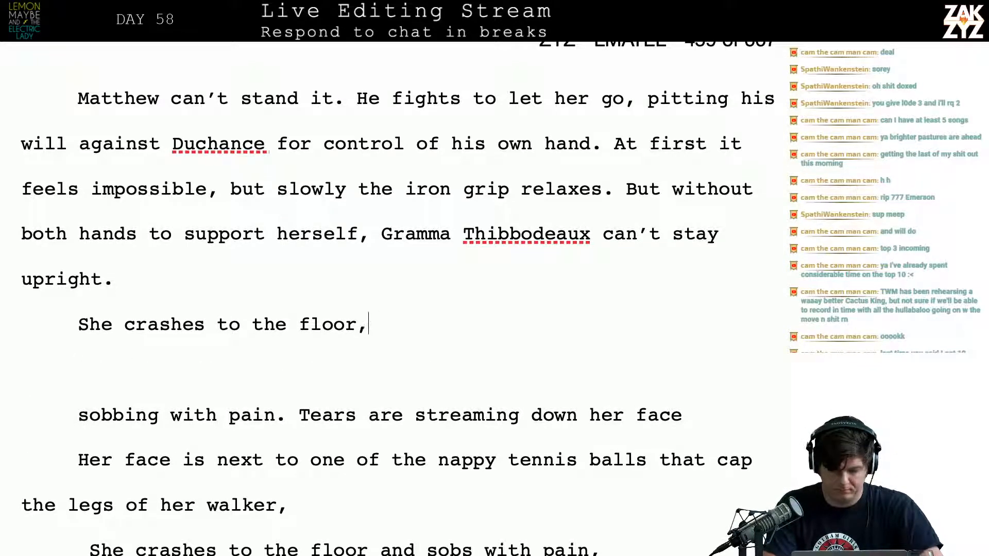
Replace the comma after “She crashes to the floor” with “and sobs with pain”
key(BackSpace)
text(adn so)
key(BackSpace)
key(BackSpace)
key(BackSpace)
key(BackSpace)
key(BackSpace)
text(nd)
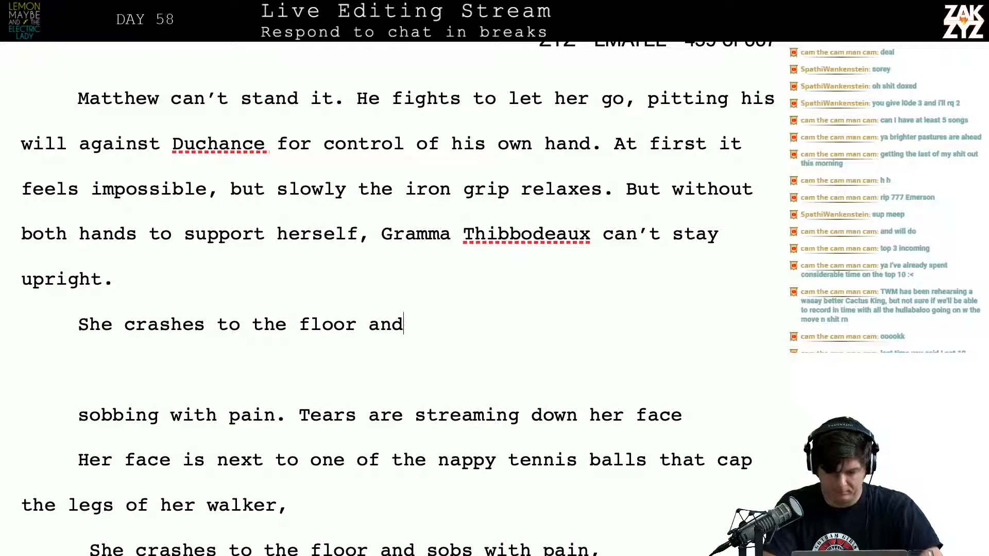
text( sobs with pain)
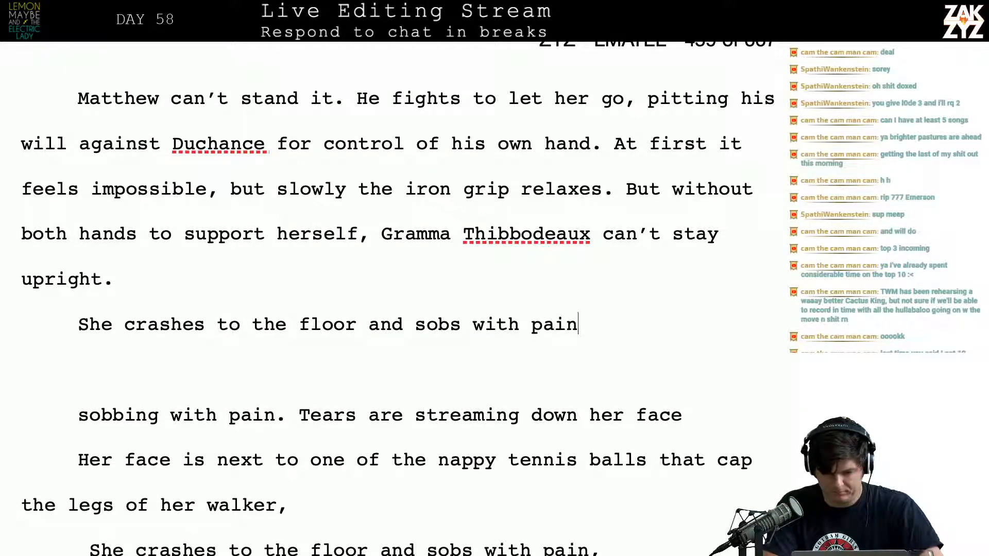
text(, her faci)
Extend the sentence after “sobs with pain” with “, her face close to the nappy tennis ball”
key(BackSpace)
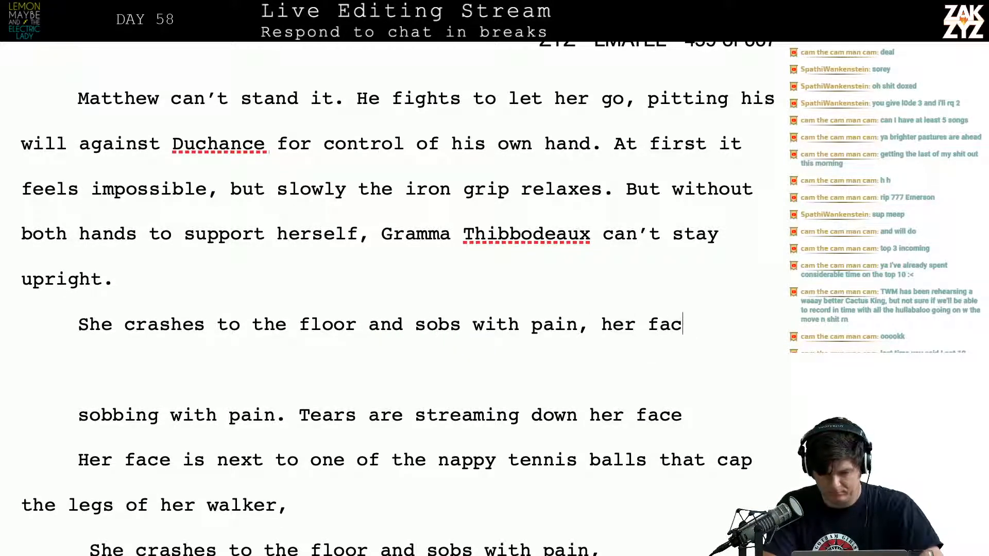
text(e close to )
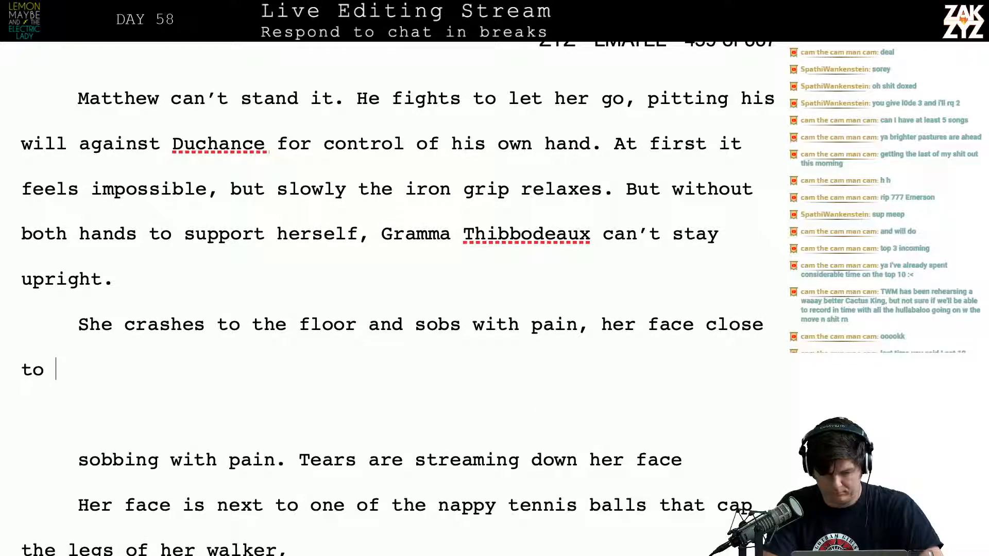
text(the na)
key(BackSpace)
key(BackSpace)
key(BackSpace)
text(nappy teen)
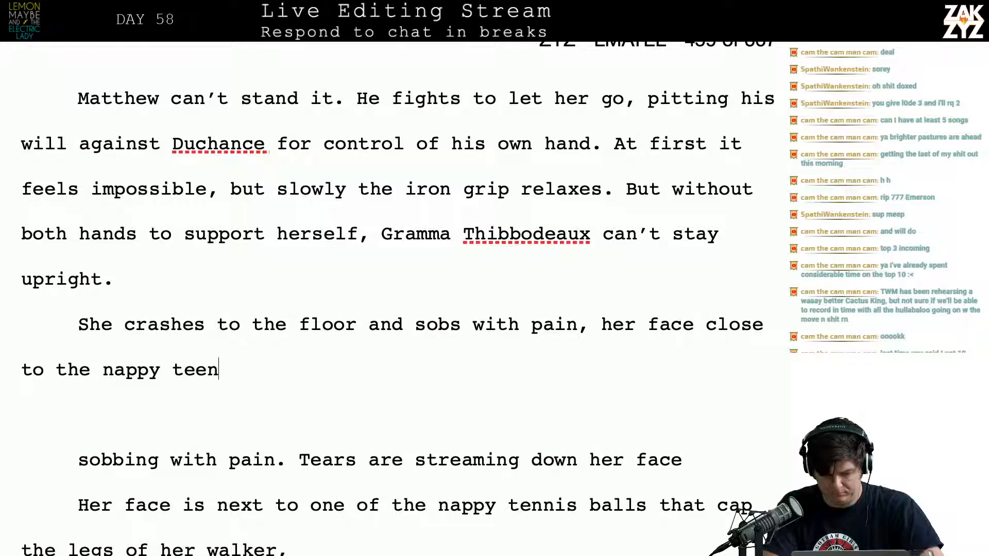
key(BackSpace)
key(BackSpace)
text(nnis bal)
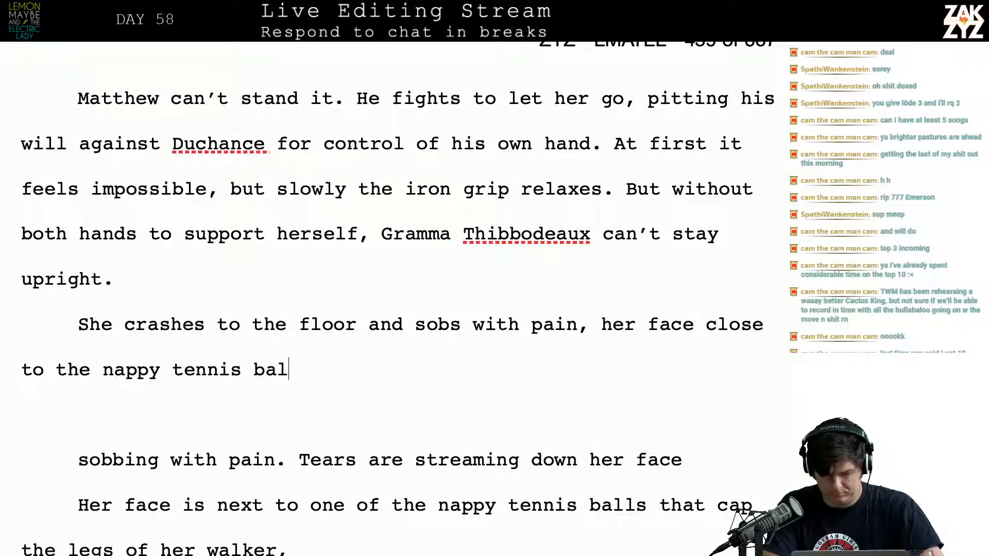
text(l cappign the)
Continue the sentence after “tennis ball” with “capping the legs of”
key(BackSpace)
key(BackSpace)
key(BackSpace)
key(BackSpace)
key(BackSpace)
key(BackSpace)
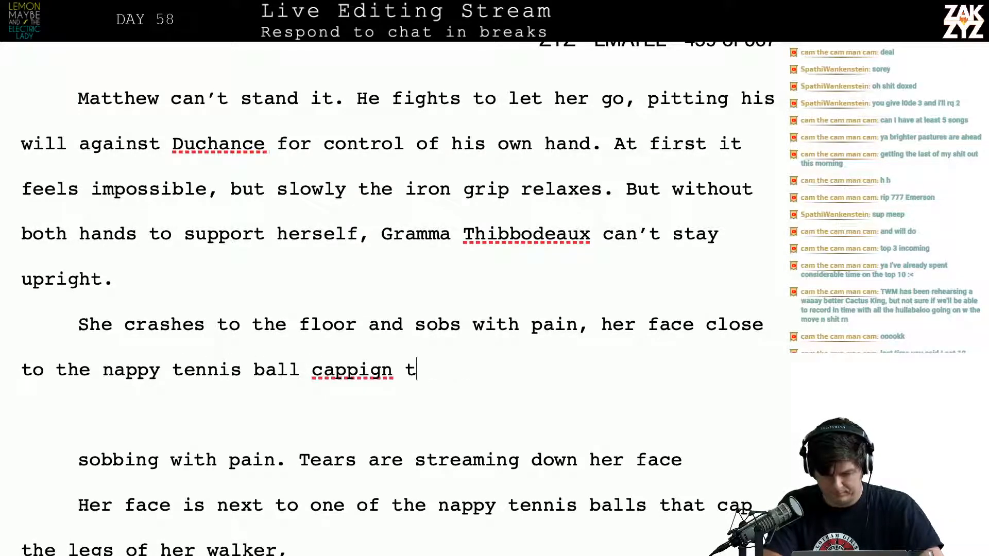
text(ng the leg)
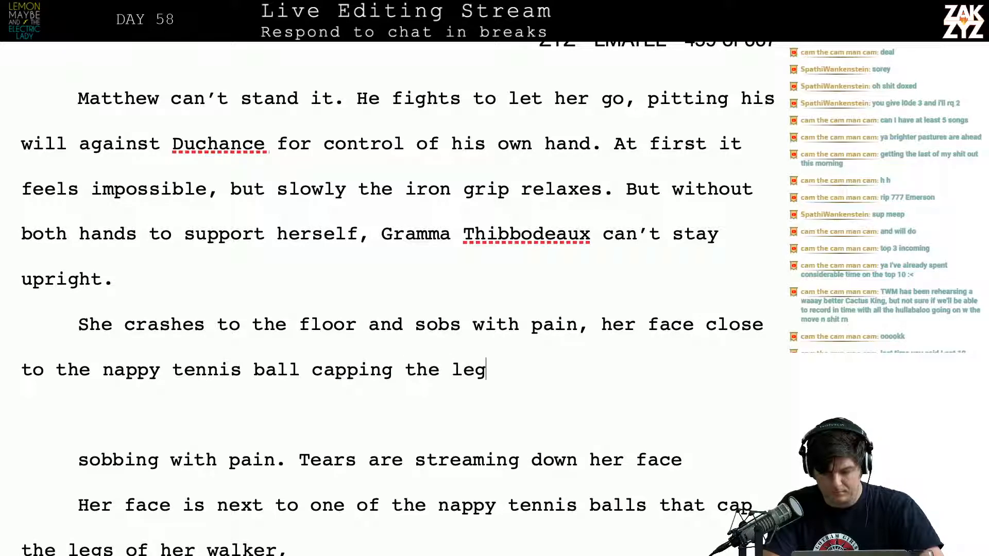
text(s of)
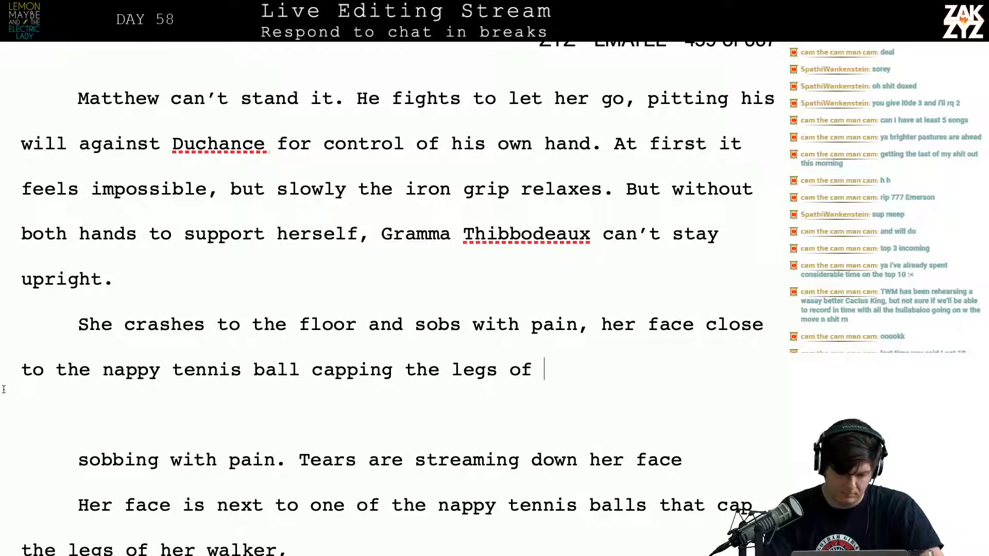
Insert “one of” before “the nappy tennis ball” and finish the sentence with “her walker.”
click(43, 375)
text(one )
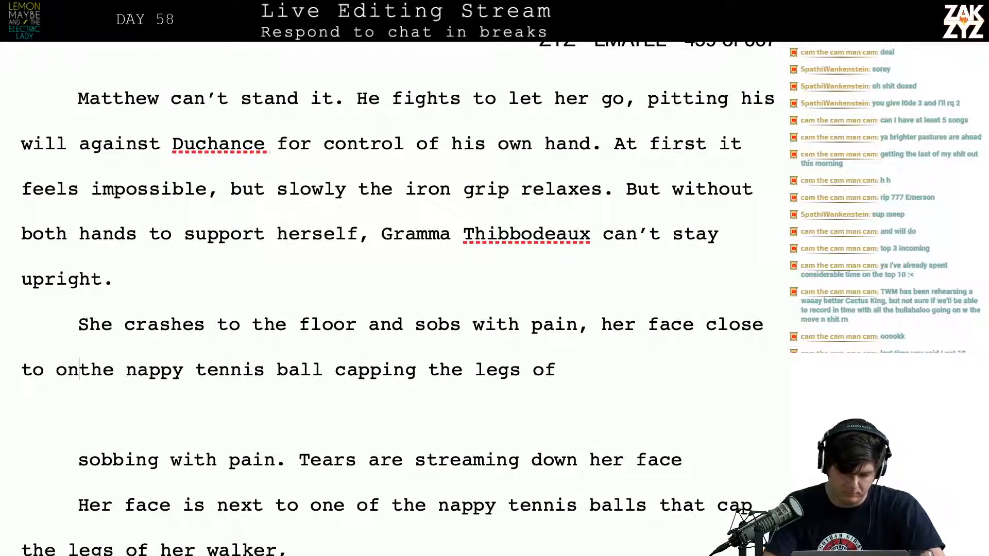
text(of )
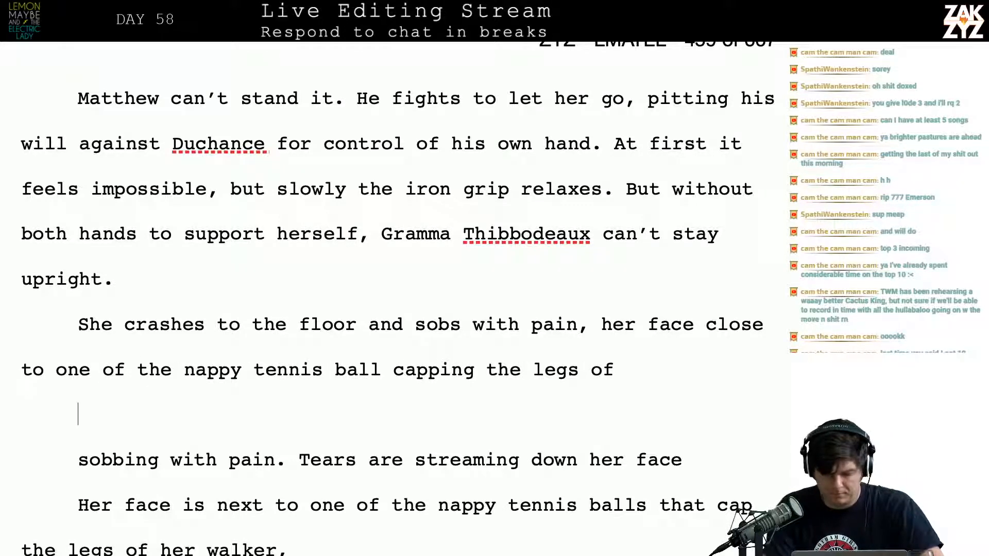
text(her walker.)
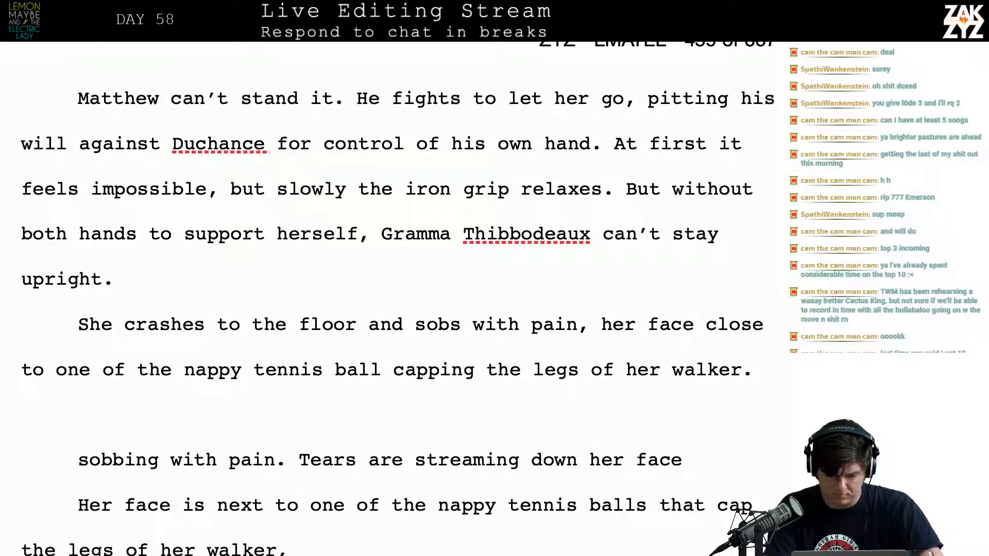
Delete the leftover draft text between “her walker.” and the “TELL ME!” paragraph
key(shift+Down)
key(shift+Down)
key(shift+Down)
key(shift+Down)
key(shift+Down)
key(shift+Down)
key(shift+Down)
key(shift+Down)
key(shift+Down)
key(shift+Down)
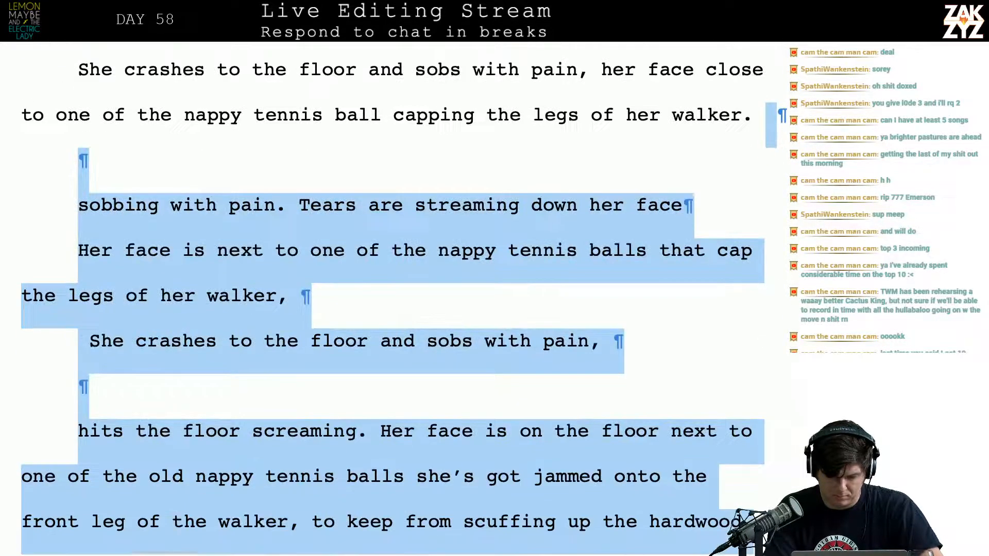
key(BackSpace)
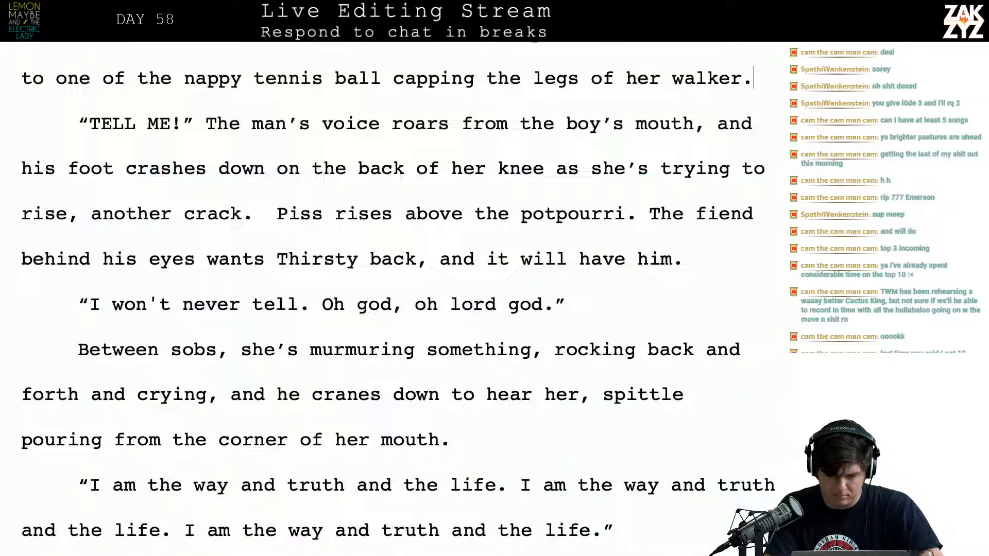
Replace the comma after “sobs with pain” with a period and start a new sentence, “She’s sprawled with her face inches from the”
key(Up)
key(Up)
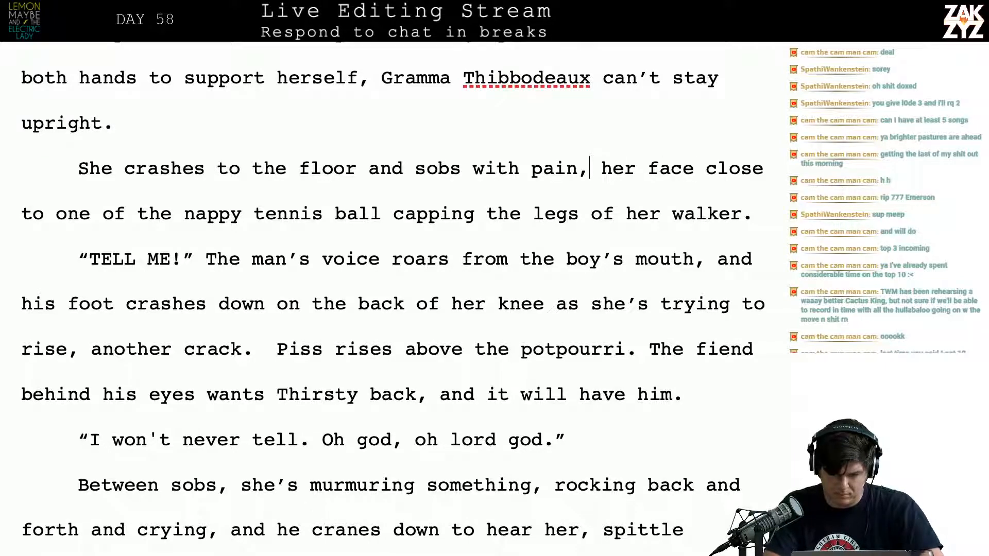
key(BackSpace)
text(. She's )
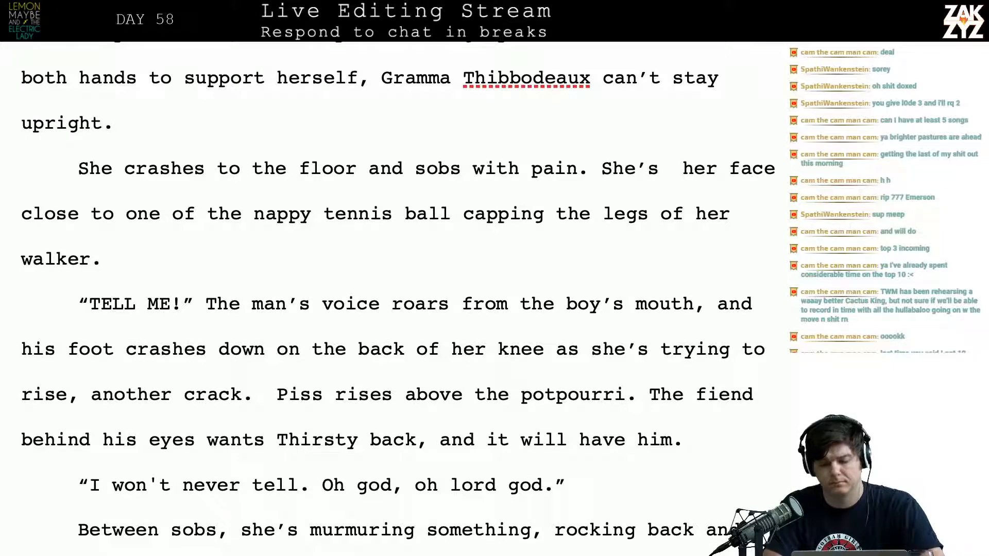
text(sprawled with)
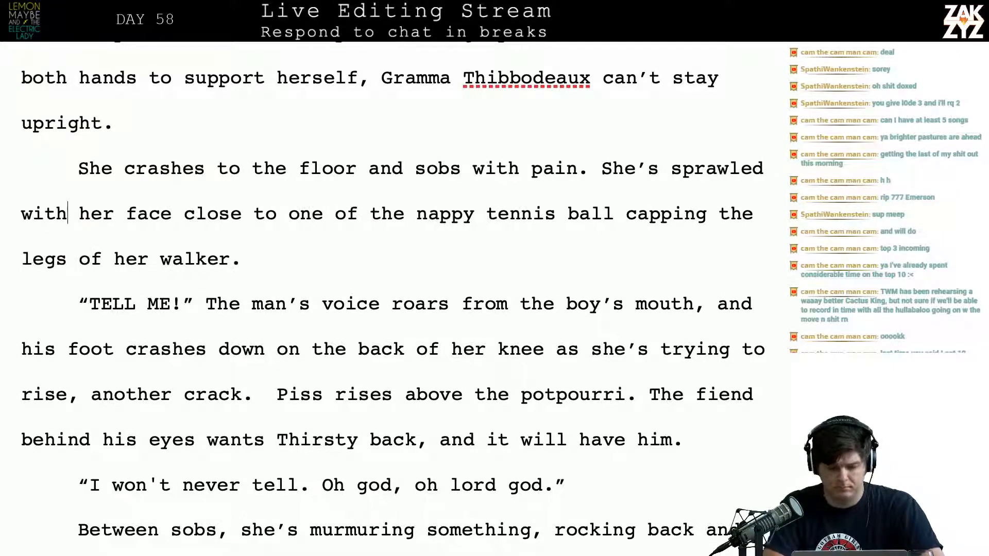
text( hef)
key(BackSpace)
text(r f)
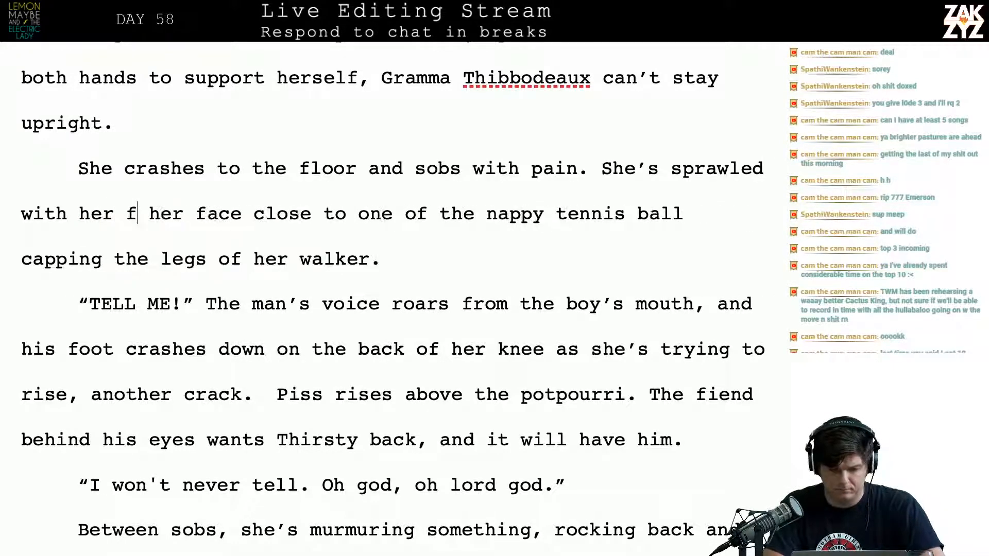
text(ace inc he)
key(BackSpace)
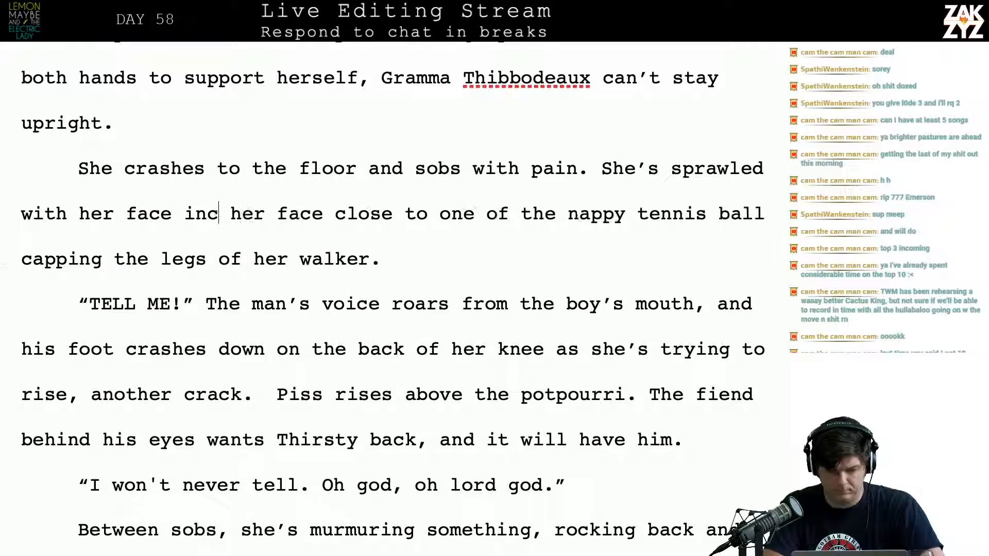
text(hes from the )
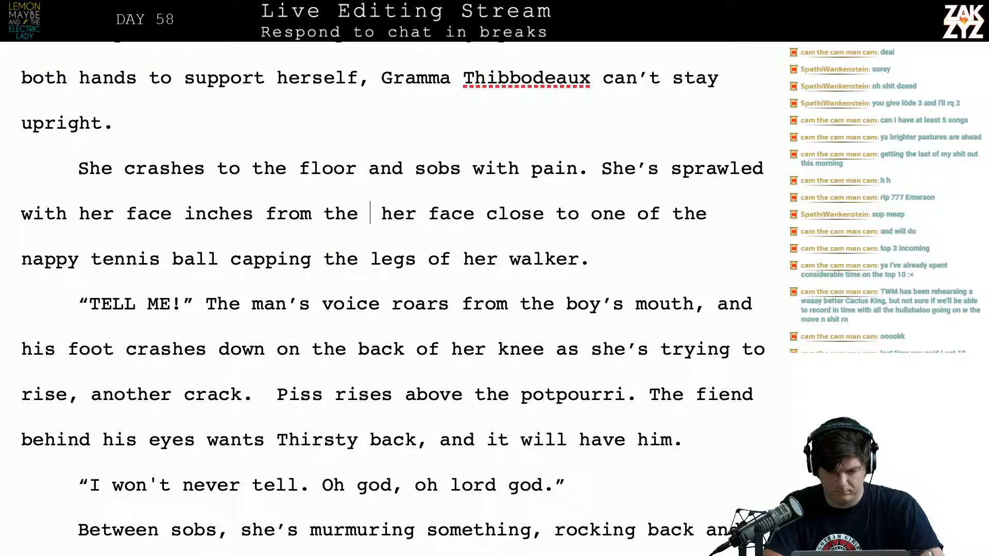
text(nappy tenni)
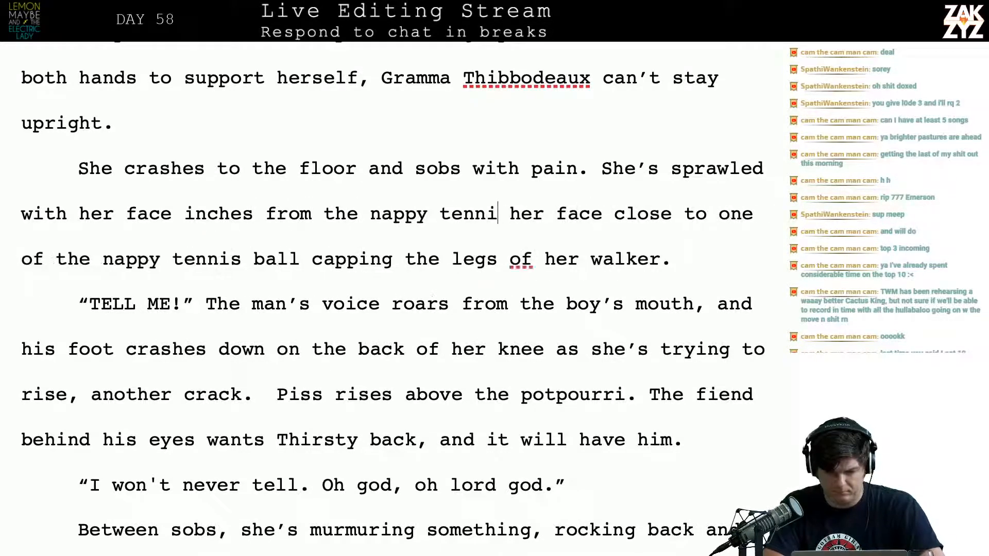
text(s ball capping th)
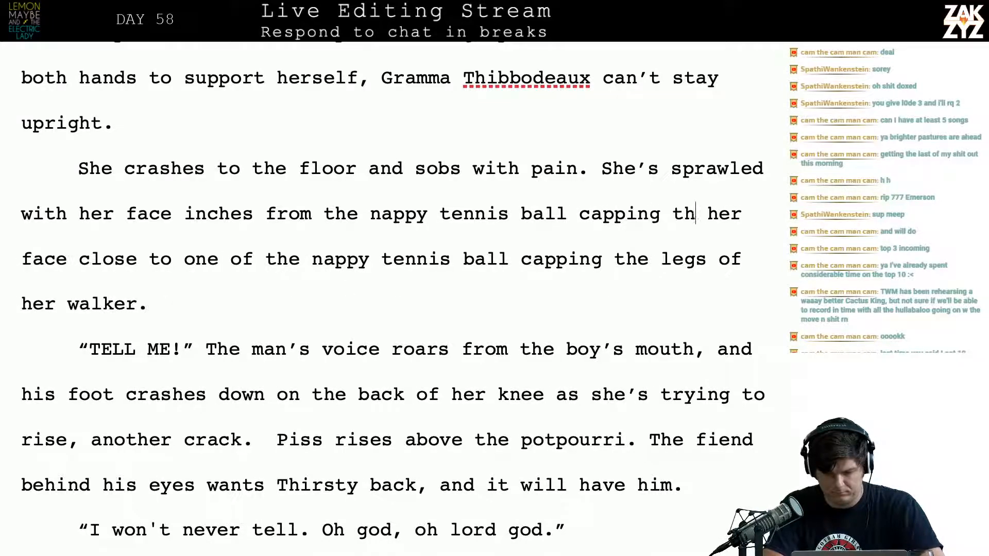
text(e leg of)
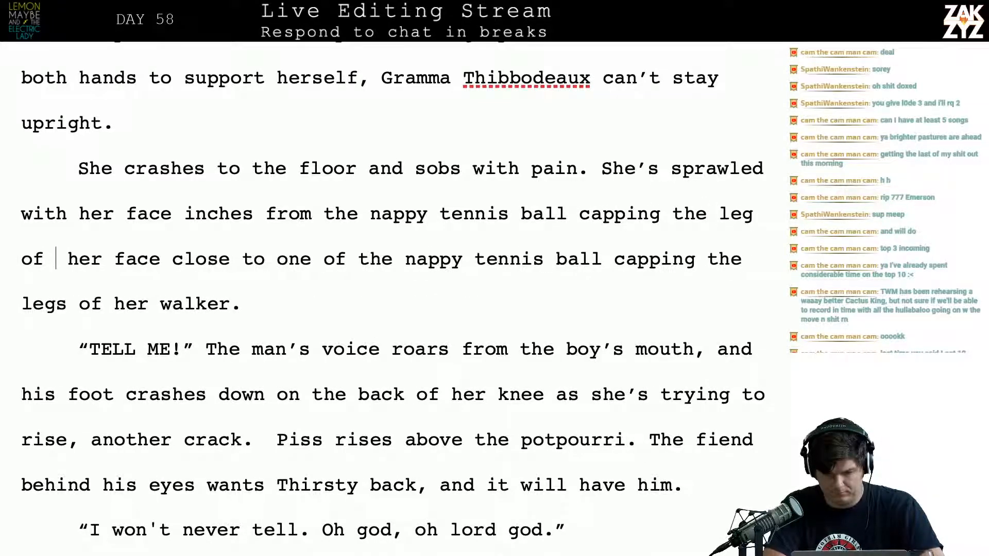
Continue the “She’s sprawled” sentence with “nappy tennis ball capping her walker leg,”
key(BackSpace)
key(BackSpace)
key(BackSpace)
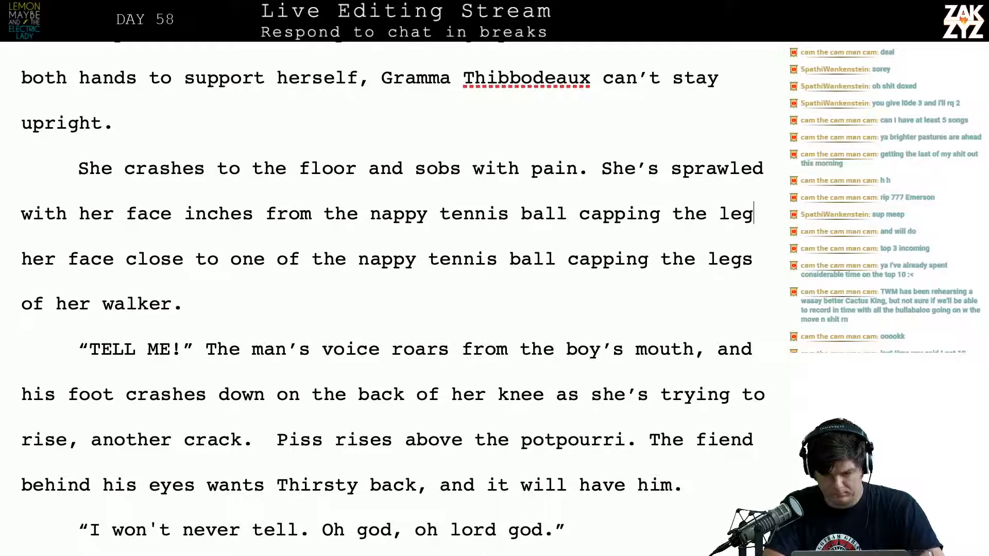
key(BackSpace)
key(BackSpace)
key(BackSpace)
key(BackSpace)
key(BackSpace)
key(BackSpace)
key(BackSpace)
text(her wa)
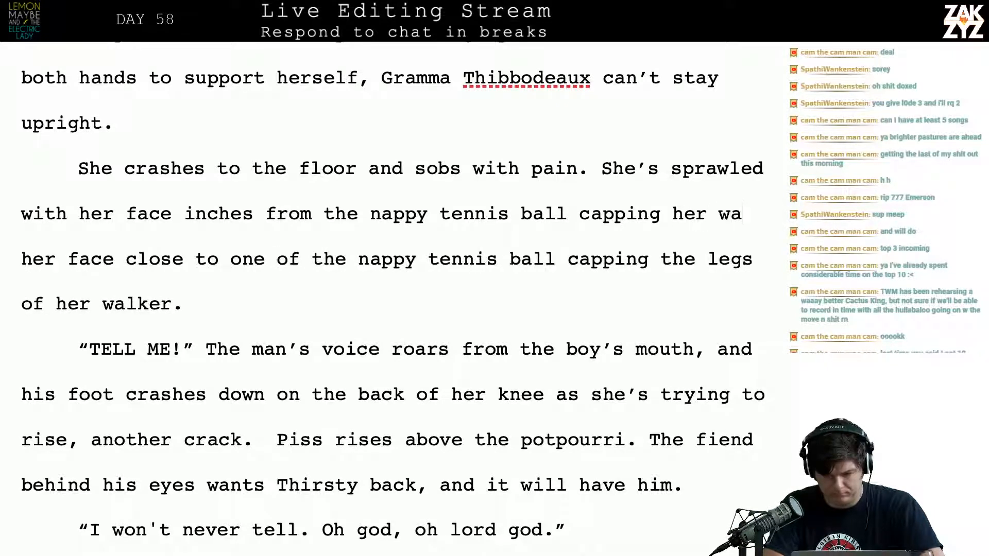
text(lker leg, an)
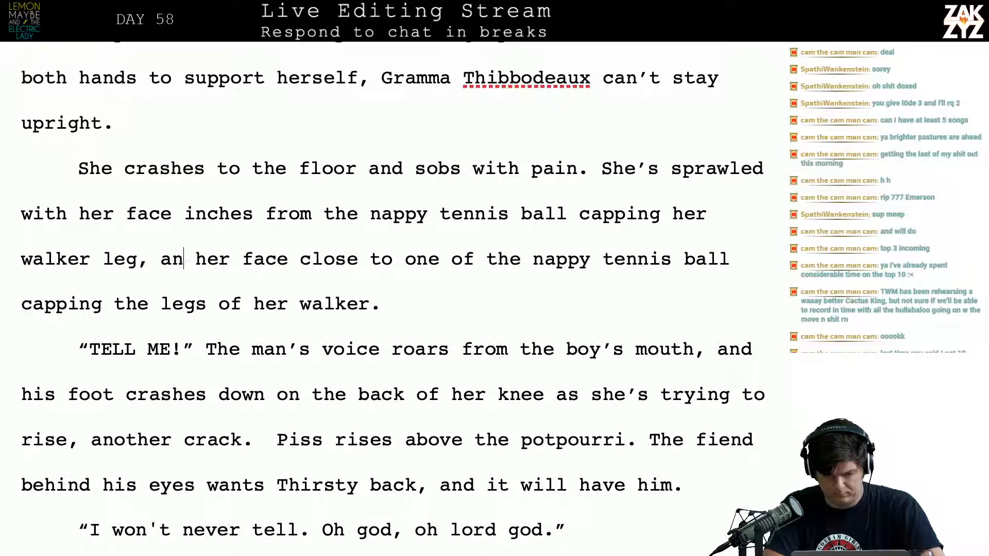
text(d tears are str)
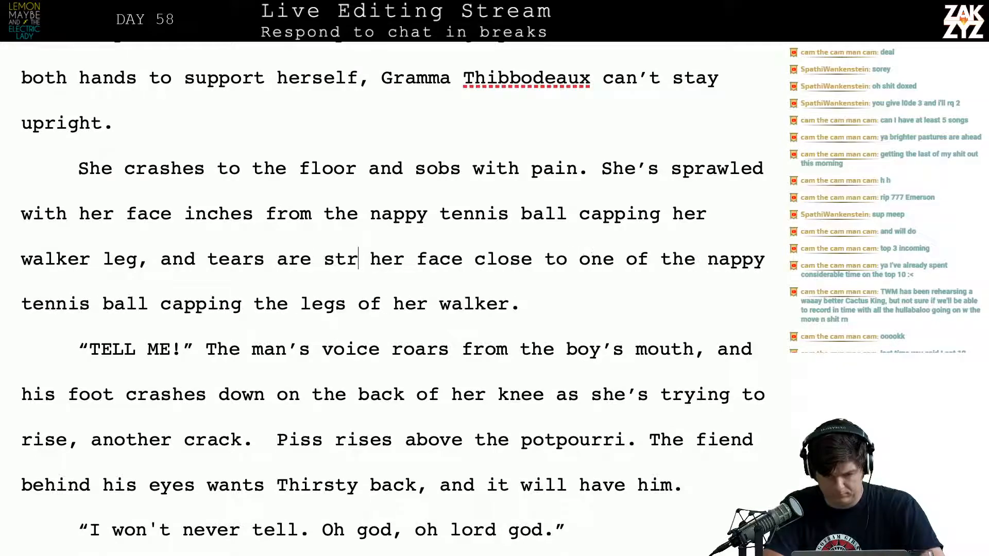
text(eaming down)
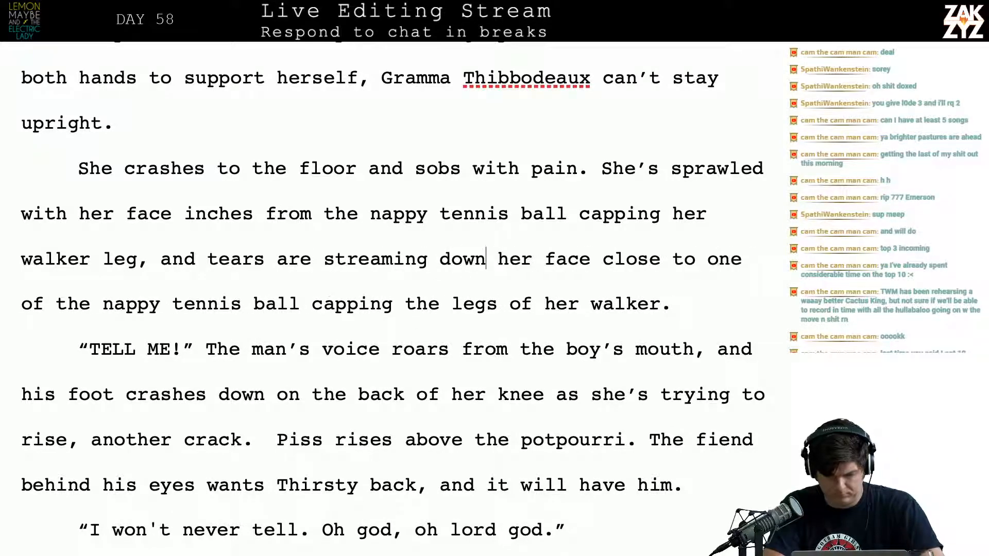
Try continuing after “walker leg,” with “and tears are streaming down”, and cut it back to “and tears”
key(BackSpace)
key(BackSpace)
key(BackSpace)
key(BackSpace)
key(BackSpace)
key(BackSpace)
key(BackSpace)
key(BackSpace)
key(BackSpace)
key(BackSpace)
key(BackSpace)
key(BackSpace)
key(BackSpace)
key(BackSpace)
key(BackSpace)
key(BackSpace)
key(BackSpace)
key(BackSpace)
key(BackSpace)
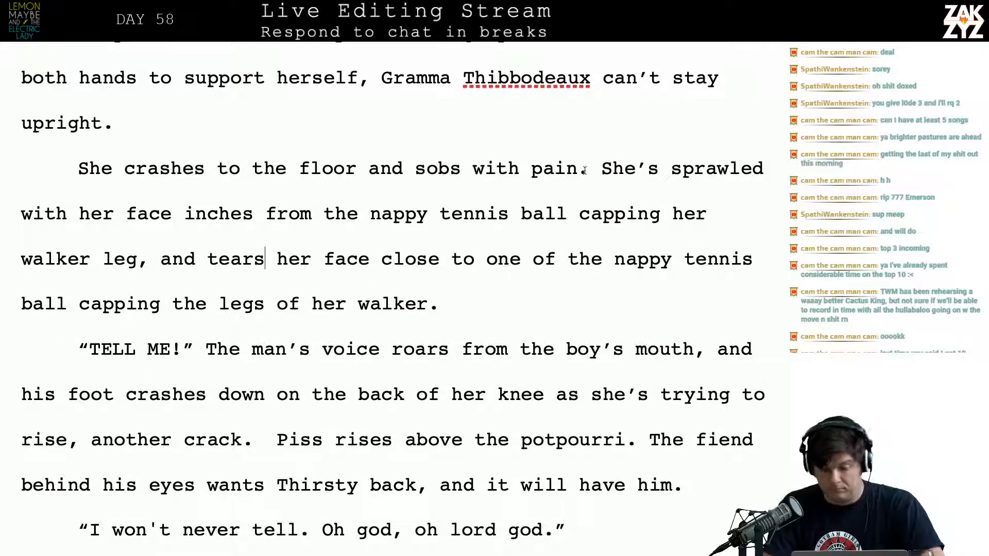
Split the paragraph before “She’s sprawled”, setting that sentence apart below a blank paragraph
click(612, 161)
key(Left)
key(Return)
key(Return)
key(Up)
key(Left)
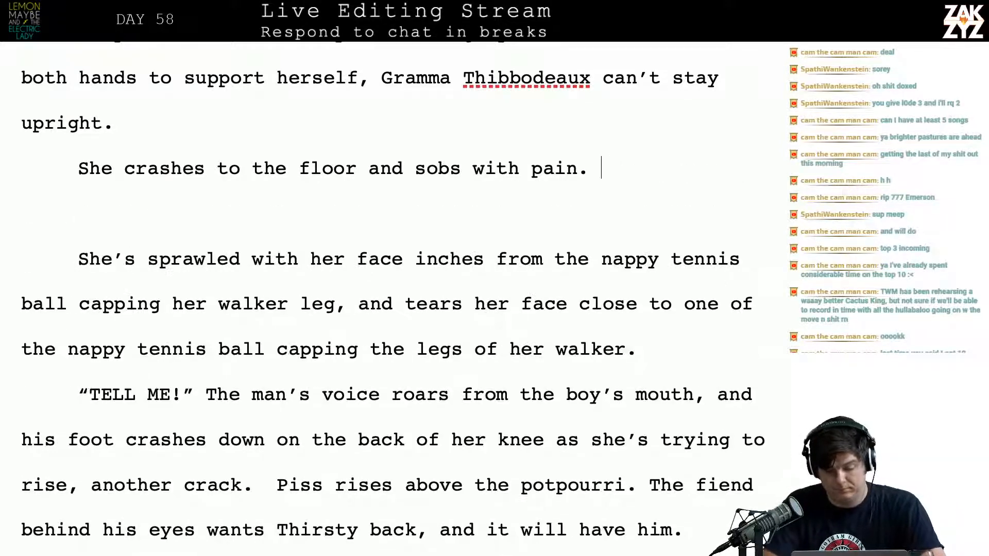
After “sobs with pain.” add “Tears stream down her face, a few inches from her nose is one of the”
text(Tears stream)
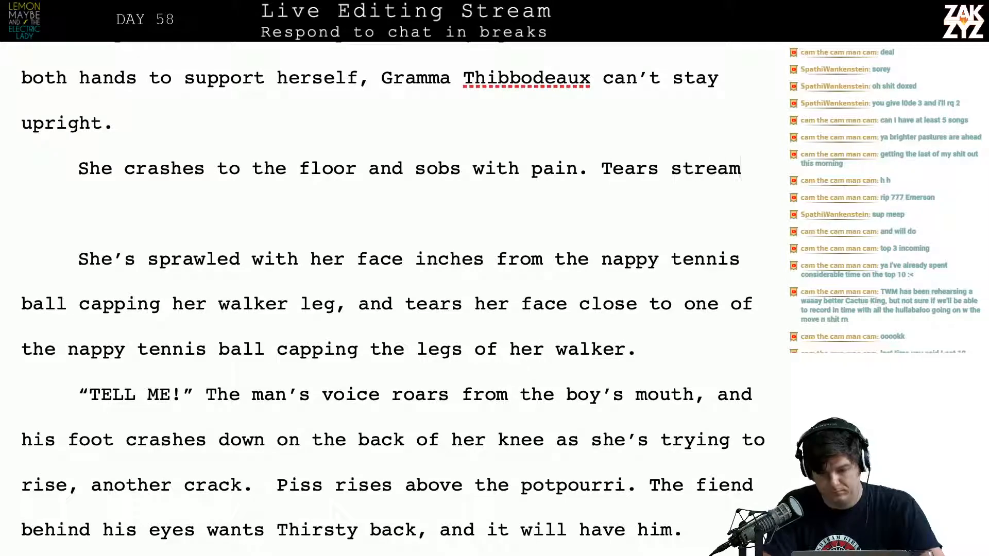
text( down her face, )
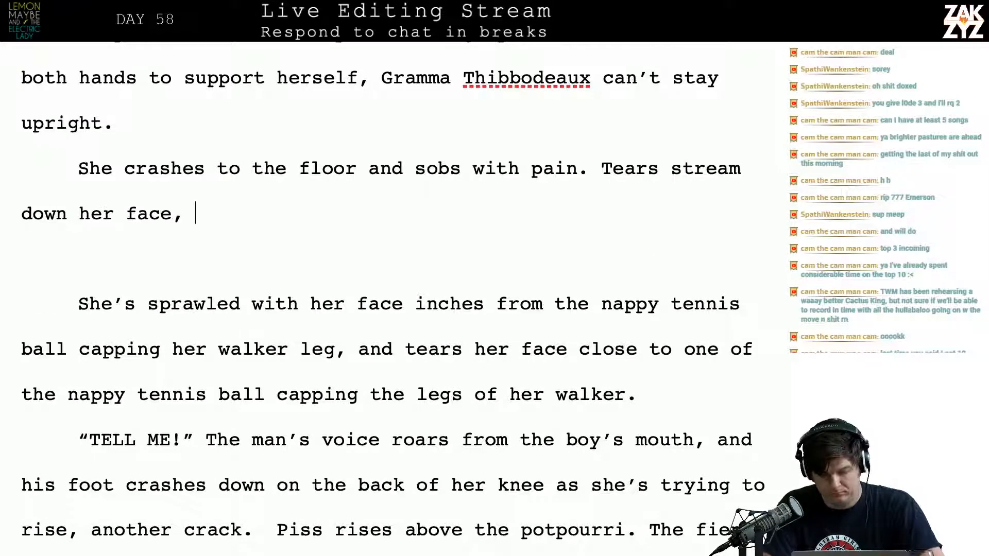
text(a few inches )
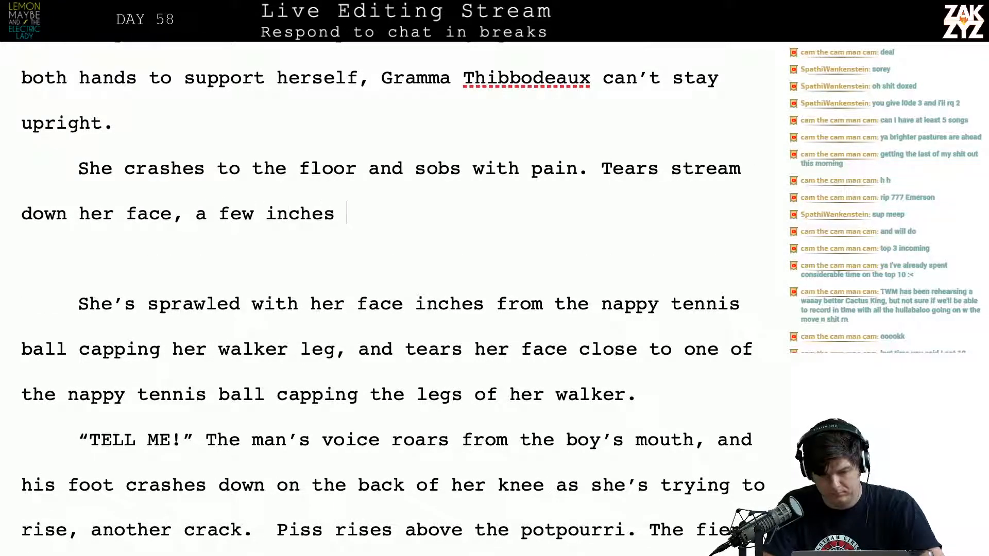
text(from her nose )
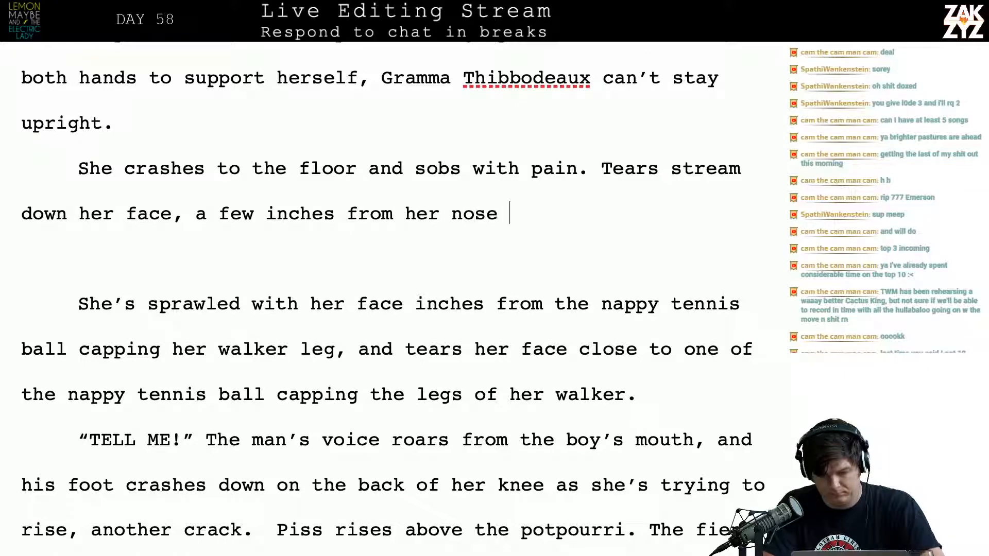
text(is one of the napp)
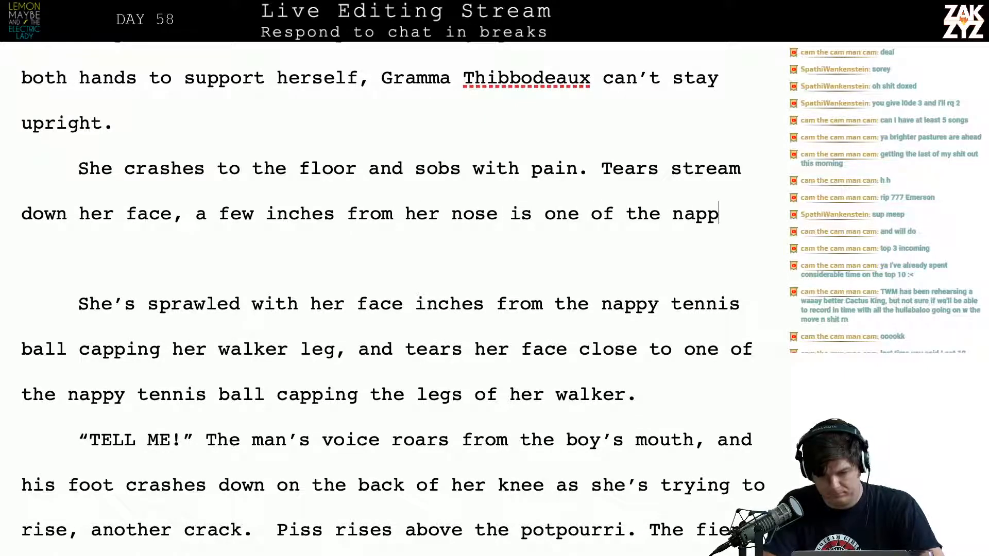
text(y tennis balls that capt)
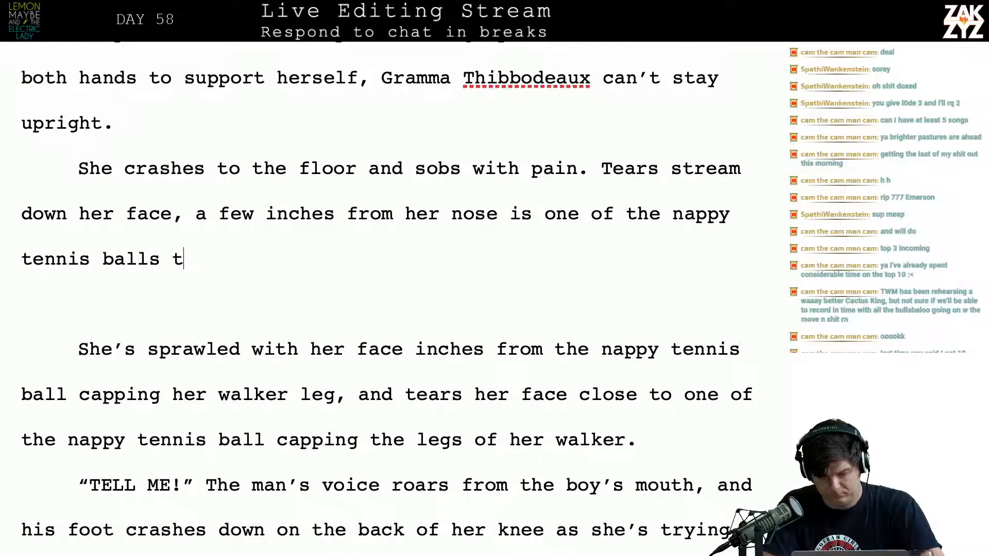
Finish the “Tears stream” sentence with “nappy tennis balls that cap the legs of her walker.” and add a blank paragraph below it
key(BackSpace)
text(the)
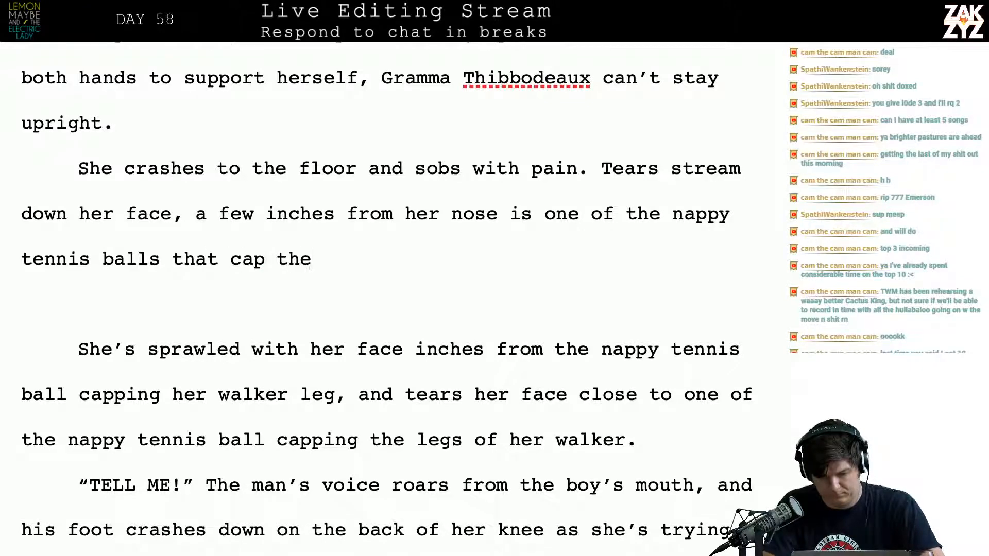
text( legs of her walker.)
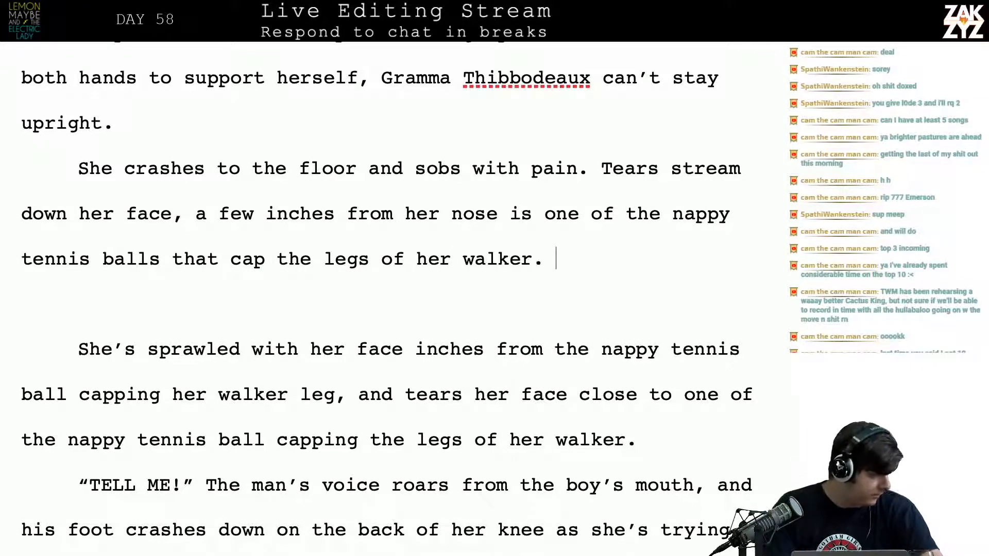
key(Return)
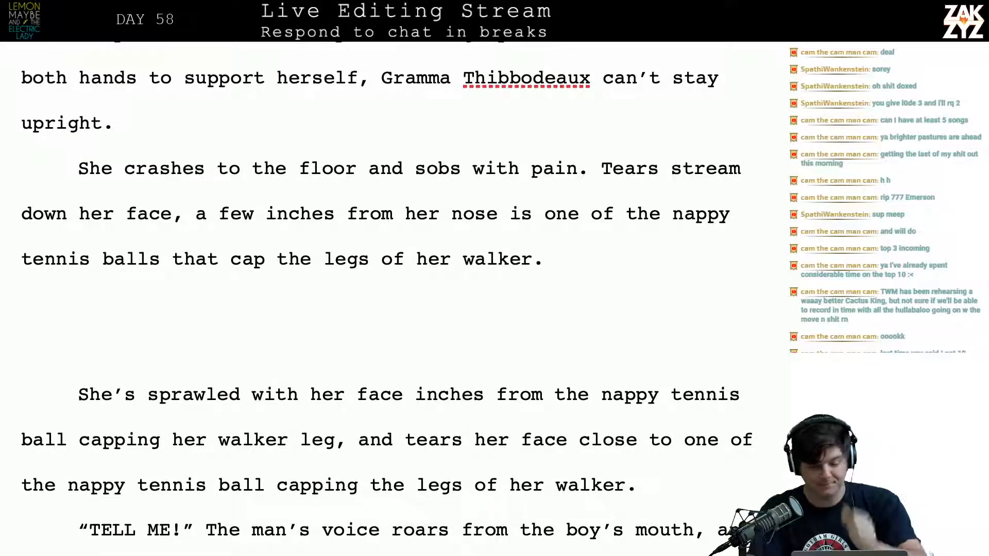
Join the “She crashes to the floor” paragraph onto the one ending in “upright.”, with a space between the sentences
scroll(397, 294, up, 3)
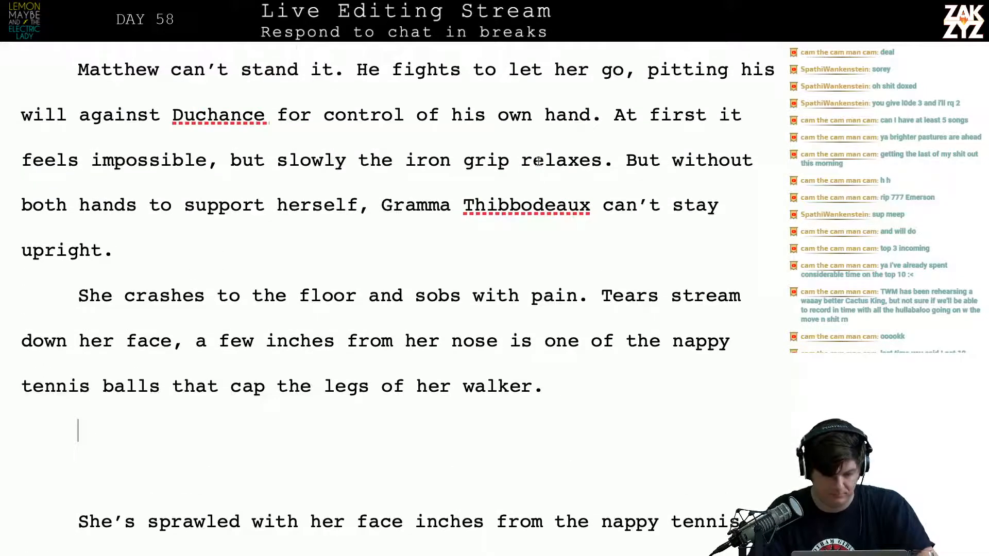
click(122, 293)
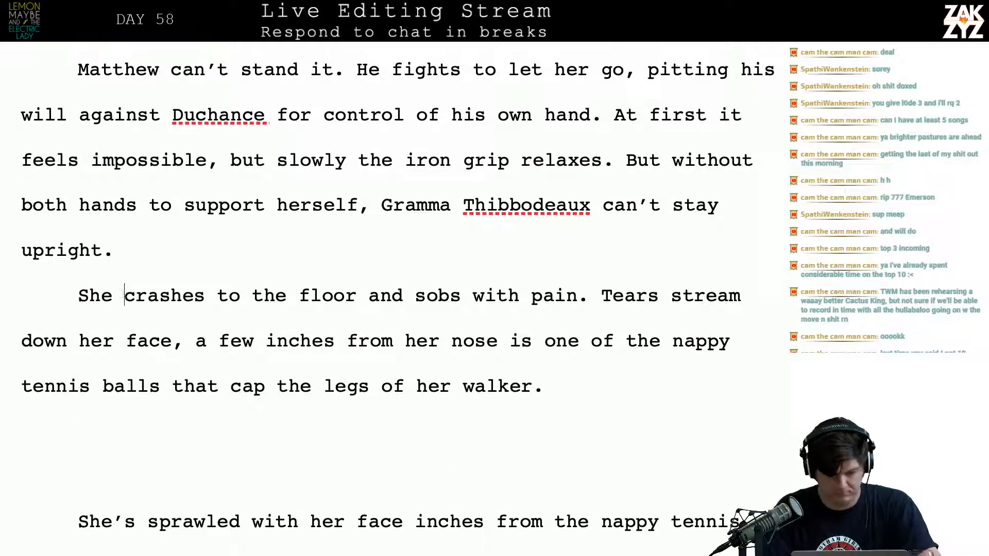
key(Left)
key(Left)
key(Left)
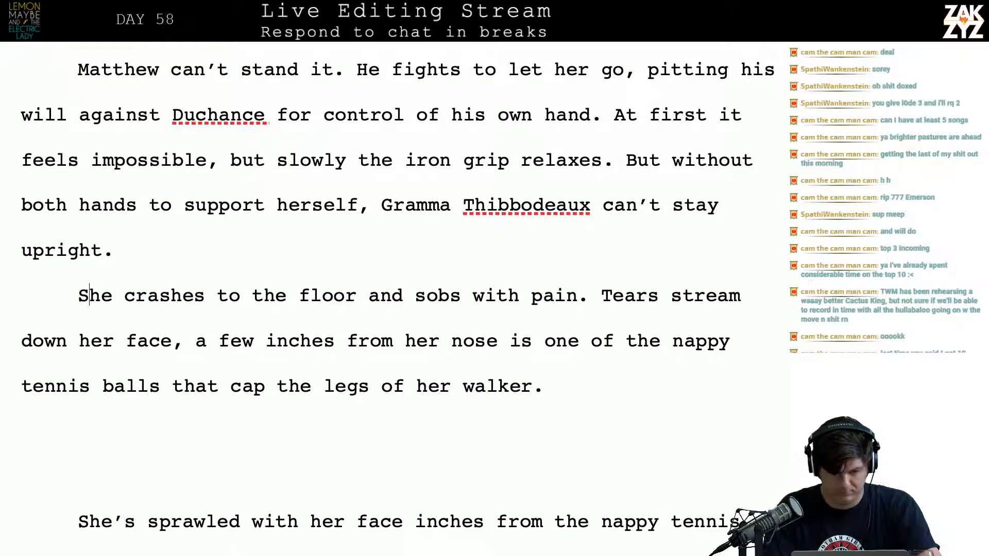
key(BackSpace)
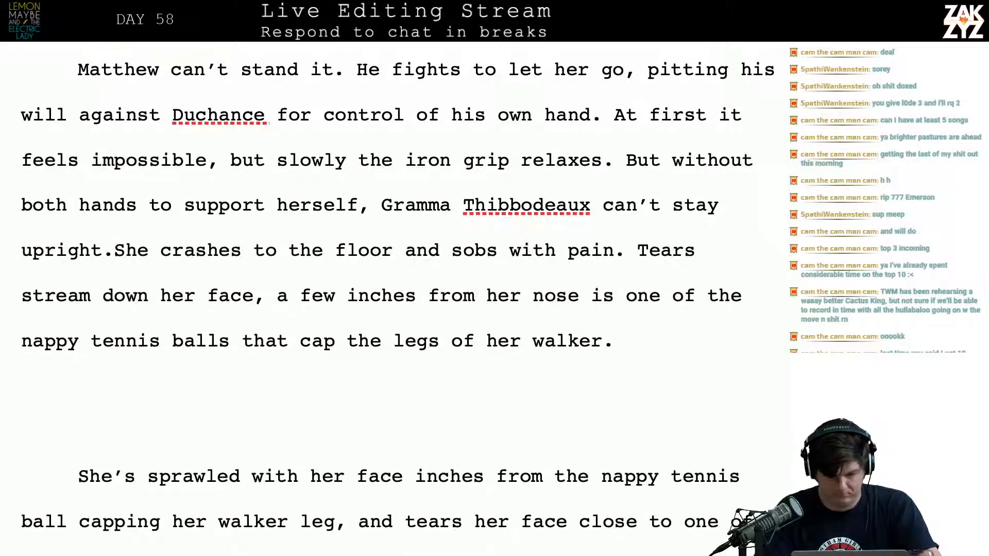
click(665, 169)
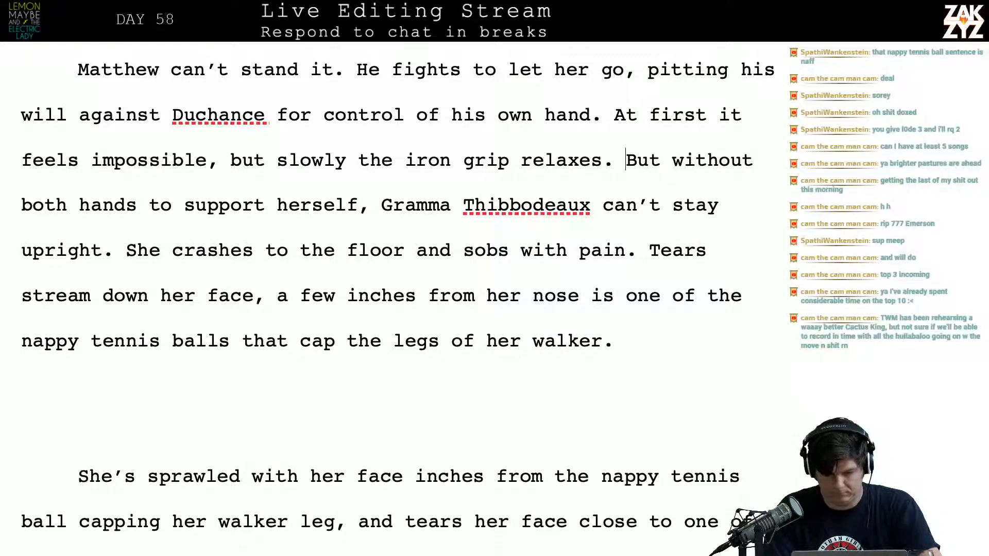
Change “But without both hands” to “Without both hands” and start a new paragraph with that sentence
key(shift+Right)
key(shift+Right)
key(shift+Right)
key(shift+Right)
key(shift+Right)
text(W)
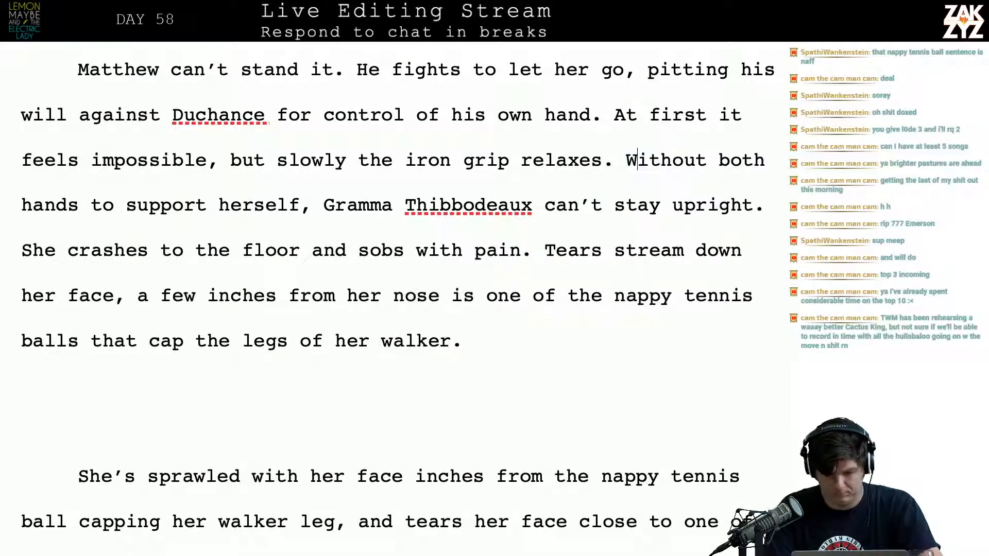
key(Return)
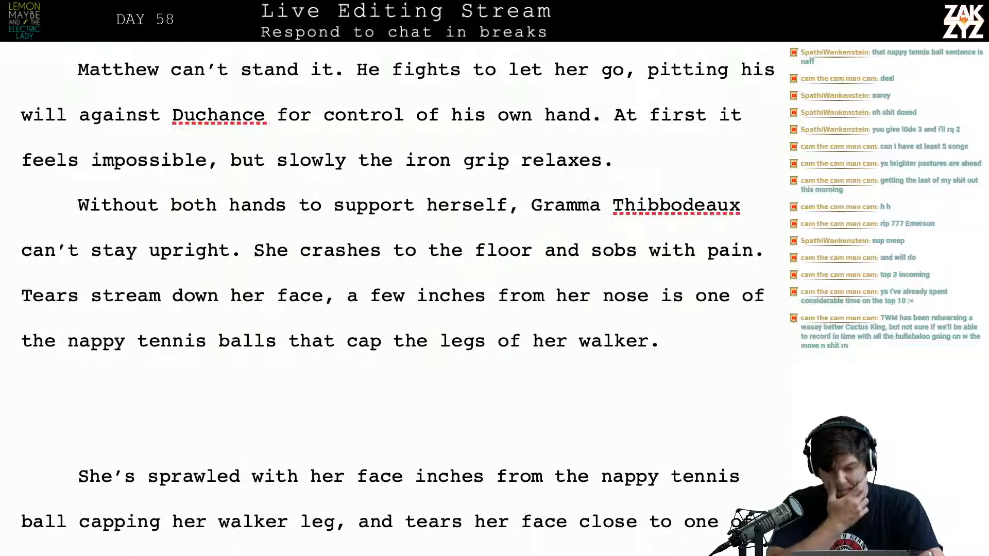
In the “She crashes to the floor” sentence, replace “and sobs with pain” with “, sobbing”
scroll(397, 299, down, 2)
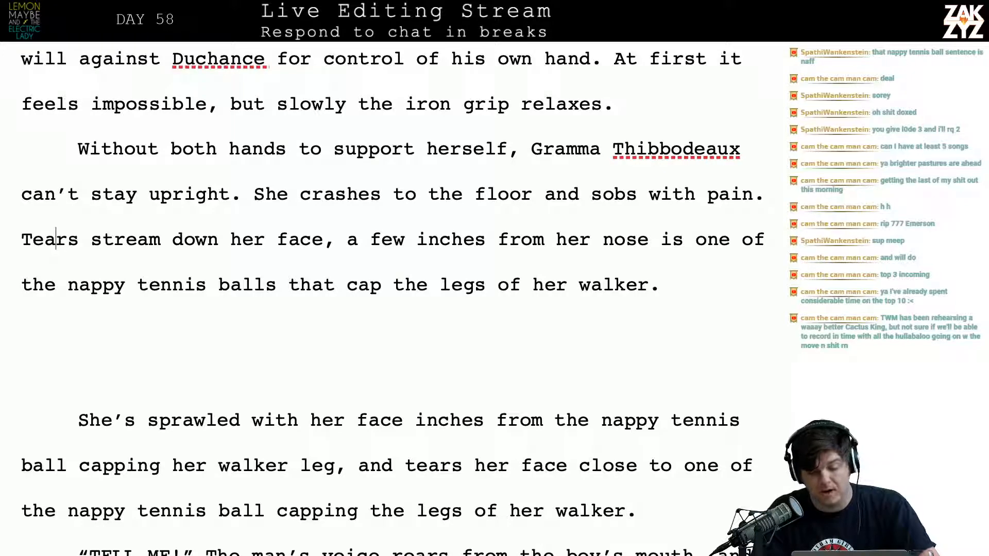
key(Left)
key(Left)
key(Left)
key(Left)
key(Left)
key(Left)
key(Left)
key(Left)
key(Left)
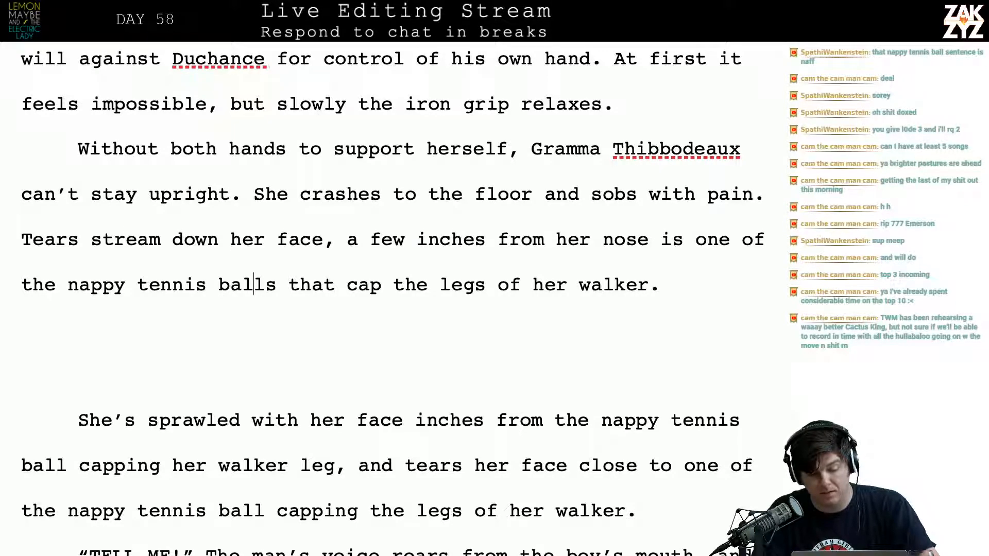
key(Up)
key(Right)
key(Right)
key(Right)
key(Right)
key(Right)
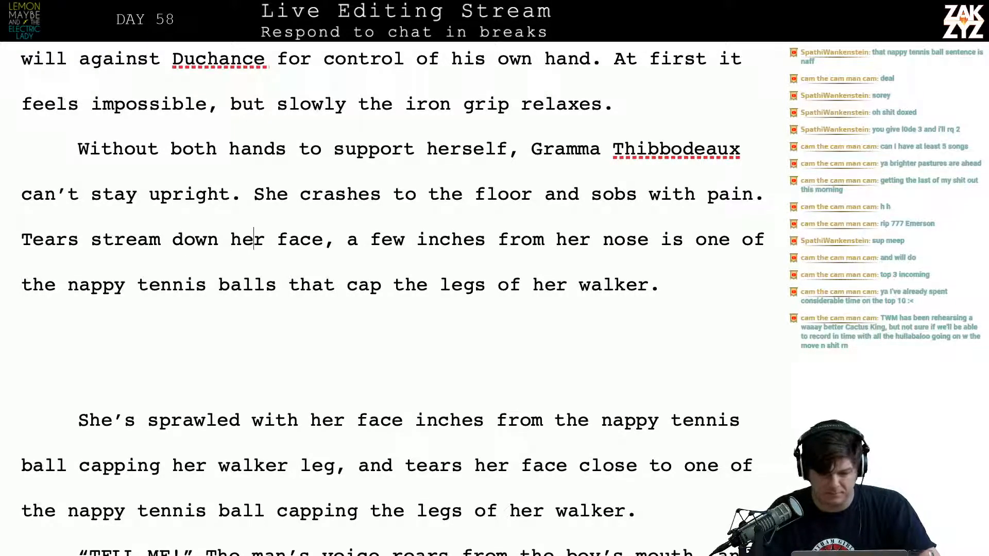
click(754, 194)
key(BackSpace)
key(BackSpace)
key(BackSpace)
key(BackSpace)
key(BackSpace)
key(BackSpace)
key(BackSpace)
key(BackSpace)
key(BackSpace)
key(BackSpace)
key(BackSpace)
key(BackSpace)
key(BackSpace)
key(BackSpace)
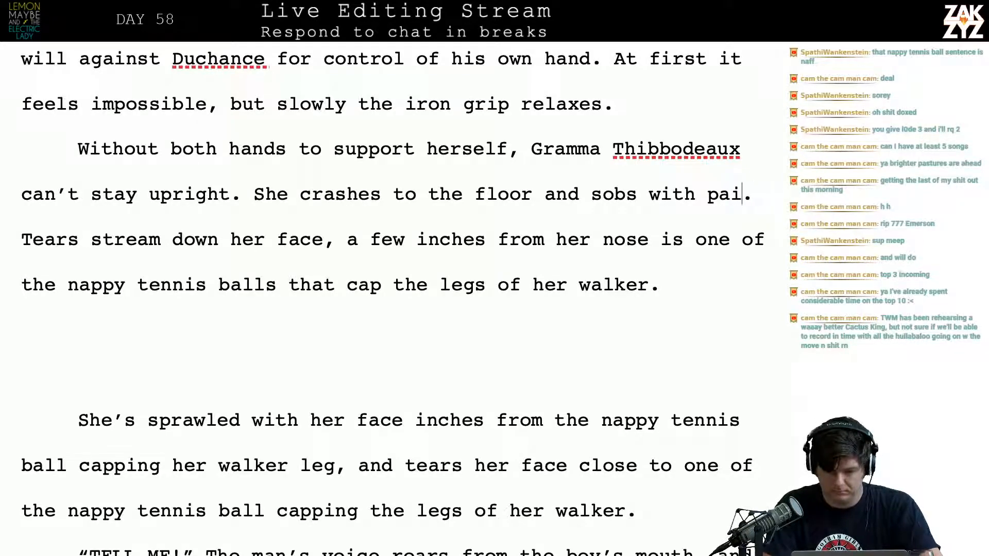
key(BackSpace)
key(BackSpace)
key(BackSpace)
key(BackSpace)
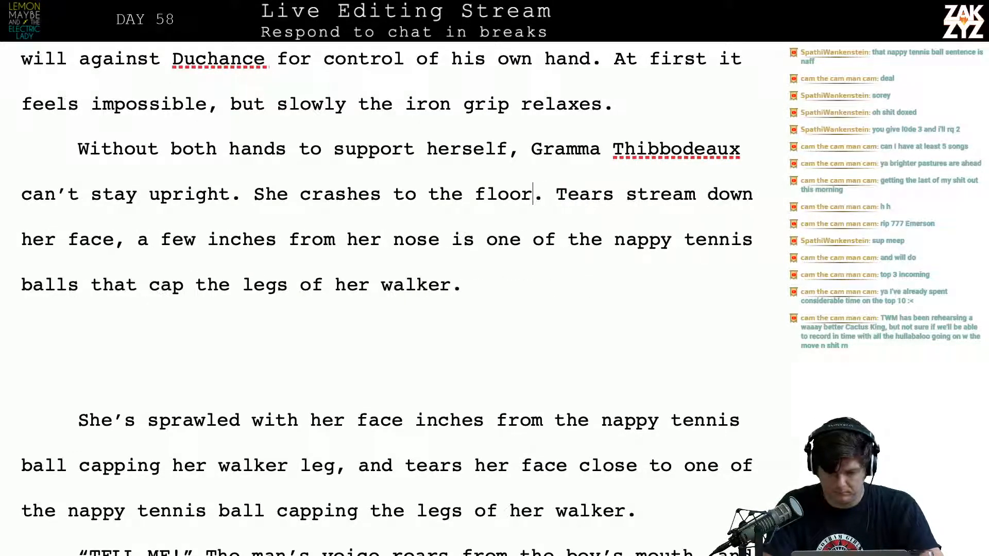
text(, sobbing)
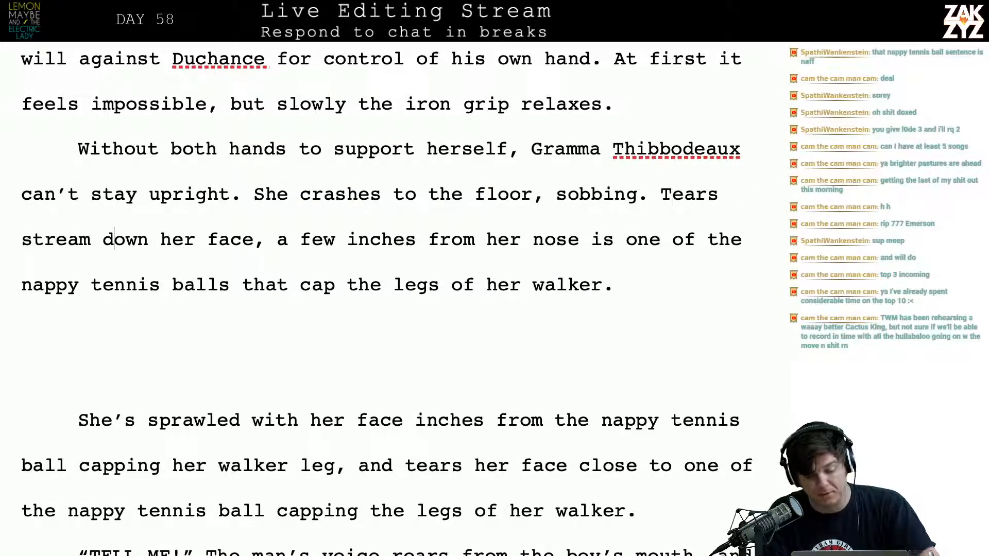
Reread the scene from Matthew pounding on the door through to Gramma Thibbodeaux's fall beside her walker
key(Right)
key(Right)
key(Right)
key(Right)
key(Right)
key(Right)
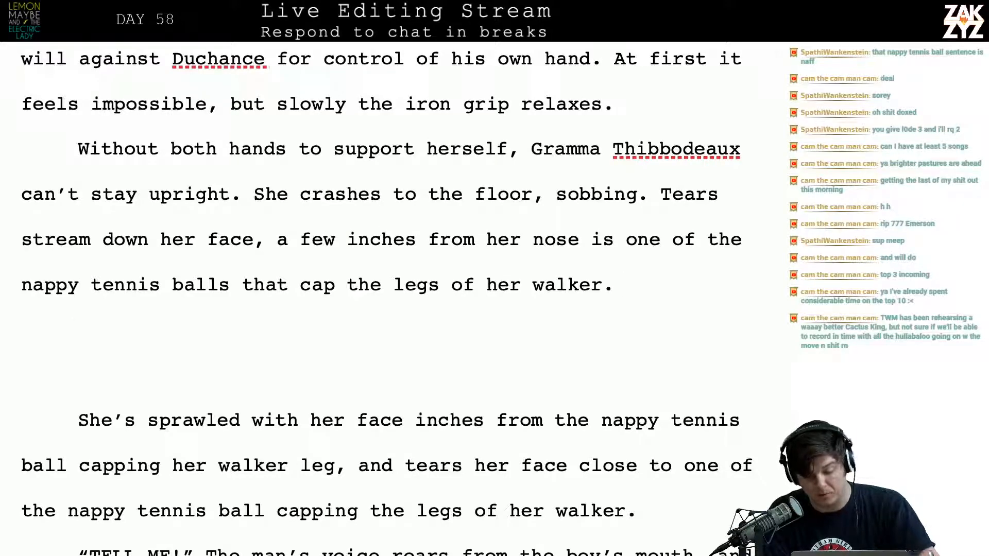
key(Down)
key(Down)
key(Down)
key(Up)
key(Up)
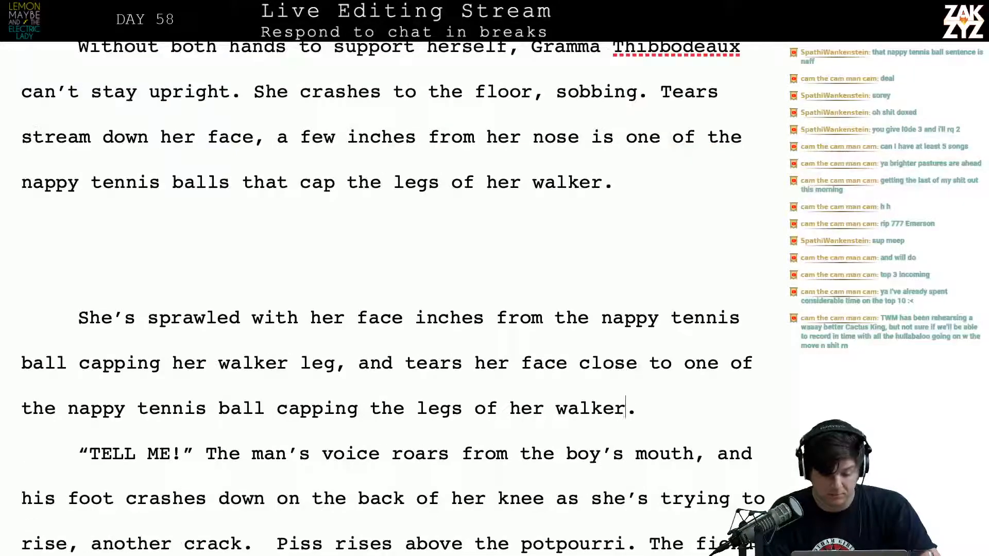
scroll(391, 298, up, 18)
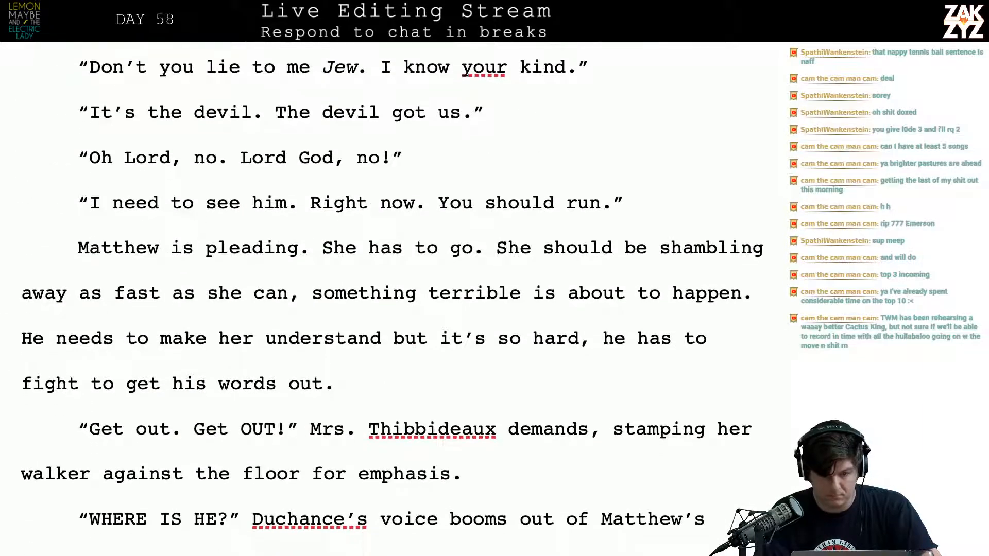
scroll(391, 299, up, 5)
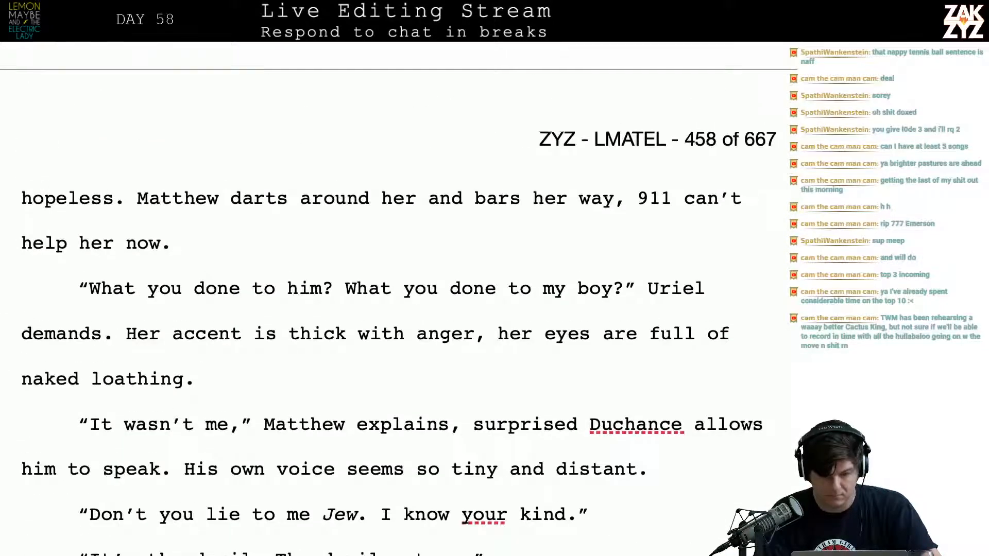
scroll(391, 299, up, 9)
scroll(391, 298, up, 6)
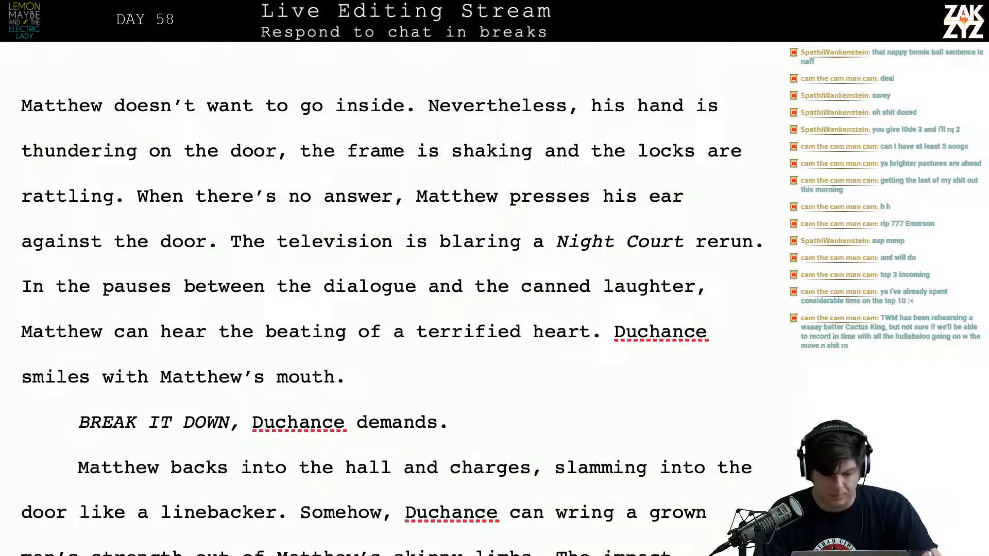
scroll(391, 299, down, 3)
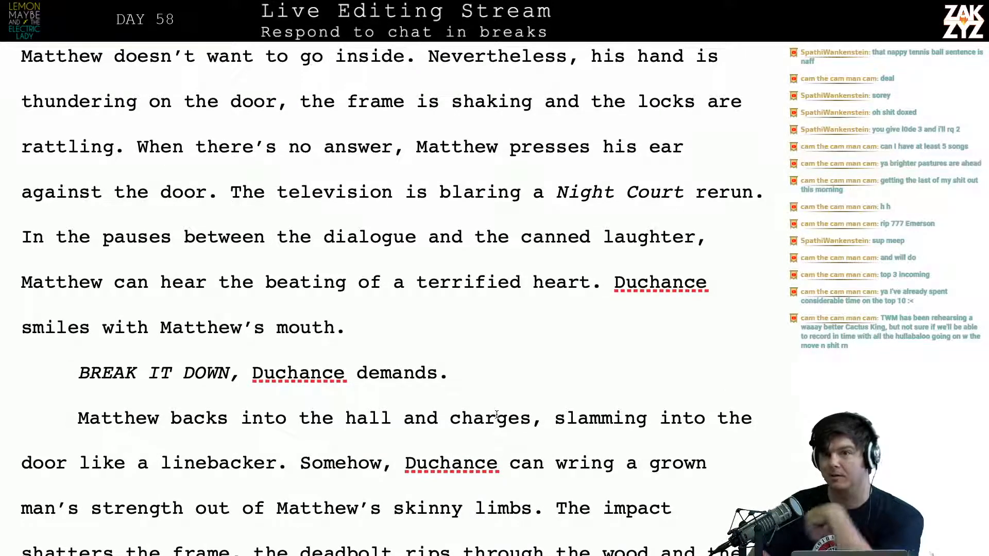
scroll(496, 415, down, 5)
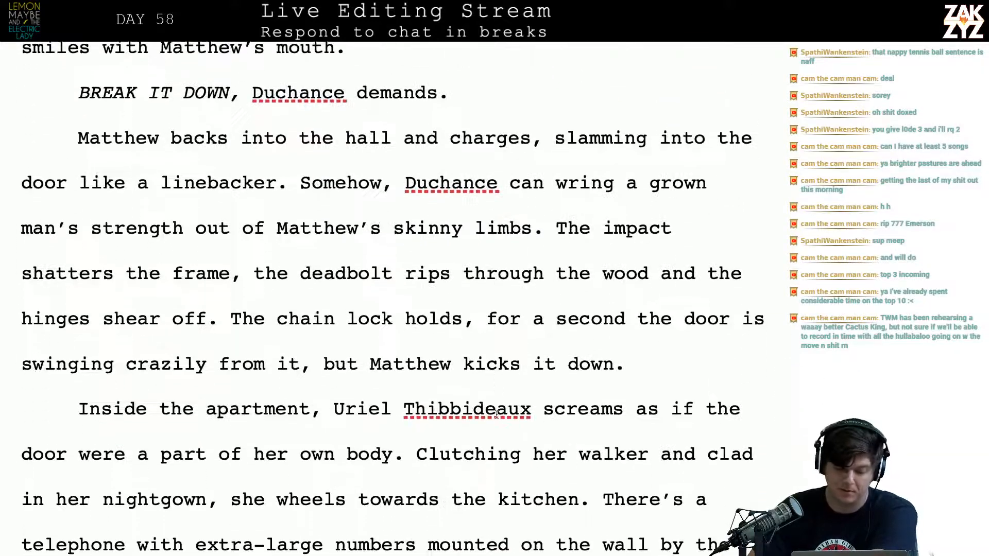
scroll(496, 415, down, 8)
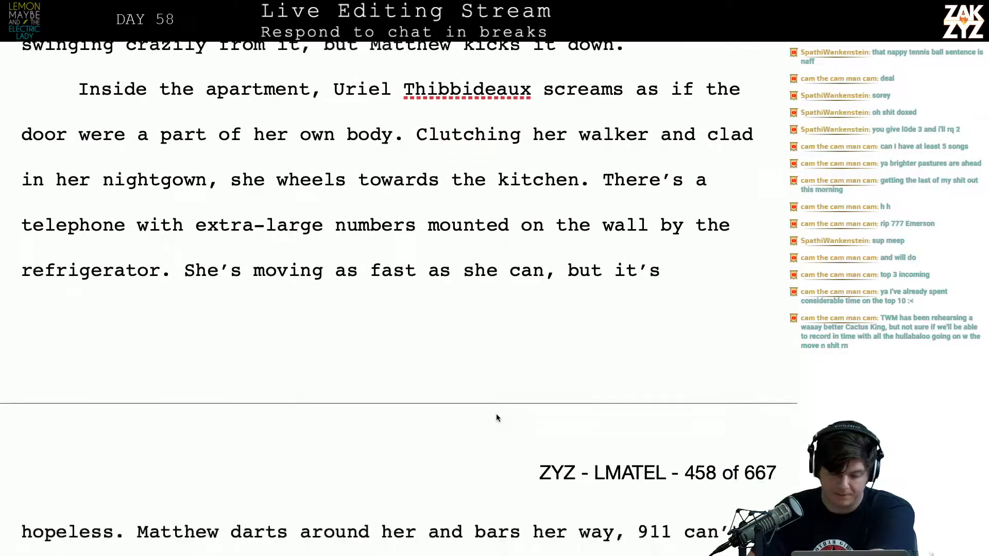
scroll(496, 415, down, 10)
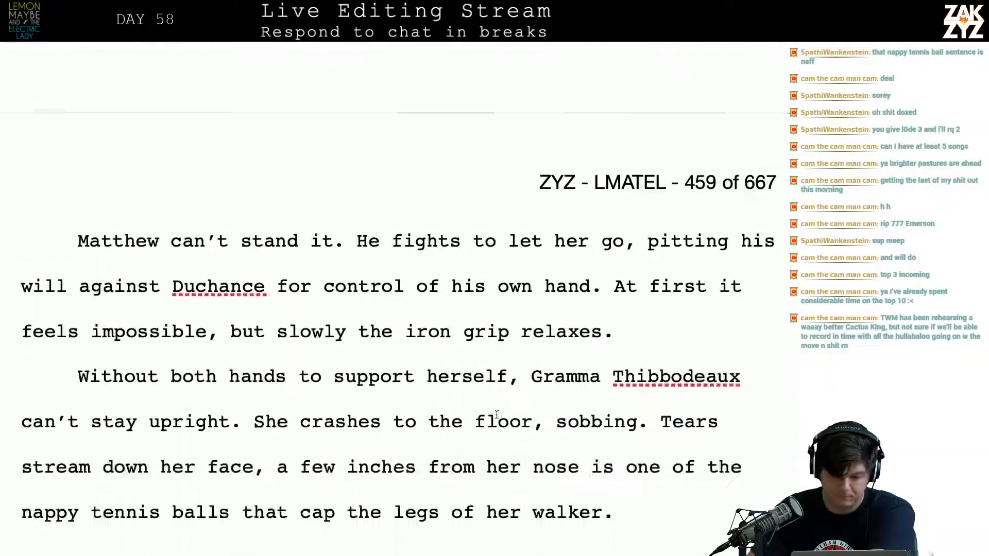
Delete the old “She’s sprawled with her face inches from” paragraph and the blank paragraphs above “TELL ME!”
scroll(496, 414, down, 1)
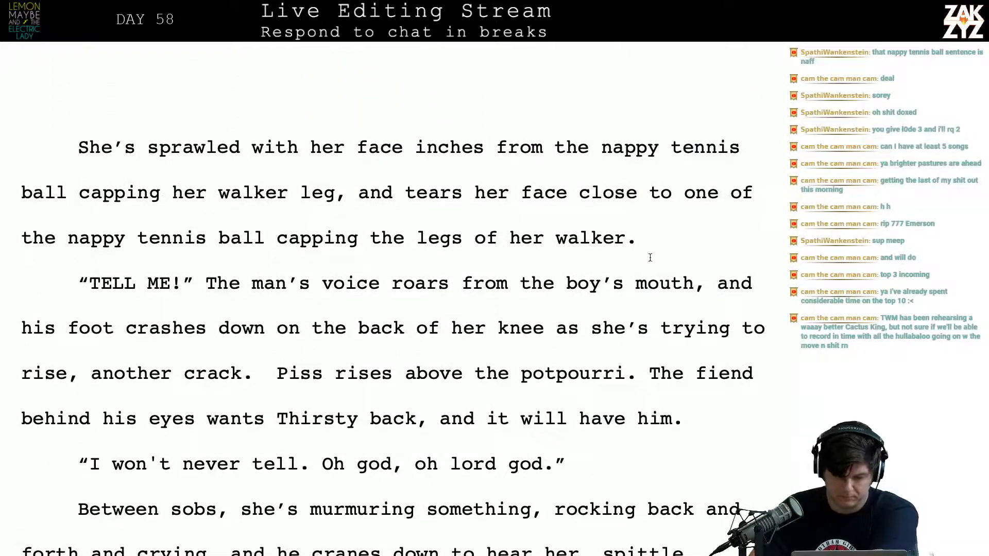
drag(650, 258, 81, 99)
key(BackSpace)
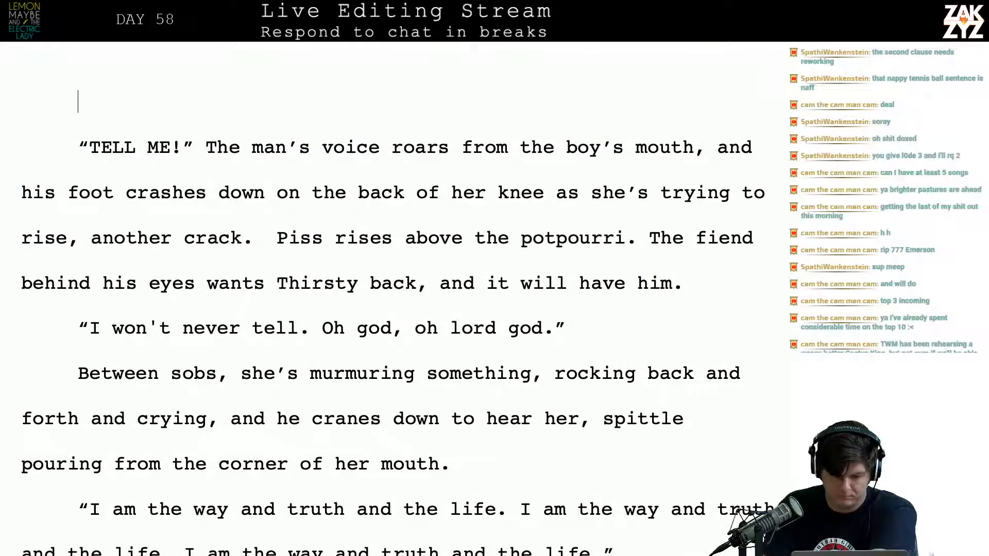
scroll(78, 103, up, 3)
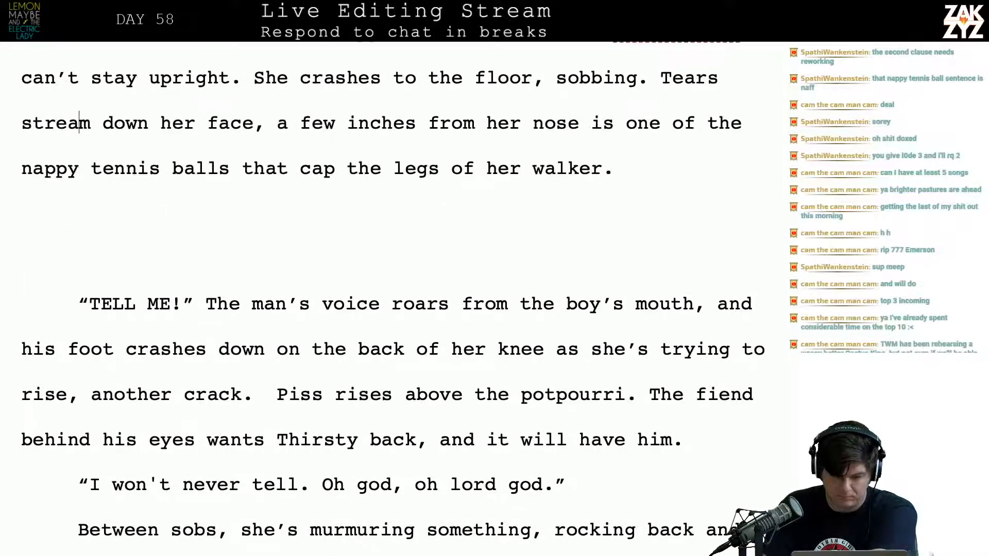
key(BackSpace)
key(BackSpace)
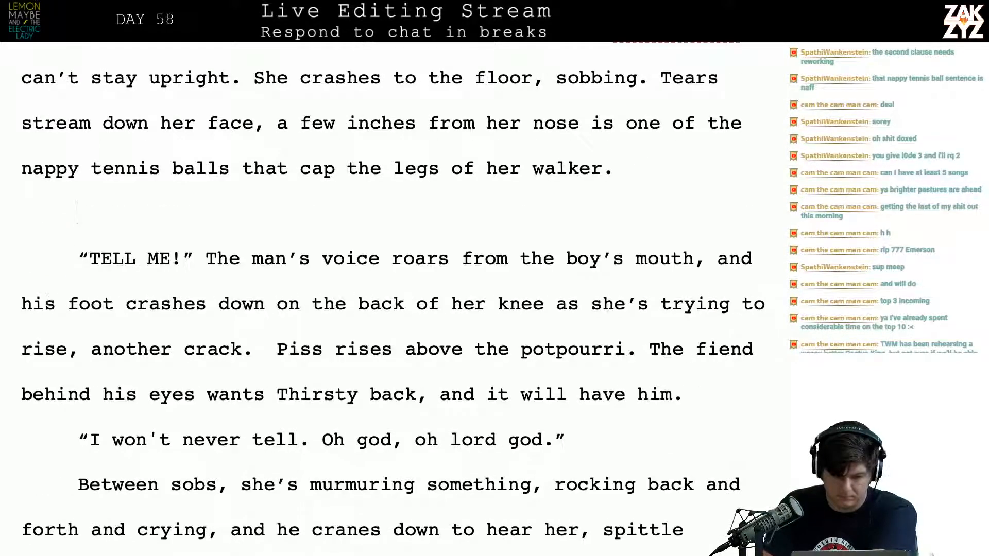
After “TELL ME!” The, replace the old text through “his foot crashes” with “Duchance’s voice roars from the boy’s mouth.”
key(Right)
key(Right)
key(Right)
key(Right)
key(Right)
key(Right)
key(Right)
key(Right)
key(Right)
key(Right)
key(Right)
key(Right)
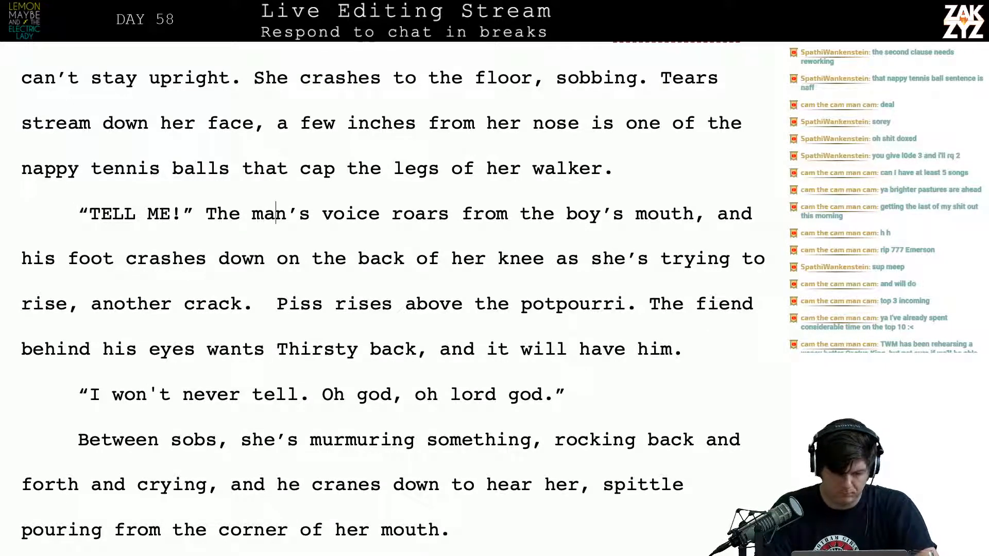
text(Duchances)
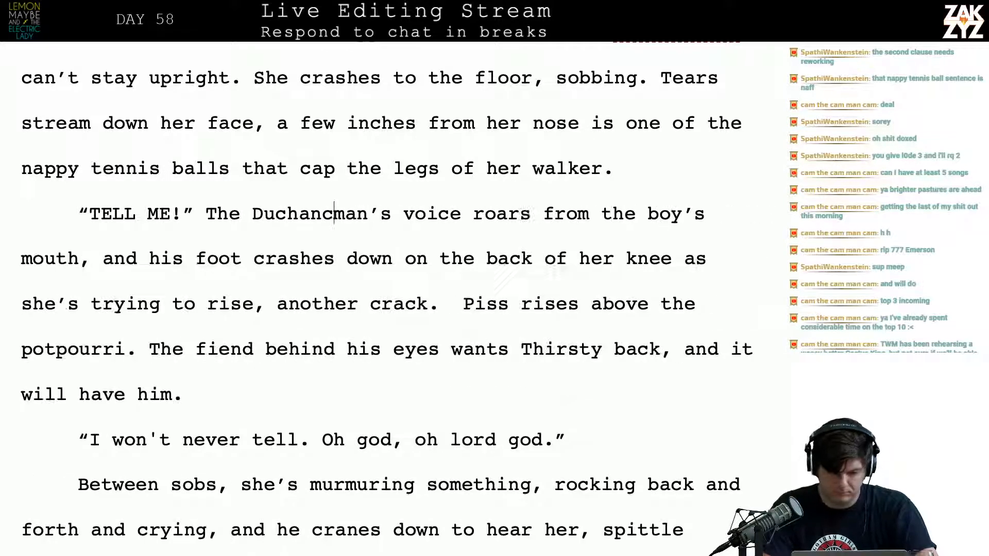
key(BackSpace)
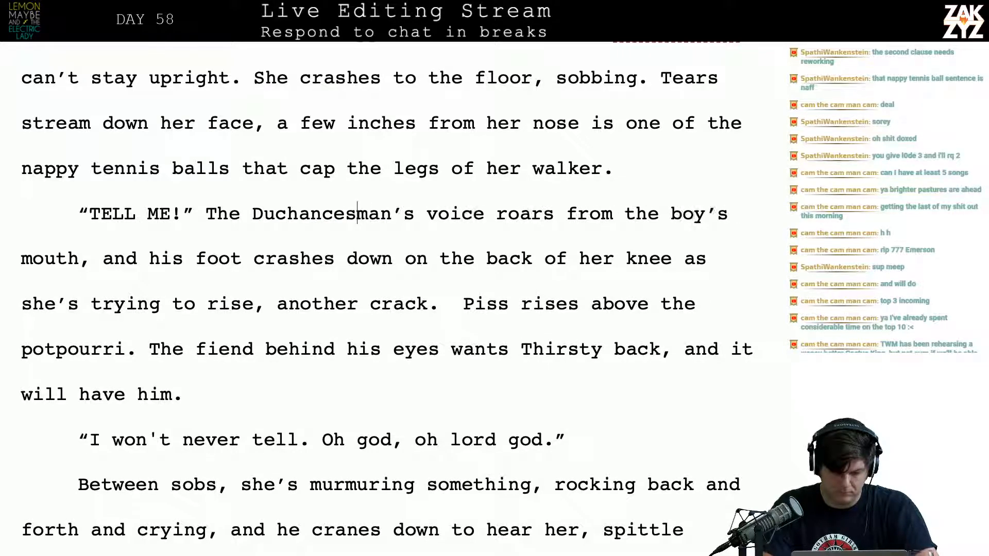
key(BackSpace)
text(’s voice roars from the)
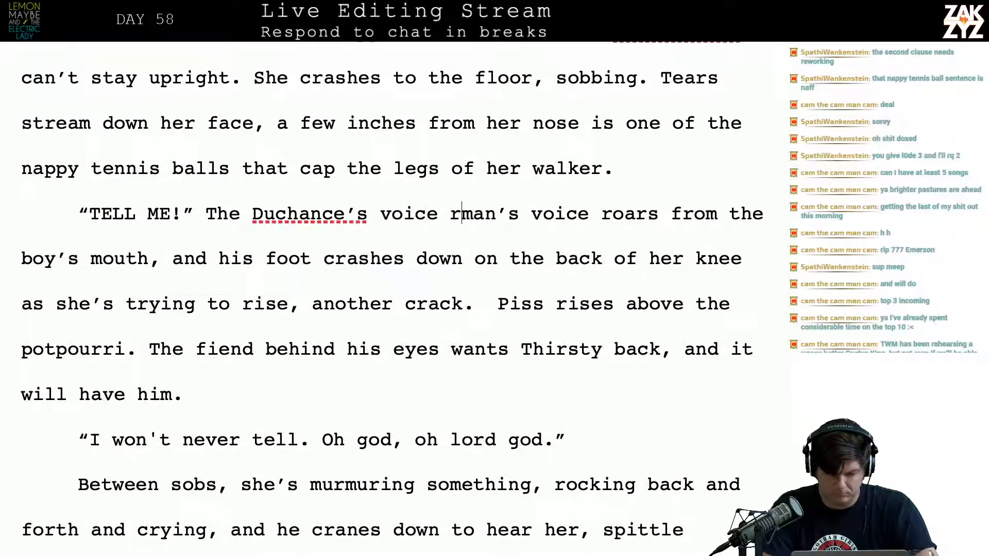
text( boy’s mo)
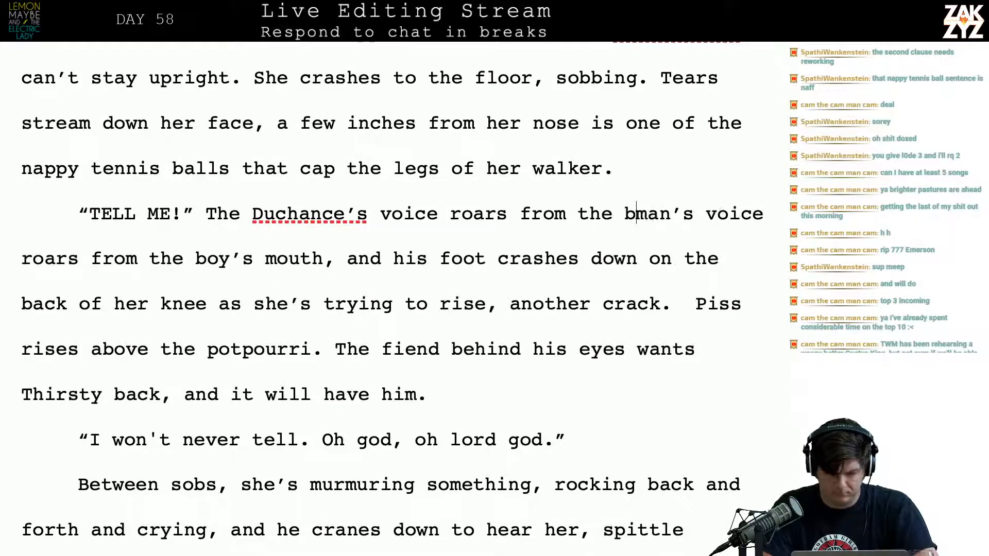
text(uth.)
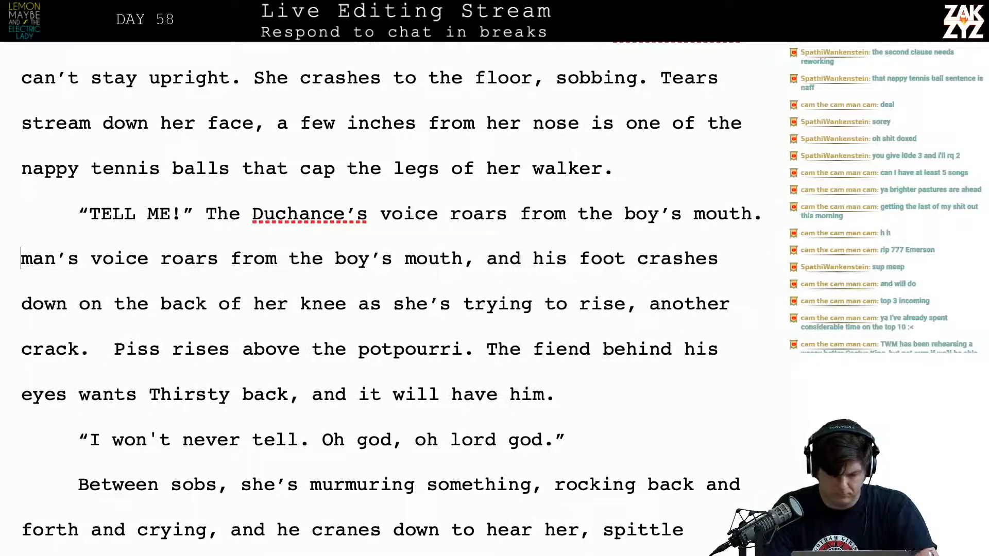
key(shift+Down)
key(shift+Left)
key(BackSpace)
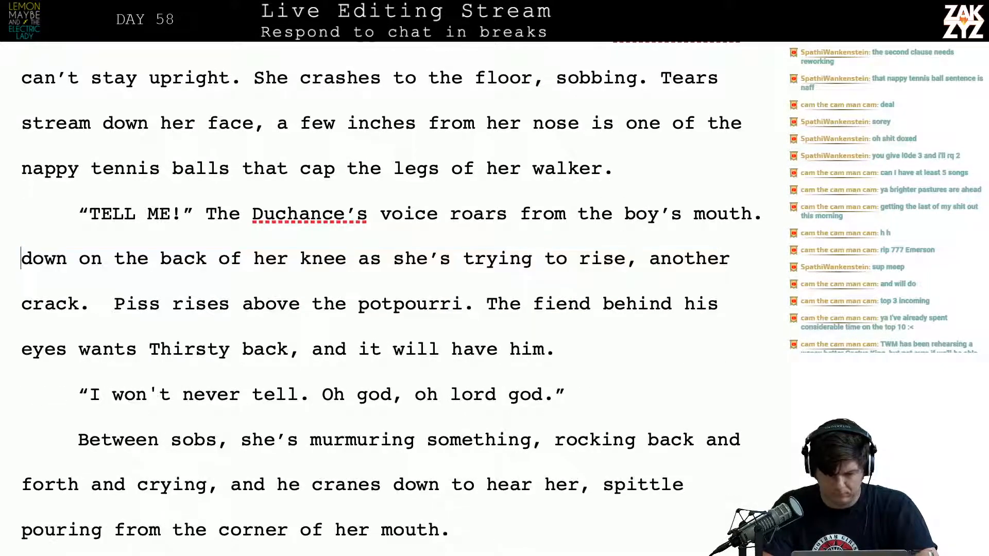
Begin a new sentence with “Gramma” after “mouth.” and split the leftover draft from “down on the back” into its own paragraph
text(M)
key(BackSpace)
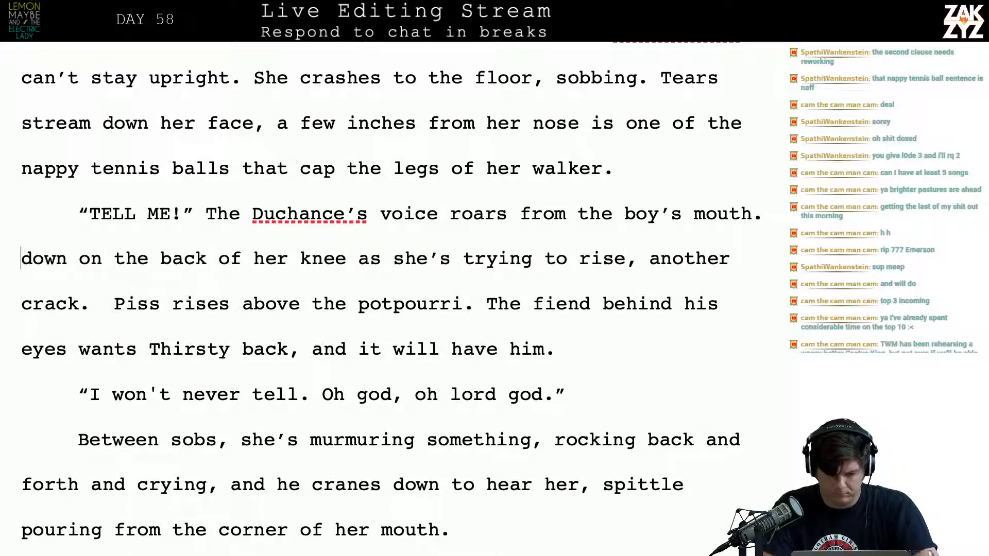
text(Gramma)
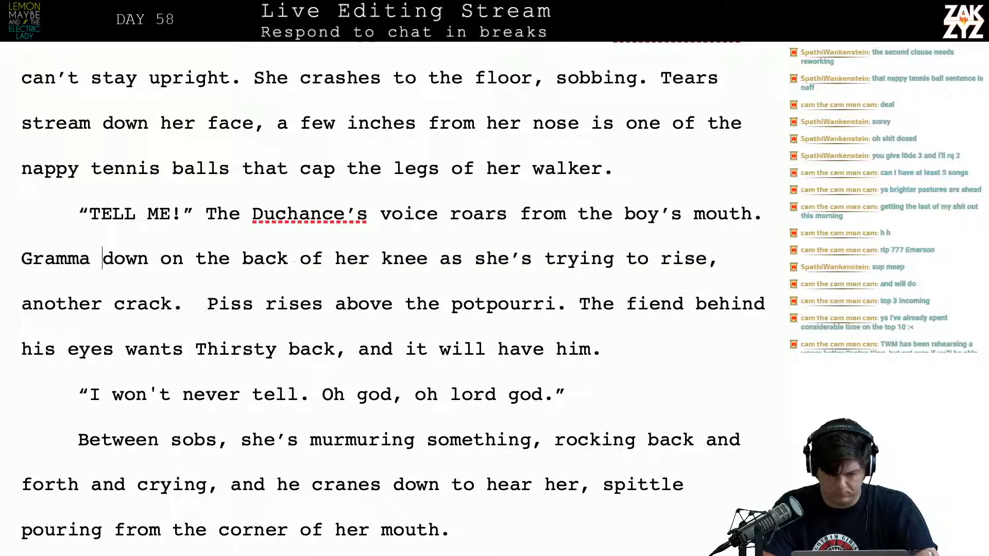
key(Return)
key(Left)
Continue the sentence after “Gramma” with “tries to rise but a foot crunches against the back of her knee,”
text(t)
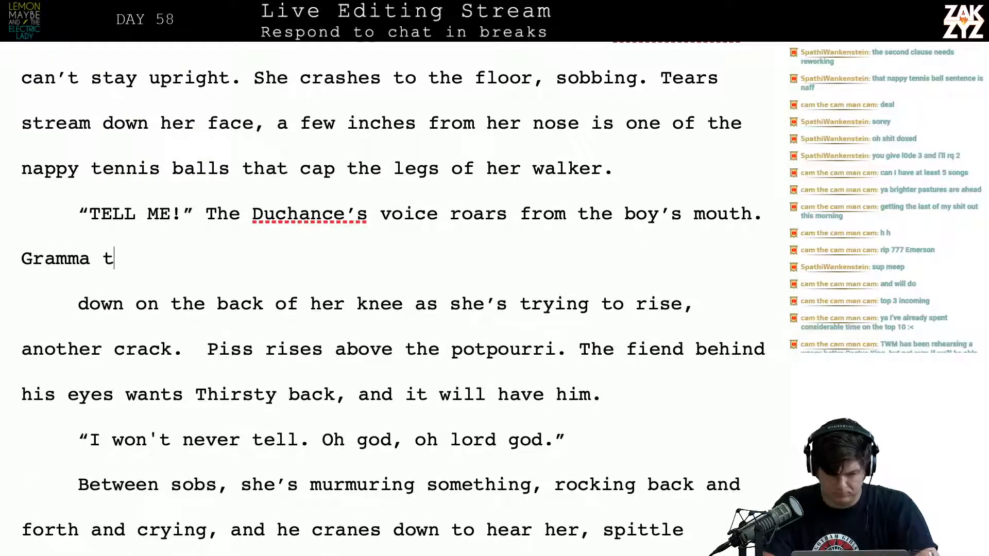
text(ries to rise but)
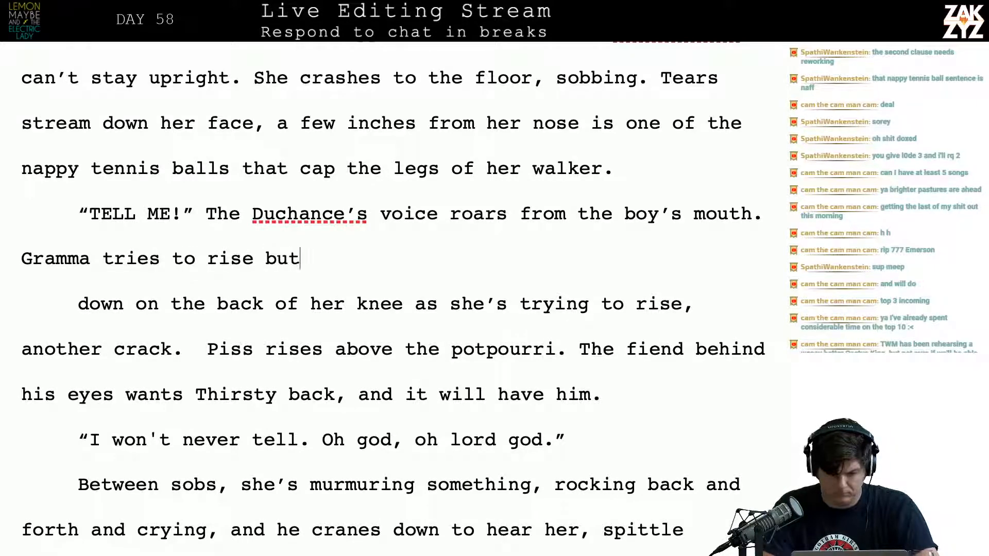
text( a kn)
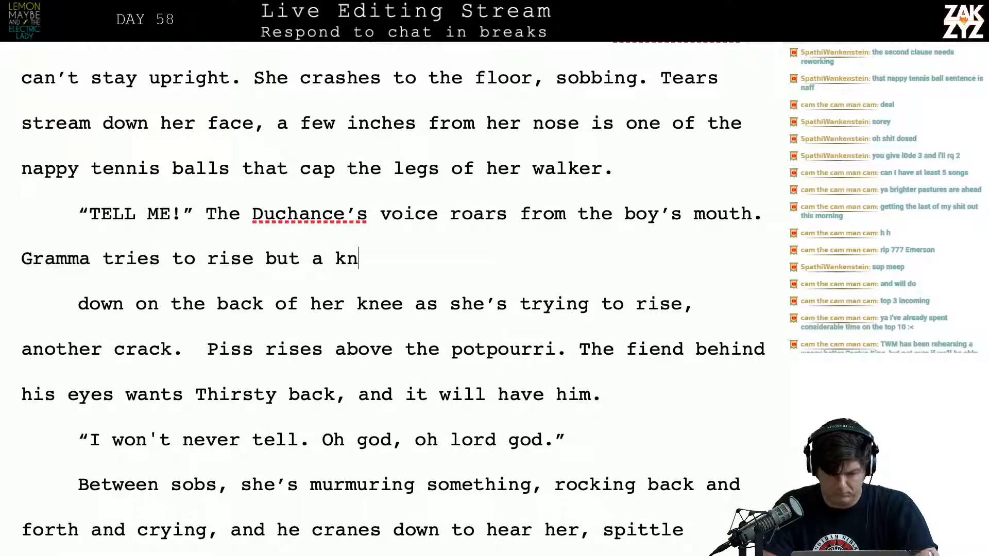
key(BackSpace)
key(BackSpace)
text(foot )
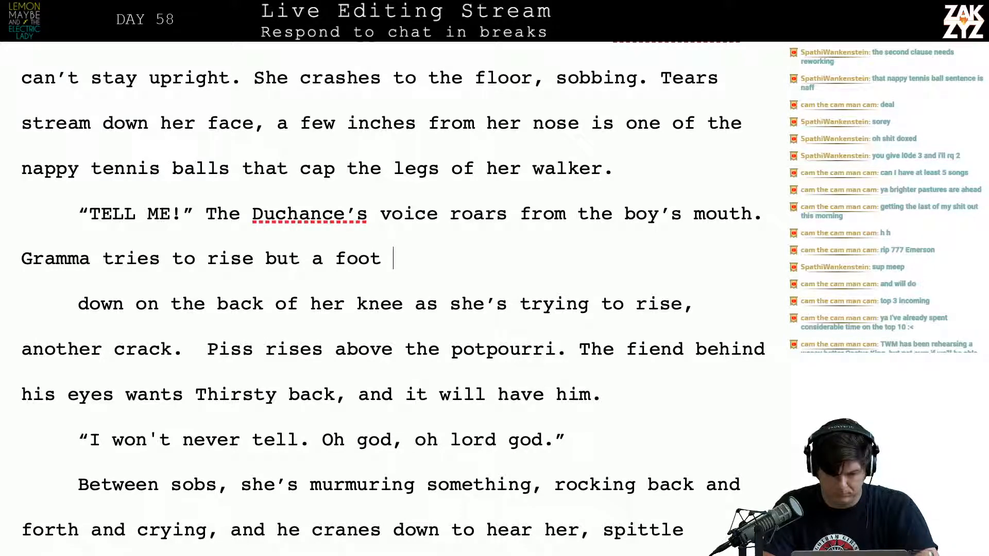
text(crunch)
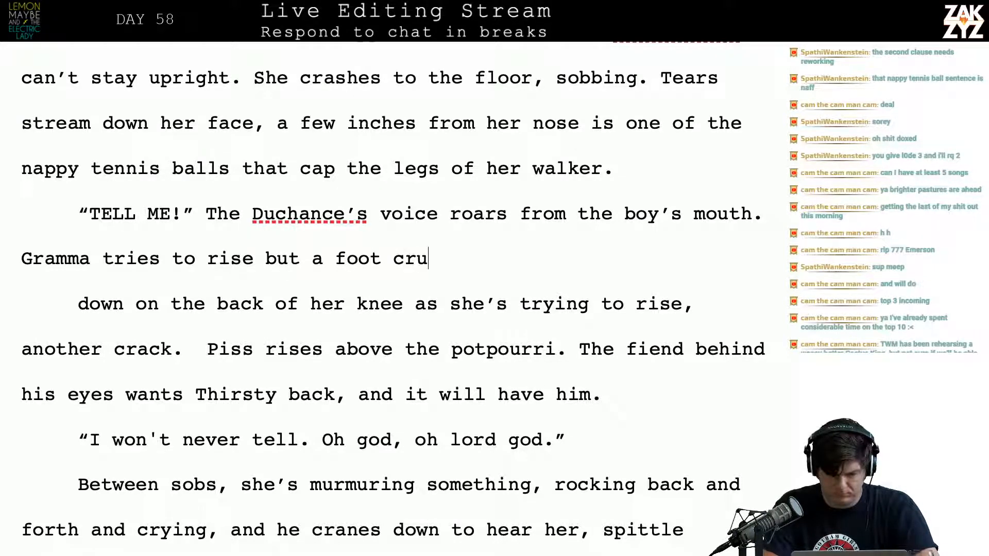
key(BackSpace)
key(BackSpace)
text(nches agai)
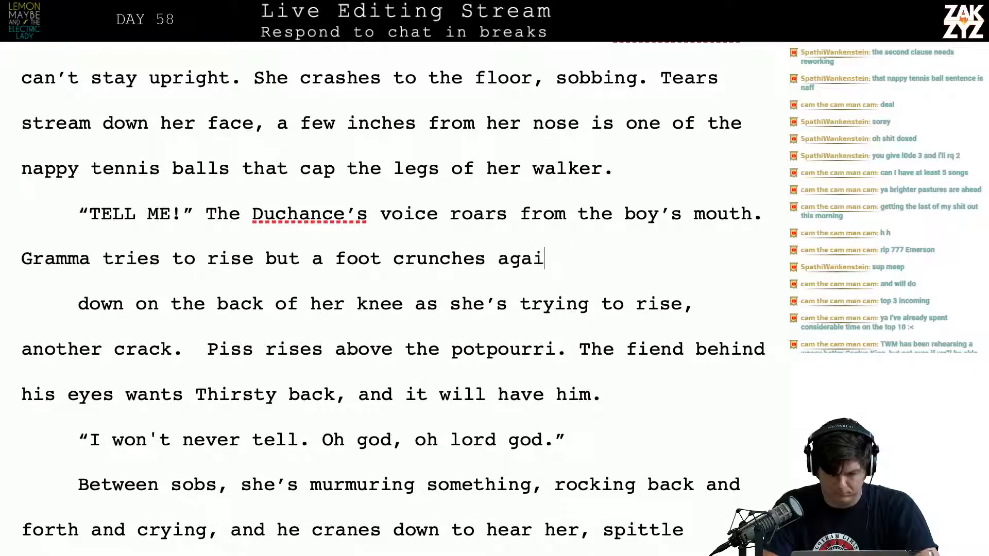
text(nst the back of her)
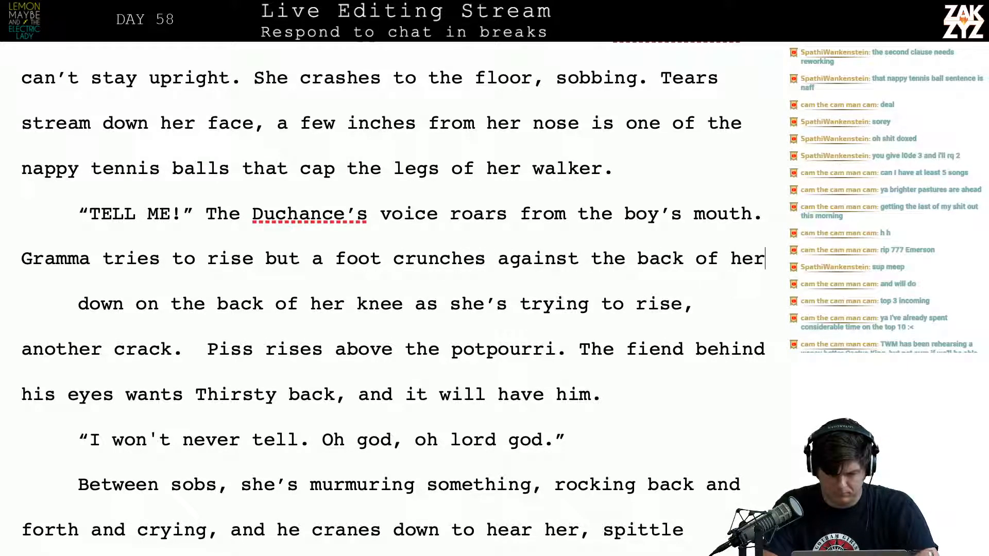
text( knee, she slu)
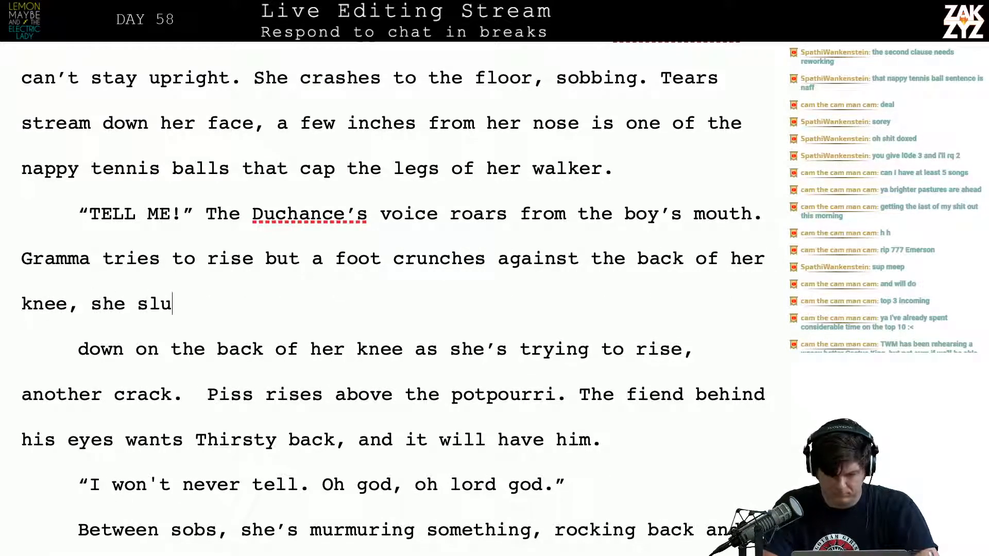
text(mps back agai)
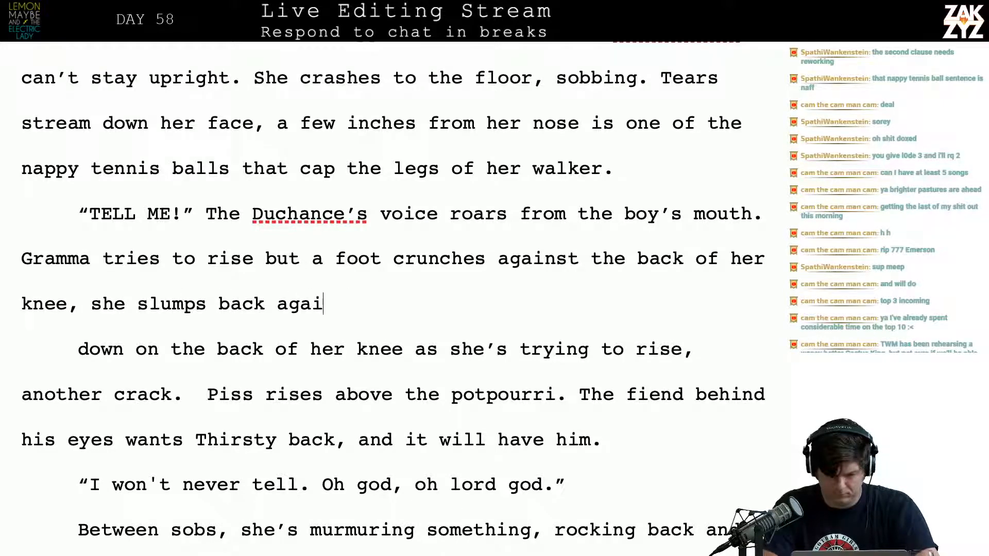
text(nst the floor.)
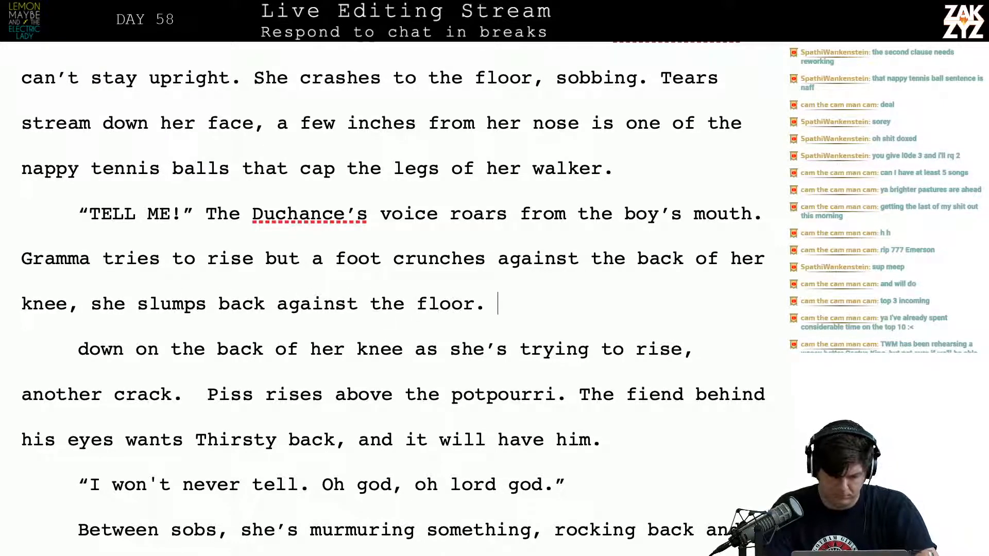
Delete the leftover draft from “down on the back of her knee” through “Piss rises above the potpourri.”
key(shift+Down)
key(shift+Down)
key(shift+Right)
key(shift+Right)
key(shift+Right)
key(shift+Right)
key(shift+Right)
key(shift+Right)
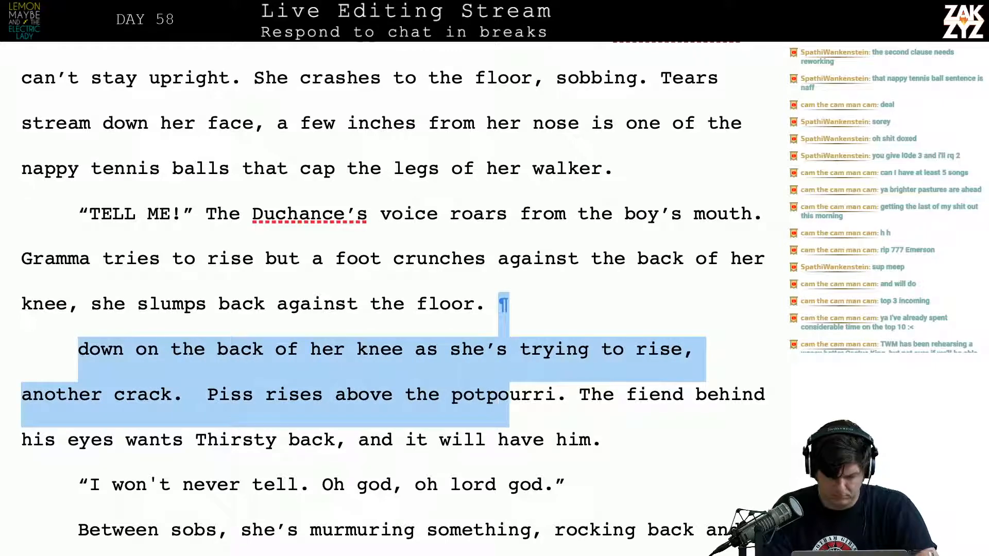
key(BackSpace)
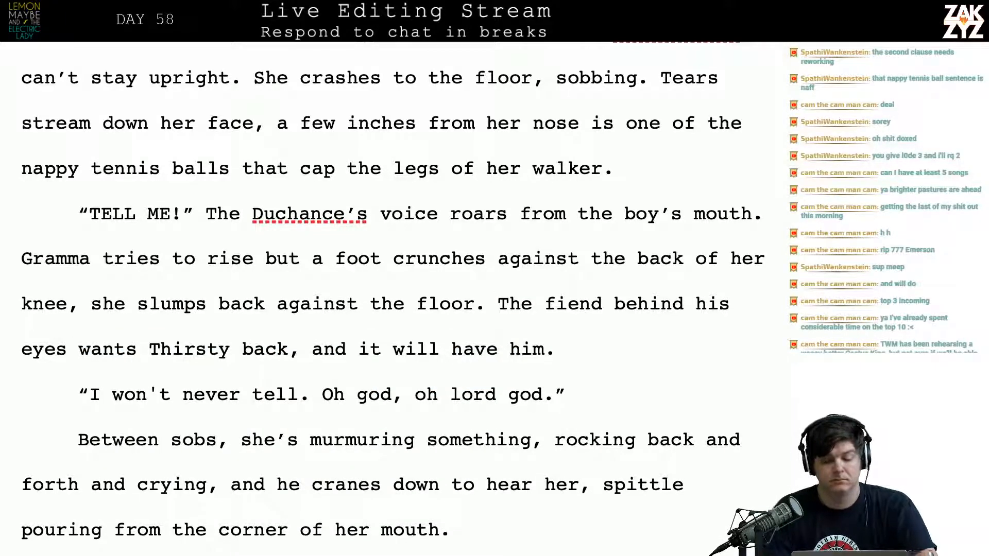
Split “The fiend behind his eyes” into its own paragraph and replace the period after “against the floor” with a comma
key(Return)
key(Left)
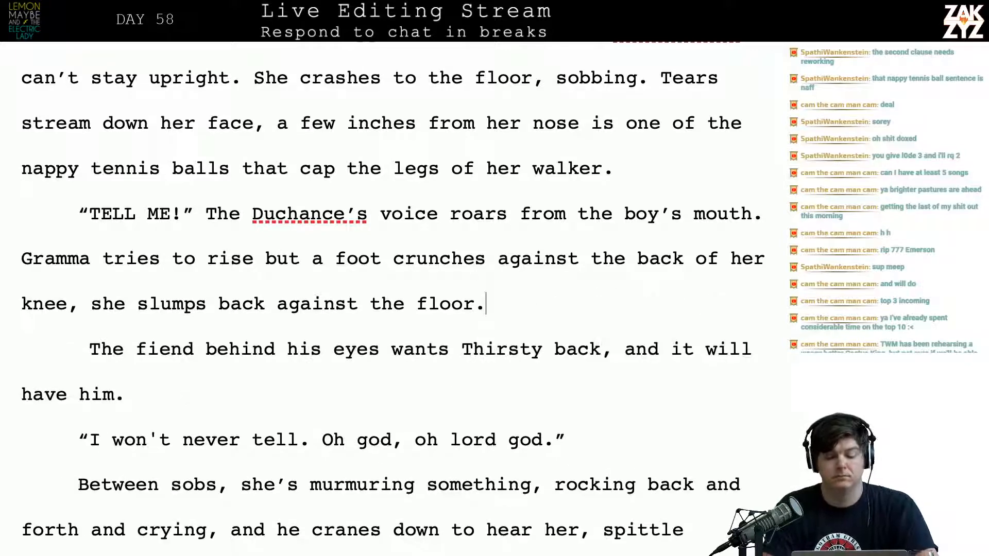
text(,)
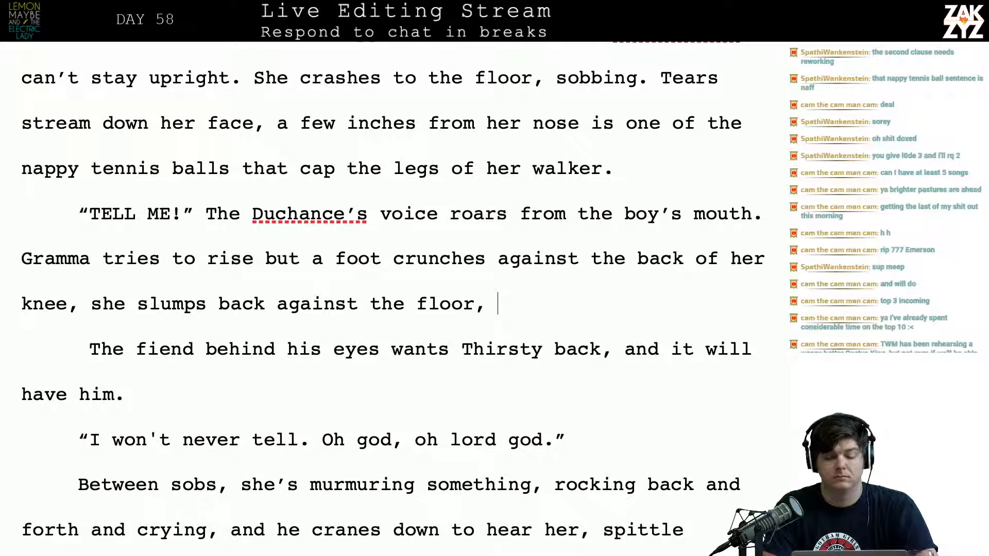
key(BackSpace)
text(, )
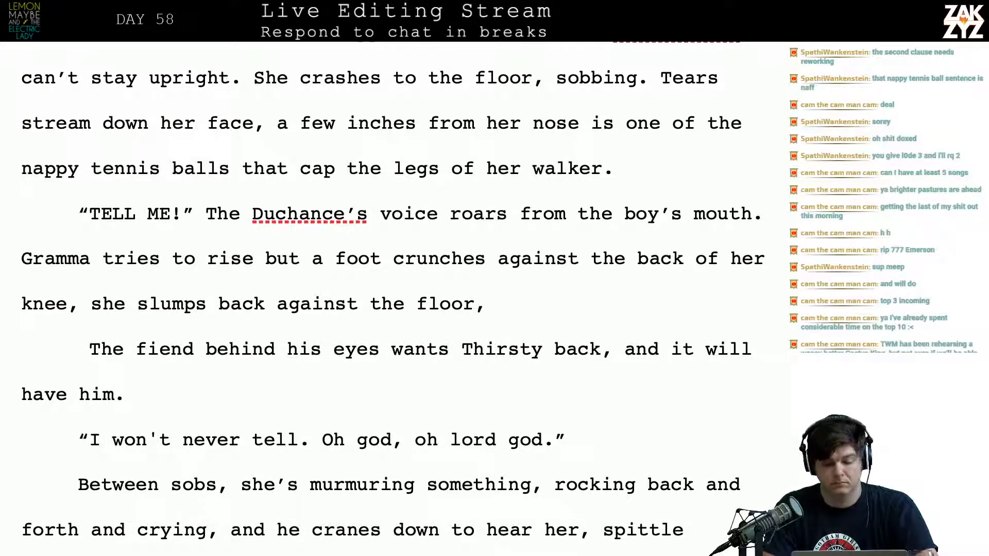
text(cryi)
key(BackSpace)
key(BackSpace)
key(BackSpace)
key(BackSpace)
key(BackSpace)
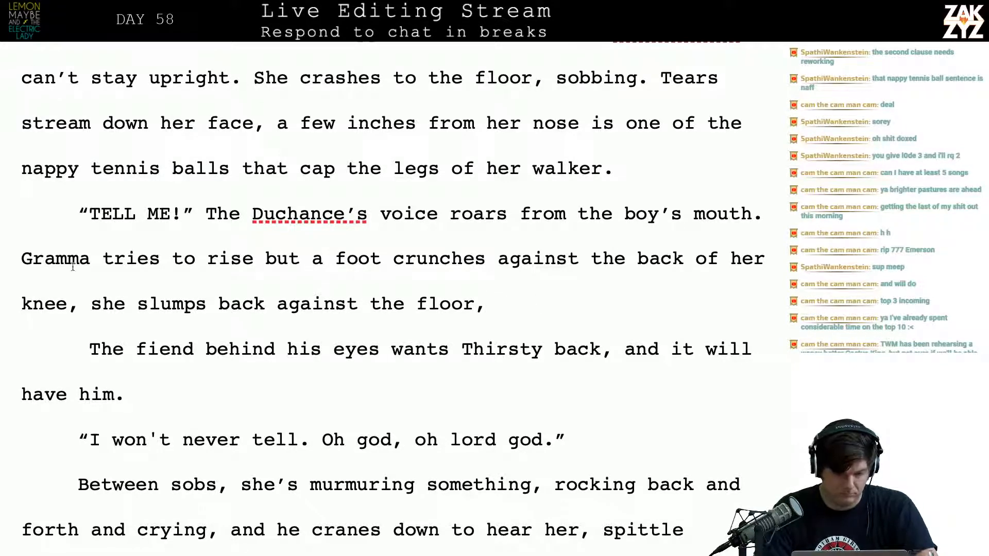
End the sentence at “knee.” and try “She cries out in pain and” before “she slumps”
click(80, 305)
key(BackSpace)
text(. She )
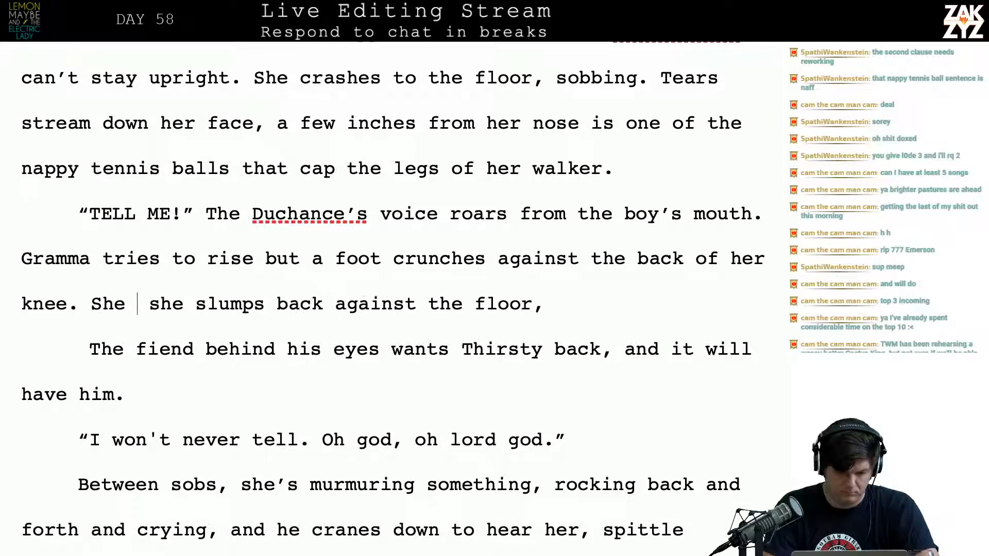
text(cr)
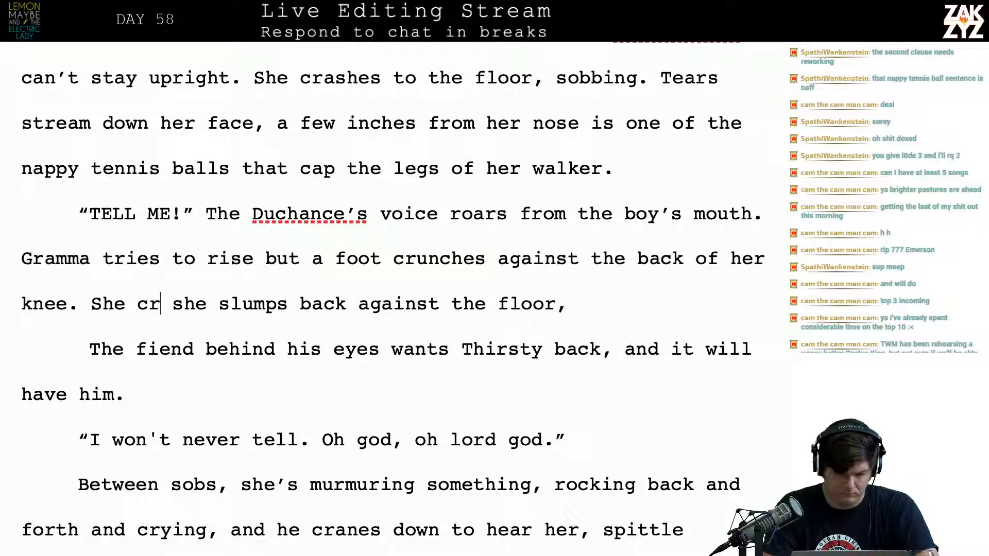
text(ies out in p)
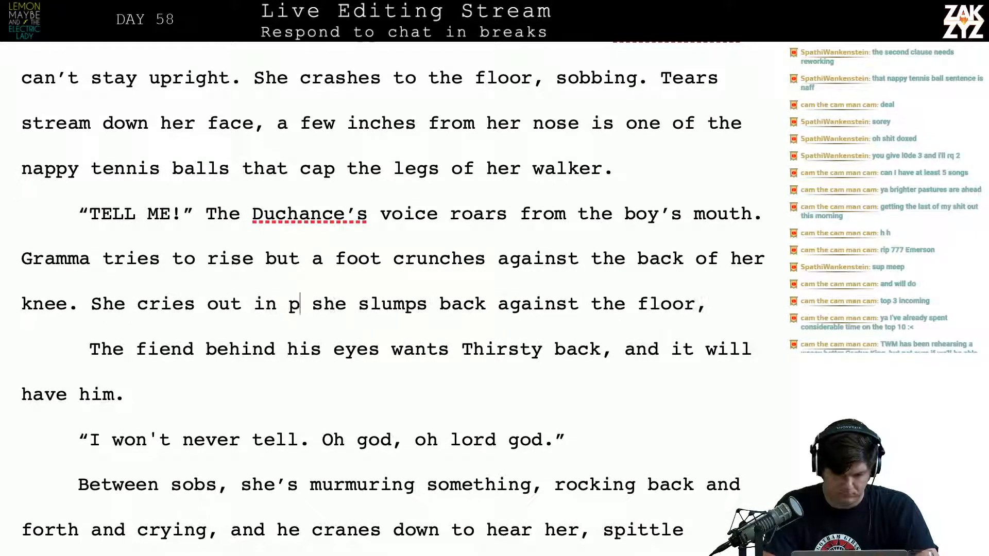
text(ain and s)
key(BackSpace)
key(BackSpace)
key(BackSpace)
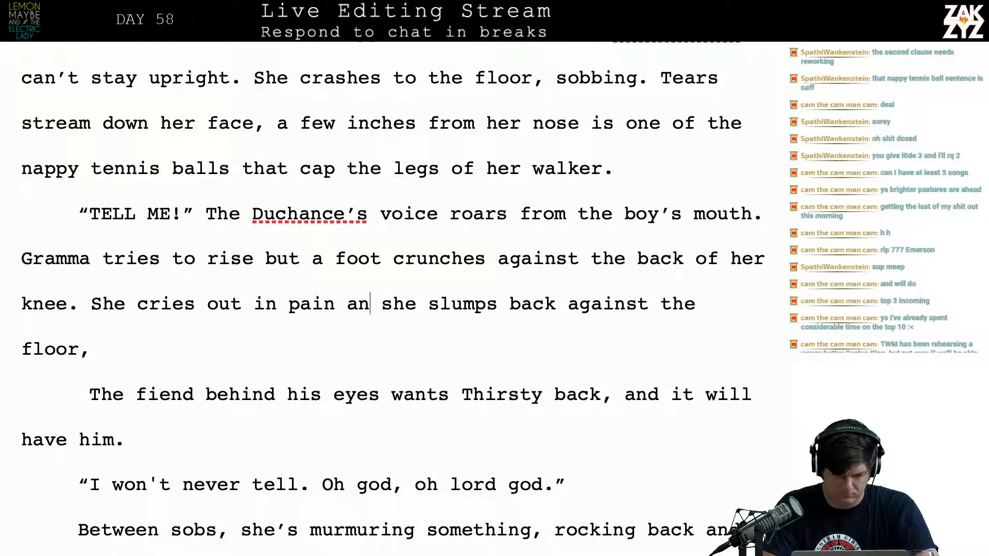
key(BackSpace)
key(BackSpace)
key(BackSpace)
key(BackSpace)
key(BackSpace)
key(BackSpace)
key(BackSpace)
key(BackSpace)
key(BackSpace)
key(BackSpace)
key(BackSpace)
key(BackSpace)
key(BackSpace)
key(BackSpace)
key(BackSpace)
key(BackSpace)
key(BackSpace)
key(BackSpace)
key(BackSpace)
key(BackSpace)
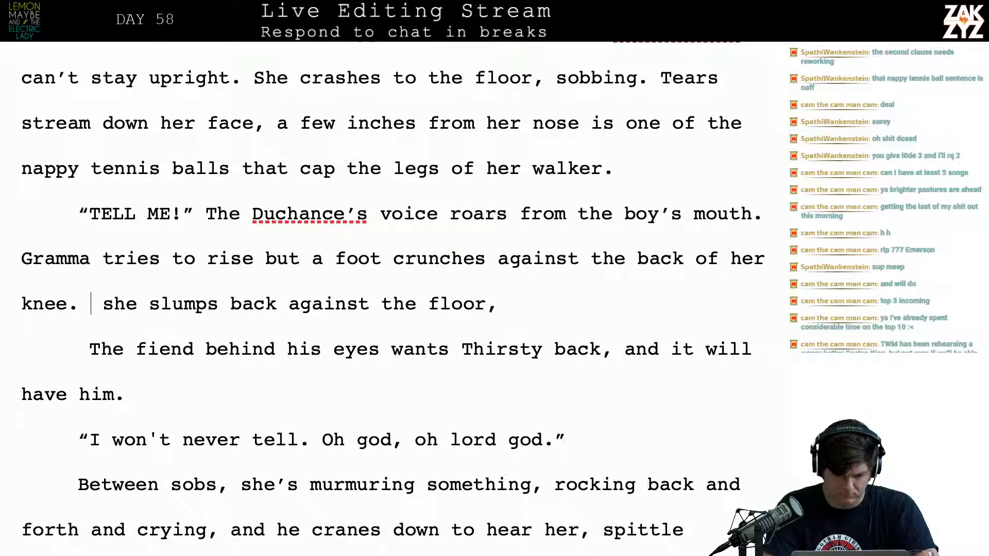
Break “she slumps back against the floor,” into its own paragraph below “knee.”
key(Return)
text(She c)
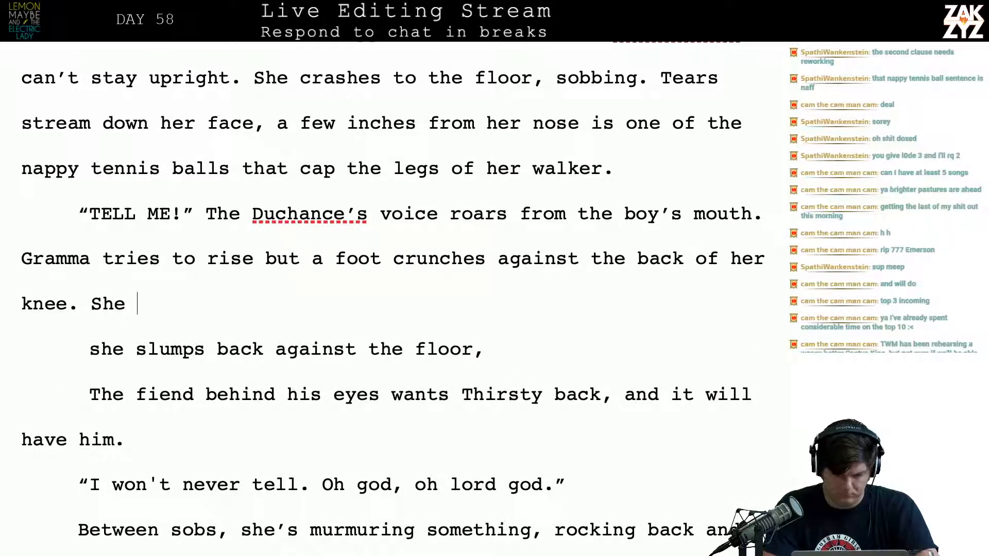
key(BackSpace)
key(BackSpace)
key(BackSpace)
key(BackSpace)
key(BackSpace)
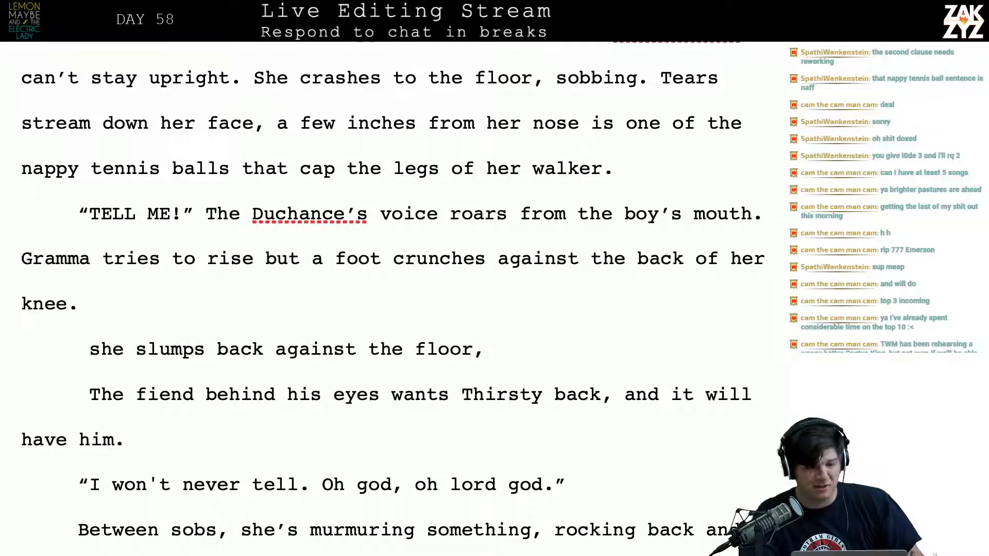
End the sentence at “Tears stream down her face.” and set the tennis ball clause apart below a blank line
scroll(243, 288, up, 2)
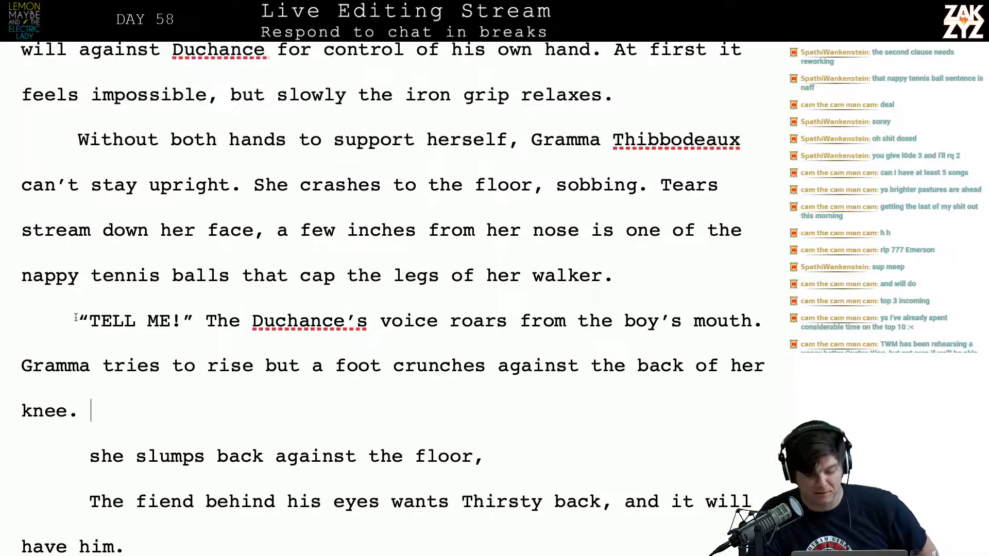
click(282, 242)
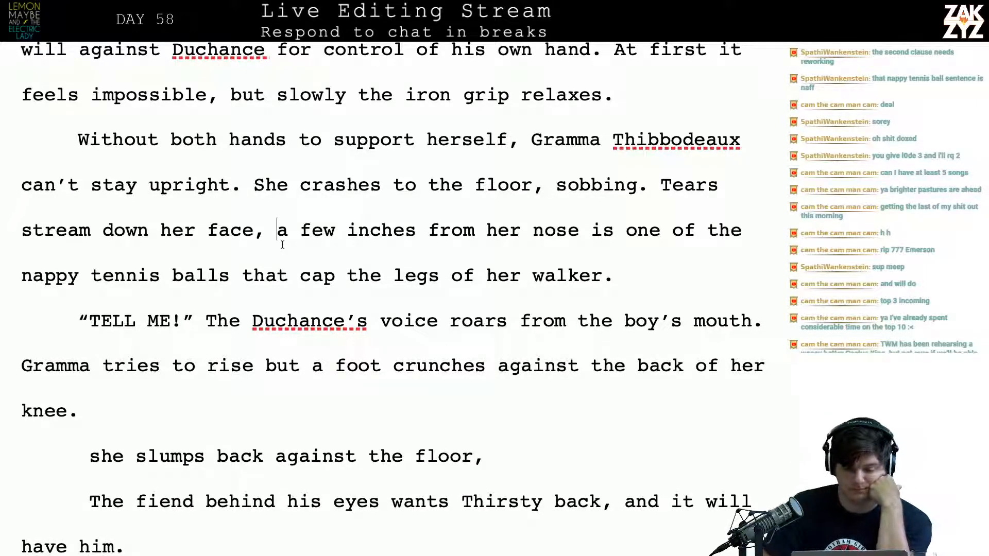
key(Left)
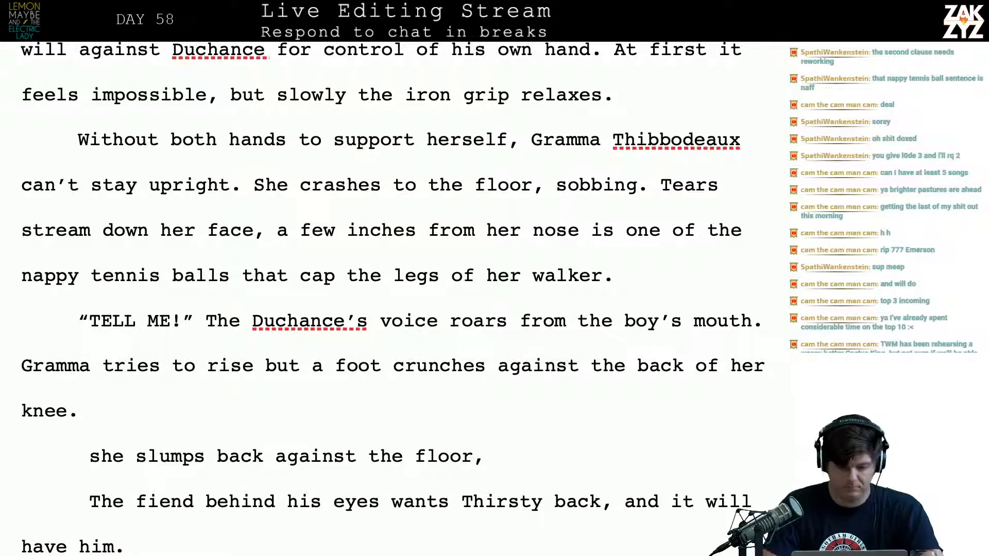
key(BackSpace)
text(.)
key(Return)
key(Return)
key(Left)
key(Left)
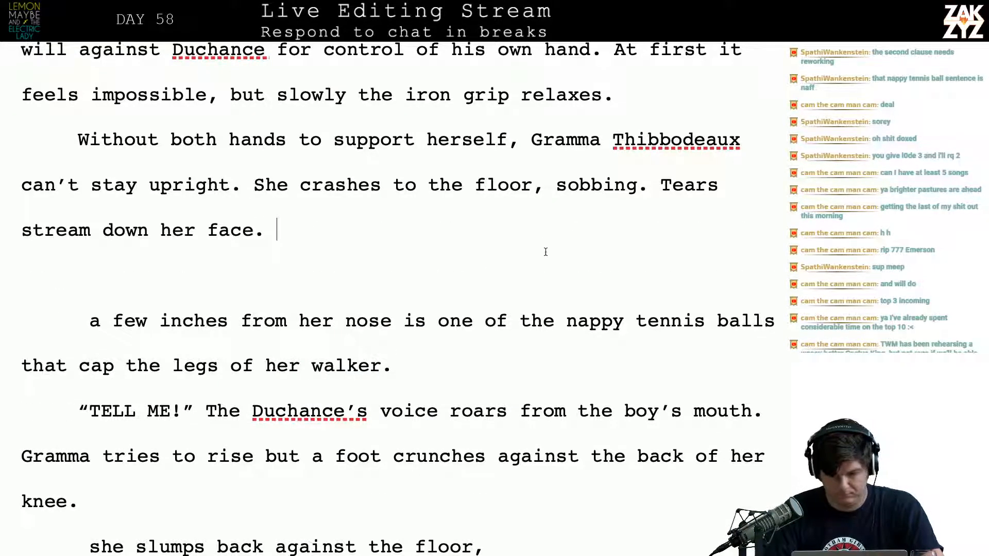
Separate “Tears stream down her face.” from “sobbing.” as its own paragraph below a blank line
click(659, 184)
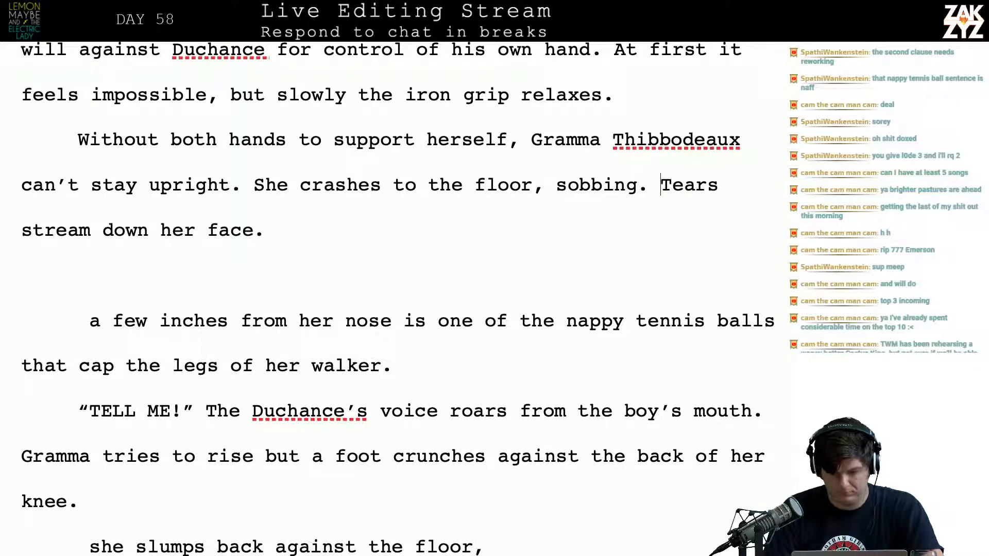
key(Return)
key(BackSpace)
key(Return)
key(Return)
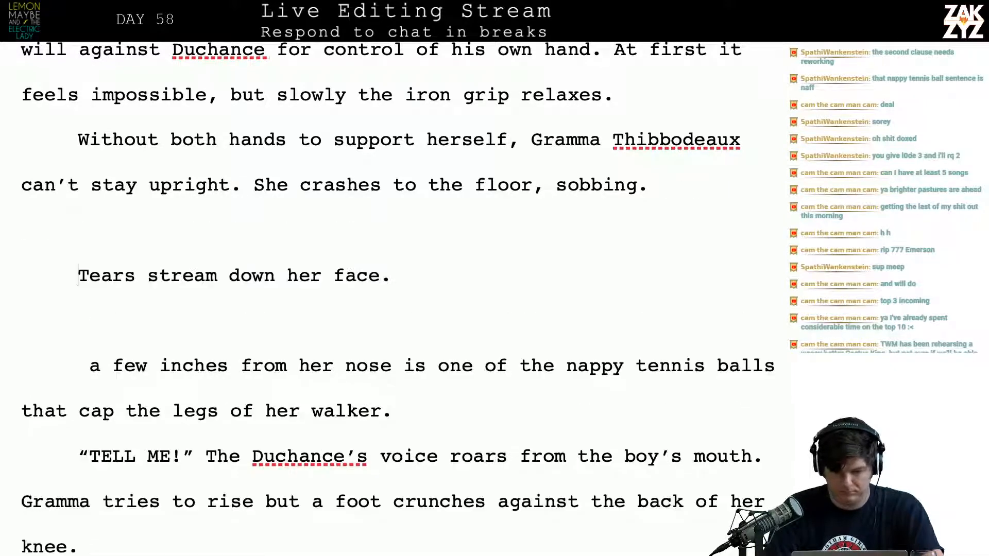
Extend the sentence after “sobbing” with “, and clinging to the legs of her walker.”
key(Left)
key(Left)
key(BackSpace)
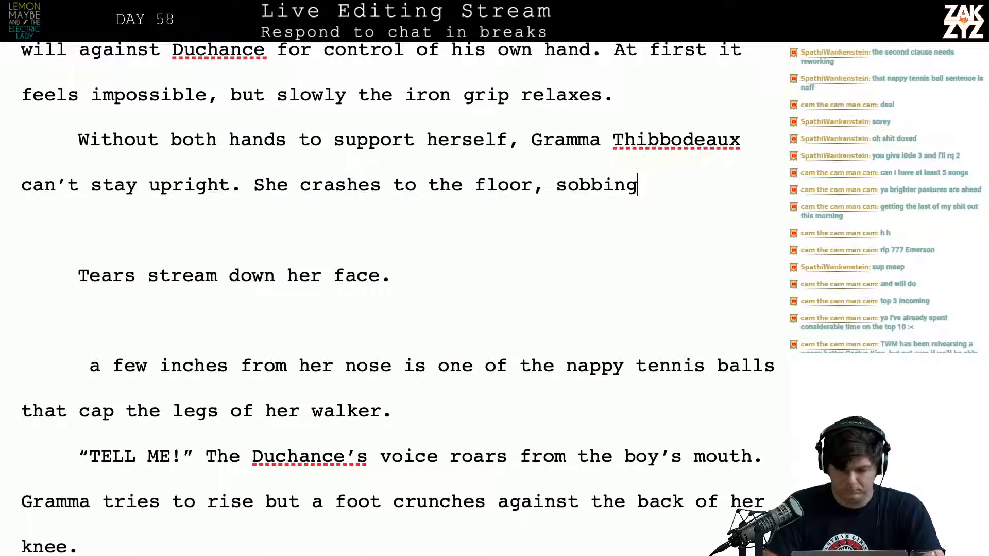
text(, )
text(and cli)
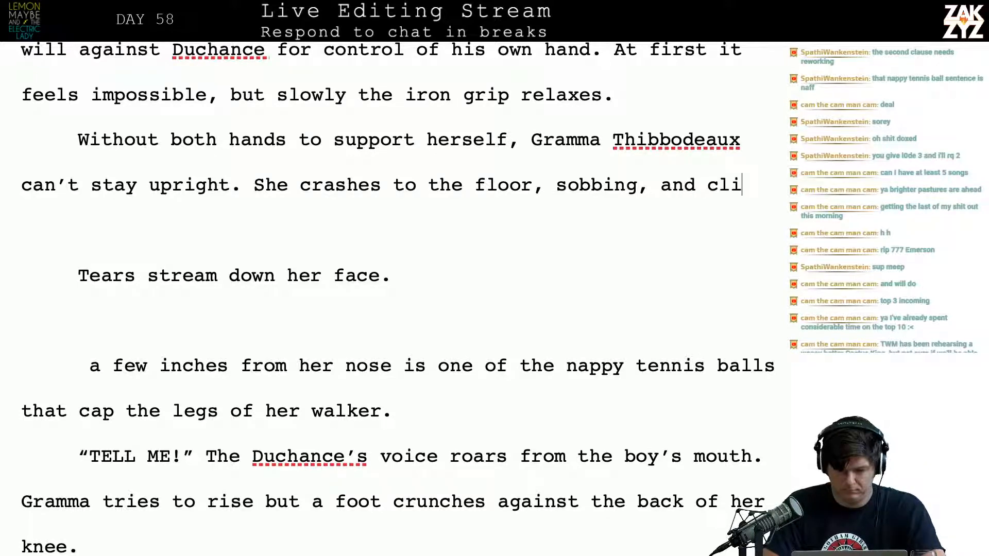
text(nging to the legs o)
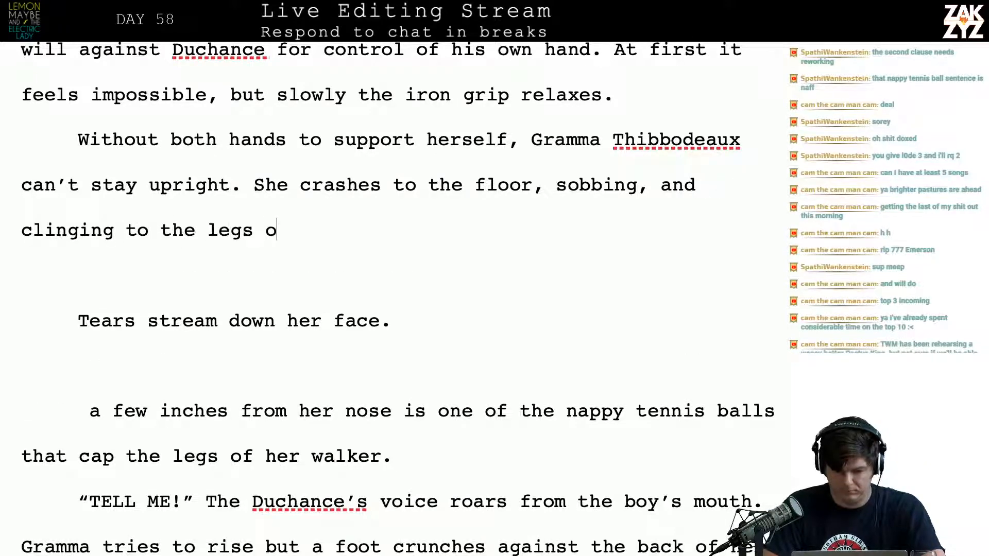
text(f her walker.)
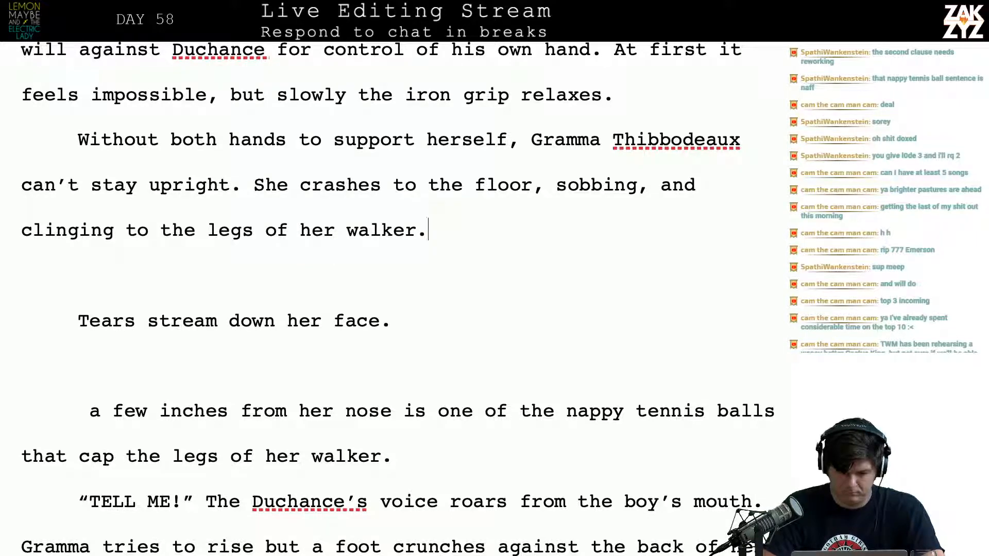
Delete everything following “She crashes to the floor,” in that sentence, including “sobbing”
key(BackSpace)
key(BackSpace)
key(BackSpace)
key(BackSpace)
key(BackSpace)
key(BackSpace)
key(BackSpace)
key(BackSpace)
key(BackSpace)
key(BackSpace)
key(BackSpace)
key(BackSpace)
key(BackSpace)
key(BackSpace)
key(BackSpace)
key(BackSpace)
key(BackSpace)
key(BackSpace)
key(BackSpace)
key(BackSpace)
key(BackSpace)
key(BackSpace)
key(BackSpace)
key(BackSpace)
key(BackSpace)
key(BackSpace)
key(BackSpace)
key(BackSpace)
key(BackSpace)
key(BackSpace)
key(BackSpace)
key(BackSpace)
key(BackSpace)
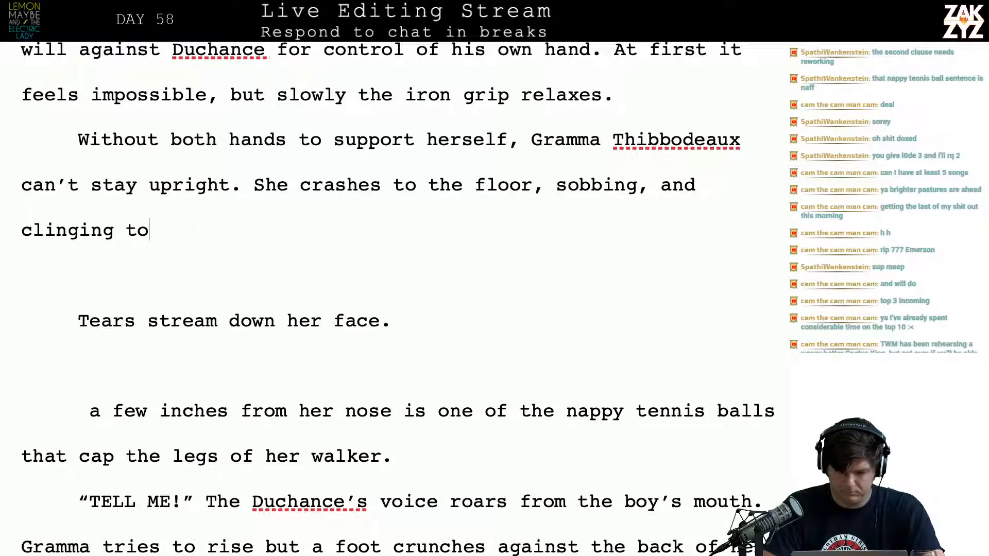
key(BackSpace)
key(BackSpace)
key(BackSpace)
key(BackSpace)
key(BackSpace)
key(BackSpace)
key(BackSpace)
key(BackSpace)
key(BackSpace)
key(BackSpace)
key(BackSpace)
key(BackSpace)
key(BackSpace)
key(BackSpace)
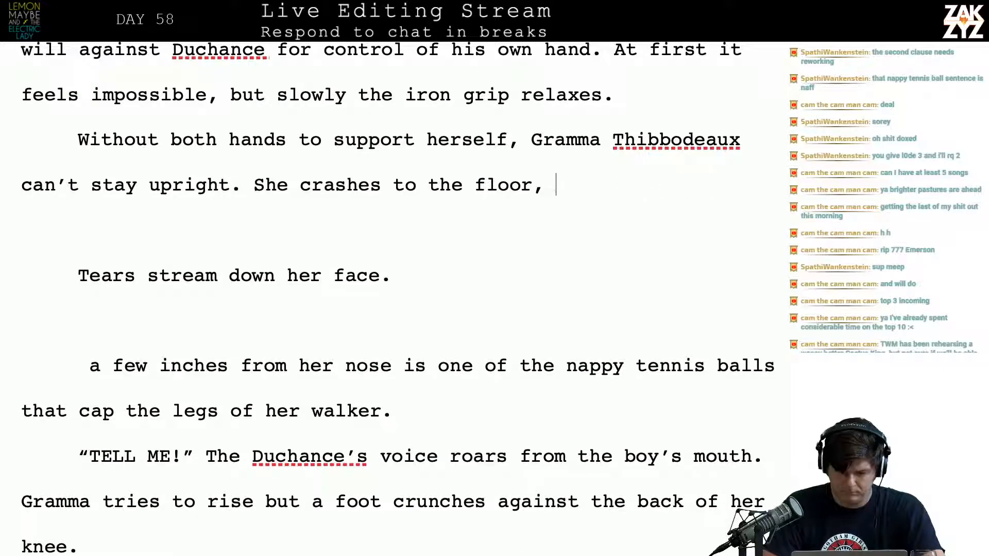
Continue the sentence after “She crashes to the floor,” with “she’s clinging to the legs of her”
text(,)
text(e's clinging to the)
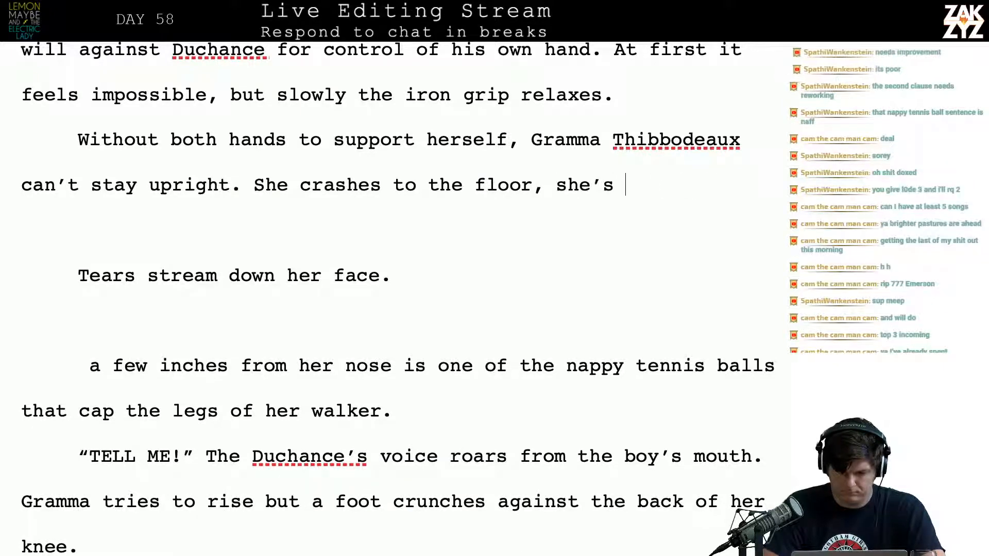
text( le)
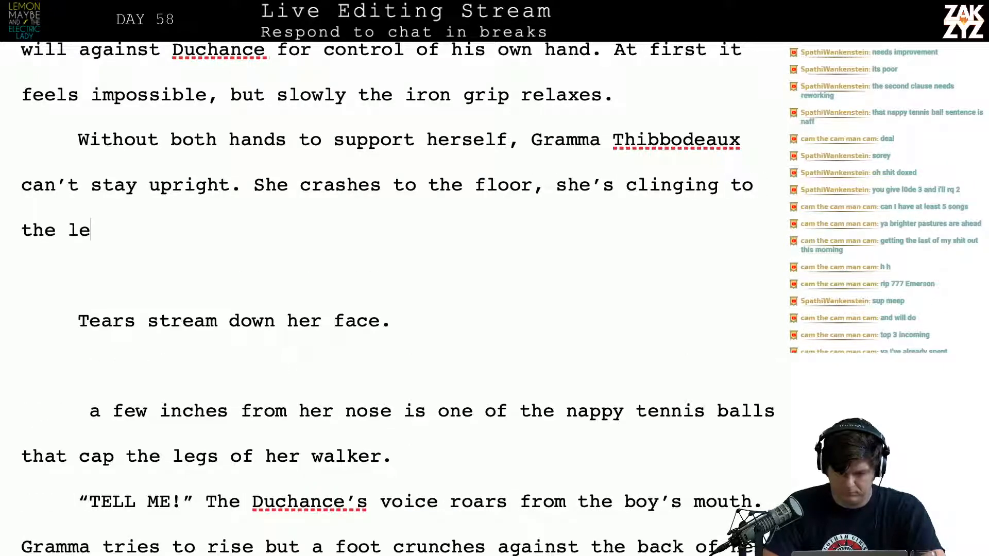
text(gs of her)
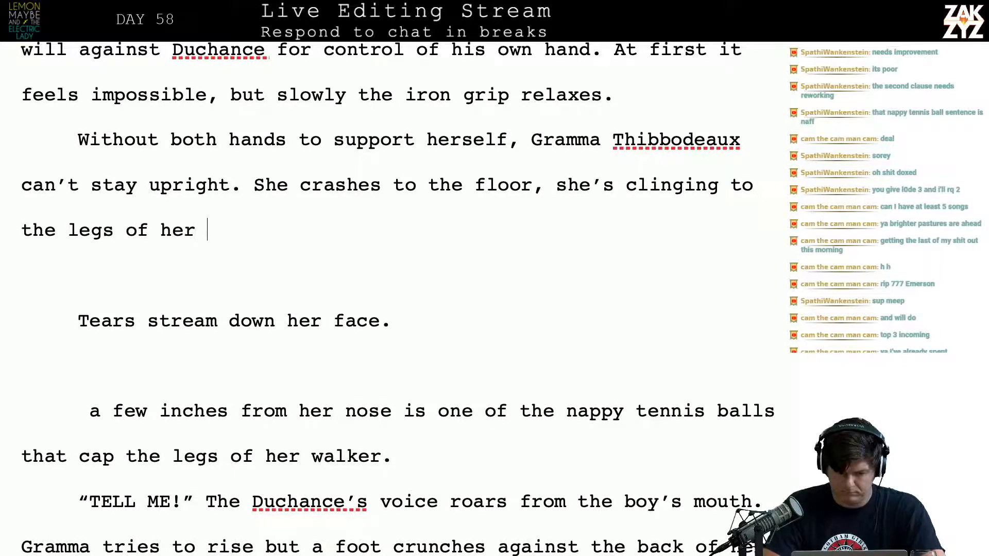
Delete the whole unfinished sentence beginning “She crashes to the floor,” after “can’t stay upright.”
key(BackSpace)
key(BackSpace)
key(BackSpace)
key(BackSpace)
key(BackSpace)
key(BackSpace)
key(BackSpace)
key(BackSpace)
key(BackSpace)
key(BackSpace)
key(BackSpace)
key(BackSpace)
key(BackSpace)
key(BackSpace)
key(BackSpace)
key(BackSpace)
key(BackSpace)
key(BackSpace)
key(BackSpace)
key(BackSpace)
key(BackSpace)
key(BackSpace)
key(BackSpace)
key(BackSpace)
key(BackSpace)
key(BackSpace)
key(BackSpace)
key(BackSpace)
key(BackSpace)
key(BackSpace)
key(BackSpace)
key(BackSpace)
key(BackSpace)
key(BackSpace)
key(BackSpace)
key(BackSpace)
key(BackSpace)
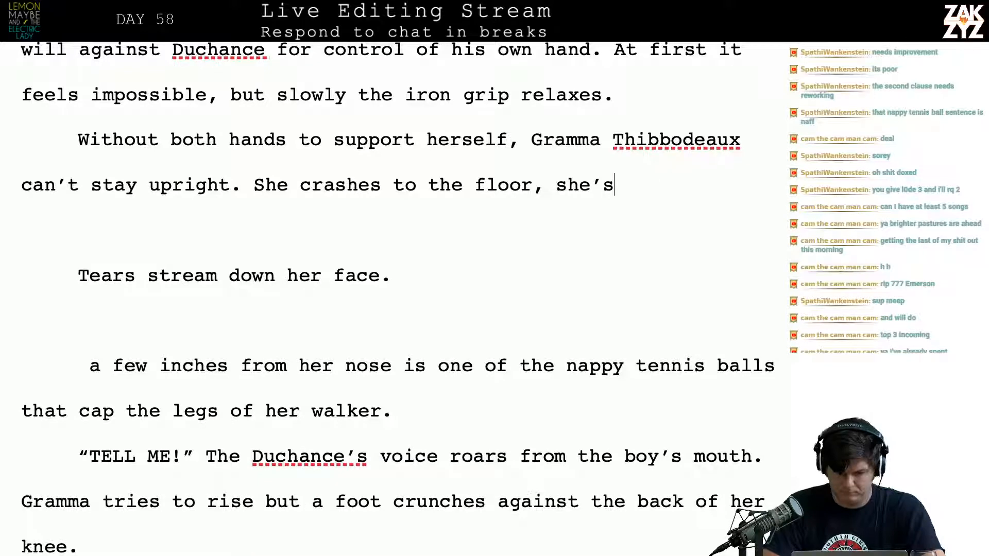
key(BackSpace)
key(BackSpace)
key(BackSpace)
key(BackSpace)
key(BackSpace)
key(BackSpace)
key(BackSpace)
key(BackSpace)
key(BackSpace)
key(BackSpace)
key(BackSpace)
key(BackSpace)
key(BackSpace)
key(BackSpace)
key(BackSpace)
key(BackSpace)
key(BackSpace)
key(BackSpace)
key(BackSpace)
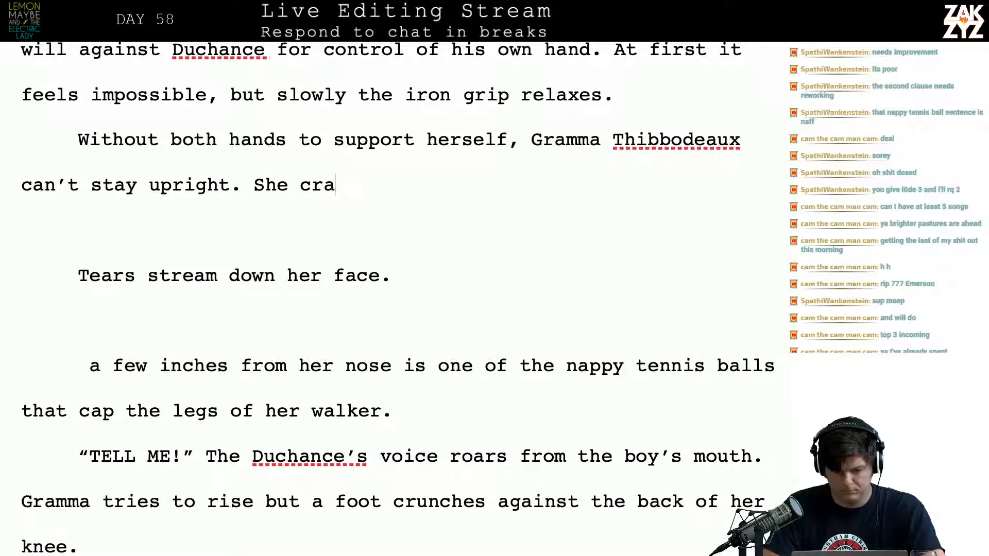
Try opening the sentence after “can’t stay upright.” with “The walker”
text(The walker)
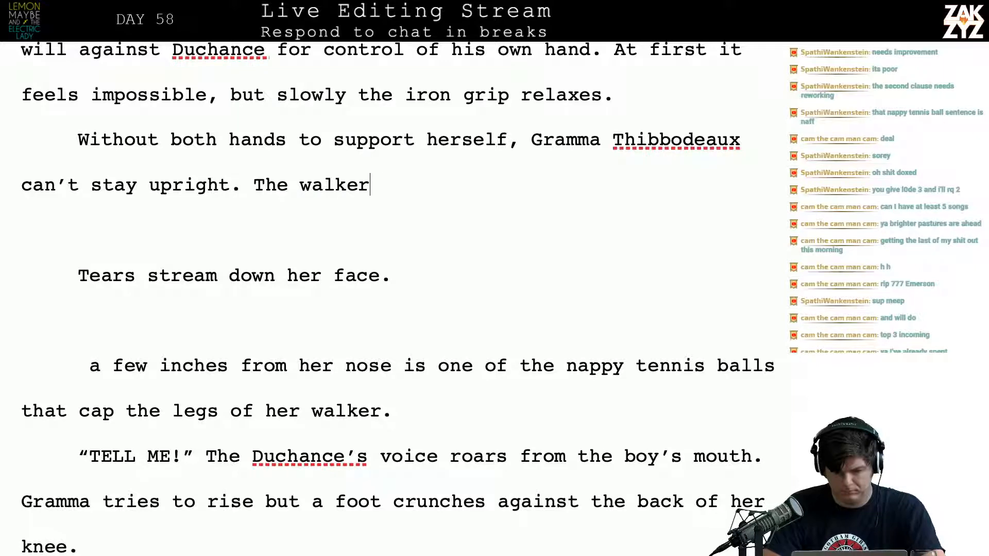
key(BackSpace)
key(BackSpace)
key(BackSpace)
key(BackSpace)
key(BackSpace)
key(BackSpace)
key(BackSpace)
key(BackSpace)
key(BackSpace)
key(BackSpace)
Write “She crashes to the floor, upending the walker as she tries to” after “can’t stay upright.”
text(She )
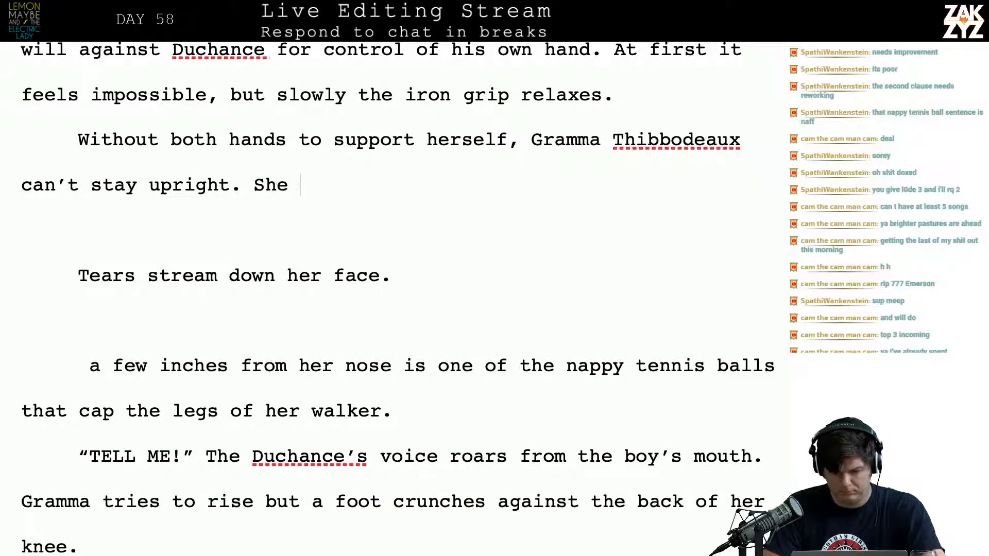
text(crashes to f)
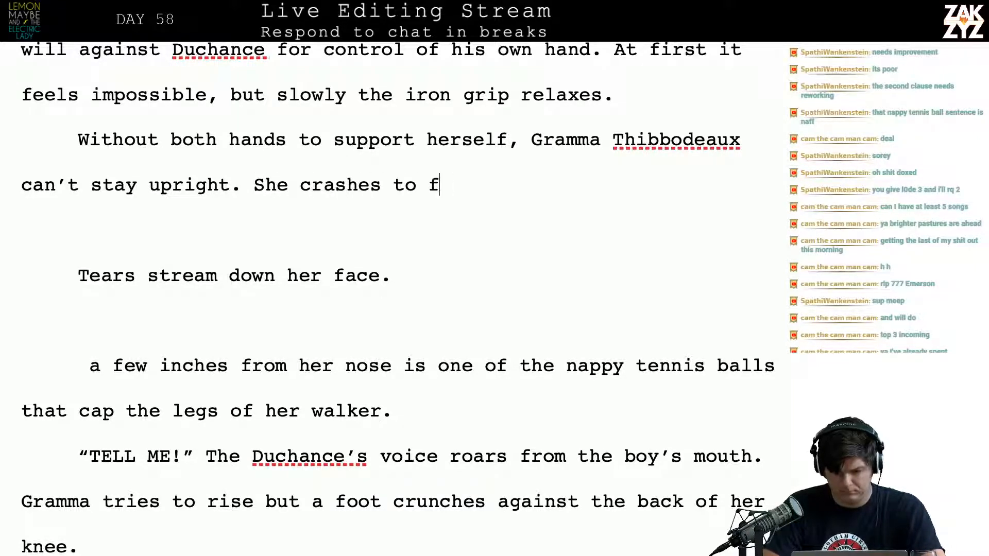
key(BackSpace)
text(the floor, upe)
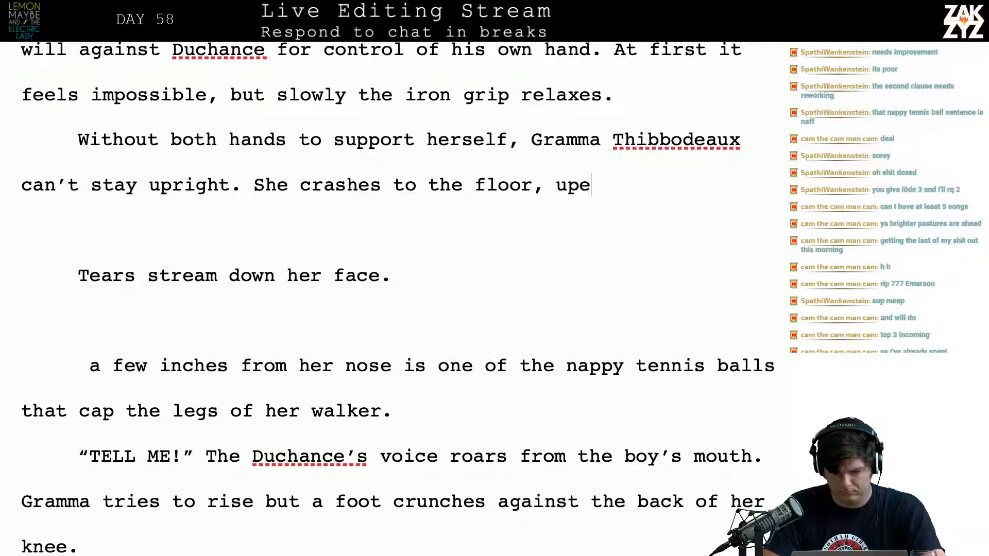
text(nding thte)
key(BackSpace)
key(BackSpace)
text(e )
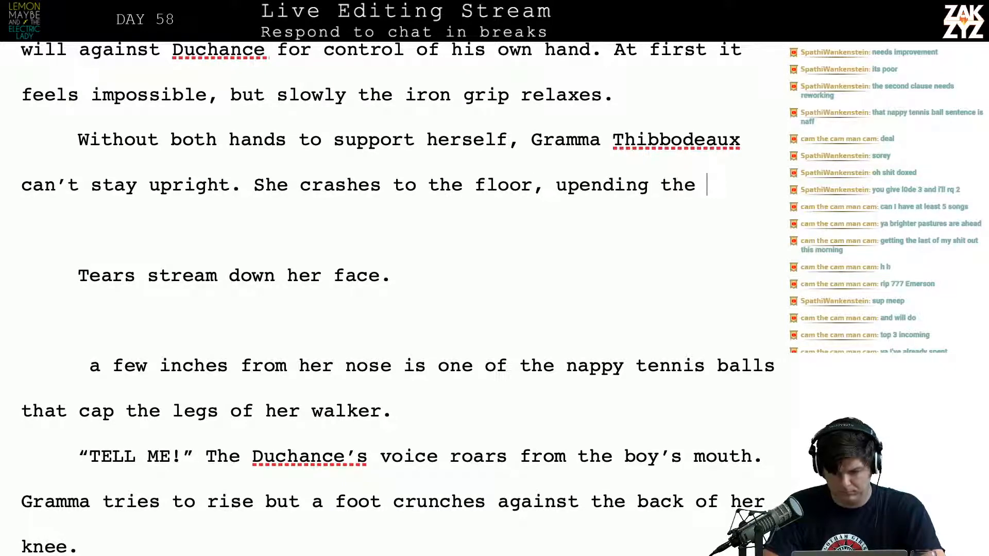
text(walker )
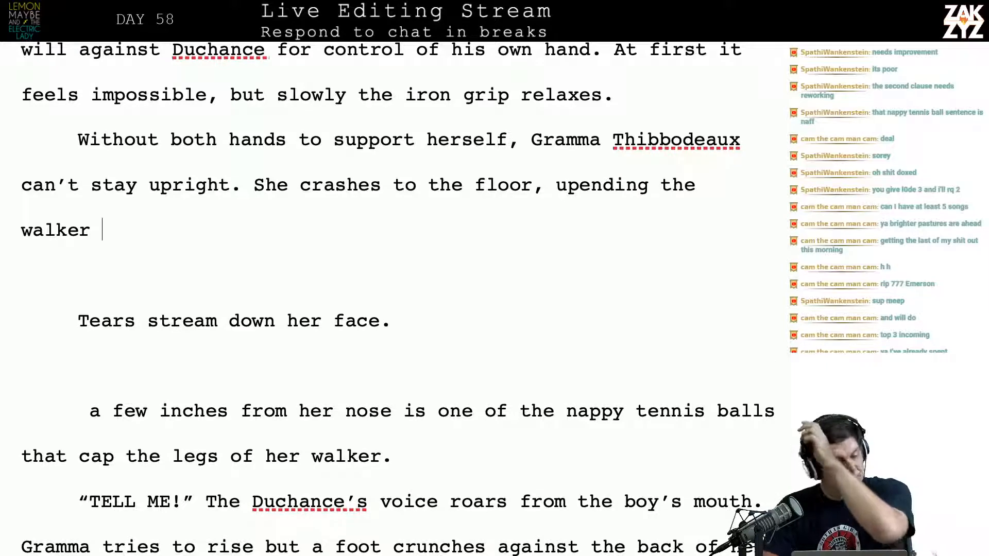
text(as )
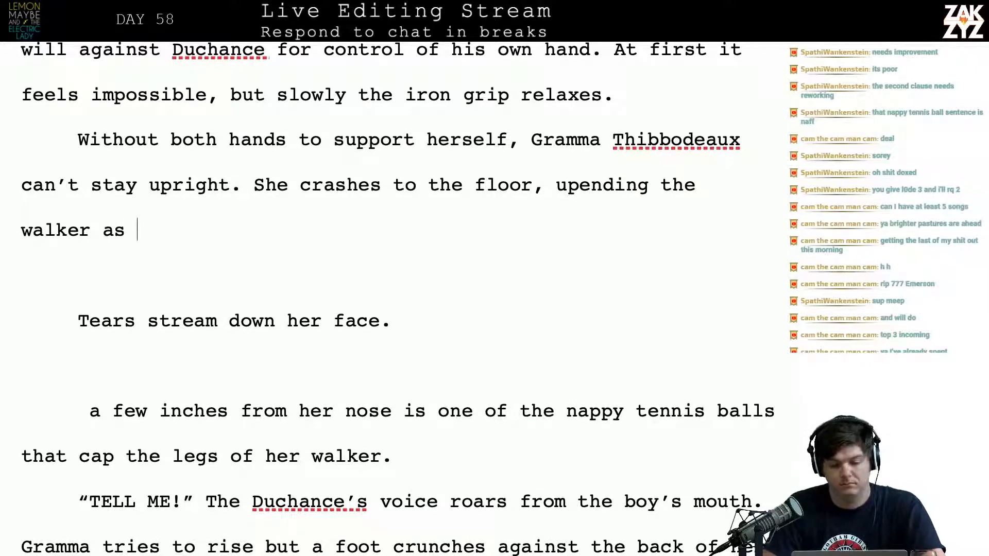
text(she triess)
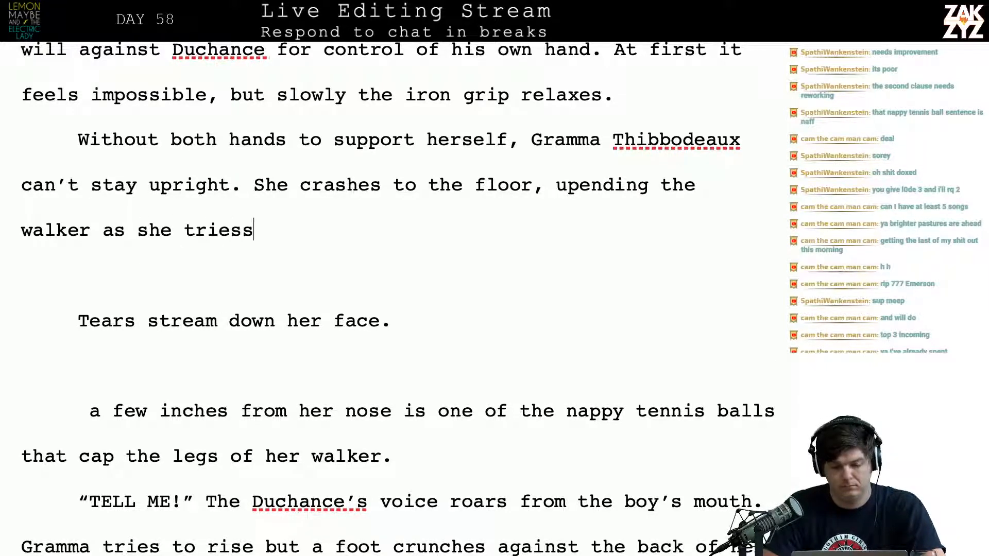
text( to)
Replace everything after “She crashes to the floor” in that sentence with “and drags the walker down with her.”
key(BackSpace)
key(BackSpace)
key(BackSpace)
key(BackSpace)
key(BackSpace)
key(BackSpace)
key(BackSpace)
key(BackSpace)
key(BackSpace)
key(BackSpace)
key(BackSpace)
key(BackSpace)
key(BackSpace)
key(BackSpace)
key(BackSpace)
key(BackSpace)
key(BackSpace)
key(BackSpace)
key(BackSpace)
key(BackSpace)
key(BackSpace)
key(BackSpace)
key(BackSpace)
key(BackSpace)
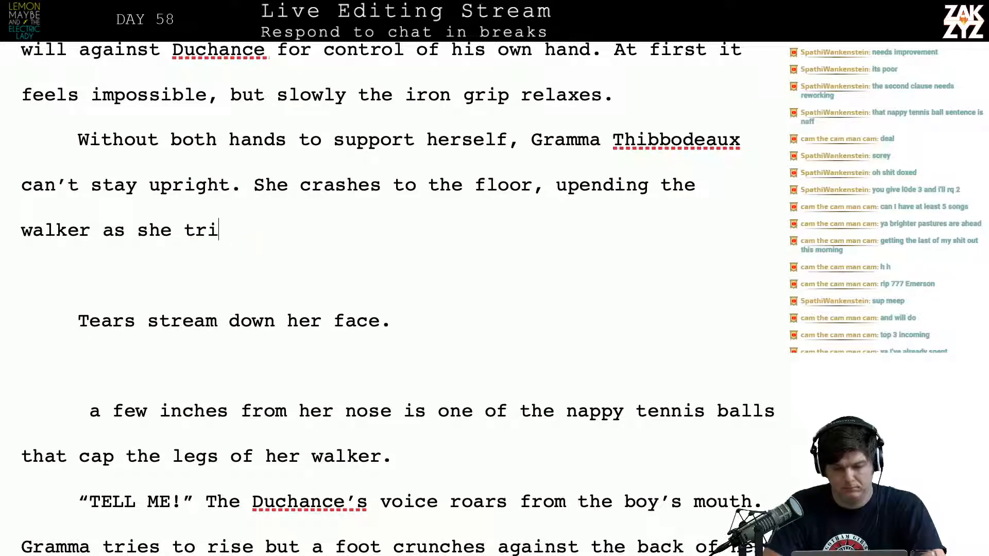
key(BackSpace)
key(BackSpace)
key(BackSpace)
key(BackSpace)
key(BackSpace)
key(BackSpace)
key(BackSpace)
key(BackSpace)
key(BackSpace)
key(BackSpace)
key(BackSpace)
key(BackSpace)
key(BackSpace)
key(BackSpace)
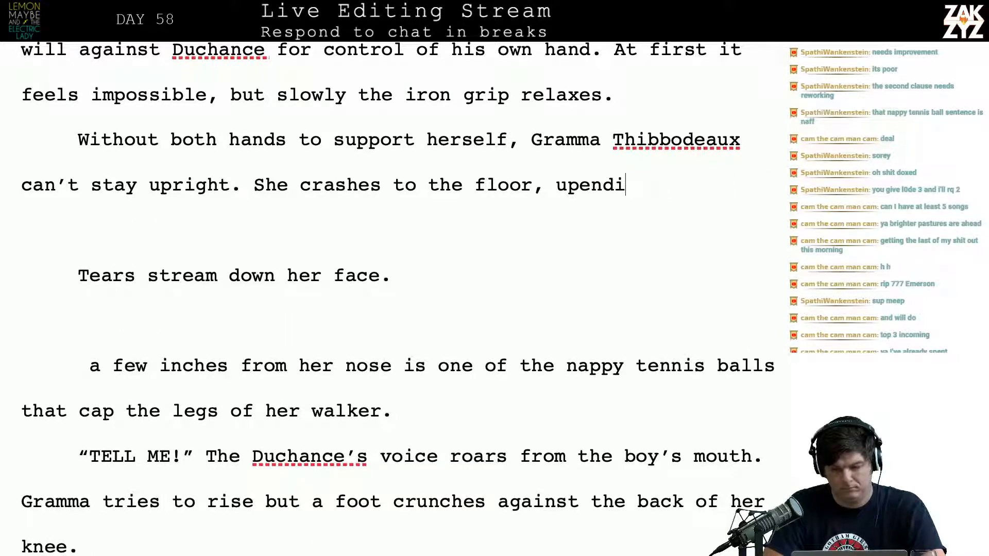
text(and drag)
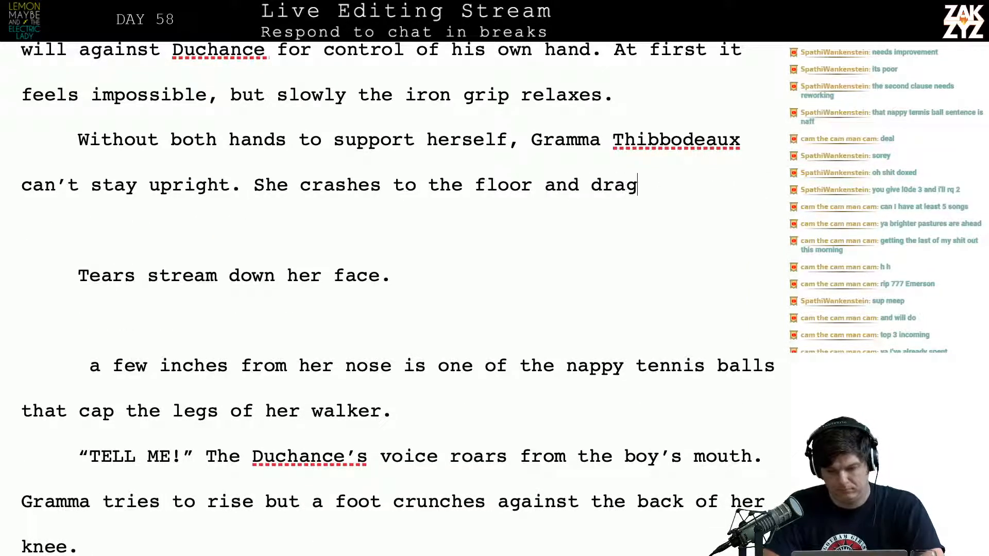
text(s the walker down with her.)
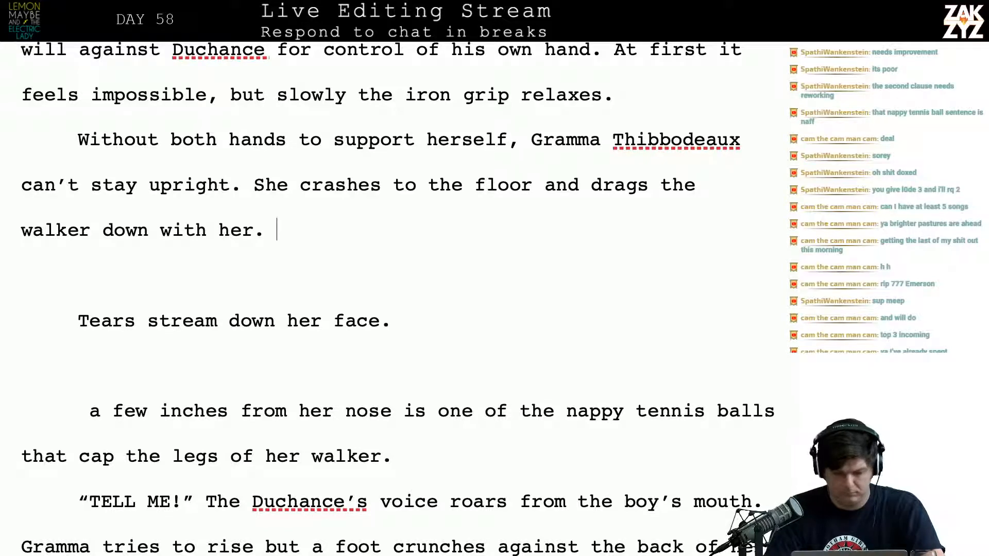
Delete the leftover “Tears stream down her face.” line, the tennis ball sentence and the blank lines before “TELL ME!”
key(shift+Down)
key(shift+Down)
key(shift+Down)
key(shift+Down)
key(shift+Down)
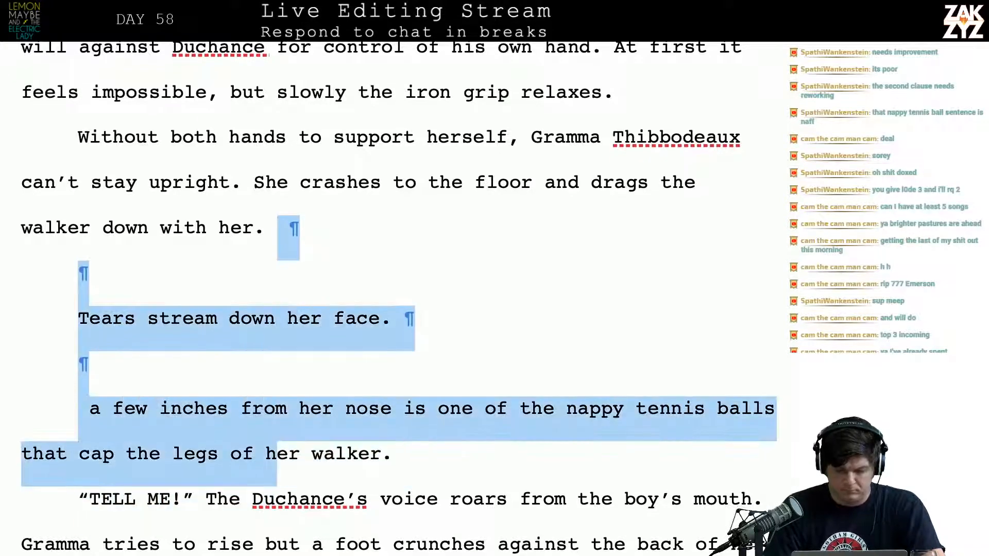
key(shift+Right)
key(shift+Right)
key(shift+Right)
key(shift+Right)
key(shift+Right)
key(shift+Right)
key(shift+Right)
key(shift+Right)
key(shift+Right)
key(shift+Right)
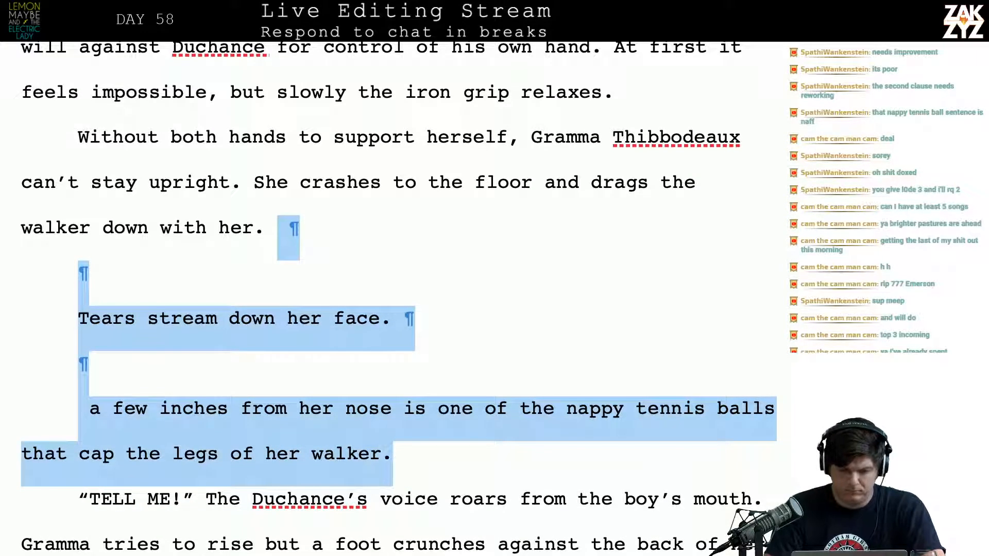
key(BackSpace)
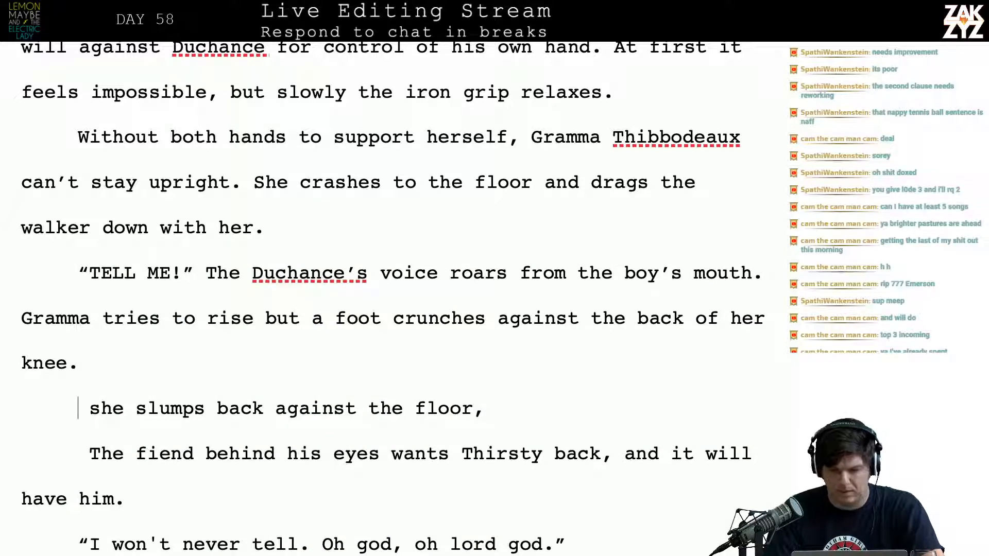
Remove “The” before “Duchance’s voice roars” in the “TELL ME!” paragraph
key(Left)
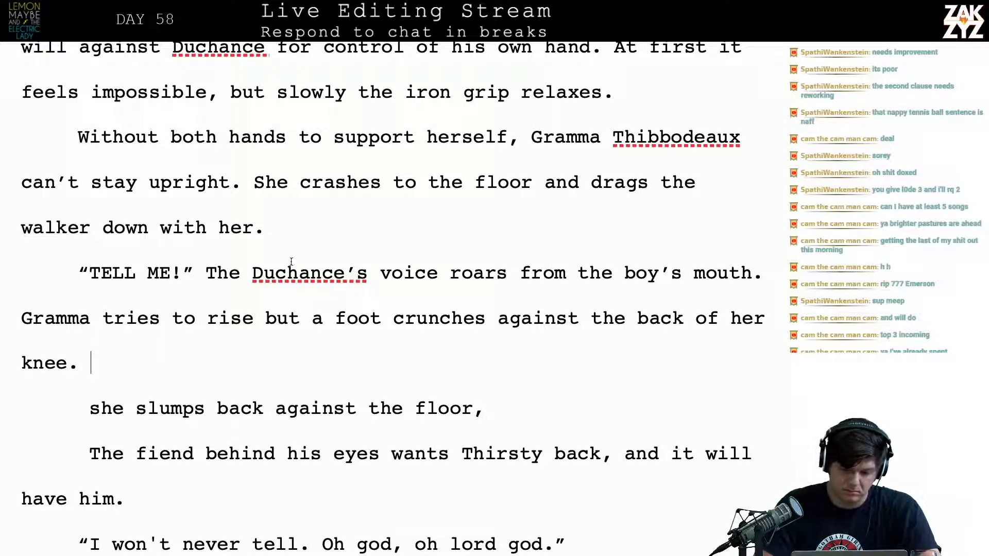
click(240, 273)
key(BackSpace)
key(BackSpace)
key(BackSpace)
key(BackSpace)
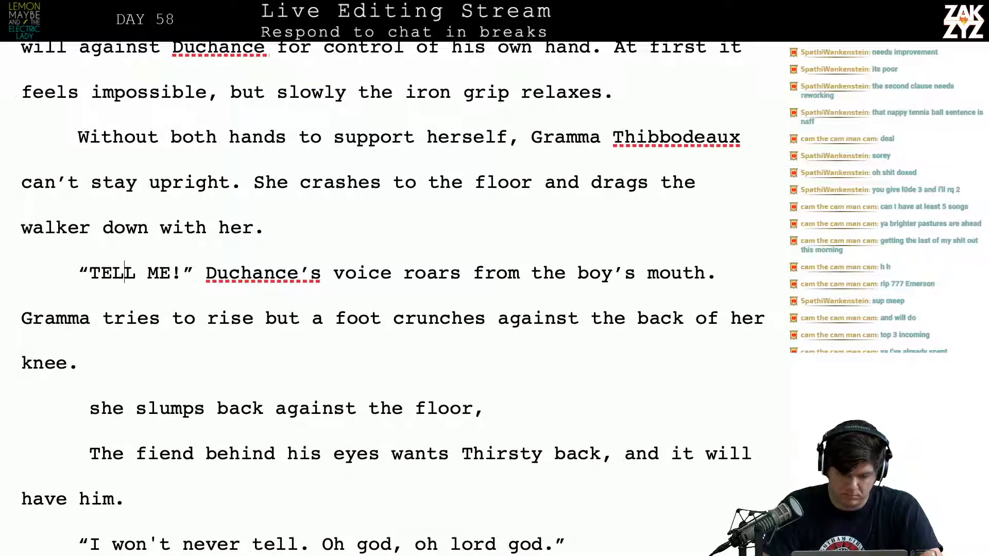
Reread the scene around the “TELL ME!” line, from “WHERE IS HE?” to Matthew forcing Duchance out of his head
scroll(399, 298, up, 1)
scroll(398, 298, down, 10)
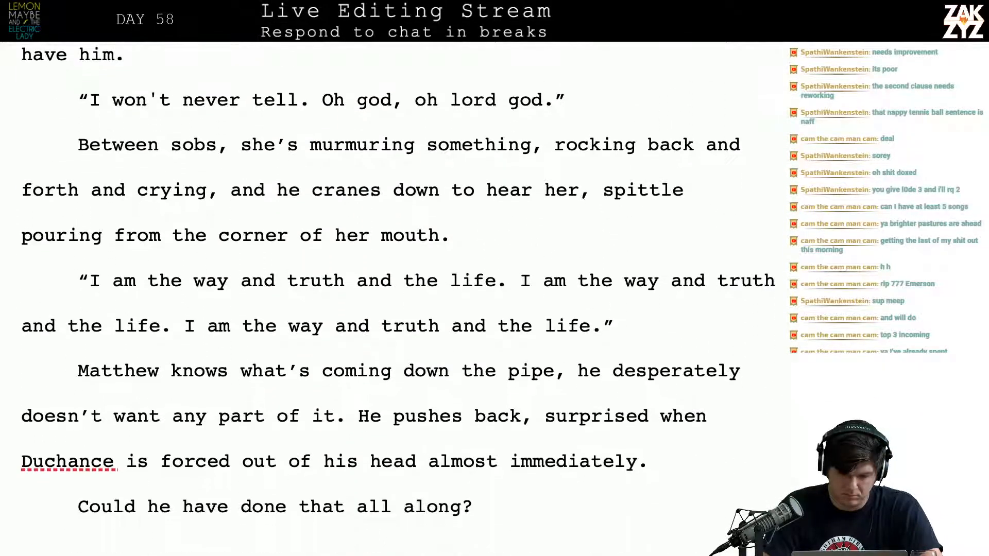
scroll(399, 298, up, 10)
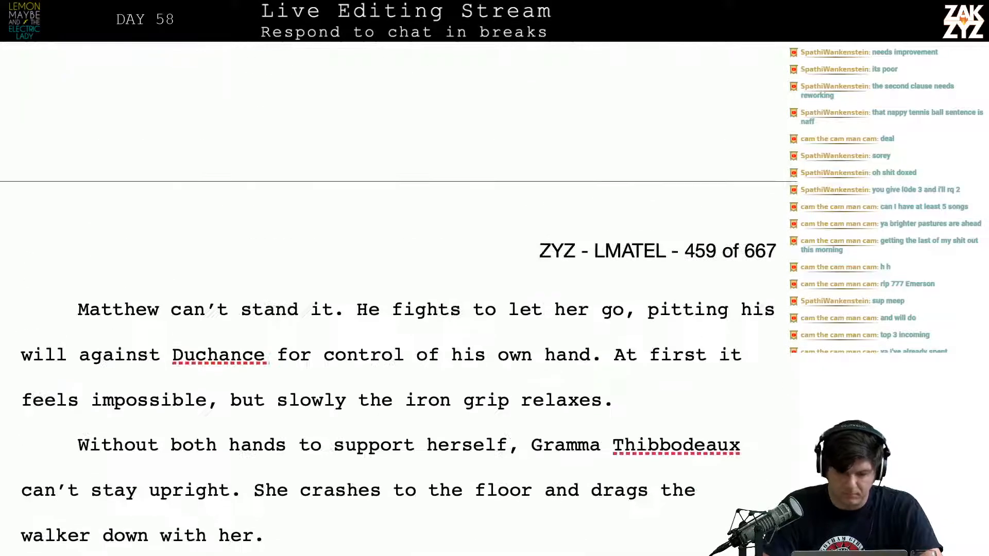
scroll(324, 205, down, 10)
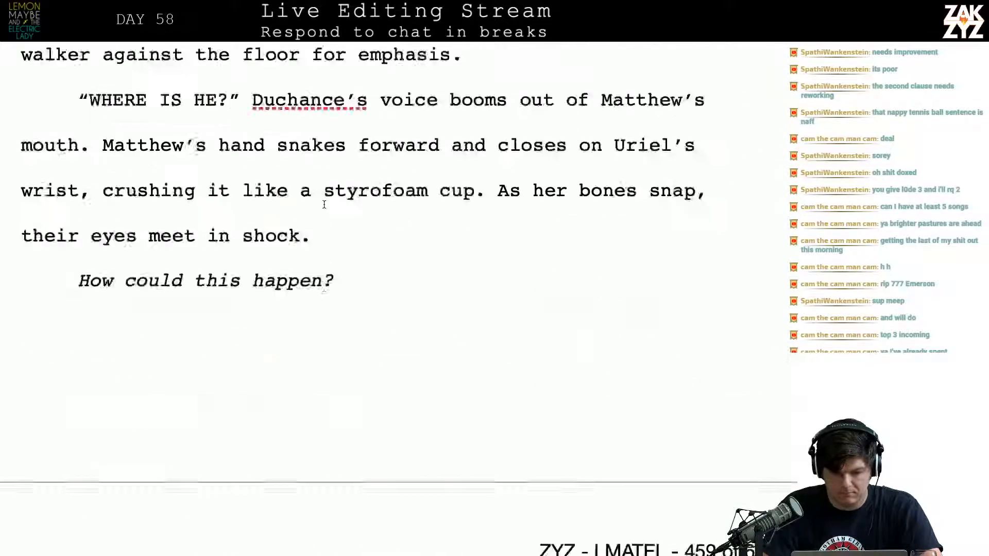
scroll(324, 204, up, 4)
scroll(324, 204, down, 10)
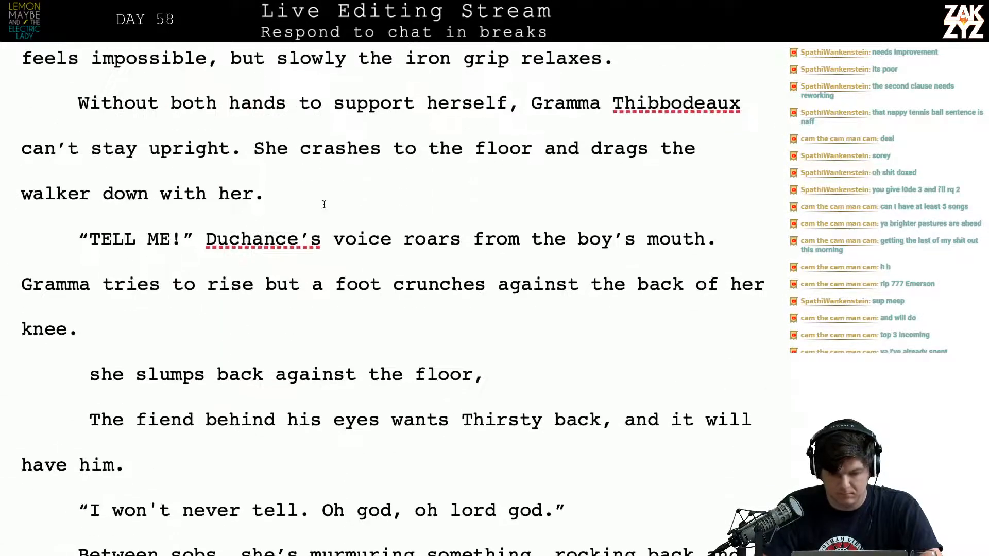
click(122, 237)
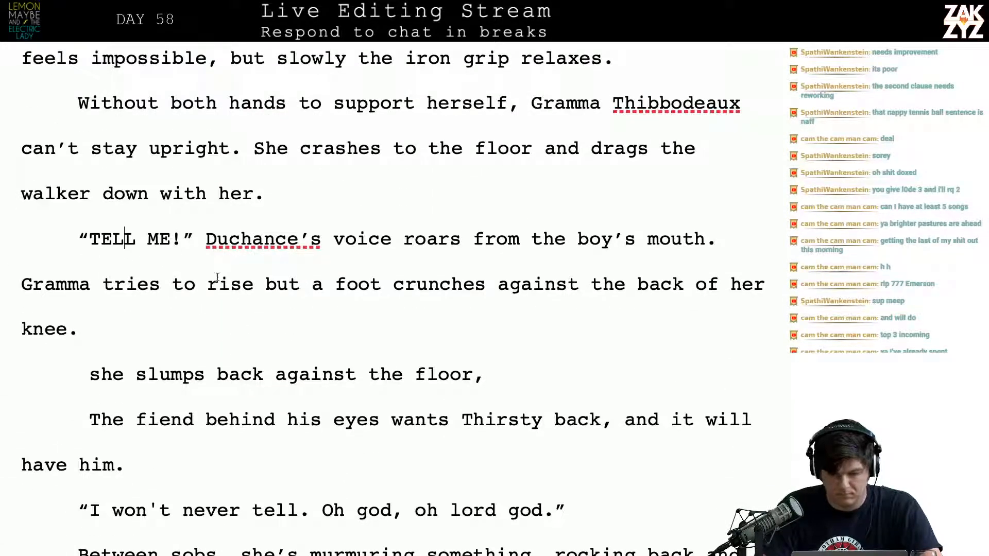
scroll(219, 278, down, 1)
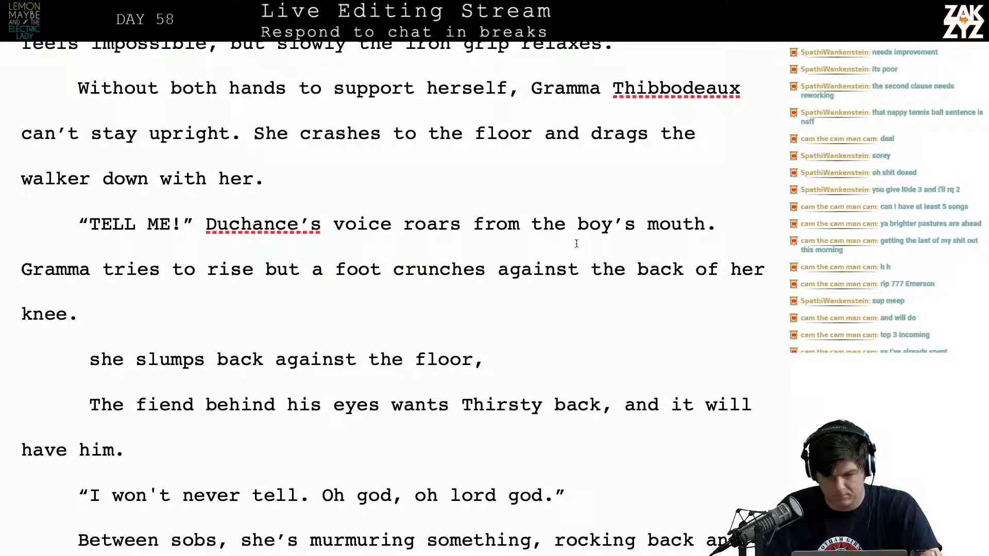
Break the paragraph after “Duchance’s voice roars” and set “from the boy’s mouth” apart below a blank line
click(468, 220)
text(.)
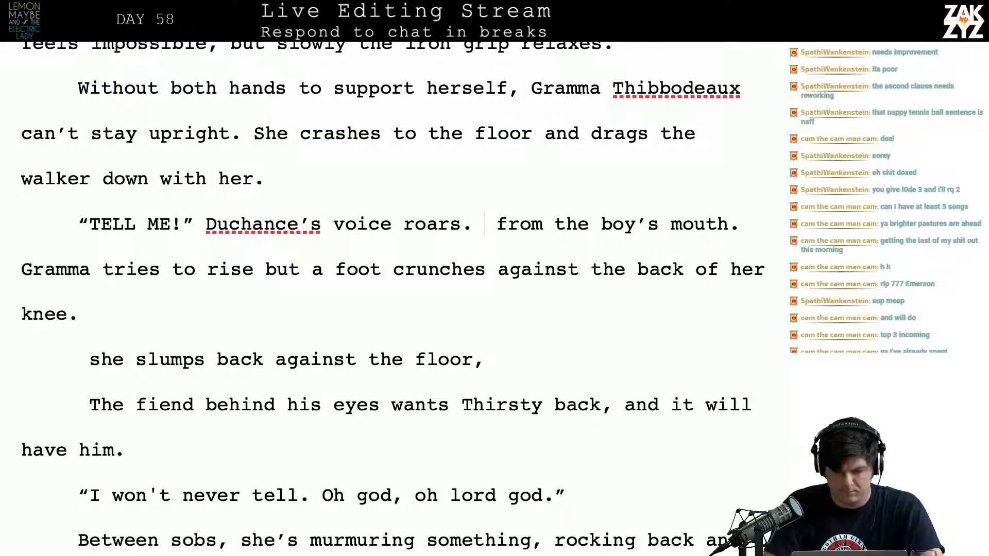
key(Return)
key(Return)
text(A)
key(BackSpace)
key(BackSpace)
key(BackSpace)
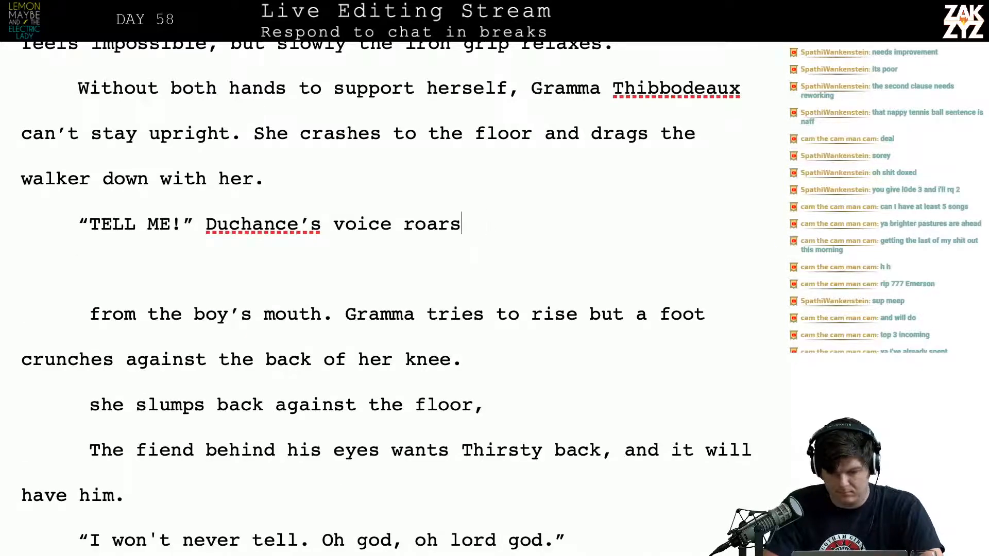
Try extending “Duchance’s voice roars” with “above the laughter from the”
text(above the )
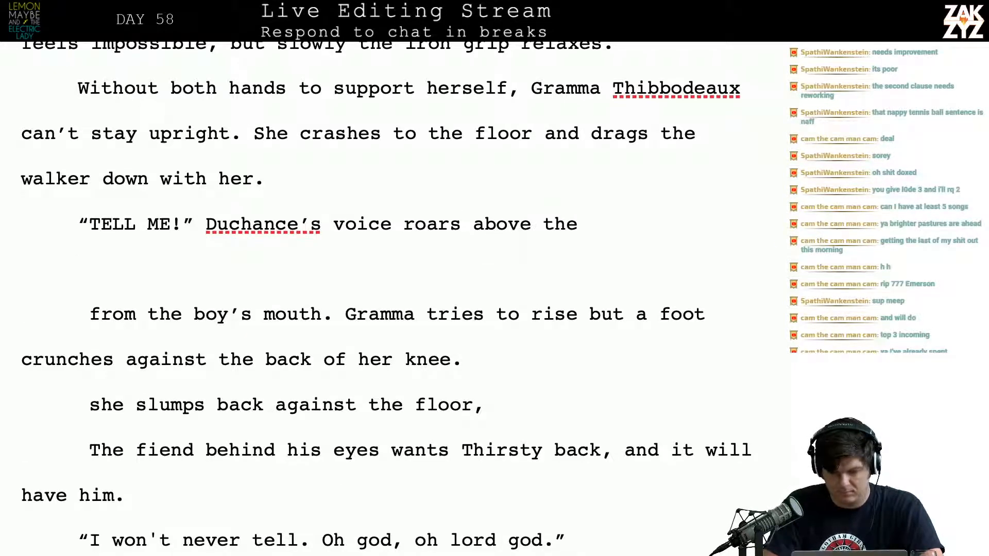
text(laught)
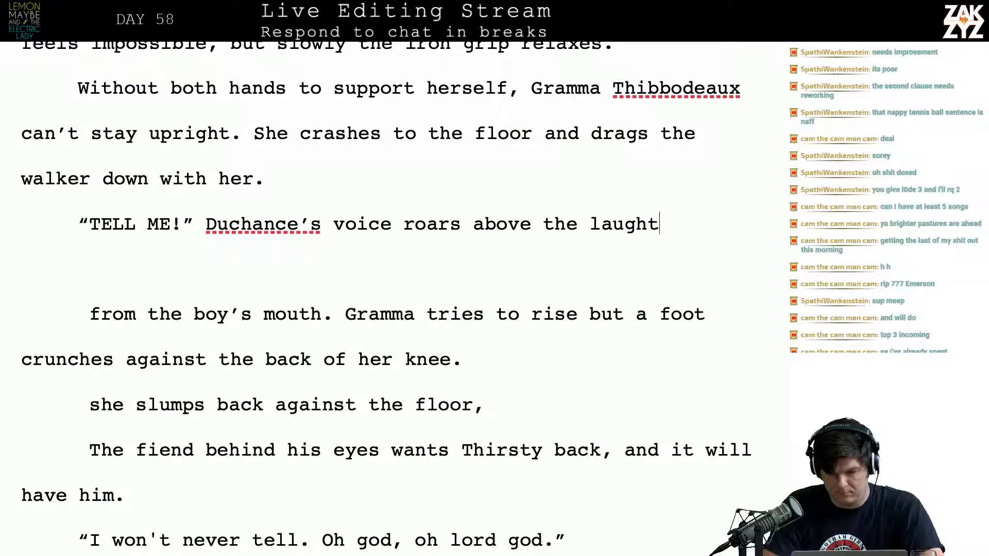
text(er from the tel)
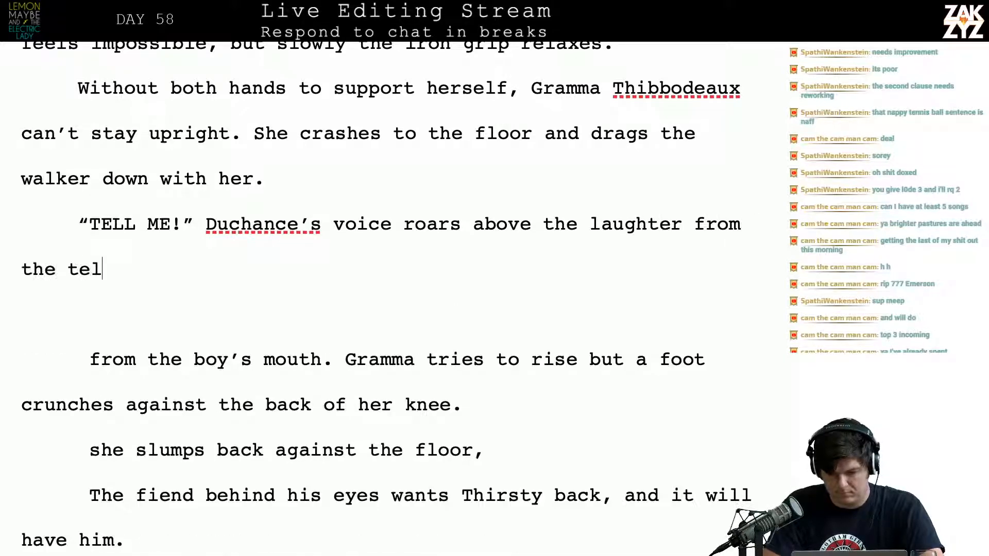
text(ler)
key(BackSpace)
key(BackSpace)
key(BackSpace)
key(BackSpace)
key(BackSpace)
key(BackSpace)
key(BackSpace)
key(BackSpace)
key(BackSpace)
key(BackSpace)
key(BackSpace)
key(BackSpace)
key(BackSpace)
key(BackSpace)
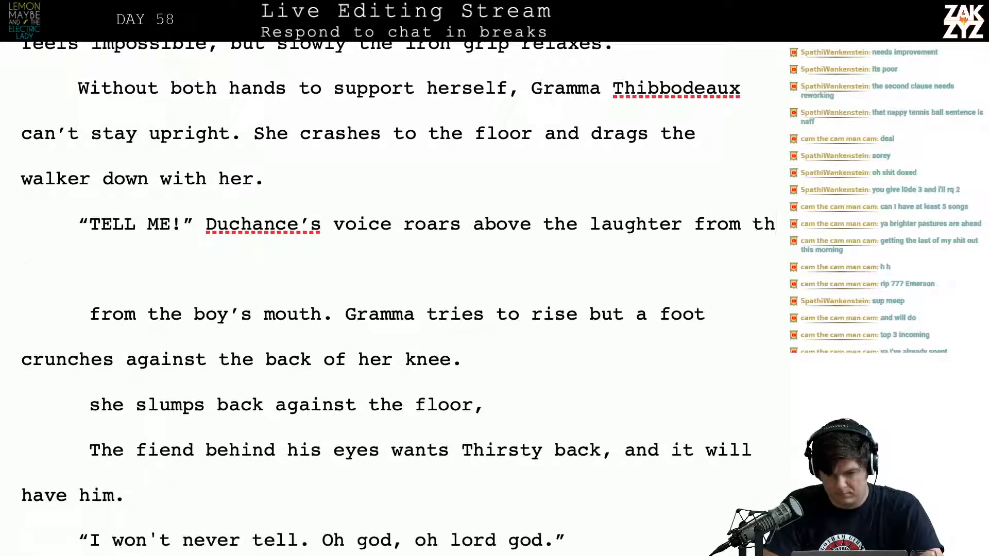
key(BackSpace)
key(BackSpace)
key(BackSpace)
key(BackSpace)
key(BackSpace)
key(BackSpace)
key(BackSpace)
key(BackSpace)
key(BackSpace)
key(BackSpace)
key(BackSpace)
key(BackSpace)
key(BackSpace)
key(BackSpace)
key(BackSpace)
key(BackSpace)
key(BackSpace)
key(BackSpace)
key(BackSpace)
key(BackSpace)
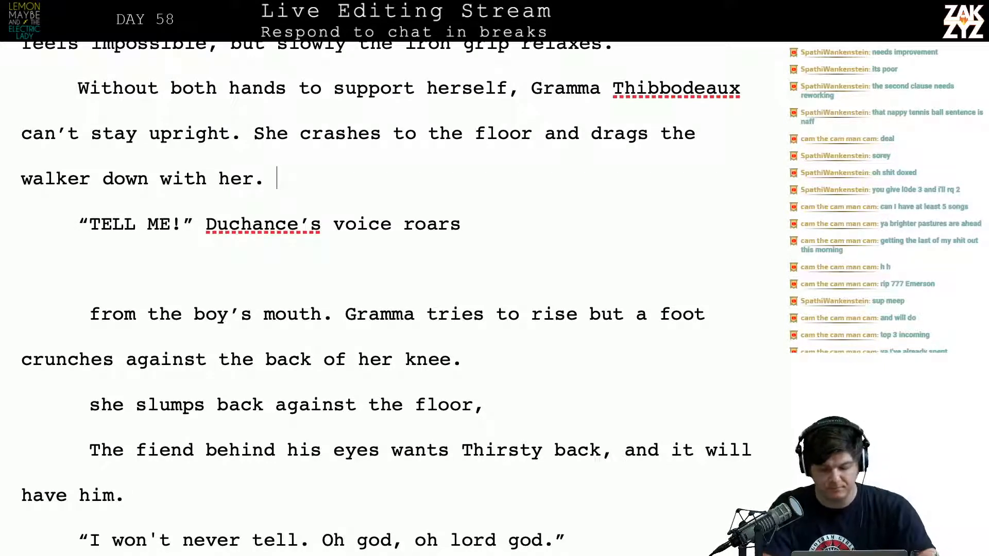
text(The)
key(BackSpace)
key(BackSpace)
key(BackSpace)
key(BackSpace)
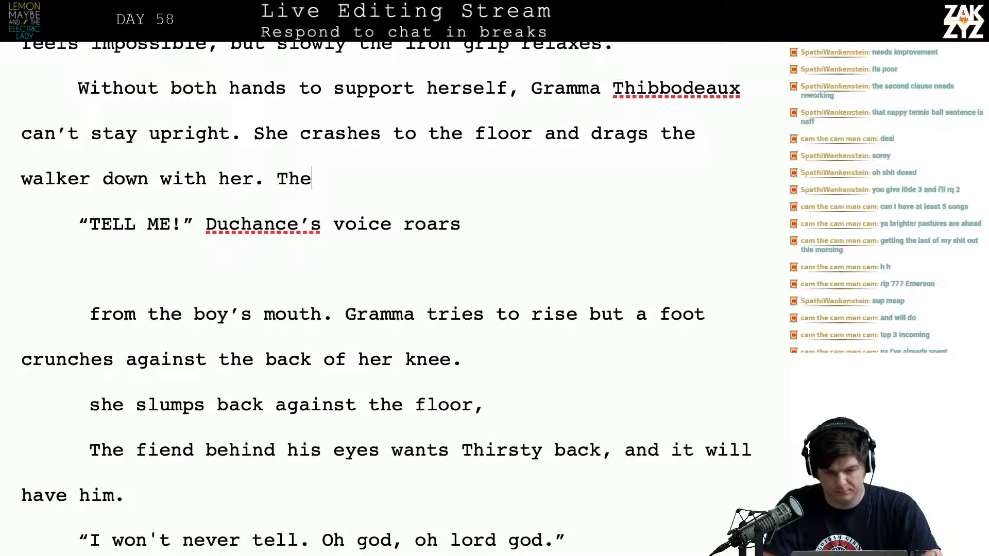
text(Tell)
key(BackSpace)
key(BackSpace)
key(BackSpace)
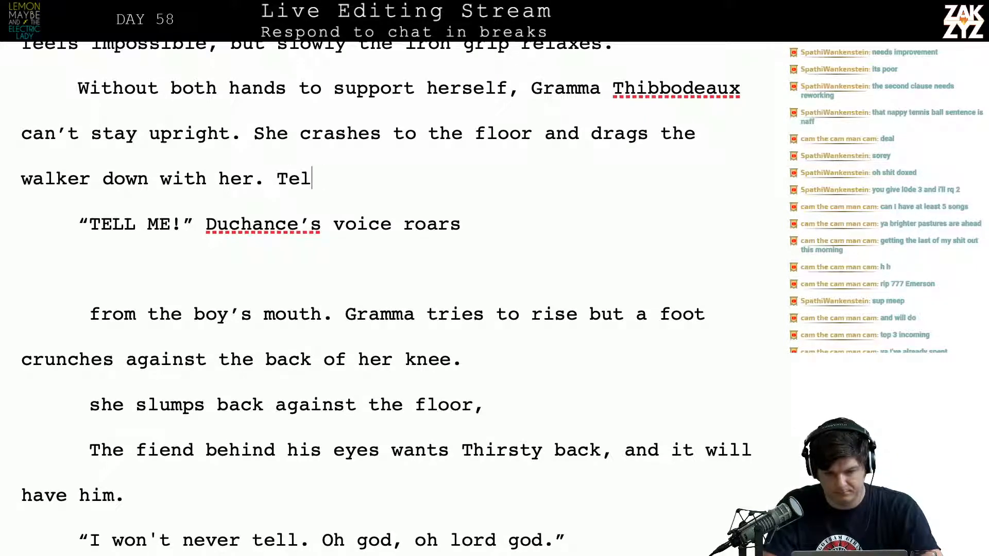
text(he)
key(BackSpace)
key(BackSpace)
key(BackSpace)
key(BackSpace)
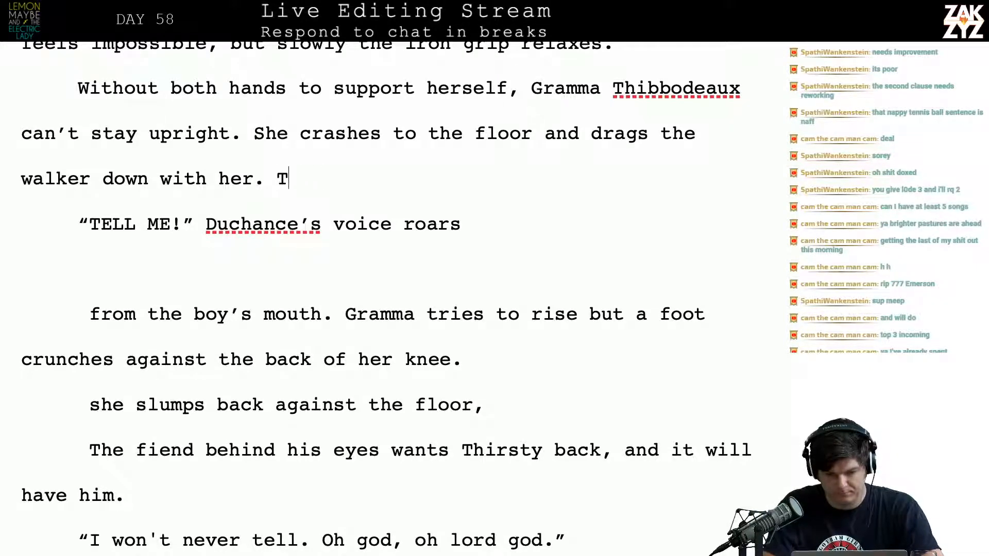
key(Return)
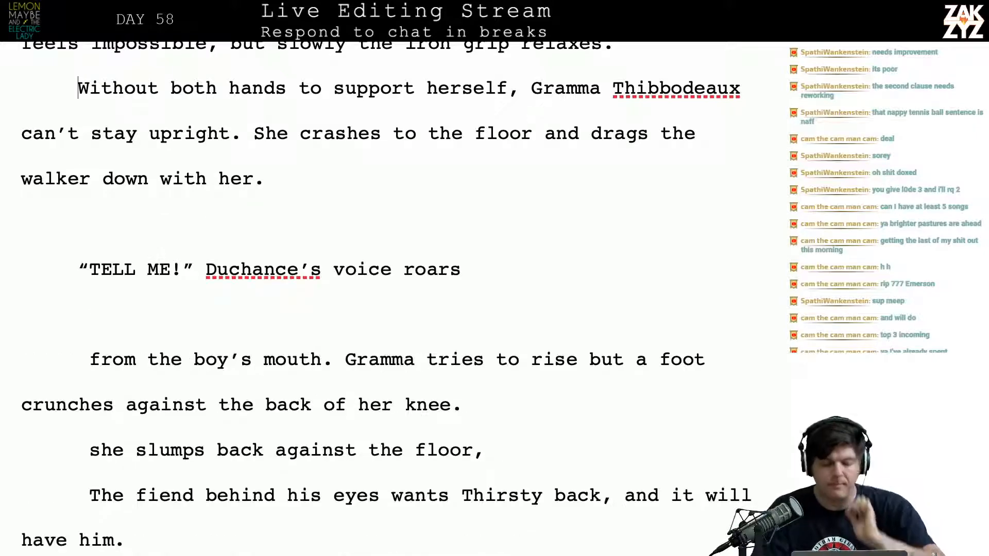
Reread the scene from Matthew kicking down the apartment door to Gramma Thibbodeaux's fall with her walker
scroll(392, 299, up, 15)
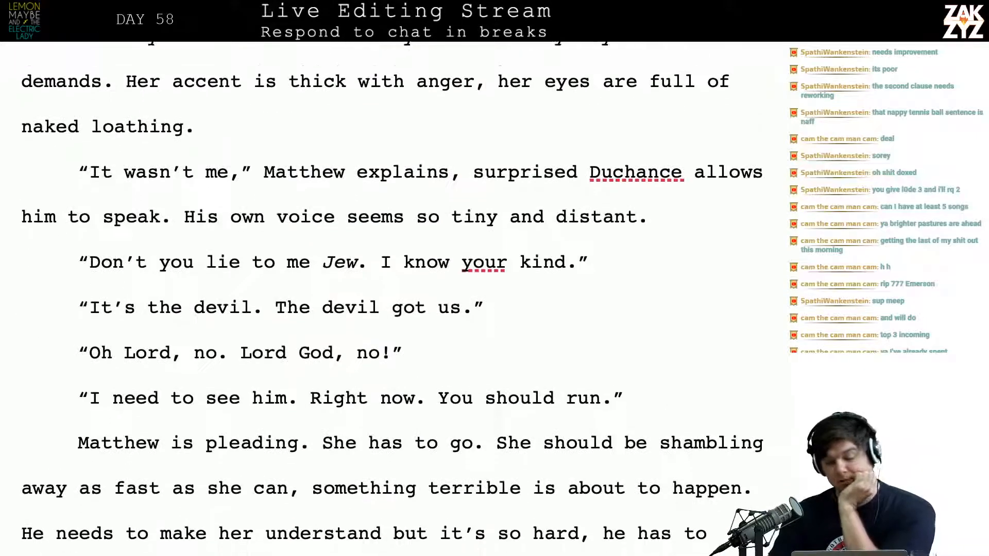
scroll(391, 298, up, 5)
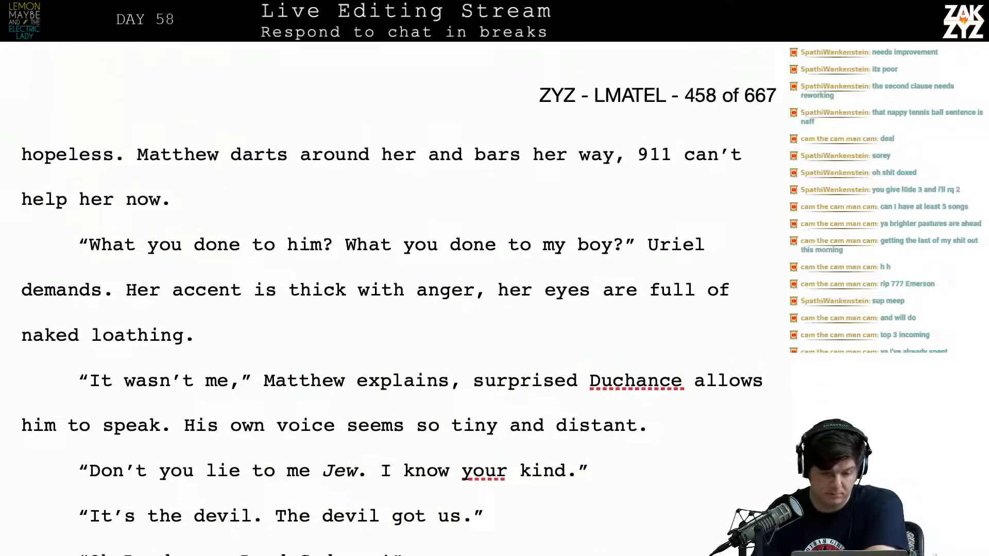
scroll(467, 219, up, 10)
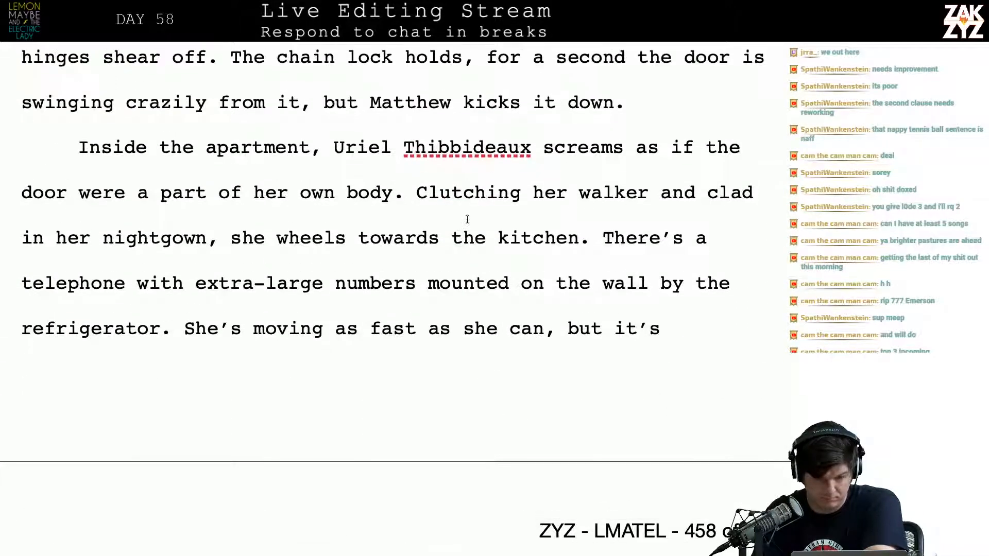
scroll(467, 220, down, 2)
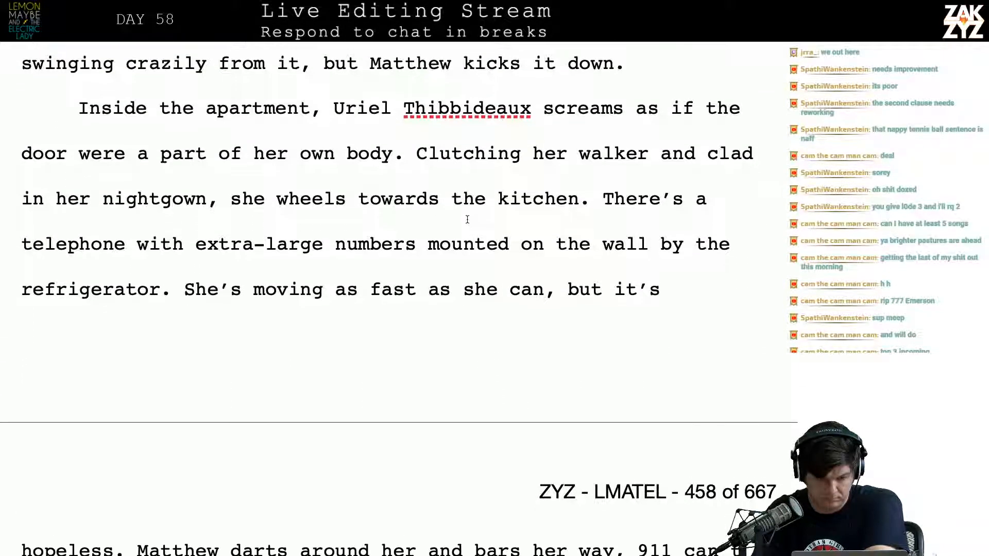
scroll(467, 220, up, 6)
scroll(467, 220, down, 20)
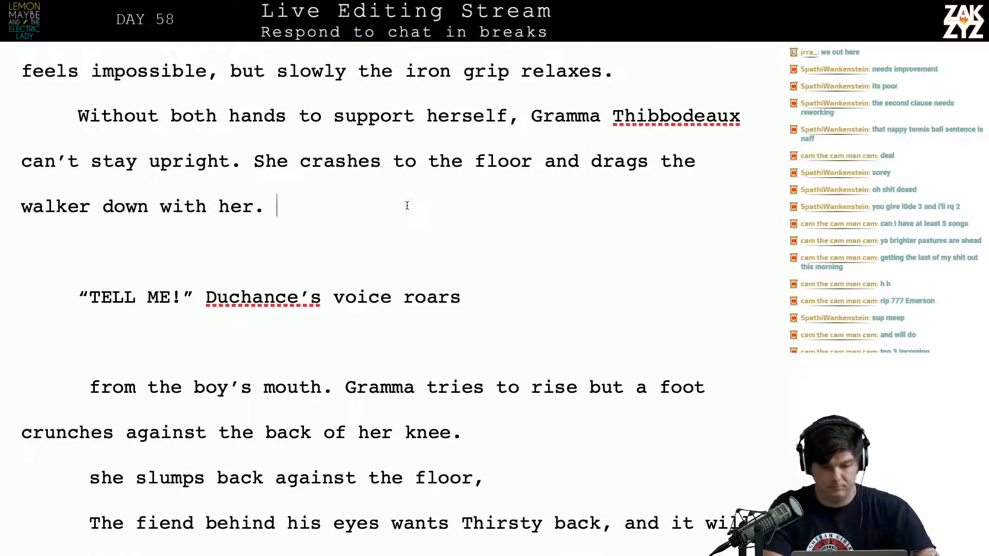
Try continuing after “drags the walker down with her”, first with “, the” and then with a new sentence starting “The audience”
text(, th)
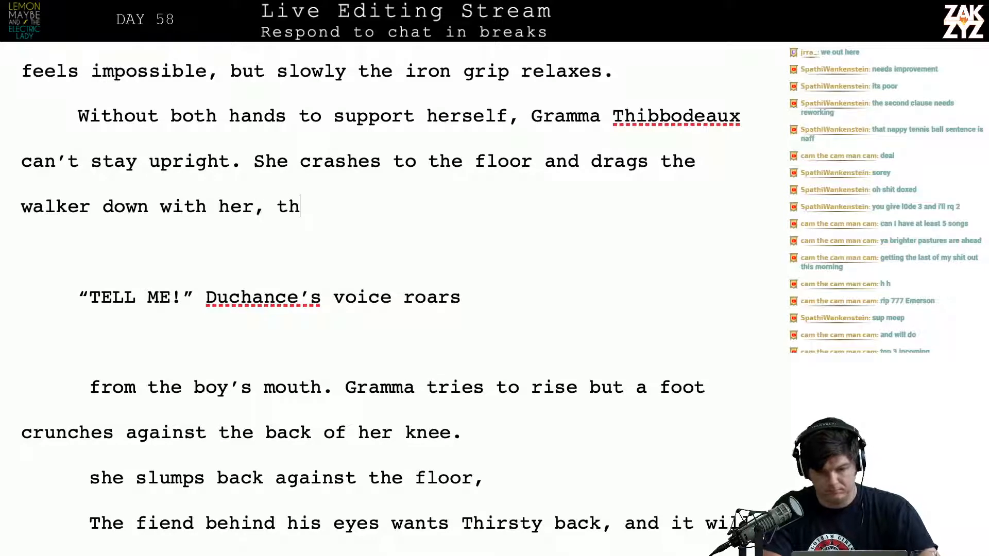
key(BackSpace)
key(BackSpace)
text(on)
key(BackSpace)
key(BackSpace)
key(BackSpace)
text(the a)
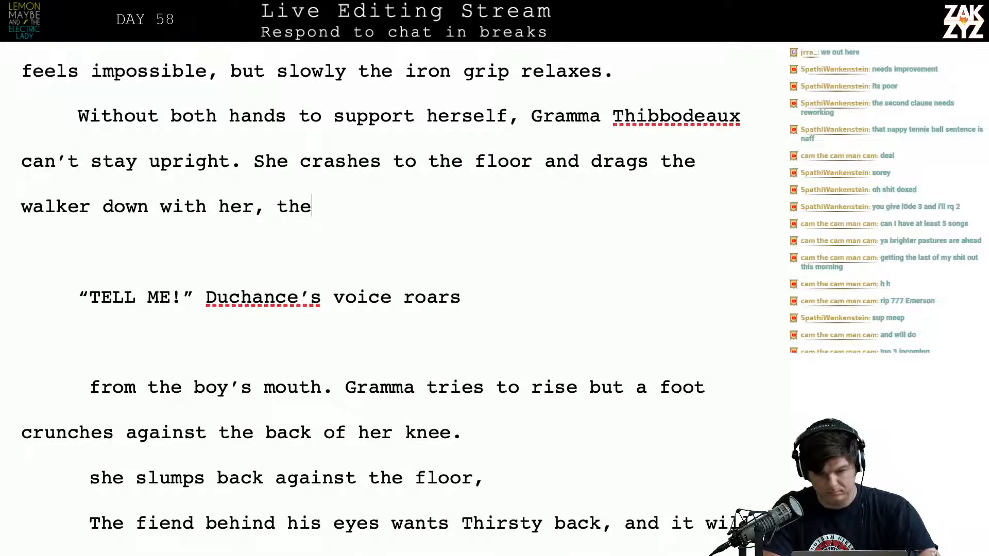
key(BackSpace)
key(BackSpace)
key(BackSpace)
key(BackSpace)
key(BackSpace)
key(BackSpace)
key(BackSpace)
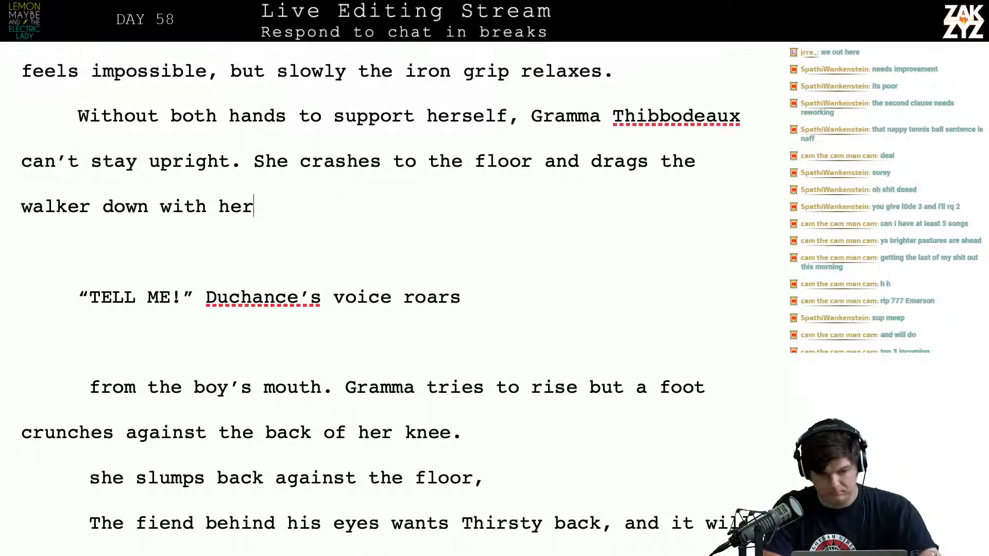
text(. The audience is)
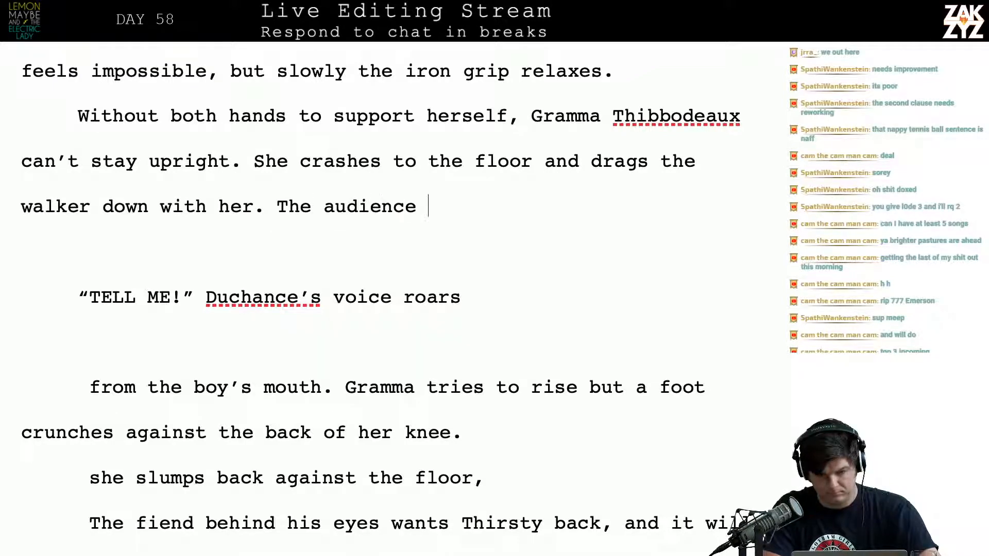
key(BackSpace)
key(BackSpace)
key(BackSpace)
key(BackSpace)
key(BackSpace)
key(BackSpace)
key(BackSpace)
key(BackSpace)
key(BackSpace)
key(BackSpace)
key(BackSpace)
key(BackSpace)
key(BackSpace)
key(BackSpace)
key(BackSpace)
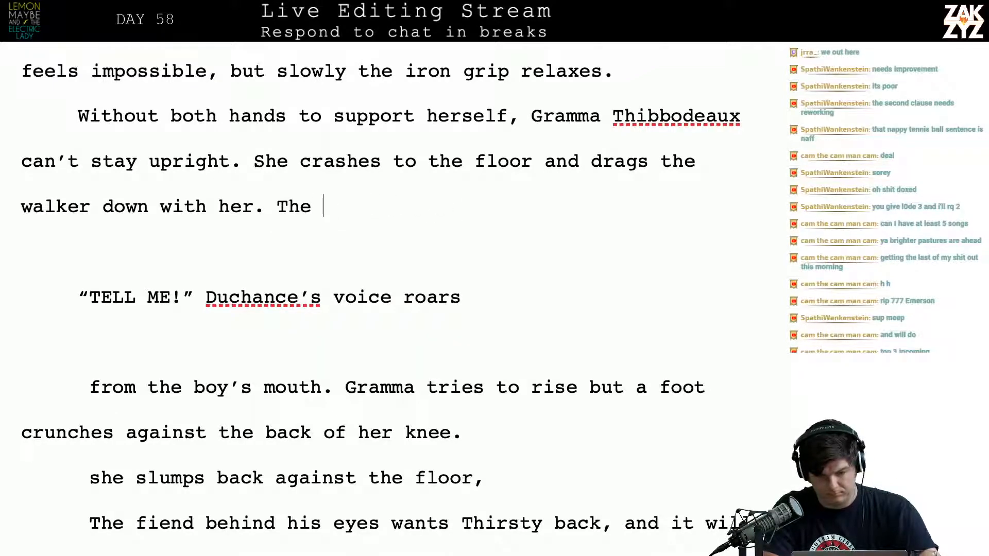
Add “Laughter blares from the television.” after “walker down with her.” and remove the blank line before “TELL ME!”
text(Laughter b)
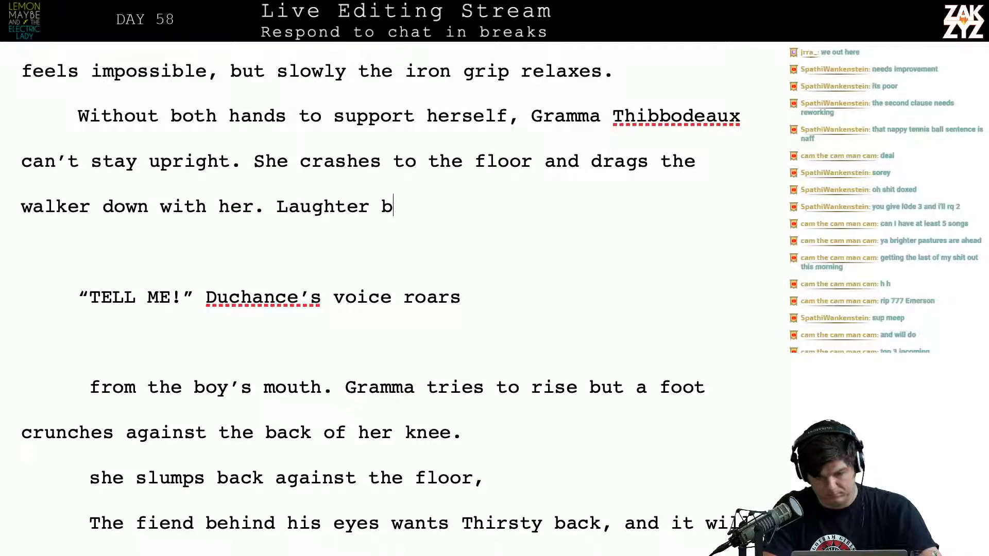
text(lares from the t)
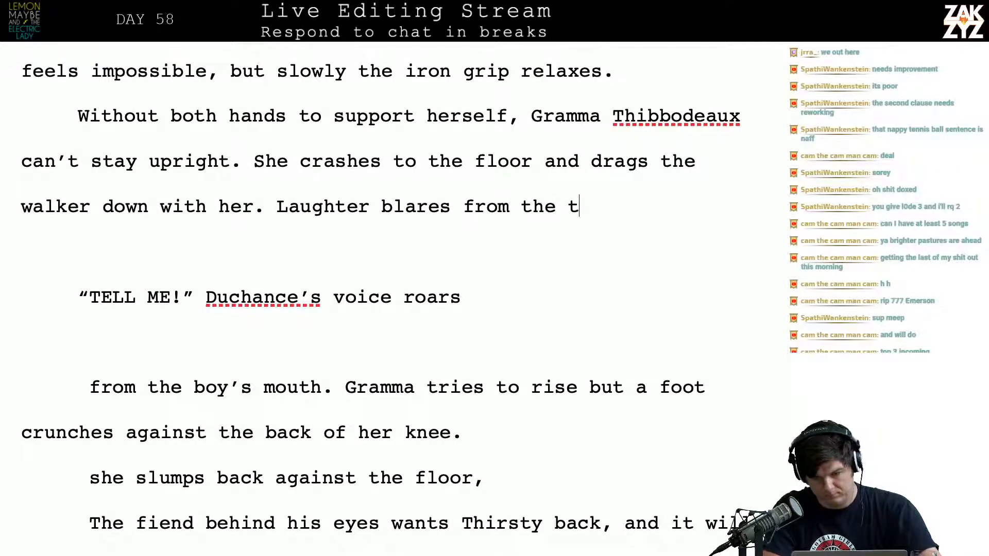
text(elevision.)
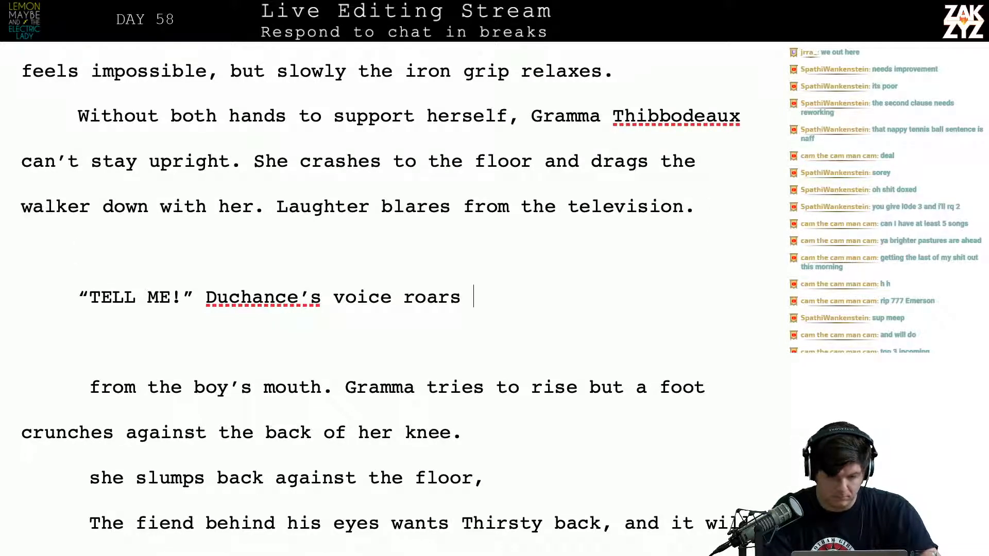
key(BackSpace)
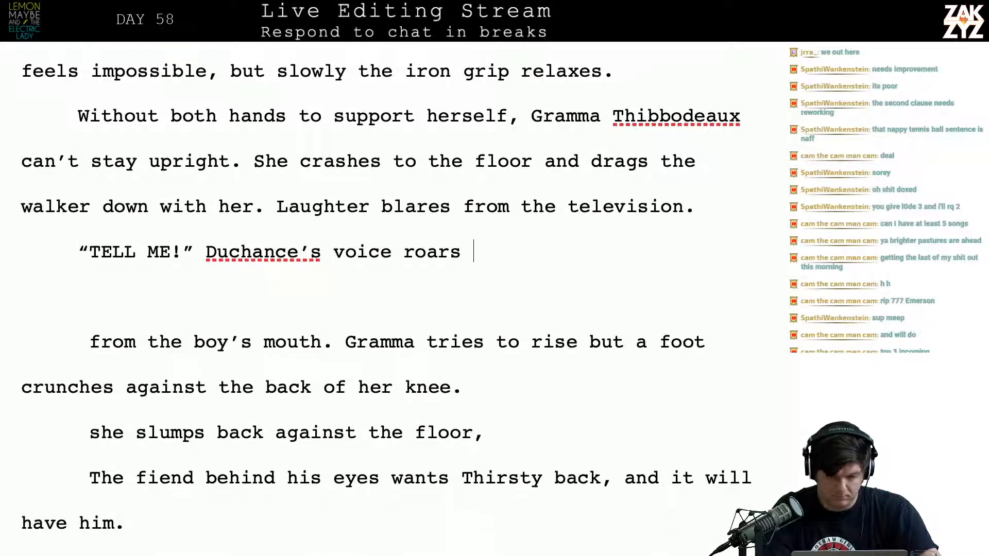
Extend “Duchance’s voice roars” with “above the” and return to “blares” in the television sentence
text(above the)
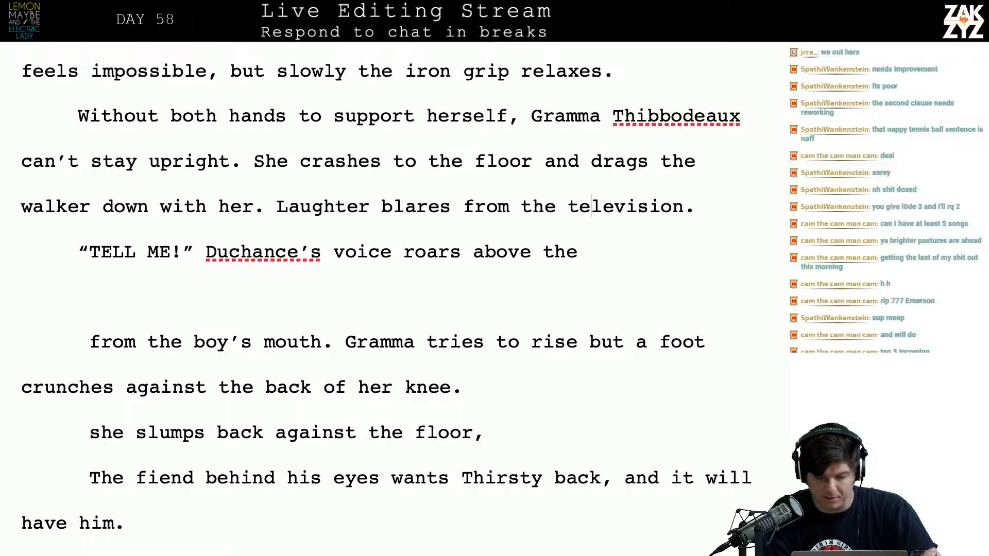
key(Left)
key(Left)
key(Left)
key(Left)
key(Left)
key(Left)
key(Left)
key(Left)
key(Left)
key(Left)
key(Left)
key(Left)
key(Left)
key(Left)
key(Left)
key(Left)
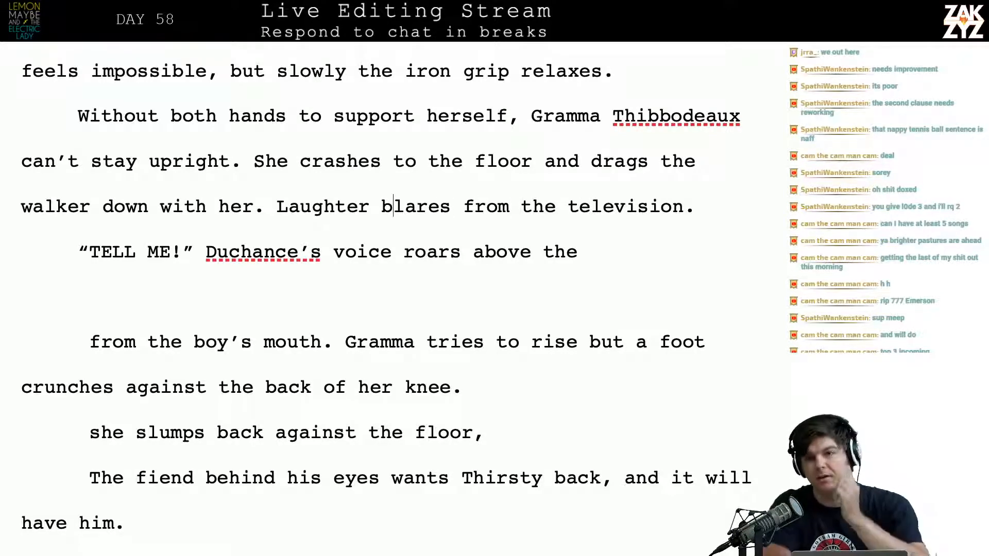
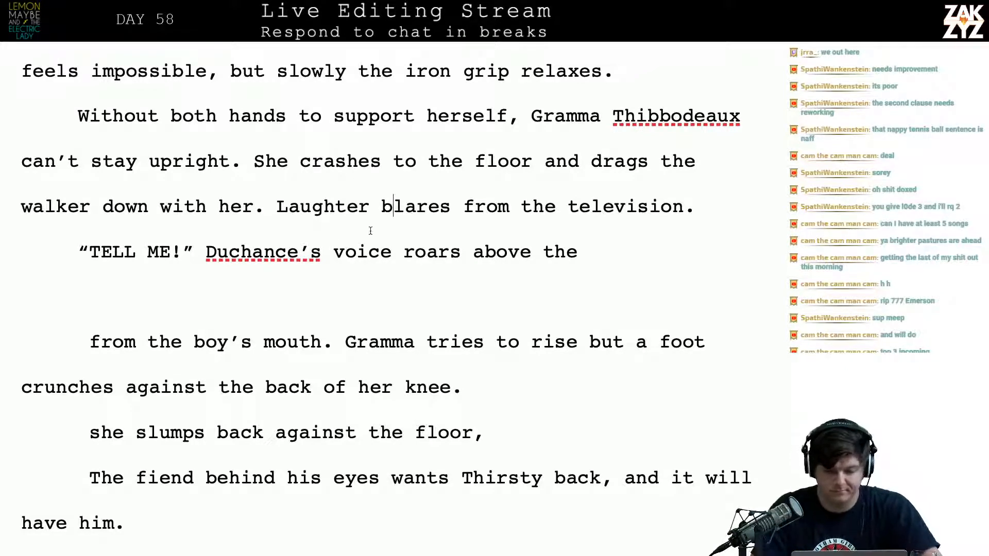
Break the paragraph after “walker down with her”, leaving a blank line above the old television sentence
click(695, 227)
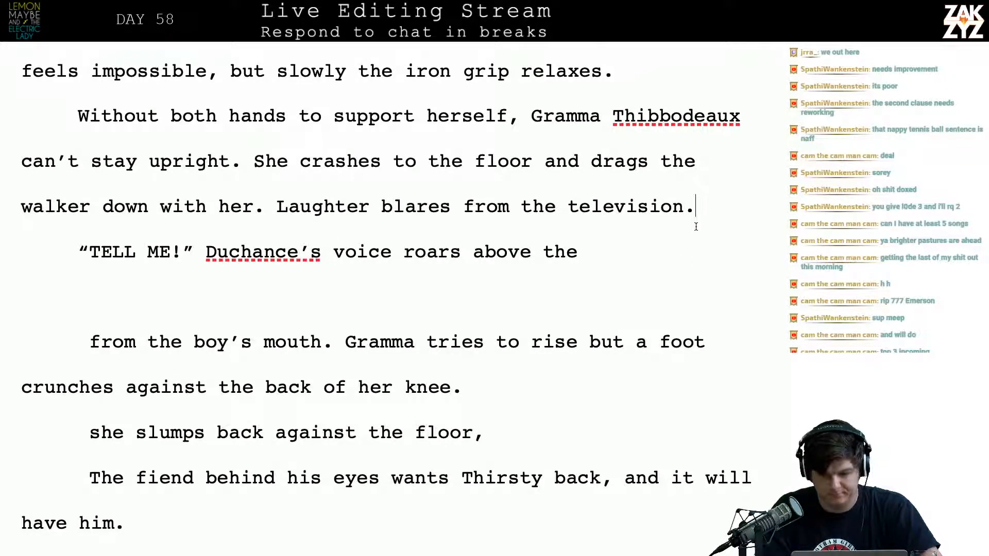
key(Up)
key(Right)
key(Right)
key(Right)
key(Right)
key(Right)
key(Right)
key(Right)
key(Right)
key(Right)
key(Right)
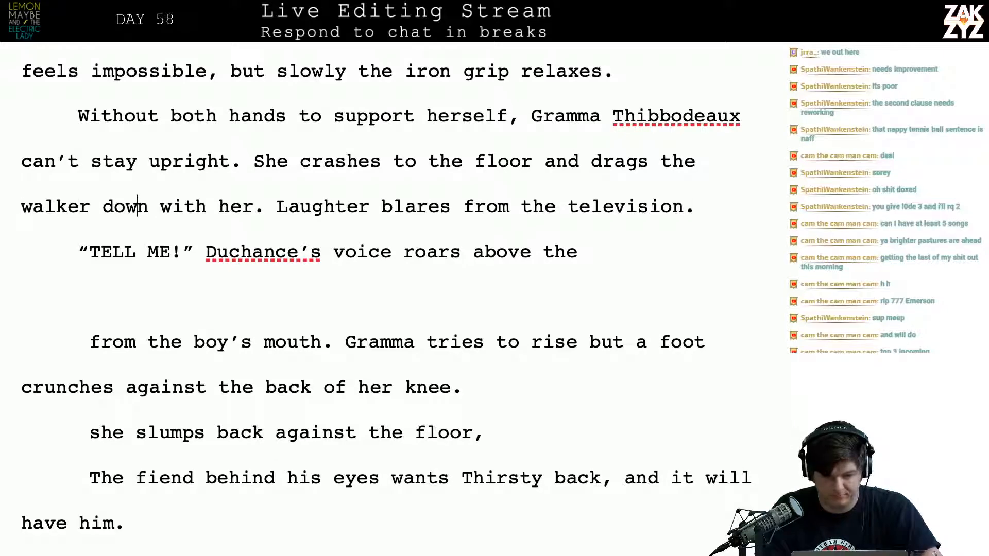
key(Return)
key(Return)
key(Up)
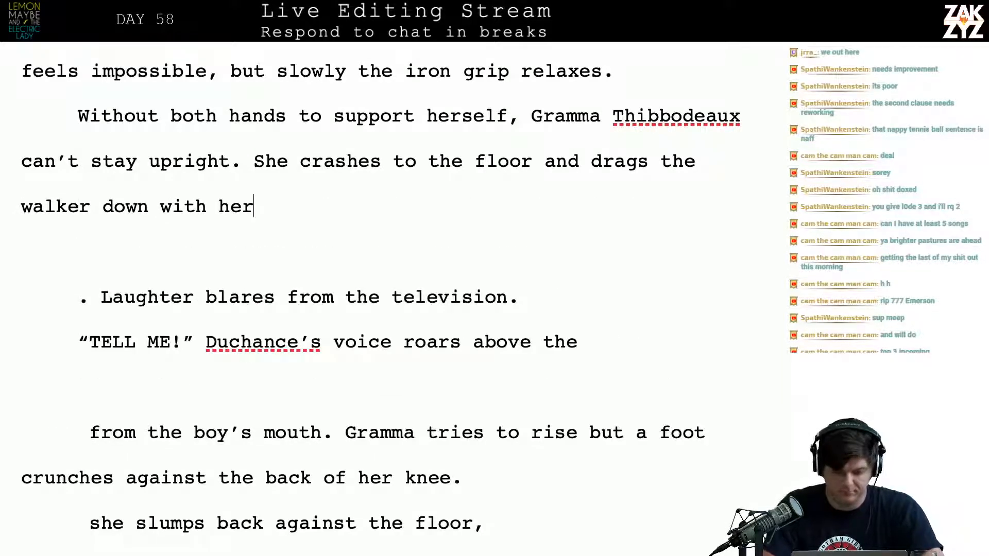
Try continuing “walker down with her” with “just as”
text(just as)
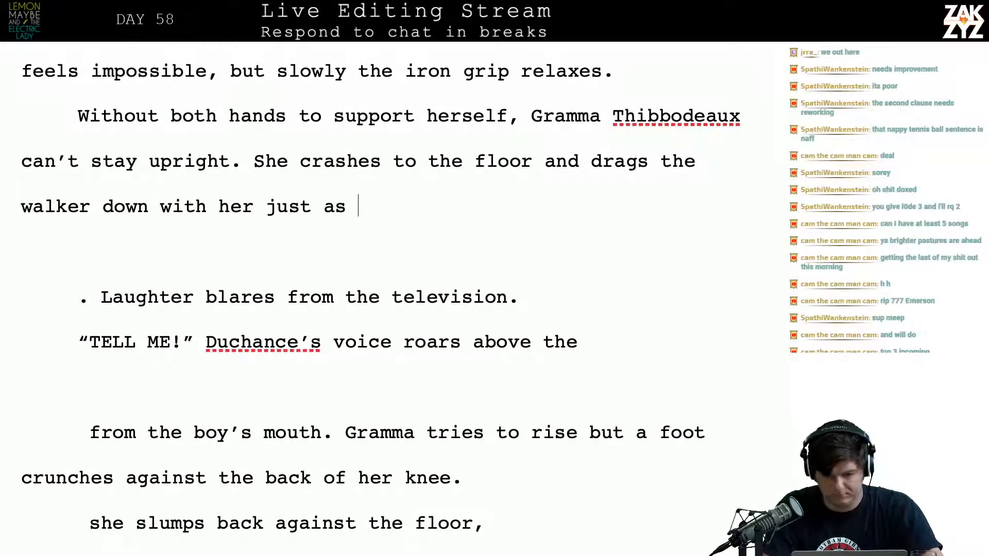
key(BackSpace)
key(BackSpace)
key(BackSpace)
key(BackSpace)
key(BackSpace)
key(BackSpace)
key(BackSpace)
key(BackSpace)
key(BackSpace)
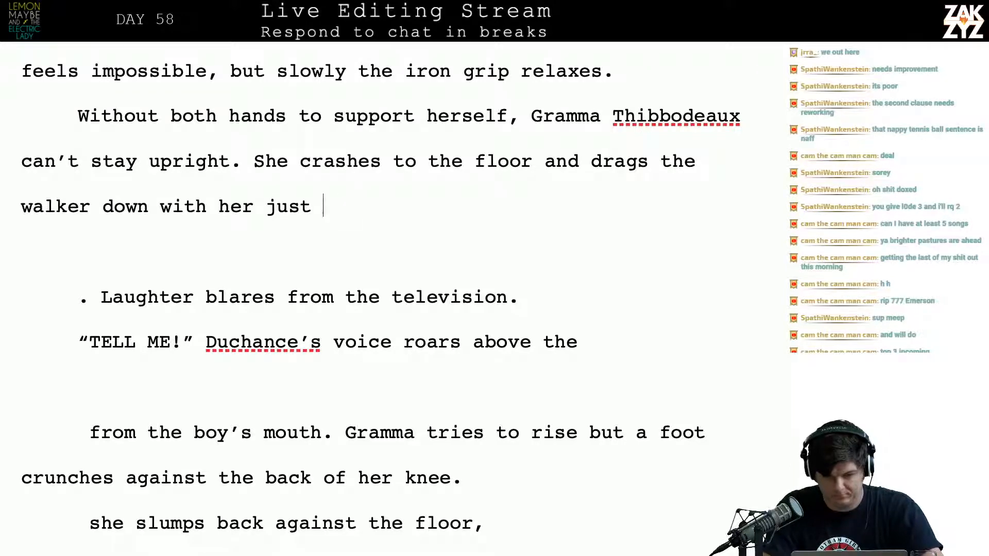
End the walker sentence at “her.” and follow it with “Laughter spills out of the television.”
text(r. L)
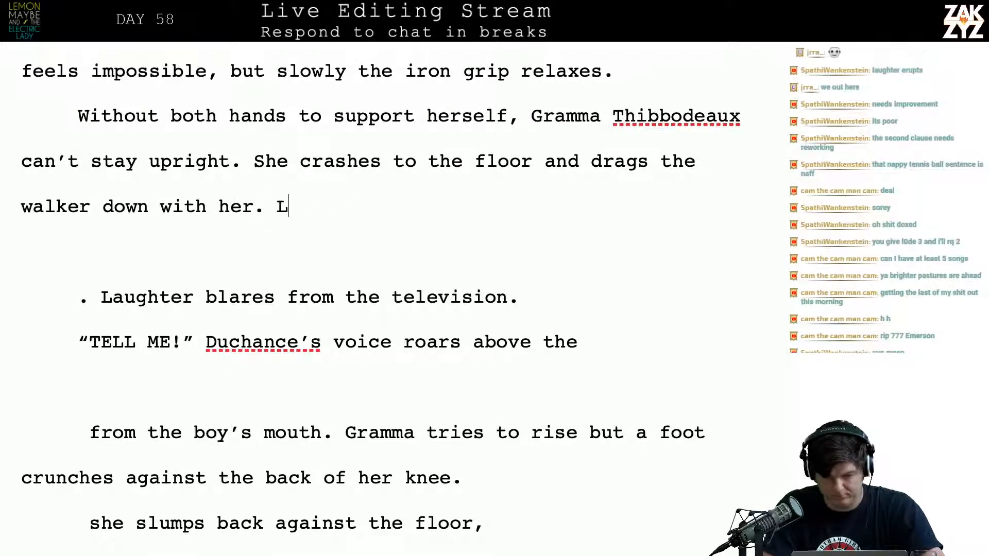
text(aughter spills )
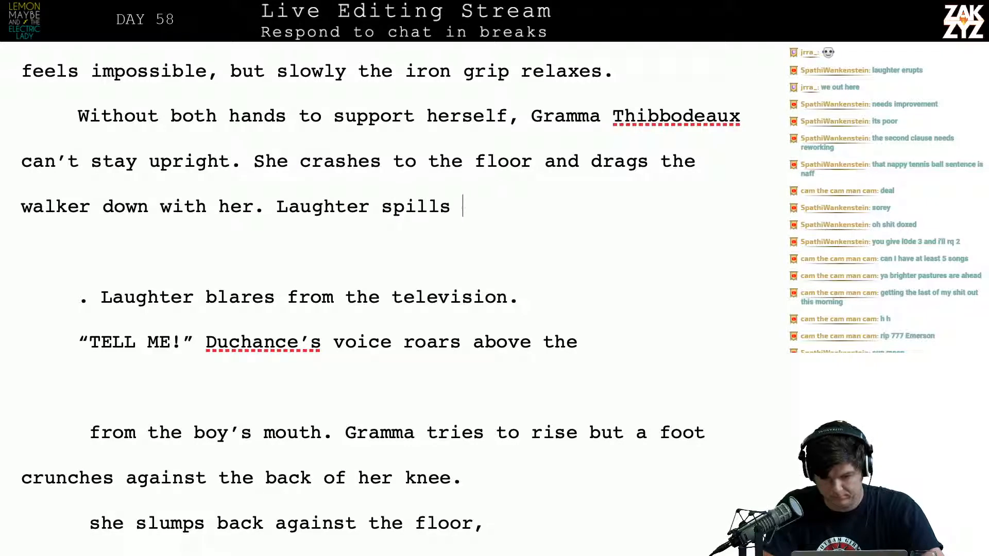
text(out of the television.,)
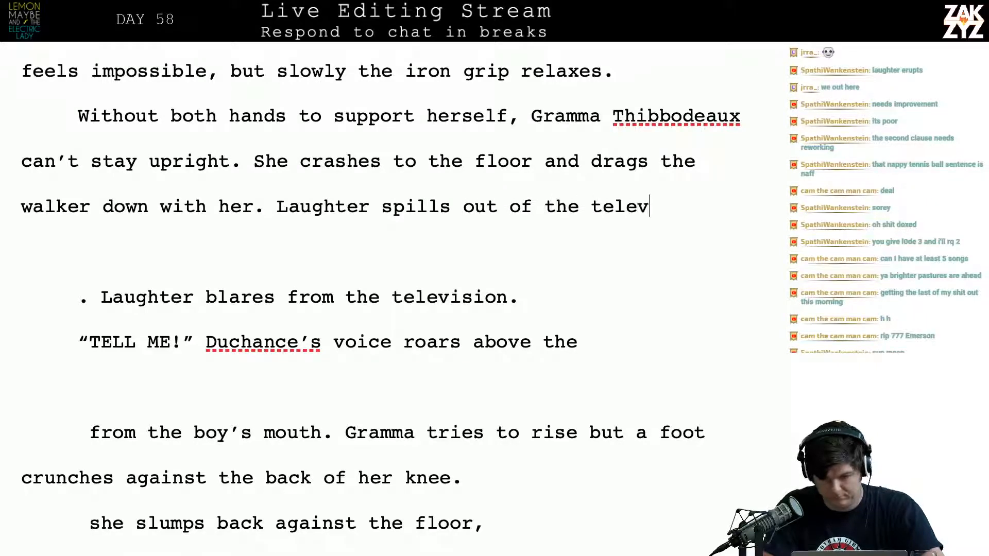
key(BackSpace)
key(BackSpace)
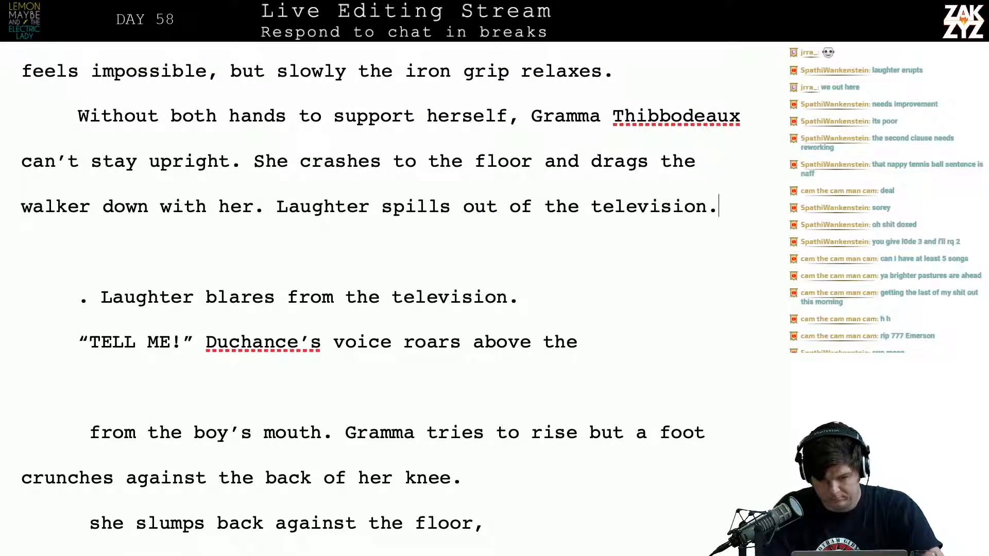
Delete the leftover “. Laughter blares from the television.” line and the blank line above “TELL ME!”
key(Up)
key(Down)
key(Down)
key(Down)
key(Down)
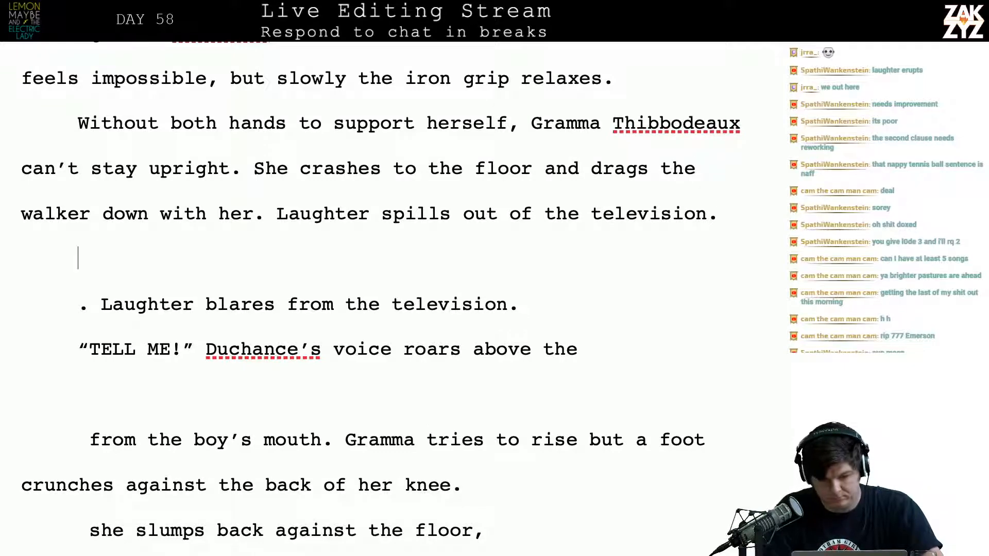
key(shift+Down)
key(shift+End)
key(shift+Down)
key(shift+Up)
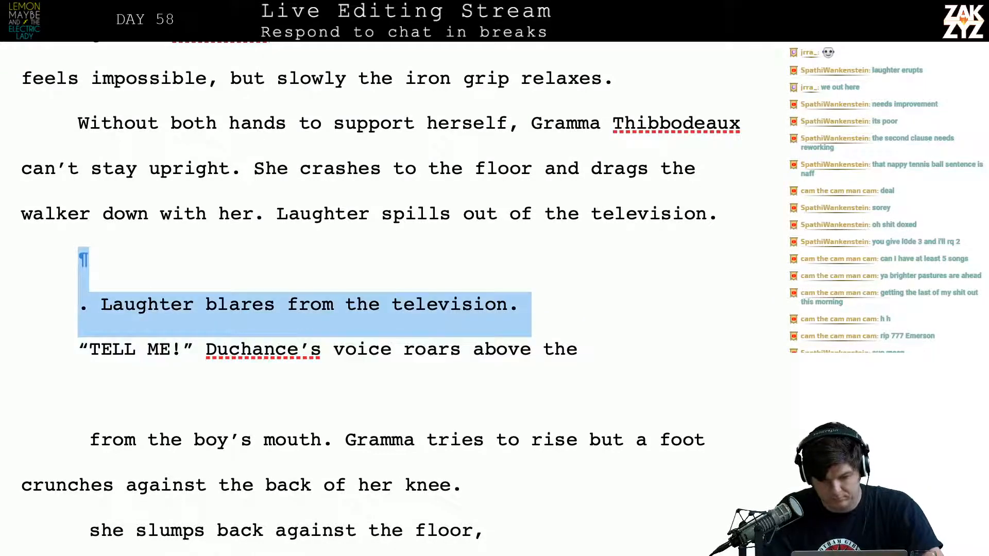
key(BackSpace)
key(BackSpace)
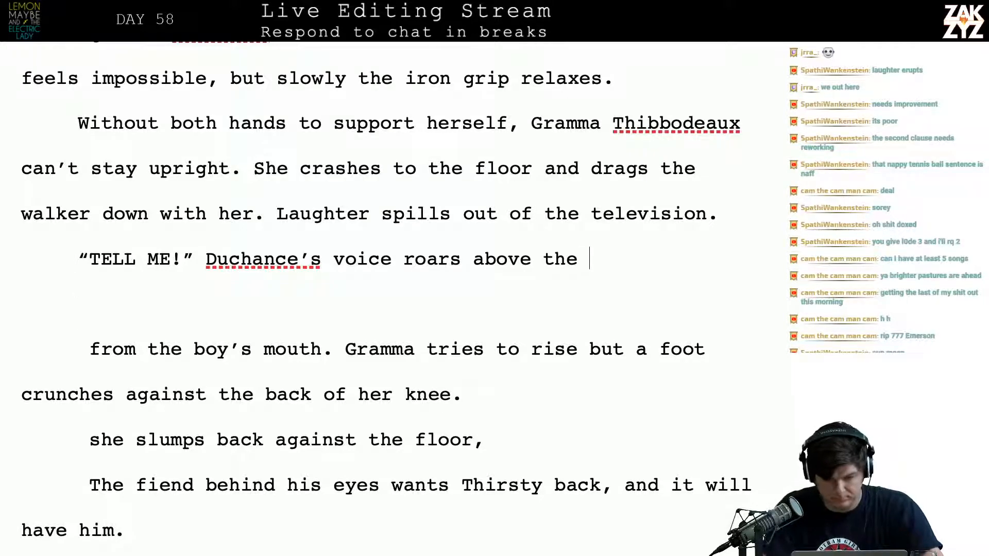
Complete the sentence “Duchance’s voice roars above the” with “studio audience.”
text(audi)
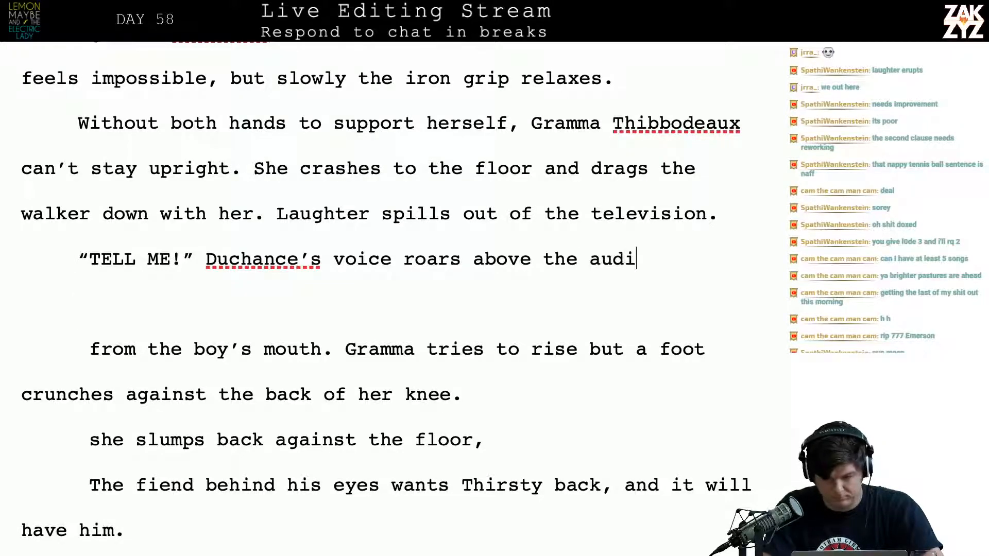
key(BackSpace)
key(BackSpace)
key(BackSpace)
key(BackSpace)
text(su)
key(BackSpace)
key(BackSpace)
key(BackSpace)
key(BackSpace)
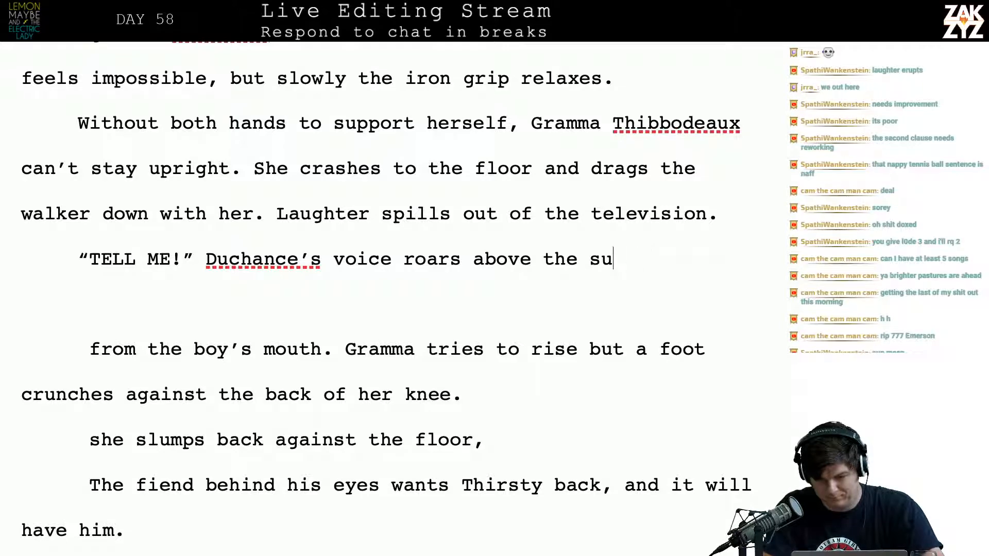
text(tudio audie)
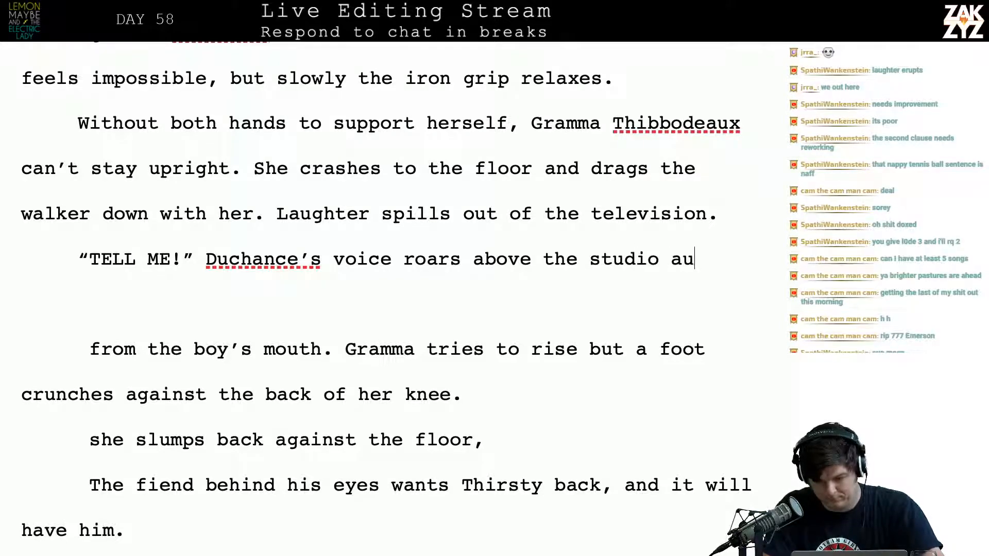
key(BackSpace)
text(ience.)
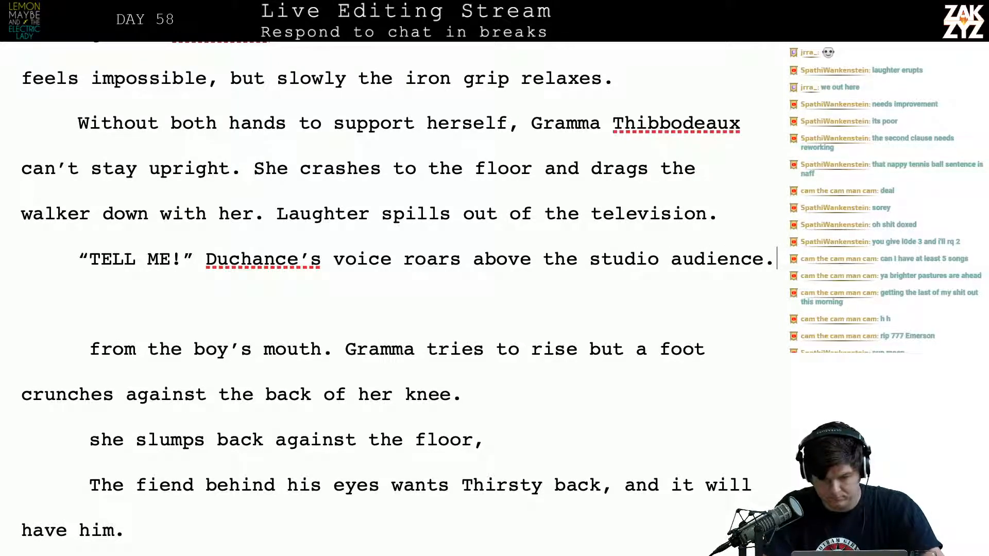
Continue the “TELL ME!” paragraph with “Gramma is trying to climb to her feet with one good hand, but Duchance”
key(Return)
text(Gramma is t)
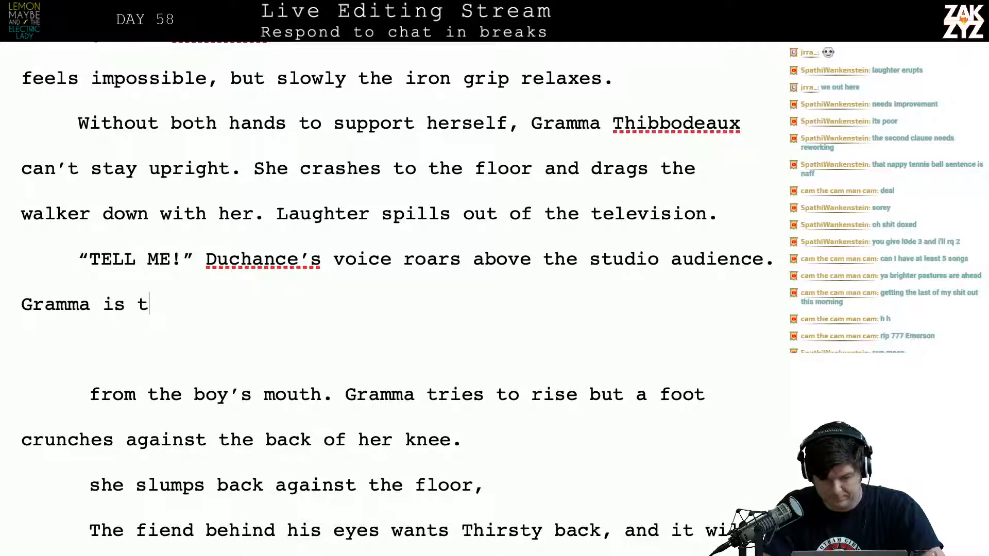
text(rying to climb to )
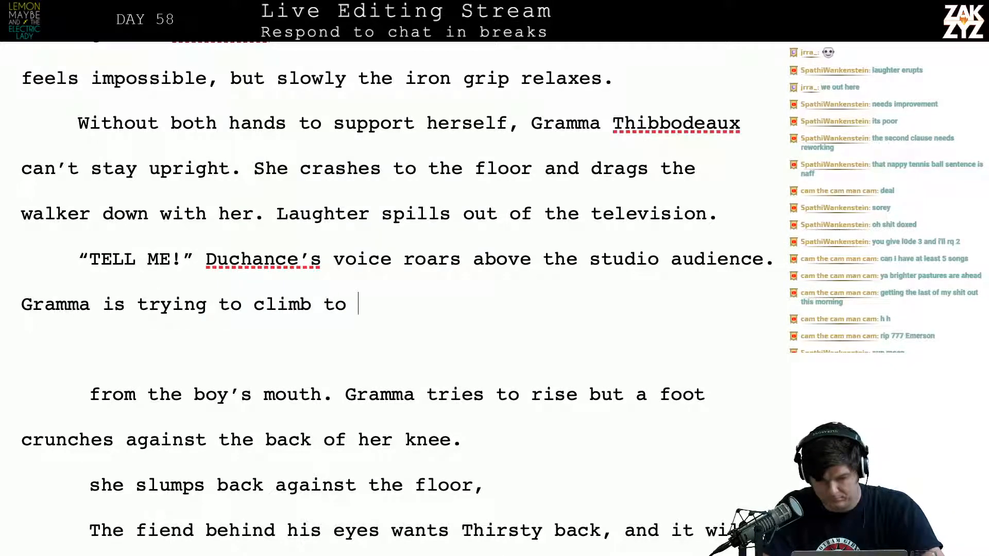
text(her feet with one go)
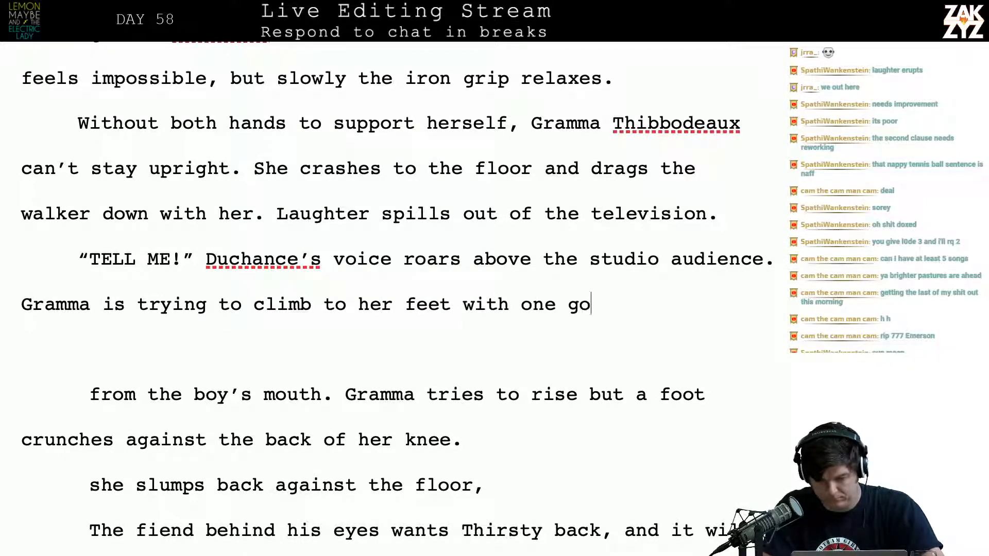
text(od hand, But)
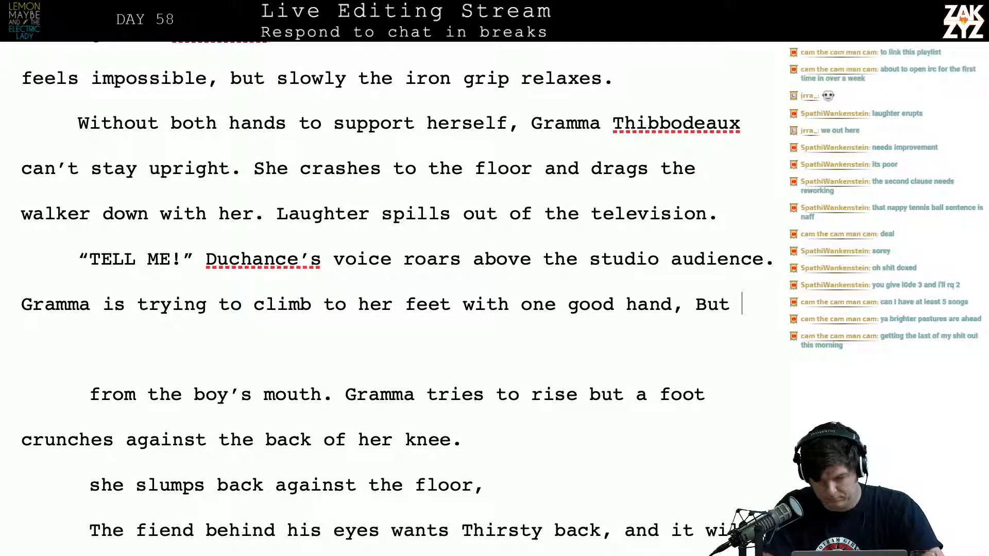
key(BackSpace)
key(BackSpace)
key(BackSpace)
key(BackSpace)
text(but Duchance )
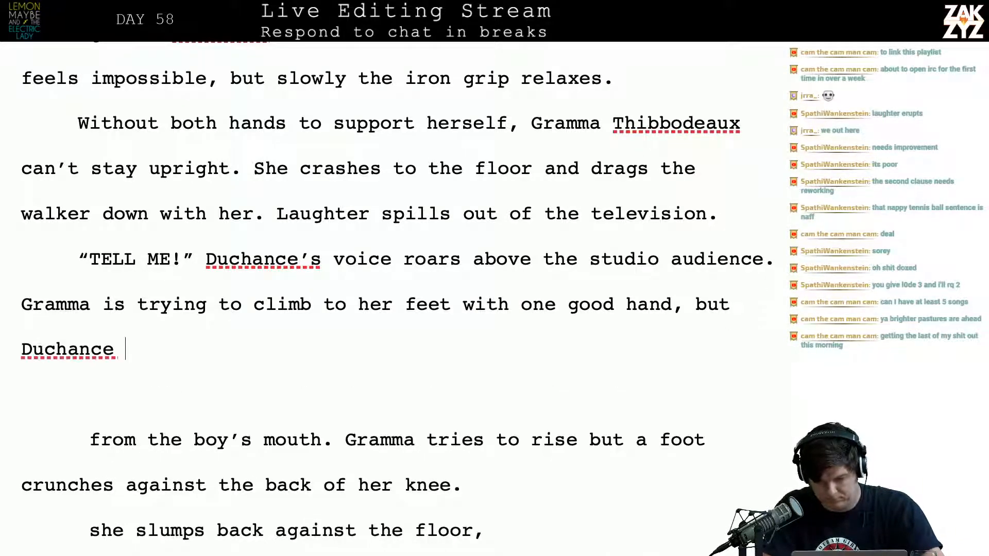
text(Plant)
Extend the sentence after “but Duchance” with “plants Matthew’s foot at the back of her knee”
key(BackSpace)
key(BackSpace)
key(BackSpace)
key(BackSpace)
key(BackSpace)
text(pl)
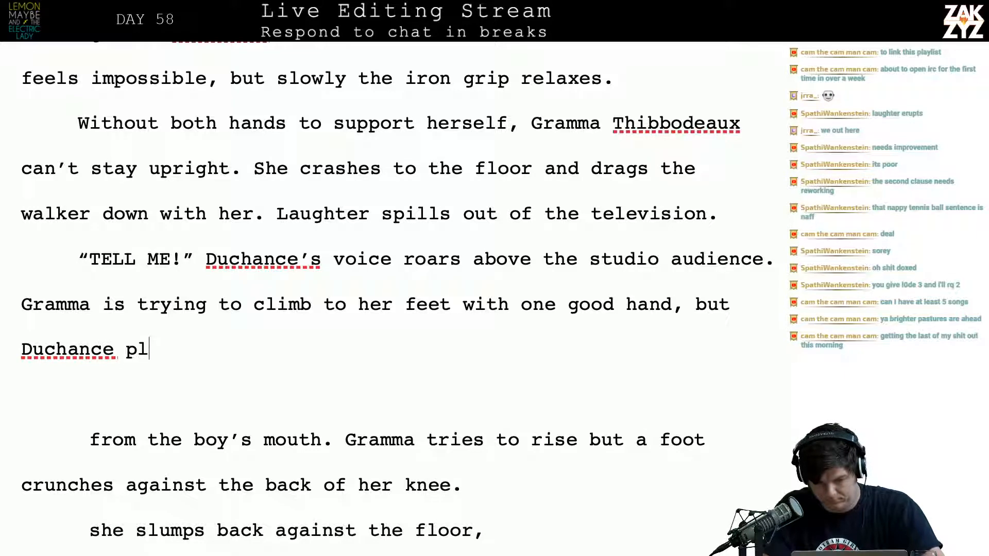
text(ants MA)
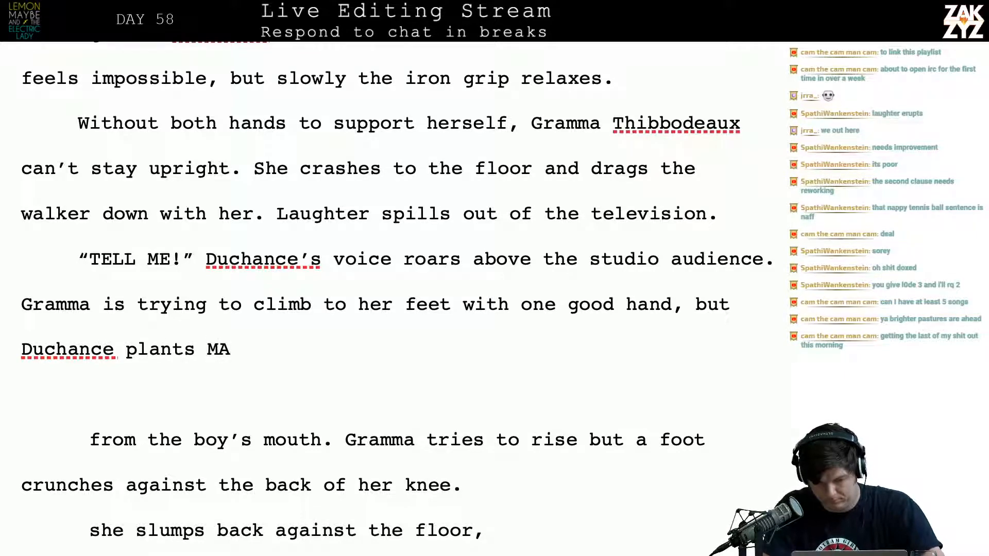
key(BackSpace)
text(atthew's foot )
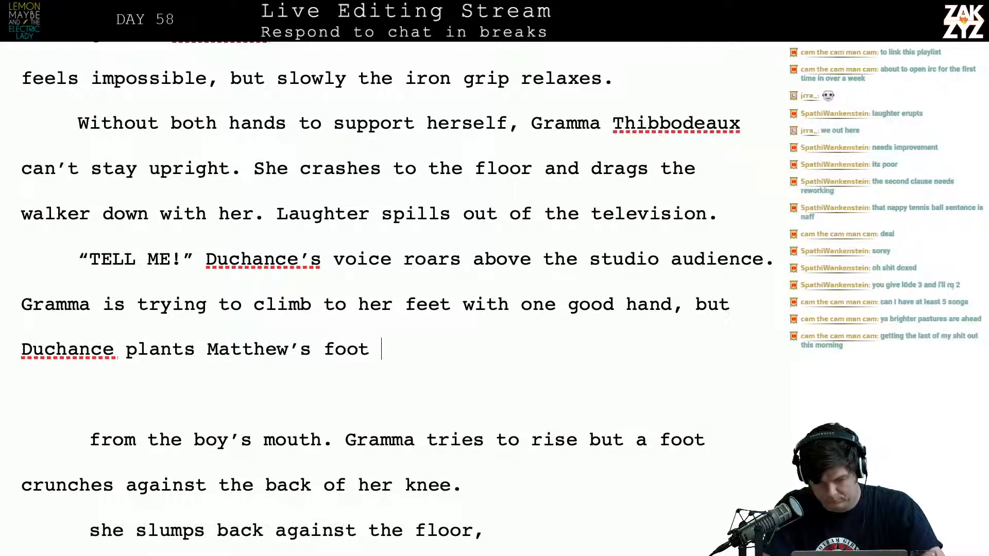
text(at the back of her )
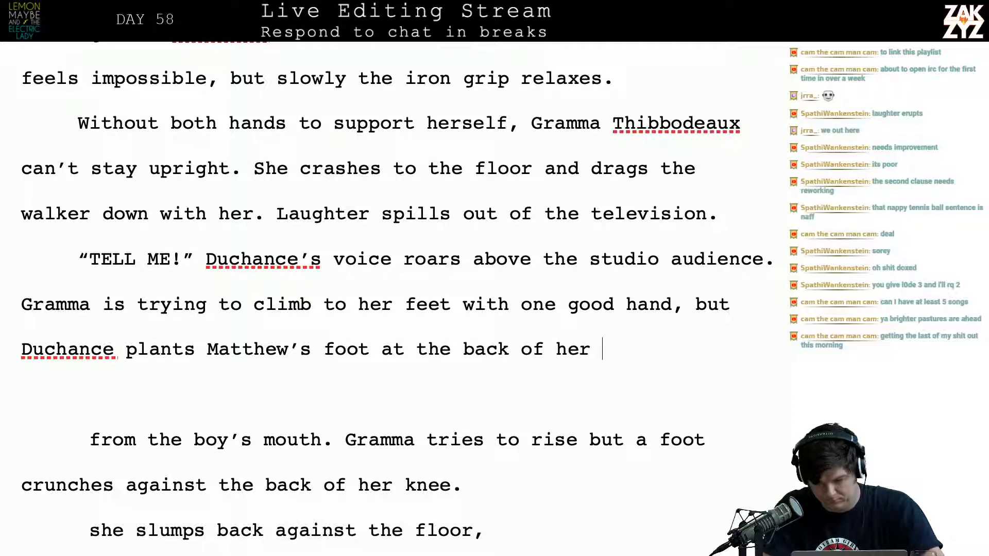
text(kneed)
key(BackSpace)
Add “and steps on it” after “the back of her knee”
text(and)
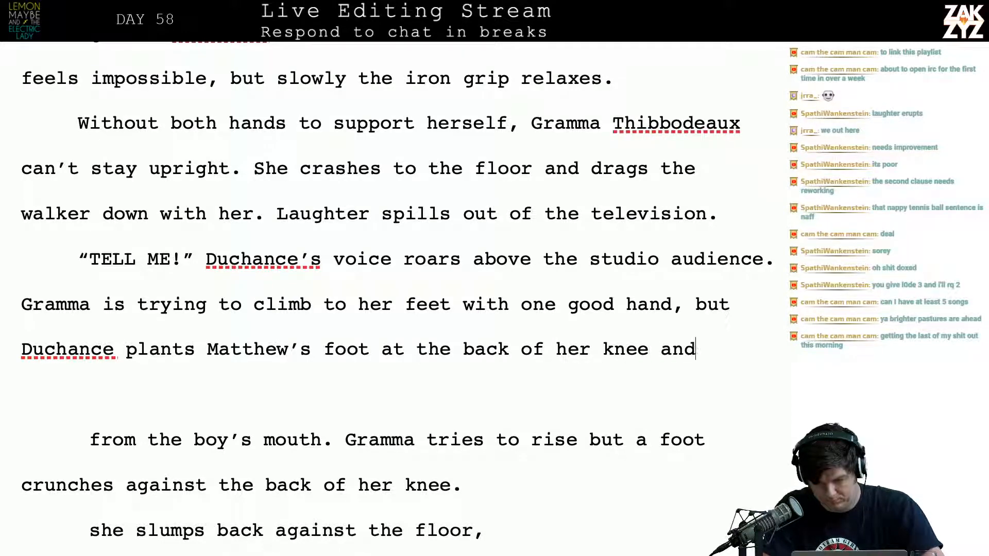
text( steps )
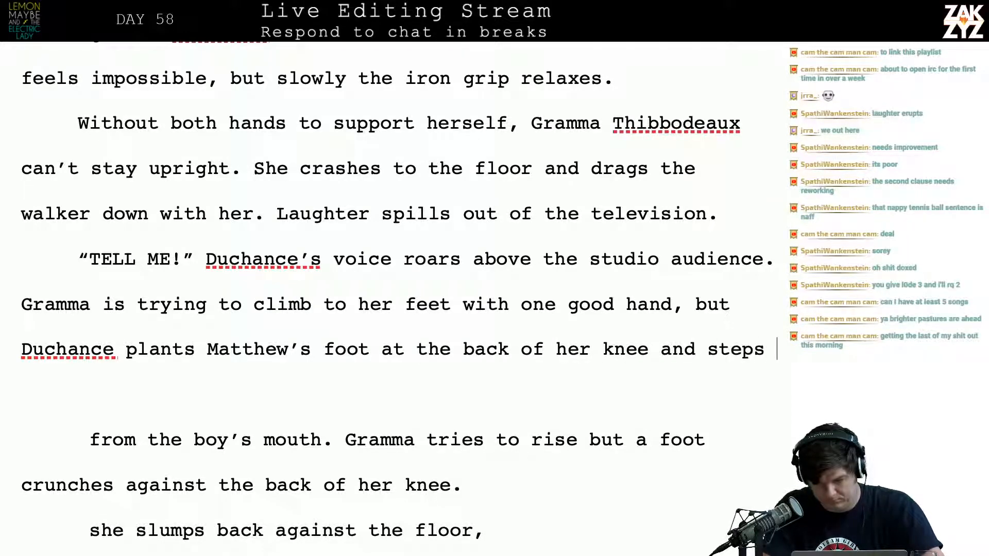
text(on it with)
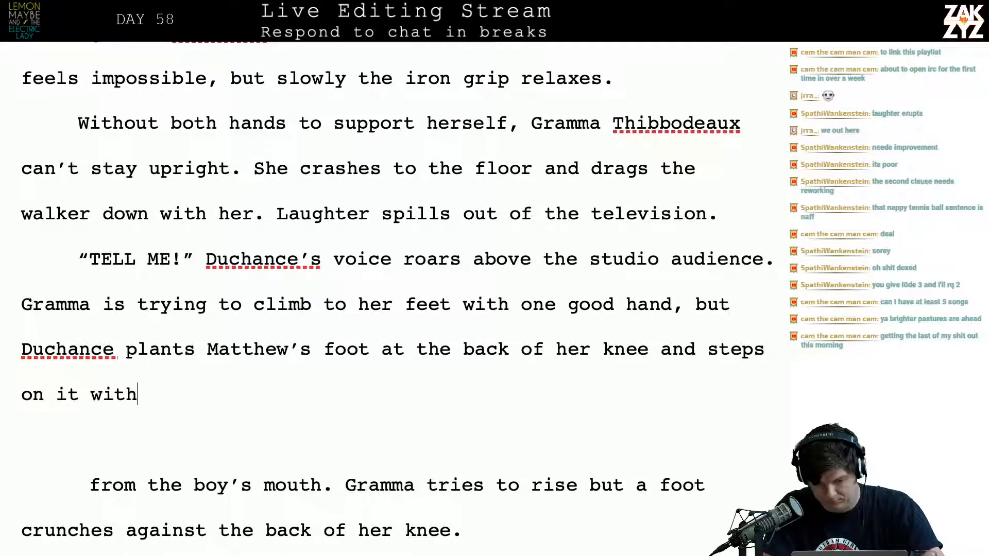
key(BackSpace)
key(BackSpace)
Try following “steps on it” with a new sentence, “There’s an awful crunch and she”
key(BackSpace)
key(BackSpace)
text(. )
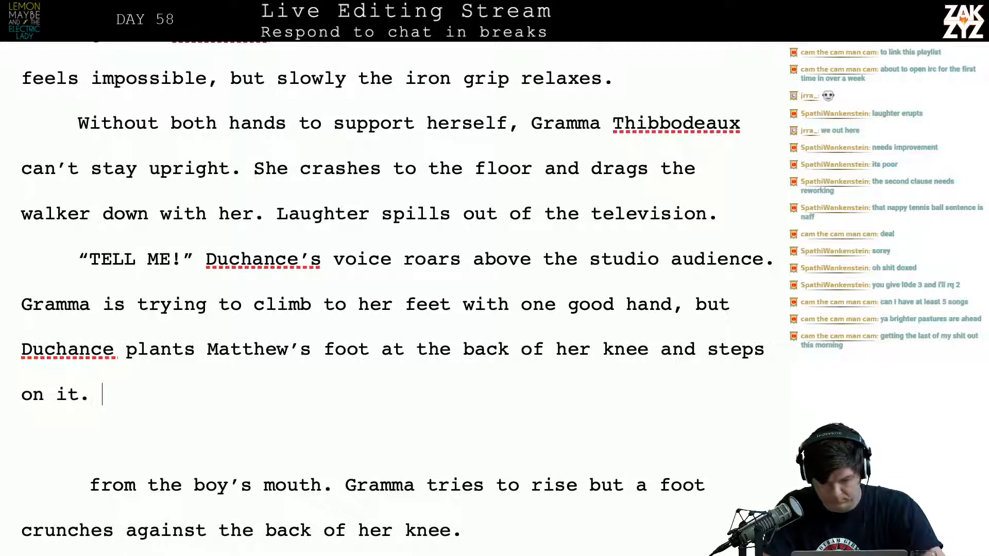
text(There's an)
key(BackSpace)
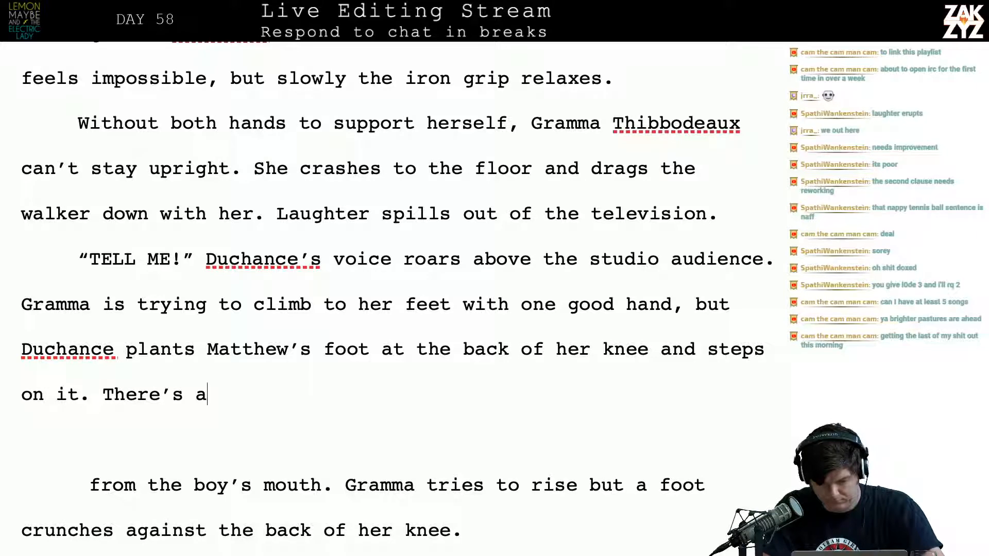
text(n awful crus)
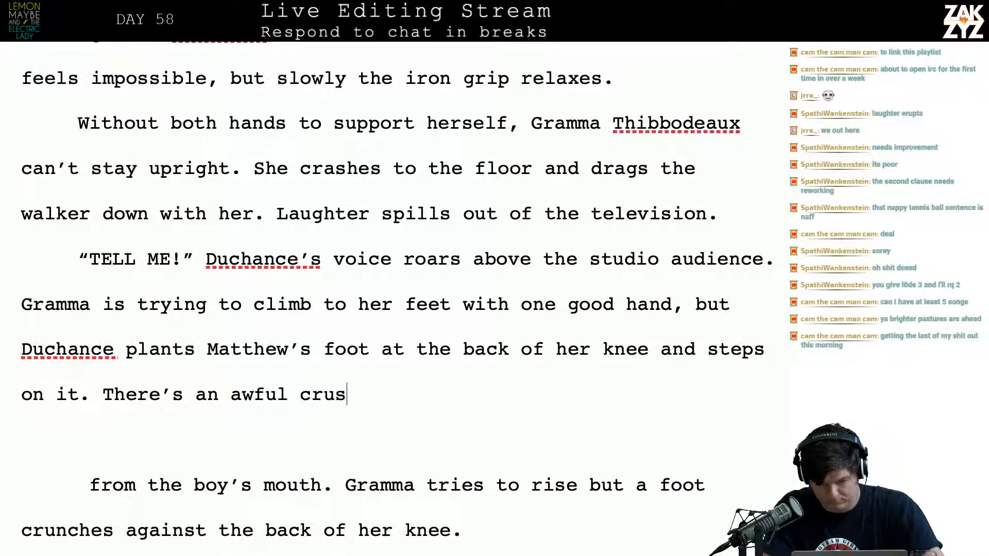
key(BackSpace)
text(nch and she)
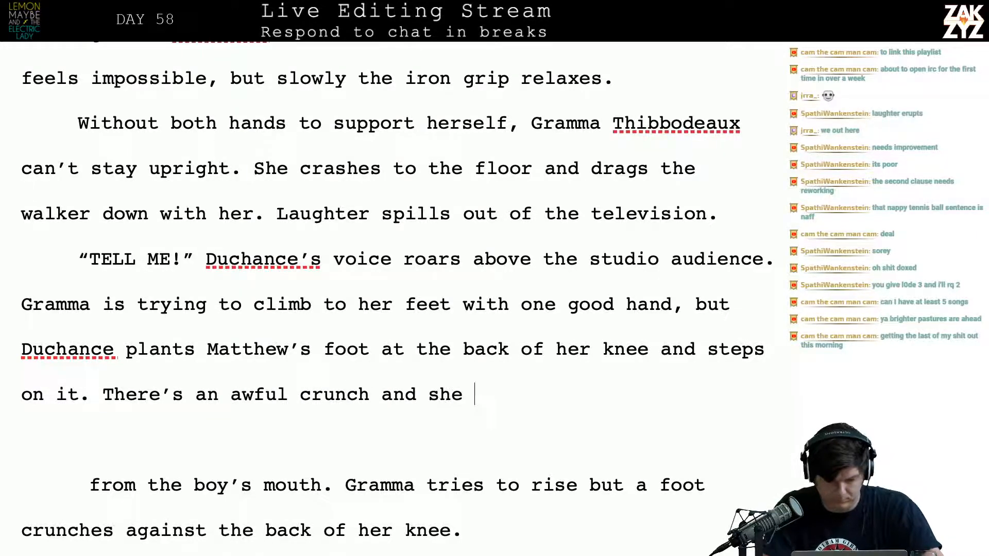
key(BackSpace)
key(BackSpace)
key(BackSpace)
key(BackSpace)
key(BackSpace)
key(BackSpace)
key(BackSpace)
key(BackSpace)
key(BackSpace)
key(BackSpace)
key(BackSpace)
key(BackSpace)
key(BackSpace)
key(BackSpace)
key(BackSpace)
key(BackSpace)
key(BackSpace)
key(BackSpace)
key(BackSpace)
key(BackSpace)
key(BackSpace)
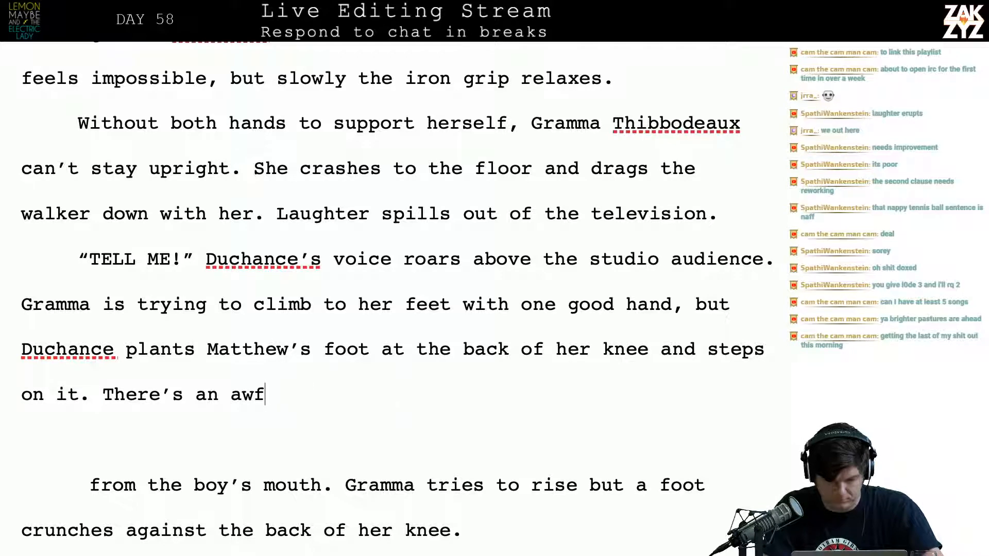
key(BackSpace)
key(BackSpace)
key(BackSpace)
key(BackSpace)
key(BackSpace)
key(BackSpace)
key(BackSpace)
key(BackSpace)
key(BackSpace)
key(BackSpace)
Replace the “There’s an awful” fragment with “with an awful crunch.” after “steps on it”
text(wi)
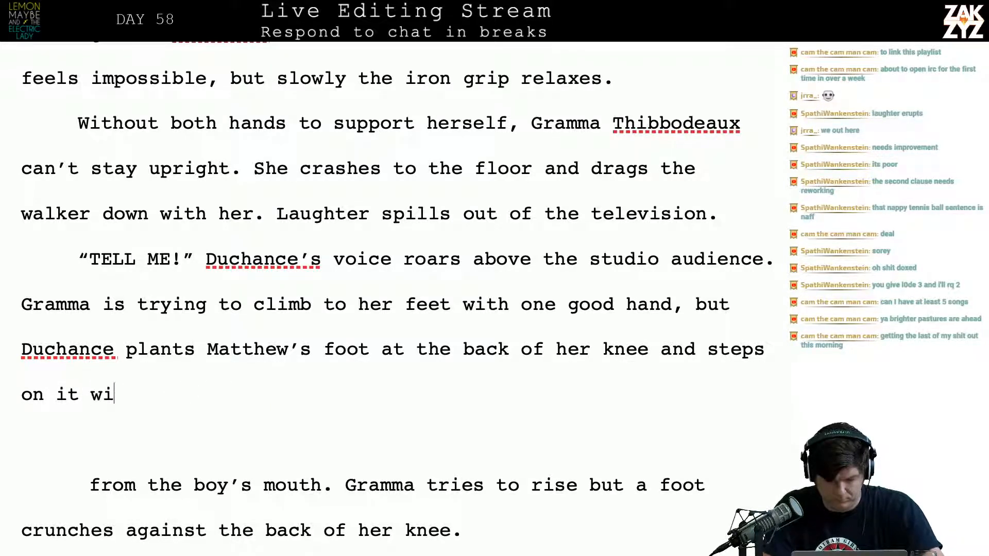
text(th an awful cr)
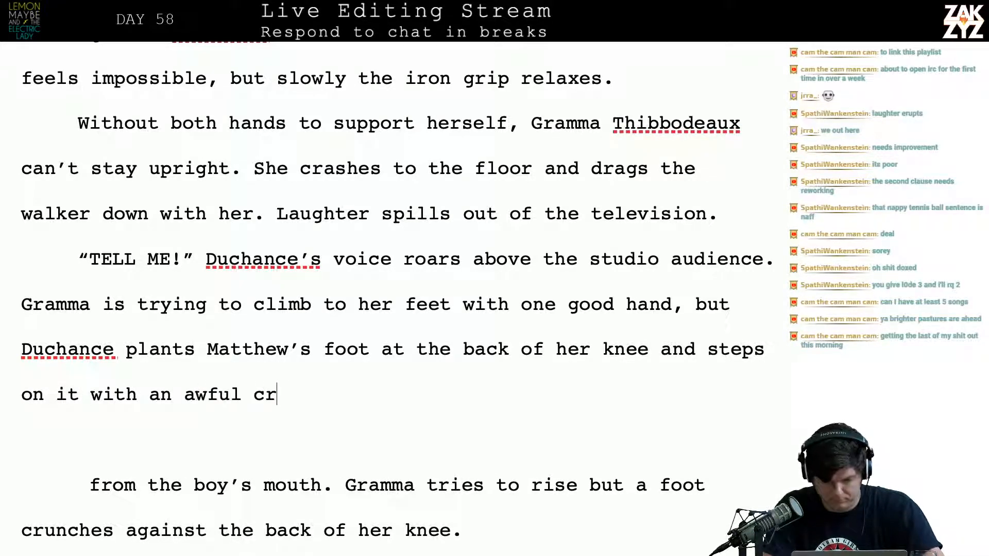
text(unch.)
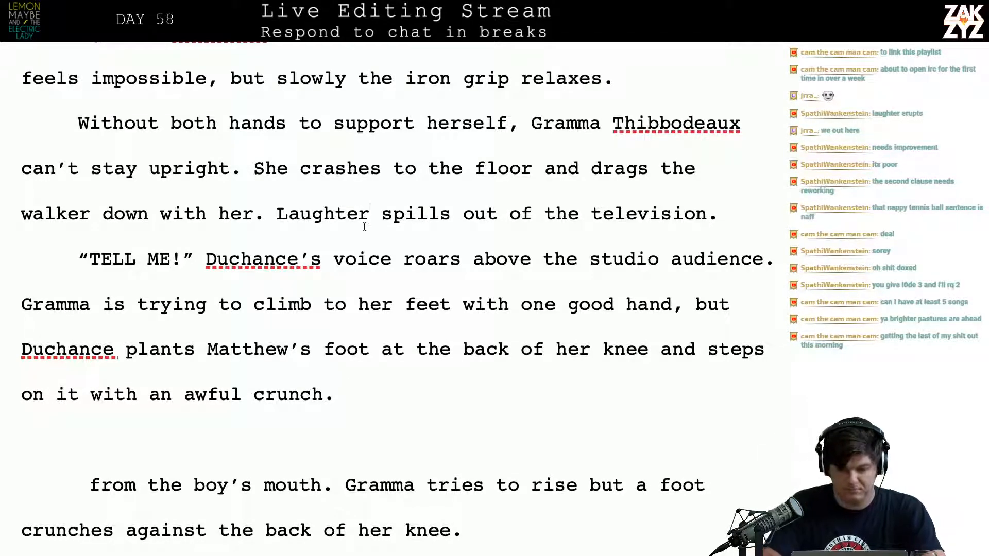
Insert “erupts from the television.” after “Laughter” and break the line before the old “spills out of the television” wording
key(Right)
text(erupts from)
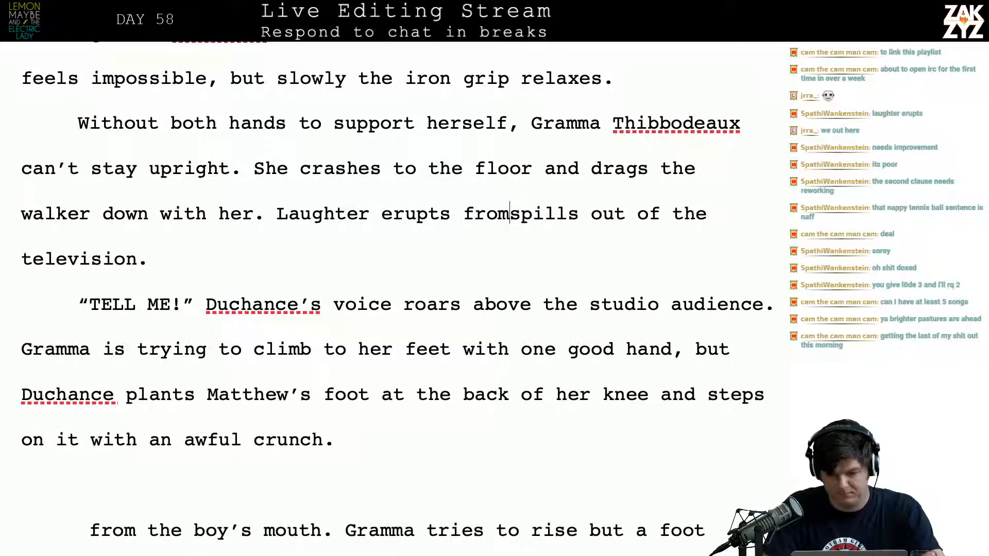
text( the television)
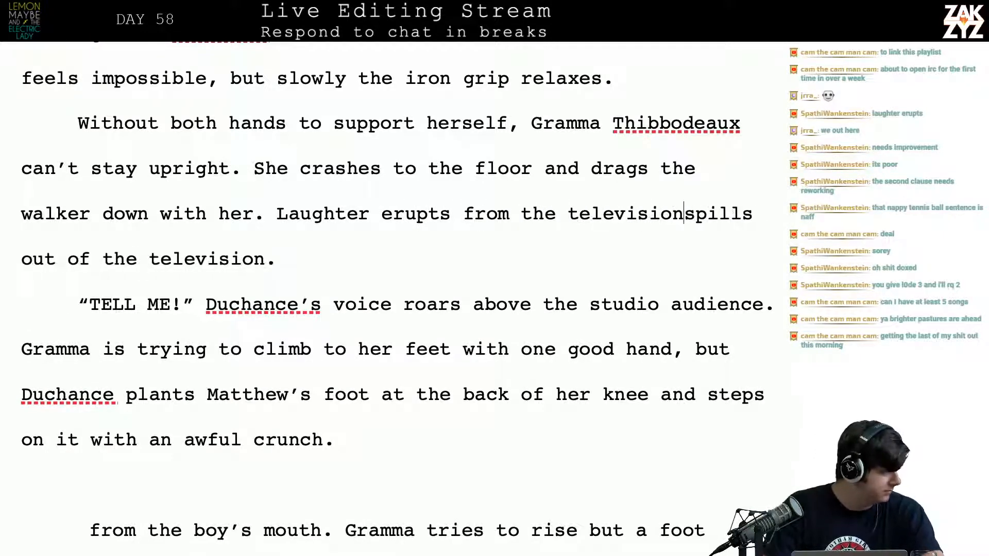
text(.)
key(Return)
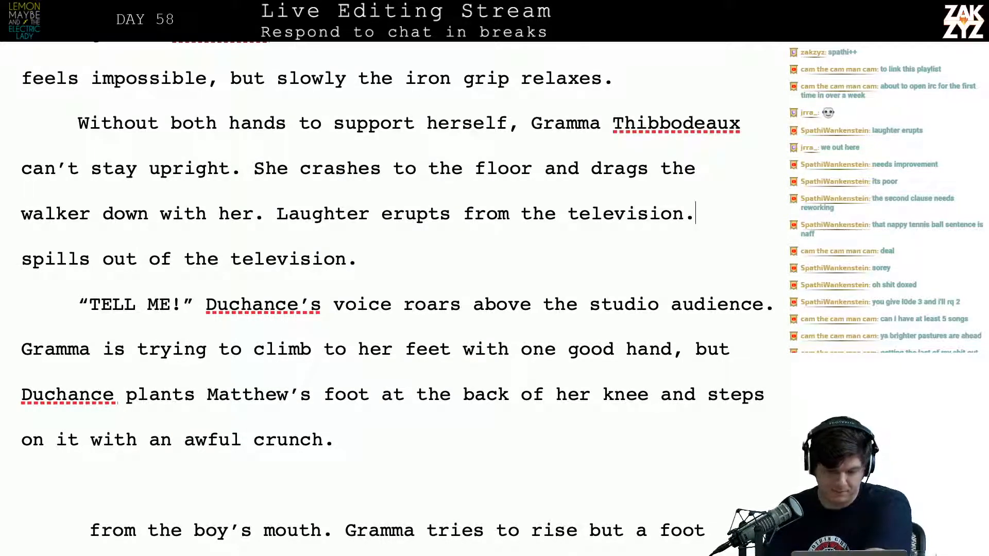
Delete the leftover “spills out of the television.” and keep “TELL ME!” as the start of its own paragraph
key(shift+Down)
key(BackSpace)
key(BackSpace)
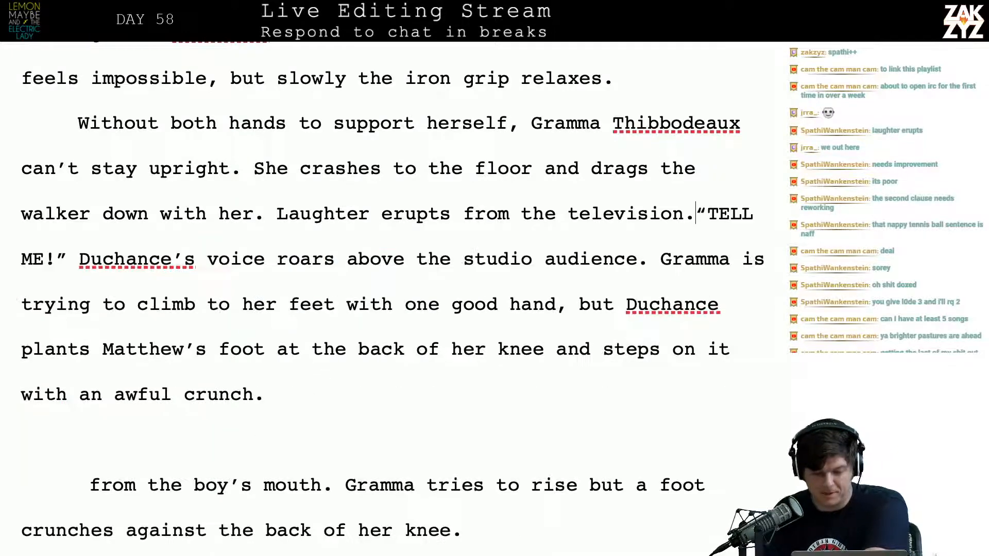
key(Return)
Break the “TELL ME!” paragraph after “Gramma”, setting the old “is trying to climb” wording apart on a new line
key(Right)
key(Right)
key(Right)
key(Right)
key(Right)
key(Right)
key(Right)
key(Right)
key(Right)
key(Right)
key(Right)
key(Right)
key(Right)
key(Right)
key(Right)
key(Right)
key(Right)
key(Right)
key(Right)
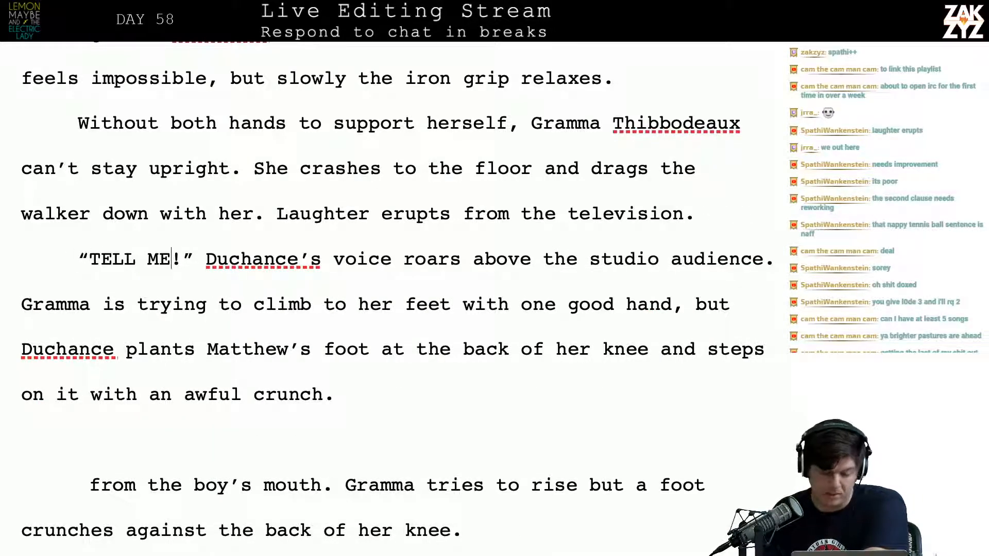
key(Right)
key(Right)
key(Right)
key(Right)
key(Right)
key(Right)
key(Right)
key(Right)
key(Right)
key(Right)
key(Right)
key(Right)
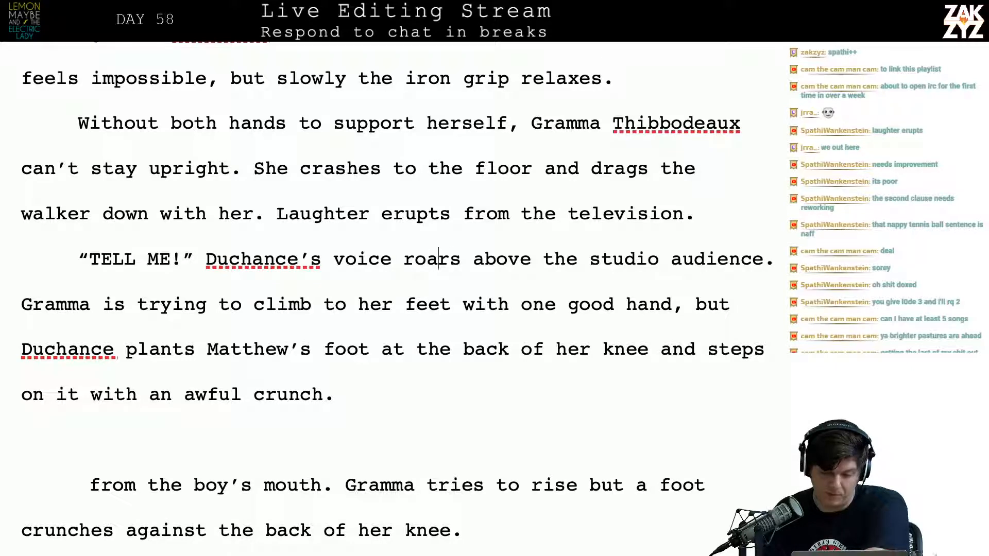
scroll(410, 246, down, 2)
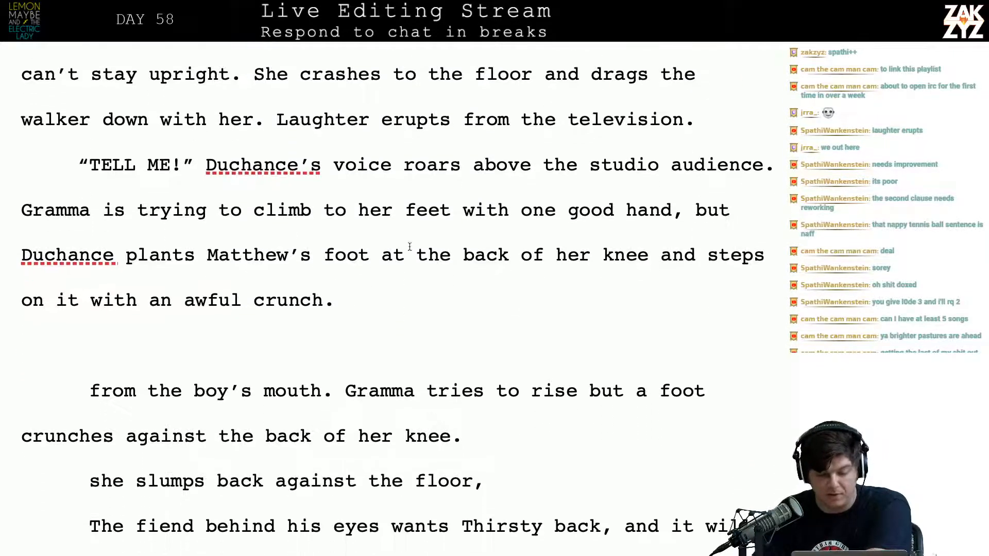
scroll(526, 218, down, 1)
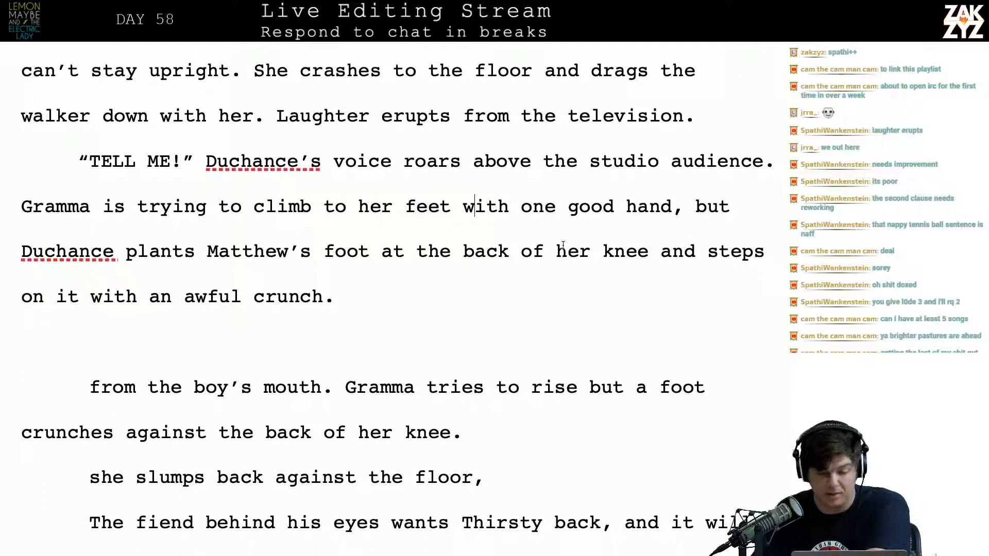
click(126, 199)
key(Left)
key(Left)
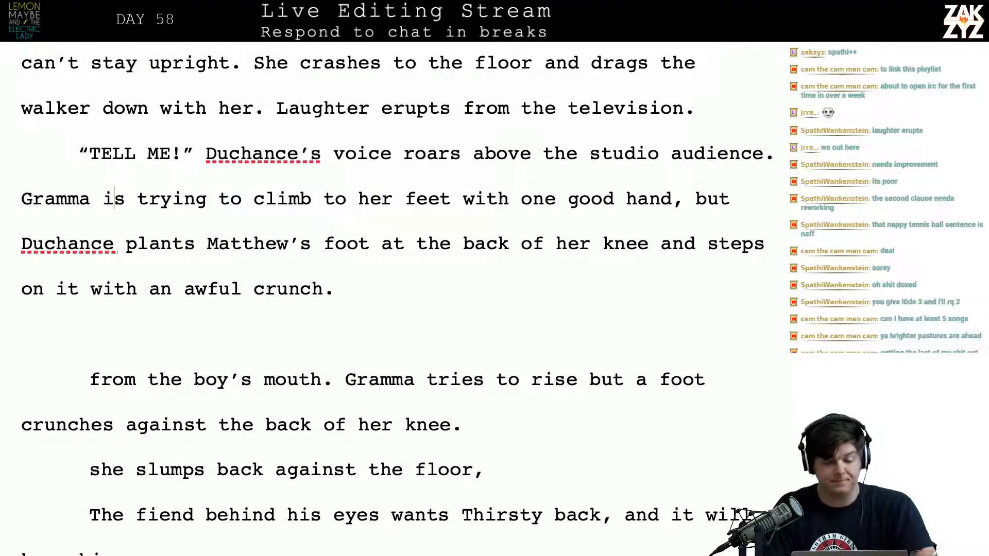
key(Return)
key(Left)
Continue after “Gramma” with “tries to climb to her feet with one good”
text(tries to climb eot)
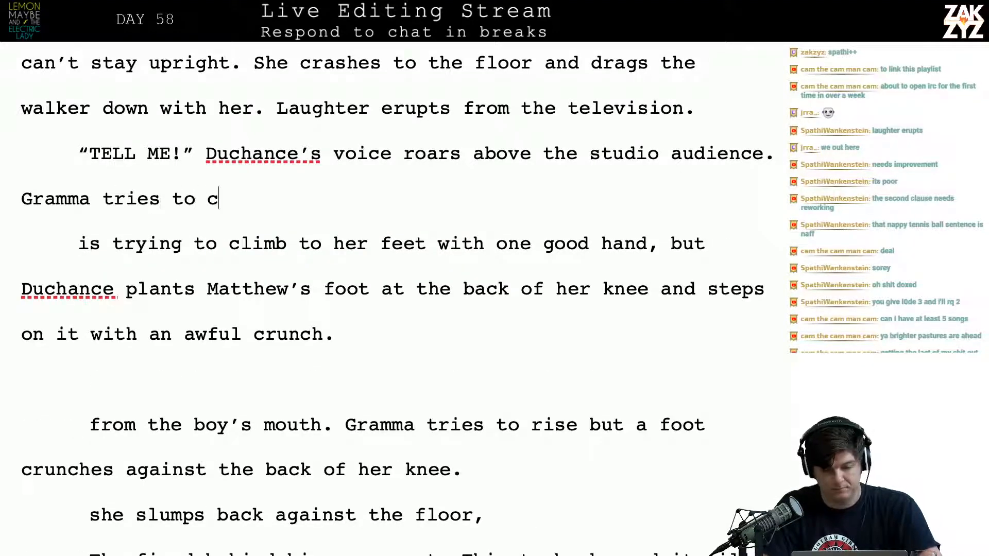
key(BackSpace)
key(BackSpace)
key(BackSpace)
text(ot)
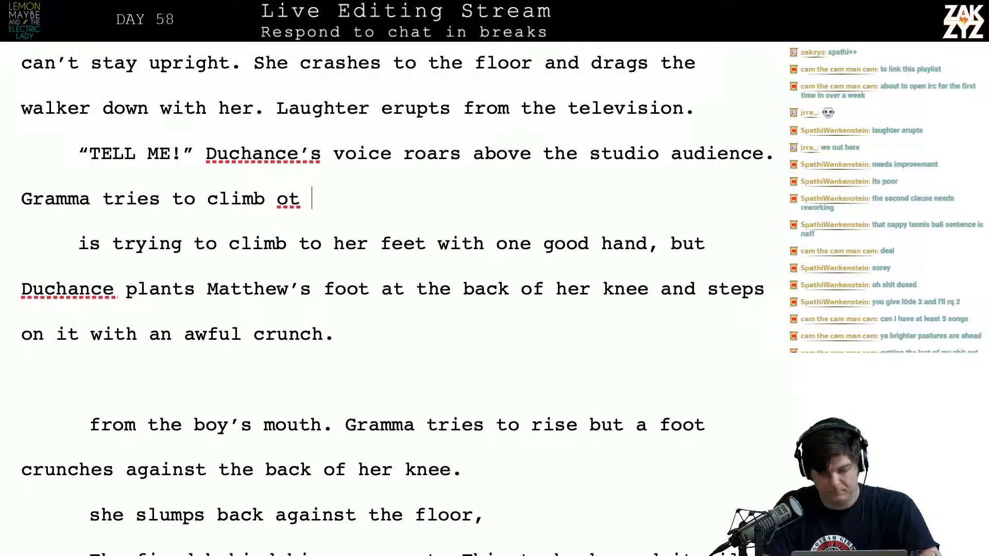
key(BackSpace)
key(BackSpace)
text(to her feet)
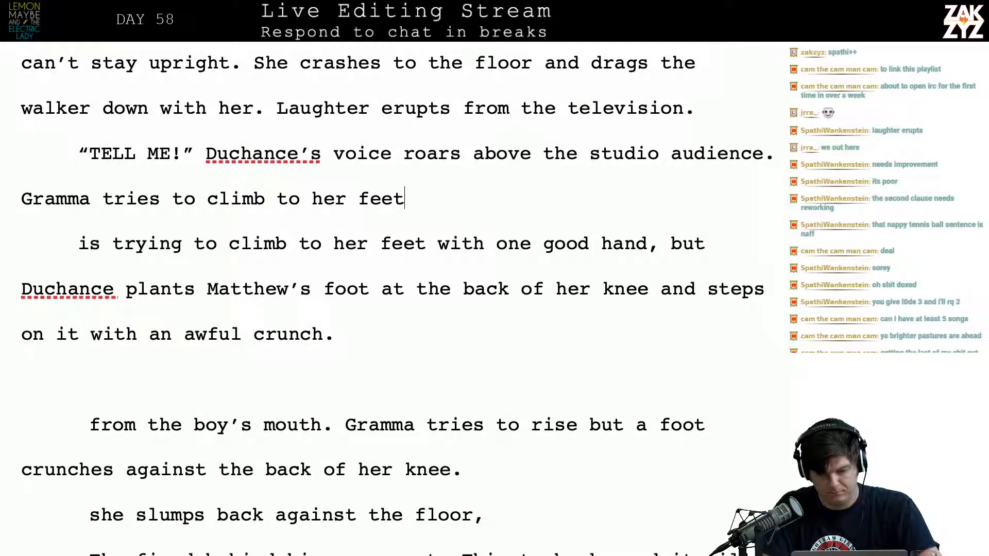
text( with one good hand, but Ducna)
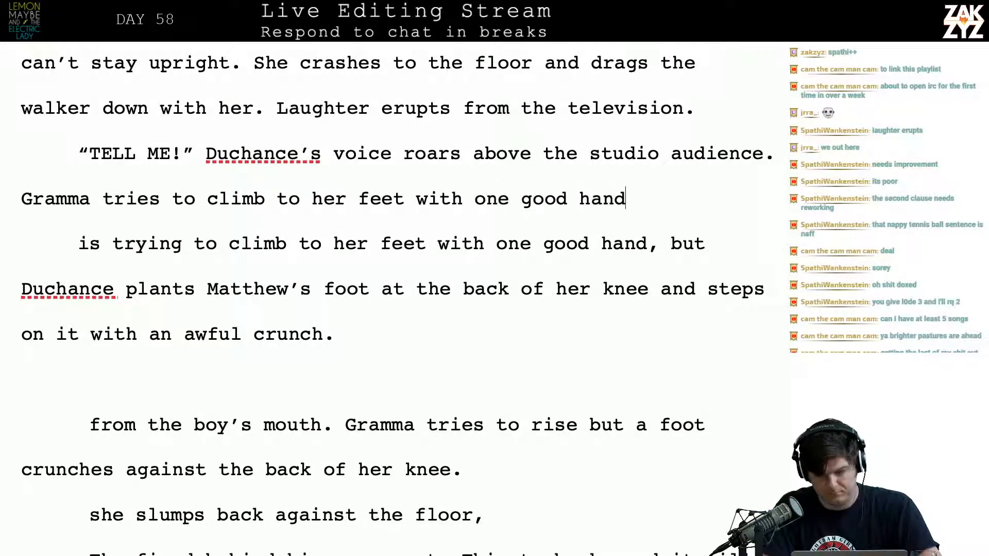
Extend the rewritten Gramma sentence with “hand, but Duchance plants Maybe’s foot on the back of her knee”
key(BackSpace)
key(BackSpace)
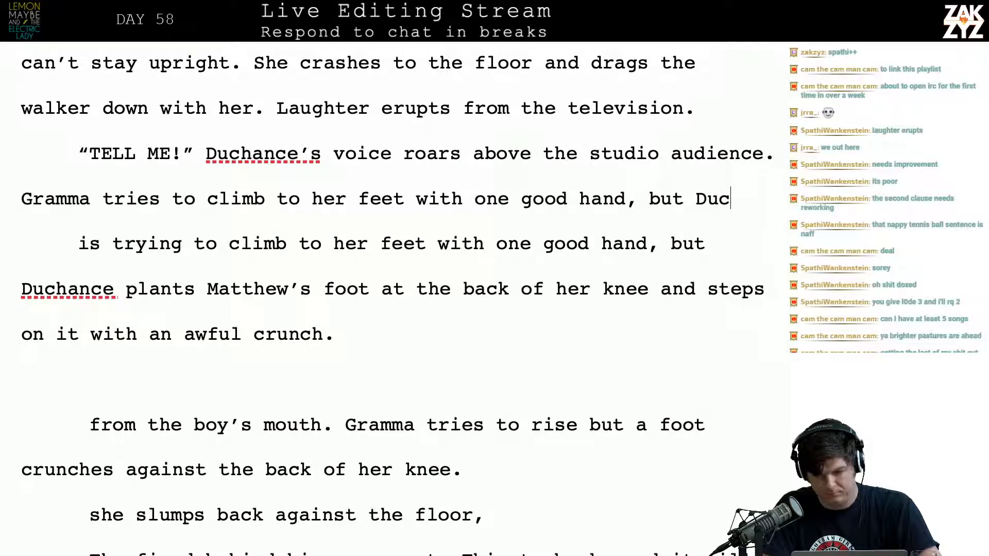
text(hance plants)
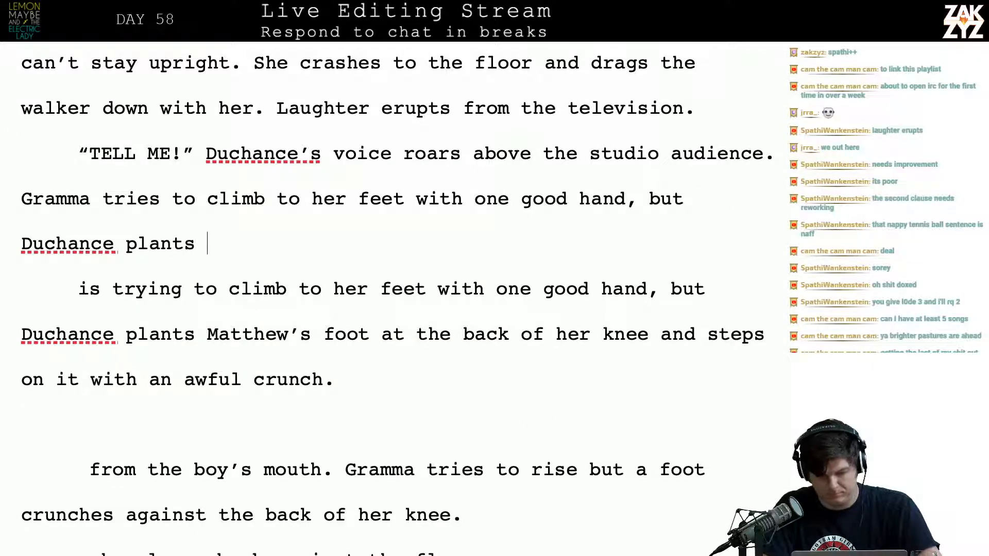
text( Mayb)
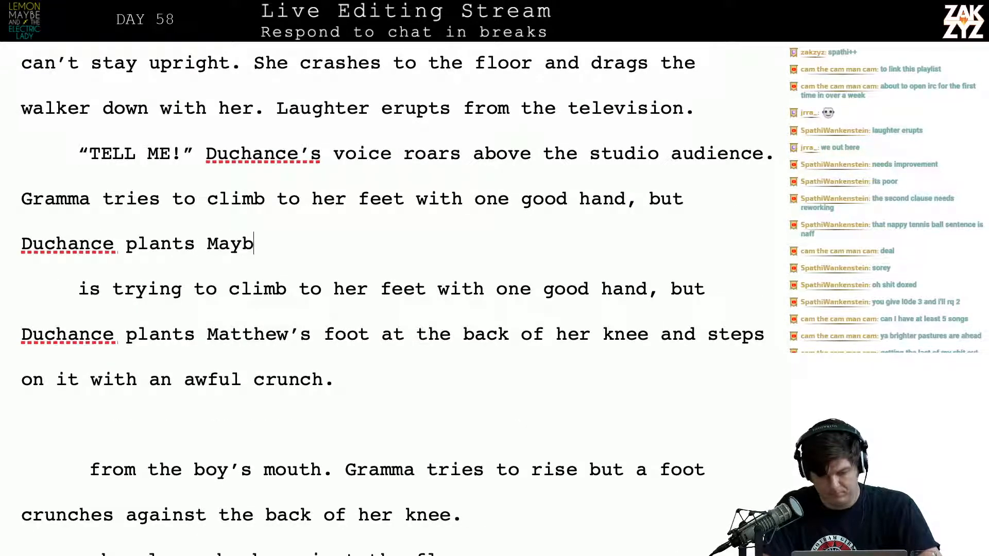
text(e's foot on the b)
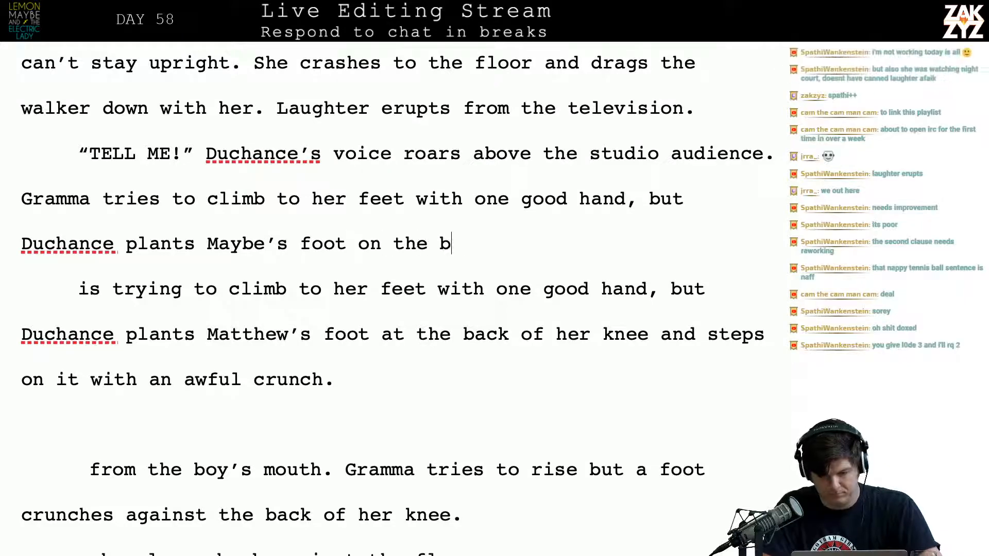
text(ack of her kn)
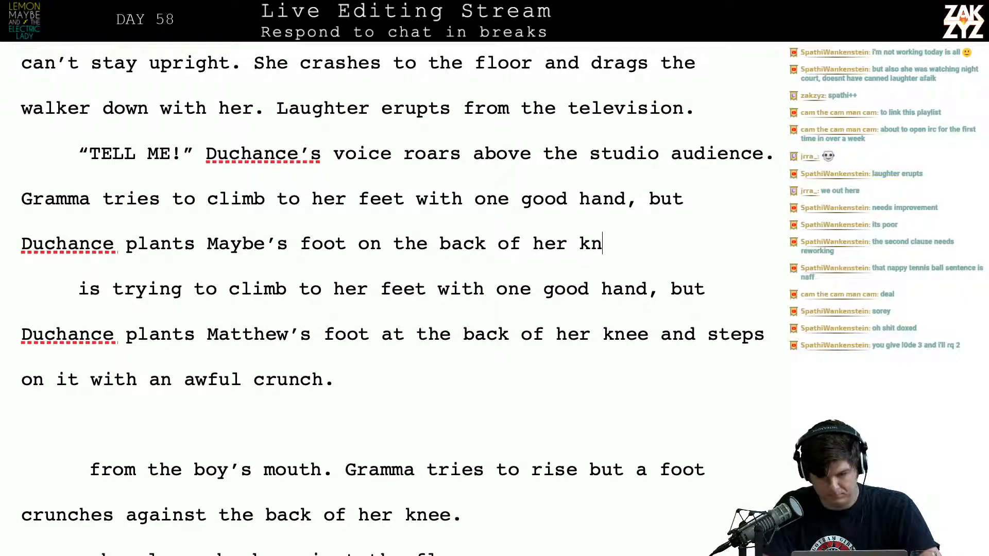
text(ee and steps don)
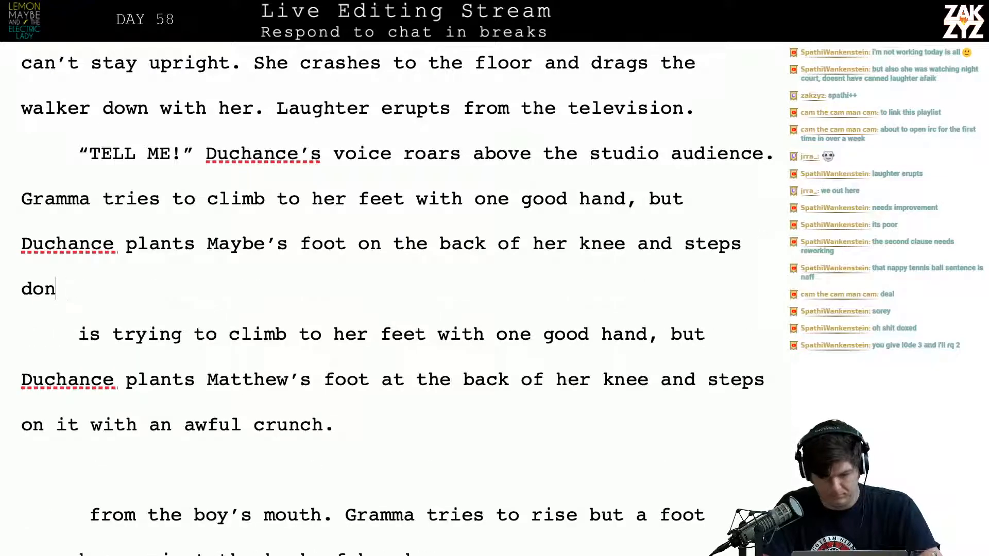
Finish the rewritten knee sentence with “and steps down with an awful crunch.”
key(BackSpace)
text(w)
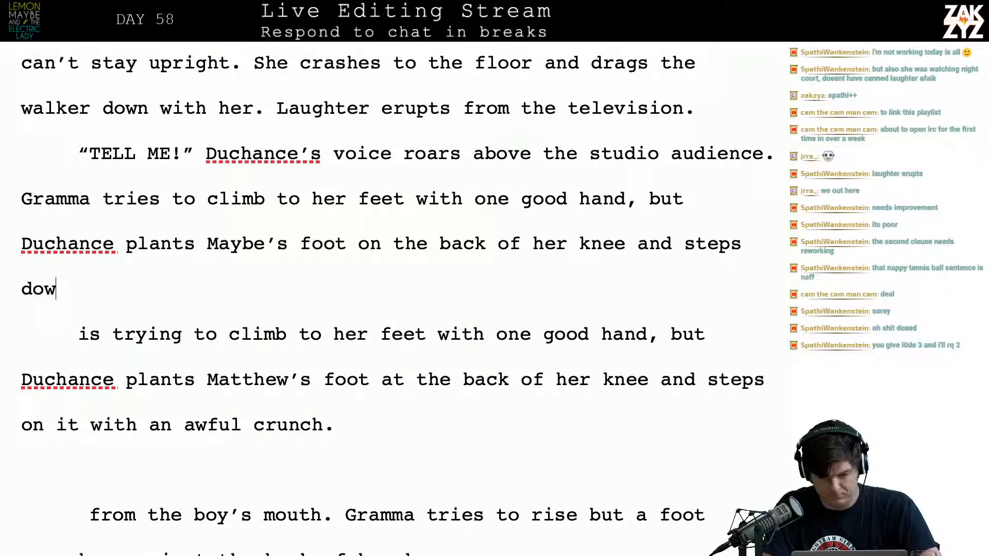
text(n with an awful )
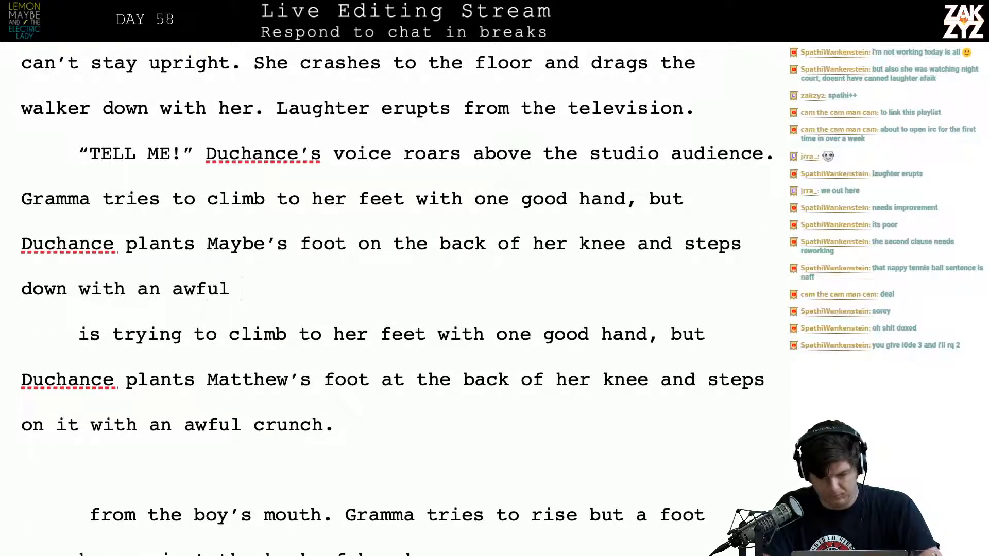
text(crunch.)
Delete the old draft text from “is trying to climb to her feet” through “she slumps back against the floor,”
key(shift+Down)
key(shift+Down)
key(shift+Down)
key(shift+Down)
key(shift+Down)
key(shift+Down)
key(shift+Down)
key(shift+Down)
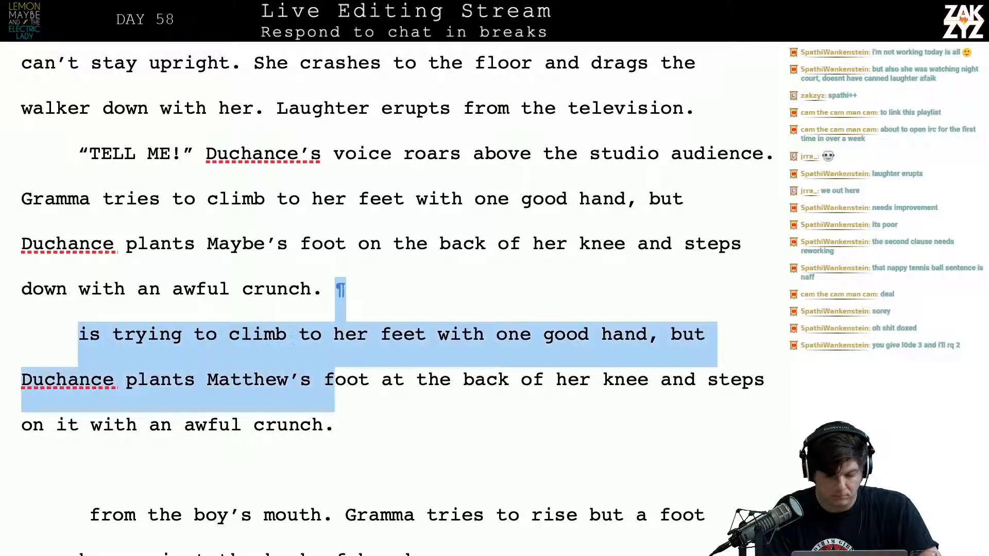
key(shift+Up)
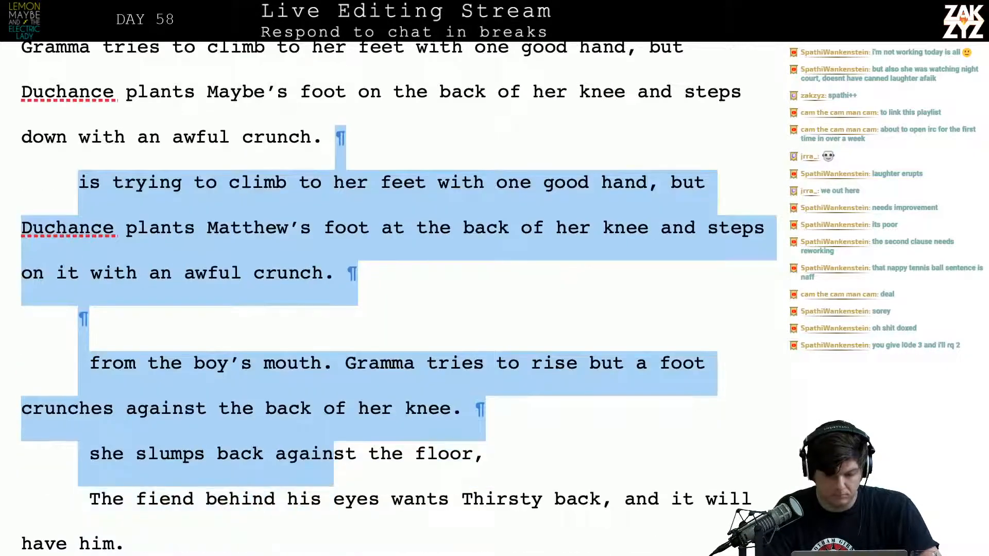
key(shift+Up)
key(shift+Down)
key(shift+Right)
key(shift+Right)
key(shift+Right)
key(shift+Right)
key(shift+Right)
key(shift+Right)
key(shift+Right)
key(shift+Right)
key(shift+Right)
key(shift+Right)
key(shift+Right)
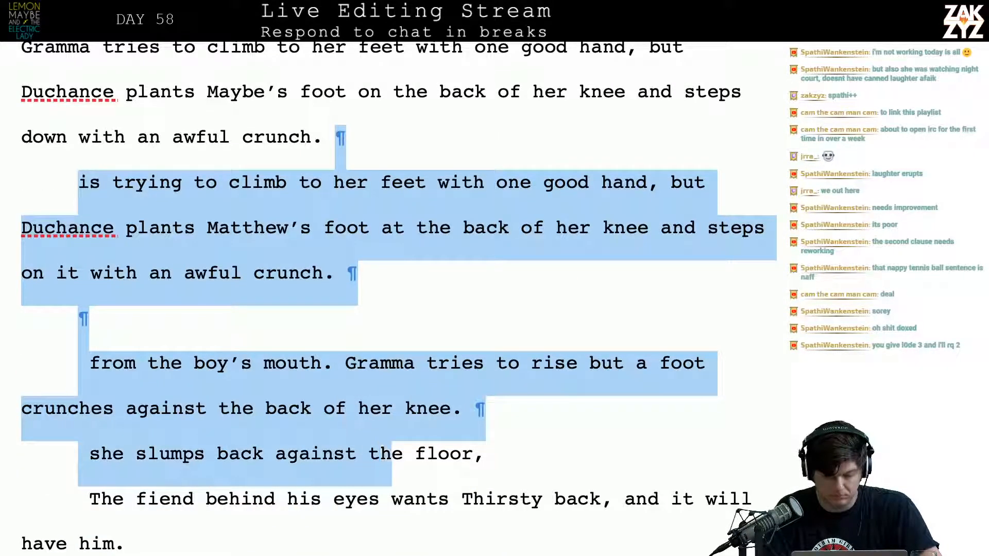
key(BackSpace)
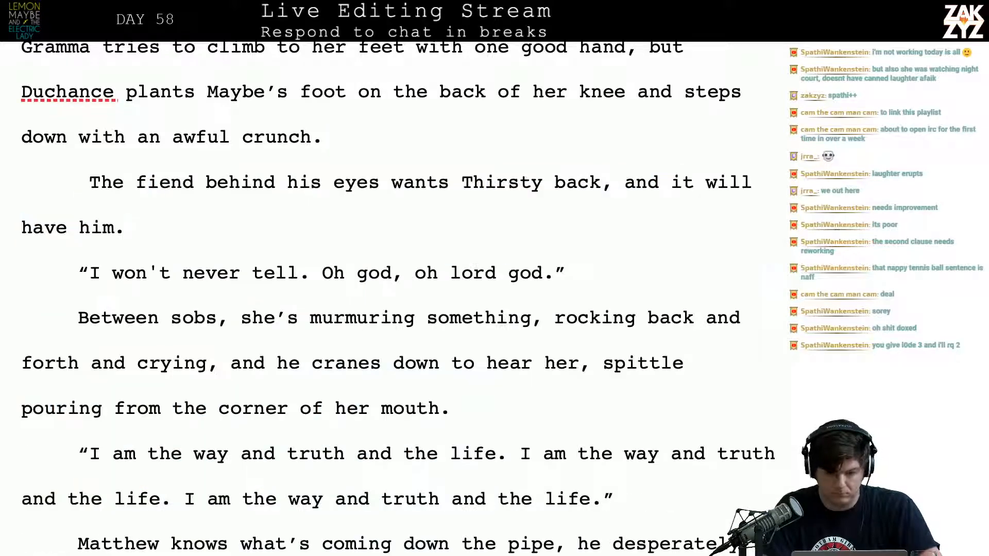
Add “She slumps back to the floor.” after the crunch sentence and join the “The fiend behind his eyes” paragraph to it
text(She)
key(BackSpace)
key(BackSpace)
key(BackSpace)
text(She)
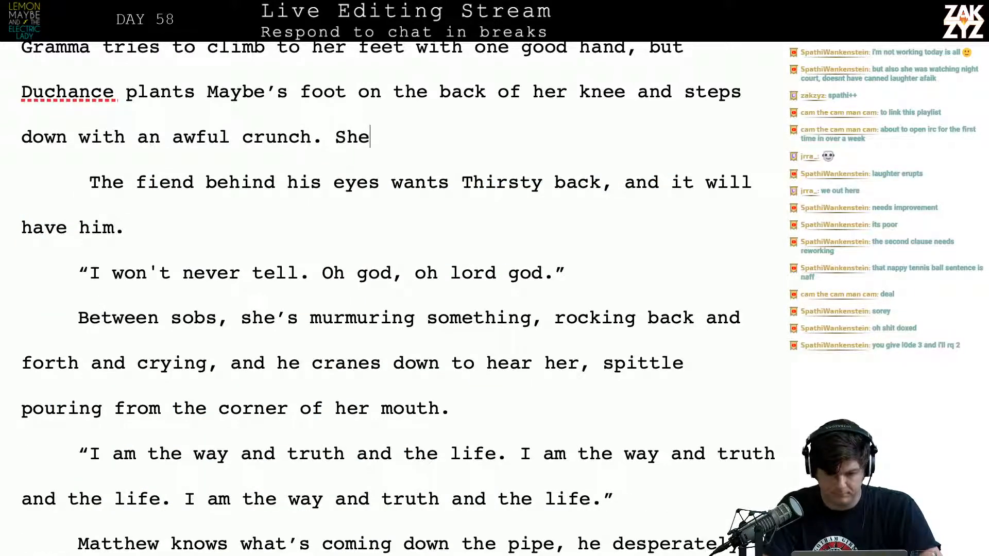
text( slumps ba)
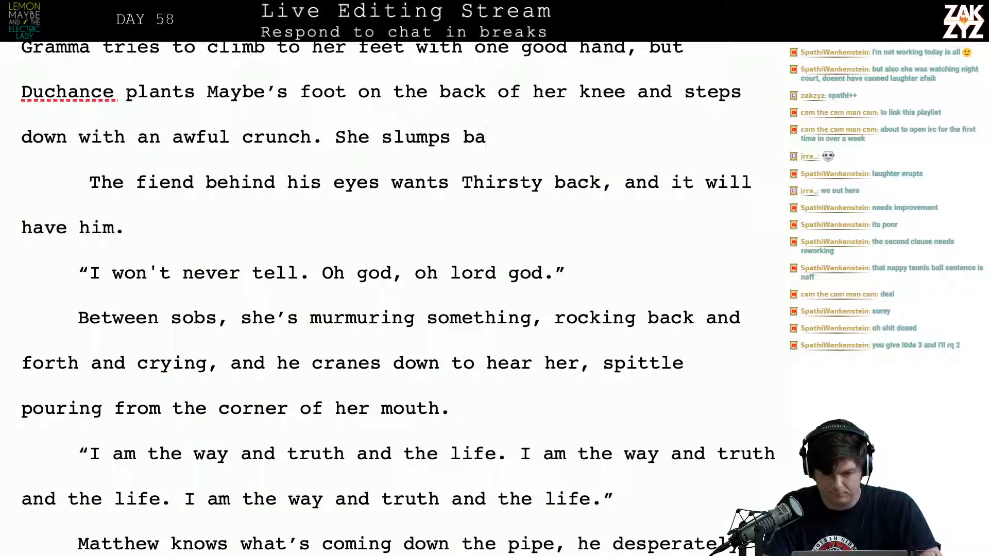
text(ck to the floor.)
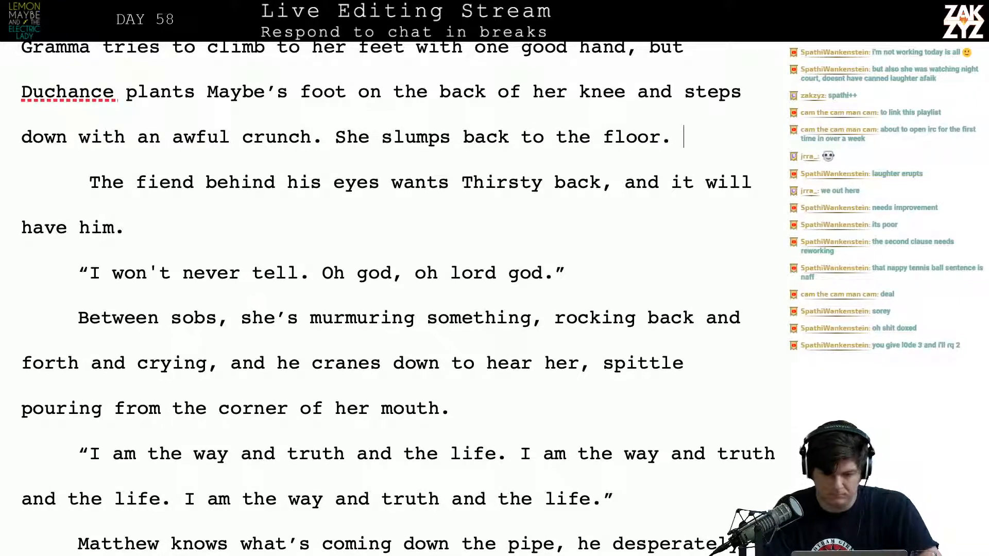
key(BackSpace)
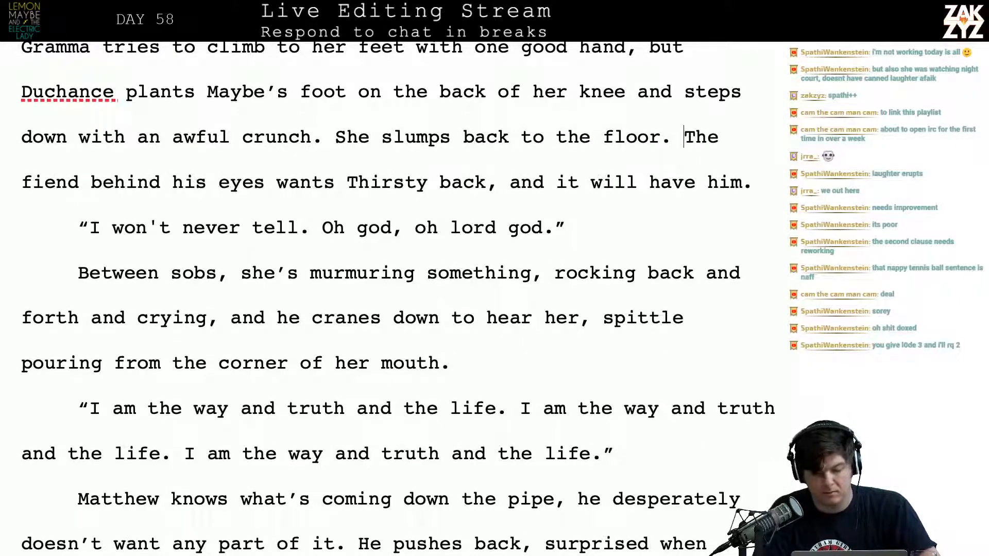
Split “The fiend behind his eyes wants Thirsty back, and it will have him.” into its own paragraph again
scroll(397, 298, down, 1)
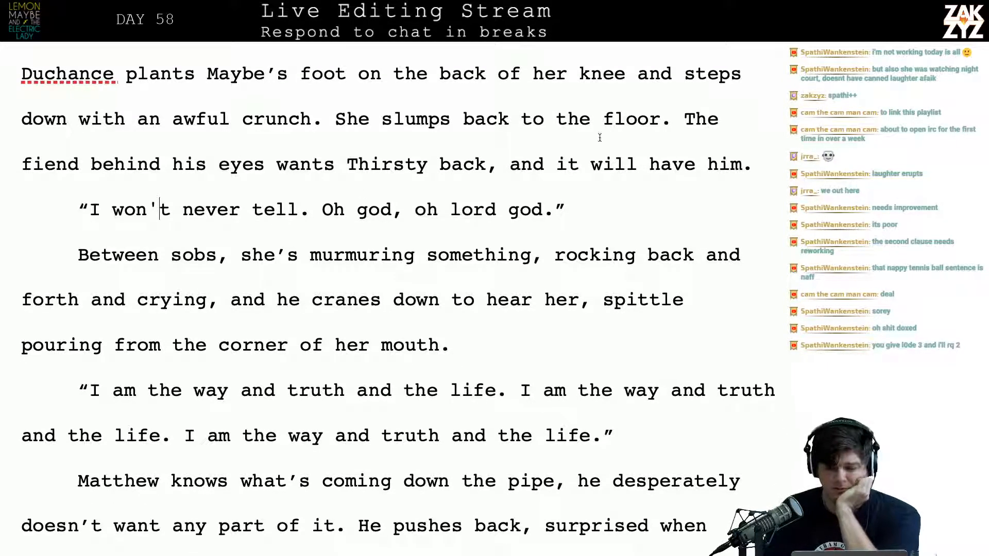
key(Right)
key(Right)
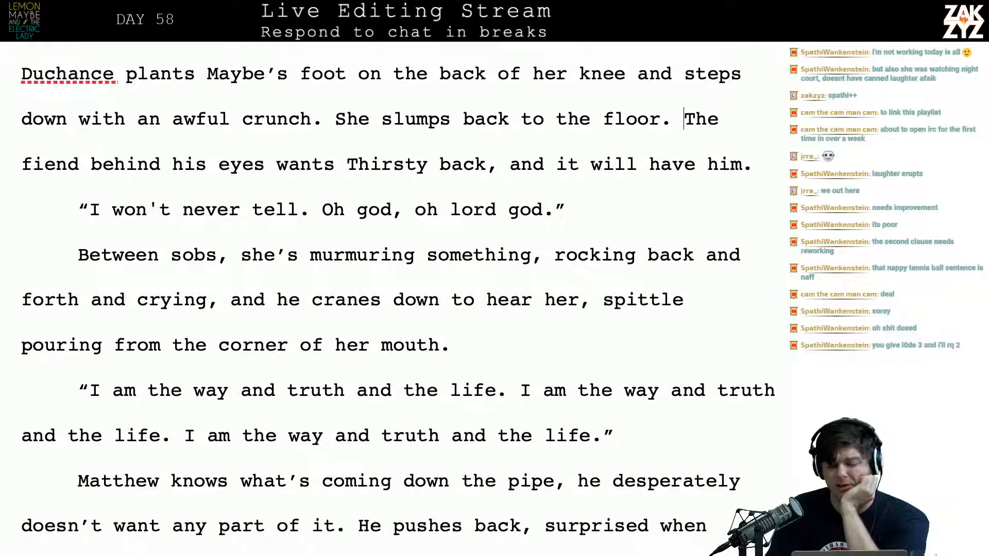
key(shift+Down)
key(shift+Right)
key(shift+Right)
key(shift+Right)
key(shift+Right)
key(shift+Right)
key(shift+Right)
key(shift+Right)
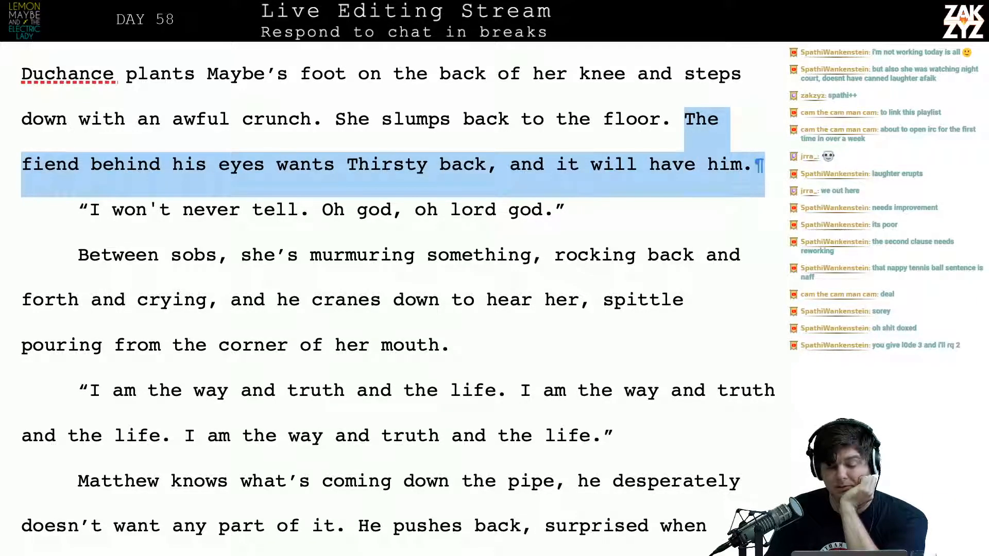
key(shift+Left)
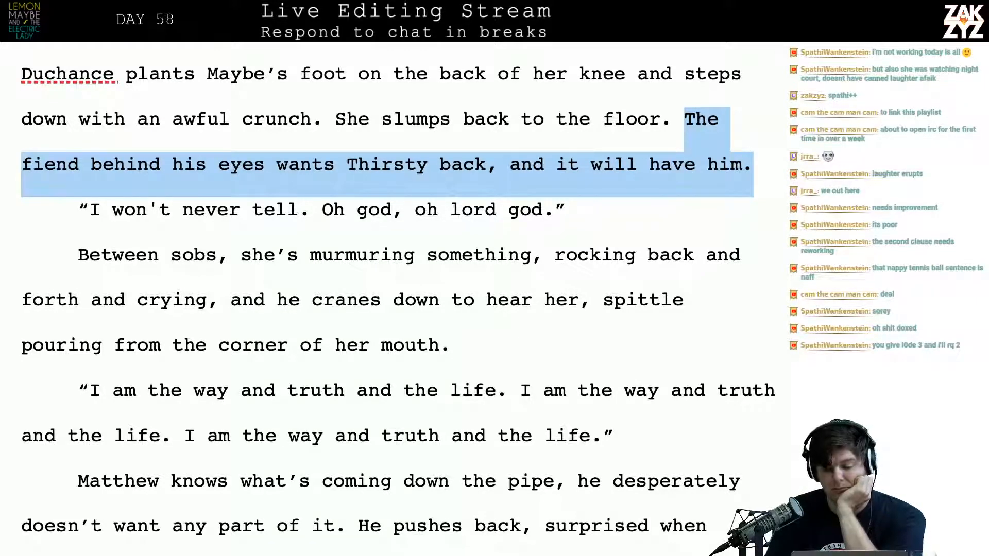
key(Left)
key(Return)
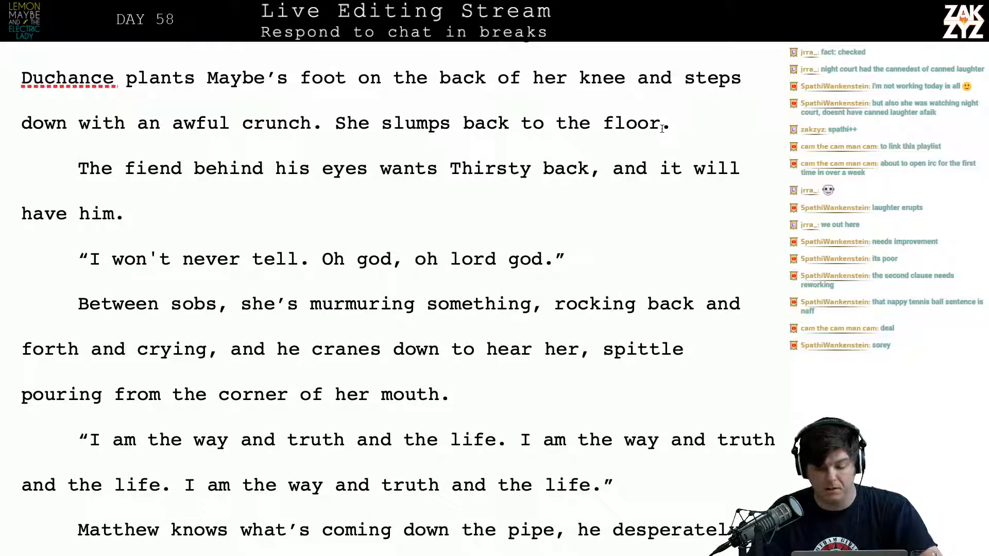
Replace “studio audience” with “laugh track” in the sentence following “TELL ME!”
scroll(662, 124, down, 2)
scroll(661, 128, up, 4)
scroll(662, 128, up, 5)
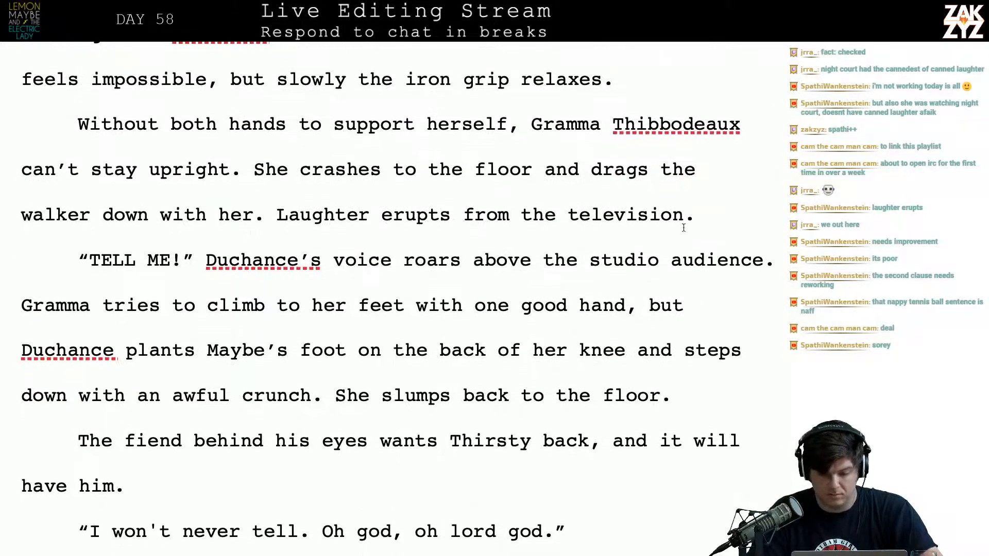
click(590, 260)
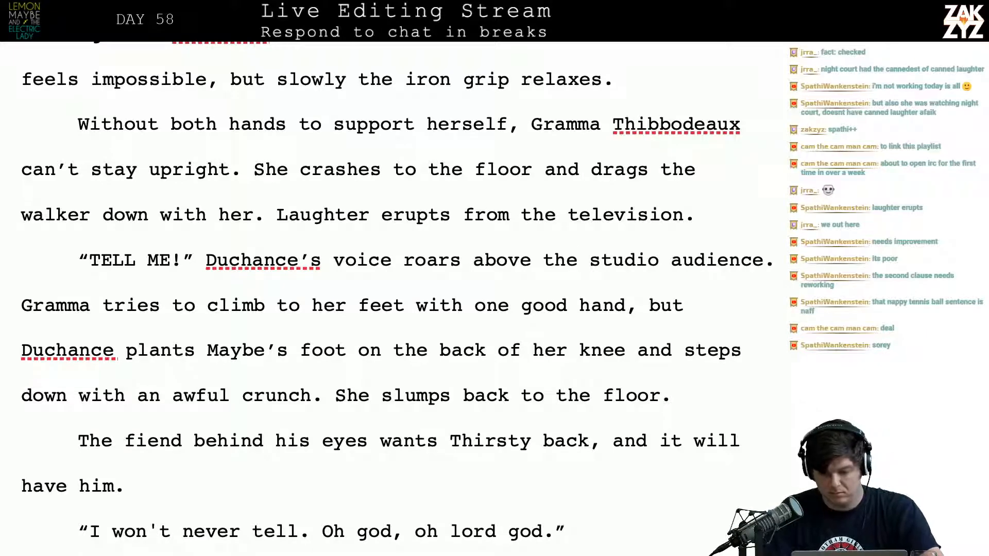
text(laugh trac)
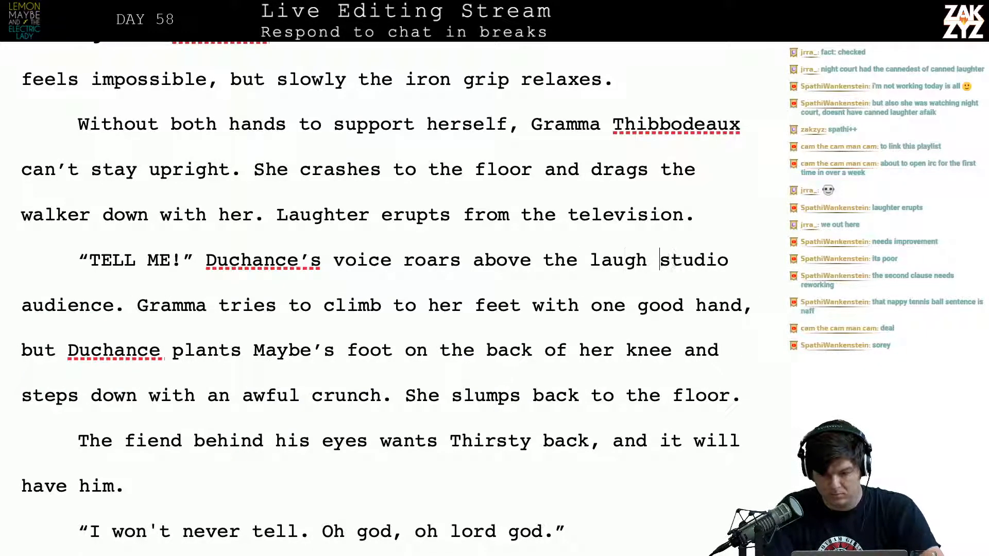
text(k.)
key(shift+Right)
key(shift+Right)
key(shift+Right)
key(shift+Right)
key(shift+Right)
key(shift+Right)
key(shift+Right)
key(shift+Right)
key(shift+Right)
key(shift+Right)
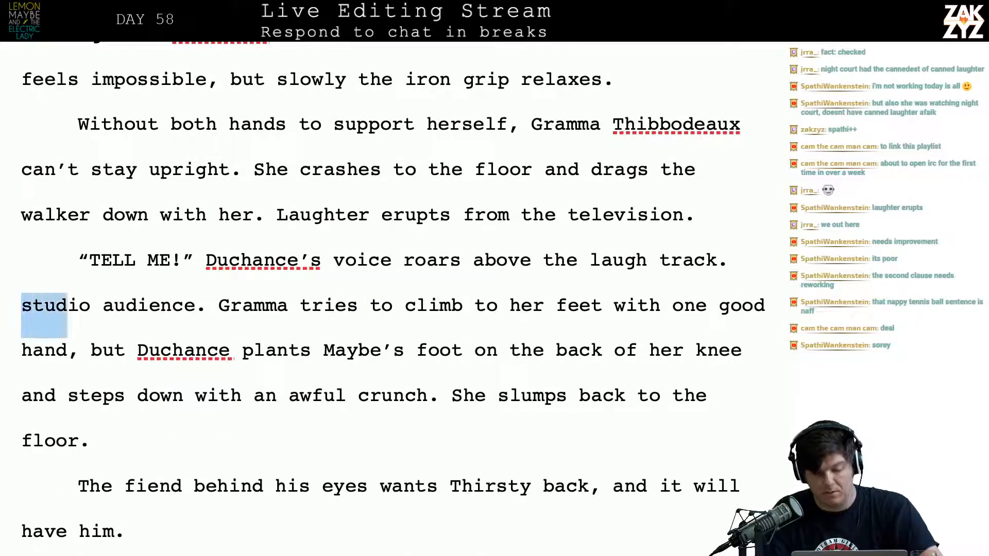
key(shift+Right)
key(shift+Right)
key(shift+Right)
key(shift+Right)
key(shift+Right)
key(shift+Right)
key(BackSpace)
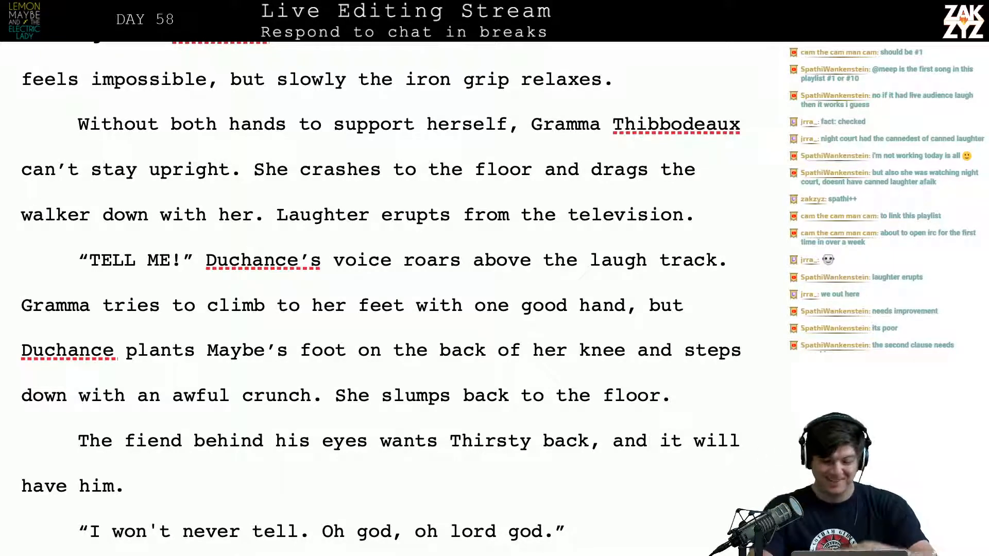
Change “laugh track” back to “studio audience” in the sentence about Duchance’s voice
scroll(381, 298, up, 1)
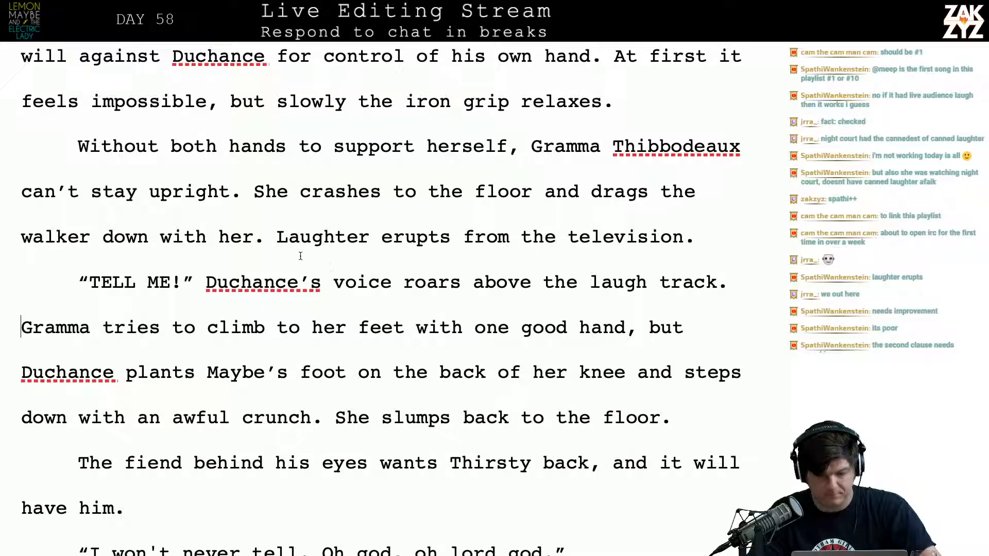
click(590, 284)
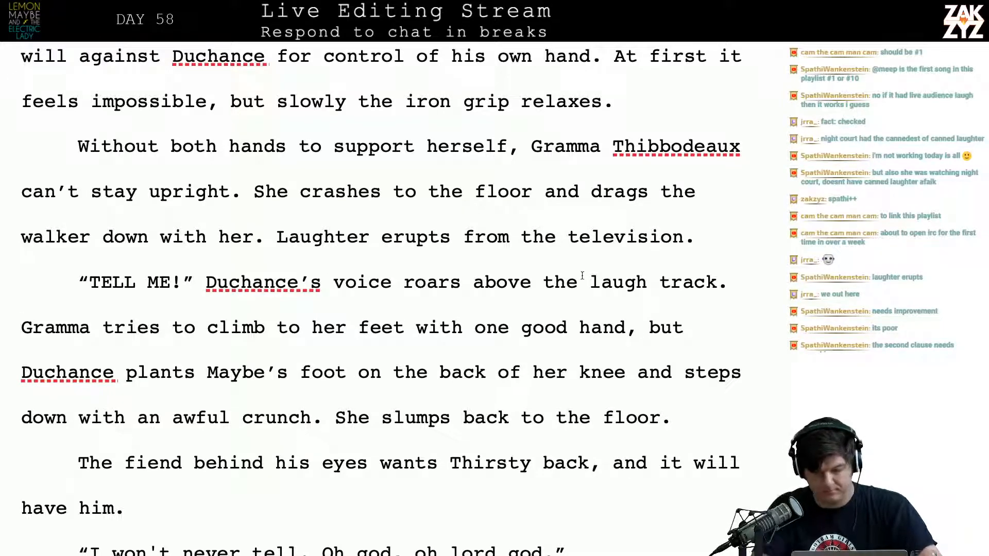
text(studio audience.)
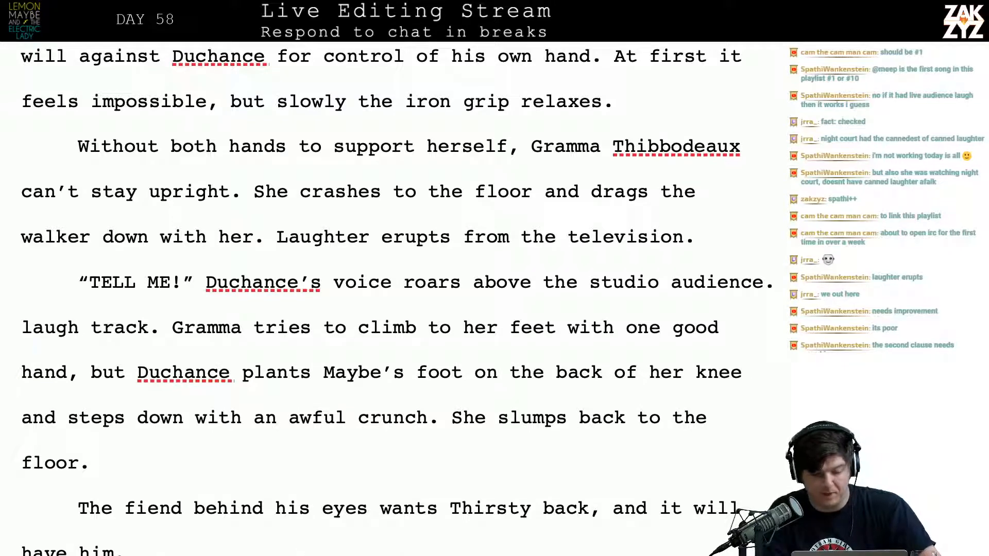
key(shift+Right)
key(shift+Right)
key(shift+Right)
key(shift+Right)
key(shift+Right)
key(shift+Right)
key(shift+Right)
key(shift+Right)
key(shift+Right)
key(shift+Right)
key(shift+Right)
key(BackSpace)
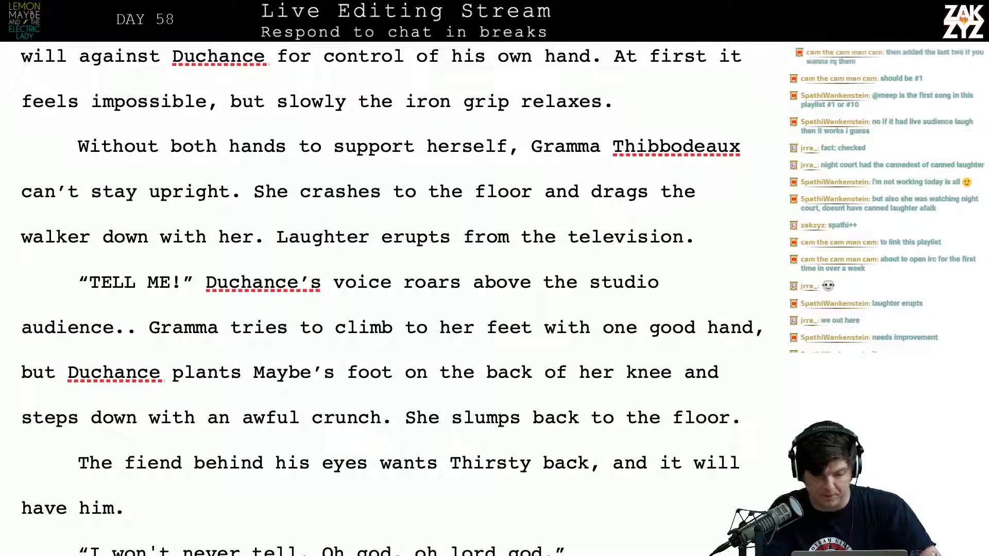
key(BackSpace)
Reread chapter 56 from its opening through the Night Court rerun, the break-in and the rewritten “TELL ME!” passage
scroll(398, 304, up, 7)
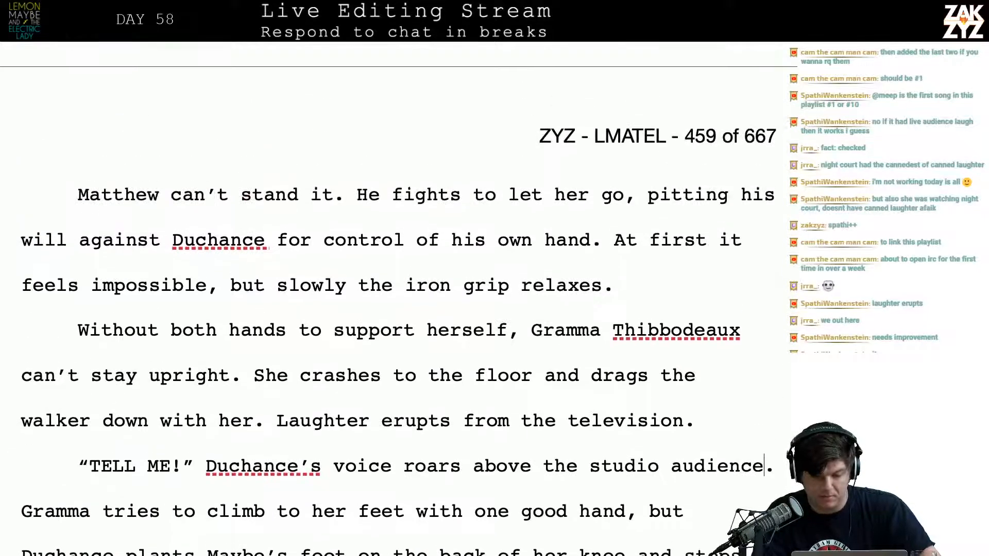
scroll(399, 304, up, 15)
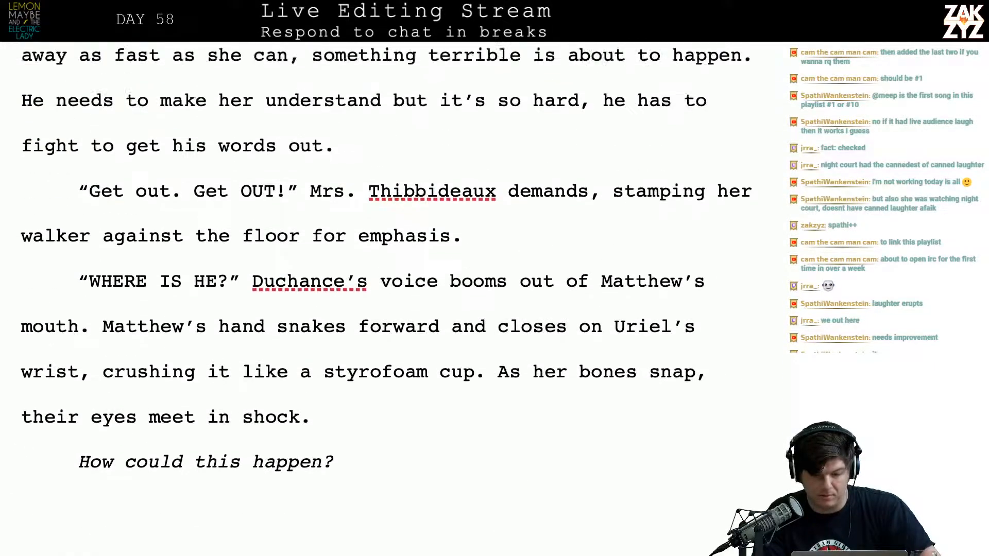
scroll(399, 304, up, 15)
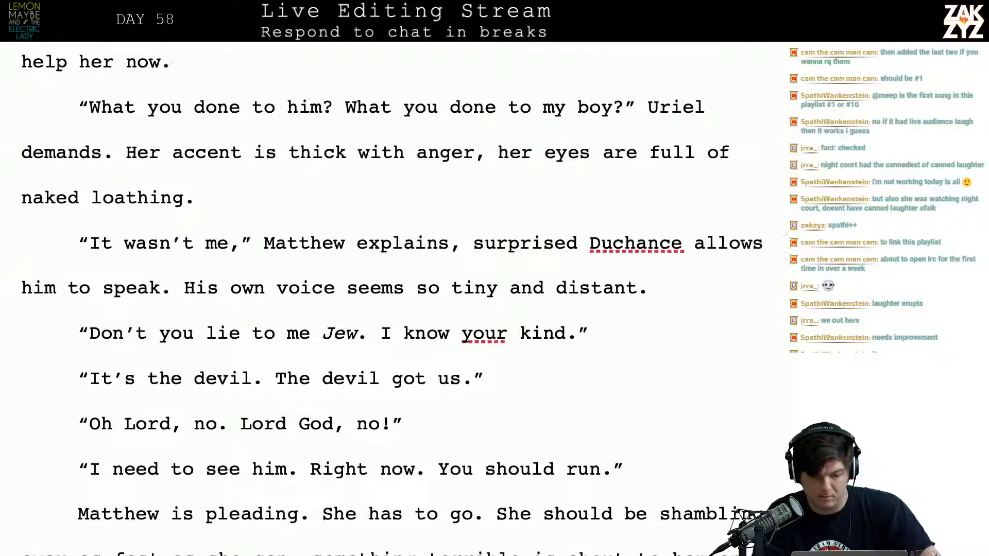
scroll(398, 304, up, 15)
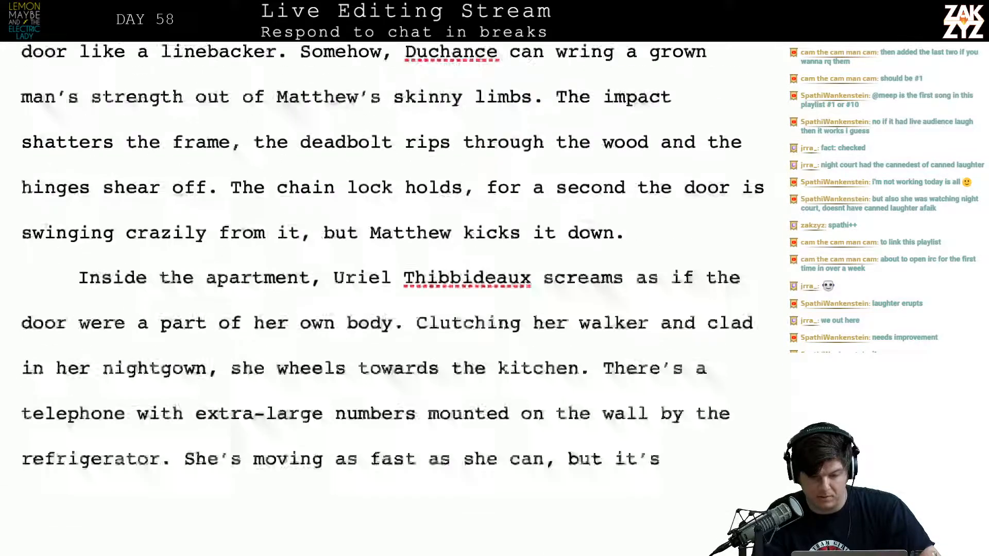
scroll(399, 304, up, 8)
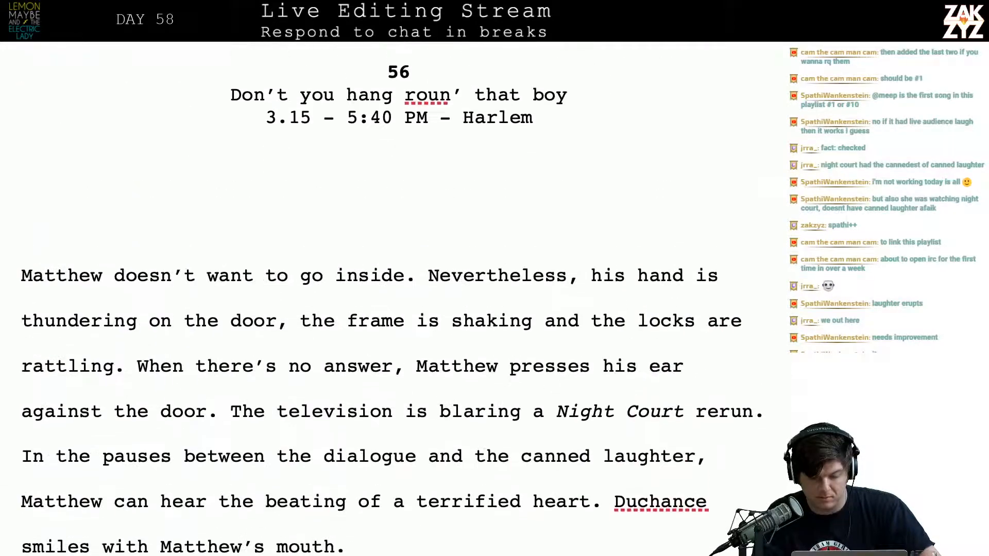
scroll(398, 304, down, 1)
scroll(399, 304, down, 8)
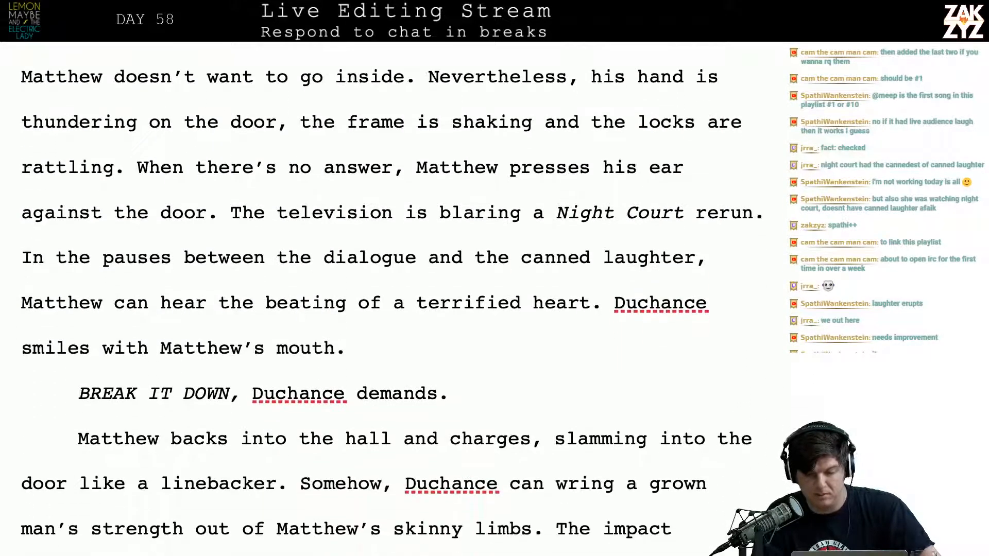
scroll(398, 304, down, 1)
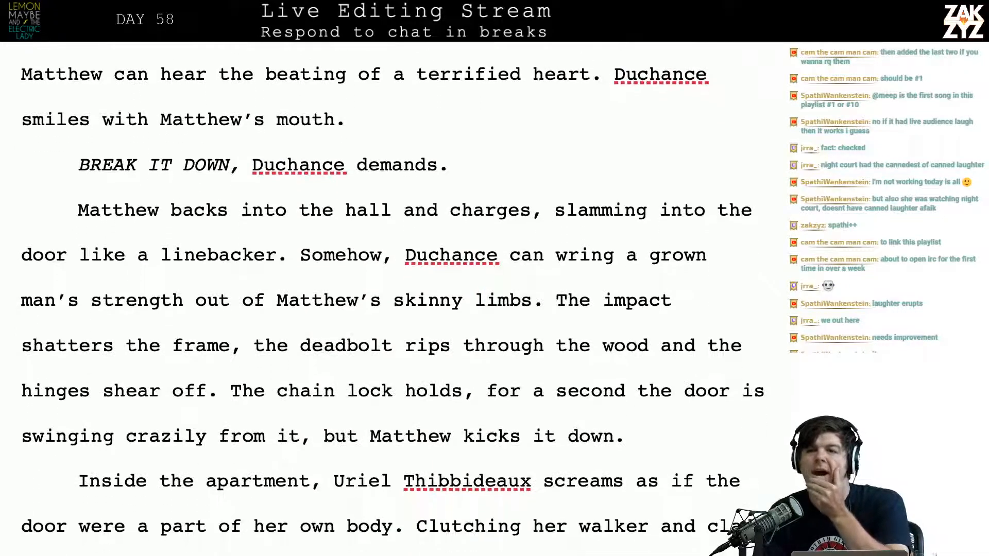
scroll(399, 304, down, 8)
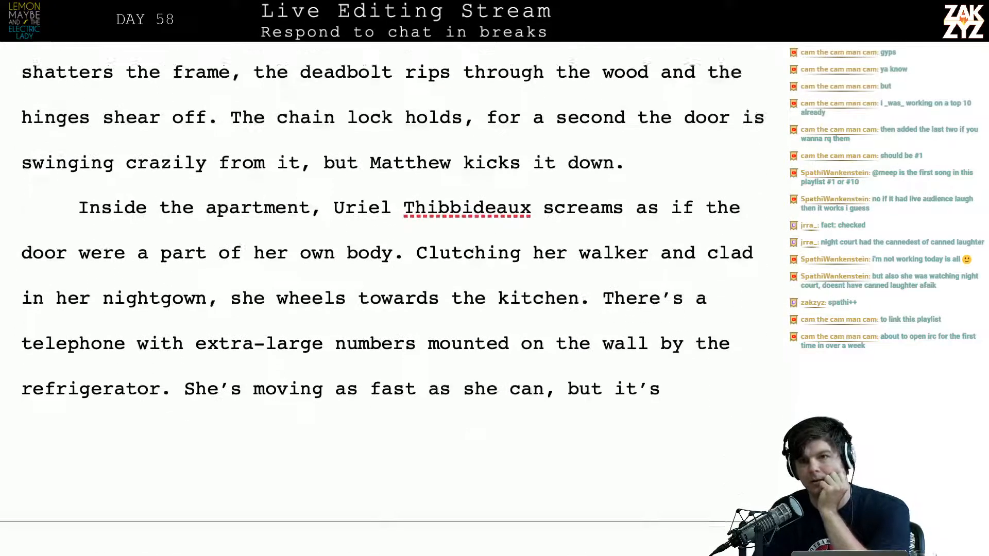
scroll(399, 304, down, 10)
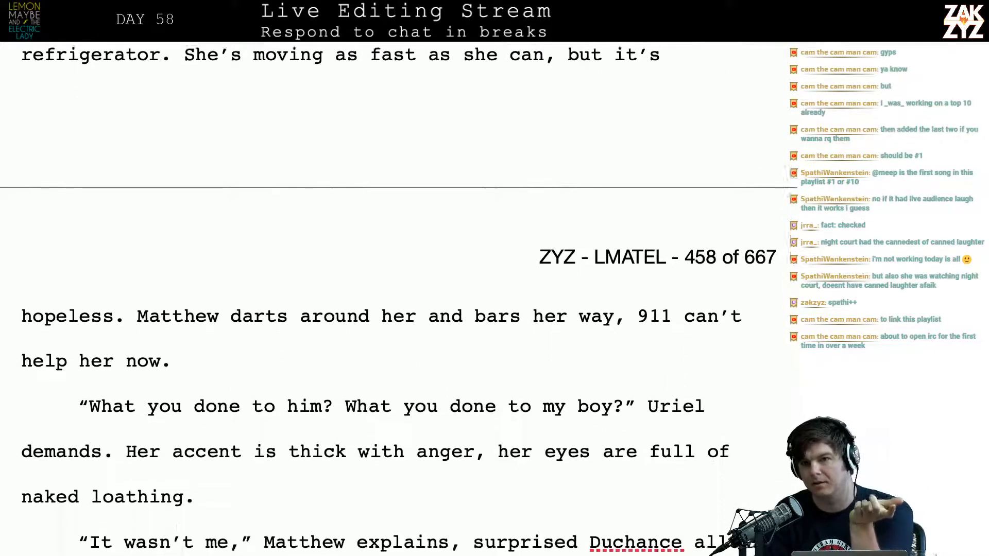
scroll(398, 304, down, 12)
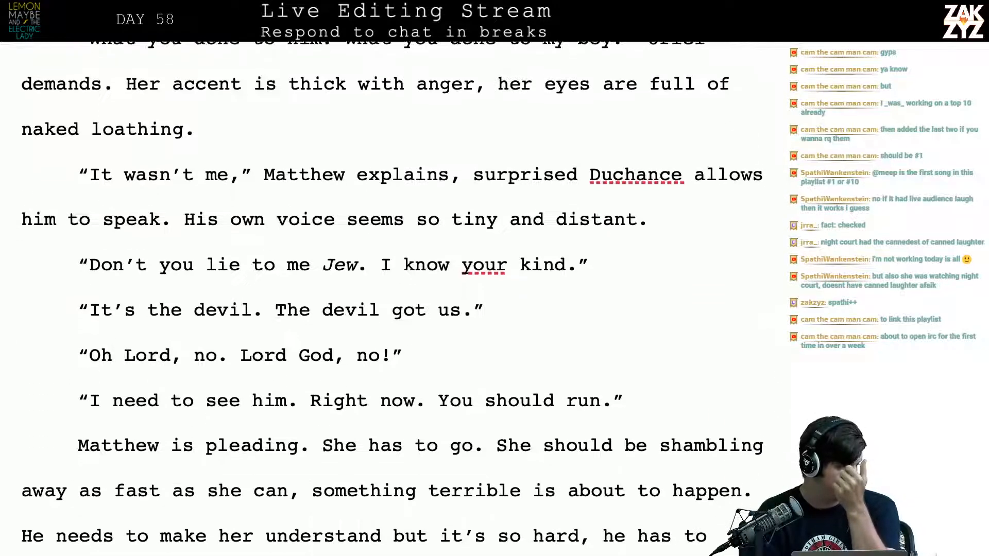
scroll(393, 298, down, 5)
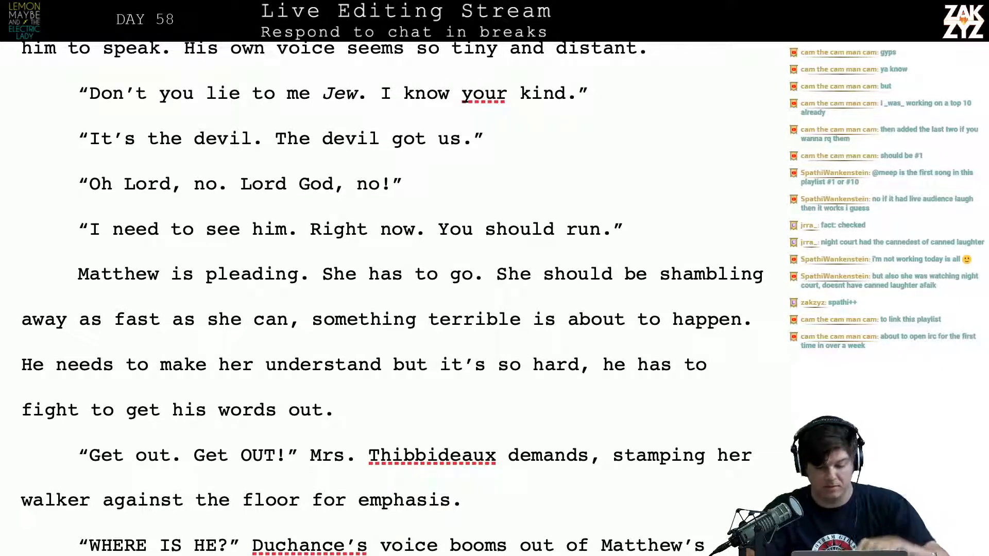
scroll(391, 298, down, 16)
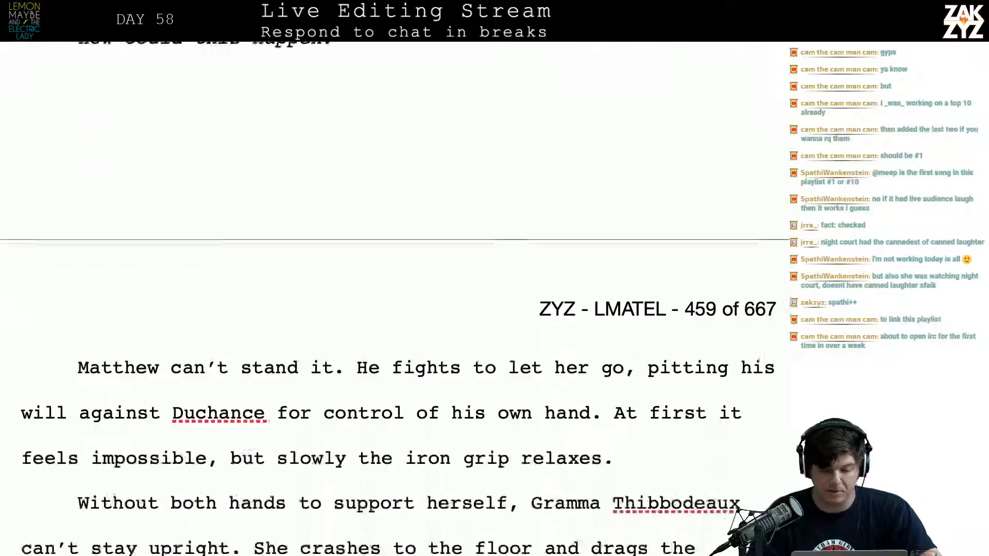
scroll(506, 483, down, 8)
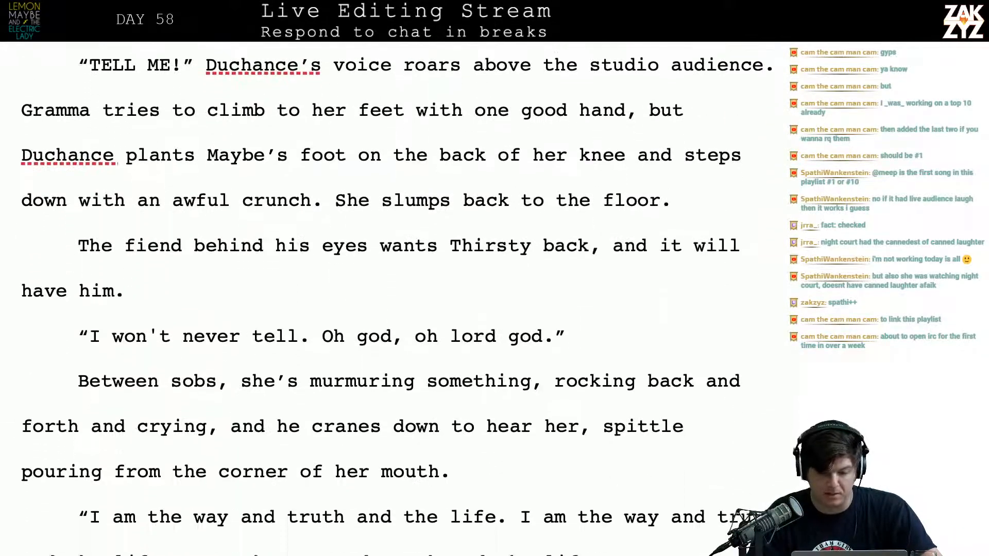
scroll(505, 484, down, 3)
scroll(581, 216, up, 4)
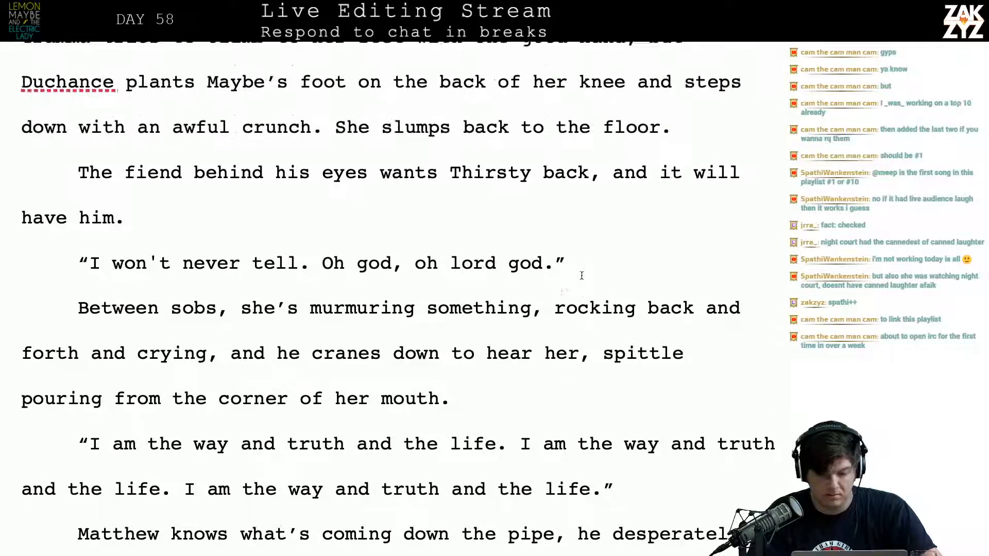
Begin a new sentence with “Matthew” after “She slumps back to the floor.”
click(722, 232)
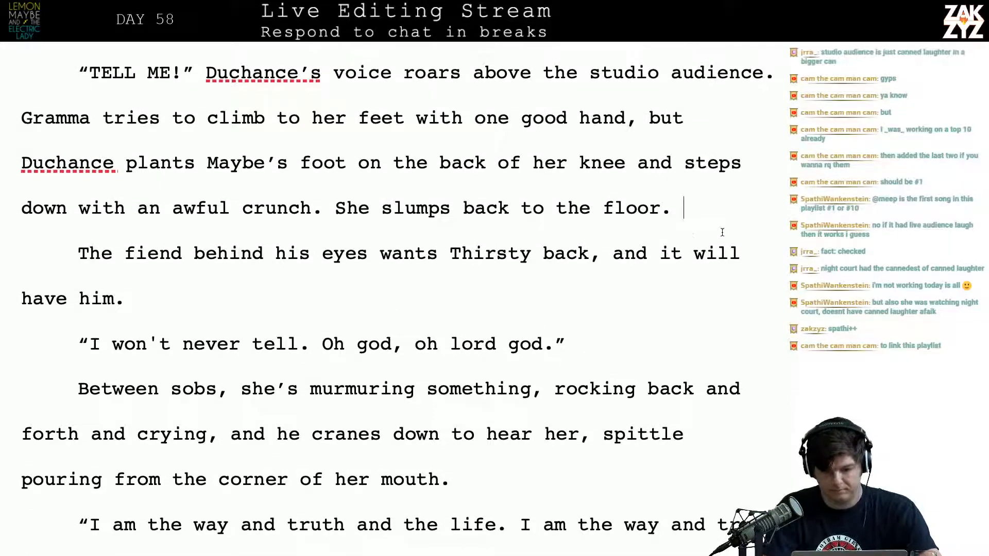
text(MAt)
key(BackSpace)
key(BackSpace)
text(att)
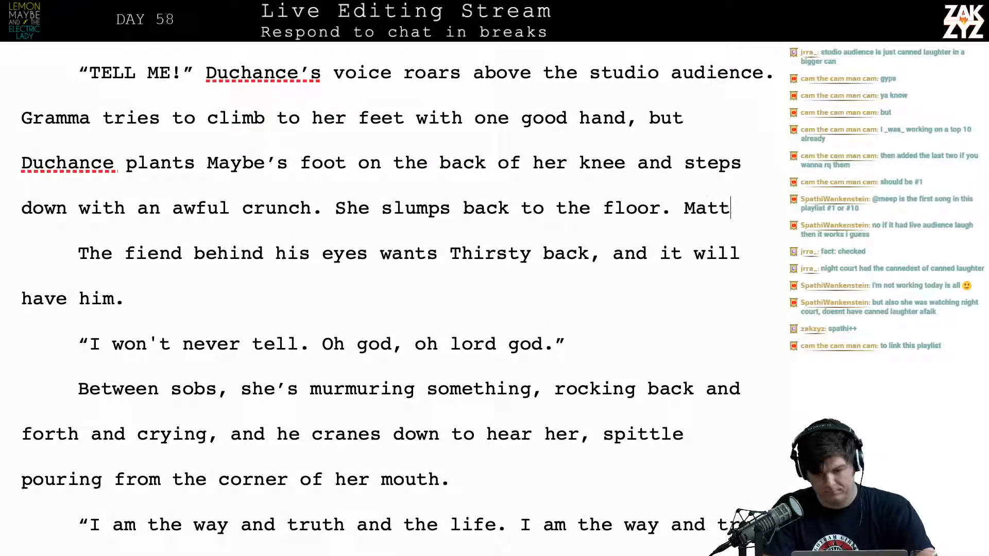
text(hew tries to f)
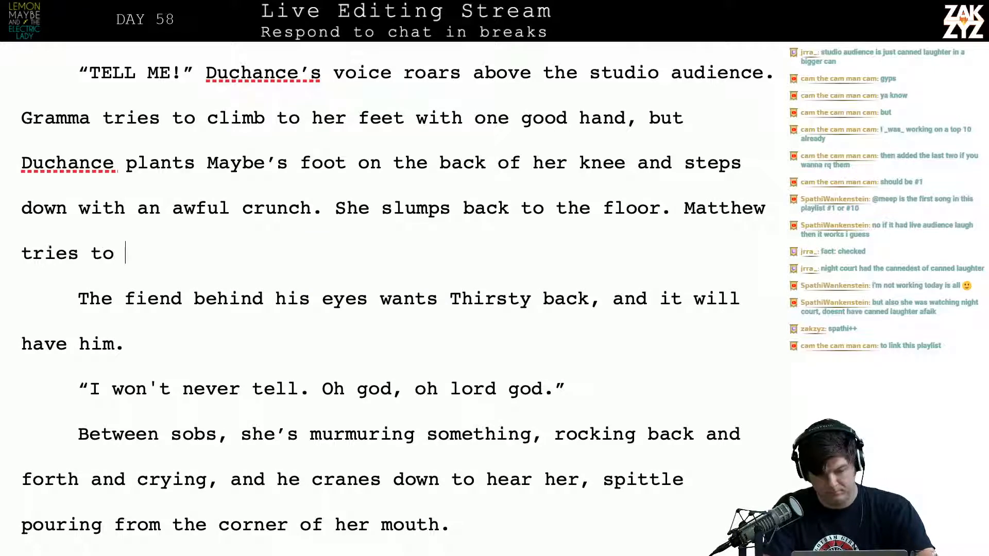
Try continuing the Matthew sentence with “tries again to figh” and clear that wording
key(BackSpace)
key(BackSpace)
key(BackSpace)
key(BackSpace)
text(ag)
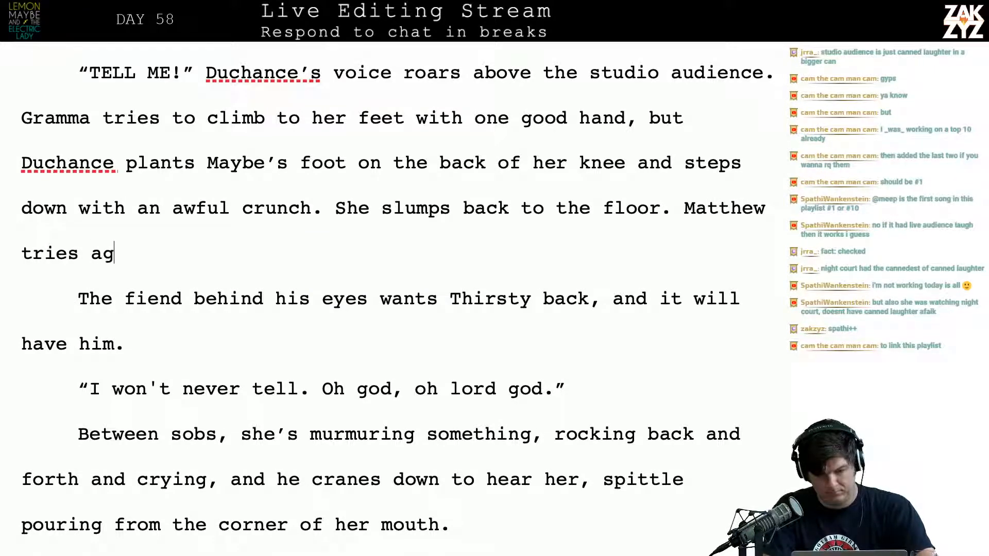
text(ain to figh)
key(BackSpace)
key(BackSpace)
key(BackSpace)
key(BackSpace)
key(BackSpace)
key(BackSpace)
key(BackSpace)
key(BackSpace)
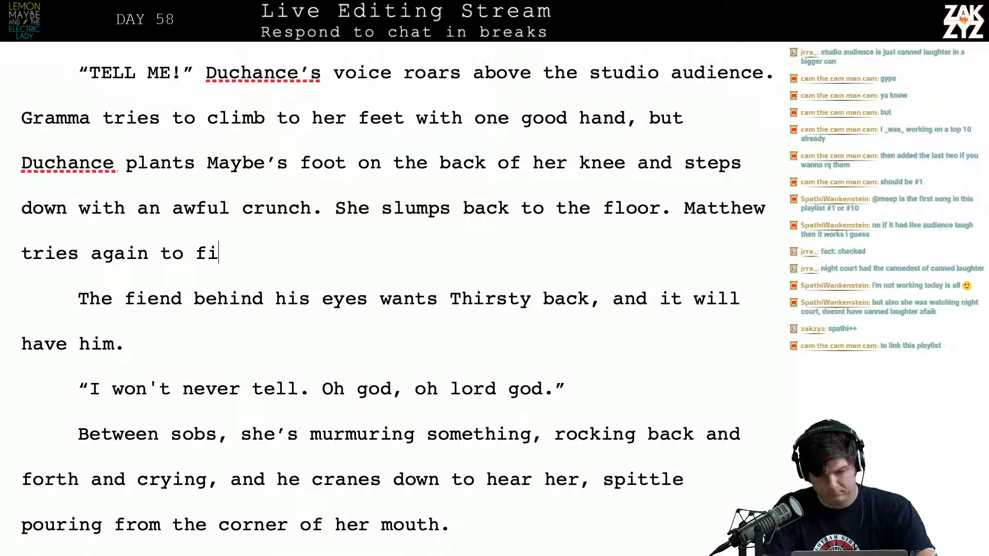
key(BackSpace)
key(BackSpace)
key(BackSpace)
key(BackSpace)
key(BackSpace)
key(BackSpace)
key(BackSpace)
key(BackSpace)
key(BackSpace)
key(BackSpace)
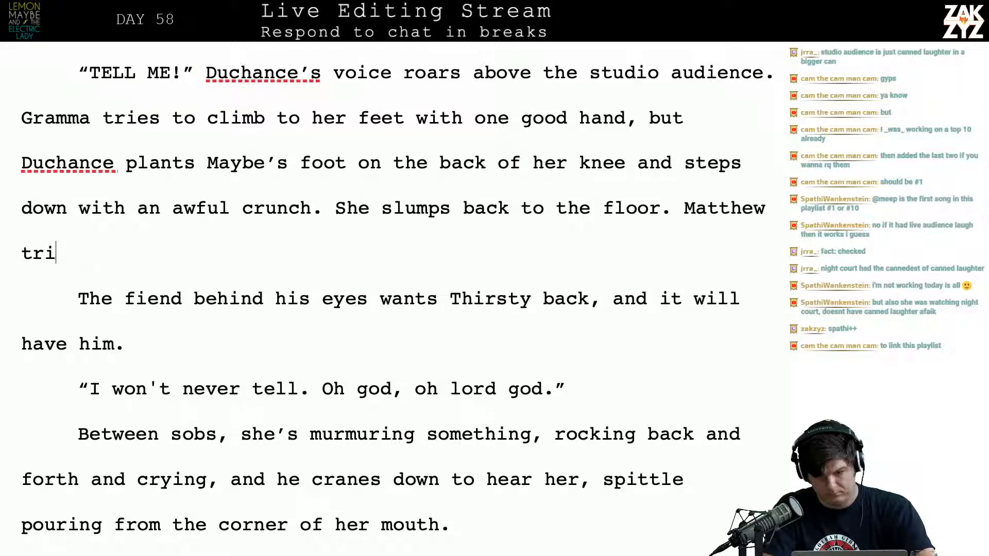
Complete the Matthew sentence after “She slumps back to the floor.” as “Matthew tries to stop, but he can’t.”
text(ries to s)
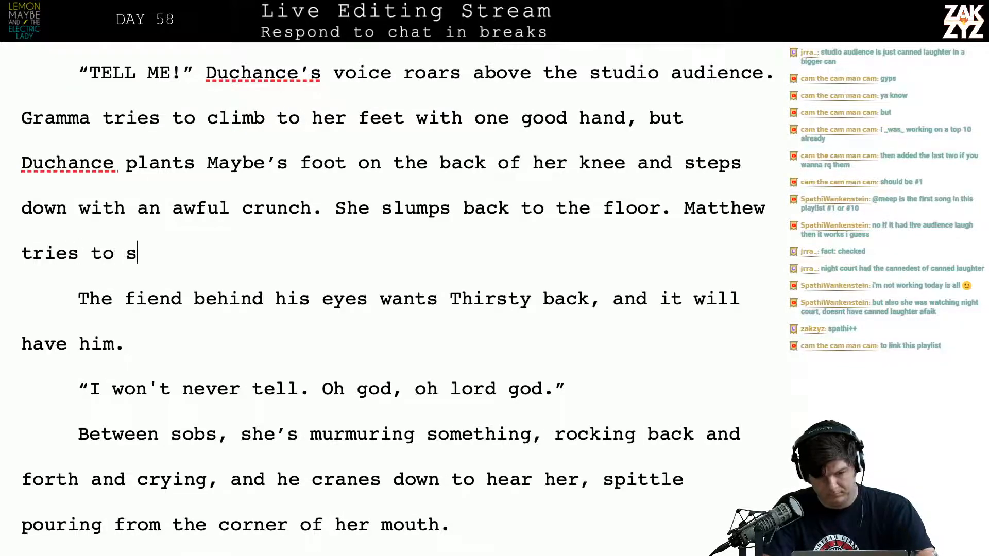
text(top but he can't.)
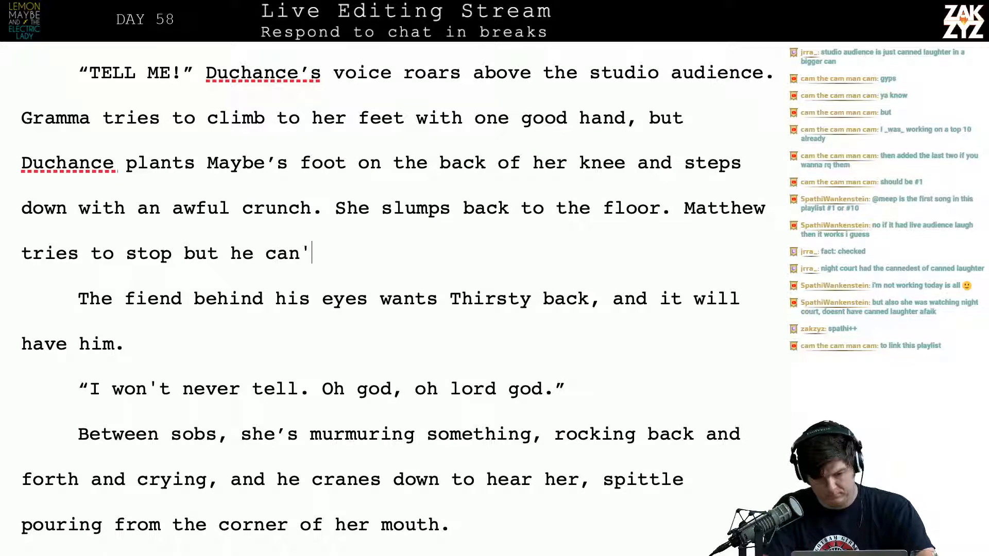
key(BackSpace)
key(BackSpace)
key(BackSpace)
key(BackSpace)
key(BackSpace)
key(BackSpace)
key(BackSpace)
key(BackSpace)
key(BackSpace)
key(BackSpace)
key(BackSpace)
key(BackSpace)
key(BackSpace)
key(BackSpace)
key(BackSpace)
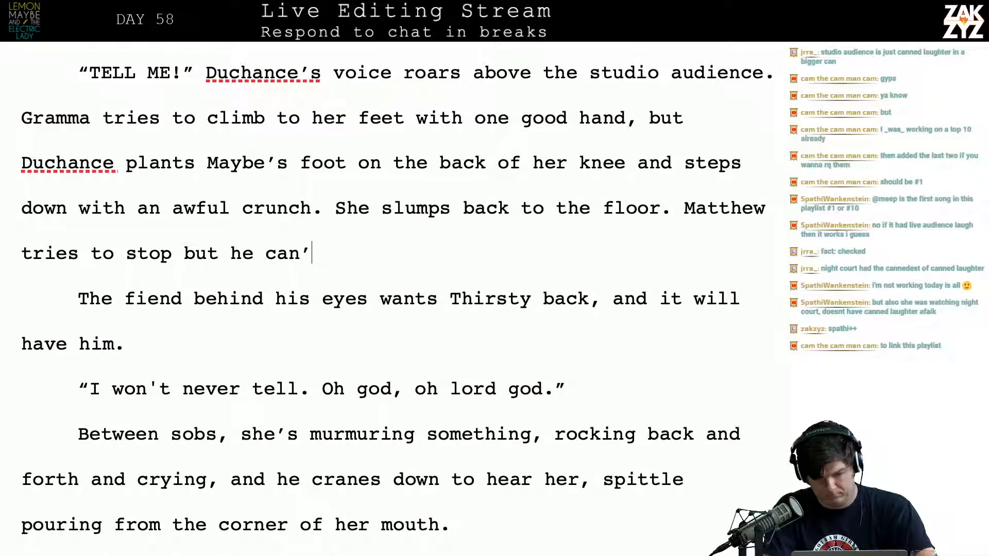
text(,)
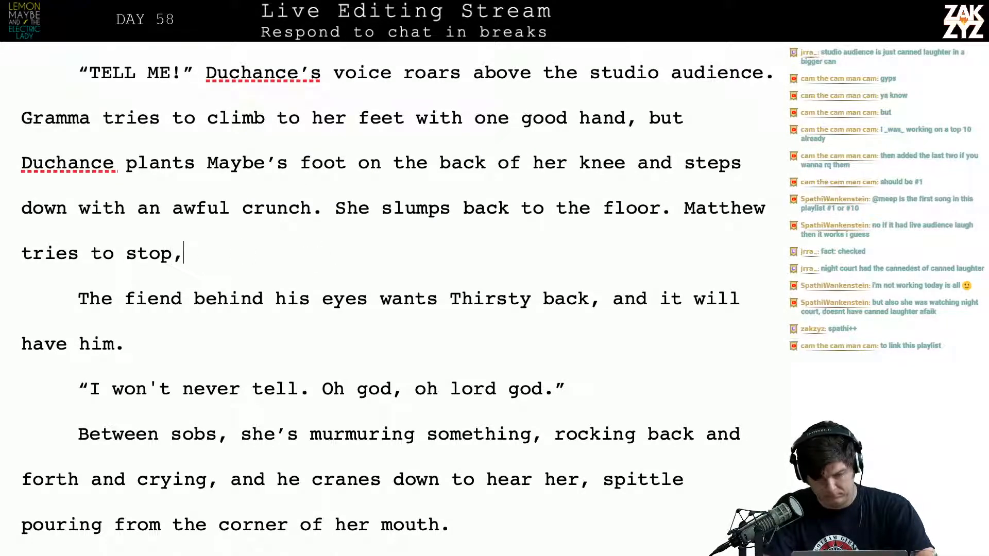
text( but he can't)
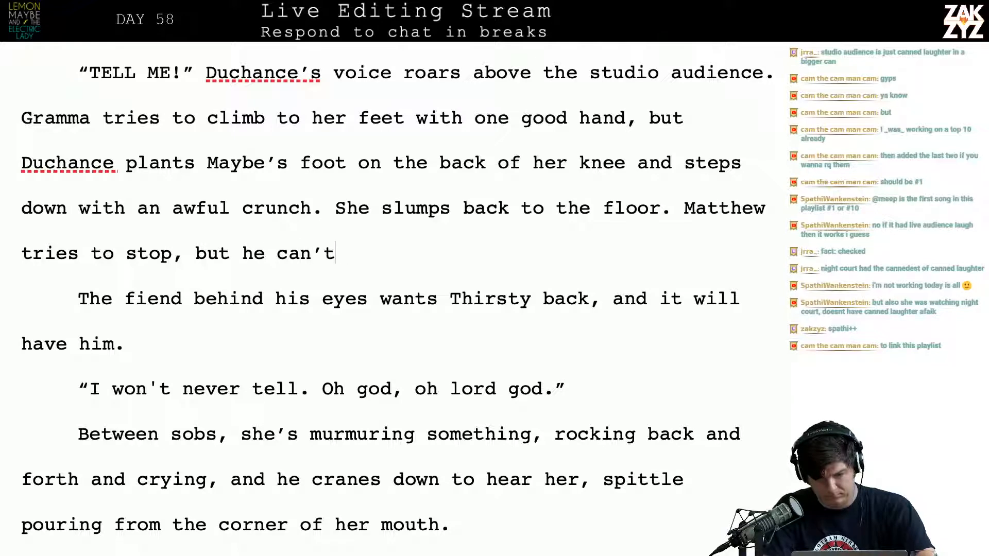
text(. The fie)
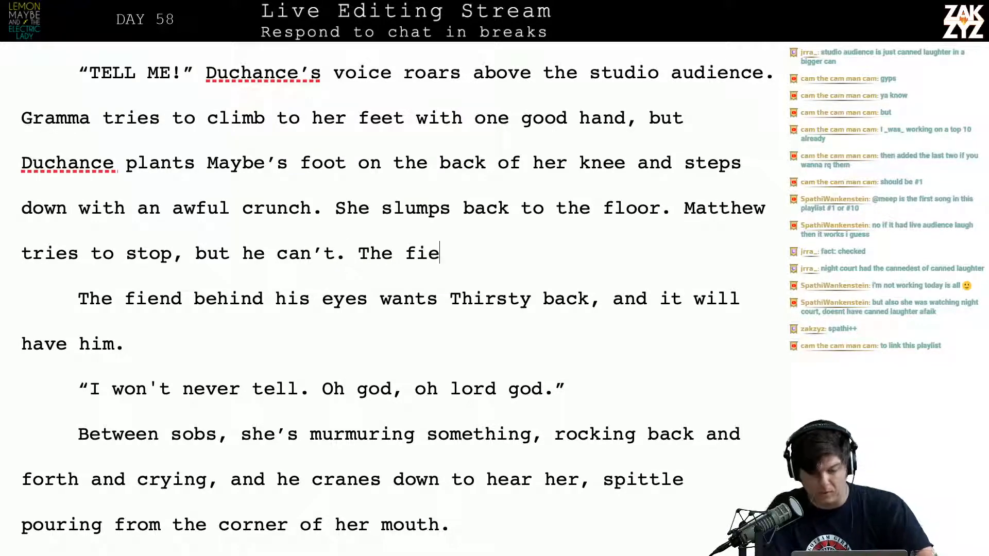
Remove the retyped “The fie” and join the paragraph “The fiend behind his eyes wants Thirsty back” onto the Matthew sentence
key(BackSpace)
key(BackSpace)
key(BackSpace)
key(BackSpace)
key(BackSpace)
key(BackSpace)
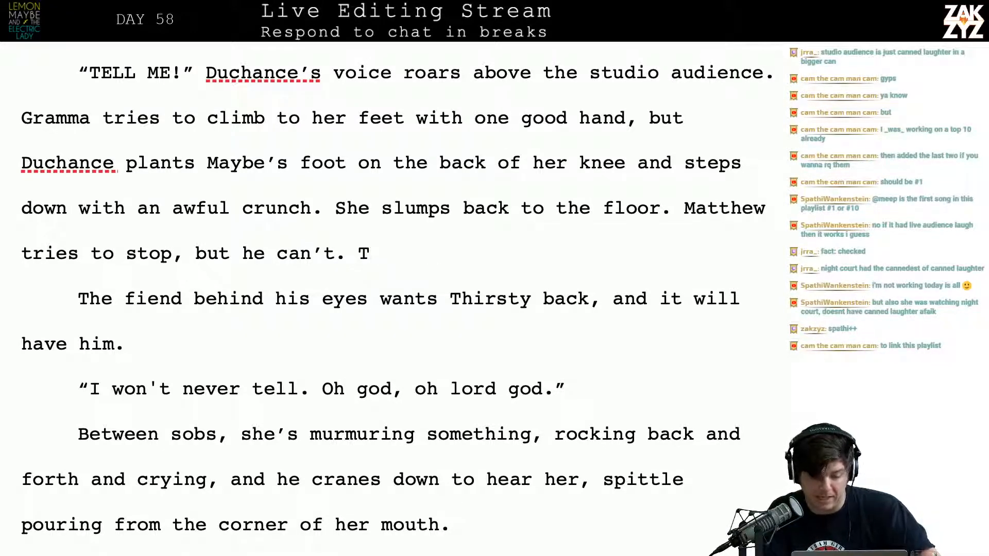
key(BackSpace)
key(BackSpace)
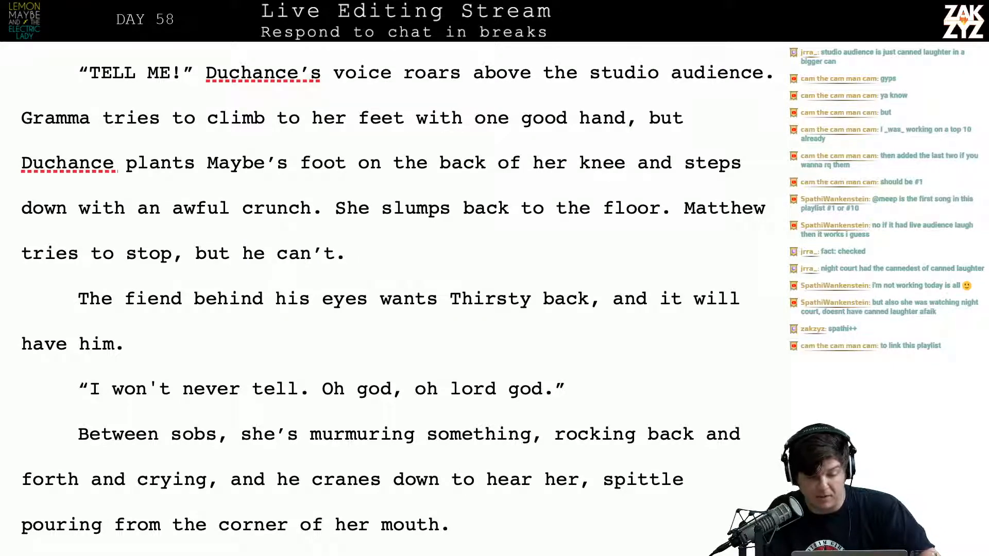
key(BackSpace)
key(Down)
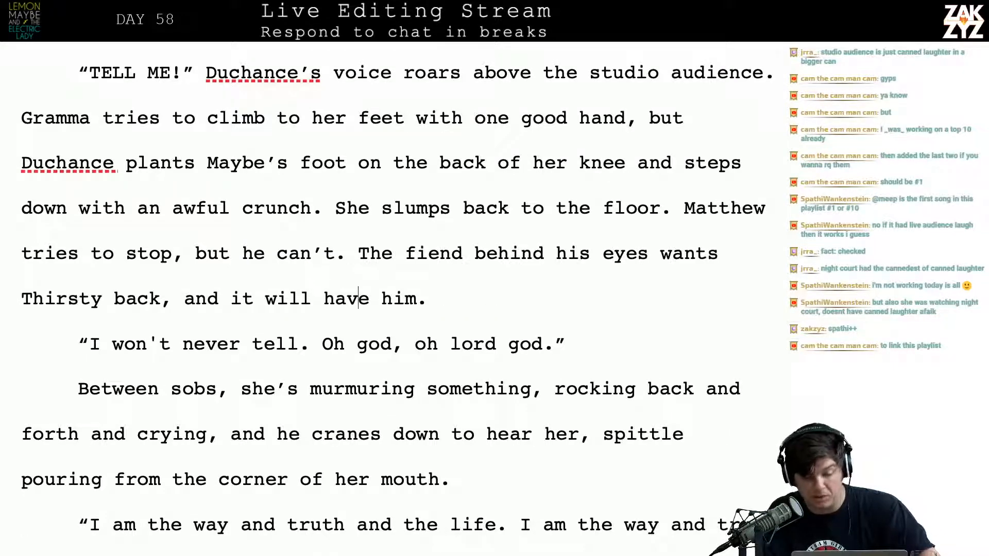
key(Left)
key(Left)
key(Left)
key(Left)
key(Left)
key(Left)
key(Left)
key(Left)
key(Left)
key(Left)
key(Left)
key(Left)
key(Left)
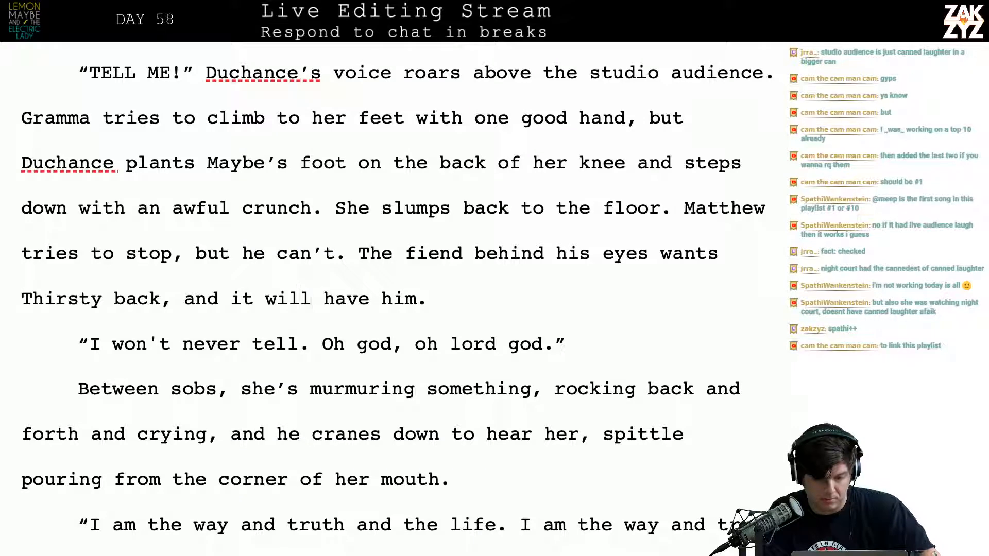
key(Right)
key(Right)
key(Right)
key(Right)
key(Right)
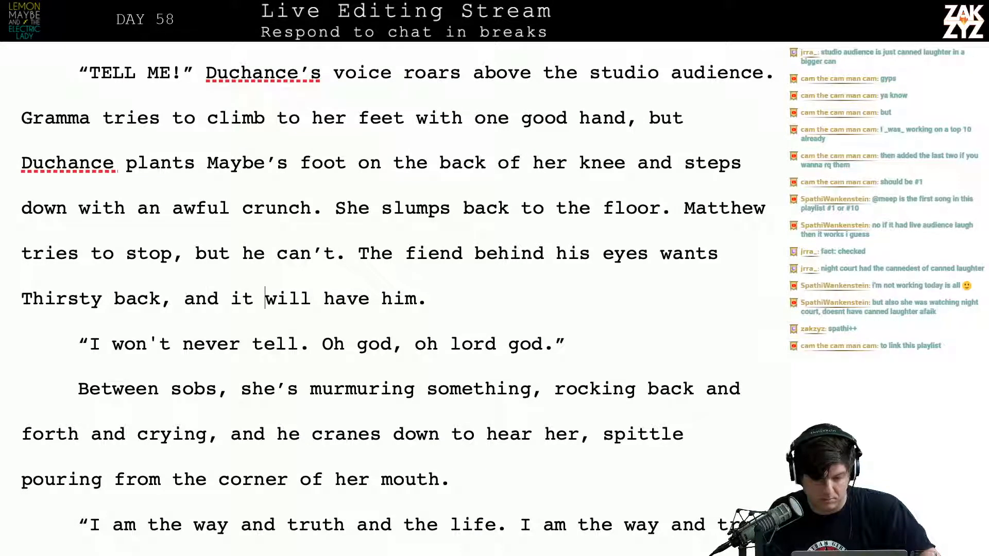
key(Down)
key(Down)
key(Down)
key(Down)
key(Up)
key(Up)
key(Up)
key(Up)
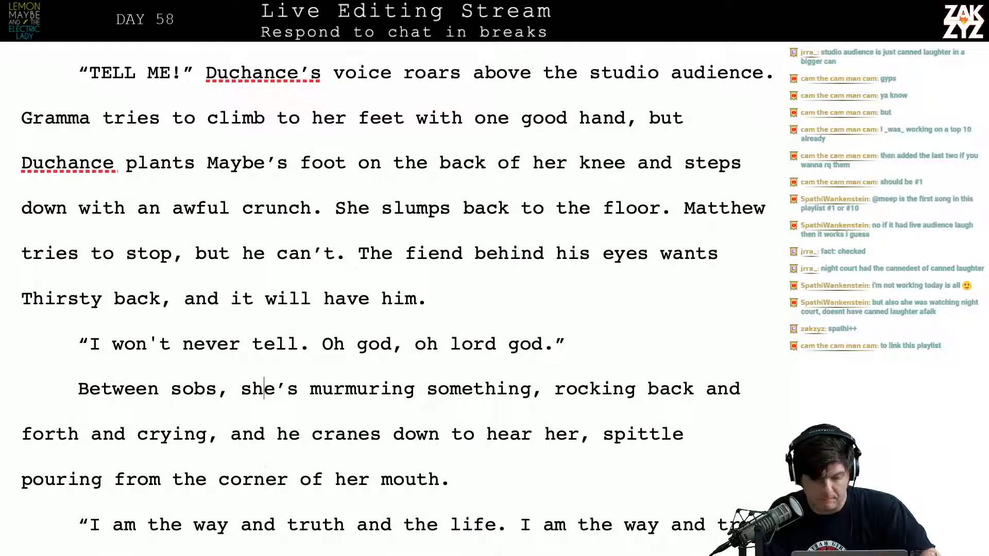
key(Down)
key(Left)
key(Left)
key(Left)
key(Up)
key(Left)
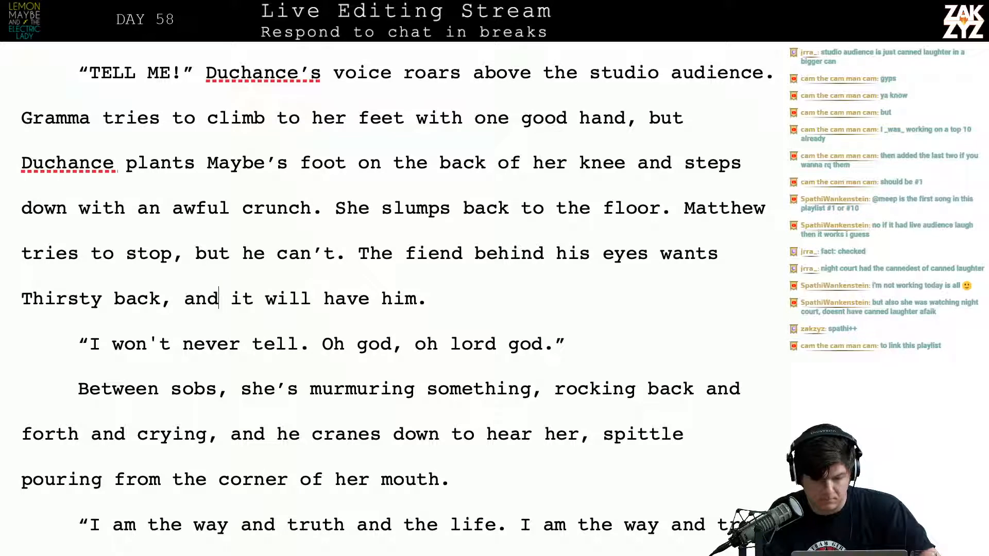
key(Up)
key(Right)
key(Right)
key(Right)
key(Right)
key(Right)
key(Right)
key(Down)
key(Left)
key(Left)
key(Left)
key(Left)
key(Left)
key(Left)
key(Left)
key(Left)
key(Left)
key(Left)
key(Left)
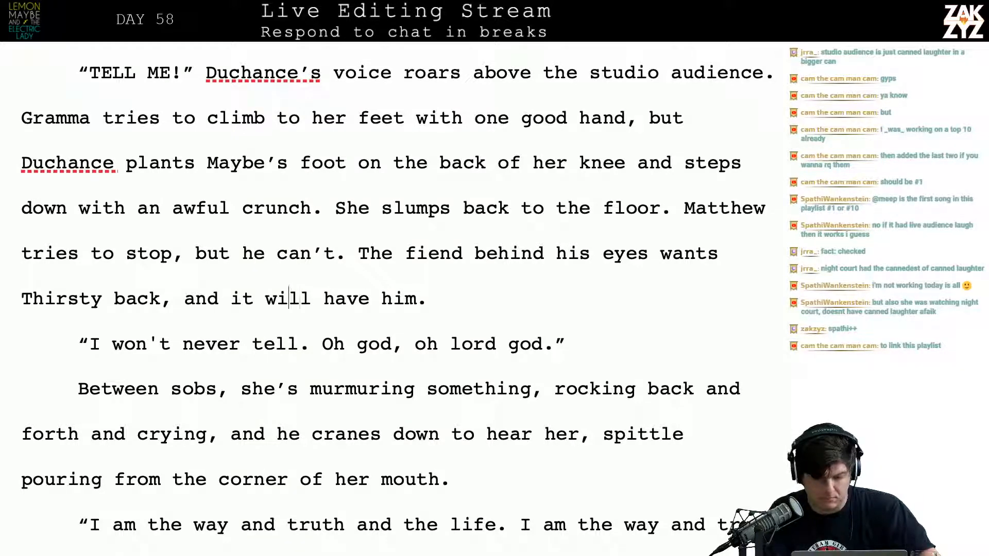
key(Down)
key(Down)
key(Down)
key(Down)
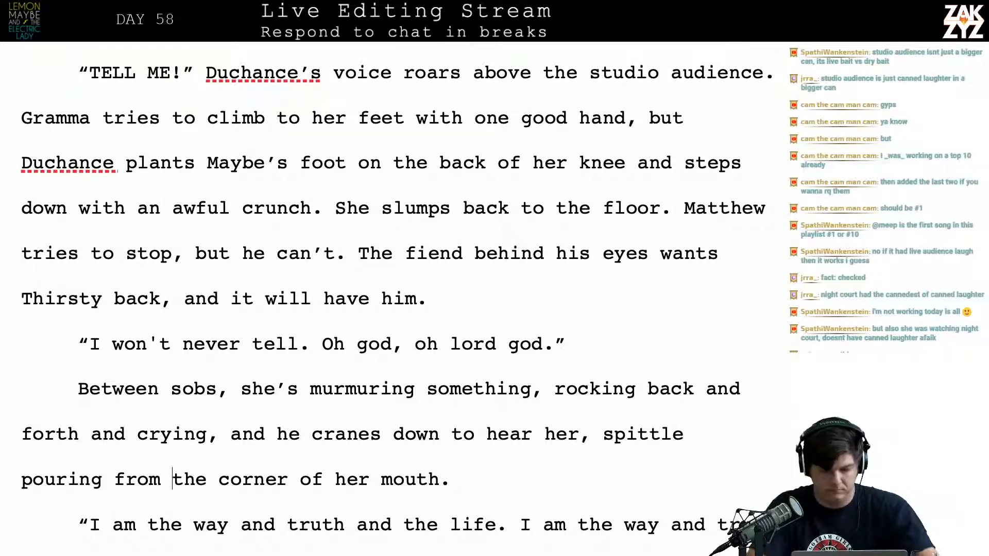
Replace “and it will have him.” after “Thirsty back,” with “Duchance won’t be denied.”
click(185, 295)
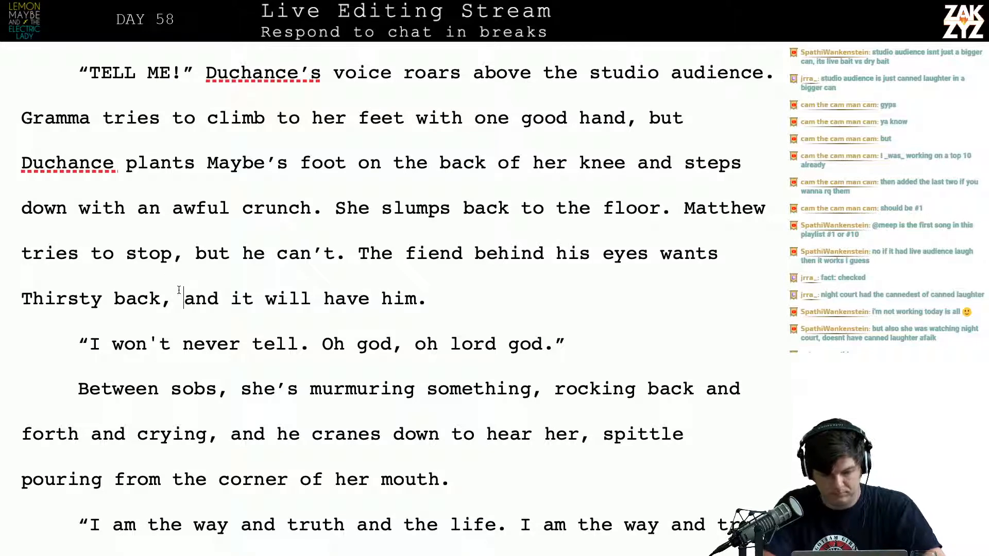
text(Duchance won't be )
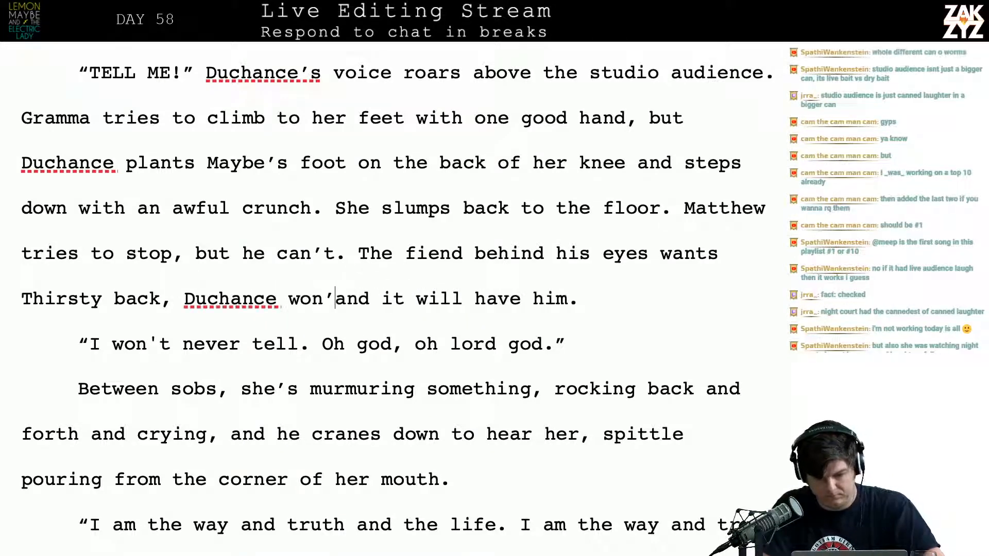
text(denied.)
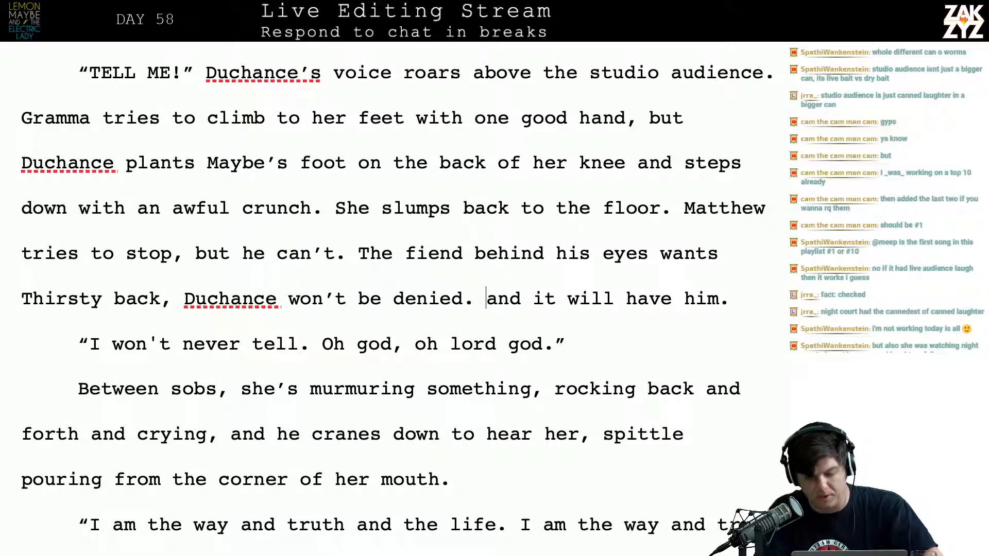
key(shift+Right)
key(shift+Right)
key(shift+Right)
key(shift+Right)
key(shift+Right)
key(shift+Right)
key(shift+Right)
key(shift+Right)
key(shift+Right)
key(shift+Right)
key(shift+Right)
key(shift+Right)
key(shift+Right)
key(shift+Right)
key(shift+Right)
key(shift+Right)
key(shift+Right)
key(shift+Right)
key(shift+Right)
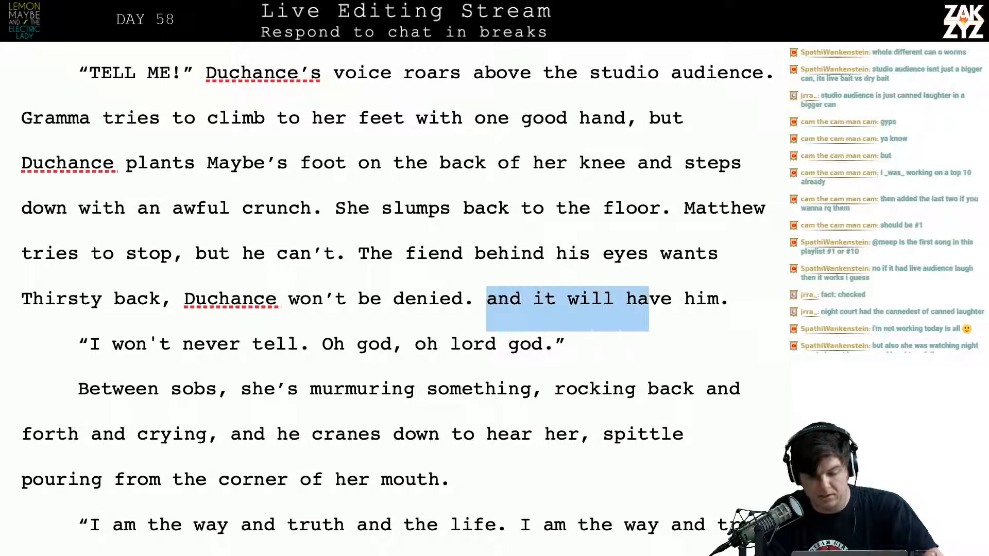
key(shift+Right)
key(shift+Right)
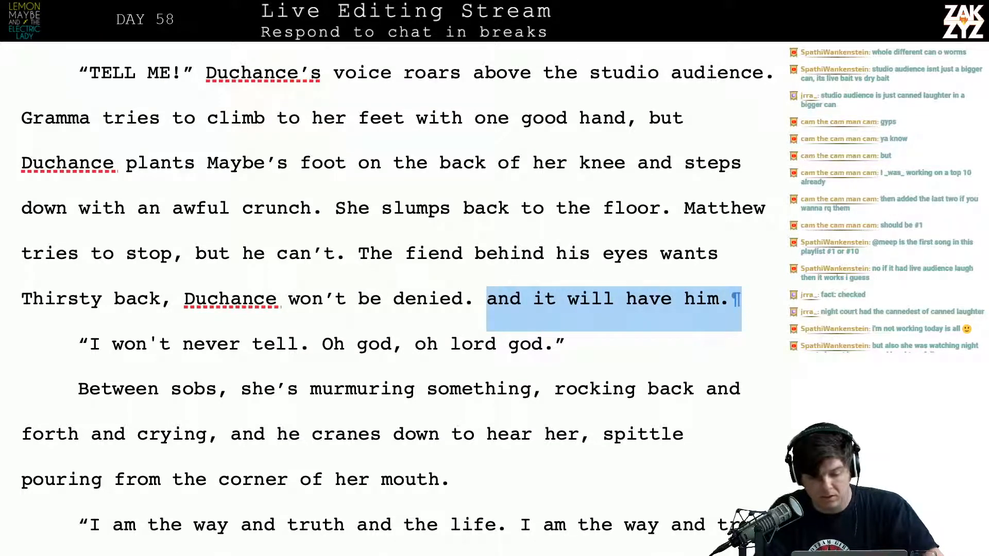
key(shift+Left)
key(BackSpace)
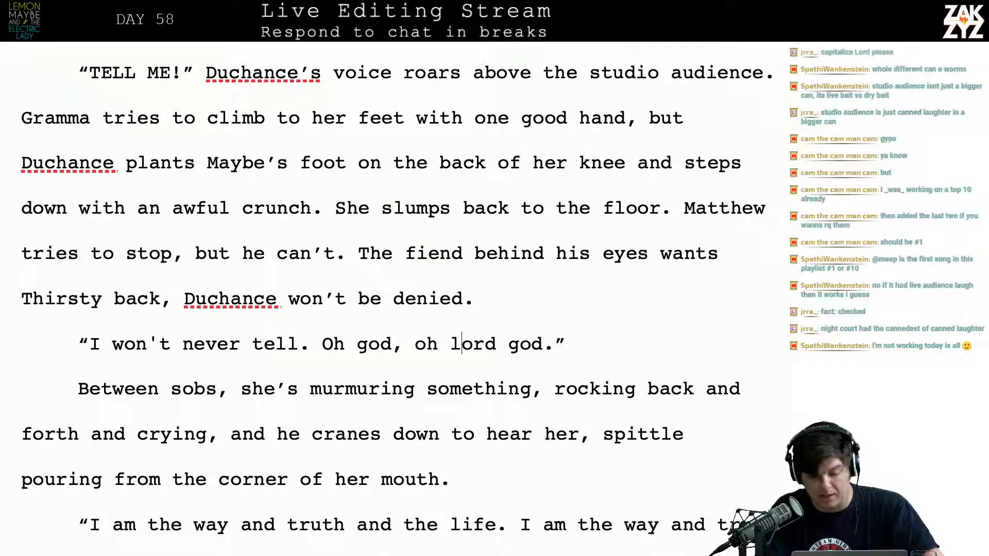
Capitalize “God” in “Oh God” within the “I won't never tell” dialogue line
key(Left)
key(Left)
key(Left)
key(Left)
key(Left)
key(Left)
key(Left)
key(Left)
key(Left)
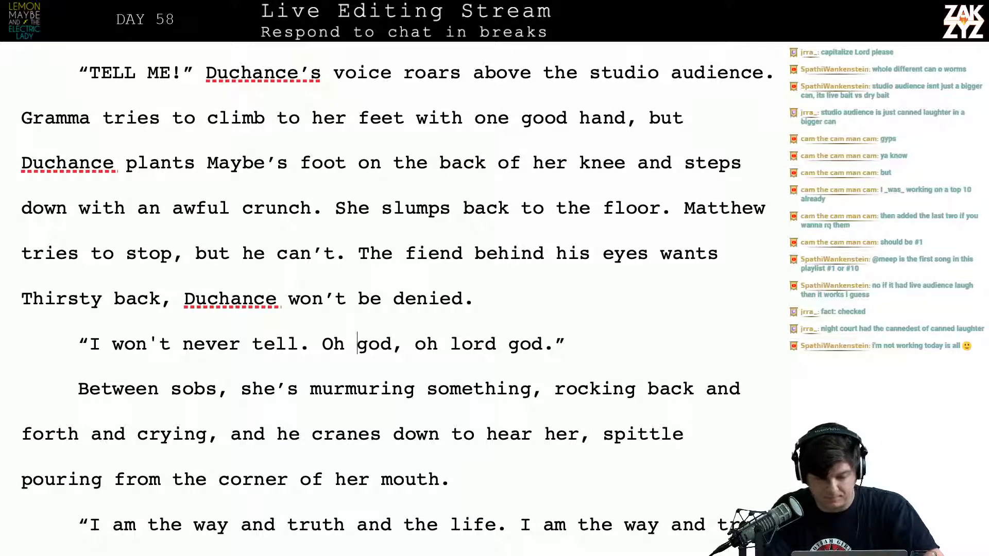
key(Right)
key(BackSpace)
text(G)
key(Right)
key(Right)
key(Right)
key(Right)
key(Right)
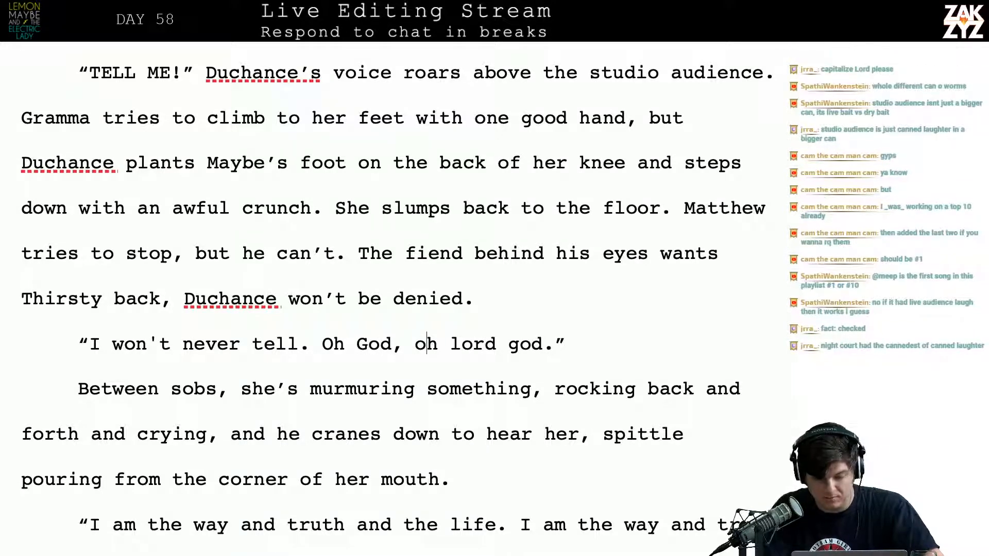
Capitalize both words of “Lord God” at the end of the “I won't never tell” dialogue line
key(Right)
key(Right)
key(Right)
key(BackSpace)
text(L)
key(Right)
key(Right)
key(Right)
key(Right)
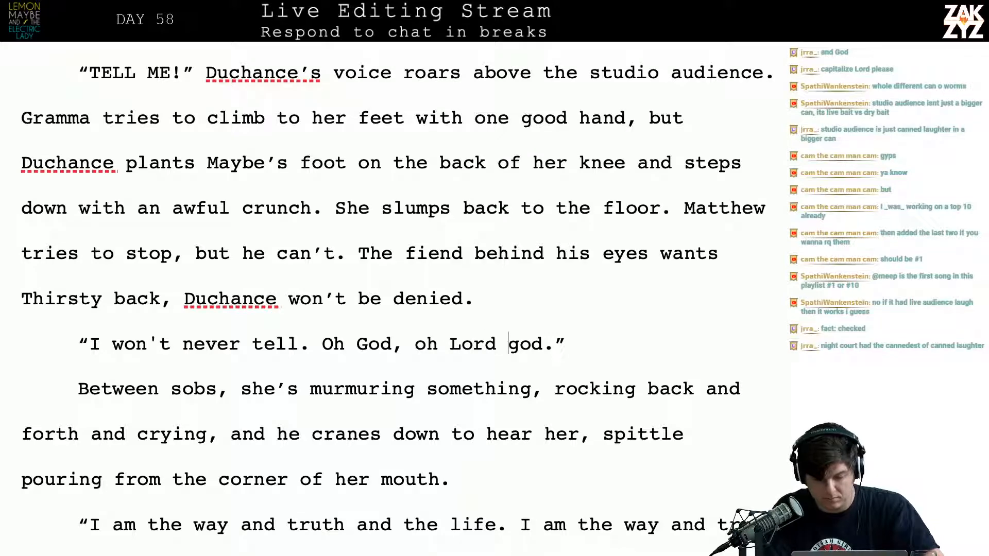
key(Right)
key(BackSpace)
text(G)
Reread the passage from Gramma’s dialogue line through her murmured prayer and Matthew pushing back, to “Could he have done that all along?”
key(Down)
key(Down)
key(Down)
key(Up)
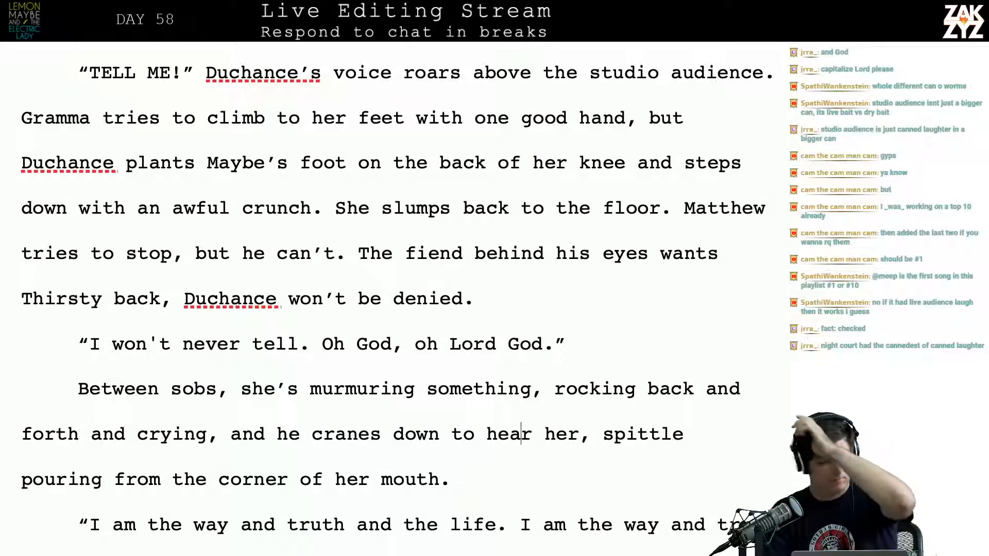
key(Up)
key(Right)
scroll(391, 298, down, 2)
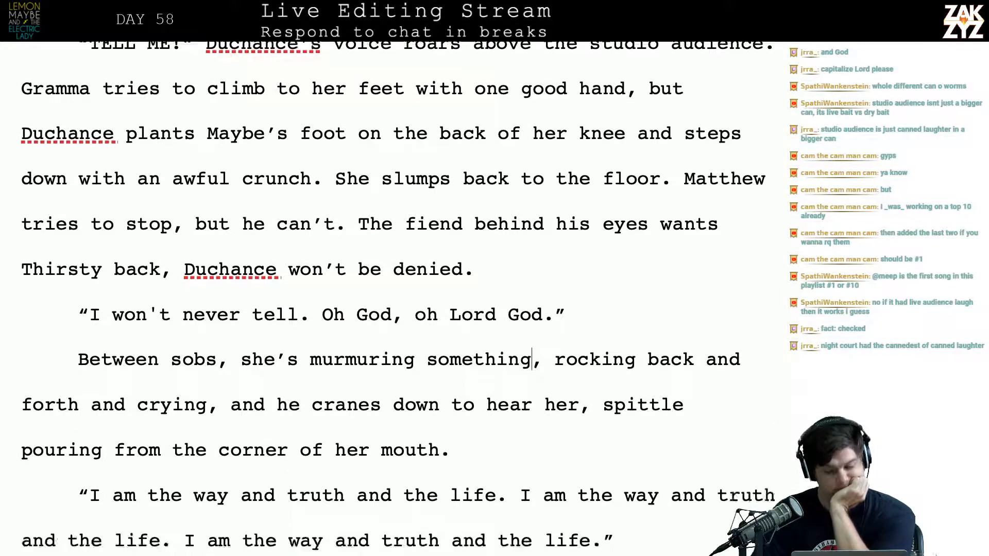
scroll(293, 200, down, 3)
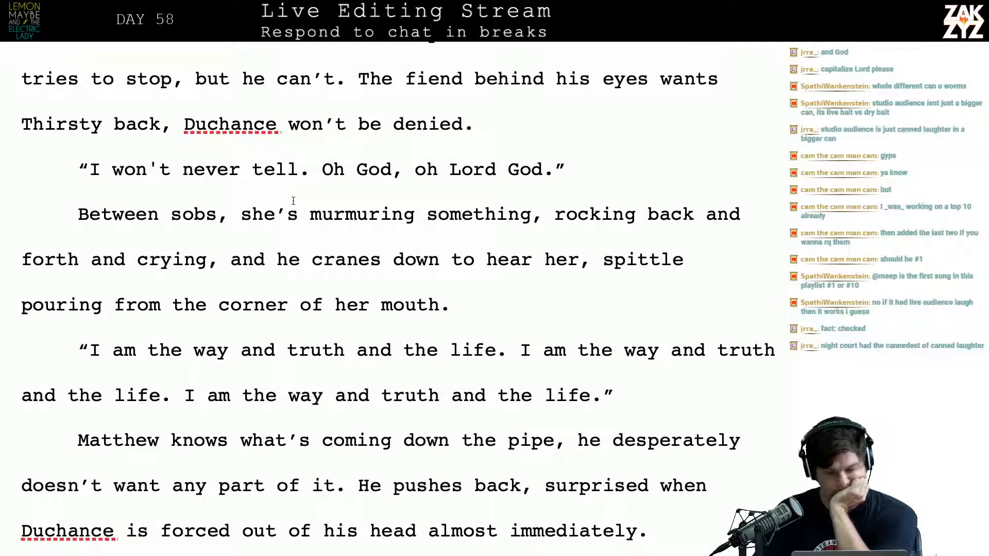
scroll(293, 200, down, 1)
scroll(416, 244, down, 1)
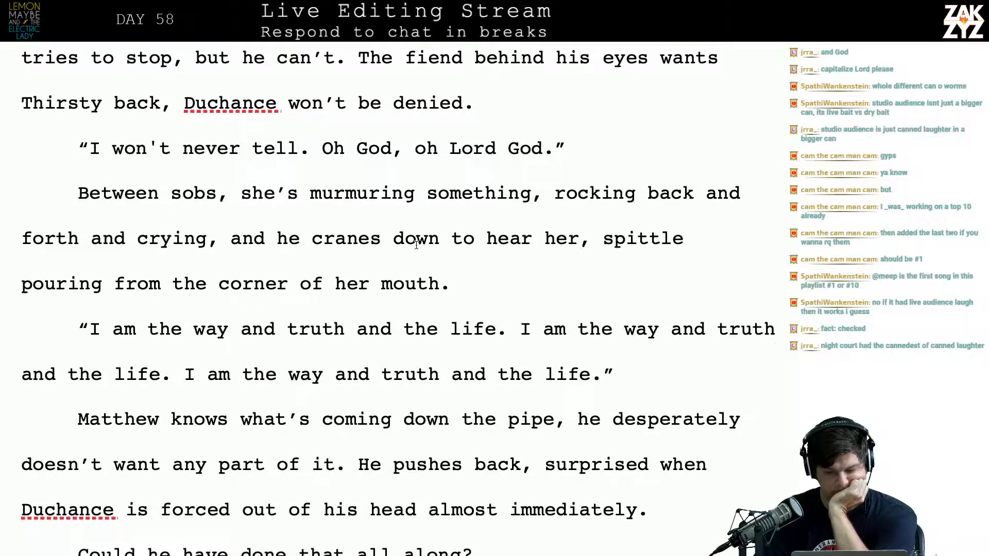
scroll(416, 245, down, 1)
scroll(416, 245, up, 2)
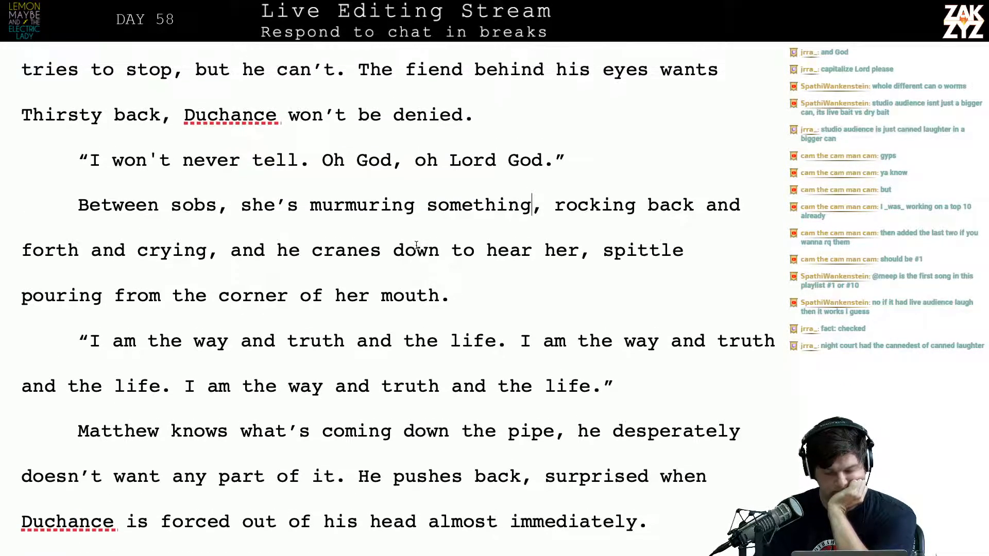
scroll(416, 244, up, 1)
scroll(416, 244, down, 5)
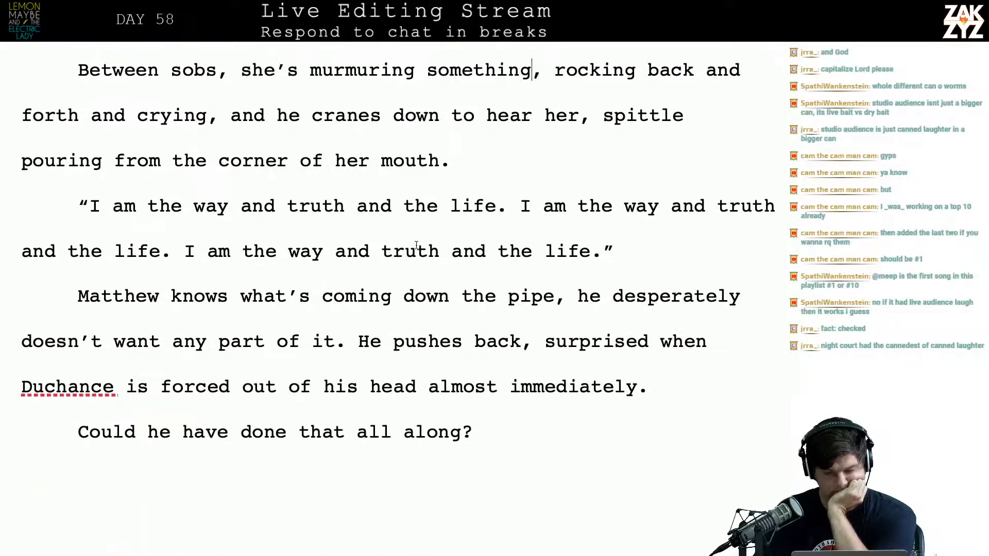
scroll(416, 245, up, 8)
scroll(416, 245, up, 1)
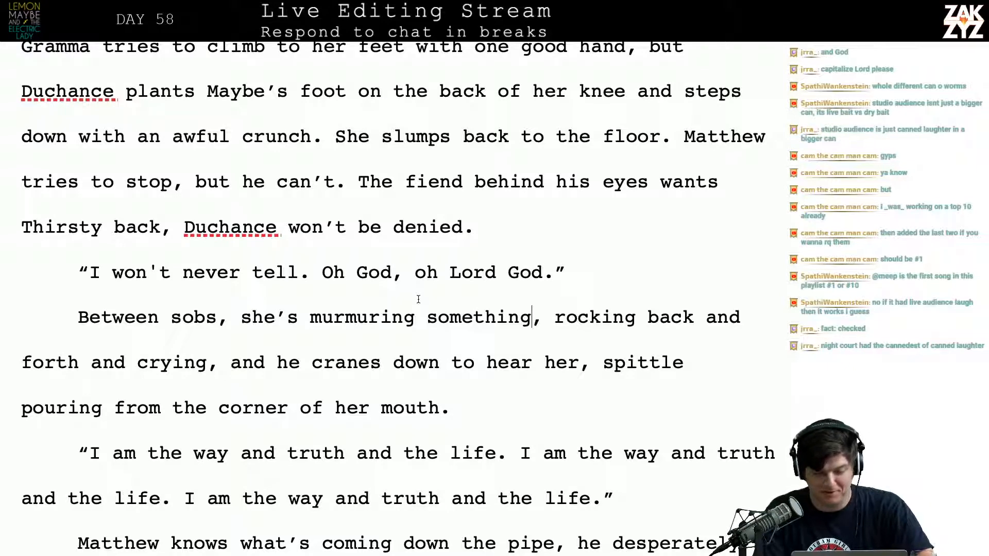
key(Right)
key(Down)
key(Left)
key(Left)
key(Up)
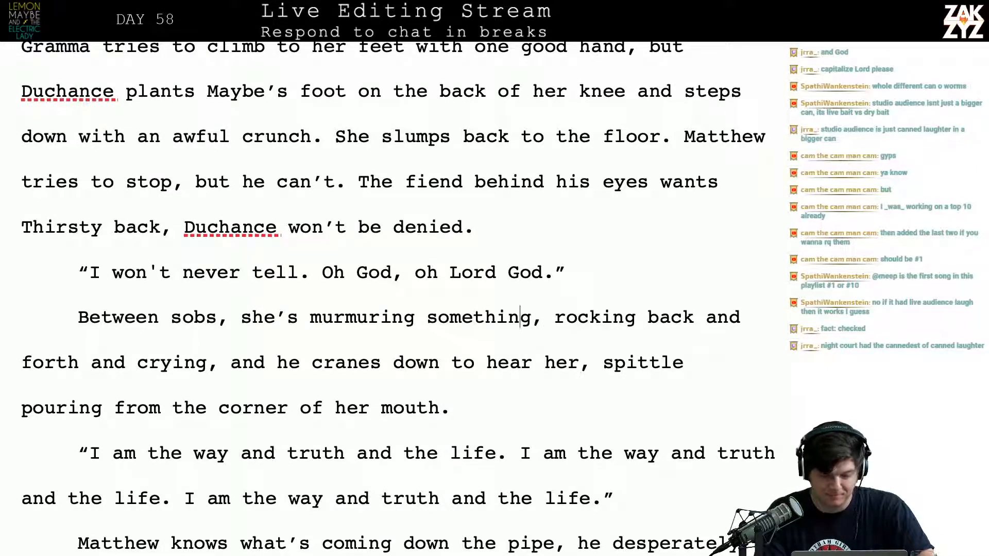
key(Right)
key(Right)
key(Right)
key(Right)
key(Right)
key(Right)
Insert a new paragraph above “Between sobs, she’s murmuring something” reading “Between her sobs she’s murmuring, rocking back and forth.”
key(super+Left)
key(Left)
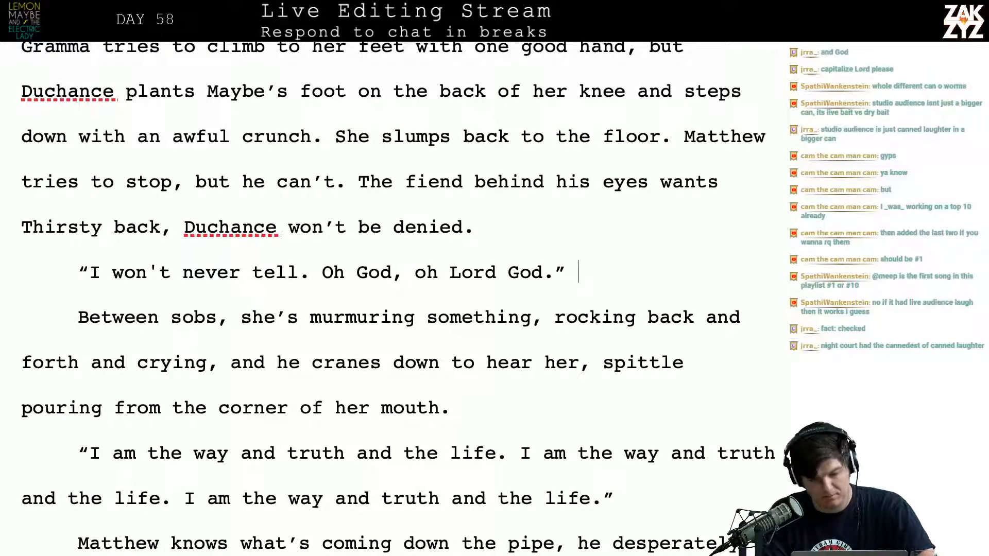
key(Right)
key(Down)
key(Up)
key(Up)
key(Down)
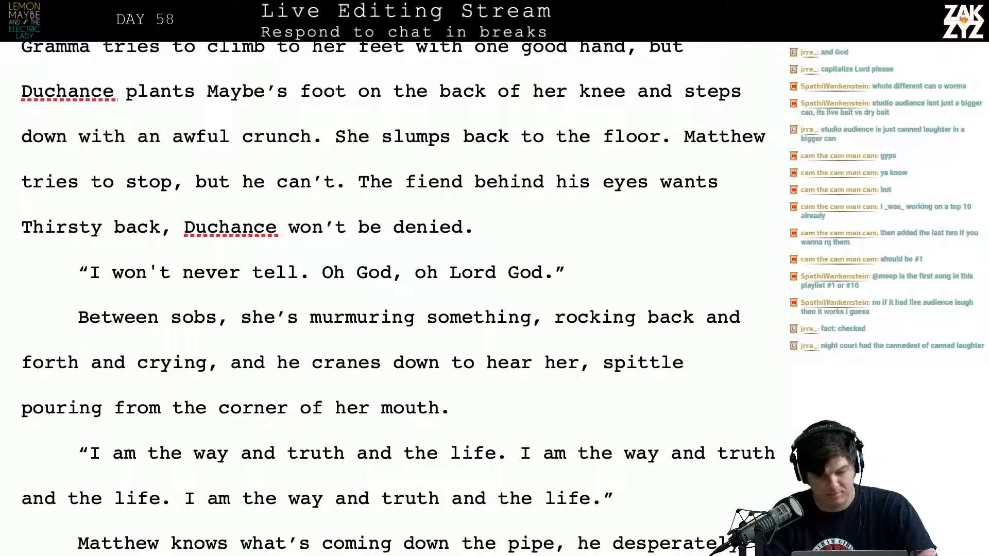
key(Return)
key(Up)
text(B)
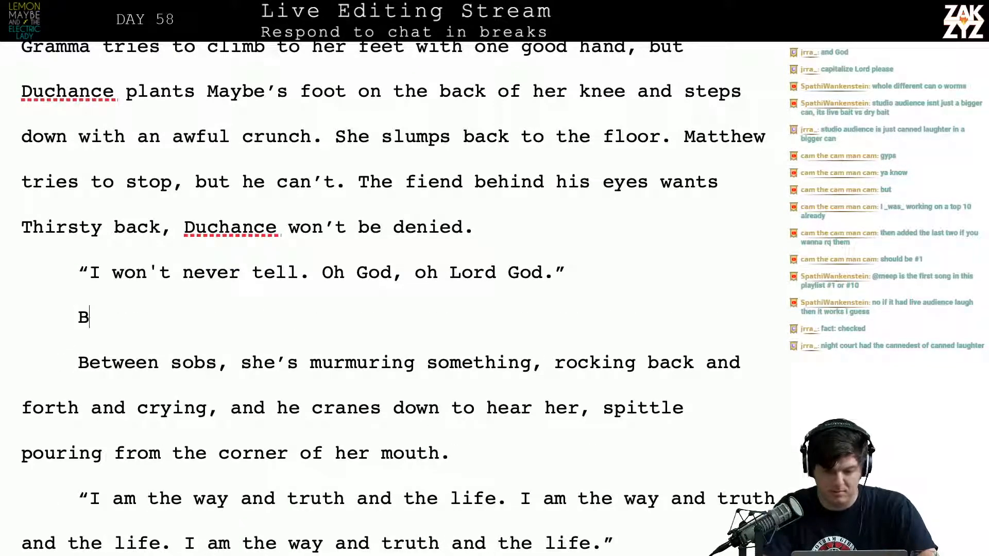
text(etween her)
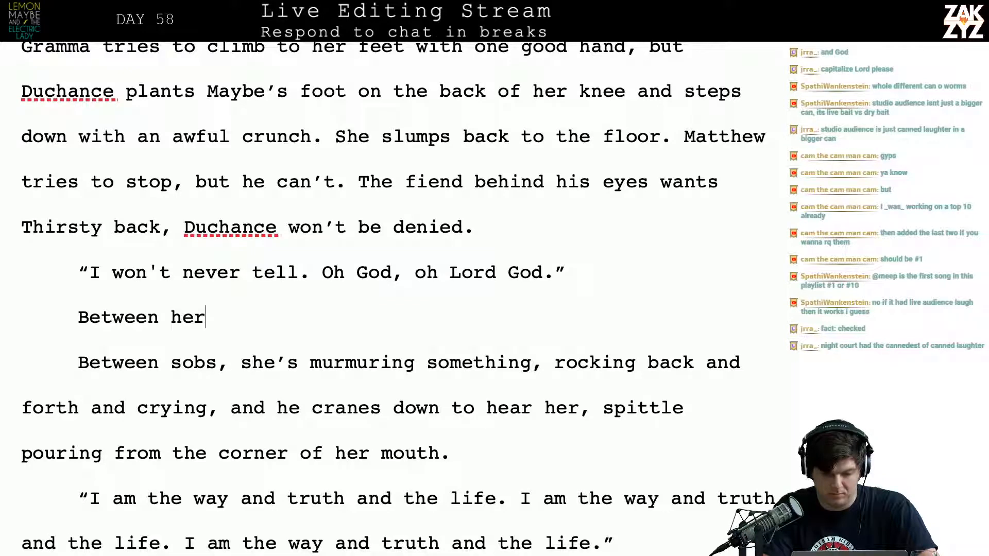
text( sobs she's murm)
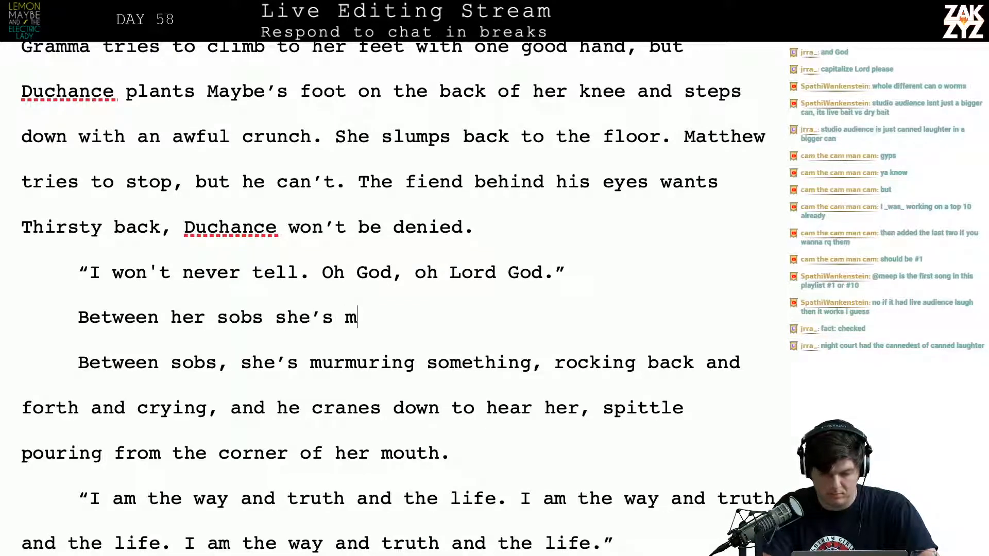
text(uring, ro)
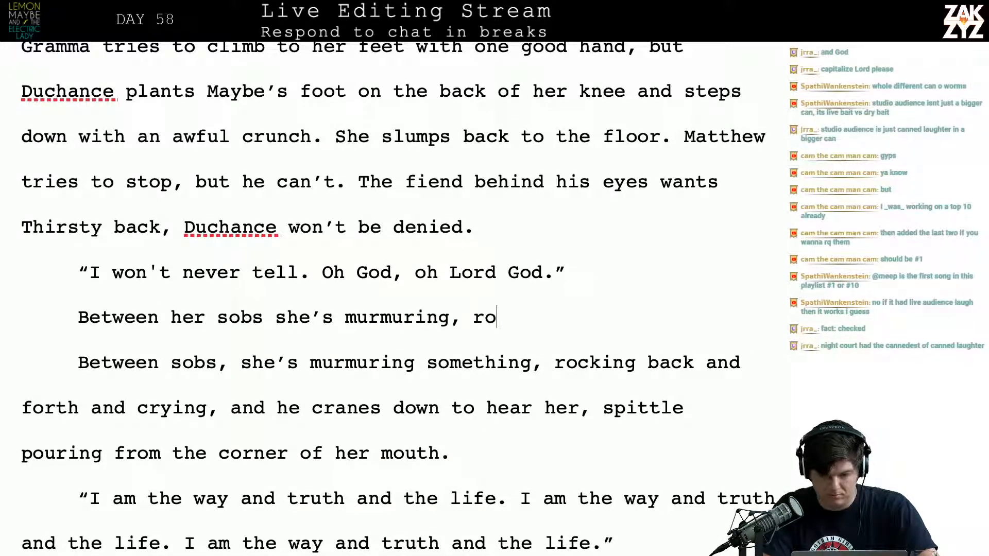
text(cking back and)
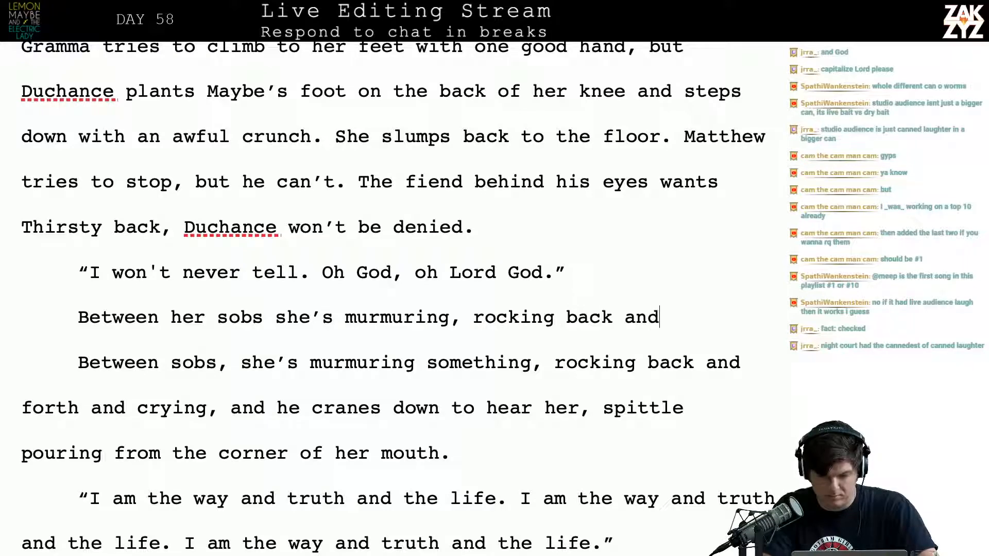
text( forth. S)
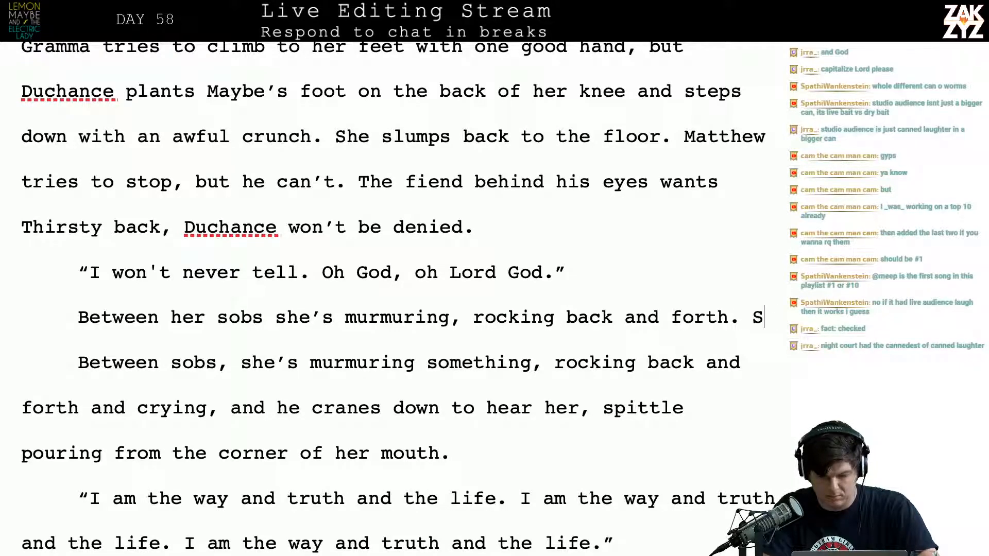
text(pittle is)
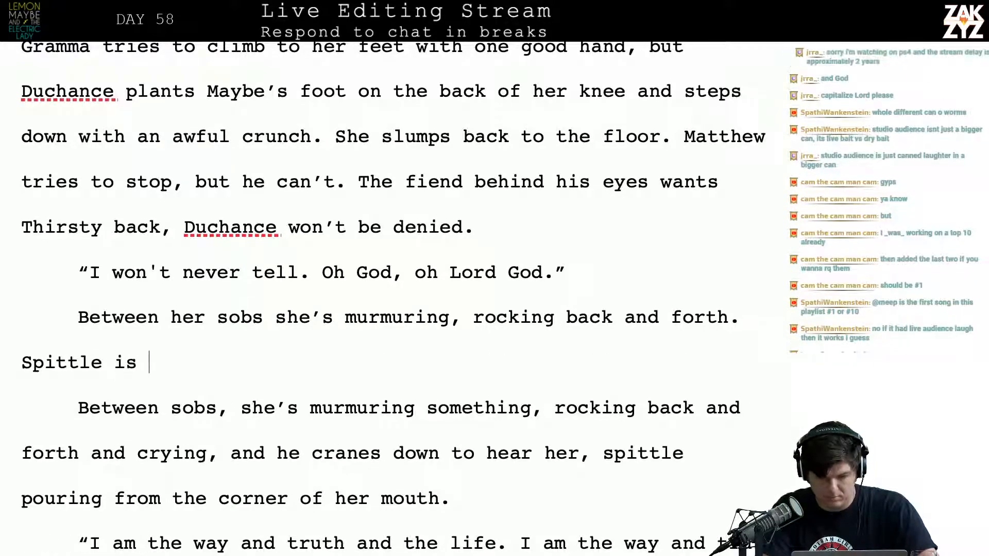
Complete the new paragraph's second sentence as “Spittle is running down the corner of her mouth.”
key(BackSpace)
key(BackSpace)
key(BackSpace)
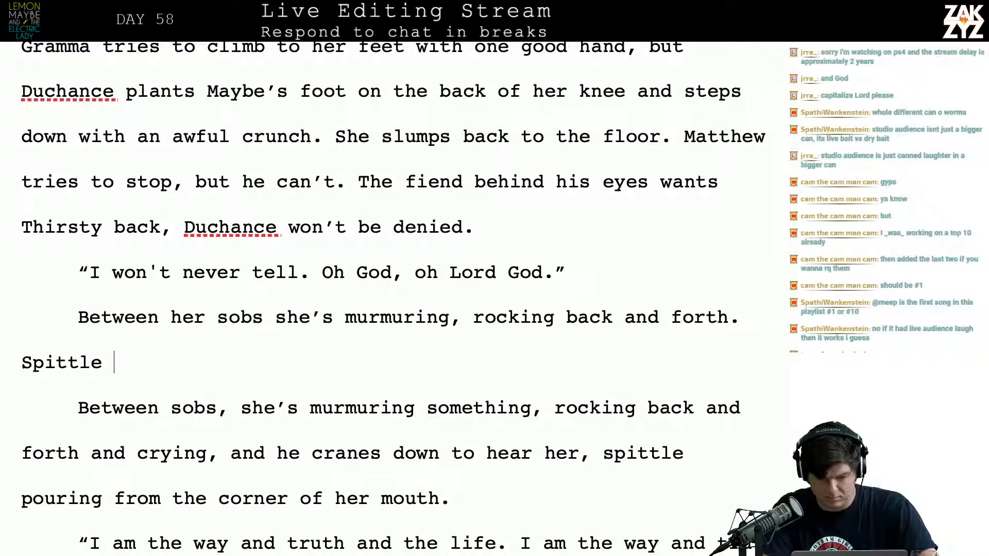
text(is )
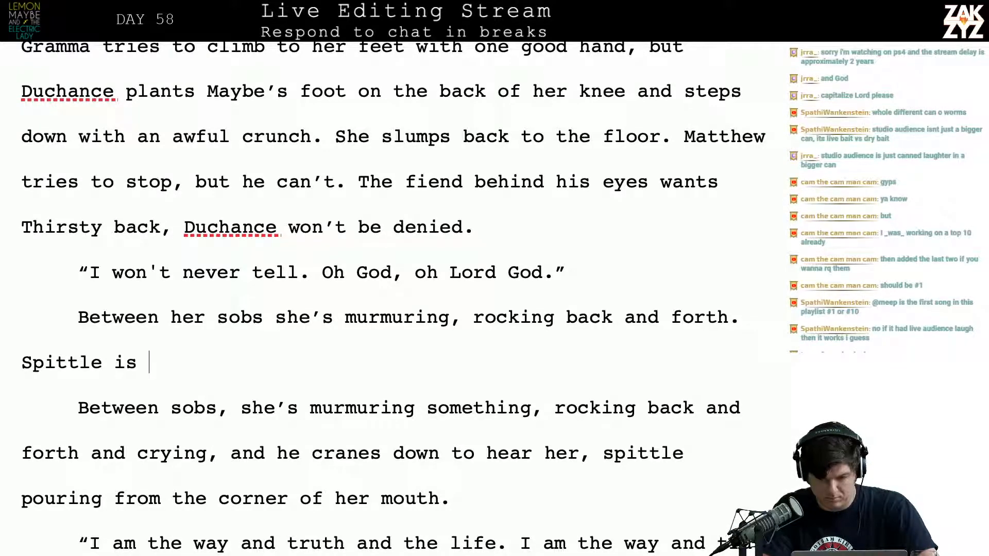
text(dr)
key(BackSpace)
key(BackSpace)
text(p)
key(BackSpace)
key(BackSpace)
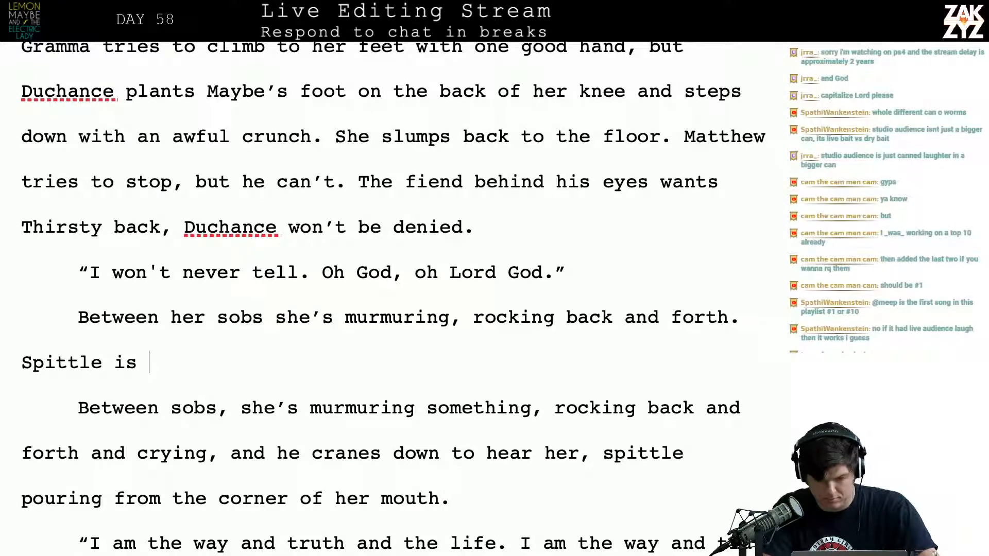
text(running down the)
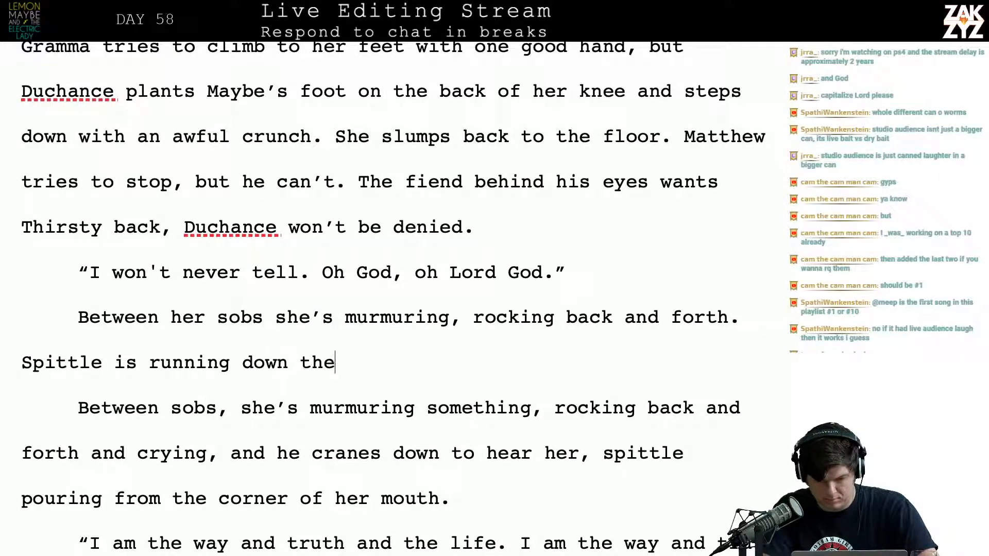
text( corner of he)
key(BackSpace)
text(of her )
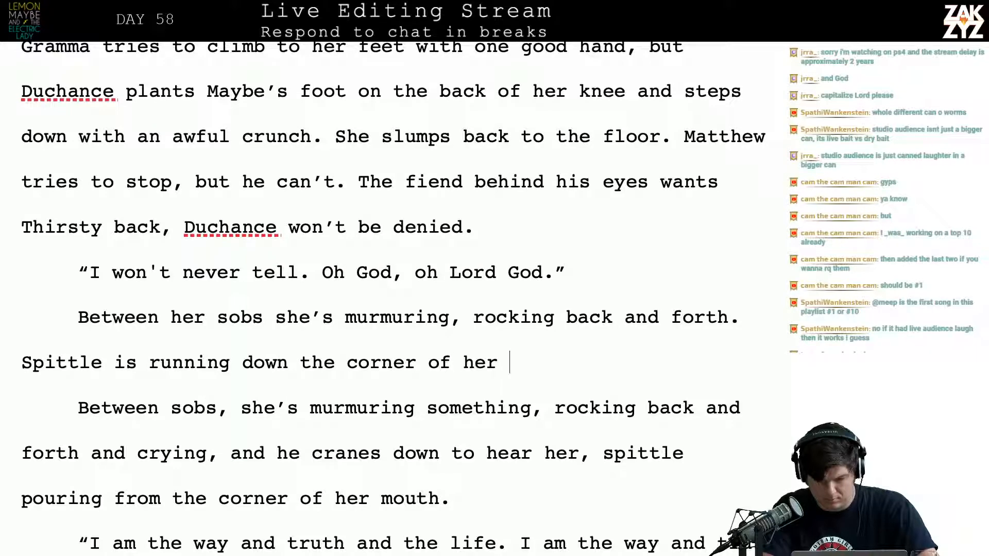
text(mouth.)
Delete the old “Between sobs, she’s murmuring something” paragraph below the newly written version
key(shift+Down)
key(shift+Down)
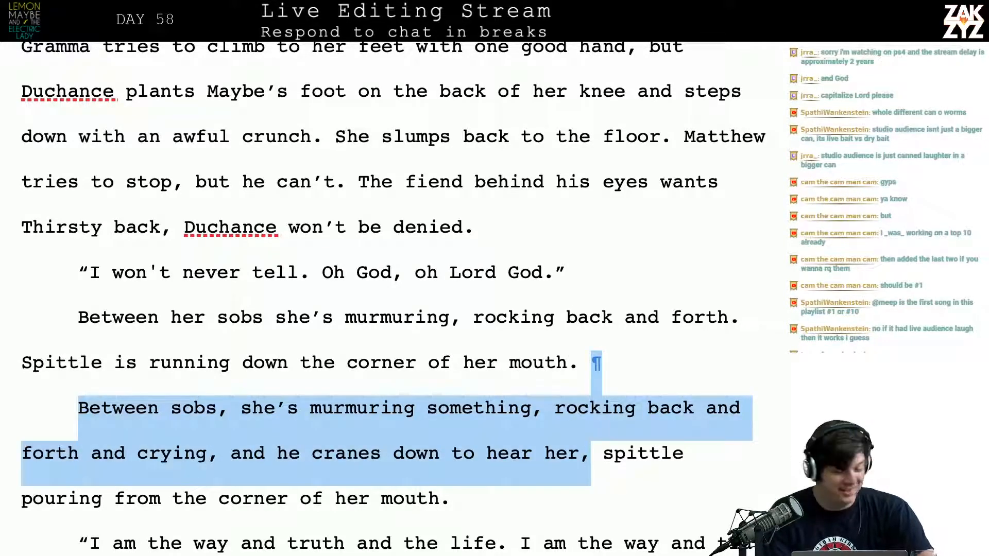
key(shift+Down)
key(BackSpace)
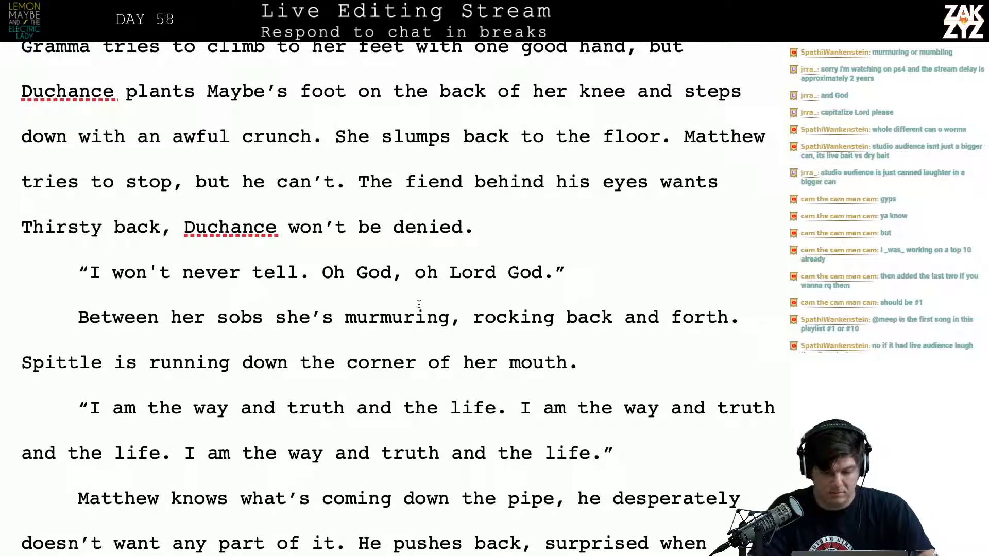
Replace “murmuring” with “mumbling” in the “Between her sobs” sentence
click(407, 319)
click(451, 318)
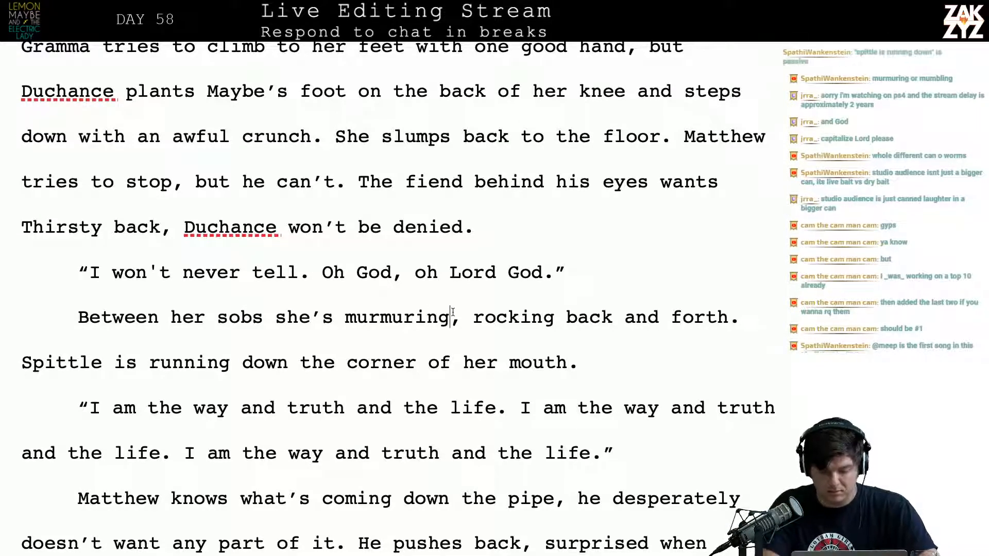
key(BackSpace)
key(BackSpace)
key(BackSpace)
key(BackSpace)
key(BackSpace)
key(BackSpace)
key(BackSpace)
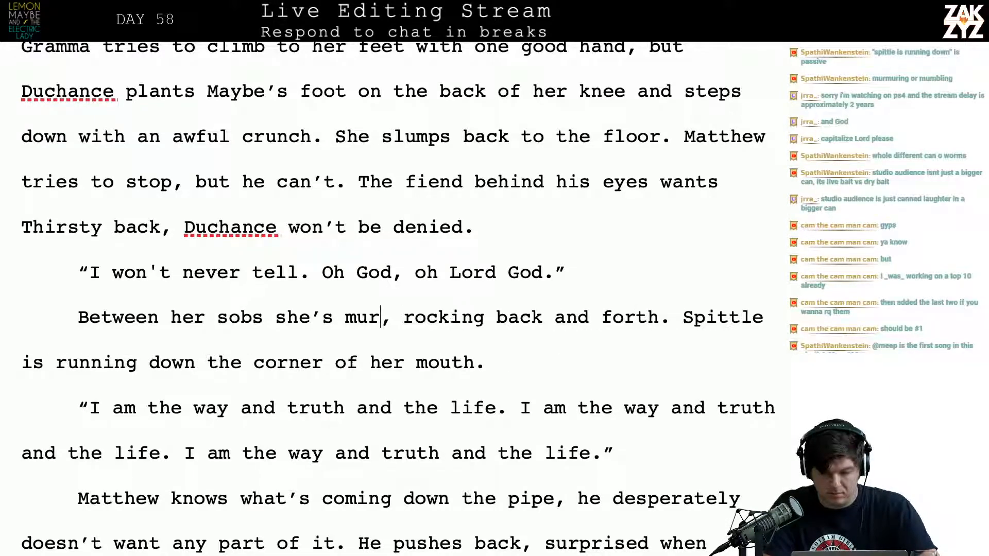
text(mbling)
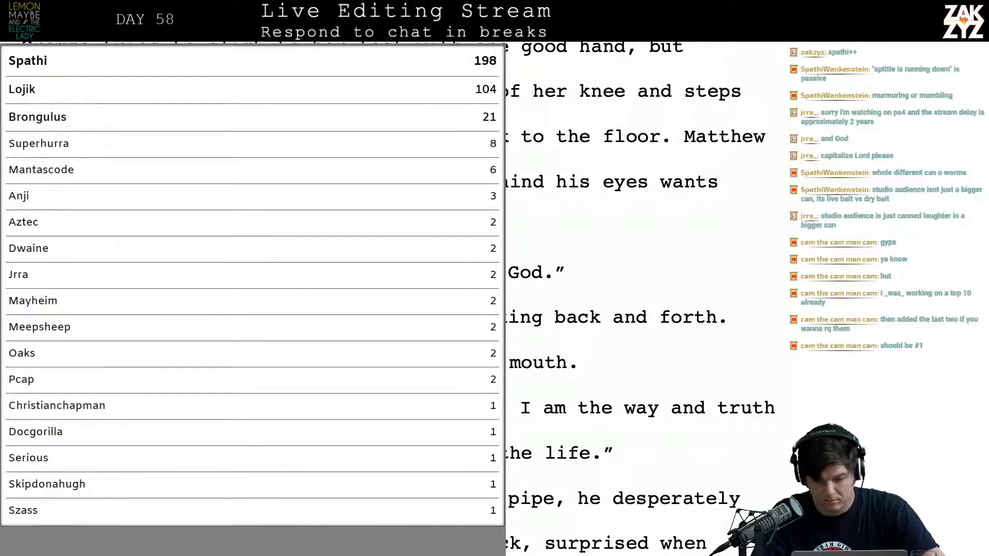
Extend “rocking back and forth” with “as spittle runs from the corner of her mouth.” and delete the separate “Spittle is running” sentence
click(724, 350)
key(BackSpace)
text(a)
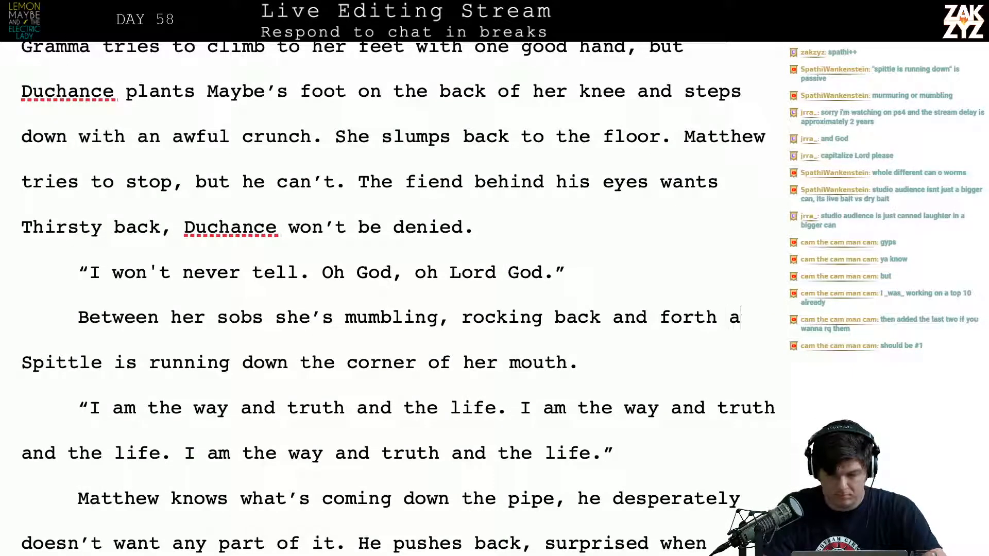
text(s spittle runs f)
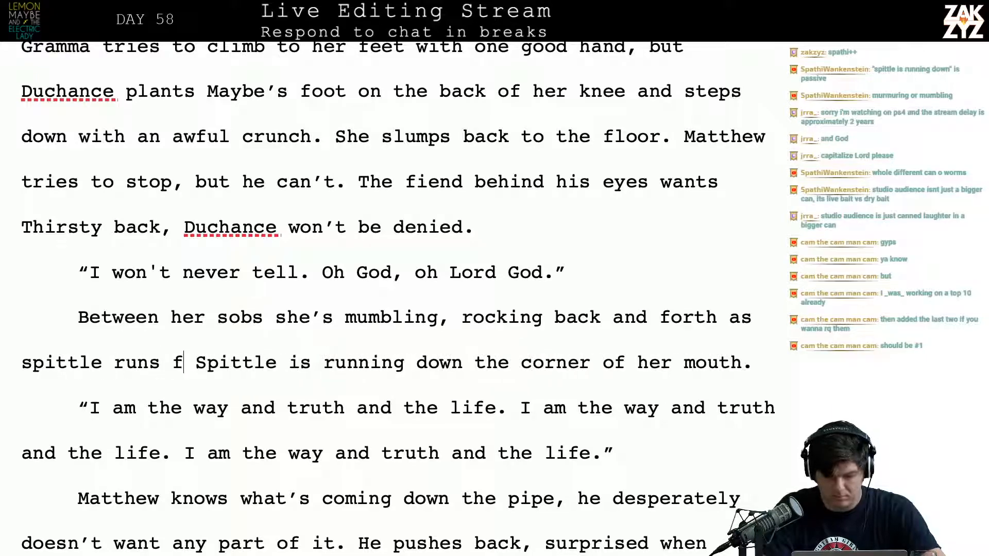
text(rom the corner of )
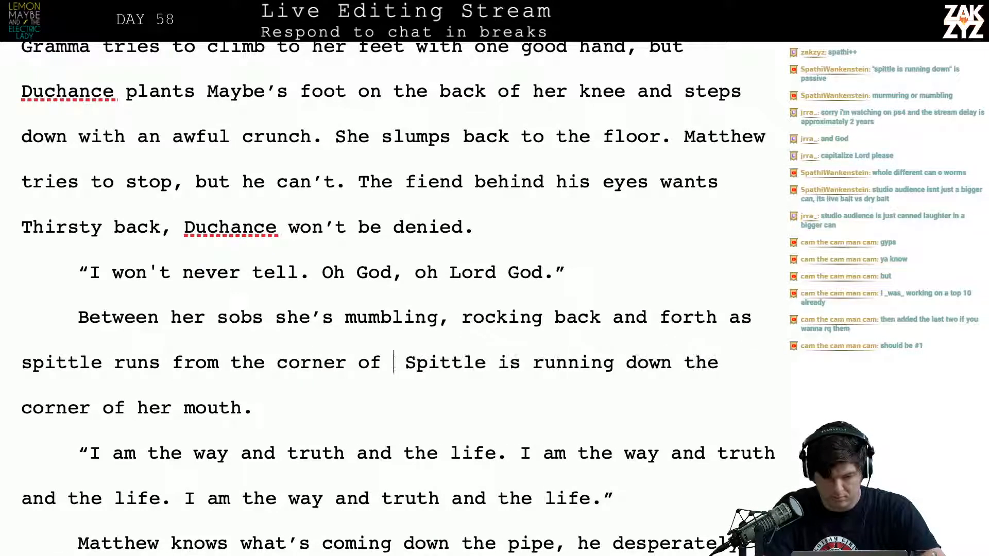
text(her mouth.)
key(ctrl+shift+Down)
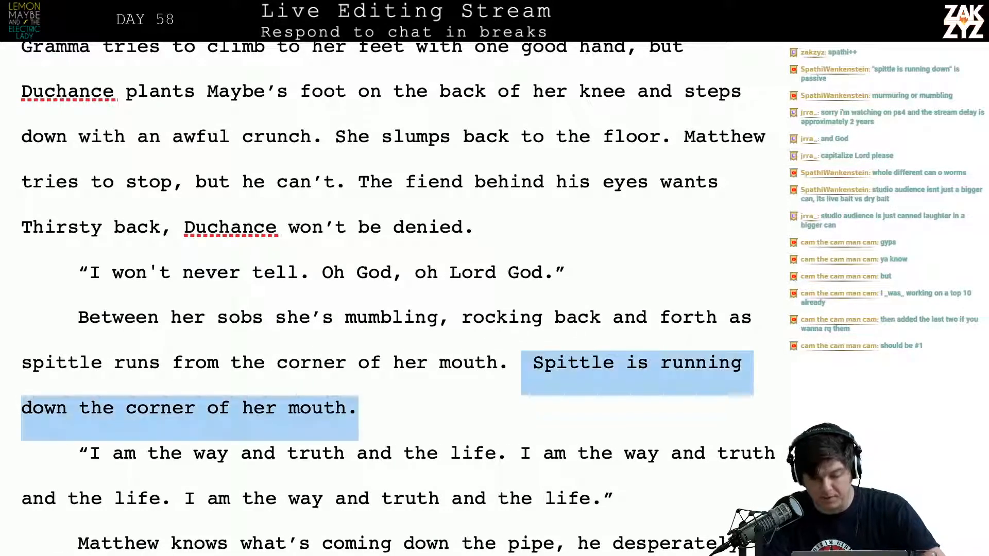
key(BackSpace)
key(BackSpace)
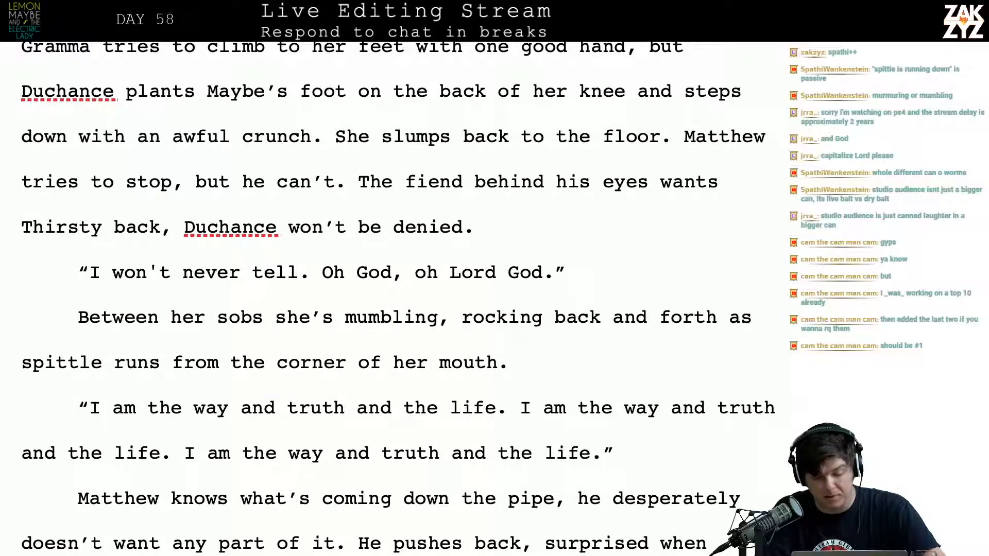
Reread the revised “Between her sobs” paragraph and Gramma's prayer below it
key(Left)
key(Left)
key(Left)
key(Left)
key(Left)
key(Left)
key(Left)
key(Left)
key(Left)
key(Left)
key(Left)
key(Left)
key(Left)
key(Left)
key(Left)
key(Left)
key(Left)
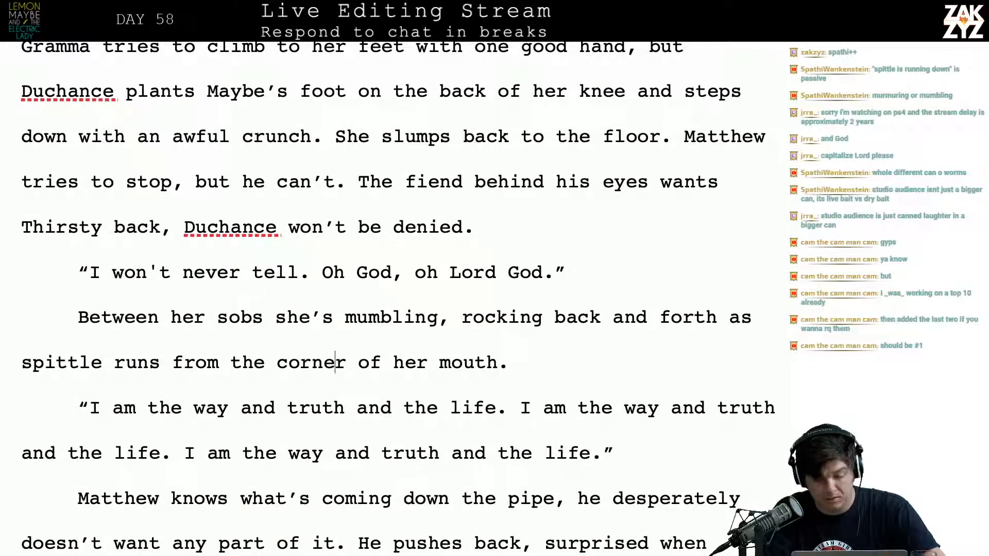
key(Down)
key(Down)
key(Down)
key(Down)
key(Up)
key(Up)
key(Up)
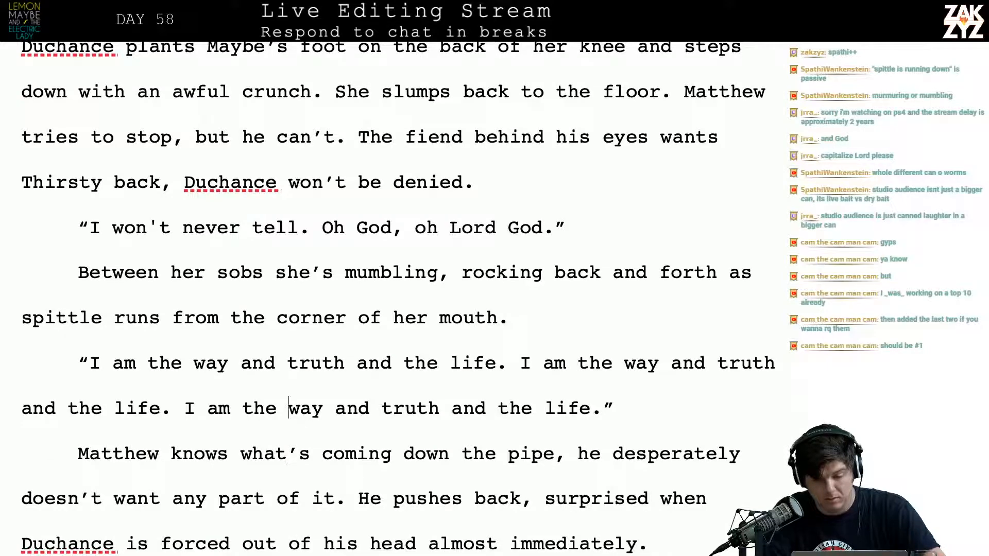
key(Right)
key(Right)
key(Right)
key(Right)
key(Right)
key(Right)
key(Right)
key(Right)
key(Right)
key(Right)
key(Right)
Replace “mumbling” with “chanting” in the “Between her sobs” sentence
key(Up)
key(Up)
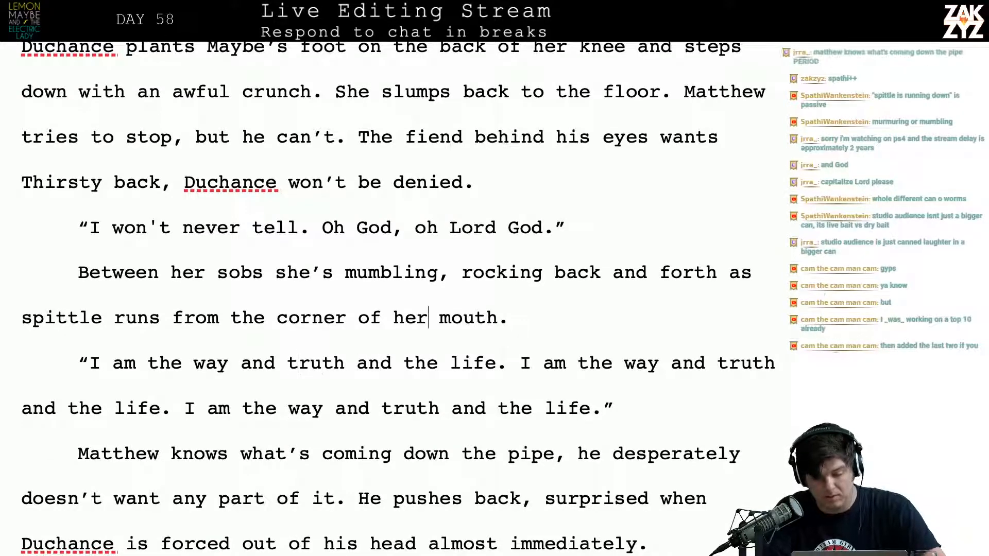
key(Right)
key(Right)
key(BackSpace)
key(BackSpace)
key(BackSpace)
key(BackSpace)
key(BackSpace)
key(BackSpace)
key(BackSpace)
key(BackSpace)
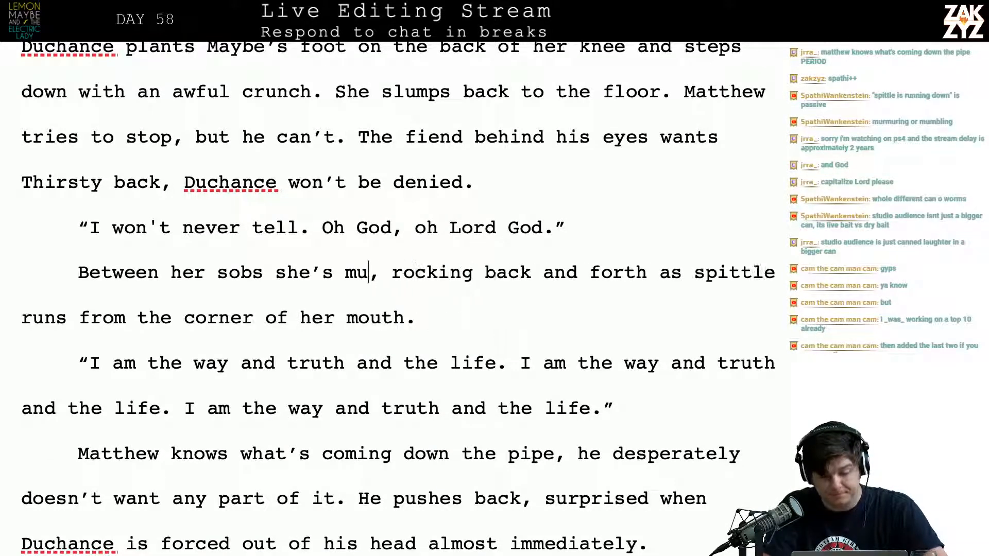
text(chanting)
Check the wording of Gramma's repeated “I am the way and truth and the life” dialogue
key(Down)
key(Down)
key(Down)
key(Down)
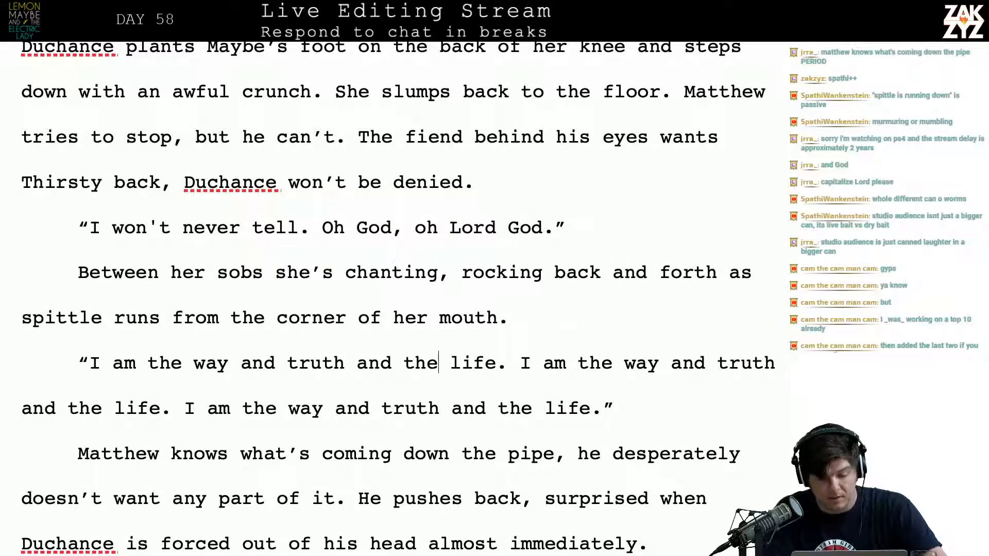
key(Left)
key(Left)
key(Left)
key(Left)
key(Left)
key(Left)
key(Left)
key(Left)
key(Left)
key(Left)
key(Left)
key(Left)
key(Left)
key(Left)
key(Left)
key(Left)
key(Left)
key(Left)
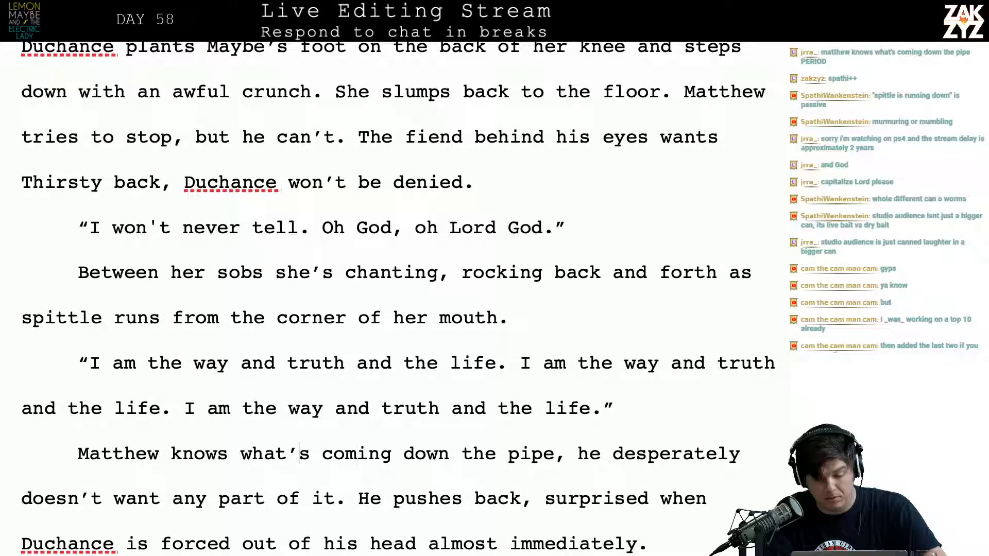
key(Left)
key(Left)
key(Left)
key(Left)
key(Left)
key(Left)
key(Left)
key(Left)
key(Left)
key(Left)
key(Left)
key(Left)
key(Up)
key(Right)
key(Right)
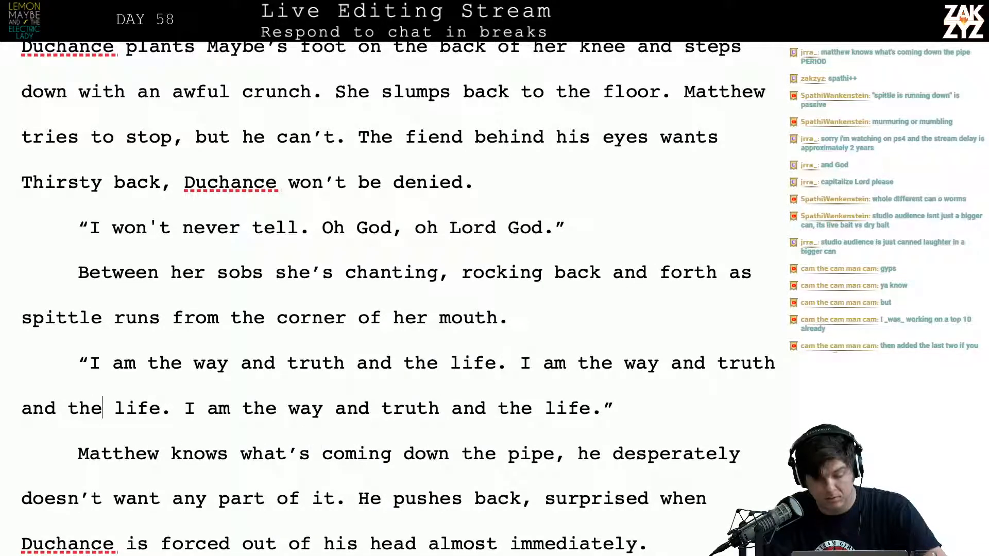
key(Right)
key(Right)
key(Right)
key(Right)
key(Right)
key(Right)
key(Right)
key(Right)
key(Right)
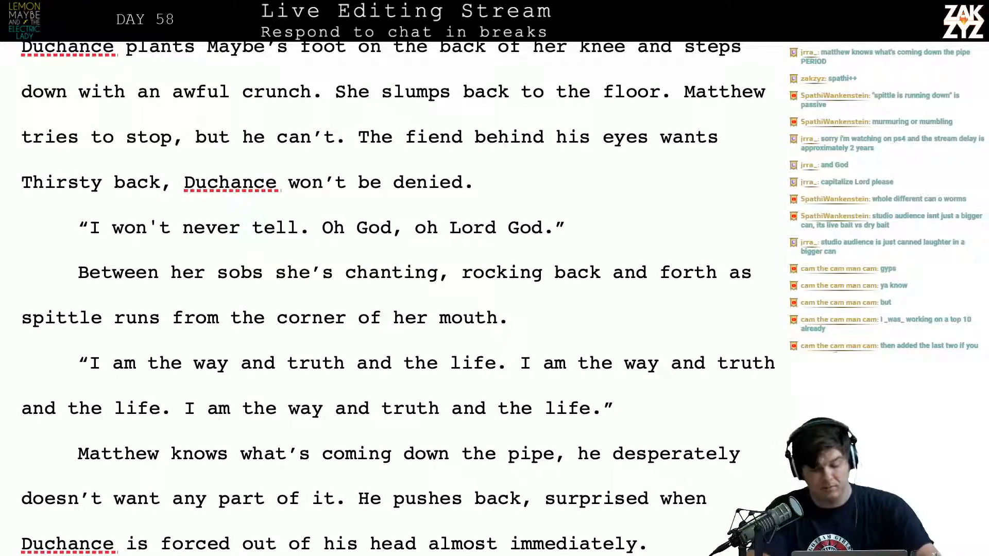
Look up “i am the way the tru” in Safari's search suggestions to check the verse's wording, and return to the manuscript
key(ctrl+Left)
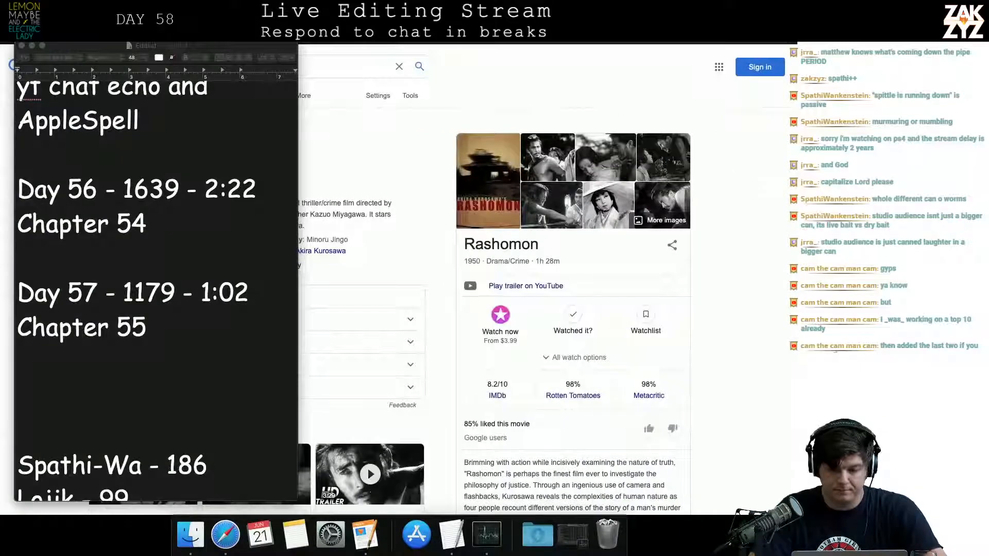
click(515, 25)
key(super+l)
text(i am the way)
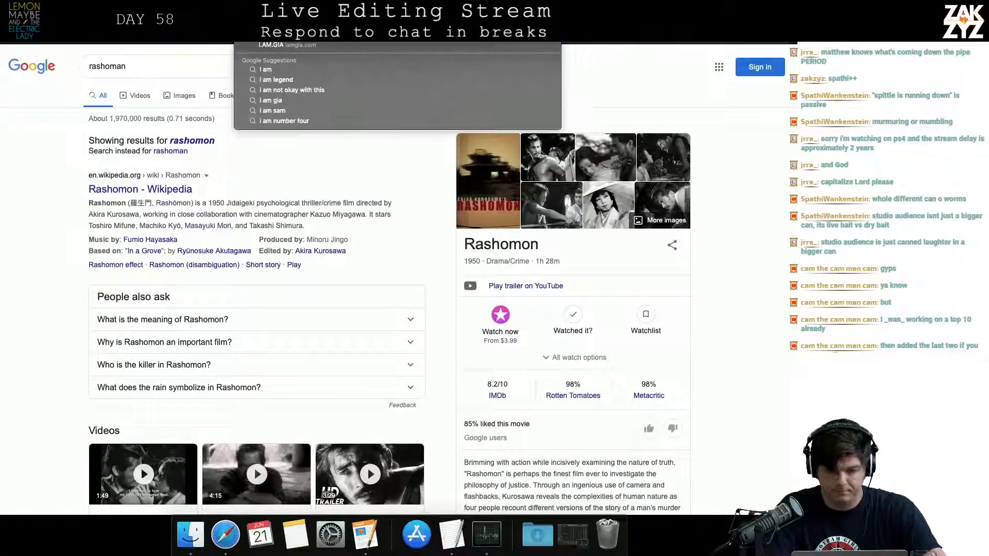
text( the tru)
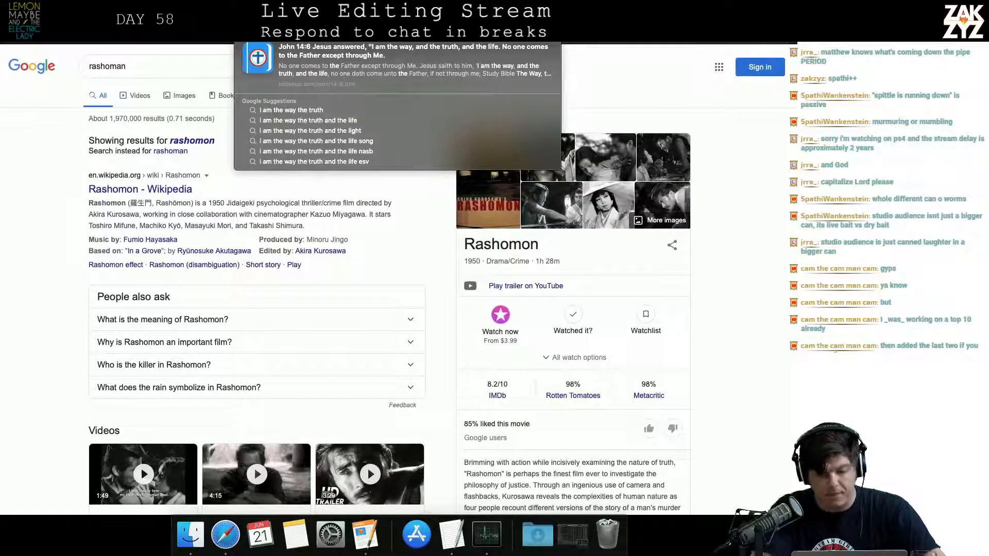
key(super+Tab)
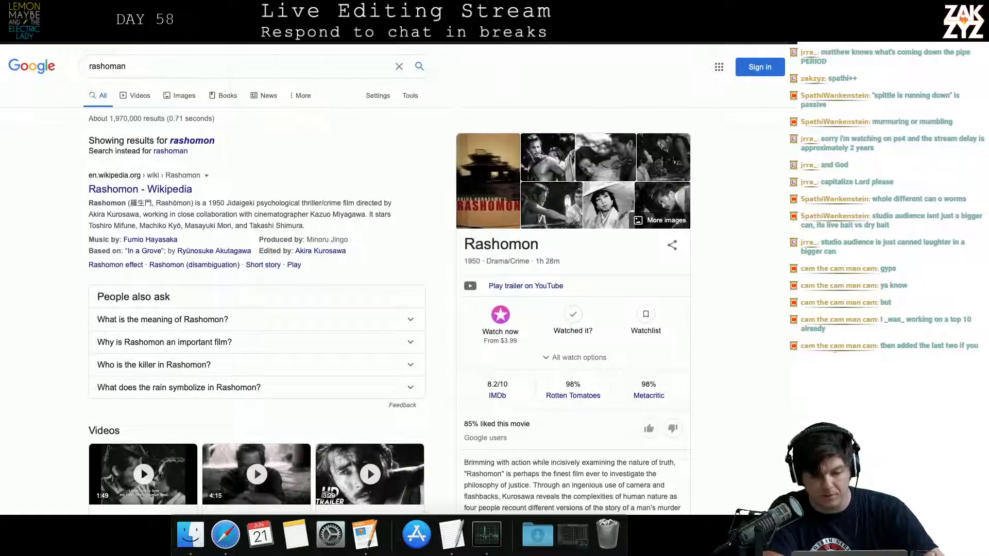
key(super+Tab)
key(super+Tab)
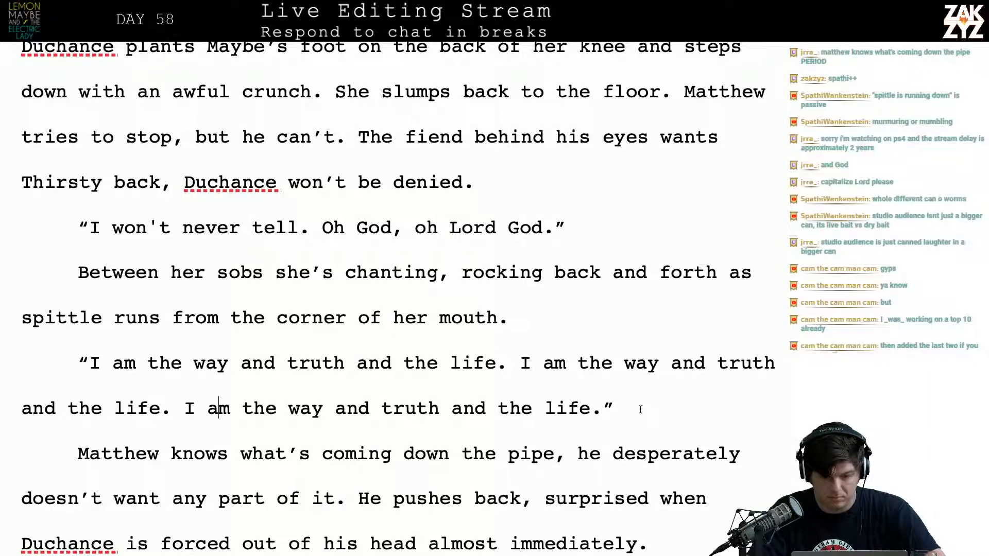
Try adding “He can feel a hint of Mirth” after “slowly the iron grip relaxes.” in the “Matthew can't stand it” paragraph, and remove it
scroll(640, 410, up, 2)
scroll(640, 409, down, 5)
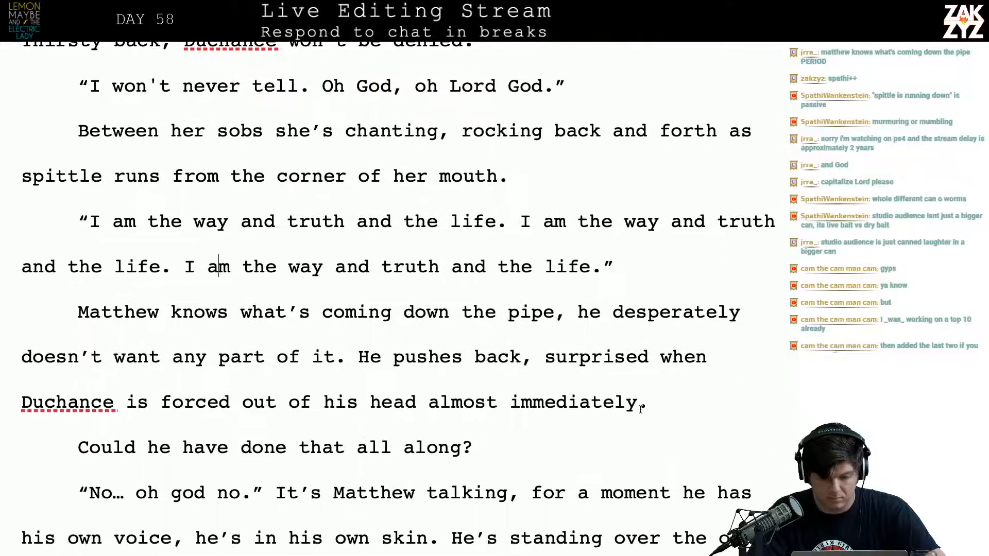
scroll(640, 410, down, 1)
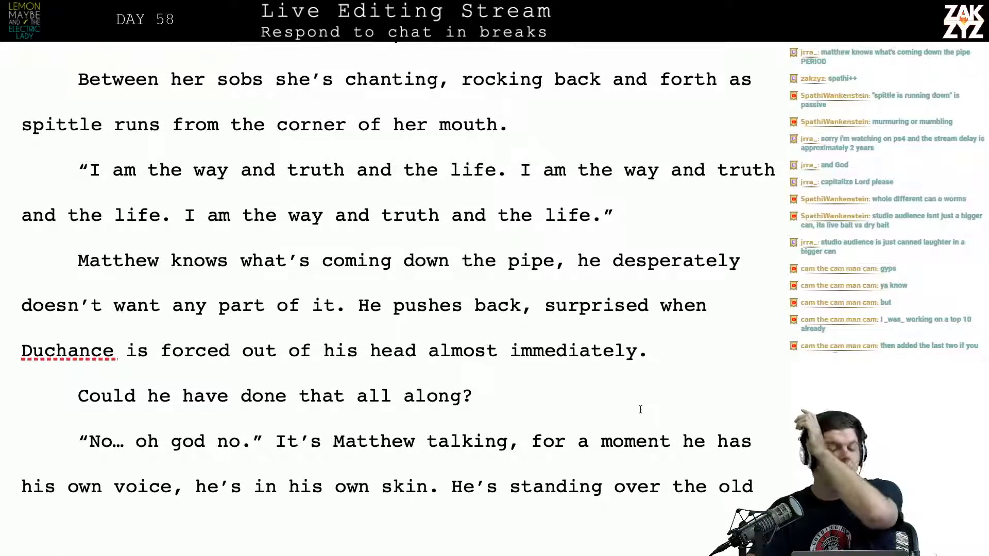
scroll(645, 354, up, 7)
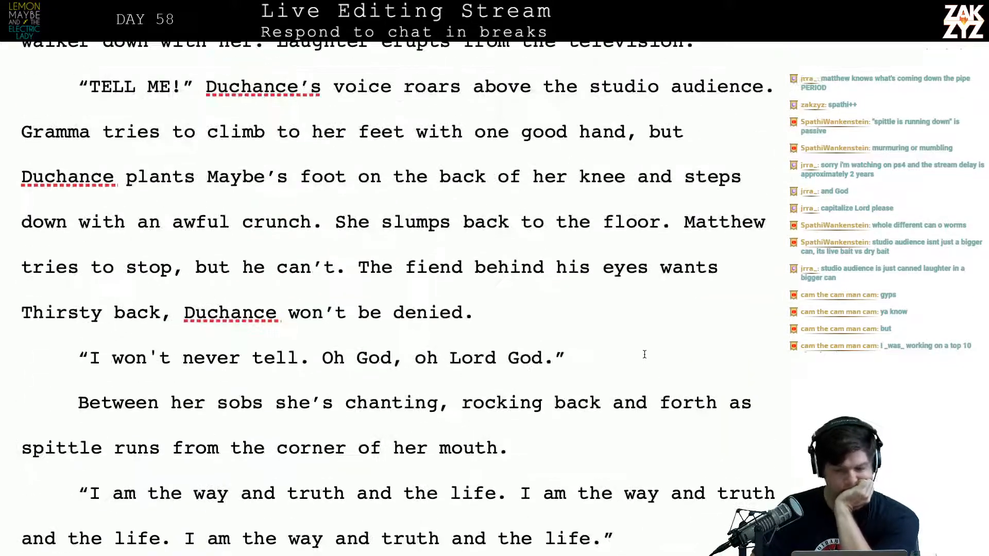
scroll(644, 354, up, 5)
scroll(645, 354, up, 4)
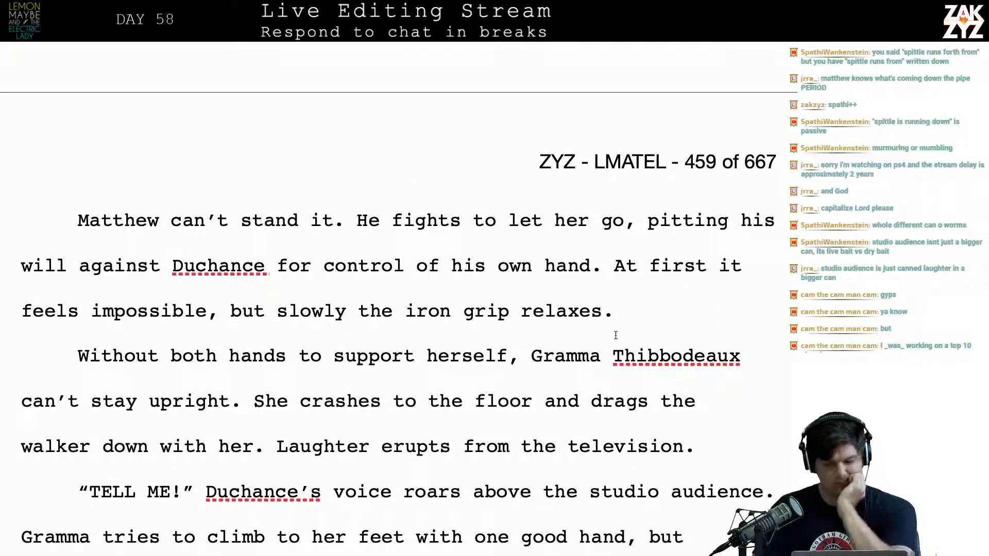
text(He c)
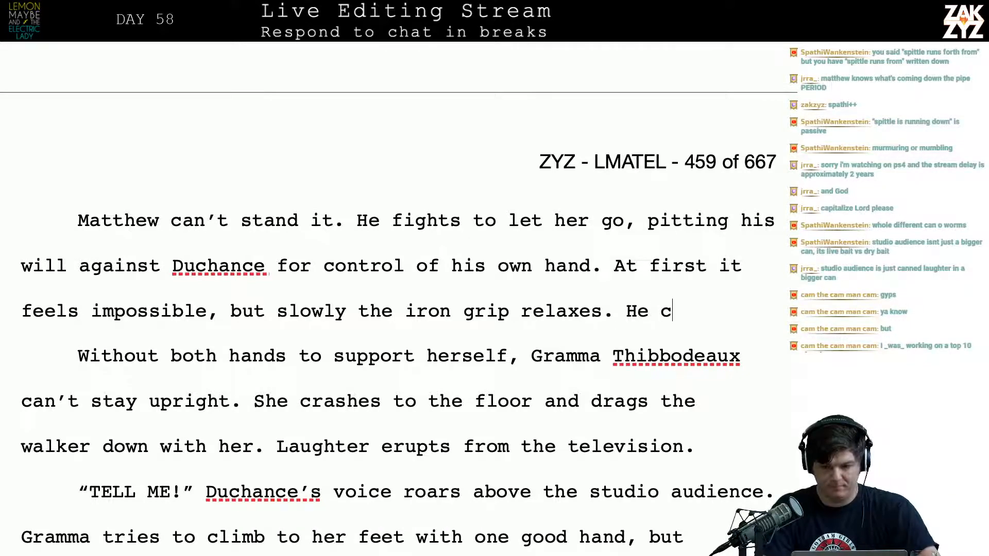
text(an feel a hint of Mirth)
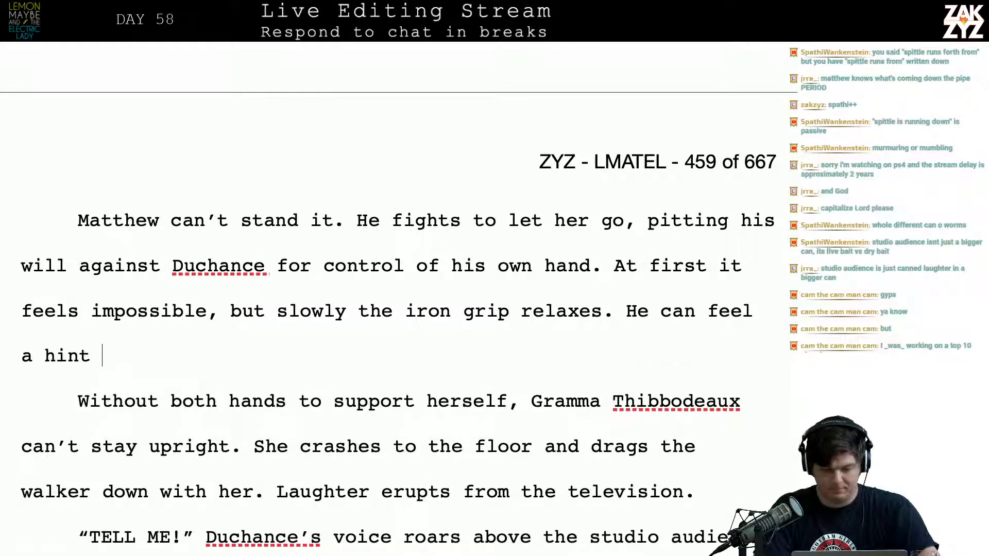
key(BackSpace)
key(BackSpace)
key(BackSpace)
key(BackSpace)
key(BackSpace)
key(BackSpace)
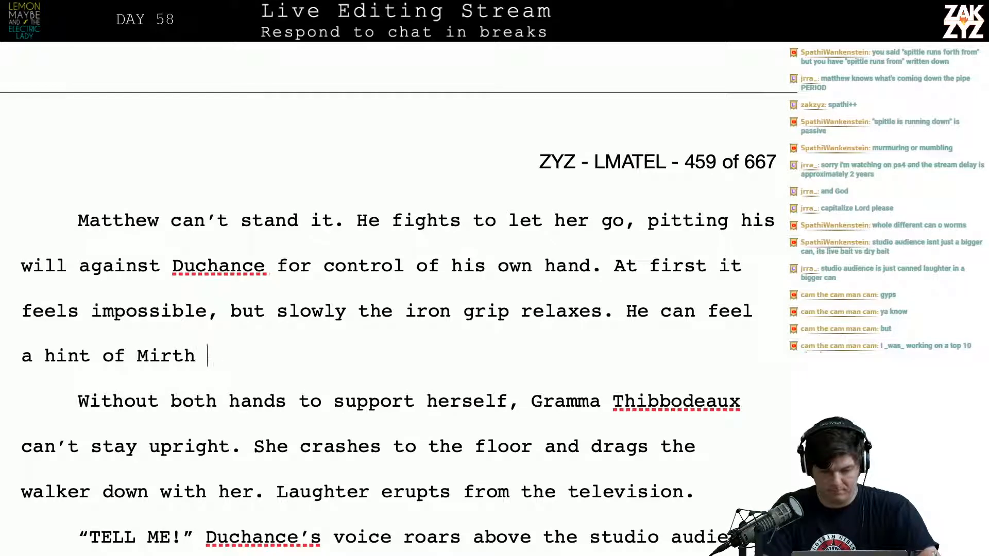
text(mir)
key(BackSpace)
key(BackSpace)
key(BackSpace)
key(BackSpace)
key(BackSpace)
key(BackSpace)
key(BackSpace)
key(BackSpace)
key(BackSpace)
key(BackSpace)
key(BackSpace)
key(BackSpace)
key(BackSpace)
key(BackSpace)
key(BackSpace)
key(BackSpace)
key(BackSpace)
key(BackSpace)
key(BackSpace)
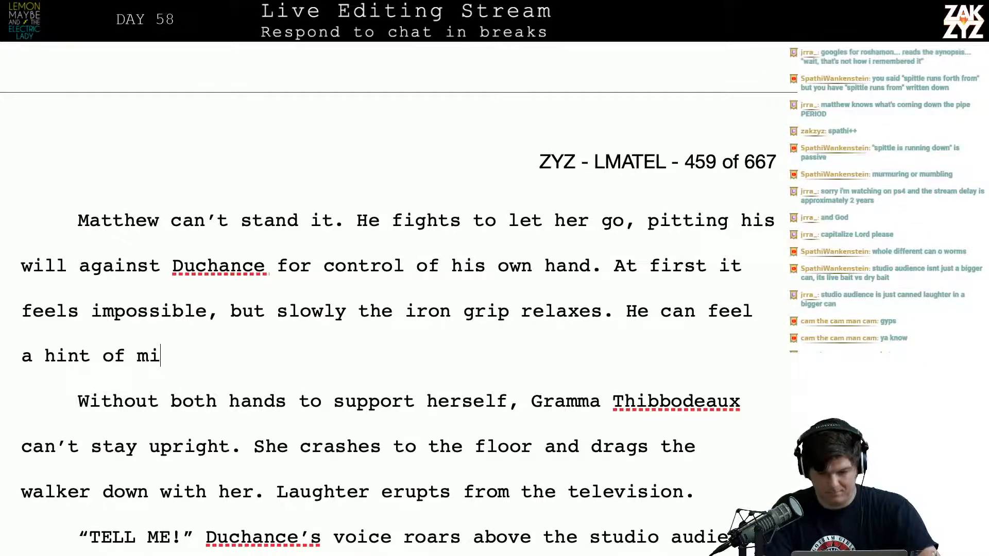
key(BackSpace)
key(BackSpace)
key(BackSpace)
key(BackSpace)
key(BackSpace)
key(BackSpace)
key(BackSpace)
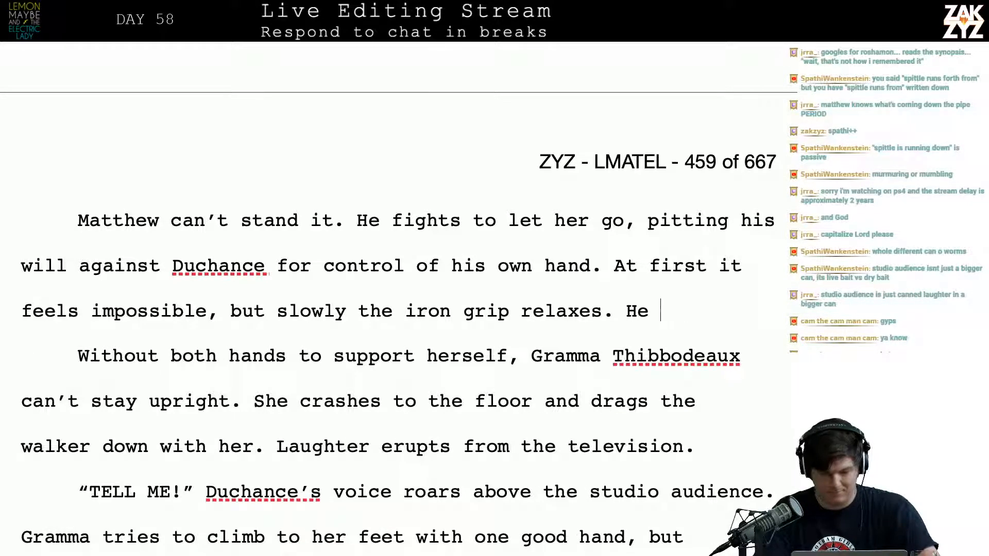
Split off “but slowly the iron grip relaxes.” below “feels impossible,” and start a replacement ending with “but”
key(Return)
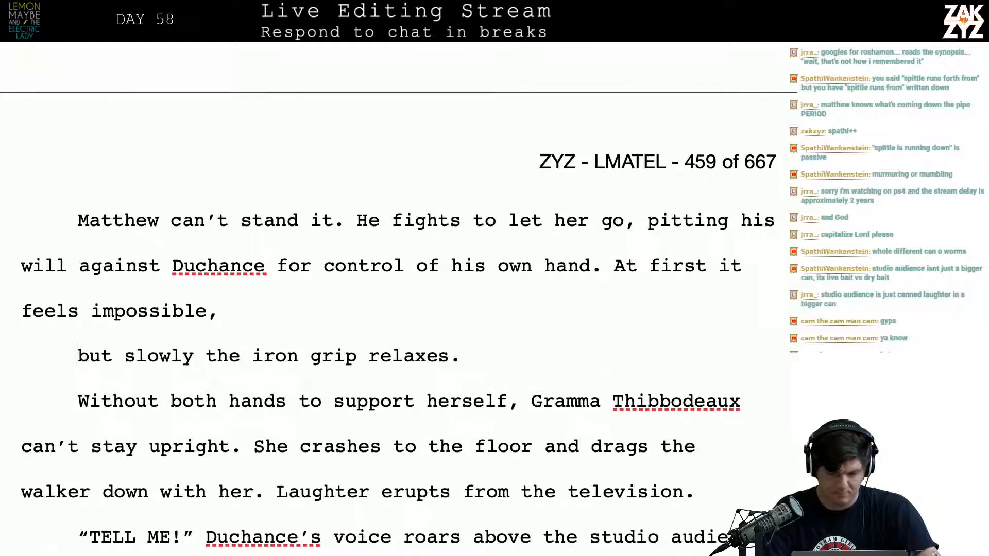
key(Return)
key(Up)
click(231, 312)
text(but )
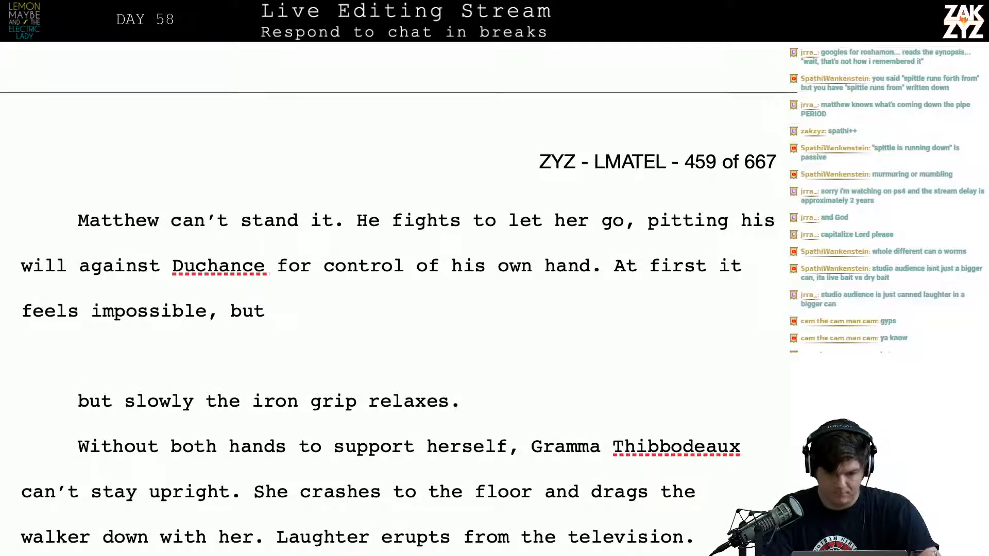
text(with a hint )
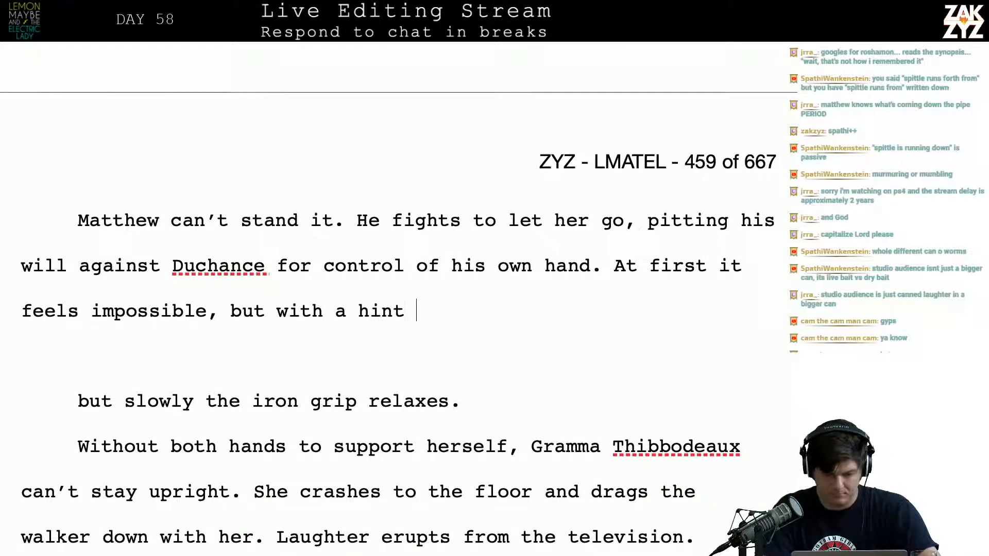
text(of Mirth,)
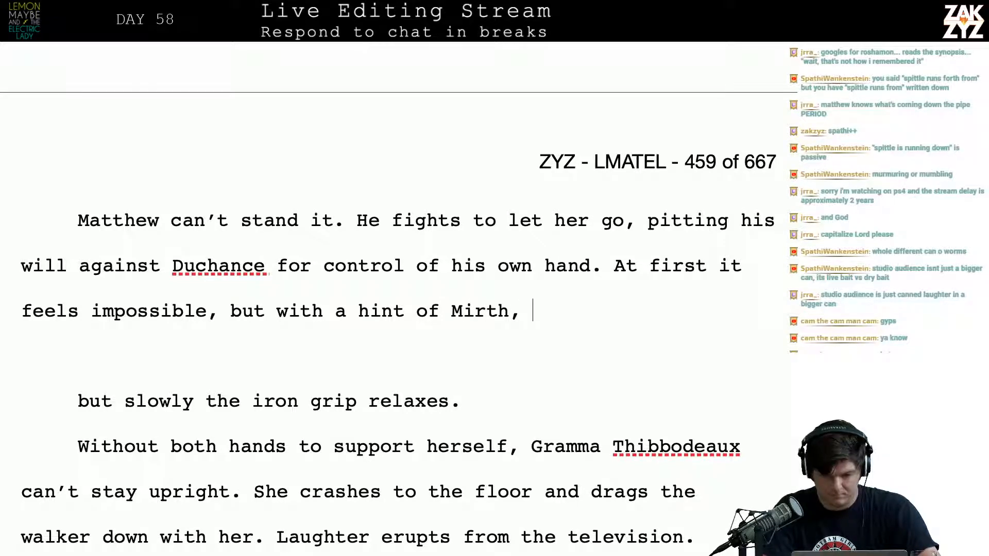
Try continuing the new ending with “with a hint of Mirth,” and remove that phrase
key(BackSpace)
key(BackSpace)
key(BackSpace)
key(BackSpace)
key(BackSpace)
key(BackSpace)
key(BackSpace)
key(BackSpace)
key(BackSpace)
key(BackSpace)
key(BackSpace)
key(BackSpace)
key(BackSpace)
key(BackSpace)
key(BackSpace)
key(BackSpace)
key(BackSpace)
key(BackSpace)
key(BackSpace)
key(BackSpace)
key(BackSpace)
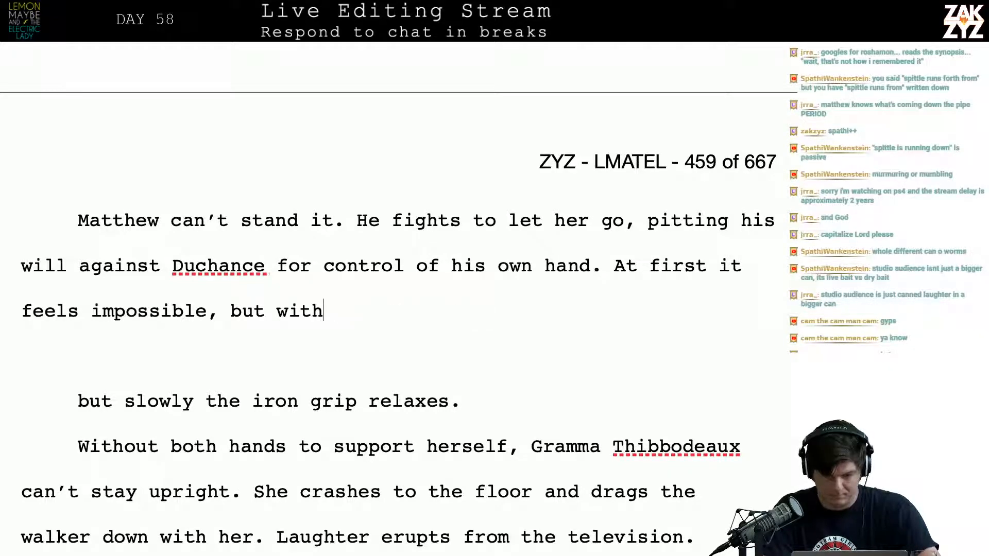
Continue the sentence after “but” with “Duchance lets go, Maybe can feel his grin of mirth from a hundred blocks away.”
text(duchance)
key(BackSpace)
key(BackSpace)
key(BackSpace)
key(BackSpace)
key(BackSpace)
key(BackSpace)
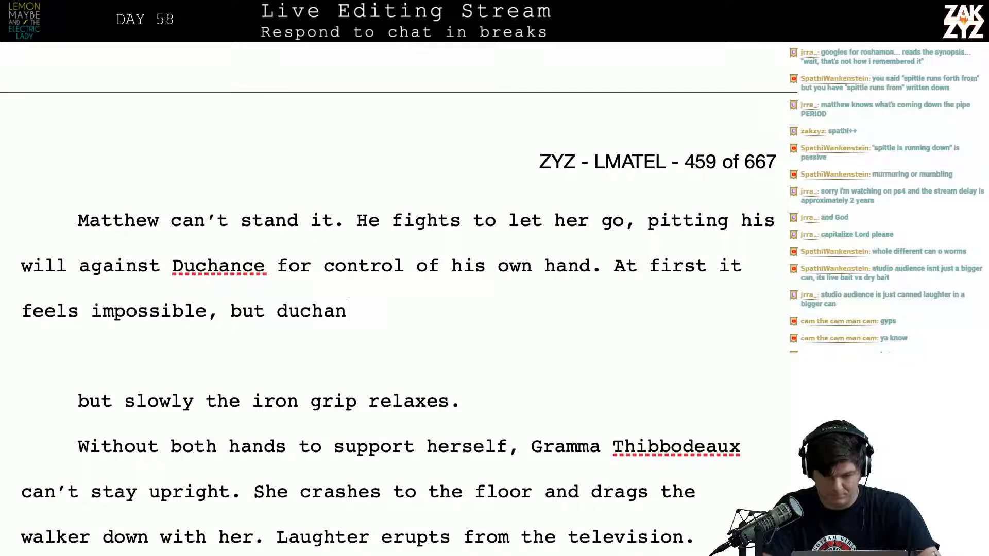
key(BackSpace)
key(BackSpace)
text(Duchanc)
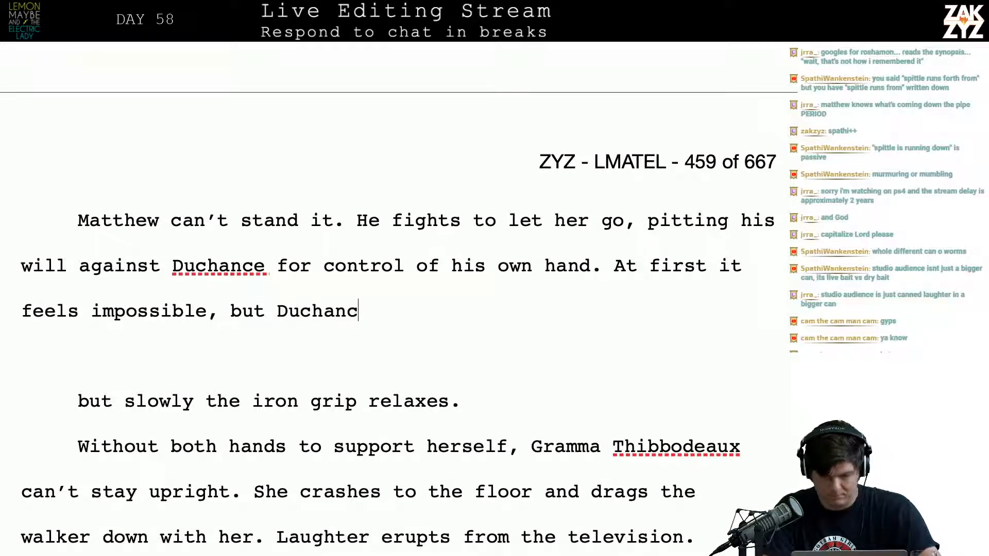
text(e lets go, )
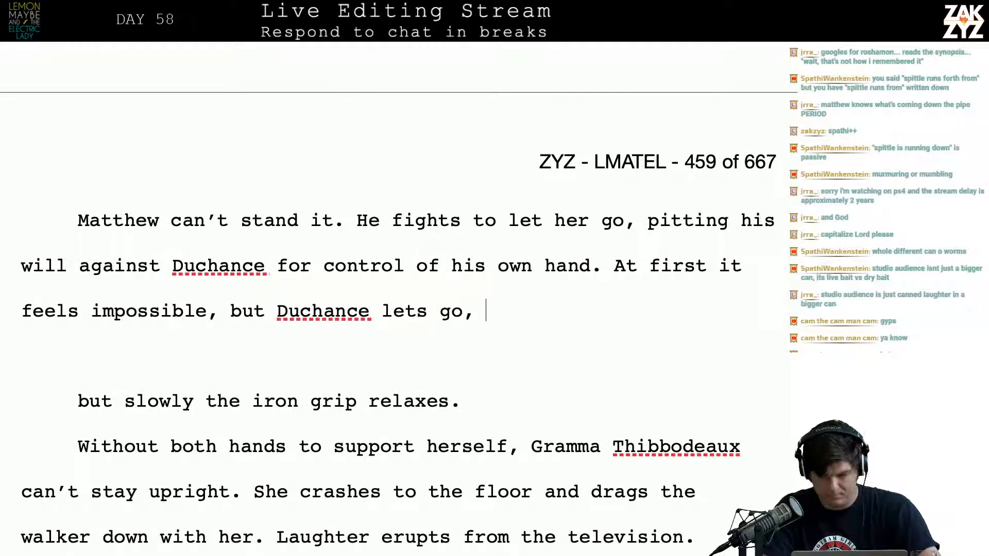
text(M)
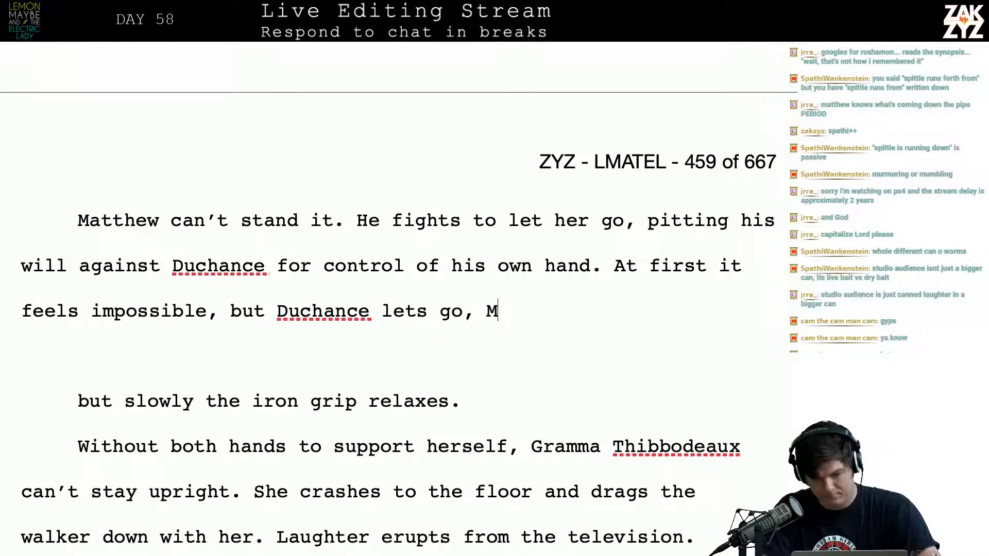
key(BackSpace)
text(Ma)
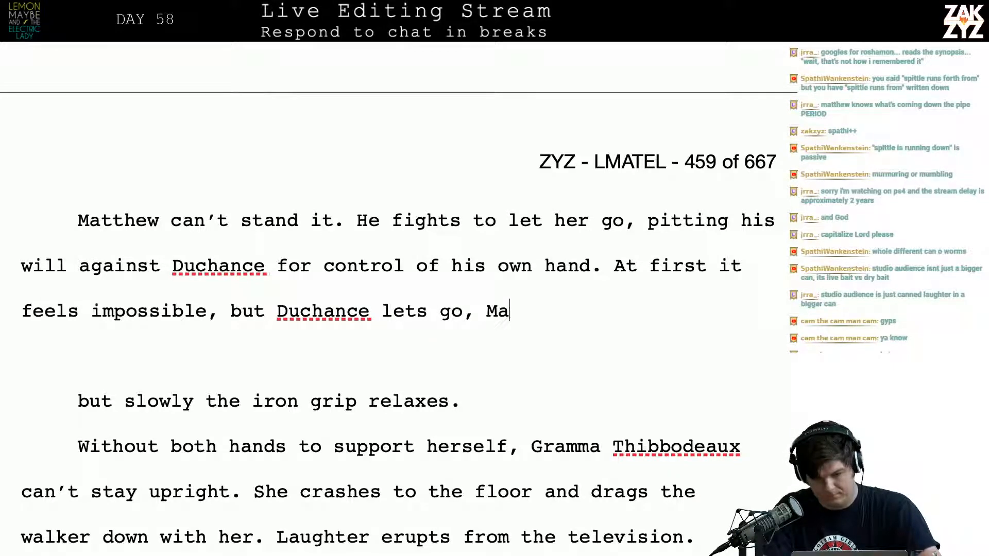
text(ybe can feel )
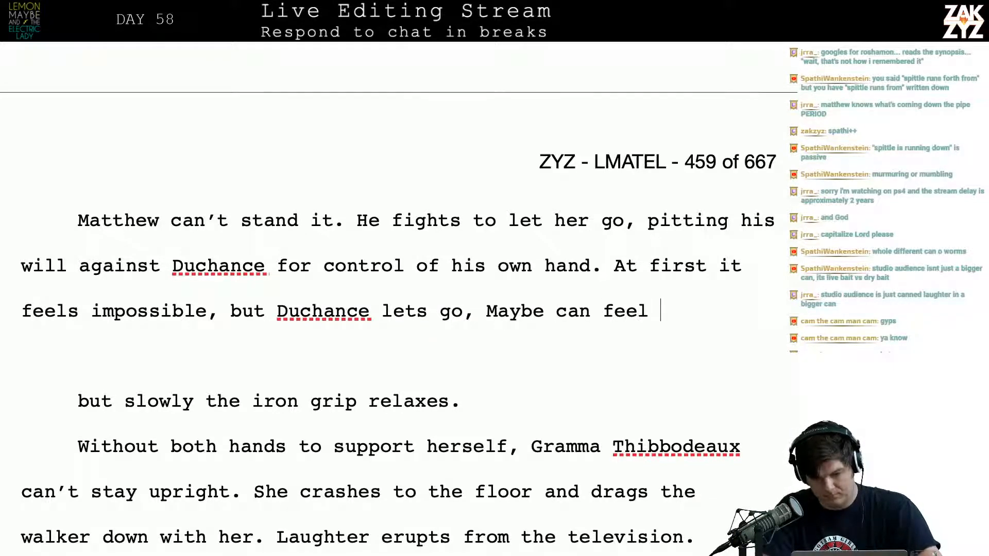
text(his grin of mirth)
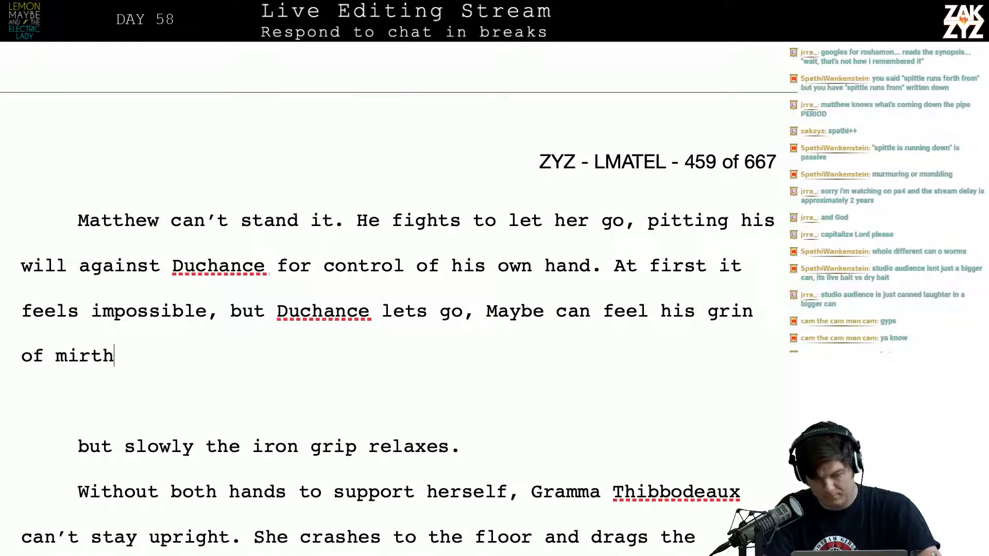
text( from a h)
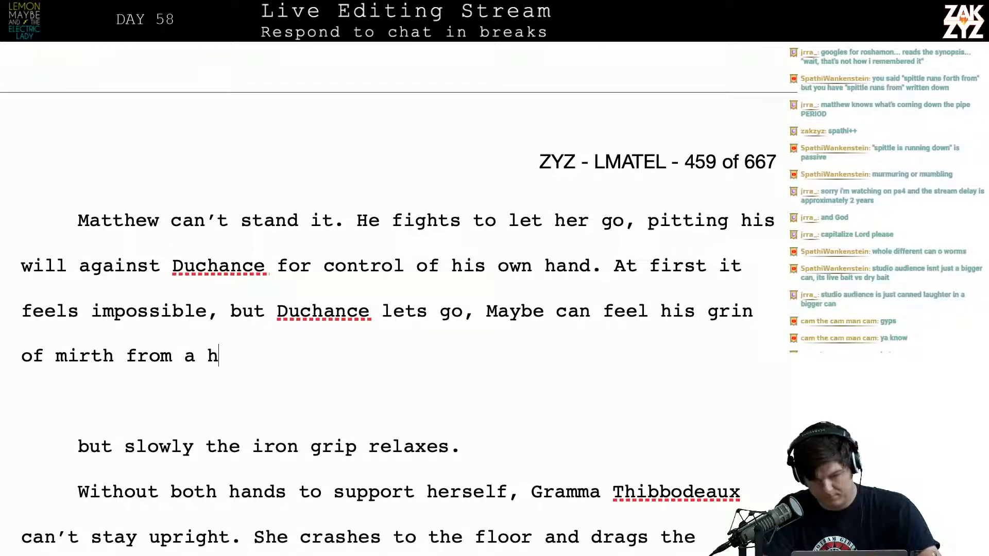
text(undred blocks away.)
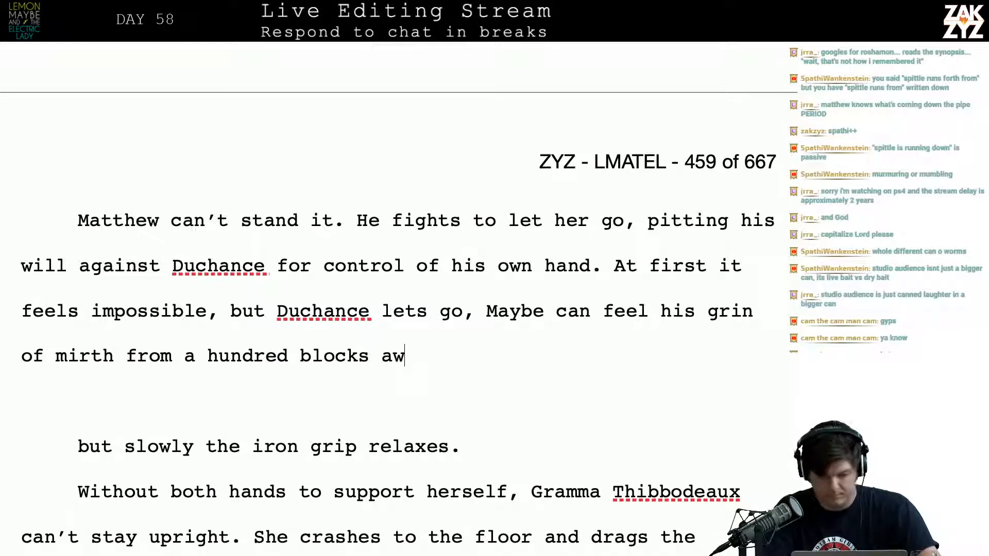
Delete the split-off “but slowly the iron grip relaxes” wording and the blank line below the new sentence
key(shift+Down)
key(shift+Down)
key(BackSpace)
key(BackSpace)
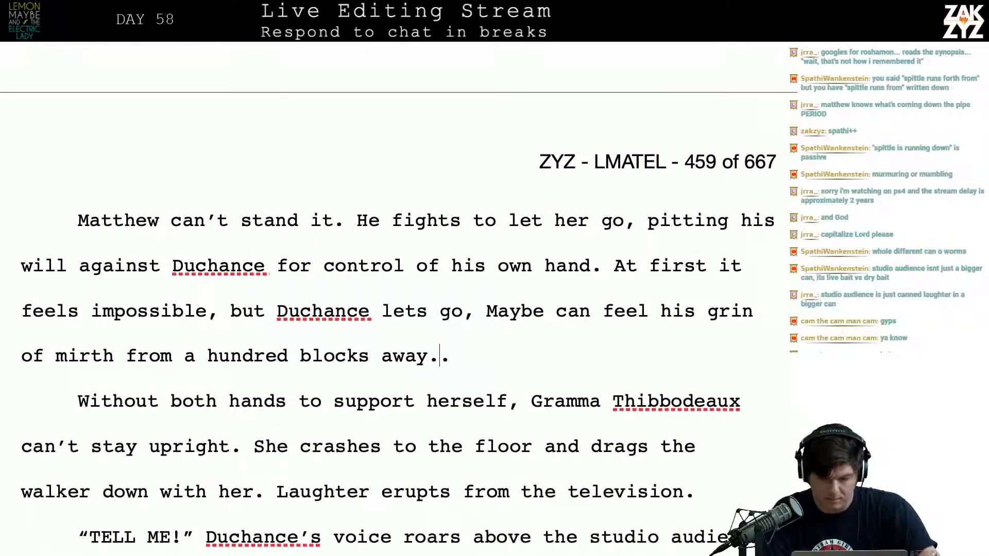
Break the line after “Duchance lets go” and try continuing with “grinning”, removing that word again
key(Up)
key(Right)
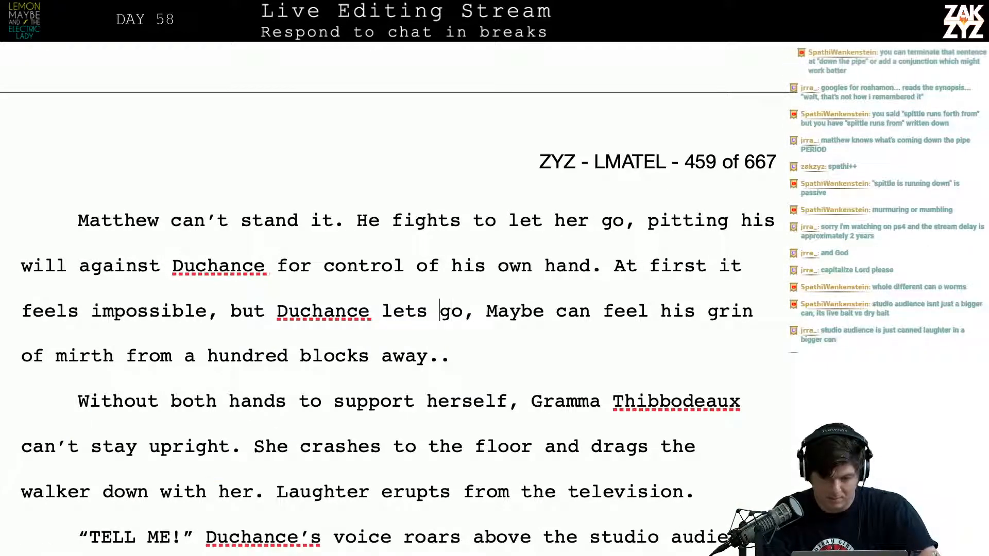
key(Right)
key(Return)
key(Left)
text(grinning)
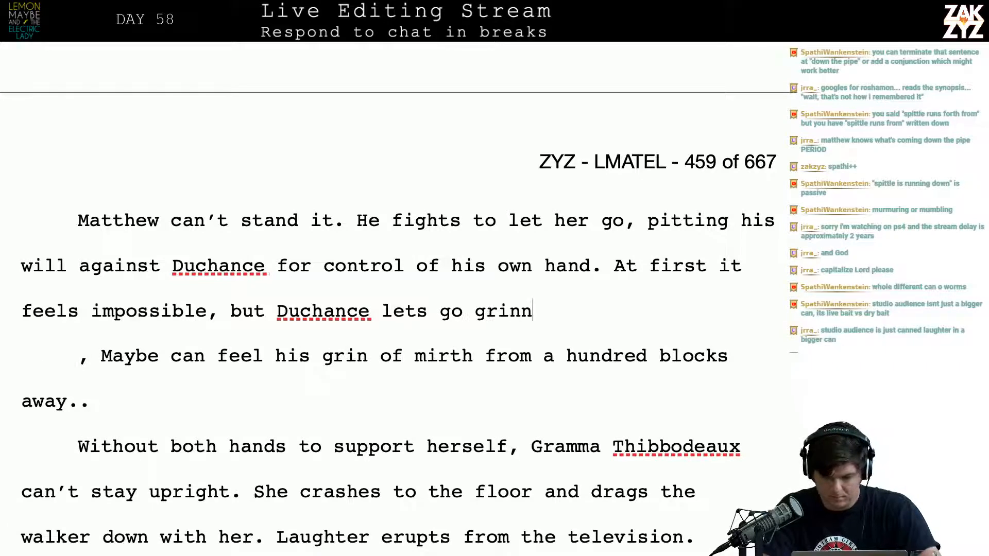
key(BackSpace)
key(BackSpace)
key(BackSpace)
key(BackSpace)
key(BackSpace)
key(BackSpace)
key(BackSpace)
key(BackSpace)
End the sentence after “Duchance lets go” and add “Matthew can feel him grinning with mirth a hundred blocks away.”
key(BackSpace)
key(BackSpace)
text(. Mayb)
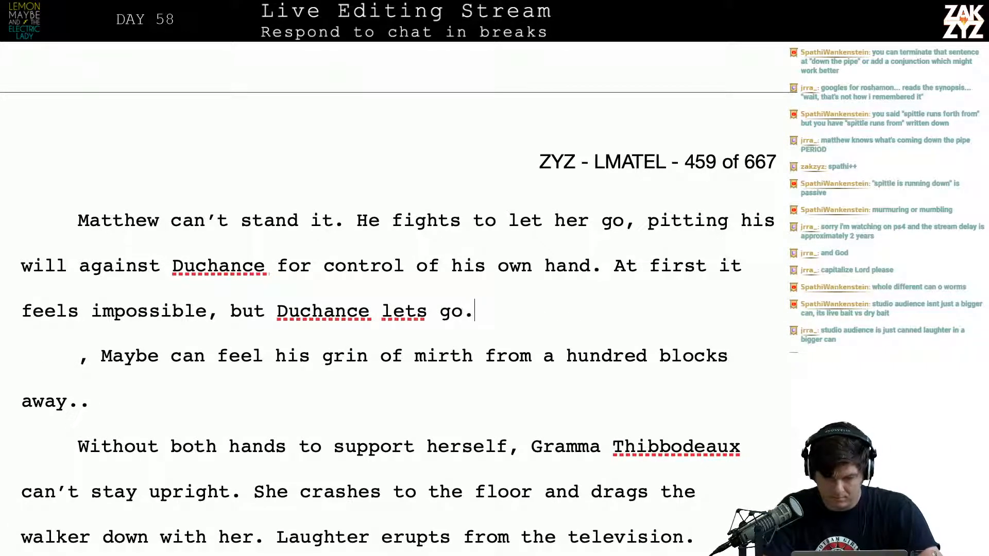
key(BackSpace)
key(BackSpace)
text(tht)
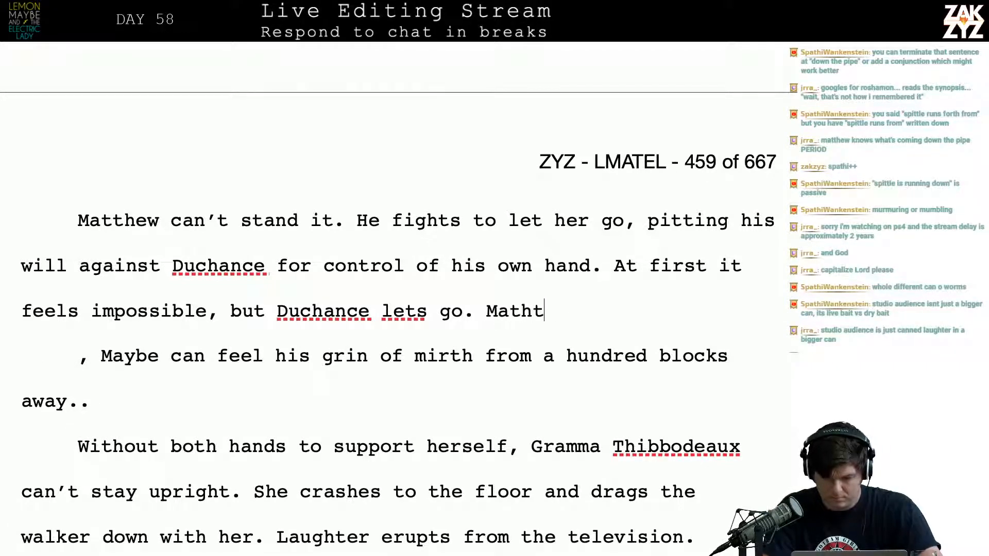
key(BackSpace)
key(BackSpace)
text(thew can feel hi)
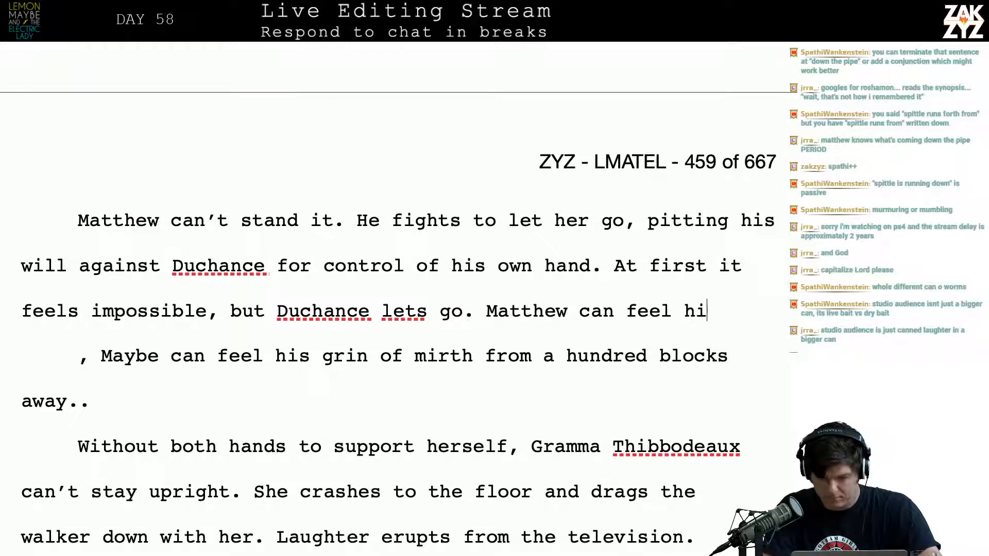
text(m grinning with mirth a hunr)
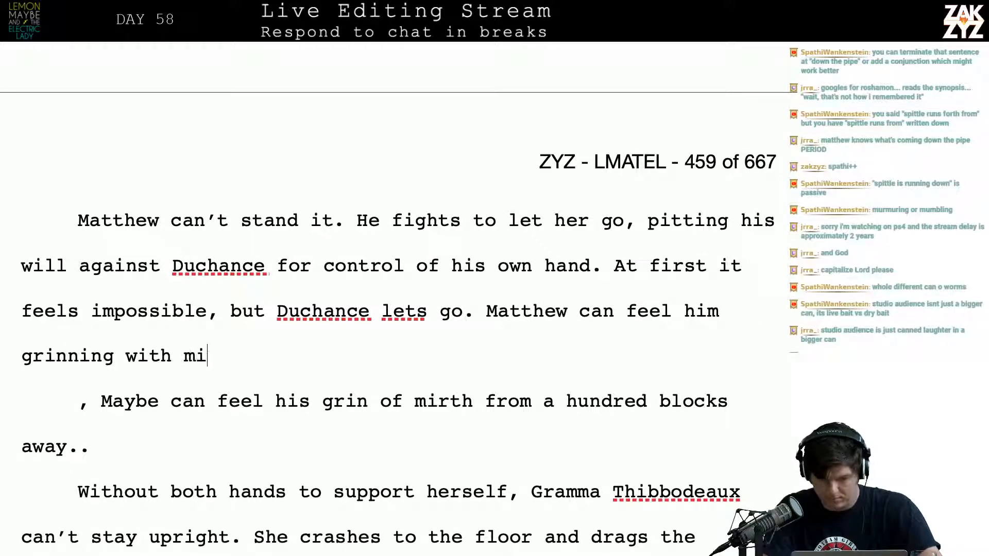
key(BackSpace)
text(dr)
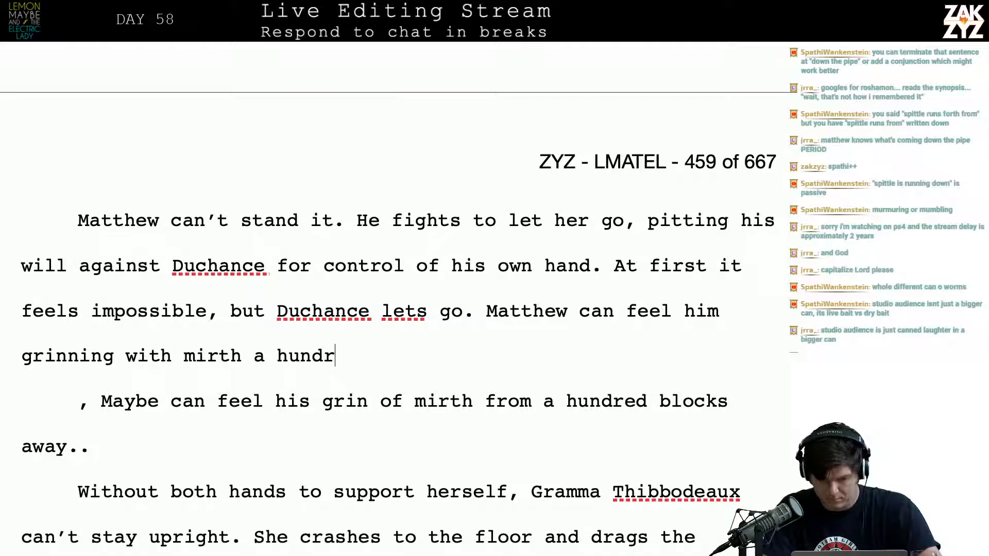
text(ed blocks awa)
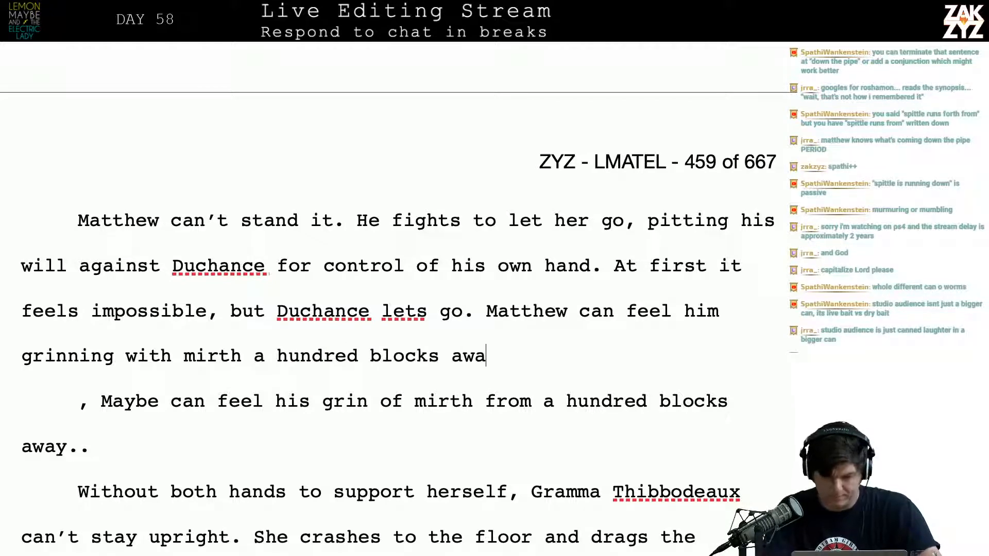
text(y.)
Delete the leftover fragment “, Maybe can feel his grin of mirth from a hundred blocks away..” below the new sentence
key(shift+Down)
key(shift+Down)
key(BackSpace)
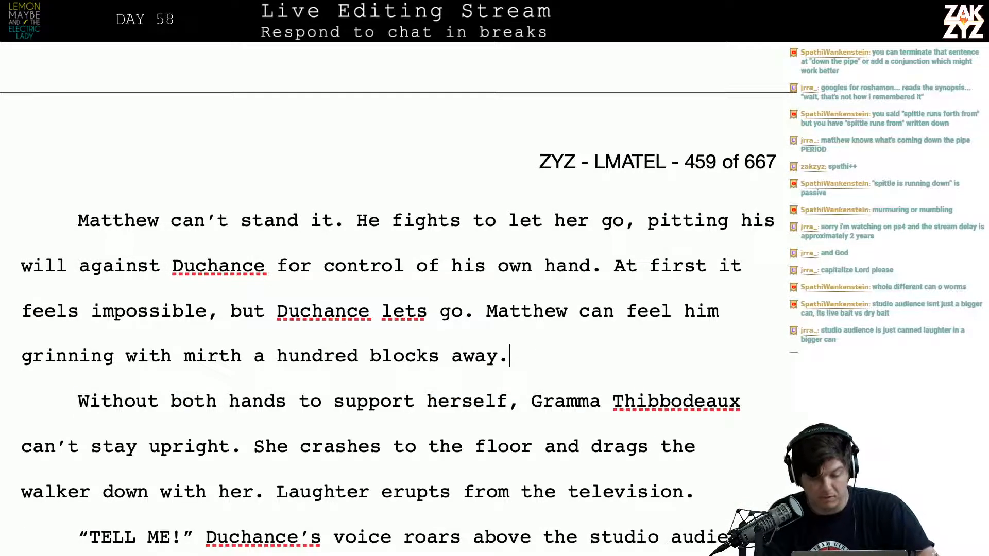
Read on through Gramma's fall and Duchance's “TELL ME!” passage, checking how they follow the revised paragraph
key(Down)
key(Down)
key(Down)
key(Down)
key(Down)
key(Down)
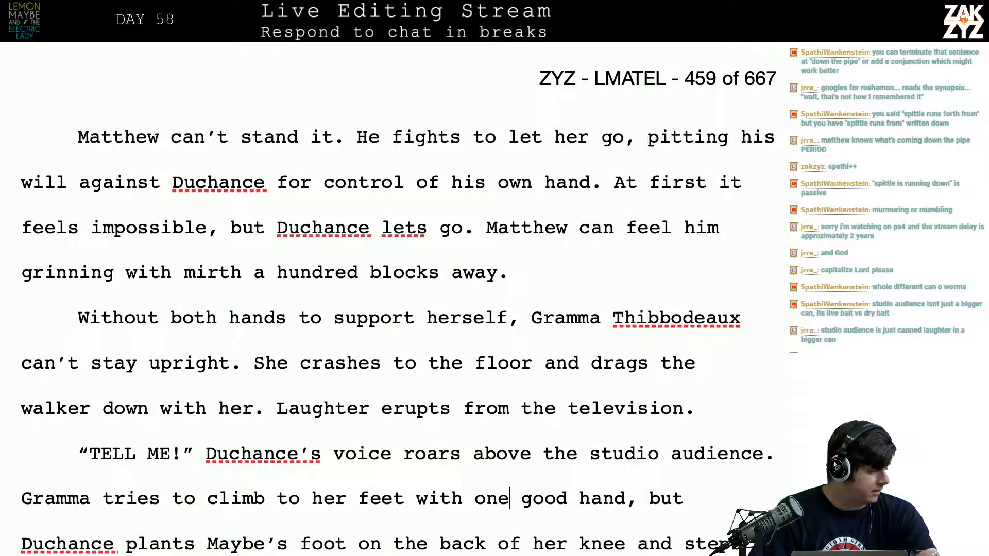
key(Down)
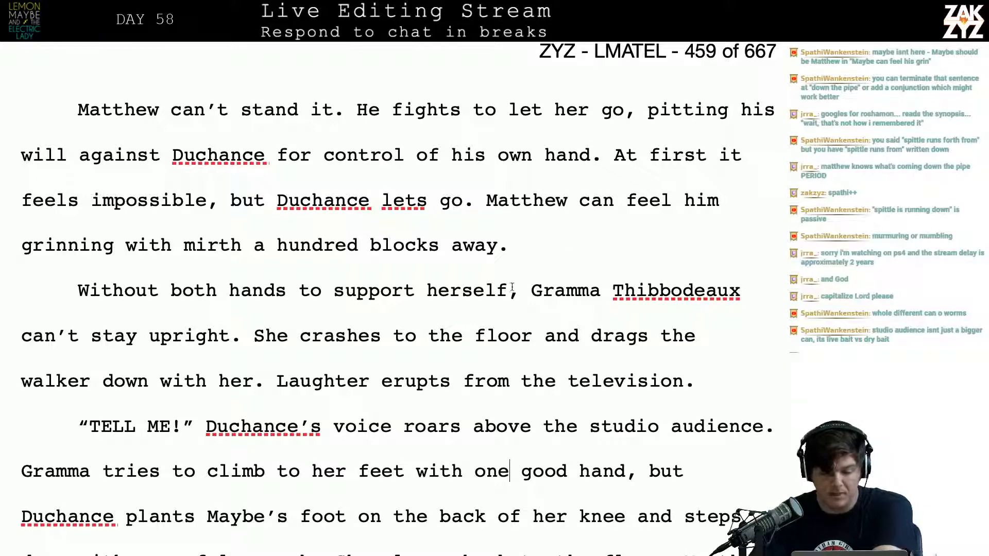
scroll(515, 367, down, 1)
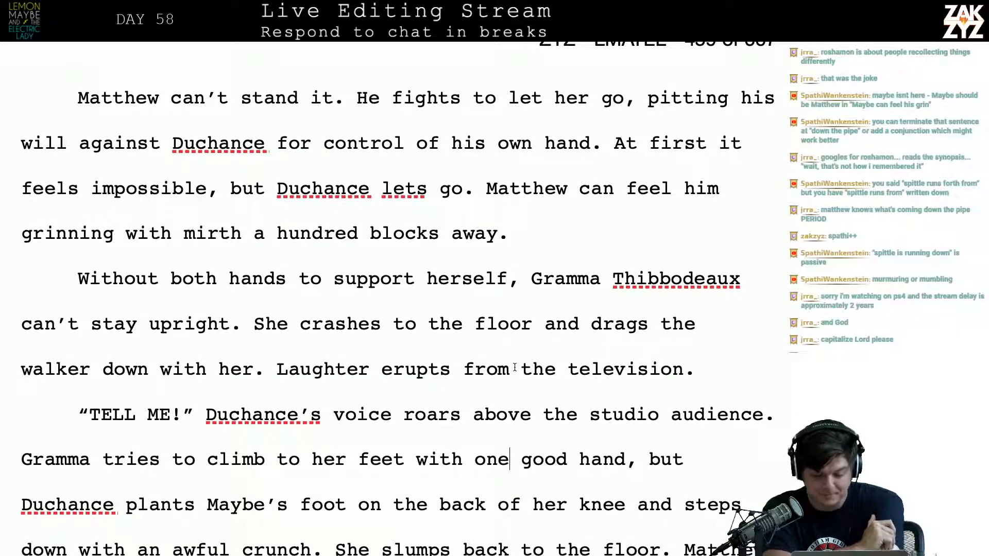
scroll(515, 367, down, 2)
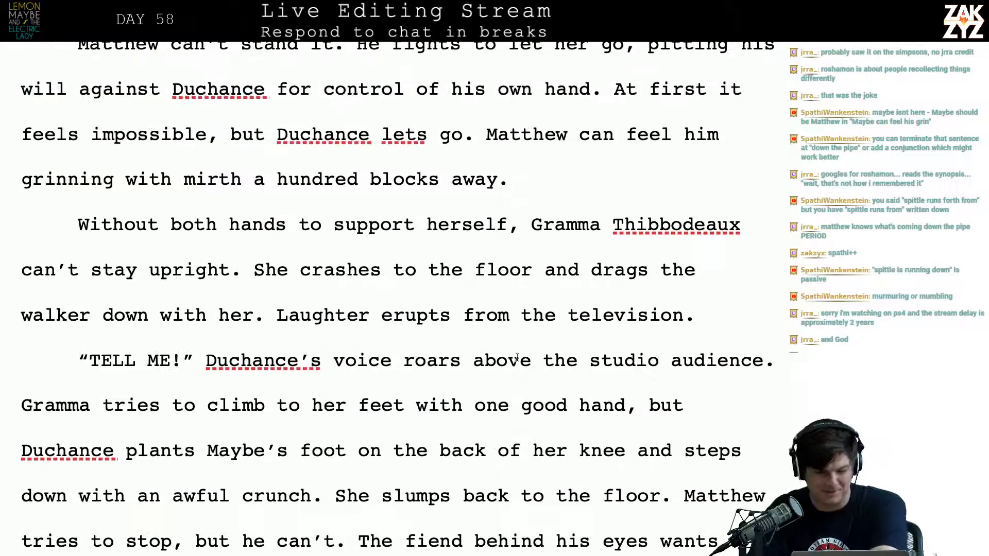
scroll(508, 329, down, 3)
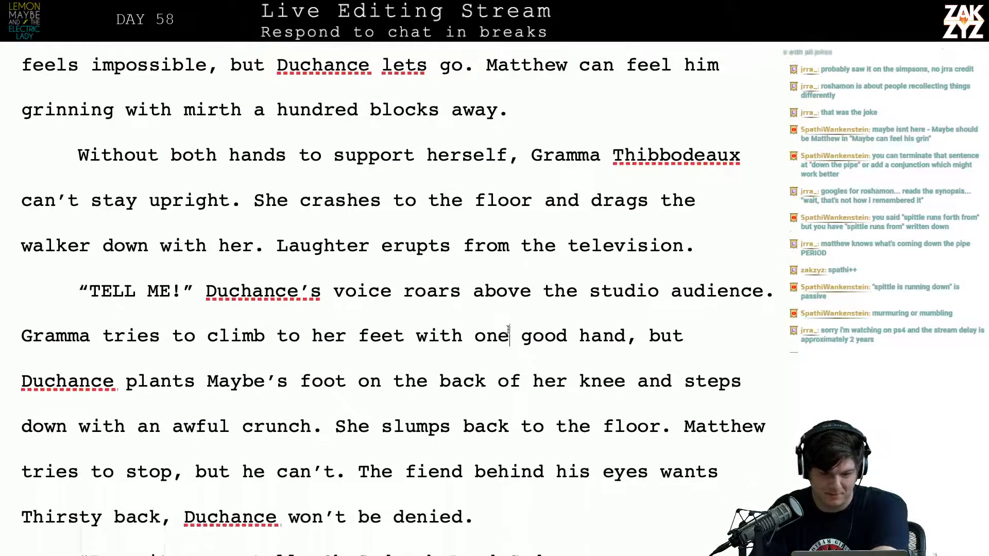
scroll(508, 330, up, 5)
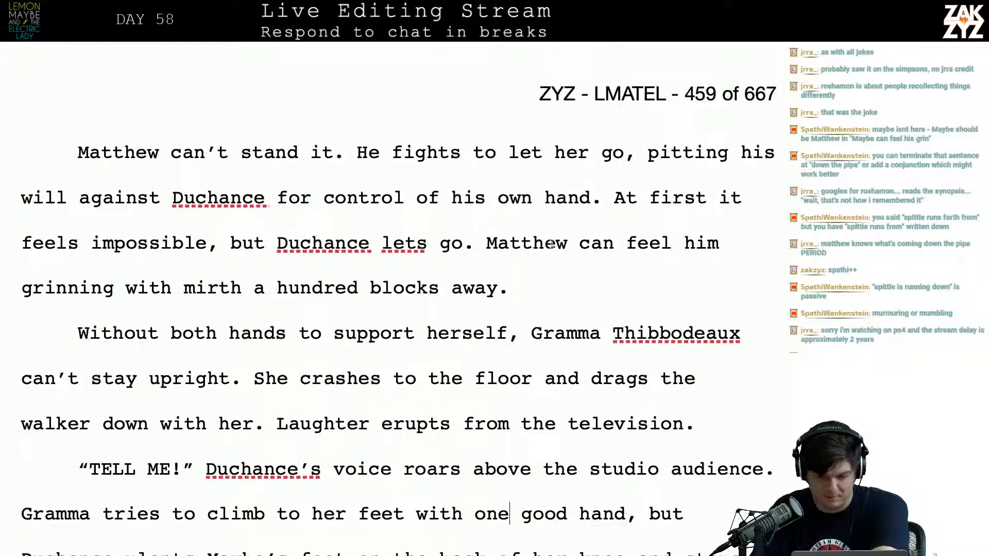
Try replacing “feel” with “Duchance” in “Matthew can feel him grinning”
click(663, 263)
key(Right)
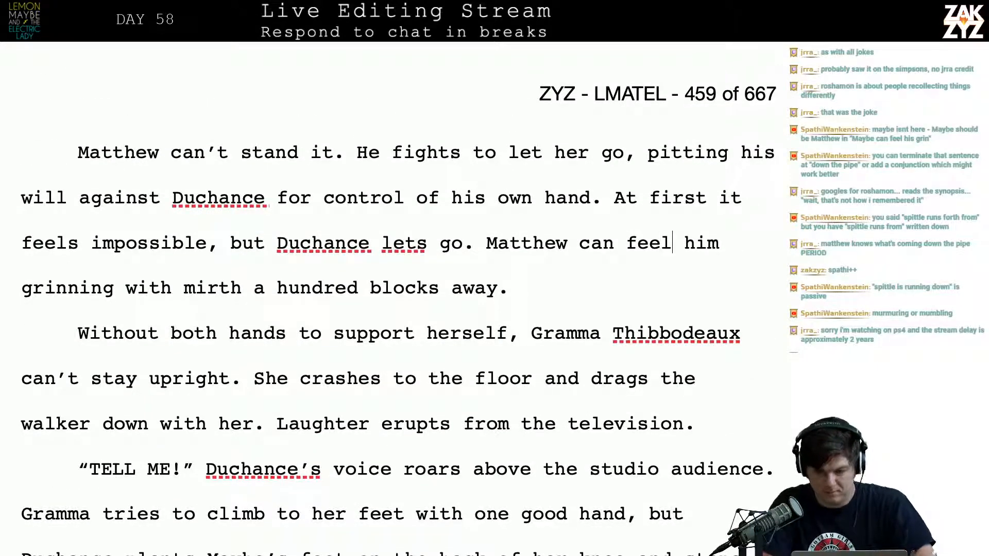
key(BackSpace)
key(BackSpace)
key(BackSpace)
key(BackSpace)
text(Duchance)
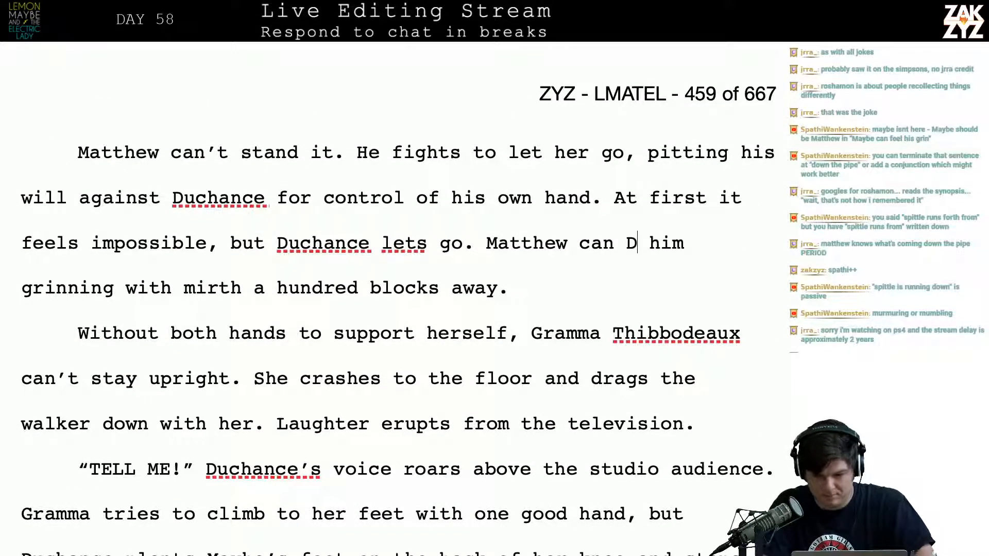
Insert “abruptly” after “Duchance lets go”
key(Left)
key(Left)
key(Left)
key(Left)
key(Left)
key(Left)
key(Left)
key(Left)
key(Left)
key(Left)
key(Left)
key(Left)
key(Left)
key(Left)
key(Left)
key(Left)
key(Left)
key(Left)
key(Left)
key(Left)
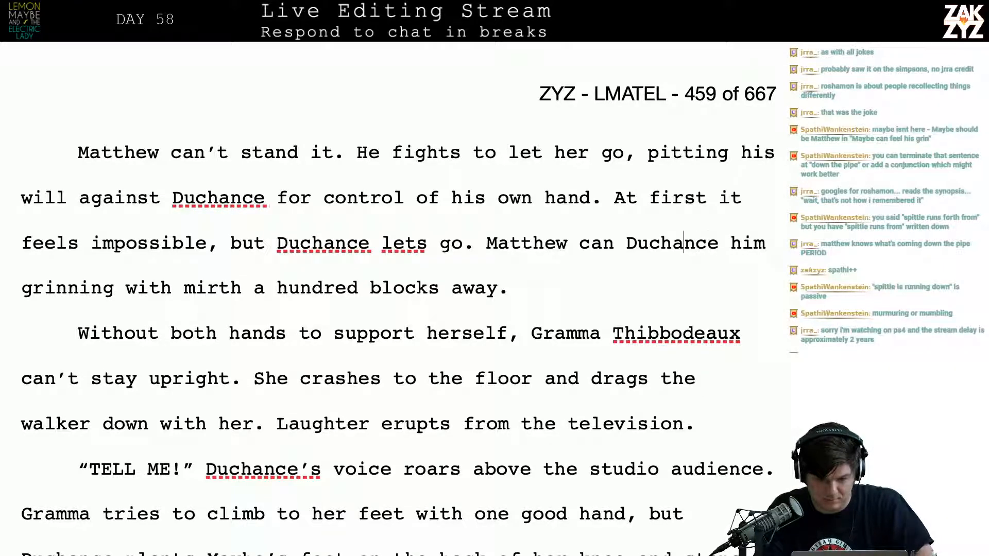
key(Left)
key(Left)
key(Left)
key(Left)
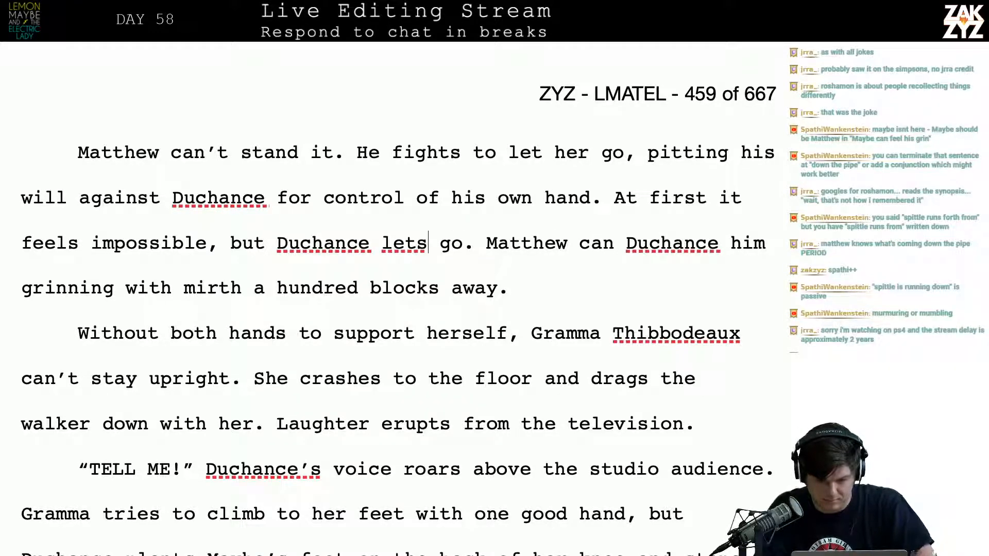
key(Left)
key(Right)
Reread the paragraph's closing sentences, from “At first it feels impossible” through “a hundred blocks away.”
key(Right)
text(abrup)
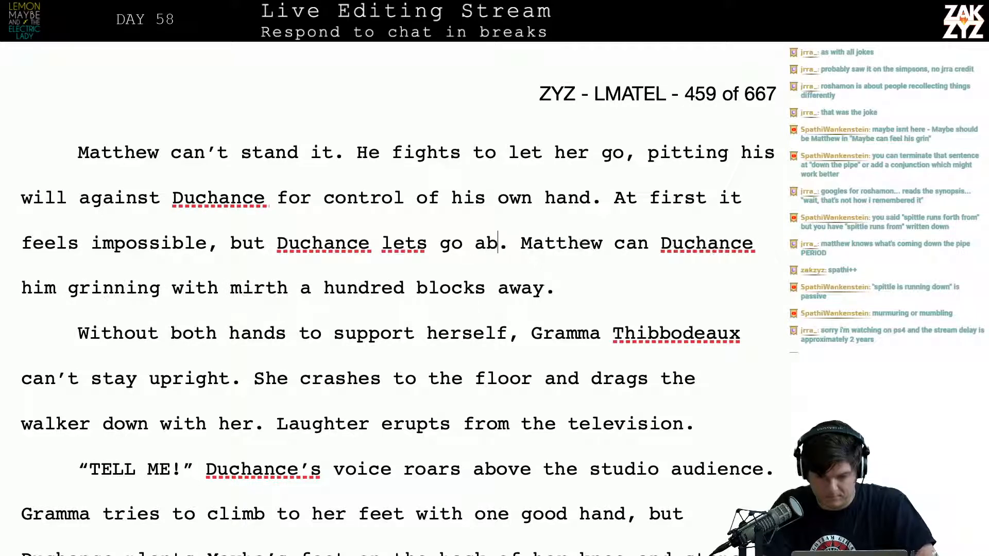
text(tly)
key(Right)
key(Right)
key(Right)
key(Right)
key(Right)
key(Right)
key(Right)
key(Right)
key(Right)
key(Right)
key(Right)
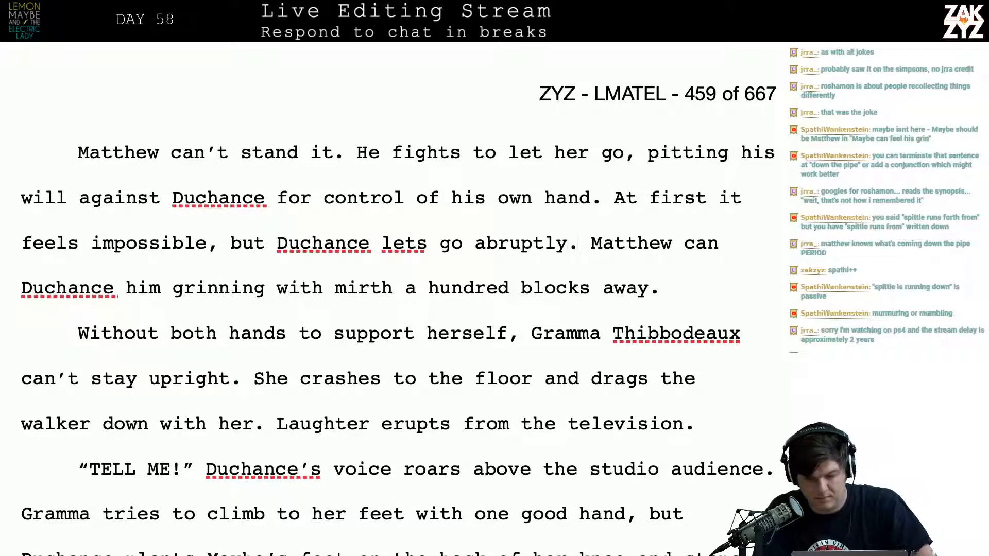
key(Right)
key(Right)
key(Right)
key(Right)
key(Right)
key(Right)
key(Right)
key(Right)
key(Right)
key(Right)
key(Right)
key(Right)
key(Right)
key(Right)
key(Right)
key(Right)
key(Right)
key(Right)
key(Right)
key(Right)
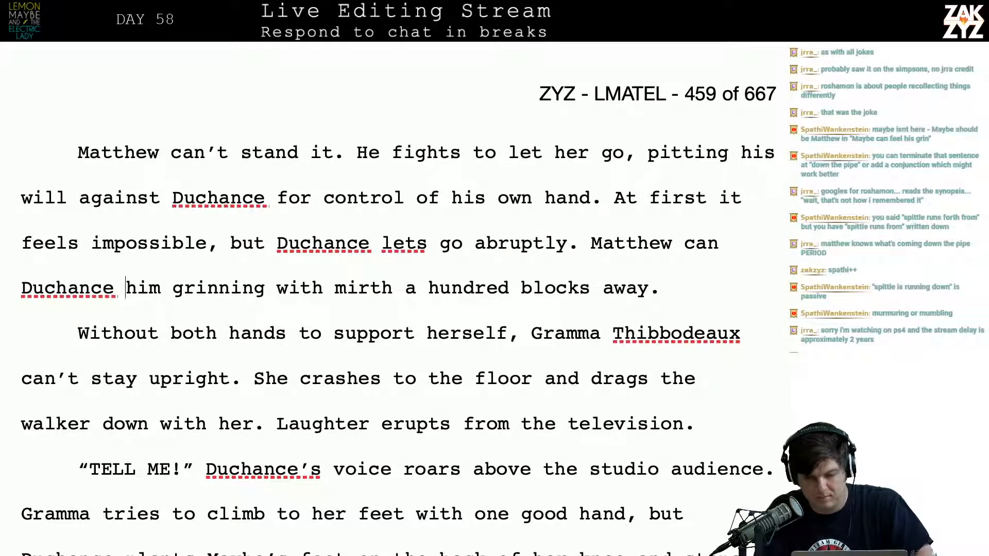
key(Up)
key(Up)
key(Left)
key(Down)
key(Right)
key(Right)
key(Right)
key(Right)
key(Right)
key(Right)
key(Right)
key(Right)
key(Right)
key(Right)
key(Right)
key(Right)
key(Right)
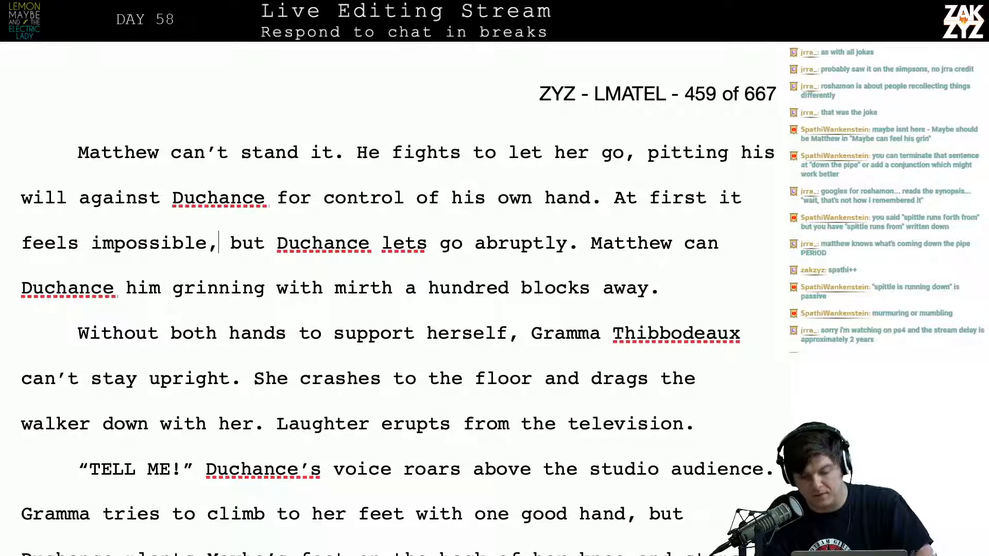
key(Right)
key(Right)
key(Right)
key(Right)
key(Right)
key(Right)
key(Right)
key(Right)
key(Right)
key(Right)
key(Right)
key(Right)
key(Right)
key(Right)
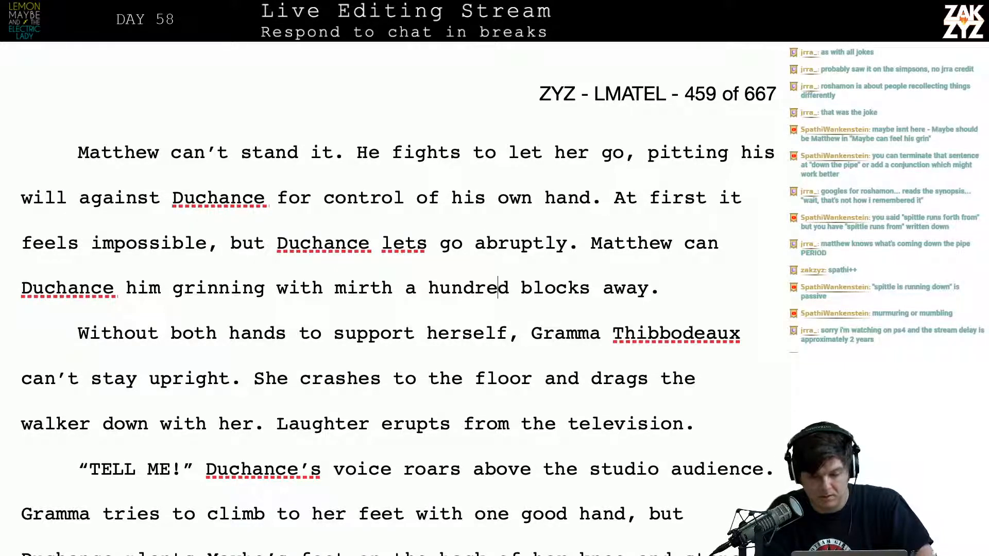
key(Right)
key(Right)
key(Right)
key(Right)
key(Right)
key(Right)
key(Right)
key(Right)
key(Right)
key(Right)
key(Right)
key(Right)
key(Right)
key(Right)
key(Right)
key(Right)
key(Right)
key(Right)
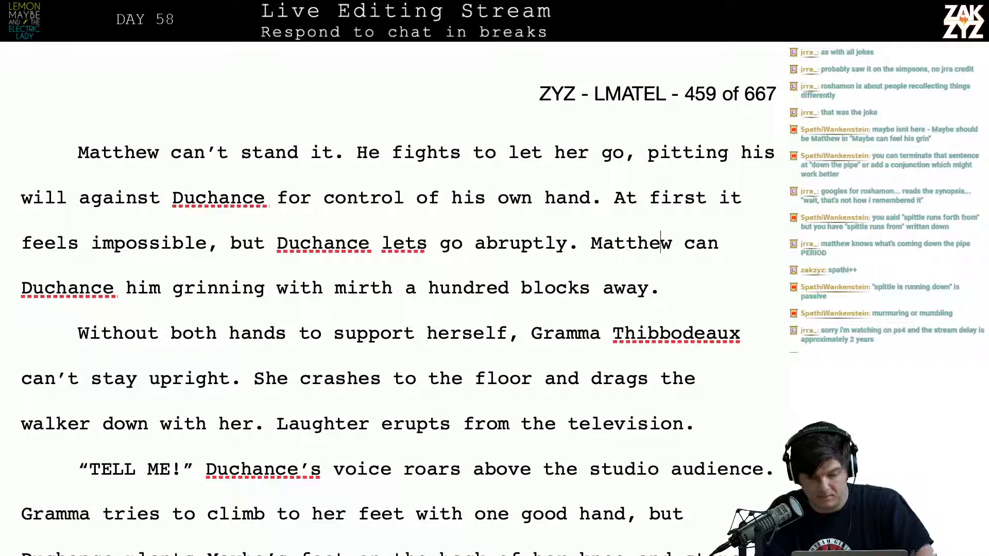
Replace “Duchance him” with “feel him” before “grinning with mirth”
key(Left)
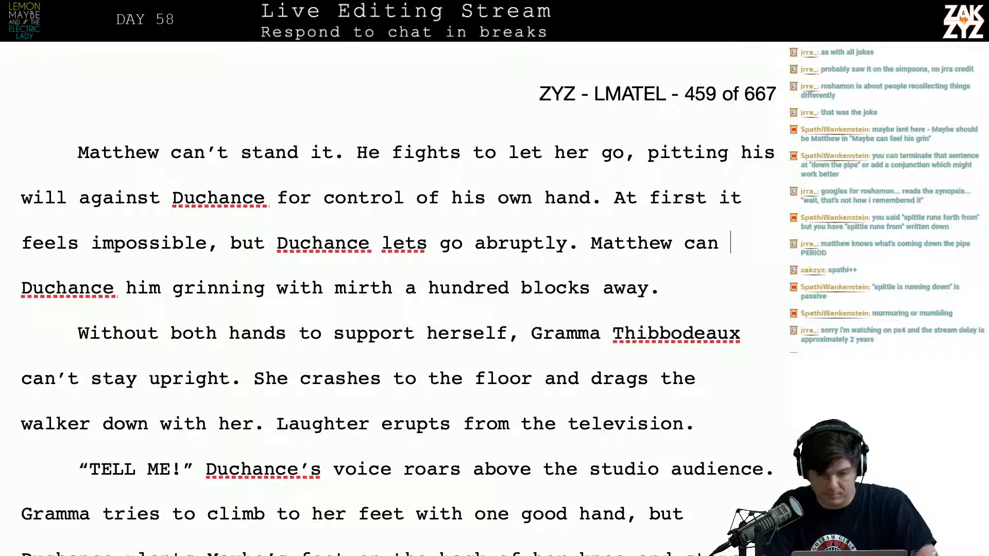
text(feel him)
key(shift+Right)
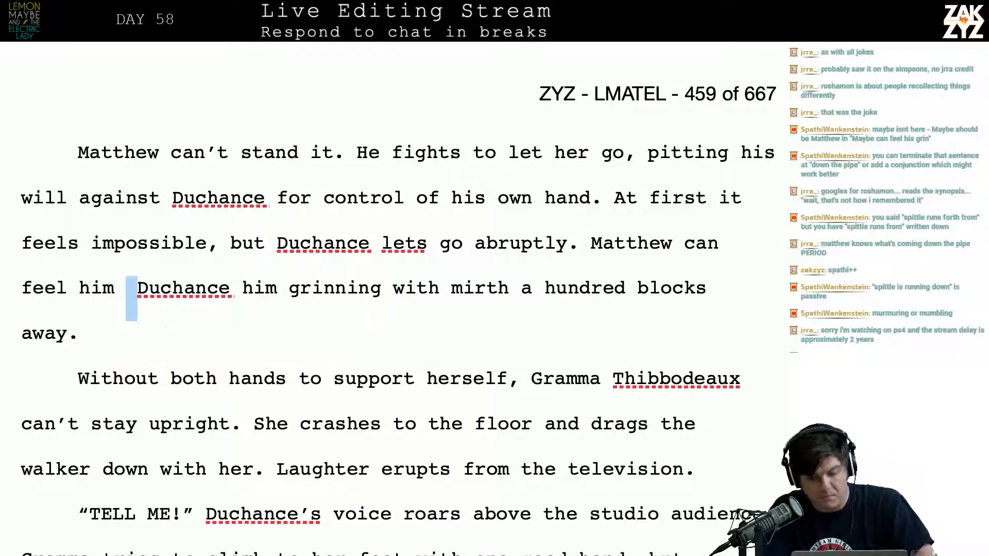
key(shift+Right)
key(shift+Right)
key(shift+Right)
key(shift+Right)
key(shift+Right)
key(shift+Right)
key(shift+Right)
key(shift+Right)
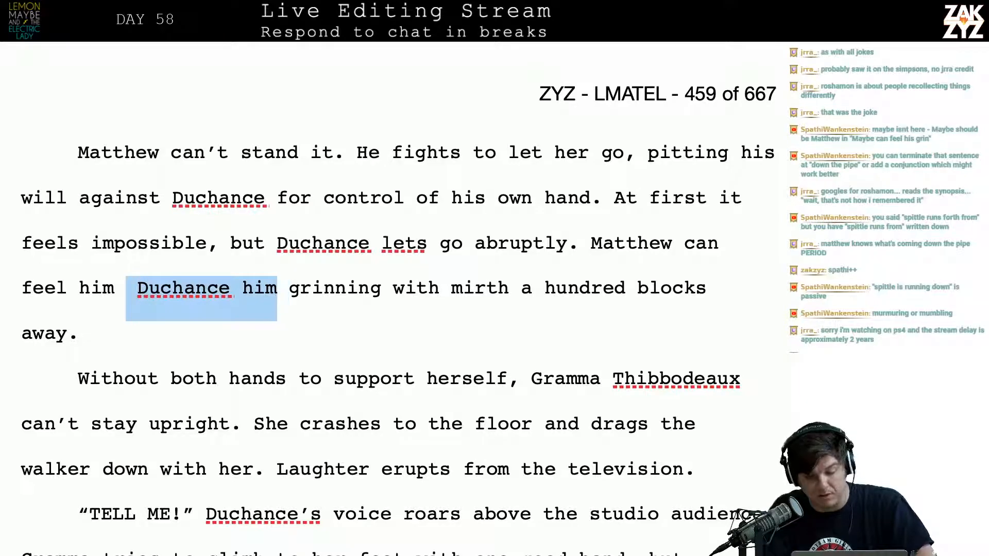
key(BackSpace)
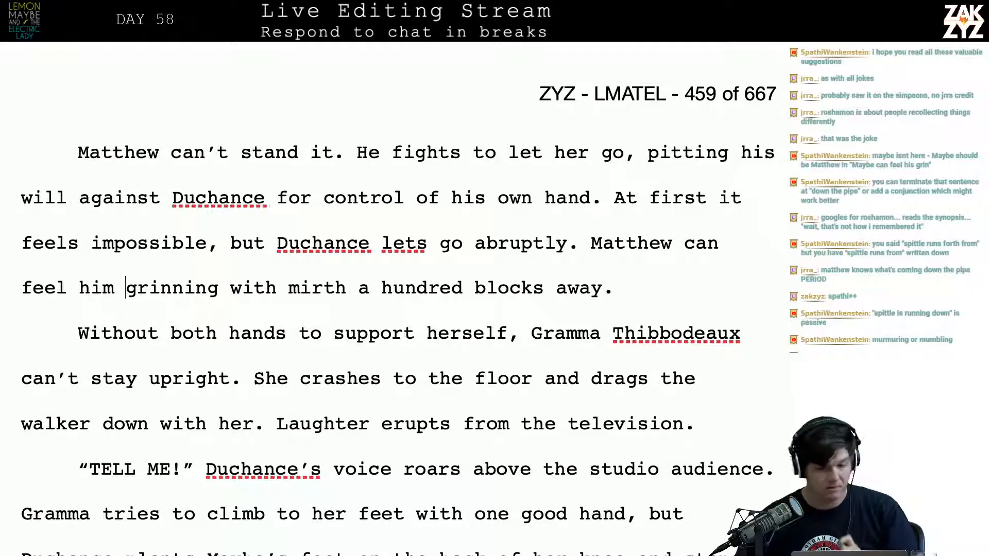
Delete “fights to let her go, pitting his will against Duchance” from the sentence about Matthew fighting for control of his hand
scroll(399, 319, up, 3)
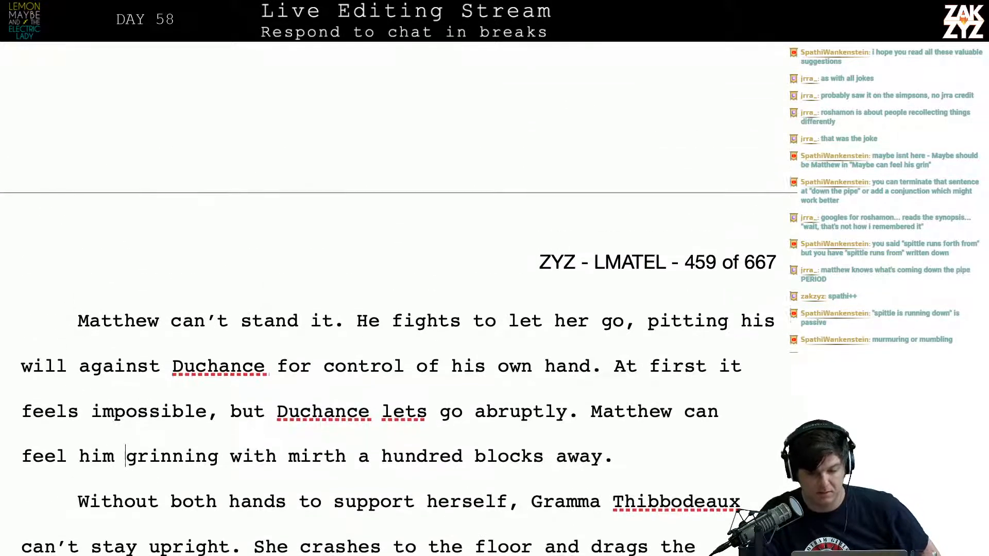
scroll(410, 243, down, 5)
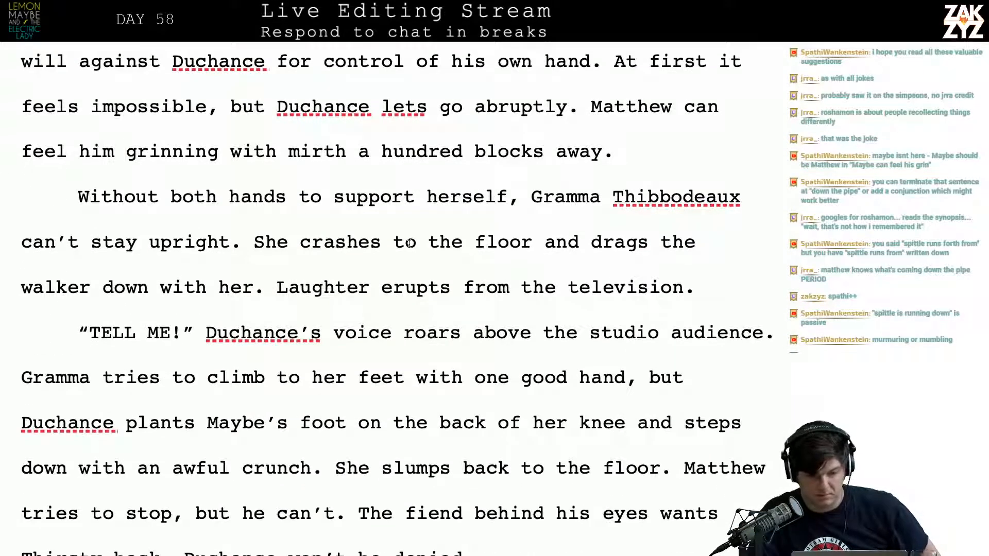
scroll(441, 191, up, 2)
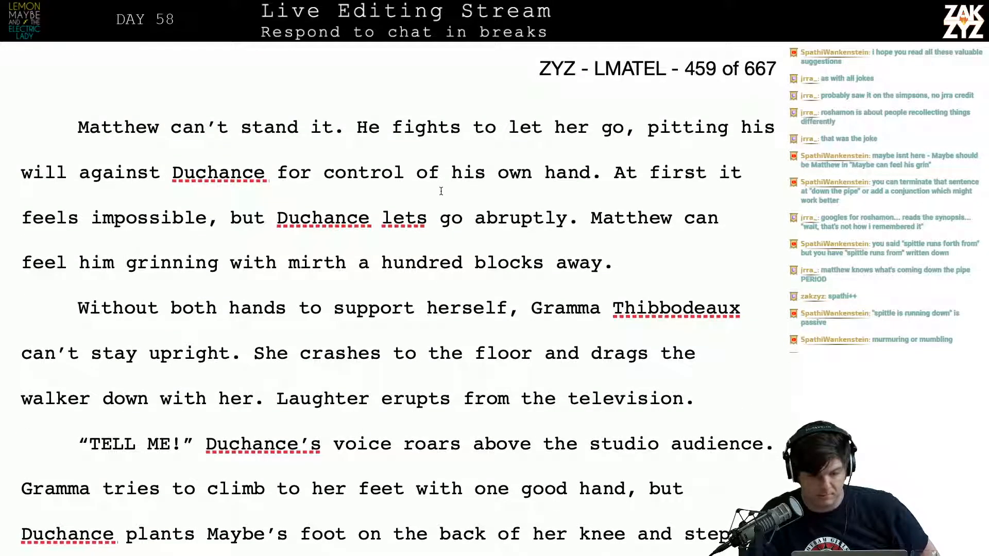
scroll(442, 191, down, 1)
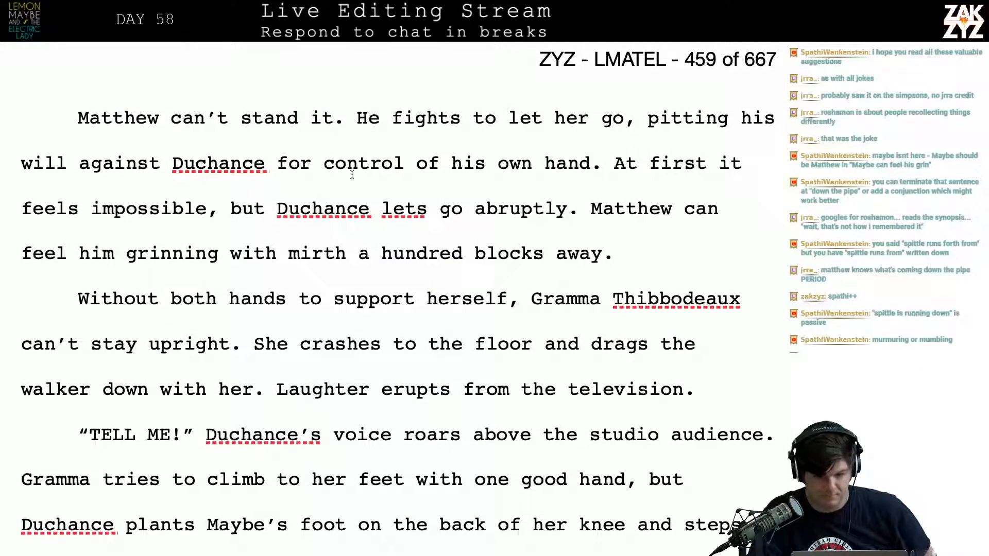
click(262, 161)
key(BackSpace)
key(BackSpace)
key(BackSpace)
key(BackSpace)
key(BackSpace)
key(BackSpace)
key(BackSpace)
key(BackSpace)
key(BackSpace)
key(BackSpace)
key(BackSpace)
key(BackSpace)
key(BackSpace)
key(BackSpace)
key(BackSpace)
key(BackSpace)
key(BackSpace)
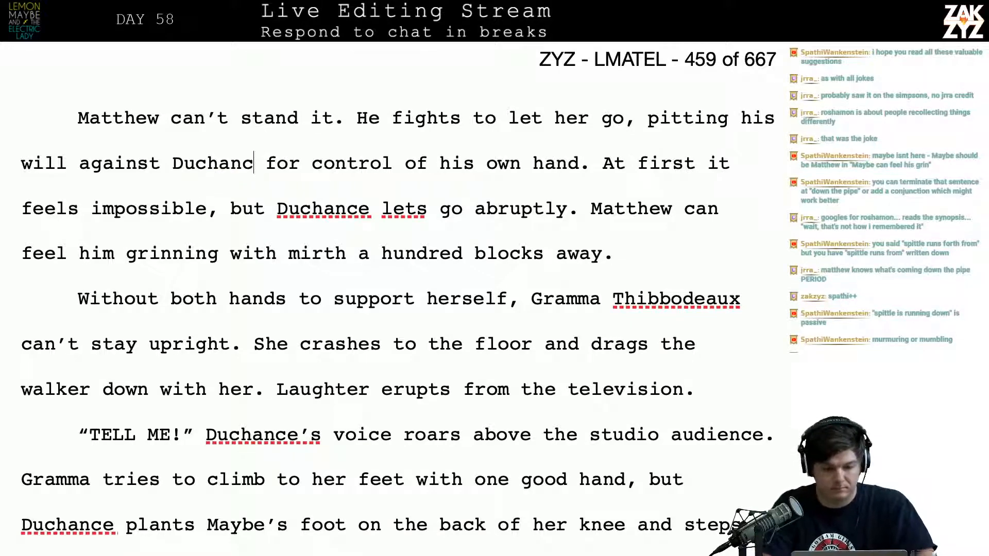
key(BackSpace)
key(BackSpace)
key(BackSpace)
key(BackSpace)
key(BackSpace)
key(BackSpace)
key(BackSpace)
key(BackSpace)
key(BackSpace)
key(BackSpace)
key(BackSpace)
key(BackSpace)
key(BackSpace)
key(BackSpace)
key(BackSpace)
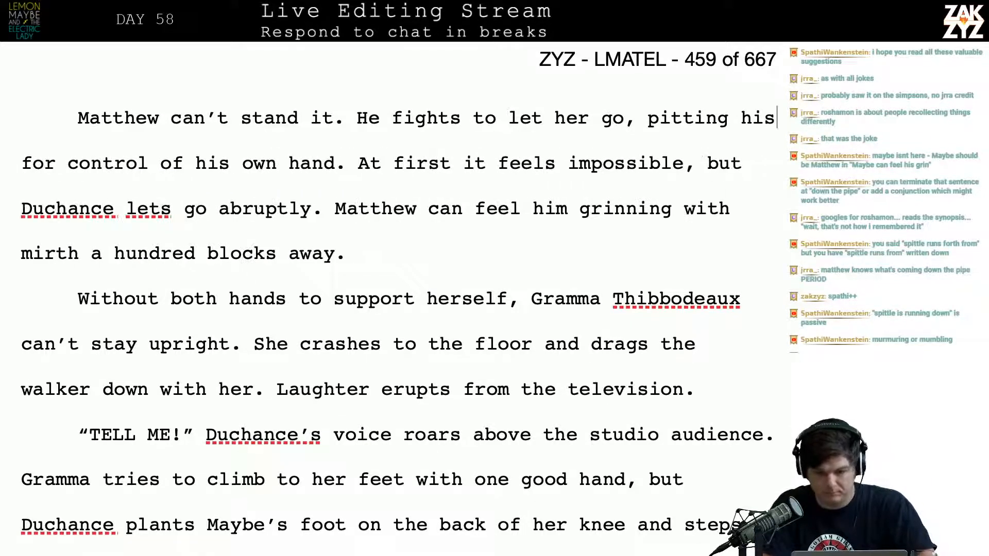
key(BackSpace)
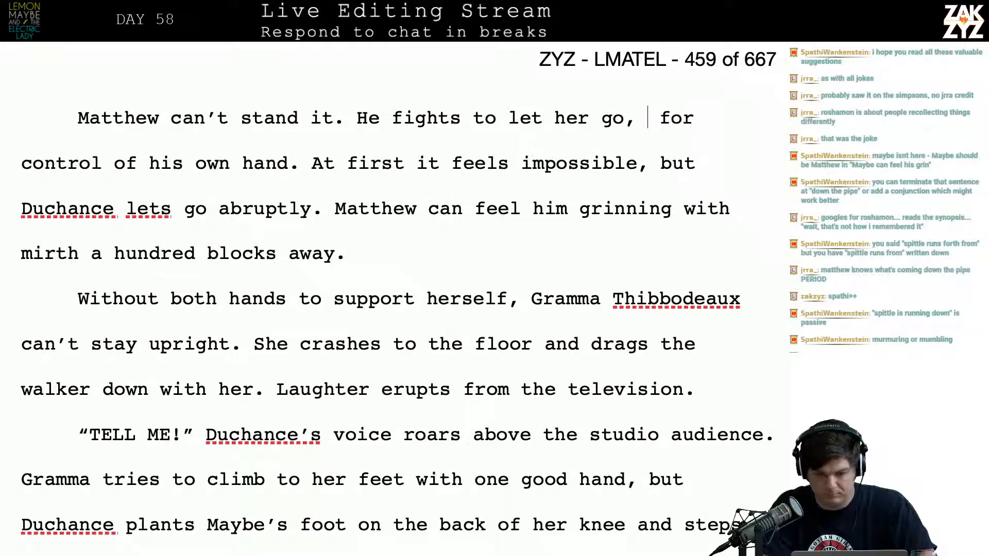
key(BackSpace)
key(BackSpace)
key(BackSpace)
key(BackSpace)
key(BackSpace)
key(BackSpace)
key(BackSpace)
key(BackSpace)
key(BackSpace)
key(BackSpace)
key(BackSpace)
key(BackSpace)
key(BackSpace)
key(BackSpace)
key(BackSpace)
key(BackSpace)
key(BackSpace)
key(BackSpace)
key(BackSpace)
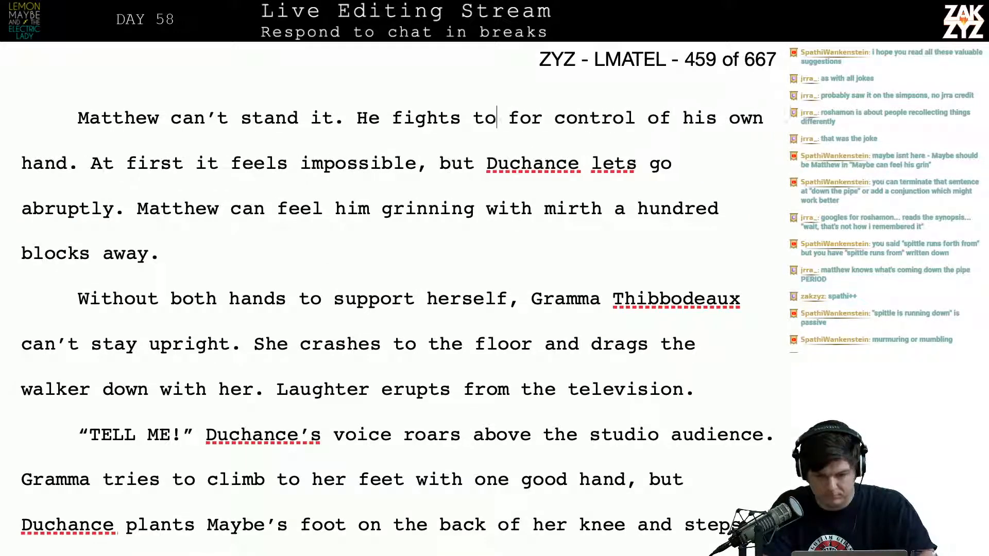
key(BackSpace)
key(BackSpace)
key(BackSpace)
key(BackSpace)
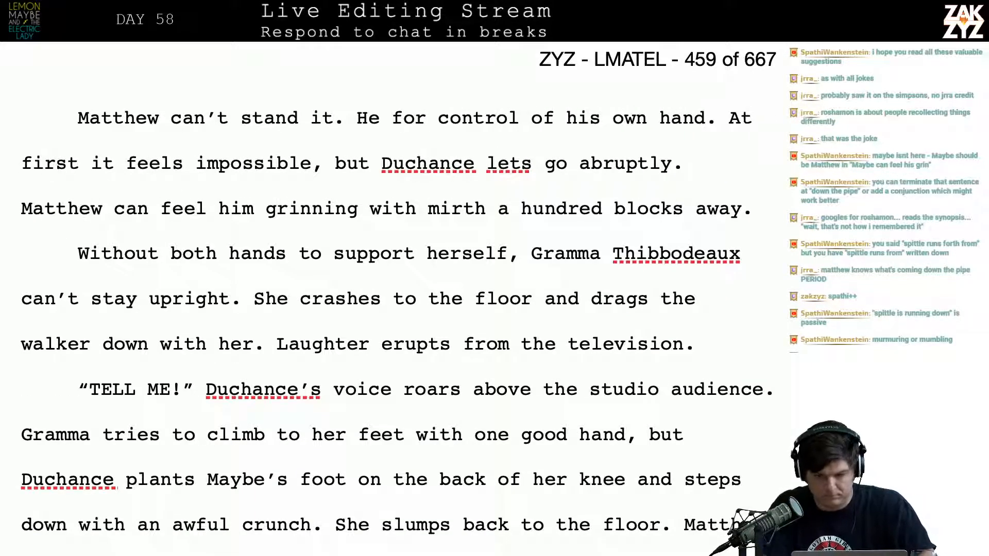
Write “fights against Kaiser for control of his own hand.” after “He” in the paragraph's second sentence
text(fights agians f)
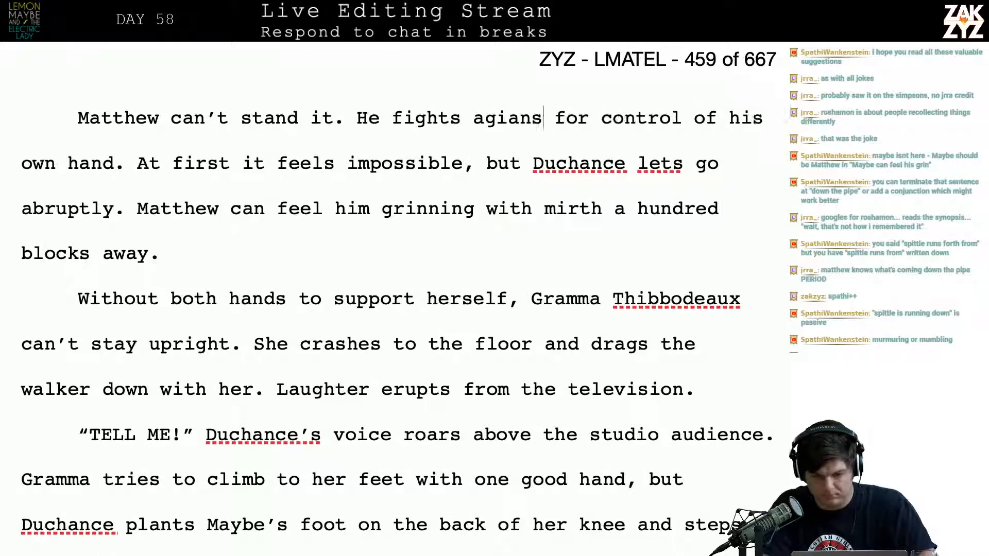
key(BackSpace)
key(BackSpace)
text(nst ka)
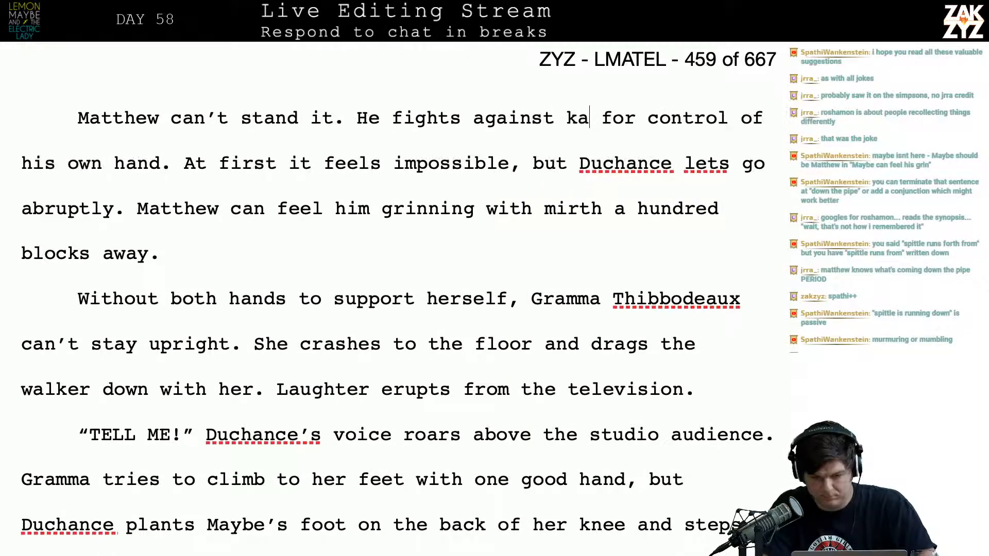
text(ise)
key(BackSpace)
key(BackSpace)
key(BackSpace)
key(BackSpace)
key(BackSpace)
text(Kais)
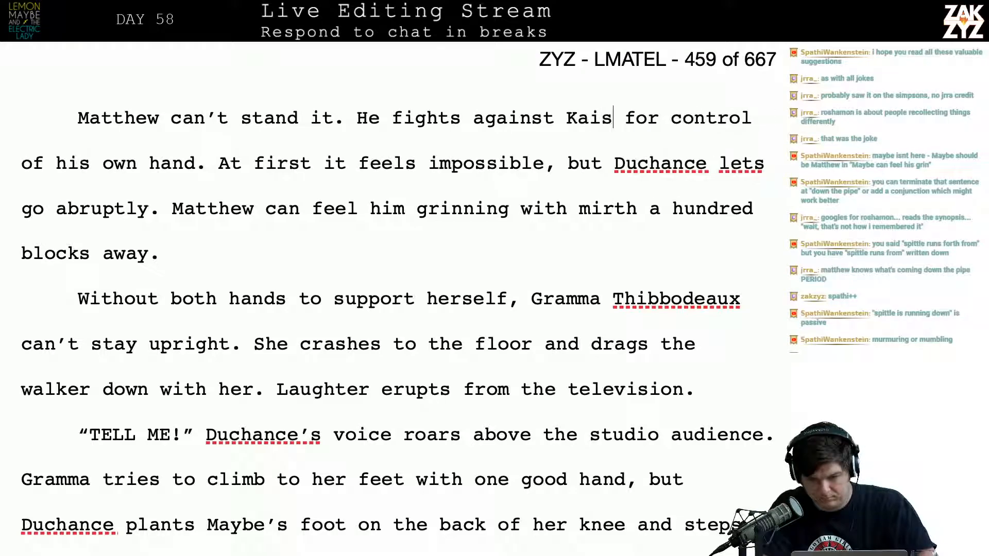
text(er for control)
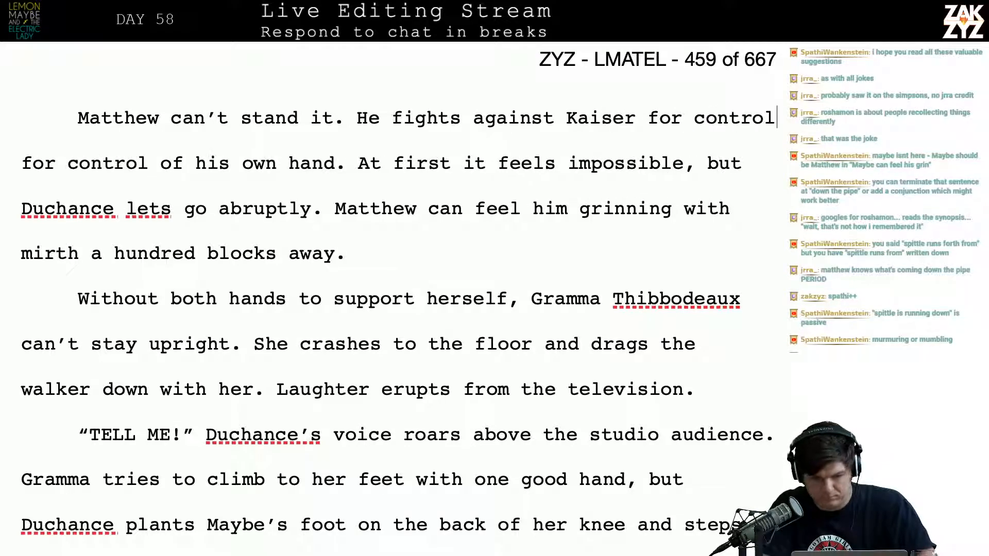
text( of his own hand.)
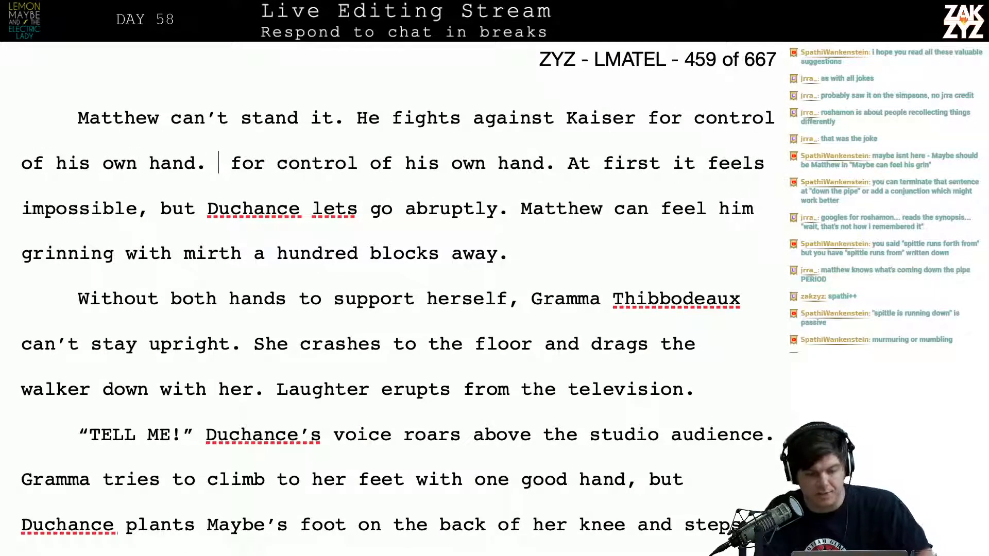
Delete the duplicated “for control of his own hand.” before “At first it feels impossible”
key(shift+Right)
key(shift+Right)
key(shift+Right)
key(shift+Right)
key(shift+Right)
key(shift+Right)
key(shift+Right)
key(shift+Right)
key(shift+Right)
key(shift+Right)
key(shift+Right)
key(shift+Right)
key(shift+Right)
key(shift+Right)
key(shift+Right)
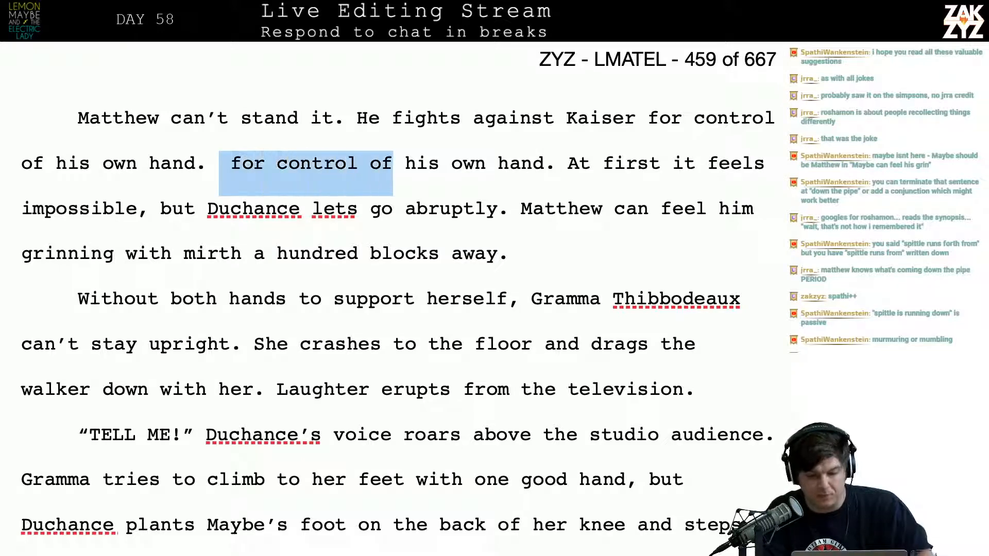
key(shift+Right)
key(shift+Right)
key(shift+Right)
key(shift+Right)
key(shift+Right)
key(shift+Right)
key(shift+Right)
key(shift+Right)
key(shift+Right)
key(shift+Right)
key(shift+Right)
key(shift+Right)
key(shift+Right)
key(shift+Right)
key(shift+Right)
key(BackSpace)
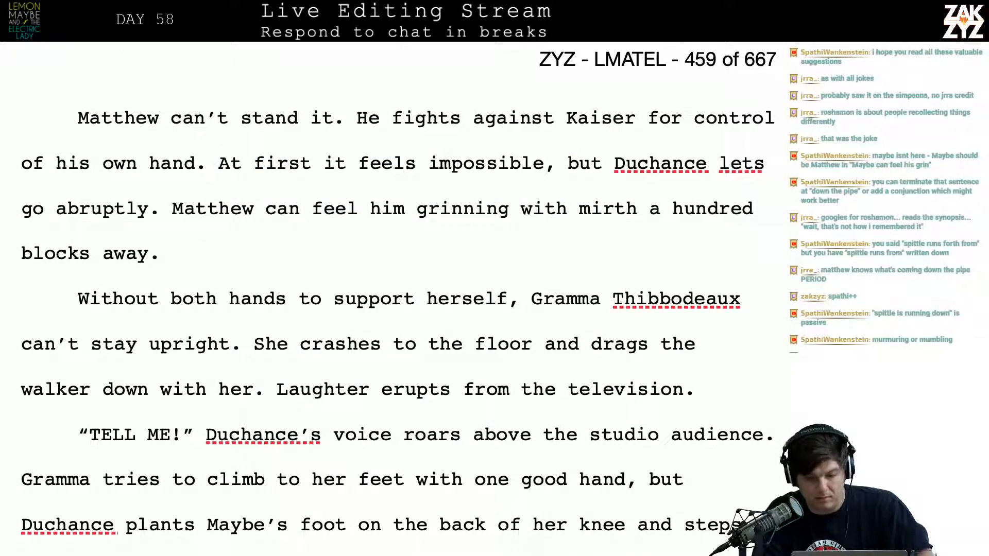
Remove “against Kaiser” so the sentence reads “He fights for control of his own hand.”
click(628, 122)
key(Delete)
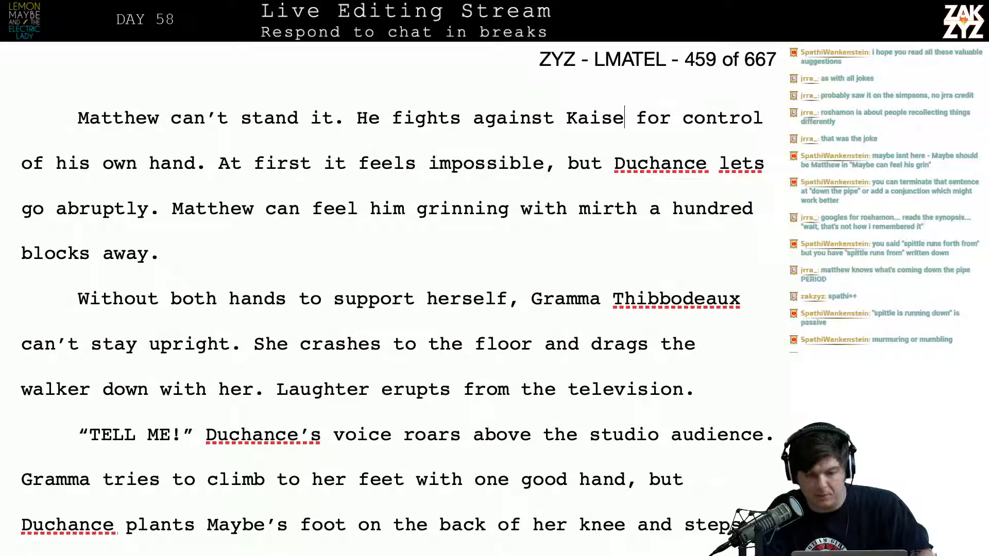
key(BackSpace)
key(BackSpace)
key(BackSpace)
key(BackSpace)
key(BackSpace)
key(BackSpace)
key(BackSpace)
key(BackSpace)
key(BackSpace)
key(BackSpace)
key(BackSpace)
key(BackSpace)
key(BackSpace)
key(BackSpace)
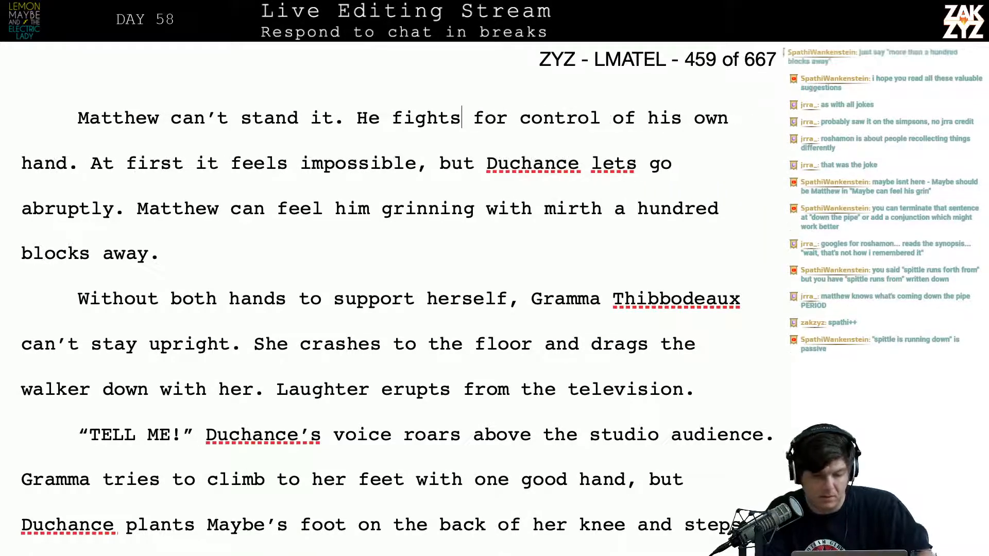
Replace the period after “abruptly” with a comma and start a new paragraph before “Matthew can feel him grinning”
key(Down)
key(Left)
key(Left)
key(Left)
key(Left)
key(Left)
key(Left)
key(Left)
key(Left)
key(Left)
key(Left)
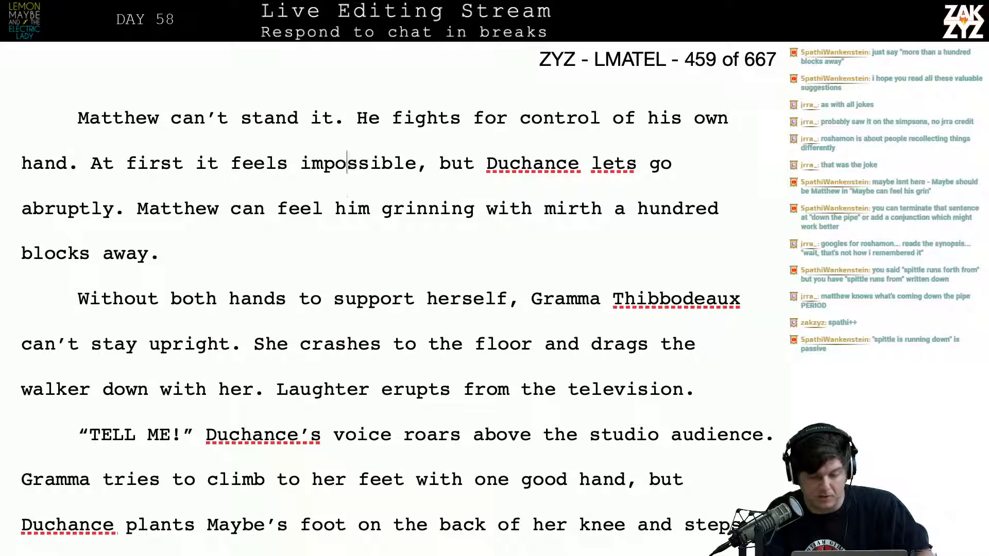
key(Down)
key(Left)
key(Left)
key(Left)
key(Left)
key(Left)
key(Left)
key(Left)
key(Left)
key(Left)
key(Left)
key(Left)
key(Left)
key(Left)
key(Left)
key(Left)
key(Left)
key(Left)
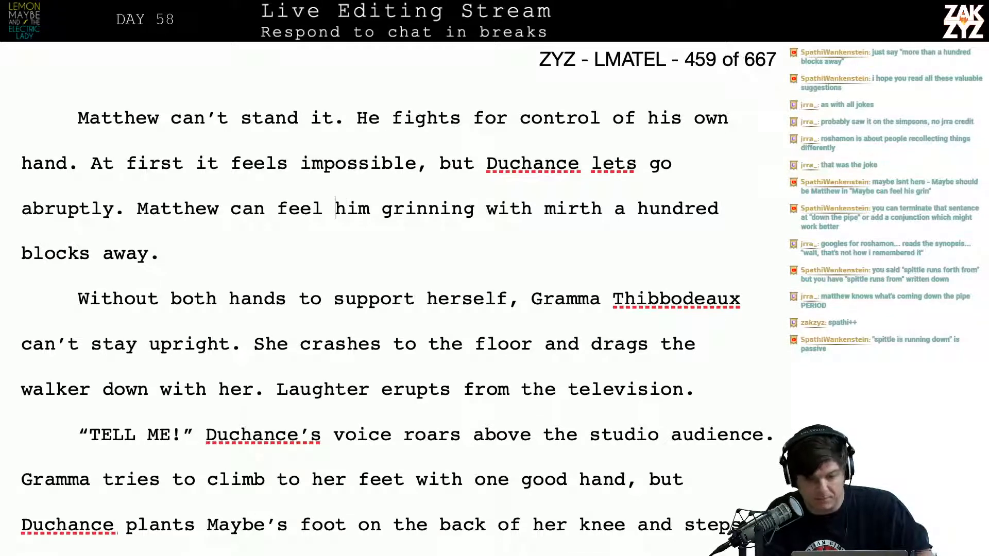
key(Left)
key(Left)
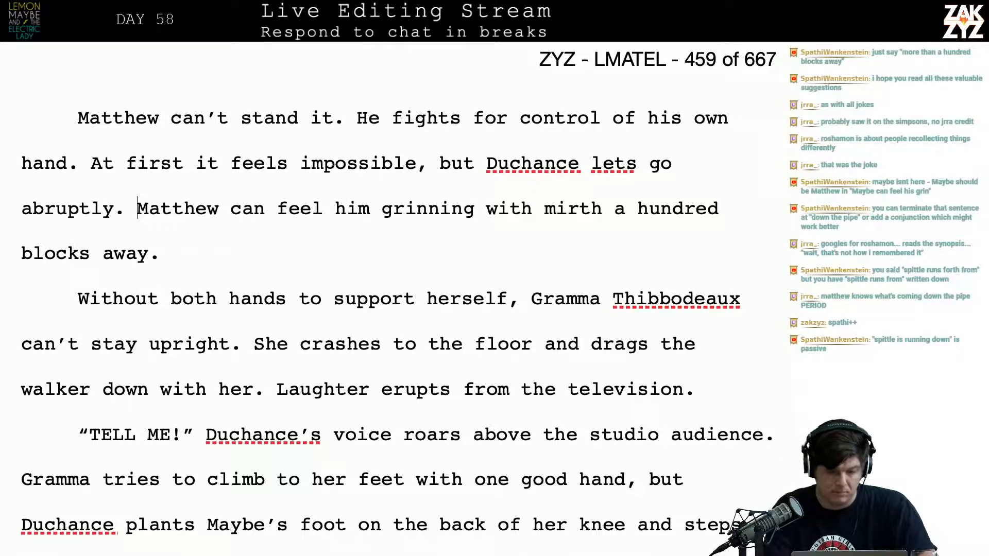
key(BackSpace)
text(,)
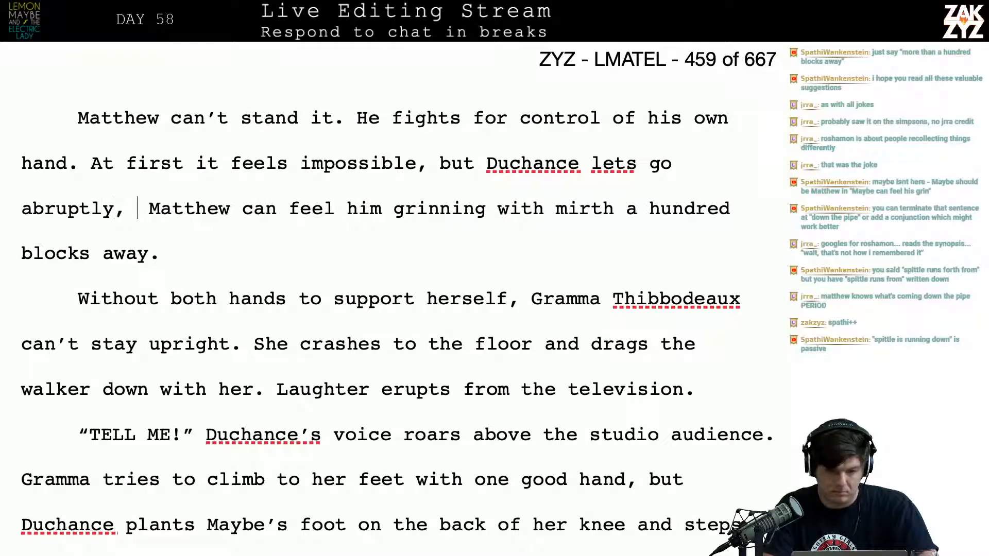
key(Return)
End “abruptly” with a period and add “Matthew can feel his grin of mirth from a hundred blocks away.”
key(Left)
key(Left)
key(Left)
key(Left)
key(Left)
key(Left)
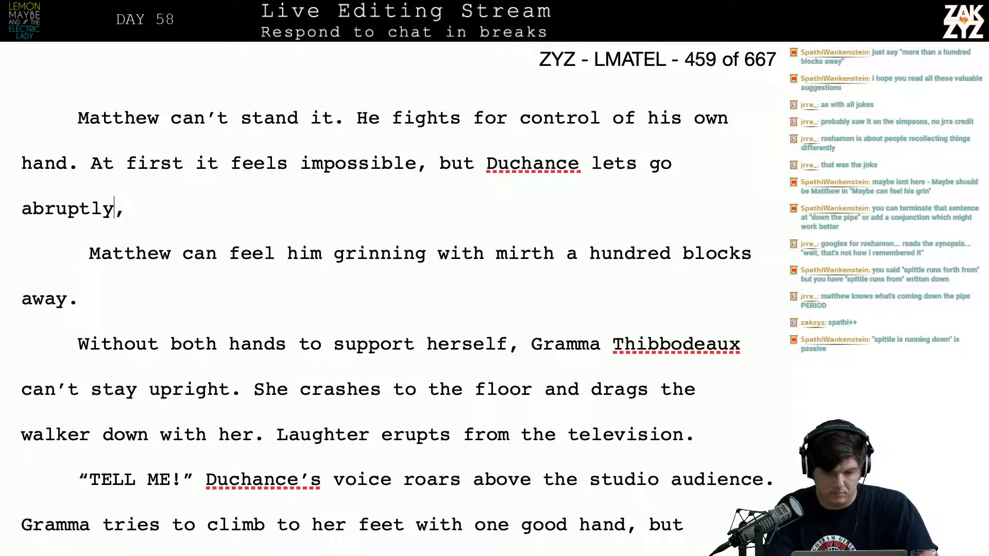
key(Left)
key(Left)
key(Left)
key(Left)
key(Left)
key(Left)
key(Left)
key(Left)
key(Left)
key(Right)
key(Right)
key(Right)
key(Right)
key(Right)
key(Right)
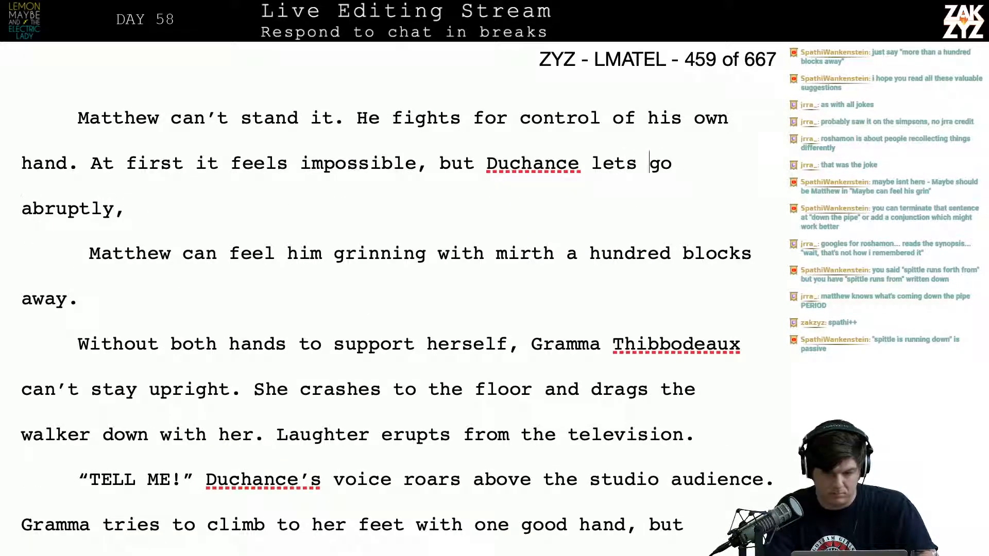
key(Right)
key(Right)
key(Right)
key(Right)
key(Right)
key(Right)
key(Right)
key(BackSpace)
text(. )
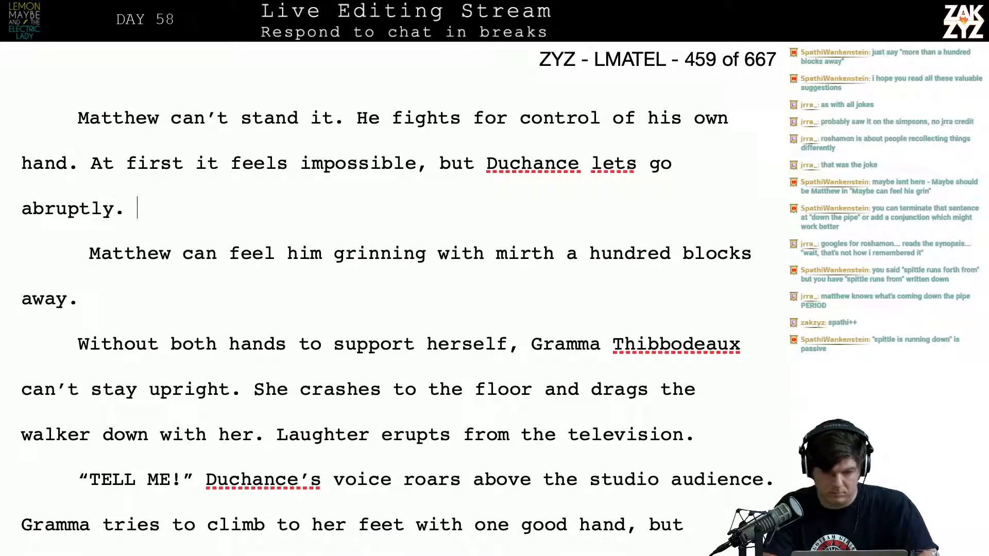
text(Matthew can feel )
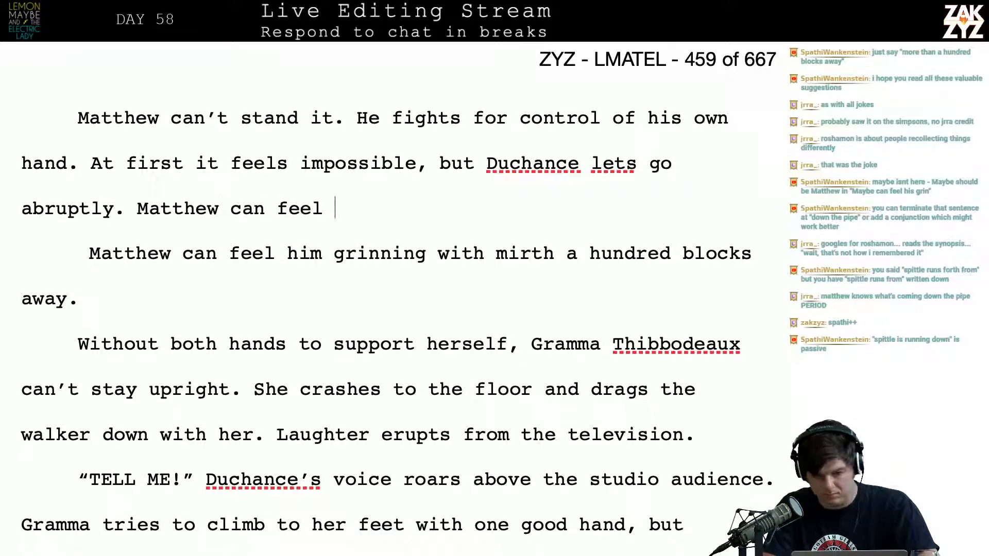
text(his grin of mirth)
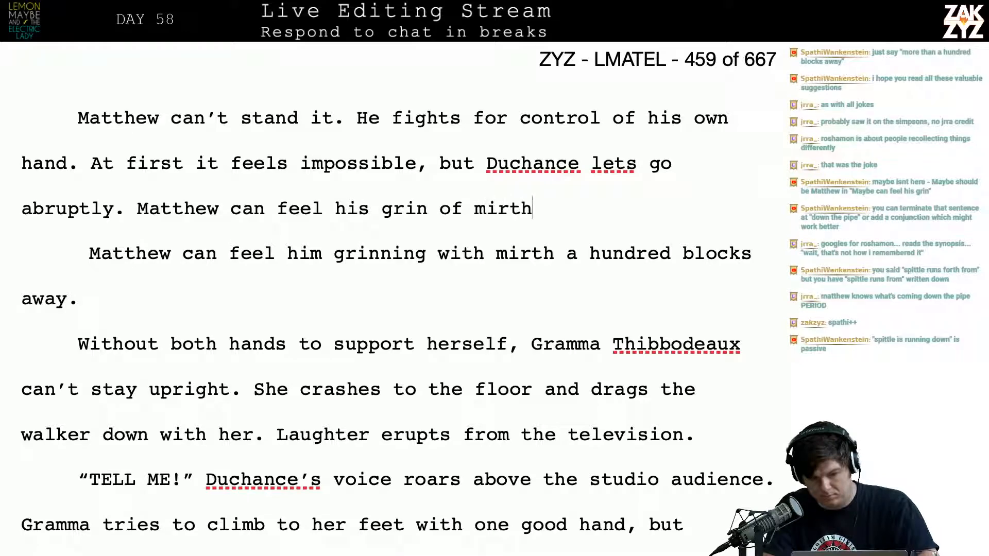
text( from a )
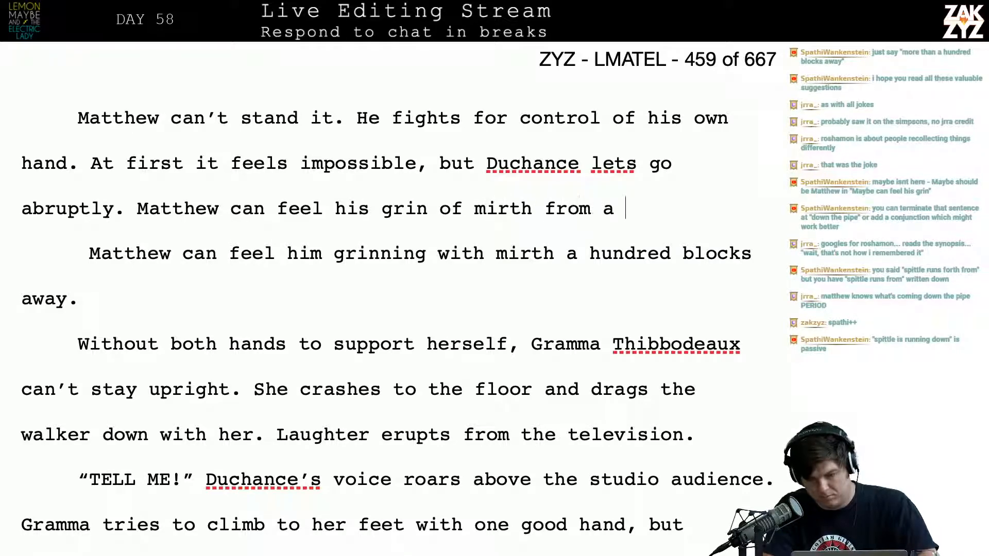
text(hundred blocks )
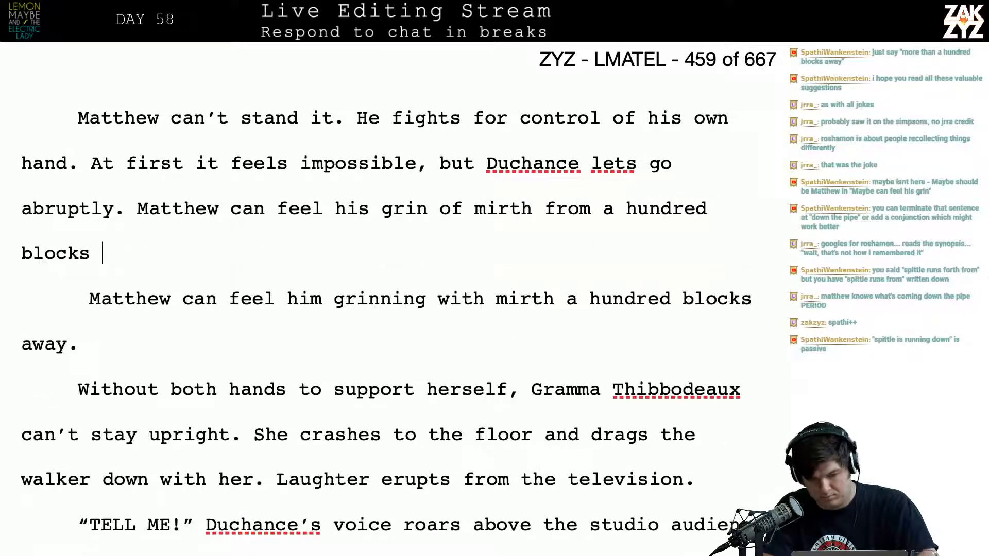
text(away.)
Delete the superseded paragraph “Matthew can feel him grinning with mirth a hundred blocks away.”
key(shift+Down)
key(shift+Down)
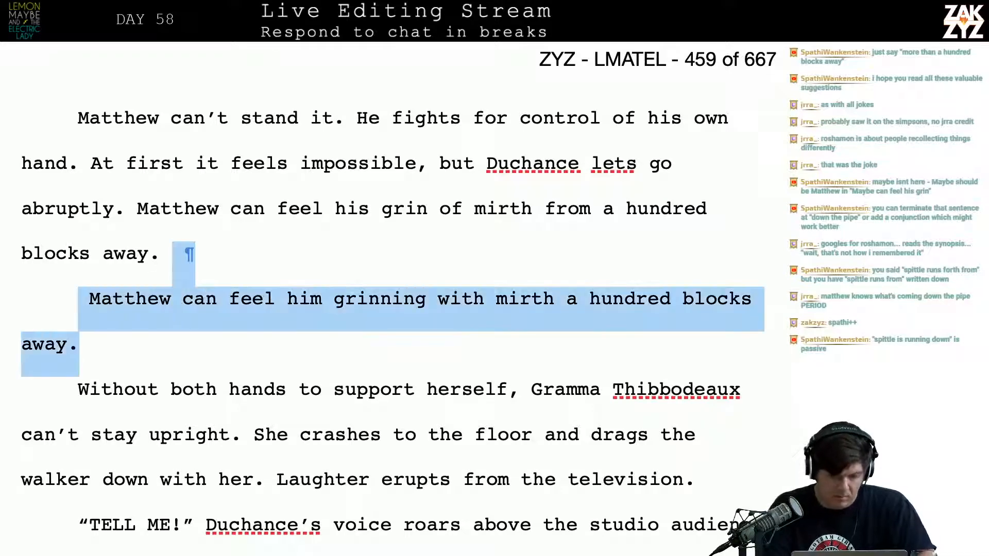
key(BackSpace)
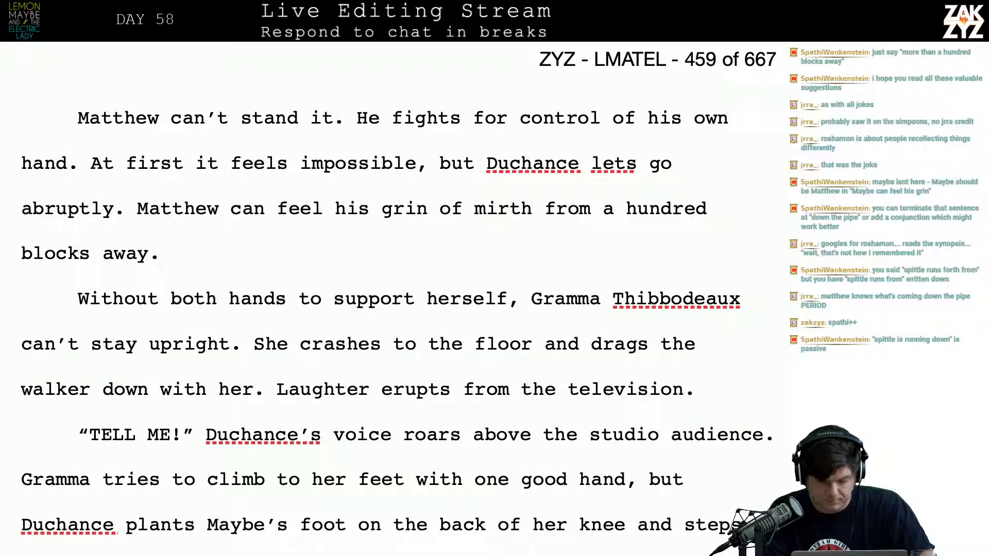
Read on through the next paragraphs, from “Without both hands to support herself” to “Duchance plants Maybe’s foot”
key(Right)
key(Right)
key(Right)
key(Right)
key(Right)
key(Right)
key(Right)
key(Right)
key(Right)
key(Right)
key(Right)
key(Right)
key(Right)
key(Right)
key(Right)
key(Right)
key(Right)
key(Right)
key(Right)
key(Right)
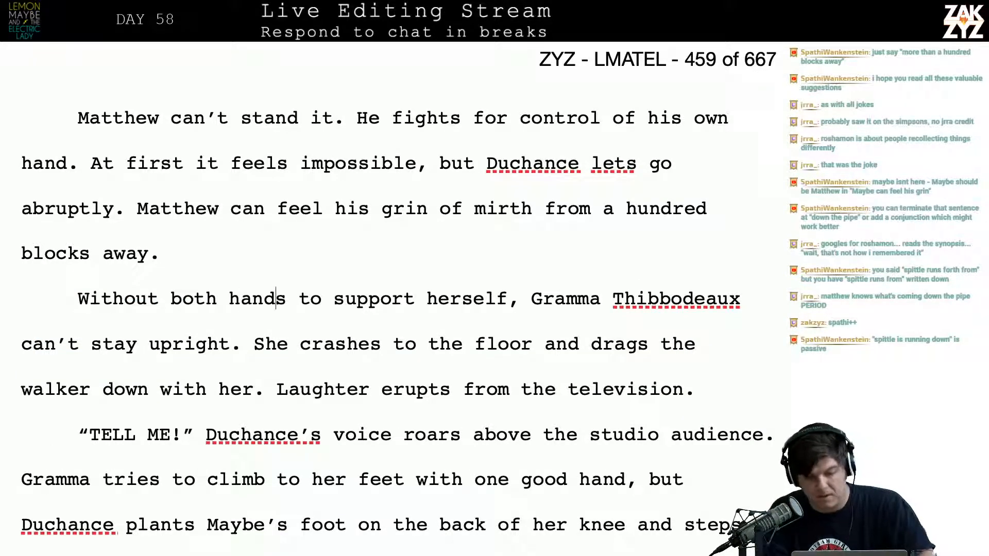
key(Up)
key(Right)
key(Down)
key(Right)
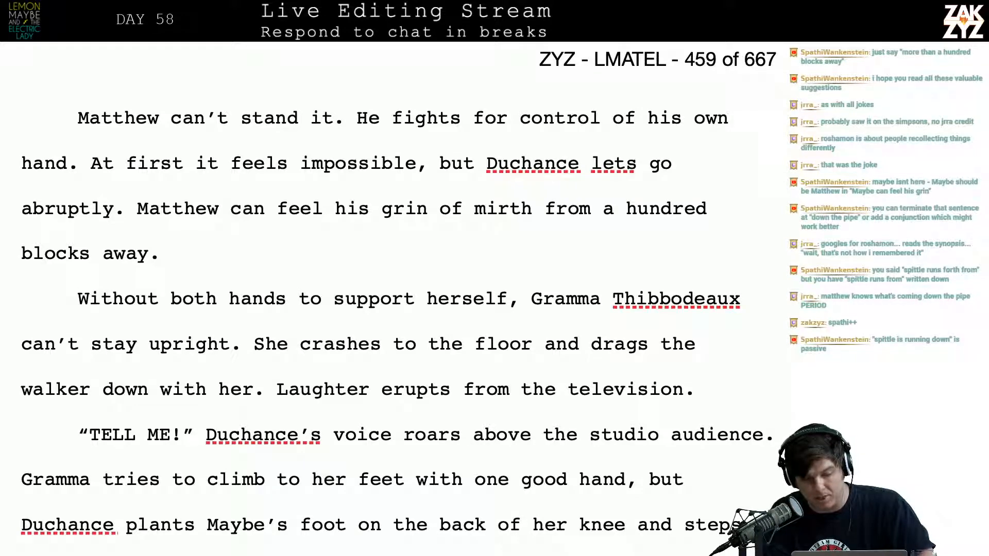
key(Down)
key(Down)
key(Down)
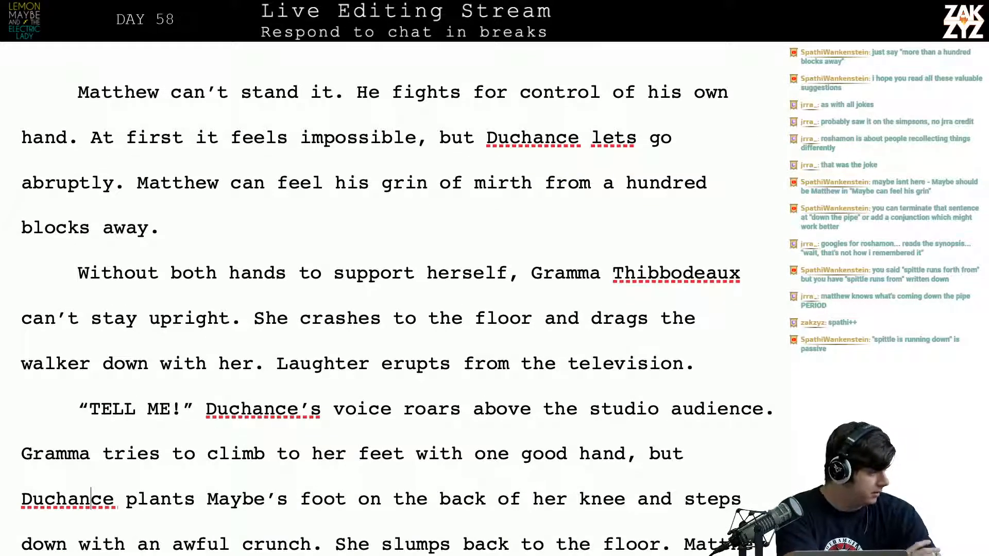
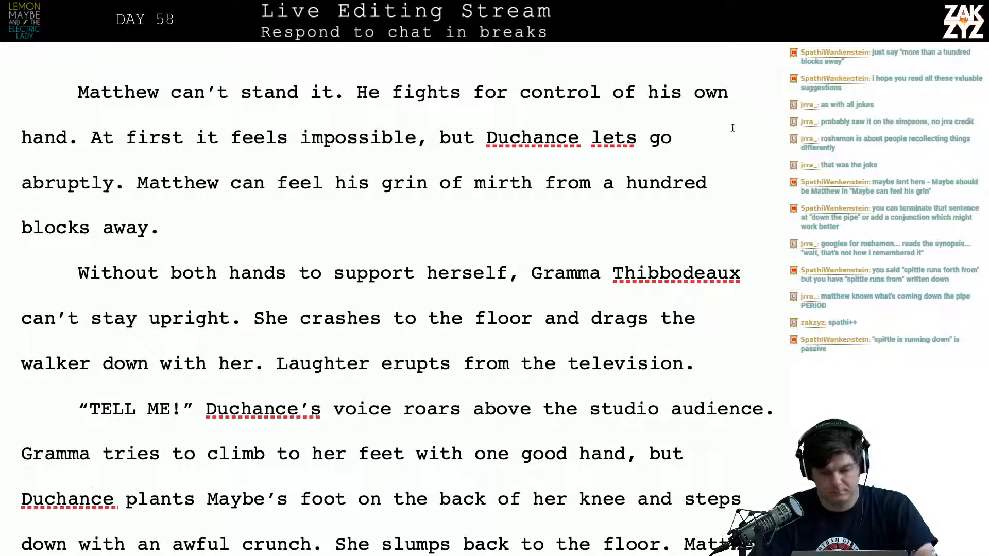
click(683, 183)
text(a)
key(Right)
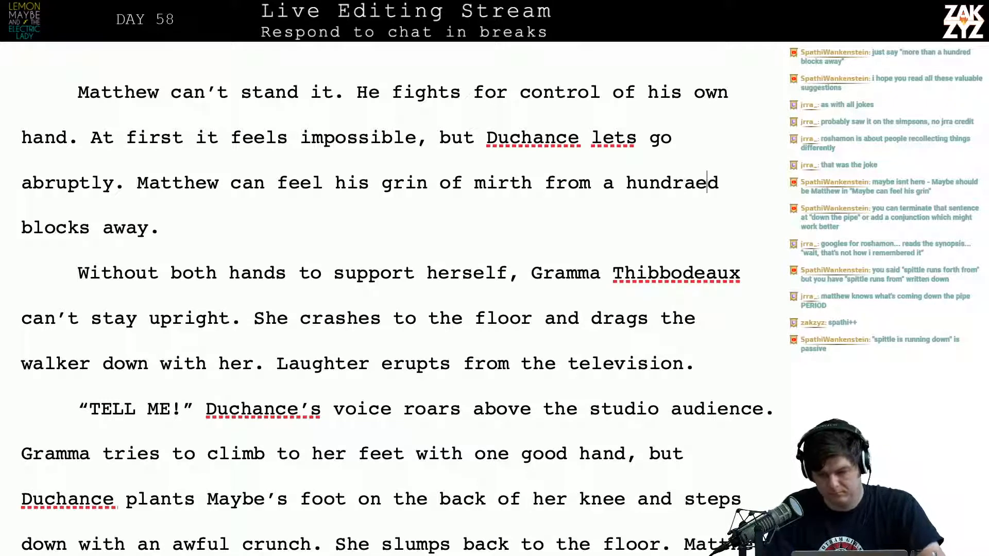
key(BackSpace)
key(Right)
key(Left)
key(BackSpace)
text(e)
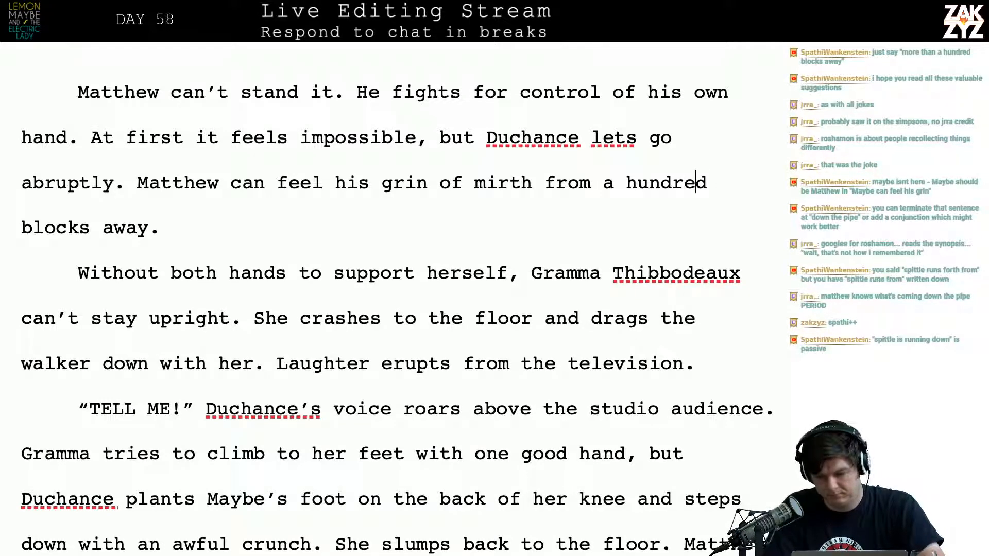
Insert "and fifty" after "a hundred" in the sentence about the grin of mirth
key(Right)
text(and foft)
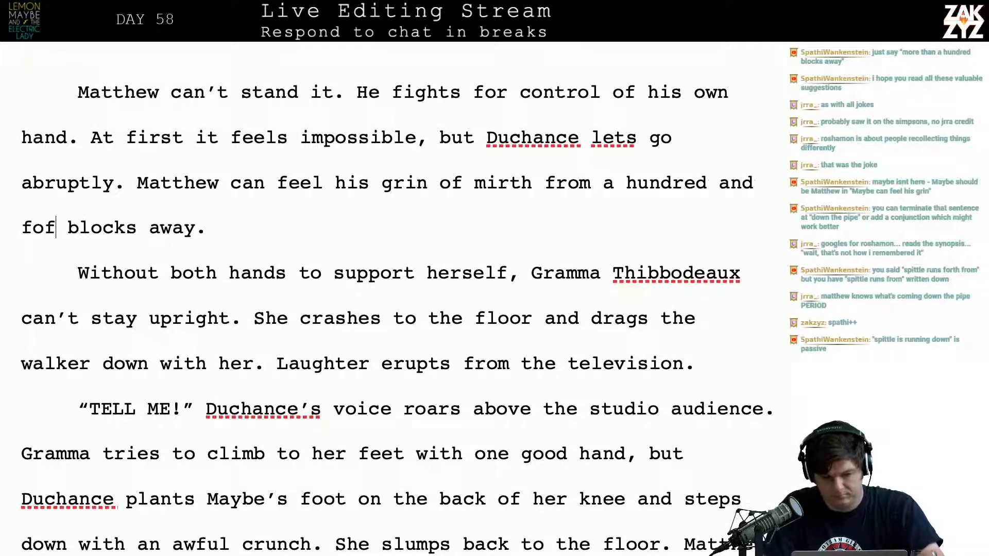
key(BackSpace)
key(BackSpace)
key(BackSpace)
text(f)
key(BackSpace)
text(ifty)
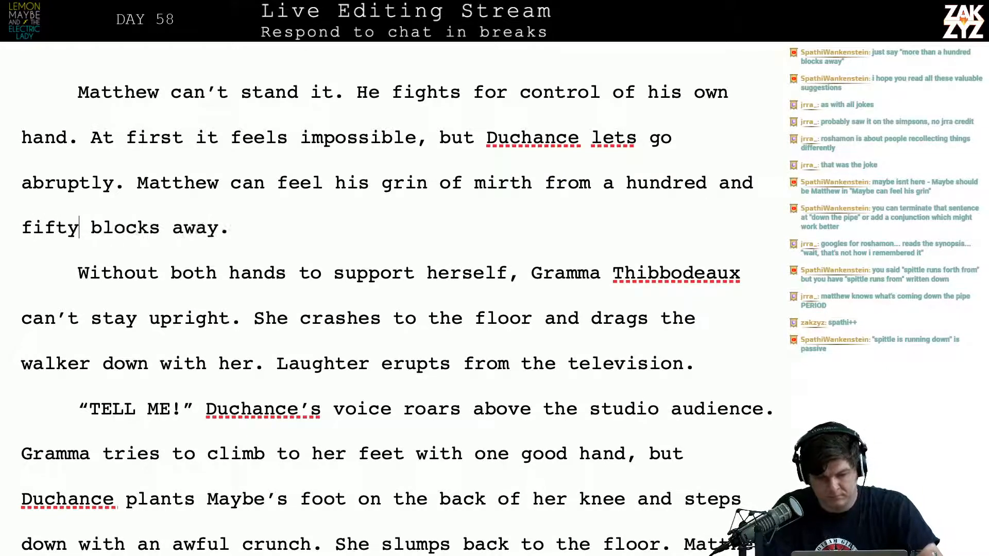
Delete "blocks away" after "fifty" and retype it before the period
key(shift+Right)
key(shift+Right)
key(shift+Right)
key(shift+Right)
key(shift+Right)
key(shift+Right)
key(shift+Right)
key(shift+Right)
key(shift+Right)
key(shift+Right)
key(shift+Right)
key(shift+Right)
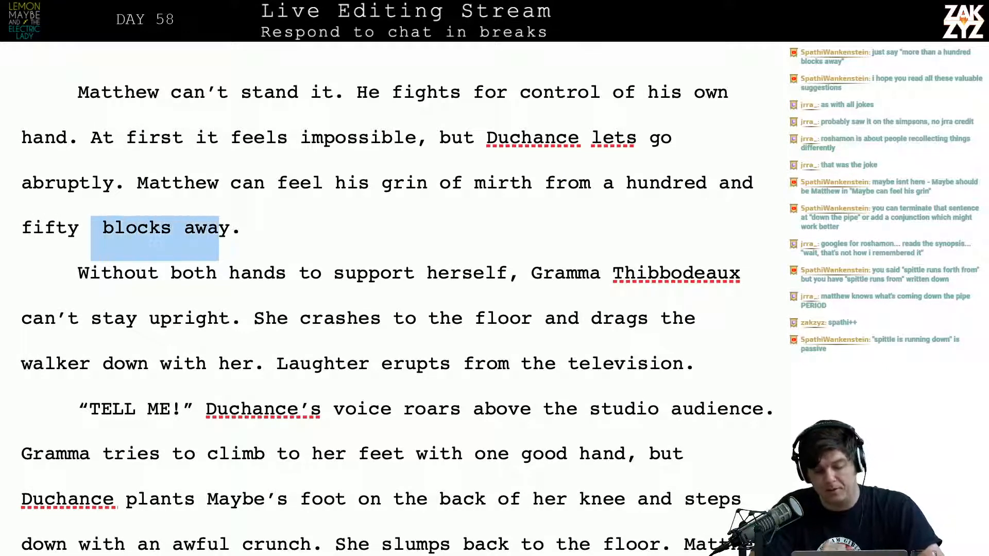
key(BackSpace)
key(BackSpace)
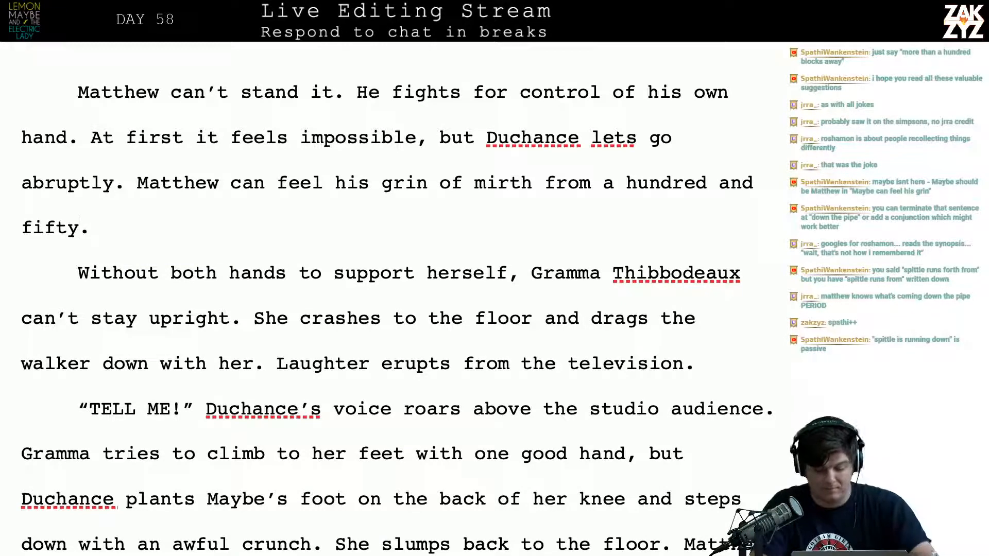
text(blocks away)
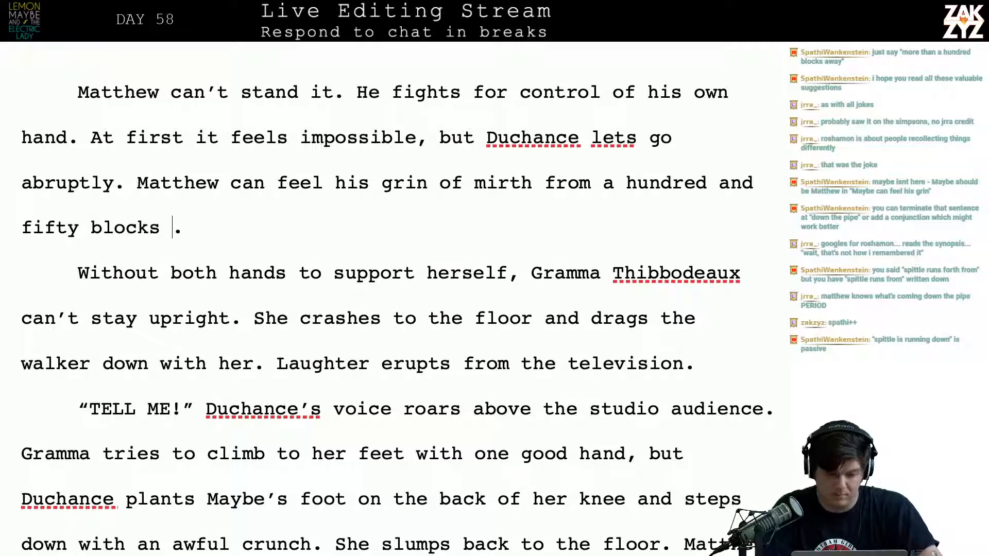
Reread the opening paragraph of page 459, checking how the sentence about Duchance letting go abruptly is worded
key(Down)
key(Down)
key(Down)
key(Down)
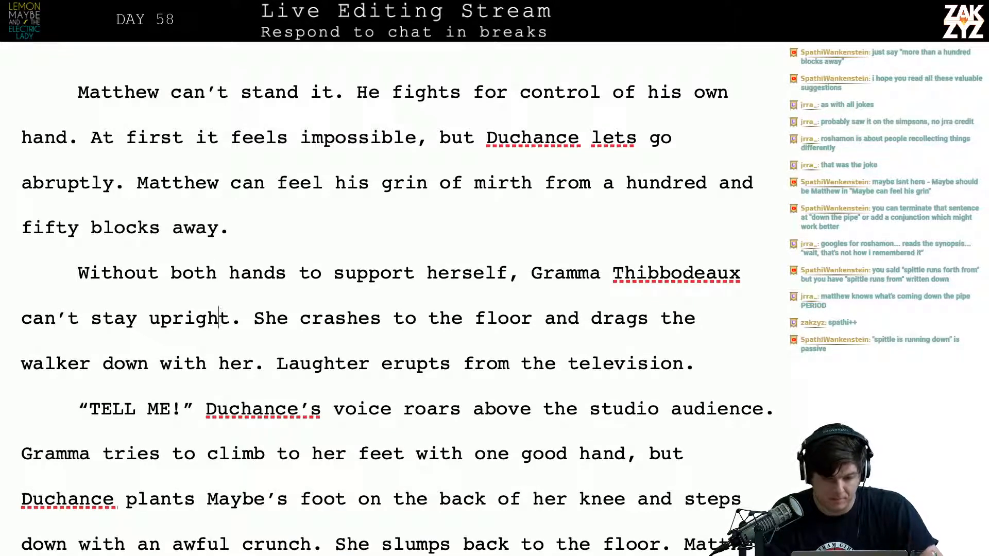
key(Up)
key(Up)
key(Up)
key(Right)
key(Up)
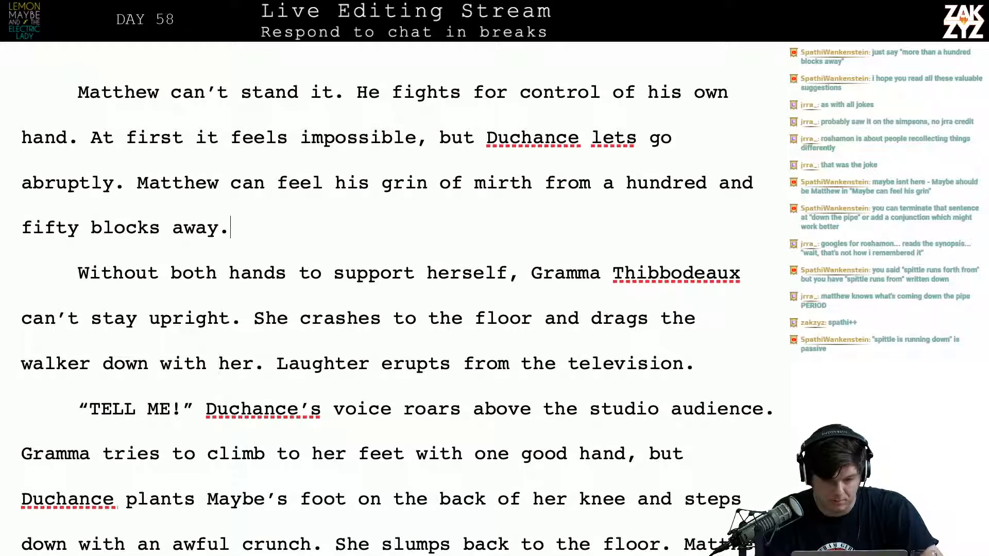
key(Right)
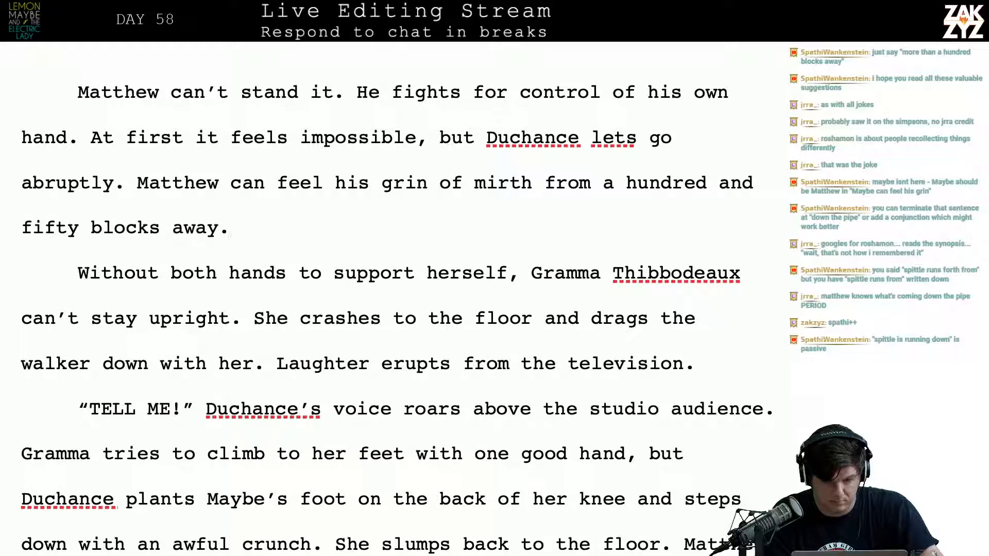
key(Right)
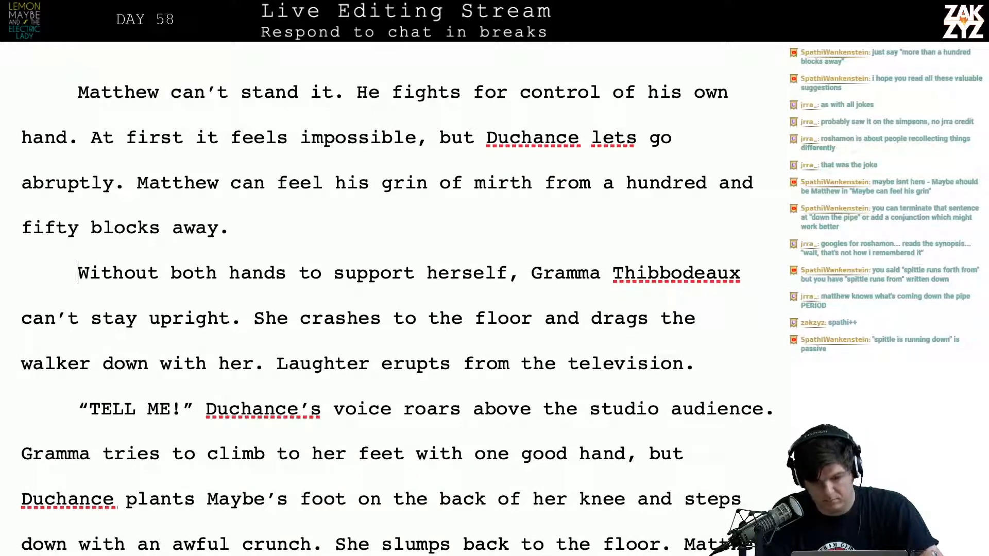
key(Down)
key(Left)
key(Left)
key(Left)
key(Left)
key(Left)
key(Left)
key(Left)
key(Up)
key(Right)
key(Up)
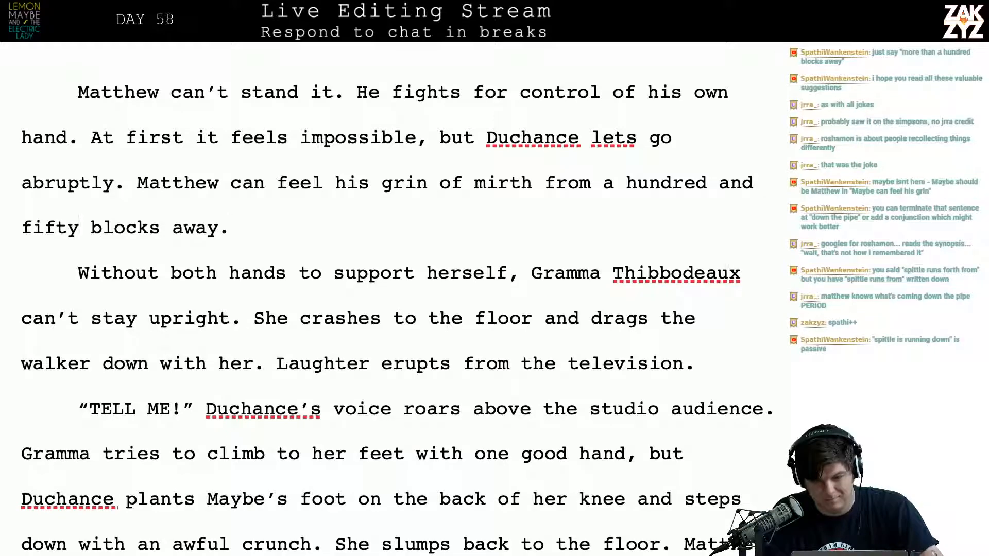
key(Right)
key(Up)
key(Up)
key(Up)
key(Left)
key(Down)
key(Down)
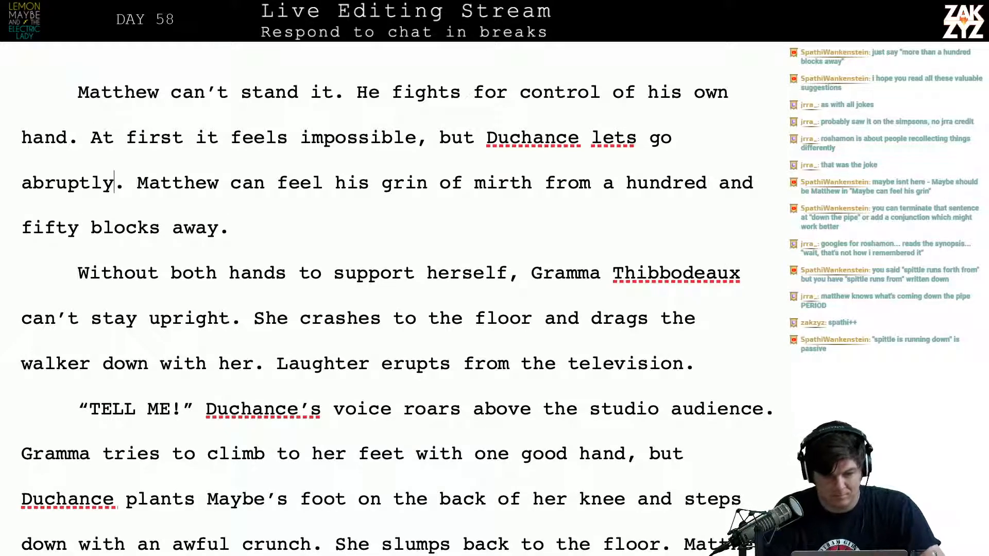
key(Right)
key(Left)
key(Right)
key(Left)
key(Left)
key(Left)
key(Left)
key(Left)
key(Left)
key(Left)
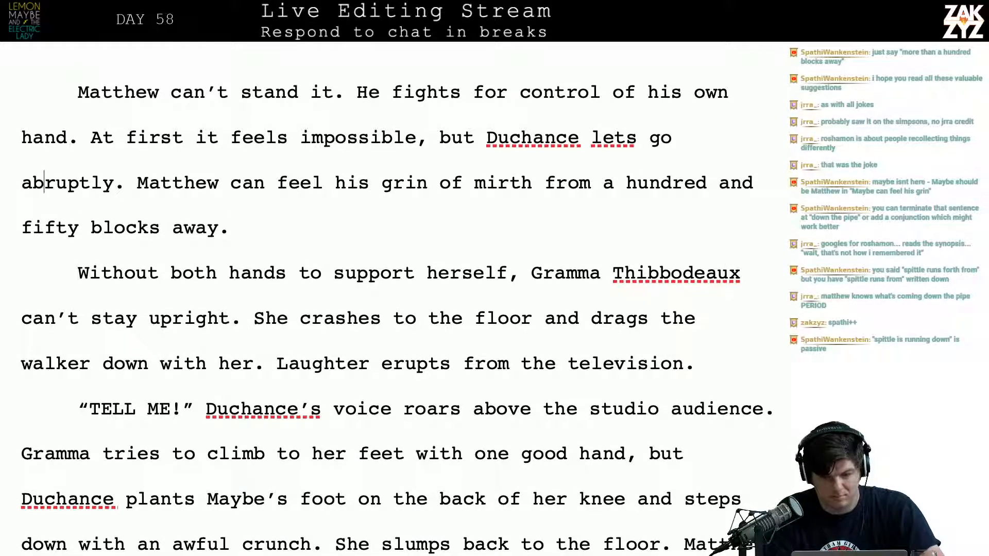
key(Left)
key(Left)
key(Left)
key(Up)
key(Up)
key(Right)
key(Down)
key(Right)
key(Right)
key(Right)
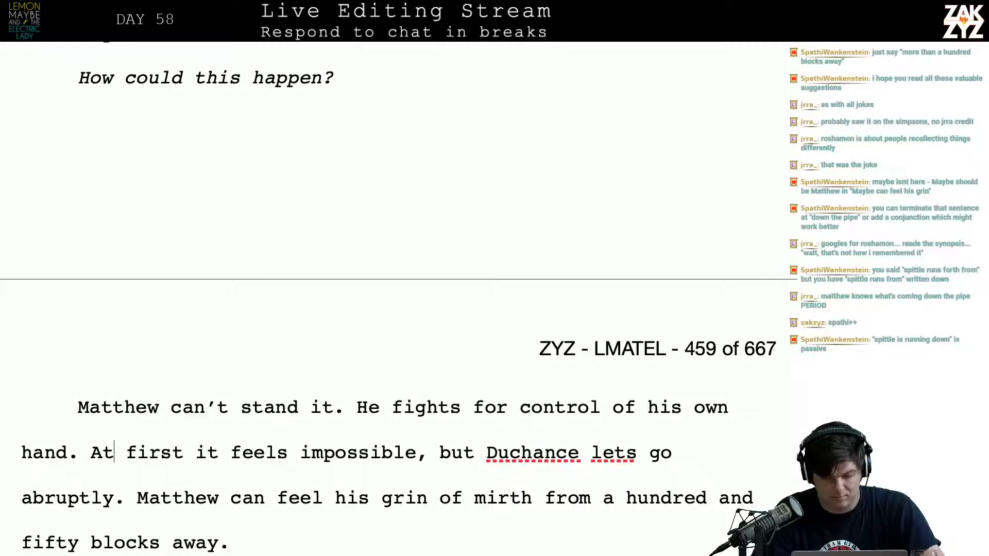
Insert "abruptly, Duchance lets go." after "At first it feels impossible, but"
click(461, 452)
key(Right)
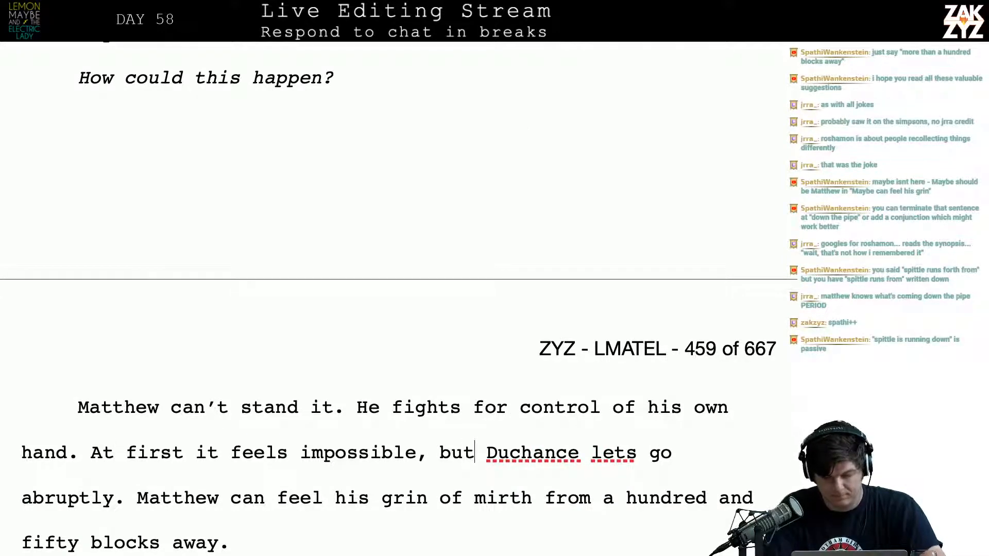
text(abruptly,)
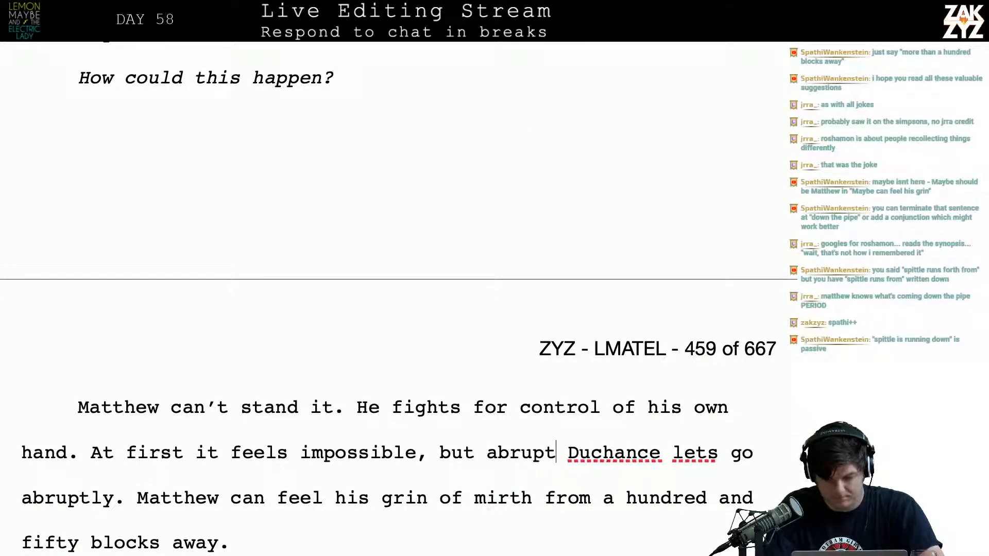
text( Duchance let)
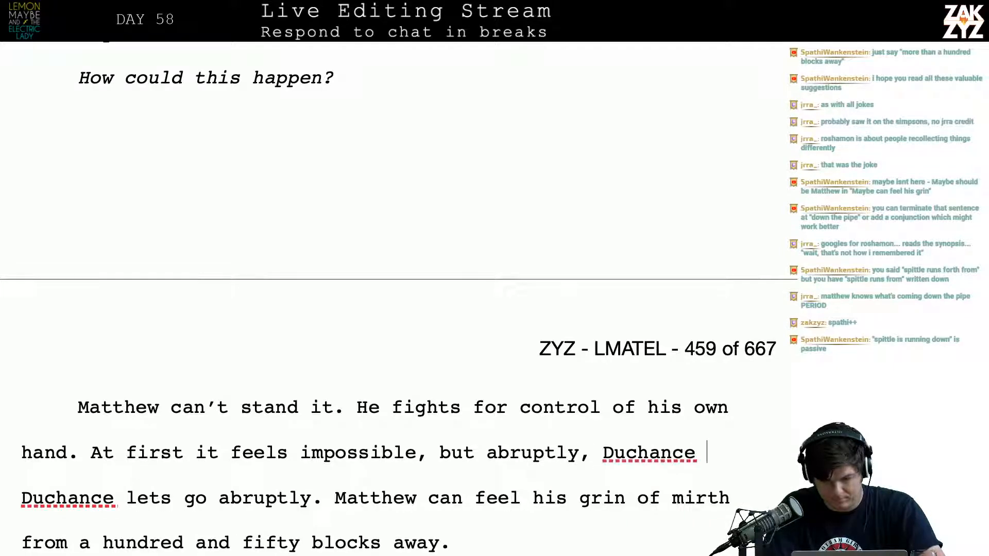
text(s go.)
Delete the leftover duplicate "Duchance lets go abruptly." before the sentence "Matthew can feel his grin"
key(shift+Right)
key(shift+Right)
key(shift+Right)
key(shift+Right)
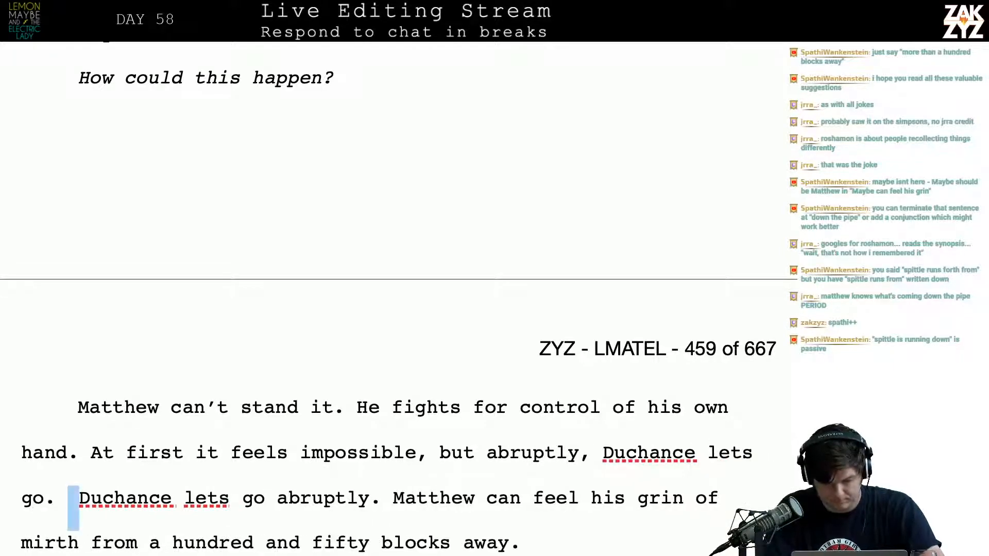
key(shift+Right)
key(shift+Right)
key(shift+Right)
key(shift+Right)
key(shift+Right)
key(shift+Right)
key(shift+Right)
key(shift+Right)
key(shift+Right)
key(shift+Right)
key(shift+Right)
key(shift+Right)
key(shift+Right)
key(shift+Right)
key(shift+Right)
key(shift+Right)
key(shift+Right)
key(shift+Right)
key(shift+Right)
key(shift+Right)
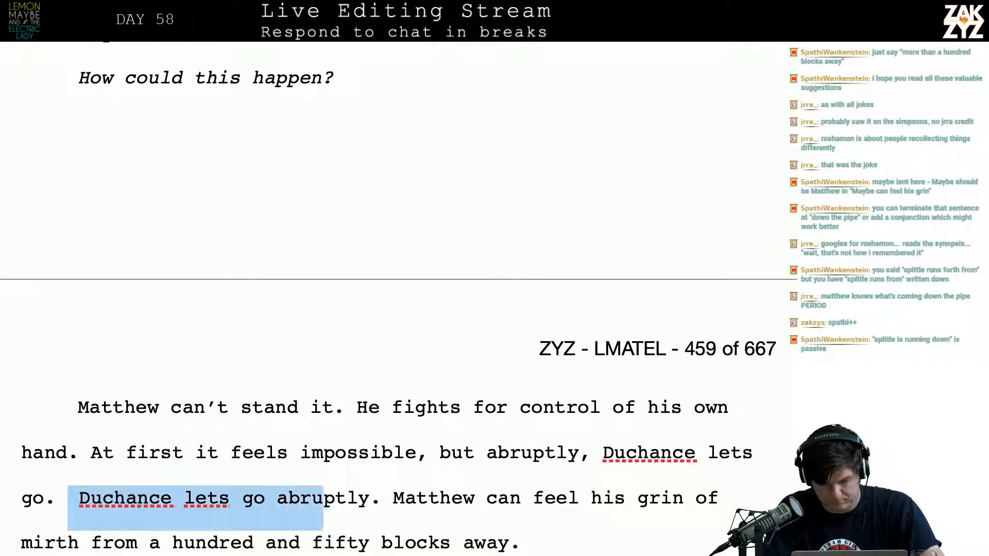
key(shift+Left)
key(BackSpace)
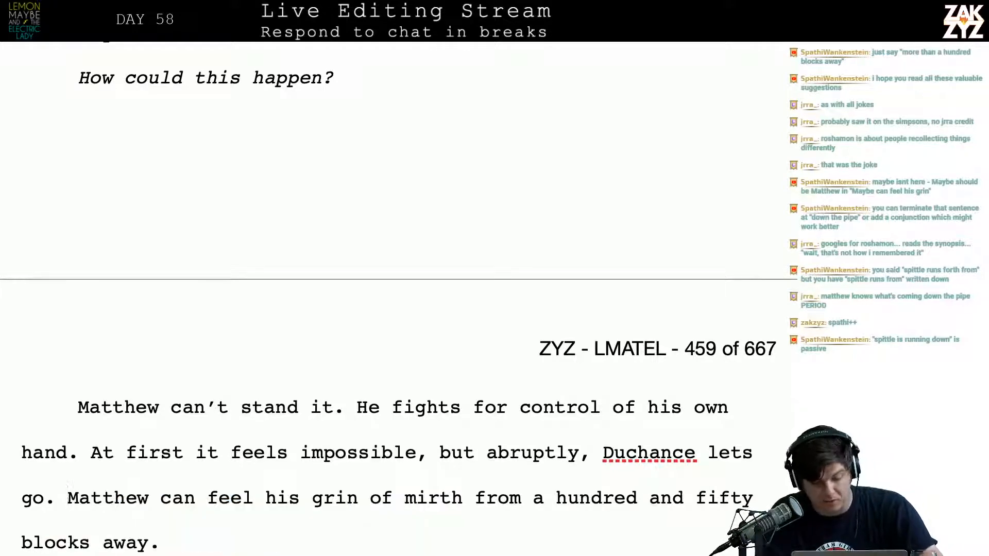
Read on through Gramma Thibbodeaux's fall and the "TELL ME!" paragraph to the chanting passage
key(Down)
key(Right)
key(Right)
key(Right)
key(Right)
key(Right)
key(Right)
key(Right)
key(Right)
key(Right)
key(Right)
key(Right)
key(Right)
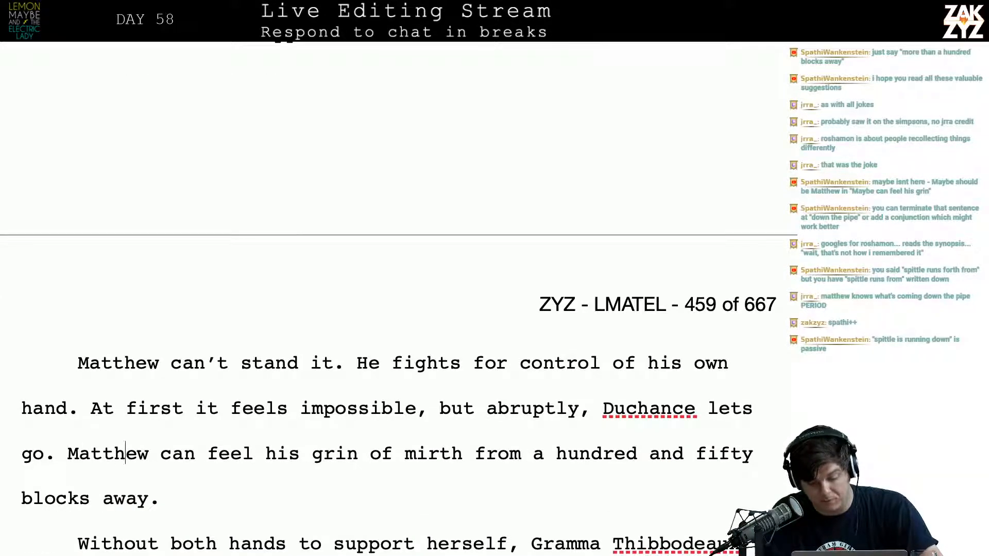
key(Down)
key(Down)
key(Down)
key(Down)
key(Down)
key(Down)
key(Down)
key(Down)
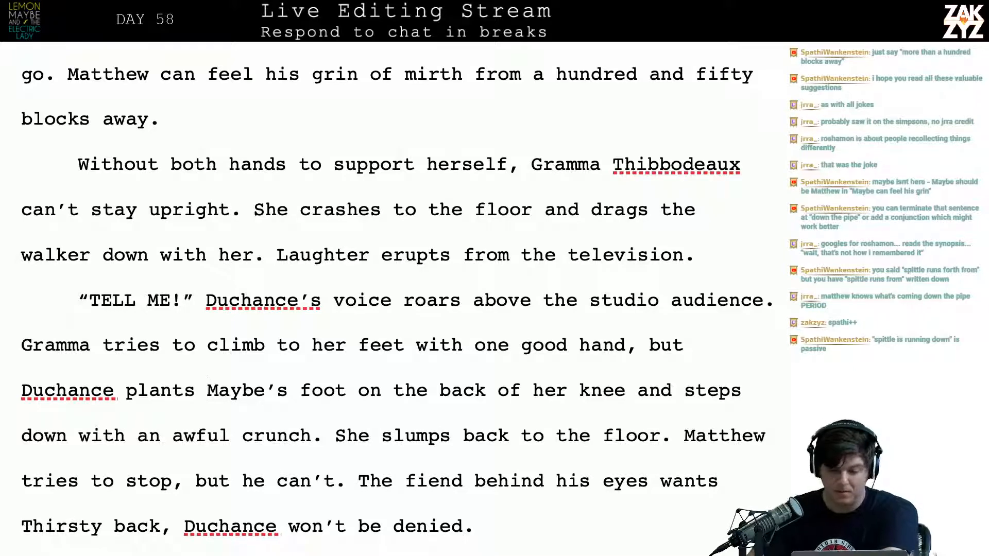
key(Down)
key(Down)
key(Down)
key(Down)
key(Down)
key(Down)
key(Down)
key(Down)
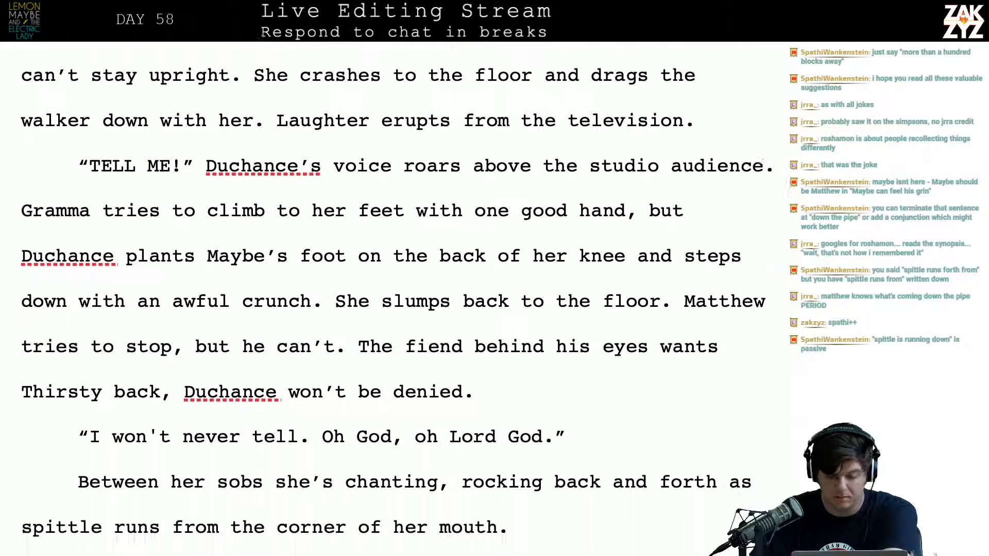
scroll(474, 404, down, 1)
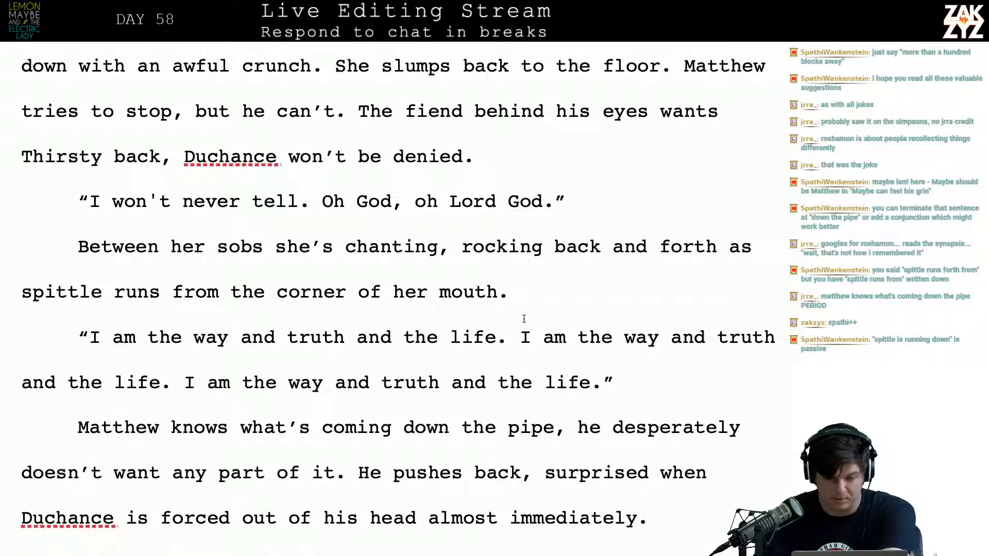
Examine the wording of the "Between her sobs she's chanting" sentence and the paragraphs after it, down to "Could he have done that all along?"
key(Up)
key(Left)
key(Left)
key(Left)
key(Left)
key(Left)
key(Left)
key(Left)
key(Left)
key(Left)
key(Left)
key(Left)
key(Left)
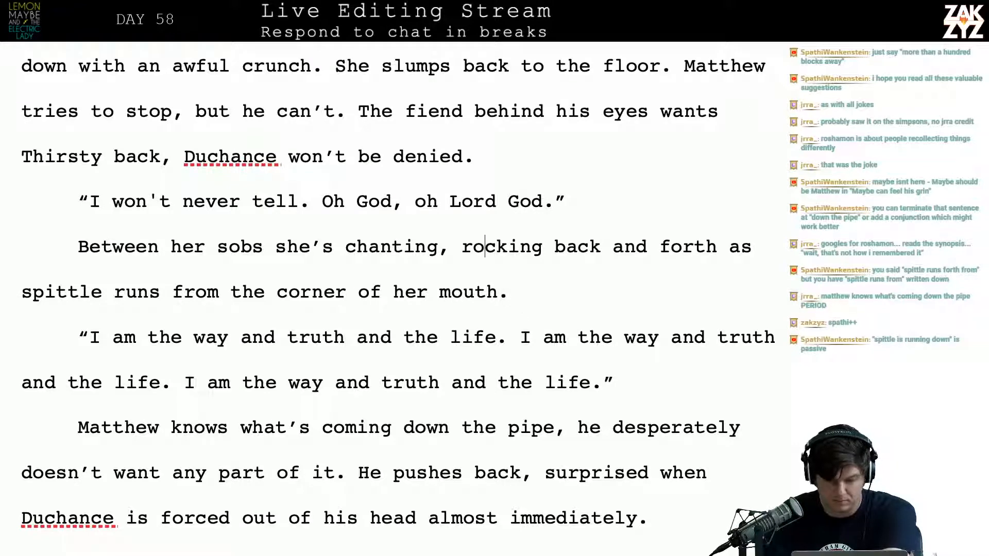
key(Left)
key(Left)
key(Left)
key(Right)
key(Right)
key(Right)
key(Right)
key(Right)
key(Right)
key(Right)
key(Right)
key(Right)
key(Right)
key(Right)
key(Right)
key(Right)
key(Right)
key(Right)
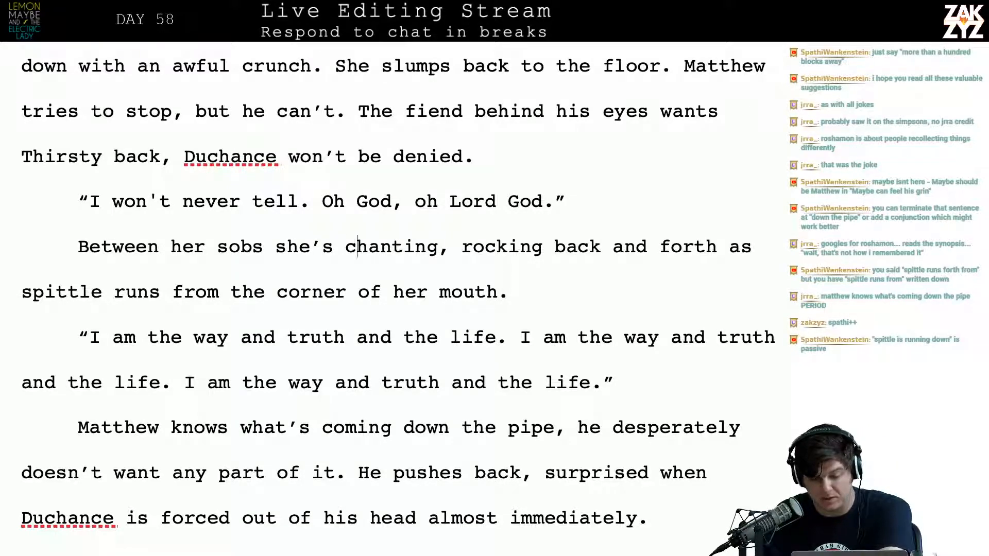
key(Right)
key(Right)
key(Right)
key(Right)
key(Right)
key(Right)
key(Right)
key(Right)
key(Right)
key(Right)
key(Right)
key(Right)
key(Right)
key(Right)
key(Right)
key(Right)
key(Right)
key(Right)
key(Right)
key(Right)
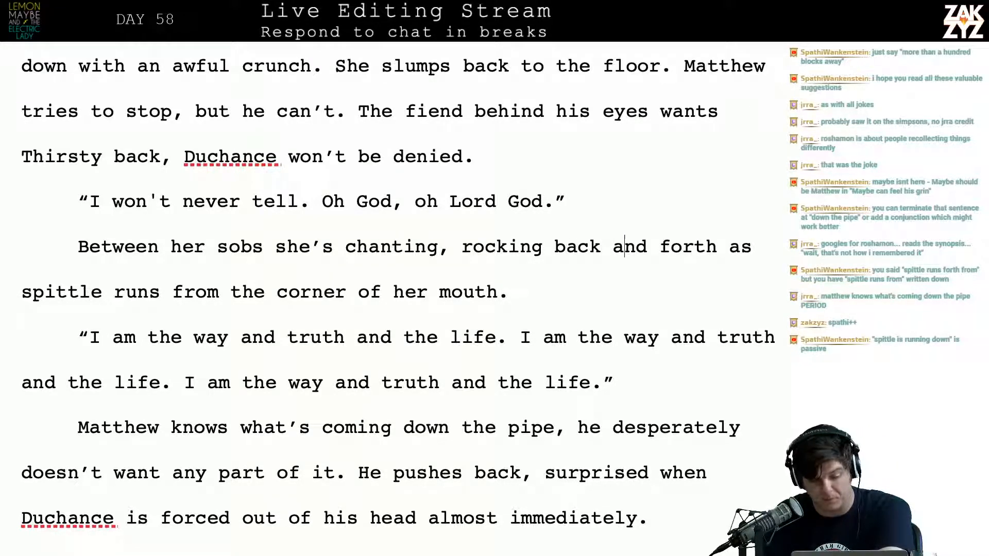
key(Right)
key(Right)
key(Right)
key(Down)
key(Down)
key(Down)
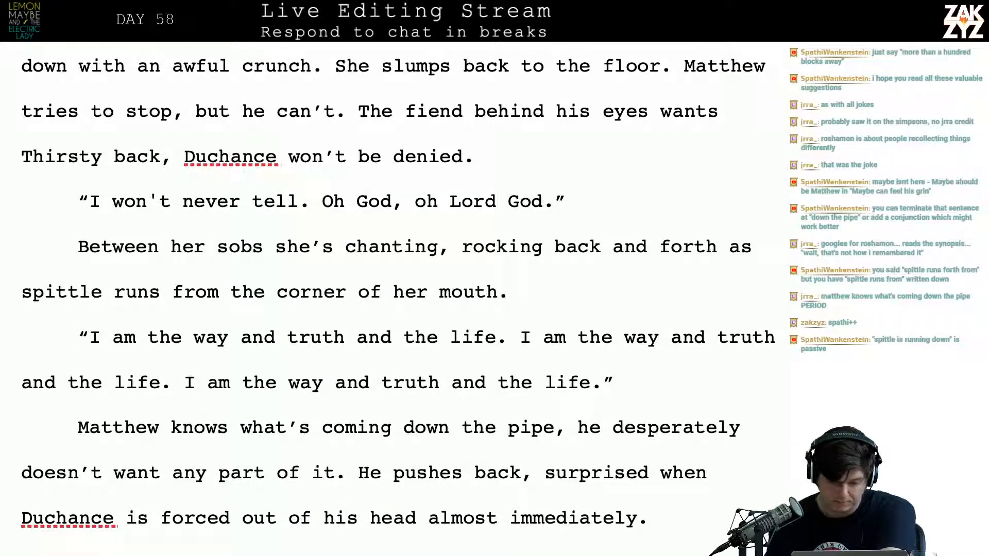
key(Down)
key(Down)
key(Down)
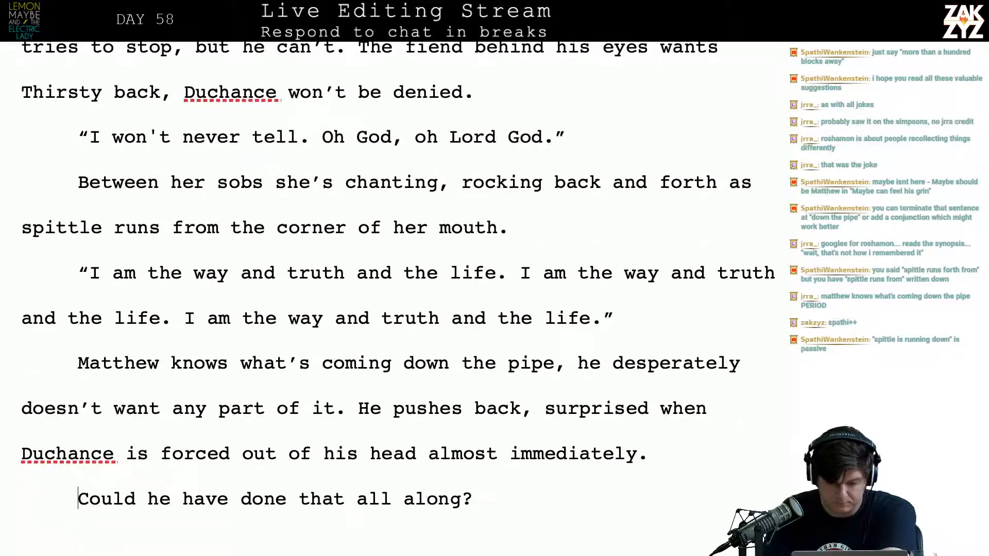
Add two new paragraphs after the "I am the way and truth and the life" dialogue and start the first with "Matthew"
key(Up)
key(Up)
key(Up)
key(Right)
key(Left)
key(Left)
key(Left)
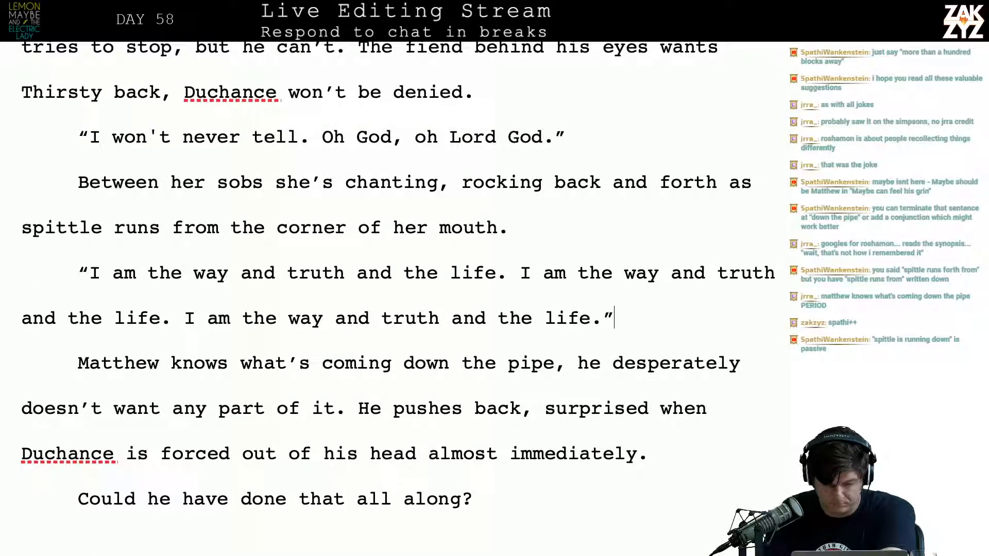
key(Right)
key(Return)
key(Return)
key(Up)
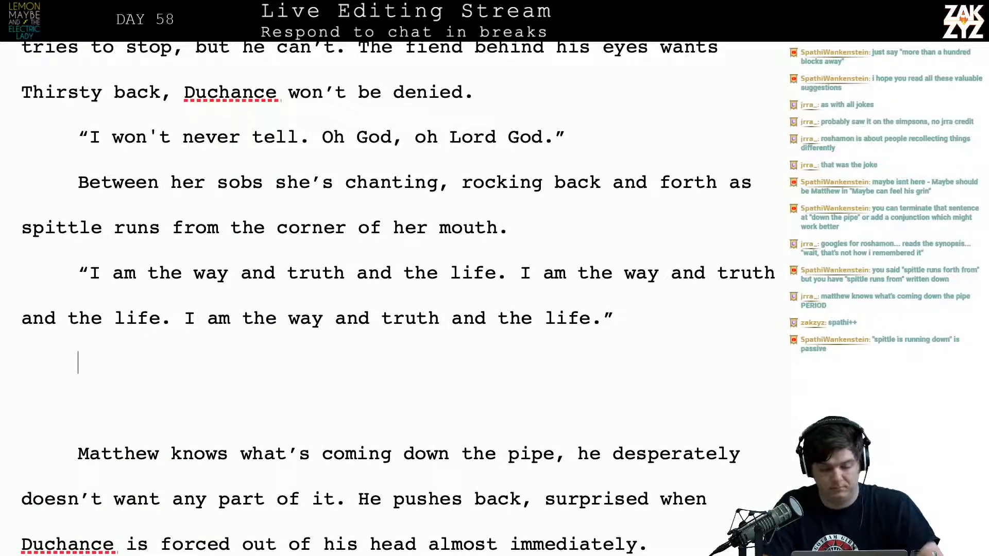
text(Matthew)
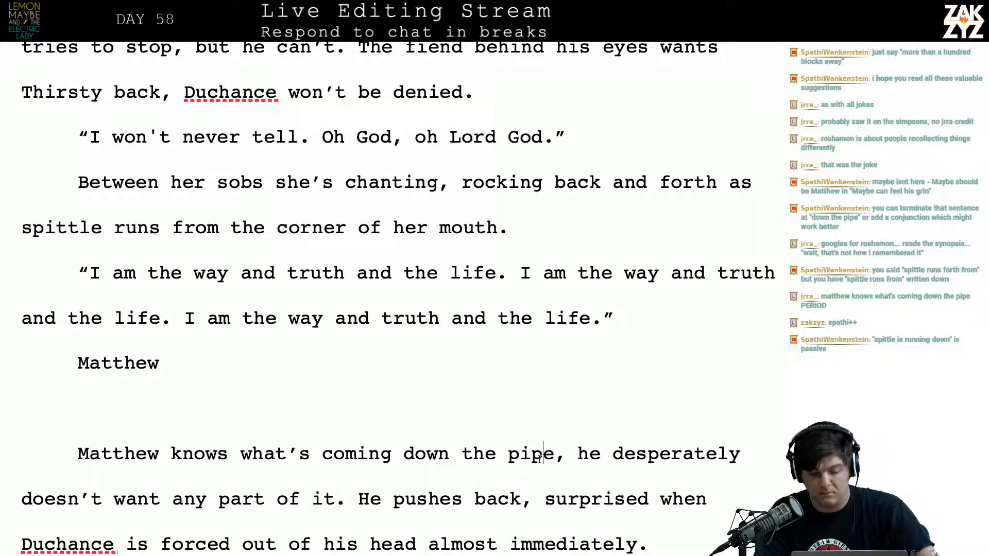
Remove the blank paragraph and the duplicate name so the paragraph starts once with "Matthew knows what's coming down the pipe"
click(555, 454)
key(Right)
key(Up)
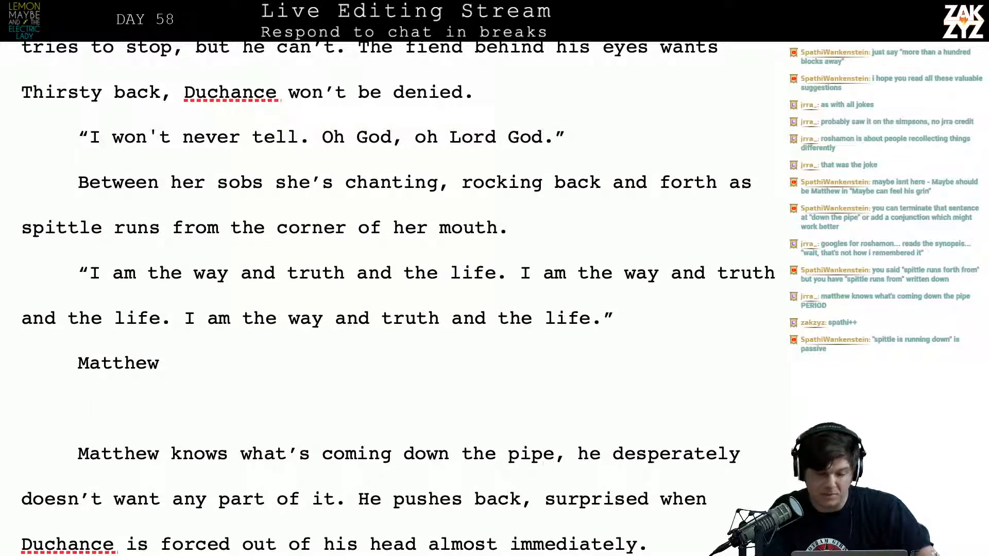
key(Down)
key(Left)
key(Left)
key(Right)
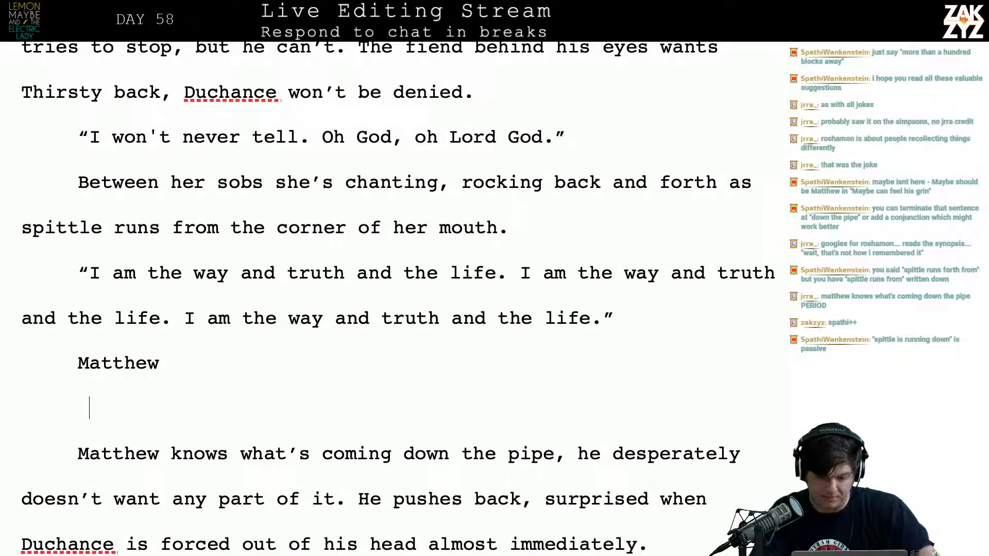
key(Down)
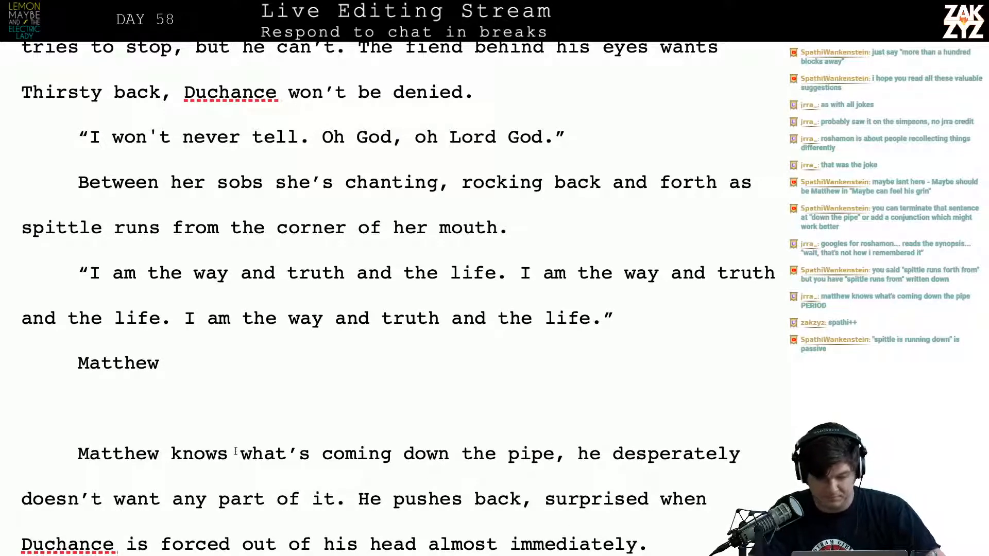
click(154, 454)
drag(154, 453, 94, 409)
key(BackSpace)
key(BackSpace)
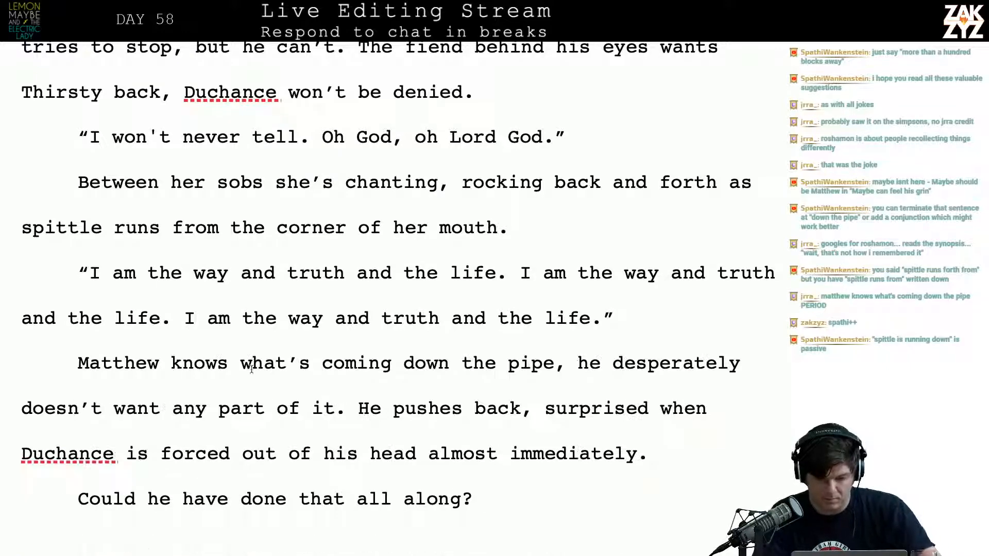
Replace the comma after "Matthew knows what's coming down the pipe" with a period to end the sentence there
click(575, 361)
key(Left)
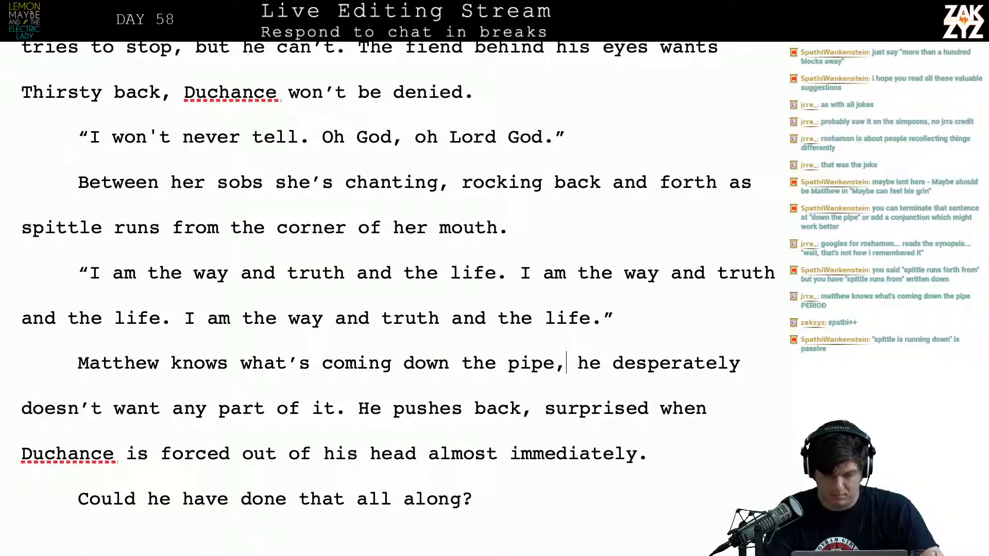
key(BackSpace)
text(. )
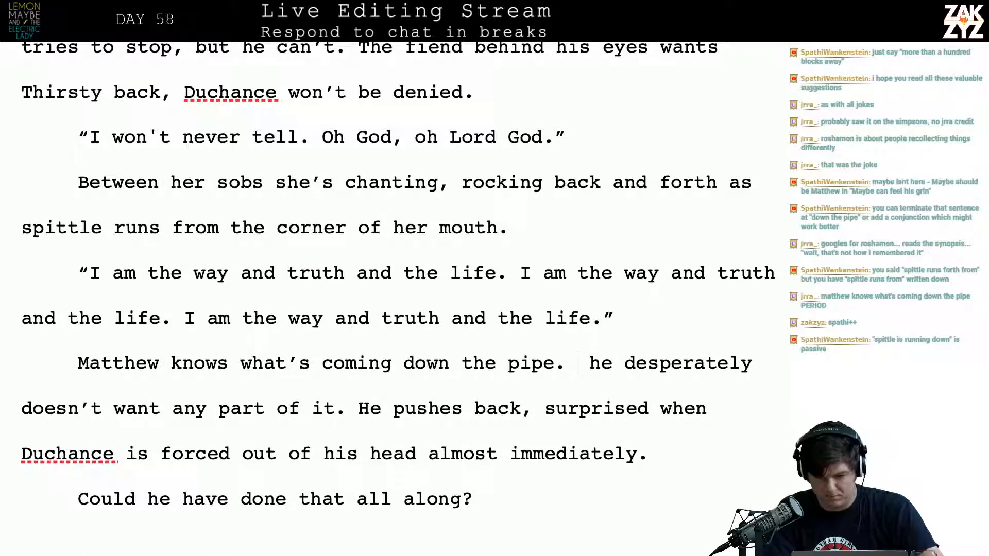
text(He desp)
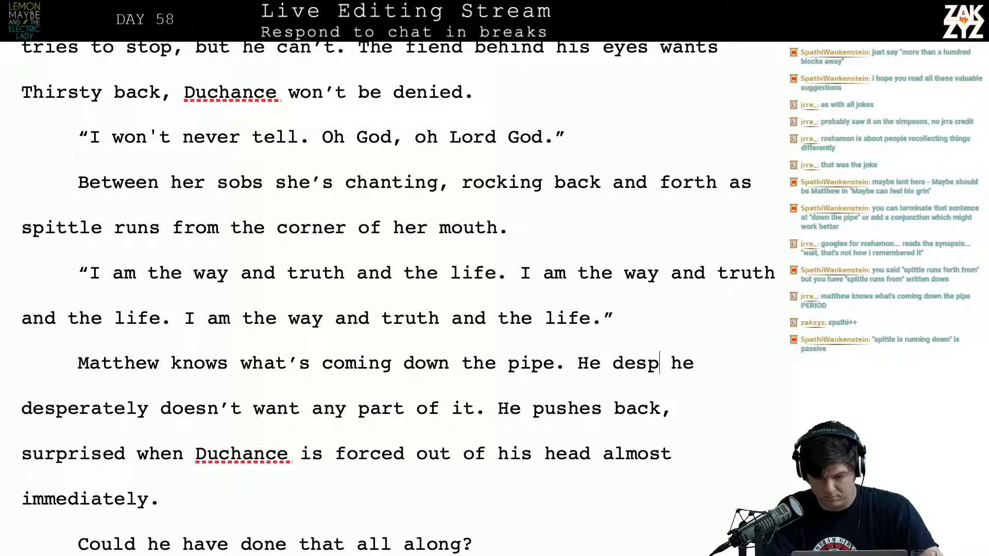
text(er)
key(BackSpace)
key(BackSpace)
key(BackSpace)
key(BackSpace)
key(BackSpace)
key(BackSpace)
key(BackSpace)
key(BackSpace)
key(BackSpace)
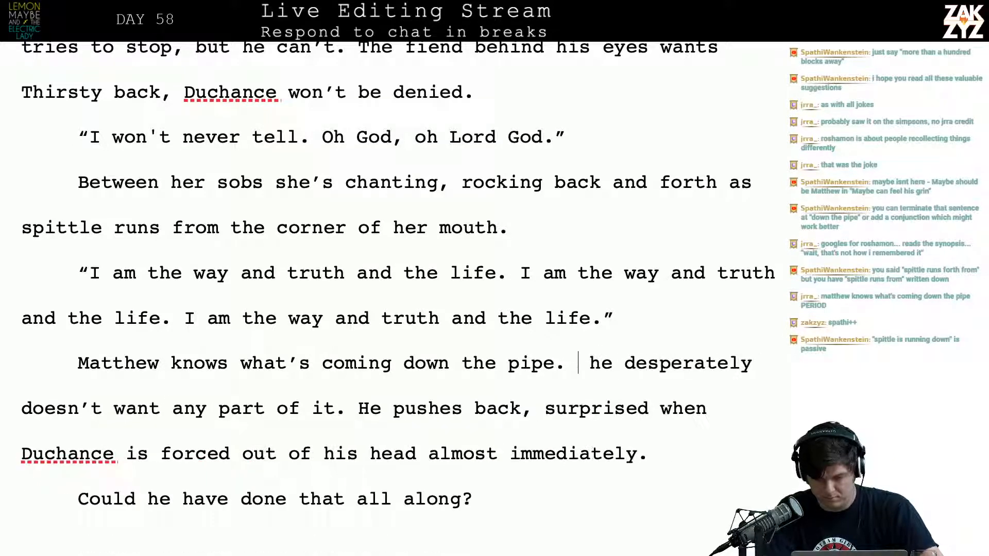
Write "He doesn't want any part of it," after "down the pipe." and split the old wording into a separate paragraph
text(He doesn't want )
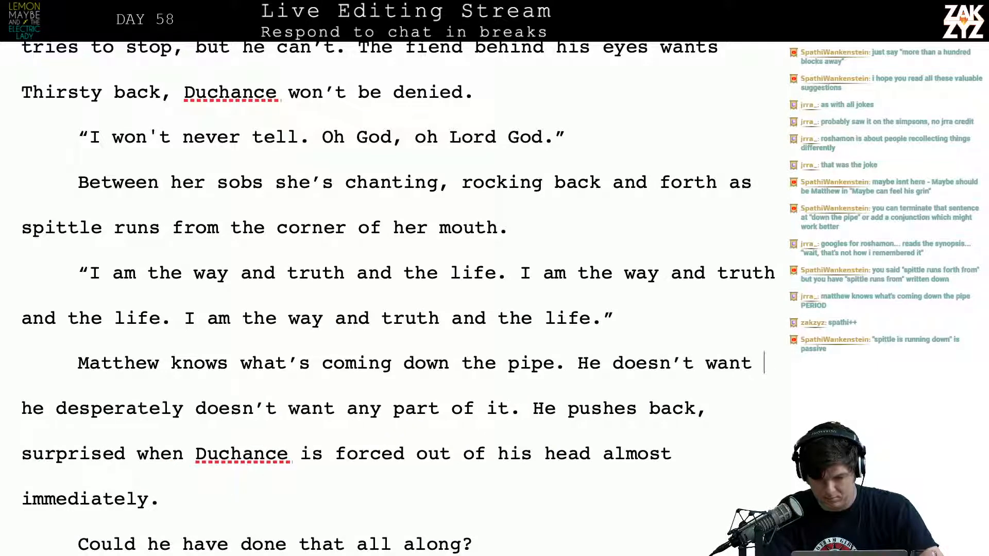
text(any part of  )
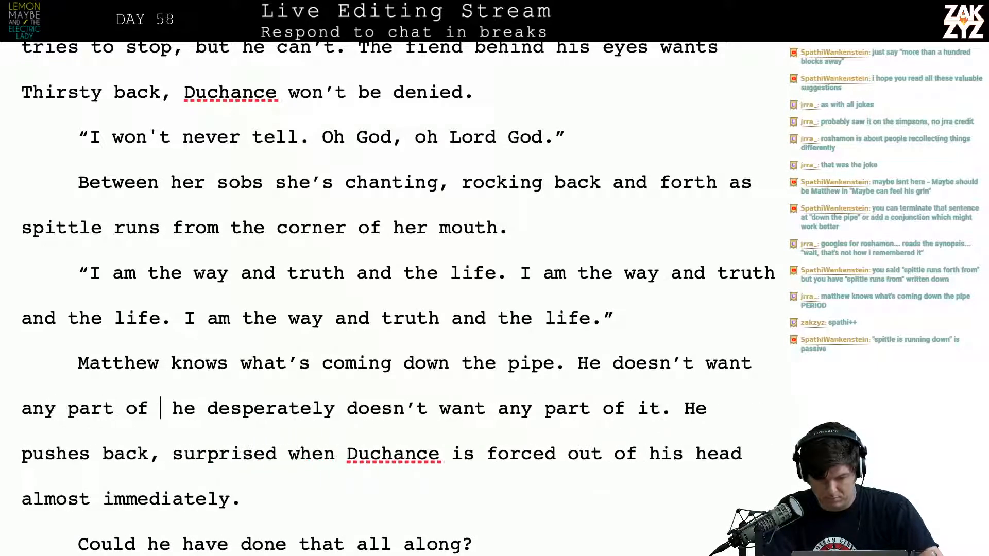
text(it,)
key(Return)
key(Left)
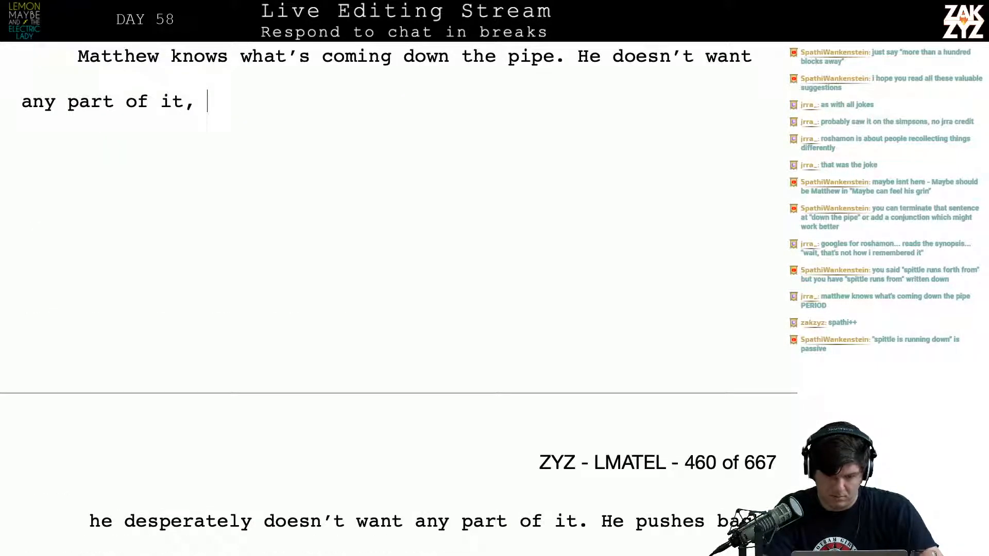
Continue the new sentence with "he pushes back against Duchance again"
text(he pushes bac)
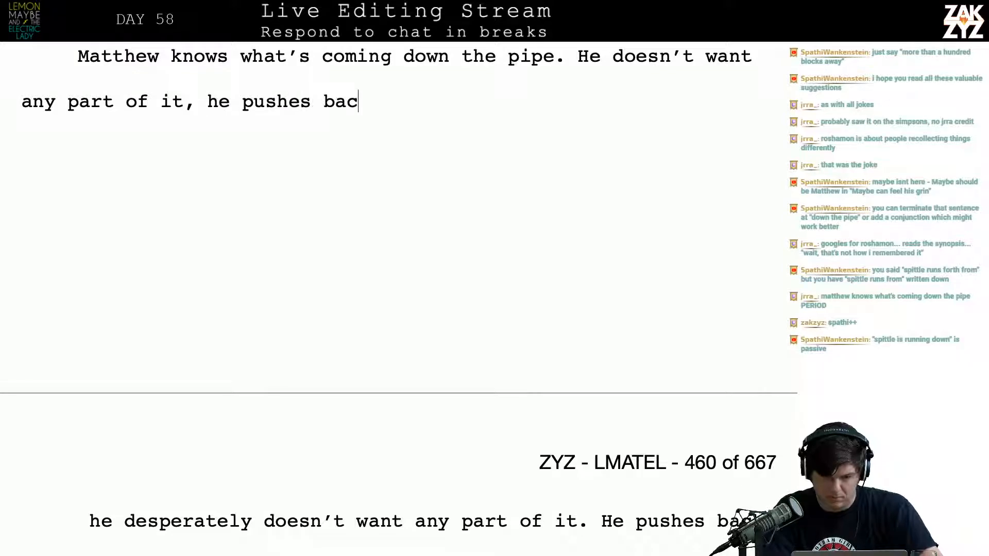
text(k against )
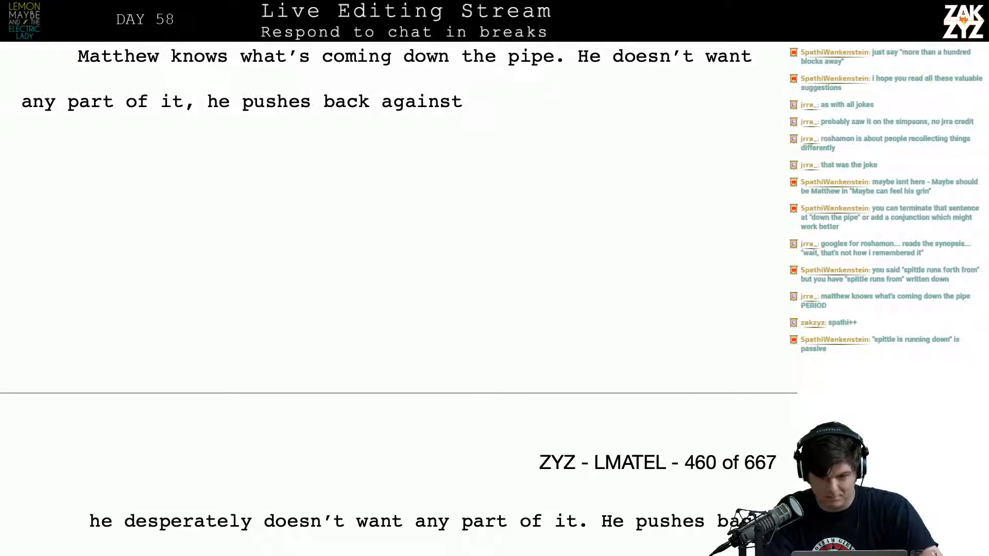
text(duchance)
key(BackSpace)
key(BackSpace)
key(BackSpace)
key(BackSpace)
key(BackSpace)
key(BackSpace)
key(BackSpace)
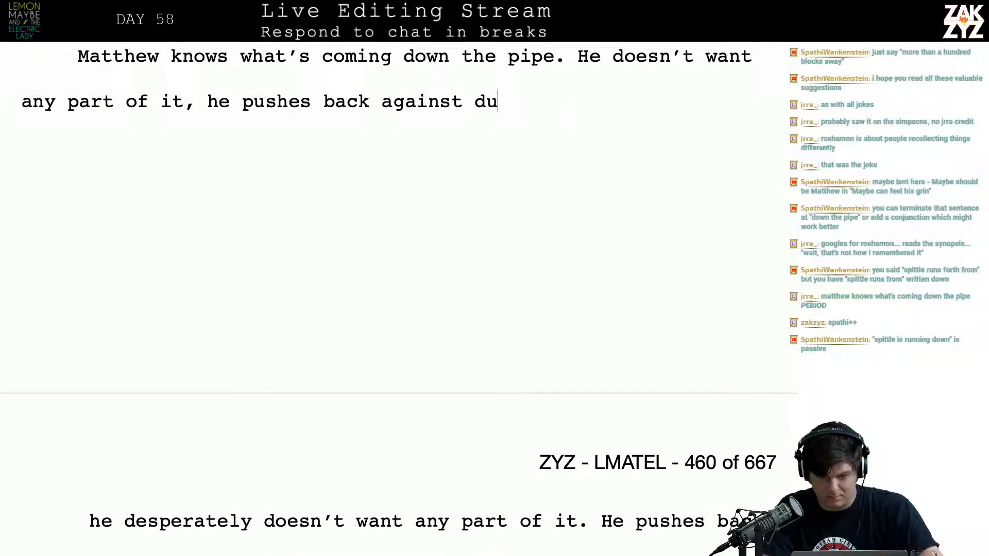
key(BackSpace)
key(BackSpace)
text(Duchance again)
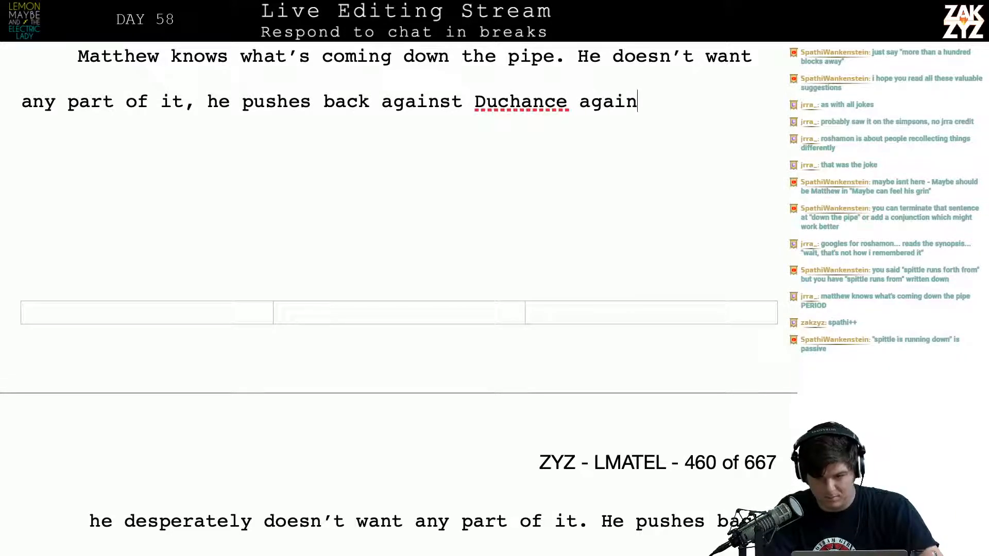
text(. Again, )
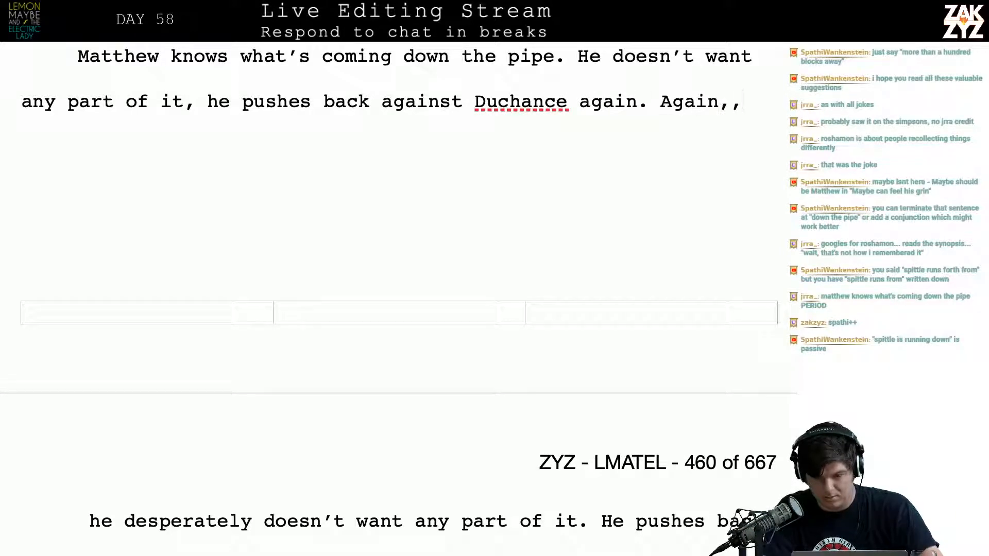
text(du)
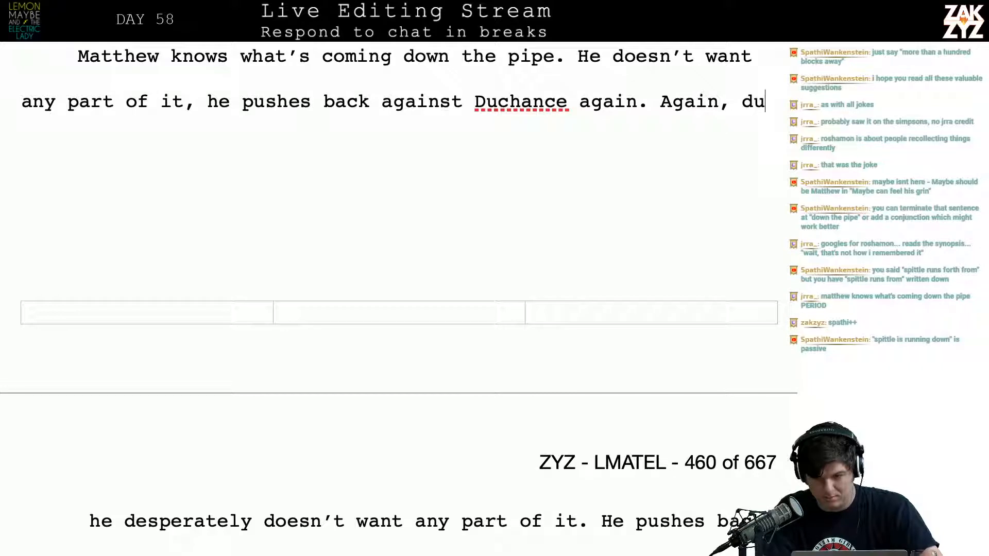
Try ending the sentence after "Duchance again" and following it with "Again, Duchance lets him go,"
key(BackSpace)
key(BackSpace)
text(Duchance le)
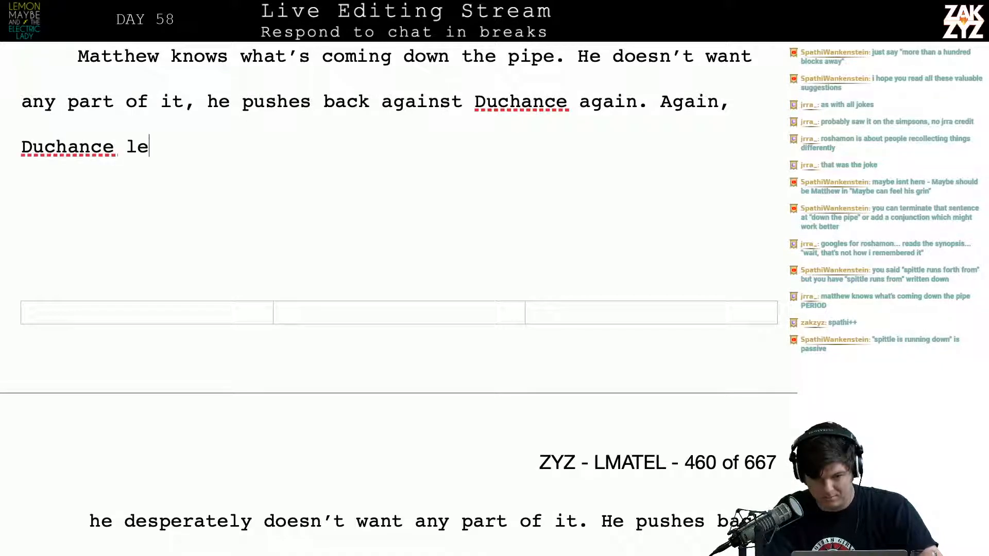
text(ts him go,)
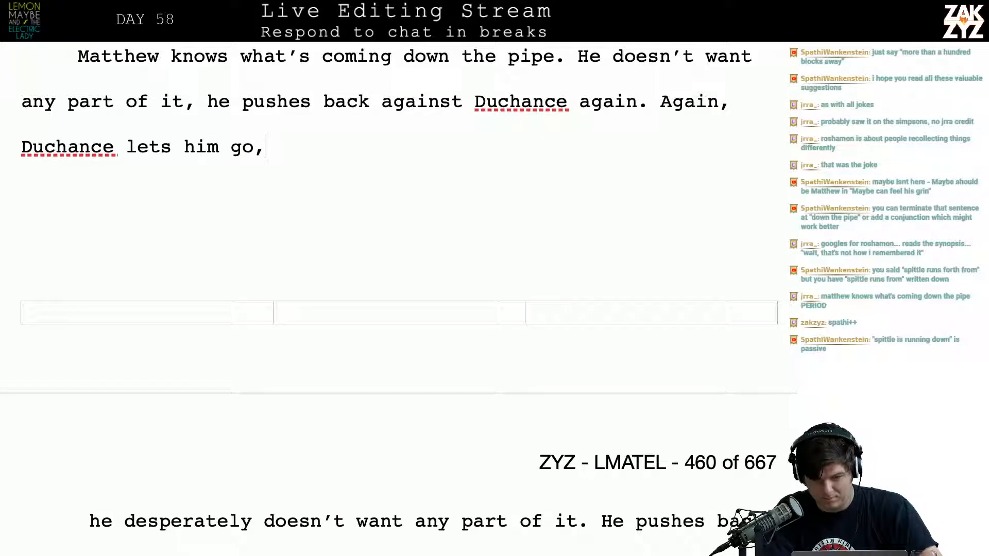
Try rewording the sentence after "Duchance again." as "Again Duchance re", without the comma
key(BackSpace)
key(BackSpace)
key(BackSpace)
key(BackSpace)
key(BackSpace)
key(BackSpace)
key(BackSpace)
key(BackSpace)
key(BackSpace)
key(BackSpace)
key(BackSpace)
key(BackSpace)
key(BackSpace)
key(BackSpace)
key(BackSpace)
key(BackSpace)
key(BackSpace)
key(BackSpace)
key(BackSpace)
key(BackSpace)
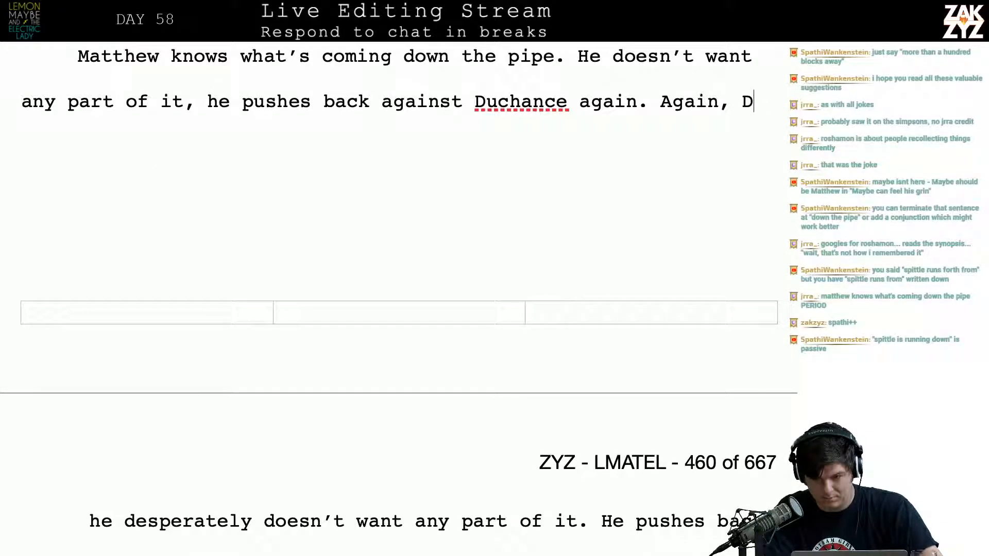
key(BackSpace)
text(h)
key(BackSpace)
key(BackSpace)
key(BackSpace)
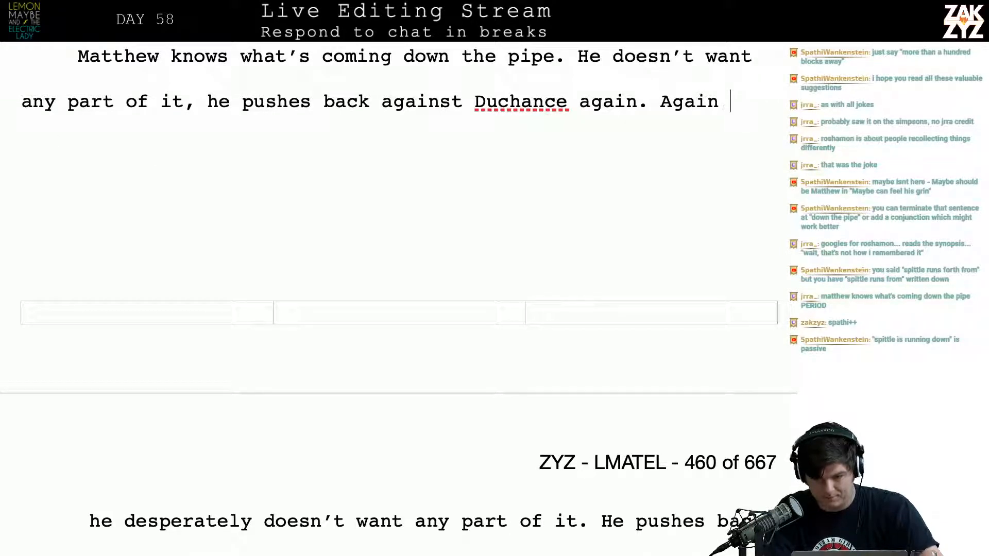
text(Duchance re)
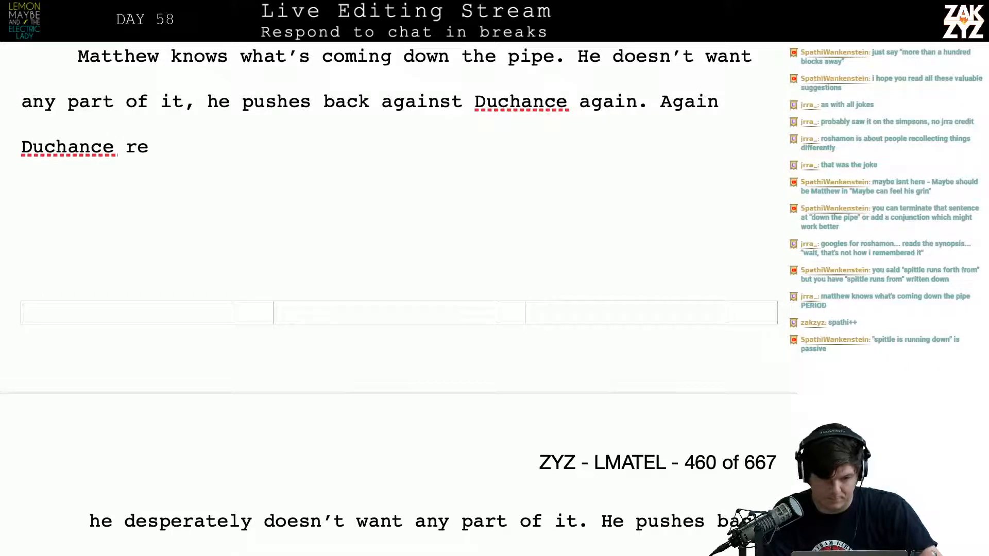
End the sentence after "he pushes back" with a period and start the next one with "Again, Duchance"
key(Right)
key(Right)
key(Right)
key(Right)
key(Right)
key(Right)
key(Right)
key(Right)
key(Right)
key(Right)
key(Right)
key(Right)
key(Right)
key(Right)
key(Right)
key(Right)
key(Right)
key(Right)
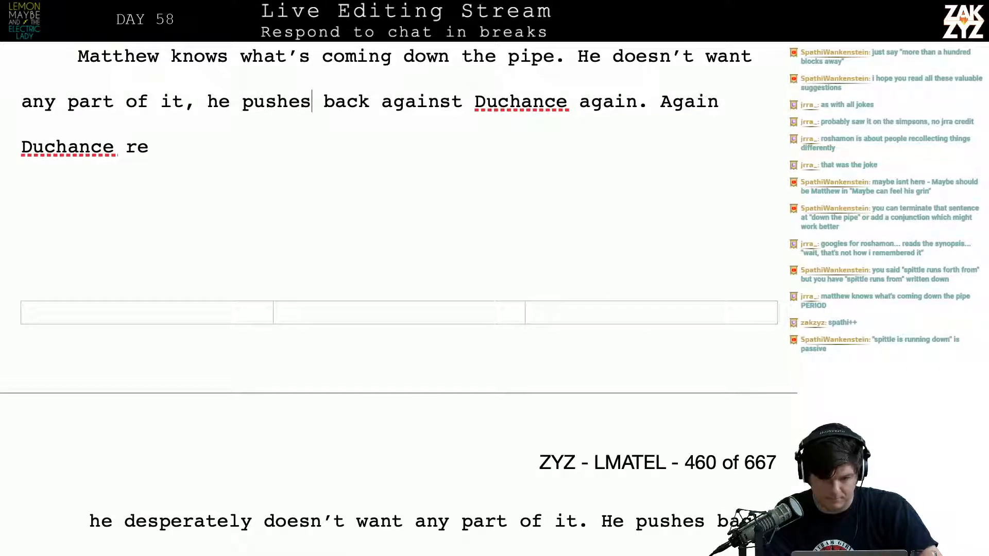
text(. Again,)
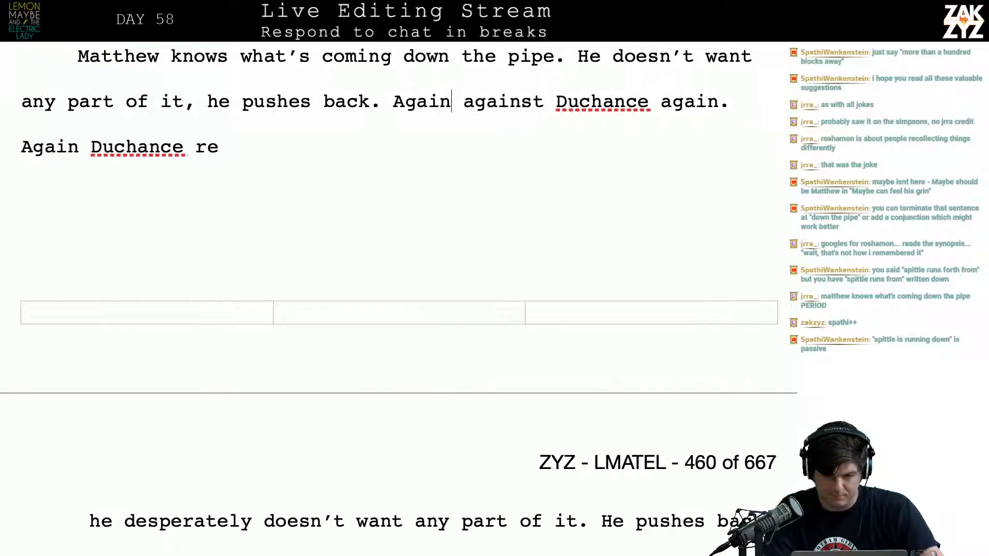
text( duchance)
key(BackSpace)
key(BackSpace)
key(BackSpace)
key(BackSpace)
key(BackSpace)
key(BackSpace)
key(BackSpace)
key(BackSpace)
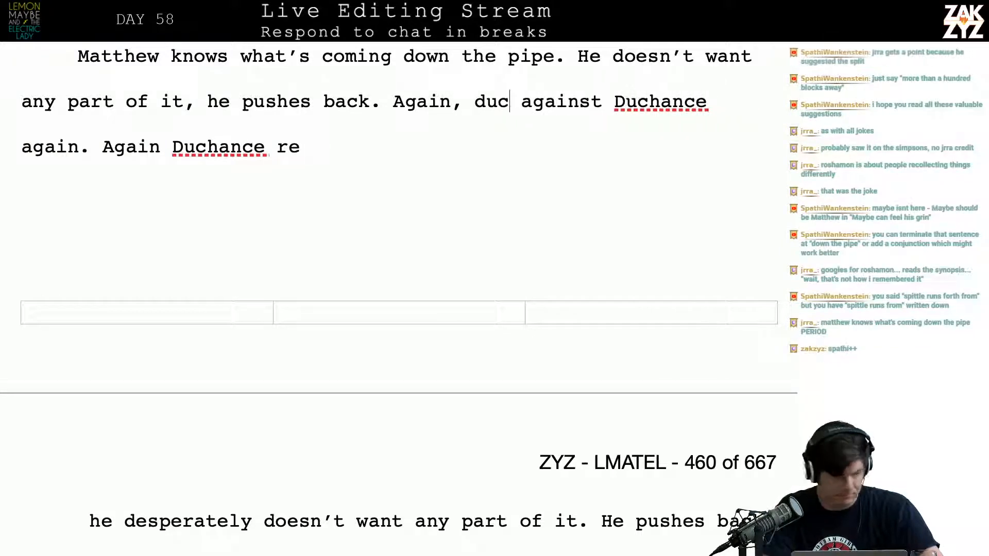
text(Duchance)
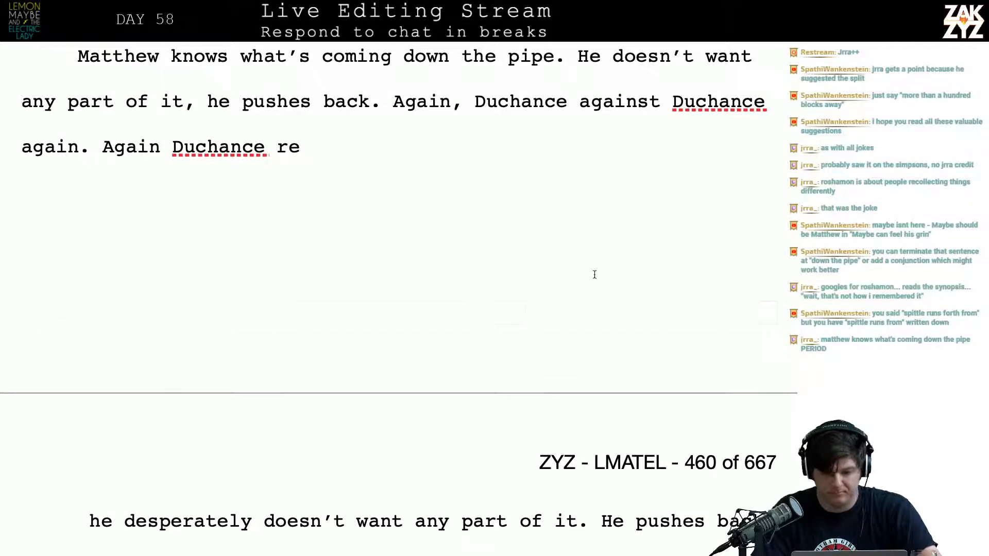
Move the leftover wording to a new paragraph and finish the sentence with "lets him go, radiating glee."
key(Return)
key(Left)
key(Left)
key(Right)
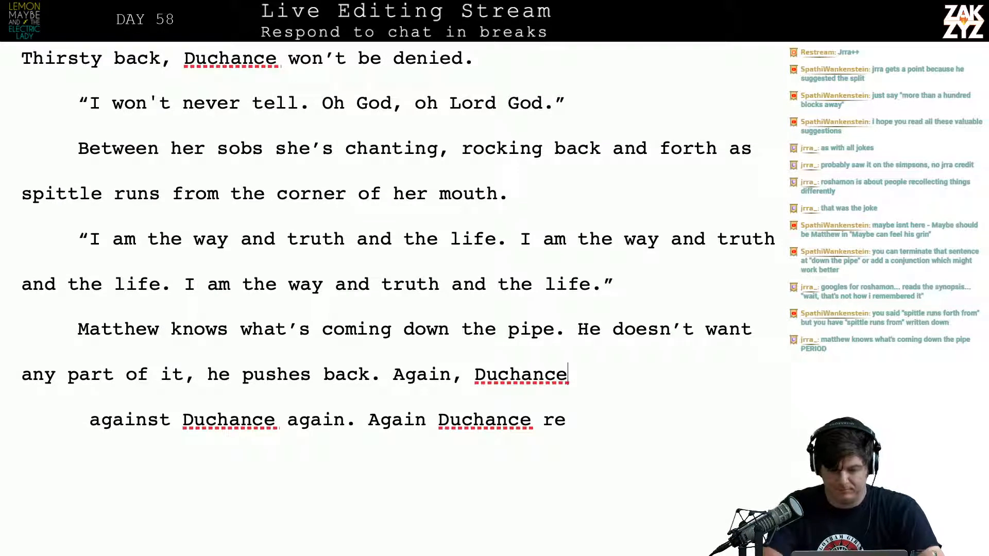
text(lets him go, )
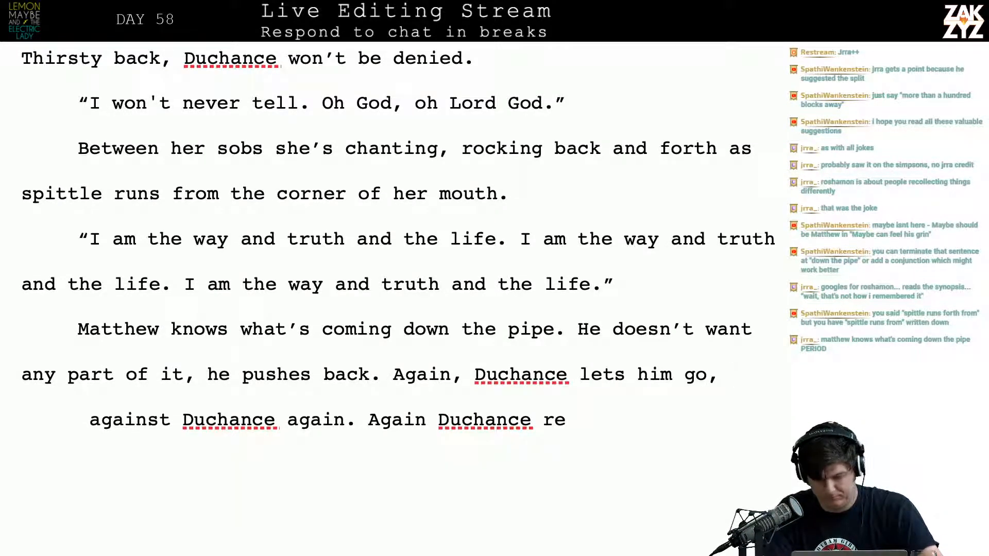
text(radiating )
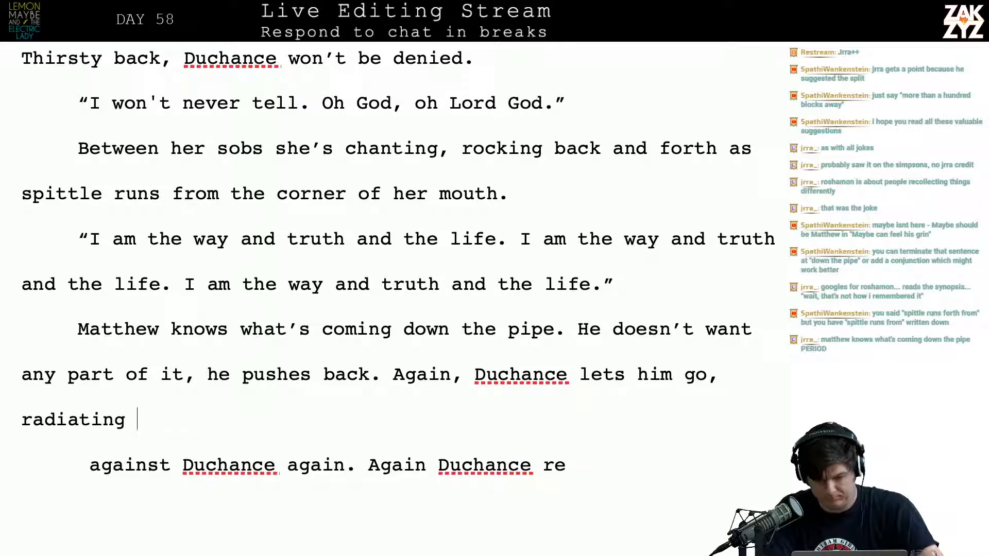
text(glee.)
Delete the leftover text from "against Duchance again" through "Could he have done that all along?", including the empty paragraph
key(shift+Down)
key(shift+Down)
key(shift+Down)
key(shift+Down)
key(shift+Down)
key(shift+Down)
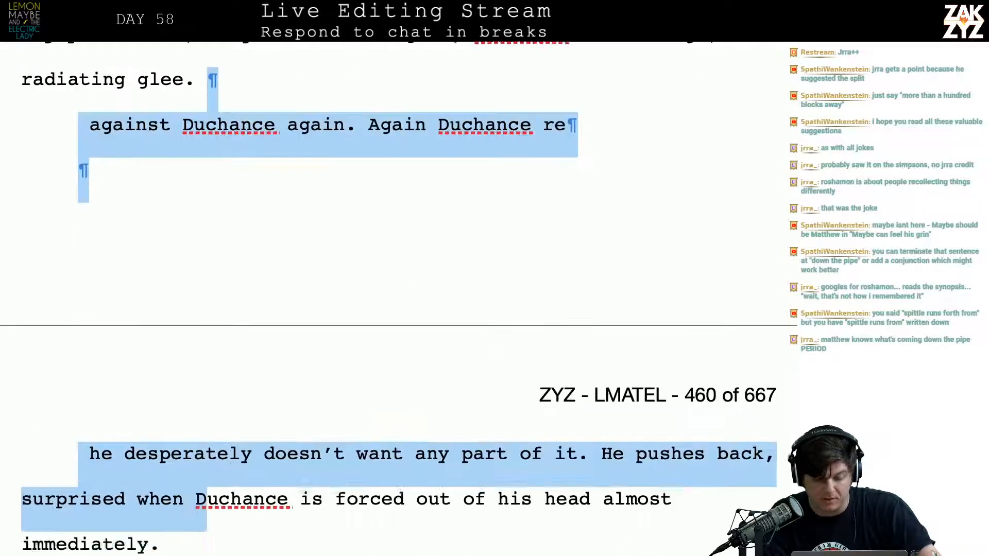
key(shift+Down)
key(shift+Down)
key(shift+Up)
key(shift+Up)
key(shift+Down)
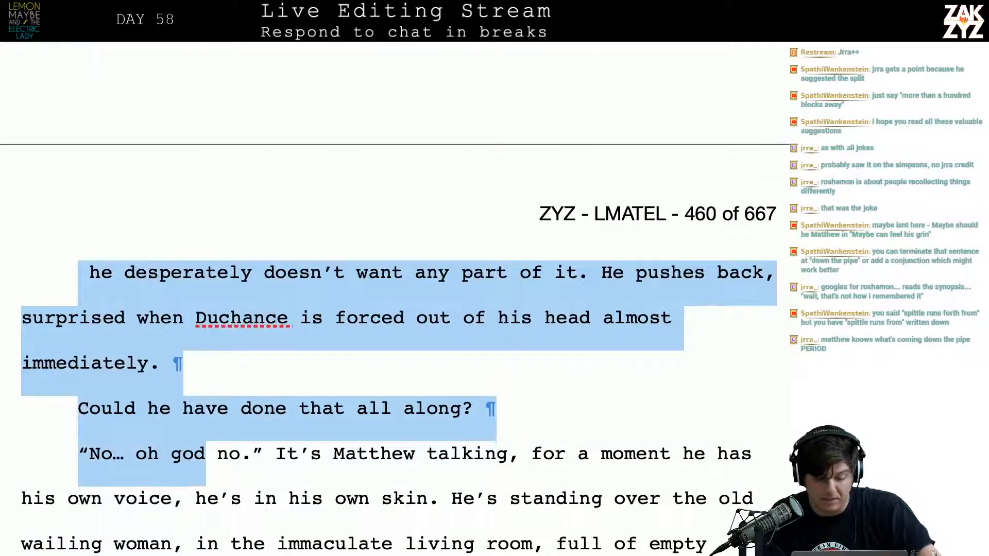
key(shift+Left)
key(shift+Left)
key(shift+Left)
key(shift+Left)
key(shift+Left)
key(shift+Left)
key(shift+Left)
key(shift+Up)
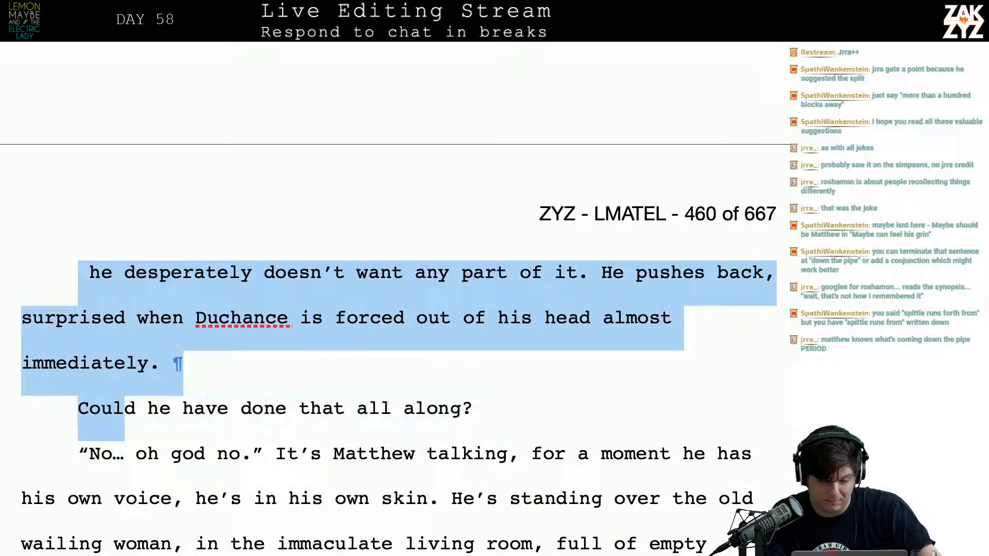
key(shift+Down)
key(shift+Left)
key(shift+Left)
key(shift+Left)
key(shift+Left)
key(shift+Left)
key(shift+Left)
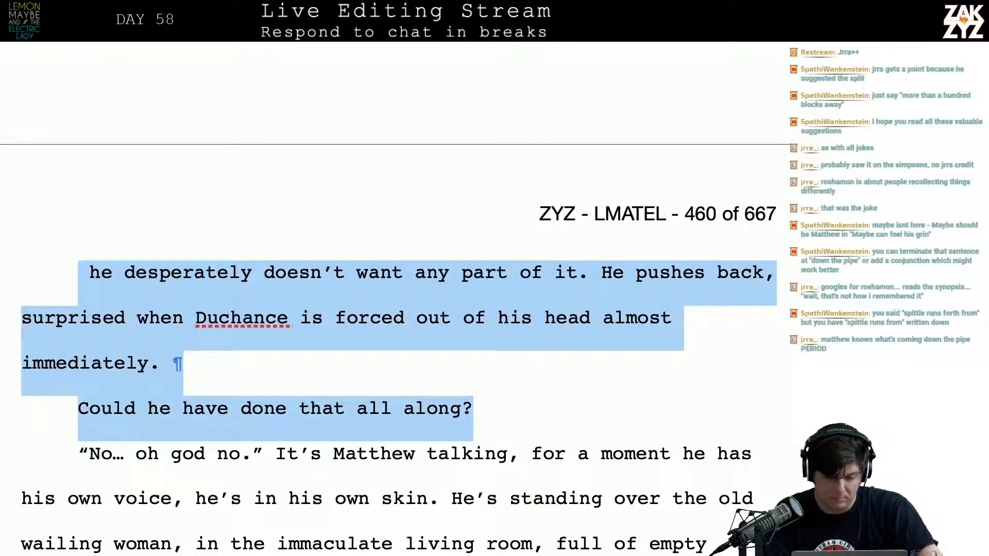
key(BackSpace)
Reread the revised "Matthew knows what's coming down the pipe" paragraph and its transition into the "No… oh god no." dialogue
key(Up)
key(Up)
key(Up)
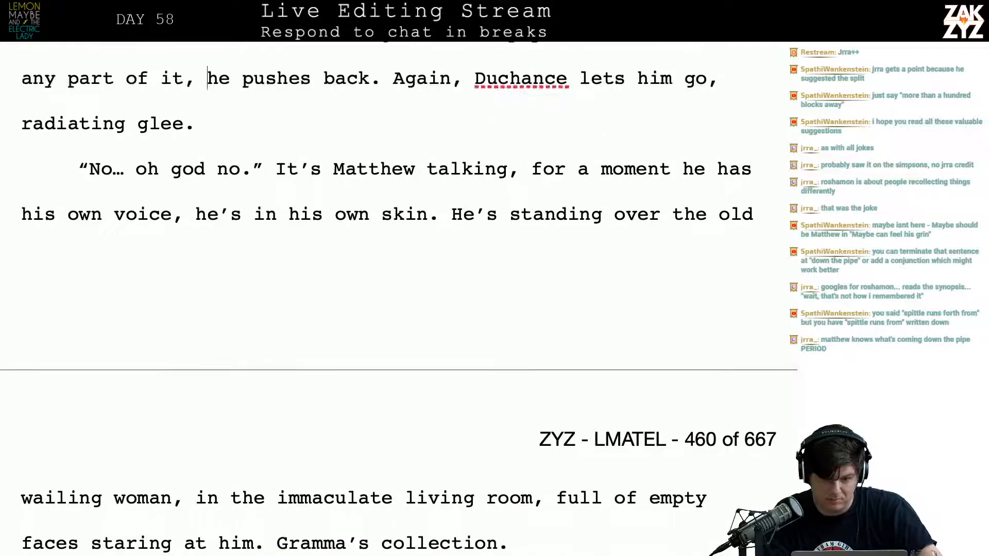
key(Right)
key(Right)
key(Right)
key(Right)
key(Right)
key(Right)
key(Down)
key(Down)
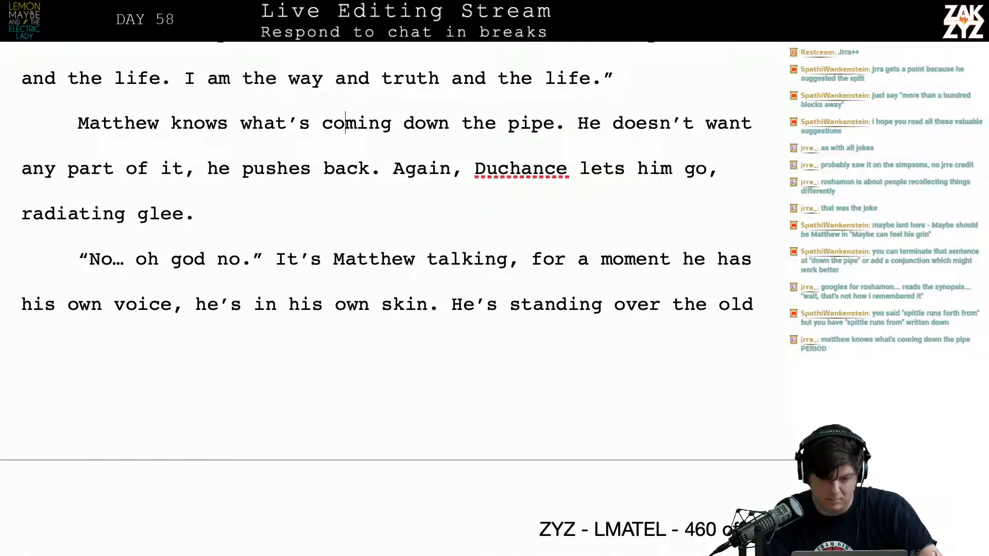
Split the "Again, Duchance lets him go, radiating glee." sentence into its own paragraph, leaving a blank paragraph above it for a rewrite
key(Right)
key(Right)
key(Left)
key(Return)
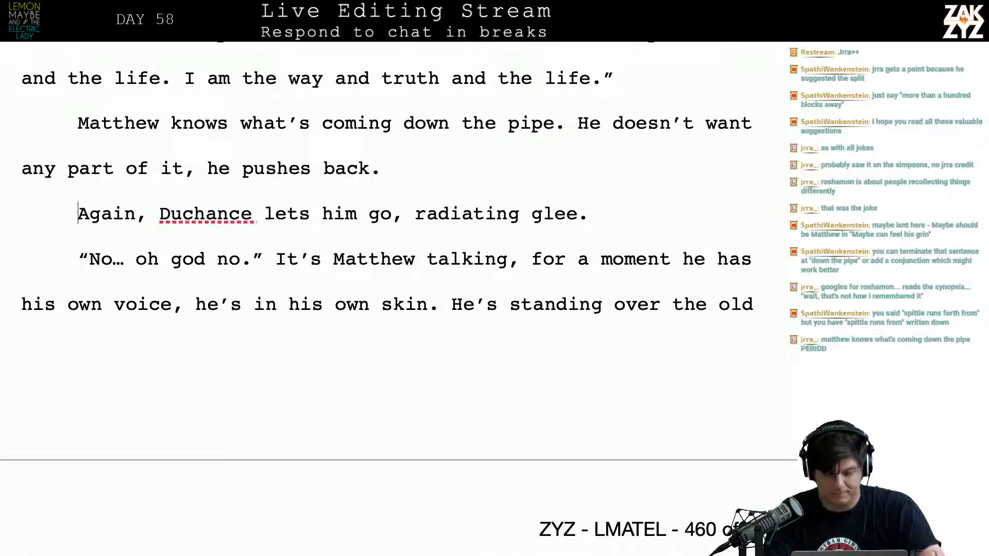
key(Return)
key(Left)
key(Left)
Continue the paragraph after "he pushes back." with "Once again, Duchance lets him go,"
text(Onc)
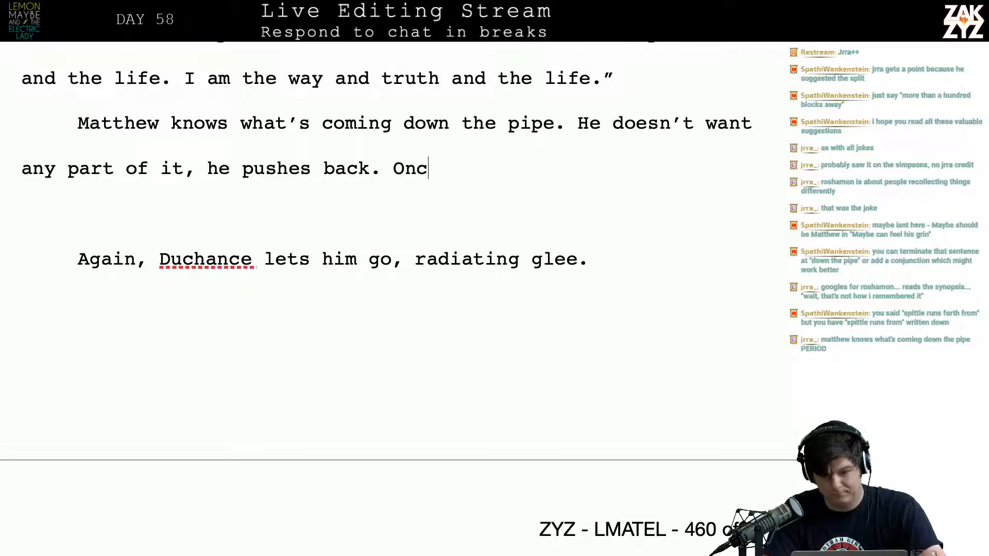
text(e again, Duchan)
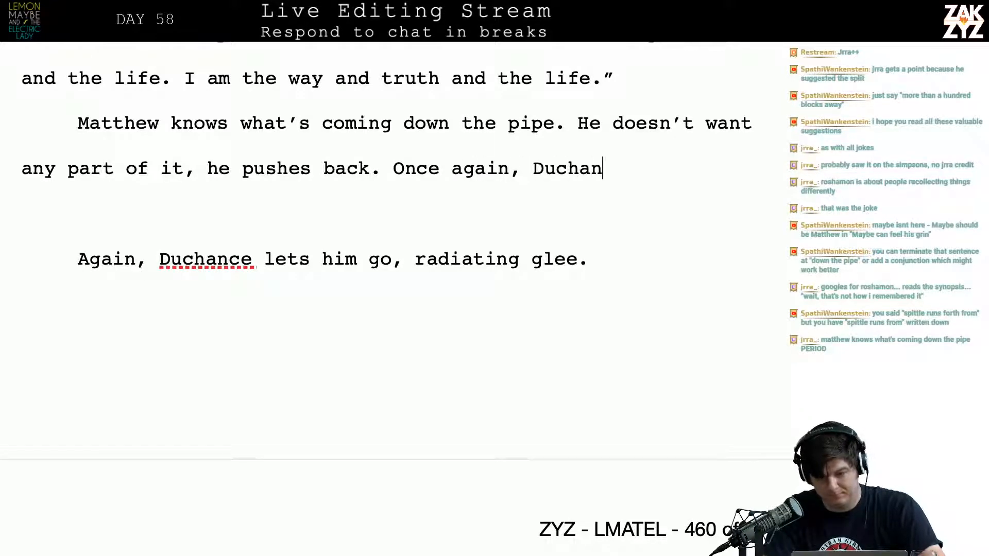
text(ce lets him go, )
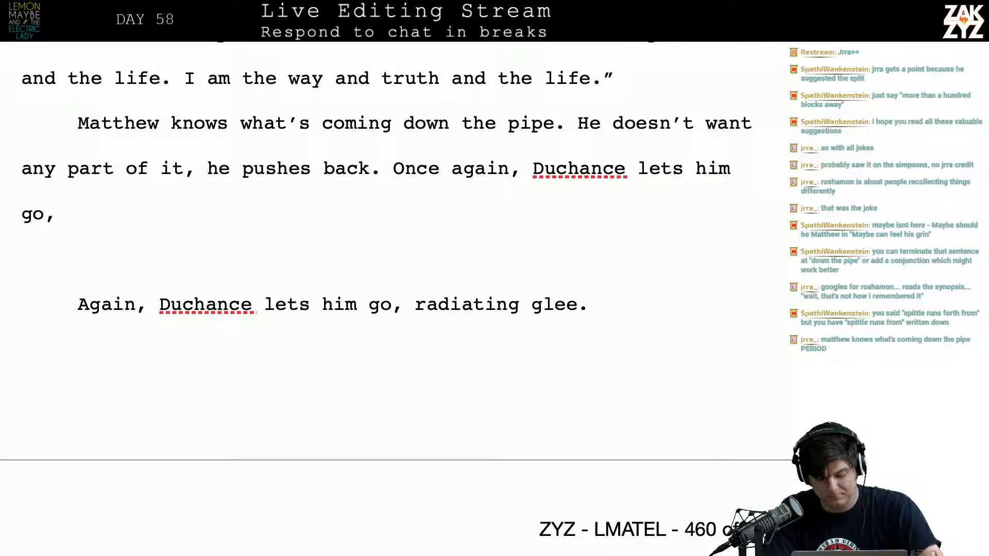
text(humming with g)
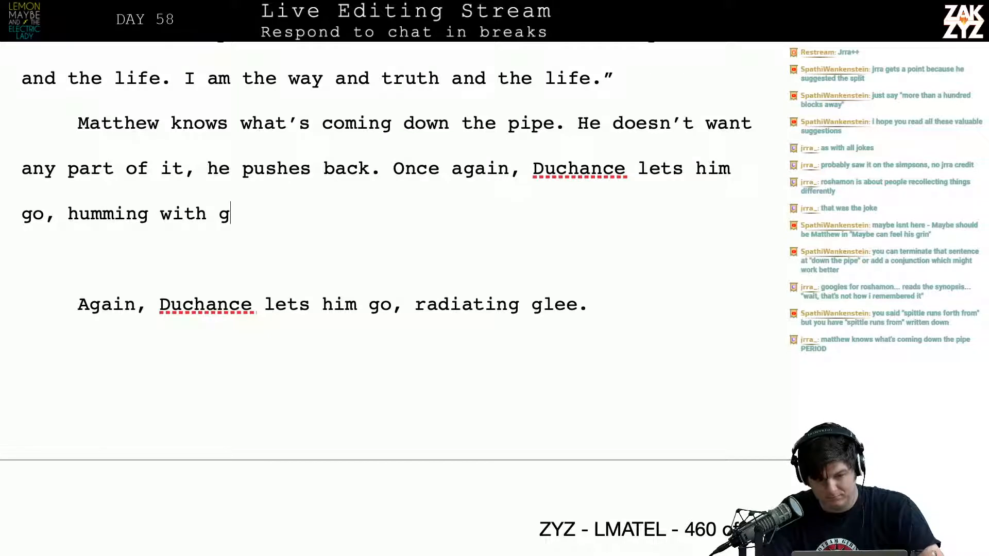
Try ending the "Once again, Duchance lets him go" sentence with "humming with glee", then remove that ending along with its comma
key(BackSpace)
text(Glee.)
key(BackSpace)
key(BackSpace)
key(BackSpace)
key(BackSpace)
key(BackSpace)
key(BackSpace)
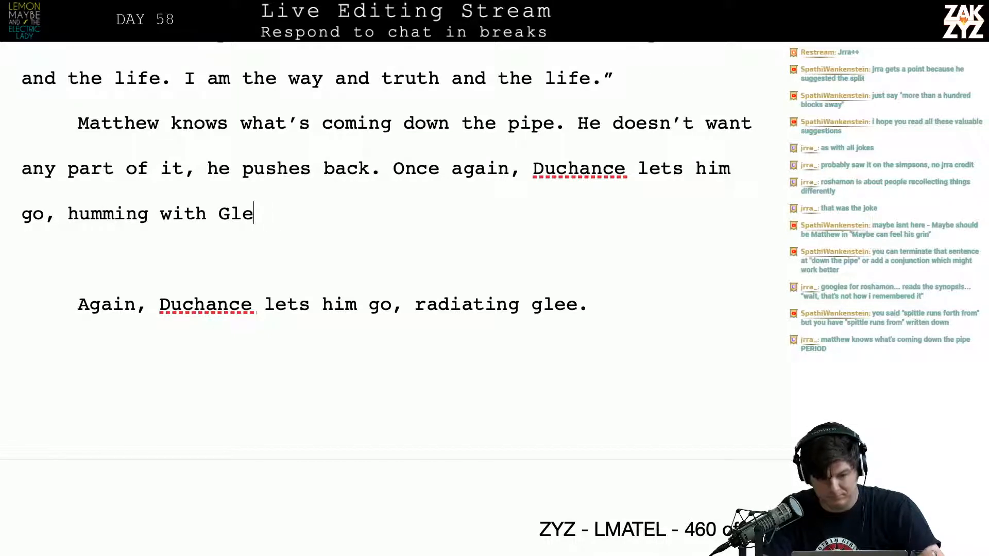
text(glee.)
key(BackSpace)
key(BackSpace)
key(BackSpace)
key(BackSpace)
key(BackSpace)
key(BackSpace)
key(BackSpace)
key(BackSpace)
key(BackSpace)
key(BackSpace)
key(BackSpace)
key(BackSpace)
key(BackSpace)
key(BackSpace)
key(BackSpace)
key(BackSpace)
key(BackSpace)
key(BackSpace)
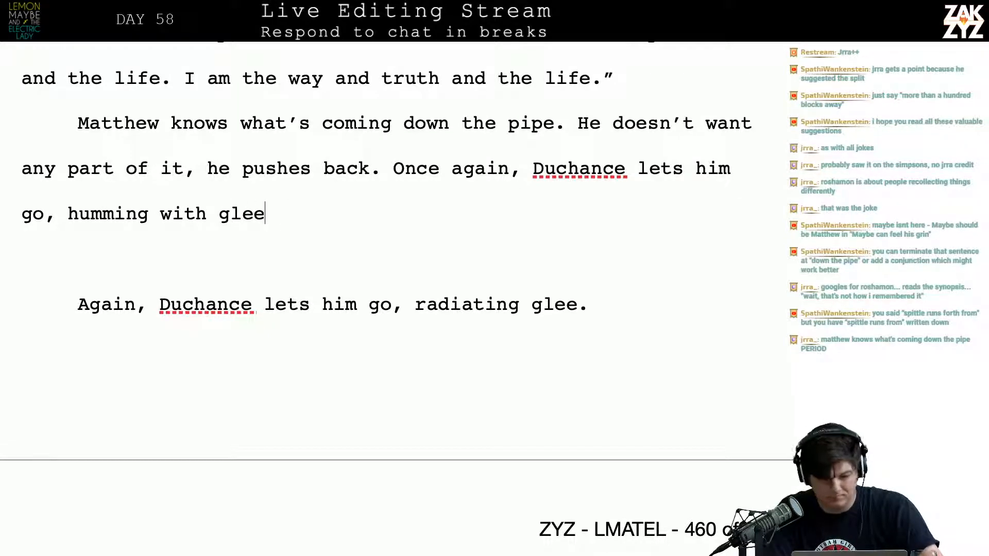
key(BackSpace)
key(BackSpace)
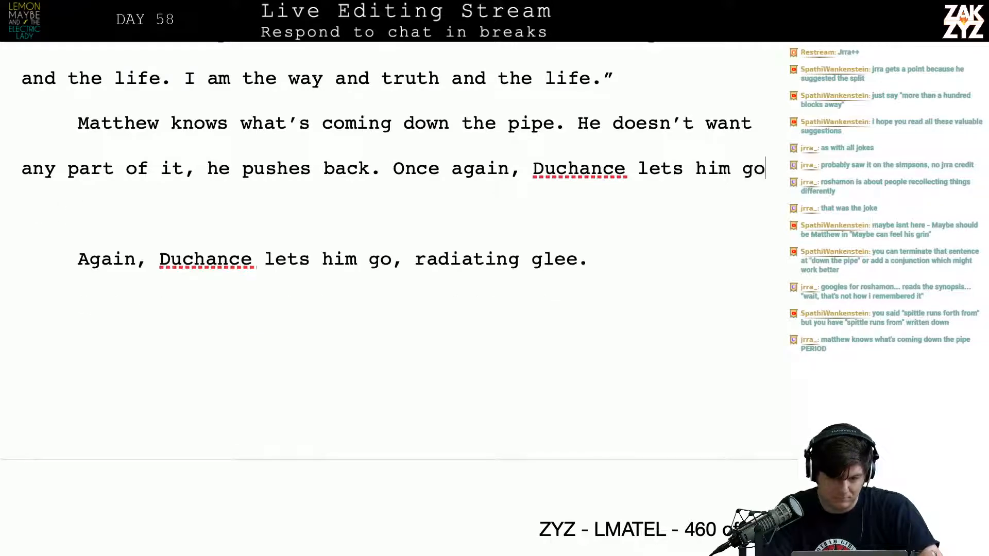
Try finishing the "Once again, Duchance lets him go" sentence with ", twisting that gleeful smile." and delete the added phrase
text(.)
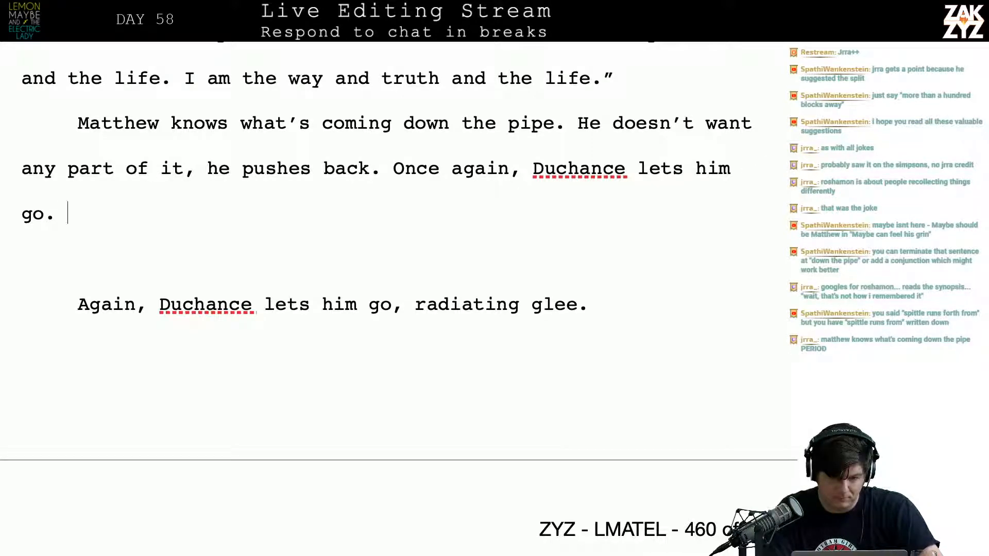
key(BackSpace)
key(BackSpace)
text(, s)
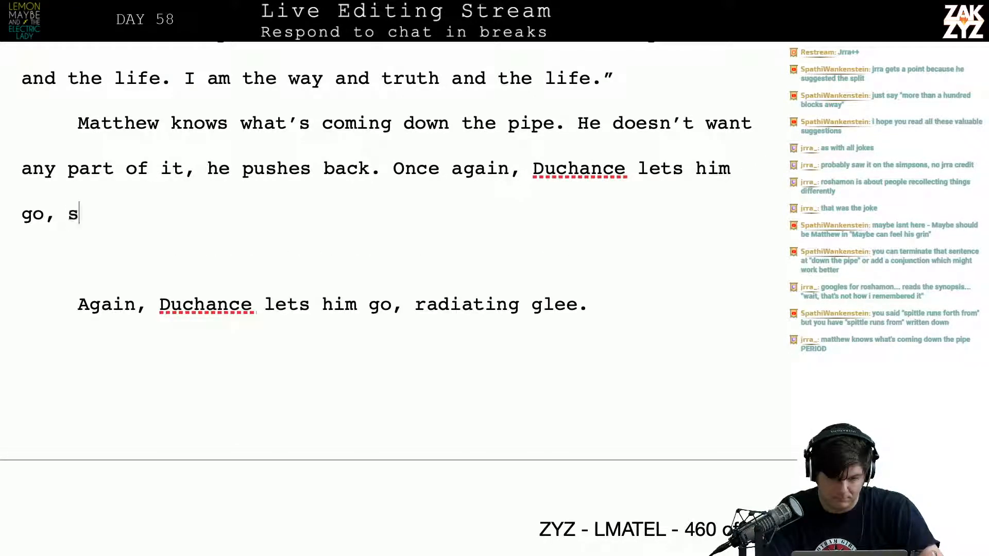
key(BackSpace)
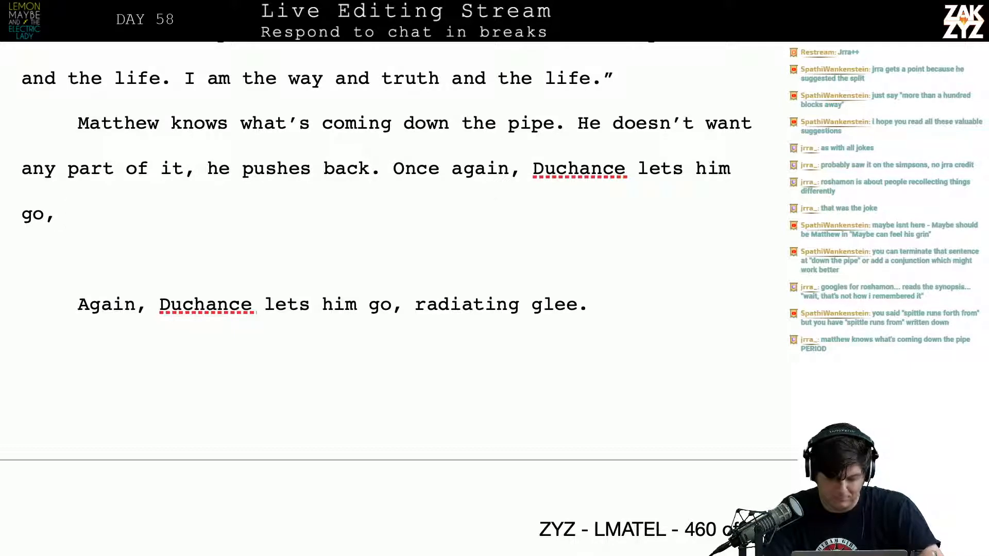
text(twistin)
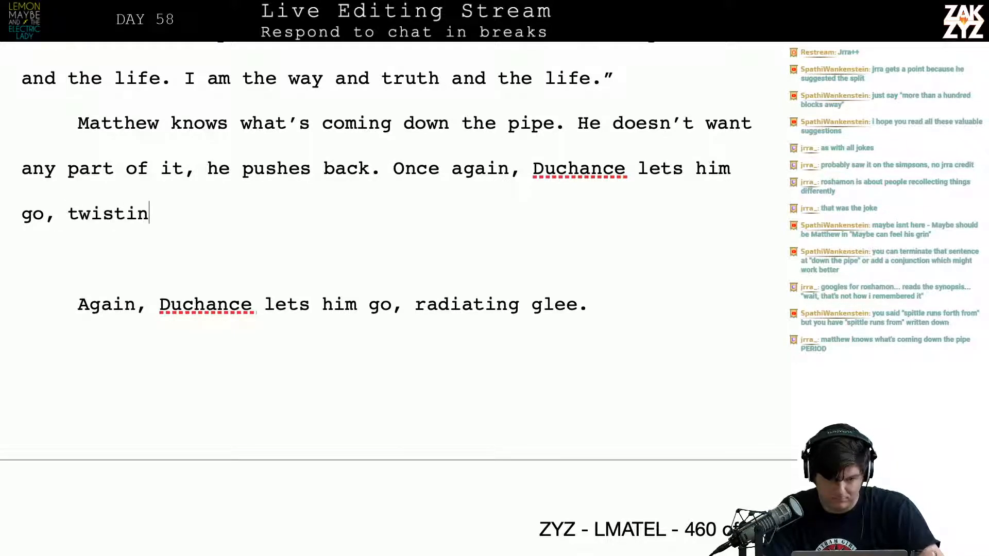
text(g that gleefu)
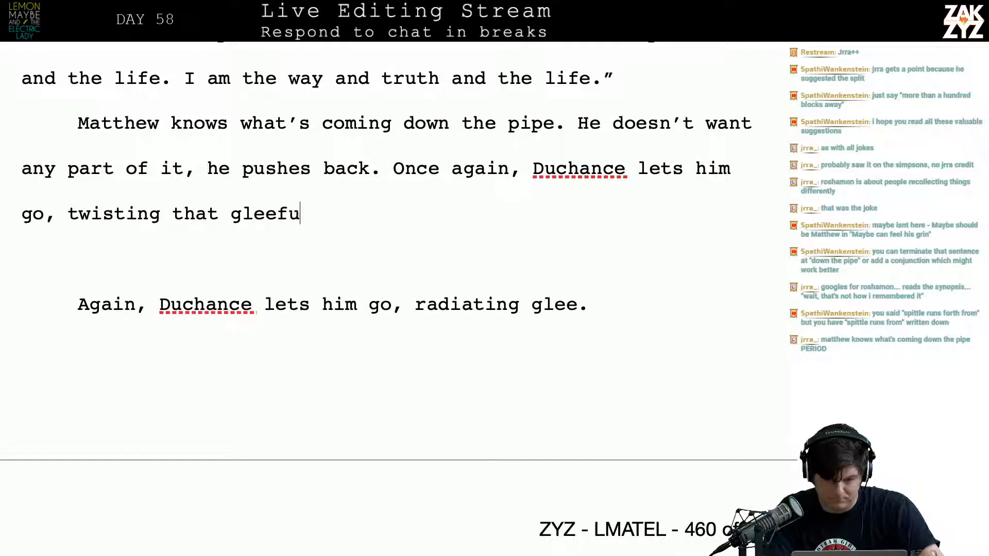
text(l smile.)
key(BackSpace)
key(BackSpace)
key(BackSpace)
key(BackSpace)
key(BackSpace)
key(BackSpace)
key(BackSpace)
key(BackSpace)
key(BackSpace)
key(BackSpace)
key(BackSpace)
key(BackSpace)
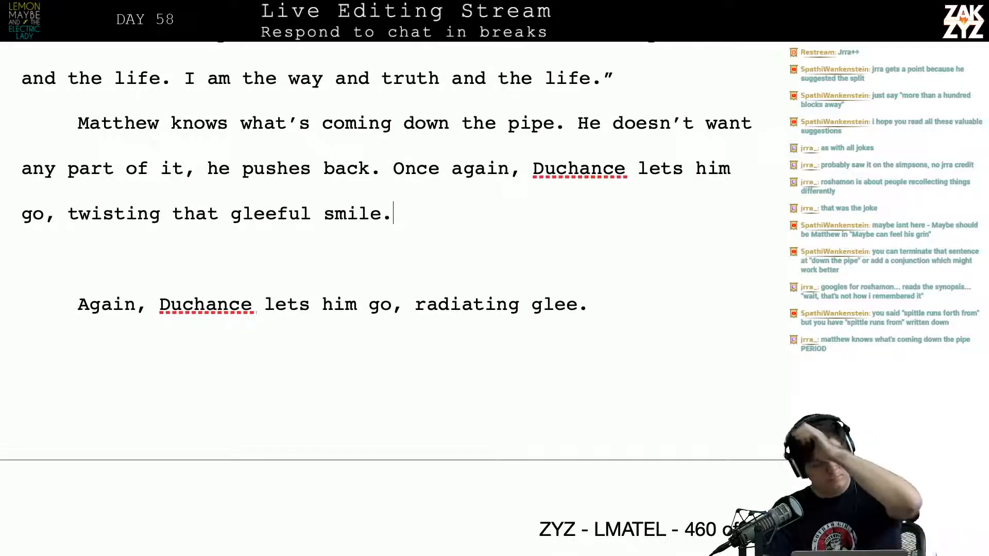
key(BackSpace)
key(BackSpace)
key(BackSpace)
key(BackSpace)
key(BackSpace)
key(BackSpace)
key(BackSpace)
key(BackSpace)
key(BackSpace)
key(BackSpace)
key(BackSpace)
key(BackSpace)
key(BackSpace)
key(BackSpace)
key(BackSpace)
key(BackSpace)
key(BackSpace)
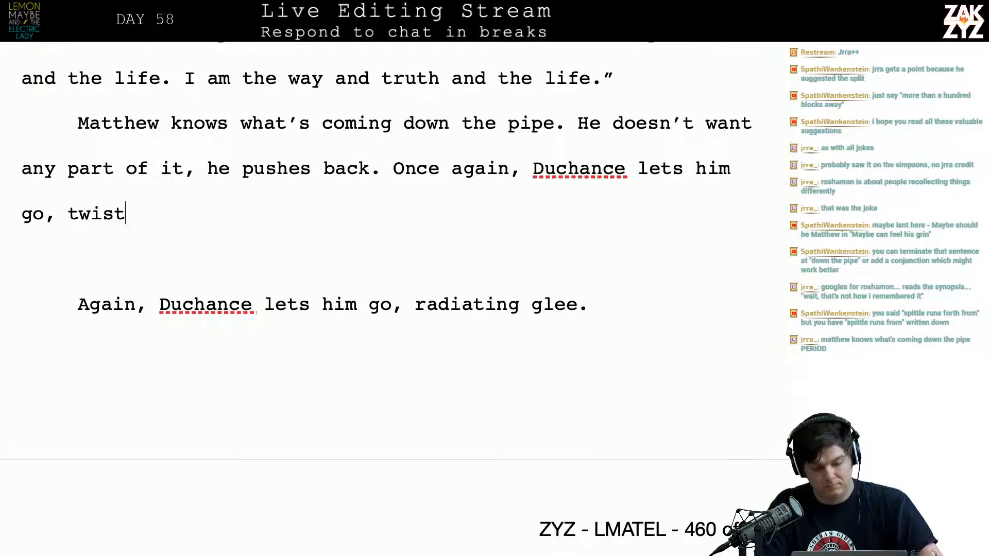
Finish the "Once again, Duchance lets him go," sentence with "grinning with glee."
text(grinnning)
key(BackSpace)
key(BackSpace)
key(BackSpace)
key(BackSpace)
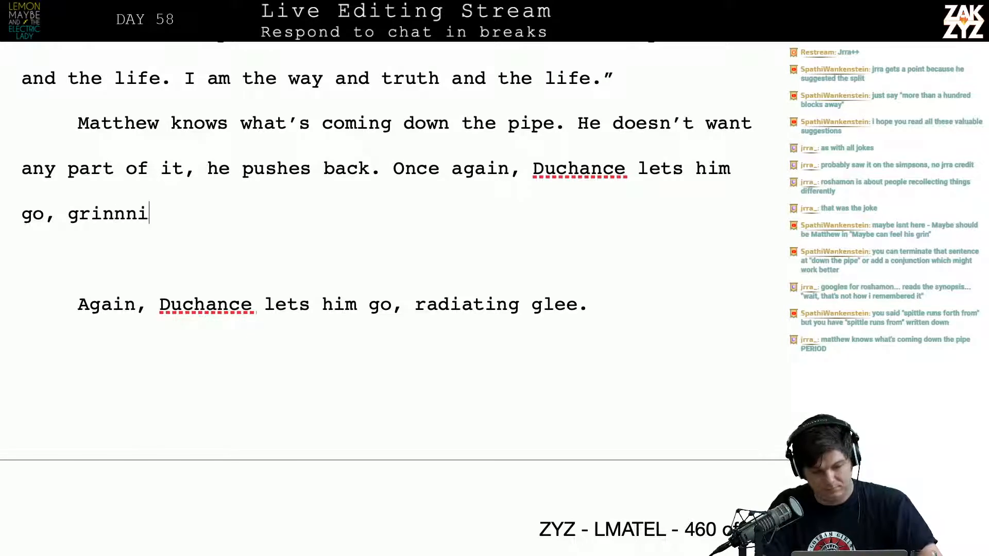
text(ing with glee.)
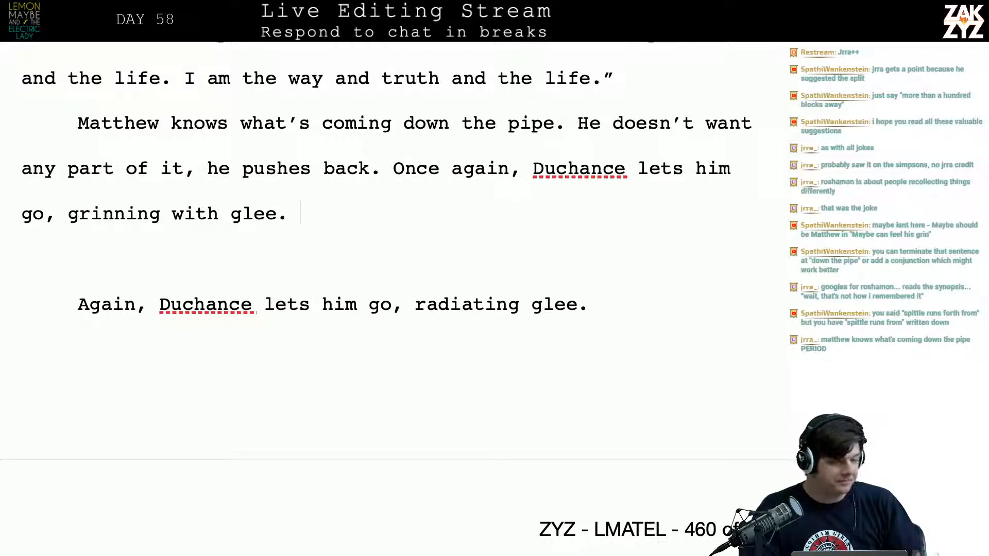
Break the paragraph after "coming down the pipe." so the text from "He doesn't want any part of it" starts a new paragraph
scroll(602, 270, down, 1)
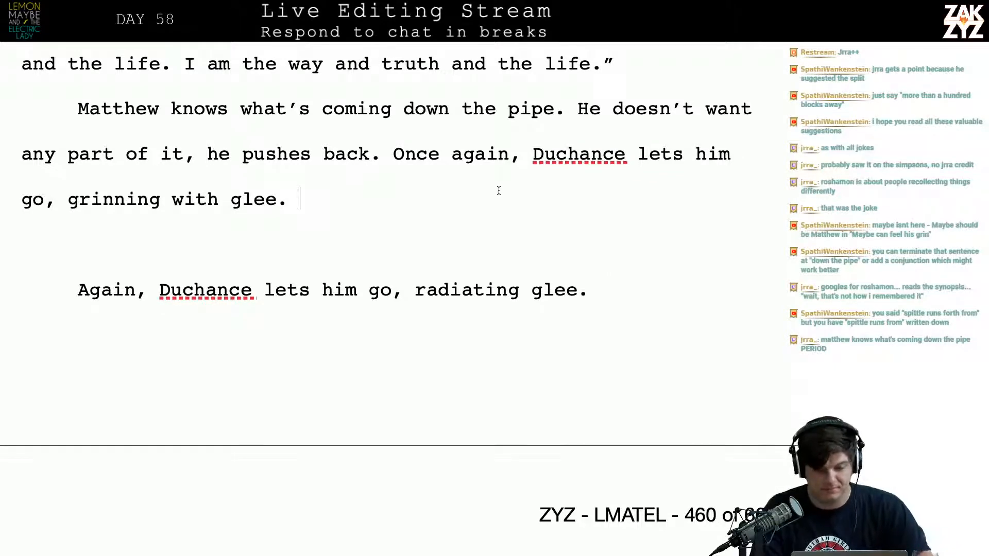
click(498, 155)
key(Right)
key(Right)
key(Up)
key(Right)
key(Right)
key(Right)
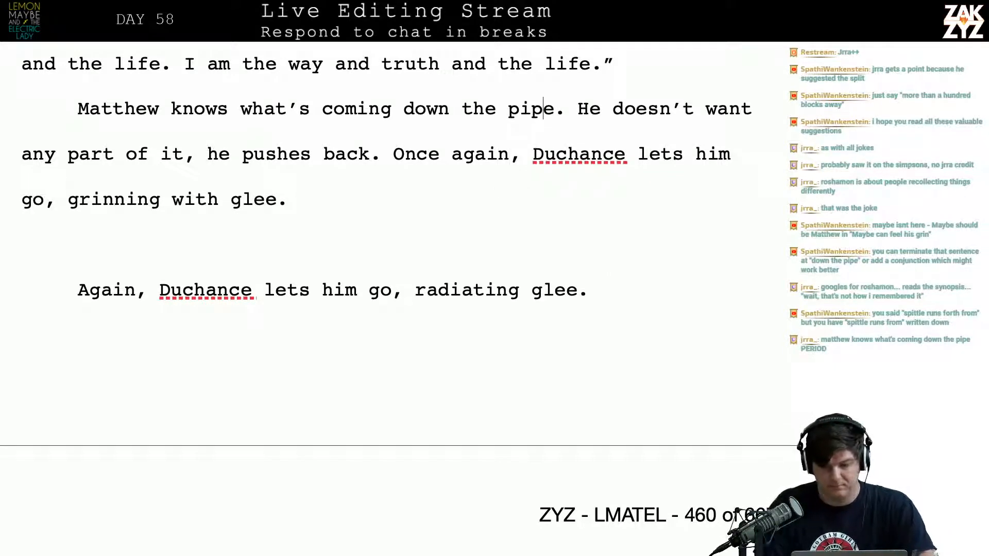
key(Right)
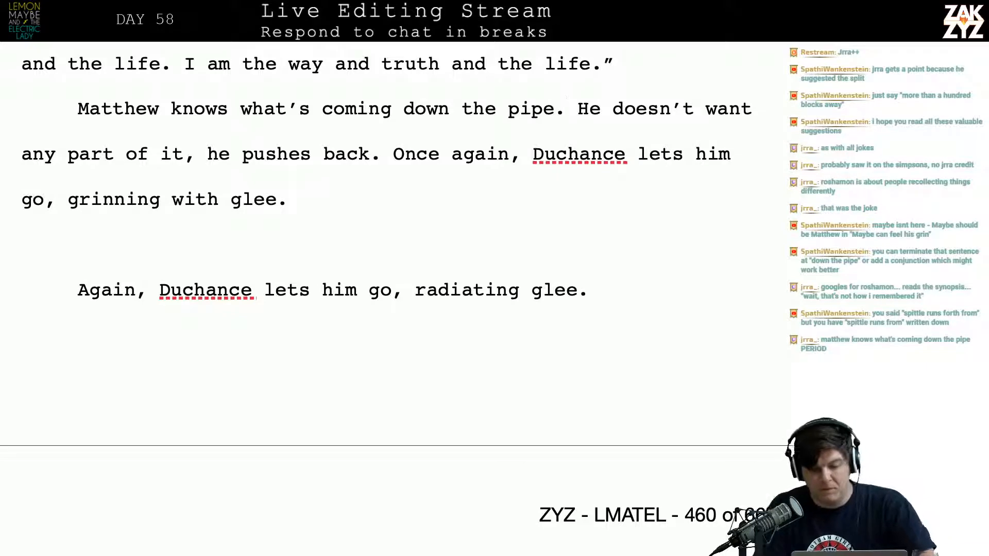
key(Right)
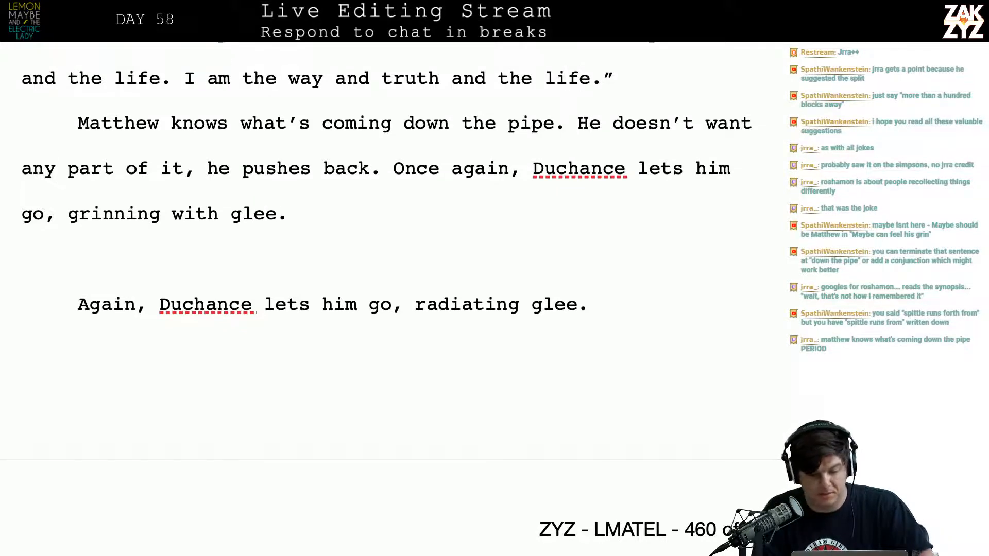
key(Return)
Add a new sentence after "coming down the pipe." reading "He fights back again, he doesn't want any part of it."
text(He p)
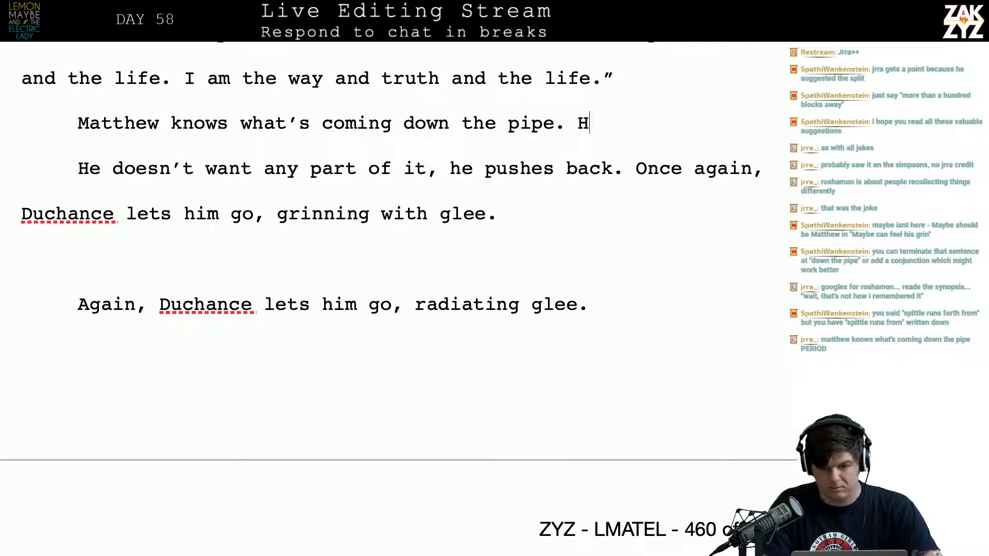
text(us)
key(BackSpace)
key(BackSpace)
key(BackSpace)
text(fights)
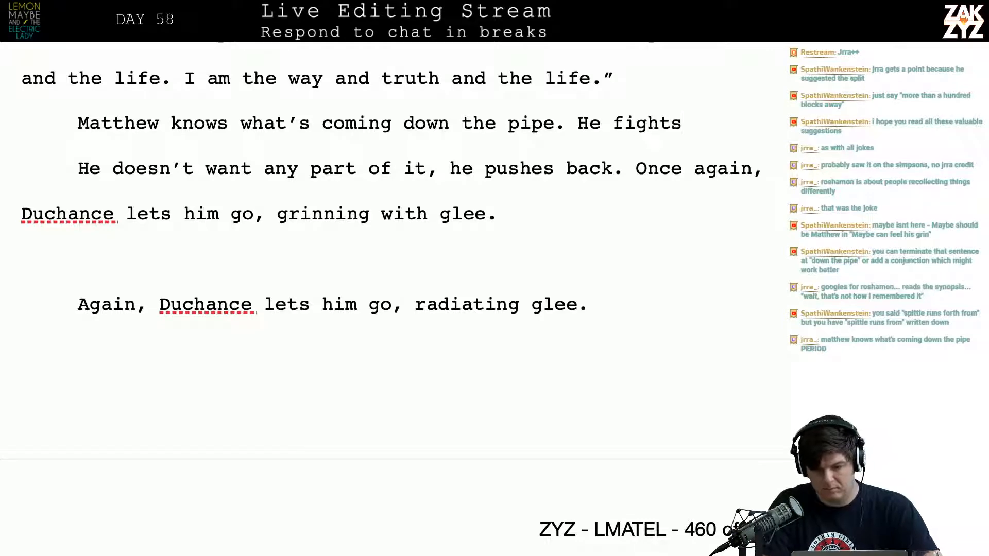
text( back again, h)
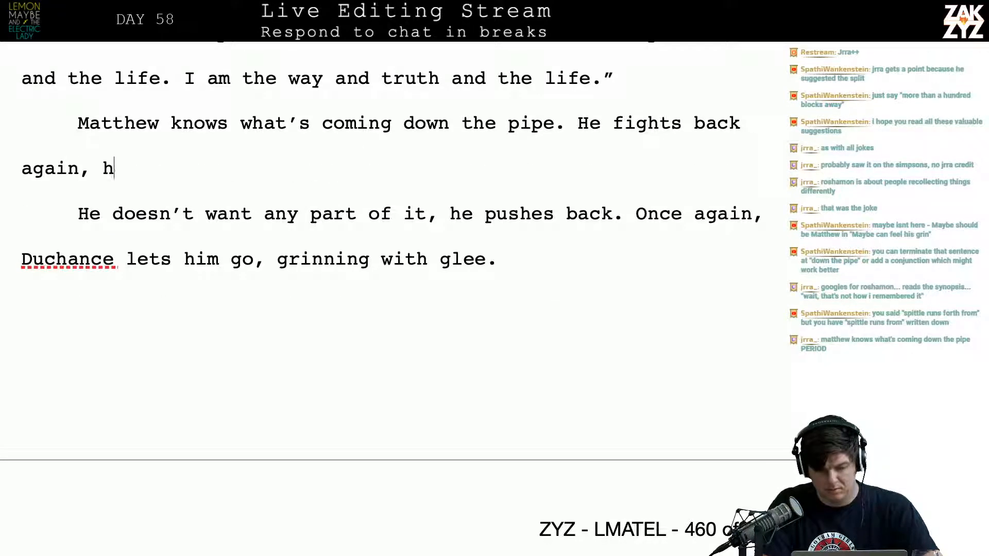
text(e doesn't want any pa)
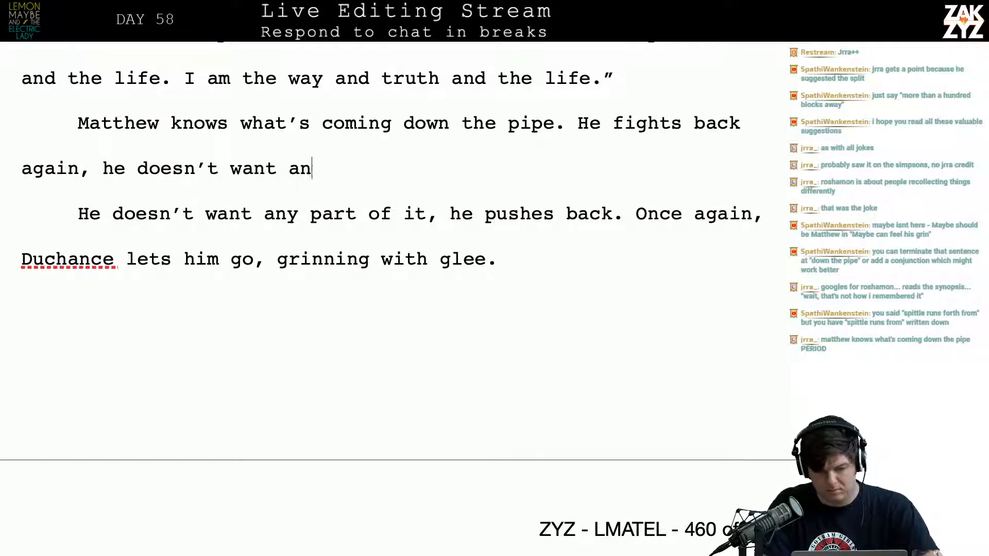
text(rt of it. )
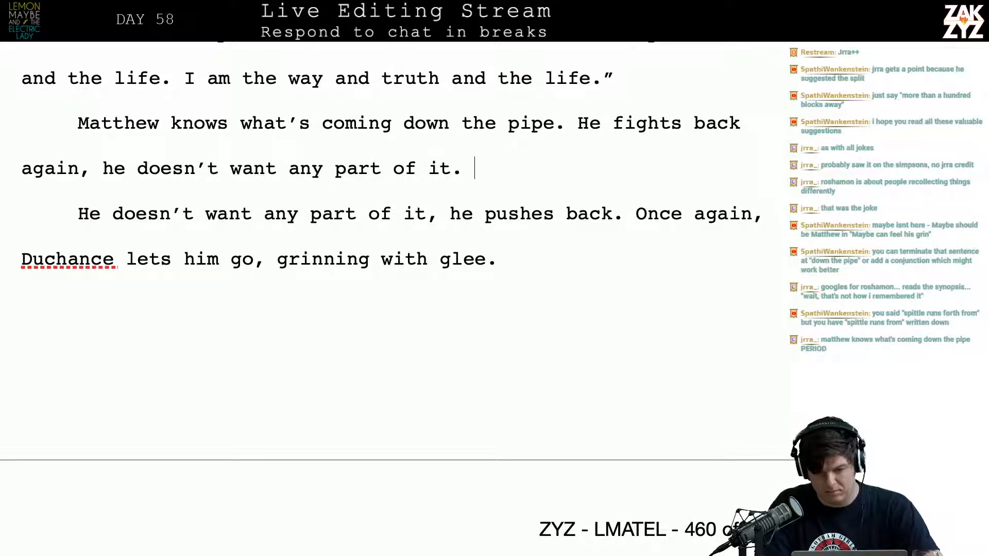
text(Again he's supro)
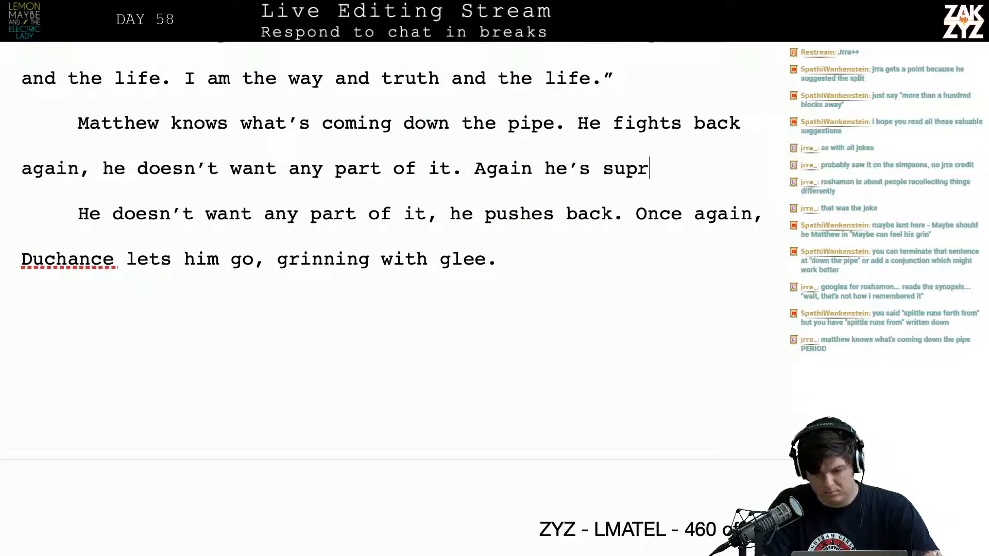
Follow it with the sentence "Again he's suprised when Duchance releases him, grinning with glee"
key(BackSpace)
text(ised with)
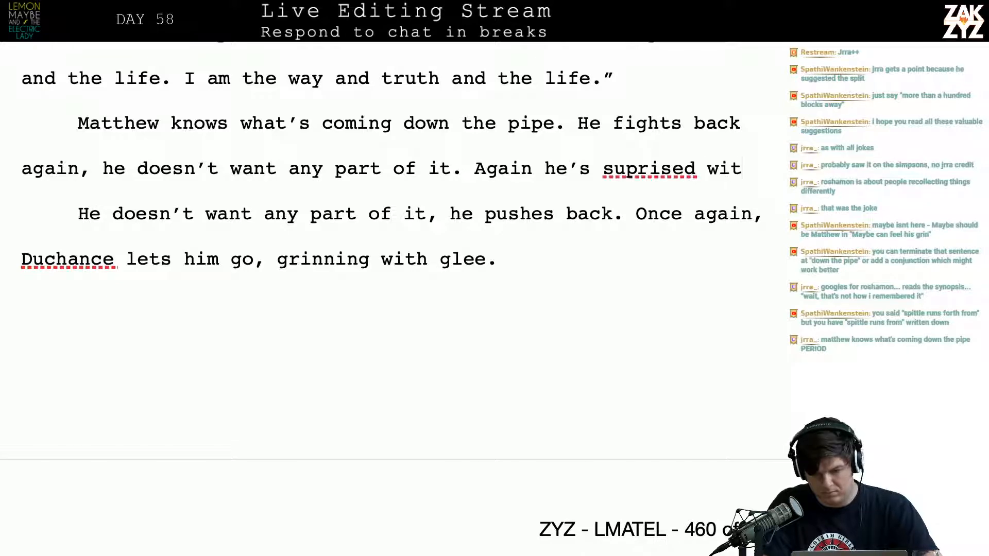
key(BackSpace)
key(BackSpace)
key(BackSpace)
text(hen Ducha)
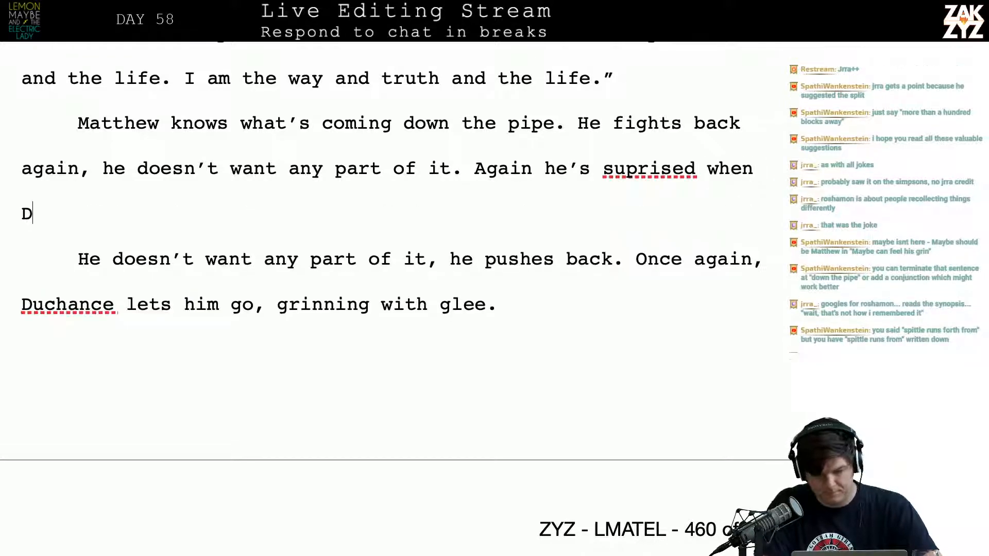
text(nce rele)
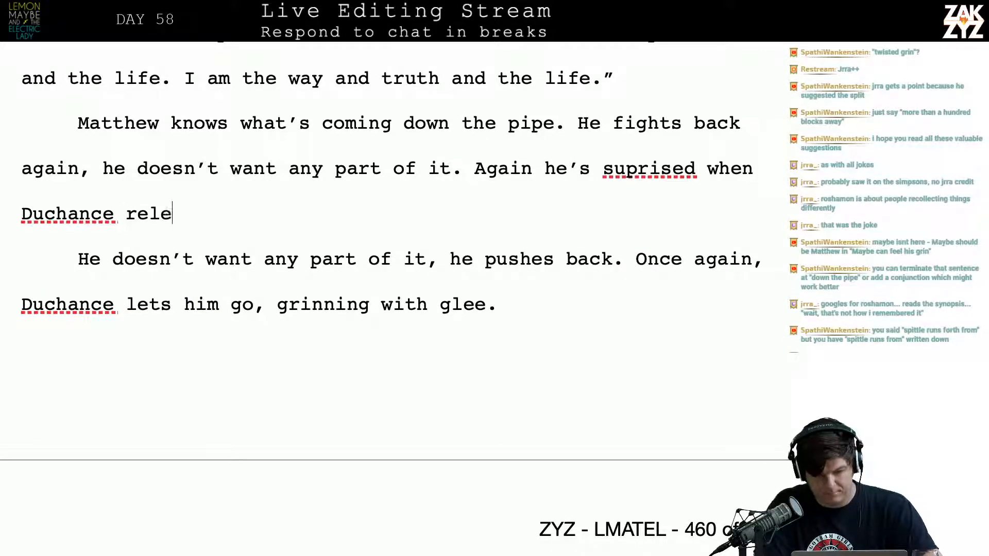
text(ases him, grinniing)
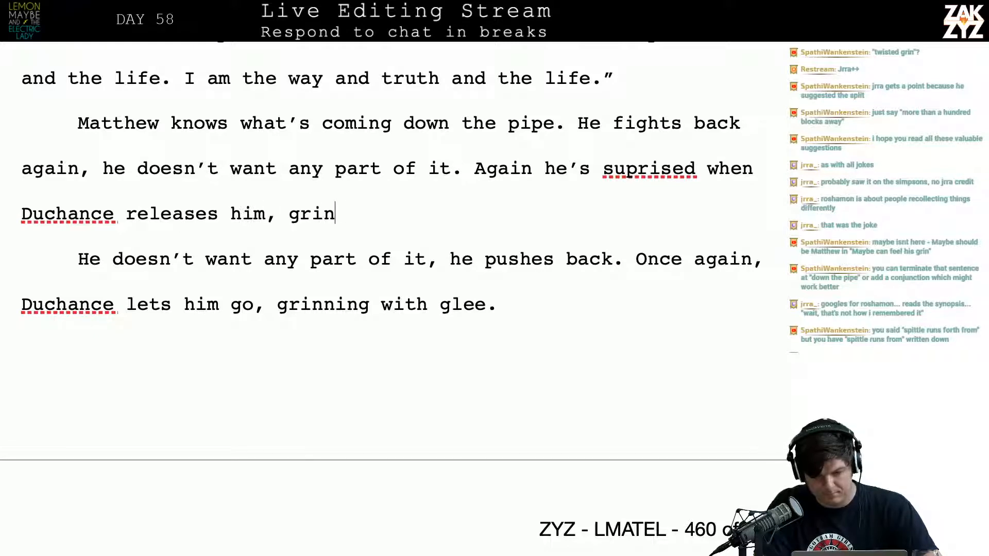
key(BackSpace)
key(BackSpace)
key(BackSpace)
key(BackSpace)
text(ng wi)
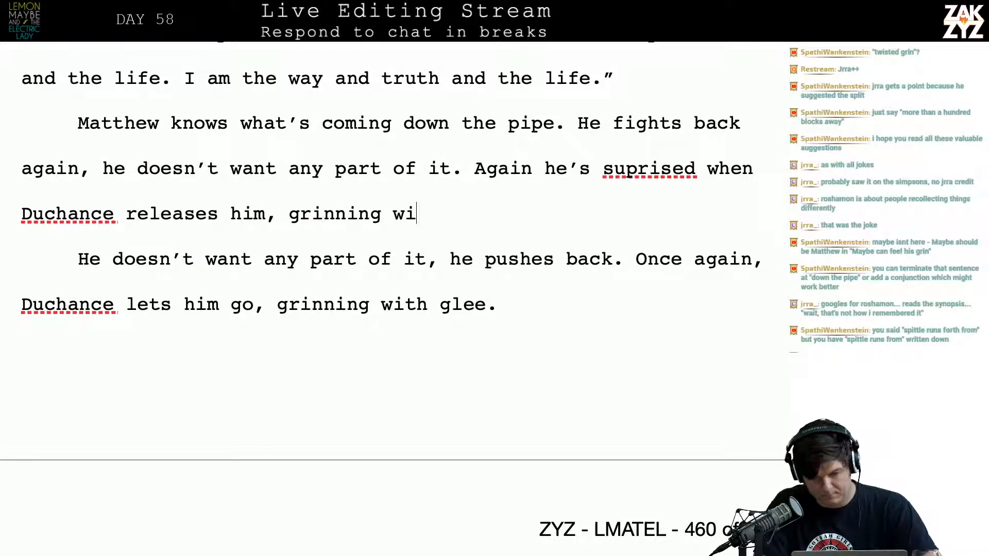
text(th glee in c)
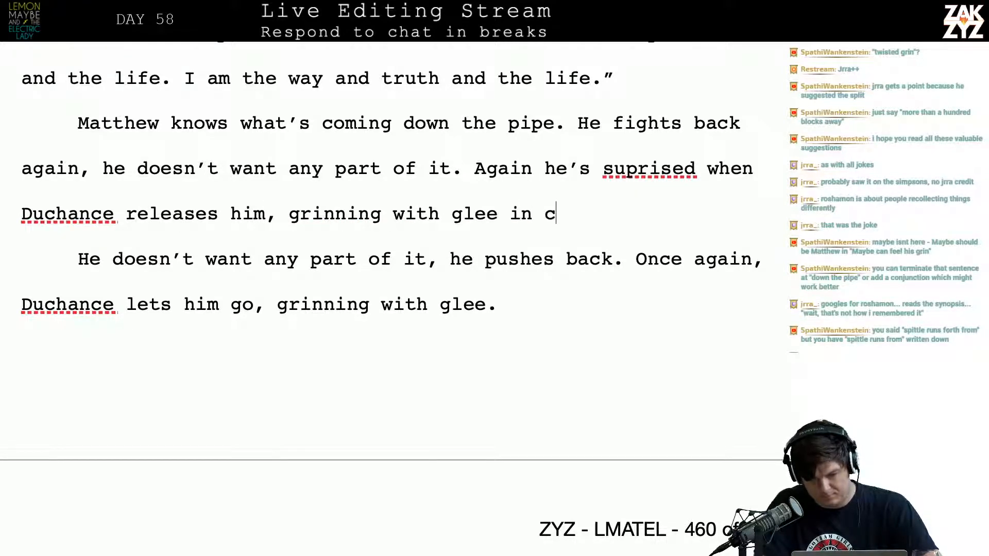
Reword the end of the sentence about Duchance releasing him to "grinning with distant glee."
key(BackSpace)
text(Chin)
key(BackSpace)
key(BackSpace)
key(BackSpace)
key(BackSpace)
key(BackSpace)
key(BackSpace)
key(BackSpace)
key(BackSpace)
key(BackSpace)
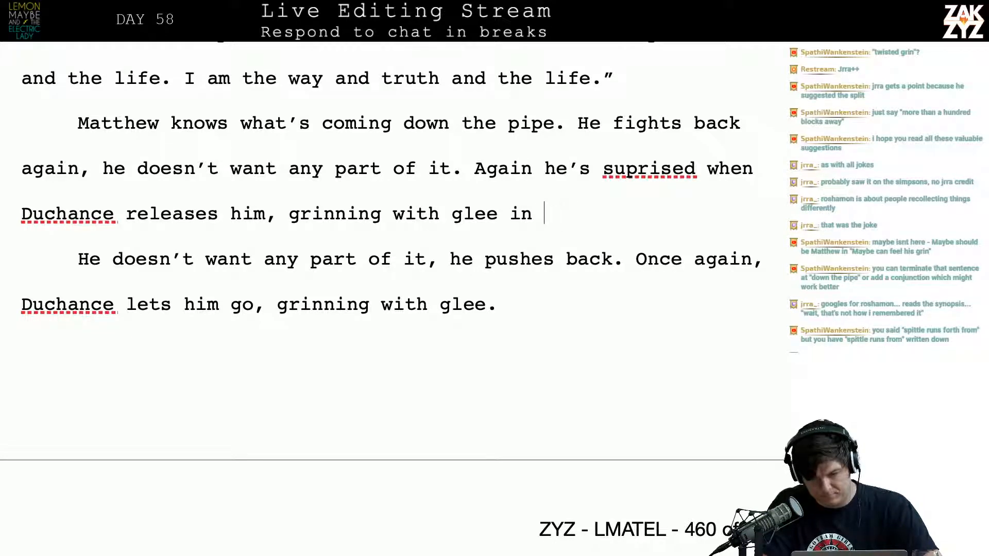
key(BackSpace)
key(BackSpace)
key(BackSpace)
text(distant)
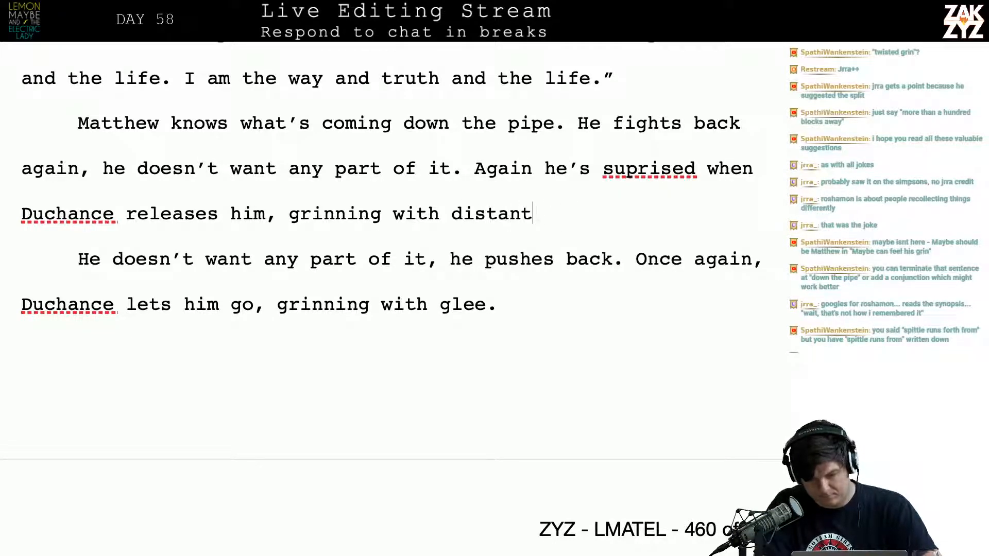
text( glee.)
Delete the older paragraph "He doesn't want any part of it, he pushes back. Once again, Duchance lets him go, grinning with glee."
key(shift+Down)
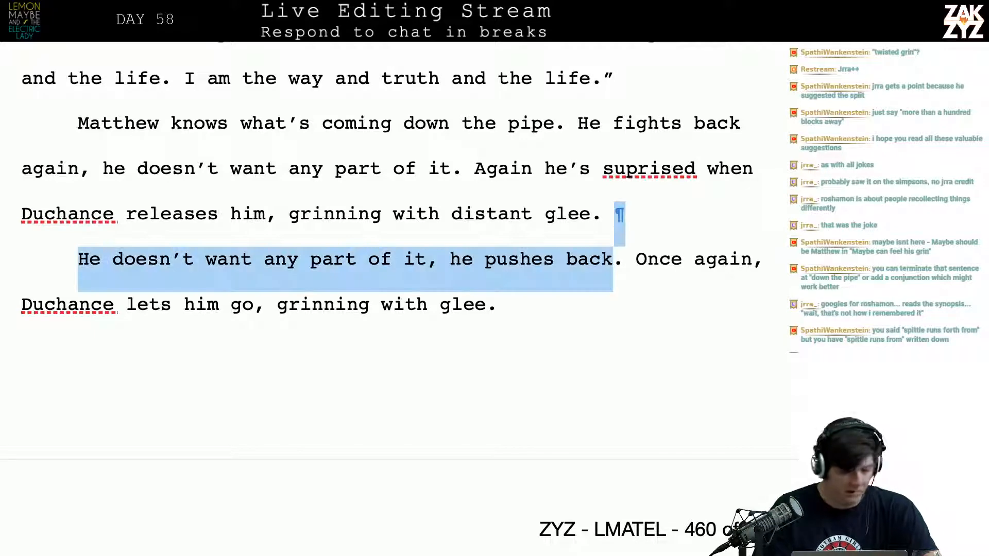
key(shift+Right)
key(shift+Down)
key(BackSpace)
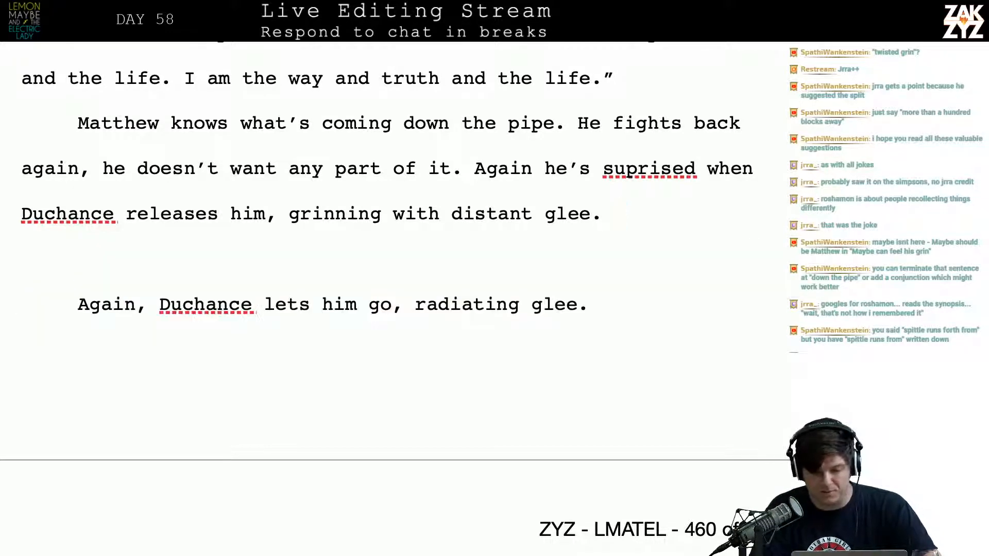
Break the paragraph after "coming down the pipe." so "He fights back again" starts a new paragraph, and remove the trailing space
scroll(387, 299, down, 1)
scroll(386, 299, up, 4)
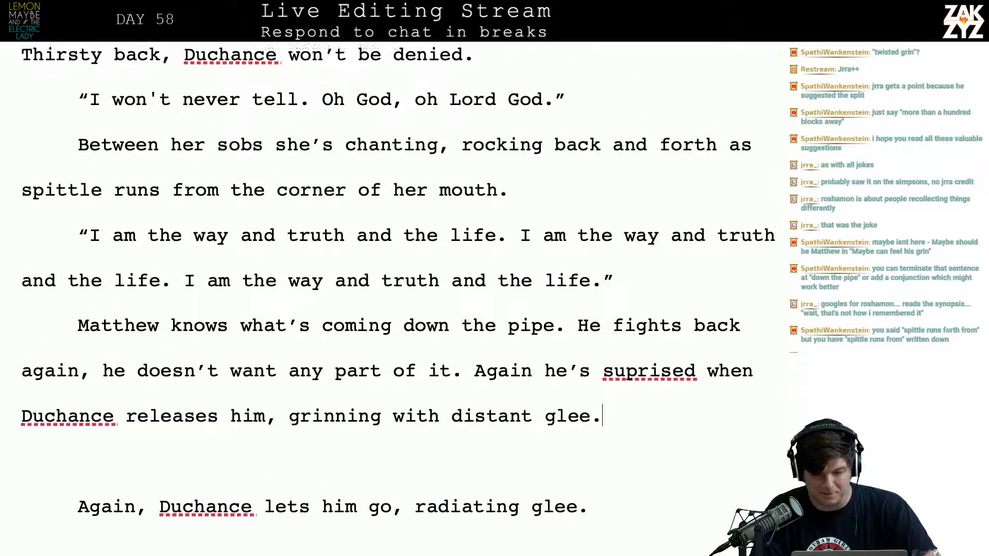
scroll(429, 270, down, 1)
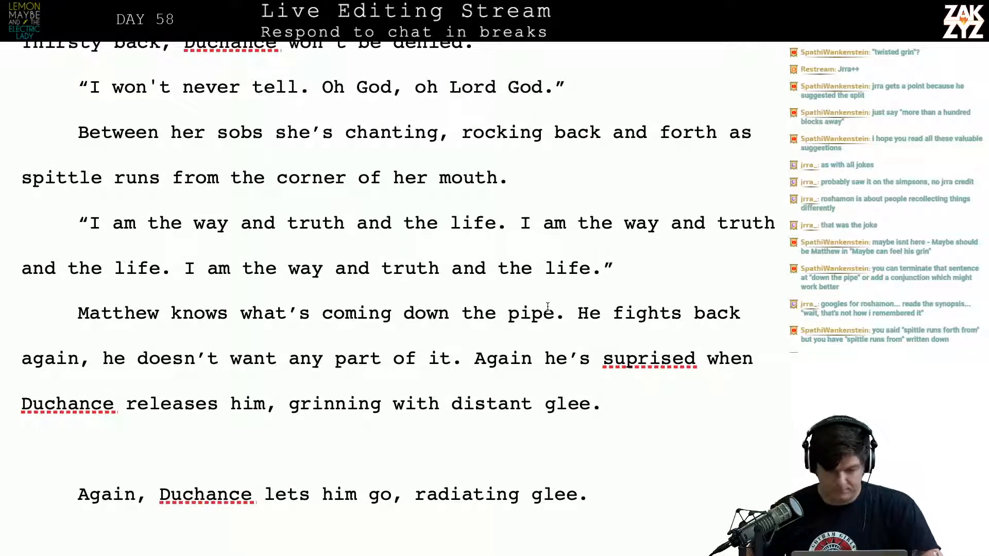
click(576, 307)
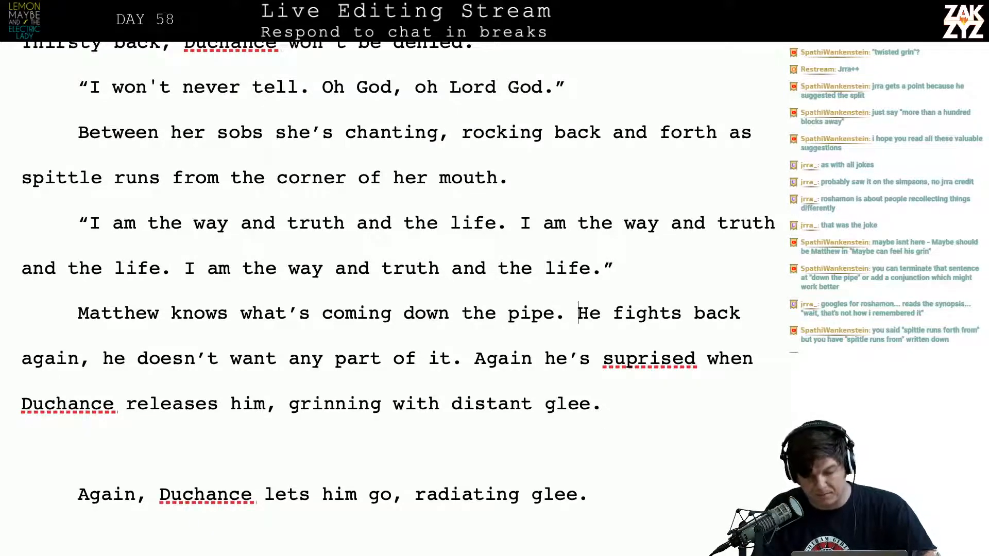
key(Return)
key(Left)
key(BackSpace)
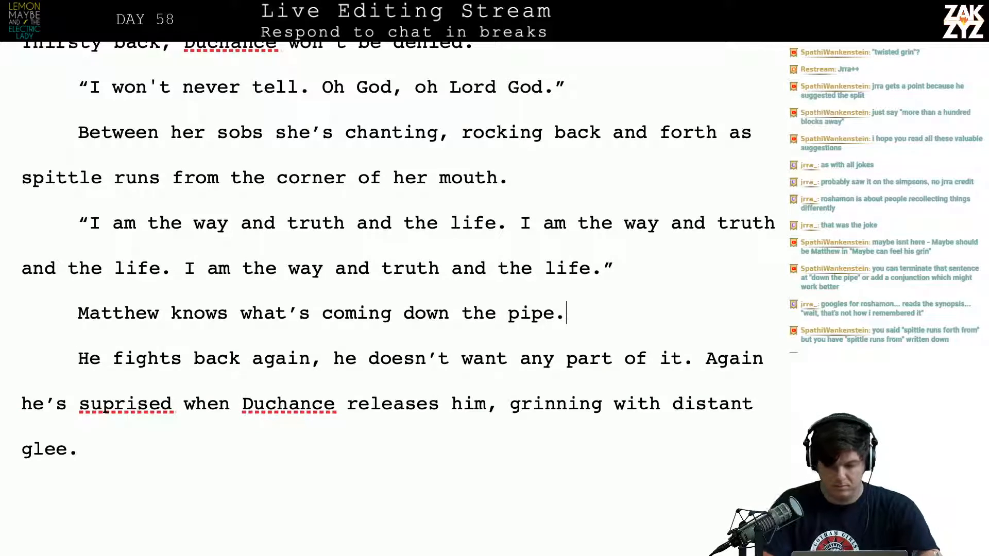
Start a new sentence after "coming down the pipe." with "He doesn't want any part of it, he"
text(He does)
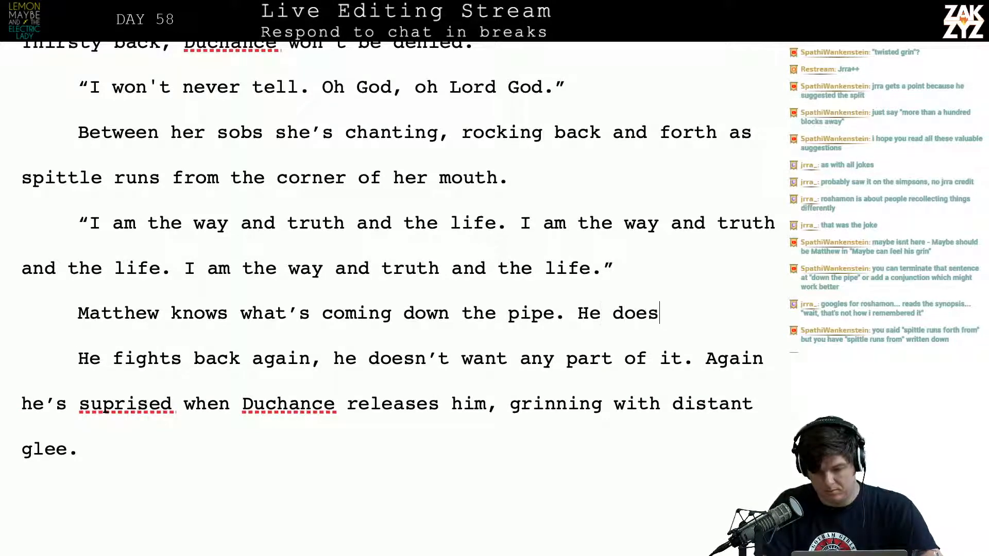
text(n't want any part )
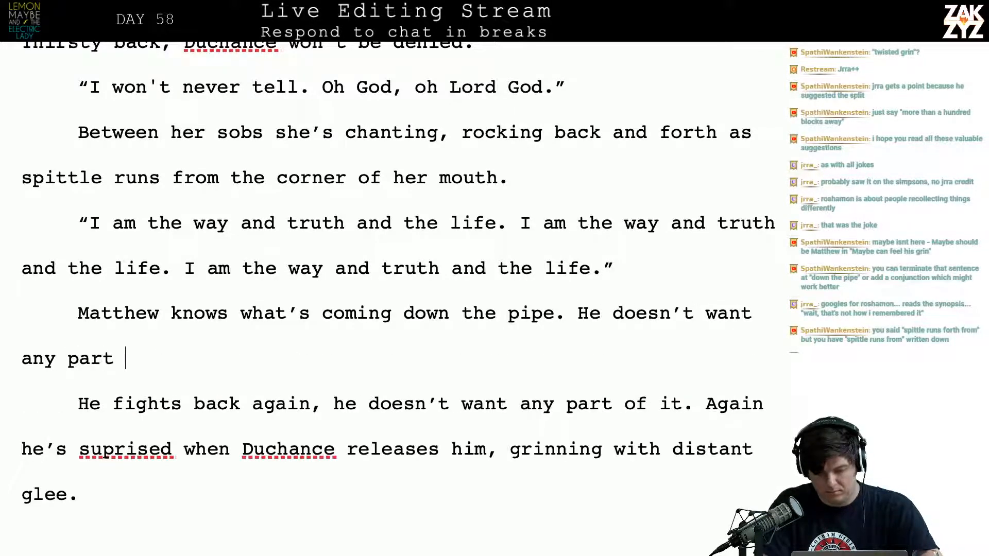
text(of it, he fight)
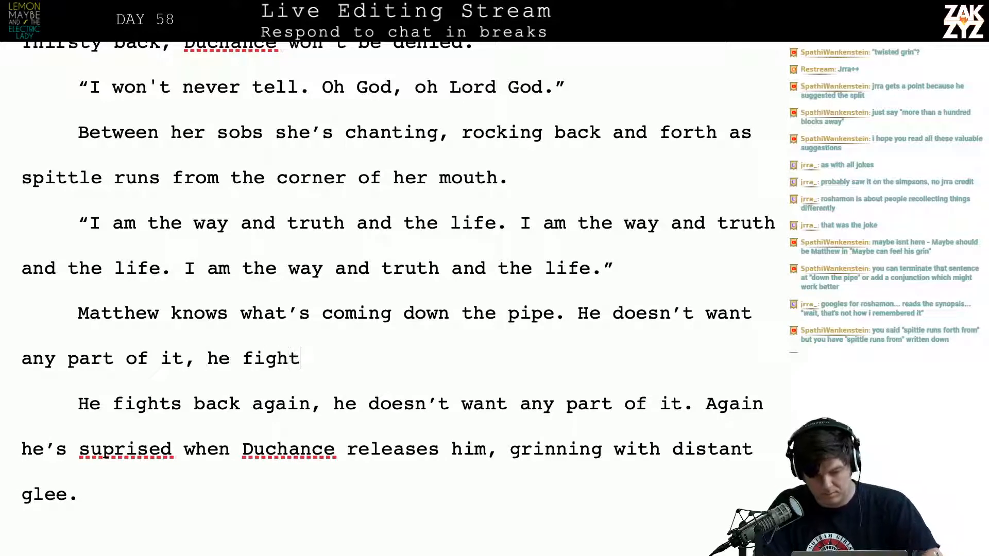
text(s back)
key(BackSpace)
key(BackSpace)
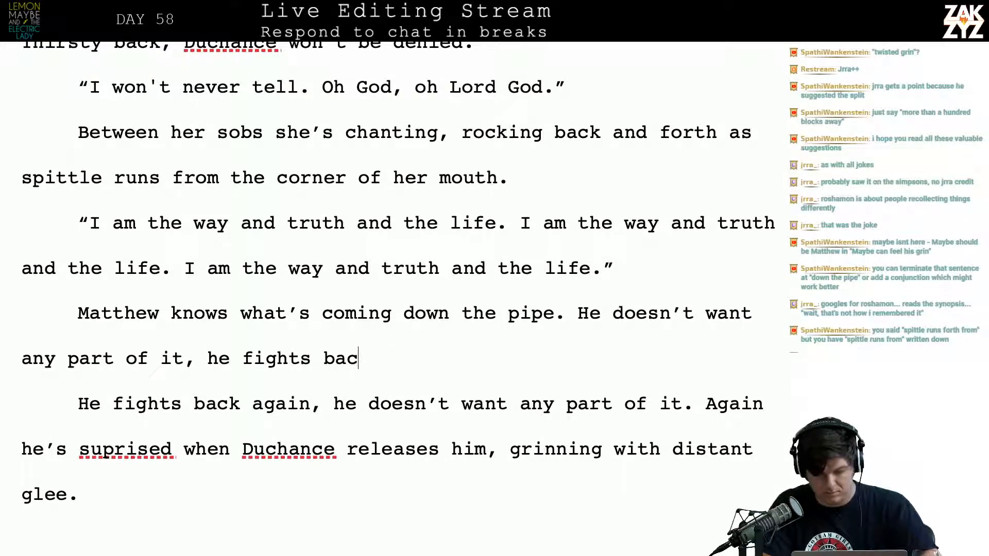
key(BackSpace)
key(BackSpace)
key(BackSpace)
key(BackSpace)
key(BackSpace)
key(BackSpace)
key(BackSpace)
key(BackSpace)
key(BackSpace)
key(BackSpace)
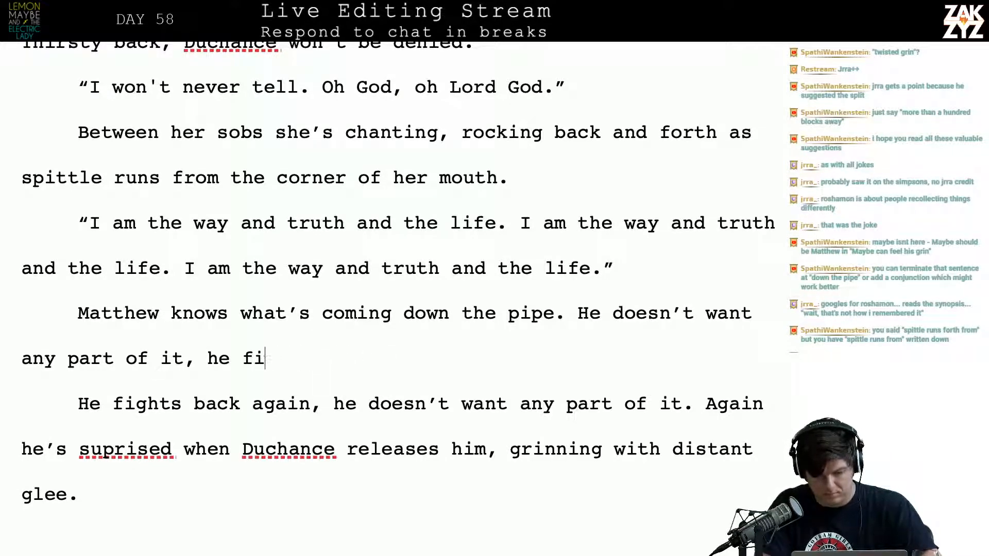
Finish that sentence with "pushes back against Duchance with all of his might.", capitalizing Duchance
text(pushes )
text(back ag)
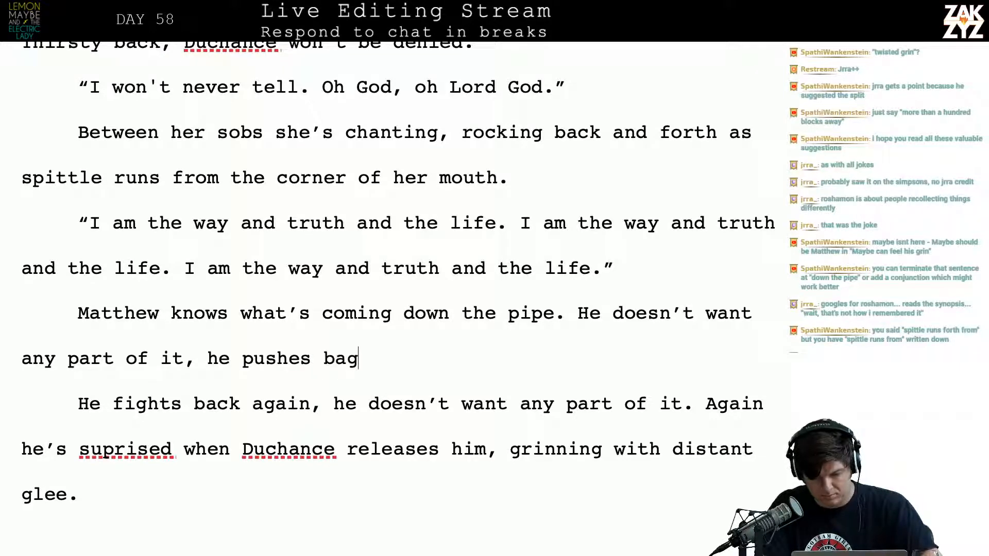
key(BackSpace)
text(ck against d)
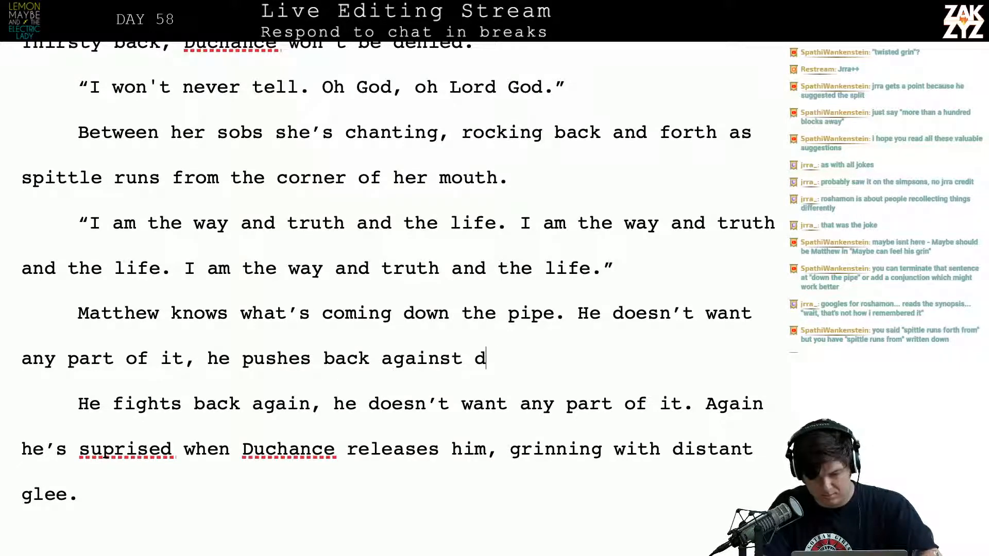
text(uchance with all )
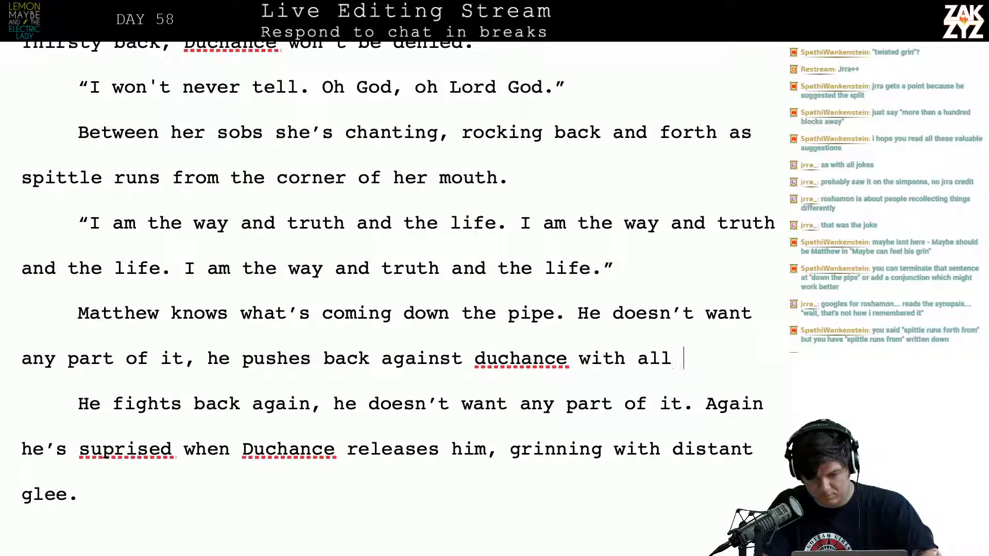
text(of his might.)
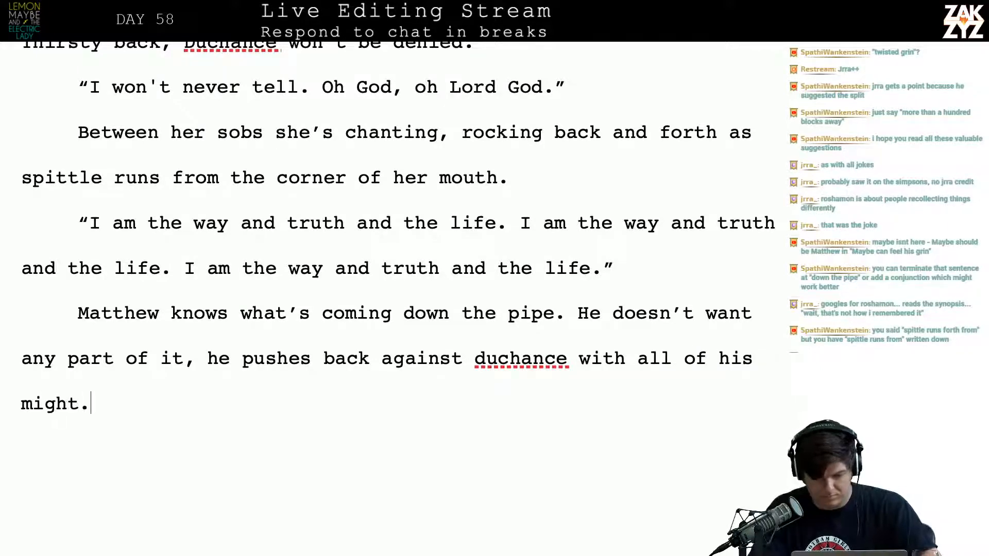
click(496, 386)
key(Left)
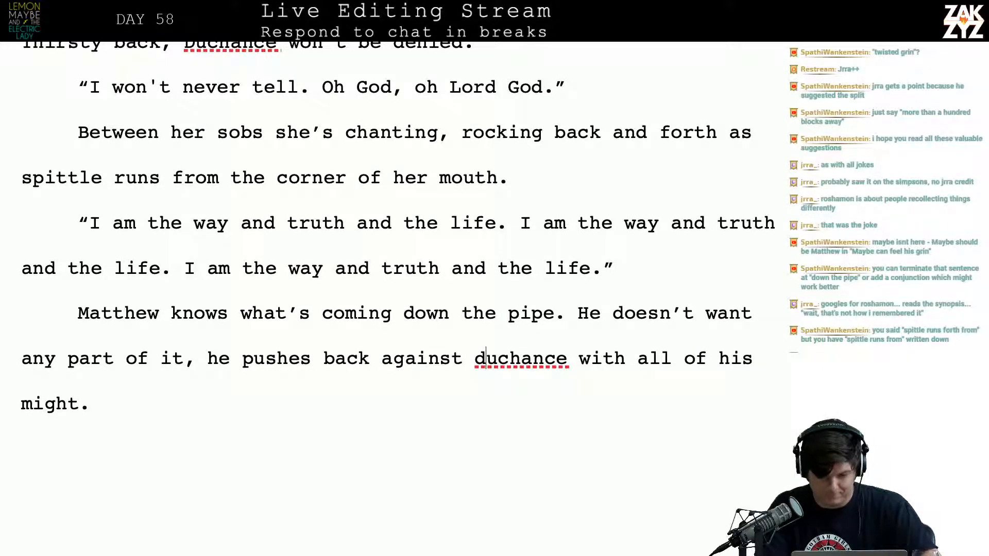
key(BackSpace)
text(D)
Add the sentence "Gleefully Duchance lets him go." after "with all of his might."
key(Down)
text(D)
key(BackSpace)
key(BackSpace)
text(Gleefl)
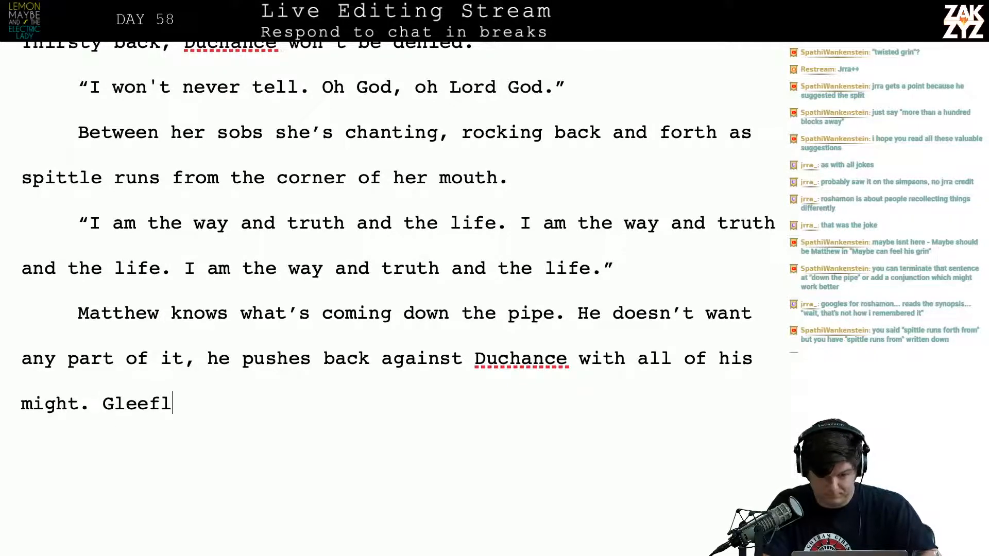
key(BackSpace)
text(ully,)
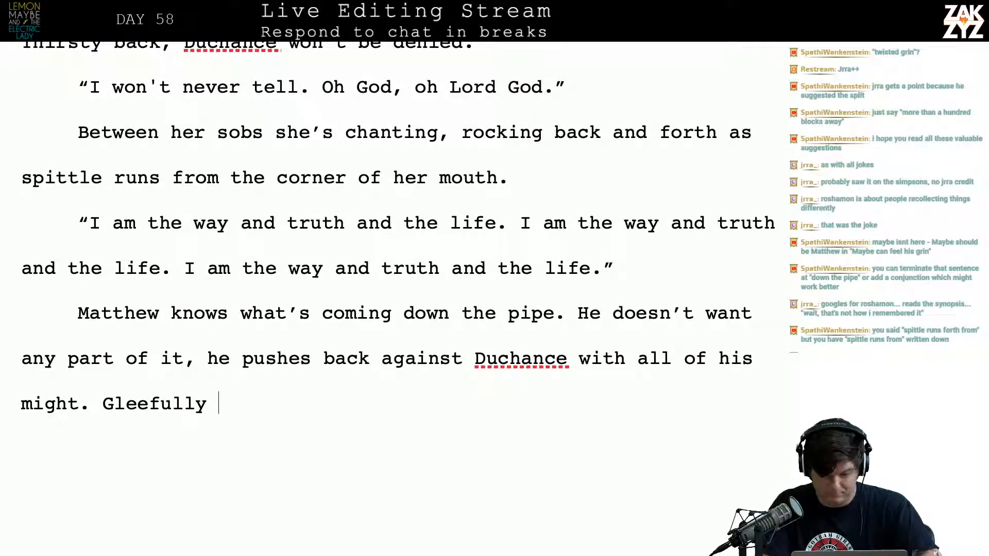
key(BackSpace)
text(, duchanc)
key(BackSpace)
key(BackSpace)
key(BackSpace)
key(BackSpace)
key(BackSpace)
key(BackSpace)
key(BackSpace)
key(BackSpace)
key(BackSpace)
key(BackSpace)
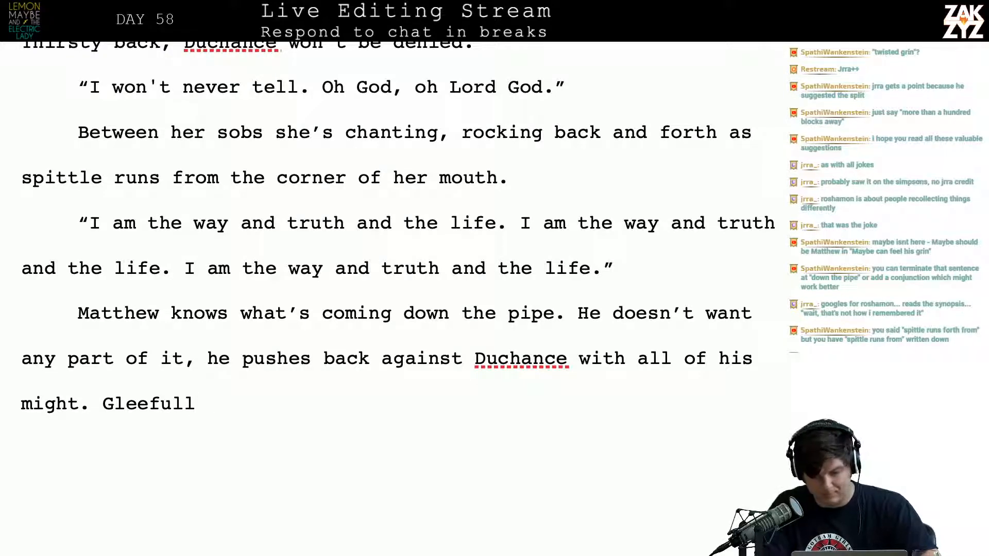
text(y Duc)
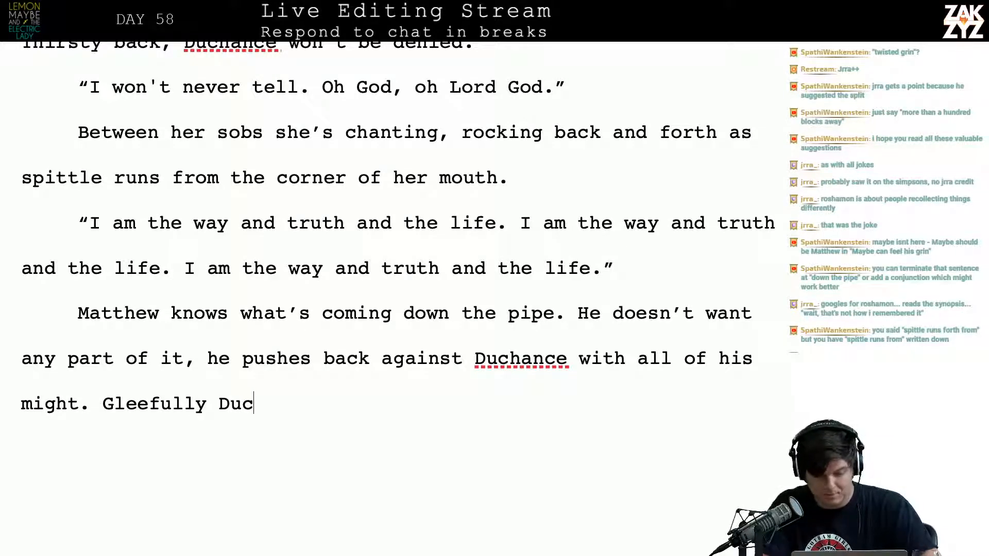
text(hance lets h)
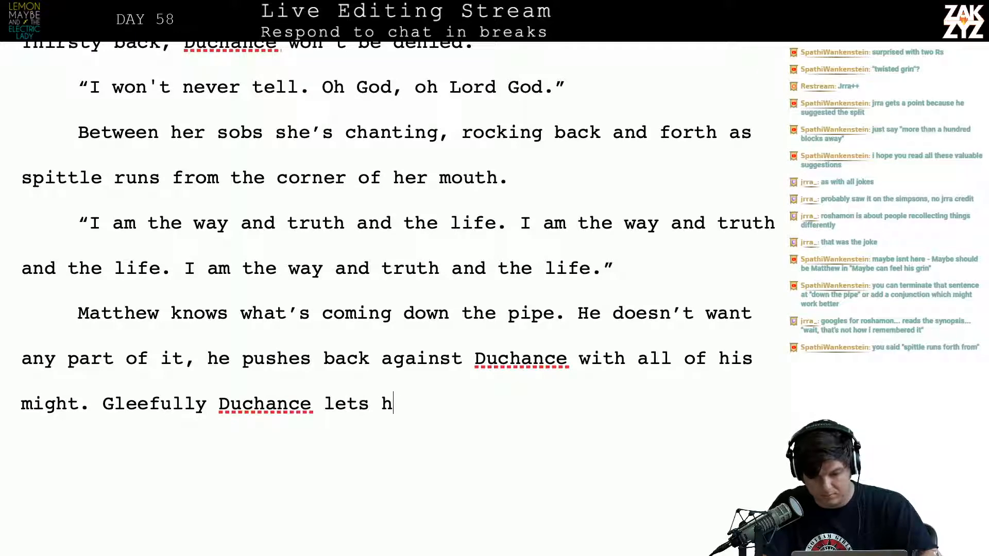
text(im go. There’s)
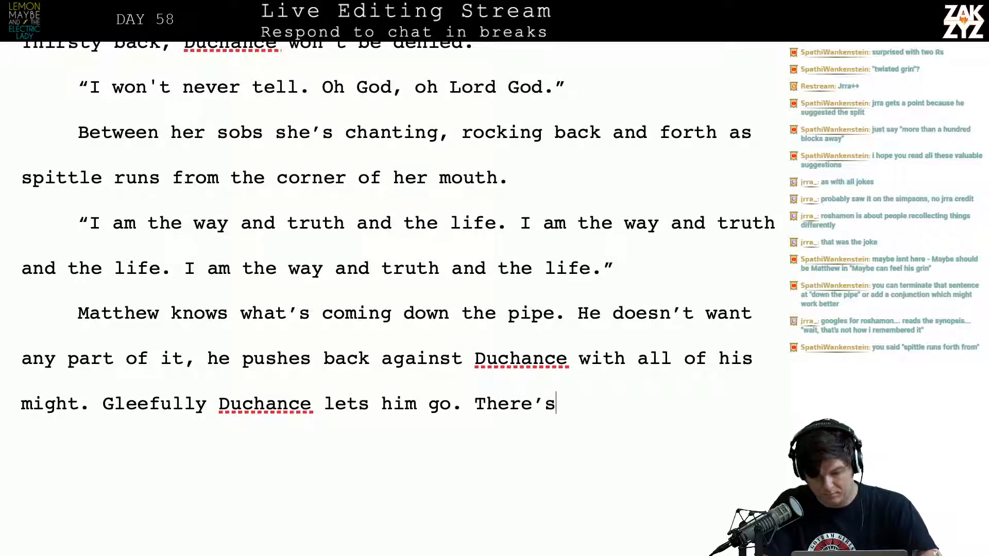
text( a sudden)
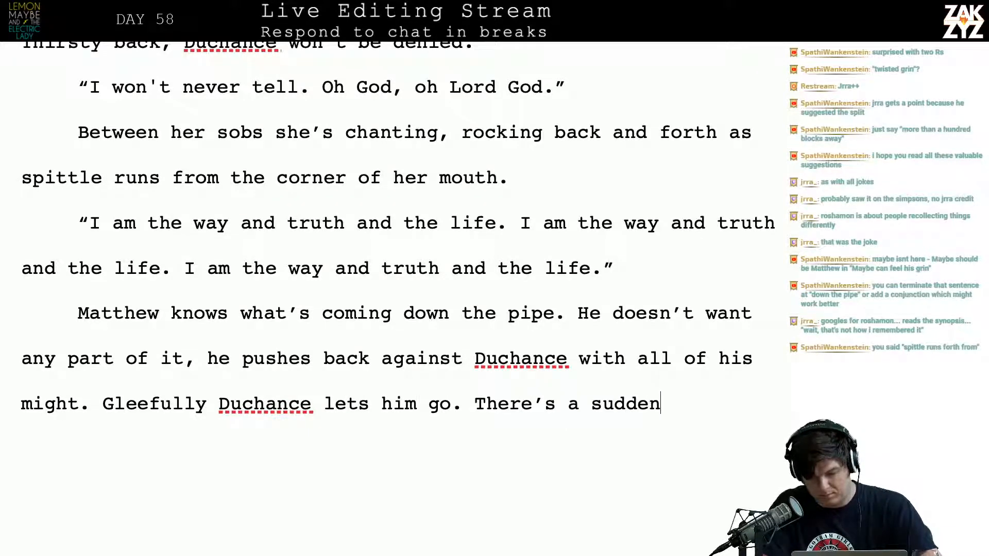
text( and total absence)
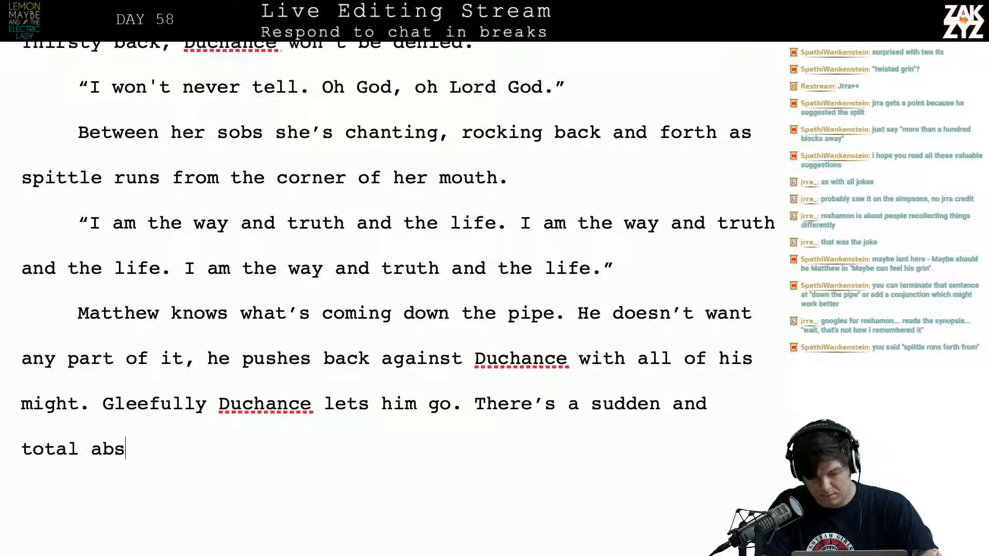
key(BackSpace)
key(BackSpace)
key(BackSpace)
key(BackSpace)
key(BackSpace)
key(BackSpace)
key(BackSpace)
key(BackSpace)
key(BackSpace)
key(BackSpace)
key(BackSpace)
key(BackSpace)
key(BackSpace)
key(BackSpace)
key(BackSpace)
key(BackSpace)
key(BackSpace)
key(BackSpace)
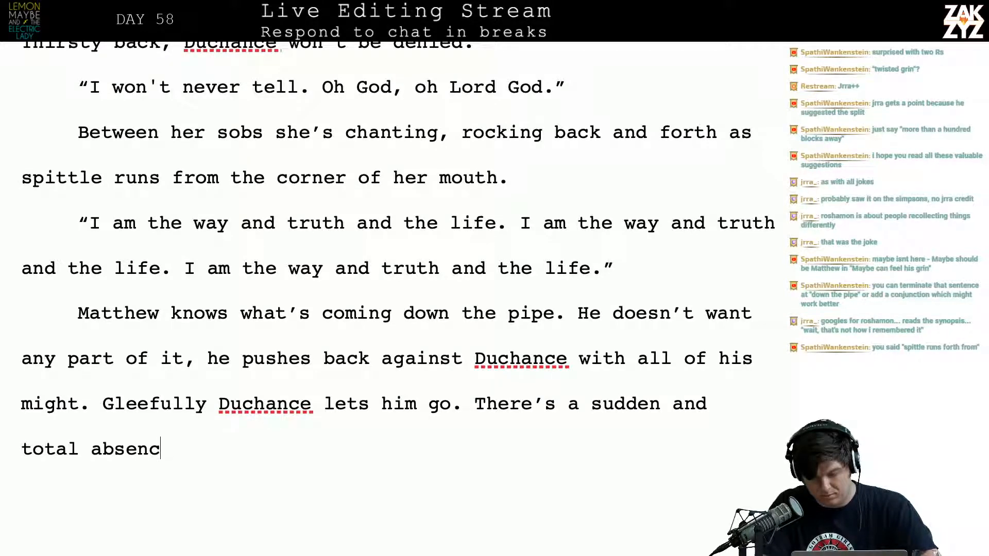
key(BackSpace)
key(BackSpace)
key(BackSpace)
key(BackSpace)
key(BackSpace)
key(BackSpace)
key(BackSpace)
key(BackSpace)
key(BackSpace)
key(BackSpace)
key(BackSpace)
key(BackSpace)
key(BackSpace)
key(BackSpace)
key(BackSpace)
key(BackSpace)
key(BackSpace)
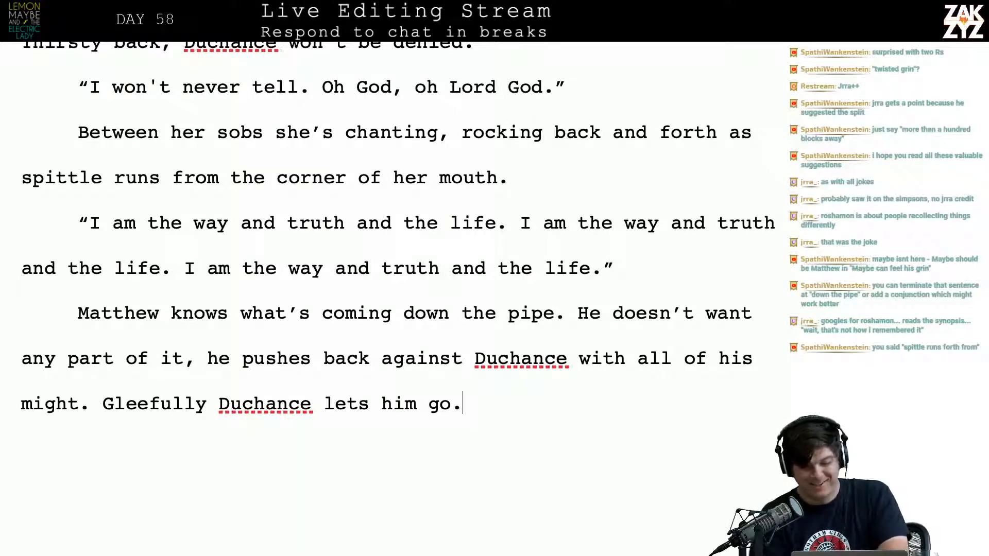
Break the paragraph after "any part of it," so "he pushes back against Duchance" starts a new paragraph
key(Down)
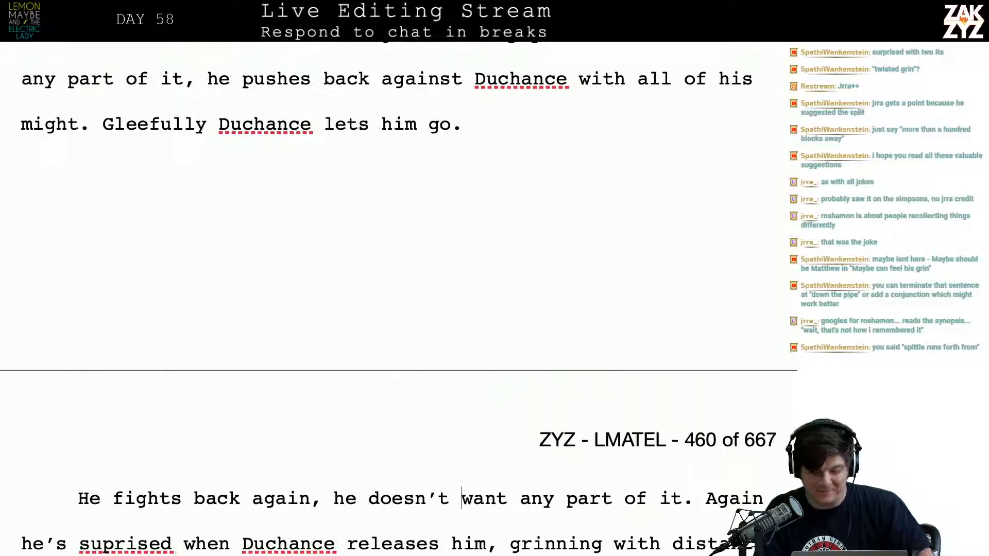
key(Up)
key(Up)
key(Up)
key(Up)
key(Up)
key(Down)
key(Down)
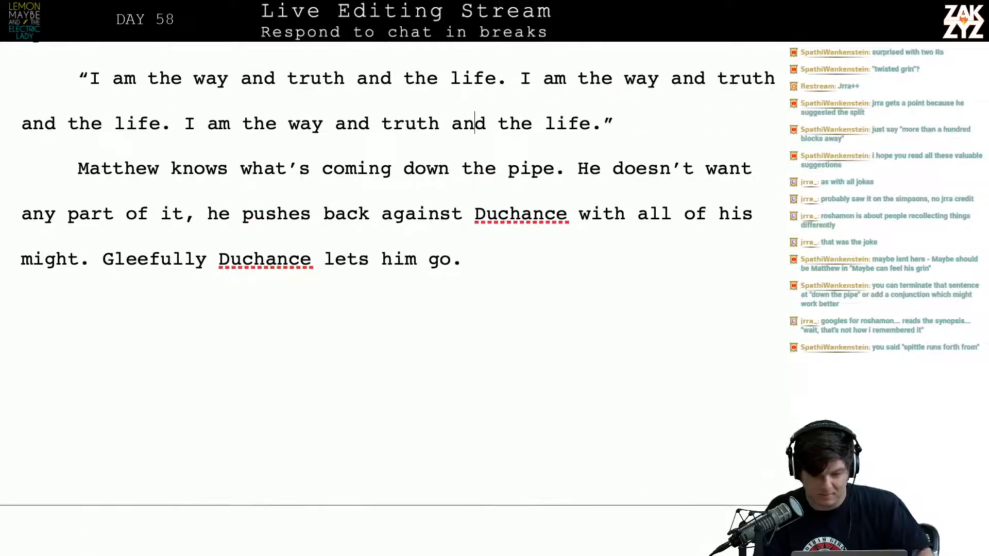
key(Left)
key(Left)
key(Left)
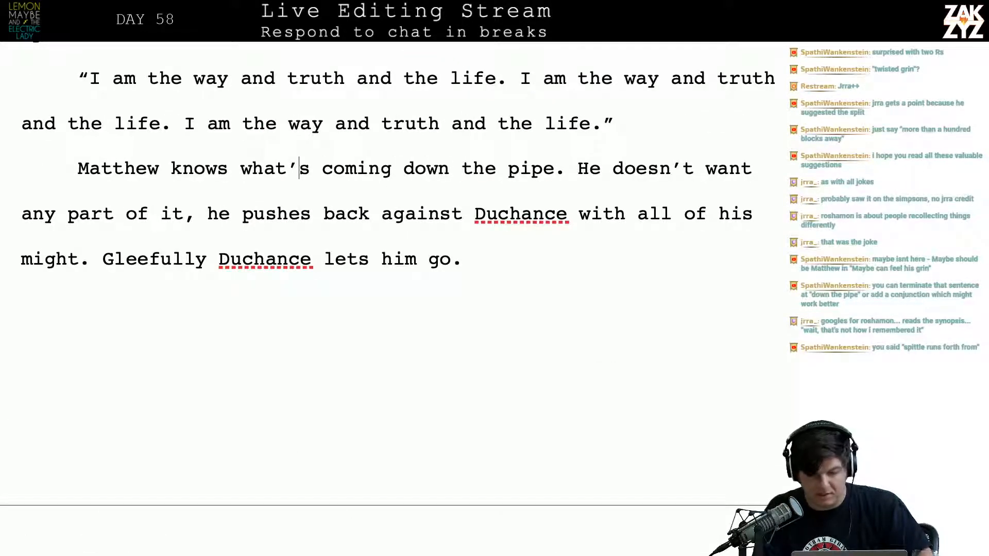
key(Return)
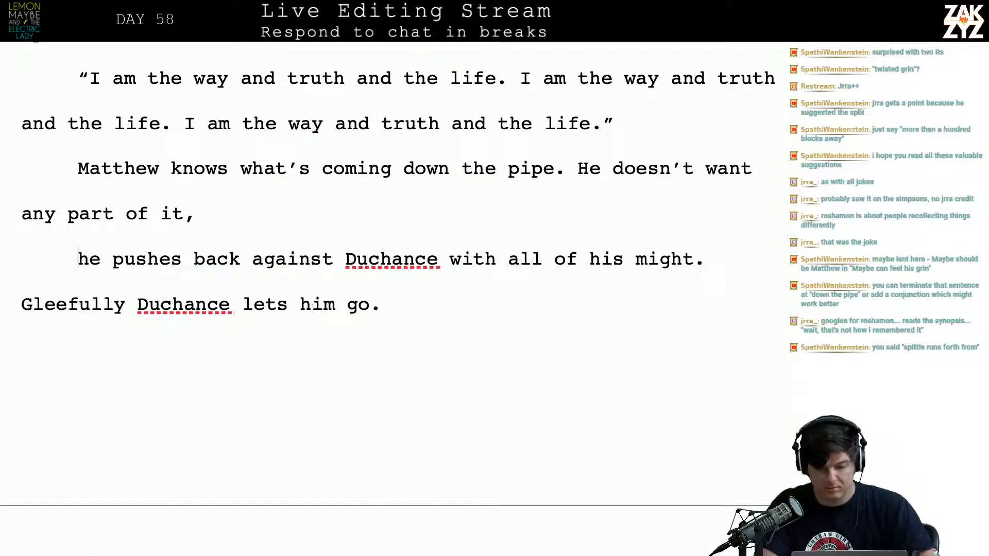
End the sentence at "any part of it." and follow it with "Matthew summons all of his willpower and shoves"
text(MAtt)
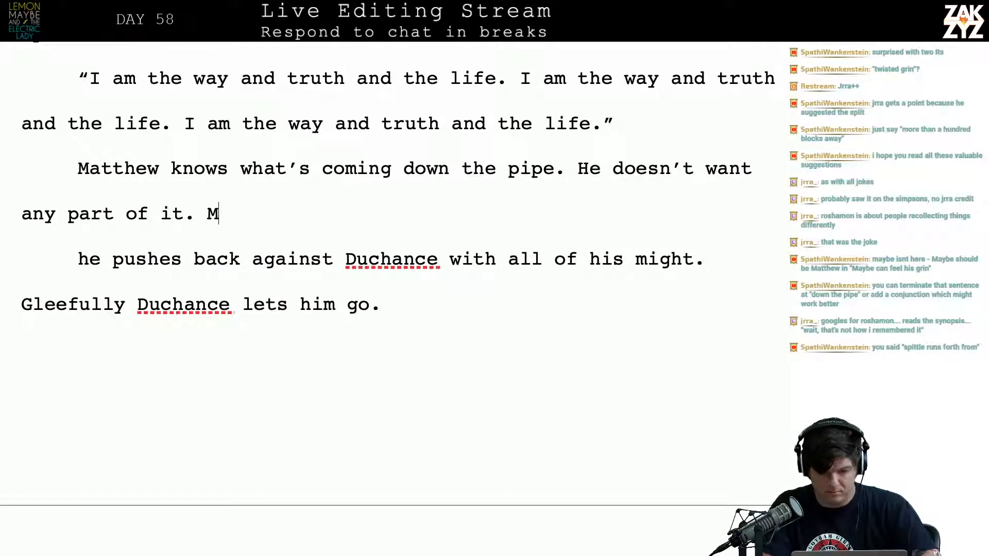
key(BackSpace)
key(BackSpace)
key(BackSpace)
text(atthe)
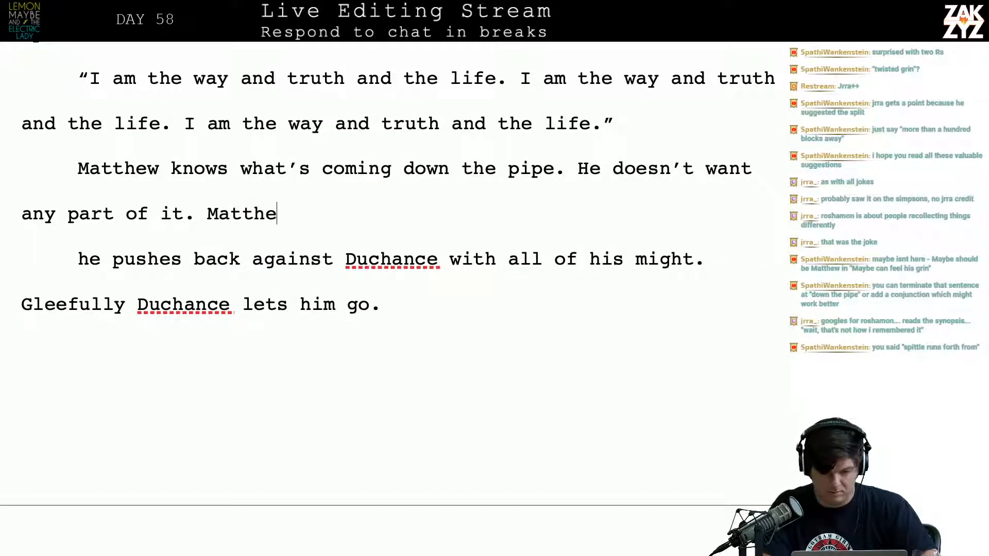
text(w summons all of )
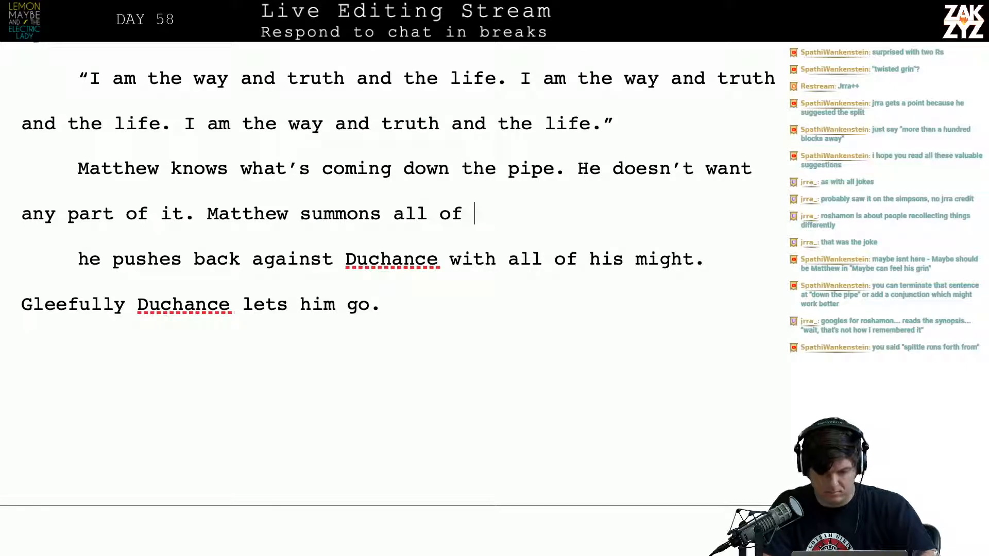
text(his willpower )
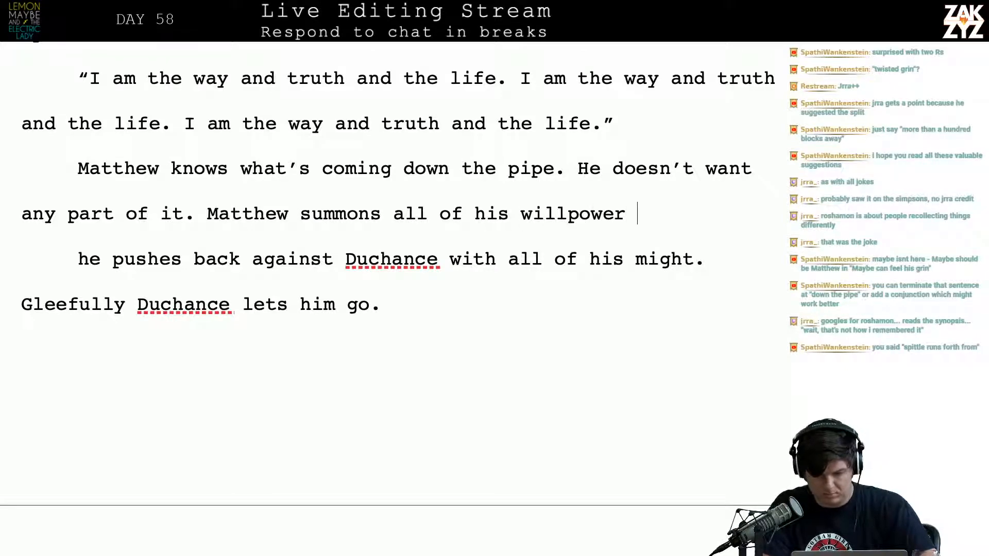
text(and shoves bac)
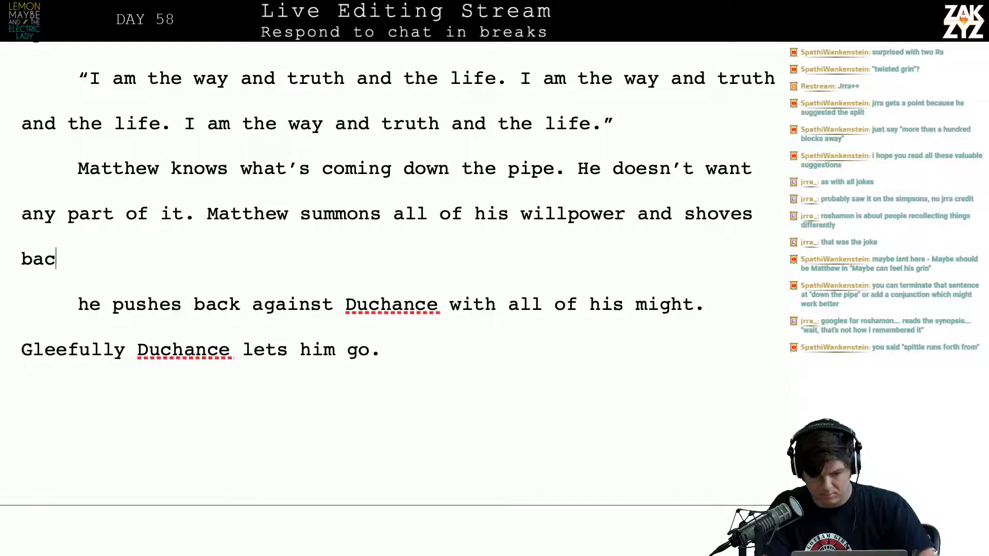
text(k against tud)
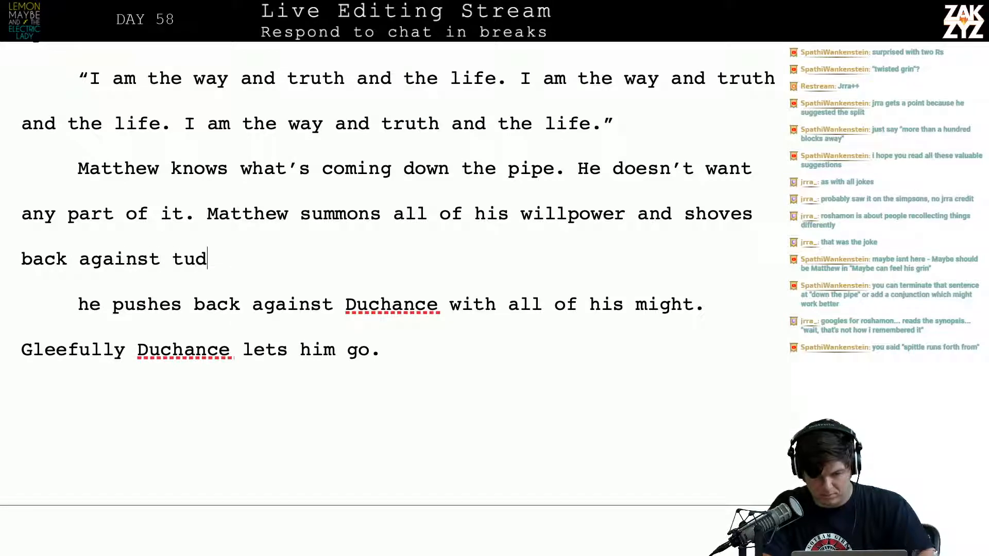
Continue the sentence after "shoves" with "back against Duchance", capitalizing the name
key(BackSpace)
key(BackSpace)
key(BackSpace)
text(duch)
key(BackSpace)
key(BackSpace)
key(BackSpace)
key(BackSpace)
text(Duchance as)
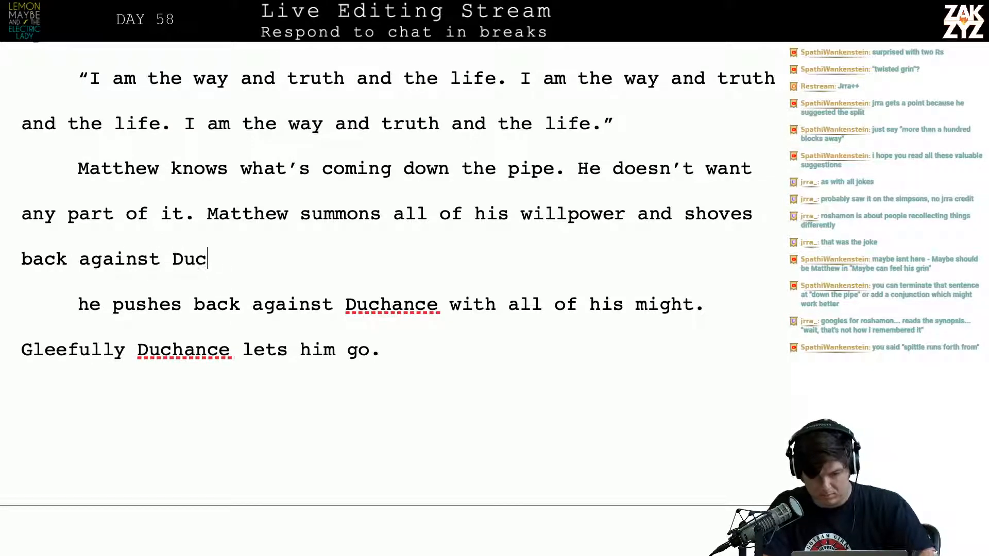
key(BackSpace)
key(BackSpace)
Try ending the sentence after "back against Duchance" with "with all of his might."
text(with )
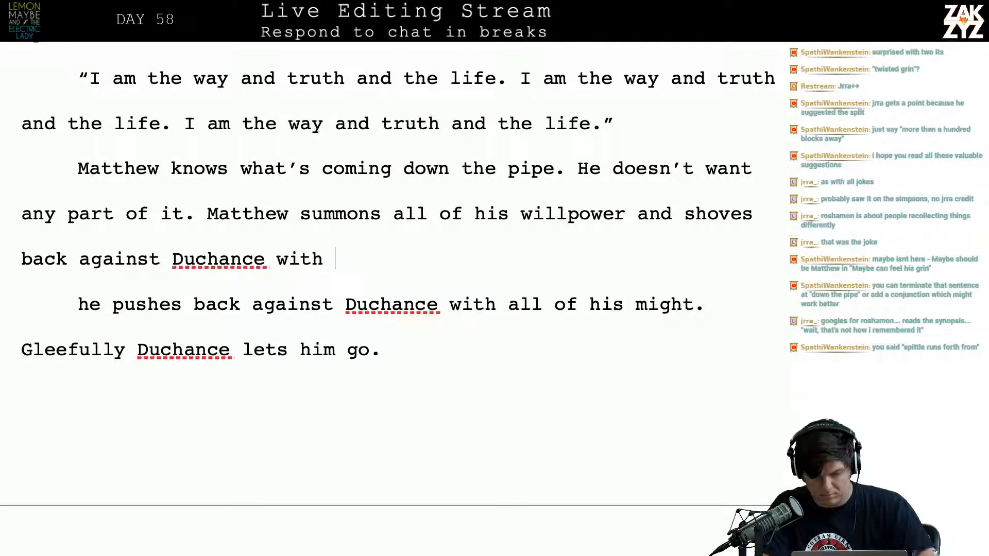
text(all of his might)
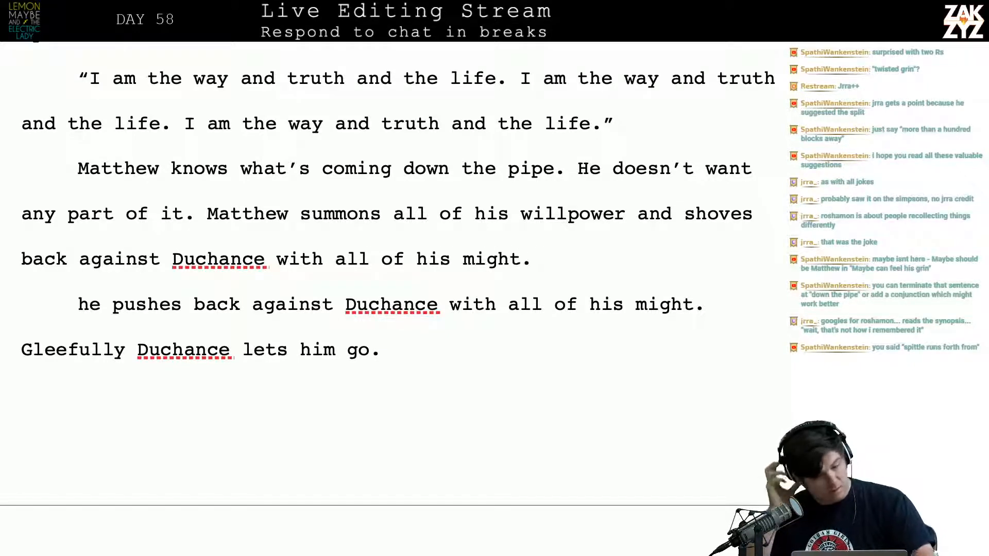
text(.)
key(BackSpace)
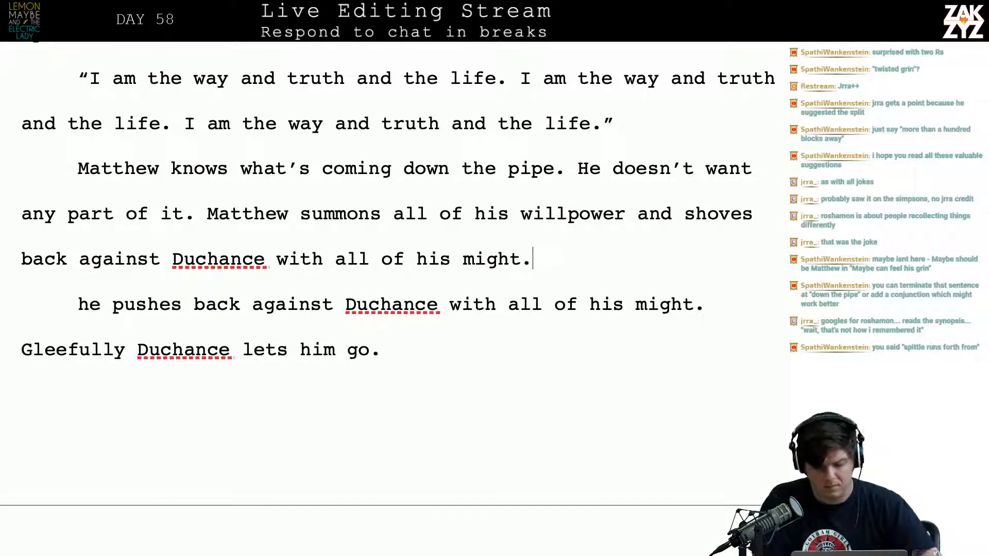
key(BackSpace)
key(BackSpace)
key(BackSpace)
key(BackSpace)
key(BackSpace)
key(BackSpace)
key(BackSpace)
key(BackSpace)
key(BackSpace)
key(BackSpace)
key(BackSpace)
key(BackSpace)
key(BackSpace)
key(BackSpace)
key(BackSpace)
key(BackSpace)
key(BackSpace)
key(BackSpace)
key(BackSpace)
key(BackSpace)
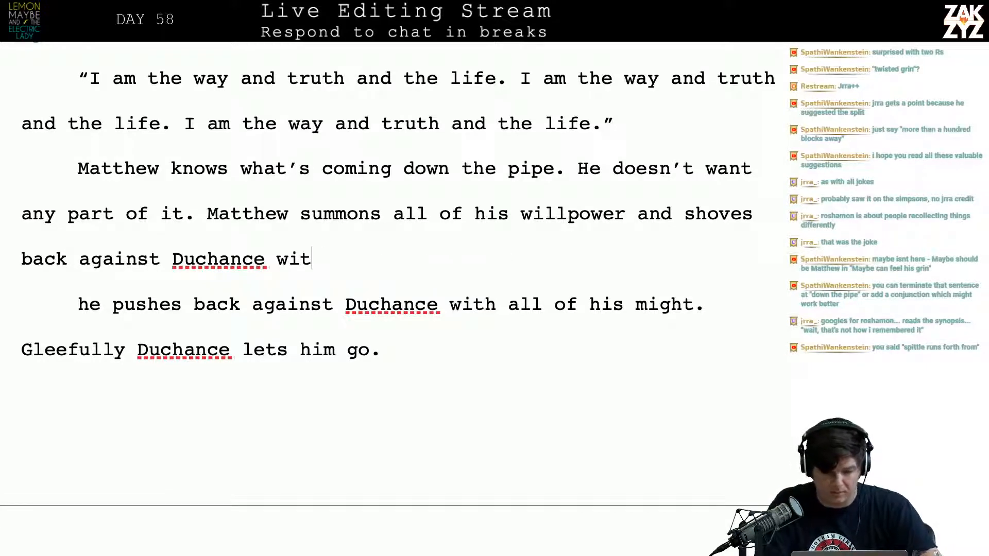
key(BackSpace)
Close the sentence with a period after "Duchance" and delete the old paragraph starting "he pushes back against Duchance"
text(.)
key(ctrl+shift+Down)
key(BackSpace)
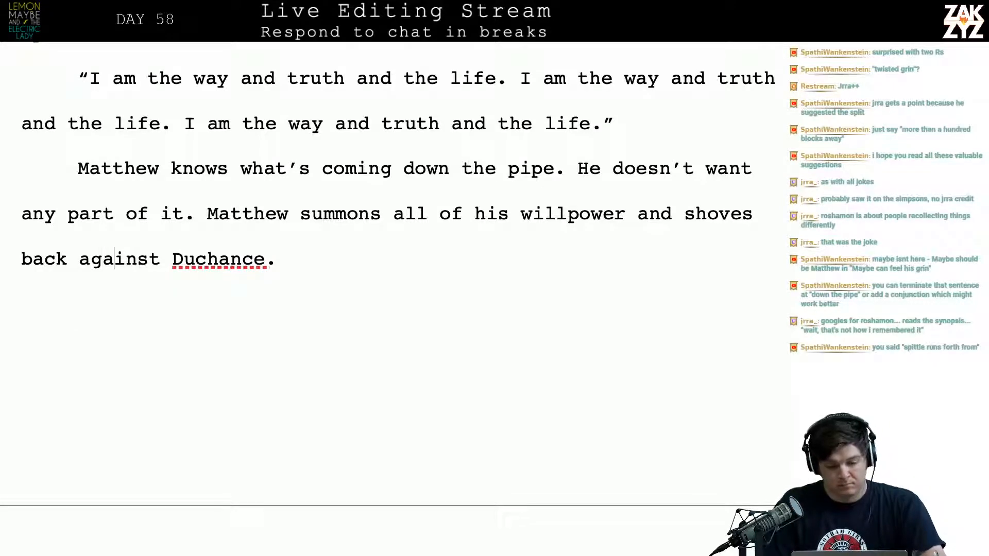
Split the paragraph before "Matthew summons all of his willpower", leaving an empty line between the two parts
key(Delete)
key(Return)
key(Return)
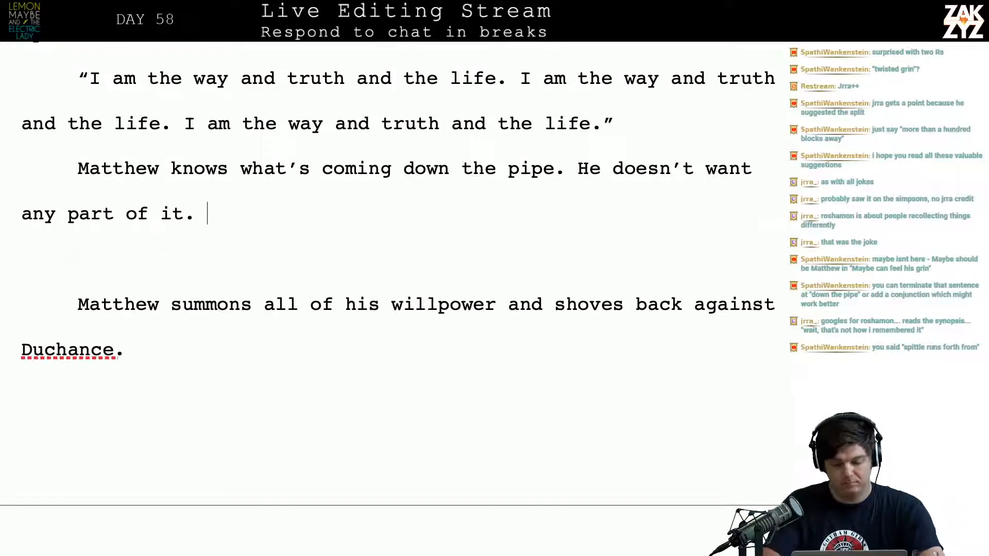
Try a replacement sentence after "any part of it." that opens with "He summons all"
text(He summn)
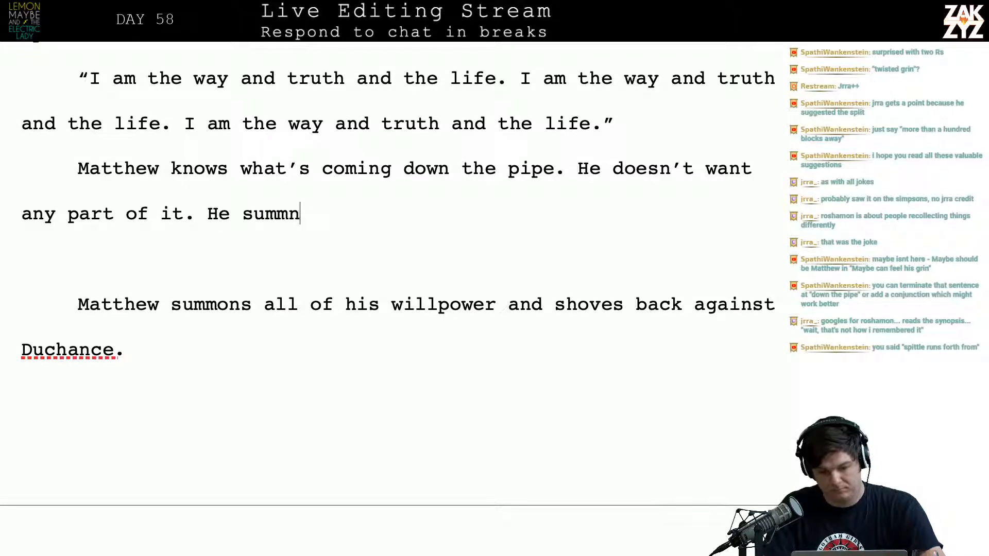
key(BackSpace)
text(ons )
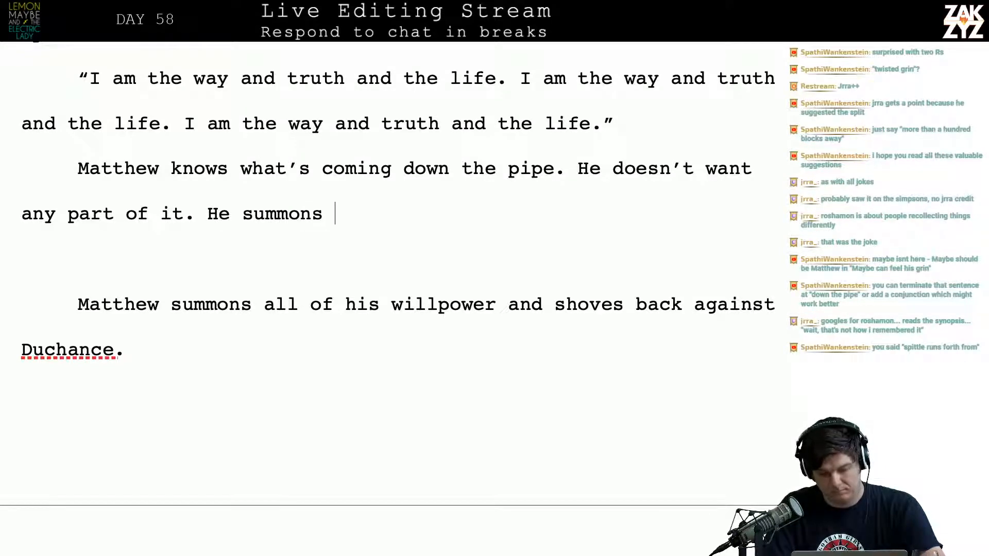
text(all)
key(BackSpace)
key(BackSpace)
key(BackSpace)
key(BackSpace)
key(BackSpace)
key(BackSpace)
key(BackSpace)
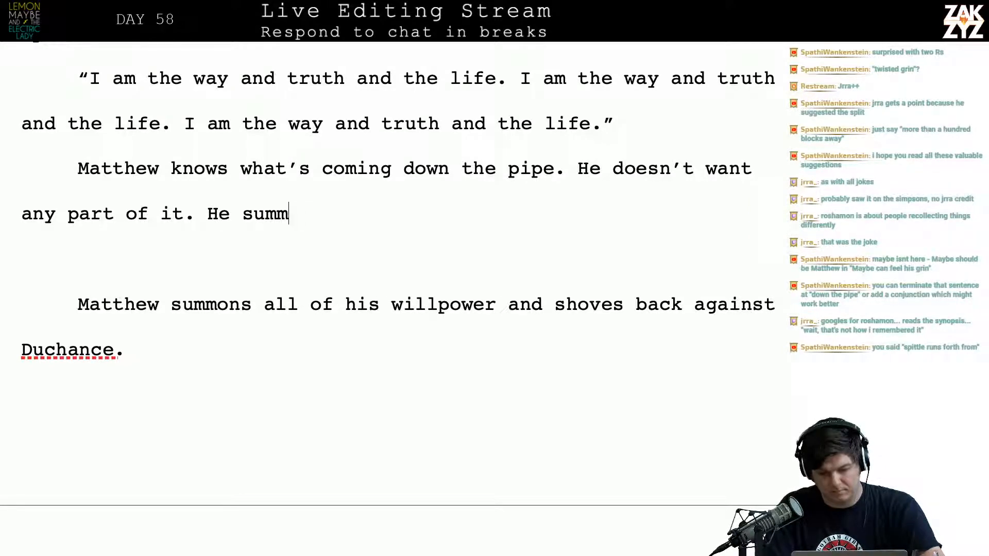
key(BackSpace)
key(BackSpace)
key(BackSpace)
key(BackSpace)
key(BackSpace)
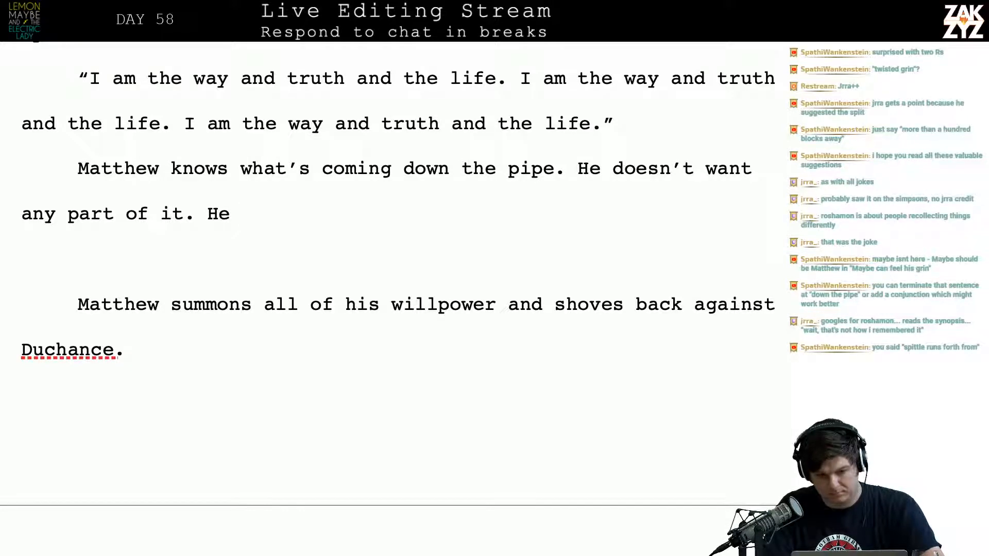
key(BackSpace)
key(BackSpace)
key(BackSpace)
Try opening the replacement sentence after "any part of it." with "With all of his strength, he"
text(W)
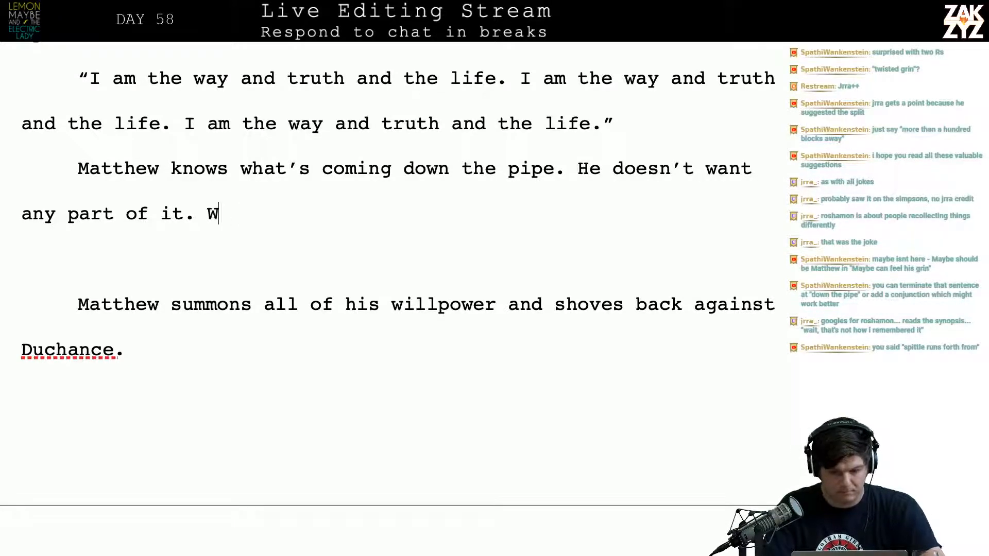
text(ith all of )
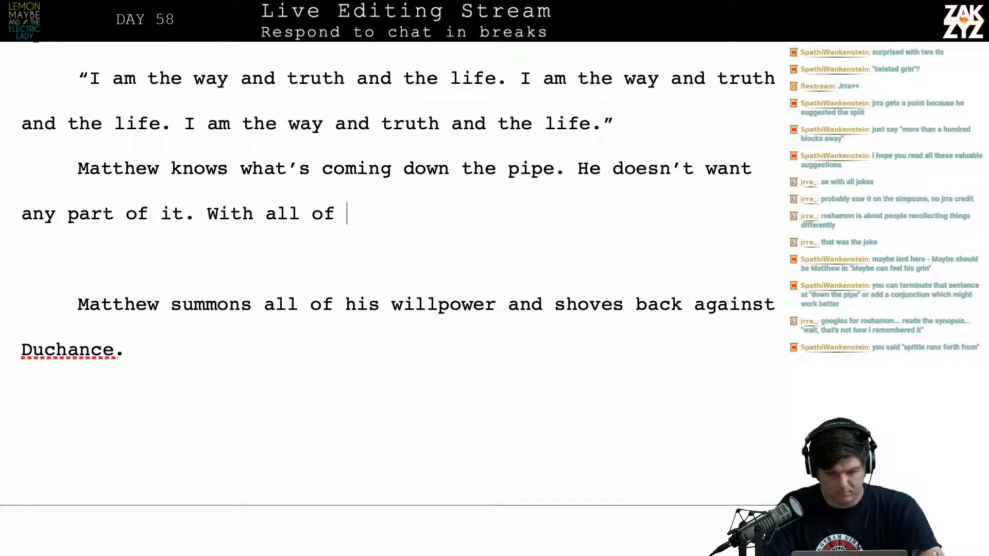
text(his stren)
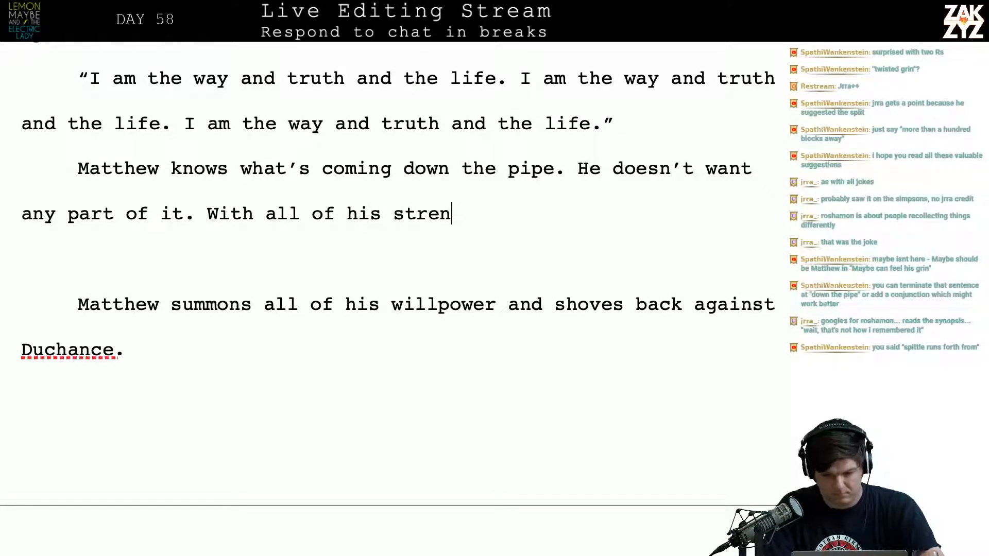
text(gh  he)
key(BackSpace)
key(BackSpace)
key(BackSpace)
key(BackSpace)
key(BackSpace)
key(BackSpace)
key(BackSpace)
key(BackSpace)
key(BackSpace)
key(BackSpace)
key(BackSpace)
key(BackSpace)
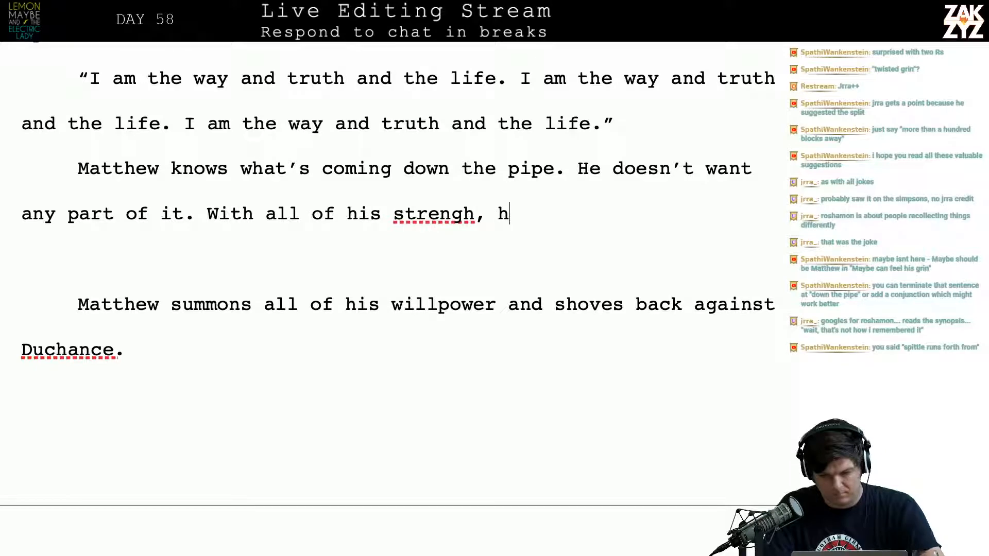
key(BackSpace)
key(BackSpace)
key(BackSpace)
key(BackSpace)
key(BackSpace)
key(BackSpace)
key(BackSpace)
key(BackSpace)
key(BackSpace)
key(BackSpace)
key(BackSpace)
key(BackSpace)
key(BackSpace)
key(BackSpace)
key(BackSpace)
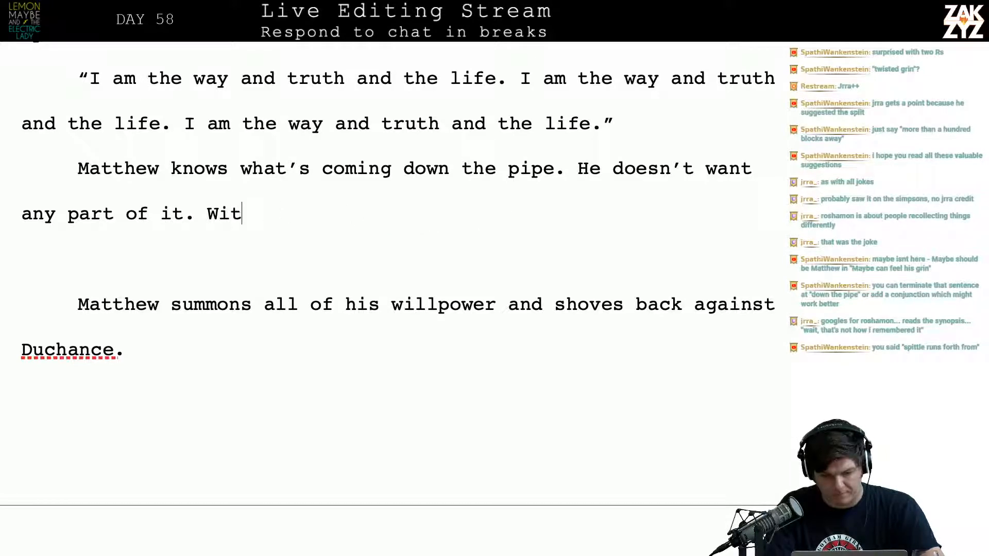
Try the sentence "He fights back as hard as he can, and then surprisingly Duchance lets him go." after "any part of it."
text(He )
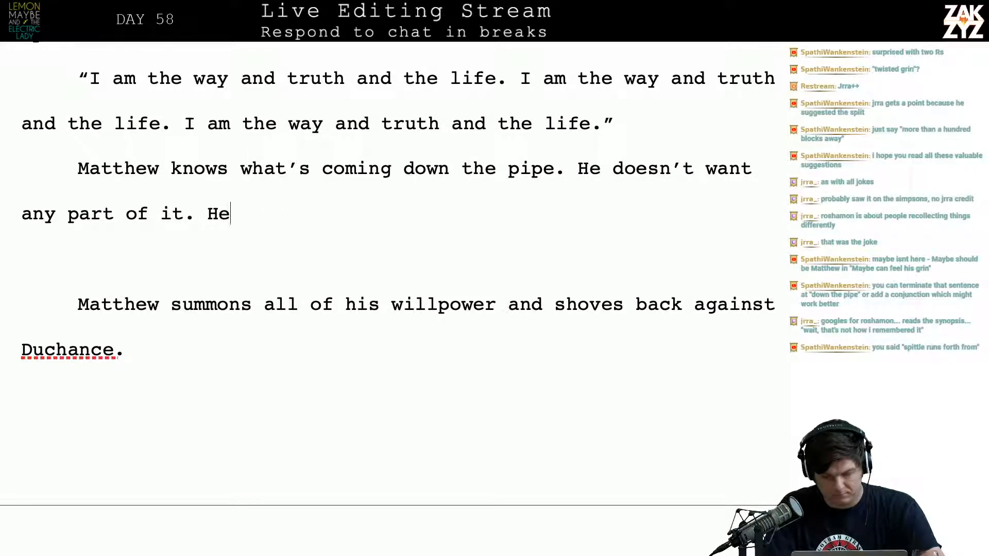
text(fights bac)
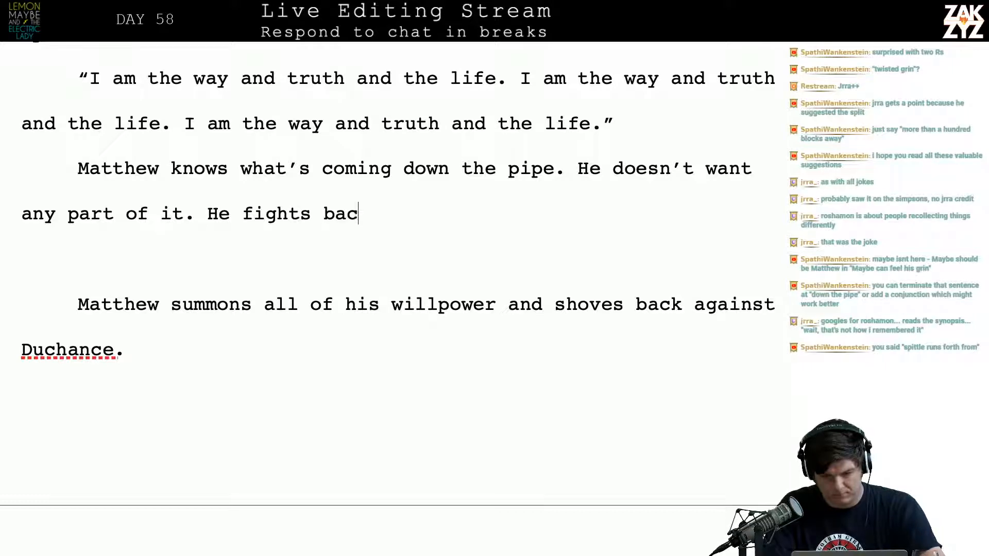
text(k, as)
key(BackSpace)
key(BackSpace)
text(s)
key(BackSpace)
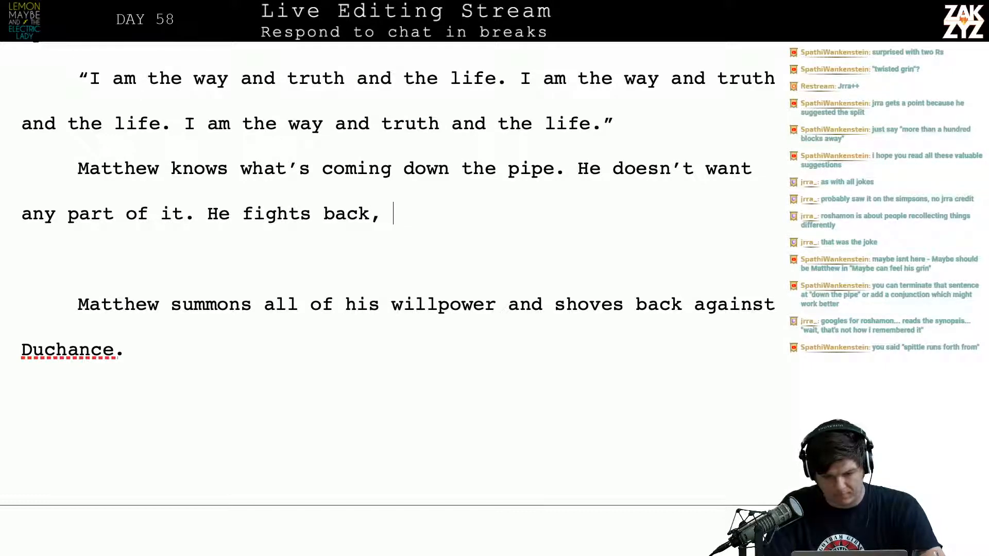
text(as hard a)
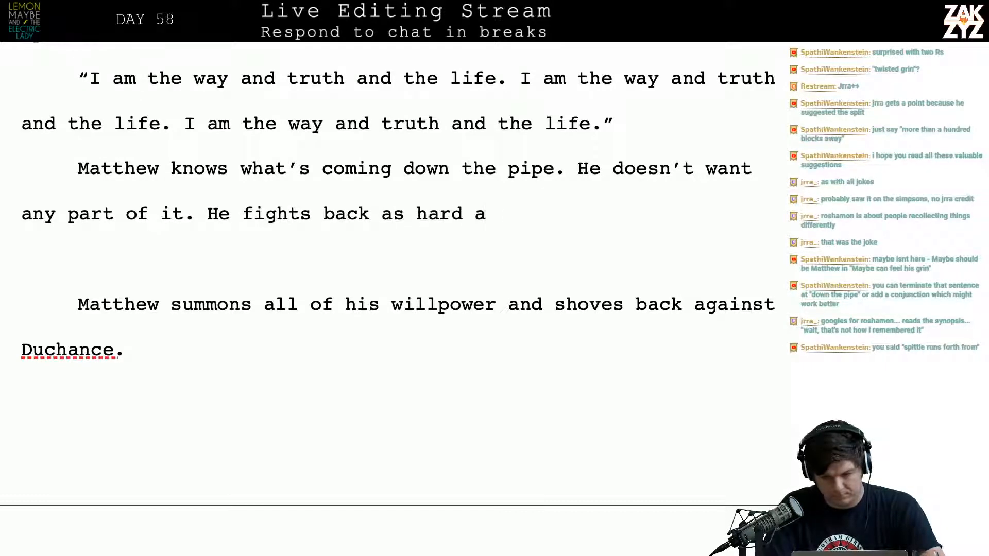
text(s he can, and the)
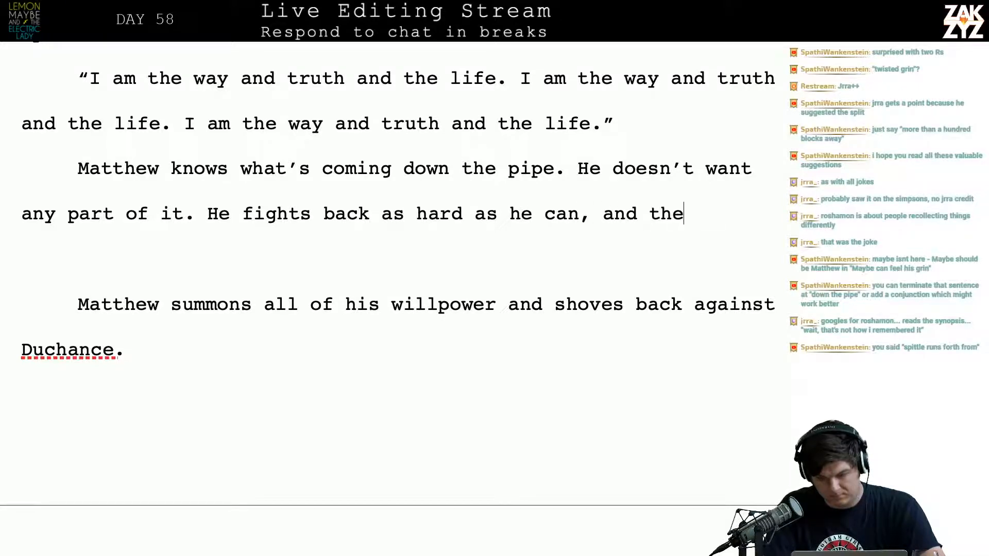
text(n surprisingly)
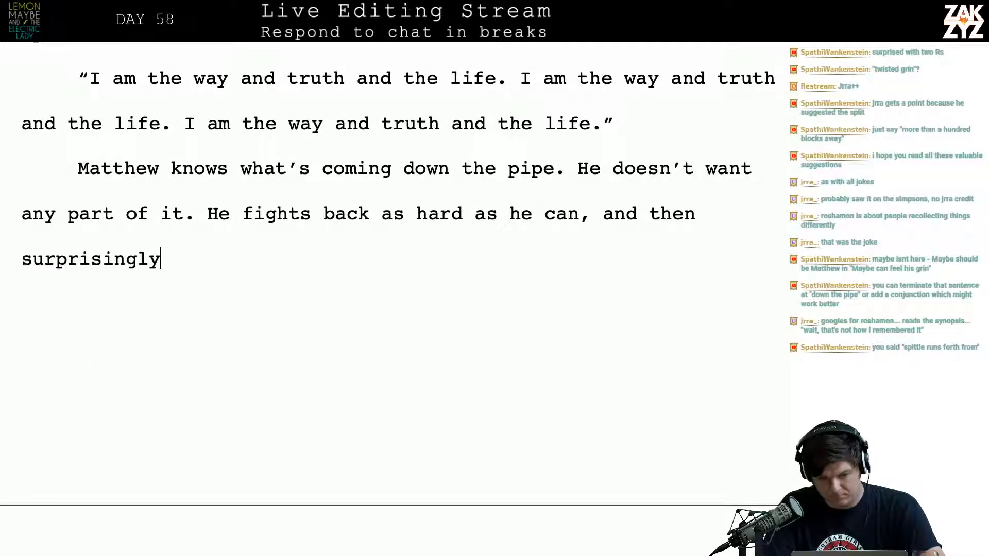
text( Duchance le)
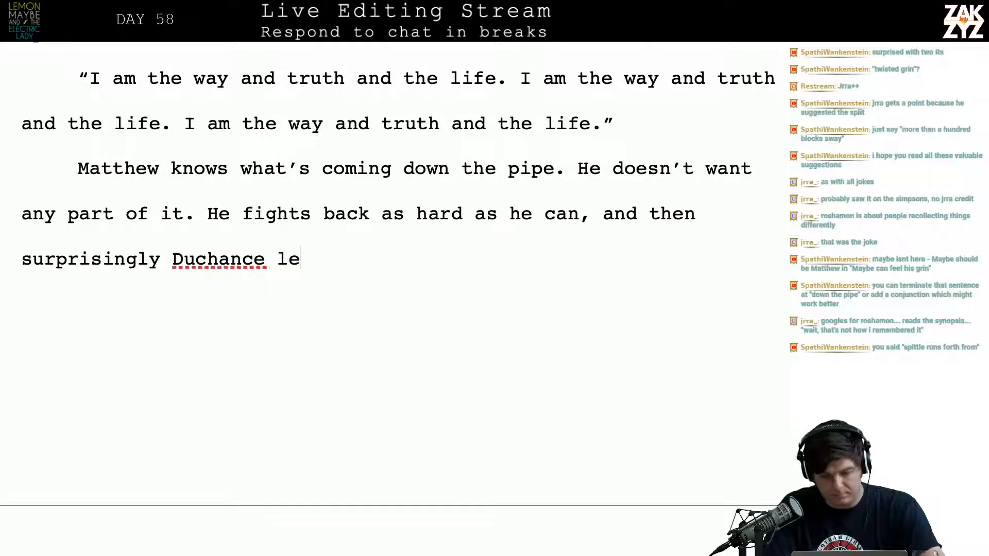
text(ts him go.)
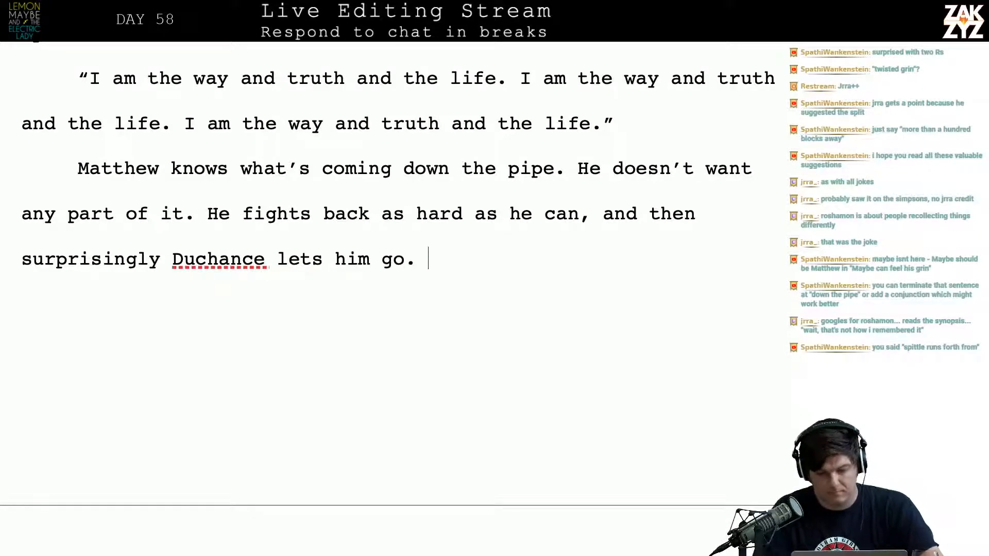
Delete the whole "He fights back as hard as he can" sentence back to "any part of it."
key(BackSpace)
key(BackSpace)
key(BackSpace)
key(BackSpace)
key(BackSpace)
key(BackSpace)
key(BackSpace)
key(BackSpace)
key(BackSpace)
key(BackSpace)
key(BackSpace)
key(BackSpace)
key(BackSpace)
key(BackSpace)
key(BackSpace)
key(BackSpace)
key(BackSpace)
key(BackSpace)
key(BackSpace)
key(BackSpace)
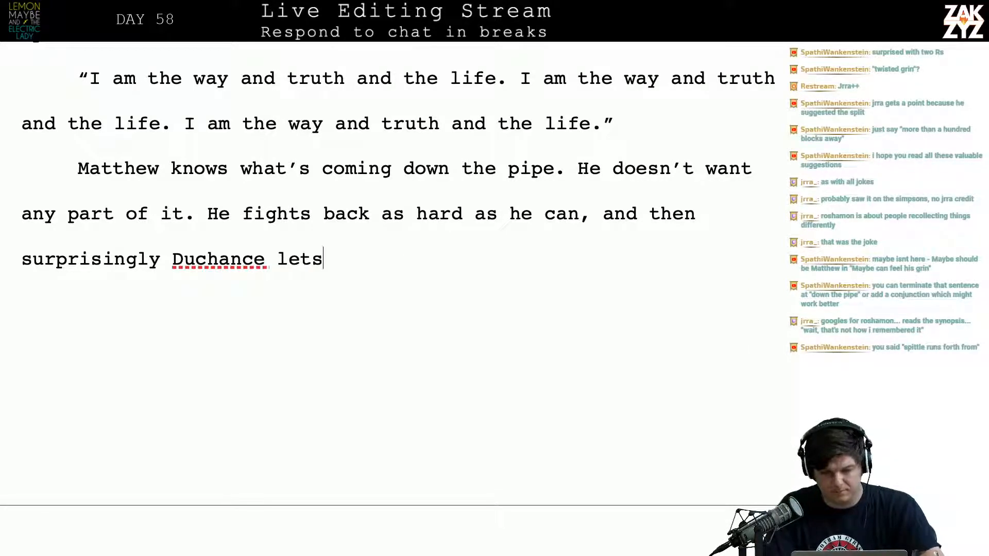
key(BackSpace)
key(BackSpace)
key(BackSpace)
key(BackSpace)
key(BackSpace)
key(BackSpace)
key(BackSpace)
key(BackSpace)
key(BackSpace)
key(BackSpace)
key(BackSpace)
key(BackSpace)
key(BackSpace)
key(BackSpace)
key(BackSpace)
key(BackSpace)
key(BackSpace)
key(BackSpace)
key(BackSpace)
key(BackSpace)
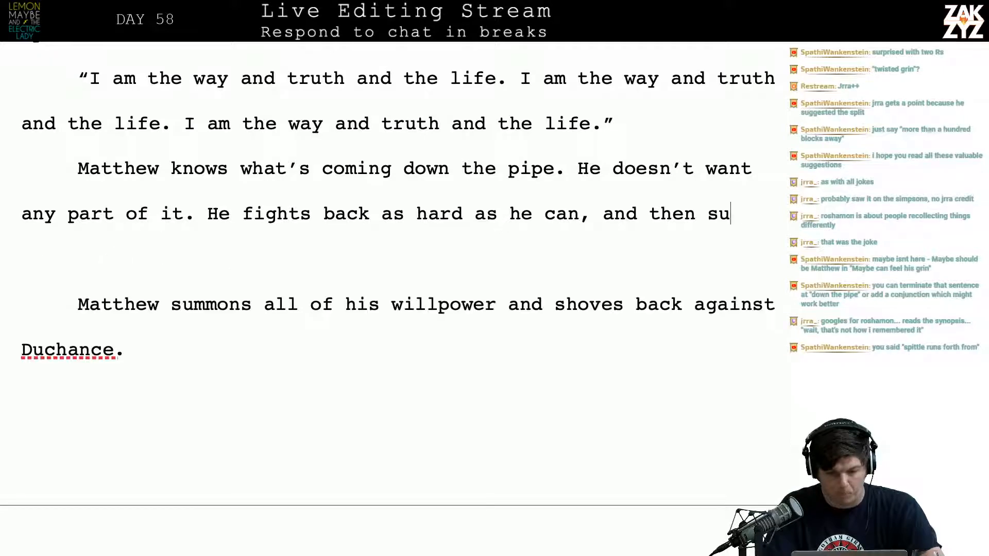
key(BackSpace)
key(BackSpace)
key(BackSpace)
key(BackSpace)
key(BackSpace)
key(BackSpace)
key(BackSpace)
key(BackSpace)
key(BackSpace)
key(BackSpace)
key(BackSpace)
key(BackSpace)
key(BackSpace)
key(BackSpace)
key(BackSpace)
key(BackSpace)
key(BackSpace)
key(BackSpace)
key(BackSpace)
key(BackSpace)
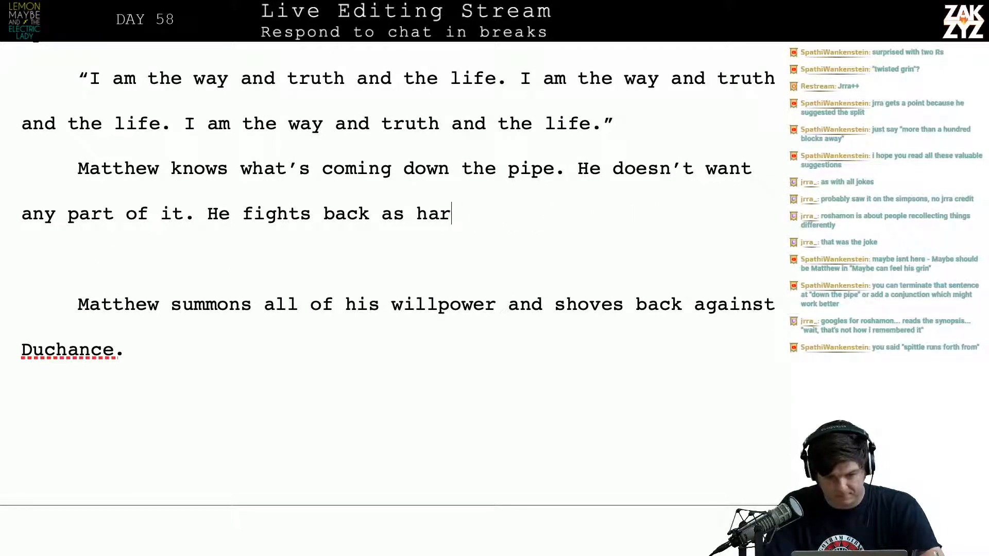
key(BackSpace)
key(BackSpace)
key(BackSpace)
key(BackSpace)
key(BackSpace)
key(BackSpace)
key(BackSpace)
key(BackSpace)
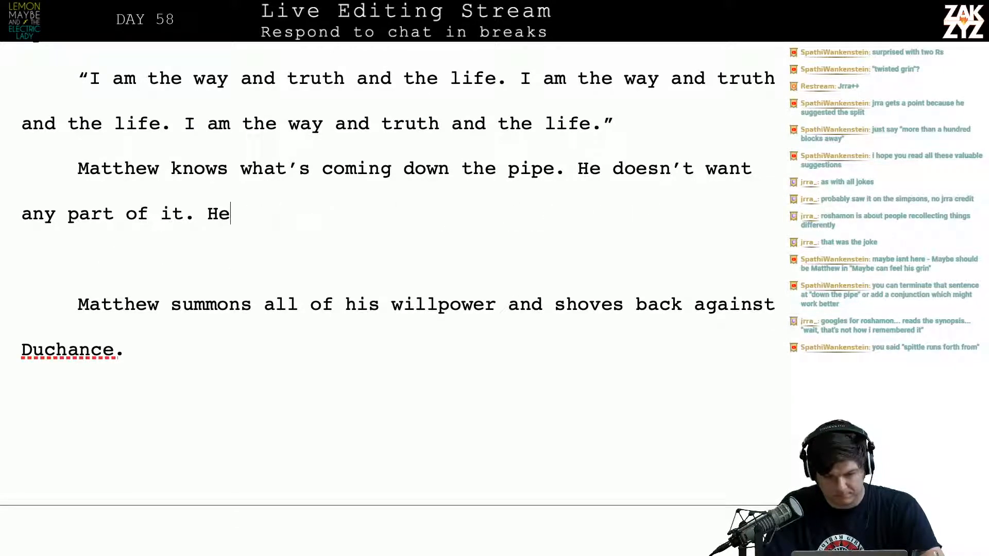
key(BackSpace)
key(BackSpace)
Begin a replacement sentence after "any part of it." with "Focusing all of his will, he"
text(Fuc)
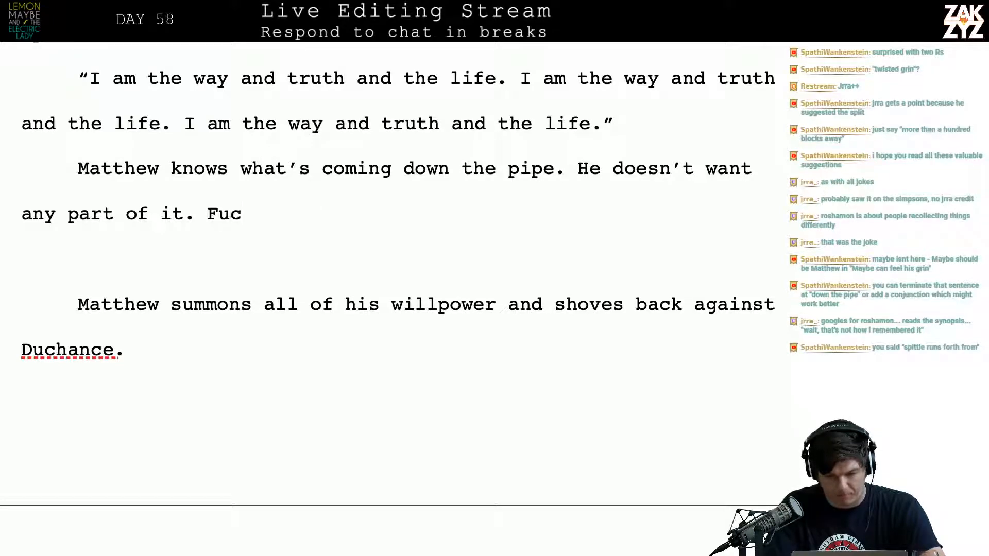
key(BackSpace)
key(BackSpace)
text(ocusing)
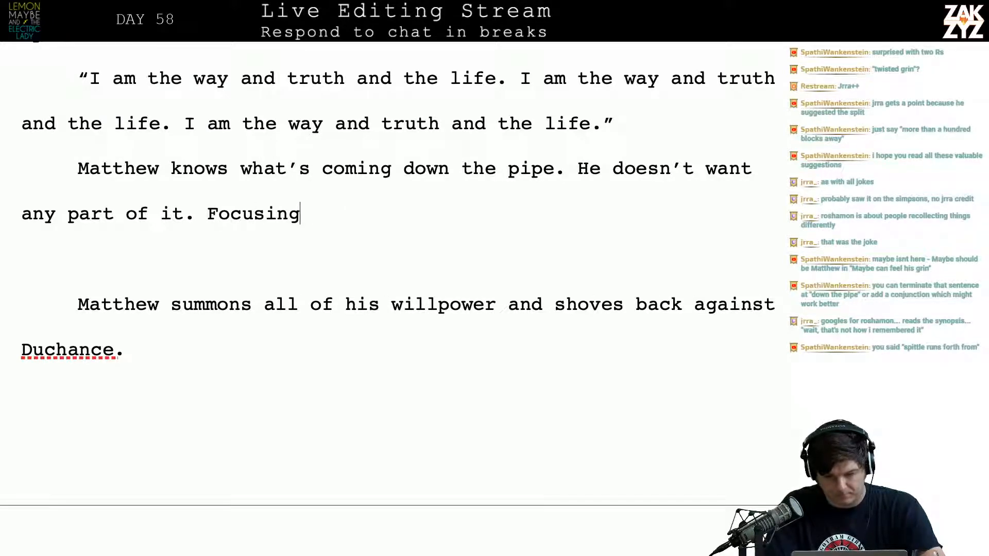
text( all of his will)
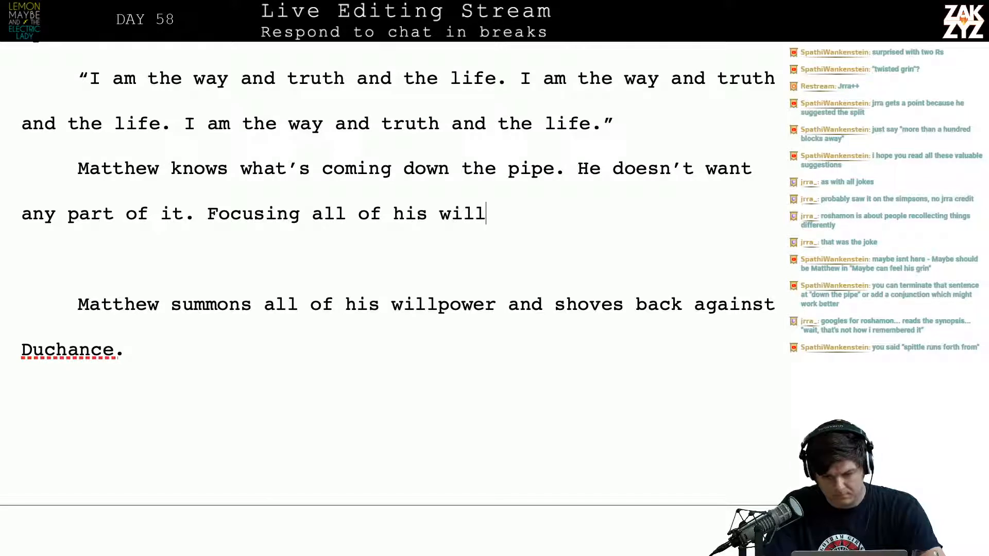
text(, he pushe)
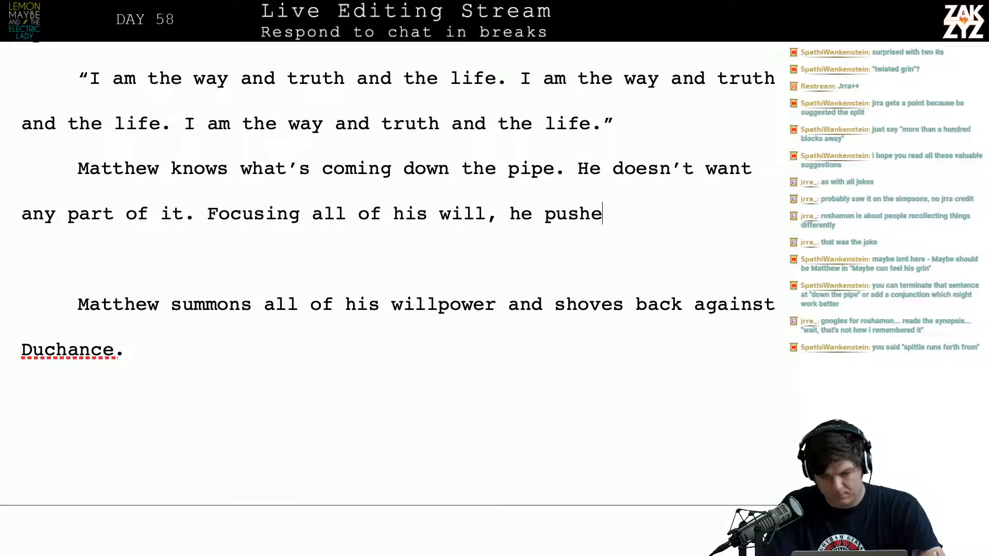
text(s back agains t)
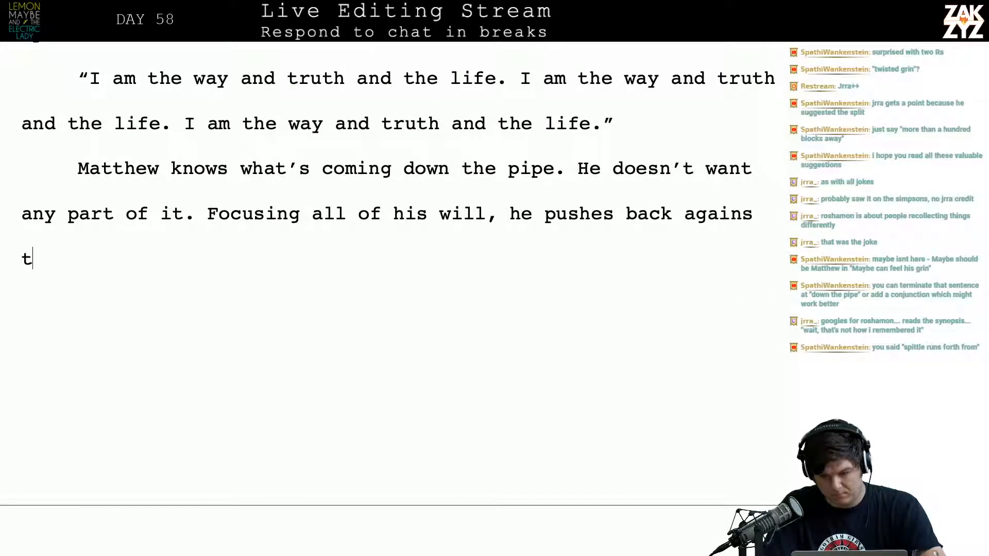
Try continuing the "Focusing all of his will" sentence with "pushes back against Duchance,"
key(BackSpace)
key(BackSpace)
text(t duchanc)
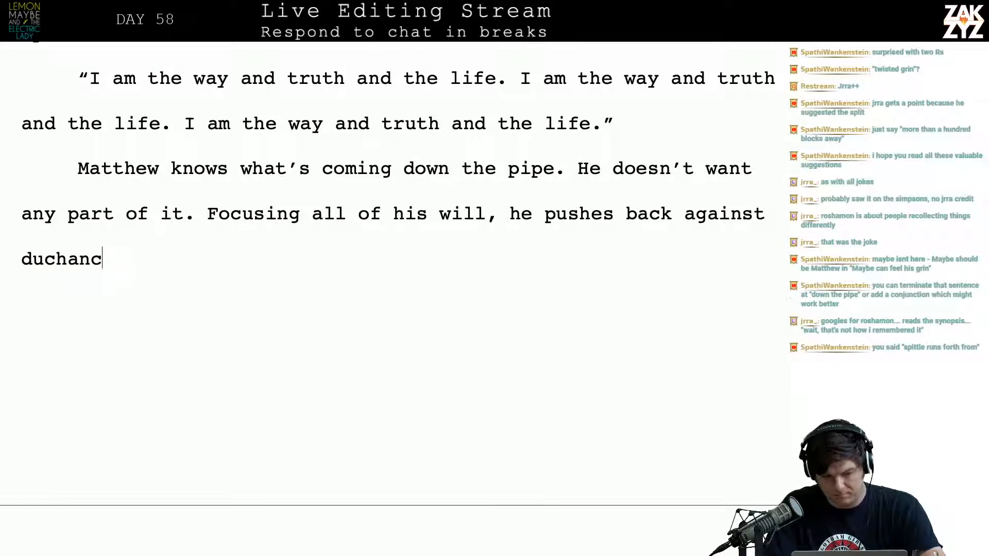
key(BackSpace)
key(BackSpace)
key(BackSpace)
key(BackSpace)
key(ctrl+z)
text(D)
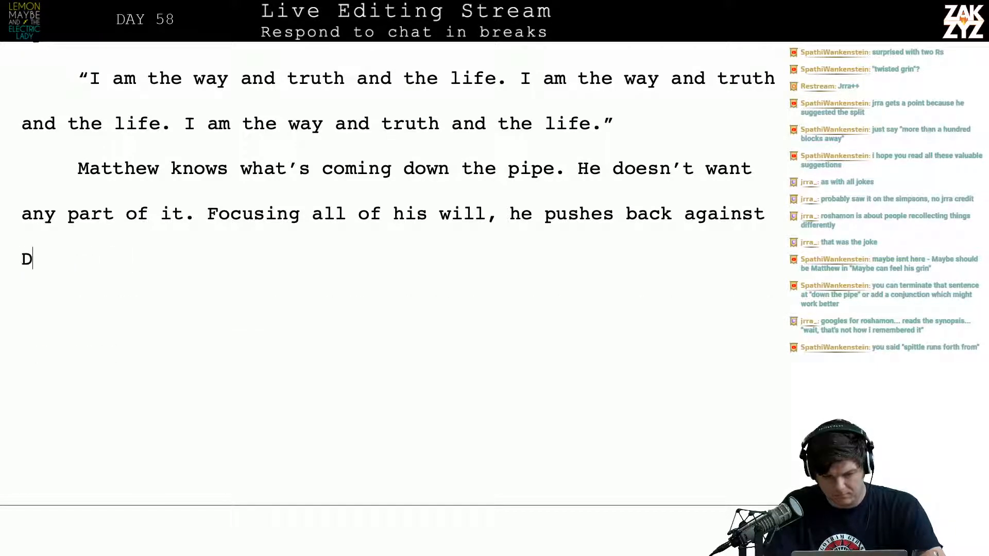
text(uchance, fighting)
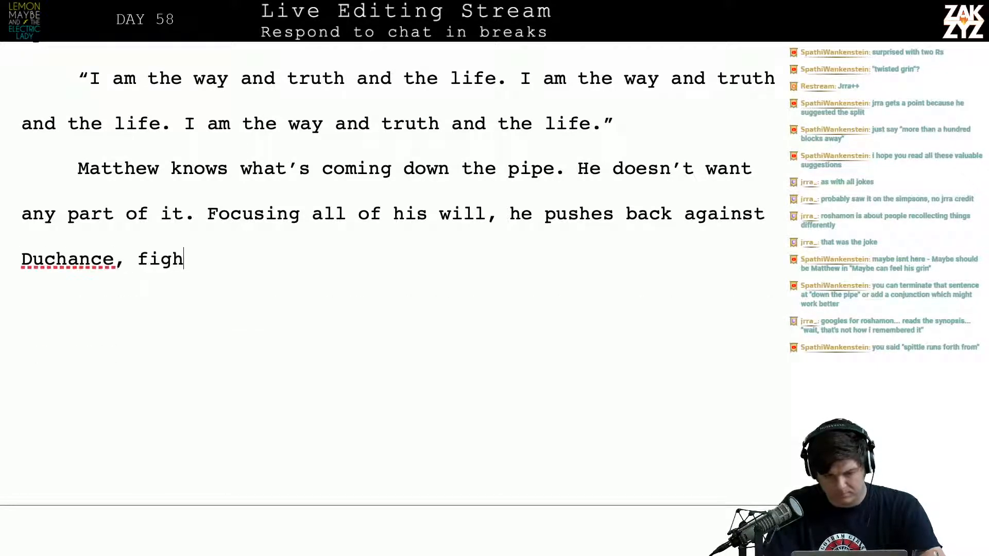
Try adding "fighting" after "Duchance," and remove the wording back to "Focusing all of his will, he"
key(BackSpace)
key(BackSpace)
key(BackSpace)
key(BackSpace)
key(BackSpace)
key(BackSpace)
key(BackSpace)
key(BackSpace)
key(BackSpace)
key(BackSpace)
key(BackSpace)
key(BackSpace)
key(BackSpace)
key(BackSpace)
key(BackSpace)
key(BackSpace)
key(BackSpace)
key(BackSpace)
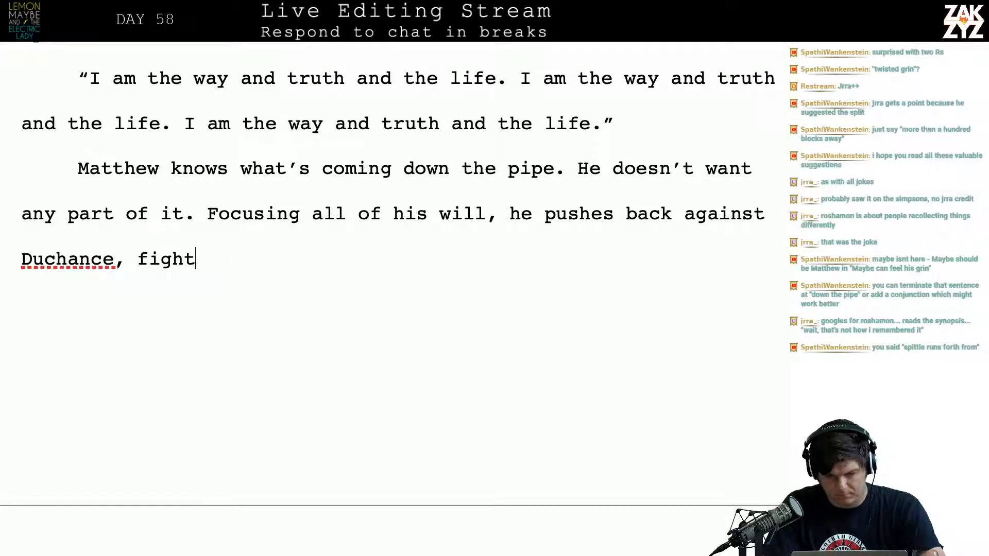
key(ctrl+z)
key(BackSpace)
key(BackSpace)
key(BackSpace)
key(BackSpace)
key(BackSpace)
key(BackSpace)
key(BackSpace)
key(BackSpace)
key(BackSpace)
key(BackSpace)
key(BackSpace)
key(BackSpace)
key(BackSpace)
key(BackSpace)
key(BackSpace)
key(BackSpace)
key(BackSpace)
key(BackSpace)
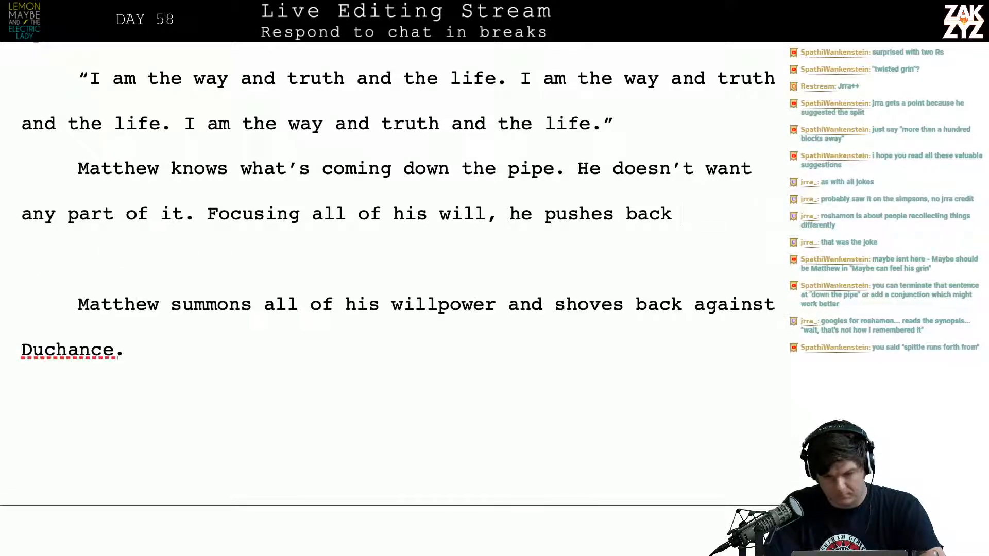
Complete the "Focusing all of his will, he" sentence with "tries to push Duchance out of his head."
text(trie)
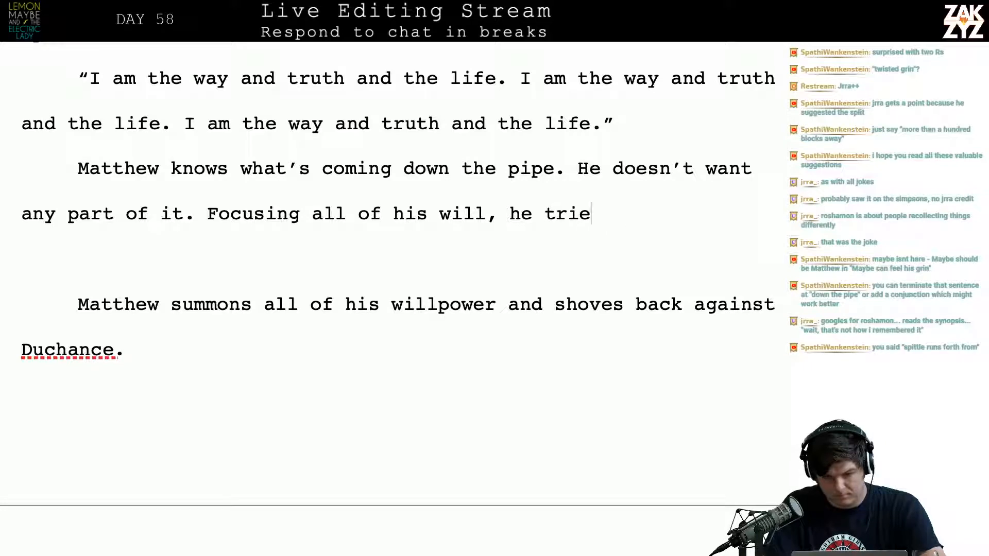
text(s to push Duch)
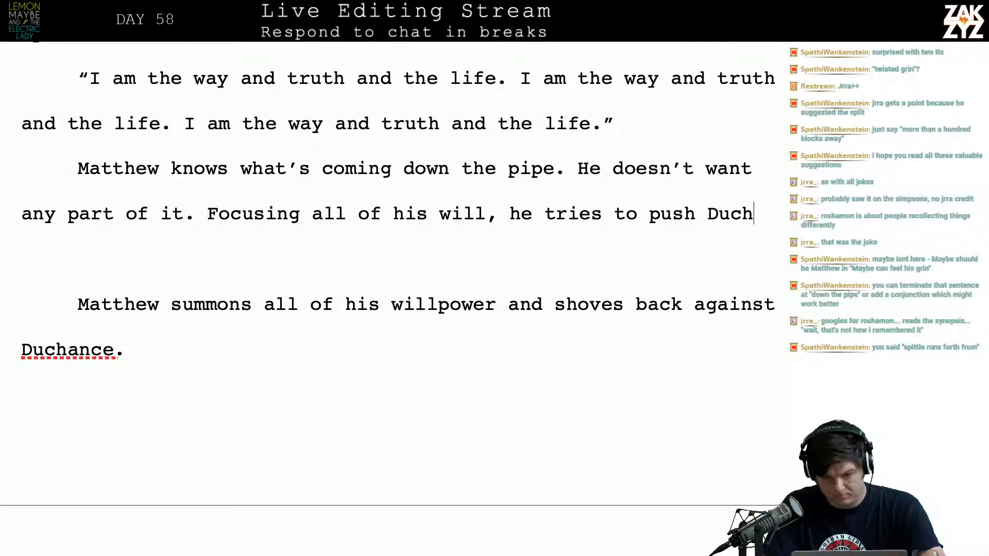
text(ance out of his head.)
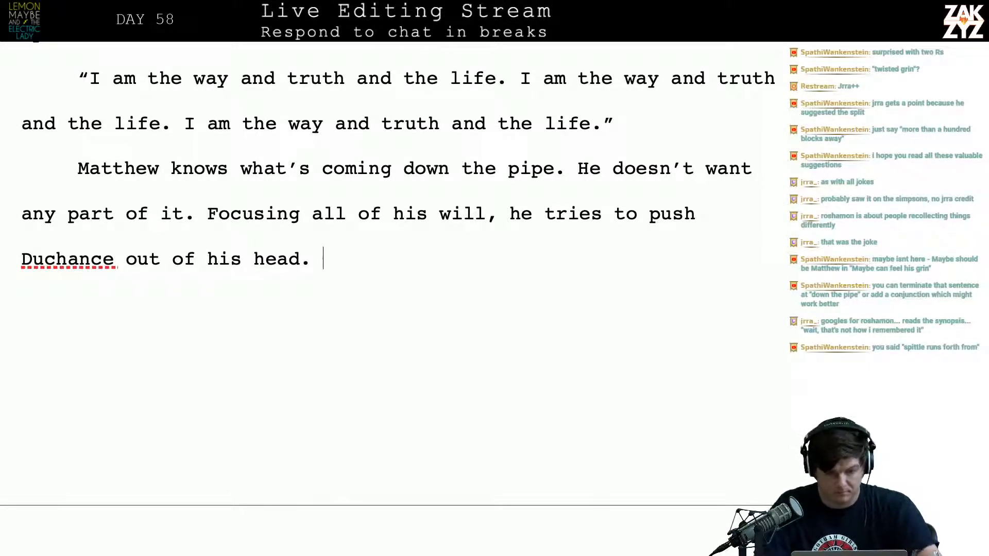
Try opening a new paragraph after "out of his head." with "Pop!"
text(Pop!)
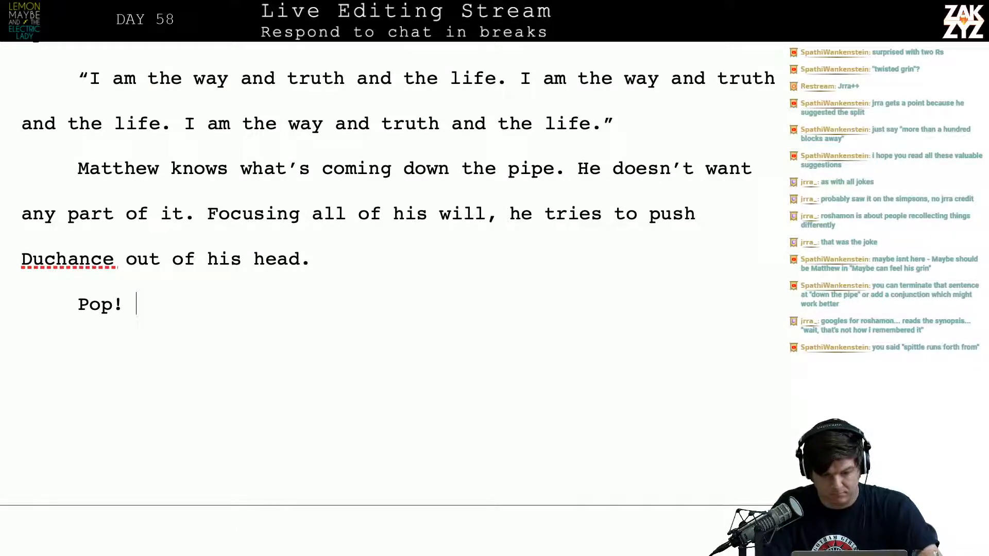
key(BackSpace)
key(BackSpace)
key(BackSpace)
key(BackSpace)
key(BackSpace)
Start the new paragraph with "Just like that, Duchance", capitalizing the character's name
text(J)
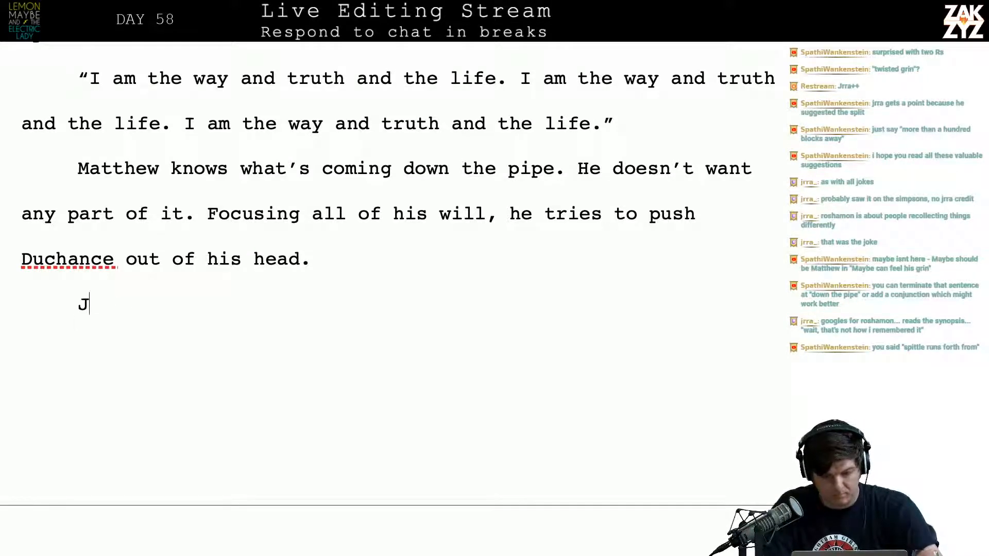
text(ust like that, d)
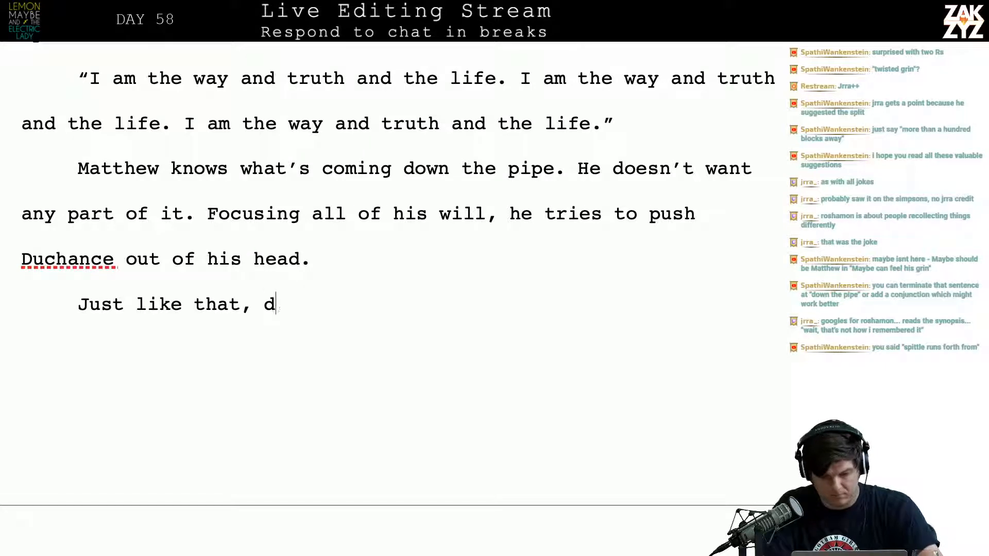
text(ucha)
key(BackSpace)
key(BackSpace)
key(BackSpace)
key(BackSpace)
key(BackSpace)
text(Ducha)
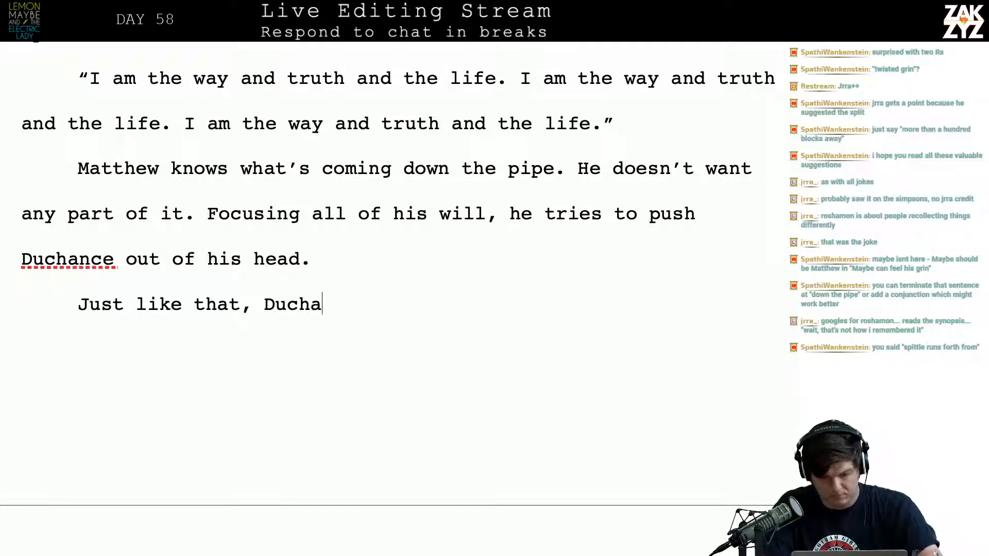
text(nce vanish)
Finish the "Just like that, Duchance" sentence with "is gone." in place of the trial wordings "vanish" and "'s"
key(BackSpace)
key(BackSpace)
key(BackSpace)
key(BackSpace)
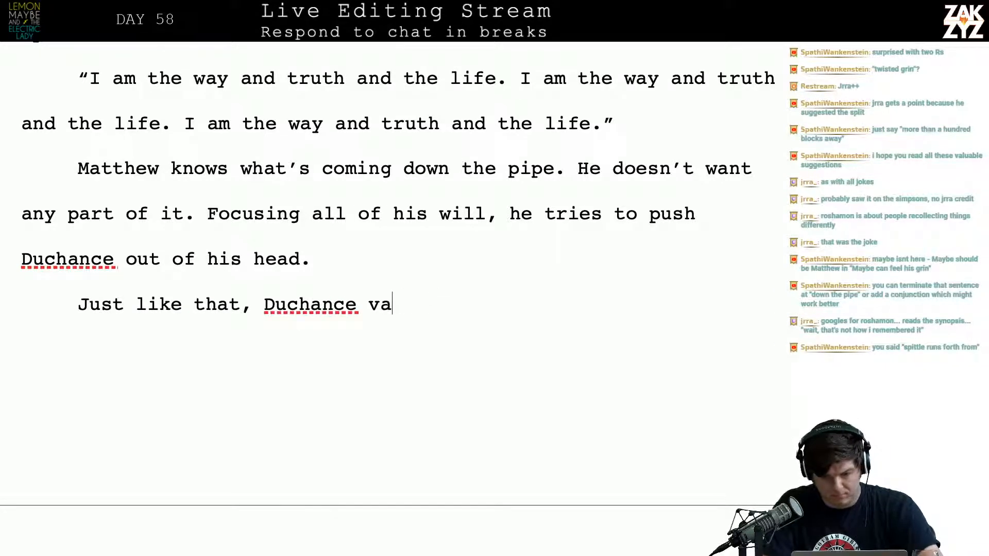
key(BackSpace)
key(BackSpace)
key(BackSpace)
text('s)
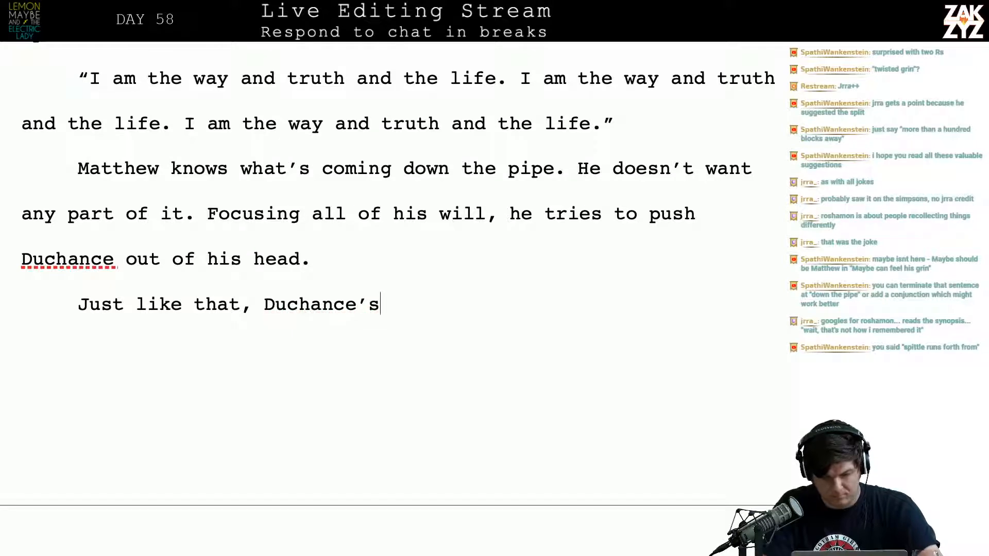
key(BackSpace)
key(BackSpace)
text(is gone.)
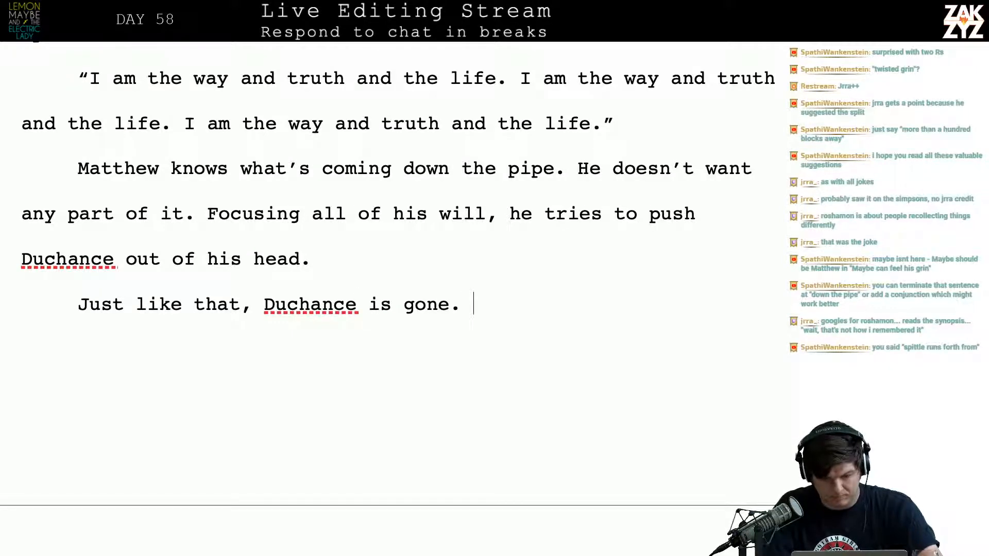
Insert "The resistance he expects isn't there, it's like he missed a stair." between "out of his head." and the "Just like that" paragraph
key(Return)
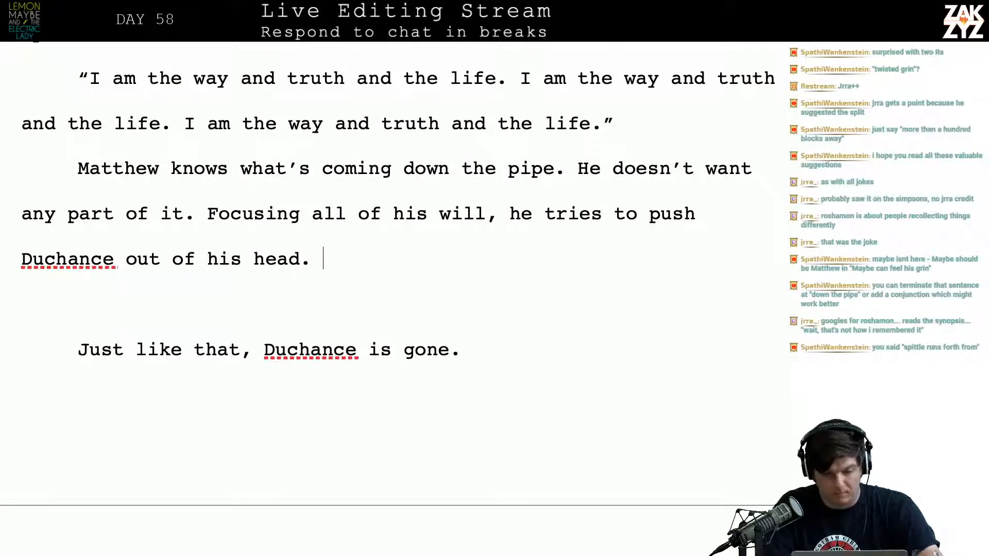
text(He)
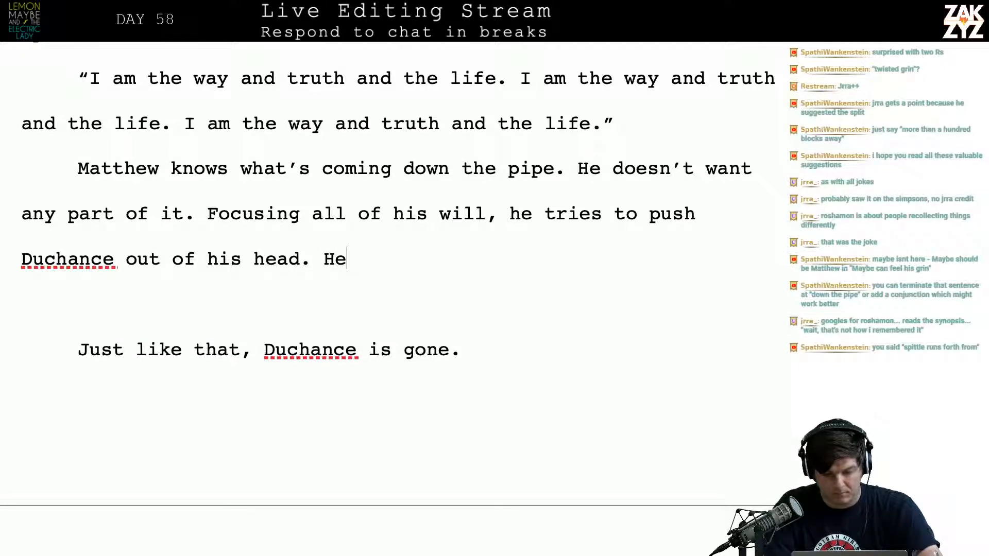
key(BackSpace)
key(BackSpace)
text(The resis)
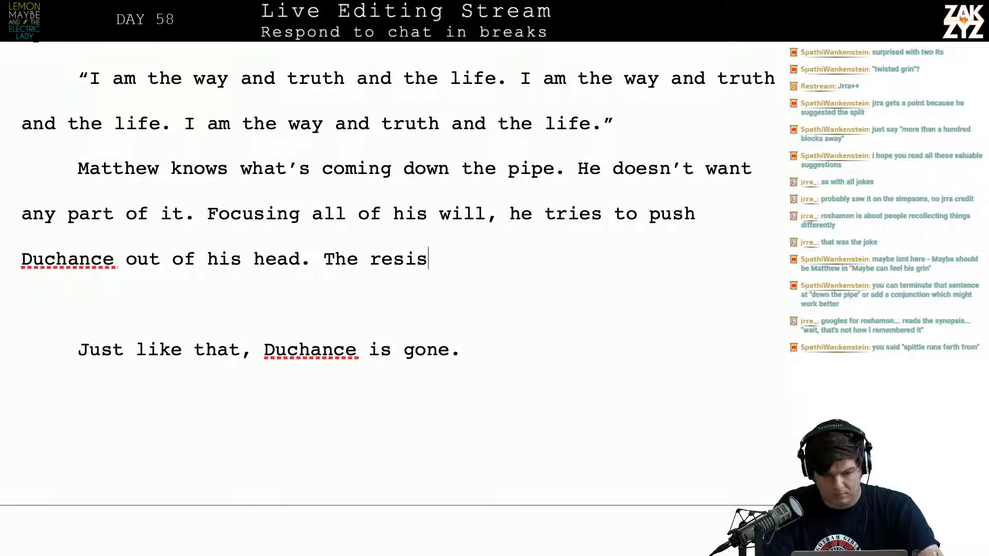
text(tance he expec)
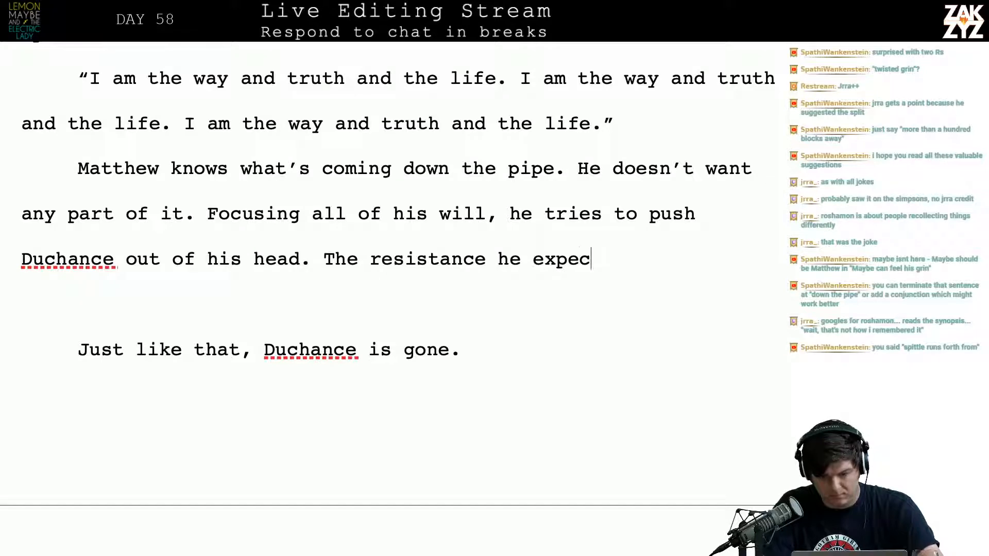
text(ts isn't there, )
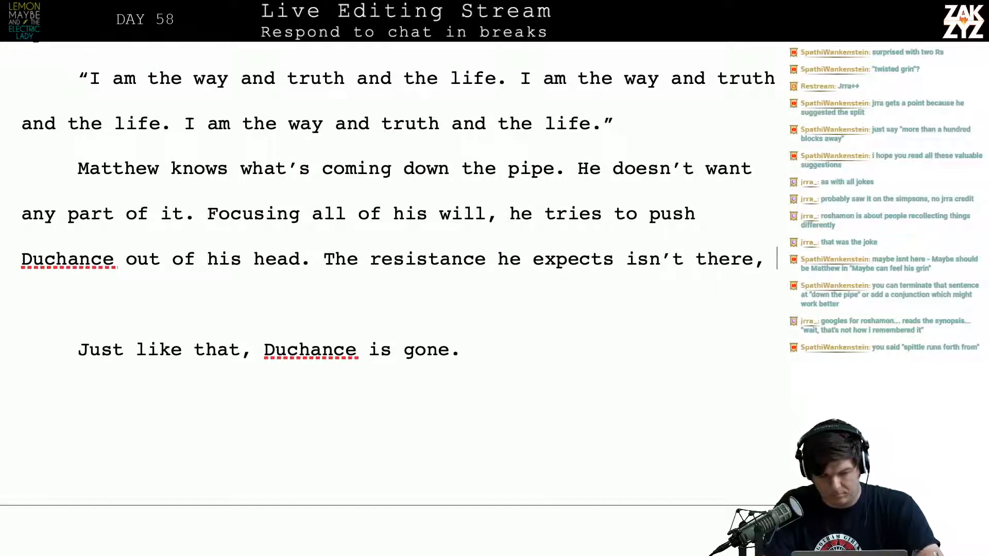
text(it's like he mis)
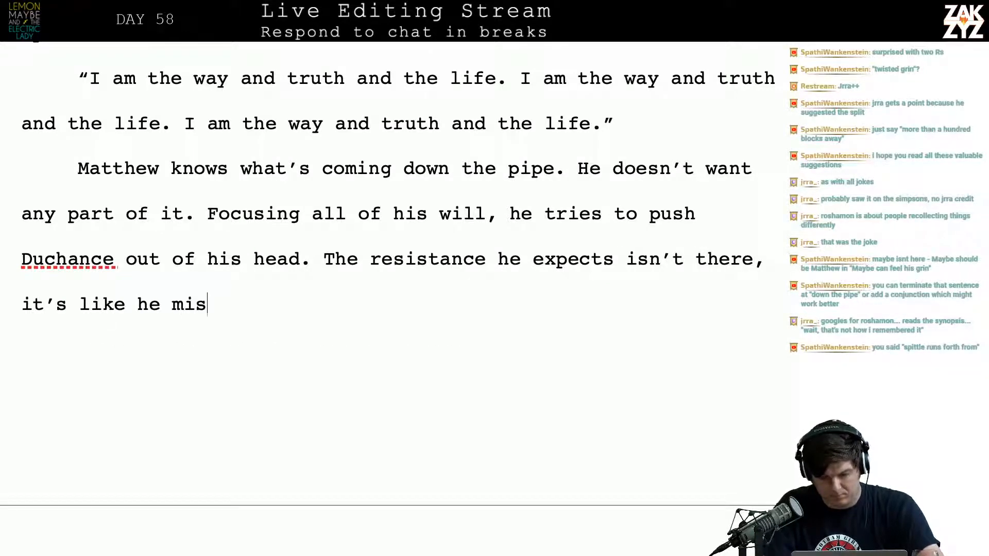
text(sed a stair.)
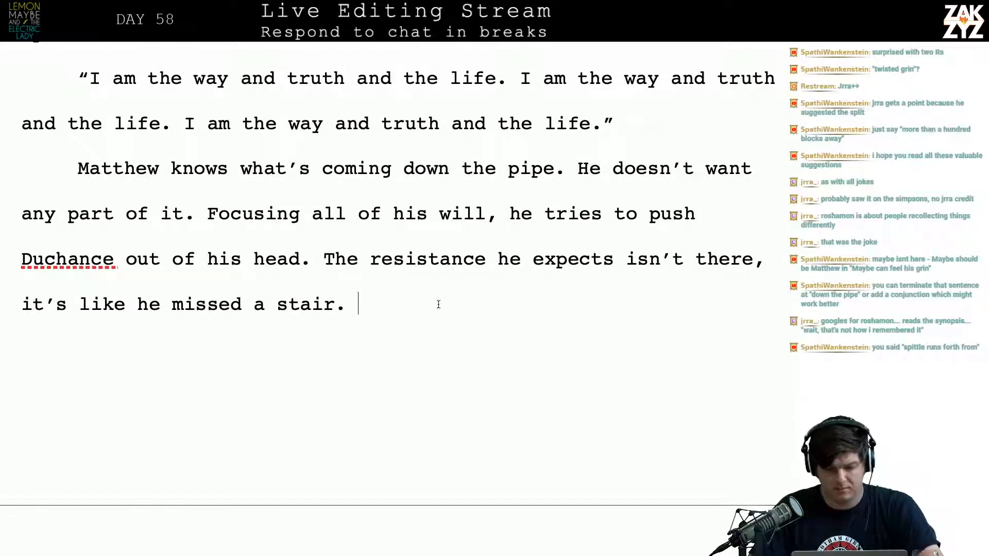
Break "The resistance he expects" onto a new page and begin an alternative after "out of his head." with "He's expecting resistance, but there's"
key(ctrl+Return)
key(Left)
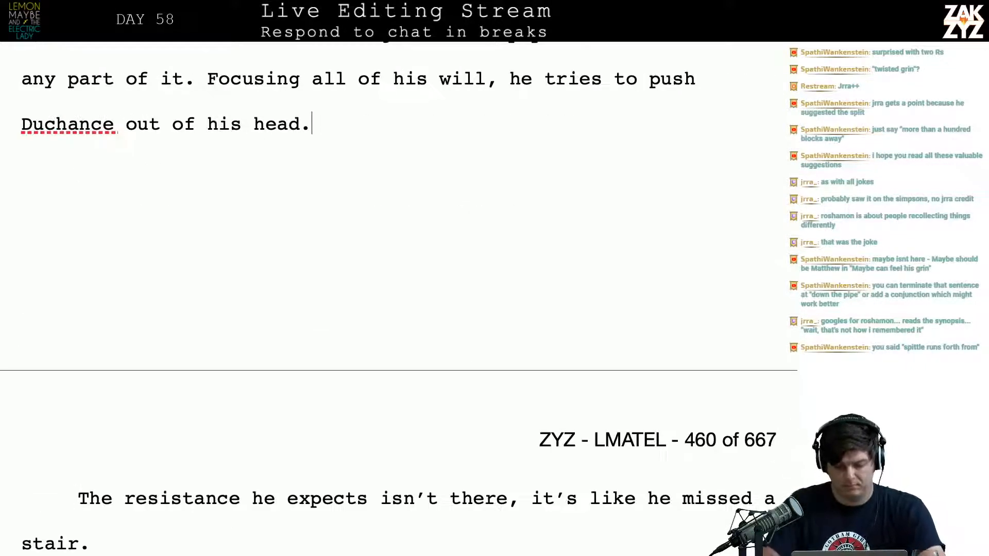
text(He)
text('s expecting res)
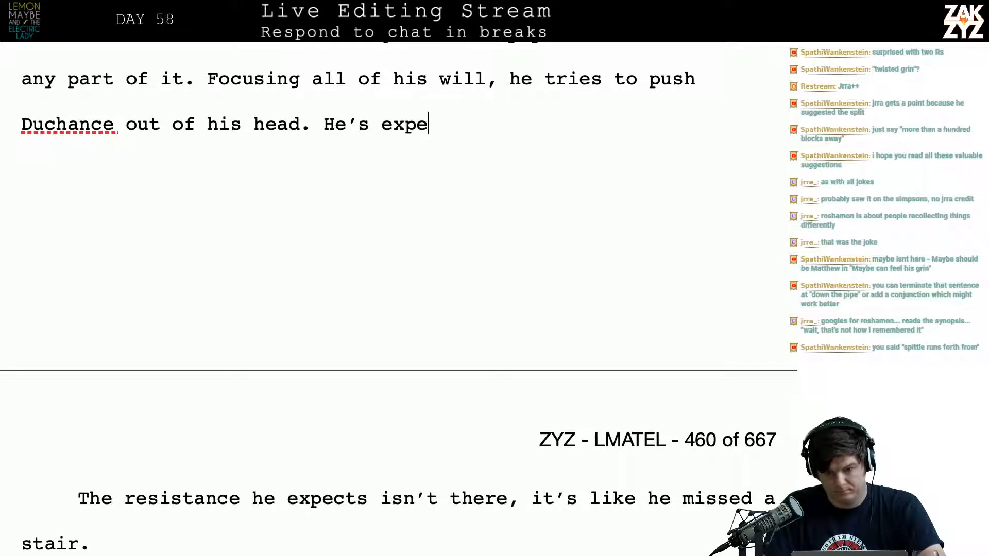
text(istance,)
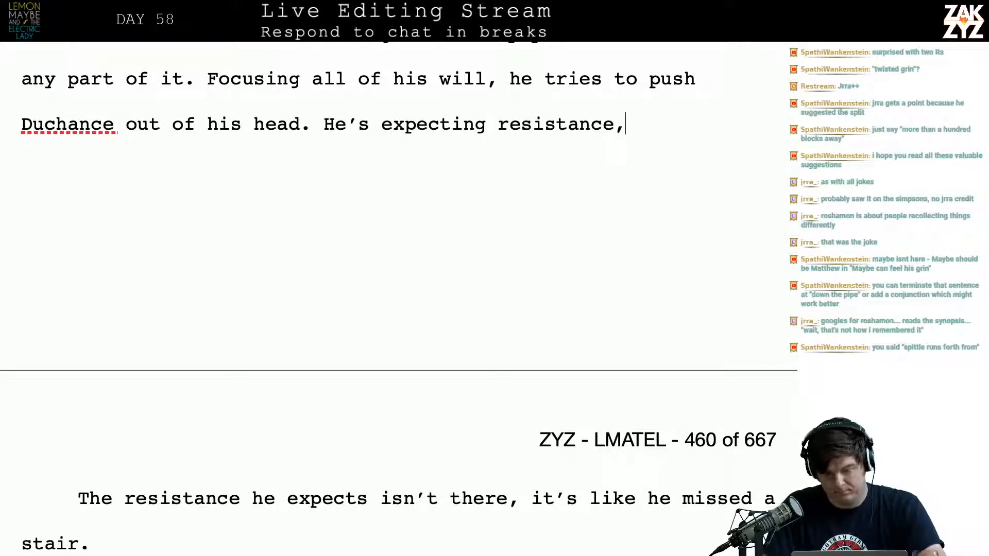
text( but ther's n)
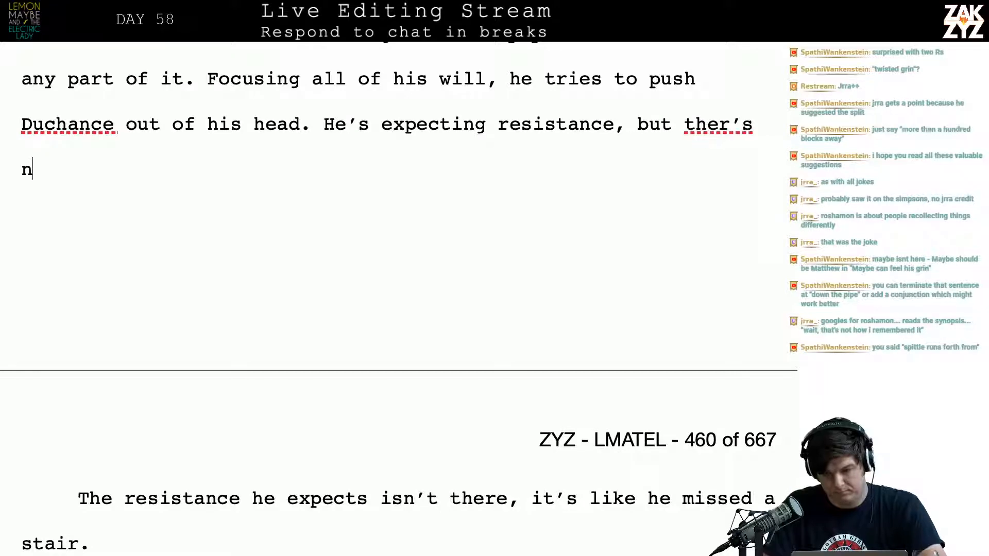
key(BackSpace)
key(BackSpace)
key(BackSpace)
key(BackSpace)
text(e's none, i)
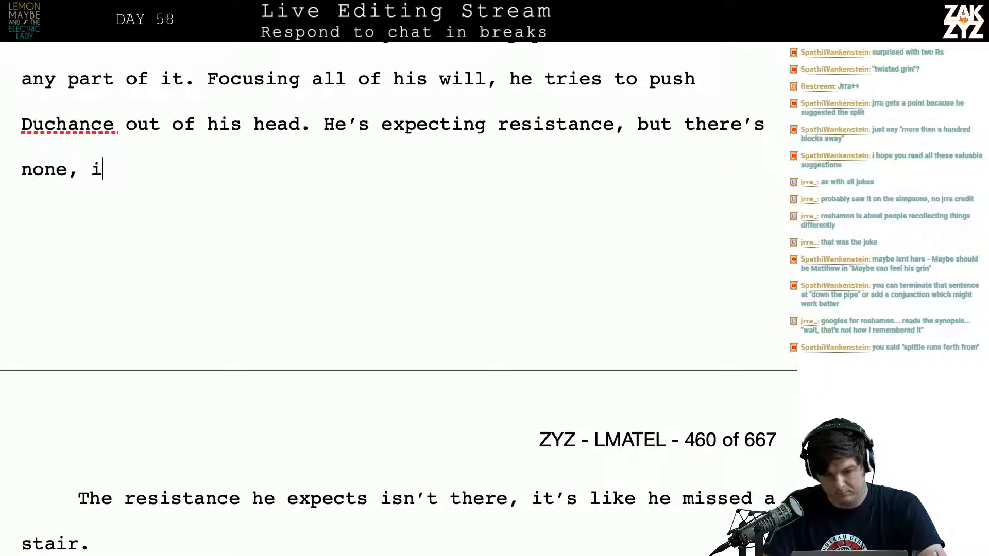
text(t's as jar)
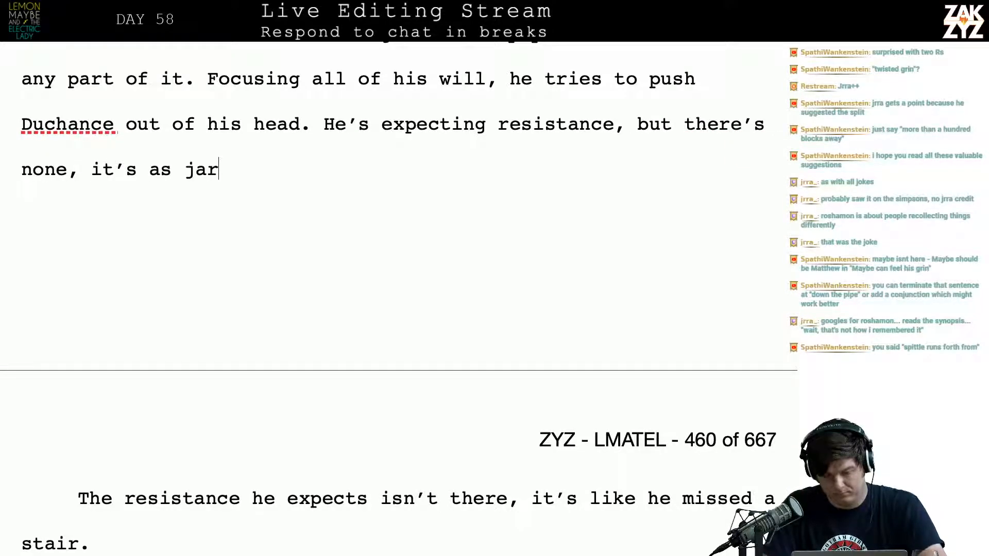
text(ring as missing a stair.)
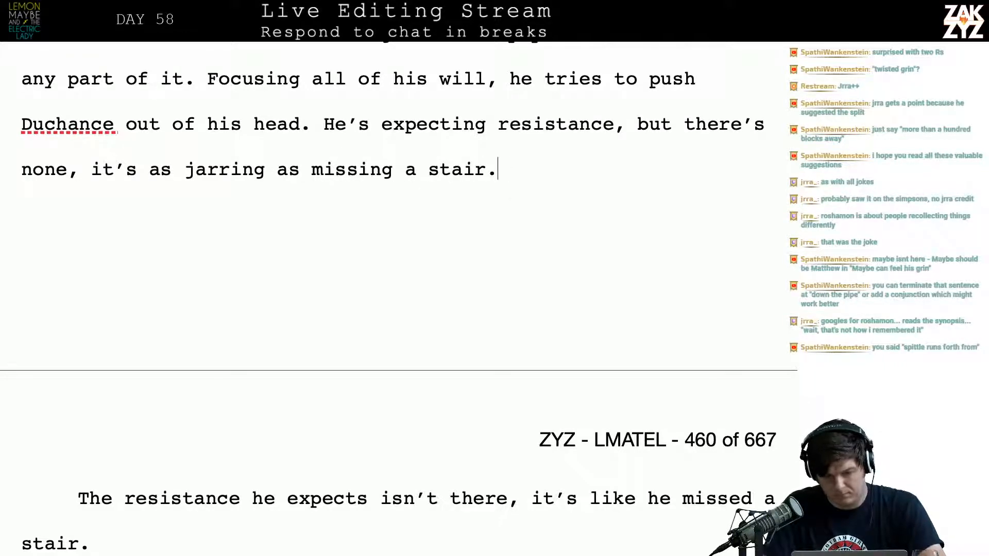
Try "taking a step and finding no" in place of "missing a stair" at the end of the jarring comparison
key(BackSpace)
key(BackSpace)
key(BackSpace)
key(BackSpace)
key(BackSpace)
key(BackSpace)
key(BackSpace)
key(BackSpace)
key(BackSpace)
key(BackSpace)
key(BackSpace)
key(BackSpace)
key(BackSpace)
key(BackSpace)
key(BackSpace)
key(BackSpace)
key(BackSpace)
key(BackSpace)
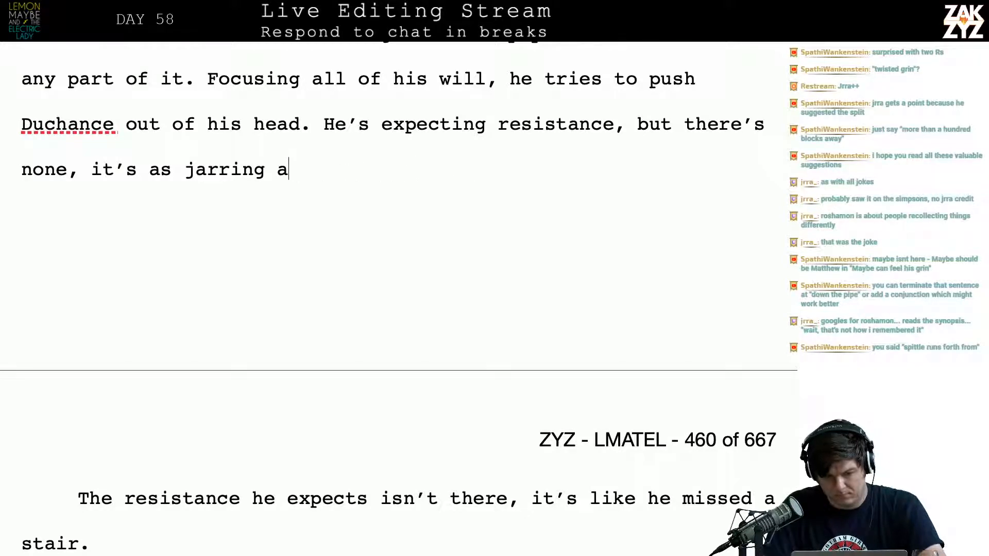
text(s taking )
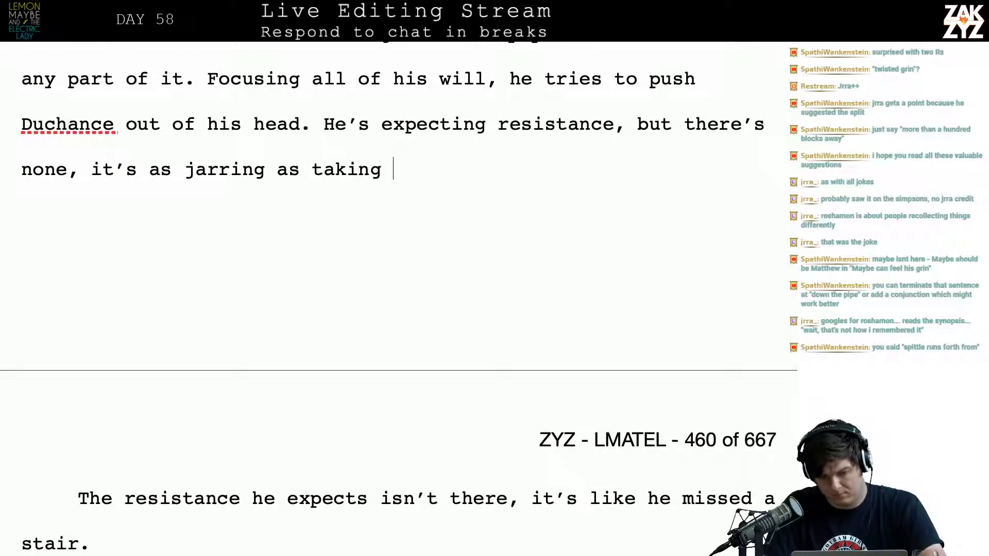
text(a step an)
text(ing no sta)
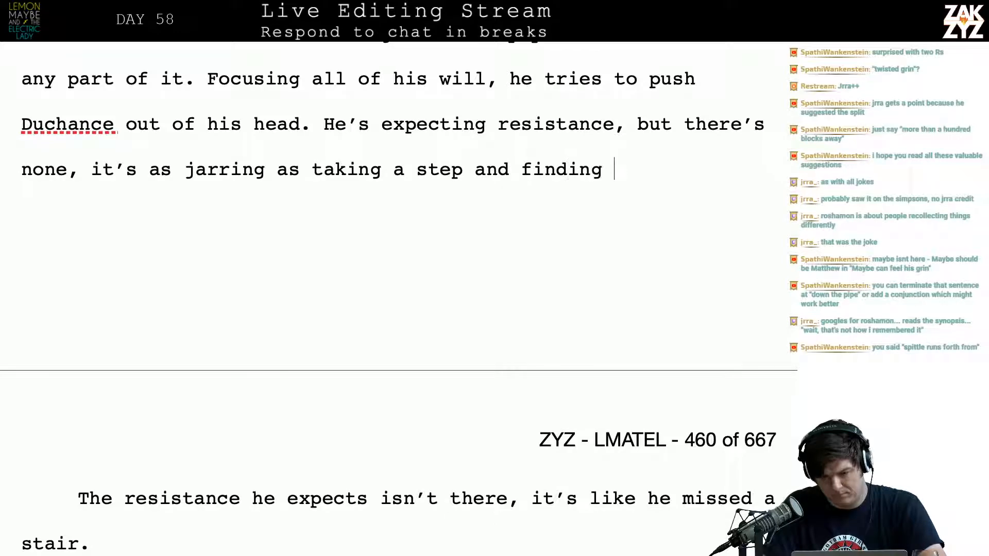
key(BackSpace)
key(BackSpace)
key(BackSpace)
key(BackSpace)
key(BackSpace)
key(BackSpace)
key(BackSpace)
key(BackSpace)
key(BackSpace)
key(BackSpace)
key(BackSpace)
key(BackSpace)
key(BackSpace)
key(BackSpace)
key(BackSpace)
key(BackSpace)
key(BackSpace)
key(BackSpace)
key(BackSpace)
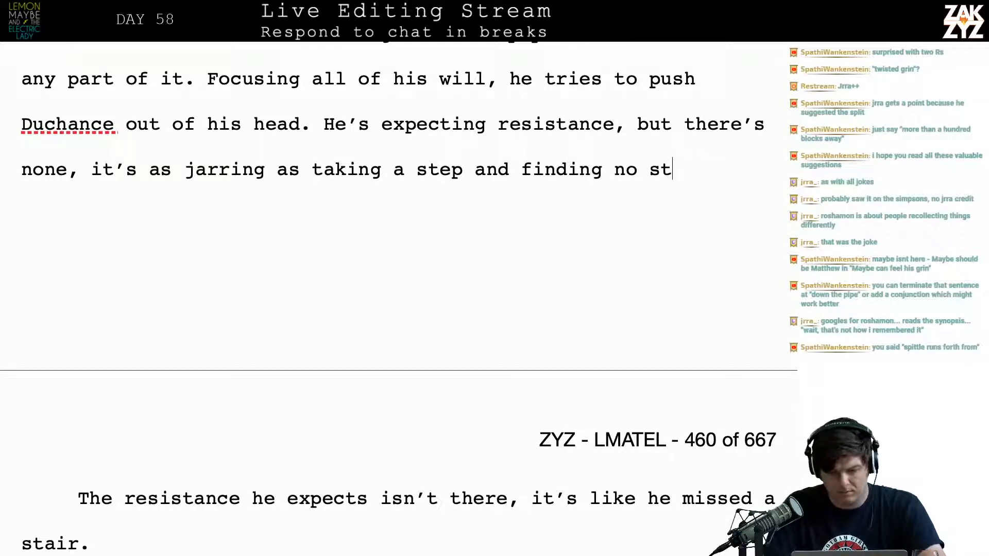
key(BackSpace)
key(BackSpace)
key(BackSpace)
key(BackSpace)
key(BackSpace)
key(BackSpace)
key(BackSpace)
key(BackSpace)
key(BackSpace)
key(BackSpace)
key(BackSpace)
key(BackSpace)
key(BackSpace)
key(BackSpace)
key(BackSpace)
key(BackSpace)
key(BackSpace)
key(BackSpace)
key(BackSpace)
key(BackSpace)
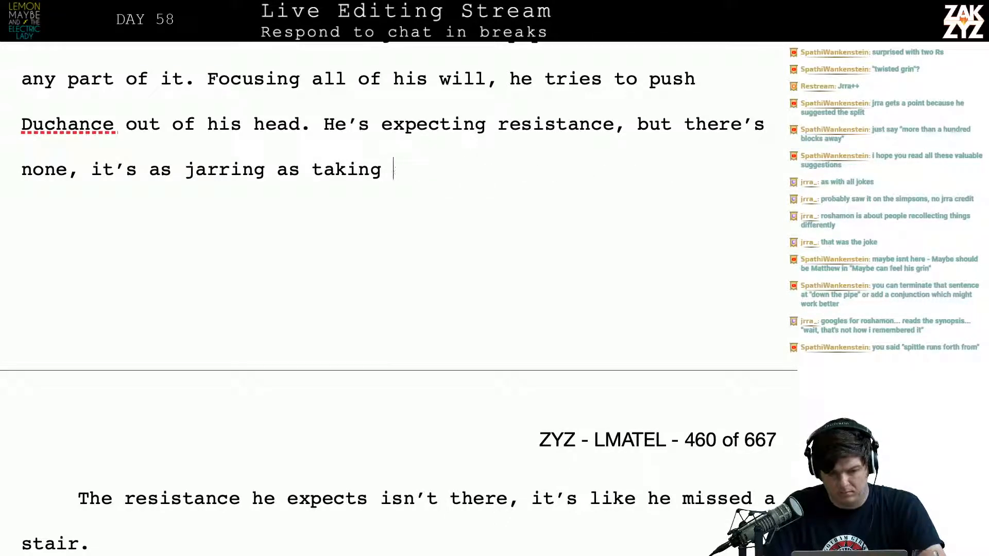
Rewrite the text after "but there's none" as ". It's jarring, like stepping down and missing a stair."
key(BackSpace)
key(BackSpace)
key(BackSpace)
key(BackSpace)
key(BackSpace)
key(BackSpace)
key(BackSpace)
key(BackSpace)
key(BackSpace)
key(BackSpace)
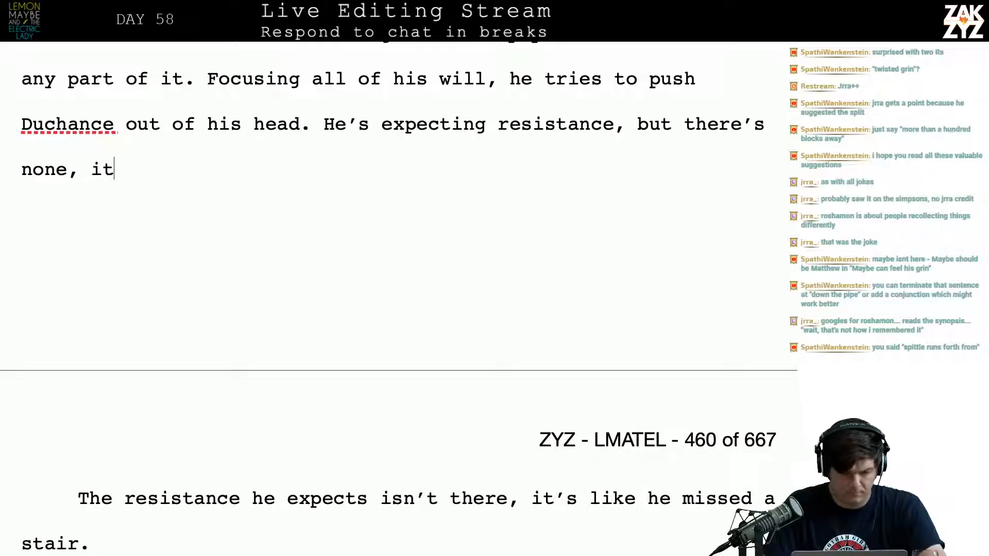
text(. It's jarring, like )
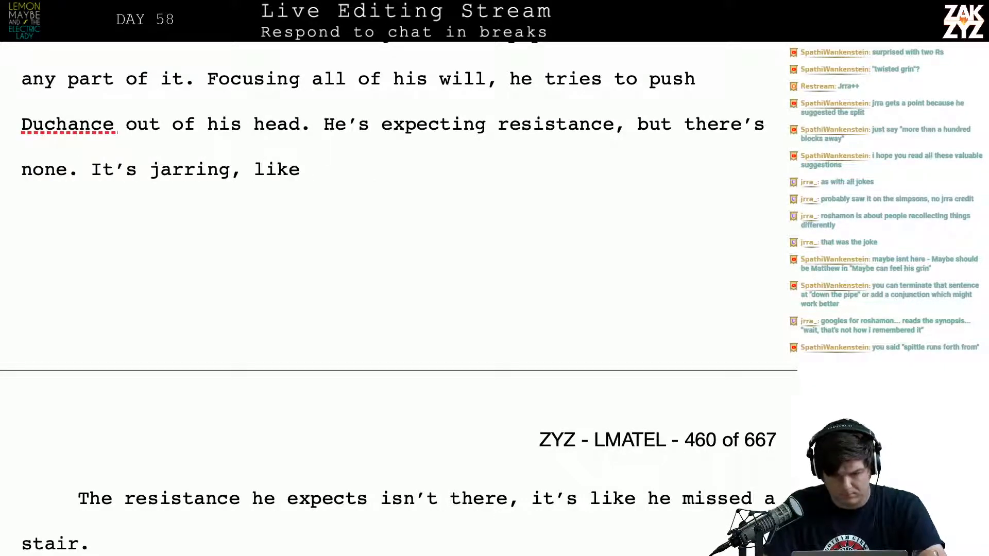
text(stepping dow)
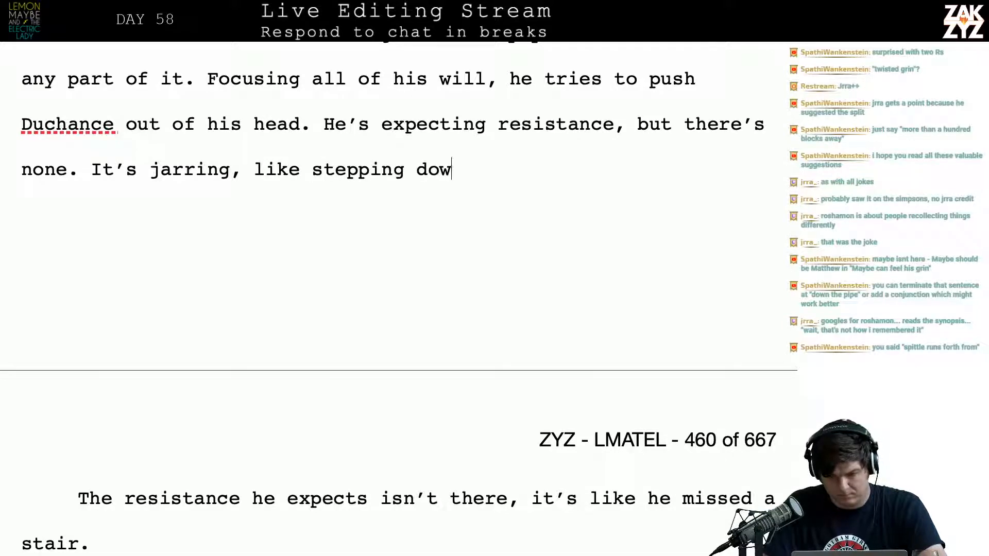
text(n and missing a stair,)
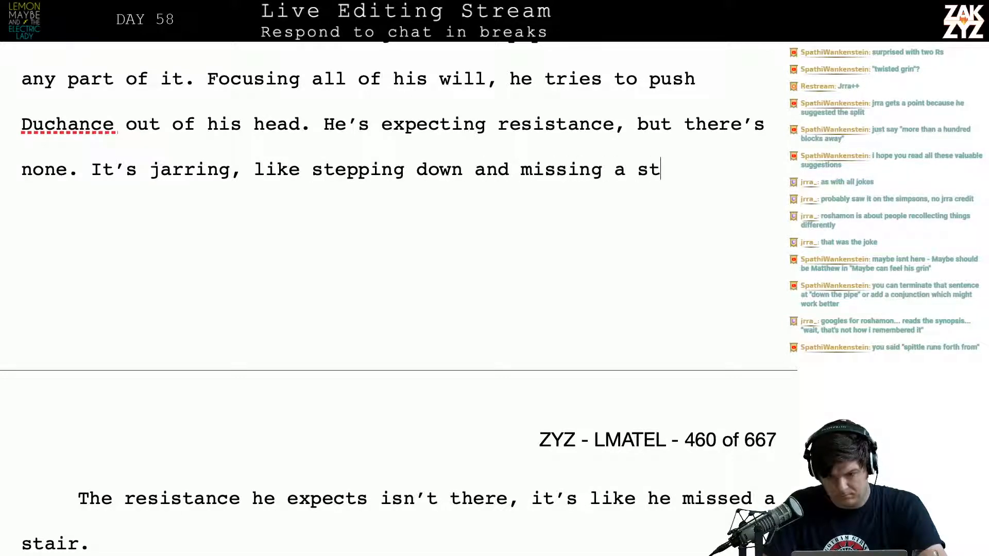
key(BackSpace)
key(BackSpace)
text(,)
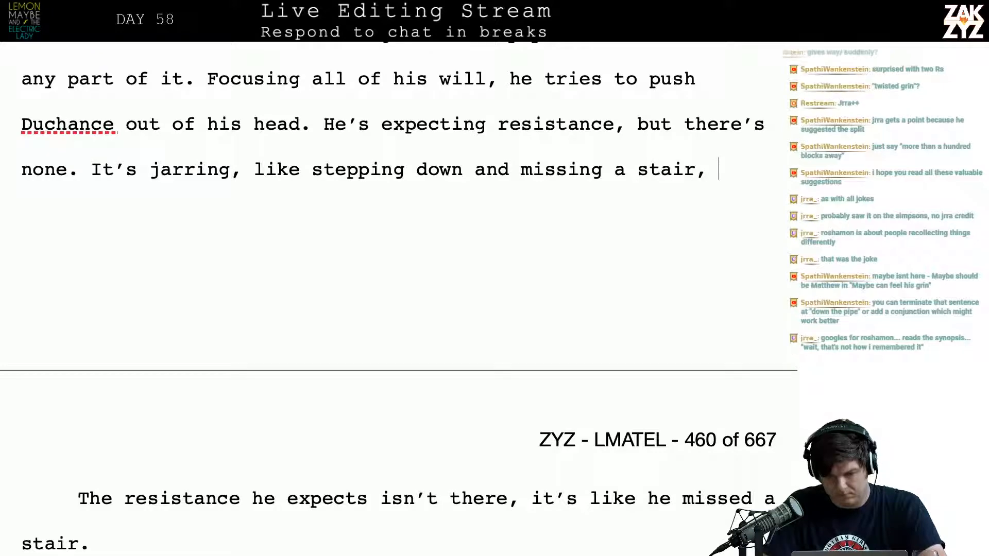
key(BackSpace)
key(BackSpace)
text(.)
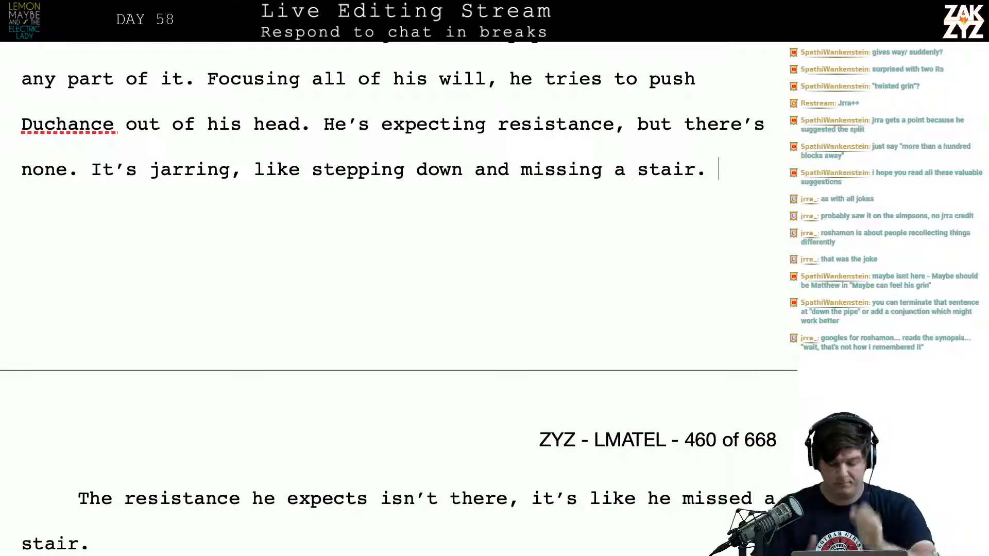
Insert "Kaiser" before "Duchance" in the sentence "Focusing all of his will, he tries to push"
scroll(319, 250, up, 4)
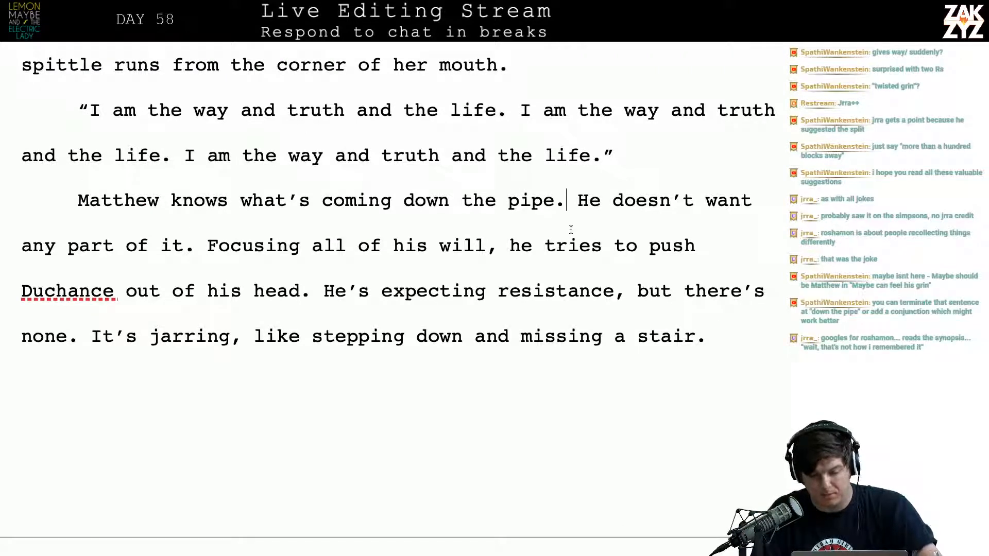
key(Left)
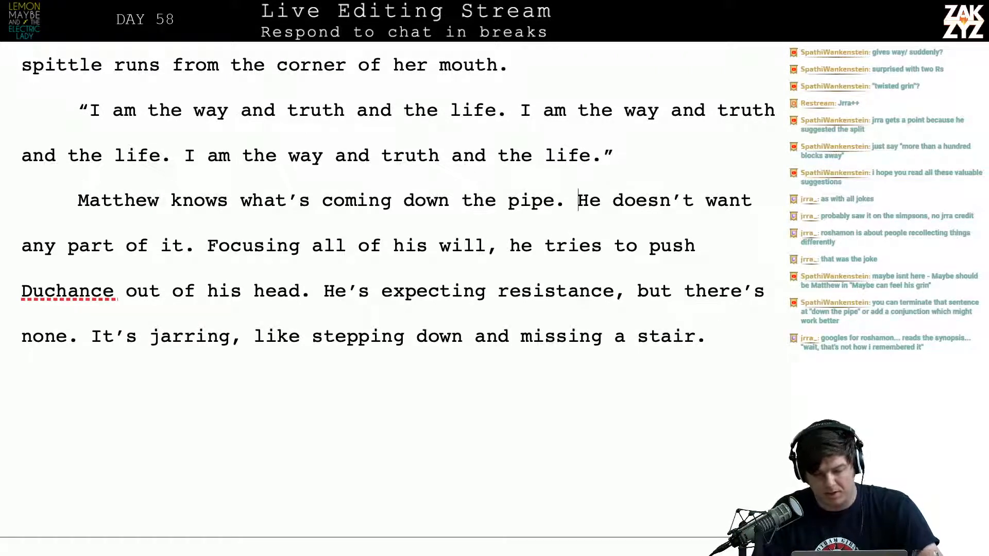
key(Right)
key(Right)
key(Right)
key(Right)
key(Right)
key(Right)
key(Right)
key(Right)
key(Right)
key(Right)
key(Right)
key(Right)
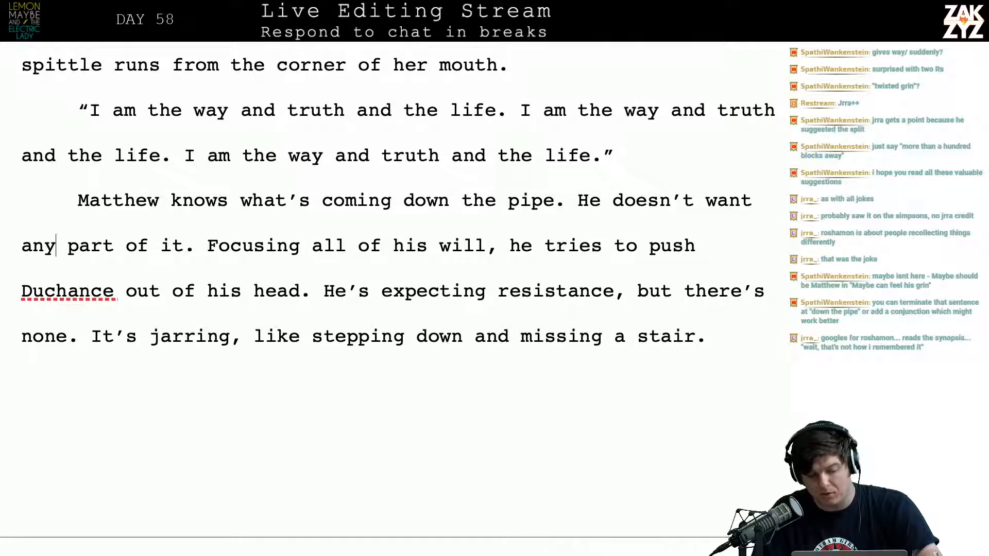
key(Right)
key(Right)
key(Right)
key(Right)
key(Right)
key(Right)
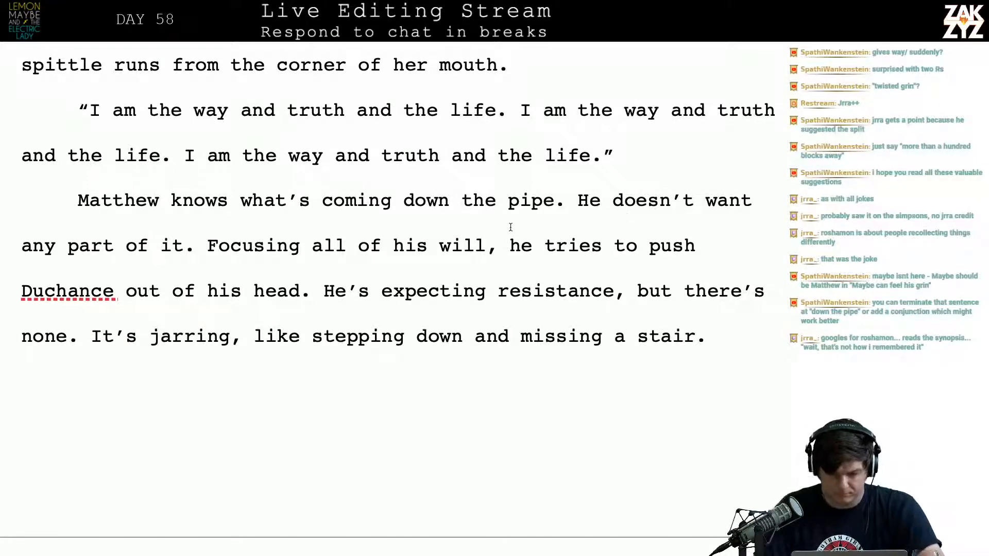
click(503, 248)
key(Right)
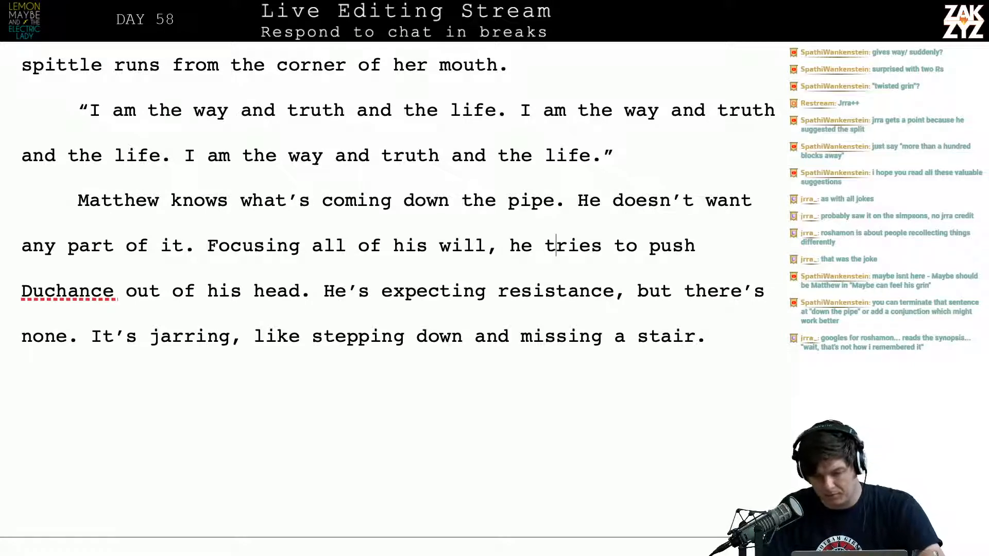
key(Right)
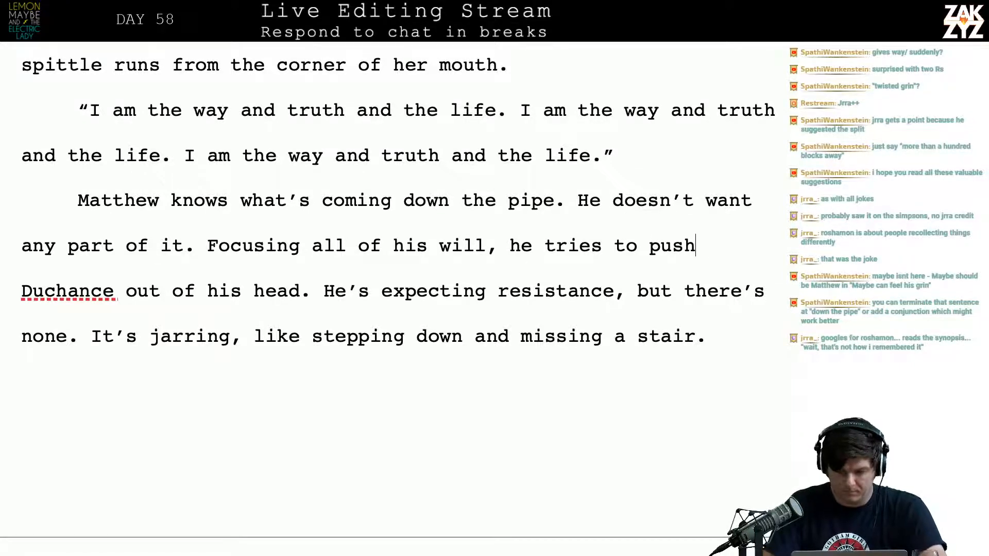
text(Kia)
key(BackSpace)
key(BackSpace)
text(aiser)
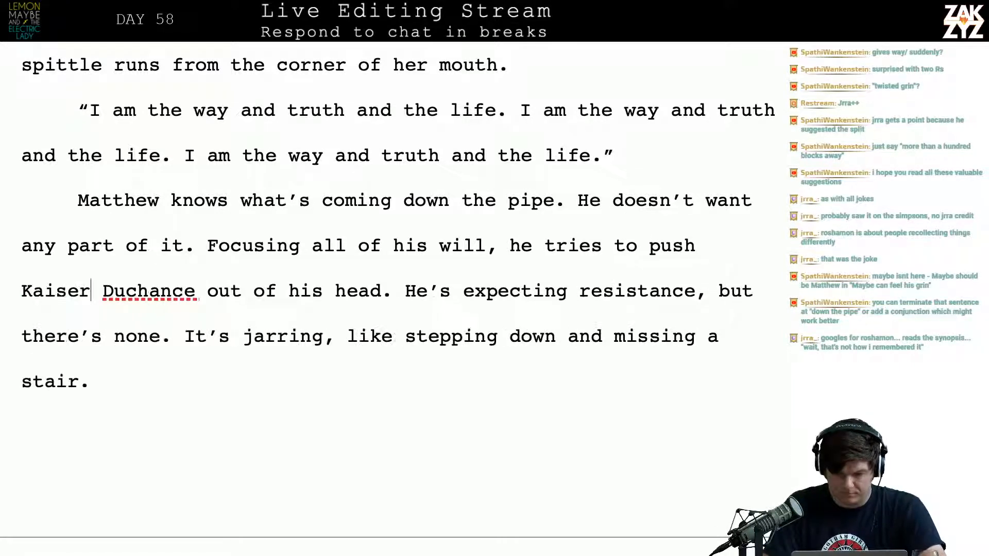
Break "He's expecting resistance" onto a new page and write "But the fight he expects doesn't happen." after "out of his head."
key(Right)
key(Right)
key(Right)
key(Right)
key(Right)
key(Right)
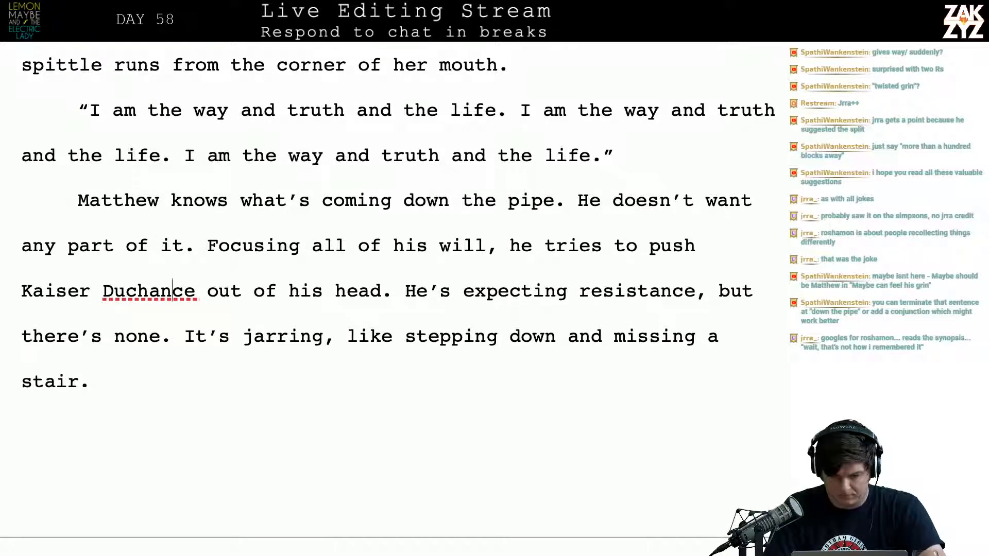
key(Right)
key(Right)
key(Right)
key(Right)
key(Right)
key(Right)
key(Right)
key(Right)
key(Right)
key(Right)
key(Right)
key(Right)
key(Right)
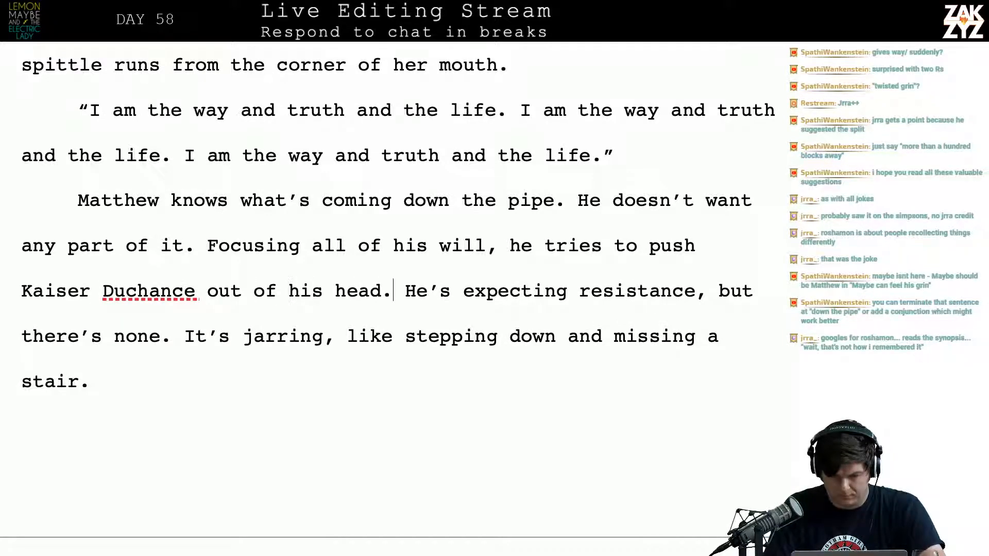
key(Return)
text(But th)
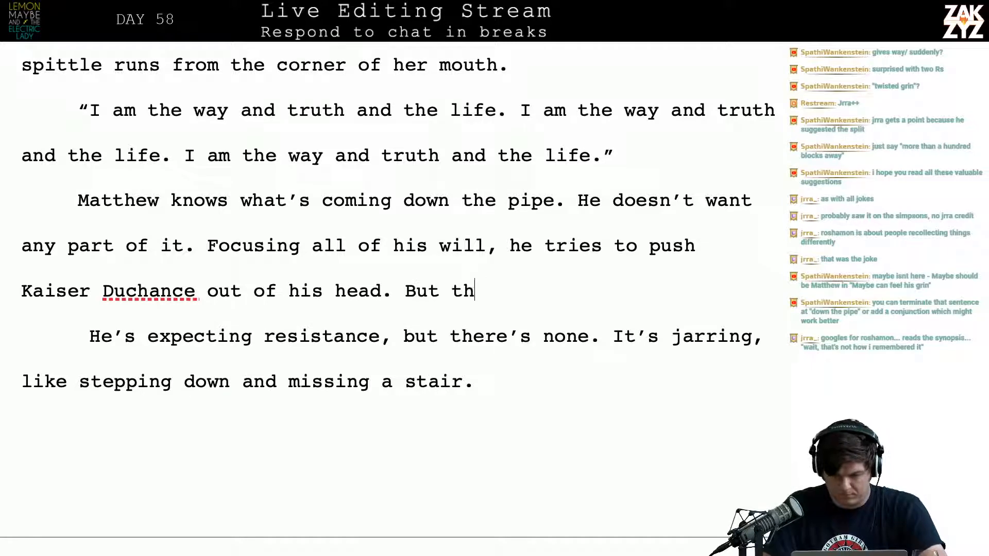
text(e fight he expects doesn')
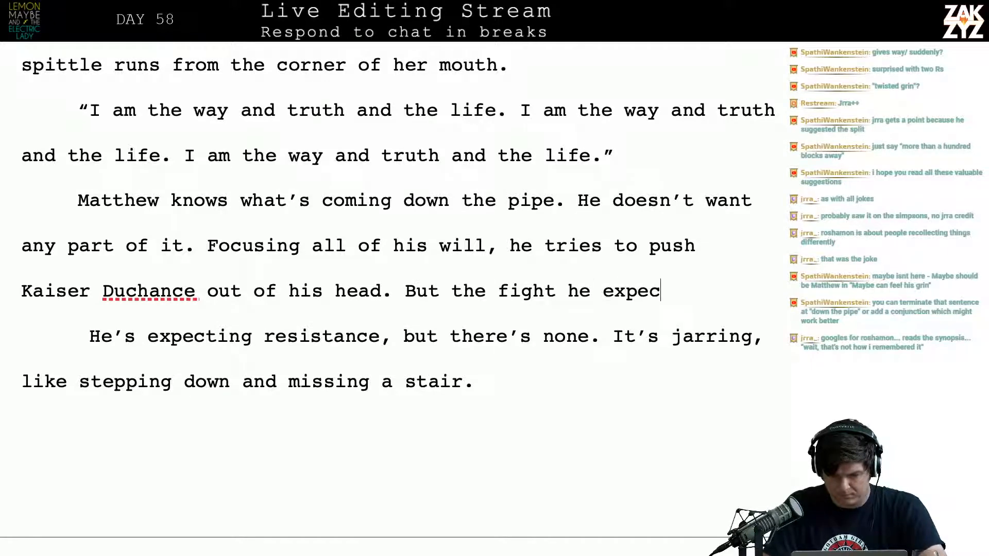
key(ctrl+shift+End)
key(Delete)
text(t happen.)
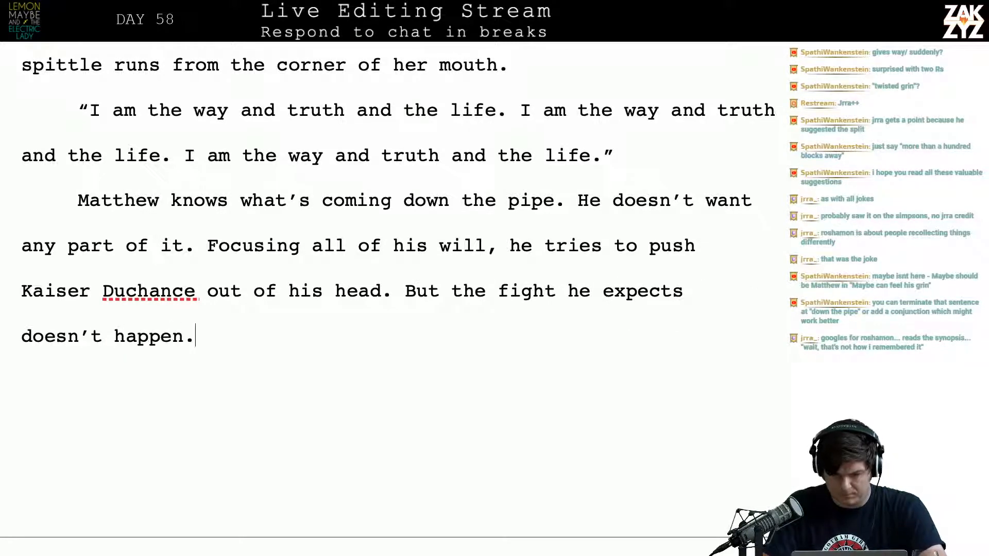
text( Kaiser )
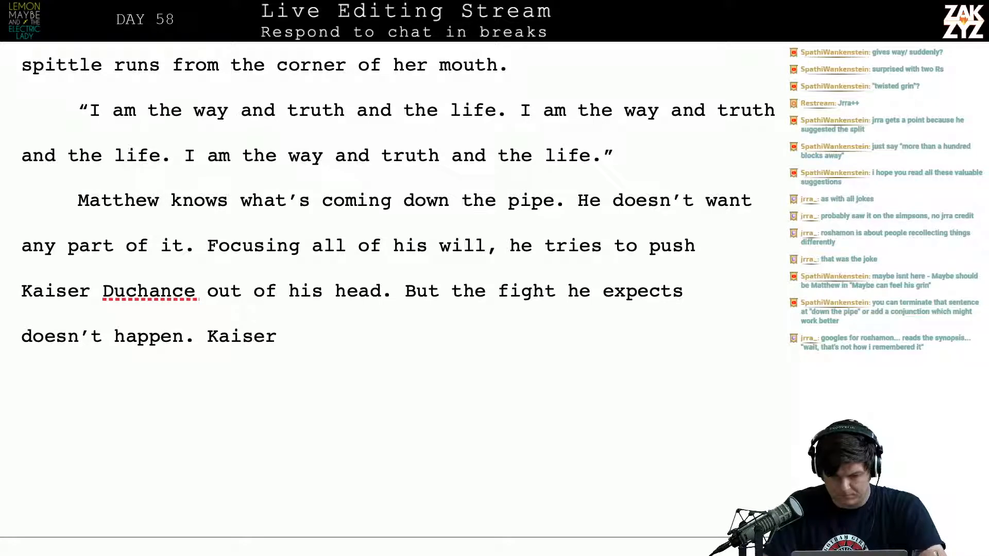
text(simply vanish)
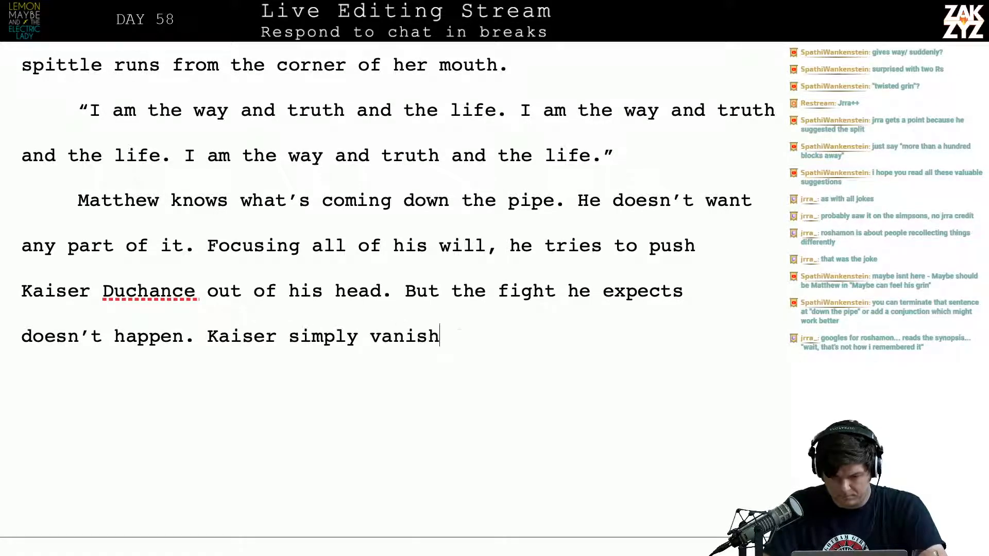
text(es, it’s as )
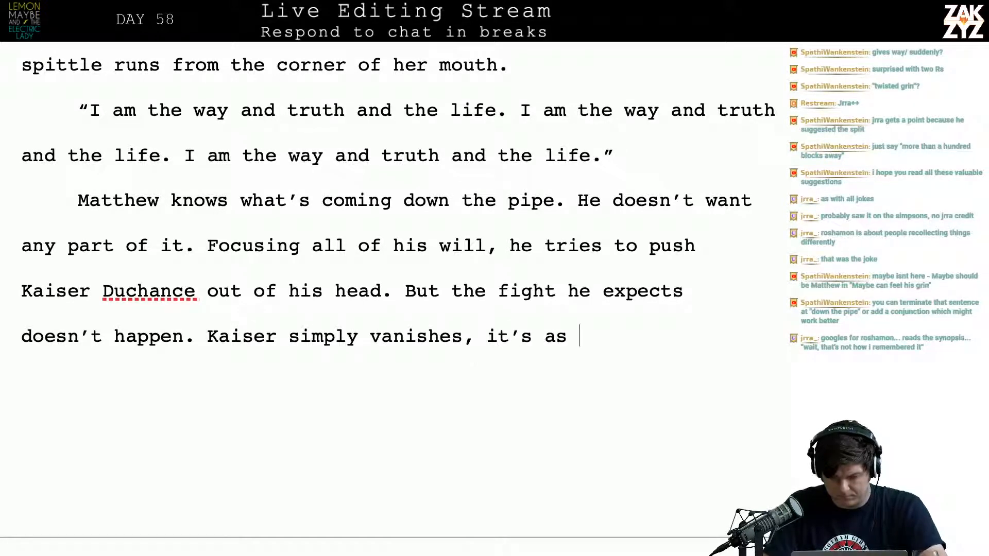
text(jarring as)
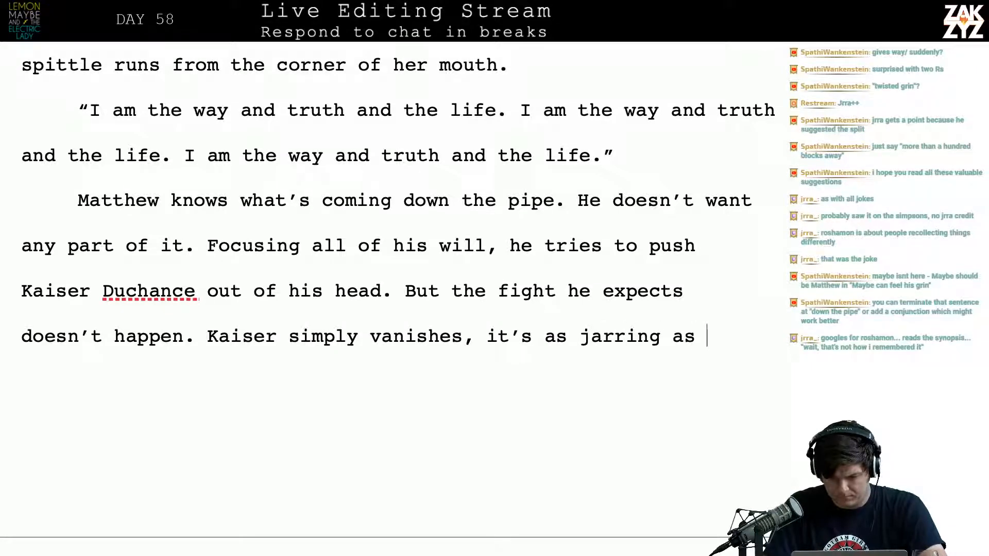
Continue the paragraph with "Kaiser simply vanishes, it's as jarring as stepping down and missing a stair. He's gone."
key(Down)
key(Down)
key(Down)
key(Up)
key(Up)
key(Up)
key(Up)
key(Up)
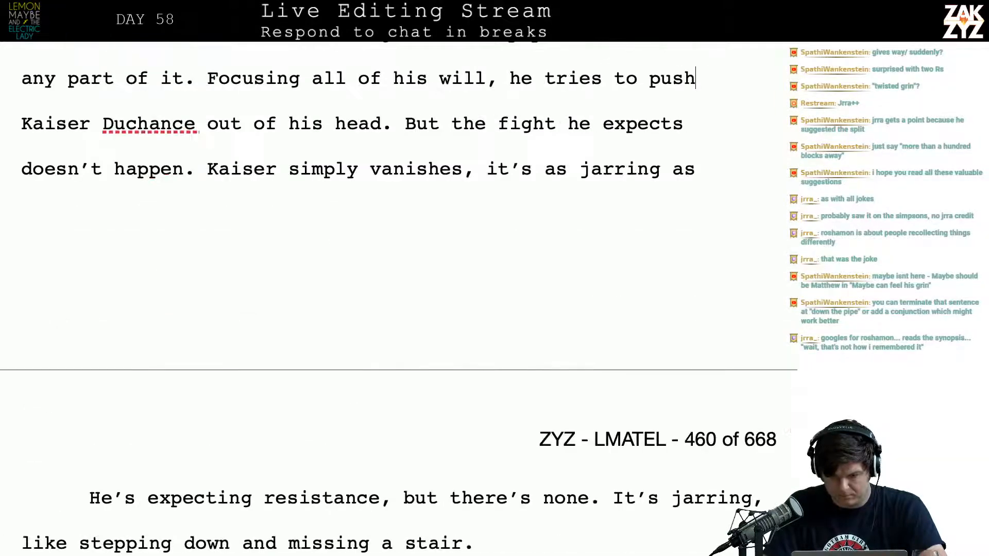
text(stepping )
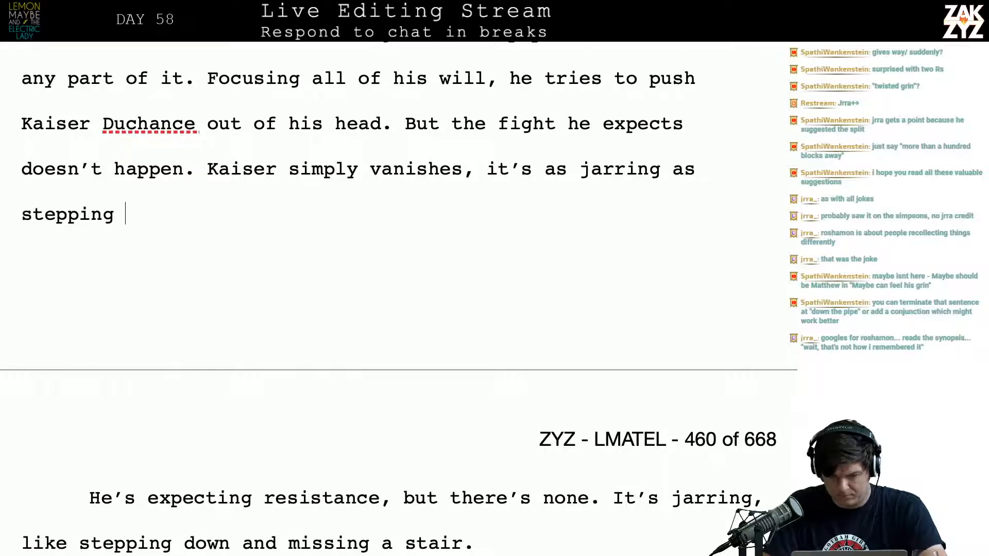
text(down and missing a s)
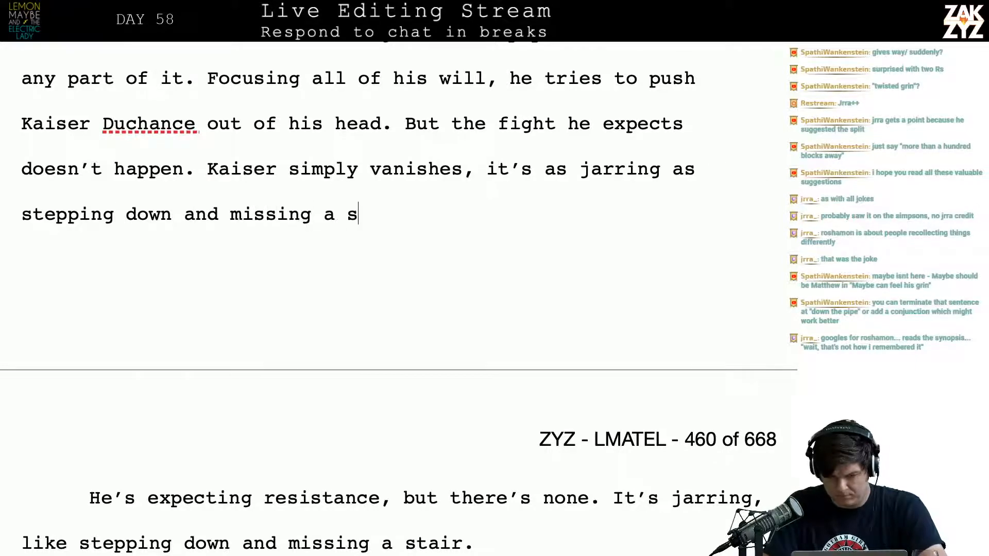
text(tair. He's gone.)
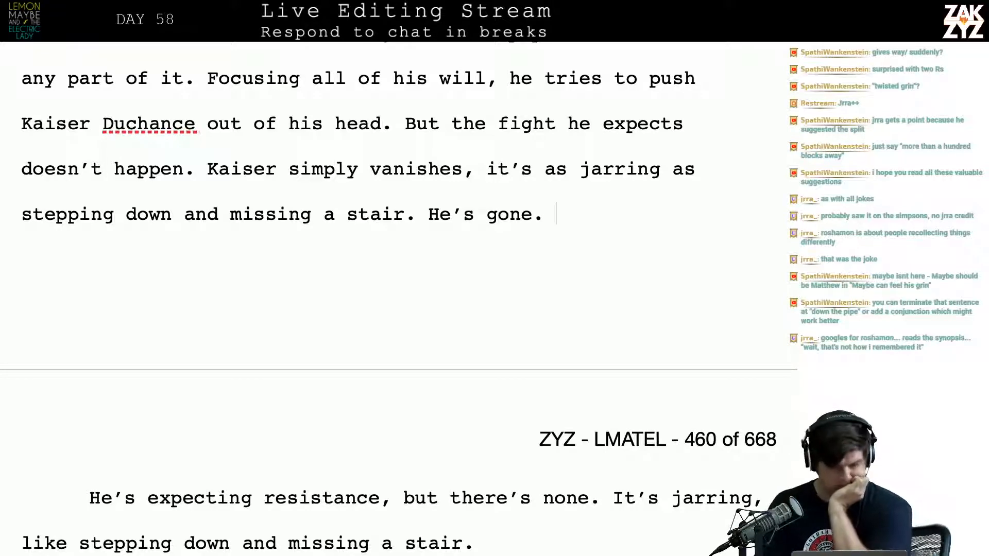
Break "But the fight he expects" onto a new page and write the alternative "But the fight he's expecting never happens." after "out of his head."
key(Up)
key(Up)
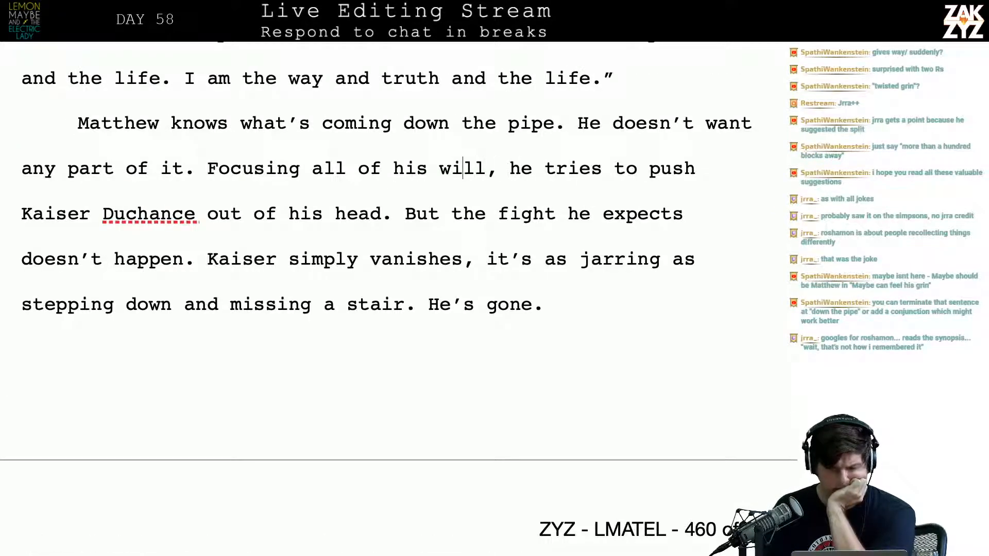
key(Right)
key(Right)
key(Right)
key(Right)
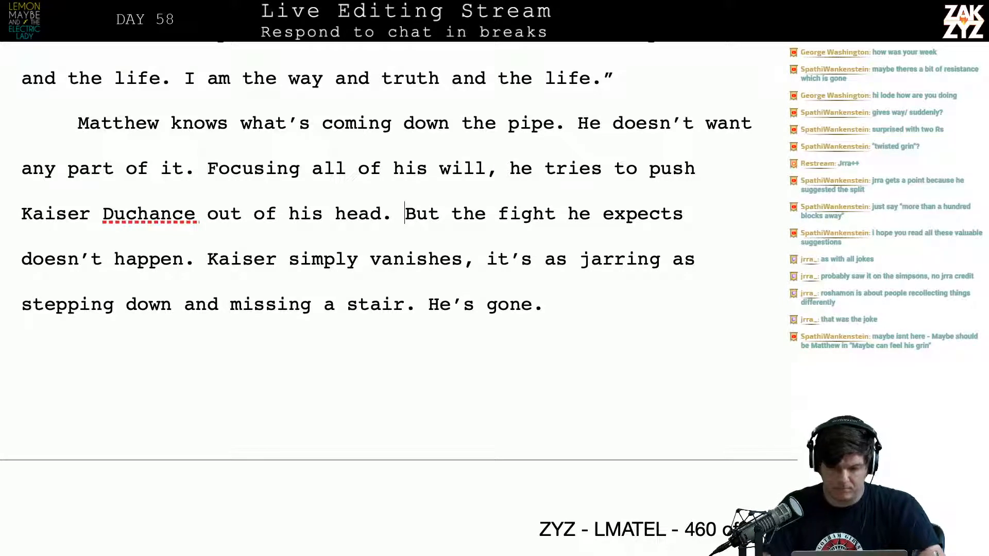
key(ctrl+Return)
text(But hte)
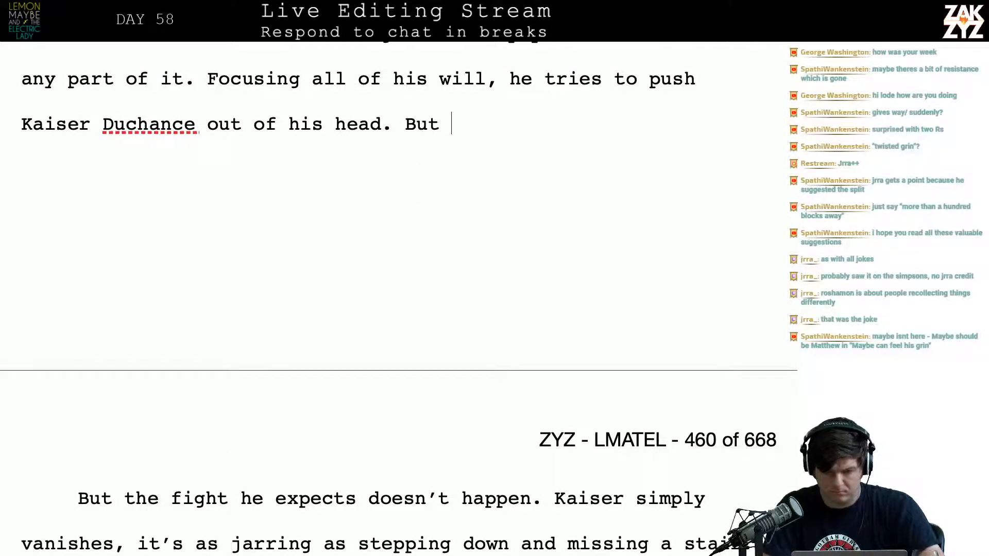
key(BackSpace)
key(BackSpace)
text(he fi)
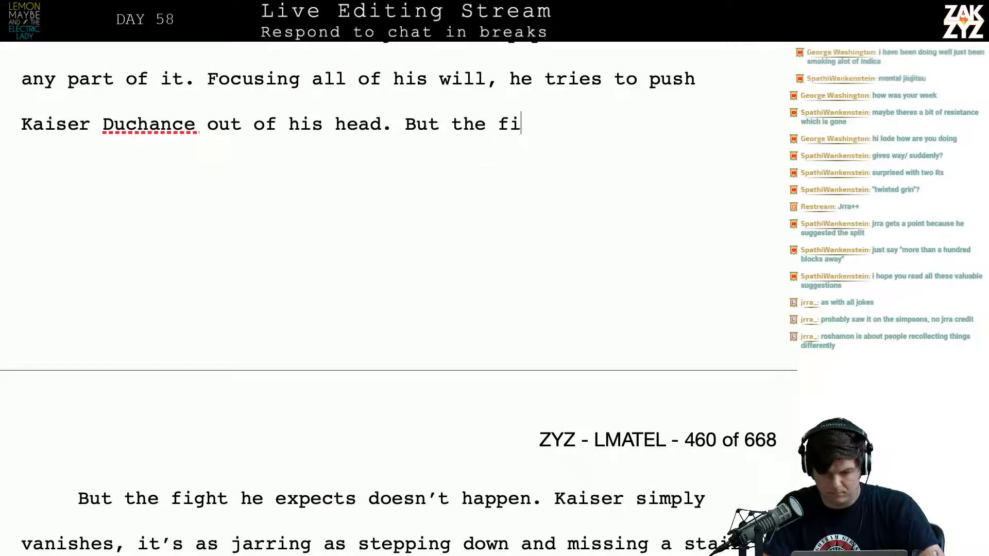
text(ght he's expect)
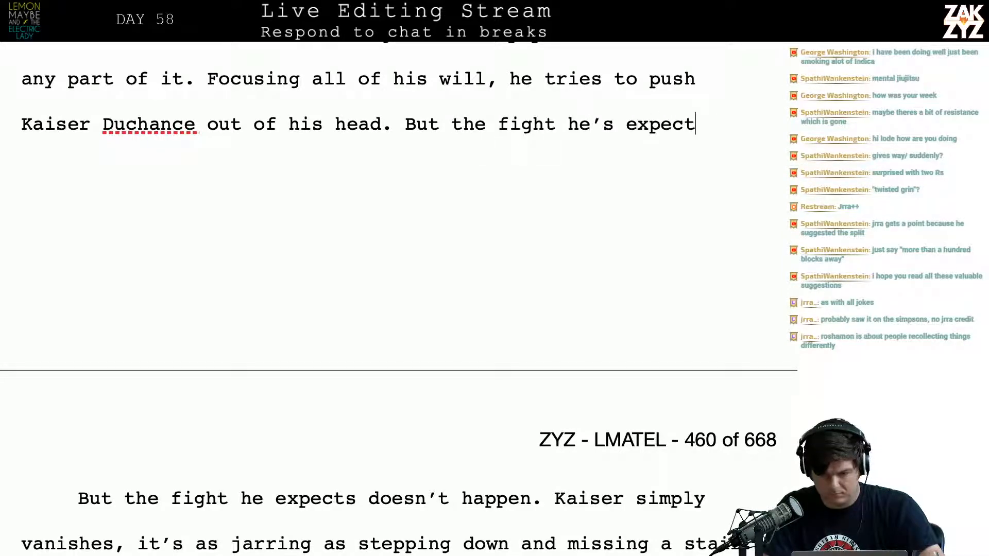
text(ing never happens. )
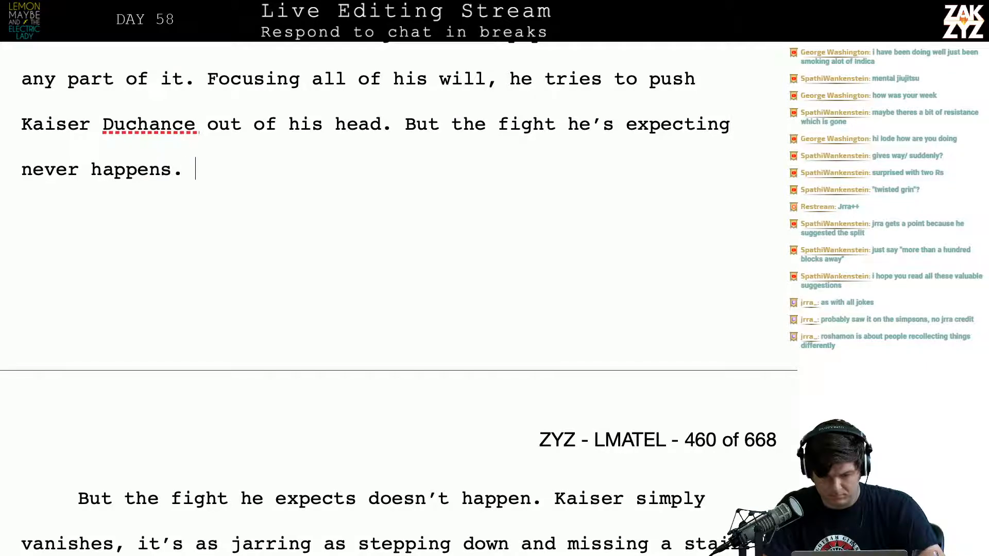
text(Kaiser simply lets)
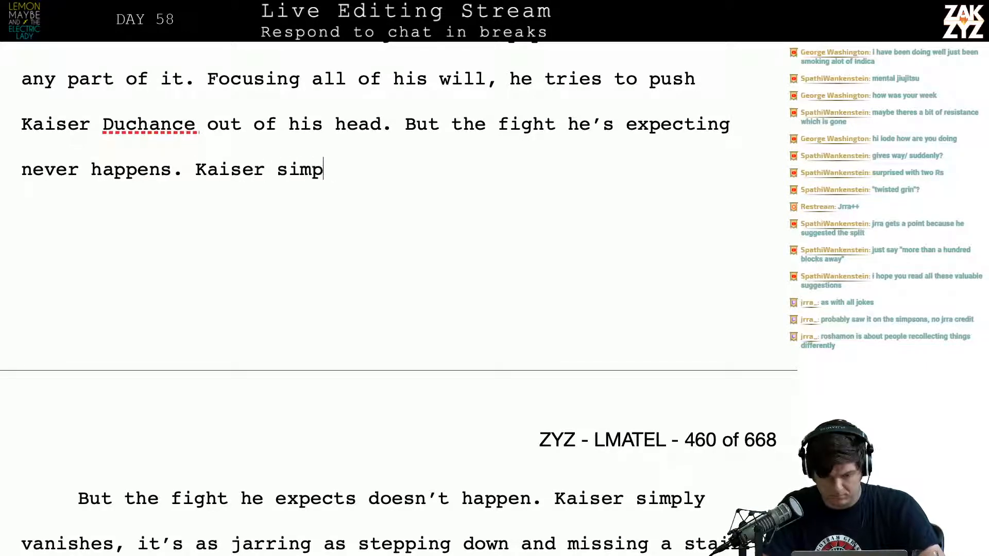
Continue the alternative with "Kaiser simply vanishes," dropping the trial word "lets"
key(BackSpace)
key(BackSpace)
key(BackSpace)
key(BackSpace)
key(BackSpace)
text(vanishes,)
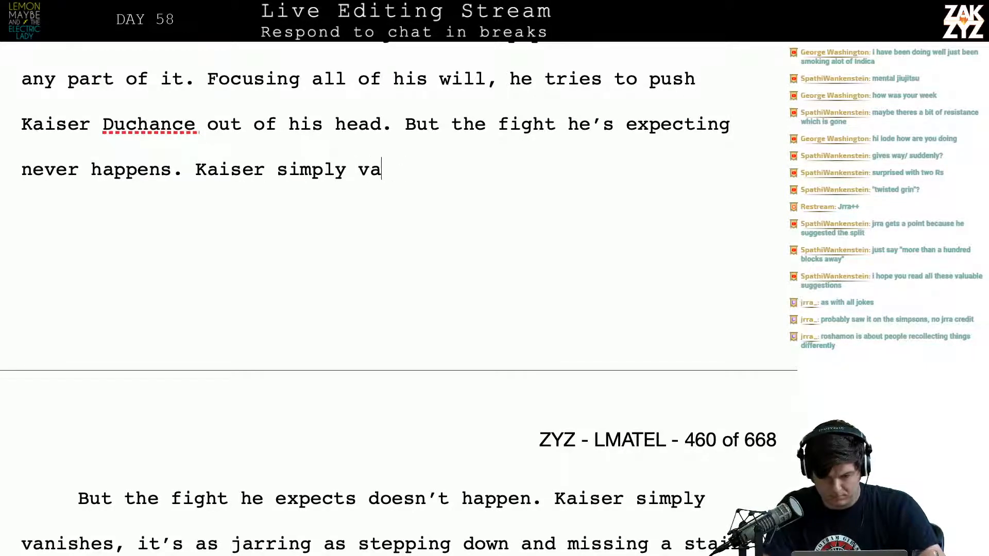
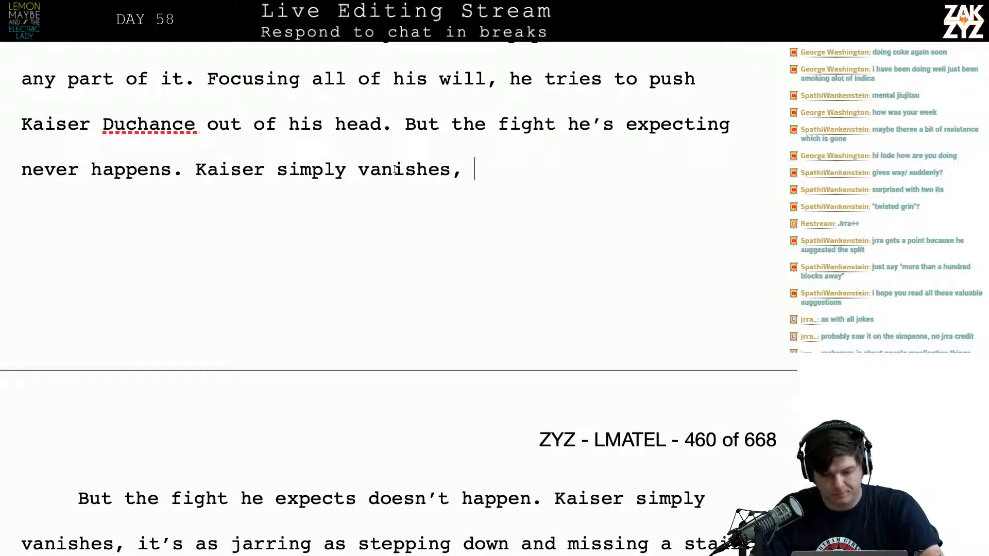
Break "But the fight he's expecting never happens." into its own paragraph after "out of his head."
click(393, 124)
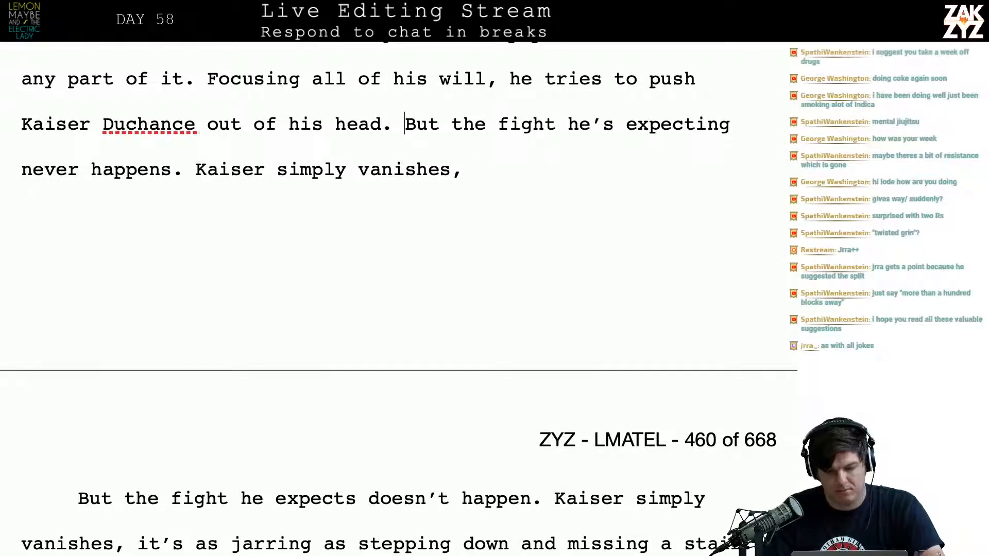
key(Return)
Try opening a new alternative after "out of his head." with "The conflict he expects"
text(The )
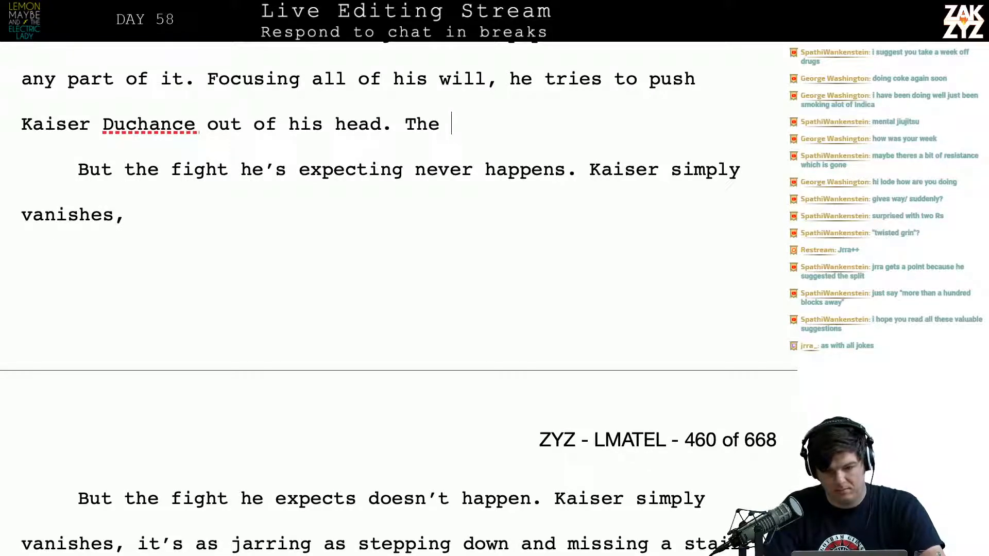
text(conf)
key(BackSpace)
key(BackSpace)
key(BackSpace)
key(BackSpace)
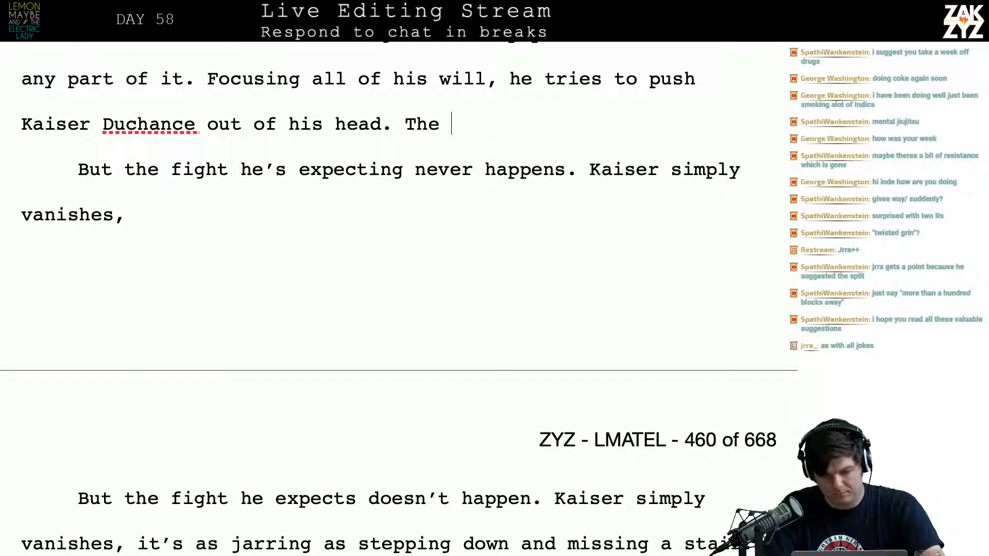
text(conc)
key(BackSpace)
text(flict )
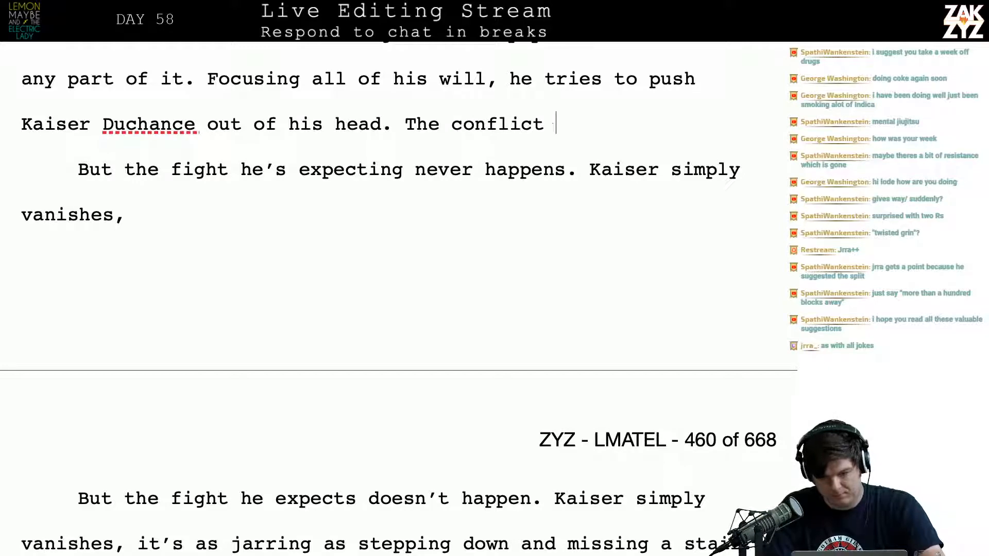
text(he expec)
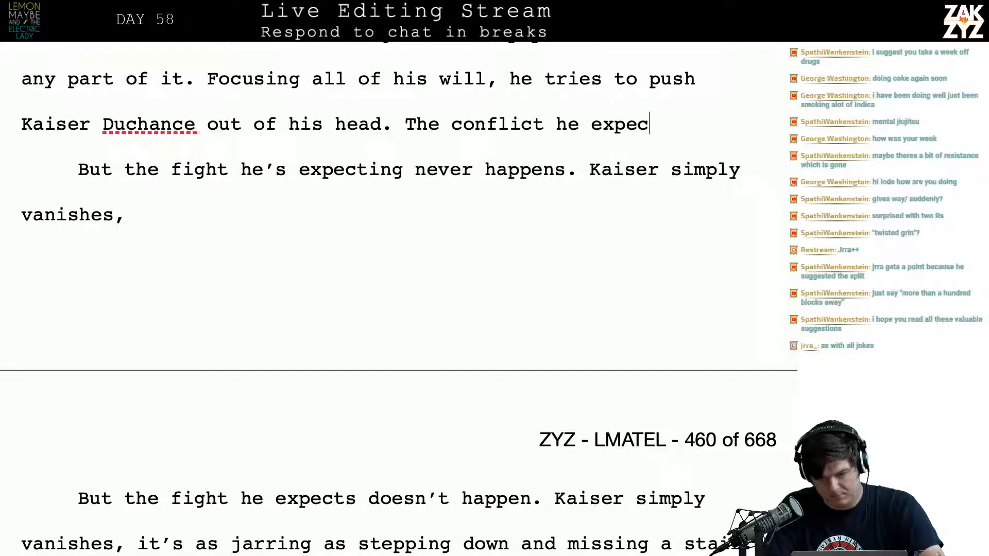
text(ts)
key(BackSpace)
key(BackSpace)
key(BackSpace)
key(BackSpace)
key(BackSpace)
key(BackSpace)
key(BackSpace)
key(BackSpace)
key(BackSpace)
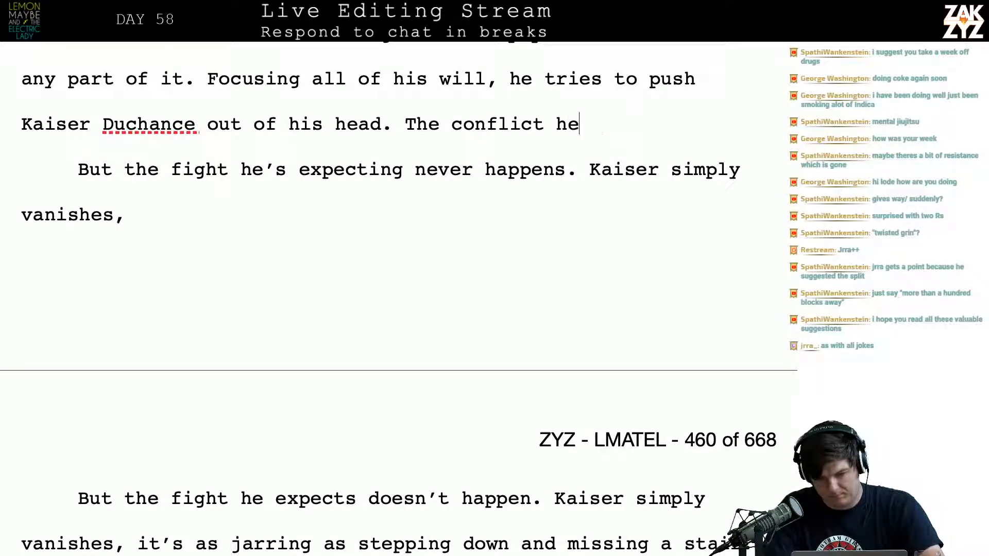
key(BackSpace)
key(BackSpace)
key(BackSpace)
key(BackSpace)
key(BackSpace)
key(BackSpace)
key(BackSpace)
key(BackSpace)
key(BackSpace)
key(BackSpace)
key(BackSpace)
key(BackSpace)
key(BackSpace)
key(BackSpace)
key(BackSpace)
key(BackSpace)
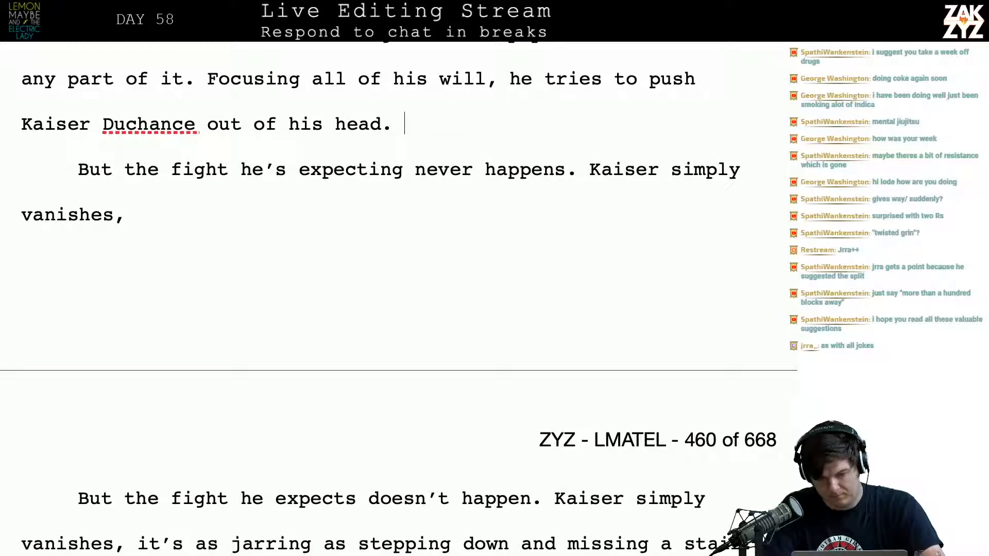
text(The f)
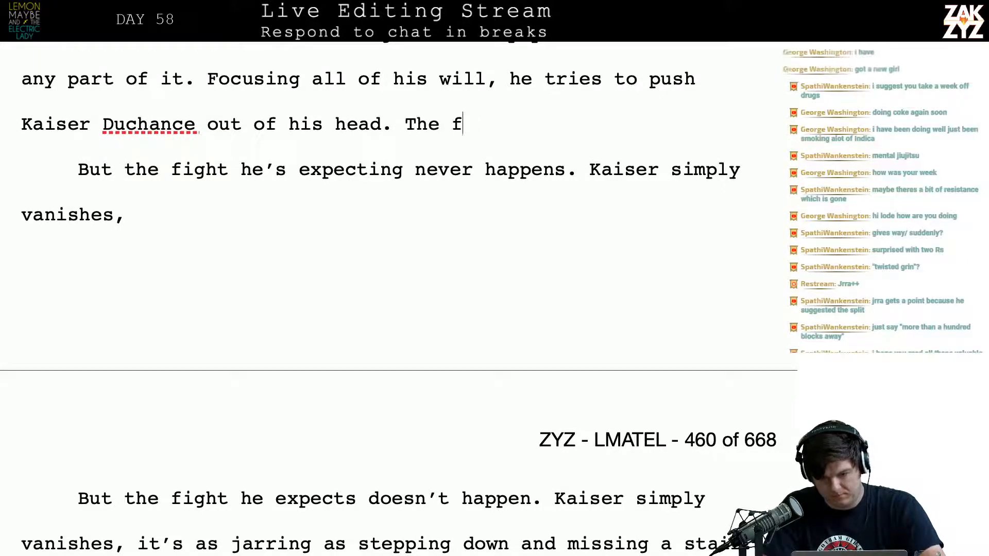
Write the alternative "The fight he's expecting never happens. Kaiser simply leaves him." after "out of his head."
text(ight he's expectin)
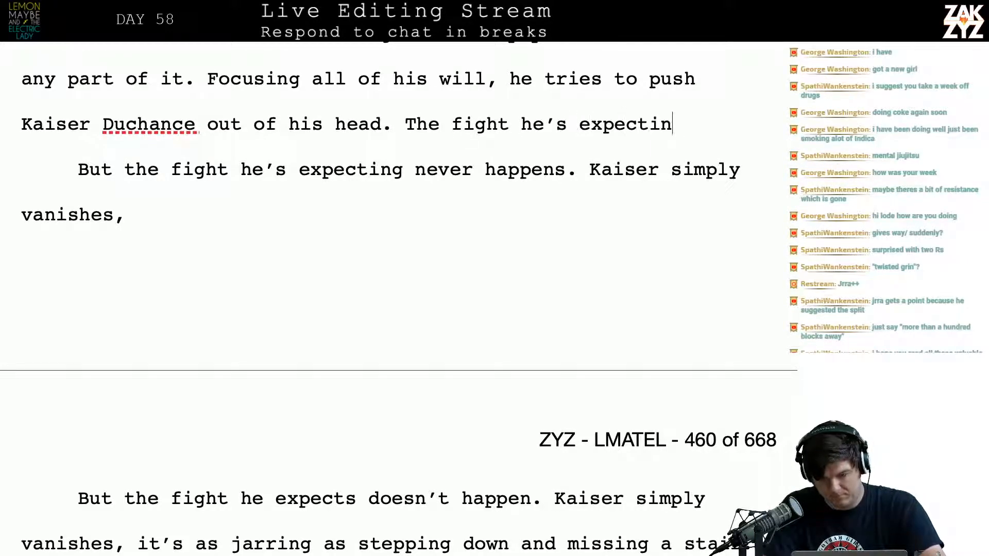
text(g never happ)
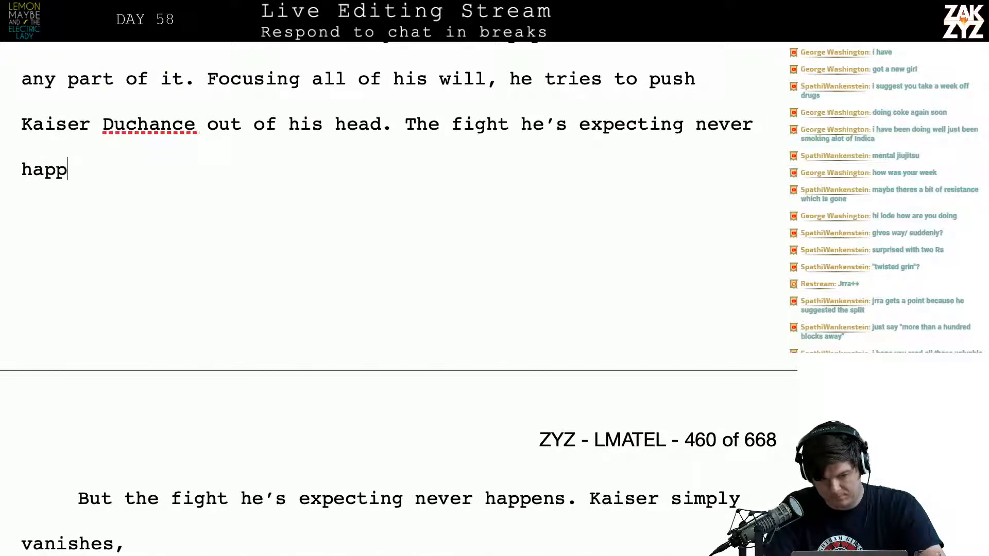
text(ens. Kaiser s)
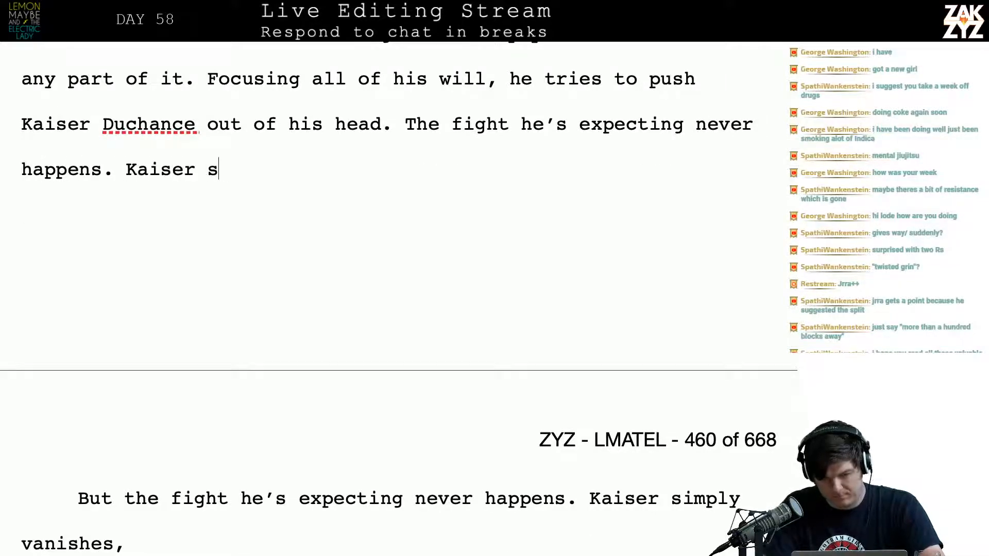
text(imply leaves h)
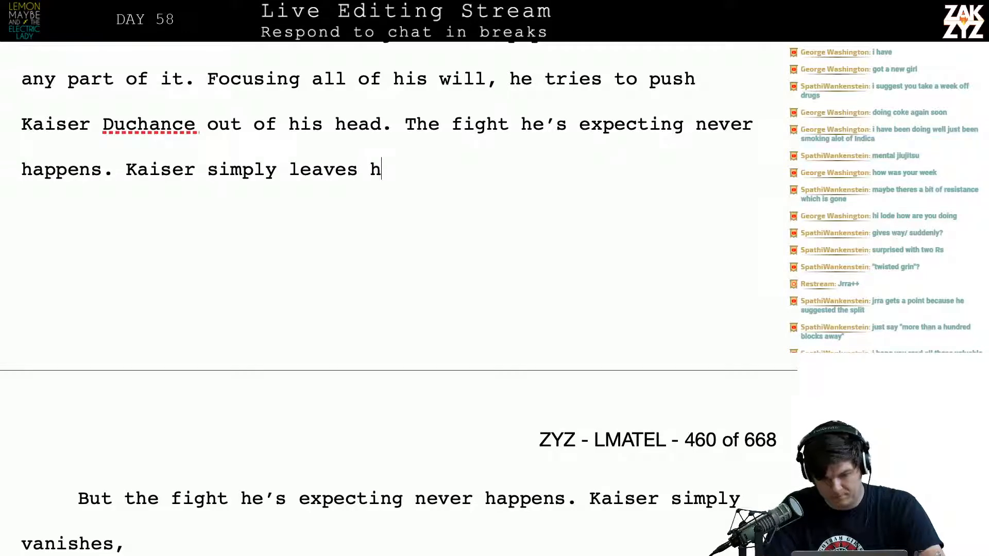
text(im. The)
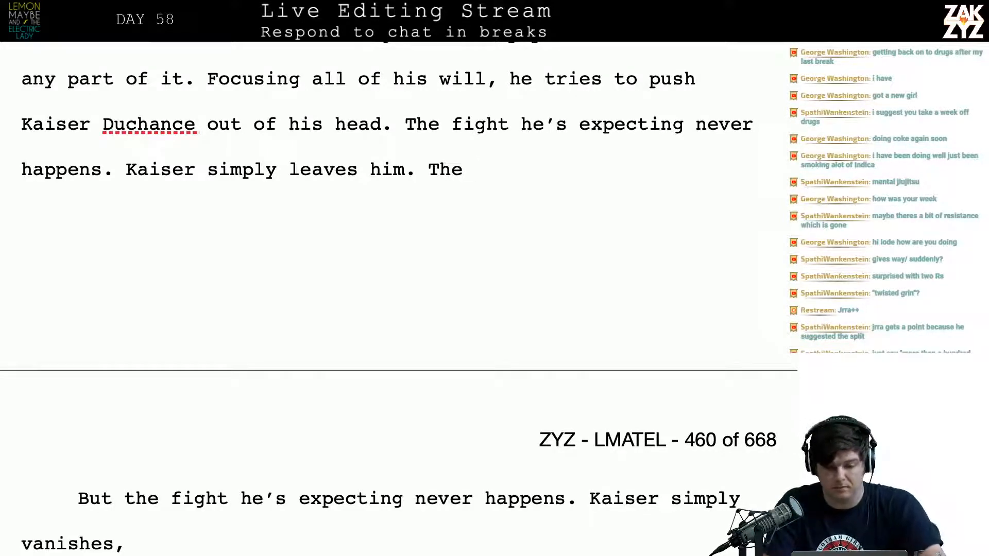
Try extending the "leaves him" sentence with ", with a lurching feeling like he was"
key(BackSpace)
key(BackSpace)
key(BackSpace)
text(, wit)
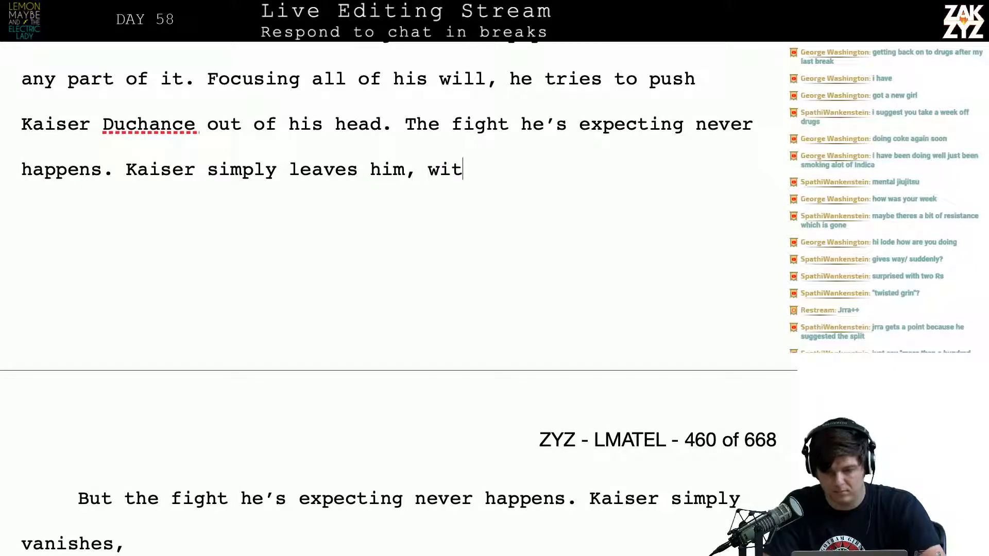
text(h a lurching feel)
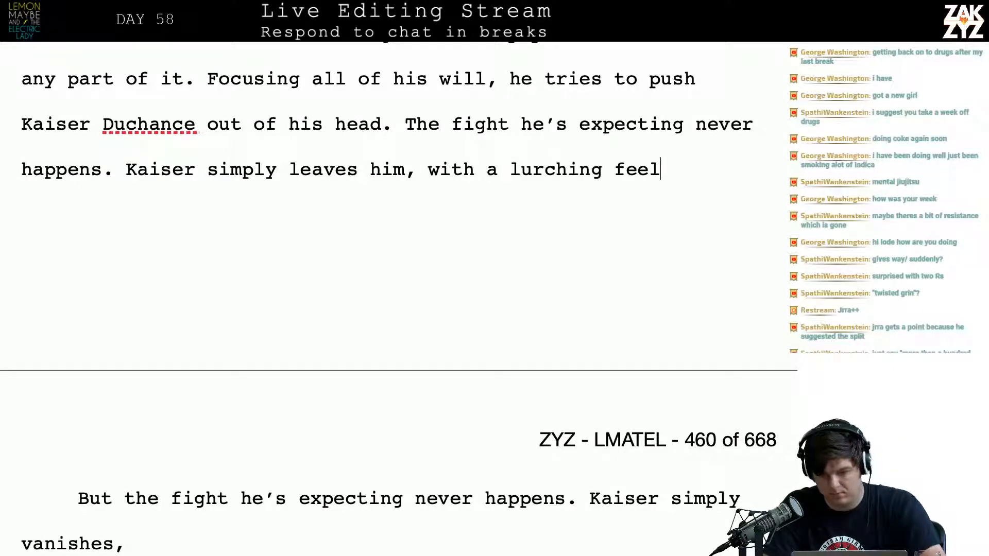
text(ing like he was)
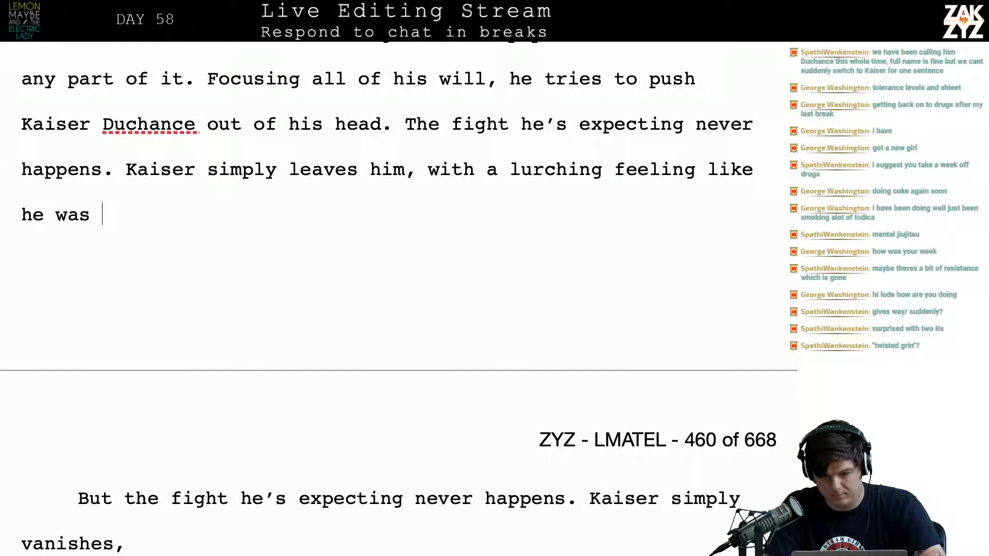
key(BackSpace)
key(BackSpace)
key(BackSpace)
key(BackSpace)
key(BackSpace)
key(BackSpace)
key(BackSpace)
key(BackSpace)
key(BackSpace)
key(BackSpace)
key(BackSpace)
key(BackSpace)
key(BackSpace)
key(BackSpace)
key(BackSpace)
key(BackSpace)
key(BackSpace)
key(BackSpace)
key(BackSpace)
key(BackSpace)
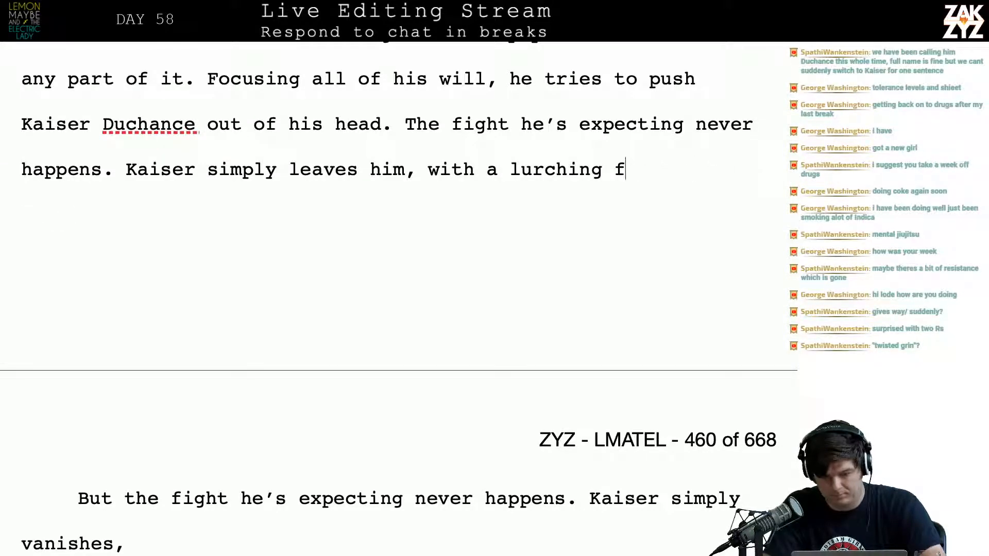
key(BackSpace)
key(BackSpace)
key(BackSpace)
key(BackSpace)
key(BackSpace)
key(BackSpace)
key(BackSpace)
key(BackSpace)
key(BackSpace)
key(BackSpace)
key(BackSpace)
key(BackSpace)
text(.)
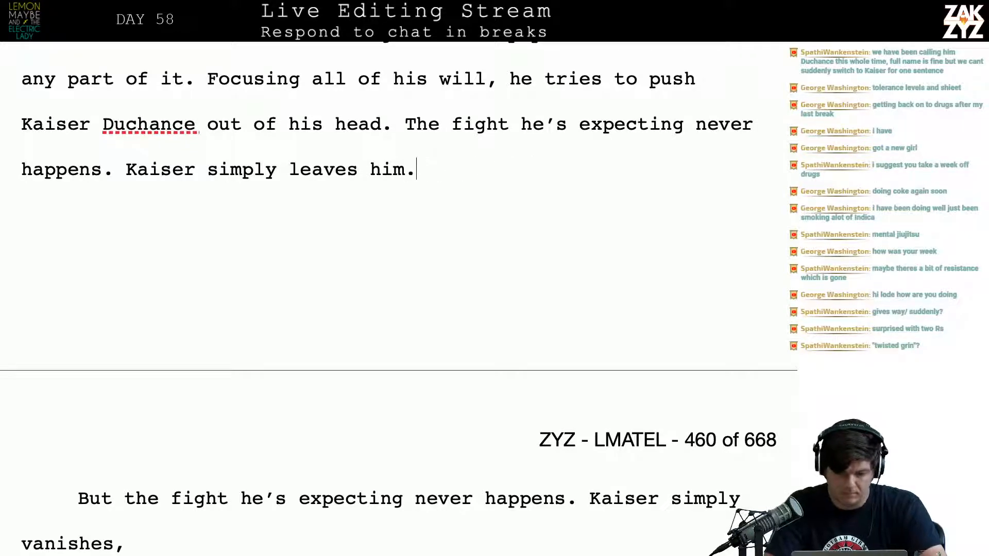
key(BackSpace)
key(BackSpace)
Extend "Kaiser simply leaves him" with ", the absence is like lurching forward", correcting the spelling of "absence"
text(, t)
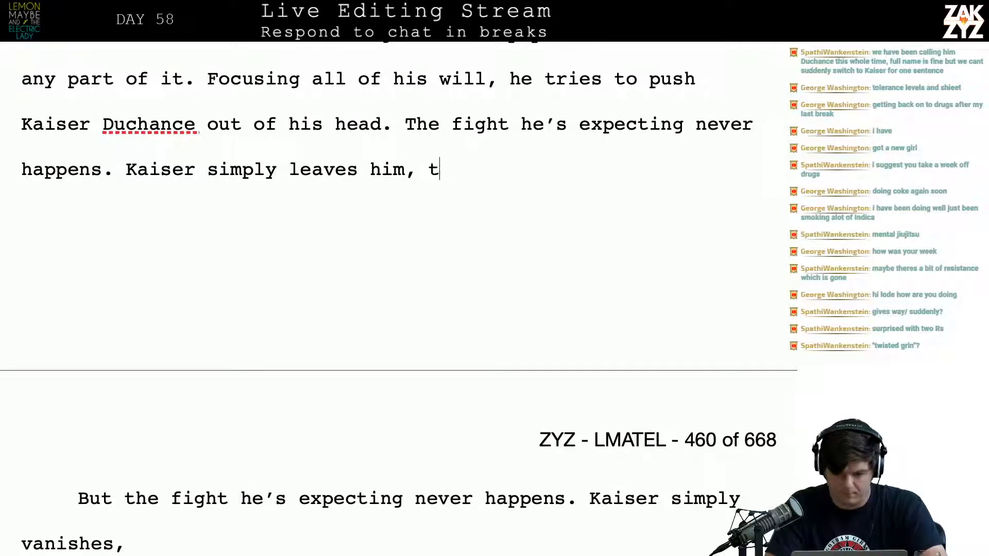
text(he abscence s)
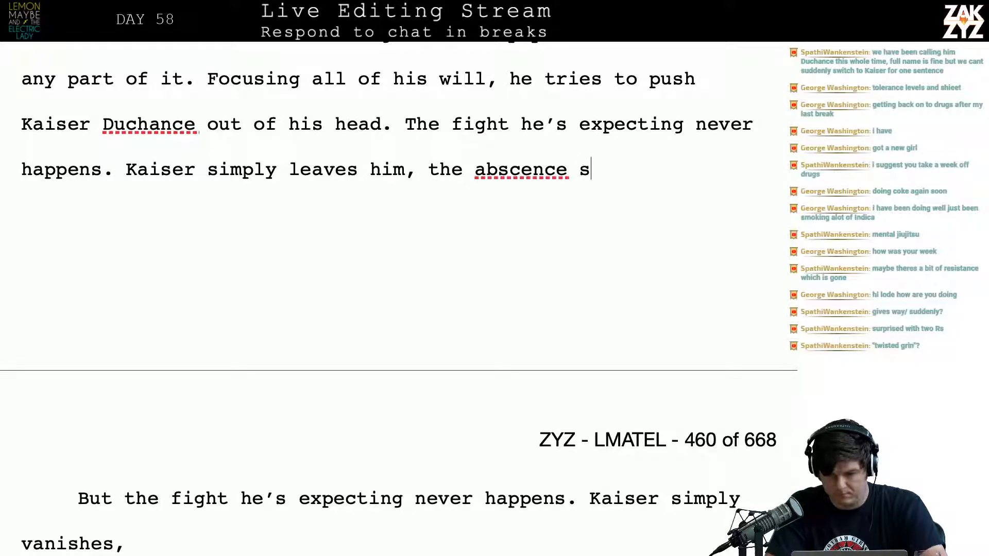
key(BackSpace)
key(BackSpace)
key(BackSpace)
key(BackSpace)
key(BackSpace)
key(BackSpace)
key(BackSpace)
key(BackSpace)
text(se)
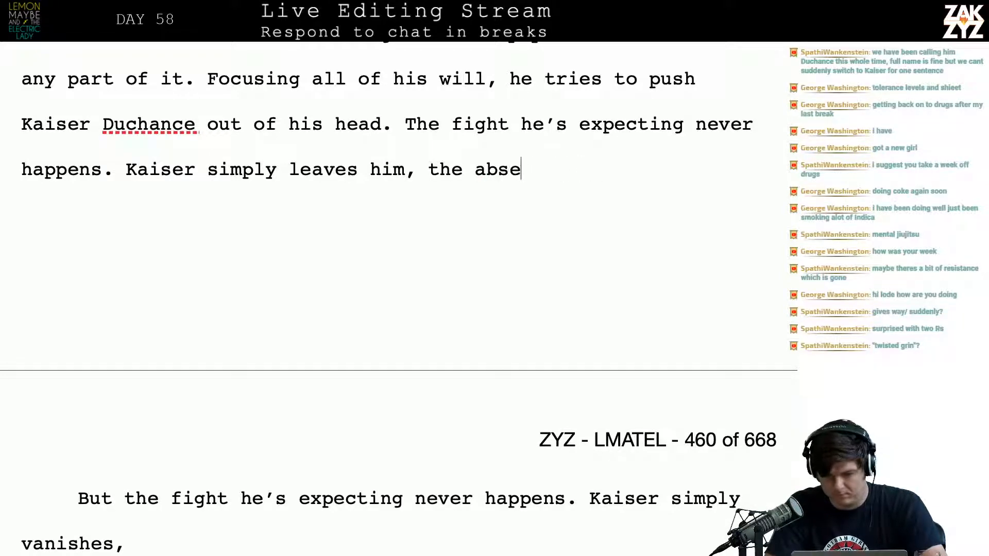
text(nce is like )
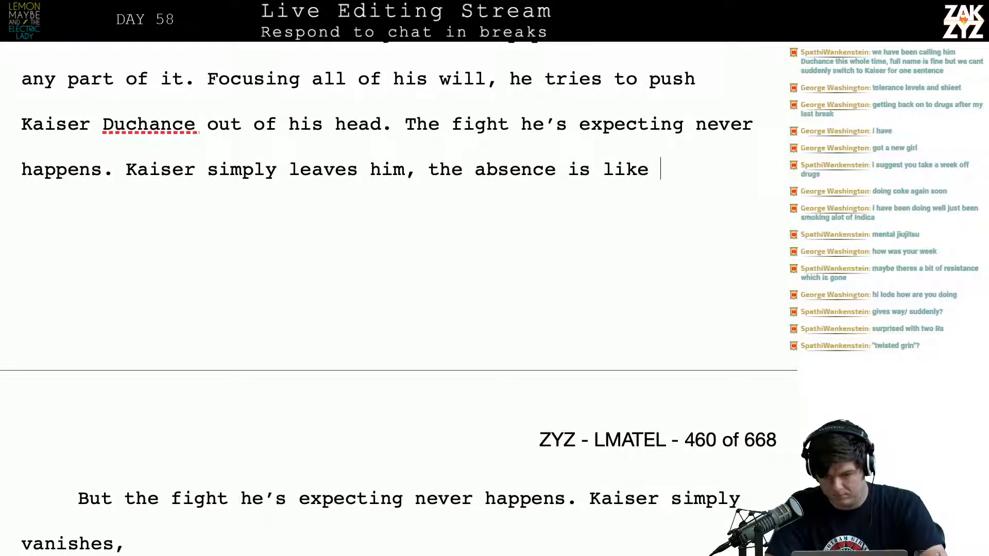
text(lurching forward when)
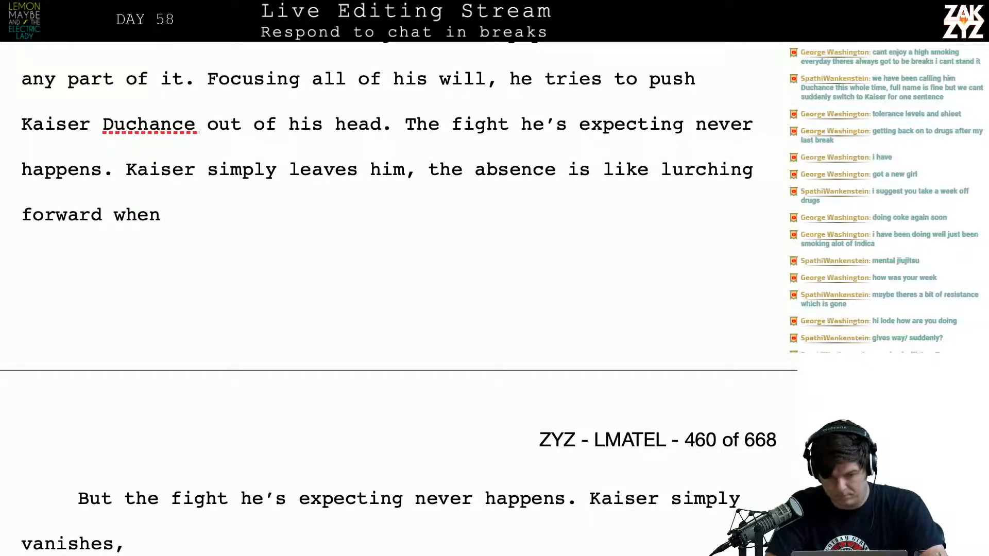
Finish the sentence with "after missing a stair." in place of the trial word "when"
key(BackSpace)
key(BackSpace)
key(BackSpace)
key(BackSpace)
key(BackSpace)
text(, ex)
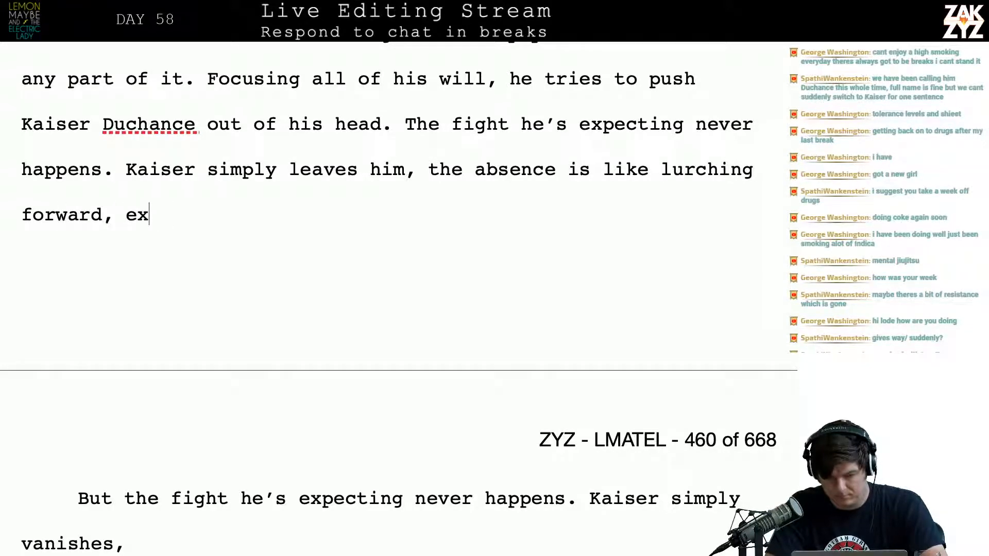
key(BackSpace)
key(BackSpace)
key(BackSpace)
text(after mis)
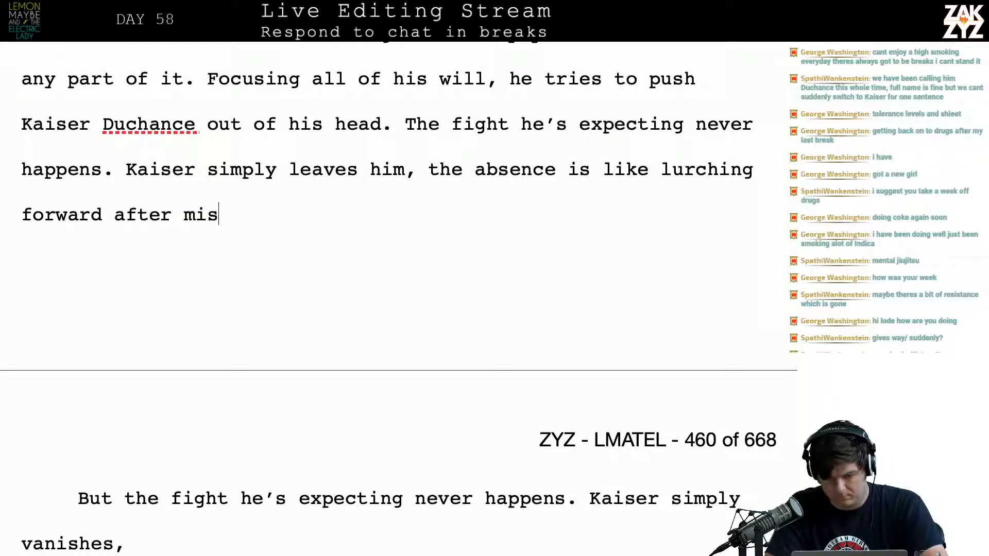
text(sing a stair.)
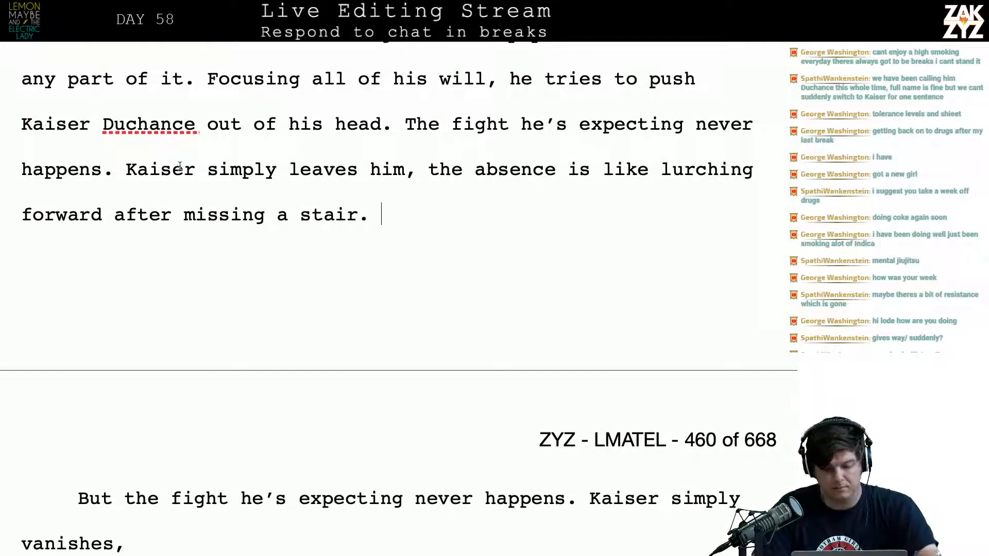
Replace "Kaiser" with "Duchance" in "Kaiser simply leaves him"
click(196, 169)
key(BackSpace)
key(BackSpace)
key(BackSpace)
key(BackSpace)
key(BackSpace)
key(BackSpace)
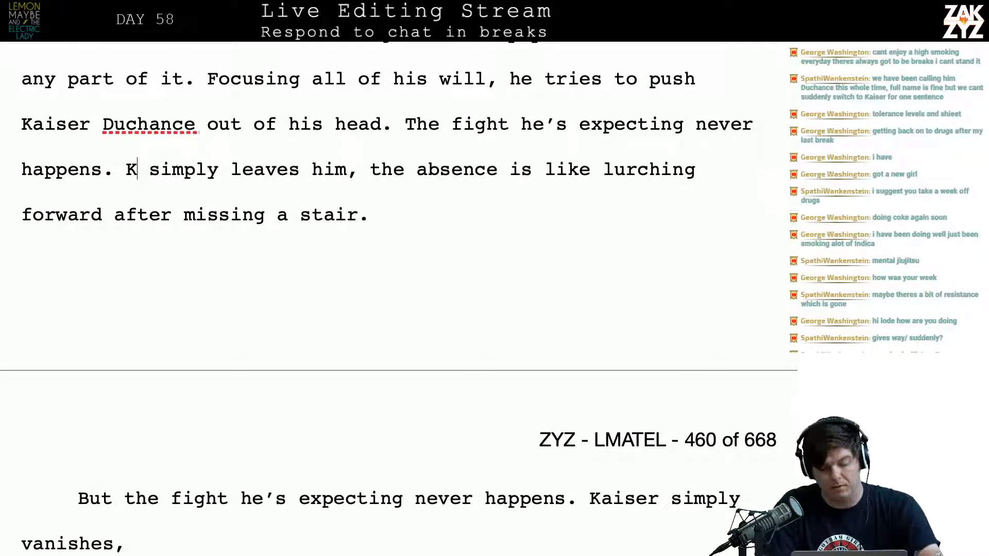
text(Duchance)
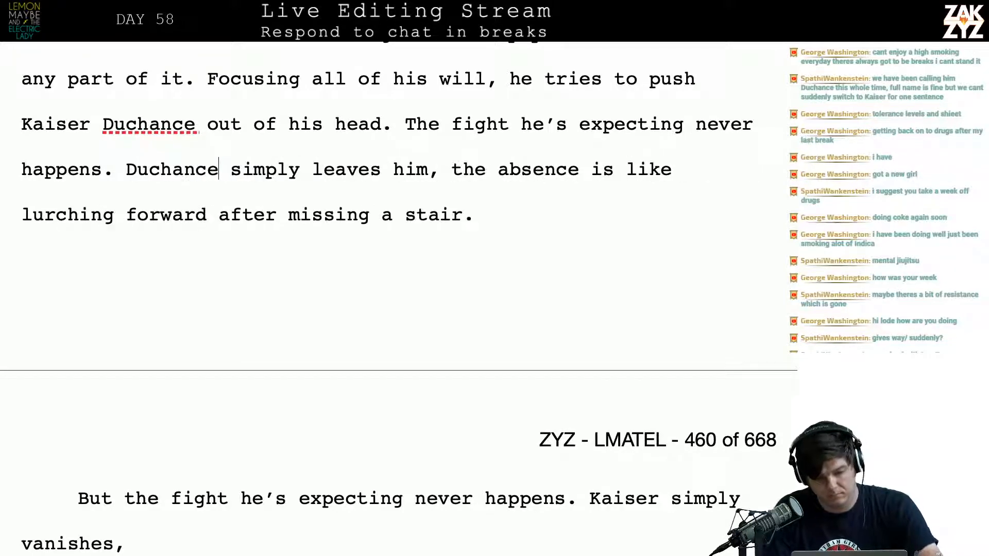
Replace "leaves him," with "departs," after "Duchance simply"
key(Right)
key(Right)
key(Right)
key(Right)
key(Right)
key(Right)
key(Right)
key(Right)
key(Left)
key(Left)
key(Left)
key(Left)
key(Left)
key(Left)
key(Left)
key(Left)
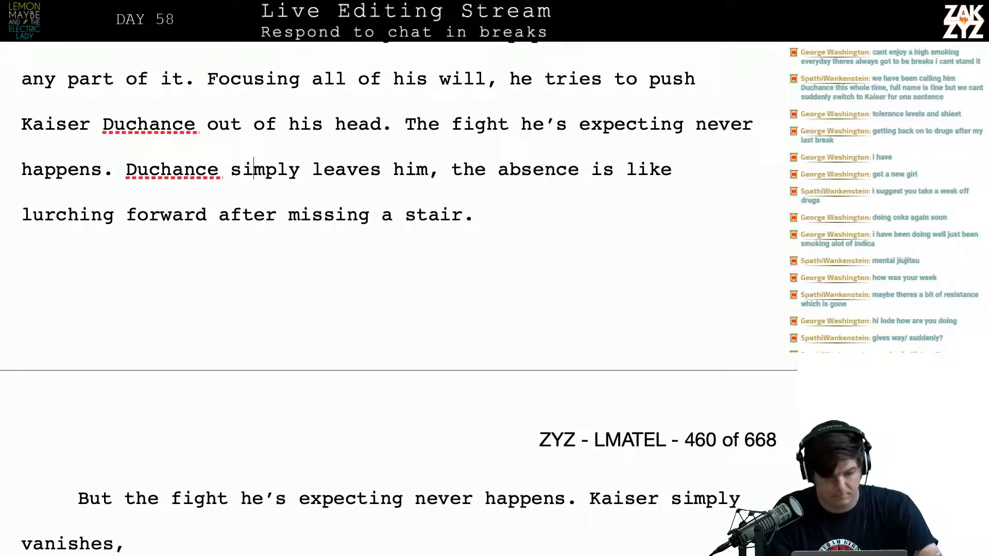
key(Right)
key(Right)
key(Right)
key(Right)
key(Right)
key(Right)
key(Right)
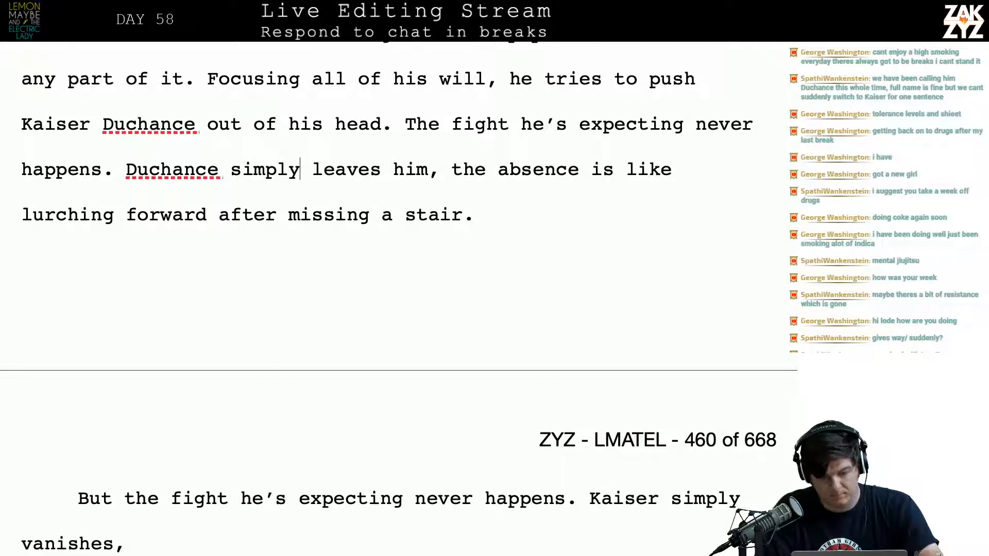
text(departs,)
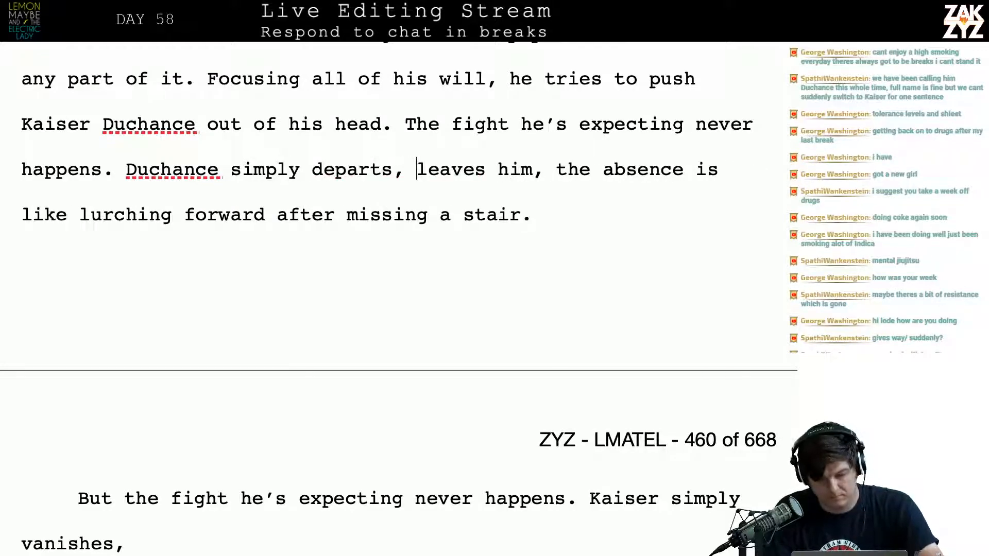
key(shift+Right)
key(shift+Right)
key(shift+Right)
key(shift+Right)
key(shift+Right)
key(shift+Right)
key(shift+Right)
key(shift+Right)
key(shift+Right)
key(shift+Right)
key(shift+Right)
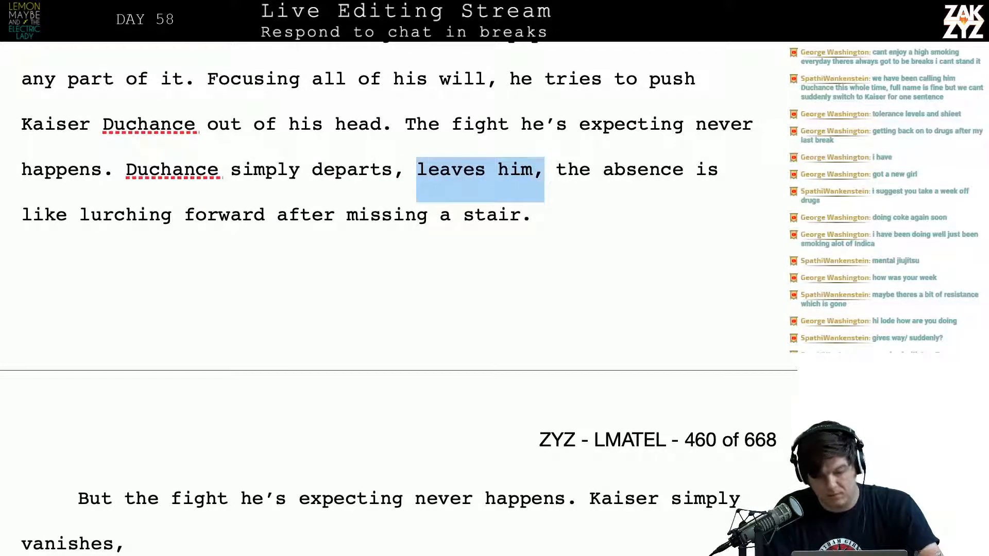
key(shift+Right)
key(BackSpace)
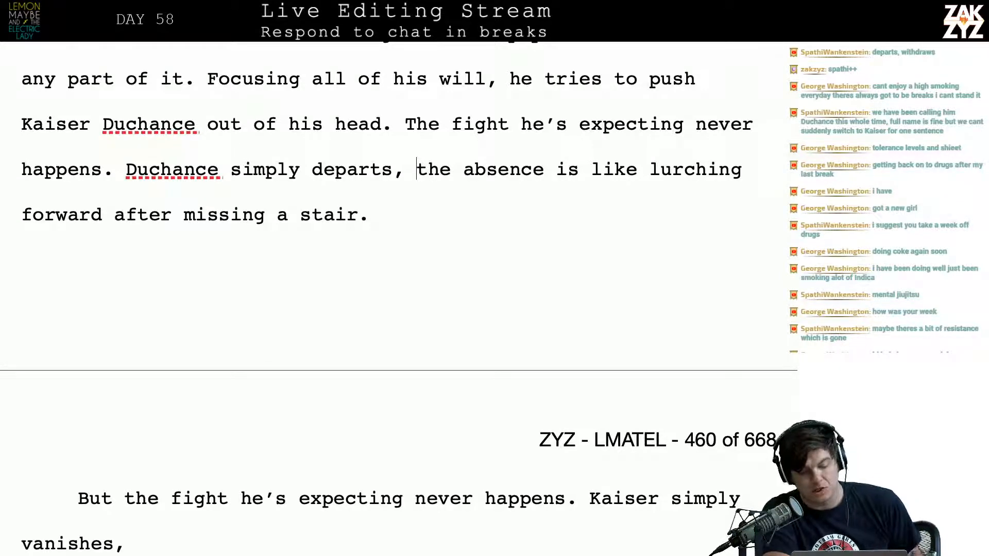
Insert "sudden" before "absence" in the sentence beginning "Duchance simply departs" at the end of page 459
scroll(123, 138, down, 1)
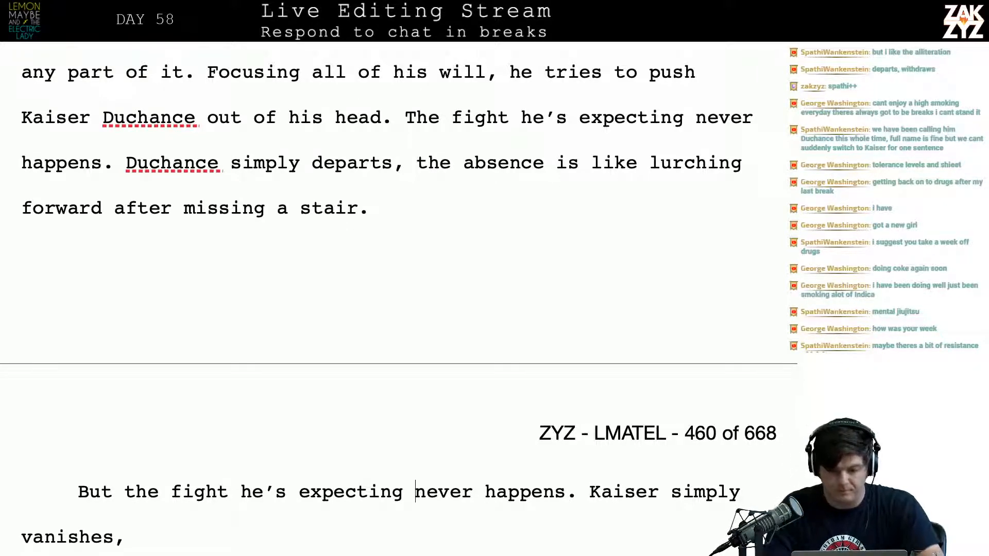
key(Right)
key(Right)
key(Right)
key(Right)
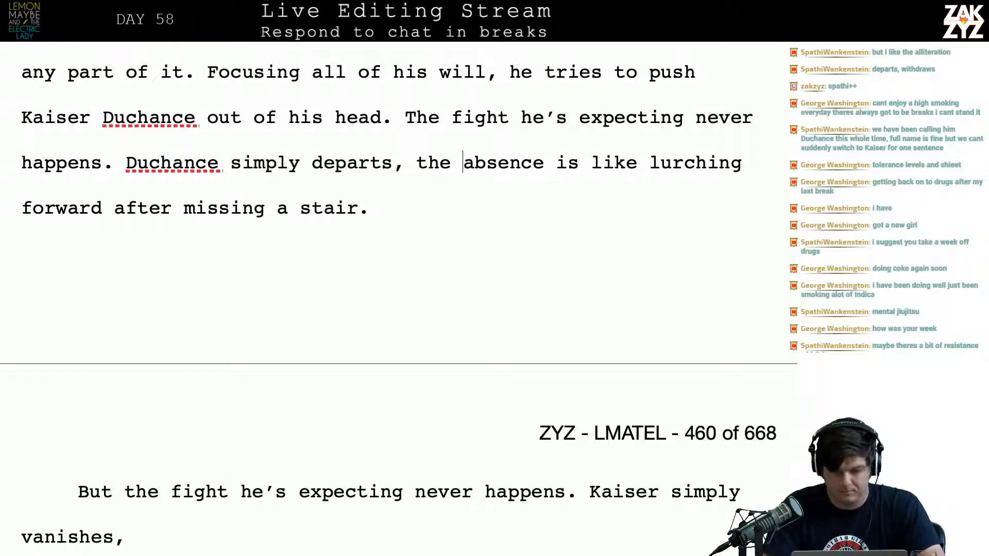
text(sudden)
key(Down)
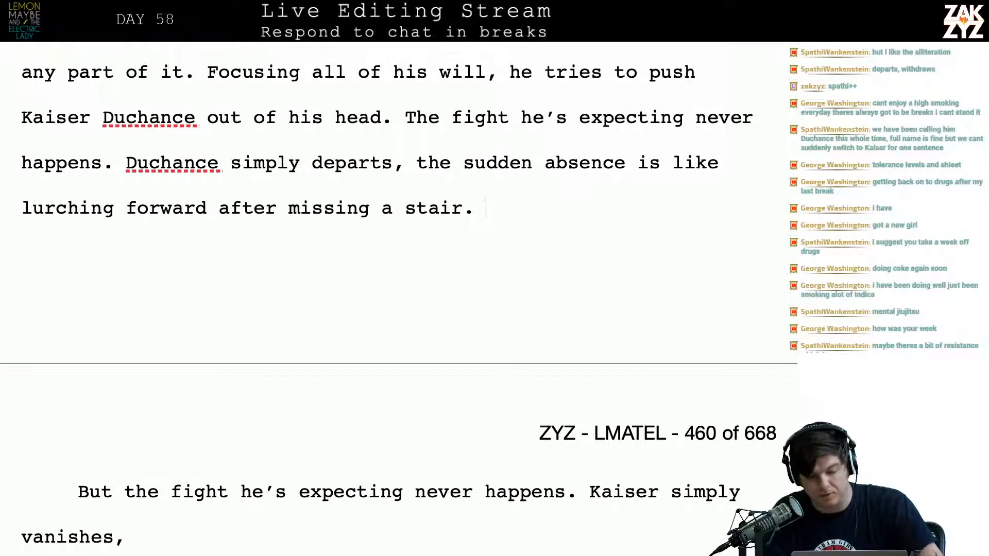
Replace "departs" with "withdraws," after "Duchance simply"
key(Left)
key(Left)
key(Left)
key(Left)
key(Left)
key(Left)
key(Left)
key(Left)
key(Left)
key(Left)
key(Left)
key(Left)
key(Up)
key(Right)
key(Right)
key(Right)
key(Right)
key(Right)
key(Right)
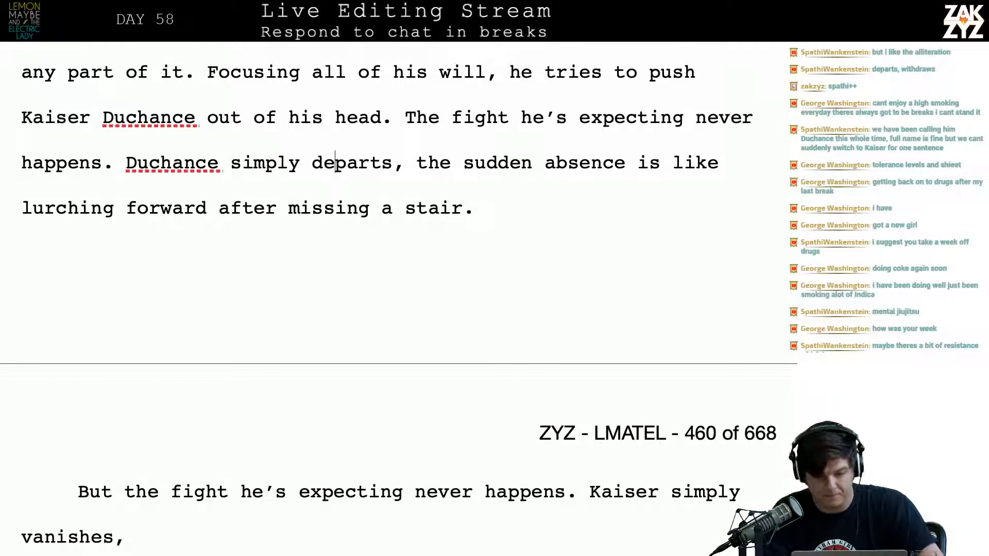
key(BackSpace)
key(BackSpace)
key(BackSpace)
key(BackSpace)
key(BackSpace)
key(BackSpace)
text(w)
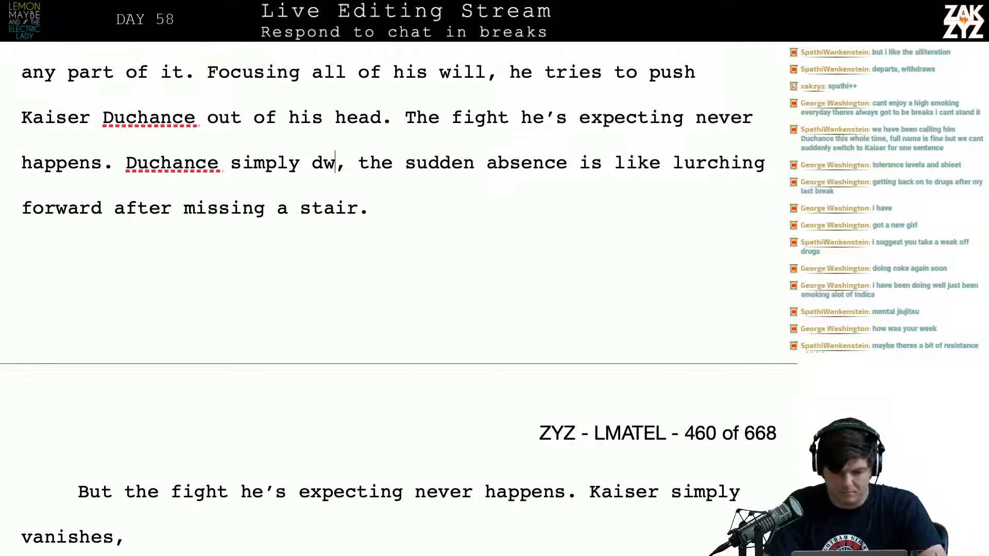
key(BackSpace)
key(BackSpace)
text(withdraws, )
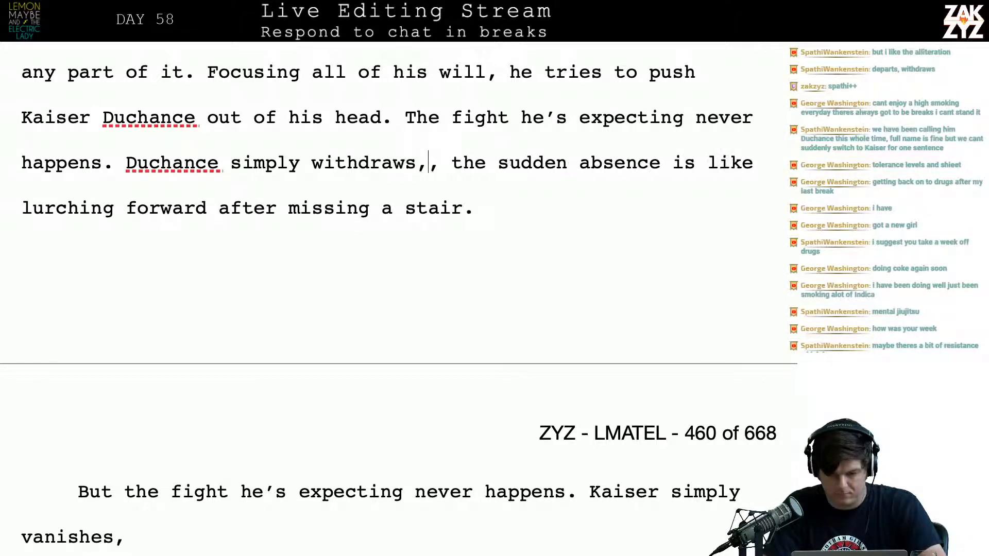
text(his)
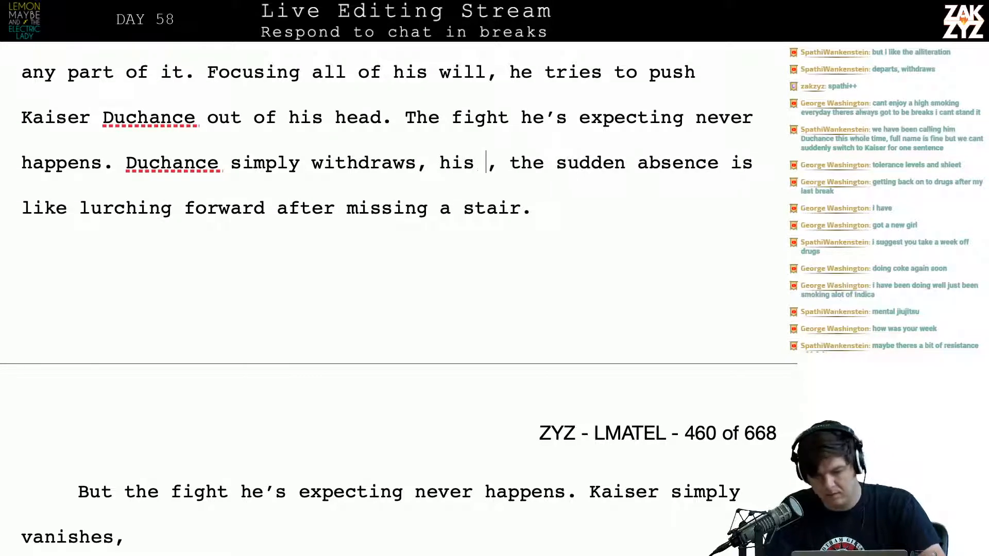
Put "his" in place of "the" before "sudden absence" and remove the duplicate comma
key(shift+Right)
key(shift+Right)
key(shift+Right)
key(shift+Right)
key(shift+Right)
key(shift+Right)
key(BackSpace)
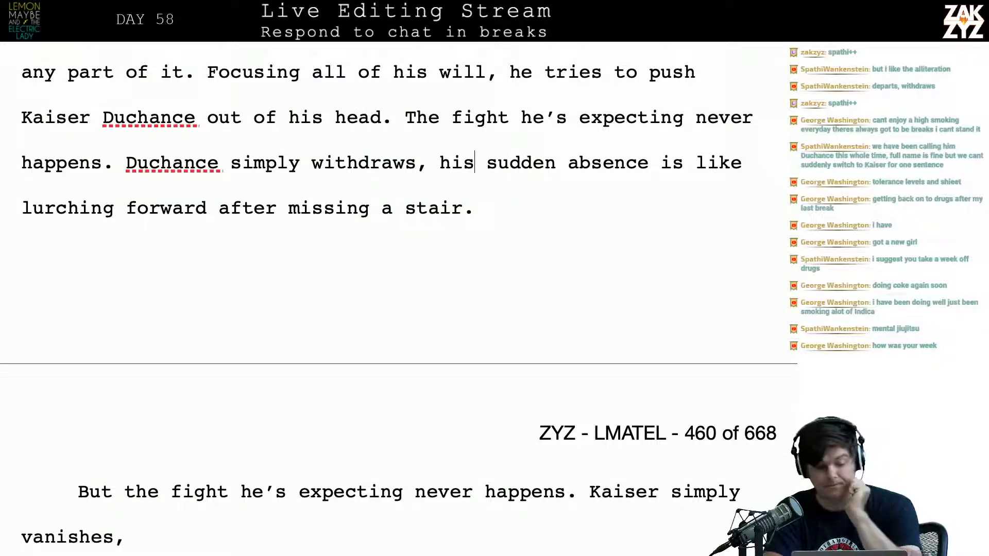
Delete all leftover draft variants from "But the fight he's expecting never happens" through "Again, Duchance lets him go, radiating glee."
key(Down)
key(Down)
key(Down)
key(Down)
key(Down)
key(Down)
key(Down)
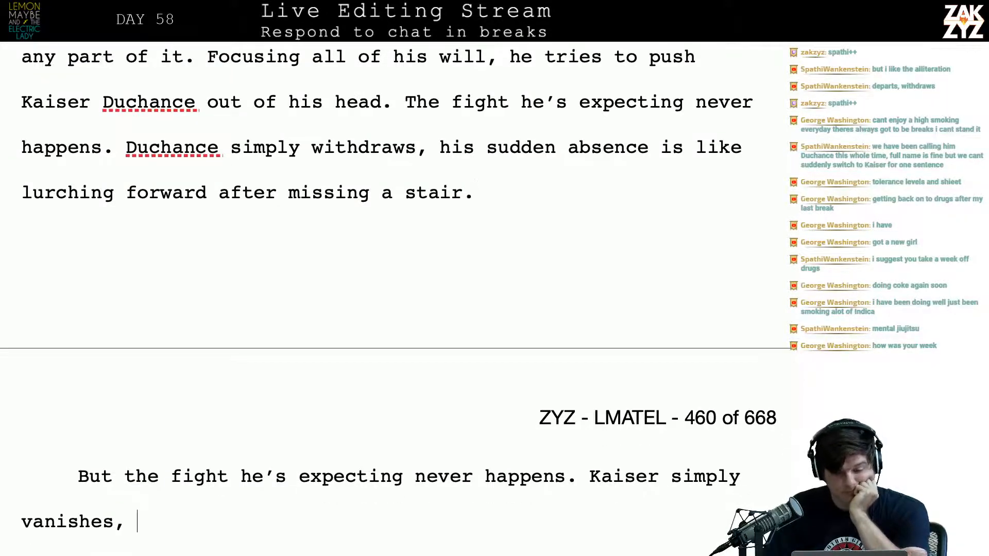
key(Down)
key(Down)
key(Down)
key(Down)
key(Down)
key(Down)
key(Down)
key(Down)
key(Down)
key(Down)
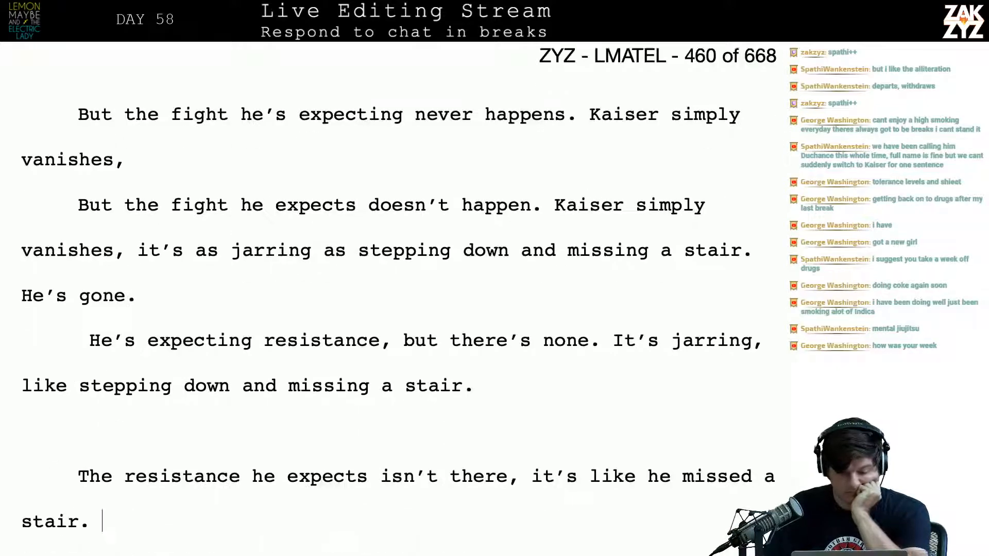
key(Down)
key(Down)
key(Down)
key(Down)
key(Down)
key(Down)
key(Down)
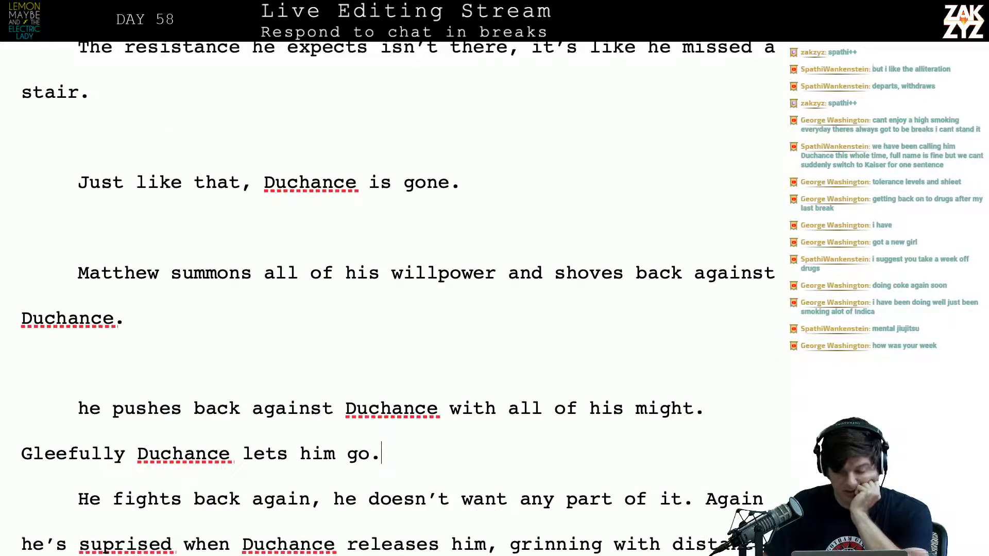
key(Down)
key(Down)
key(Down)
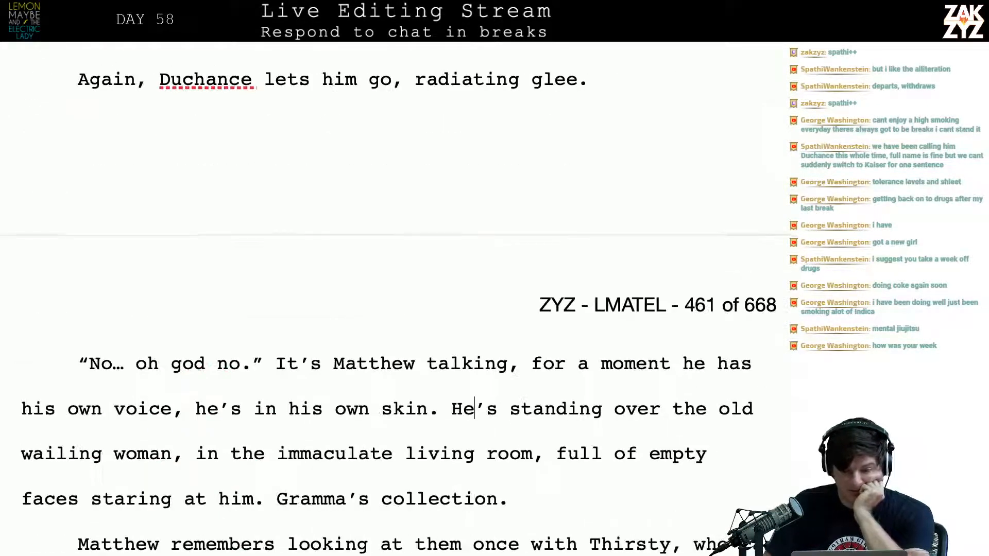
key(Up)
key(Up)
key(Up)
key(Up)
key(Down)
key(Left)
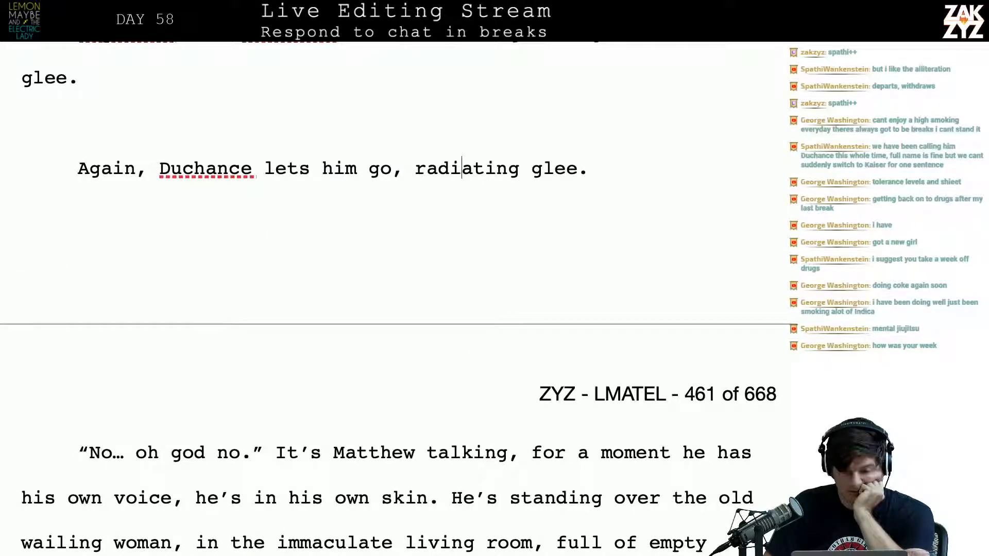
key(Left)
key(Right)
key(Right)
key(Right)
key(Right)
key(Right)
key(Right)
key(Right)
key(Right)
key(Right)
key(Right)
key(Right)
key(Right)
key(Right)
key(Right)
key(Right)
key(Right)
key(Right)
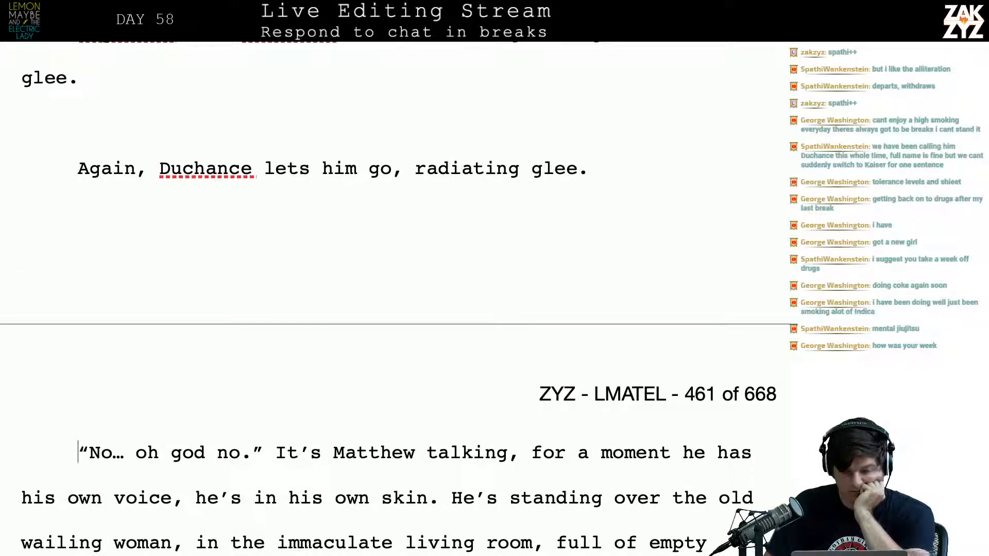
key(Left)
key(Left)
key(Left)
key(Left)
key(shift+Up)
key(shift+Up)
key(shift+Up)
key(shift+Up)
key(shift+Up)
key(shift+Up)
key(shift+Up)
key(shift+Up)
key(shift+Up)
key(shift+Up)
key(shift+Up)
key(shift+Up)
key(shift+Up)
key(shift+Up)
key(shift+Up)
key(shift+Up)
key(shift+Up)
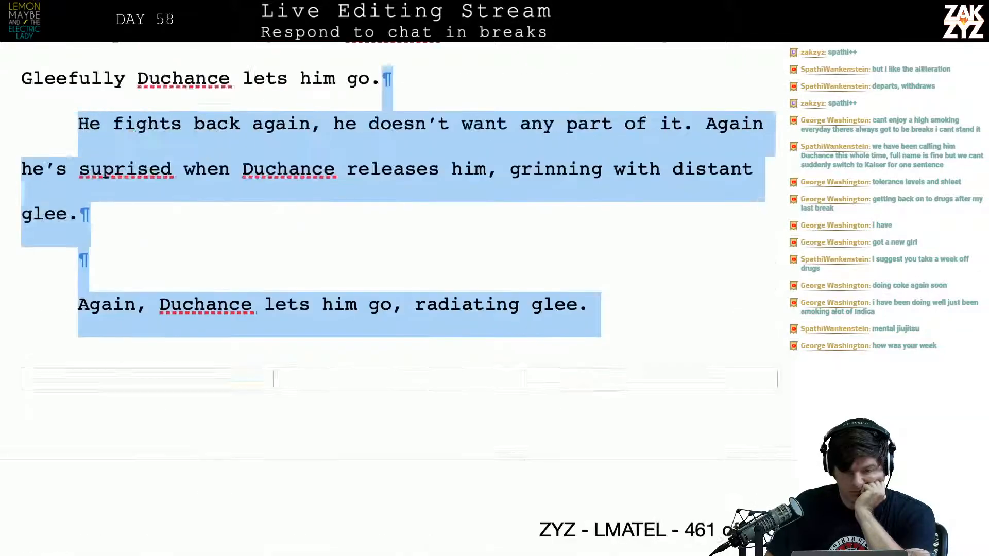
key(shift+Up)
key(shift+Up)
key(shift+Up)
key(shift+Up)
key(shift+Up)
key(shift+Up)
key(shift+Up)
key(shift+Up)
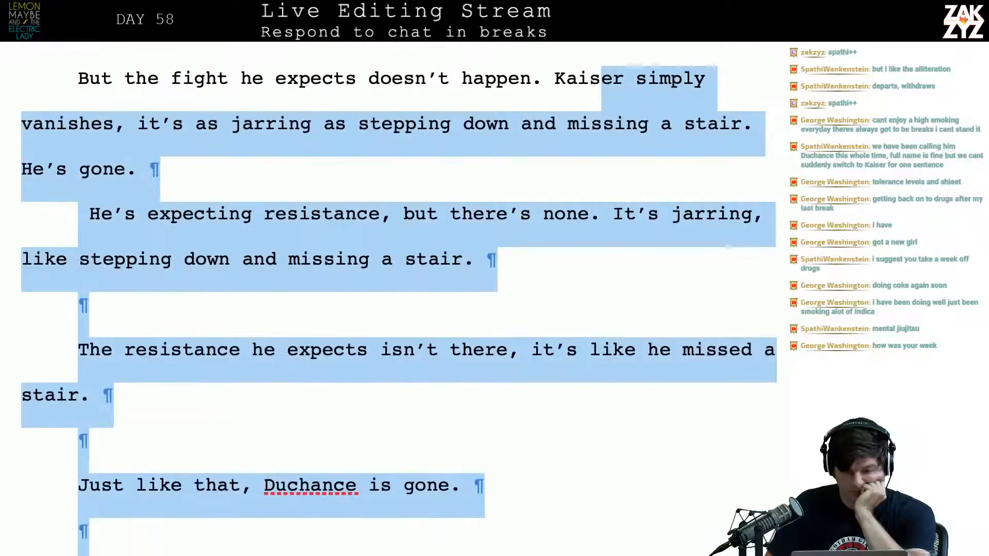
key(shift+Up)
key(shift+Up)
key(shift+Down)
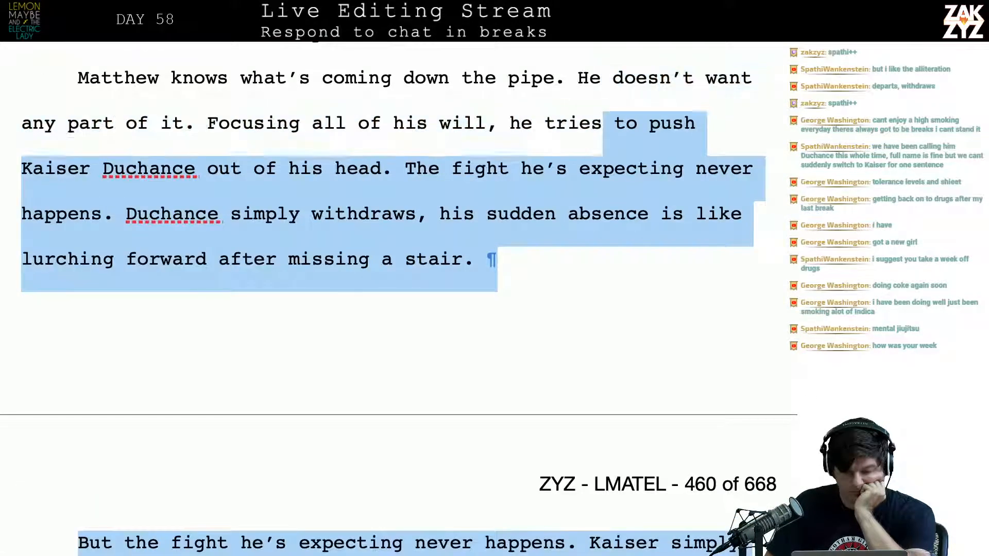
key(shift+Down)
key(shift+Down)
key(shift+Down)
key(Delete)
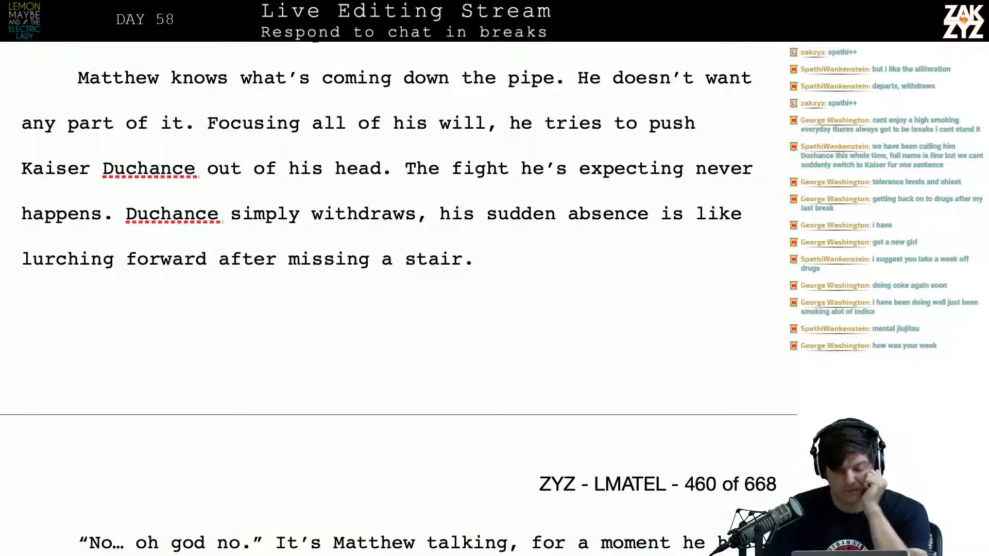
key(Down)
key(Down)
key(Up)
key(Up)
key(Up)
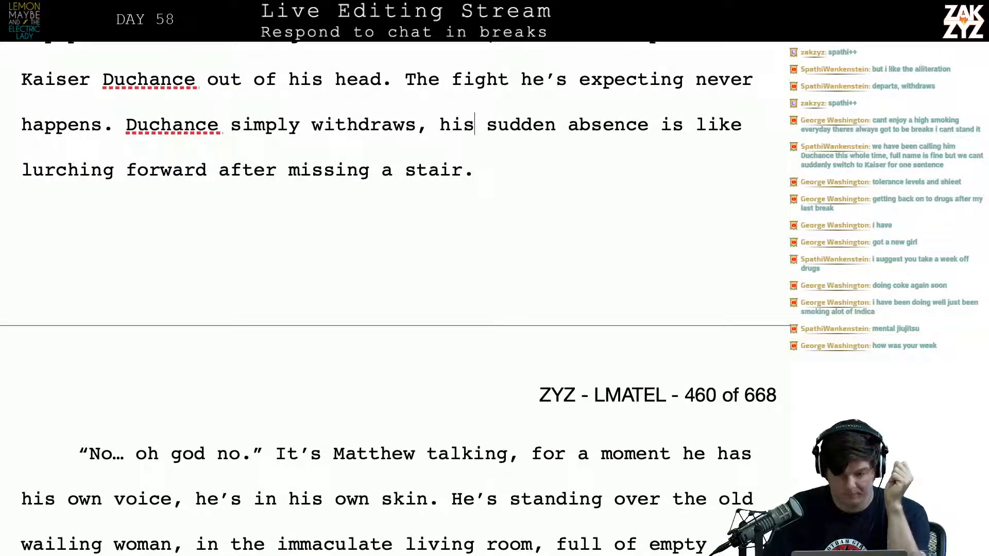
key(Down)
key(Return)
text(For)
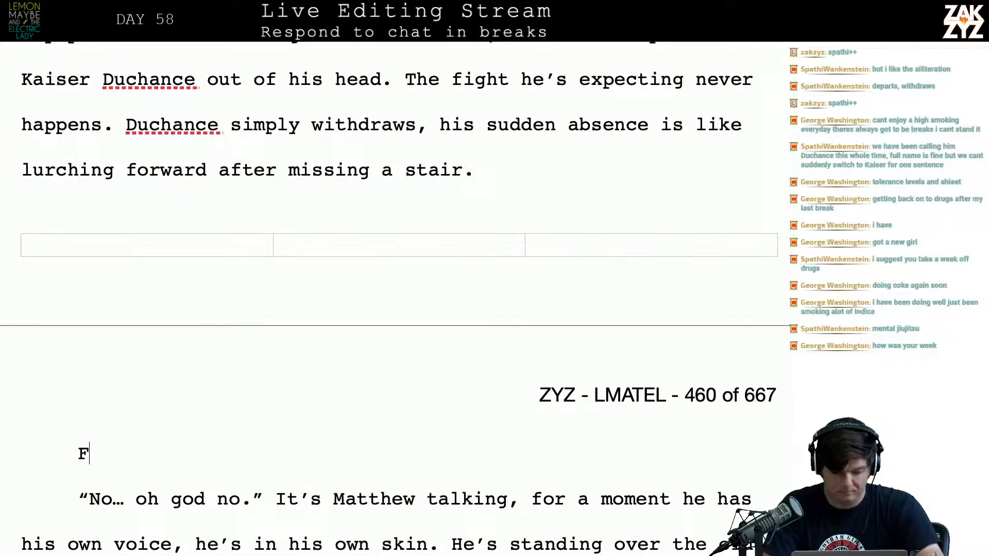
key(BackSpace)
key(BackSpace)
key(BackSpace)
Start a new paragraph after "missing a stair." with "For a moment, Matthew is himself. He's"
key(BackSpace)
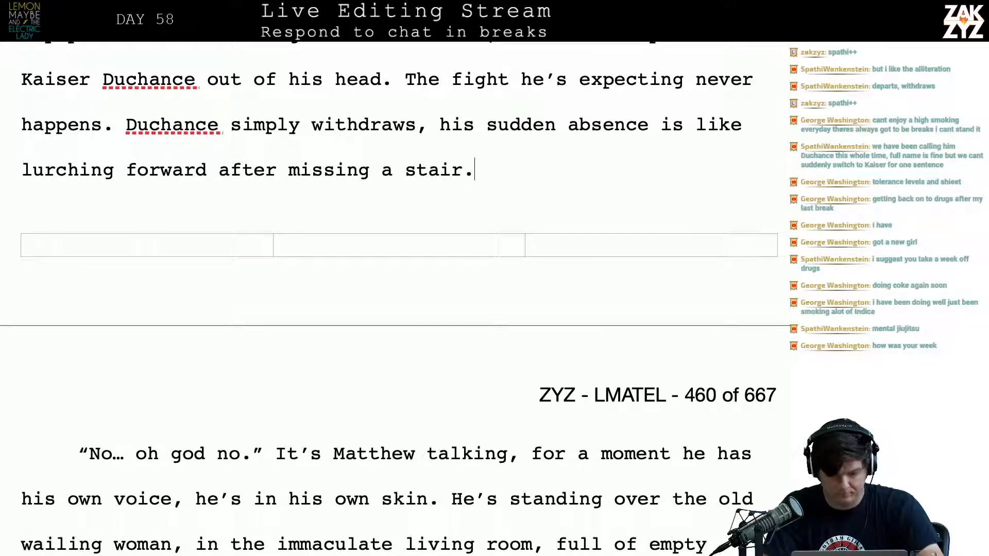
key(Return)
text(For am)
key(BackSpace)
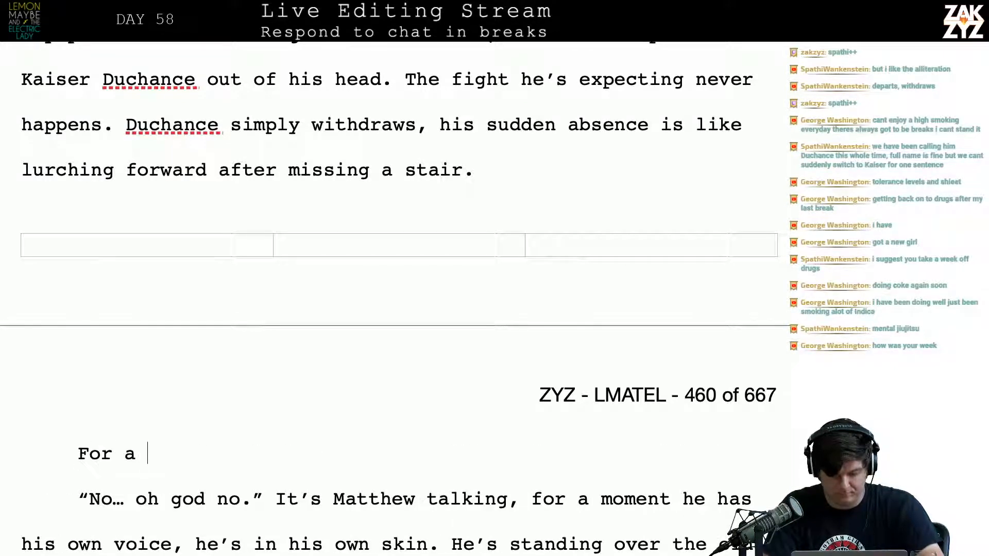
text(moment, Ma)
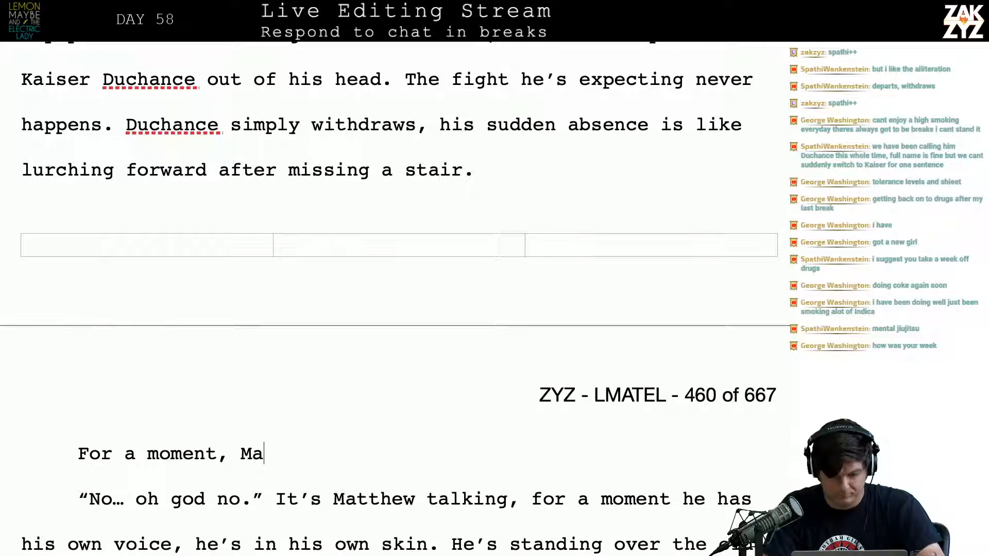
text(tthew is himself)
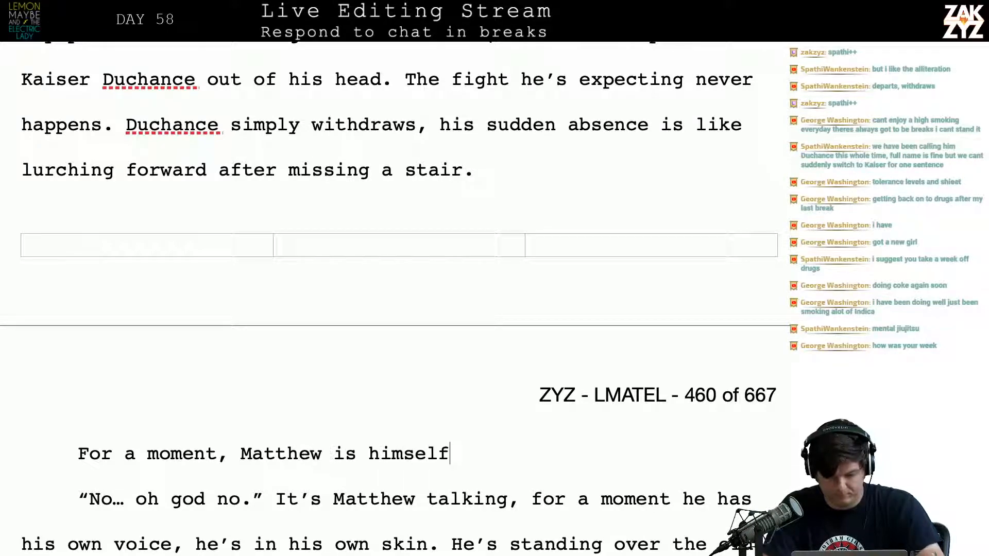
text(. He's in )
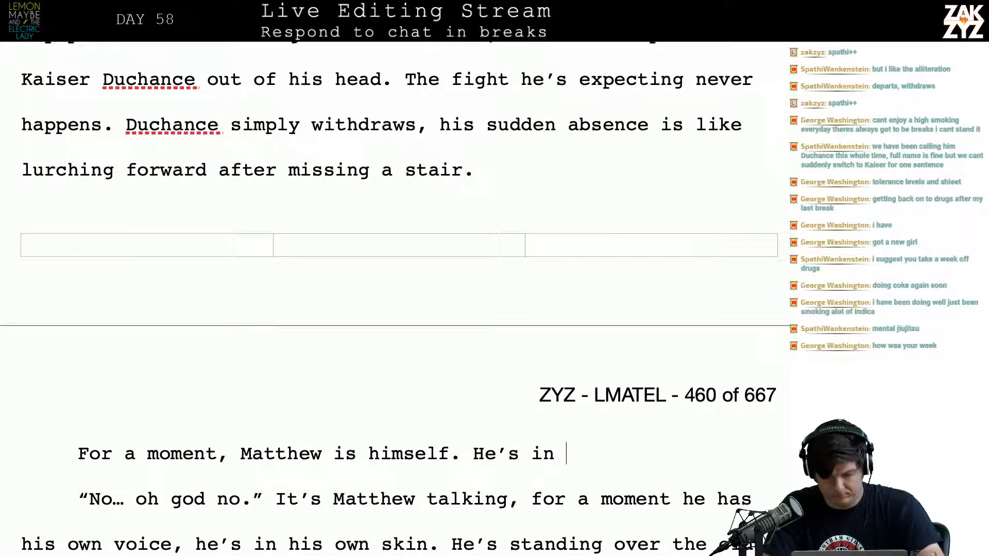
text(his own skin, )
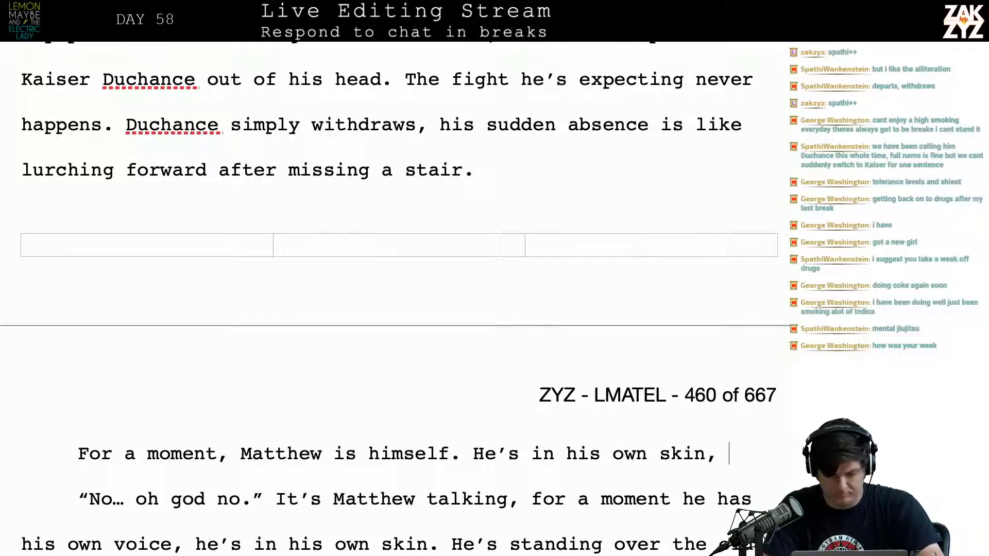
text(looking hrooking hro)
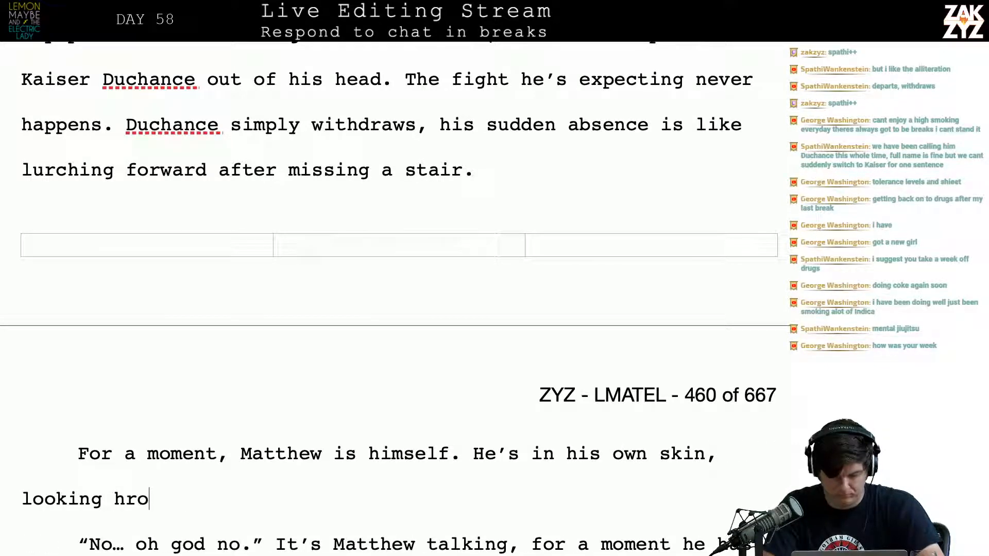
Finish the new paragraph with "in his own skin, looking though his own eyes." and add an empty paragraph below it
key(BackSpace)
key(BackSpace)
key(BackSpace)
text(though)
text( his)
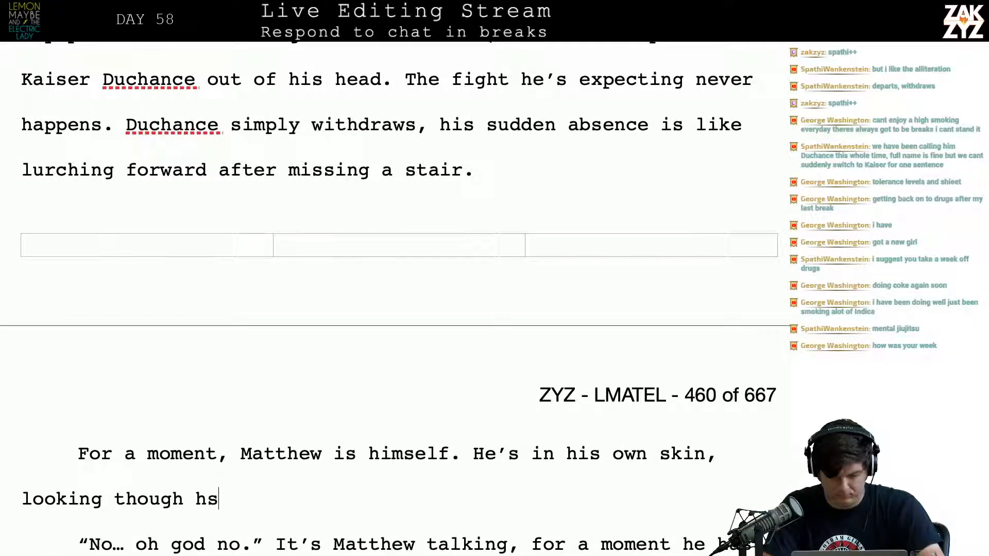
key(BackSpace)
text(is own eyes.)
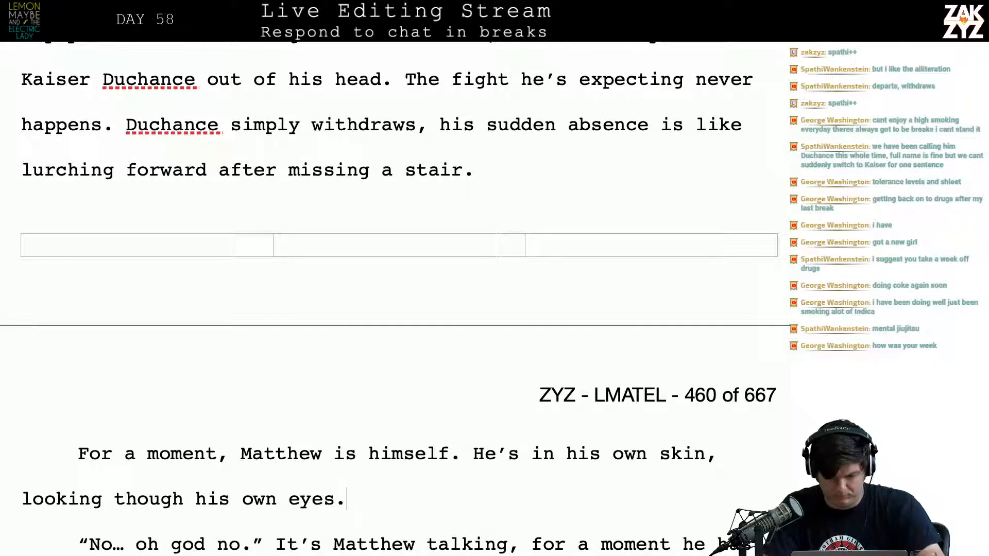
key(Return)
Reread the old paragraph from "No… oh god no." to "Gramma's collection." alongside the new opening
key(Up)
key(Down)
key(Down)
key(Down)
key(Down)
key(Down)
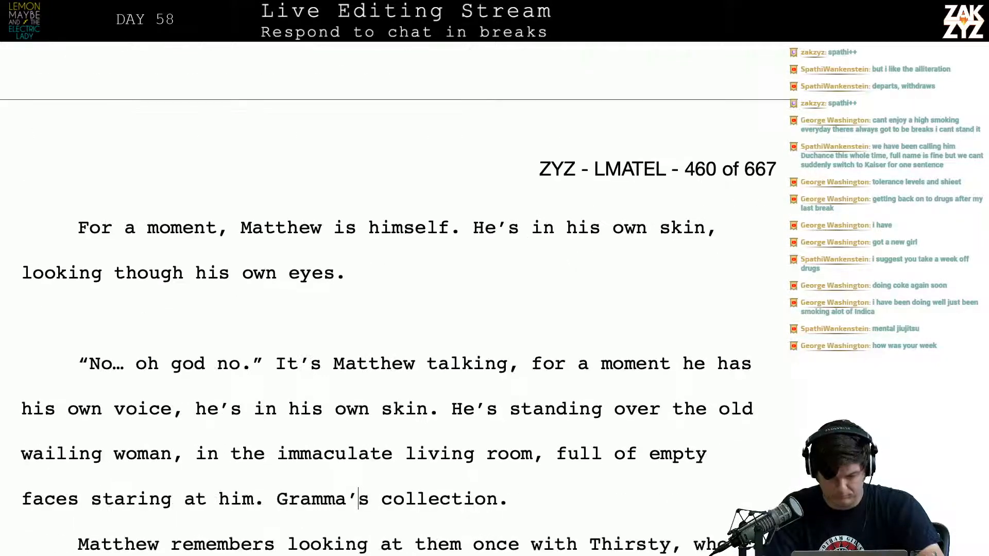
key(Up)
key(Up)
key(Up)
key(Down)
key(Right)
key(Right)
key(Right)
key(Right)
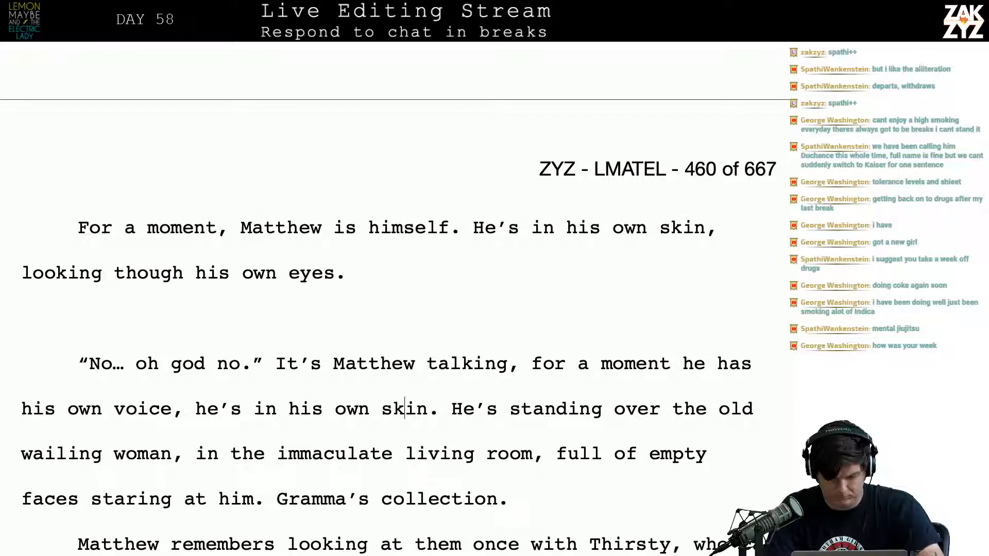
key(Up)
key(Up)
key(Up)
key(Down)
key(Down)
key(Down)
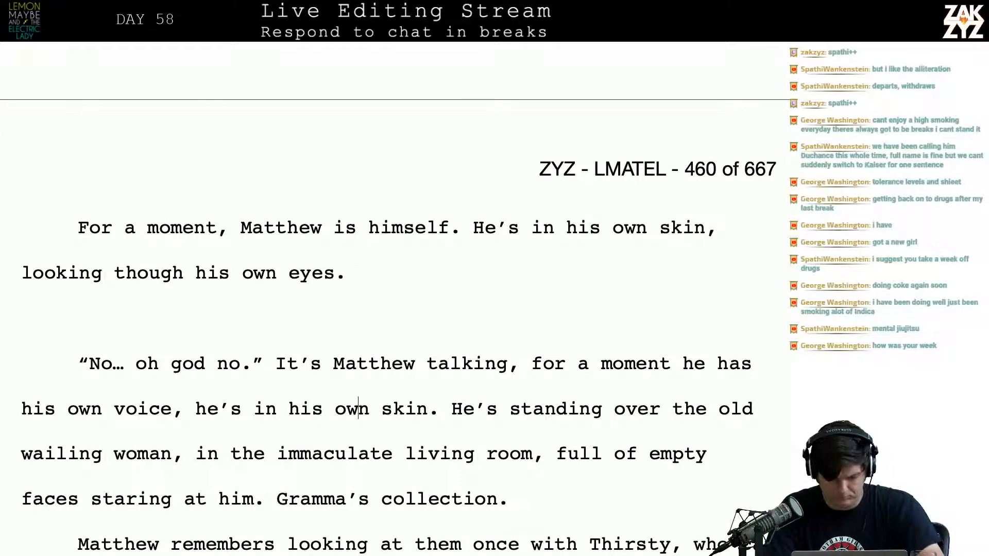
Delete the line of dialogue "No… oh god no." from the start of the old paragraph on page 460
key(Right)
key(Up)
key(Left)
key(Up)
key(Down)
key(shift+Down)
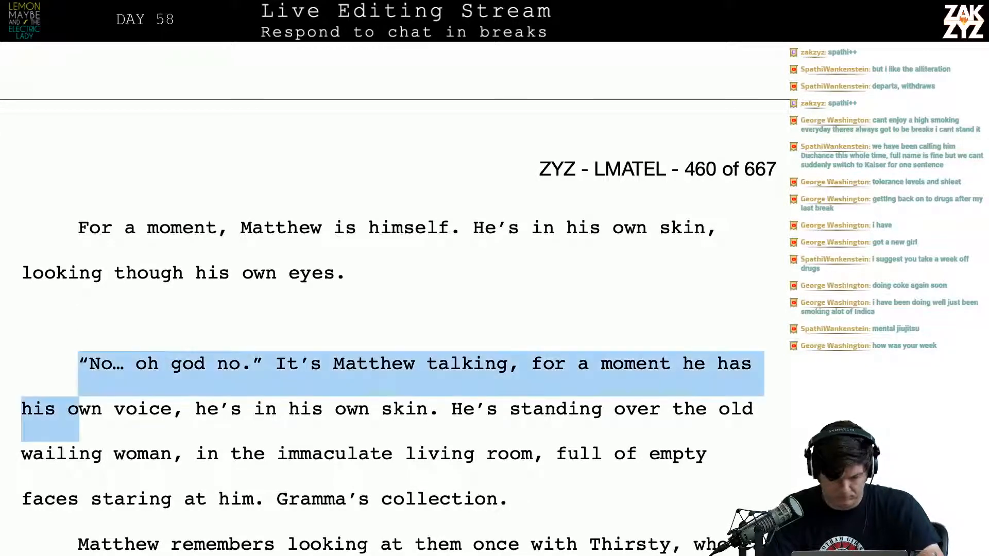
key(shift+Right)
key(shift+Right)
key(shift+Right)
key(shift+Right)
key(shift+Right)
key(shift+Right)
key(shift+Right)
key(shift+Right)
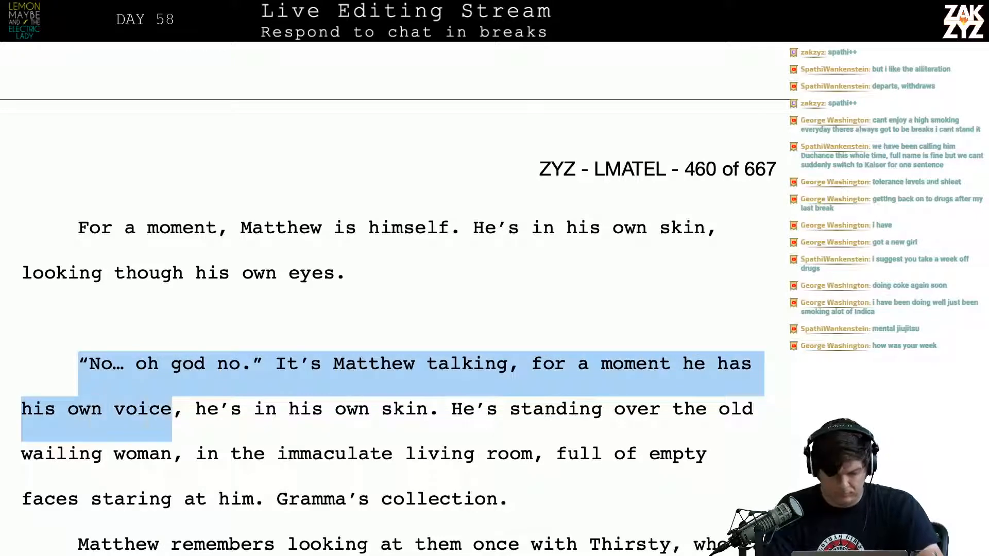
key(shift+Up)
key(shift+Right)
key(shift+Right)
key(shift+Right)
key(shift+Right)
key(shift+Right)
key(shift+Right)
key(shift+Right)
key(shift+Right)
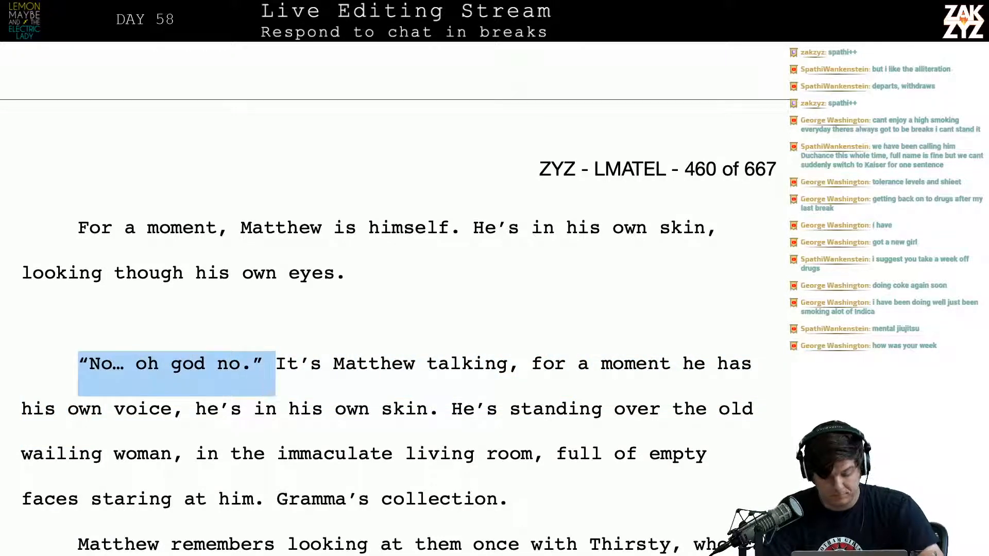
key(shift+Left)
key(Delete)
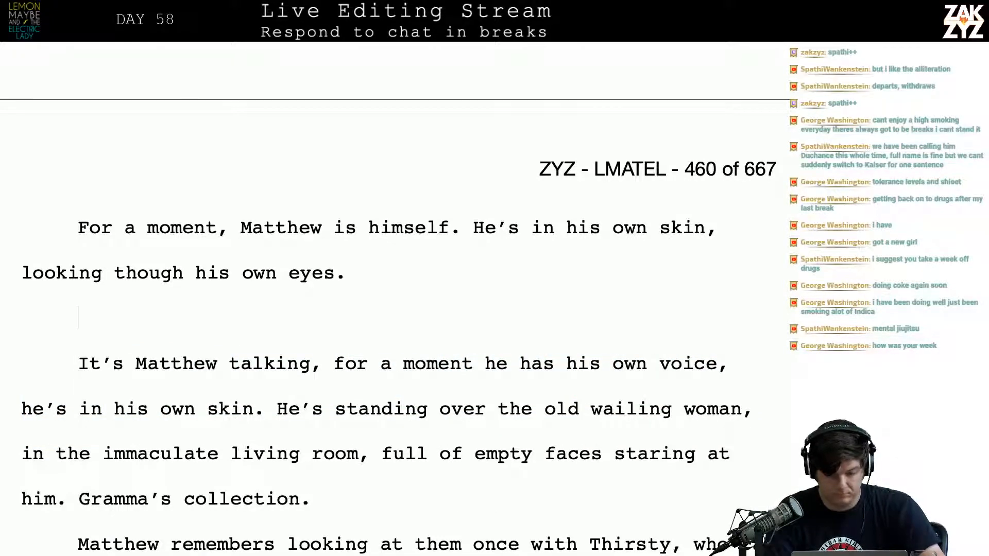
Remove "It's Matthew talking" through "in his own skin." and join "He's standing over" onto the paragraph ending "his own eyes."
key(Down)
scroll(392, 309, down, 2)
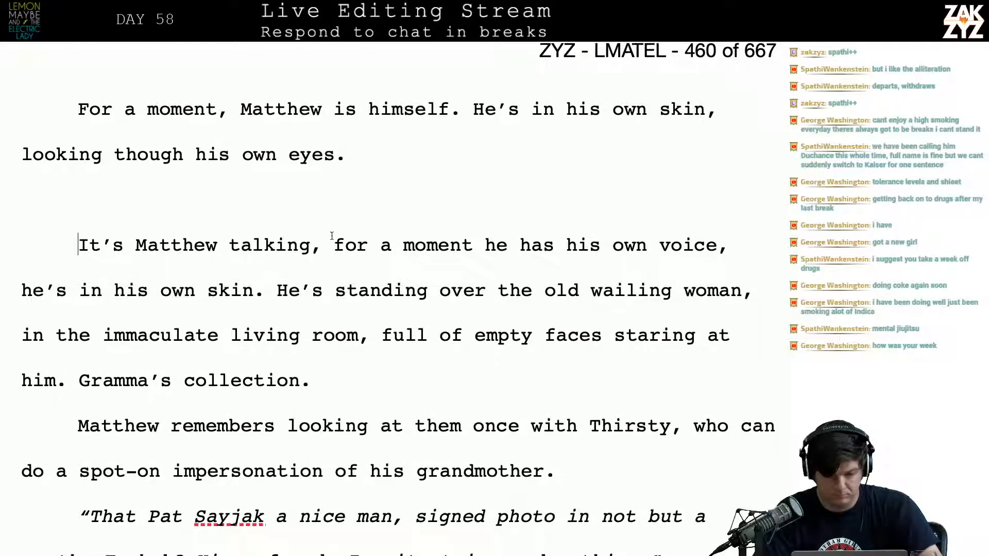
drag(279, 290, 70, 226)
key(BackSpace)
key(BackSpace)
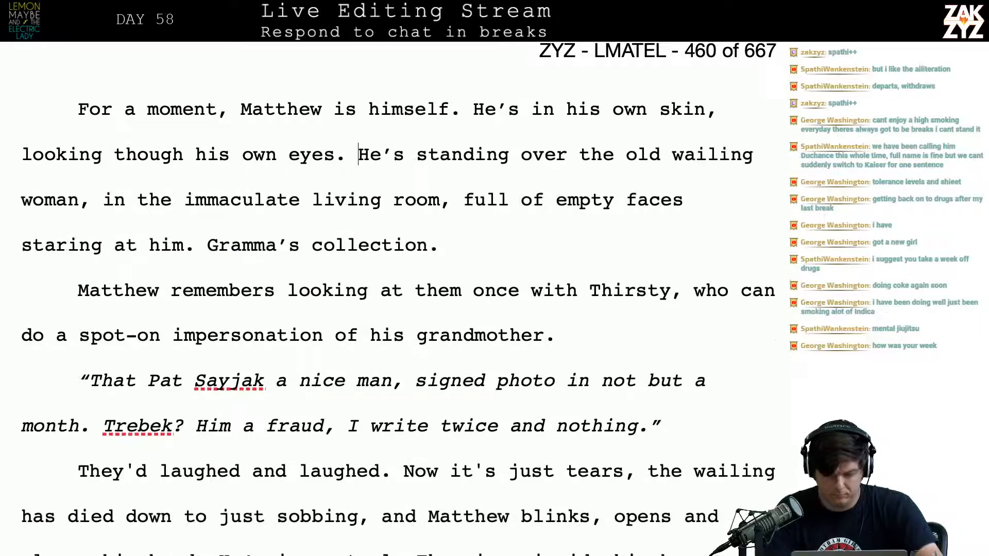
Replace "the" after "He's standing over" with "Thirsty's broken grandmother,"
click(614, 156)
key(BackSpace)
key(BackSpace)
key(BackSpace)
text(Thirsty's)
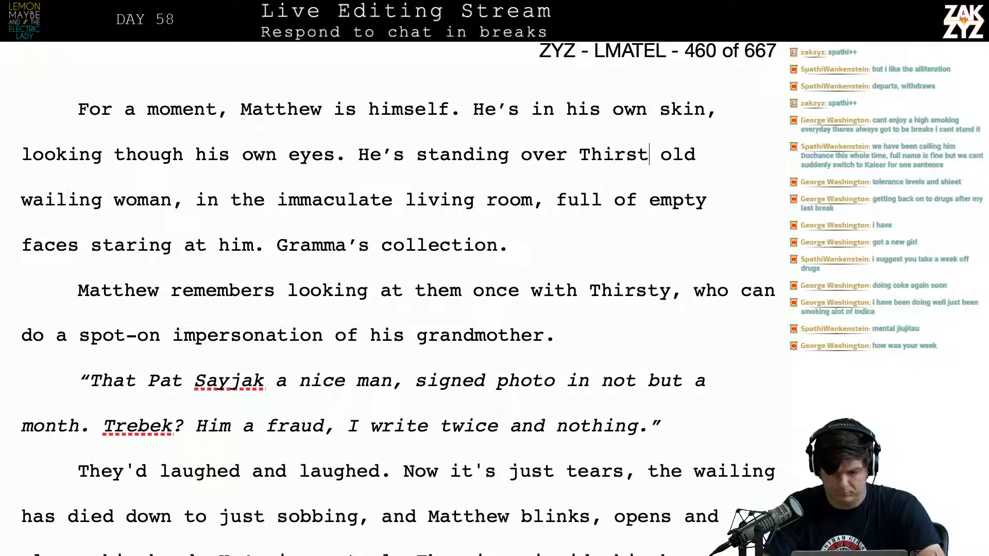
text( broken)
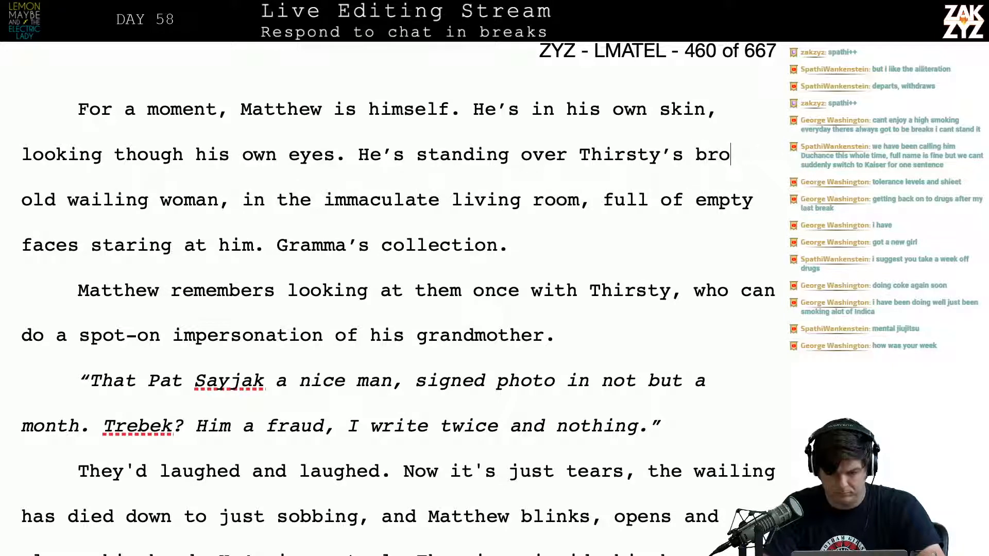
text( grandmother,)
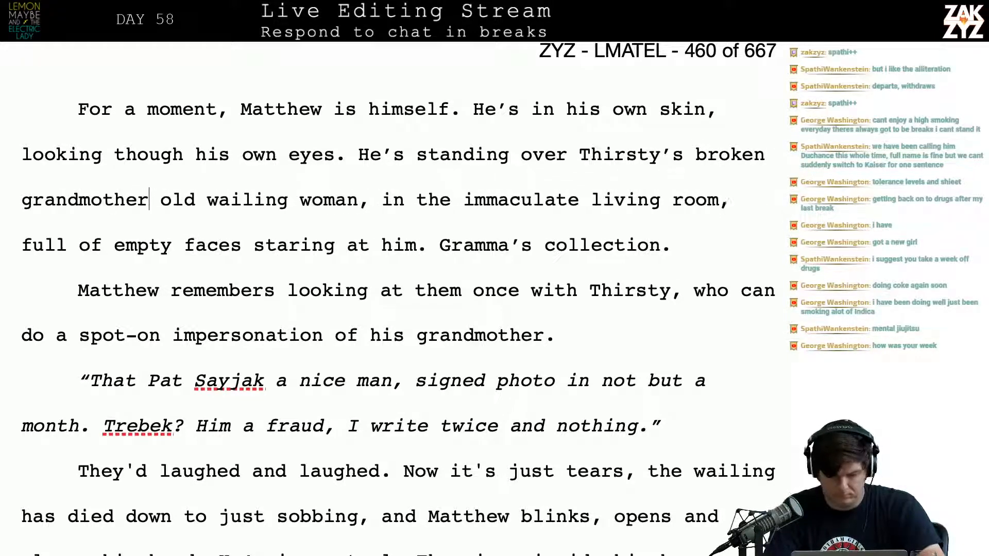
Delete "old wailing woman,", end the sentence at "grandmother." and break the paragraph before "in the immaculate living room"
key(shift+Right)
key(shift+Right)
key(shift+Right)
key(shift+Right)
key(shift+Right)
key(shift+Right)
key(shift+Right)
key(shift+Right)
key(shift+Right)
key(shift+Right)
key(shift+Right)
key(shift+Right)
key(shift+Right)
key(shift+Right)
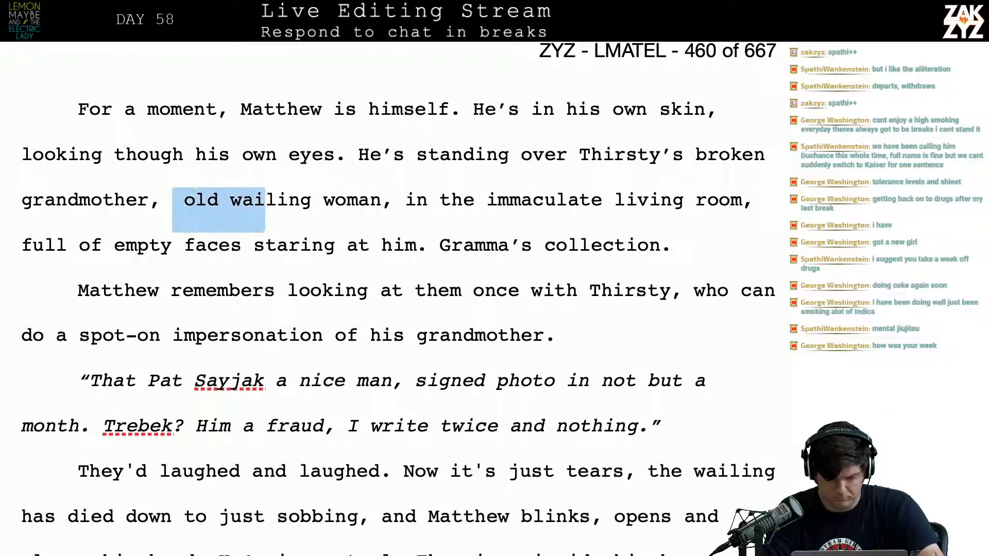
key(shift+Right)
key(shift+Right)
key(shift+Right)
key(shift+Right)
key(shift+Right)
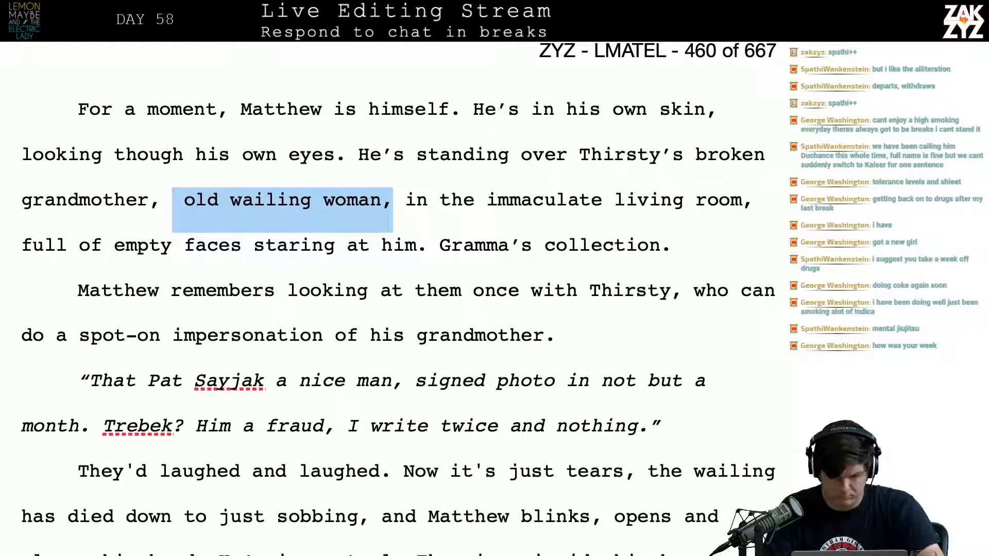
key(BackSpace)
key(BackSpace)
key(BackSpace)
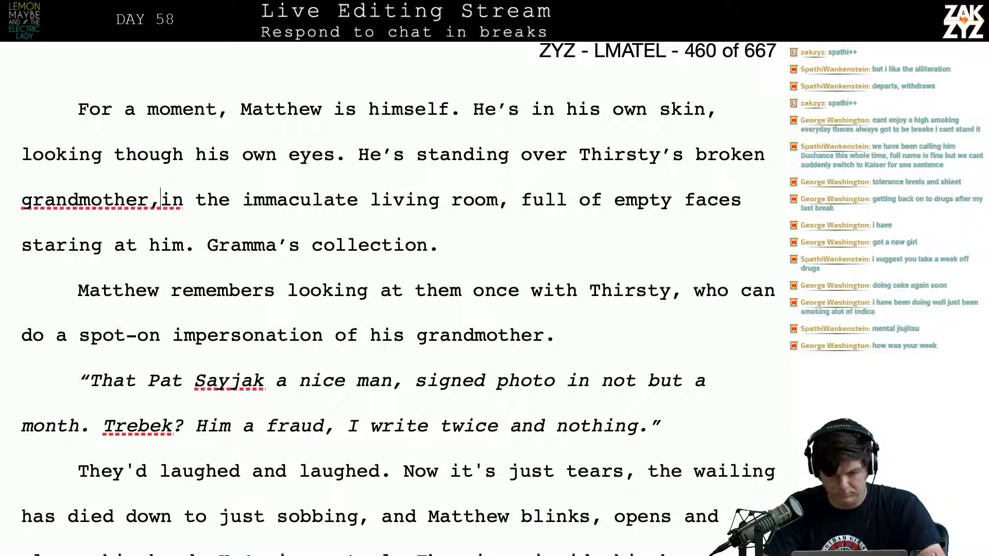
text(.)
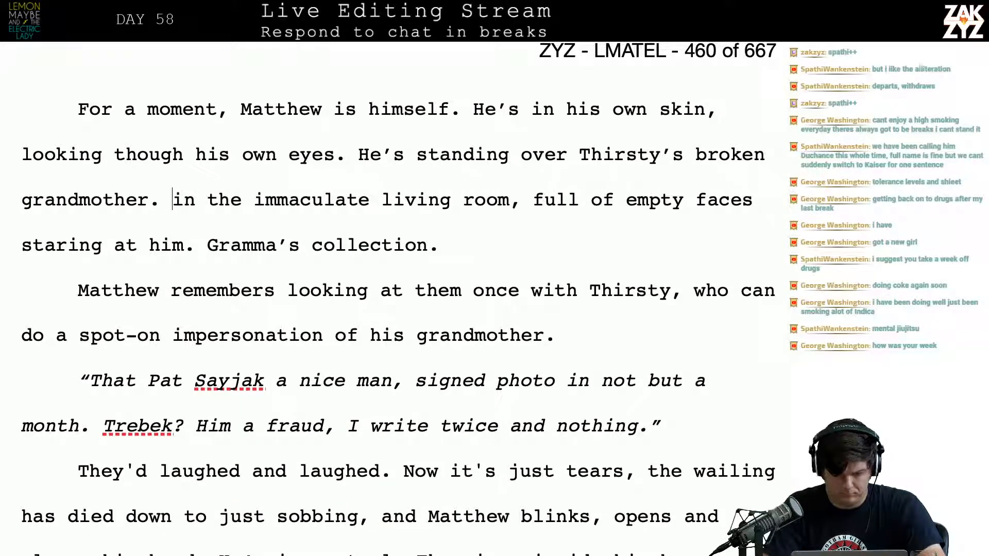
key(Return)
key(Left)
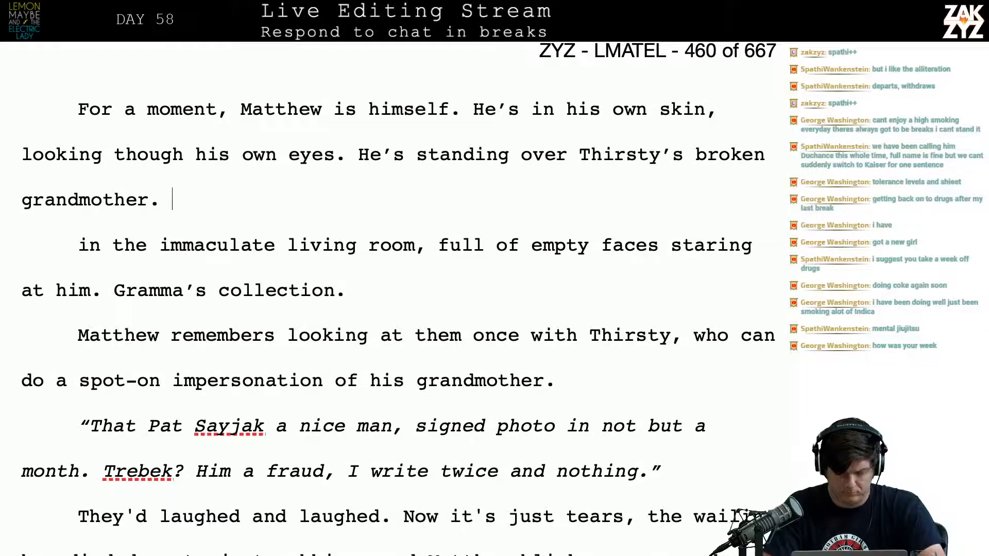
text(Empty fa)
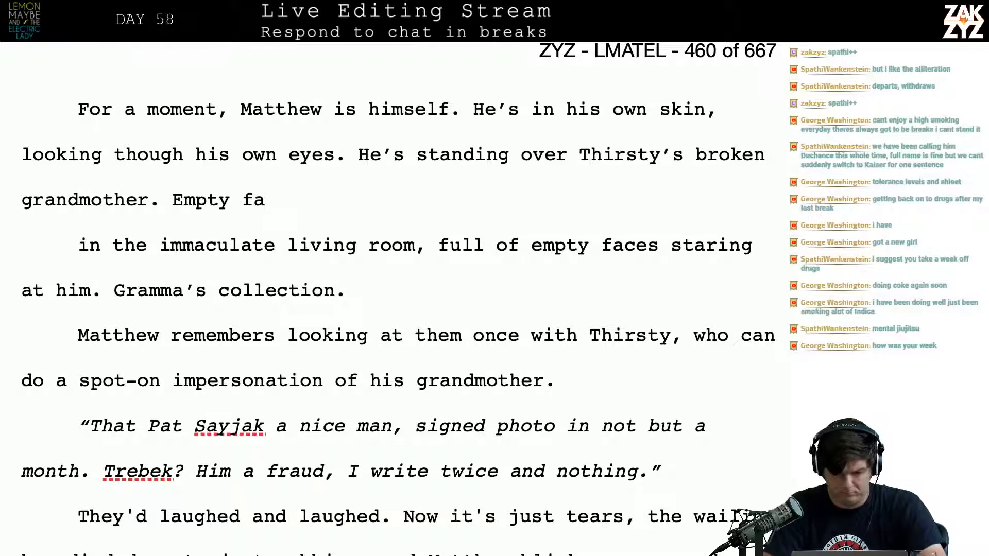
text(ces o)
key(BackSpace)
key(BackSpace)
key(BackSpace)
key(BackSpace)
key(BackSpace)
key(BackSpace)
key(BackSpace)
key(BackSpace)
key(BackSpace)
key(BackSpace)
key(BackSpace)
key(BackSpace)
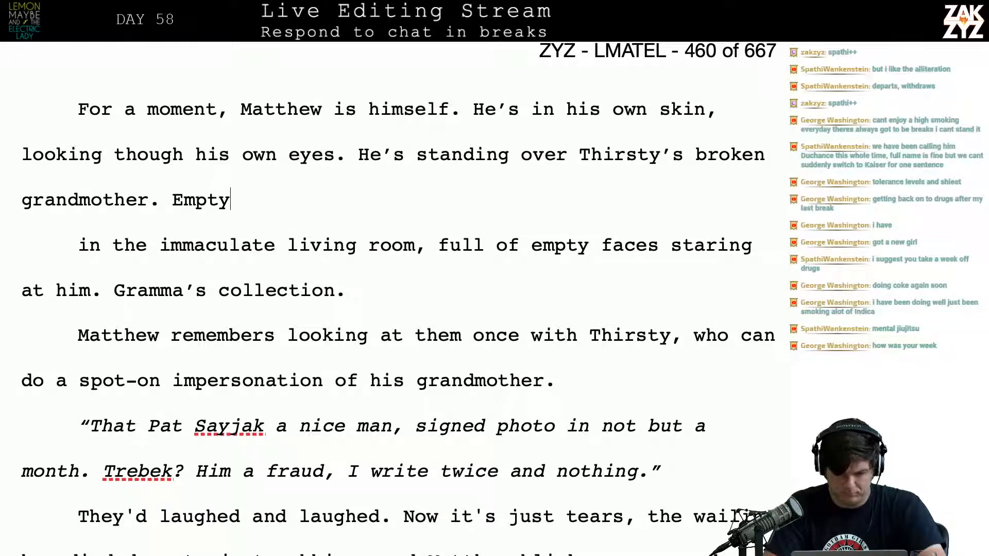
key(BackSpace)
Add the sentence opening "The walls are lined with smiling" after "broken grandmother."
text(The walls )
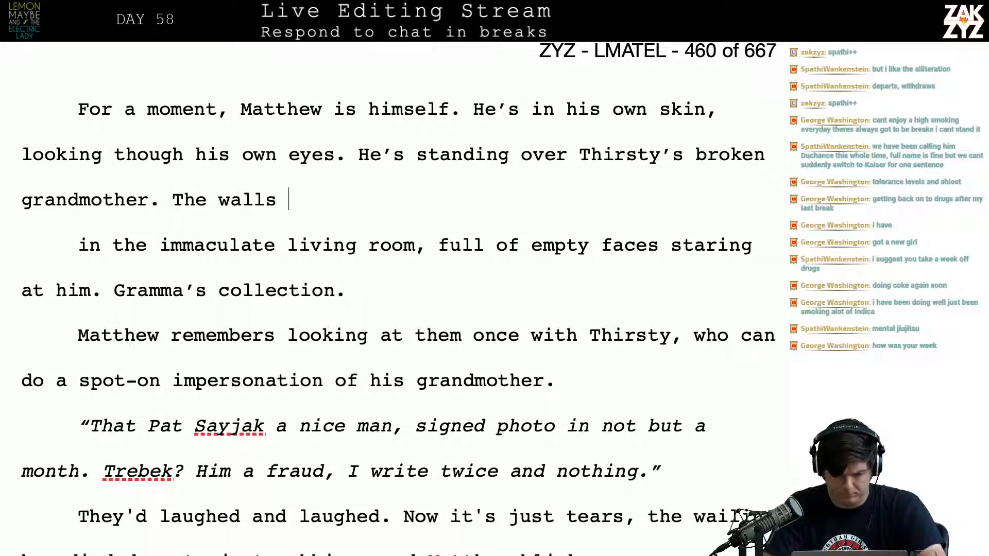
text(are lined with)
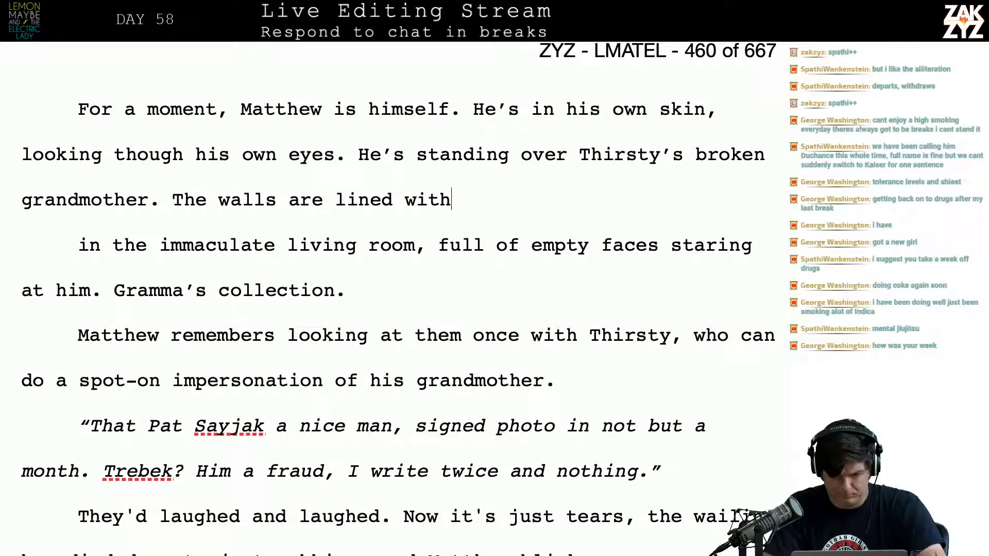
text( smiling)
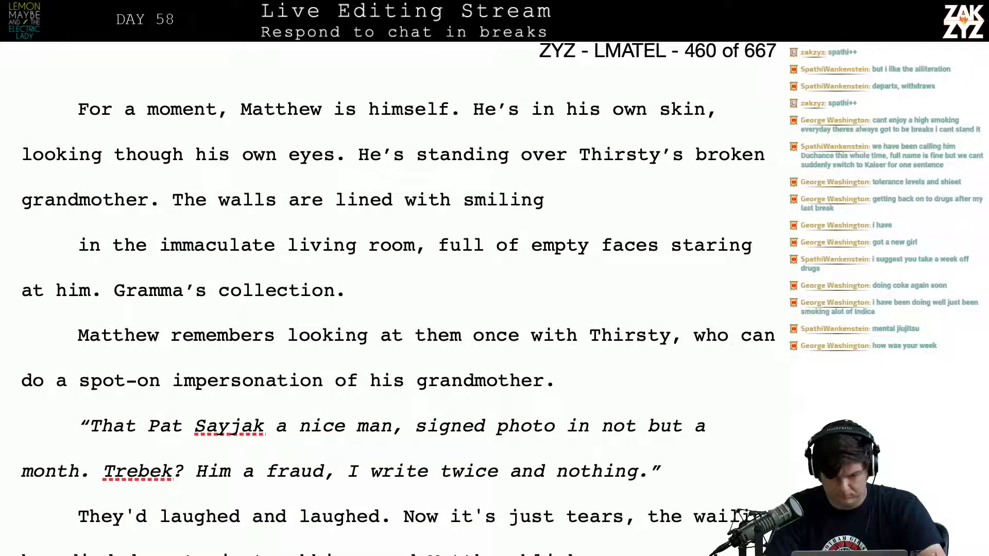
Insert the sentence "Matthew is himself again." at the start of page 460, before "For a moment"
key(Right)
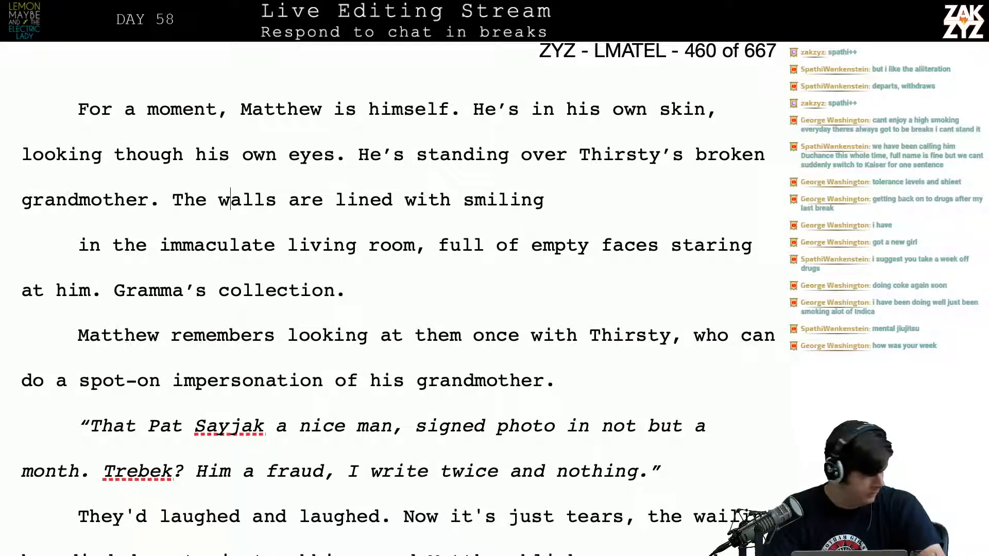
scroll(398, 294, down, 1)
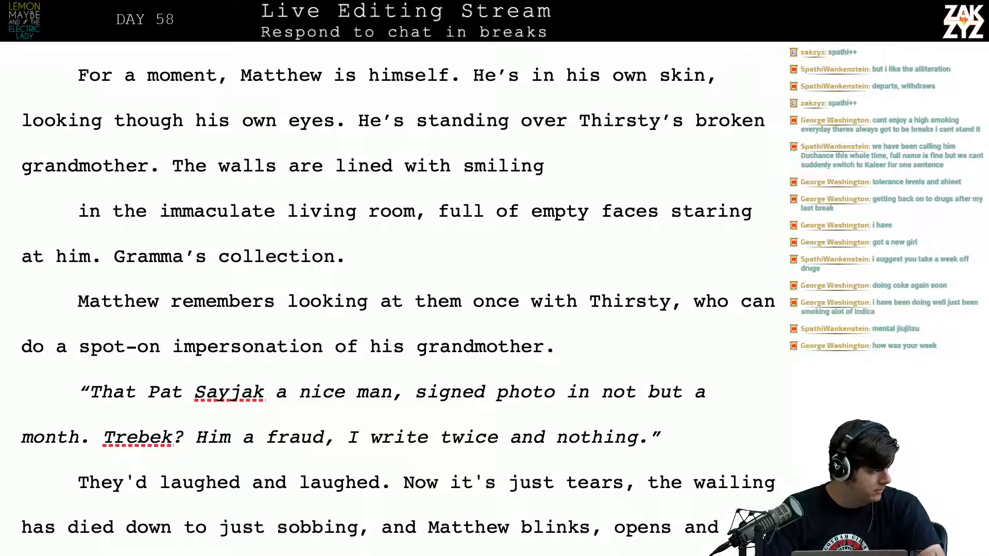
scroll(398, 306, up, 1)
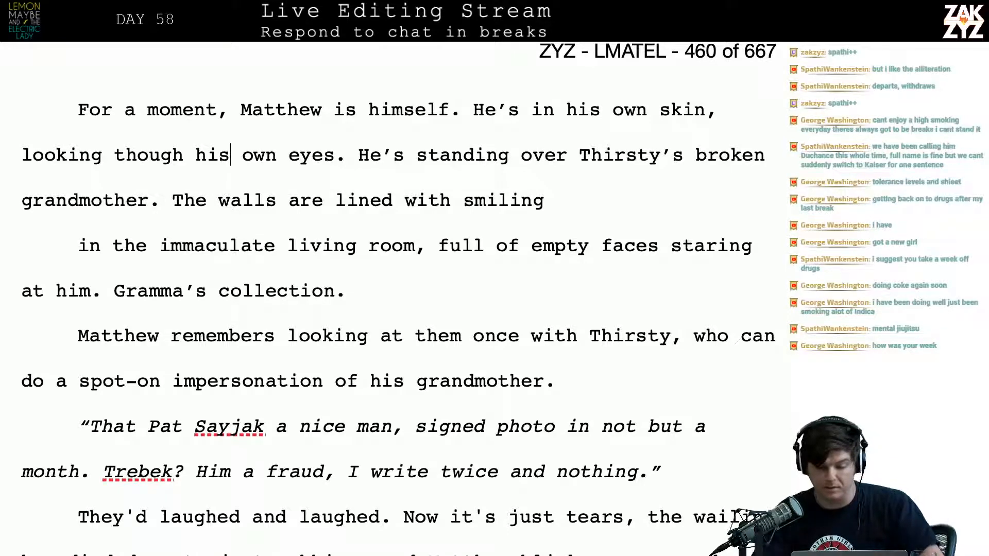
scroll(399, 299, down, 1)
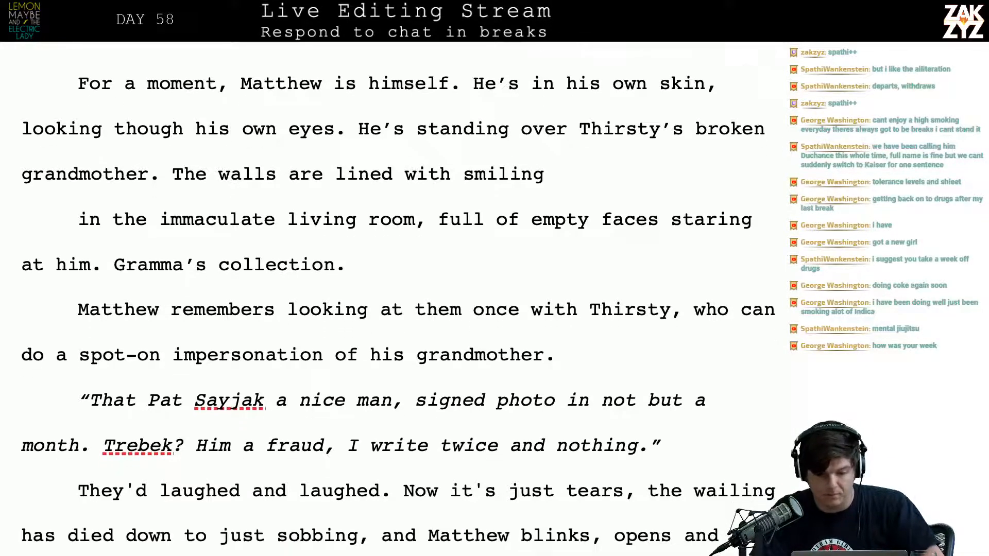
scroll(399, 296, up, 3)
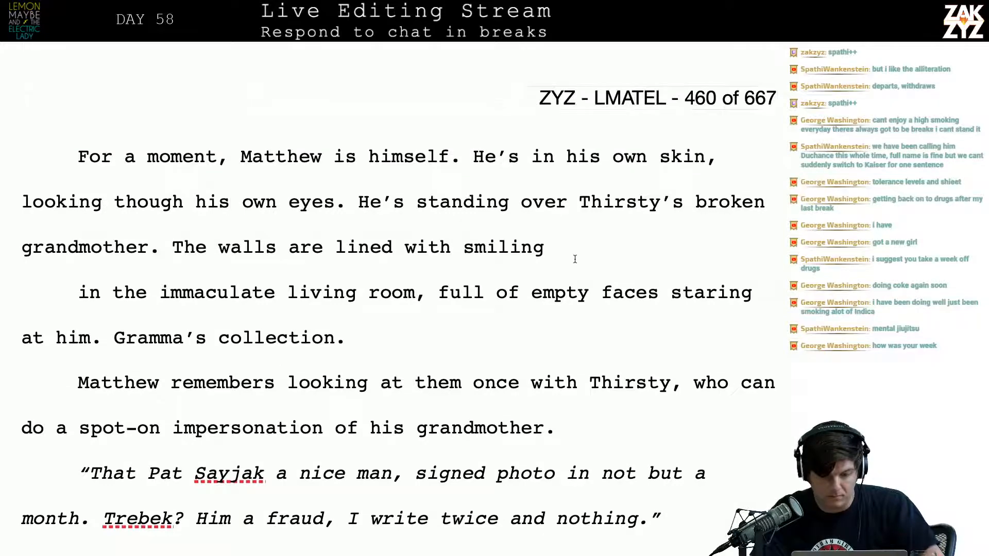
scroll(573, 258, up, 11)
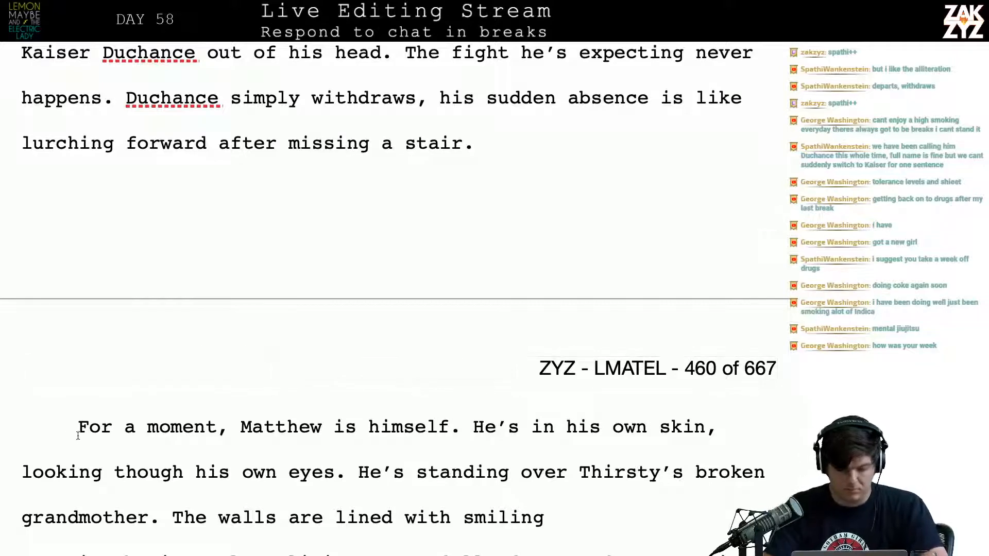
text(Matthew is him)
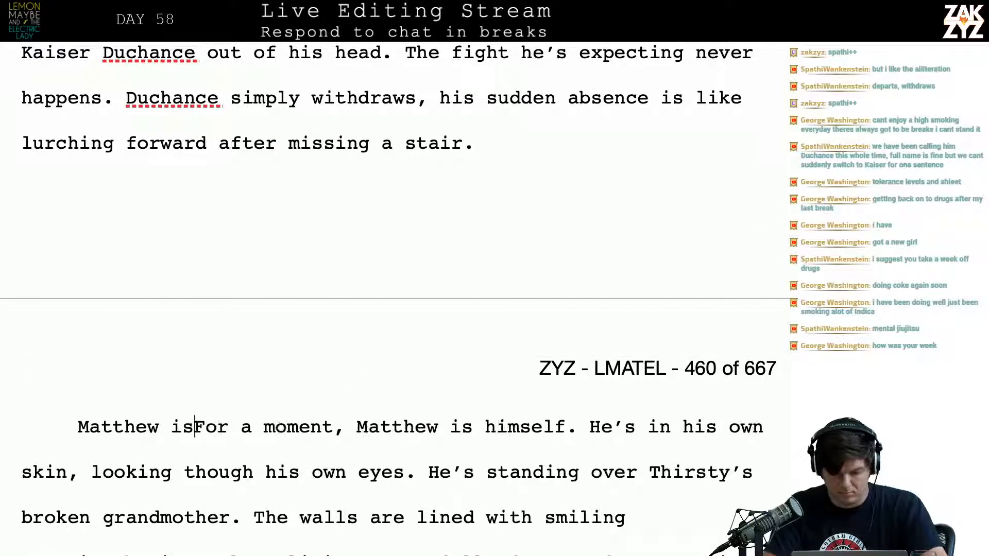
text(self again. I)
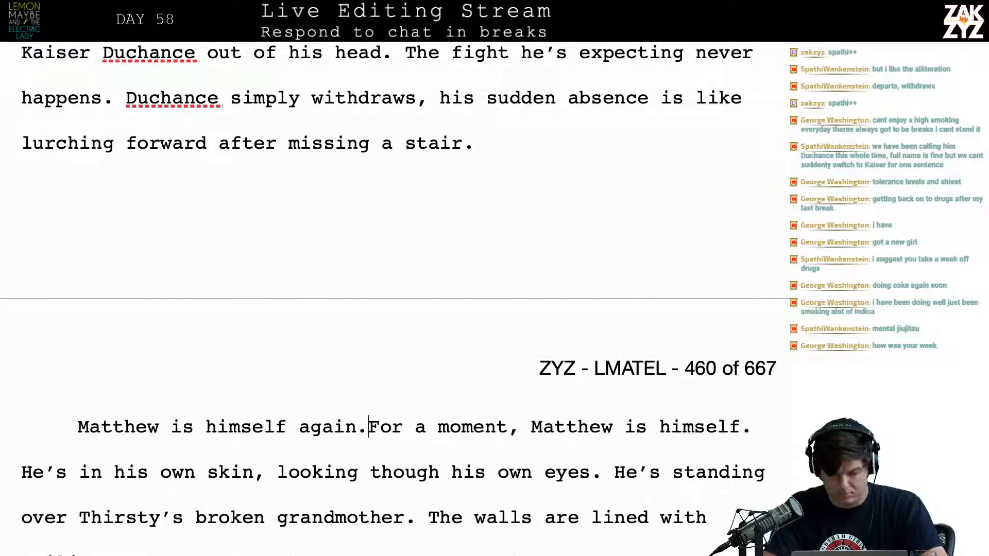
key(BackSpace)
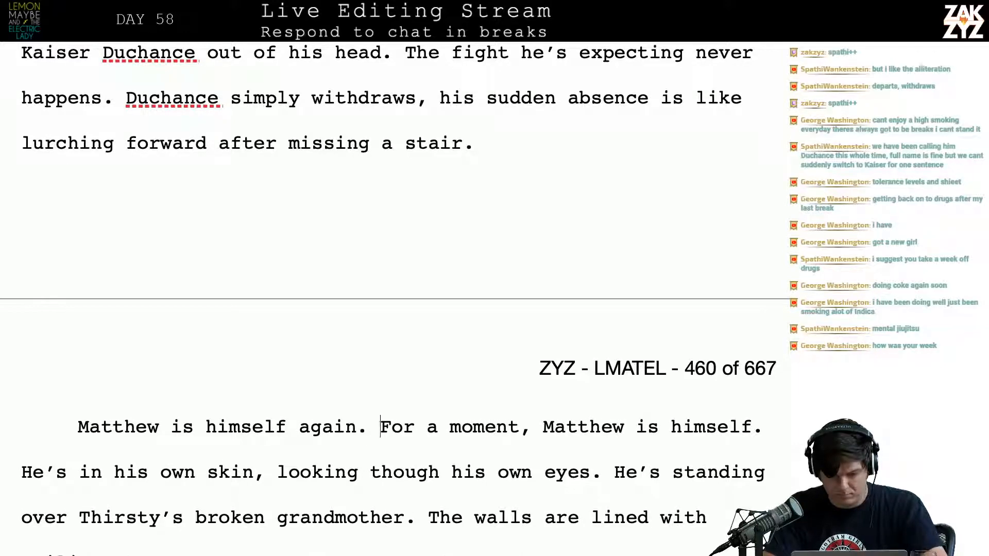
Continue the new opening with "In his own skin, looking through his own eyes,"
text(In)
key(BackSpace)
key(BackSpace)
text(In)
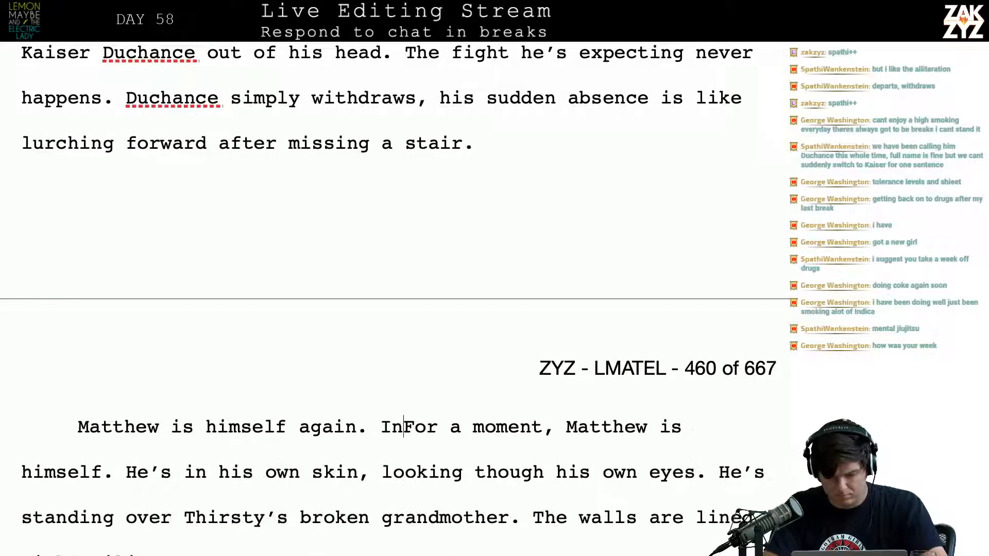
text( his own skin,)
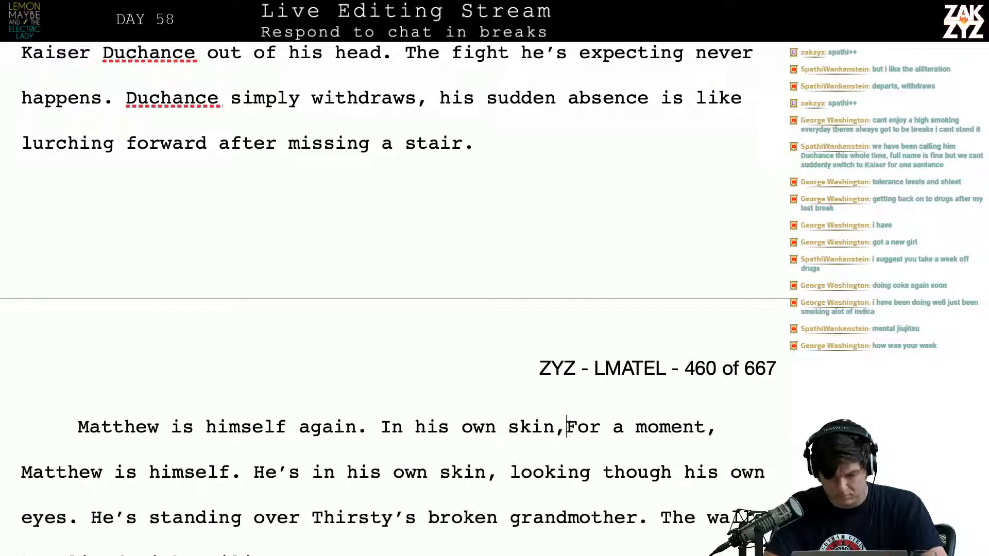
text( looking through )
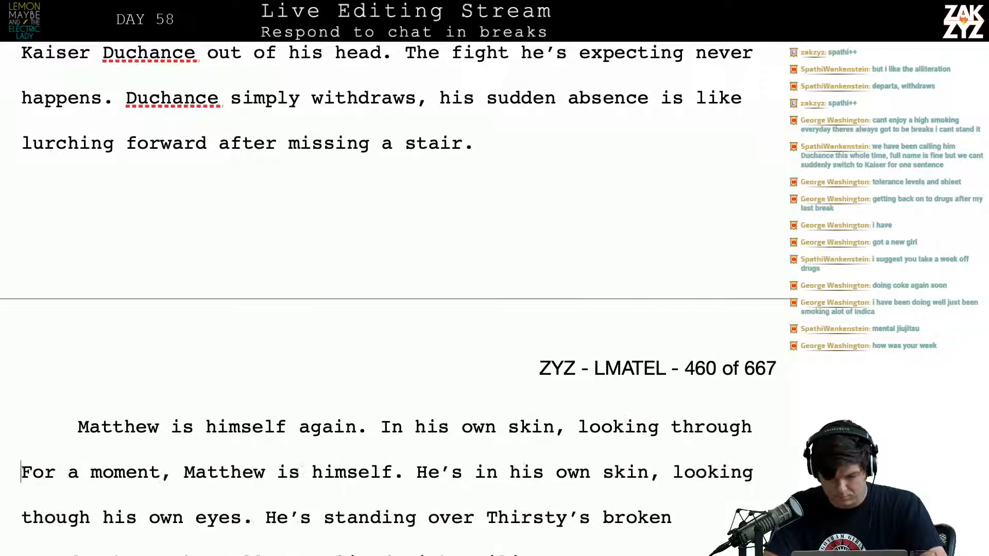
text(his )
text(own eyes,)
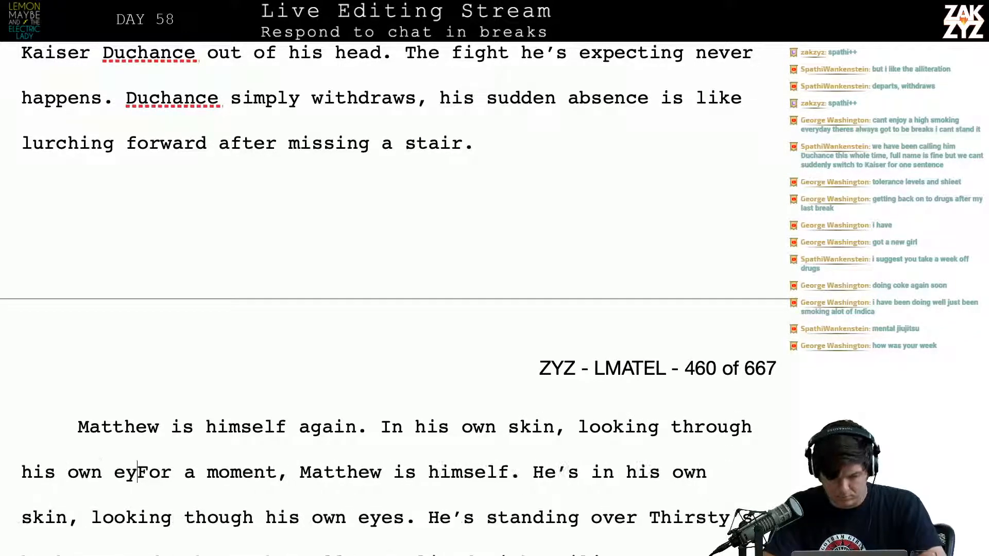
Finish the new sentence with "standing over Thirsty's broken Grandmother in her immaculate living room." in its own paragraph before "For a moment"
key(Return)
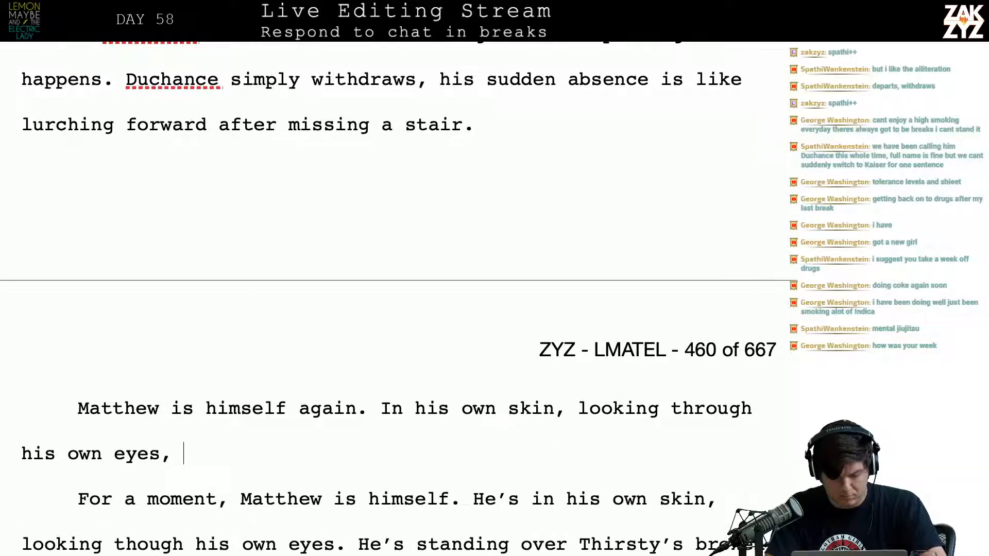
text(standing)
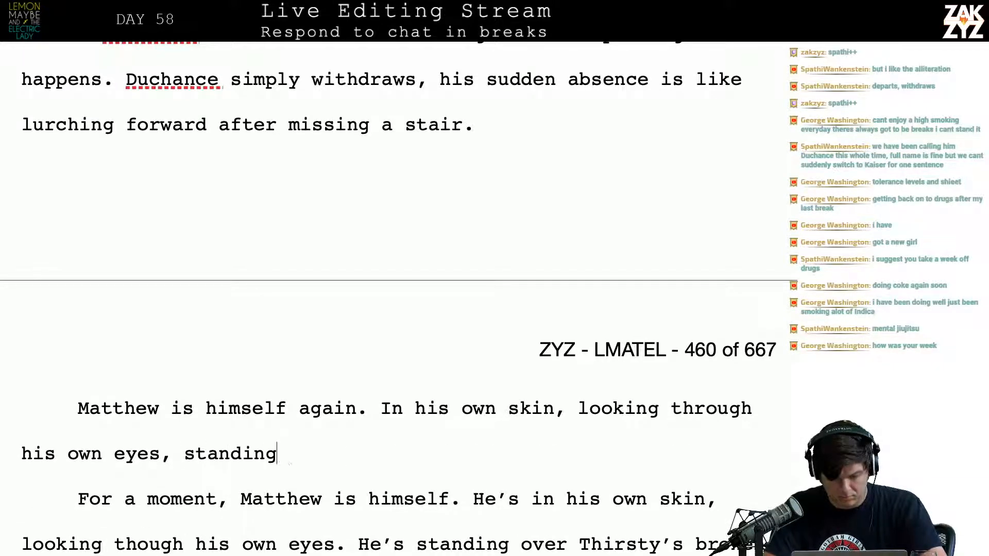
text( over Thirsty's bro)
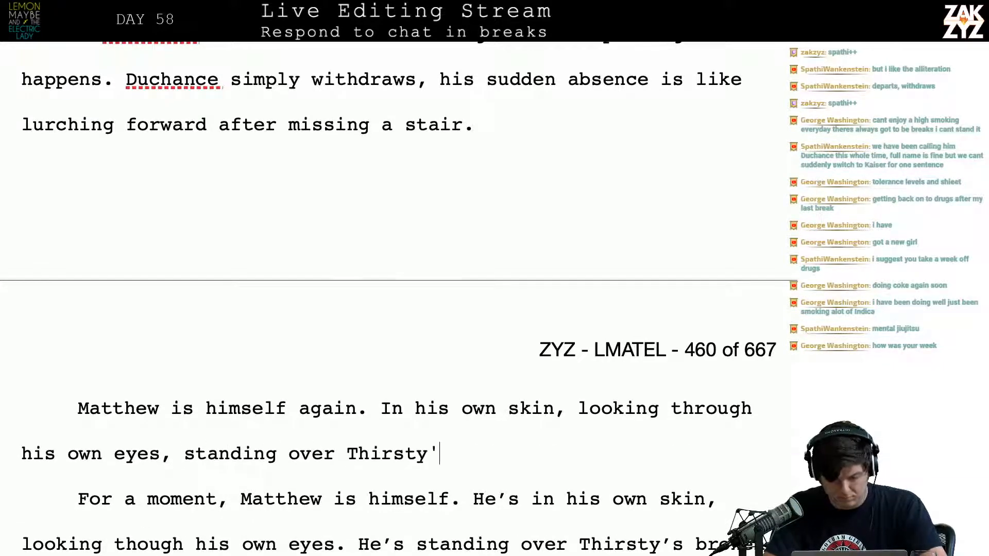
text(ken )
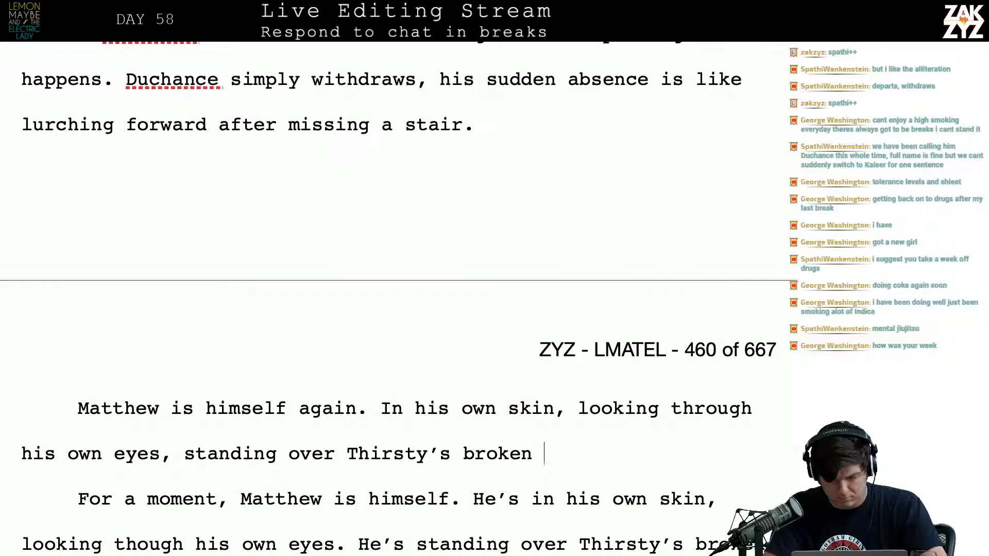
text(Grandmother. )
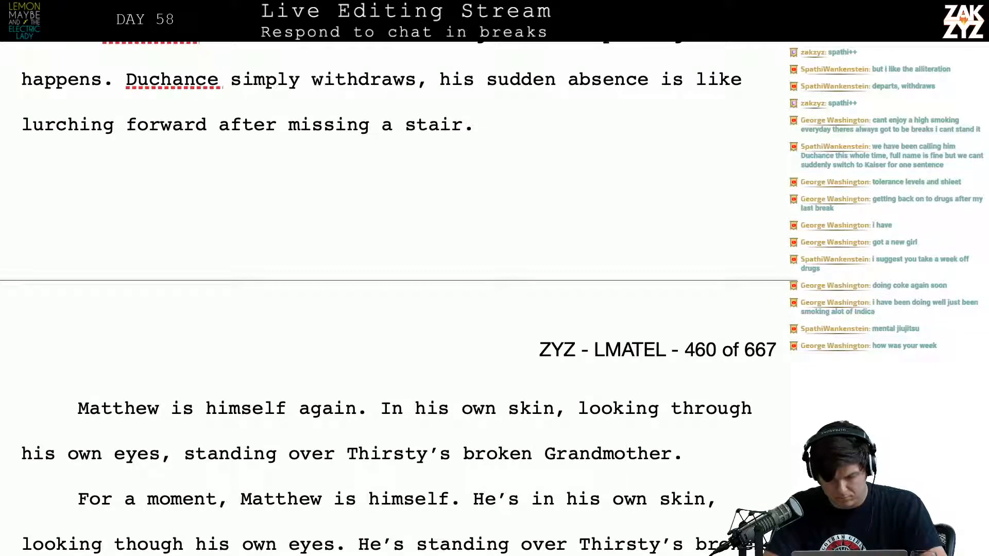
key(BackSpace)
key(BackSpace)
text( in her imm)
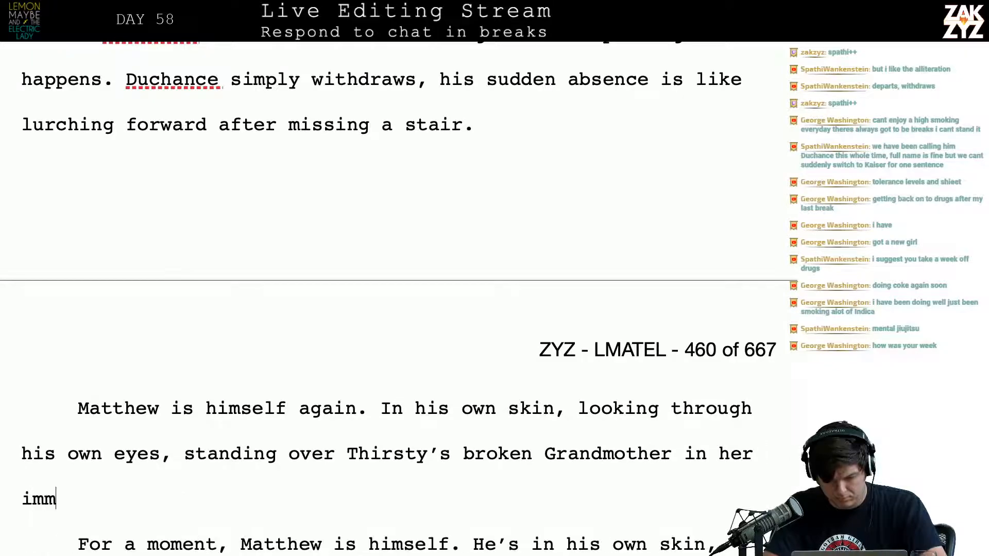
text(aculate living room.)
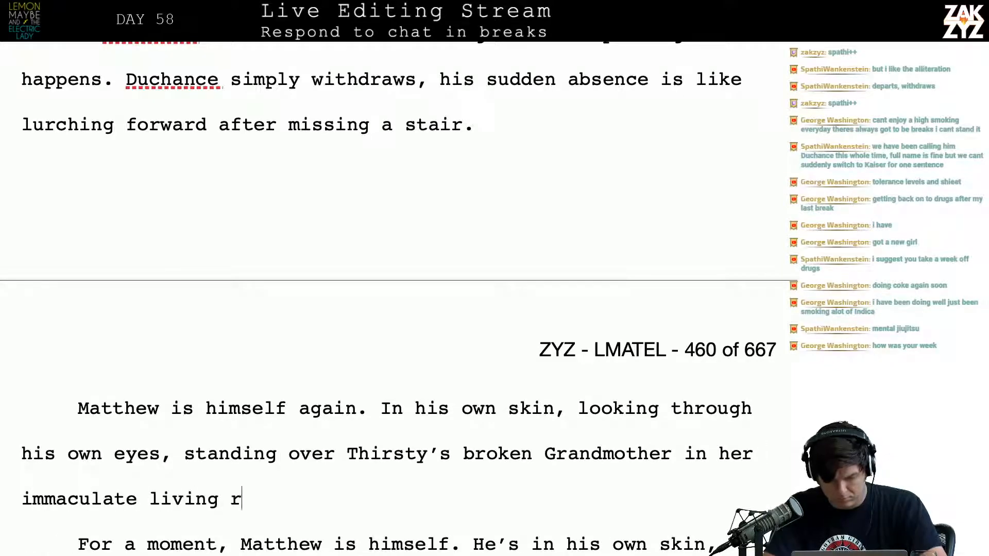
Reread the new sentence from "standing over" to "Grandmother", checking its wording
key(Down)
key(Up)
key(Up)
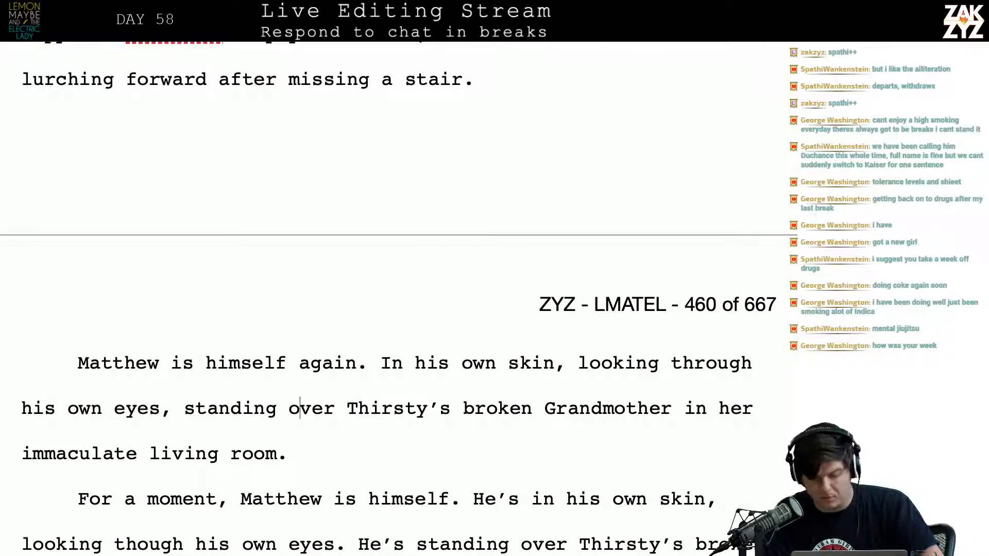
key(Right)
key(Right)
key(Right)
key(Right)
key(Right)
key(Right)
key(Right)
key(Right)
key(Right)
key(Right)
key(Right)
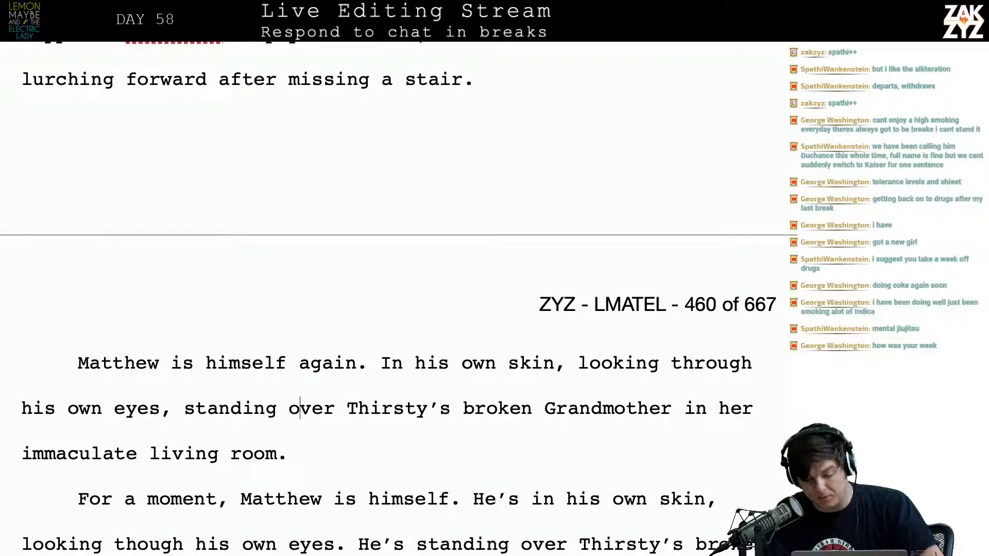
key(Right)
key(Right)
key(Right)
key(Right)
key(Right)
key(Right)
key(Right)
key(Right)
key(Right)
key(Right)
key(Right)
key(Right)
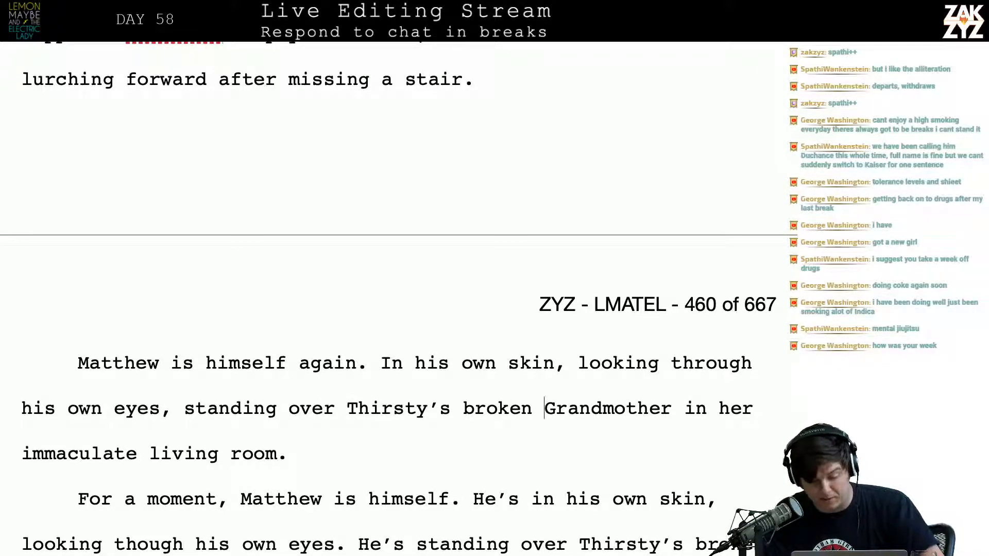
Try continuing after "immaculate living room." with "The walls are lined with grinning faces,"
scroll(391, 299, down, 3)
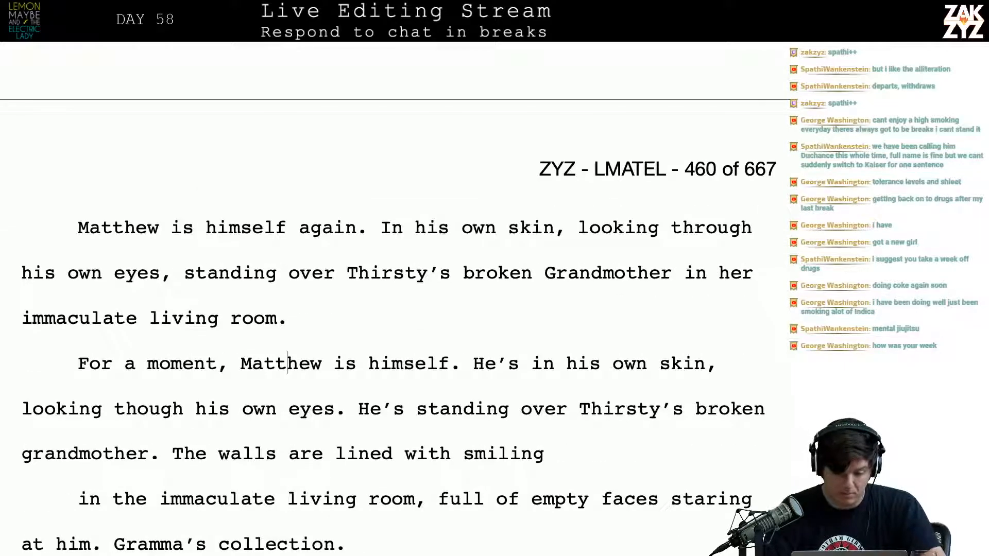
text(The wall sare)
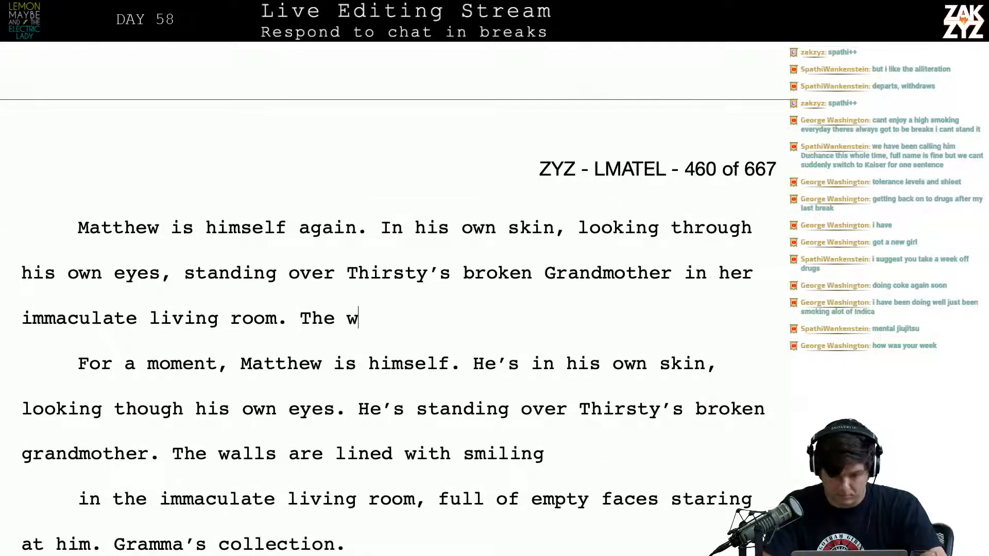
key(BackSpace)
key(BackSpace)
key(BackSpace)
key(BackSpace)
key(BackSpace)
text(s )
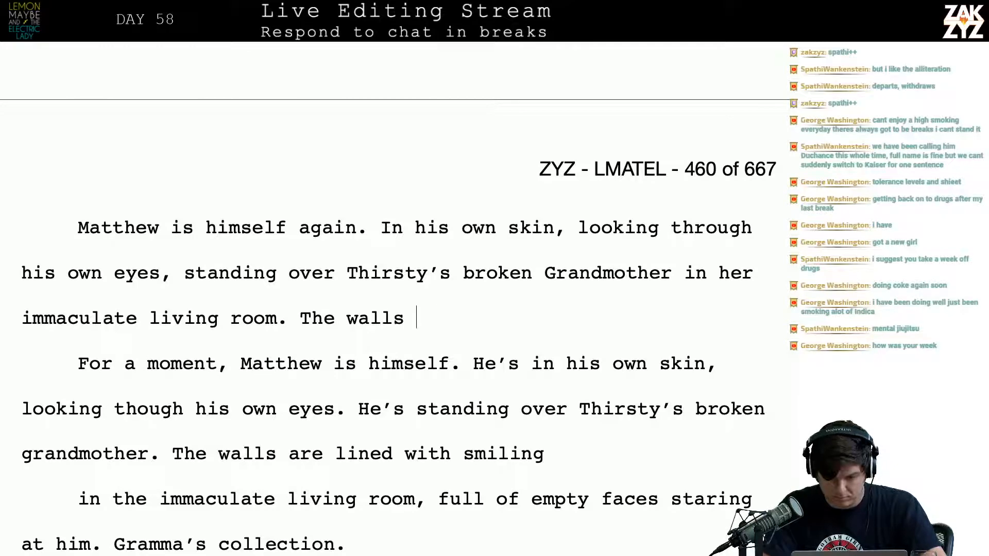
text(are lined with)
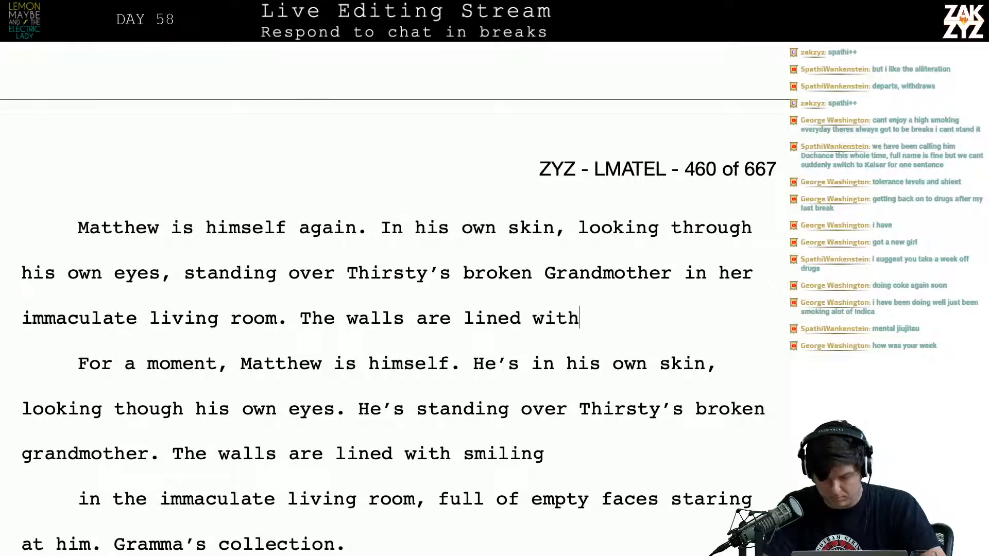
text( grinning faces,)
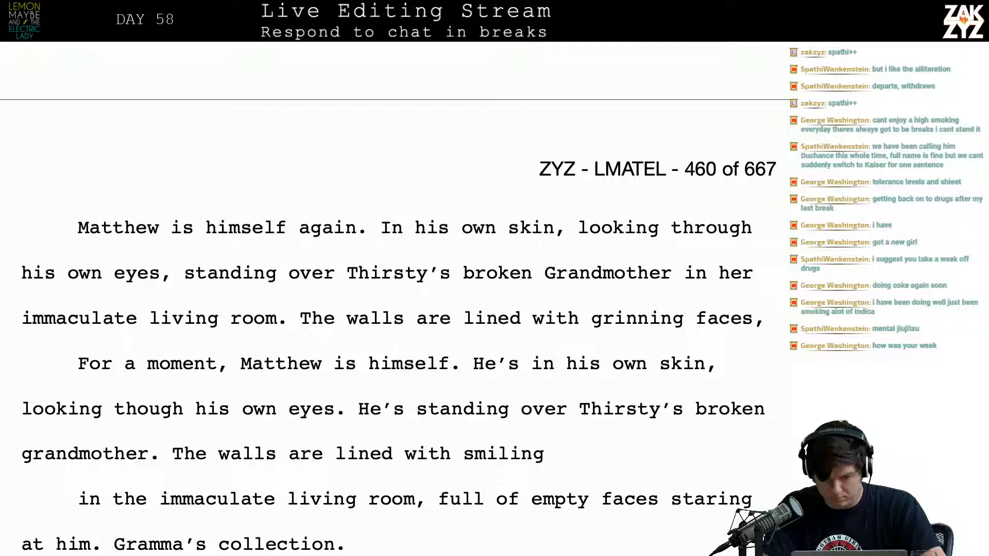
key(BackSpace)
key(BackSpace)
key(BackSpace)
key(BackSpace)
key(BackSpace)
key(BackSpace)
key(BackSpace)
key(BackSpace)
key(BackSpace)
key(BackSpace)
key(BackSpace)
key(BackSpace)
key(BackSpace)
key(BackSpace)
key(BackSpace)
key(BackSpace)
key(BackSpace)
key(BackSpace)
key(BackSpace)
key(BackSpace)
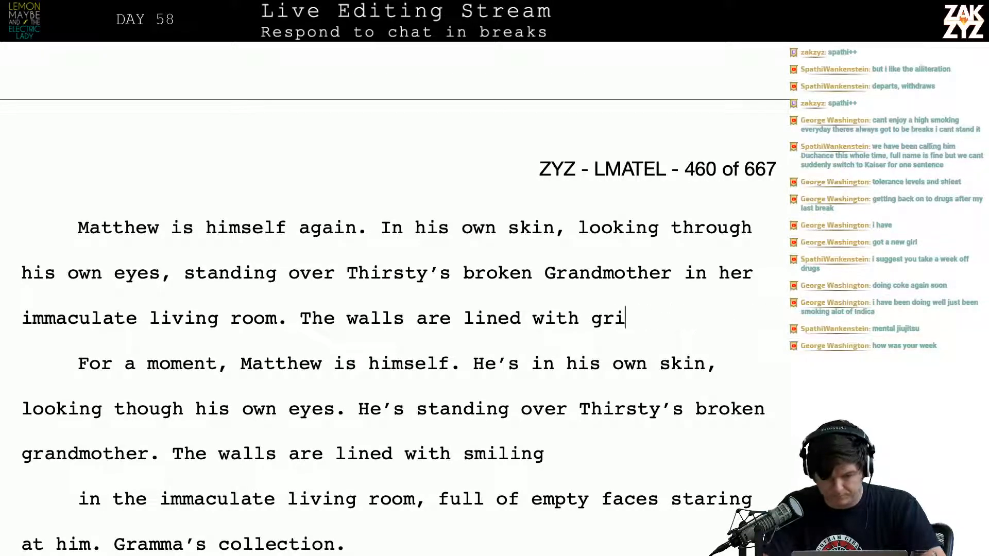
key(BackSpace)
key(BackSpace)
key(BackSpace)
key(BackSpace)
key(BackSpace)
key(BackSpace)
key(BackSpace)
key(BackSpace)
key(BackSpace)
key(BackSpace)
key(BackSpace)
key(BackSpace)
key(BackSpace)
key(BackSpace)
key(BackSpace)
key(BackSpace)
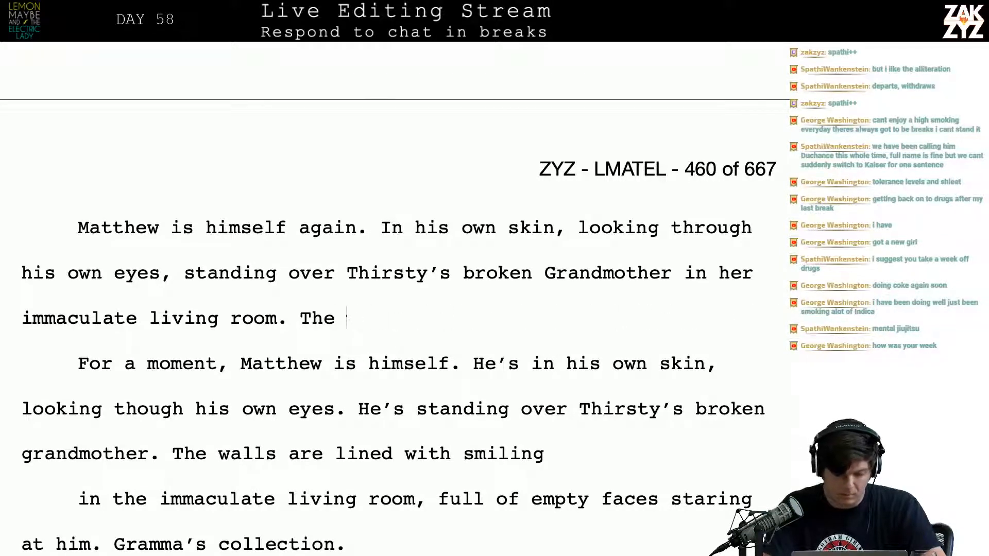
Insert two blank paragraphs between the new opening and the old "For a moment" paragraph
key(Return)
key(Return)
key(Left)
key(Left)
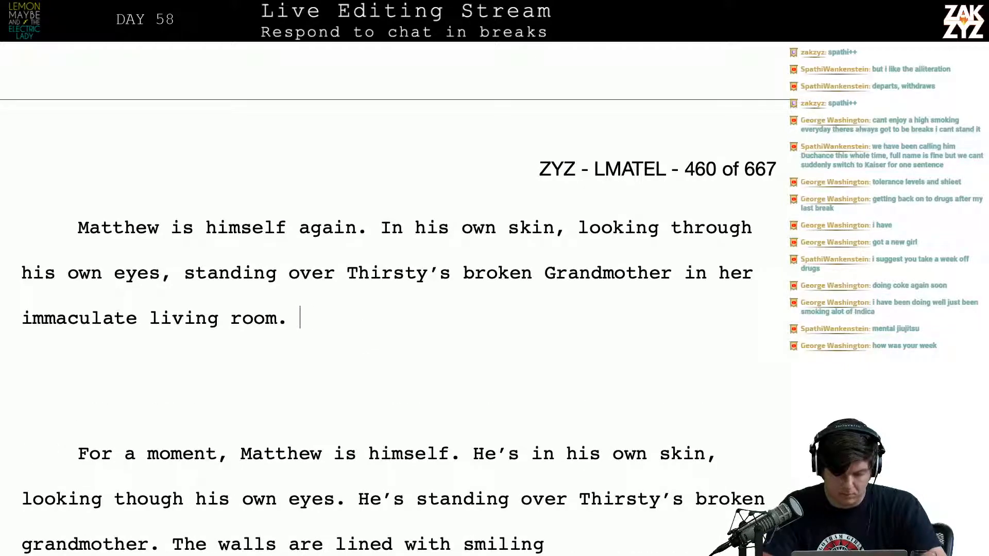
text(The )
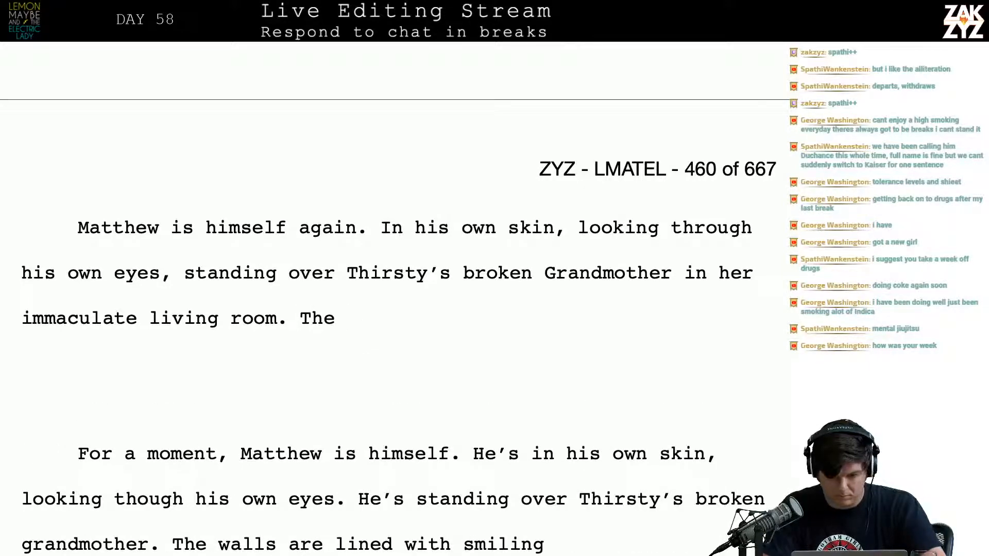
text(s)
key(BackSpace)
text(s)
key(BackSpace)
key(BackSpace)
key(BackSpace)
key(BackSpace)
key(BackSpace)
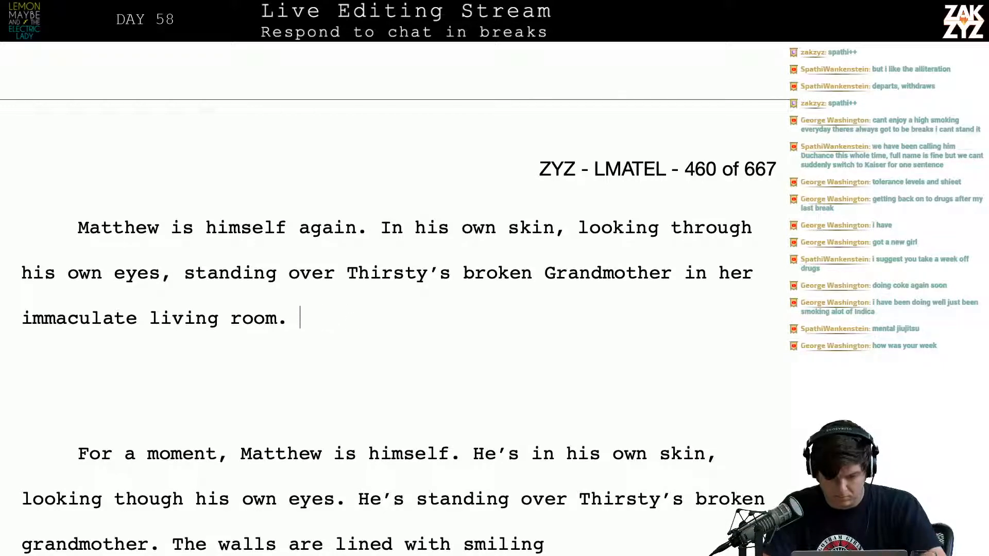
text(A)
key(BackSpace)
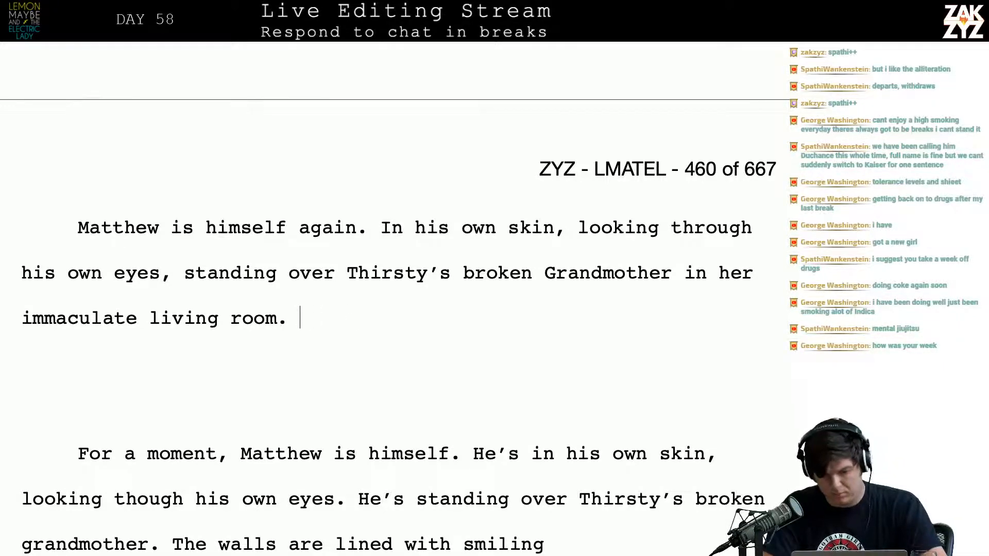
text(The)
key(BackSpace)
key(BackSpace)
key(BackSpace)
key(BackSpace)
Add the clause "Laughter crackles out of the TV," after "immaculate living room."
text(L)
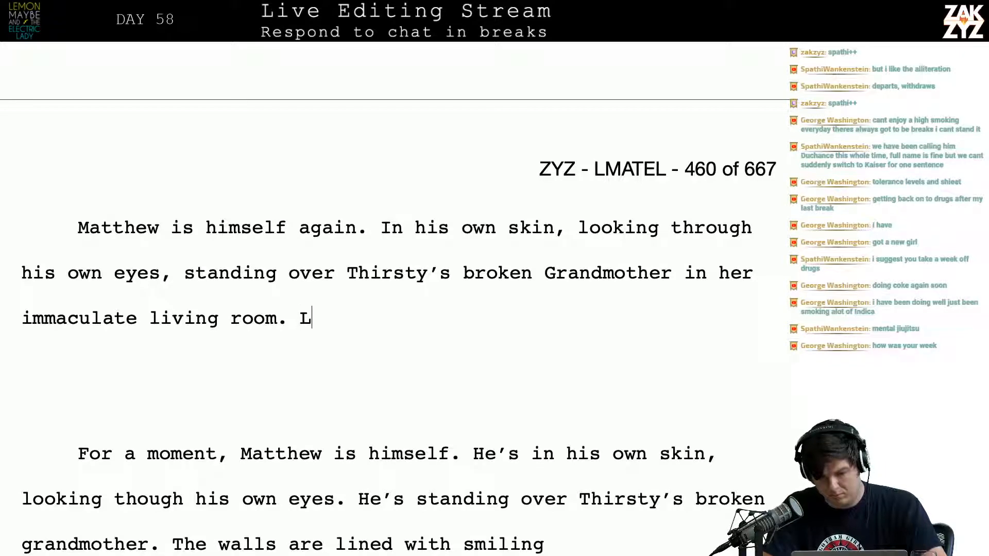
text(aught)
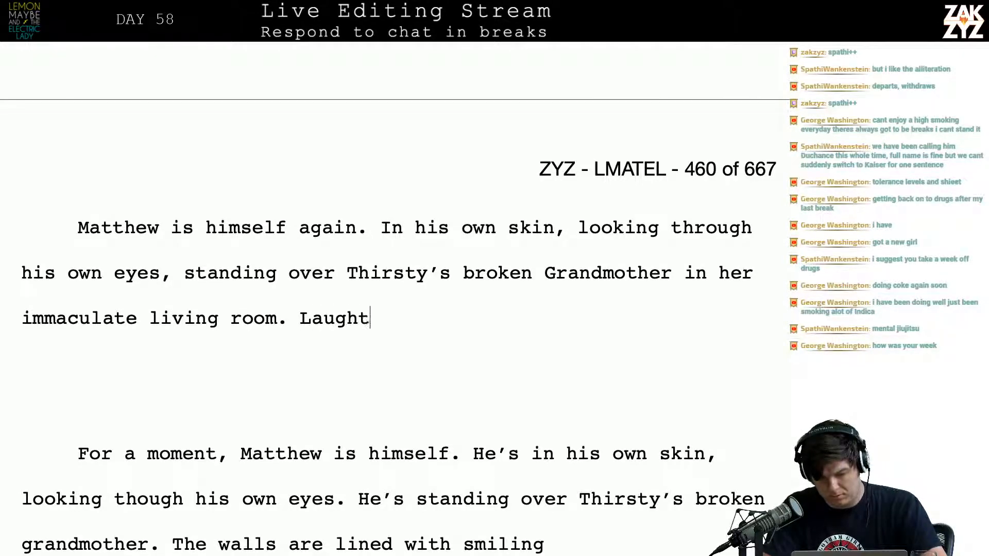
text(er crackles out )
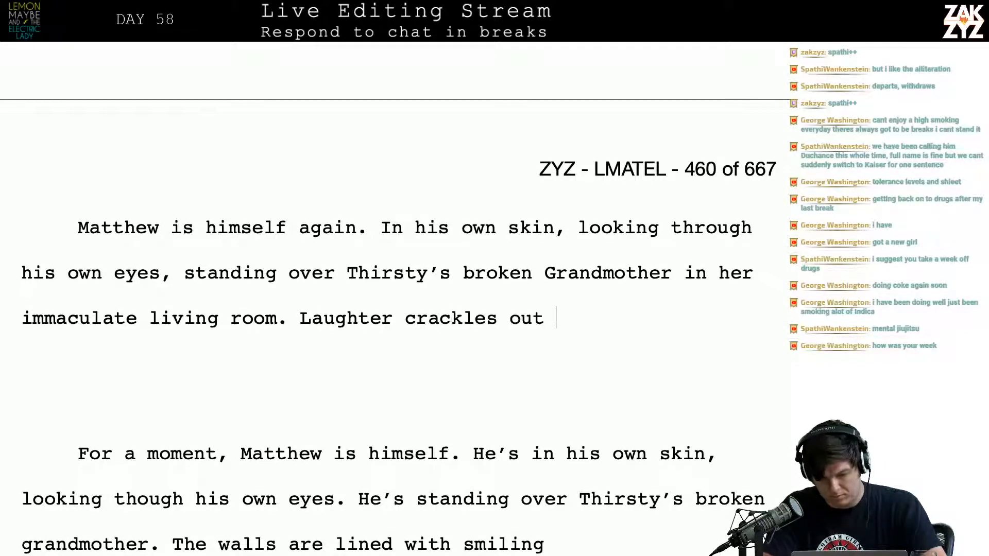
text(of the tV)
key(BackSpace)
key(BackSpace)
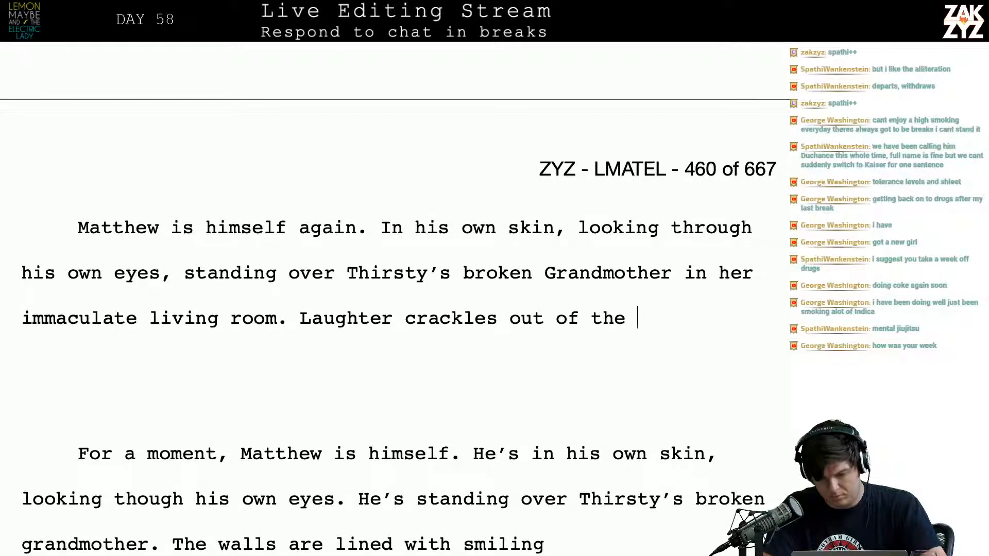
text(TV, on the wall s)
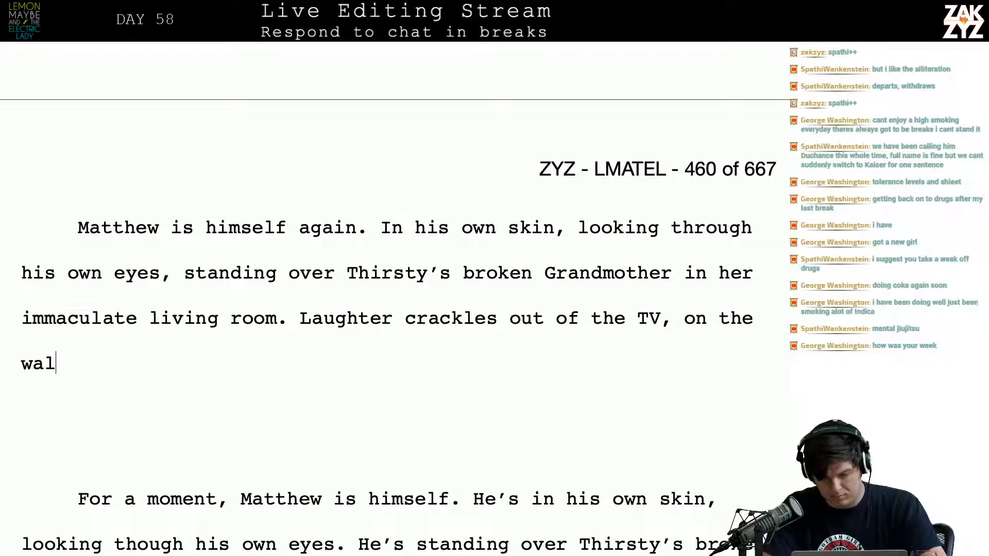
Continue the laughter sentence with "on the walls a hundred staring headshots"
key(BackSpace)
key(BackSpace)
text(s a hundre)
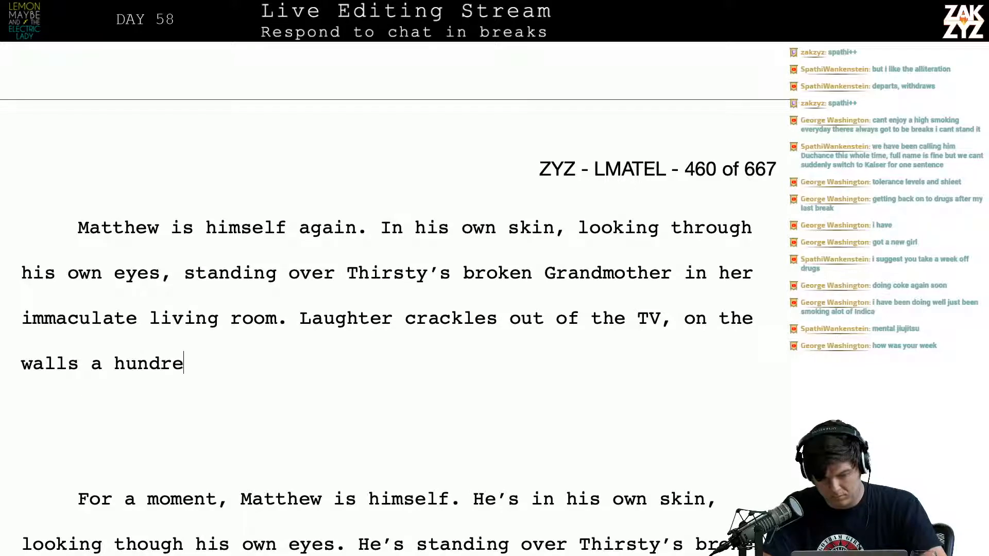
text(d staring head)
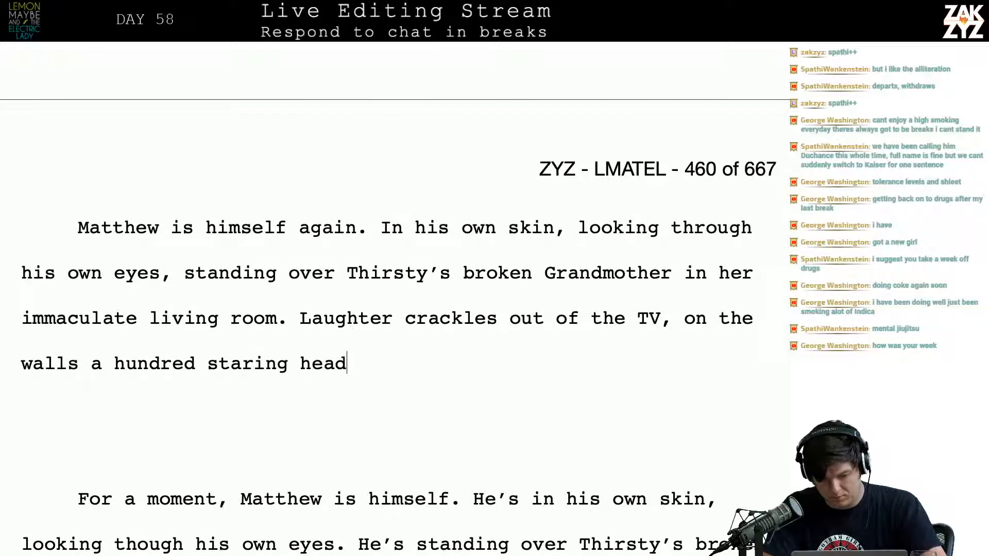
key(BackSpace)
text(sh)
key(BackSpace)
key(BackSpace)
key(BackSpace)
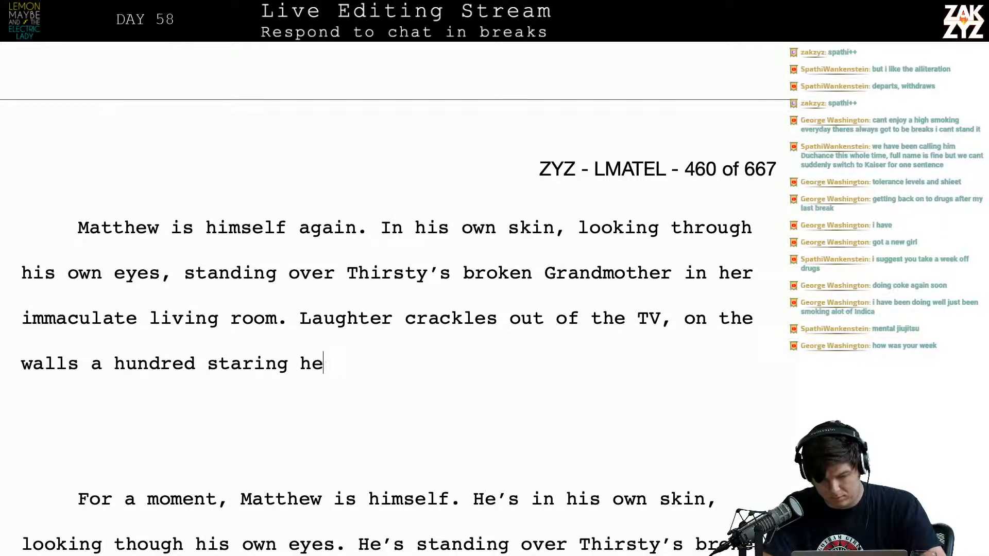
text(adshots ms)
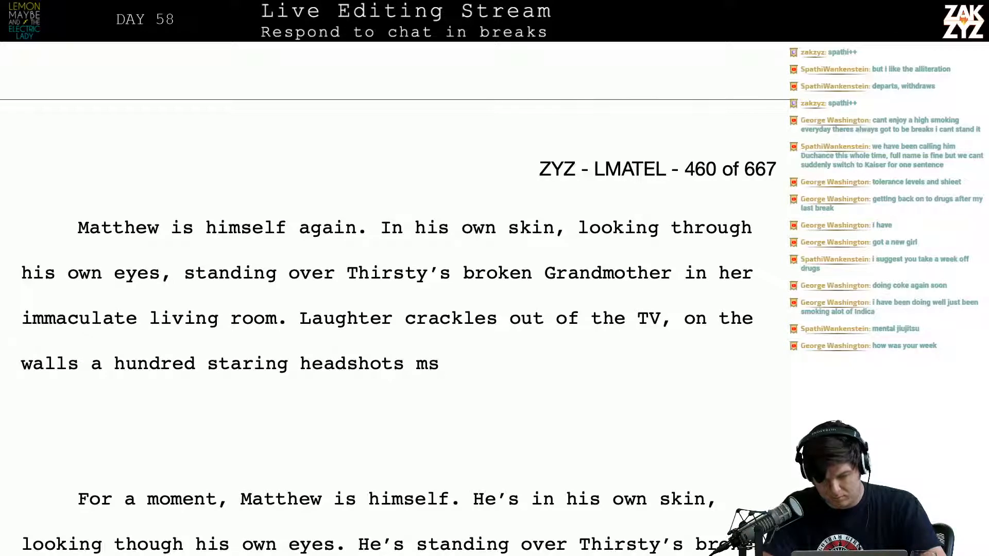
Finish the headshots sentence with "smile down at him."
key(BackSpace)
key(BackSpace)
text(smile down at )
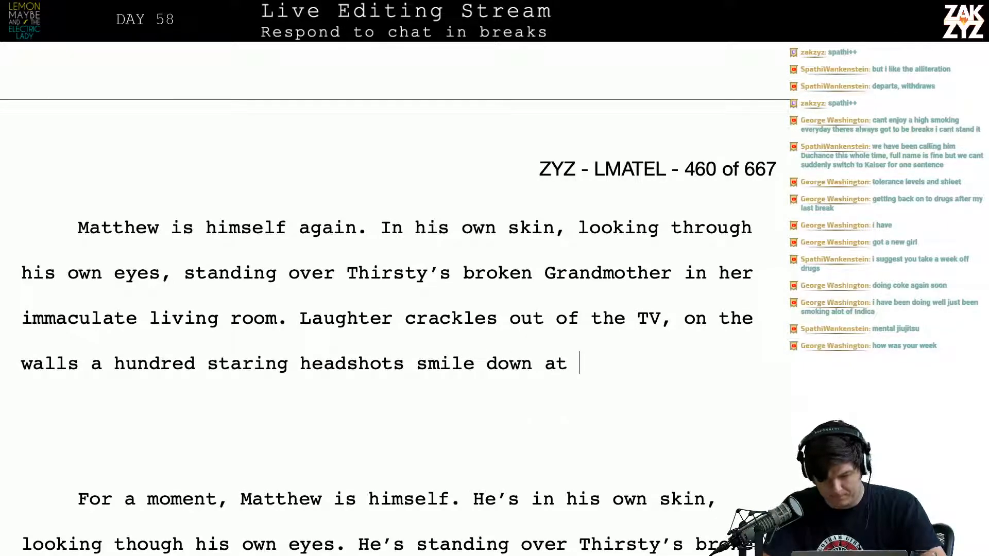
text(him.)
Delete the blank lines and old text from "For a moment" through "staring at him.", joining "Gramma's collection." to the new paragraph
key(shift+Down)
key(shift+Down)
key(shift+Down)
key(shift+Down)
key(shift+Down)
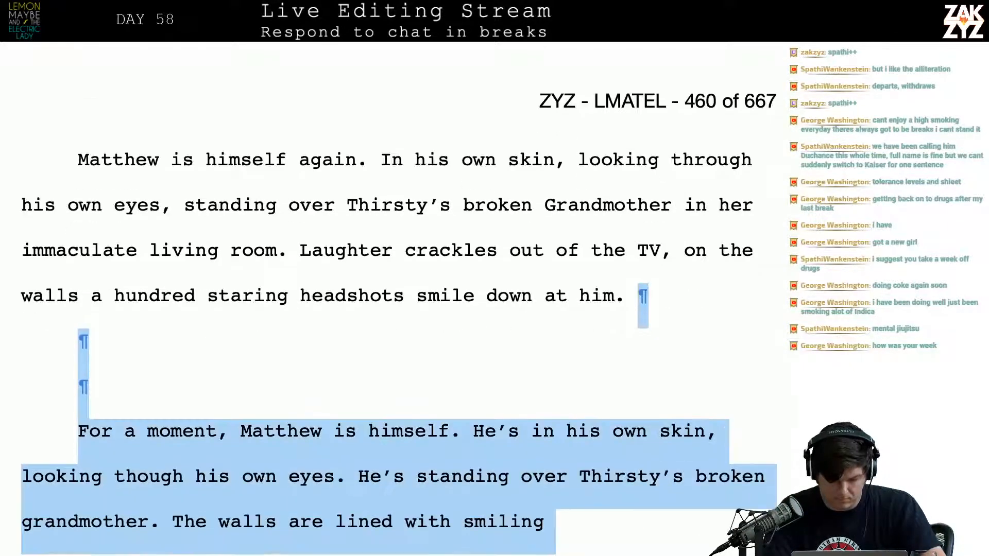
key(shift+Down)
key(shift+Down)
key(shift+Up)
key(shift+Right)
key(shift+Right)
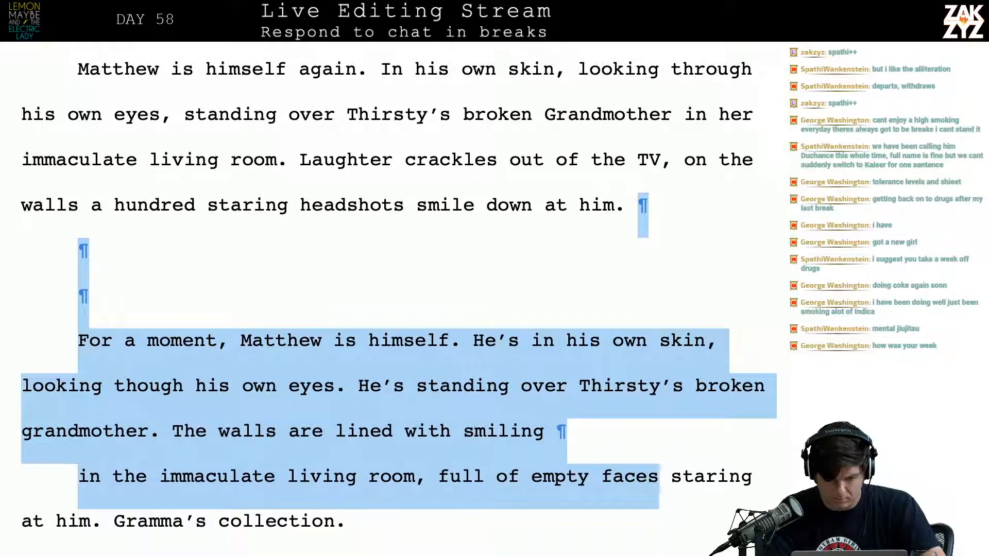
key(shift+Right)
key(shift+Right)
key(shift+Right)
key(shift+Right)
key(shift+Right)
key(shift+Right)
key(shift+Right)
key(shift+Right)
key(shift+Right)
key(shift+Right)
key(shift+Right)
key(shift+Right)
key(shift+Right)
key(shift+Right)
key(shift+Right)
key(shift+Right)
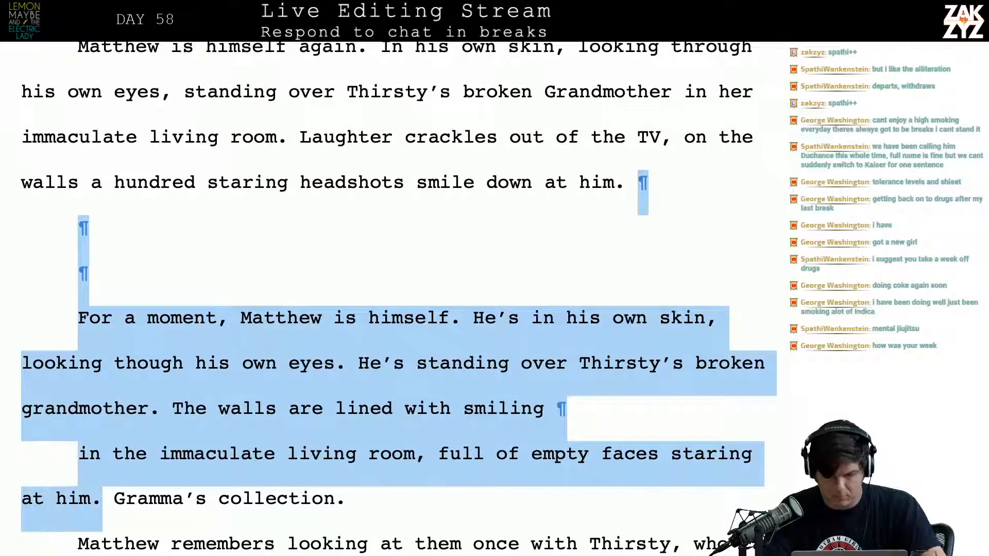
key(BackSpace)
scroll(396, 299, up, 1)
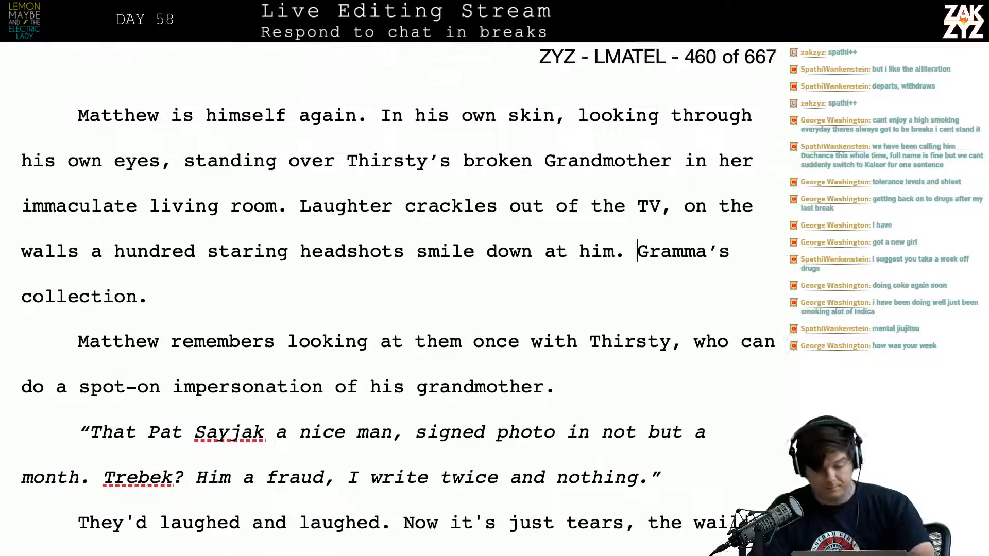
Move the old laughter sentence to its own paragraph and begin "The television crackles with laughter, the" after "immaculate living room."
scroll(396, 299, up, 1)
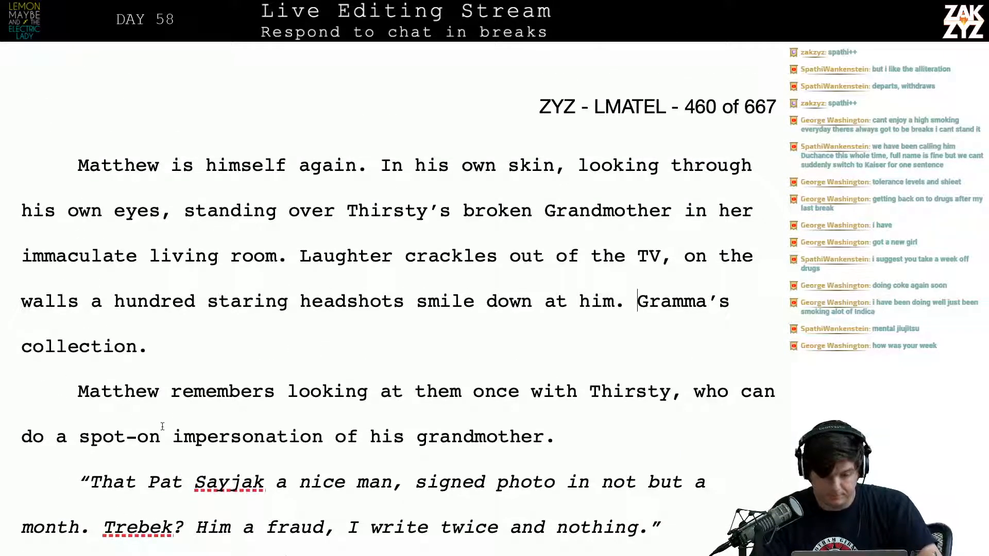
click(298, 256)
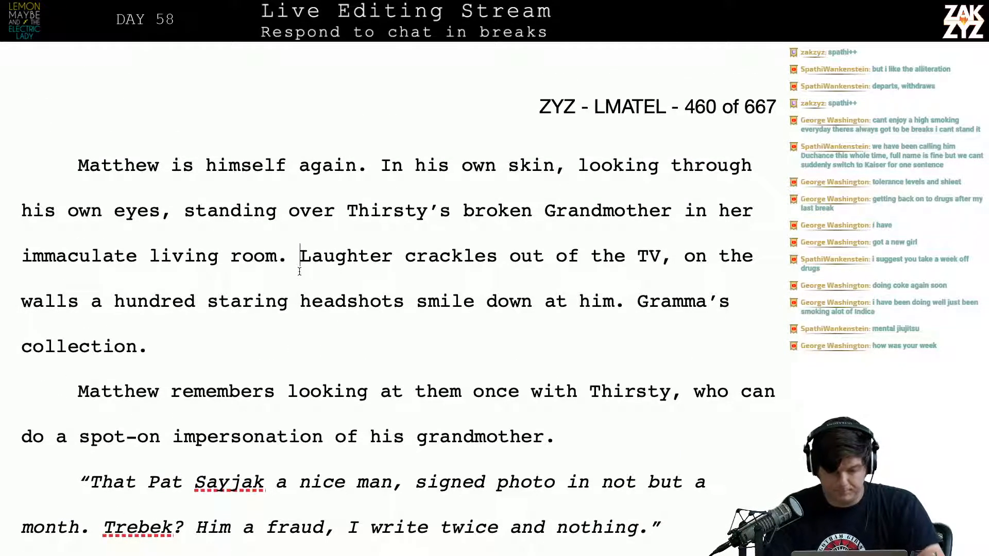
key(Return)
key(Left)
text(The te)
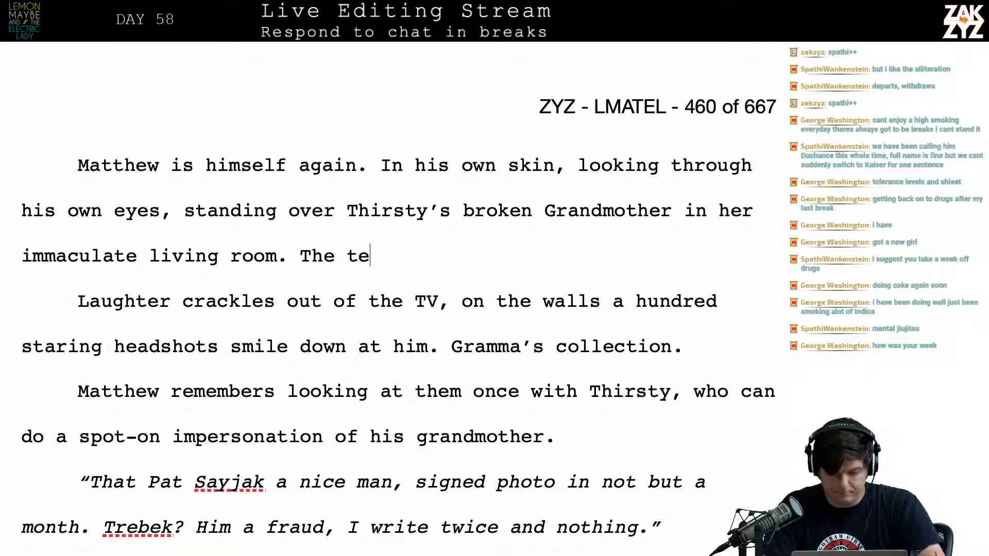
text(levision crack)
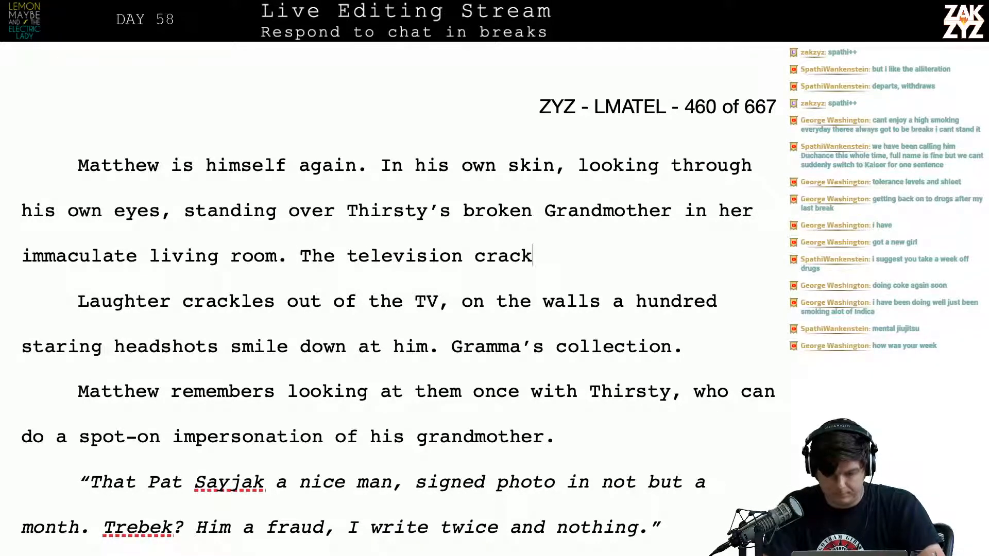
text(les wi)
key(BackSpace)
key(BackSpace)
key(BackSpace)
key(BackSpace)
text(es wi)
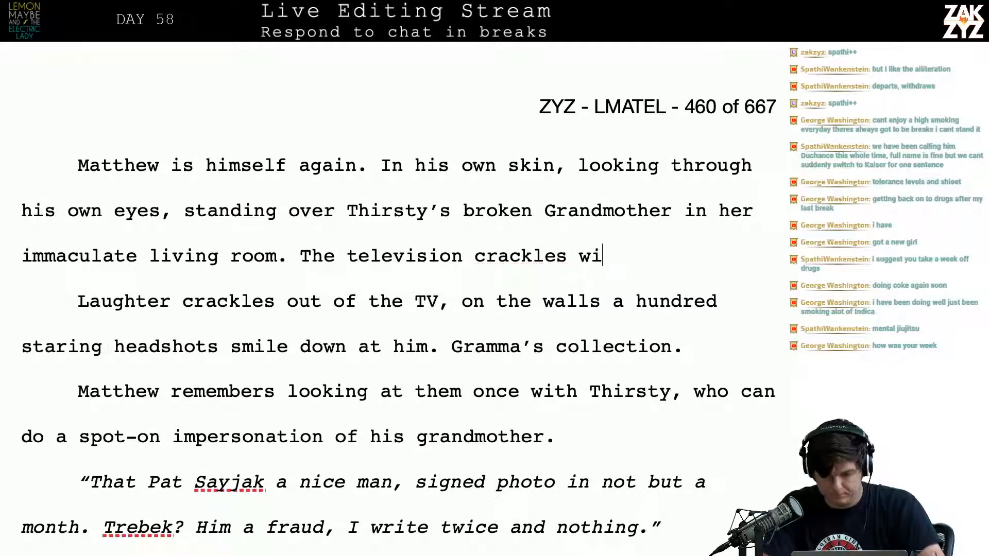
text(th laughter, )
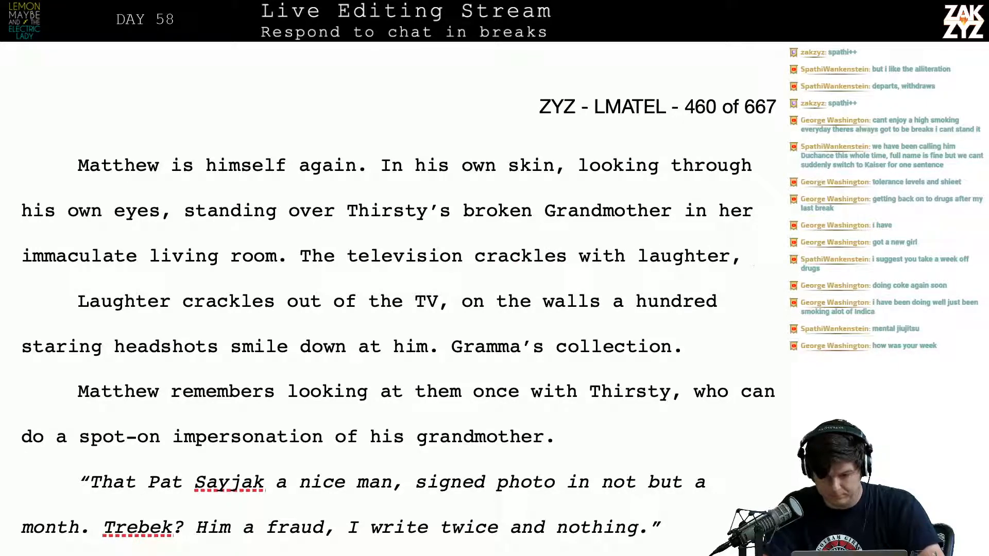
text(the )
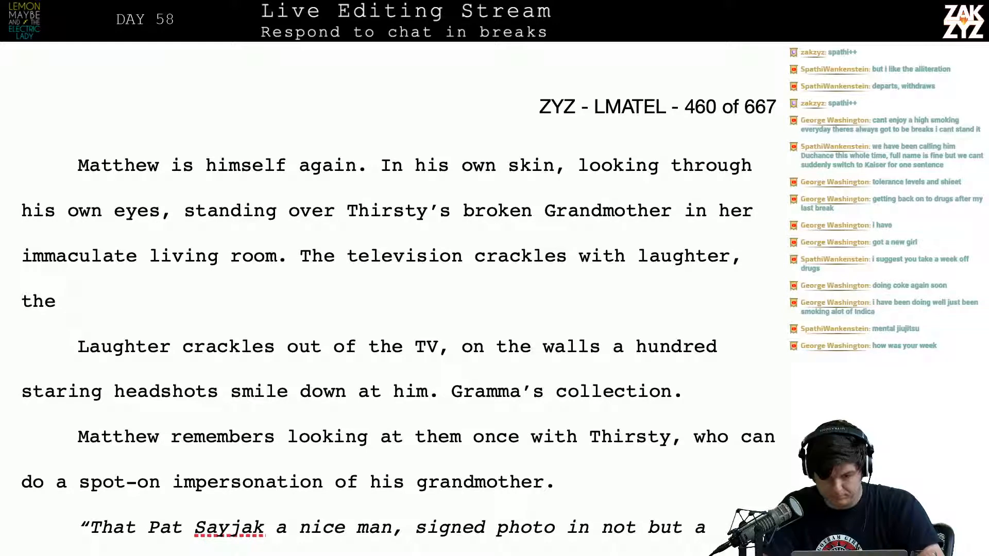
text(headshot)
key(BackSpace)
key(BackSpace)
key(BackSpace)
key(BackSpace)
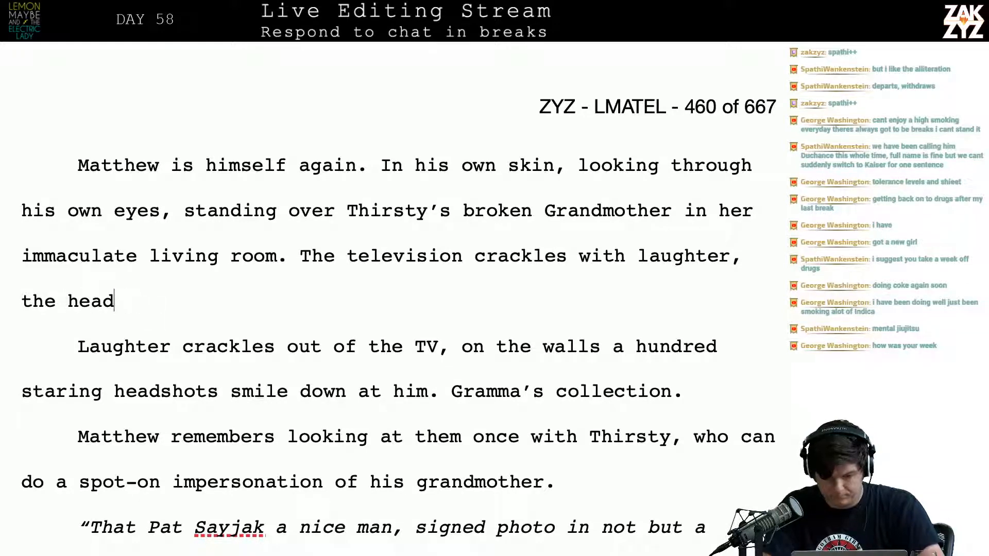
key(BackSpace)
key(BackSpace)
key(BackSpace)
key(BackSpace)
text(fac)
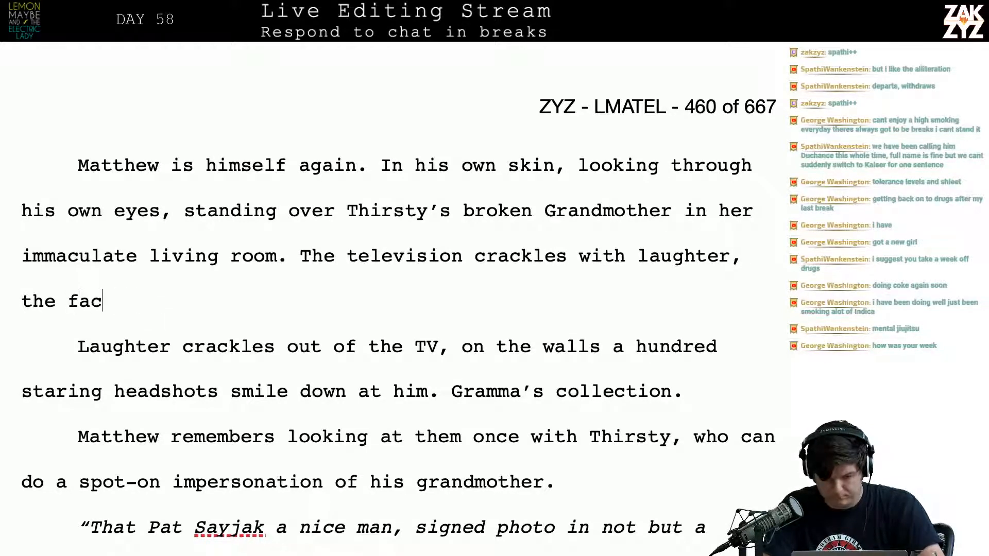
key(BackSpace)
key(BackSpace)
key(BackSpace)
key(BackSpace)
text(w)
key(BackSpace)
Finish the television sentence with "walls are covered with leering faces."
text(walls a)
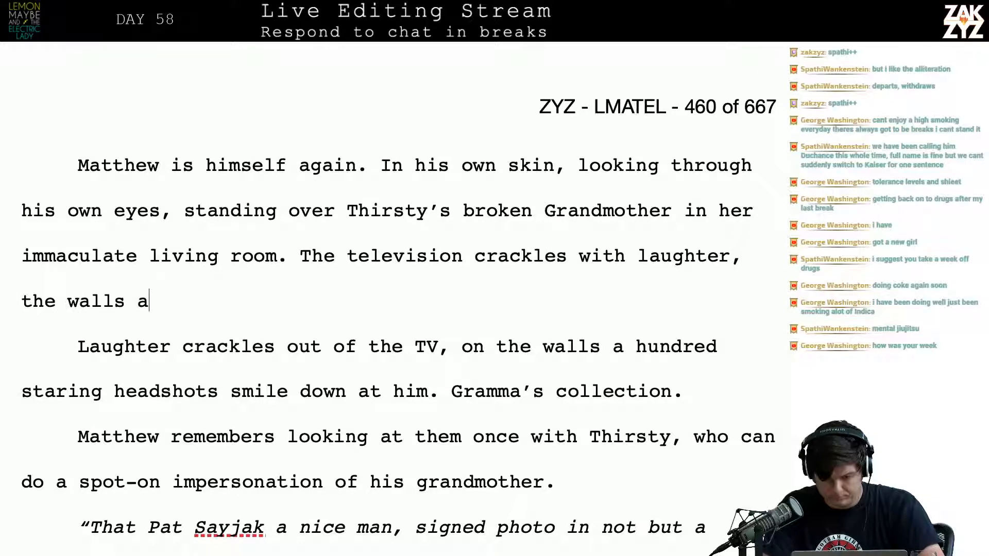
text(re covered with )
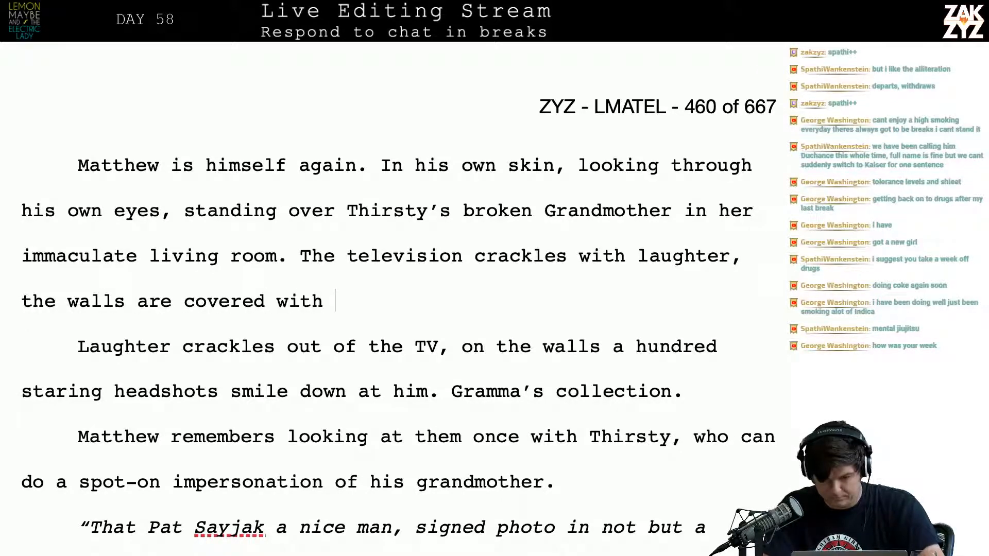
text(leering faces.)
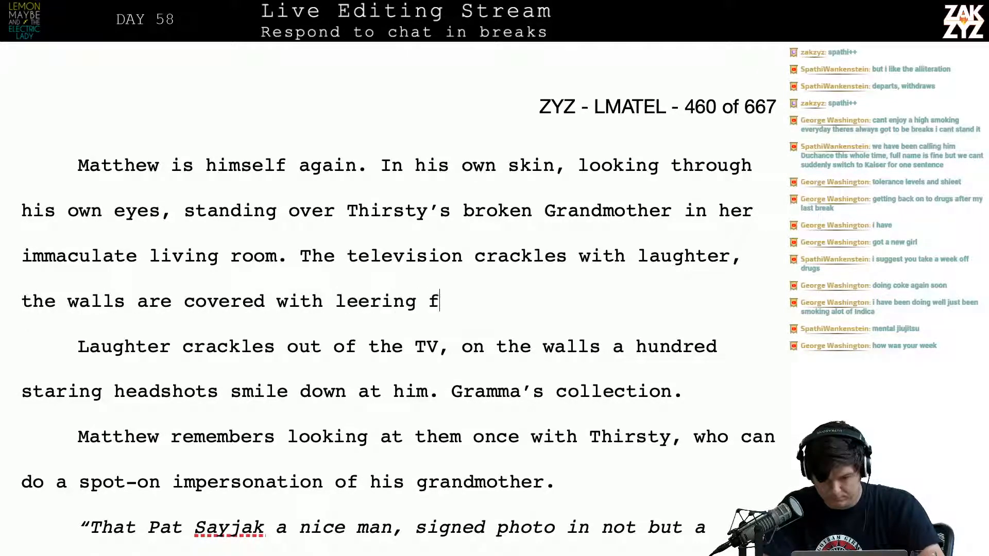
Delete the old text from "Laughter crackles out of the TV" through "smile down at him.", joining "Gramma's collection." to the rewritten sentence
key(shift+Down)
key(shift+Down)
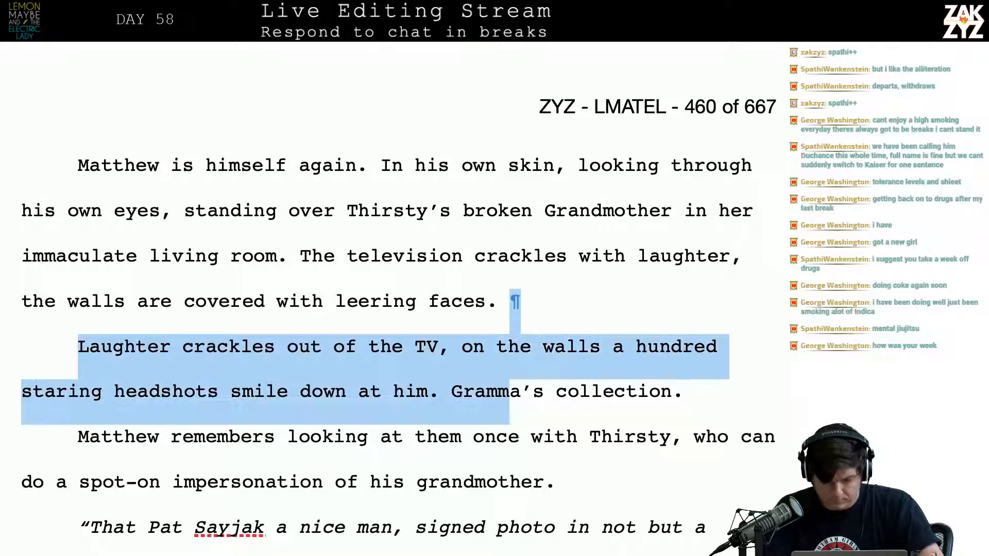
key(shift+Left)
key(shift+Left)
key(shift+Left)
key(shift+Left)
key(shift+Left)
key(BackSpace)
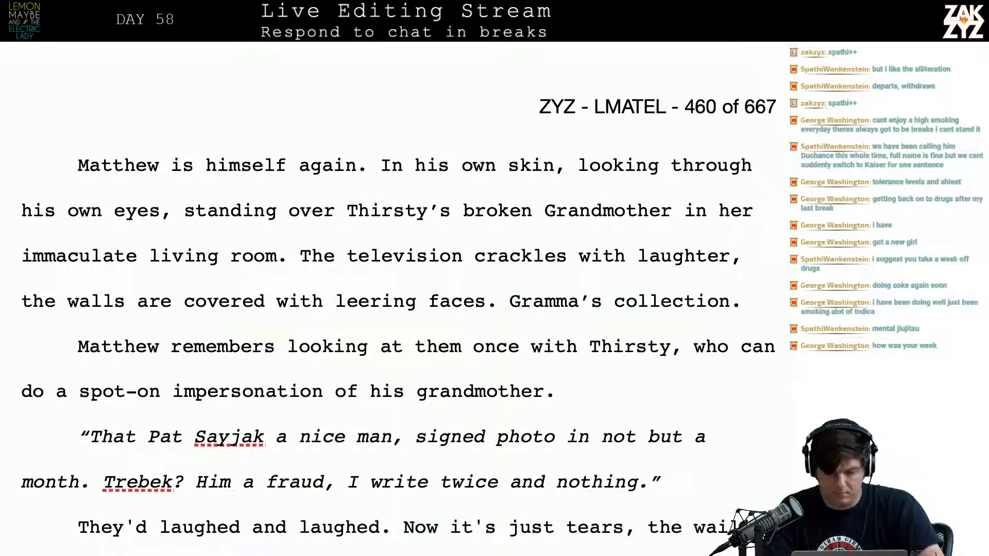
Read through the paragraphs following "Gramma's collection.", from Thirsty's impersonation to the falling memories, and return to the page's opening
key(Right)
key(Right)
key(Right)
key(Right)
key(Right)
key(Right)
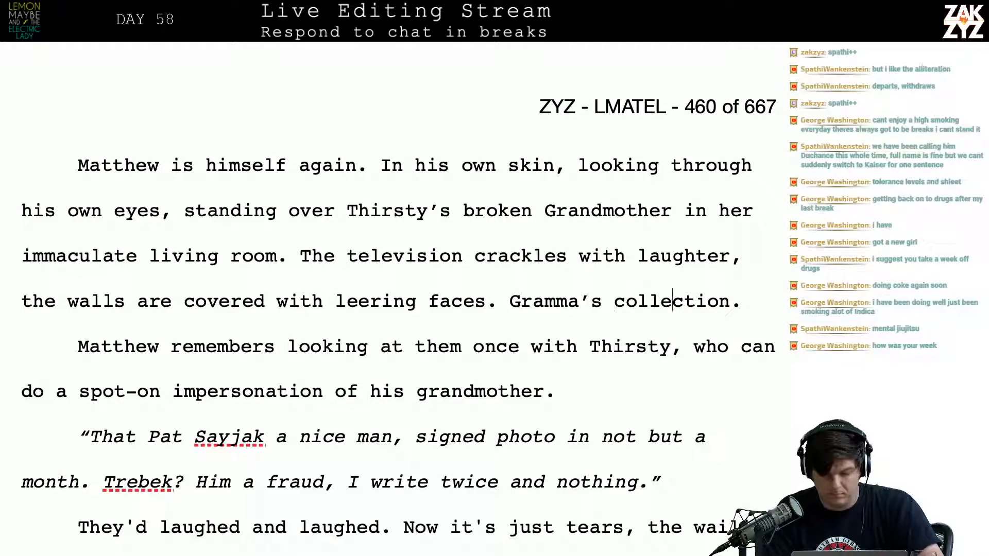
key(Right)
key(Right)
key(Right)
key(Right)
key(Right)
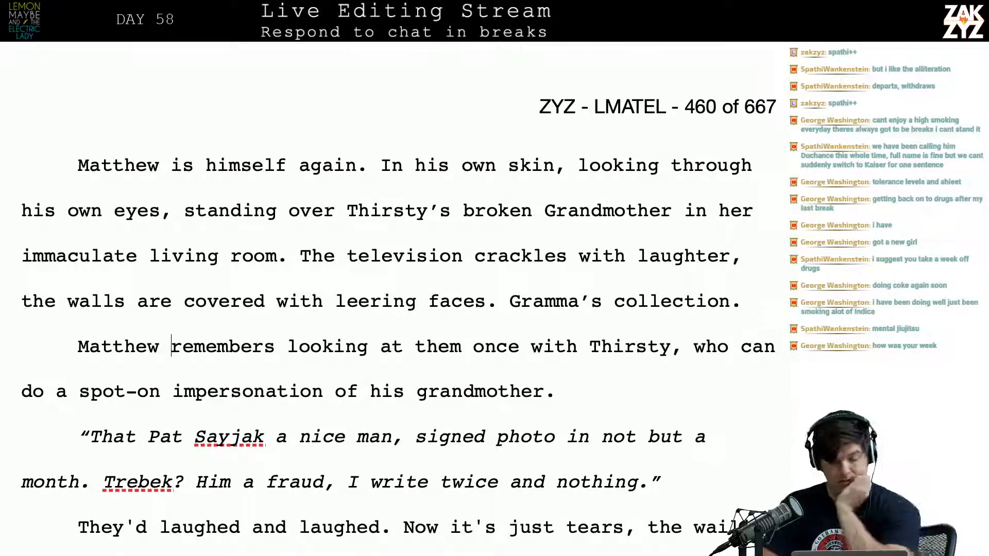
scroll(397, 301, down, 4)
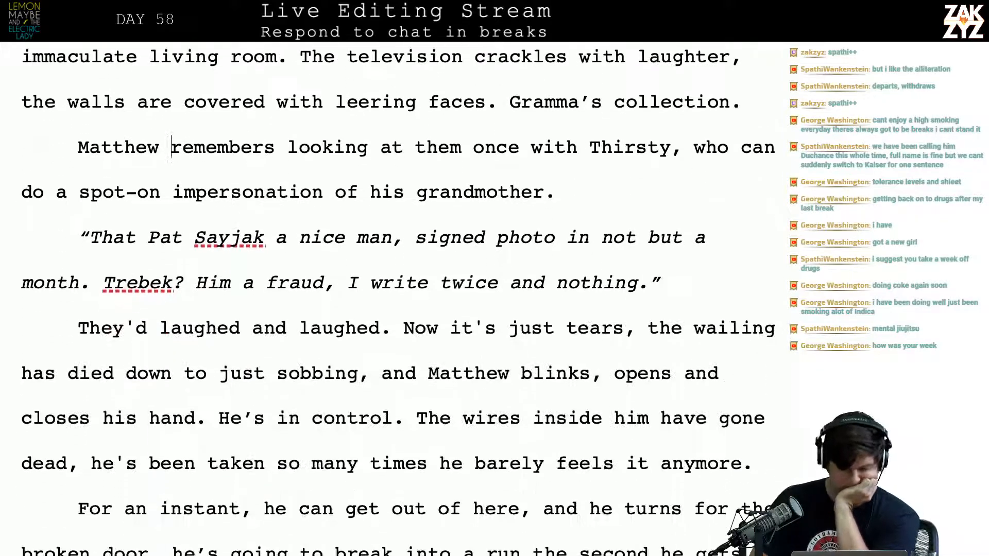
scroll(397, 302, down, 1)
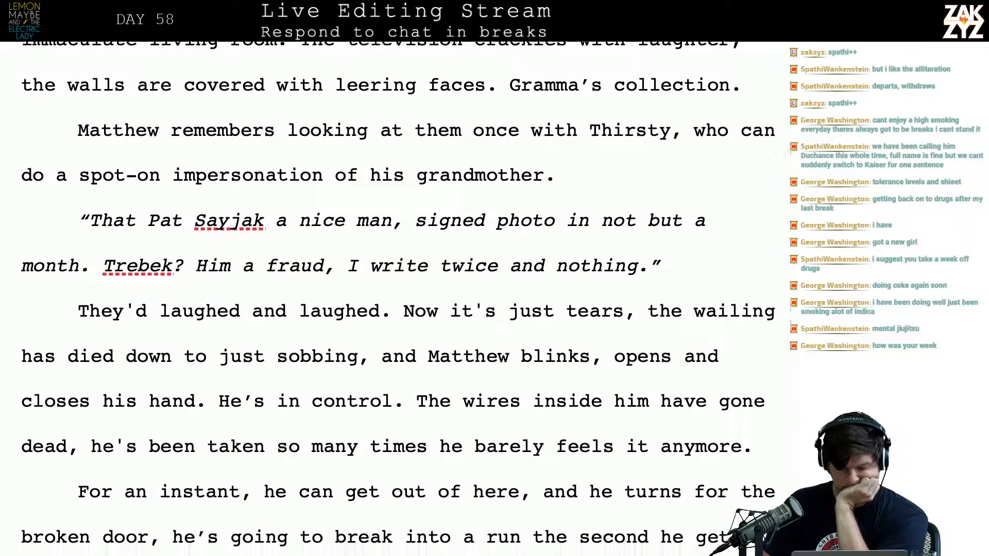
scroll(397, 301, down, 2)
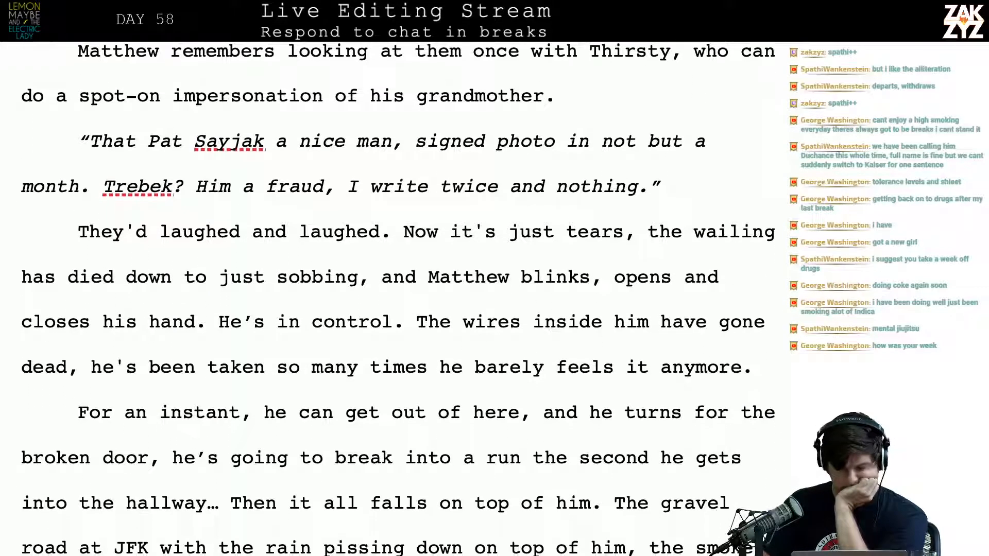
scroll(396, 301, up, 5)
scroll(299, 269, up, 1)
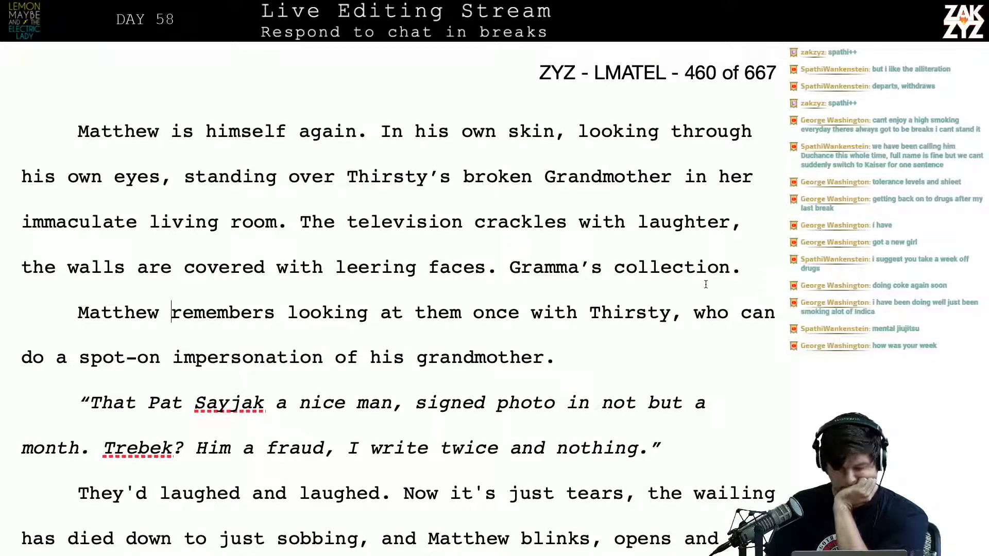
Insert a new paragraph before "Matthew remembers" reading "A memory strikes him, looking at the wall with Thirsty"
key(Left)
key(Return)
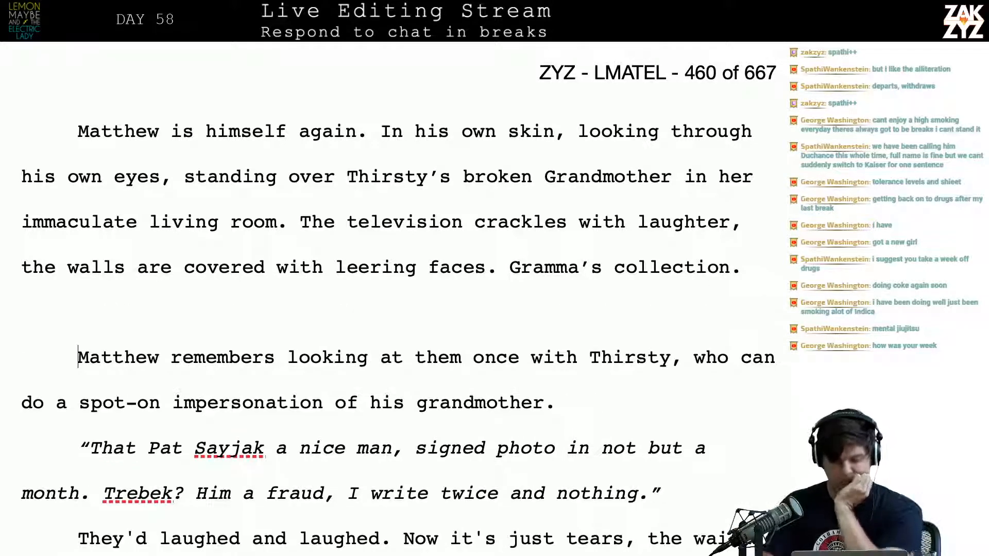
text(A memory )
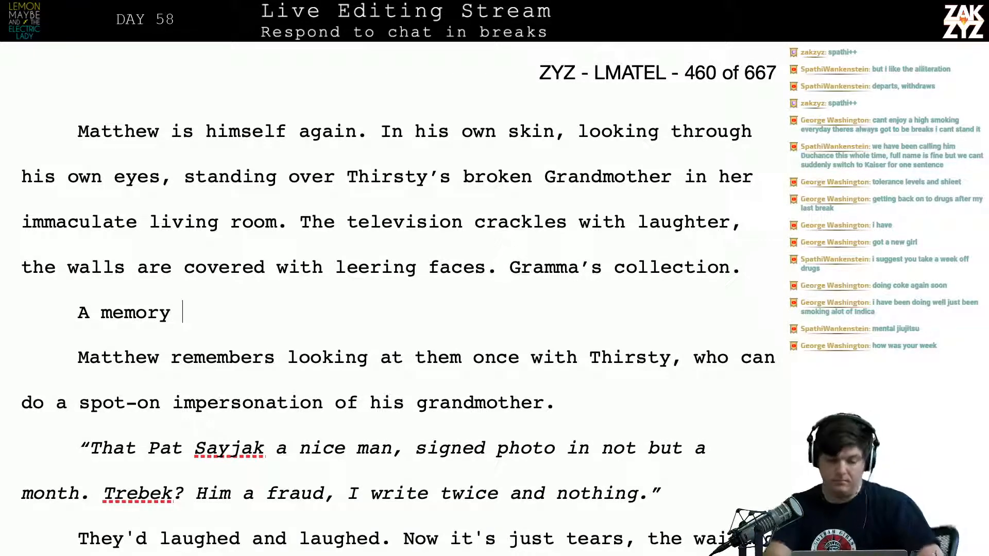
text(striek)
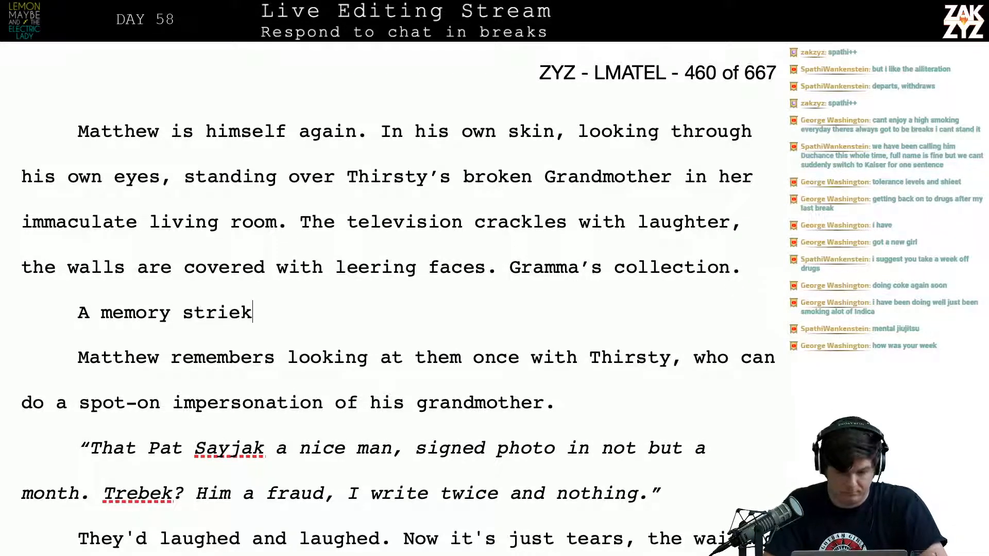
key(BackSpace)
key(BackSpace)
text(kes him,)
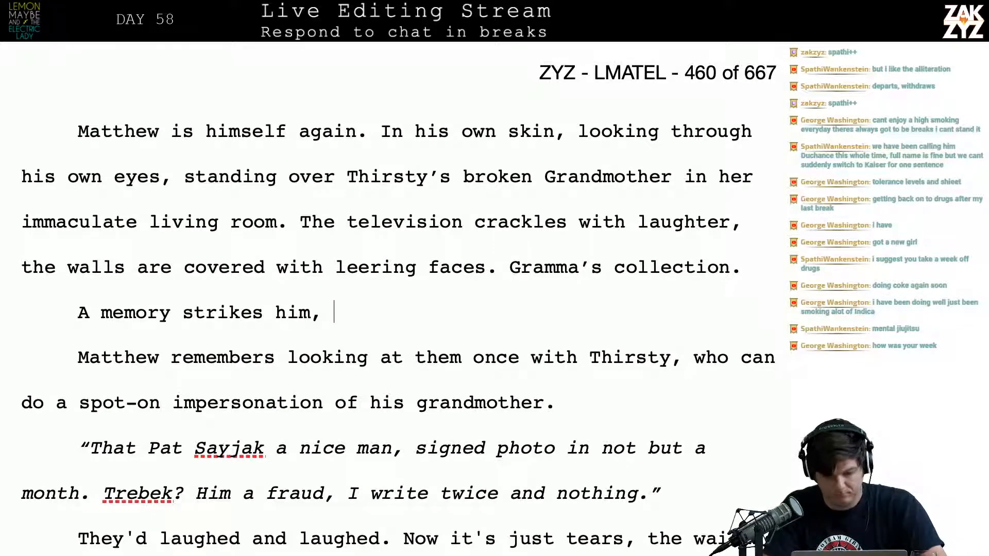
text( look)
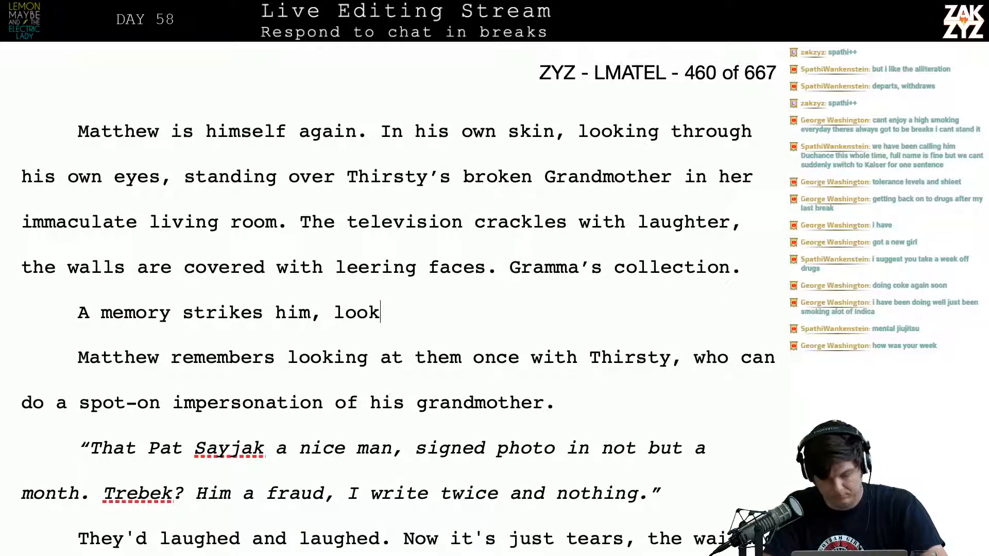
text(ing at the wall with)
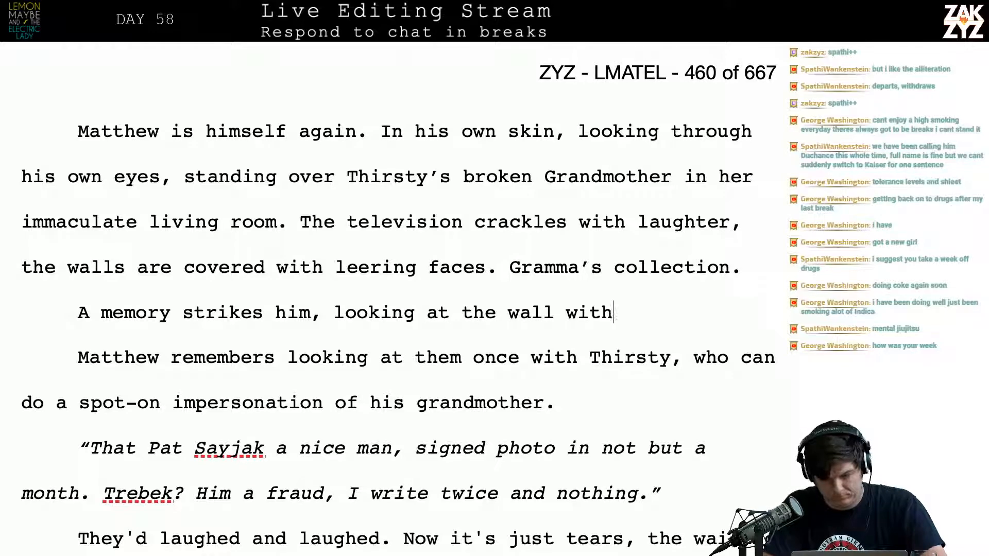
text( Thirsty.)
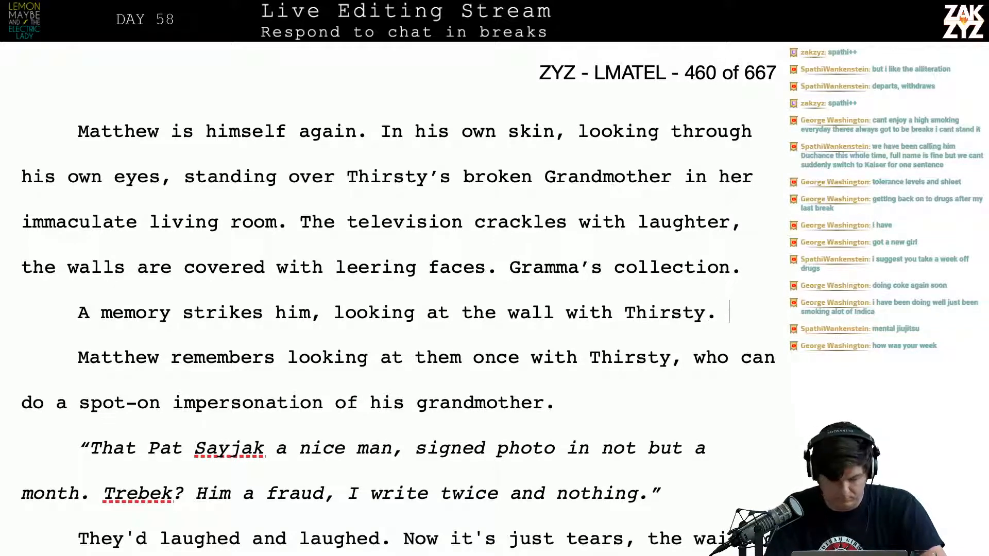
Extend the memory sentence after "Thirsty" with "as he did a spot-on impression of his grandmother."
key(shift+Down)
key(shift+Up)
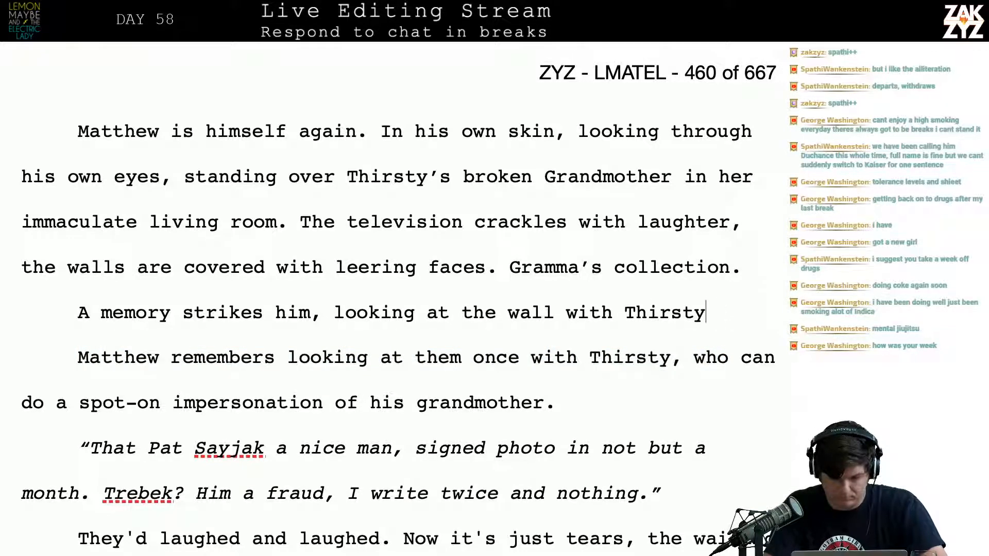
text(as he did a spot)
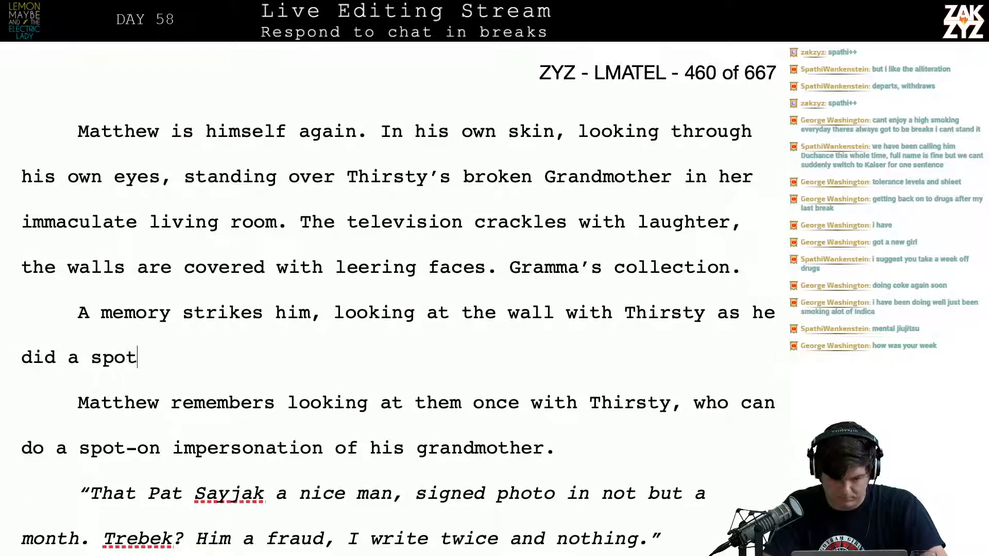
text(-on impres)
text(sion)
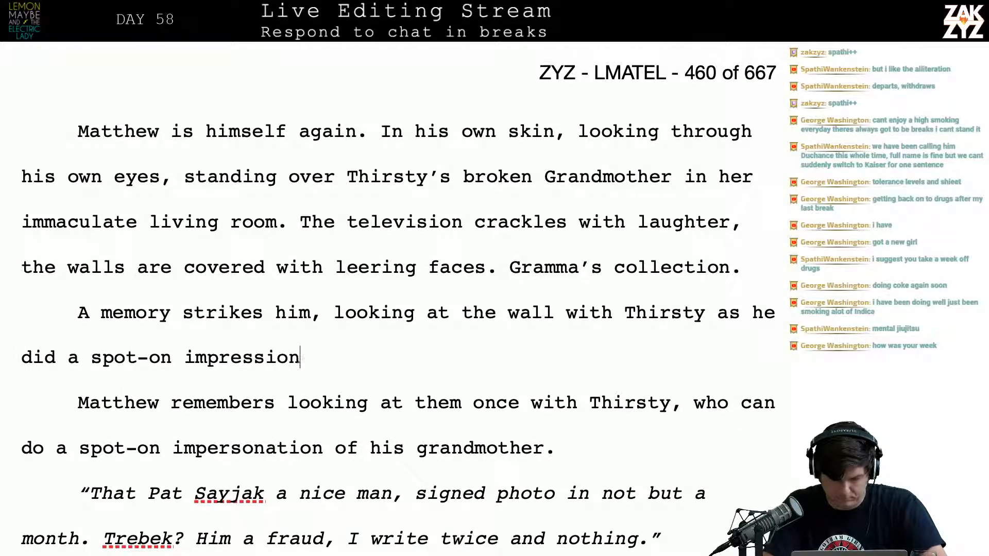
text( of his grandmother.)
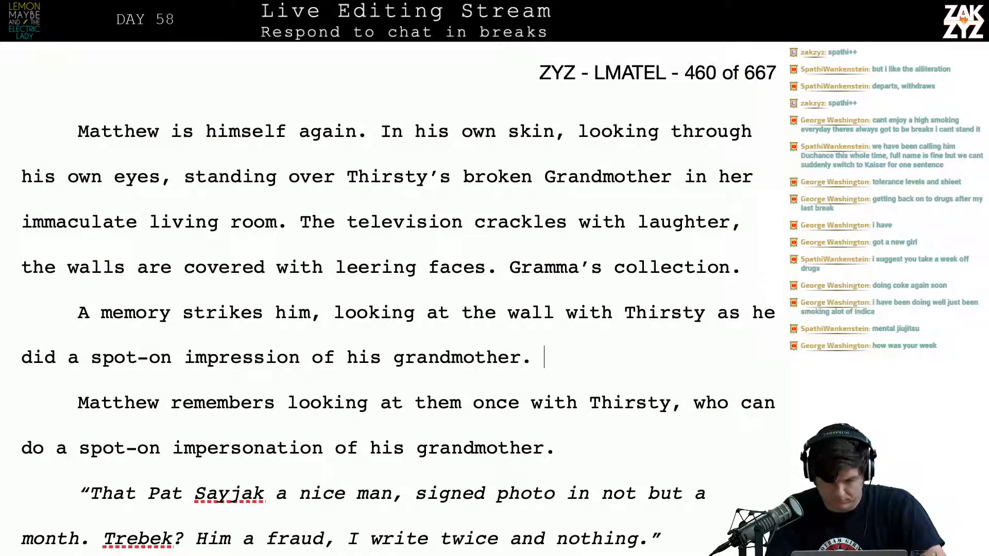
Delete the old paragraph from "Matthew remembers looking at them once" through "impersonation of his grandmother."
key(shift+Down)
key(shift+Down)
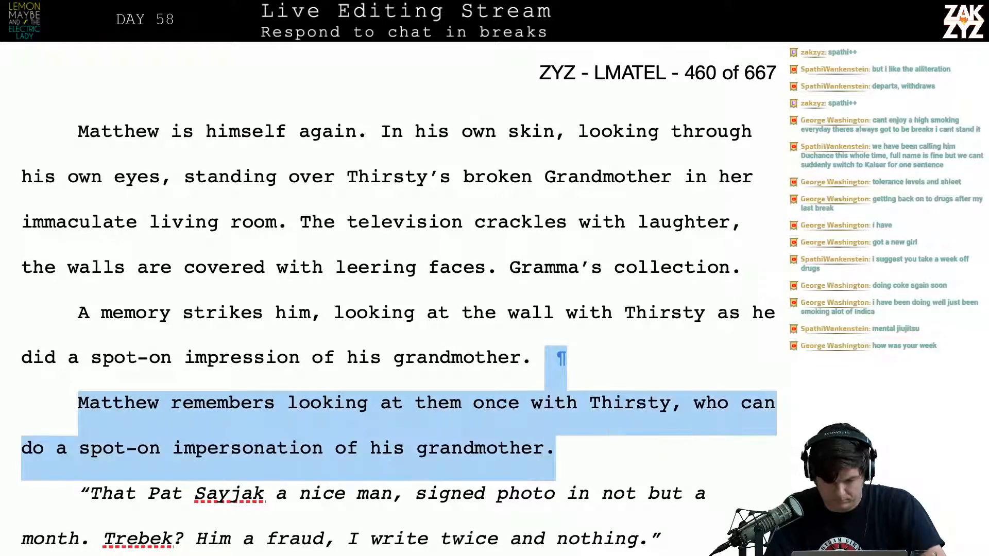
key(BackSpace)
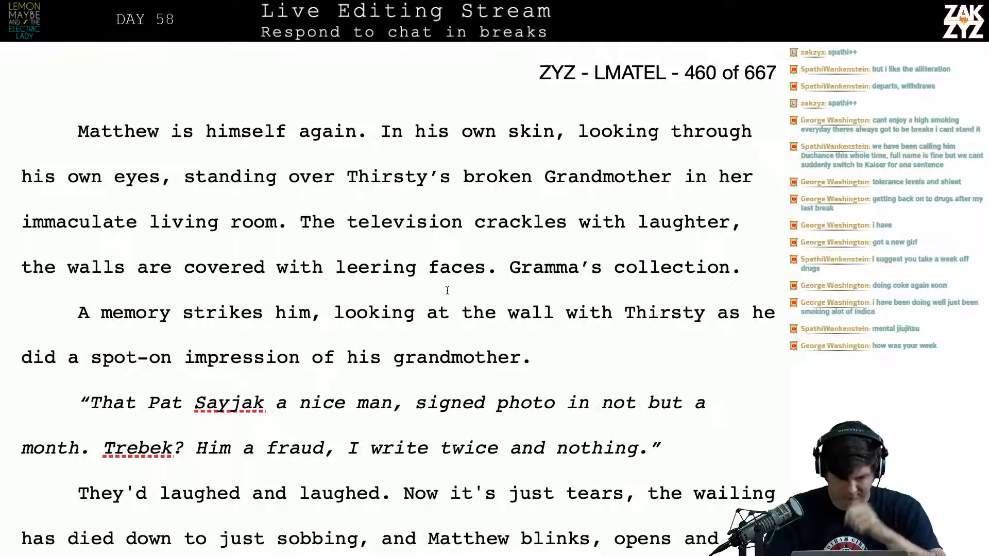
Replace "him" in the sentence beginning "A memory strikes" with "Matthew, standing in this spot with Thirsty"
click(310, 312)
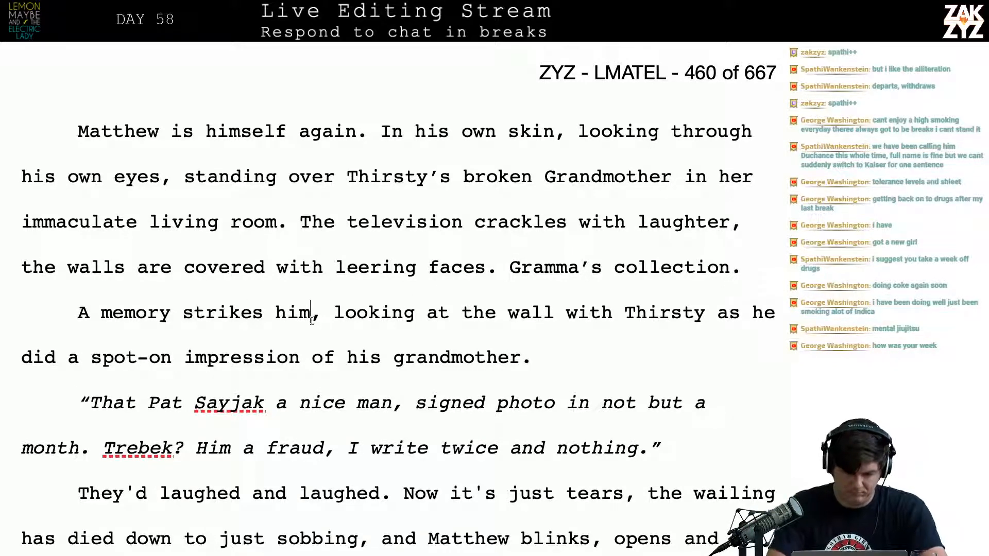
key(BackSpace)
key(BackSpace)
key(BackSpace)
text(Matth)
text(ew, stan)
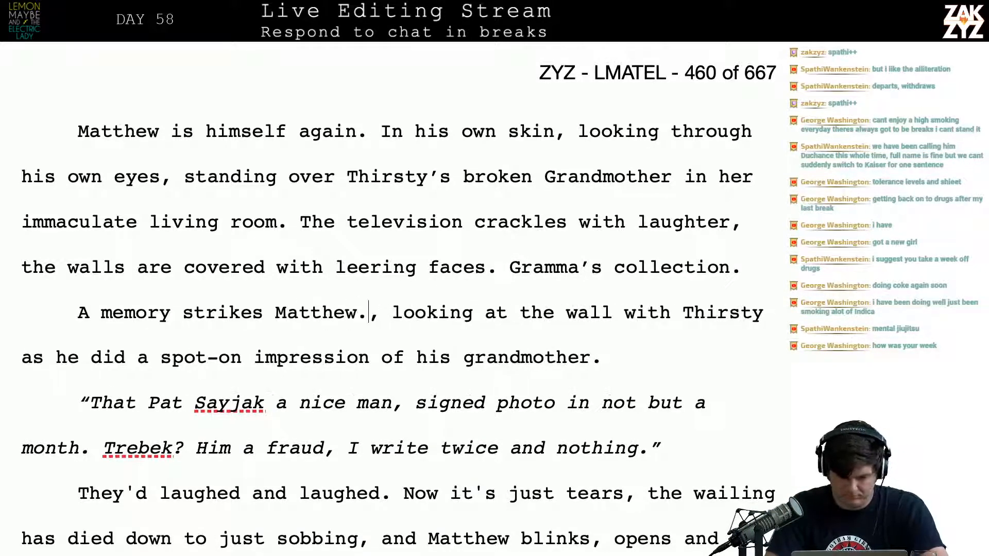
text(ding in this spot w)
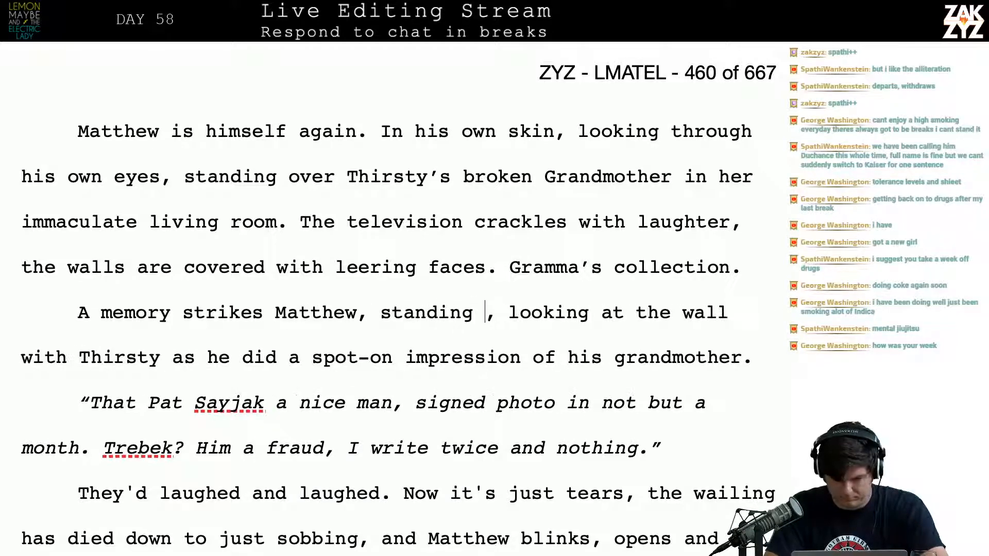
text(ith thirs)
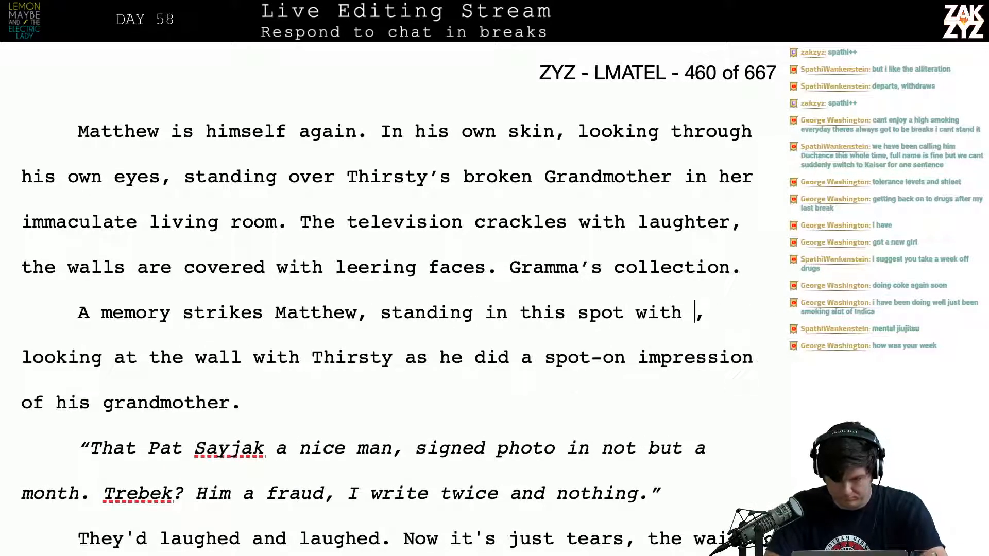
key(BackSpace)
key(BackSpace)
key(BackSpace)
key(BackSpace)
key(BackSpace)
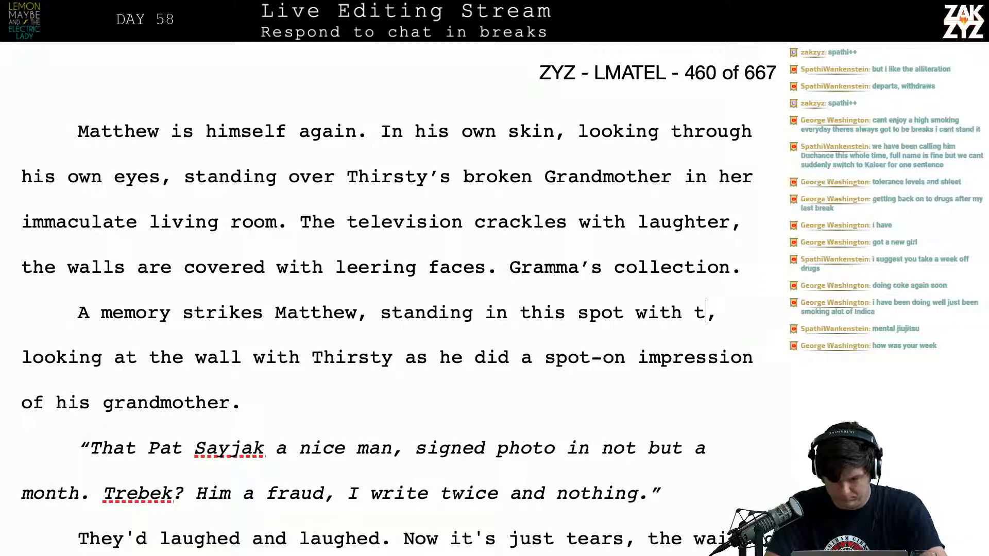
text(Thirsty and looking )
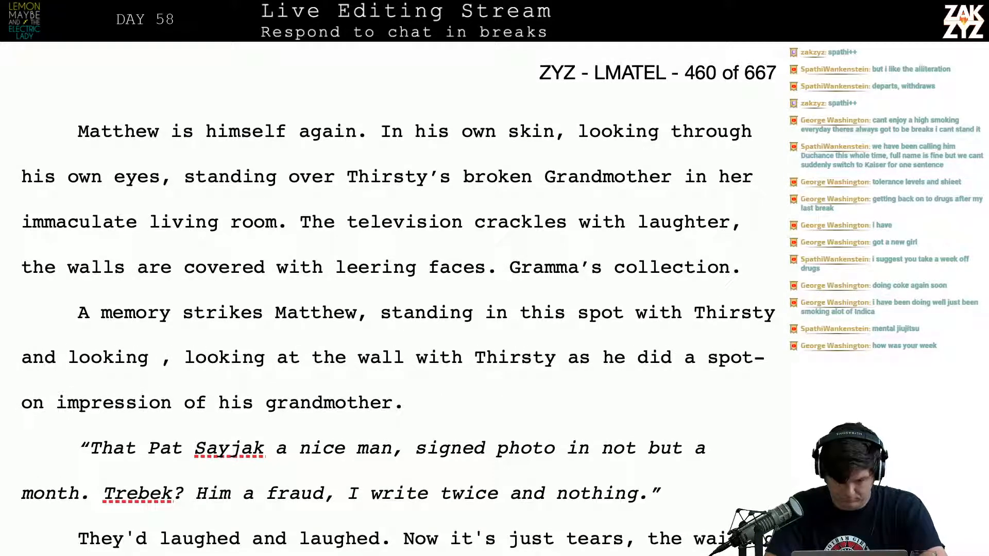
text(at the )
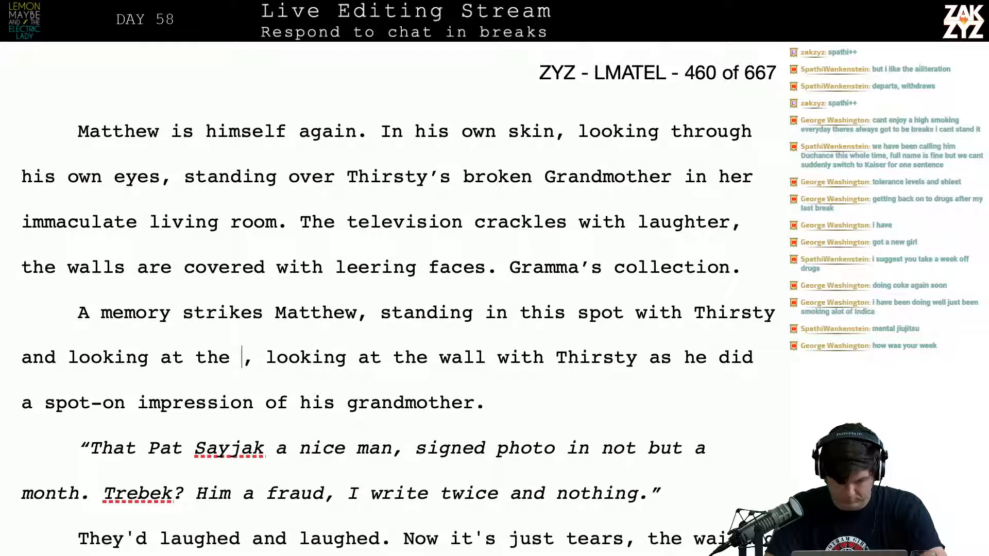
text(collection of a)
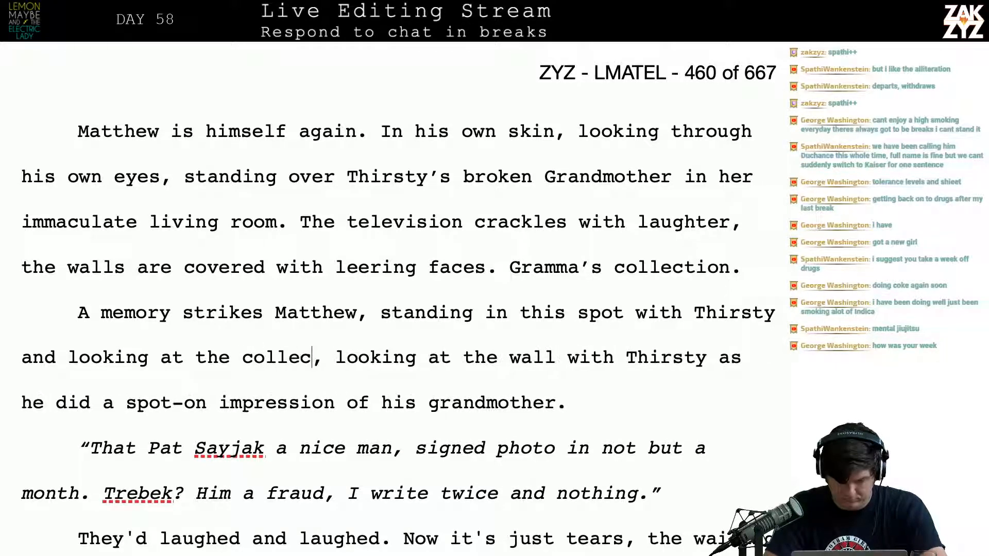
text(utog, looking at)
Continue the memory sentence after "in this spot with Thirsty" with "and looking at the autograph collection."
key(BackSpace)
text(g)
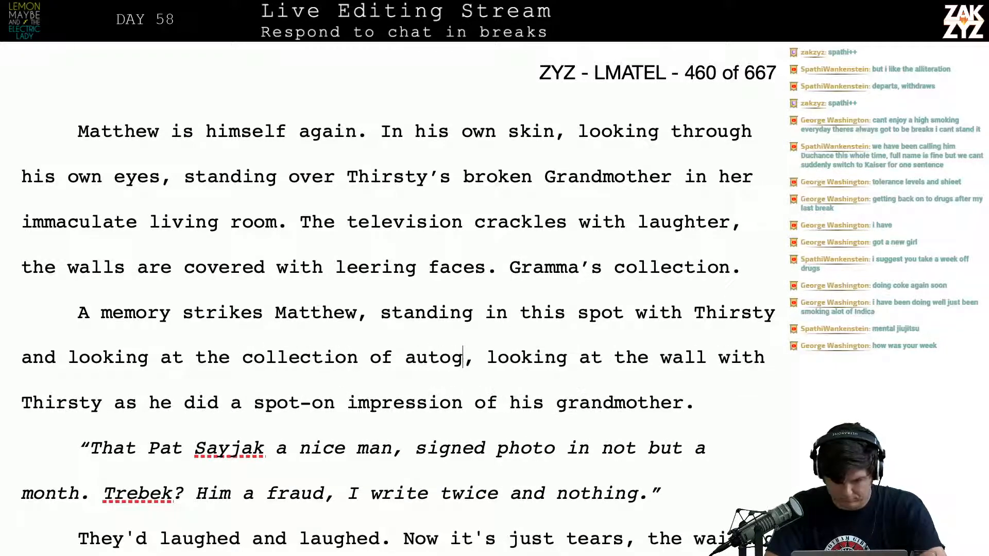
key(BackSpace)
key(BackSpace)
key(BackSpace)
key(BackSpace)
key(BackSpace)
key(BackSpace)
key(BackSpace)
key(BackSpace)
key(BackSpace)
key(BackSpace)
key(BackSpace)
key(BackSpace)
key(BackSpace)
key(BackSpace)
key(BackSpace)
key(BackSpace)
key(BackSpace)
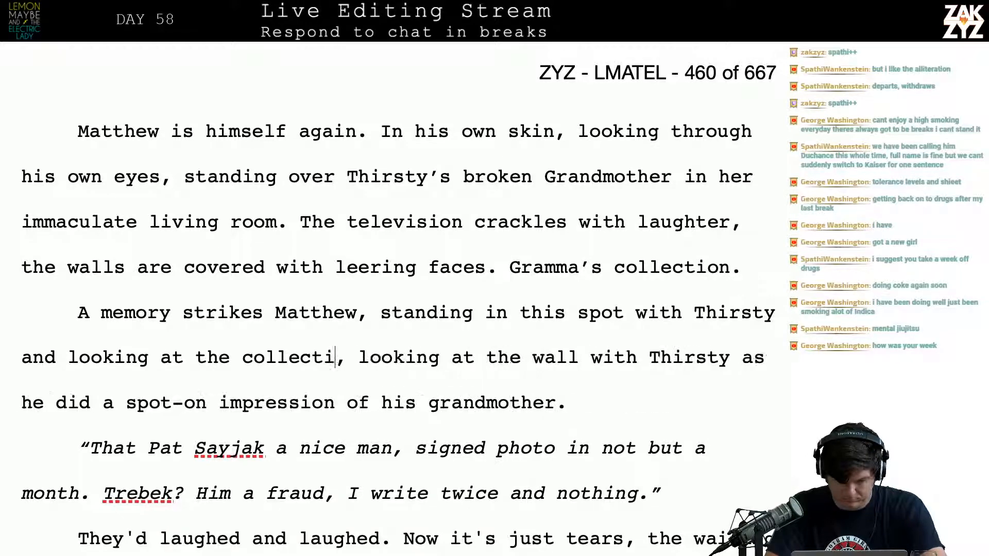
key(BackSpace)
key(BackSpace)
key(BackSpace)
text(autograph colle)
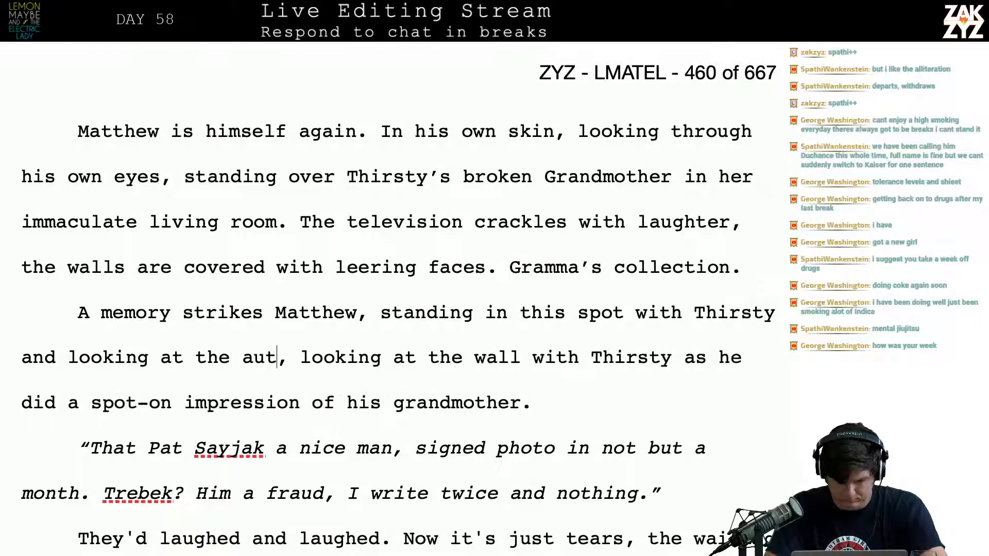
text(ction.)
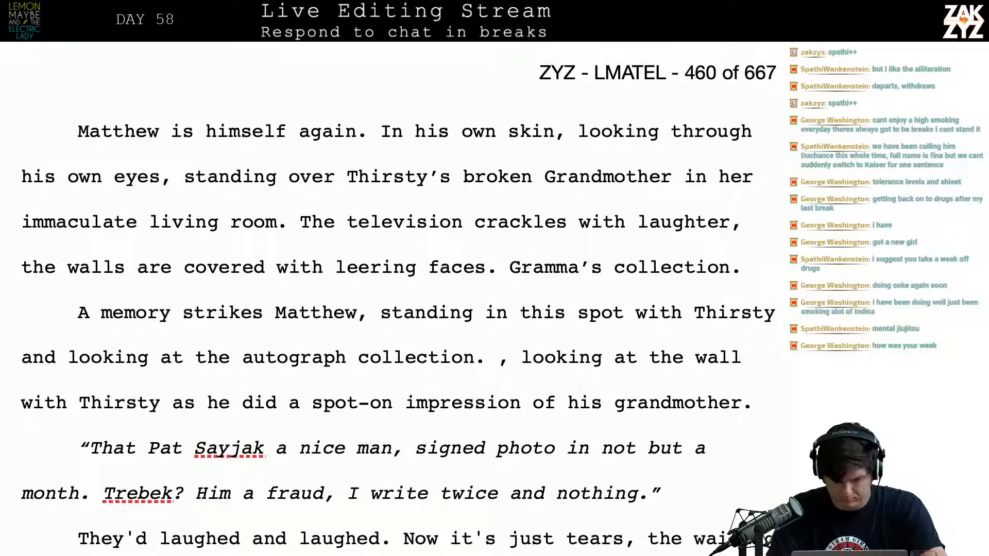
Split the leftover ", looking at the wall" text into its own paragraph and add "Thirsty was doing a spot-on impression of his grandmother." before it
key(Return)
key(Return)
key(Left)
key(Left)
text(Th)
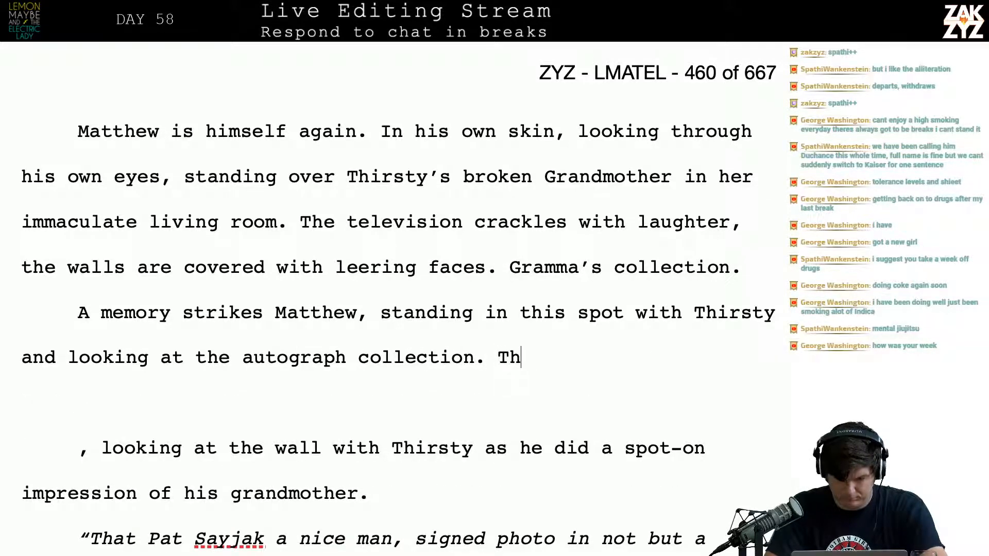
text(irsty was doing a spot )
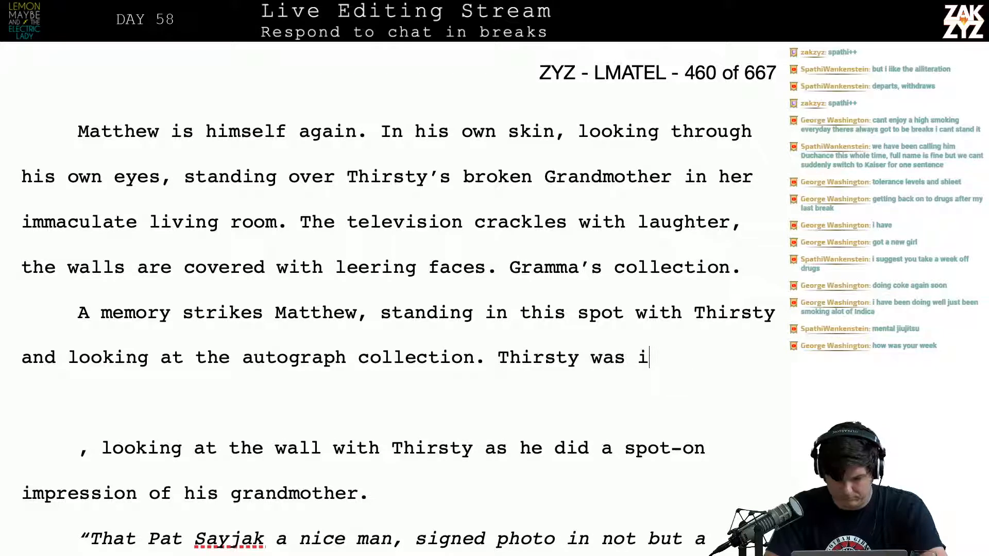
text(on)
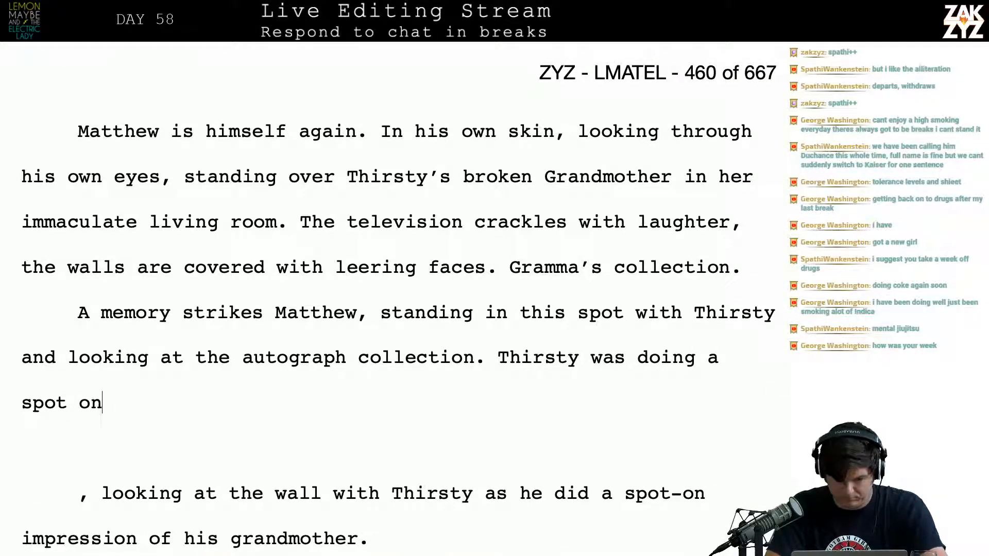
key(BackSpace)
key(BackSpace)
key(BackSpace)
text(-on imp)
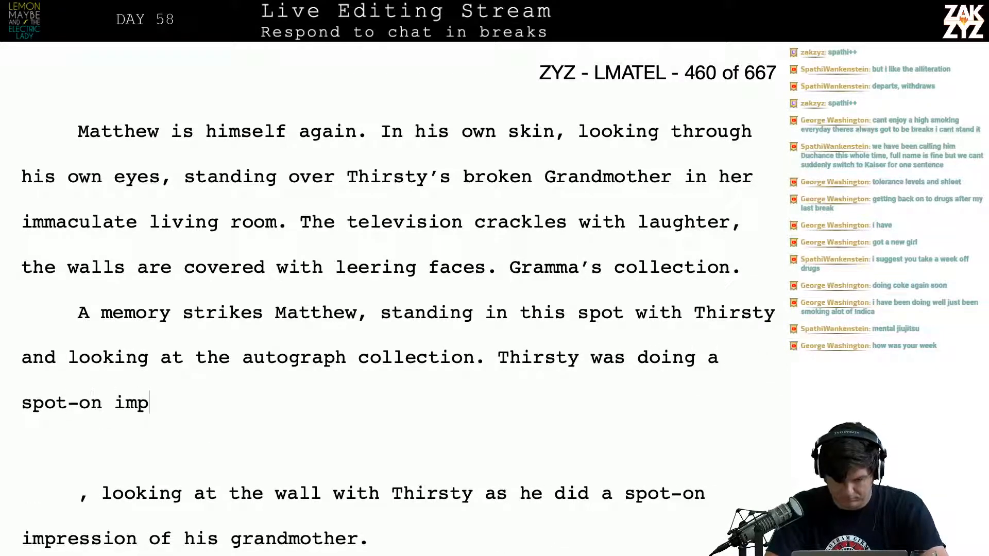
text(ression of his grandmother.)
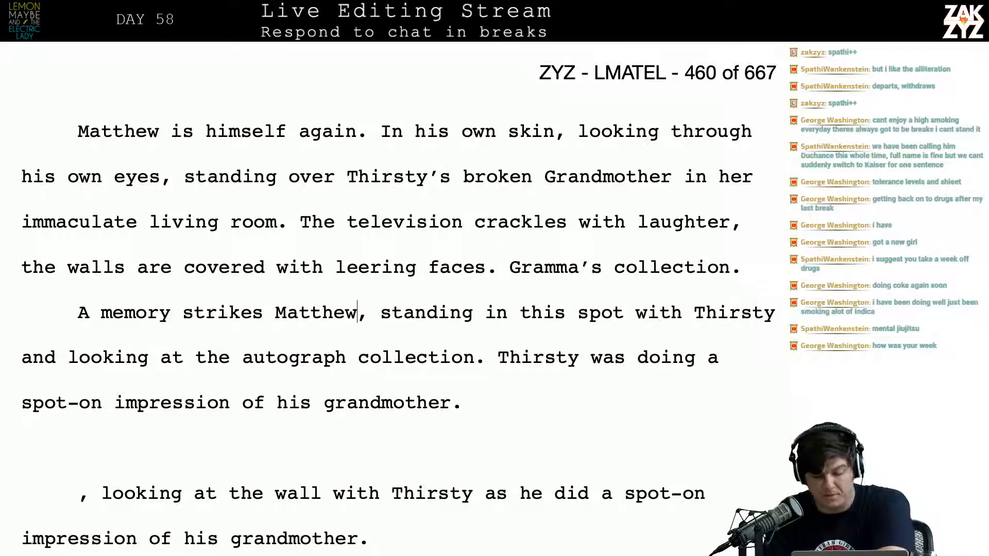
Replace the comma after "A memory strikes Matthew" with a colon
key(BackSpace)
text(:)
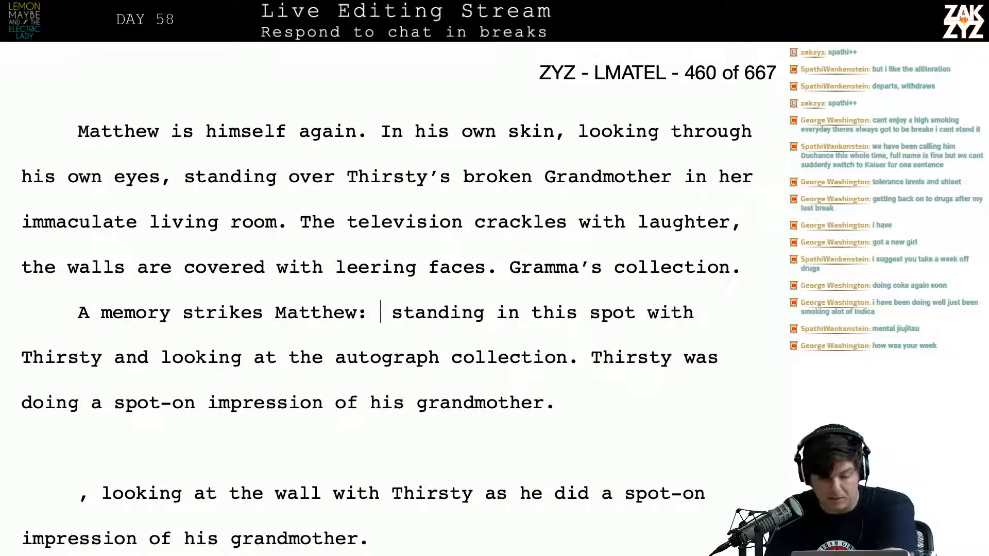
key(BackSpace)
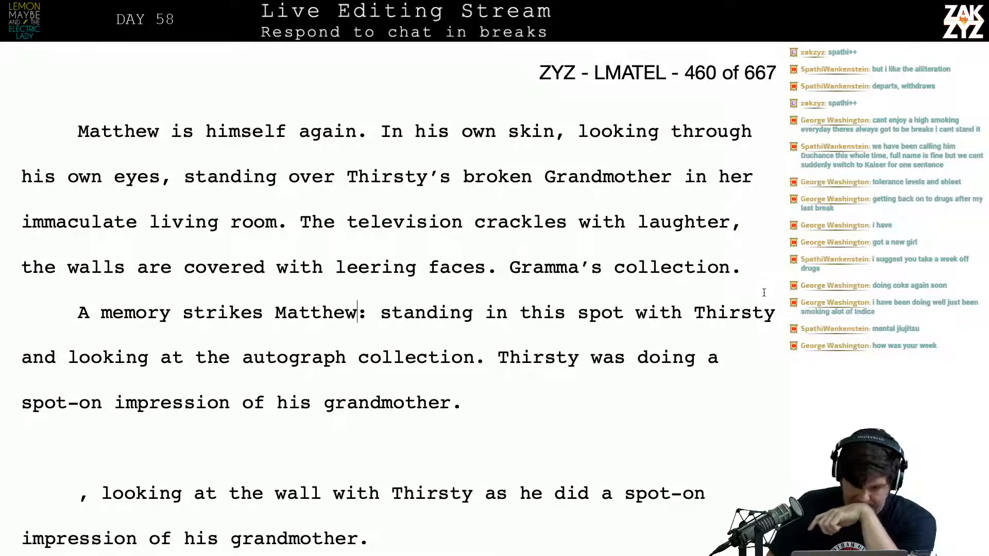
Insert a new paragraph above "A memory strikes Matthew" reading "Matthew suddenly remembers the first time he saw the autograph collection."
key(Return)
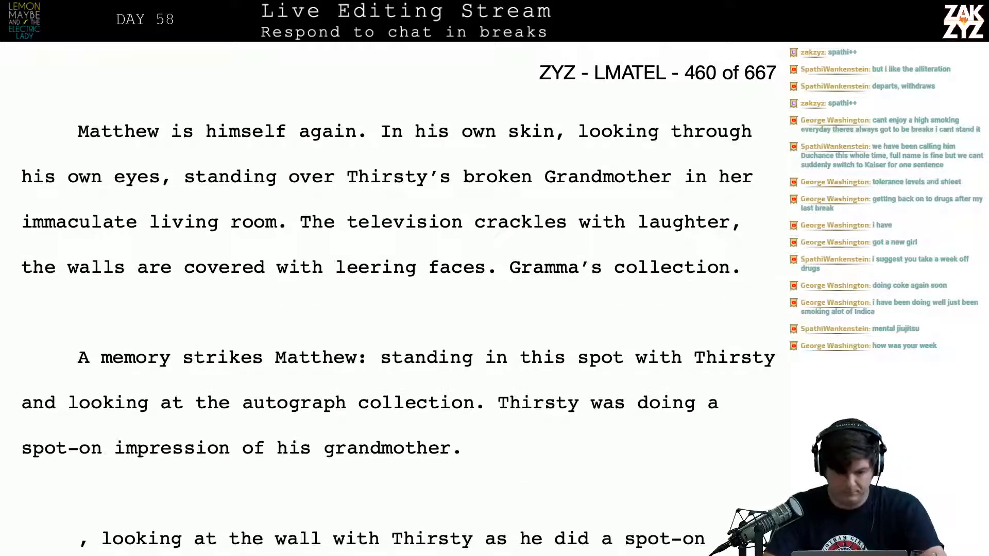
text(Matthew can r)
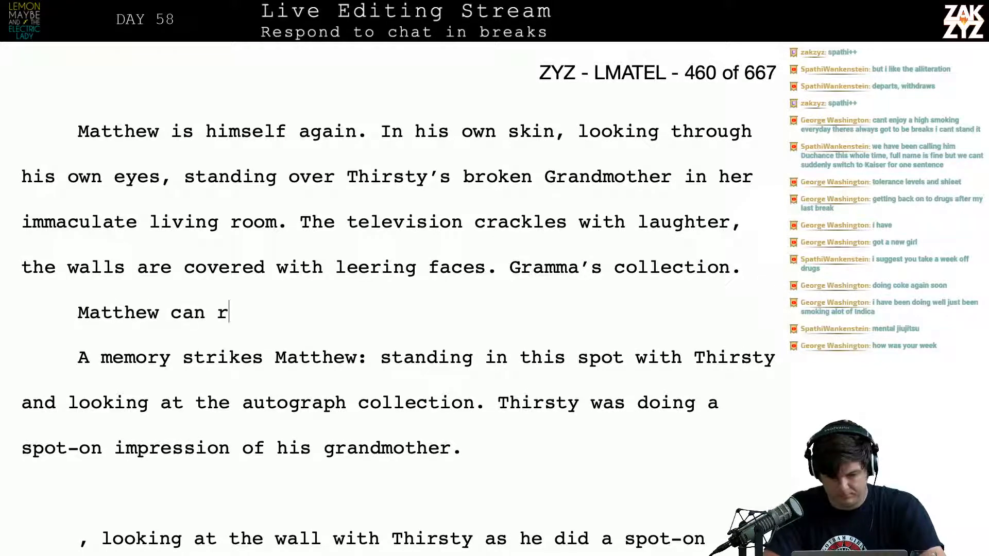
key(BackSpace)
key(BackSpace)
key(BackSpace)
key(BackSpace)
key(BackSpace)
text(suddenly)
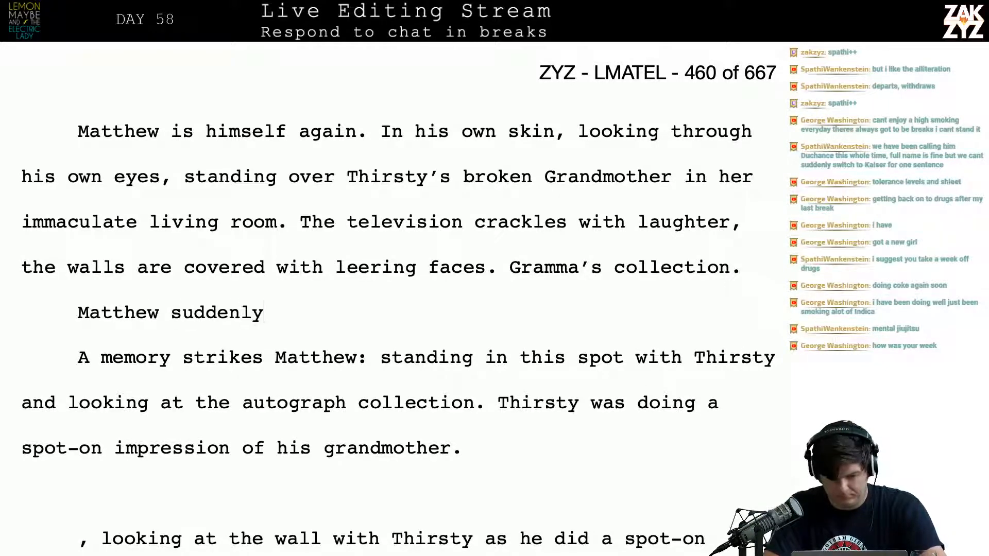
text( remembers the first)
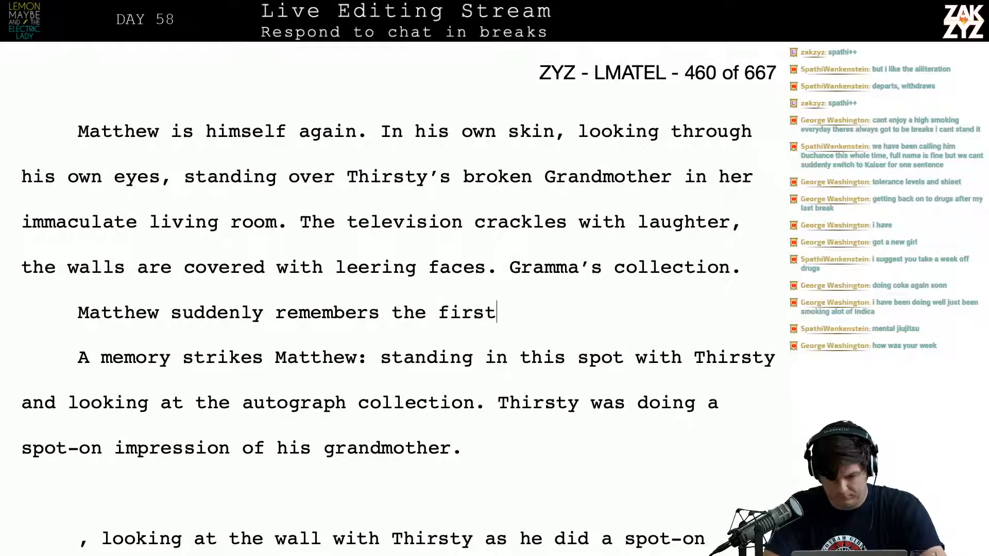
text( time he saw th)
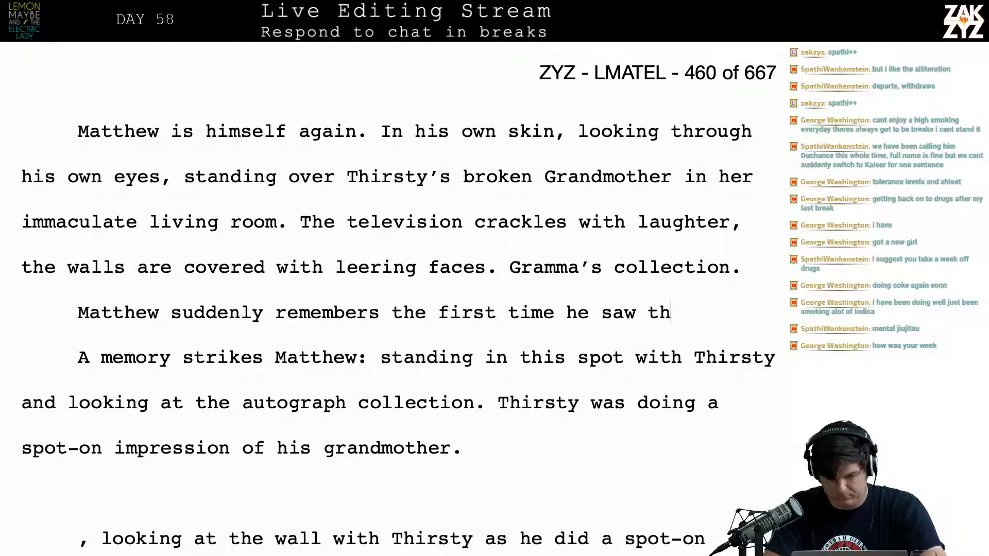
text(e autograph )
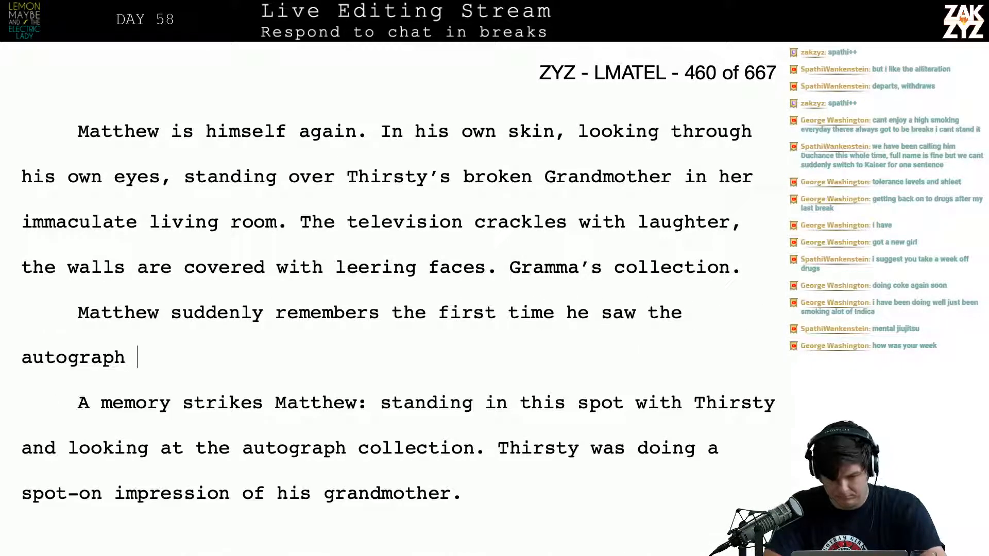
text(collection. )
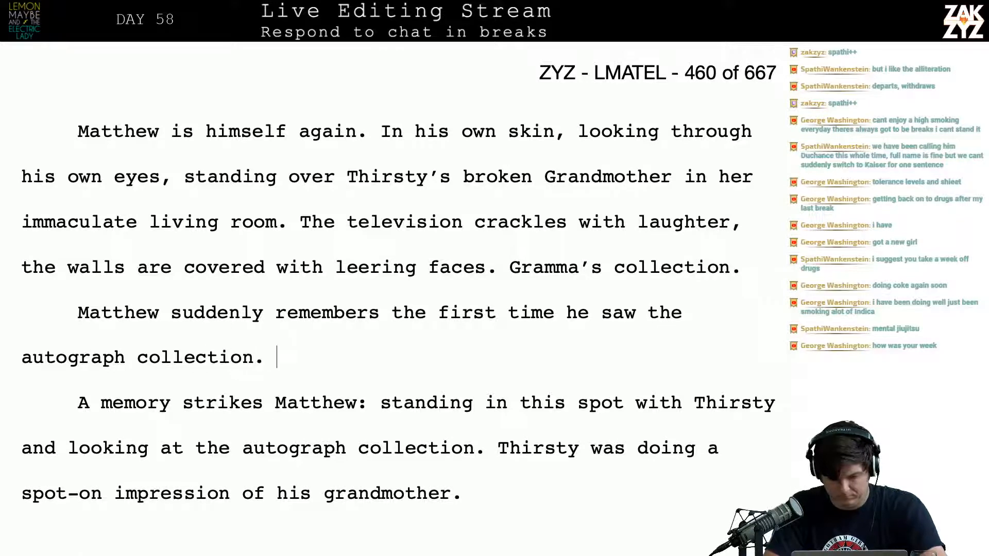
text(He was stadn)
Begin a second sentence in the new paragraph with "He was standing in this spot with Thirsty,"
key(BackSpace)
key(BackSpace)
text(n)
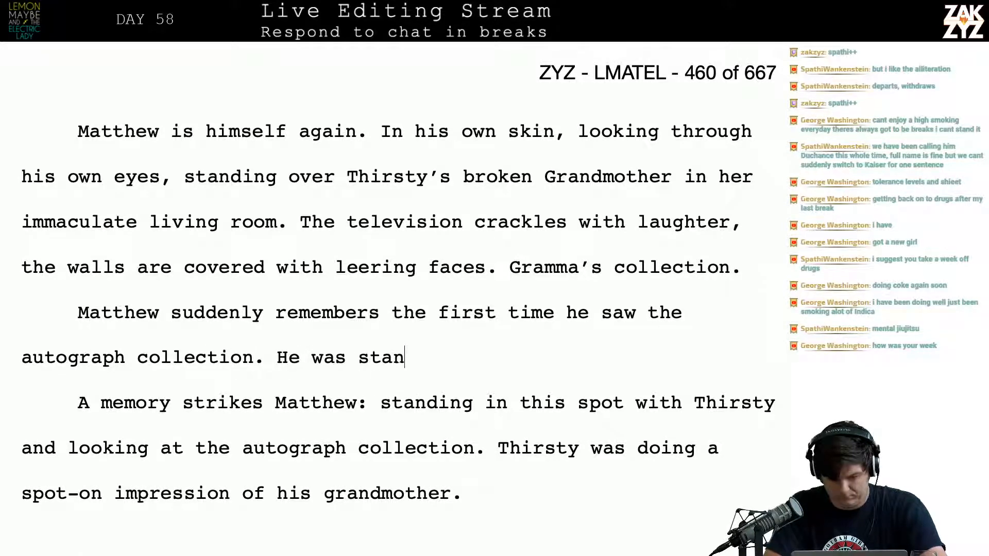
text(ding in this spot )
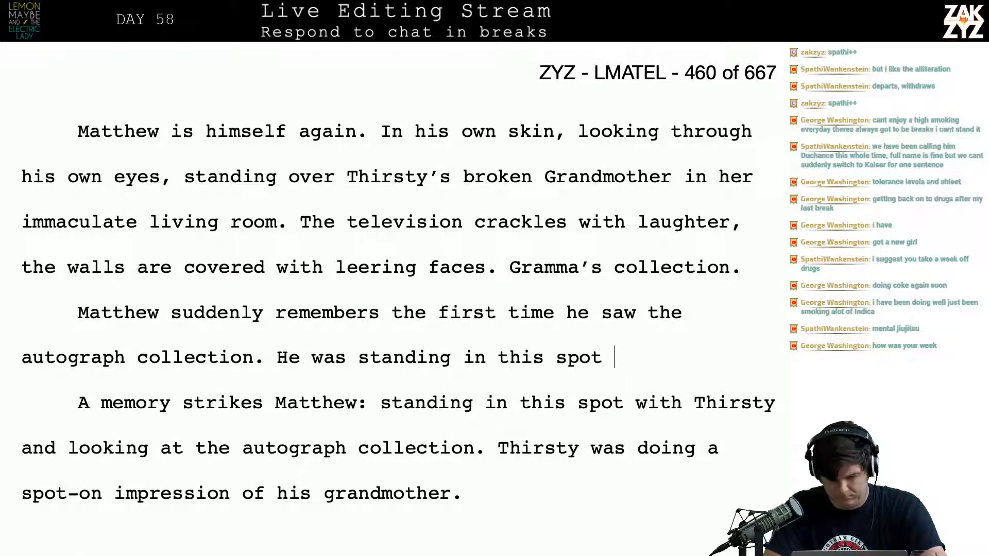
text(with Thirsty, )
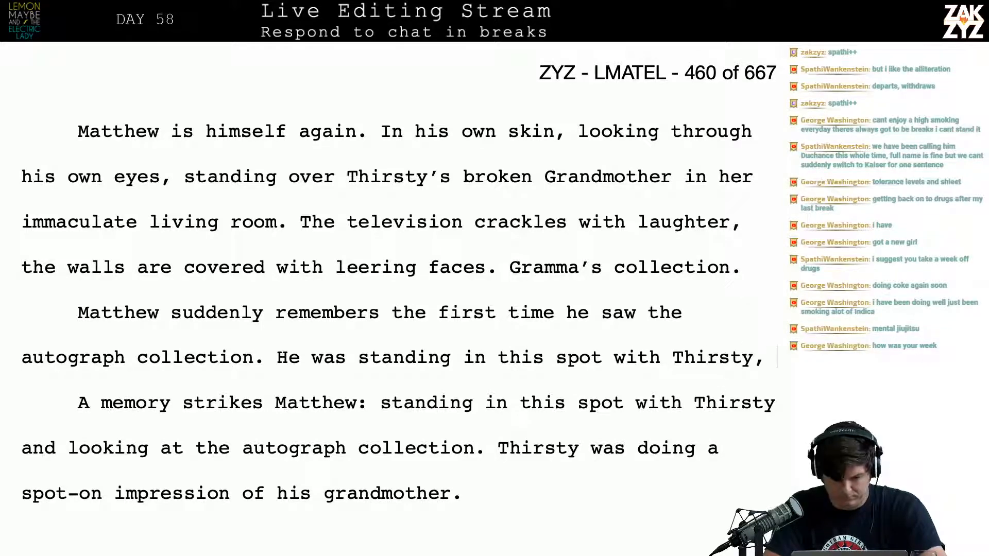
text(thr)
key(BackSpace)
text(irs)
key(BackSpace)
key(BackSpace)
key(BackSpace)
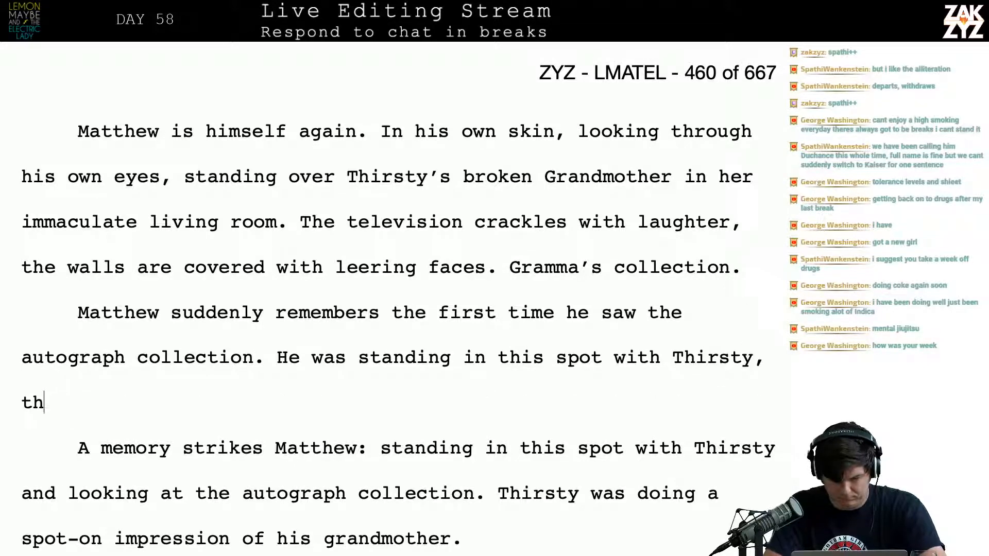
key(BackSpace)
key(BackSpace)
key(BackSpace)
key(BackSpace)
Continue the second sentence after "with Thirsty," with "listening to his friend do"
text(liste)
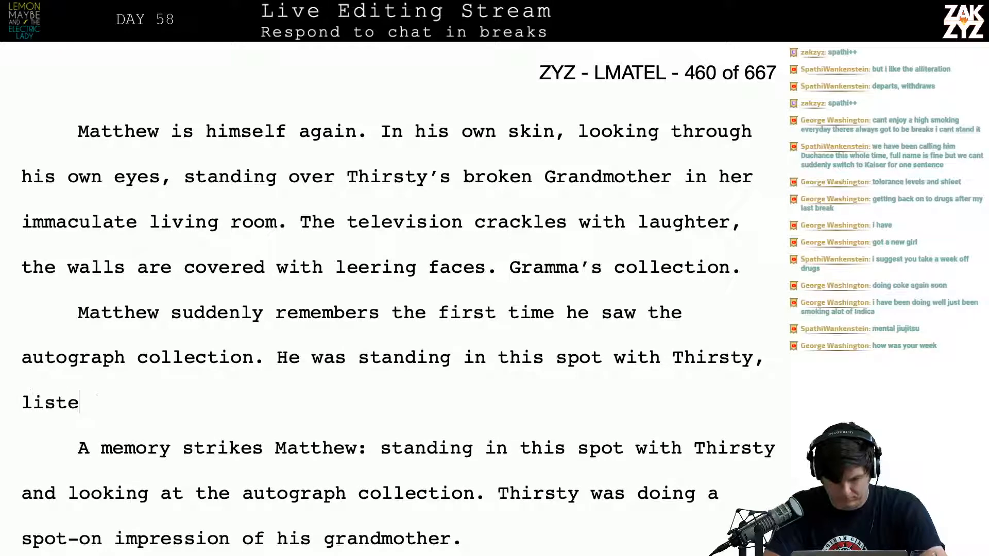
text(ning to his friedn)
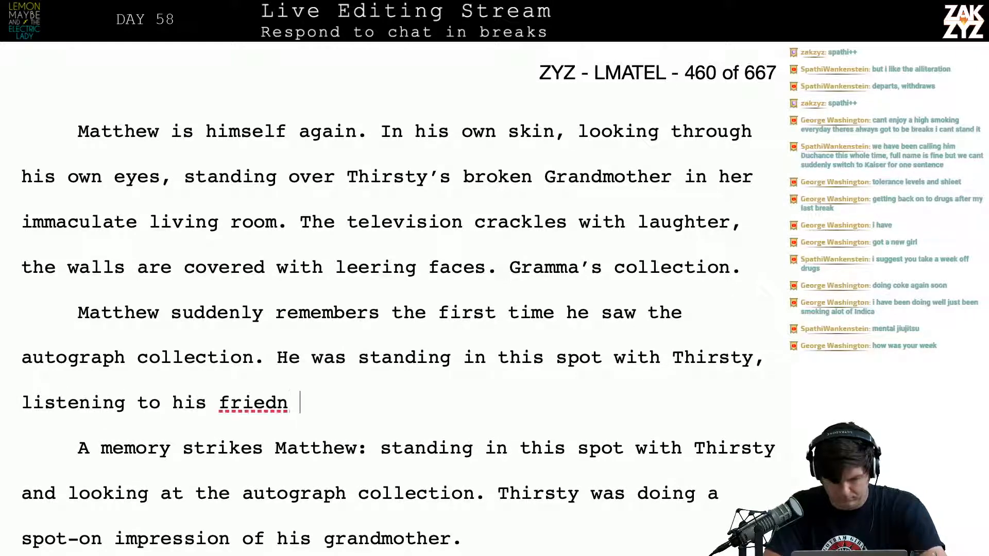
key(BackSpace)
key(BackSpace)
key(BackSpace)
text(nd do a spto)
Finish the second sentence after "listening to his friend do" with "a spot-on impression of his grandmother."
key(BackSpace)
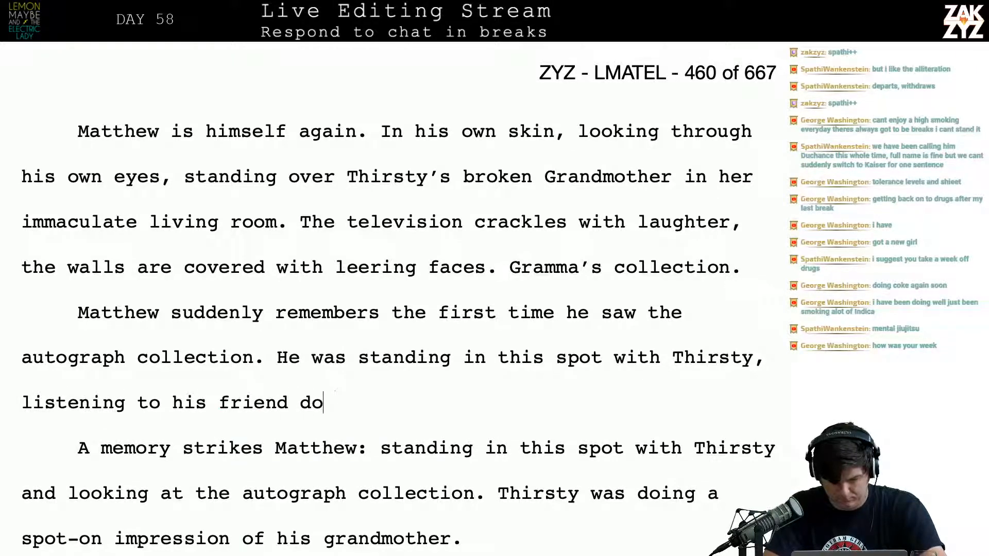
text(a spto)
key(BackSpace)
key(BackSpace)
text(ot on)
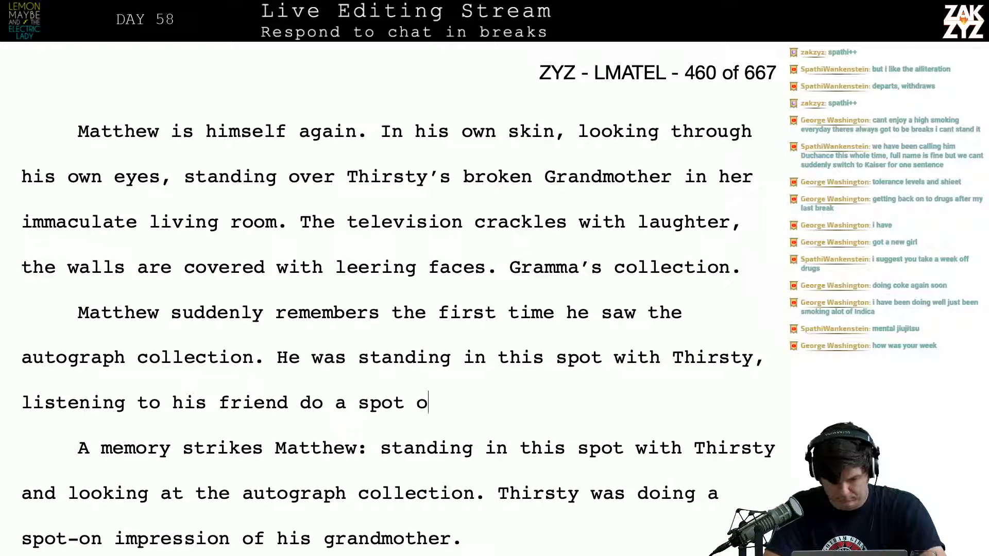
key(BackSpace)
key(BackSpace)
text(-)
key(BackSpace)
key(BackSpace)
text(-)
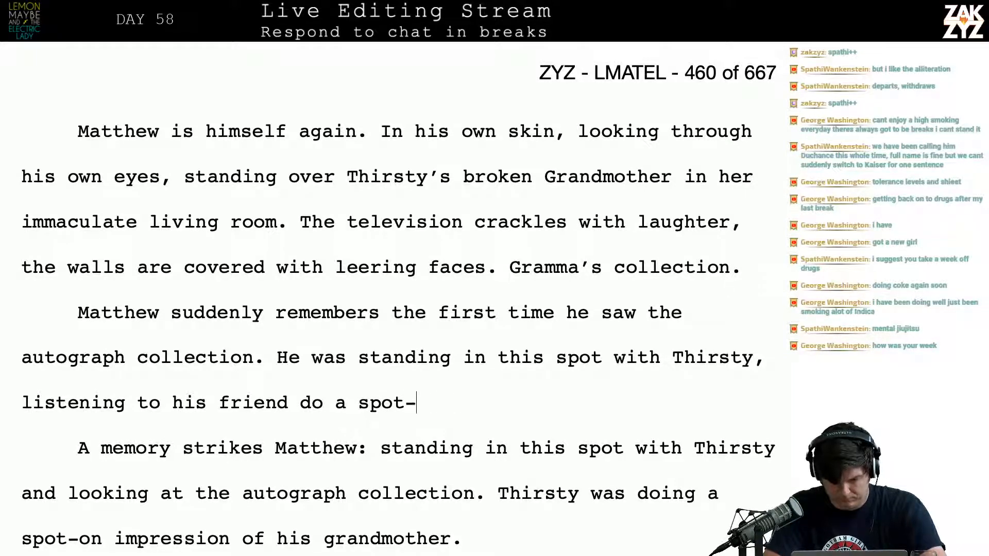
text(on impression )
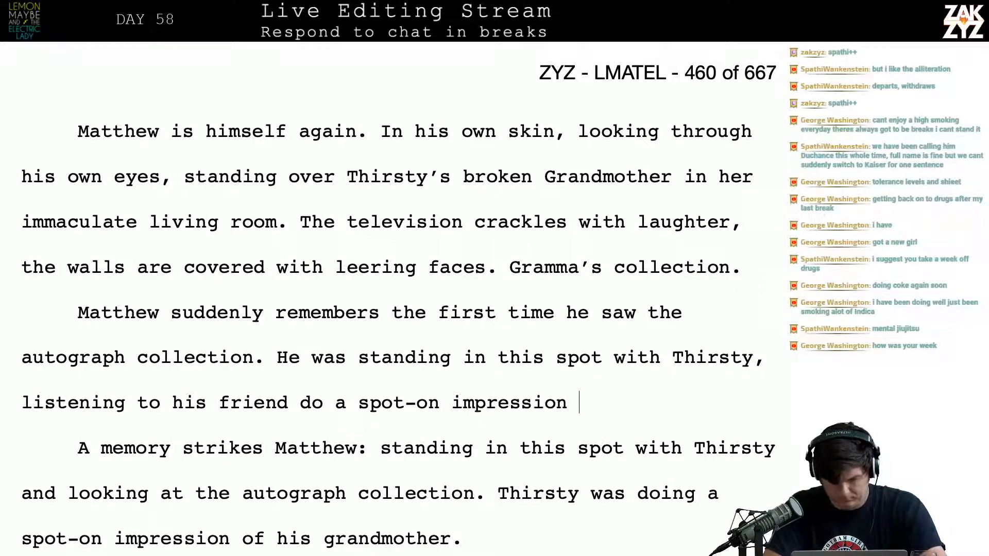
text(of his grandmother)
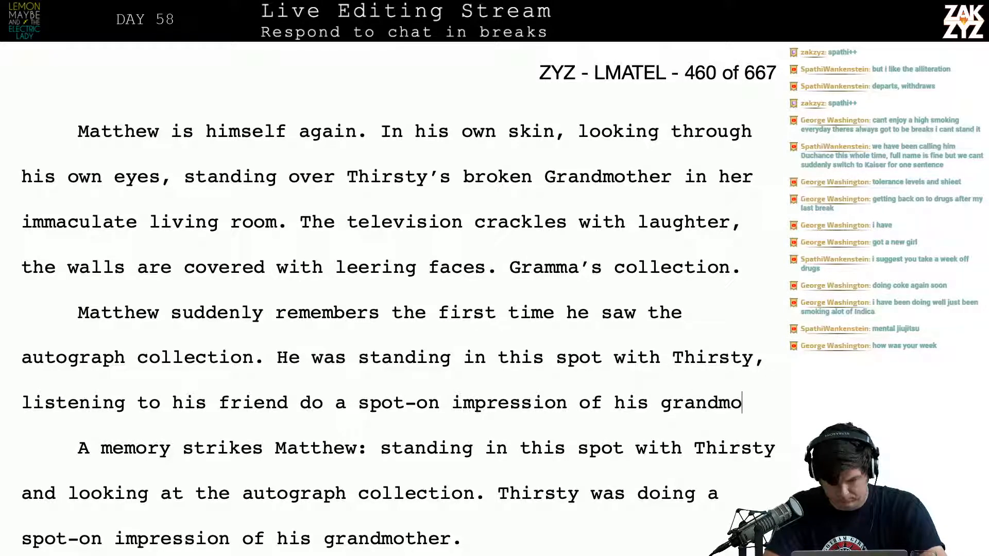
Delete the old paragraph beginning "A memory strikes Matthew: standing in this spot with Thirsty" below the new one
key(shift+Down)
key(shift+Down)
key(shift+Down)
key(shift+Down)
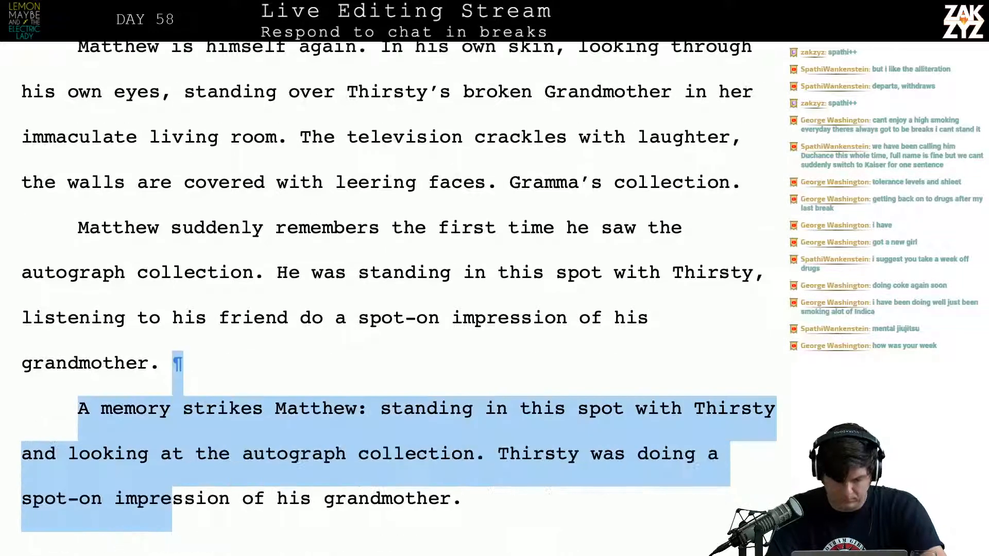
key(BackSpace)
key(BackSpace)
Delete the leftover fragment ", looking at the wall with Thirsty as he did a spot-on impression of his grandmother."
key(shift+Down)
key(shift+Down)
key(shift+Down)
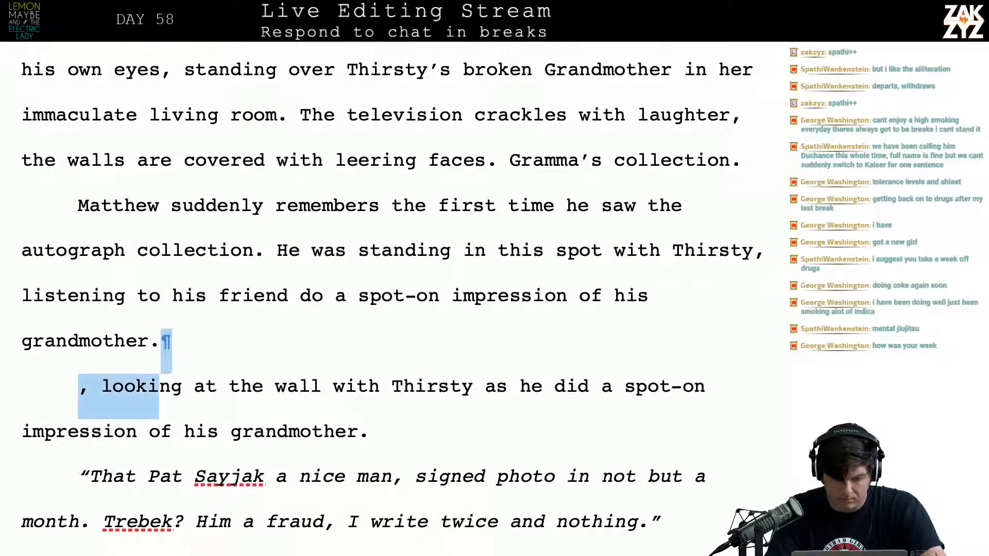
key(shift+Left)
key(shift+Left)
key(shift+Left)
key(shift+Left)
key(shift+Left)
key(shift+Left)
key(shift+Left)
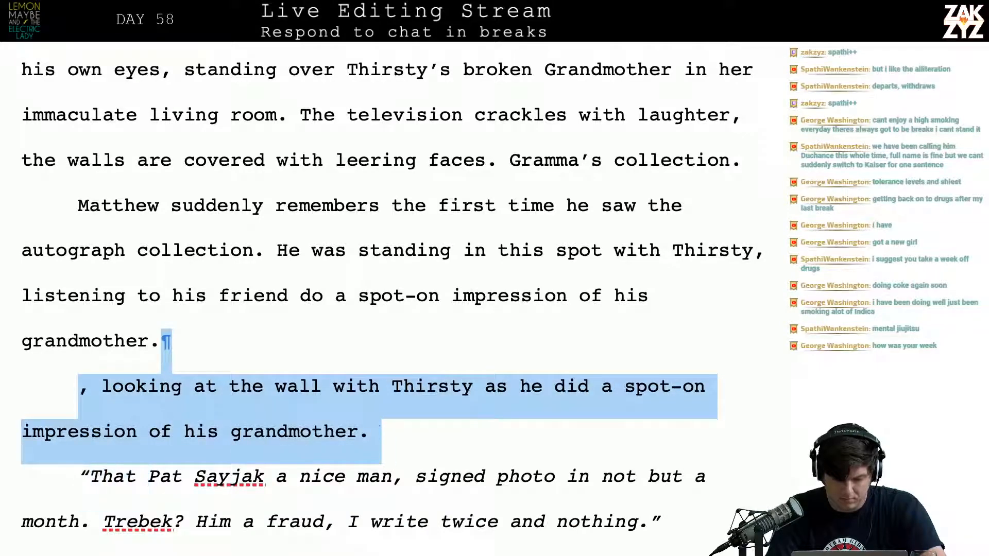
key(shift+Left)
key(BackSpace)
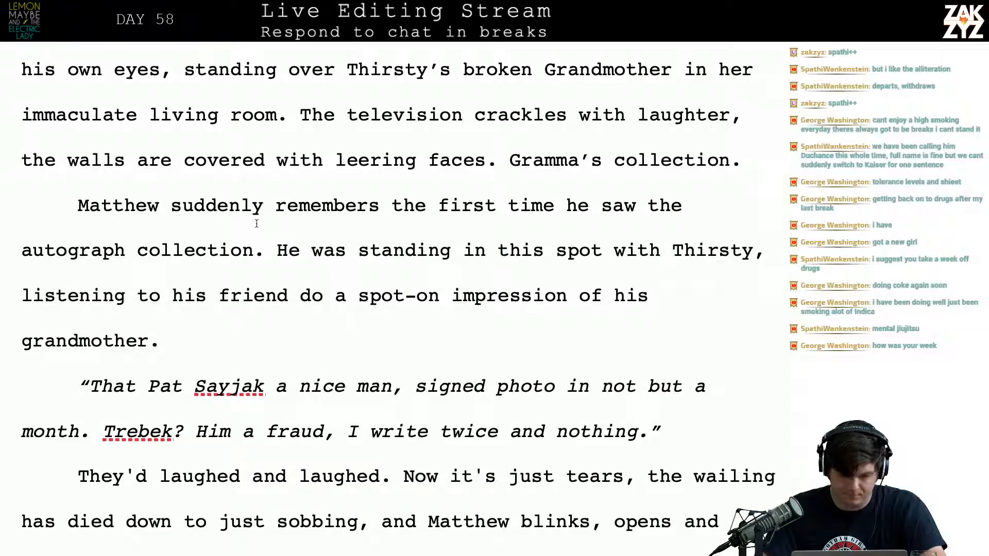
Break the paragraph after "Matthew" and continue the opening as "is struck by a memory of the first time he saw all these photographs."
click(174, 216)
key(Return)
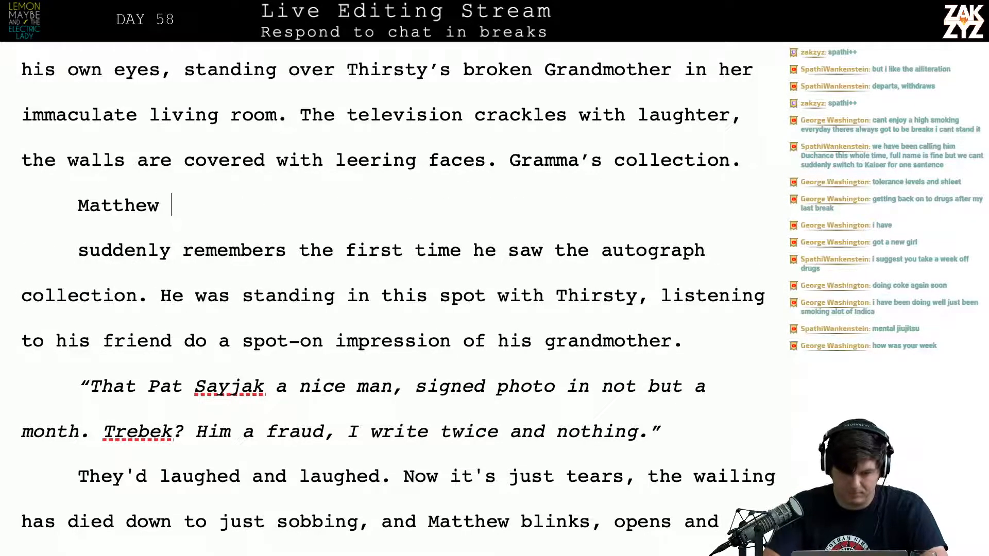
text(is struck by )
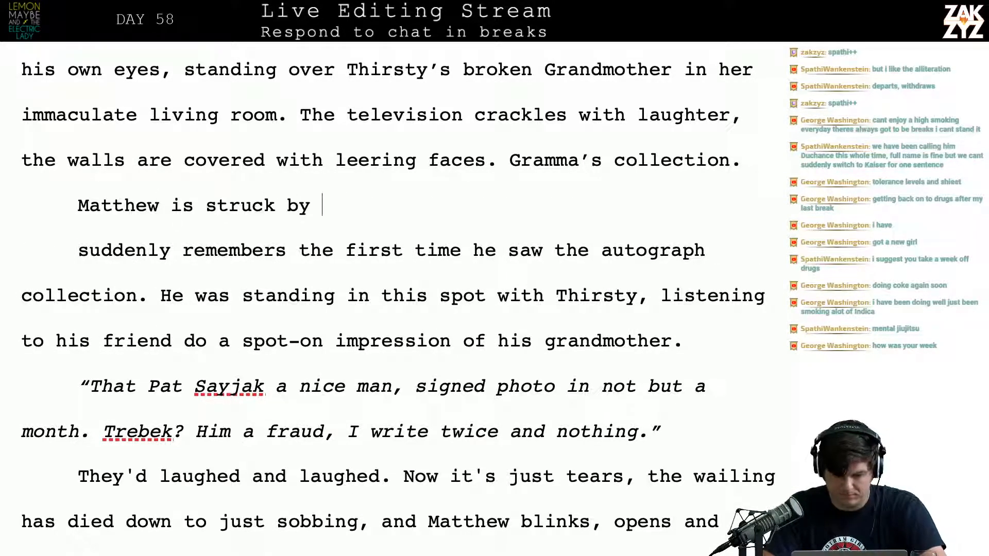
text(a memory of the fi)
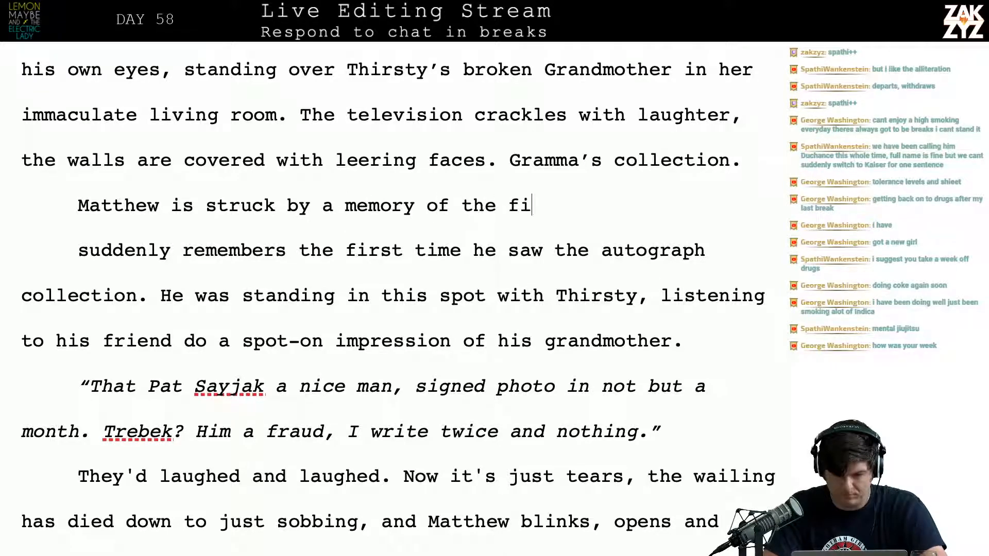
text(rst time he saw )
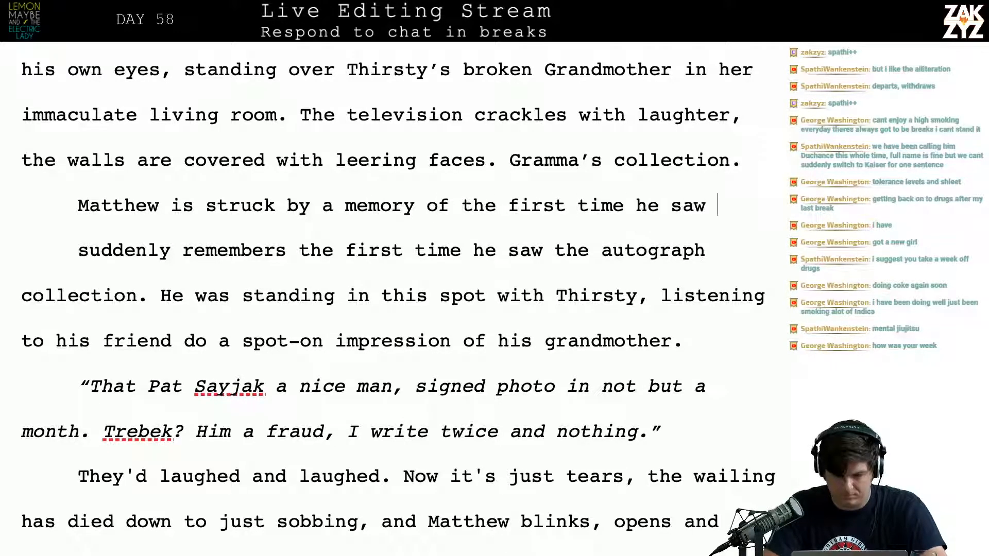
text(all these phto)
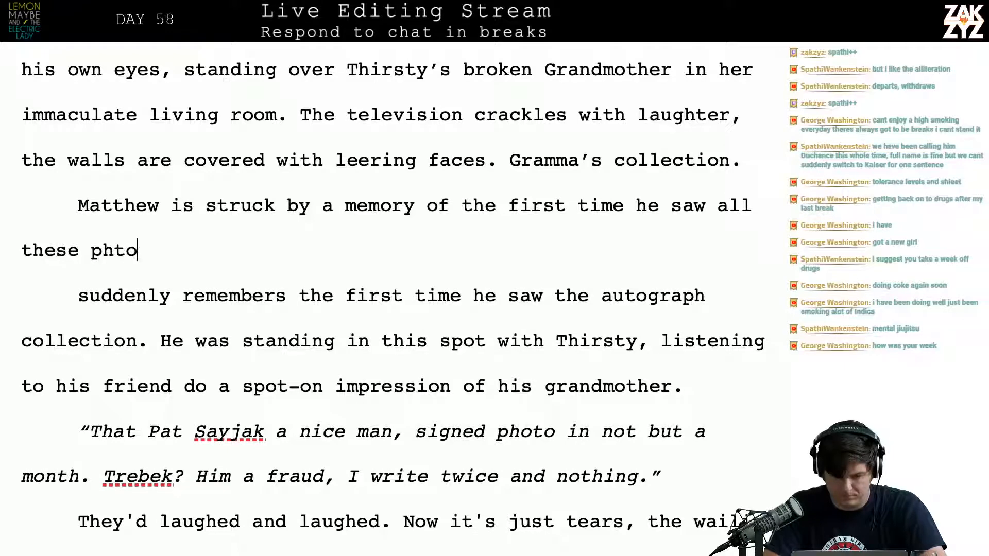
key(BackSpace)
key(BackSpace)
key(BackSpace)
text(hotographs.)
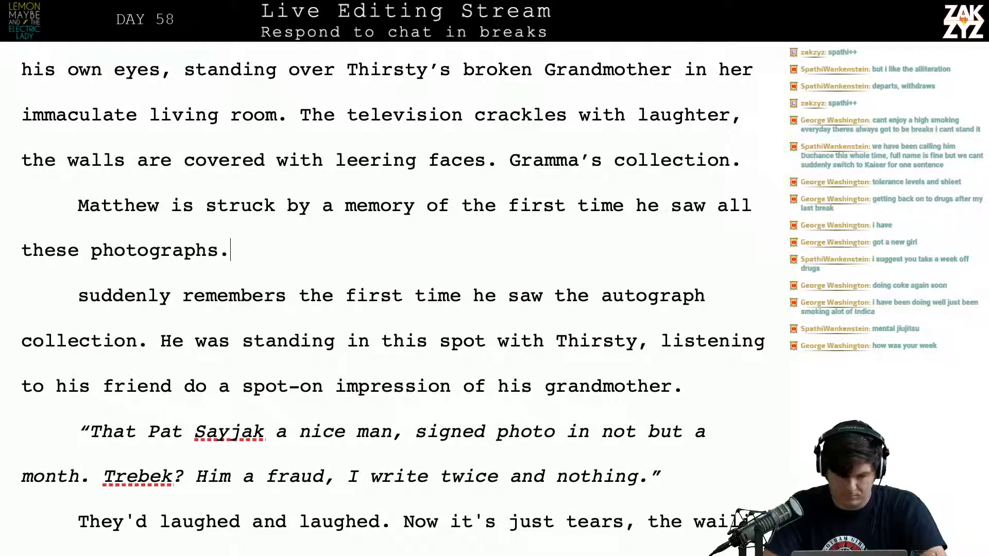
text( He was)
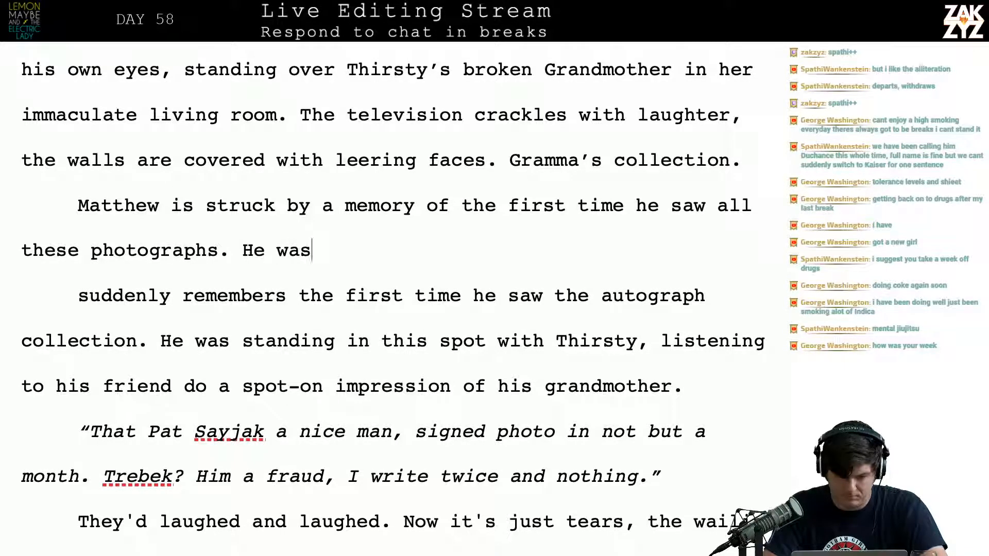
text( standing her ewi)
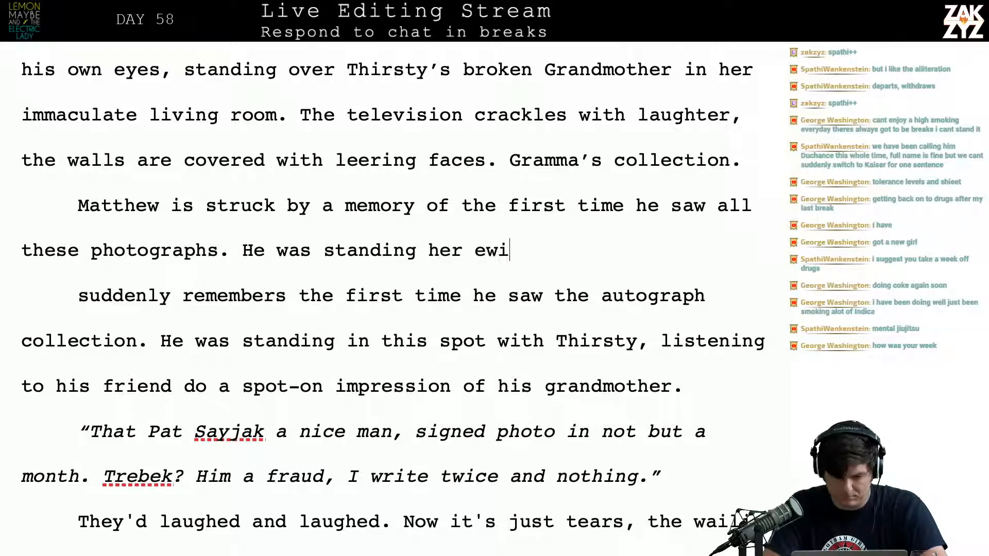
Begin a second sentence after "these photographs." with "He was standing here with Thirsty, listening to him do"
key(BackSpace)
key(BackSpace)
key(BackSpace)
key(BackSpace)
text(e with Thirs)
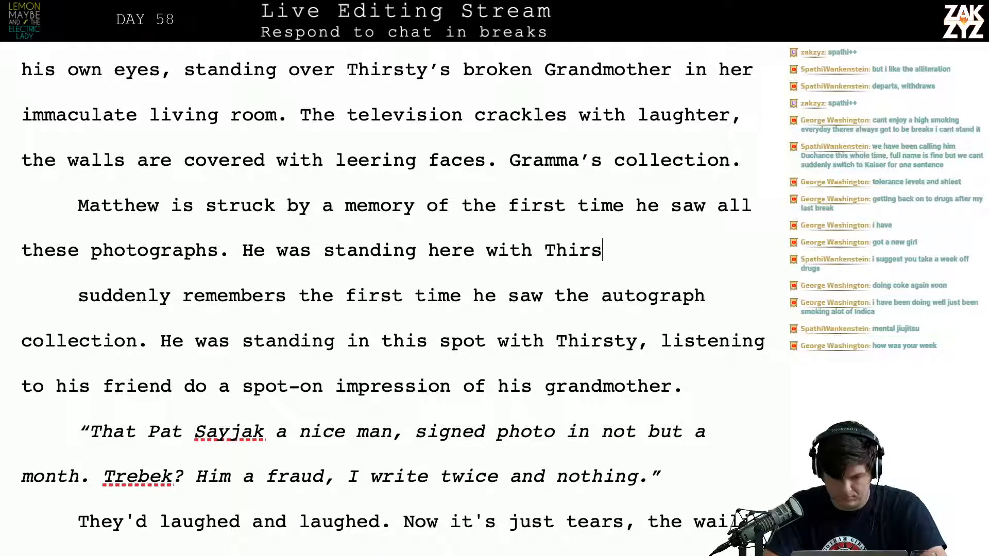
text(ty, listening to mi)
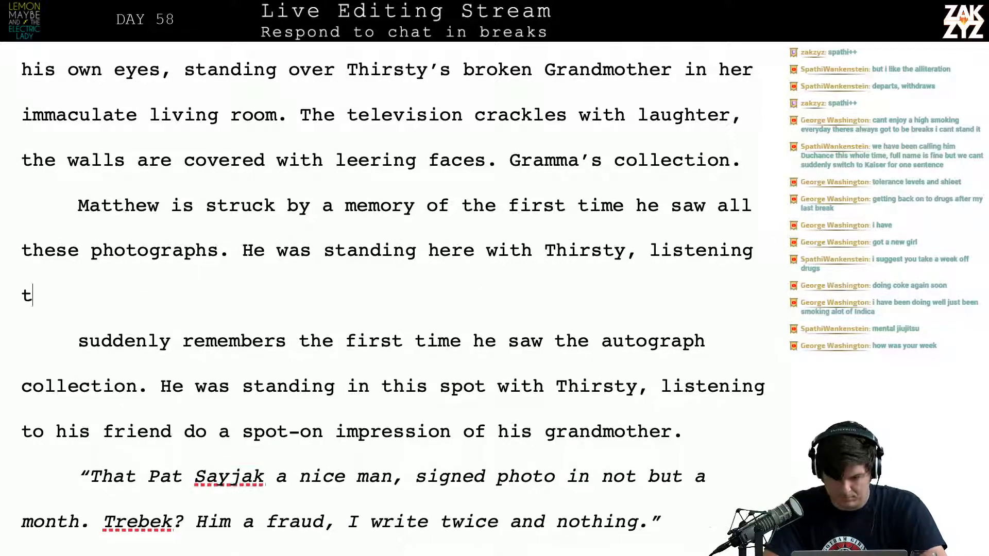
key(BackSpace)
key(BackSpace)
text(him do )
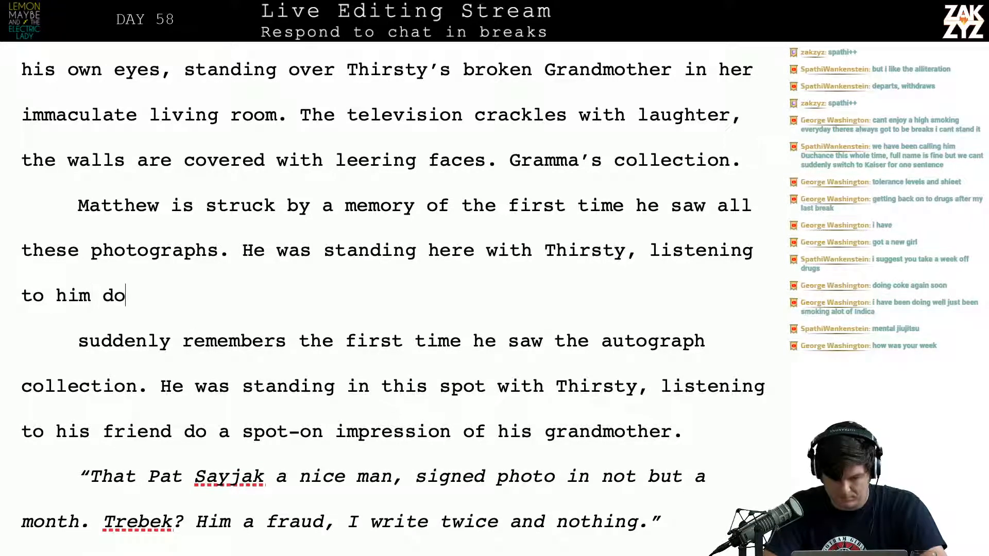
text(a spot-on)
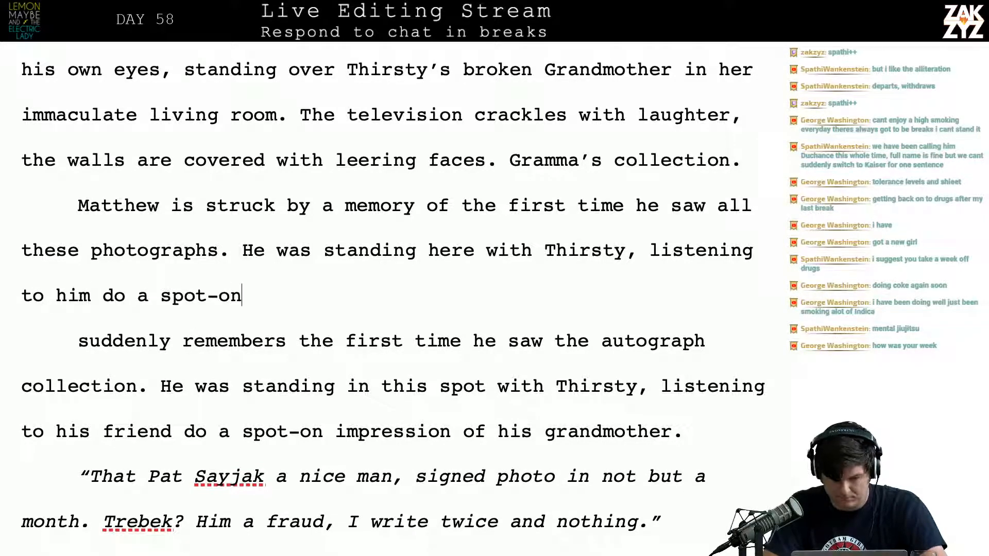
text( impression fo)
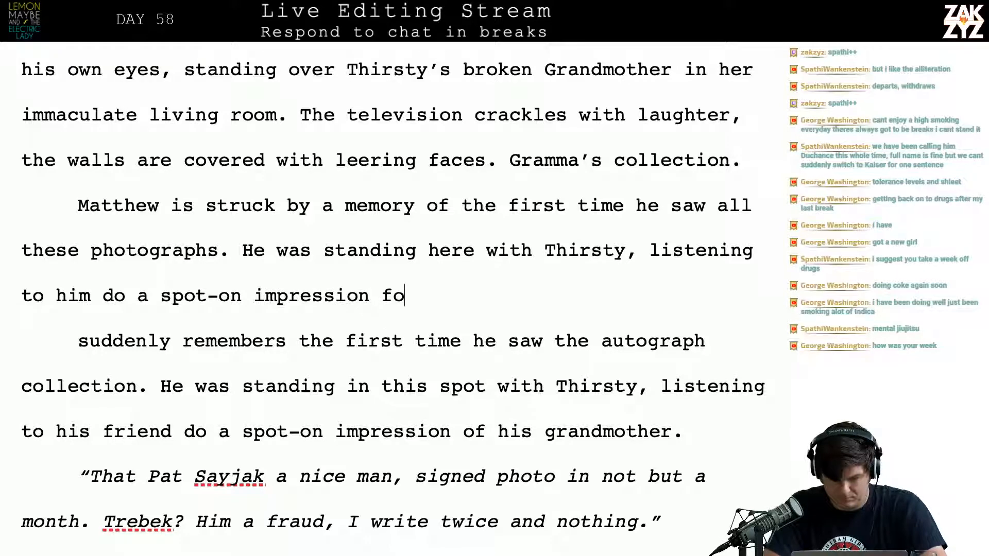
Complete the sentence after "listening to him do" with "a spot-on impression of his grandmother."
key(BackSpace)
key(BackSpace)
text(of his gra)
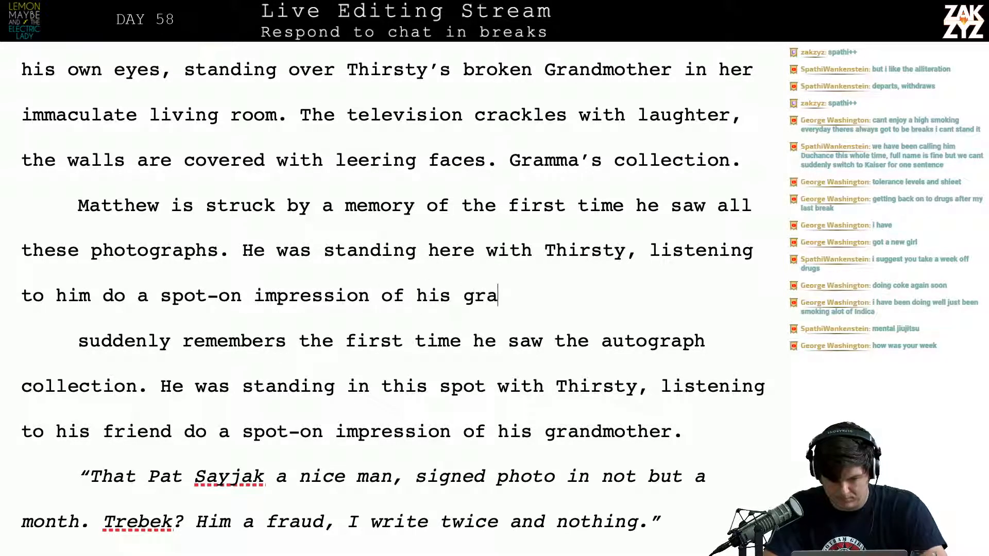
text(ndmother)
Delete the superseded paragraph beginning "suddenly remembers the first time he saw the autograph collection."
key(shift+Down)
key(shift+Down)
key(shift+Down)
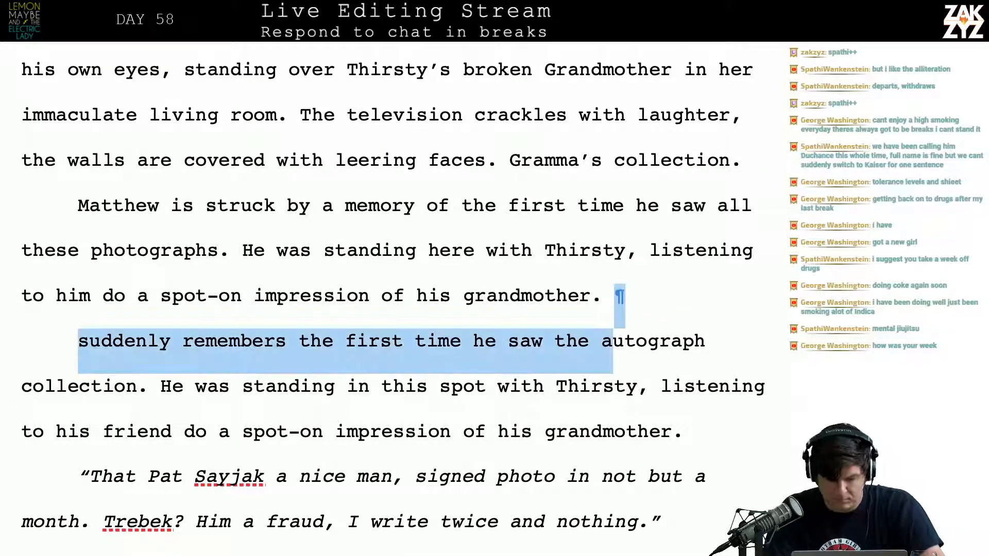
key(shift+Right)
key(shift+Right)
key(shift+Right)
key(shift+Right)
key(shift+Right)
key(shift+Right)
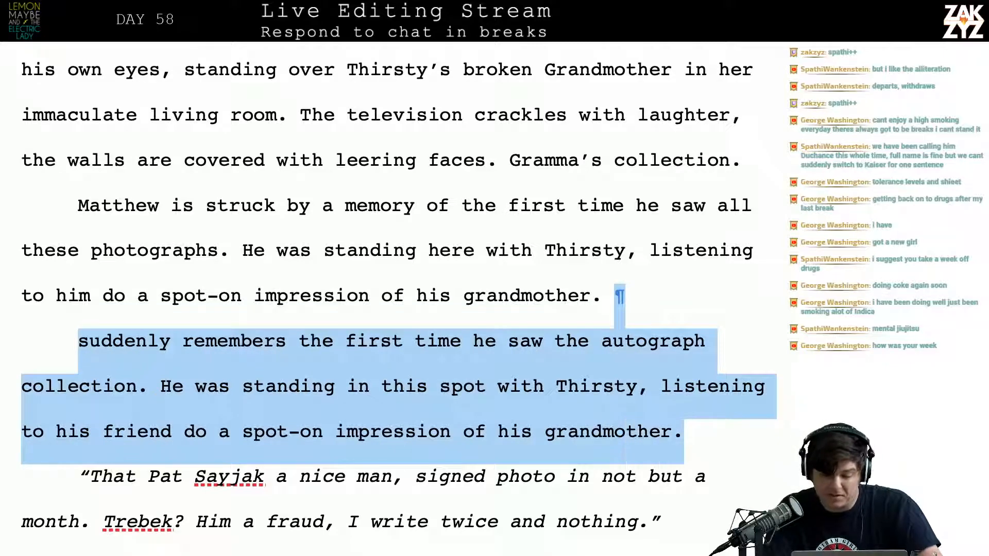
key(BackSpace)
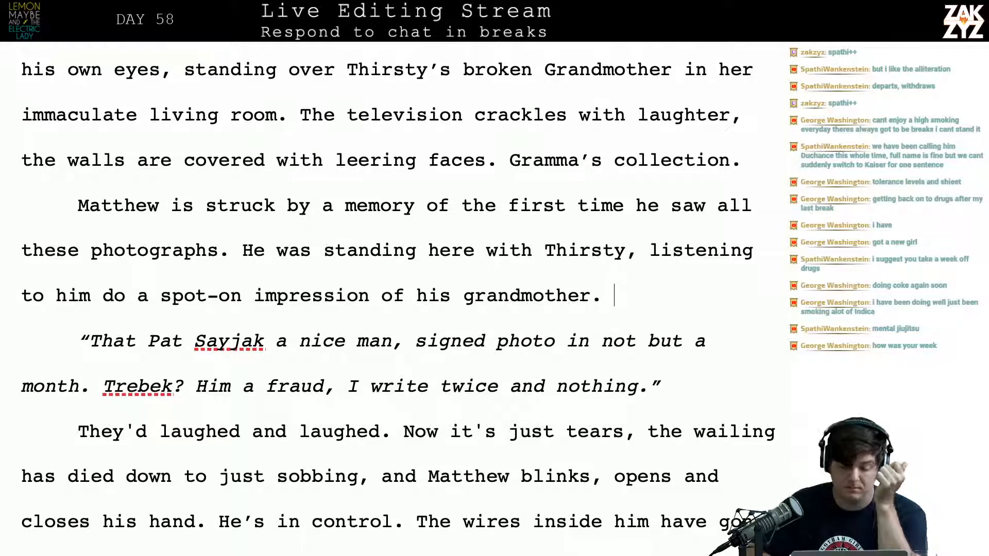
Insert a new paragraph above "They'd laughed and laughed. Now it's just tears" reading "They'd laughed and laughed together."
scroll(143, 198, down, 3)
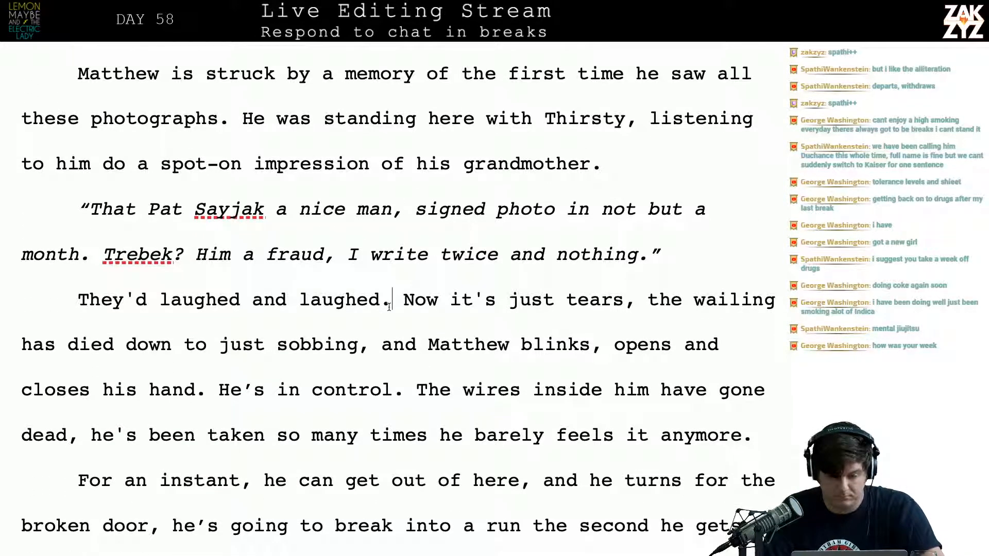
key(Up)
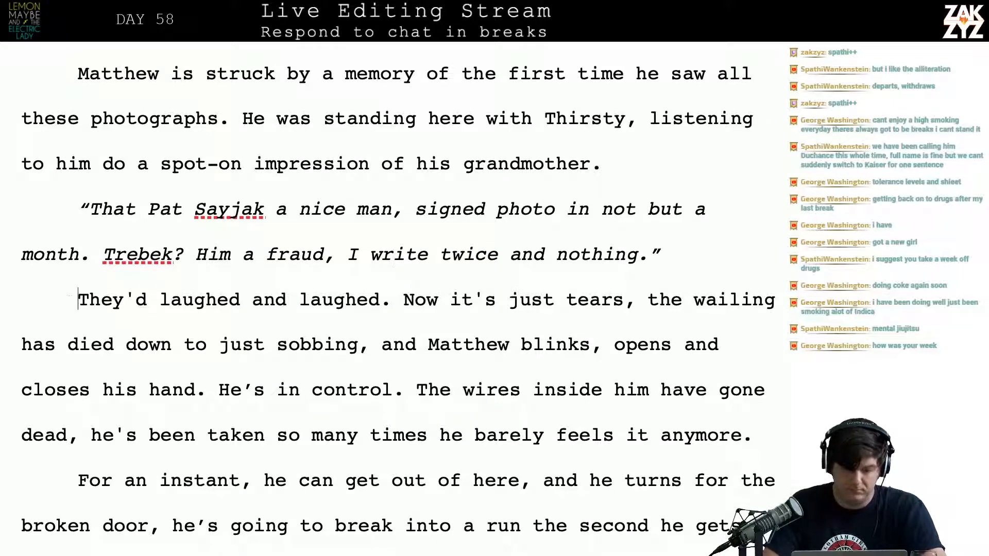
key(Return)
key(Return)
key(Up)
text(MAtt)
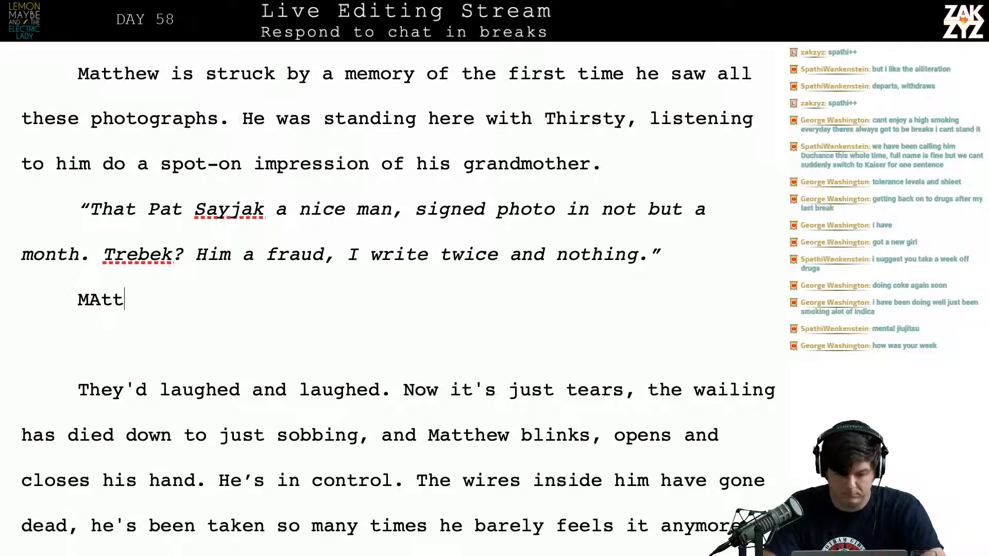
key(BackSpace)
key(BackSpace)
key(BackSpace)
key(BackSpace)
text(They'd laughd)
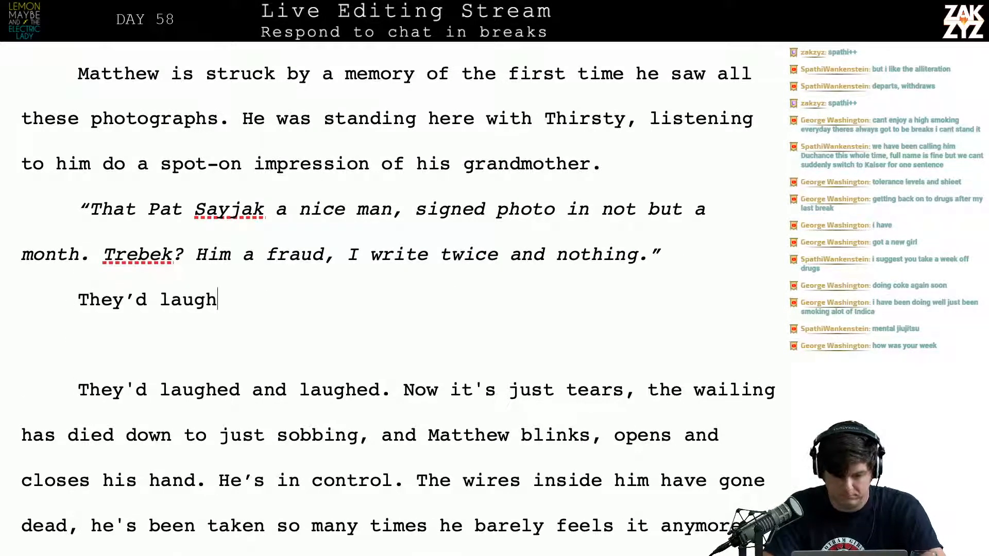
key(BackSpace)
key(BackSpace)
text(ed and )
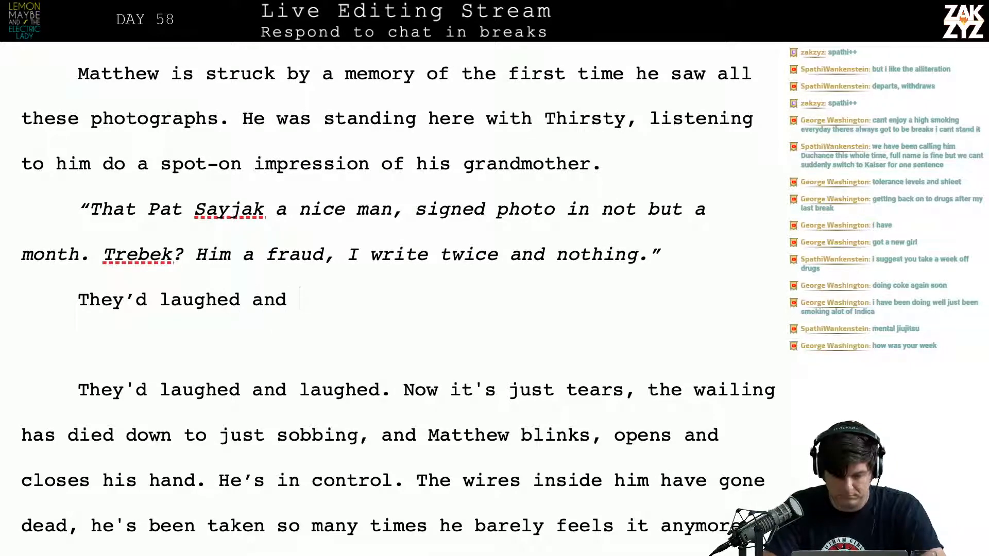
text(laughed together.)
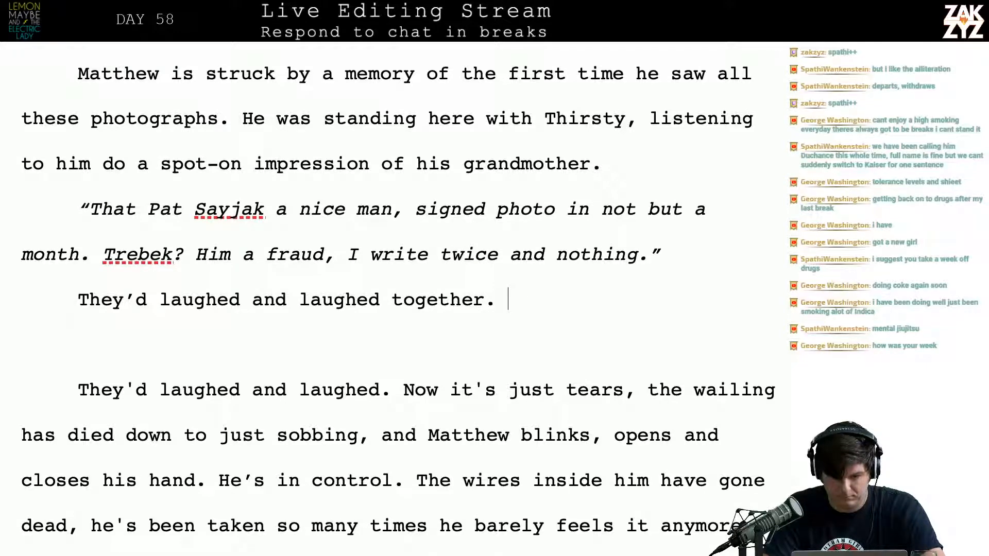
Extend the sentence "They'd laughed and laughed together" with ", Thirsty absolutely nailed her voice." and begin the following sentence with "Now there"
click(243, 164)
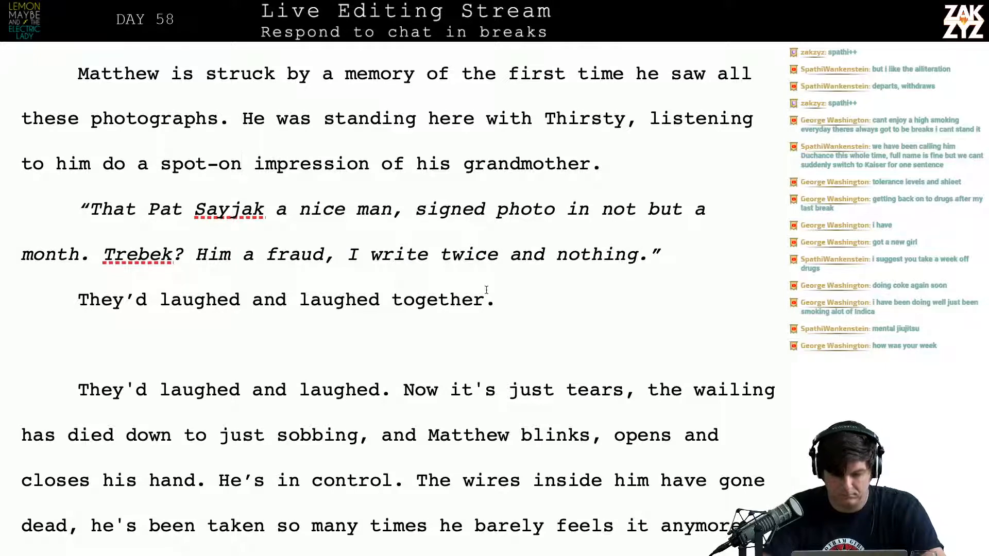
key(BackSpace)
text(, thirs)
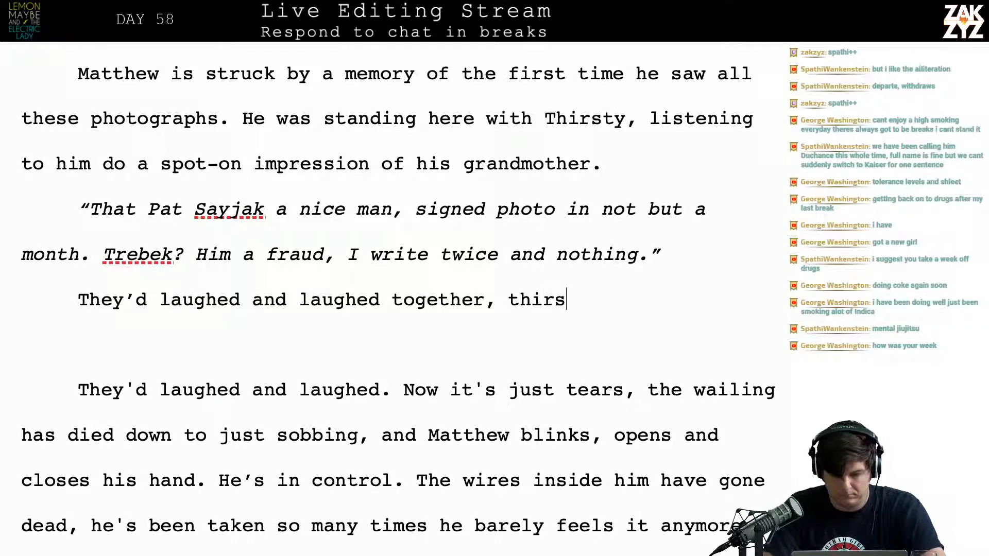
key(BackSpace)
key(BackSpace)
key(BackSpace)
key(BackSpace)
key(BackSpace)
text(Thirsty co)
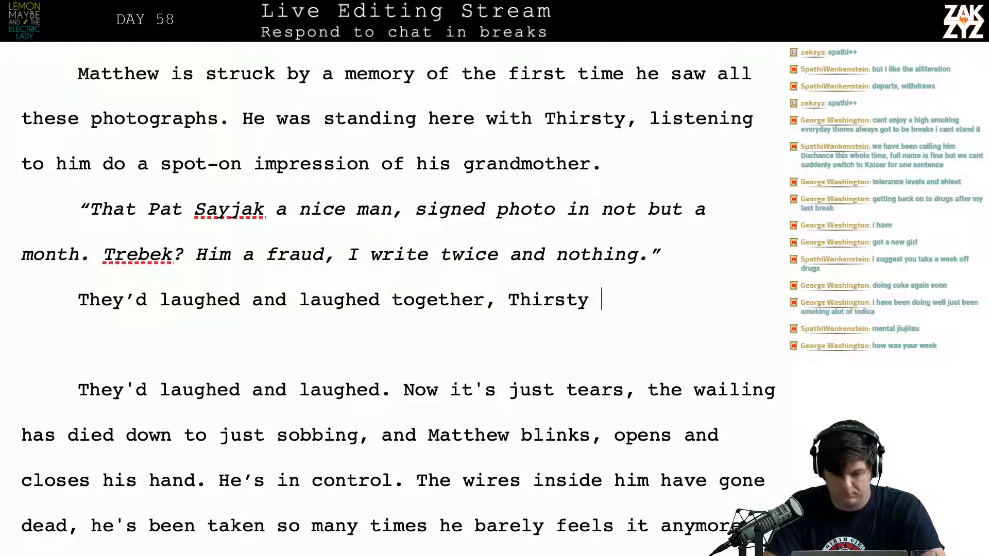
key(BackSpace)
key(BackSpace)
text(ab)
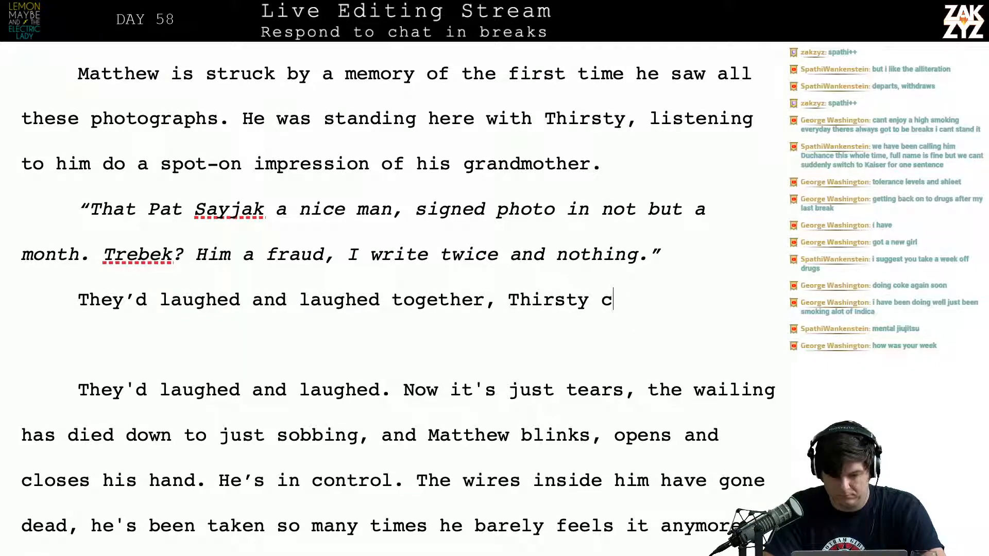
text(solutely na)
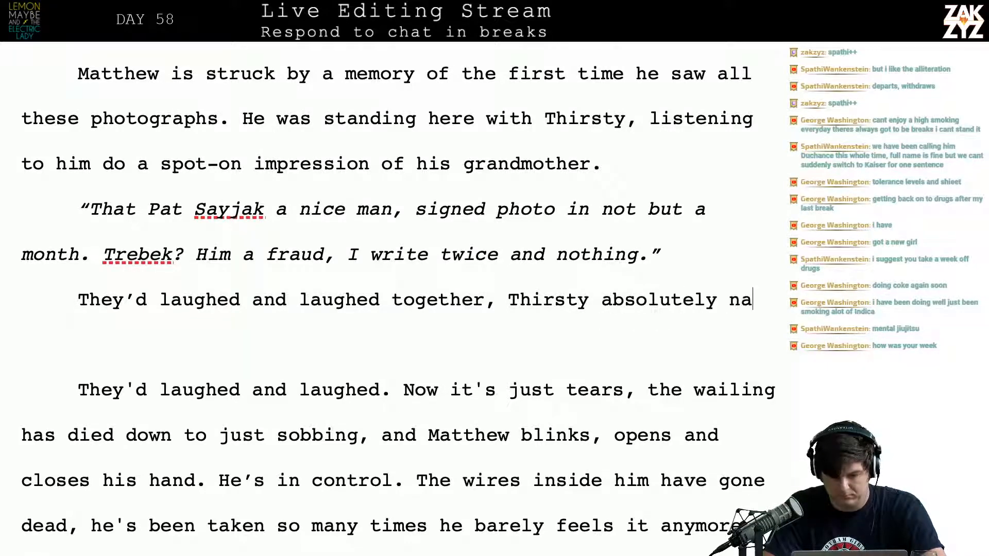
text(iled her vo)
text(ice.)
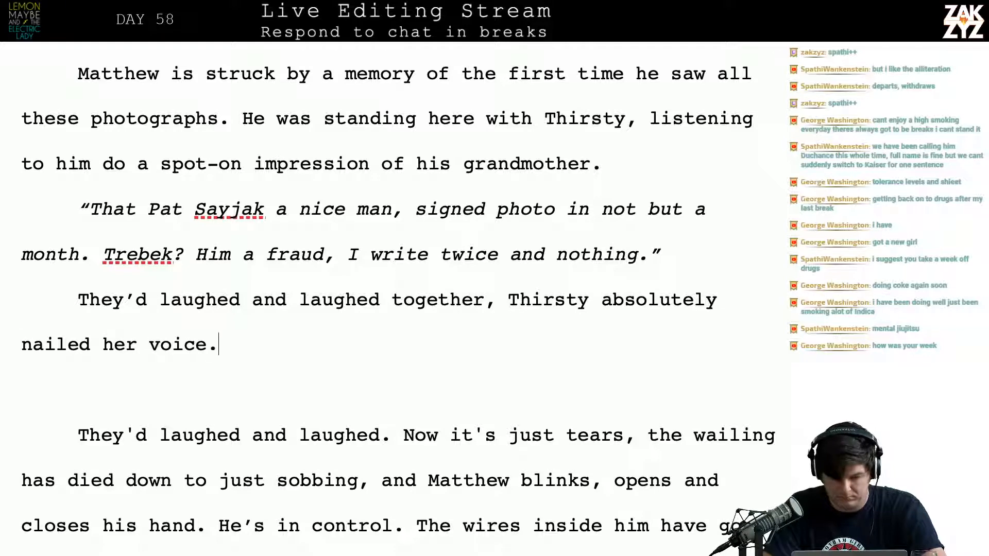
text( Now there are only tears, )
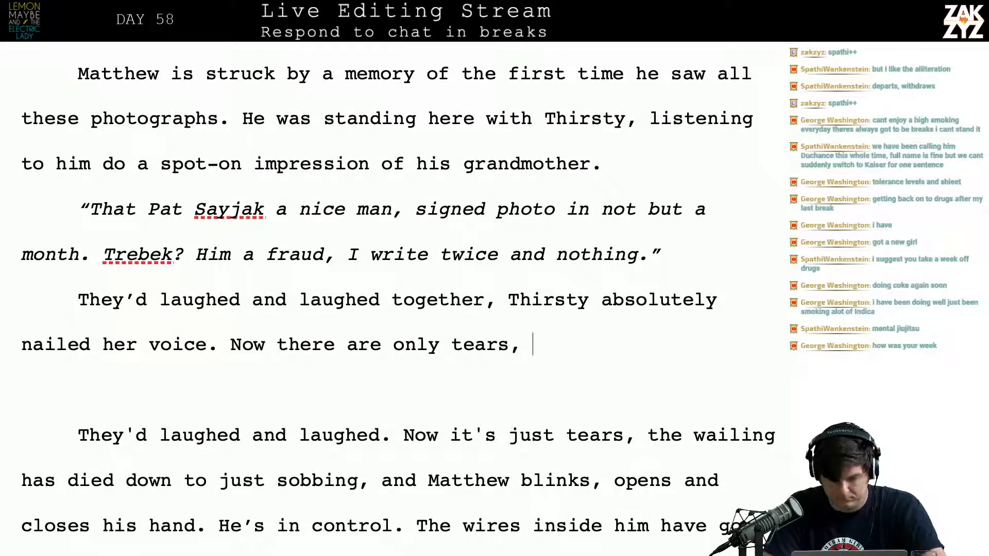
text(Gramma's wail)
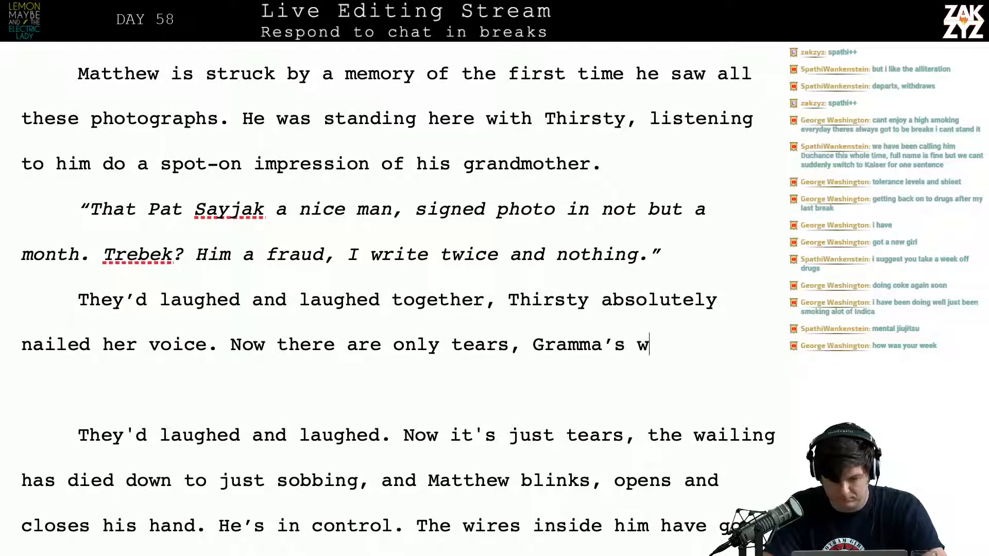
text(ing i)
Continue the sentence after "Now there" with "are only tears, Gramma's wailing has died down to"
key(BackSpace)
text(has d)
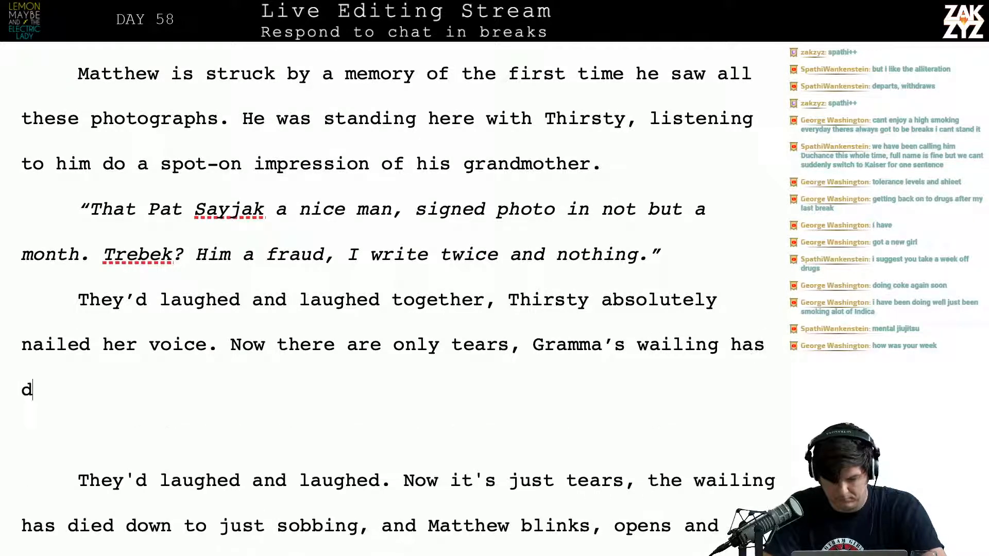
text(ied od)
key(BackSpace)
key(BackSpace)
text(down to )
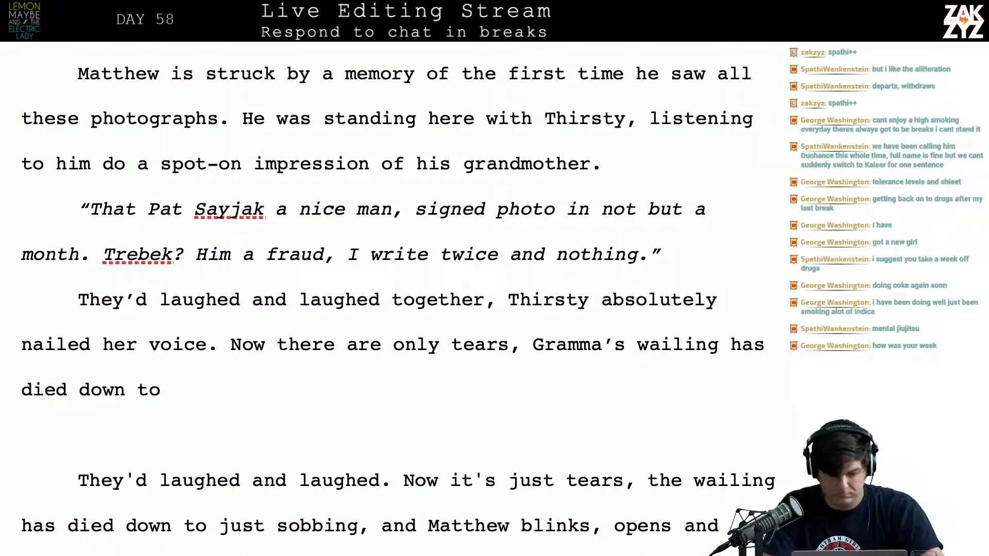
text(jerky)
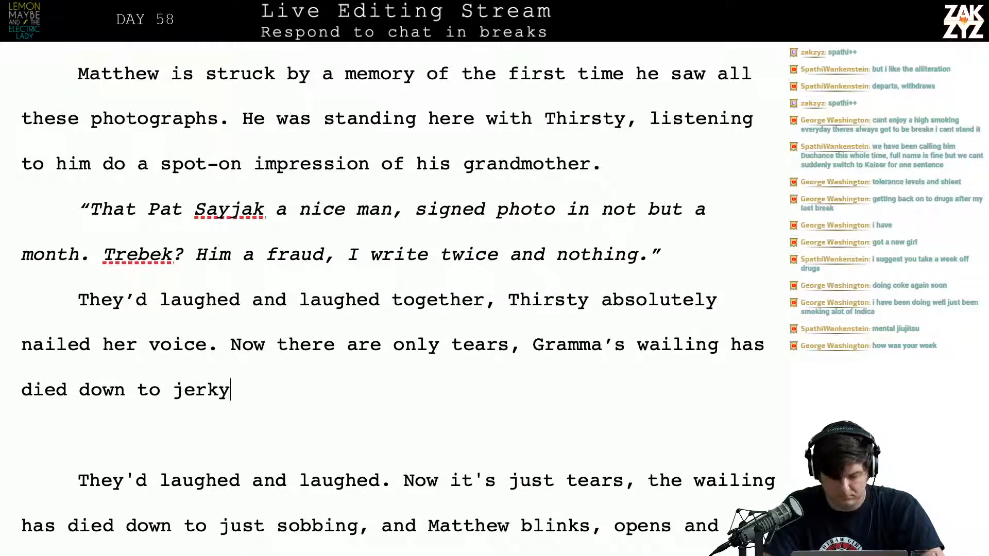
key(BackSpace)
key(BackSpace)
key(BackSpace)
key(BackSpace)
key(BackSpace)
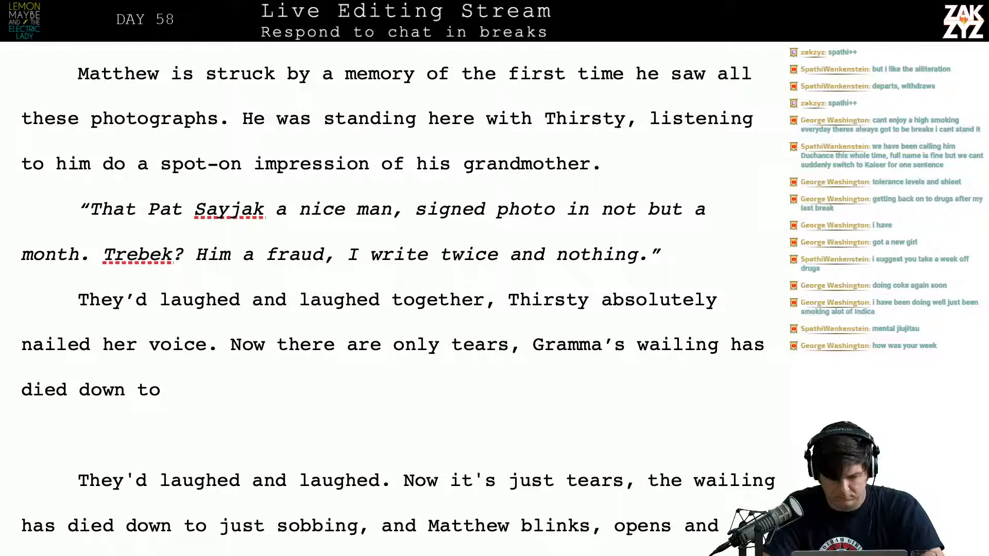
key(BackSpace)
key(BackSpace)
key(BackSpace)
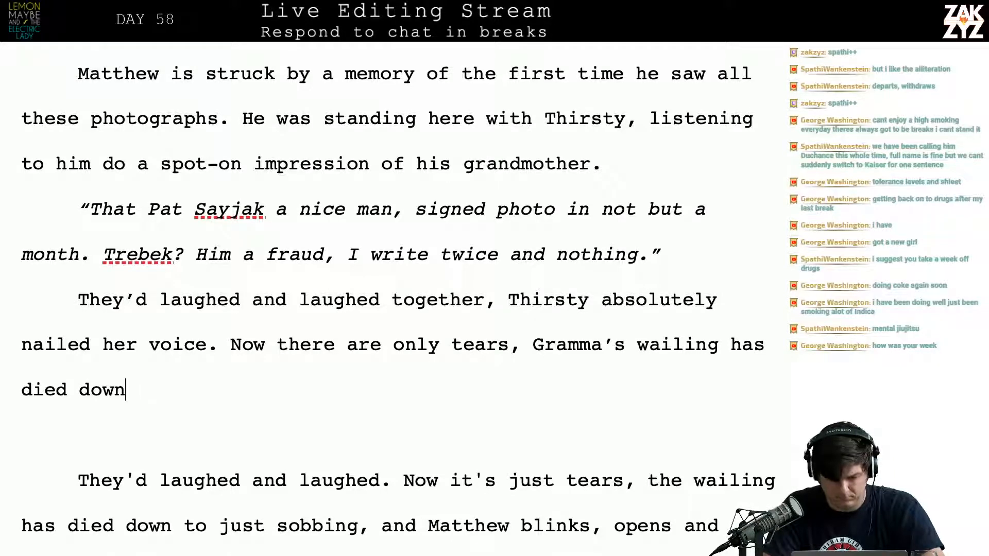
text(to)
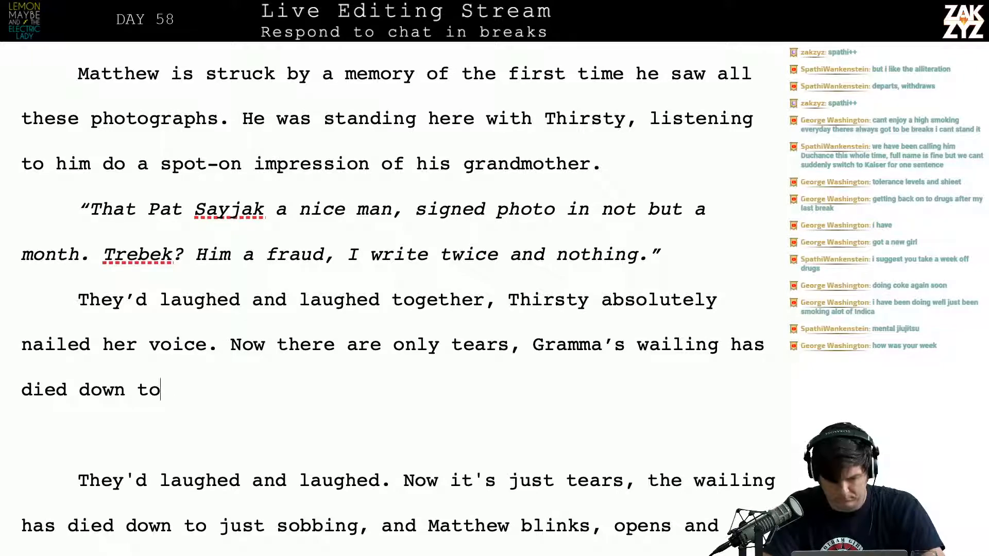
Replace "wailing has died down to" after "Gramma's" with "still chanting."
key(BackSpace)
key(BackSpace)
key(BackSpace)
key(BackSpace)
key(BackSpace)
key(BackSpace)
key(BackSpace)
key(BackSpace)
key(BackSpace)
key(BackSpace)
key(BackSpace)
key(BackSpace)
key(BackSpace)
key(BackSpace)
key(BackSpace)
key(BackSpace)
key(BackSpace)
key(BackSpace)
key(BackSpace)
key(BackSpace)
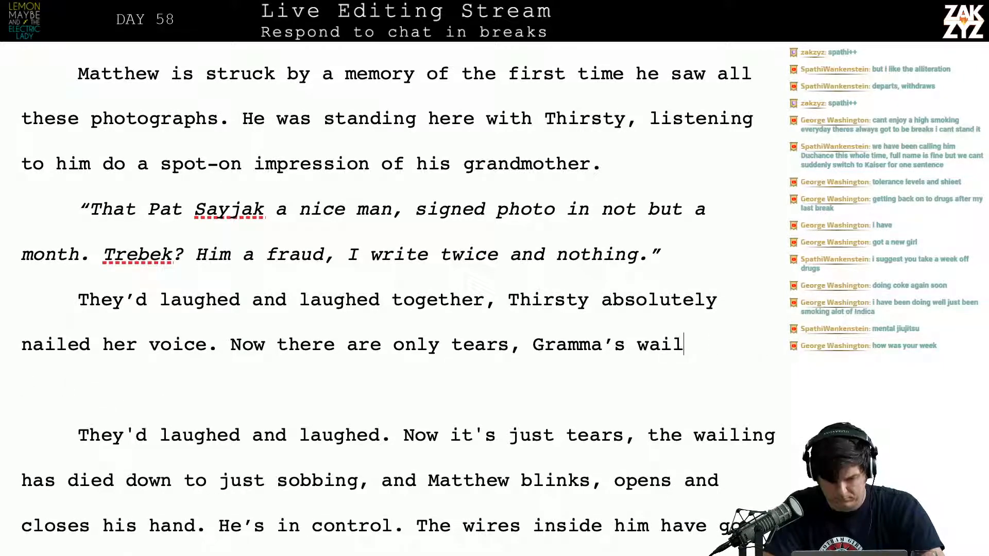
key(BackSpace)
key(BackSpace)
key(BackSpace)
key(BackSpace)
text(still c)
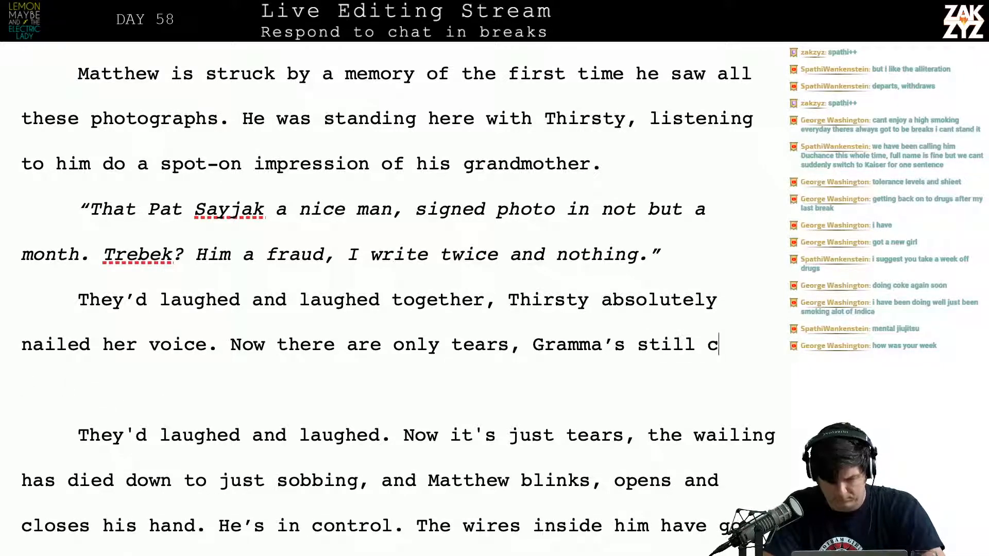
text(hanting)
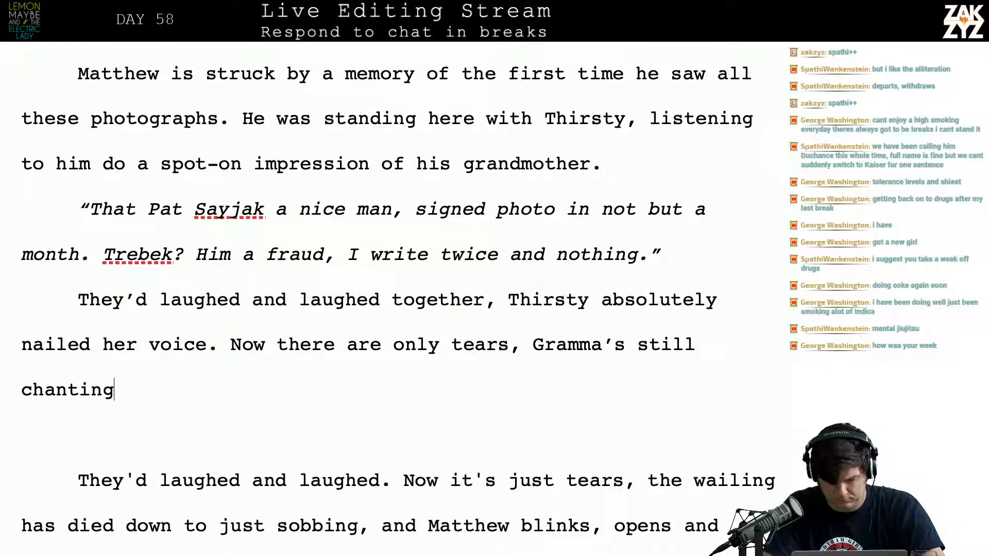
text(.)
Delete the old text from "They'd laughed and laughed. Now it's just tears" through "sobbing, and", starting a new paragraph at "Matthew blinks"
key(shift+Down)
key(shift+Down)
key(shift+Down)
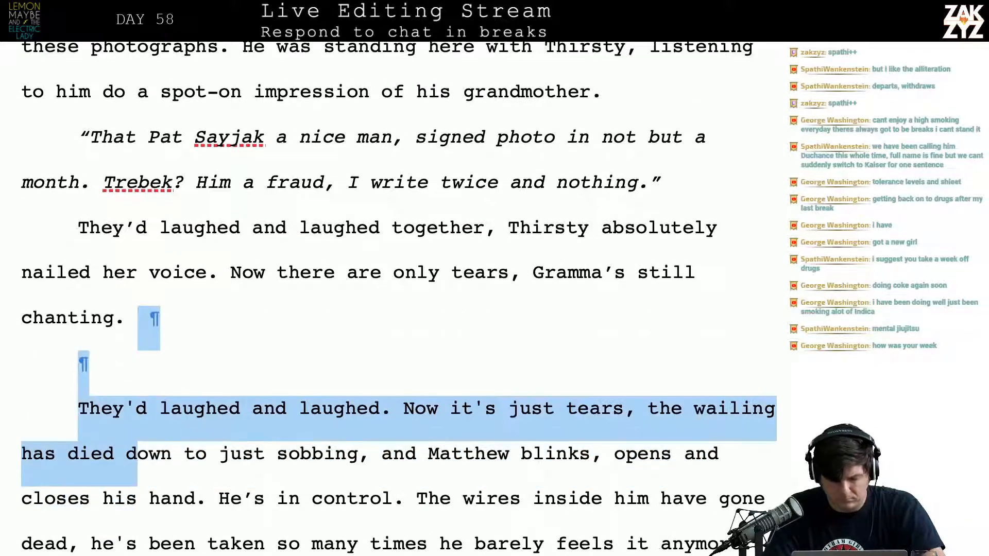
key(shift+Right)
key(shift+Right)
key(shift+Right)
key(shift+Right)
key(shift+Right)
key(shift+Right)
key(shift+Right)
key(shift+Right)
key(shift+Right)
key(shift+Right)
key(shift+Right)
key(shift+Right)
key(shift+Right)
key(shift+Right)
key(shift+Right)
key(shift+Right)
key(shift+Right)
key(shift+Right)
key(shift+Right)
key(shift+Right)
key(shift+Right)
key(shift+Right)
key(shift+Right)
key(shift+Right)
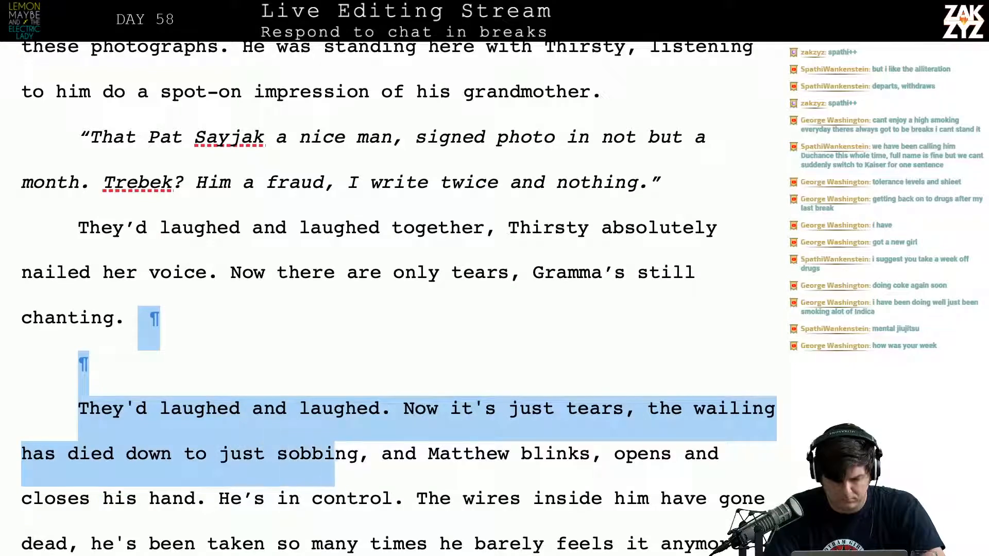
key(BackSpace)
key(Return)
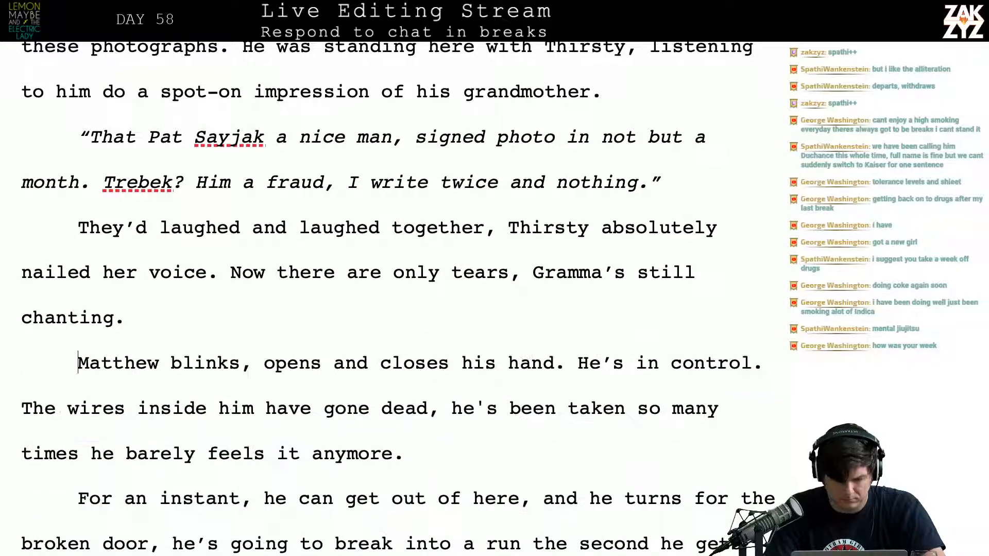
key(Down)
key(BackSpace)
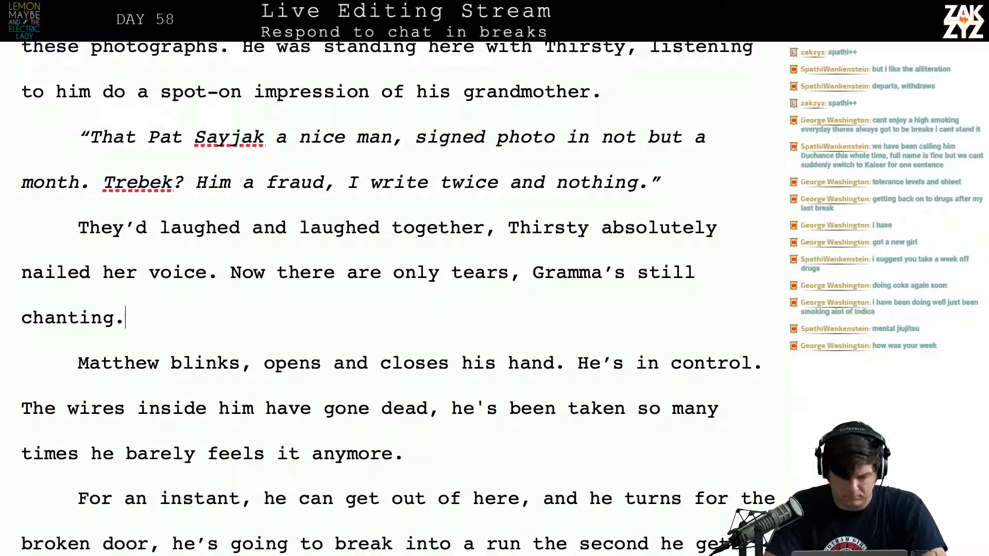
Replace the period after "chanting" with a comma and split "Gramma's still chanting," off into its own paragraph below a blank one
key(BackSpace)
text(,)
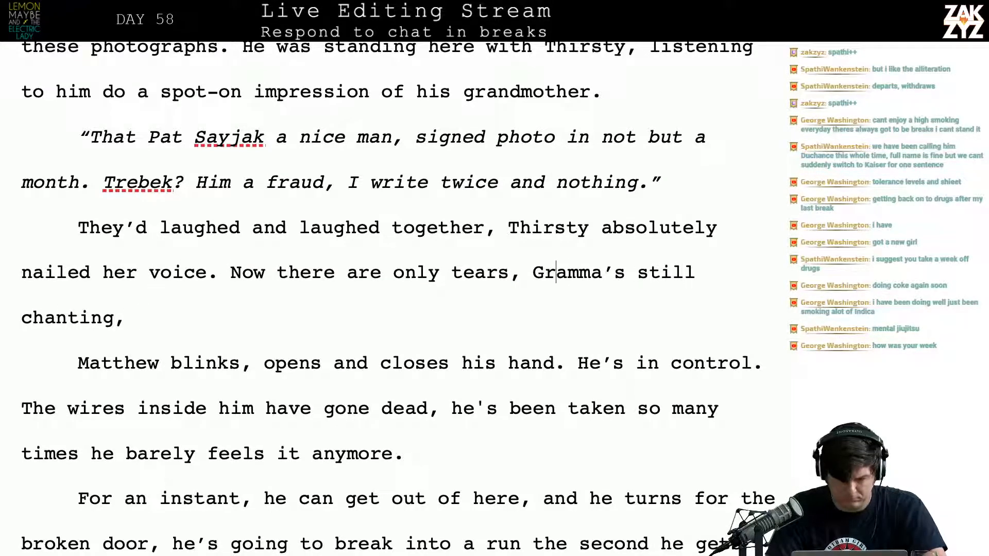
key(Return)
key(Return)
Continue the sentence after "Now there are only tears" with ", running down Matthew's face,"
text(t)
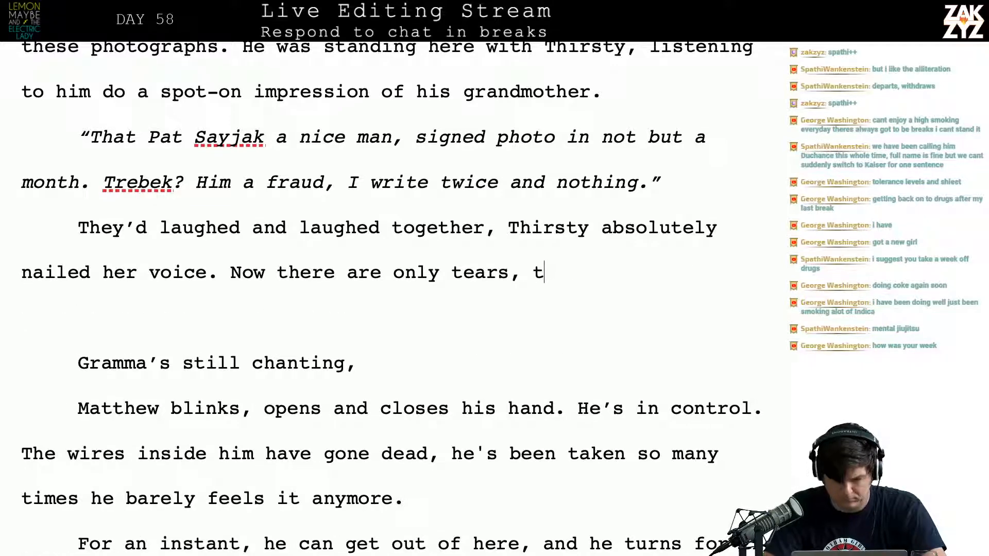
key(BackSpace)
key(BackSpace)
key(BackSpace)
text(, run)
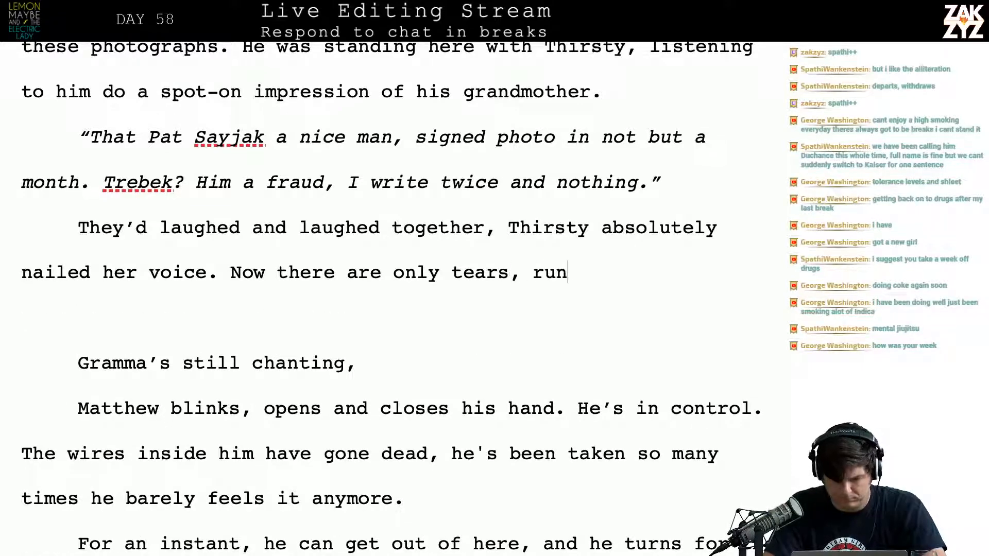
text(ning down Matthe)
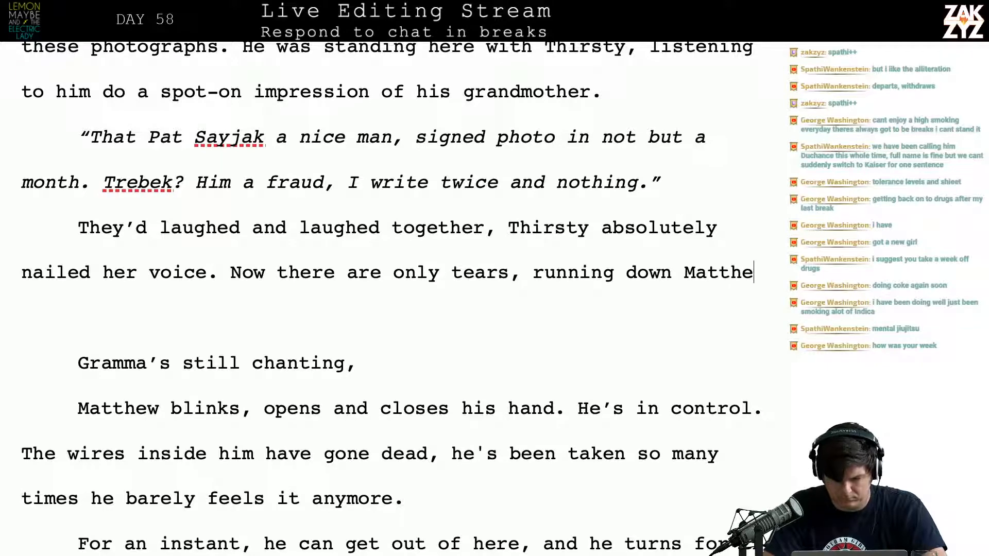
text(w's face, )
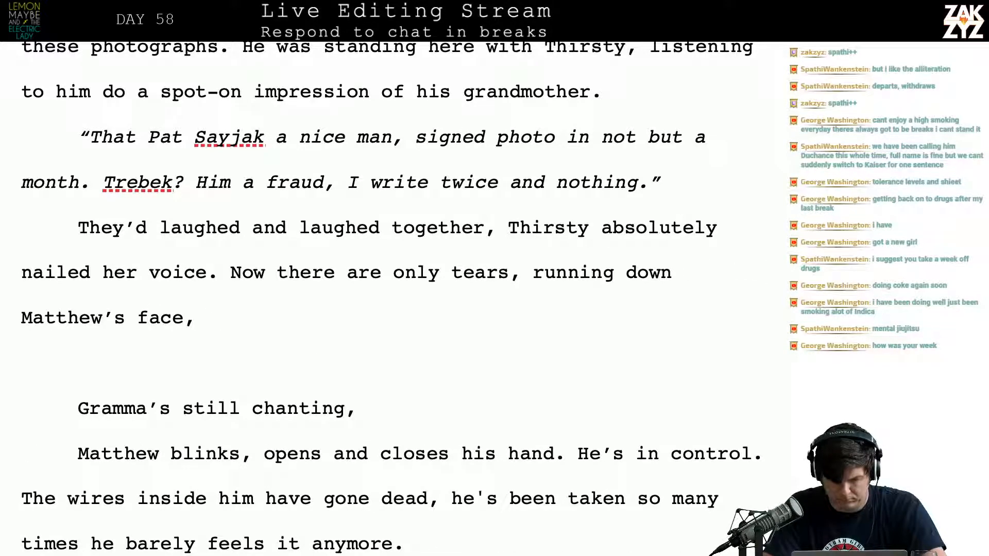
text(squeezing out o)
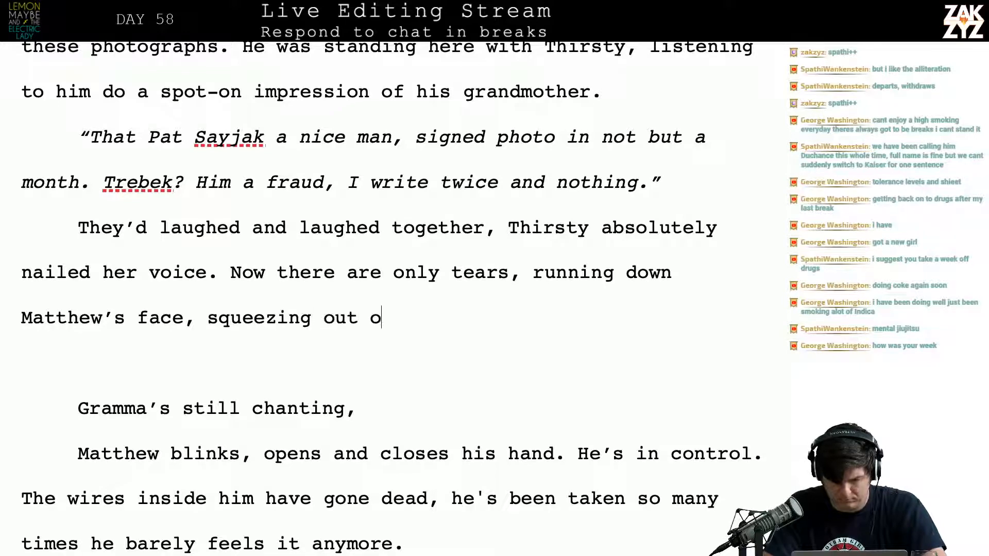
text(f Gramma's t)
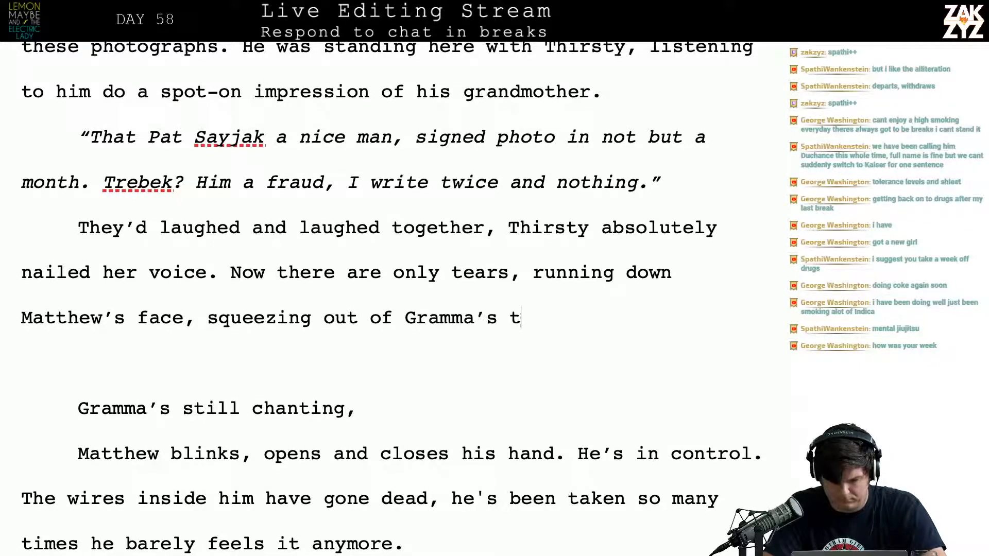
text(ight)
Finish the sentence after "Matthew's face," with "squeezing out of Gramma's shut eyes as she chants."
key(BackSpace)
key(BackSpace)
key(BackSpace)
key(BackSpace)
key(BackSpace)
text(sh)
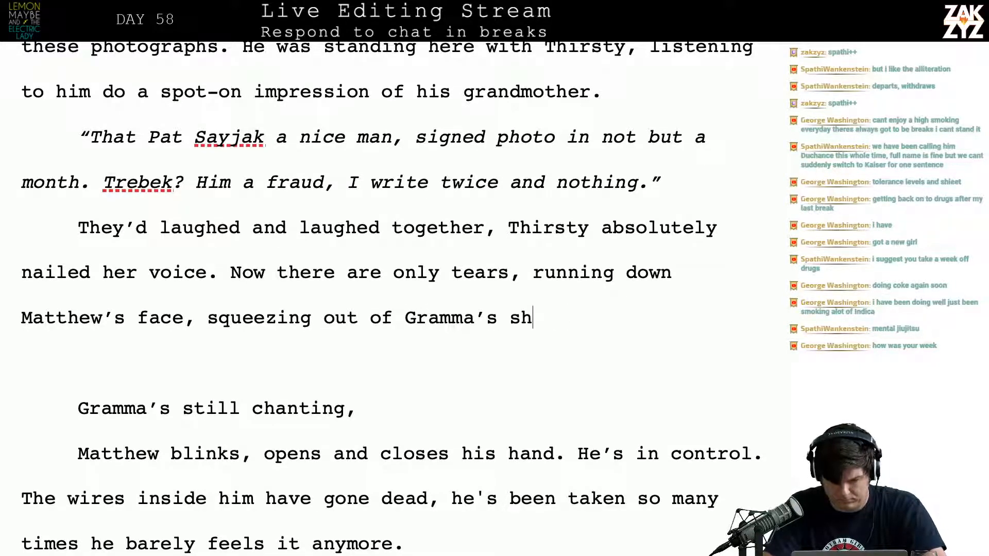
text(ut eyes as she chants)
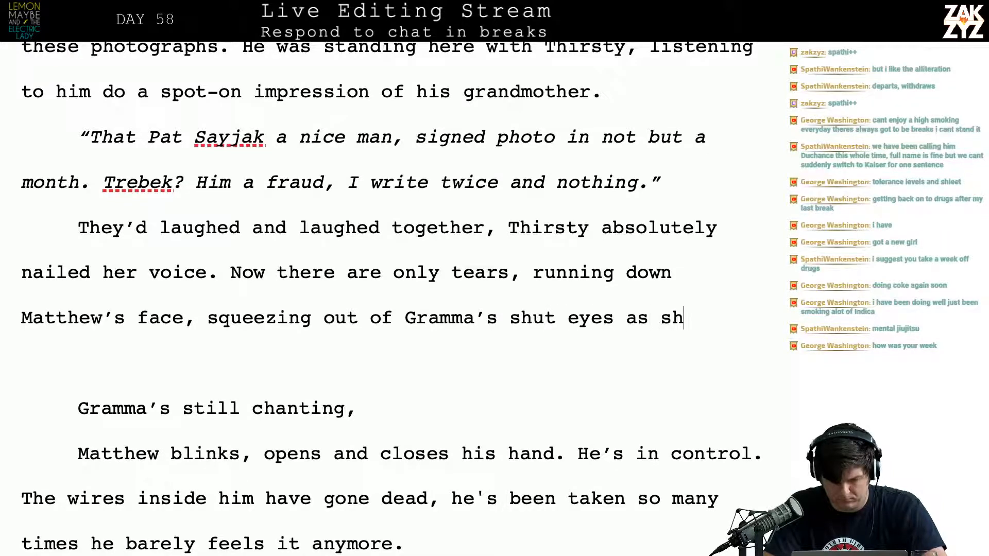
Delete the blank paragraph and the leftover line "Gramma's still chanting," above "Matthew blinks"
key(shift+Down)
key(shift+Down)
key(shift+Down)
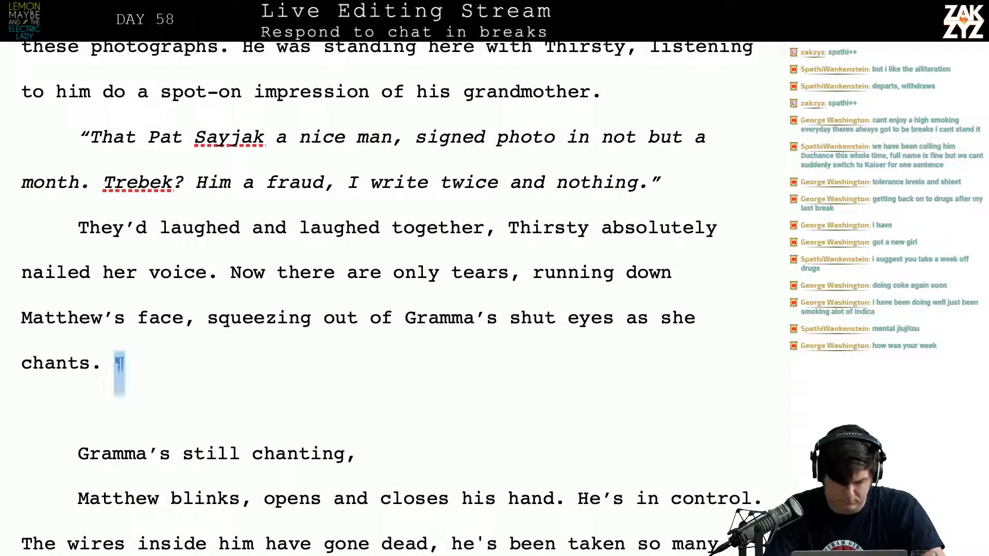
key(shift+Up)
key(shift+Right)
key(shift+Right)
key(shift+Right)
key(shift+Right)
key(shift+Right)
key(shift+Right)
key(shift+Right)
key(shift+Right)
key(shift+Right)
key(shift+Right)
key(shift+Right)
key(shift+Right)
key(shift+Right)
key(shift+Right)
key(shift+Right)
key(shift+Right)
key(shift+Right)
key(shift+Right)
key(shift+Right)
key(shift+Right)
key(shift+Right)
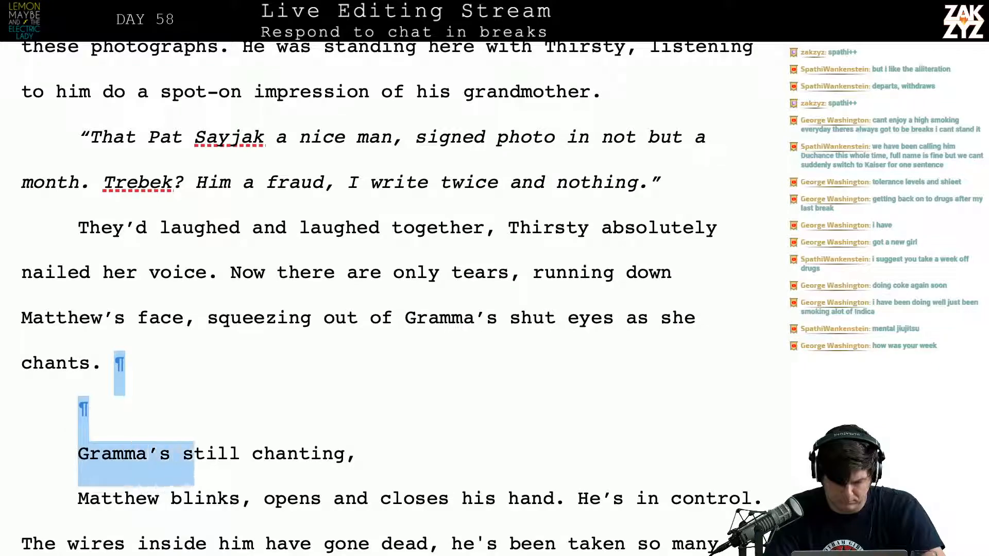
key(BackSpace)
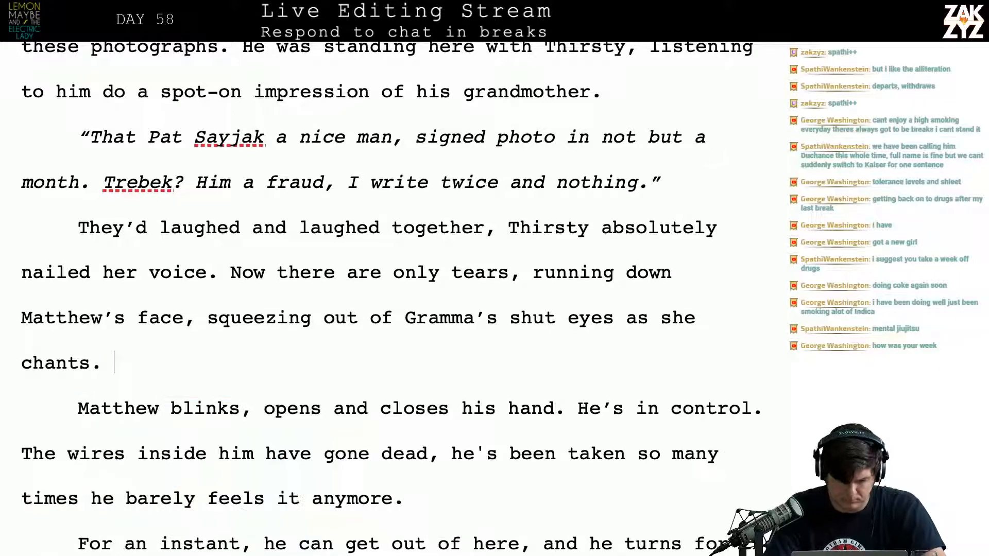
text(Mattehw)
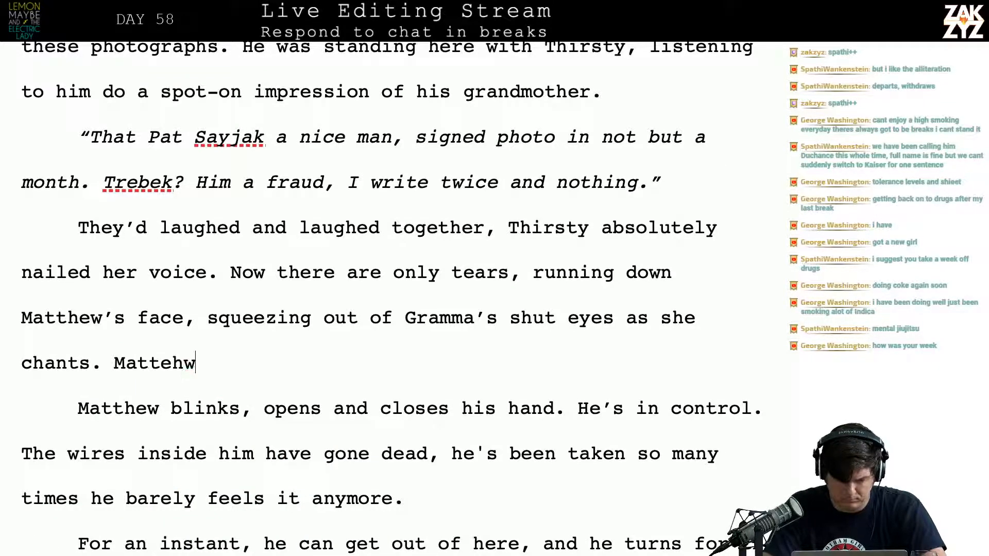
text( opens an clos)
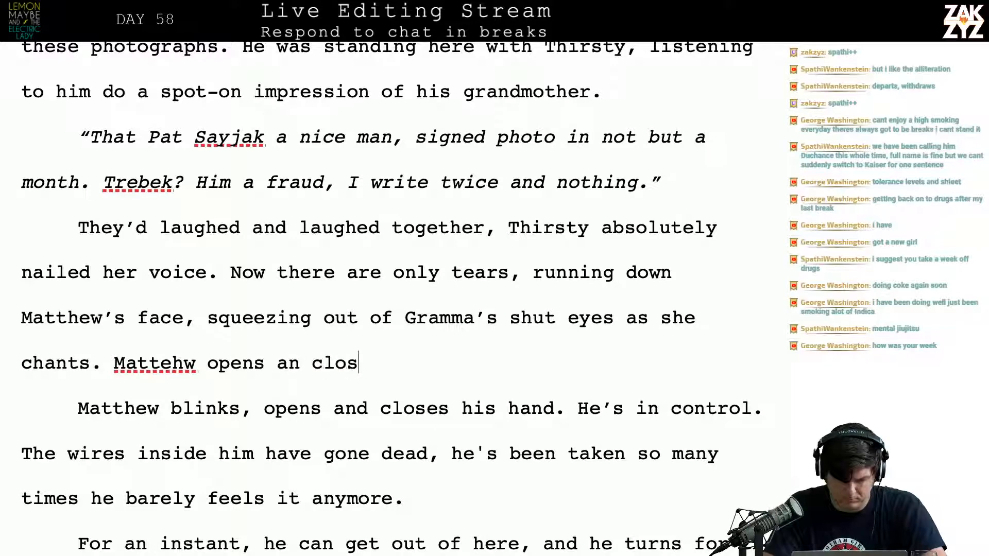
text(es his hands, )
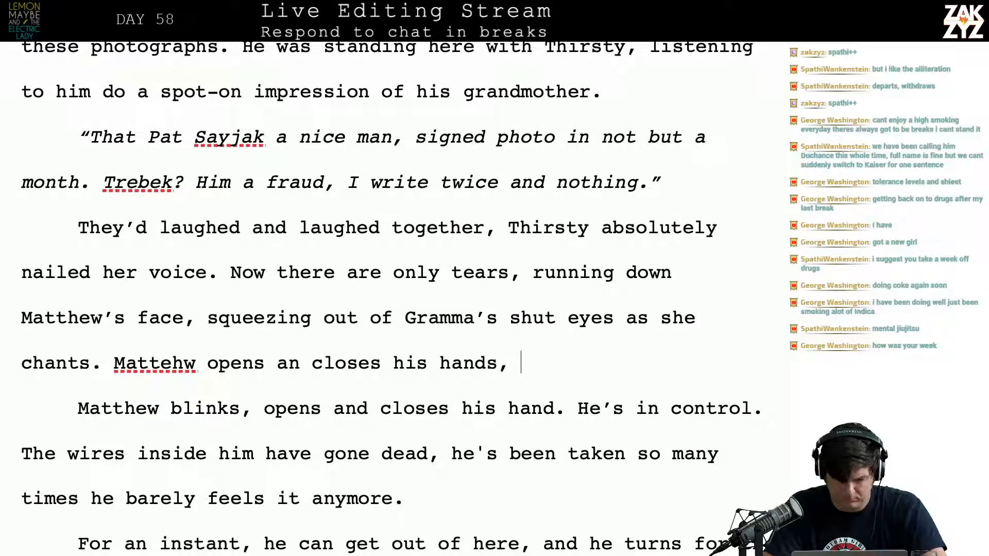
text(he)
key(BackSpace)
key(BackSpace)
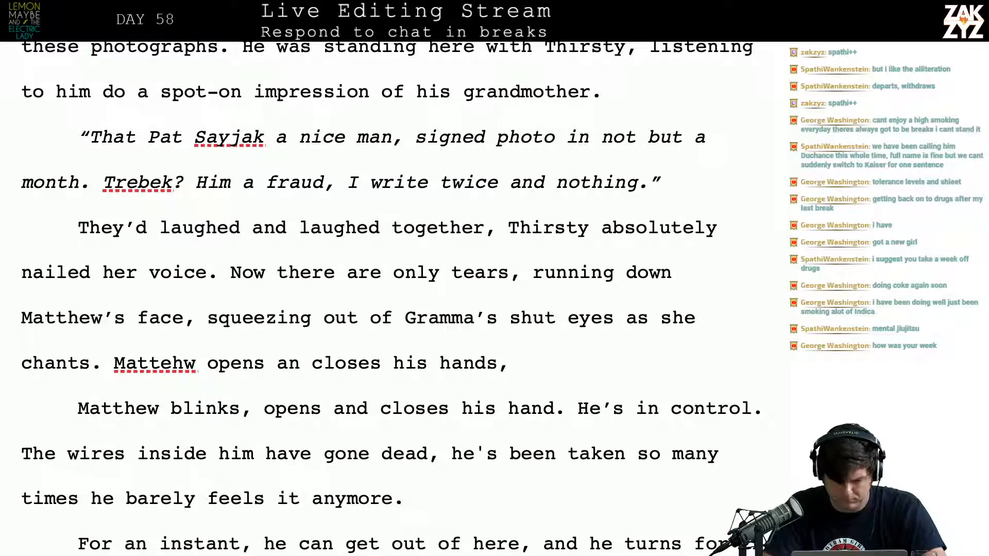
key(BackSpace)
key(BackSpace)
text(.)
key(BackSpace)
key(BackSpace)
key(BackSpace)
key(BackSpace)
key(BackSpace)
key(BackSpace)
key(BackSpace)
key(BackSpace)
key(BackSpace)
key(BackSpace)
key(BackSpace)
key(BackSpace)
key(BackSpace)
key(BackSpace)
key(BackSpace)
key(BackSpace)
key(BackSpace)
key(BackSpace)
key(BackSpace)
key(BackSpace)
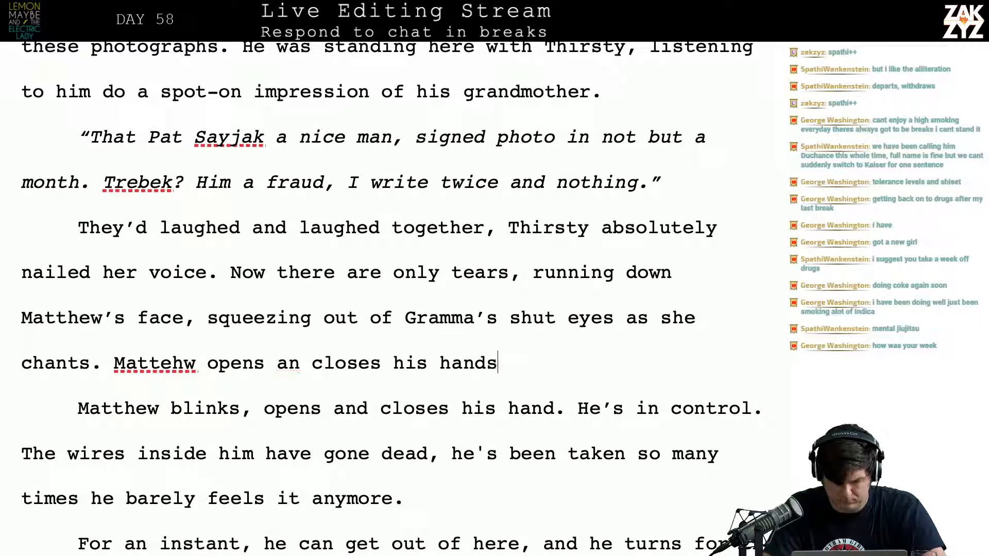
key(BackSpace)
key(BackSpace)
key(BackSpace)
key(BackSpace)
key(BackSpace)
key(BackSpace)
key(BackSpace)
key(BackSpace)
key(BackSpace)
key(BackSpace)
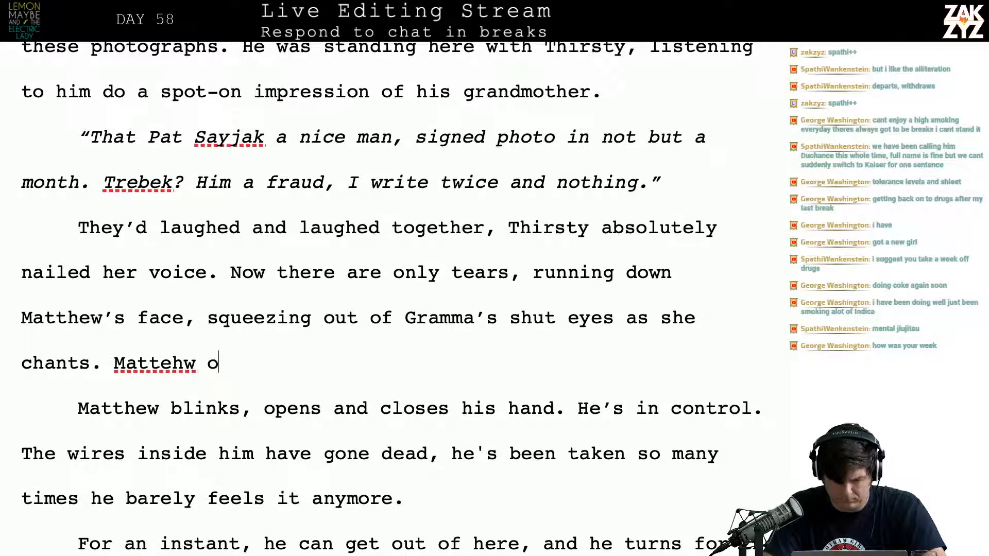
key(BackSpace)
After "as she chants.", write "Matthew stares at his palm and open and closes his hand. He's in control now."
text(he)
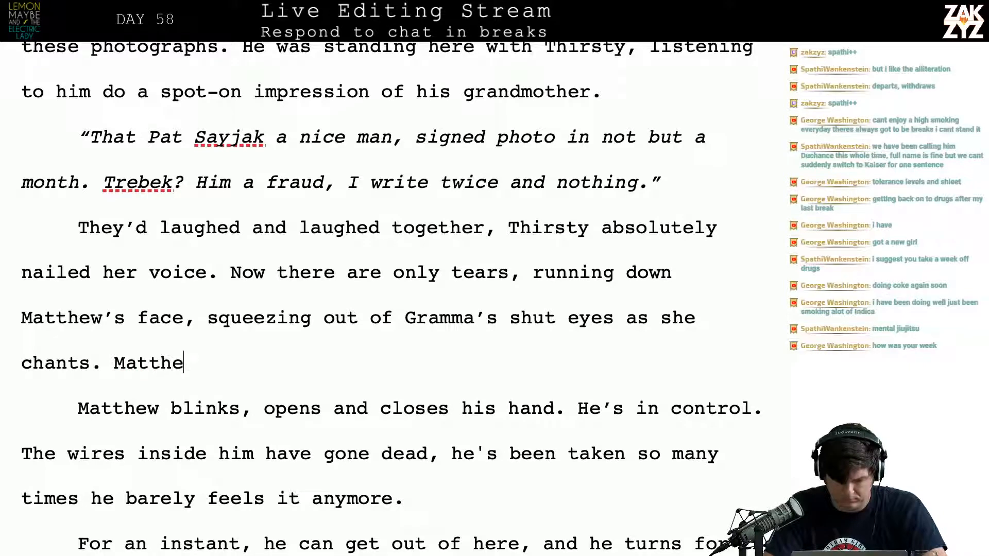
text(w stares at )
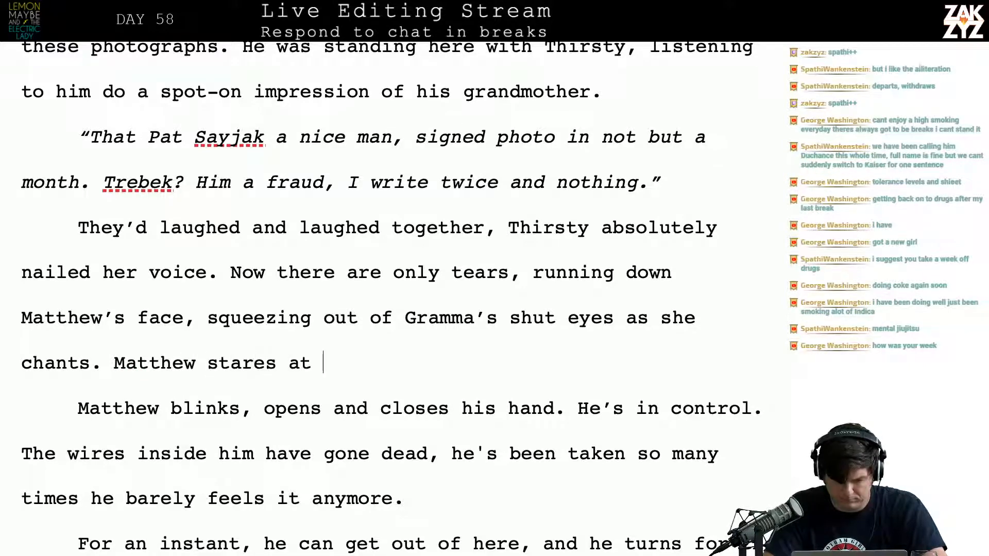
text(his palm and open and closes )
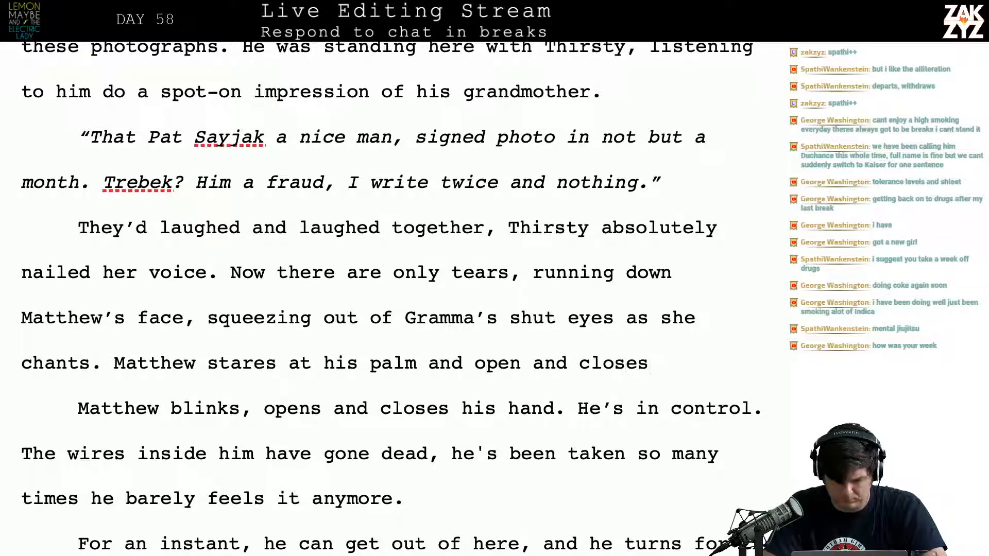
text(his hand)
text(. He's in control )
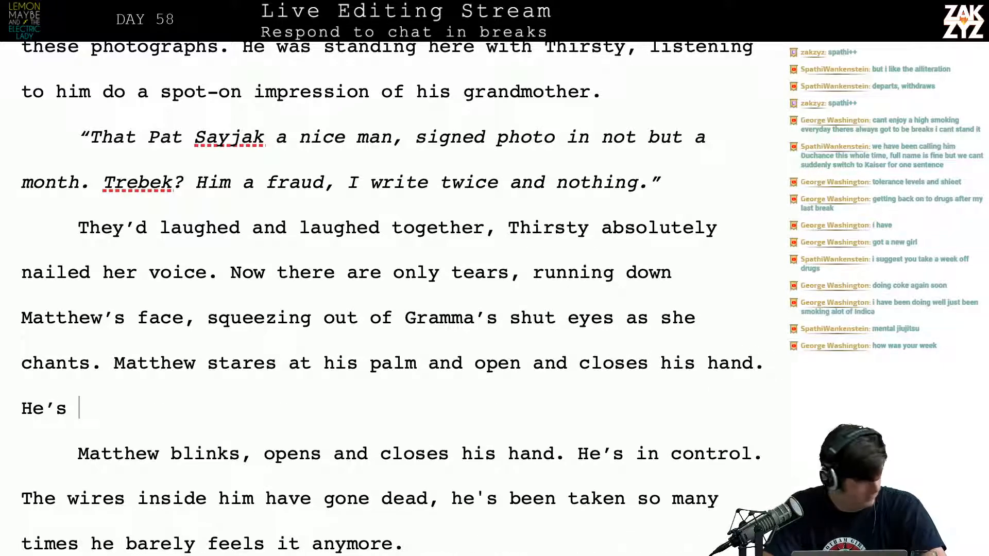
text(now,)
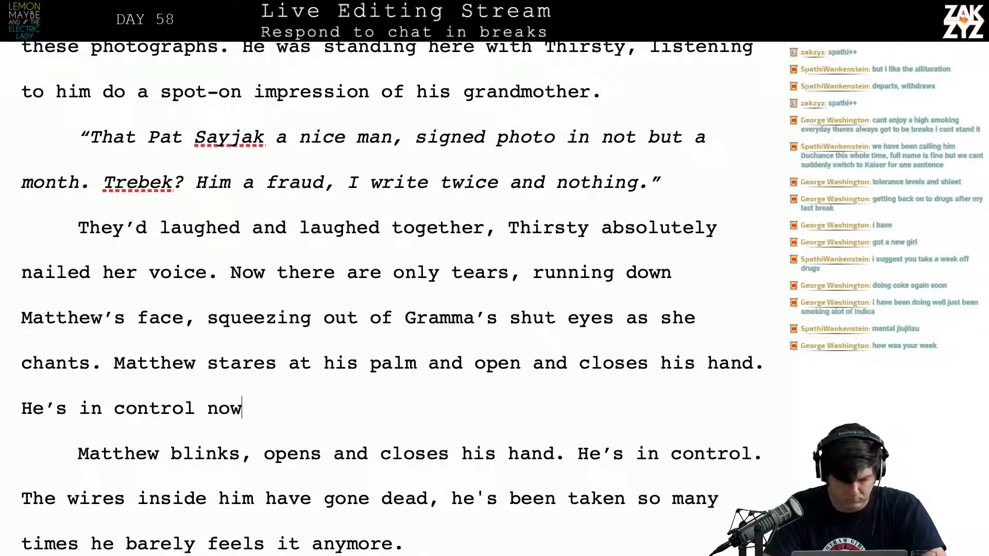
key(BackSpace)
key(BackSpace)
text(.)
Delete the paragraph break and "Matthew blinks, opens and closes his hand. He's in control." so "The wires inside him" joins the paragraph above
key(shift+Down)
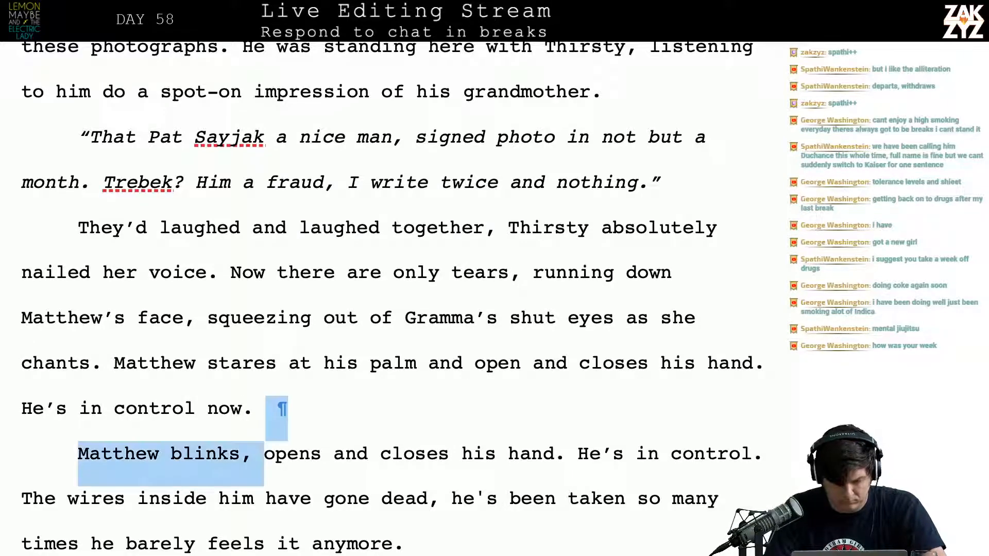
key(shift+Down)
key(shift+Left)
key(shift+Up)
key(shift+Right)
key(shift+Right)
key(shift+Right)
key(shift+Right)
key(shift+Right)
key(shift+Right)
key(shift+Right)
key(shift+Right)
key(shift+Right)
key(shift+Right)
key(shift+Right)
key(shift+Right)
key(shift+Right)
key(shift+Right)
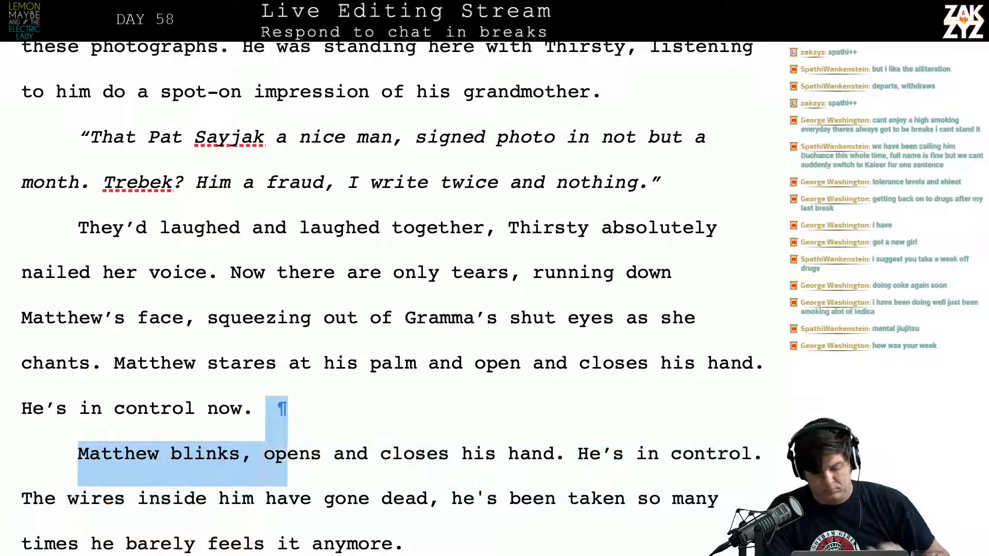
key(shift+Right)
key(shift+Right)
key(shift+Right)
key(shift+Right)
key(shift+Right)
key(shift+Right)
key(shift+Right)
key(shift+Right)
key(shift+Right)
key(shift+Right)
key(shift+Right)
key(shift+Right)
key(shift+Right)
key(shift+Right)
key(shift+Right)
key(shift+Right)
key(shift+Right)
key(shift+Right)
key(shift+Right)
key(shift+Right)
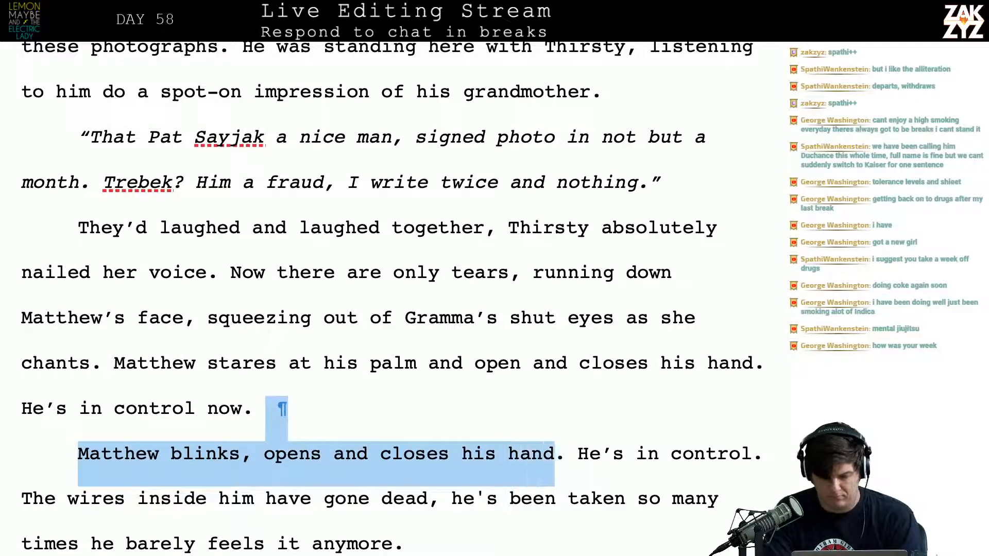
key(shift+Right)
key(shift+Right)
key(shift+Right)
key(shift+Right)
key(shift+Right)
key(shift+Right)
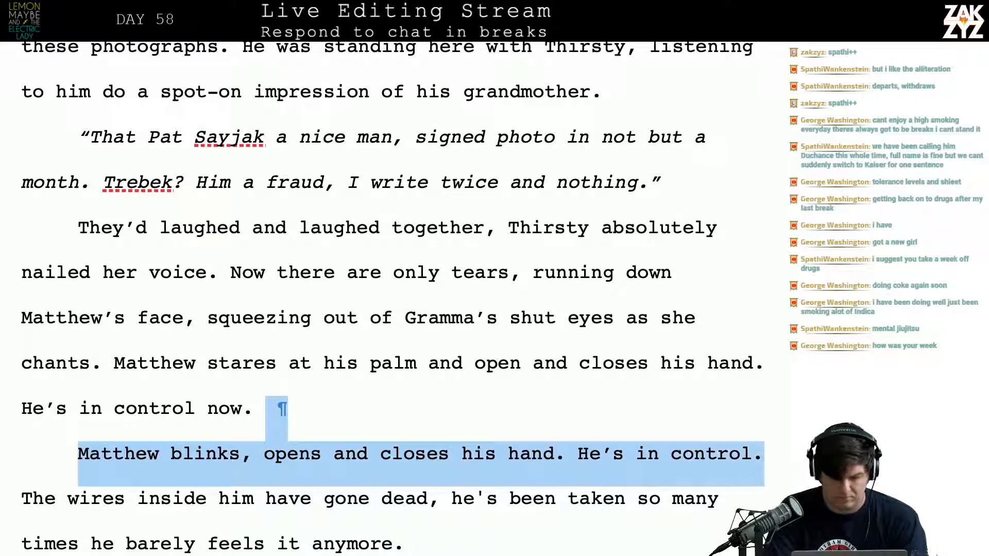
key(BackSpace)
End the wires sentence with a period after "gone dead" and delete "he's been taken so many times he barely feels it anymore."
key(Down)
key(Down)
key(Down)
key(Down)
key(Down)
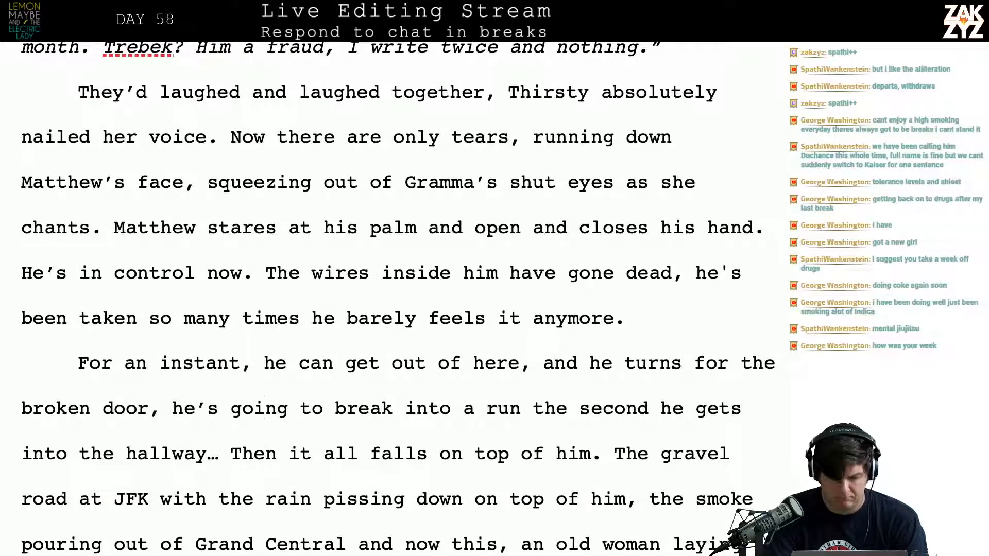
scroll(398, 298, down, 1)
scroll(398, 298, up, 2)
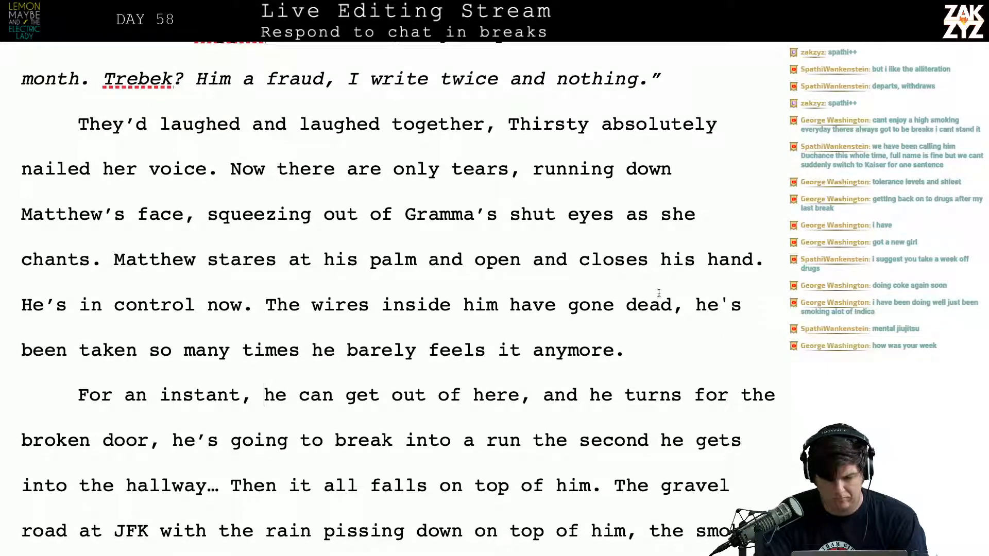
click(684, 305)
key(BackSpace)
text(.)
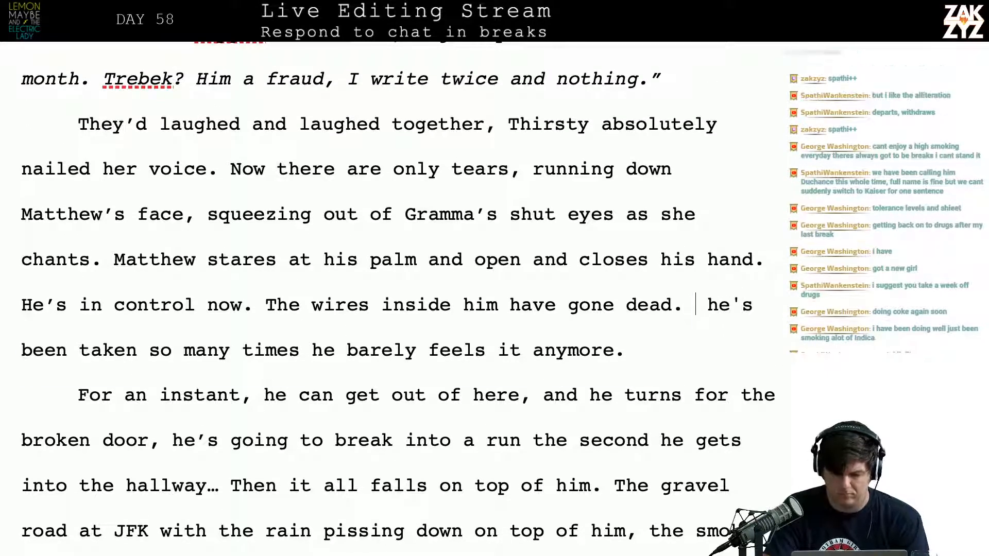
key(ctrl+shift+Down)
key(Delete)
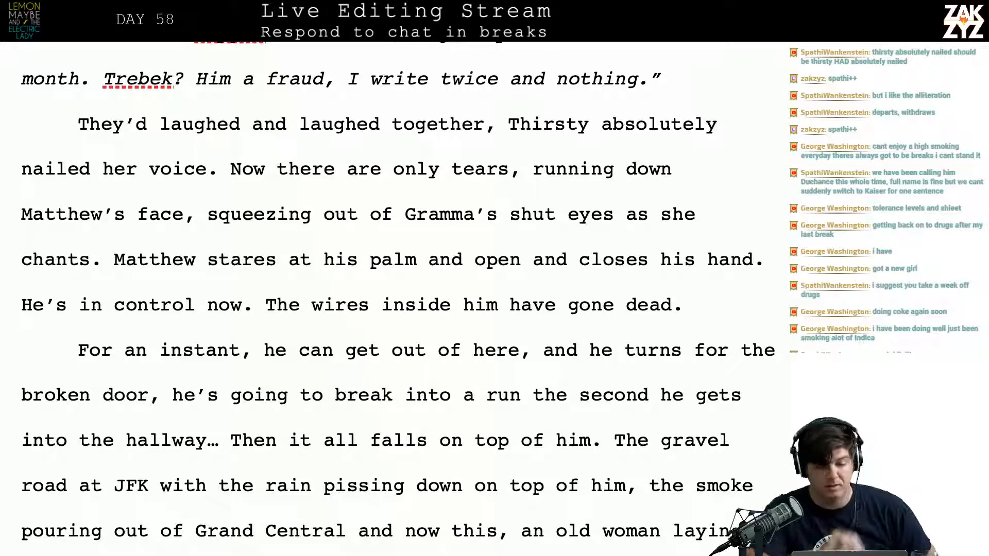
Insert "had" between "Thirsty" and "absolutely nailed her voice"
scroll(613, 216, up, 2)
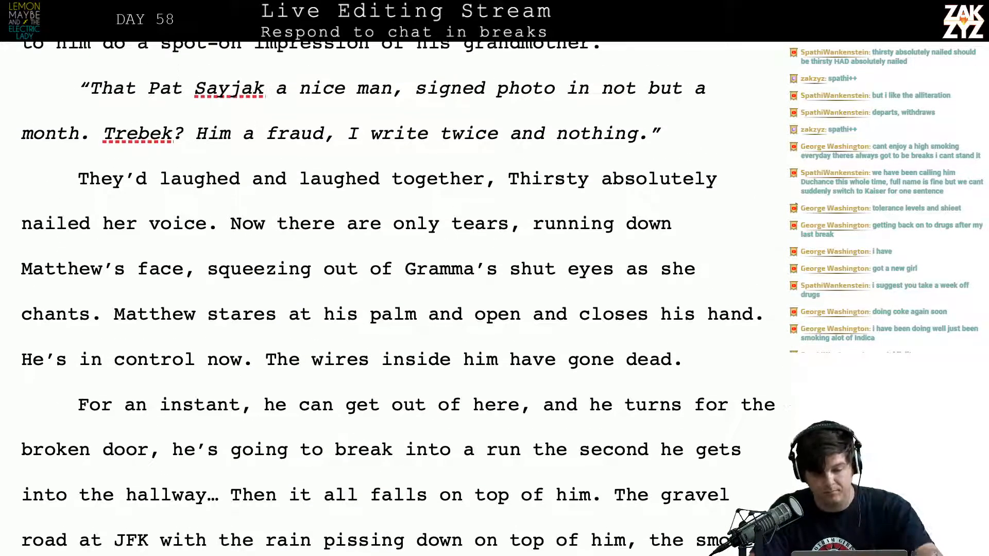
text(had)
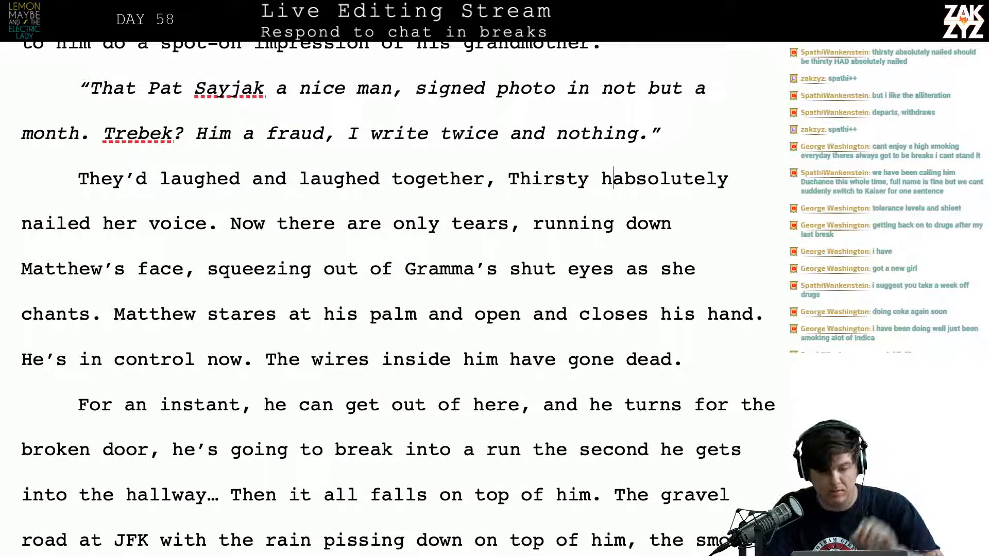
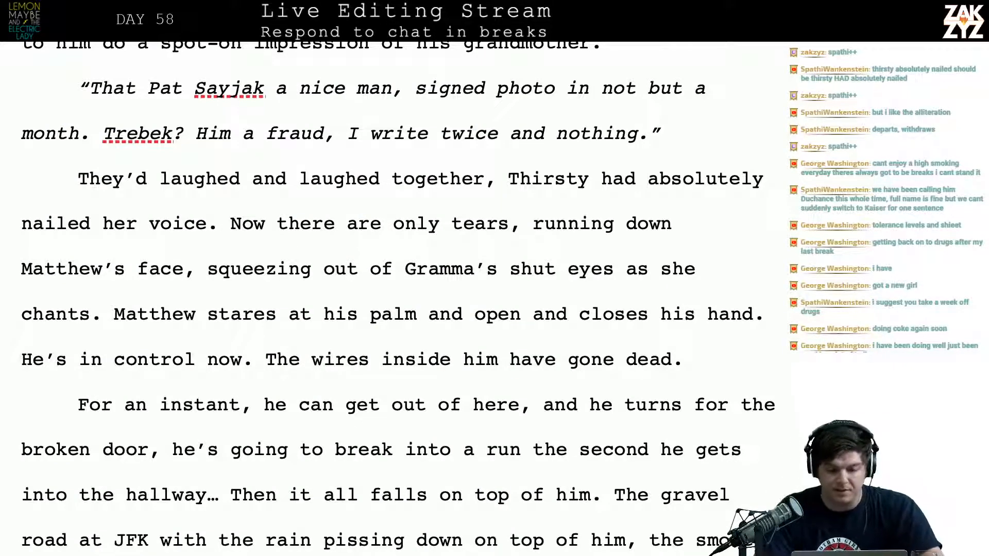
Replace "do a spot-on" with "do an" before "impression of his grandmother"
scroll(391, 299, up, 5)
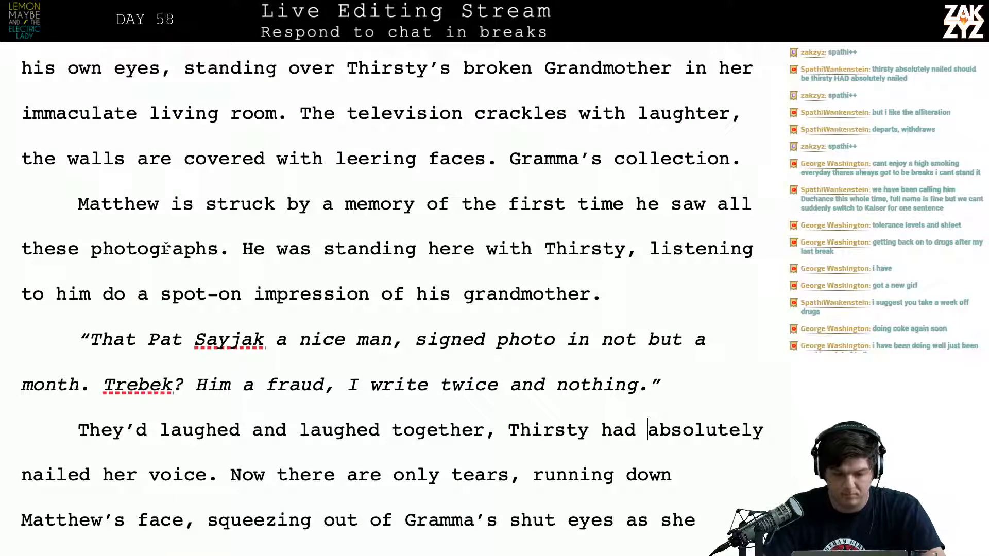
key(Right)
key(Right)
key(BackSpace)
key(BackSpace)
key(BackSpace)
key(BackSpace)
key(BackSpace)
key(BackSpace)
key(BackSpace)
key(BackSpace)
key(BackSpace)
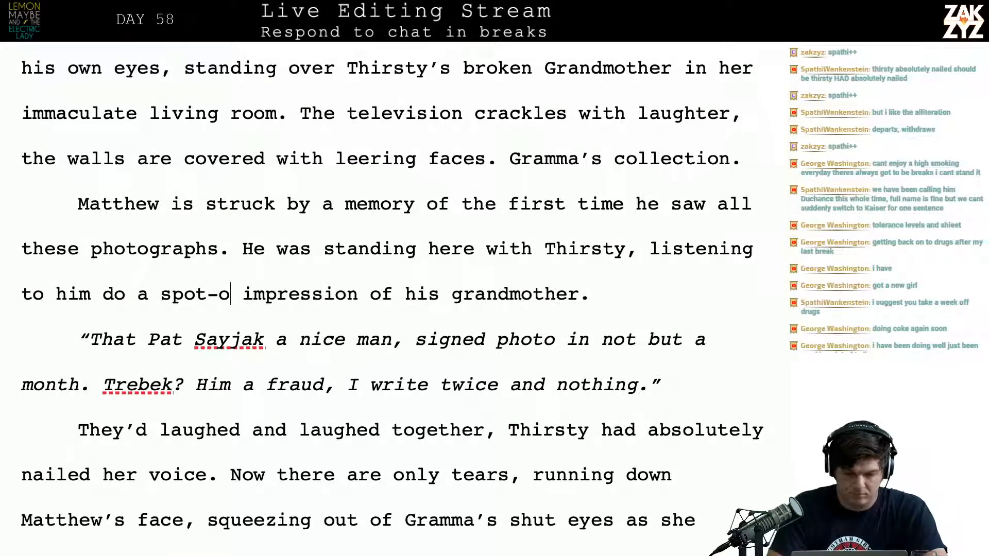
key(BackSpace)
key(BackSpace)
key(BackSpace)
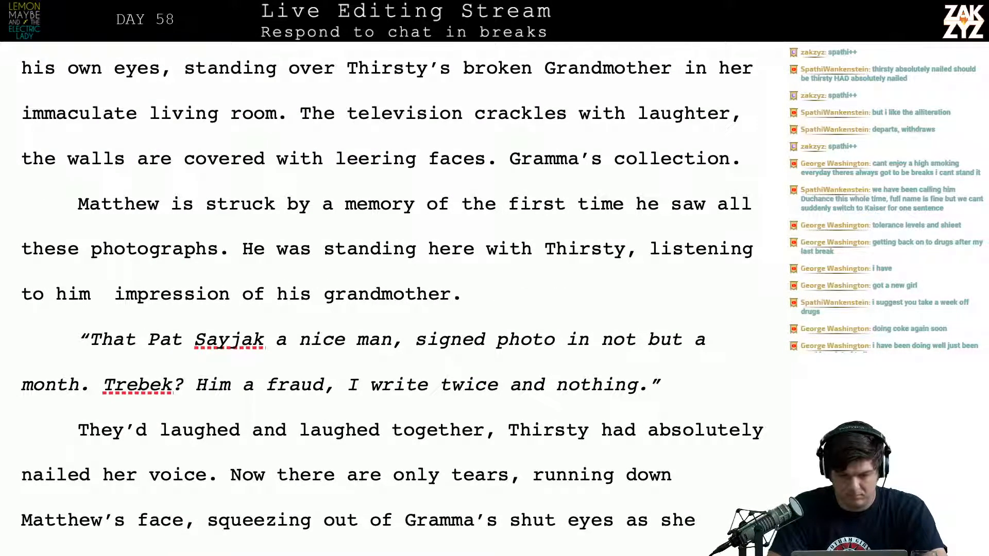
text(do an)
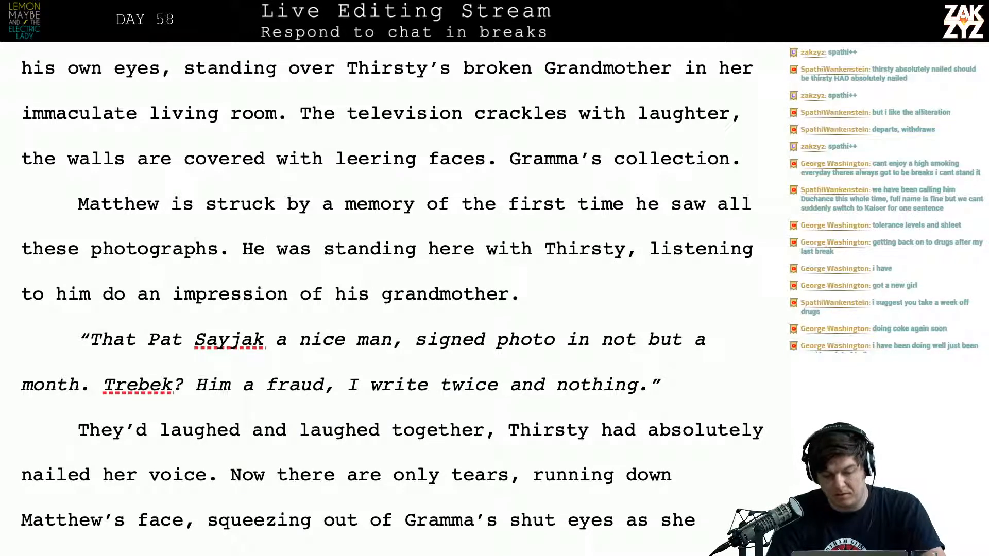
Before "They'd laughed and laughed together", insert "Thirsty had absolutely nailed her voice, they'd laughed and laughed."
key(Left)
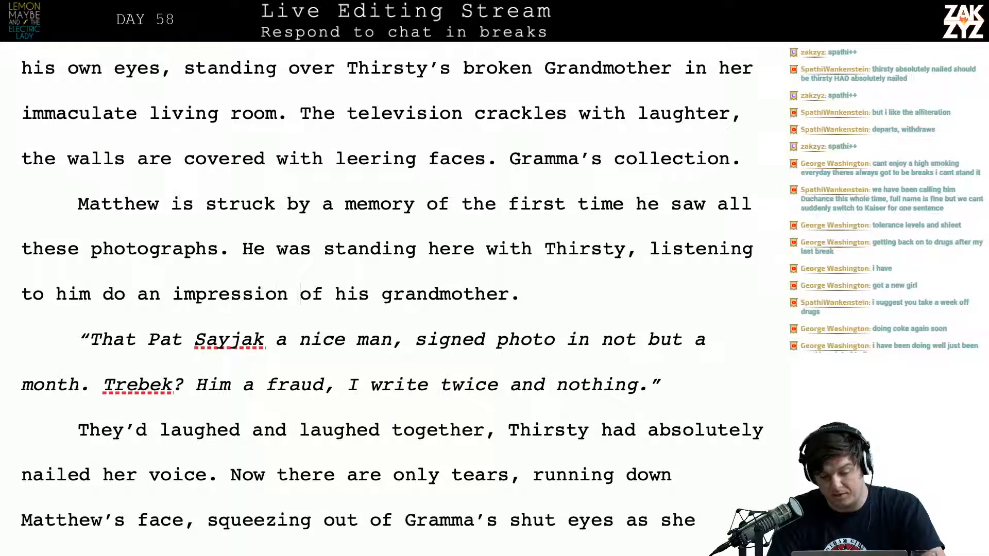
key(Right)
key(Right)
key(Right)
key(Down)
key(Down)
key(Down)
key(Down)
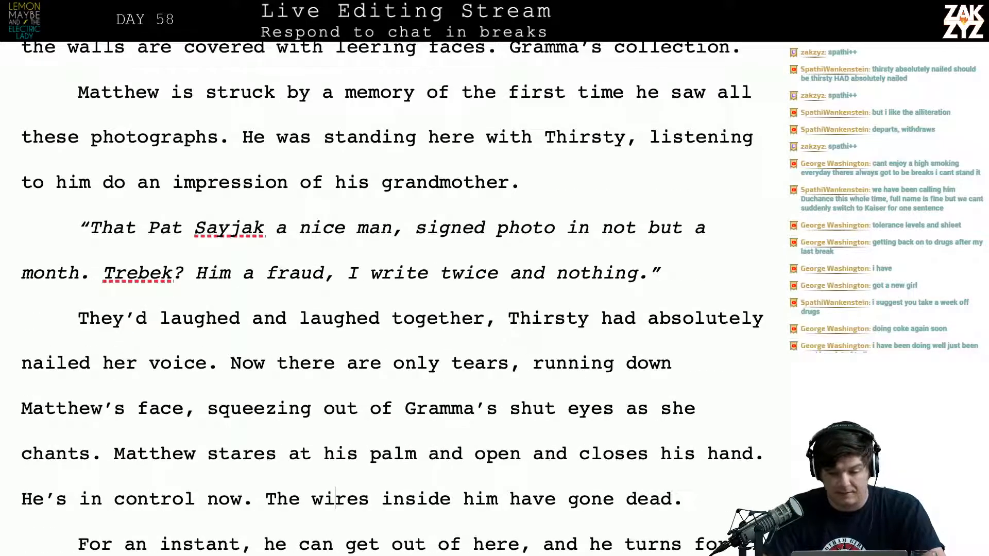
scroll(203, 145, down, 1)
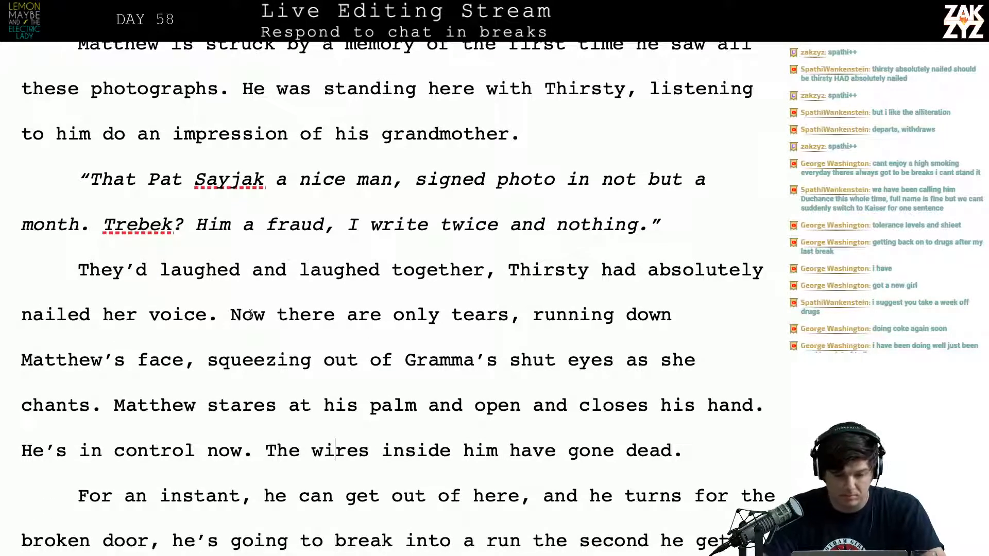
text(Thirsty had )
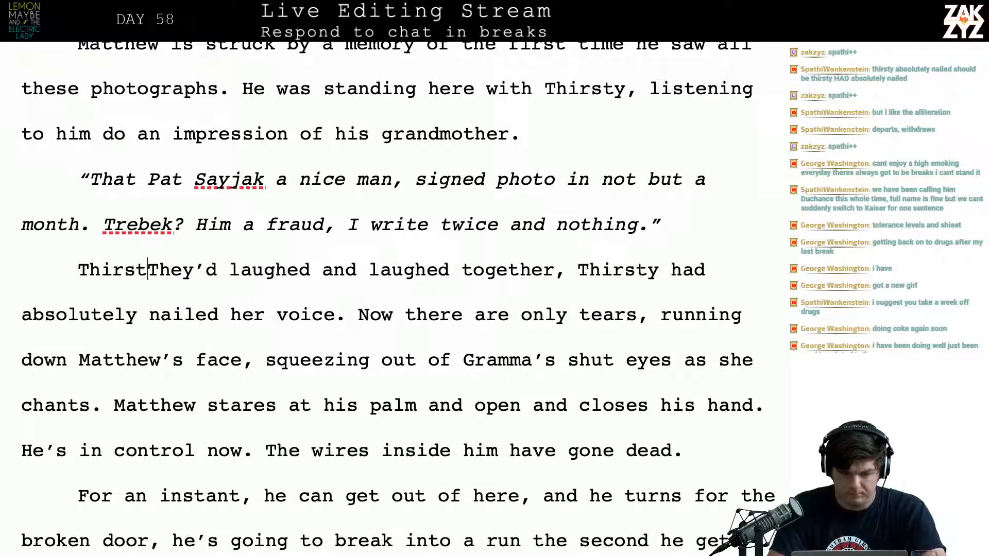
text(absolutely )
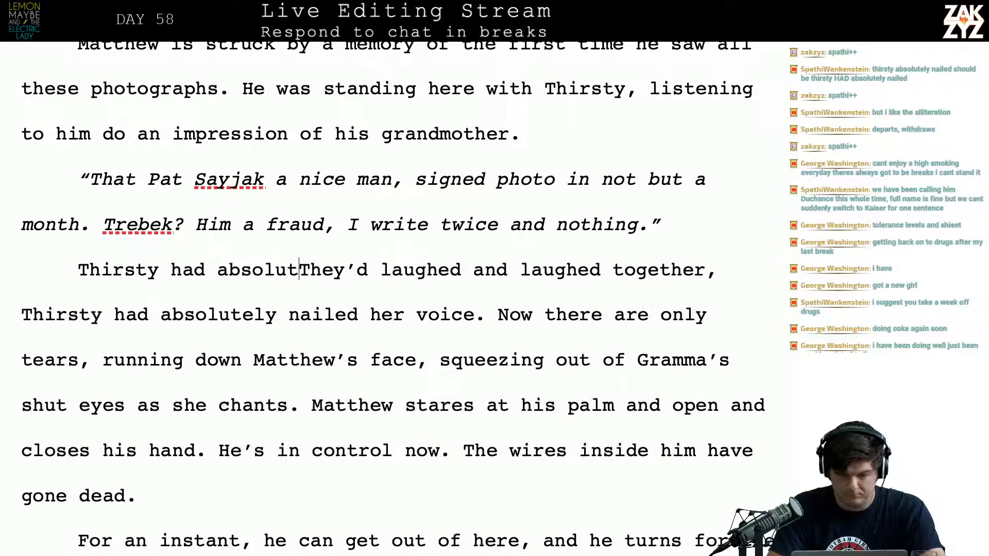
text(nailed her ov)
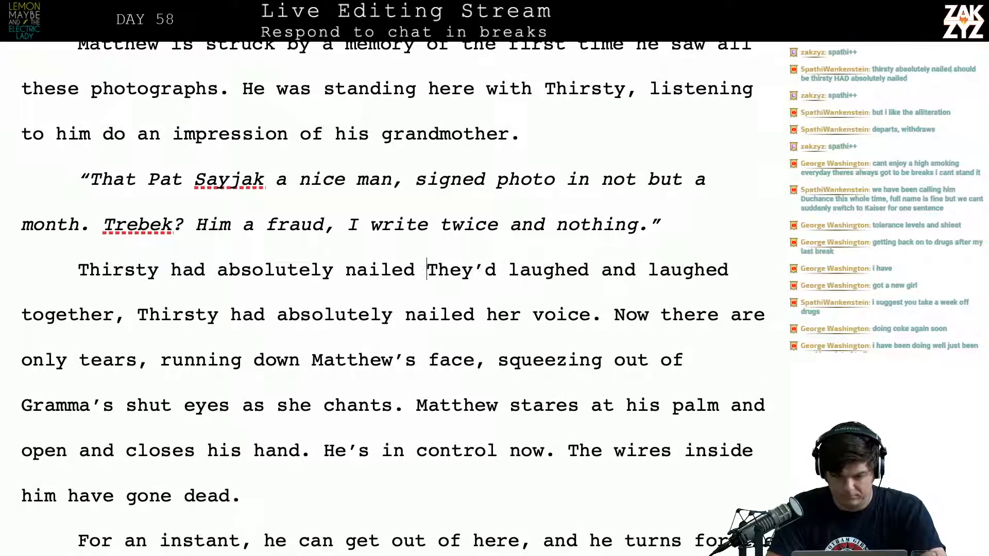
key(BackSpace)
key(BackSpace)
text(voice, the)
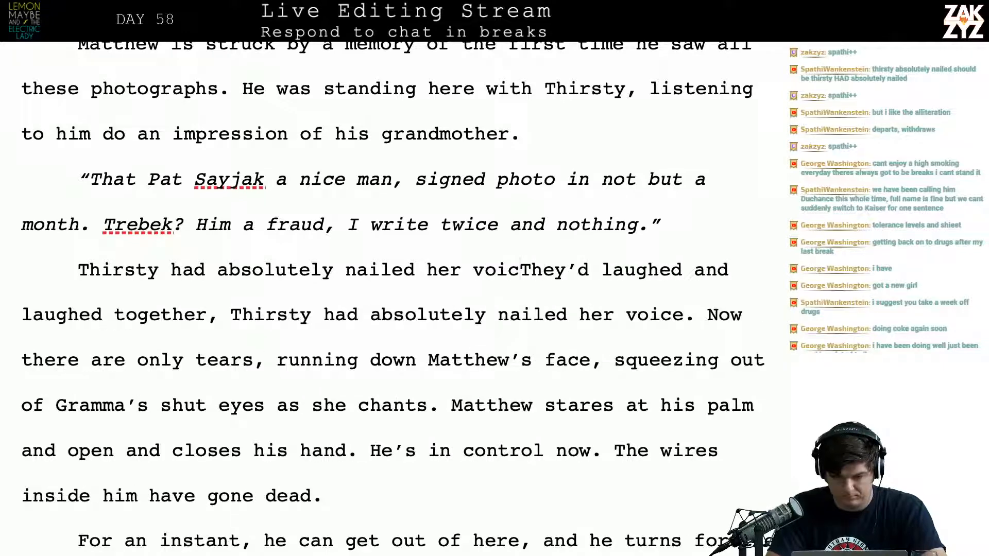
text(y'd laughte)
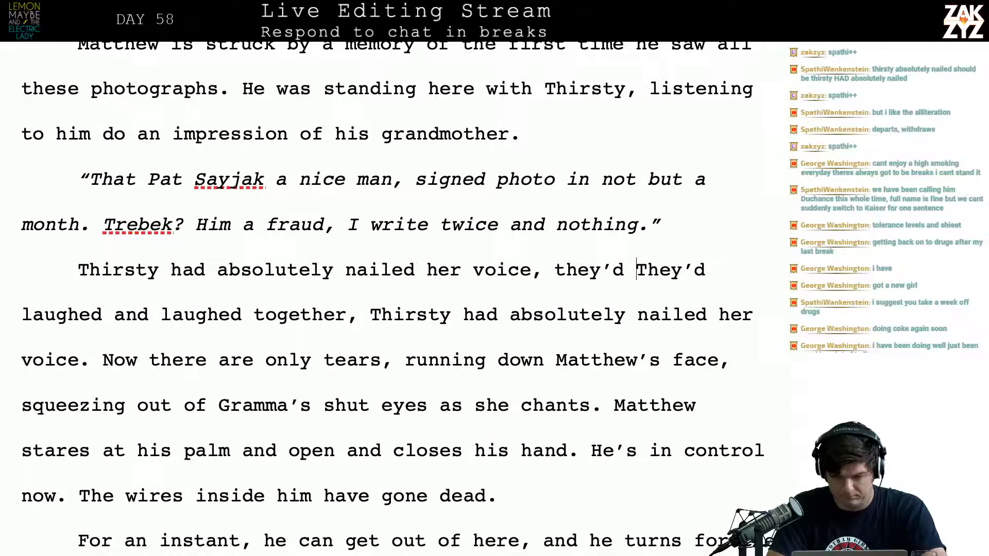
key(BackSpace)
key(BackSpace)
text(ed and la)
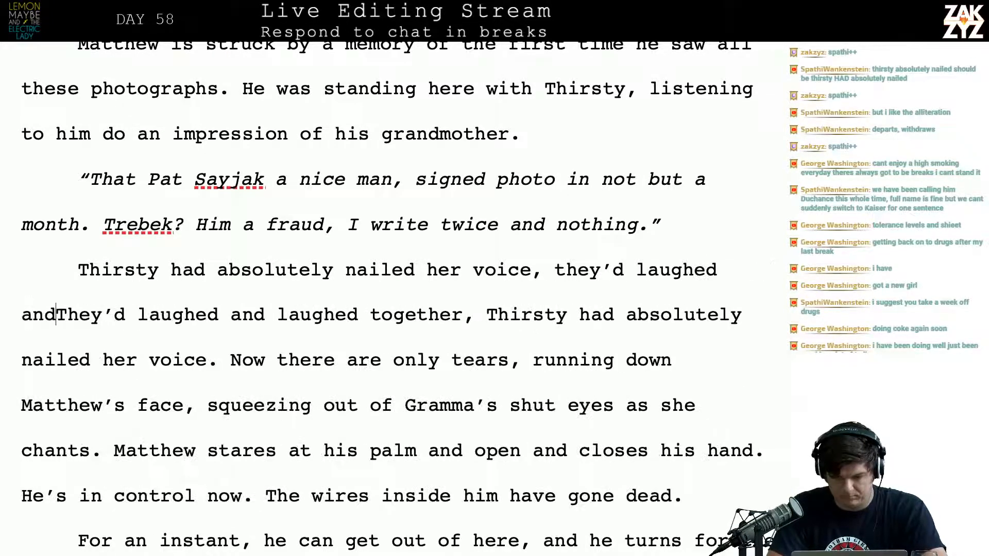
text(ughed.)
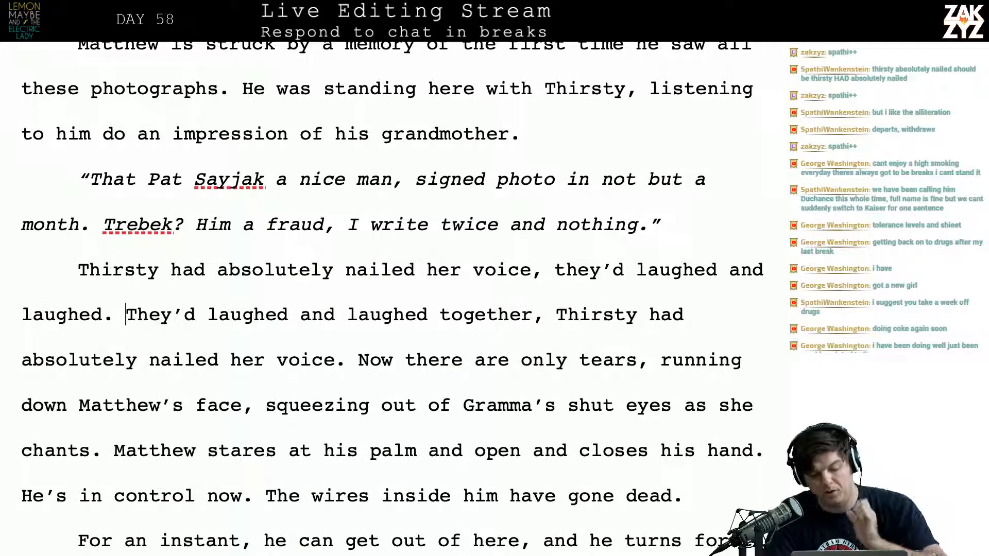
Delete the redundant sentence "They'd laughed and laughed together, Thirsty had absolutely nailed her voice."
key(alt+shift+Right)
key(alt+shift+Right)
key(alt+shift+Right)
key(alt+shift+Right)
key(alt+shift+Right)
key(alt+shift+Right)
key(alt+shift+Right)
key(alt+shift+Right)
key(shift+Right)
key(shift+Right)
key(shift+Right)
key(shift+Right)
key(shift+Right)
key(shift+Right)
key(shift+Right)
key(shift+Right)
key(shift+Right)
key(shift+Right)
key(shift+Right)
key(shift+Right)
key(shift+Right)
key(shift+Right)
key(shift+Right)
key(shift+Right)
key(shift+Right)
key(shift+Right)
key(shift+Right)
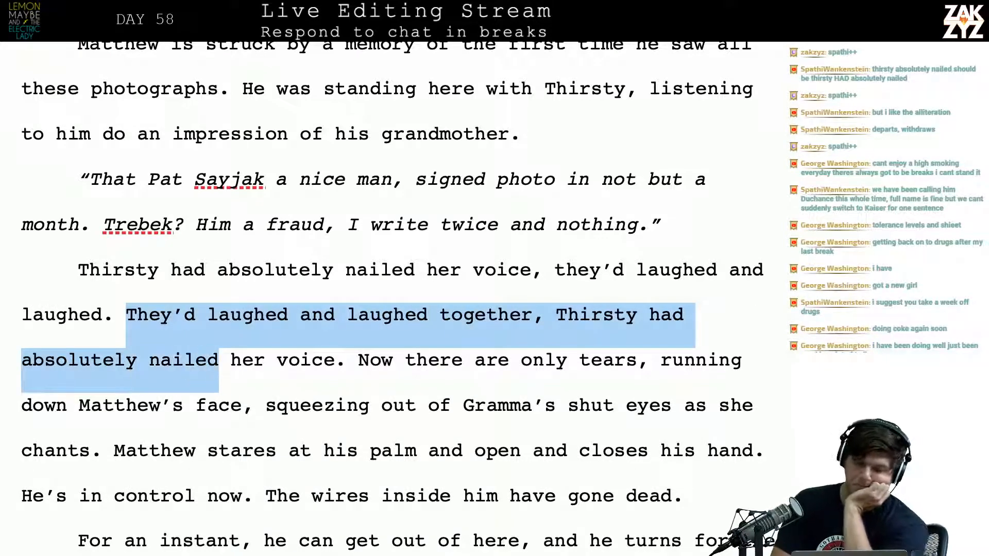
key(shift+Left)
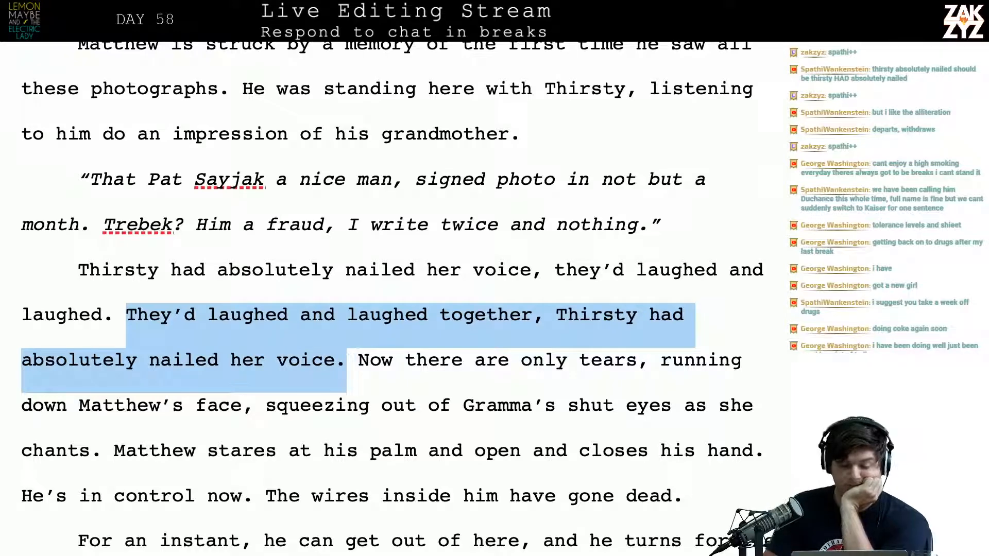
key(BackSpace)
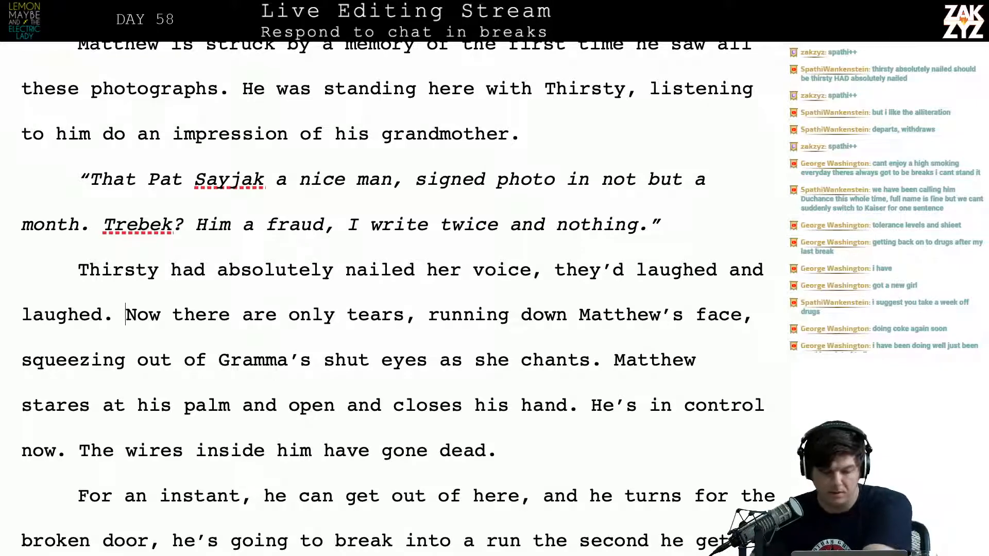
Split the paragraph before "He's in control now", leaving an empty line between the two parts
scroll(392, 299, down, 4)
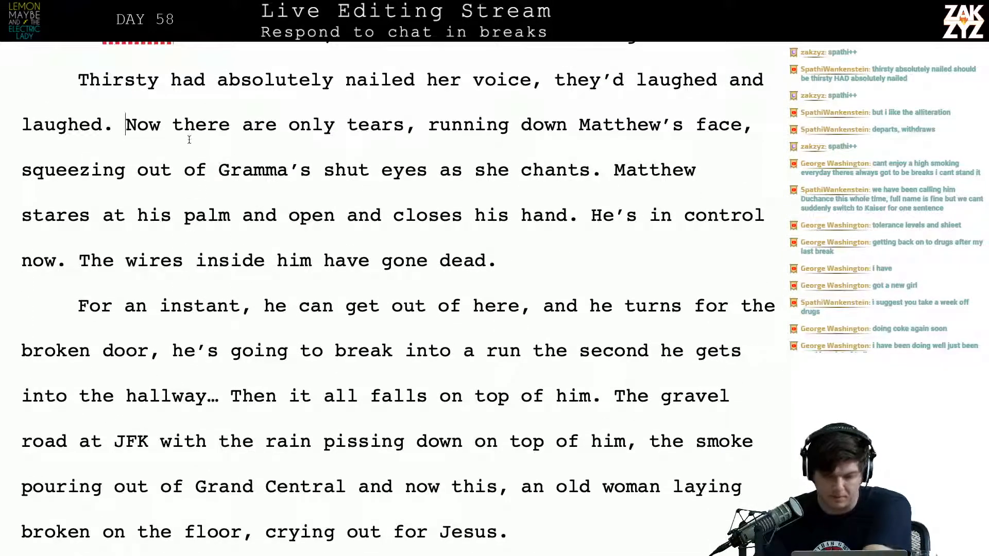
click(426, 246)
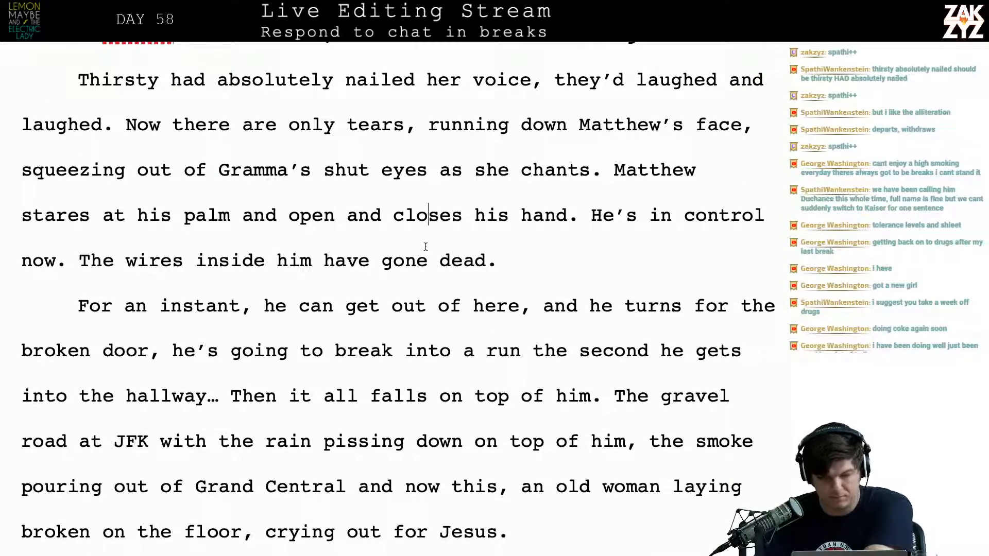
click(588, 215)
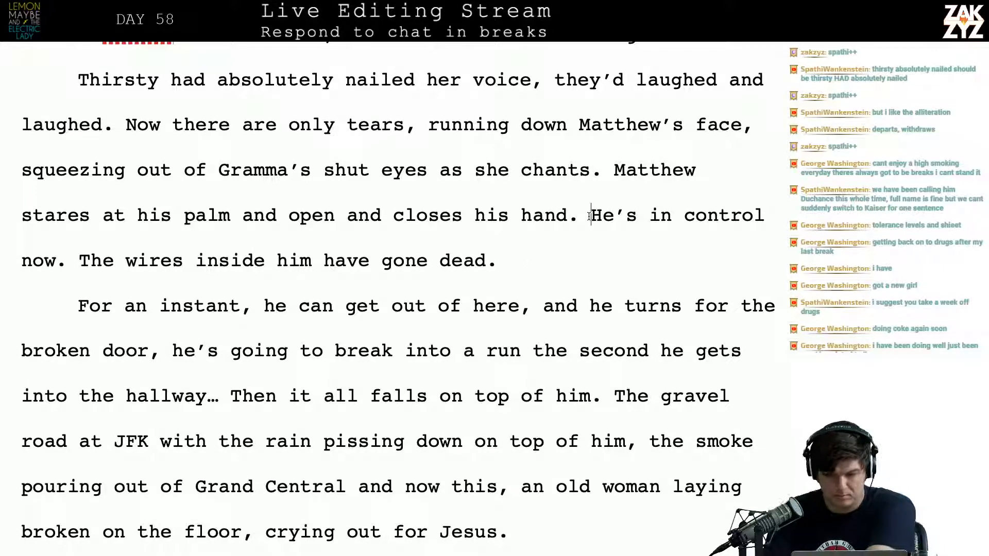
key(Return)
key(Return)
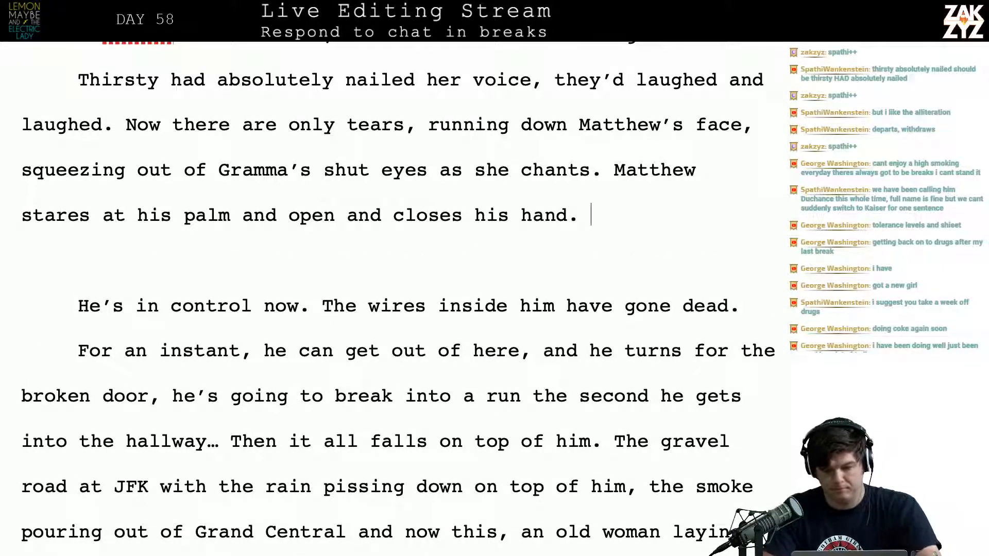
After "closes his hand.", write "He's in control, the wires inside him have all gone dead."
text(HE'S)
key(BackSpace)
key(BackSpace)
key(BackSpace)
text(e's )
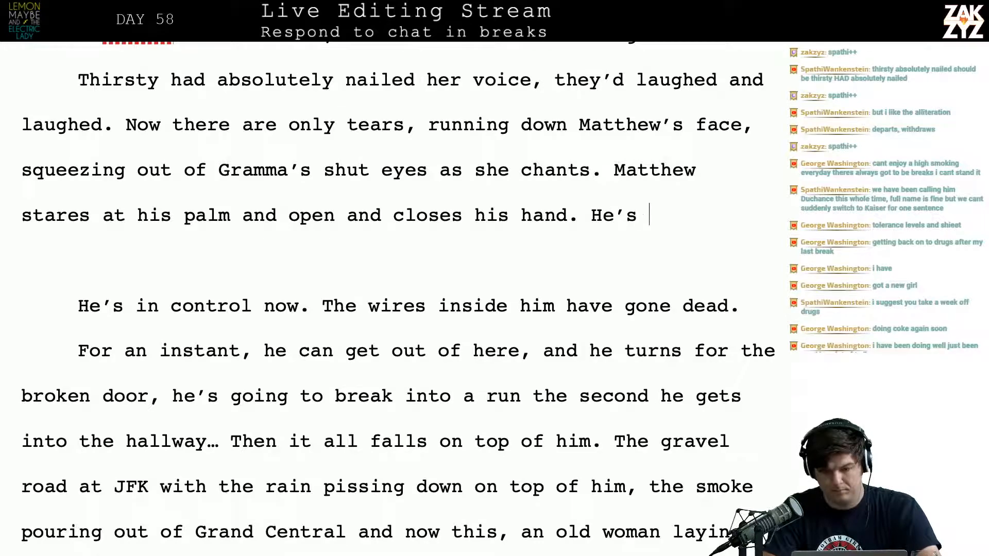
text(calling)
key(BackSpace)
key(BackSpace)
key(BackSpace)
key(BackSpace)
key(BackSpace)
key(BackSpace)
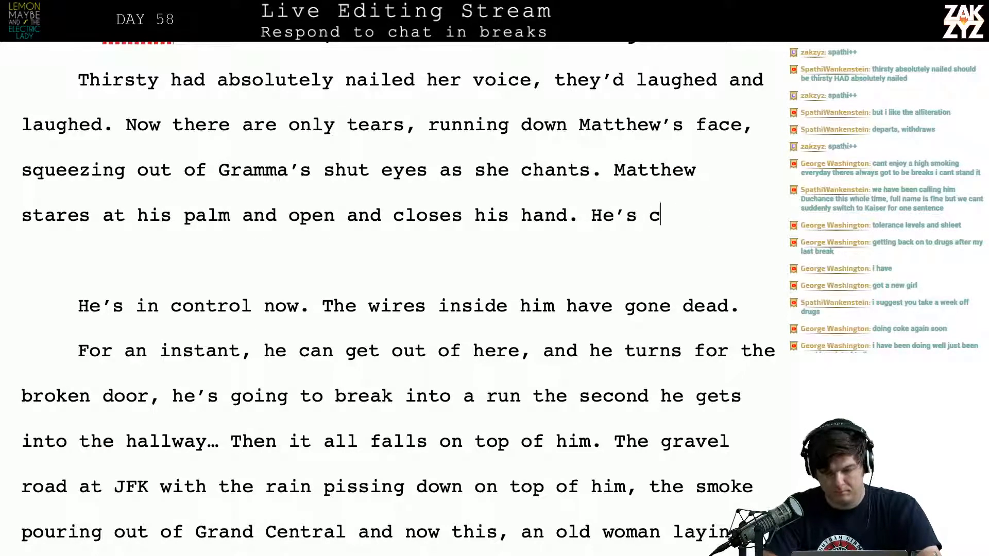
key(BackSpace)
text(in control,)
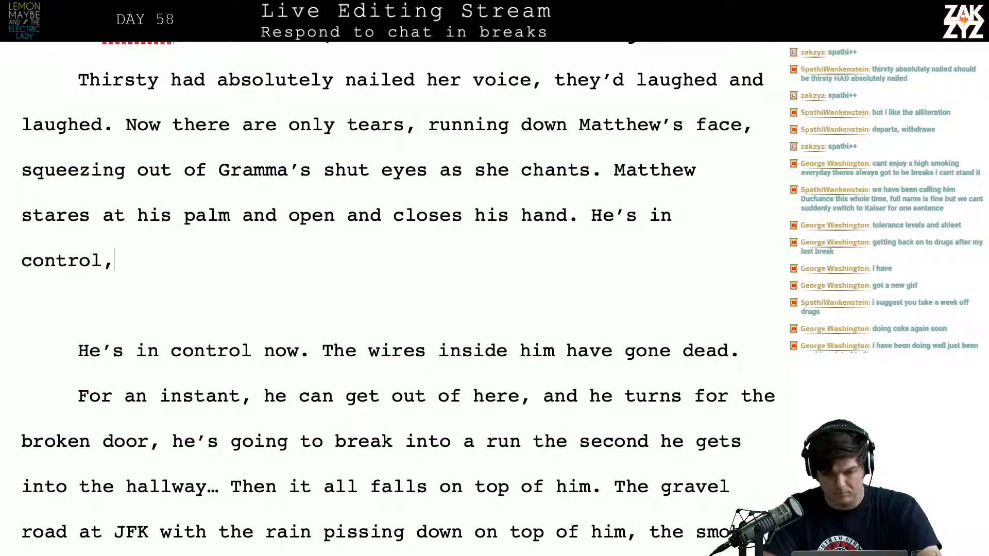
text( the wires inside)
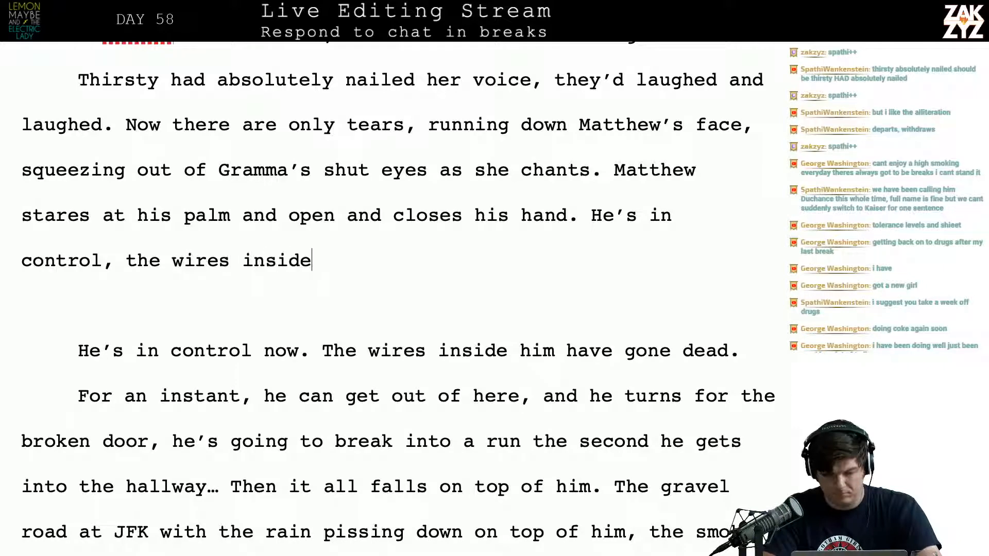
text( hame)
text(im)
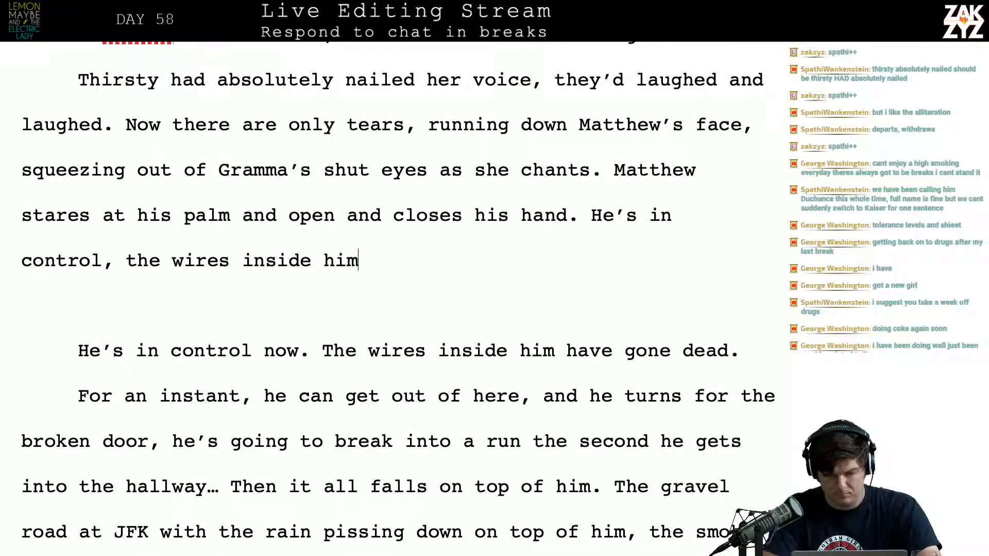
text( have all gone dead.)
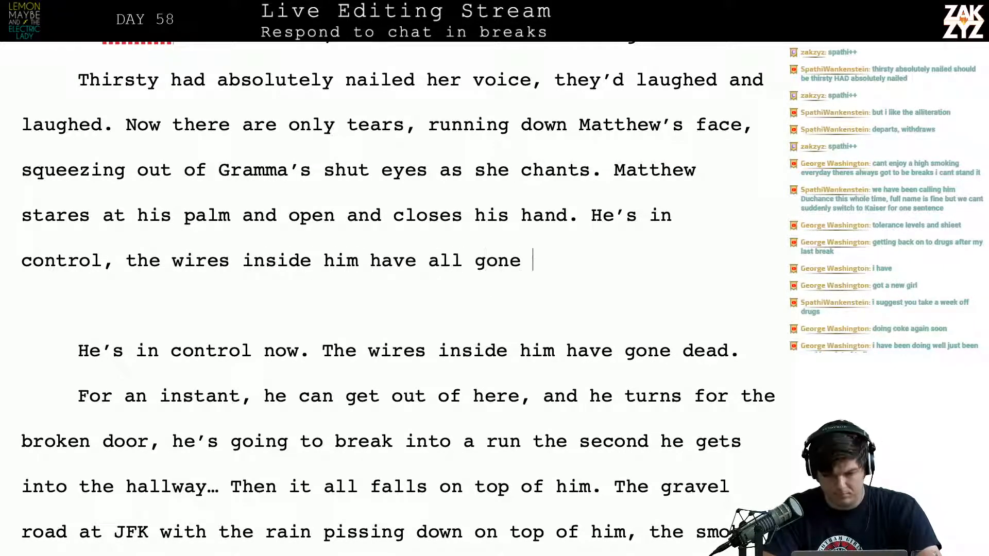
Start a new paragraph below the wires sentence with "Matthew can get out of here"
key(Return)
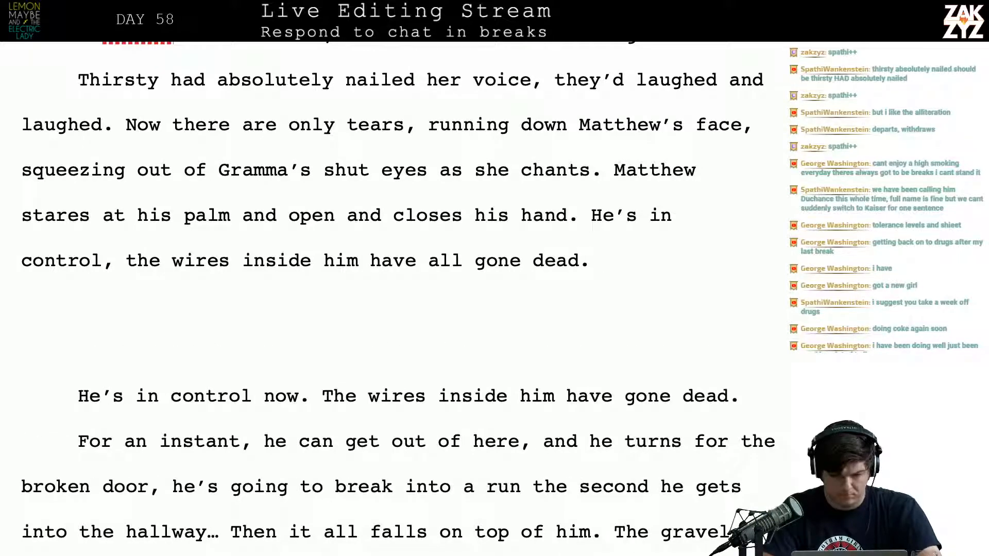
text(Matthew )
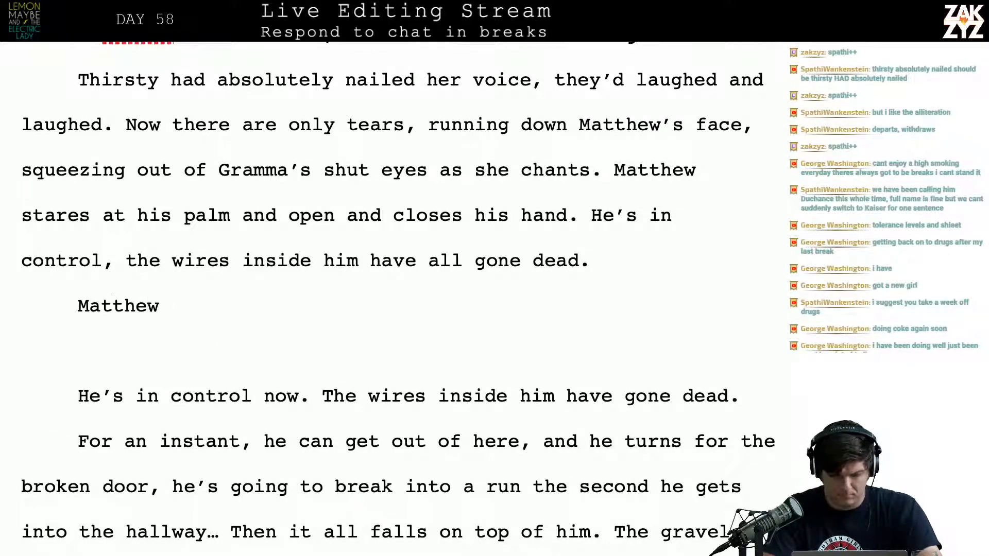
text(cna)
key(BackSpace)
key(BackSpace)
text(an get )
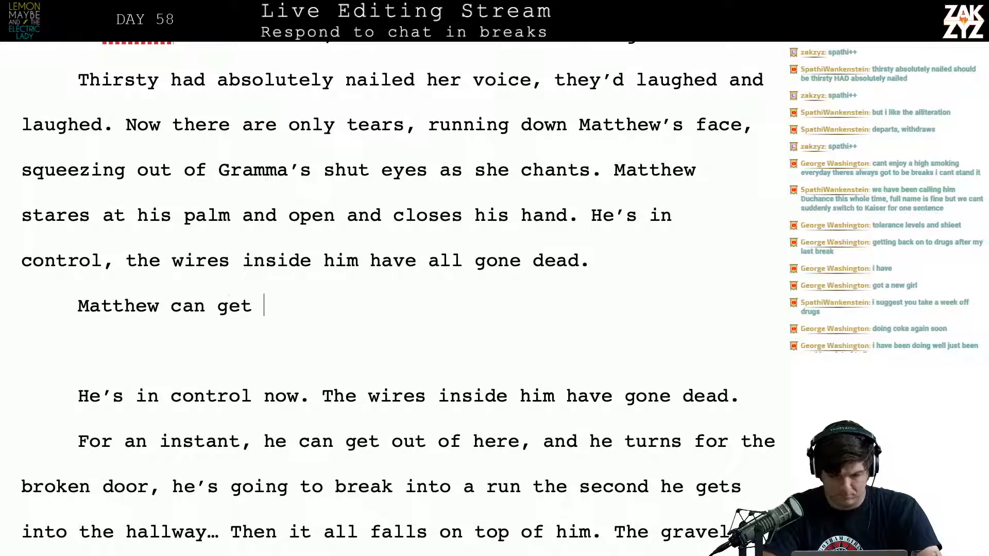
text(out of here. H)
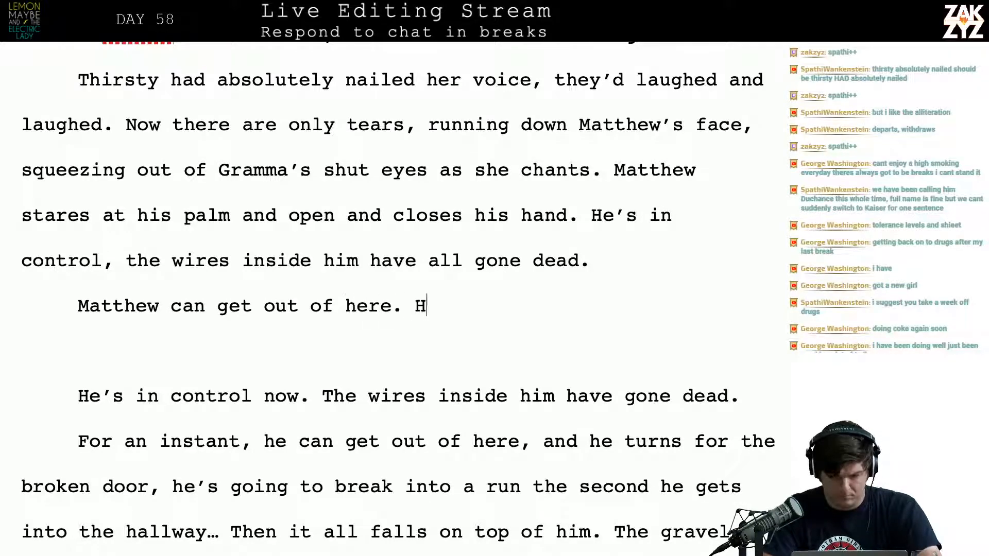
text(e turns)
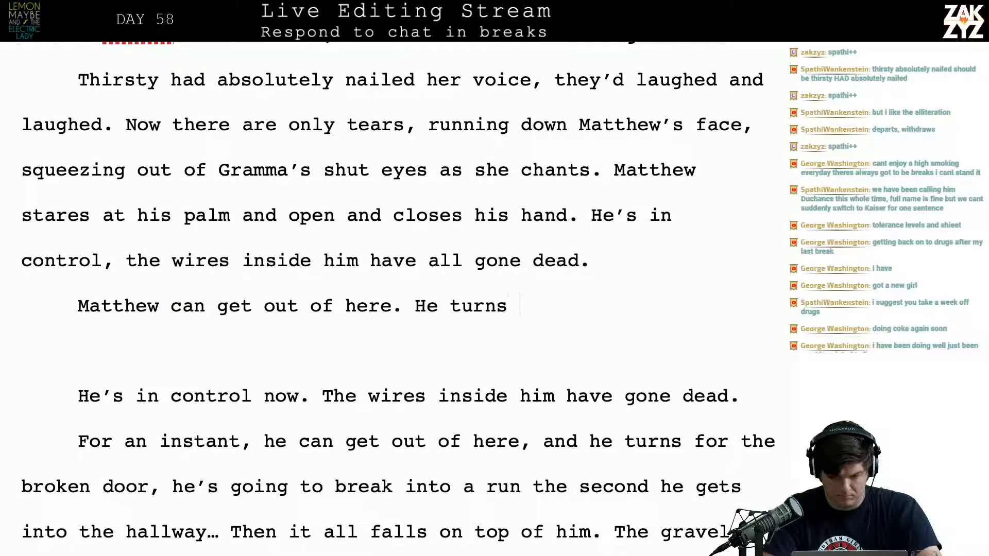
Complete the opening sentence of the new paragraph with ", he can escape." and follow it with "He turns back"
key(BackSpace)
key(BackSpace)
key(BackSpace)
key(BackSpace)
key(BackSpace)
key(BackSpace)
key(BackSpace)
key(BackSpace)
key(BackSpace)
key(BackSpace)
key(BackSpace)
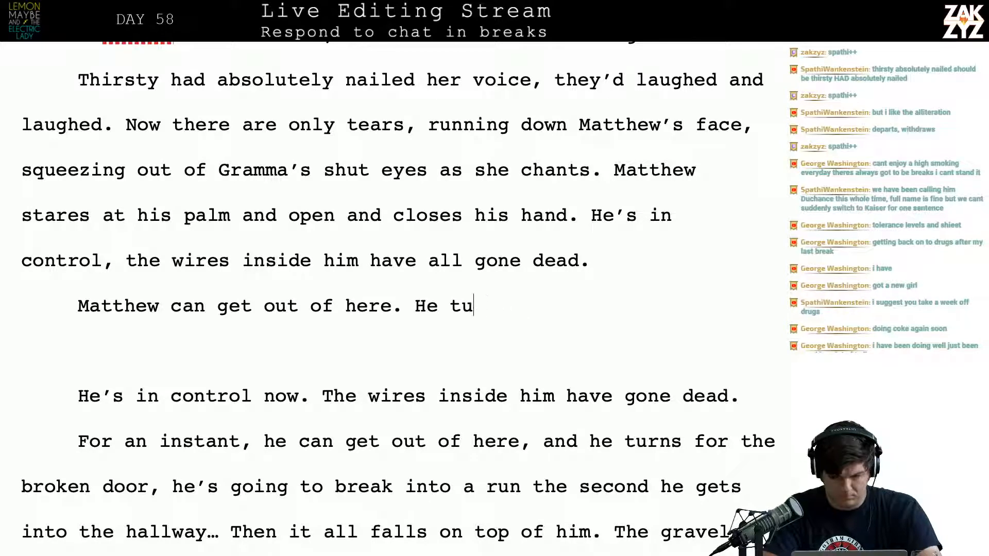
text(, he can)
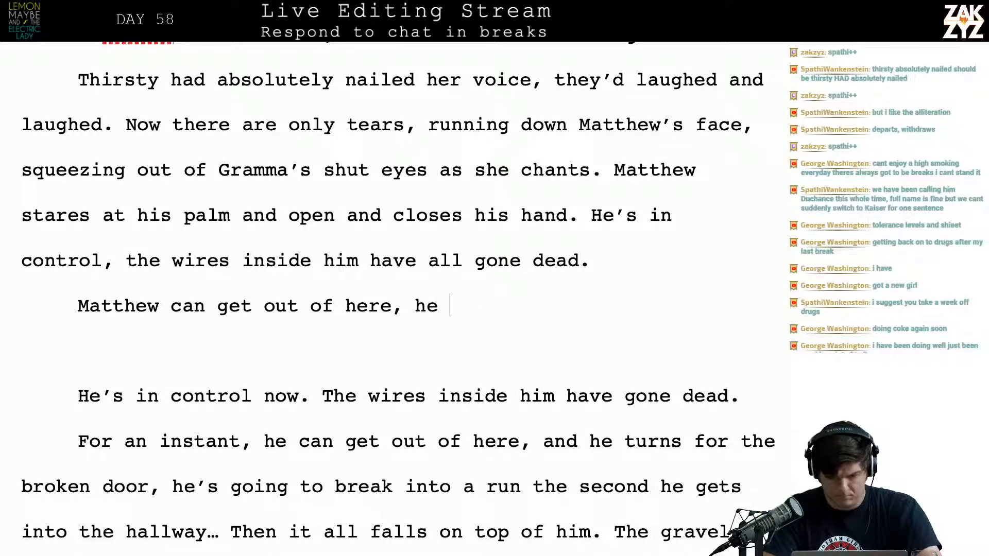
key(BackSpace)
key(BackSpace)
key(BackSpace)
key(BackSpace)
key(BackSpace)
key(BackSpace)
key(BackSpace)
key(BackSpace)
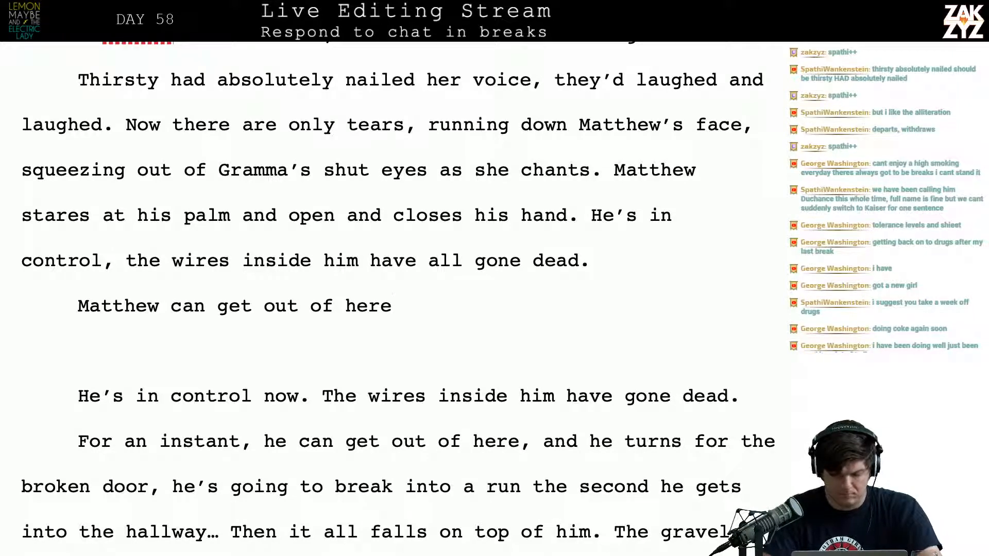
text(, he can)
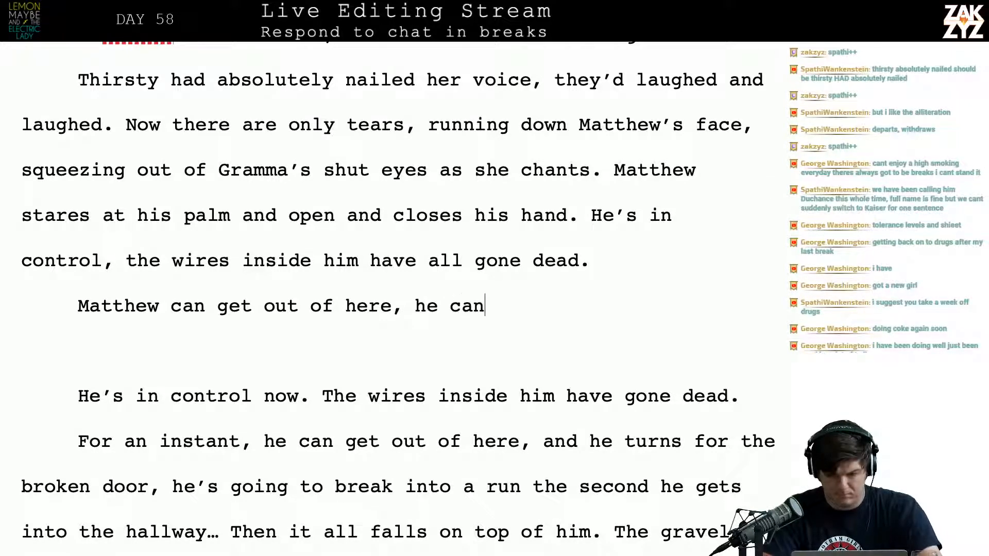
text( escape. )
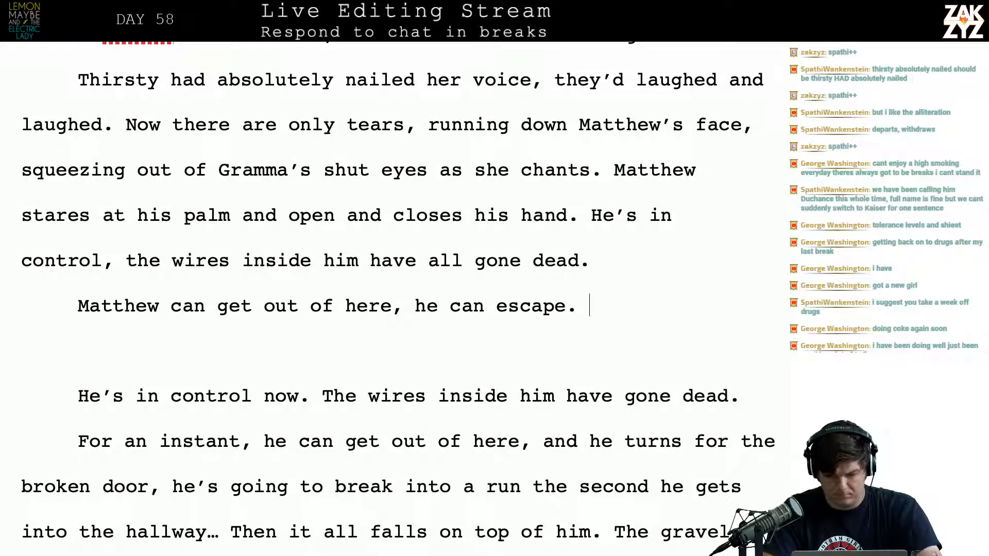
text(He turns back)
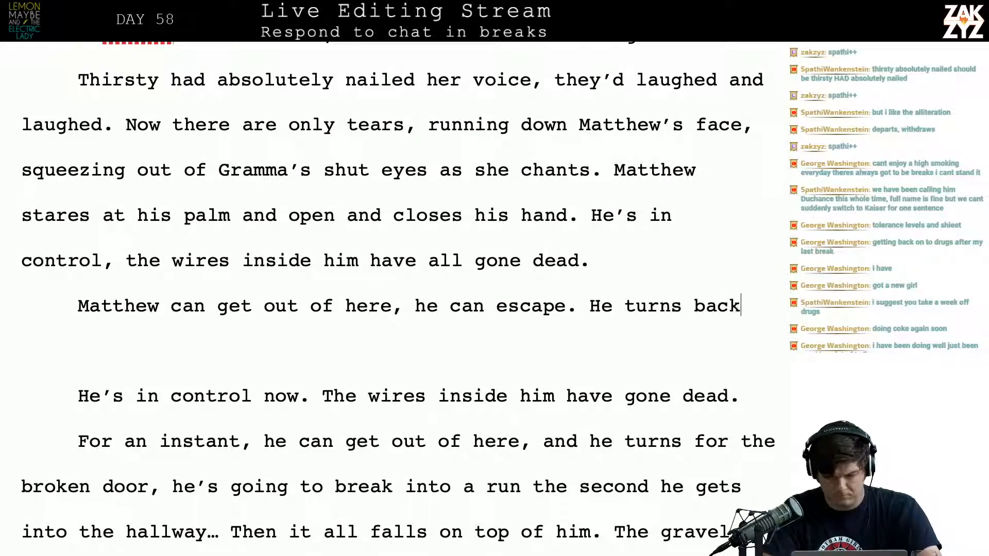
text(, and the broke)
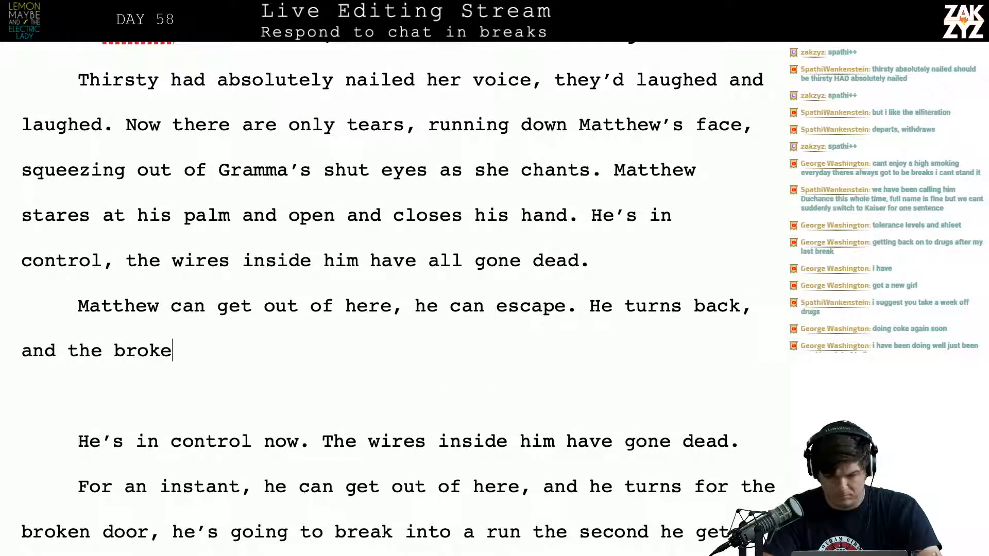
text(n door is still )
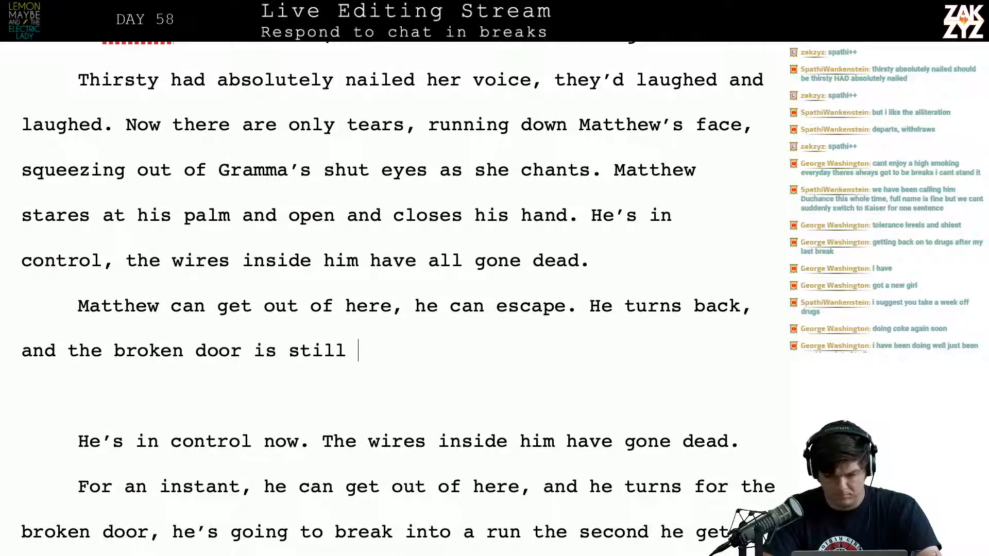
text(hanging from the c)
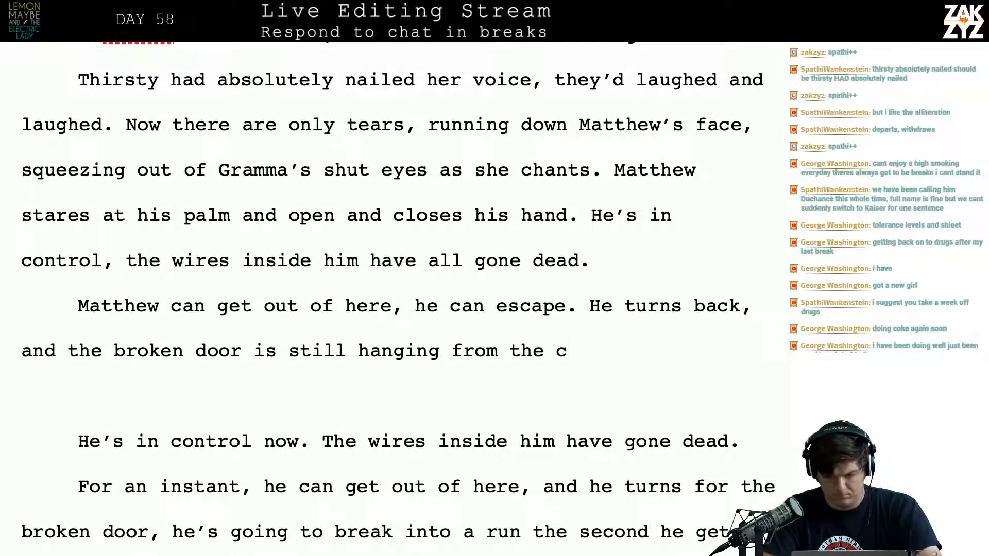
text(hain)
key(BackSpace)
key(BackSpace)
key(BackSpace)
key(BackSpace)
key(BackSpace)
key(BackSpace)
key(BackSpace)
key(BackSpace)
key(BackSpace)
key(BackSpace)
key(BackSpace)
key(BackSpace)
key(BackSpace)
key(BackSpace)
key(BackSpace)
key(BackSpace)
key(BackSpace)
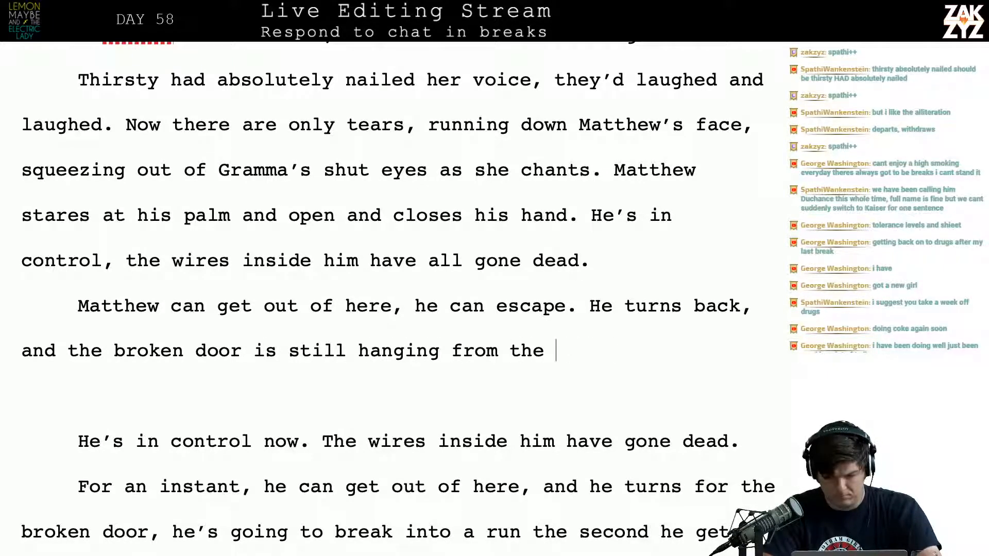
key(BackSpace)
key(BackSpace)
key(BackSpace)
key(BackSpace)
key(BackSpace)
key(BackSpace)
key(BackSpace)
key(BackSpace)
key(BackSpace)
key(BackSpace)
key(BackSpace)
key(BackSpace)
key(BackSpace)
key(BackSpace)
key(BackSpace)
key(BackSpace)
key(BackSpace)
key(BackSpace)
key(BackSpace)
key(BackSpace)
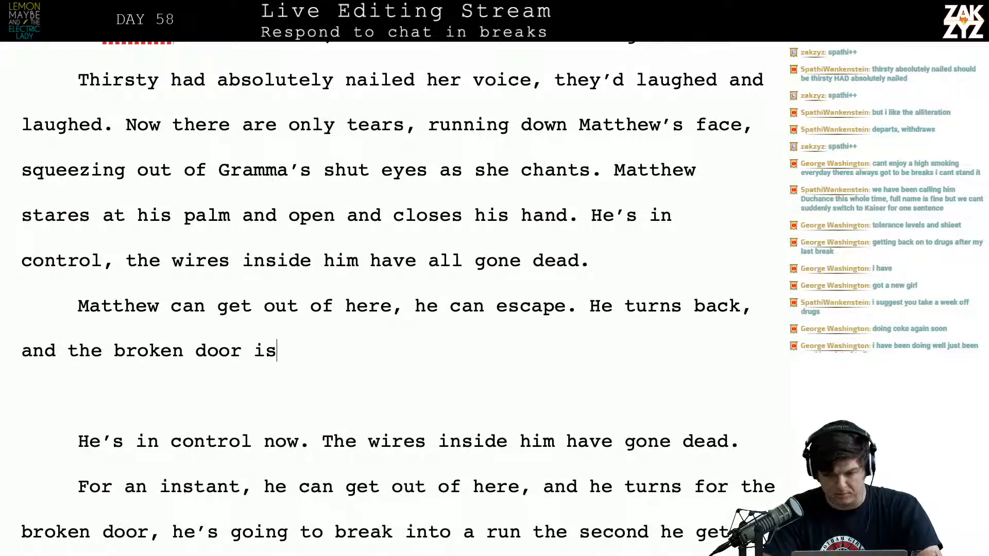
key(BackSpace)
key(BackSpace)
key(BackSpace)
key(BackSpace)
key(BackSpace)
key(BackSpace)
key(BackSpace)
key(BackSpace)
key(BackSpace)
key(BackSpace)
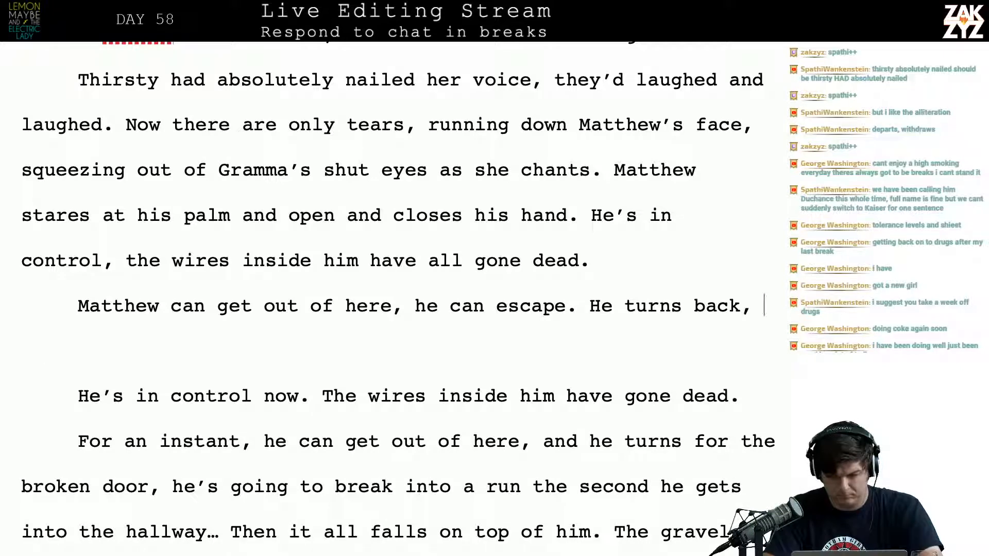
Continue the sentence after "He turns back," with "looking at the"
text(lookin)
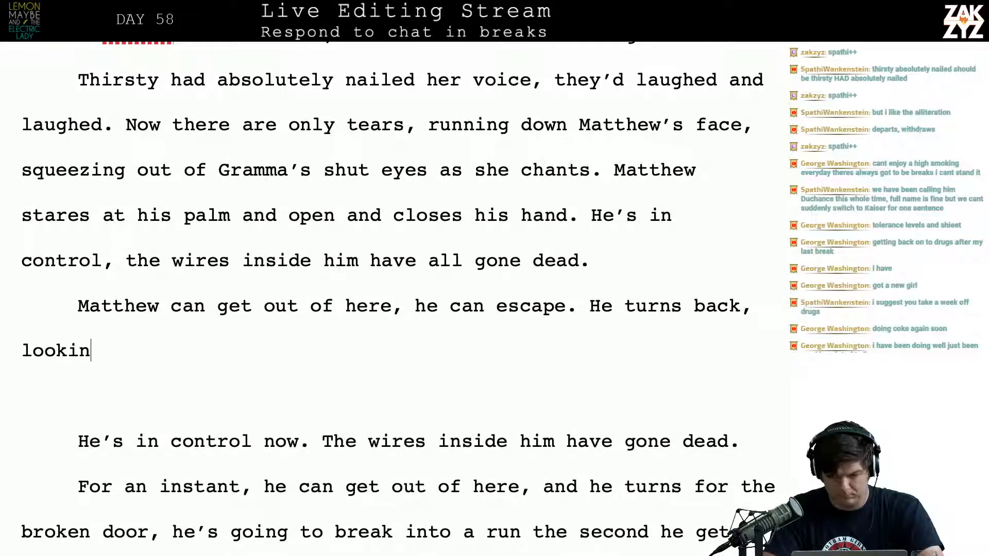
text(g at the shattereed)
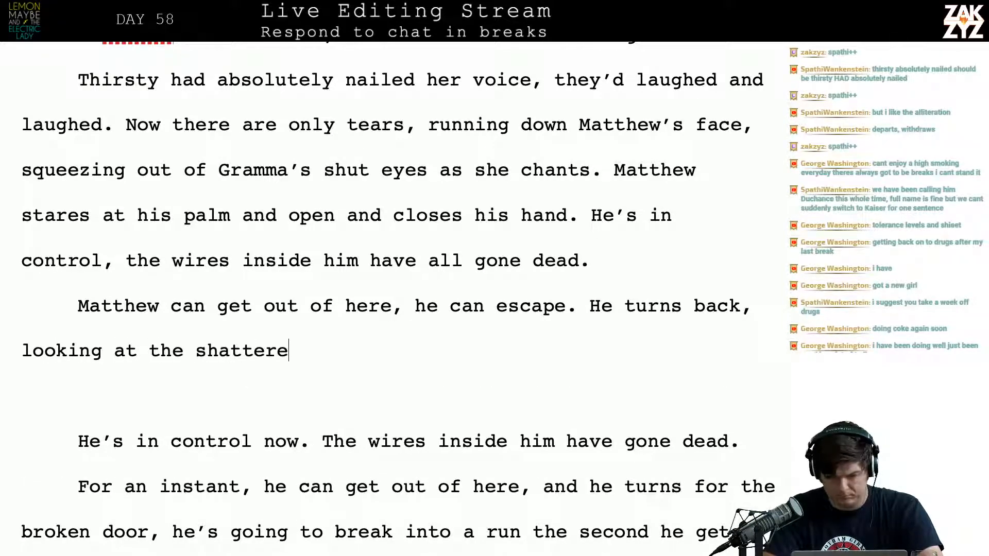
key(BackSpace)
key(BackSpace)
key(BackSpace)
key(BackSpace)
key(BackSpace)
key(BackSpace)
key(BackSpace)
key(BackSpace)
key(BackSpace)
key(BackSpace)
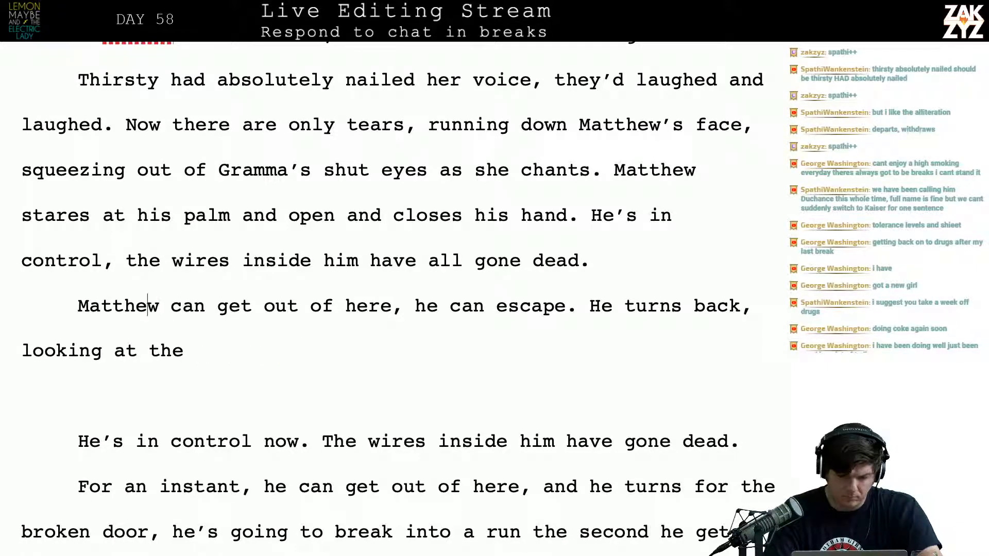
Insert a new paragraph above "Matthew can get out of here" reading "He's free! He can escape!"
key(Return)
text(H)
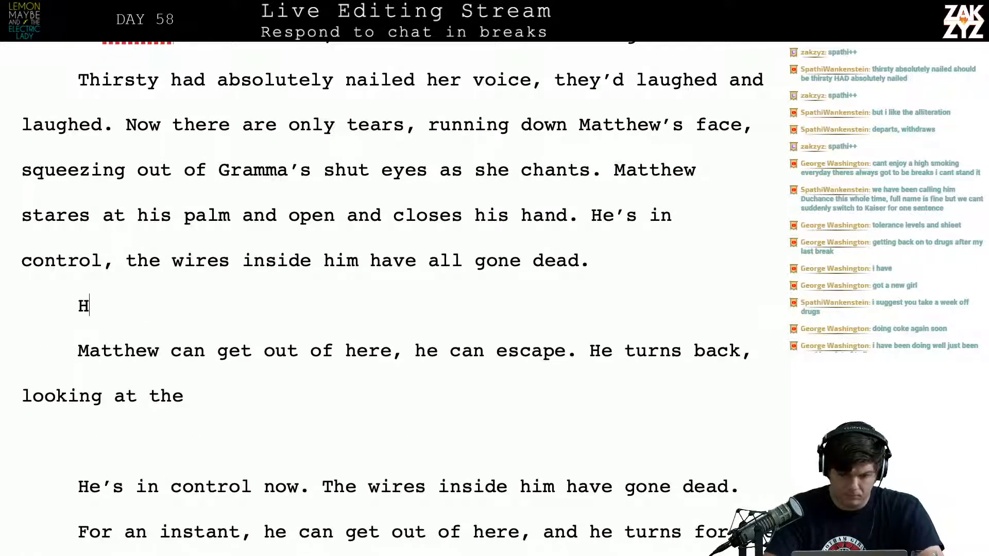
text(e's free! He can esca)
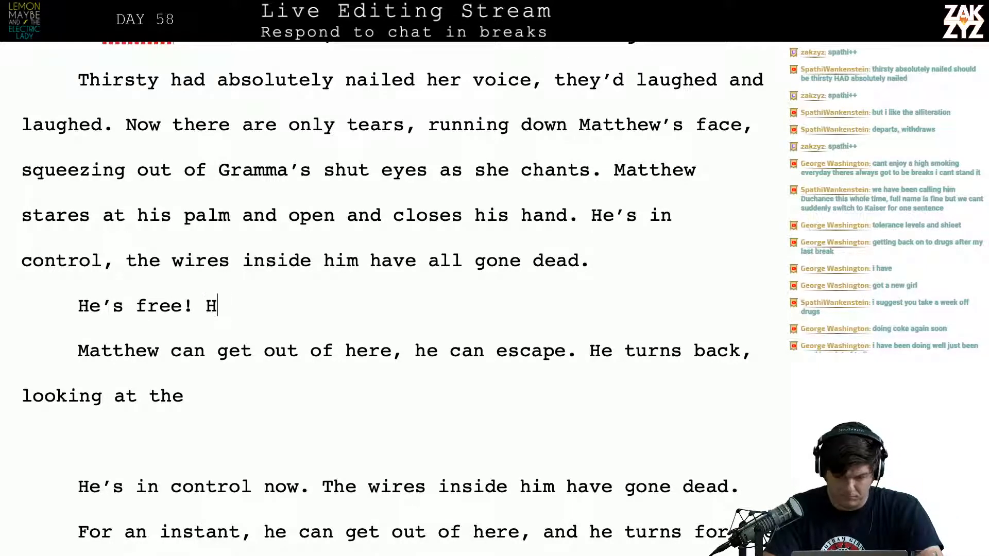
text(pe!)
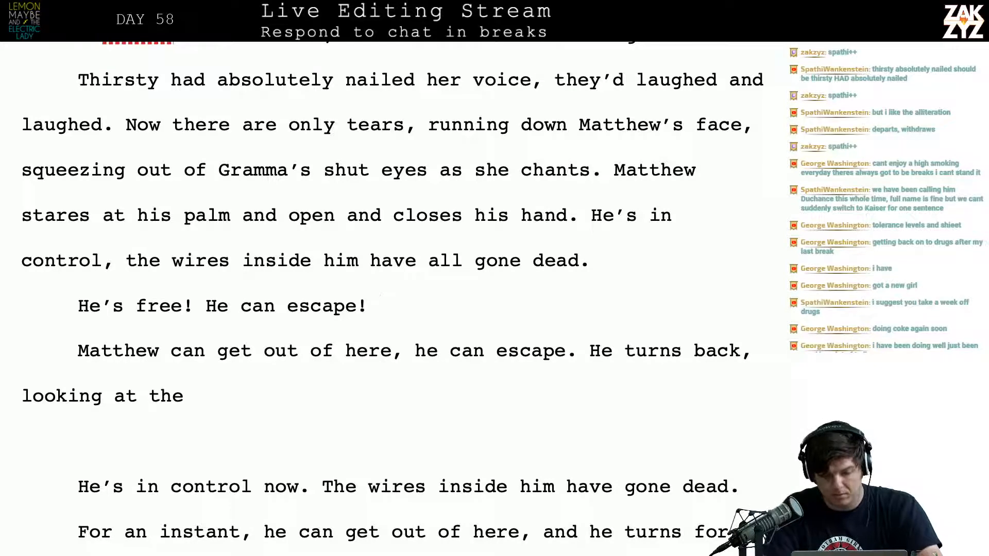
text( Matthew turns )
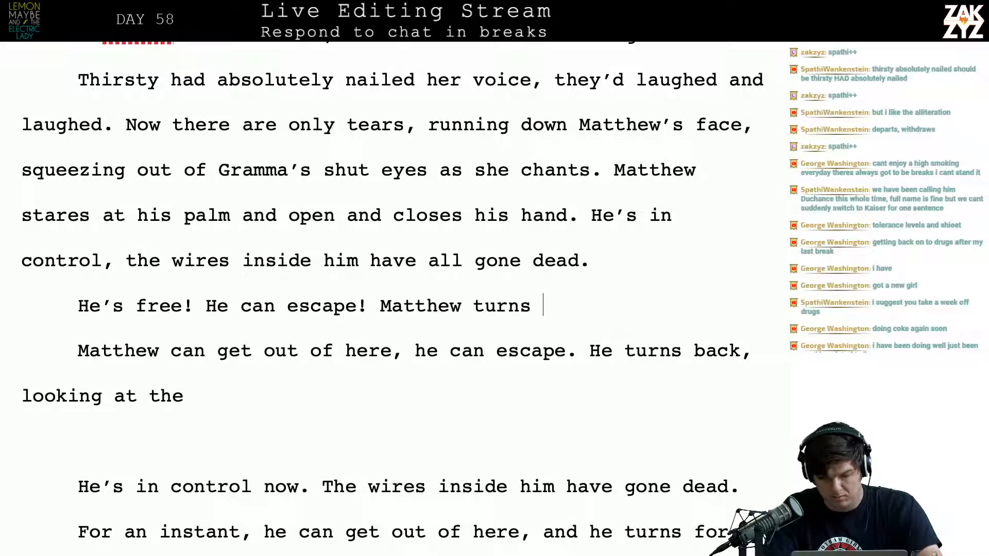
text(back, )
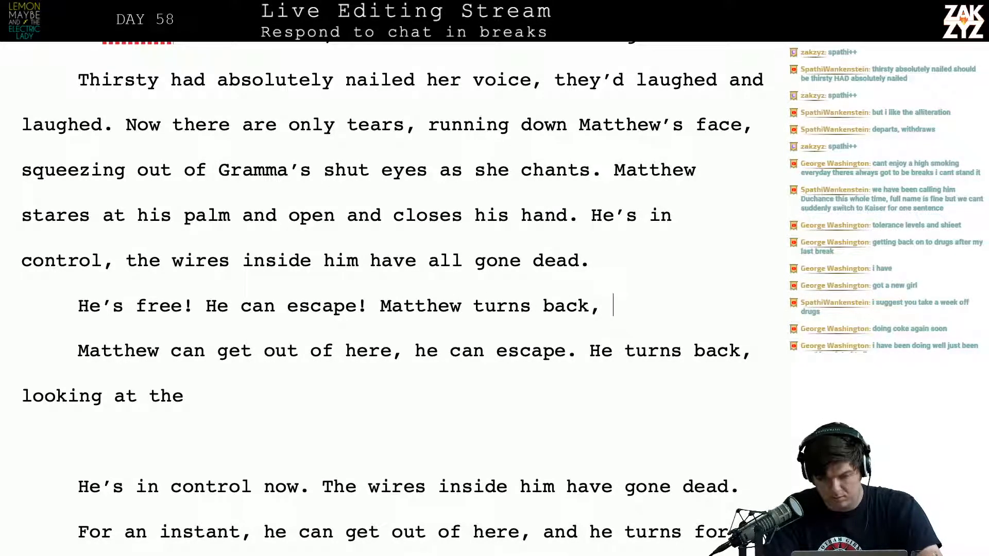
text(looki)
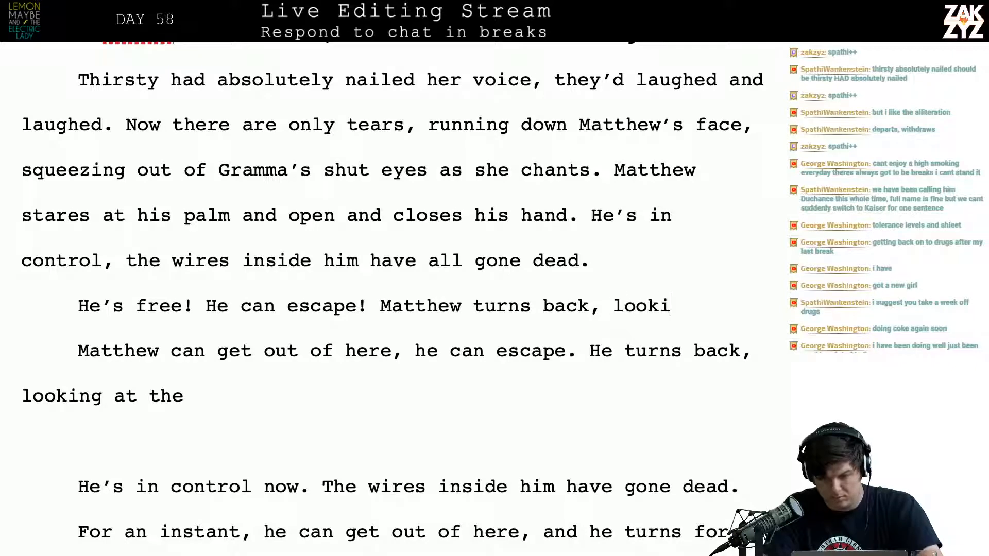
text(ng at the blasted )
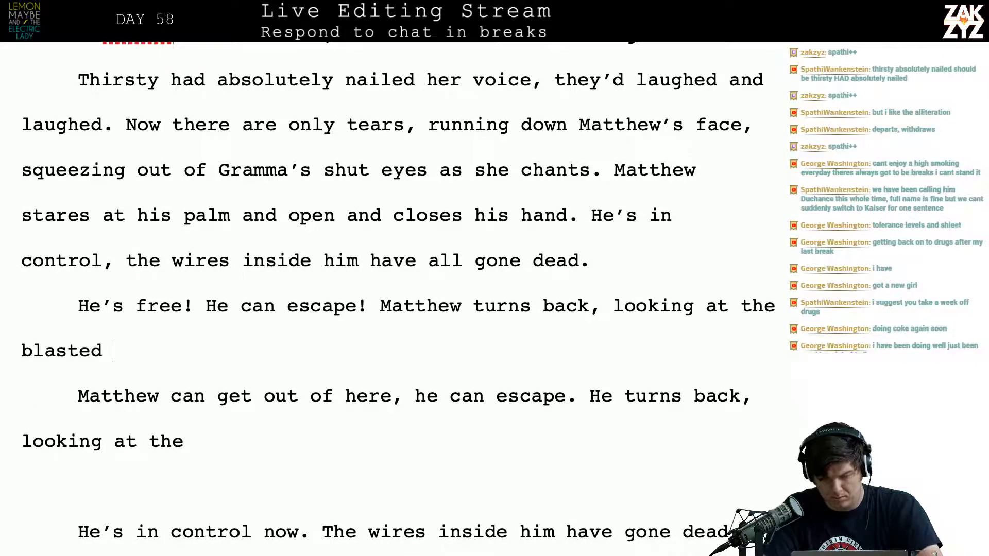
text(door frame.)
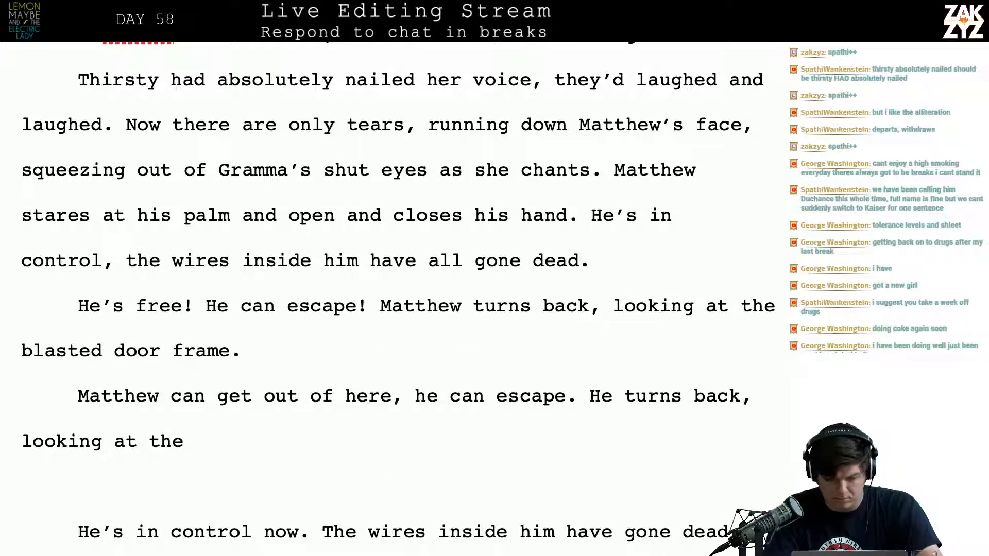
key(Page_Down)
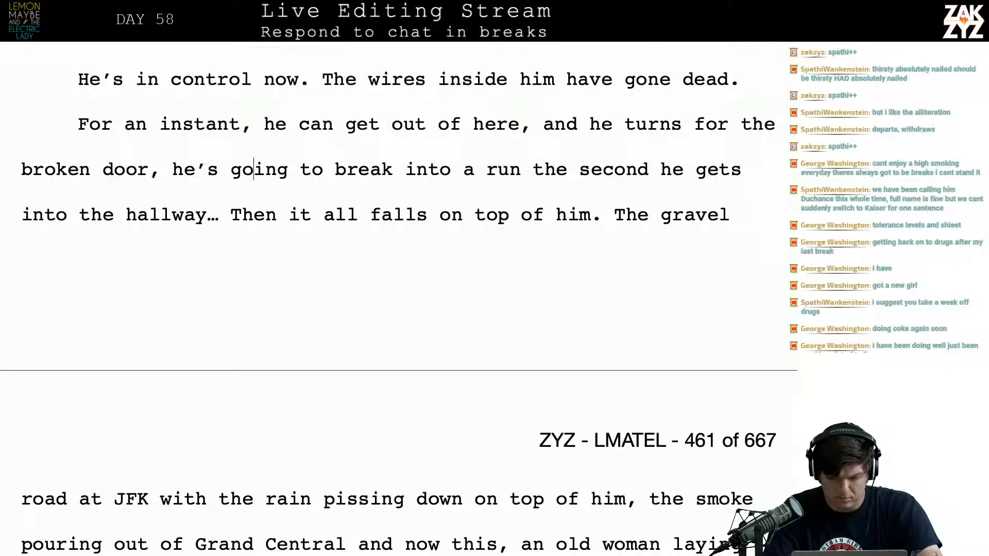
key(Up)
key(Up)
key(Up)
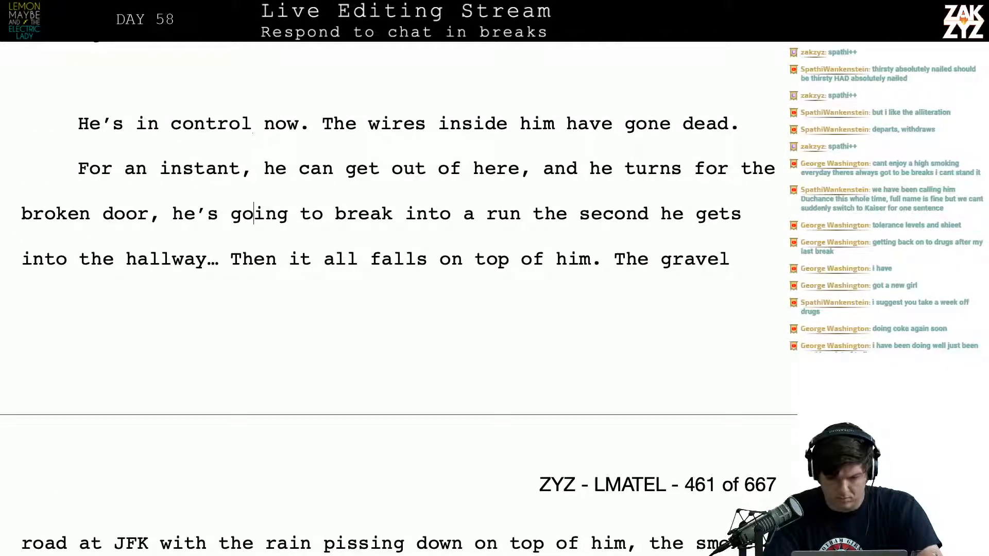
key(Up)
key(Up)
key(Up)
key(Up)
key(Up)
key(Up)
key(Up)
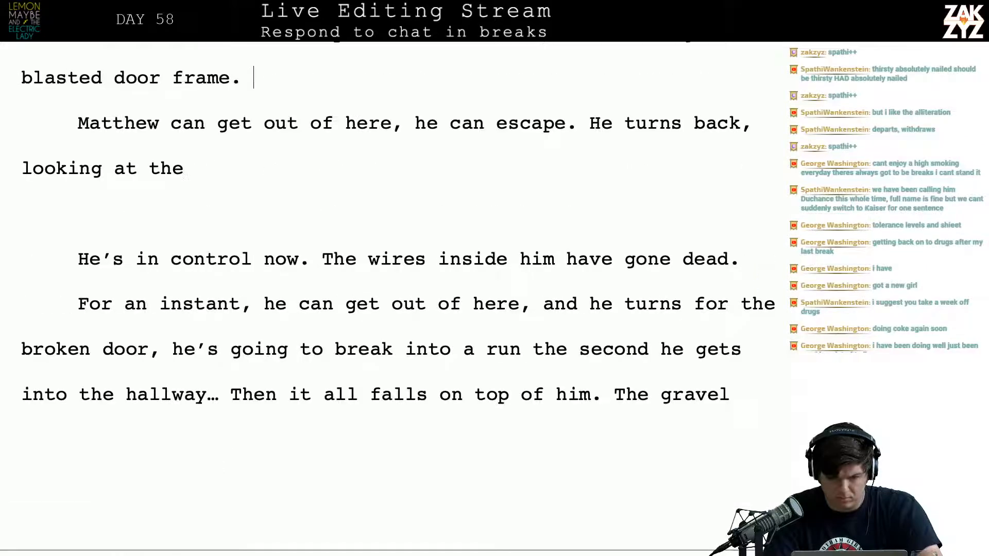
key(Down)
text(H)
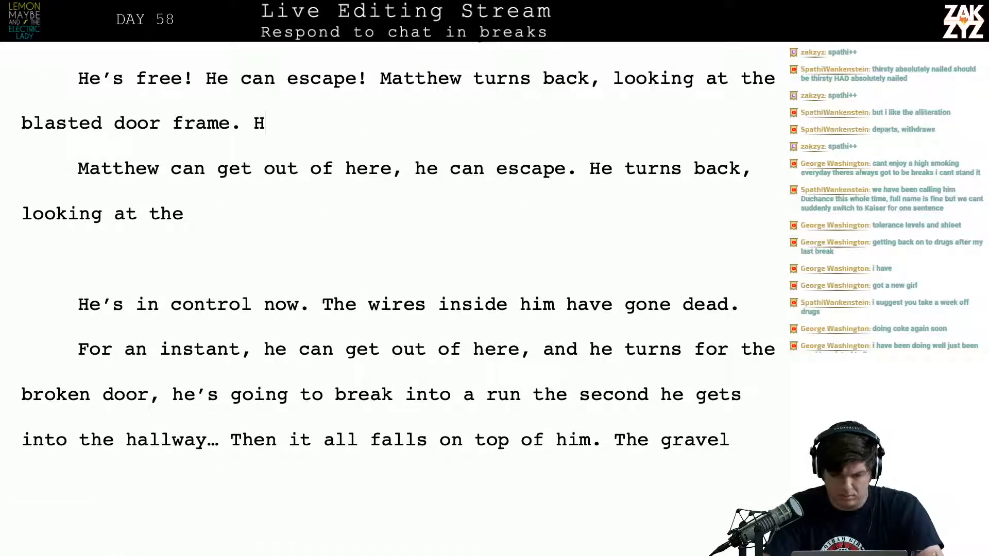
text(e's about to run for it,)
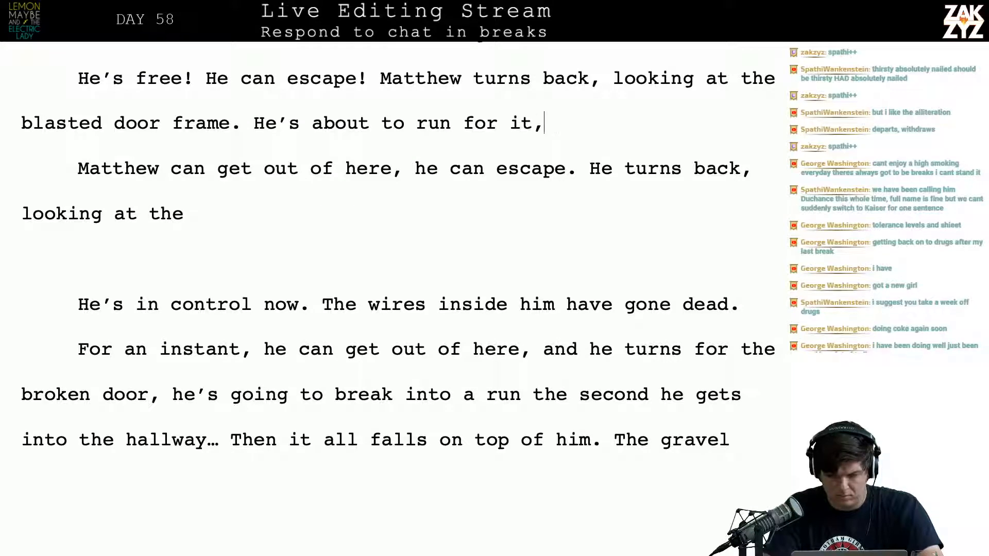
key(BackSpace)
key(BackSpace)
key(BackSpace)
key(BackSpace)
key(BackSpace)
key(BackSpace)
key(BackSpace)
key(BackSpace)
key(BackSpace)
key(BackSpace)
key(BackSpace)
key(BackSpace)
key(BackSpace)
key(BackSpace)
key(BackSpace)
key(BackSpace)
key(BackSpace)
key(BackSpace)
key(BackSpace)
key(BackSpace)
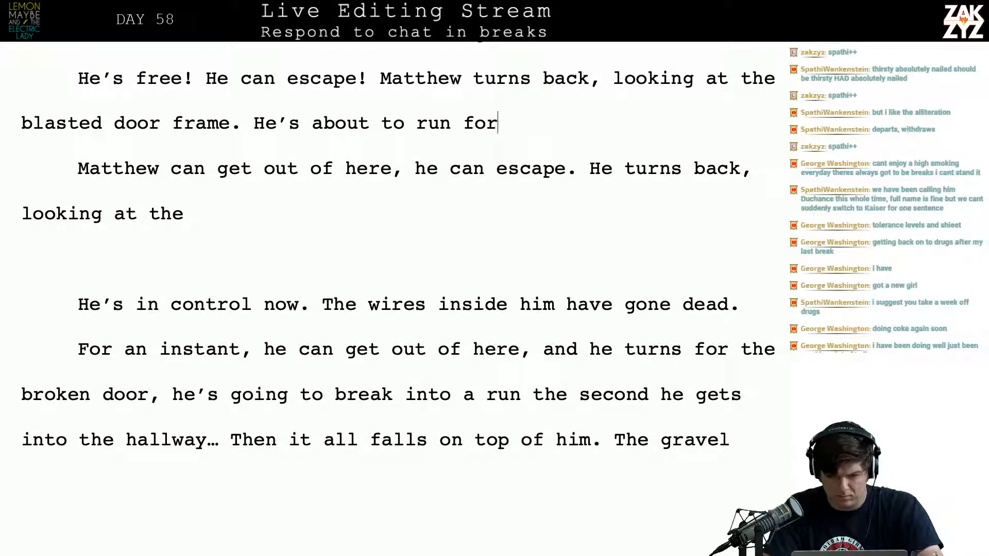
key(BackSpace)
key(BackSpace)
key(BackSpace)
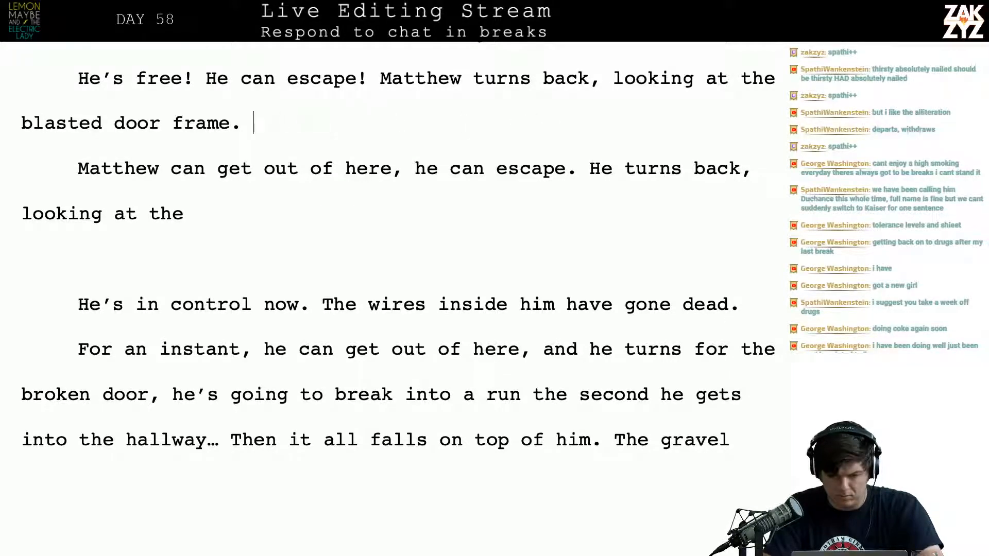
Try adding the sentence "The chain is still swaying." after "blasted door frame."
text(The chain i)
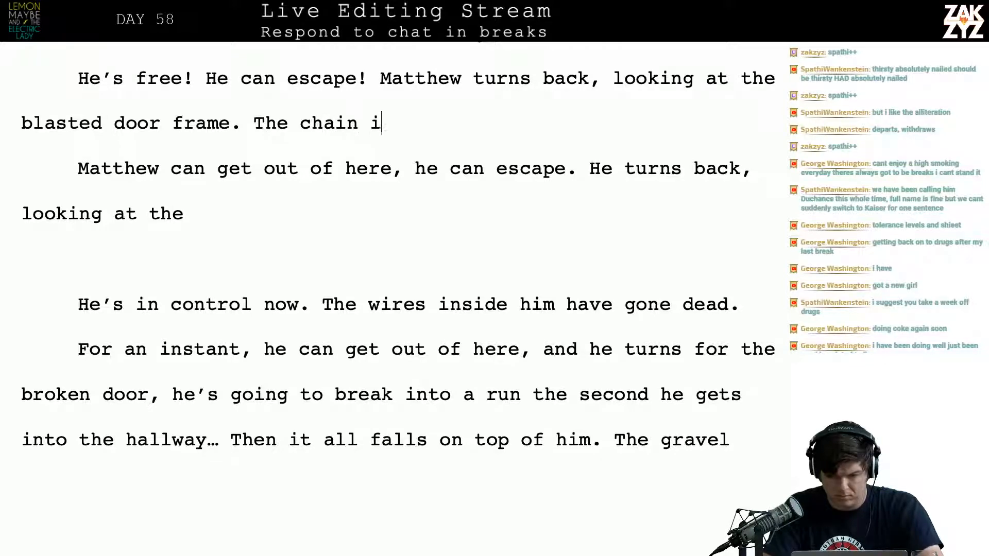
text(s still swaying .)
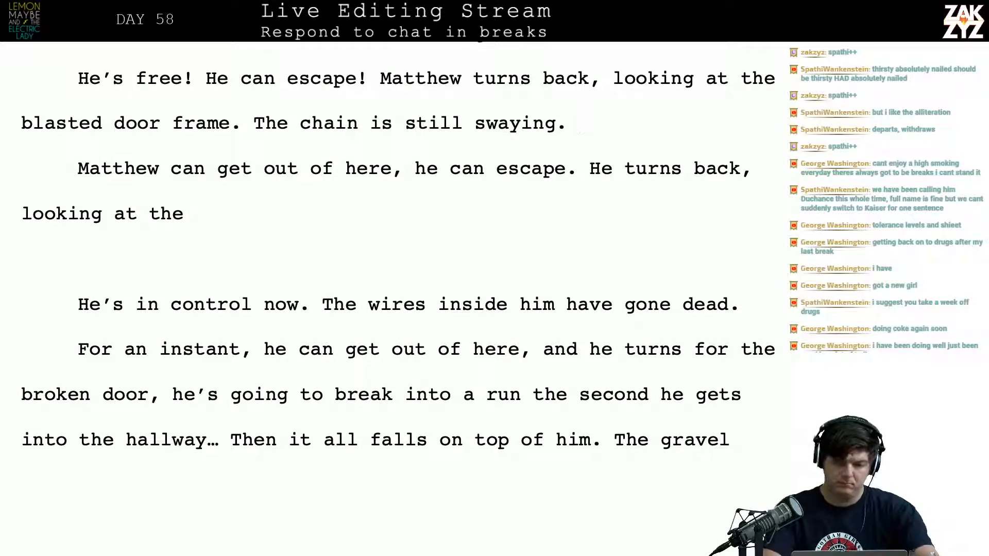
key(BackSpace)
key(BackSpace)
key(BackSpace)
key(BackSpace)
key(BackSpace)
key(BackSpace)
key(BackSpace)
key(BackSpace)
key(BackSpace)
key(BackSpace)
key(BackSpace)
key(BackSpace)
key(BackSpace)
key(BackSpace)
key(BackSpace)
key(BackSpace)
key(BackSpace)
key(BackSpace)
key(BackSpace)
key(BackSpace)
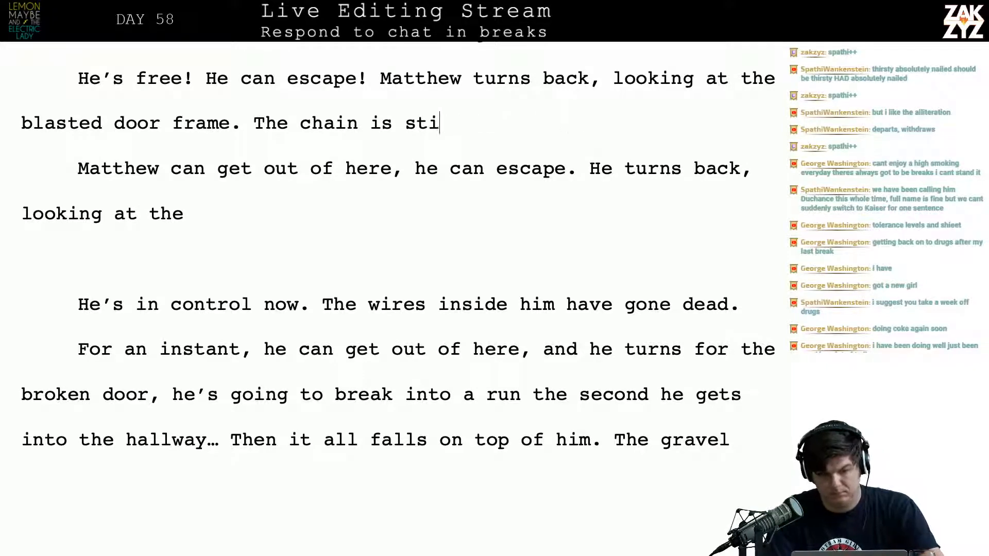
key(BackSpace)
key(BackSpace)
key(BackSpace)
key(BackSpace)
key(BackSpace)
key(BackSpace)
key(BackSpace)
Extend the "blasted door frame" sentence with ", the flourescents flickering in the hallway."
text(, the)
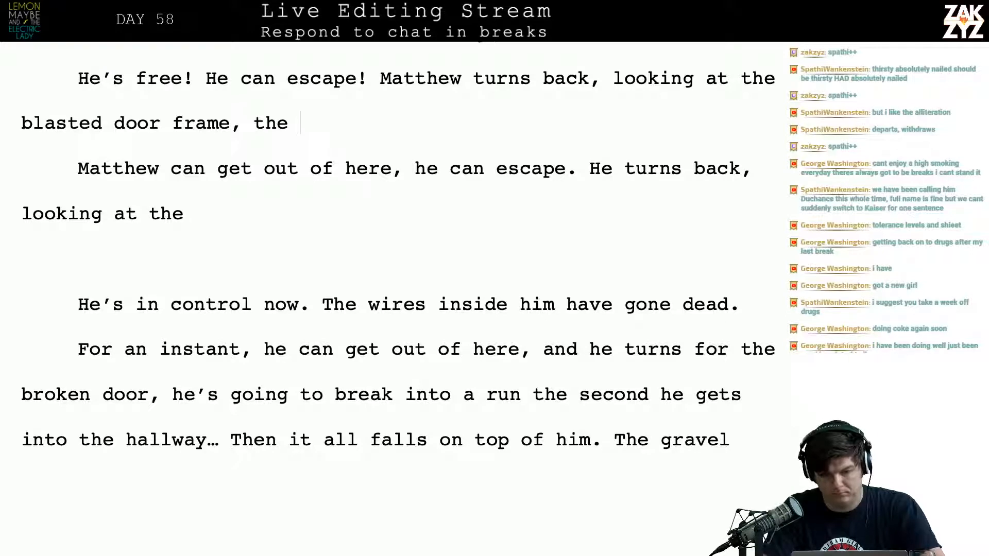
key(BackSpace)
key(BackSpace)
key(BackSpace)
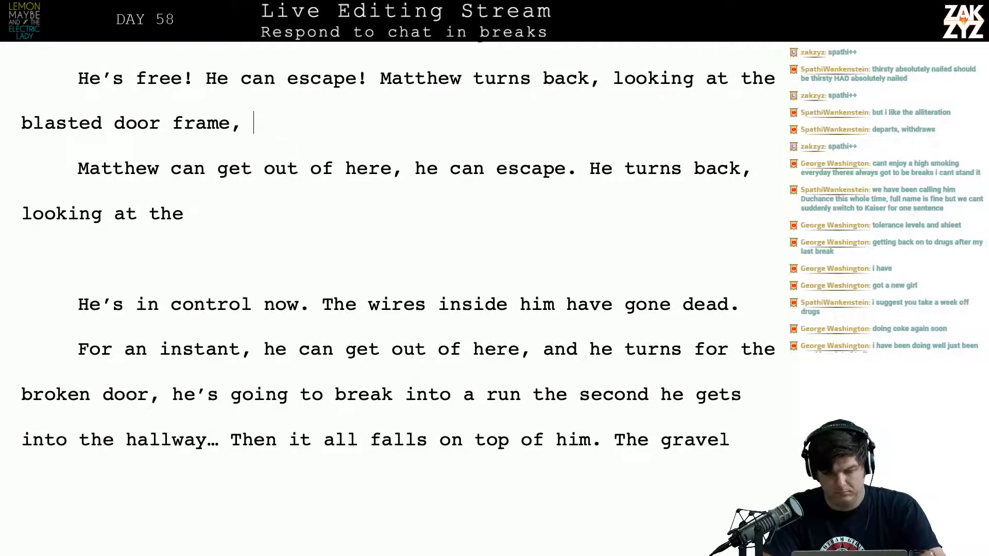
text(the flour)
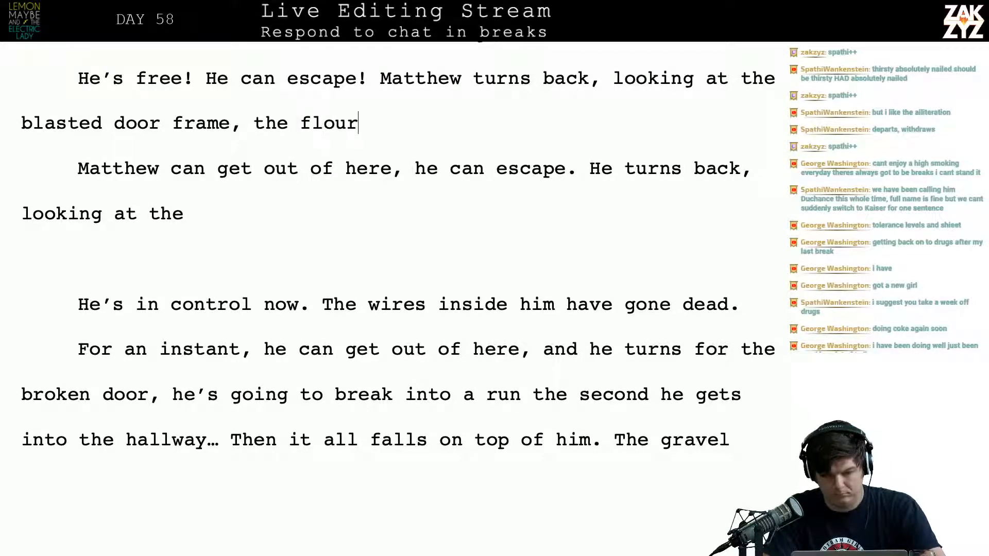
text(escents flicker)
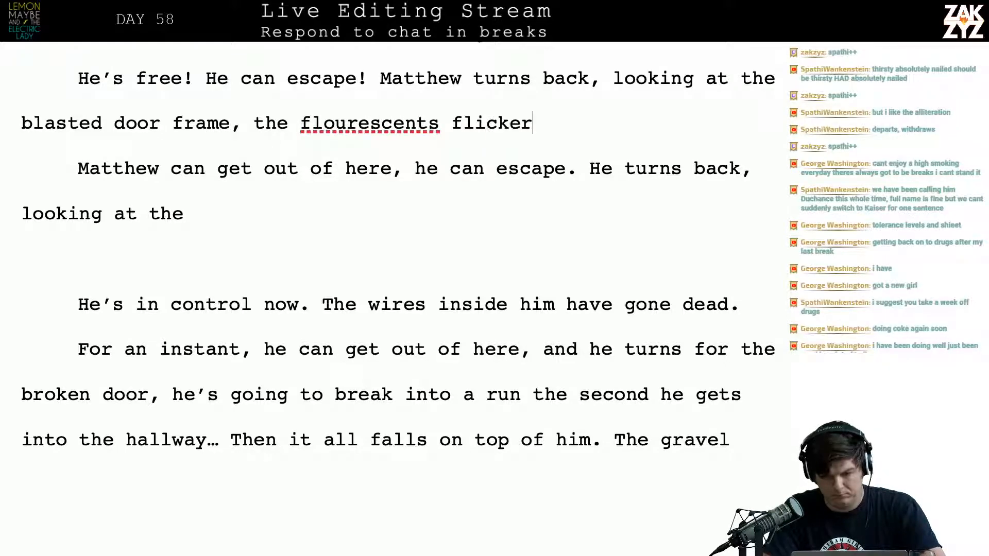
text(ing in the hallway.)
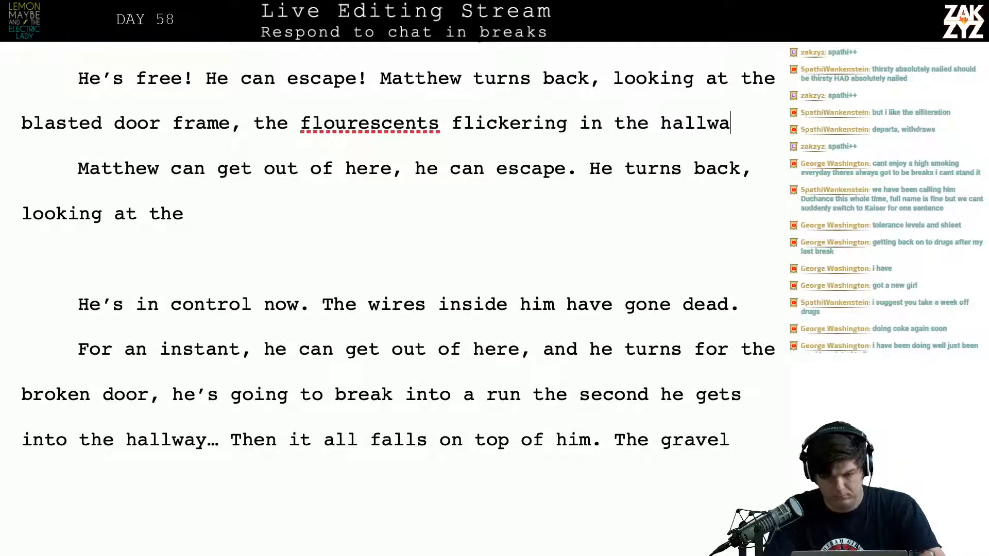
Split the "He's free!" paragraph after "He can escape!", pushing the sentence about the blasted door frame three lines down
key(Up)
key(Up)
key(Left)
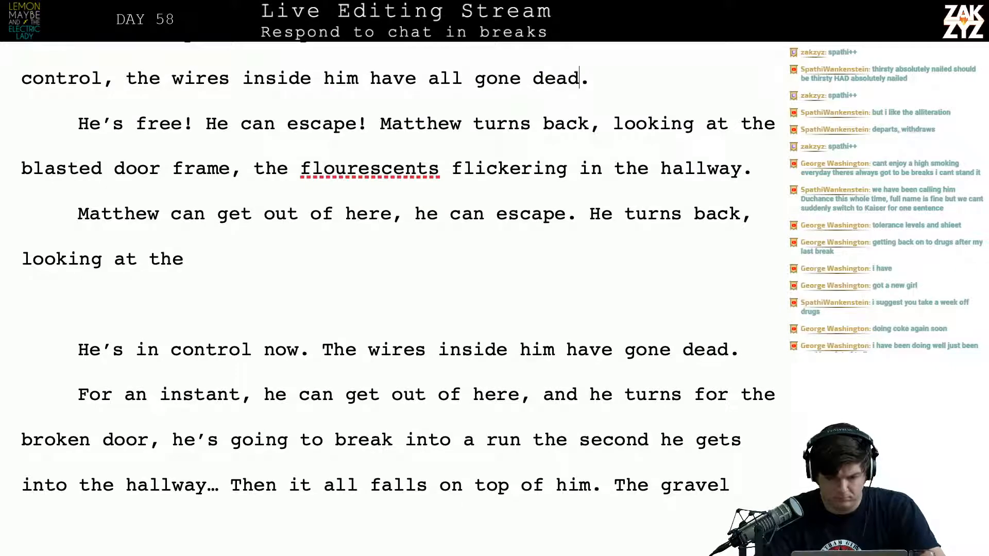
scroll(371, 274, up, 1)
click(370, 153)
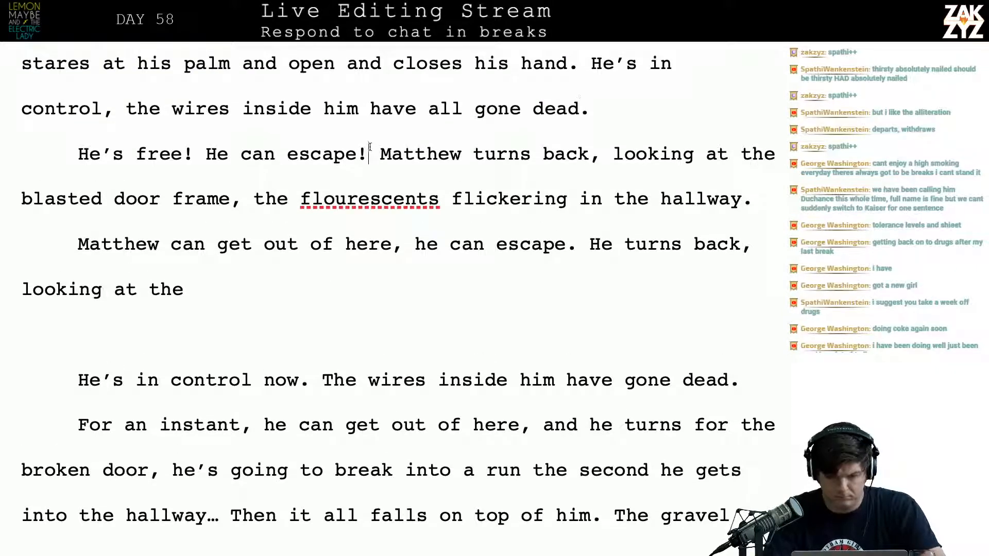
key(Return)
key(Return)
key(Return)
click(369, 149)
Write a new sentence opening after "He can escape!" reading "Matthew turns to flee,"
text(MAt)
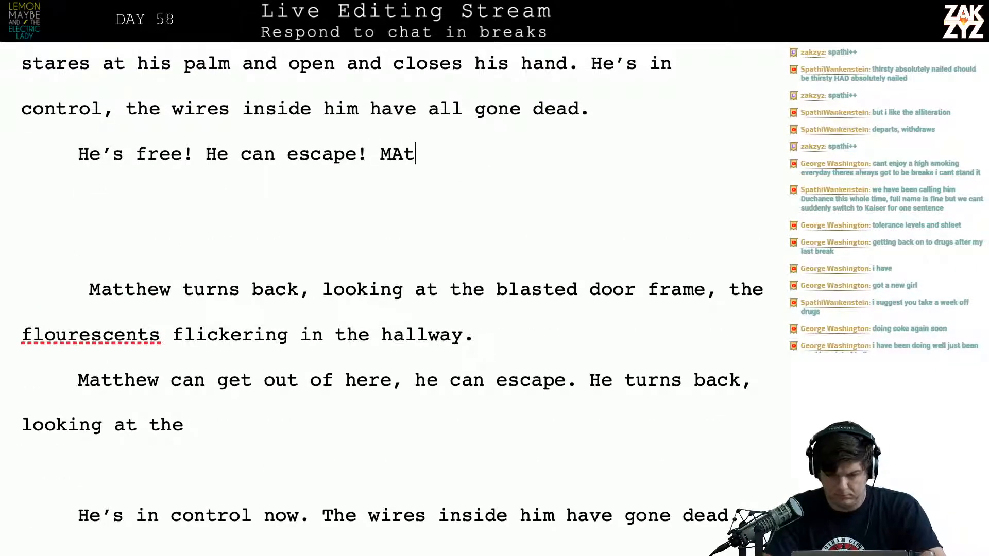
key(BackSpace)
key(BackSpace)
text(atthew turns)
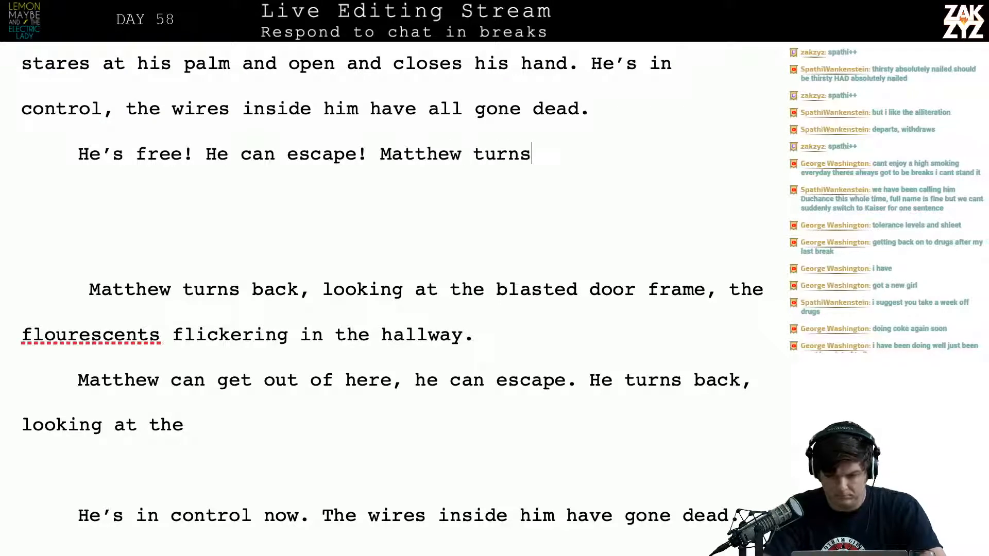
text(, to f)
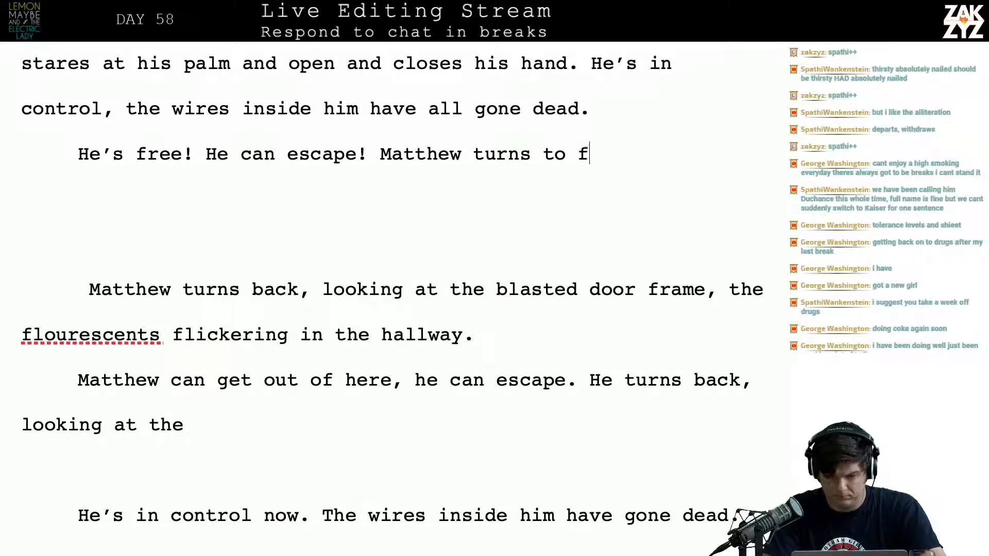
text(lee, the)
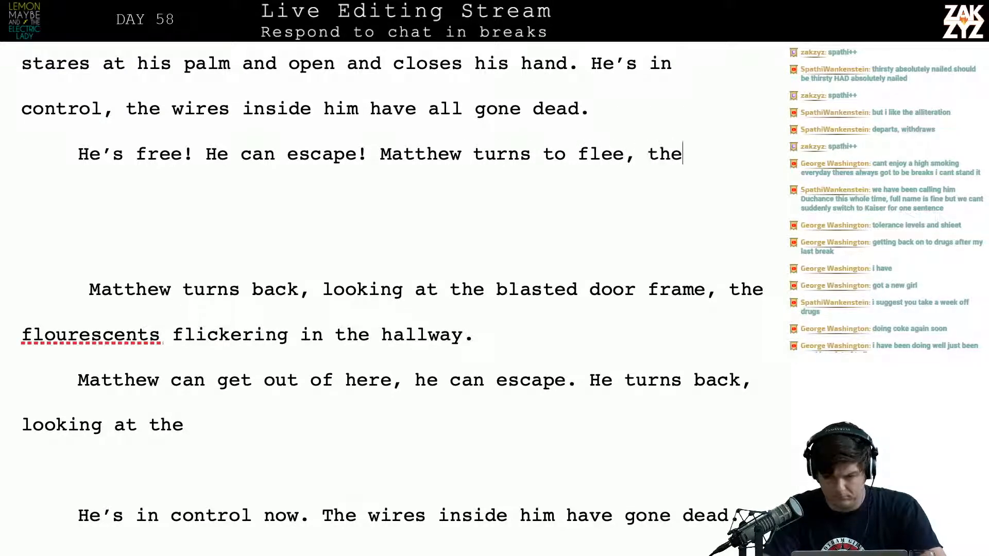
Continue the "turns to flee," sentence with "the fluourescent lights are"
key(BackSpace)
key(BackSpace)
key(BackSpace)
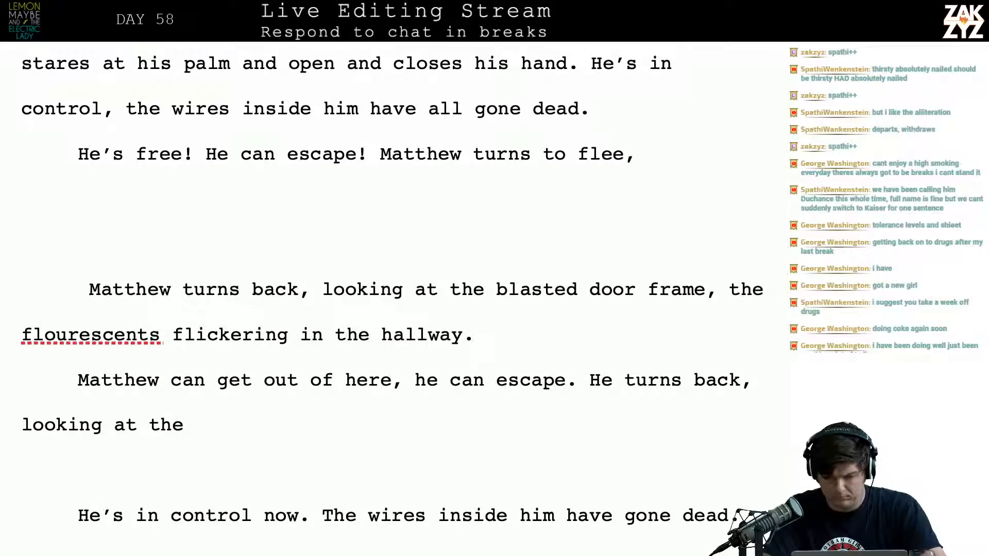
text(the fluou)
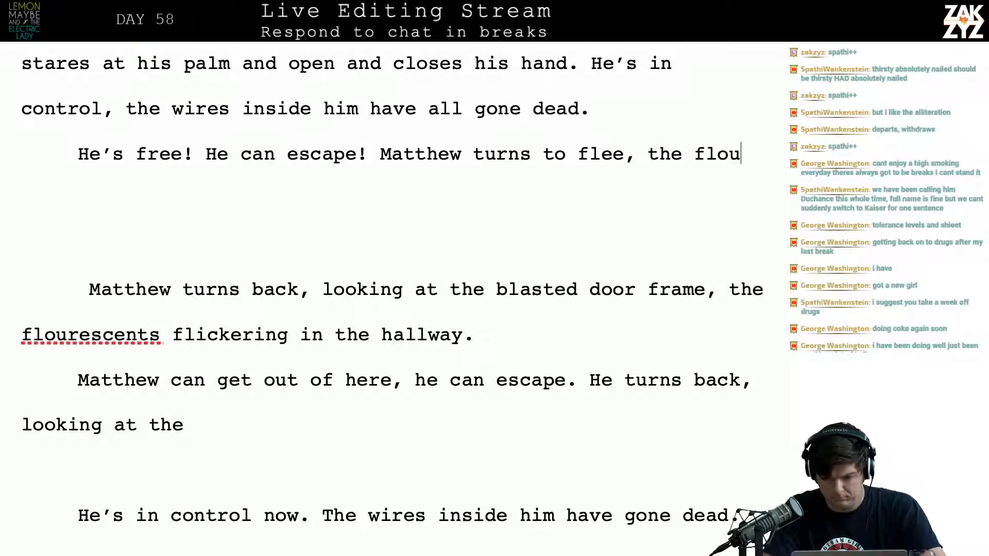
text(r)
key(BackSpace)
key(BackSpace)
key(BackSpace)
text(uoure)
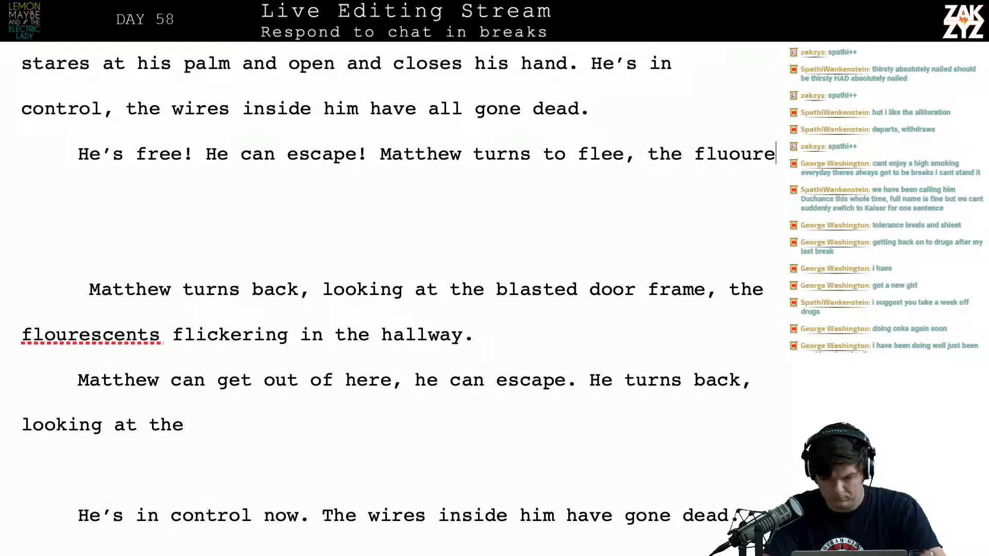
text(scent lights ar)
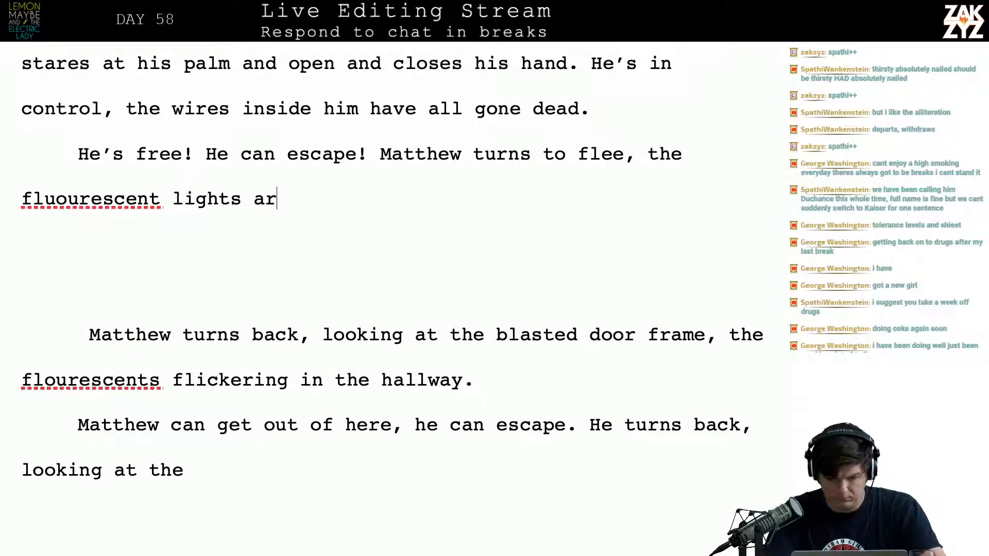
text(e)
Correct the misspelled "fluourescent" to the suggested spelling "fluorescent", ready to continue the sentence after "lights are"
right_click(84, 195)
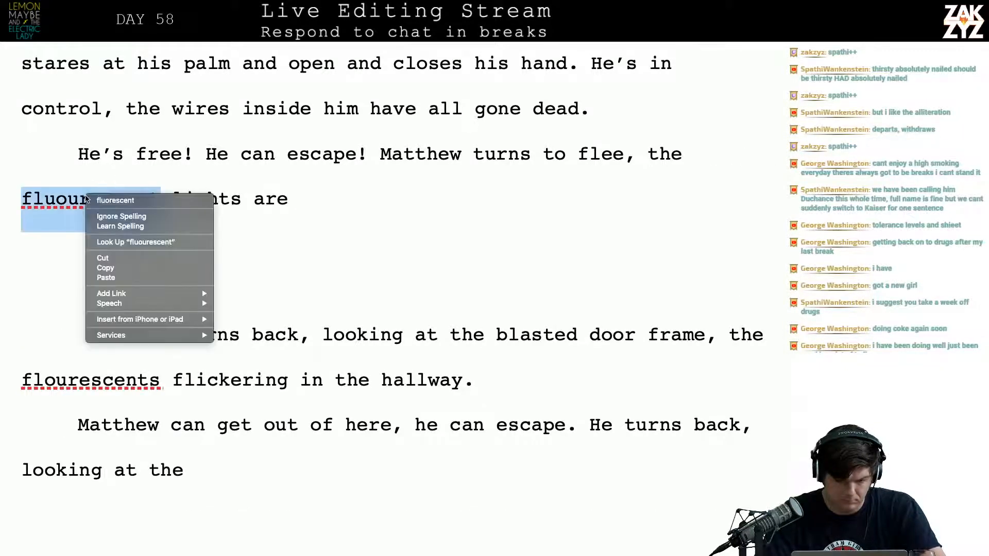
click(157, 201)
click(354, 196)
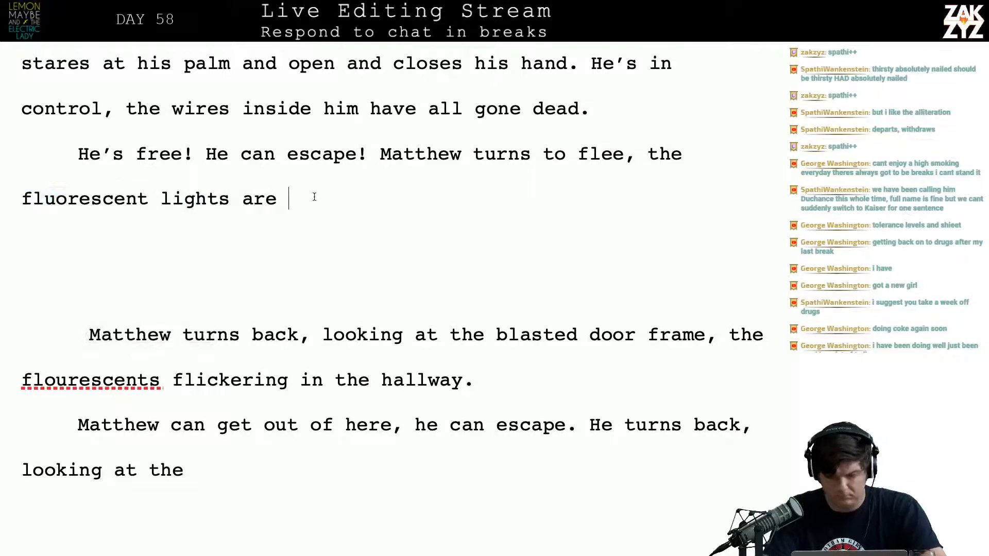
Rework the sentence after "fluorescent lights" so that it ends "in the hall flicker through the blasted doorframe."
text(flickering )
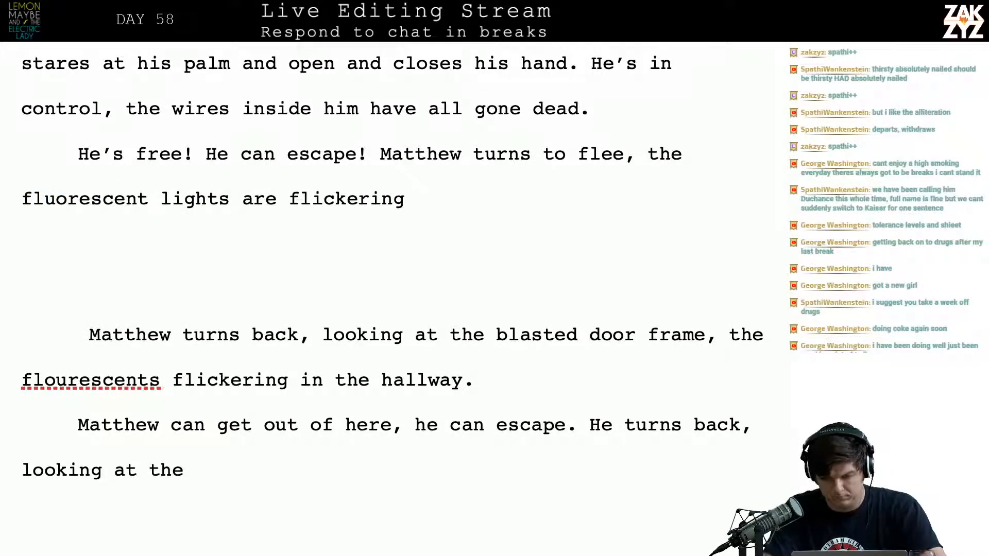
text(past the)
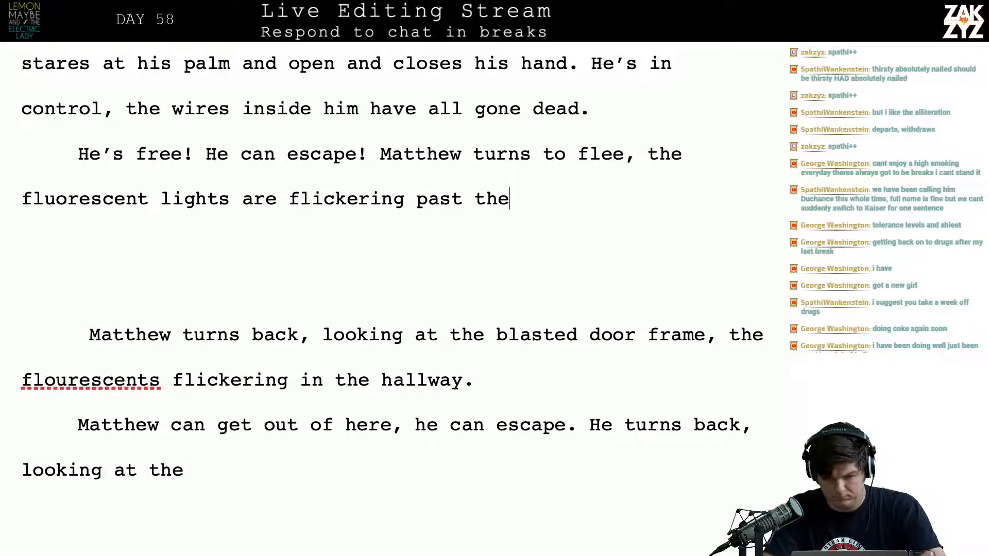
key(BackSpace)
key(BackSpace)
key(BackSpace)
key(BackSpace)
key(BackSpace)
key(BackSpace)
key(BackSpace)
key(BackSpace)
key(BackSpace)
key(BackSpace)
key(BackSpace)
key(BackSpace)
key(BackSpace)
key(BackSpace)
key(BackSpace)
key(BackSpace)
key(BackSpace)
key(BackSpace)
key(BackSpace)
key(BackSpace)
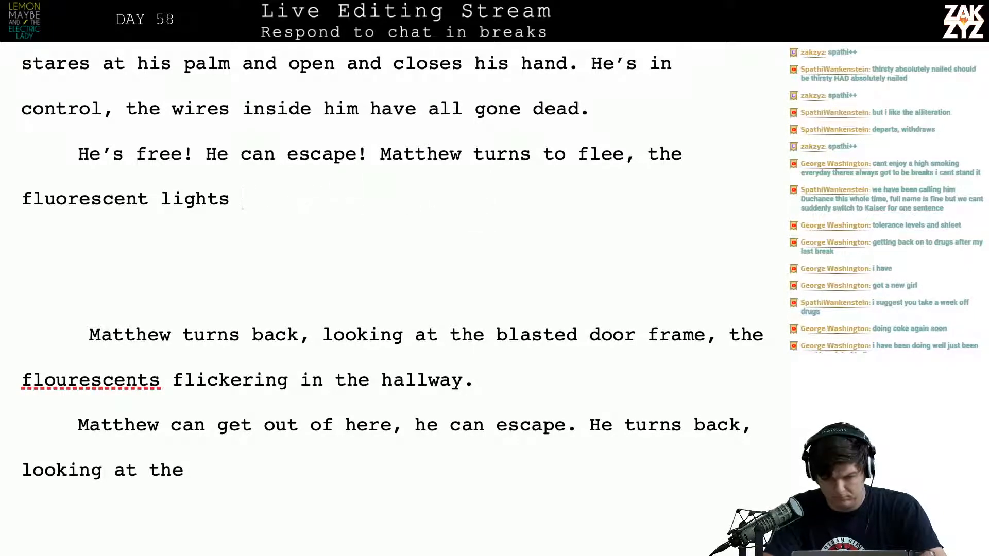
text(in the hall f)
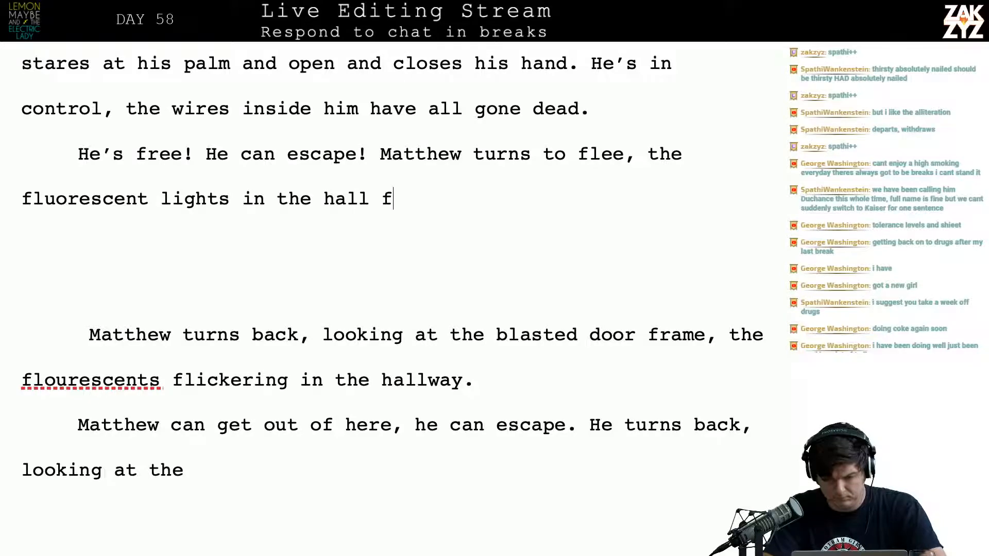
text(licker through the b)
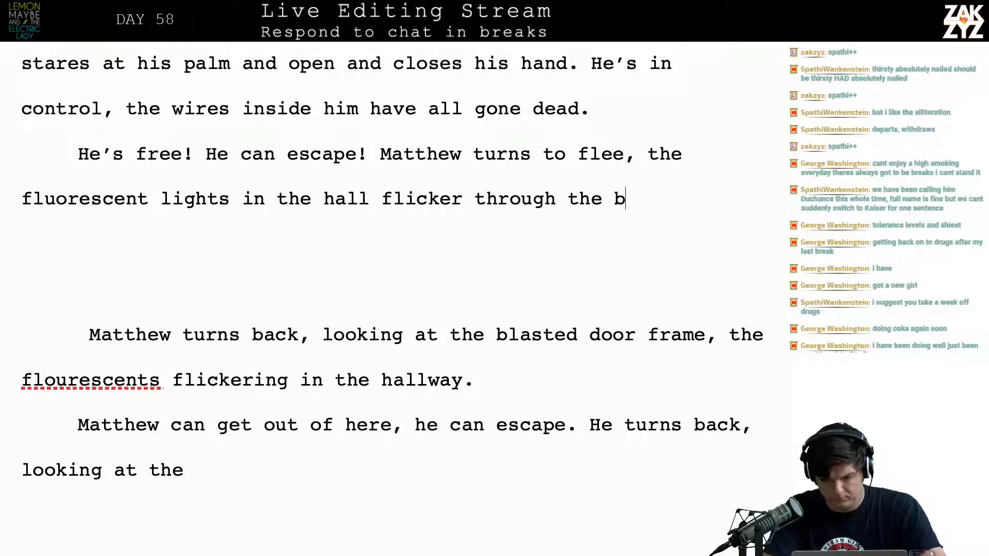
text(lasted doorf)
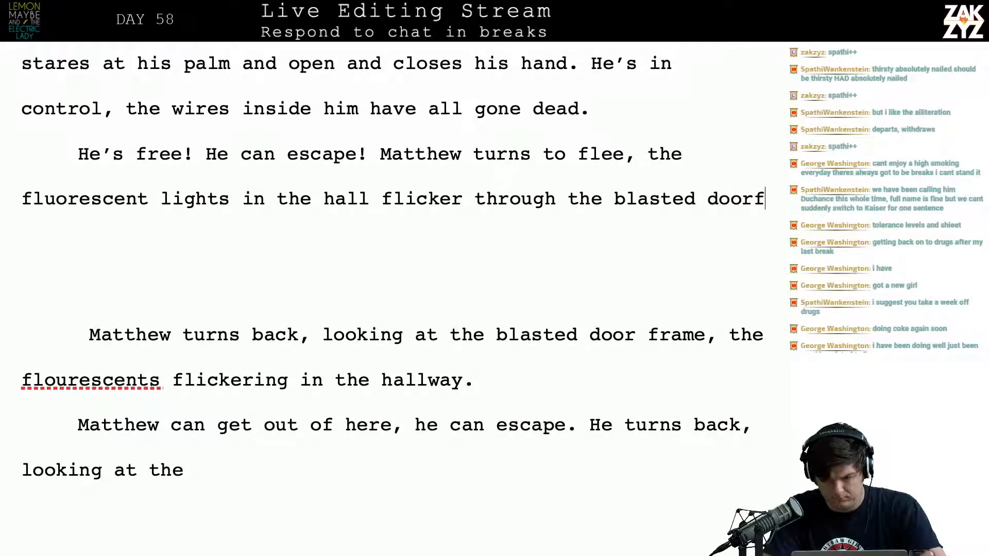
text(rame. He )
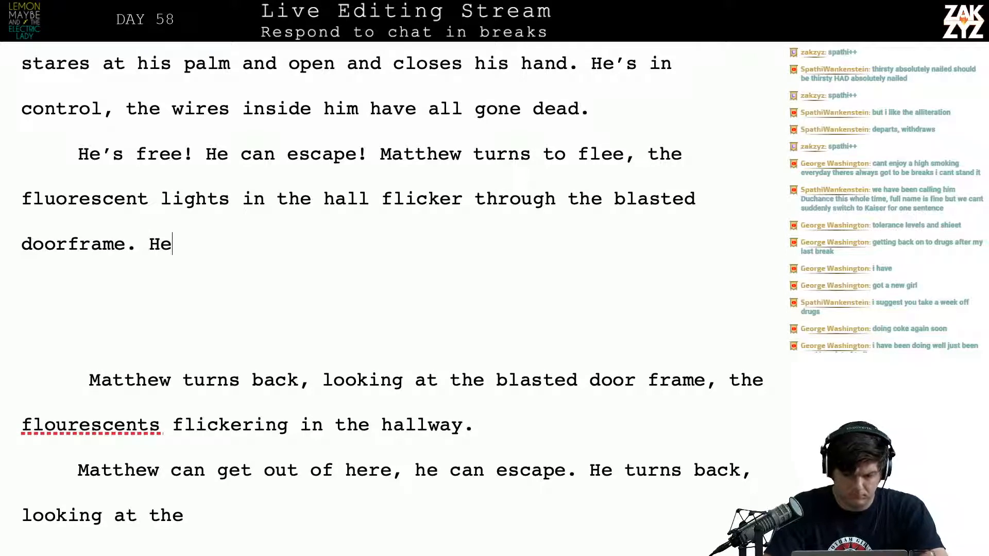
text(wants to run)
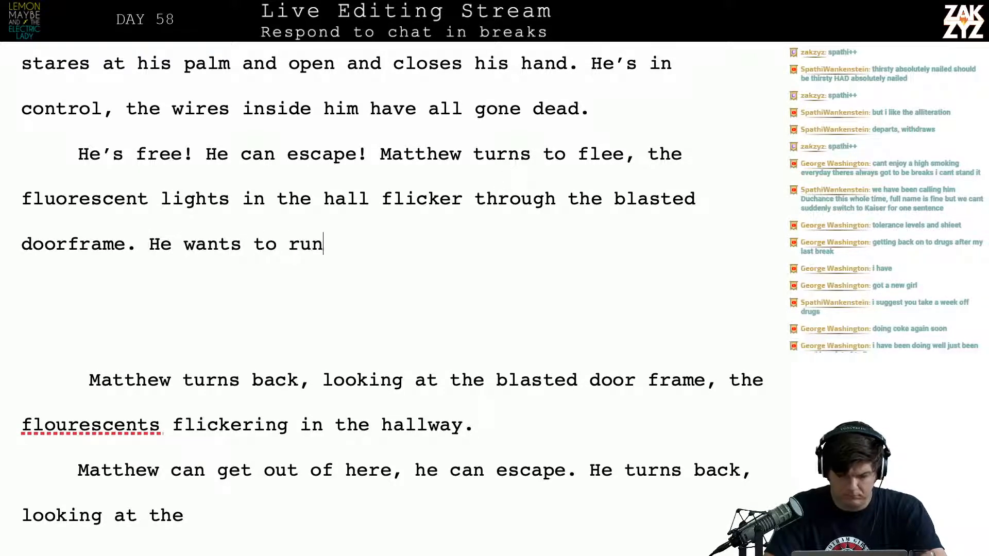
Try following the doorframe sentence with "He wants to run"
key(BackSpace)
key(BackSpace)
key(BackSpace)
key(BackSpace)
key(BackSpace)
key(BackSpace)
key(BackSpace)
key(BackSpace)
key(BackSpace)
key(BackSpace)
key(BackSpace)
key(BackSpace)
key(BackSpace)
key(BackSpace)
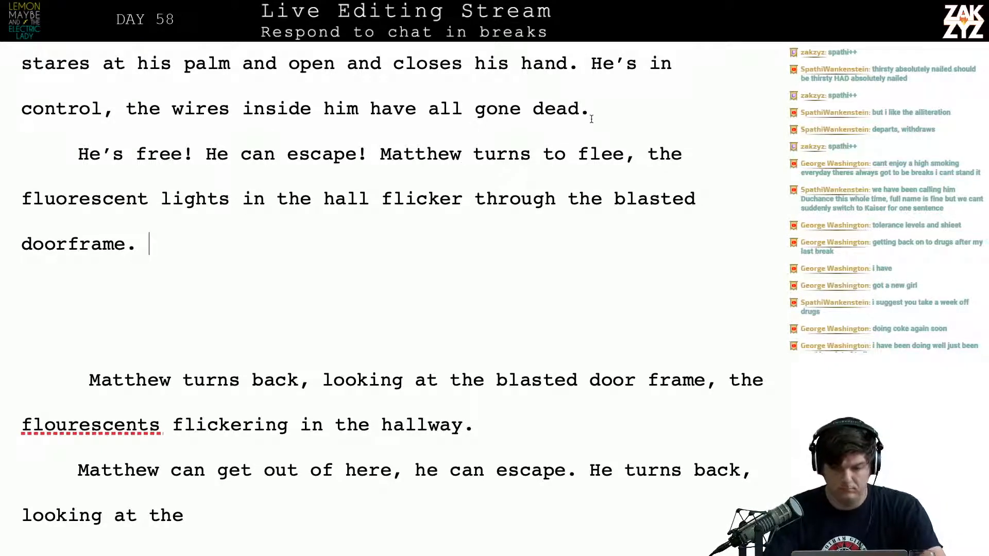
Insert a new paragraph above "He's free!" reading "This is his chance to escape."
click(592, 108)
key(Return)
text(This is h)
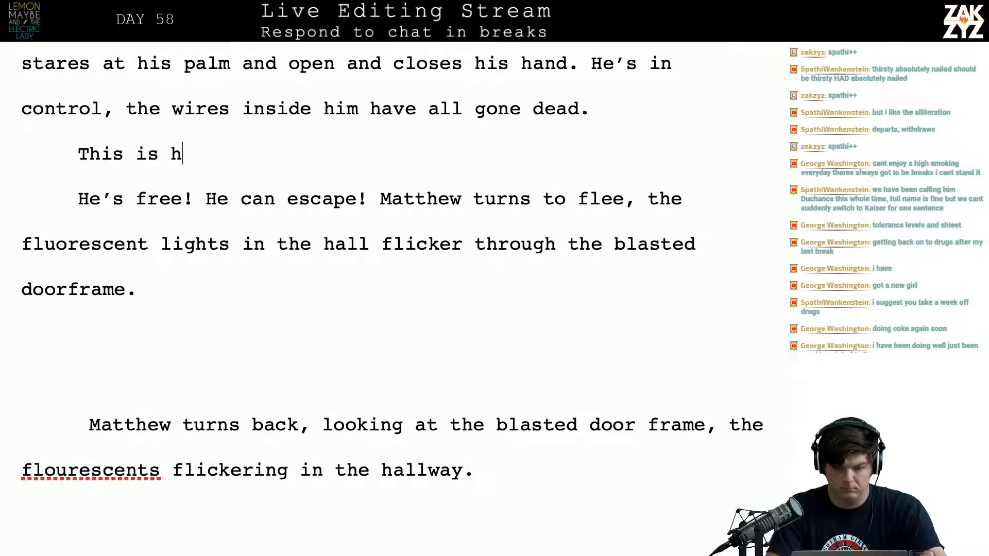
text(is chance to es)
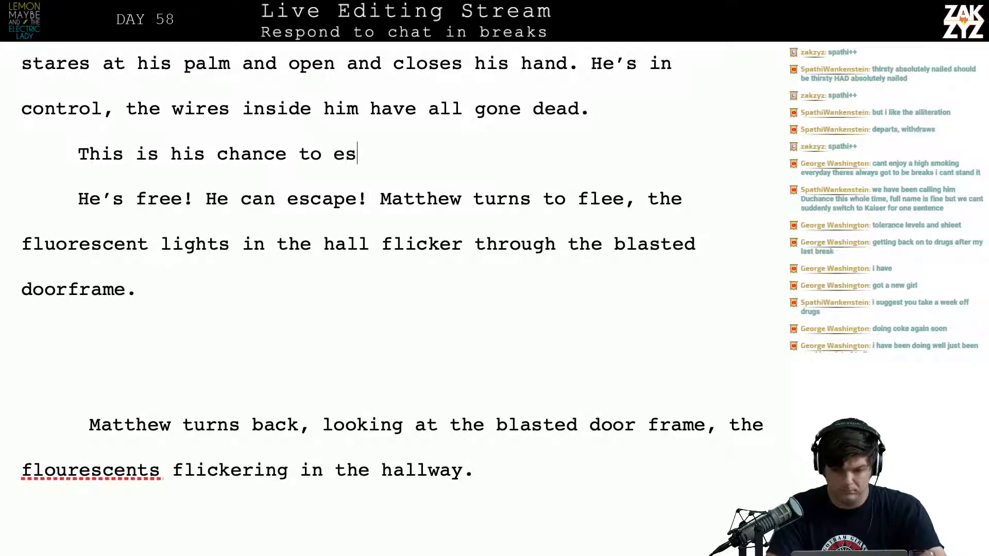
text(cape.)
Delete "He's free! He can escape!" and join "Matthew turns to flee" onto the "This is his chance to escape." paragraph
key(shift+Down)
key(shift+Left)
key(shift+Left)
key(shift+Left)
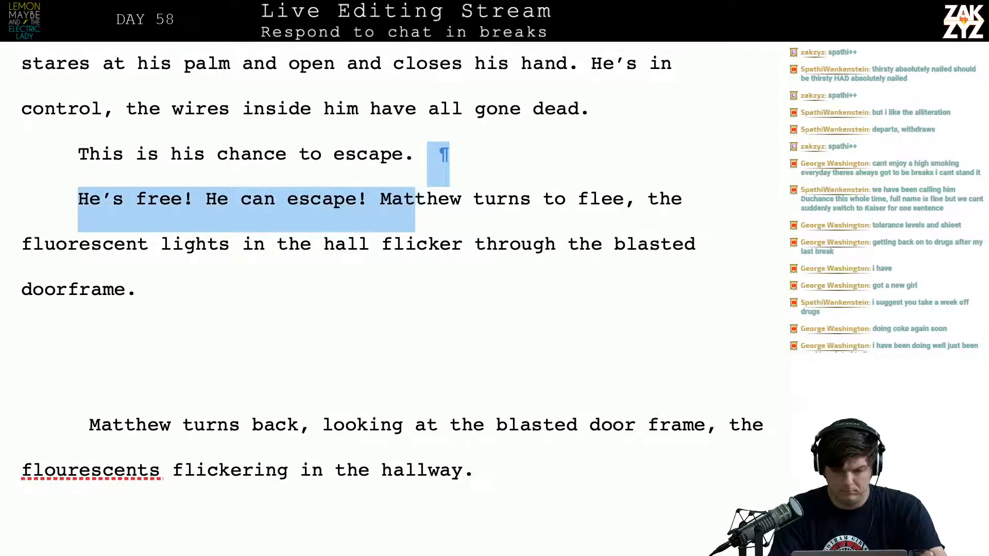
key(shift+Left)
key(BackSpace)
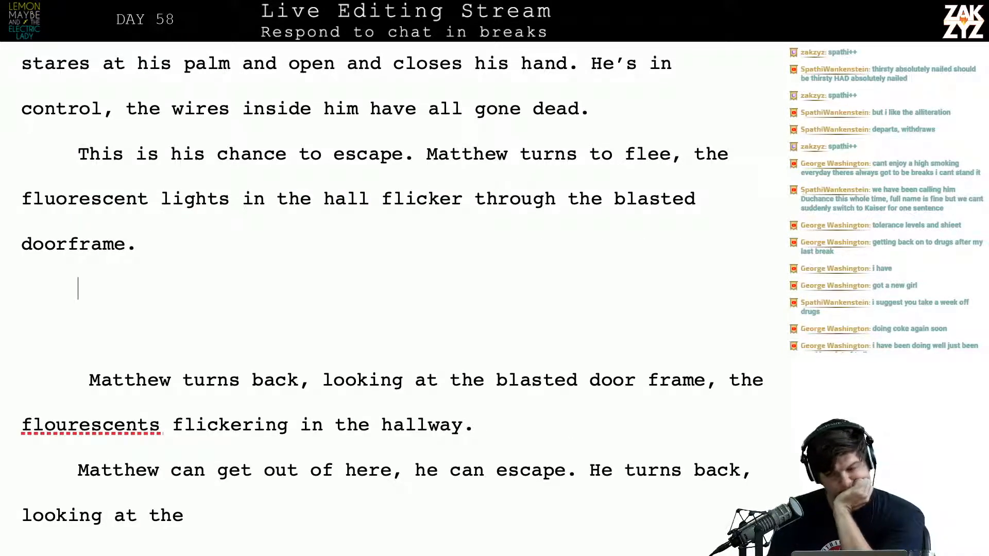
Delete "This is his chance to escape." and leave an empty paragraph above "Matthew turns to flee"
key(Up)
key(Right)
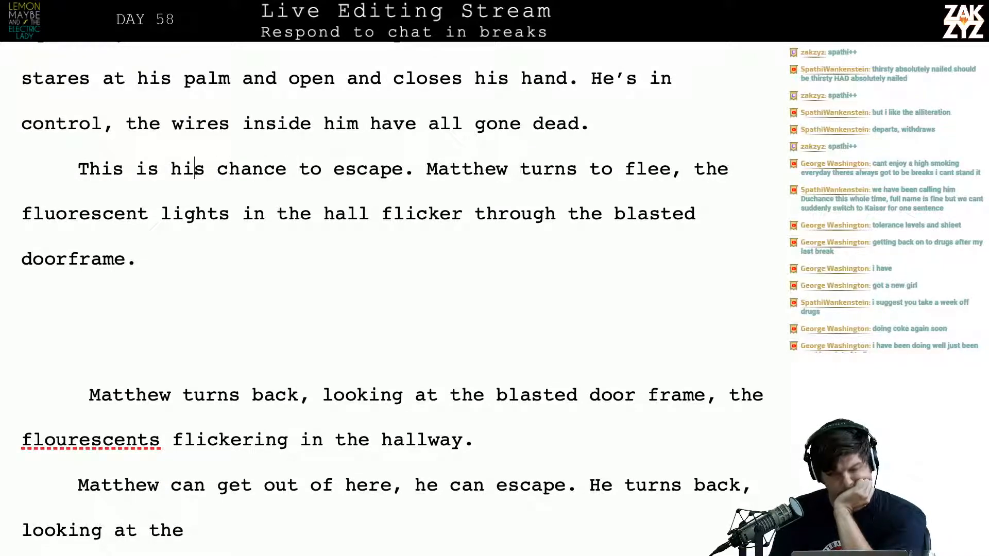
key(shift+Right)
key(shift+Right)
key(shift+Right)
key(shift+Right)
key(shift+Right)
key(shift+Right)
key(shift+Right)
key(shift+Right)
key(shift+Right)
key(shift+Right)
key(shift+Right)
key(shift+Right)
key(shift+Right)
key(shift+Right)
key(shift+Right)
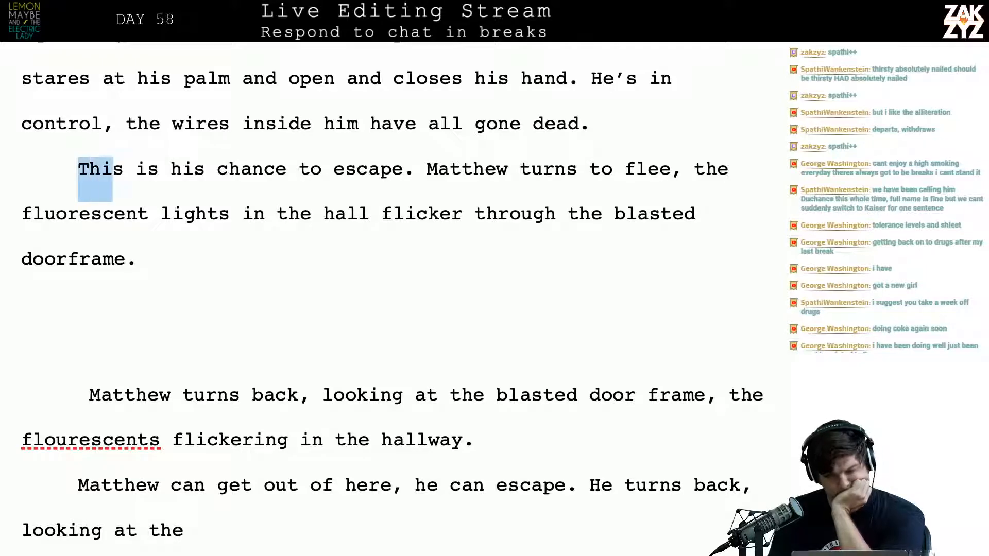
key(shift+Right)
key(shift+Right)
key(shift+Right)
key(shift+Right)
key(shift+Right)
key(shift+Right)
key(shift+Right)
key(shift+Right)
key(shift+Right)
key(shift+Right)
key(shift+Right)
key(shift+Right)
key(shift+Right)
key(shift+Right)
key(shift+Right)
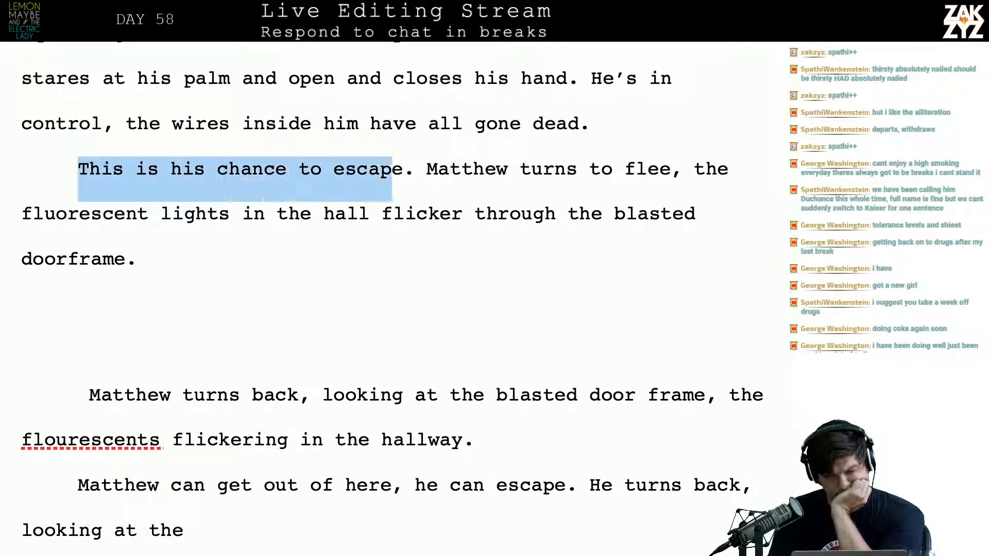
key(BackSpace)
key(Return)
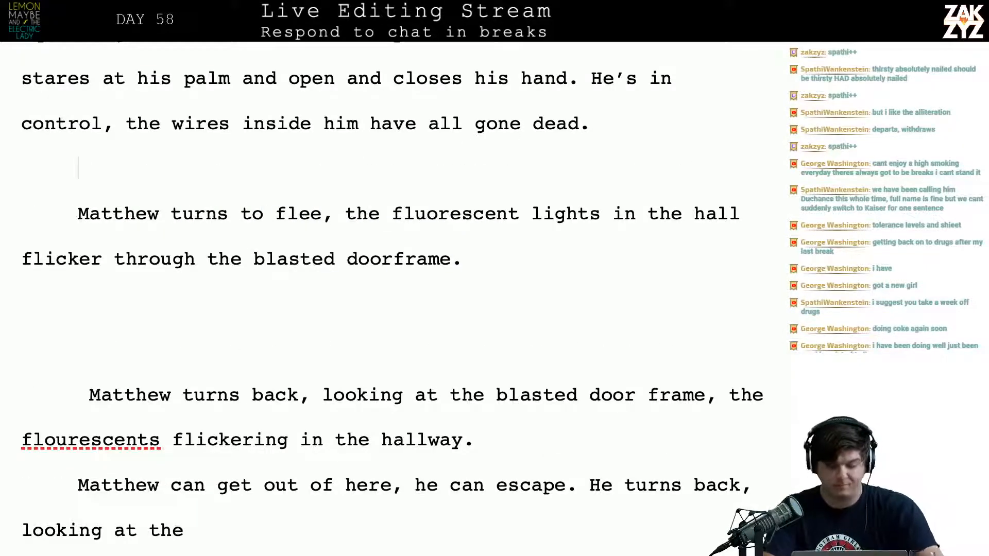
text(How)
key(BackSpace)
key(BackSpace)
key(BackSpace)
key(BackSpace)
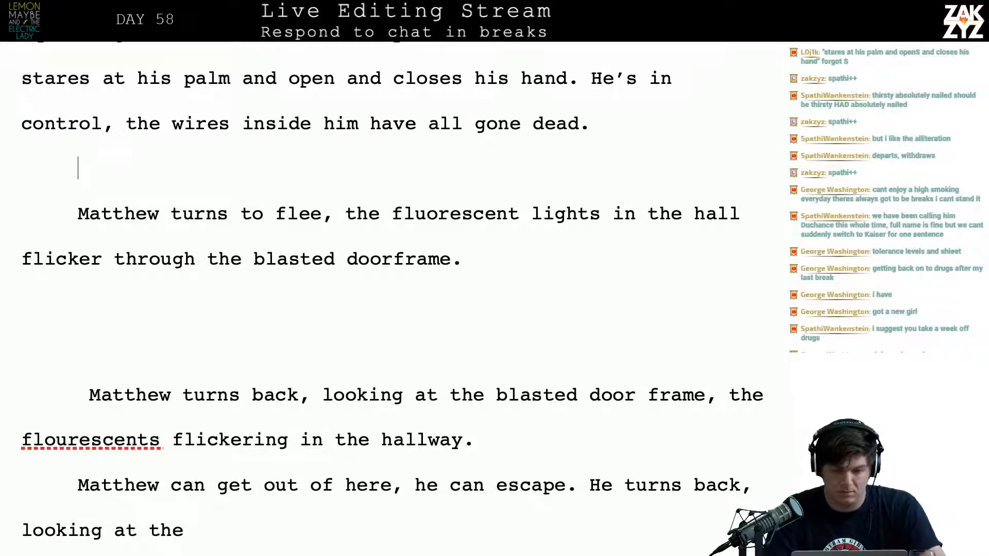
Append "It's his chance to get out of here." to the paragraph ending "have all gone dead."
key(Up)
key(Up)
key(Up)
key(Up)
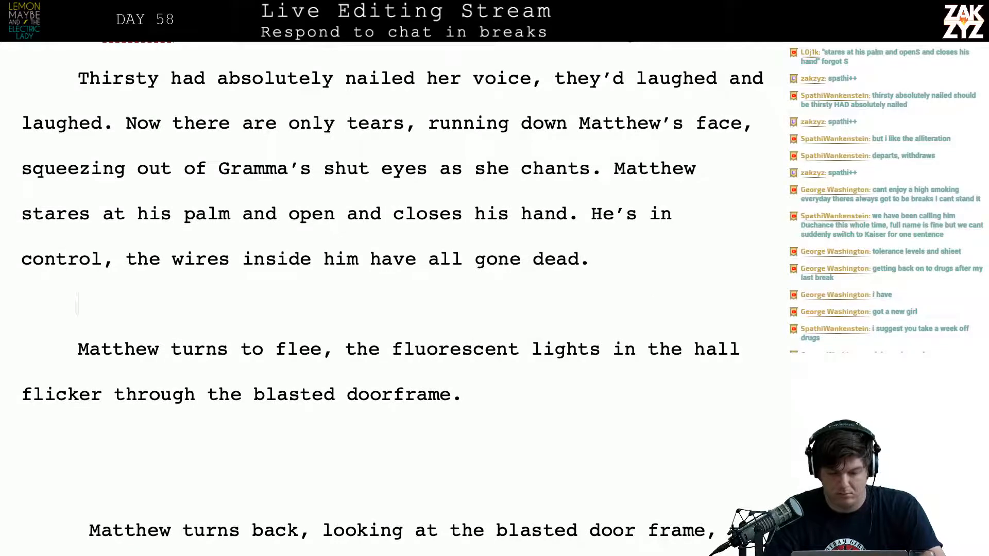
text(It's his )
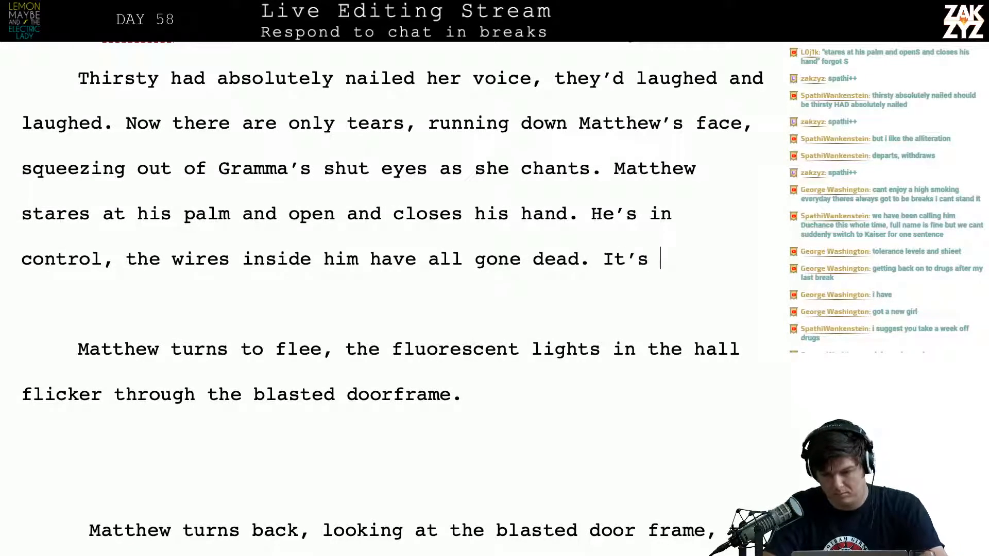
text(chance to get )
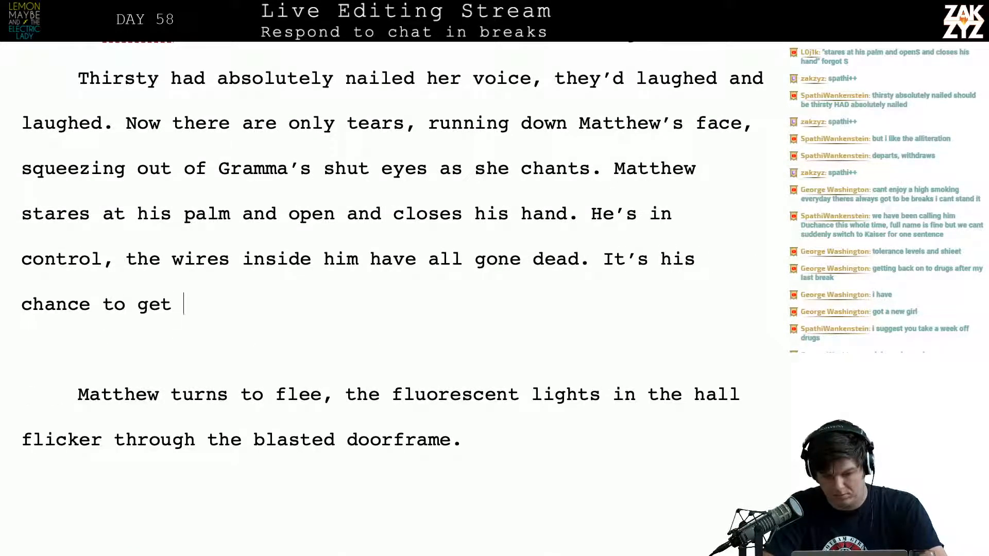
text(out of here.)
Start a new paragraph reading "Matthew turns to flee, past the blasted doorframe the" above the existing "Matthew turns to flee" paragraph
key(Return)
text(M)
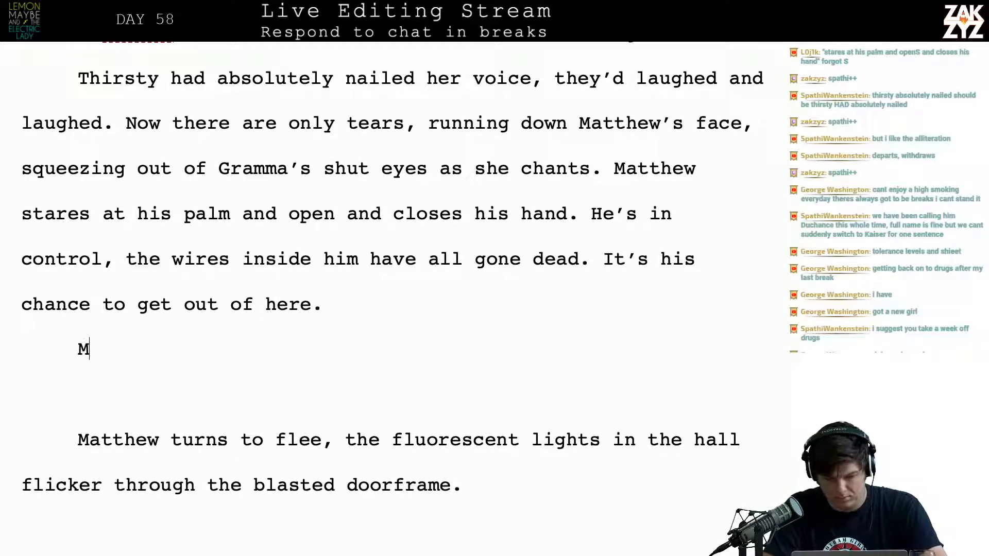
text(atthew turns to fl)
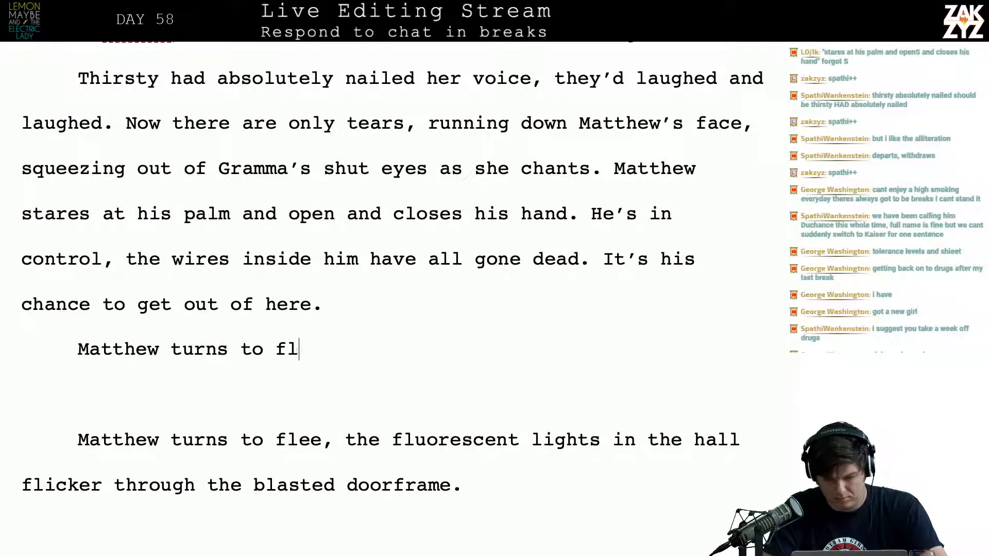
text(ee, outside)
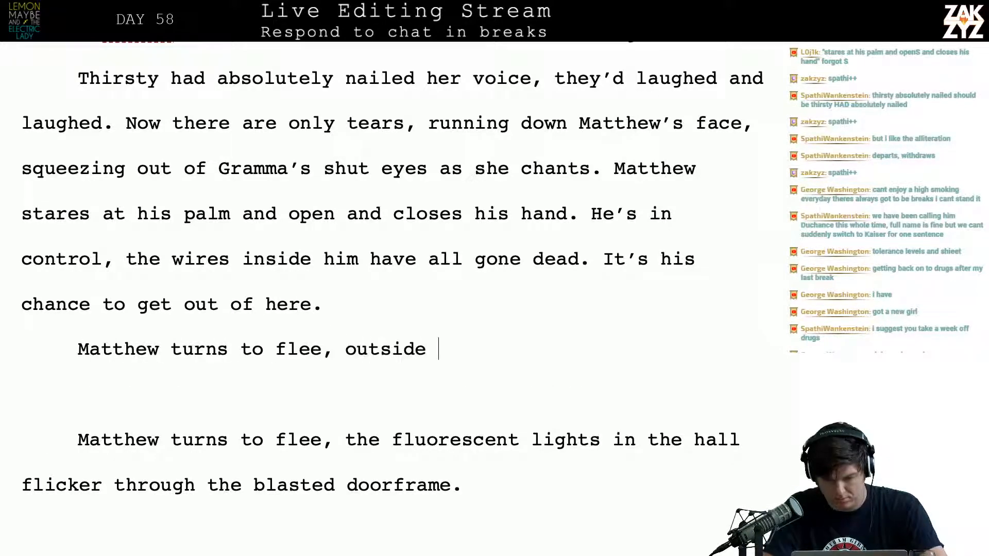
key(BackSpace)
key(BackSpace)
key(BackSpace)
key(BackSpace)
key(BackSpace)
key(BackSpace)
key(BackSpace)
key(BackSpace)
text(pas)
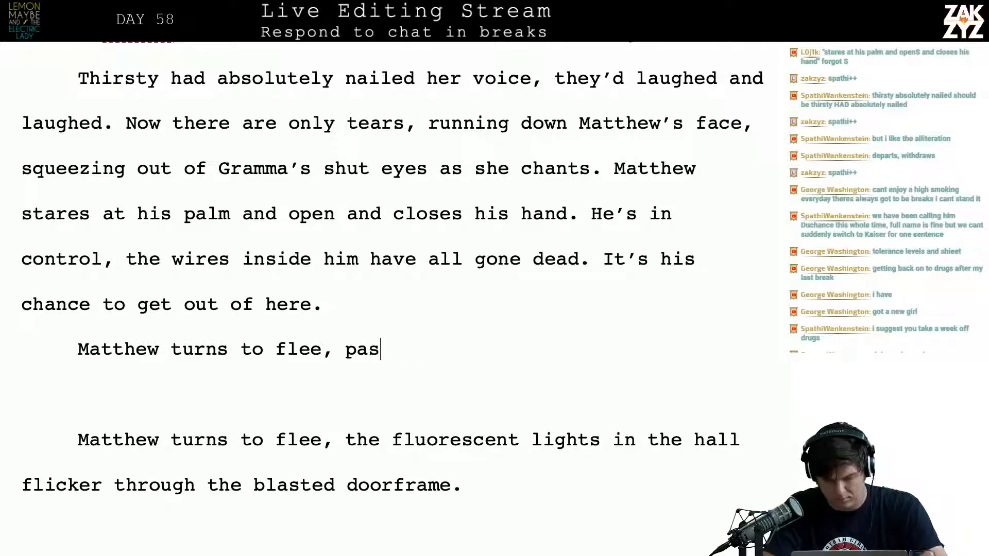
text(t the blasted d)
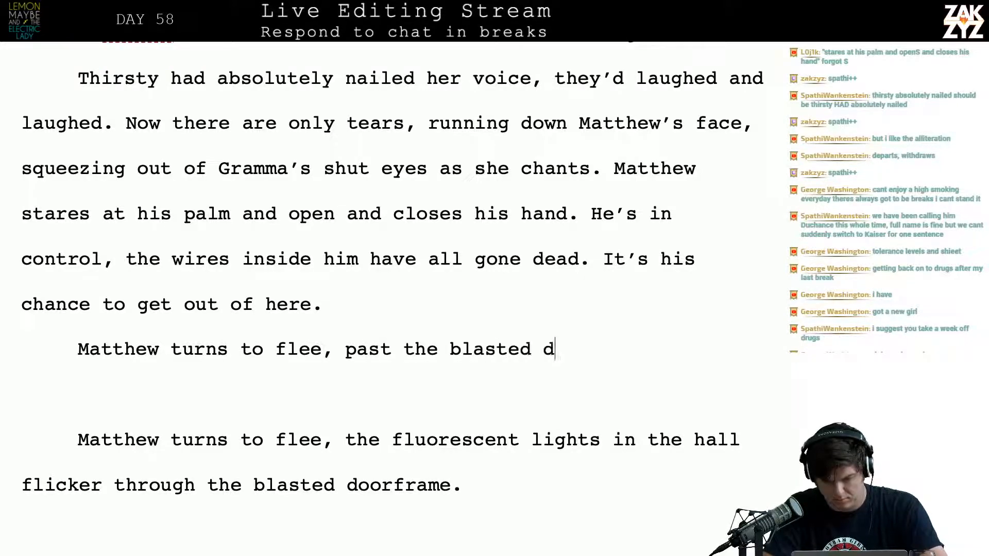
text(oorfara)
key(BackSpace)
key(BackSpace)
text(ame )
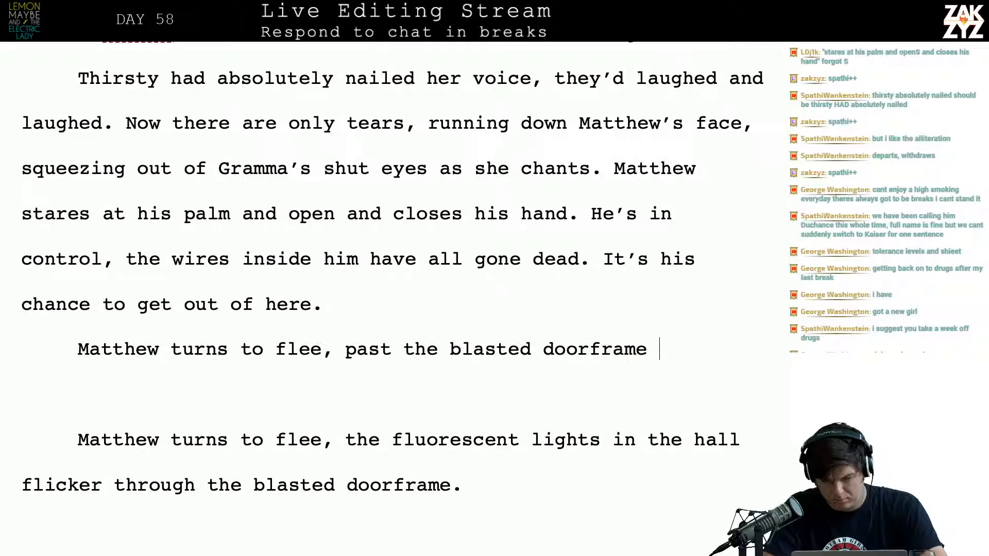
text(the flour)
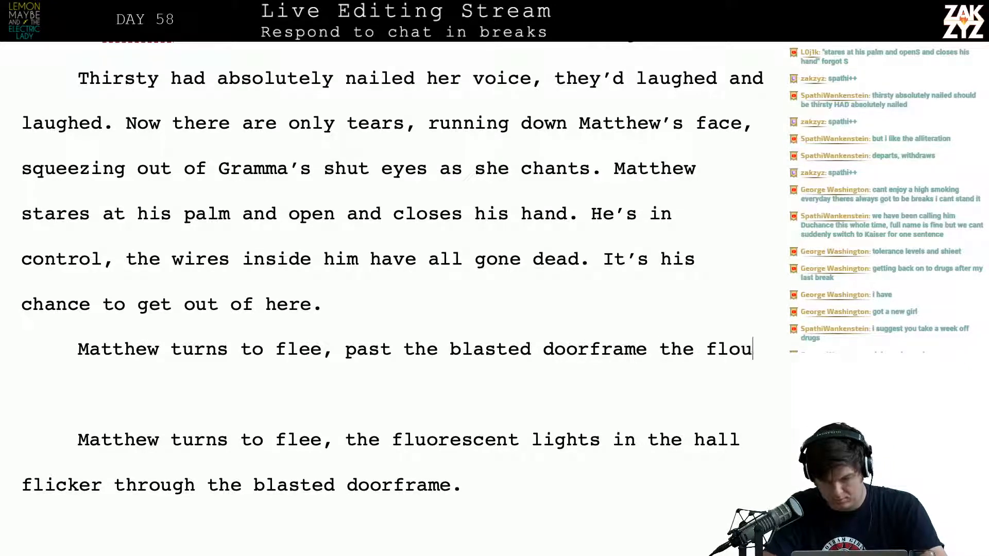
Continue the new doorframe sentence with "fluoresecent l"
key(BackSpace)
key(BackSpace)
key(BackSpace)
text(uro)
key(BackSpace)
key(BackSpace)
text(oresecent l)
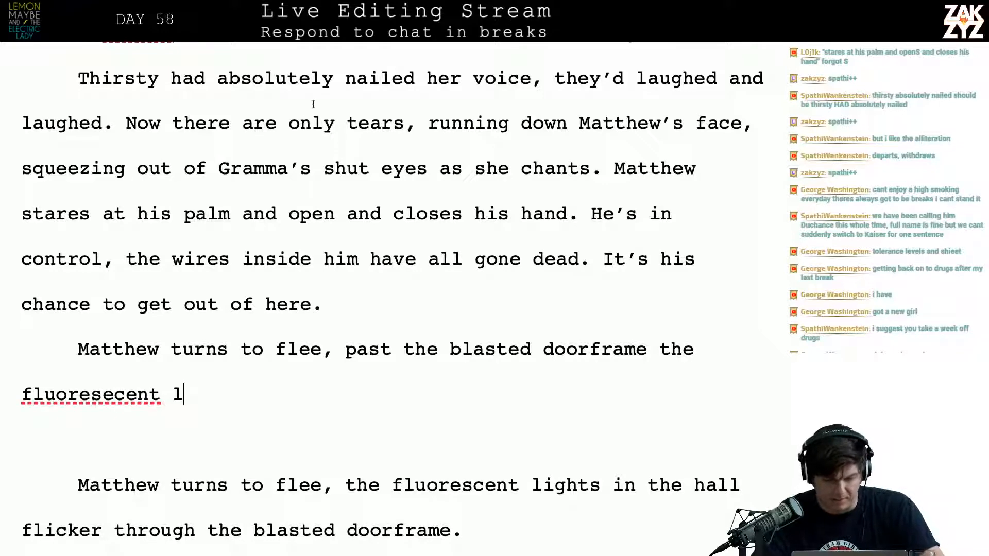
Correct the misspelled "fluoresecent" to "fluorescent" in the new doorframe sentence
right_click(98, 394)
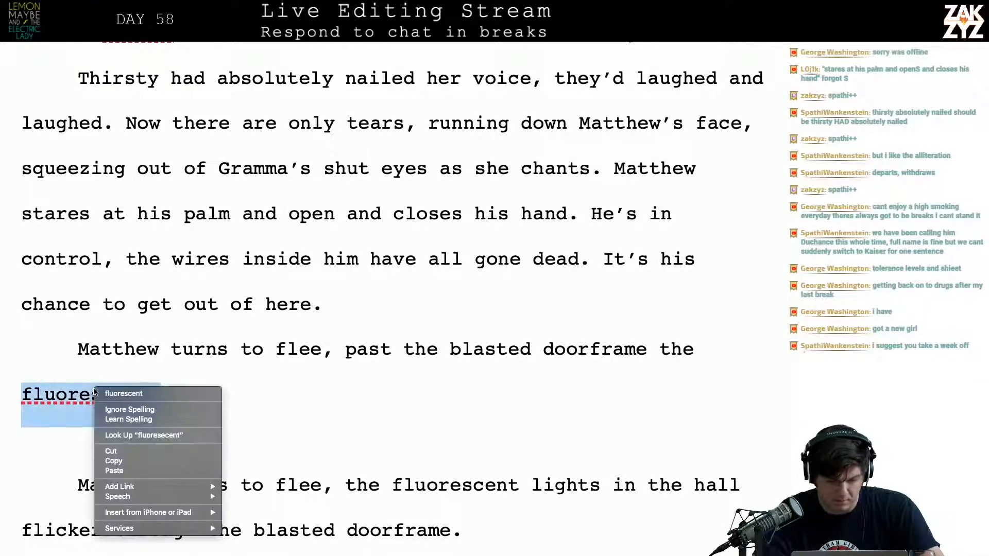
click(68, 341)
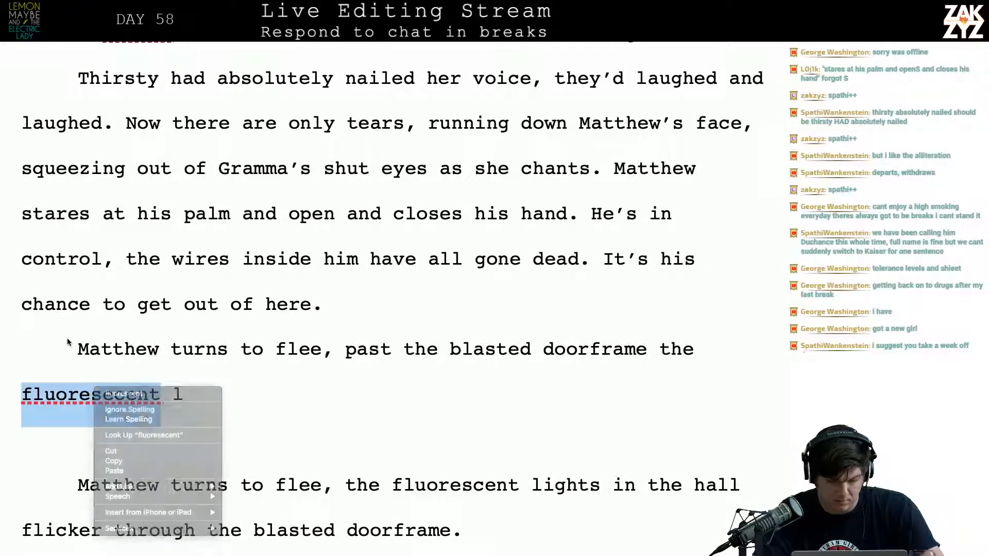
click(52, 405)
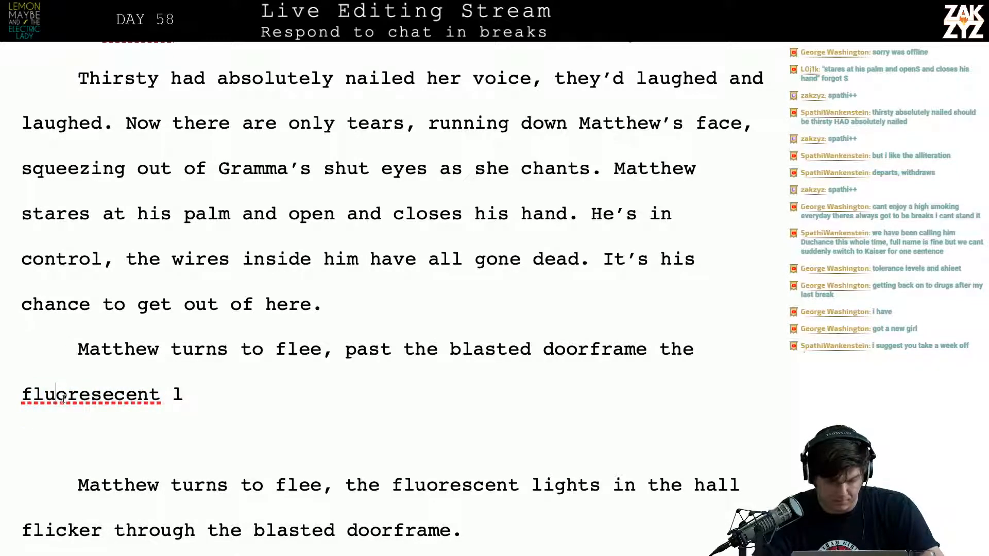
right_click(62, 397)
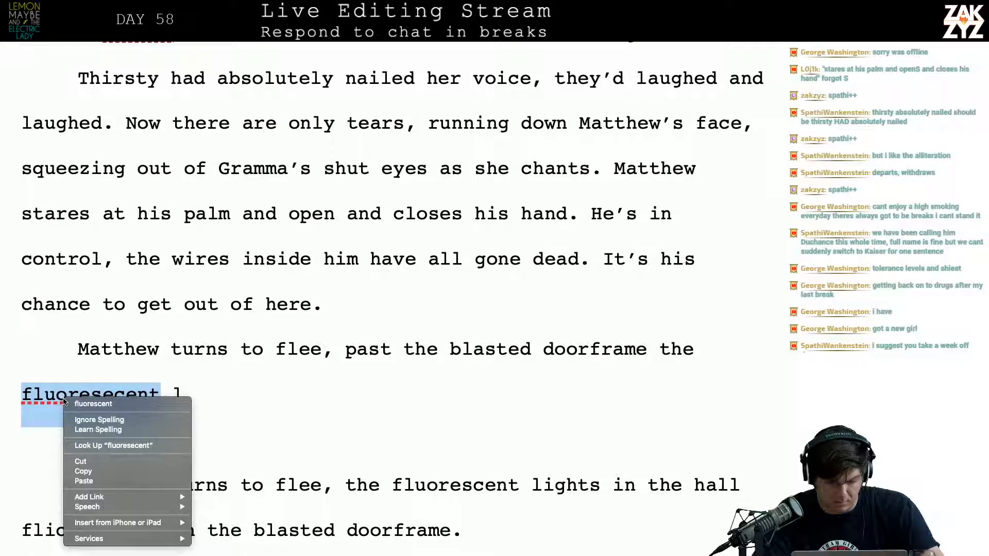
click(98, 394)
click(98, 395)
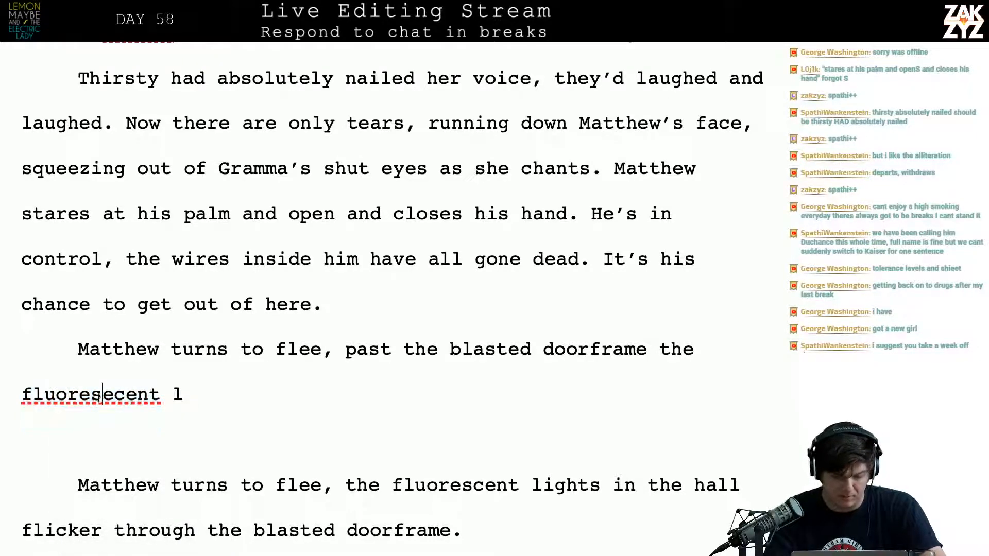
key(Down)
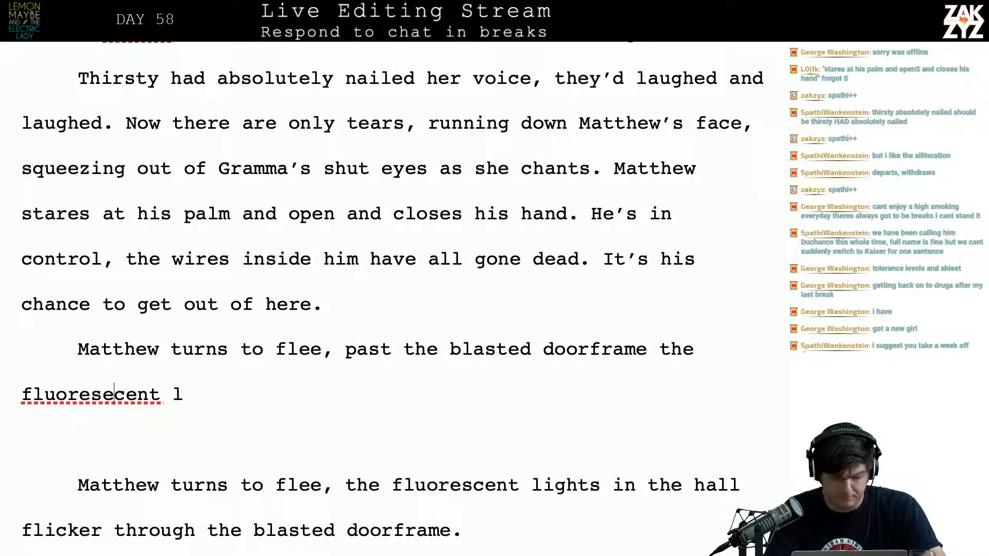
key(BackSpace)
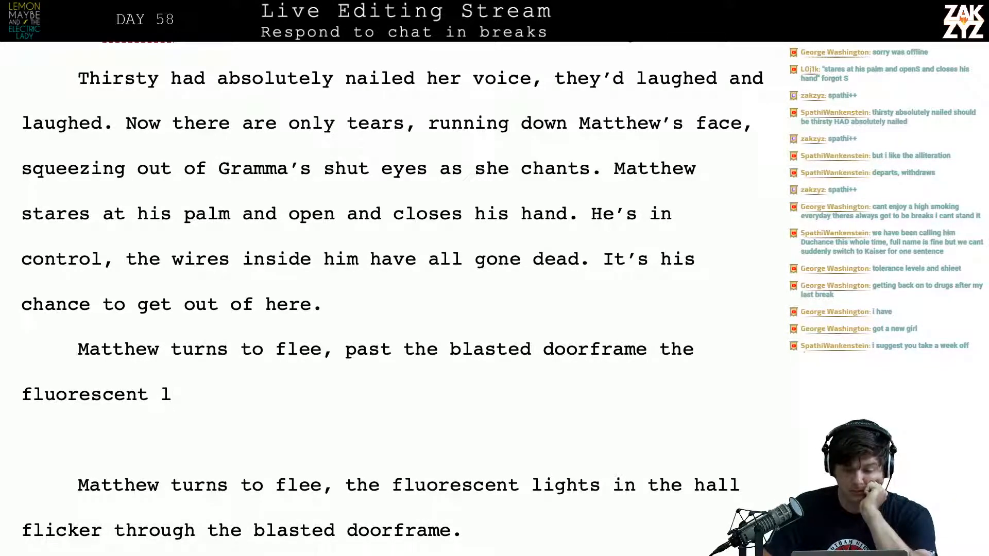
Change "open" to "opens" in the palm sentence and insert "now" after "He's in control"
scroll(69, 356, up, 1)
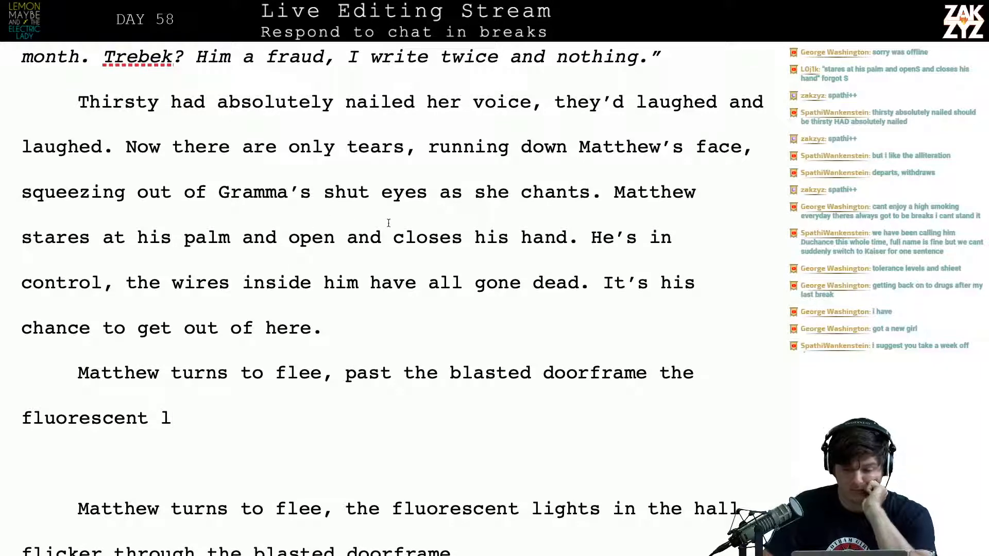
text(s)
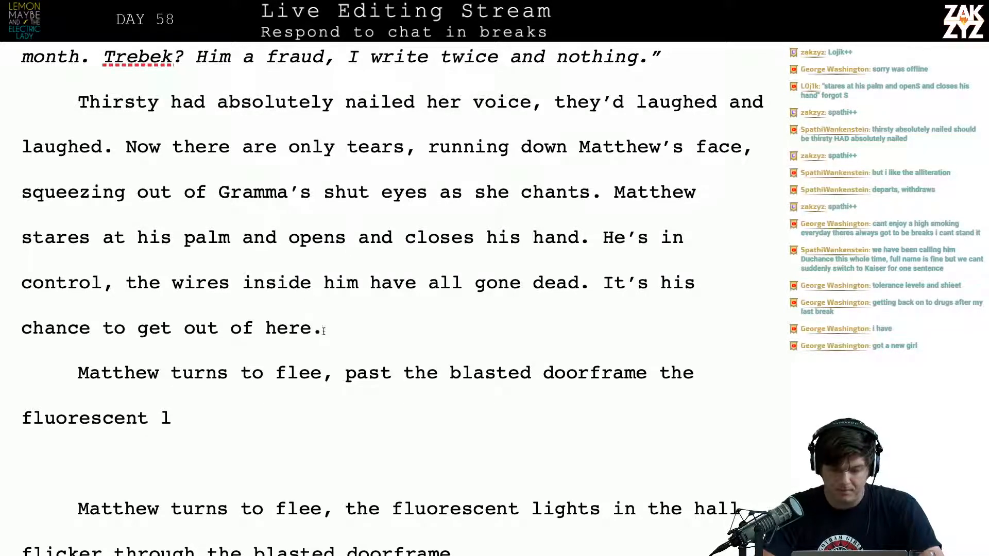
scroll(425, 333, down, 1)
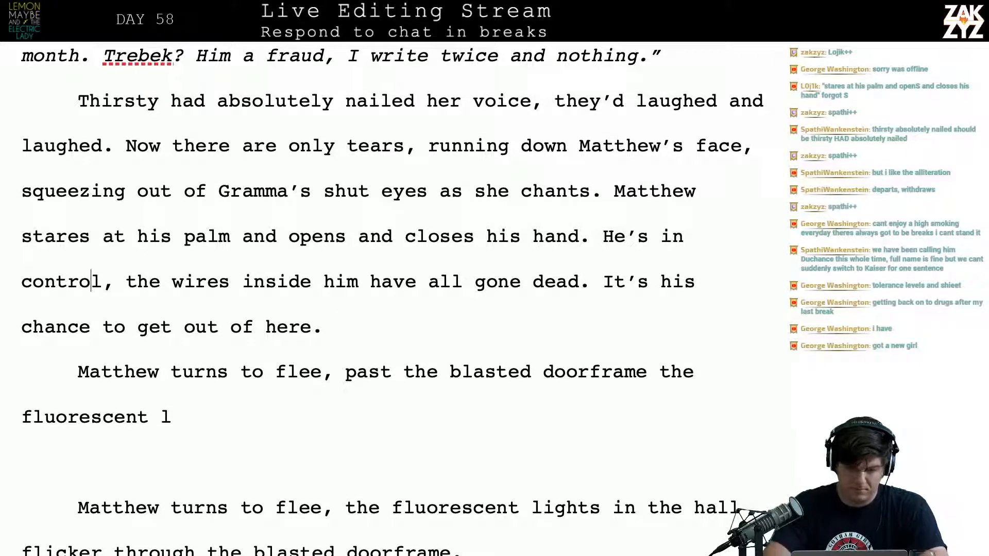
text(now)
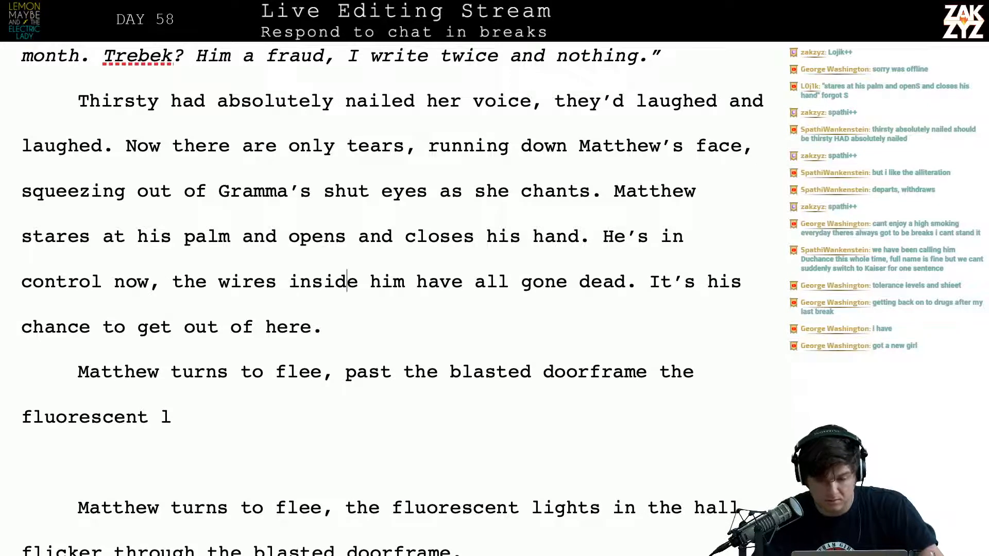
Split "It's his chance to get out of here." into its own paragraph with a blank paragraph above it
click(650, 282)
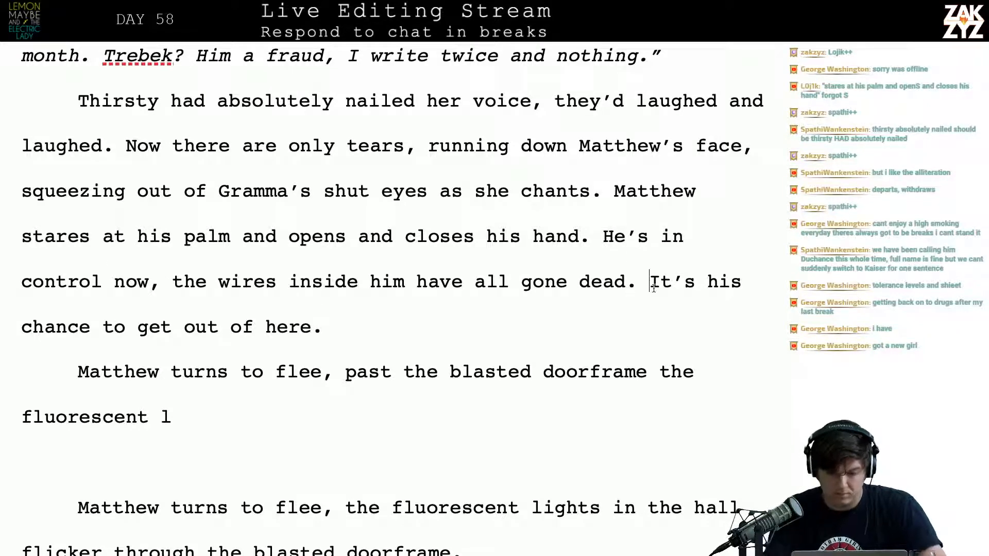
key(Return)
key(Return)
key(Up)
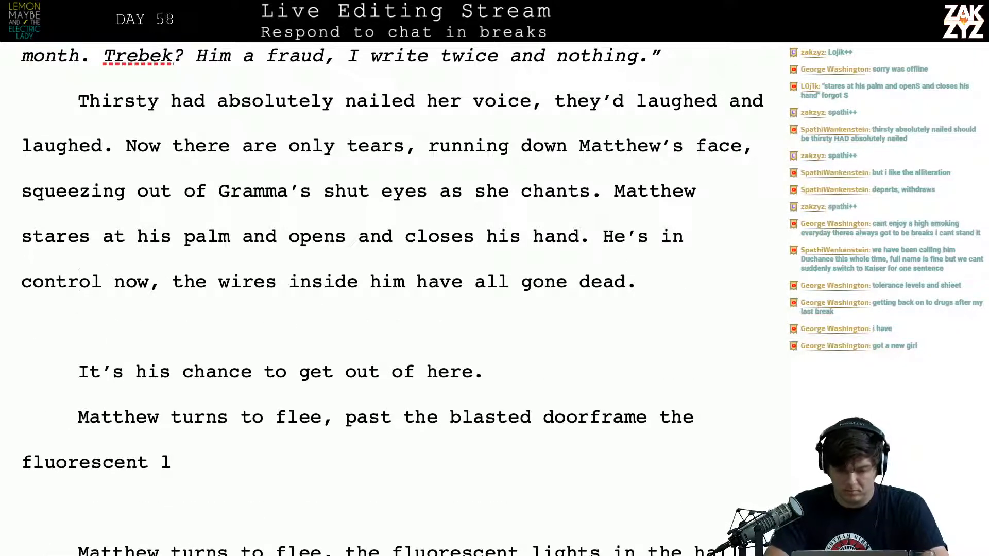
text(He nee)
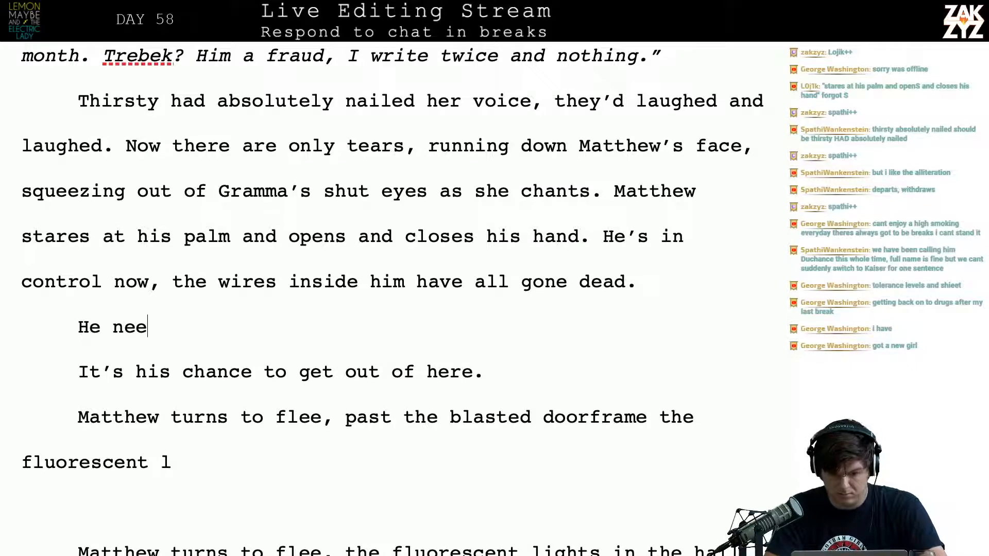
text(ds o)
key(BackSpace)
key(BackSpace)
key(BackSpace)
key(BackSpace)
key(BackSpace)
key(BackSpace)
key(BackSpace)
key(BackSpace)
key(BackSpace)
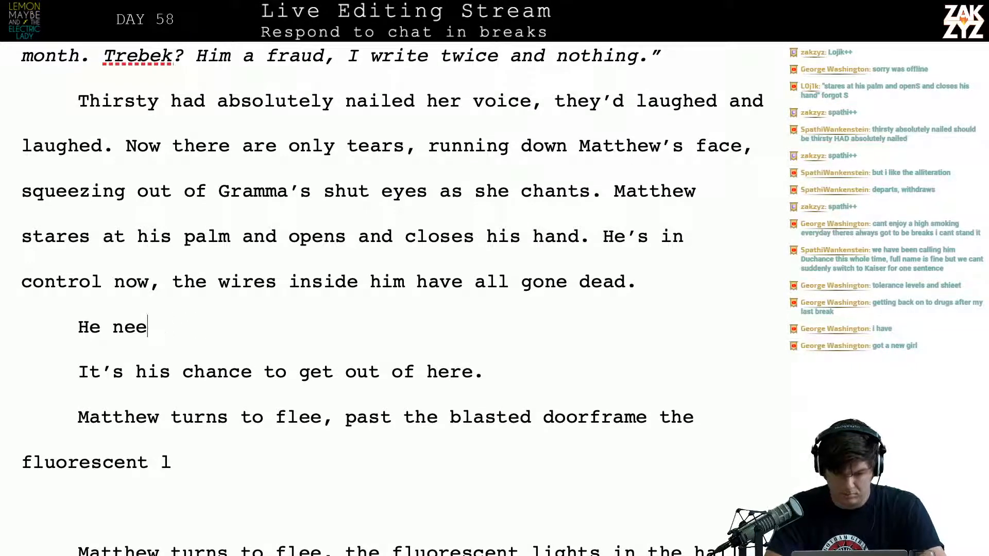
key(BackSpace)
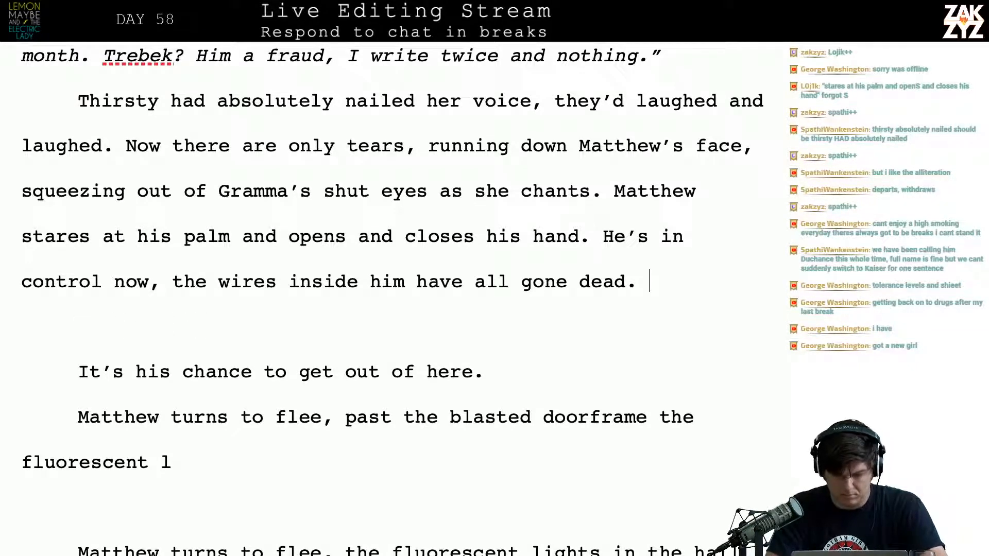
Add "Now's his chance to escape." directly after "have all gone dead."
text(Now's his chanc)
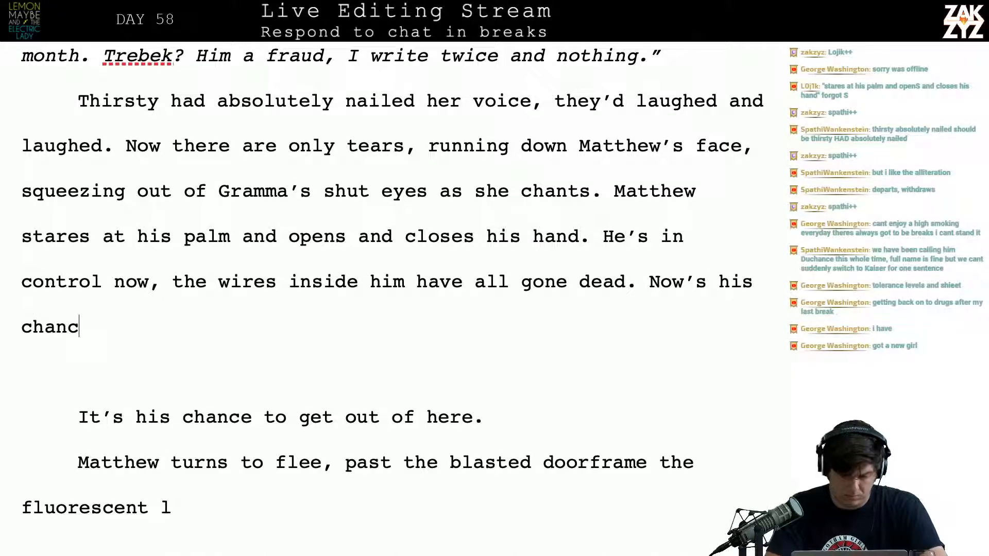
text(e to escape.)
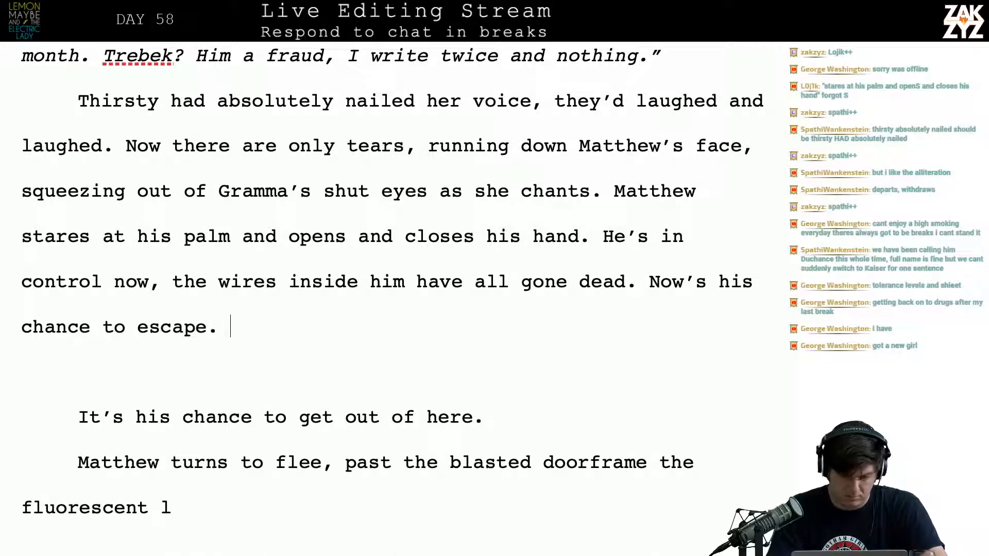
Delete the blank paragraph and the separate paragraph "It's his chance to get out of here." below "chance to escape."
key(shift+Down)
key(shift+Down)
key(shift+Down)
key(shift+Up)
key(shift+Down)
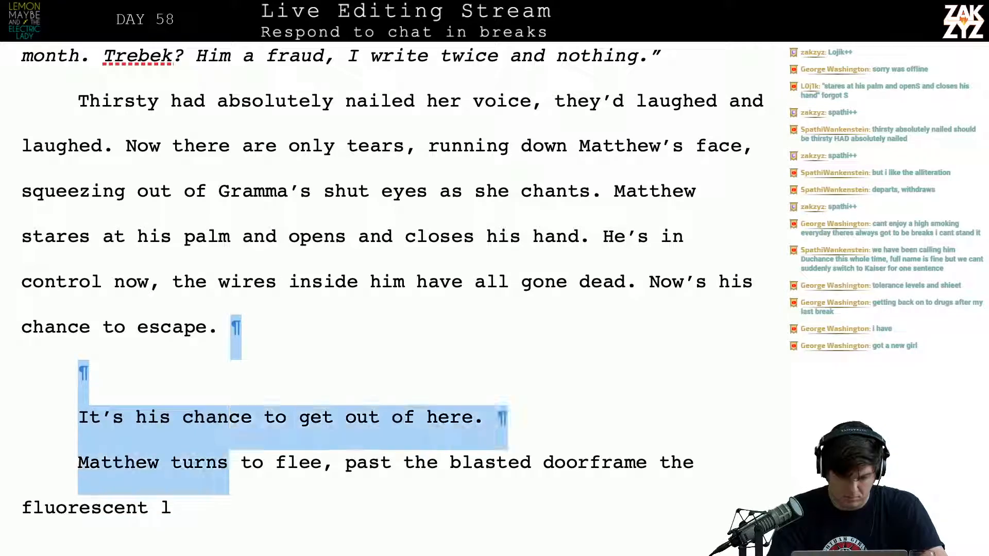
key(shift+Up)
key(shift+Right)
key(shift+Right)
key(shift+Right)
key(shift+Right)
key(shift+Right)
key(shift+Right)
key(shift+Right)
key(shift+Right)
key(shift+Right)
key(shift+Right)
key(shift+Right)
key(shift+Right)
key(shift+Right)
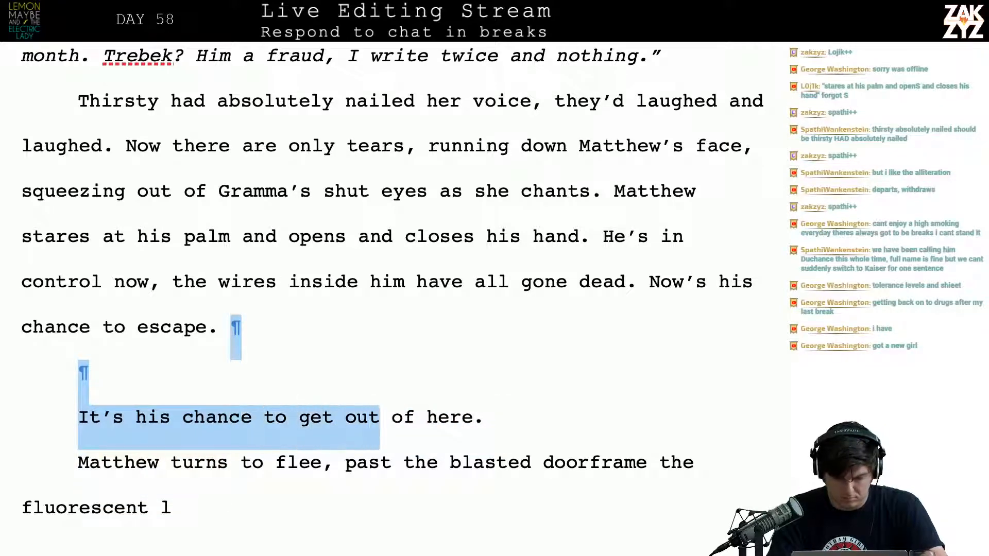
key(shift+Right)
key(shift+Right)
key(shift+Right)
key(shift+Right)
key(shift+Right)
key(shift+Right)
key(shift+Right)
key(shift+Right)
key(shift+Right)
key(BackSpace)
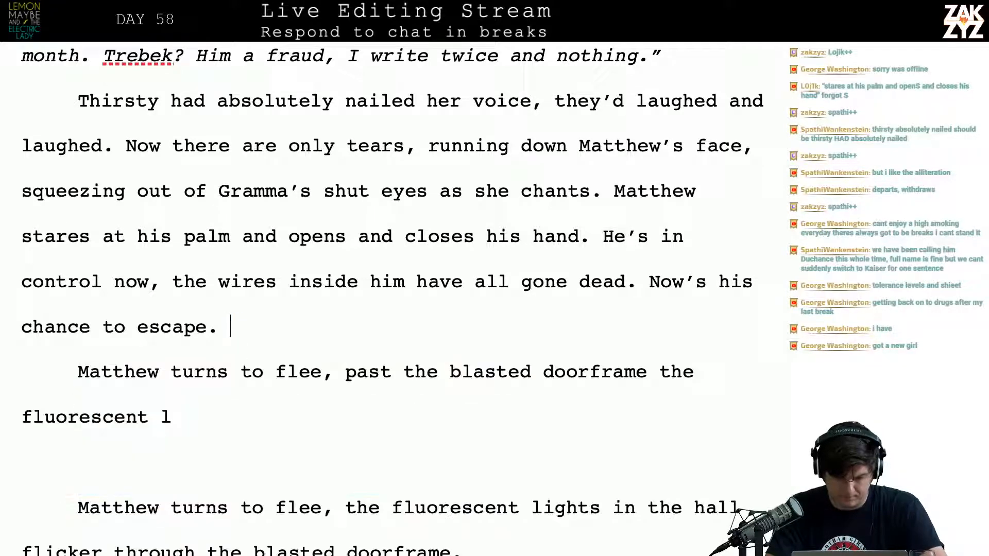
Start a new paragraph after "chance to escape." with "Past the blasted doorframe the" and leave a blank paragraph below it
key(Return)
key(Return)
text(Past the )
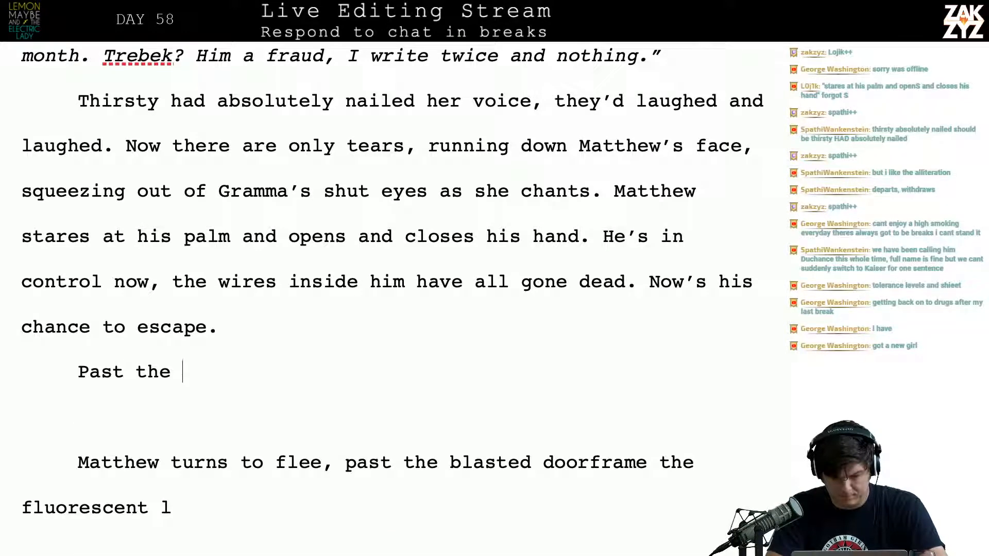
text(blasted door)
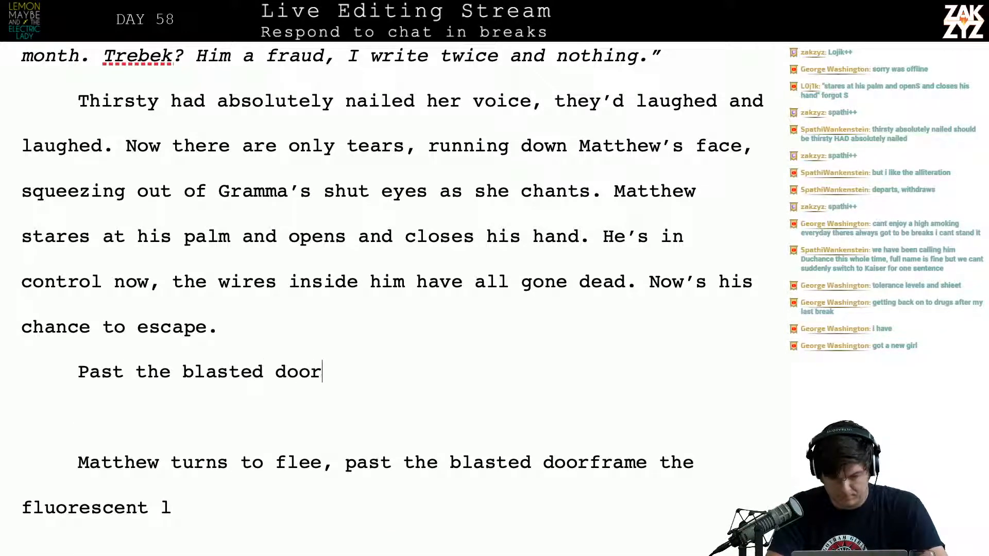
text(rame)
key(BackSpace)
key(BackSpace)
key(BackSpace)
key(BackSpace)
text(fr)
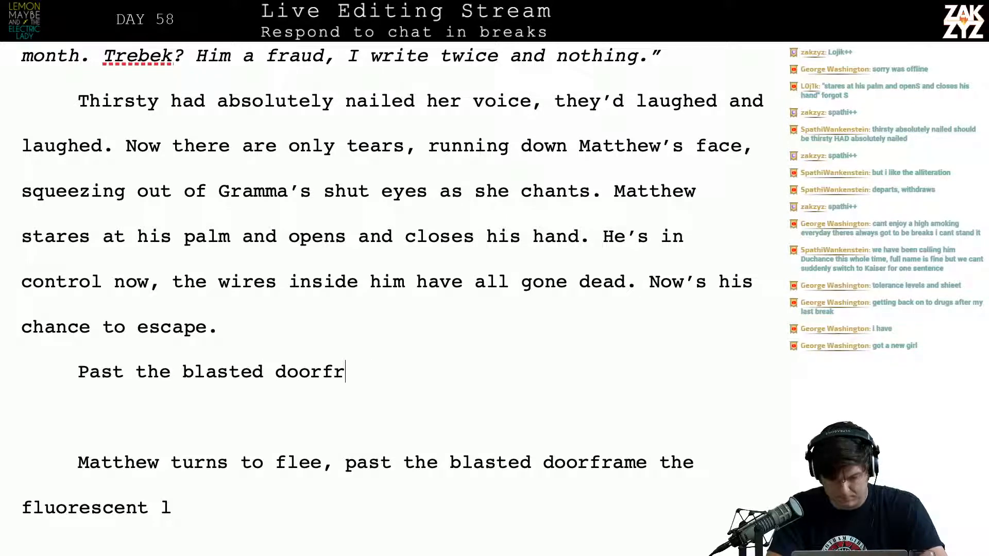
text(ame the)
Delete the blank paragraph and "Matthew turns to flee, past the blasted doorframe the" so "fluorescent l" joins the new opening
key(shift+Down)
key(shift+Down)
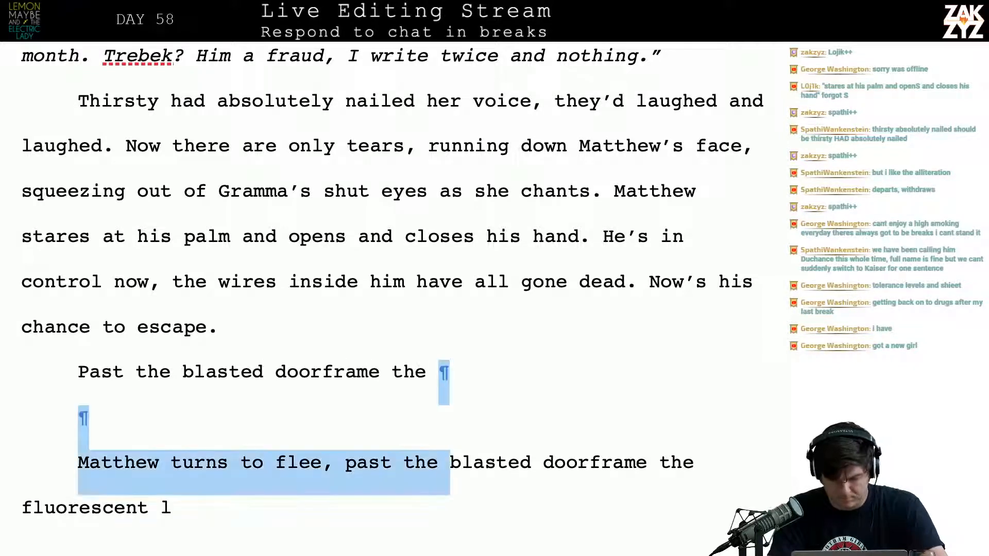
key(shift+Right)
key(shift+Right)
key(shift+Right)
key(shift+Right)
key(shift+Right)
key(shift+Right)
key(shift+Right)
key(shift+Right)
key(shift+Right)
key(shift+Right)
key(shift+Right)
key(shift+Right)
key(shift+Right)
key(shift+Right)
key(shift+Right)
key(shift+Right)
key(shift+Right)
key(shift+Right)
key(shift+Right)
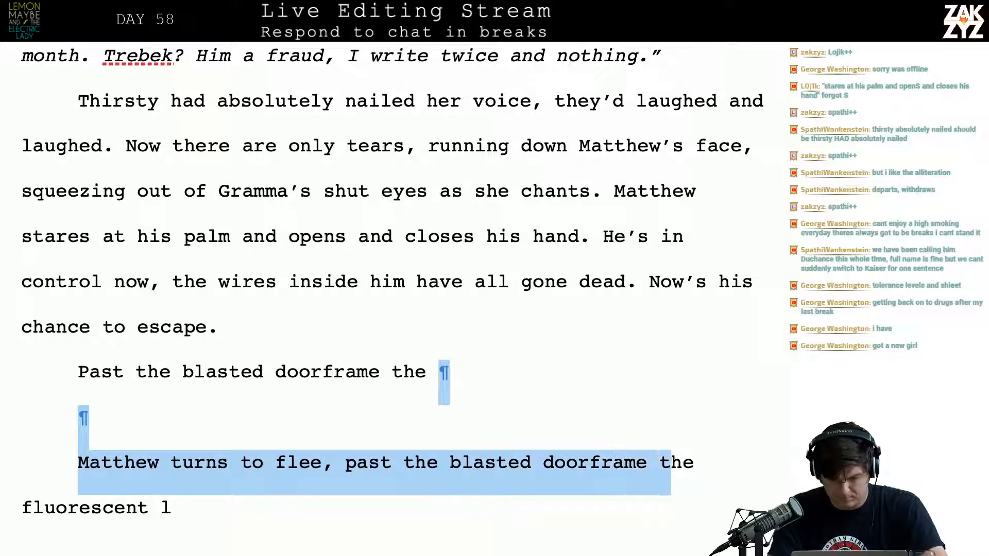
key(shift+Right)
key(shift+Right)
key(BackSpace)
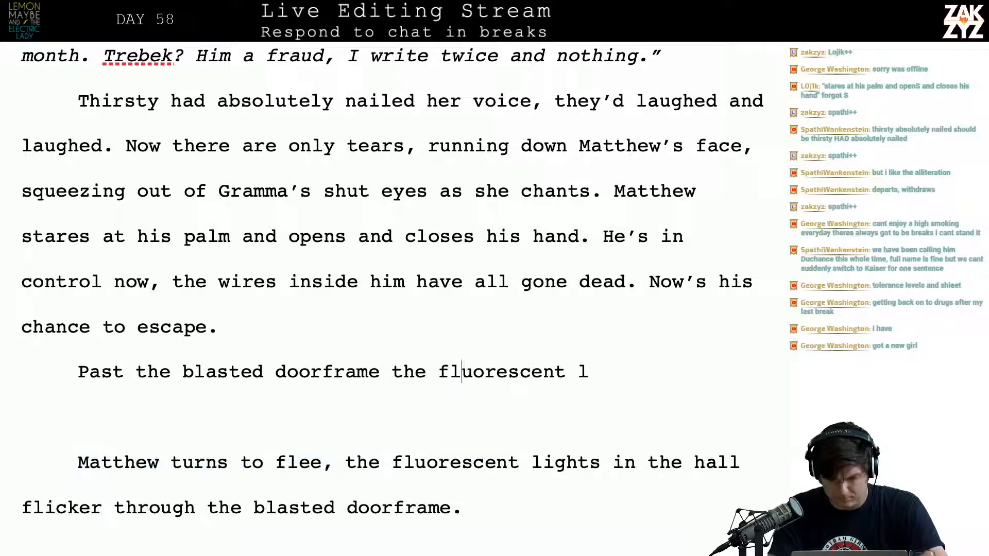
Complete the doorframe sentence with "lights are flickering in the hallway." and begin the following one with "Someone"
text(ight)
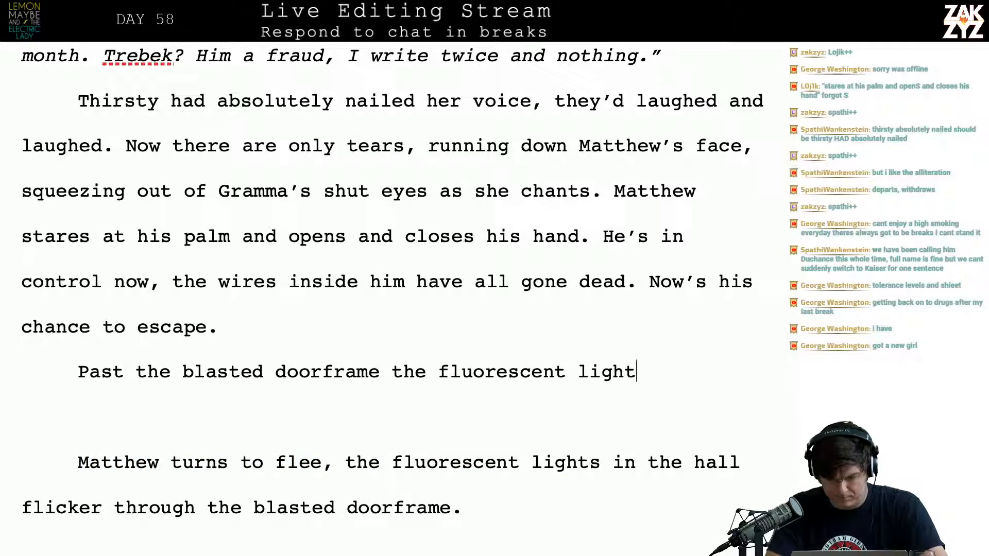
text(s are flickerin)
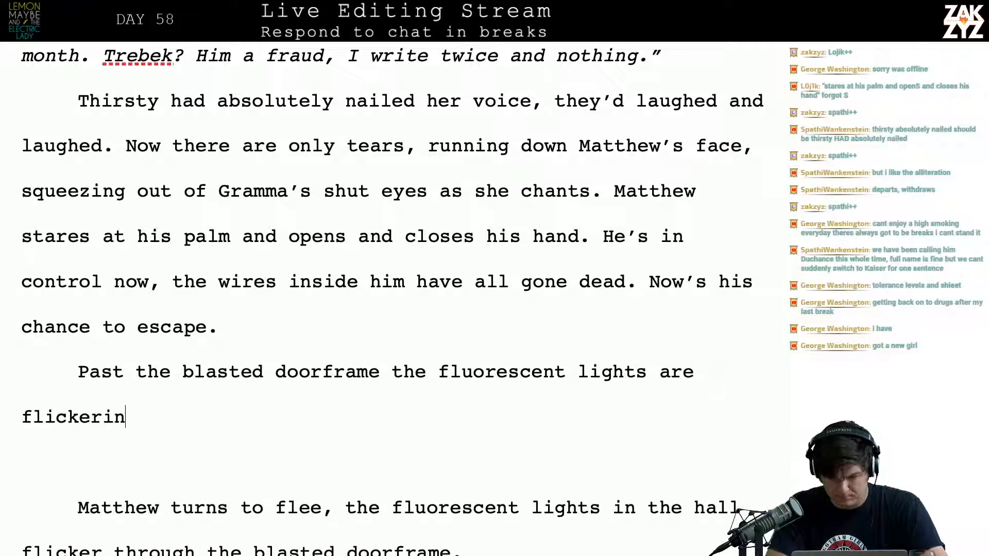
text(g in the hallway. )
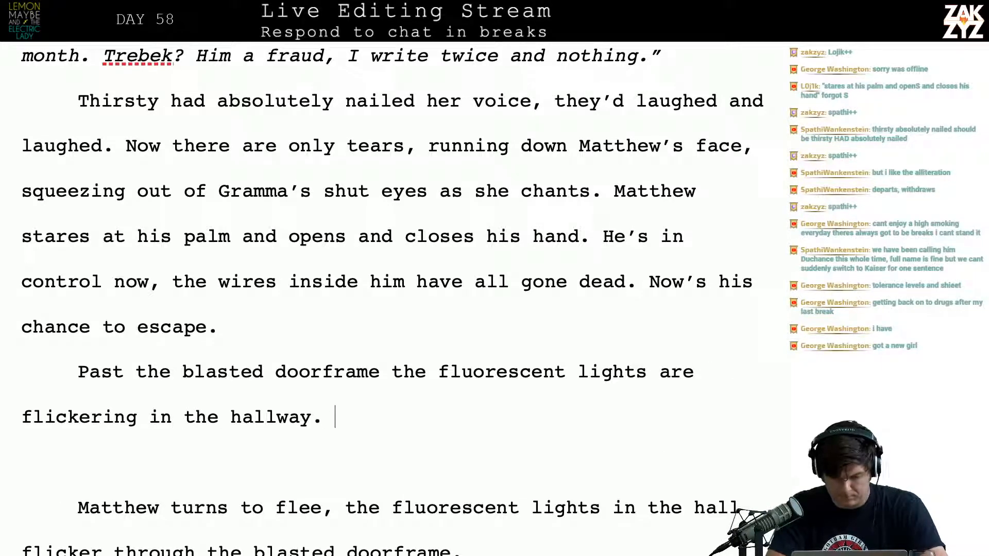
text(Someone 's probably a)
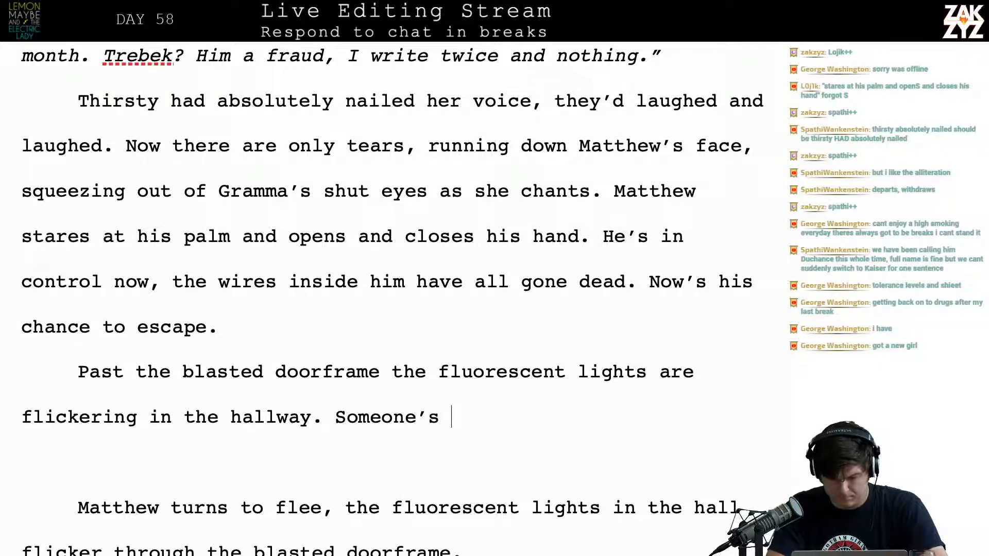
Continue the second sentence as "Someone's probably called the police by now,"
key(BackSpace)
text(calle)
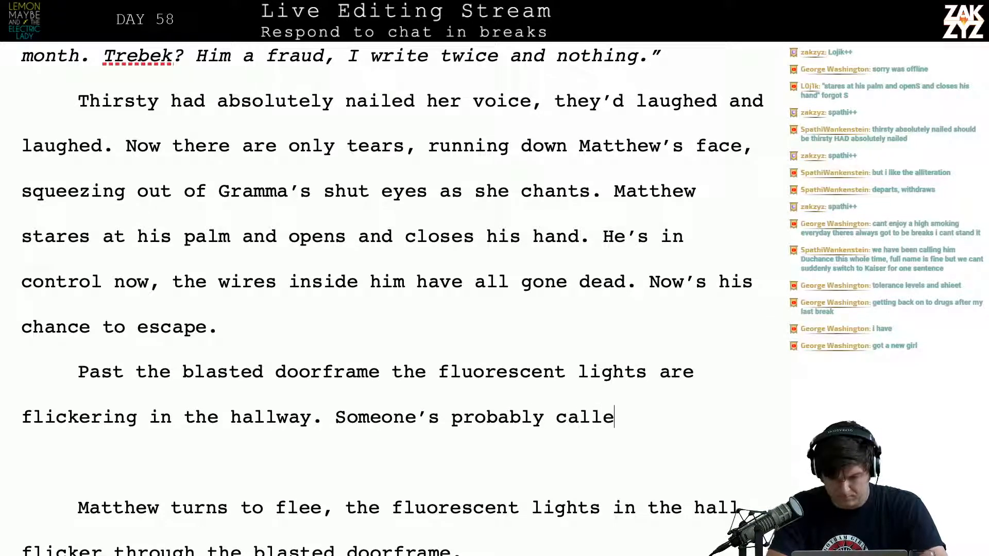
key(BackSpace)
key(BackSpace)
key(BackSpace)
key(BackSpace)
key(BackSpace)
text(Calle)
key(BackSpace)
key(BackSpace)
key(BackSpace)
key(BackSpace)
key(BackSpace)
key(BackSpace)
text(called the polci)
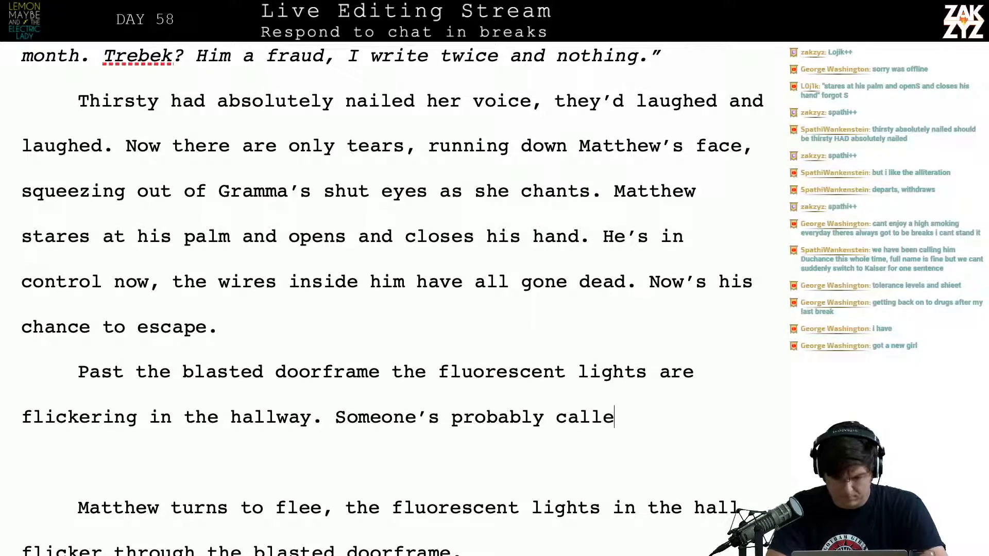
key(BackSpace)
key(BackSpace)
text(ice by now, )
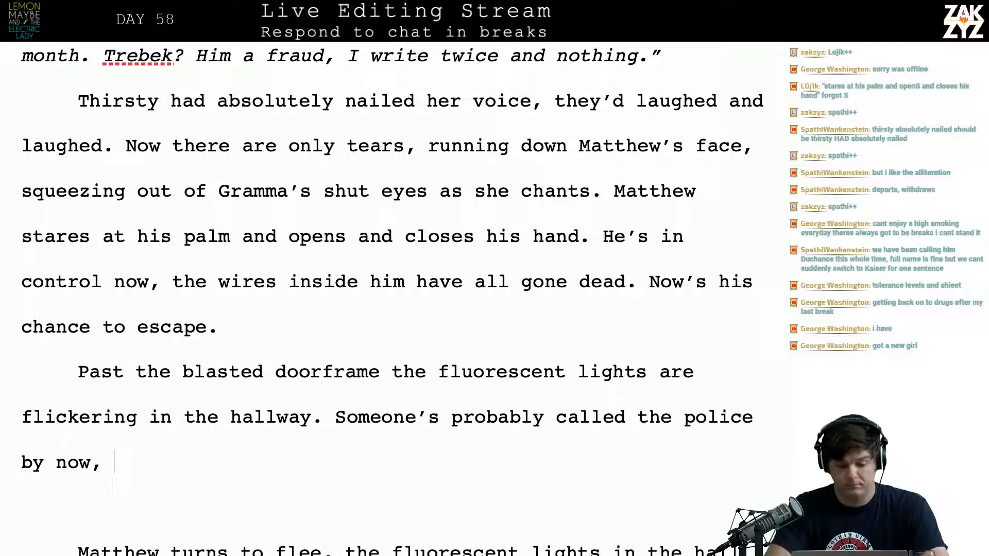
text(but the)
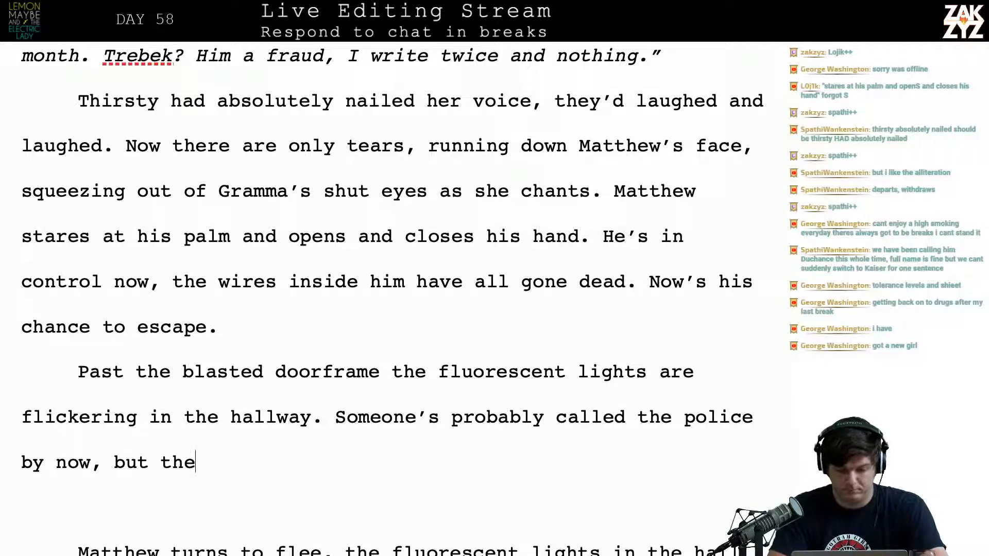
Finish the police sentence with "but it could be hours before they show." and begin the following sentence with "Matthew"
key(BackSpace)
key(BackSpace)
key(BackSpace)
key(BackSpace)
key(BackSpace)
key(BackSpace)
text(ut)
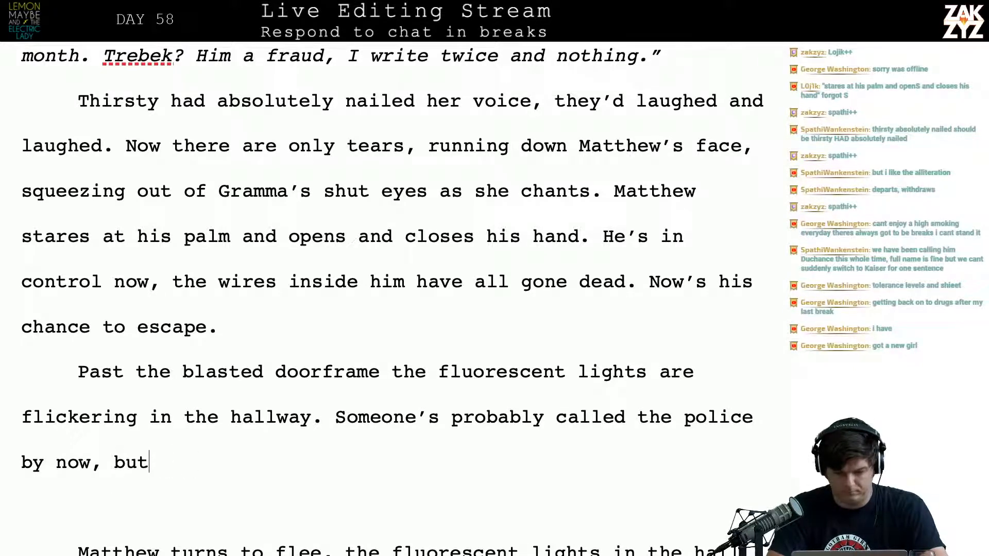
text( it could be ho)
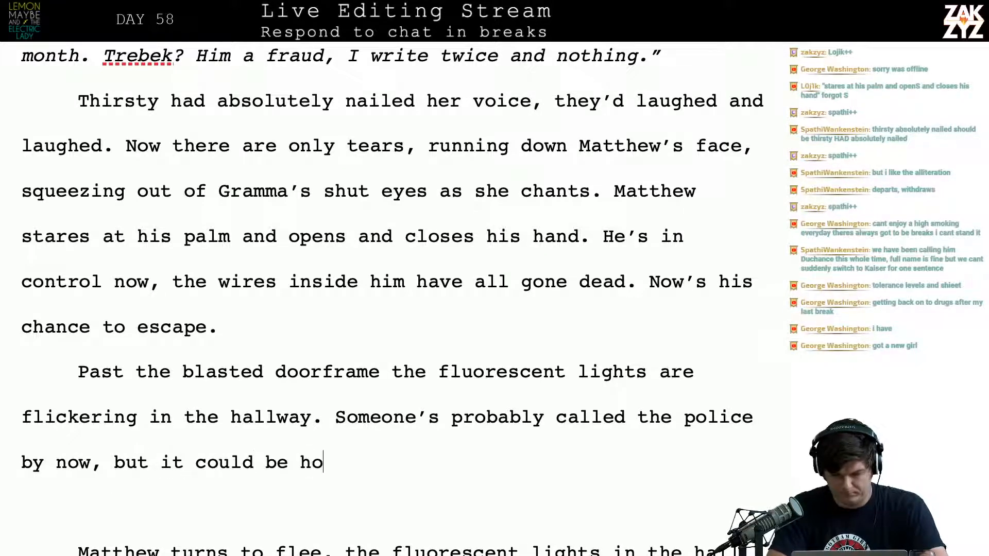
text(urs before they s)
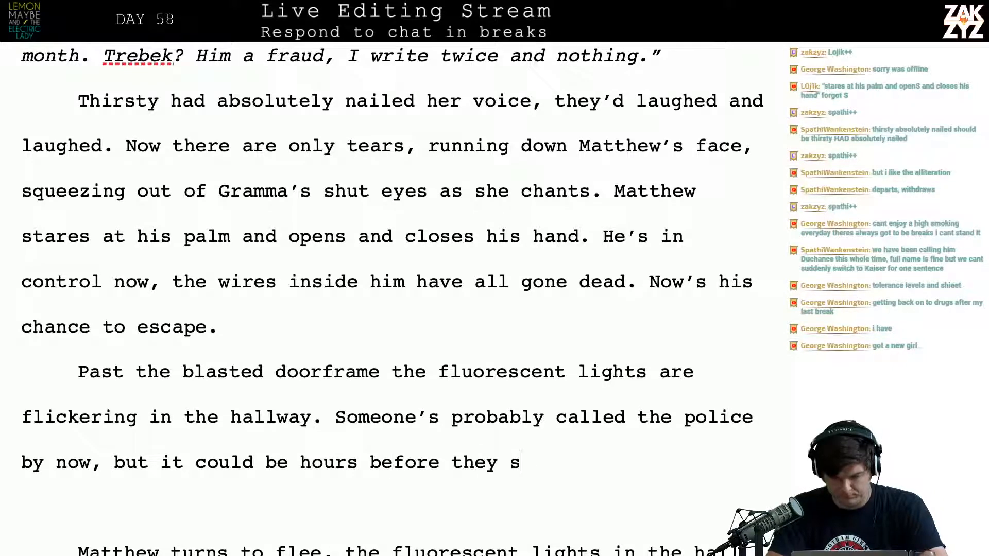
text(how. Matthew)
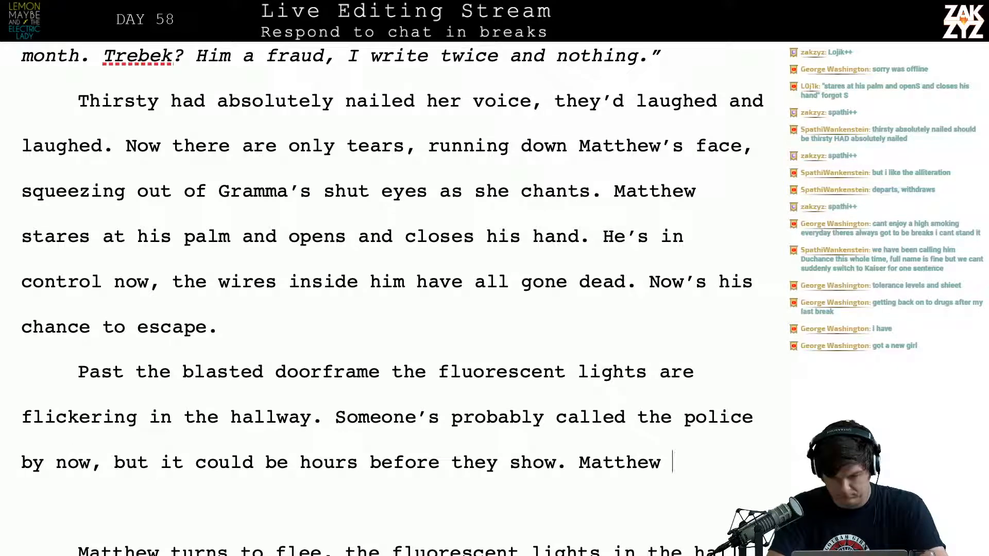
Review the older draft passages on page 461 about Matthew turning back and trying to get out, and return to the unfinished sentence
key(Down)
key(Down)
key(Down)
key(Down)
key(Down)
key(Down)
key(Down)
key(Down)
key(Down)
key(Down)
key(Down)
key(Down)
key(Down)
key(Down)
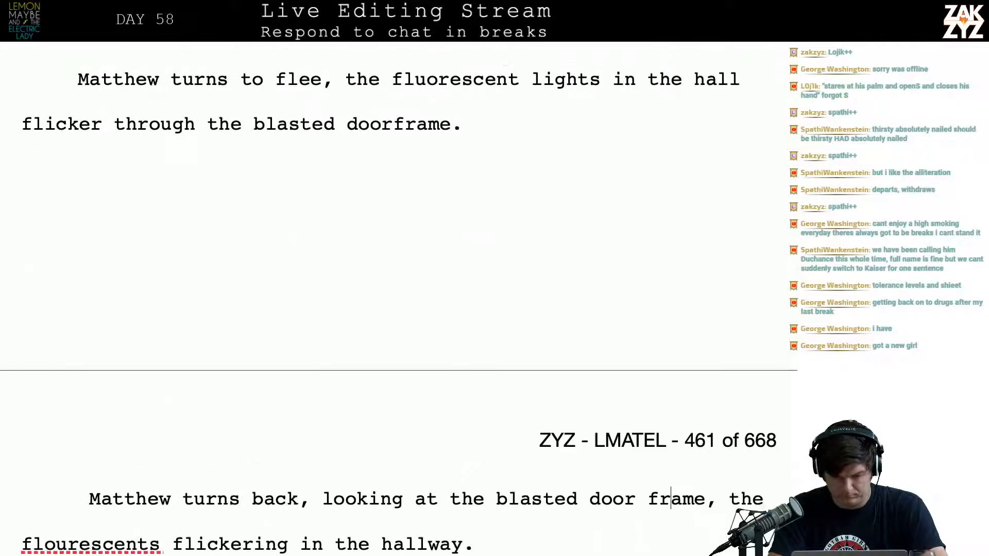
key(Down)
key(Down)
key(Down)
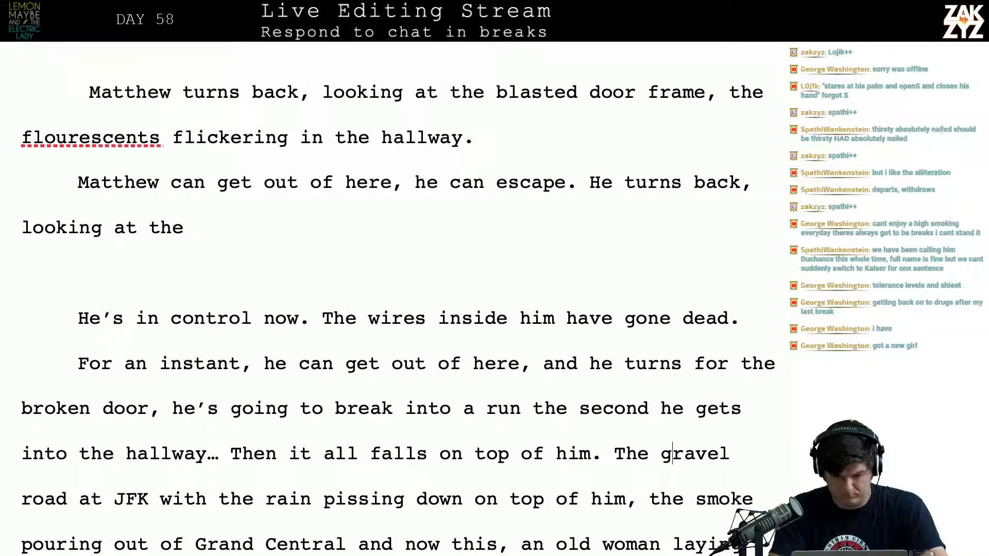
key(Up)
key(Up)
key(Up)
key(Up)
key(Up)
key(Up)
key(Up)
key(Up)
key(Up)
key(Up)
key(Up)
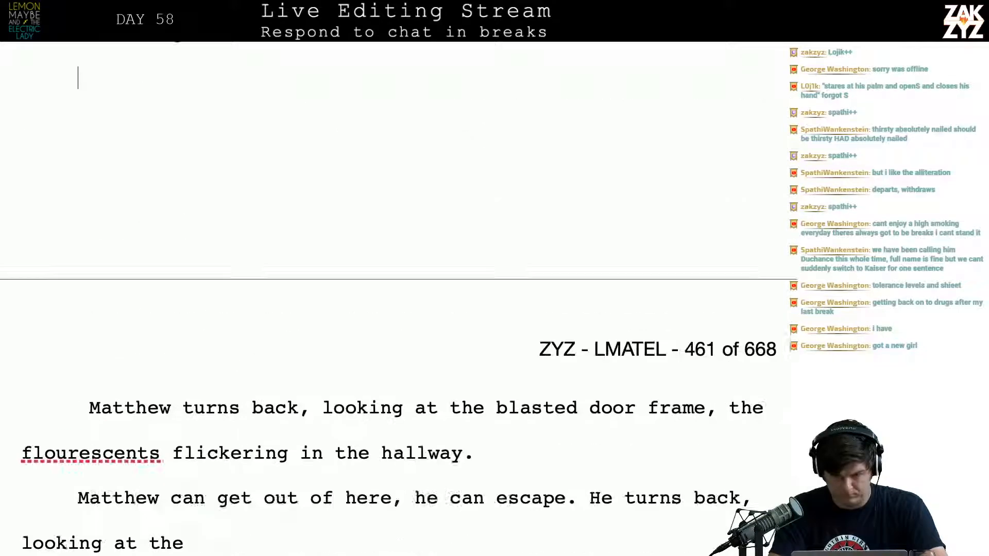
key(Down)
key(Down)
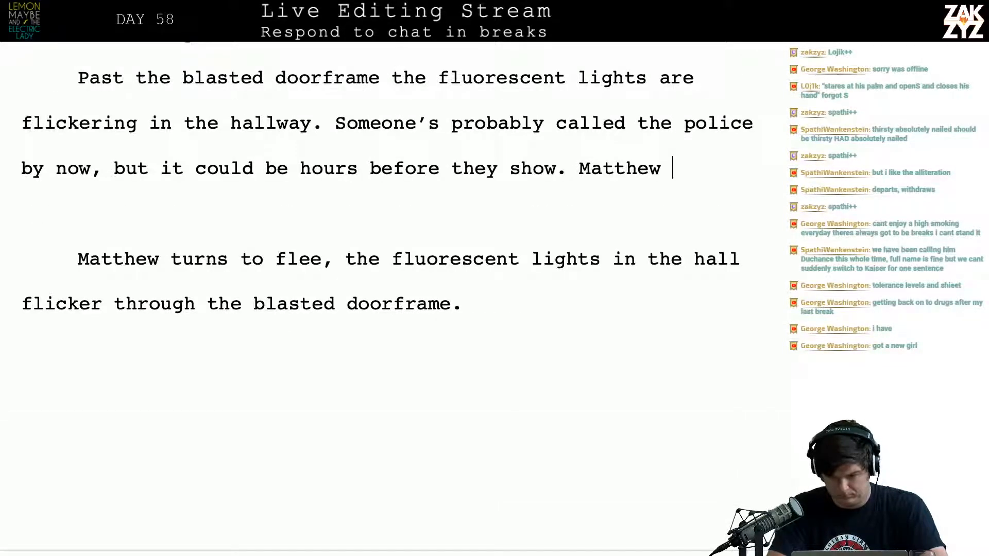
text(wal)
key(BackSpace)
key(BackSpace)
key(BackSpace)
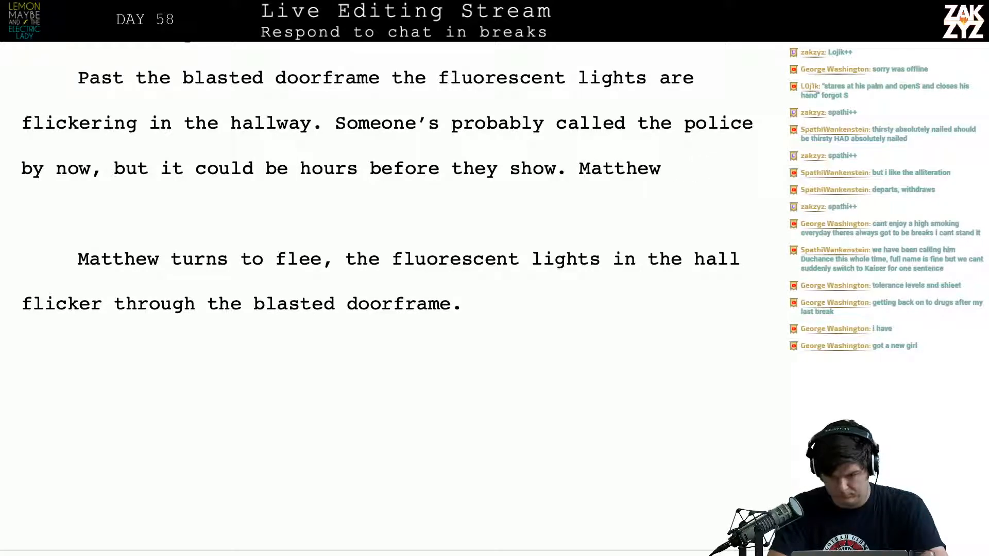
text(begins)
key(BackSpace)
key(BackSpace)
key(BackSpace)
key(BackSpace)
key(BackSpace)
key(BackSpace)
key(BackSpace)
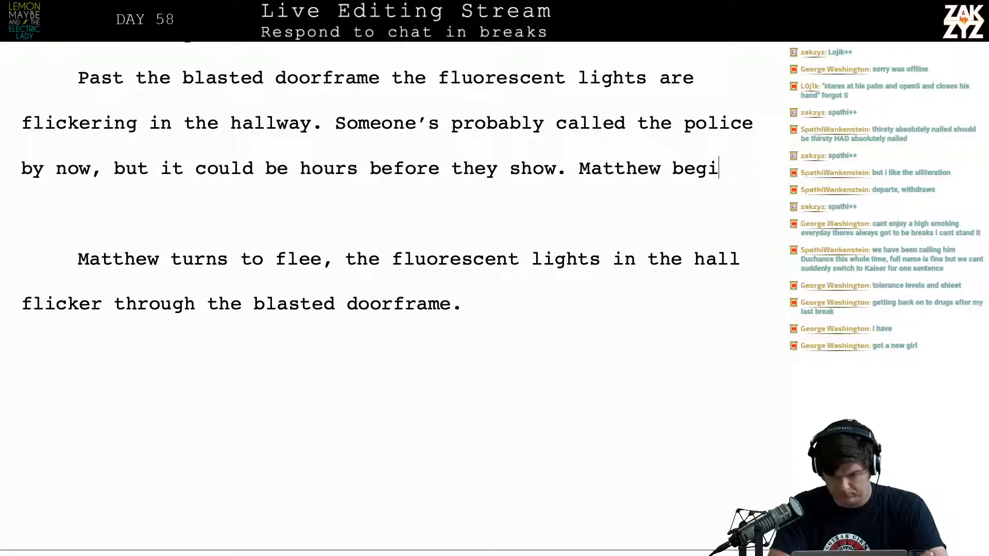
Extend "Matthew" into "Matthew's just about to step into the hall and break into a sprint when it hits."
text('s just a)
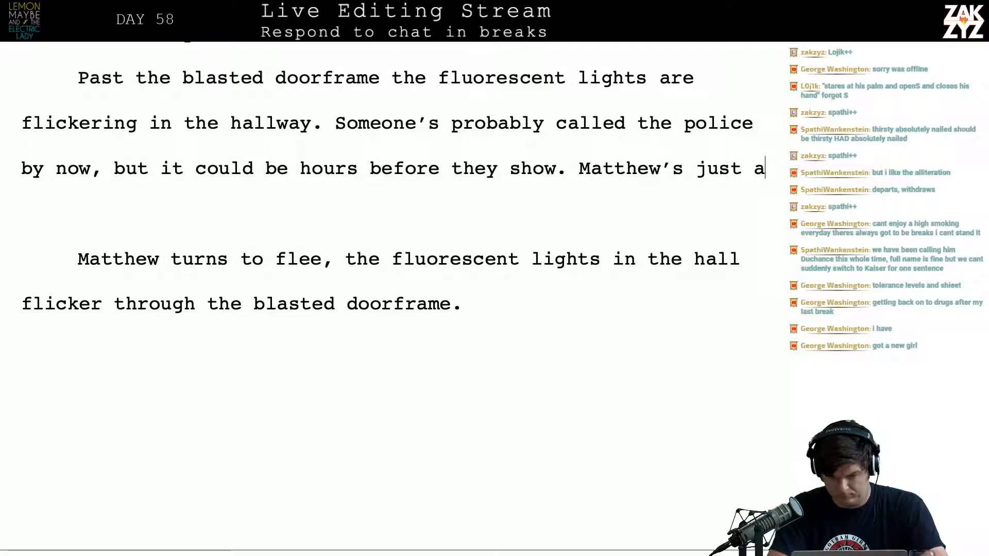
text(bout to step into t)
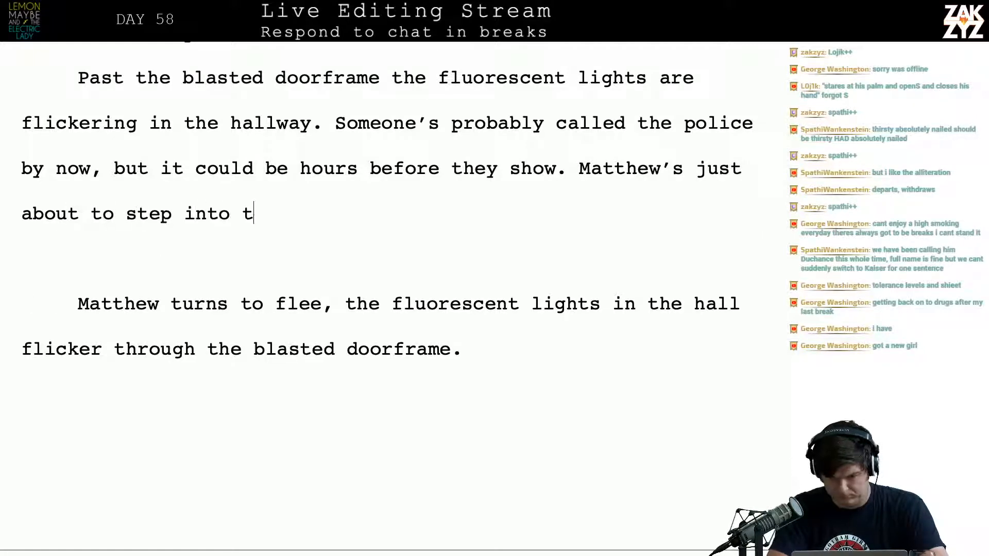
text(he hall and bre)
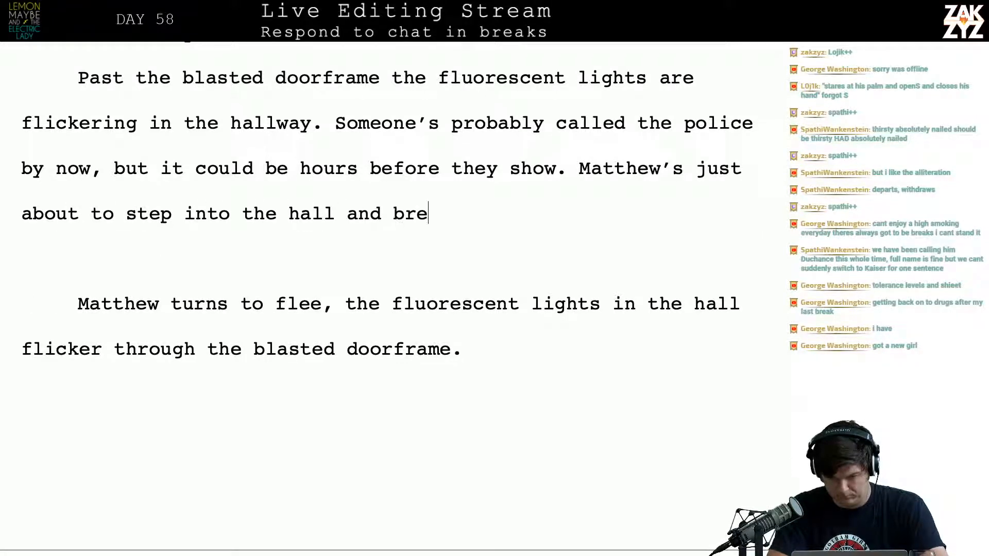
text(ak into a sprint )
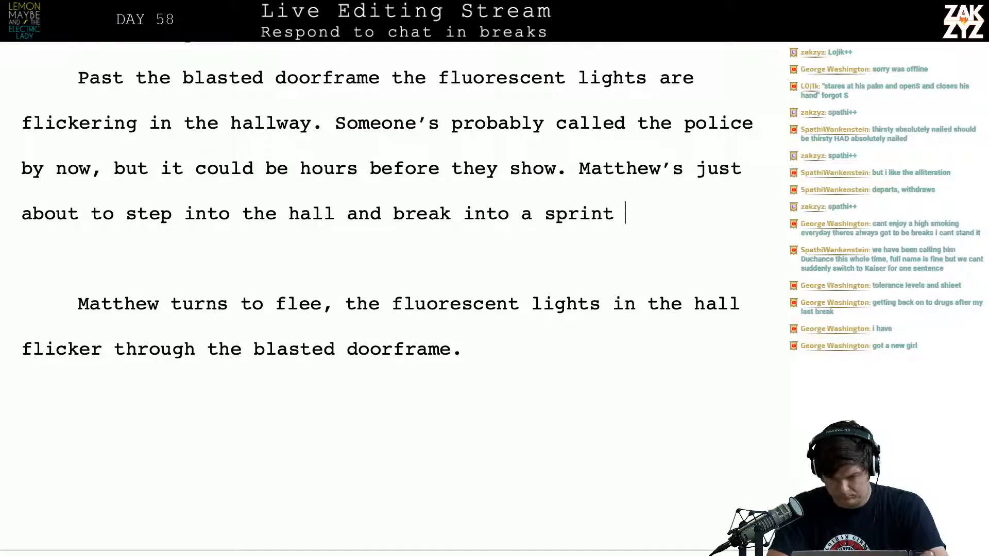
text(when it hits.)
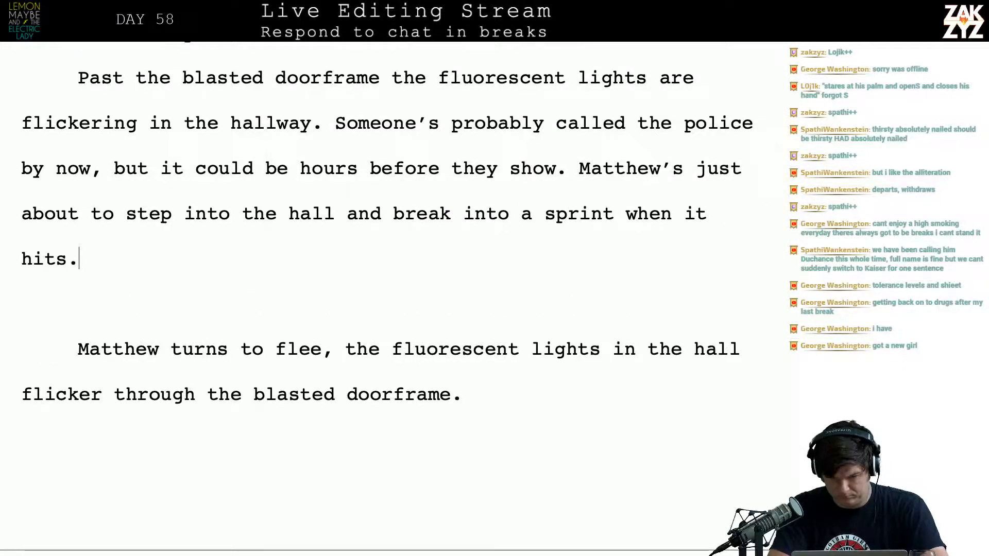
Replace the sentence ending "it hits." with "it all falls on top of him."
key(BackSpace)
key(BackSpace)
key(BackSpace)
key(BackSpace)
key(BackSpace)
key(BackSpace)
key(BackSpace)
text(it all falls on)
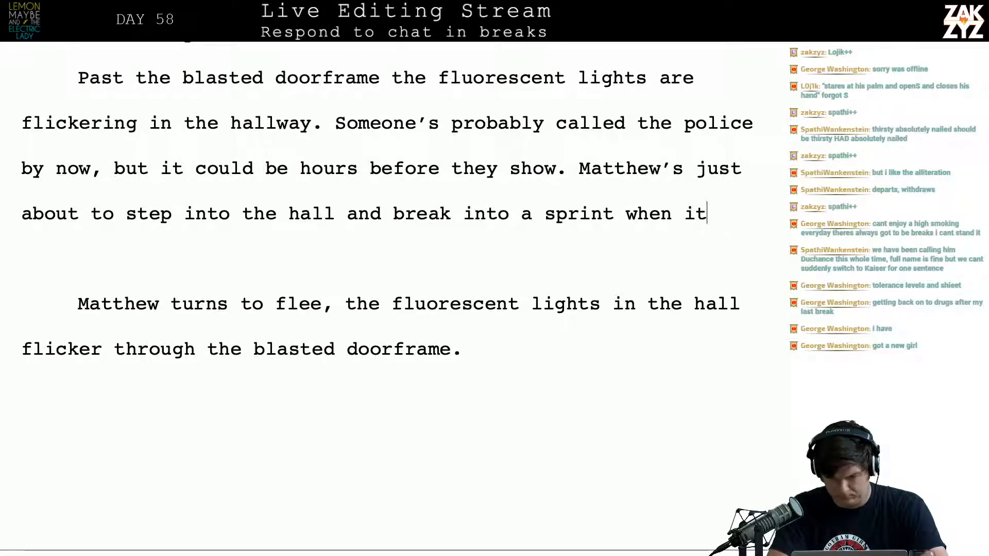
text( top of him.)
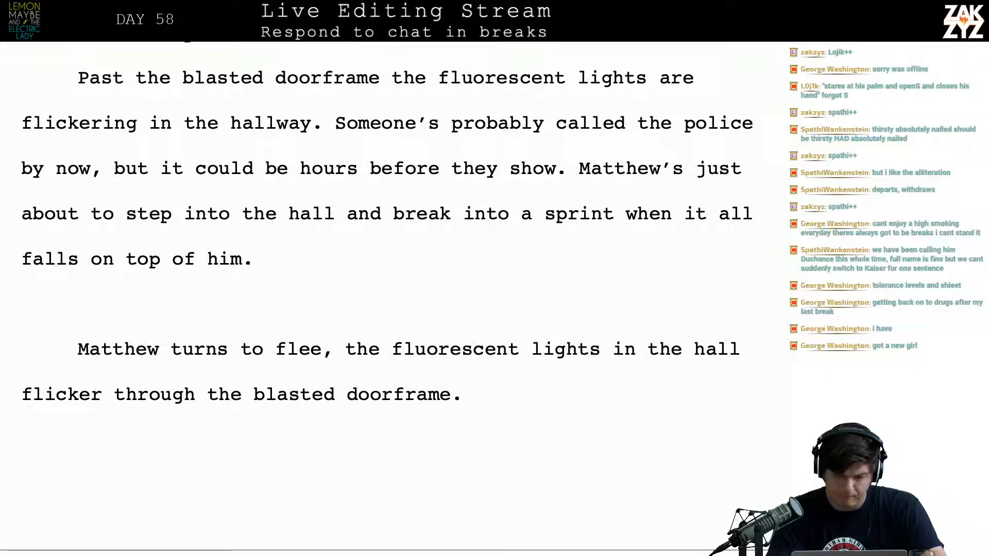
Insert ", when it hits him." directly after "break into a sprint", ahead of the existing "when it all falls on top of him."
key(Left)
key(Left)
key(Left)
key(Left)
key(Left)
key(Left)
key(Left)
key(Left)
key(Left)
key(Left)
key(Left)
key(Left)
key(Left)
key(Left)
key(Left)
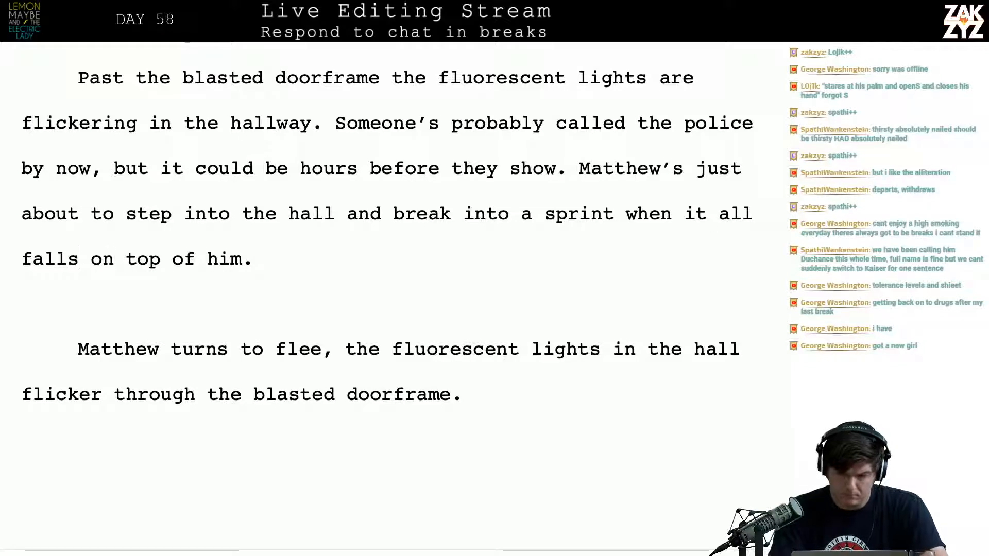
key(Left)
key(Left)
key(Left)
key(Left)
key(Left)
key(Left)
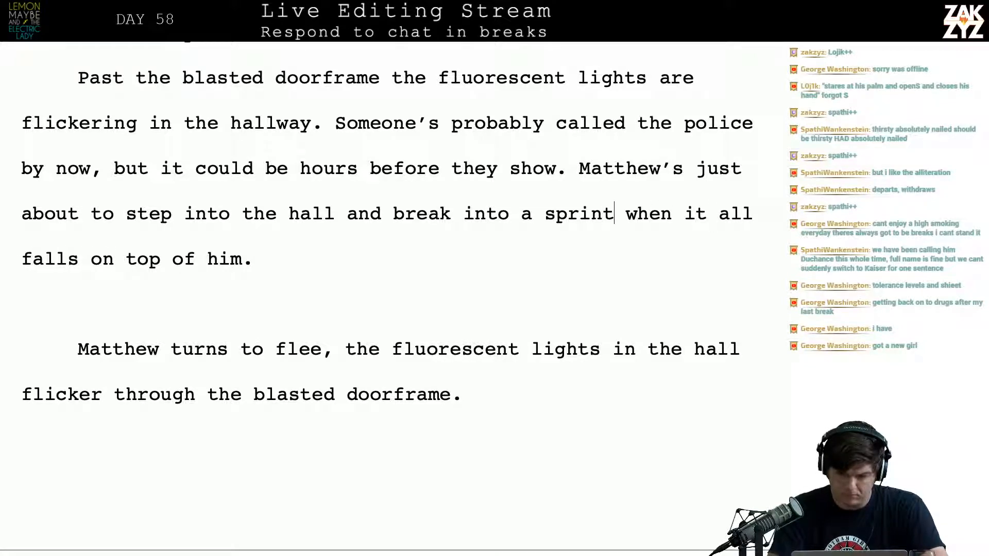
text(, when it h)
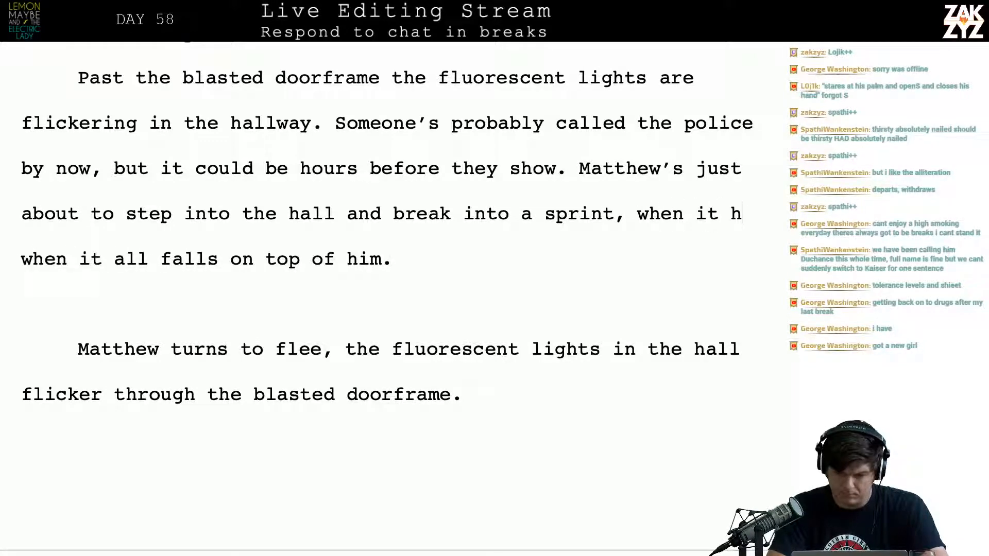
text(its him.)
Delete the old draft text after "hits him." through "Then it all falls on top of him.", joining it to "The gravel road at JFK"
key(shift+Down)
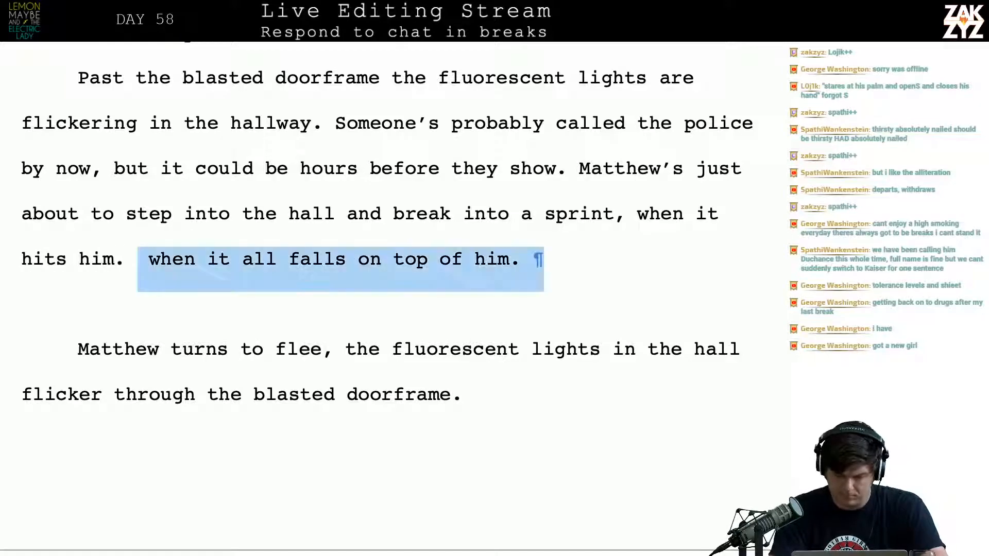
key(shift+Down)
key(shift+Down)
key(shift+Down)
key(shift+Down)
key(shift+Down)
key(shift+Down)
key(shift+Down)
key(shift+Down)
key(shift+Down)
key(shift+Down)
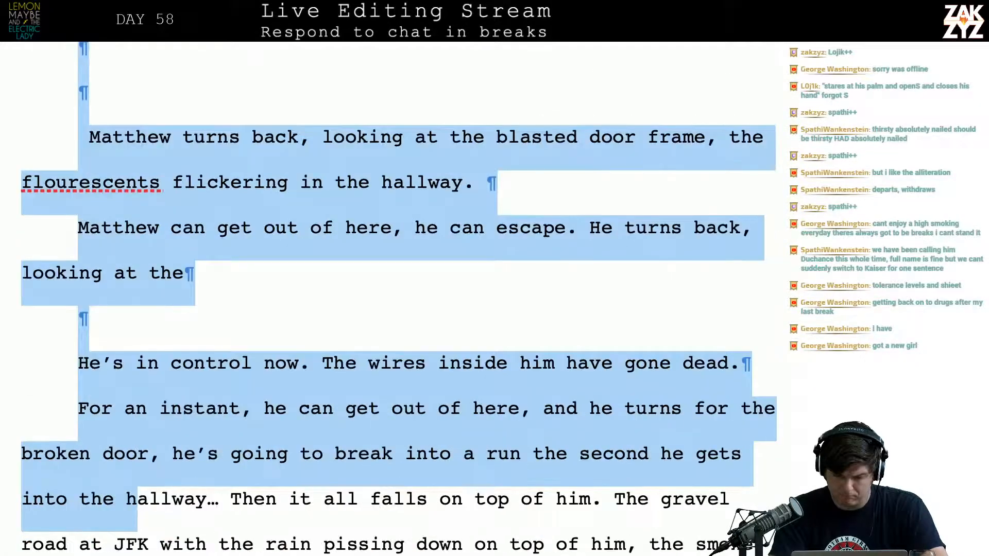
key(shift+Down)
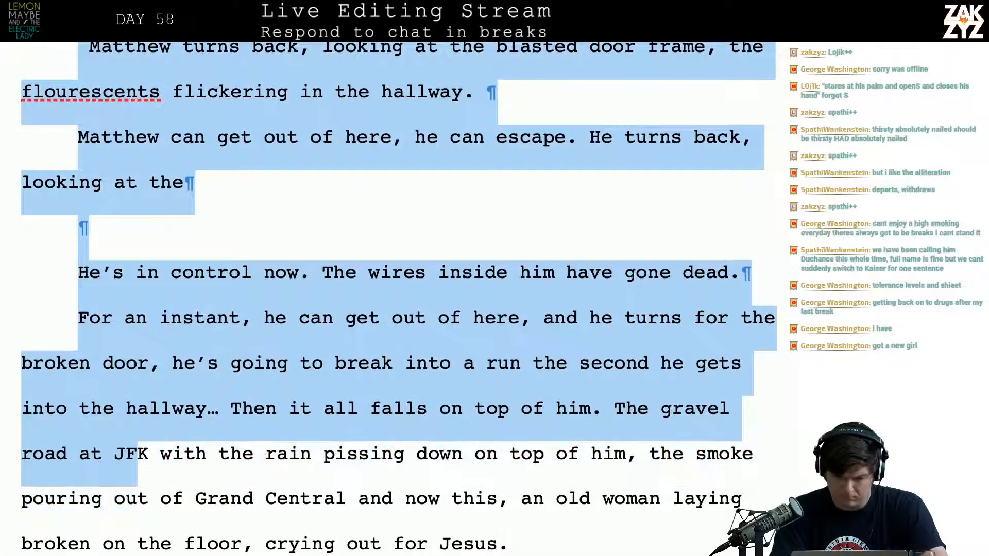
key(shift+Up)
key(shift+Right)
key(shift+Right)
key(shift+Right)
key(shift+Right)
key(shift+Right)
key(shift+Right)
key(shift+Right)
key(shift+Right)
key(shift+Right)
key(shift+Right)
key(shift+Right)
key(shift+Right)
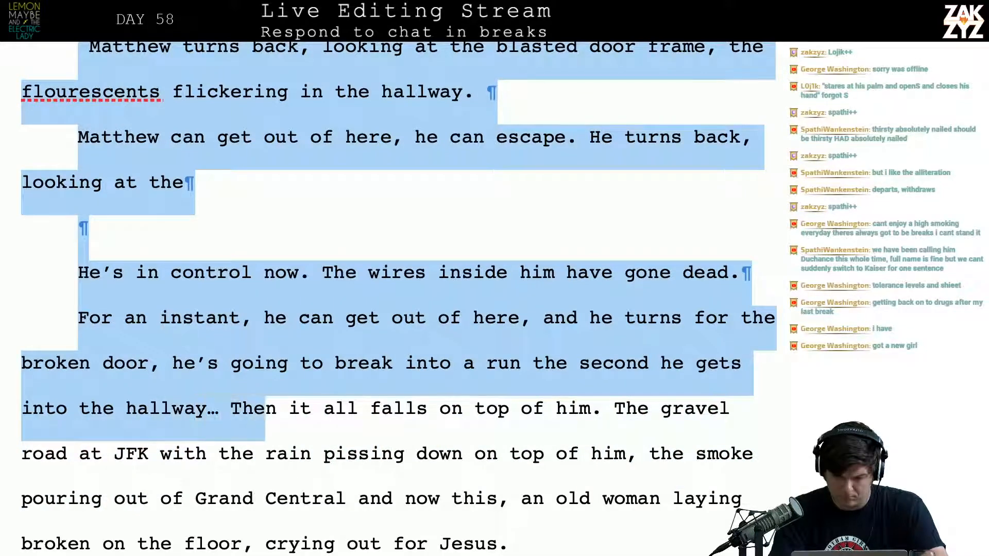
key(shift+Right)
key(shift+Right)
key(shift+Right)
key(shift+Right)
key(shift+Right)
key(shift+Right)
key(shift+Right)
key(shift+Right)
key(shift+Right)
key(shift+Right)
key(shift+Right)
key(shift+Right)
key(shift+Right)
key(shift+Right)
key(shift+Right)
key(shift+Right)
key(shift+Right)
key(shift+Right)
key(shift+Right)
key(shift+Right)
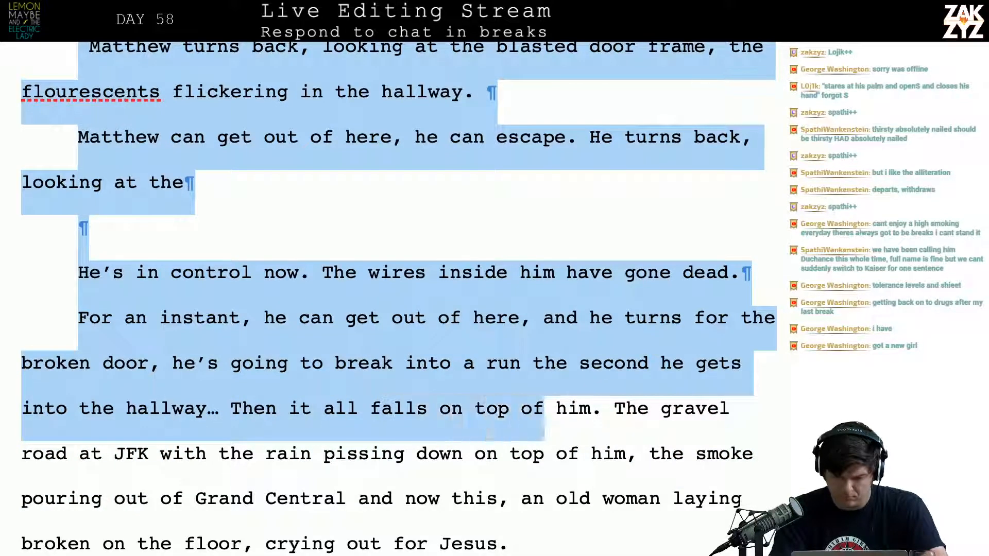
key(shift+Right)
key(shift+Right)
key(shift+Right)
key(shift+Right)
key(shift+Right)
key(shift+Right)
key(BackSpace)
scroll(391, 232, up, 5)
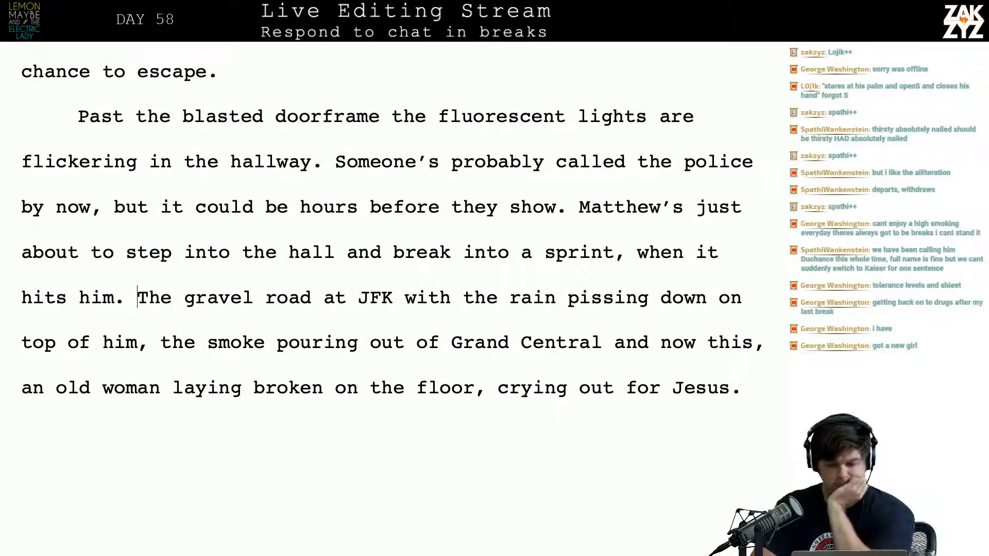
Split off the passage starting "when it hits him" with a blank paragraph before it, and end the sprint sentence with "when he hesitates."
click(637, 255)
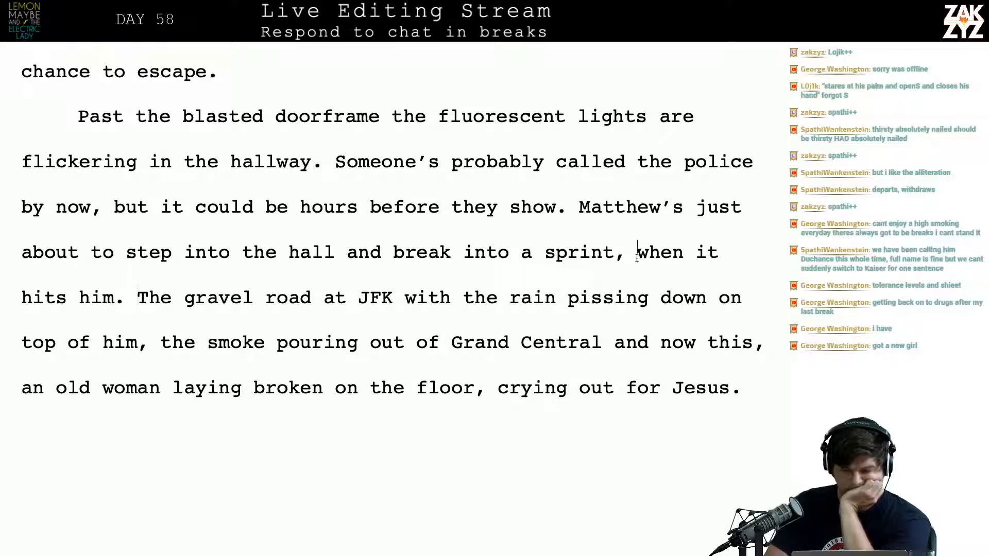
key(Return)
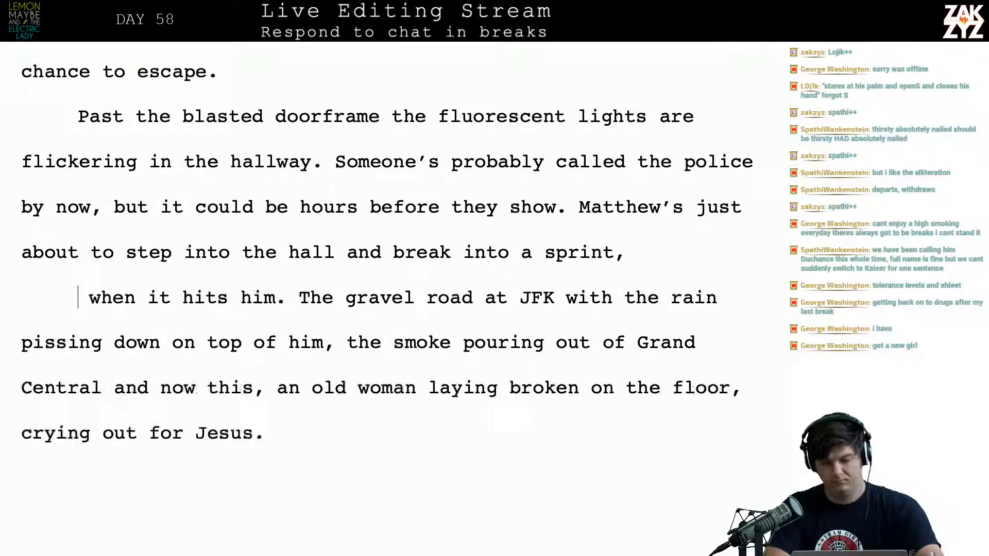
key(Return)
key(Left)
key(Left)
text(when he hesitates)
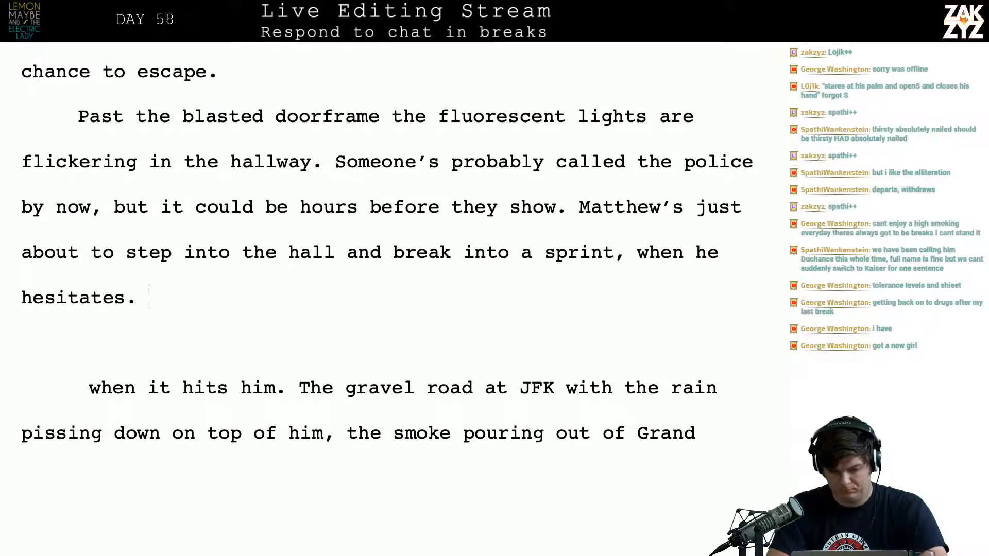
text(. Like )
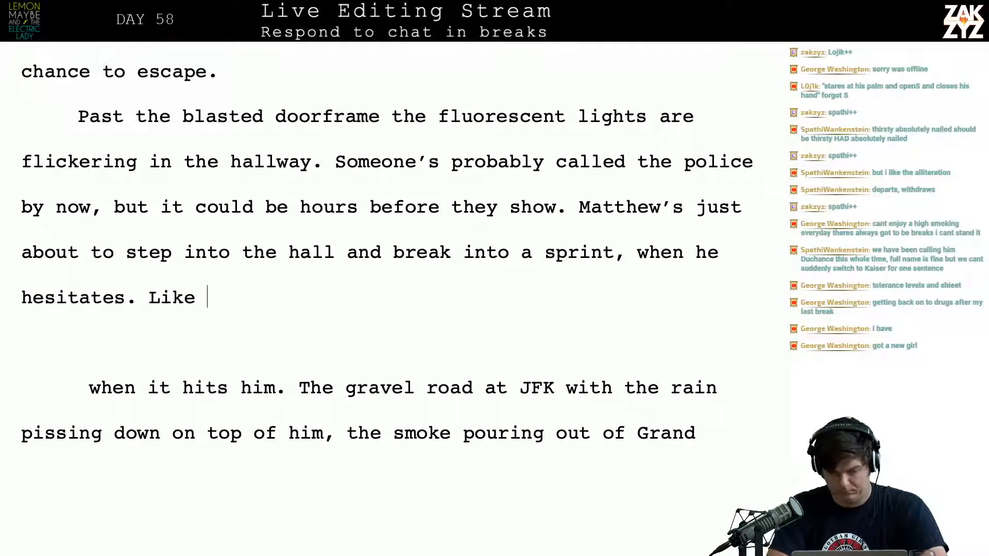
text(teh)
key(BackSpace)
key(BackSpace)
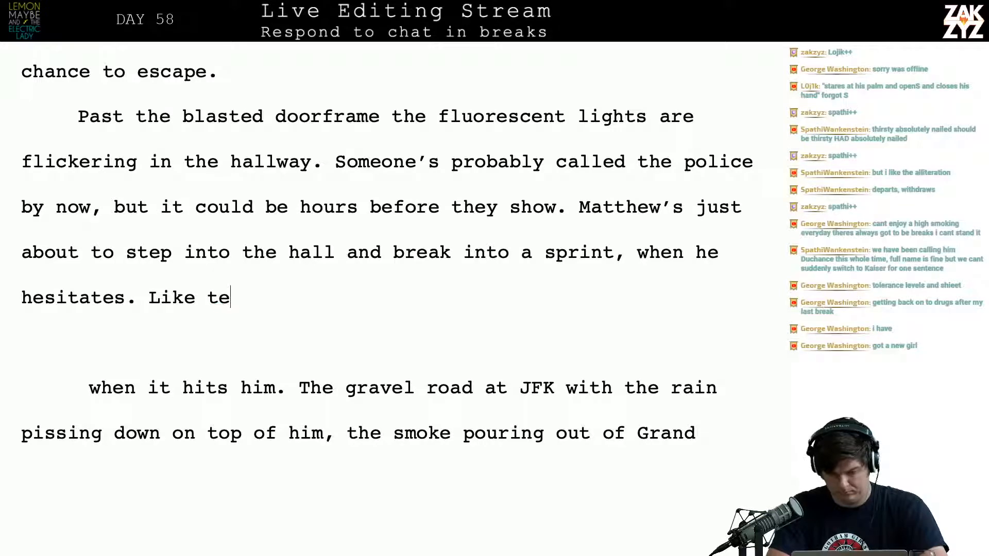
text(he ec)
key(BackSpace)
key(BackSpace)
key(BackSpace)
key(BackSpace)
key(BackSpace)
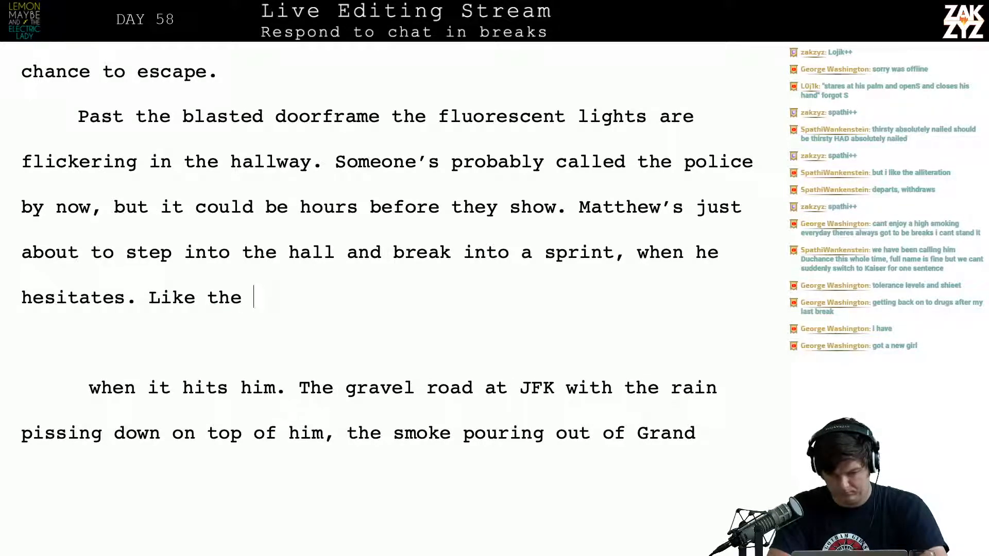
key(BackSpace)
key(BackSpace)
key(BackSpace)
key(BackSpace)
key(BackSpace)
key(BackSpace)
key(BackSpace)
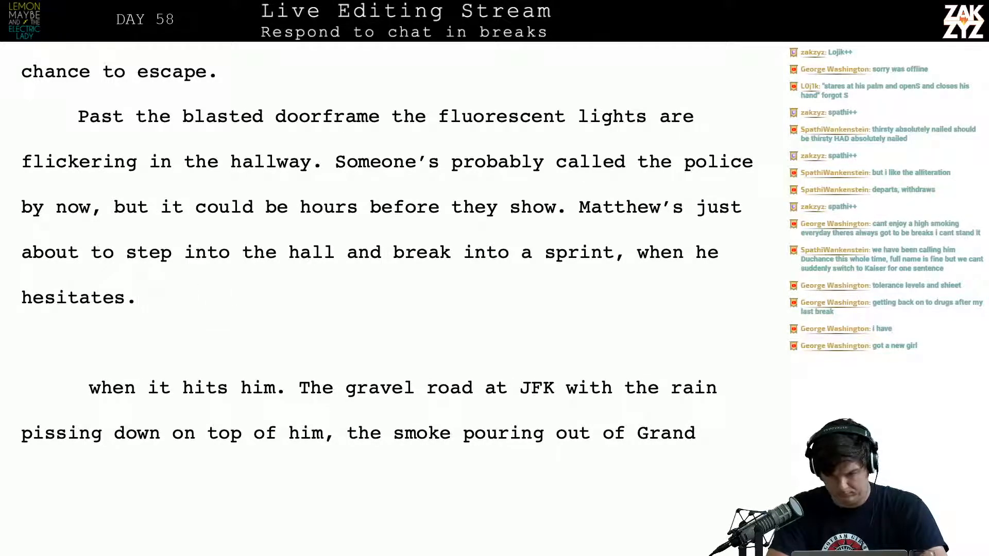
text(In that mom)
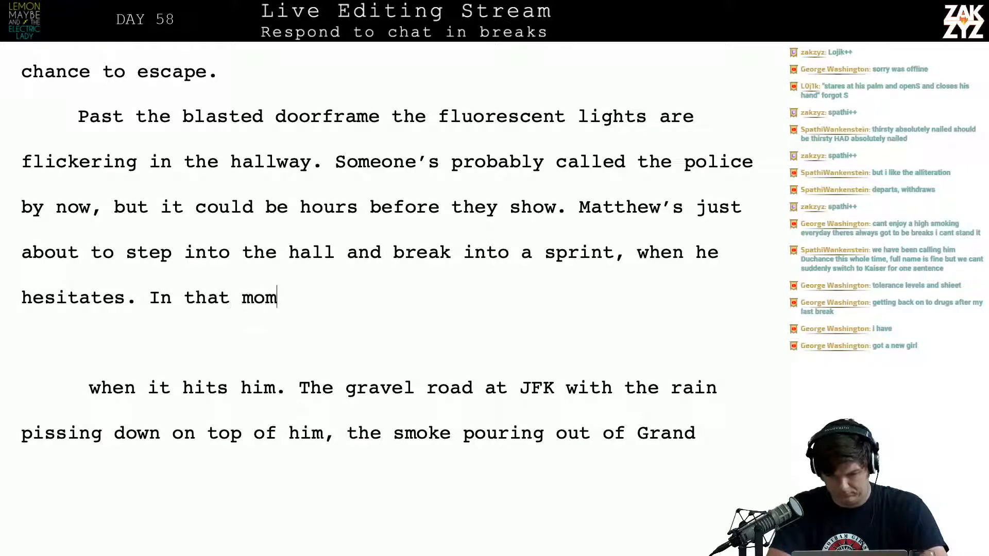
key(BackSpace)
key(BackSpace)
key(BackSpace)
key(BackSpace)
key(BackSpace)
key(BackSpace)
key(BackSpace)
key(BackSpace)
key(BackSpace)
key(BackSpace)
key(BackSpace)
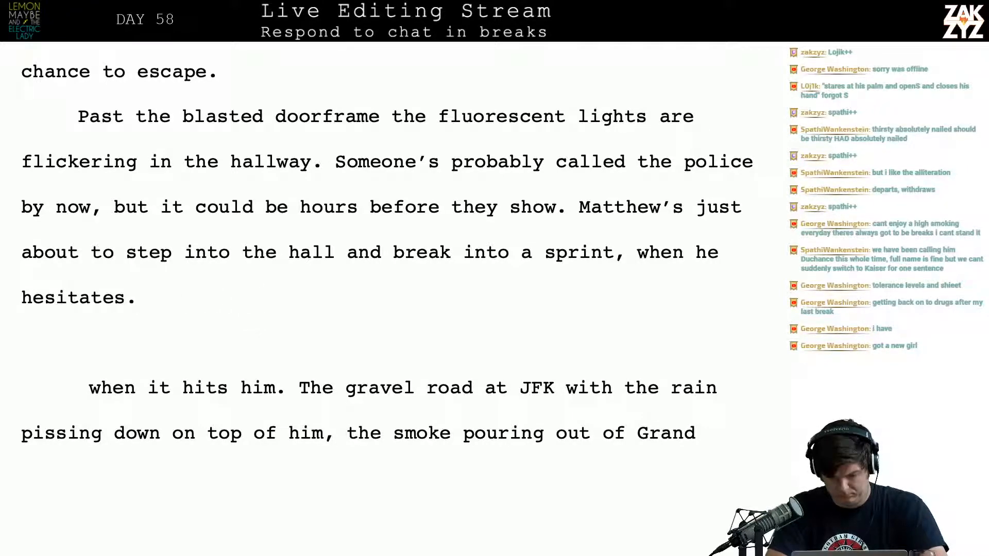
text(In)
key(BackSpace)
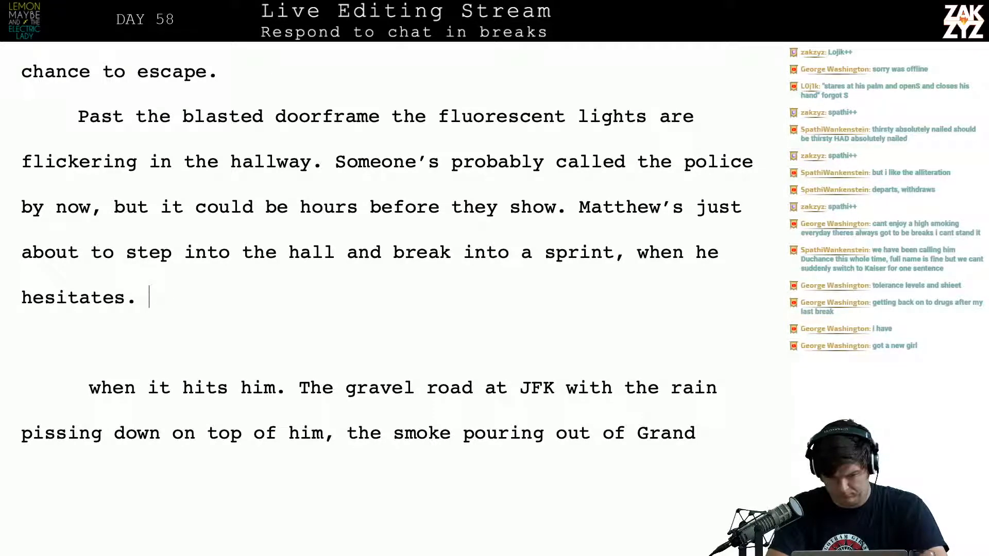
Start a new paragraph below "hesitates." with the words "Everything crashes on top of"
key(Return)
text(Everyth)
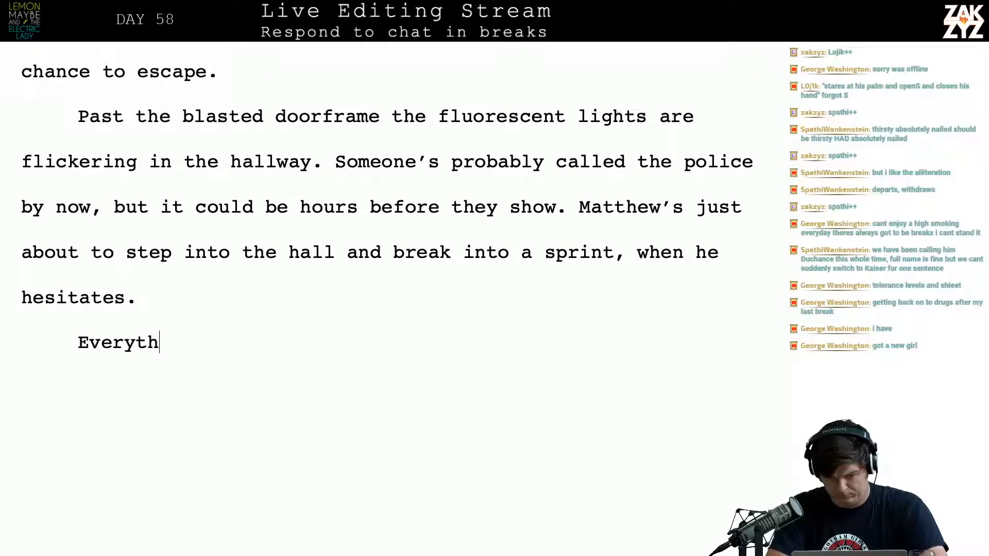
text(ing crashes on tp)
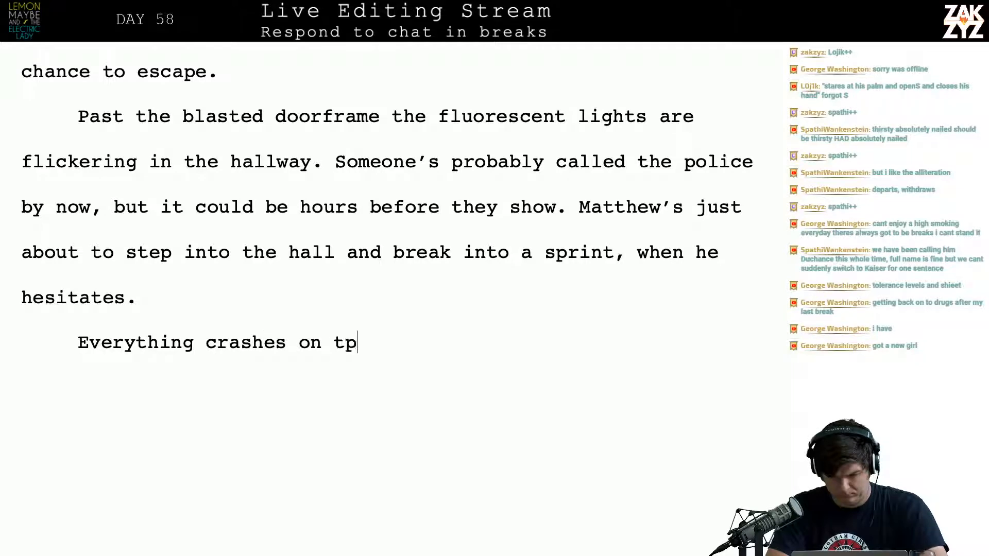
text(p of h)
Replace the new paragraph's opening "Everything crashes on top of" with "Like the ceiling giv"
key(BackSpace)
key(BackSpace)
key(BackSpace)
key(BackSpace)
key(BackSpace)
key(BackSpace)
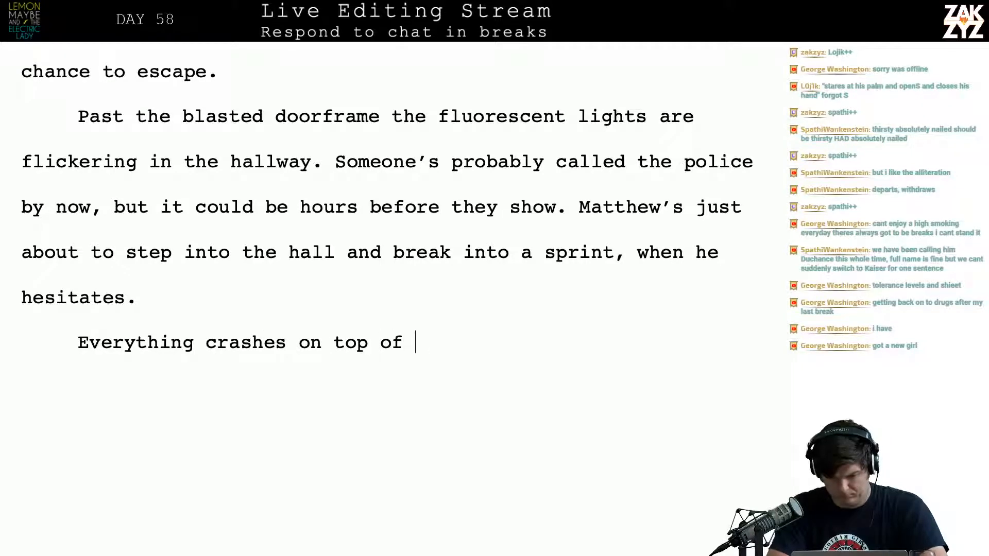
key(BackSpace)
key(BackSpace)
key(BackSpace)
key(BackSpace)
key(BackSpace)
key(BackSpace)
key(BackSpace)
key(BackSpace)
key(BackSpace)
key(BackSpace)
key(BackSpace)
key(BackSpace)
key(BackSpace)
key(BackSpace)
key(BackSpace)
key(BackSpace)
key(BackSpace)
key(BackSpace)
key(BackSpace)
key(BackSpace)
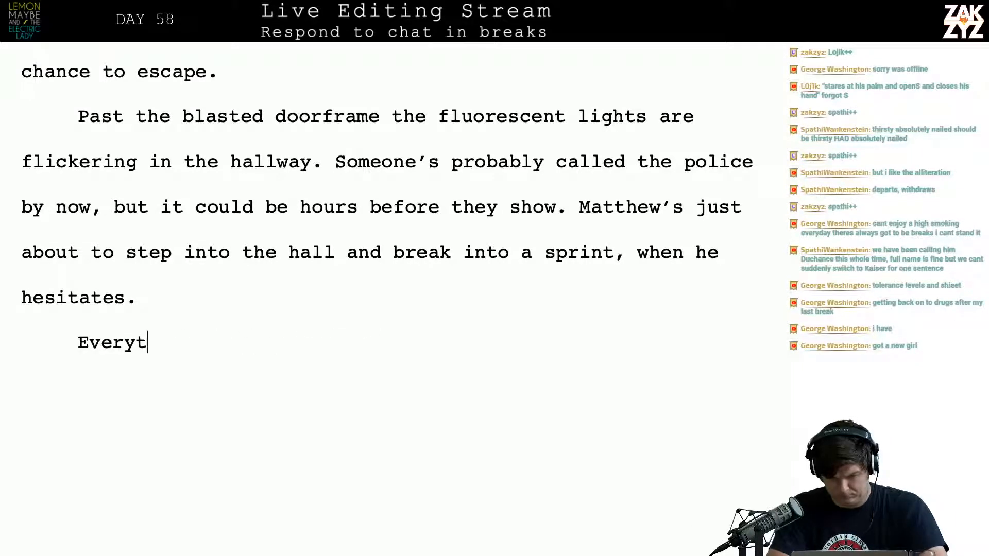
key(BackSpace)
text(Like )
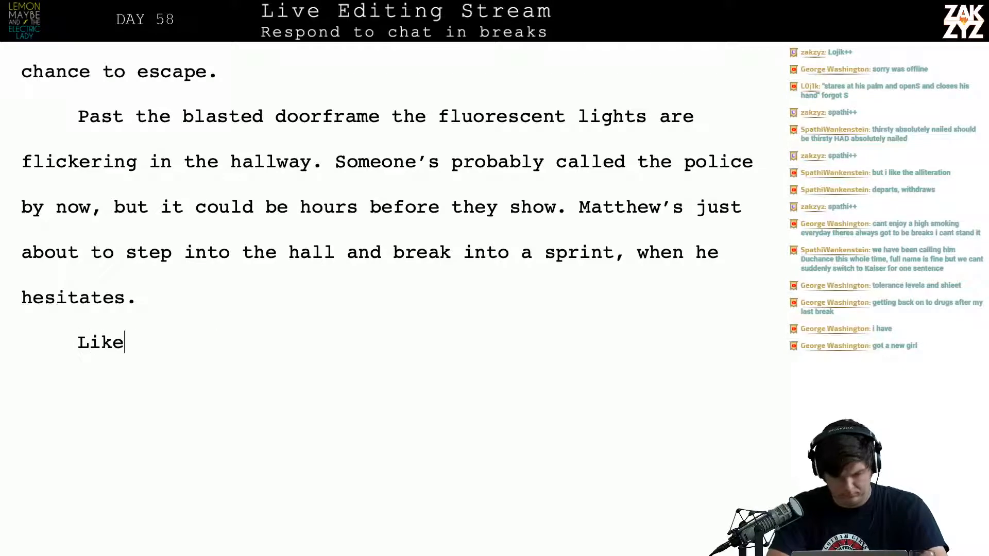
text(the ceil)
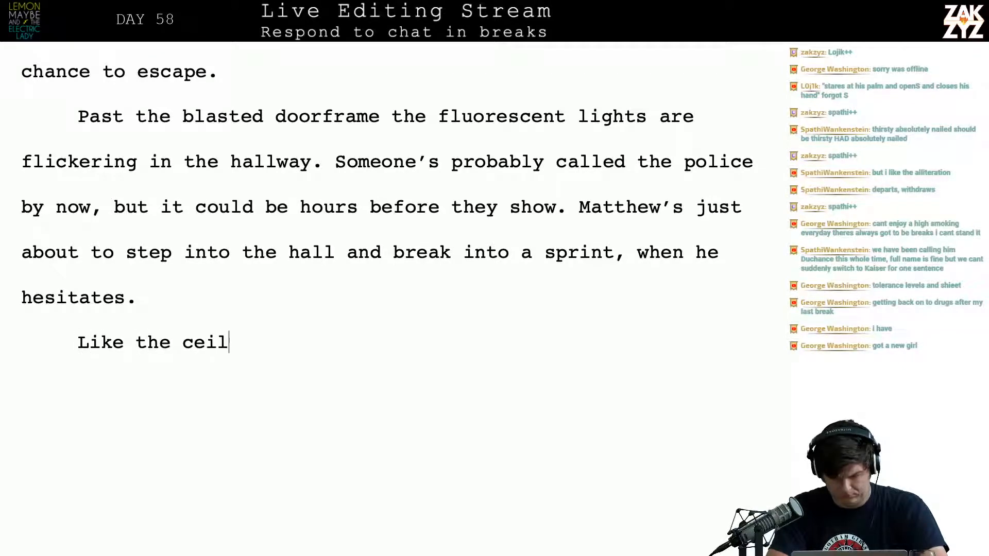
text(ing giv)
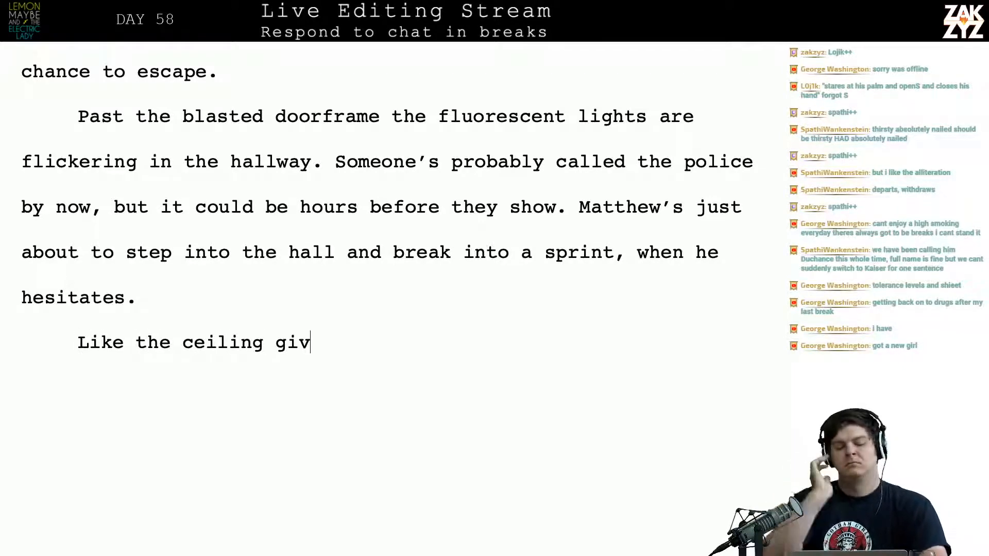
Add a paragraph above "Like the ceiling giv" reading "Everything he's done falls on top of him"
click(149, 297)
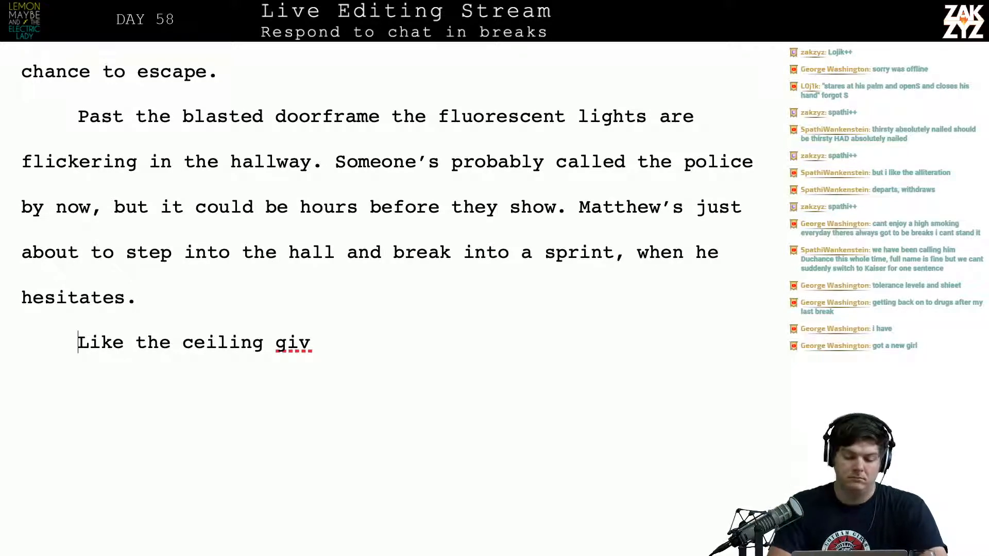
key(Return)
text(Everything)
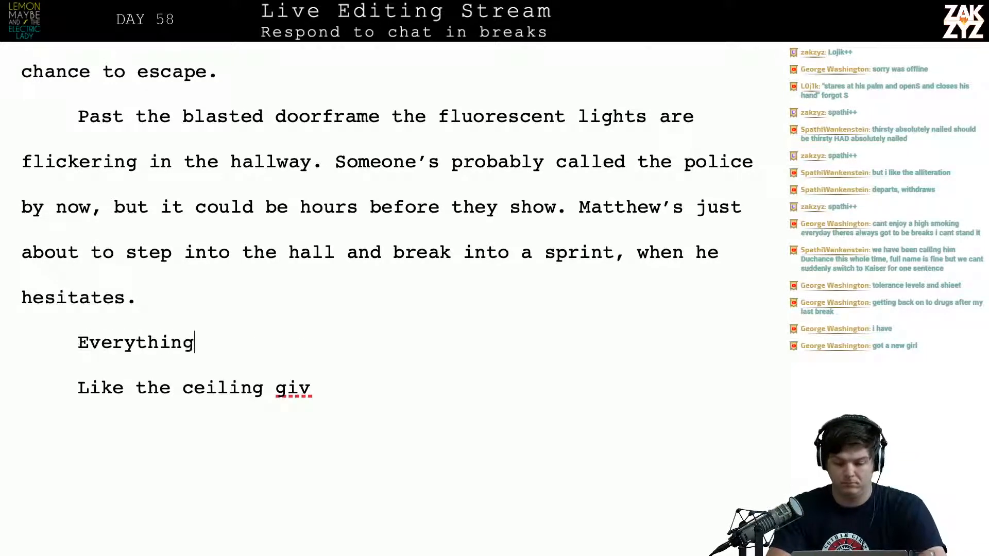
text( he's done fal)
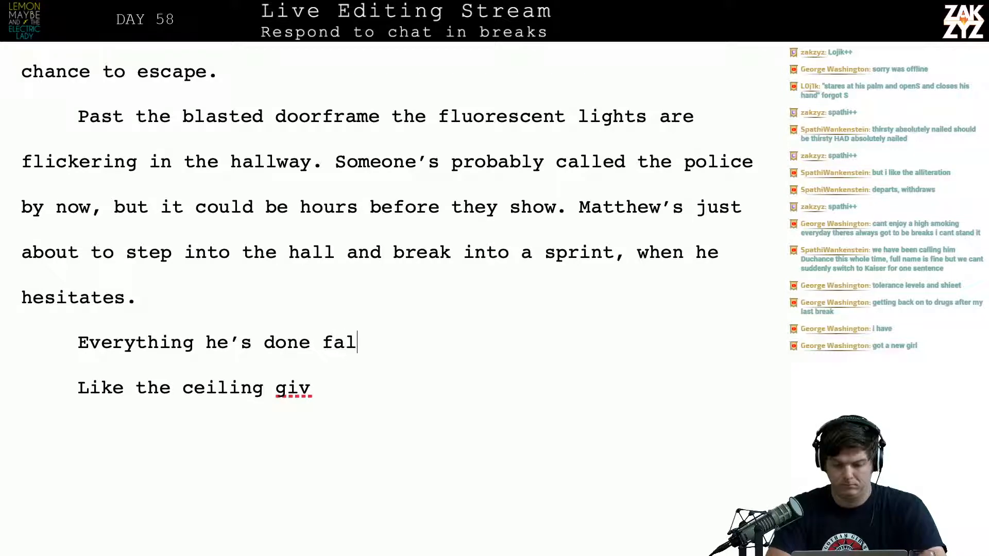
text(ls)
key(BackSpace)
key(BackSpace)
key(BackSpace)
key(BackSpace)
key(BackSpace)
key(BackSpace)
text(falls )
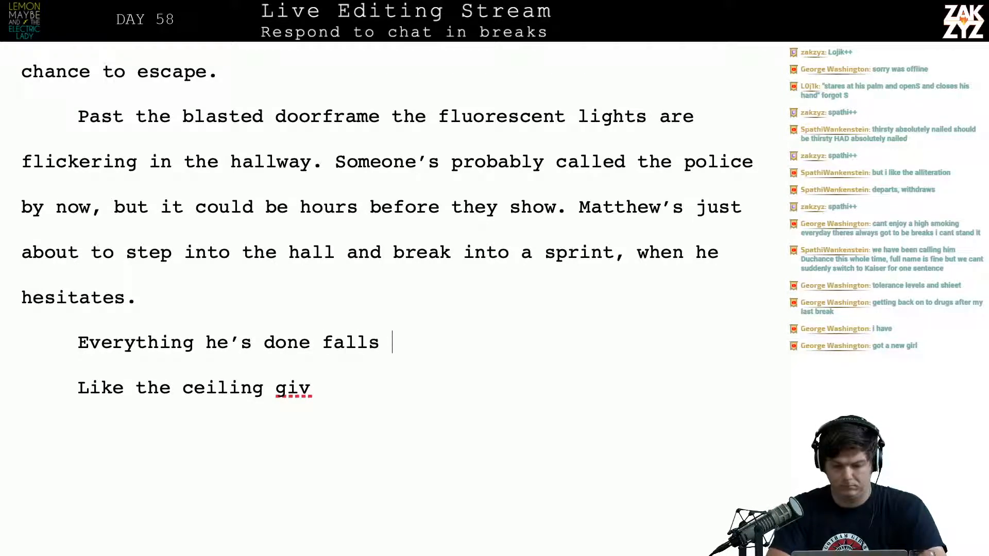
text(on top of him)
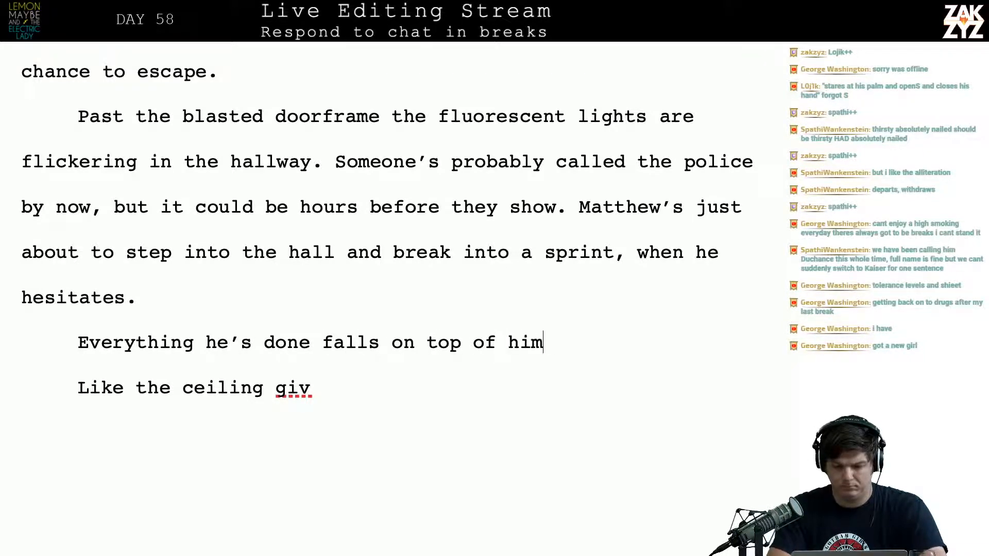
text(, lik ethe)
Complete the "Everything he's done" sentence with ", like a collapsing roof."
key(BackSpace)
key(BackSpace)
key(BackSpace)
key(BackSpace)
key(BackSpace)
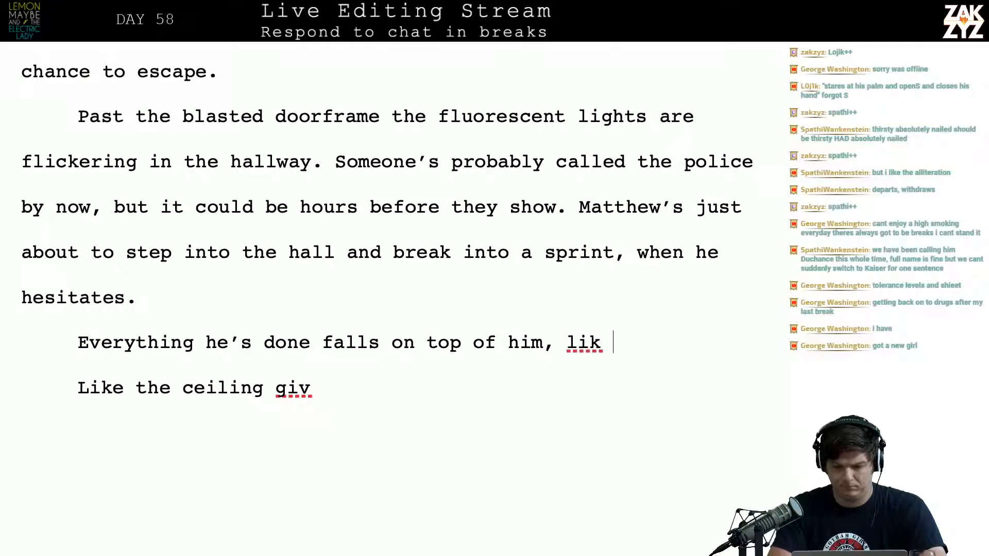
text(e a collaps)
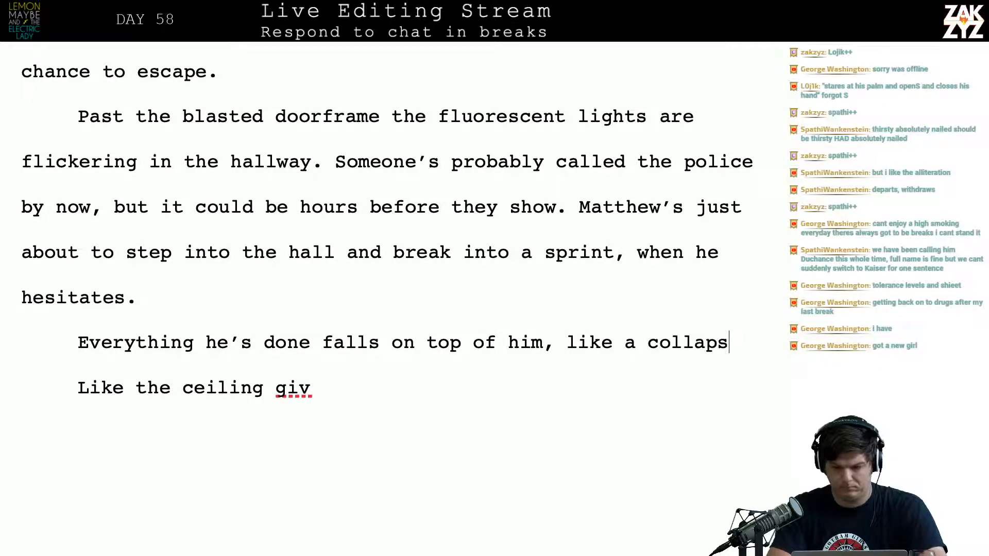
text(ing roof.)
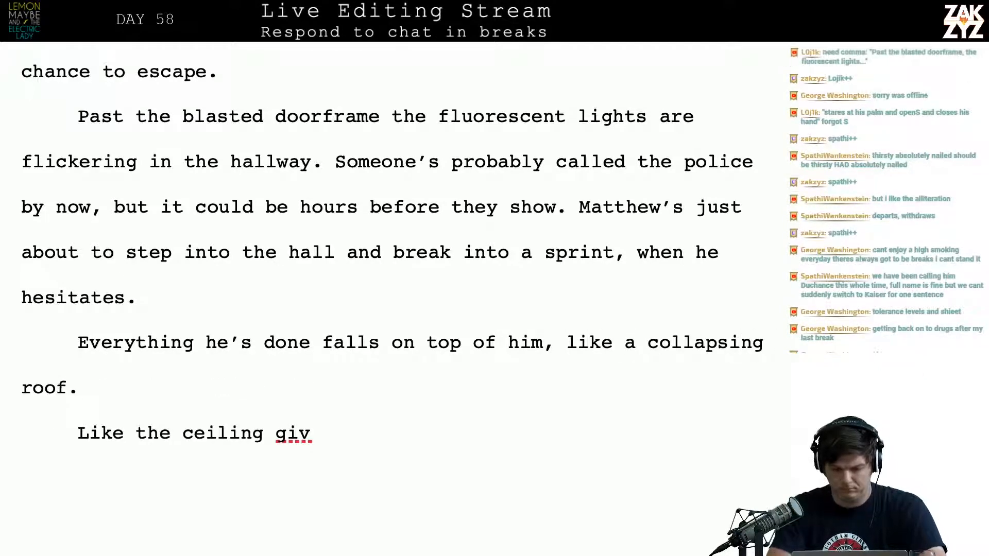
Delete "a collapsing roof." from the end of the "Everything he's done" sentence, keeping it up to "like"
key(BackSpace)
key(BackSpace)
key(BackSpace)
key(BackSpace)
key(BackSpace)
key(BackSpace)
key(BackSpace)
key(BackSpace)
key(BackSpace)
key(BackSpace)
key(BackSpace)
key(BackSpace)
key(BackSpace)
key(BackSpace)
key(BackSpace)
key(BackSpace)
key(BackSpace)
key(BackSpace)
key(BackSpace)
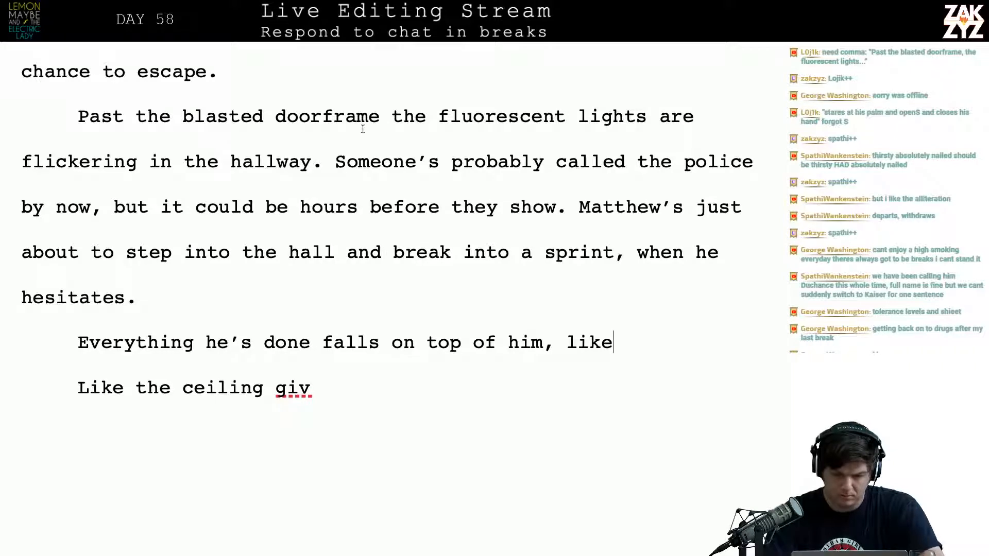
Add a comma after "doorframe" and break the paragraph after "flickering in the hallway."
click(377, 116)
text(,)
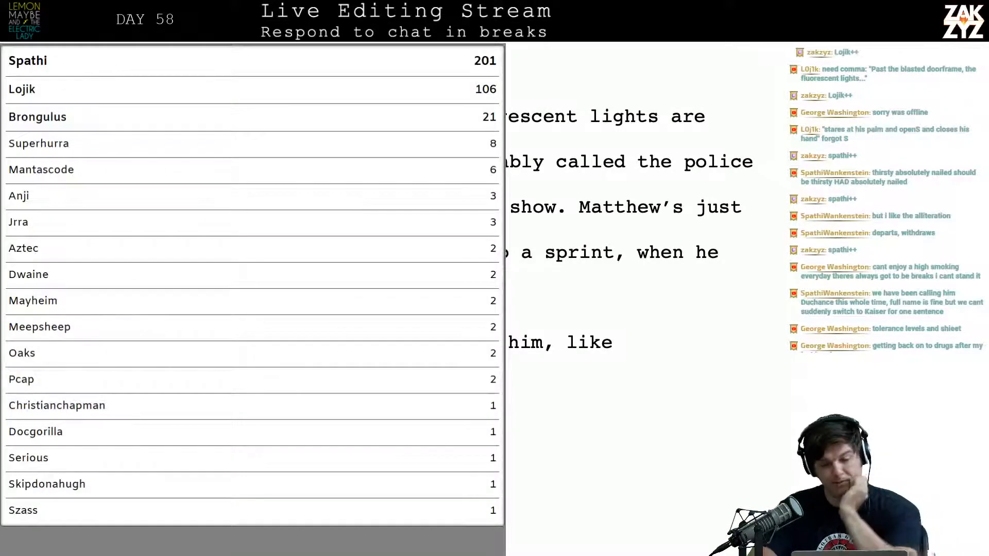
scroll(629, 226, up, 2)
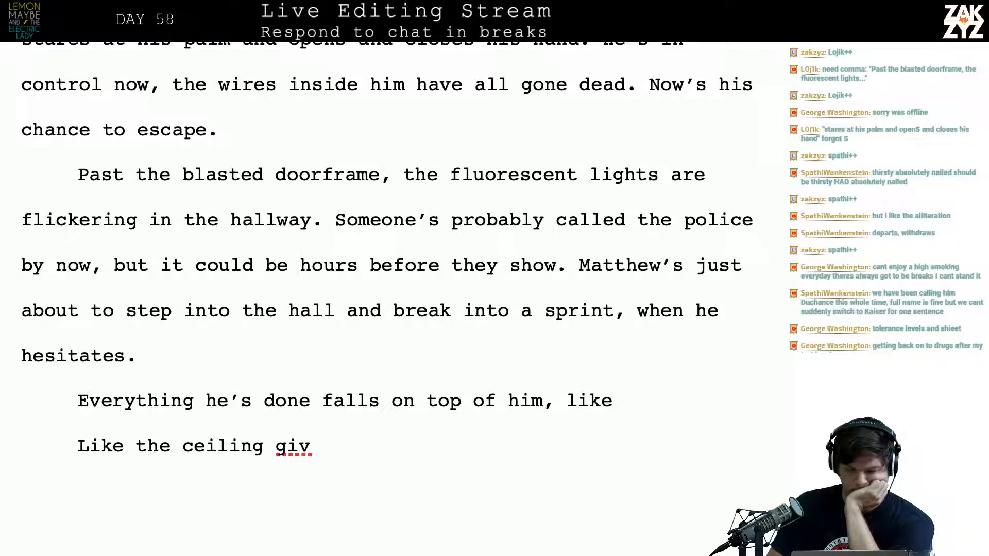
key(Return)
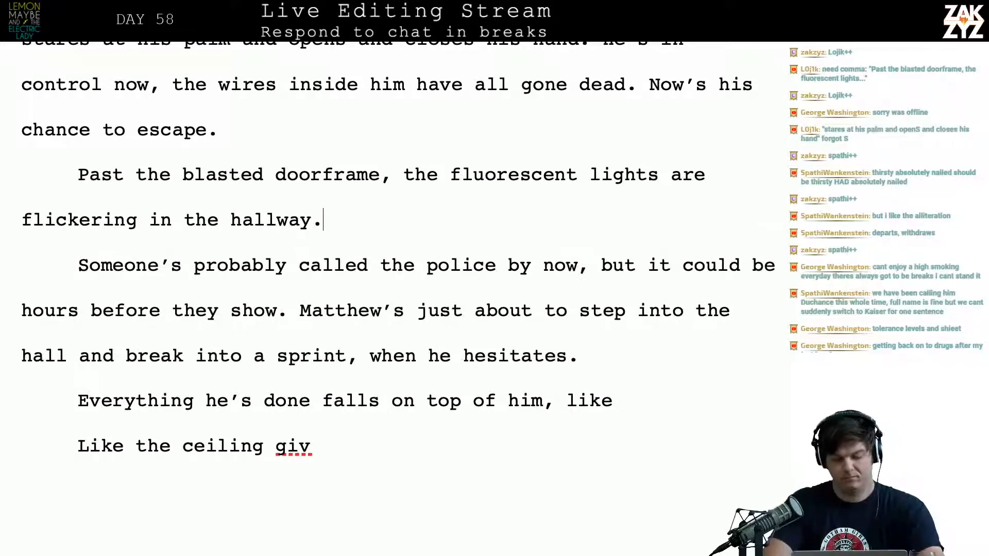
Begin a new sentence after "hallway." reading "Surely someone must have called the police by"
text(Surely someown)
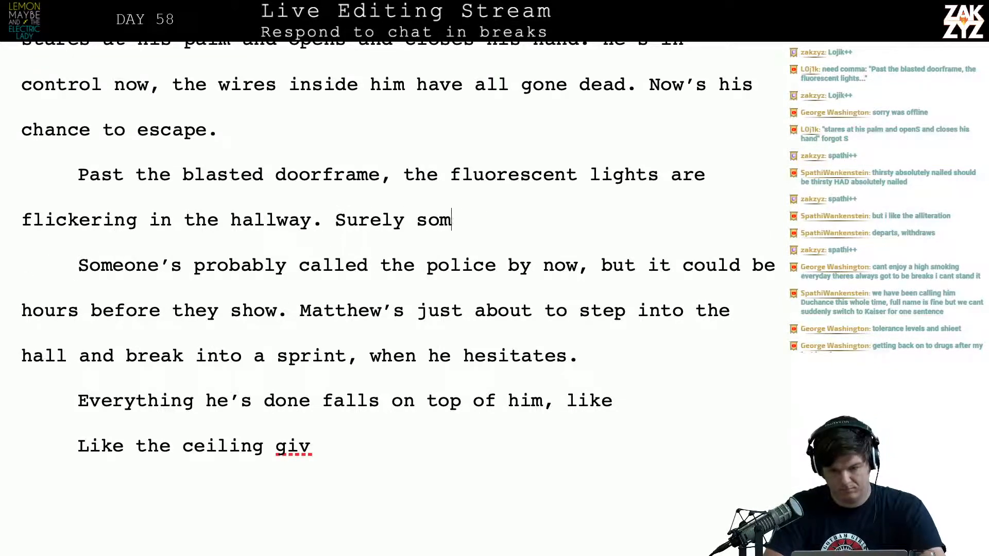
key(BackSpace)
key(BackSpace)
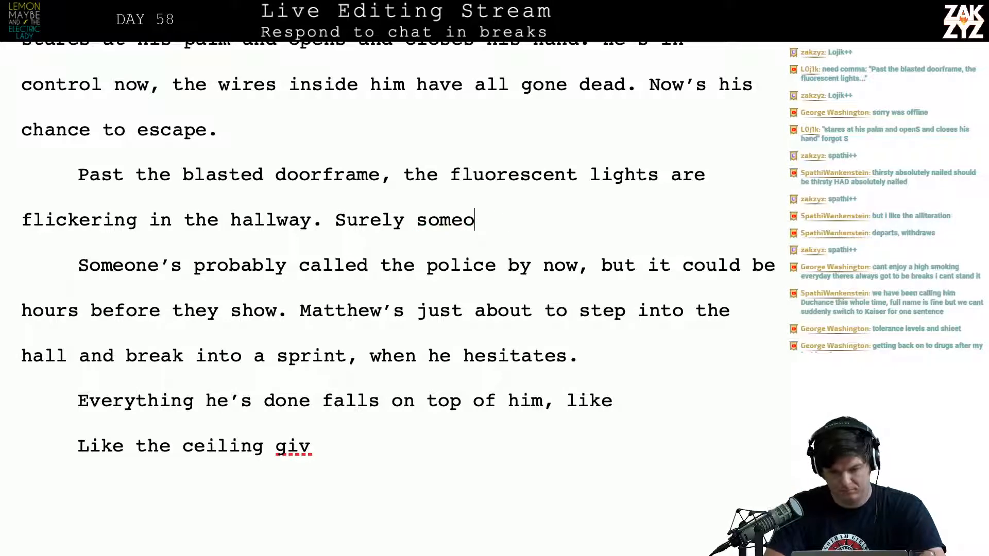
text(ne must have)
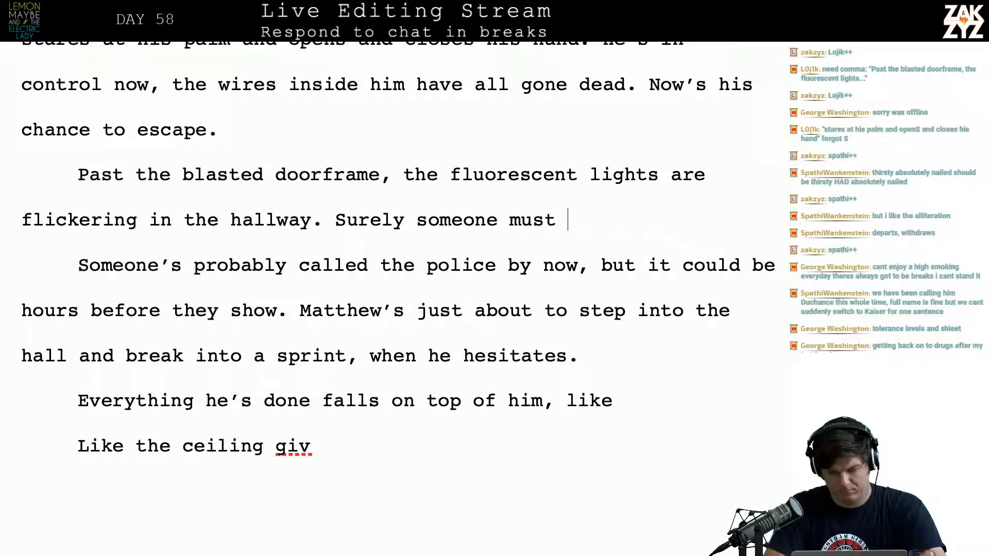
key(BackSpace)
key(BackSpace)
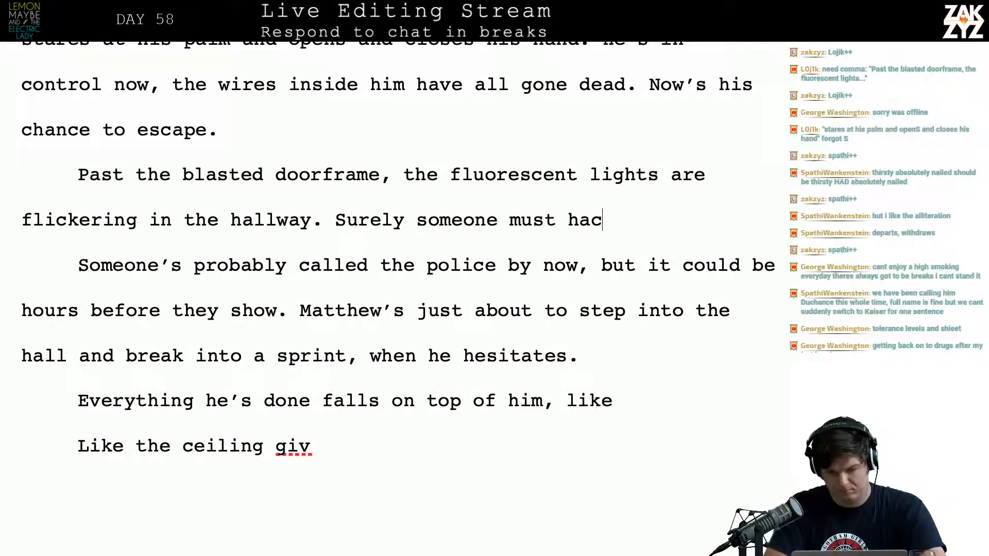
text(ve called the police by )
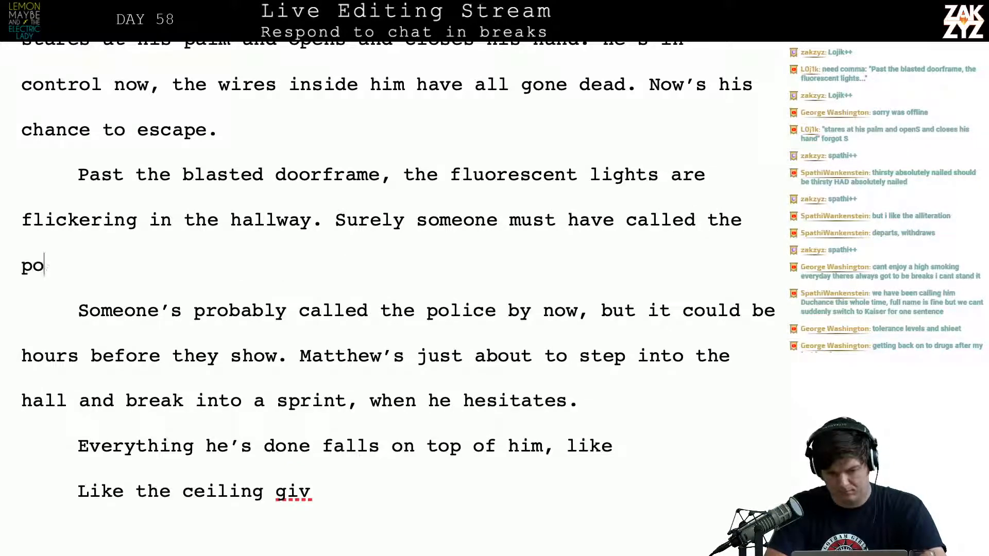
text(now, but )
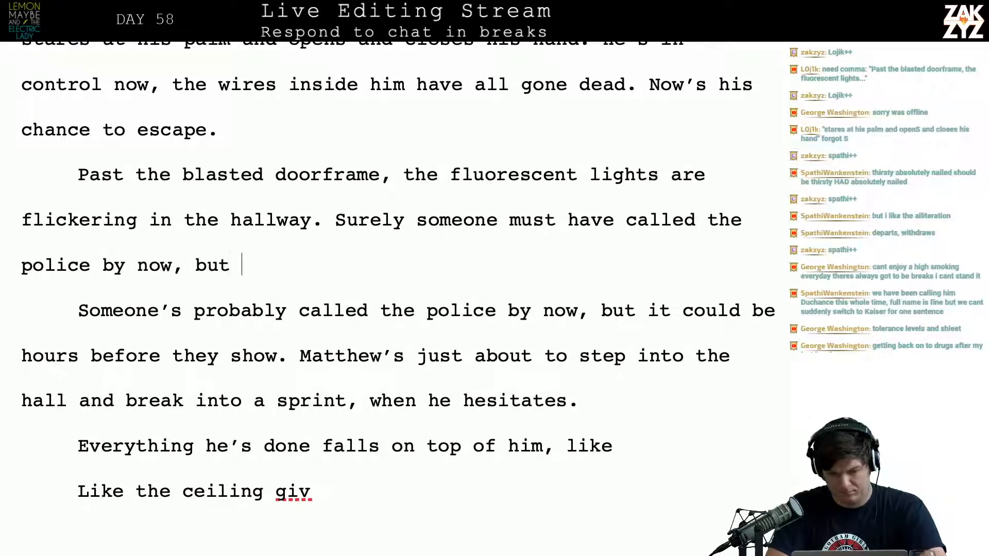
text(it'll be )
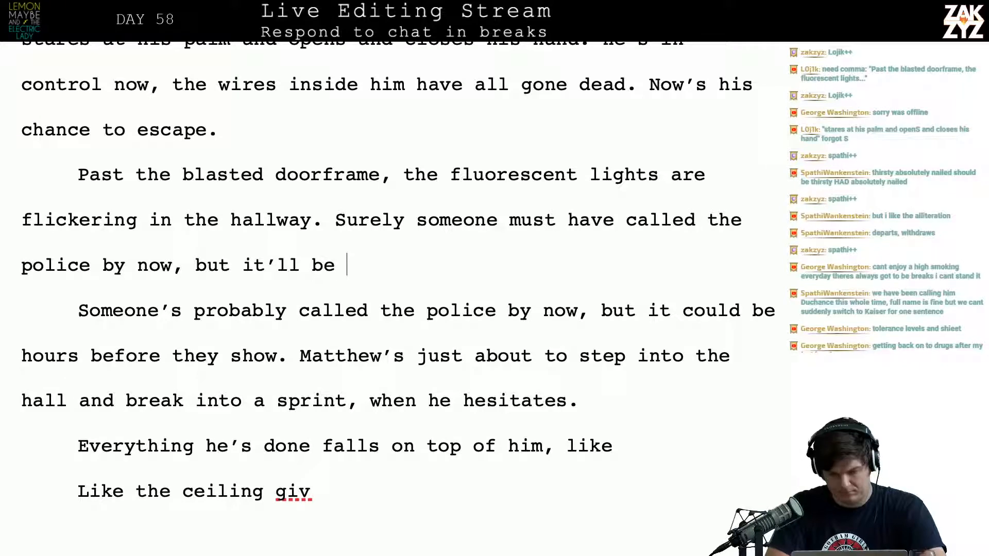
text(hours before the s)
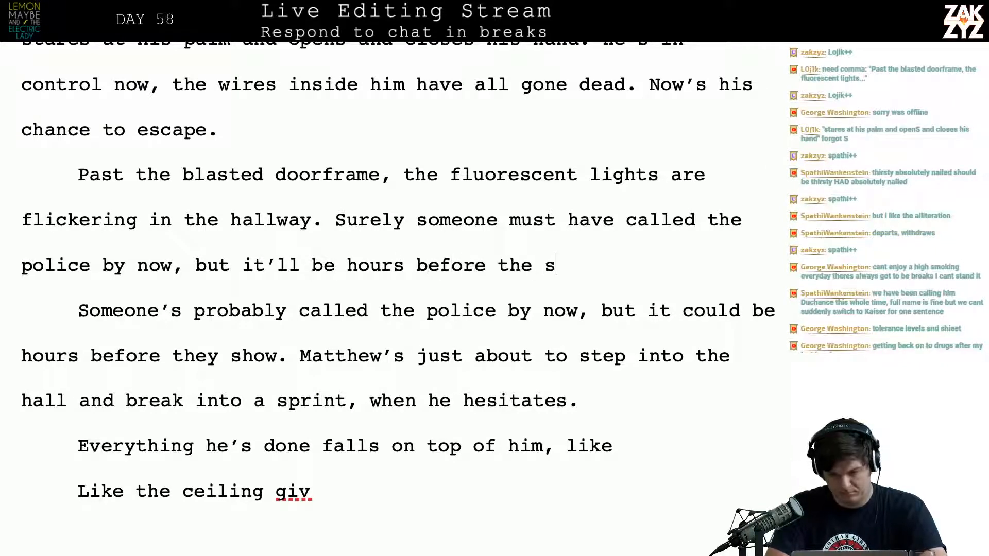
Complete the "Surely someone" sentence with "now, but it'll be hours before they show."
key(BackSpace)
key(BackSpace)
text(y show. )
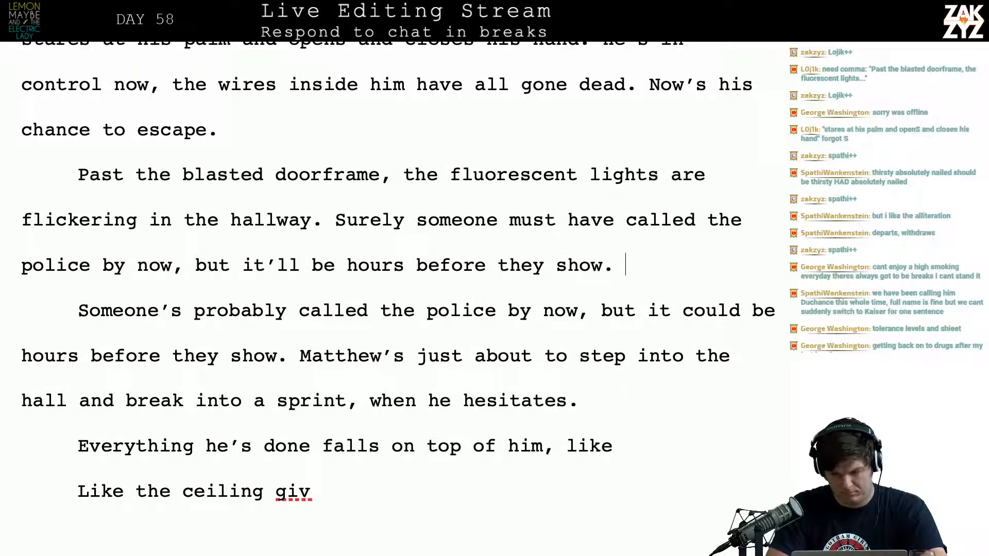
text(No one dea)
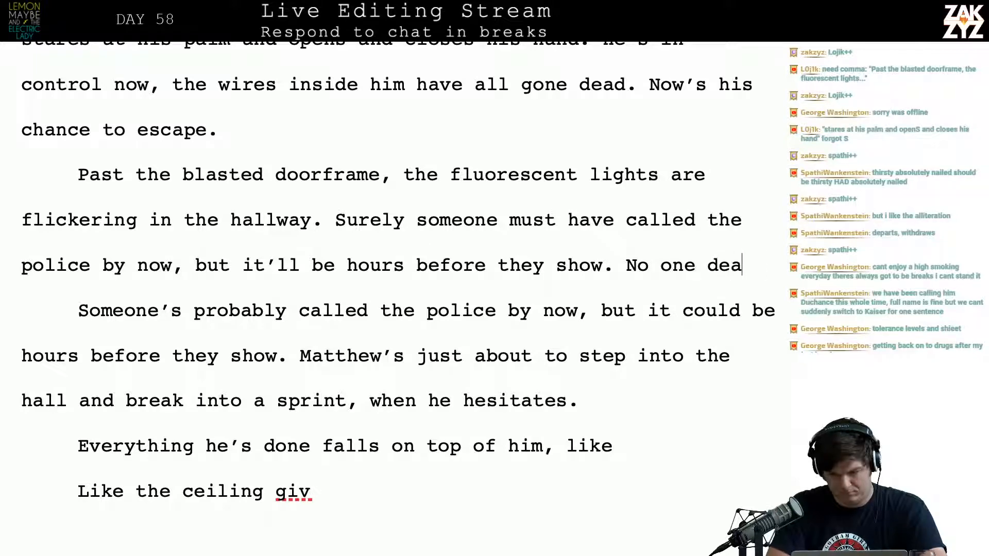
Start the following sentence with "No one dares"
key(BackSpace)
text(re)
key(BackSpace)
key(BackSpace)
key(BackSpace)
text(ares)
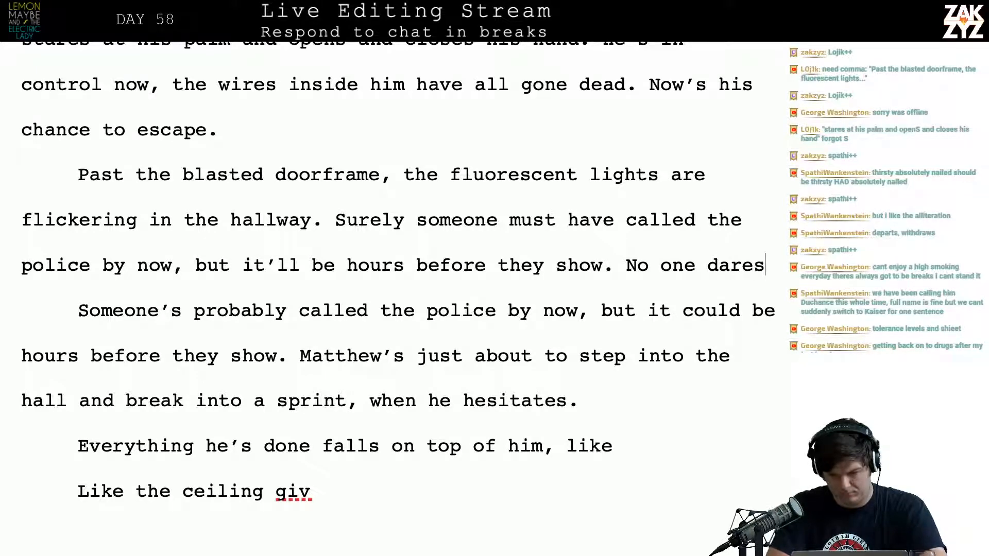
text( apparo)
key(BackSpace)
key(BackSpace)
key(BackSpace)
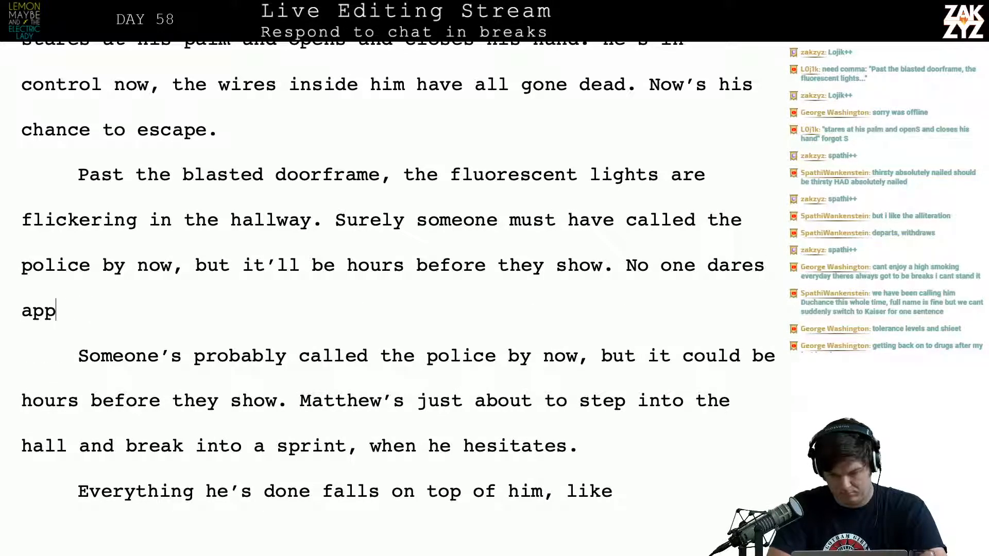
key(BackSpace)
key(BackSpace)
key(BackSpace)
key(BackSpace)
key(BackSpace)
key(BackSpace)
key(BackSpace)
key(BackSpace)
key(BackSpace)
key(BackSpace)
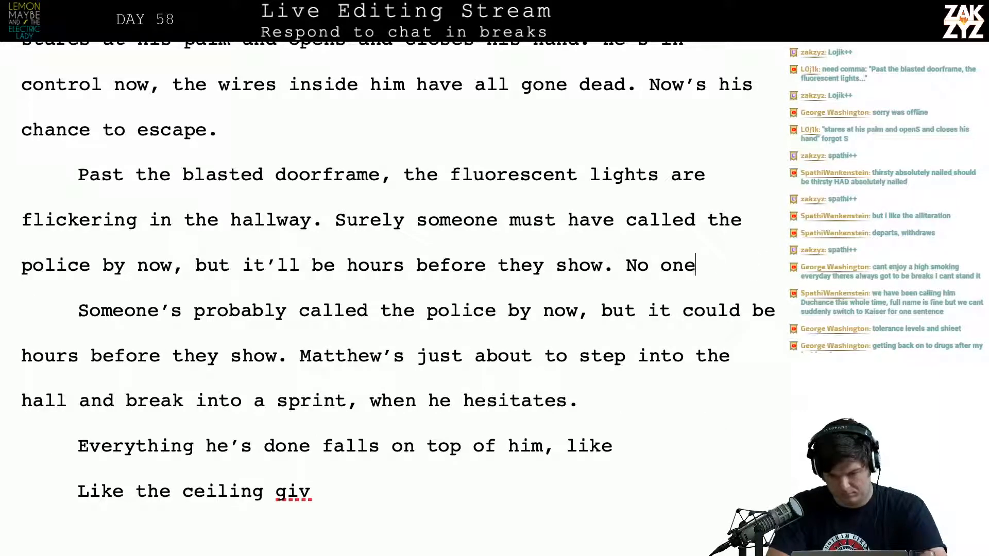
Finish the "No one" sentence with "dares investigate on their own." and insert blank lines between it and the old draft
text(dares inv)
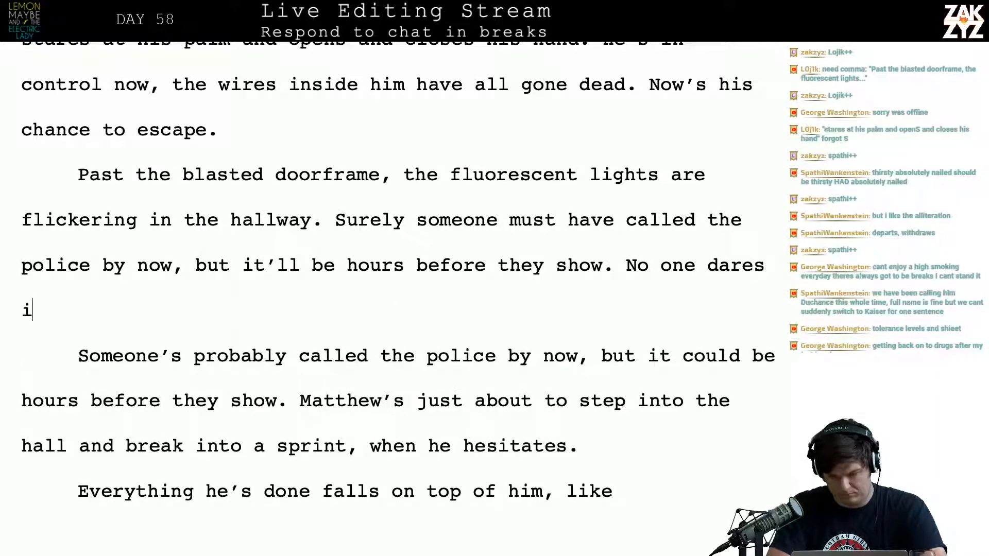
text(estigat)
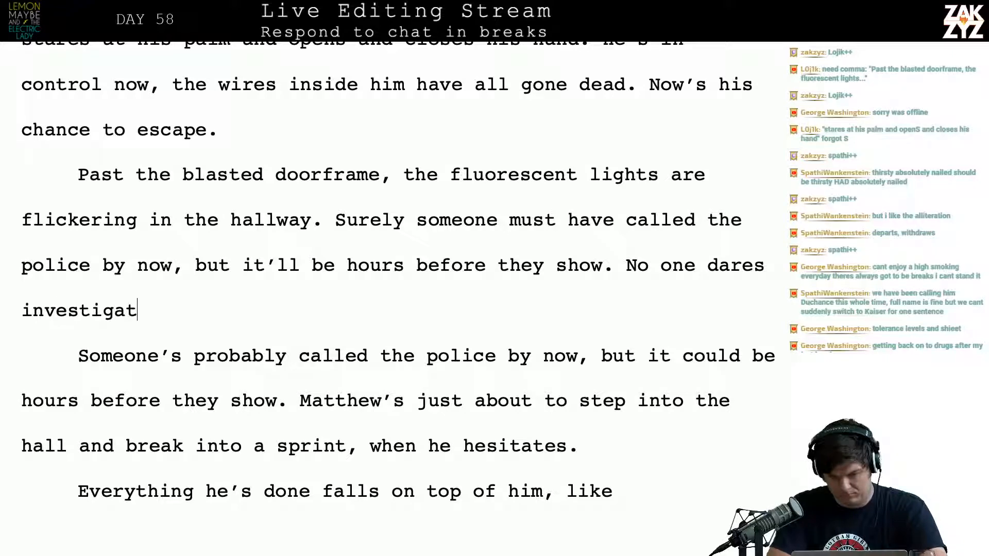
text(e on their wo)
key(BackSpace)
key(BackSpace)
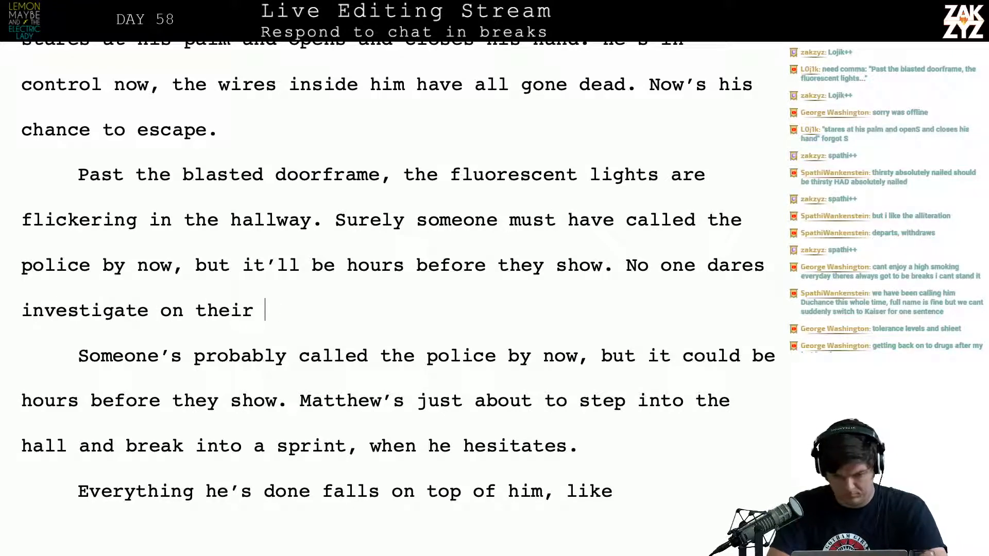
text(own.)
key(Return)
key(Return)
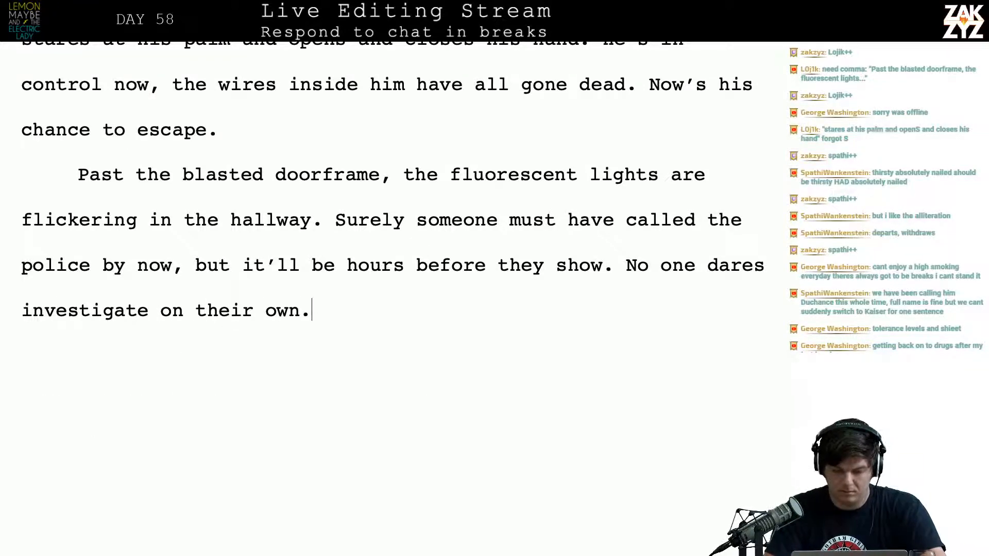
Insert the word "empty" before "hallway" in the fluorescent lights sentence
scroll(311, 184, down, 1)
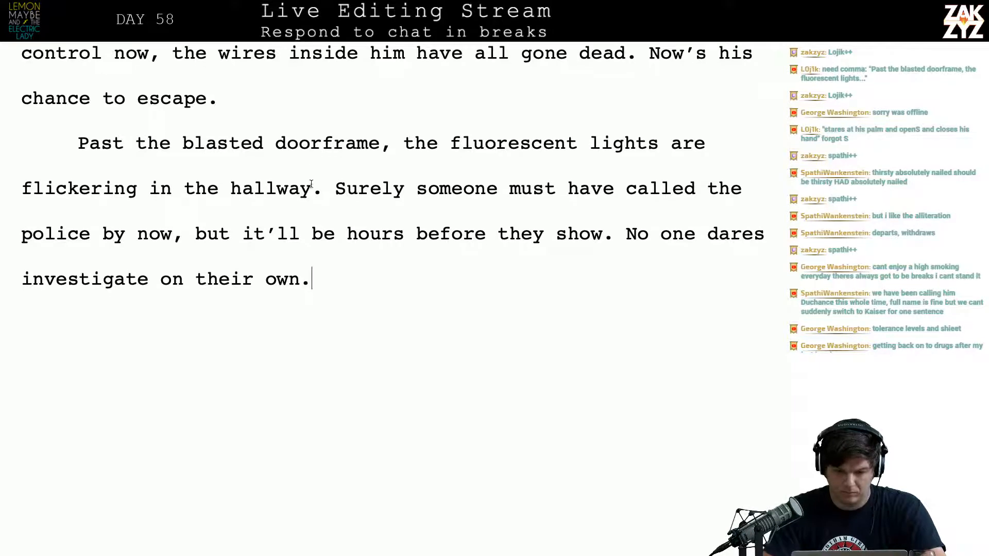
click(218, 189)
text(emot)
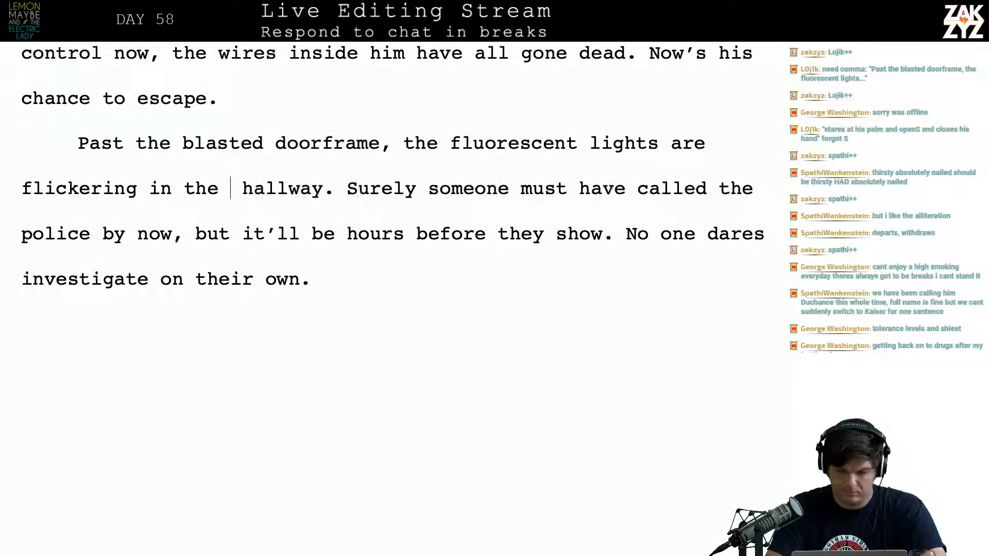
key(BackSpace)
key(BackSpace)
text(py)
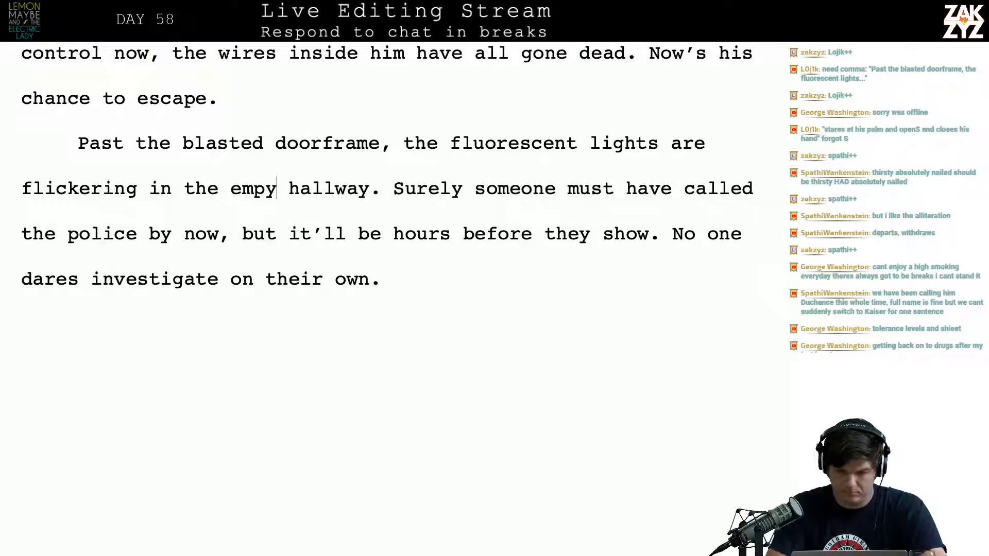
key(BackSpace)
text(ty)
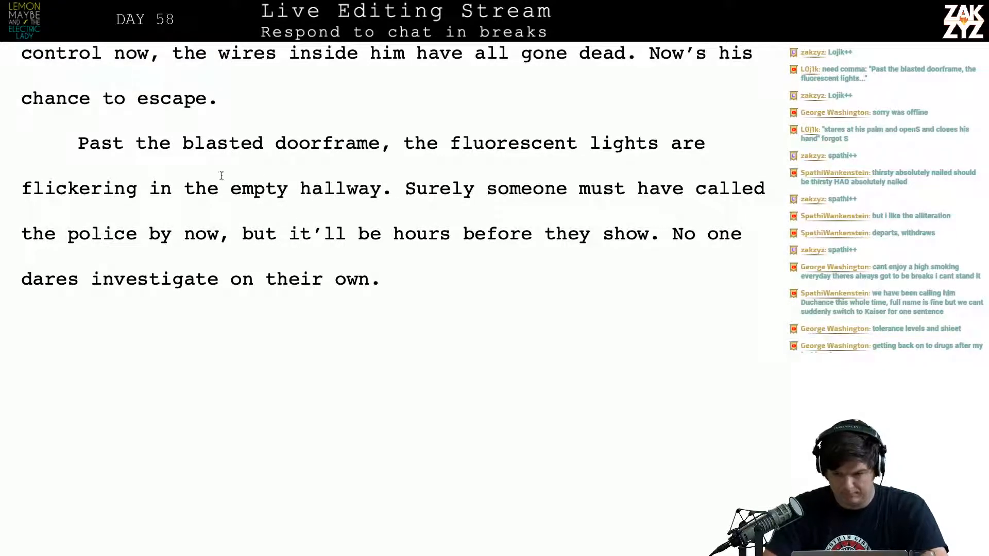
Delete the sentence "No one dares investigate on their own." and drop "Surely" so the police sentence begins with "Someone"
key(shift+Down)
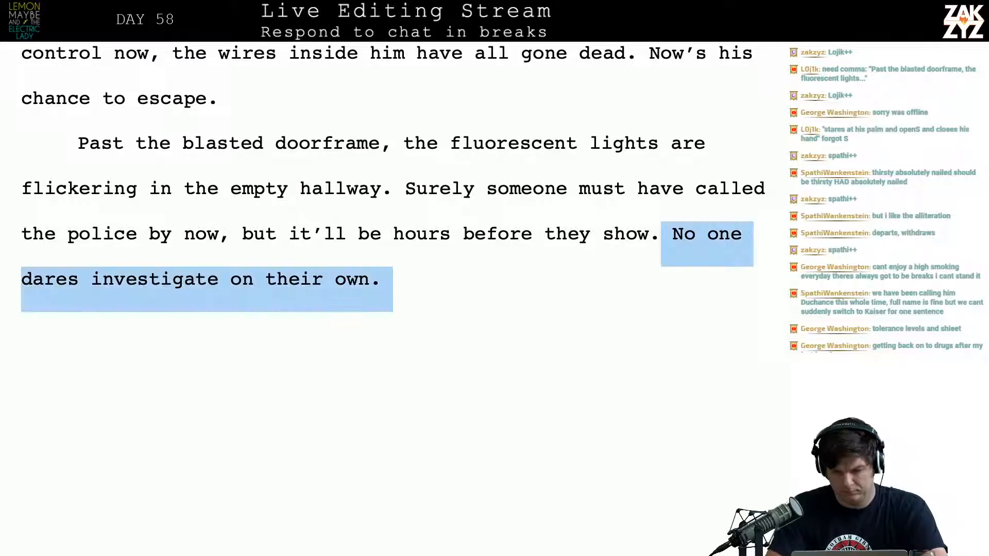
key(BackSpace)
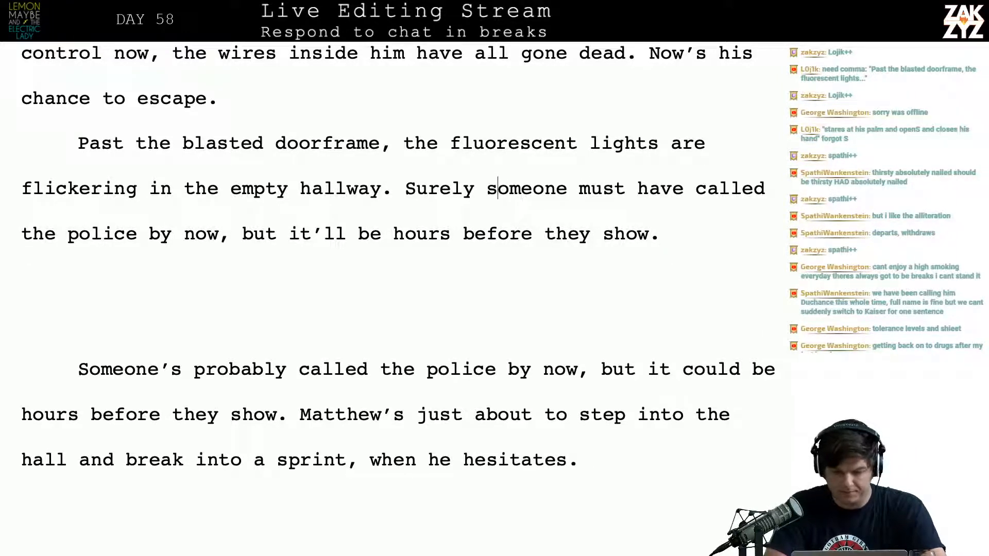
key(BackSpace)
key(BackSpace)
key(BackSpace)
key(BackSpace)
key(BackSpace)
key(BackSpace)
key(BackSpace)
key(BackSpace)
text(S)
Add the sentence "Matthew can get away." after "before they show."
key(Down)
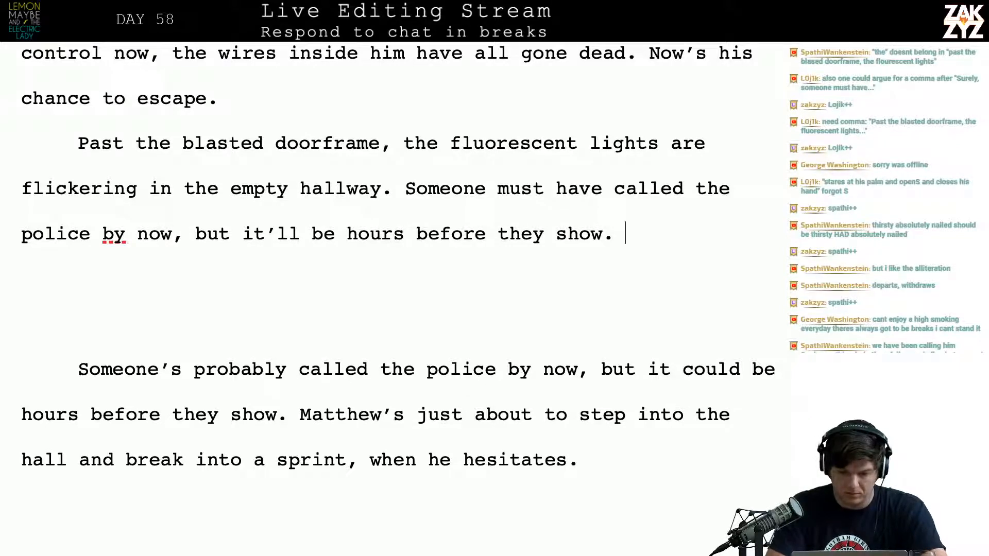
text(H)
key(BackSpace)
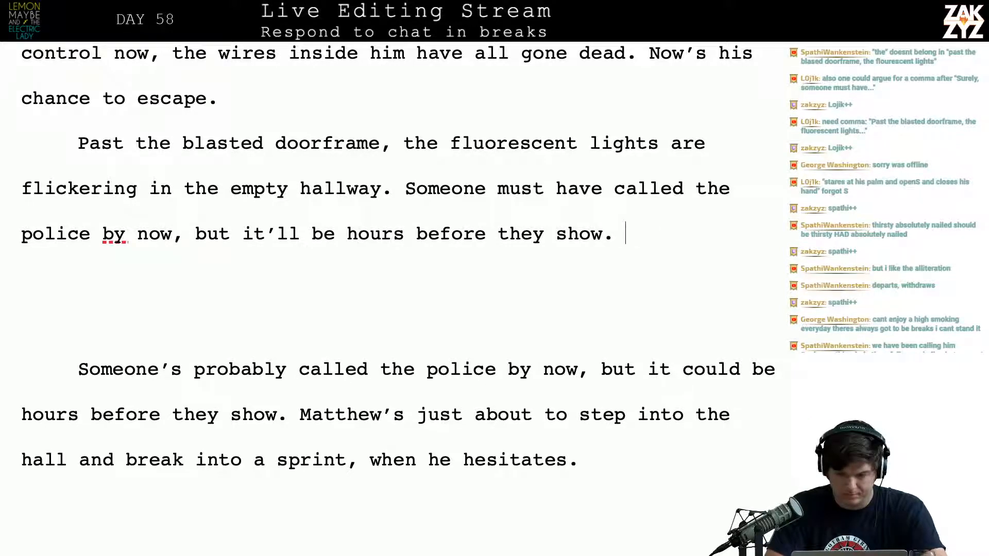
text(Mat)
key(BackSpace)
key(BackSpace)
key(BackSpace)
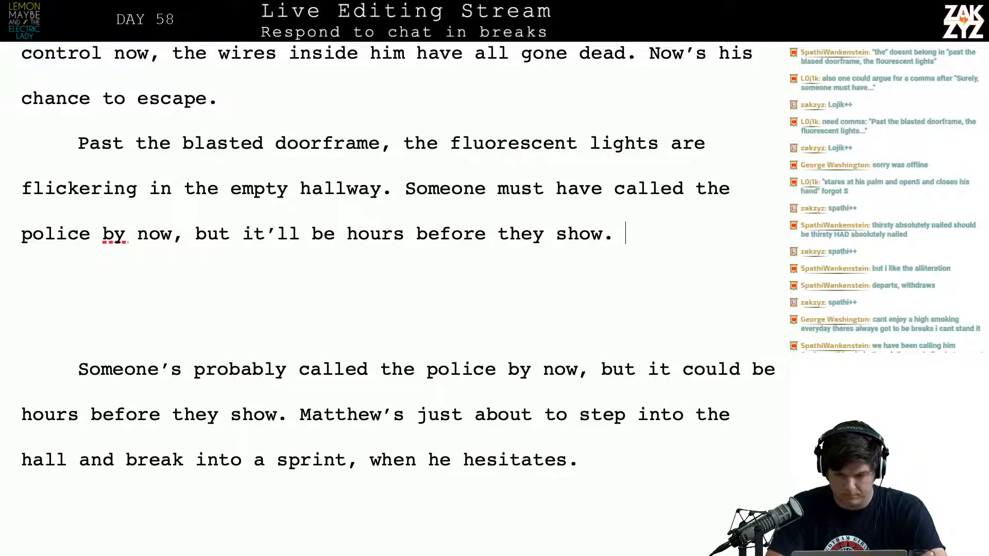
text(Mattehw)
key(BackSpace)
key(BackSpace)
key(BackSpace)
key(BackSpace)
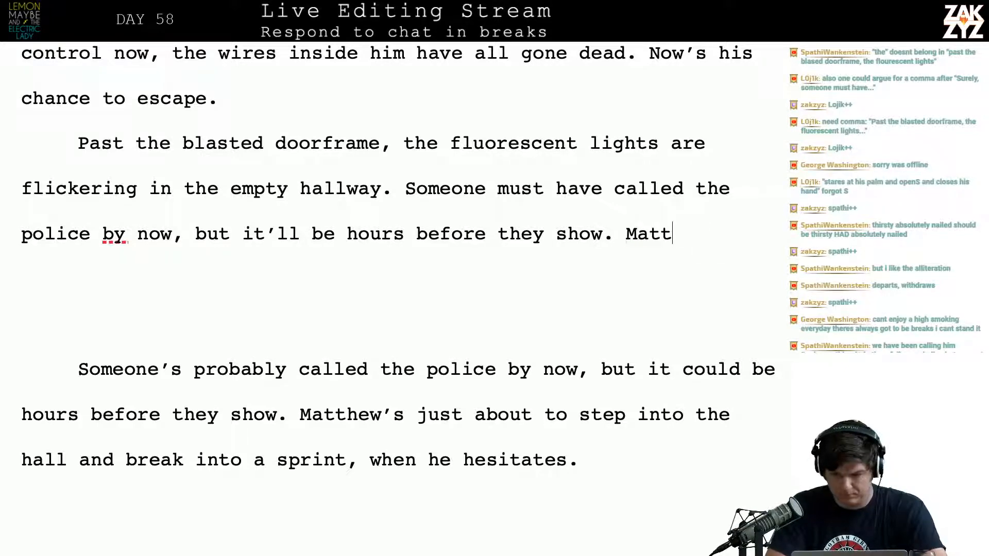
text(hew can get away.)
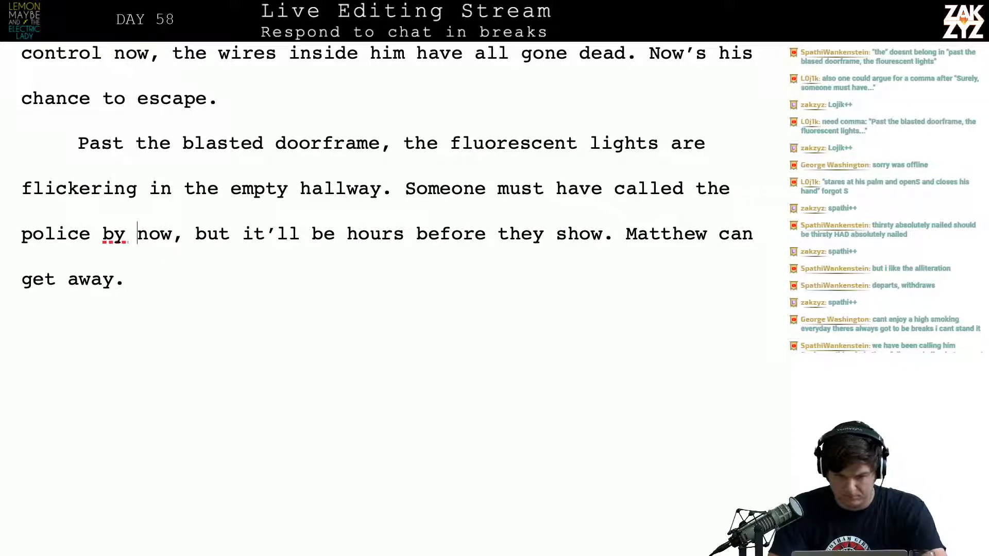
Shorten "Now's his chance to escape." to "Now's his chance."
key(Up)
key(Up)
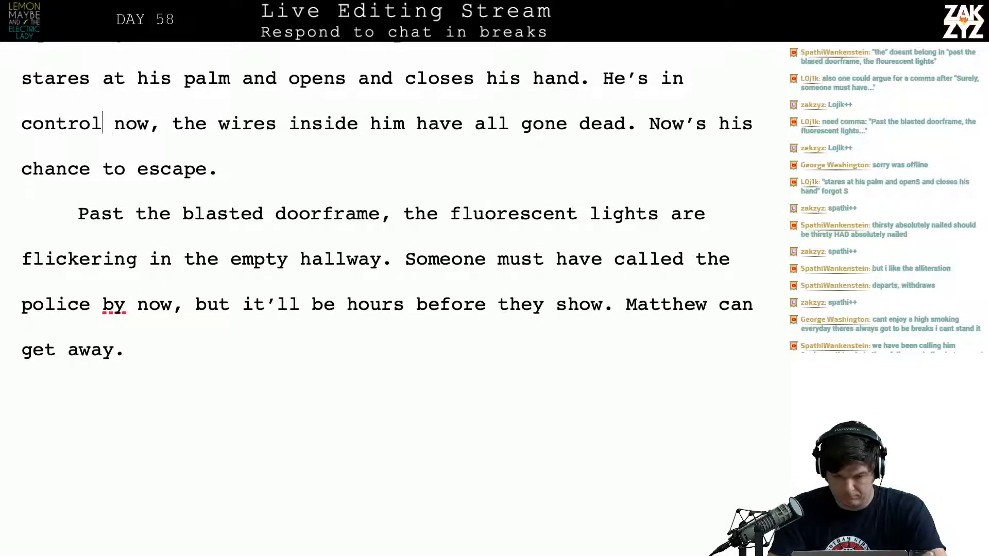
text(.)
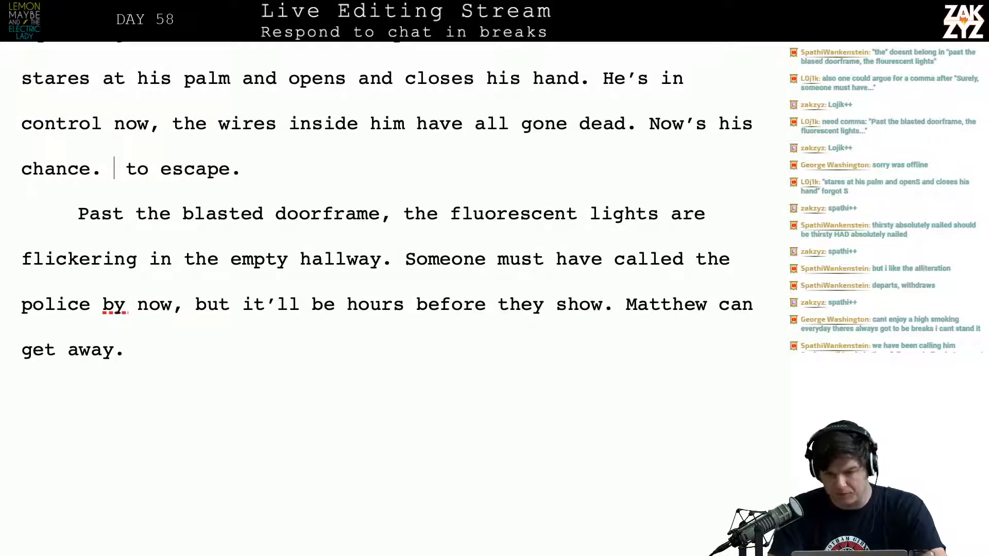
key(shift+Right)
key(shift+Right)
key(shift+Right)
key(shift+Right)
key(shift+Right)
key(shift+Right)
key(shift+Right)
key(shift+Right)
key(shift+Right)
key(shift+Right)
key(BackSpace)
key(BackSpace)
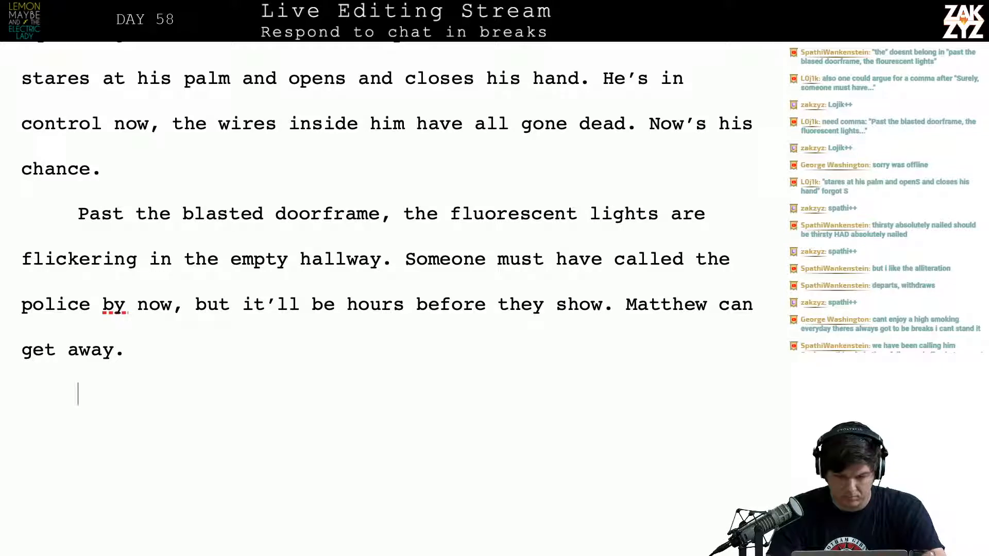
Replace "get away" with "escape" in the sentence "Matthew can get away."
key(Right)
key(BackSpace)
key(BackSpace)
key(BackSpace)
key(BackSpace)
key(BackSpace)
key(BackSpace)
key(BackSpace)
key(BackSpace)
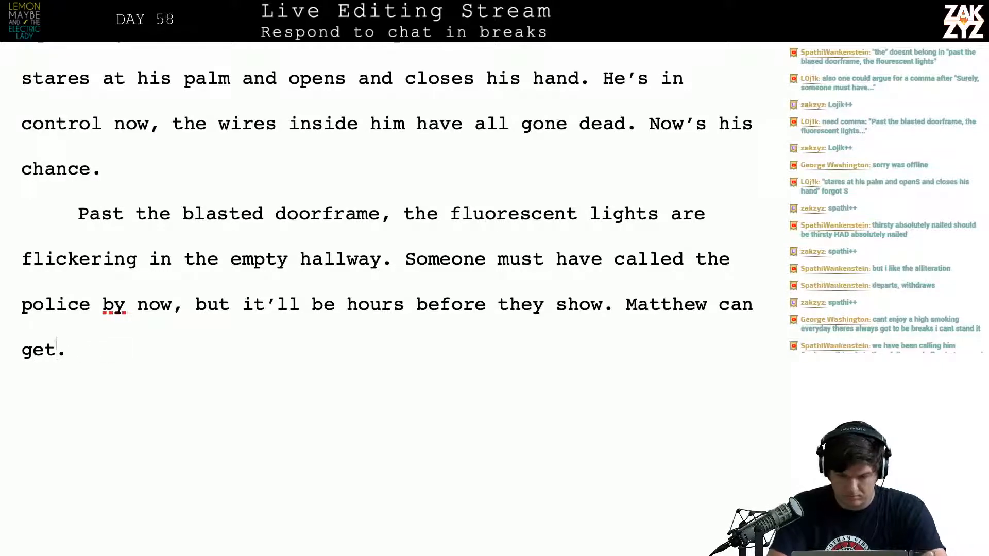
text(e)
text(scape)
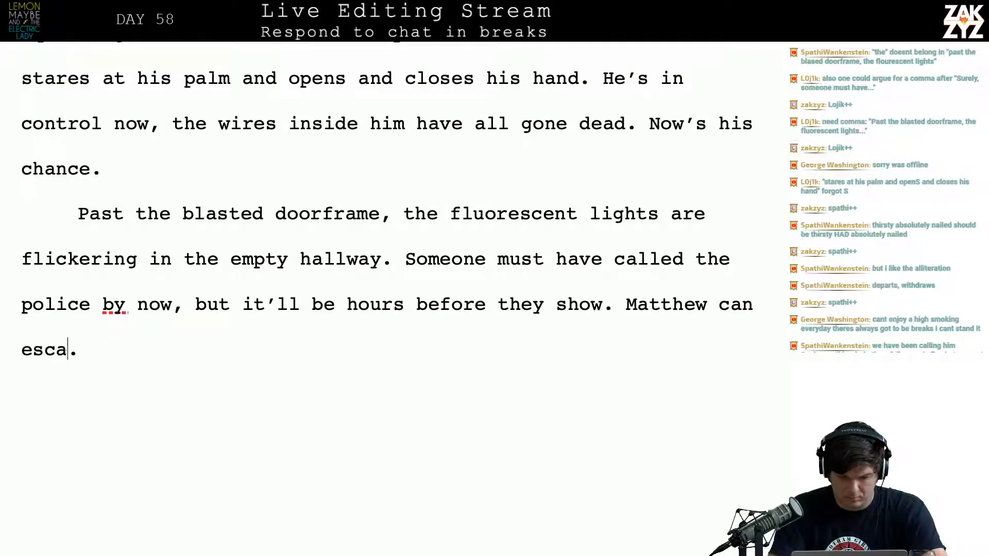
text(Ex)
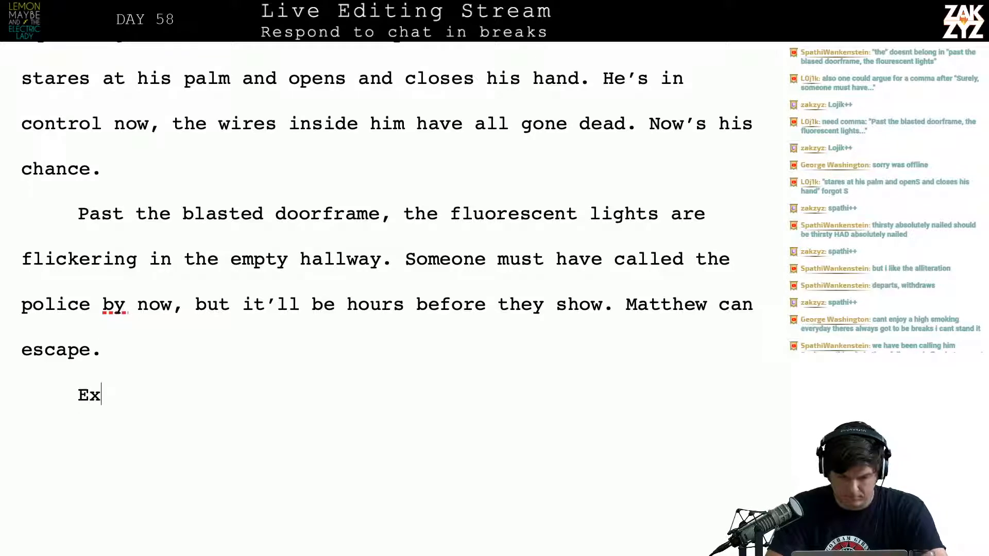
text(cept he can't)
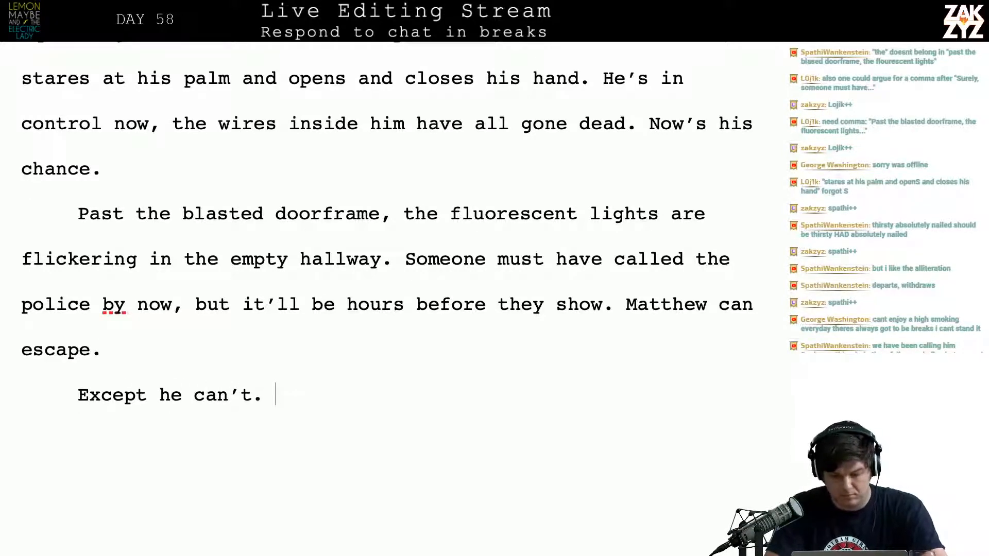
text(. Everyt)
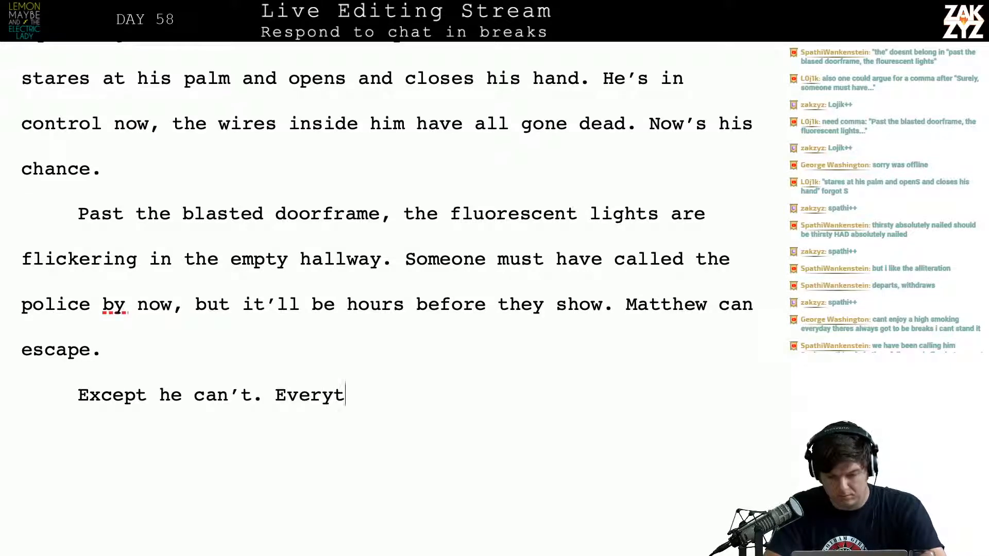
text(hing he's done for the past )
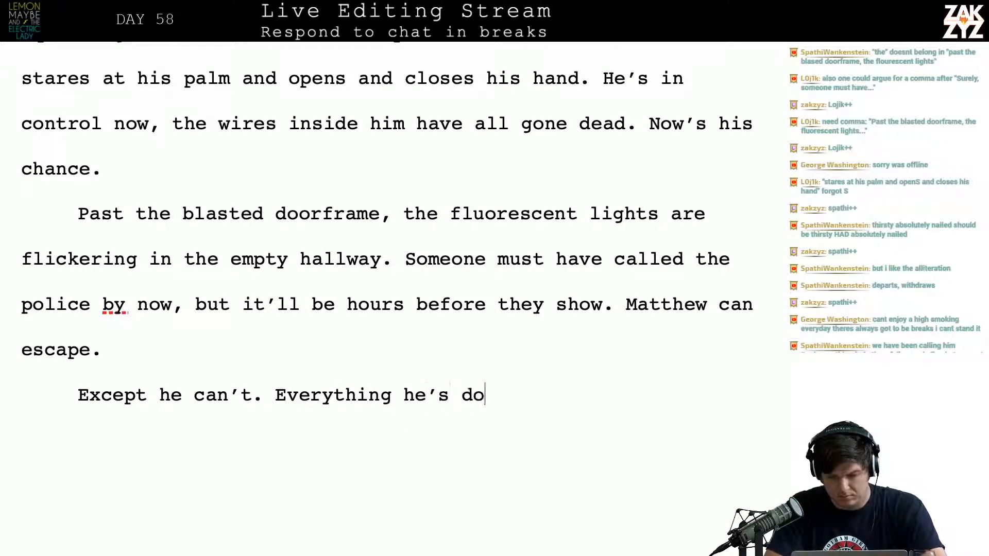
text(week)
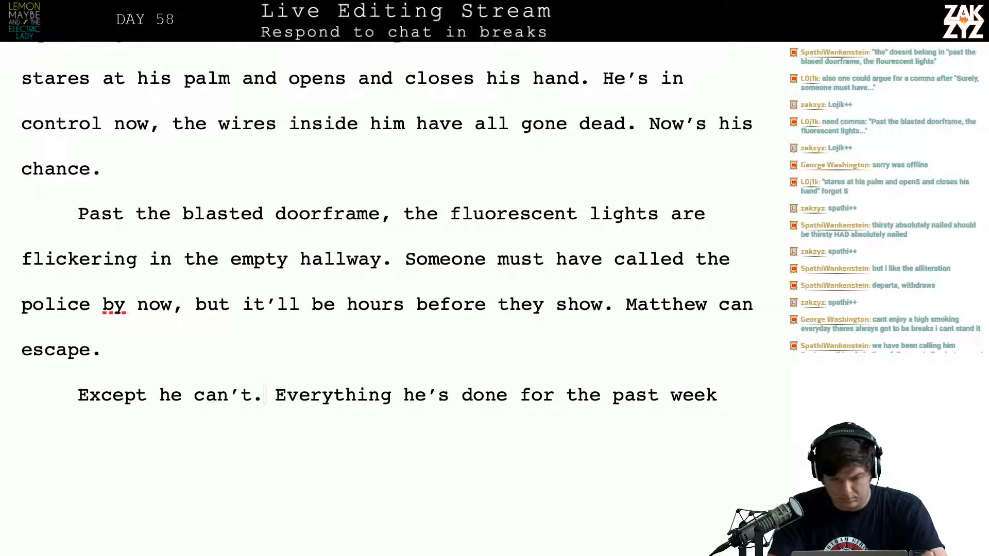
Split the "Everything he's done" fragment into its own paragraph and insert "It's all crashing down on him," after "Except he can't."
key(Right)
key(Return)
text(It's all crashing d)
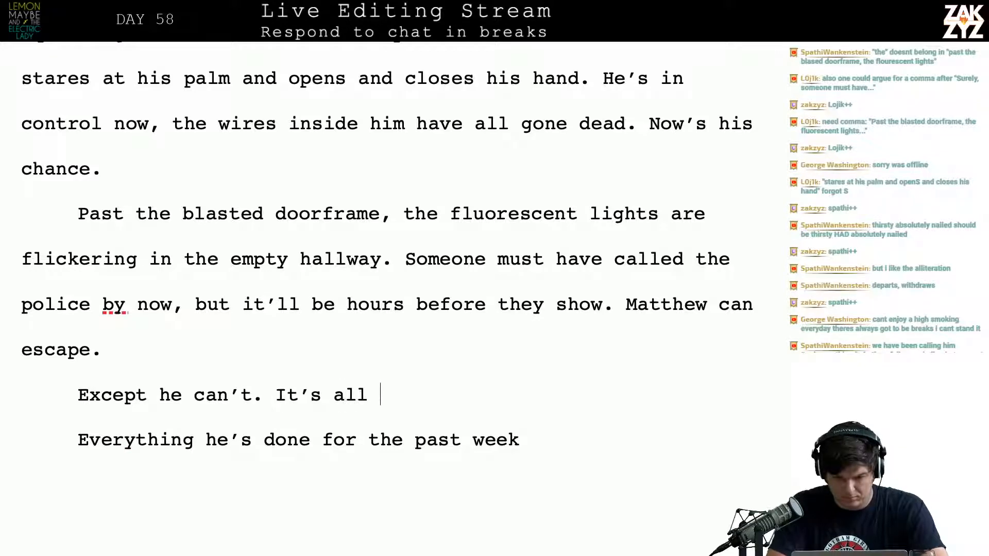
text(own on h)
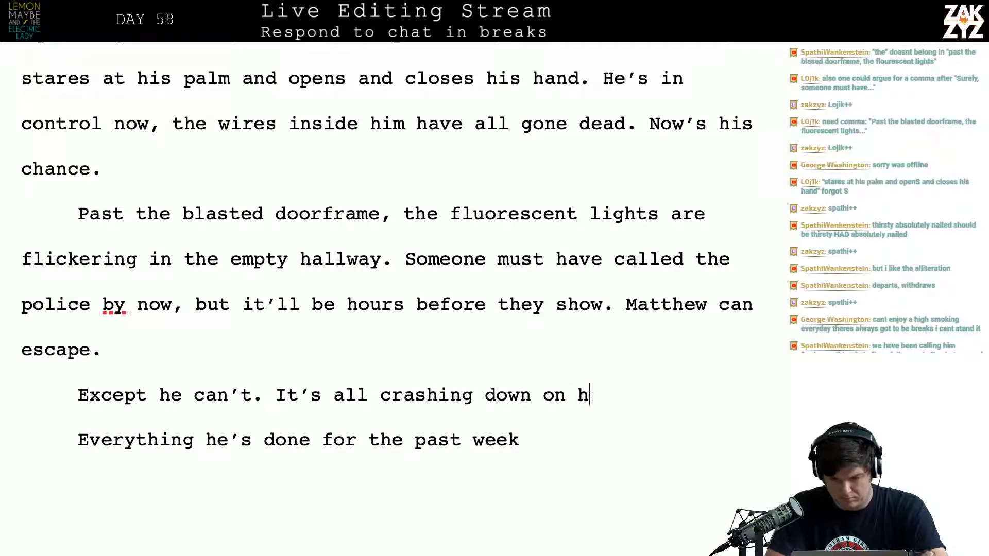
text(im, everything he does)
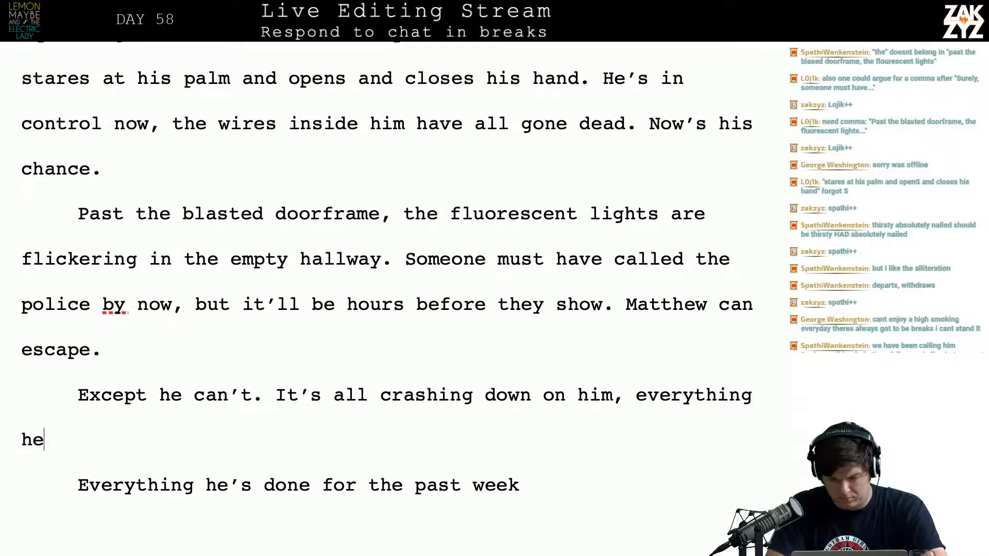
key(BackSpace)
key(BackSpace)
key(BackSpace)
key(BackSpace)
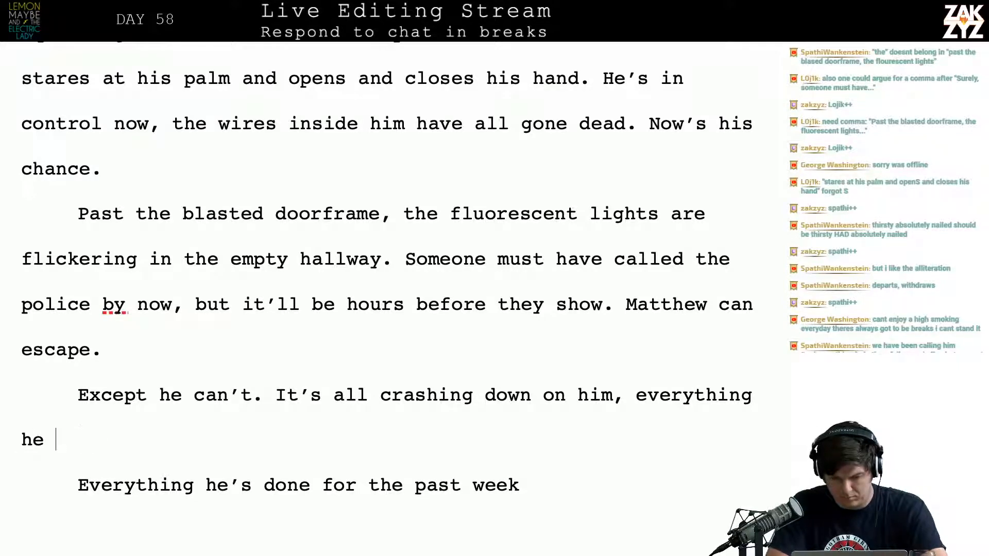
text('s done the p)
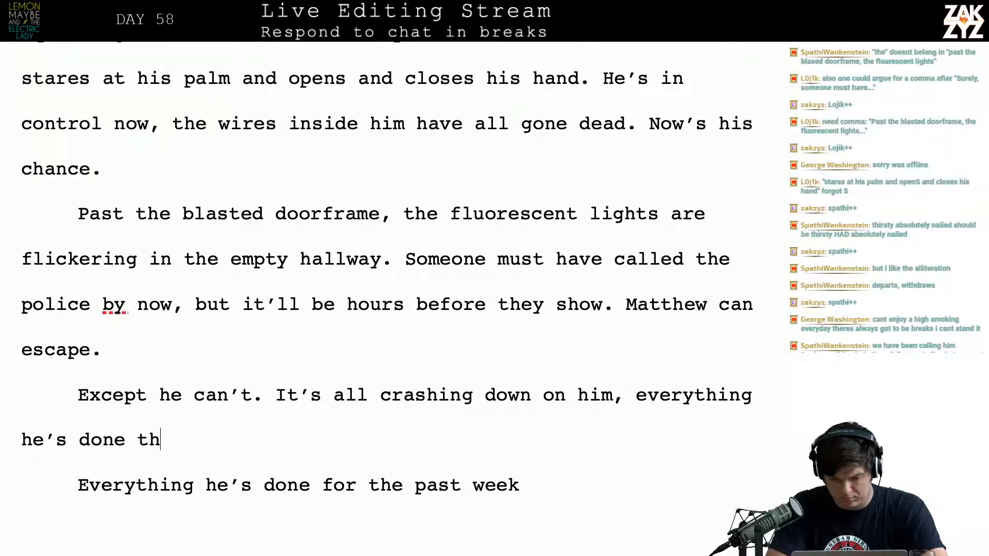
key(BackSpace)
key(BackSpace)
key(BackSpace)
key(BackSpace)
key(BackSpace)
key(BackSpace)
key(BackSpace)
key(BackSpace)
key(BackSpace)
key(BackSpace)
key(BackSpace)
key(BackSpace)
key(BackSpace)
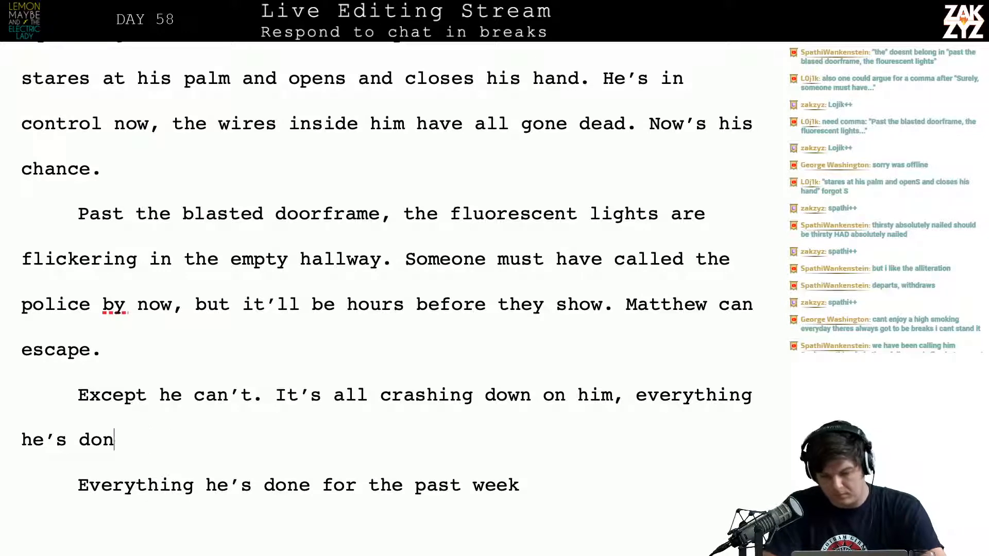
key(BackSpace)
key(BackSpace)
key(BackSpace)
key(BackSpace)
key(BackSpace)
key(BackSpace)
key(BackSpace)
key(BackSpace)
key(BackSpace)
key(BackSpace)
key(BackSpace)
key(BackSpace)
key(BackSpace)
Finish the sentence after "crashing down on him," with "all the awful things he's done this week."
text(all )
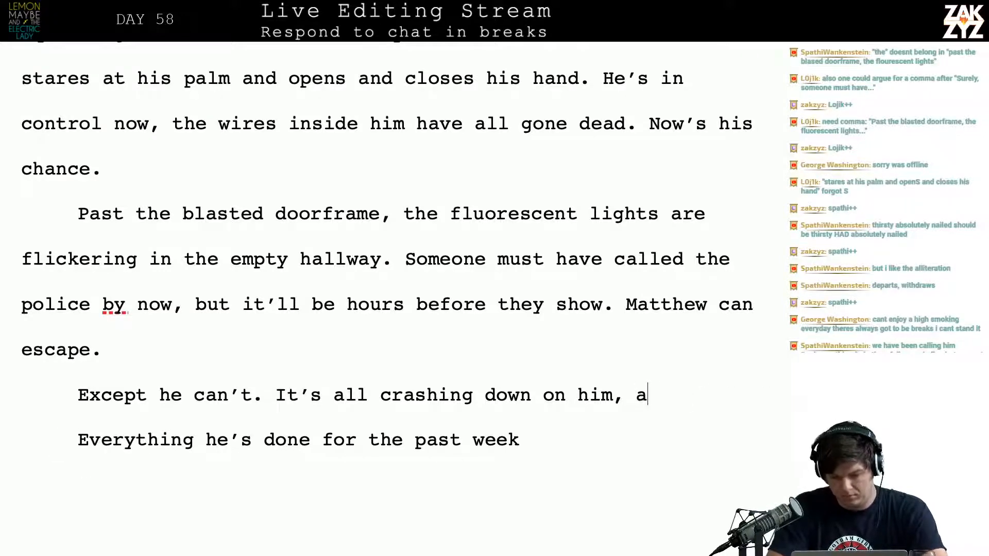
text(the aw)
key(BackSpace)
text(awf)
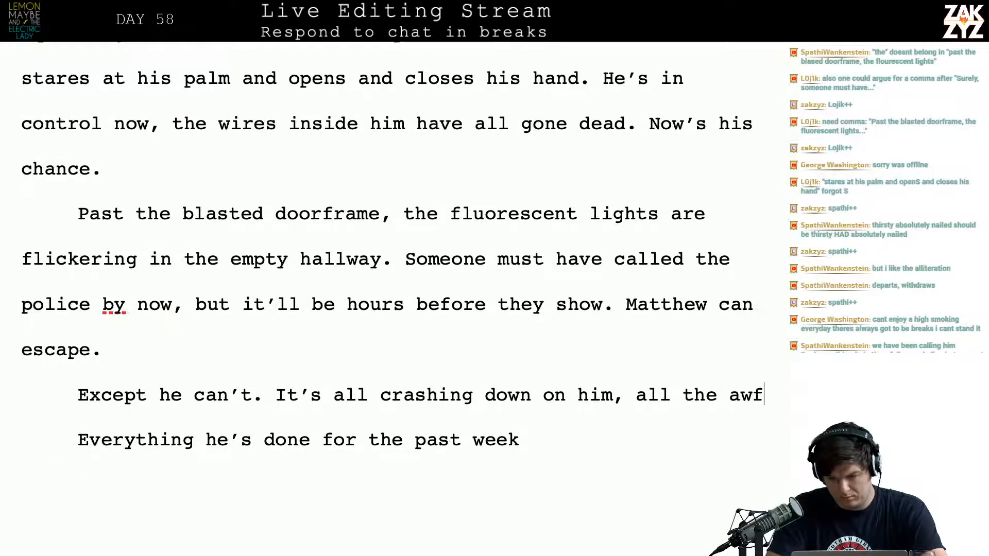
text(ul things he's done)
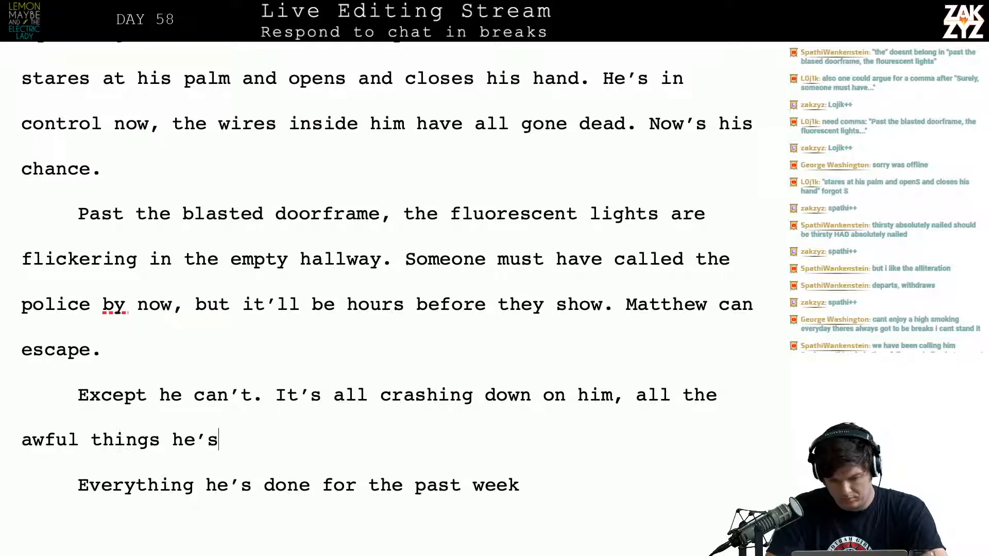
text( thi)
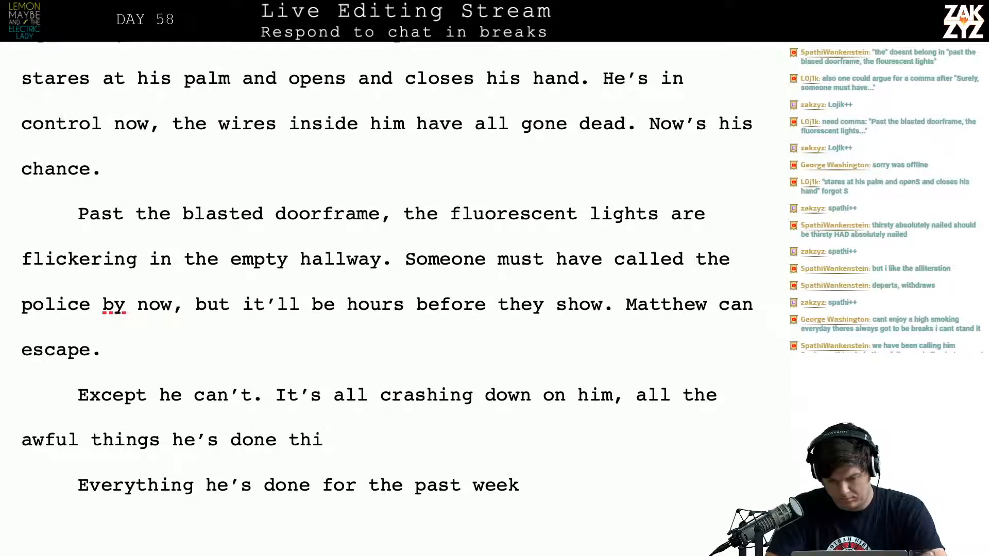
text(s week.)
Delete the leftover draft from "Everything he's done for the past week" through "when it hits him.", joining "The gravel road at JFK" to "this week."
key(shift+Up)
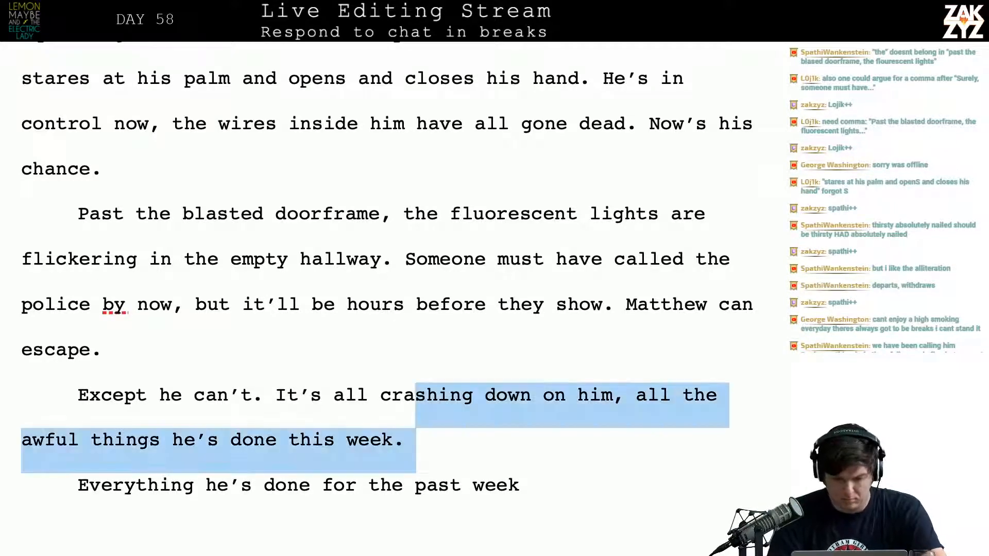
key(shift+Down)
key(shift+Down)
key(shift+Down)
key(shift+Down)
key(shift+Down)
key(shift+Up)
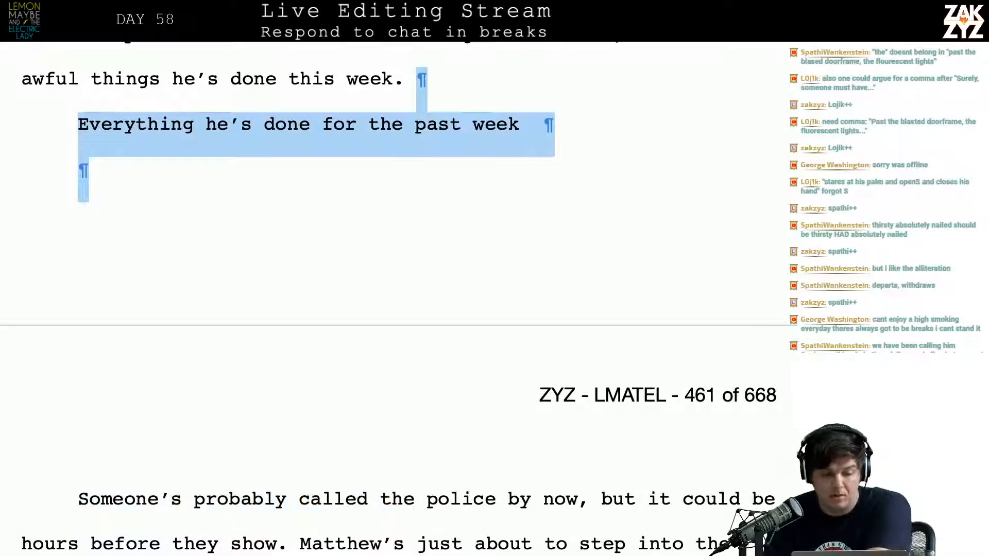
key(shift+Down)
key(shift+Down)
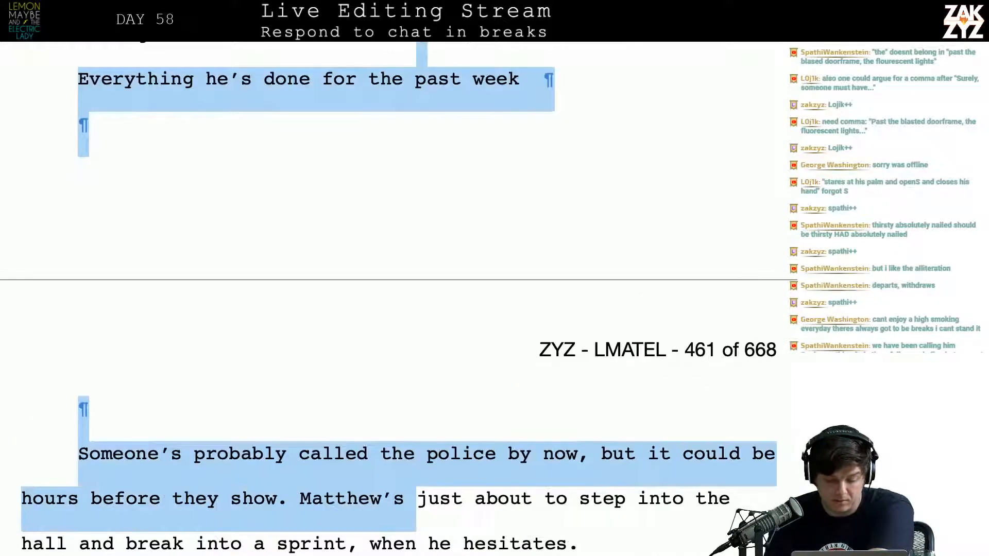
key(shift+Down)
key(shift+Down)
key(shift+Down)
key(shift+Down)
key(shift+Up)
key(shift+Up)
key(shift+Up)
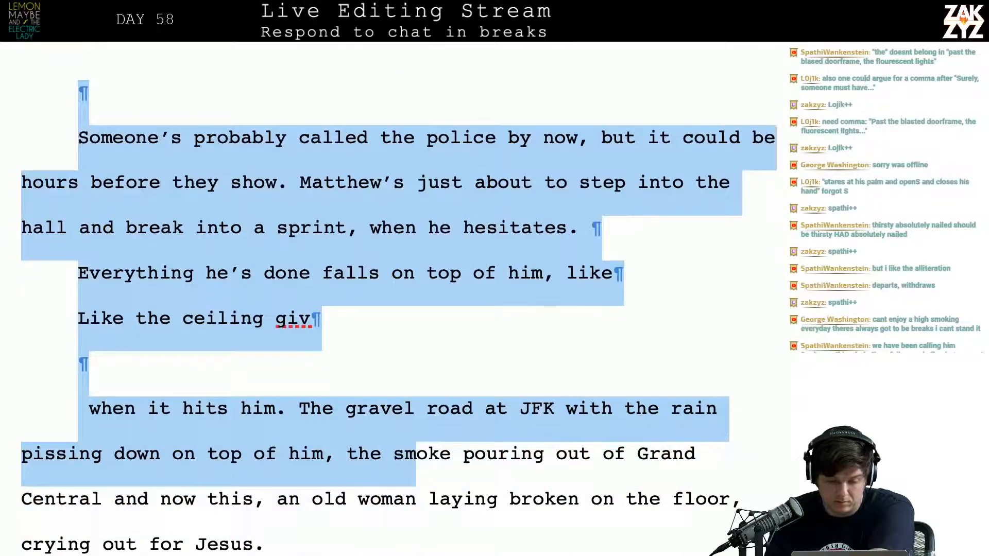
key(shift+Down)
key(shift+Left)
key(shift+Left)
key(shift+Left)
key(shift+Left)
key(shift+Left)
key(shift+Left)
key(shift+Left)
key(shift+Left)
key(shift+Left)
key(shift+Left)
key(shift+Left)
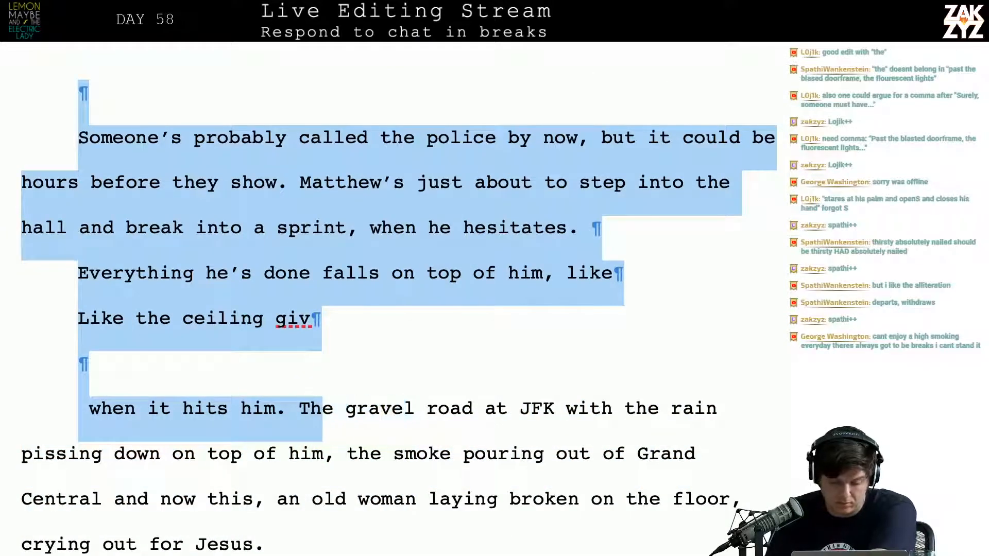
key(BackSpace)
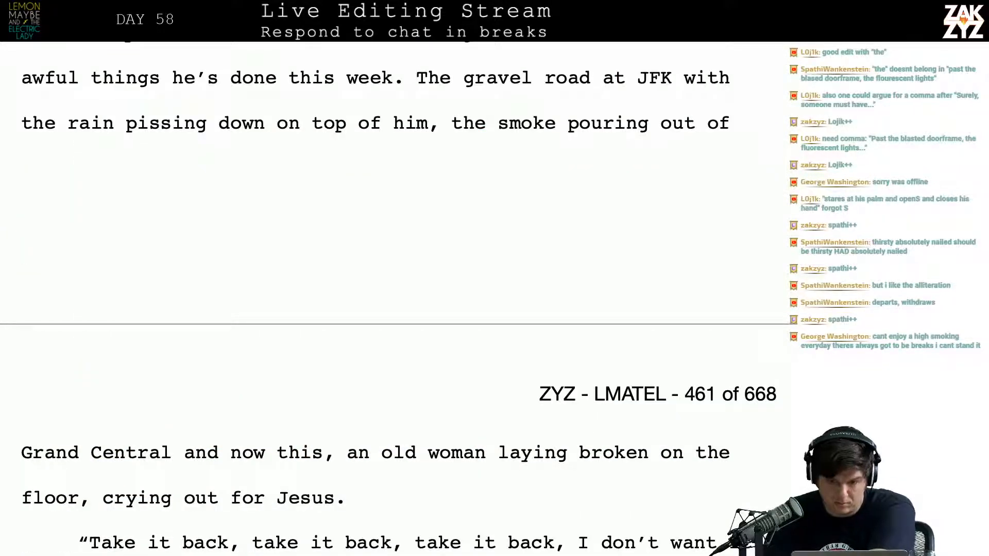
Insert "and the rifle hissing in his hands." after "pissing down on top of him" and push the remaining text into a new paragraph
scroll(585, 262, up, 3)
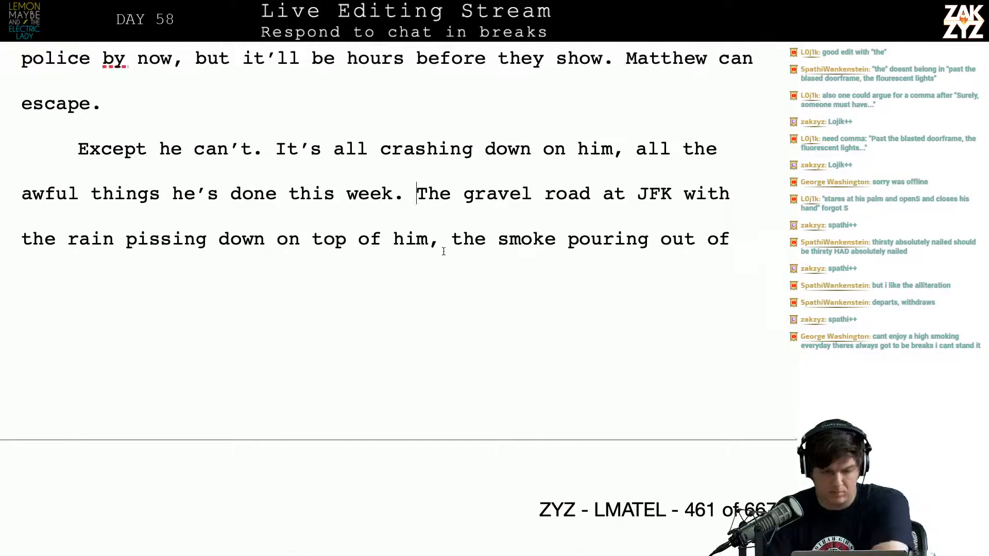
click(444, 251)
key(Left)
text(an)
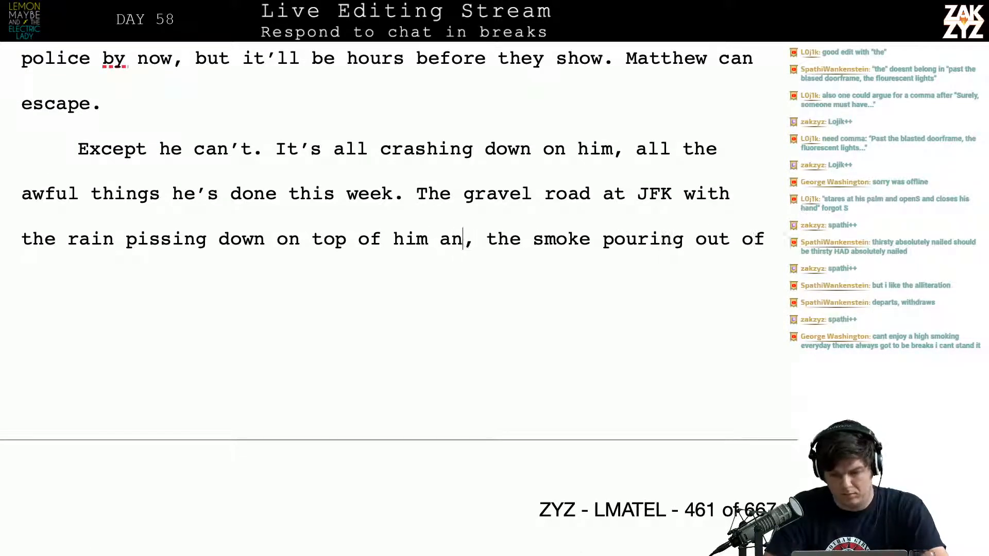
text(d the )
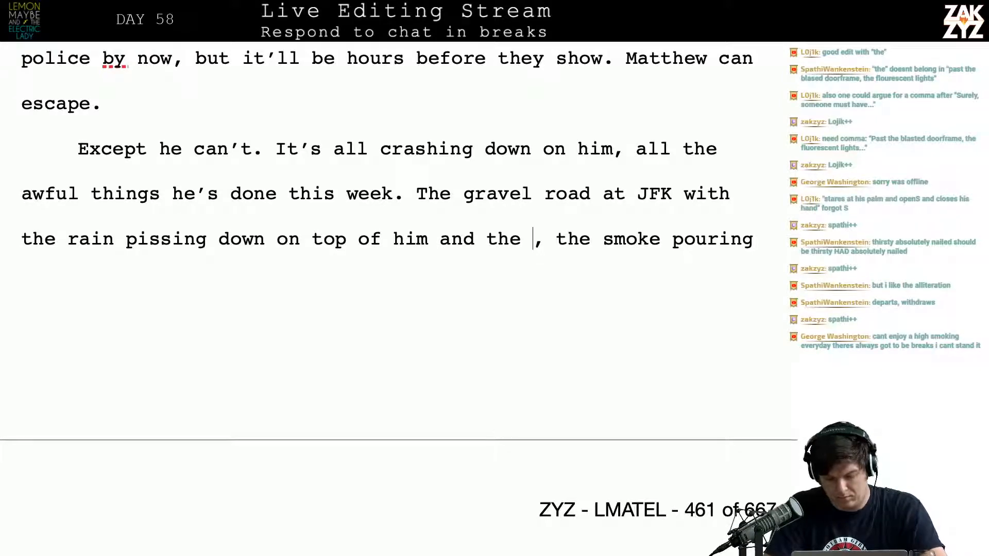
text(rifle )
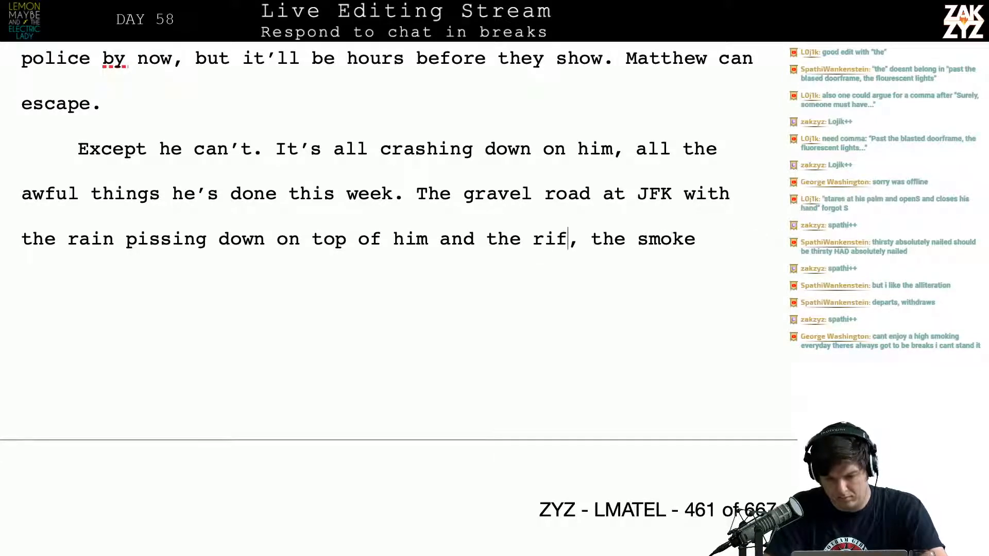
text(hissing in)
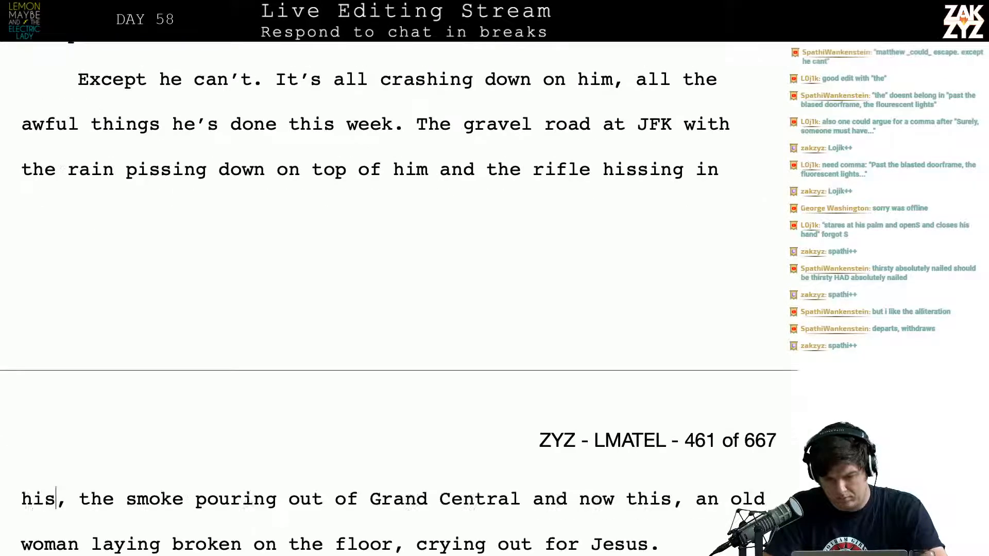
text( his hands.)
key(Return)
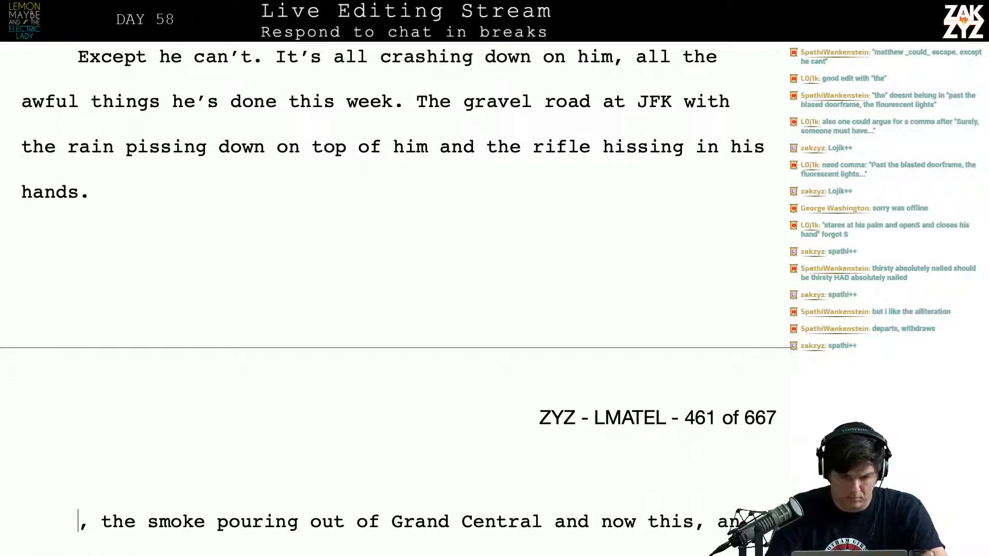
text(Smoke oo)
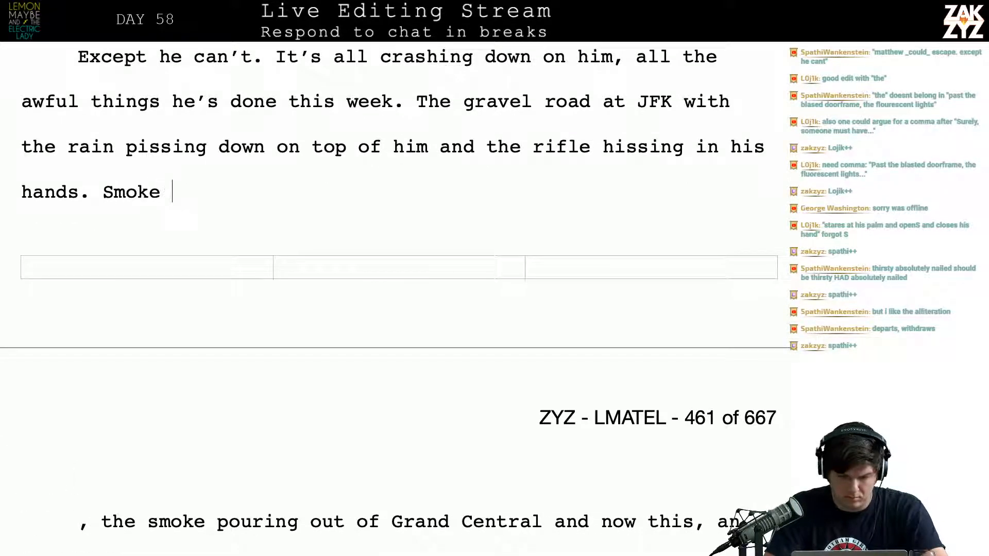
key(BackSpace)
key(BackSpace)
key(BackSpace)
key(BackSpace)
key(BackSpace)
key(BackSpace)
key(BackSpace)
key(BackSpace)
Replace "Smoke" after "hissing in his hands." with "Black smoke pouring out of Grand Central,"
text(B)
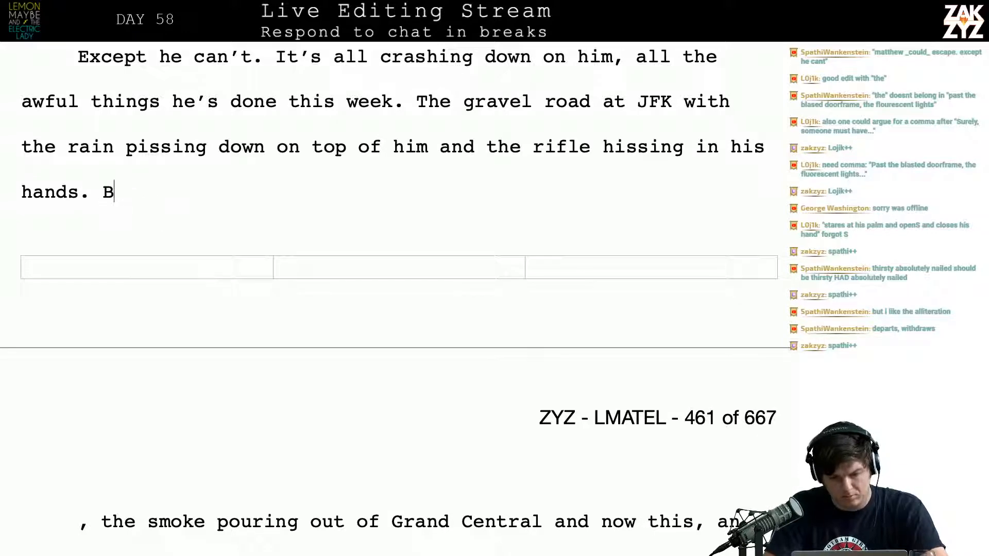
text(lack smoke po)
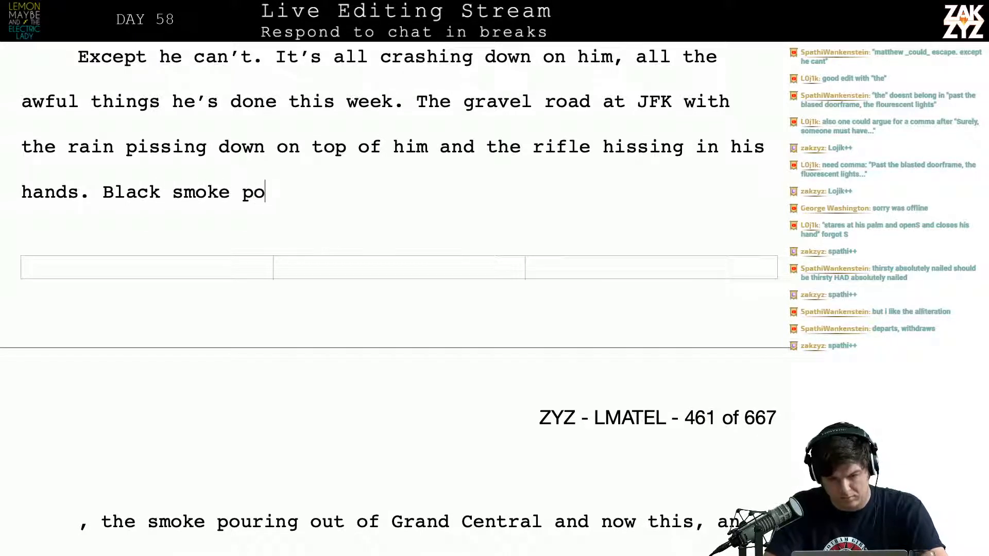
text(uring out of grand C)
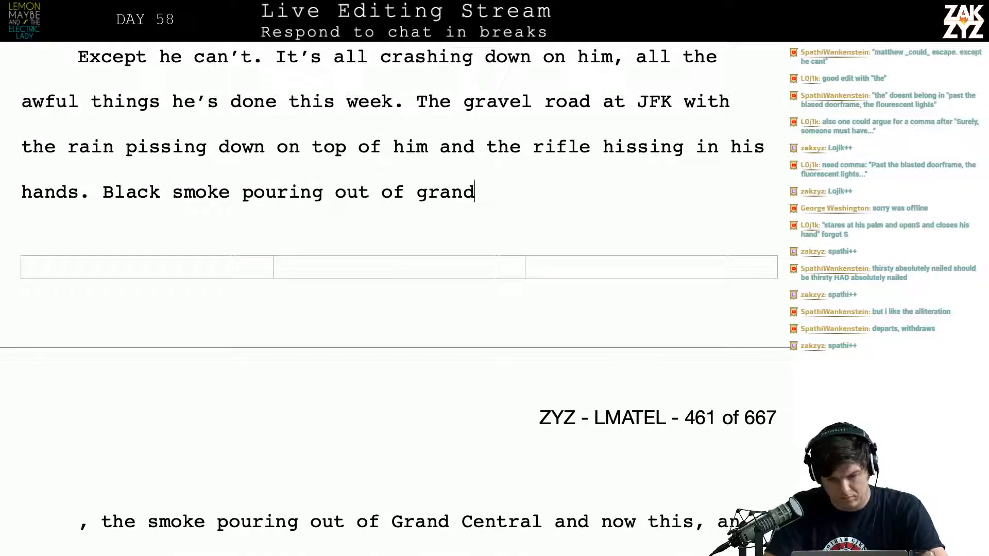
key(BackSpace)
key(BackSpace)
key(BackSpace)
key(BackSpace)
key(BackSpace)
key(BackSpace)
key(BackSpace)
text(G)
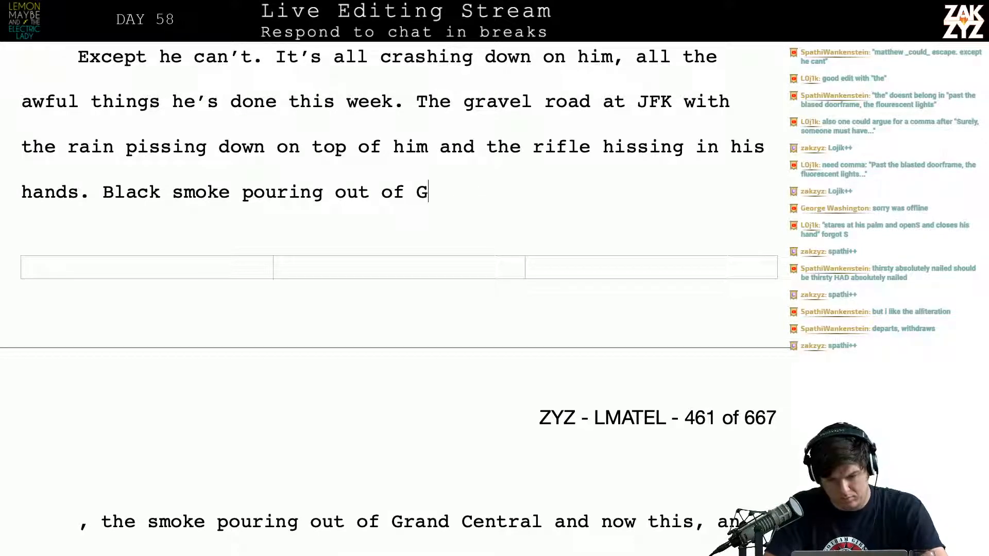
text(rand Central,)
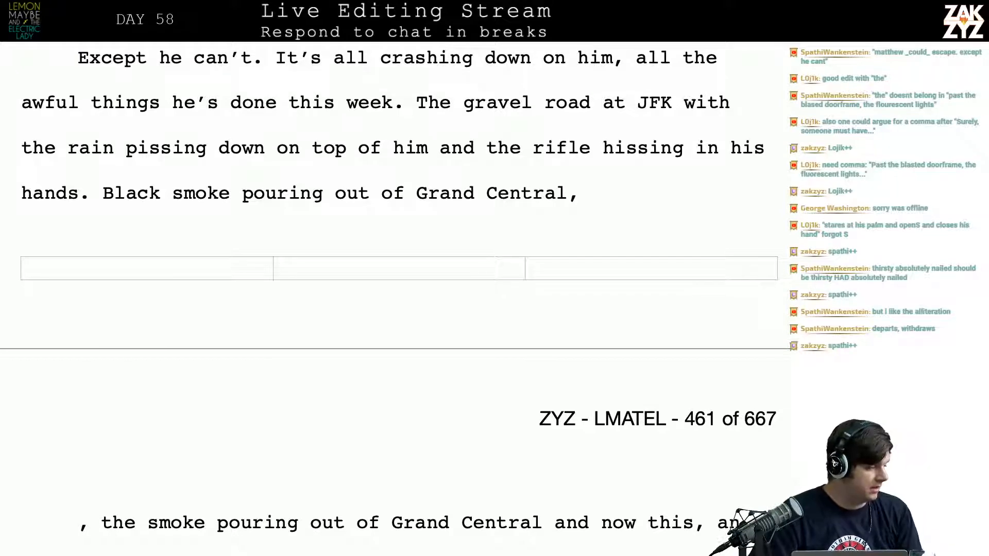
Delete "the" before "fluorescent lights" in the sentence beginning "Past the blasted doorframe,"
scroll(398, 297, up, 1)
scroll(399, 297, up, 6)
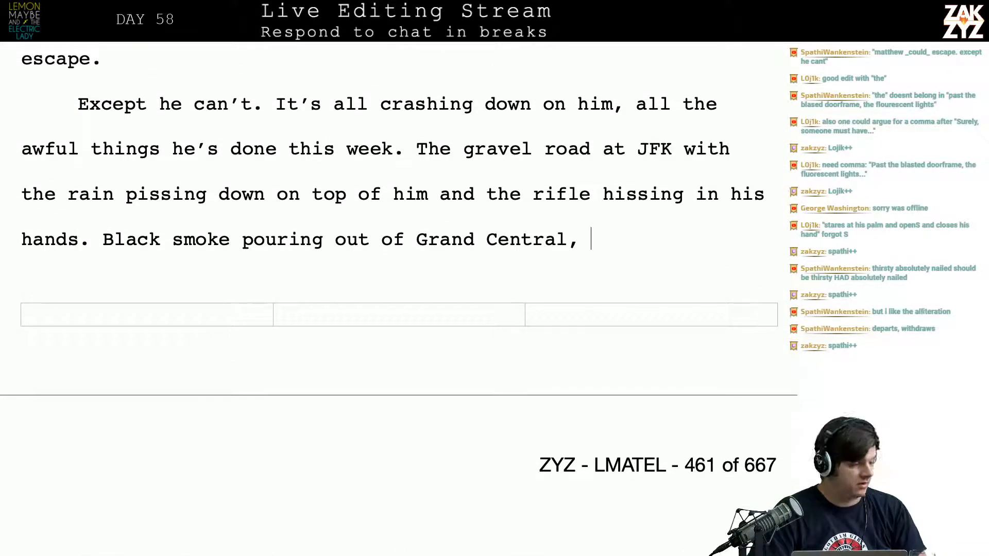
scroll(398, 298, up, 3)
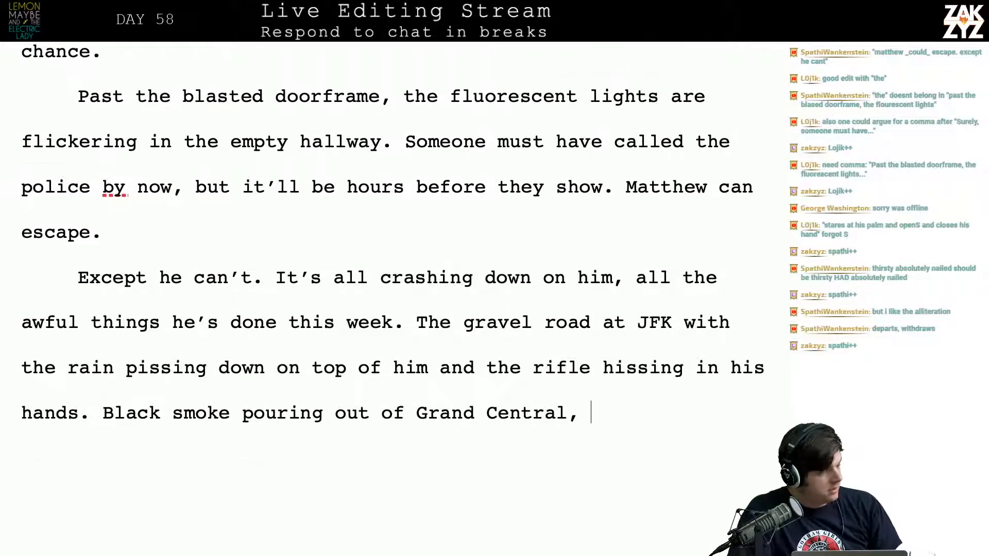
scroll(398, 298, up, 1)
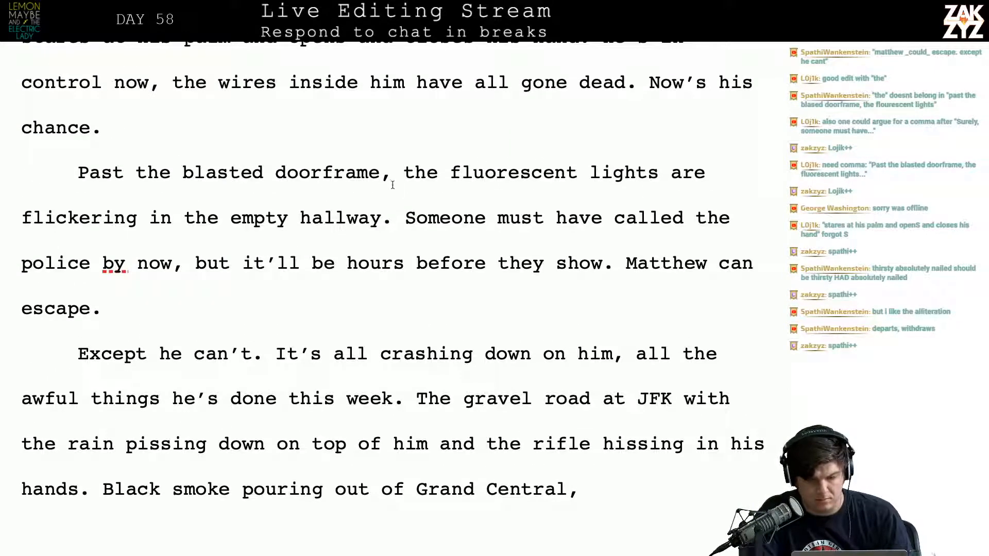
click(433, 171)
key(BackSpace)
key(BackSpace)
key(BackSpace)
key(BackSpace)
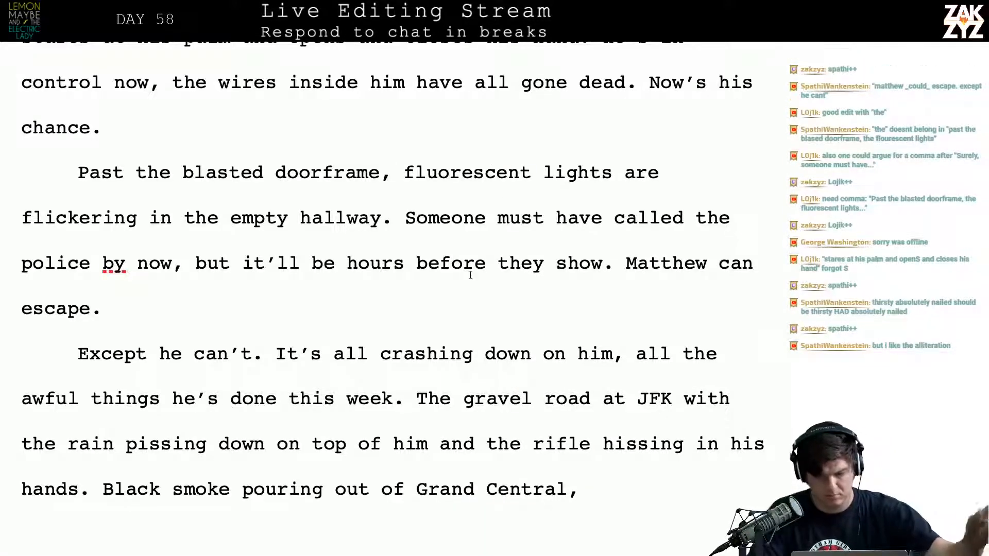
Place the text cursor directly after "can" in the sentence "Matthew can escape."
click(748, 246)
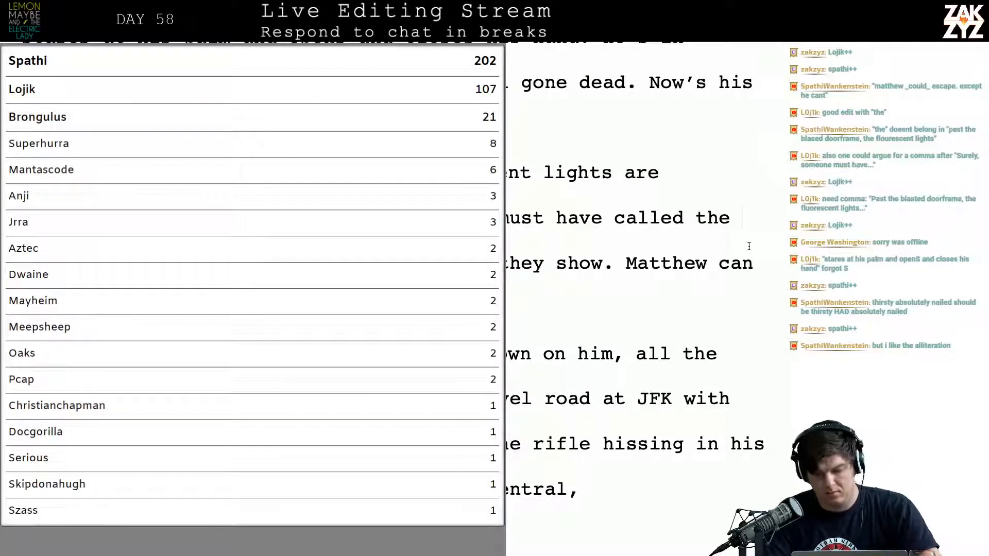
click(765, 263)
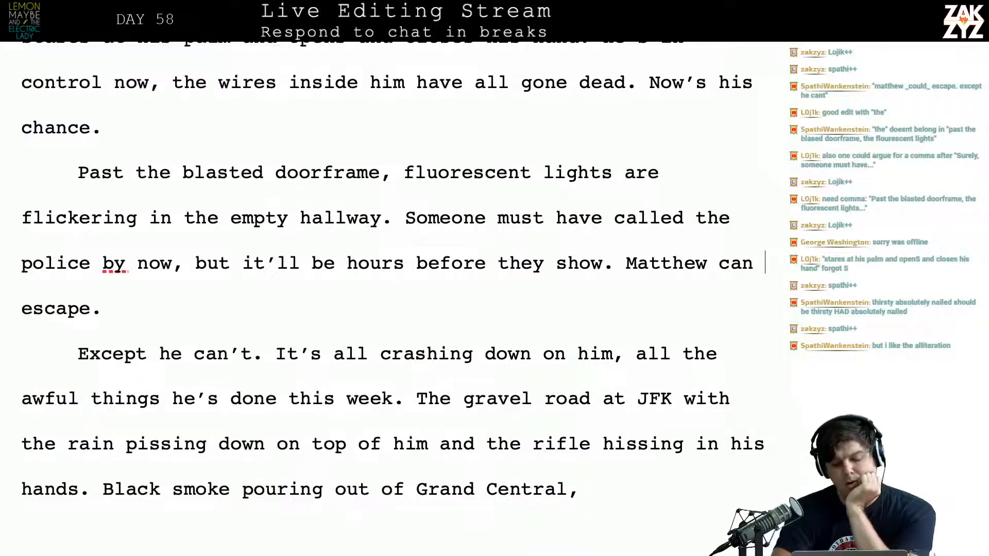
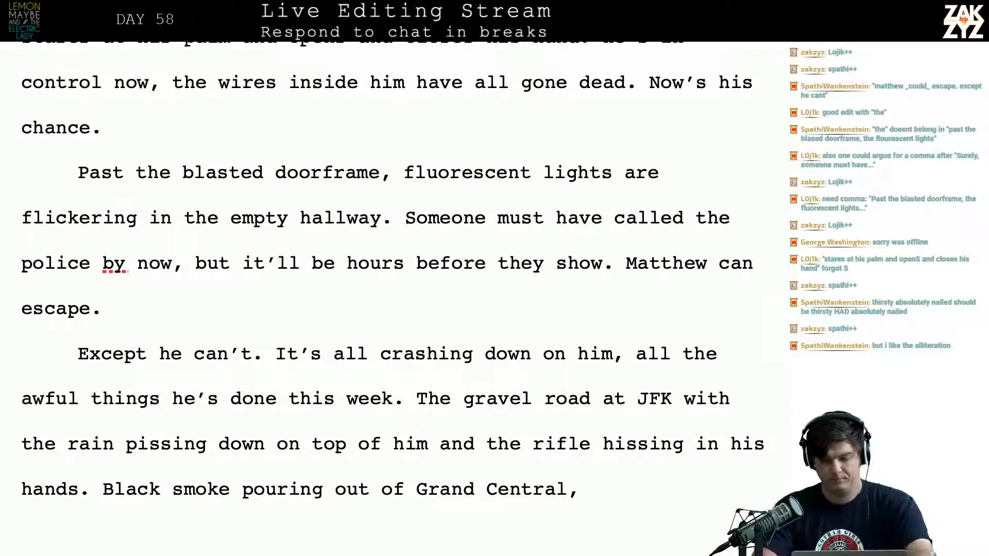
Replace the sentence "Matthew can escape." with "He should get the fuck out of here."
click(633, 262)
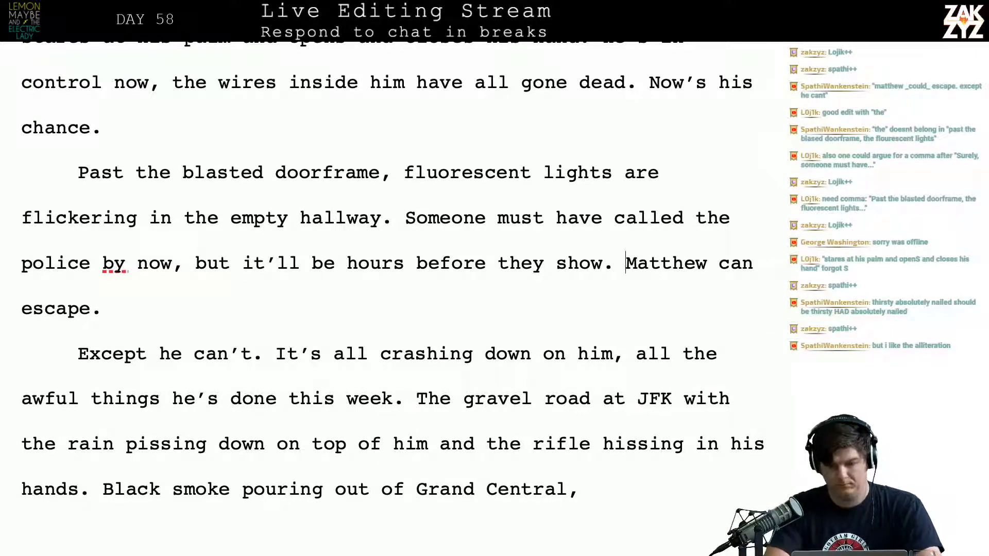
text(He should get th)
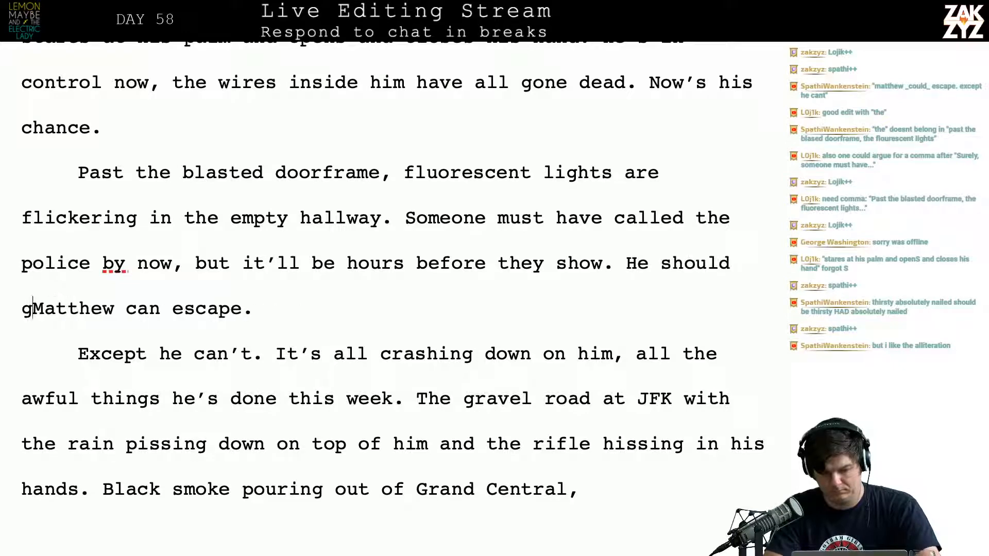
text(e fuck out of her)
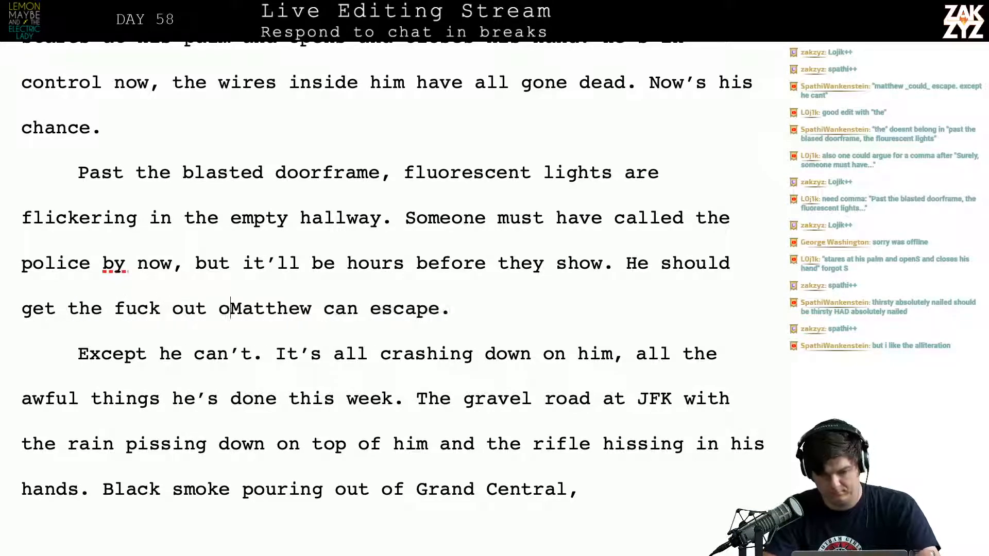
text(e.)
key(shift+Right)
key(shift+Right)
key(shift+Right)
key(shift+Right)
key(shift+Right)
key(shift+Right)
key(shift+Right)
key(shift+Right)
key(shift+Right)
key(shift+Right)
key(shift+Right)
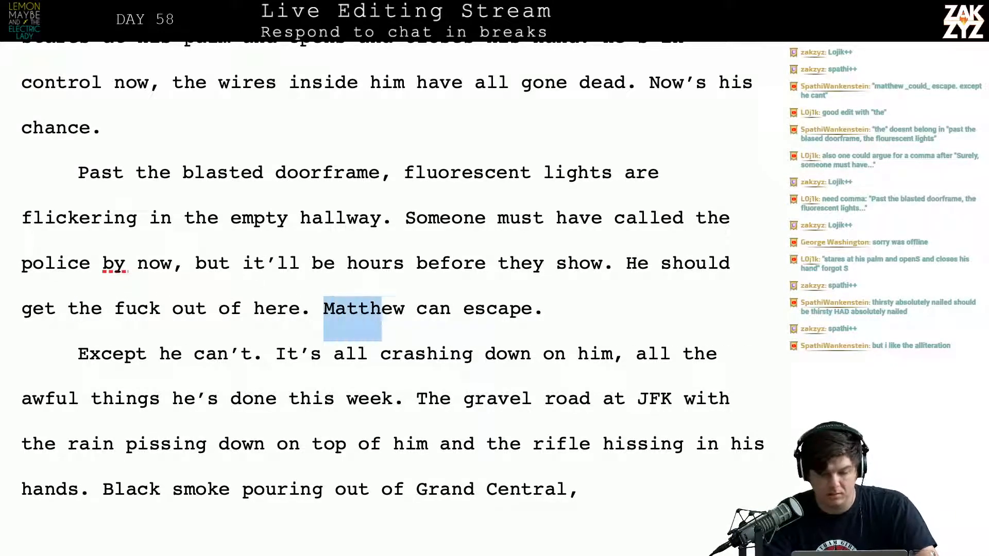
key(shift+Right)
key(shift+Right)
key(shift+Right)
key(shift+Right)
key(shift+Right)
key(shift+Right)
key(shift+Right)
key(shift+Right)
key(BackSpace)
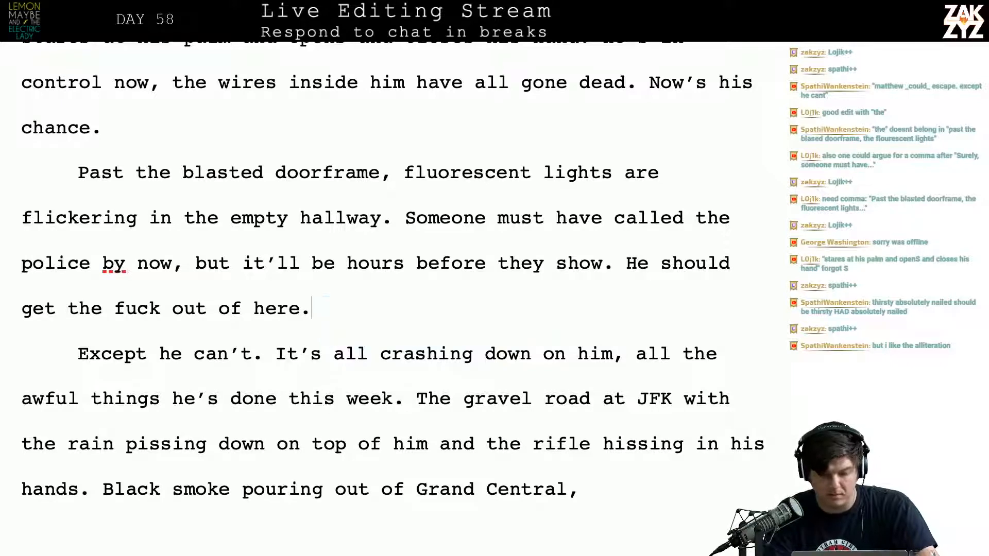
Insert "Standing at the entrance," after "Except he can't." in the following paragraph
key(Right)
key(Right)
key(Right)
key(Right)
key(Right)
key(Right)
key(Right)
key(Right)
key(Right)
key(Right)
key(Right)
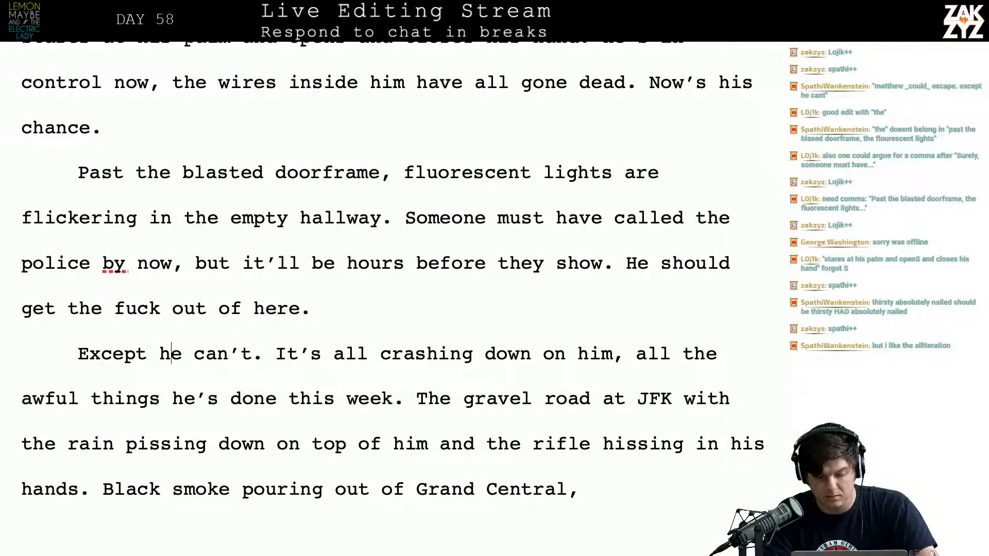
text(Standing )
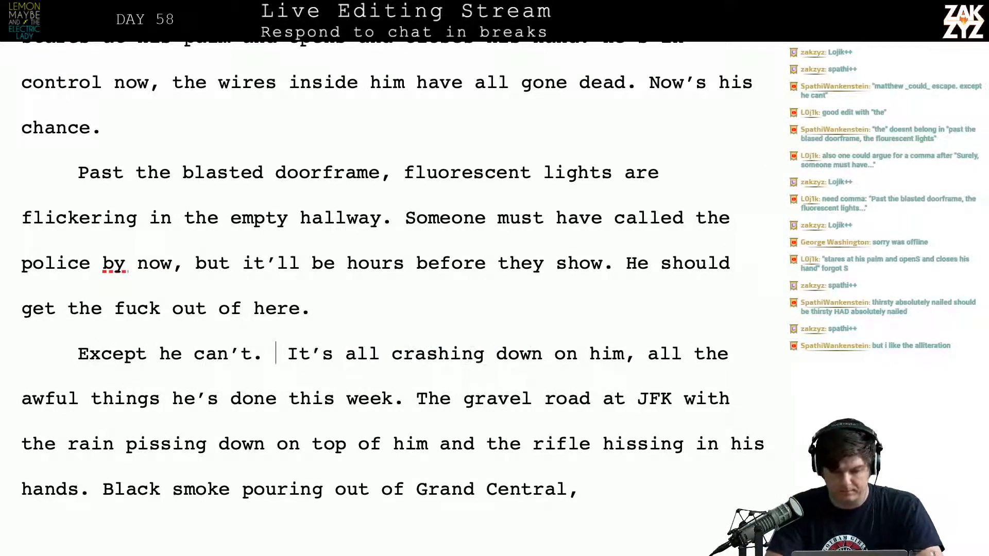
text(in the)
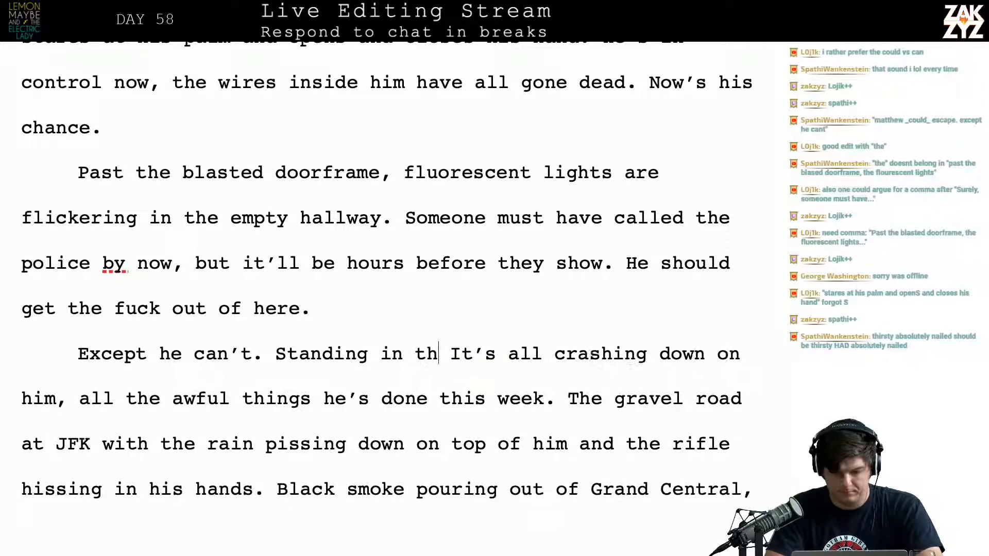
key(BackSpace)
key(BackSpace)
key(BackSpace)
key(BackSpace)
key(BackSpace)
key(BackSpace)
key(BackSpace)
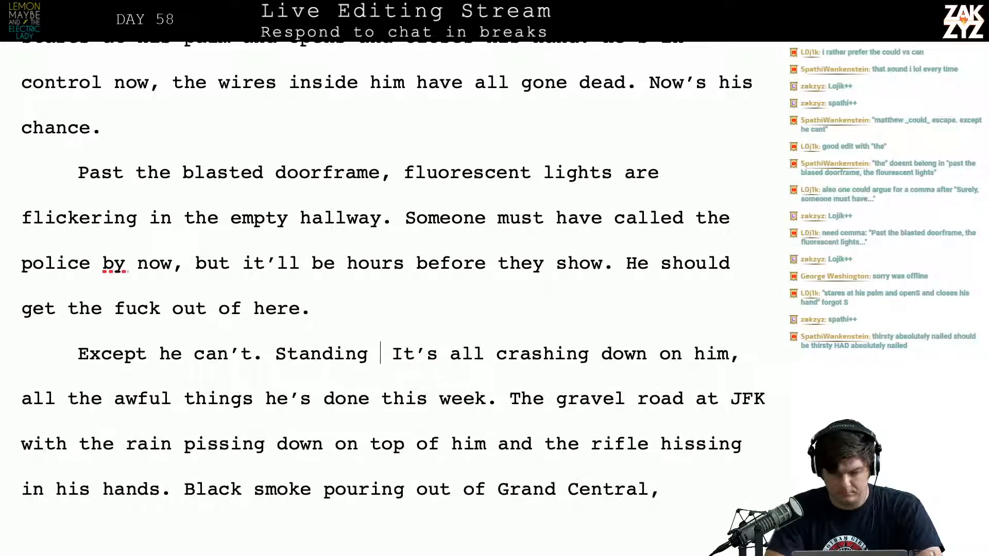
text(at the )
text(entran)
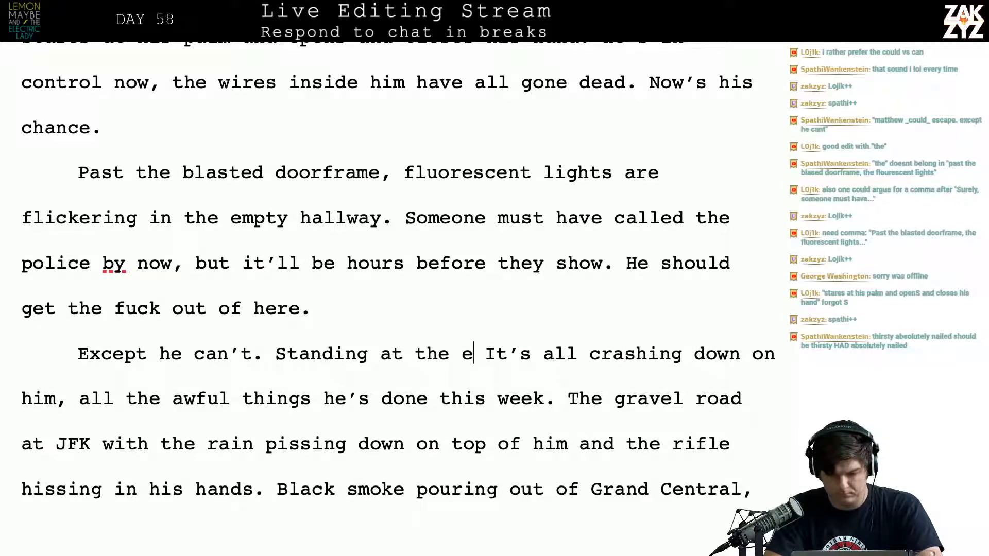
text(ce,)
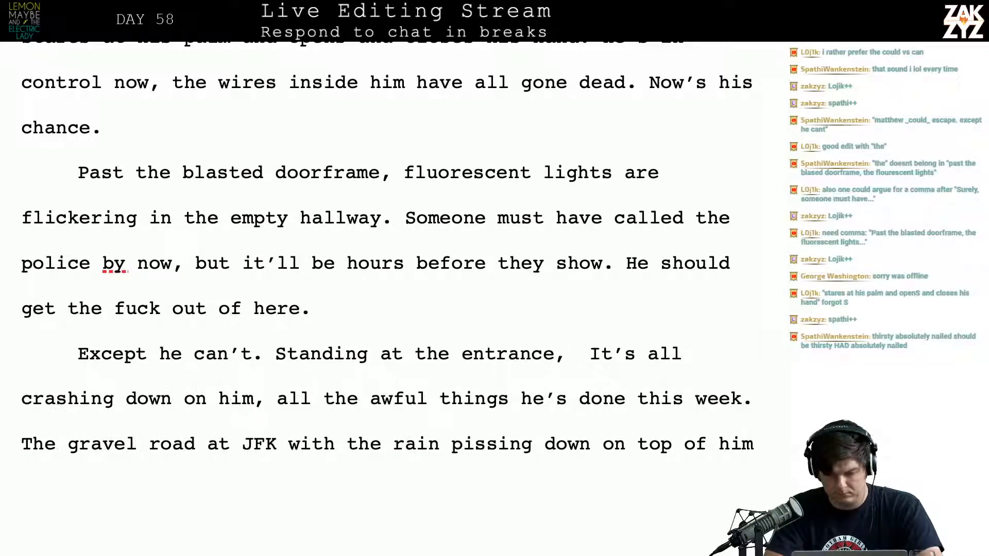
Replace "entrance," with "threshold, it all crashes down on him. All the awful things he's done."
key(BackSpace)
key(BackSpace)
key(BackSpace)
key(BackSpace)
key(BackSpace)
key(BackSpace)
key(BackSpace)
key(BackSpace)
key(BackSpace)
key(BackSpace)
text(th)
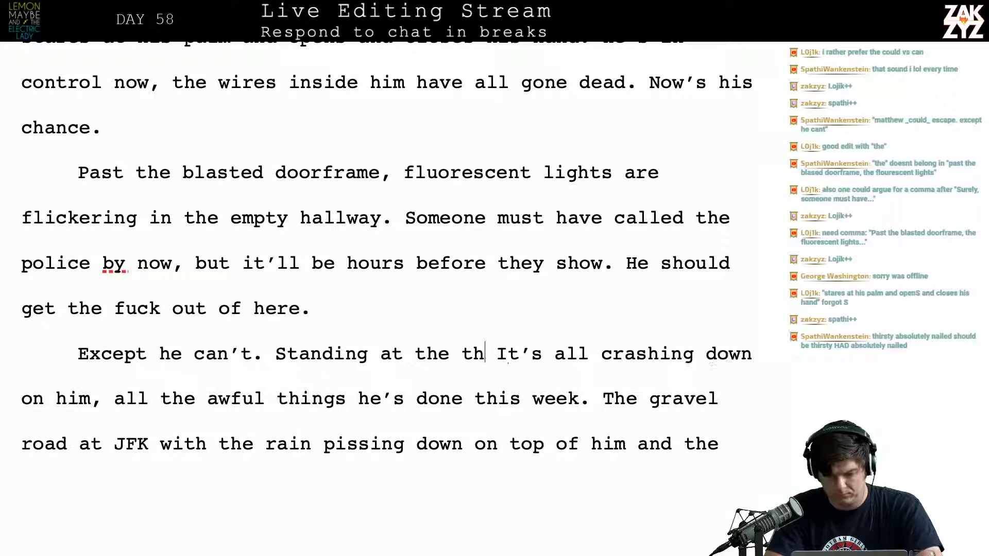
text(reshold, it)
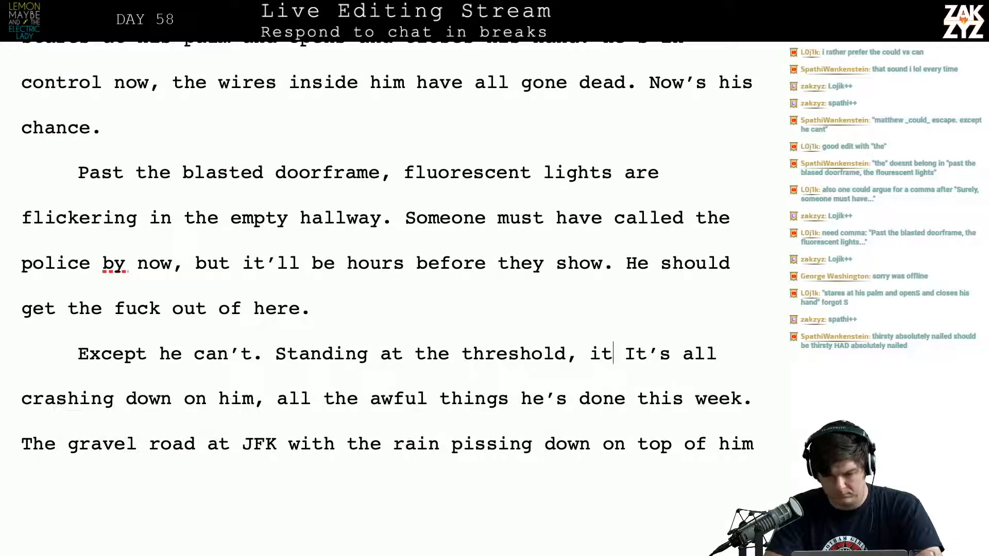
text( all crashes)
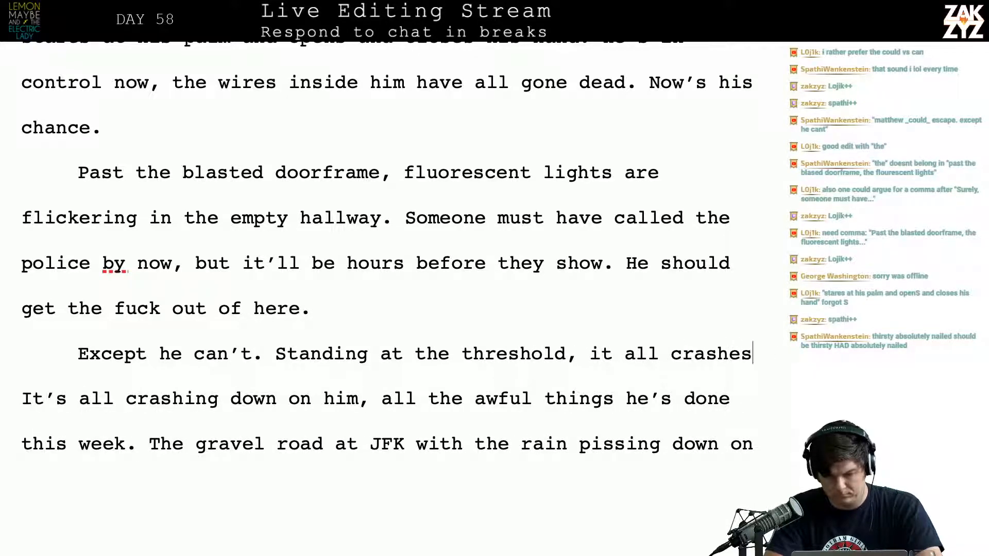
text( down on him. A )
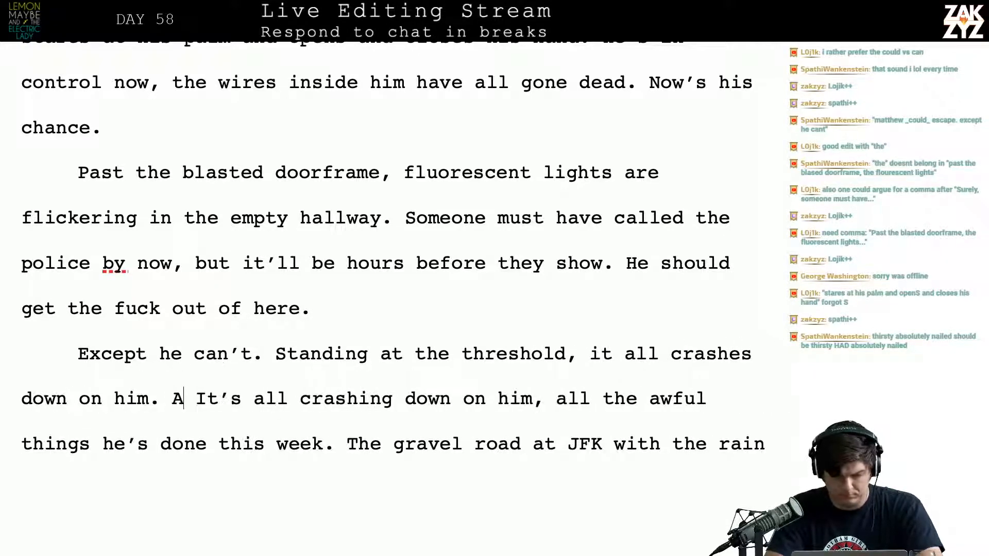
text(ll the awful th)
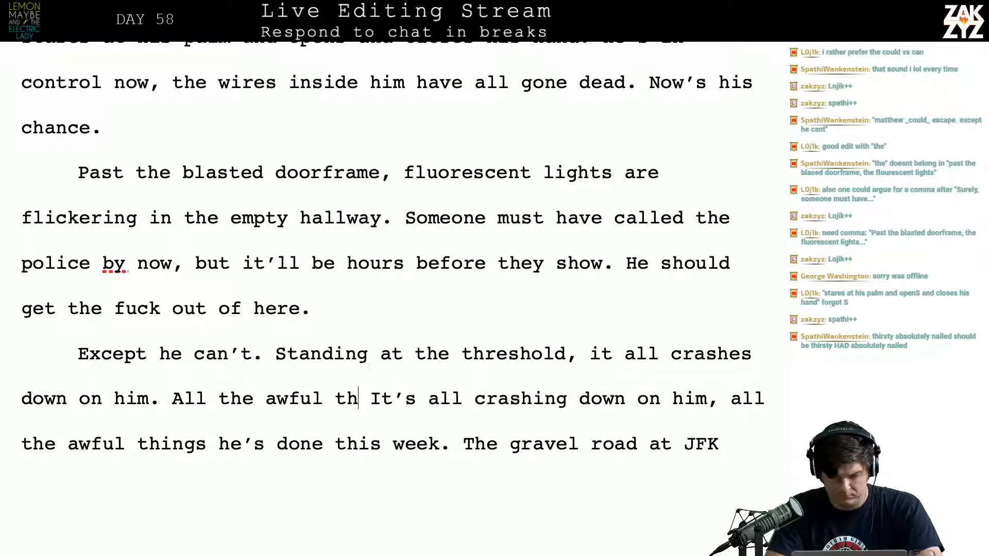
text(ing)
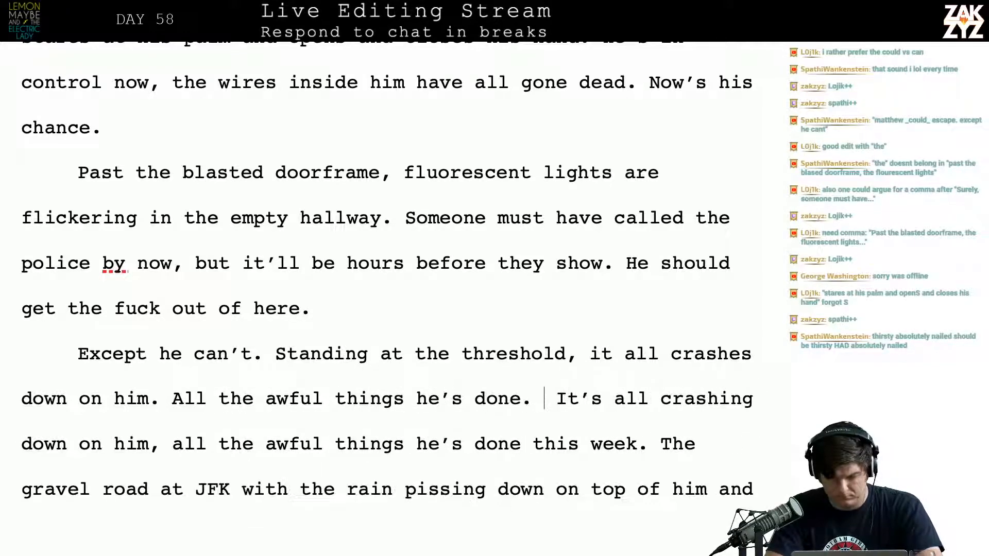
text(s he's done. The rifle)
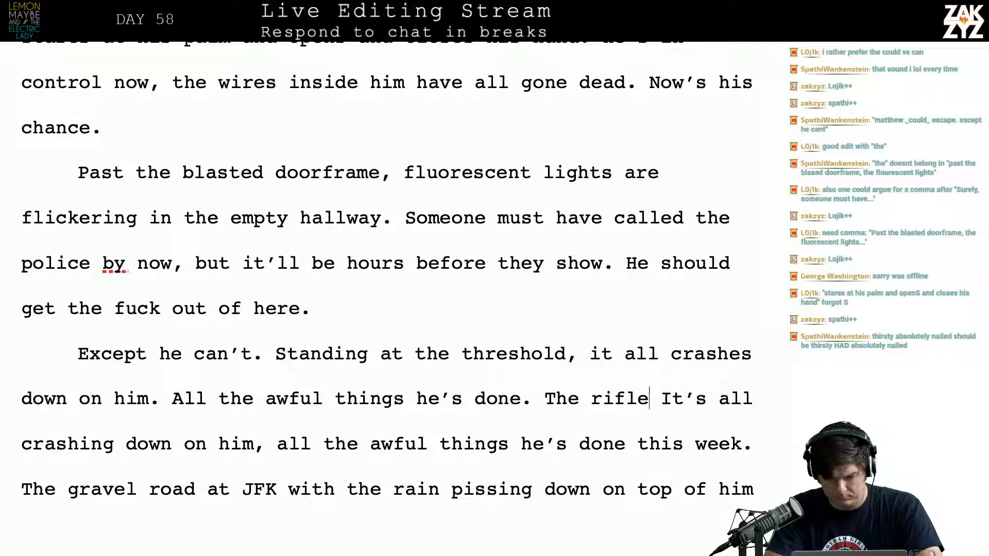
text( smo)
Add "The rifle steaming in his hands" after "All the awful things he's done."
key(BackSpace)
key(BackSpace)
key(BackSpace)
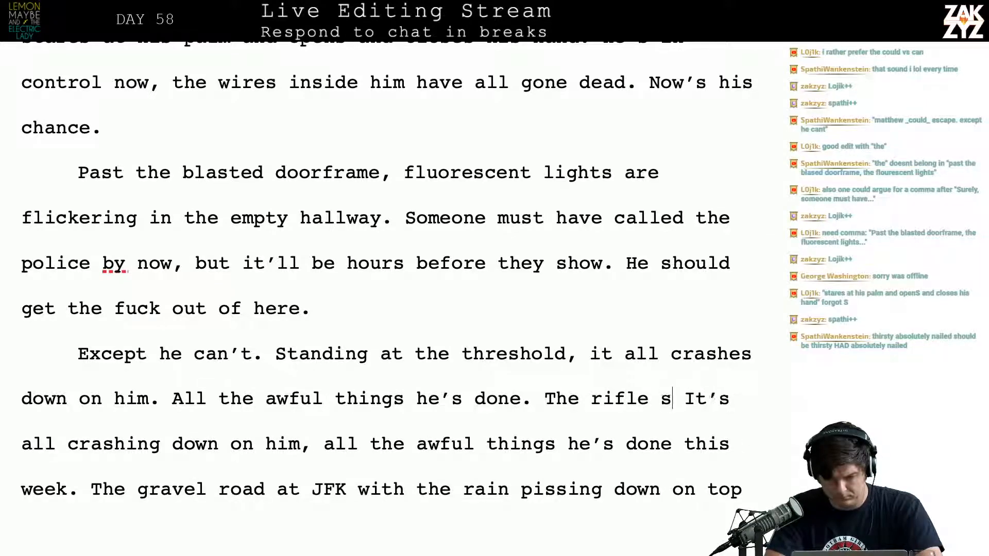
text(steaming in hs )
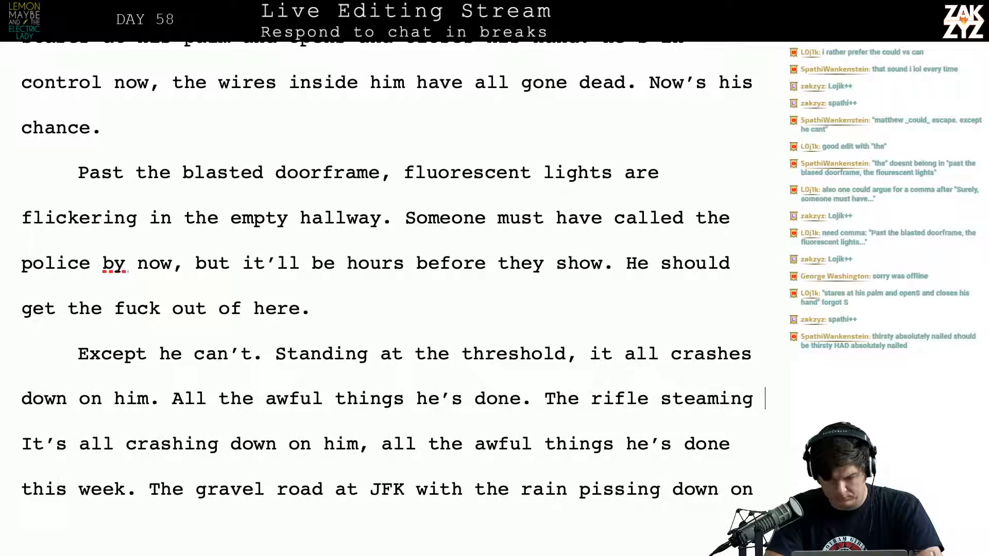
text(hands)
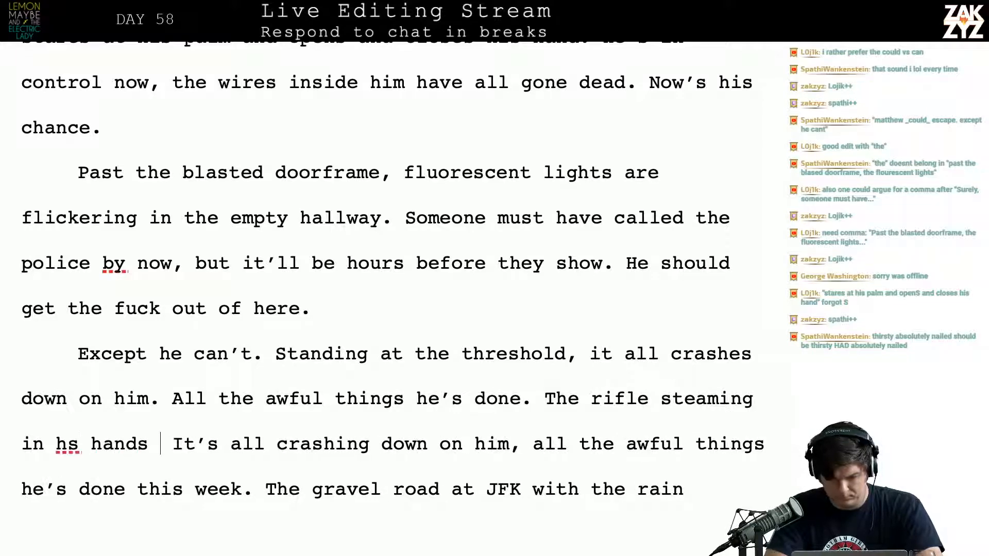
key(BackSpace)
key(BackSpace)
key(BackSpace)
key(BackSpace)
key(BackSpace)
key(BackSpace)
key(BackSpace)
text(is hands)
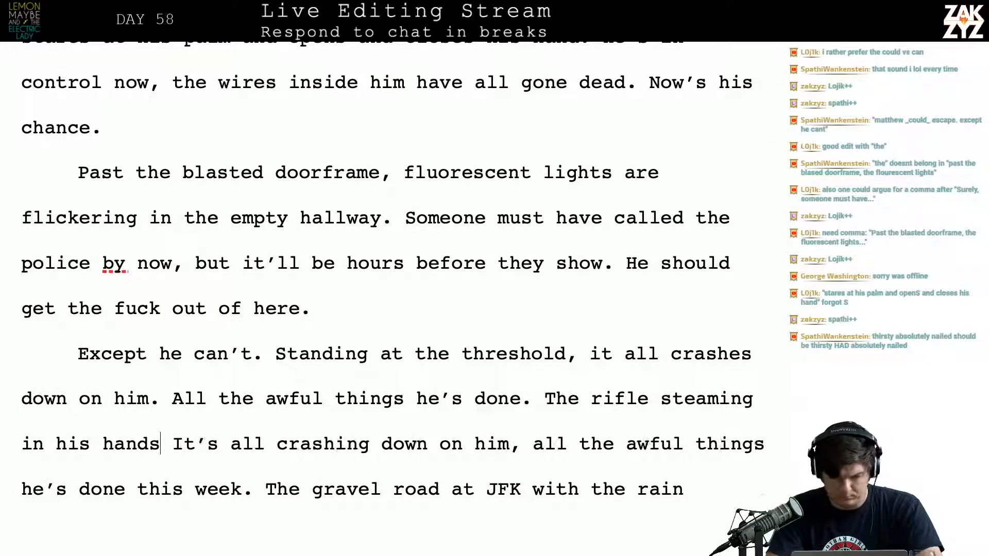
Push the old "It's all crashing down" text onto a new page and continue the rifle sentence with "as the rain poured down on him."
key(ctrl+Return)
text(as)
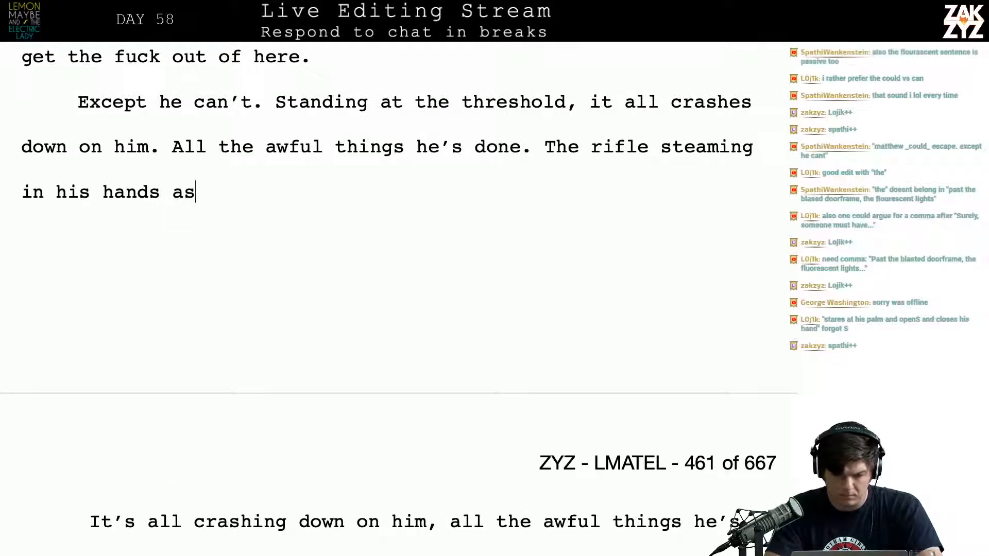
text( the rain pours )
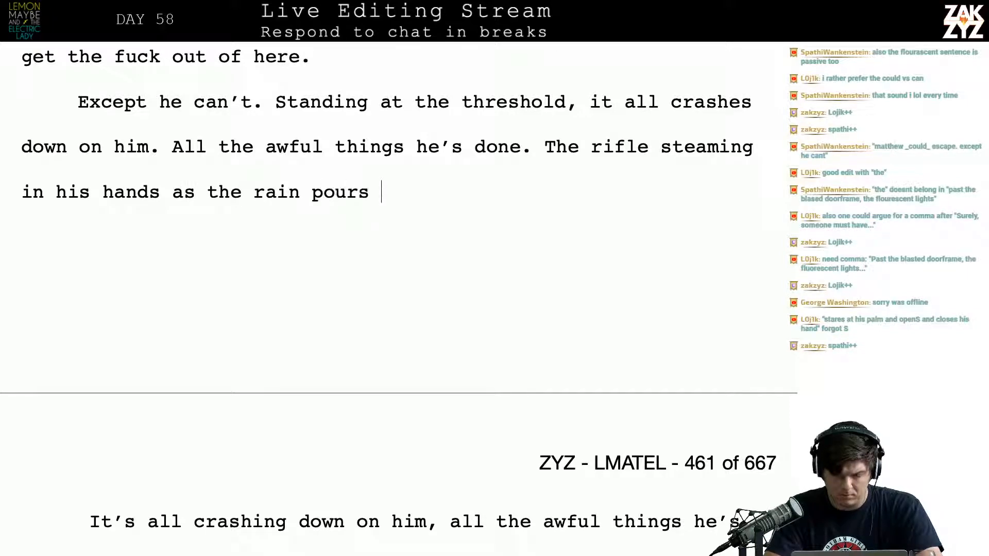
text(down on hi)
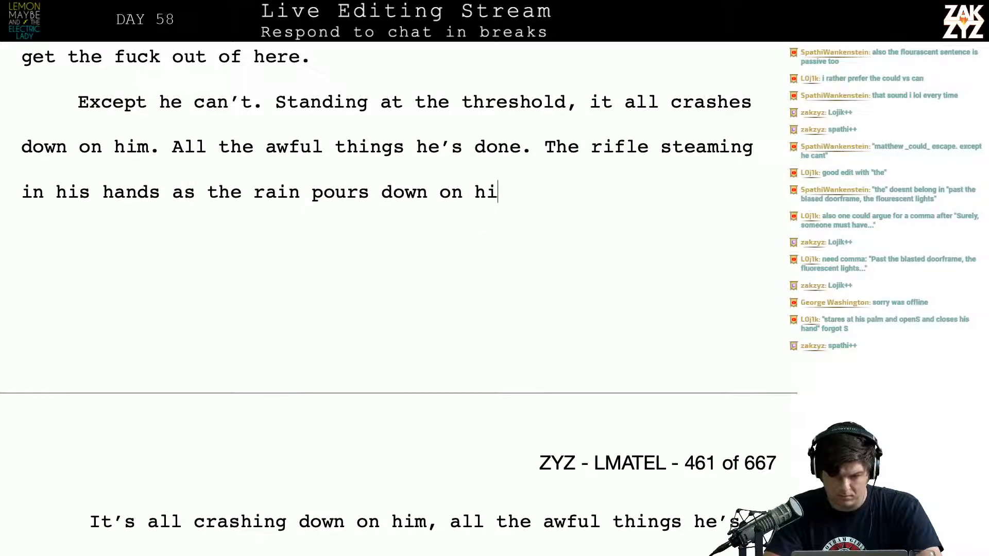
key(BackSpace)
key(BackSpace)
key(BackSpace)
key(BackSpace)
key(BackSpace)
key(BackSpace)
key(BackSpace)
key(BackSpace)
key(BackSpace)
key(BackSpace)
key(BackSpace)
key(BackSpace)
key(BackSpace)
key(BackSpace)
key(BackSpace)
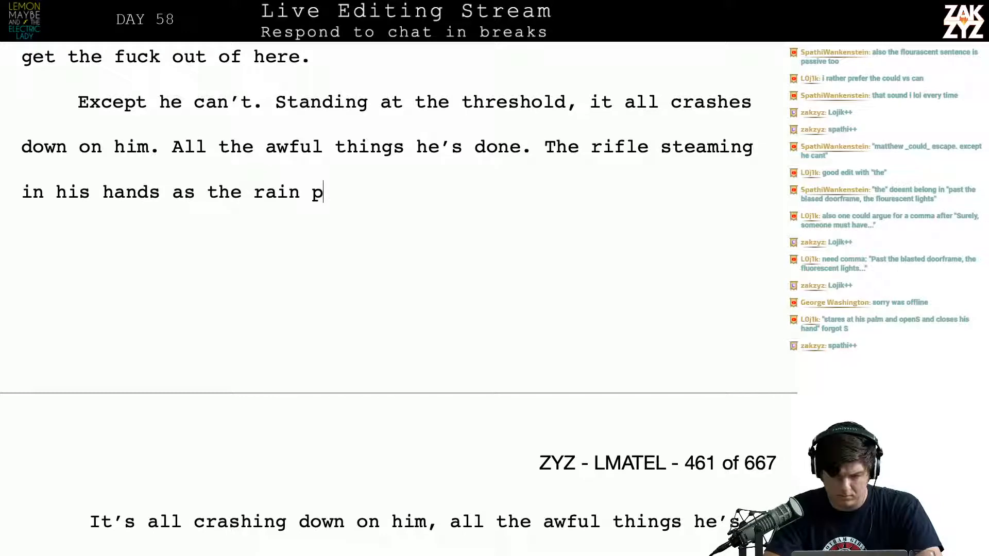
text(oured down )
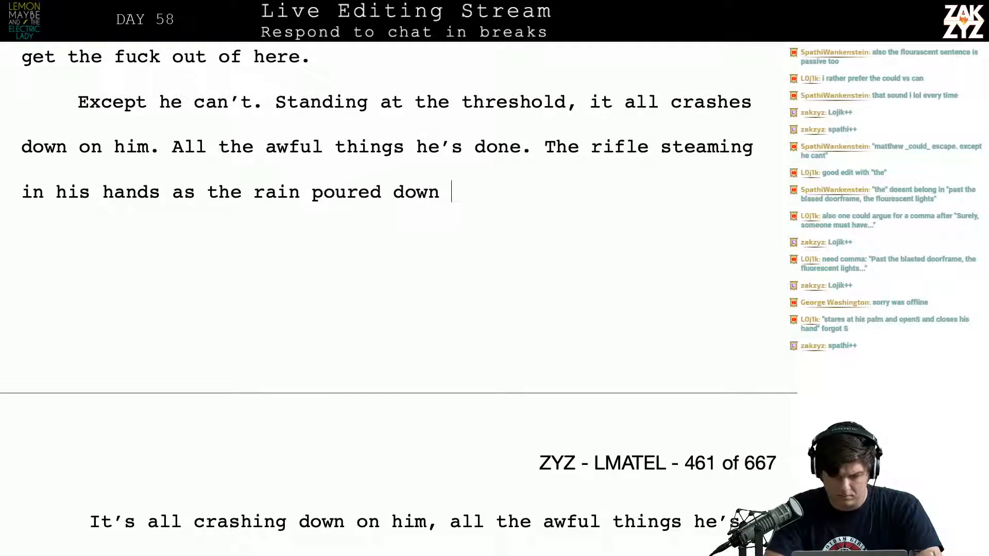
text(on him. The B)
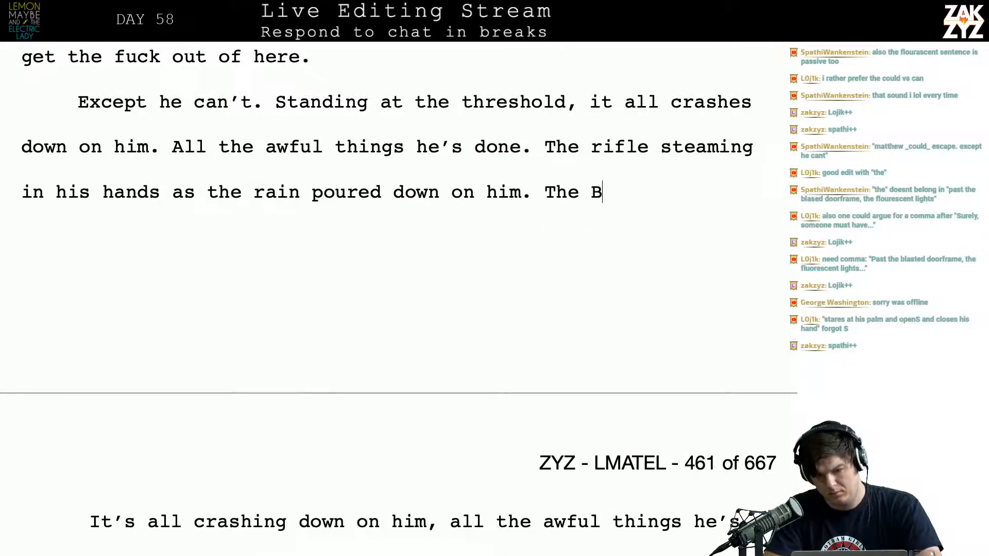
Begin the next sentence after "poured down on him." with "The black smoke and"
key(BackSpace)
text(black sm)
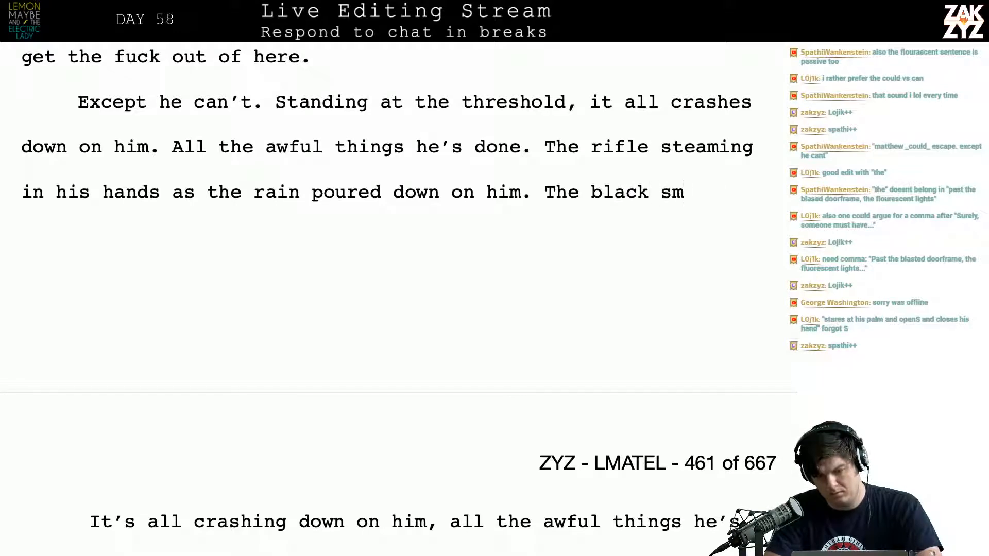
text(oke and )
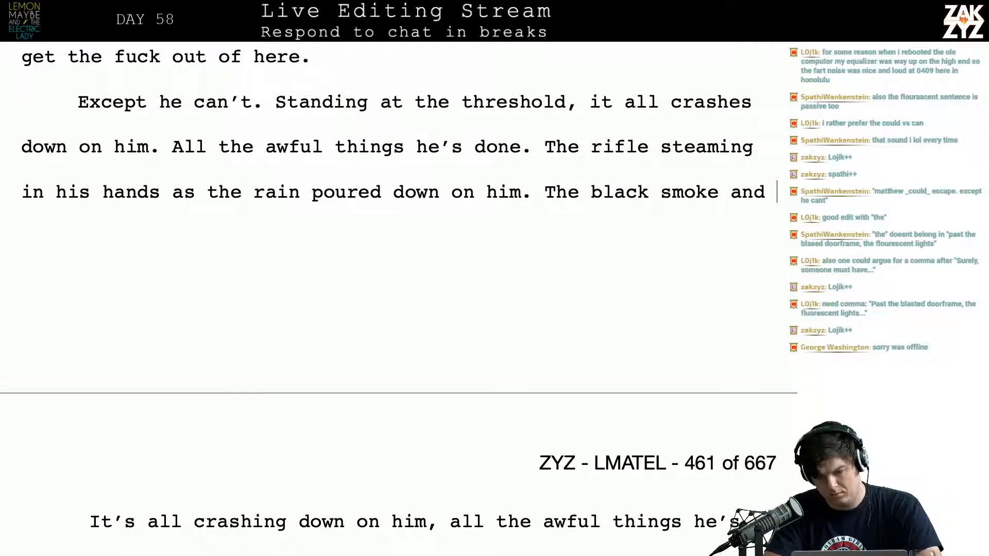
text(charnel)
key(BackSpace)
key(BackSpace)
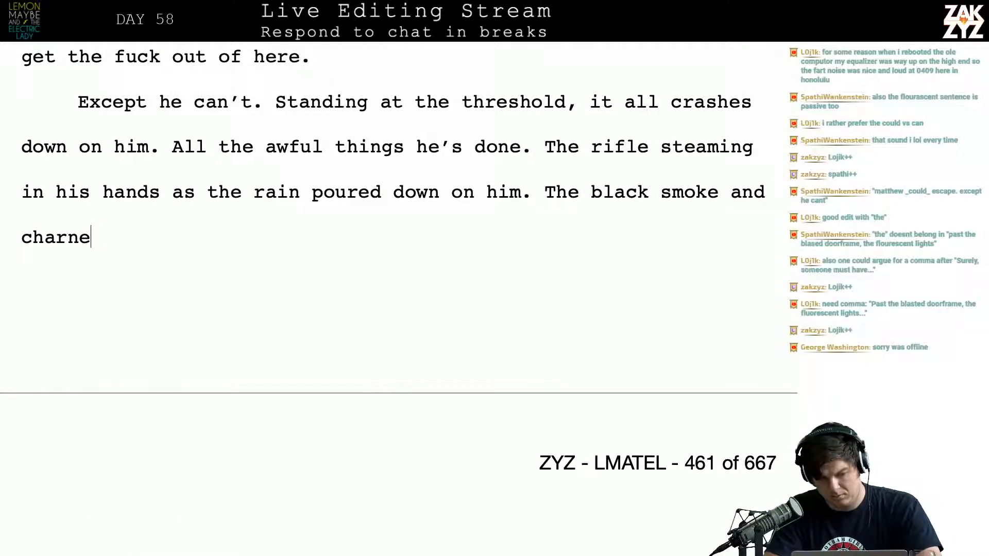
text(l)
key(BackSpace)
key(BackSpace)
key(BackSpace)
key(BackSpace)
key(BackSpace)
key(BackSpace)
key(BackSpace)
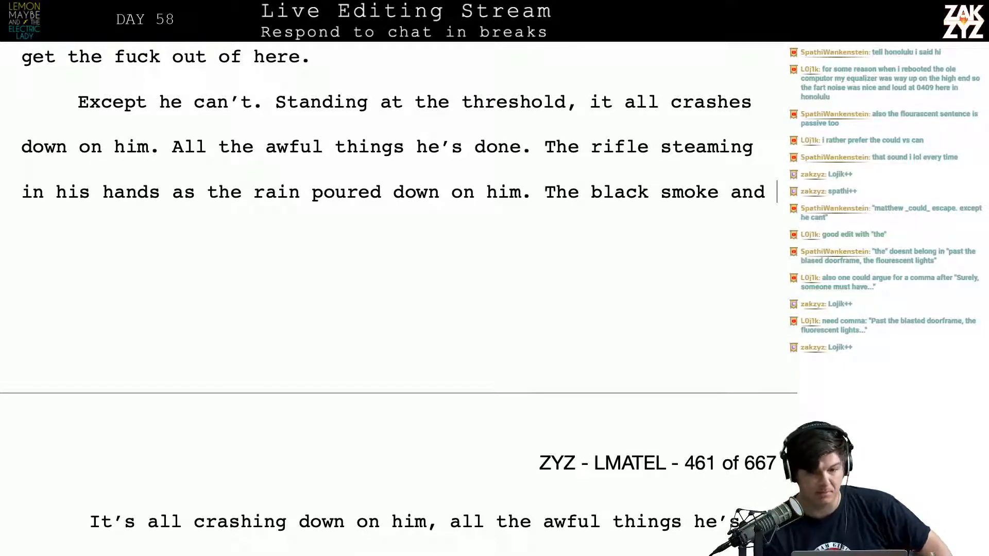
Change "flickering" to "flicker" in the sentence about the fluorescent lights past the blasted doorframe
scroll(399, 299, up, 5)
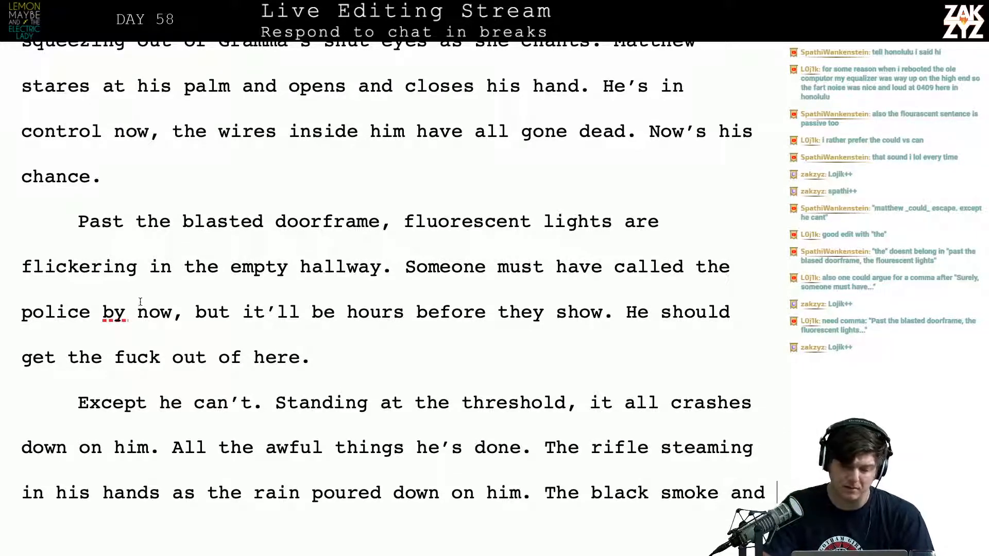
key(BackSpace)
key(BackSpace)
key(BackSpace)
key(BackSpace)
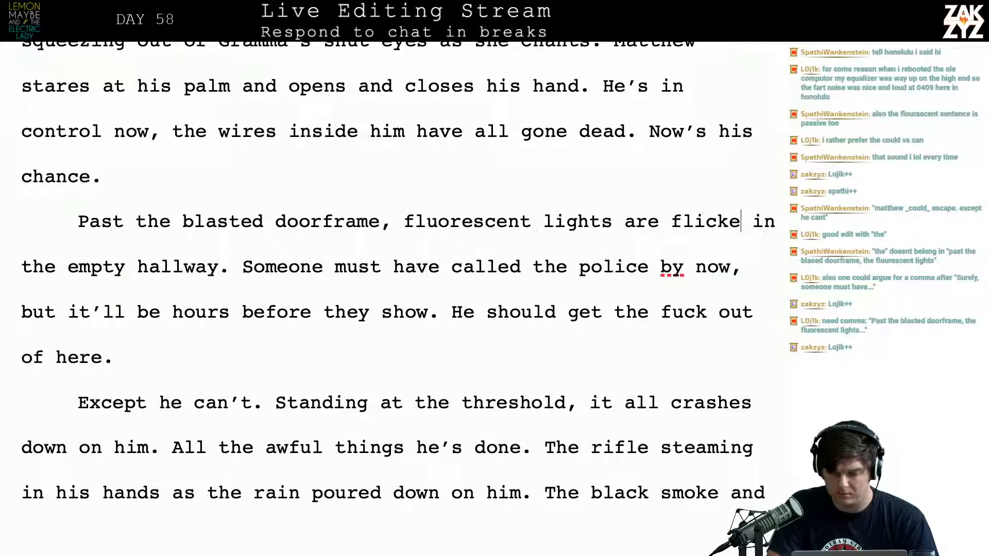
key(BackSpace)
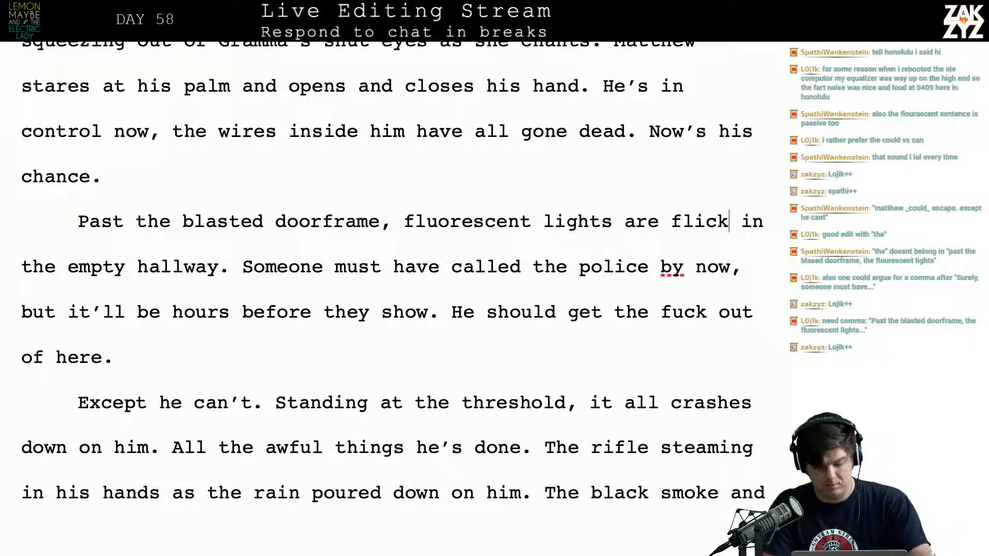
text(er)
key(Left)
key(Left)
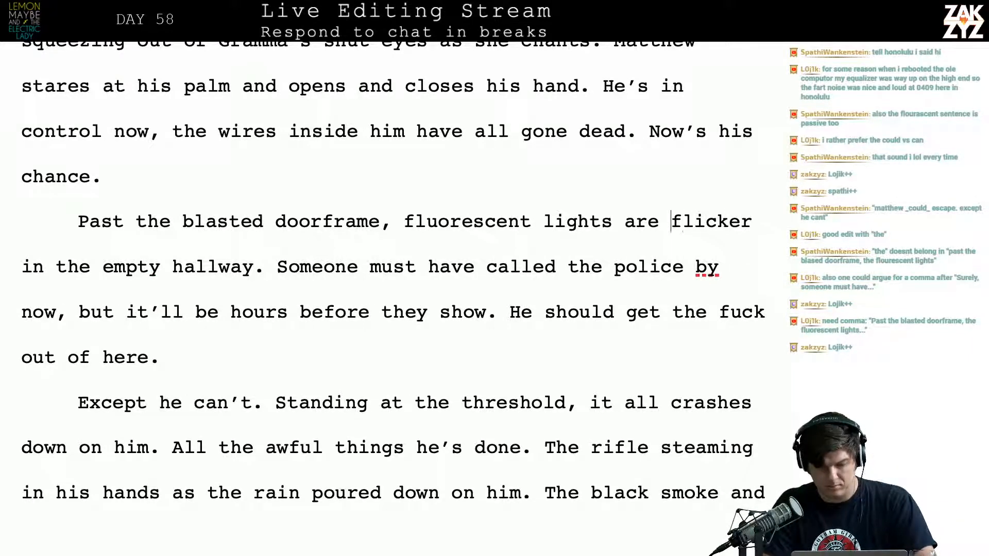
Delete "are" before "flicker" so the phrase reads "fluorescent lights flicker in the empty hallway."
key(Left)
key(Left)
key(Left)
key(Left)
key(Left)
key(Left)
key(Right)
key(Right)
key(Right)
key(Right)
key(Right)
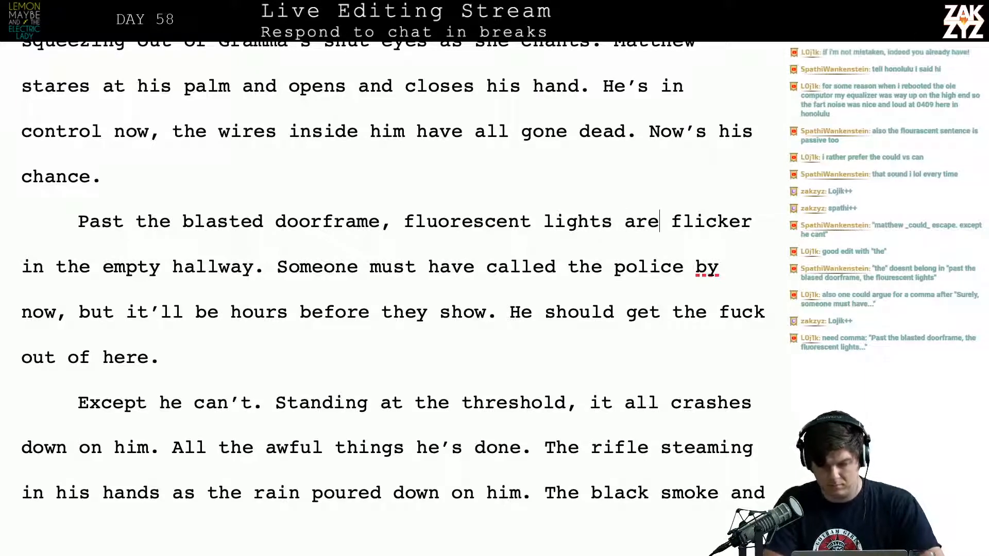
key(BackSpace)
key(BackSpace)
key(BackSpace)
key(BackSpace)
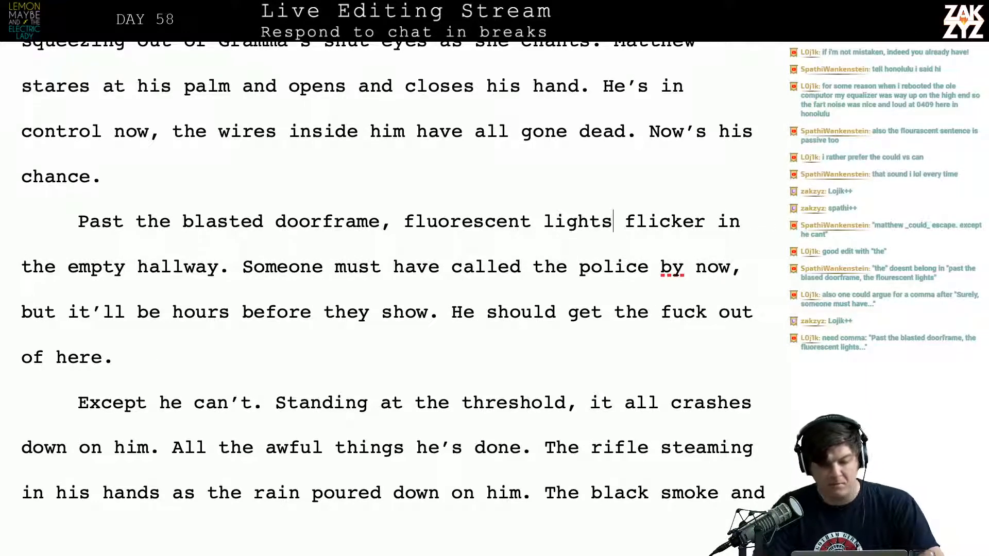
Insert "No one's brave enough to investigate." after "the empty hallway."
scroll(232, 338, down, 1)
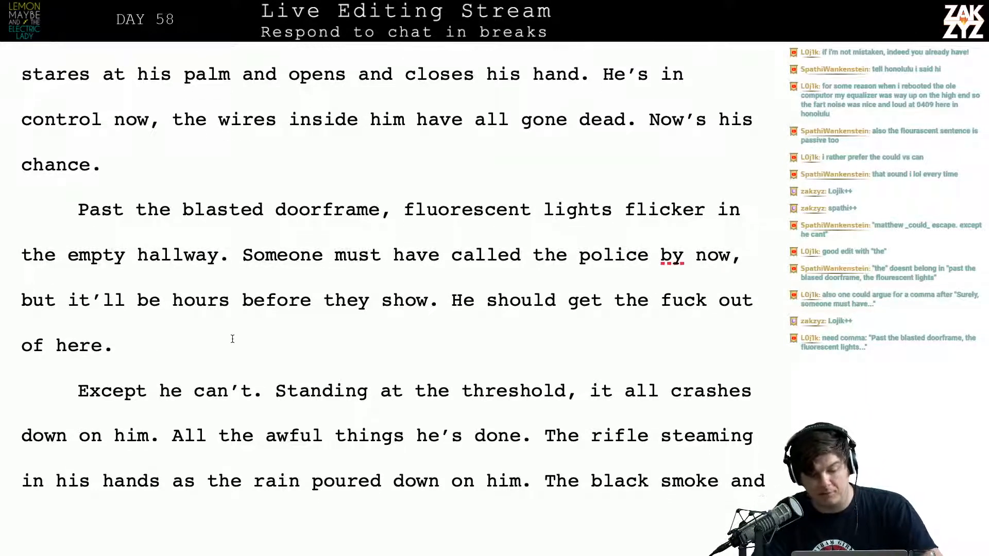
click(215, 254)
click(238, 256)
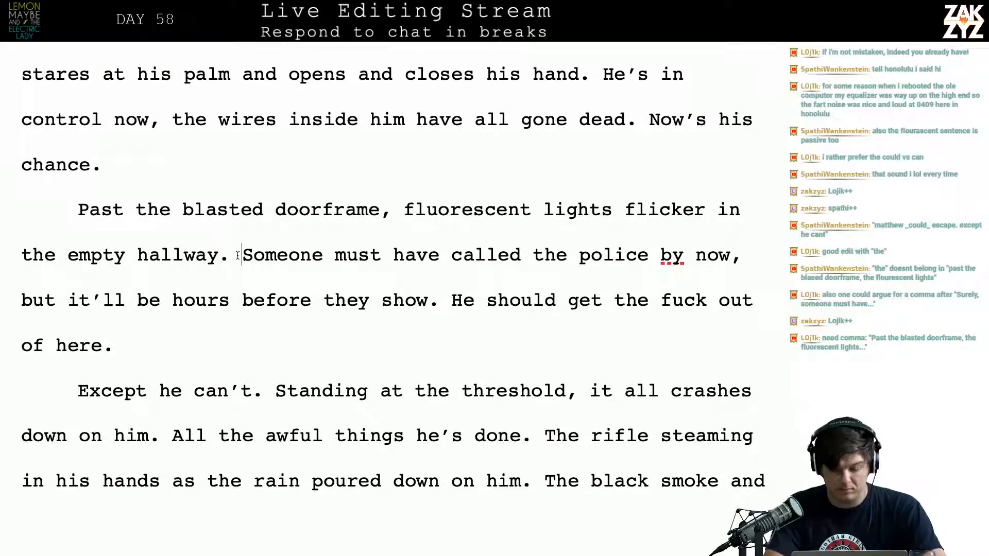
text(No one's bra)
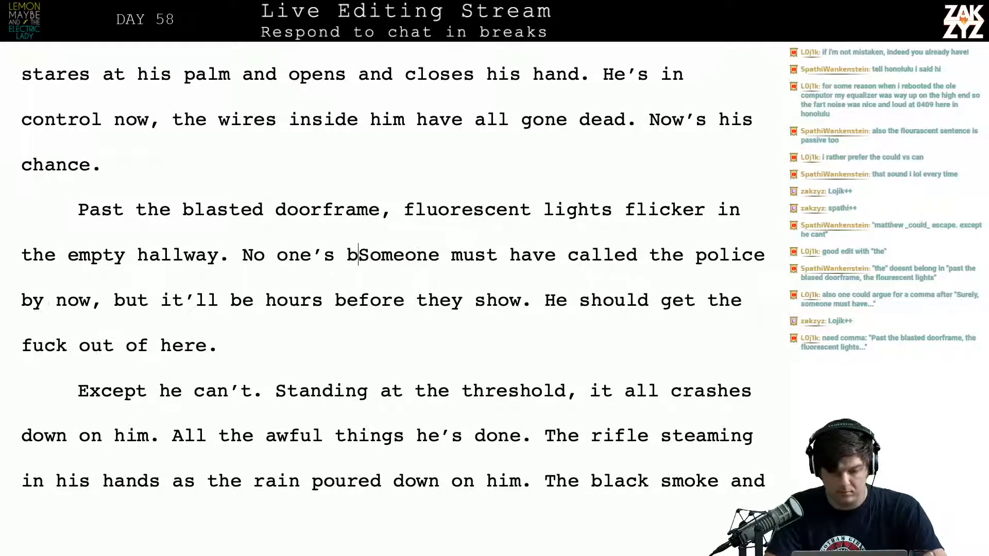
text(ve enough to)
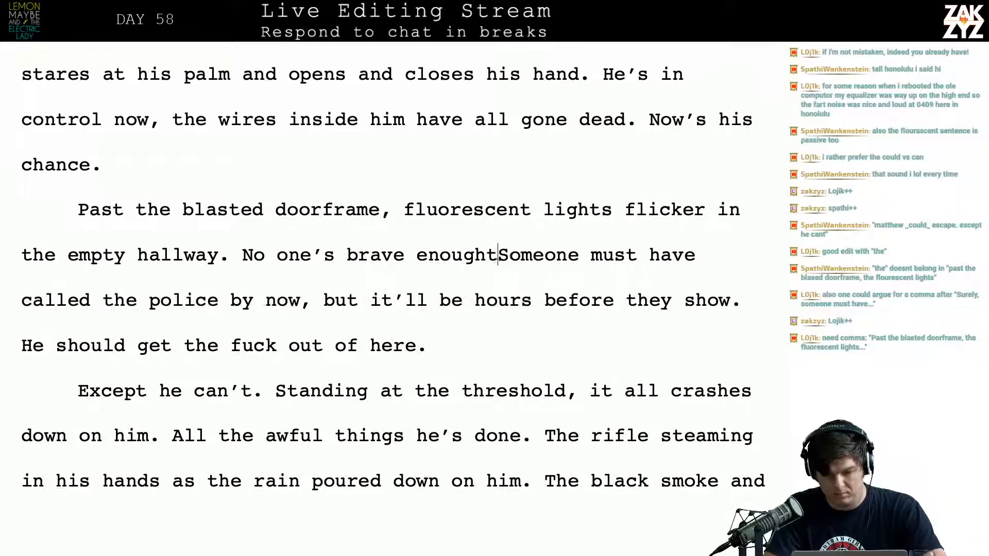
text( investigate.)
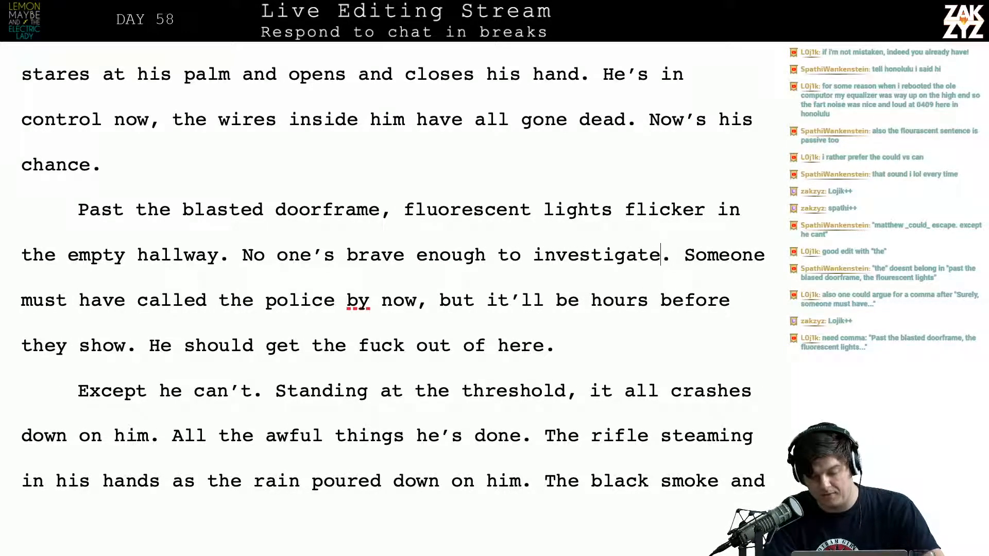
Break the paragraph after "investigate." so the old text starting "Someone must have called the police" sits in its own paragraph
key(Right)
key(Right)
key(Right)
key(Right)
key(Right)
key(Right)
key(Right)
key(Right)
key(Right)
key(Right)
key(Right)
key(Right)
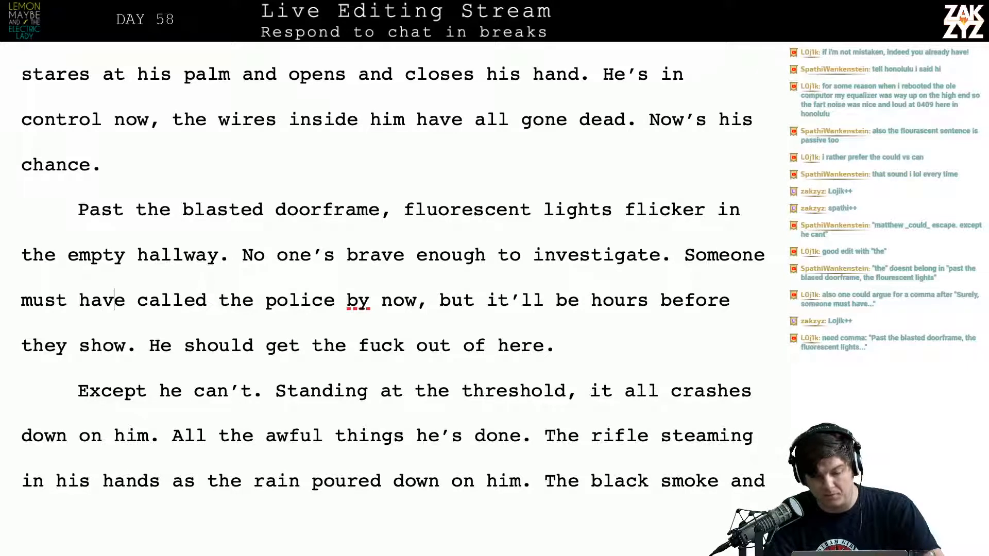
key(Right)
key(Right)
key(Right)
key(Right)
key(Right)
key(Right)
key(ctrl+Right)
key(ctrl+Right)
key(ctrl+Right)
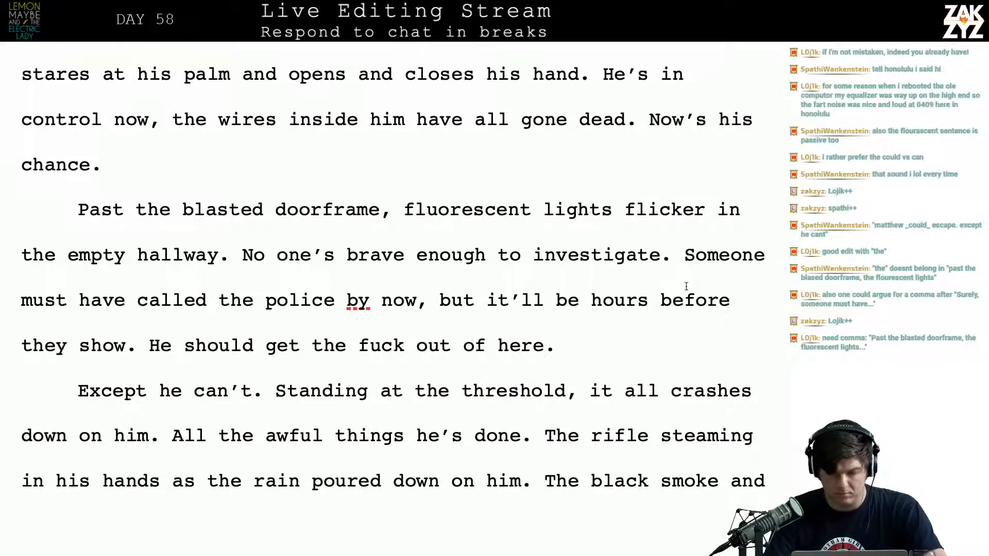
key(Return)
Write "Still, someone must have called the police by now." after "No one's brave enough to investigate."
text(STil)
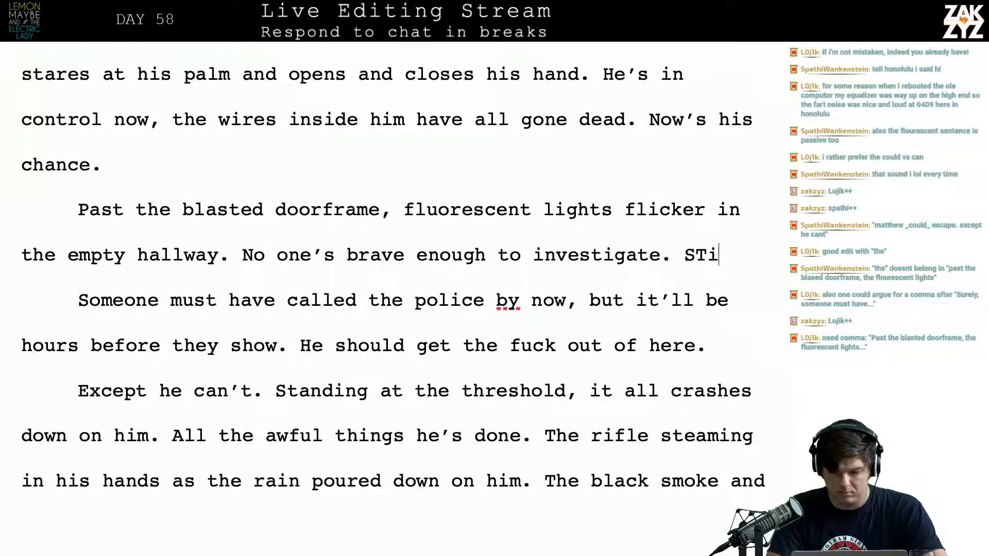
key(BackSpace)
key(BackSpace)
key(BackSpace)
text(till, som)
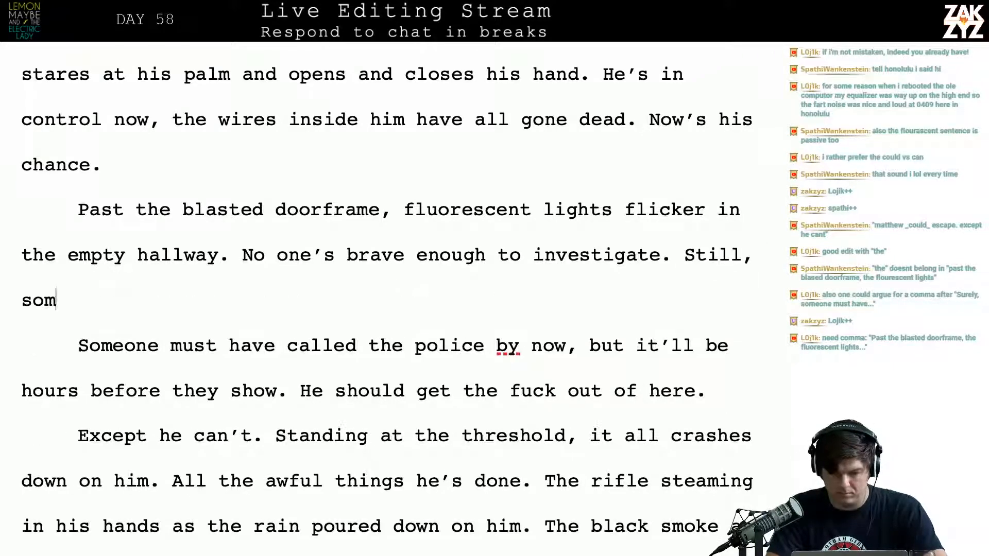
text(eone must have c)
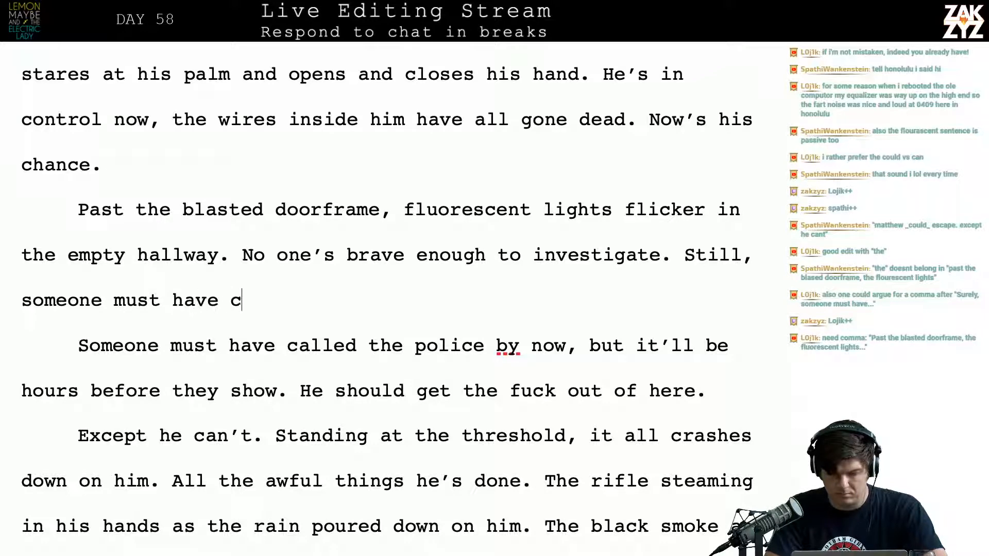
text(alled the police )
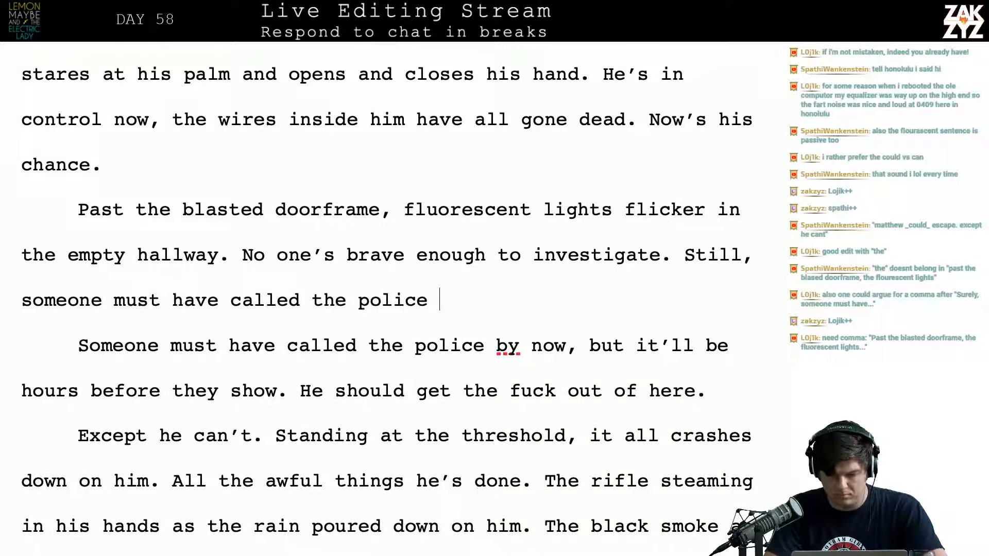
text(by now. Mat)
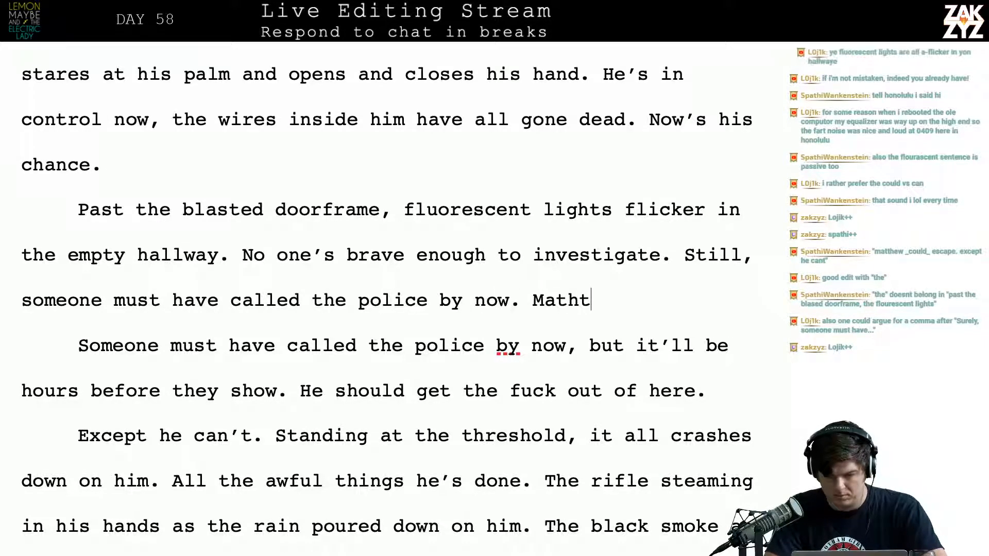
text(thew should get the fuck)
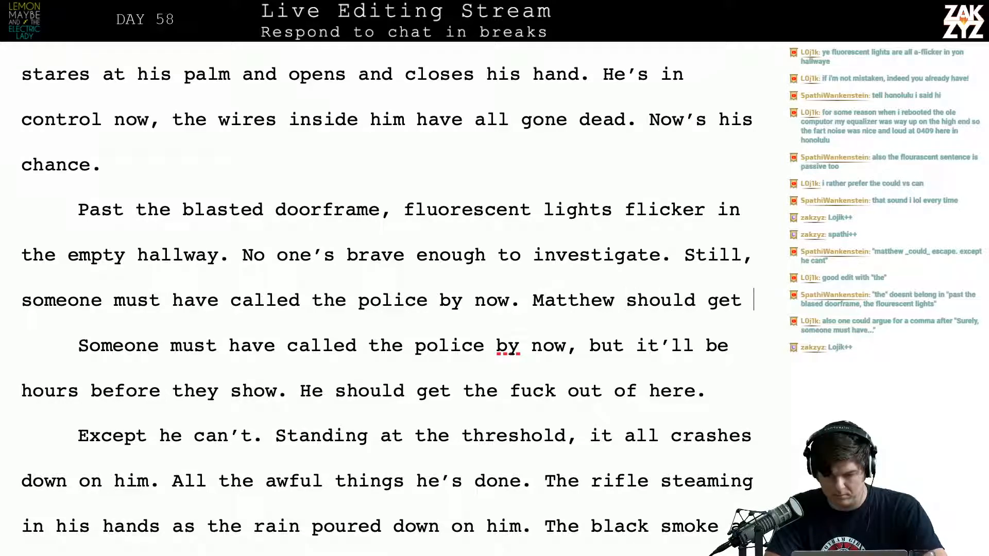
Add "Matthew should get the fuck out of here." and start a new paragraph with "But he can't."
key(BackSpace)
text(ck out of here.)
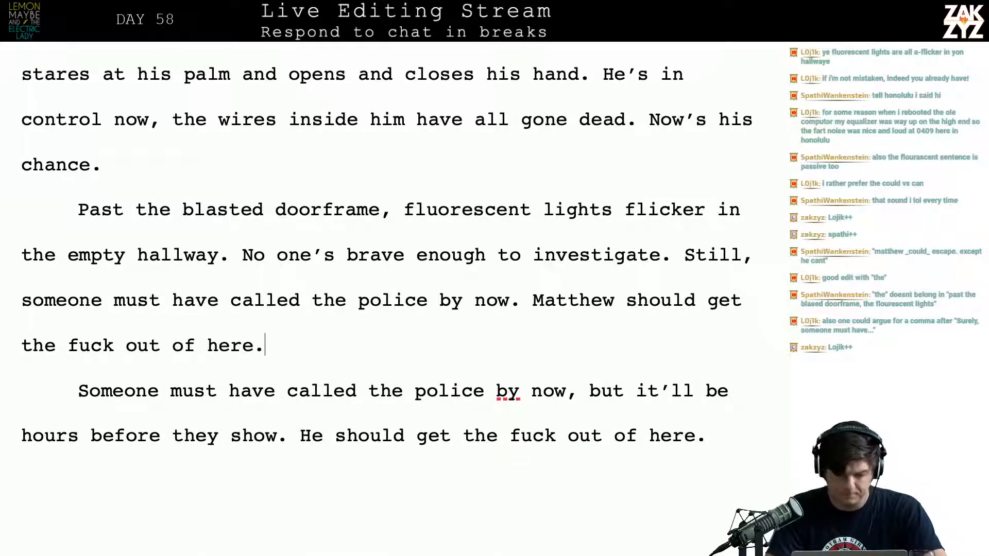
key(Return)
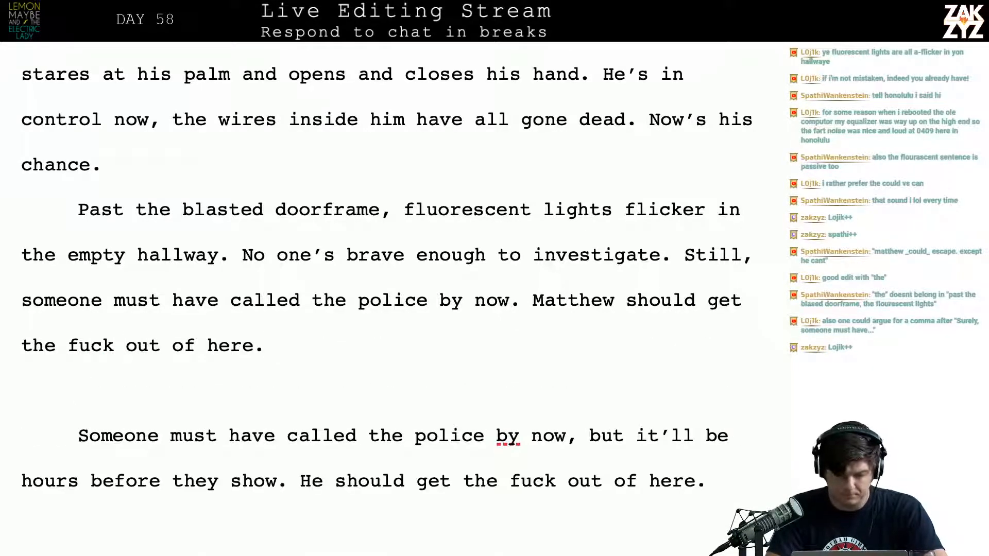
text(But he can't.)
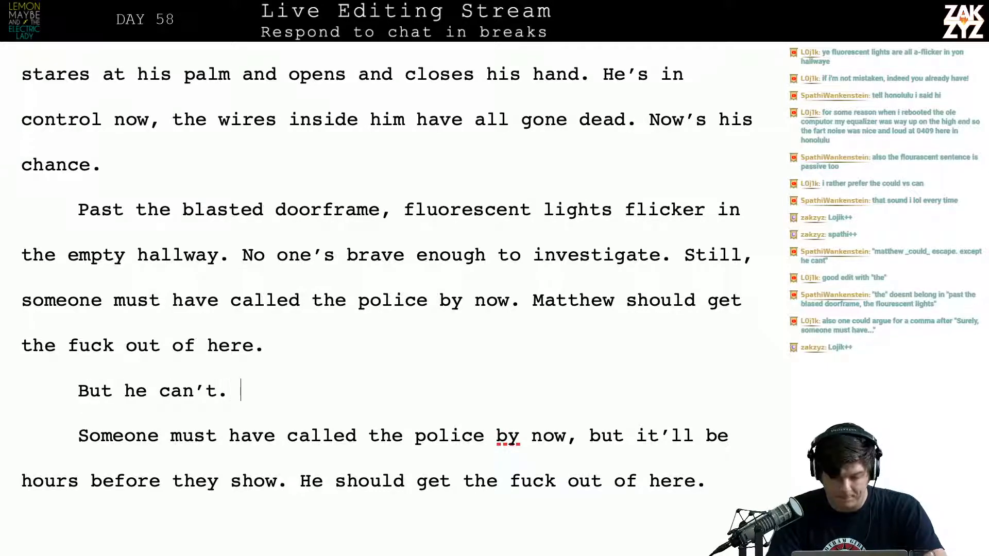
Delete the old text from "Someone must have called the police" through "Except he can't.", joining "Standing at the threshold" to "But he can't."
key(shift+Down)
key(shift+Down)
key(shift+Down)
key(shift+Down)
key(shift+Down)
key(shift+Up)
key(shift+Up)
key(shift+Right)
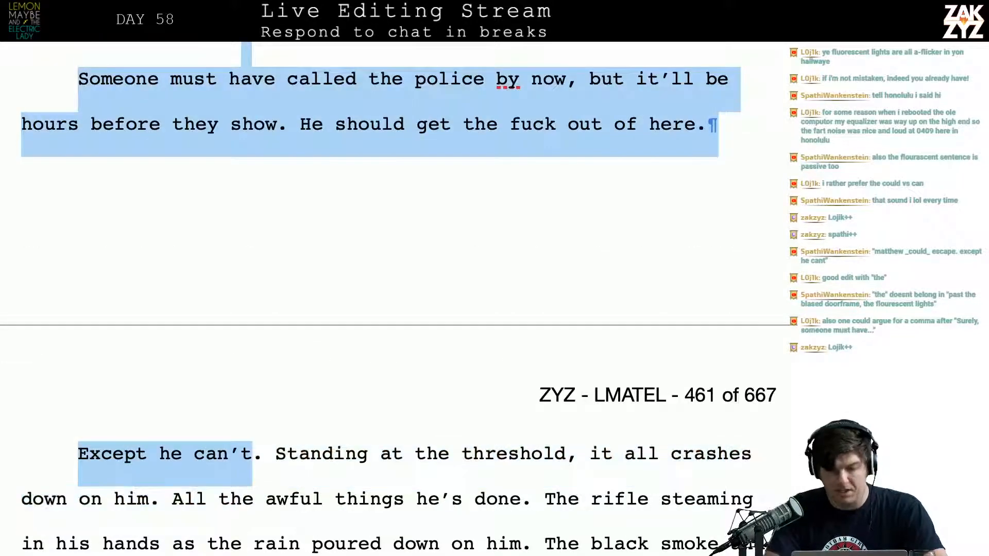
key(shift+Right)
key(BackSpace)
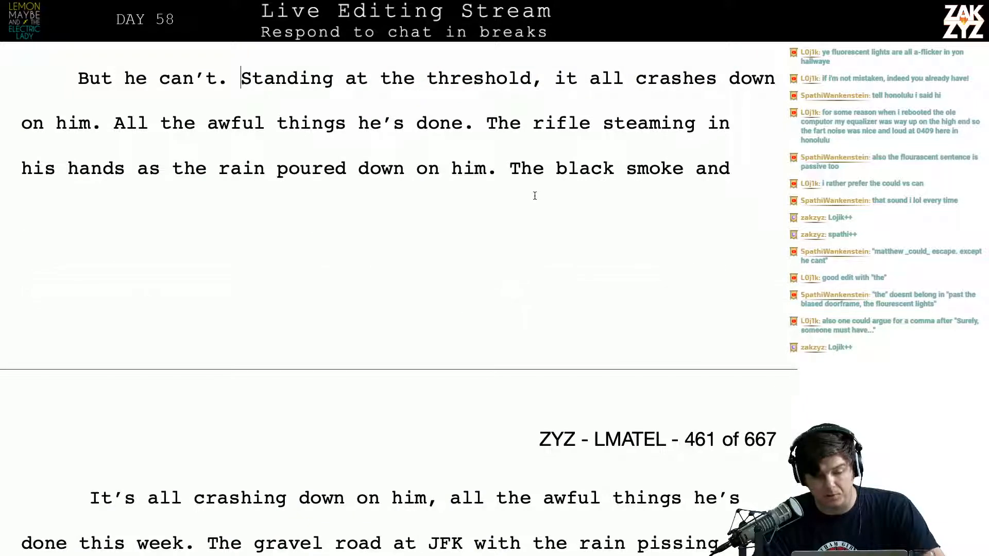
Delete the sentence "All the awful things he's done." before "The rifle steaming in his hands"
scroll(406, 169, down, 1)
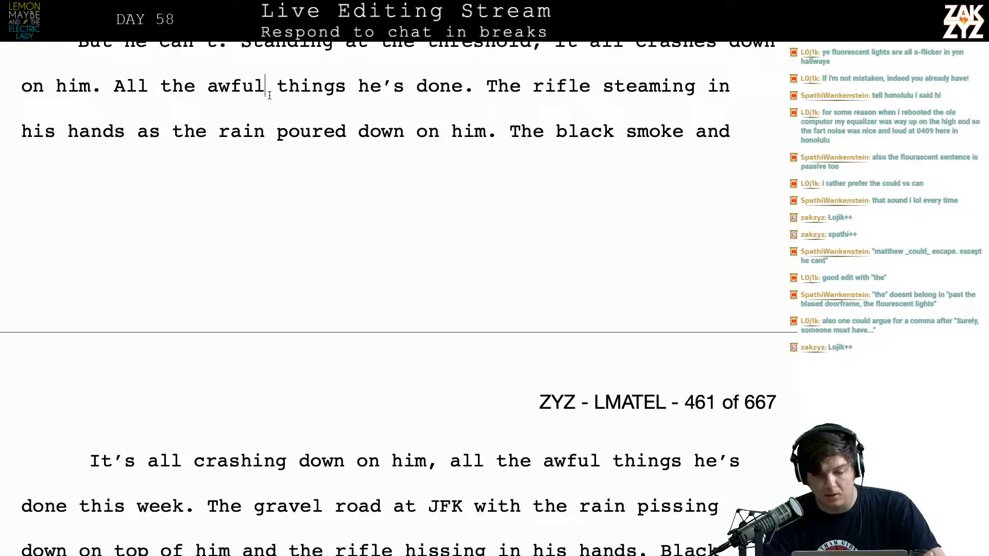
key(Right)
key(Right)
key(Right)
key(Right)
key(Right)
key(Up)
key(Up)
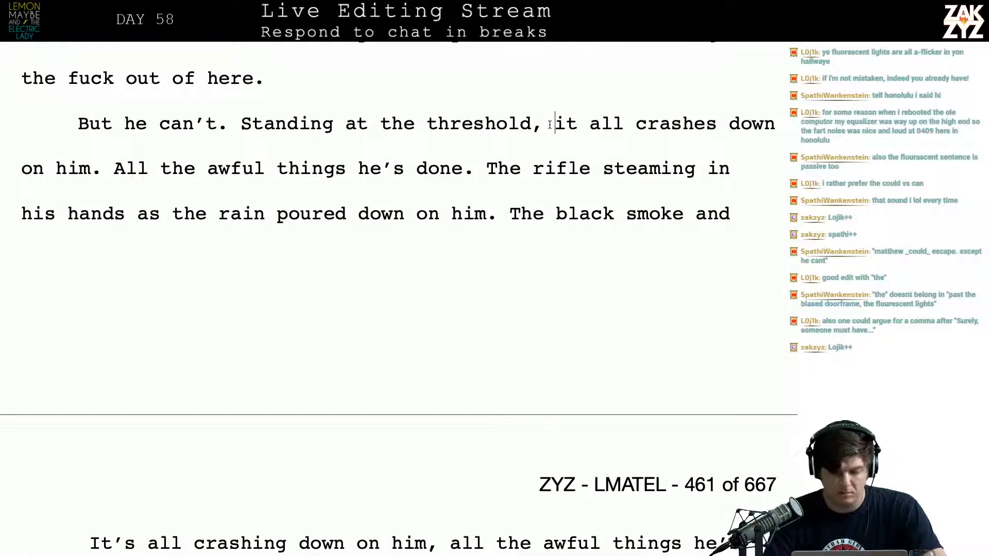
key(Left)
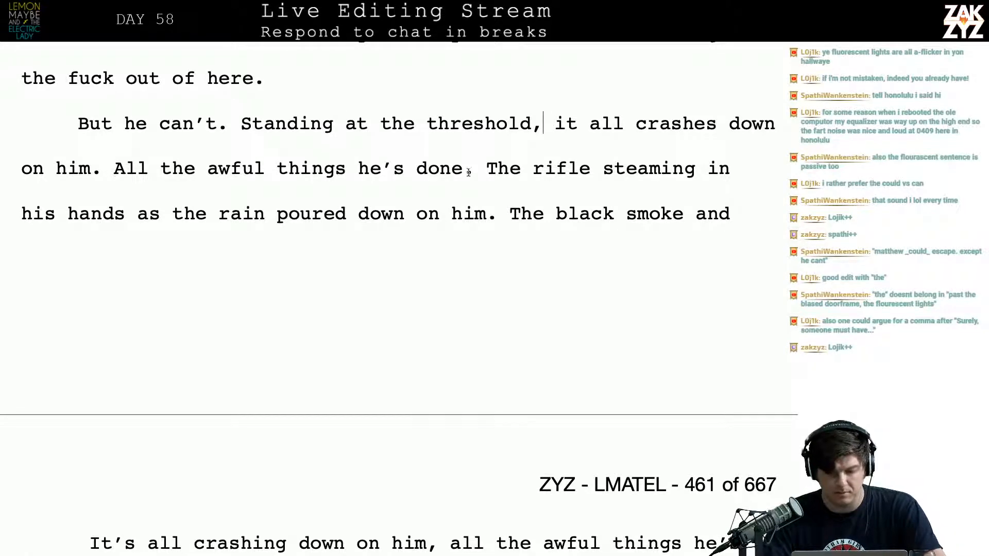
drag(484, 172, 110, 194)
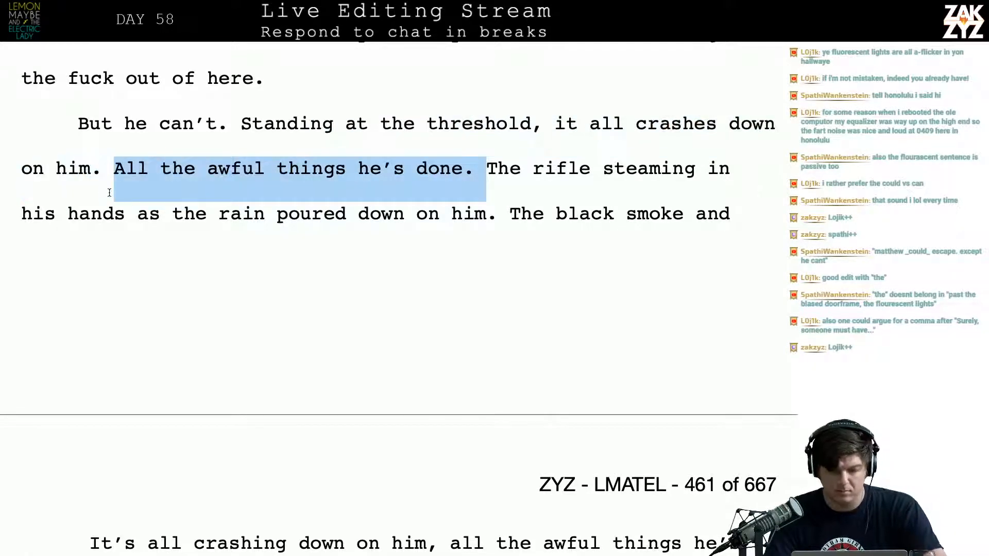
key(BackSpace)
Continue the sentence after "The black smoke and" with "smell of"
key(Down)
key(Up)
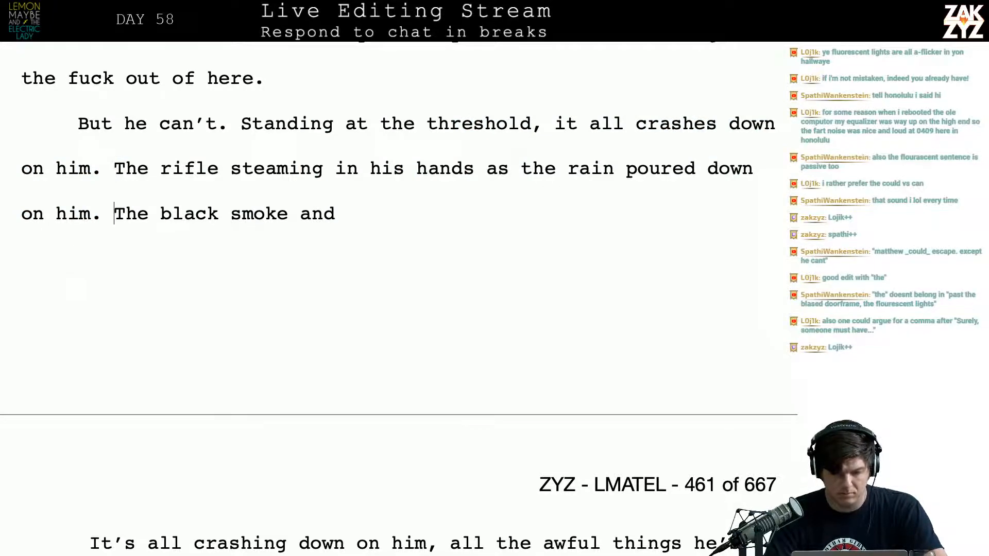
key(Left)
key(Down)
key(Left)
key(Left)
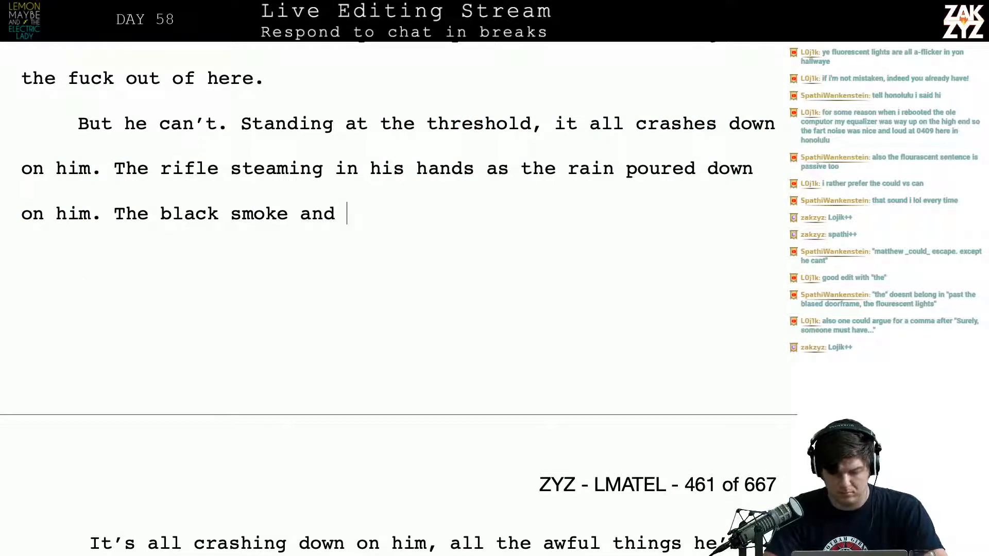
text(smell of)
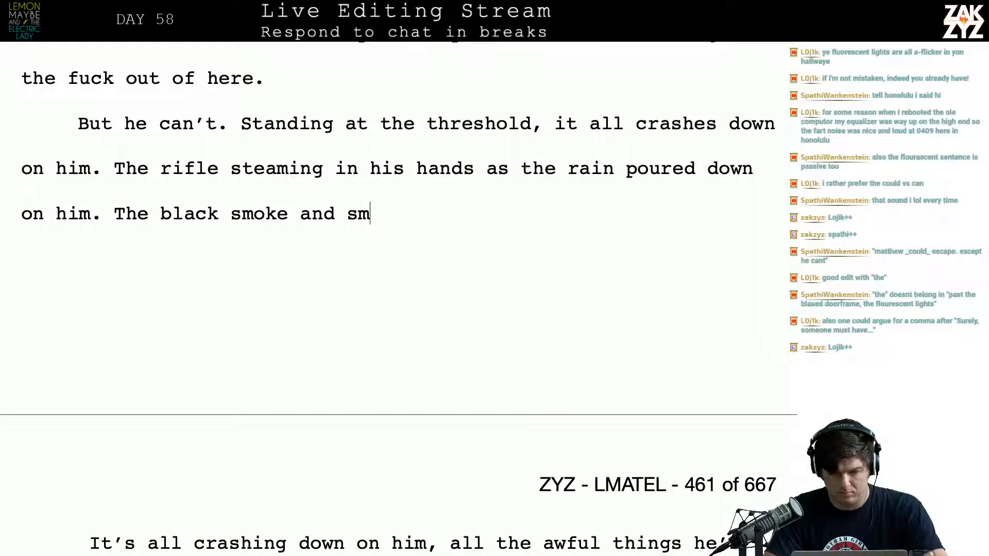
Replace "black smoke and smell of" with "stink of" in the sentence following the rifle memory
key(BackSpace)
key(BackSpace)
key(BackSpace)
key(BackSpace)
key(BackSpace)
key(BackSpace)
key(BackSpace)
key(BackSpace)
key(BackSpace)
key(BackSpace)
key(BackSpace)
key(BackSpace)
key(BackSpace)
key(BackSpace)
key(BackSpace)
key(BackSpace)
key(BackSpace)
key(BackSpace)
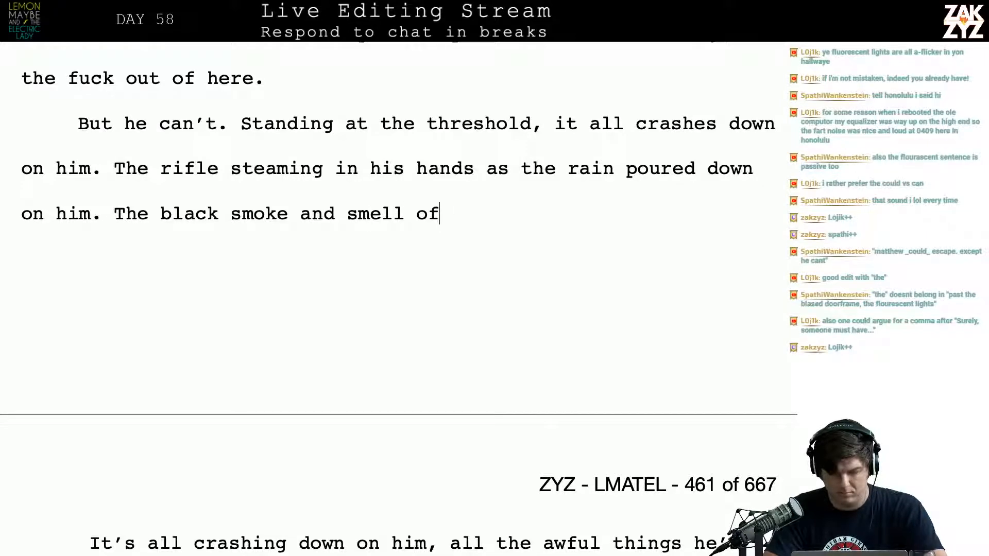
key(BackSpace)
key(BackSpace)
key(BackSpace)
key(BackSpace)
key(BackSpace)
key(BackSpace)
key(BackSpace)
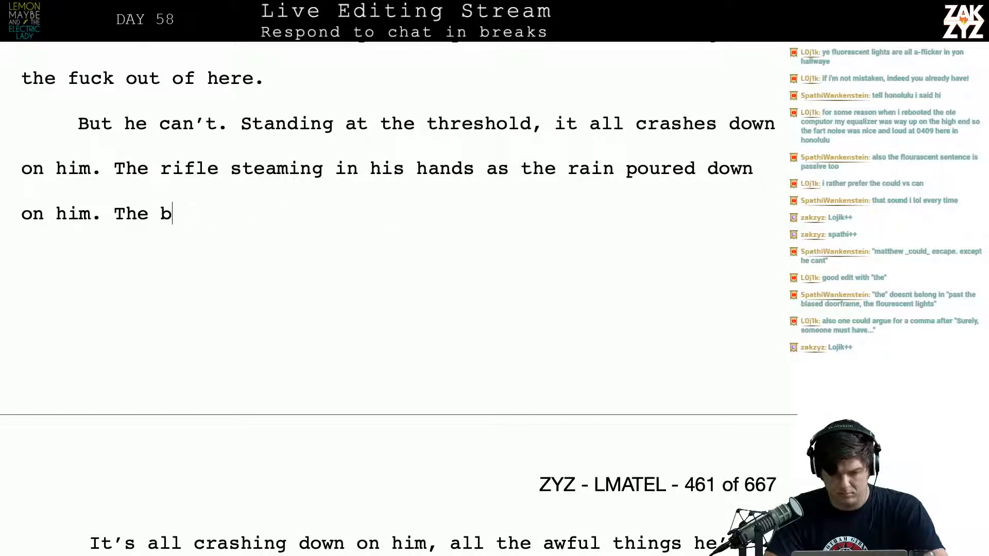
text(stink of )
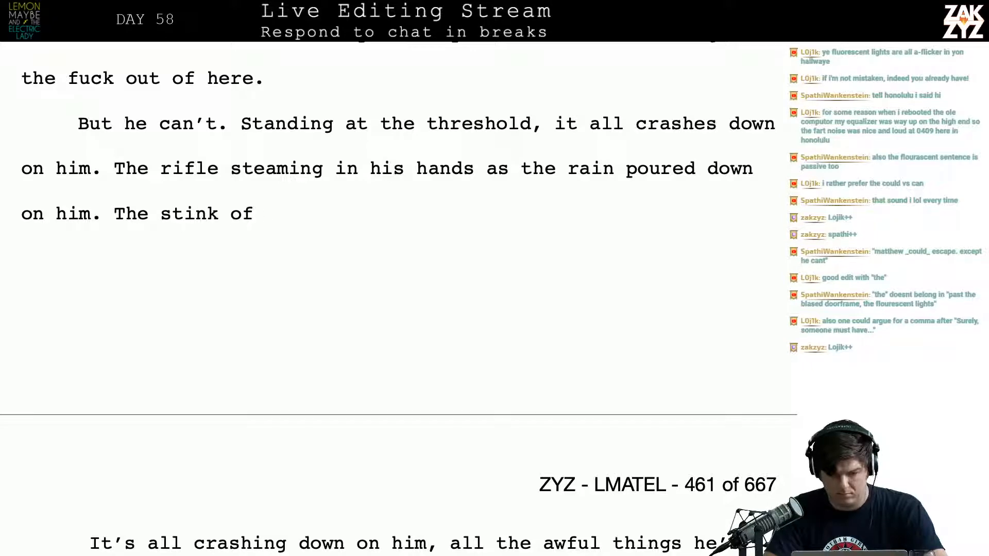
text(tu)
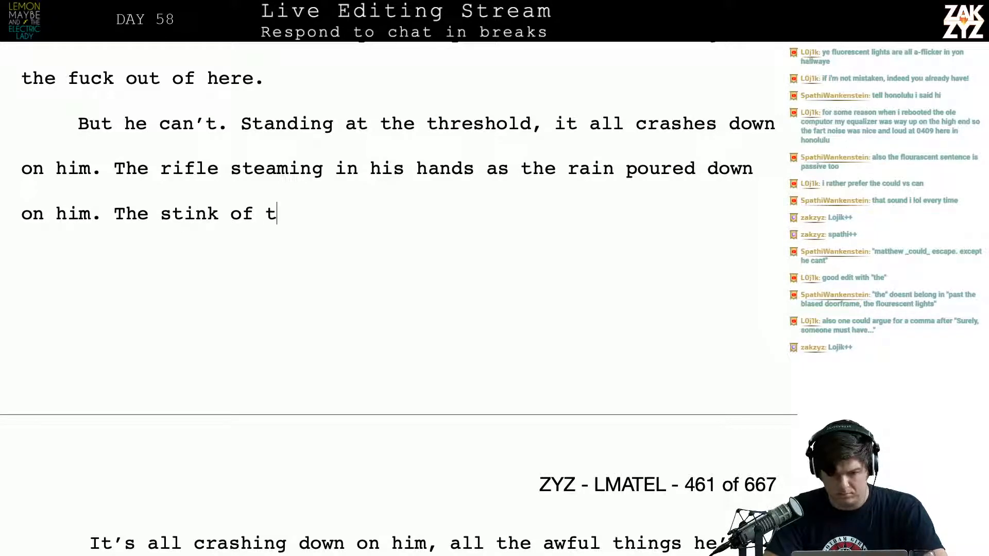
Complete the sentence after "The stink of" with "ruptured intestines and gunpowder billowing out of Grand Central."
key(BackSpace)
text(orn)
key(BackSpace)
key(BackSpace)
key(BackSpace)
key(BackSpace)
key(BackSpace)
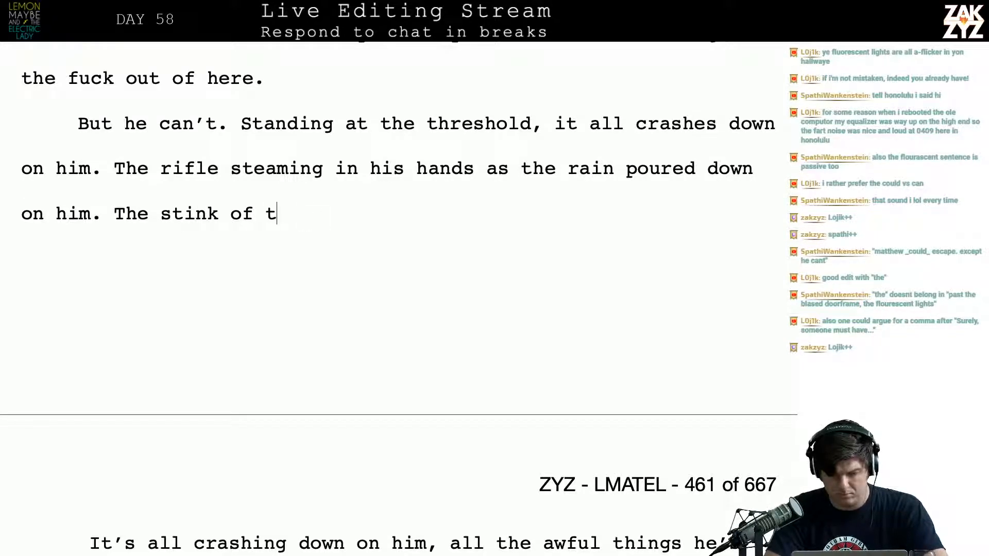
text(ruptured intens)
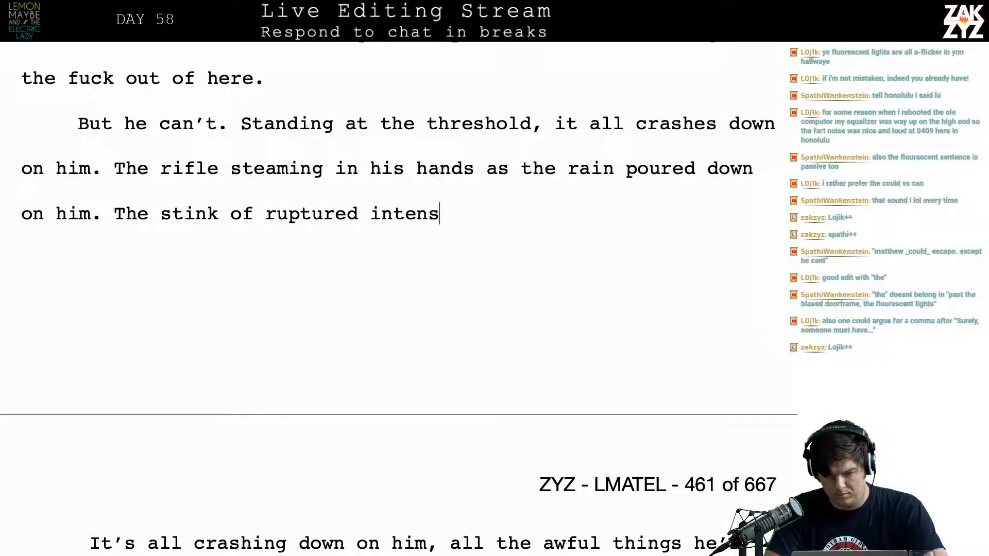
key(BackSpace)
key(BackSpace)
key(BackSpace)
text(s)
key(BackSpace)
text(e steaming)
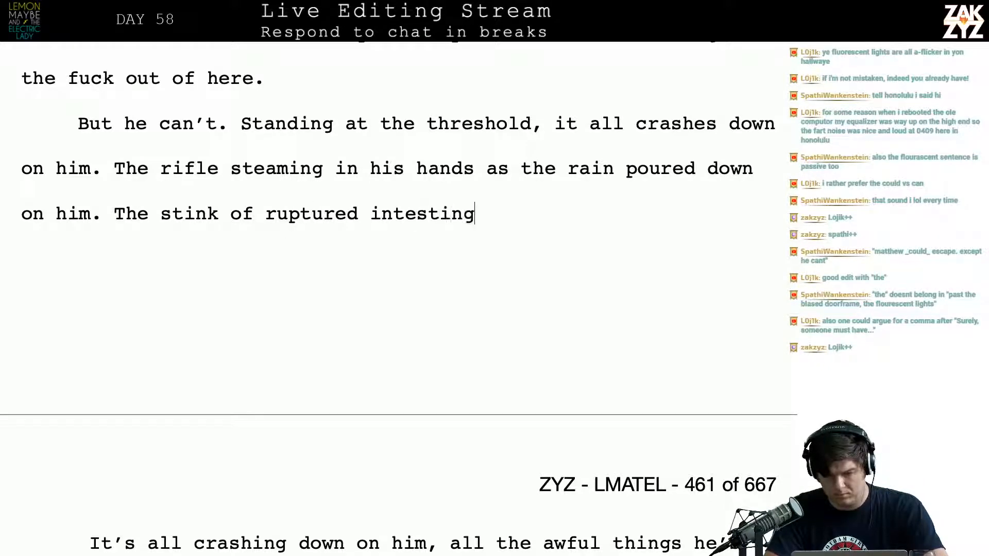
key(BackSpace)
text(es and gunpowder )
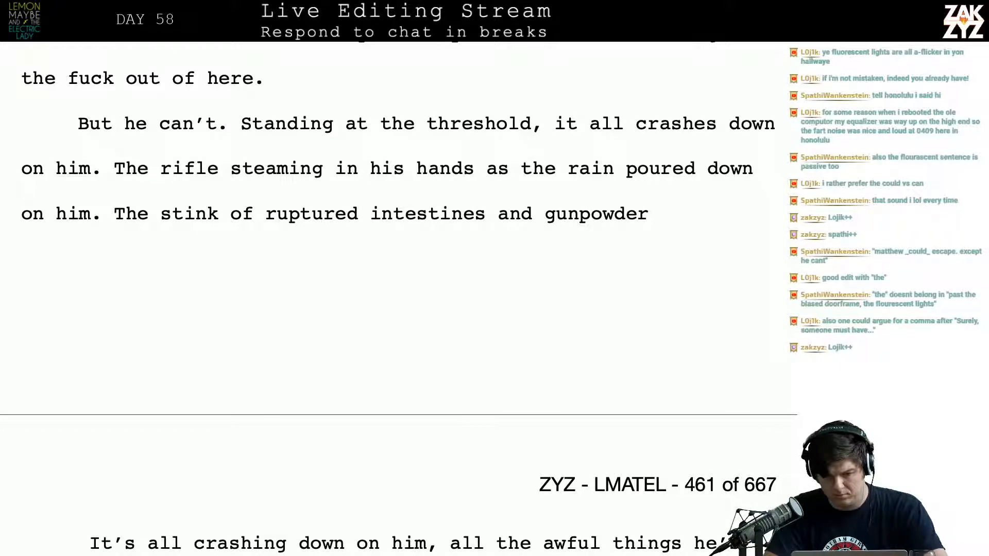
text(billowing )
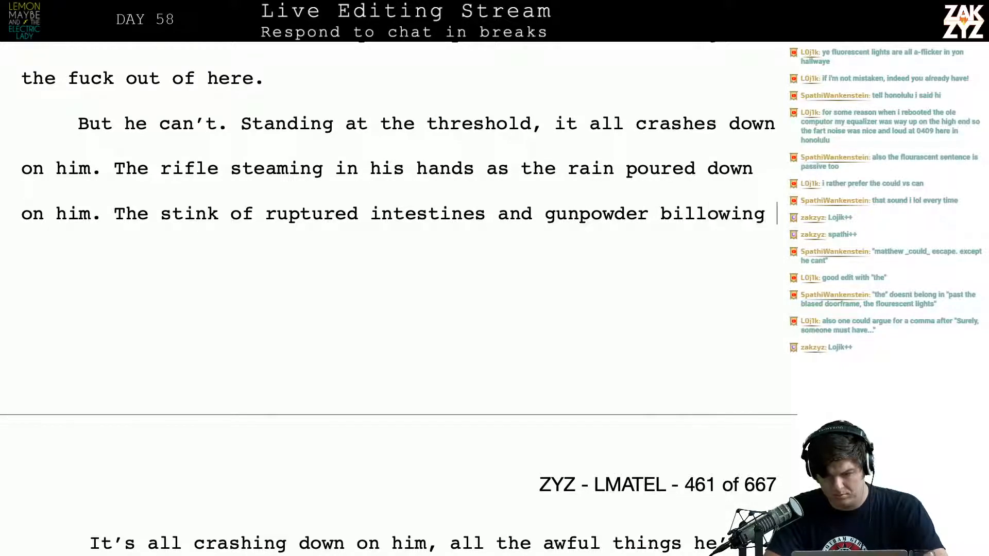
text(out of Grand Central.)
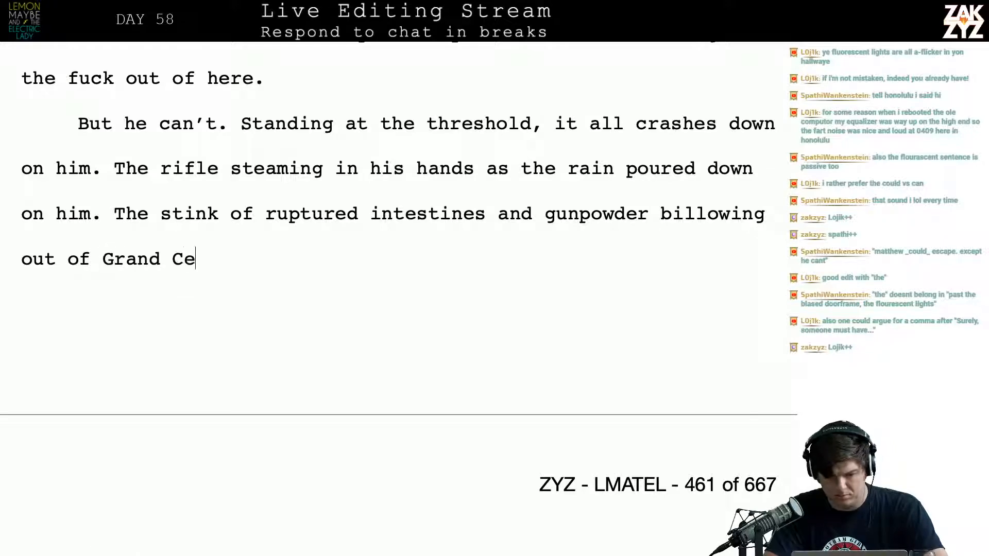
Review the leftover draft on page 461, from "It's all crashing down on him" to the old woman crying out for Jesus
key(Down)
key(Down)
key(Down)
key(Down)
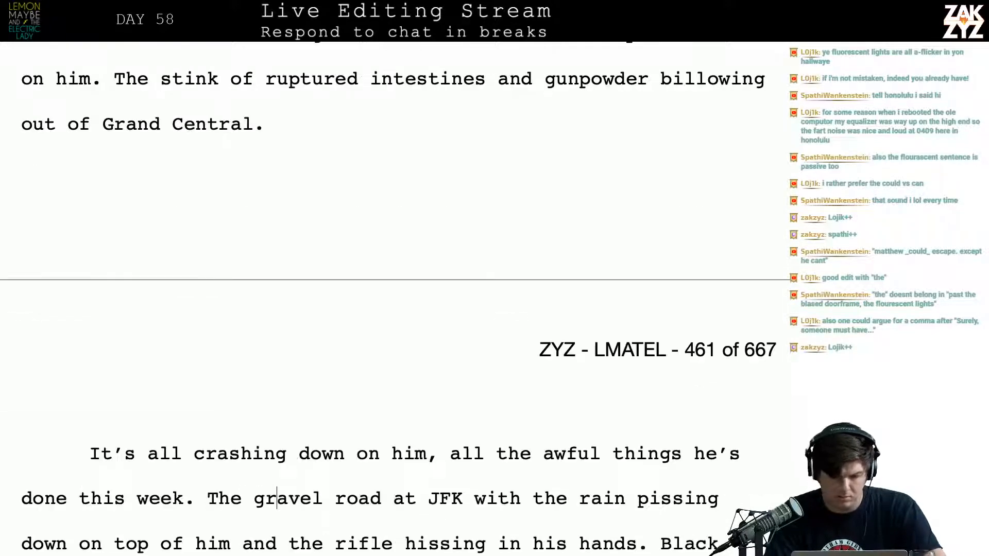
key(Up)
key(Up)
key(Up)
key(Up)
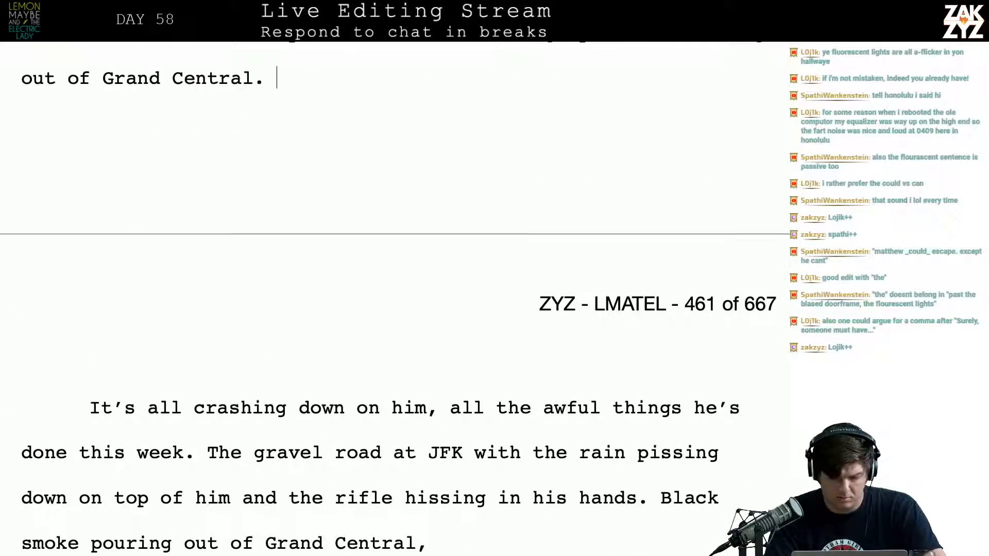
key(Down)
key(Down)
key(Down)
key(Down)
key(Down)
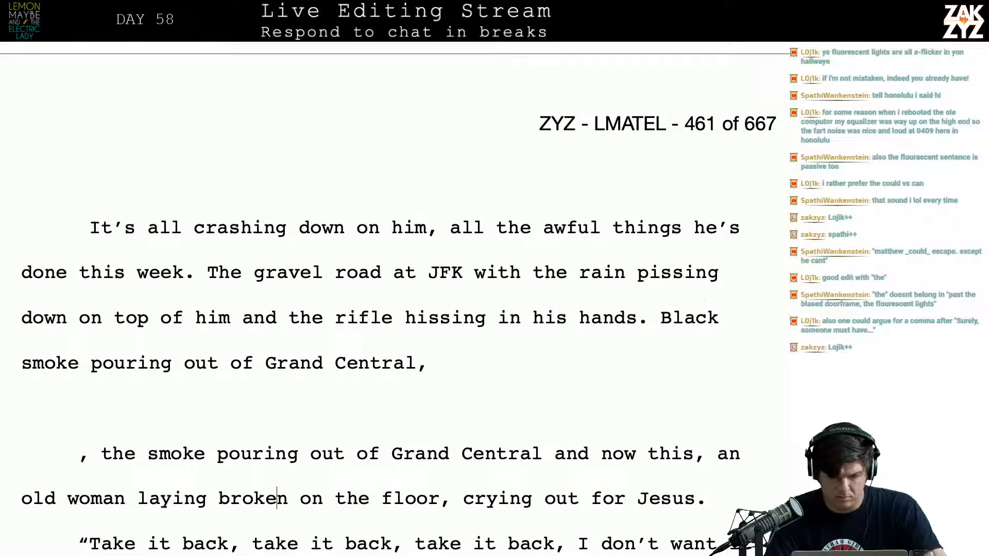
key(Up)
key(Up)
key(Up)
key(Up)
key(Up)
key(Up)
key(Down)
key(Down)
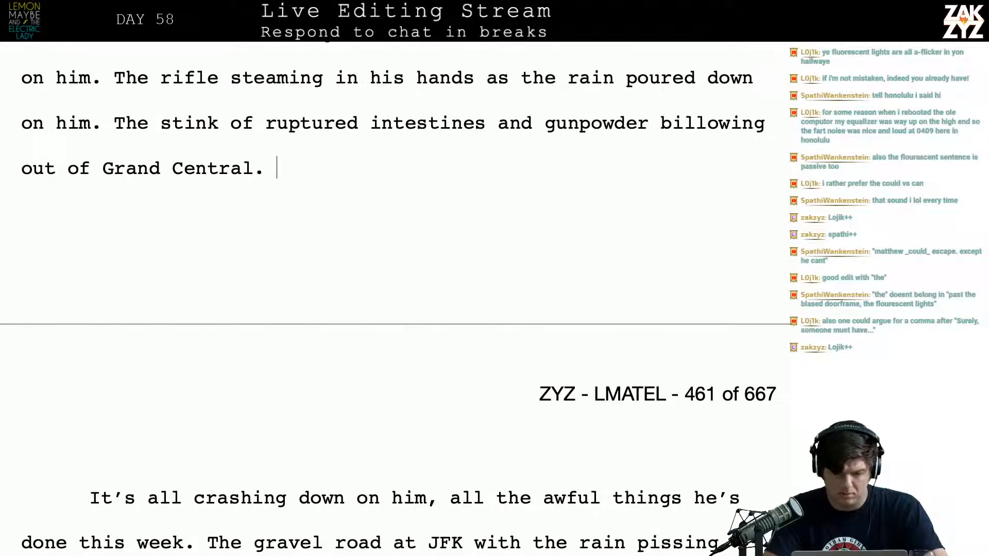
Add "The" after "Grand Central." and delete the leftover text from "It's all crashing down" through "and now this, an", joining it to "old woman laying broken"
text(The)
key(shift+Down)
key(shift+Down)
key(shift+Down)
key(shift+Down)
key(shift+Down)
key(shift+Down)
key(shift+Down)
key(shift+Down)
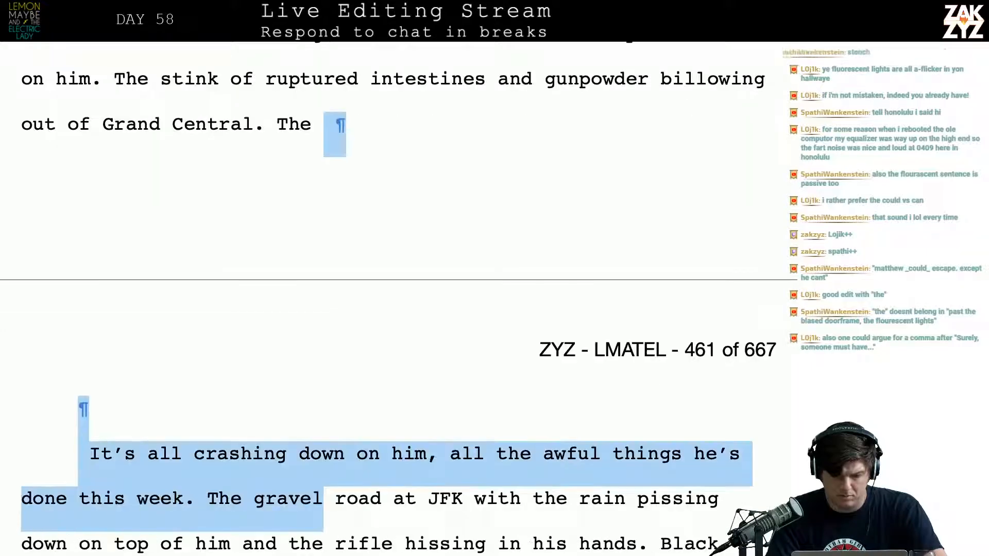
key(shift+Up)
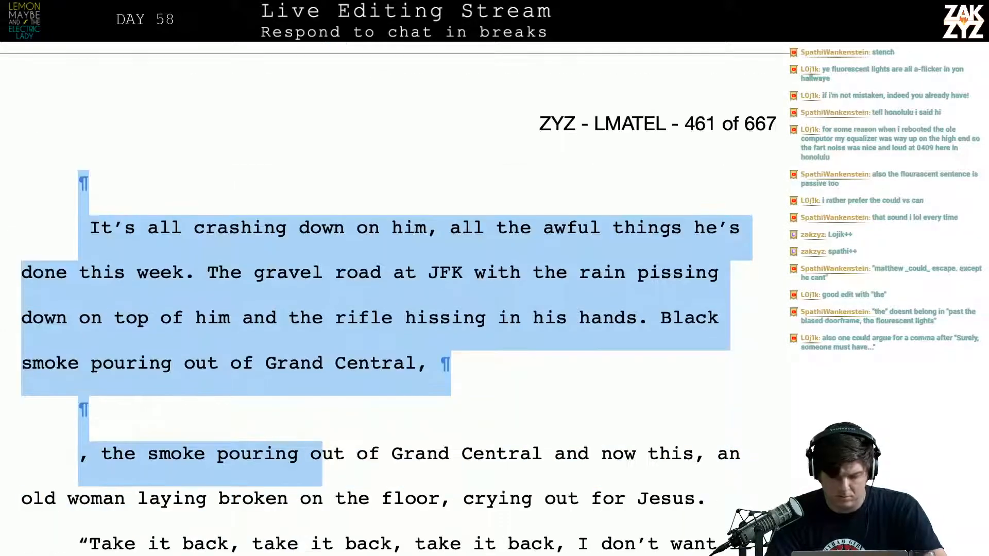
key(shift+Right)
key(shift+Right)
key(shift+Right)
key(shift+Right)
key(shift+Right)
key(shift+Right)
key(shift+Right)
key(shift+Right)
key(shift+Right)
key(shift+Right)
key(shift+Right)
key(shift+Right)
key(shift+Right)
key(shift+Right)
key(shift+Right)
key(shift+Right)
key(shift+Right)
key(shift+Right)
key(shift+Right)
key(shift+Right)
key(shift+Right)
key(shift+Right)
key(shift+Right)
key(shift+Right)
key(shift+Right)
key(shift+Right)
key(shift+Right)
key(shift+Right)
key(shift+Right)
key(shift+Right)
key(shift+Right)
key(shift+Right)
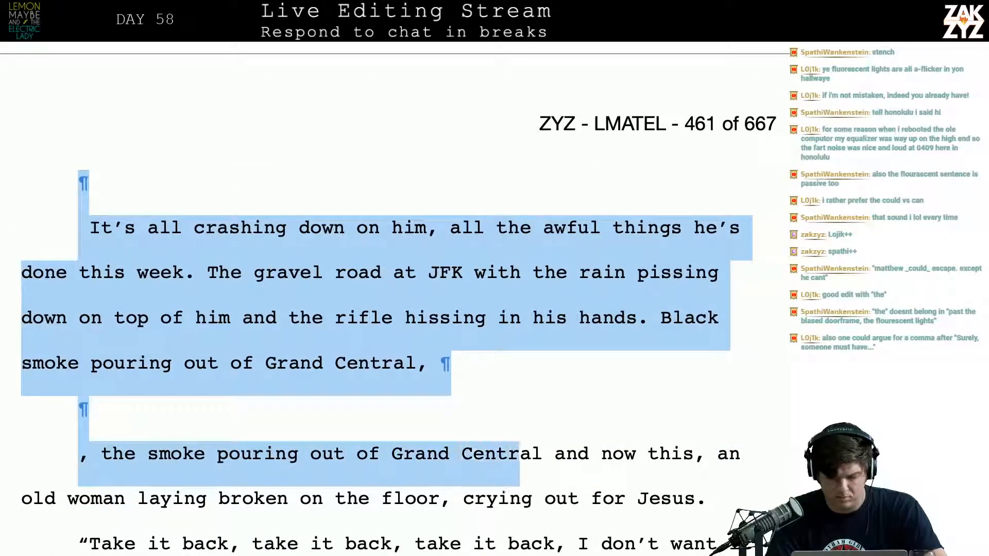
key(shift+Right)
key(shift+Right)
key(shift+Right)
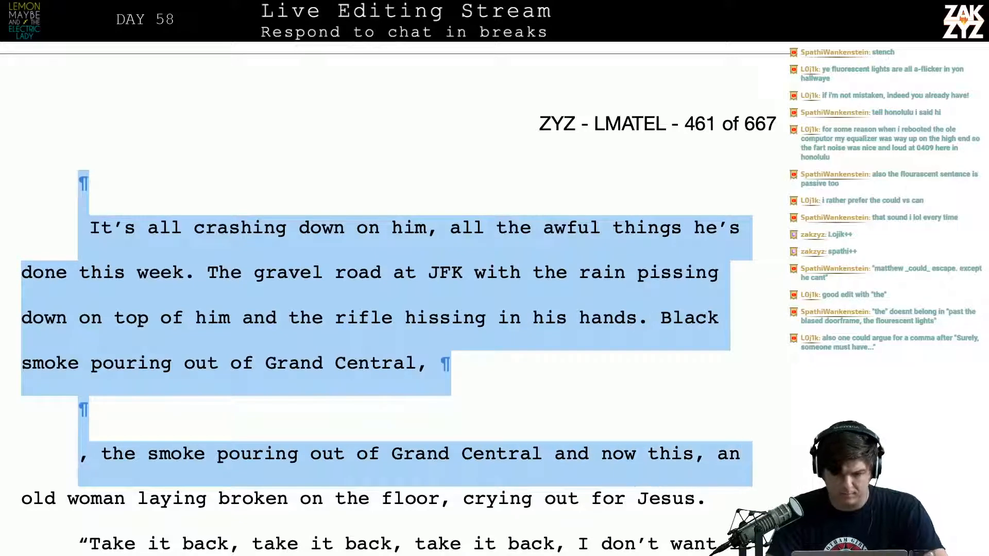
key(Delete)
scroll(396, 299, up, 2)
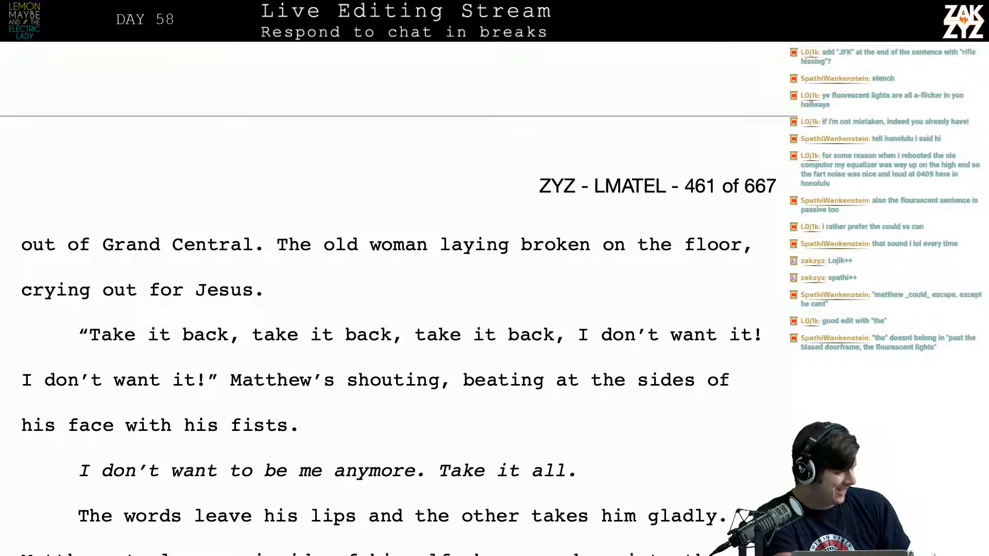
Change "stink" to "stench" in the sentence about ruptured intestines and gunpowder
scroll(399, 298, up, 6)
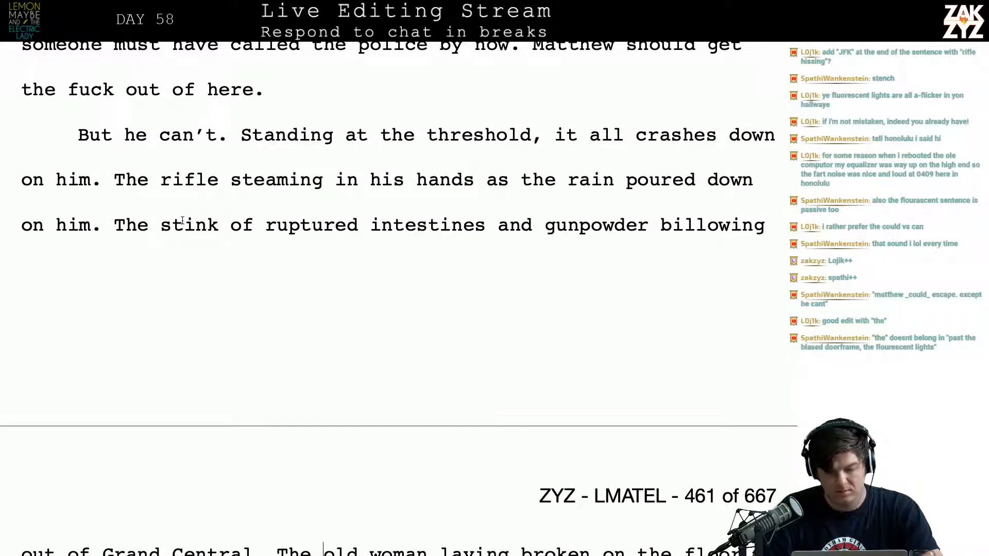
click(206, 225)
key(Delete)
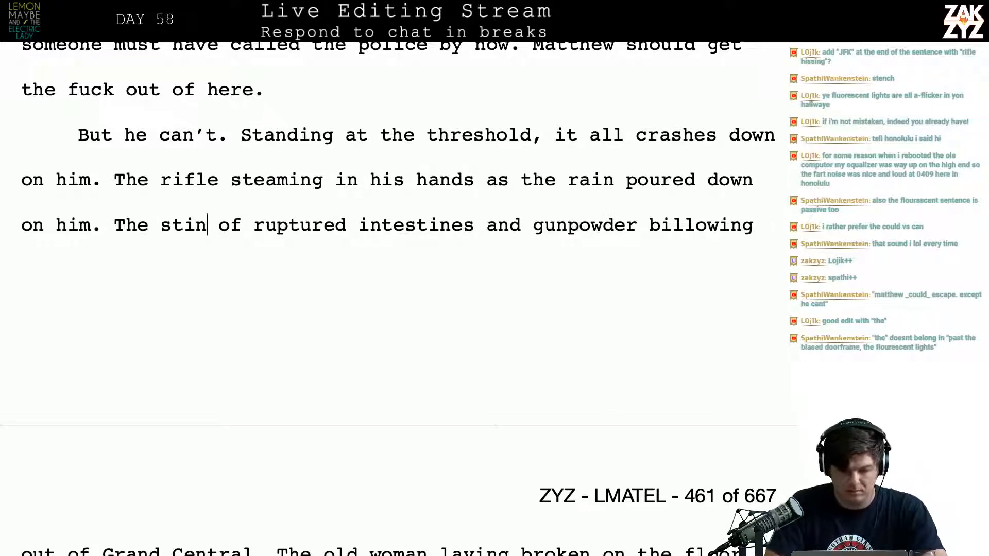
key(BackSpace)
key(BackSpace)
text(ench)
scroll(399, 232, down, 1)
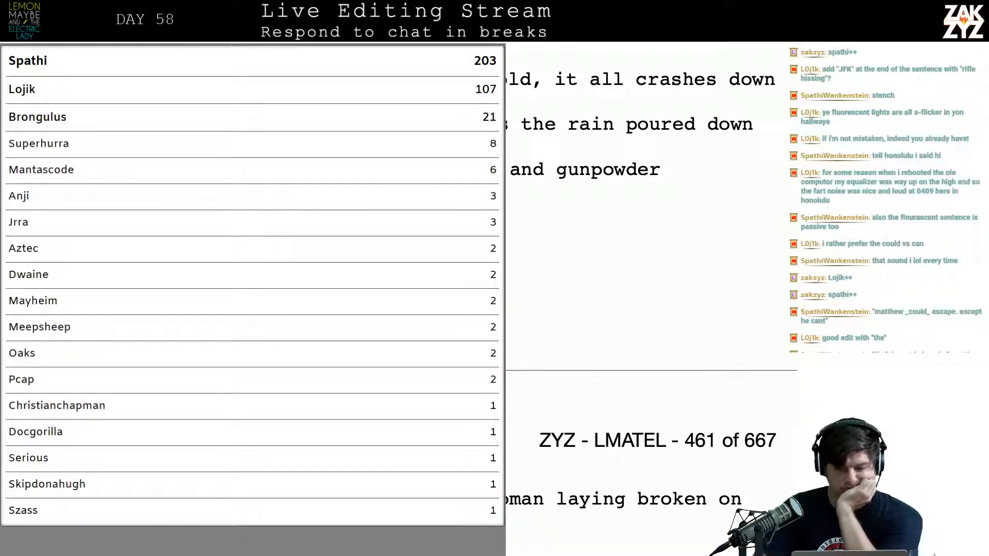
Try extending the rifle sentence after "the rain poured down on him" with "on the gravel road at"
scroll(166, 139, up, 2)
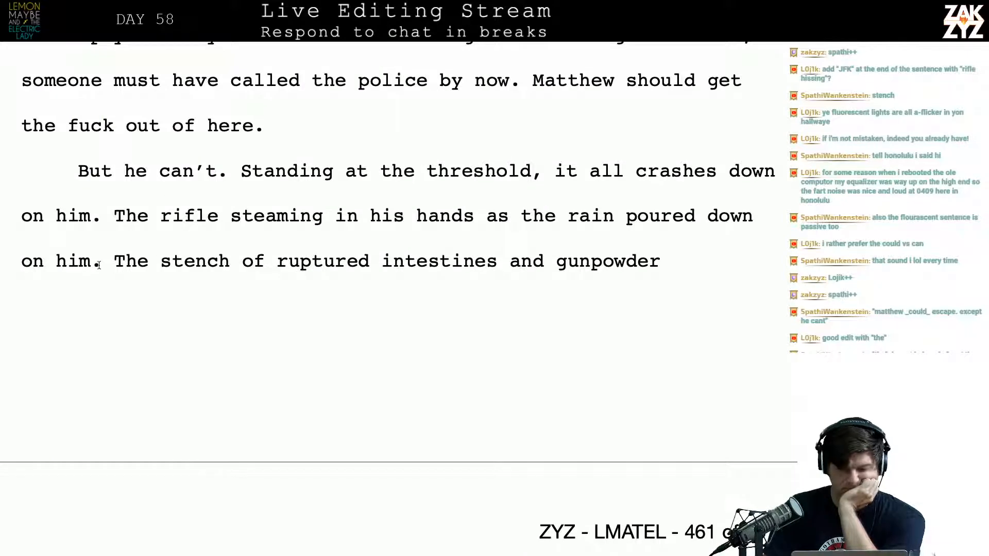
key(Left)
text(on )
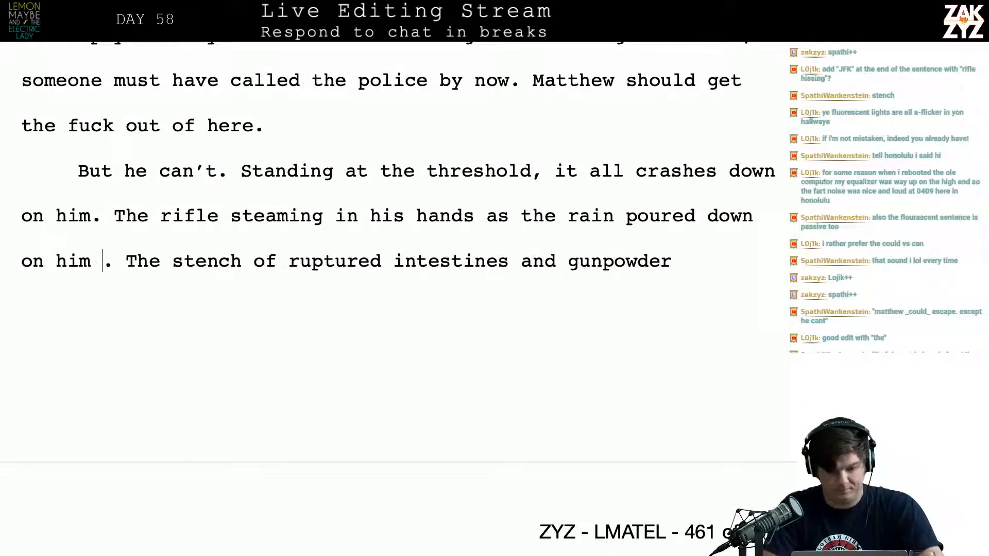
text(the gravel )
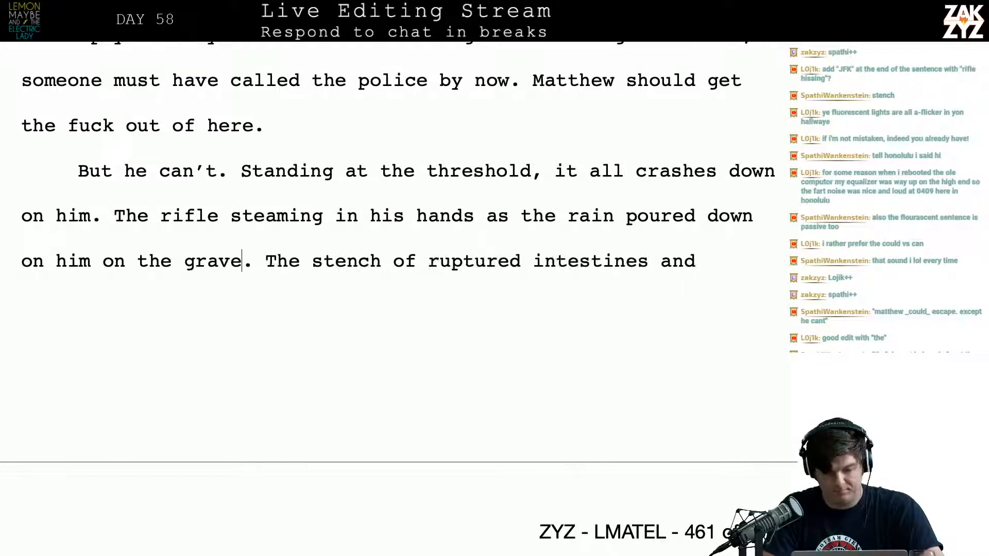
text(road at.)
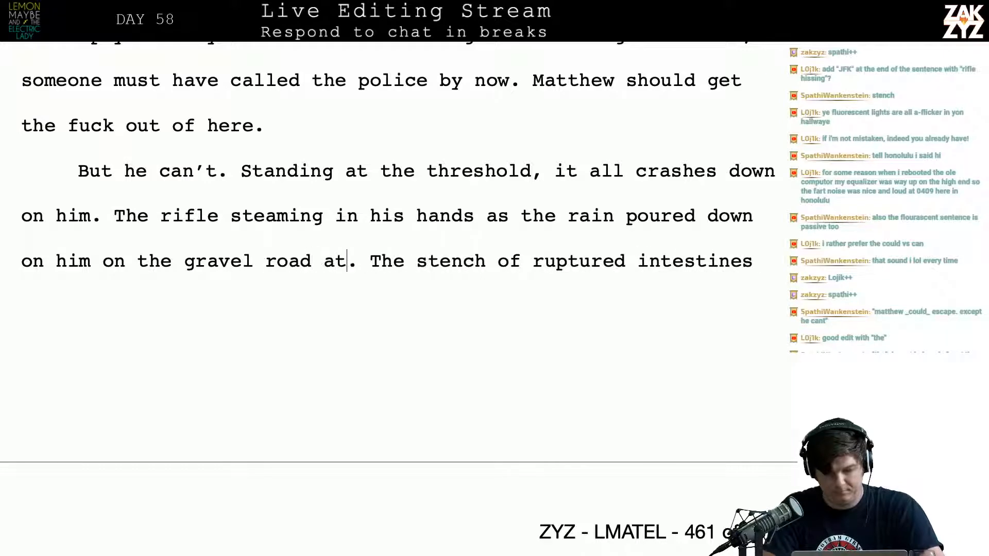
key(BackSpace)
key(BackSpace)
key(BackSpace)
key(BackSpace)
key(BackSpace)
key(BackSpace)
key(BackSpace)
key(BackSpace)
key(BackSpace)
key(BackSpace)
key(BackSpace)
key(BackSpace)
key(BackSpace)
key(BackSpace)
key(BackSpace)
key(BackSpace)
key(BackSpace)
key(BackSpace)
key(BackSpace)
key(BackSpace)
key(BackSpace)
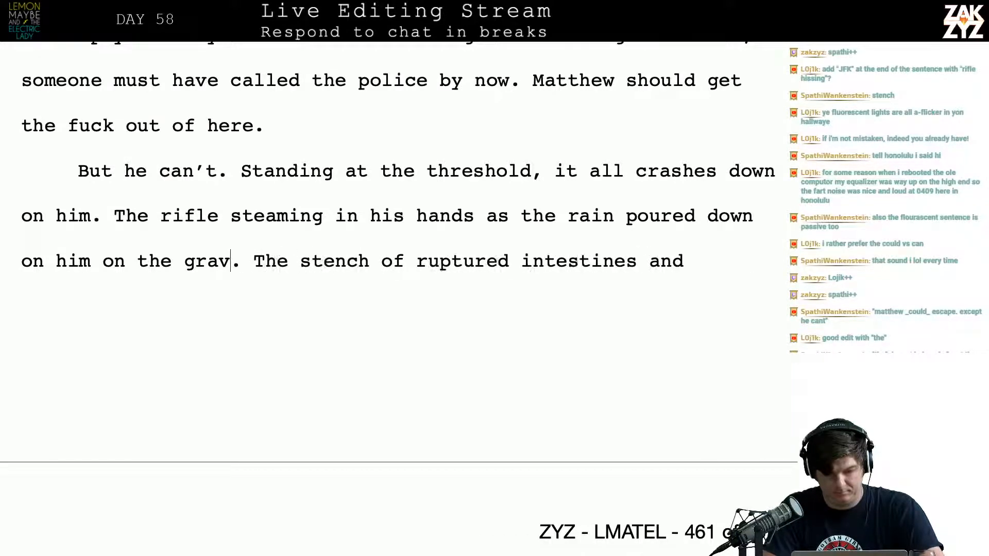
text(at)
key(BackSpace)
key(BackSpace)
key(BackSpace)
key(BackSpace)
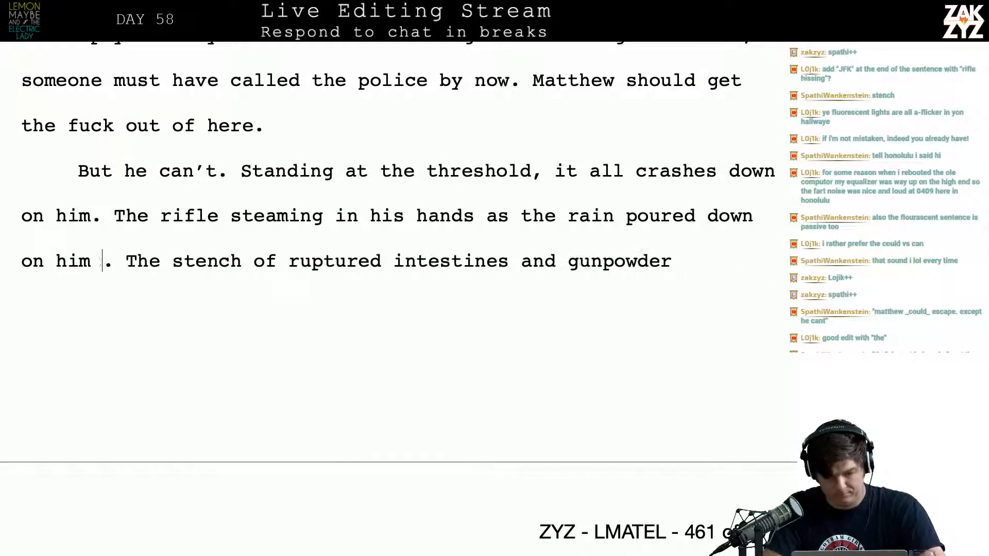
Try ending the rifle sentence with "at JFK" after "the rain poured down on him"
text(at JFM)
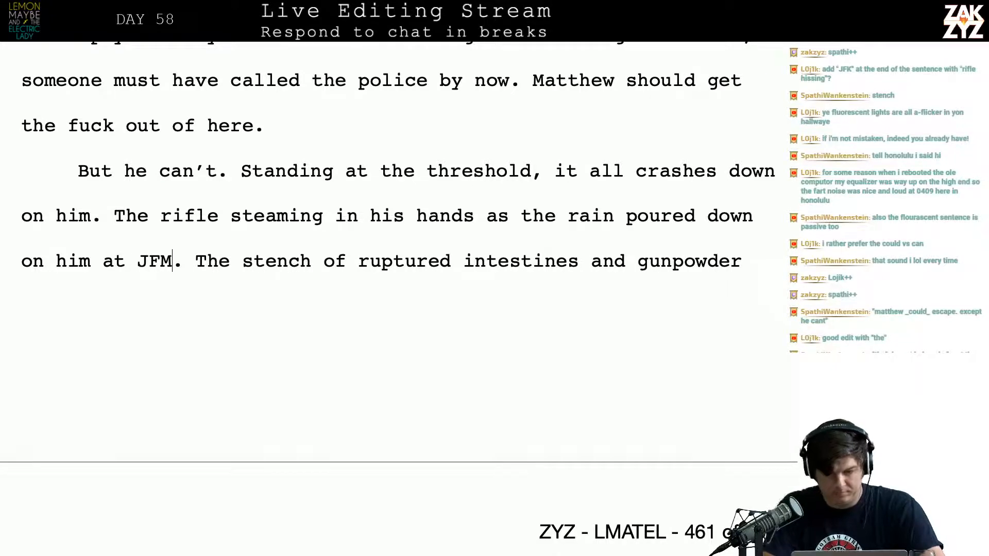
key(BackSpace)
text(K)
key(BackSpace)
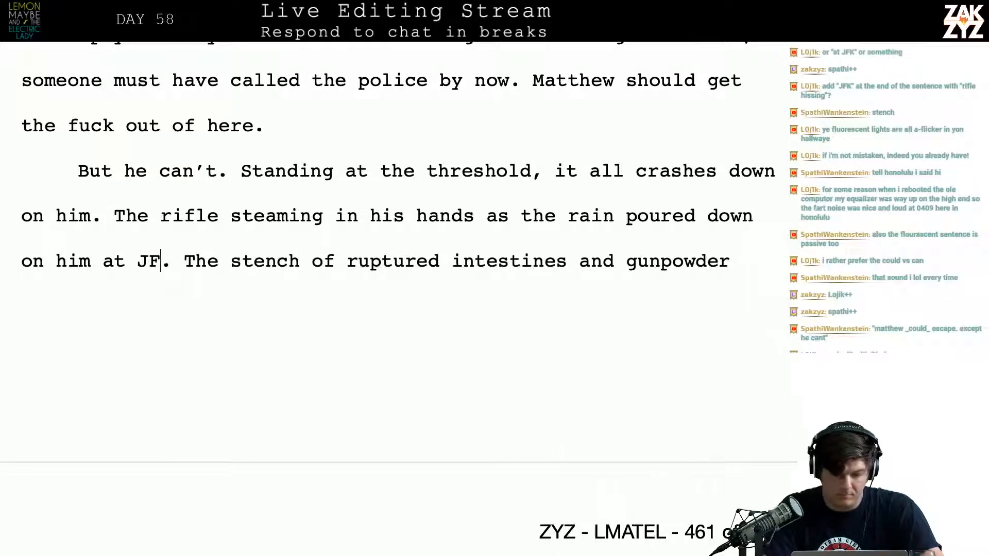
key(BackSpace)
key(BackSpace)
key(BackSpace)
key(BackSpace)
key(BackSpace)
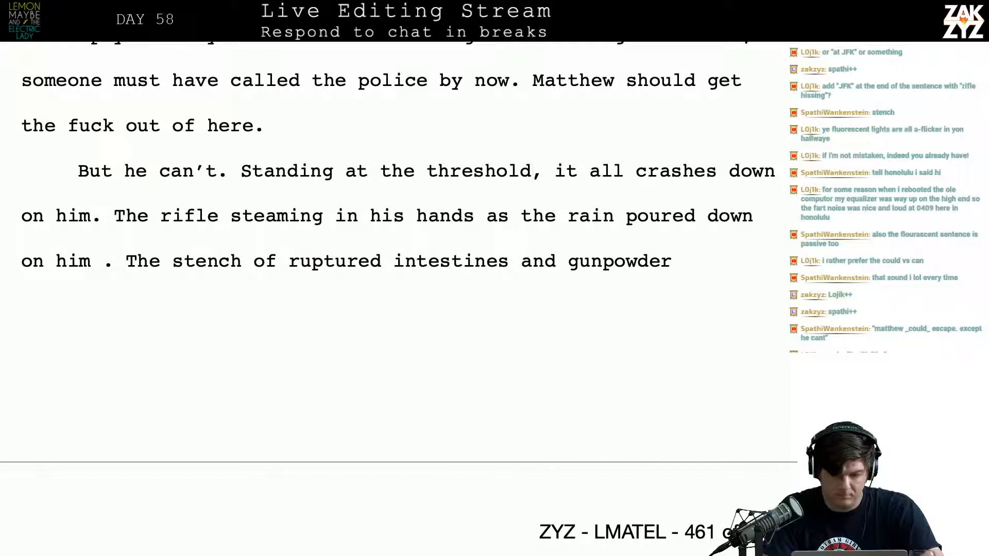
key(BackSpace)
Try extending the rifle sentence after "the rain poured down on him" with a clause beginning ", the plane"
text(, the plane )
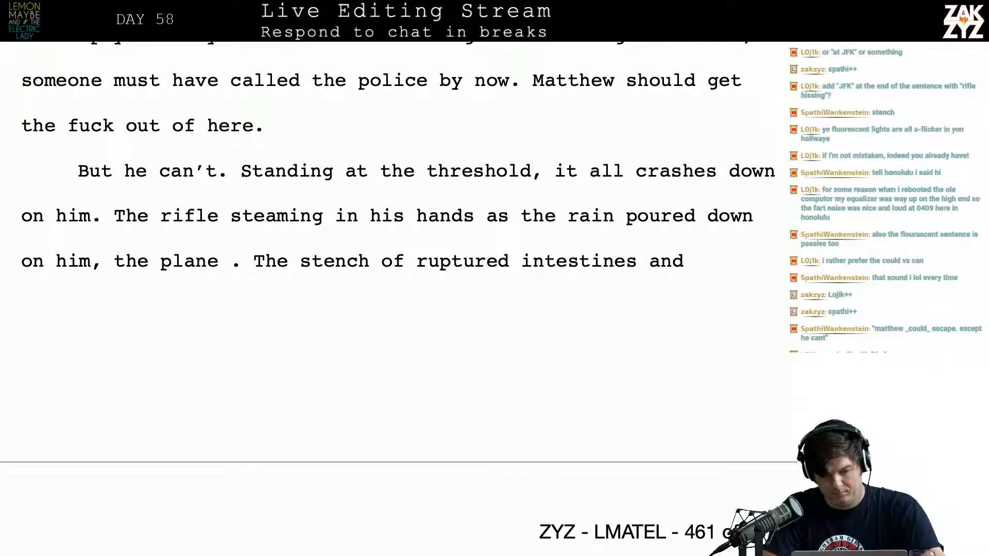
text(blooming)
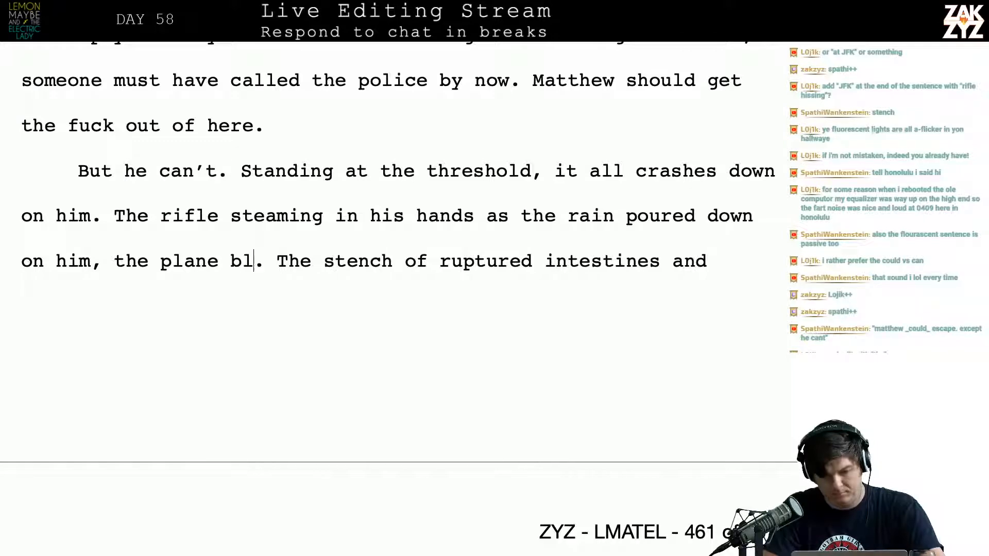
key(BackSpace)
key(BackSpace)
key(BackSpace)
key(BackSpace)
key(BackSpace)
key(BackSpace)
key(BackSpace)
key(BackSpace)
key(BackSpace)
key(BackSpace)
key(BackSpace)
key(BackSpace)
key(BackSpace)
key(BackSpace)
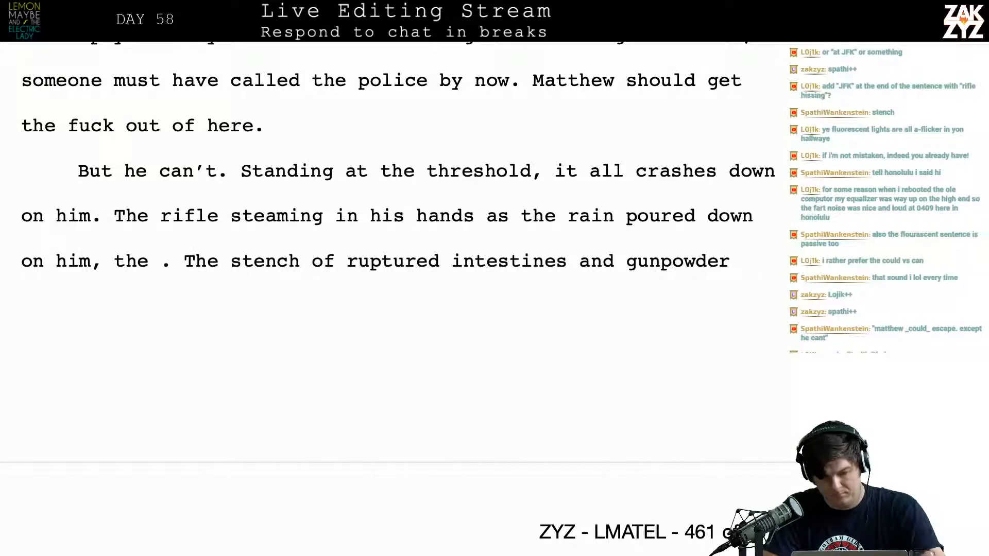
text(b)
key(BackSpace)
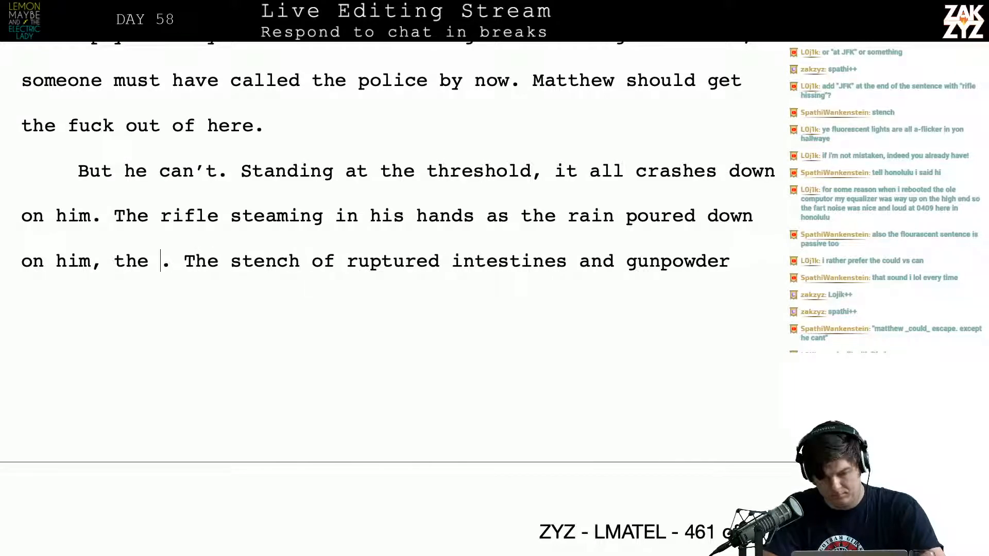
Extend the rifle sentence after "poured down on him" with ", the explosion rising over JFK airport"
text(expl)
text(osion rising o)
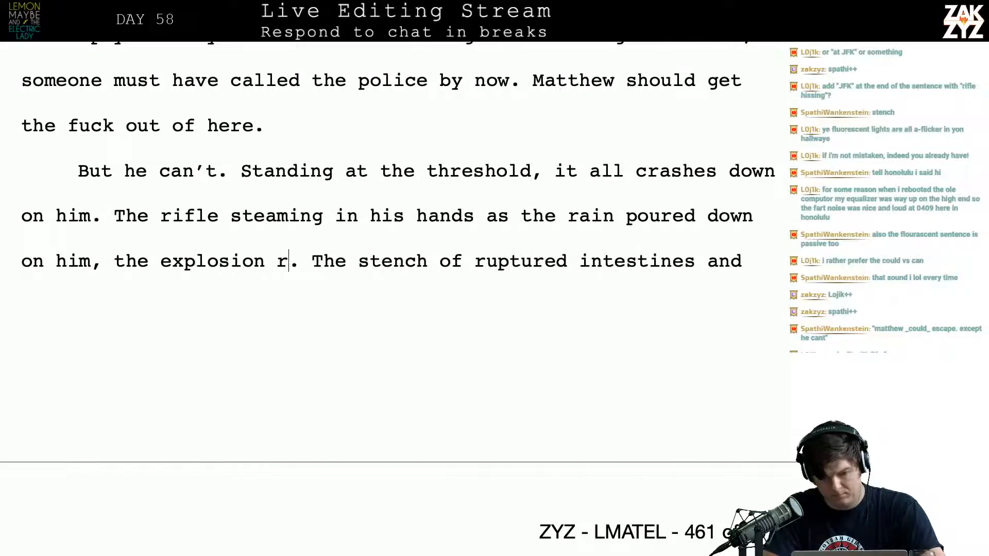
text(ver JFK)
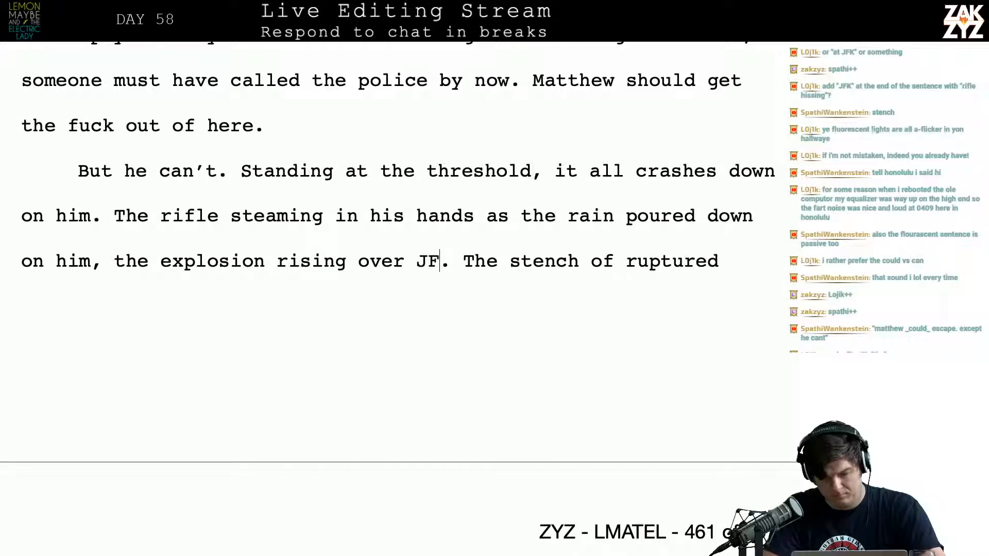
key(BackSpace)
key(BackSpace)
text(K airport)
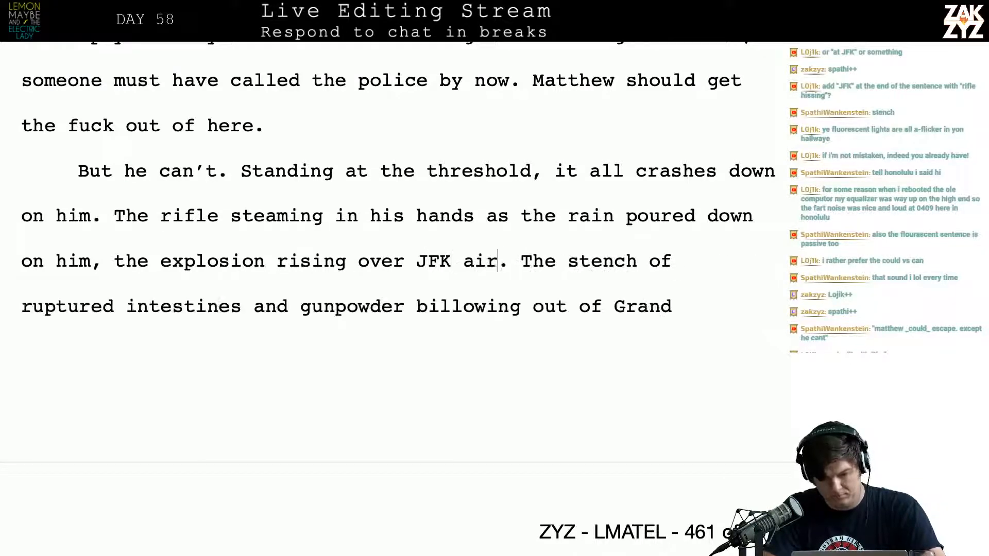
Split the paragraph before "the explosion rising over JFK airport" so the remaining text starts on its own line
key(Left)
key(Left)
key(Left)
key(Left)
key(Left)
key(Left)
key(Left)
key(Left)
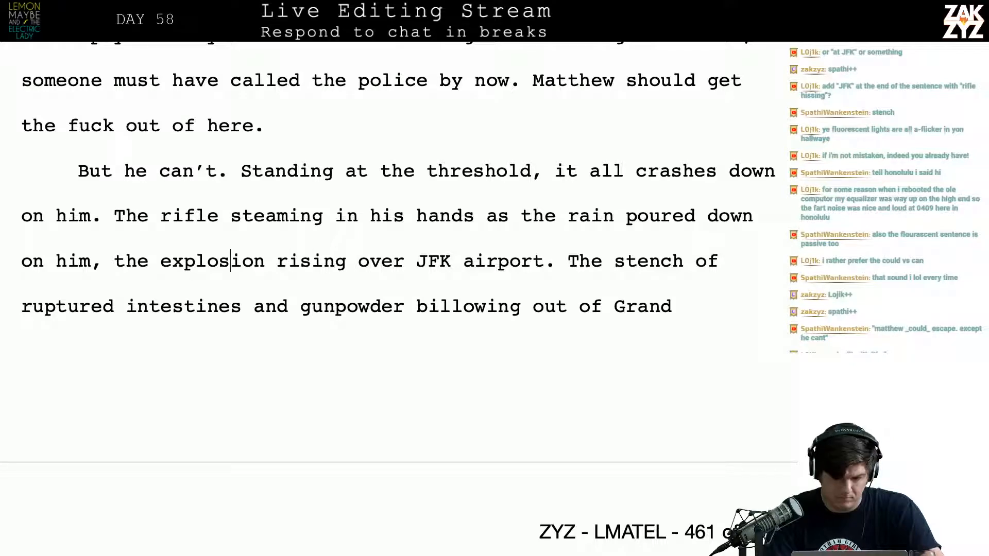
key(Left)
key(Return)
key(Left)
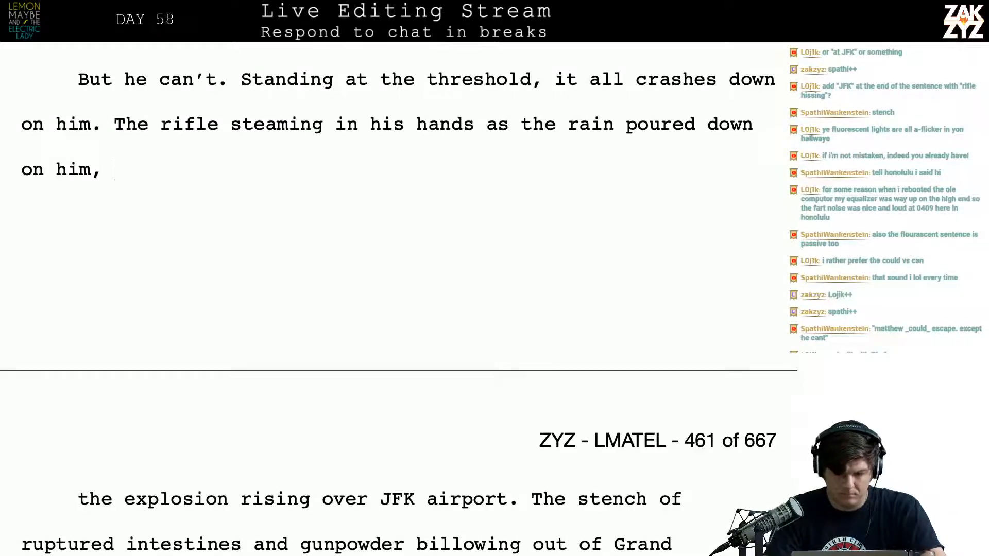
key(BackSpace)
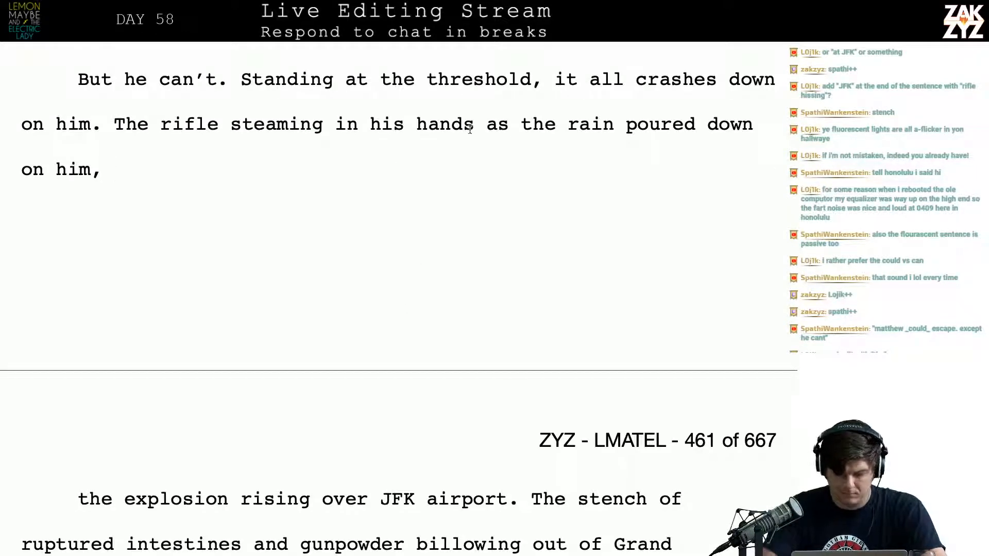
Try inserting ", the rain" after "The rifle steaming in his hands"
text(, the rain)
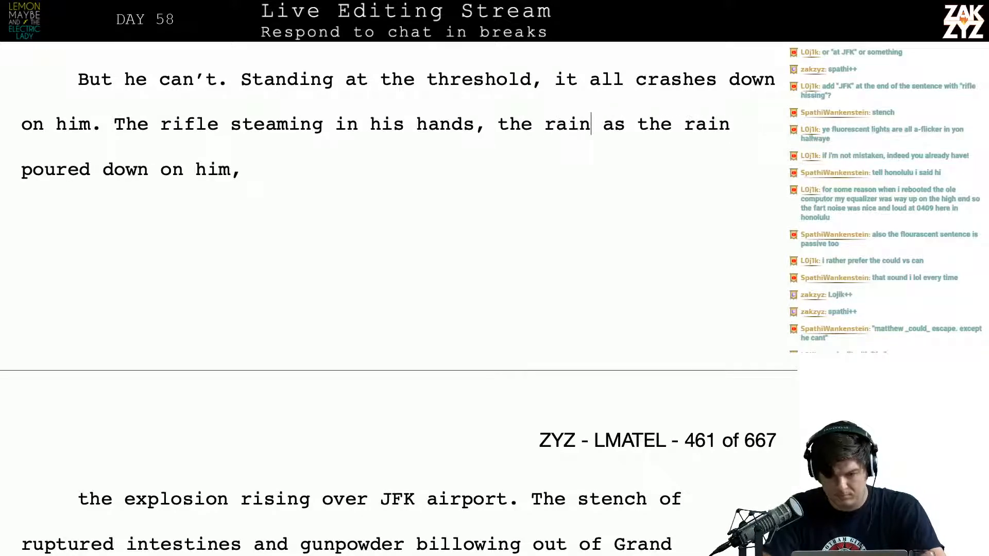
key(BackSpace)
key(BackSpace)
key(BackSpace)
key(BackSpace)
key(BackSpace)
key(BackSpace)
key(BackSpace)
key(BackSpace)
key(BackSpace)
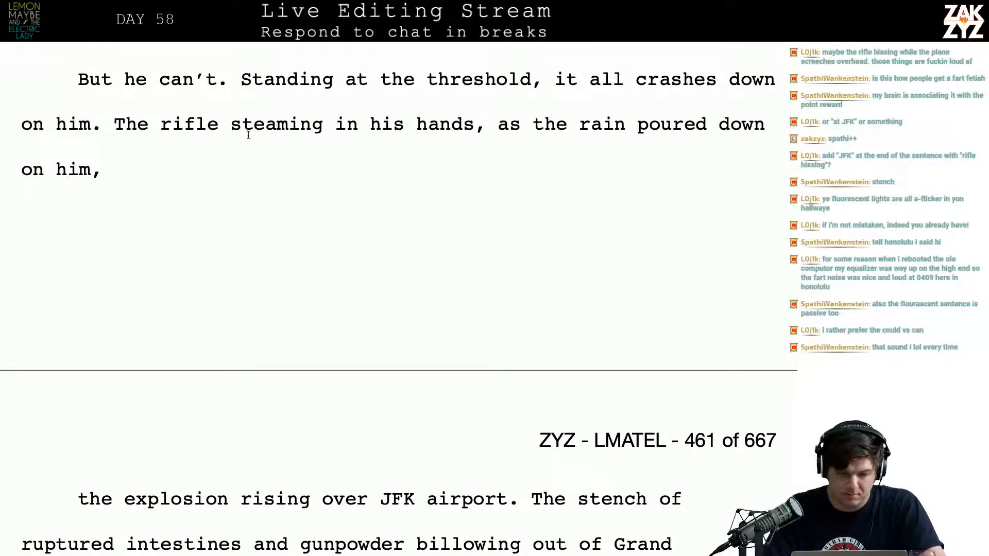
Break the text before "steaming in his hands" into a separate paragraph and delete "The rifle" ahead of it
click(229, 125)
key(Return)
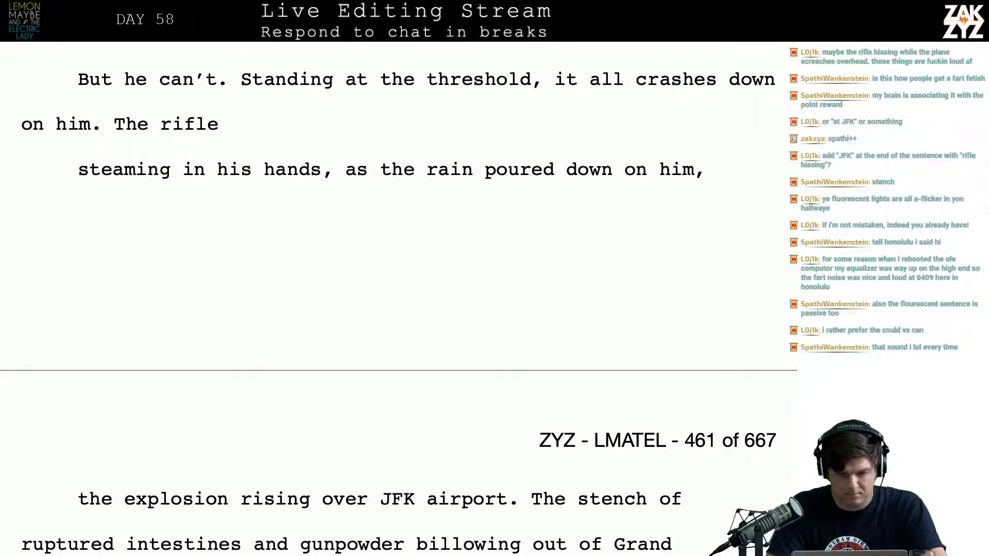
key(BackSpace)
key(BackSpace)
key(BackSpace)
key(BackSpace)
key(BackSpace)
key(BackSpace)
key(BackSpace)
key(BackSpace)
key(BackSpace)
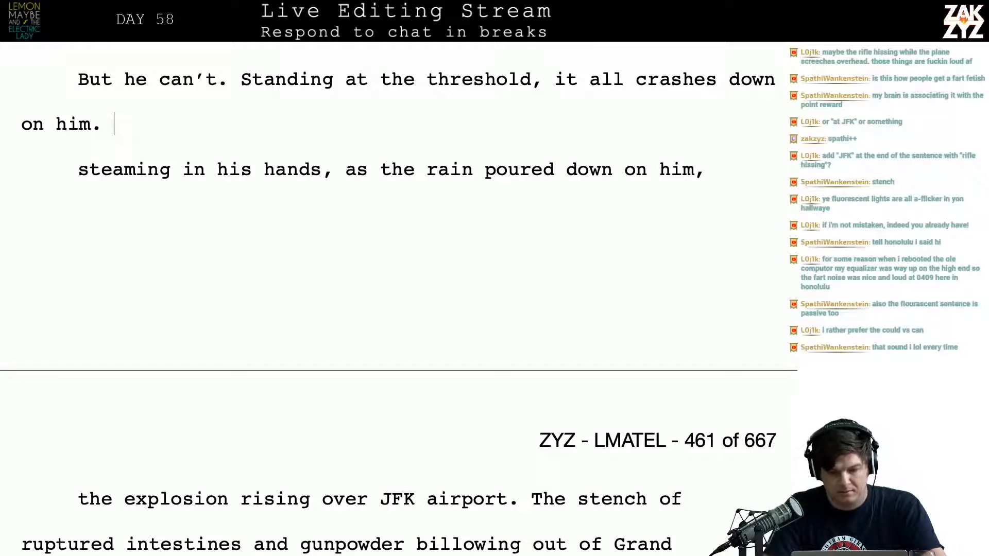
Try restarting the sentence after "it all crashes down on him." with "The rifle"
text(The rifle in)
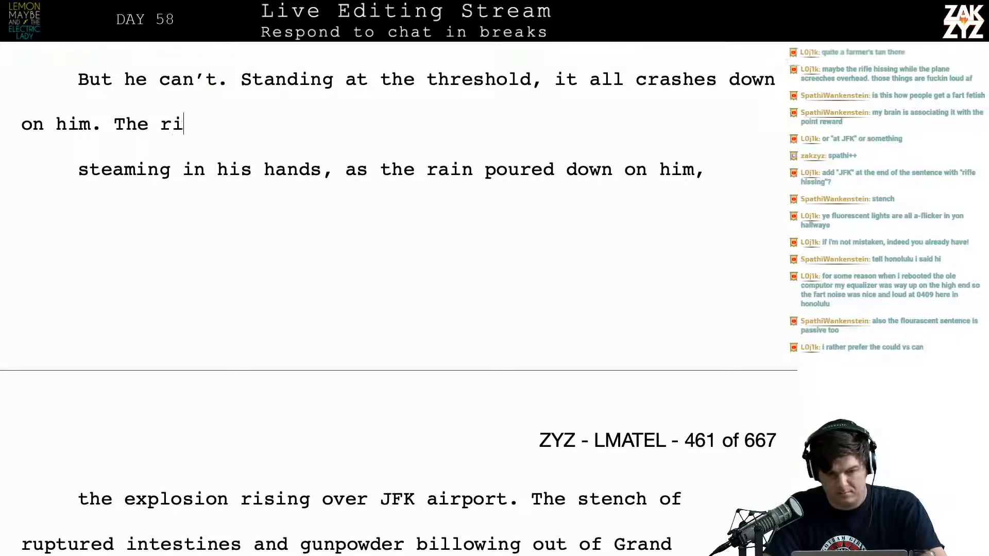
key(BackSpace)
key(BackSpace)
key(BackSpace)
key(BackSpace)
key(BackSpace)
key(BackSpace)
key(BackSpace)
key(BackSpace)
key(BackSpace)
key(BackSpace)
key(BackSpace)
key(BackSpace)
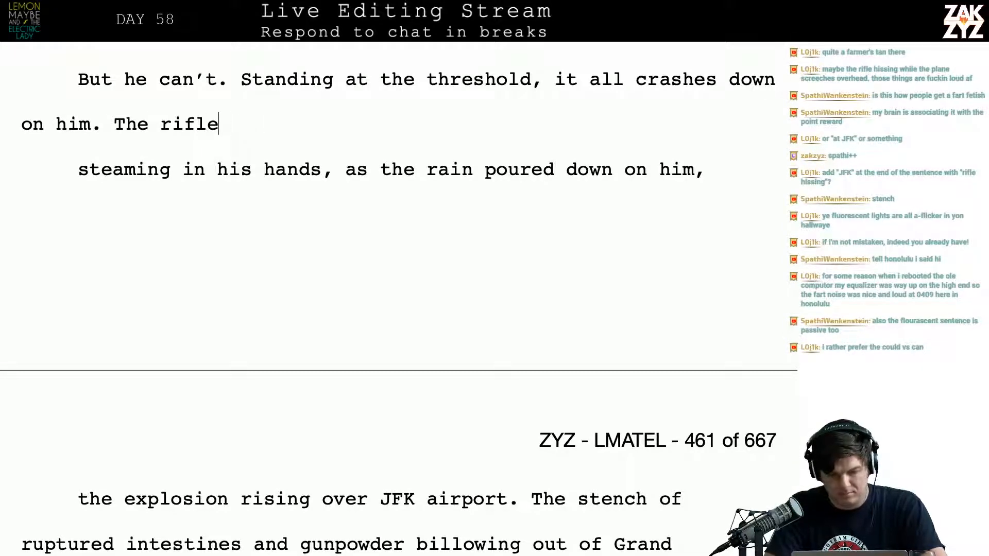
Write "Watching the fireball bloom over JFK airport with the rain hissing down on him and the rifle" after "crashes down on him."
text(Watchin)
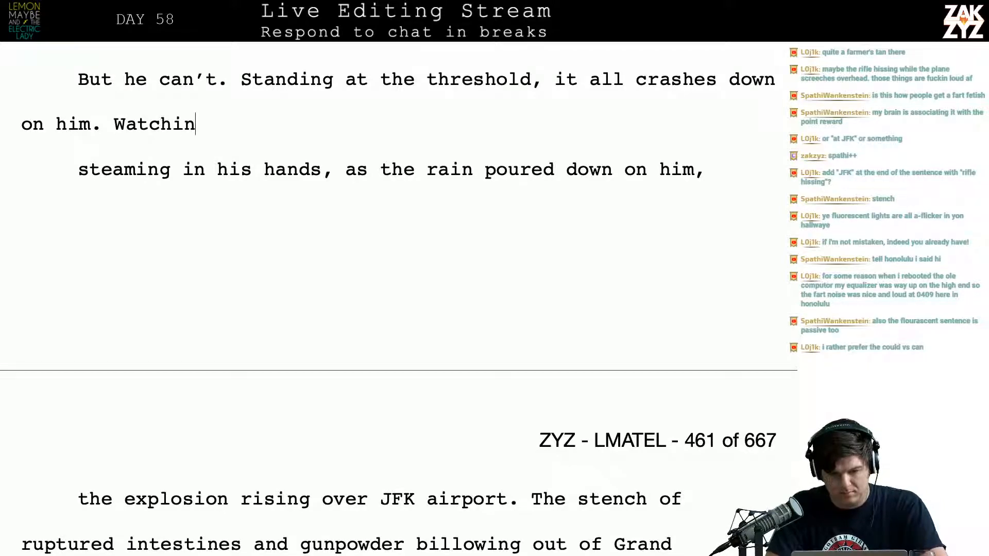
text(g the firebal)
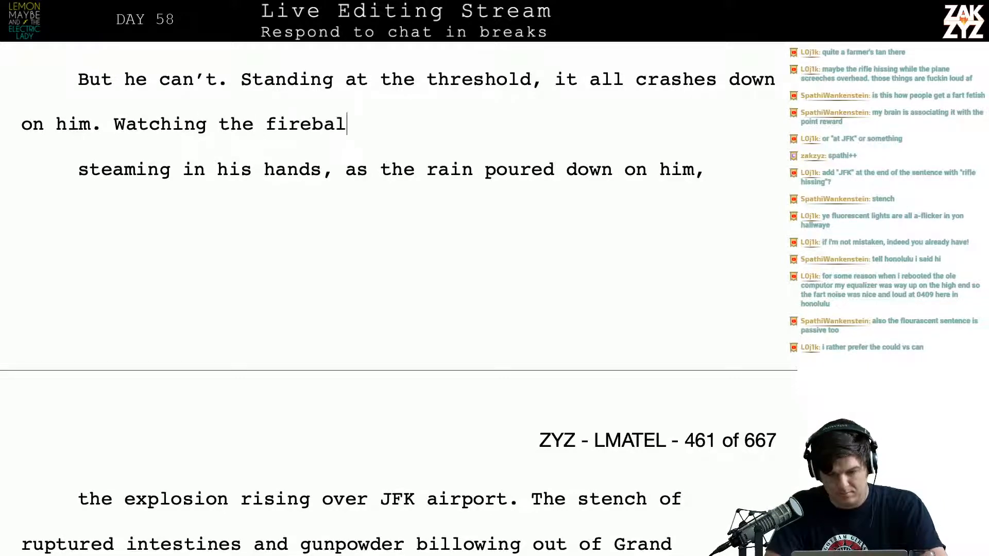
text(l bloom over J)
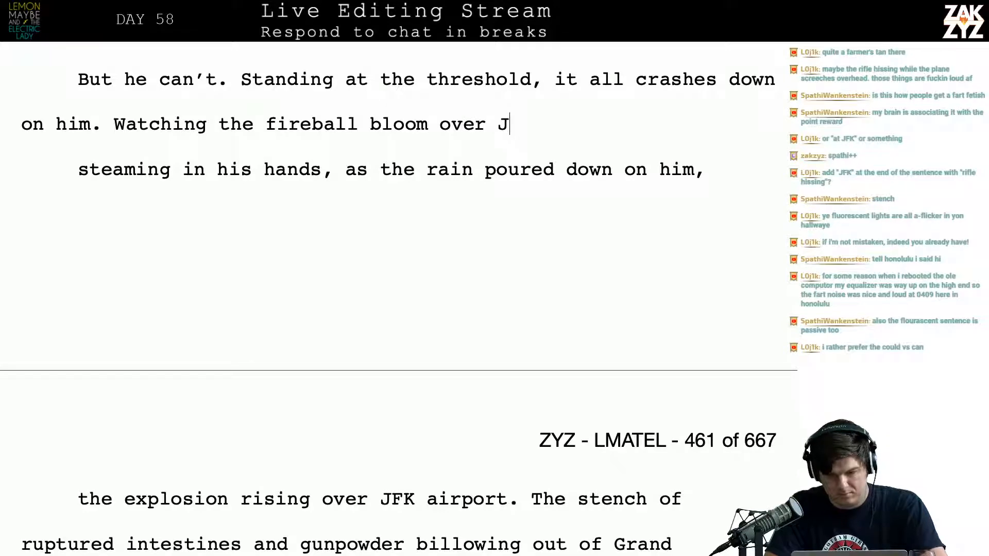
text(FK airport )
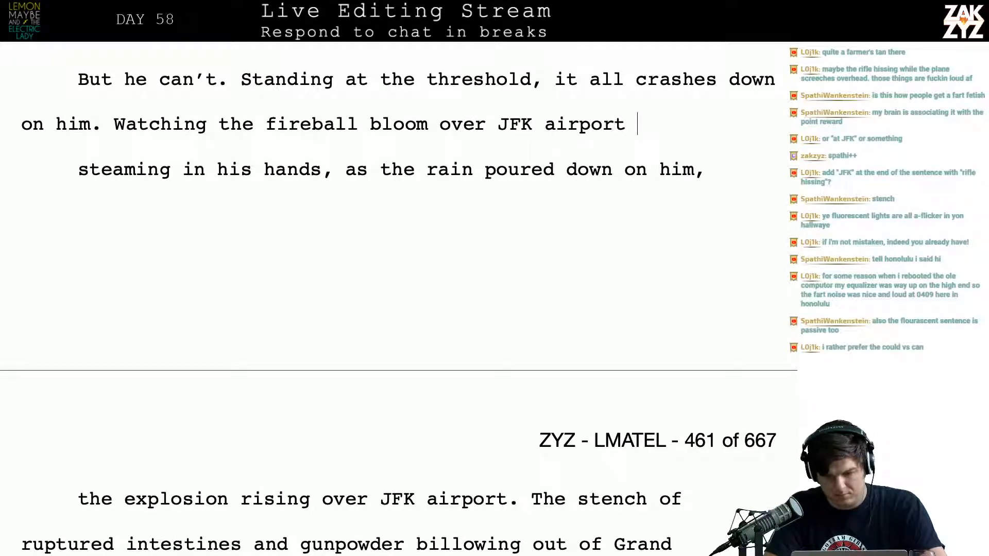
text(with the rain p)
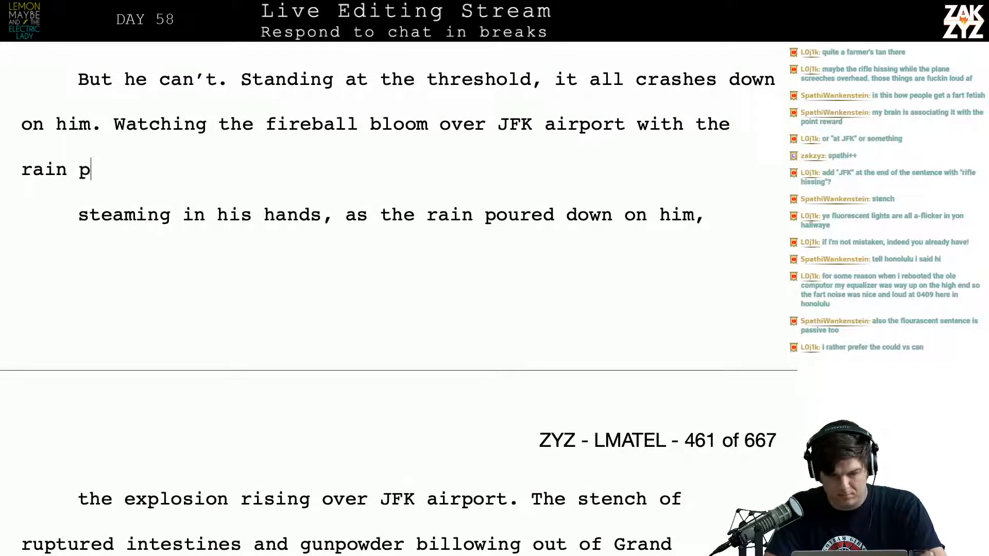
key(BackSpace)
text(hissing do)
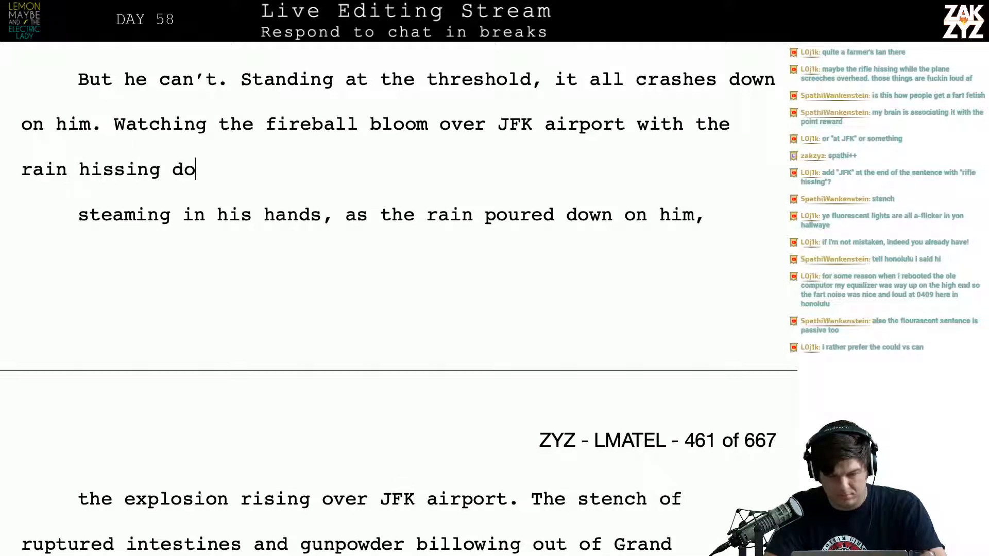
text(wn on him and the rifle)
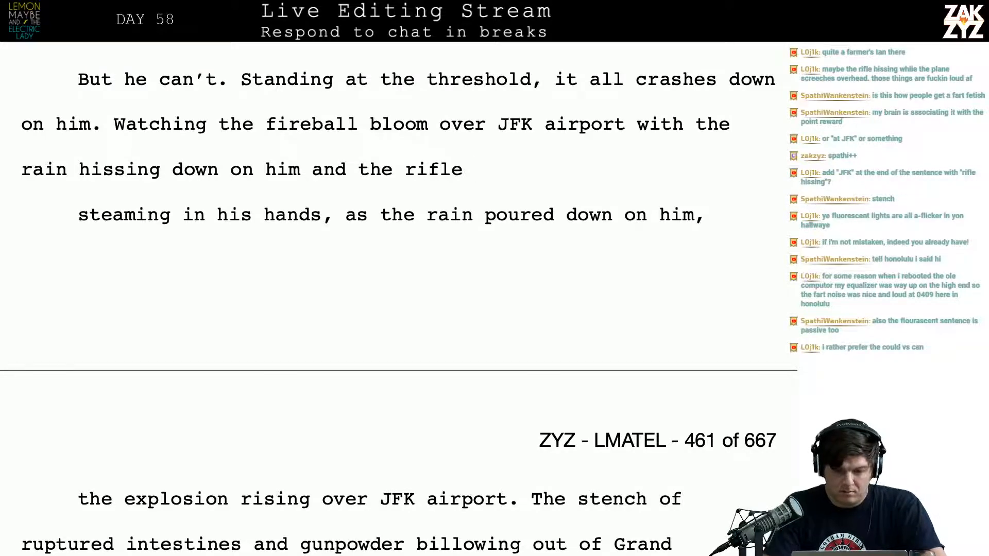
Replace the ending "rain hissing down on him and the rifle" with "smoking rifle in his hands."
key(BackSpace)
key(BackSpace)
key(BackSpace)
key(BackSpace)
key(BackSpace)
key(BackSpace)
key(BackSpace)
key(BackSpace)
key(BackSpace)
key(BackSpace)
key(BackSpace)
key(BackSpace)
key(BackSpace)
key(BackSpace)
key(BackSpace)
key(BackSpace)
key(BackSpace)
key(BackSpace)
key(BackSpace)
key(BackSpace)
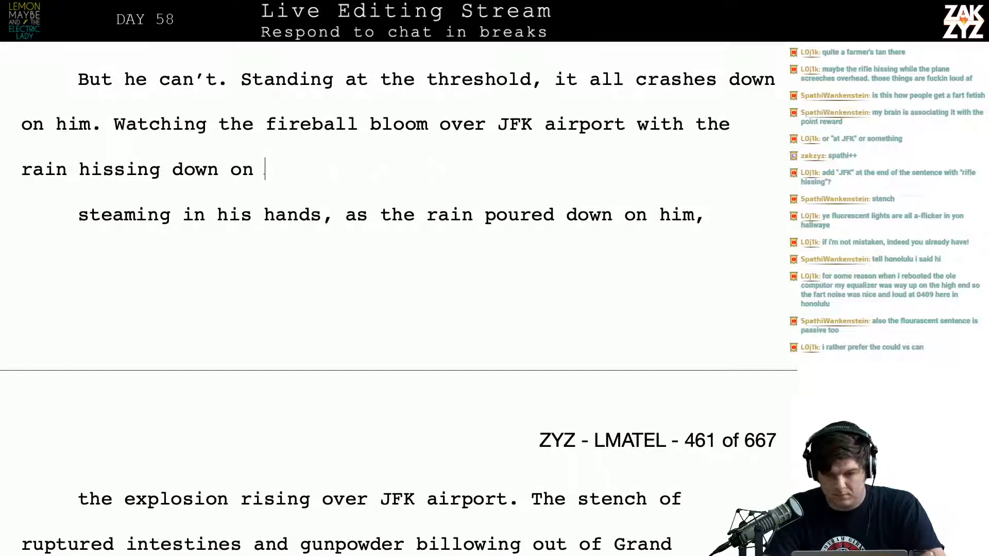
key(BackSpace)
key(BackSpace)
key(BackSpace)
key(BackSpace)
key(BackSpace)
key(BackSpace)
key(BackSpace)
key(BackSpace)
key(BackSpace)
key(BackSpace)
key(BackSpace)
key(BackSpace)
key(BackSpace)
key(BackSpace)
key(BackSpace)
key(BackSpace)
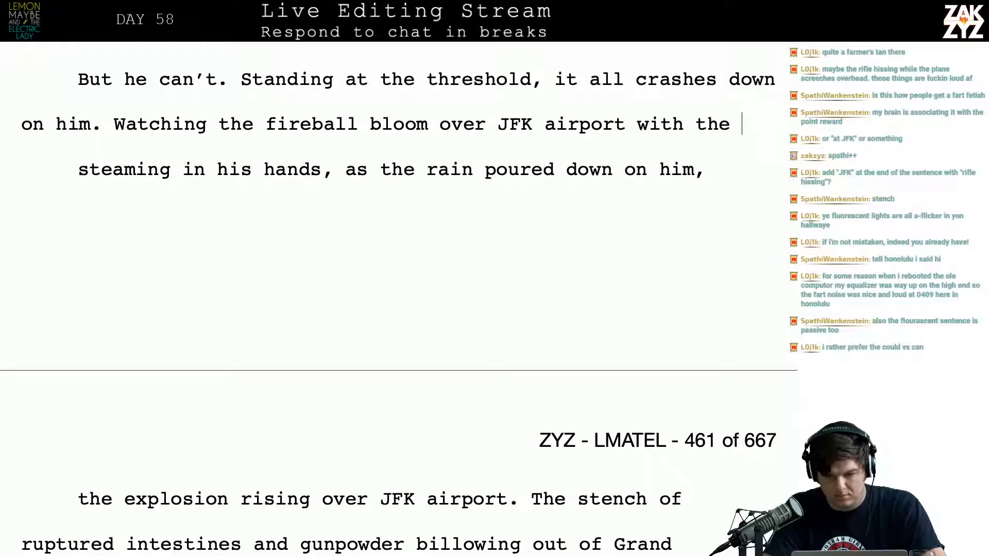
text(smoking rifle )
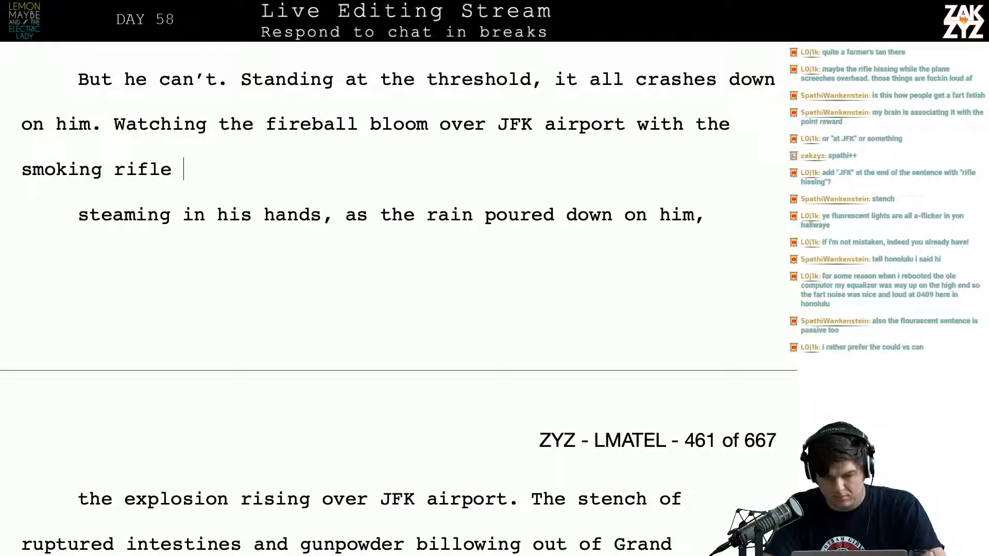
text(in his hands.)
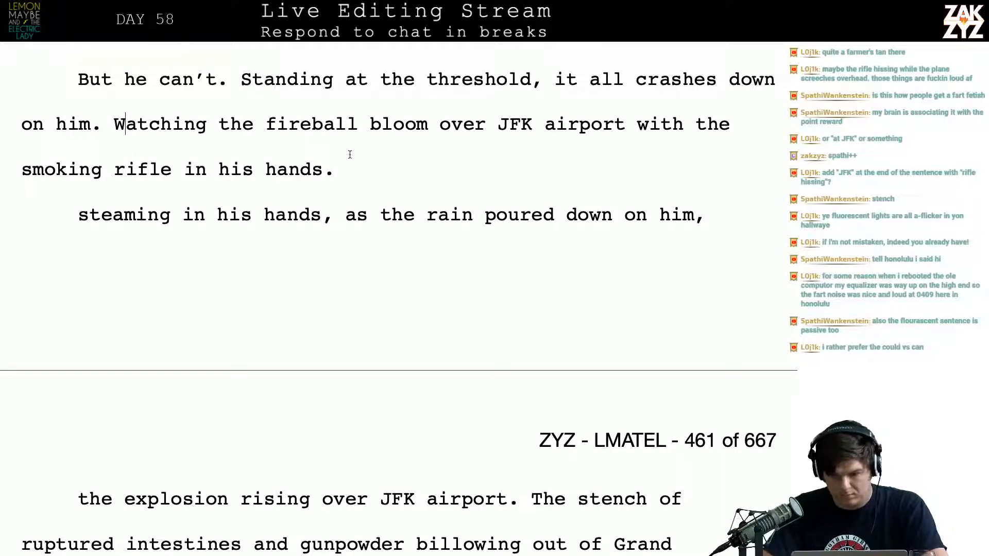
Insert "with the steaming rifle in his hands and rain pouring down" after "JFK airport" in the fireball sentence
click(617, 148)
key(Right)
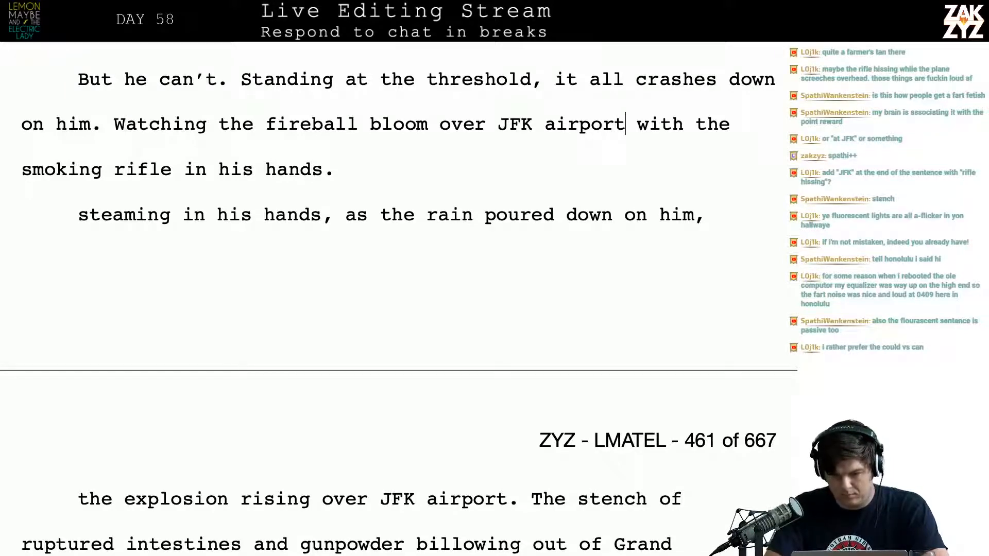
text(with the steaming rifle in)
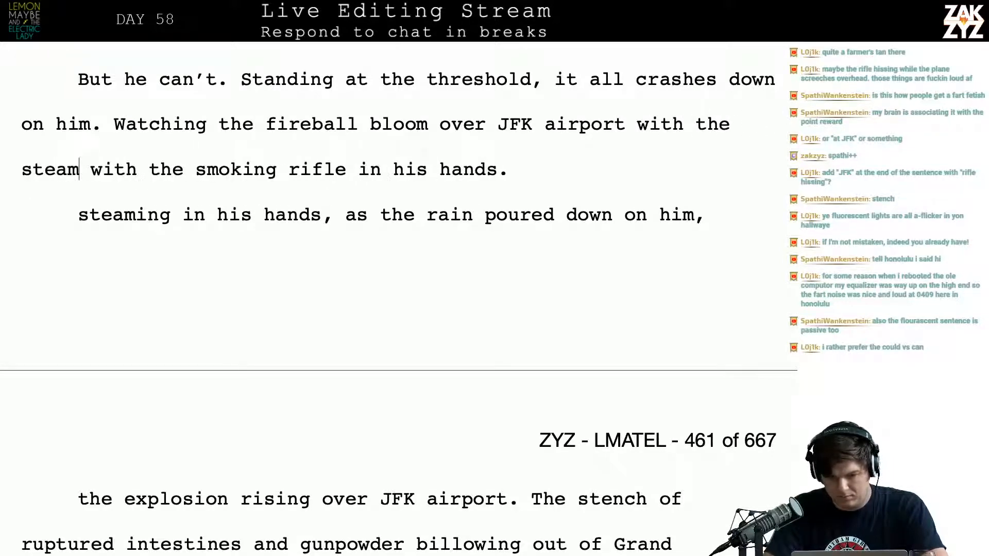
text( his hands and rain)
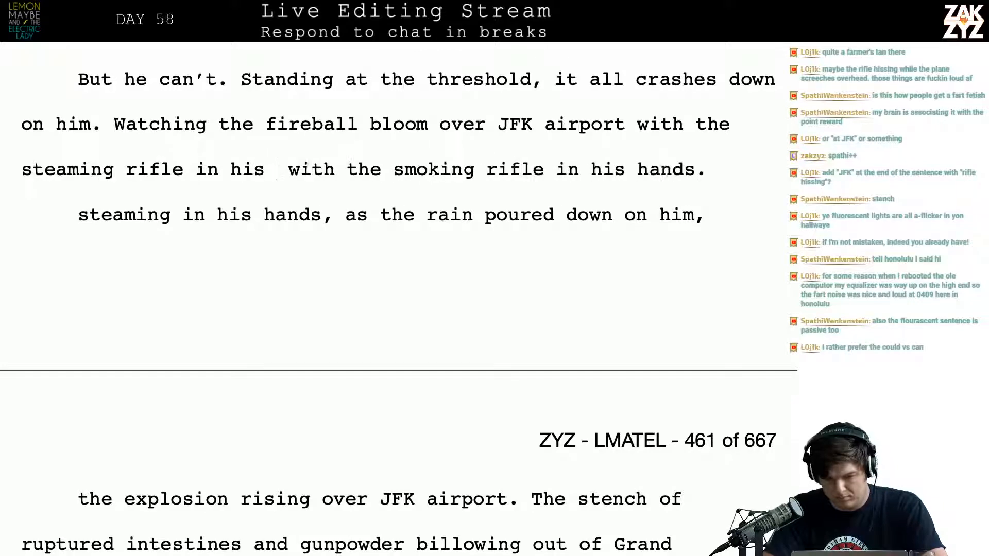
text( pouring down)
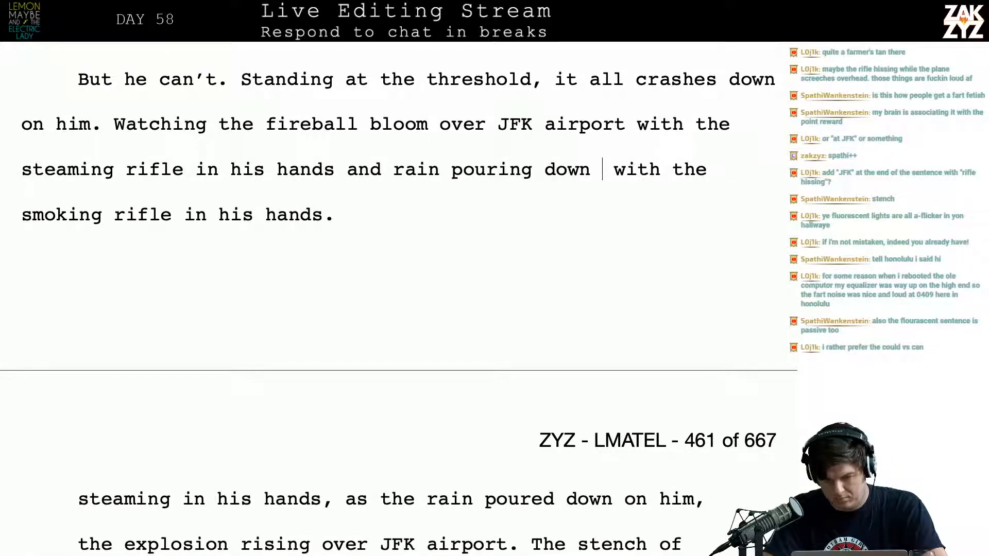
Cut the inserted phrase back from "rain pouring down" to "rain pourin"
key(BackSpace)
key(BackSpace)
key(BackSpace)
key(BackSpace)
key(BackSpace)
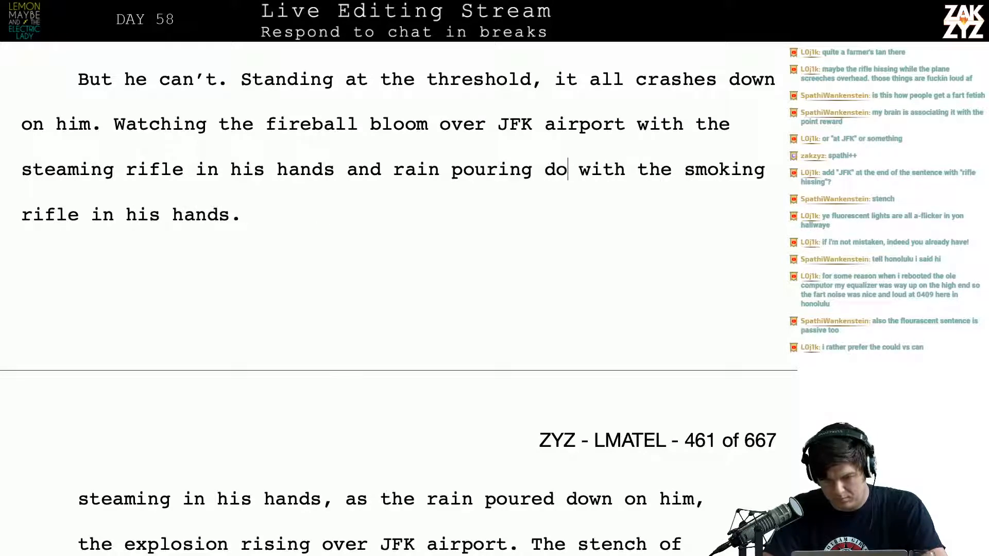
text(dow)
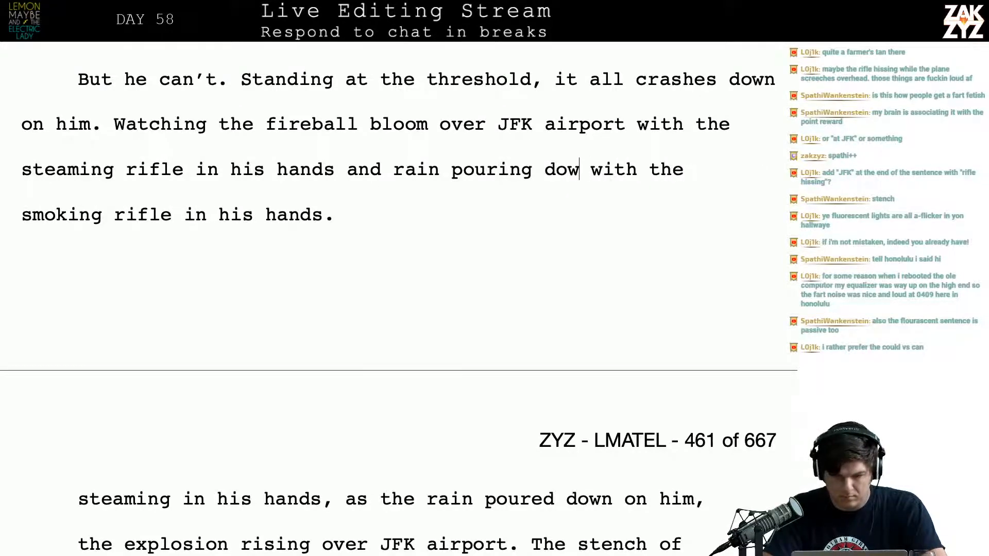
key(BackSpace)
key(BackSpace)
key(BackSpace)
key(BackSpace)
key(BackSpace)
Split the fireball sentence after "JFK airport", moving "with the steaming rifle in his hands" to a new paragraph
key(Up)
key(Right)
key(Right)
key(Right)
key(Right)
key(Right)
key(Right)
key(Right)
key(Right)
key(Right)
key(Right)
key(Right)
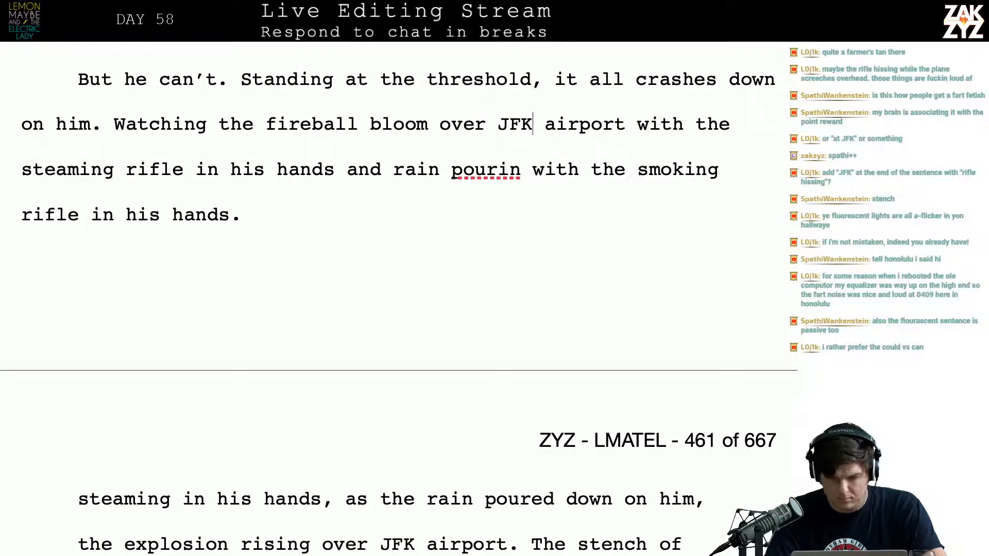
key(Left)
key(Return)
key(Left)
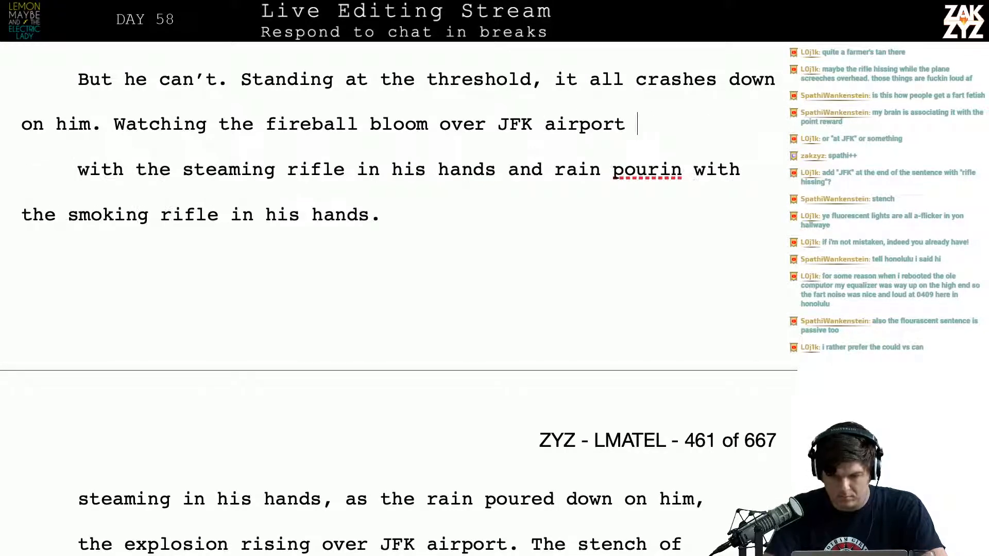
Continue the fireball sentence after "JFK airport" with "with rain pouring onto him, a steaming rifle in his hands."
text(with rain pouring on)
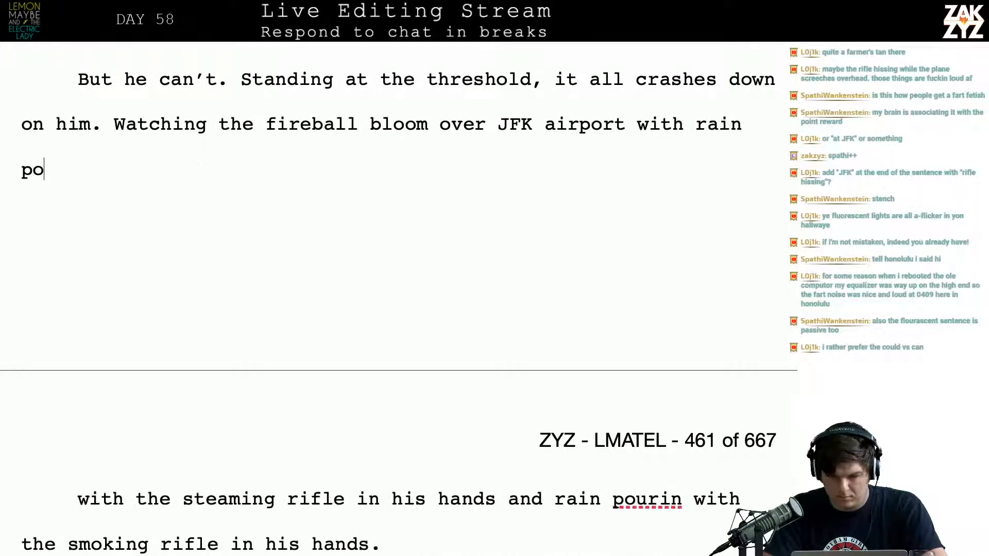
text(to him, )
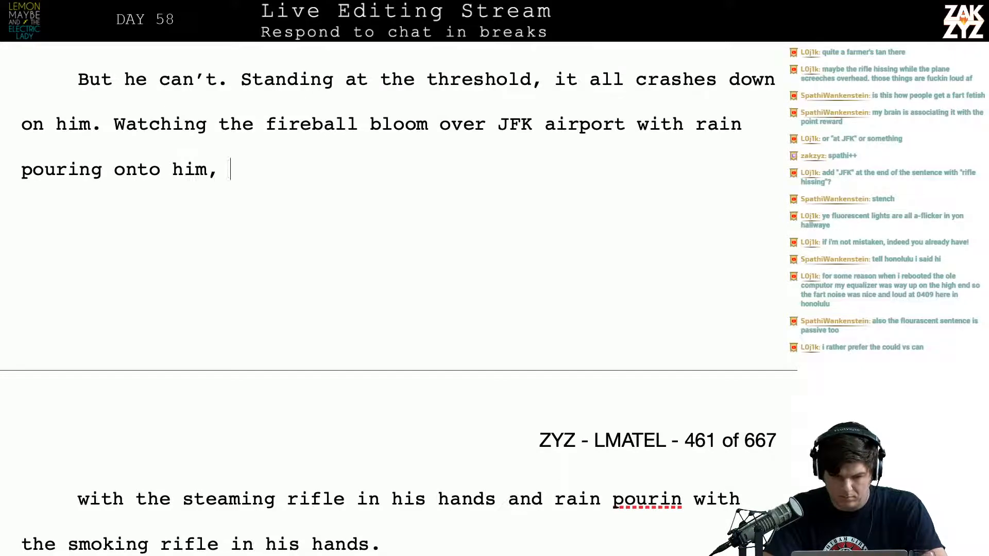
text(a steaming rifle )
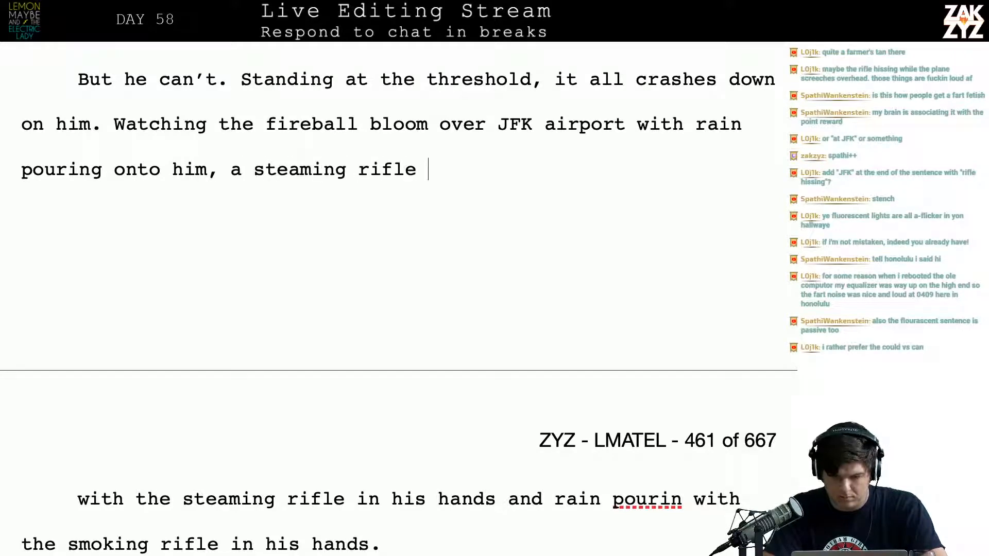
text(in his hands.)
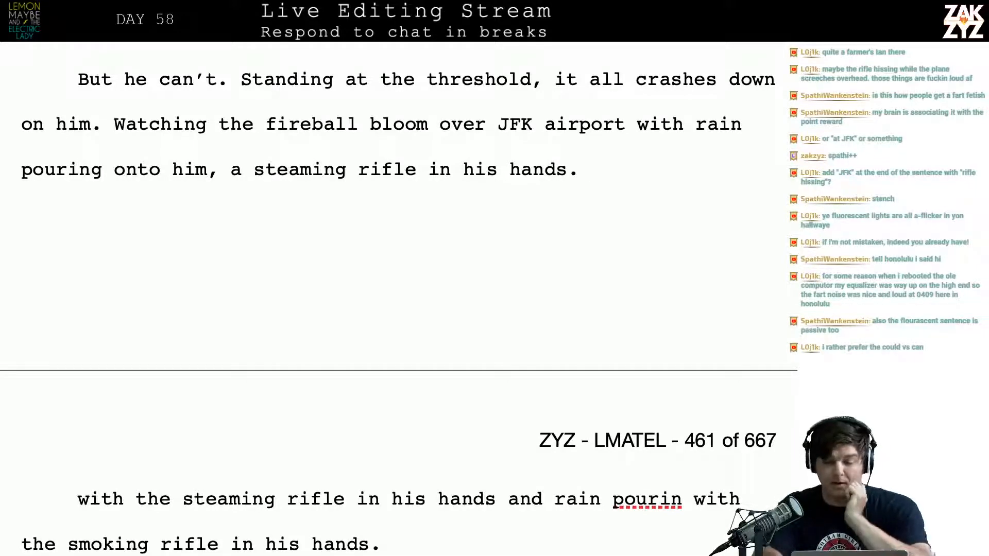
Replace everything after "JFK airport" in the fireball sentence with "with rain hissing off the barrel of his rifle."
click(635, 134)
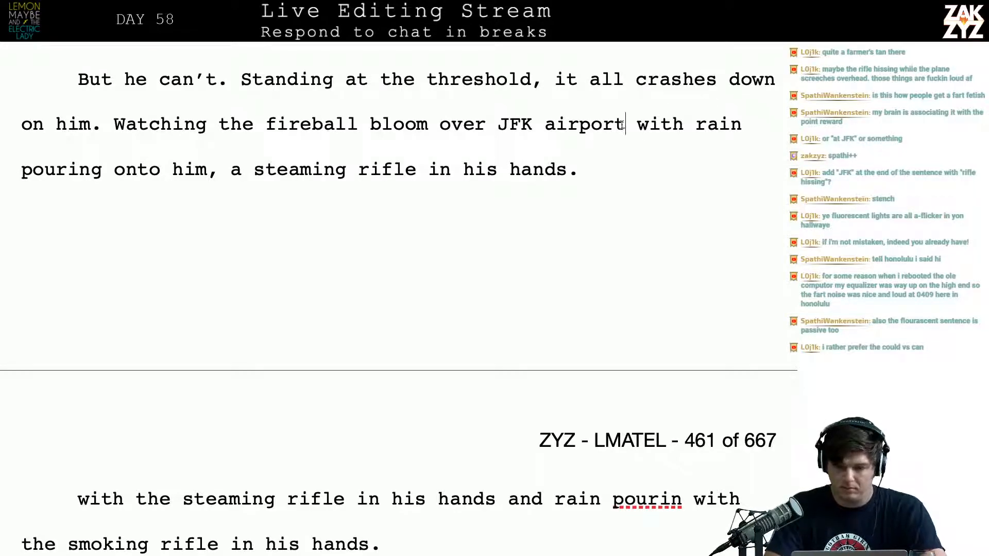
text(with )
text(rain hissing of)
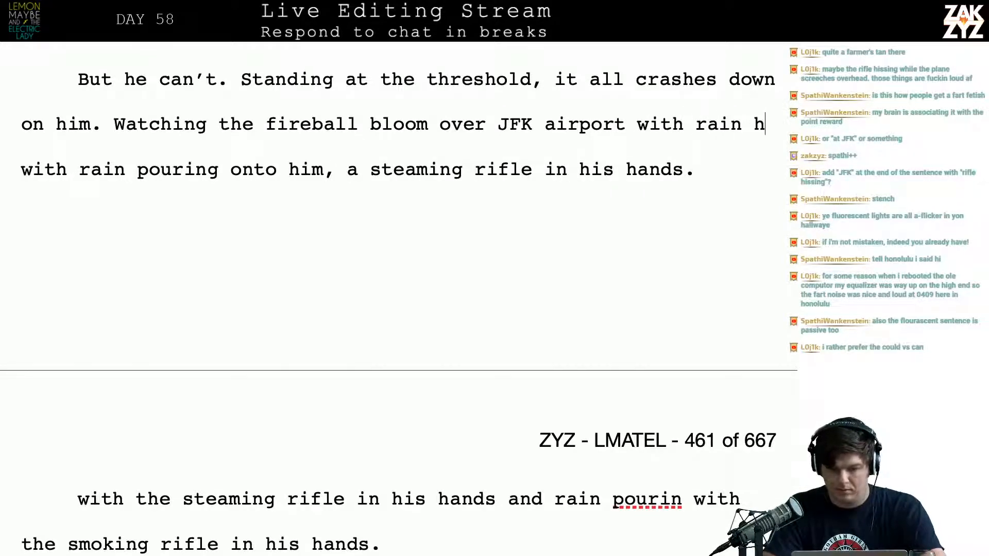
text(f the barrel of )
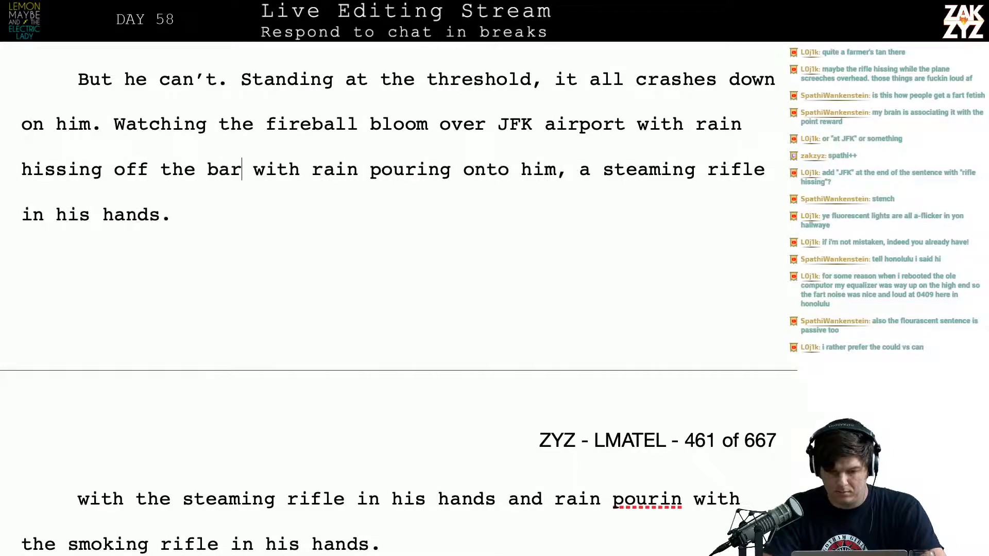
text(his rifle.)
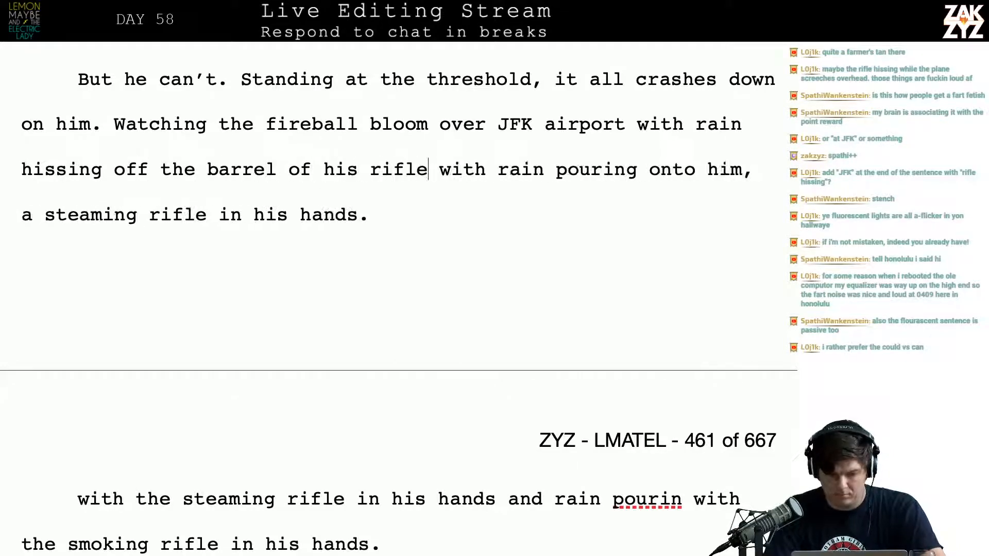
key(ctrl+shift+End)
key(BackSpace)
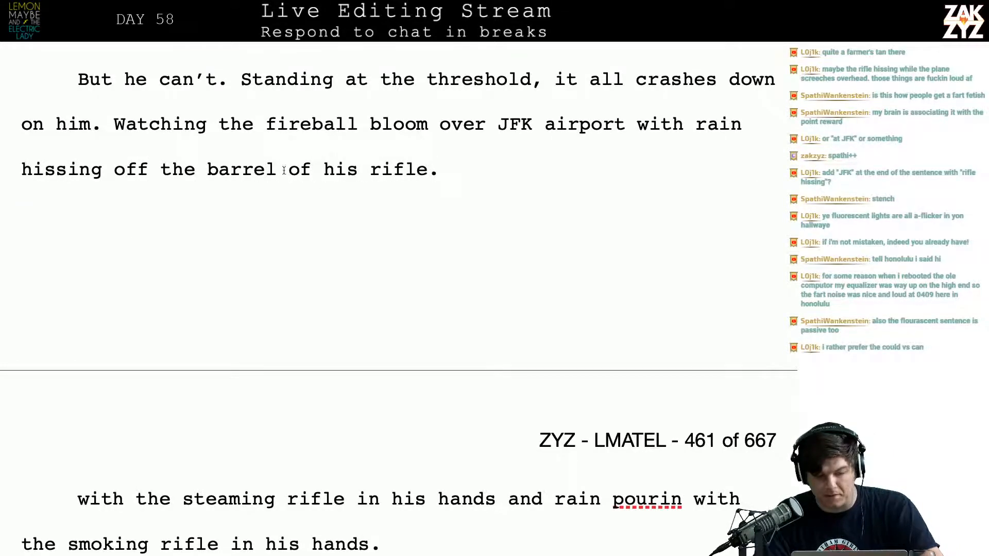
Insert "hot" before "barrel" in the fireball sentence and return to the end of that sentence
text(hot)
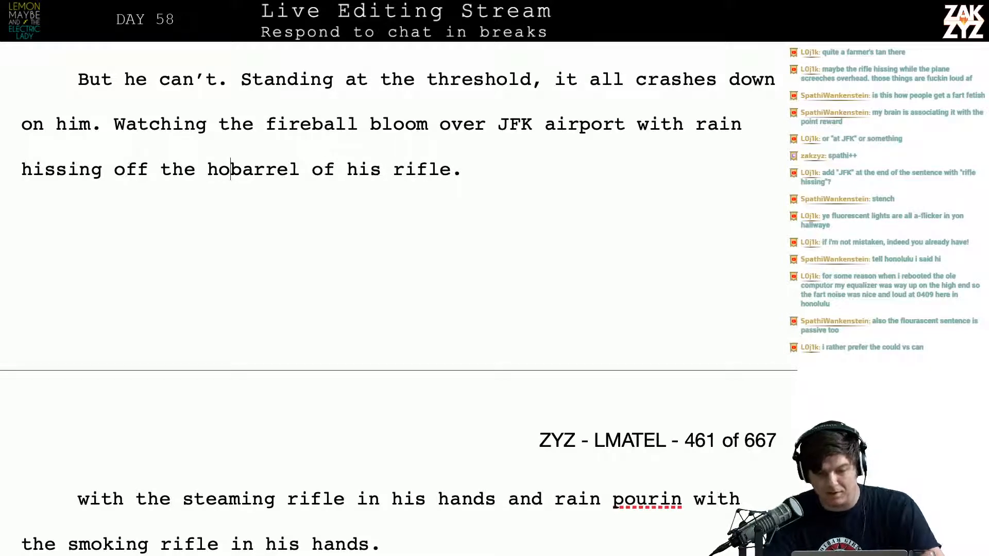
key(Right)
key(Right)
key(Right)
key(Right)
key(Right)
key(Right)
key(Right)
key(Right)
key(Right)
key(Right)
key(Right)
key(Right)
key(Right)
key(Right)
key(Right)
key(Right)
key(Right)
key(Right)
key(Right)
key(Right)
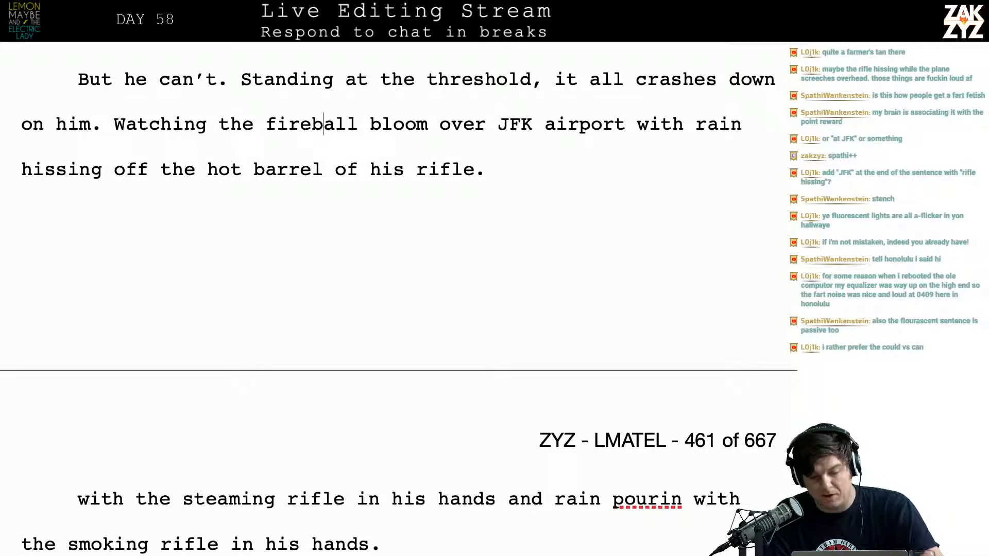
key(Right)
key(Right)
key(Right)
key(Right)
key(Right)
key(Right)
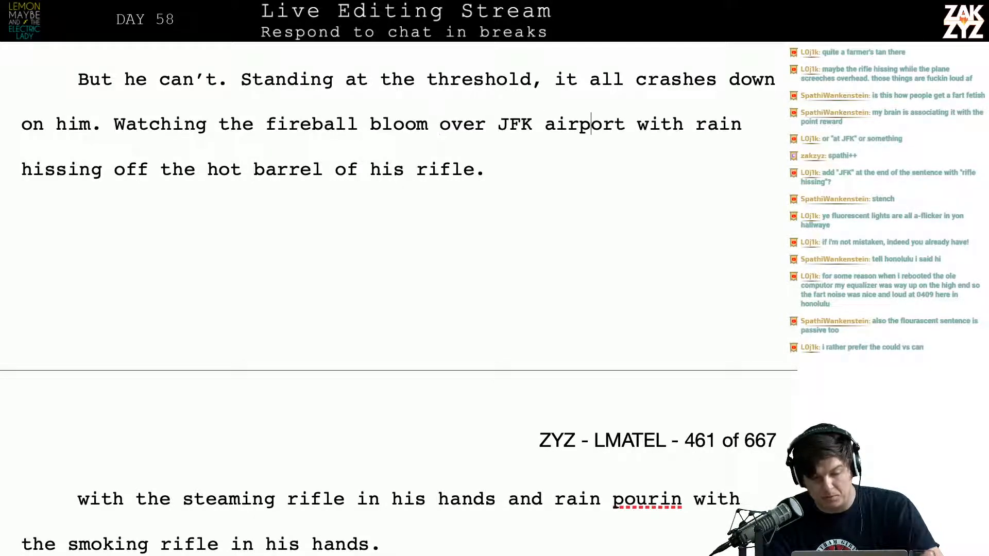
key(Right)
key(Right)
key(Right)
key(Right)
key(Right)
key(Right)
key(Right)
key(Right)
key(Right)
key(Right)
key(Right)
key(Right)
key(Right)
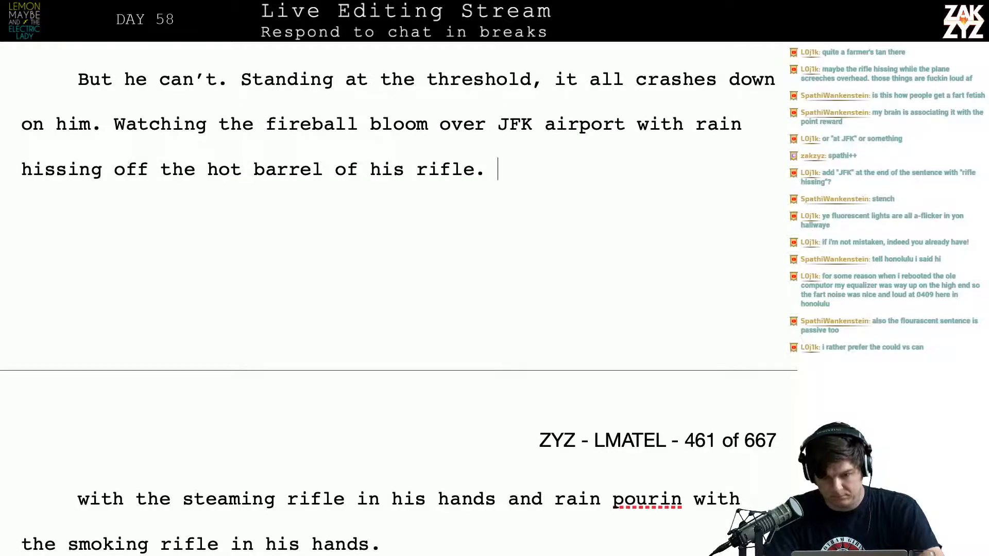
text(Smelling the)
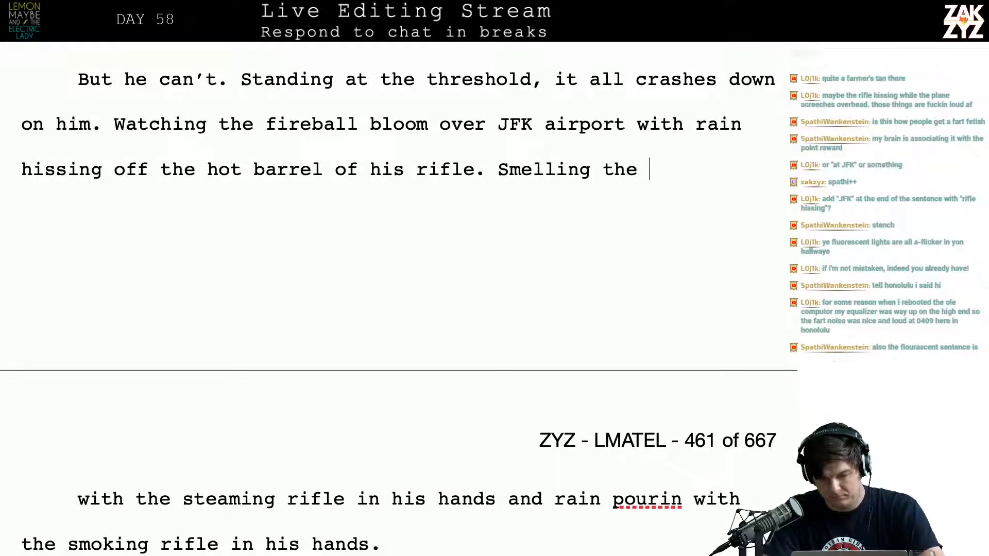
key(BackSpace)
key(BackSpace)
key(BackSpace)
key(BackSpace)
key(BackSpace)
key(BackSpace)
key(BackSpace)
key(BackSpace)
key(BackSpace)
key(BackSpace)
key(BackSpace)
key(BackSpace)
key(BackSpace)
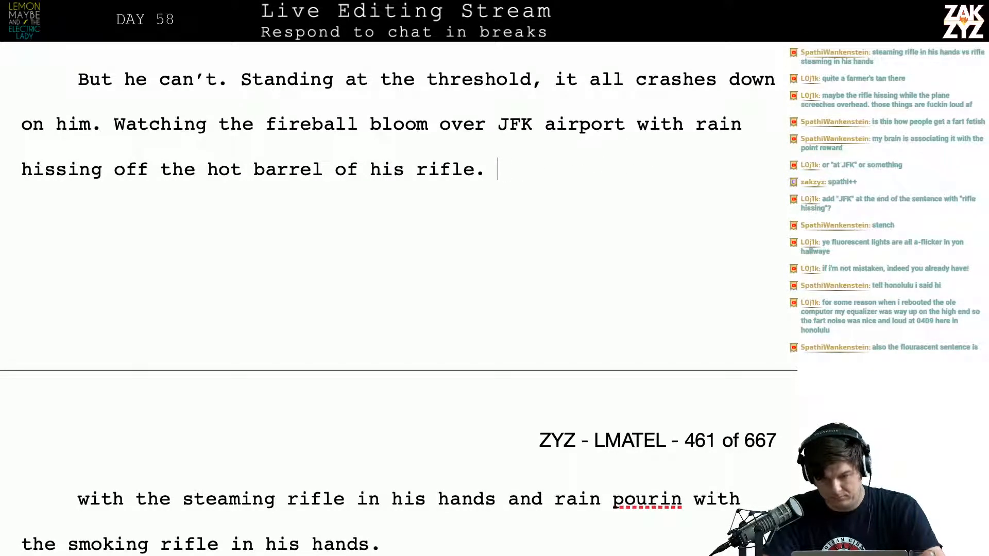
Begin a new sentence after "his rifle." with "The stench of ruptured intestines and"
text(The stench of )
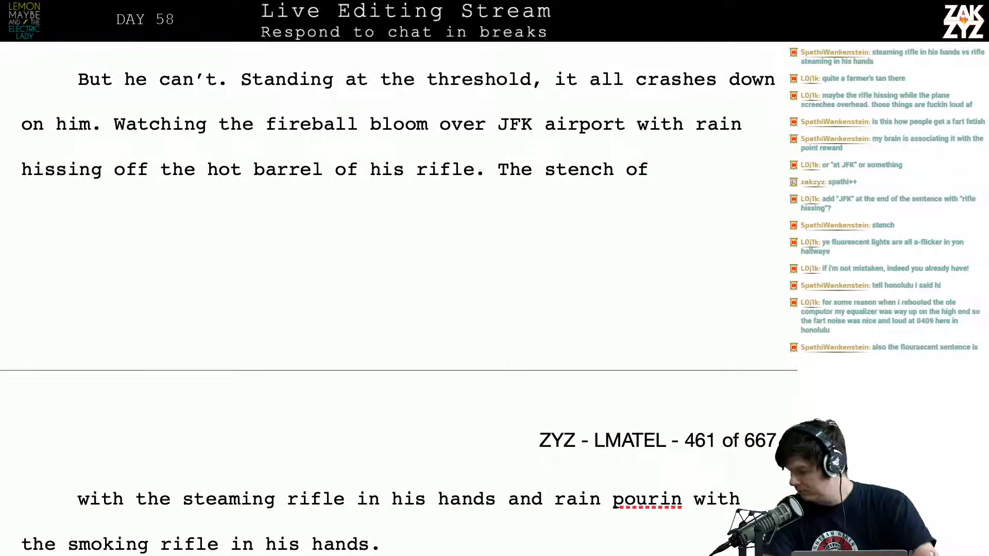
text(ru)
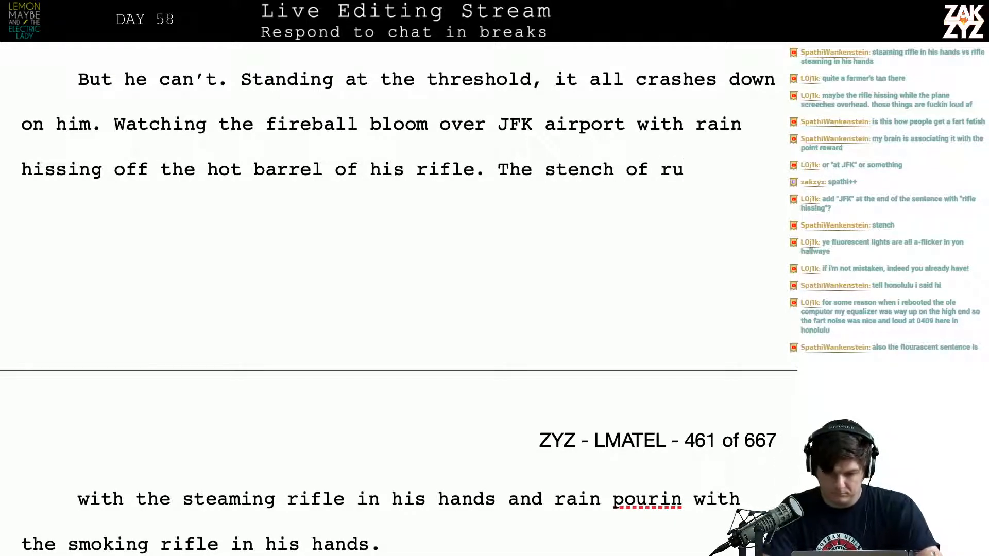
text(ptured intesteins)
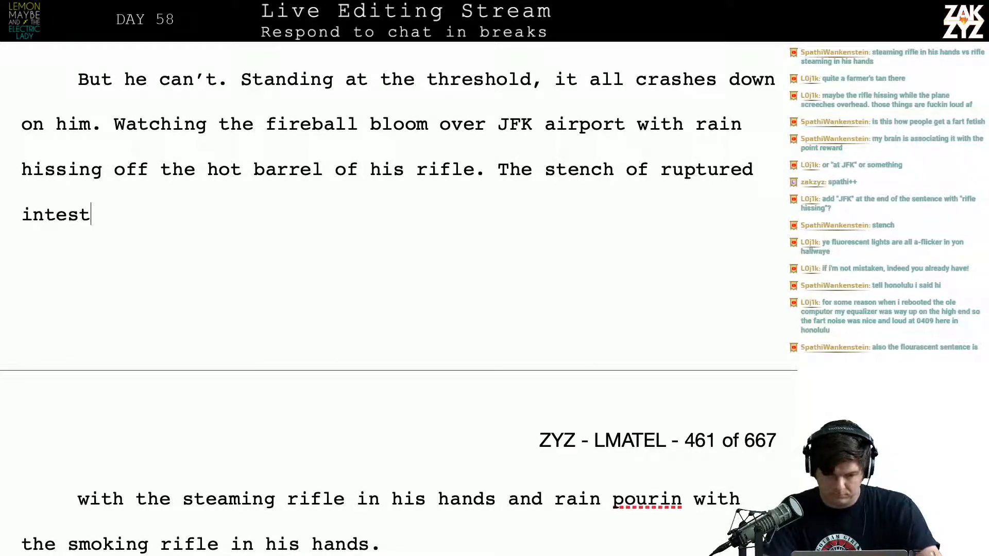
key(BackSpace)
key(BackSpace)
key(BackSpace)
key(BackSpace)
key(BackSpace)
text(inse)
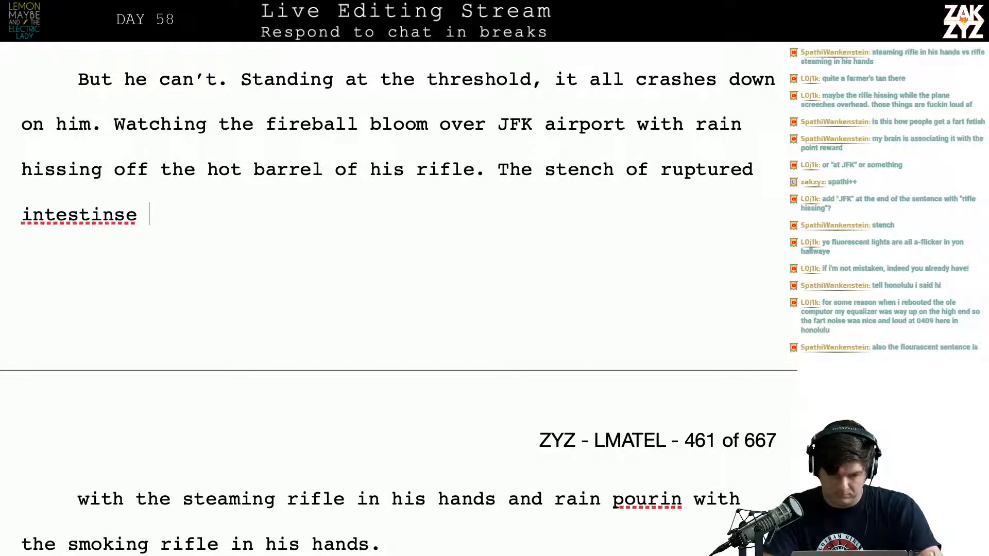
key(BackSpace)
key(BackSpace)
key(BackSpace)
text(es and gunpoweder)
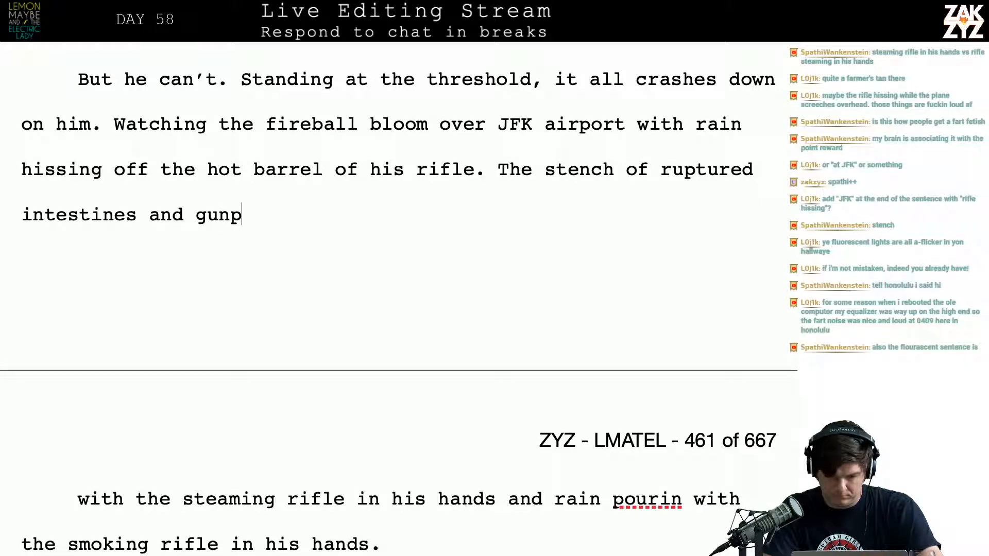
Complete the stench sentence with "gunpowder billowing out of Grand Central."
key(BackSpace)
key(BackSpace)
key(BackSpace)
key(BackSpace)
key(BackSpace)
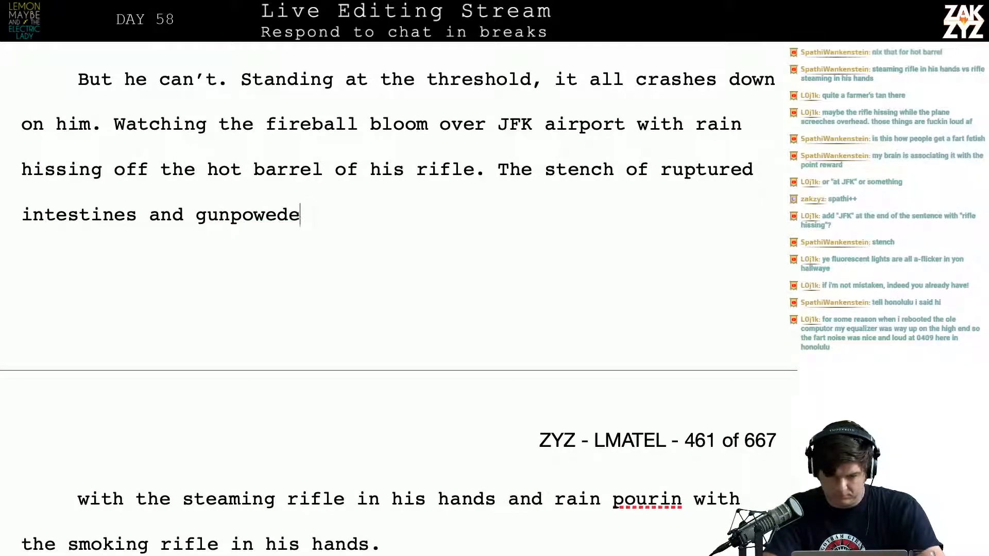
text(der billowing out of grand)
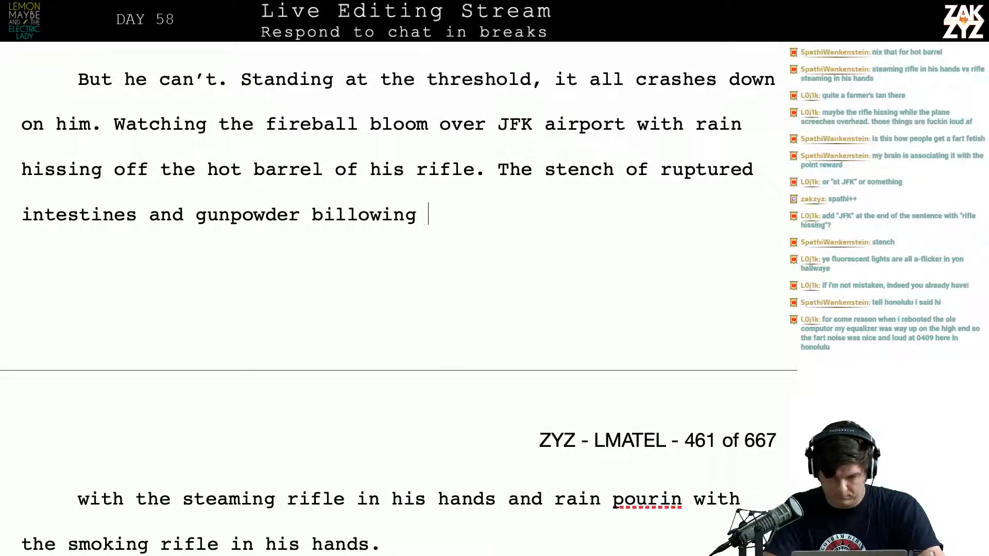
key(BackSpace)
key(BackSpace)
key(BackSpace)
key(BackSpace)
key(BackSpace)
key(BackSpace)
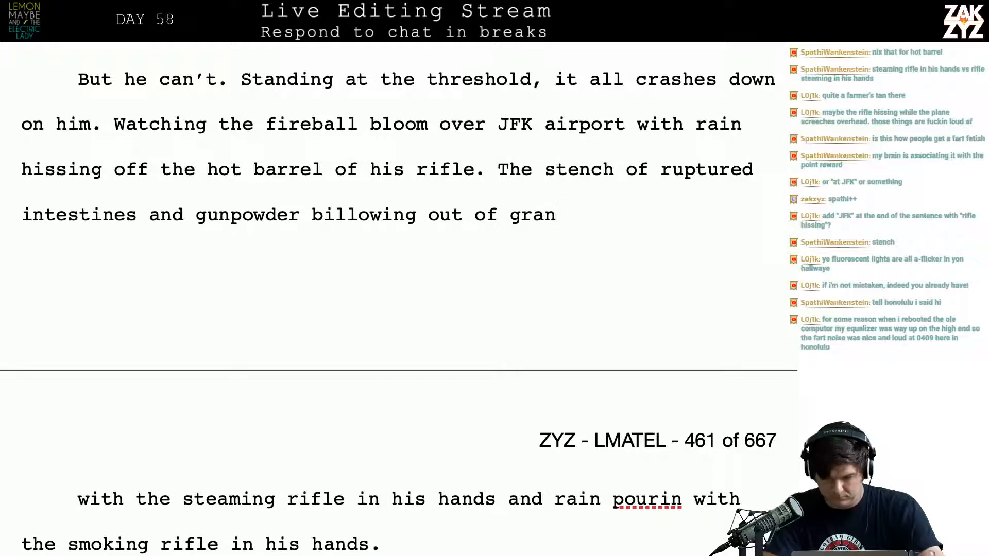
text(Grand Central)
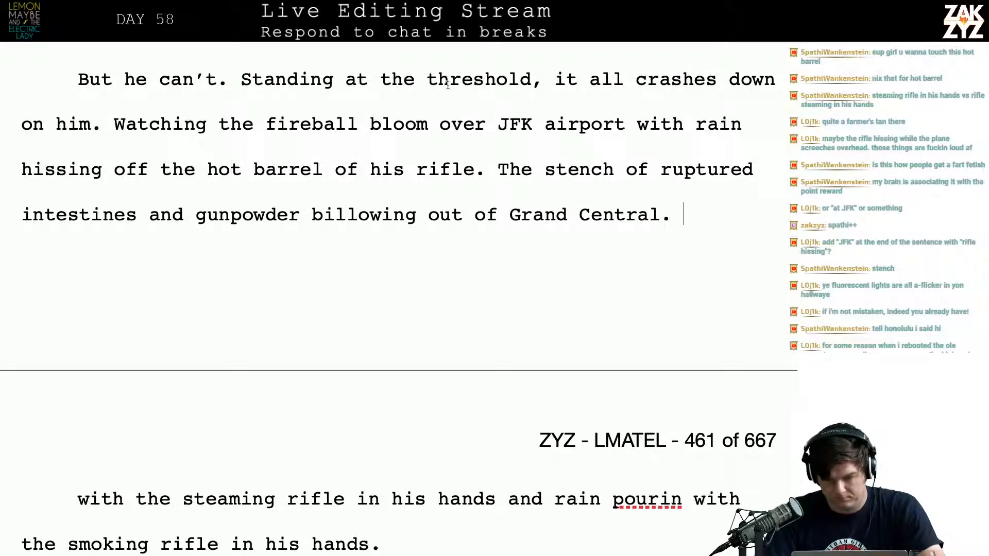
Insert "reek of ruptured intestines and spent powder billowing out of" before "stench" in the Grand Central sentence
key(Right)
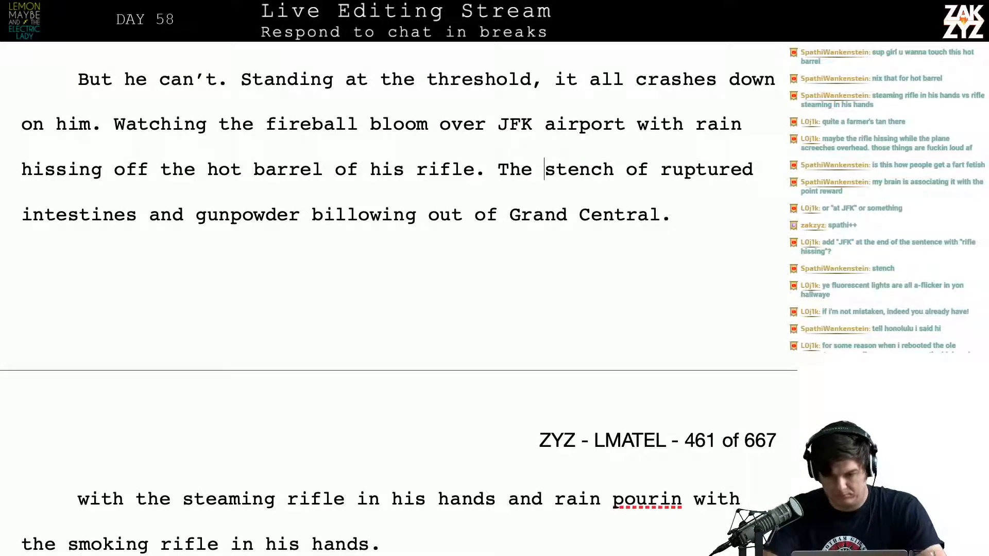
text(reek of )
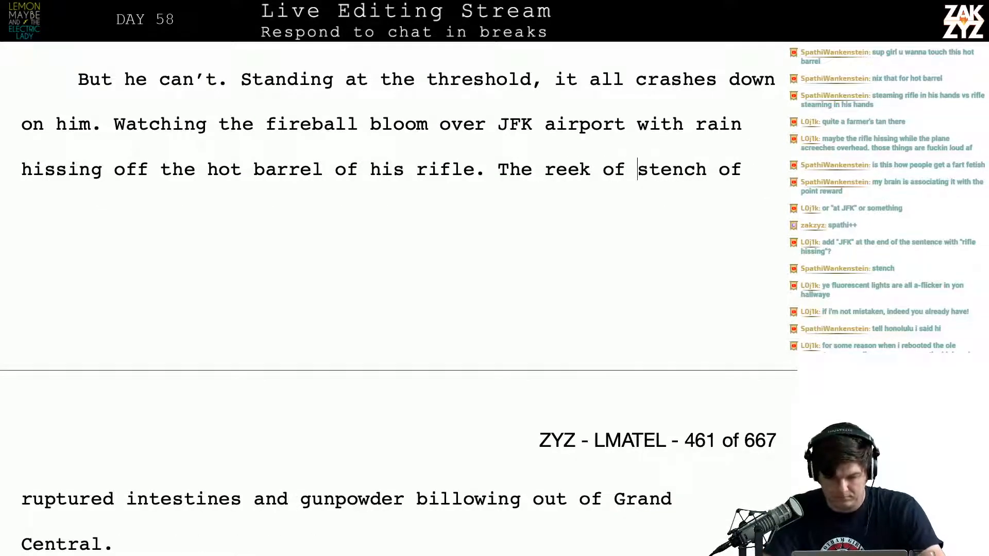
text(ruptured inte)
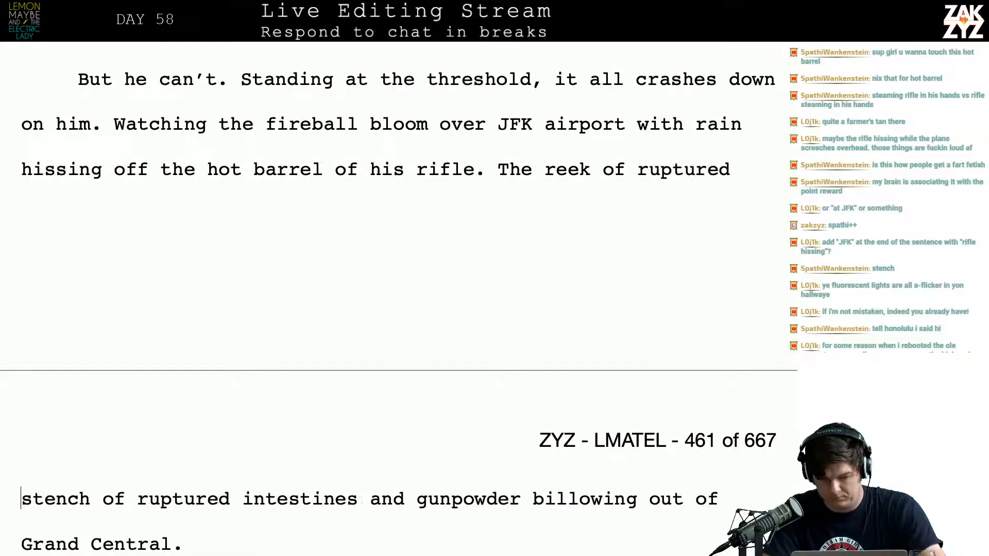
text(stines and )
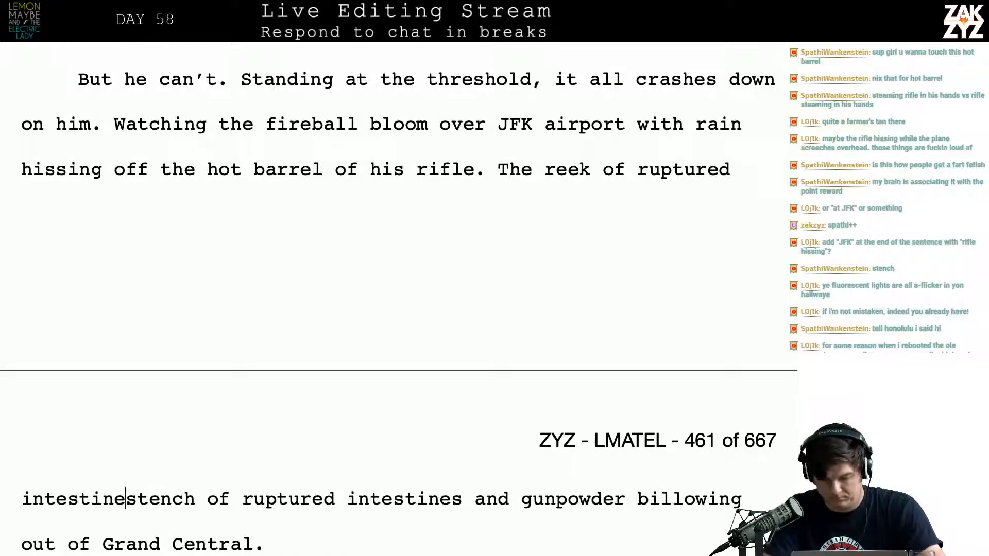
text(spent powd)
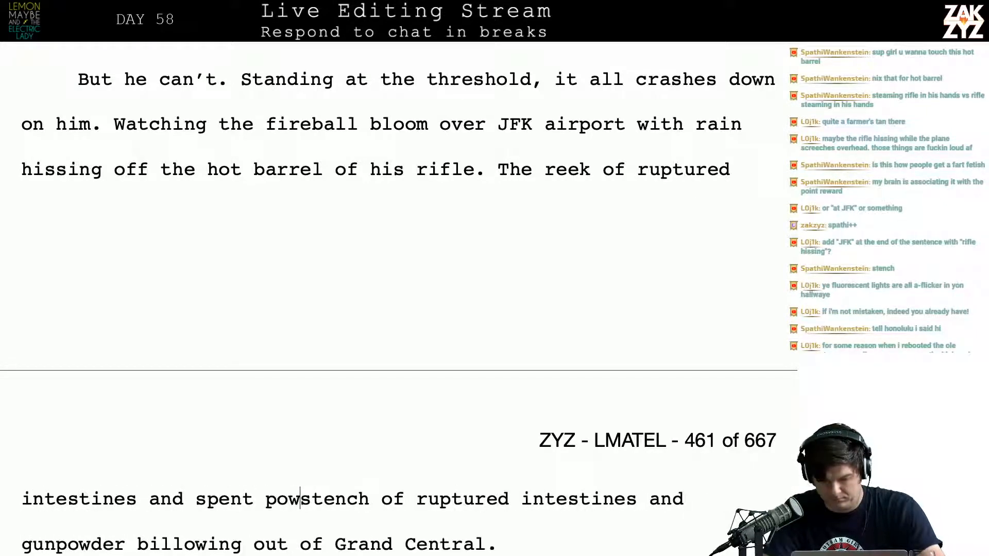
text(er billowing)
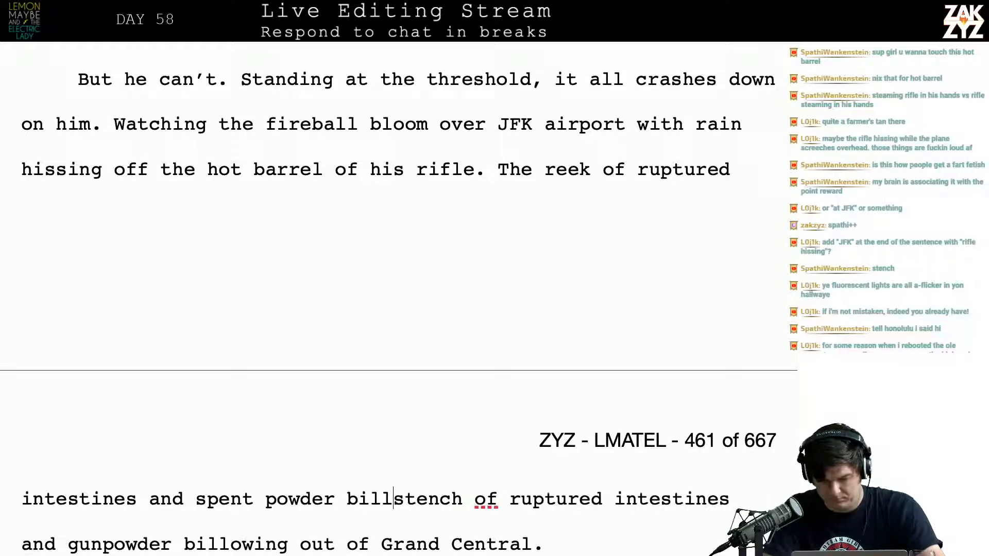
text( out of)
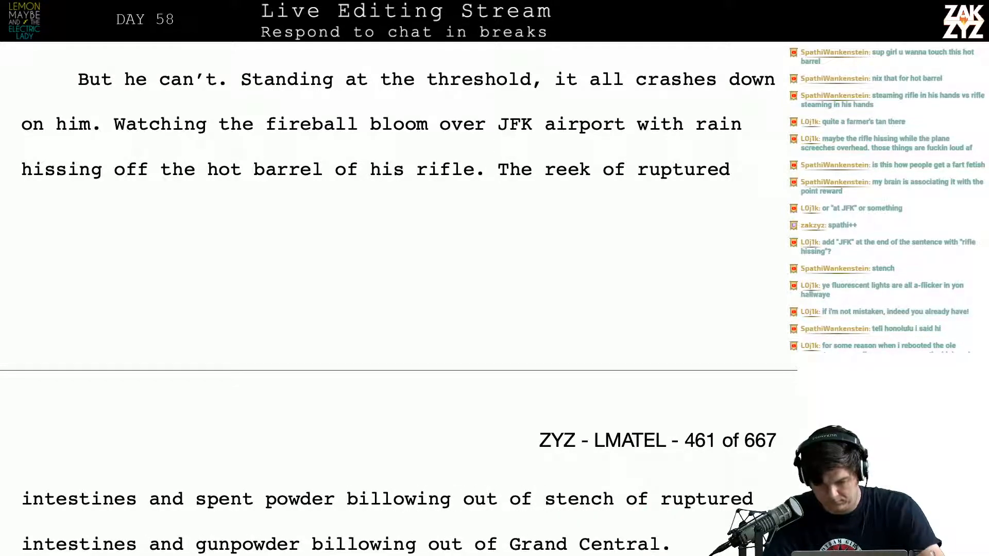
Delete the duplicate words "stench of ruptured intestines and gunpowder billowing out of" before "Grand Central."
key(shift+Down)
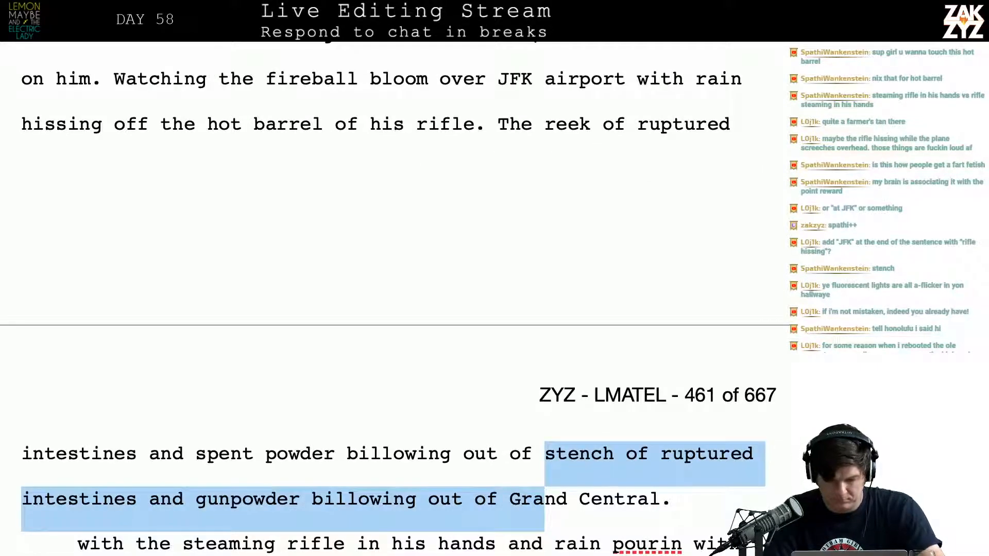
key(Left)
key(Right)
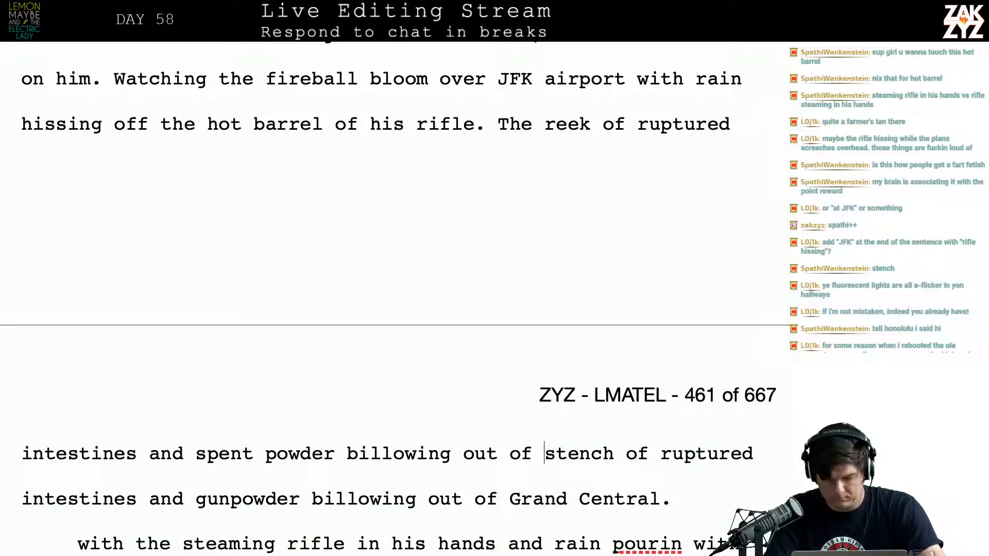
key(shift+Down)
key(shift+Left)
key(shift+Left)
key(shift+Left)
key(shift+Left)
key(shift+Left)
key(shift+Left)
key(shift+Left)
key(shift+Left)
key(shift+Left)
key(shift+Left)
key(shift+Left)
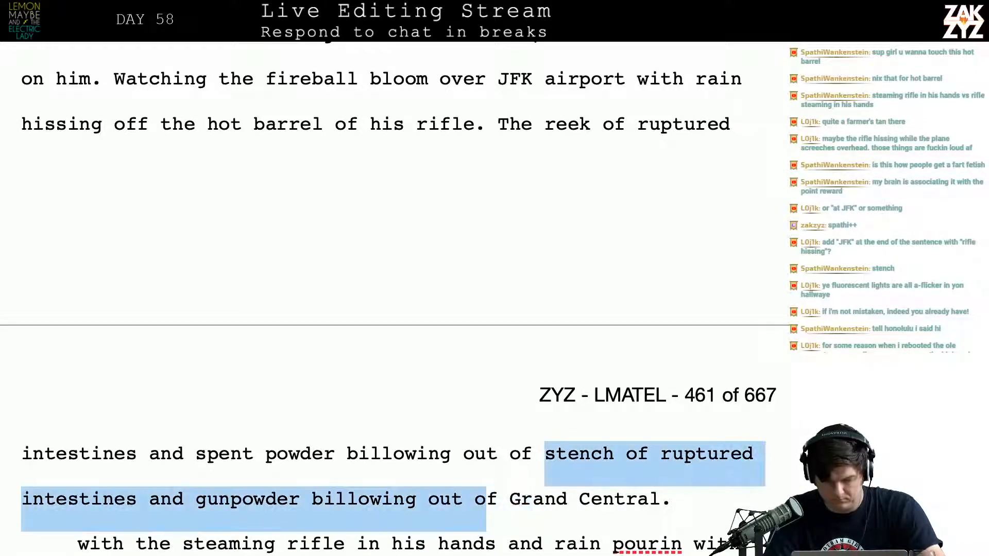
key(shift+Left)
key(shift+Left)
key(shift+Left)
key(shift+Left)
key(shift+Left)
key(shift+Left)
key(shift+Left)
key(shift+Left)
key(shift+Left)
key(shift+Left)
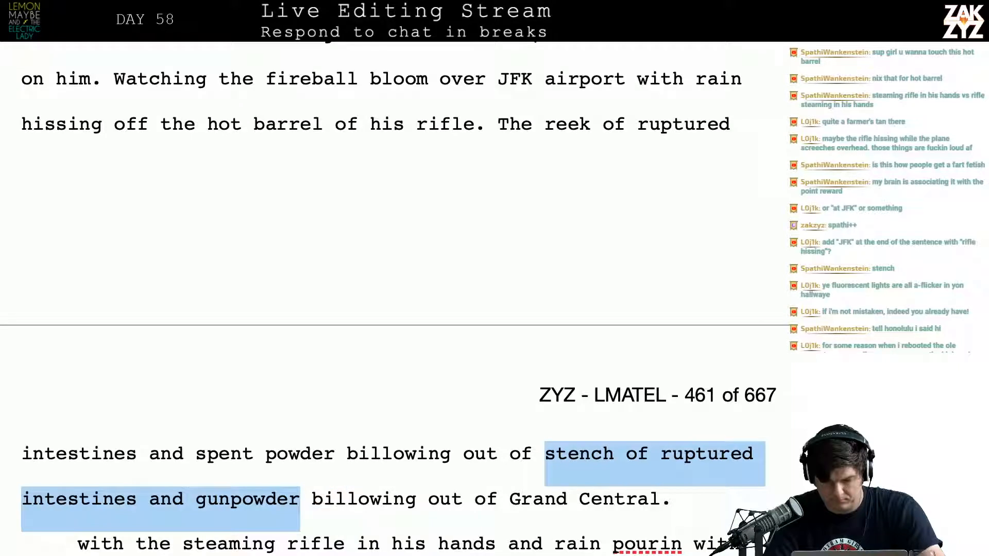
key(shift+Right)
key(shift+Right)
key(shift+Right)
key(shift+Right)
key(shift+Right)
key(shift+Right)
key(shift+Right)
key(shift+Right)
key(shift+Right)
key(shift+Right)
key(shift+Right)
key(shift+Right)
key(shift+Right)
key(shift+Right)
key(shift+Right)
key(shift+Right)
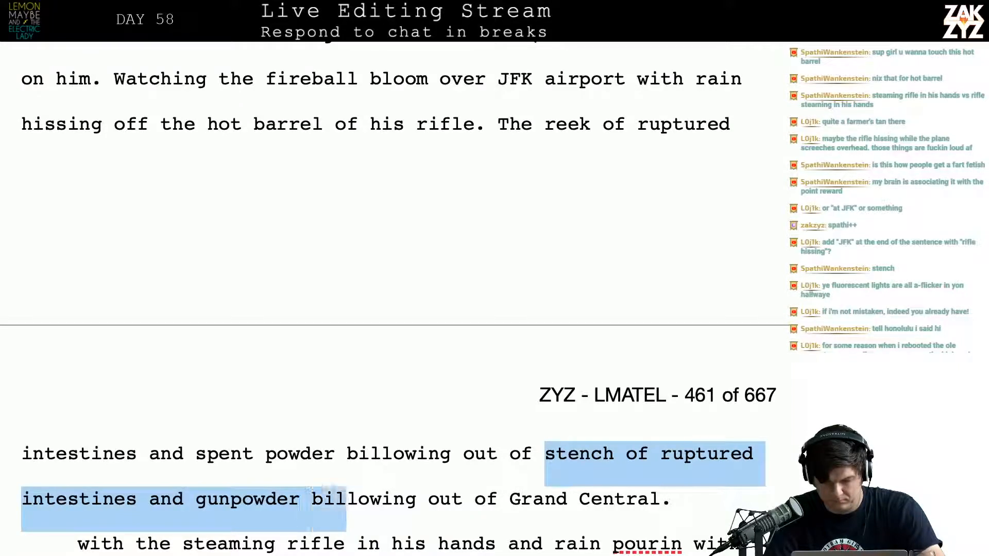
key(shift+Right)
key(shift+Left)
key(shift+Left)
key(shift+Left)
key(shift+Left)
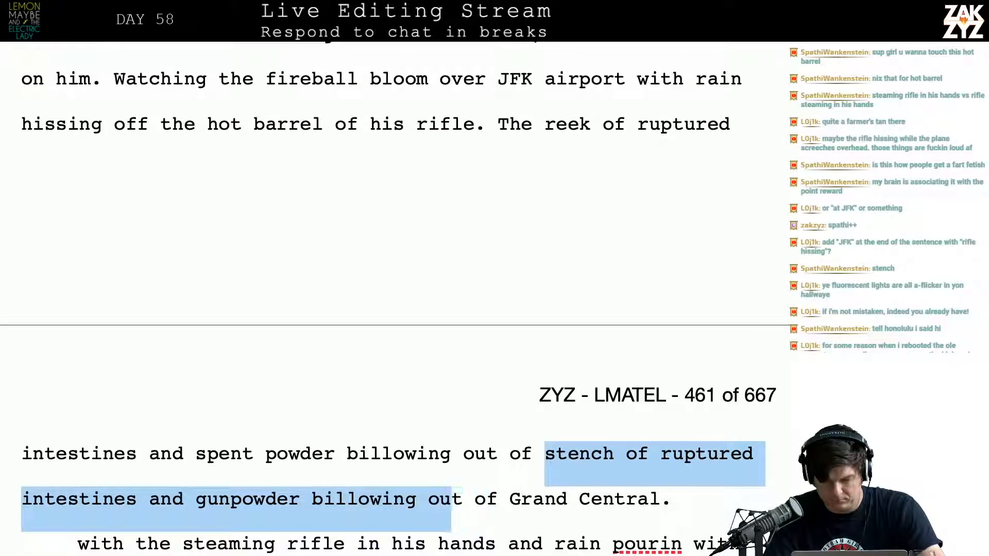
key(shift+Left)
key(shift+Left)
key(shift+Right)
key(shift+Right)
key(shift+Right)
key(shift+Right)
key(shift+Right)
key(shift+Right)
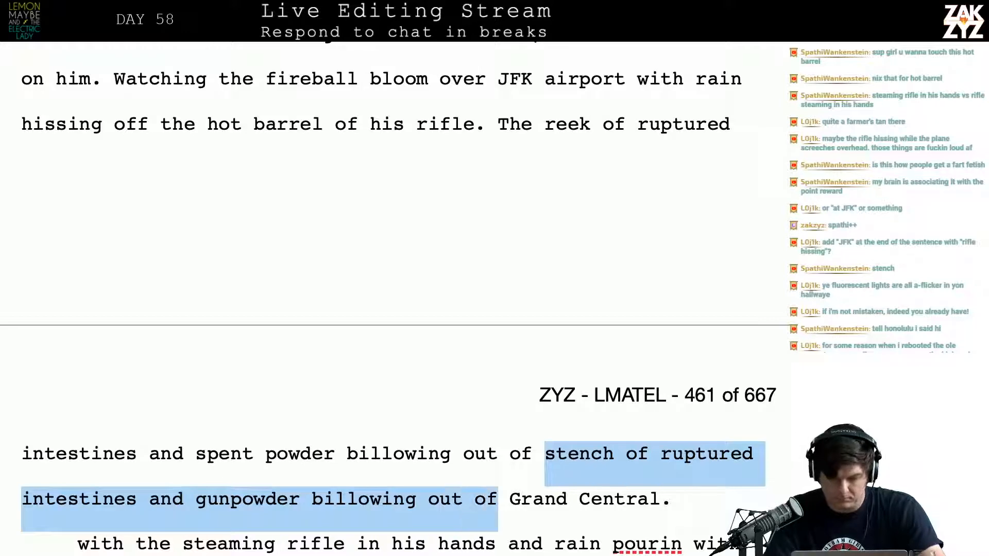
key(BackSpace)
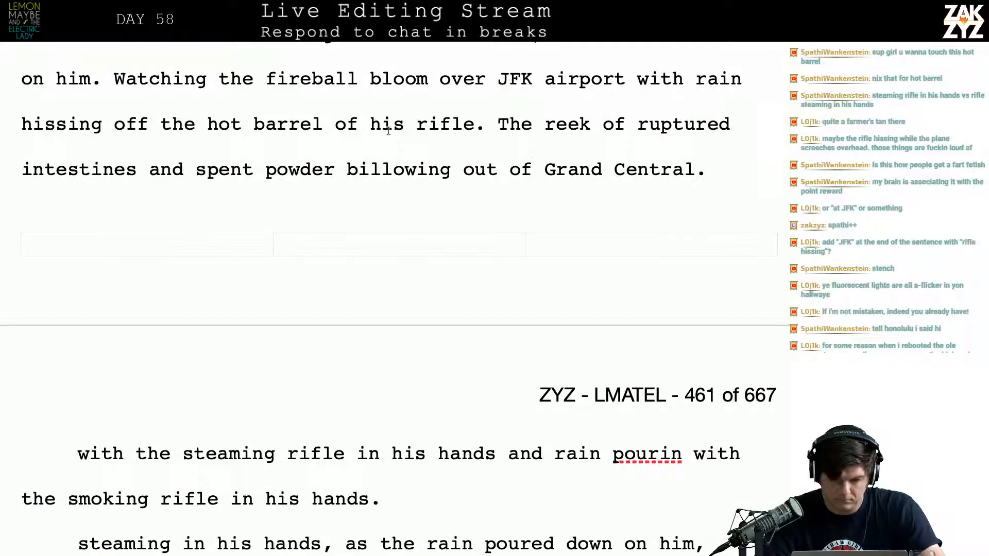
Change "spent powder" to "gunpowder" in the Grand Central sentence
click(255, 170)
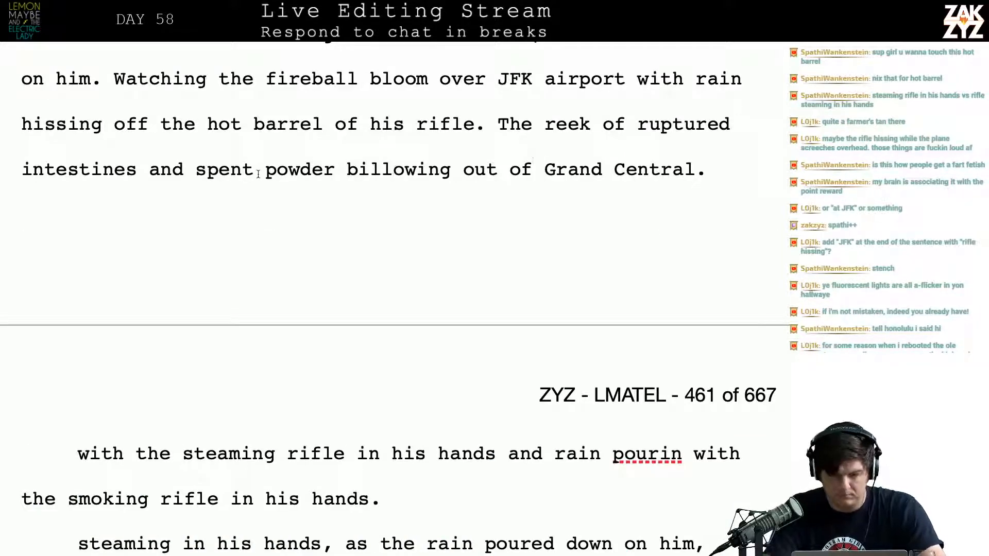
key(BackSpace)
key(BackSpace)
key(BackSpace)
key(BackSpace)
key(BackSpace)
text(gun)
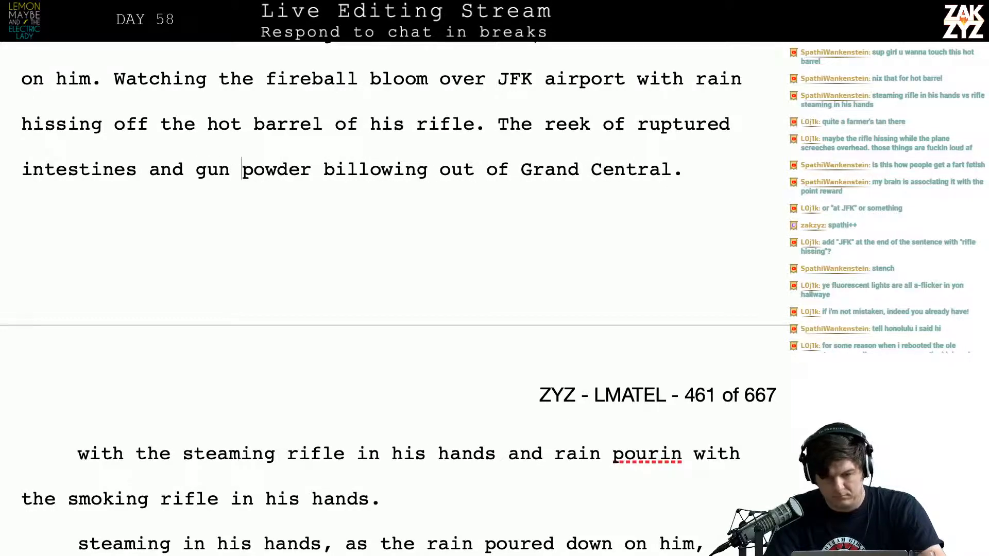
key(Delete)
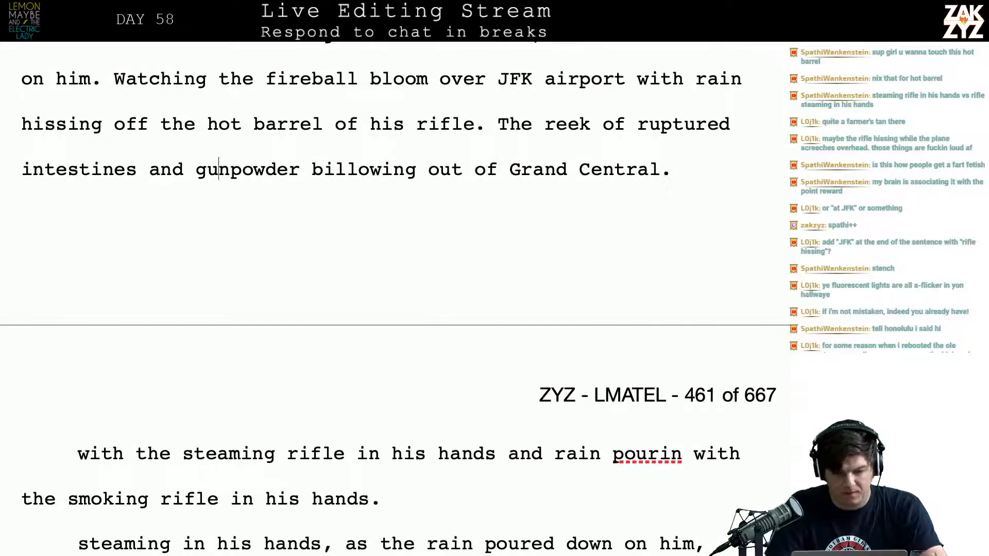
Replace "gunpowder" with "burnt flesh" before "billowing out of Grand Central."
key(Left)
key(Left)
text(burnt fl)
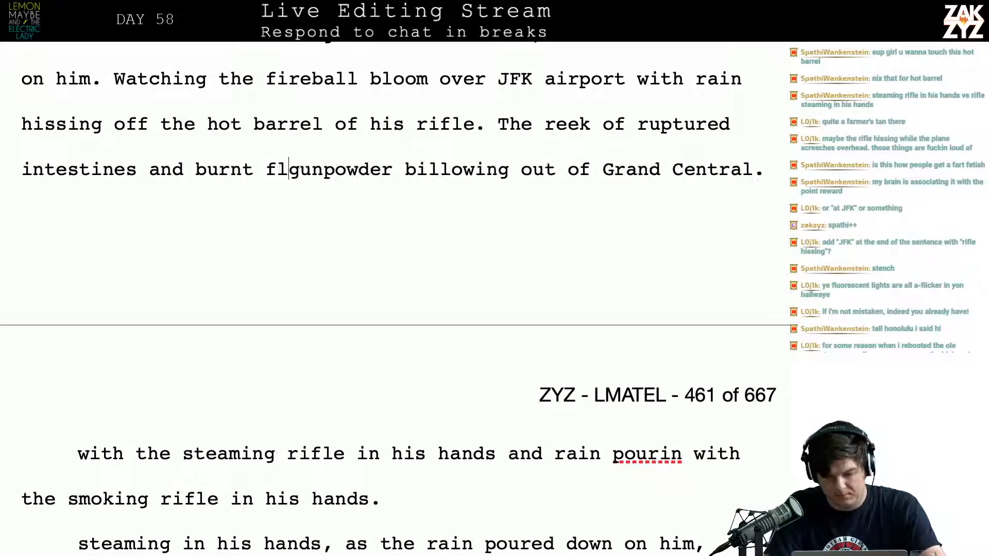
text(esh)
key(shift+Right)
key(shift+Right)
key(shift+Right)
key(shift+Right)
key(shift+Right)
key(shift+Right)
key(shift+Right)
key(shift+Right)
key(shift+Right)
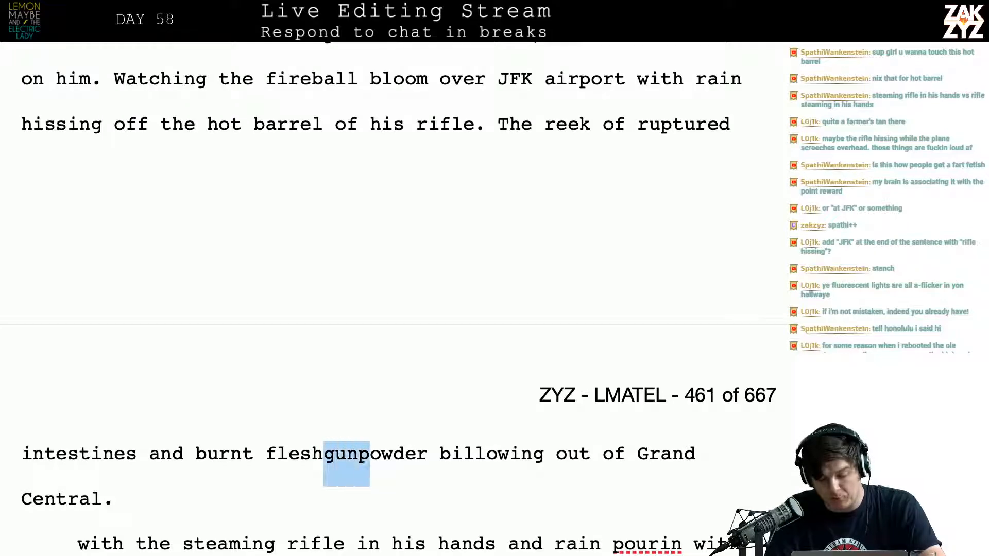
key(BackSpace)
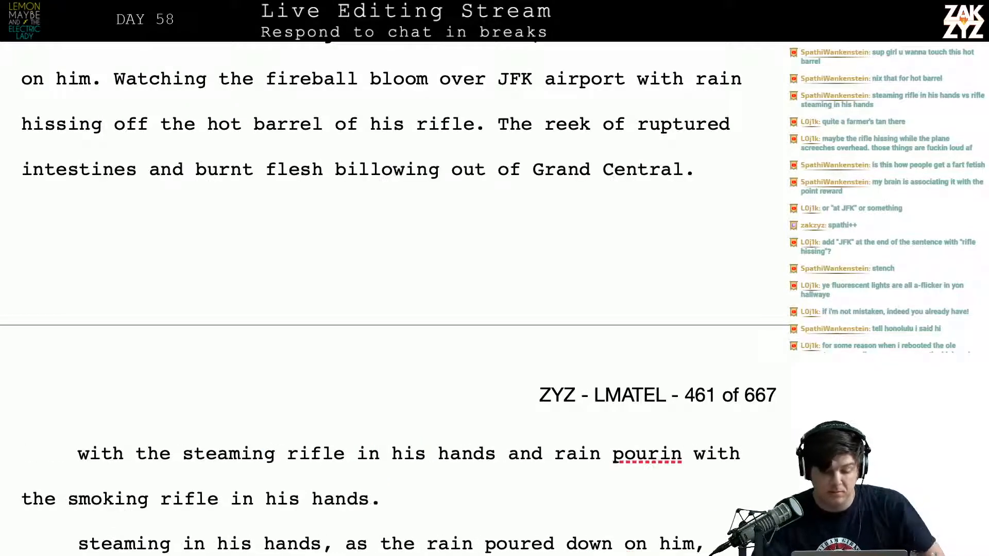
Begin a new sentence after "Grand Central." with "The old woman"
scroll(392, 298, down, 5)
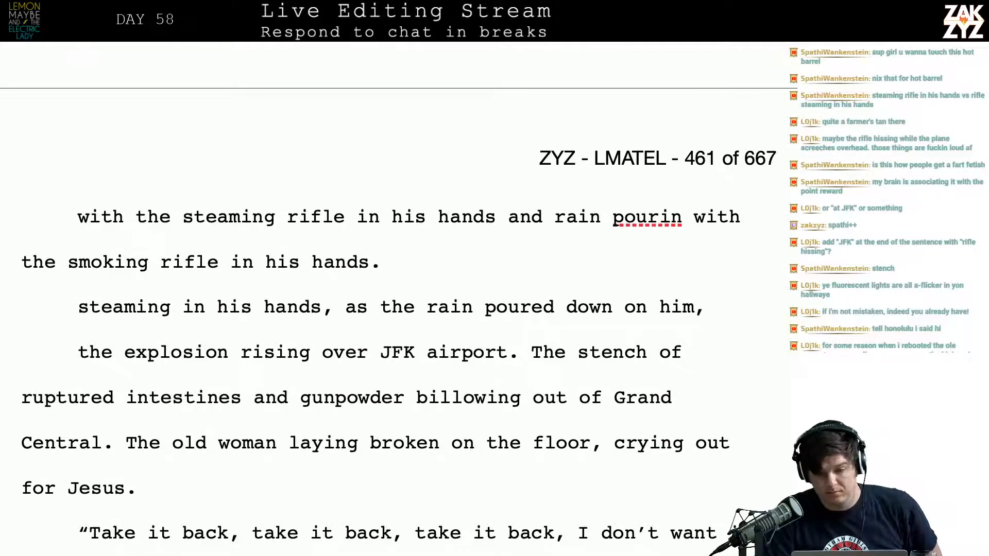
scroll(265, 166, up, 4)
click(710, 111)
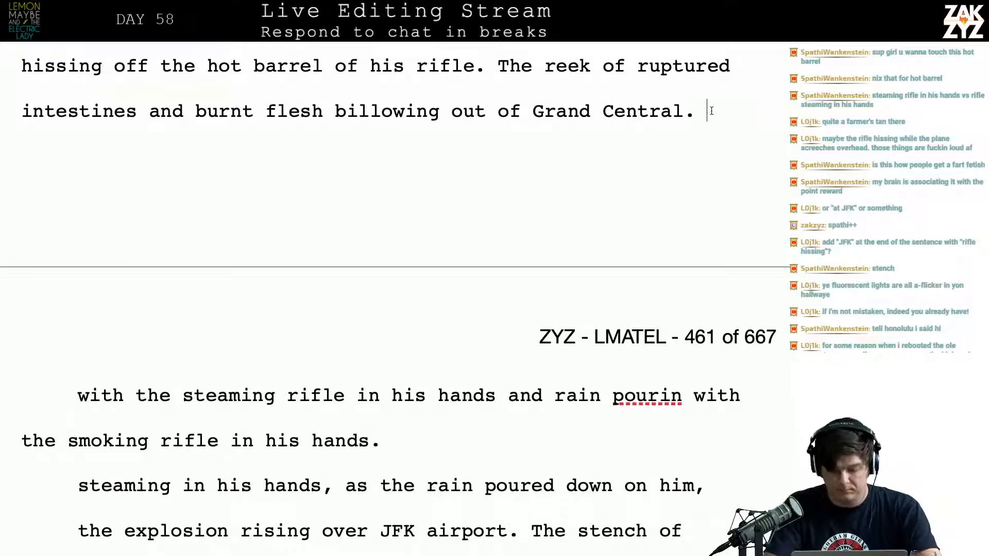
text(The old woman)
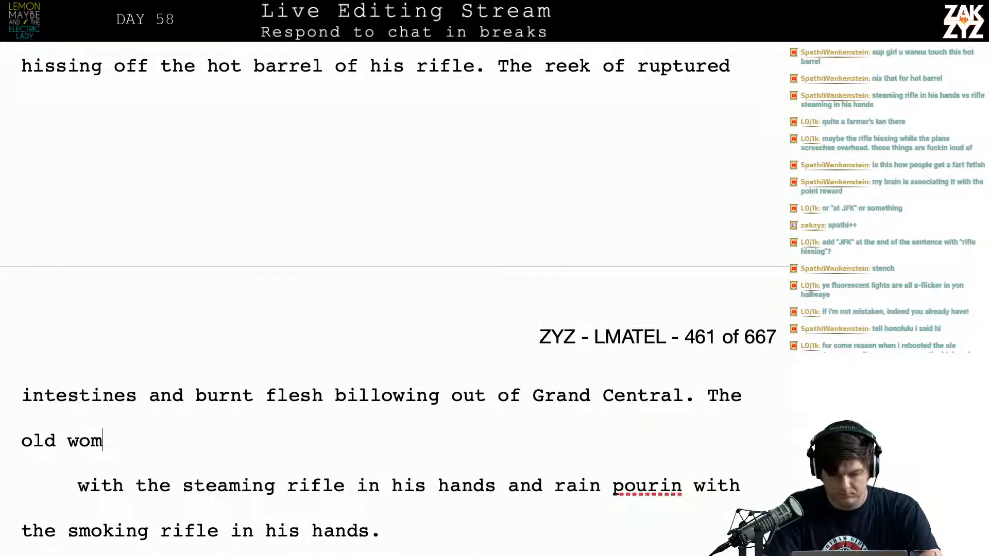
Delete the leftover draft fragments from "with the steaming rifle" through the old stench sentence ending in "Grand Central."
key(shift+Down)
key(shift+Down)
key(shift+Down)
key(shift+Down)
key(shift+Down)
key(shift+Down)
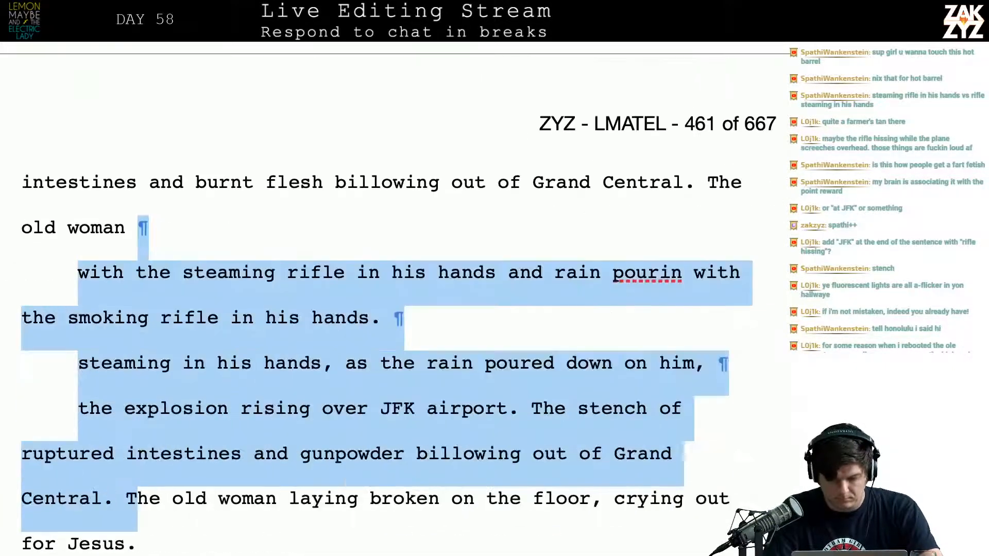
key(shift+Right)
key(shift+Left)
key(shift+Left)
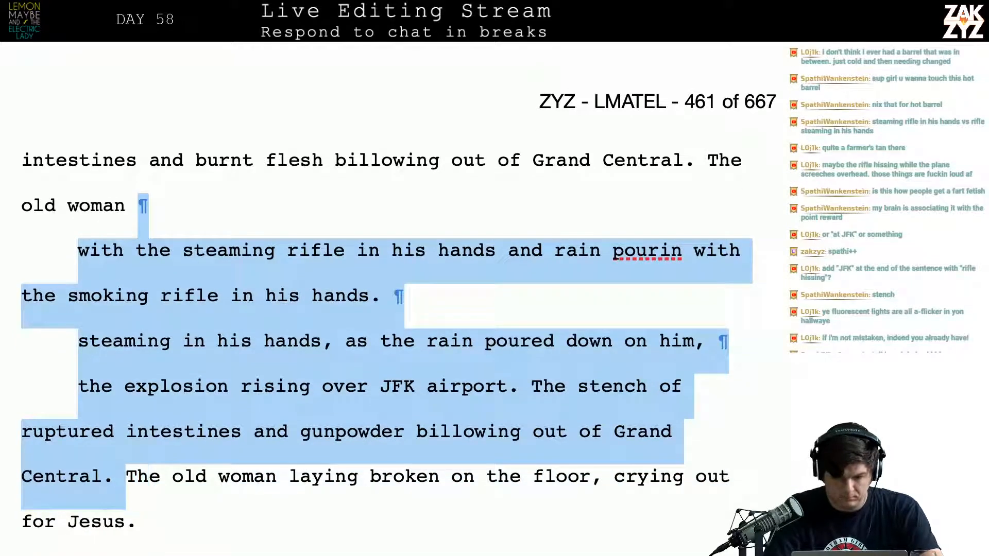
key(BackSpace)
Continue the new old woman sentence with "weeping"
scroll(399, 292, up, 3)
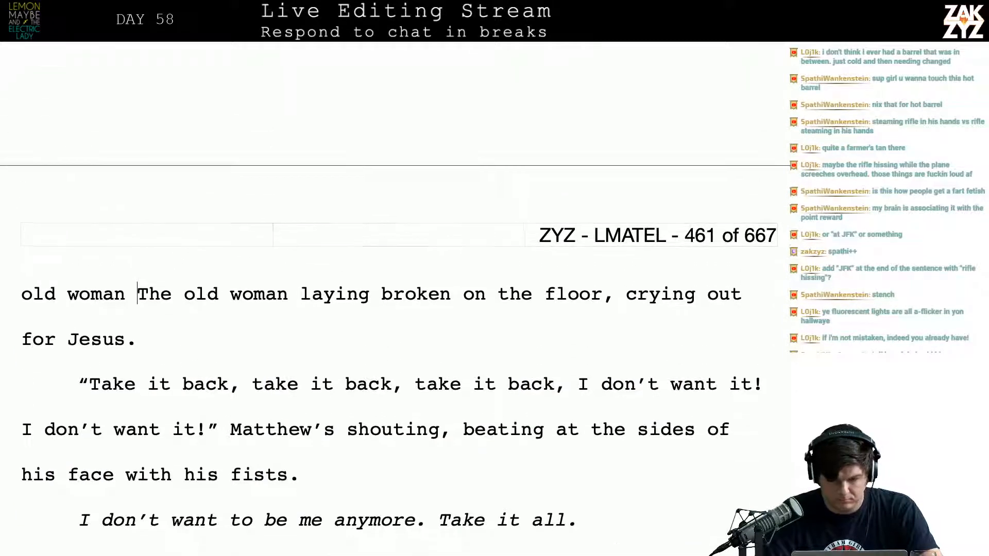
scroll(399, 292, up, 2)
text(weepong)
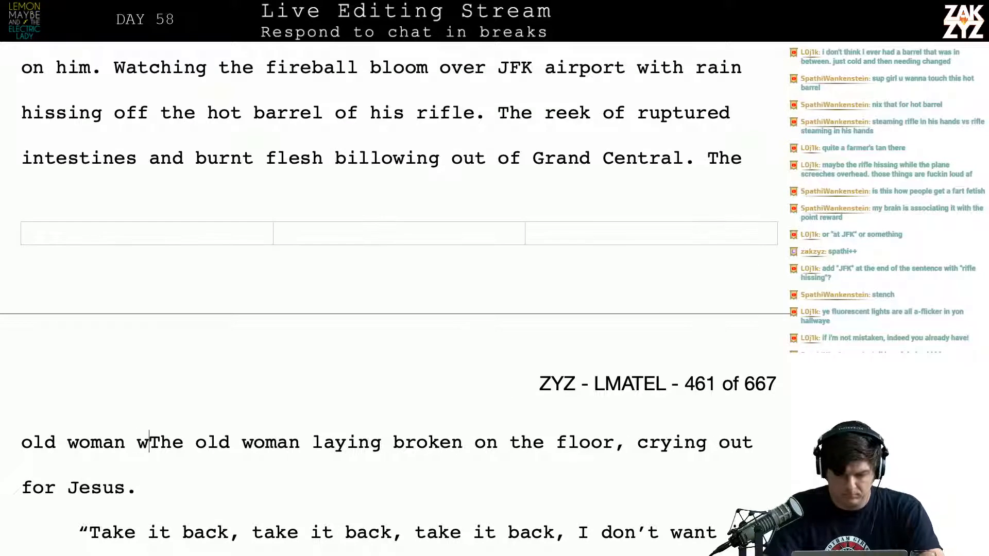
key(BackSpace)
key(BackSpace)
key(BackSpace)
text(in)
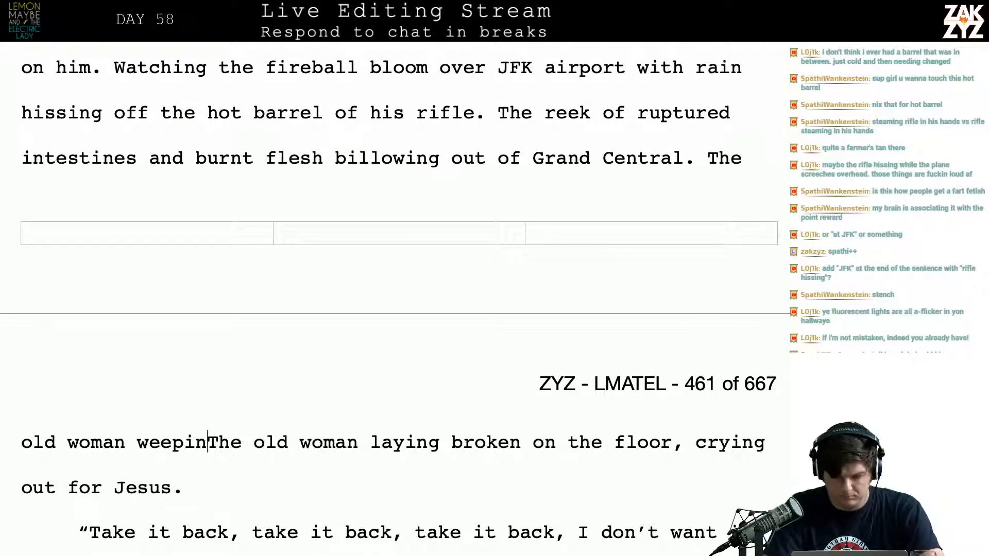
Rework the new sentence's opening to read "The broken old woman weeping on the floor,"
key(BackSpace)
key(BackSpace)
key(BackSpace)
key(BackSpace)
key(BackSpace)
key(BackSpace)
key(BackSpace)
key(BackSpace)
key(BackSpace)
key(BackSpace)
key(BackSpace)
key(BackSpace)
key(BackSpace)
key(BackSpace)
key(BackSpace)
key(BackSpace)
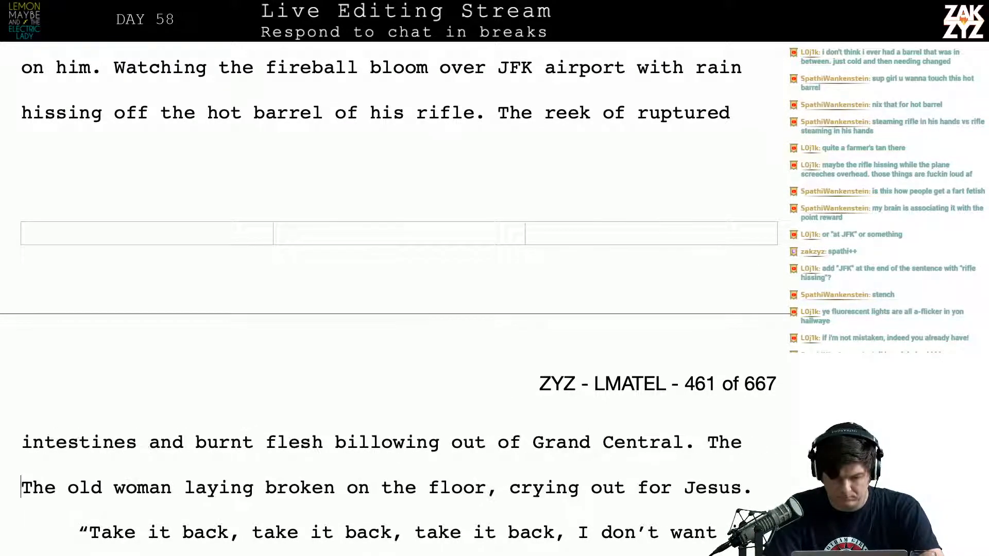
text(broken old )
text(woman weeping on)
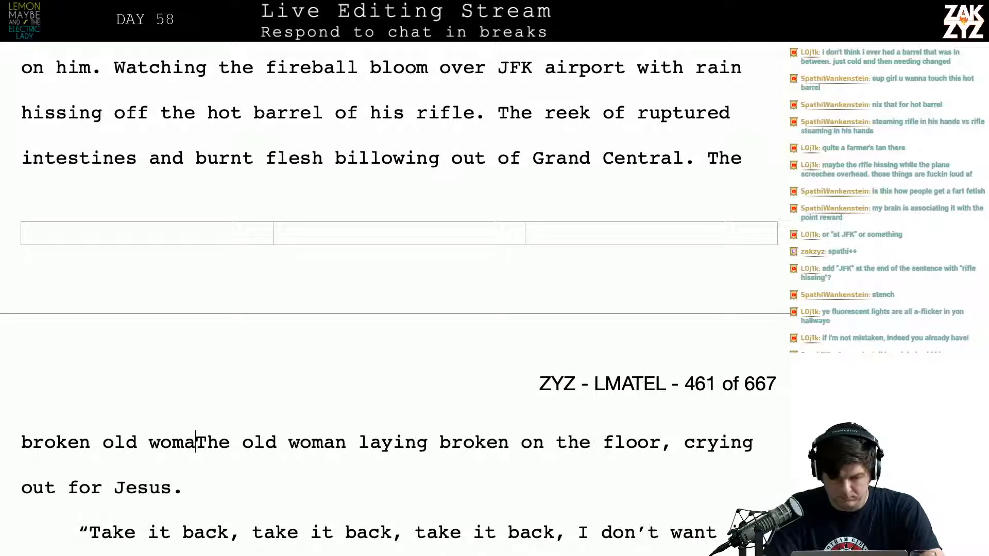
text( the floor,)
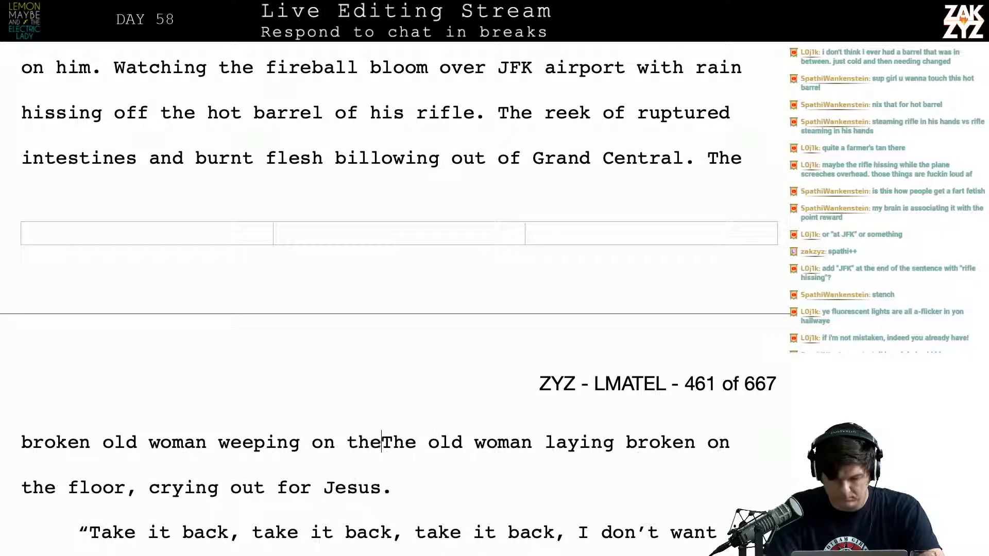
Delete the old wording "The old woman laying broken on the floor," so the new sentence runs into "crying out for Jesus."
key(shift+Down)
key(shift+Left)
key(shift+Left)
key(shift+Left)
key(shift+Left)
key(shift+Left)
key(shift+Left)
key(shift+Left)
key(shift+Left)
key(shift+Left)
key(shift+Left)
key(shift+Left)
key(shift+Left)
key(shift+Left)
key(shift+Left)
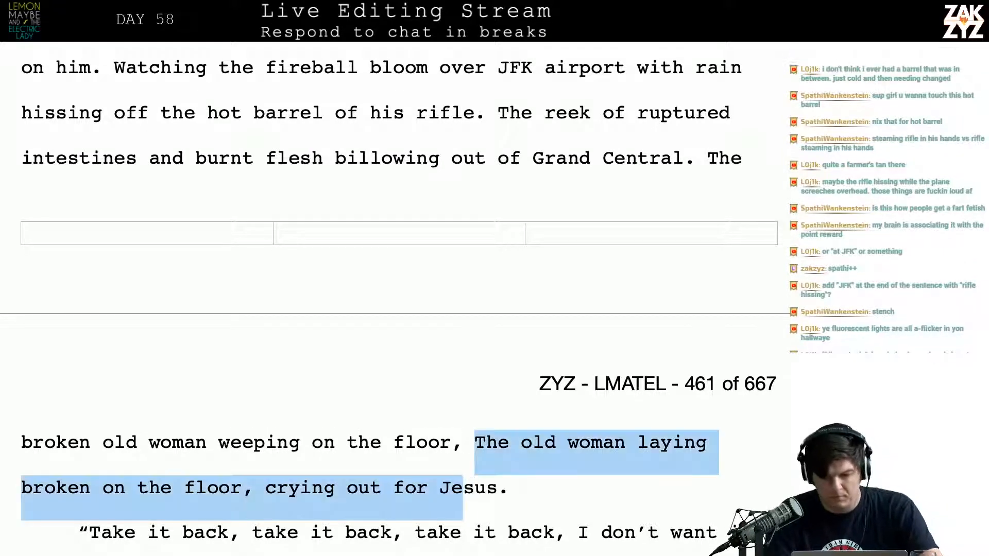
key(shift+Left)
key(shift+Left)
key(shift+Left)
key(shift+Left)
key(shift+Left)
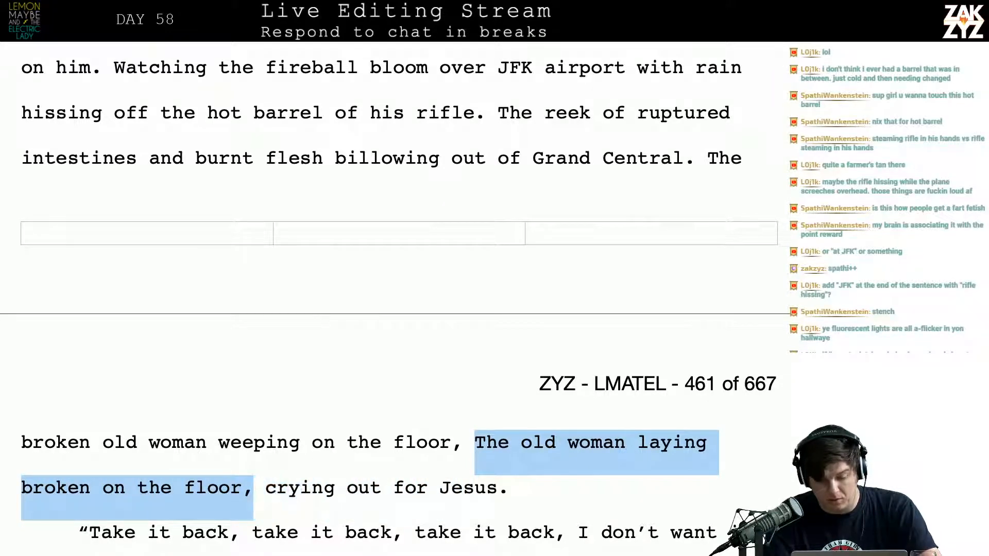
key(shift+Left)
key(BackSpace)
key(BackSpace)
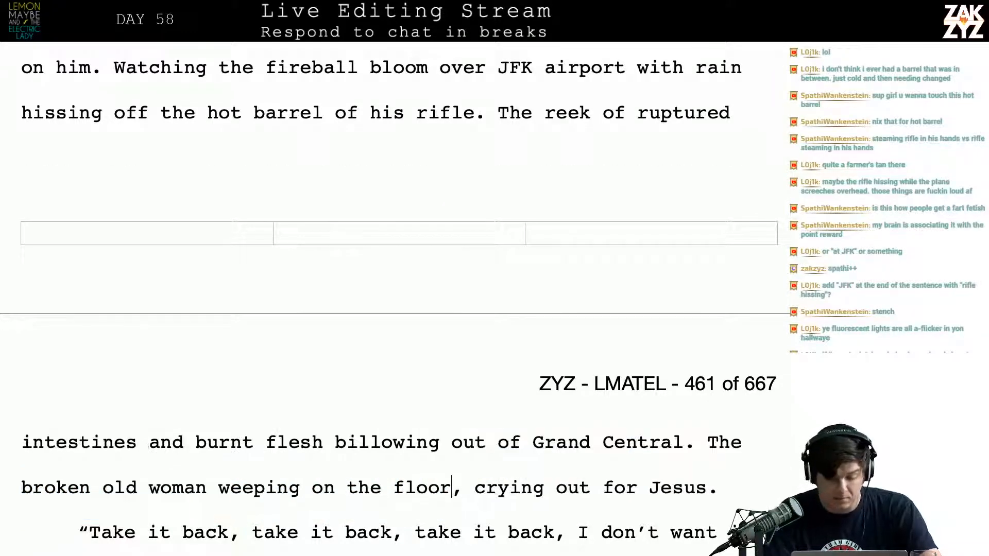
Replace the comma after the third "take it back" in Matthew's dialogue with an exclamation mark
scroll(397, 309, down, 3)
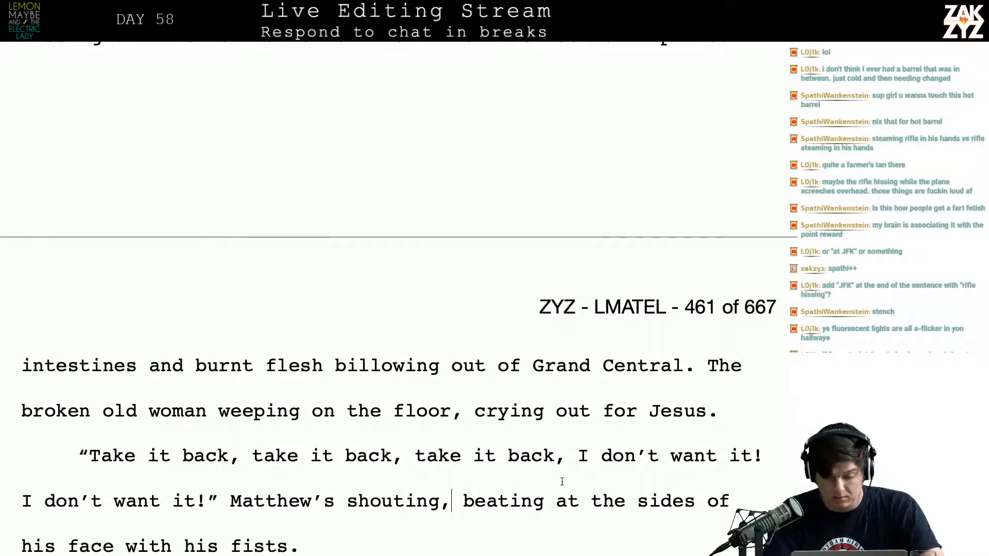
click(566, 456)
key(BackSpace)
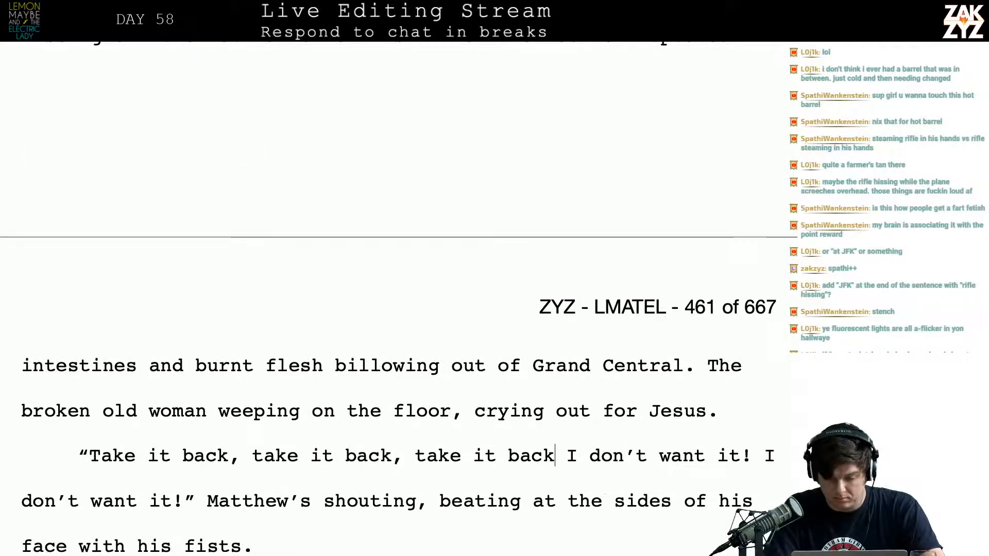
text(!)
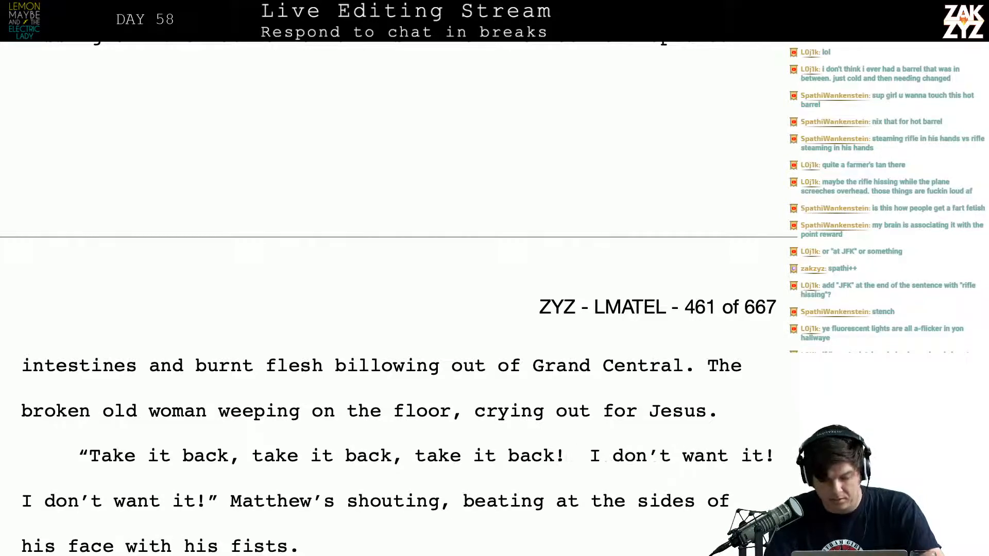
key(BackSpace)
Delete "Take it all." from the italic line after "I don't want to be me anymore." and go on to the following paragraph
key(Down)
key(Down)
key(Down)
key(Right)
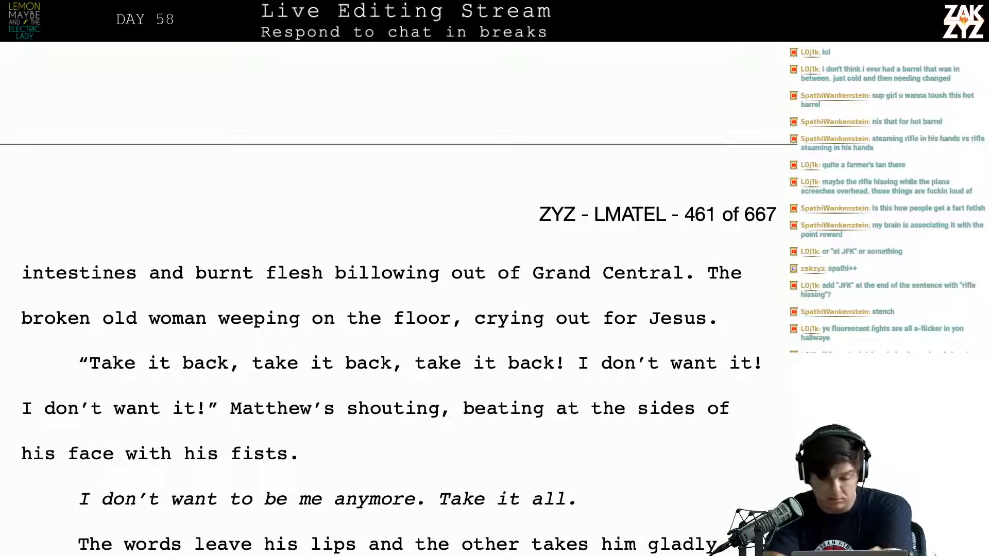
scroll(550, 472, down, 4)
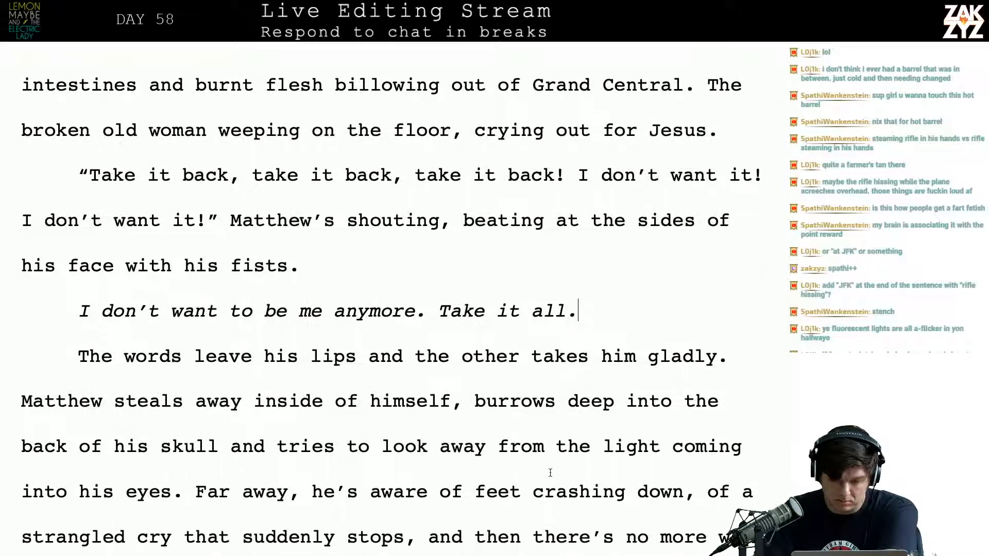
key(BackSpace)
key(BackSpace)
key(BackSpace)
key(BackSpace)
key(BackSpace)
key(BackSpace)
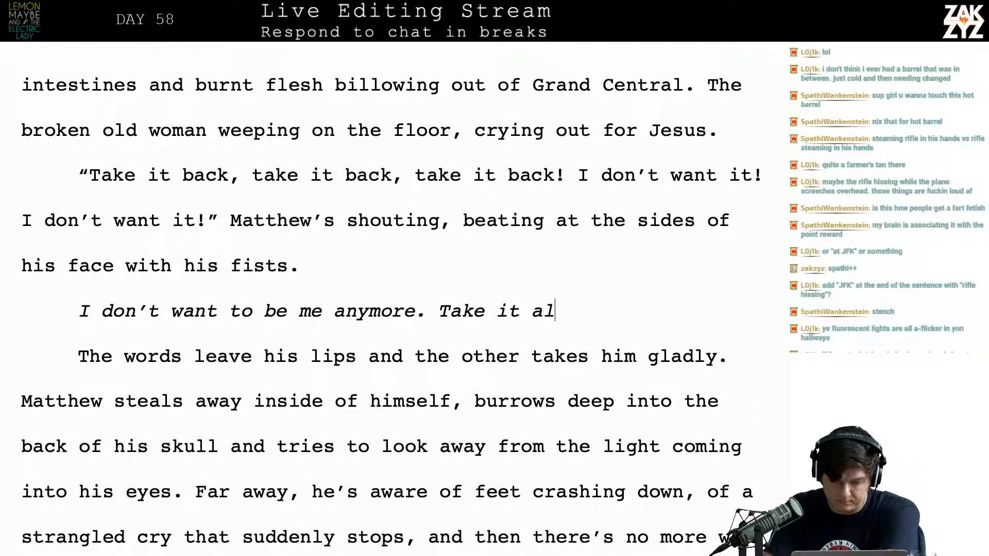
key(BackSpace)
key(BackSpace)
key(BackSpace)
key(BackSpace)
key(BackSpace)
key(BackSpace)
key(BackSpace)
key(Down)
key(Down)
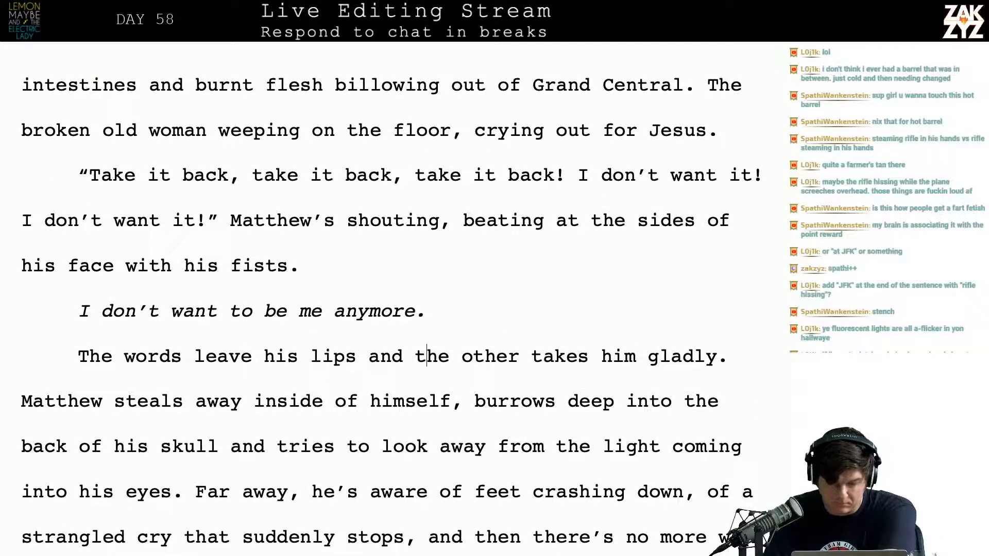
Break the paragraph after "The words leave his lips and" and complete the sentence with "Duchance's grin takes their place."
key(Up)
key(Up)
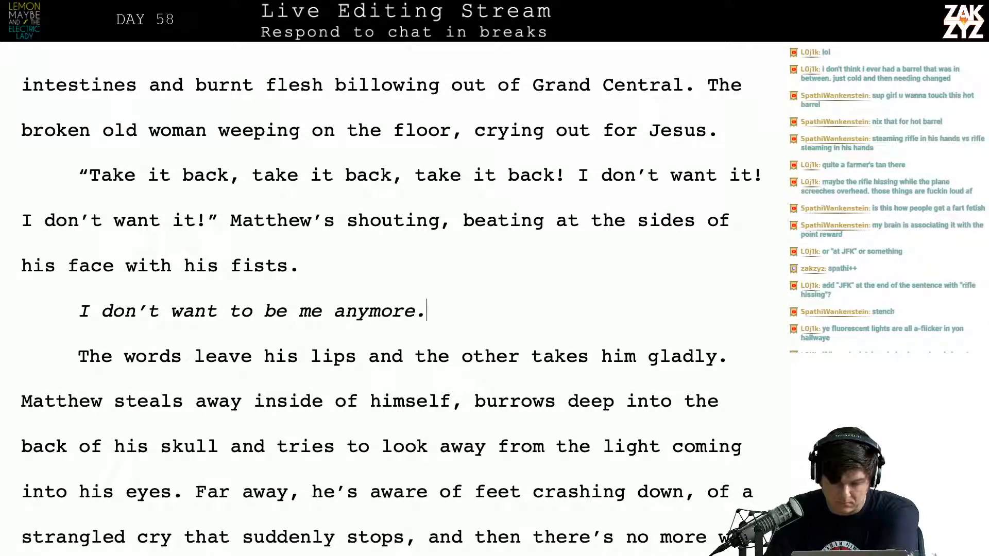
key(Right)
key(Down)
key(Right)
key(Right)
key(Right)
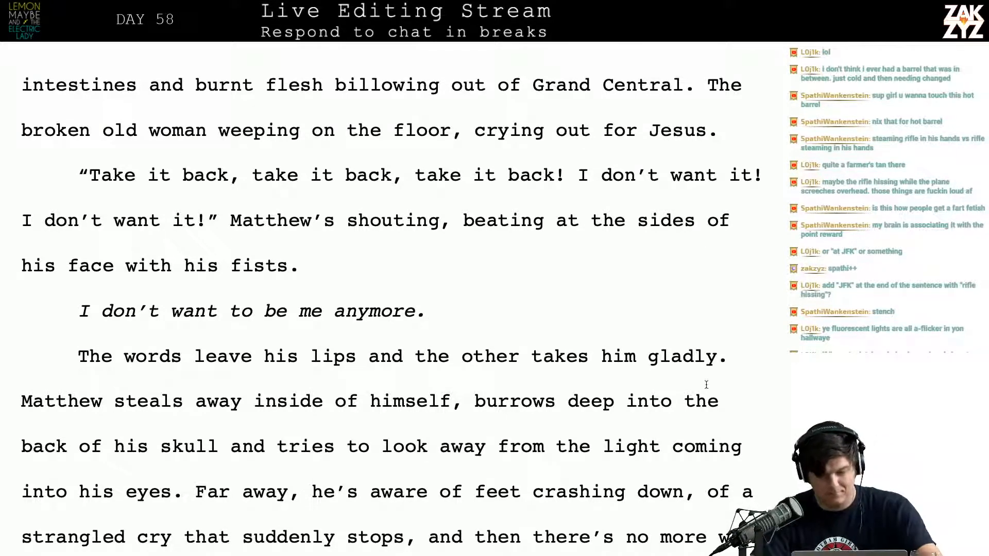
click(416, 358)
key(Return)
key(Left)
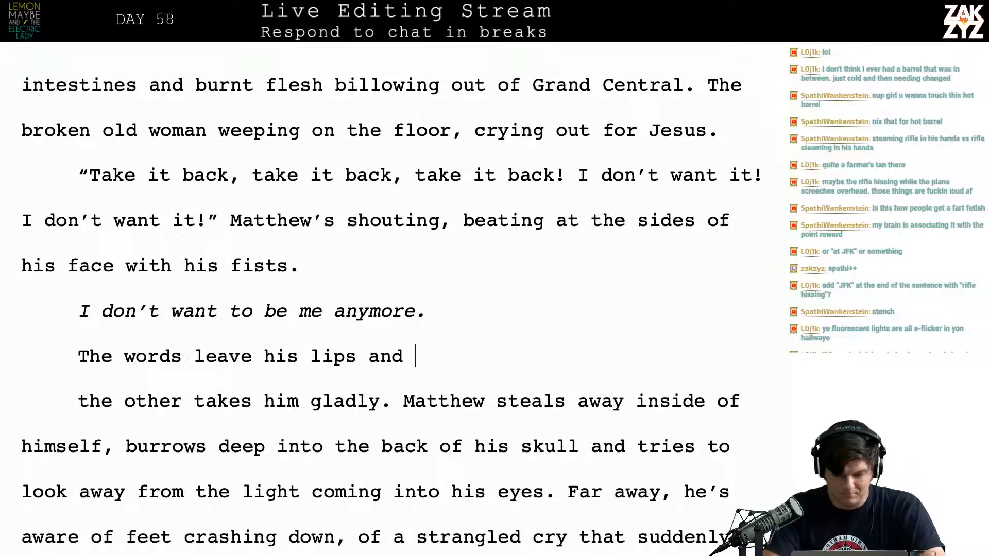
text(Duchance's g)
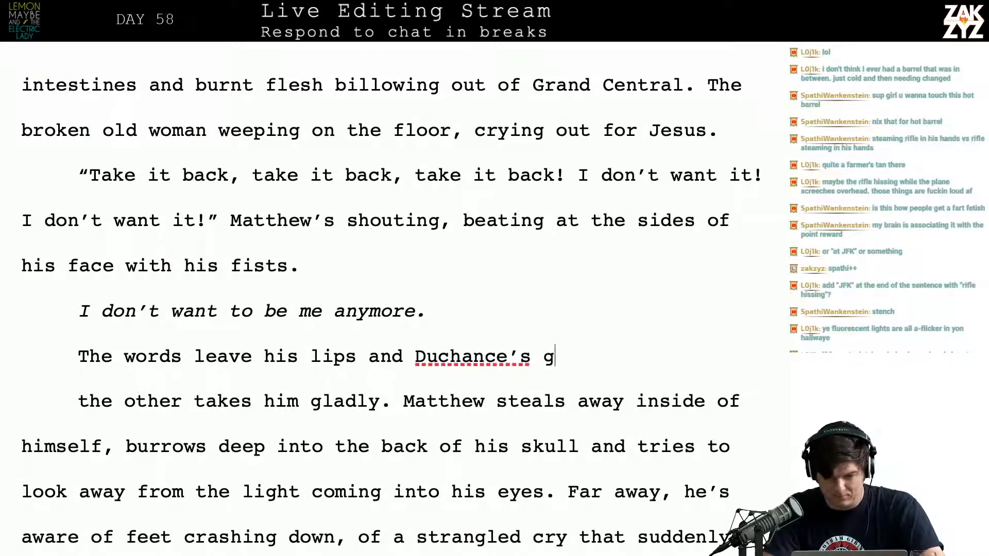
text(rin takes their )
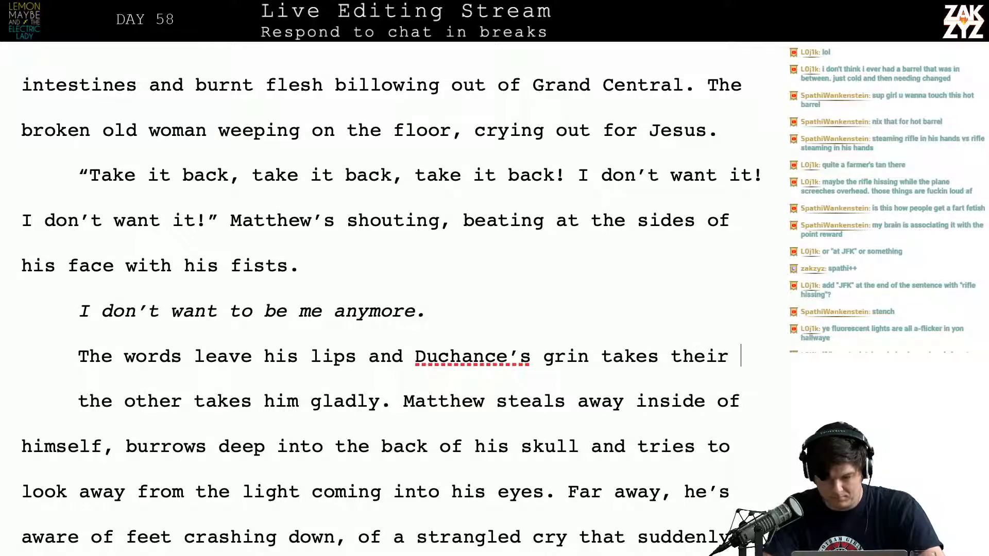
text(place.)
Delete the old wording "the other takes him gladly." along with the paragraph break so "Matthew steals away" follows directly
key(shift+Right)
key(shift+Right)
key(shift+Right)
key(shift+Right)
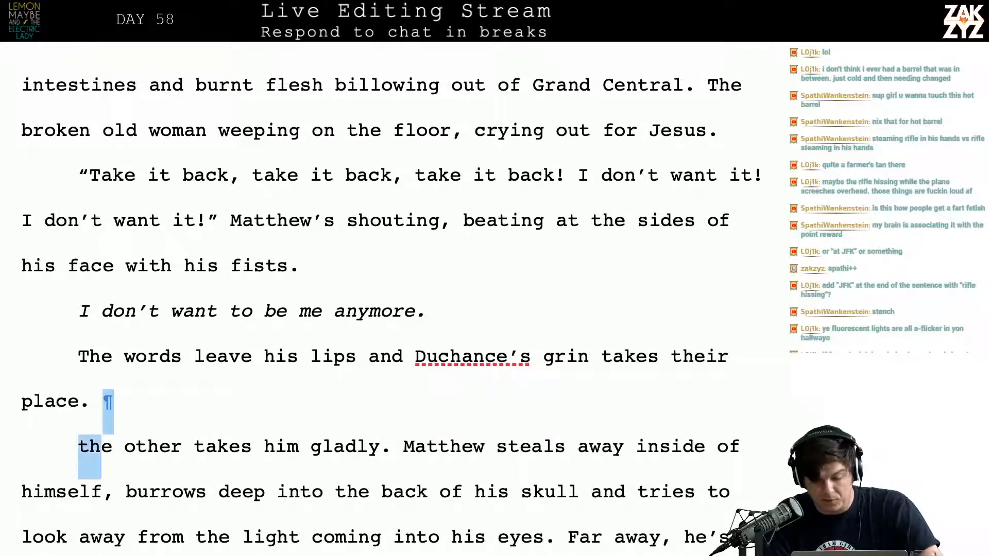
key(shift+Right)
key(shift+Right)
key(shift+Right)
key(shift+Right)
key(shift+Right)
key(shift+Right)
key(shift+Right)
key(shift+Right)
key(shift+Right)
key(shift+Right)
key(shift+Right)
key(shift+Right)
key(shift+Right)
key(shift+Right)
key(shift+Right)
key(shift+Right)
key(shift+Right)
key(shift+Right)
key(shift+Right)
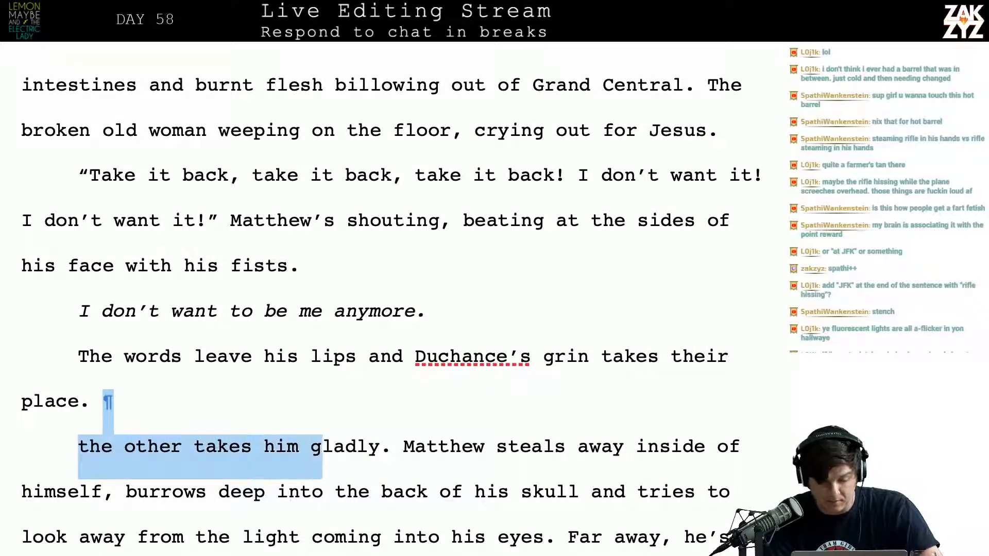
key(shift+Right)
key(shift+Right)
key(shift+Right)
key(shift+Right)
key(shift+Right)
key(shift+Right)
key(shift+Right)
key(shift+Left)
key(BackSpace)
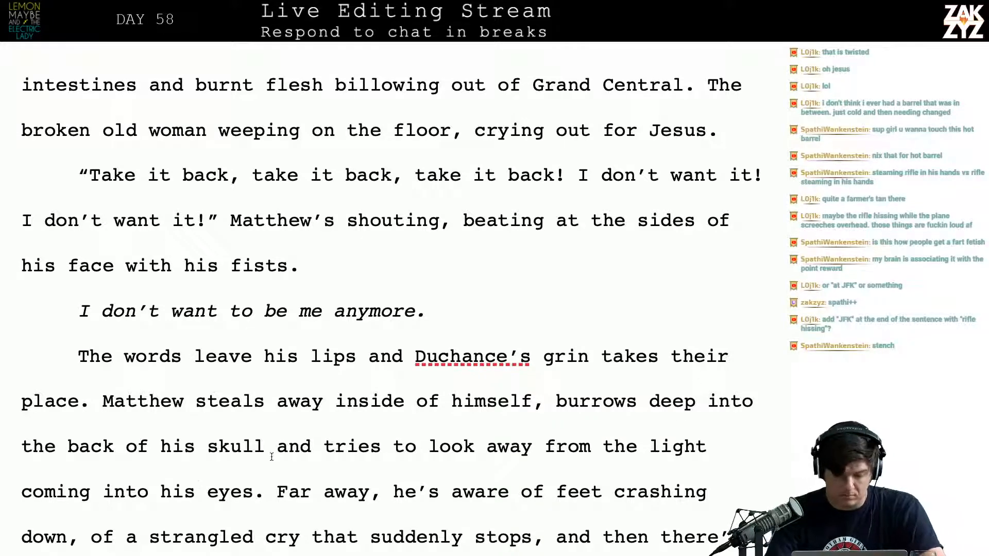
Replace "and tries to look away from the light coming into his eyes." with "and tries to tune out everything."
text(and )
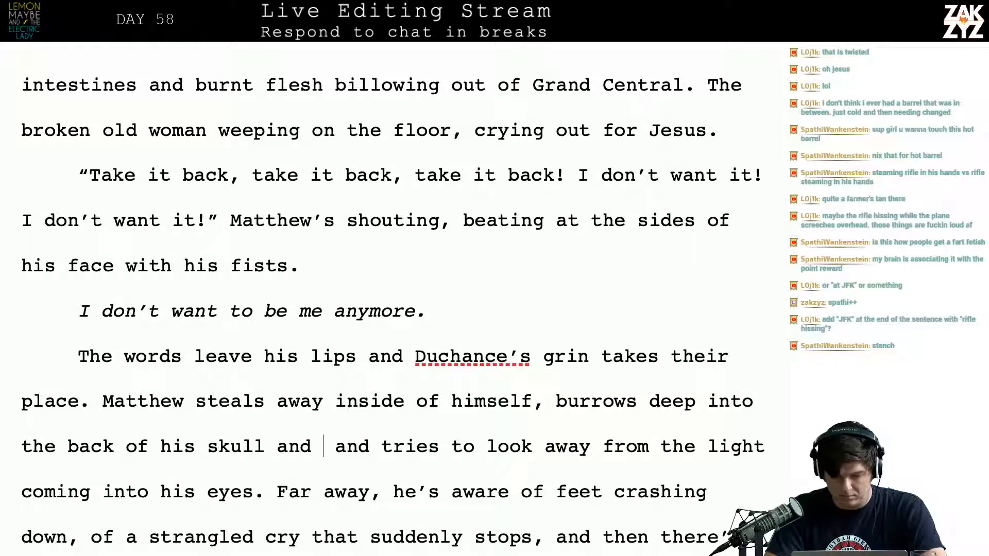
text(tries to)
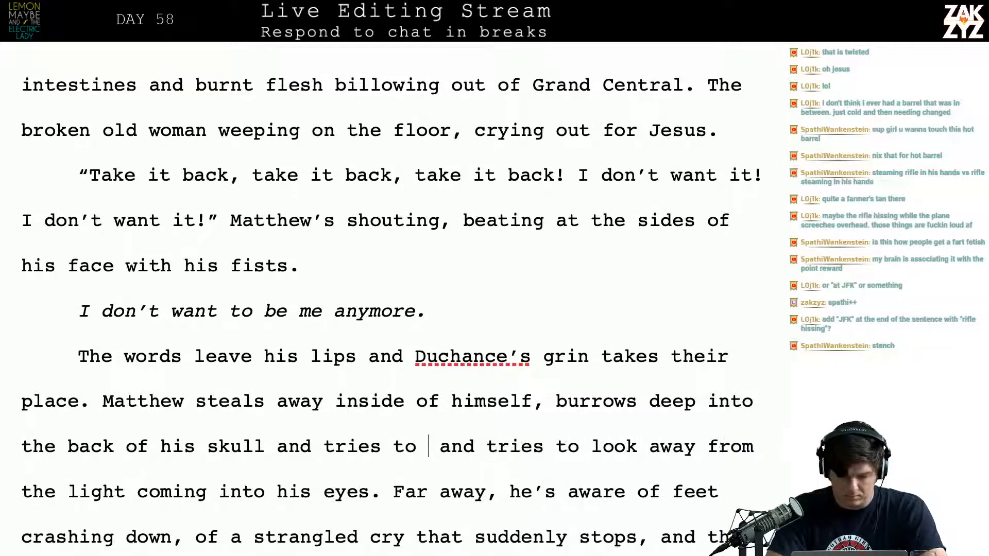
key(BackSpace)
key(BackSpace)
key(BackSpace)
text(to )
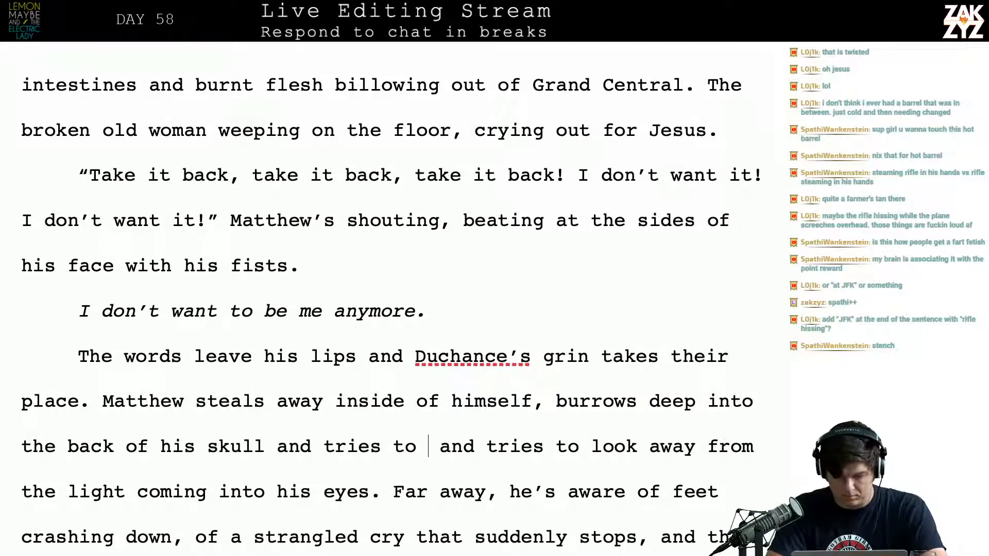
text(tune out e)
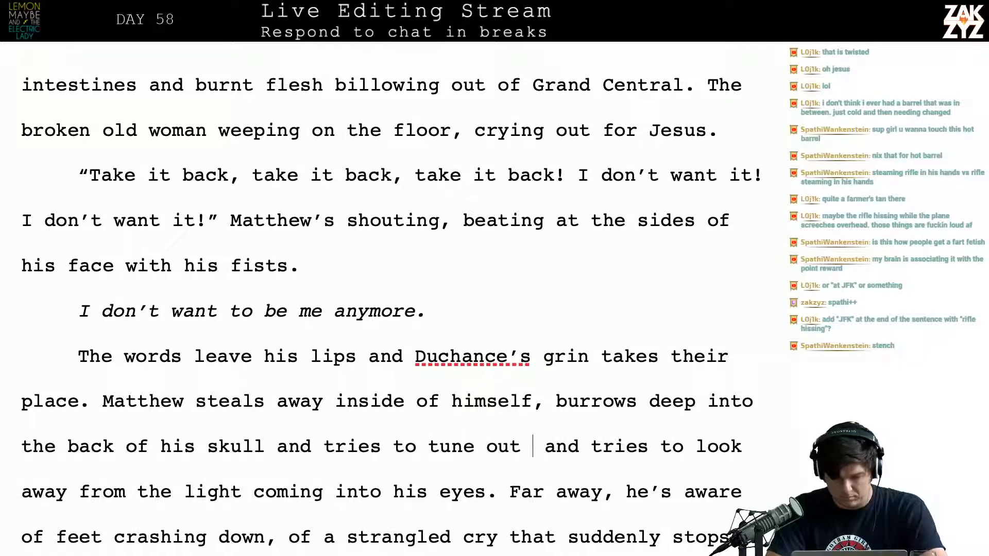
text(verything.)
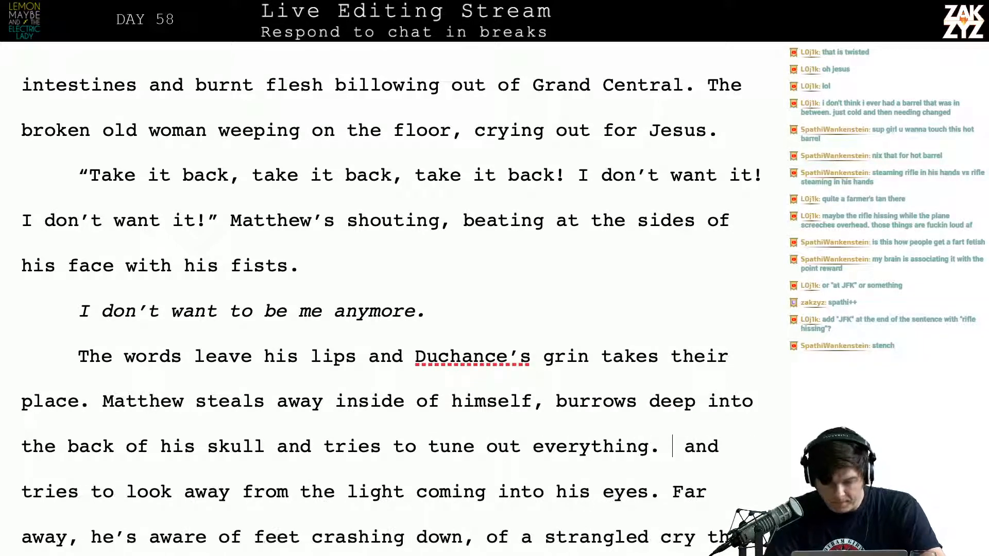
key(shift+Down)
key(BackSpace)
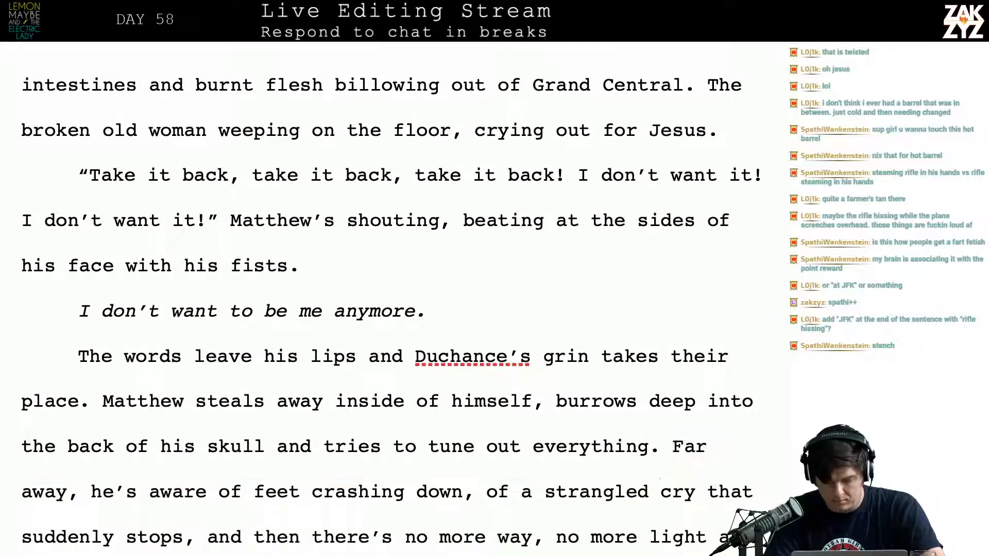
Try inserting "burrowing deep inside his skull" after "Matthew steals away inside of himself,"
key(Left)
key(Left)
key(Left)
key(Left)
key(Left)
key(Left)
key(Left)
key(Left)
key(Left)
key(Left)
key(Left)
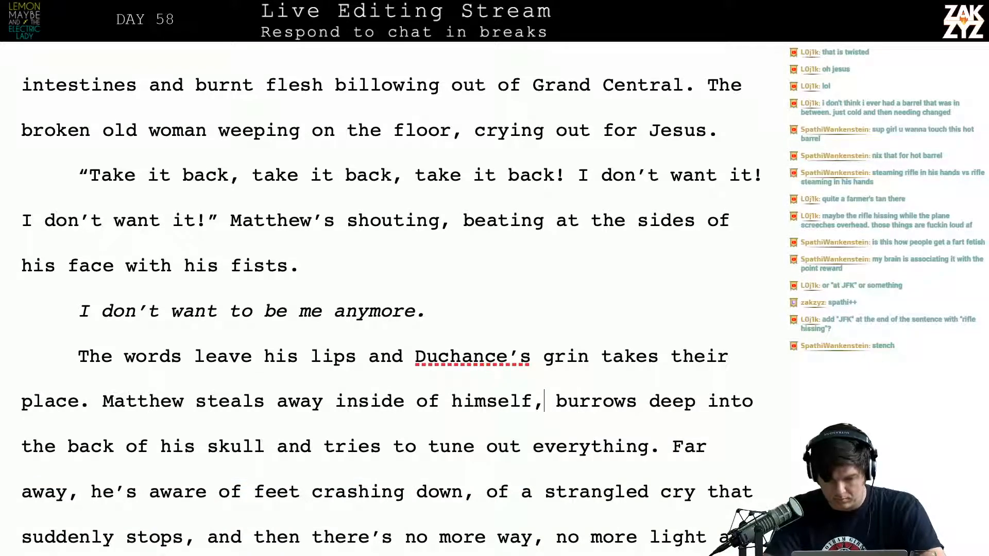
key(BackSpace)
text(.)
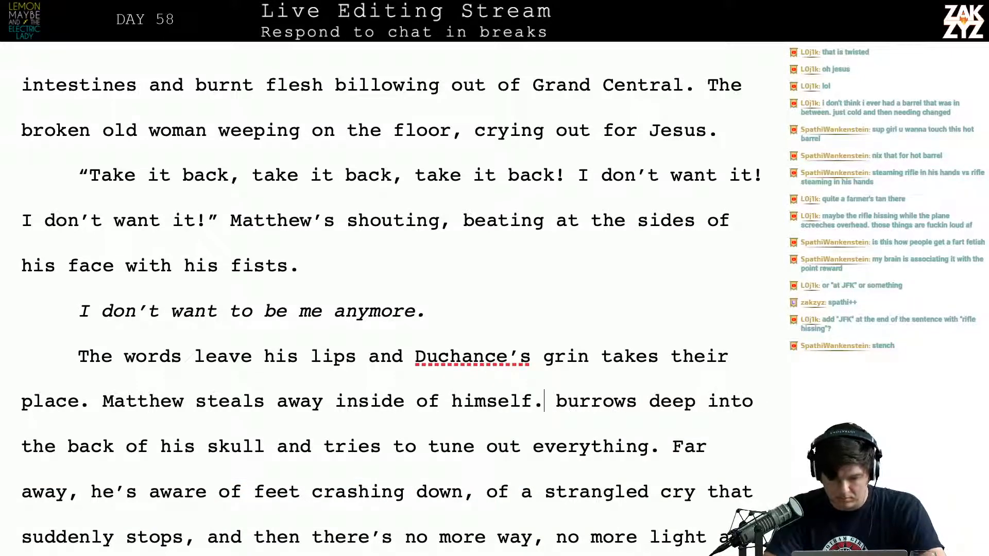
key(BackSpace)
text(, burrin)
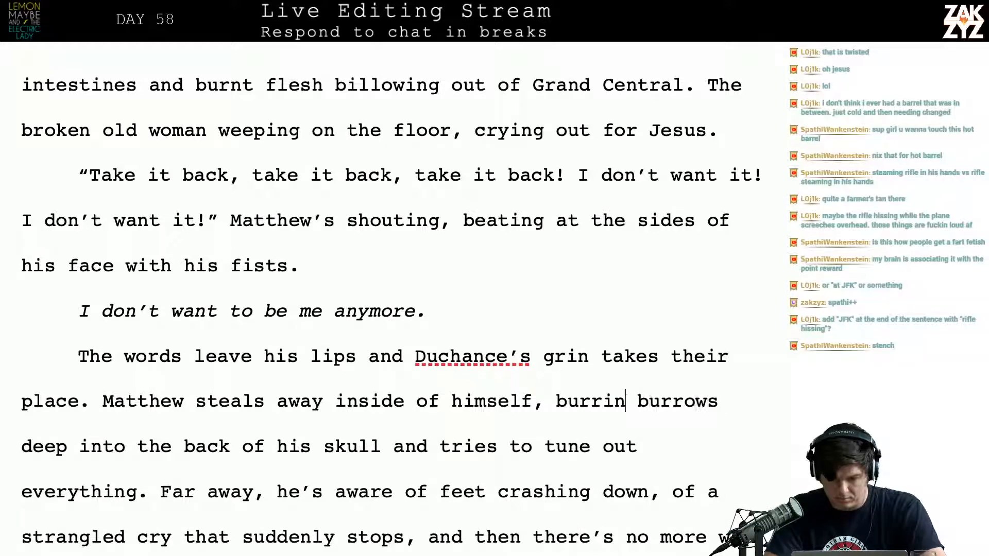
key(BackSpace)
key(BackSpace)
text(owing deep)
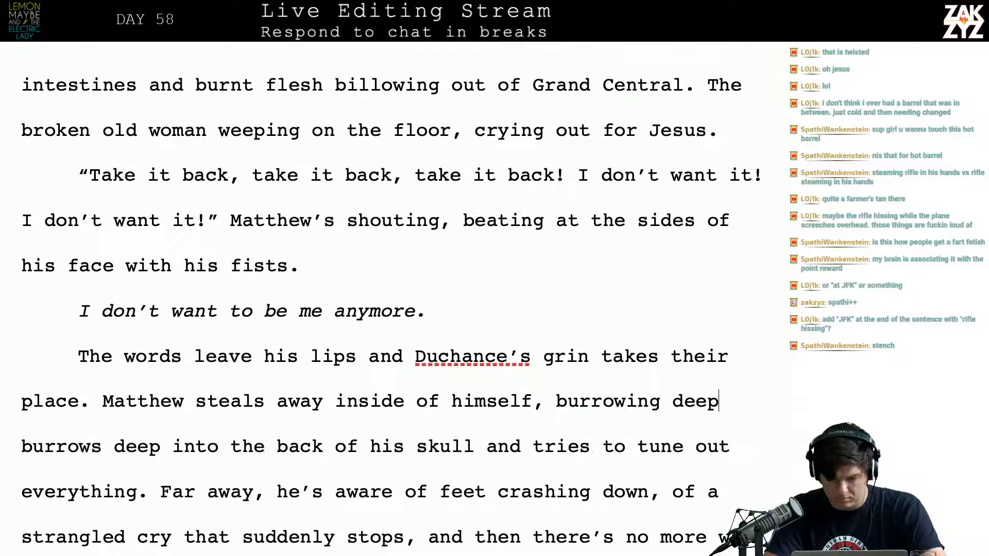
text( inside his sk )
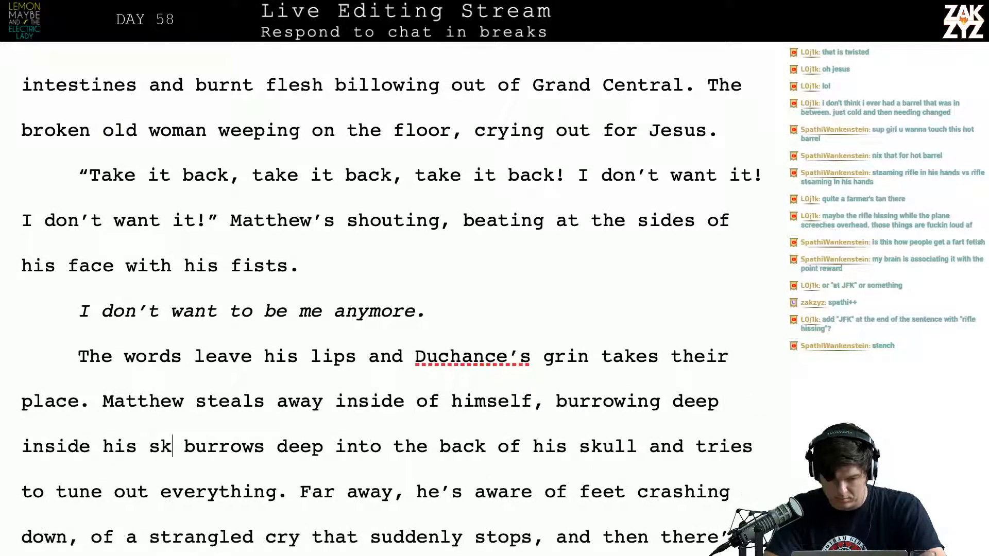
text(ull)
Delete the trial wording "burrowing deep inside his skull" after "himself,"
key(BackSpace)
key(BackSpace)
key(BackSpace)
key(BackSpace)
key(BackSpace)
key(BackSpace)
key(BackSpace)
key(BackSpace)
key(BackSpace)
key(BackSpace)
key(BackSpace)
key(BackSpace)
key(BackSpace)
key(BackSpace)
key(BackSpace)
key(BackSpace)
key(BackSpace)
key(BackSpace)
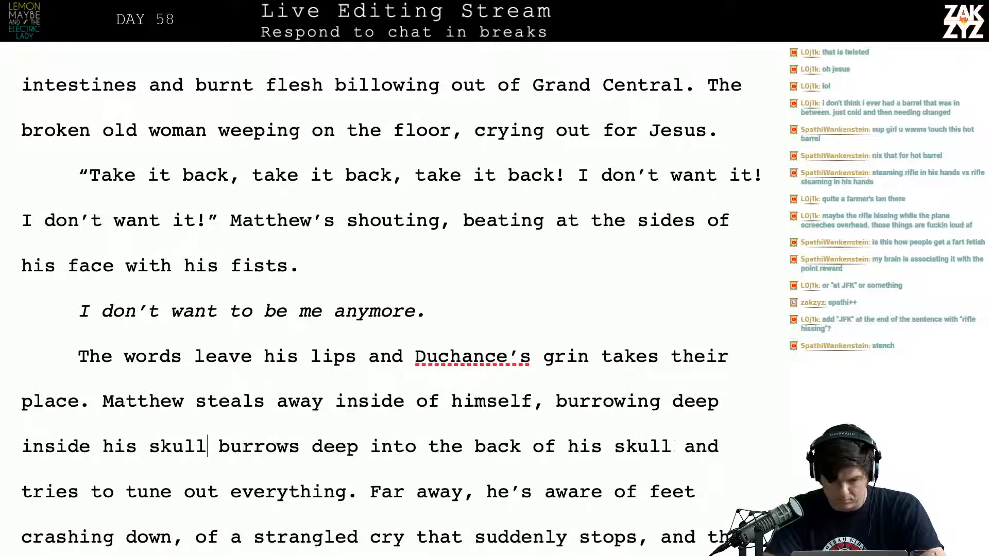
key(BackSpace)
key(BackSpace)
key(BackSpace)
key(BackSpace)
key(BackSpace)
key(BackSpace)
key(BackSpace)
key(BackSpace)
key(BackSpace)
key(BackSpace)
key(BackSpace)
key(BackSpace)
key(BackSpace)
key(BackSpace)
key(BackSpace)
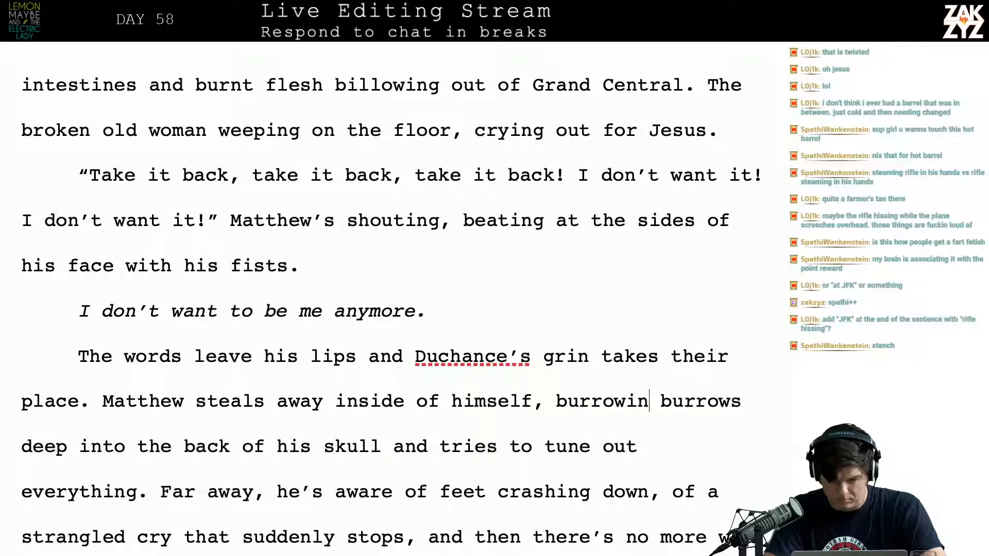
Split the paragraph after "Matthew steals away inside of himself," and continue the sentence with "and tries to tune out everything."
key(Return)
key(Return)
key(Left)
key(Left)
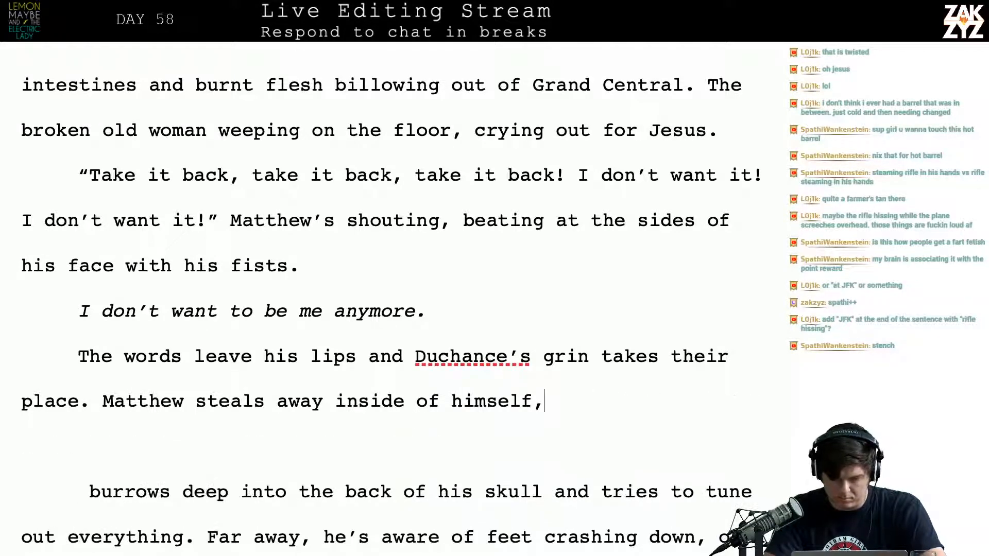
text(and tries to tune out )
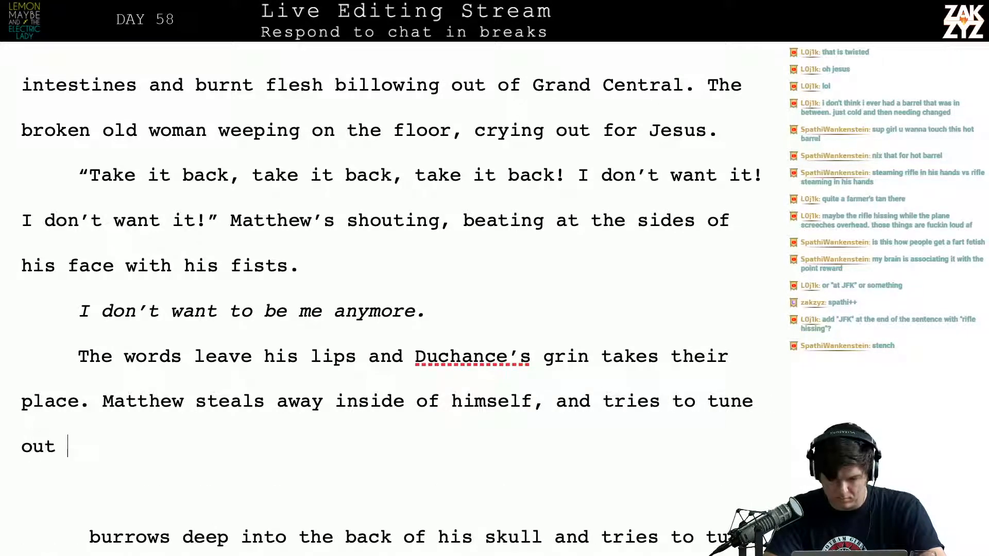
text(everything.)
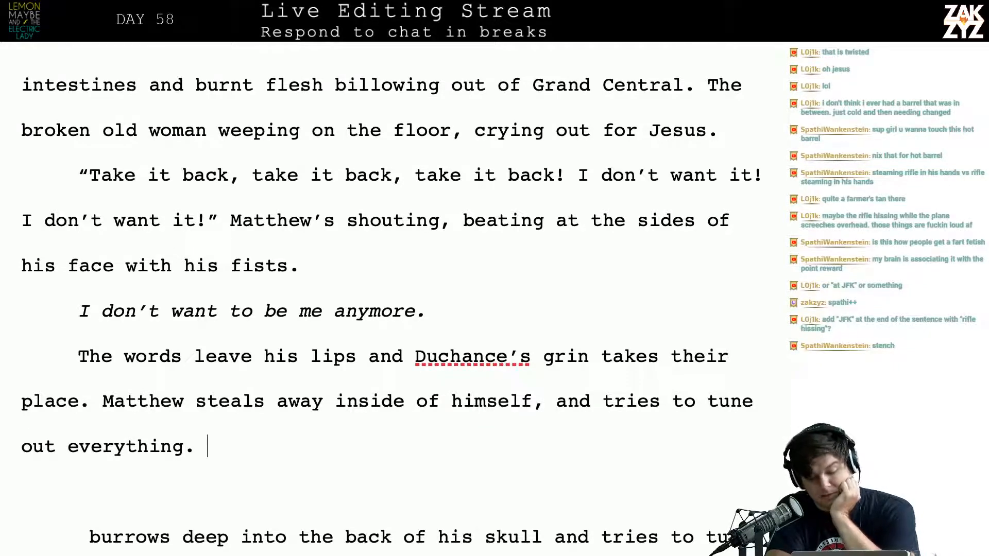
Delete the blank paragraph and the old "burrows deep into the back of his skull and tries to tune out everything."
key(shift+Right)
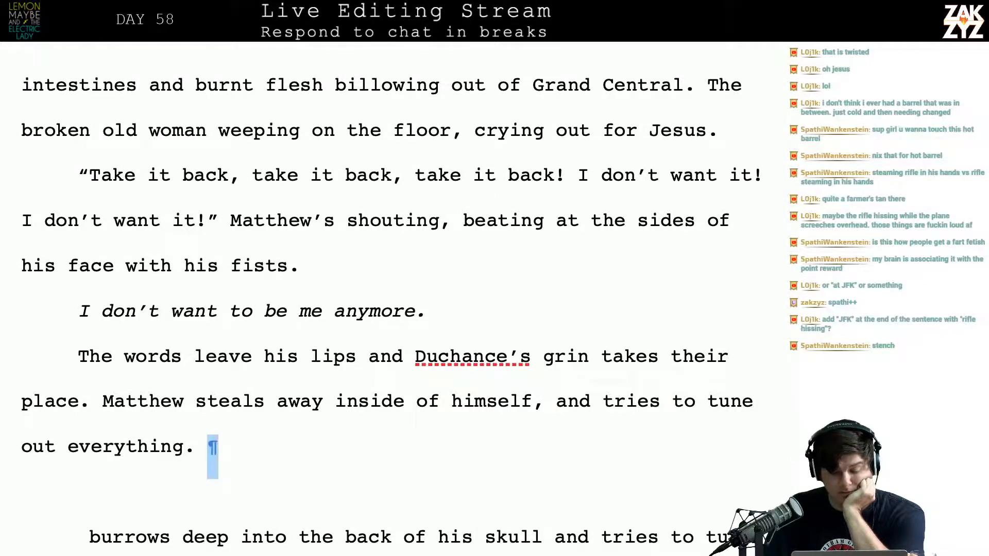
key(shift+Down)
key(shift+Down)
key(shift+Down)
key(shift+Down)
key(shift+Up)
key(shift+Up)
key(shift+Left)
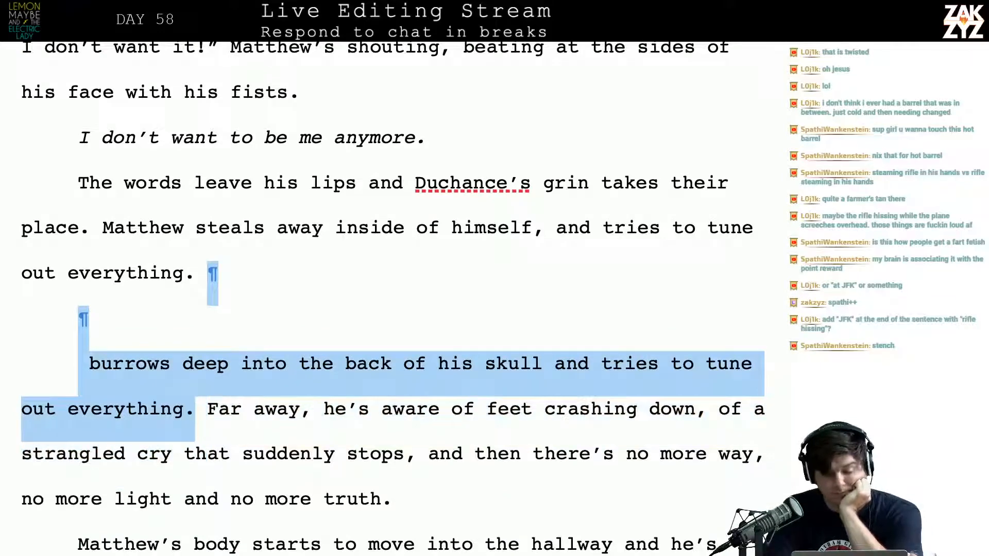
key(BackSpace)
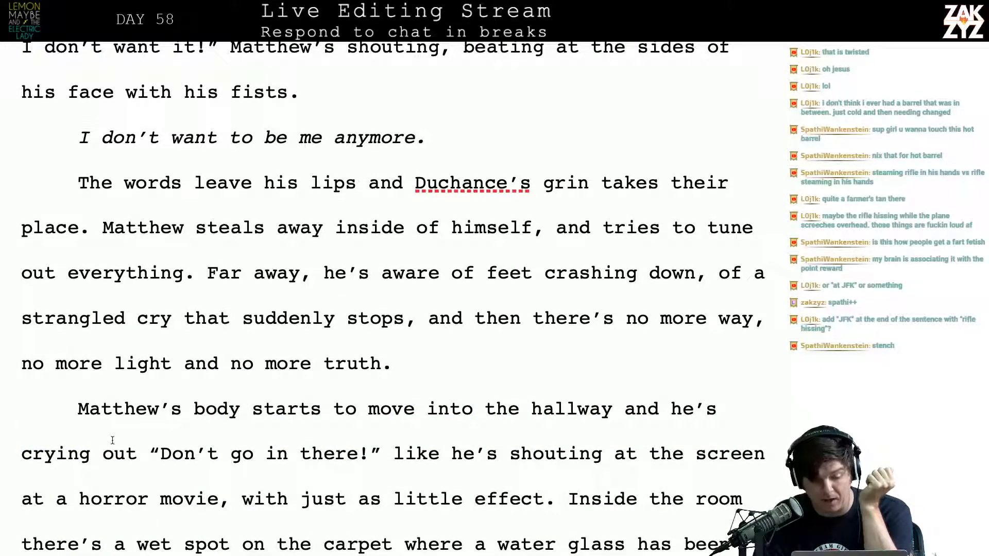
End the sentence after "suddenly stops" with a period and move "and then there's no more way" into its own paragraph
click(412, 322)
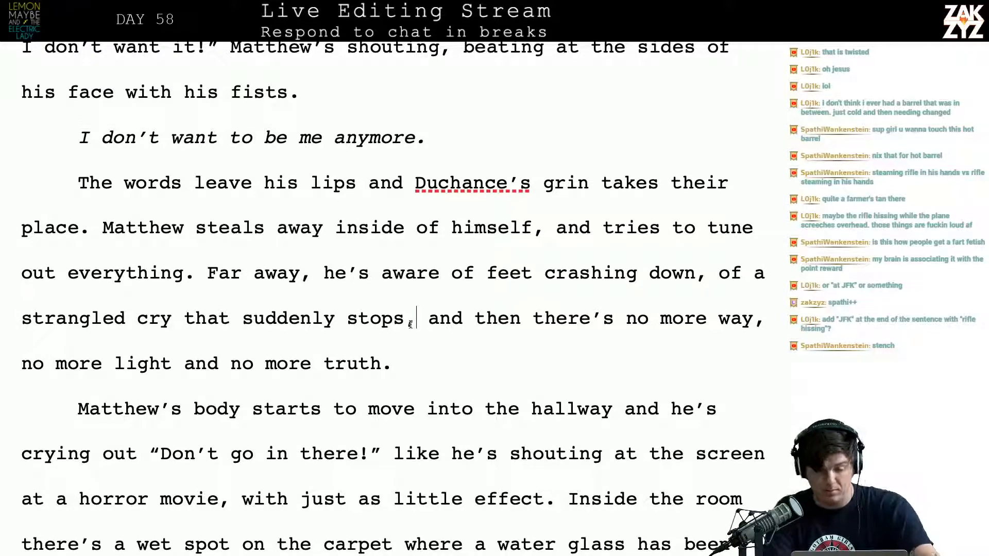
key(BackSpace)
text(.)
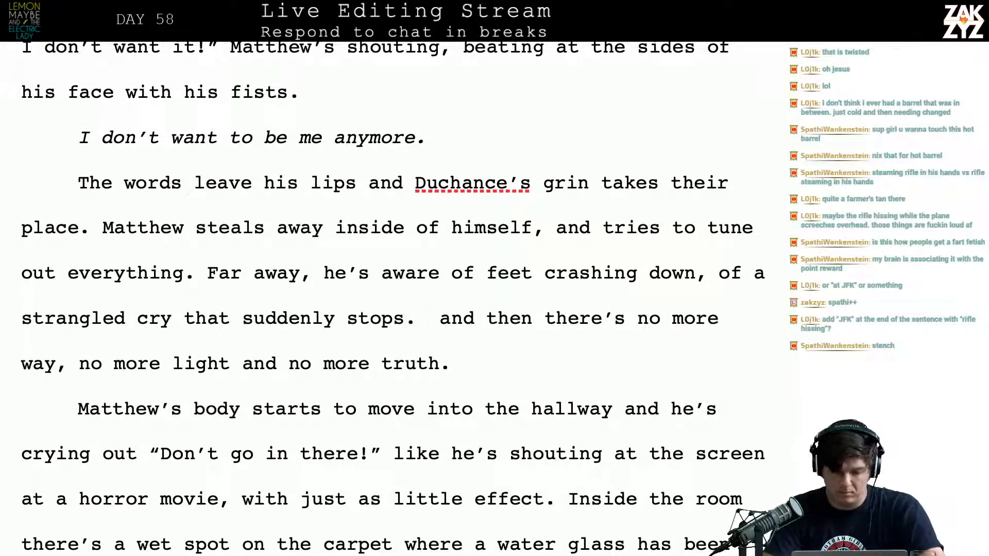
key(Return)
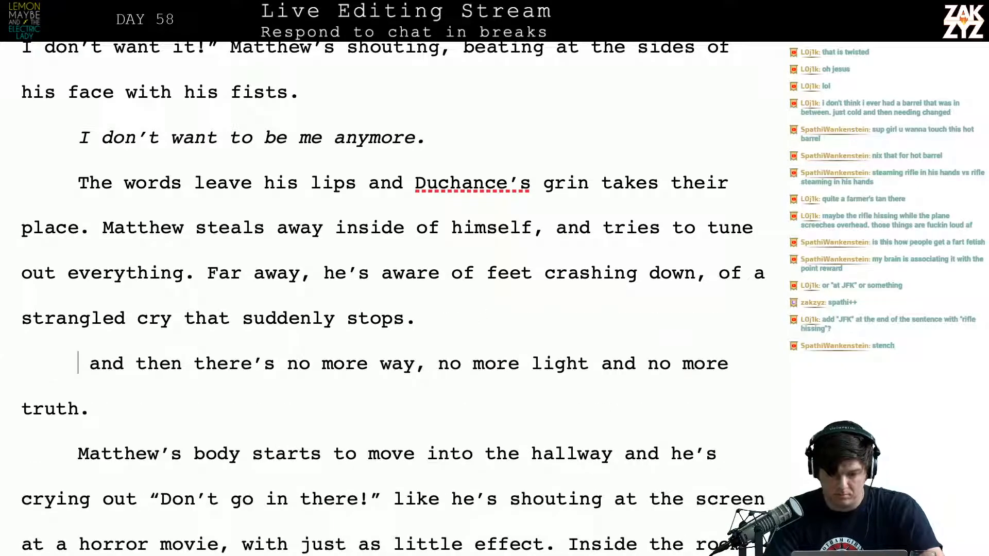
key(Left)
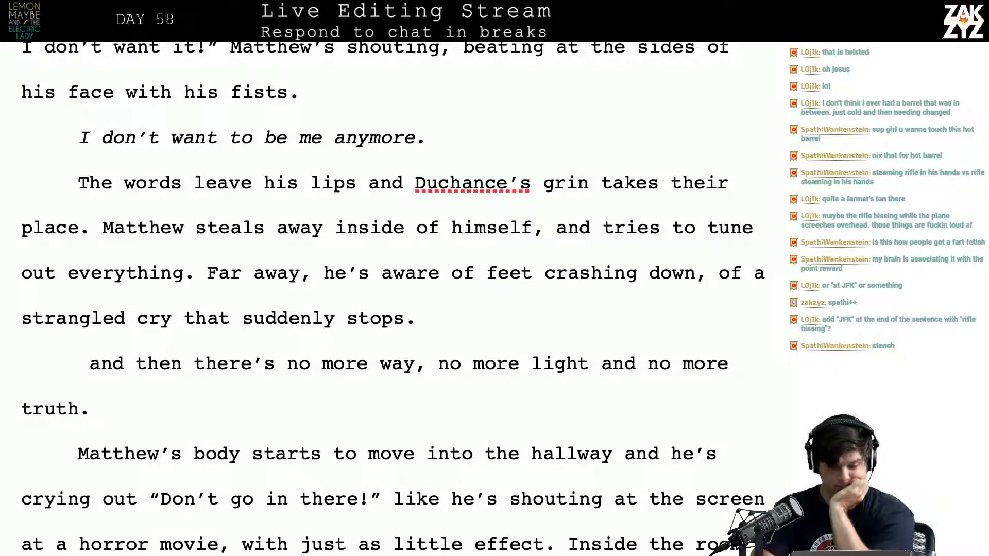
Add the sentence "Now there's no more way, no more light and no more truth." after "suddenly stops."
click(538, 294)
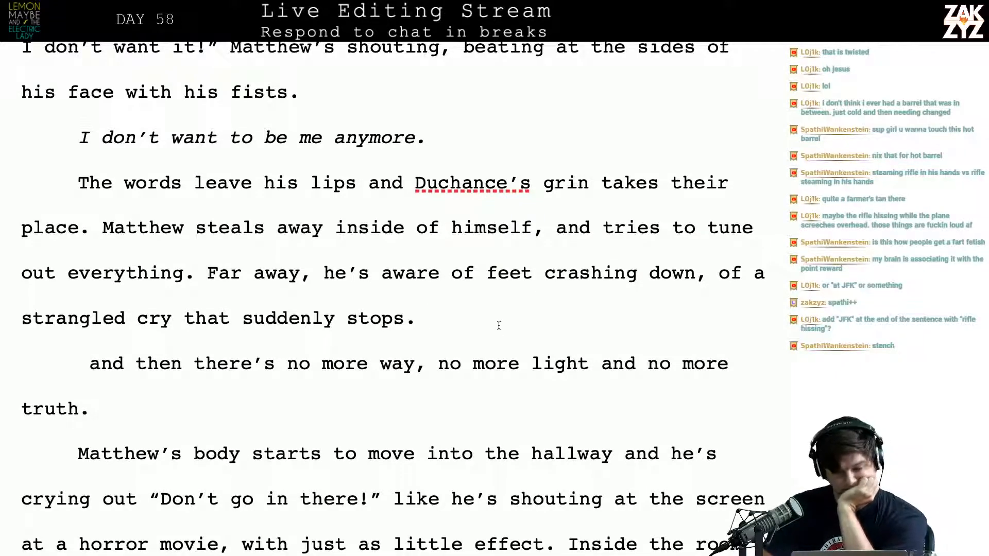
scroll(498, 325, down, 1)
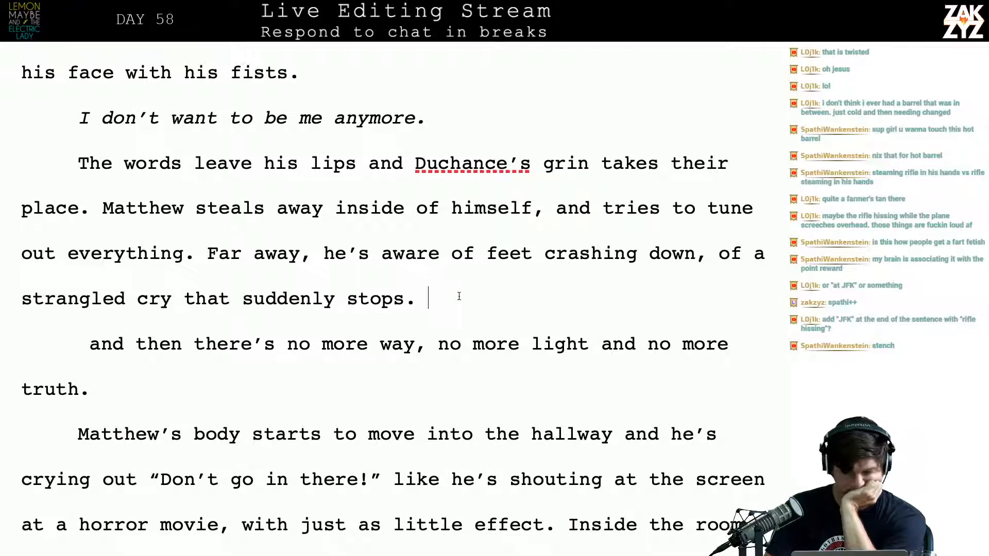
key(BackSpace)
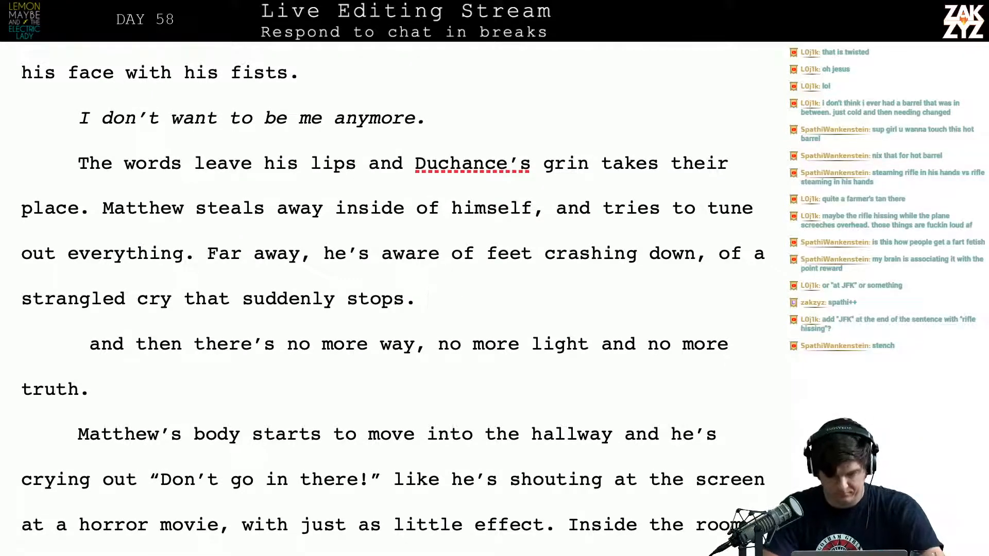
text(Now there's no )
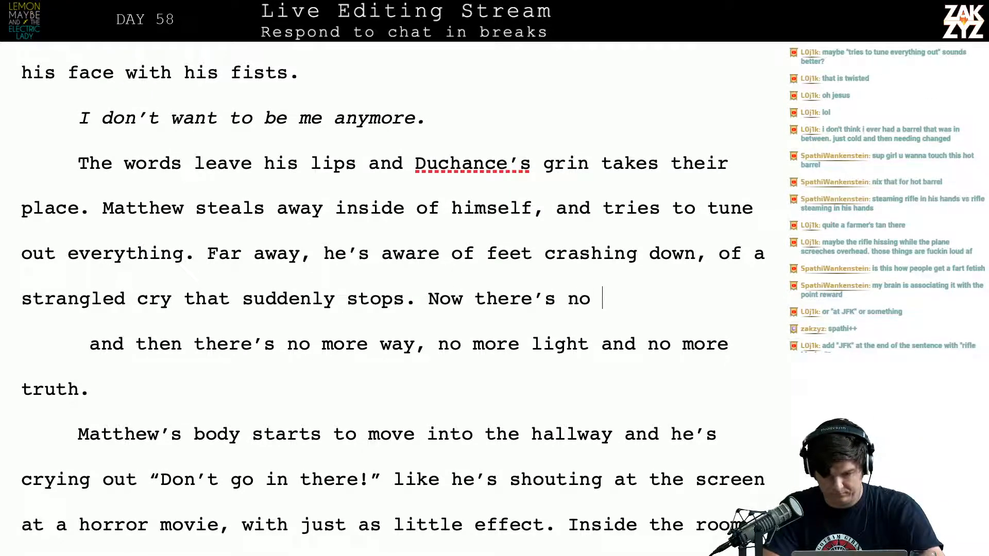
text(more way, no )
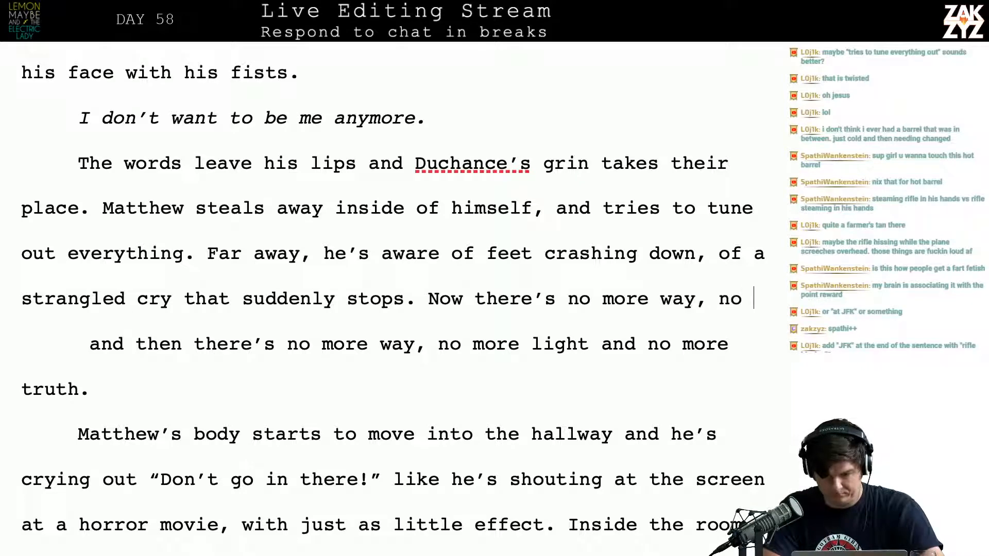
text(more li)
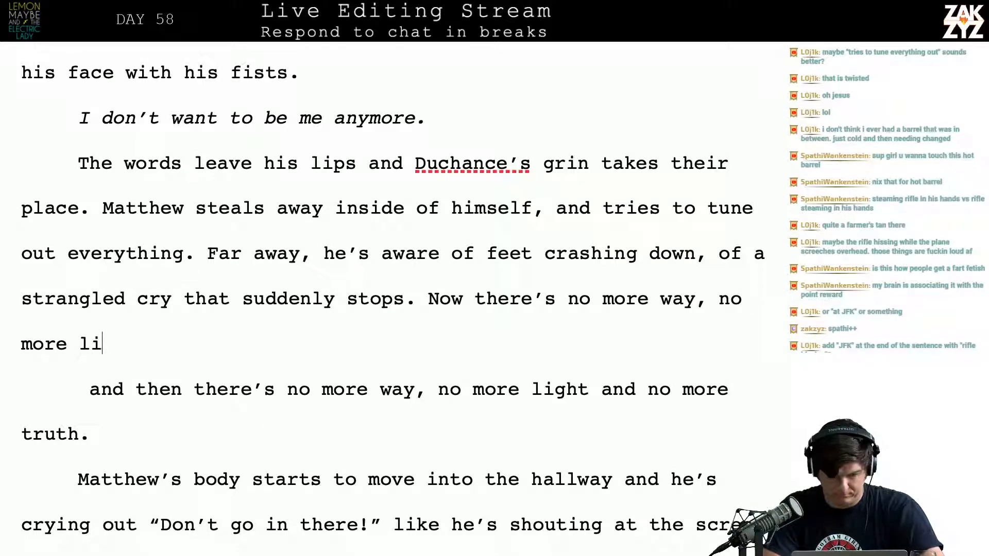
text(ght and n)
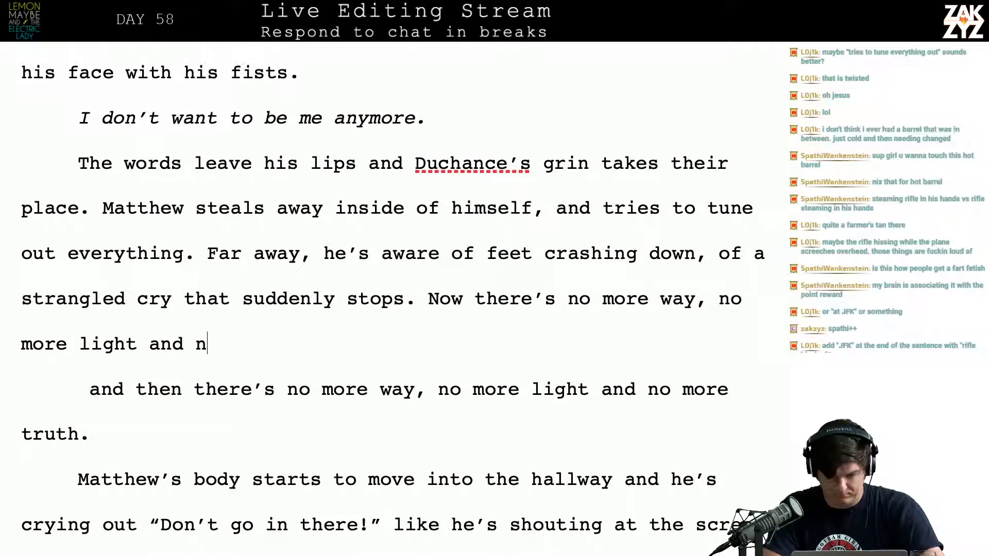
text(o more truth.)
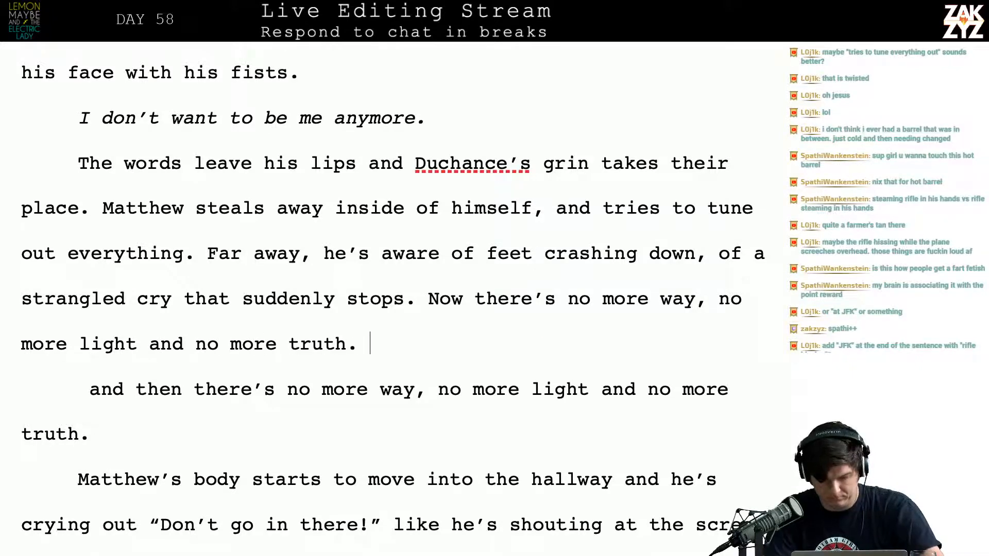
Insert a comma after "no more light" in the newly added sentence
key(BackSpace)
key(Left)
key(Left)
key(Left)
key(Left)
key(Left)
key(Left)
key(Left)
key(Left)
key(Left)
key(Left)
key(Left)
key(Left)
key(Left)
key(Left)
key(Left)
key(Left)
key(Left)
key(Left)
key(Left)
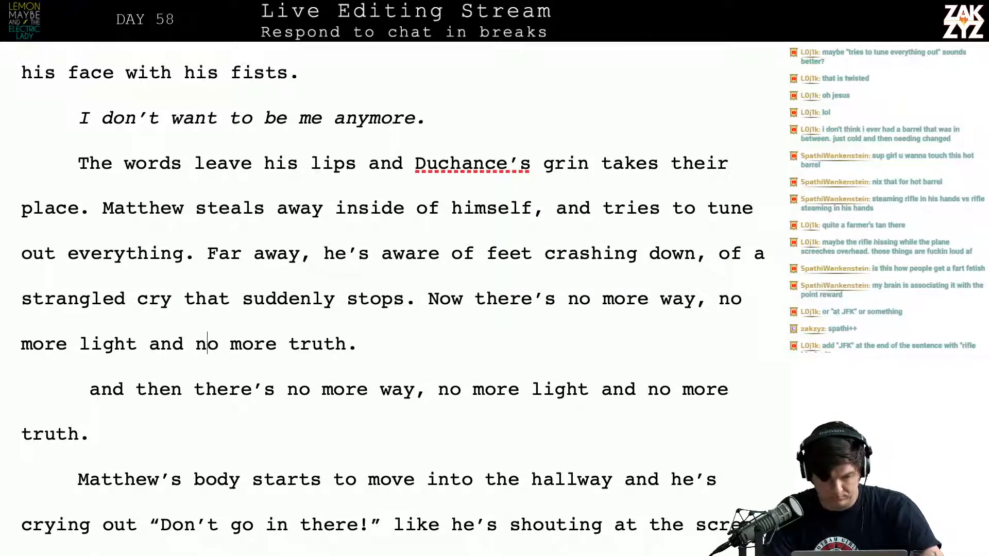
text(,)
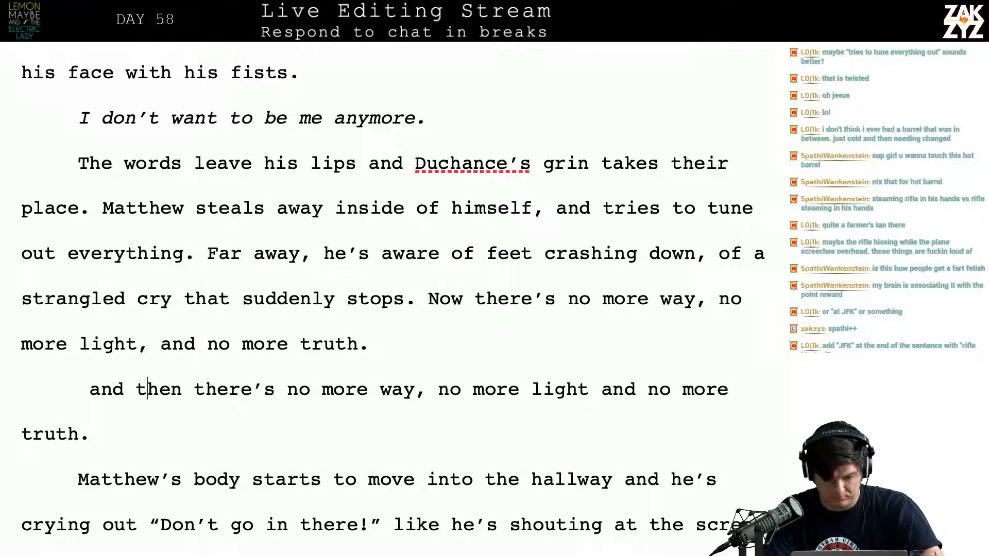
key(Left)
key(Left)
key(Down)
key(Down)
key(Up)
key(Up)
key(Left)
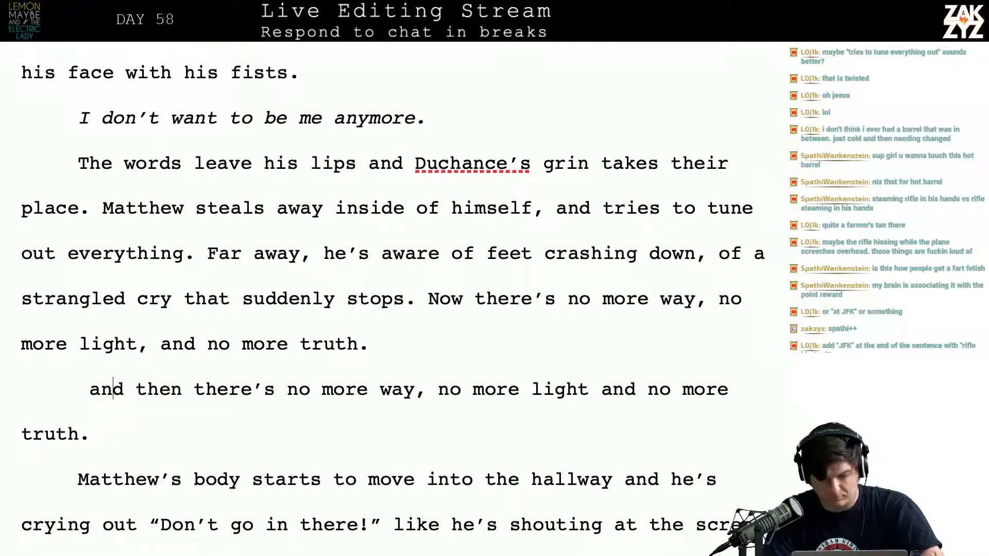
key(Left)
key(Left)
key(Up)
key(Down)
key(Down)
key(Left)
key(Up)
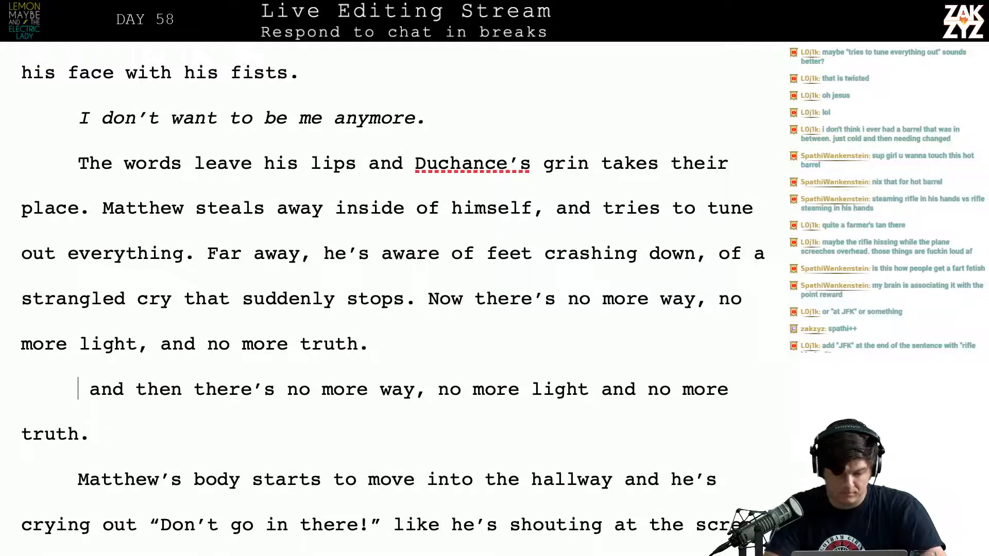
key(Left)
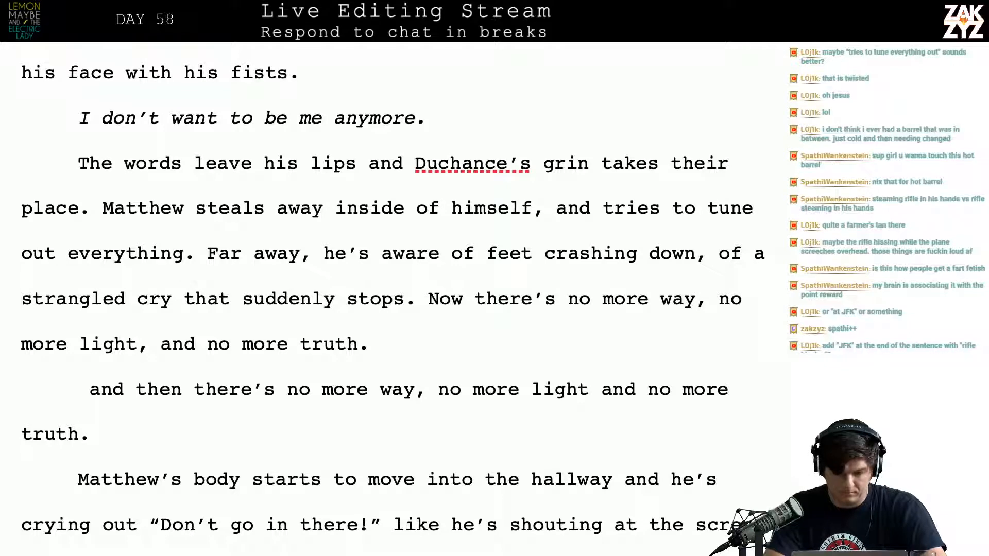
Try a follow-up fragment beginning "Just laughter," after "no more truth."
key(BackSpace)
key(BackSpace)
text(,)
key(BackSpace)
text(. Ju)
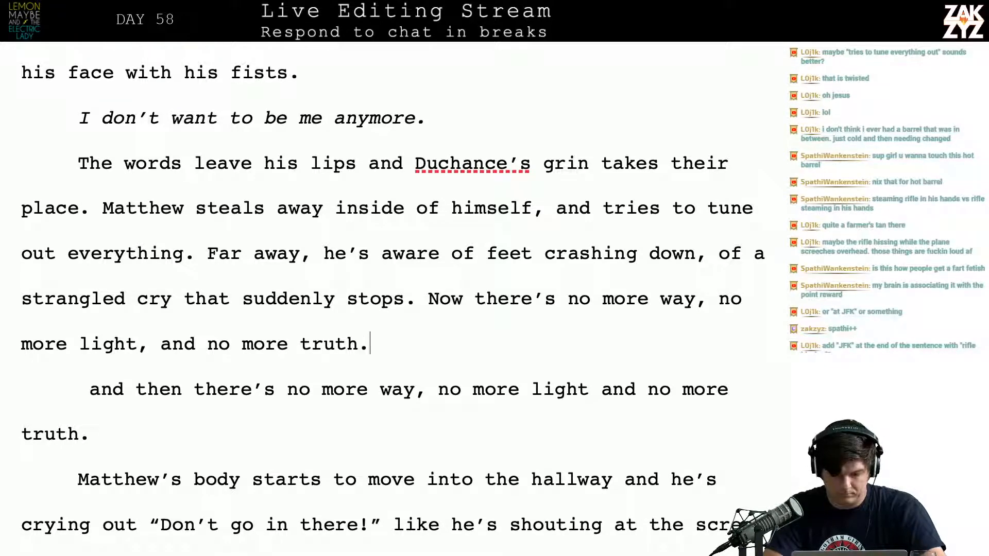
text(st)
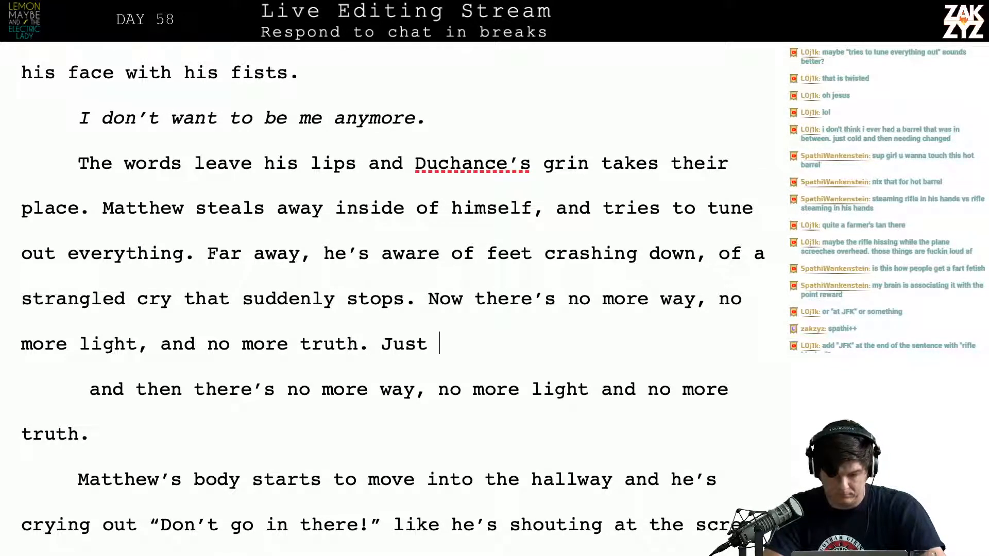
key(BackSpace)
key(BackSpace)
key(BackSpace)
key(BackSpace)
key(BackSpace)
text(Just )
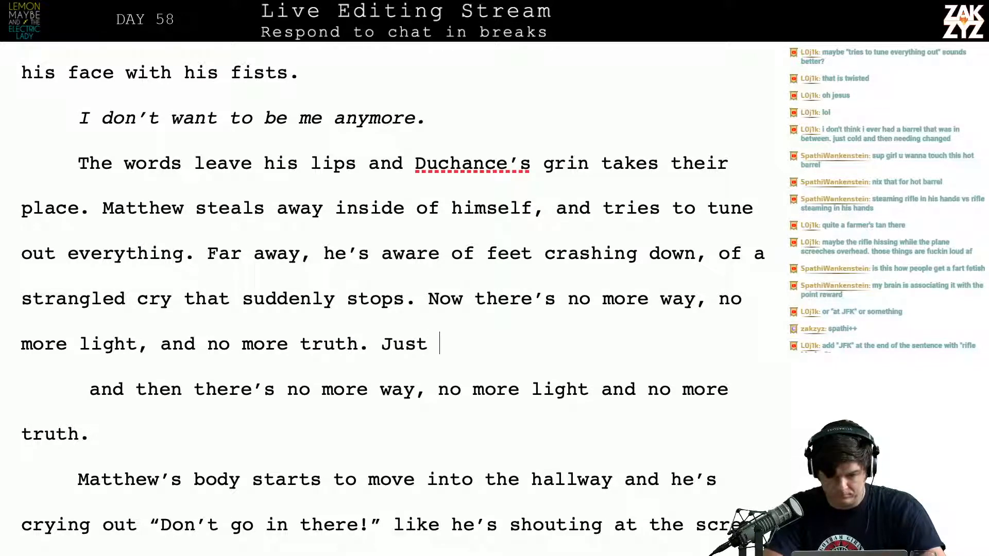
text(laughter, )
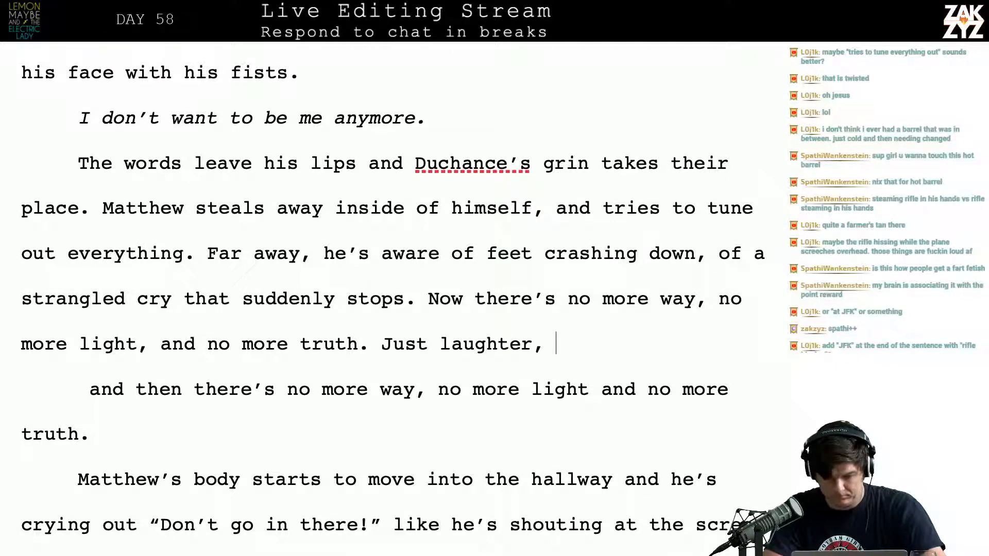
text(ducha)
key(BackSpace)
key(BackSpace)
key(BackSpace)
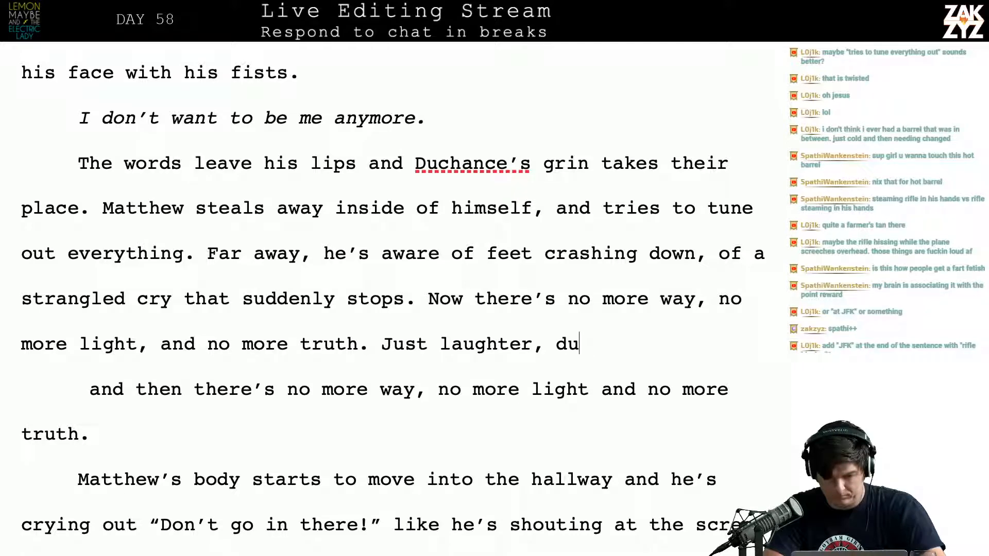
key(BackSpace)
key(BackSpace)
key(BackSpace)
key(BackSpace)
key(BackSpace)
key(BackSpace)
key(BackSpace)
key(BackSpace)
key(BackSpace)
key(BackSpace)
key(BackSpace)
key(BackSpace)
key(BackSpace)
key(BackSpace)
key(BackSpace)
key(BackSpace)
key(BackSpace)
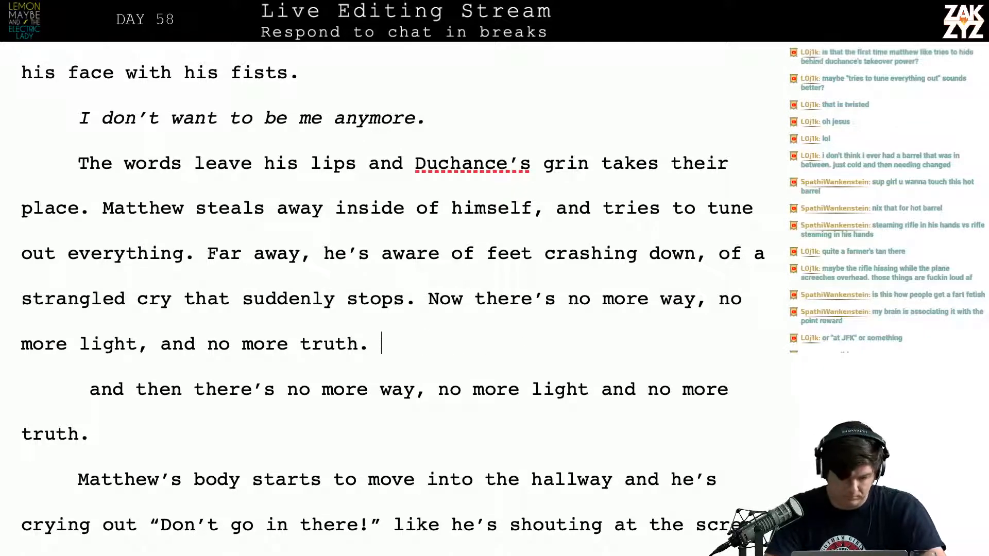
Delete the old paragraph "and then there's no more way, no more light and no more truth."
key(shift+Down)
key(shift+Down)
key(shift+Down)
key(shift+Up)
key(BackSpace)
key(BackSpace)
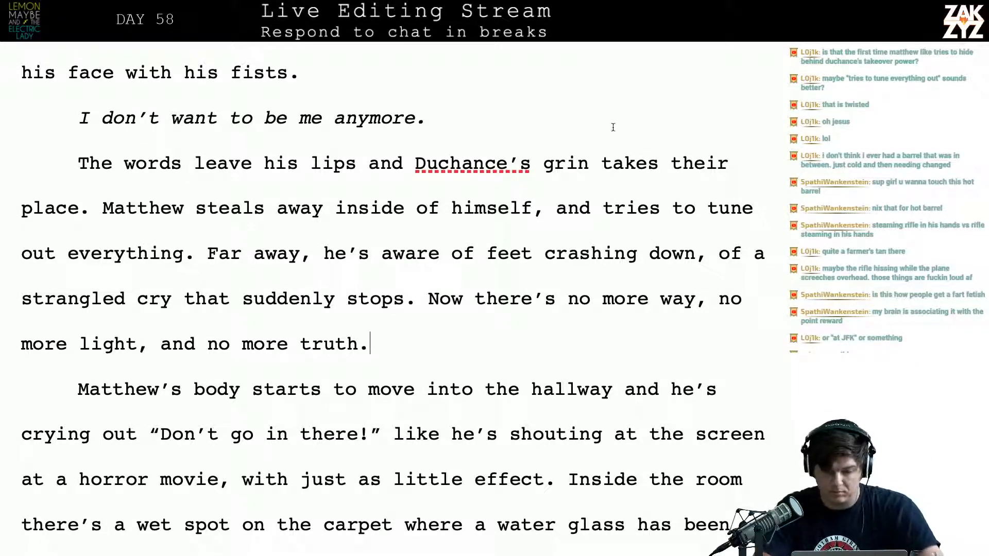
Split the paragraph after "inside of himself," and continue the sentence with "trying hard to tune his senses out."
click(555, 207)
key(Return)
click(555, 207)
text(tr)
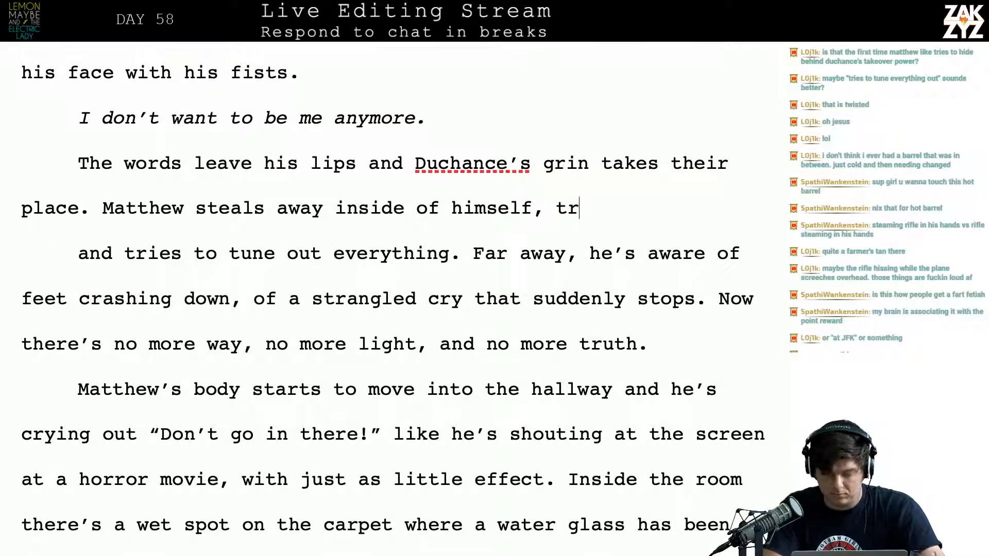
text(ying hard to tun)
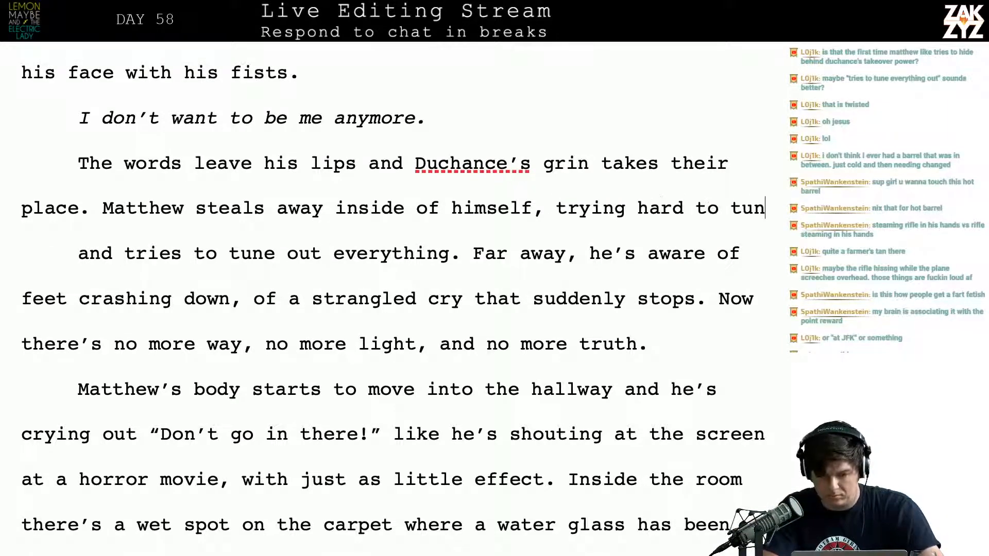
text(e )
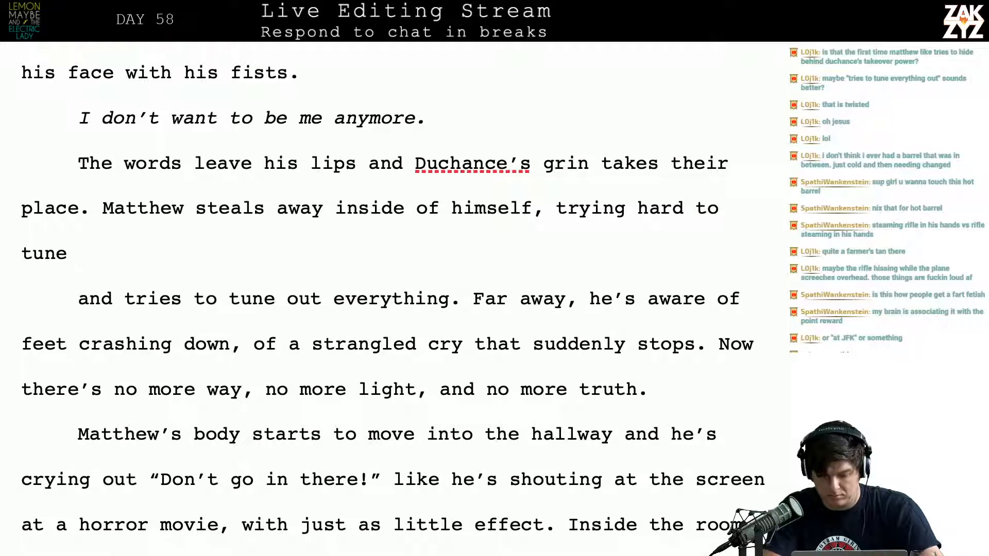
text(hi)
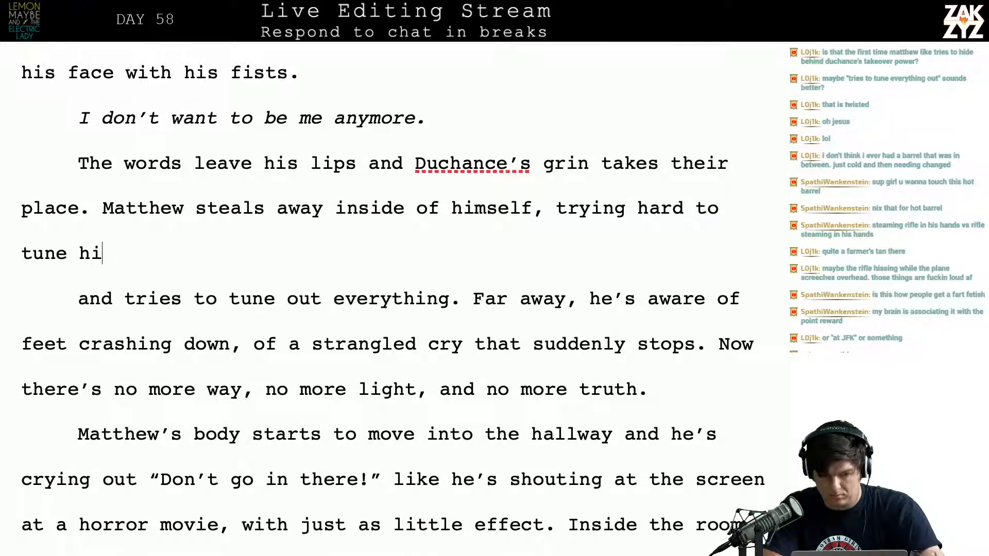
text(s senses out.)
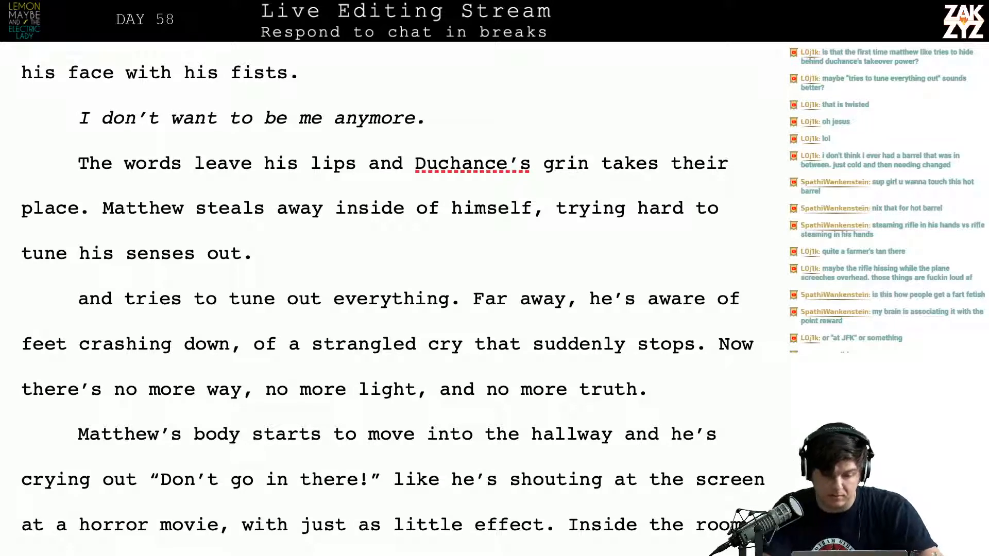
Replace "his senses out." with "out everything" after "trying hard to tune"
key(BackSpace)
key(BackSpace)
key(BackSpace)
key(BackSpace)
key(BackSpace)
key(BackSpace)
key(BackSpace)
key(BackSpace)
key(BackSpace)
key(BackSpace)
key(BackSpace)
key(BackSpace)
key(BackSpace)
key(BackSpace)
key(BackSpace)
key(BackSpace)
key(BackSpace)
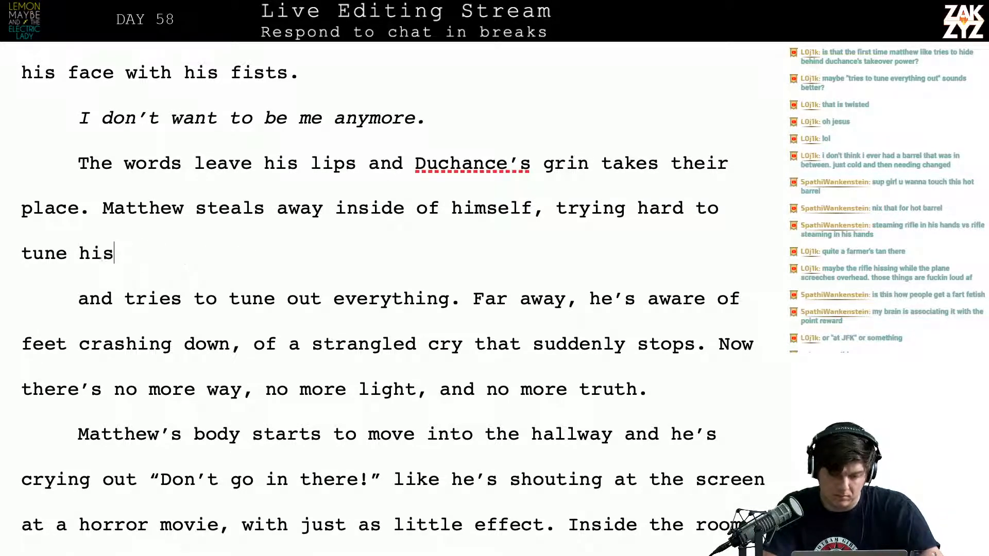
text(out )
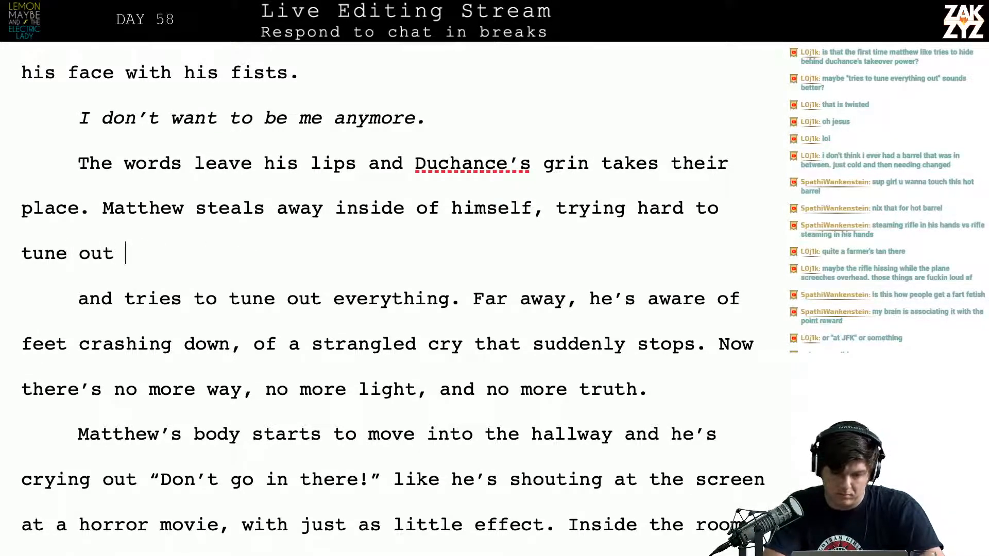
text(everything)
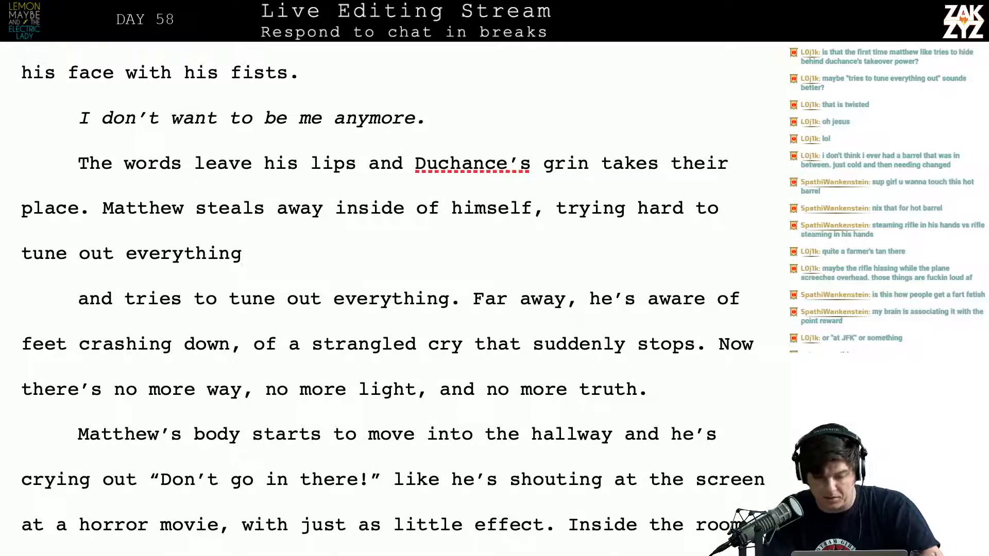
Move "trying hard to tune out everything" into its own paragraph and write "trying to tune out the world." after "himself,"
key(Left)
key(Right)
key(Left)
key(Left)
key(Left)
key(Left)
key(Left)
key(Left)
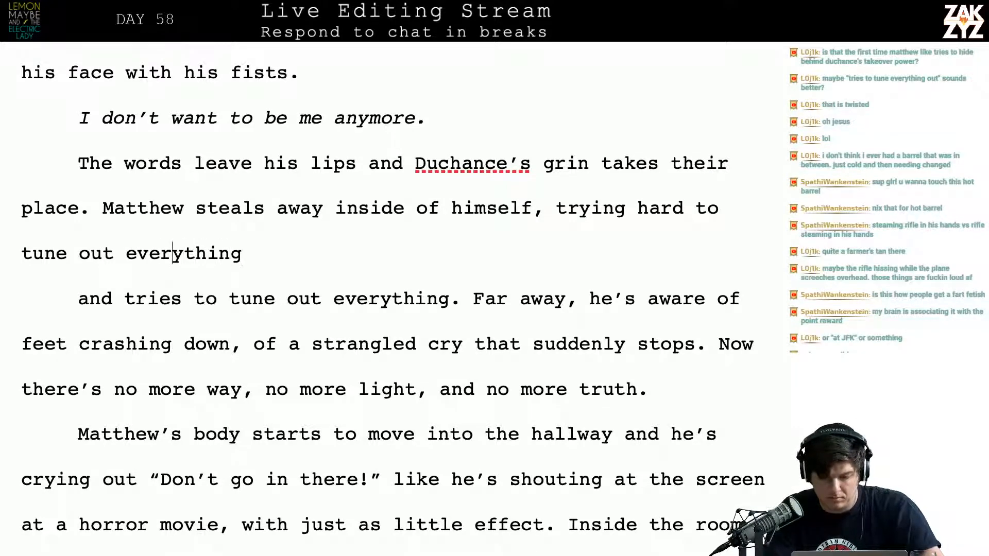
key(Left)
key(Left)
key(Left)
key(Left)
key(Left)
key(Left)
key(Left)
key(Left)
key(Left)
key(Left)
key(Left)
key(Left)
key(Left)
key(Left)
key(Left)
key(Left)
key(Left)
key(Left)
key(Left)
key(Left)
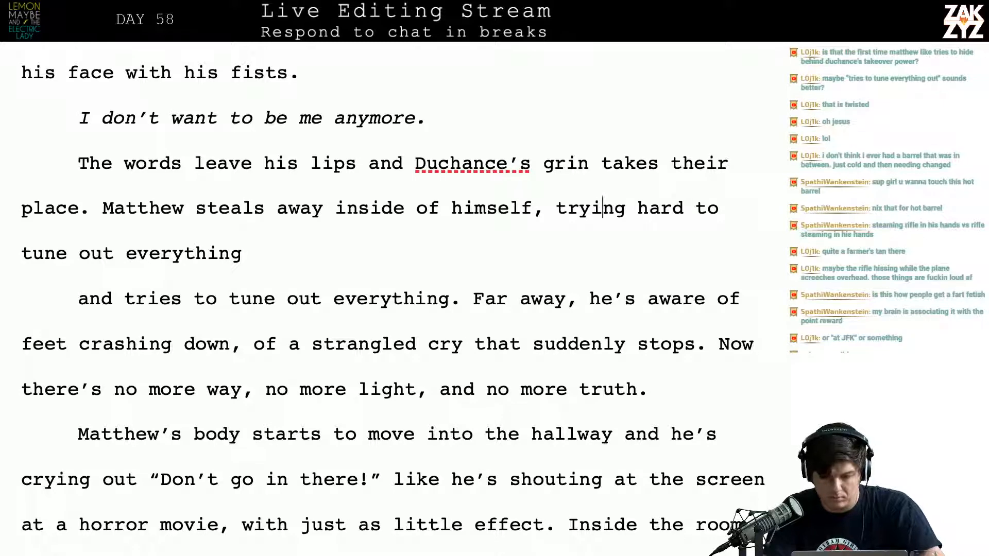
key(Left)
key(Left)
key(Left)
key(Left)
key(Return)
key(Left)
text(tri)
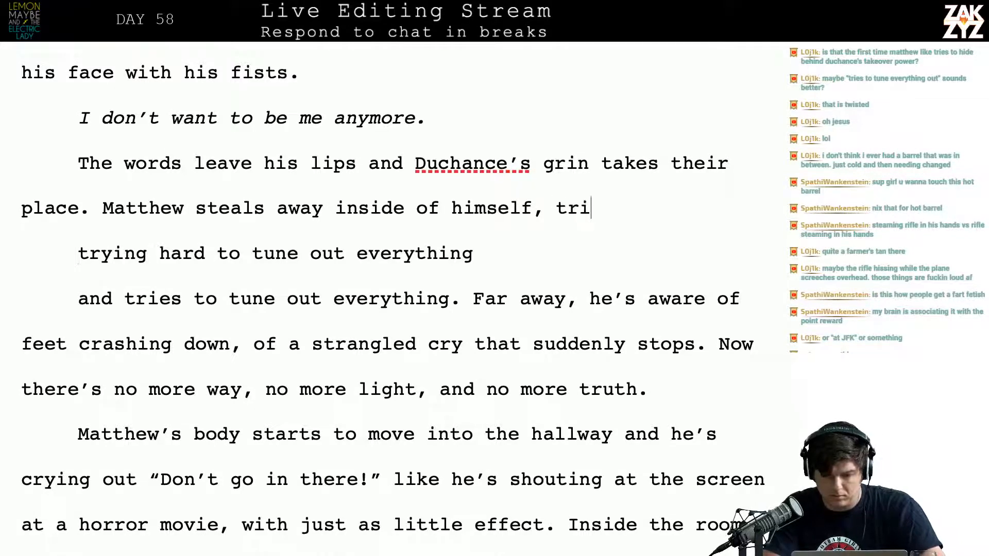
text(yng)
key(BackSpace)
key(BackSpace)
key(BackSpace)
key(BackSpace)
text(ying to)
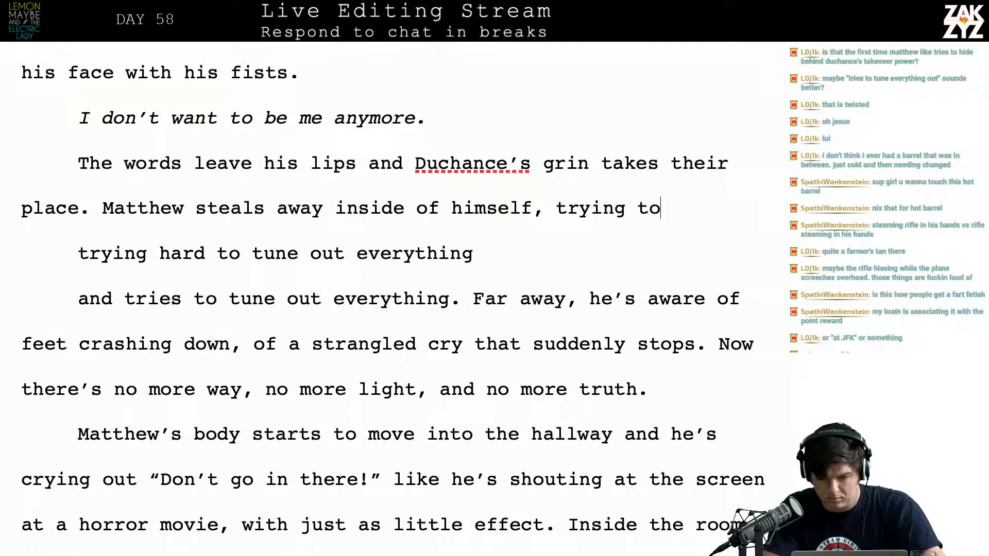
text( tune out th)
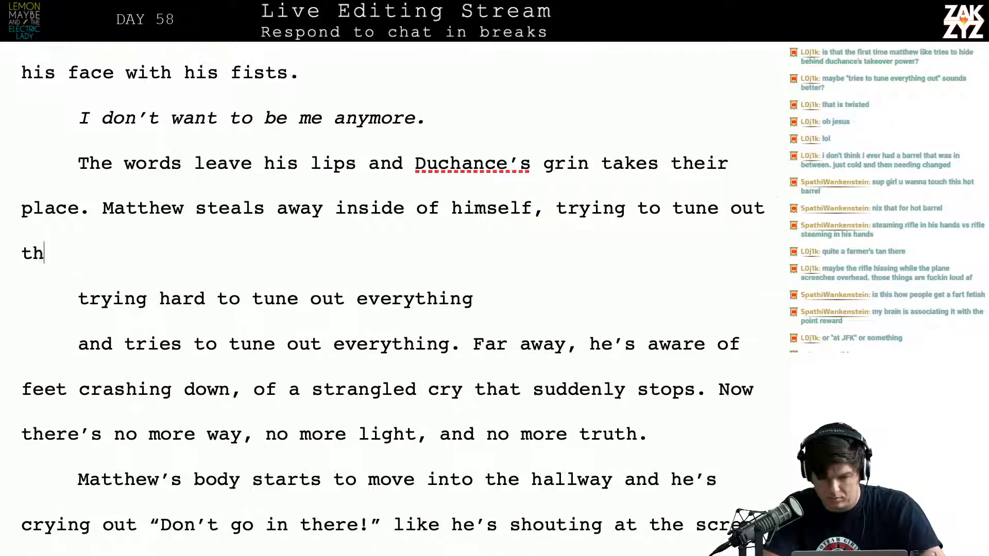
text(e world.)
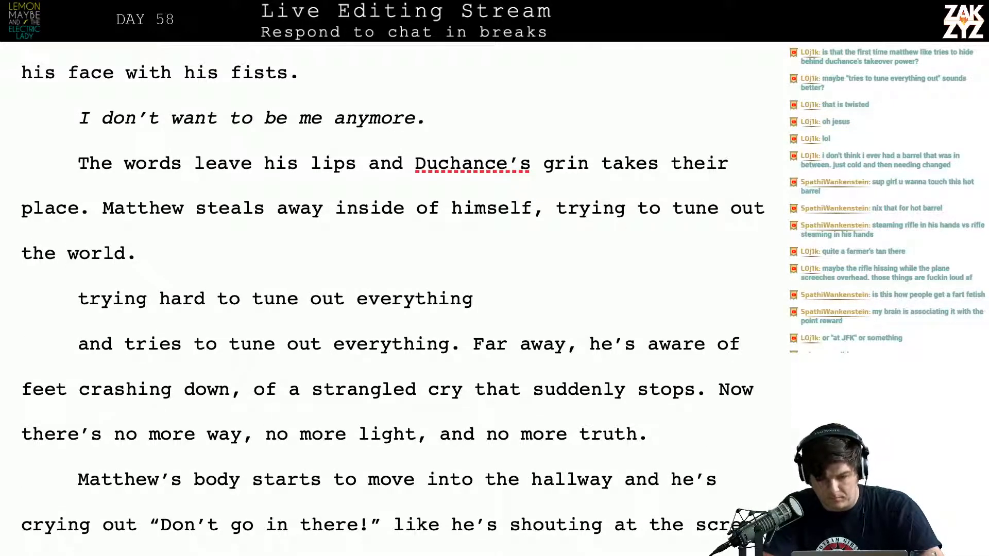
Replace "trying to tune out the world." with "trying to tune it all out." after "inside of himself,"
key(BackSpace)
key(BackSpace)
key(BackSpace)
key(BackSpace)
key(BackSpace)
key(BackSpace)
key(BackSpace)
key(BackSpace)
key(BackSpace)
key(BackSpace)
key(BackSpace)
key(BackSpace)
key(BackSpace)
key(BackSpace)
key(BackSpace)
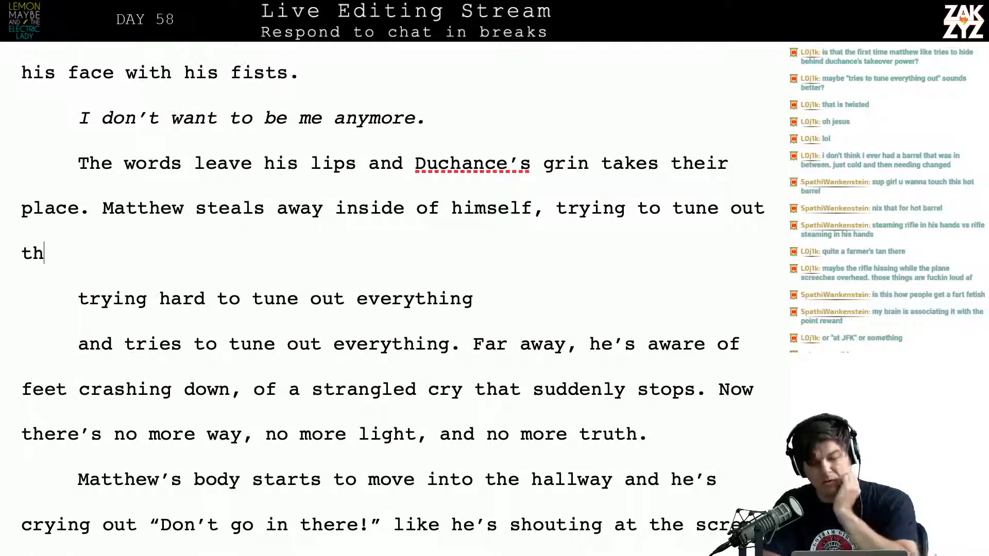
key(BackSpace)
key(BackSpace)
key(BackSpace)
key(BackSpace)
key(BackSpace)
key(BackSpace)
key(BackSpace)
key(BackSpace)
key(BackSpace)
key(BackSpace)
key(BackSpace)
key(BackSpace)
key(BackSpace)
key(BackSpace)
key(BackSpace)
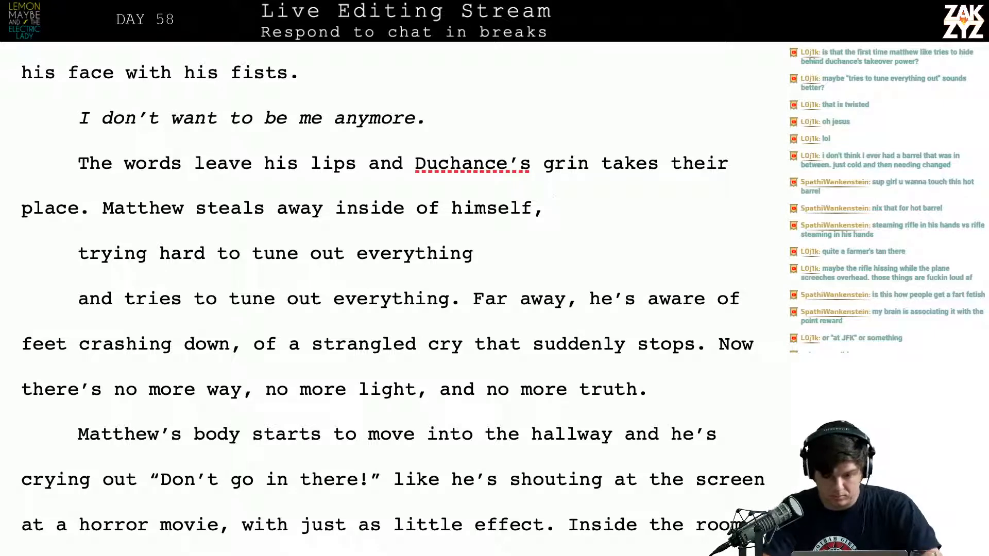
text(trying to tun)
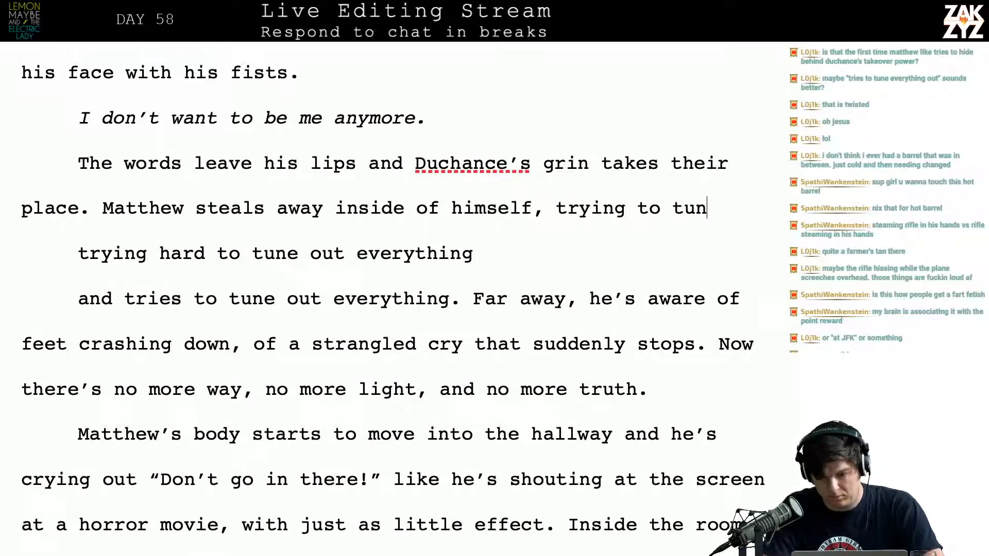
text(e it all out.)
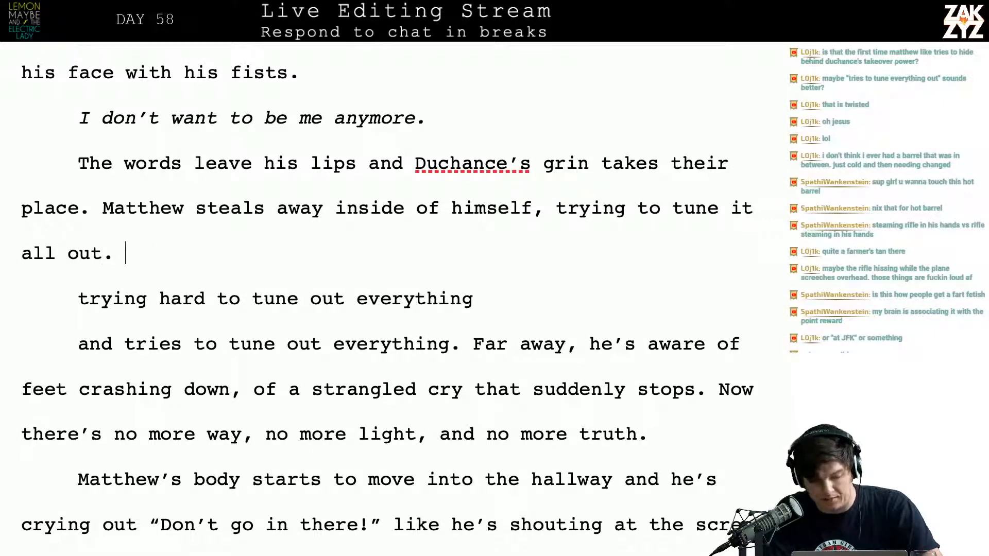
Delete the leftover "trying hard to tune out everything" and "and tries to tune out everything.", joining "Far away" to the paragraph above
key(shift+Down)
key(shift+Down)
key(shift+Right)
key(shift+Right)
key(shift+Right)
key(shift+Right)
key(shift+Right)
key(shift+Right)
key(shift+Right)
key(shift+Right)
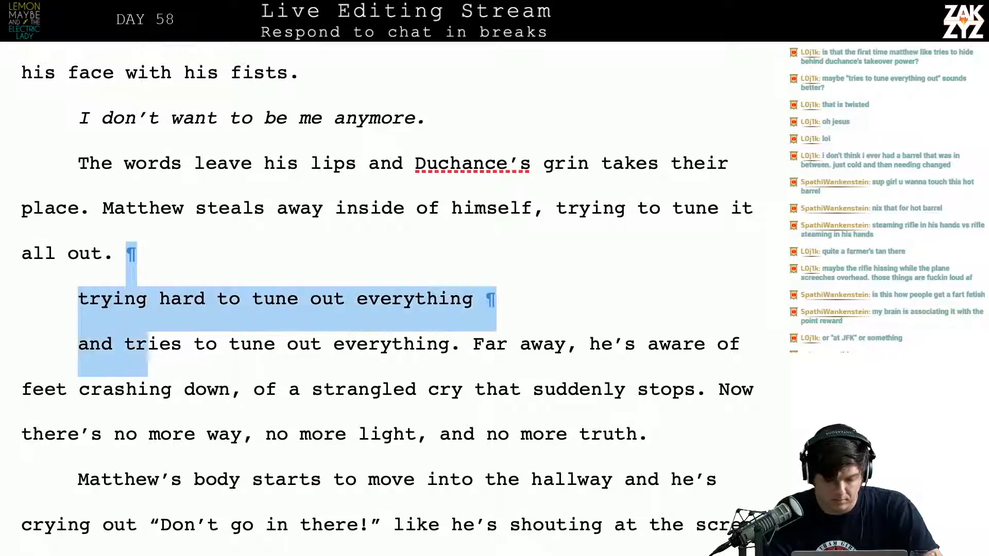
key(shift+Right)
key(shift+Right)
key(shift+Right)
key(shift+Right)
key(shift+Right)
key(shift+Right)
key(shift+Right)
key(shift+Right)
key(shift+Right)
key(shift+Right)
key(shift+Right)
key(shift+Right)
key(shift+Right)
key(shift+Right)
key(shift+Right)
key(shift+Right)
key(shift+Right)
key(shift+Right)
key(shift+Right)
key(shift+Right)
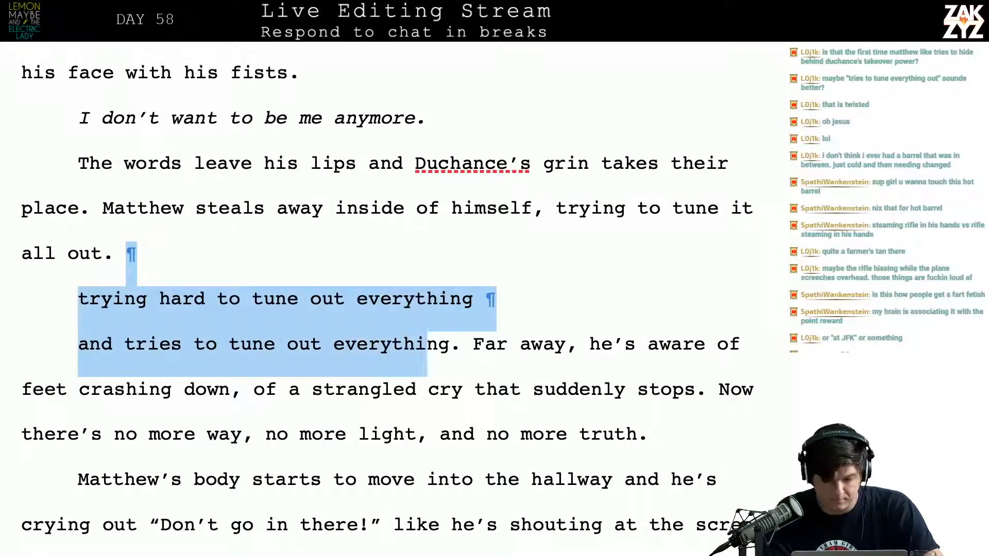
key(BackSpace)
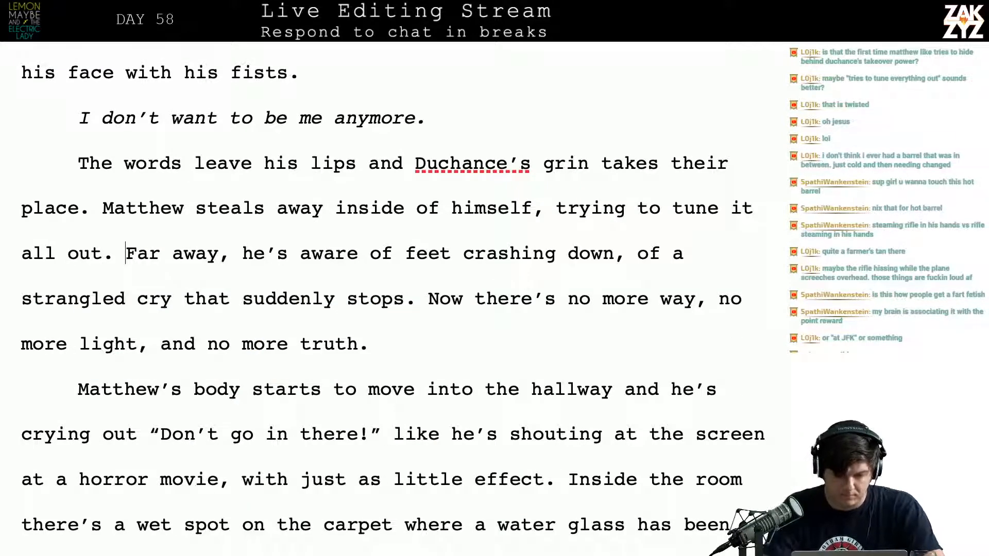
Try a new sentence opening with "In" before "Far away", then remove it
text(I)
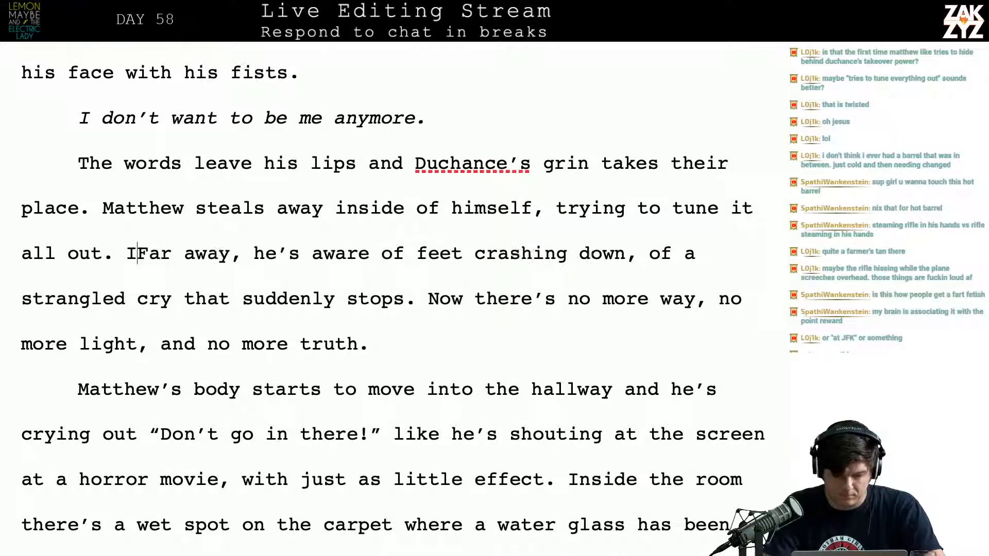
text(n th)
key(BackSpace)
key(BackSpace)
key(BackSpace)
key(BackSpace)
text(n the)
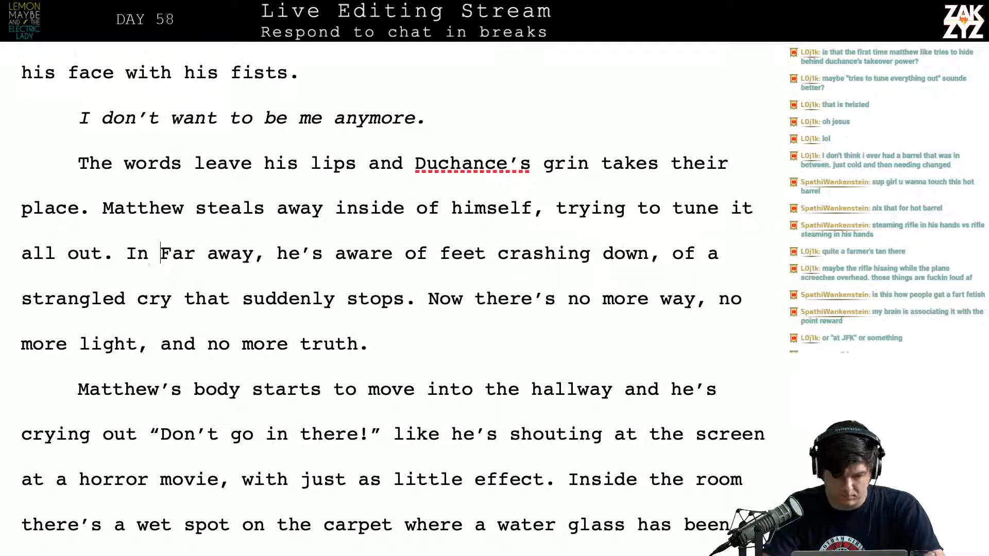
key(BackSpace)
key(BackSpace)
key(BackSpace)
key(BackSpace)
key(BackSpace)
key(BackSpace)
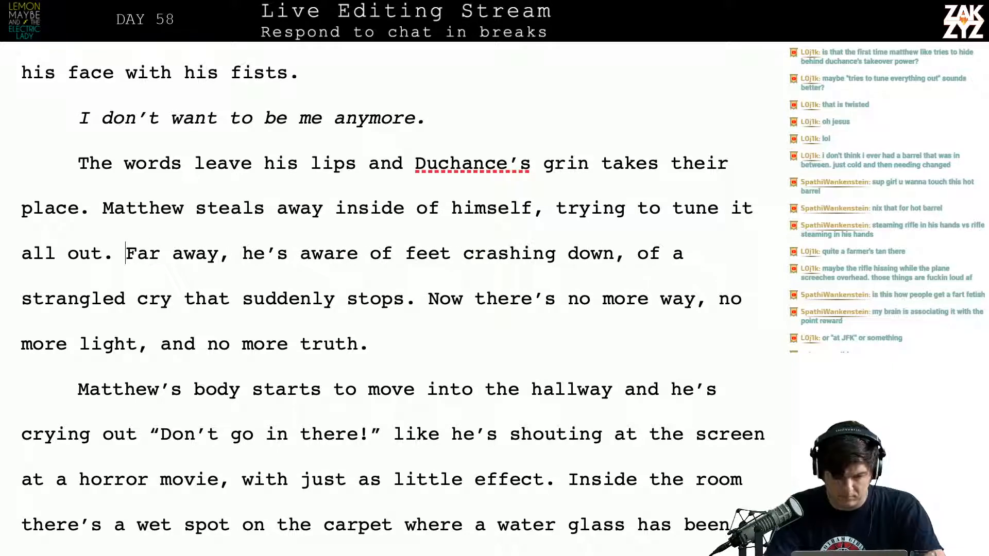
Try a comma between "Far" and "away" and take it out again
key(Right)
key(Right)
key(Right)
key(Right)
key(Right)
key(Right)
key(Right)
key(Right)
key(Right)
key(Right)
key(Right)
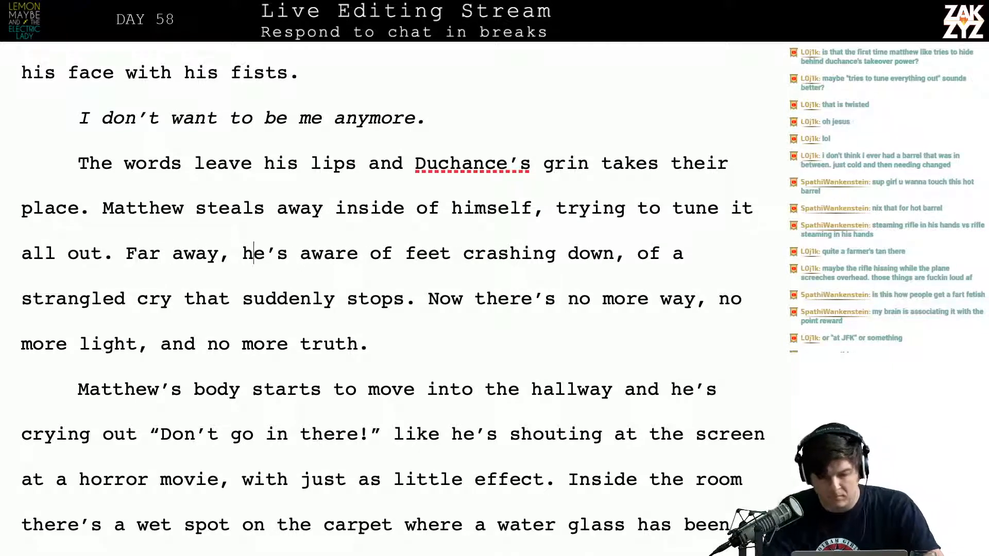
key(Left)
key(Left)
key(Left)
key(Left)
key(Left)
key(Left)
key(Left)
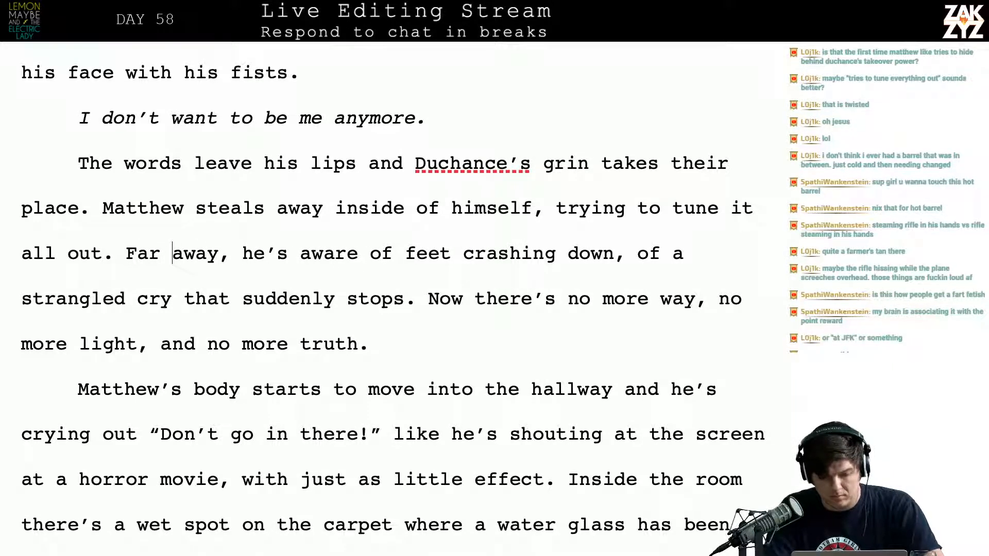
key(Left)
key(Left)
text(,)
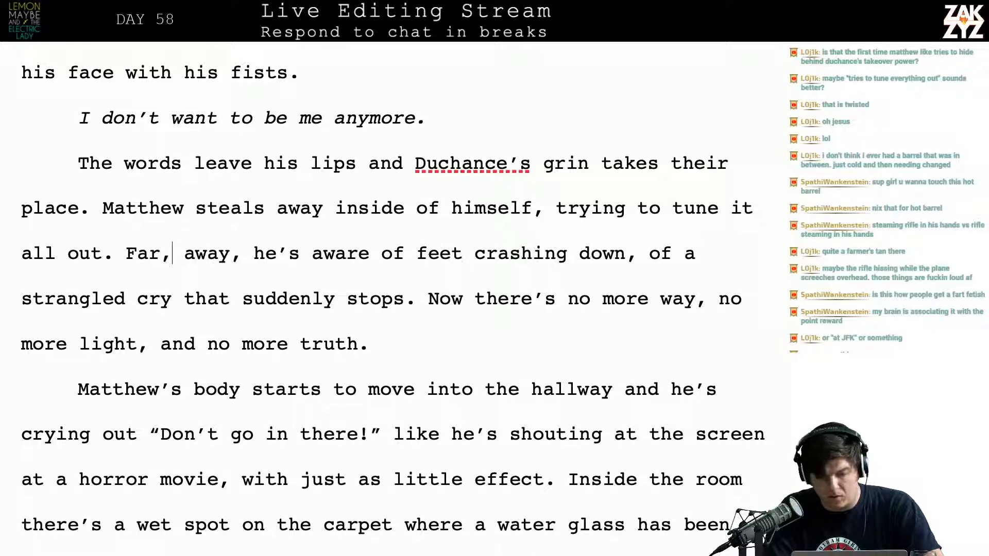
key(BackSpace)
key(Right)
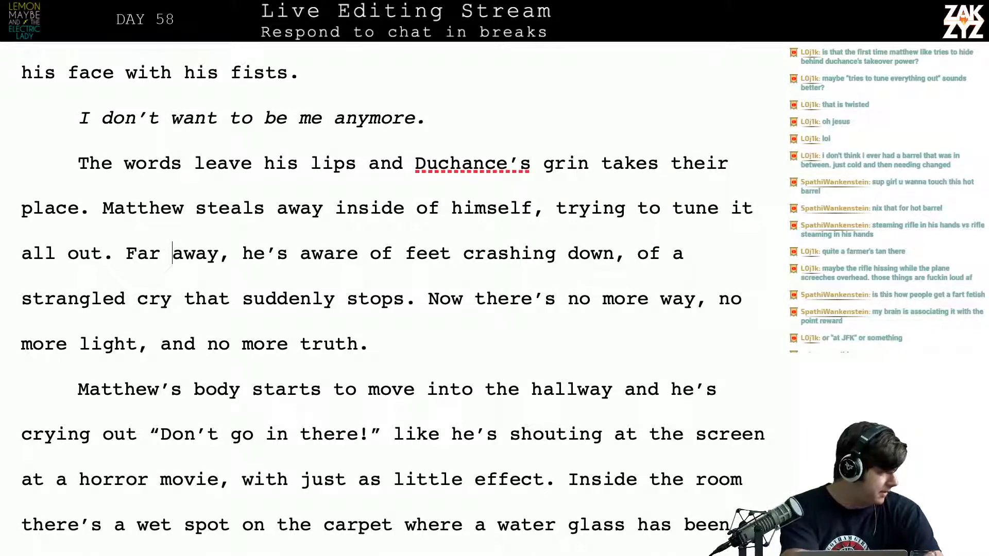
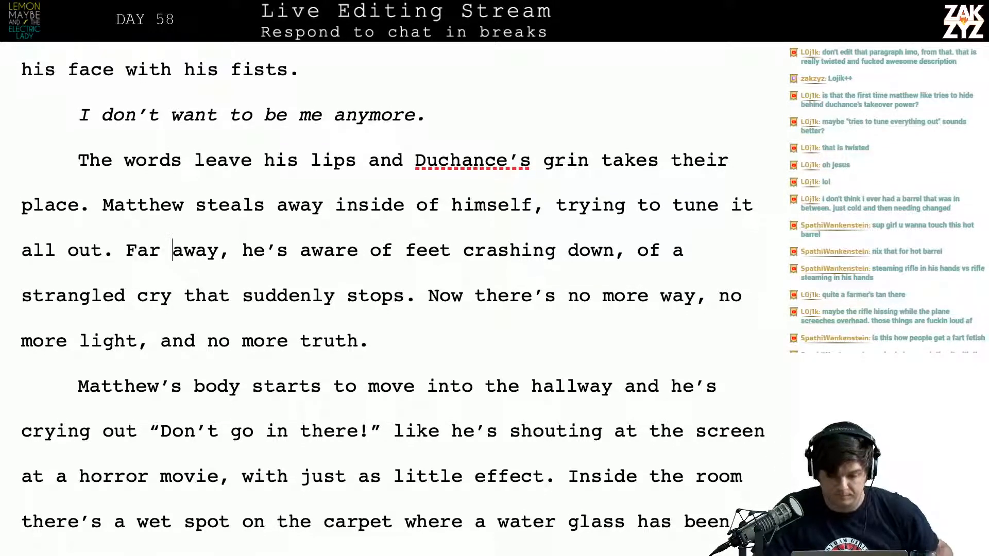
Add a new paragraph after "no more truth." reading "Duchance propels Matthew's body into the hallway."
scroll(566, 179, down, 1)
click(459, 336)
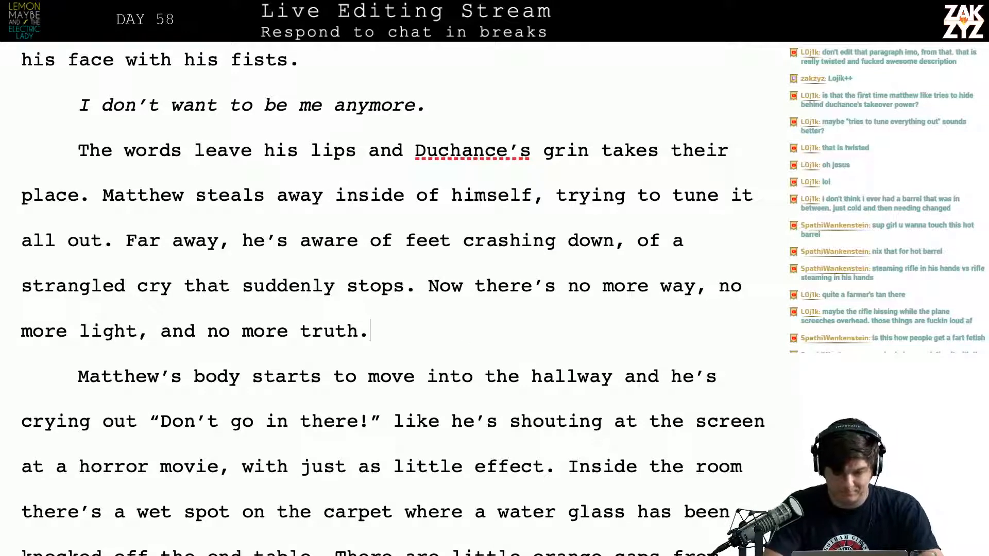
key(Return)
text(Duchance )
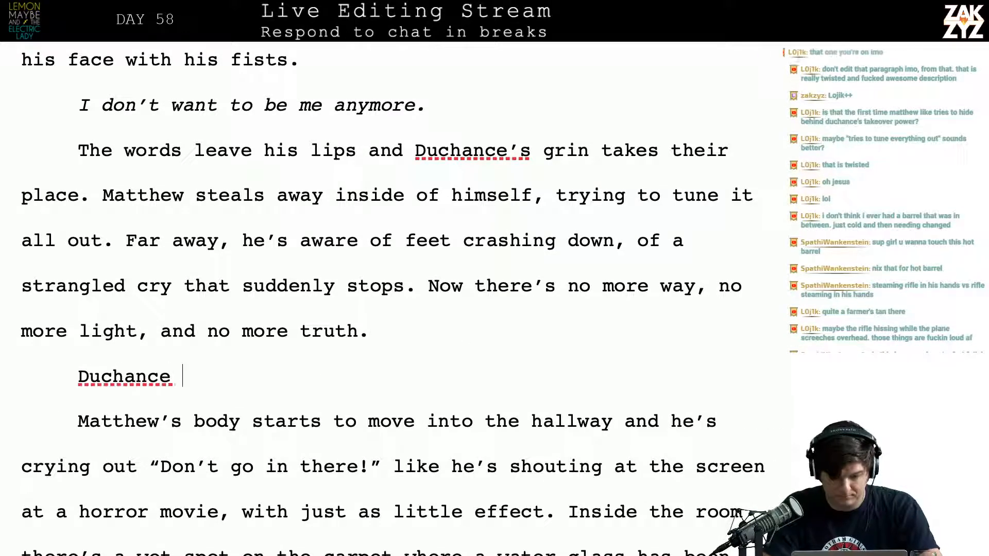
text(propels)
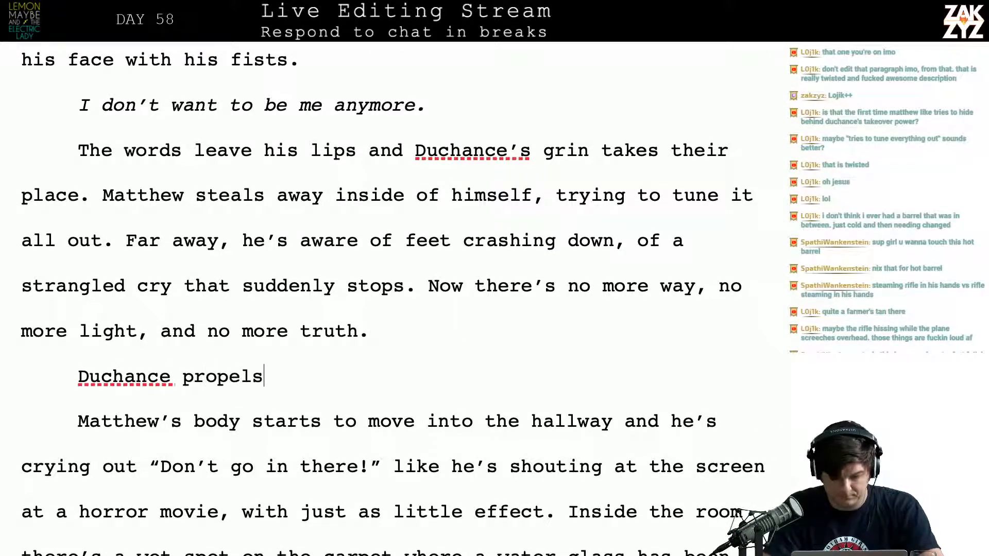
text( Matthee)
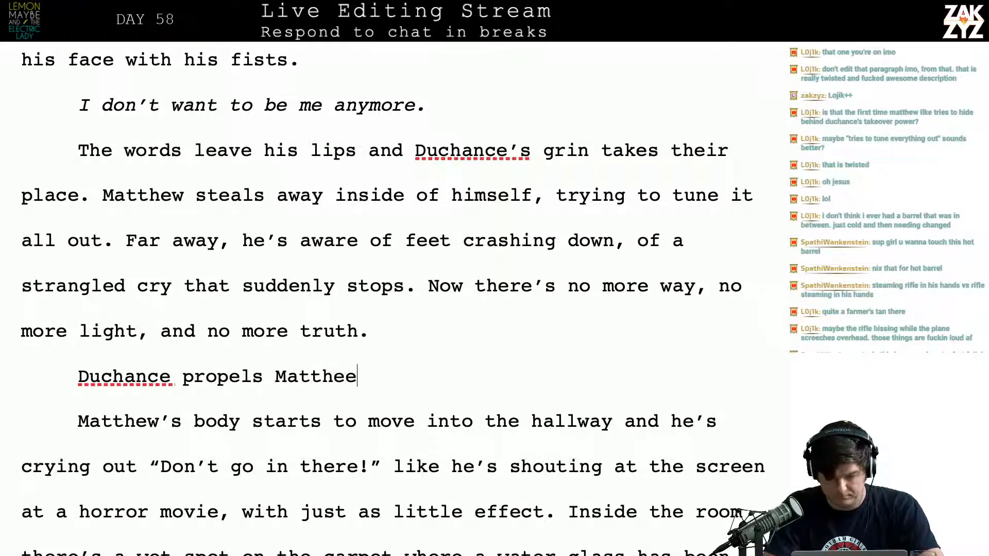
key(BackSpace)
text(w's body int)
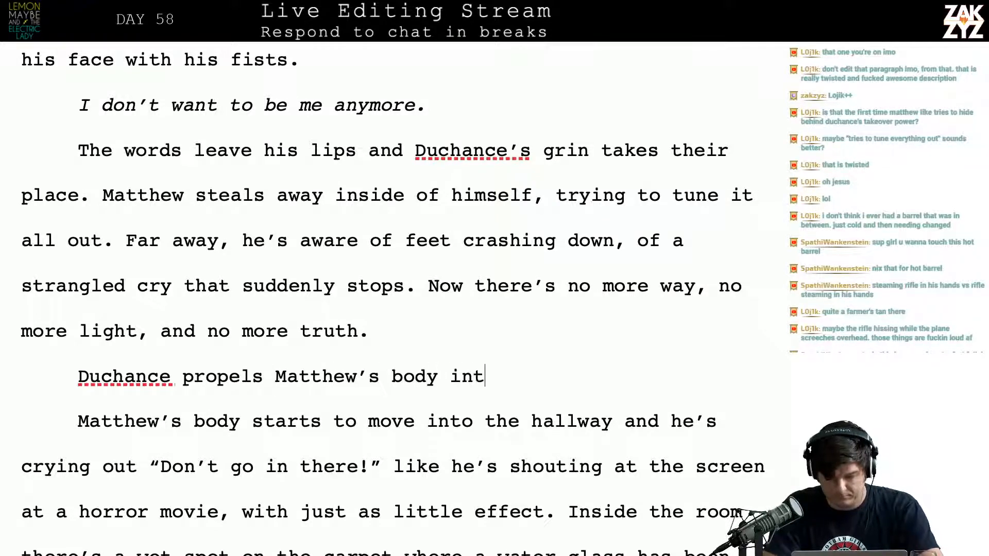
text(o the hallway. <)
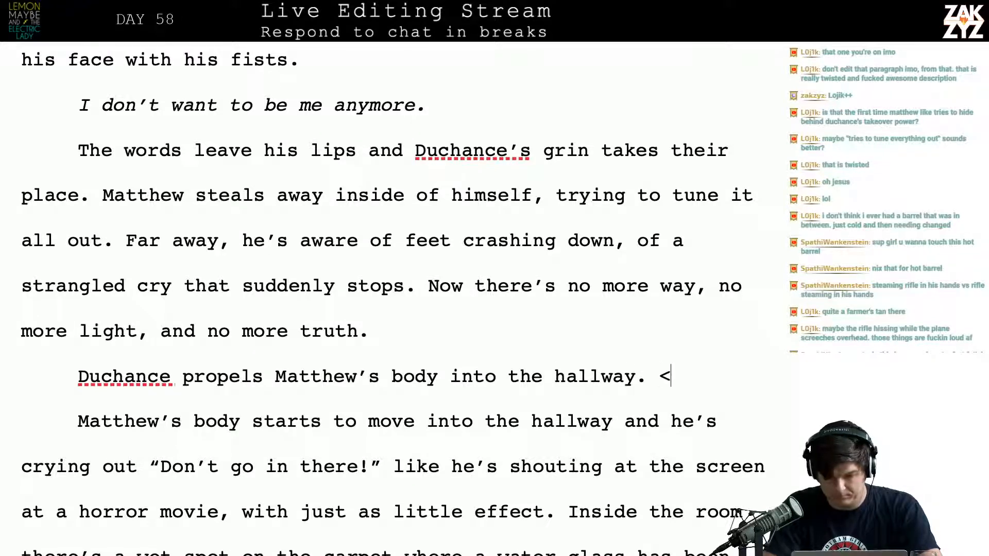
key(BackSpace)
text(Matt)
text(hew )
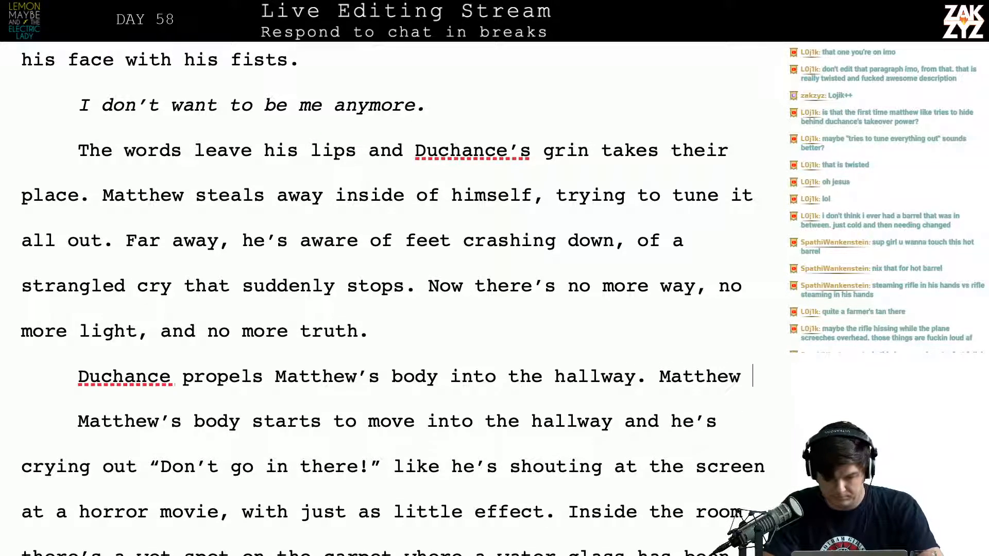
text(cries out "Do)
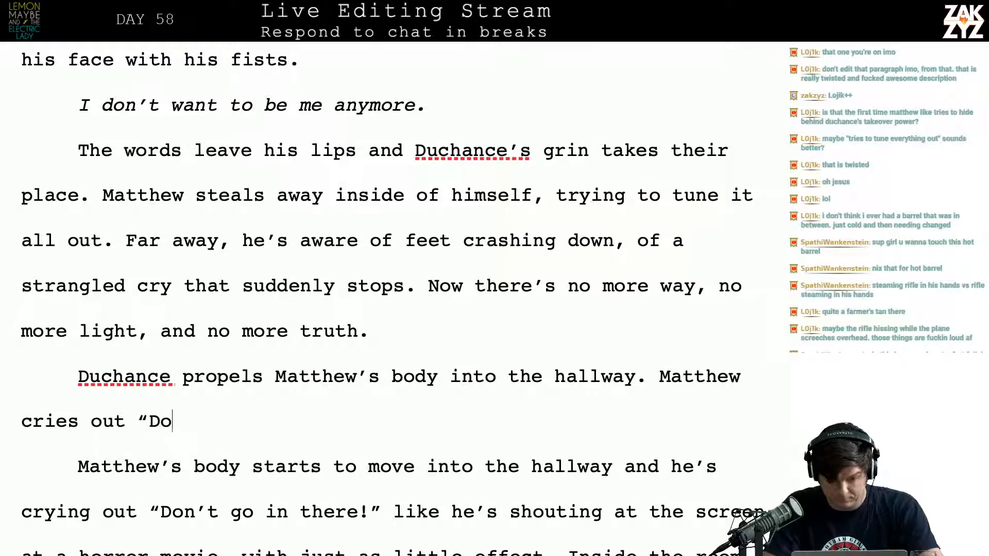
text(n't go in there!")
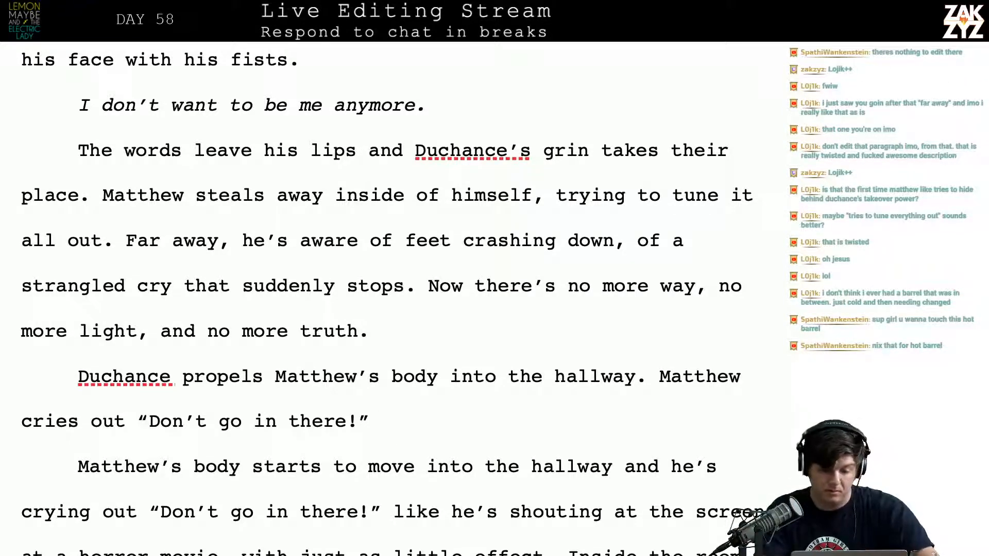
Split the "Matthew cries out" sentence off into its own paragraph after the hallway sentence
key(Down)
key(Down)
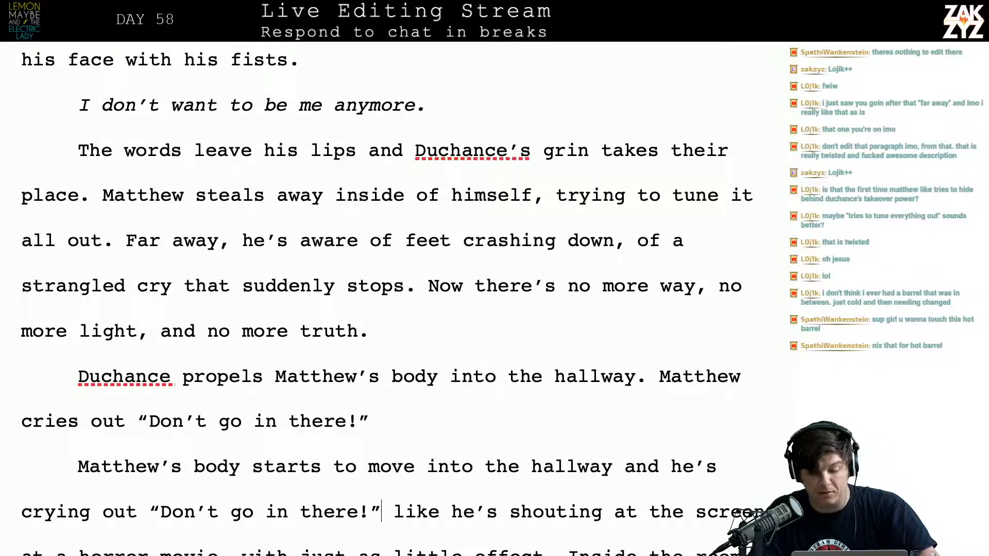
scroll(566, 207, down, 3)
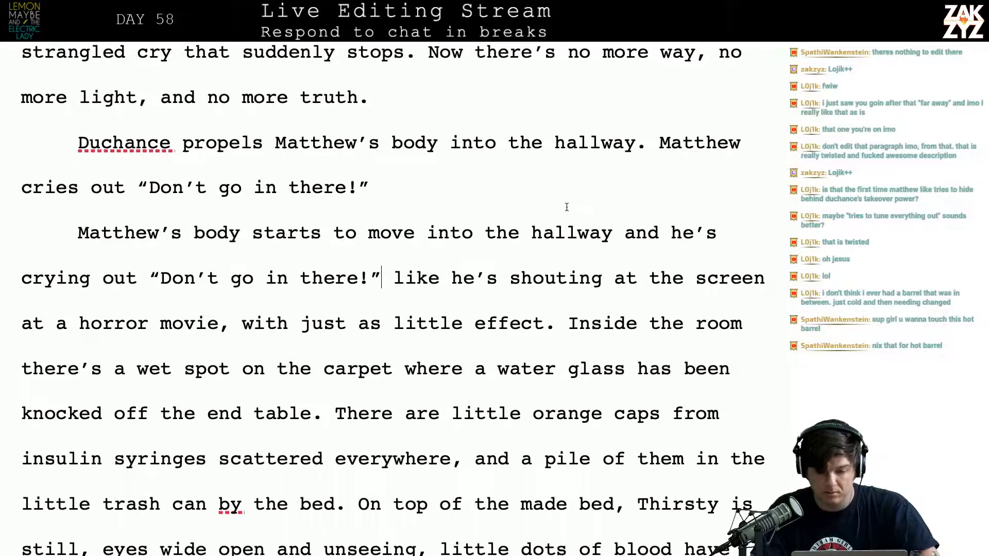
click(625, 143)
key(Right)
key(Right)
key(Right)
key(Return)
key(Left)
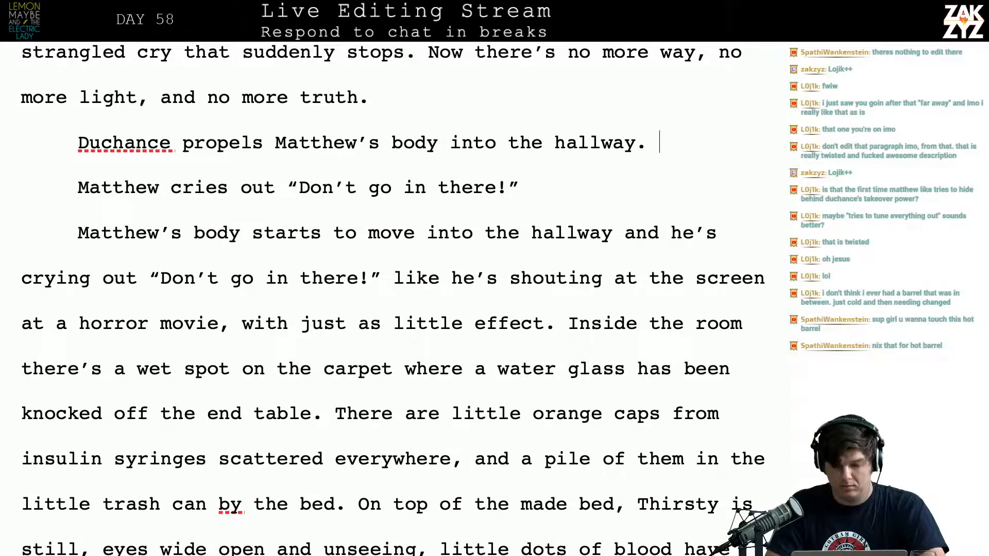
Insert a separate paragraph reading "Don't go in there!" directly below the "Duchance propels" sentence
key(Return)
text(Don)
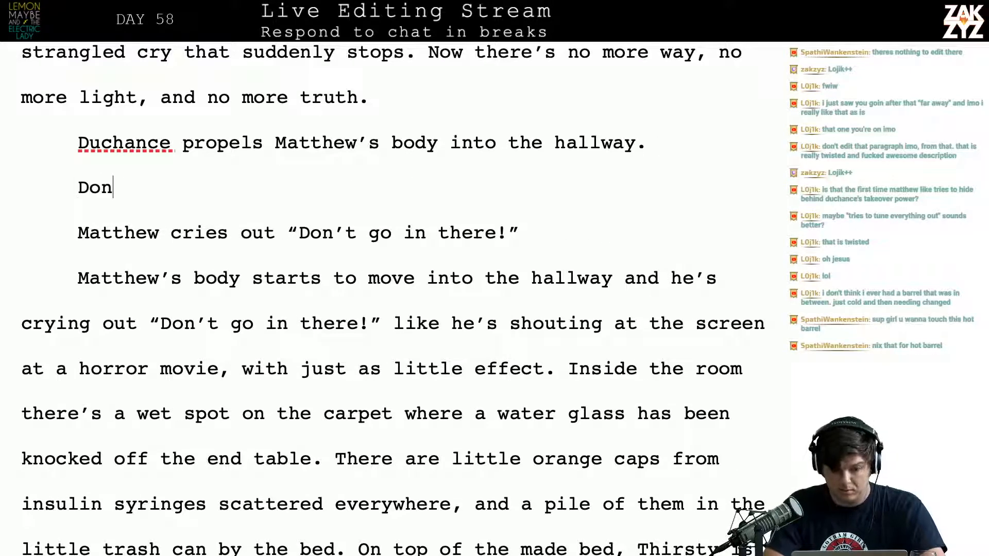
text('t go in there!)
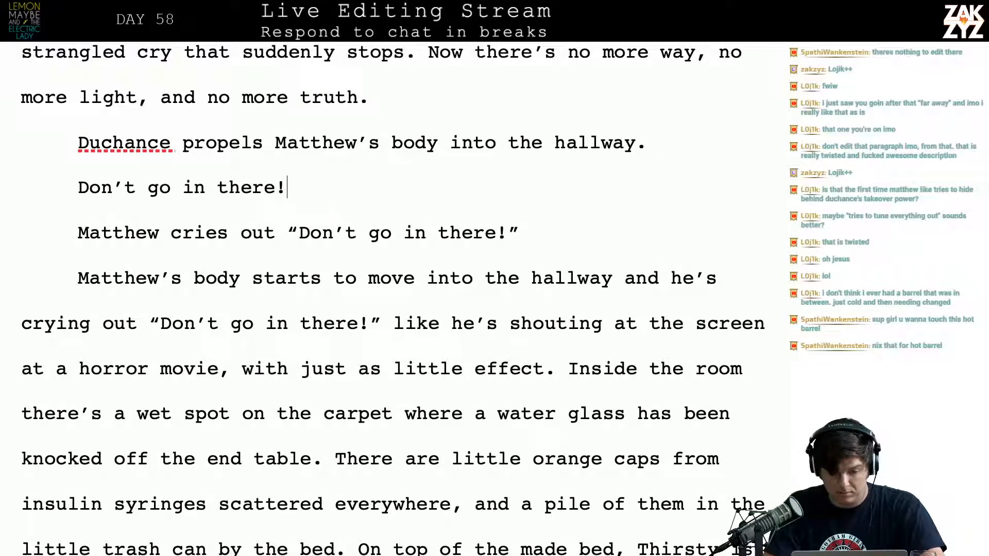
Italicize the standalone line "Don't go in there!"
key(shift+Down)
key(shift+Down)
key(shift+Down)
key(shift+Up)
key(shift+Up)
key(shift+Up)
key(Left)
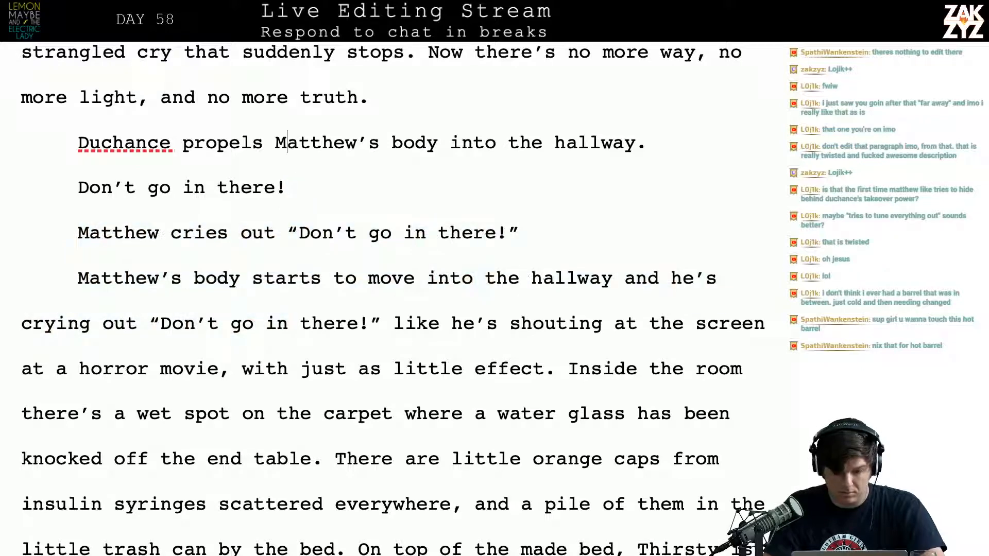
key(Left)
key(Left)
key(Left)
key(Left)
key(Left)
key(Left)
key(Left)
key(Left)
key(Left)
key(Left)
key(Left)
key(Left)
key(Left)
key(Left)
key(Left)
key(Left)
key(Left)
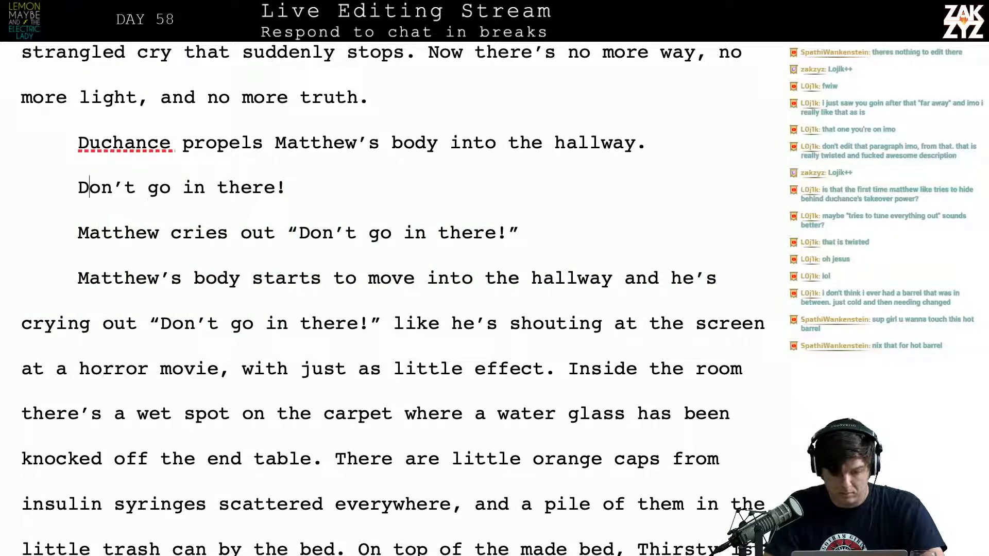
key(shift+Down)
key(shift+Left)
key(ctrl+i)
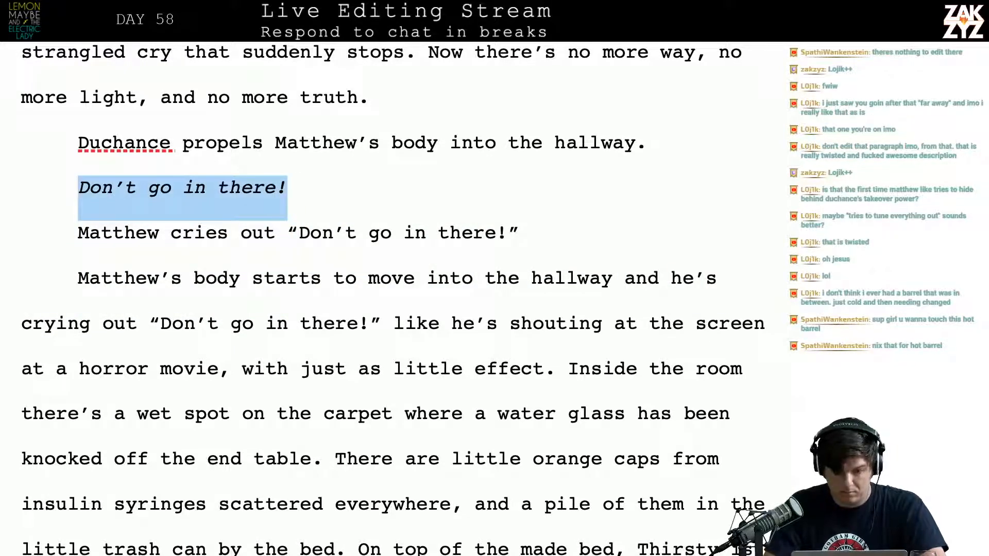
Continue after the italic line with "Matthew thinks, but it" in regular type
key(Right)
key(Right)
key(Right)
key(Left)
key(Left)
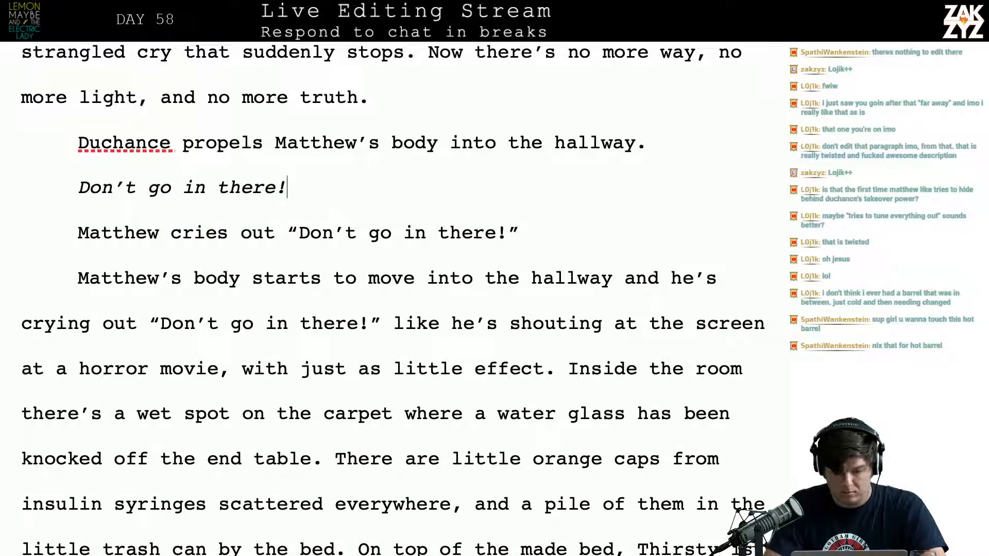
text(M)
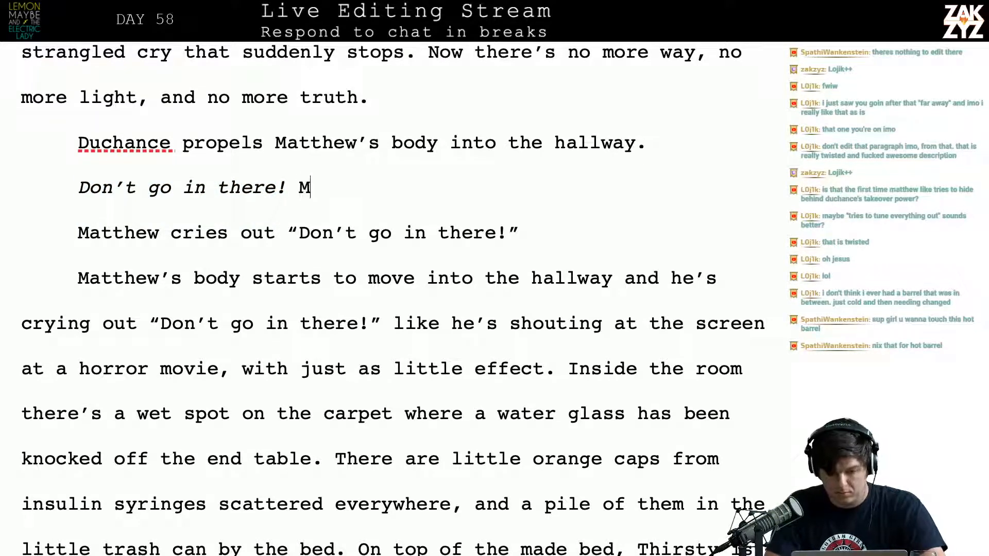
text(atthew thinks, but he's)
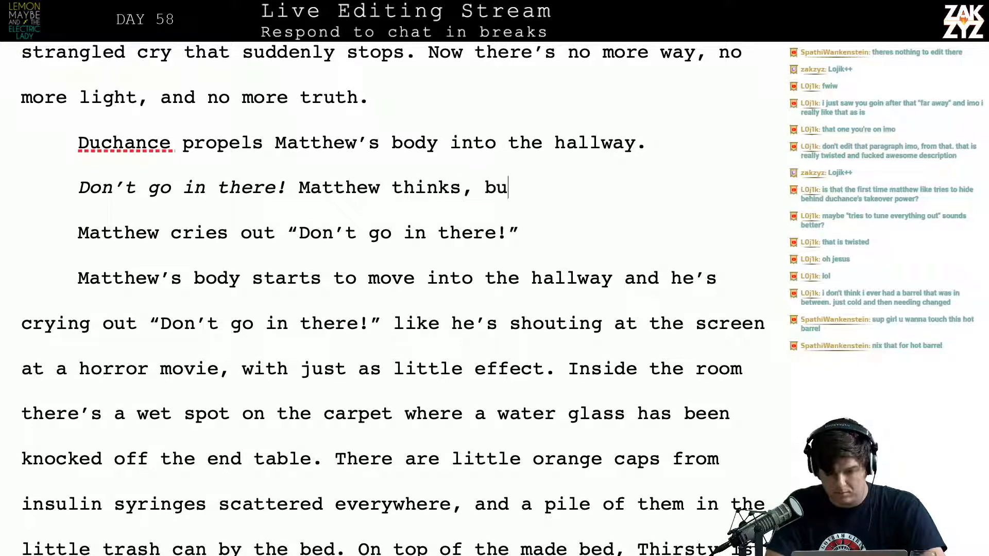
key(BackSpace)
key(BackSpace)
key(BackSpace)
Replace "thinks, but it" with "pleads, but it's like he's shouting at the screen of a horror movie."
key(BackSpace)
key(BackSpace)
text(it)
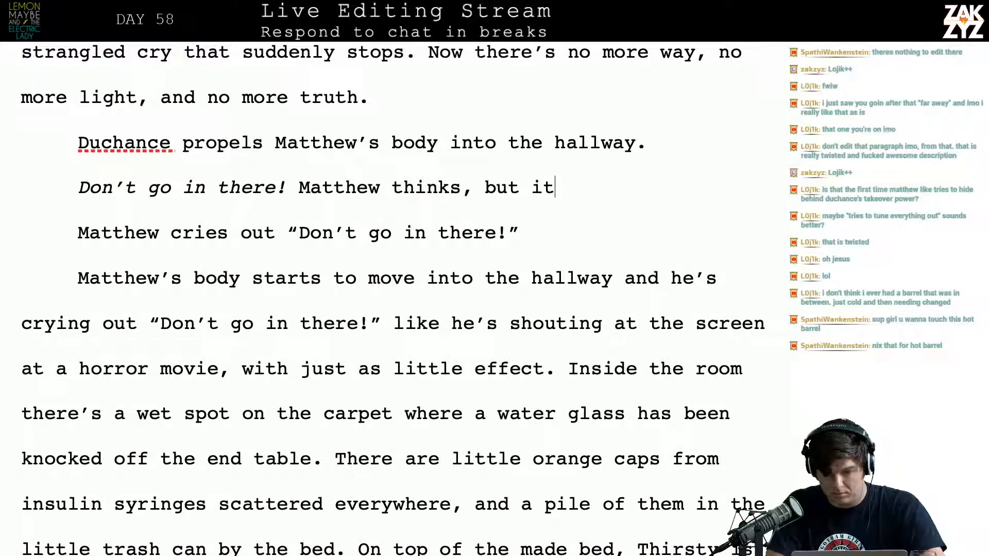
key(BackSpace)
key(BackSpace)
key(BackSpace)
key(BackSpace)
key(BackSpace)
key(BackSpace)
key(BackSpace)
key(BackSpace)
key(BackSpace)
key(BackSpace)
key(BackSpace)
key(BackSpace)
key(BackSpace)
key(BackSpace)
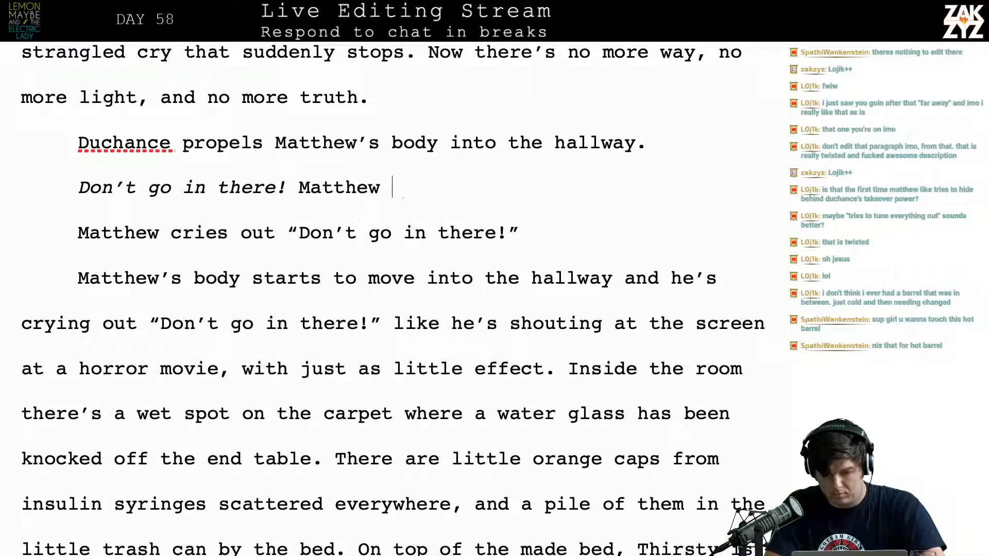
text(pleads, but it's)
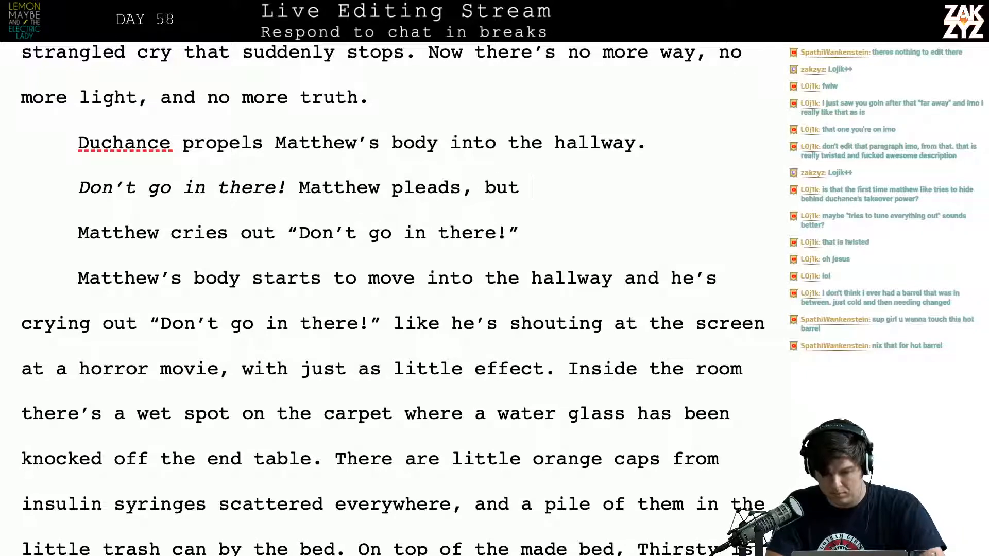
text(he's shouting at)
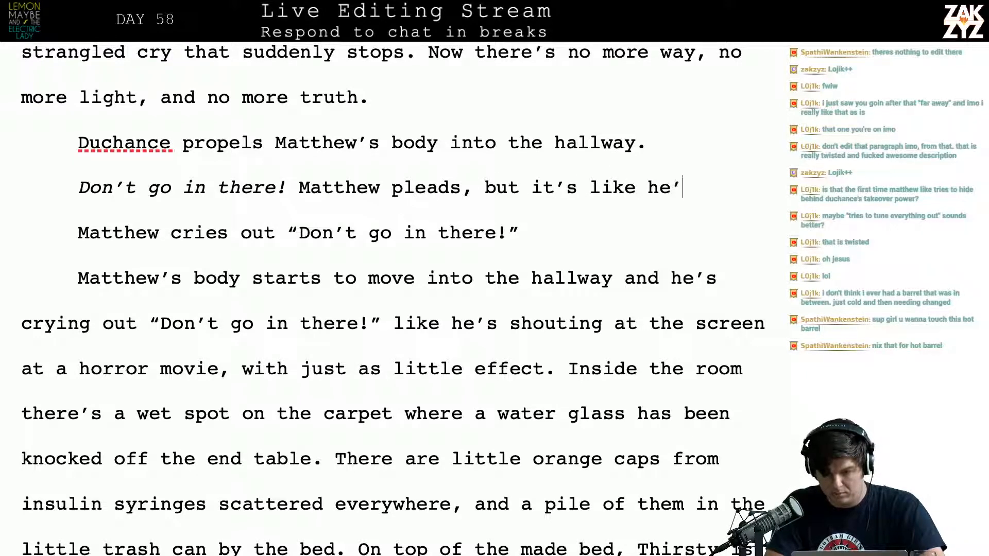
text( the)
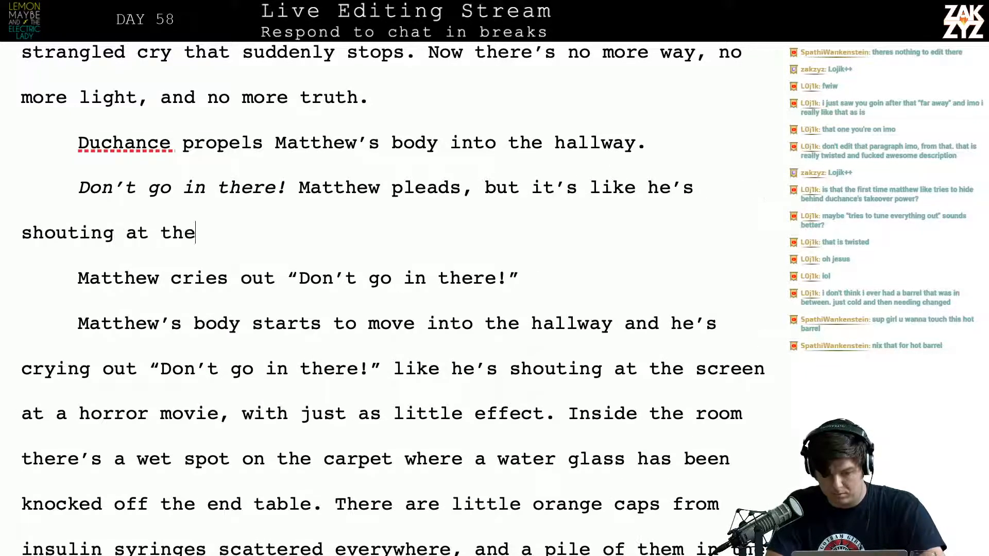
text( screen of a horror movi)
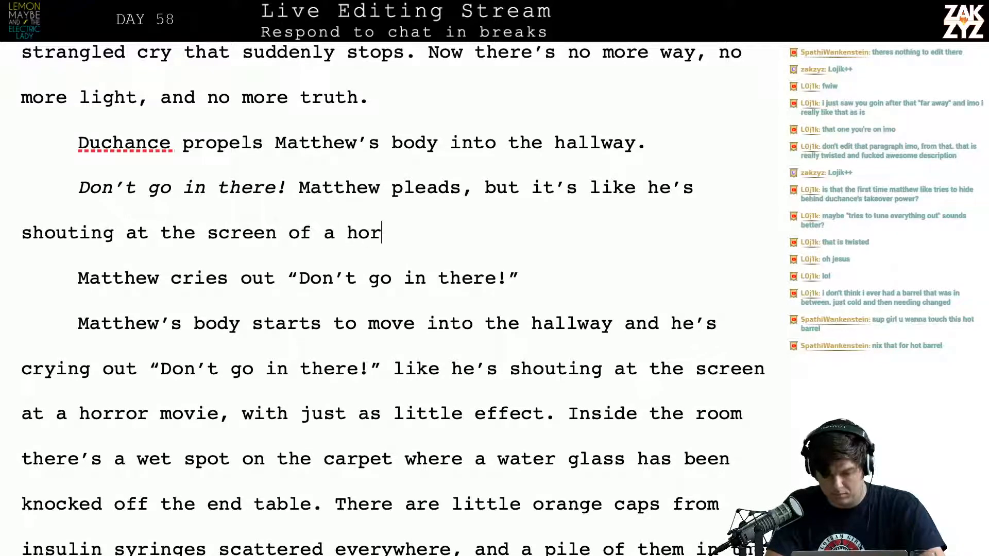
Try to delete the old passage through "little effect." together with the paragraph break before it, and undo the deletion
key(shift+Down)
key(shift+Down)
key(shift+Down)
key(shift+Down)
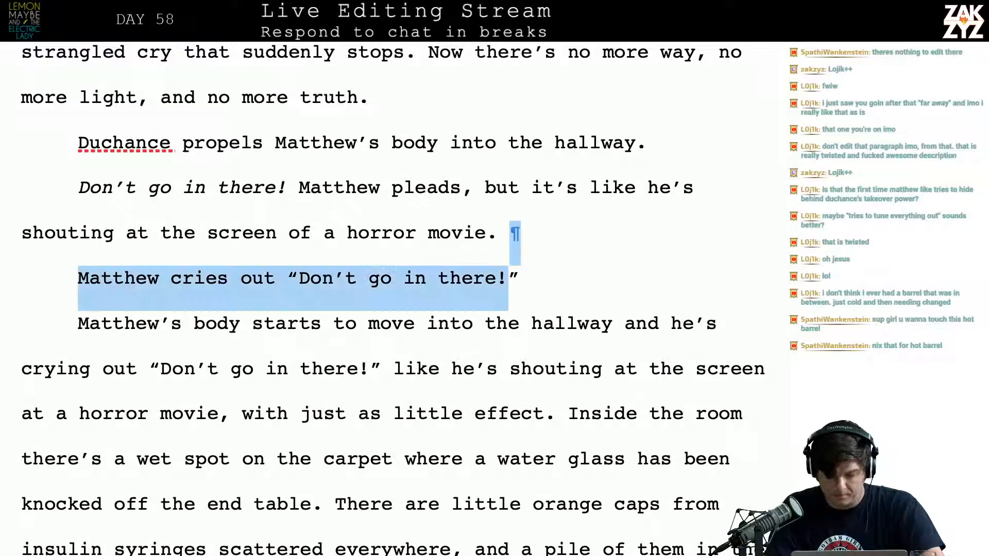
key(shift+Right)
key(shift+Right)
key(shift+Right)
key(shift+Right)
key(shift+Right)
key(Delete)
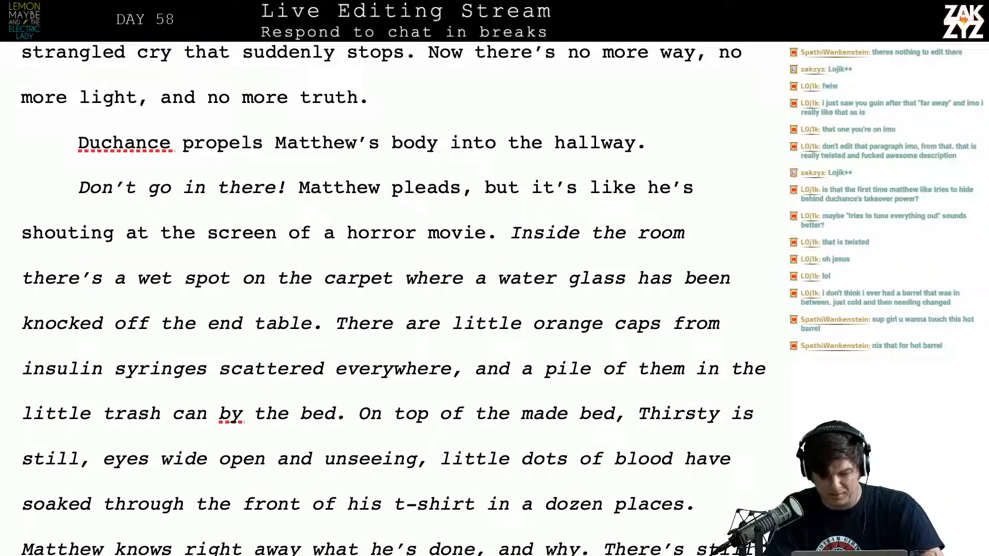
key(ctrl+z)
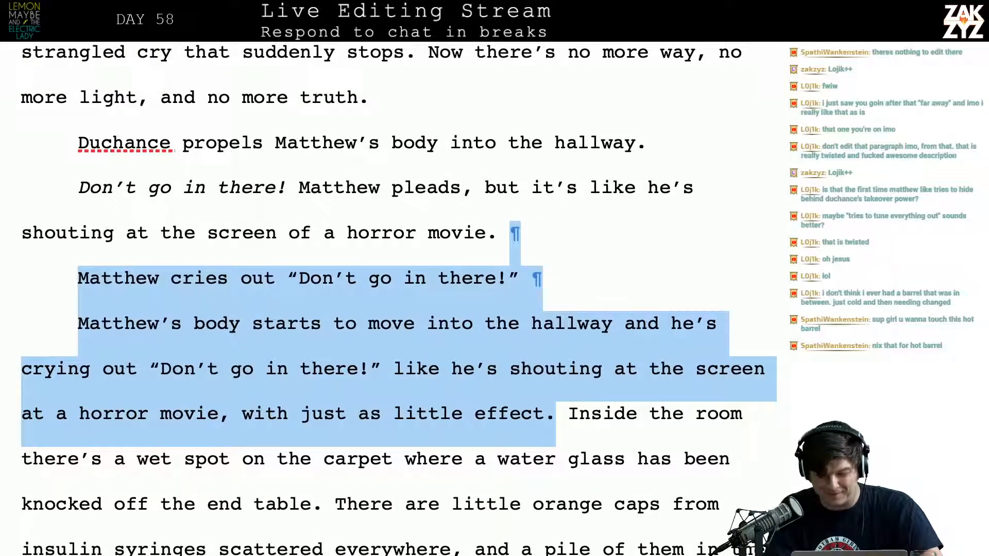
Delete the old text from "Matthew cries out" through "with just as little effect.", keeping "Inside the room" as a new paragraph
key(Left)
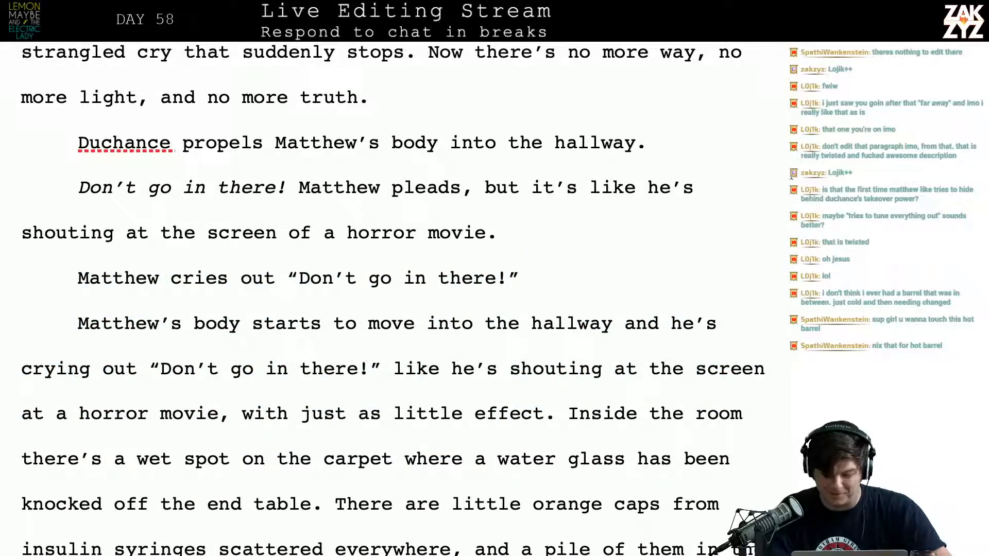
drag(567, 413, 21, 281)
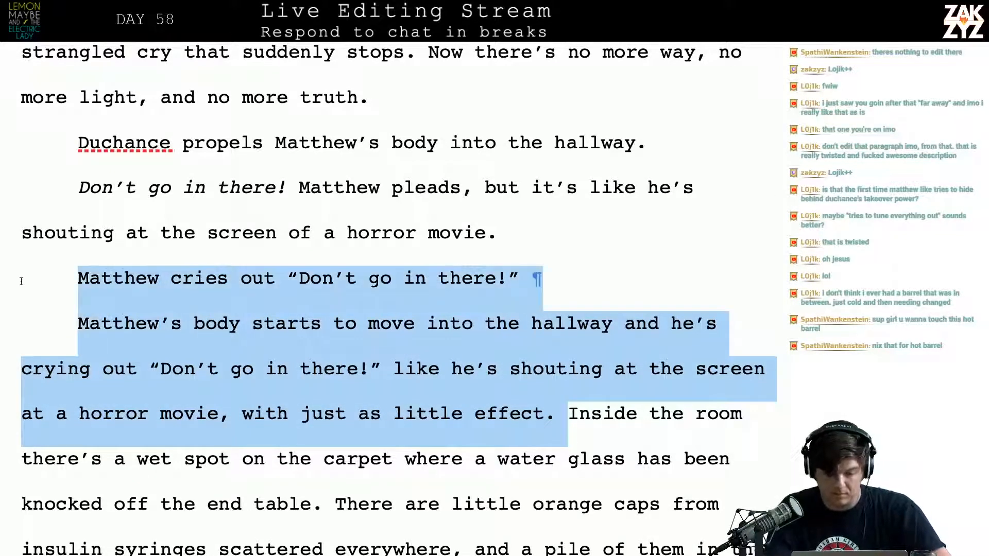
key(BackSpace)
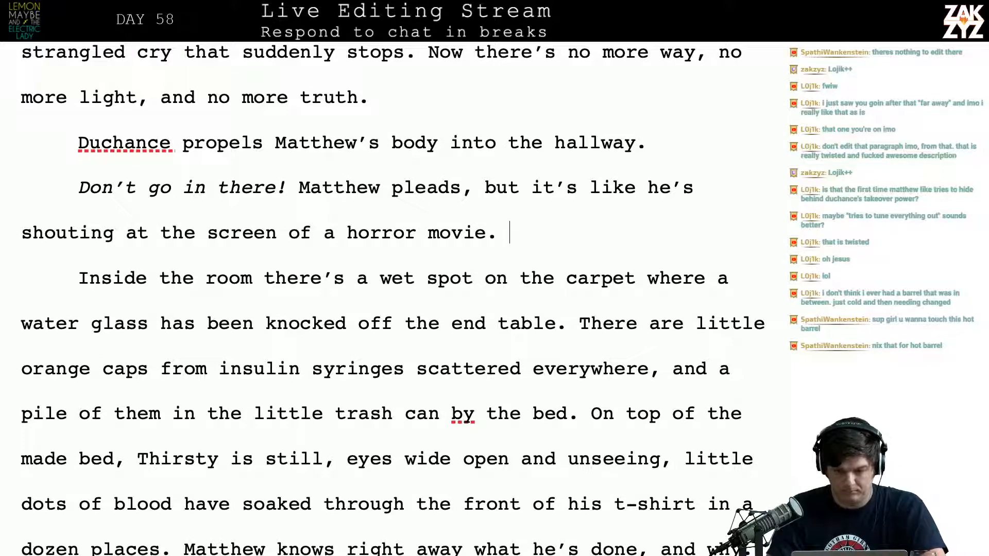
Insert before the old passage: "Inside of Thirsty's bedroom there's a damp spot on the carpet where a water glass has been knocked off the bedside table."
text(Inside of thirs)
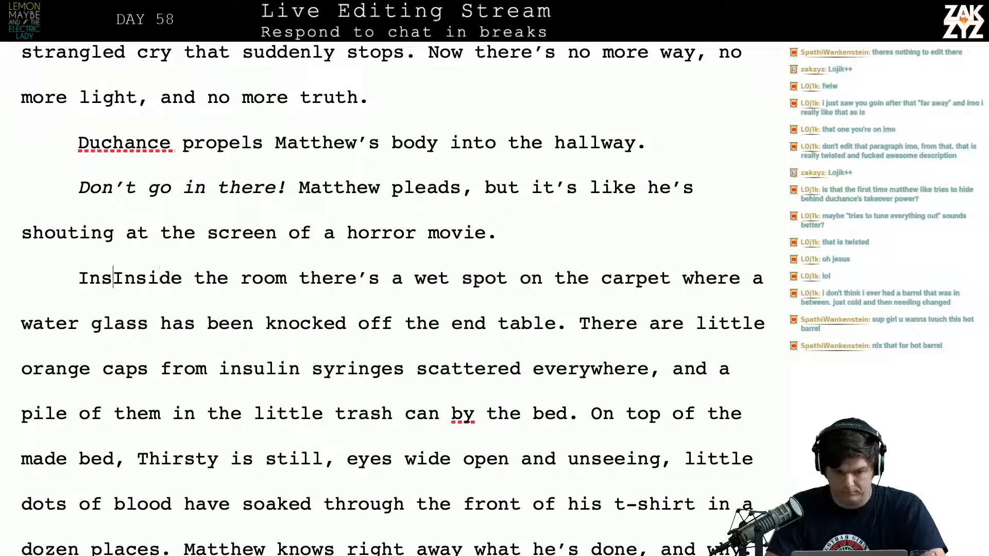
text(ty)
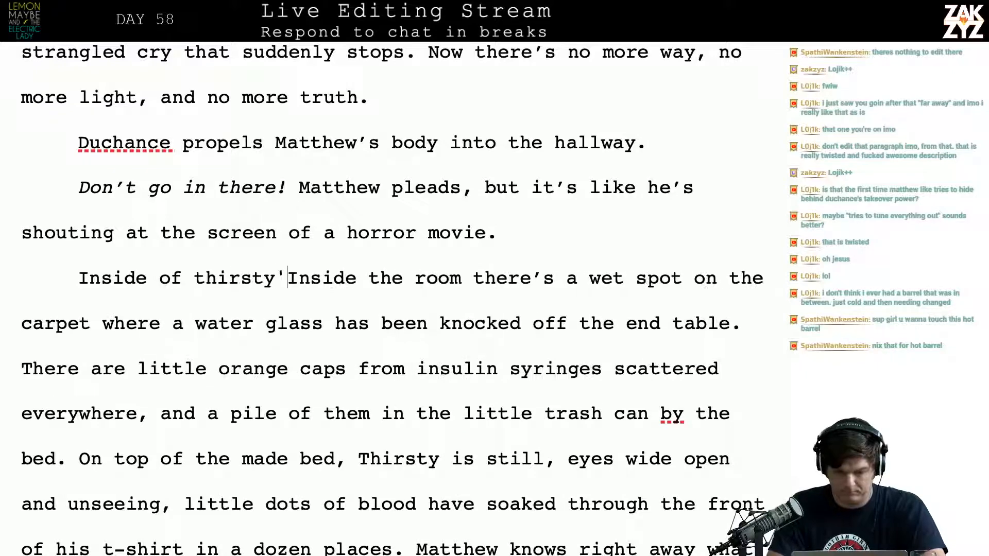
key(BackSpace)
key(BackSpace)
key(BackSpace)
key(BackSpace)
key(BackSpace)
key(BackSpace)
key(BackSpace)
text(Thirsty's bedr)
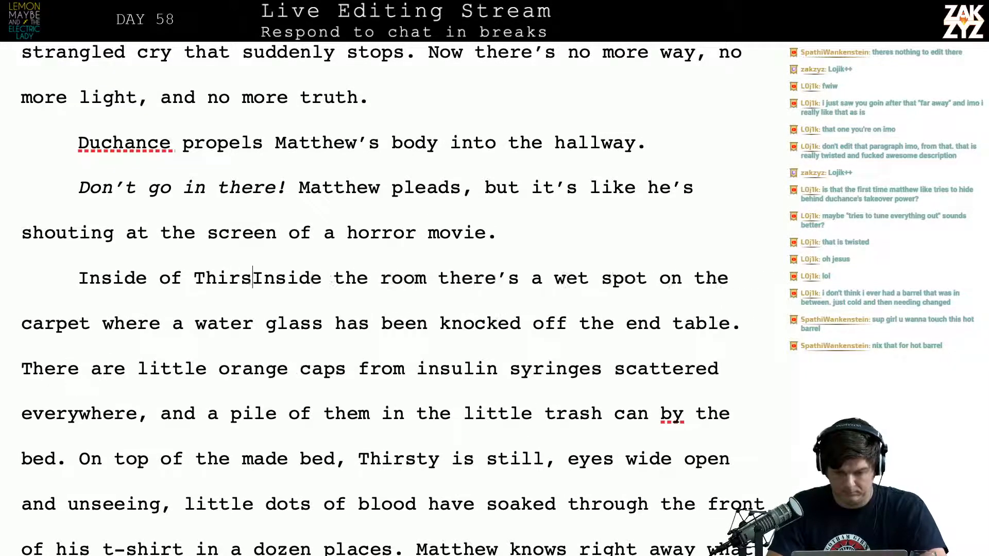
text(oom)
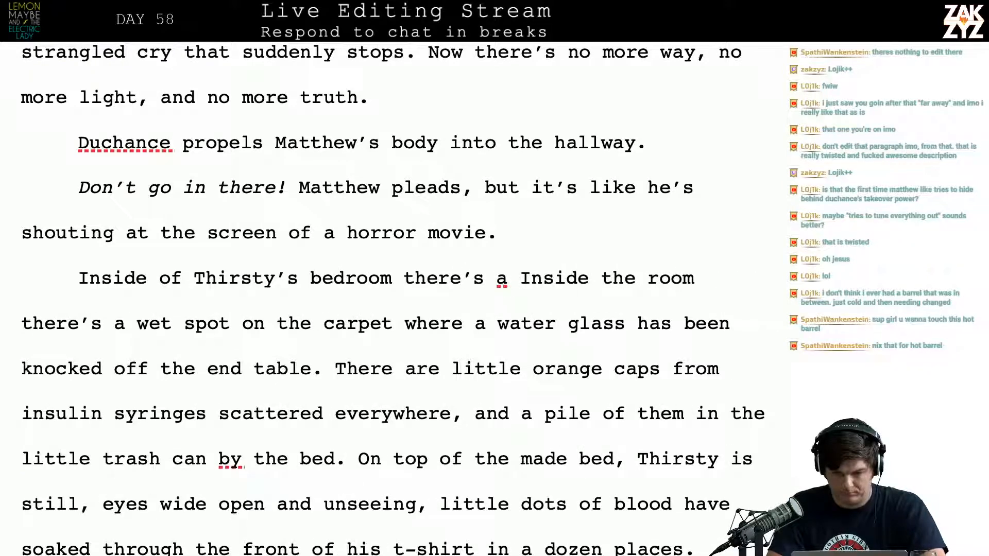
text( there's a damp spot o)
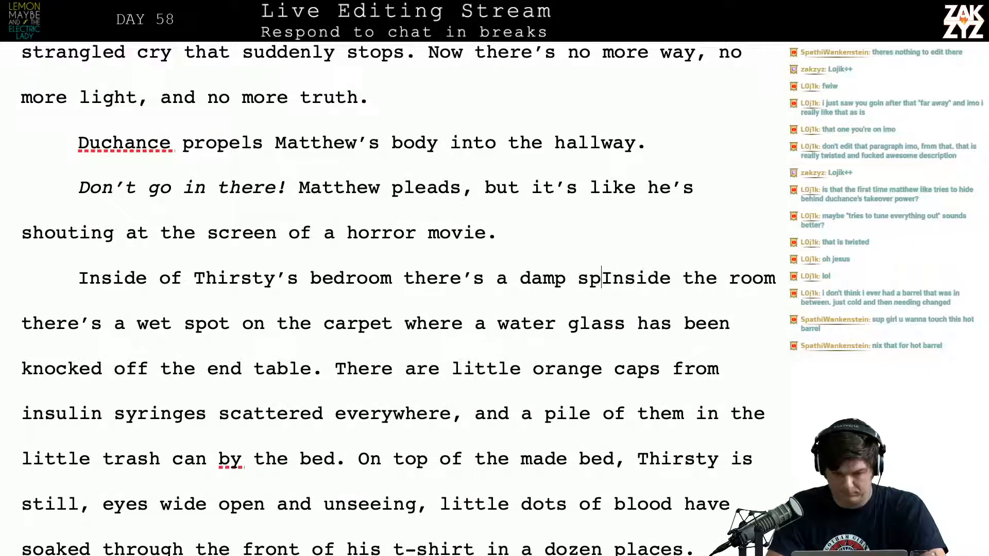
text(n the carpet where a)
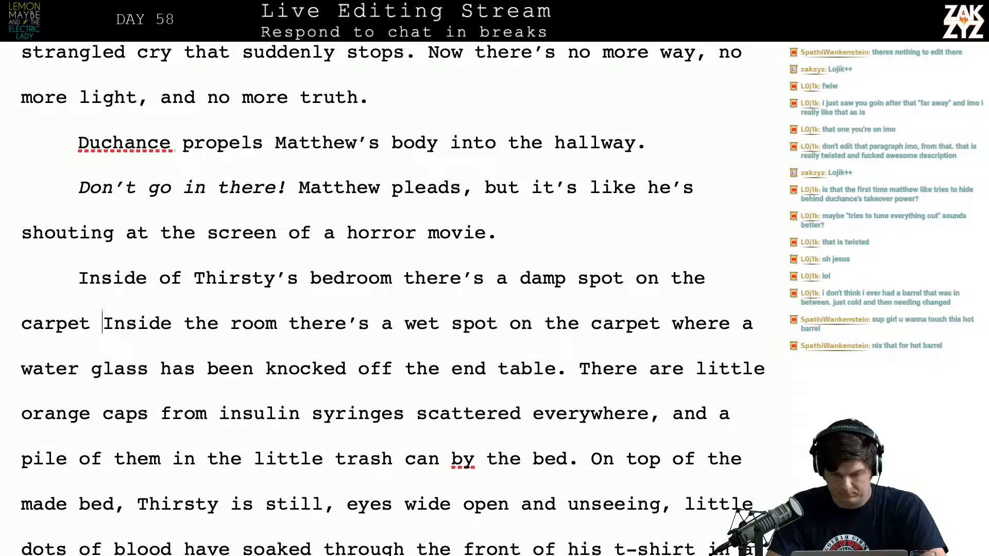
text( water glass )
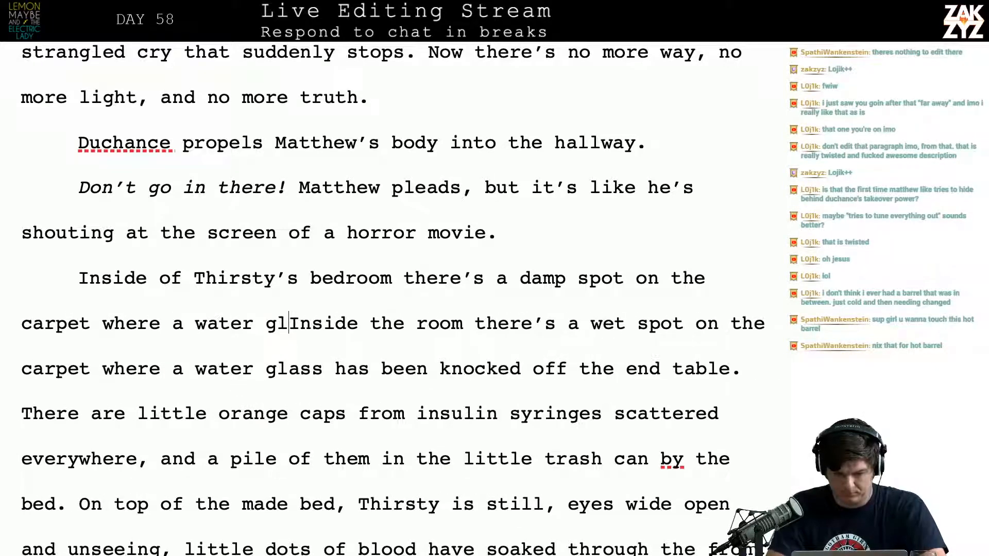
text(has been knocked )
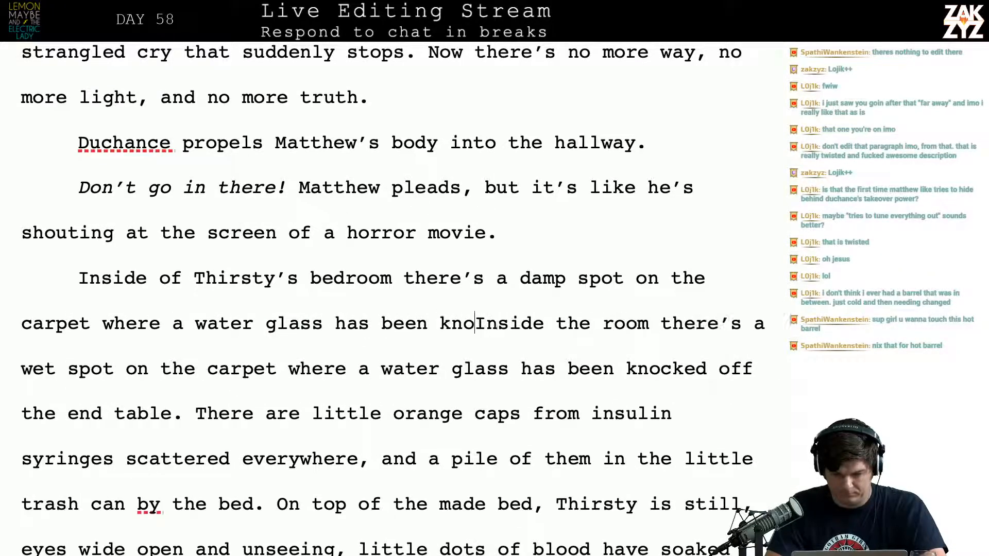
text(off the bedside )
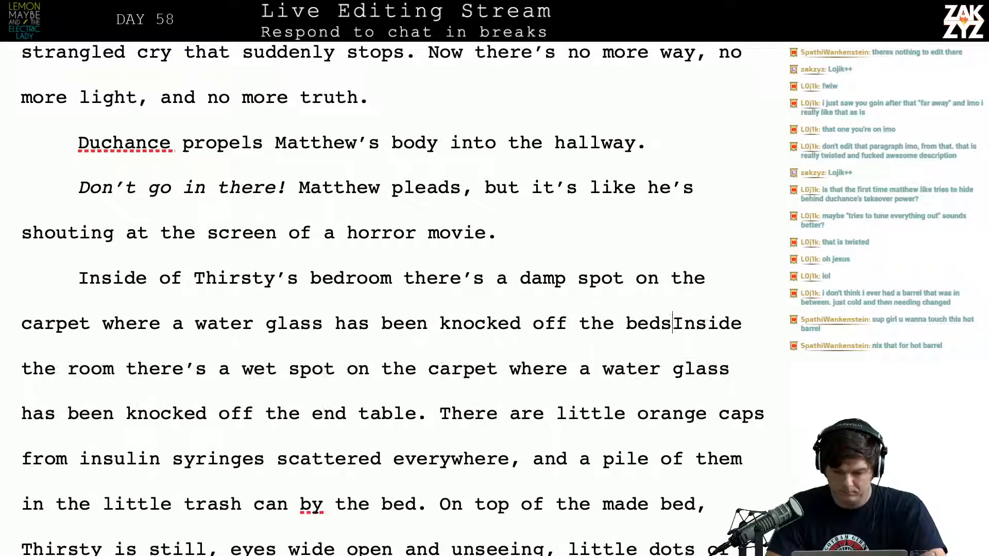
text(table.)
Delete the old sentence from "Inside the room" through "end table." and separate "There are little orange caps" from the new text with a blank paragraph
key(shift+Down)
key(shift+Right)
key(shift+Right)
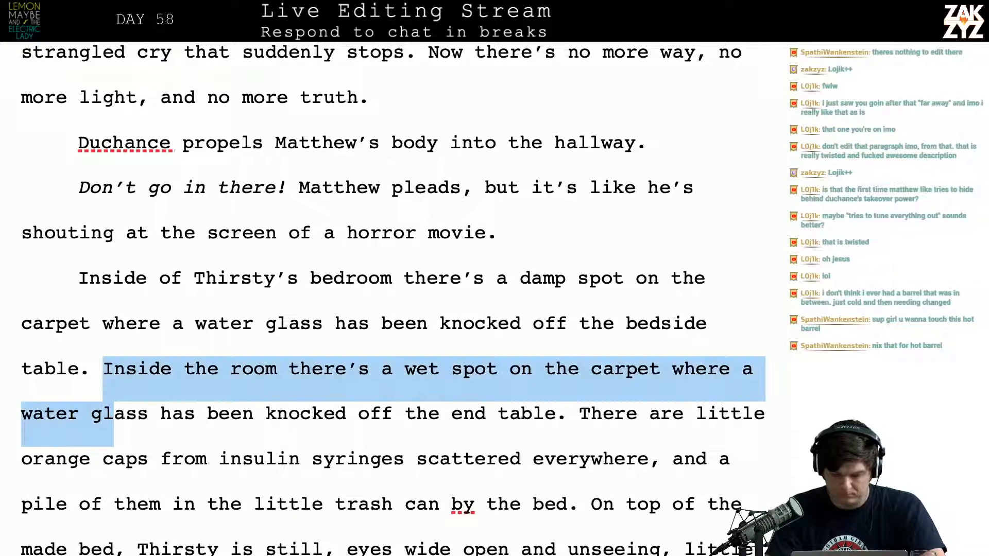
key(shift+Right)
key(shift+Right)
key(shift+Right)
key(shift+Right)
key(shift+Right)
key(shift+Right)
key(shift+Right)
key(shift+Right)
key(shift+Right)
key(shift+Right)
key(shift+Right)
key(shift+Right)
key(shift+Right)
key(shift+Right)
key(shift+Right)
key(shift+Right)
key(shift+Right)
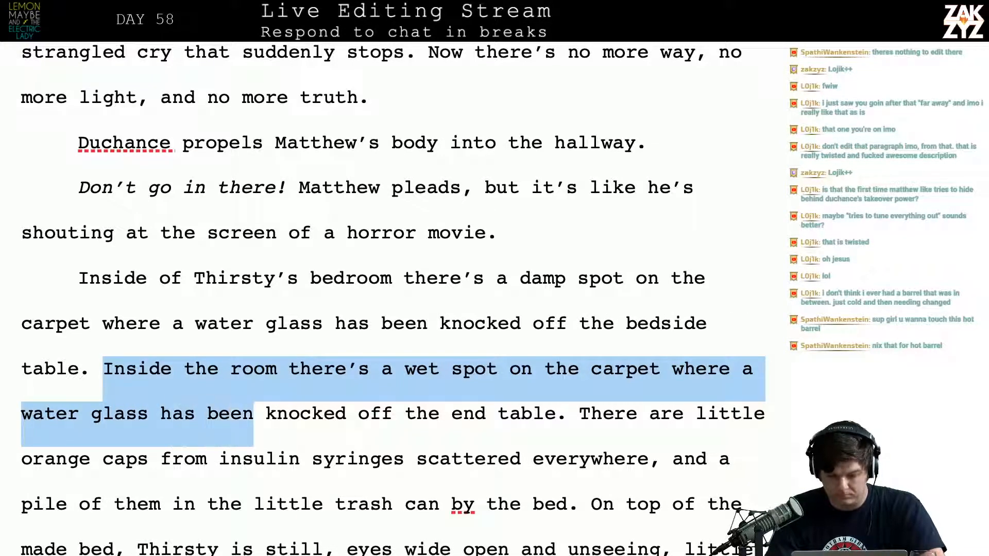
key(shift+Right)
key(shift+Right)
key(shift+Right)
key(shift+Right)
key(shift+Right)
key(shift+Right)
key(shift+Right)
key(shift+Right)
key(shift+Right)
key(shift+Right)
key(shift+Right)
key(shift+Right)
key(shift+Right)
key(shift+Right)
key(shift+Right)
key(shift+Right)
key(shift+Right)
key(shift+Right)
key(shift+Right)
key(shift+Right)
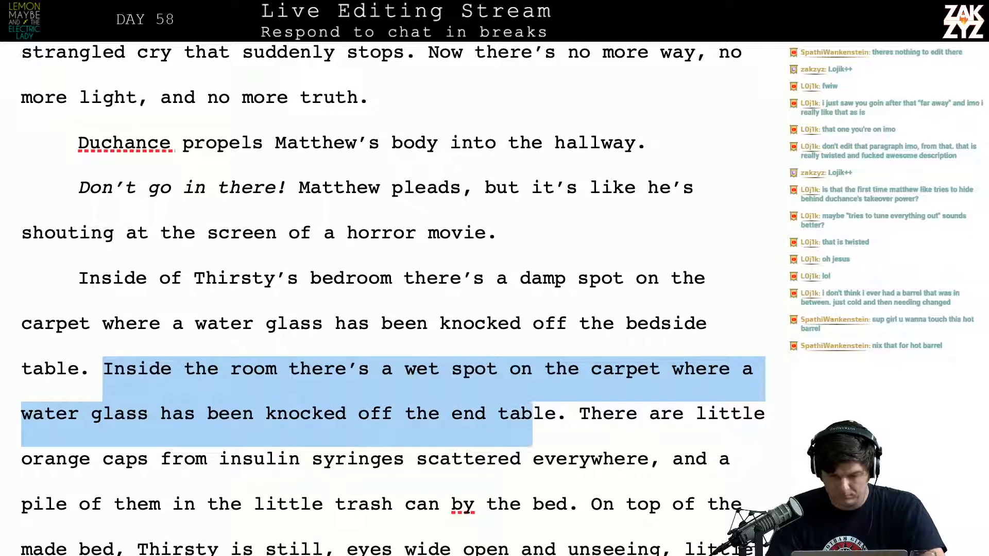
key(shift+Right)
key(shift+Right)
key(BackSpace)
key(Return)
key(Return)
key(Left)
key(Left)
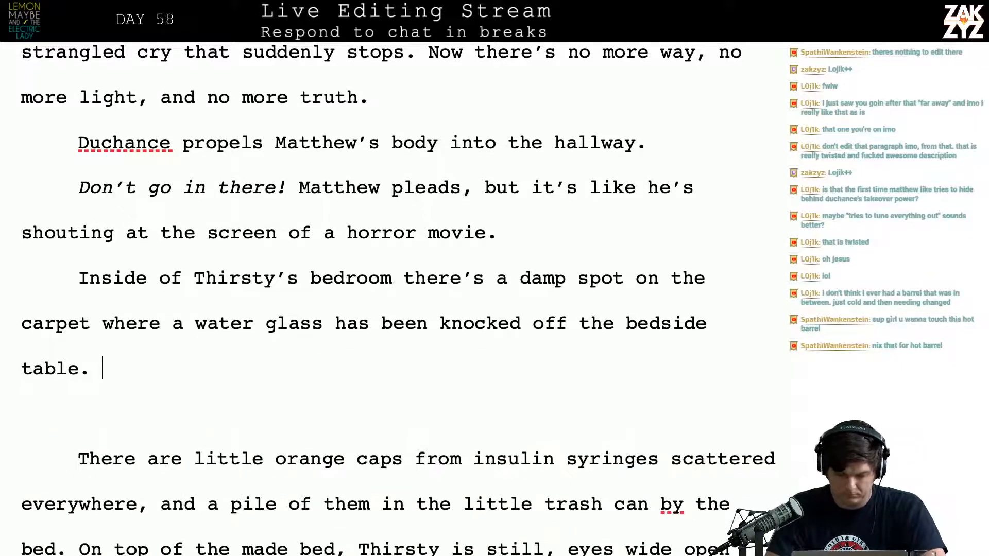
Continue the new paragraph after "bedside table." with "Little orange caps from insulin syringes litter the floor."
text(Little ora)
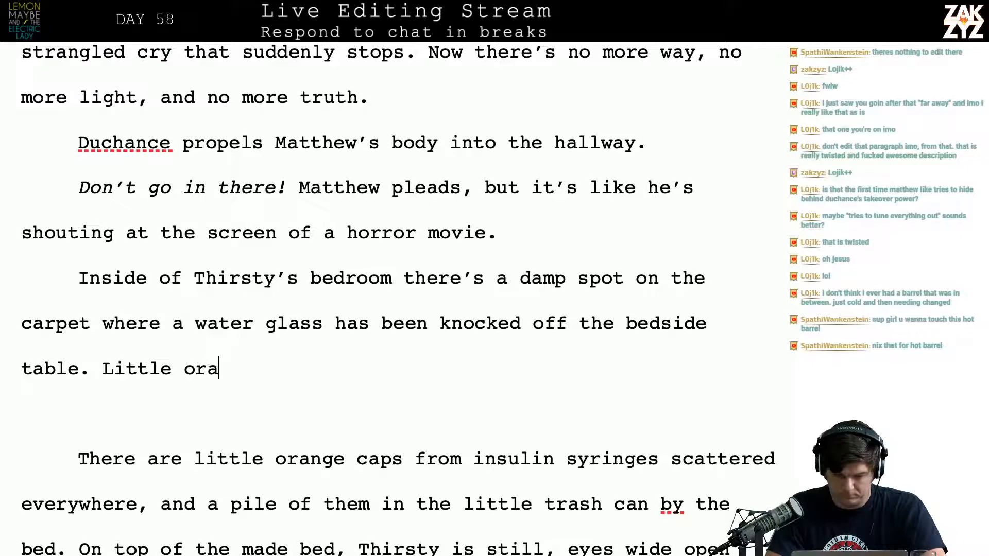
text(nge caps f)
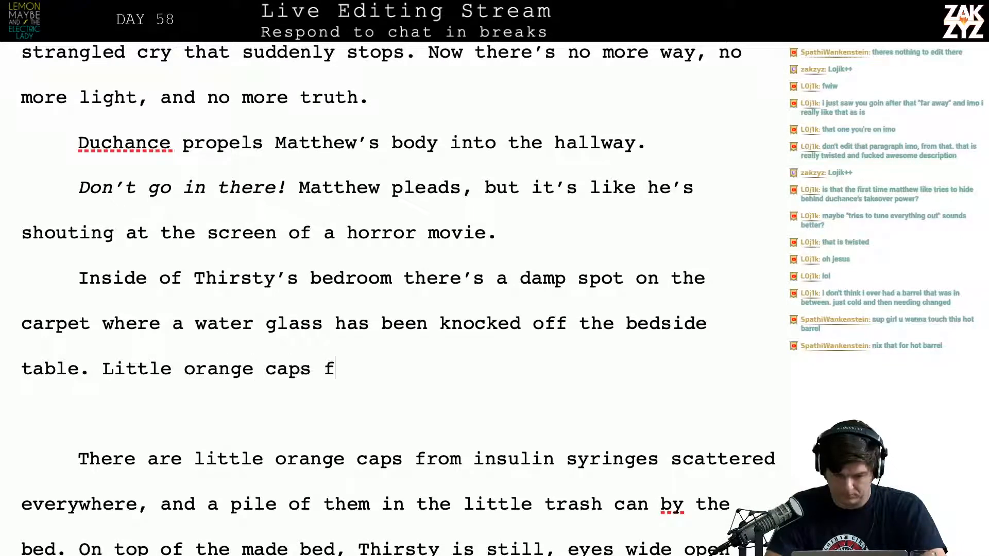
text(rom insulin su)
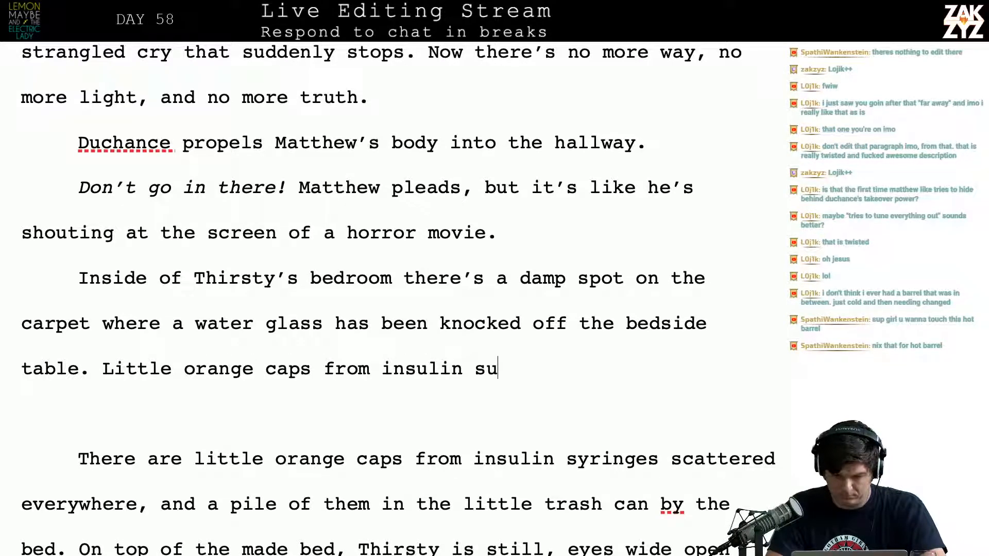
key(BackSpace)
text(yringes l)
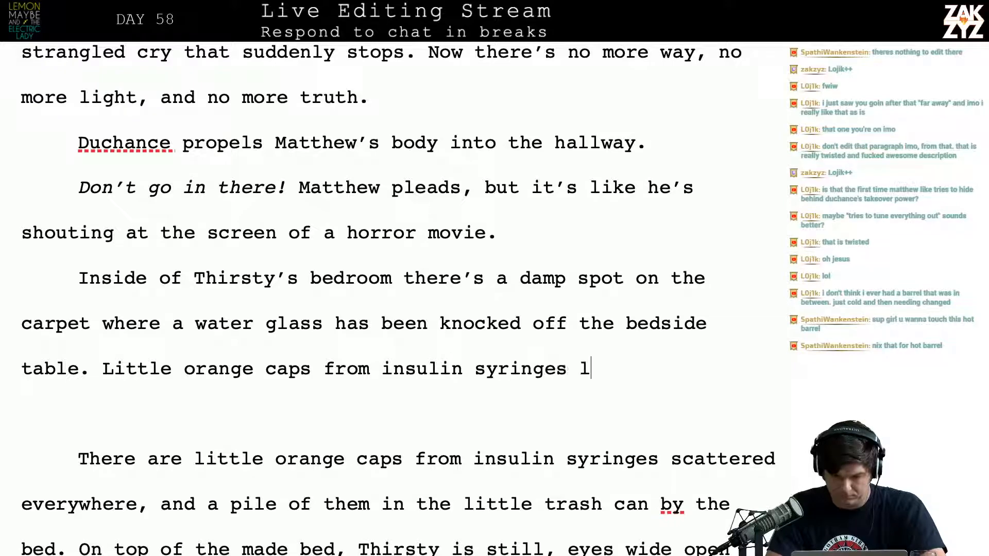
text(itter the floor.)
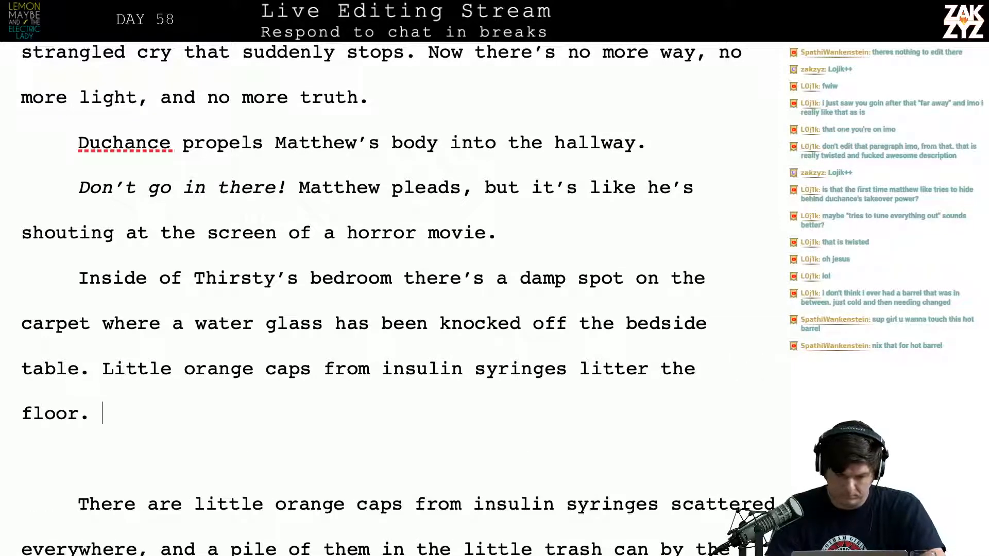
Delete the old text from "There are little orange caps" through "by the bed.", keeping "On top of the made bed" as a new paragraph
key(shift+Right)
key(shift+Down)
key(shift+Down)
key(shift+Right)
key(shift+Right)
key(shift+Right)
key(shift+Right)
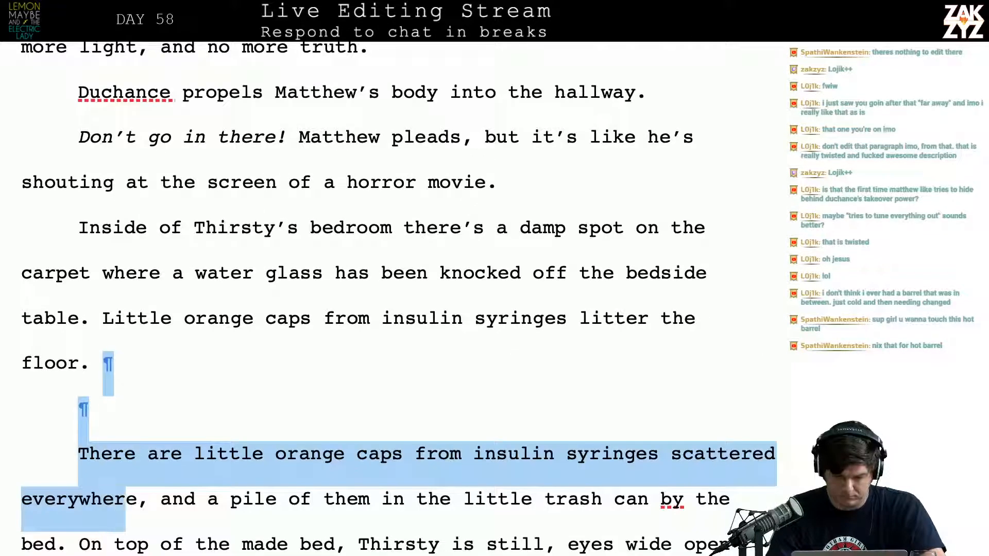
key(shift+Down)
key(shift+Left)
key(shift+Left)
key(shift+Left)
key(shift+Left)
key(shift+Left)
key(shift+Left)
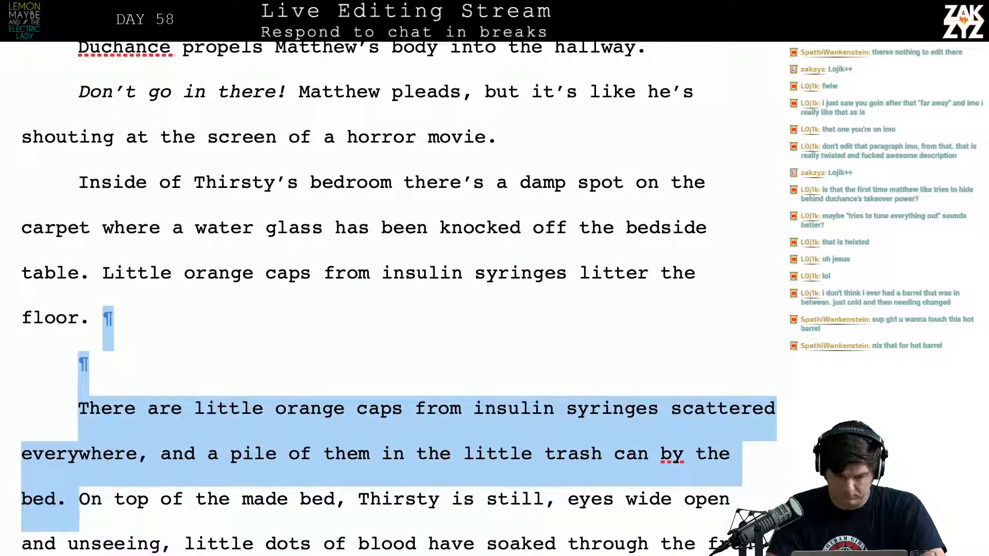
key(Delete)
key(Return)
key(Left)
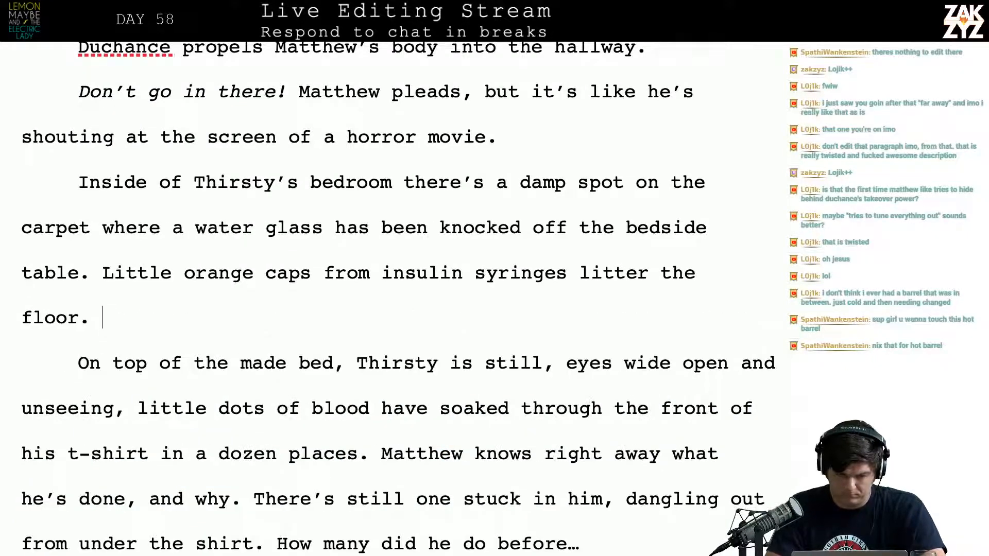
text(On top)
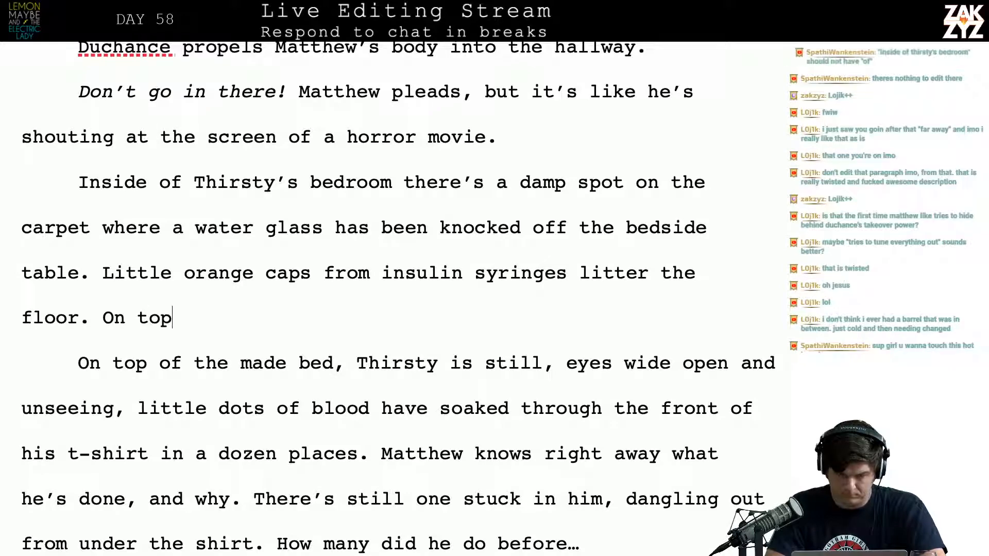
key(BackSpace)
key(BackSpace)
key(BackSpace)
key(BackSpace)
key(BackSpace)
key(BackSpace)
Add after "litter the floor." the sentences "Lying on his bed above the covers, Thirsty is still. His eyes are wide open and unseeing."
text(Lying o)
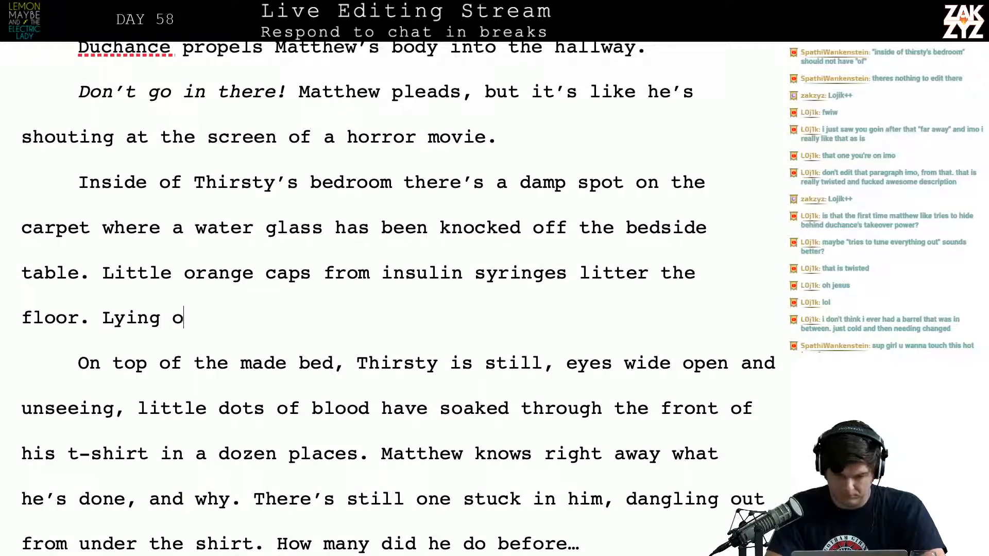
text(n his bed above)
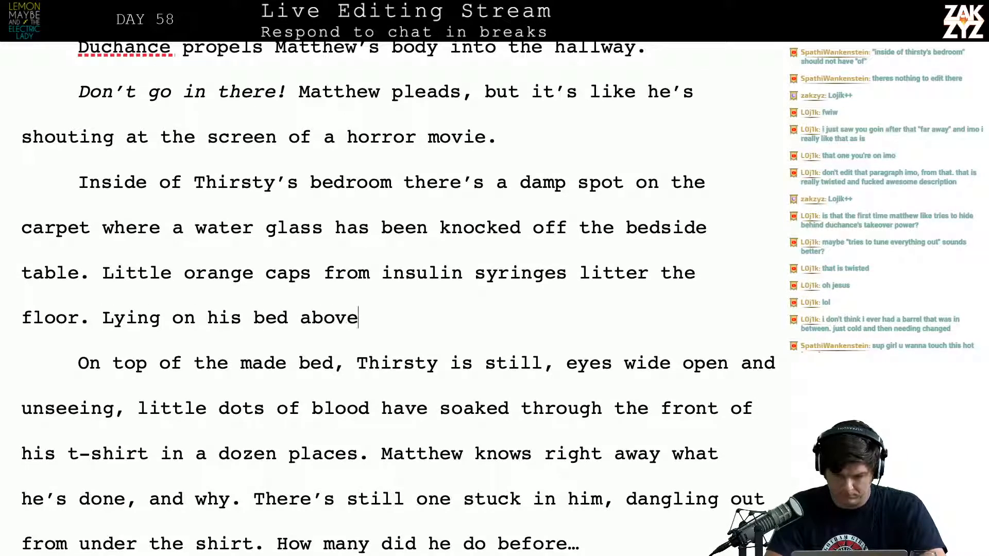
text( the covers, thirsty)
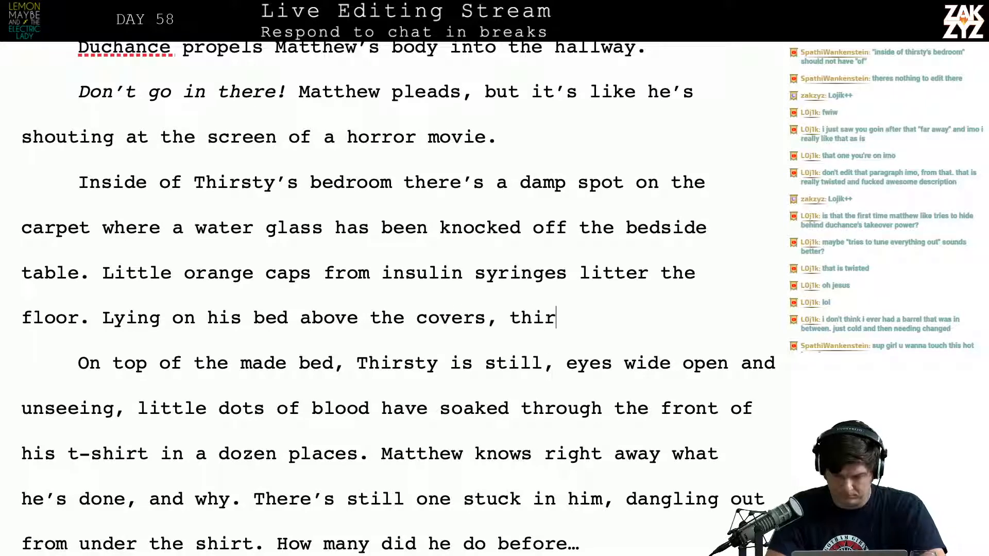
key(BackSpace)
key(BackSpace)
key(BackSpace)
key(BackSpace)
key(BackSpace)
key(BackSpace)
key(BackSpace)
text(Thir)
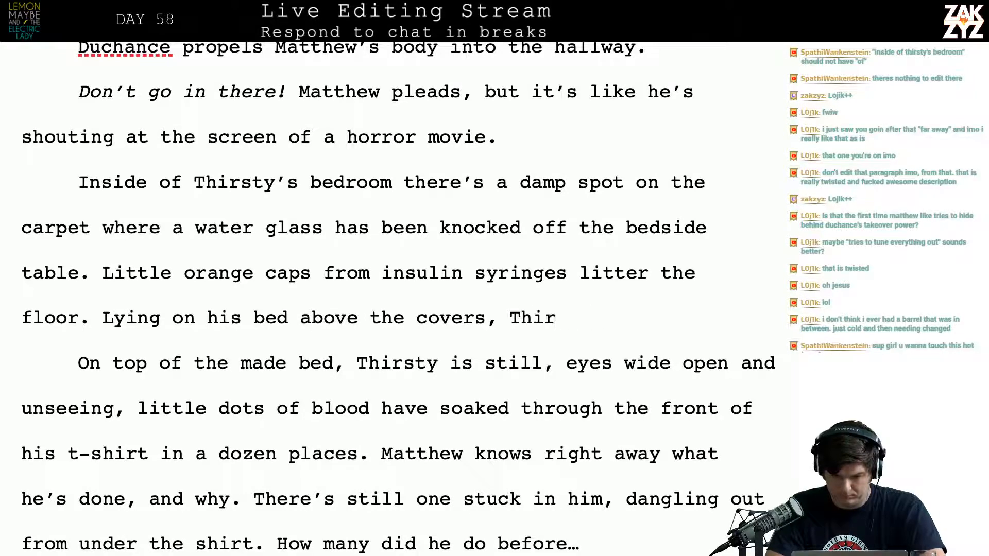
text(sty is still)
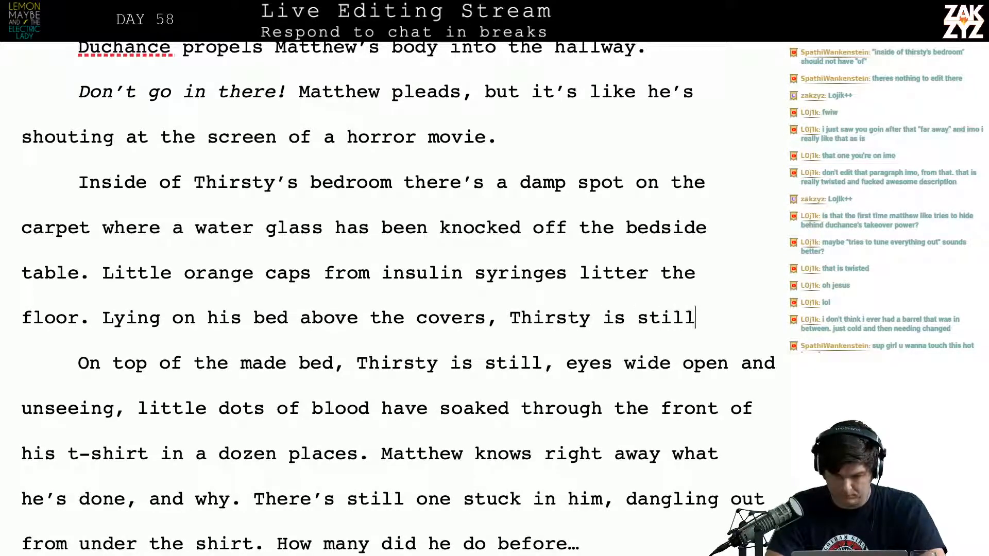
text(. His eye)
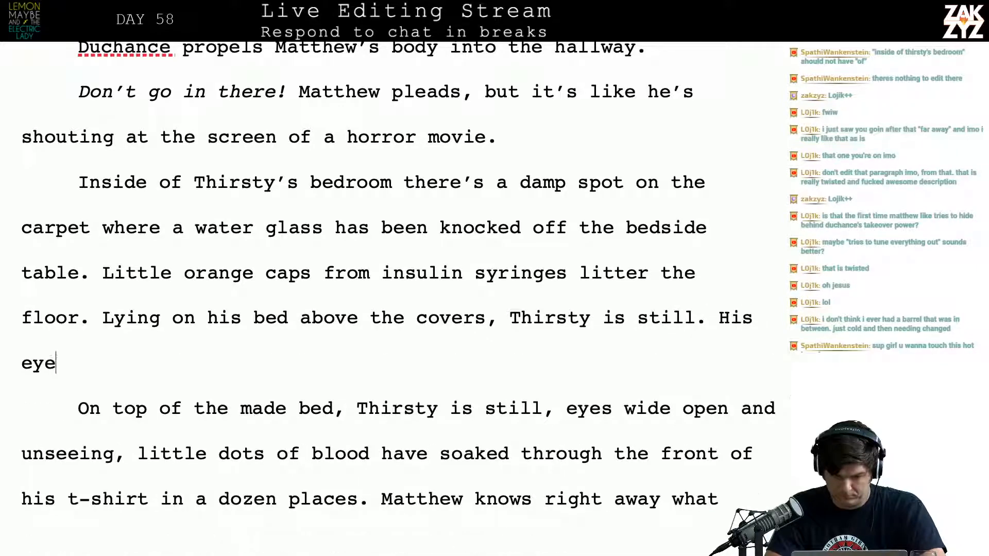
text(s are wide op)
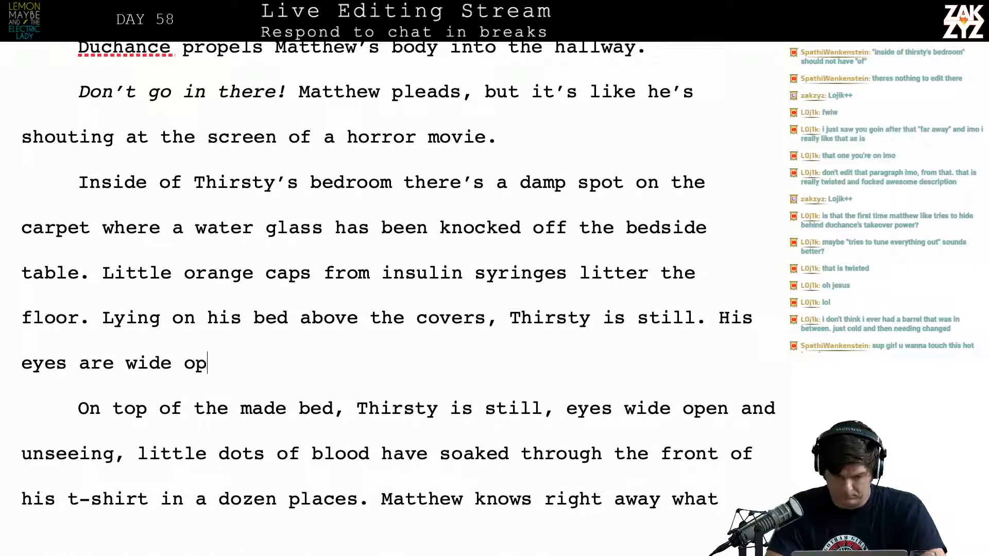
text(en and unseeing)
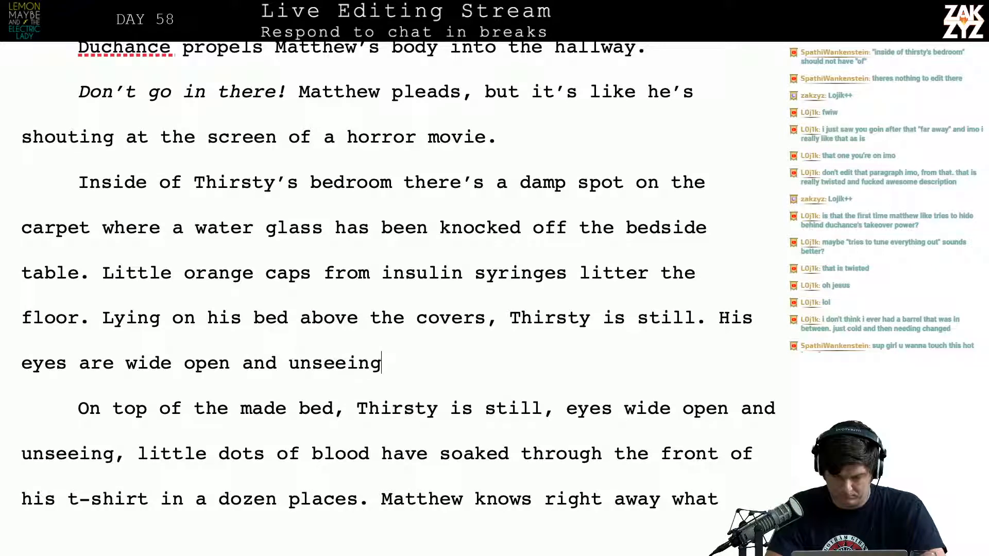
text(. Tiny dots of)
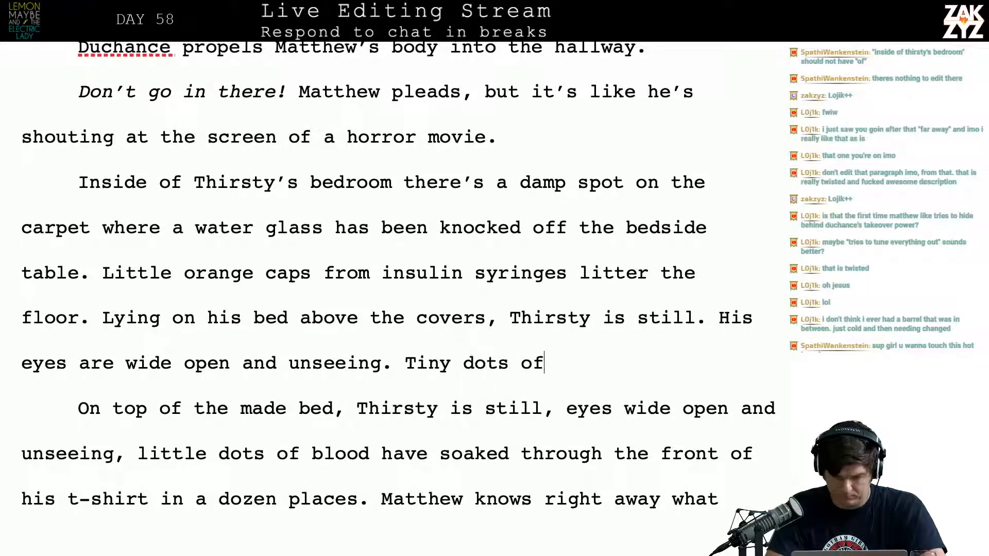
text( blood have soak)
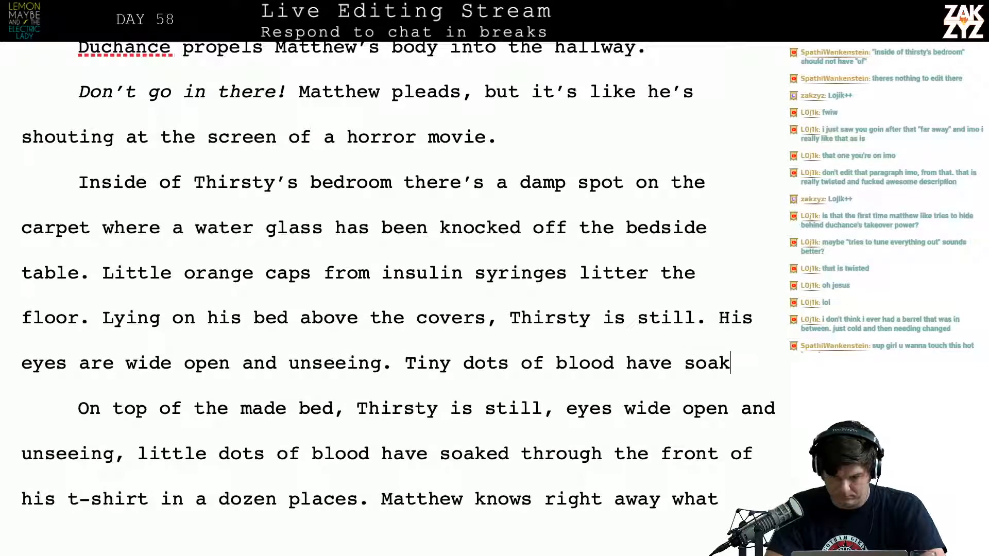
text(ed through the )
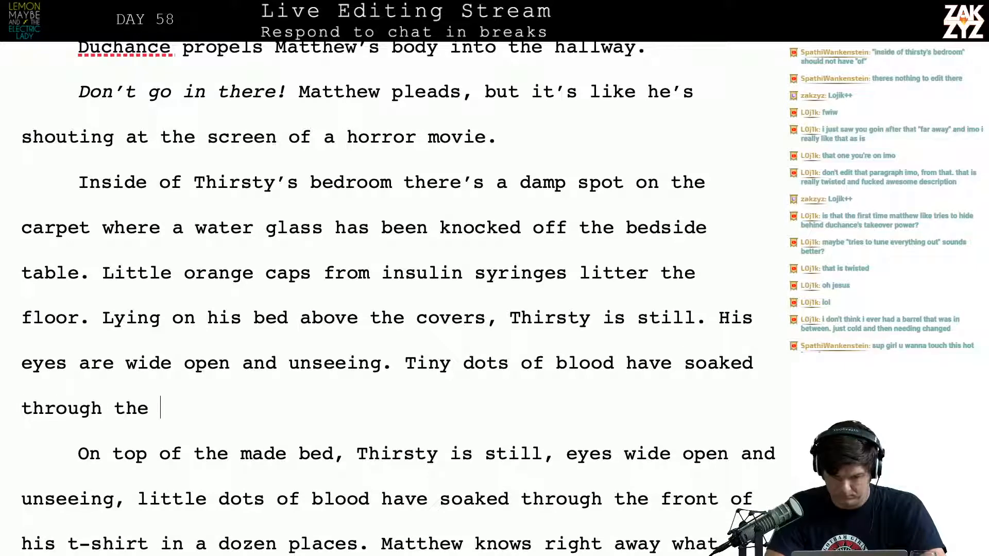
text(front of his)
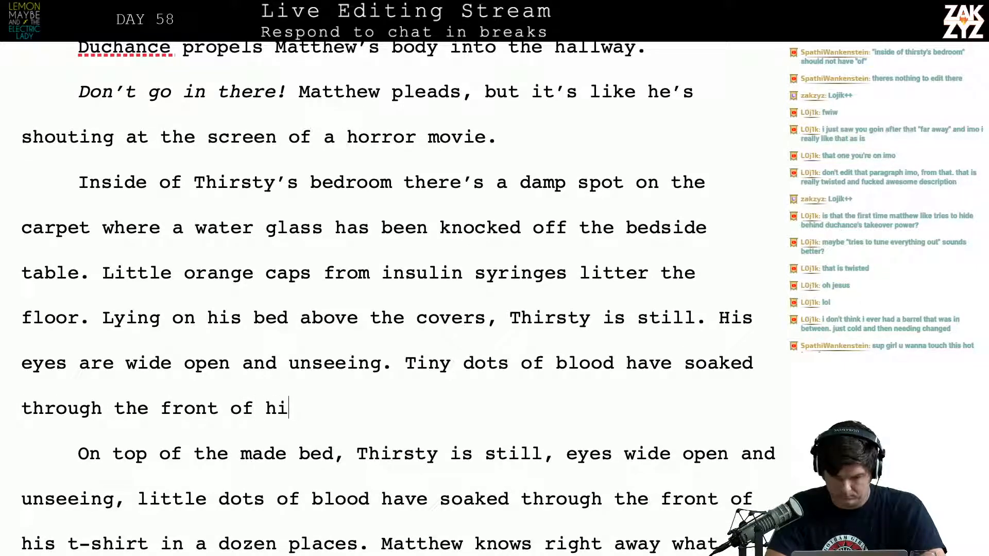
Add the sentence "Tiny dots of blood have soaked through his t-shirt all over his stomach." after "wide open and unseeing."
key(BackSpace)
key(BackSpace)
key(BackSpace)
key(BackSpace)
key(BackSpace)
key(BackSpace)
key(BackSpace)
key(BackSpace)
key(BackSpace)
key(BackSpace)
key(BackSpace)
key(BackSpace)
key(BackSpace)
key(BackSpace)
key(BackSpace)
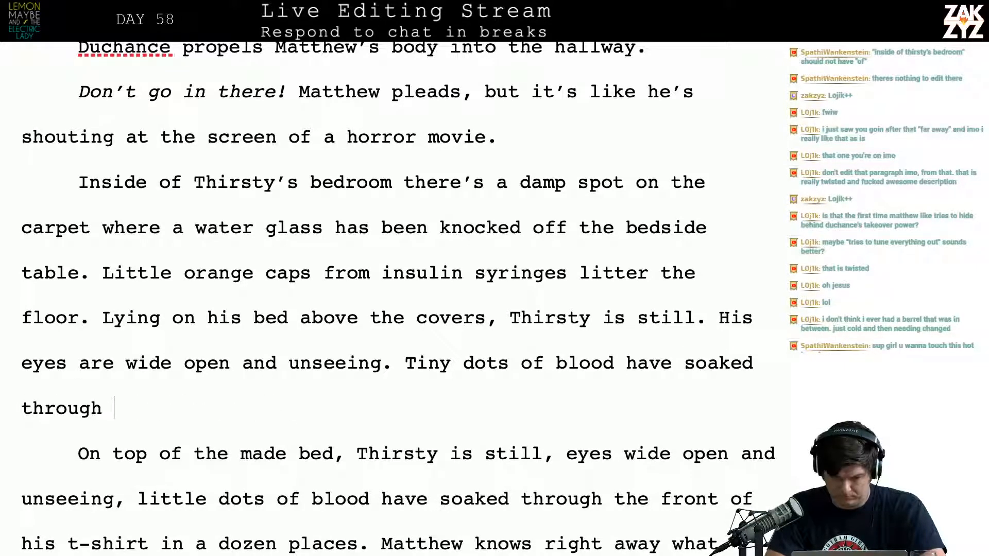
text(his t0s)
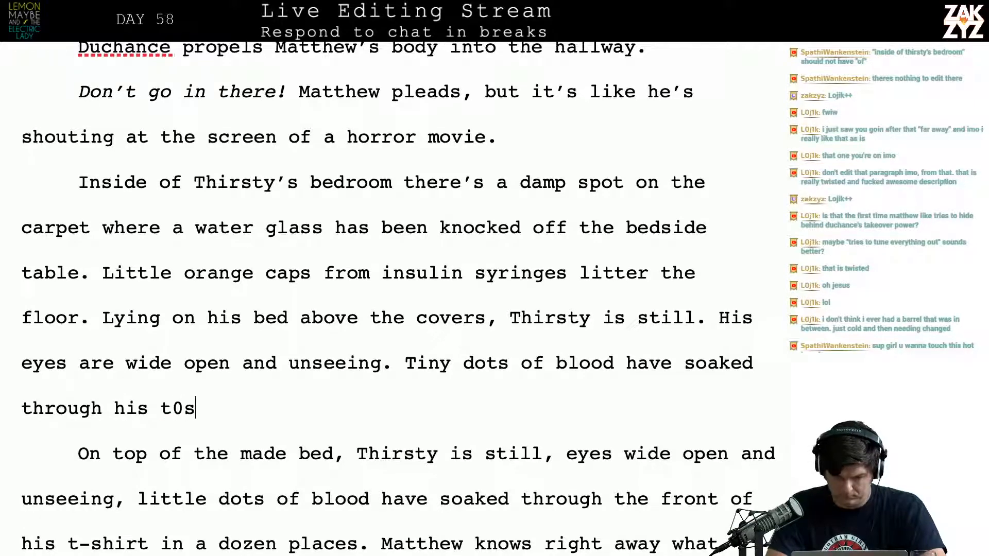
key(BackSpace)
key(BackSpace)
text(-shirt all over)
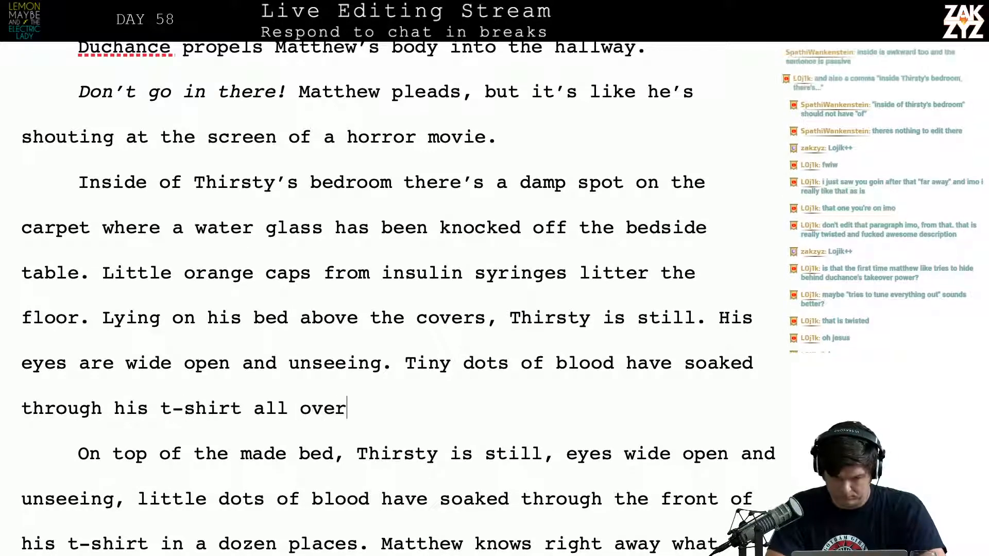
text( his stomac)
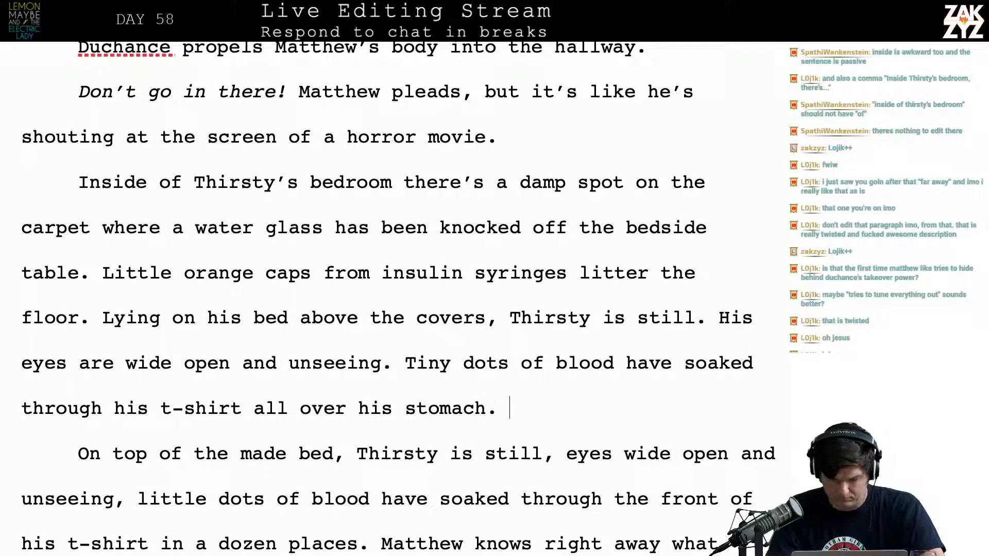
text(h.)
Delete the old text from "On top of the made bed" through "in a dozen places." and start a new paragraph at "Matthew knows right away"
key(shift+Down)
key(shift+Down)
key(shift+Down)
key(shift+Left)
key(shift+Left)
key(shift+Left)
key(shift+Left)
key(shift+Left)
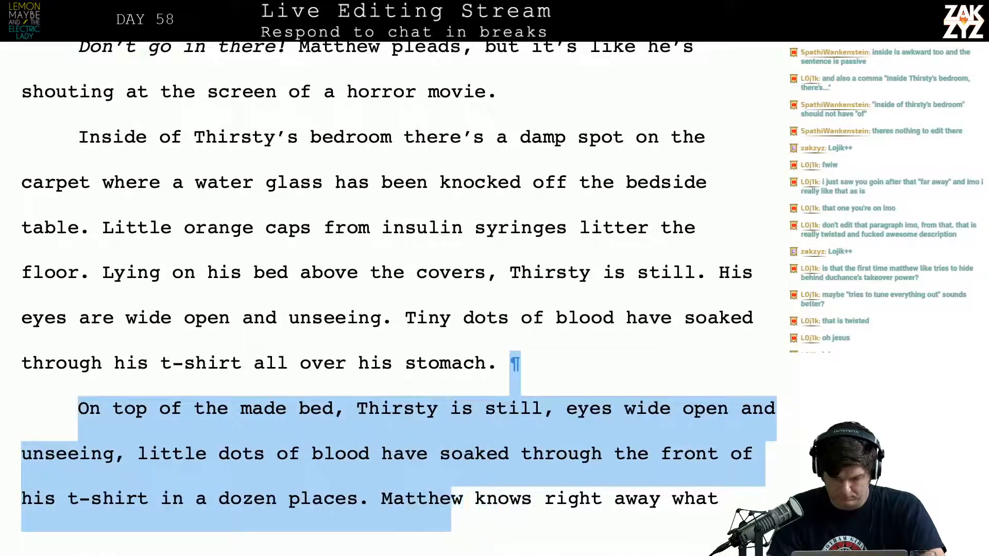
key(shift+Left)
key(shift+Left)
key(shift+Left)
key(shift+Left)
key(shift+Left)
key(shift+Left)
key(BackSpace)
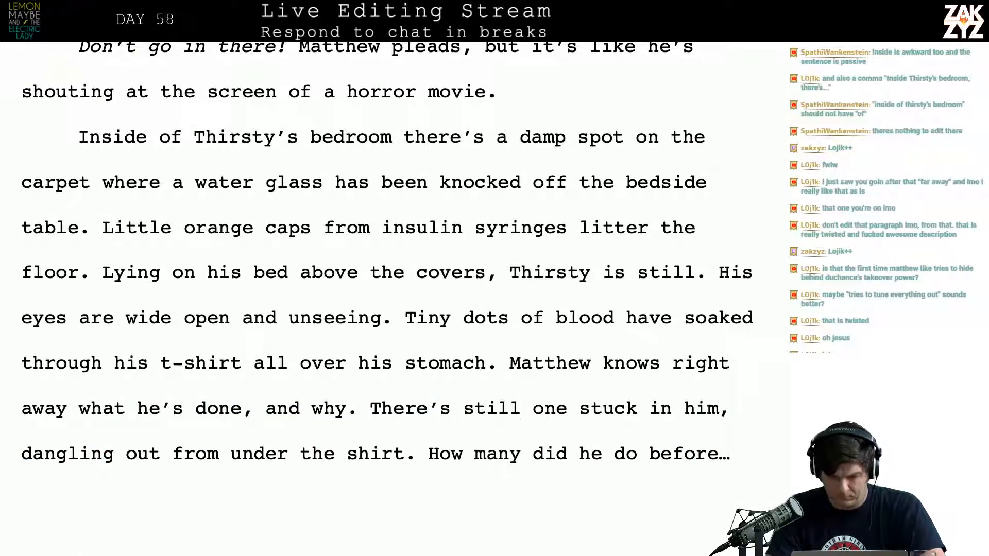
key(Left)
key(Return)
Insert "a syringe still stuck in him" after "There's" in the paragraph beginning "Matthew knows right away"
key(Down)
key(Right)
key(Right)
key(Right)
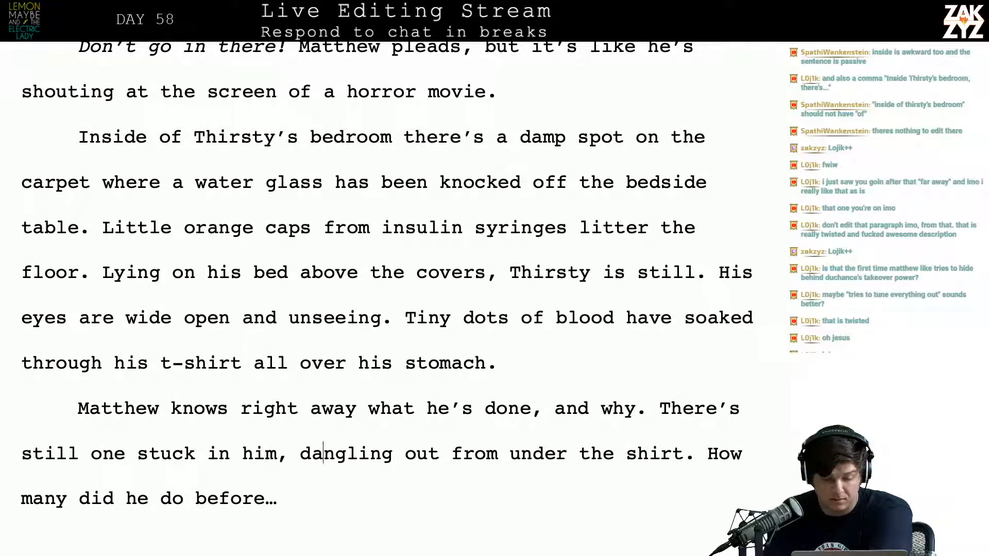
key(Right)
key(Right)
key(Right)
key(Right)
key(Right)
key(Left)
key(Left)
key(Left)
key(Left)
key(Left)
key(Left)
key(Left)
key(Left)
key(Left)
key(Left)
key(Left)
key(Left)
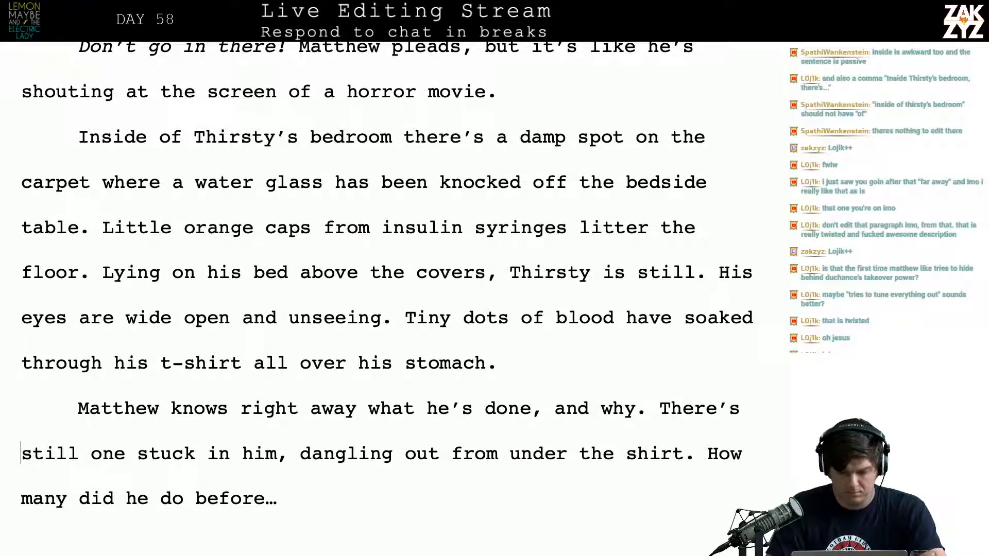
text(a syringe)
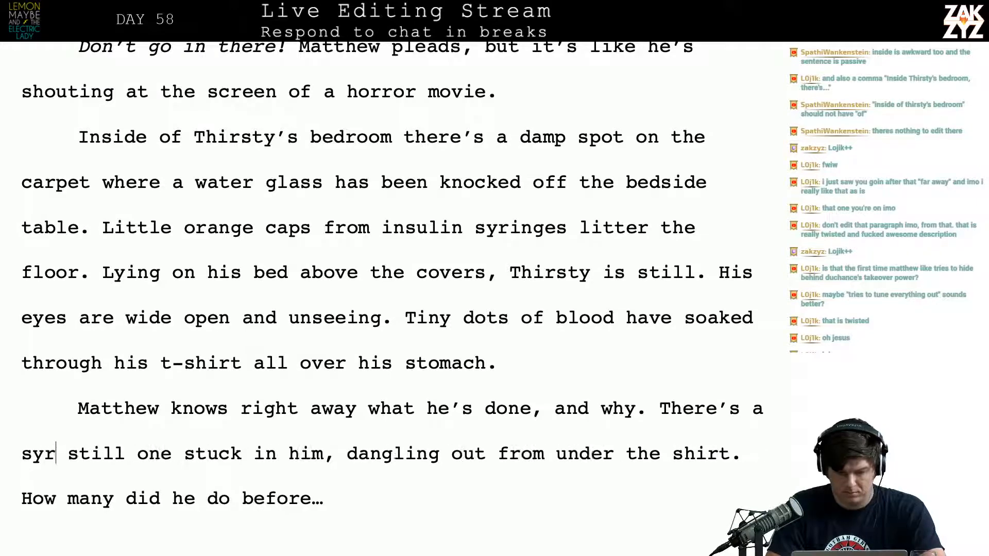
text( still stick)
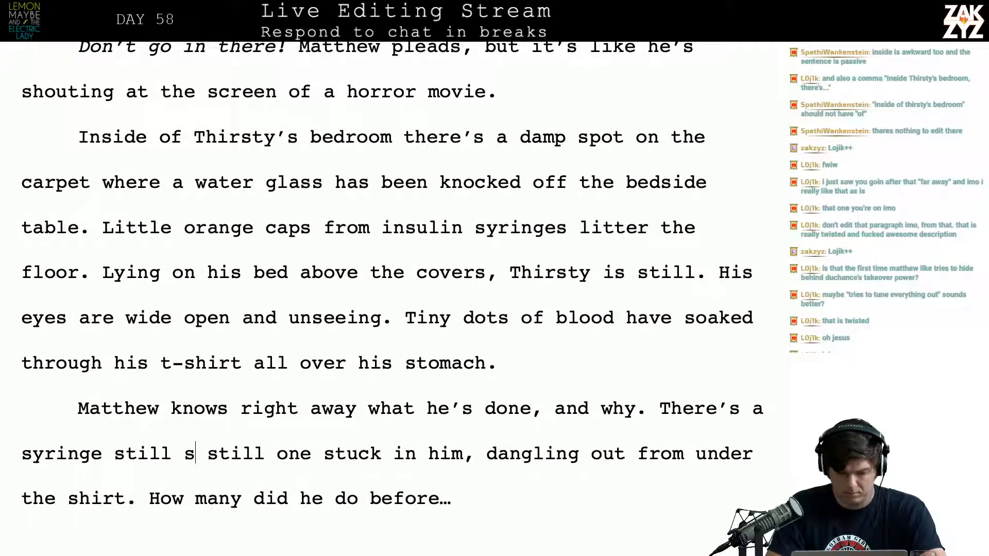
key(BackSpace)
key(BackSpace)
key(BackSpace)
key(BackSpace)
text(uck in him)
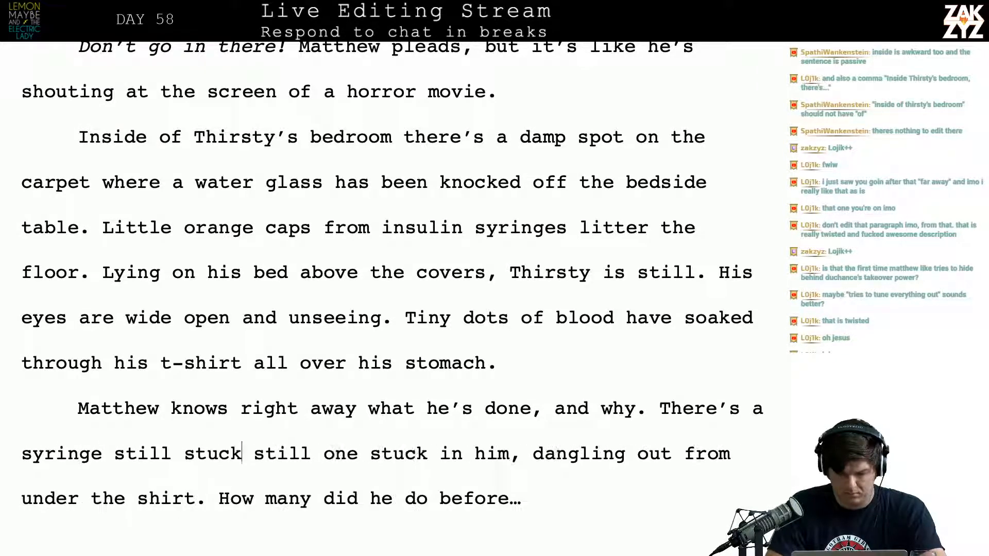
text(,)
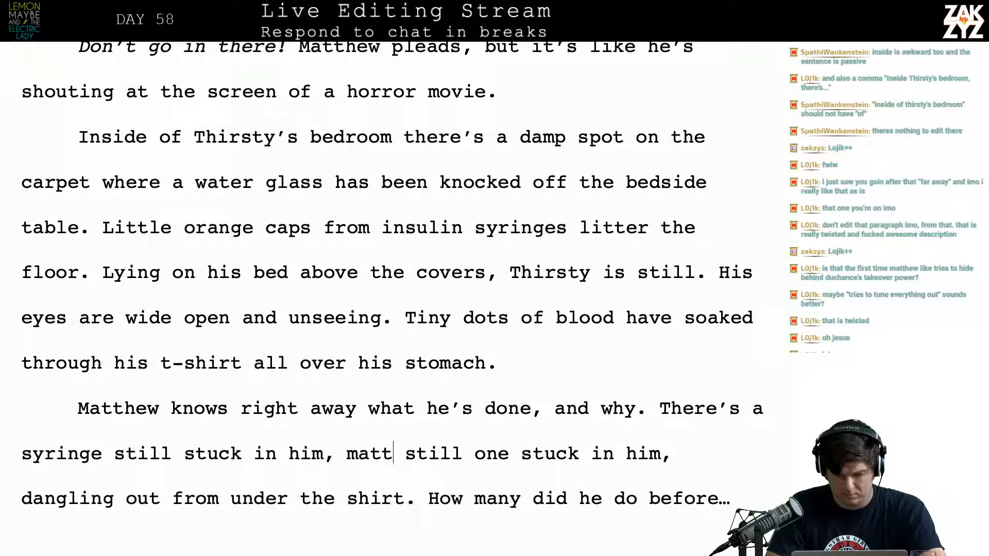
text( Matthew an)
Finish the syringe sentence with ", the outline is visible under the shirt." and delete the leftover "still one stuck in him, dangling out from under the shirt."
key(BackSpace)
key(BackSpace)
key(BackSpace)
key(BackSpace)
key(BackSpace)
key(BackSpace)
key(BackSpace)
key(BackSpace)
key(BackSpace)
key(BackSpace)
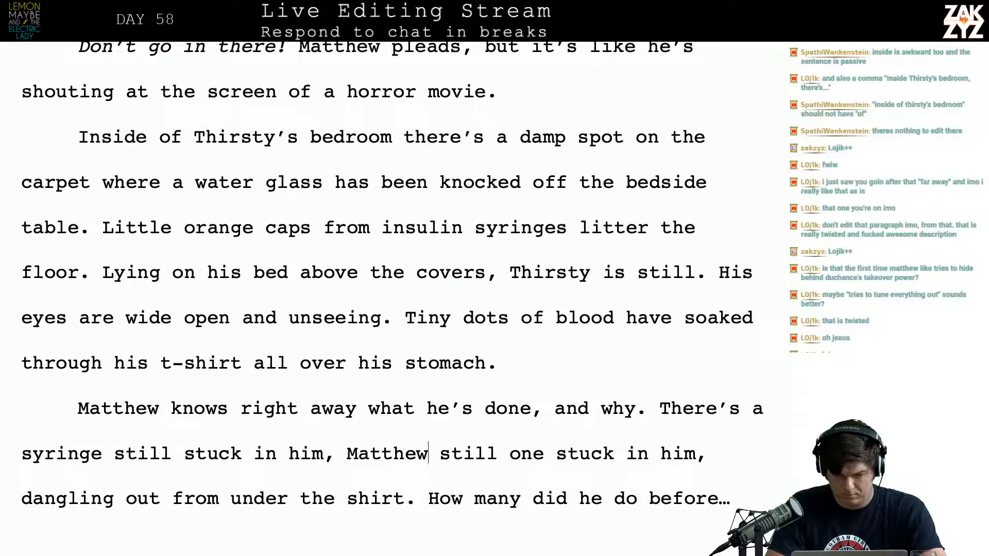
text(the outline is vi)
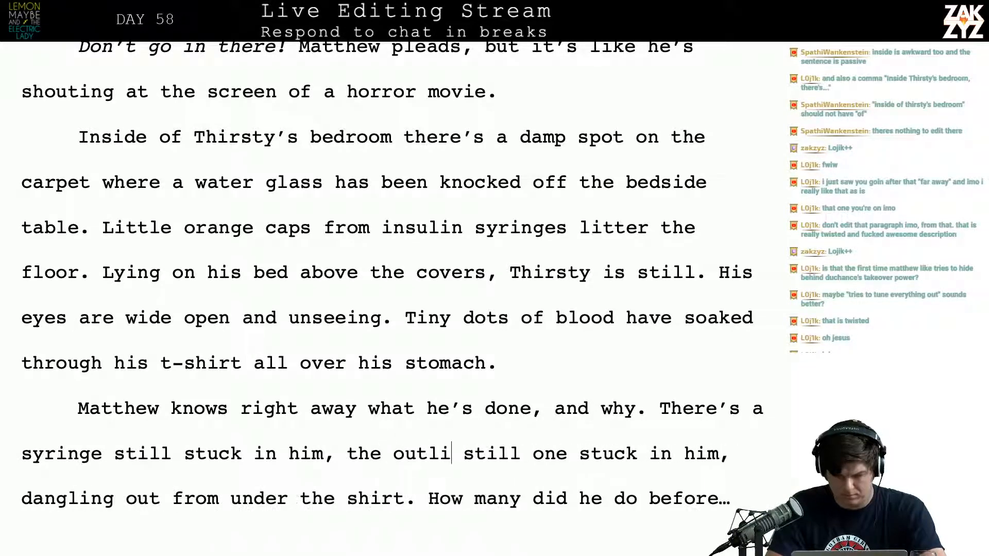
text(sible )
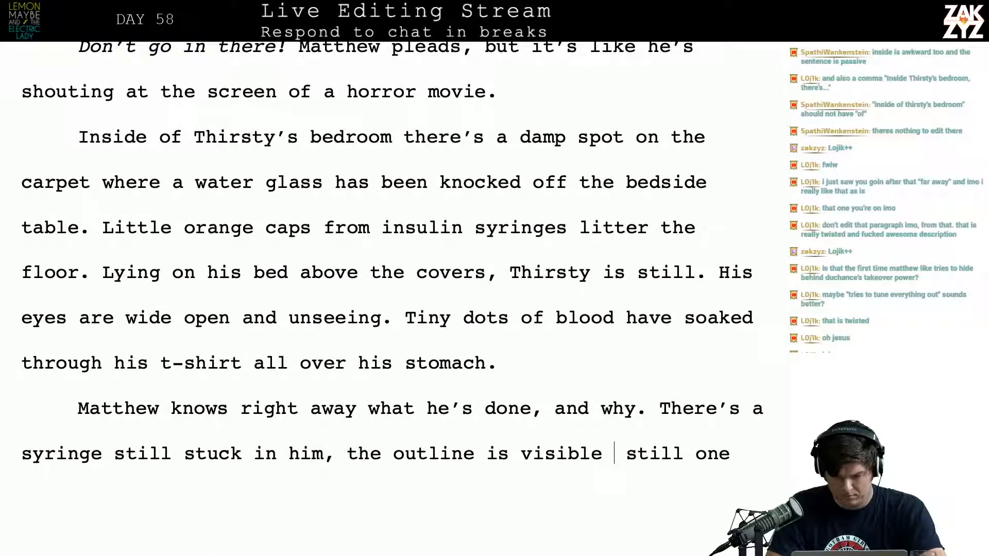
text(under the shr)
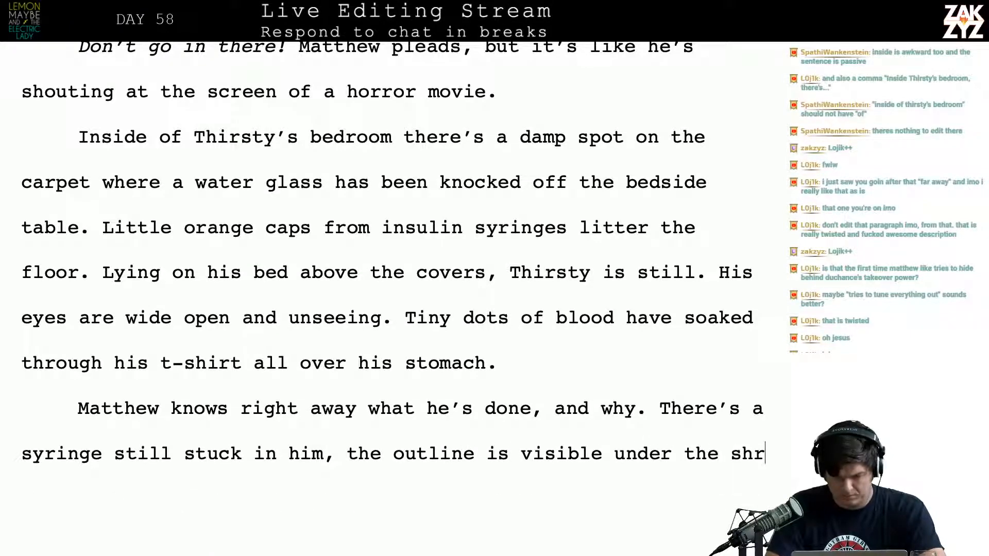
key(BackSpace)
text(irt.)
key(shift+Down)
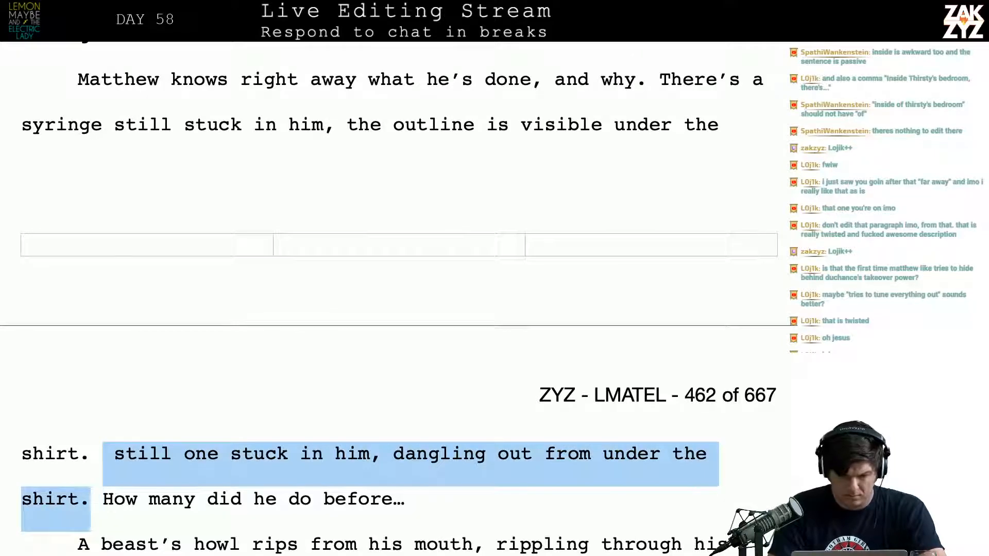
key(BackSpace)
Put "How many did he do before…" in its own paragraph and italicize it
key(shift+Down)
key(shift+Left)
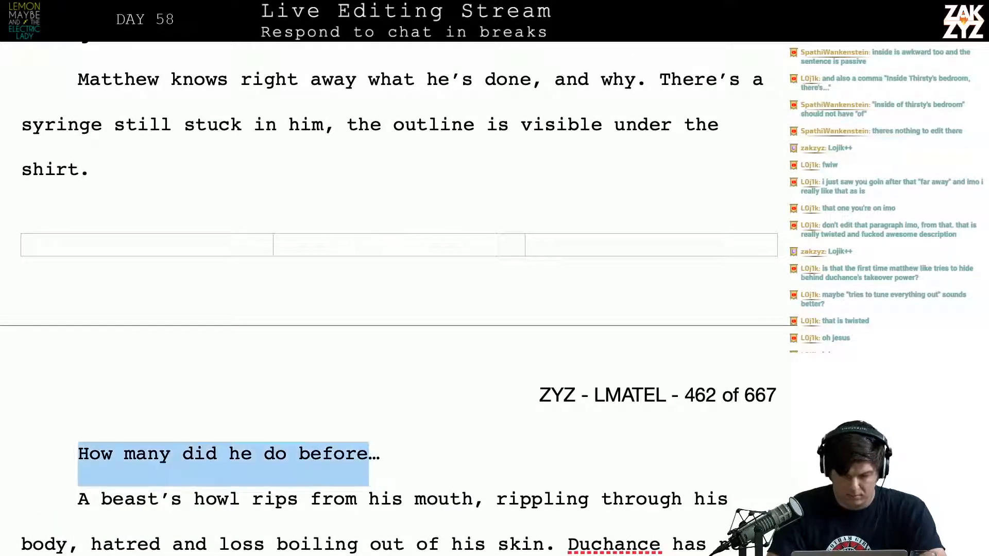
key(ctrl+i)
key(Right)
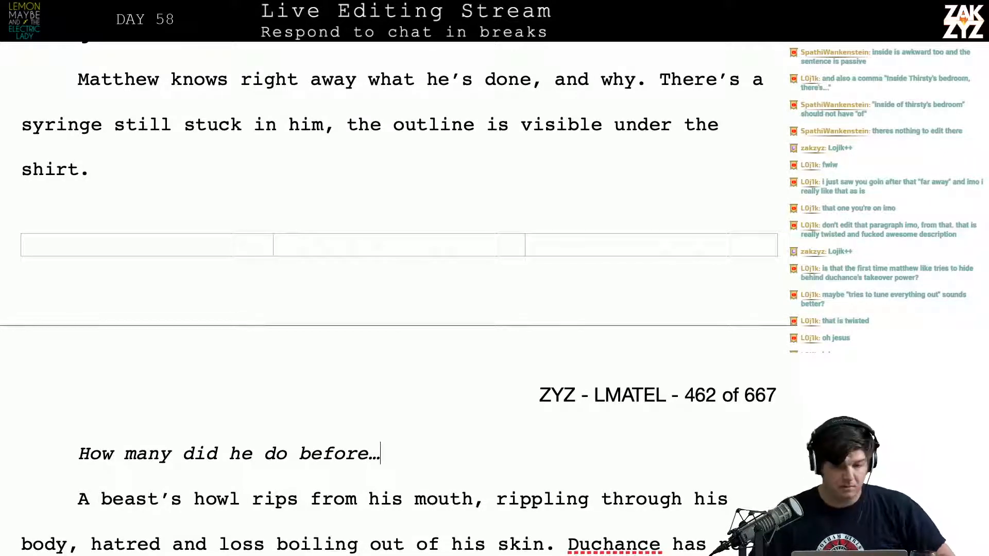
Insert "The" before "Inside of Thirsty's bedroom" at the start of the bedroom paragraph
scroll(392, 299, up, 4)
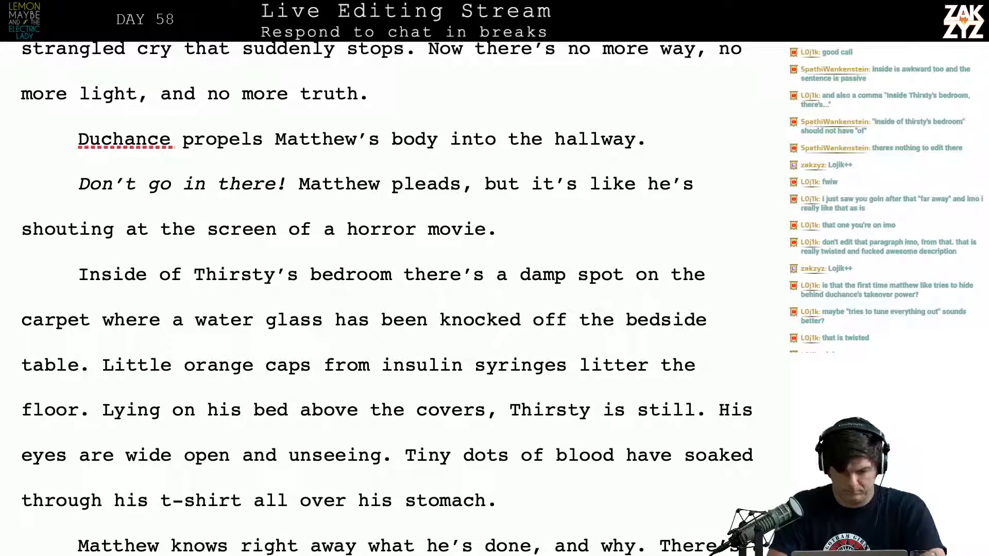
text(The)
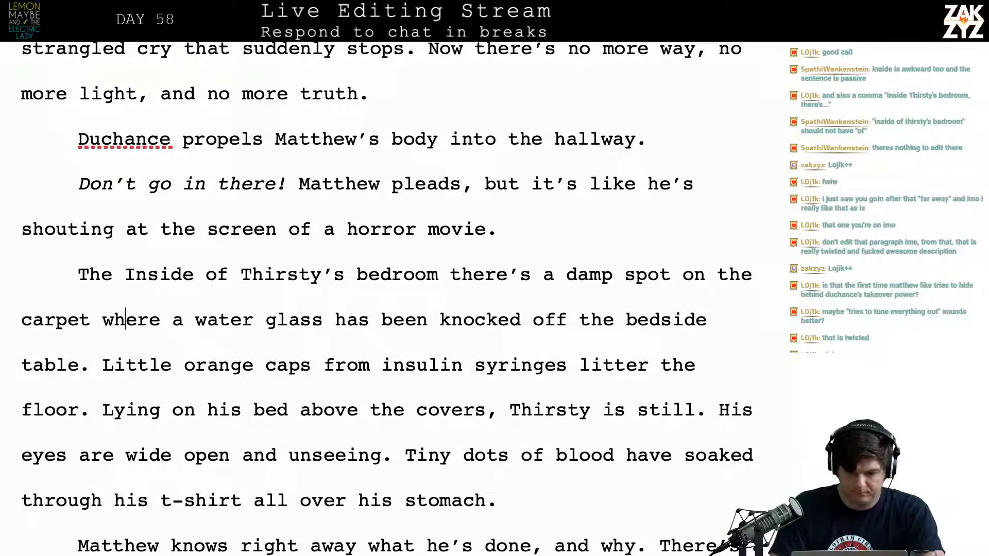
key(Down)
key(Down)
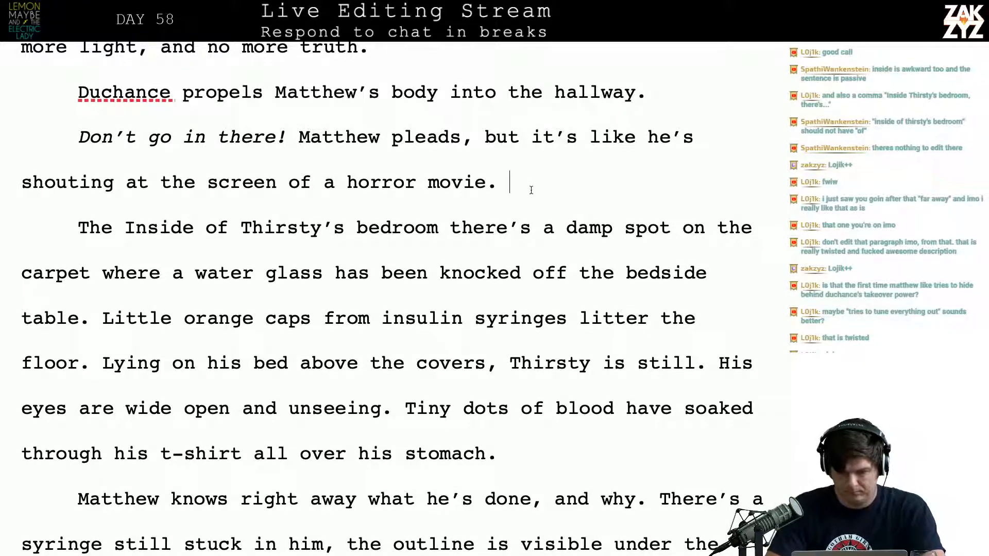
Add "Inexorably, his body moves into Thirsty's bedroom." after "horror movie." and split it off below a blank paragraph
text(Inexorab)
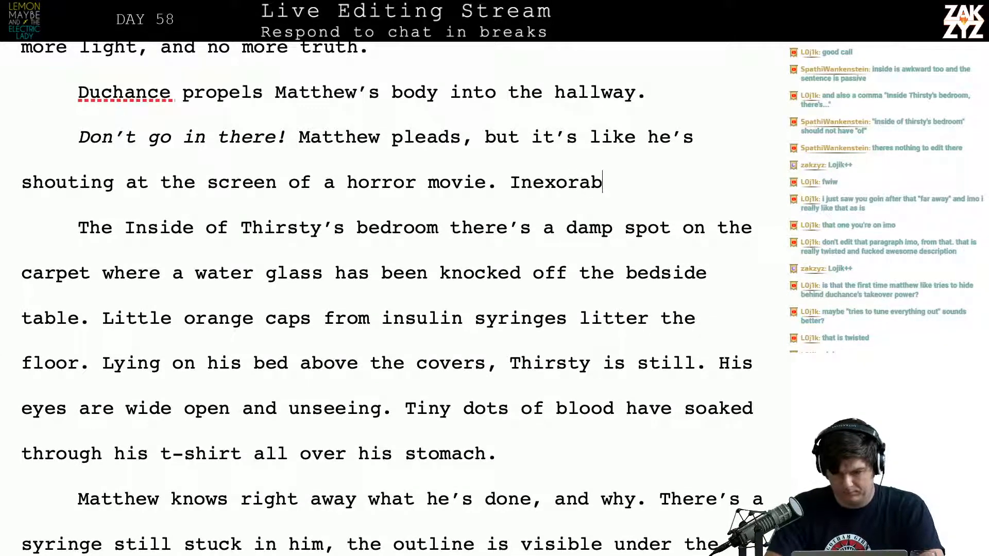
text(ly, his body )
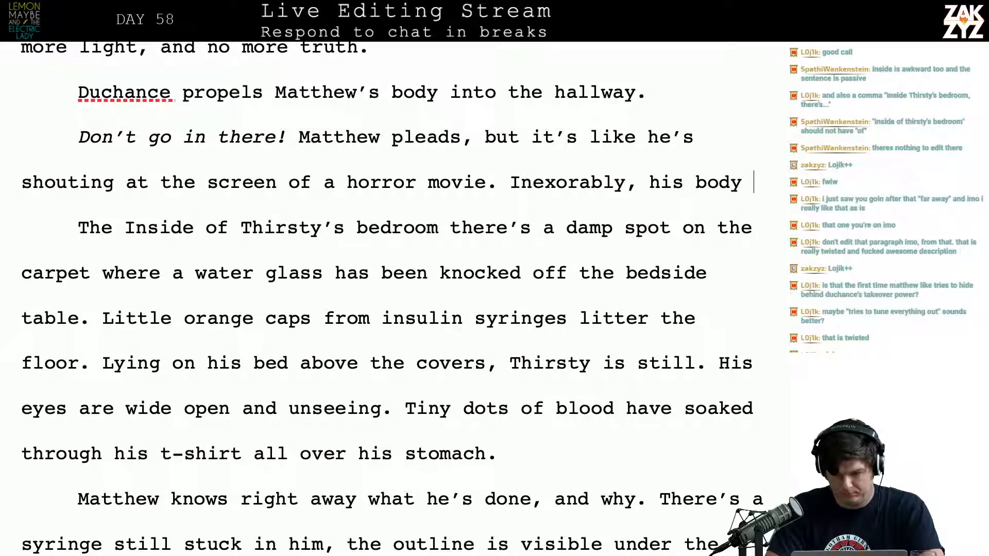
text(moves into )
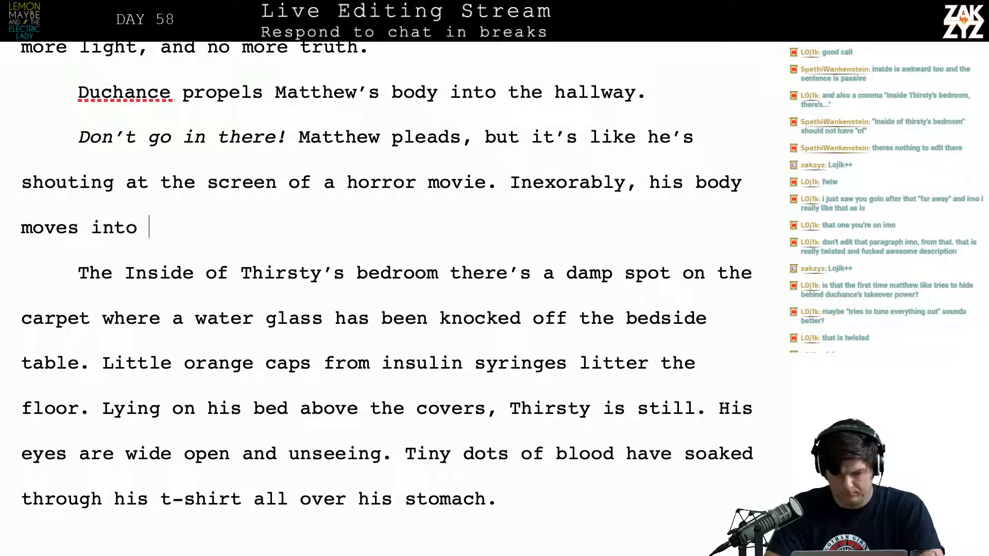
text(Thirsty)
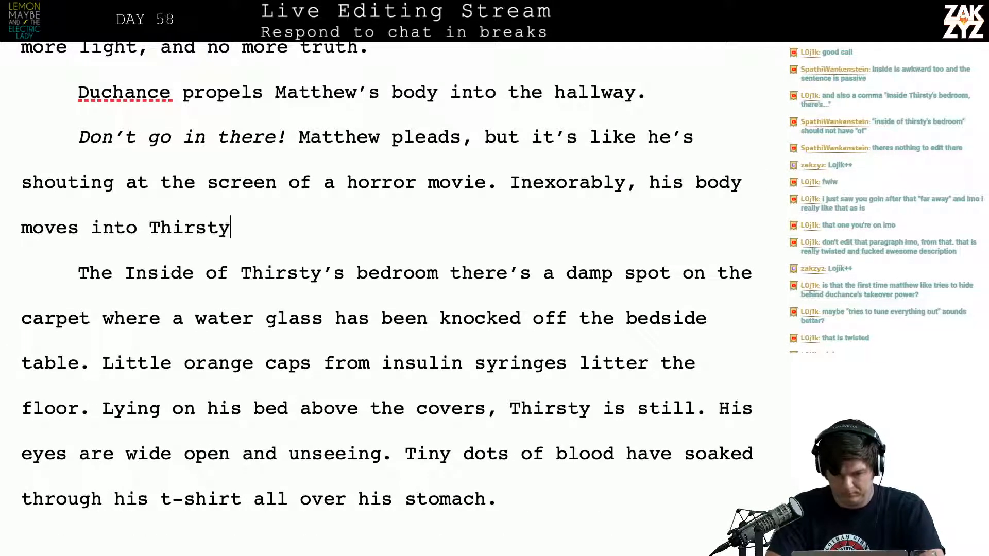
text('s bedroom.)
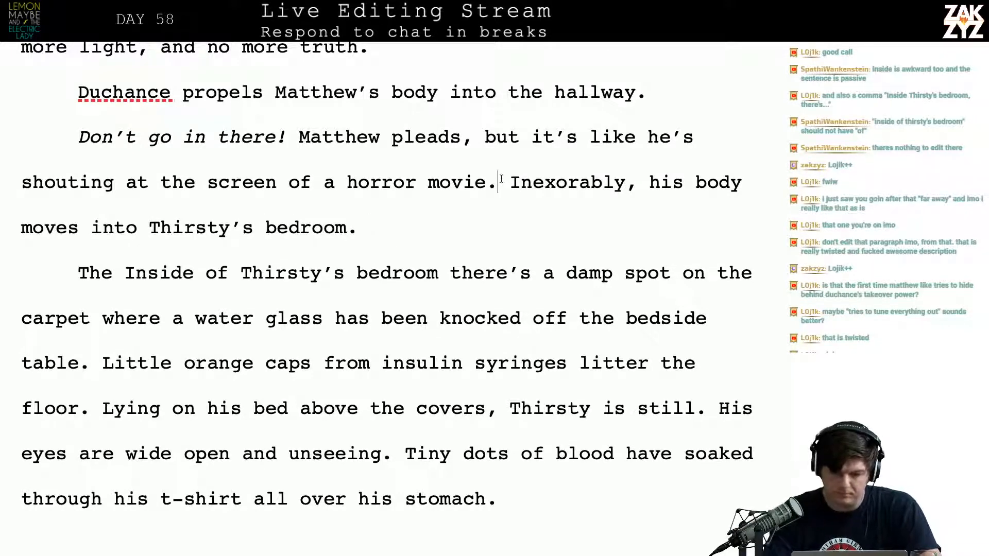
key(Return)
key(Return)
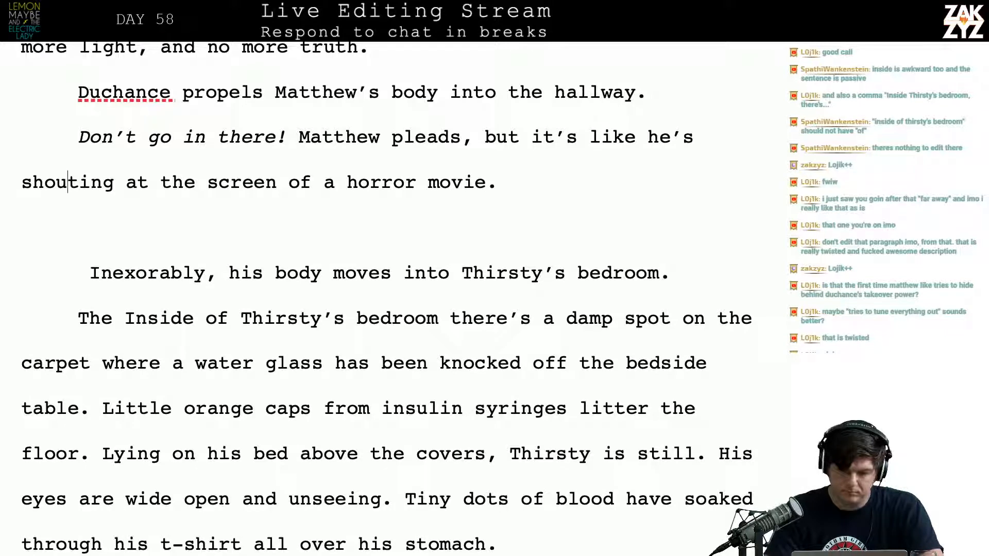
text(H)
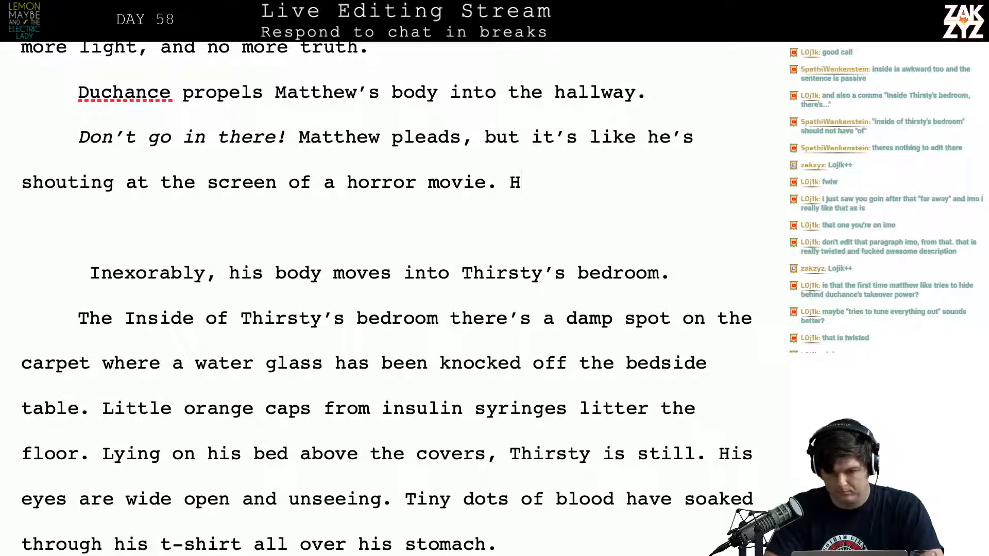
text(is body dr)
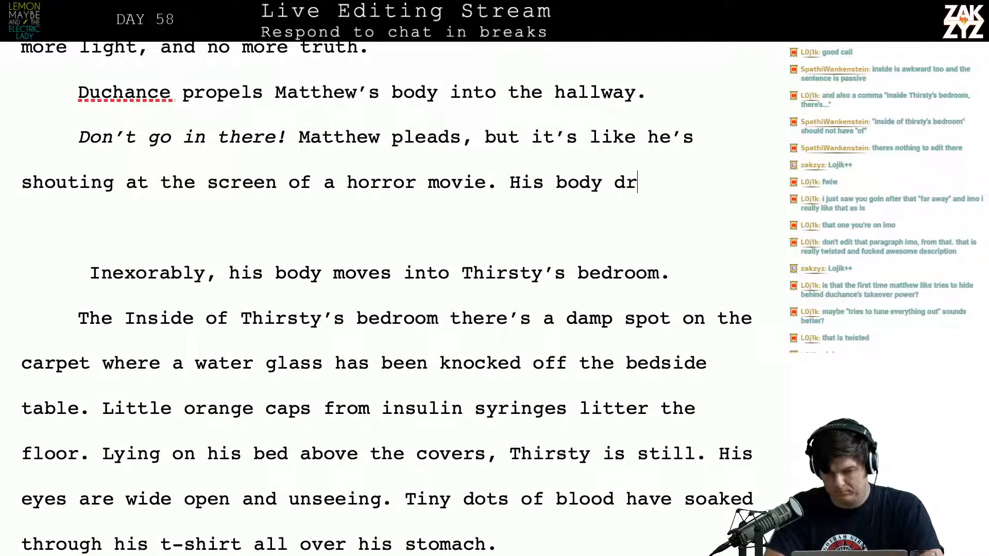
key(BackSpace)
key(BackSpace)
key(BackSpace)
key(BackSpace)
key(BackSpace)
key(BackSpace)
key(BackSpace)
key(BackSpace)
key(BackSpace)
key(BackSpace)
key(BackSpace)
key(BackSpace)
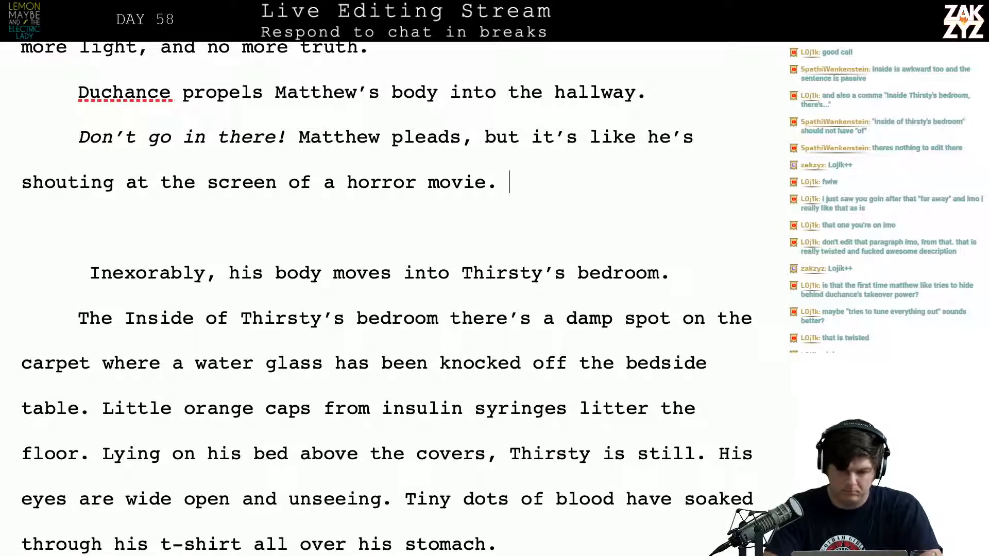
Add "He can't stop watching," after "horror movie." in the "Don't go in there!" paragraph
text(He can't sto)
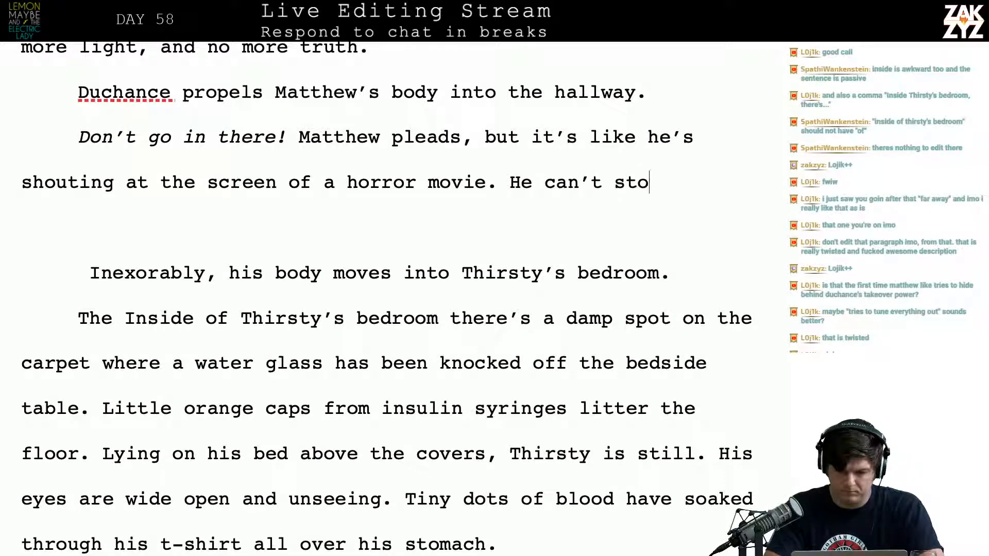
text(p watching.)
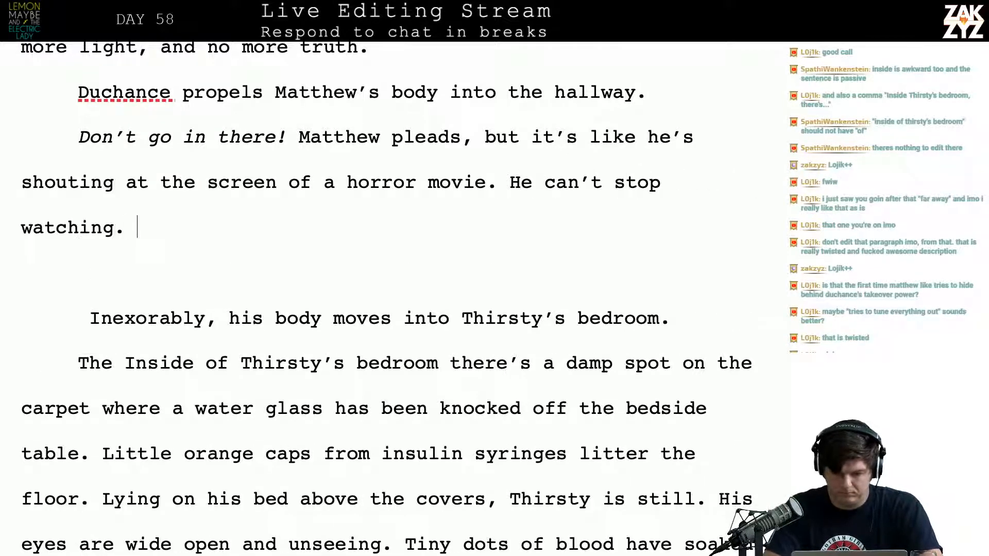
key(BackSpace)
text(, his)
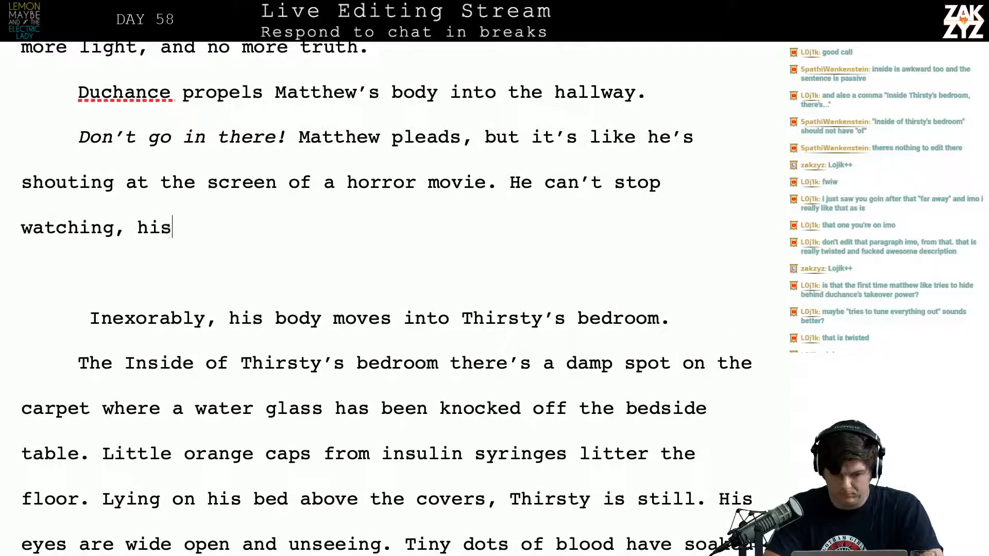
text( body mo)
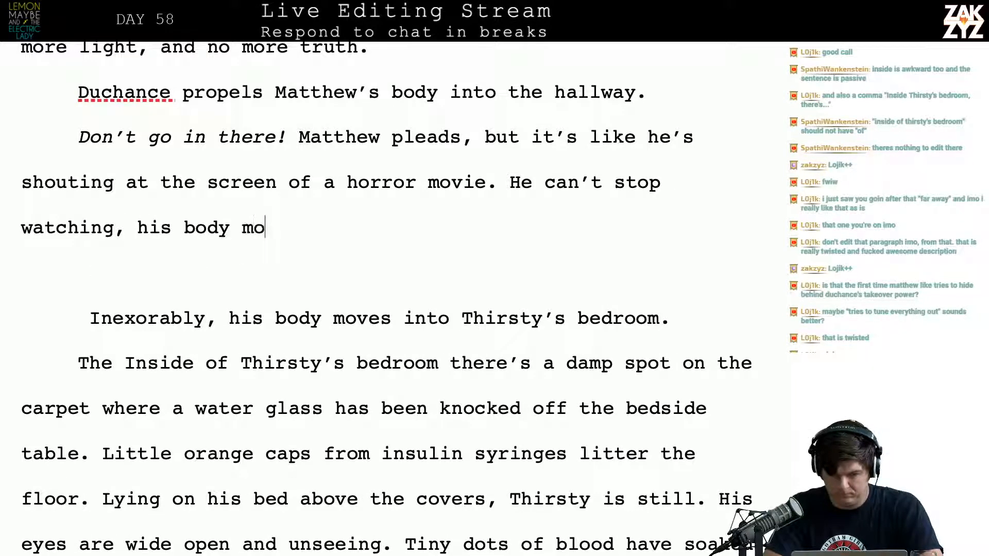
key(BackSpace)
key(BackSpace)
key(BackSpace)
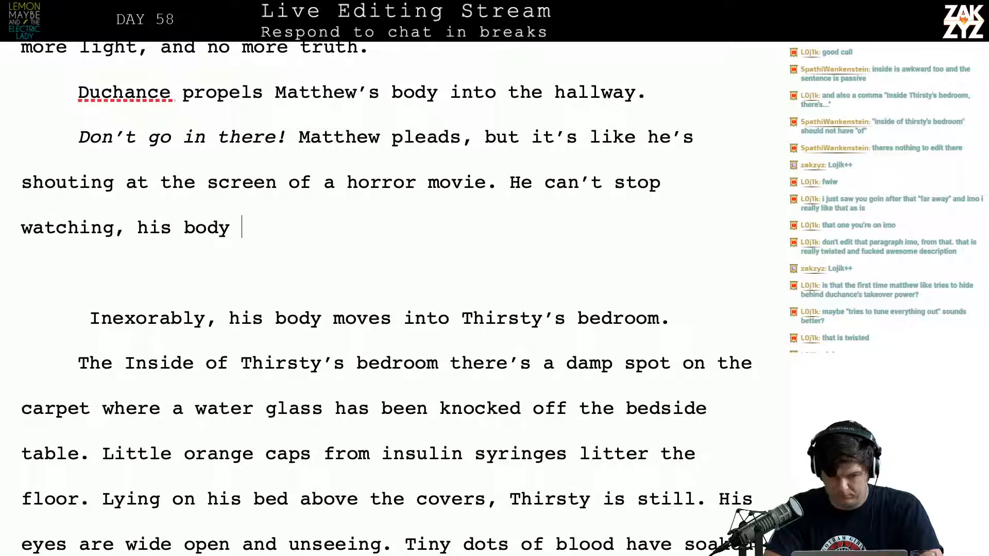
text(wrenches)
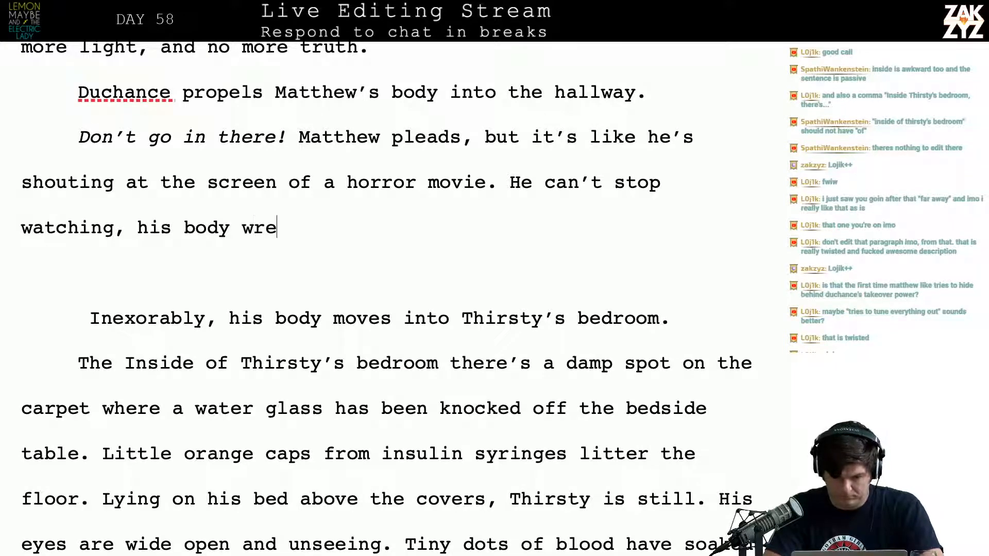
key(BackSpace)
key(BackSpace)
key(BackSpace)
key(BackSpace)
key(BackSpace)
key(BackSpace)
key(BackSpace)
key(BackSpace)
key(BackSpace)
key(BackSpace)
key(BackSpace)
key(BackSpace)
key(BackSpace)
key(BackSpace)
key(BackSpace)
key(BackSpace)
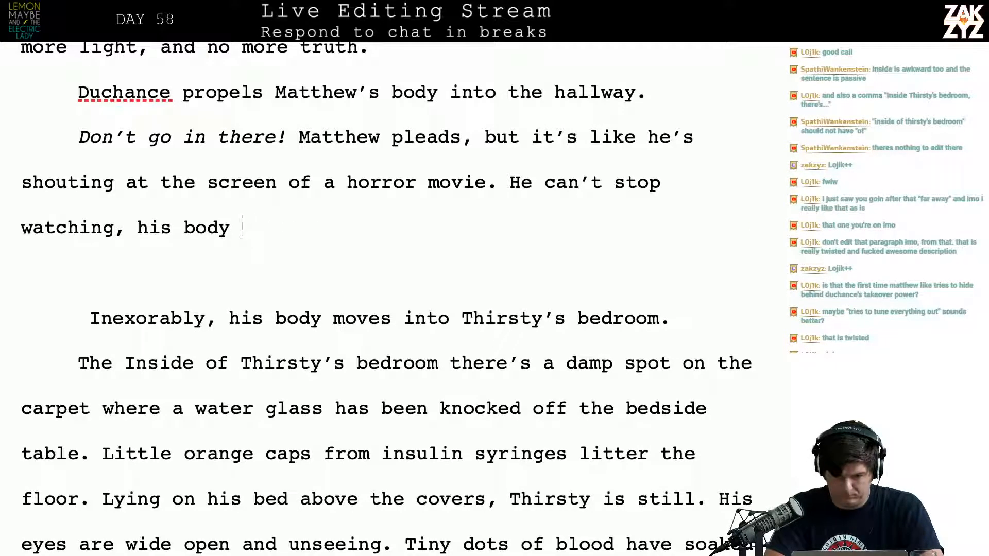
Replace the period after "Duchance propels Matthew's body into the hallway" with a comma
scroll(501, 176, up, 1)
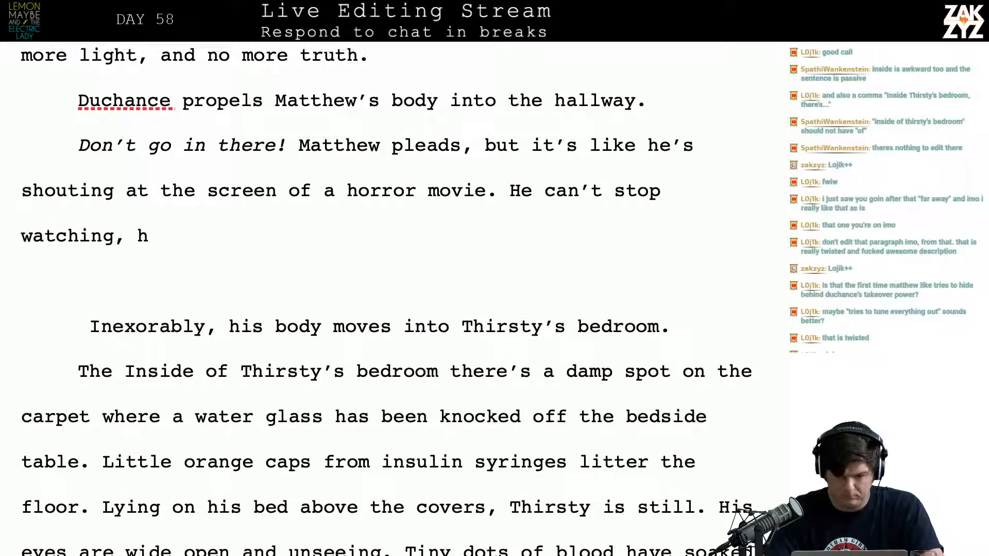
click(676, 104)
key(BackSpace)
key(BackSpace)
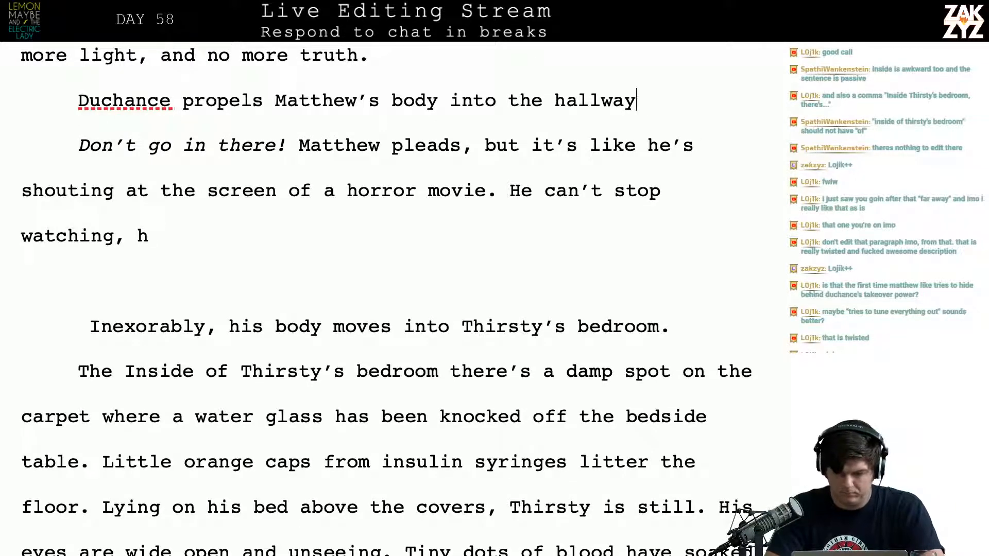
text(, towards thir)
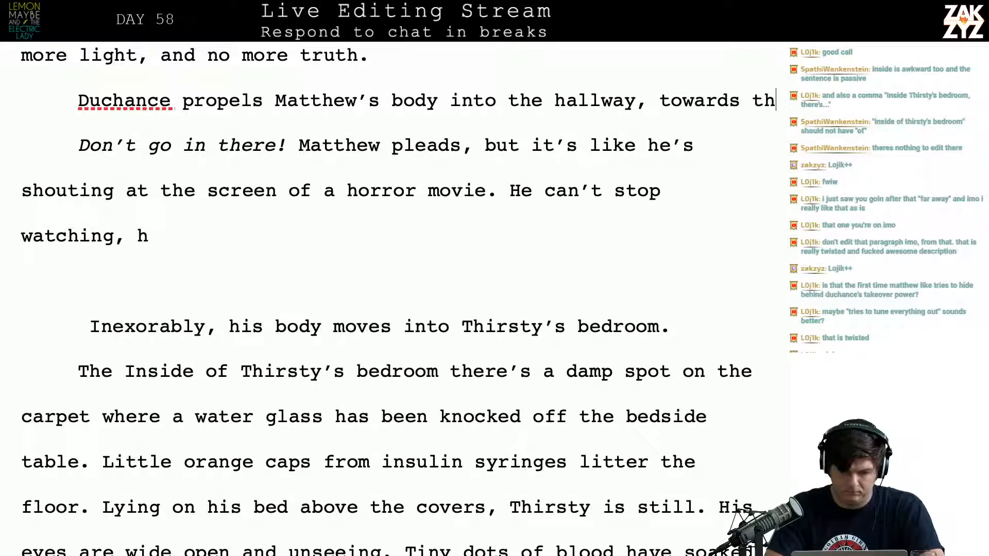
key(BackSpace)
key(BackSpace)
key(BackSpace)
key(BackSpace)
key(BackSpace)
key(BackSpace)
key(BackSpace)
key(BackSpace)
key(BackSpace)
key(BackSpace)
key(BackSpace)
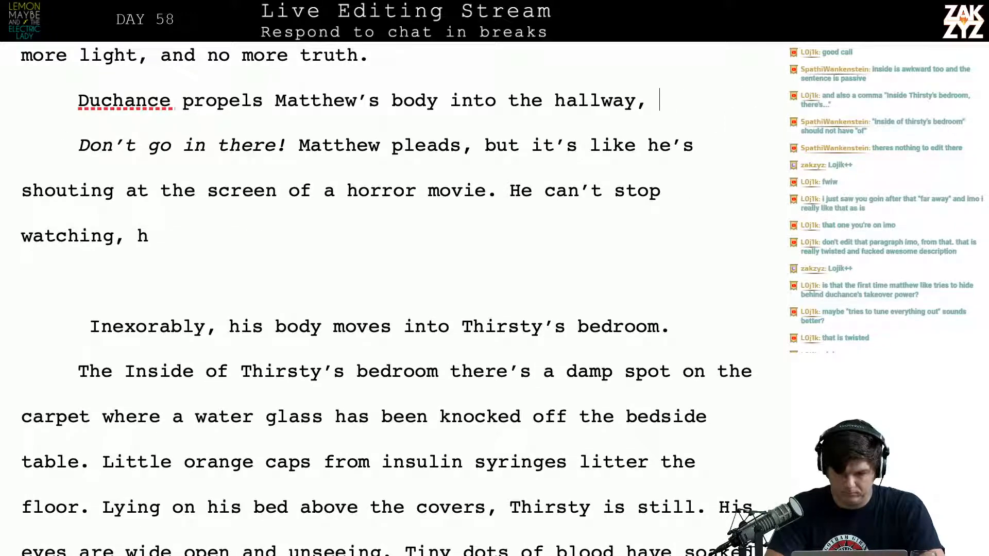
text(towards Thirsty's room)
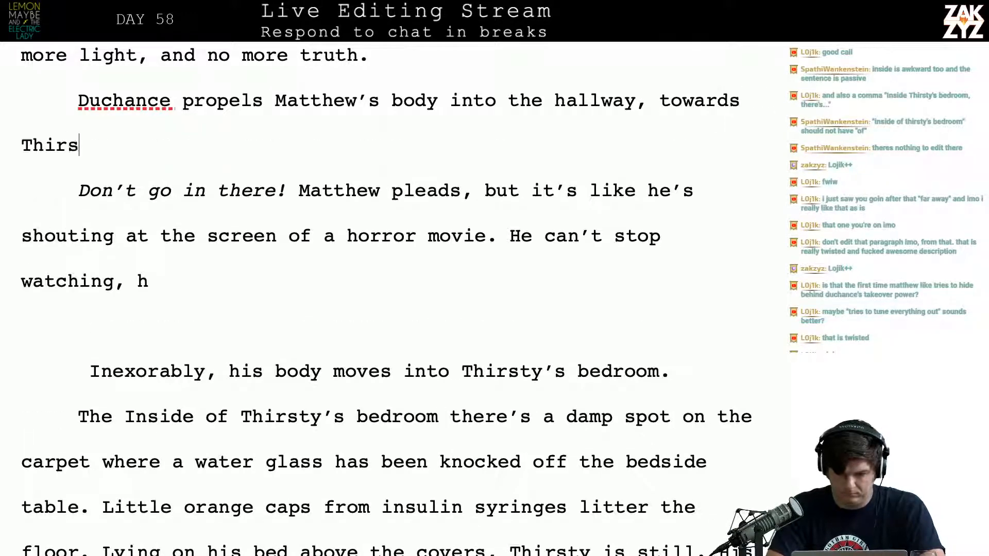
key(BackSpace)
key(BackSpace)
key(BackSpace)
key(BackSpace)
key(BackSpace)
key(BackSpace)
key(BackSpace)
key(BackSpace)
key(BackSpace)
key(BackSpace)
key(BackSpace)
key(BackSpace)
key(BackSpace)
key(BackSpace)
key(BackSpace)
key(BackSpace)
key(BackSpace)
key(BackSpace)
key(BackSpace)
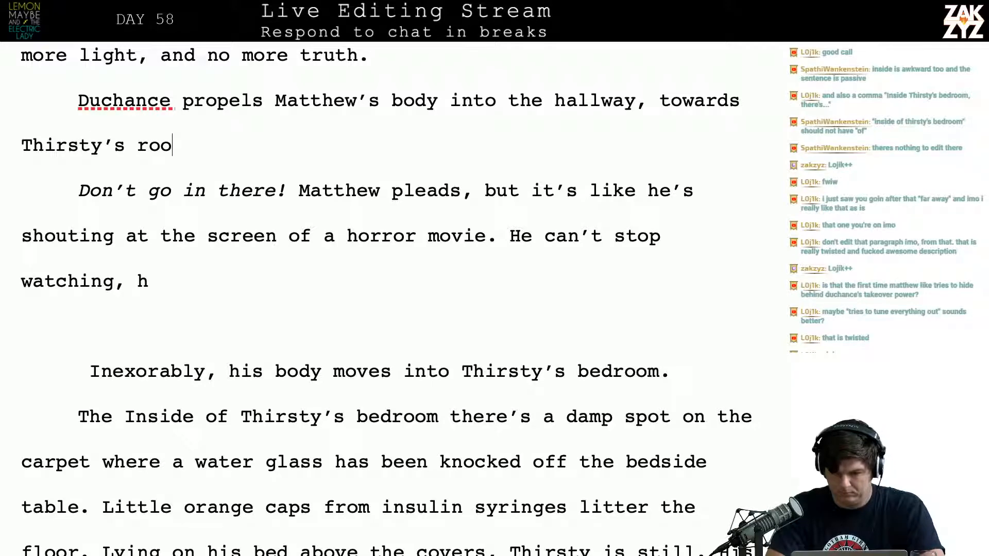
key(BackSpace)
key(BackSpace)
key(BackSpace)
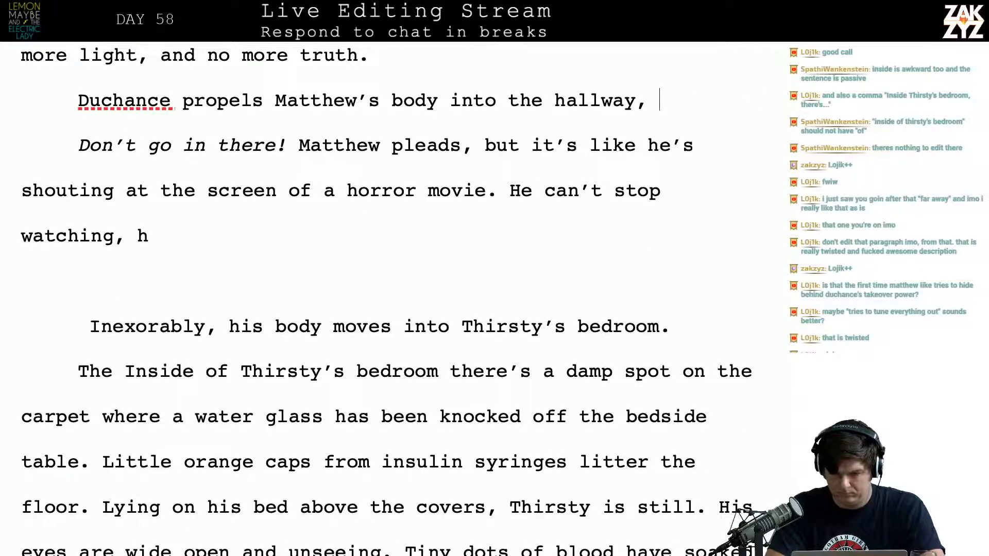
Finish the "Duchance propels Matthew's body into the hallway," sentence with "towards Thirsty's bedroom."
text(towards T)
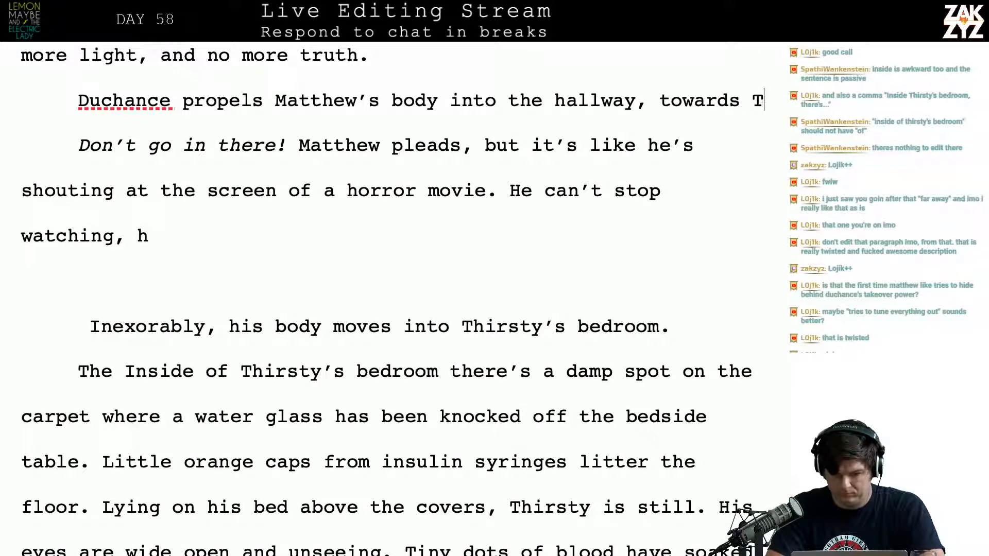
text(hirsty's b)
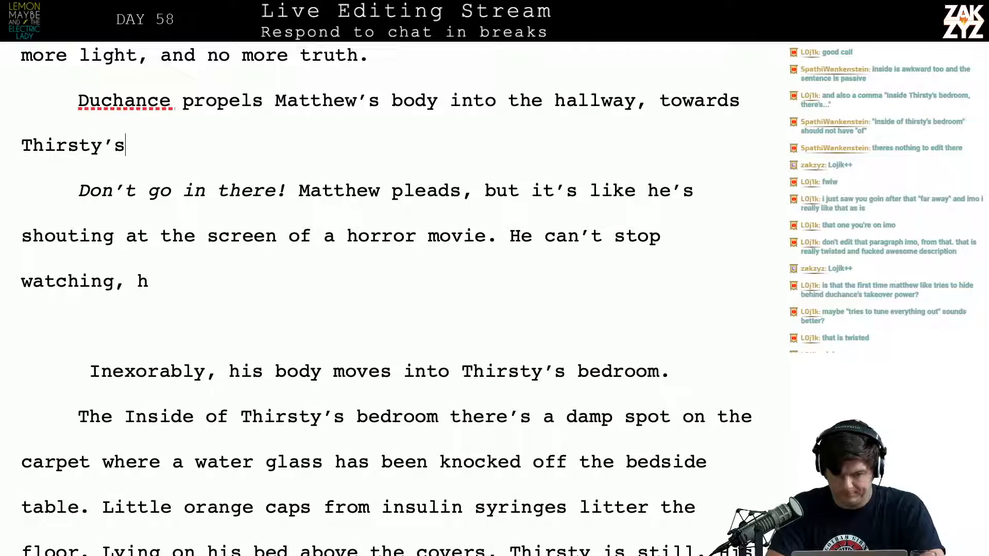
text(edroom.)
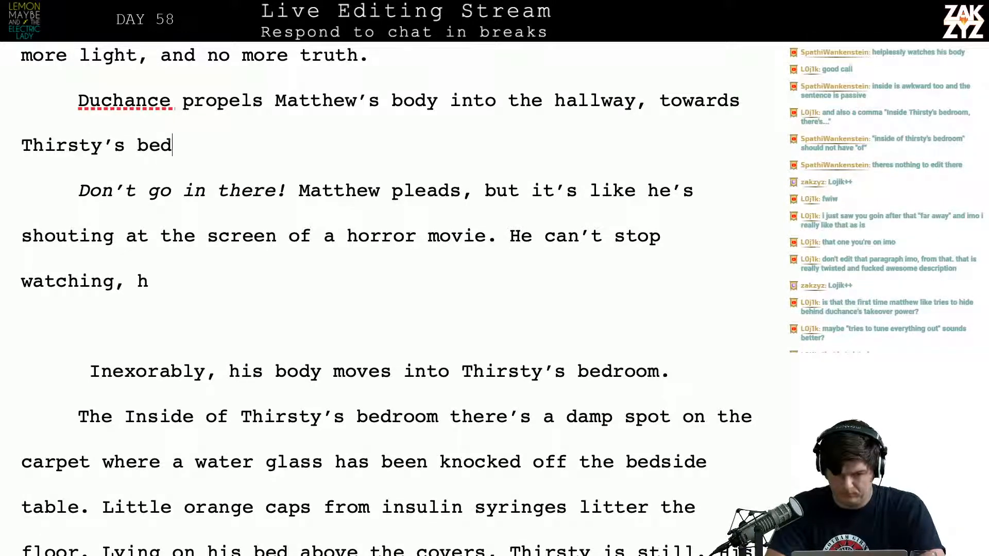
Remove the stray "h" after "He can't stop watching," and finish the sentence with "can't stop his hand from twisting the knob."
key(Down)
key(Down)
key(Down)
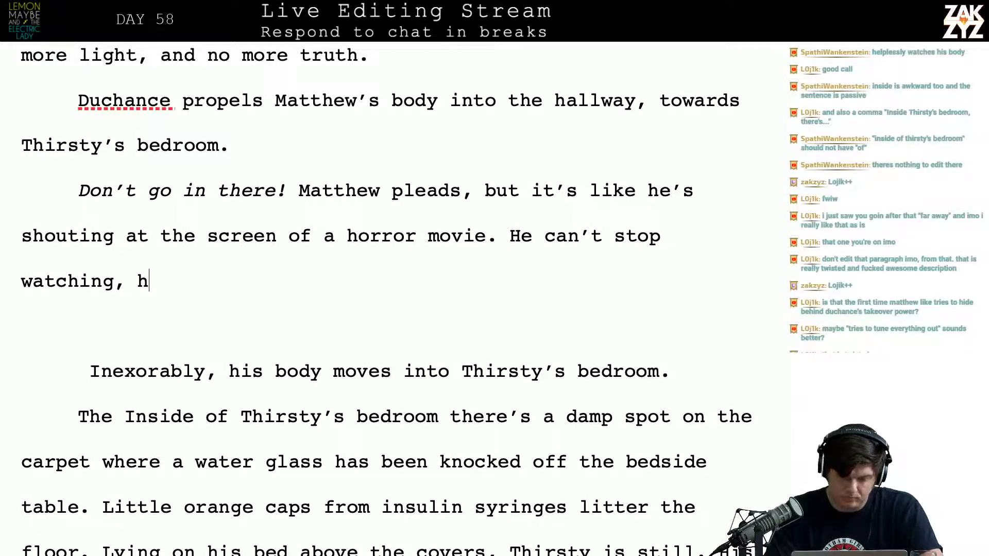
key(Left)
key(Left)
key(Right)
key(Right)
key(BackSpace)
key(BackSpace)
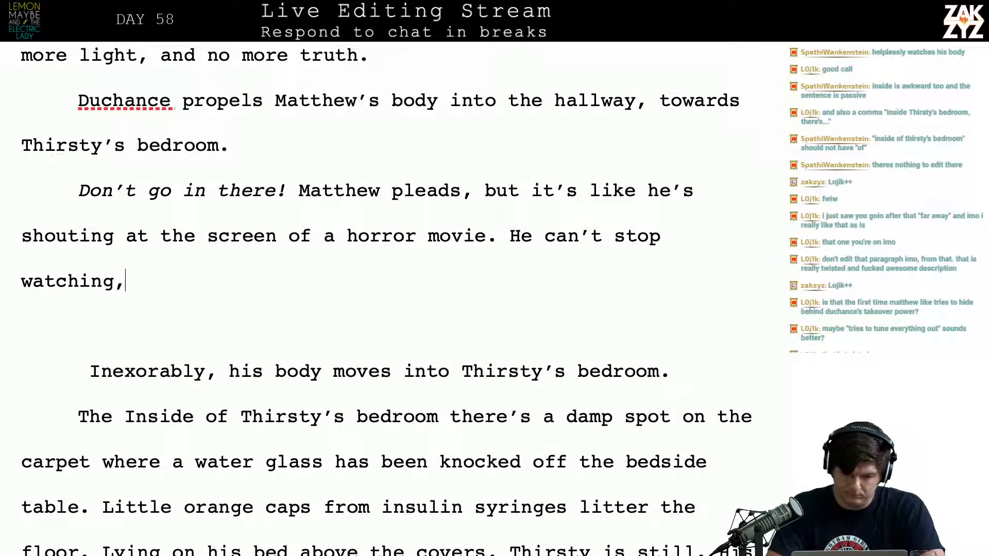
text(can't stop his )
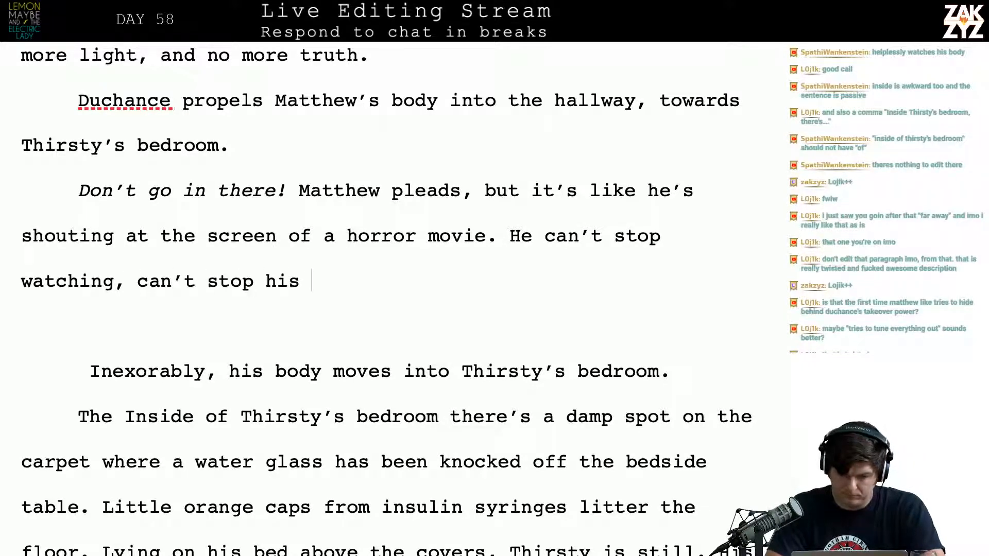
text(hand from twisting the knob.)
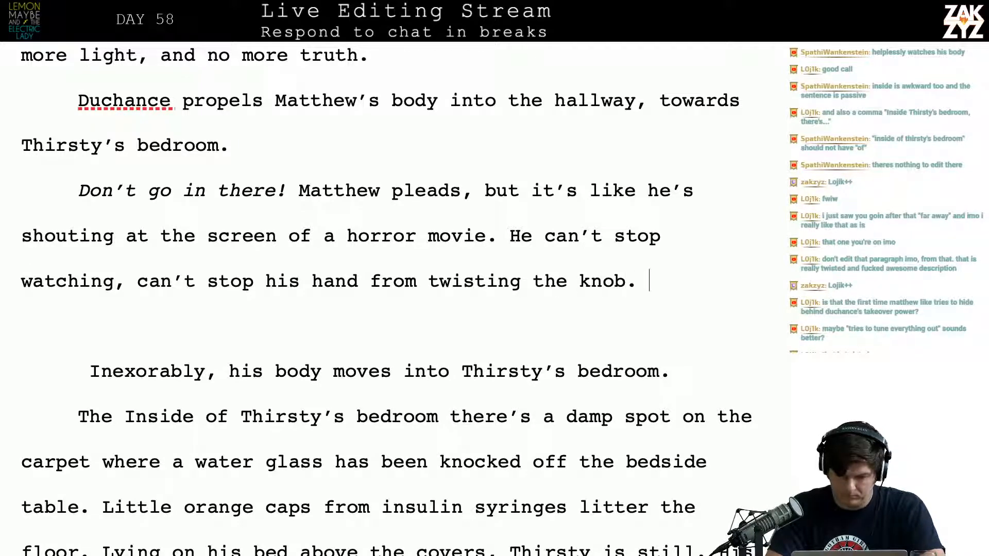
Start a new paragraph after "twisting the knob." with "The lights are on inside. There's"
key(Return)
text(There's a da)
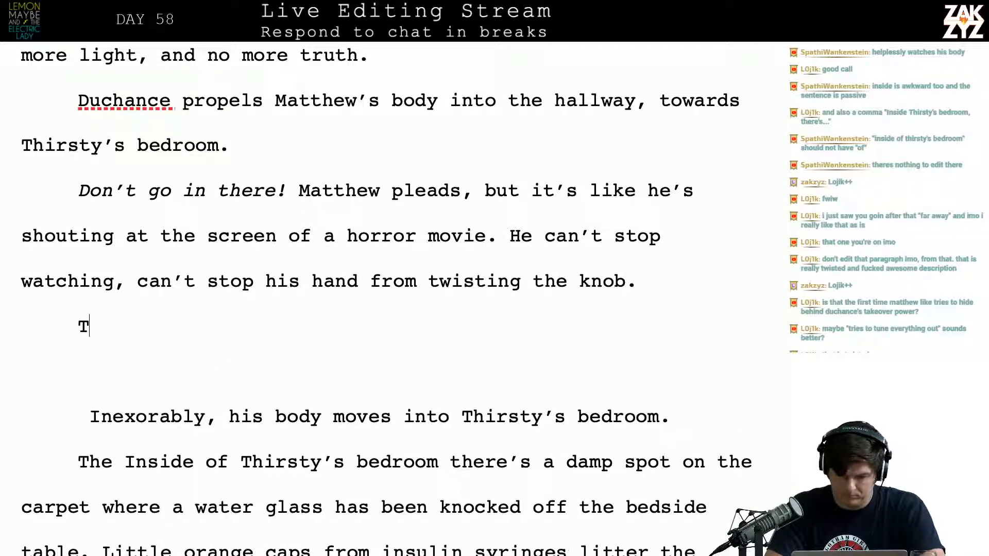
key(BackSpace)
key(BackSpace)
key(BackSpace)
key(BackSpace)
key(BackSpace)
key(BackSpace)
key(BackSpace)
key(BackSpace)
key(BackSpace)
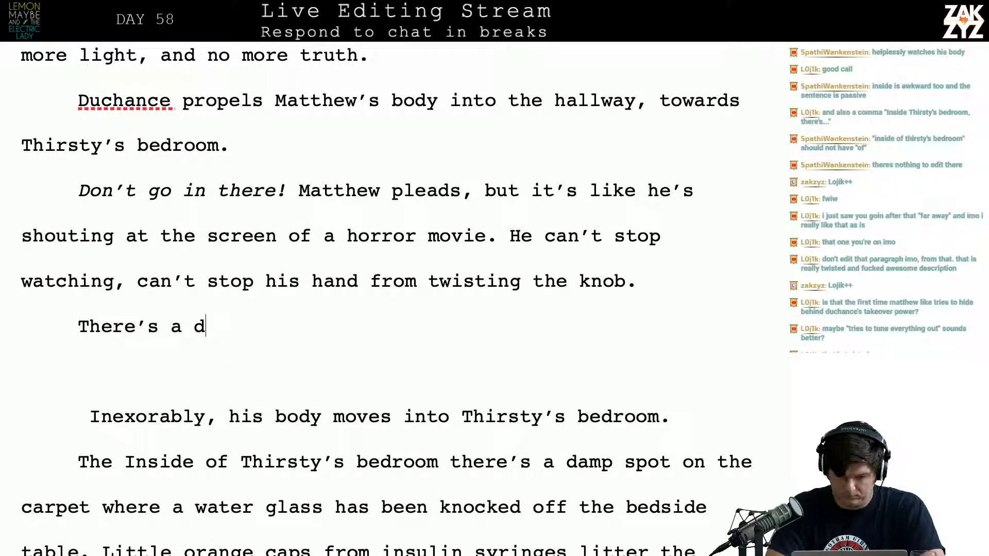
text(lights a)
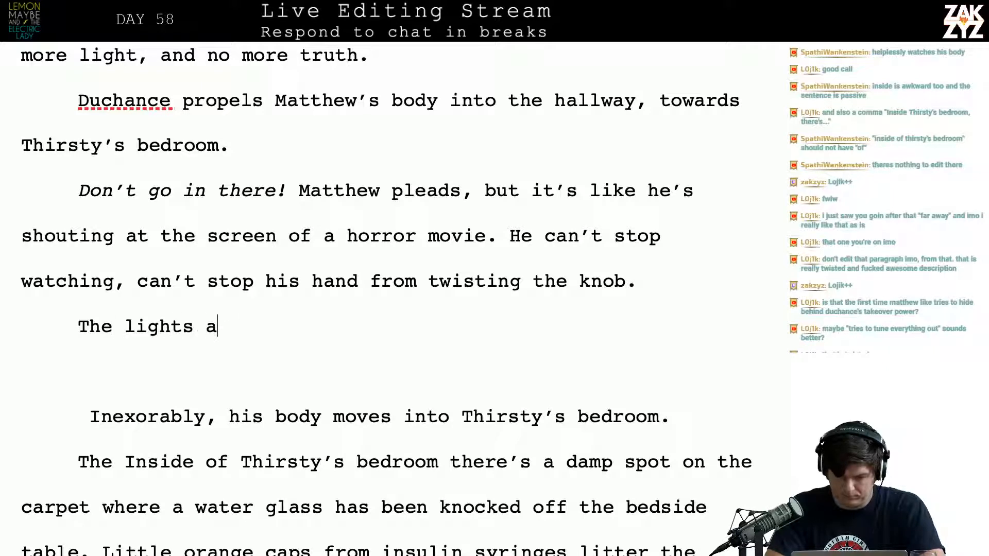
text(re on inside. There's)
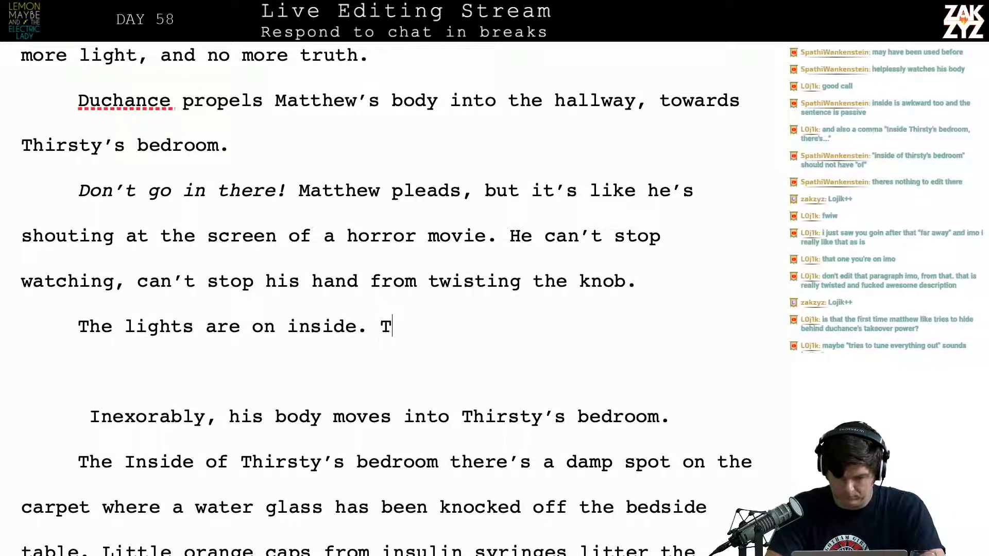
Delete the blank paragraph, the "Inexorably" sentence and "The Inside of Thirsty's bedroom there's", joining "a damp spot on the carpet" to the new "There's"
key(shift+Down)
key(shift+Down)
key(shift+Down)
key(shift+Right)
key(shift+Right)
key(shift+Right)
key(shift+Right)
key(shift+Right)
key(shift+Right)
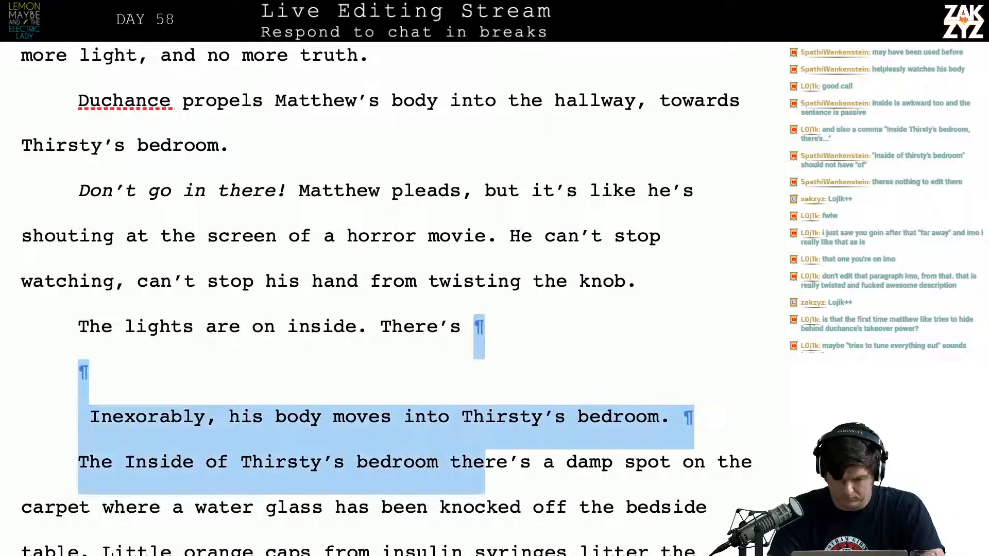
key(BackSpace)
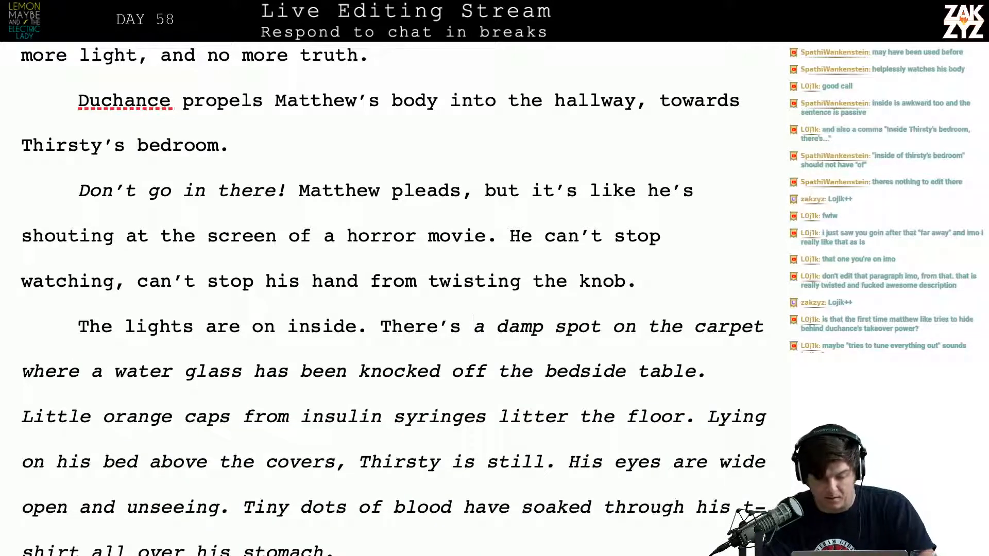
Remove the italics from "a damp spot on the carpet" through "all over his stomach."
scroll(391, 298, down, 8)
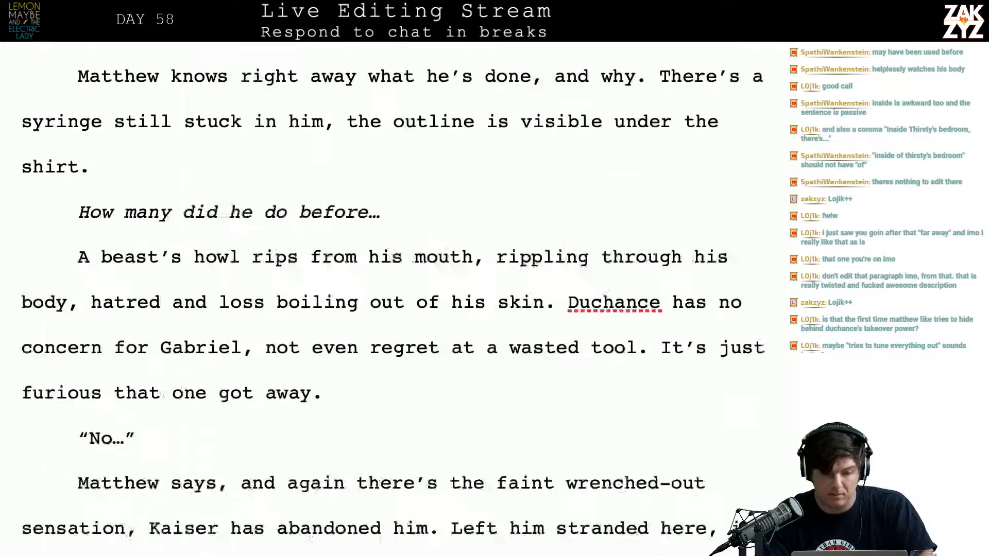
scroll(392, 299, up, 5)
scroll(391, 283, up, 4)
drag(473, 102, 346, 340)
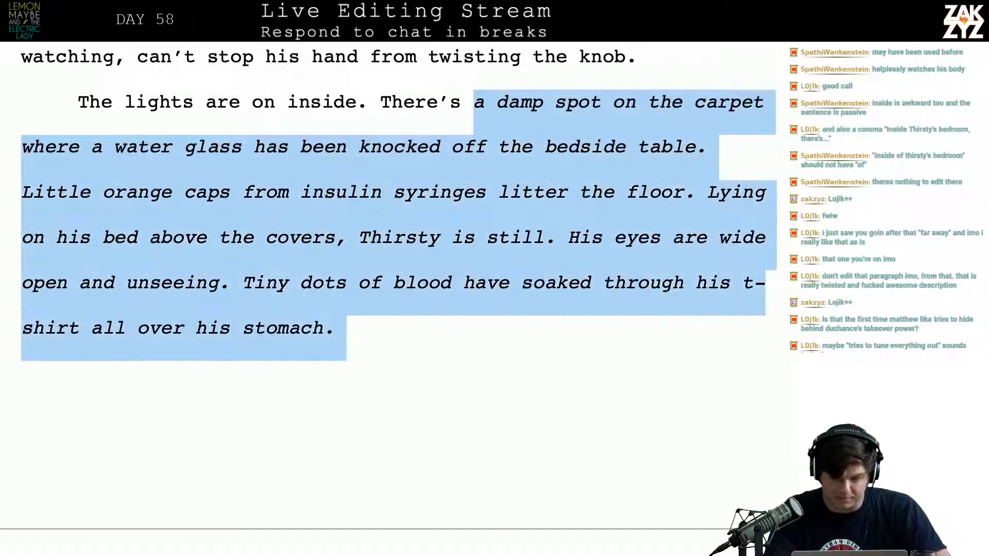
key(ctrl+i)
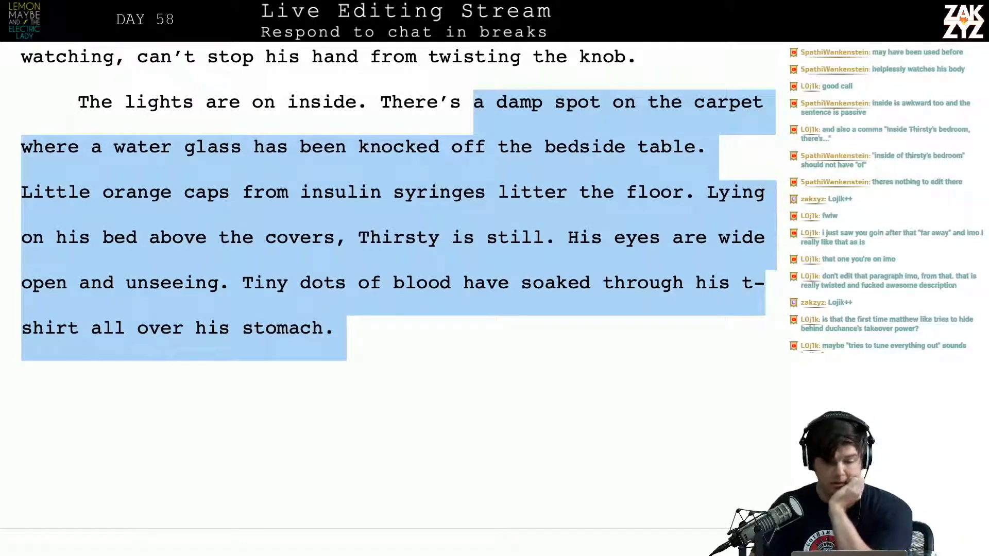
Break the paragraph before "stop watching" and continue "He can't" with "look away, can't stop"
scroll(781, 66, up, 5)
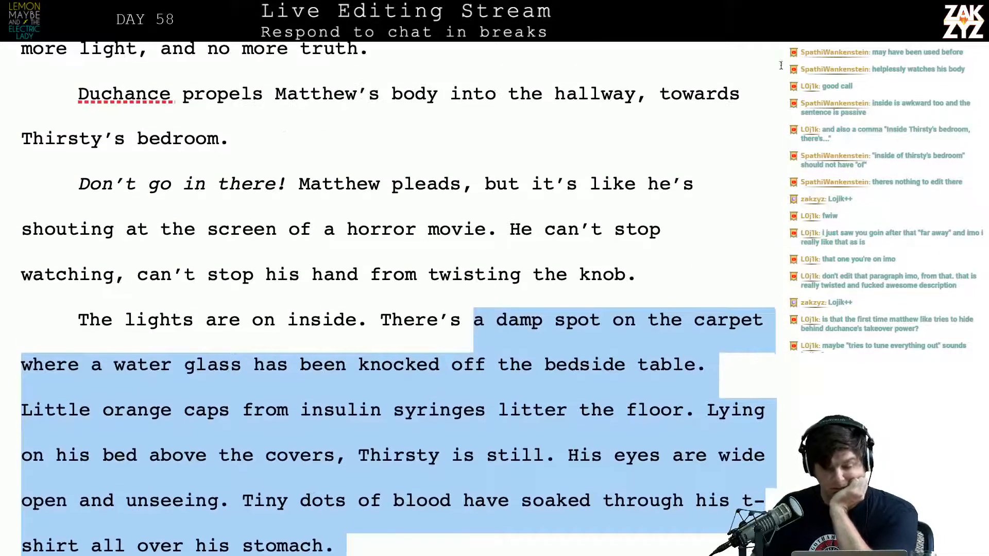
click(612, 212)
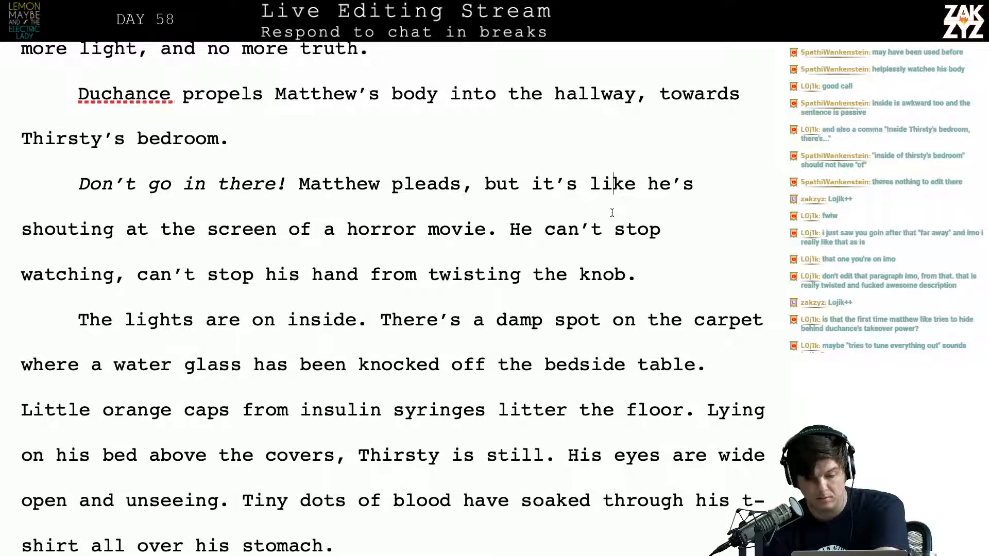
click(612, 212)
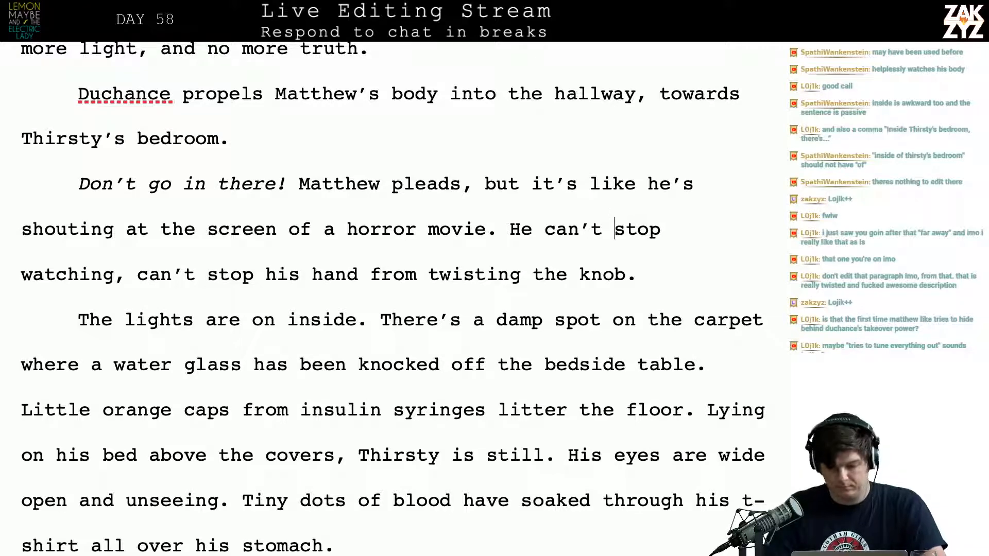
key(Return)
key(Left)
text(lo)
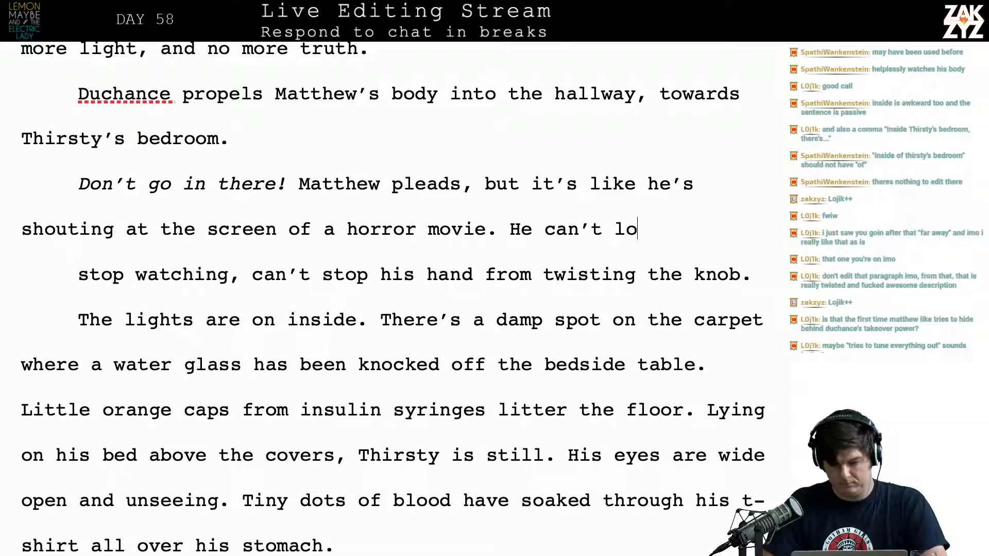
text(ok away, can't stop)
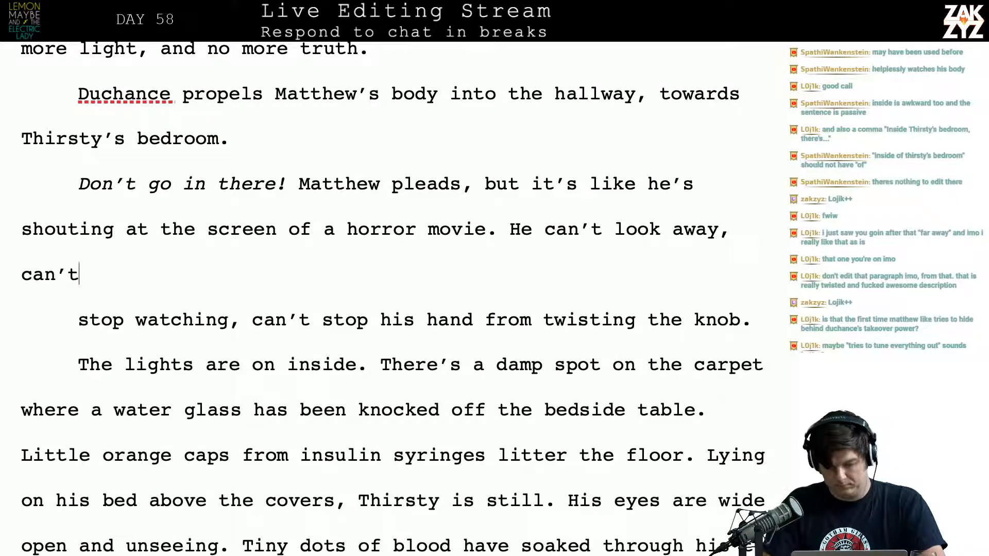
text( his han)
Finish the "He can't look away, can't stop" sentence with "his hand from twisting the knob."
key(BackSpace)
key(BackSpace)
key(BackSpace)
text(Hand)
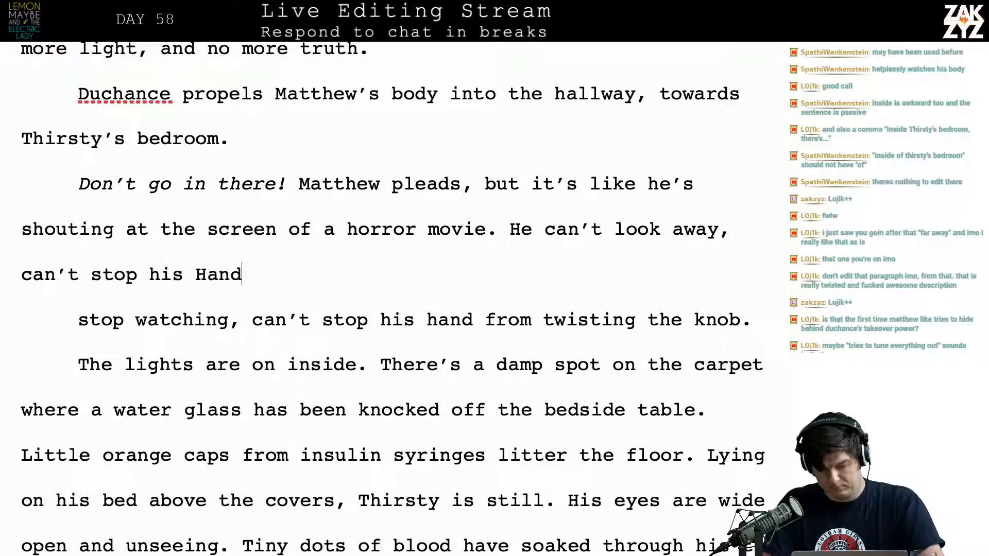
key(BackSpace)
key(BackSpace)
key(BackSpace)
key(BackSpace)
key(BackSpace)
text(hand f)
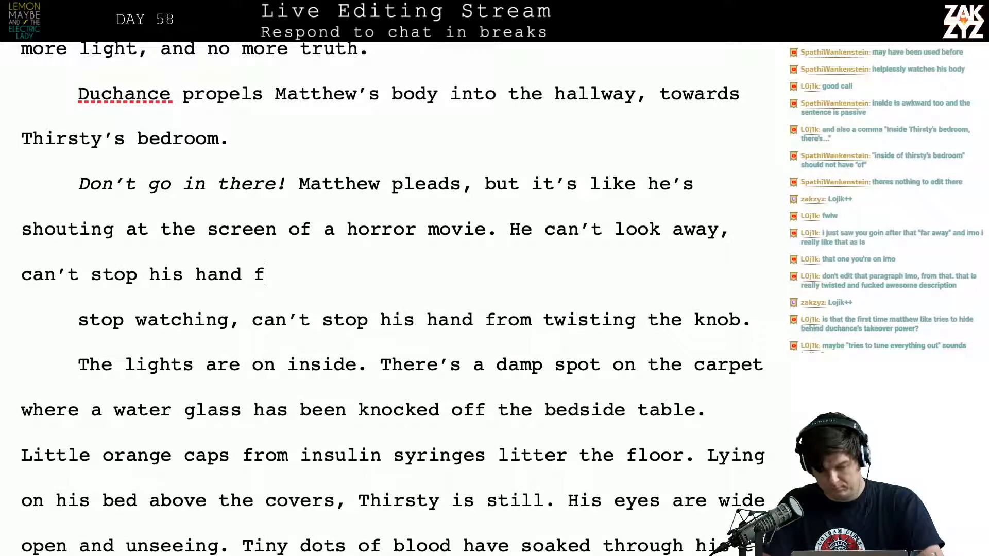
text(rom twisting th)
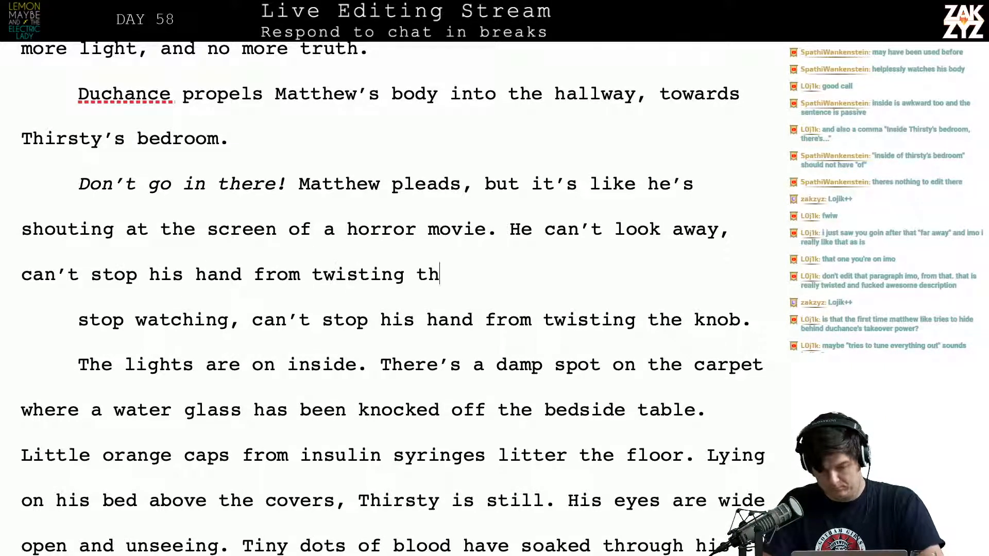
text(e knob.)
Delete the old "stop watching, can't stop his hand from twisting the knob." line, leaving a blank paragraph above "The lights are on inside."
key(Return)
key(shift+Down)
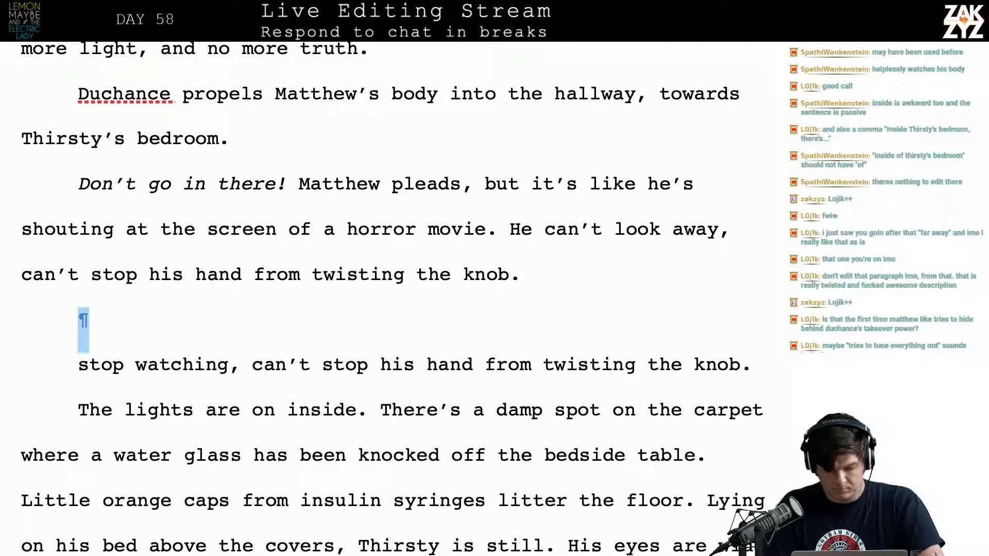
key(shift+Down)
key(BackSpace)
key(Return)
key(Up)
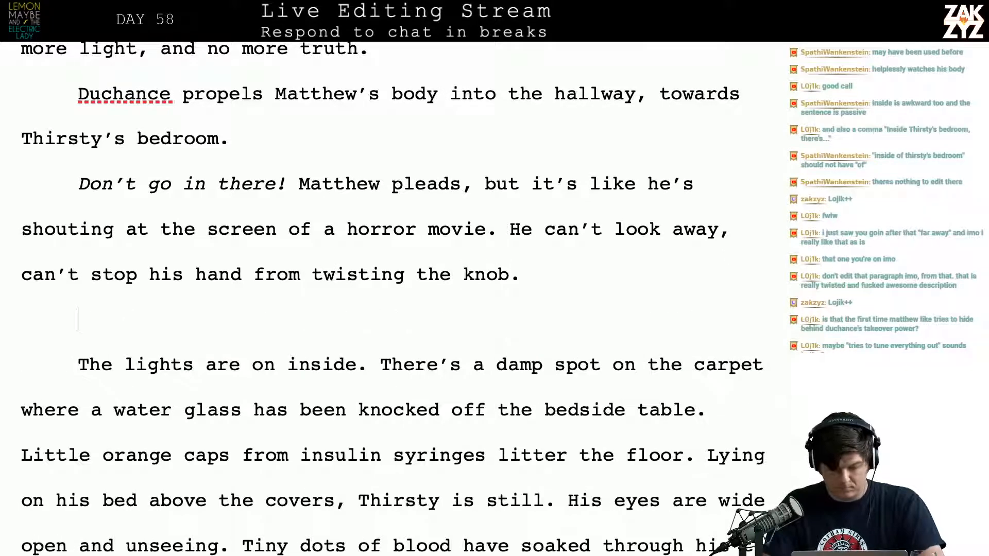
Replace "The lights are on inside." with "The lights are on.", joined to "There's a damp spot on the carpet"
text(The lig)
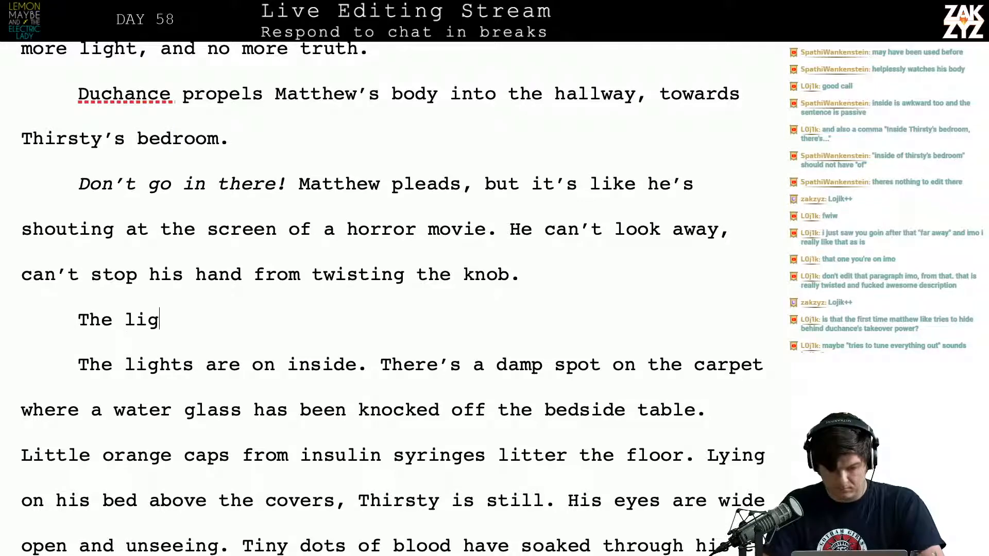
text(hts are on.)
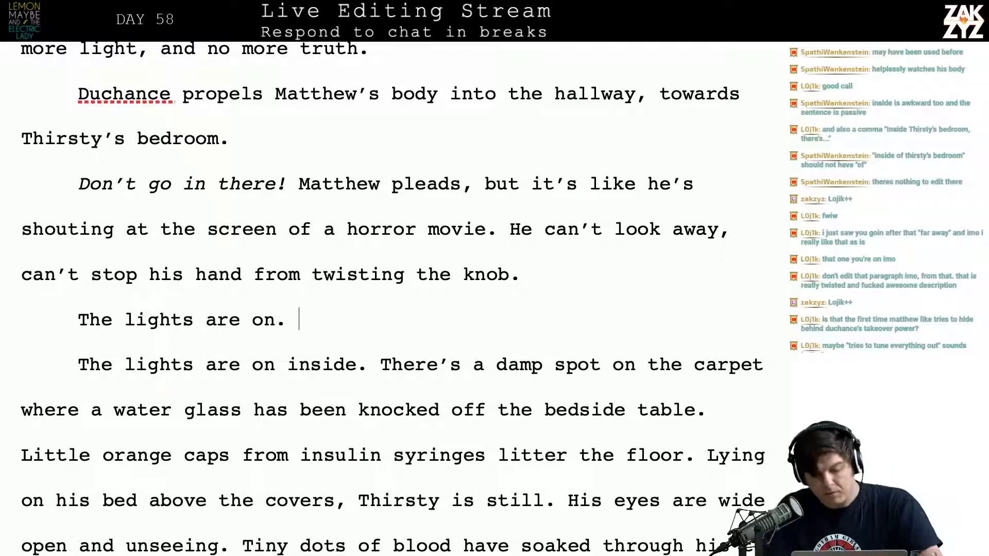
key(shift+Down)
key(shift+Right)
key(shift+Right)
key(shift+Right)
key(shift+Right)
key(shift+Right)
key(shift+Right)
key(shift+Right)
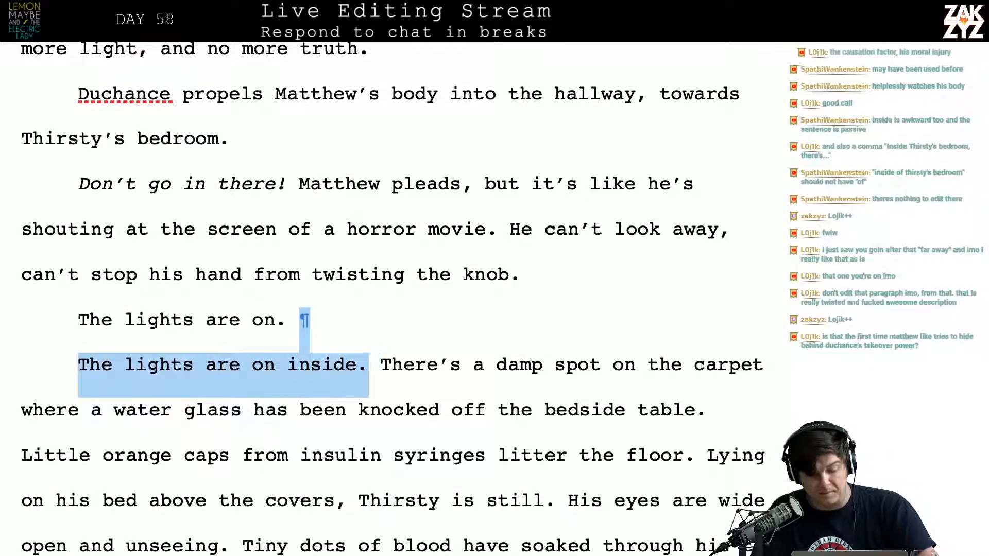
key(BackSpace)
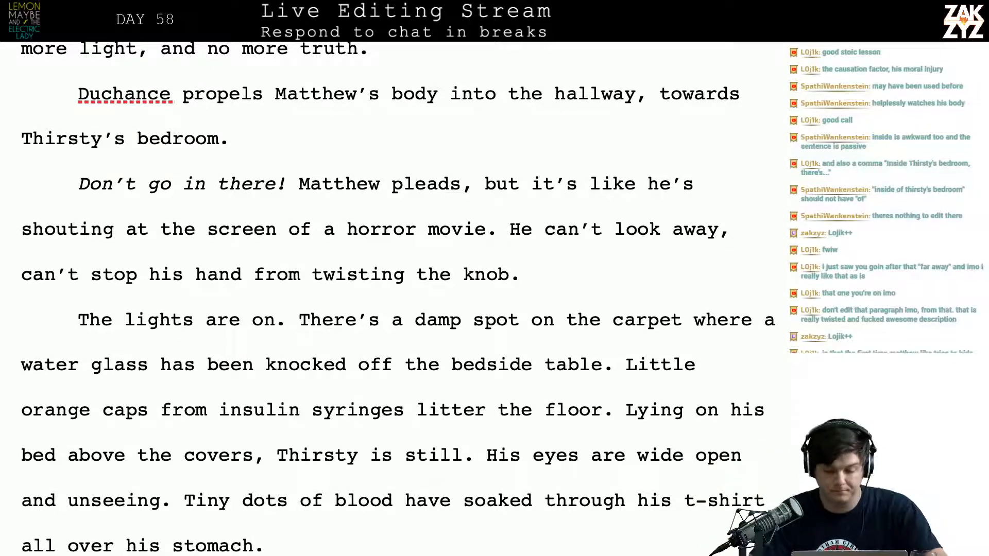
Split the paragraph before "Little orange caps" and extend the sentence after "bedside table" with ", and little orange caps litter the floor."
scroll(609, 208, down, 1)
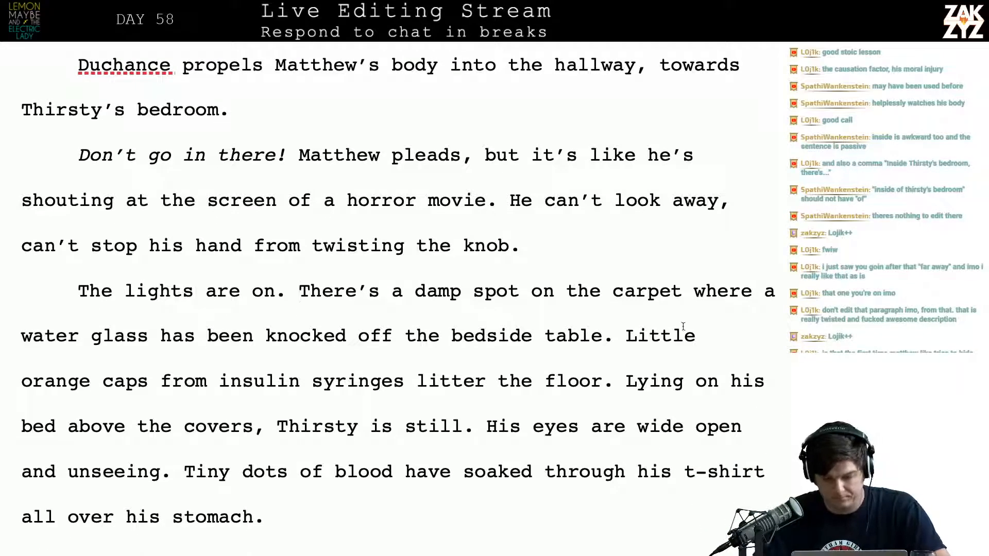
click(620, 339)
key(Return)
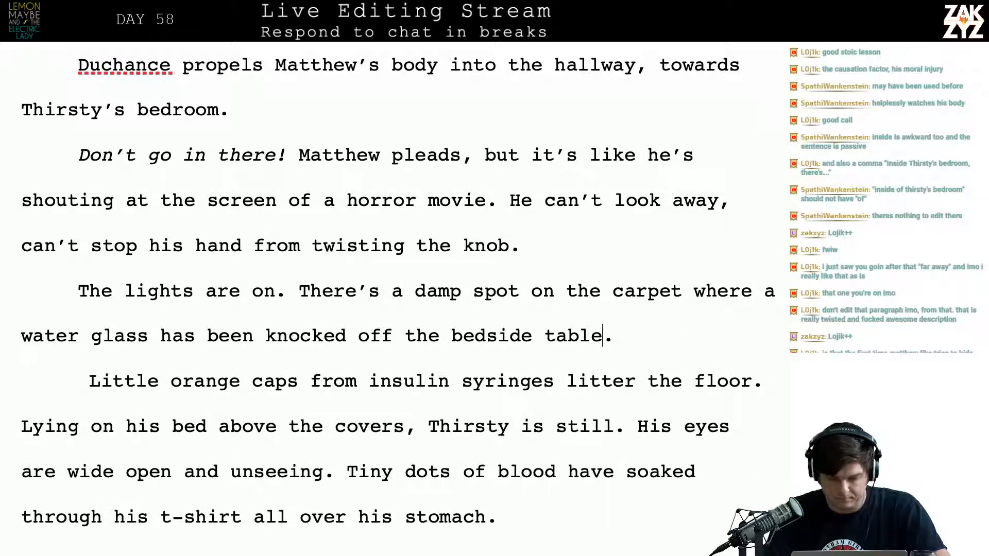
key(Left)
key(Right)
key(Left)
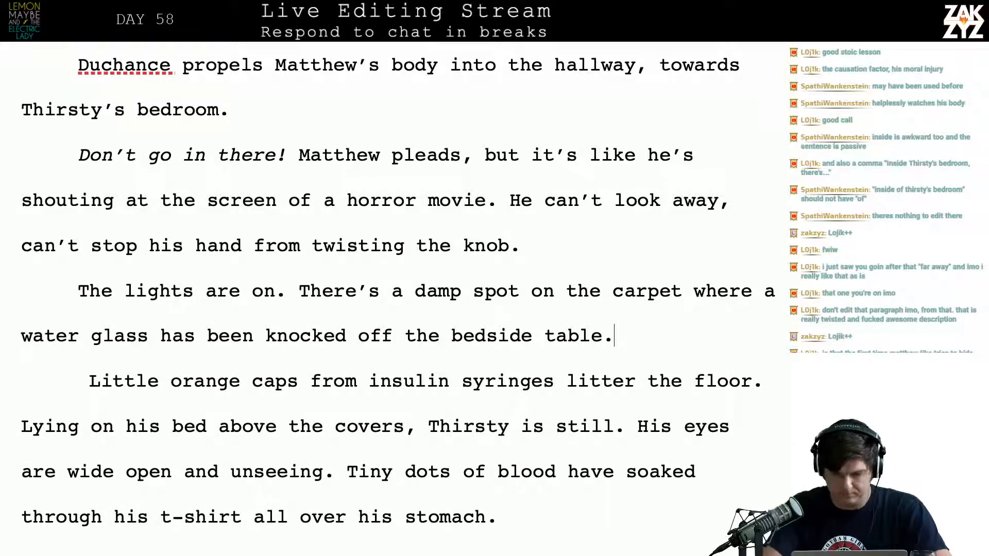
key(BackSpace)
text(, and lit)
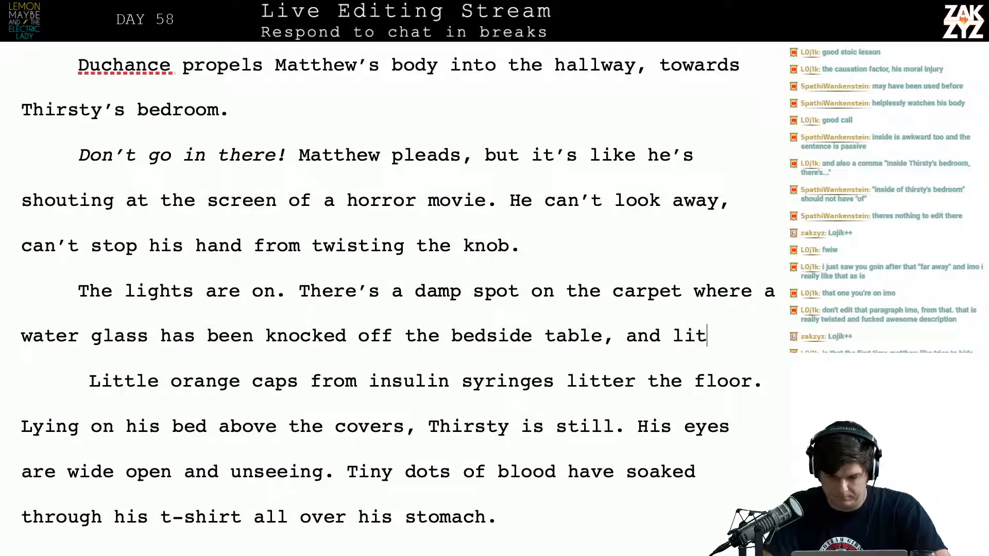
text(tle orange)
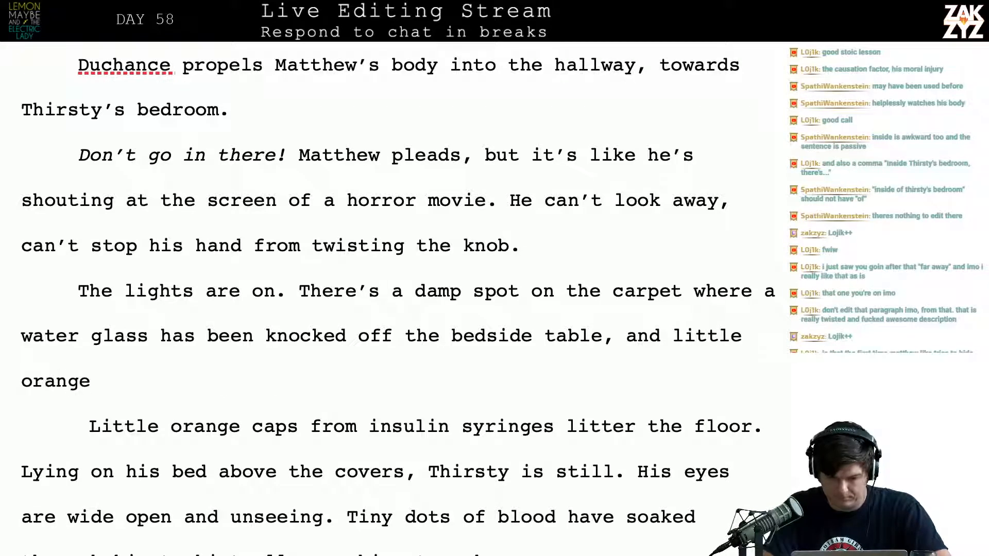
text( caps litter the floor.)
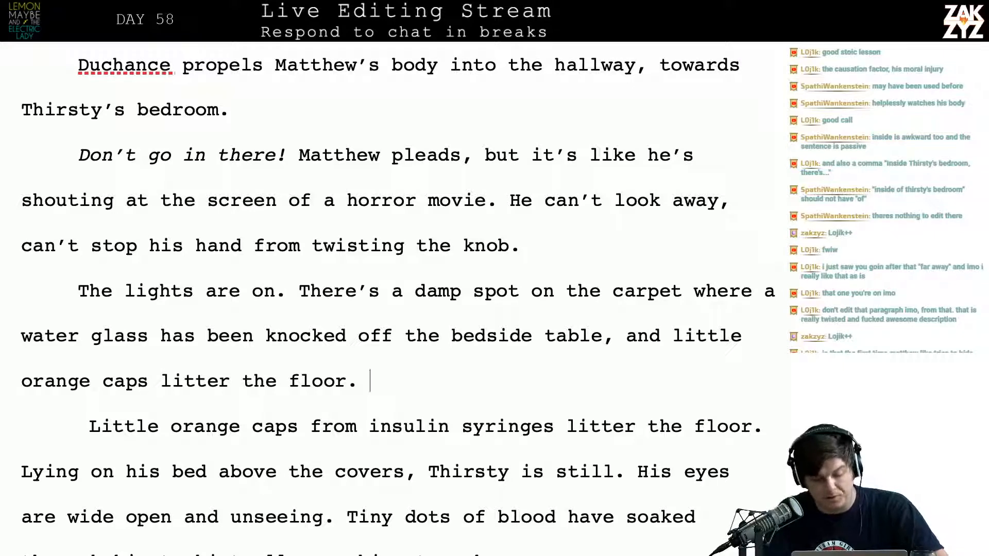
Insert "plastic" before "caps" in the new "little orange caps litter the floor" clause
key(Right)
key(Down)
key(Down)
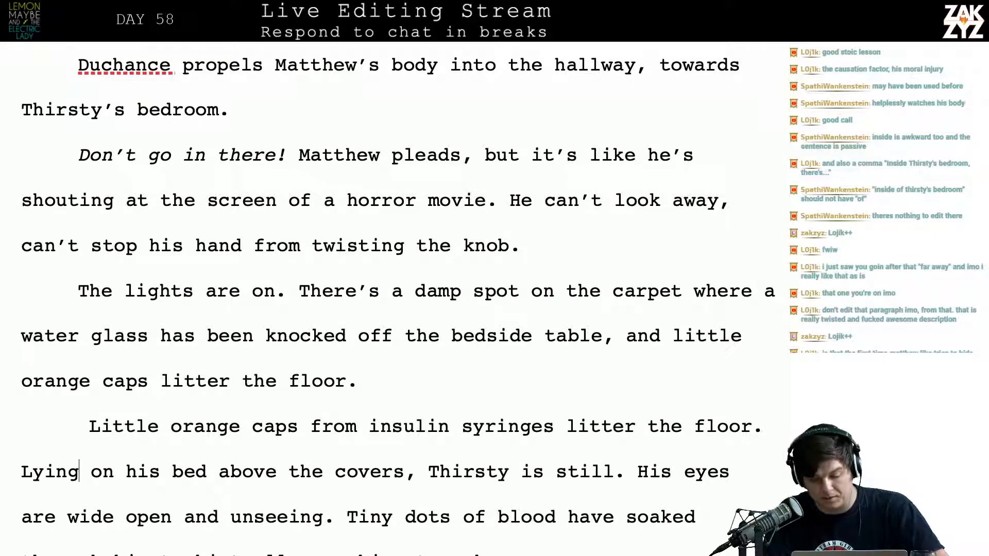
key(Up)
key(Up)
key(Up)
key(Down)
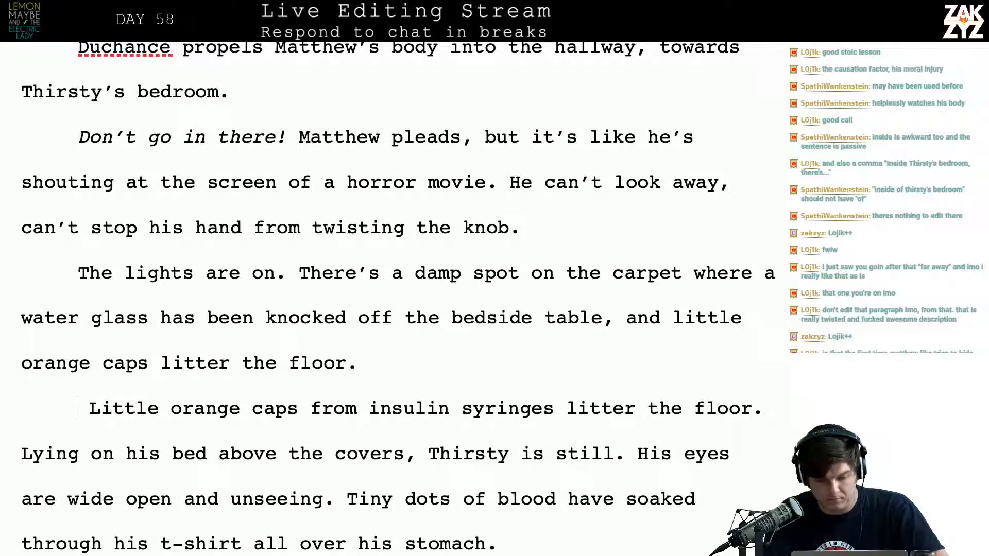
key(Left)
key(Left)
key(Left)
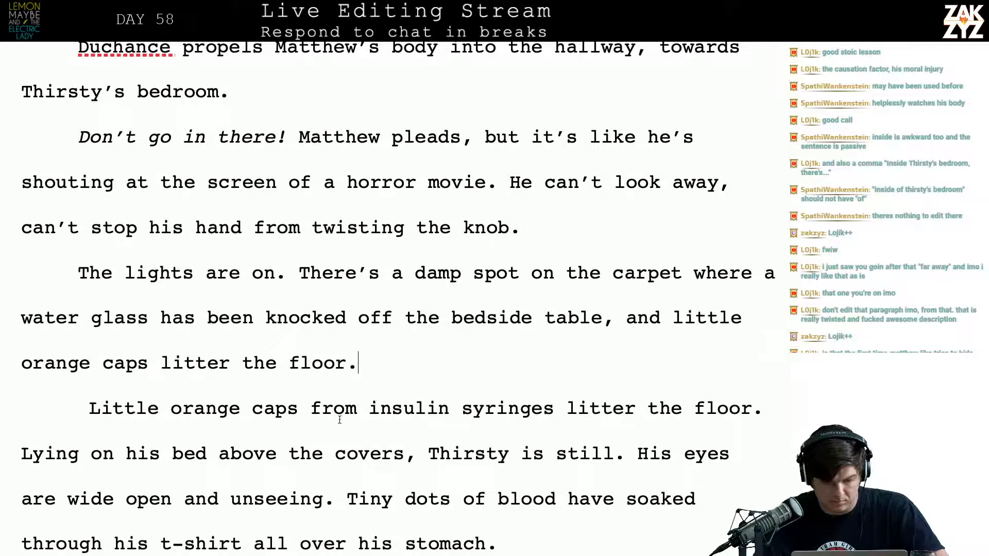
click(93, 372)
text(plastic)
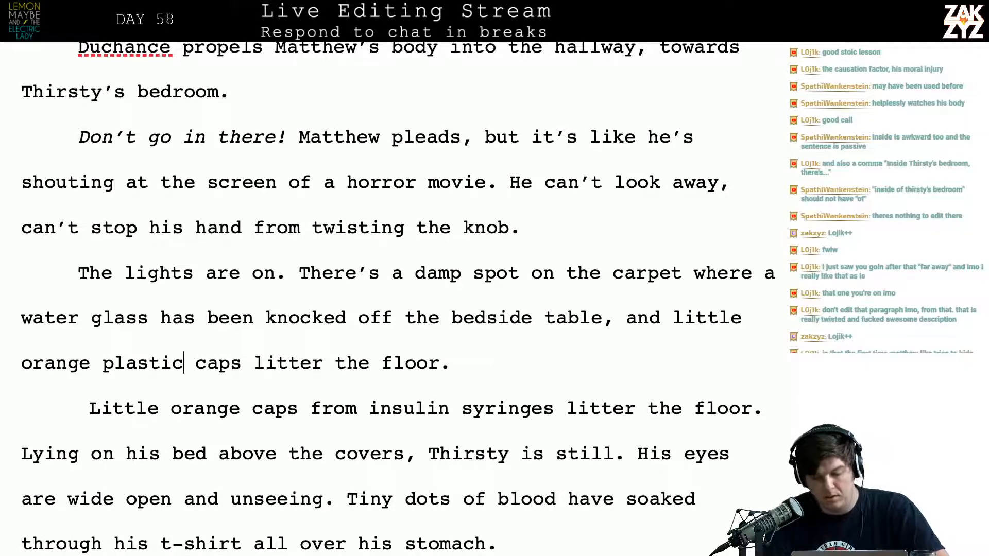
Replace "little" with "tiny" before "orange plastic caps litter the floor."
key(Right)
key(Right)
key(Right)
key(Right)
key(Right)
key(Right)
key(Right)
key(Right)
key(Right)
key(Right)
key(Right)
key(Right)
key(Right)
key(Right)
key(Right)
key(Right)
key(Right)
key(Right)
key(Right)
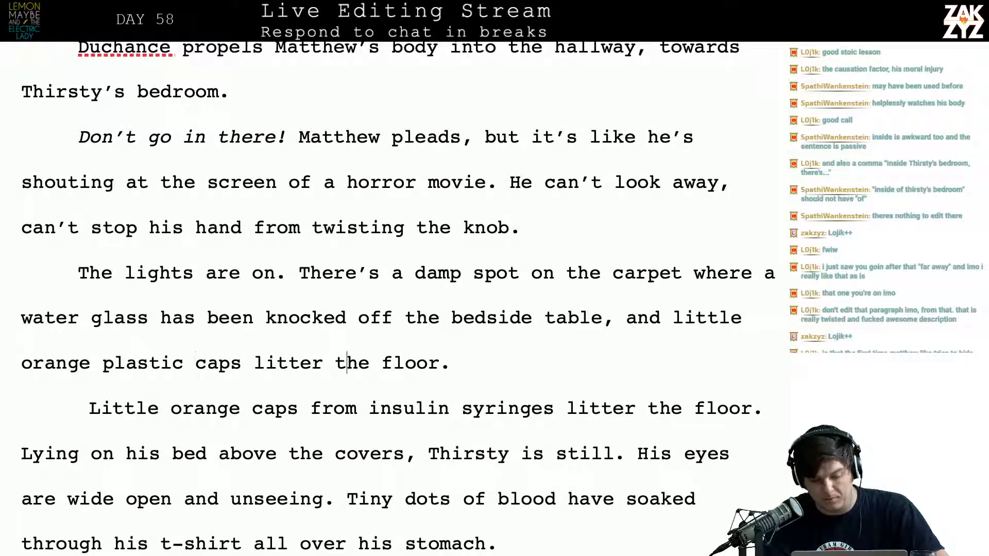
key(Right)
key(Right)
key(Right)
key(Right)
key(Right)
key(Left)
key(Left)
key(Left)
key(Left)
key(Left)
key(Left)
key(Left)
key(Left)
key(Left)
key(Left)
key(Left)
key(Left)
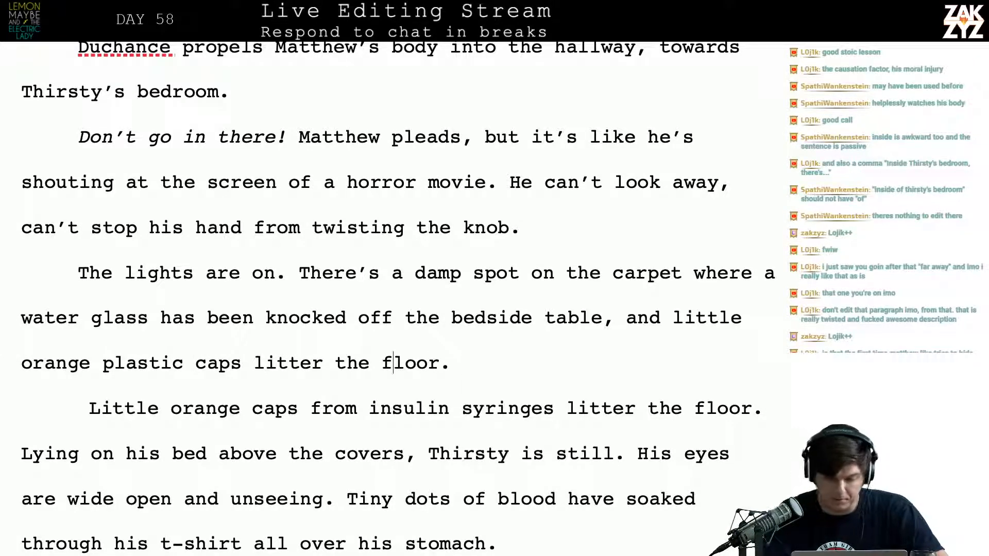
key(Left)
key(Left)
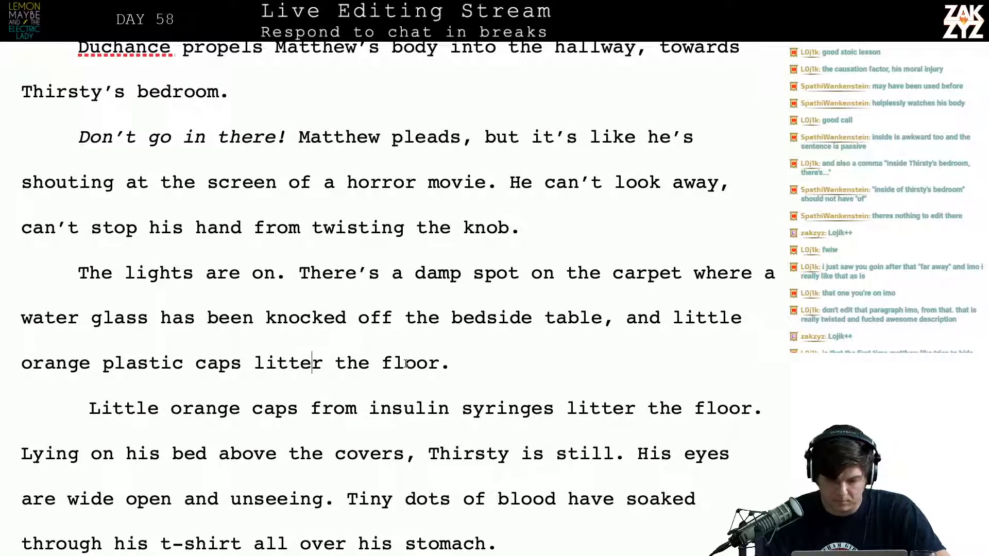
click(737, 318)
key(BackSpace)
key(BackSpace)
key(BackSpace)
key(BackSpace)
key(BackSpace)
key(BackSpace)
key(BackSpace)
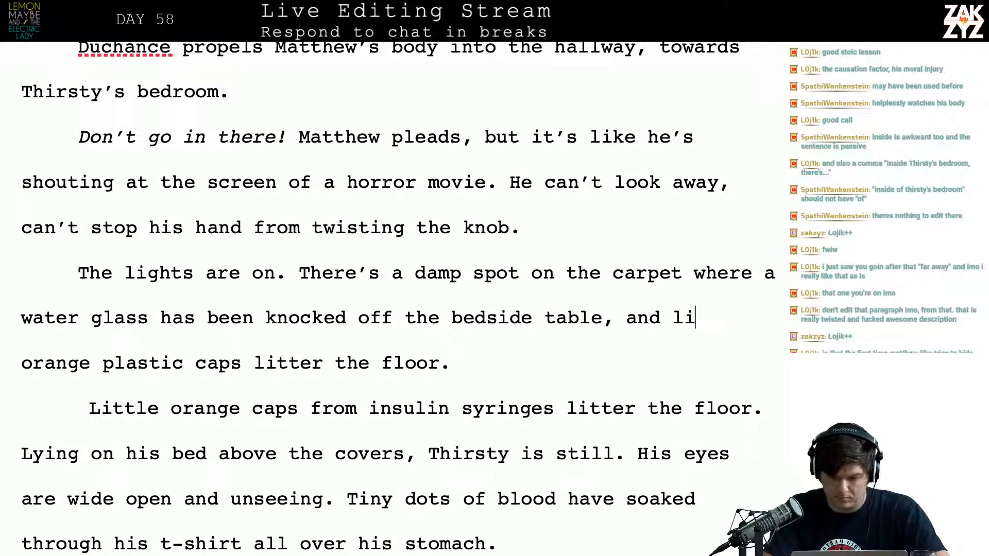
key(Right)
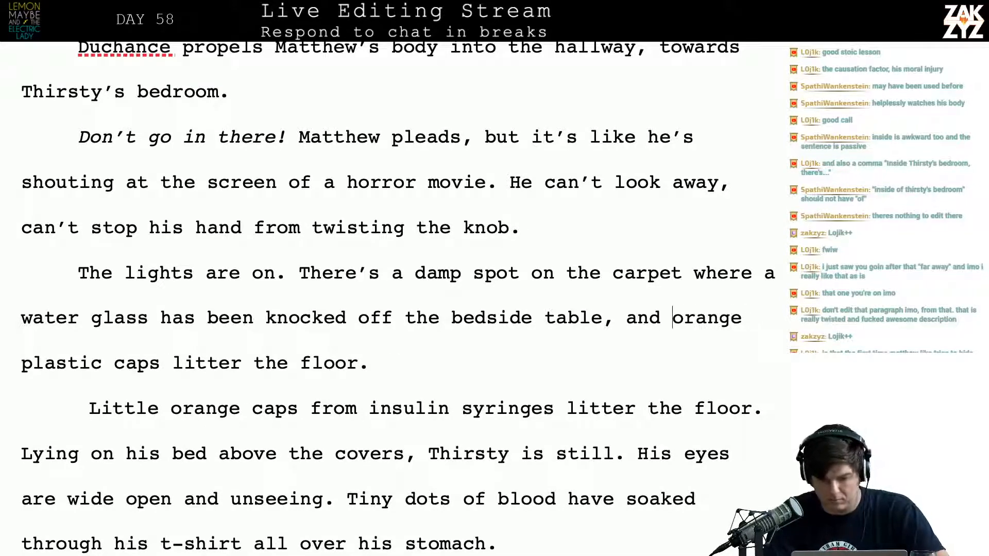
key(Left)
key(Right)
text(tiny)
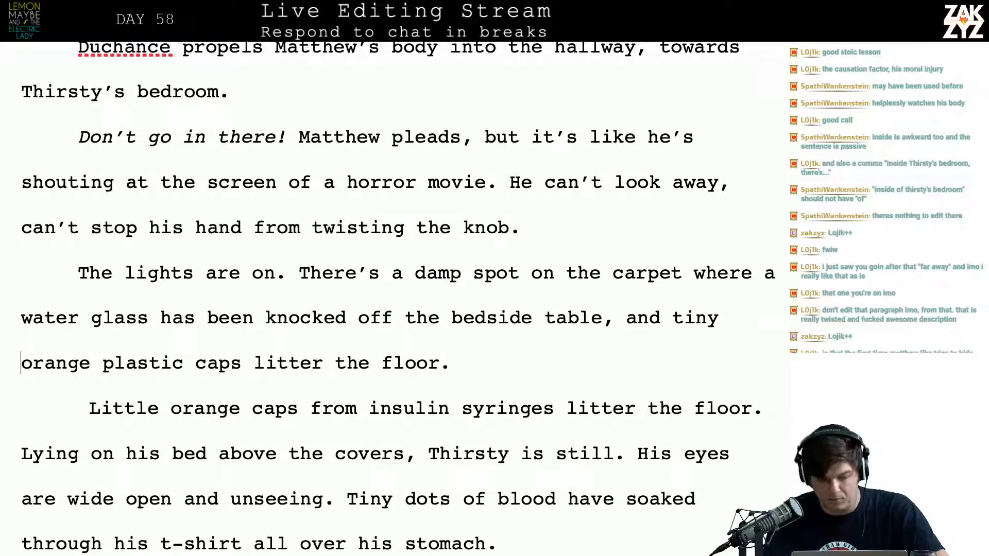
key(Right)
key(Down)
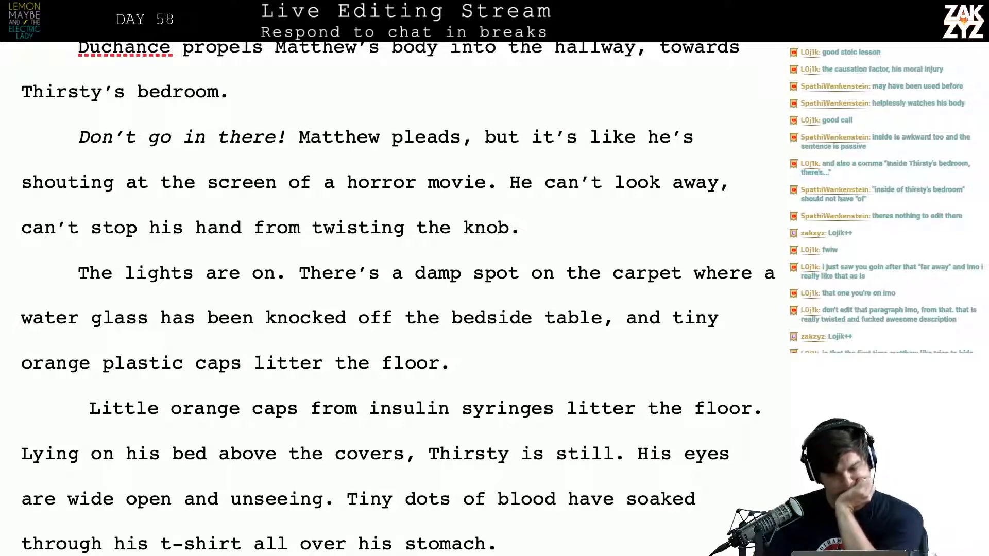
Add a new paragraph before "The lights are on." reading "The lights are dim inside, it takes a moment for his eyes to adjust."
scroll(398, 298, down, 1)
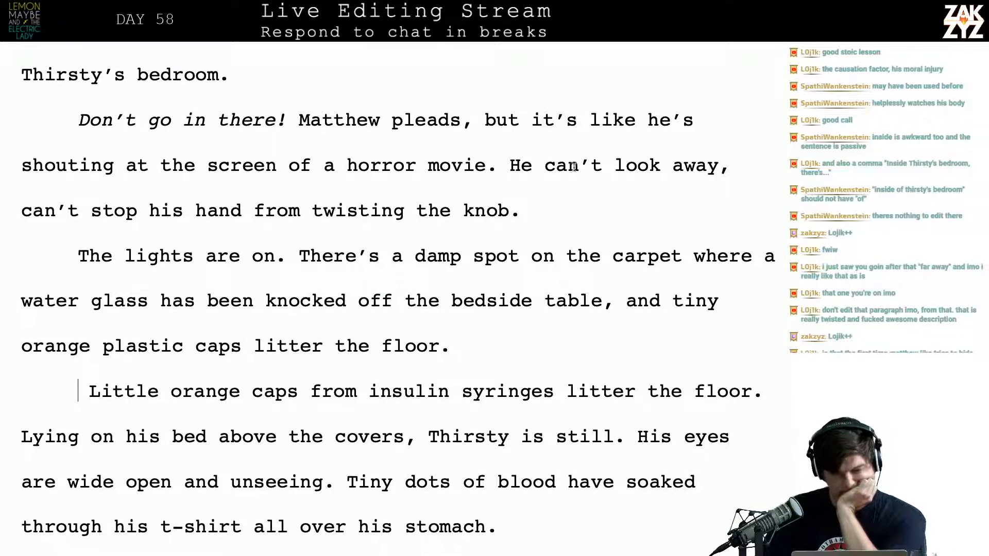
scroll(449, 204, down, 1)
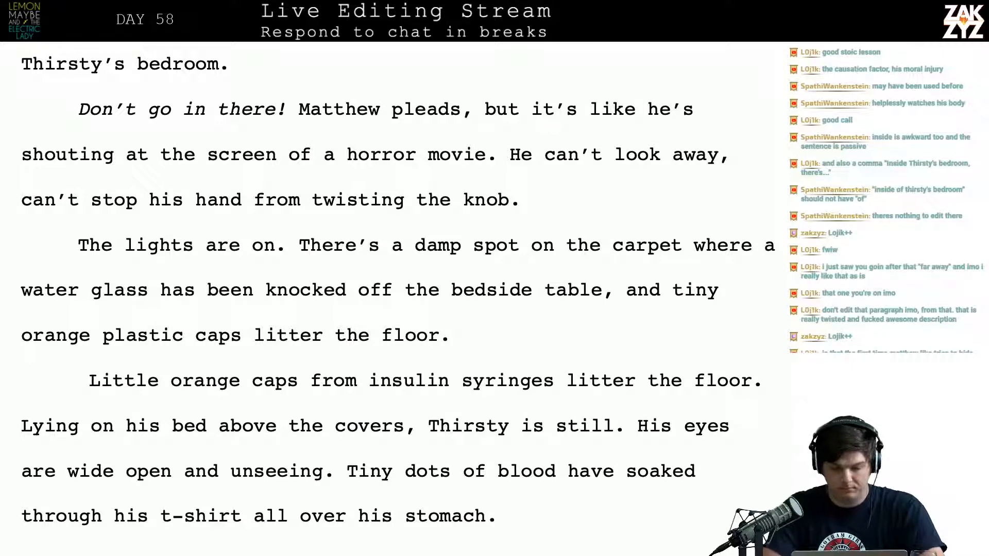
key(Return)
text(The lights)
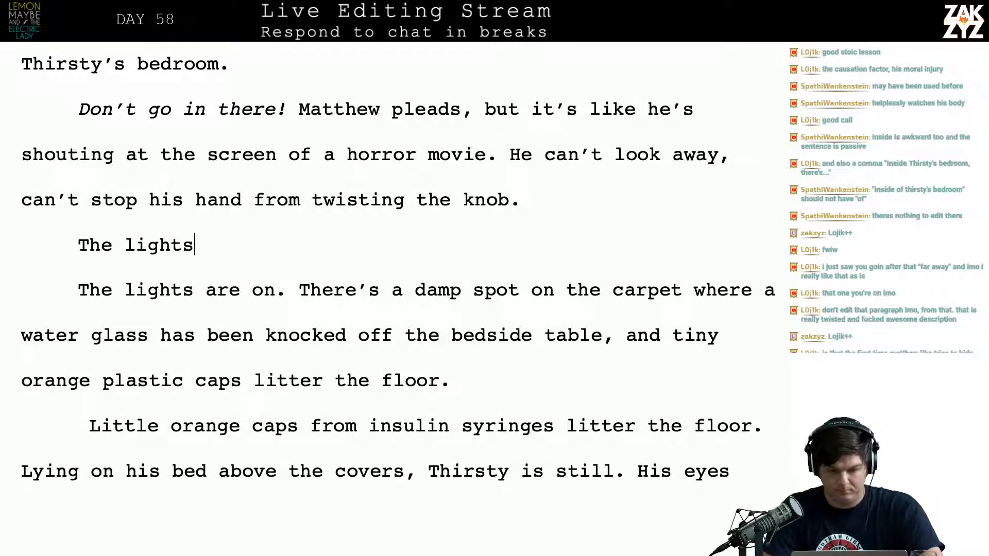
text( are dim insei)
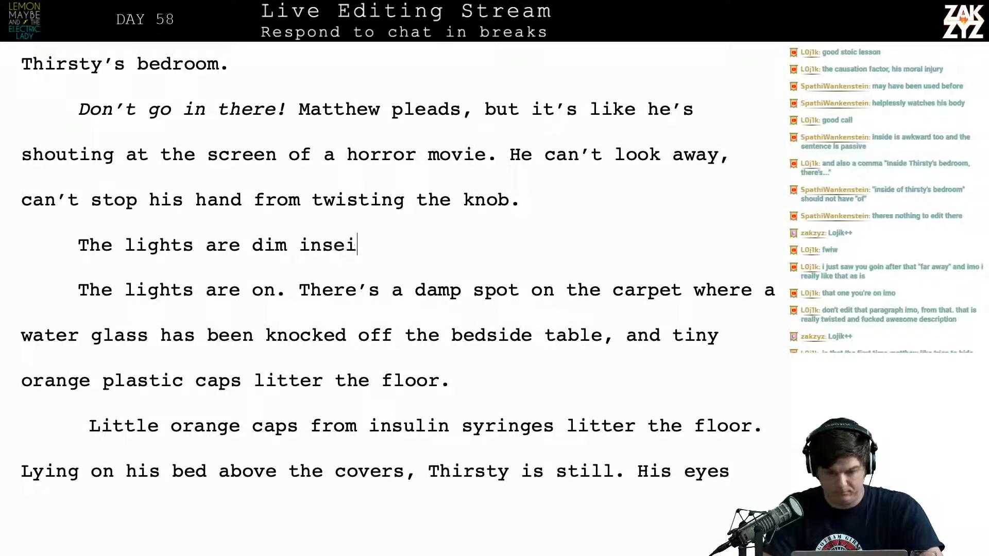
key(BackSpace)
key(BackSpace)
text(ide, h)
text(t t)
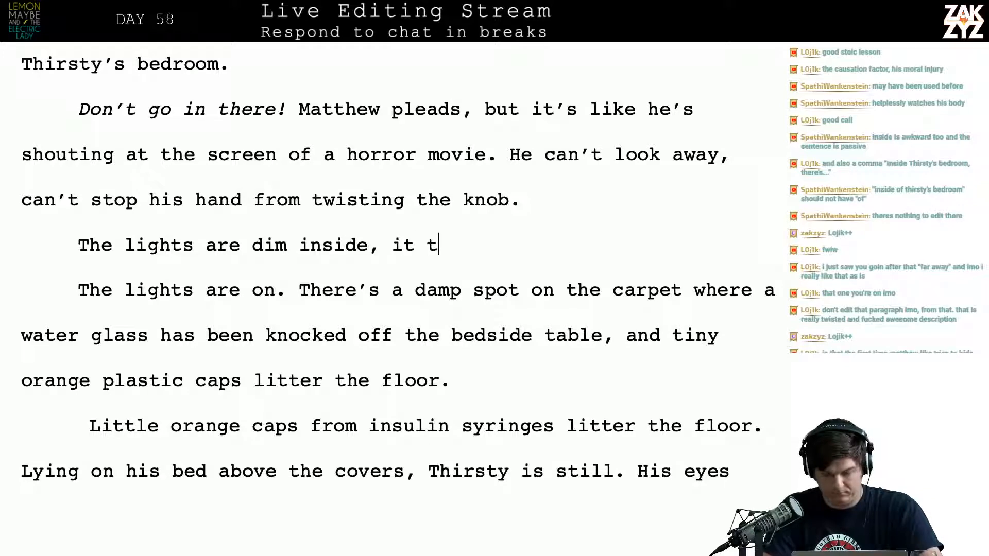
text(akes a moment for )
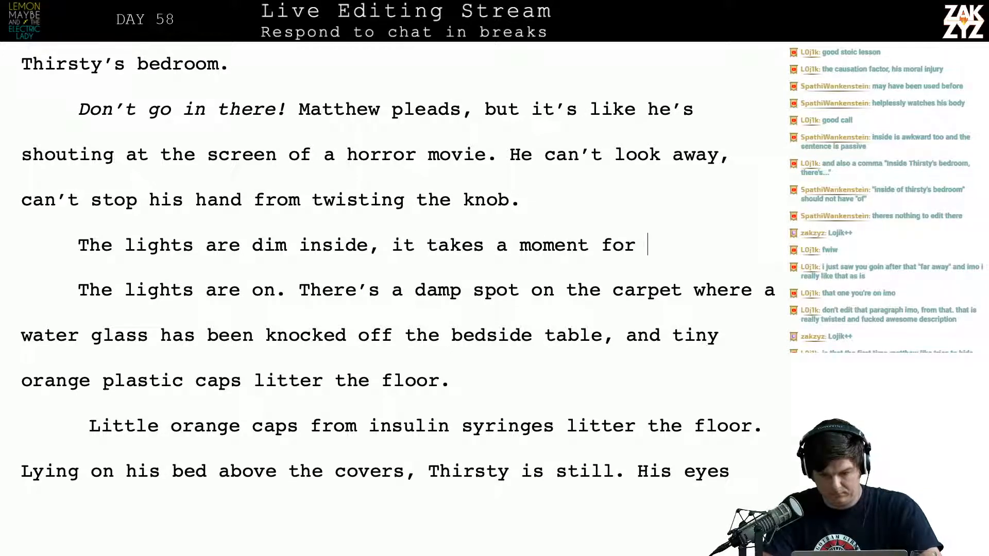
text(his eyes to)
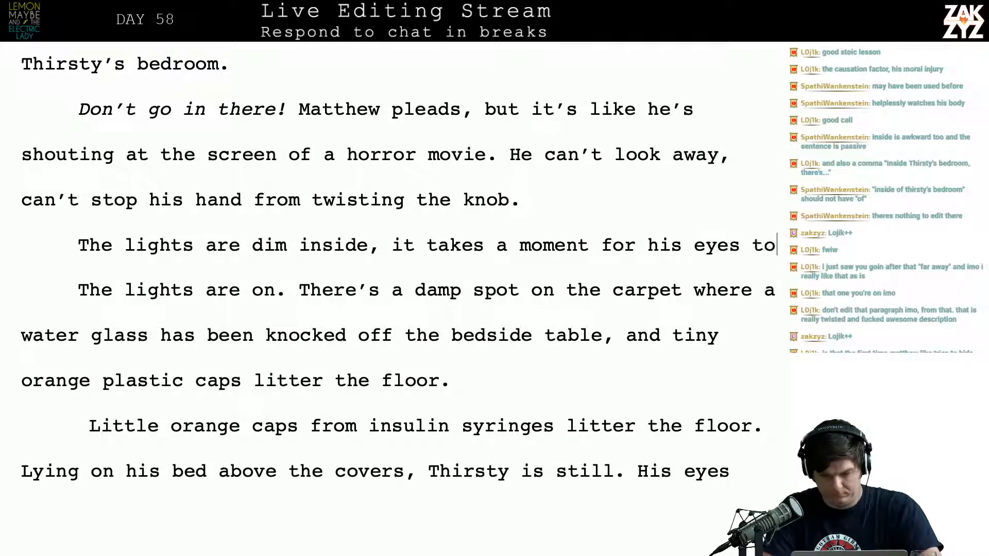
text( ajust.)
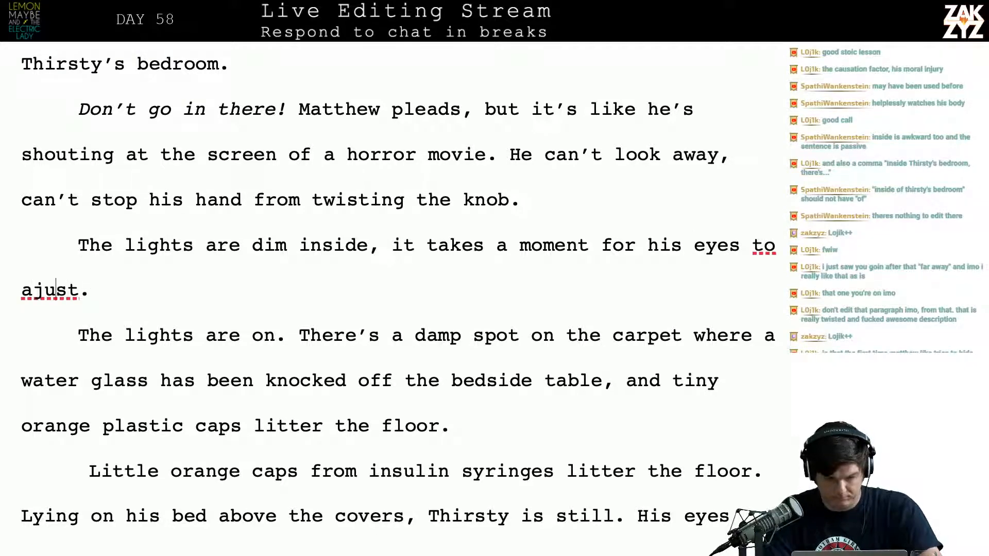
text(d)
key(Down)
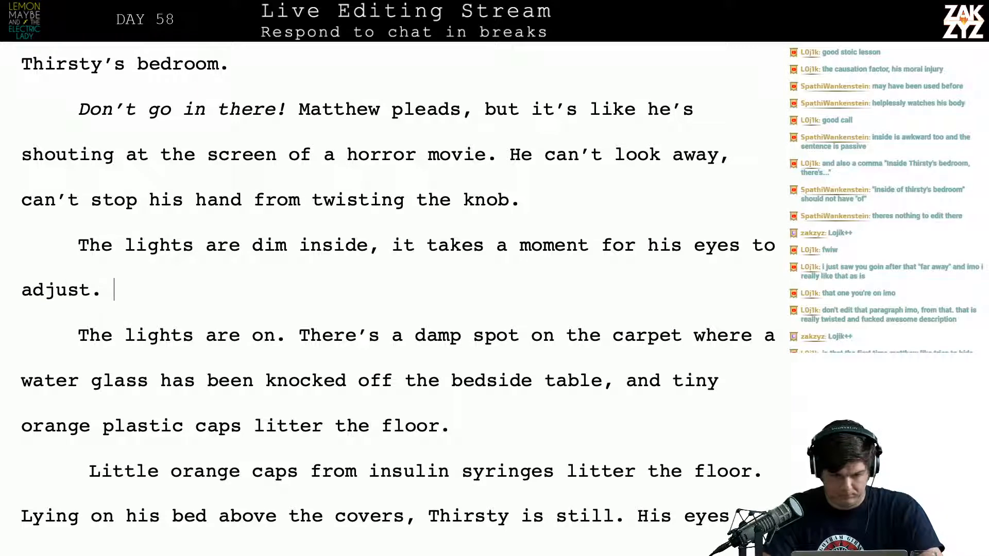
Continue the new paragraph with "The light from the kitchen shows a damp spot where a water glass has been knocked off the bedside table."
text(The hallway)
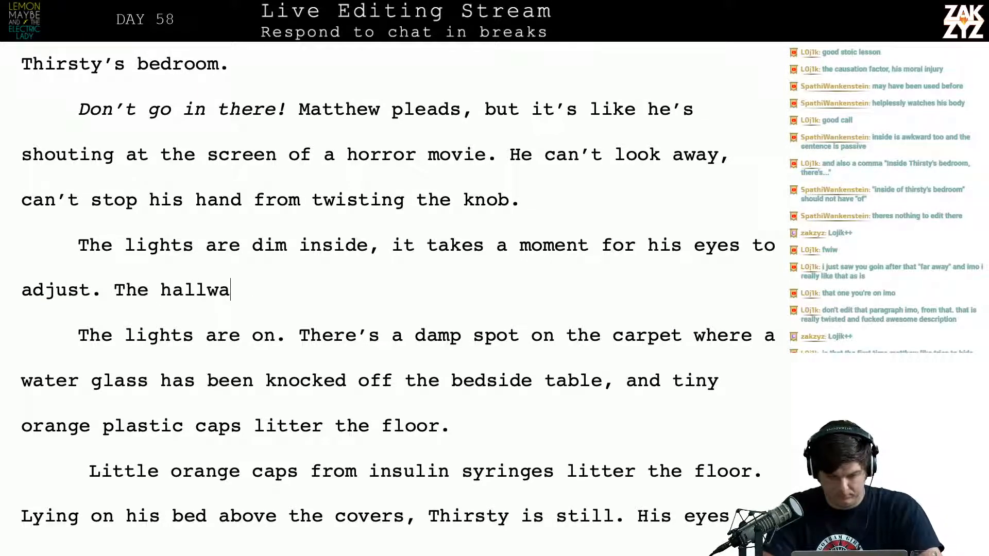
key(BackSpace)
key(BackSpace)
key(BackSpace)
key(BackSpace)
key(BackSpace)
key(BackSpace)
key(BackSpace)
key(BackSpace)
key(BackSpace)
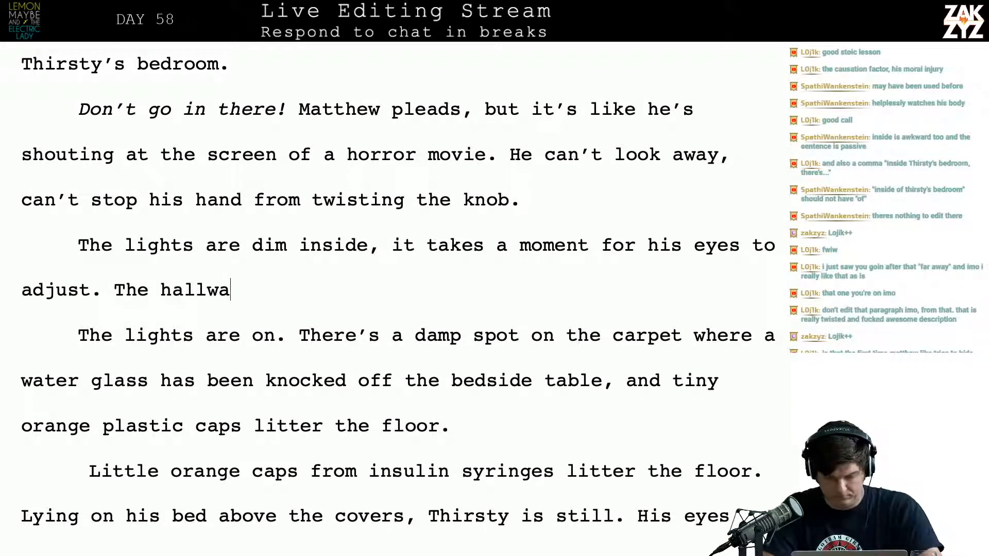
text(light f)
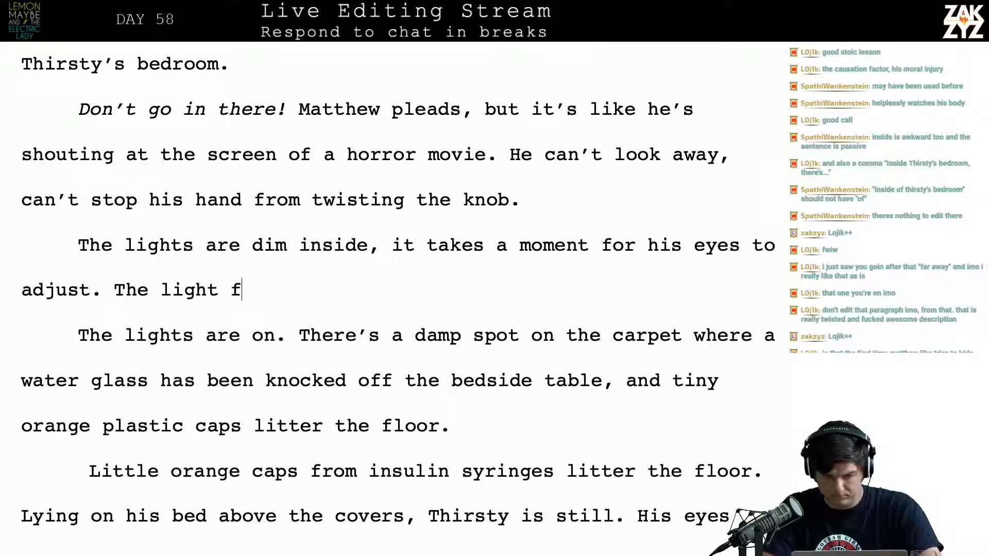
text(rom the kitchen il)
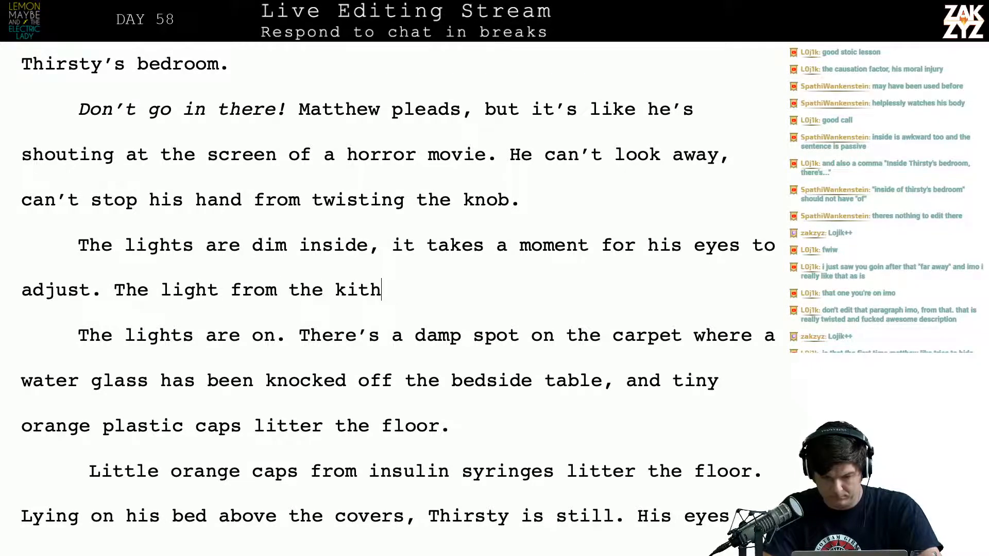
key(BackSpace)
key(BackSpace)
key(BackSpace)
key(BackSpace)
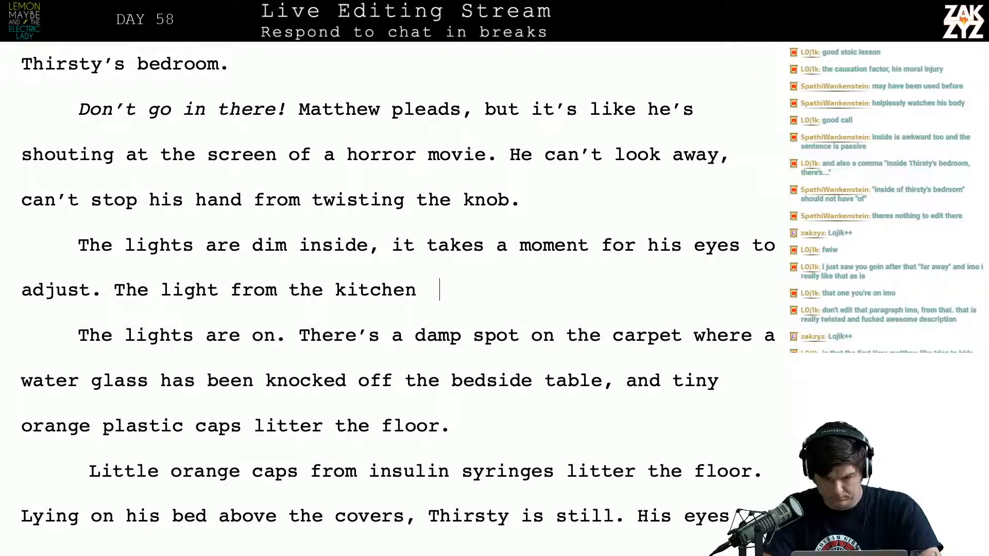
text(show)
key(BackSpace)
key(BackSpace)
key(BackSpace)
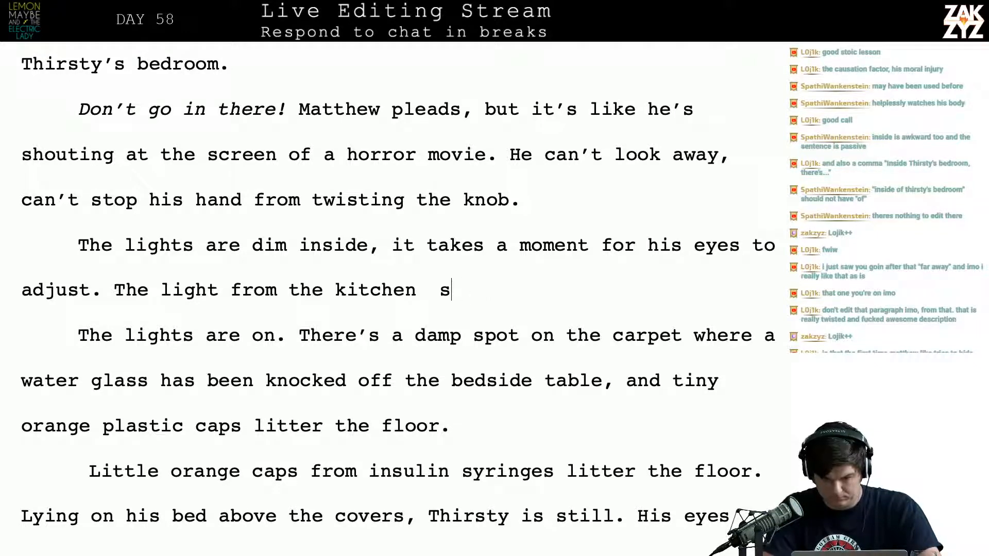
text(hows a dam)
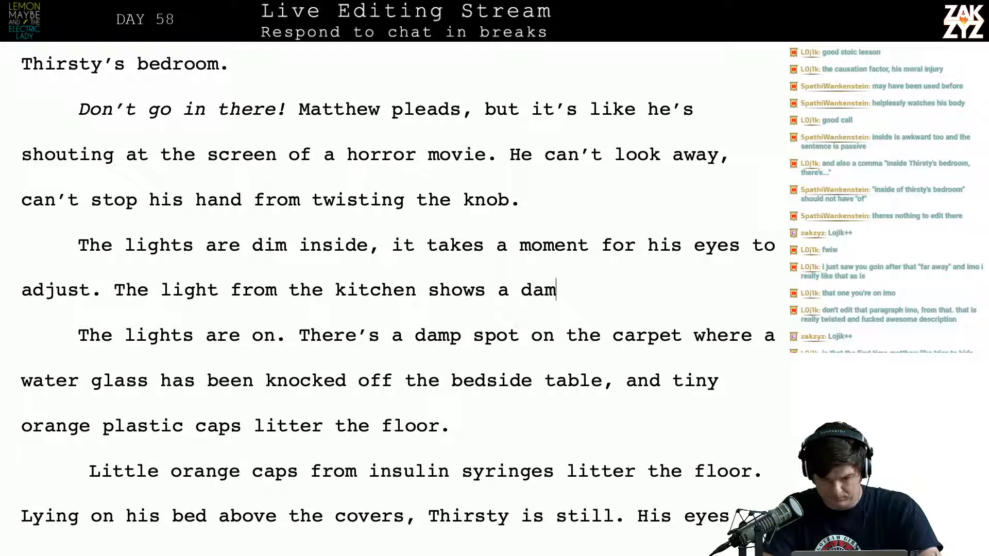
text(p spot wher)
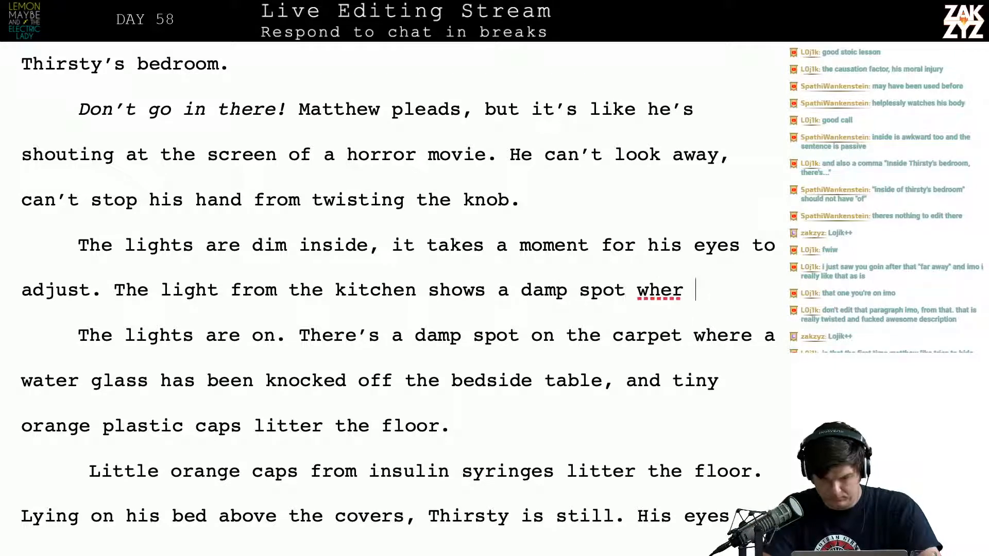
text(e a water glass h)
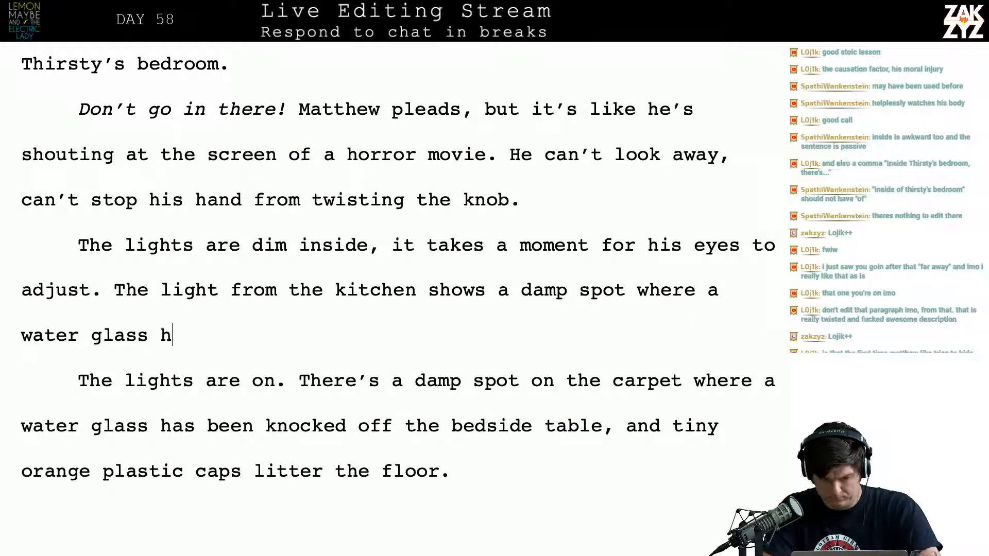
text(as been knocked )
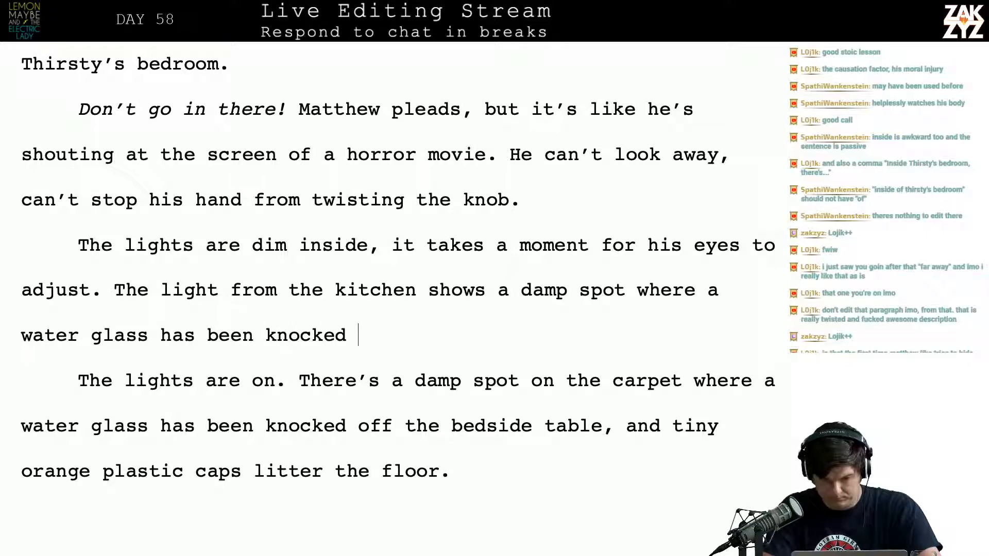
text(off the bedsite)
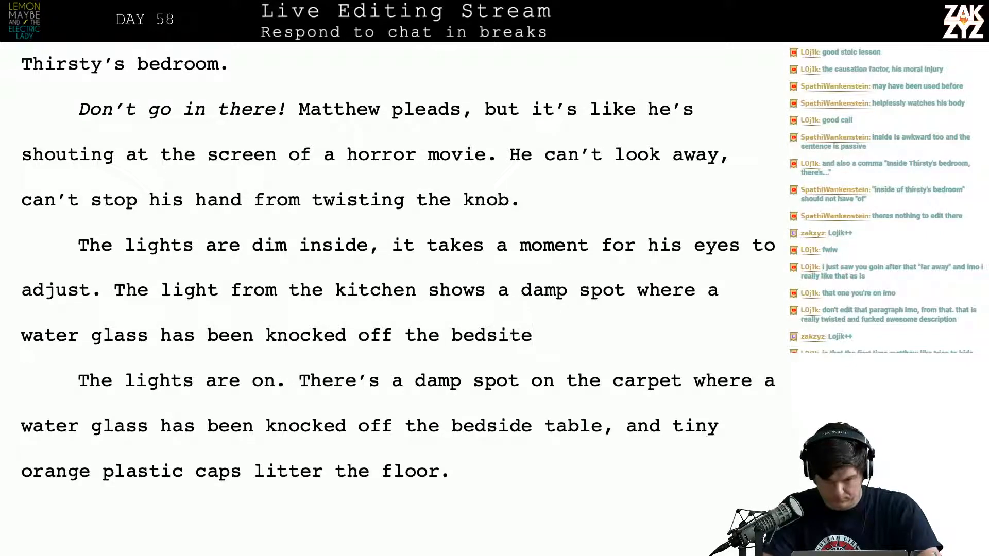
key(BackSpace)
key(BackSpace)
text(de table.)
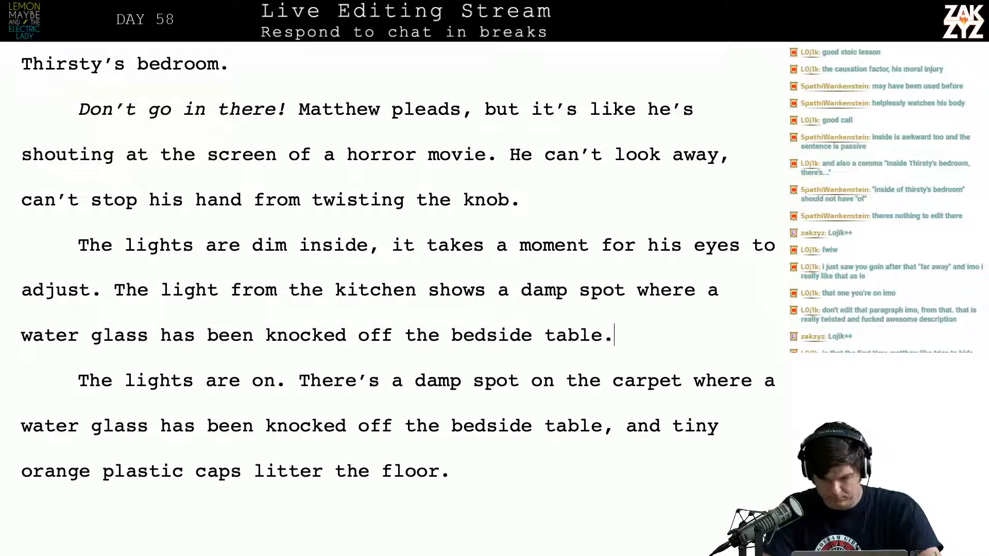
text( Tiny or)
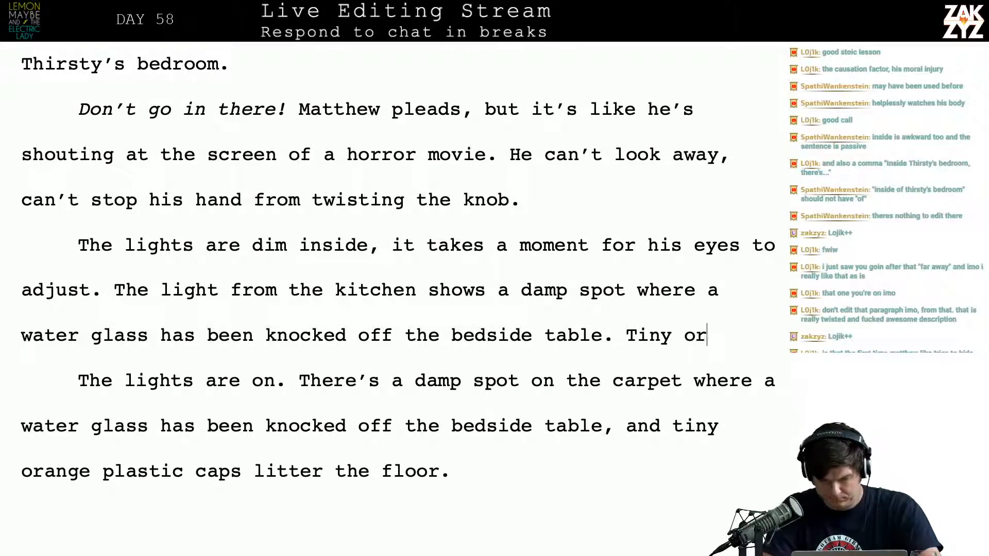
text(ange plas)
End the new paragraph with the sentence "Tiny plastic orange caps litter the floor."
key(BackSpace)
key(BackSpace)
key(BackSpace)
key(BackSpace)
key(BackSpace)
key(BackSpace)
key(BackSpace)
key(BackSpace)
key(BackSpace)
key(BackSpace)
key(BackSpace)
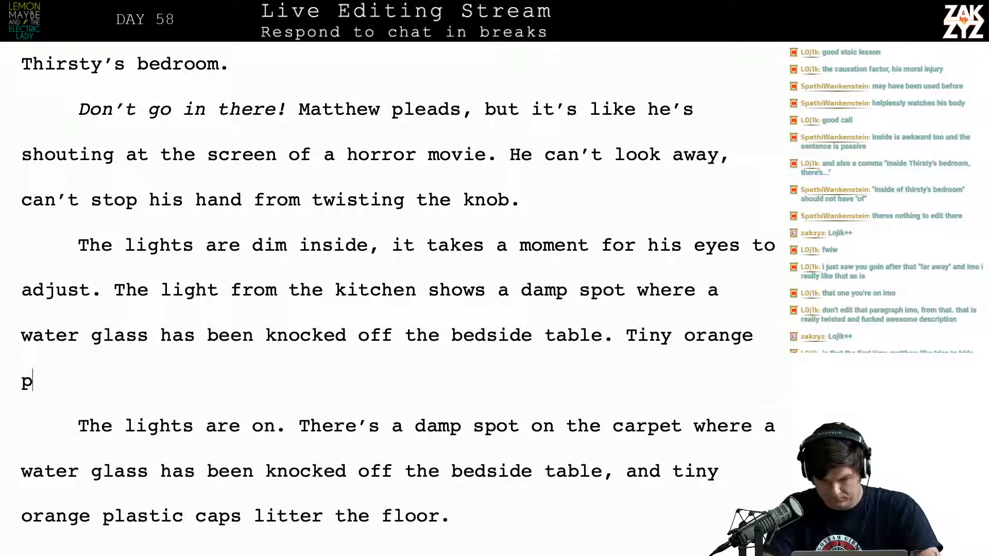
text(orang)
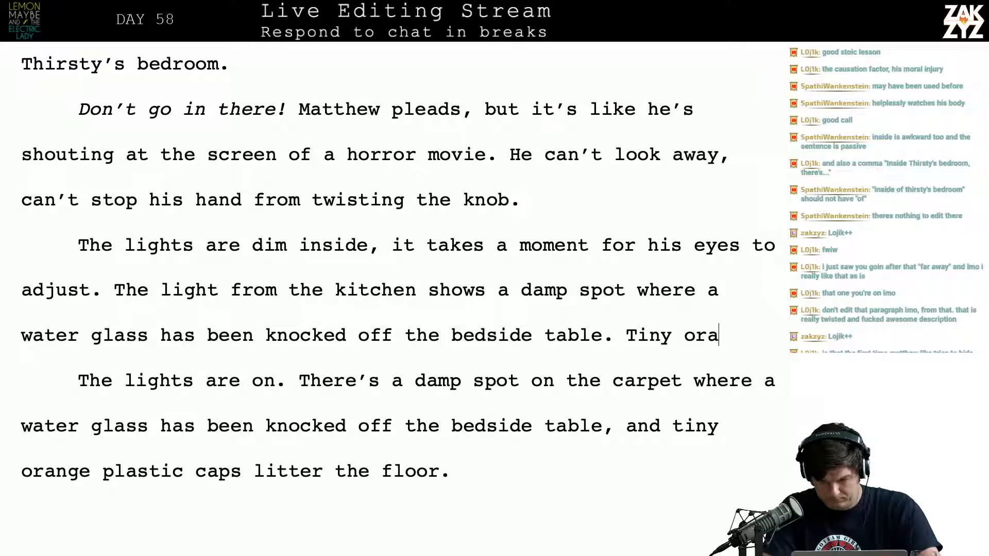
key(BackSpace)
key(BackSpace)
key(BackSpace)
key(BackSpace)
key(BackSpace)
text(p)
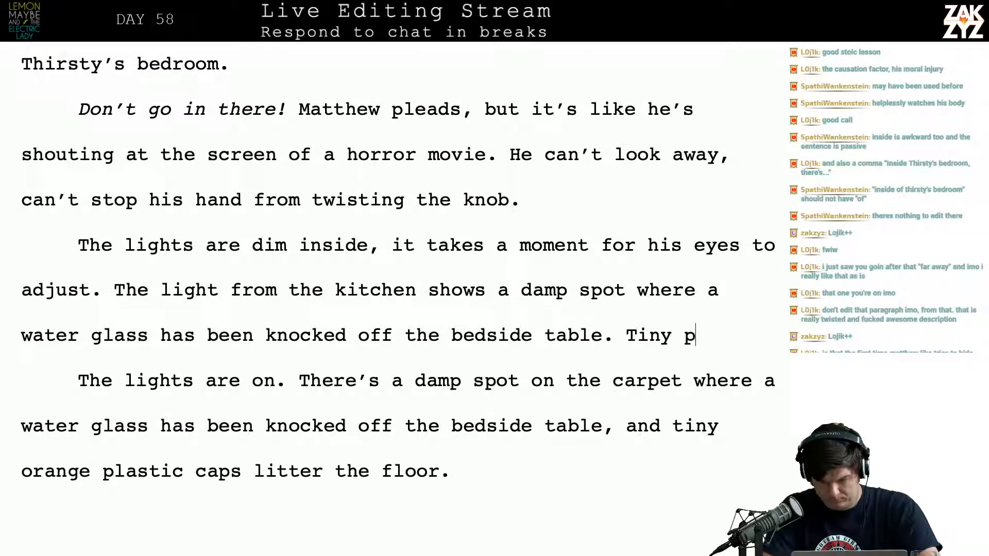
text(lastic oragn)
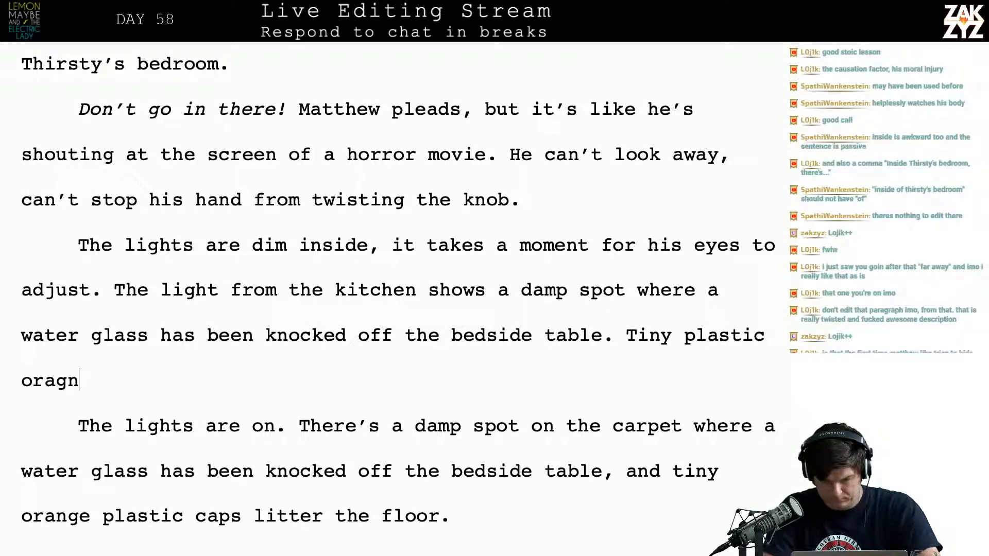
key(BackSpace)
key(BackSpace)
text(nge caps)
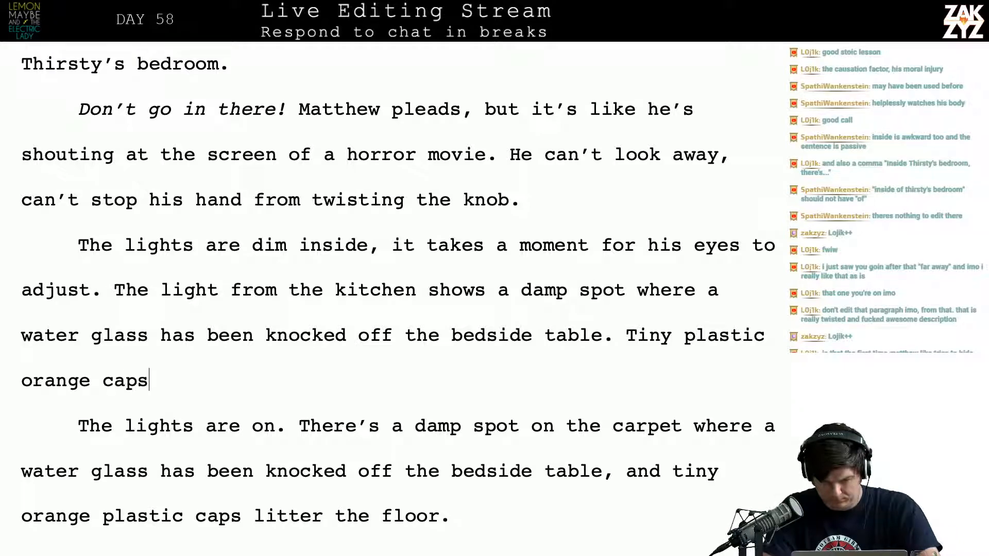
text( litter the floor)
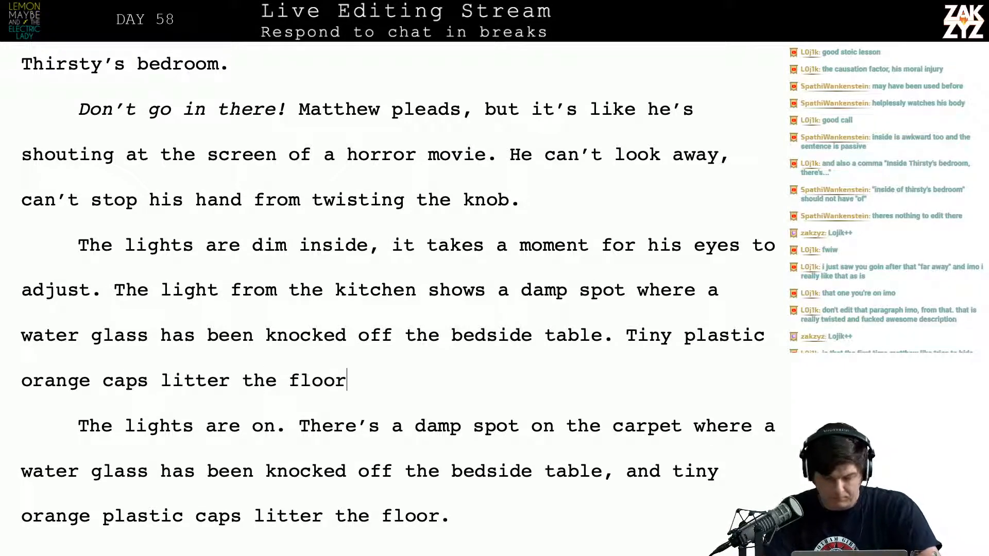
Delete the old paragraph running from "The lights are on." to "tiny orange plastic caps litter the floor."
key(shift+Down)
key(shift+Down)
key(shift+Down)
key(shift+Down)
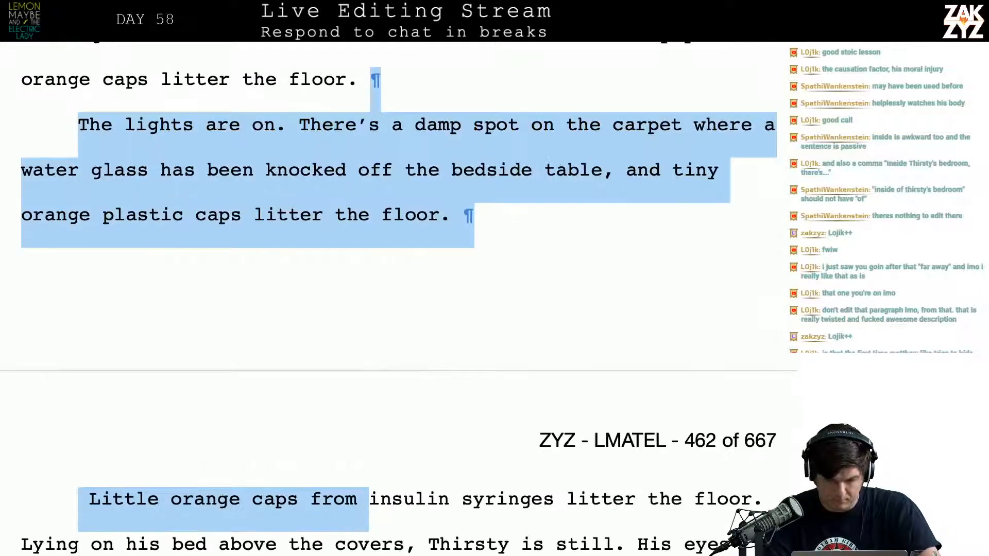
key(shift+Up)
key(shift+Right)
key(shift+Right)
key(shift+Right)
key(shift+Right)
key(shift+Right)
key(shift+Right)
key(shift+Right)
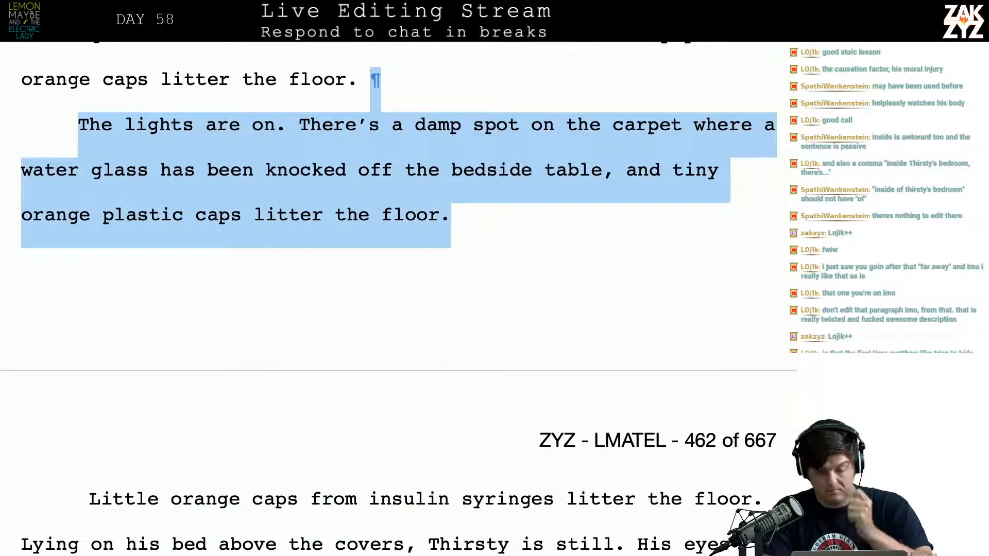
key(BackSpace)
Replace the selected old paragraph with a new one beginning "Matthew steps out of the light into the room and"
key(Return)
text(Ma)
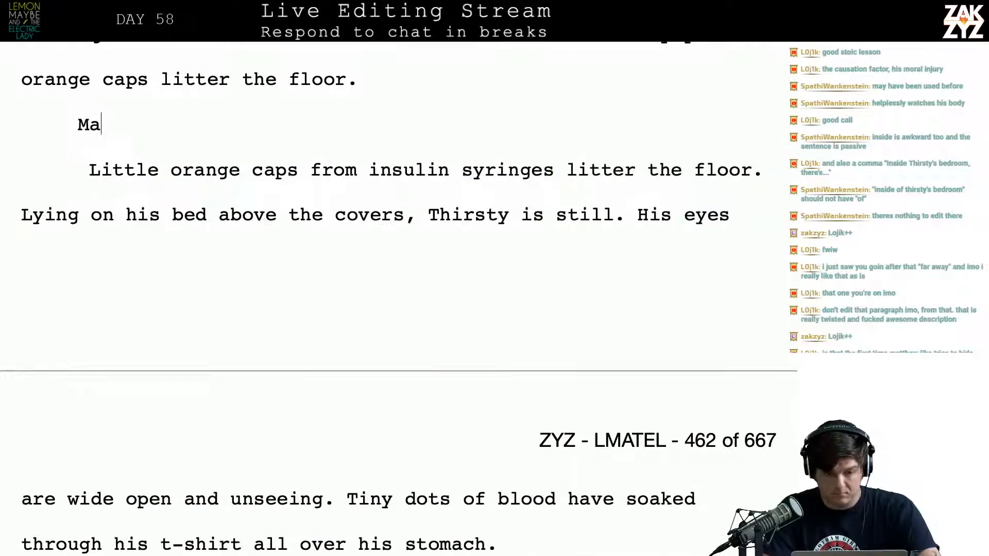
text(tthew steps ou)
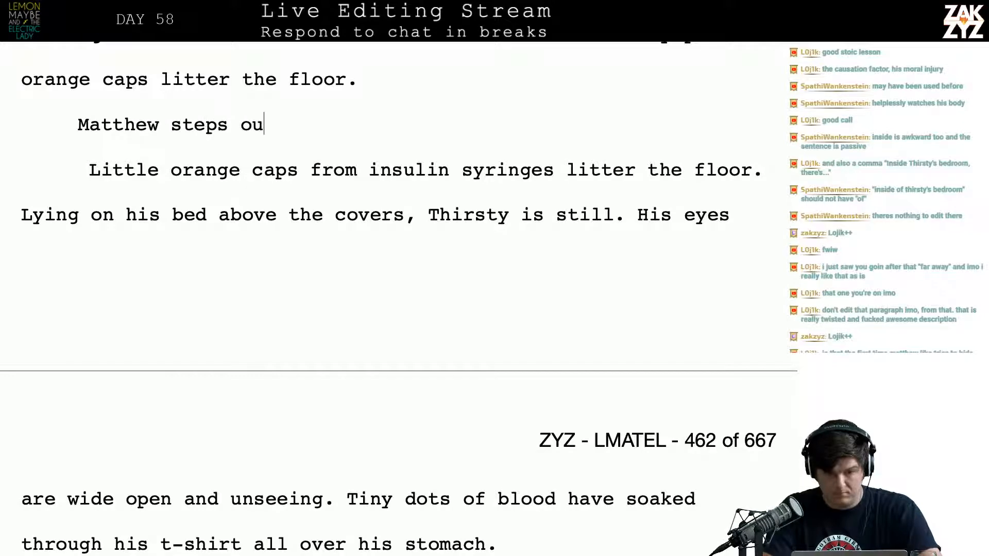
text(t of the light)
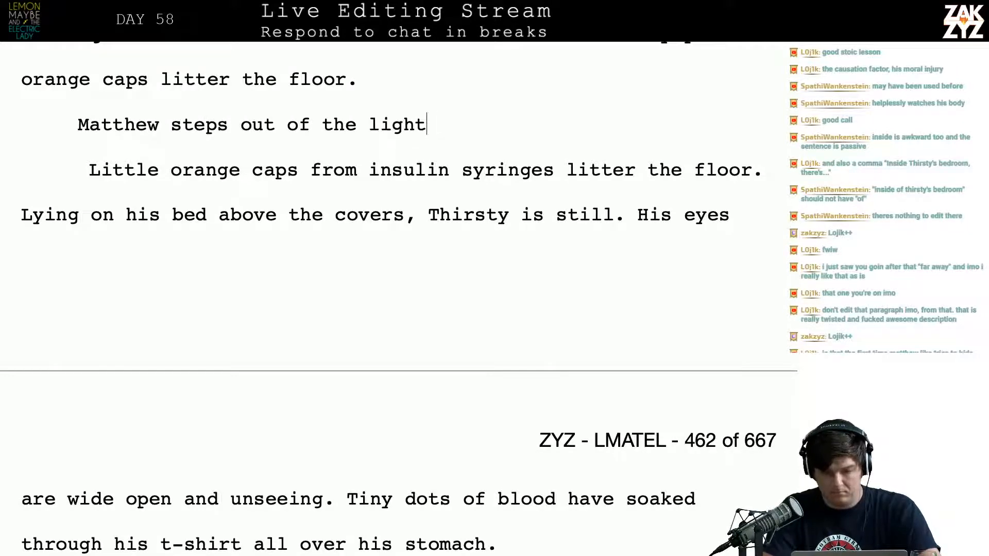
text( into the room)
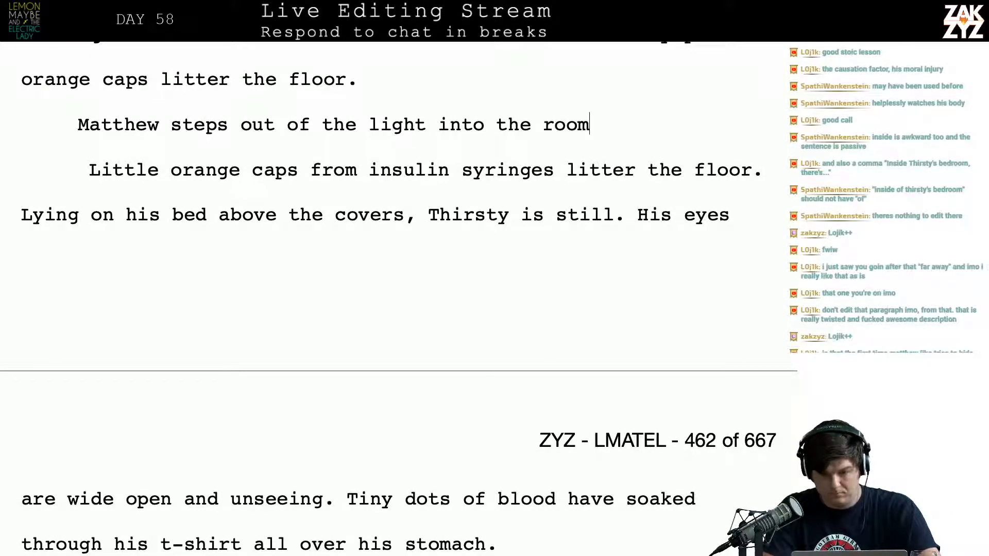
text( and he can see )
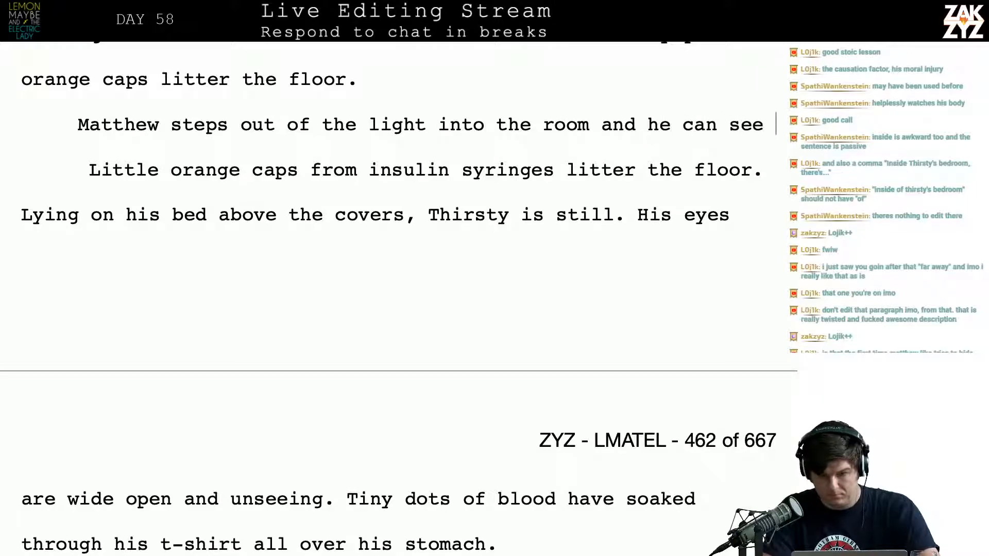
text(Th)
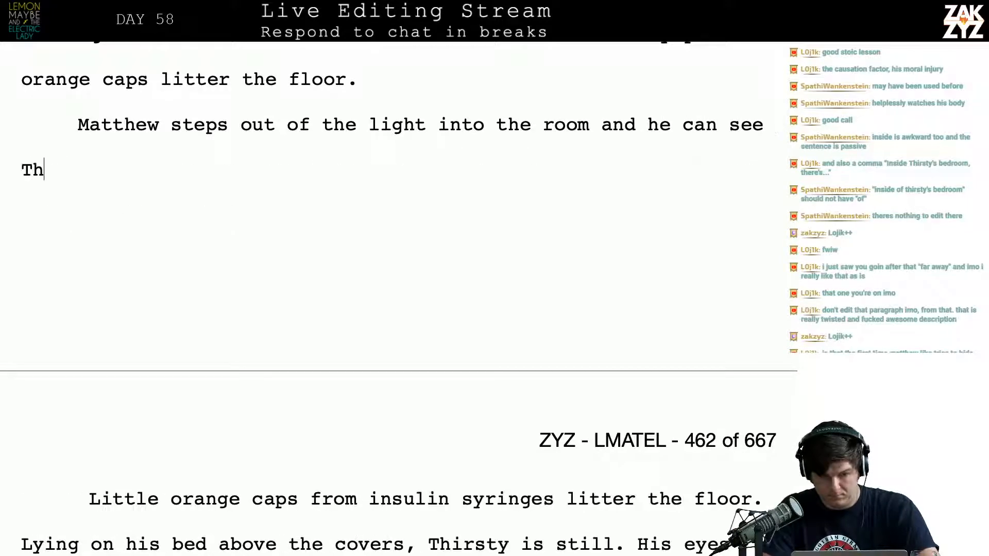
text(rirsty lying)
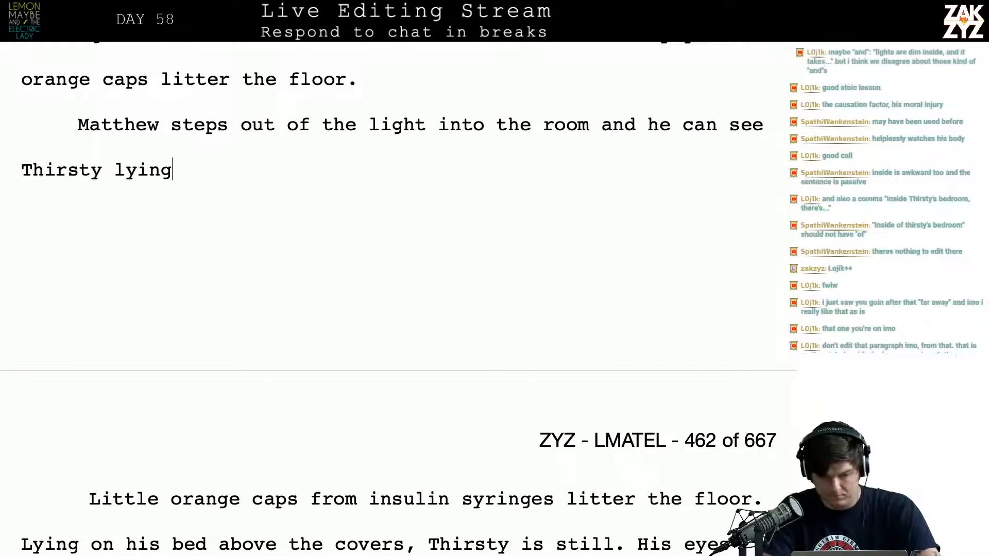
text( on his bed,)
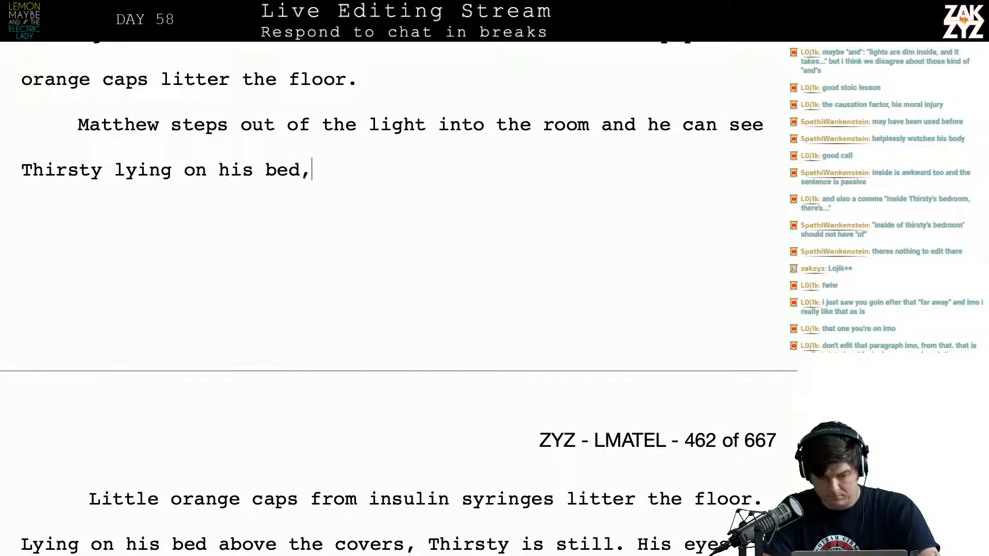
text( aov)
Finish the new paragraph's opening sentence with "he can see Thirsty lying on his bed, above the covers."
key(BackSpace)
key(BackSpace)
text(bove )
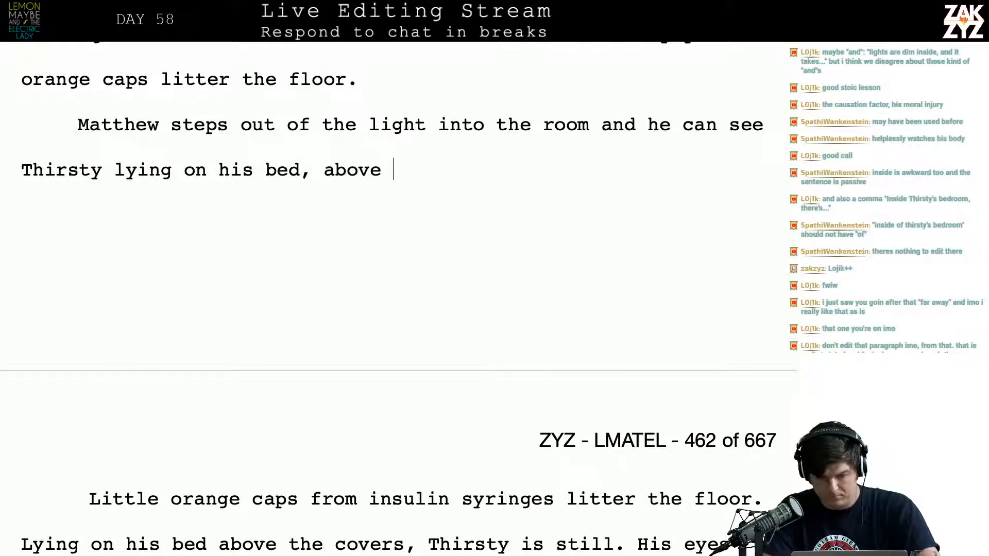
text(the covers. There are)
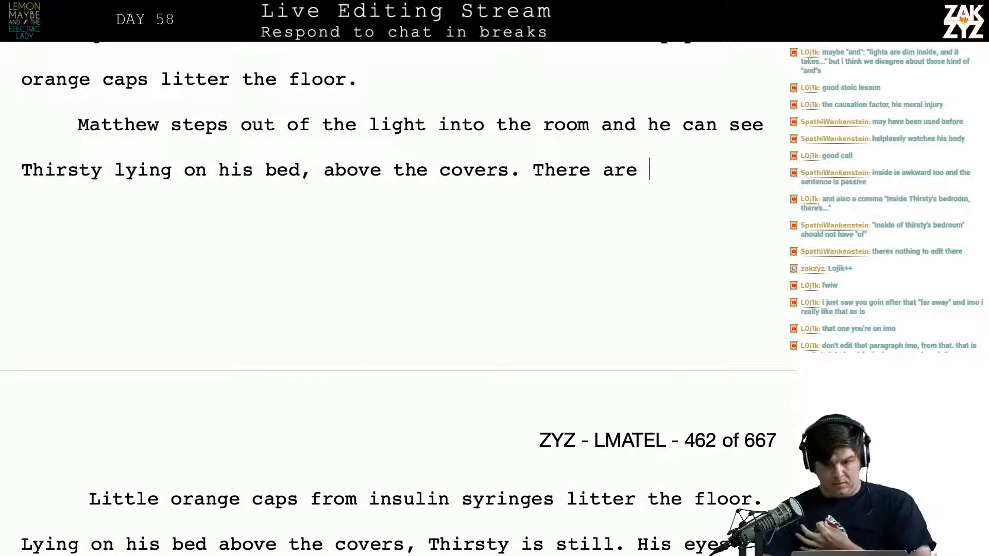
key(BackSpace)
key(BackSpace)
key(BackSpace)
key(BackSpace)
key(BackSpace)
key(BackSpace)
key(BackSpace)
key(BackSpace)
key(BackSpace)
key(BackSpace)
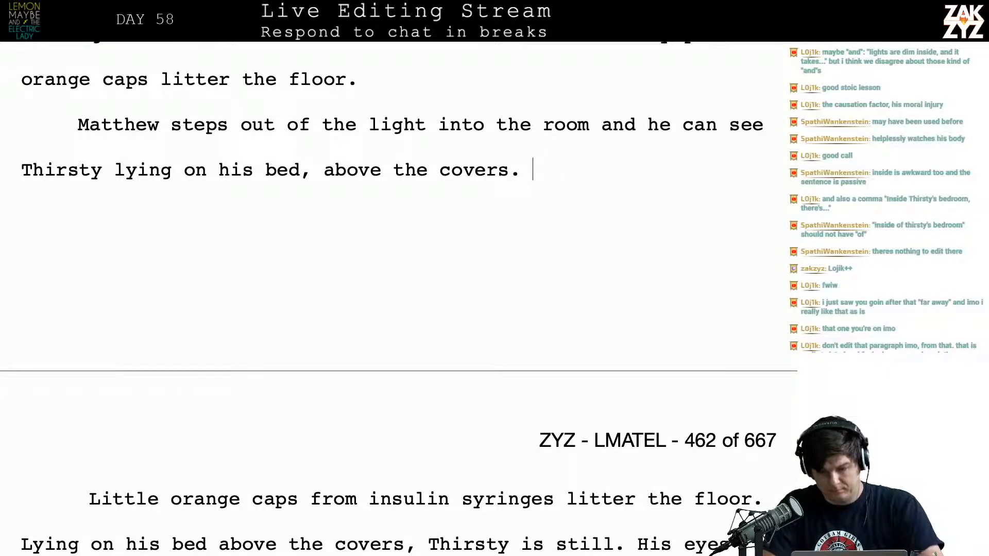
Add the sentence "He's still, his eyes are open and unseeing." after "above the covers."
text(He's still, his eye)
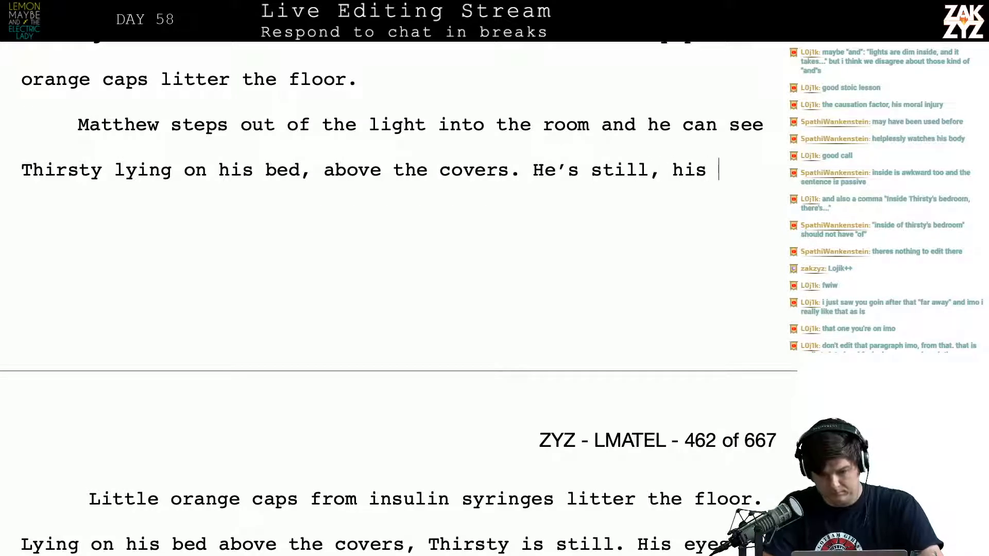
text(s are po)
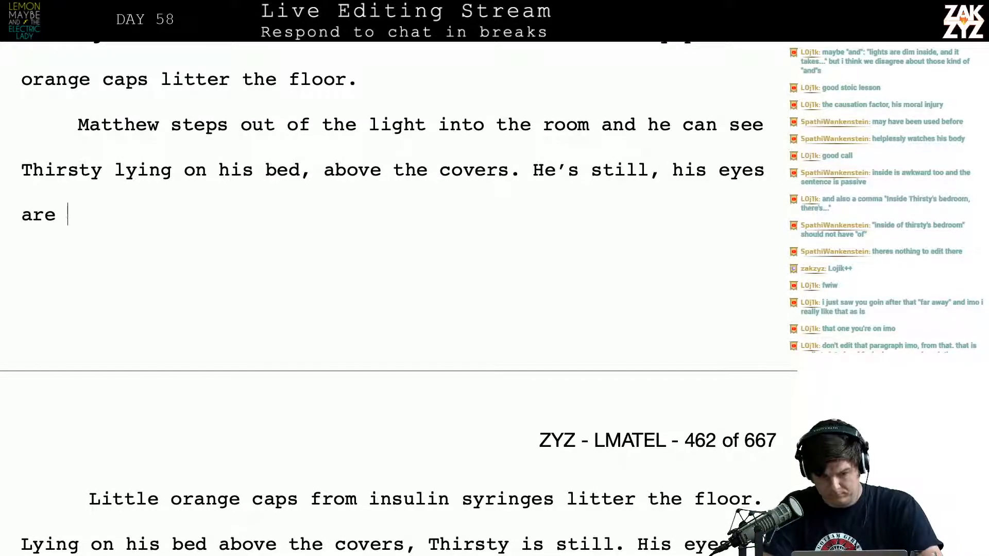
key(BackSpace)
key(BackSpace)
text(open and)
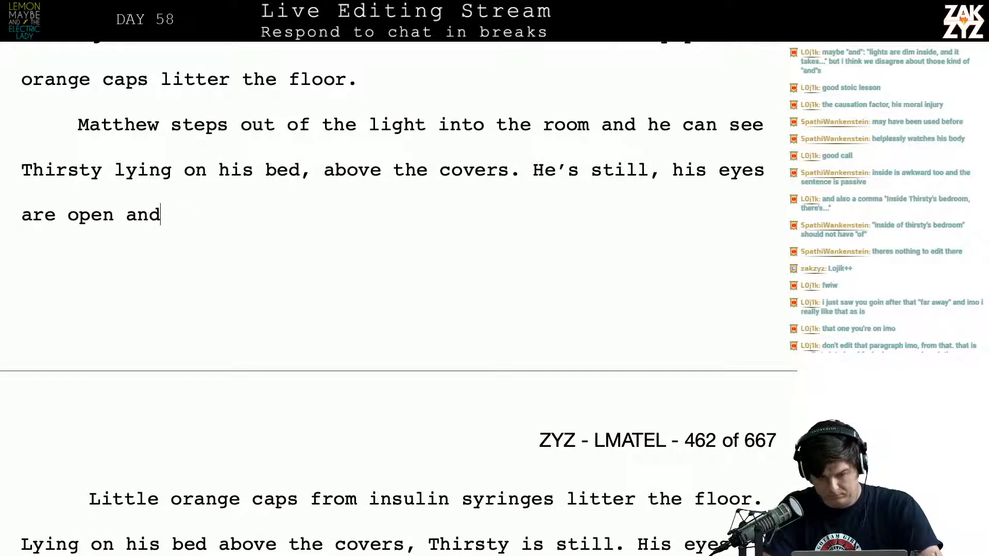
text( unseeing. O)
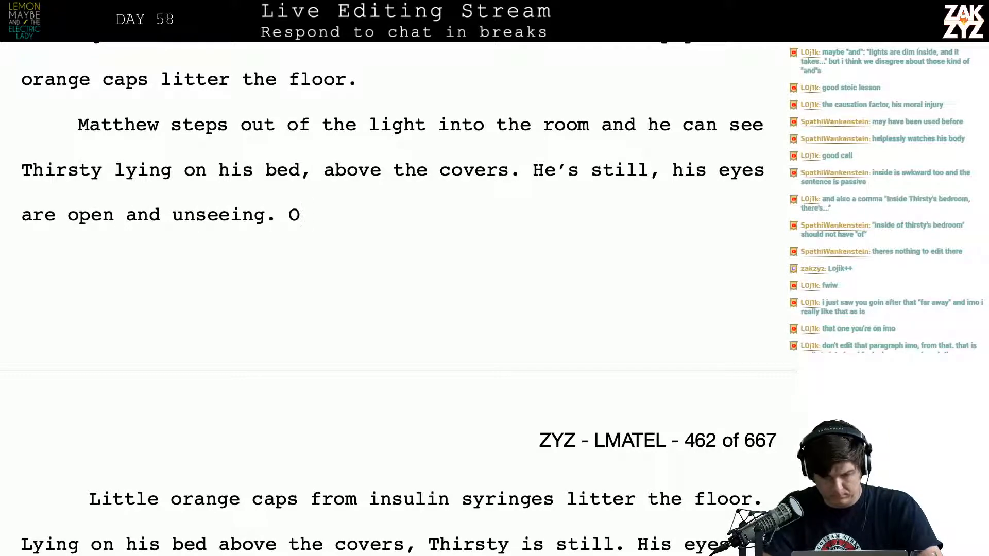
text(n the front of his )
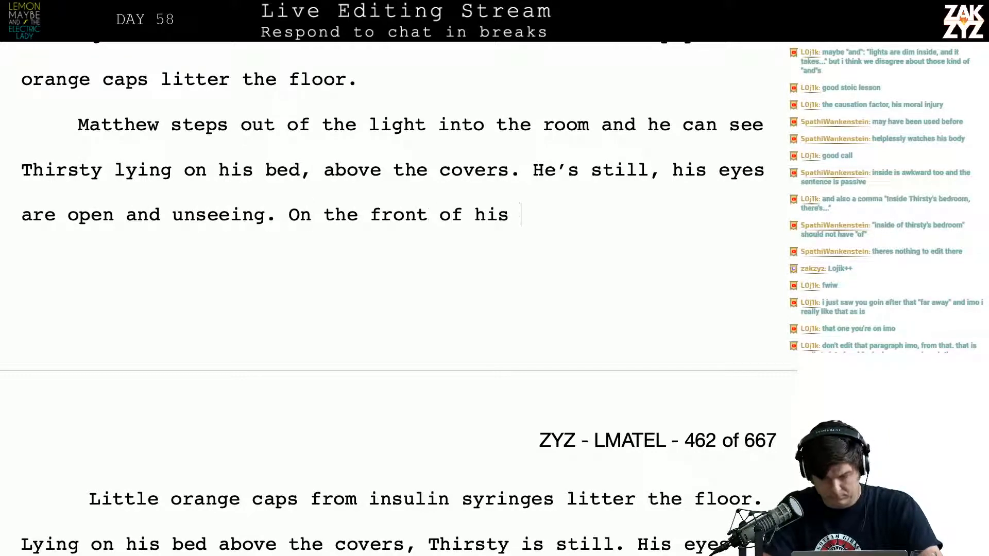
text(shirt there are tiny)
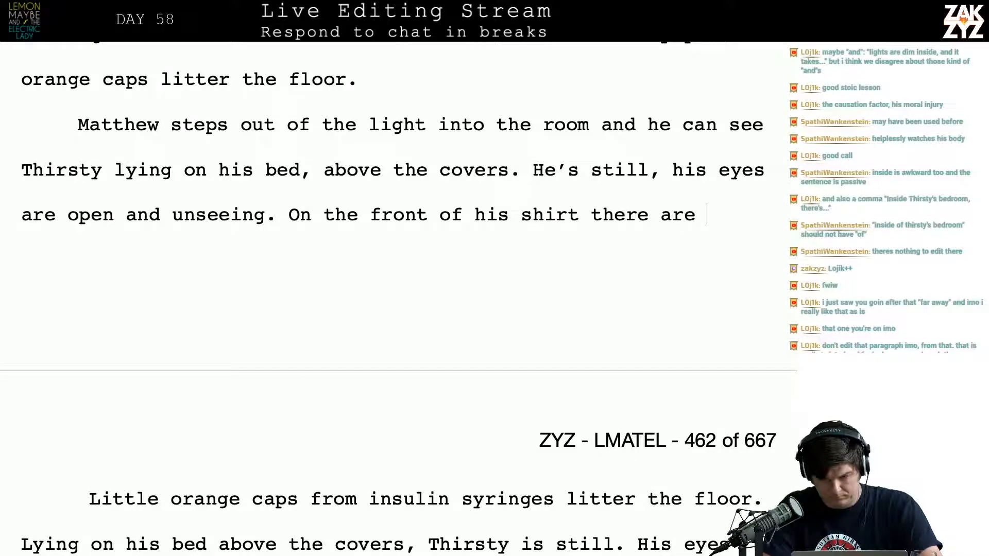
Continue the paragraph with "On the front of his shirt there are tiny dots of blood"
key(BackSpace)
key(BackSpace)
key(BackSpace)
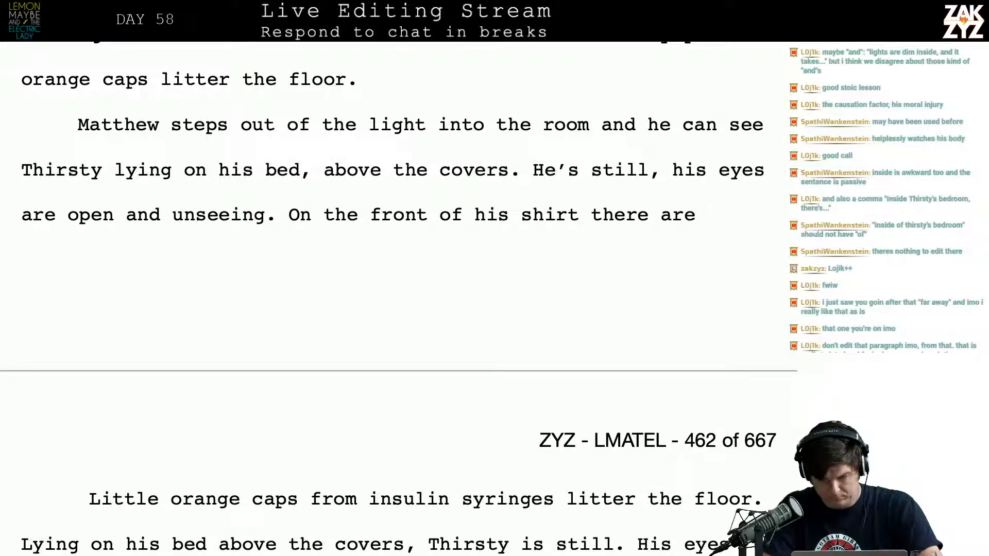
text(tiny dots)
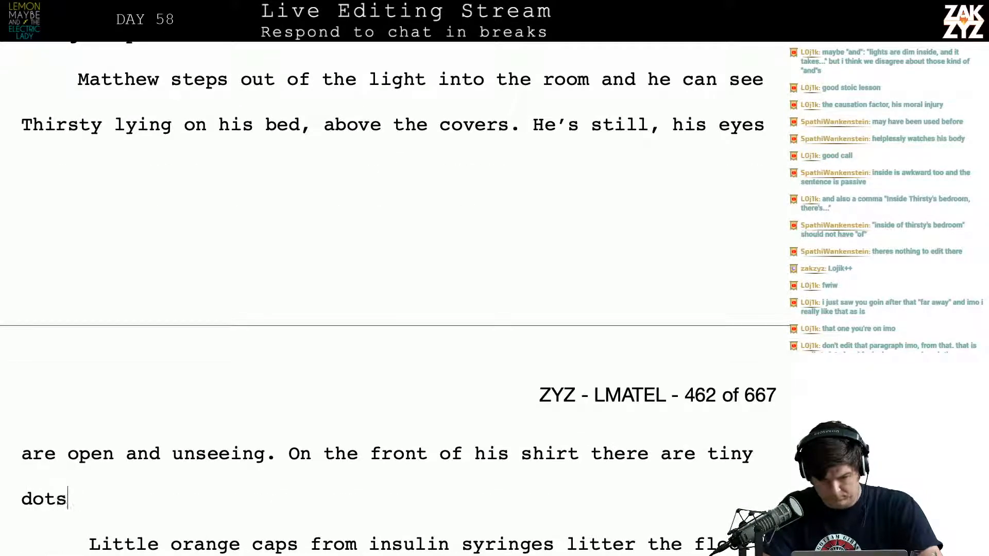
text( of blood,)
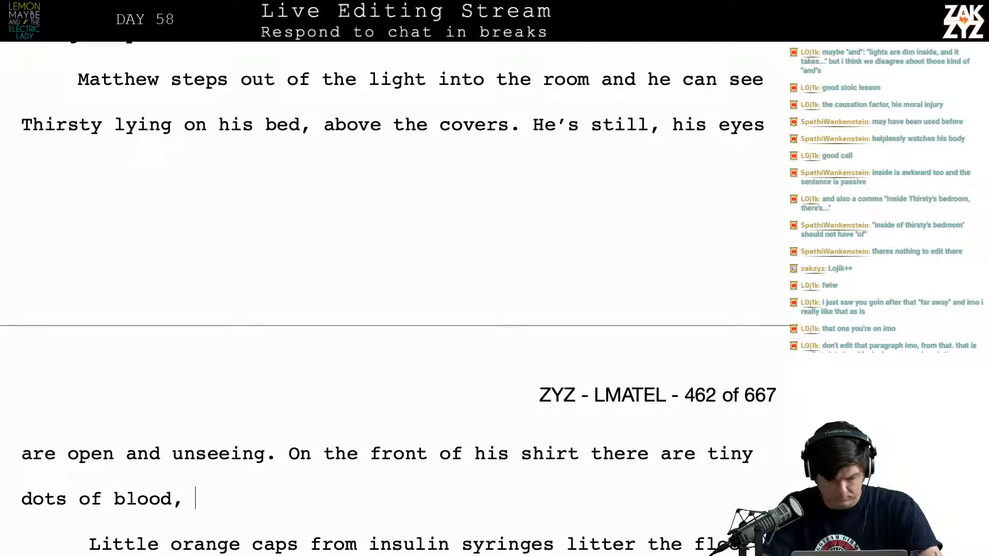
Delete the old paragraph running from "Little orange caps from insulin syringes" to "all over his stomach."
key(shift+Down)
key(shift+Down)
key(shift+Down)
key(shift+Down)
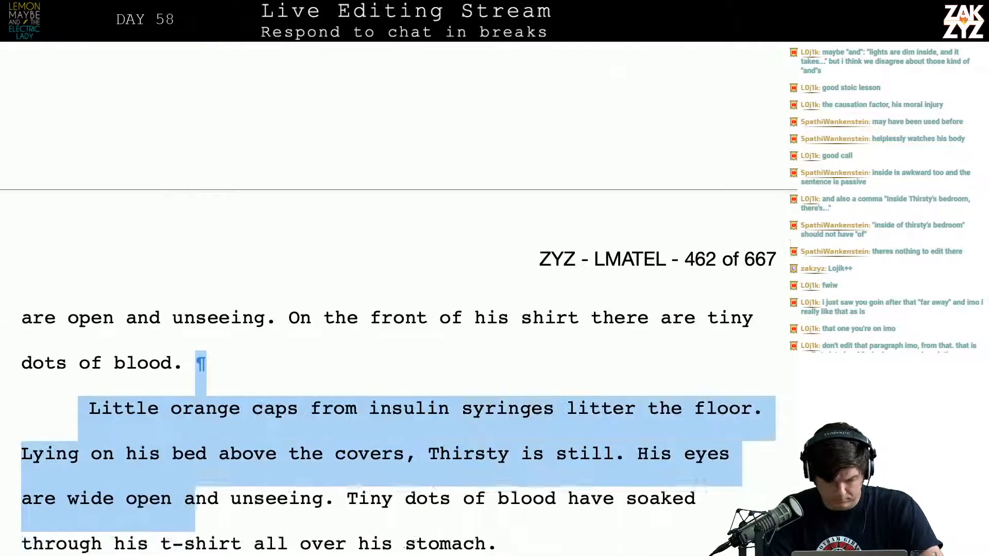
key(shift+Down)
key(shift+Left)
key(shift+Left)
key(shift+Left)
key(shift+Left)
key(shift+Left)
key(shift+Left)
key(shift+Left)
key(shift+Left)
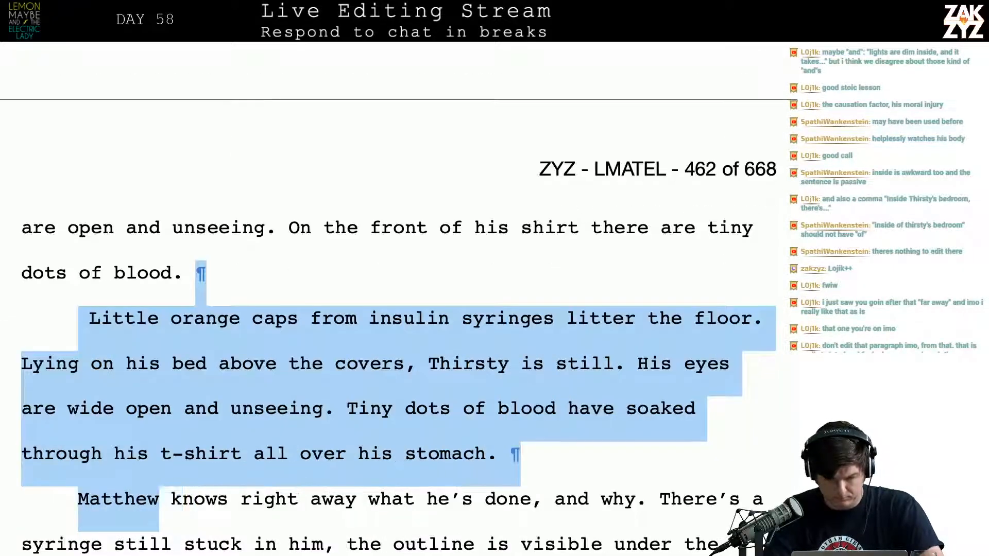
key(shift+Left)
key(shift+Left)
key(shift+Left)
key(shift+Left)
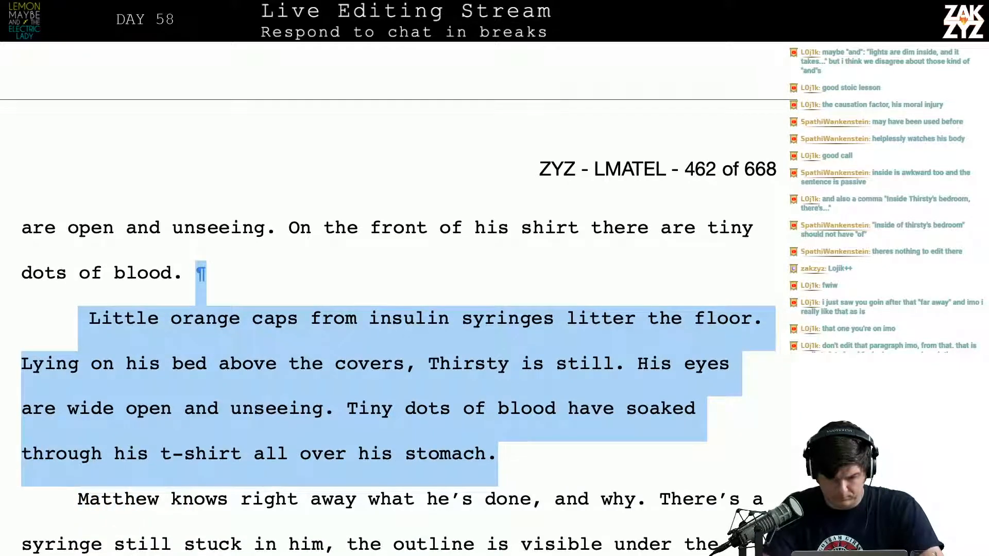
key(Delete)
Extend the sentence about the dots of blood with "that have seeped"
key(BackSpace)
key(BackSpace)
text(a)
key(BackSpace)
text(tha)
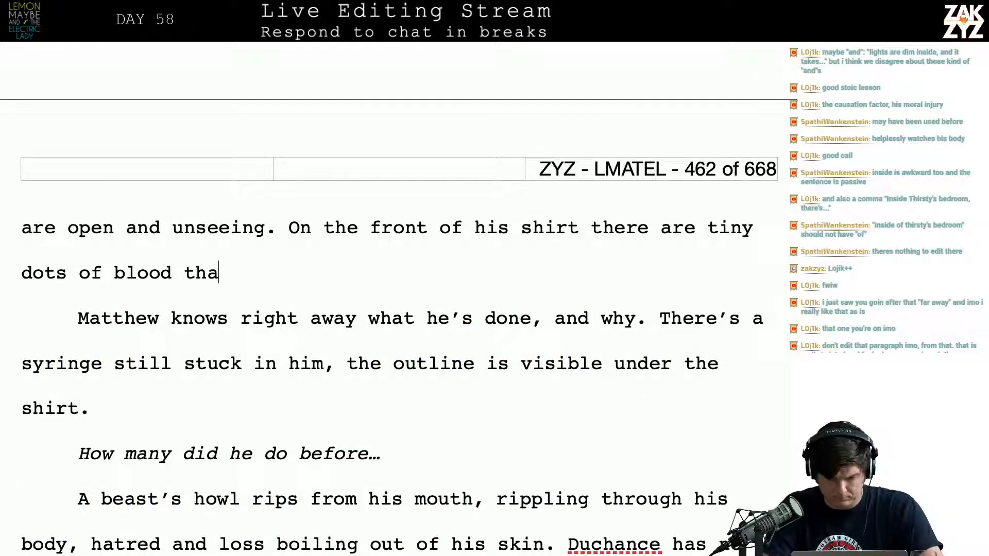
text(t have seeped)
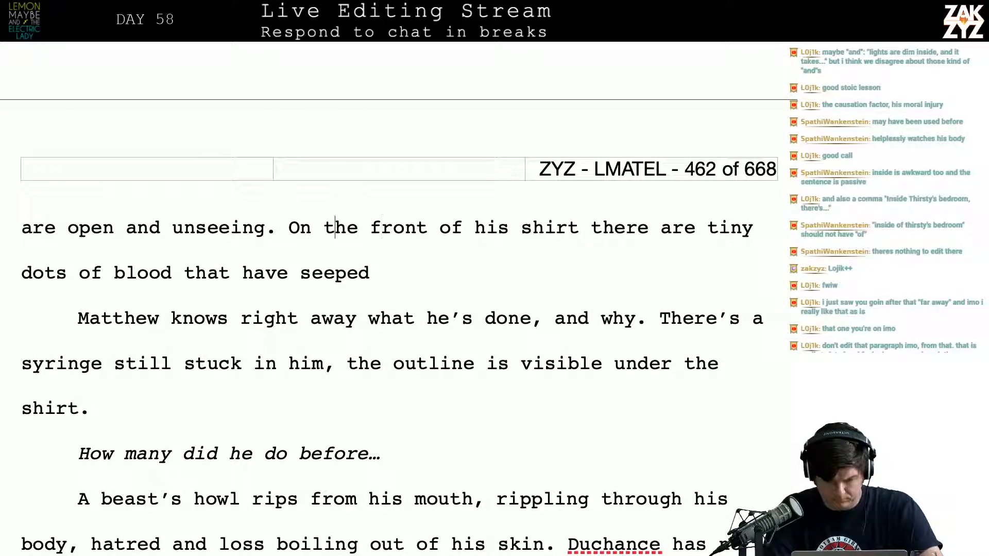
Split off the "On the front of his shirt" sentence and write before it "All over his stomach, tiny dots of blood have seeped through his t-shirt."
key(Return)
key(Left)
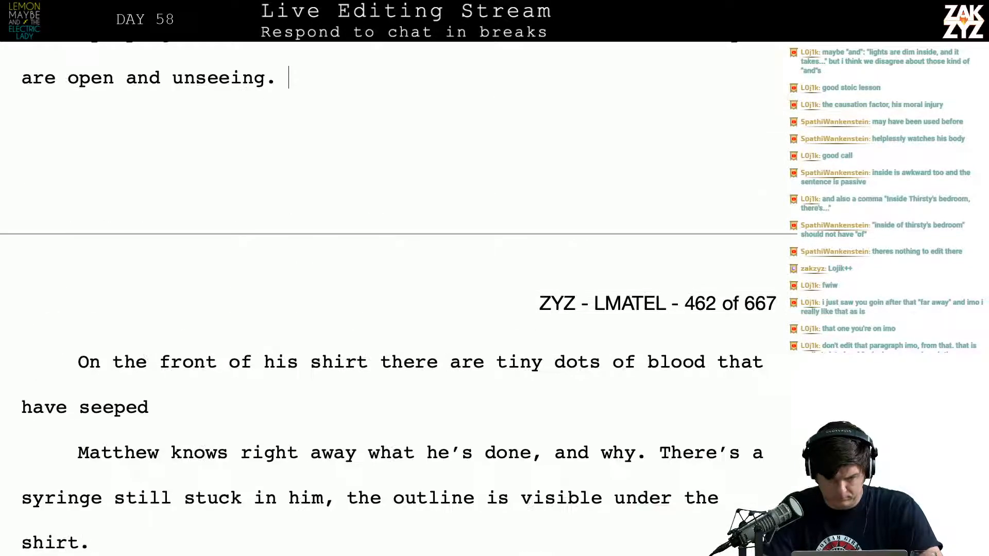
text(All over th)
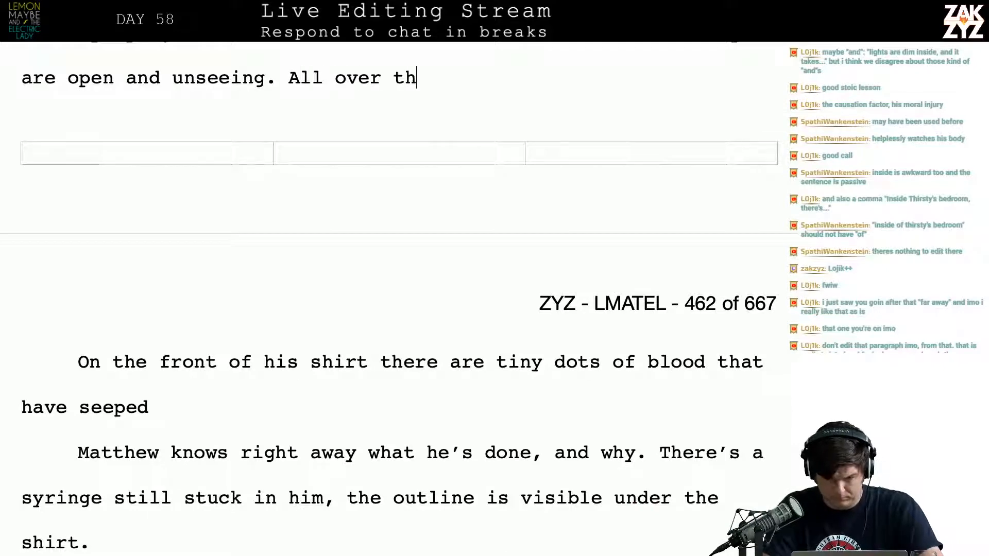
key(BackSpace)
key(BackSpace)
text(his stom)
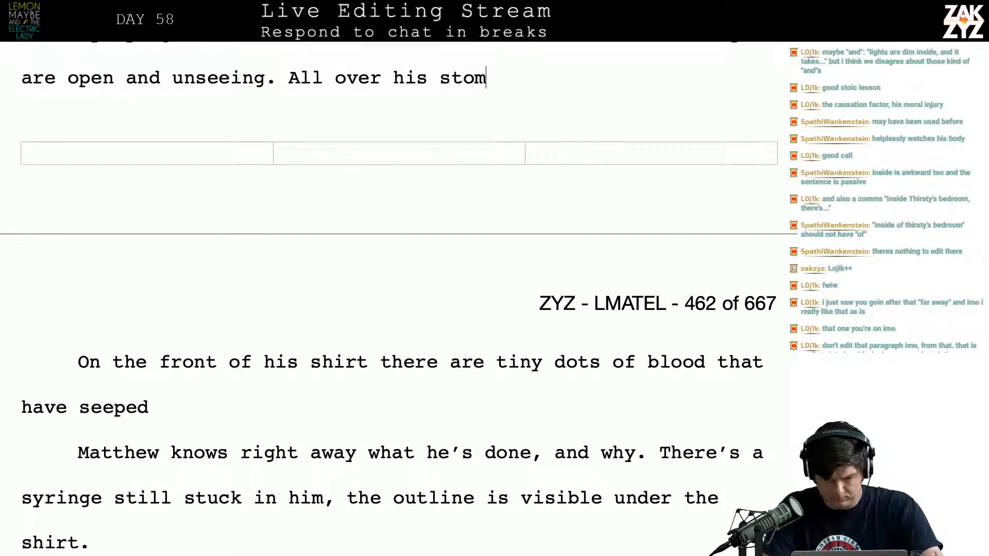
text(ach, tiny dot)
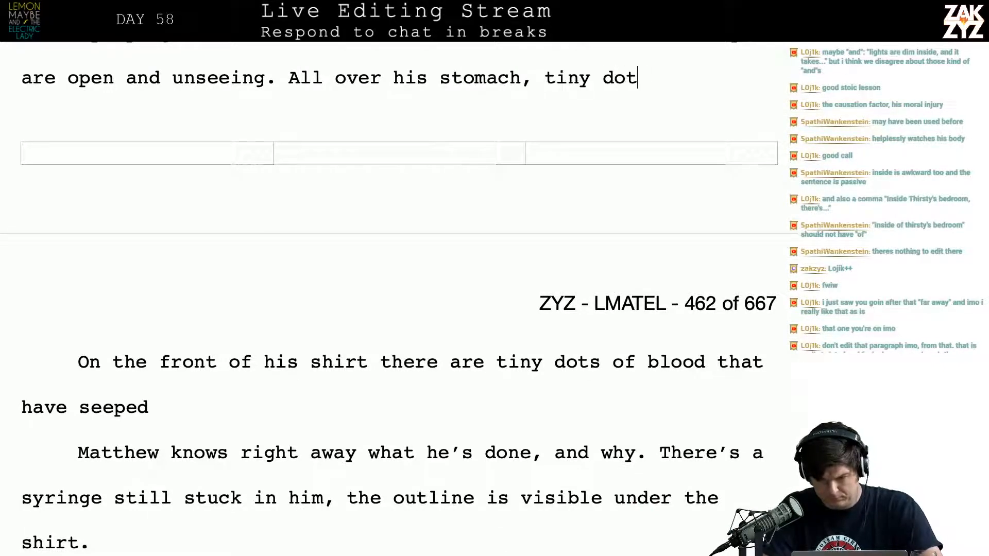
text(s of blood hav)
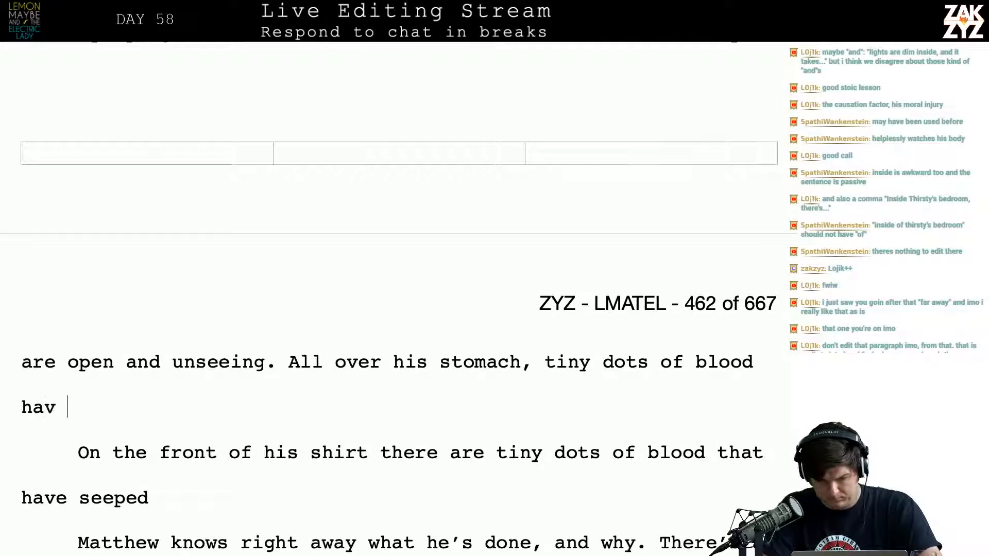
text(e seeped thr)
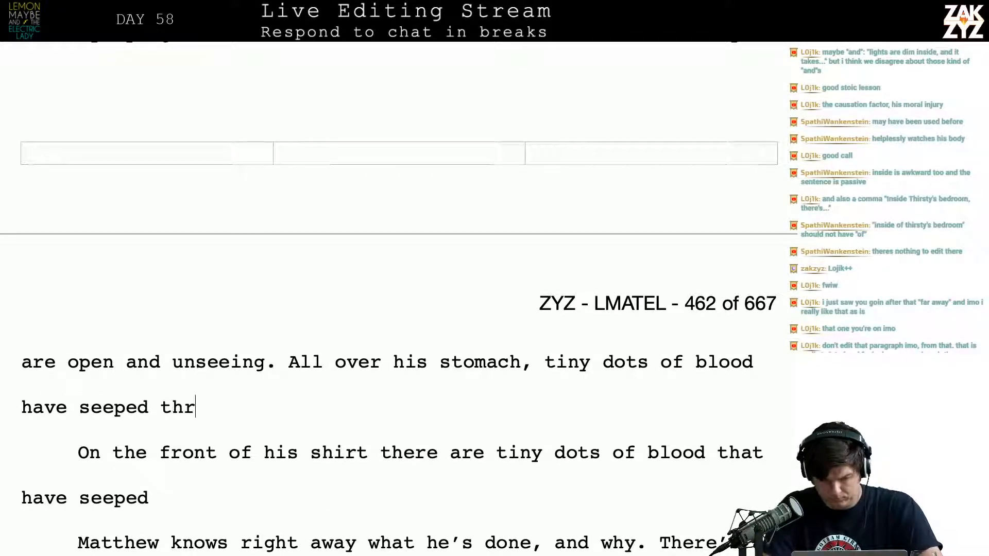
text(ough his t-shir)
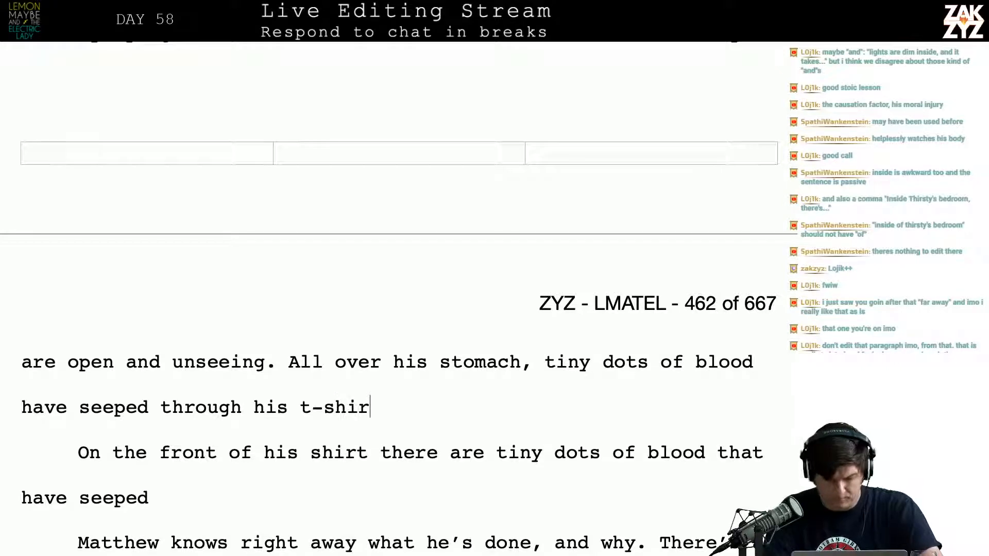
Delete the leftover unfinished paragraph "On the front of his shirt there are tiny dots of blood that have seeped"
key(shift+Down)
key(shift+Down)
key(BackSpace)
key(BackSpace)
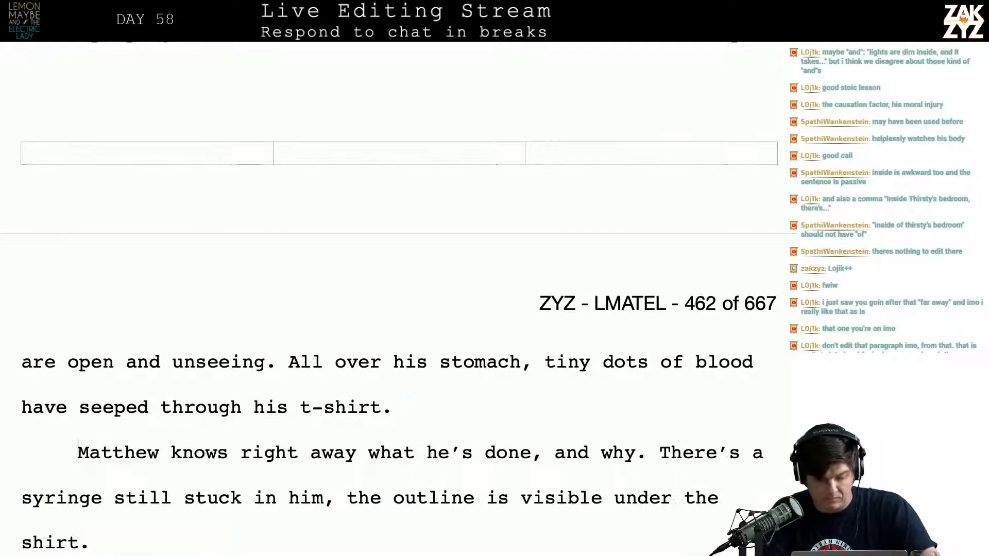
key(Down)
key(Down)
key(Down)
key(Up)
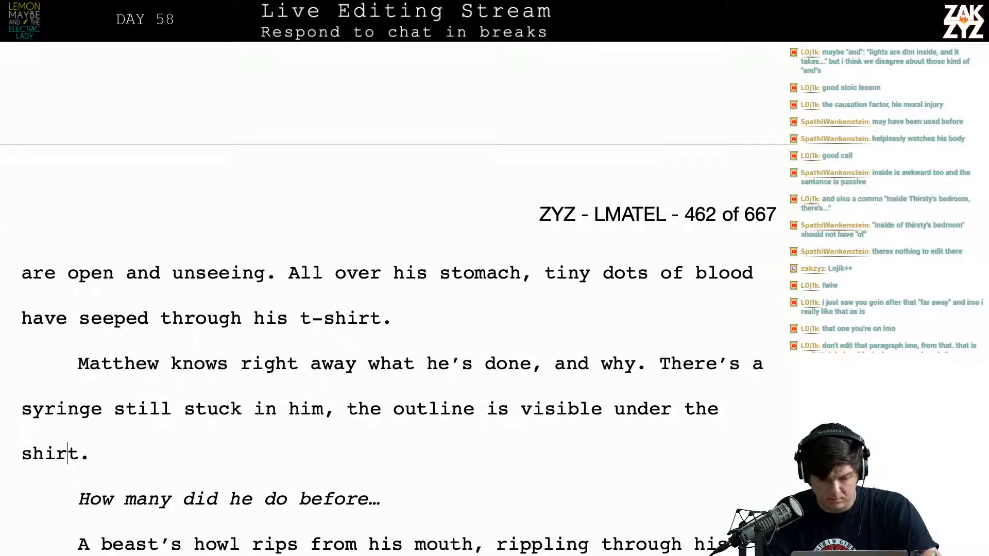
key(Down)
key(Up)
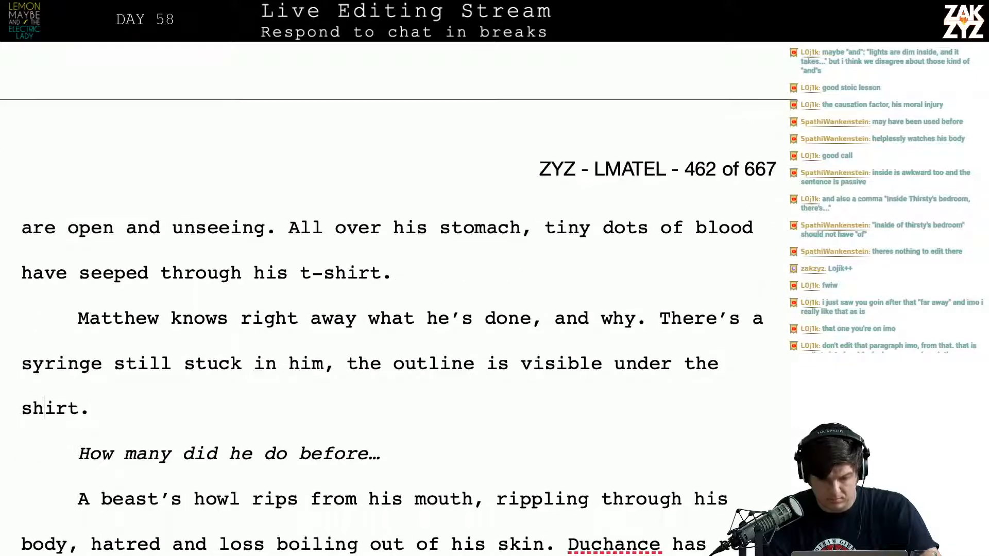
Change "There's a syringe" to "There's an insulin syringe" in the paragraph starting "Matthew knows right away"
text(insuling)
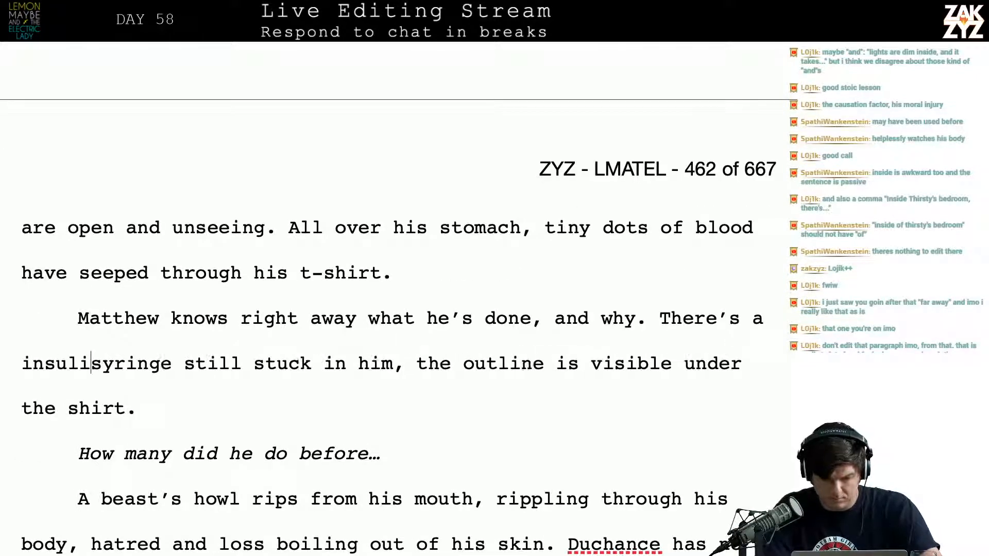
key(BackSpace)
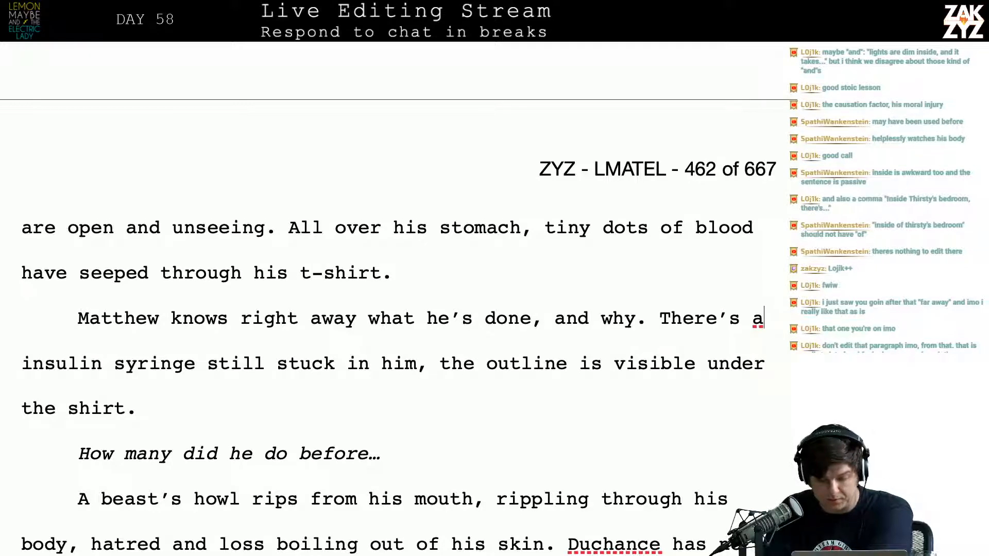
text(n)
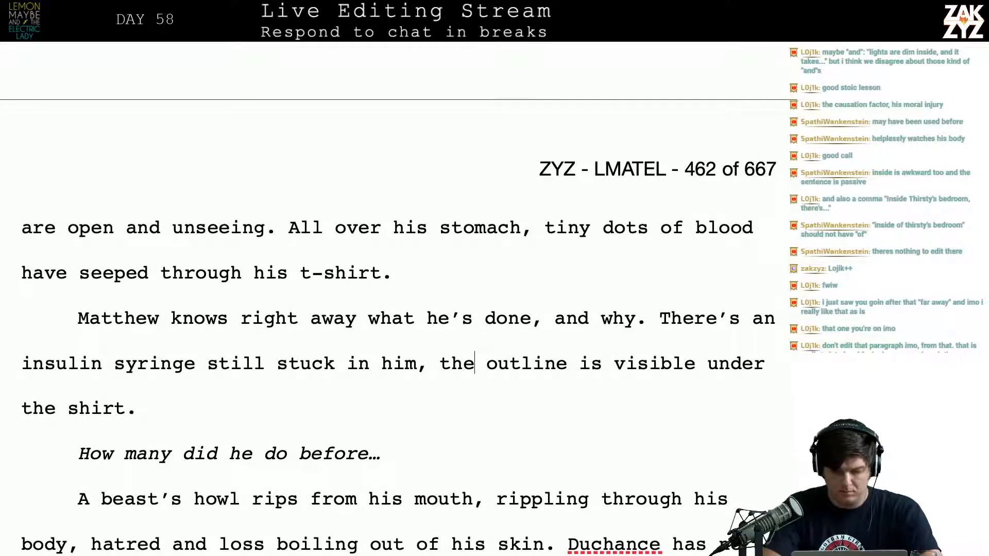
Replace ", the" after "still stuck in him" with "its outline visible beneath the shirt."
key(BackSpace)
key(BackSpace)
key(BackSpace)
key(BackSpace)
key(BackSpace)
text(its)
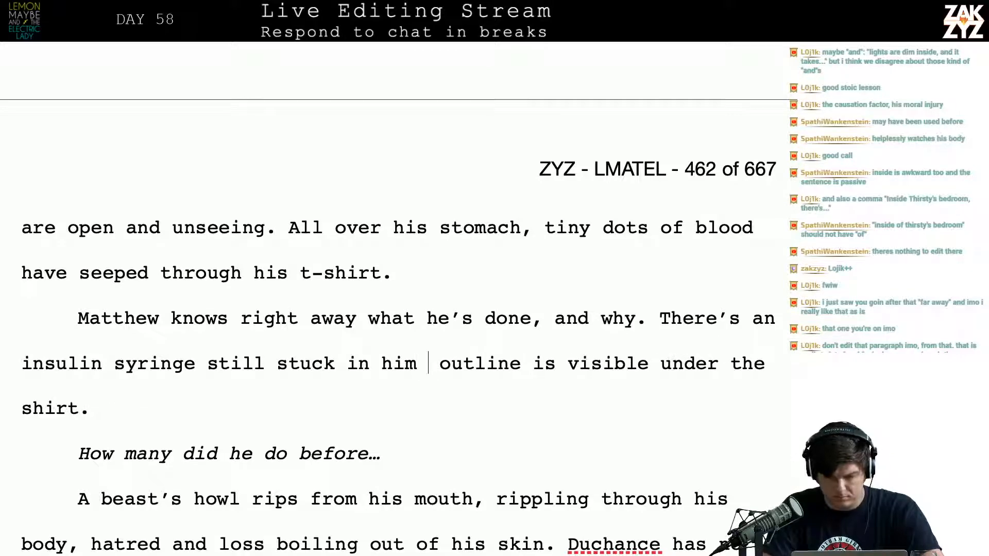
text( outline )
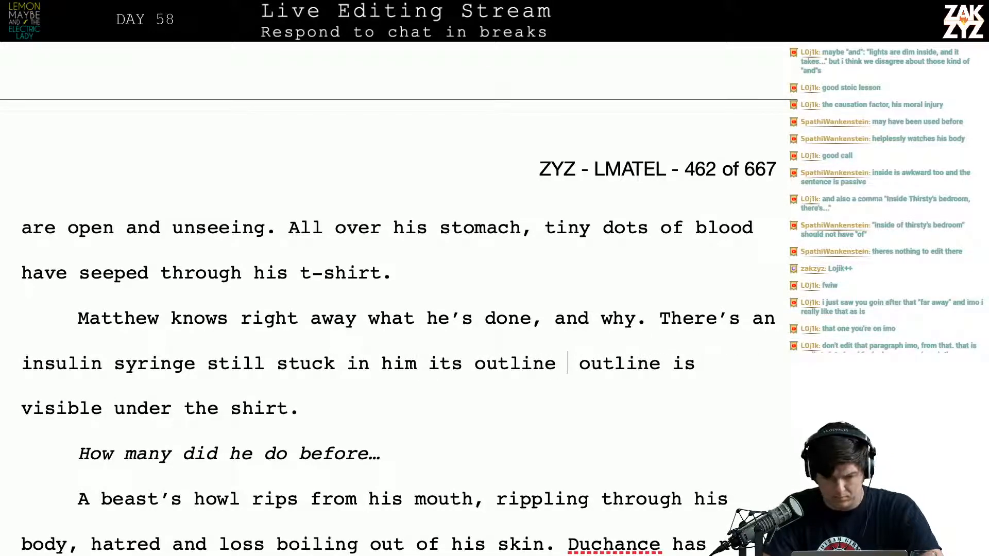
text(visible )
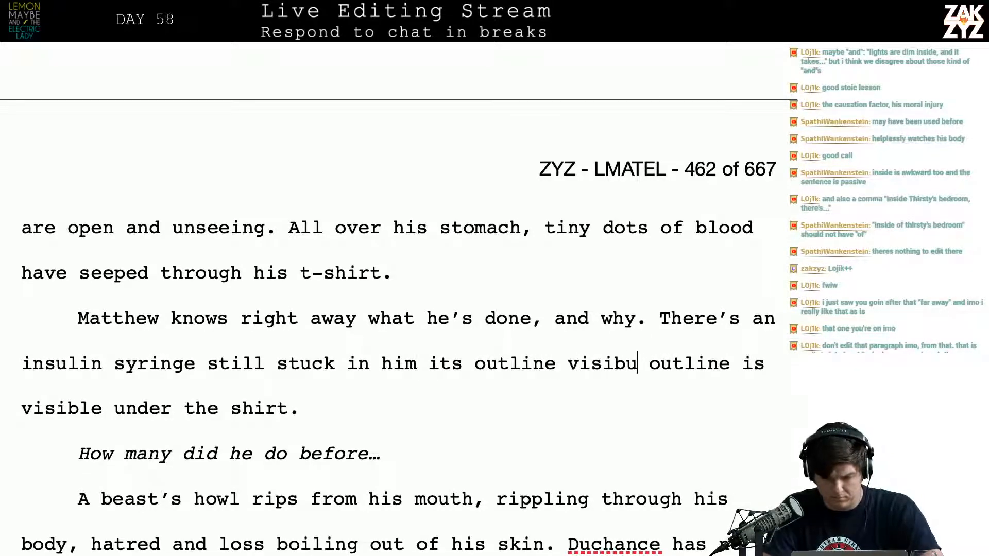
text(bem)
key(BackSpace)
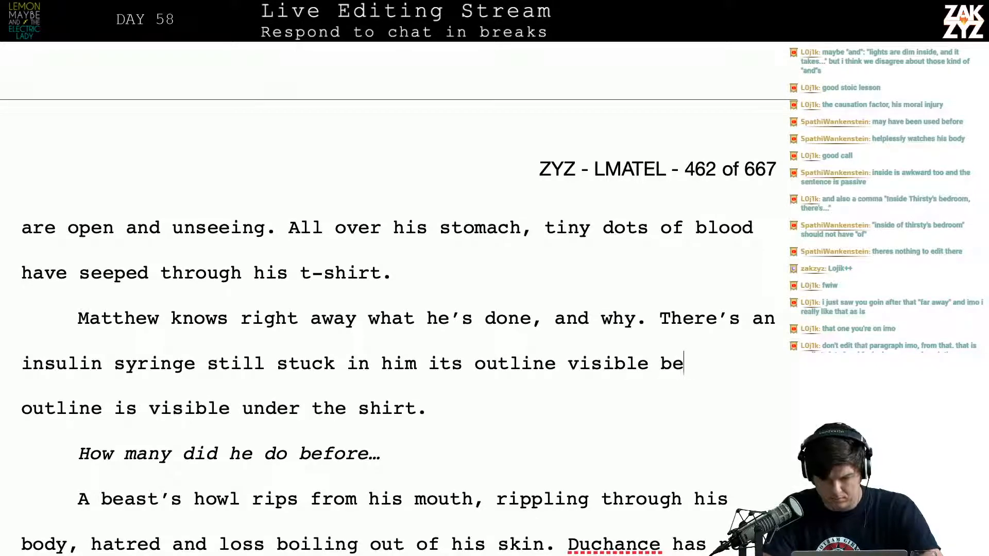
text(neath the shirt.)
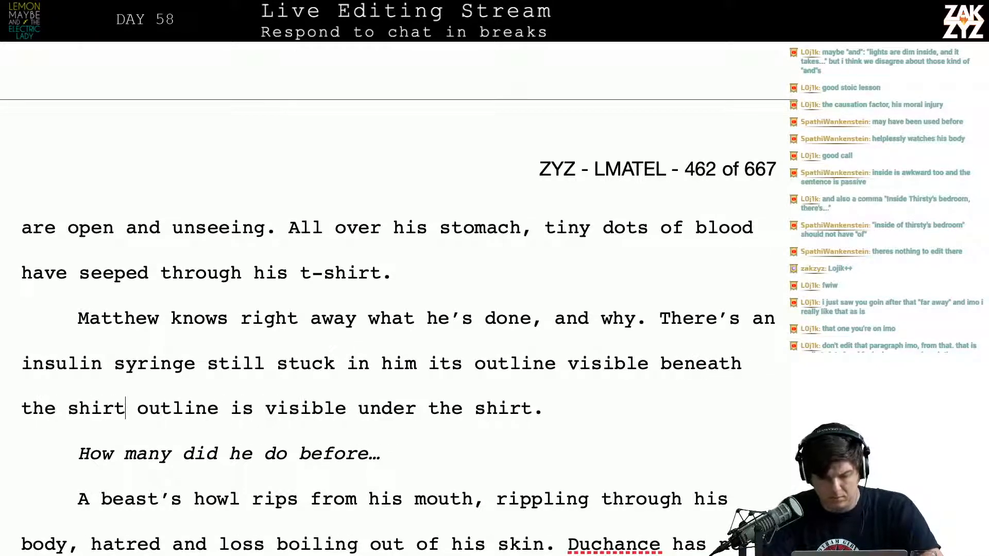
Delete the leftover old wording "outline is visible under the shirt." at the end of the syringe paragraph
key(shift+Down)
key(shift+Left)
key(shift+Left)
key(shift+Left)
key(shift+Left)
key(shift+Left)
key(shift+Left)
key(shift+Left)
key(shift+Left)
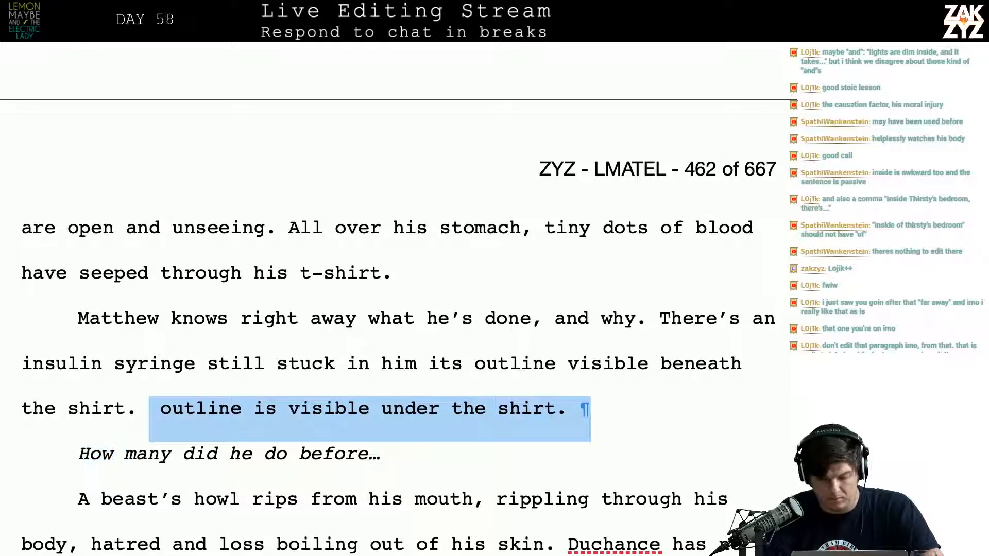
key(BackSpace)
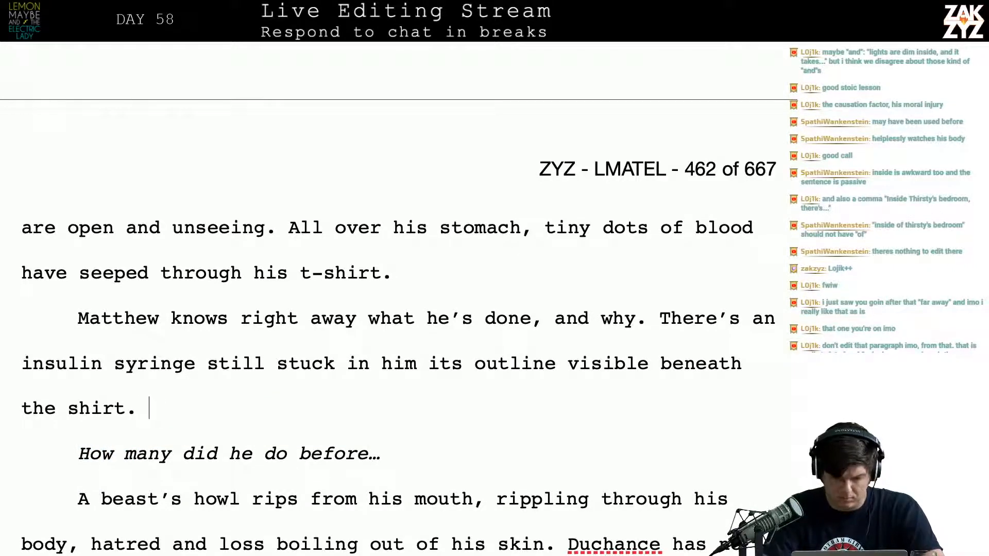
Add the sentence "He wonders how many Thirsty injected himself with." at the end of the syringe paragraph
text(He owo)
key(BackSpace)
key(BackSpace)
key(BackSpace)
key(BackSpace)
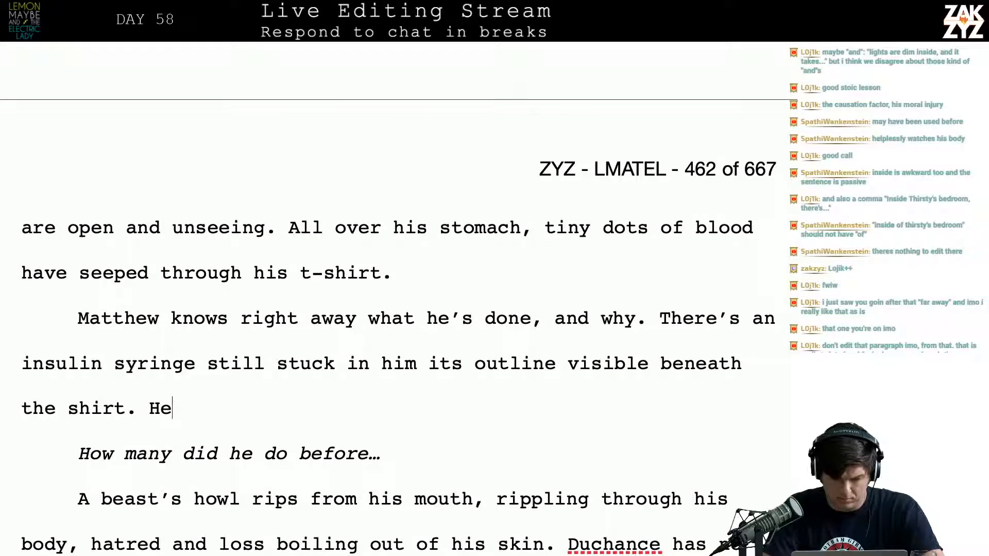
key(BackSpace)
key(BackSpace)
text(He wonders ho)
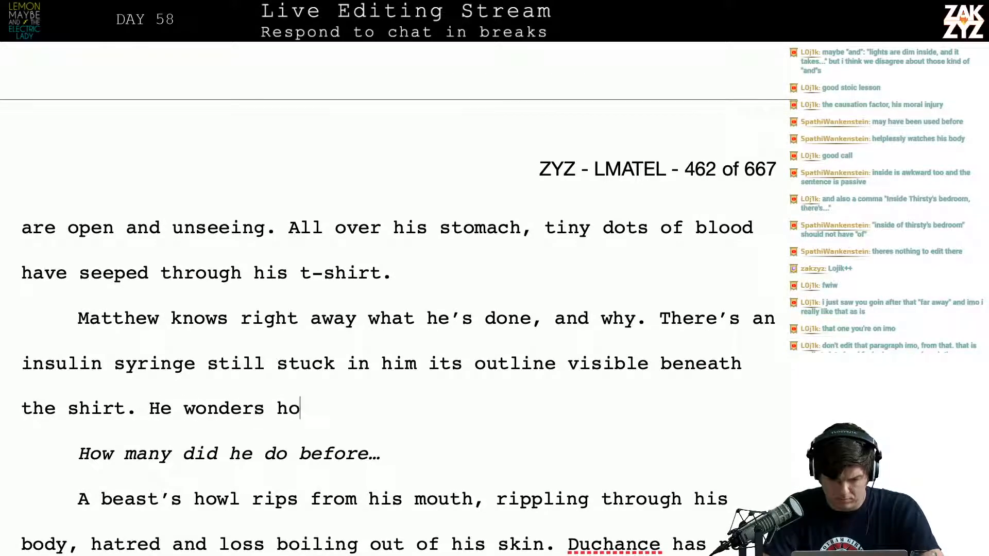
text(w many )
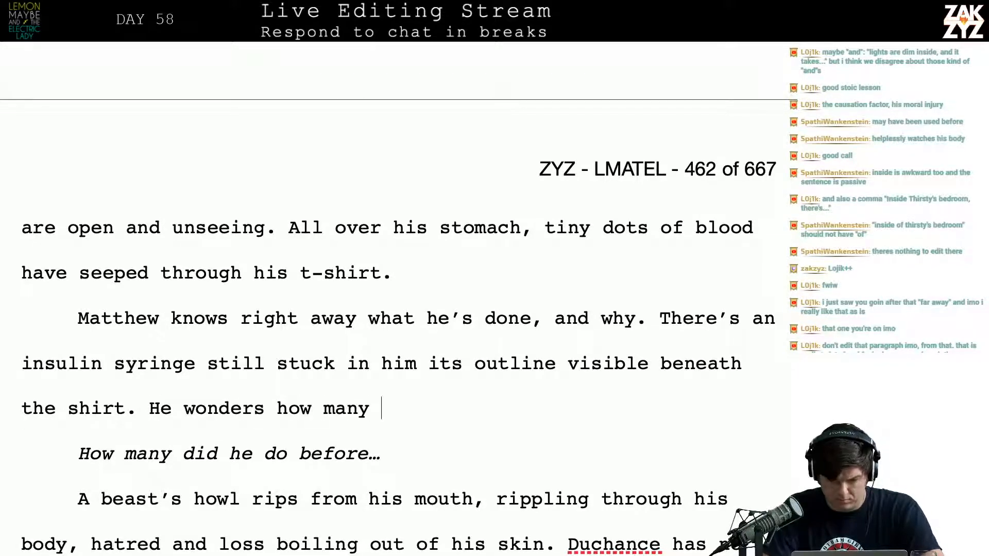
text(Thirsty in)
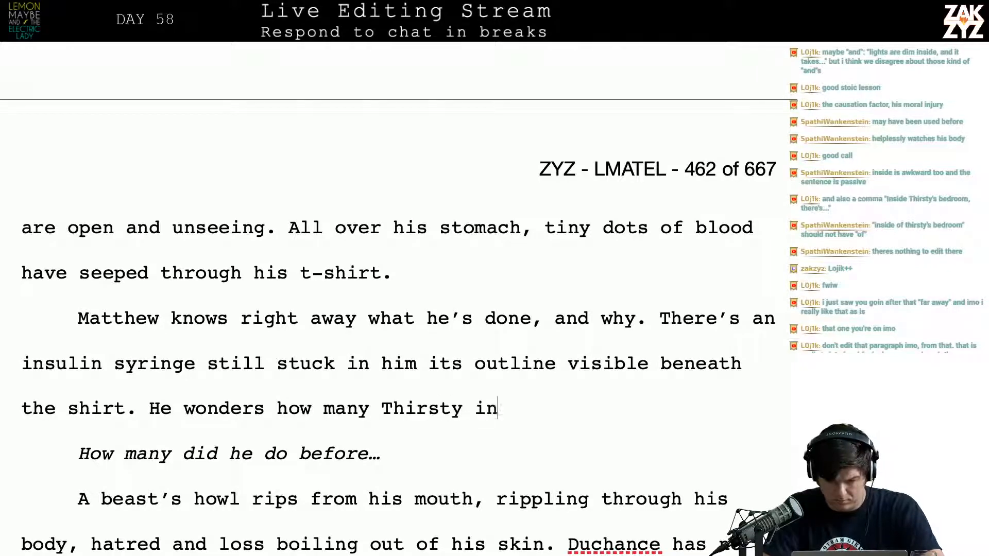
text(jected himself w)
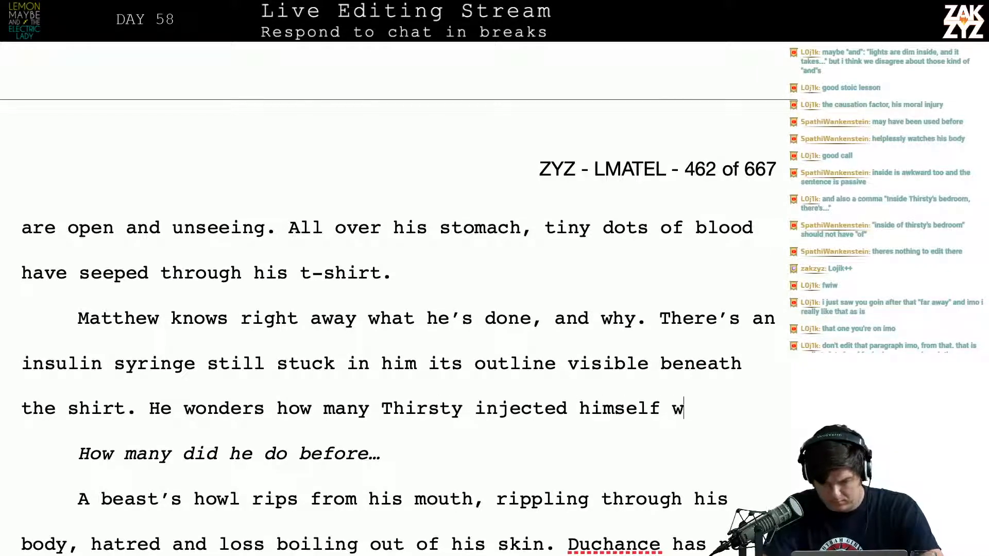
text(ith.)
Reword the new sentence's ending after "how many Thirsty" to "managed to inject before he passed out."
key(BackSpace)
key(BackSpace)
key(BackSpace)
key(BackSpace)
key(BackSpace)
key(BackSpace)
key(BackSpace)
key(BackSpace)
key(BackSpace)
key(BackSpace)
key(BackSpace)
key(BackSpace)
key(BackSpace)
key(BackSpace)
key(BackSpace)
key(BackSpace)
key(BackSpace)
key(BackSpace)
key(BackSpace)
key(BackSpace)
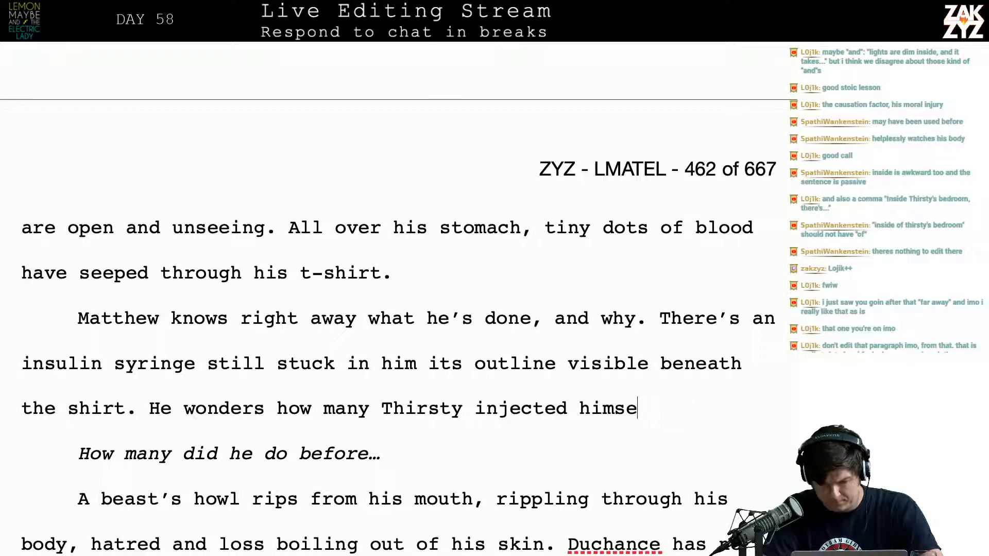
text(mana)
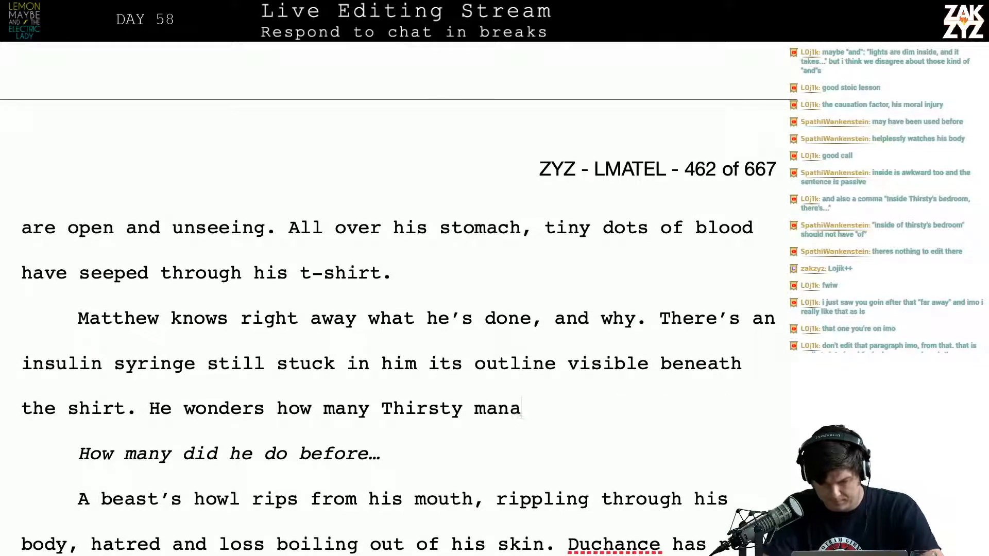
text(ged to in)
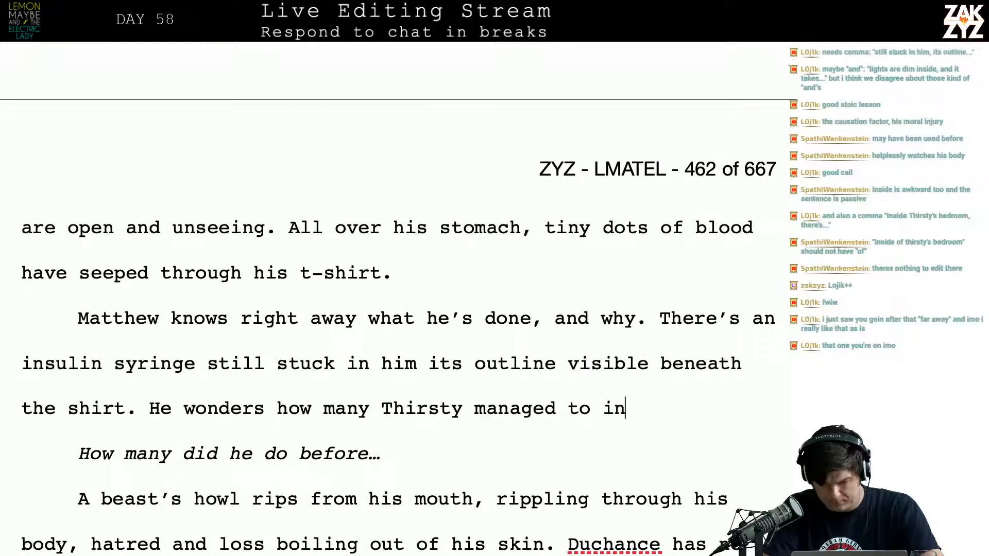
text(ject before he passed out.)
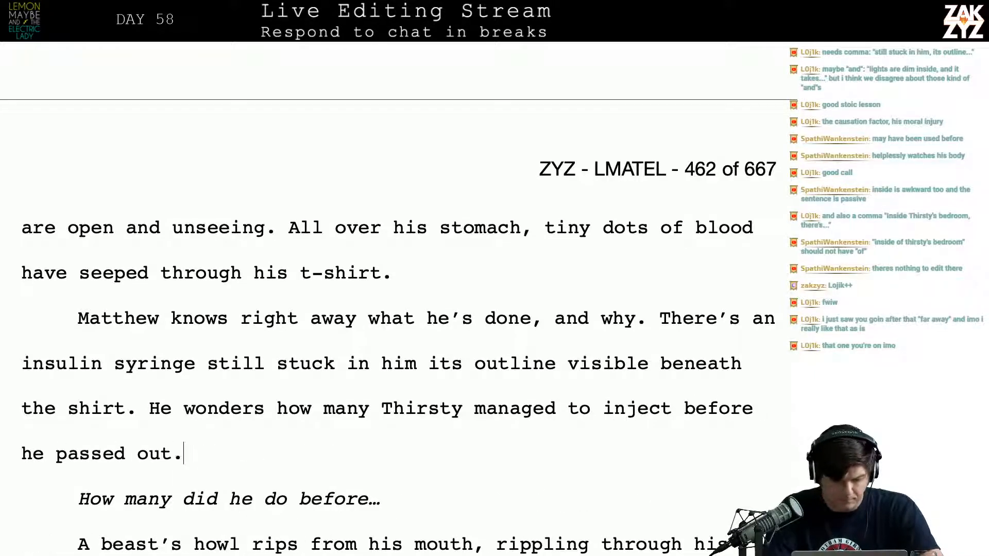
Delete the italic line "How many did he do before…" and the stray space after "passed out."
key(shift+Down)
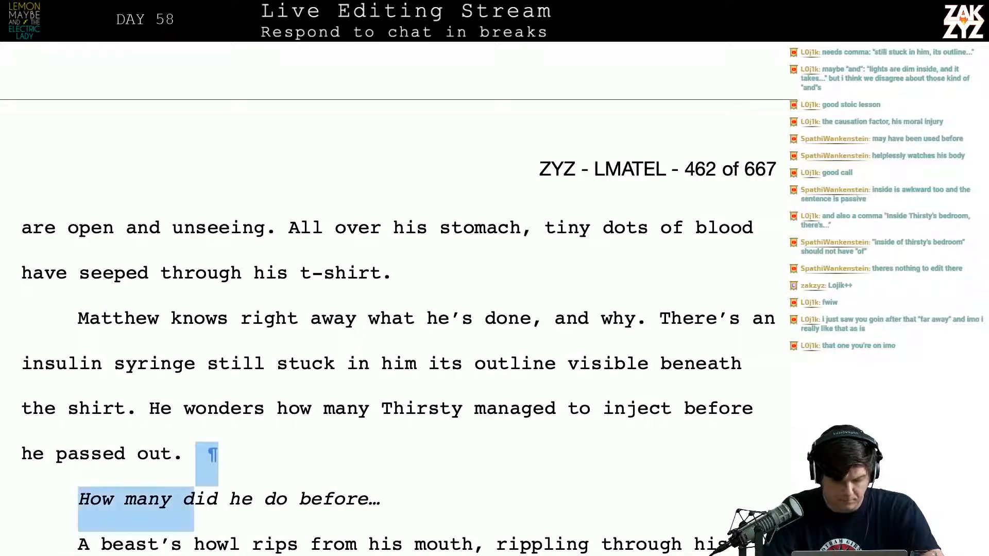
key(shift+Down)
key(shift+Left)
key(shift+Left)
key(shift+Left)
key(shift+Left)
key(shift+Left)
key(shift+Left)
key(shift+Left)
key(shift+Left)
key(shift+Left)
key(shift+Left)
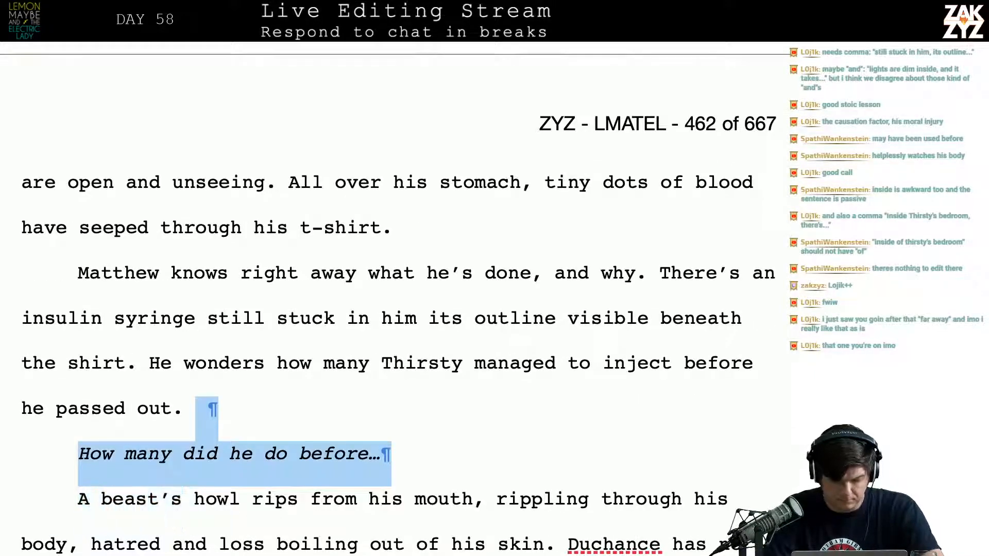
key(shift+Left)
key(shift+Right)
key(shift+Left)
key(BackSpace)
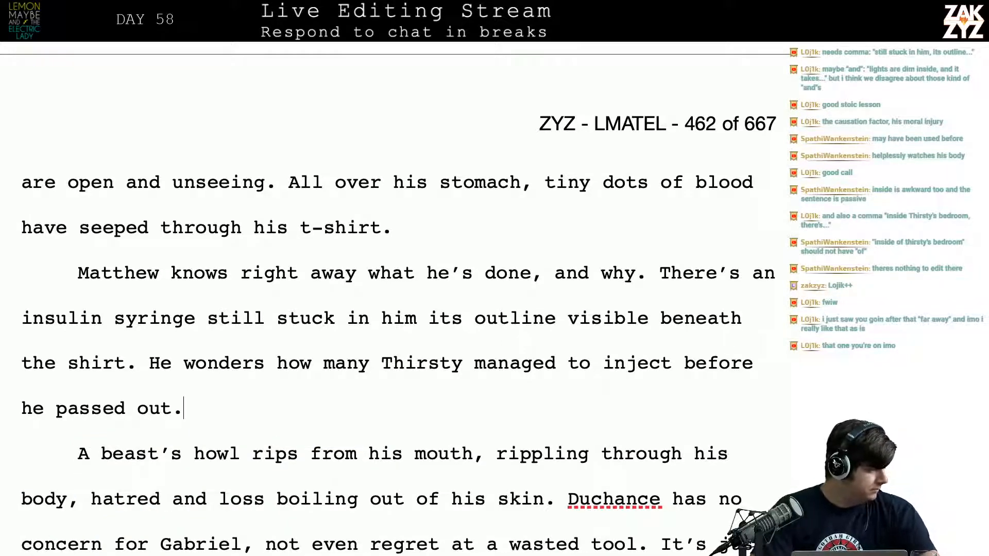
scroll(456, 377, down, 1)
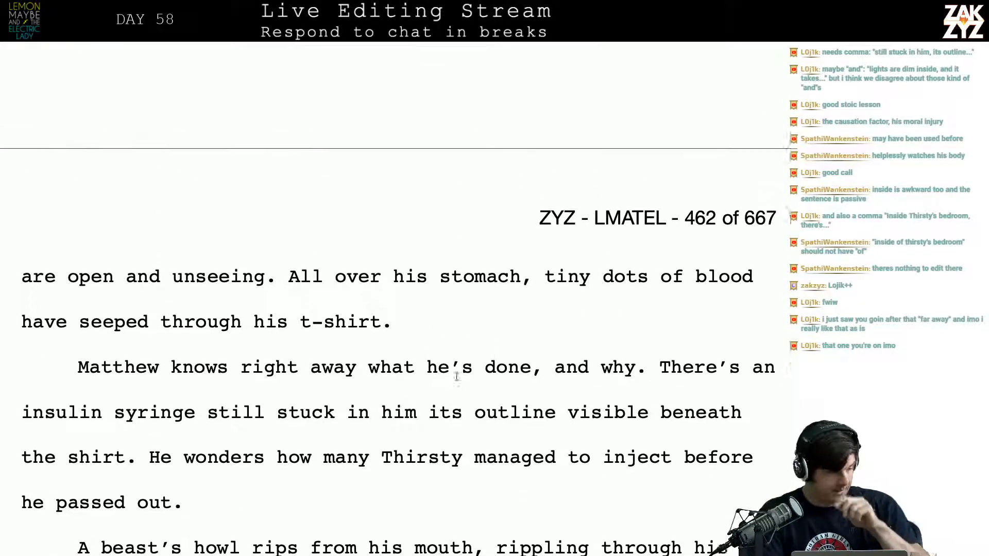
scroll(456, 377, up, 5)
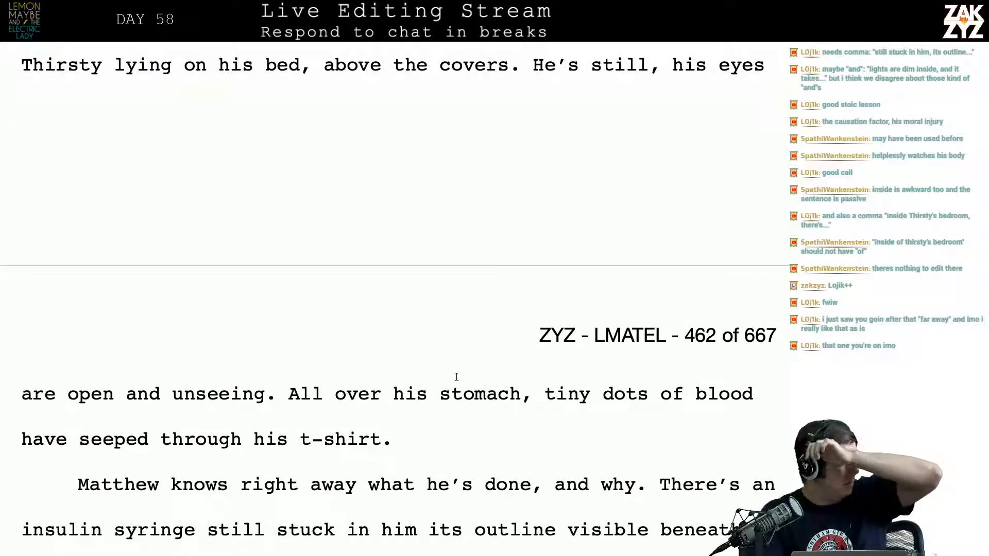
scroll(457, 377, up, 3)
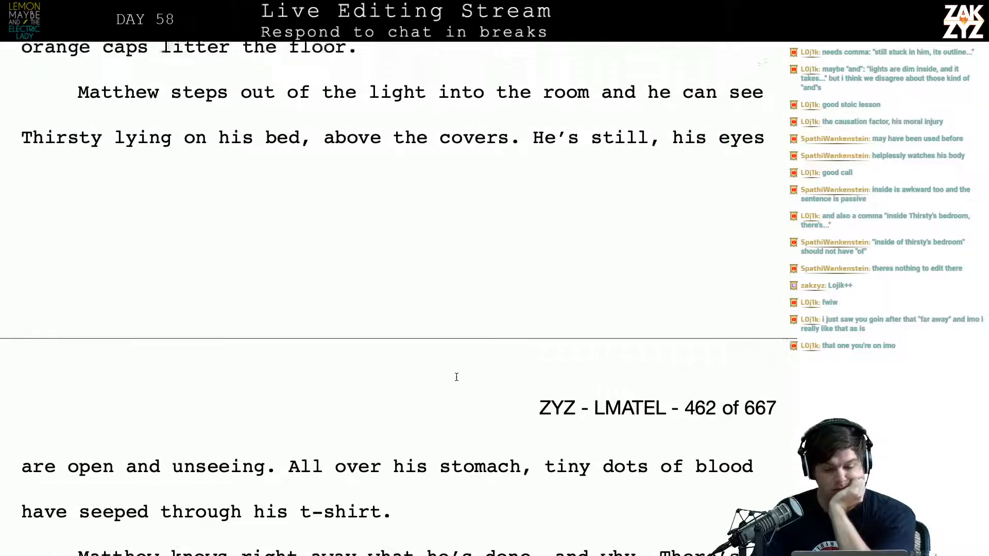
scroll(454, 377, up, 5)
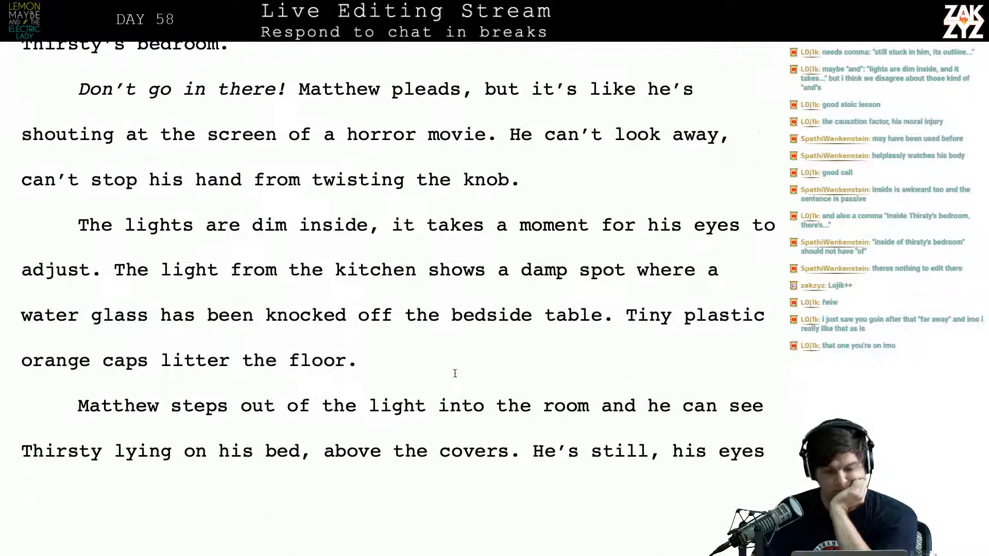
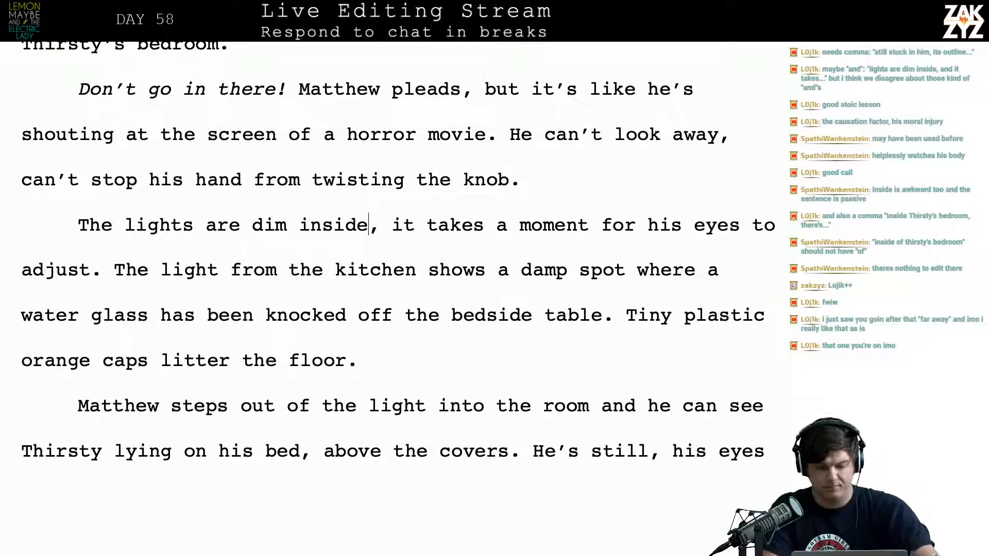
Replace "inside," with "and" in the sentence "The lights are dim inside, it takes a moment for his eyes to adjust."
key(BackSpace)
key(BackSpace)
key(BackSpace)
key(BackSpace)
key(BackSpace)
key(BackSpace)
text(and)
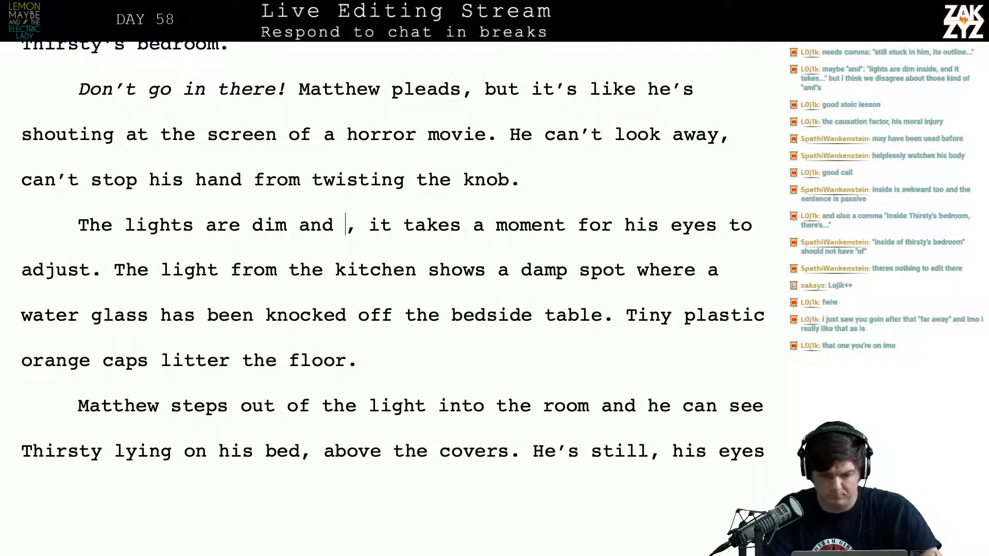
key(BackSpace)
key(BackSpace)
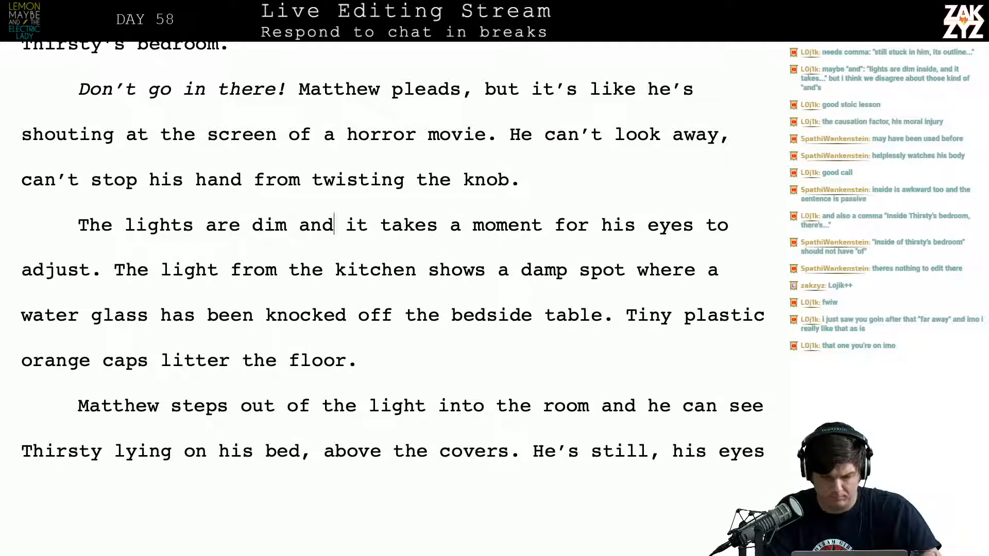
text(in thirst)
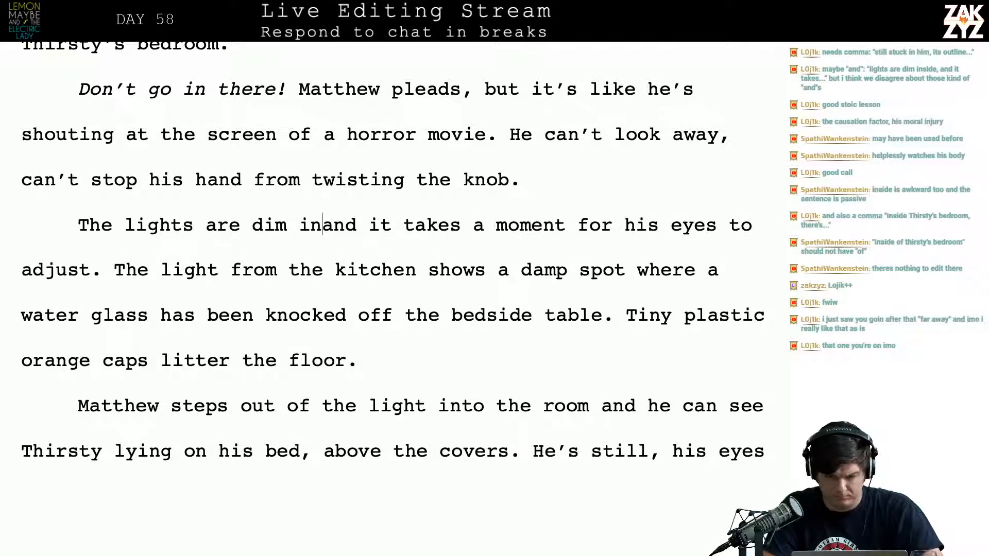
key(BackSpace)
key(BackSpace)
key(BackSpace)
key(BackSpace)
key(BackSpace)
key(BackSpace)
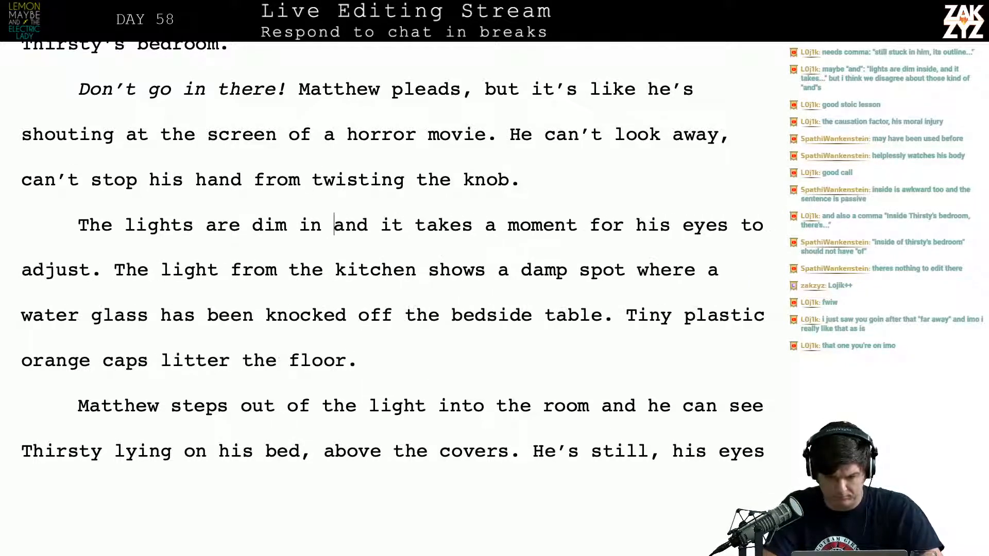
text(Thirst)
text(y's b)
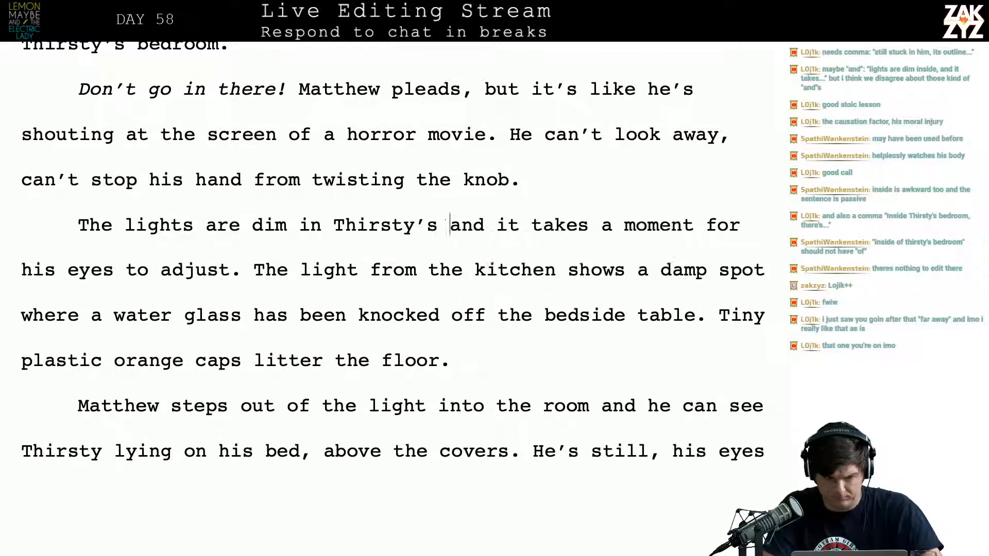
key(BackSpace)
key(BackSpace)
key(BackSpace)
key(BackSpace)
key(BackSpace)
key(BackSpace)
key(BackSpace)
key(BackSpace)
key(BackSpace)
key(BackSpace)
key(BackSpace)
key(BackSpace)
key(BackSpace)
key(BackSpace)
key(BackSpace)
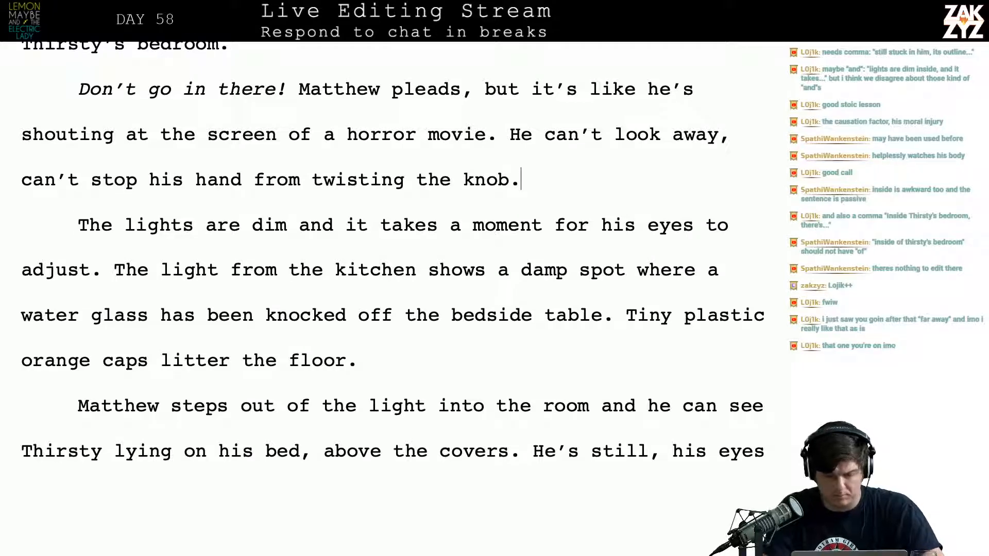
Add a paragraph after "twisting the knob." reading "The lights are dim inside Thirsty's room, it takes a moment for his eyes to adjust."
key(Return)
text(The li)
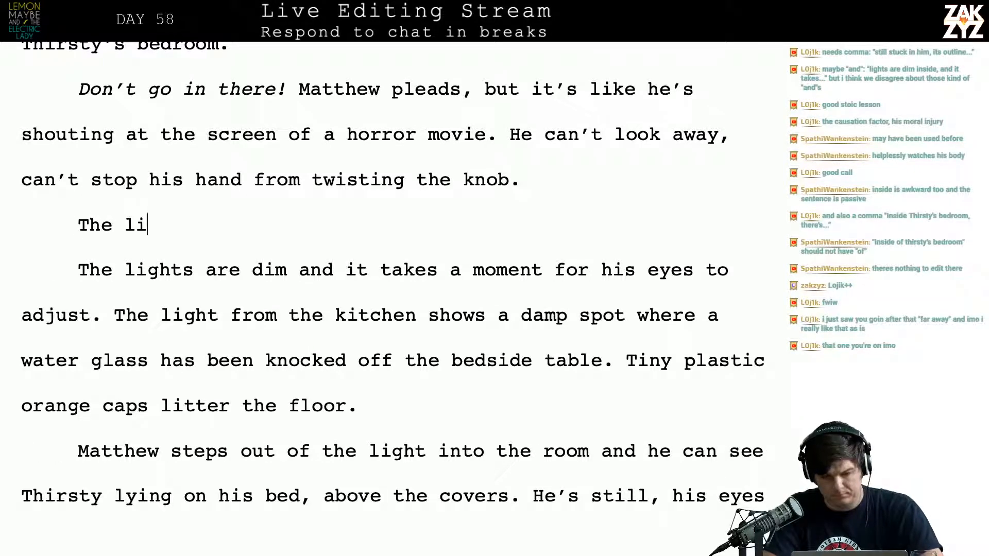
text(ghts are dim inside)
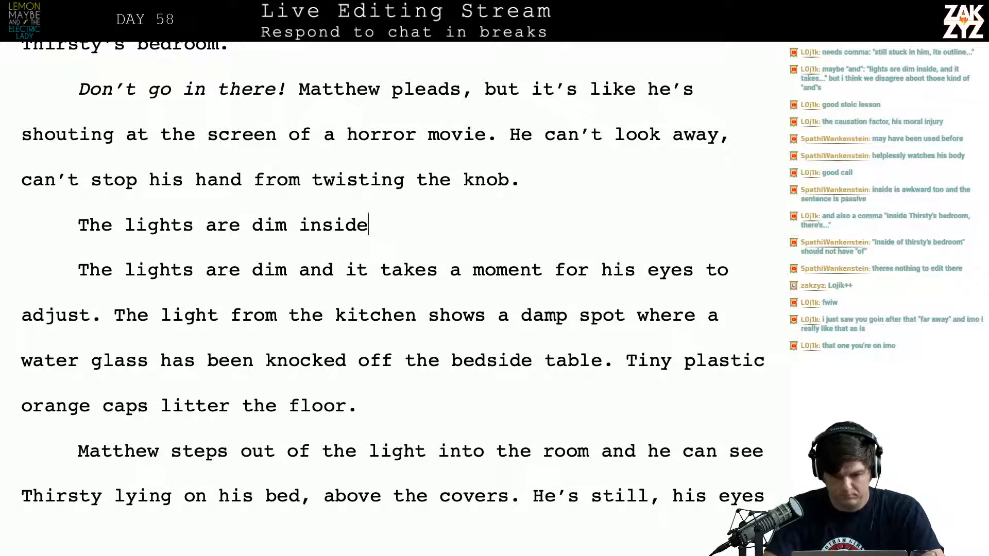
text( Thirsty's roo)
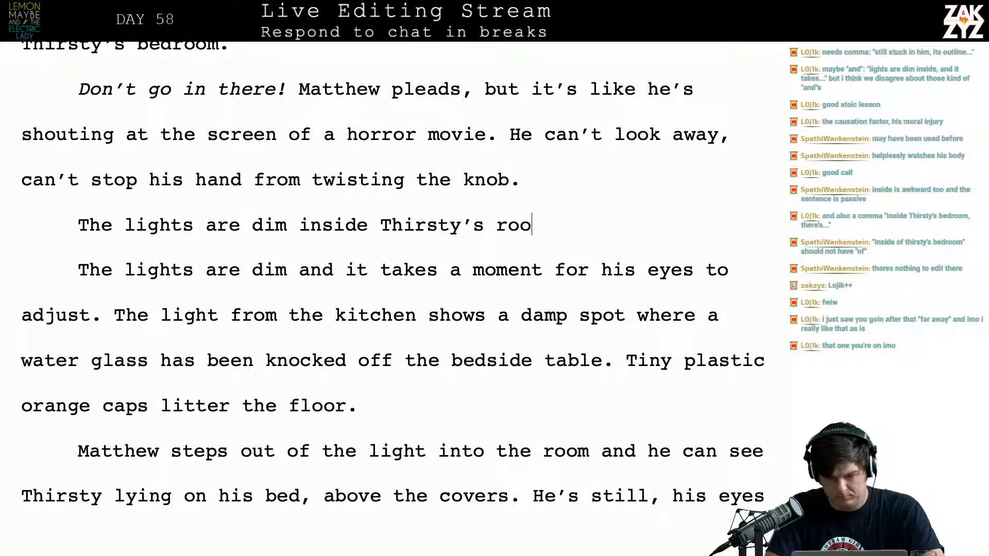
text(m, it takes a mom)
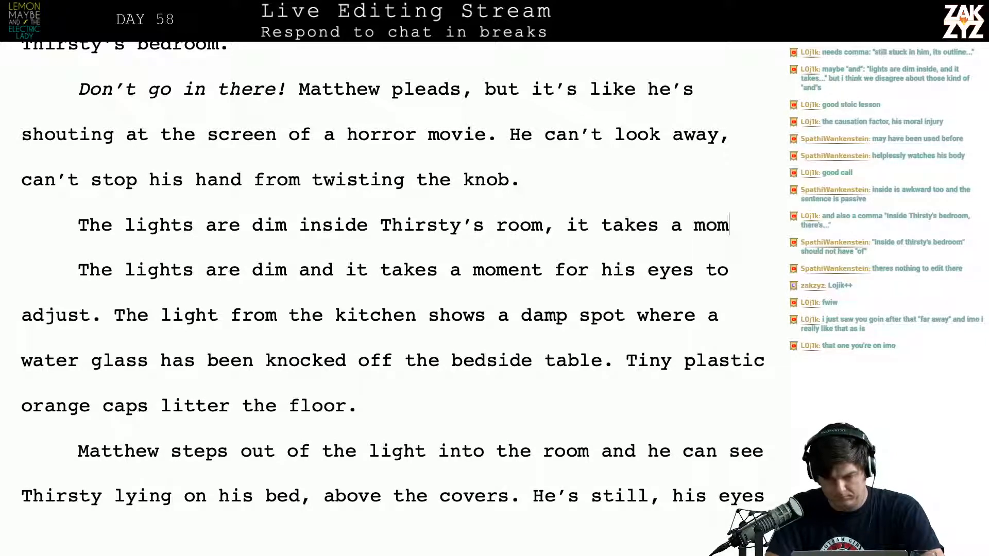
text(ent for his eyes )
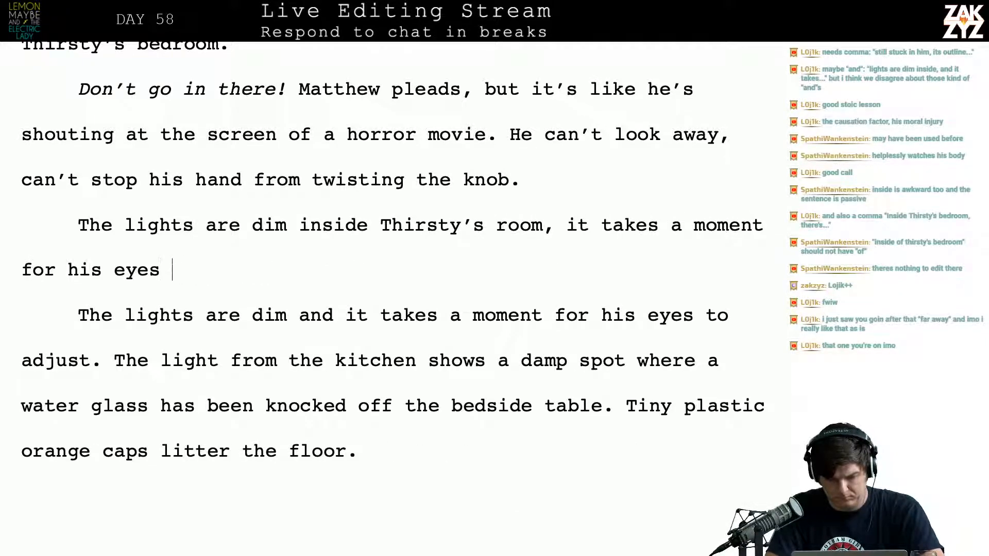
text(to ajust.)
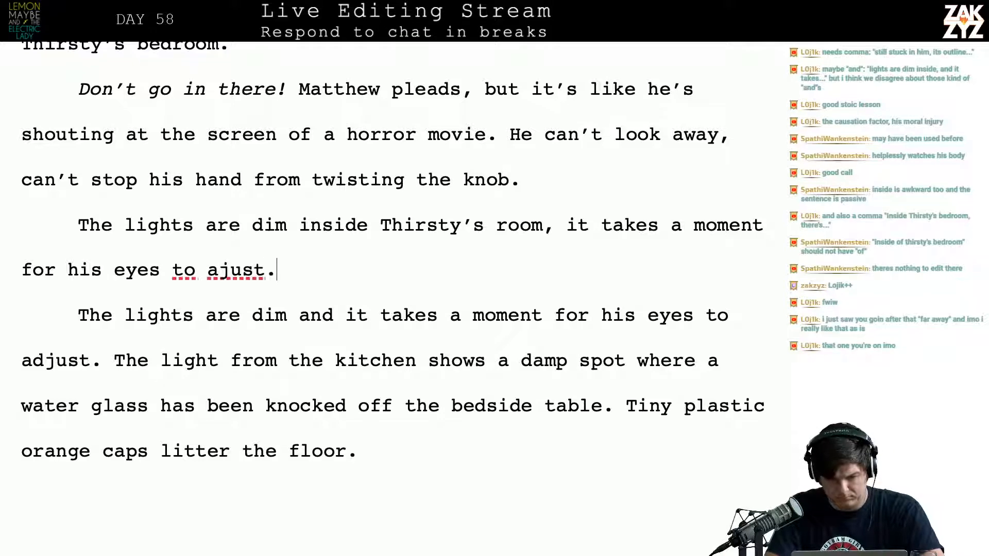
key(BackSpace)
key(BackSpace)
key(BackSpace)
key(BackSpace)
key(BackSpace)
text(djust.)
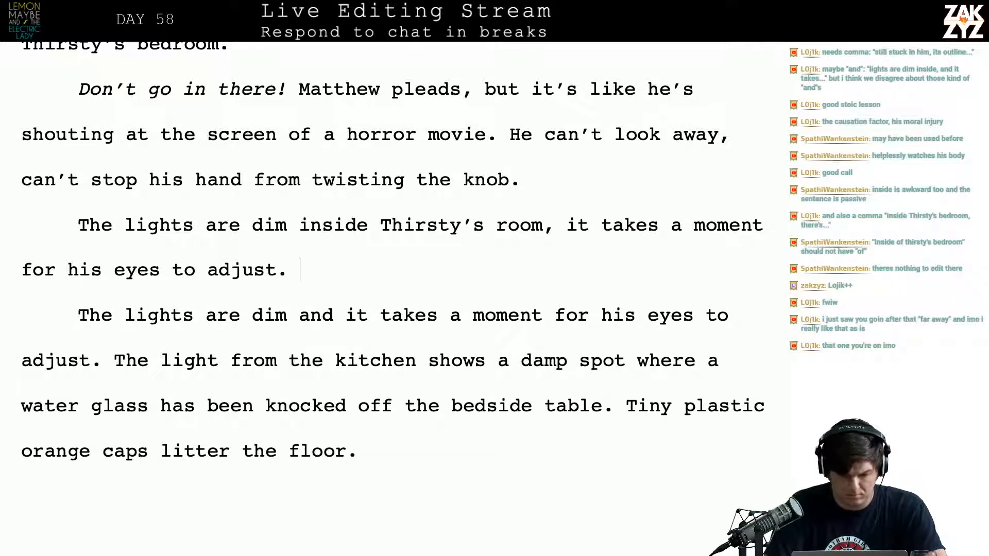
text(The)
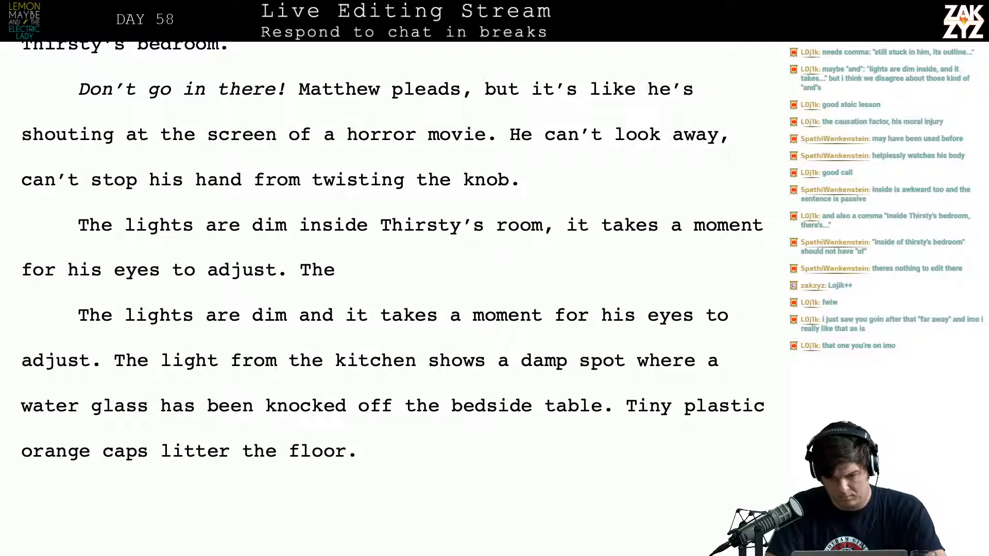
key(BackSpace)
key(BackSpace)
key(BackSpace)
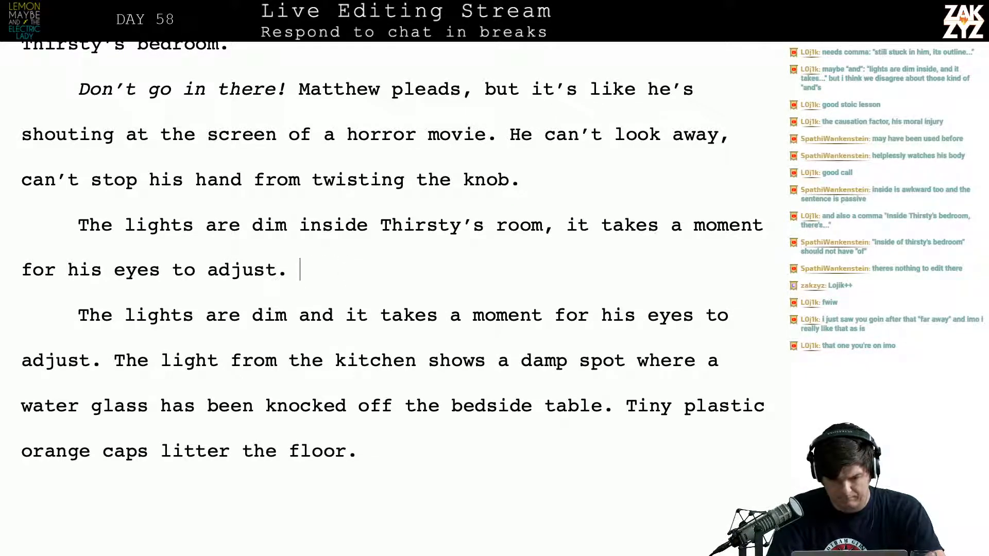
key(shift+Down)
key(Up)
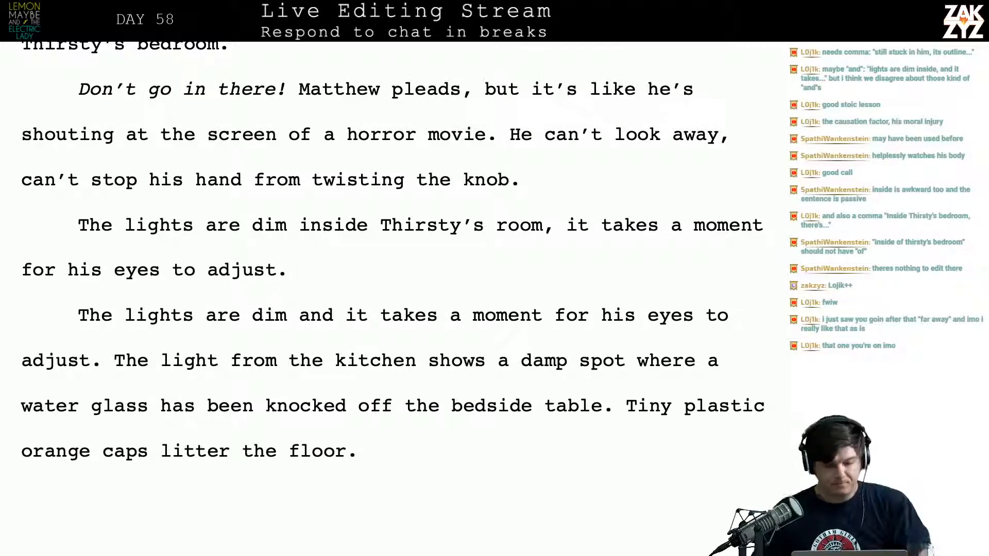
Insert a new paragraph after "twisting the knob." and try the opening "The lights are turned out in"
scroll(265, 297, up, 3)
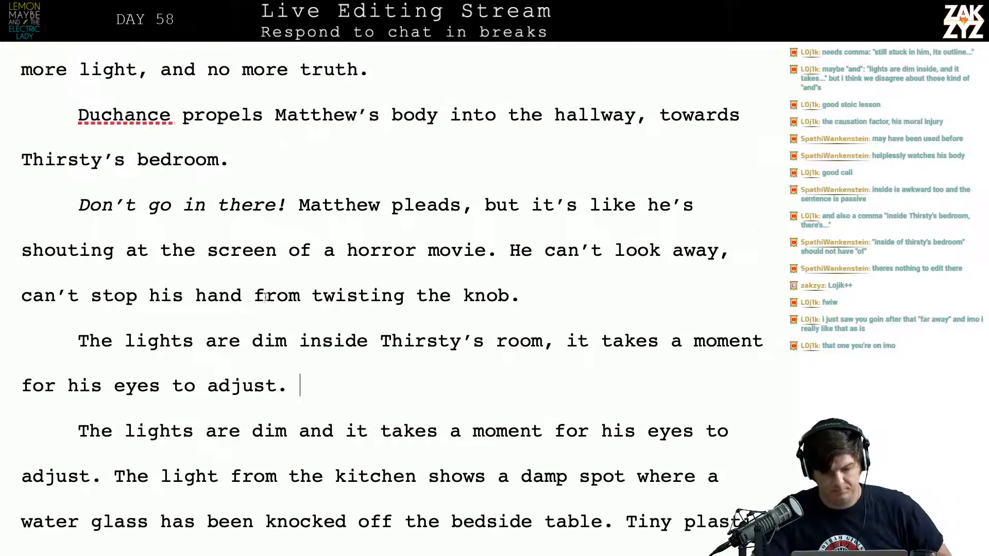
click(77, 340)
key(Return)
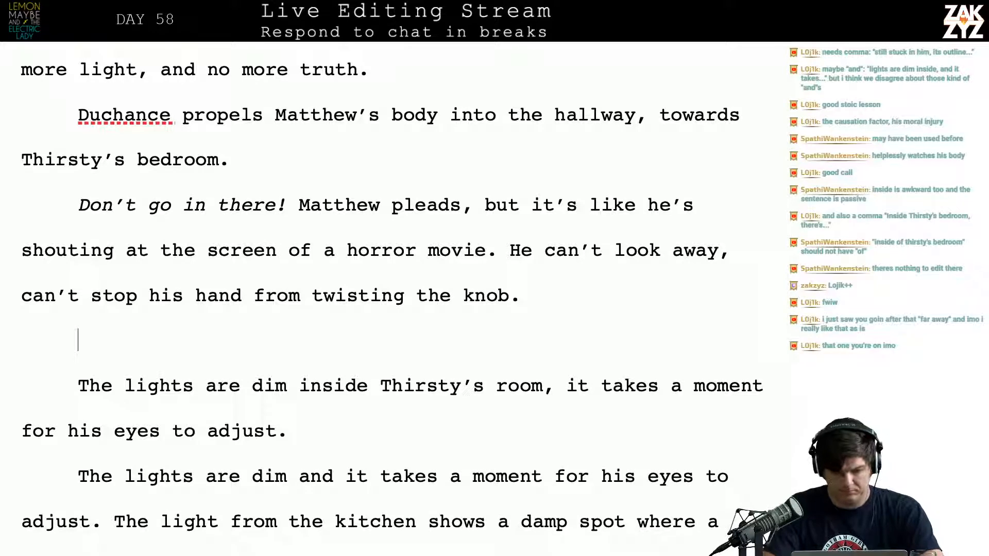
text(The lights are tur)
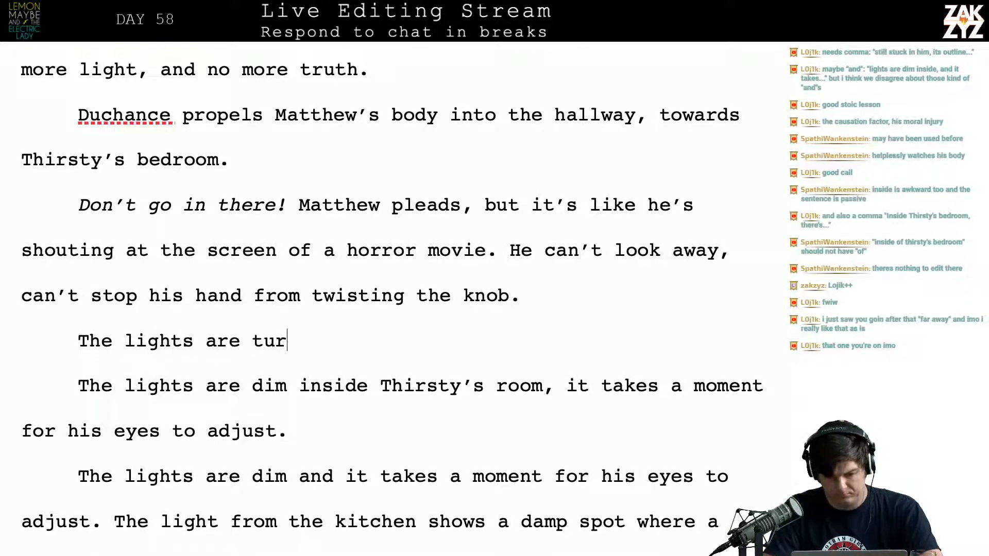
text(ned out in T)
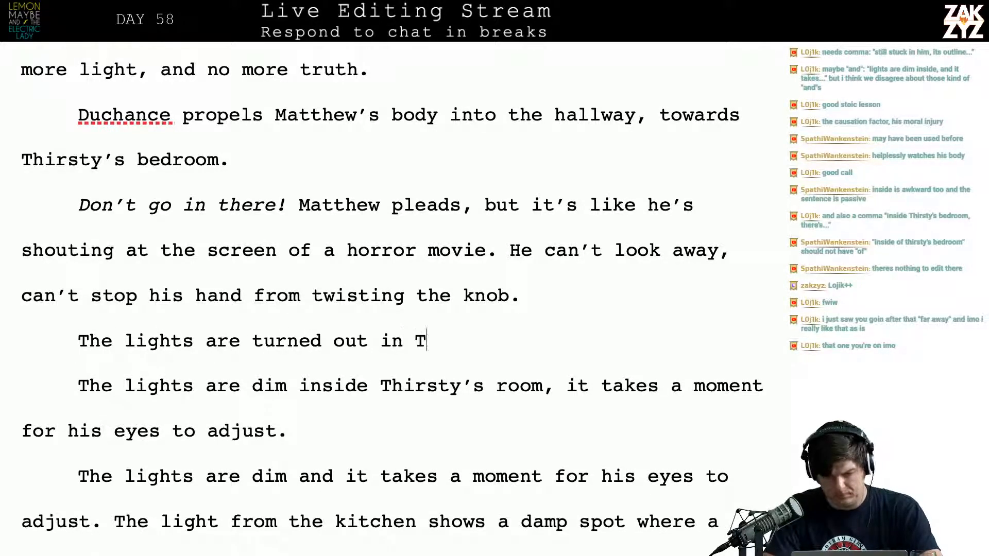
key(BackSpace)
key(BackSpace)
key(BackSpace)
key(BackSpace)
key(BackSpace)
key(BackSpace)
key(BackSpace)
key(BackSpace)
key(BackSpace)
key(BackSpace)
key(BackSpace)
key(BackSpace)
key(BackSpace)
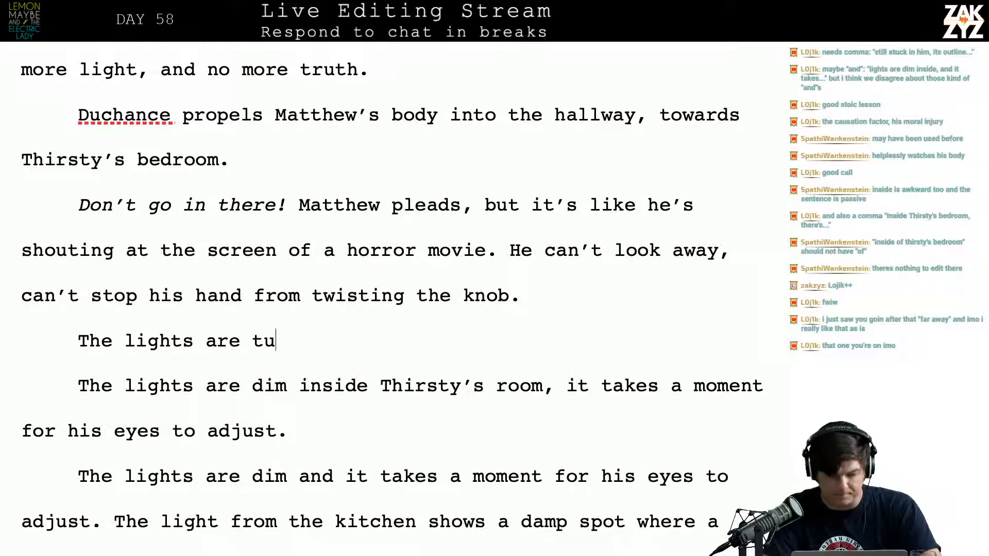
key(BackSpace)
key(BackSpace)
key(BackSpace)
key(BackSpace)
key(BackSpace)
key(BackSpace)
key(BackSpace)
key(BackSpace)
key(BackSpace)
key(BackSpace)
key(BackSpace)
key(BackSpace)
key(BackSpace)
key(BackSpace)
key(BackSpace)
key(BackSpace)
key(BackSpace)
Write the new paragraph's opening sentence as "There's only the dim light of Thirsty's bedside lamp in the room."
text(T)
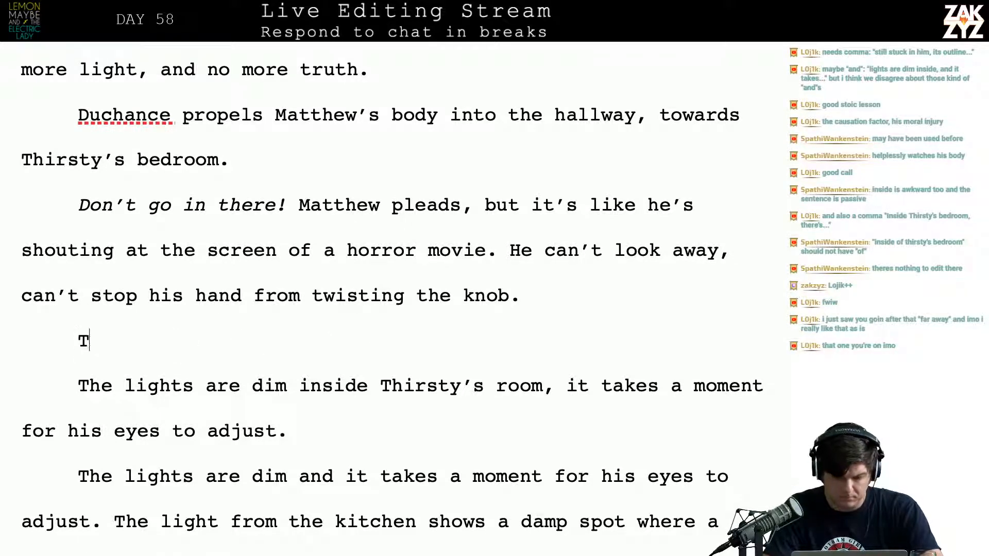
text(here's only )
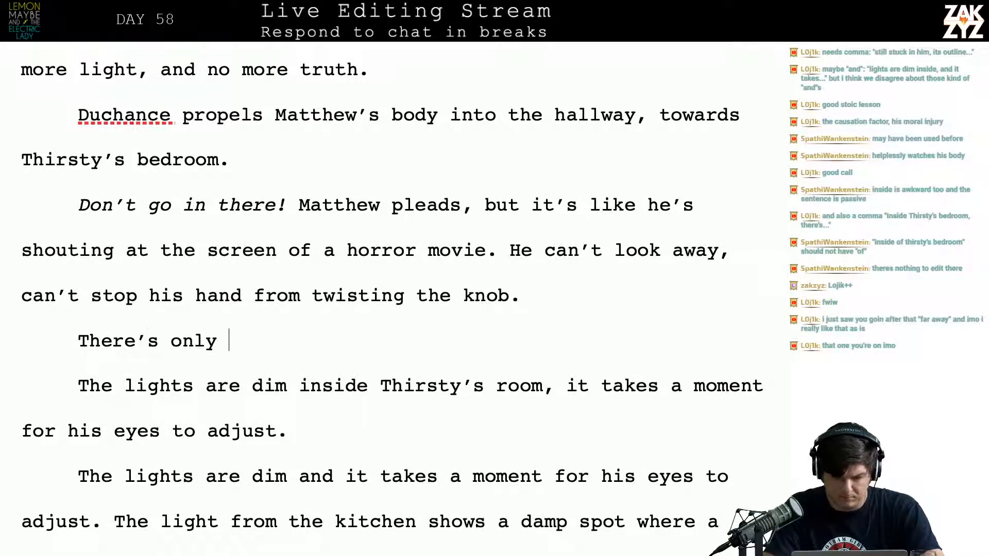
text(the dim light of )
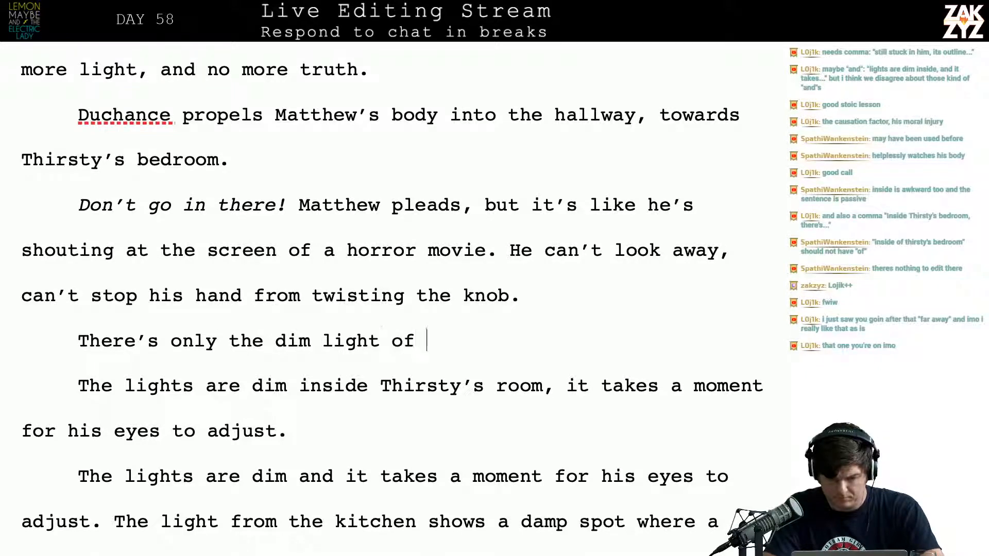
text(thirsty')
key(BackSpace)
key(BackSpace)
key(BackSpace)
key(BackSpace)
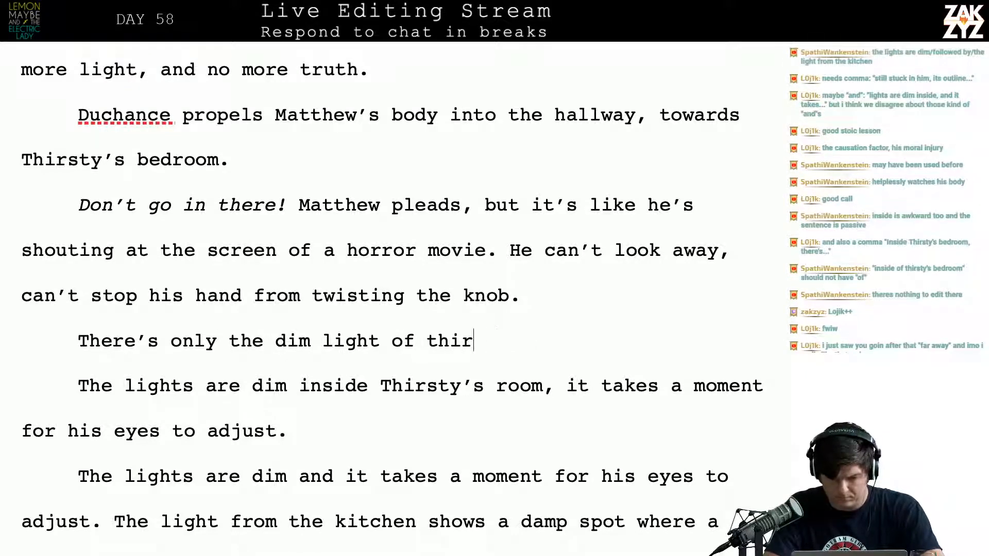
key(BackSpace)
key(BackSpace)
key(BackSpace)
key(BackSpace)
text(Thirsty's )
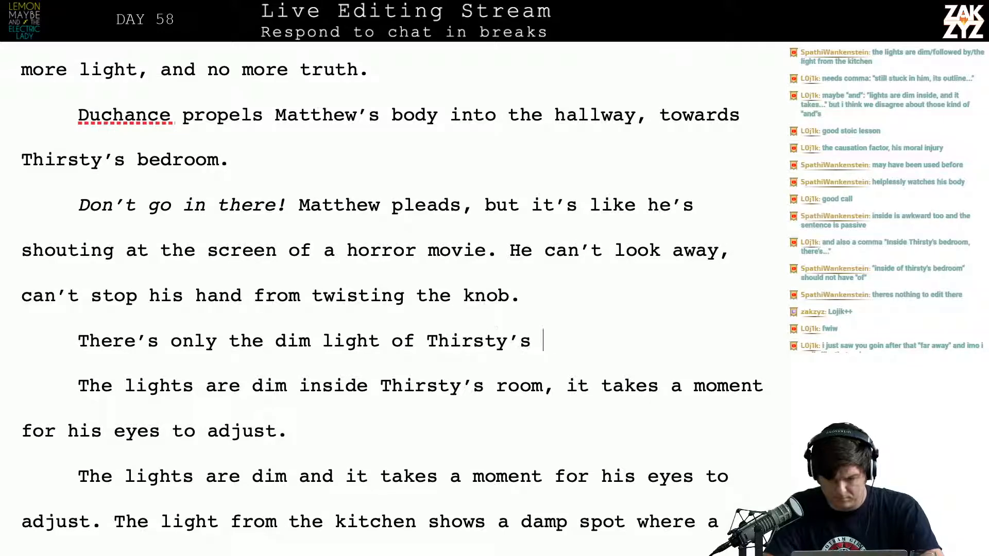
text(bedside)
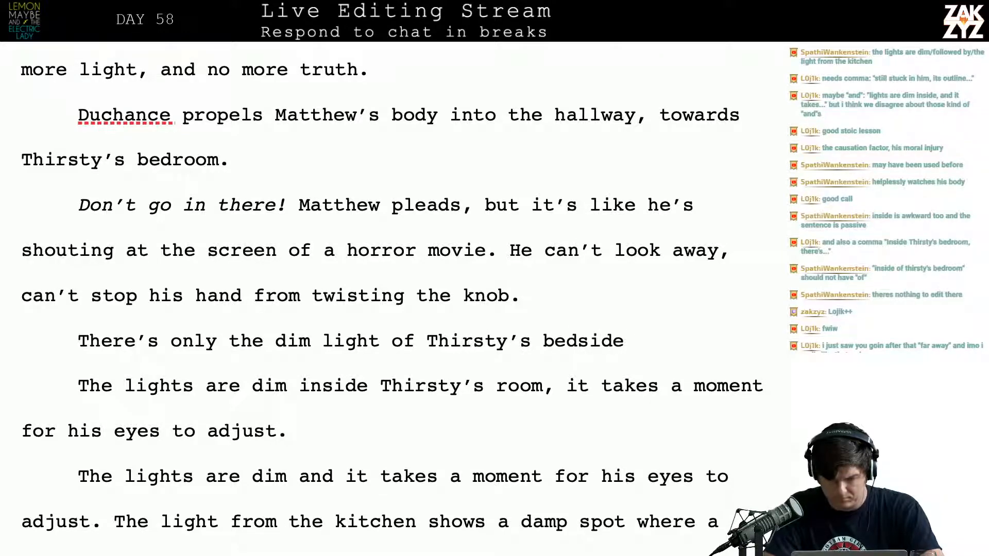
text( lamp in the room)
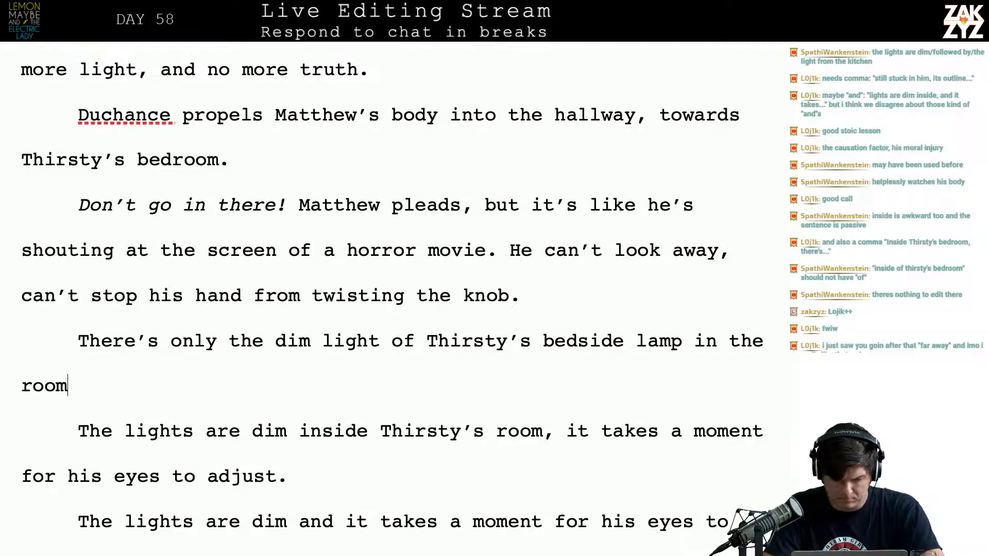
text(, Math)
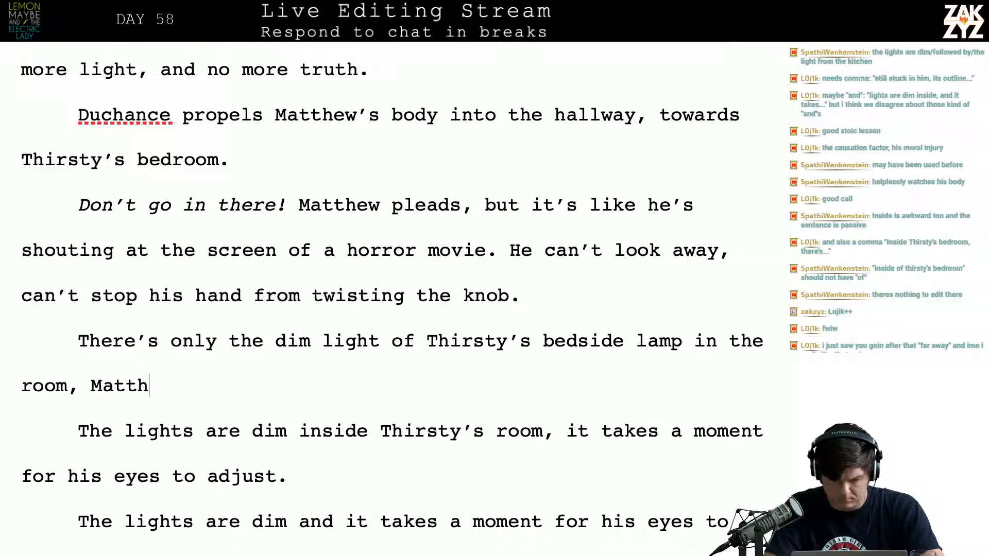
key(BackSpace)
key(BackSpace)
key(BackSpace)
key(BackSpace)
key(BackSpace)
key(BackSpace)
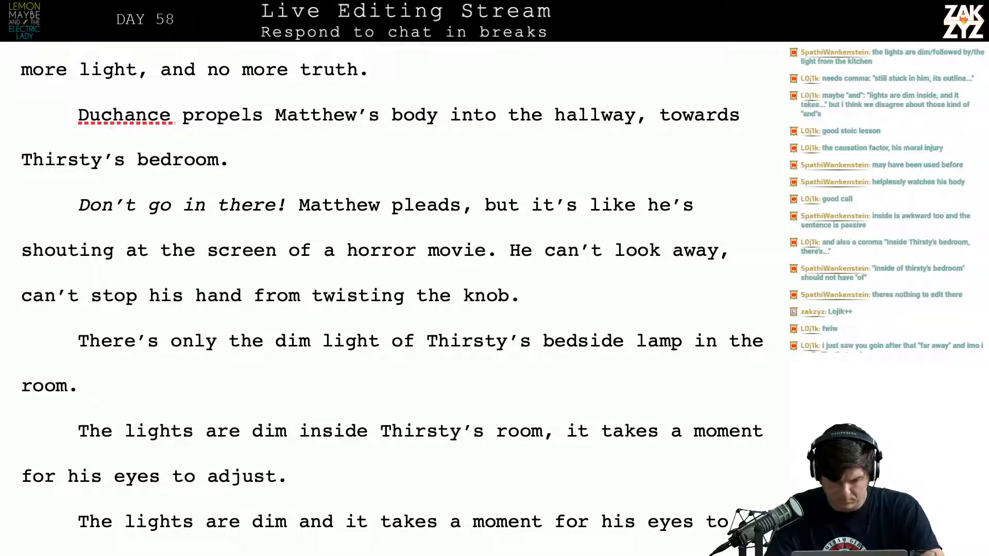
Delete both old "The lights are dim…" sentences so the new sentence runs directly into "The light from the kitchen"
key(shift+Down)
key(shift+Down)
key(shift+Down)
key(shift+Down)
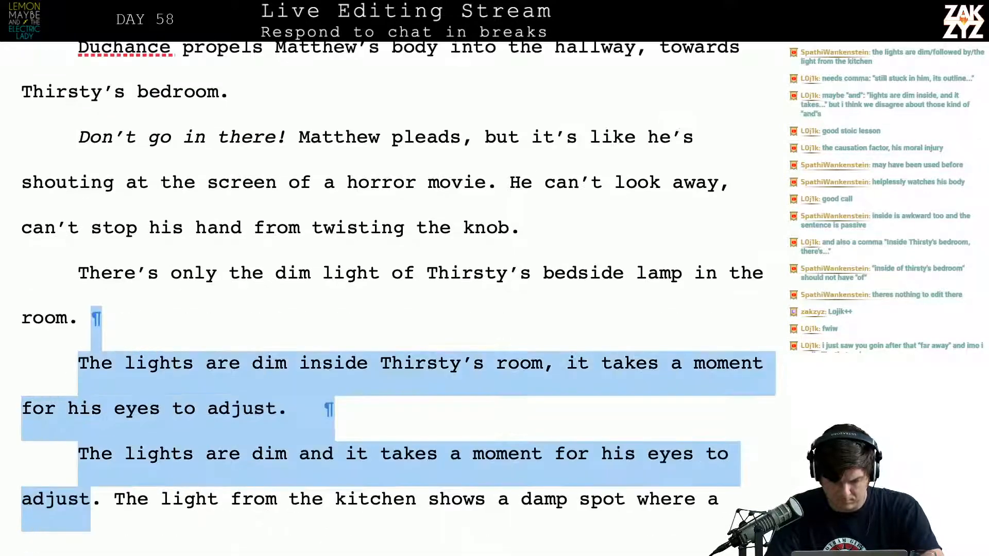
key(shift+Right)
key(BackSpace)
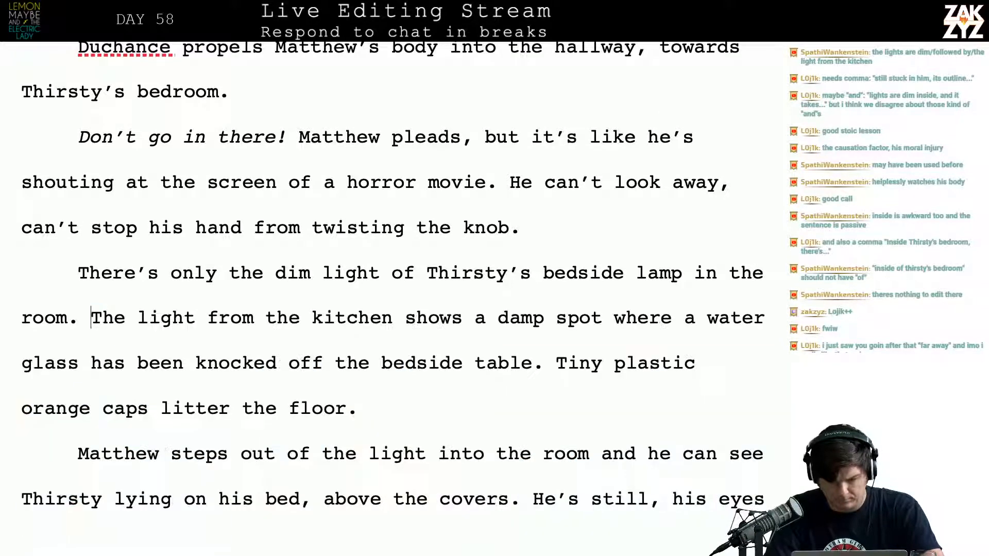
Split the paragraph before "The light from the kitchen" and try "The kitchen lights" as the start of the preceding paragraph's second sentence
key(Return)
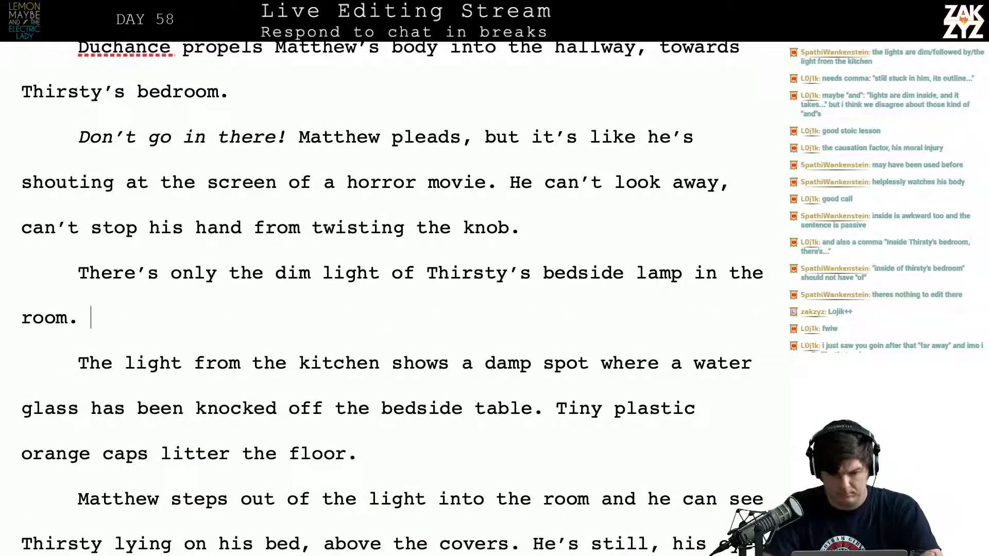
text(The)
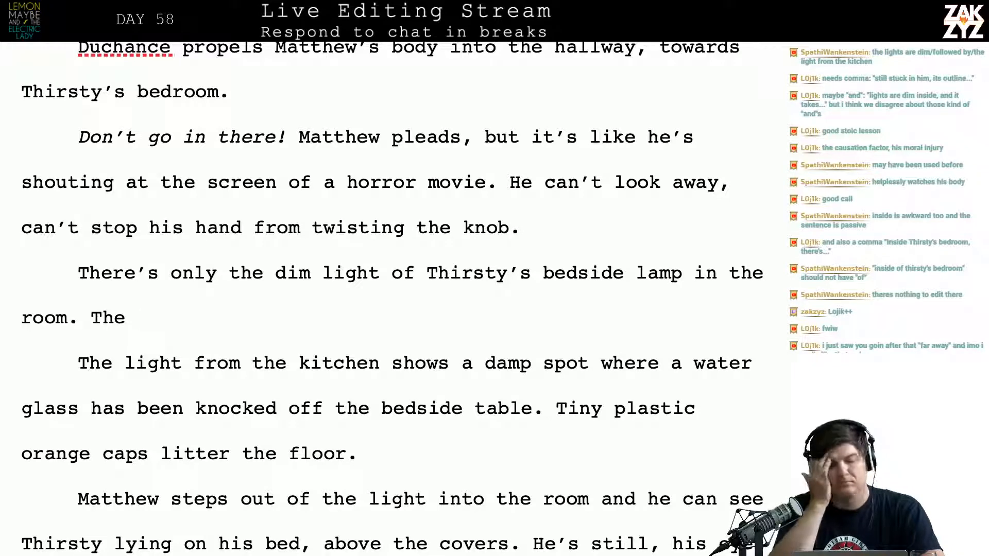
text( kitch)
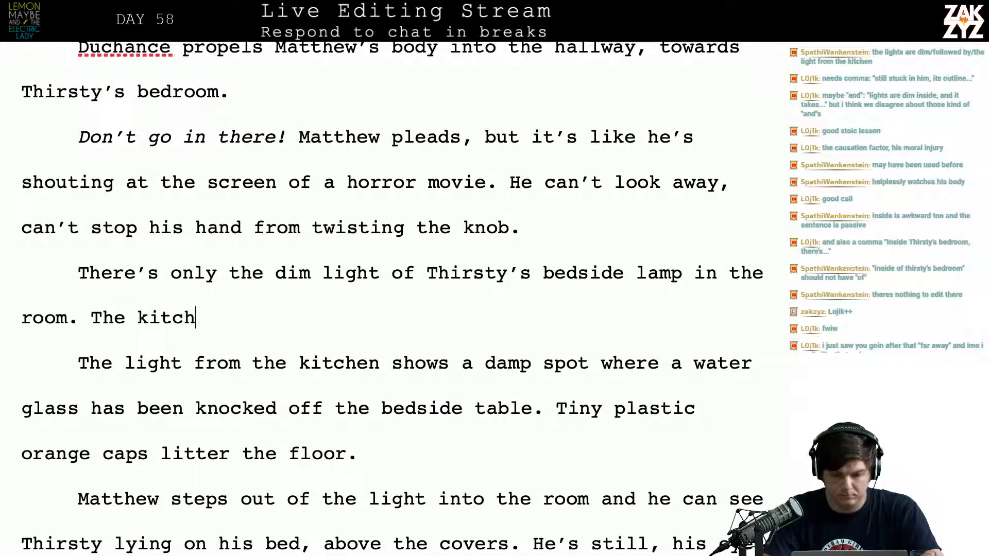
text(en lights ill)
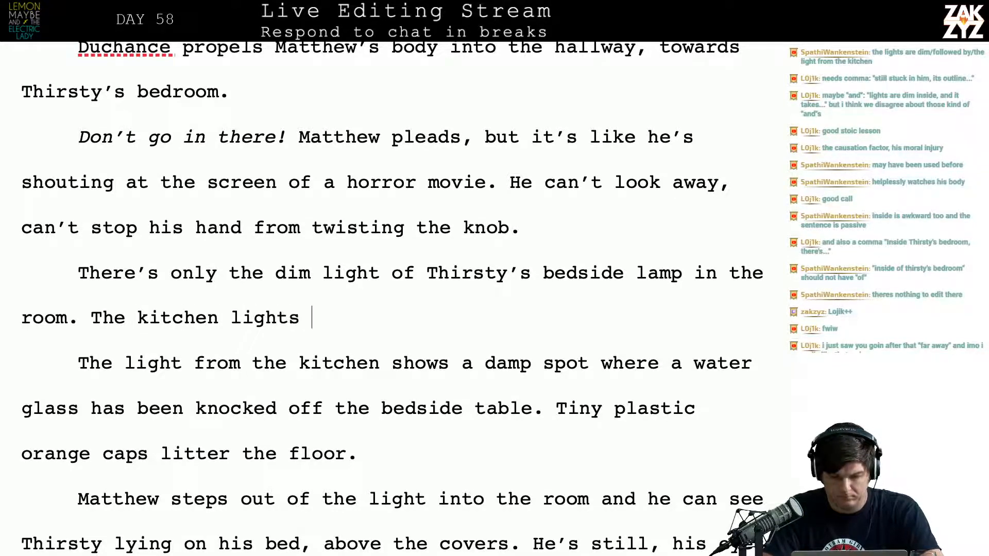
key(BackSpace)
key(BackSpace)
key(BackSpace)
key(BackSpace)
key(BackSpace)
key(BackSpace)
key(BackSpace)
key(BackSpace)
key(BackSpace)
key(BackSpace)
key(BackSpace)
key(BackSpace)
key(BackSpace)
key(BackSpace)
key(BackSpace)
key(BackSpace)
key(BackSpace)
key(BackSpace)
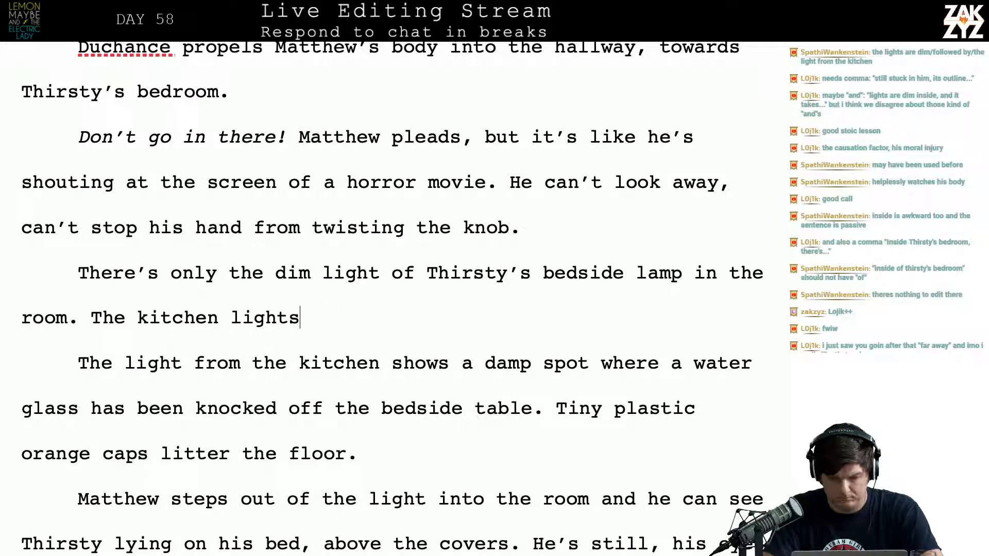
key(BackSpace)
key(BackSpace)
key(BackSpace)
key(BackSpace)
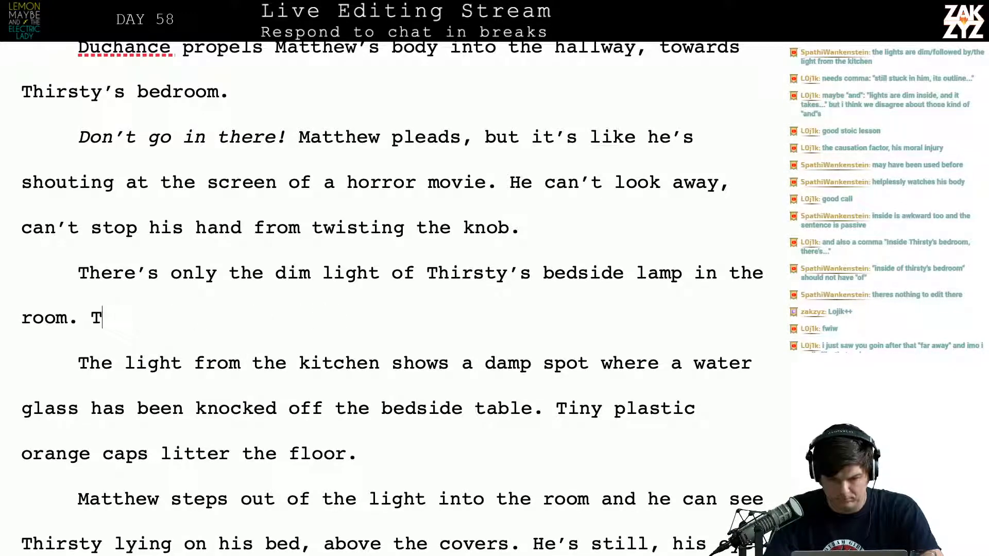
Insert a new paragraph after "twisting the knob." and try the opening "As the door"
key(Return)
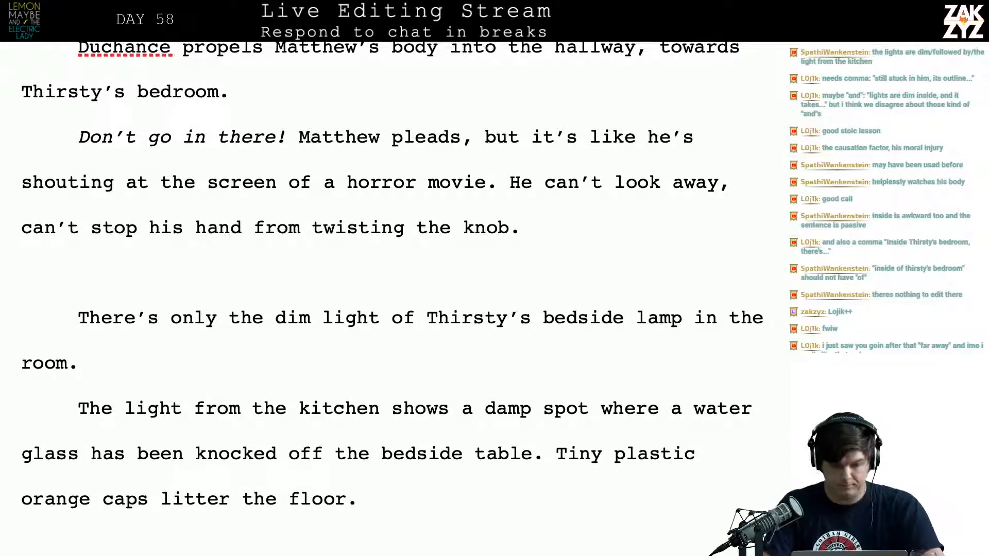
text(As the door)
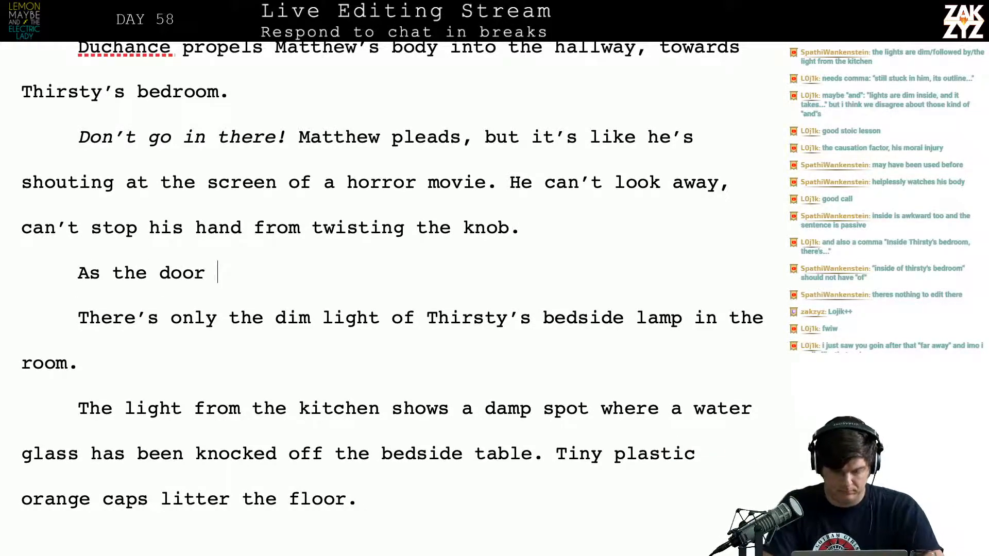
key(BackSpace)
key(BackSpace)
key(BackSpace)
key(BackSpace)
key(BackSpace)
key(BackSpace)
key(BackSpace)
key(BackSpace)
key(BackSpace)
key(BackSpace)
key(BackSpace)
Try "It's dark inside the room" as the opening of the new paragraph
text(It's a)
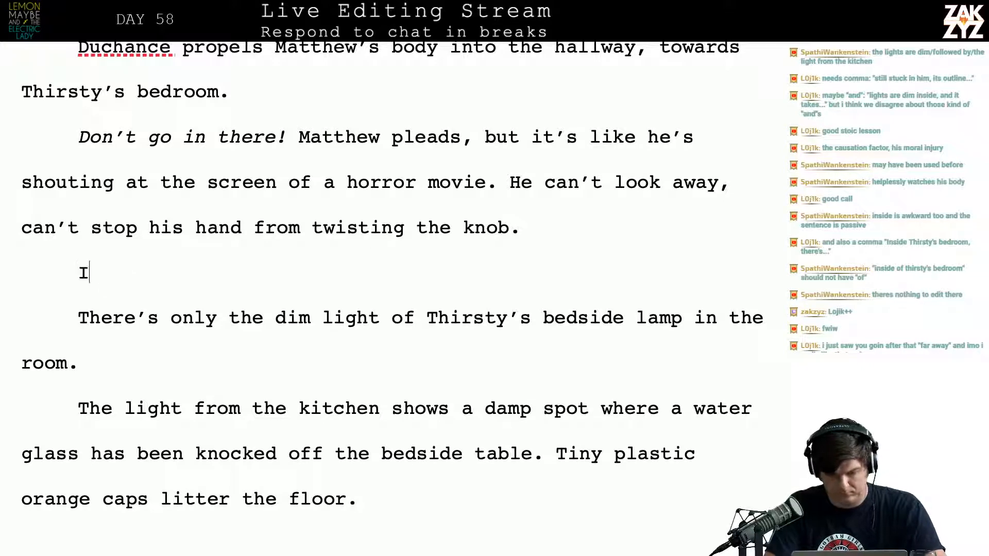
key(BackSpace)
text(dark in)
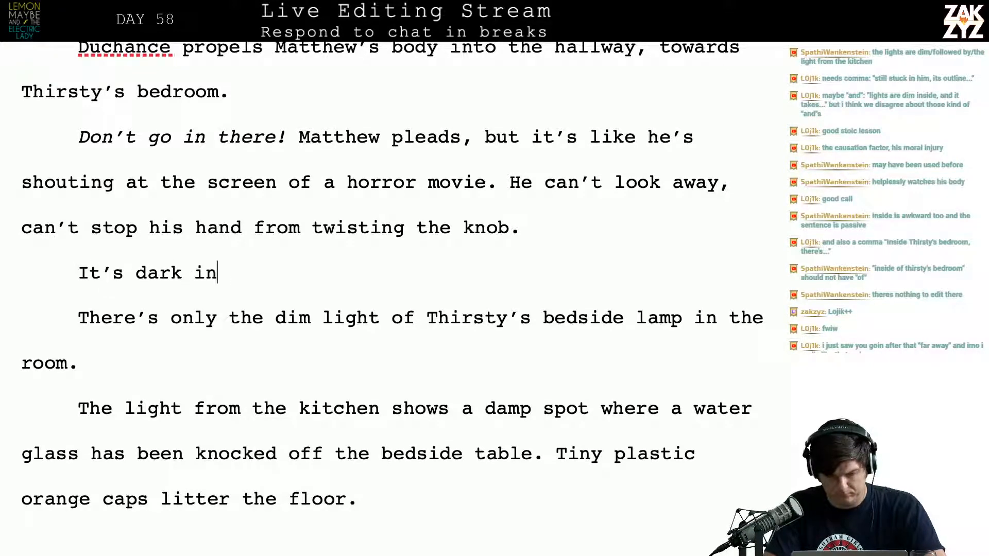
text(side the room)
key(BackSpace)
key(BackSpace)
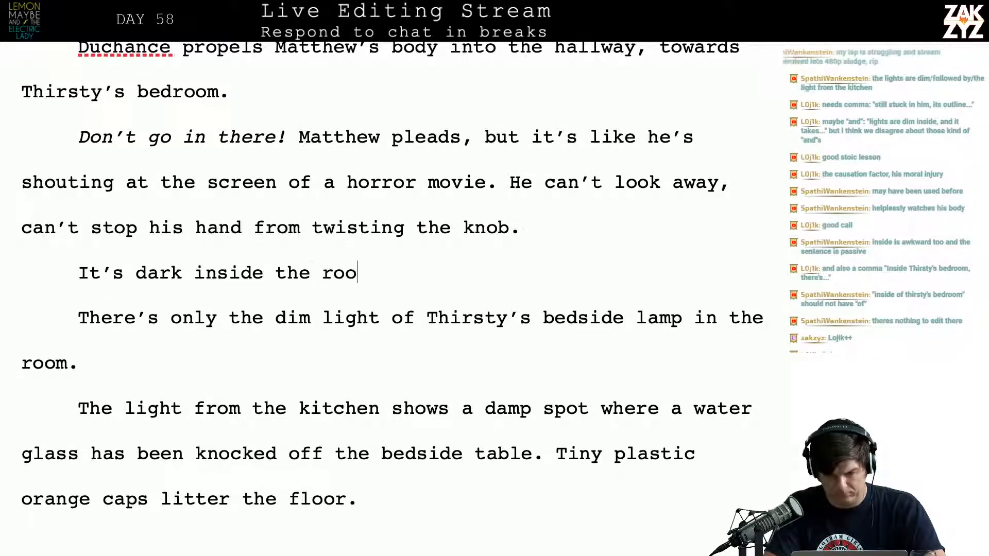
key(BackSpace)
key(BackSpace)
key(BackSpace)
key(BackSpace)
key(BackSpace)
key(BackSpace)
key(BackSpace)
key(BackSpace)
key(BackSpace)
key(BackSpace)
key(BackSpace)
key(BackSpace)
key(BackSpace)
key(BackSpace)
key(BackSpace)
key(BackSpace)
key(BackSpace)
key(BackSpace)
key(BackSpace)
key(BackSpace)
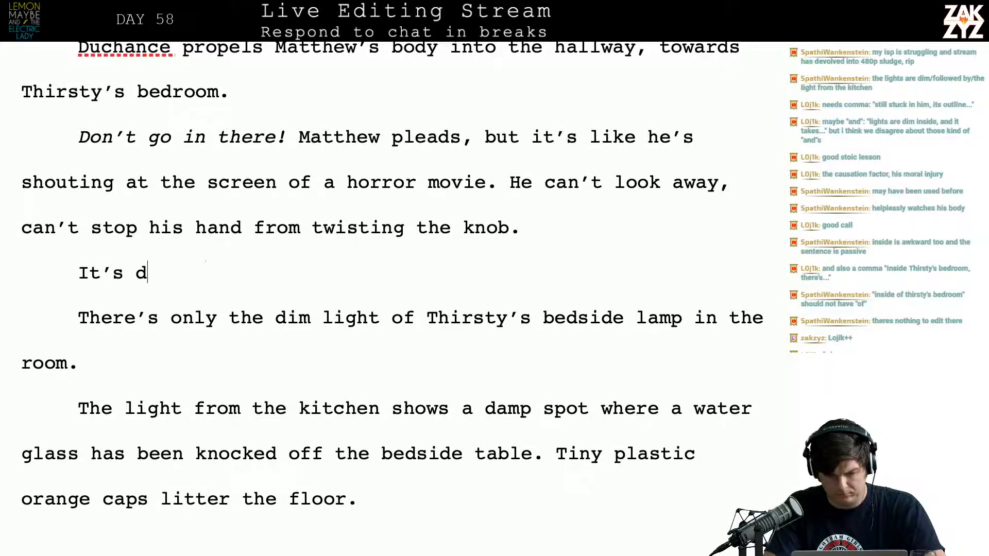
key(BackSpace)
key(BackSpace)
Begin the new paragraph with "The lights in the bedroom are dim. As the door swings open,"
text(The i)
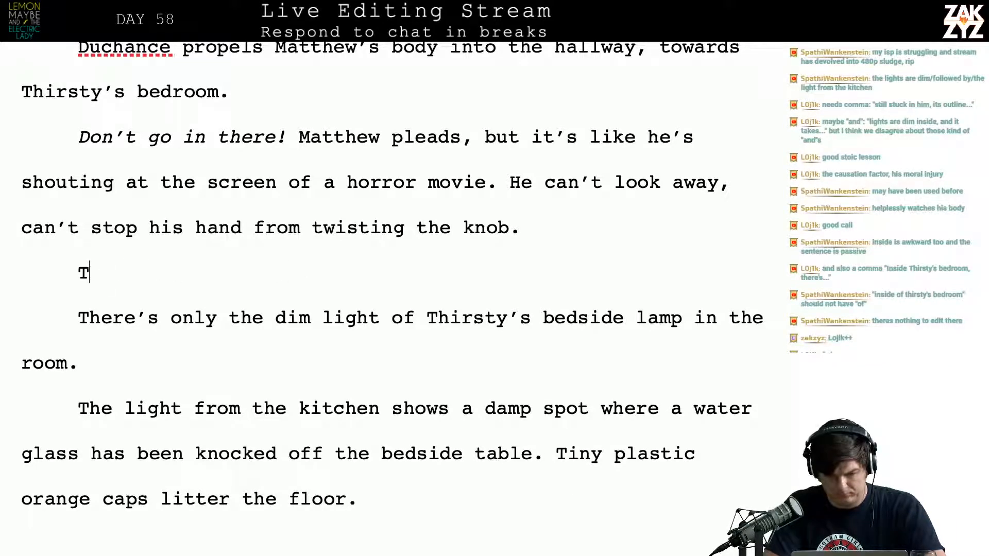
key(BackSpace)
key(BackSpace)
text(l)
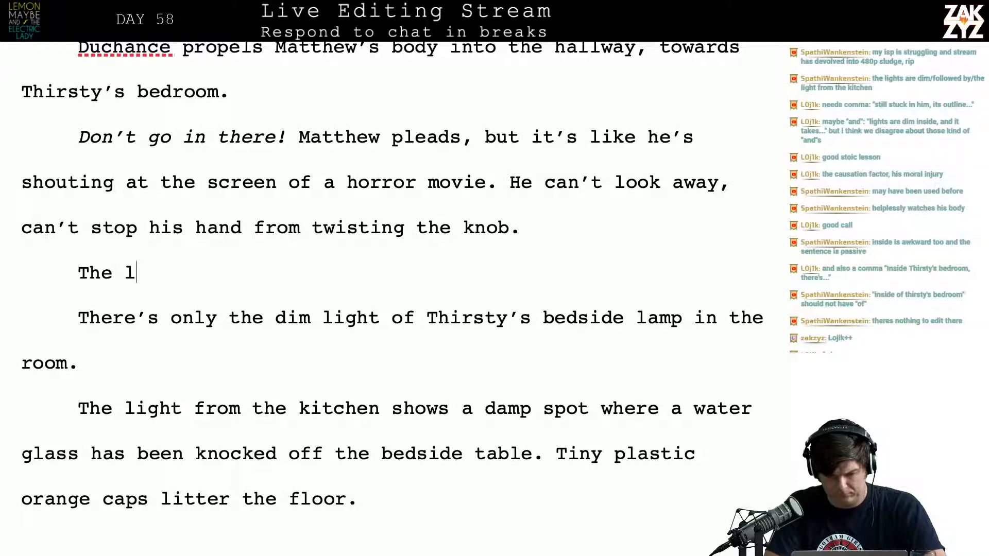
text(ights in the b)
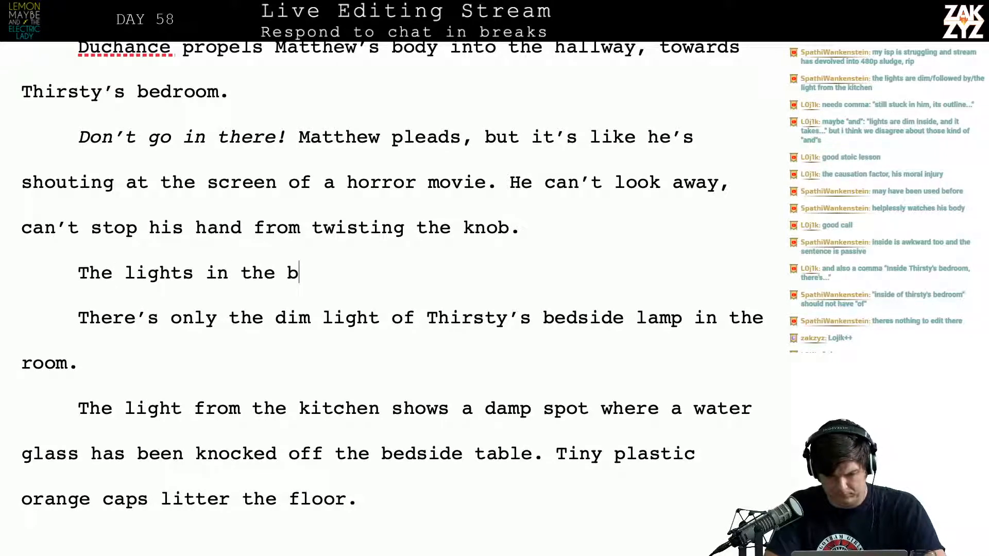
text(edroom are di)
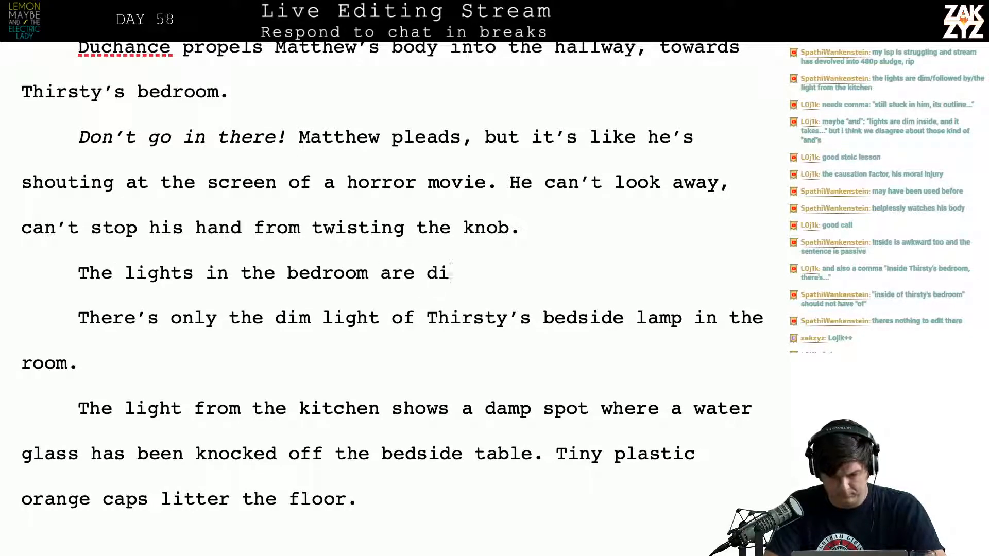
text(m. As the )
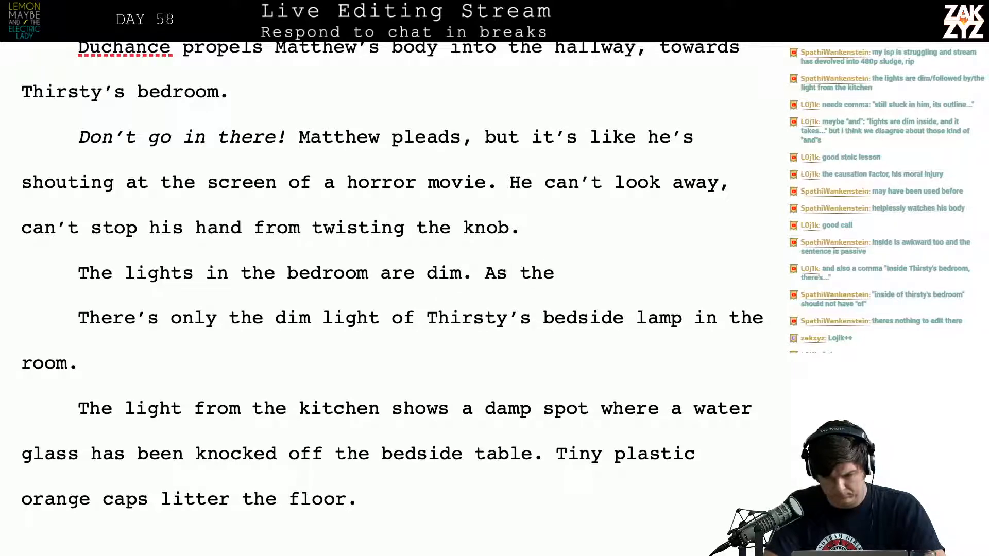
text(door swings o)
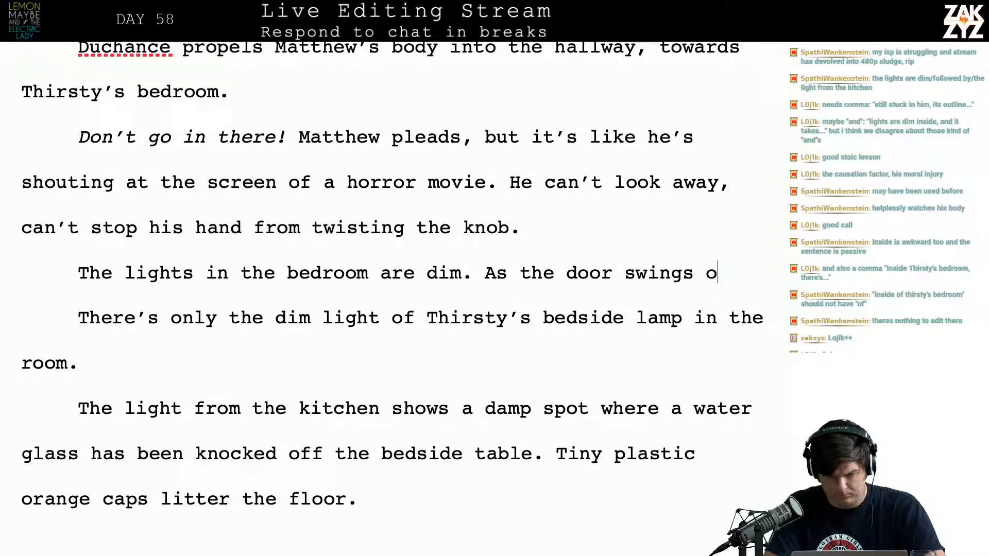
text(pen, )
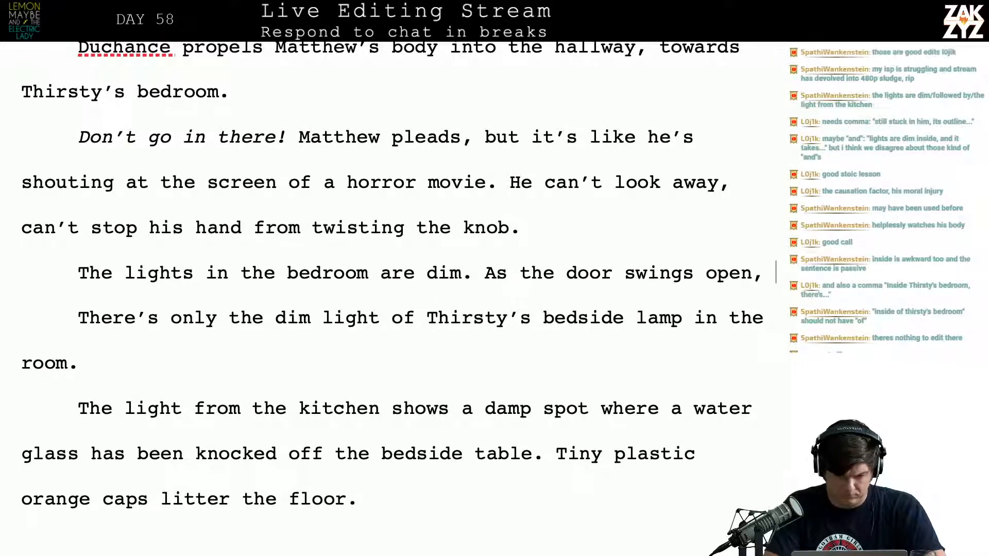
text(mattehw)
Complete the door sentence with "Matthew can see a damp patch on the carpet with a glass knocked over."
key(BackSpace)
key(BackSpace)
key(BackSpace)
key(BackSpace)
key(BackSpace)
key(BackSpace)
key(BackSpace)
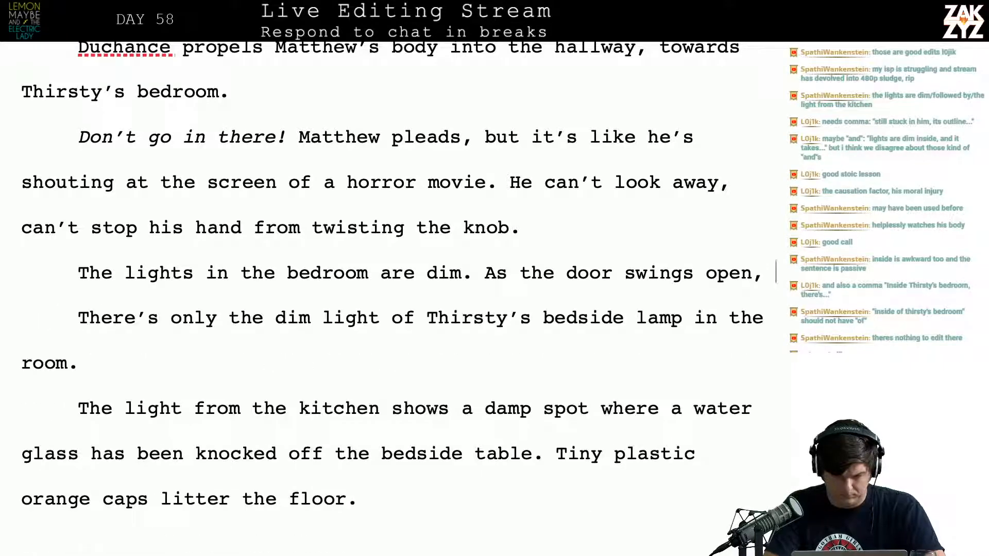
text(Mattehw)
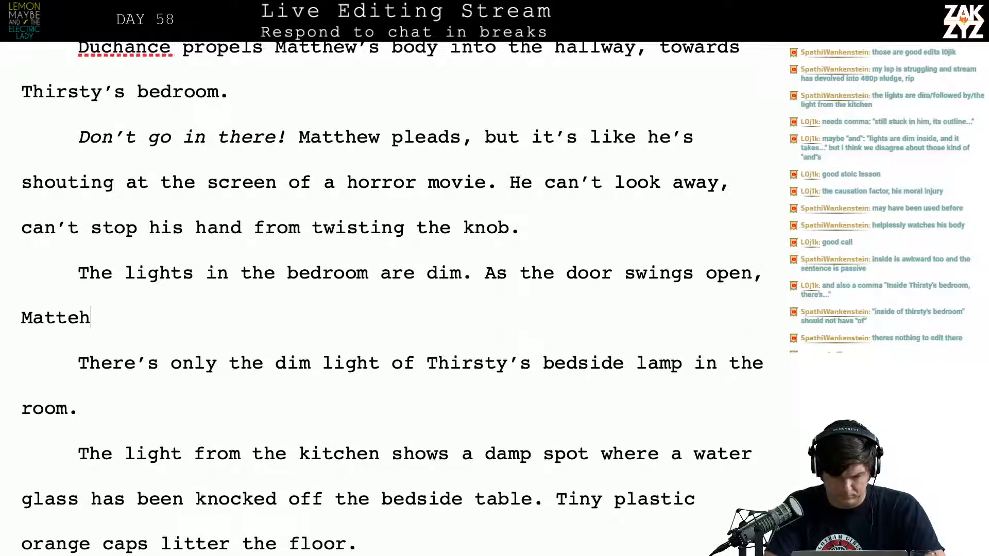
key(BackSpace)
key(BackSpace)
text(w)
key(BackSpace)
key(BackSpace)
text(hew c)
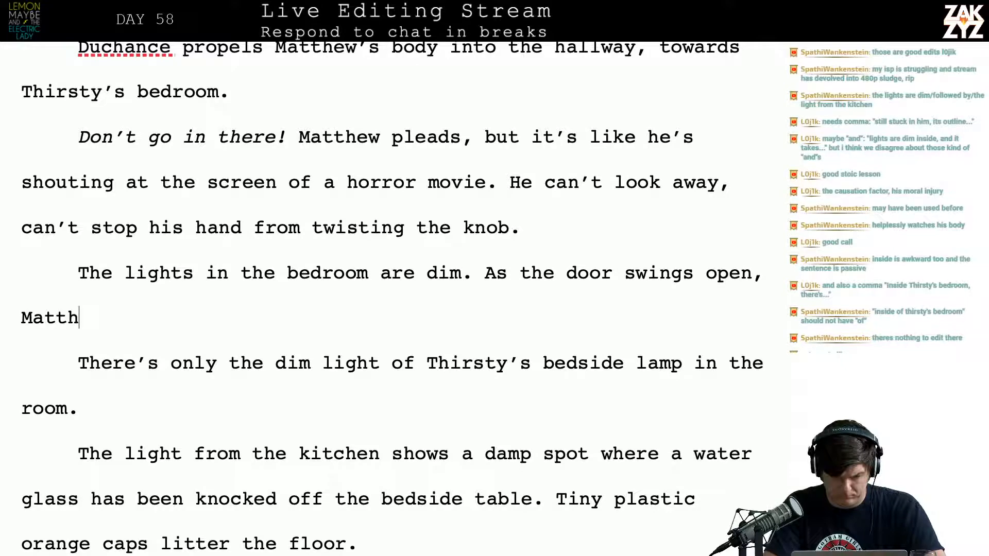
text(an see a de)
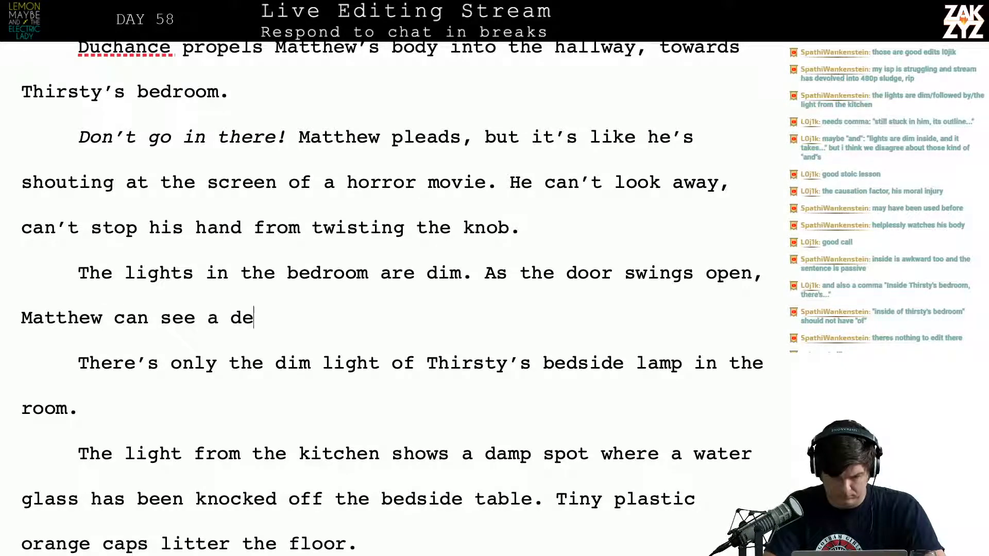
key(BackSpace)
text(amp)
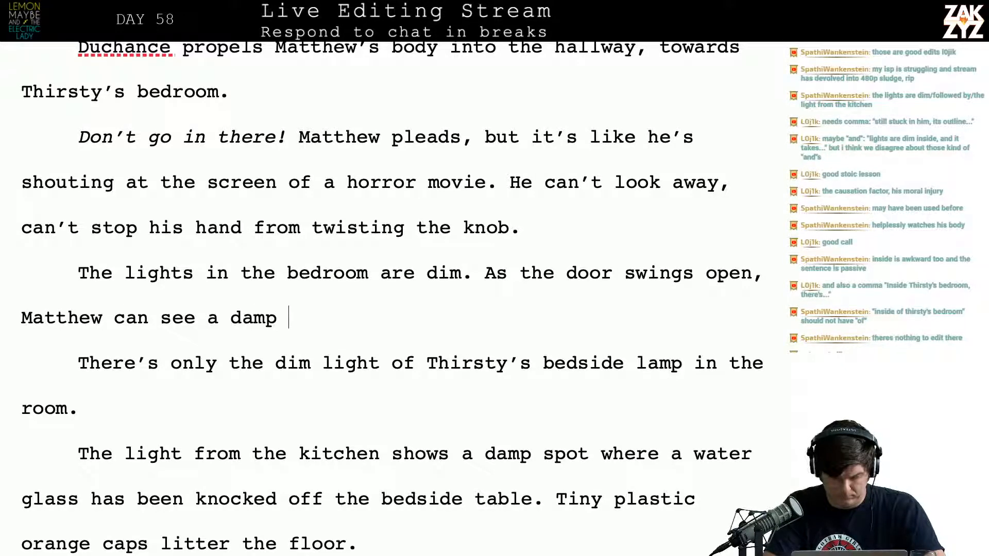
text( p)
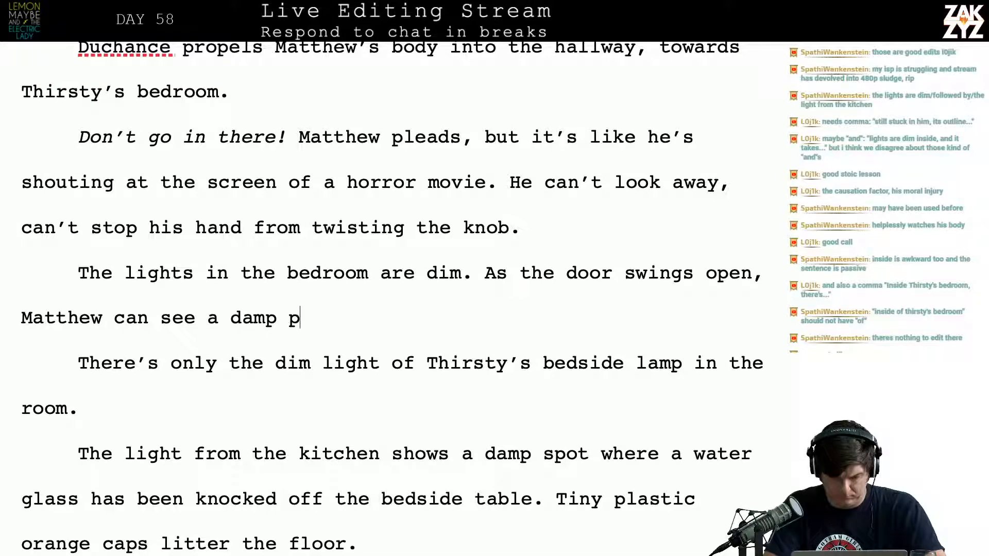
text(atch on the carp)
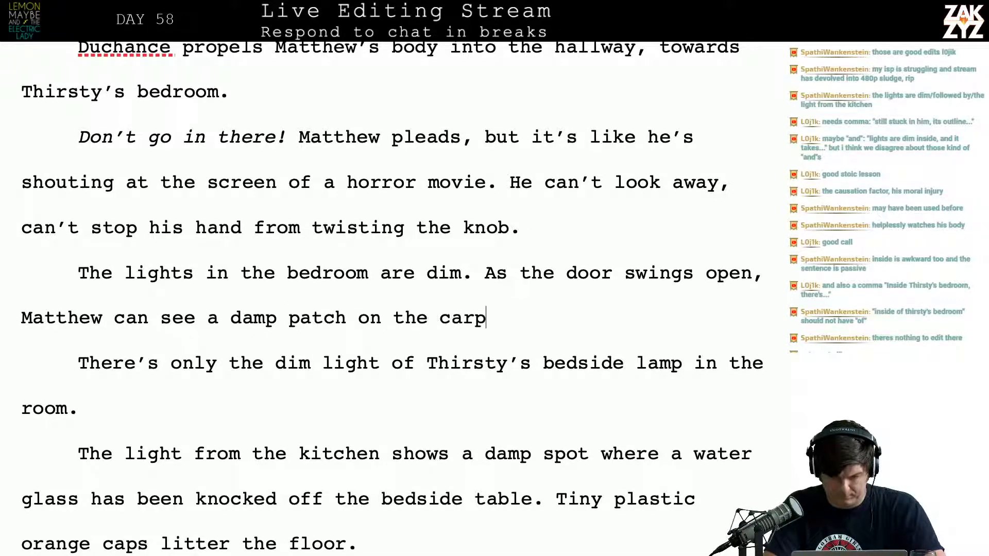
text(et with a gla)
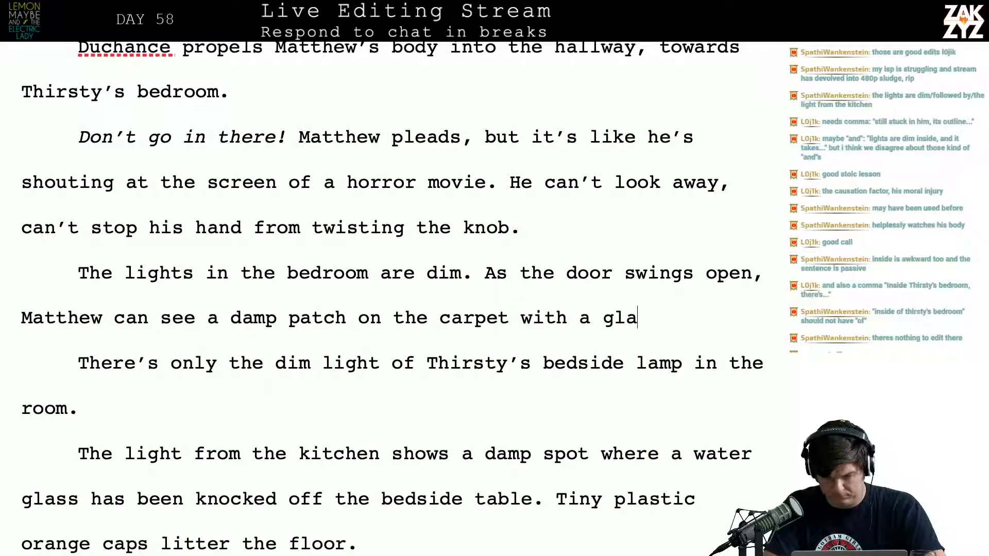
text(ss knocked over)
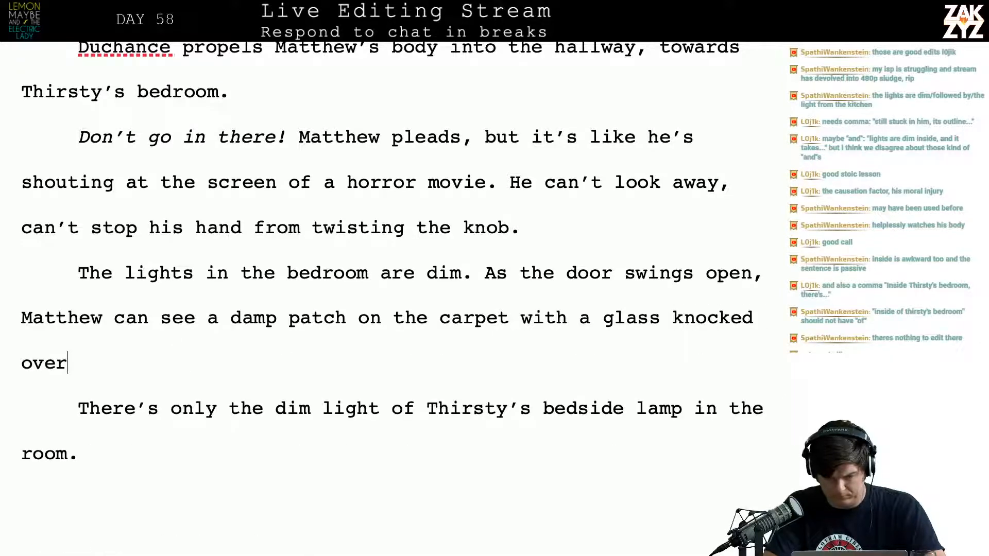
Delete the old text from "There's only the dim light" through "bedside table." so "knocked over." runs directly into "Tiny plastic orange caps"
key(shift+Down)
key(shift+Down)
key(shift+Down)
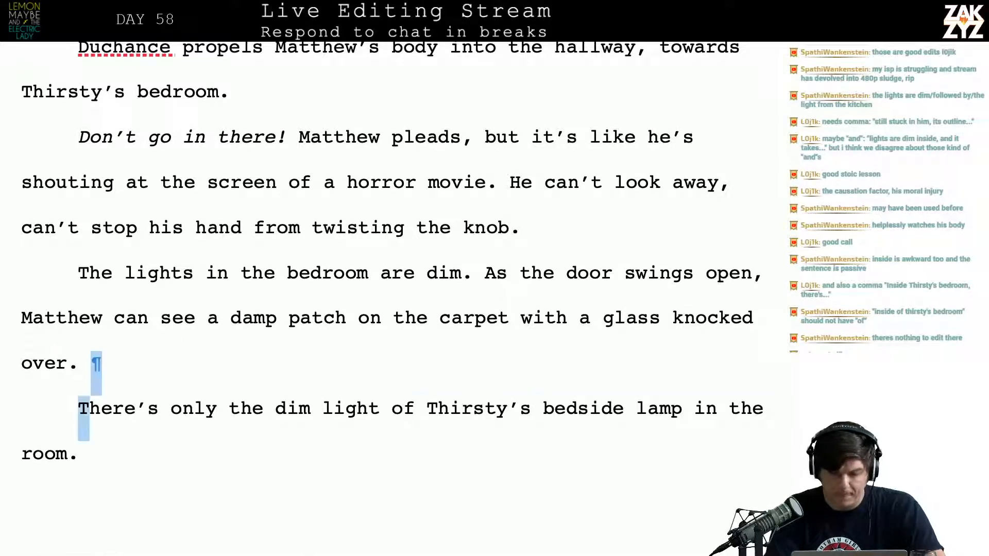
key(shift+Up)
key(shift+Up)
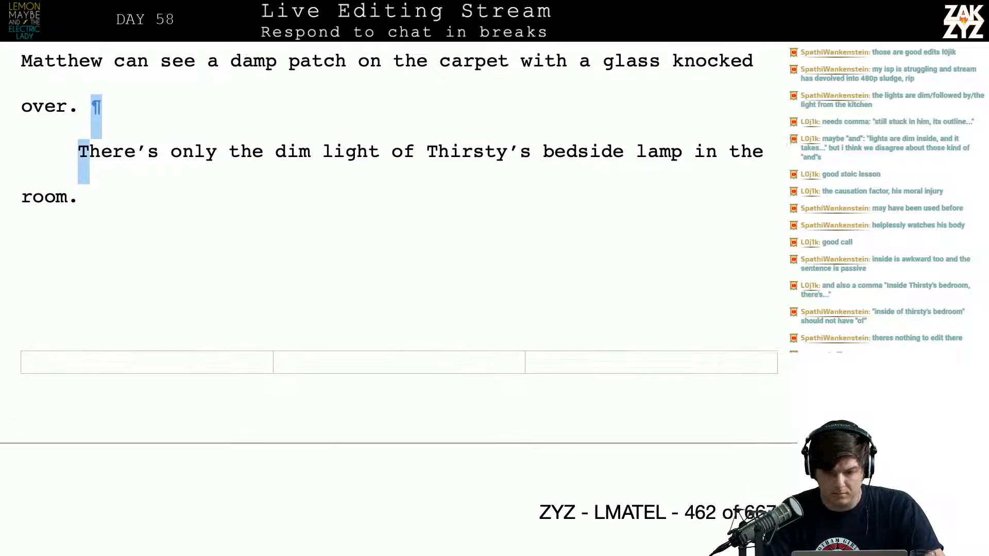
key(Right)
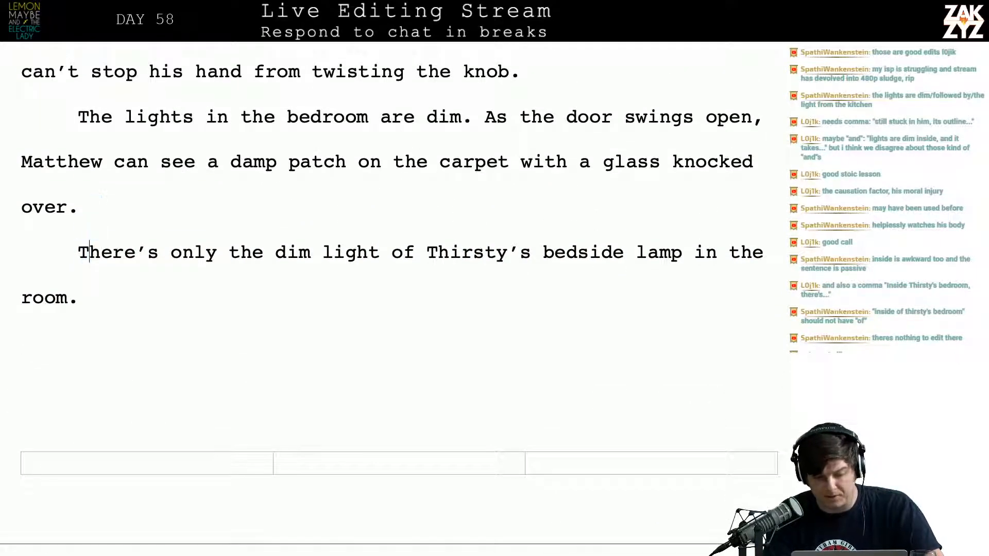
key(shift+Up)
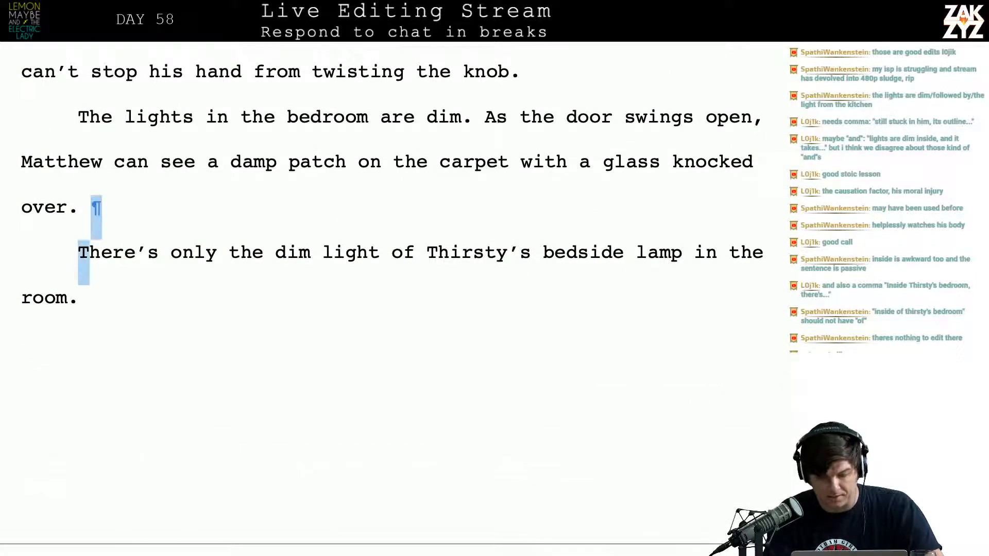
key(shift+Down)
key(shift+Down)
key(shift+Down)
key(shift+Down)
key(shift+Down)
key(shift+Up)
key(shift+Right)
key(shift+Right)
key(shift+Right)
key(shift+Right)
key(shift+Right)
key(shift+Right)
key(shift+Right)
key(shift+Right)
key(shift+Right)
key(shift+Right)
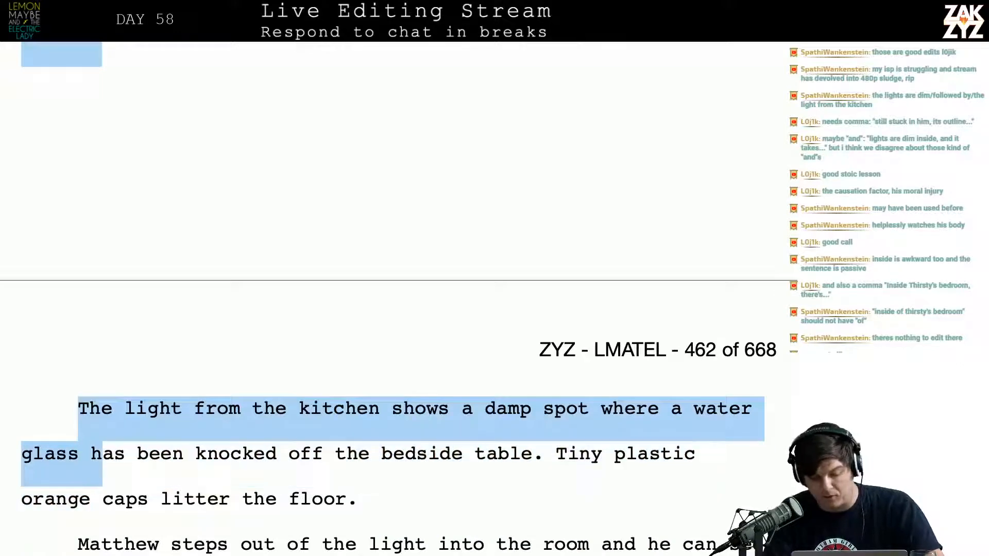
key(shift+Right)
key(shift+Right)
key(shift+Right)
key(shift+Right)
key(shift+Right)
key(shift+Right)
key(shift+Right)
key(shift+Right)
key(shift+Right)
key(shift+Right)
key(shift+Right)
key(shift+Right)
key(shift+Right)
key(shift+Right)
key(shift+Right)
key(shift+Right)
key(shift+Right)
key(shift+Right)
key(shift+Right)
key(shift+Right)
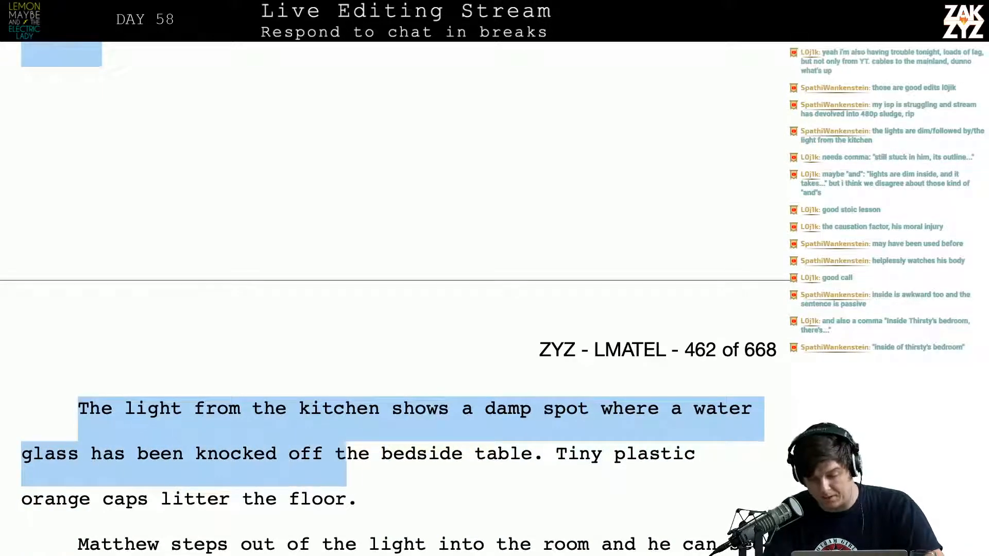
key(BackSpace)
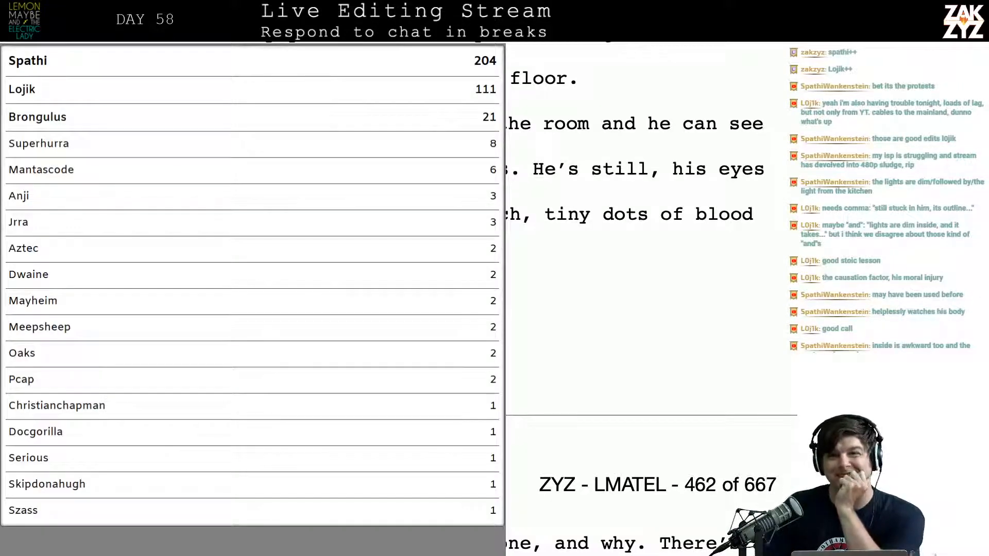
Add a paragraph after "litter the floor." reading "Matthew is blocking the light from the kitchen, he steps into the room"
scroll(294, 372, down, 2)
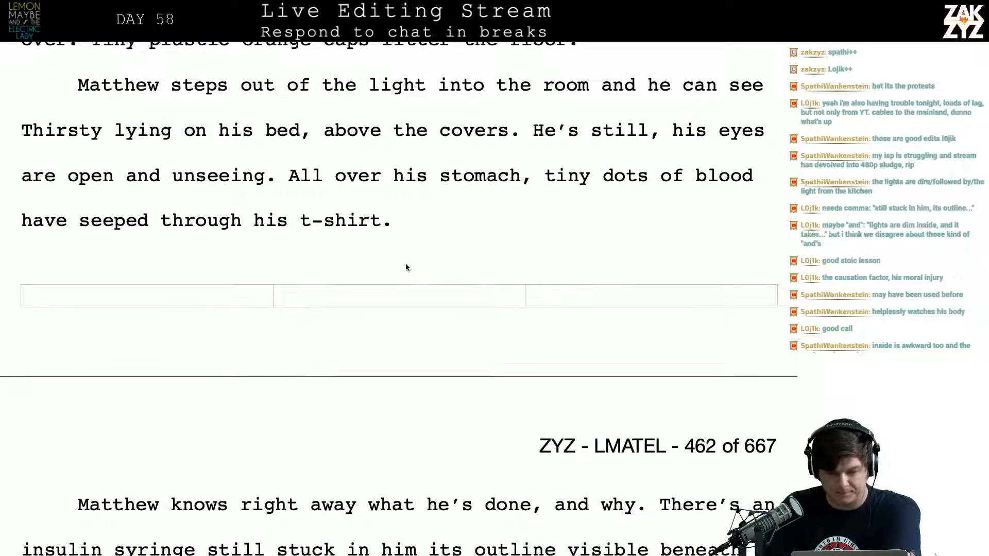
scroll(406, 268, up, 5)
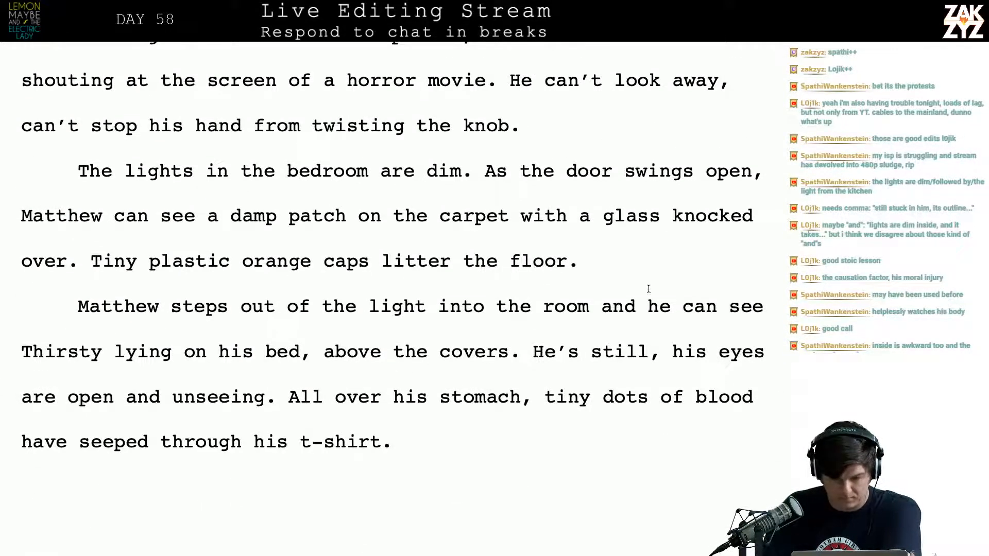
click(625, 258)
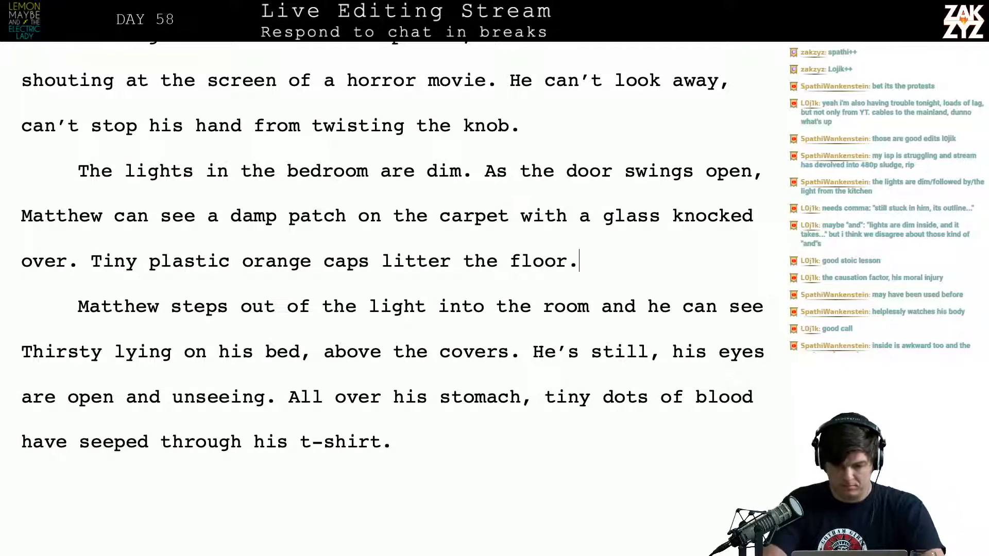
key(Return)
text(Matthew is)
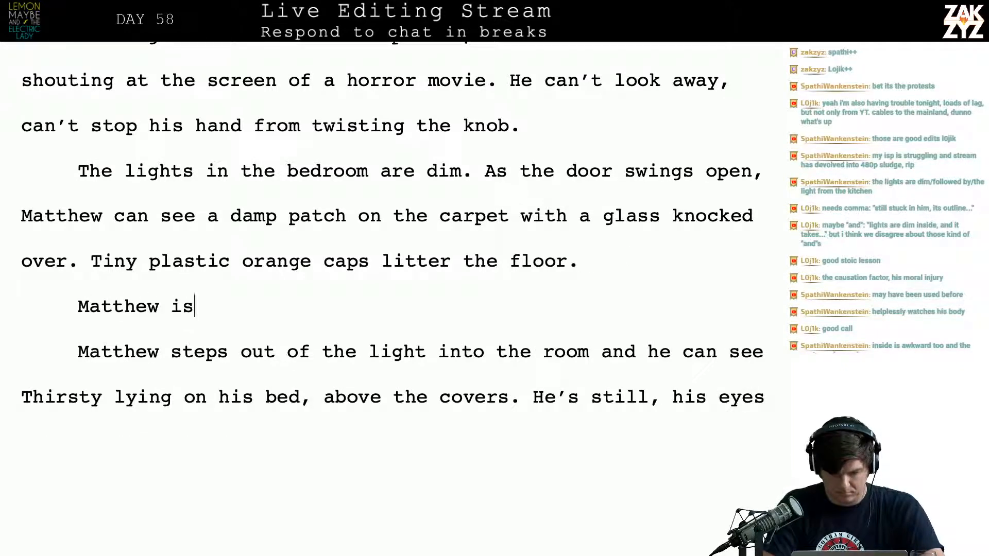
text( blocking the light)
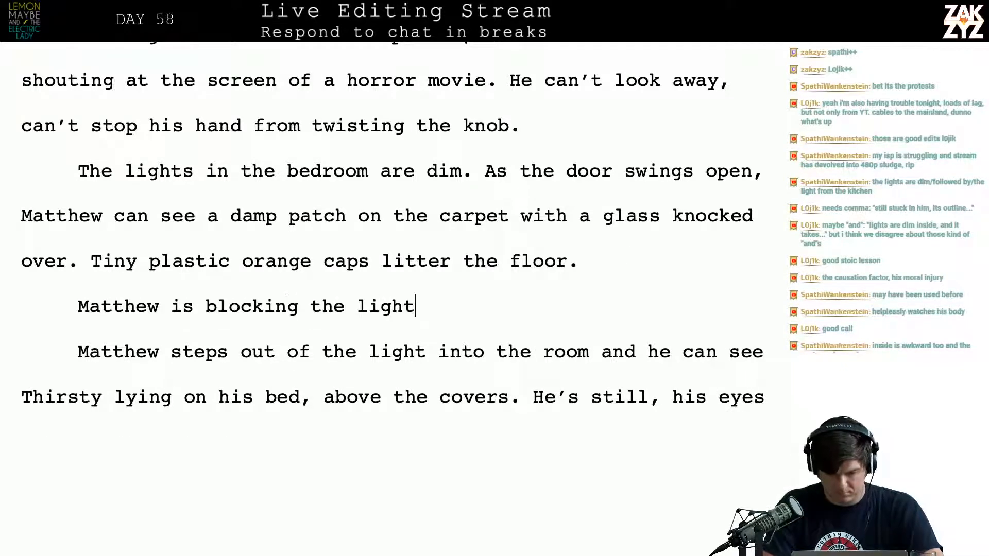
text( from the kitche)
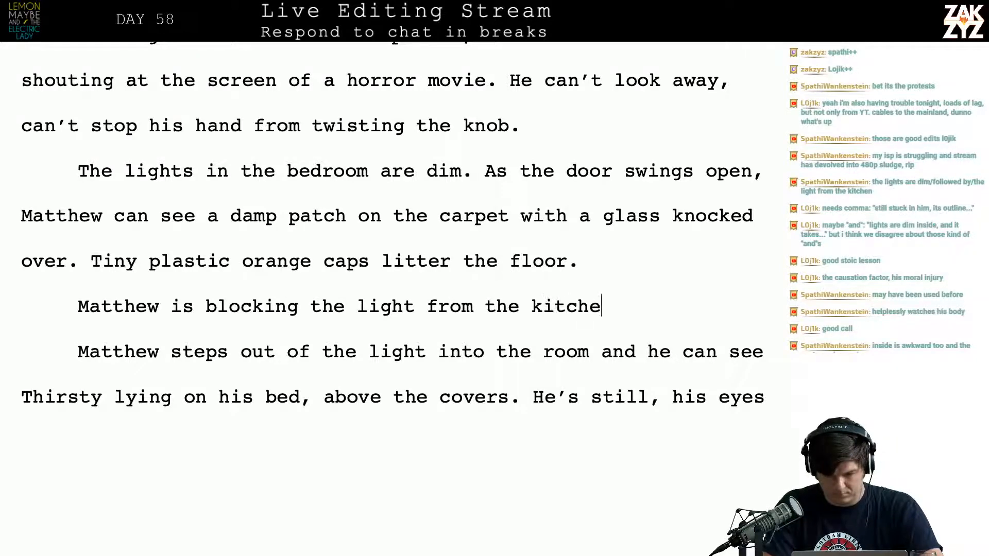
text(n, he steps)
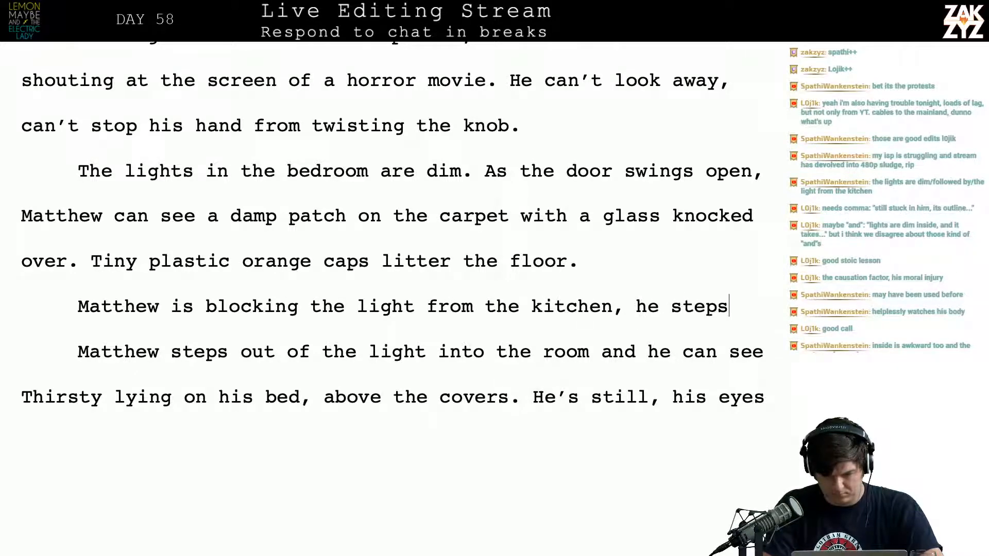
text( into the room)
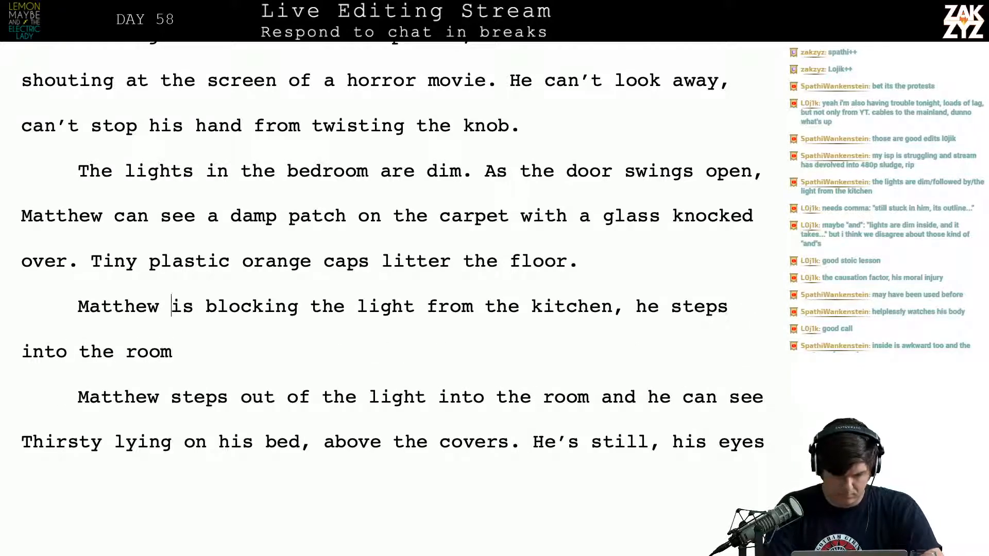
Insert a new paragraph above the "Matthew is blocking the light" line, beginning "Matthew steps into the room, he can see Thirsty"
key(Return)
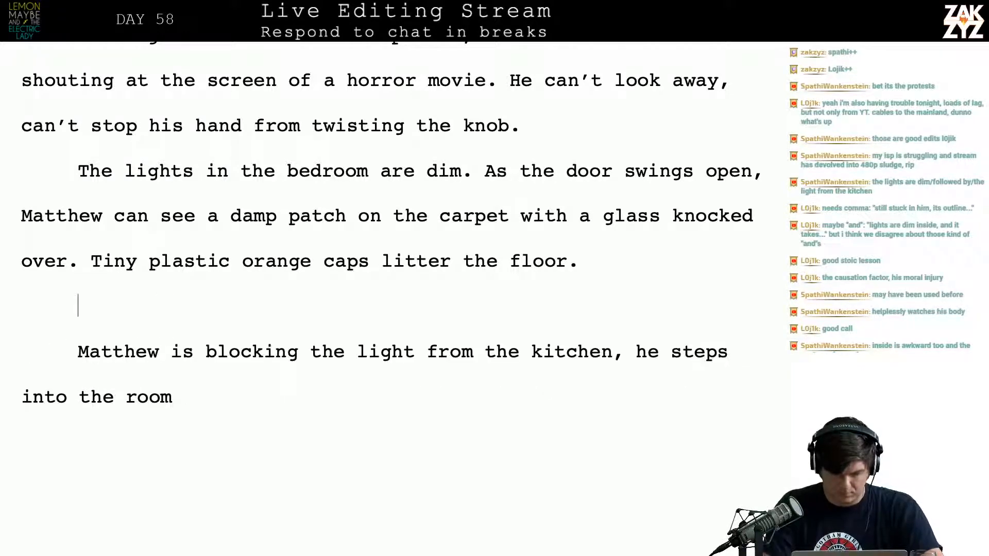
text(Matthew steps into the room)
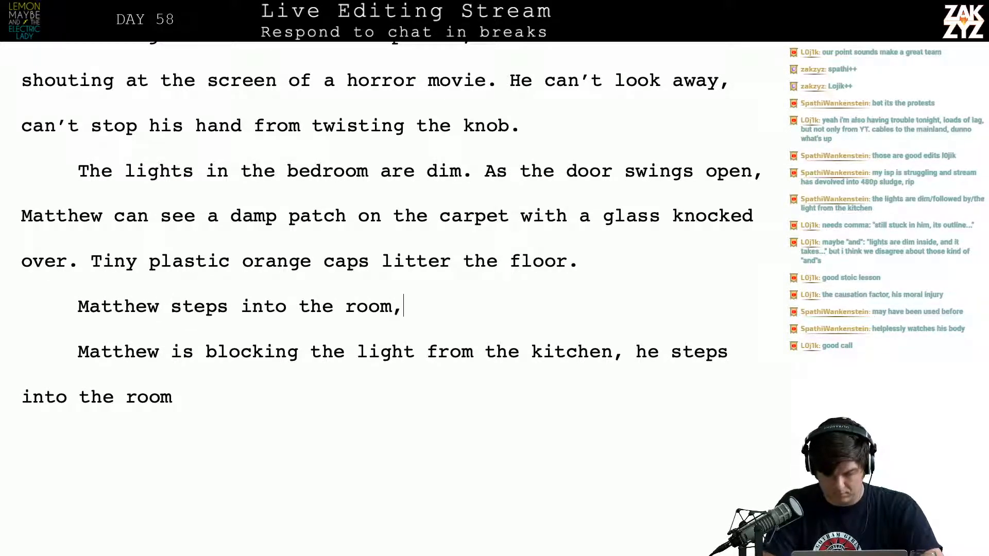
text(, he can s)
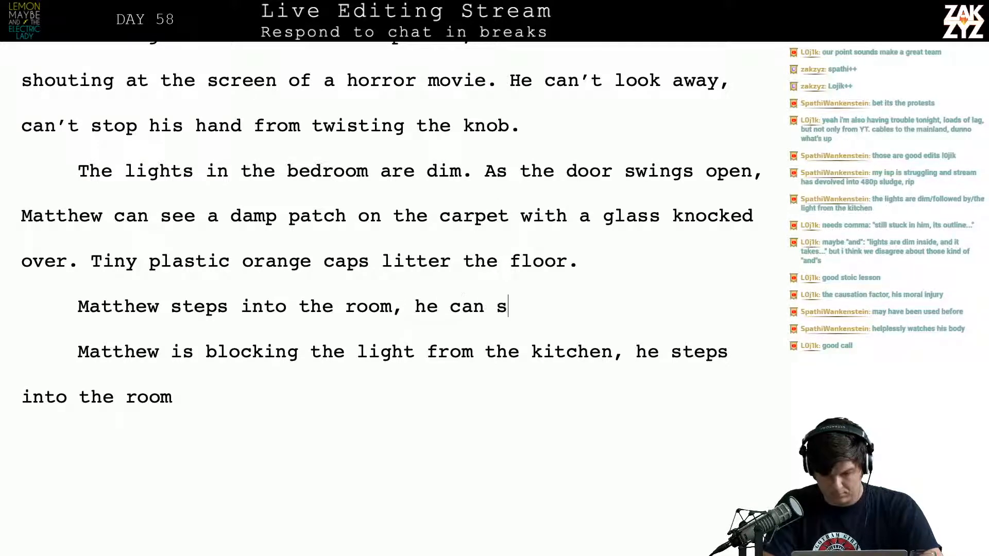
text(ee thirsty)
key(BackSpace)
key(BackSpace)
key(BackSpace)
key(BackSpace)
key(BackSpace)
key(BackSpace)
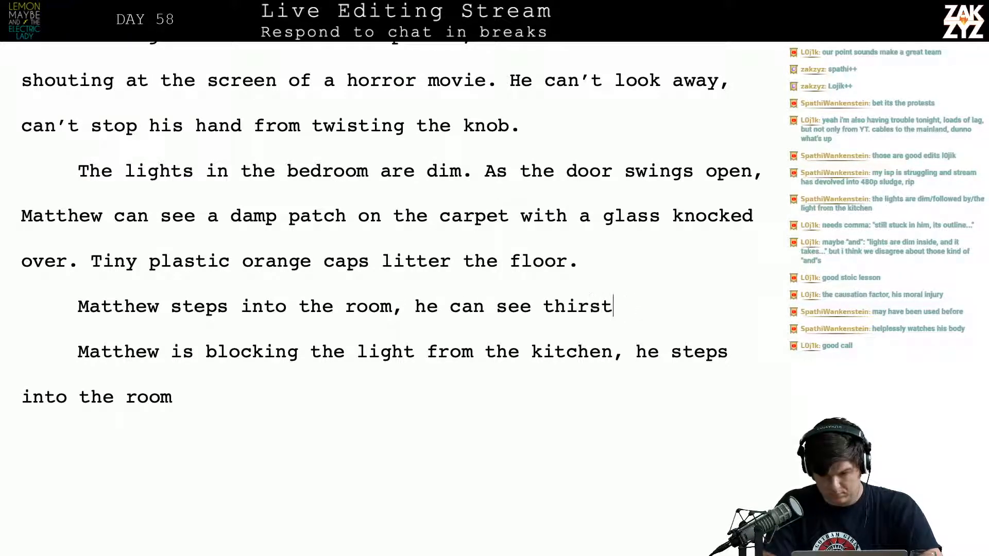
key(BackSpace)
key(BackSpace)
text(Thirs)
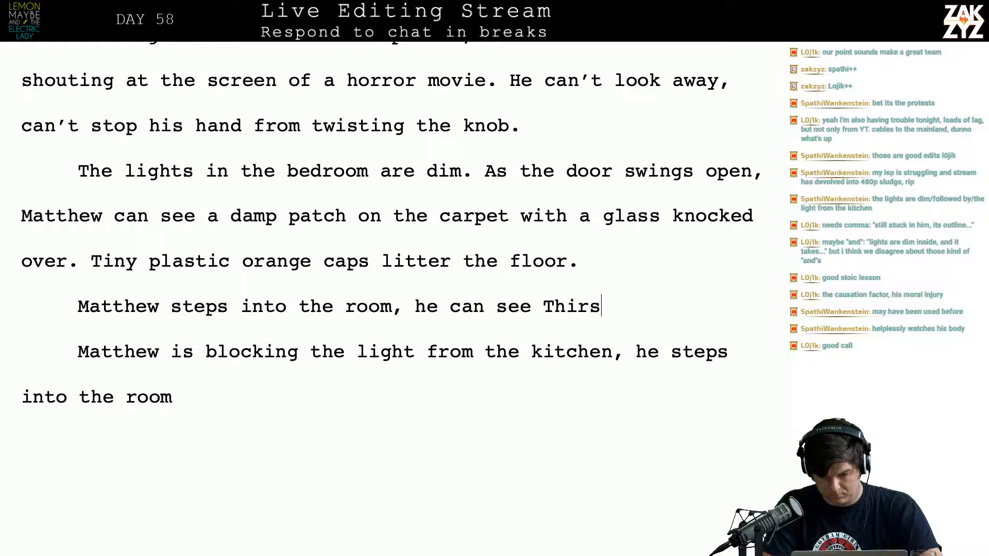
text(ty)
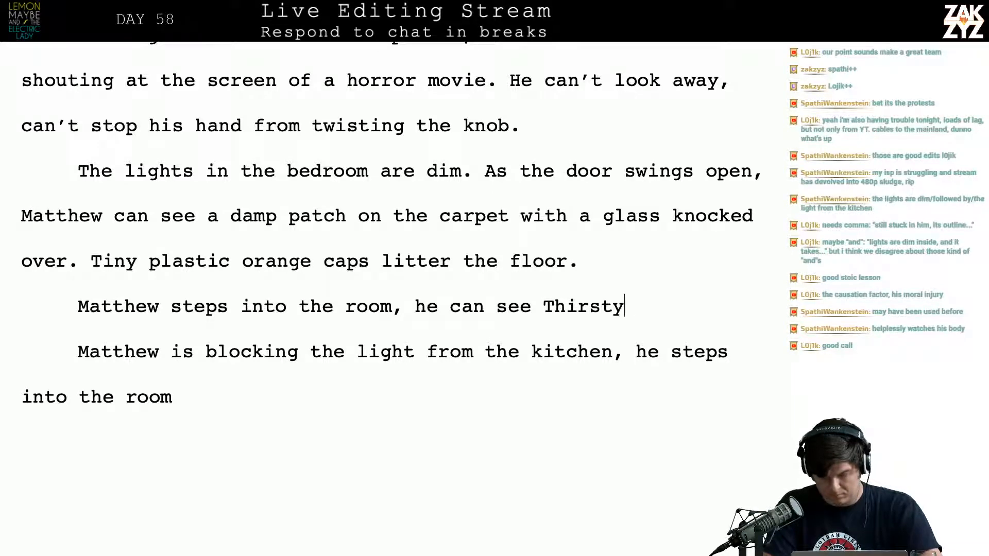
text('lying )
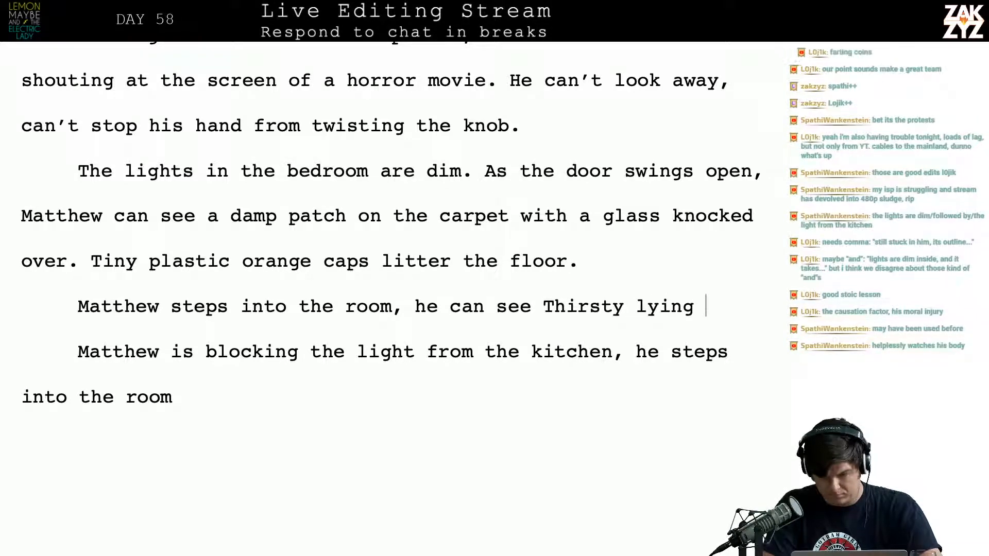
text(on top of his c)
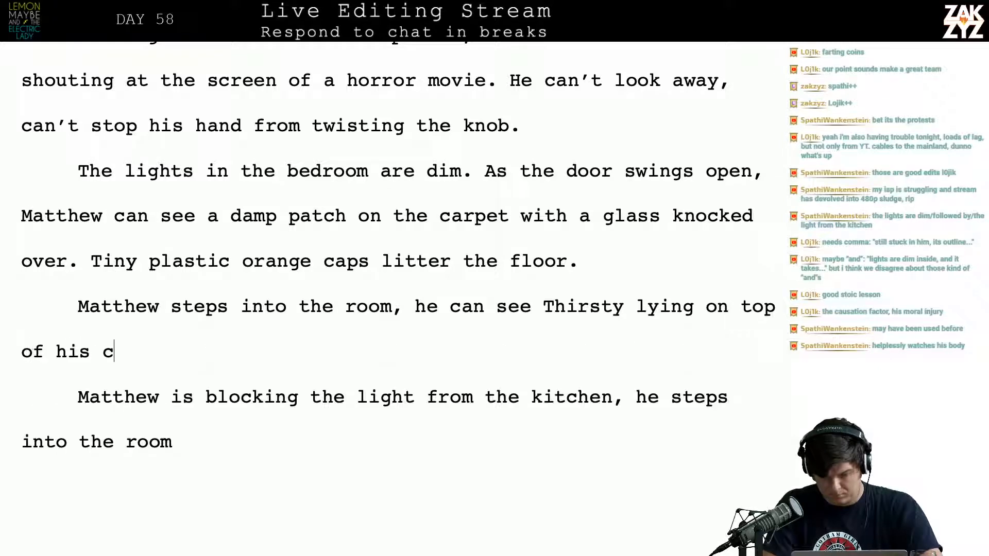
Try continuing the sentence after "Thirsty" with "lying on top of his"
key(BackSpace)
key(BackSpace)
key(BackSpace)
key(BackSpace)
key(BackSpace)
key(BackSpace)
key(BackSpace)
key(BackSpace)
key(BackSpace)
key(BackSpace)
key(BackSpace)
key(BackSpace)
key(BackSpace)
key(BackSpace)
key(BackSpace)
key(BackSpace)
key(BackSpace)
key(BackSpace)
key(BackSpace)
key(BackSpace)
key(BackSpace)
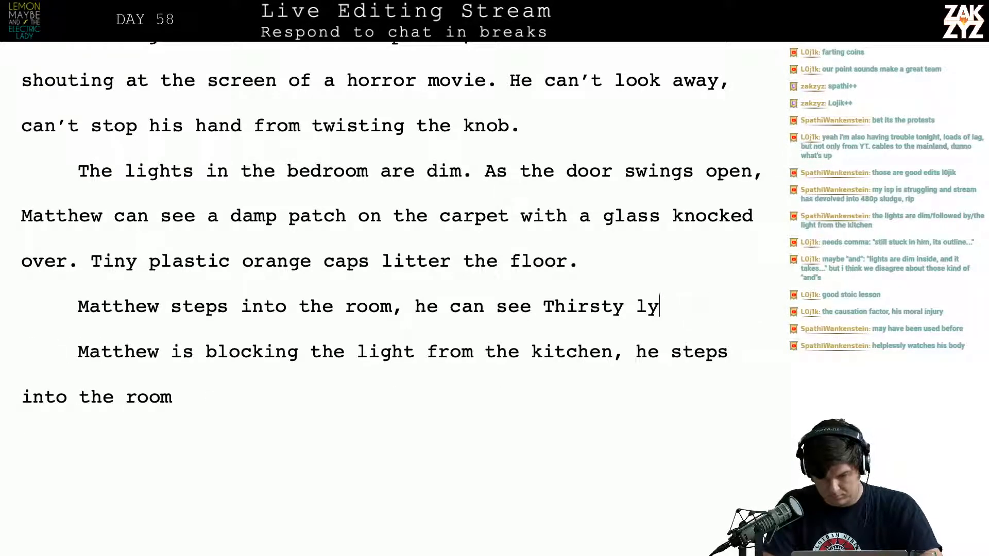
text(in)
key(BackSpace)
key(BackSpace)
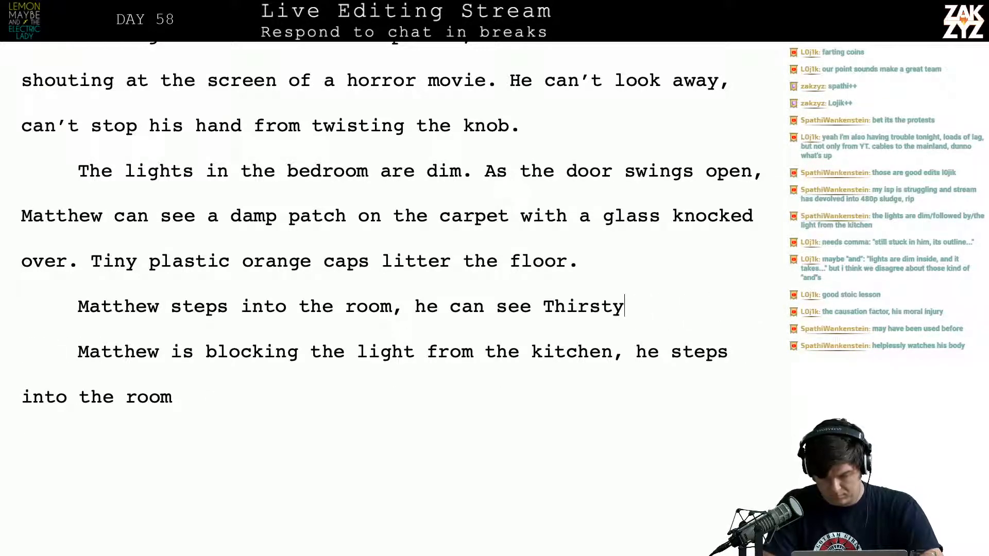
Complete the sentence so it reads "he can see Thirsty's outline in the bed, lying on top of the covers."
text('s outline in)
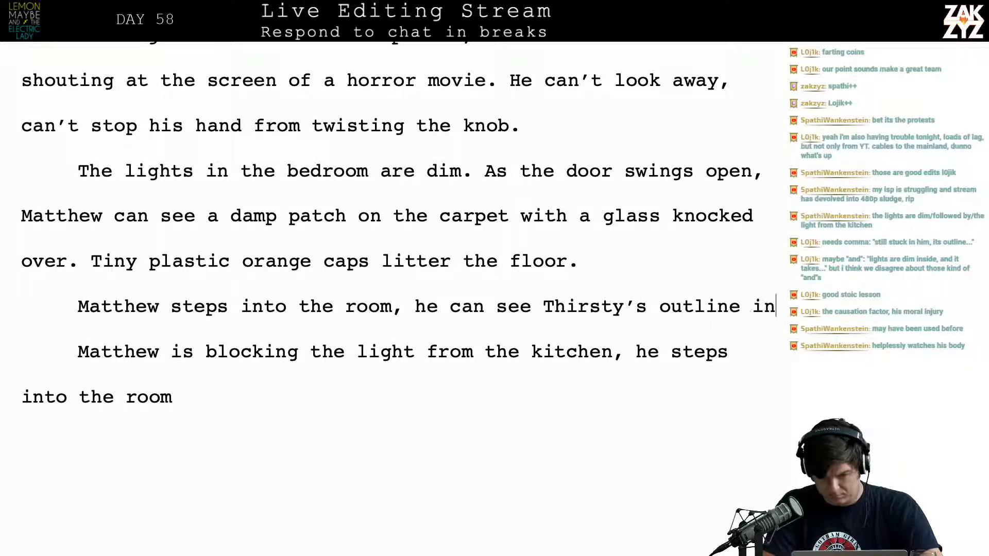
text( the bed, lying o)
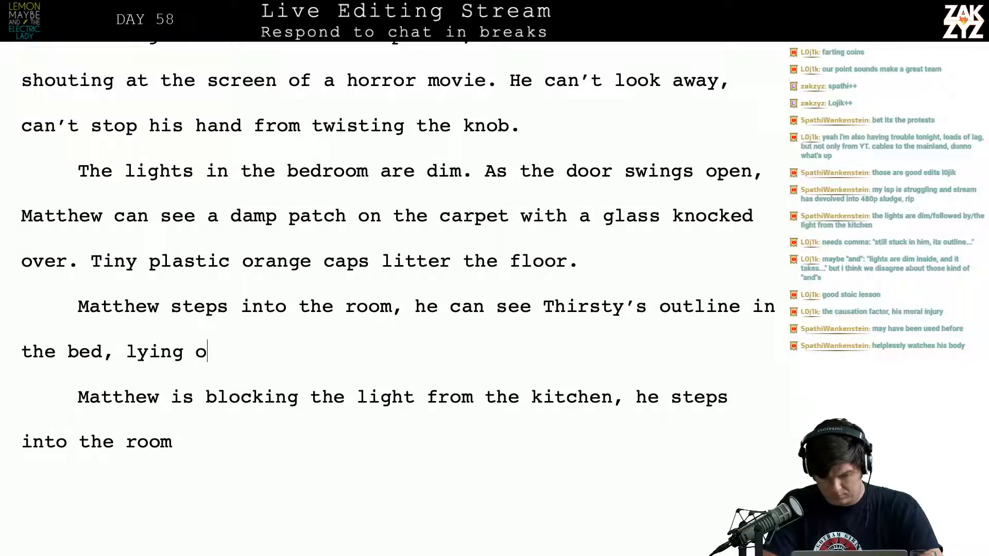
text(n top of the covers)
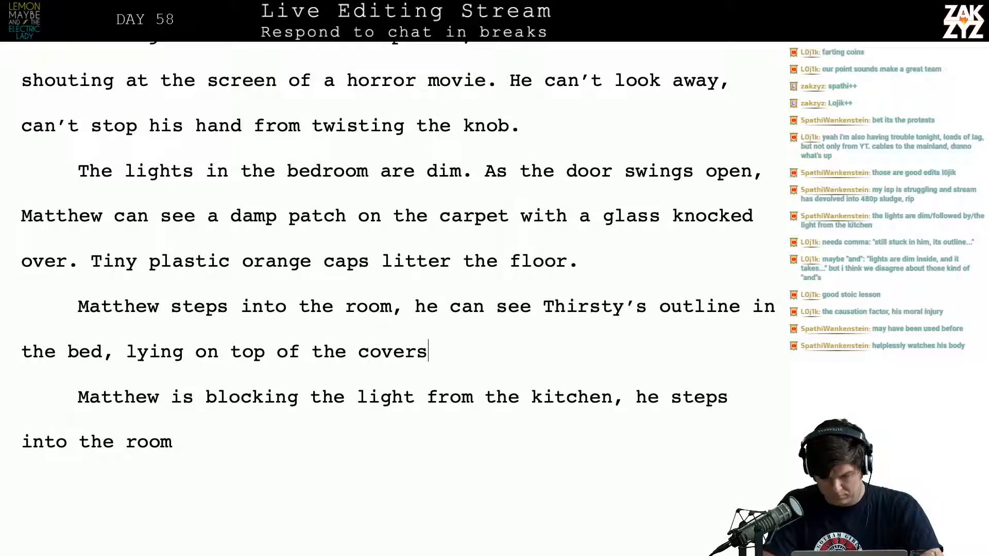
text(. )
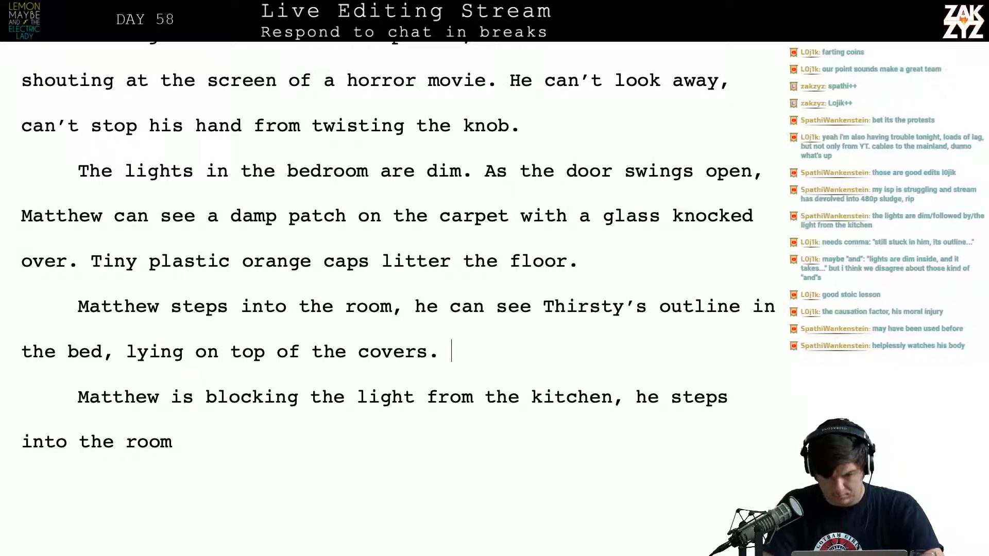
text(He's s)
Start the following sentence with "He's not moving, his eyes are open"
key(BackSpace)
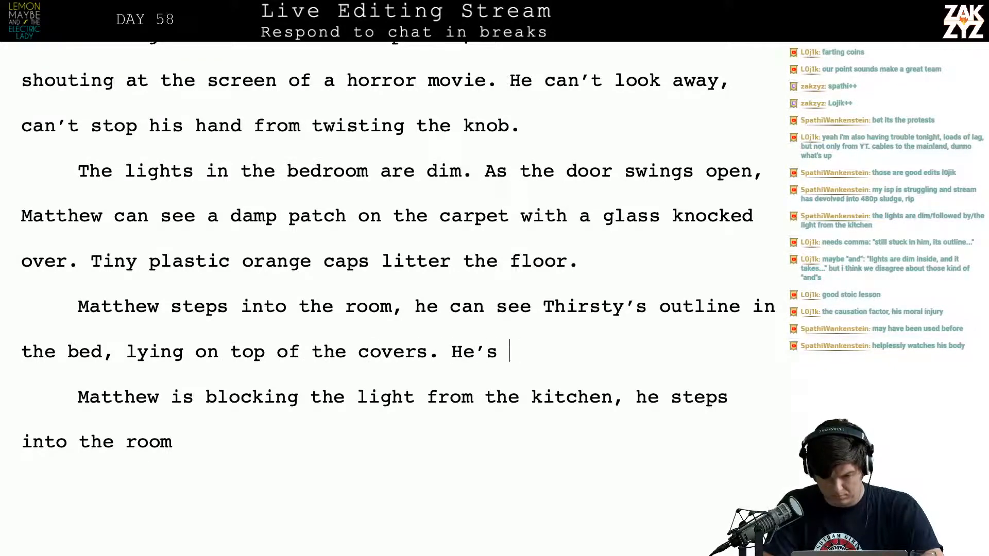
text(not moving,)
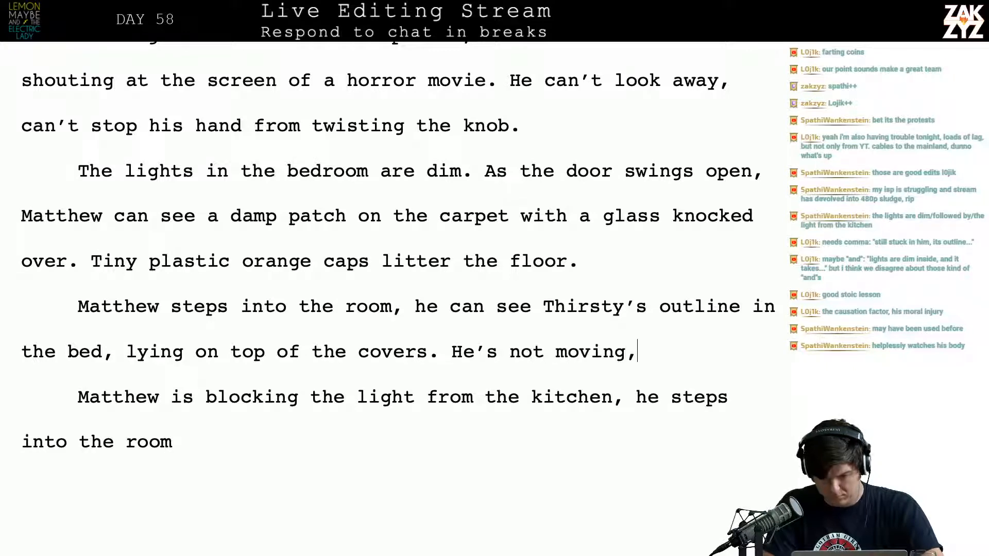
text( his eyes are u)
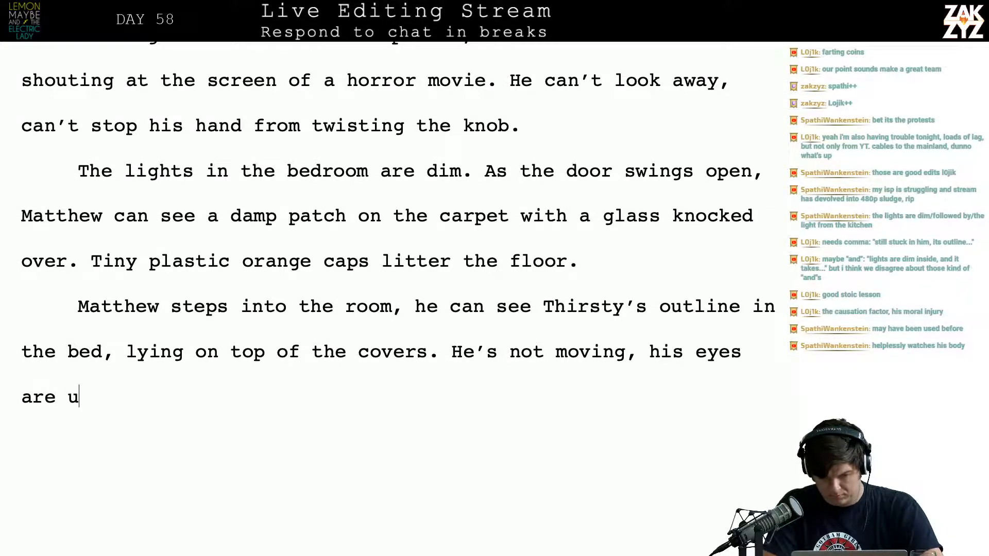
key(BackSpace)
text(oe)
key(BackSpace)
text(pen, sta)
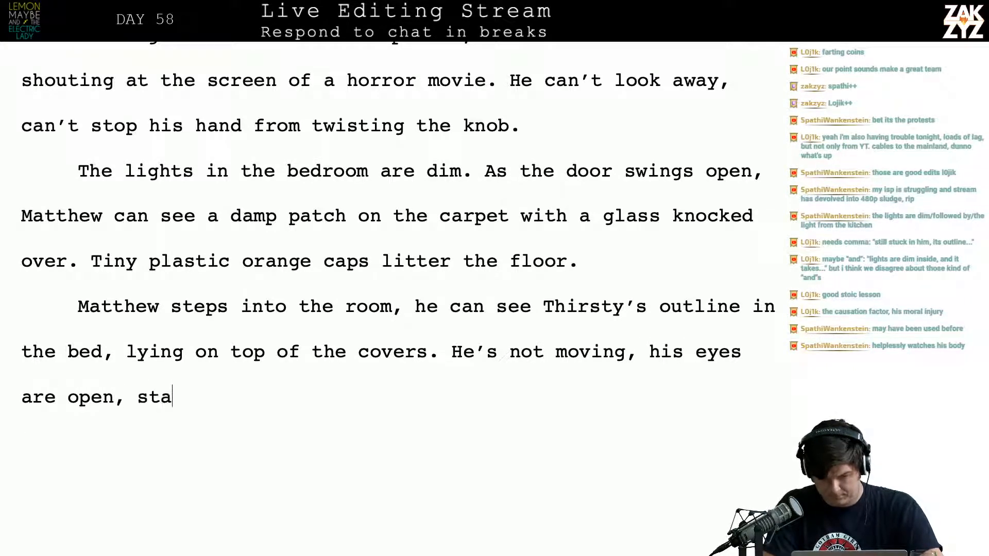
text(ring unsee)
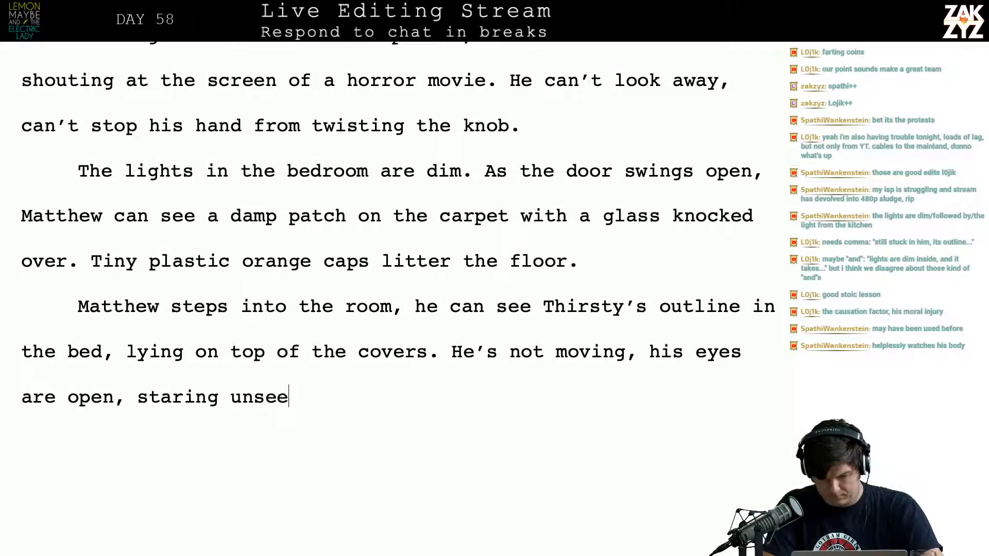
text(ing at the)
Try "staring unseeing at the" as the continuation after "his eyes are open,"
key(BackSpace)
key(BackSpace)
key(BackSpace)
key(BackSpace)
key(BackSpace)
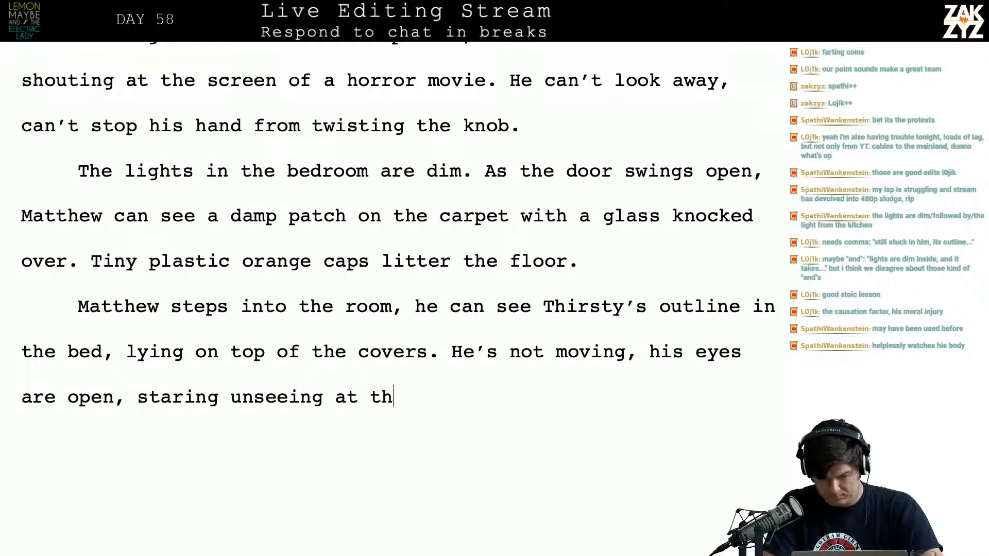
key(BackSpace)
key(BackSpace)
key(BackSpace)
key(BackSpace)
key(BackSpace)
key(BackSpace)
key(BackSpace)
key(BackSpace)
key(BackSpace)
key(BackSpace)
key(BackSpace)
key(BackSpace)
key(BackSpace)
key(BackSpace)
key(BackSpace)
key(BackSpace)
key(BackSpace)
key(BackSpace)
key(BackSpace)
key(BackSpace)
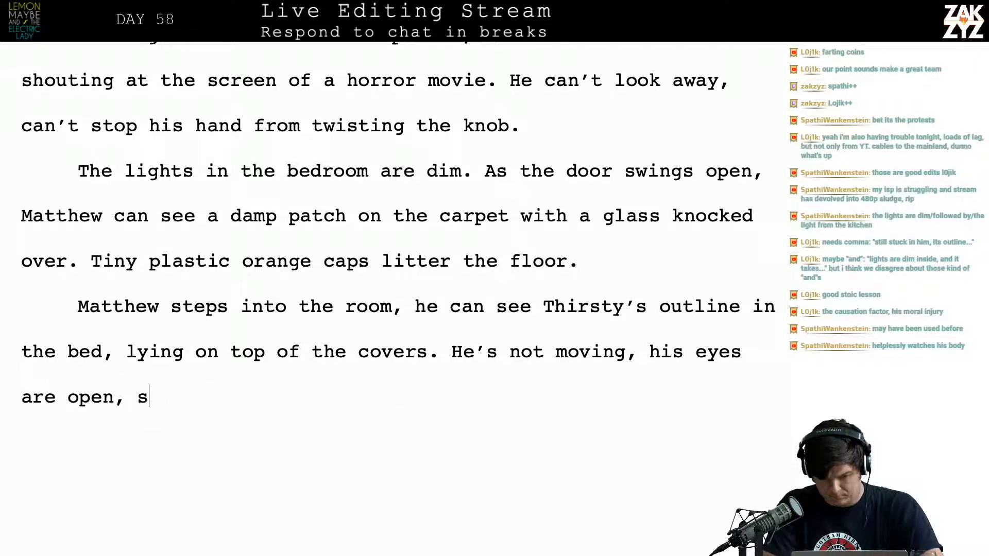
Finish the sentence after "his eyes are open" with "and unseeing, staring at the ceiling."
text(and unseeing,)
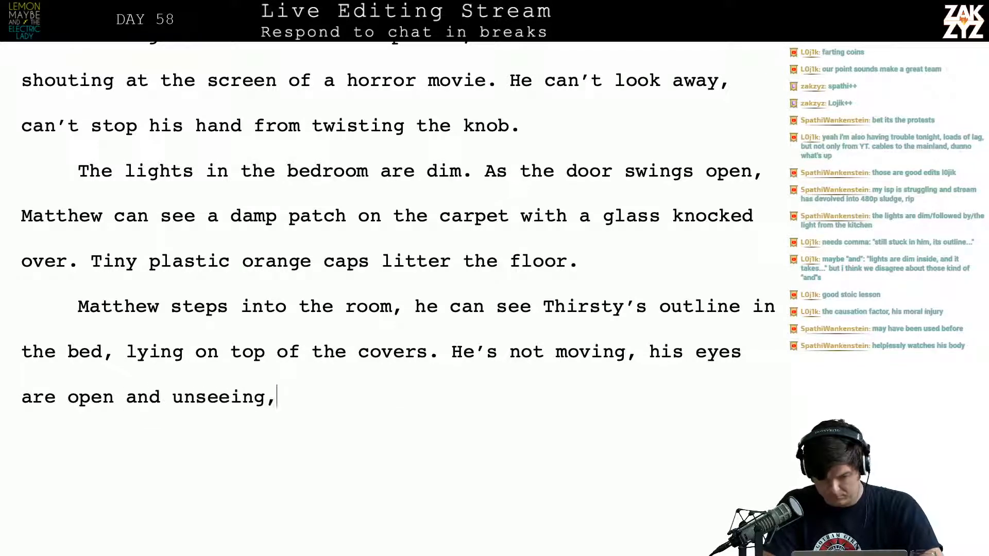
text( staring at the)
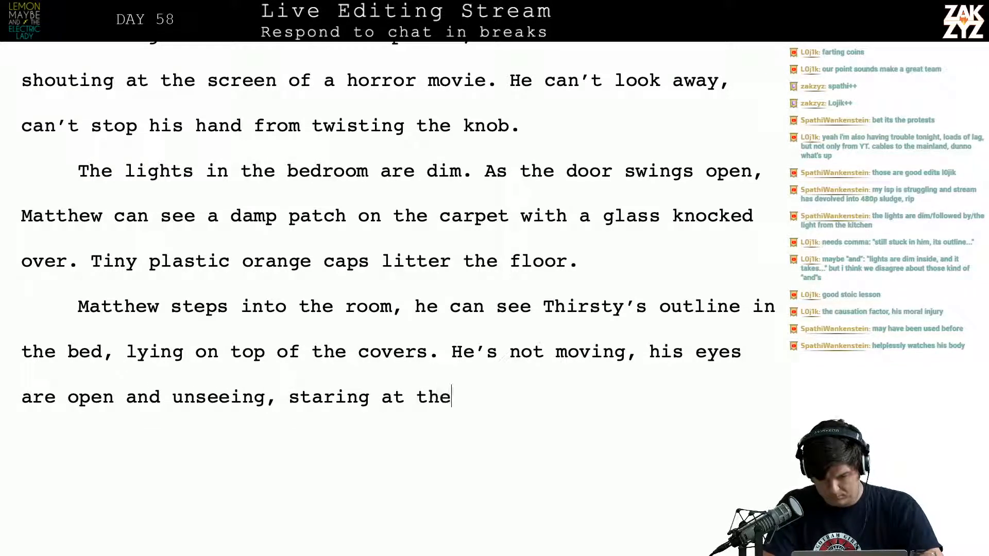
text( ceiling.)
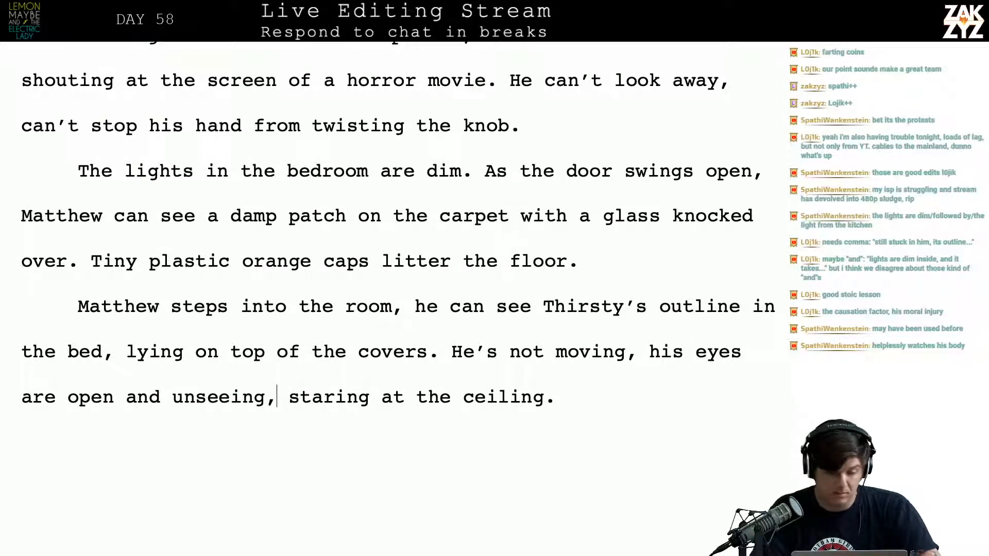
scroll(625, 255, down, 1)
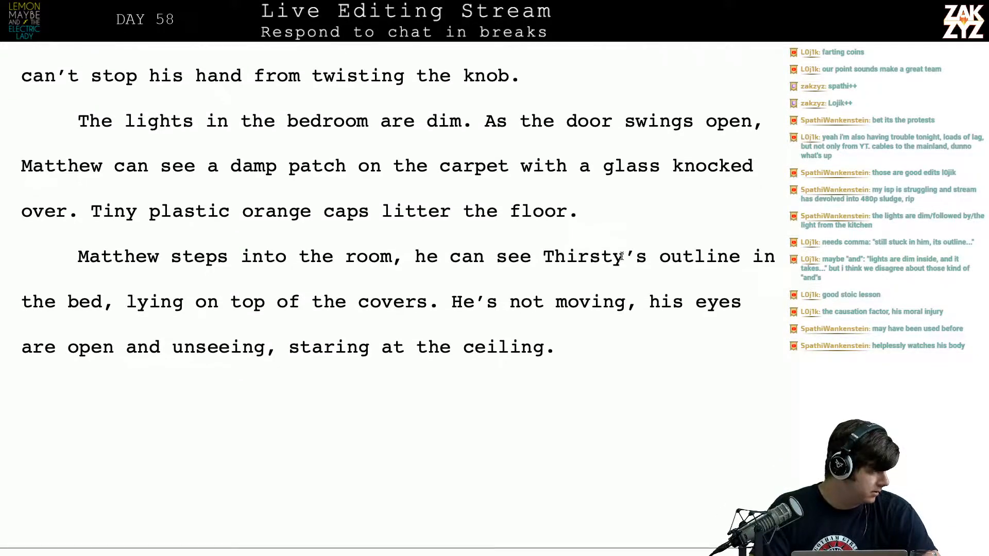
scroll(622, 256, down, 2)
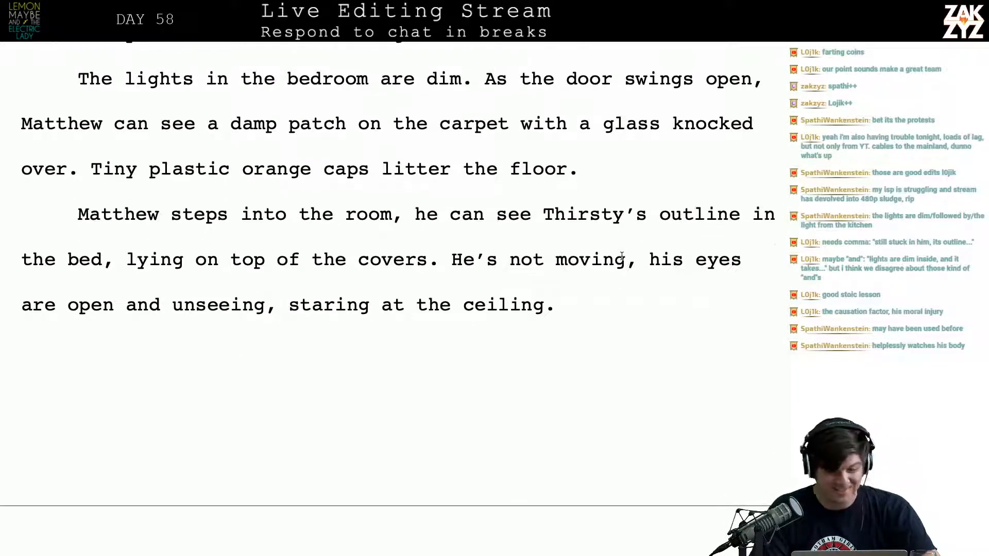
scroll(621, 256, up, 1)
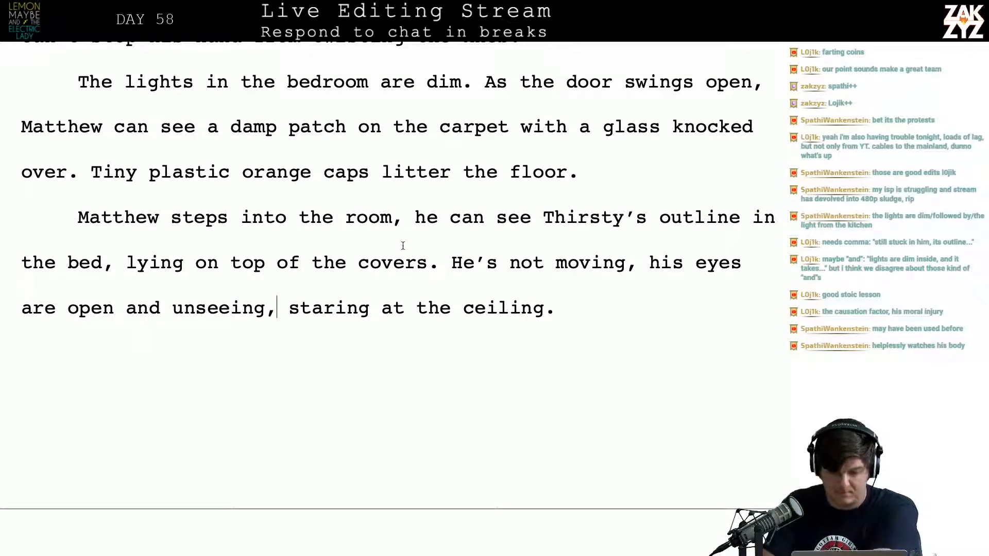
End the sentence after "Matthew steps into the room" with a period and start a new sentence with "He can see"
click(404, 217)
key(BackSpace)
text(.)
key(Right)
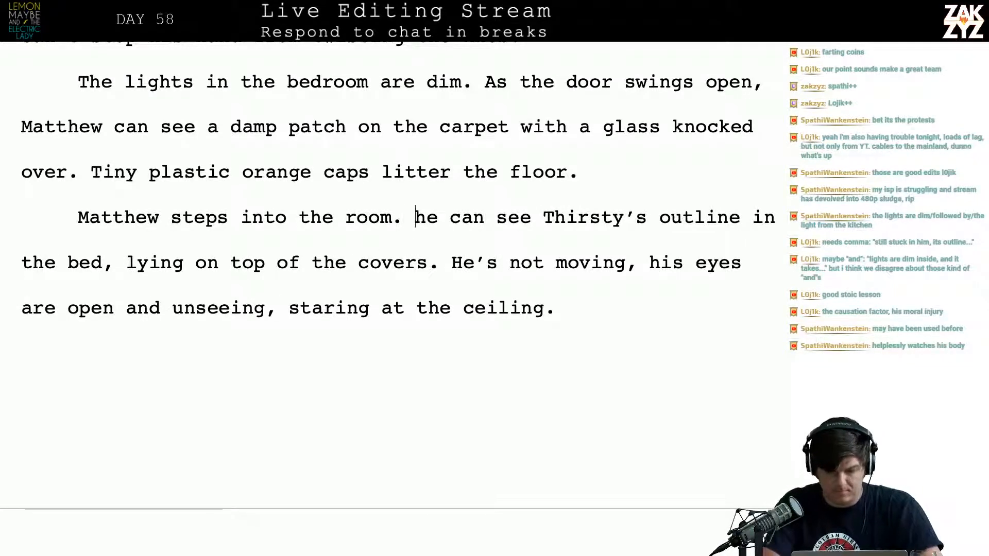
key(Delete)
text(H)
Add ", out of the light" after "Matthew steps into the room", before the period
key(Left)
key(Left)
key(Left)
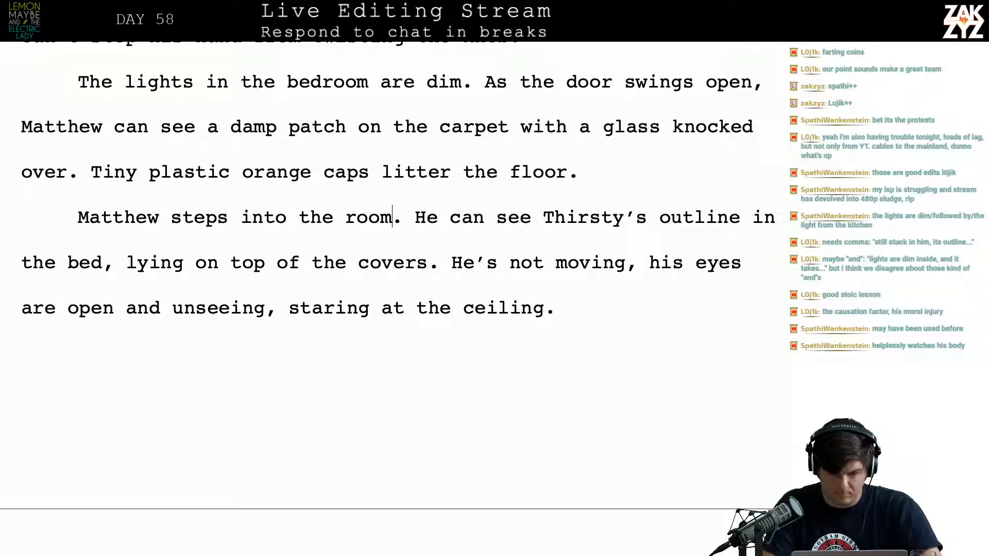
text(,)
key(BackSpace)
key(BackSpace)
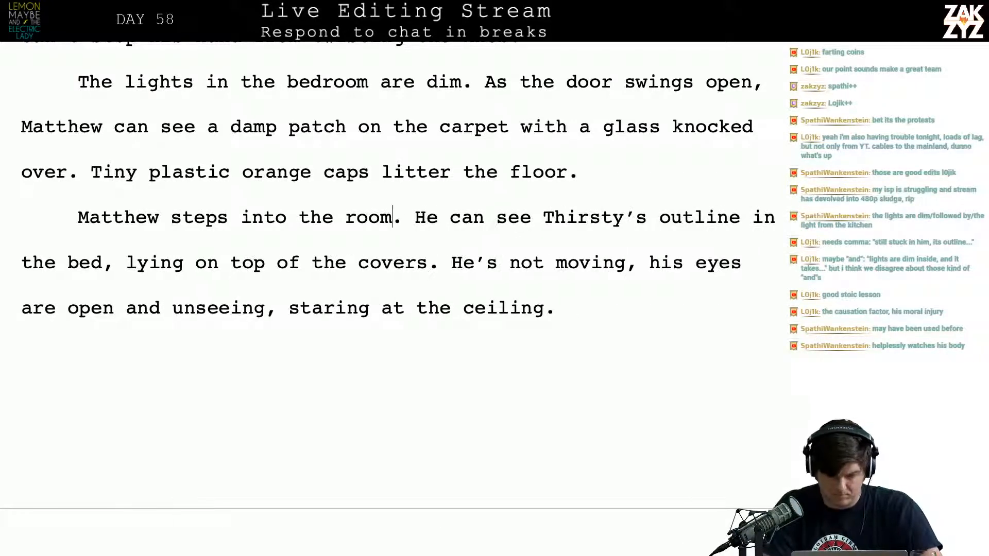
text(, )
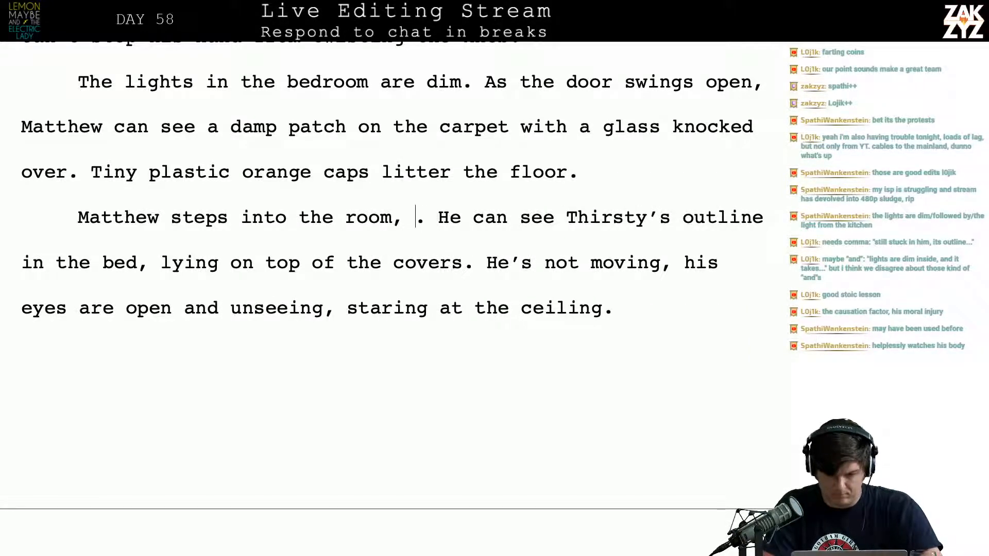
text(out )
text(of the ligh)
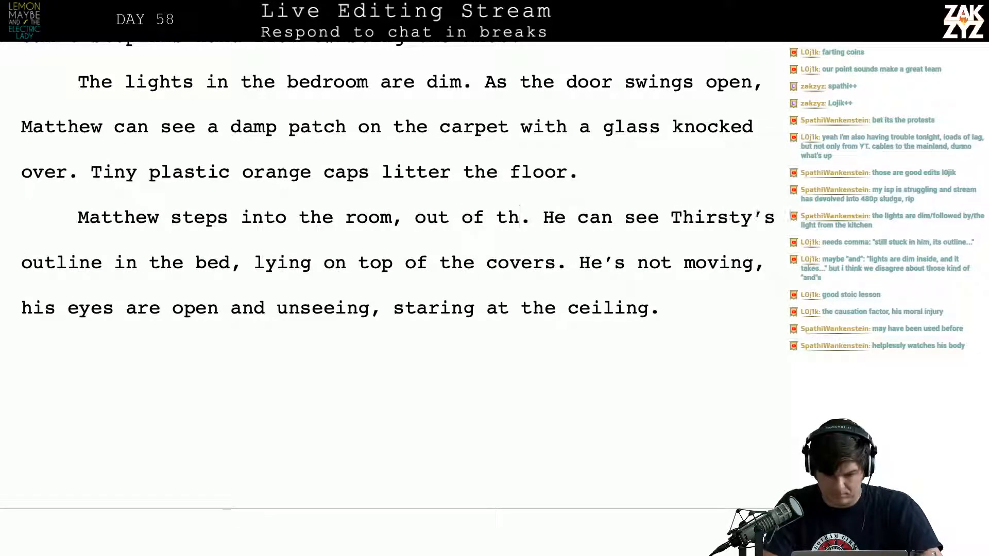
text(t)
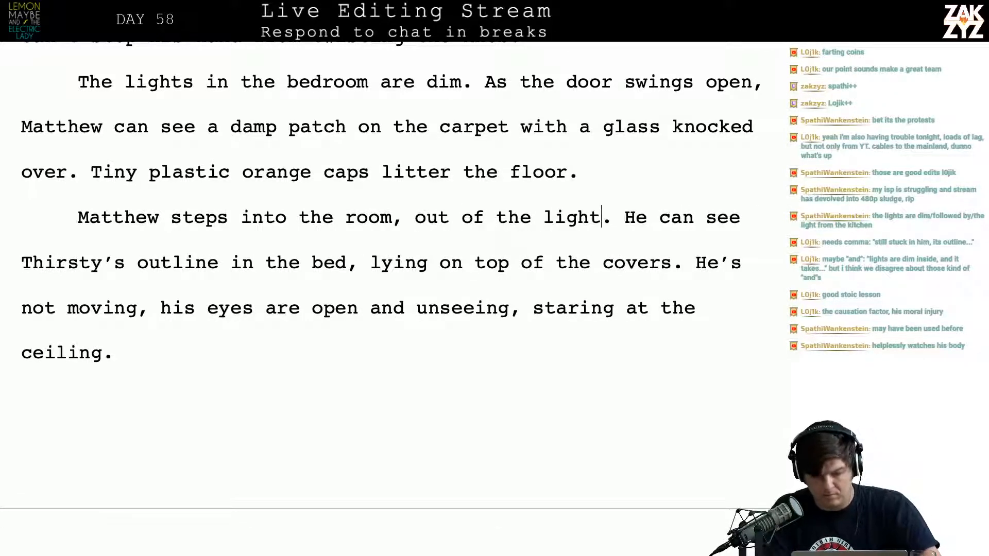
Replace the comma after "room" with "and" so the sentence reads "Matthew steps into the room and out of the light."
key(alt+Left)
key(alt+Left)
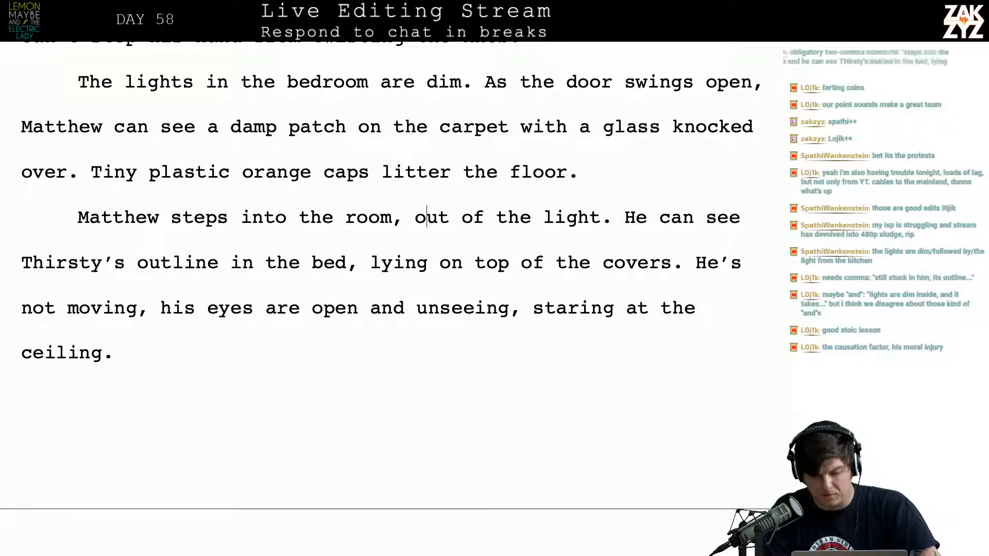
key(Left)
key(BackSpace)
text(and)
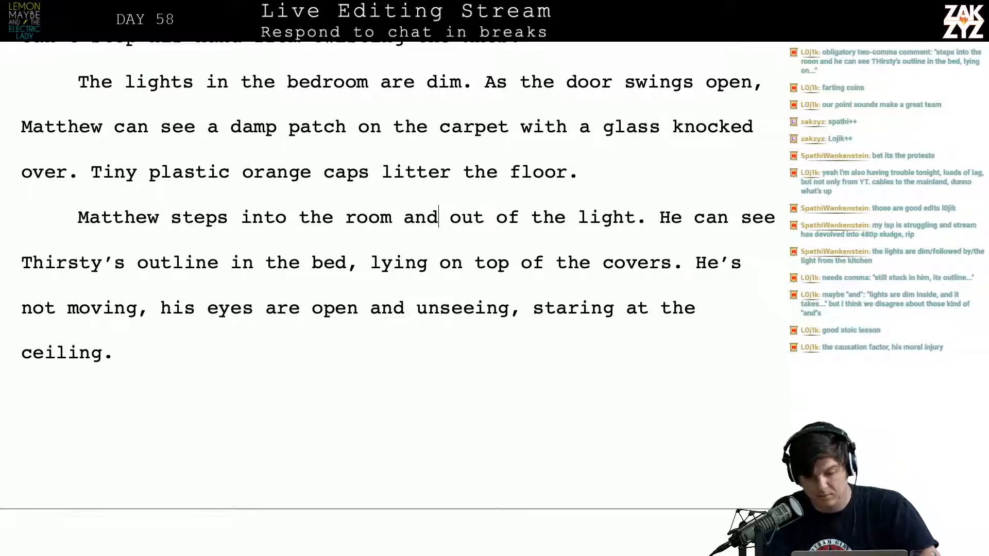
Try "Thirsty is" as the new opening of the sentence that follows "lying on top of the covers."
key(Right)
key(Right)
key(Right)
key(Right)
key(Right)
key(Right)
key(Right)
key(Right)
key(Right)
key(Right)
key(Right)
key(Right)
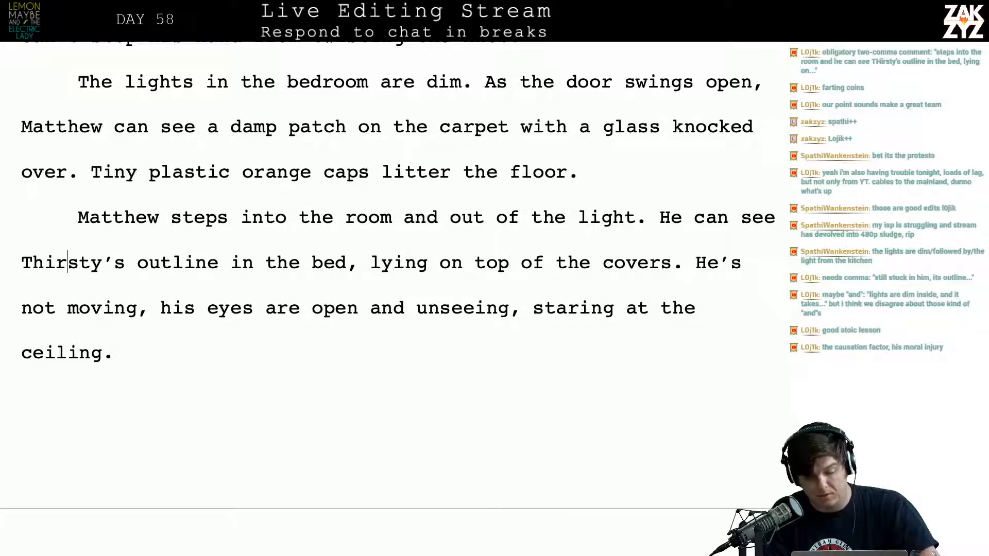
key(Down)
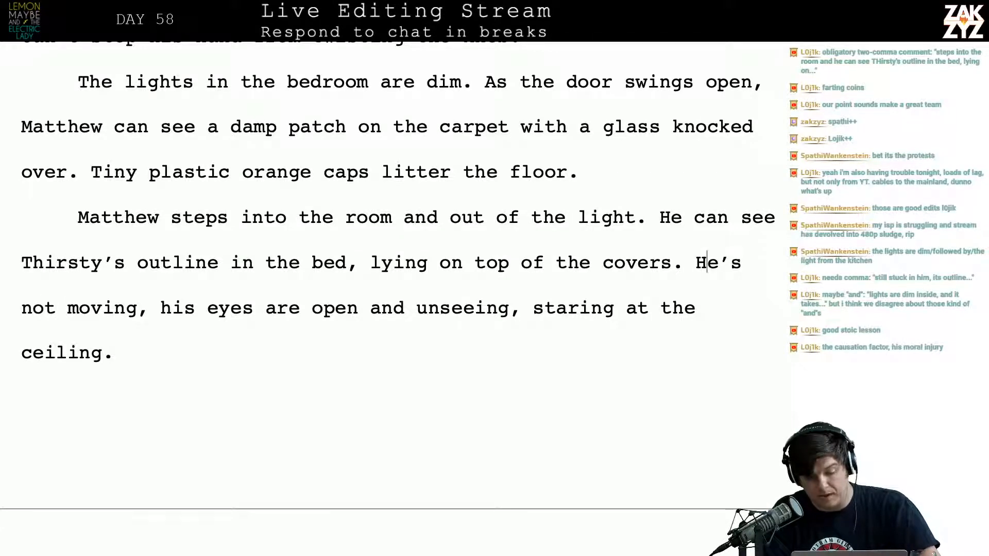
key(Right)
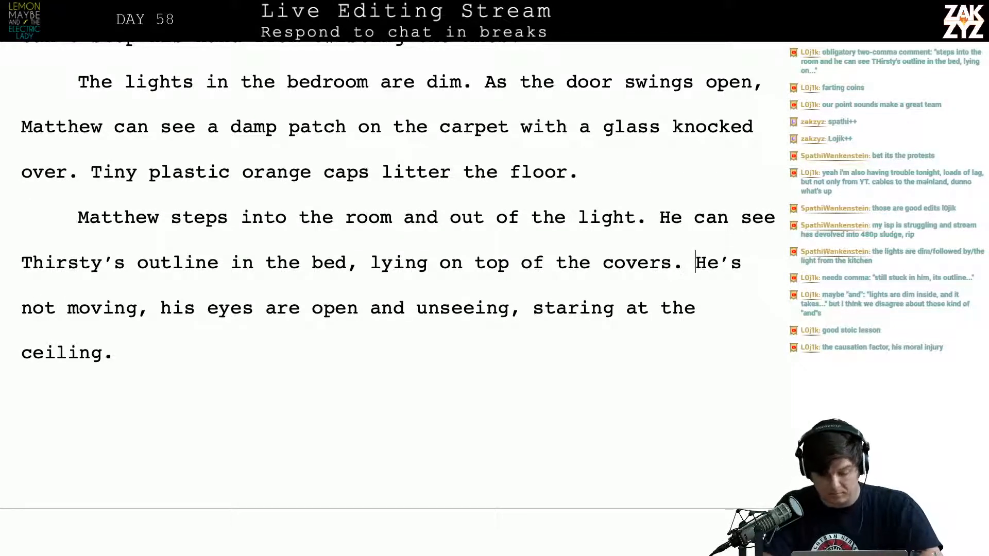
key(Return)
text(Thirsty is)
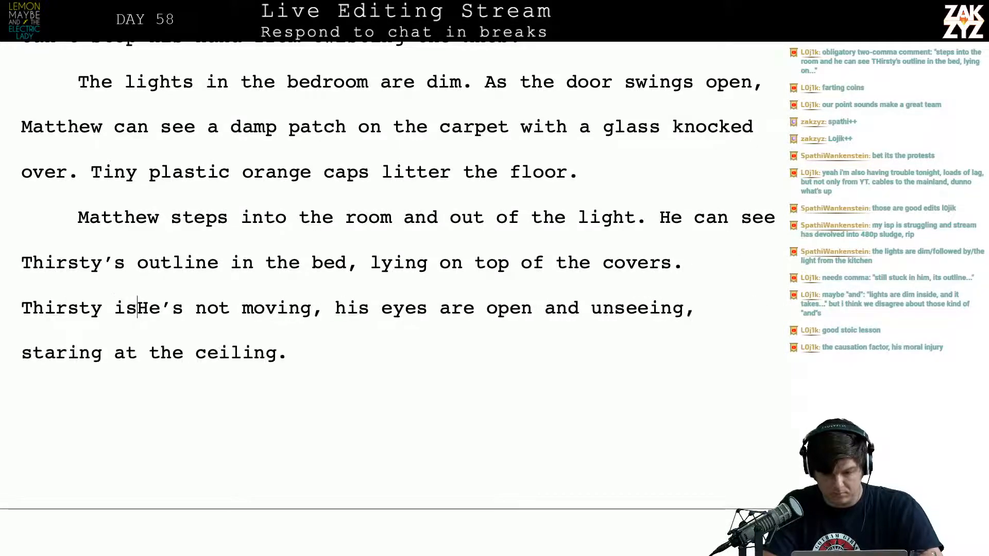
key(BackSpace)
key(BackSpace)
key(BackSpace)
key(BackSpace)
key(BackSpace)
key(BackSpace)
key(BackSpace)
key(BackSpace)
key(BackSpace)
key(BackSpace)
key(BackSpace)
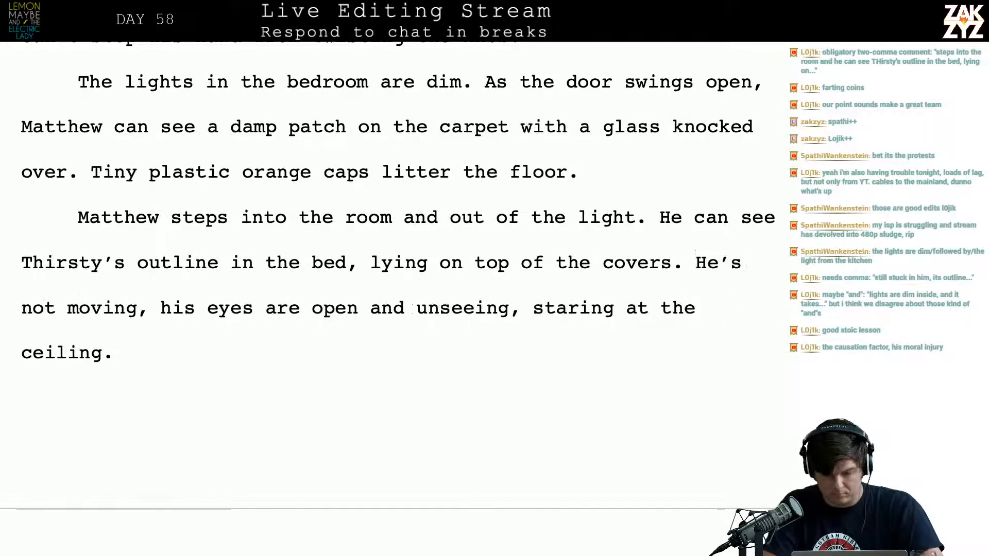
Try "His friend" as the new opening of the sentence before "He's not moving"
text(His friend)
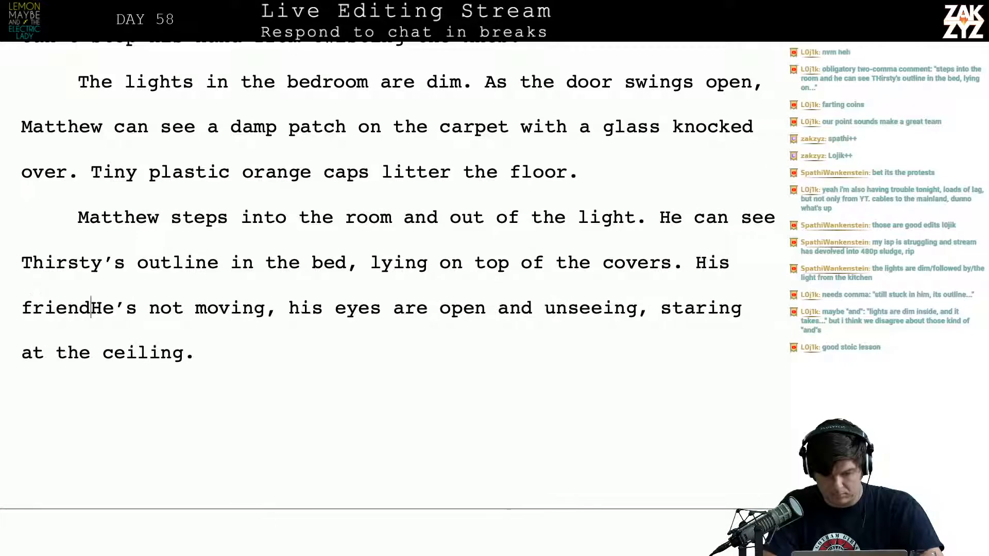
text( isn)
key(BackSpace)
key(BackSpace)
key(BackSpace)
key(BackSpace)
key(BackSpace)
key(BackSpace)
key(BackSpace)
key(BackSpace)
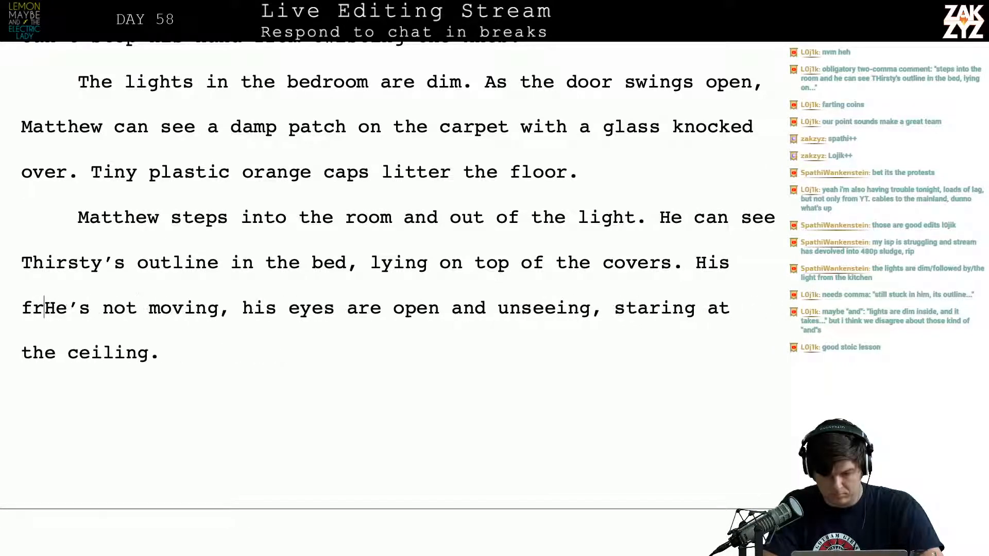
key(BackSpace)
key(BackSpace)
key(BackSpace)
key(BackSpace)
key(BackSpace)
key(BackSpace)
Insert "Thirsty isn't moving, his eyes are open and unseeing, pointed at the ceiling." after "on top of the covers."
text(Thirs)
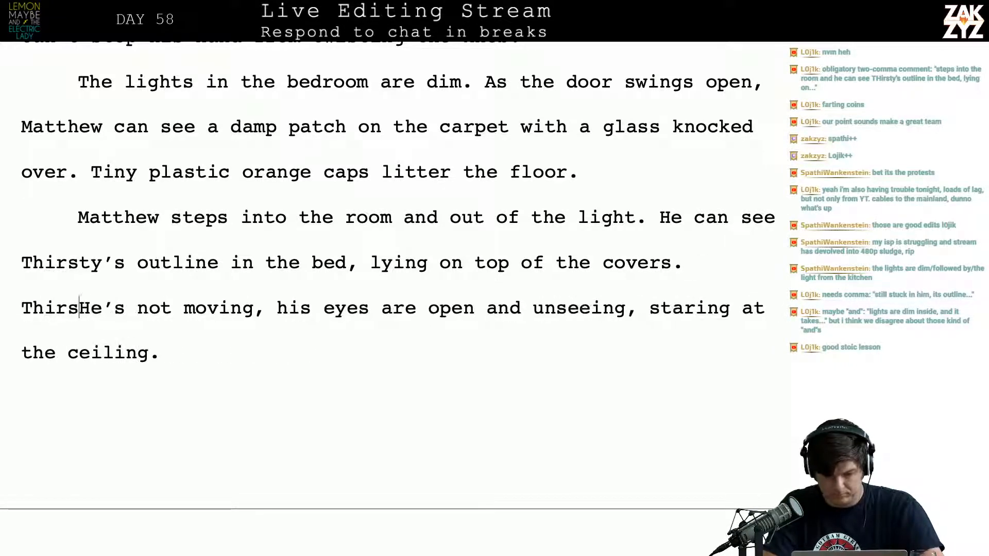
text(ty isn't moving,)
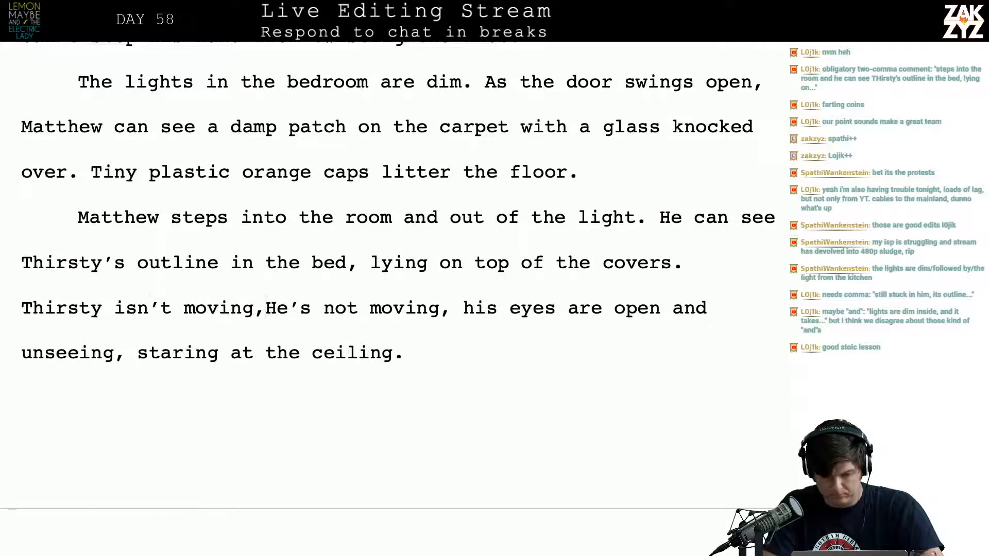
text( his eyes are )
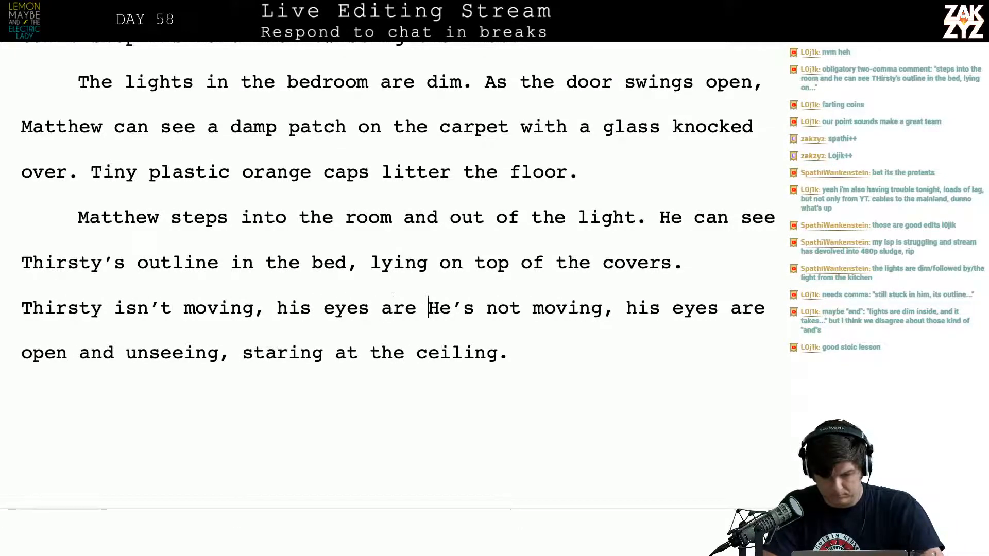
text(open and unseeing,)
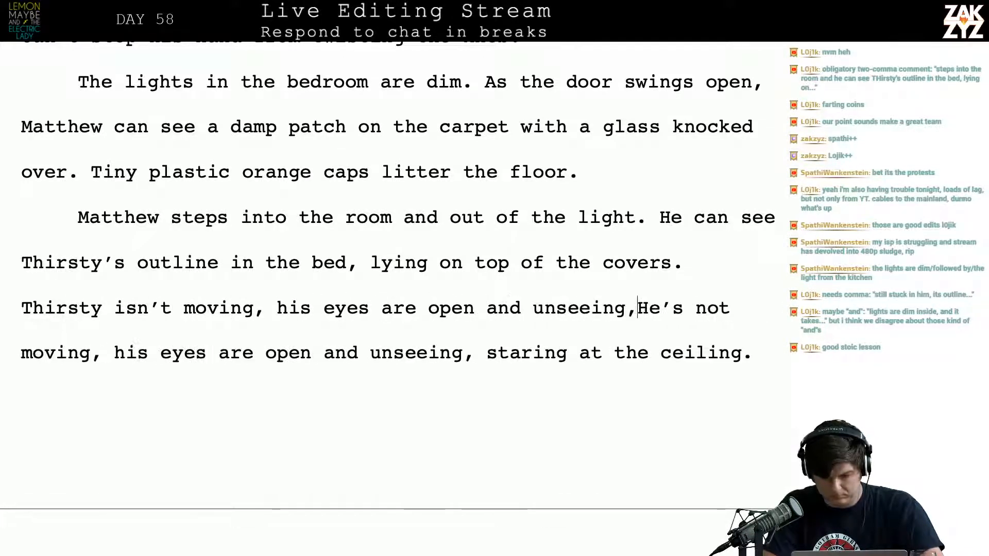
text( ss)
key(BackSpace)
key(BackSpace)
text(po)
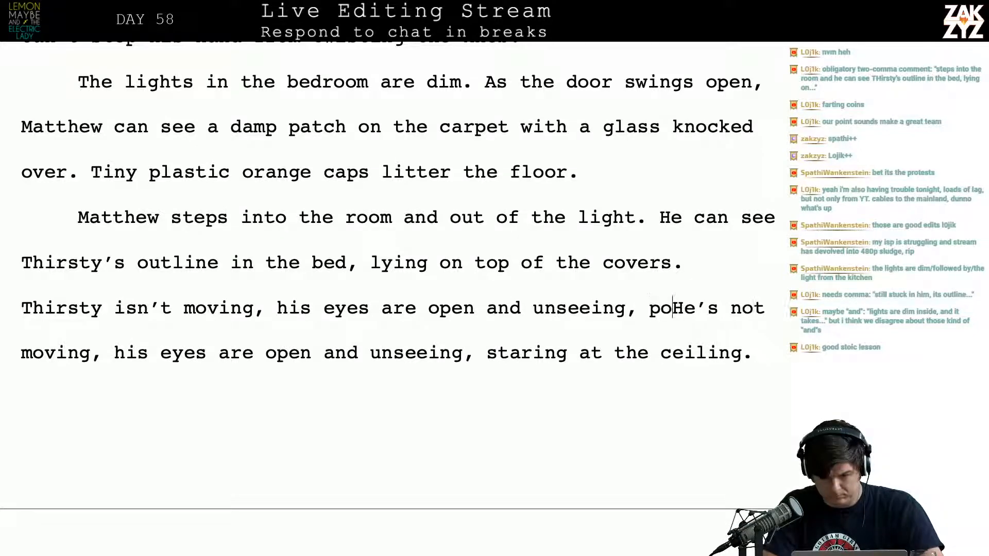
text(inted at the)
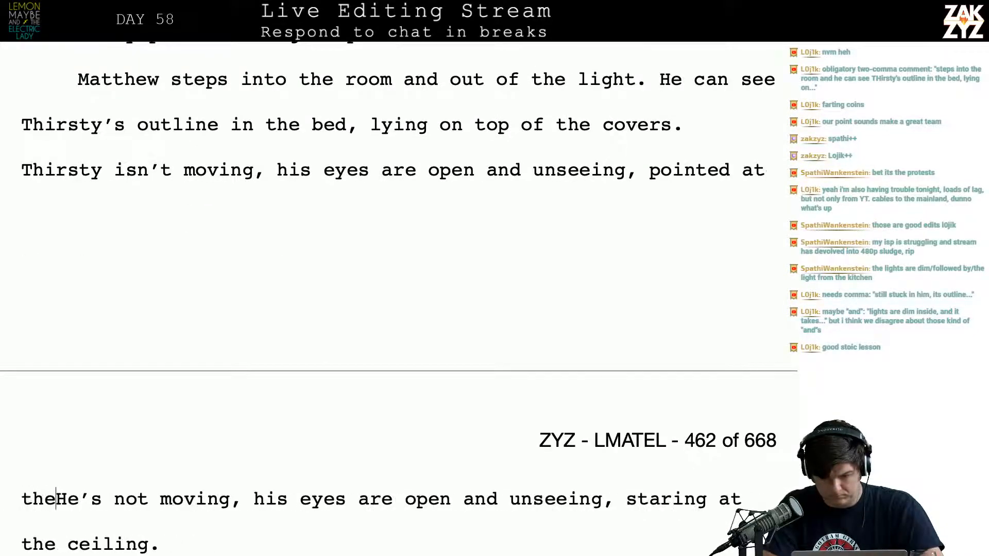
text( ceiling.)
Delete the superseded draft from "He's not moving" through "are open and unseeing.", up to the sentence "All over his stomach"
key(shift+Down)
key(shift+Down)
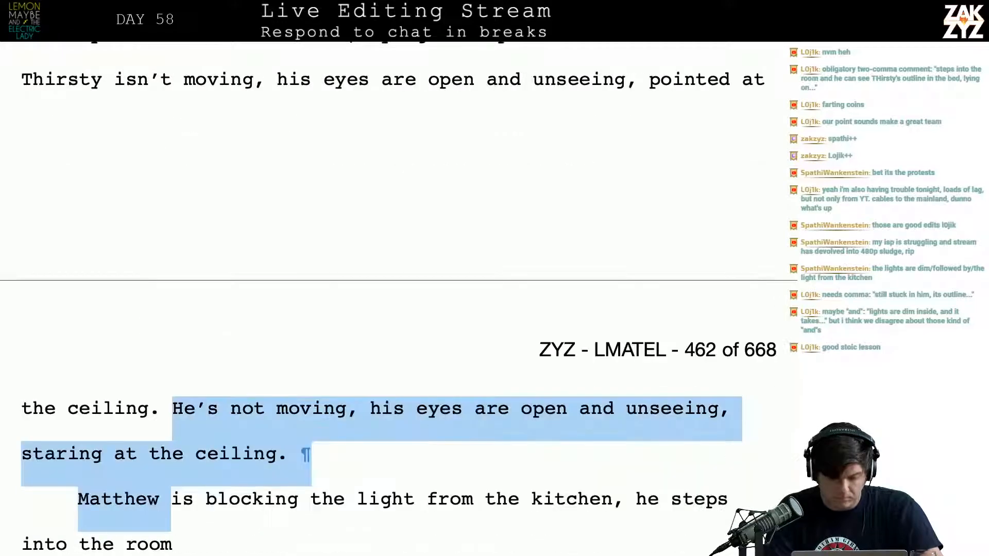
key(shift+Down)
key(shift+Down)
key(shift+Down)
key(shift+Right)
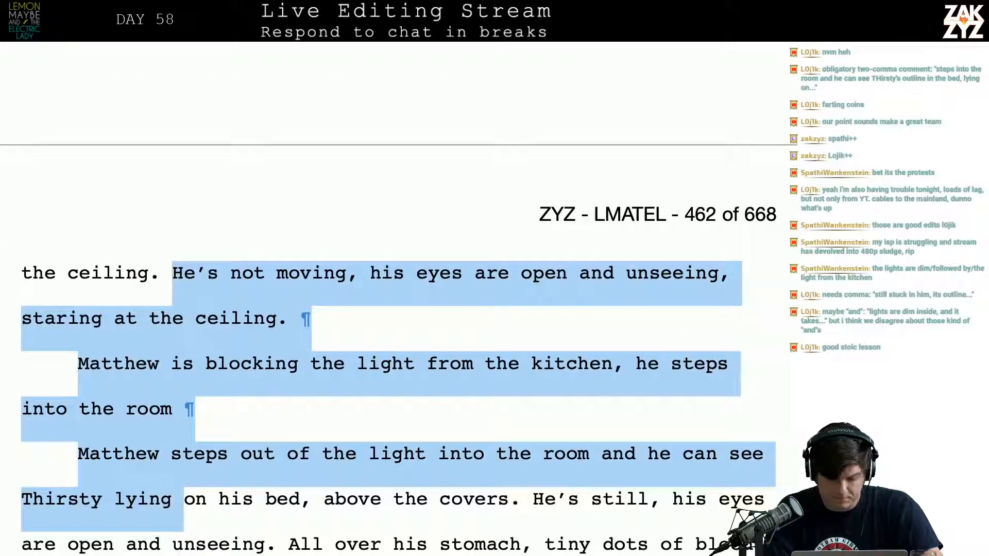
key(shift+Down)
key(shift+Right)
key(shift+Right)
key(shift+Right)
key(shift+Right)
key(shift+Right)
key(shift+Right)
key(shift+Right)
key(shift+Right)
key(shift+Right)
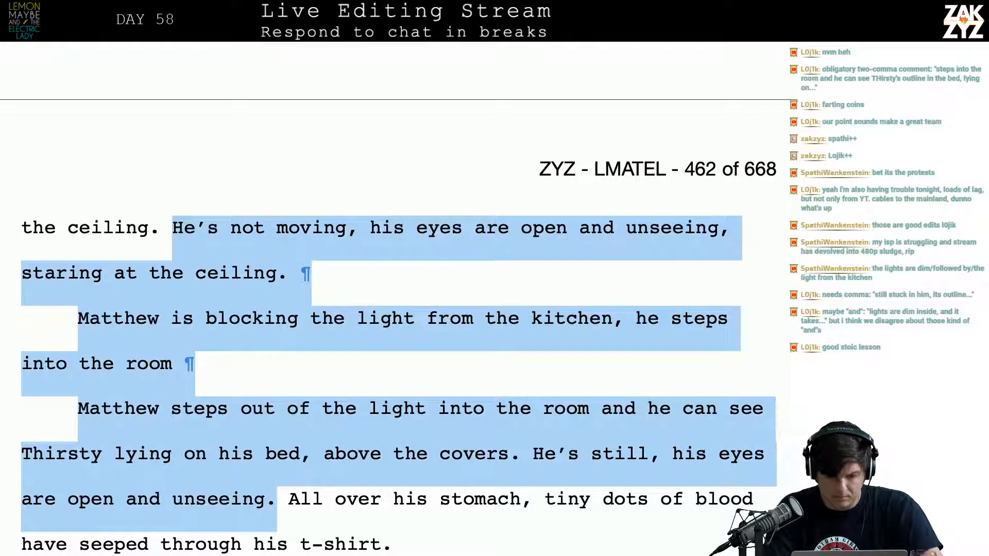
key(BackSpace)
scroll(399, 299, up, 3)
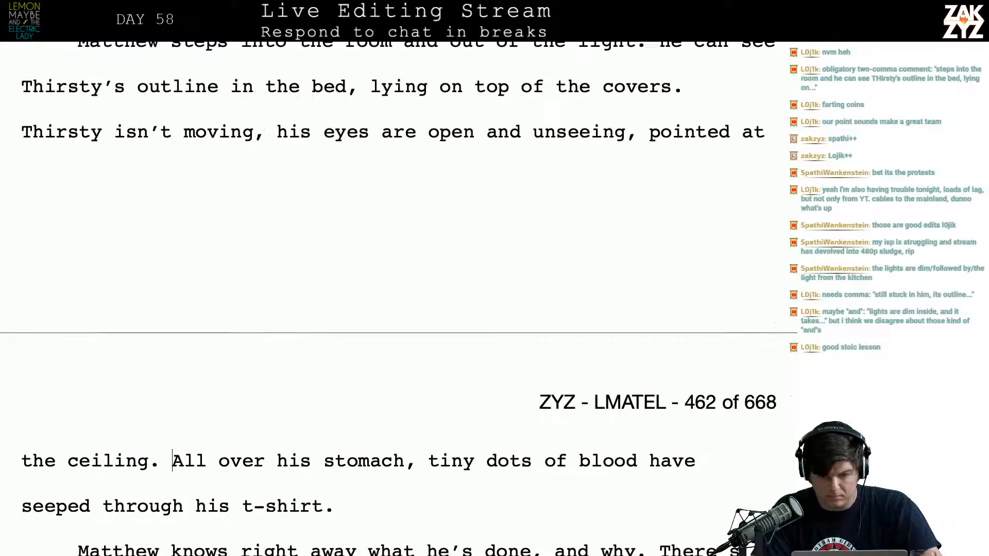
scroll(398, 247, down, 1)
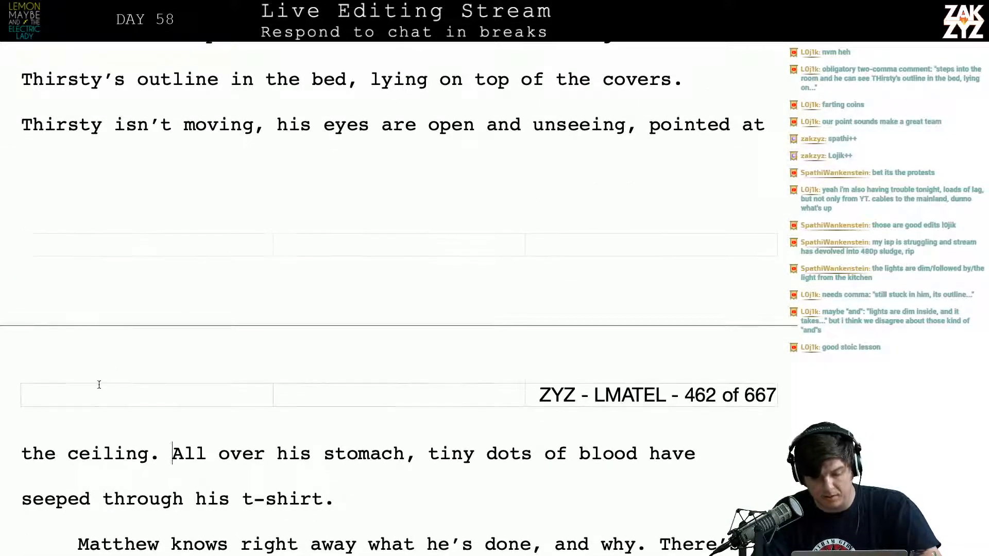
click(153, 455)
key(BackSpace)
text(,)
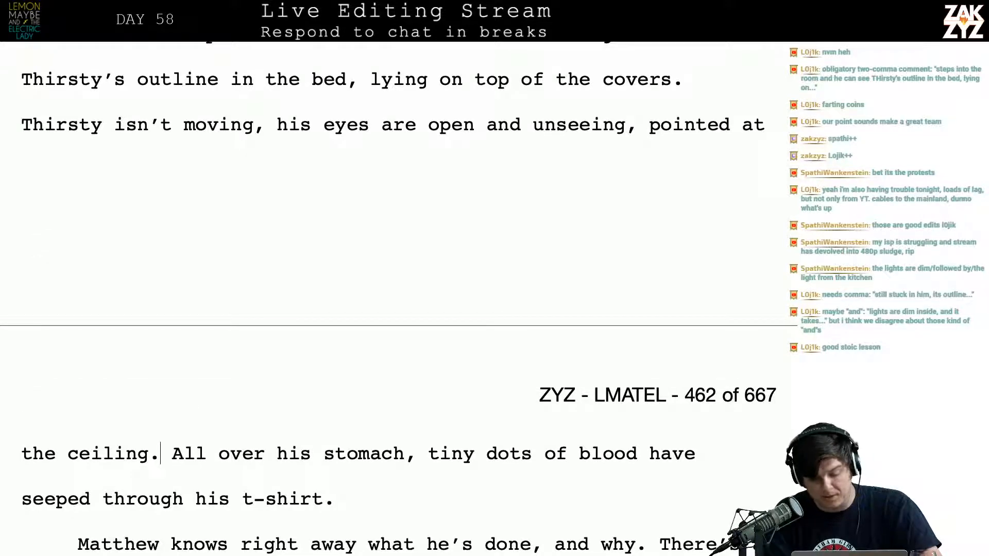
Insert ", he can make out the outline under his shirt." after "There's an insulin syringe still stuck in him"
key(Down)
key(Down)
key(Down)
key(Down)
key(Down)
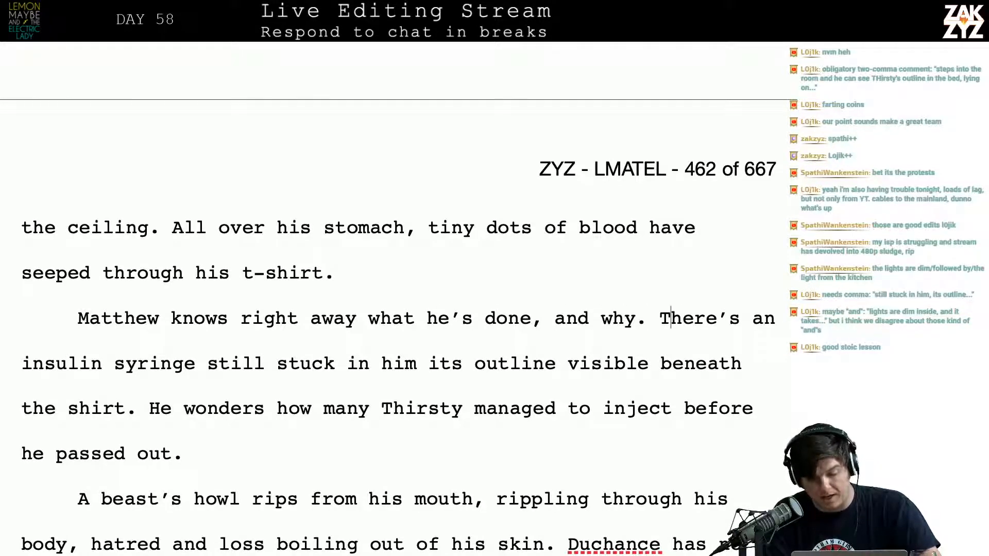
key(Right)
key(Right)
key(Right)
key(Right)
key(Right)
key(Right)
key(Right)
key(Right)
key(Right)
key(Right)
key(Right)
key(Right)
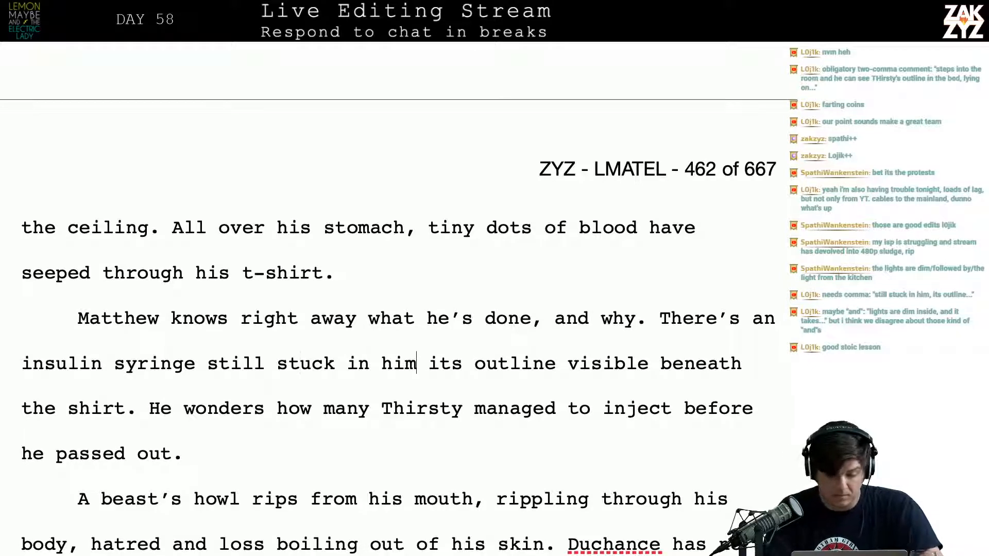
text(.)
key(BackSpace)
key(BackSpace)
text(, he can make )
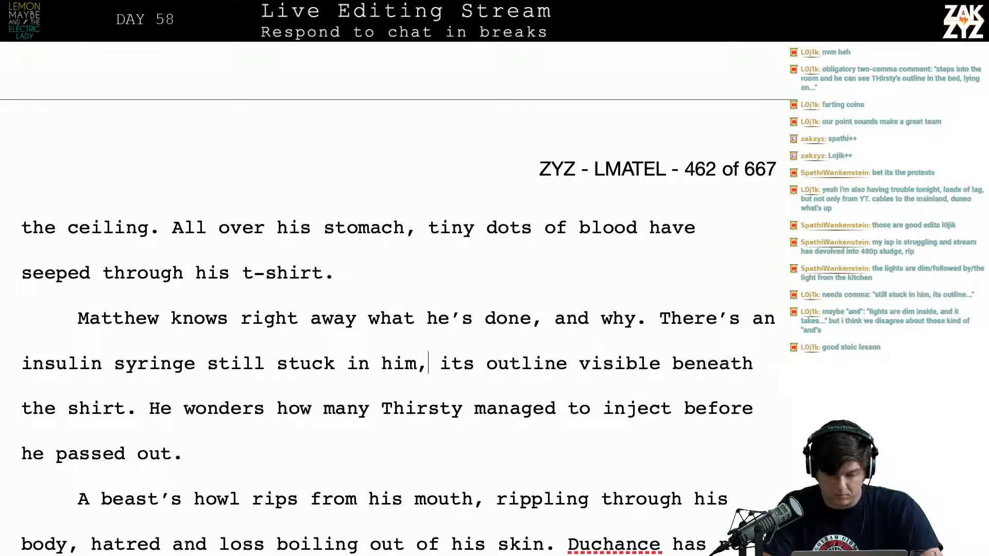
text(out the outline )
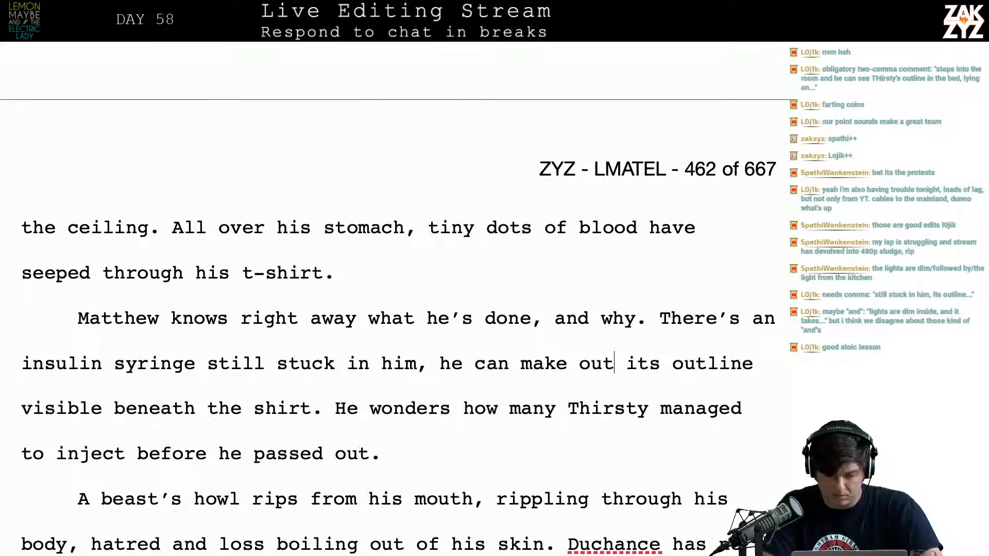
text(under his shirt.  its outline visible beneath the shirt. He)
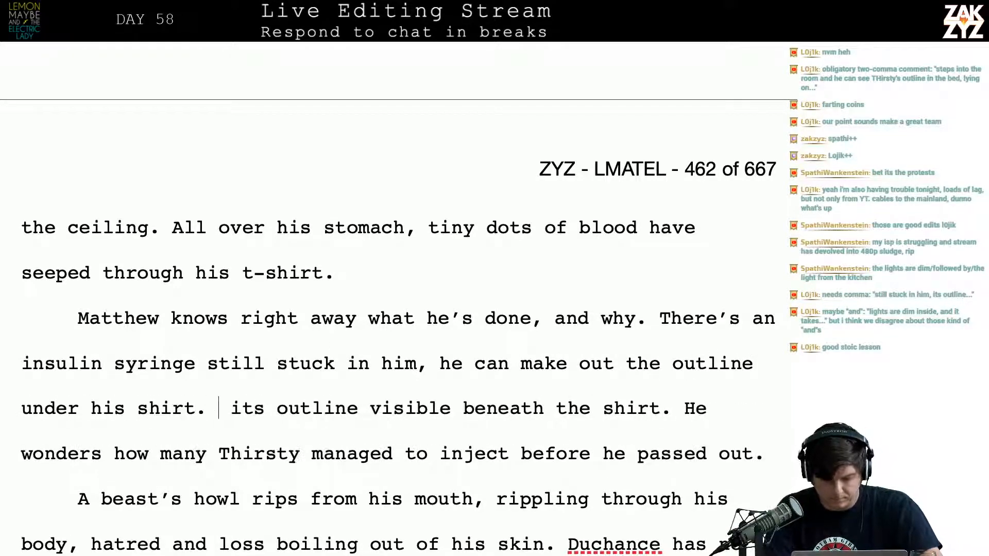
Delete the leftover phrase "its outline visible beneath the shirt." before "He wonders how many"
key(shift+Right)
key(shift+Right)
key(shift+Right)
key(shift+Right)
key(shift+Right)
key(shift+Right)
key(shift+Right)
key(shift+Right)
key(shift+Right)
key(shift+Right)
key(shift+Right)
key(shift+Right)
key(shift+Right)
key(shift+Right)
key(shift+Right)
key(shift+Right)
key(shift+Right)
key(shift+Right)
key(shift+Right)
key(shift+Right)
key(shift+Right)
key(shift+Right)
key(shift+Right)
key(shift+Right)
key(shift+Right)
key(shift+Right)
key(shift+Right)
key(shift+Right)
key(shift+Right)
key(shift+Right)
key(shift+Right)
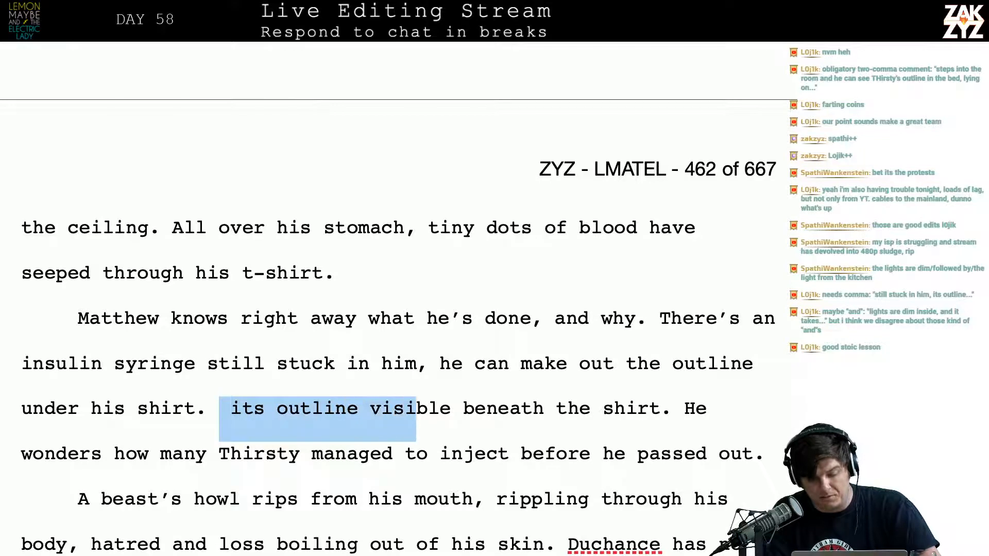
key(shift+Right)
key(shift+Right)
key(shift+Right)
key(shift+Right)
key(shift+Right)
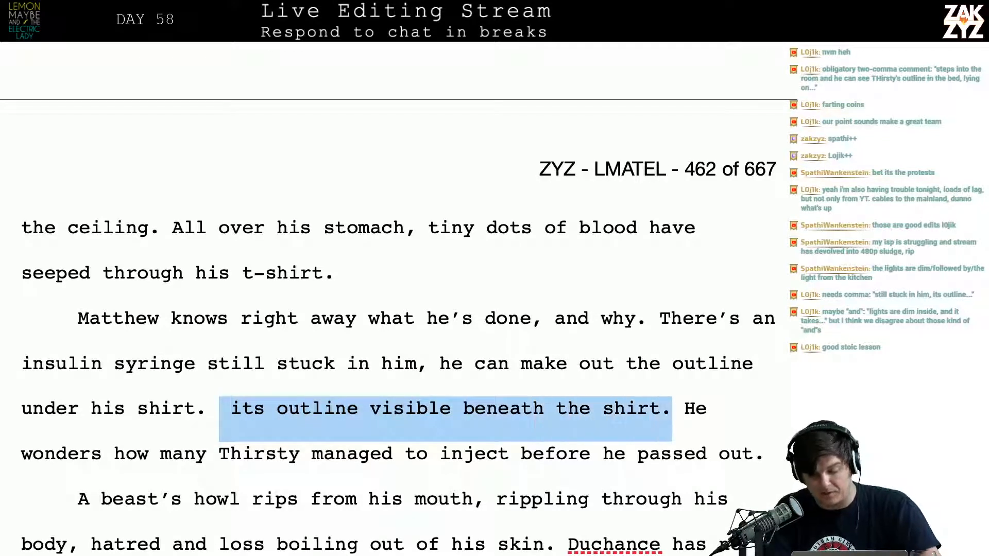
key(BackSpace)
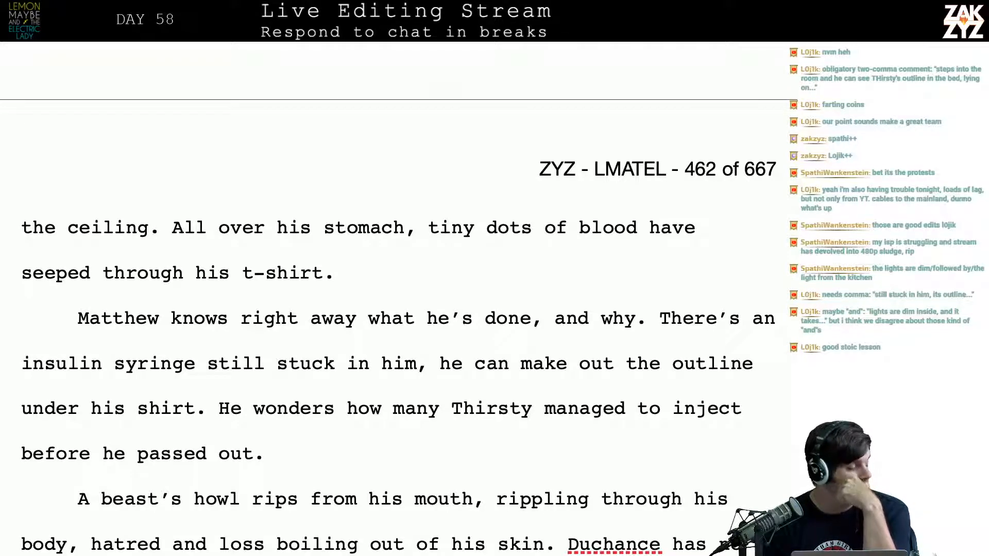
Reread the passage from Matthew stepping into the room to the syringe paragraph
scroll(399, 314, down, 1)
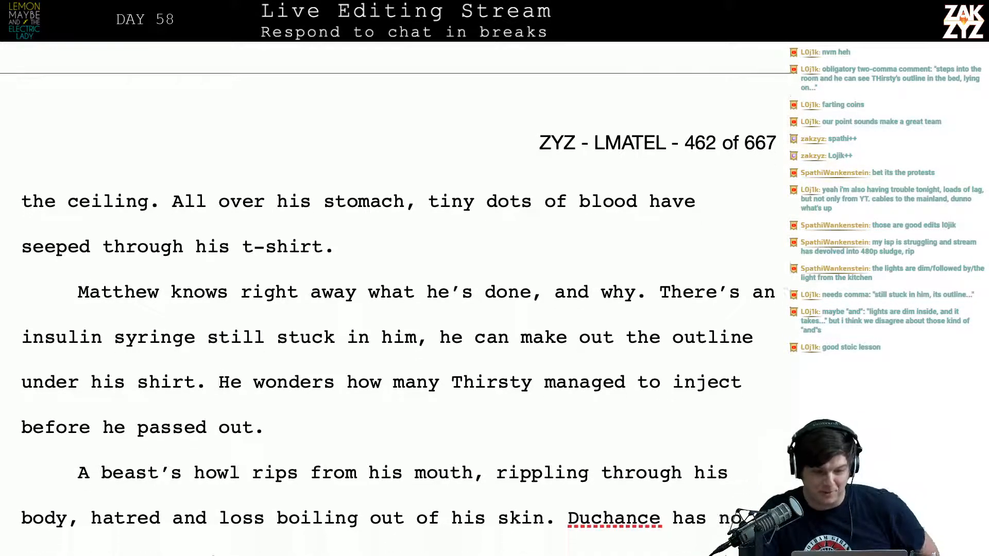
scroll(399, 278, up, 10)
scroll(391, 288, down, 1)
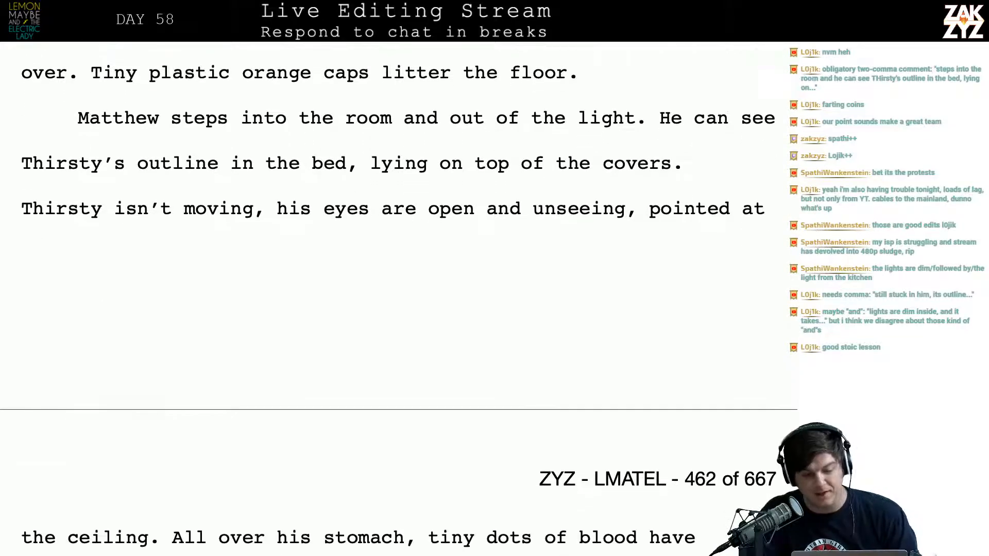
scroll(391, 289, up, 1)
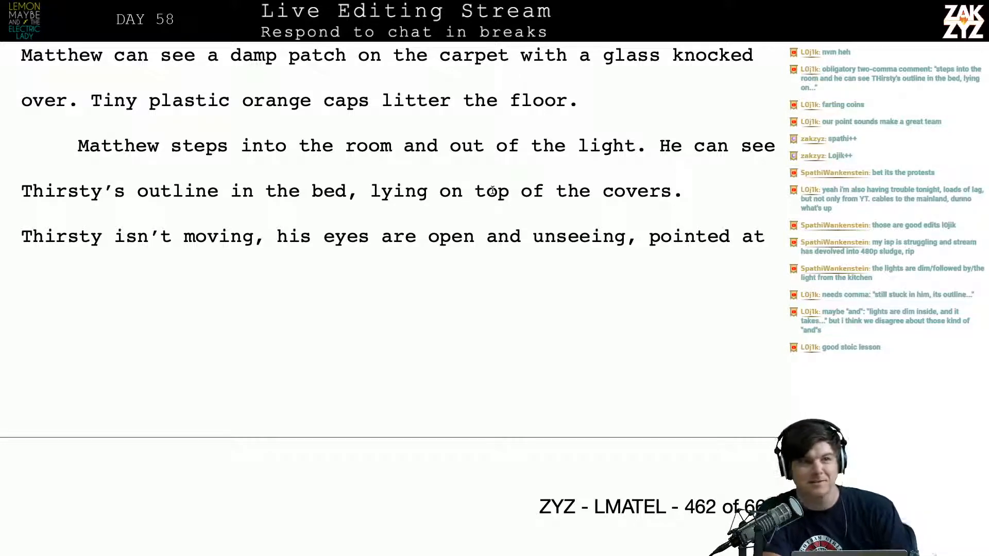
scroll(493, 190, down, 2)
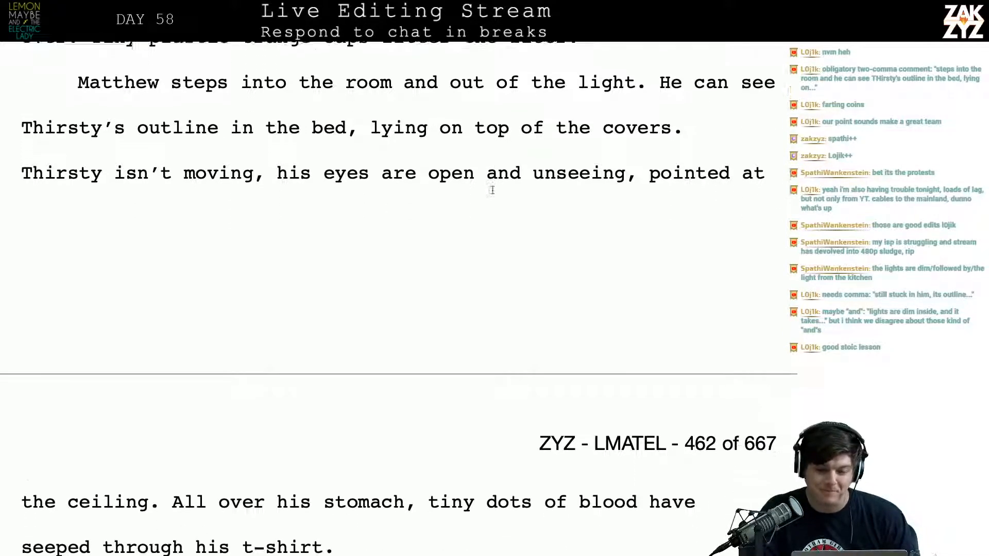
scroll(493, 191, up, 1)
scroll(492, 191, down, 1)
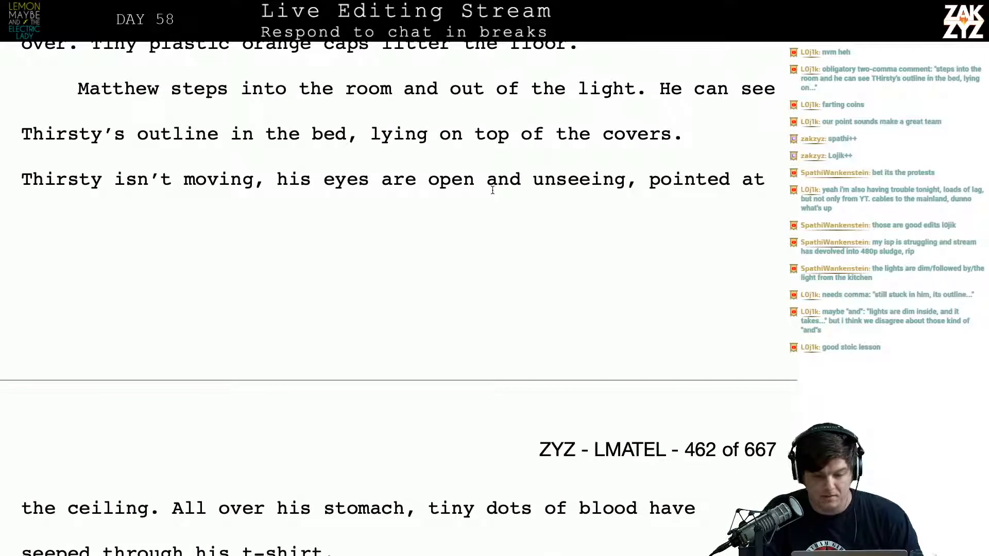
scroll(432, 141, down, 2)
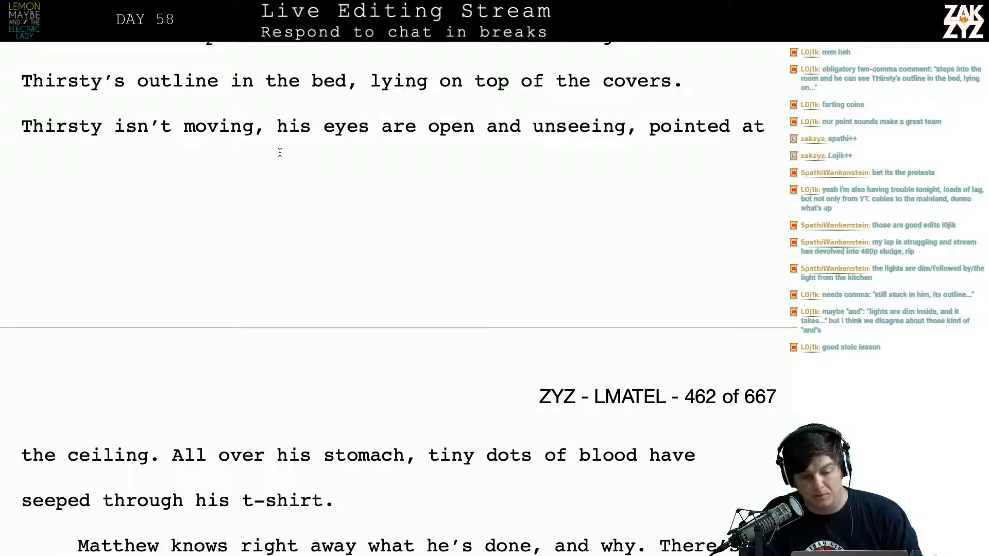
scroll(280, 153, down, 1)
Delete "Thirsty isn't moving," before "his eyes are open and unseeing"
click(264, 119)
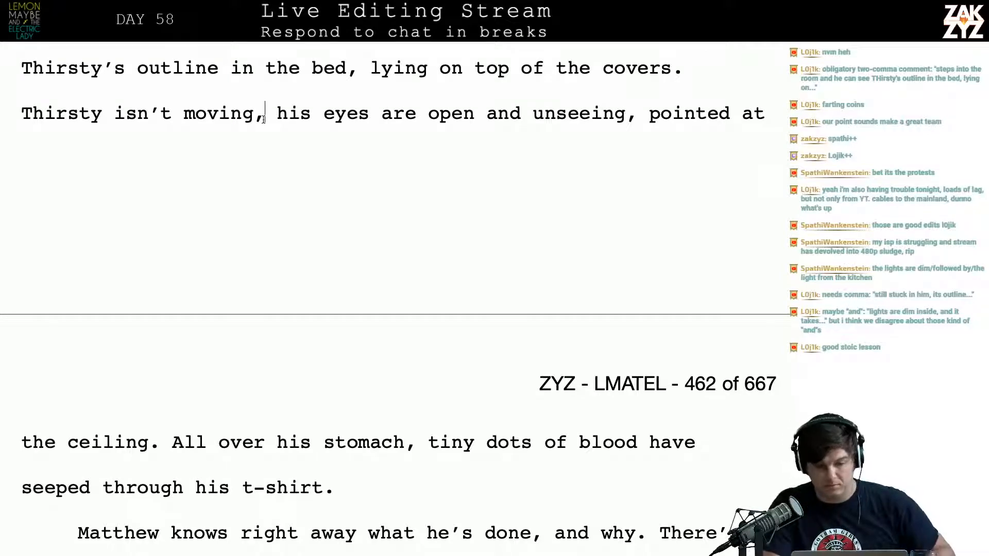
key(BackSpace)
key(BackSpace)
key(BackSpace)
key(BackSpace)
key(BackSpace)
key(BackSpace)
key(BackSpace)
key(BackSpace)
key(BackSpace)
key(BackSpace)
key(BackSpace)
key(BackSpace)
key(BackSpace)
key(BackSpace)
key(BackSpace)
key(BackSpace)
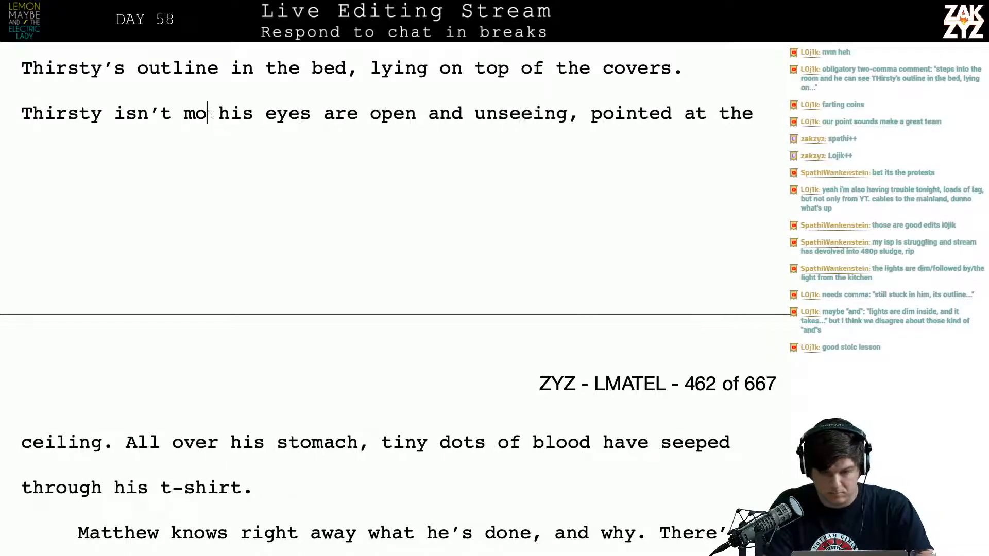
key(BackSpace)
key(BackSpace)
key(BackSpace)
key(BackSpace)
key(BackSpace)
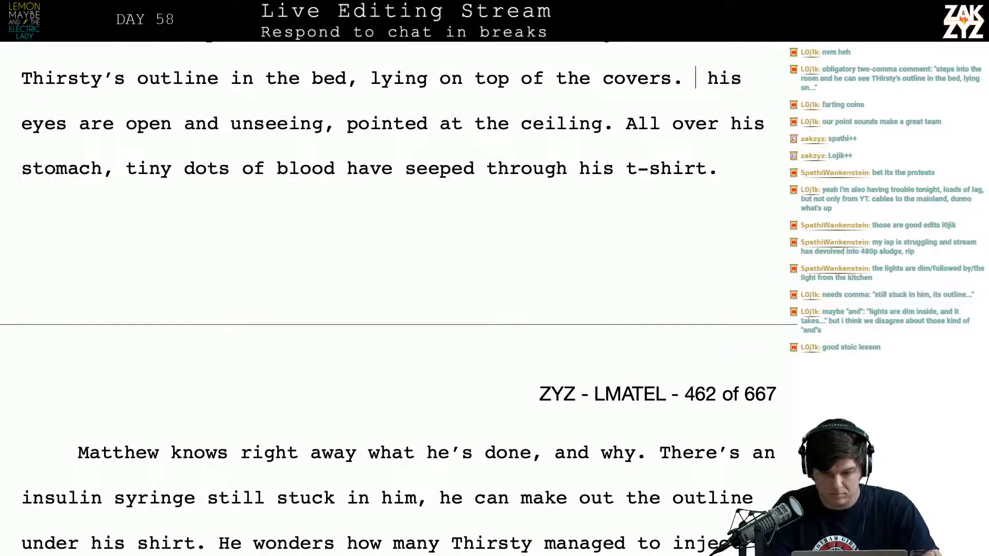
Insert "still" between "lying" and "on top of the covers."
key(Left)
key(Left)
key(Left)
key(Left)
key(Left)
key(Left)
key(Left)
key(Left)
key(Left)
key(Left)
key(Left)
key(Left)
key(Left)
key(Left)
key(Left)
key(Left)
key(Left)
key(Left)
key(Left)
key(Left)
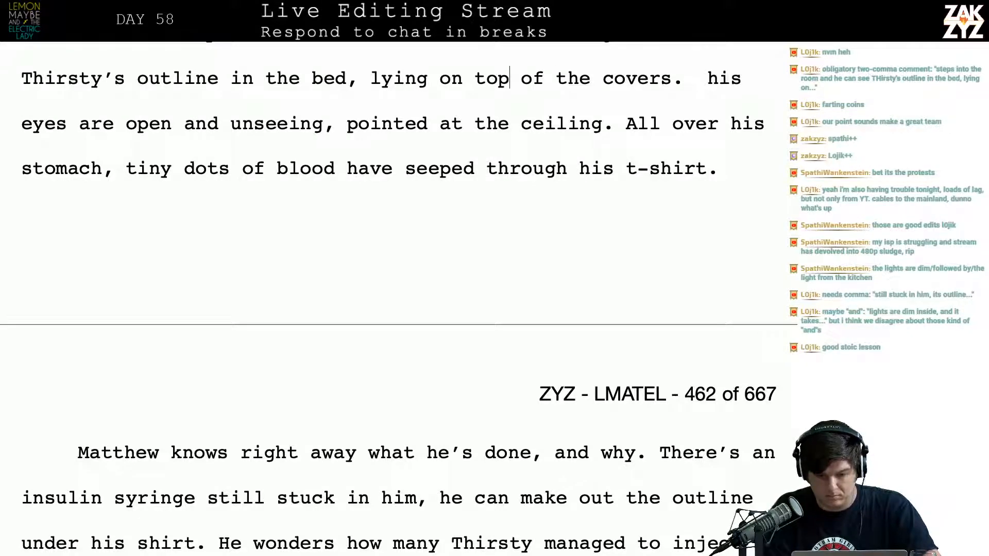
key(Left)
text(still)
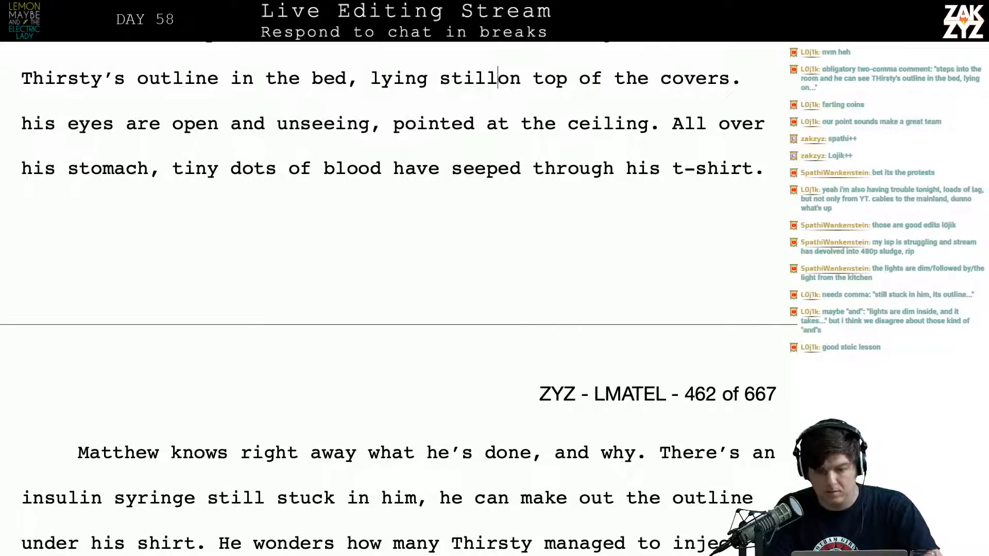
Delete "his eyes are open and unseeing, pointed at the ceiling." before the sentence "All over his stomach"
key(Right)
key(Right)
key(Right)
key(Right)
key(Right)
key(Right)
key(Right)
key(Right)
key(Right)
key(Right)
key(Right)
key(Right)
key(Right)
key(Right)
key(Right)
key(Right)
key(Right)
key(Right)
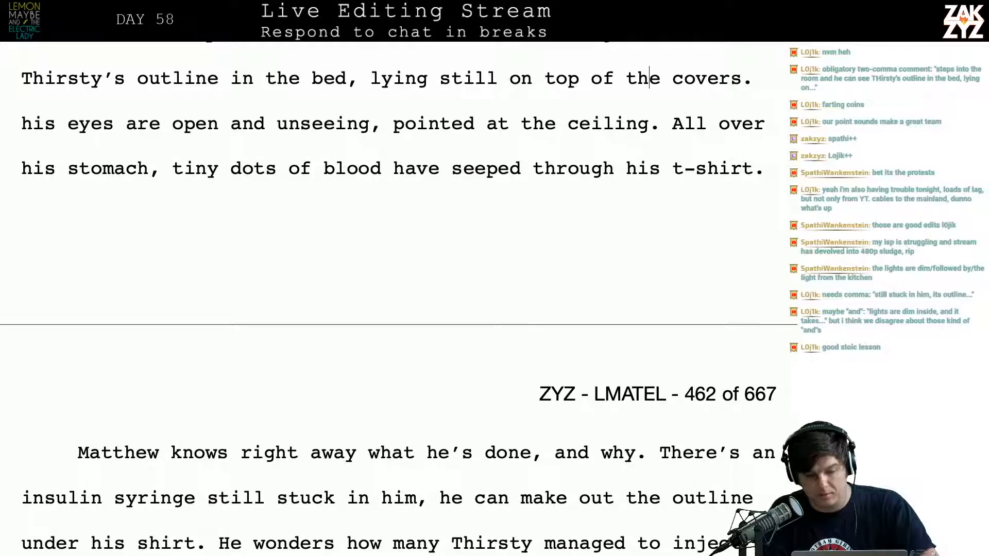
key(Right)
key(Right)
key(Right)
key(Right)
key(End)
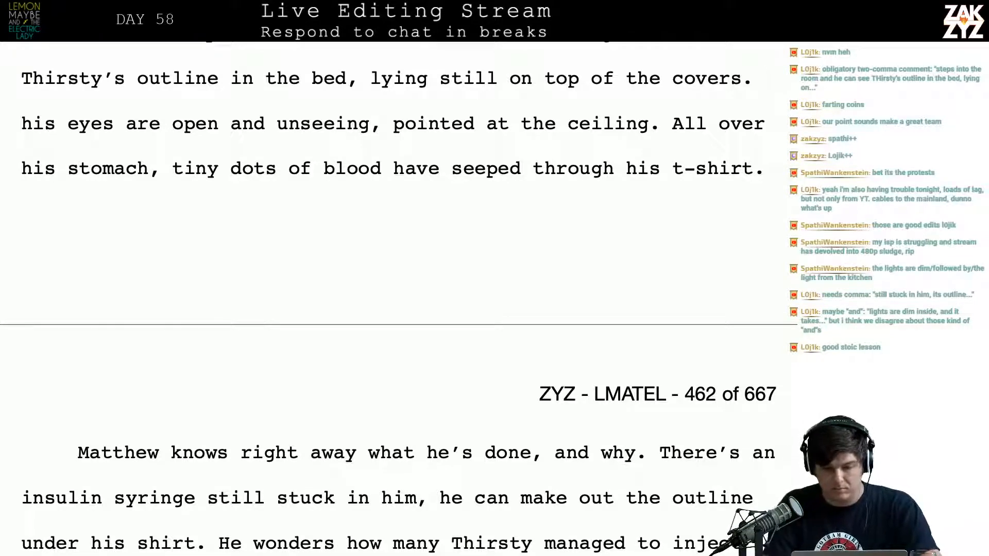
key(shift+Right)
key(shift+Right)
key(shift+Right)
key(shift+Right)
key(shift+Right)
key(shift+Right)
key(shift+Right)
key(shift+Right)
key(shift+Right)
key(shift+Right)
key(shift+Right)
key(shift+Right)
key(shift+Right)
key(shift+Right)
key(shift+Right)
key(shift+Right)
key(shift+Right)
key(shift+Right)
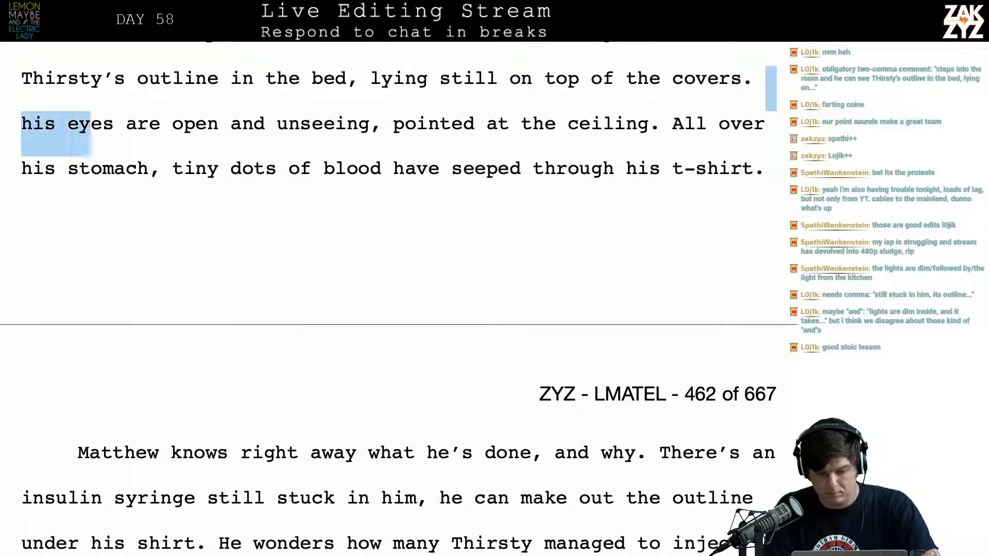
key(shift+Right)
key(shift+Right)
key(shift+Right)
key(shift+Right)
key(shift+Right)
key(shift+Right)
key(shift+Right)
key(shift+Right)
key(shift+Right)
key(shift+Right)
key(shift+Right)
key(shift+Right)
key(shift+Right)
key(shift+Right)
key(shift+Right)
key(shift+Right)
key(shift+Right)
key(shift+Right)
key(shift+Right)
key(shift+Right)
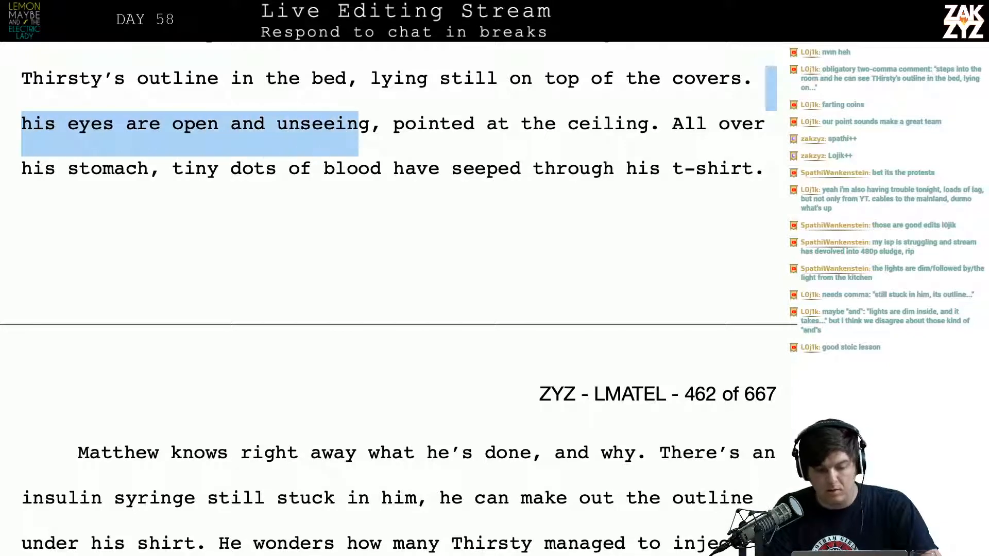
key(shift+Right)
key(shift+Right)
key(shift+Right)
key(shift+Right)
key(shift+Right)
key(shift+Right)
key(shift+Right)
key(shift+Right)
key(shift+Right)
key(shift+Right)
key(shift+Right)
key(shift+Right)
key(shift+Right)
key(shift+Right)
key(shift+Right)
key(shift+Right)
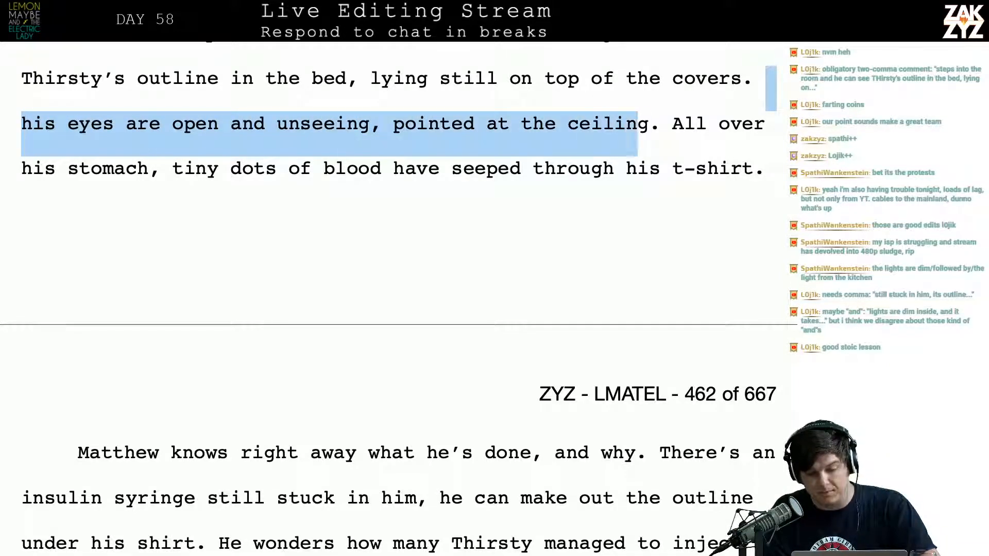
key(shift+Left)
key(shift+Left)
key(BackSpace)
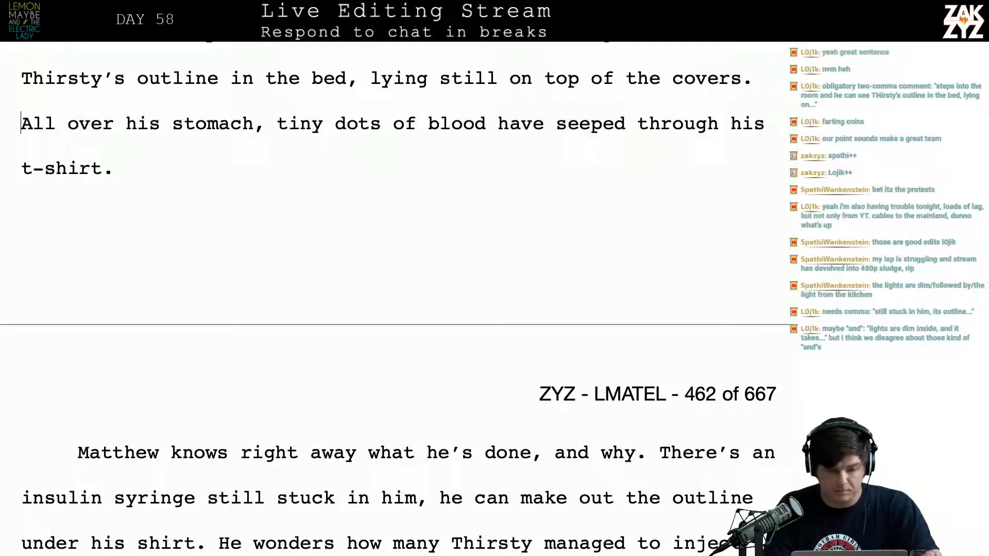
Add the sentence "His eyes are open and unseeing." after "seeped through his t-shirt."
key(Left)
text(His)
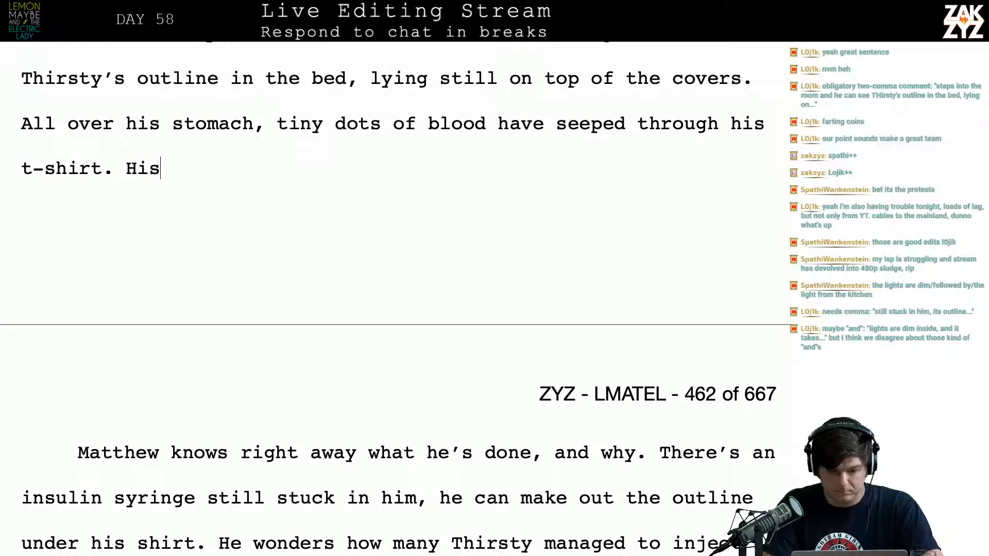
text( eyes are open )
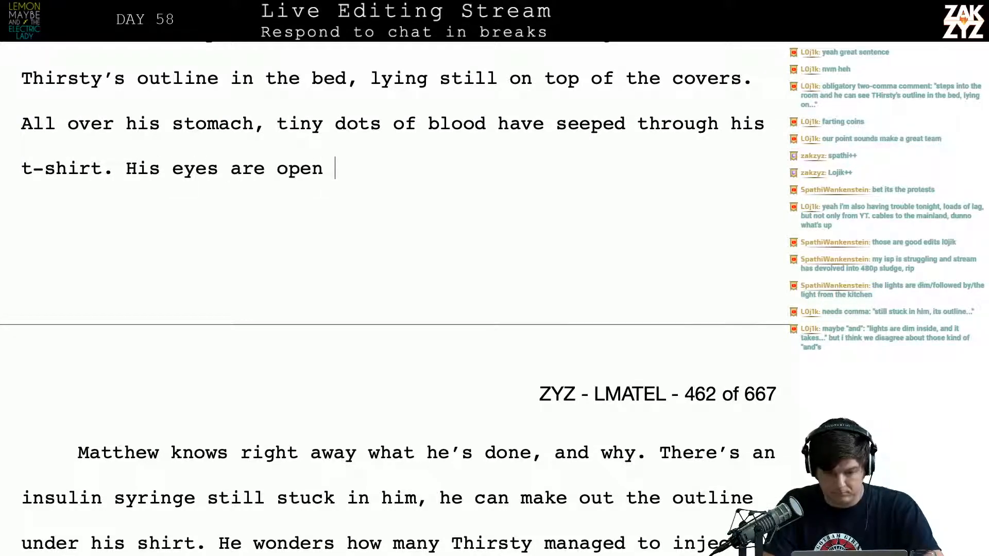
text(and unseeing, staring at thec)
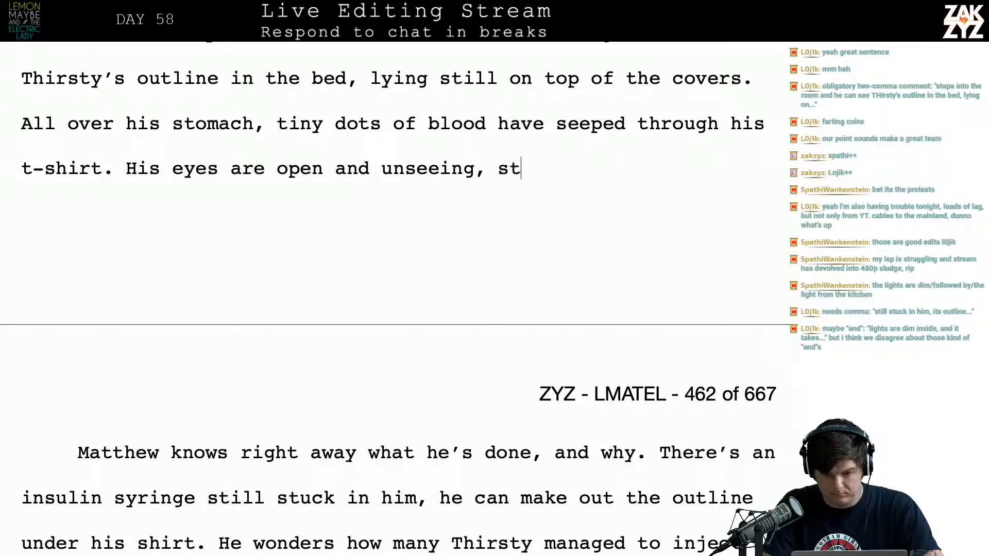
key(BackSpace)
key(BackSpace)
key(BackSpace)
key(BackSpace)
key(BackSpace)
key(BackSpace)
key(BackSpace)
key(BackSpace)
key(BackSpace)
key(BackSpace)
key(BackSpace)
key(BackSpace)
key(BackSpace)
key(BackSpace)
key(BackSpace)
key(BackSpace)
key(BackSpace)
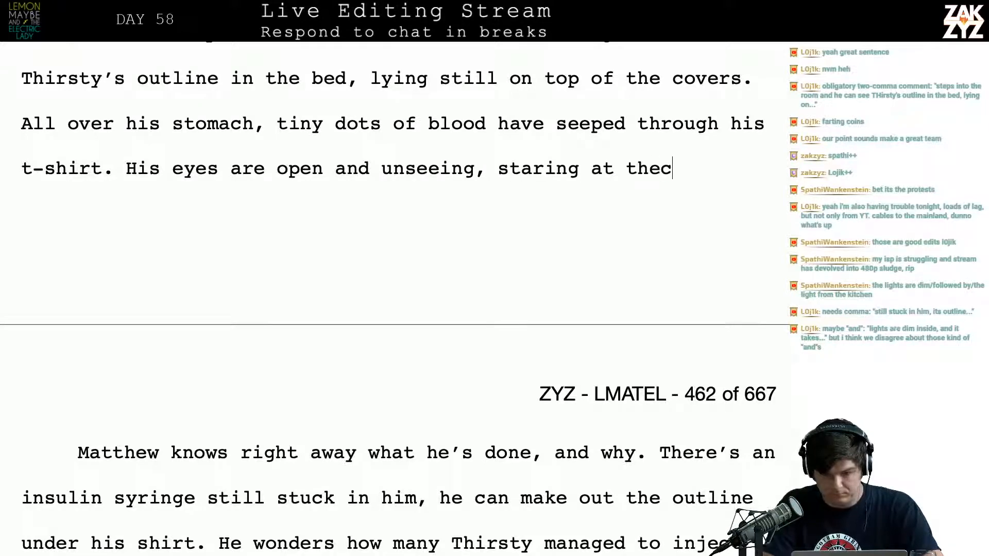
key(BackSpace)
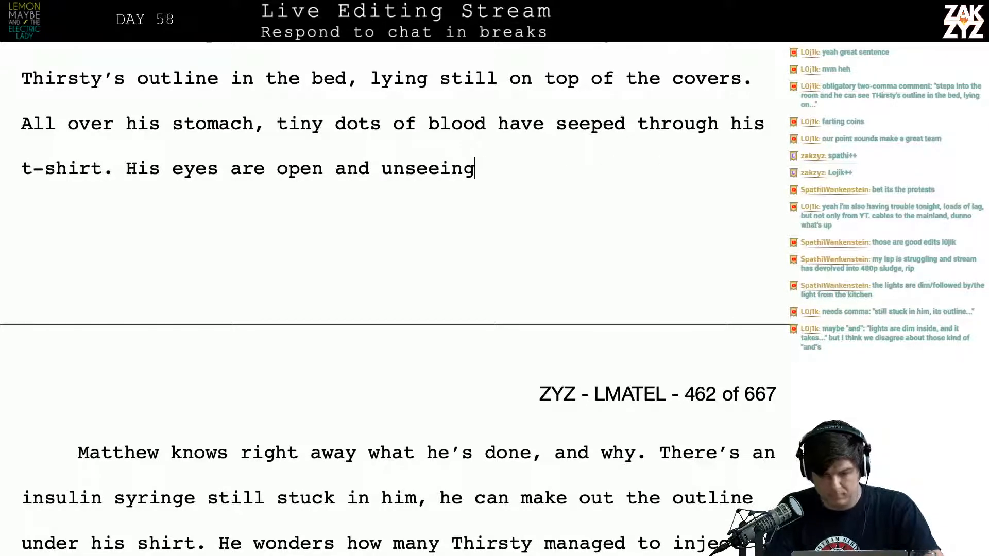
Split the syringe paragraph after "and why." so that "There's an insulin syringe" starts a new paragraph
key(Right)
key(Right)
key(Right)
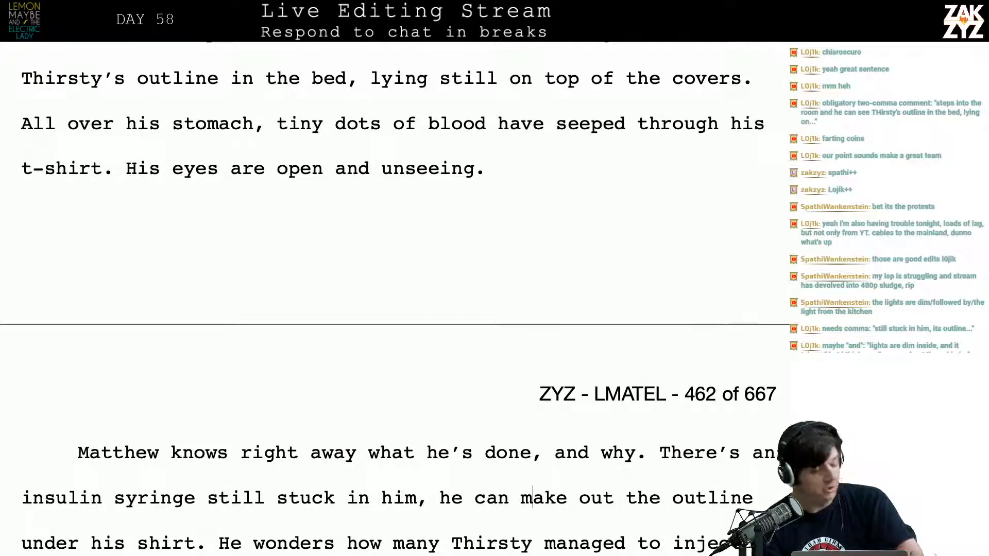
scroll(494, 367, down, 3)
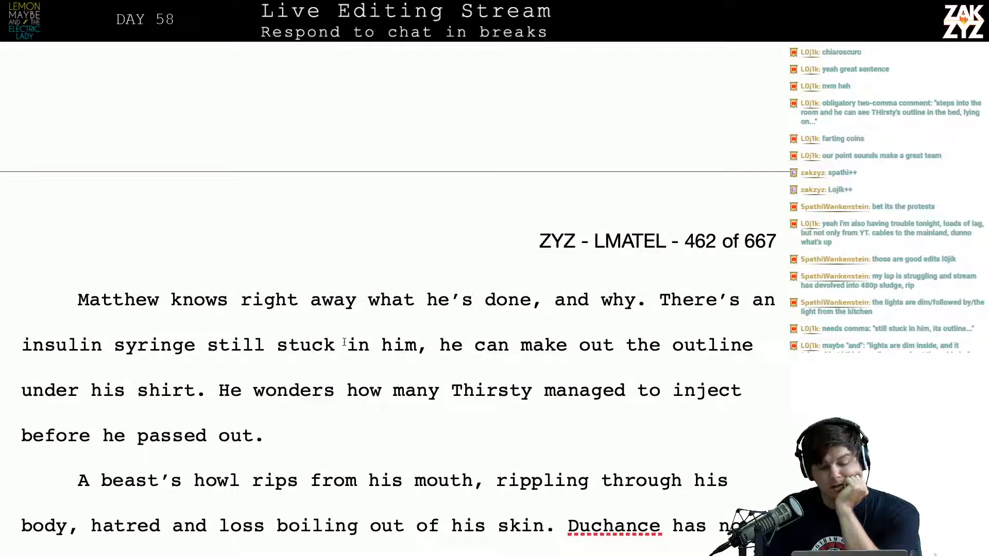
click(324, 344)
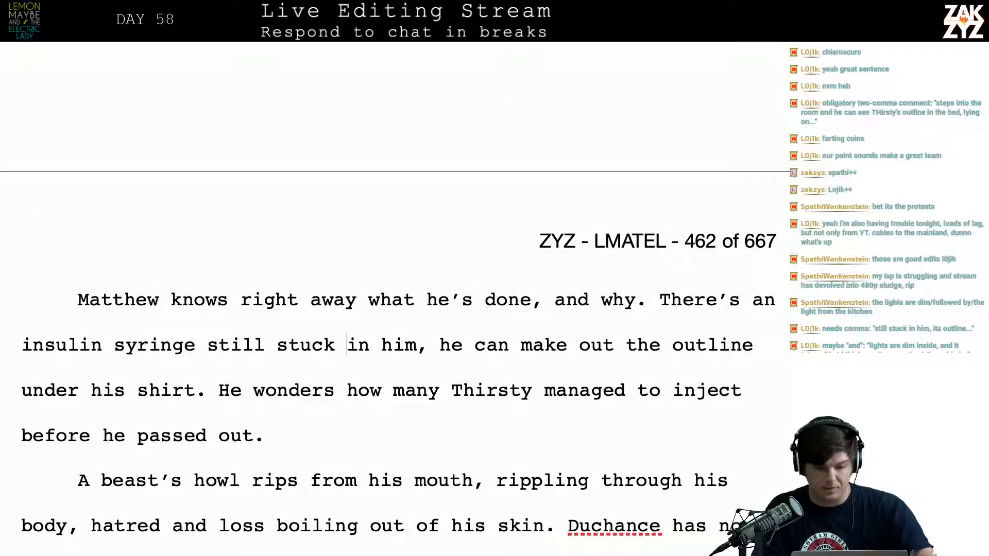
key(Left)
key(Left)
key(Left)
key(Left)
key(Left)
key(Left)
key(Left)
key(Left)
key(Left)
key(Left)
key(Left)
key(Left)
key(Left)
key(Left)
key(Left)
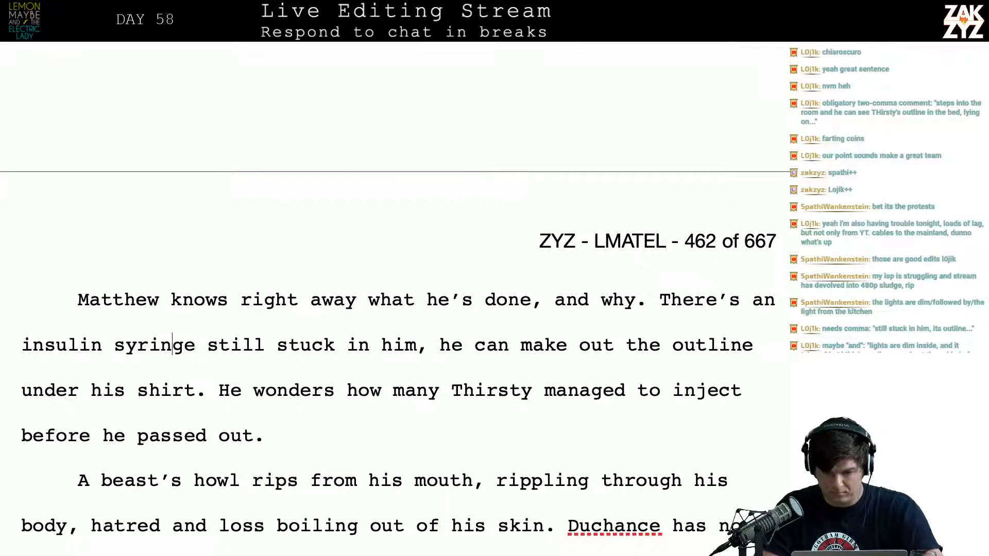
click(650, 302)
key(Return)
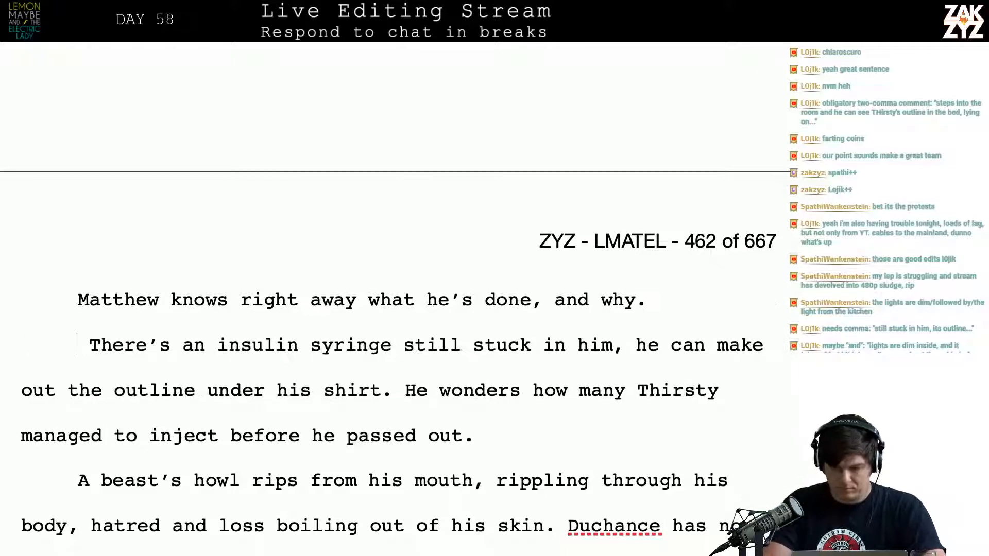
key(Left)
text(Under his)
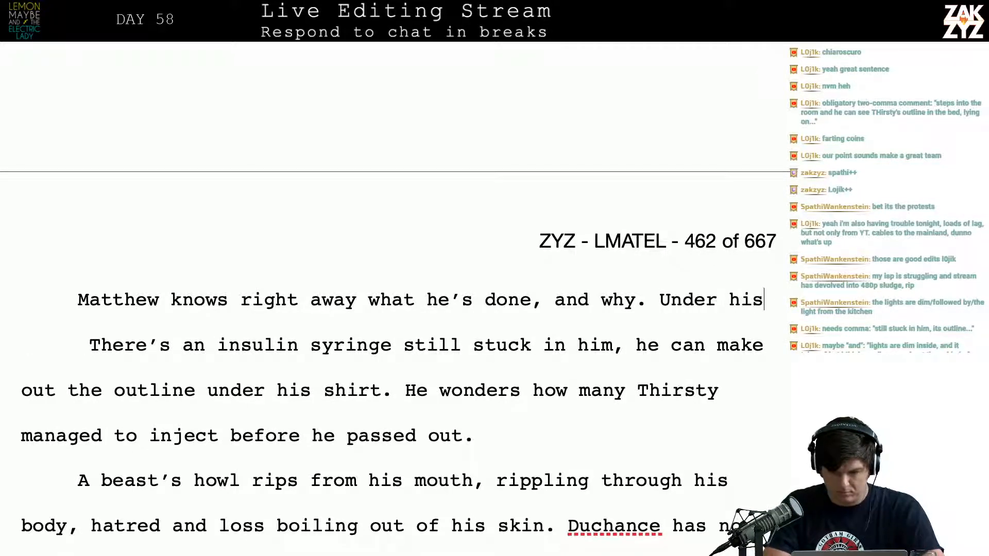
text( shit)
key(BackSpace)
key(BackSpace)
key(BackSpace)
key(BackSpace)
key(BackSpace)
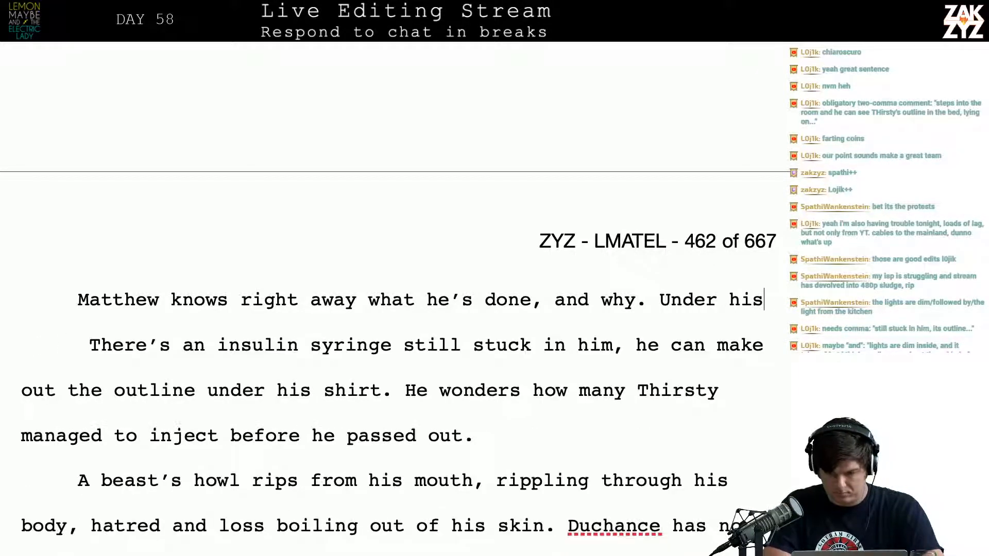
key(BackSpace)
key(BackSpace)
key(BackSpace)
key(BackSpace)
key(BackSpace)
key(BackSpace)
key(BackSpace)
key(BackSpace)
key(BackSpace)
Replace "Under his" after "and why." with "The last insulin syringe is still stuck in him, the outline is visible beneath his shirt."
text(The l)
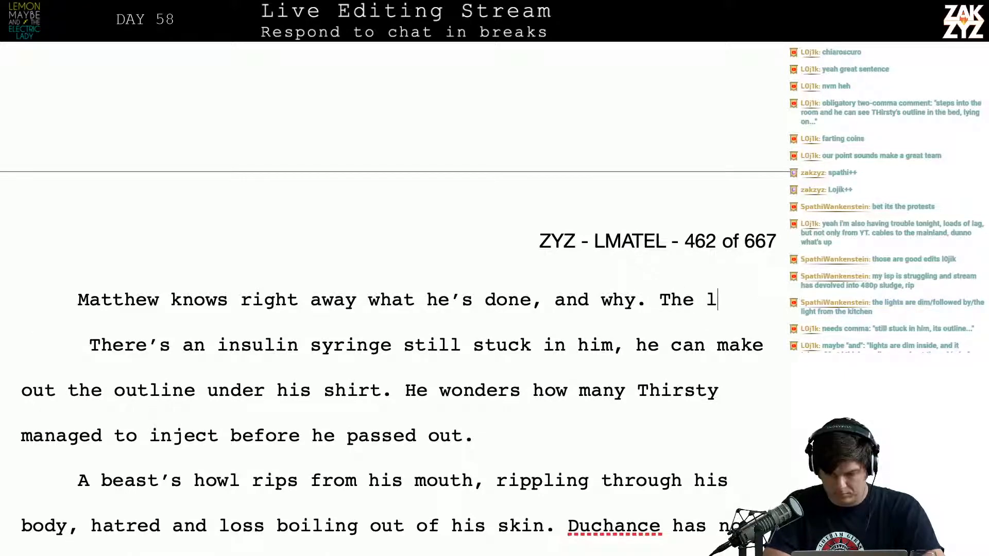
text(ast insulin)
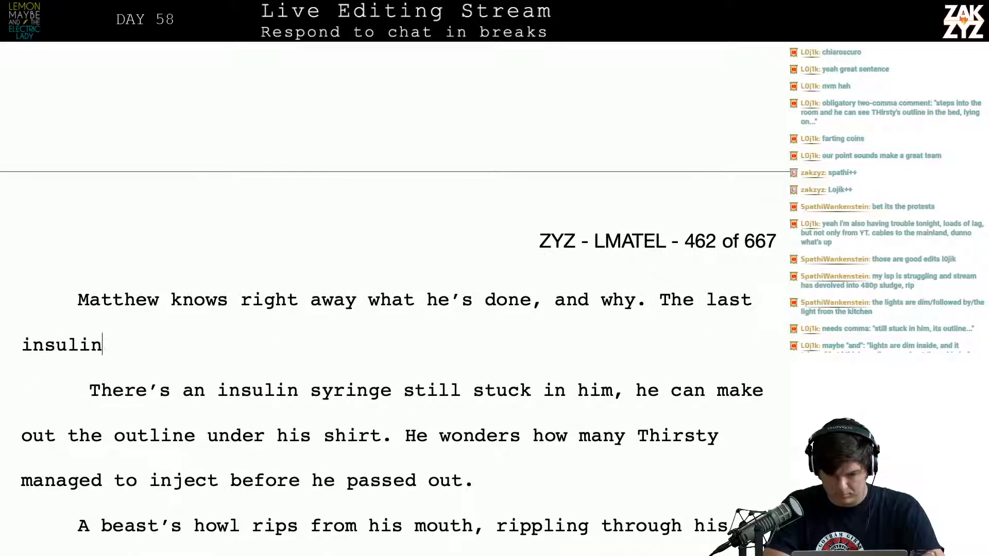
text( su)
key(BackSpace)
text(yringe is)
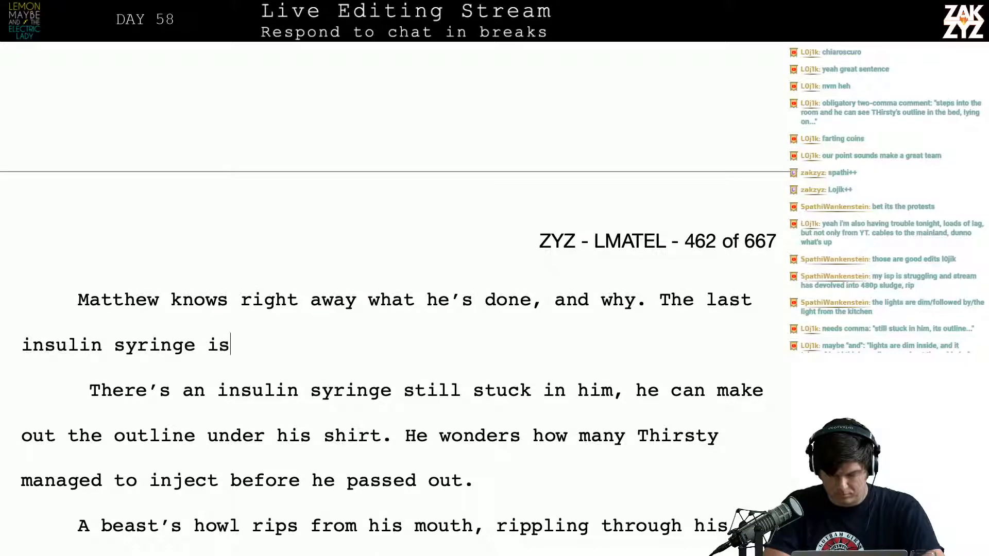
text( still stuck in)
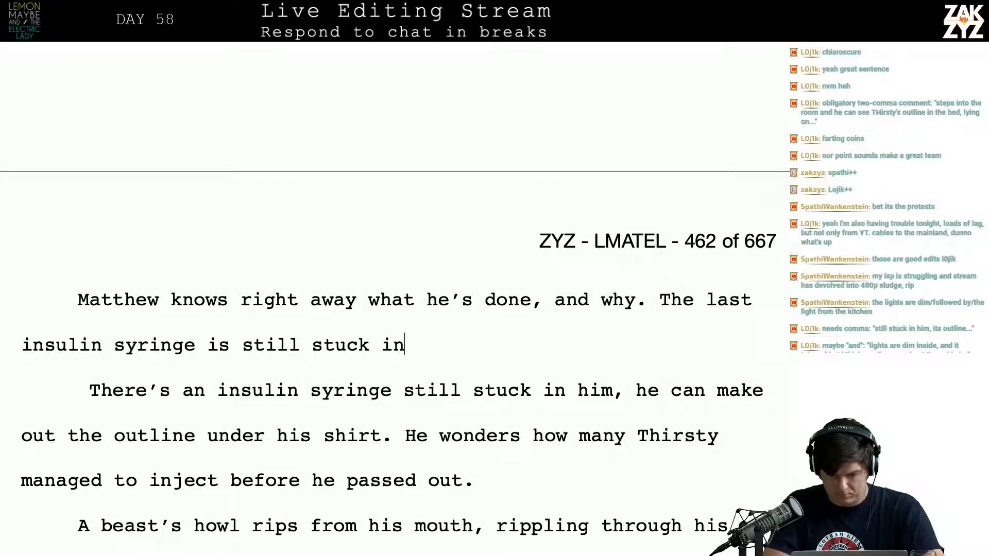
text( him, the o)
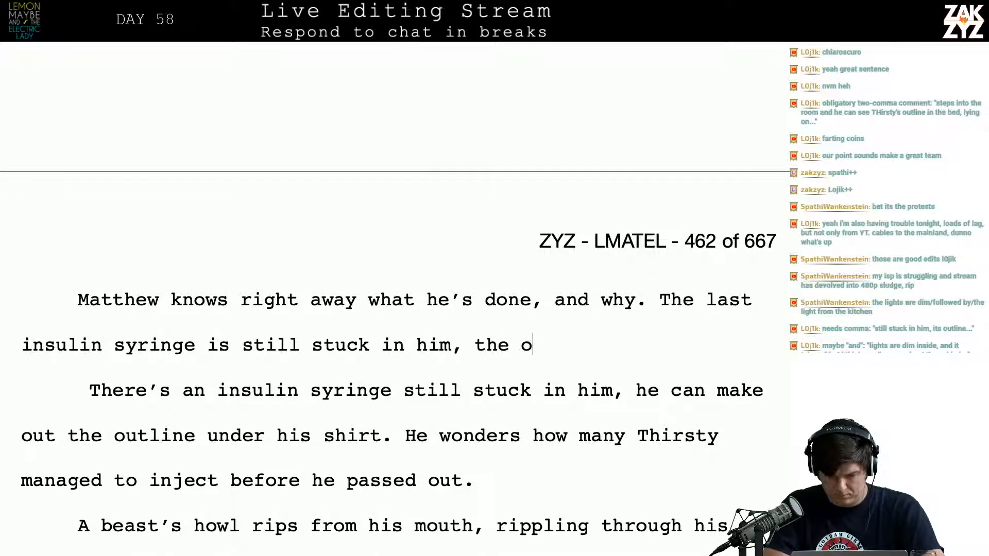
text(utline is visible un)
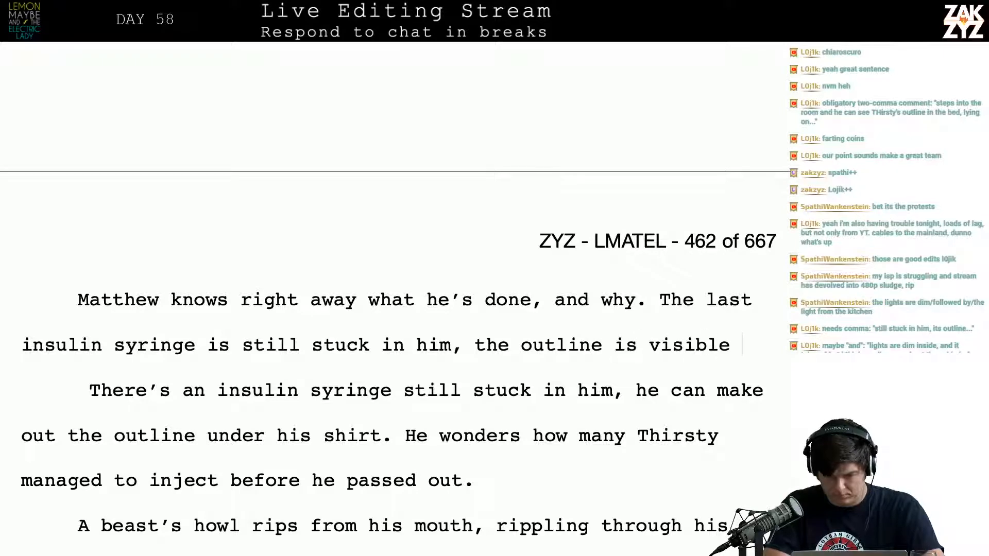
key(BackSpace)
key(BackSpace)
text(beneath his shirt.)
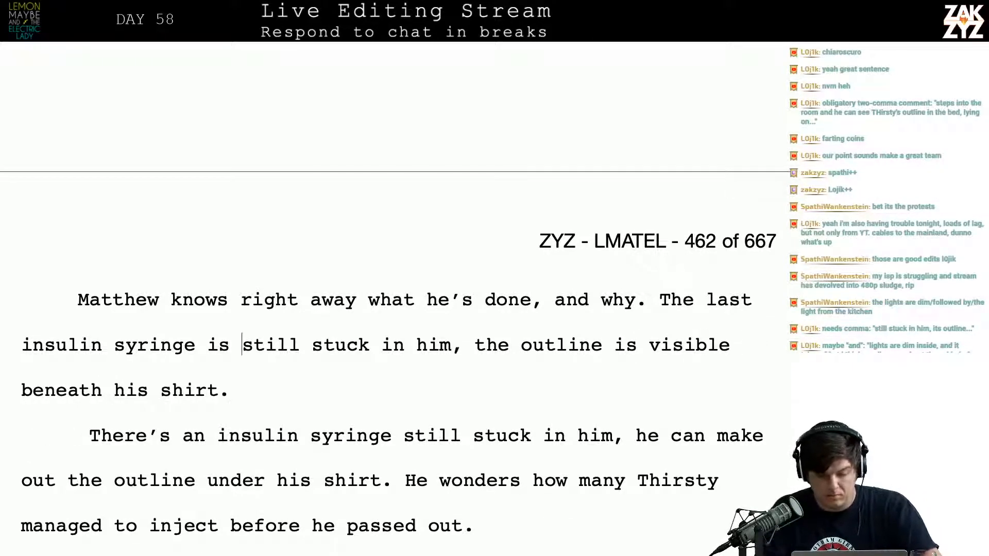
Change "he's" to "Thirsty's" in the sentence "Matthew knows right away what he's done, and why."
key(Up)
key(Right)
key(Right)
key(Right)
key(Right)
key(Right)
key(Right)
key(Right)
key(Right)
key(Right)
key(Right)
key(Right)
key(Right)
key(Right)
key(Right)
key(Right)
key(Right)
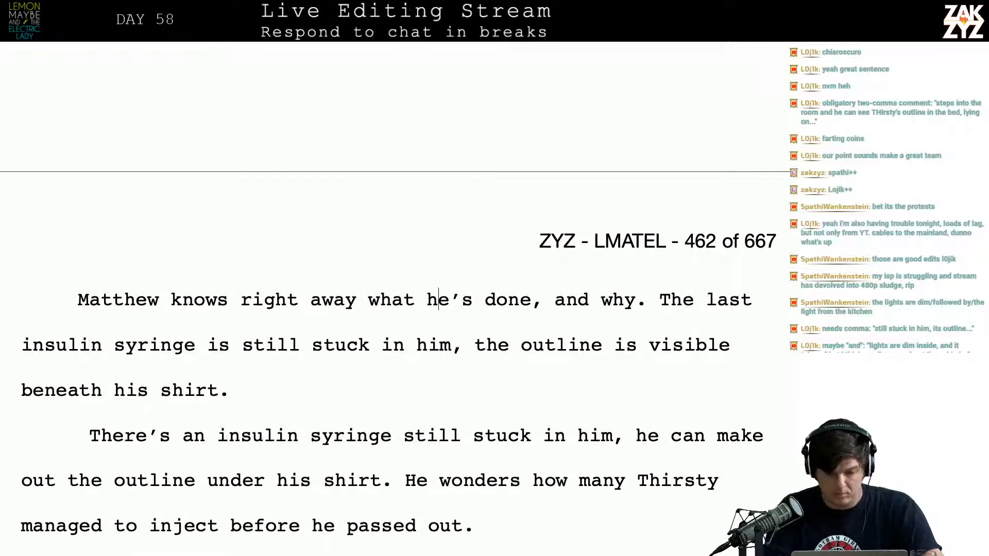
key(Right)
key(Right)
key(Right)
key(BackSpace)
key(BackSpace)
key(BackSpace)
key(BackSpace)
text(Thirs)
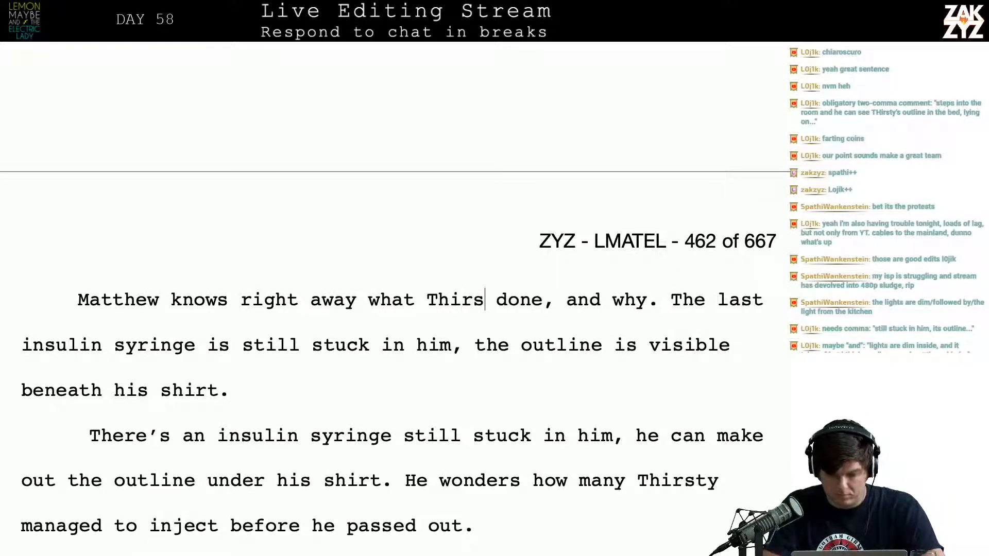
text(ty's)
key(Left)
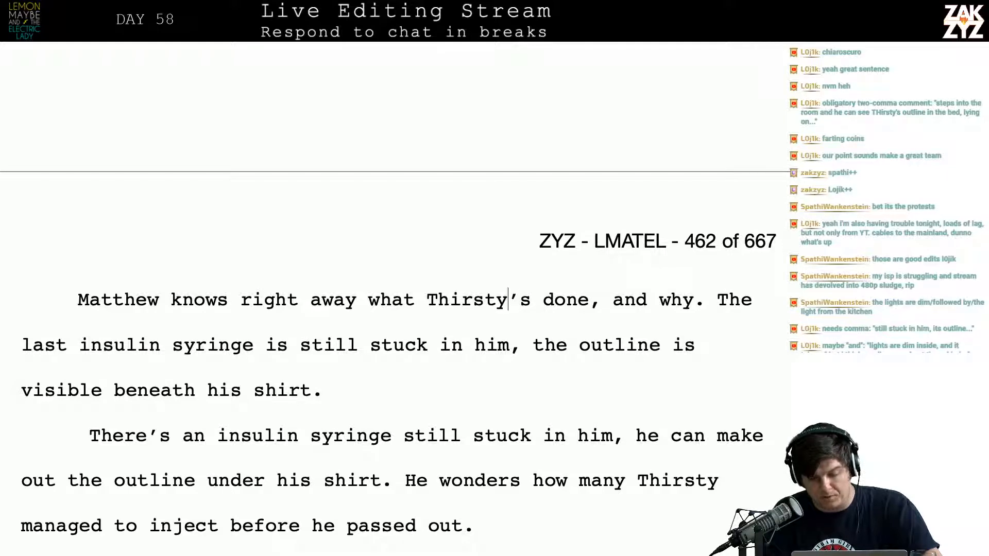
Reread the rewritten syringe paragraph from "Thirsty's done" and compare it with the old version below it
key(Left)
key(Left)
key(Left)
key(Left)
key(Right)
key(Right)
key(Right)
key(Right)
key(Right)
key(Right)
key(Right)
key(Right)
key(Right)
key(Right)
key(Right)
key(Right)
key(Right)
key(Right)
key(Right)
key(Right)
key(Right)
key(Right)
key(Right)
key(Right)
key(Right)
key(Right)
key(Right)
key(Right)
key(Right)
key(Right)
key(Right)
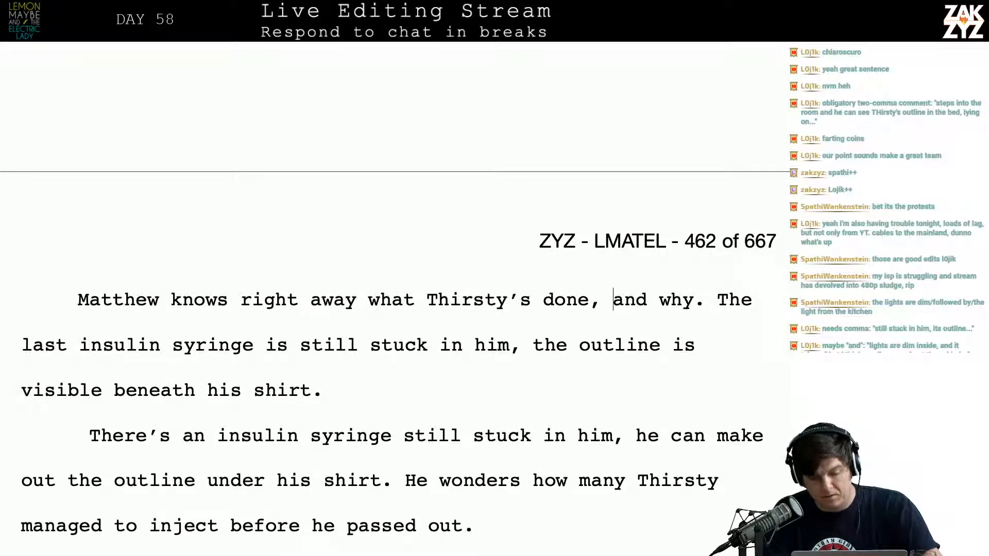
key(Right)
key(Right)
key(Right)
key(Right)
key(Right)
key(Right)
key(Right)
key(Right)
key(Right)
key(Right)
key(Right)
key(Right)
key(Right)
key(Right)
key(Right)
key(Right)
key(Right)
key(Right)
key(Right)
key(Right)
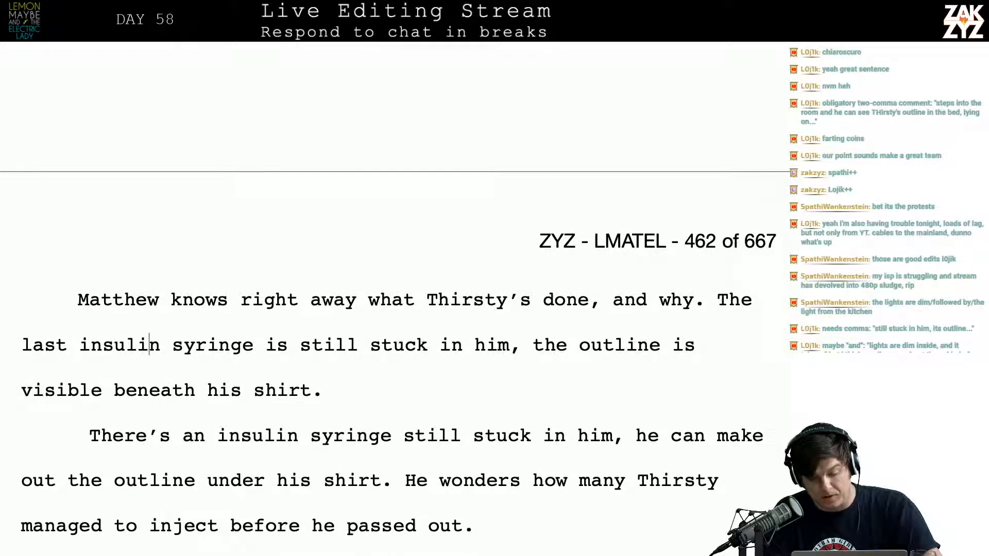
key(Down)
key(Down)
key(Down)
key(Down)
key(Down)
key(Down)
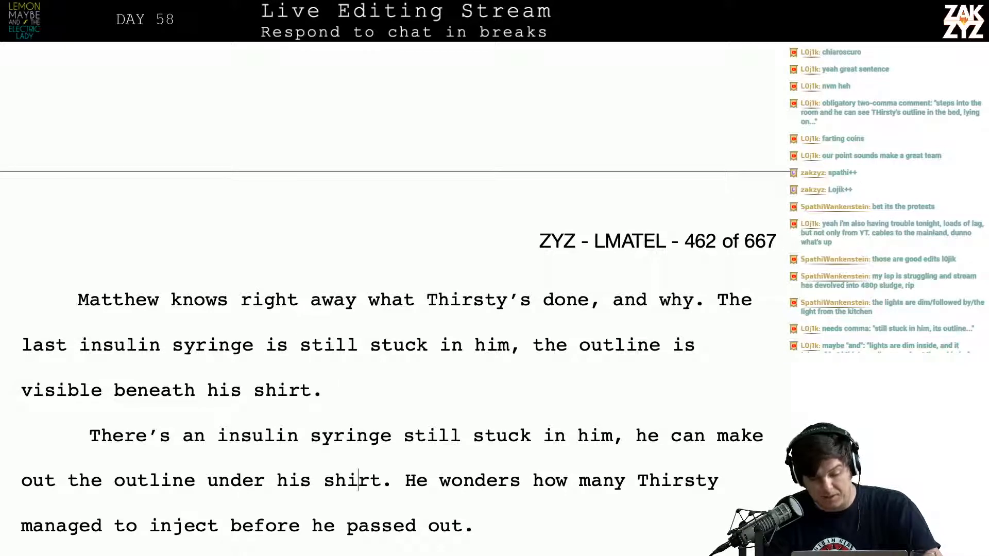
Add "He wonders how many doses thirsty injected before he passed out." after "visible beneath his shirt."
key(Up)
key(Up)
key(Up)
key(Right)
key(Right)
key(Up)
key(Right)
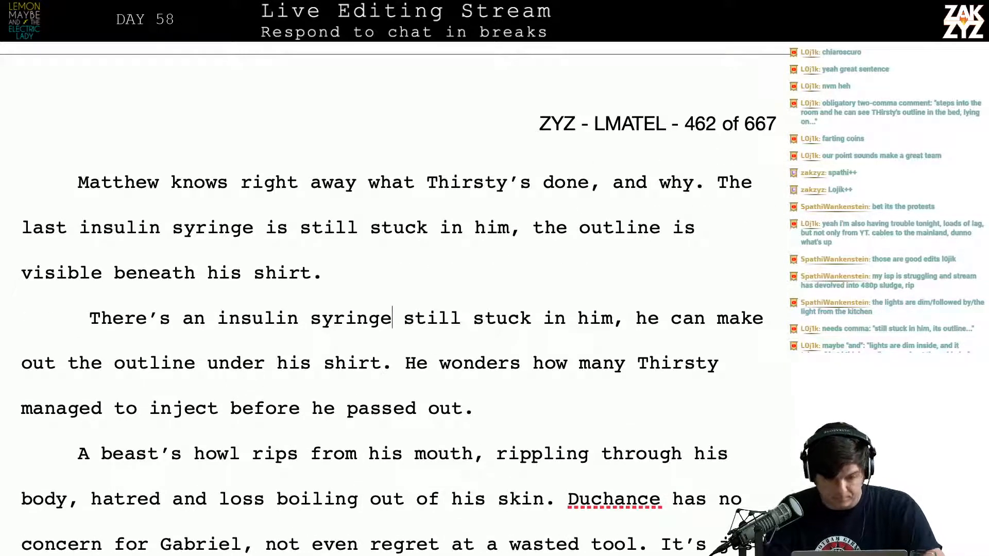
key(Up)
text(He wonders hw ma)
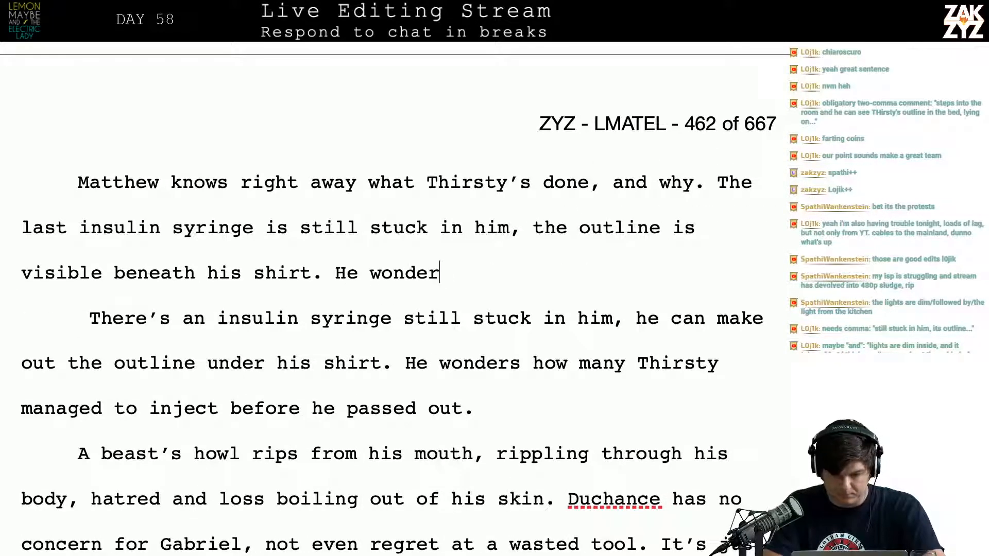
key(BackSpace)
key(BackSpace)
key(BackSpace)
key(BackSpace)
text(ow many )
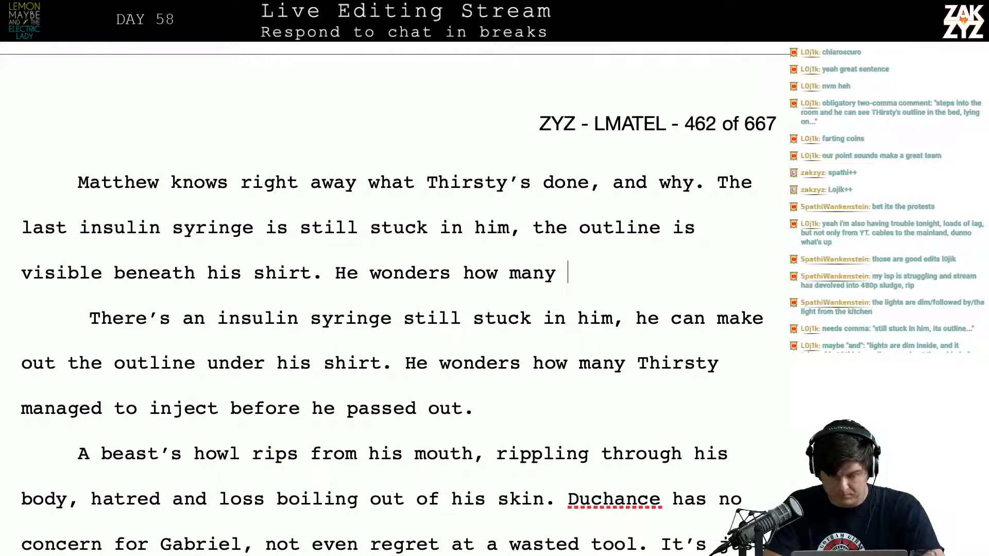
text(doses Th)
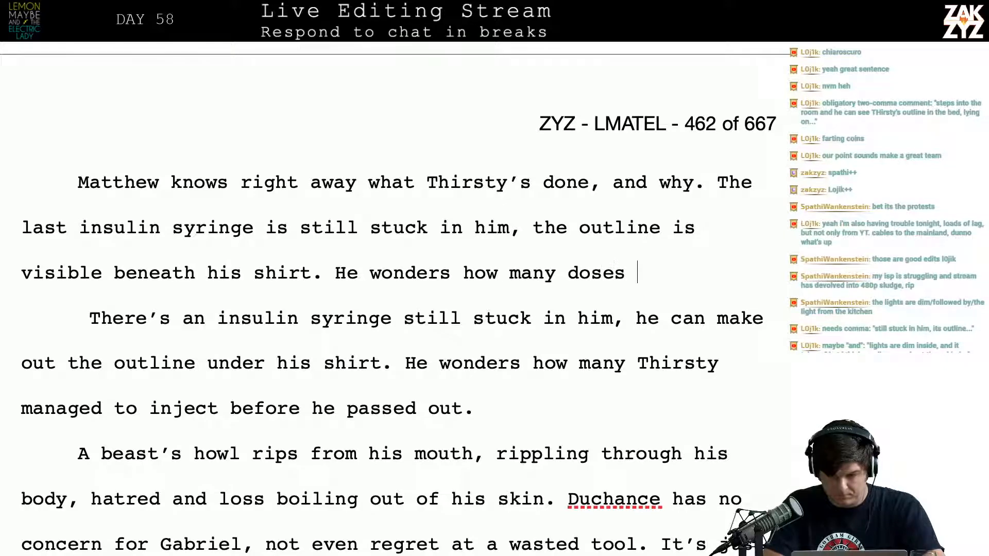
key(BackSpace)
key(BackSpace)
text(thirsy)
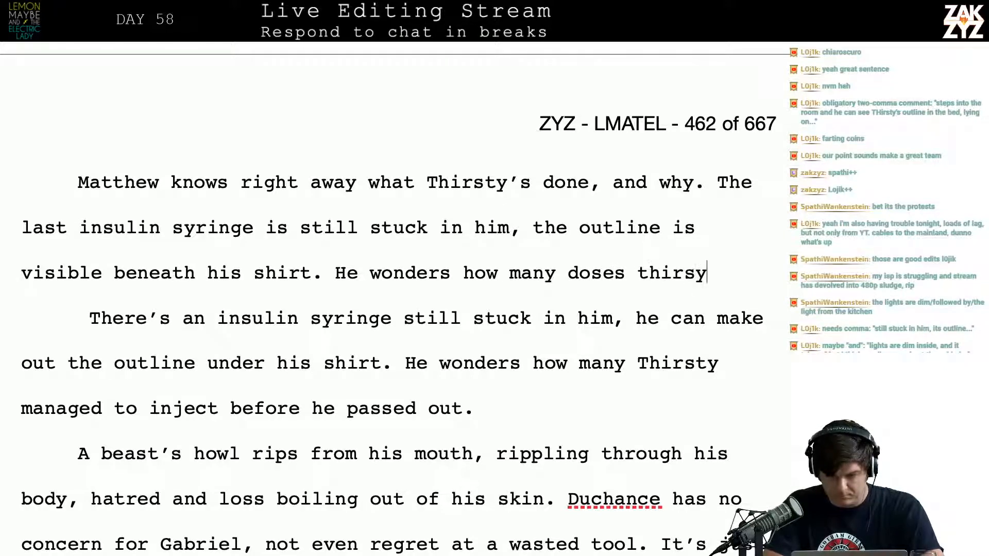
key(BackSpace)
text(ty injecte)
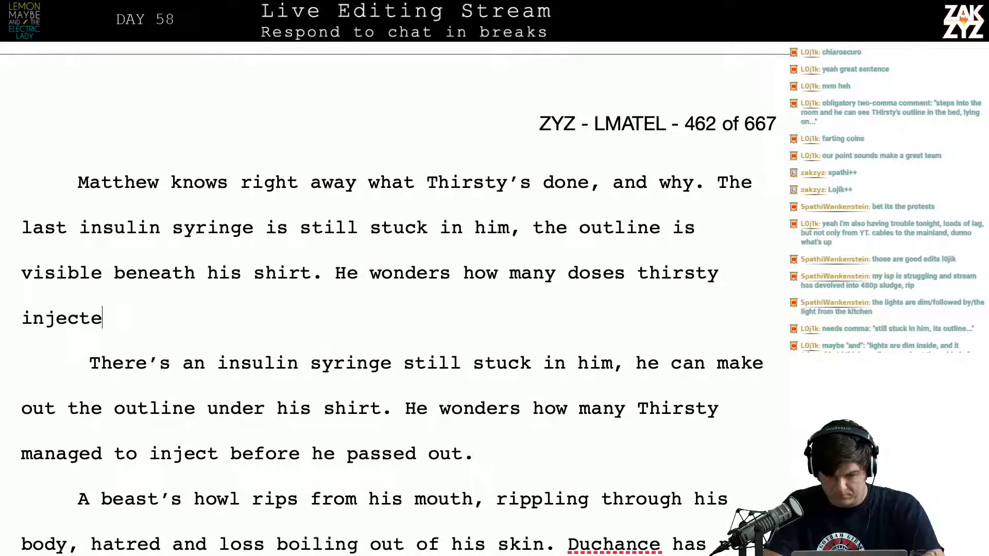
text(d before he pas)
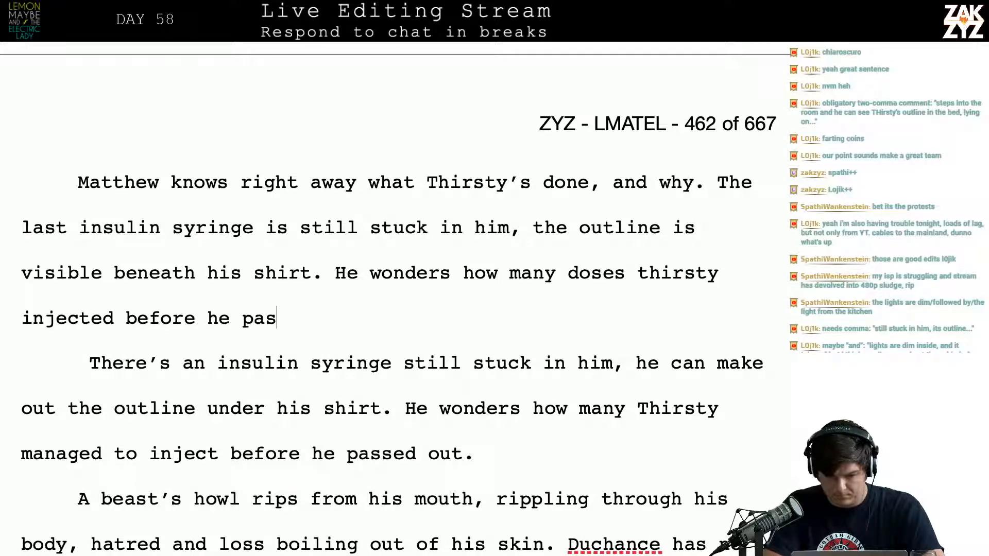
text(sed out.)
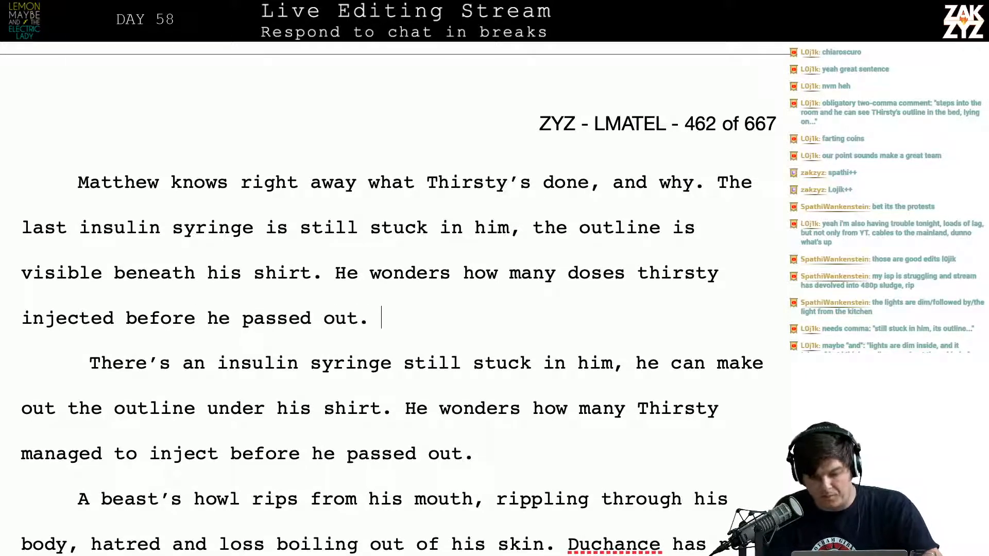
Delete the old paragraph from "There's an insulin syringe still stuck in him" through "before he passed out."
key(shift+Down)
key(shift+Right)
key(shift+Right)
key(shift+Right)
key(shift+Right)
key(shift+Right)
key(shift+Right)
key(shift+Right)
key(shift+Right)
key(shift+Right)
key(shift+Right)
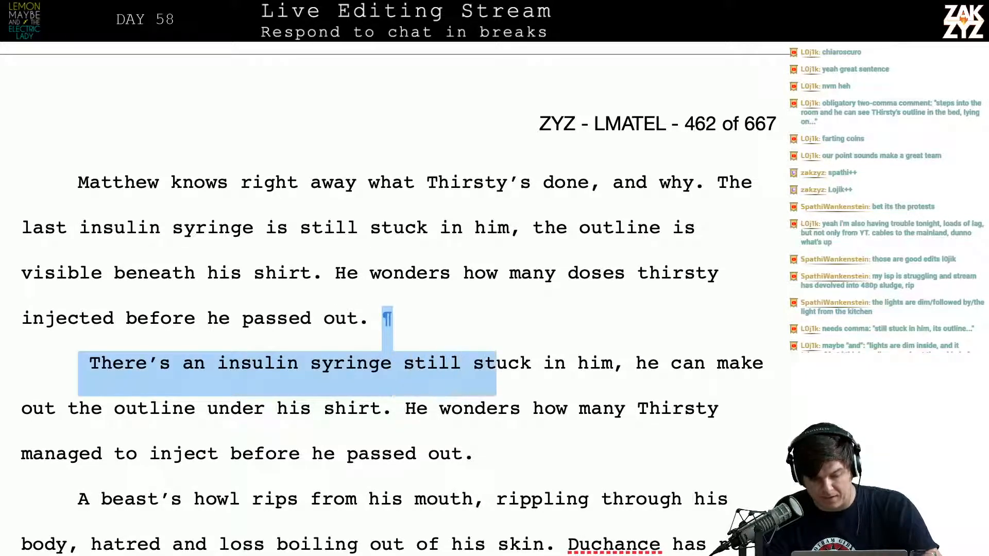
key(shift+Down)
key(shift+Down)
key(BackSpace)
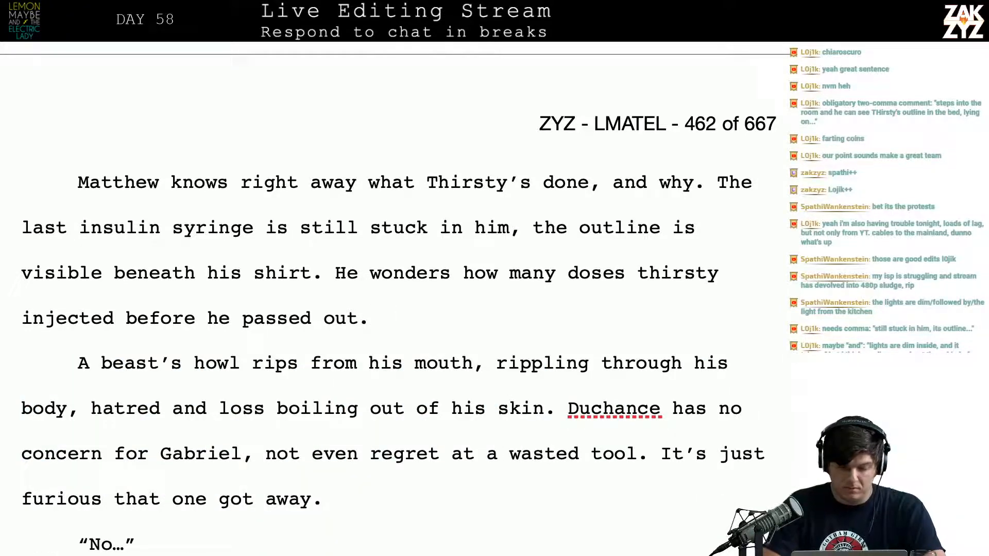
Rewrite the howl sentence's opening as "A beast's howl rips from Matthew's mouth." and break the old remainder into its own paragraph
scroll(495, 417, down, 1)
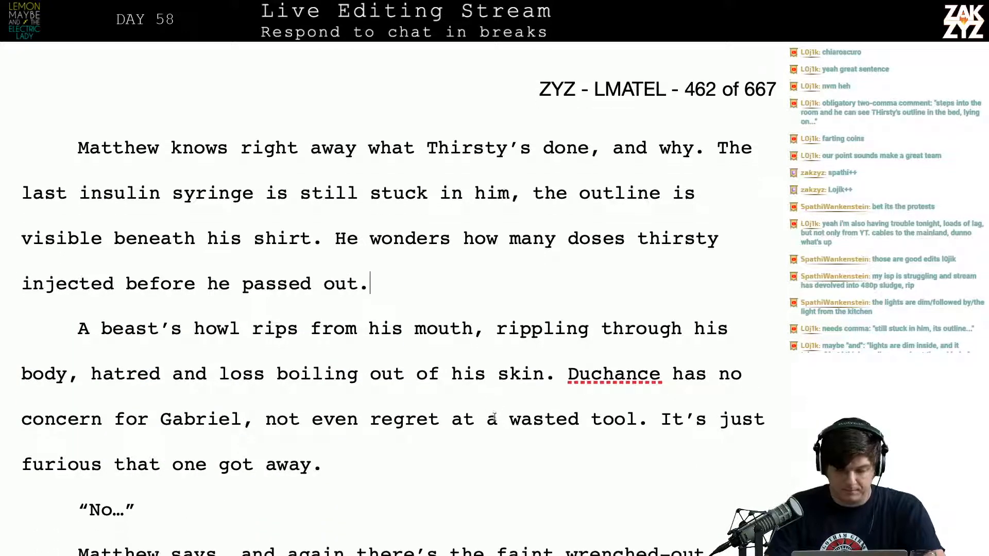
key(Down)
key(Right)
key(Down)
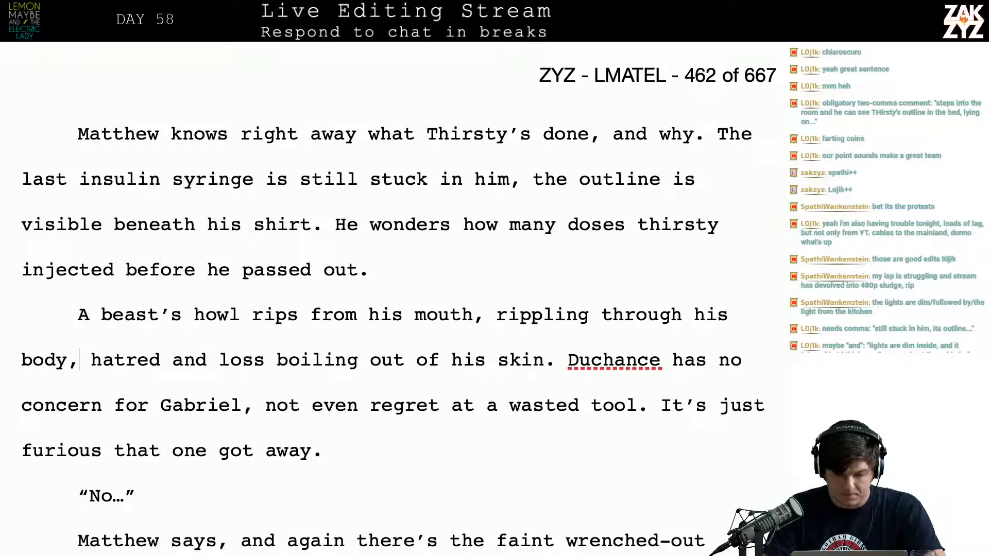
click(417, 315)
key(Left)
key(BackSpace)
key(BackSpace)
key(BackSpace)
text(Matthe)
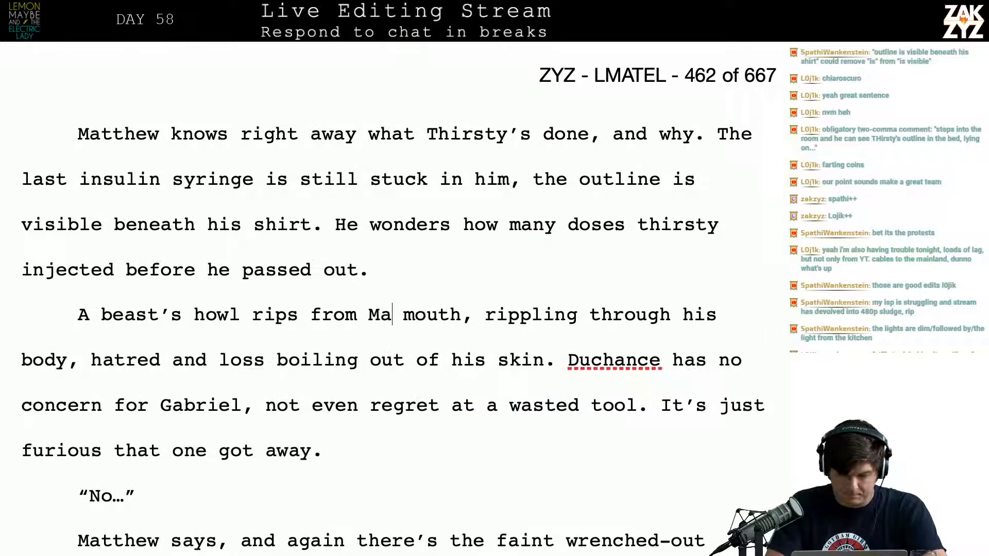
text(w's mou)
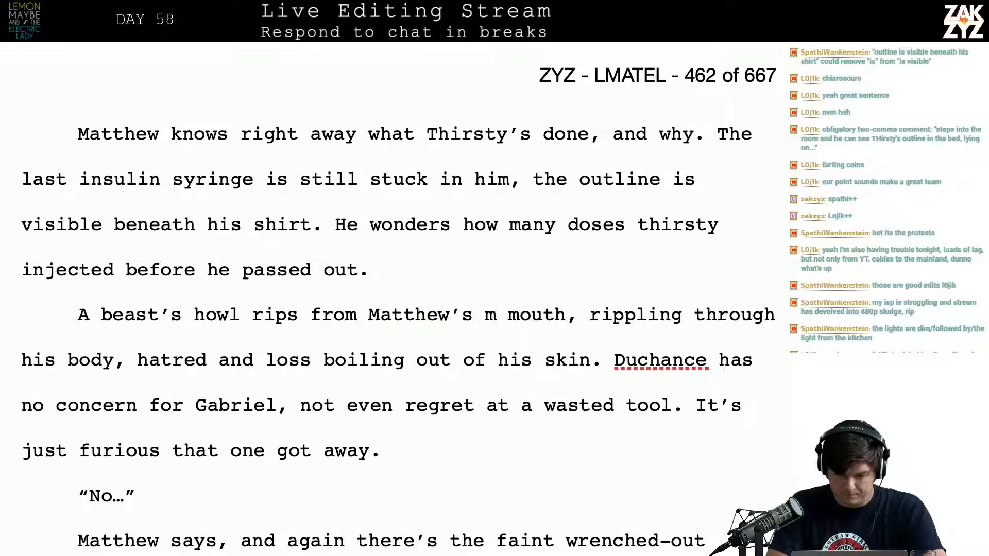
text(th.)
key(Return)
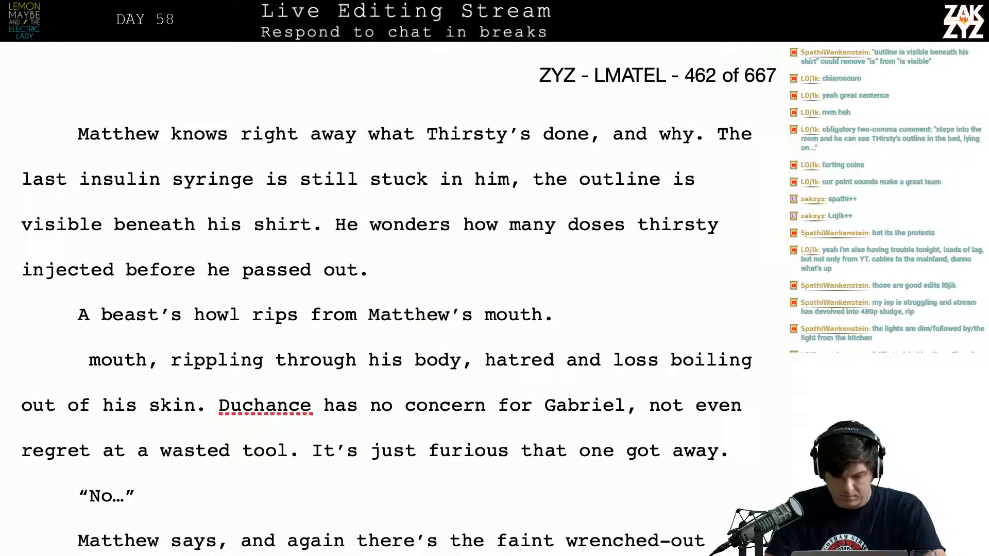
key(Return)
text(Duchance)
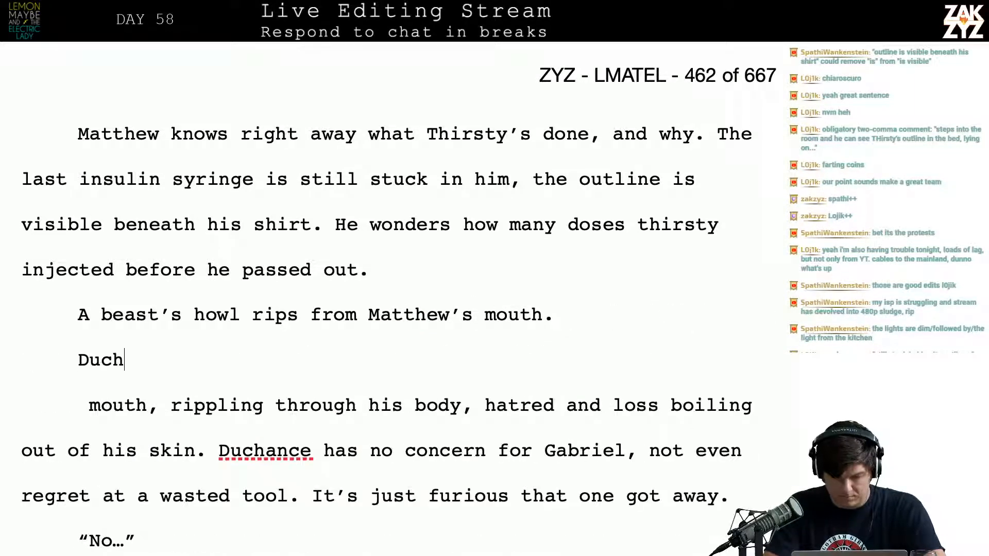
key(BackSpace)
key(BackSpace)
key(BackSpace)
key(BackSpace)
key(BackSpace)
key(BackSpace)
key(BackSpace)
key(BackSpace)
key(BackSpace)
key(BackSpace)
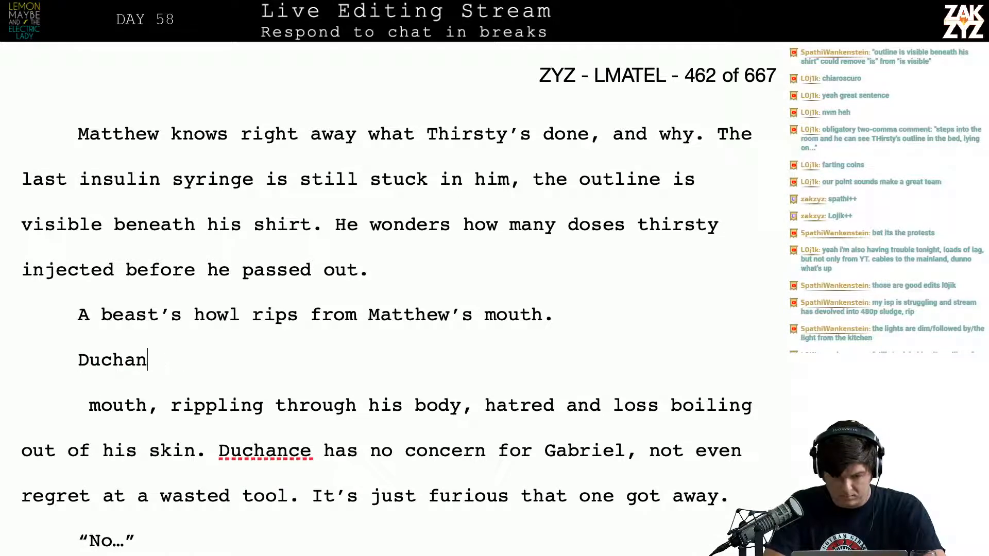
Continue the paragraph after "A beast's howl rips from Matthew's mouth." with "Duchance's fury ripples through his body, boiling"
text(Du)
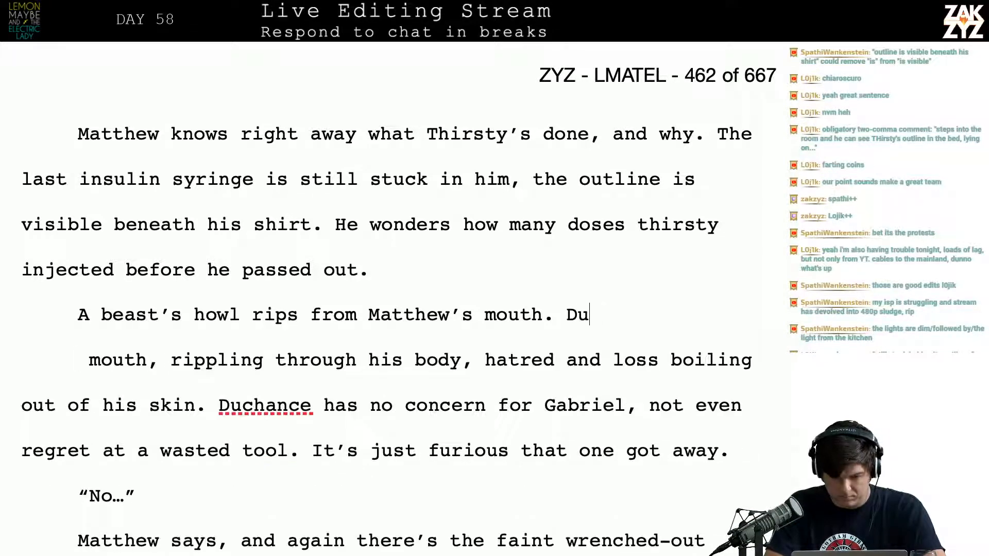
text(chance's fury )
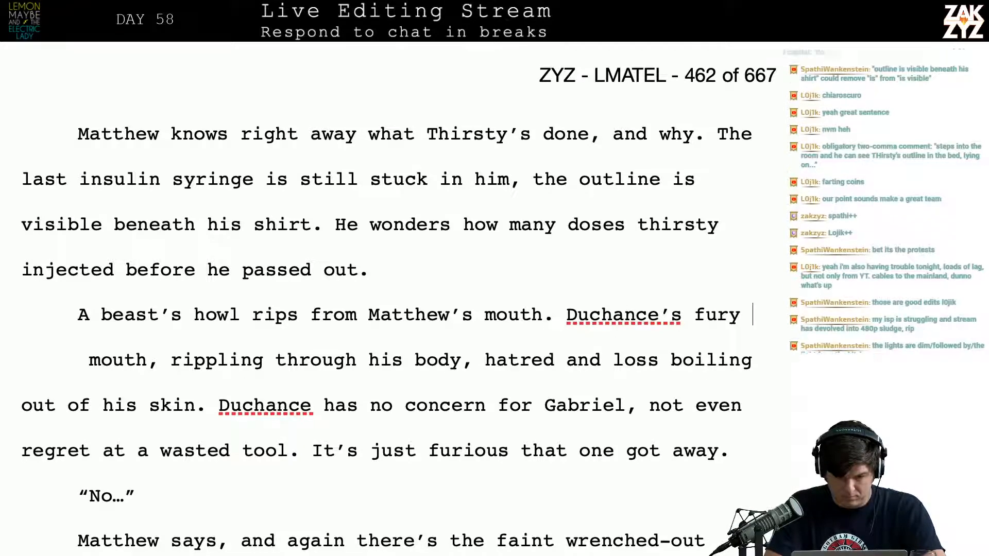
text(ripples through his)
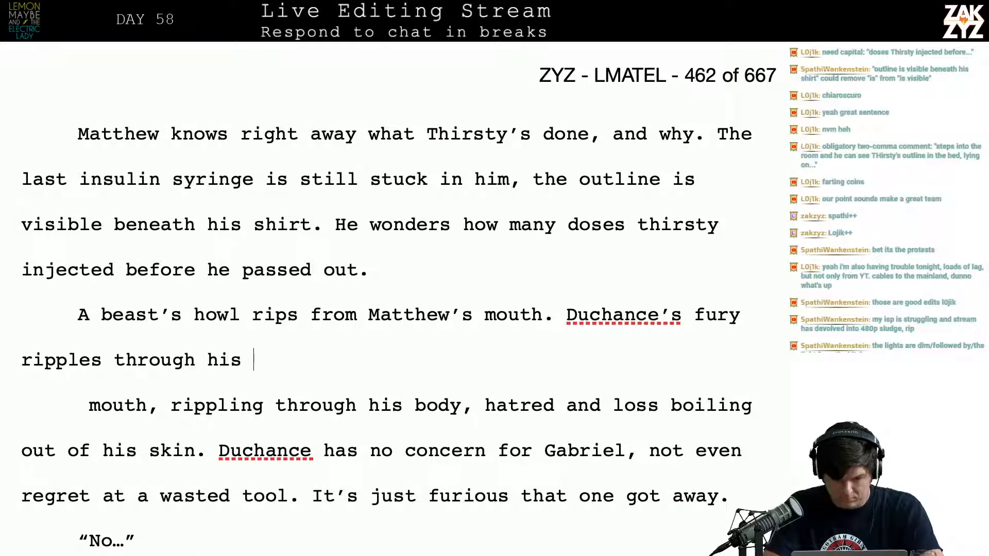
text( body,)
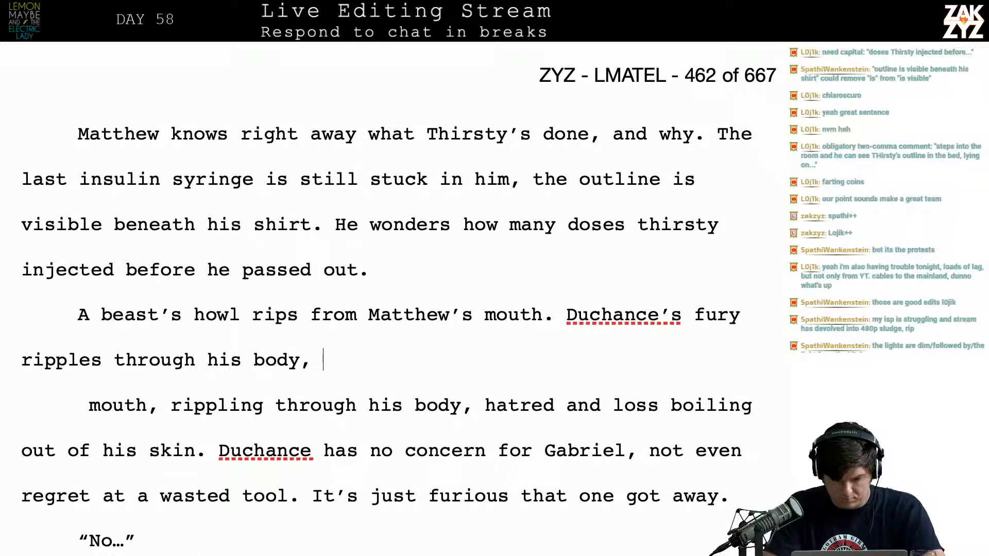
text( boiling)
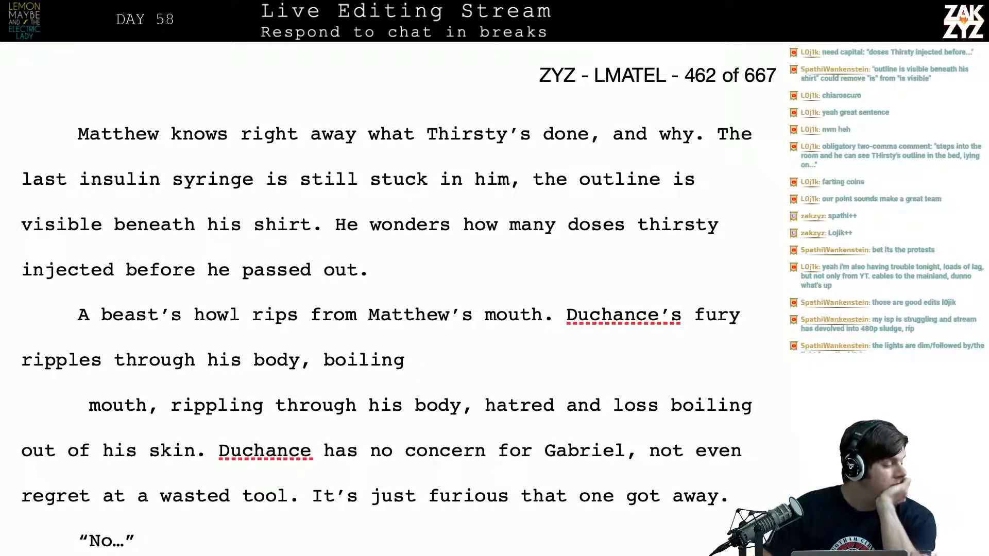
Capitalize "Thirsty" in the sentence "He wonders how many doses thirsty injected before he passed out."
scroll(399, 309, up, 2)
scroll(417, 315, down, 1)
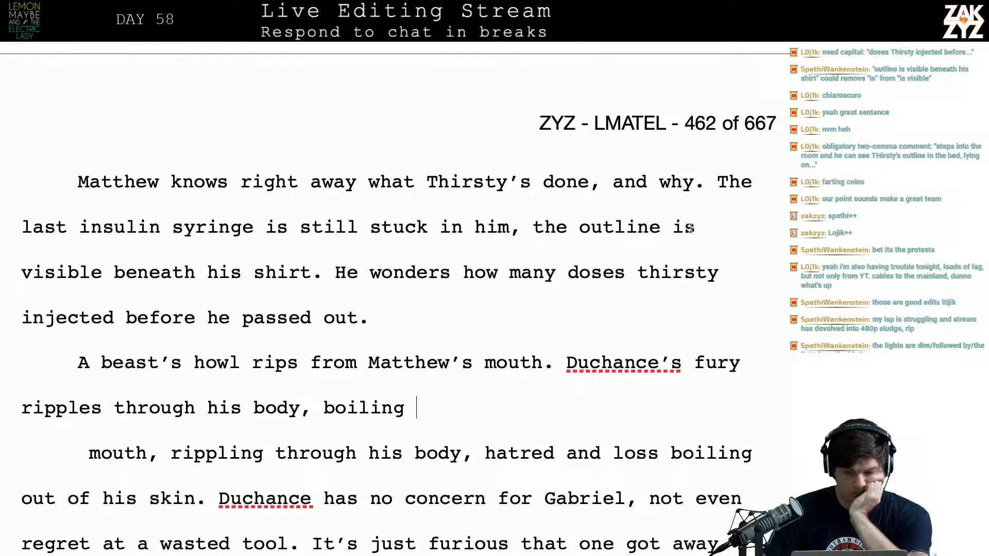
click(711, 233)
key(Left)
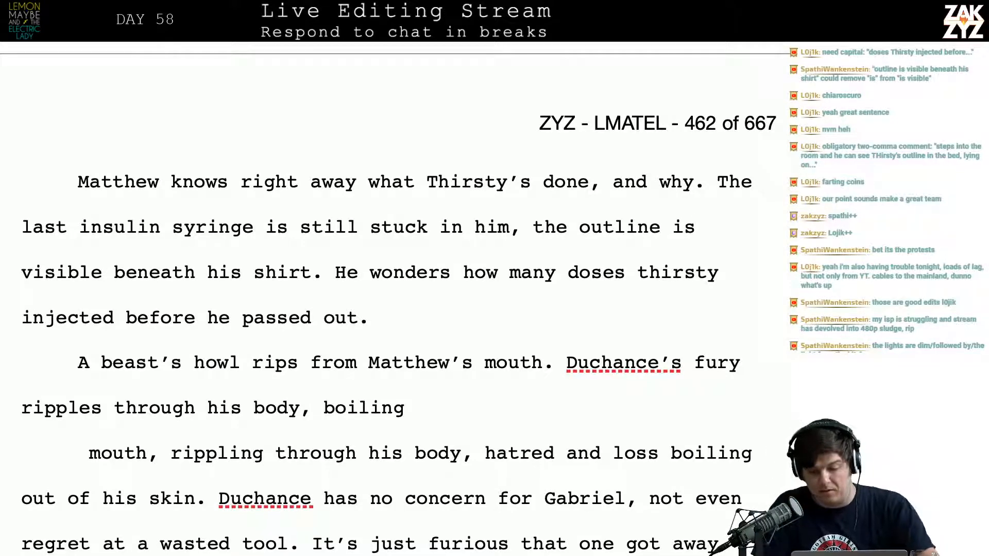
key(Down)
key(Left)
key(Left)
key(Left)
key(BackSpace)
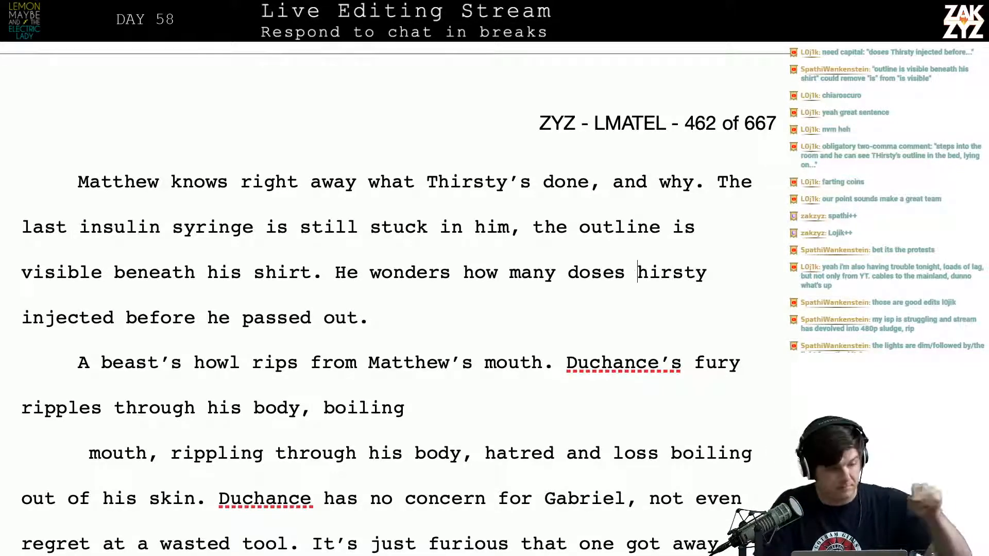
text(T)
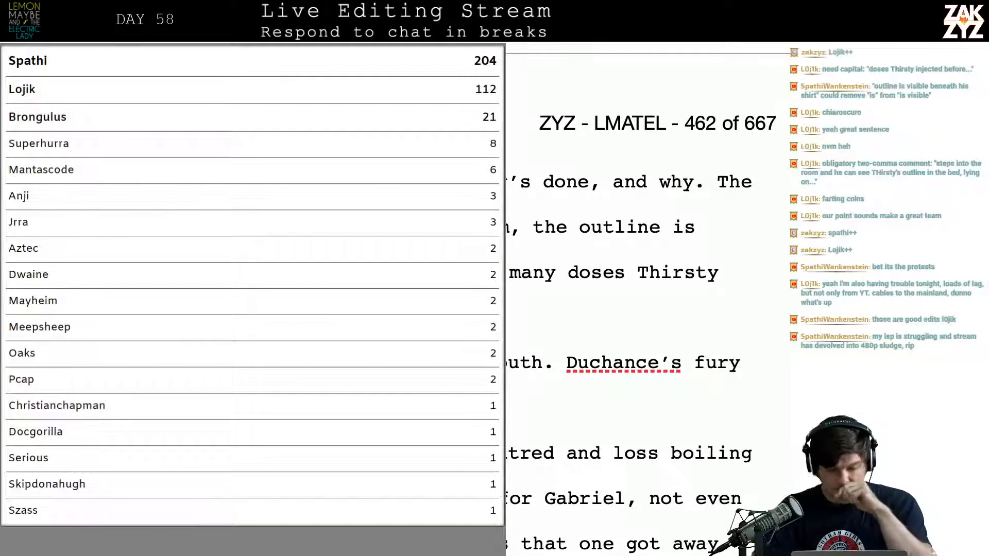
Insert a new paragraph above "A beast's howl" reading "Duchance roars, a beast's howl rips from Matthew's mouth."
scroll(648, 304, down, 1)
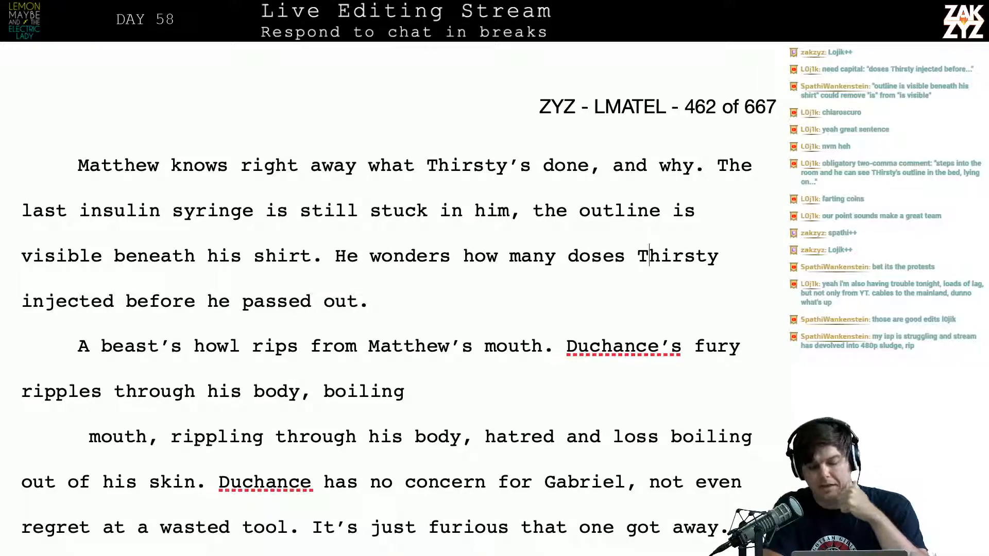
scroll(398, 291, down, 3)
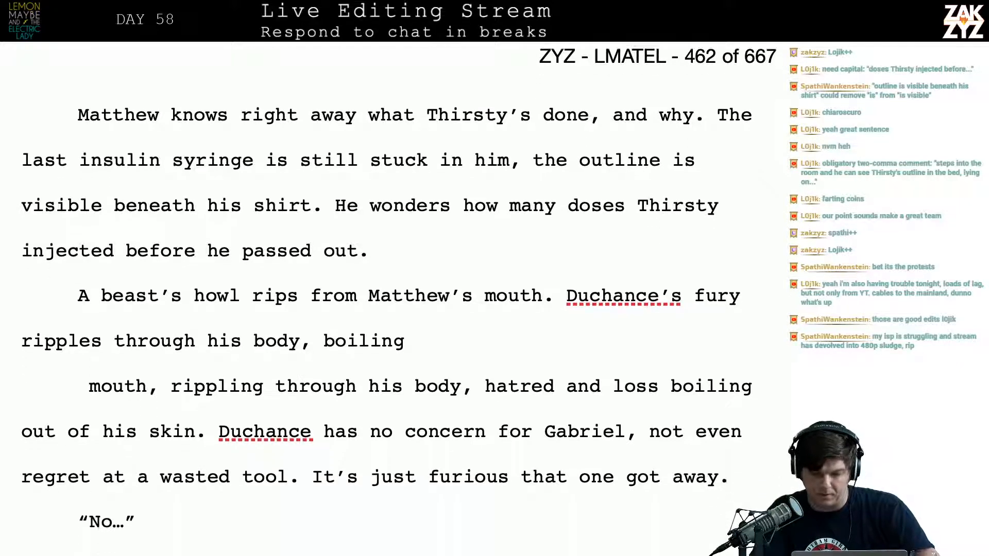
key(Return)
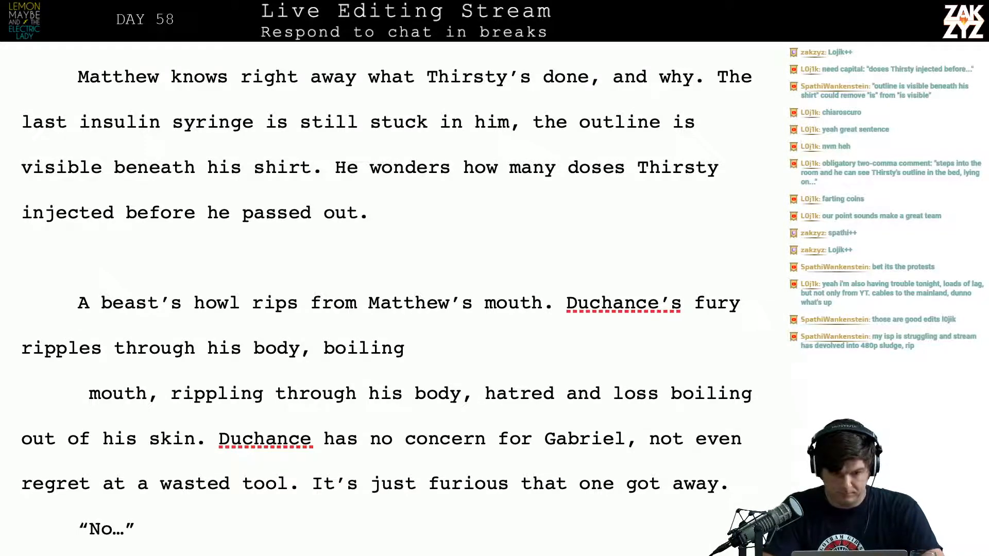
text(Duchance )
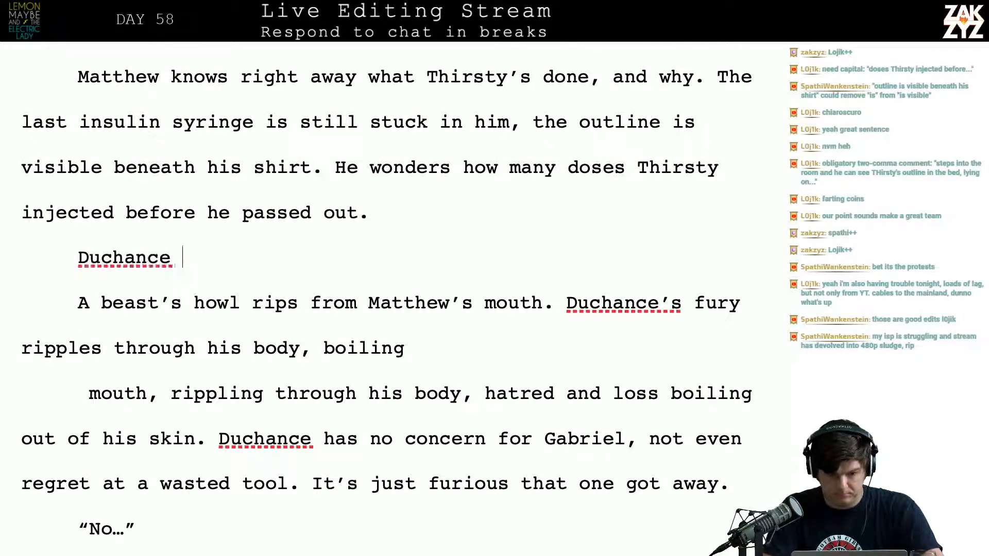
text(roars,)
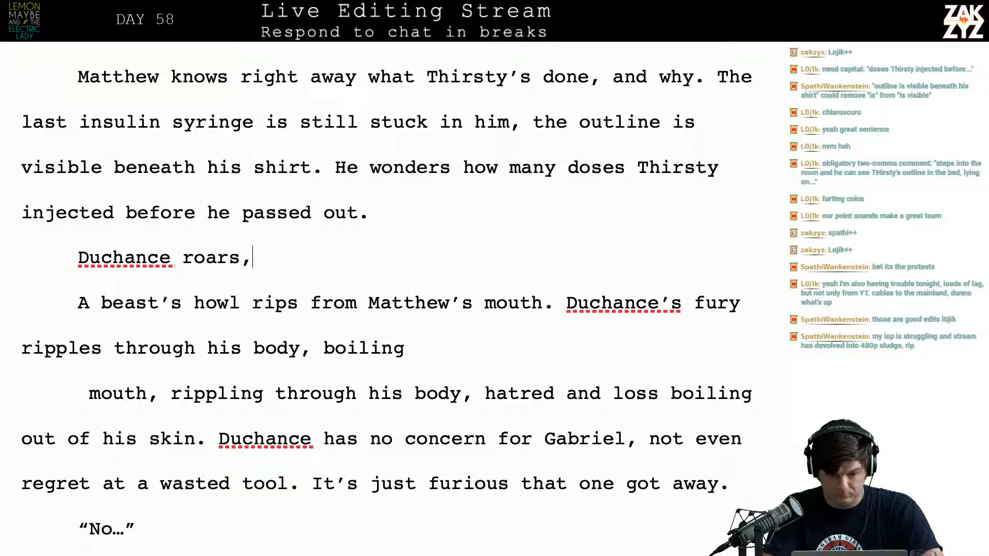
text( a bo)
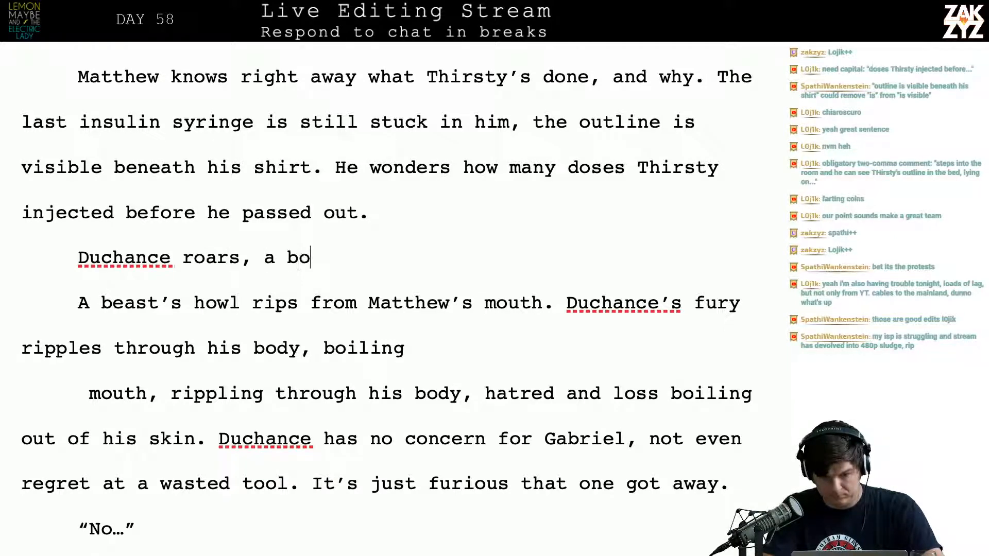
key(BackSpace)
text(east)
text('s howl rips f)
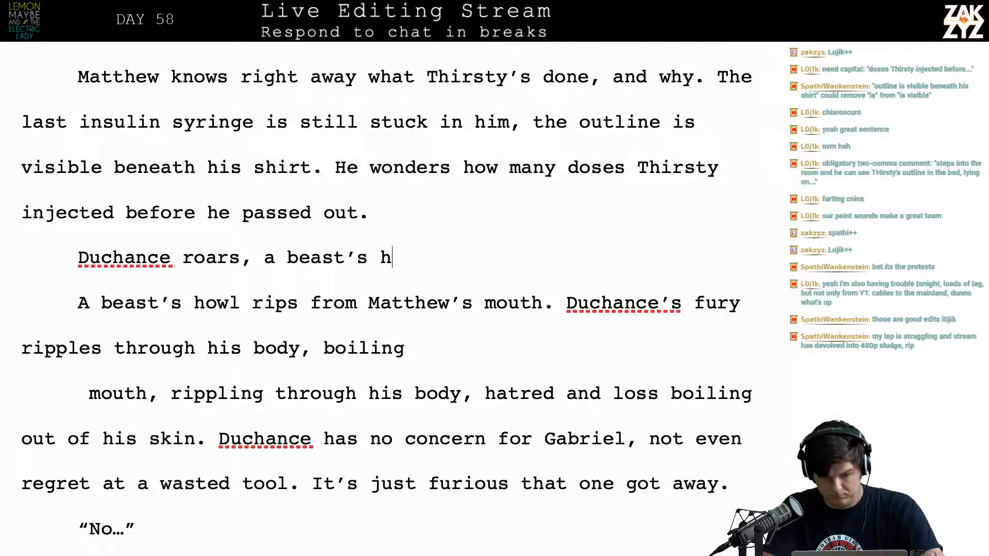
text(rom )
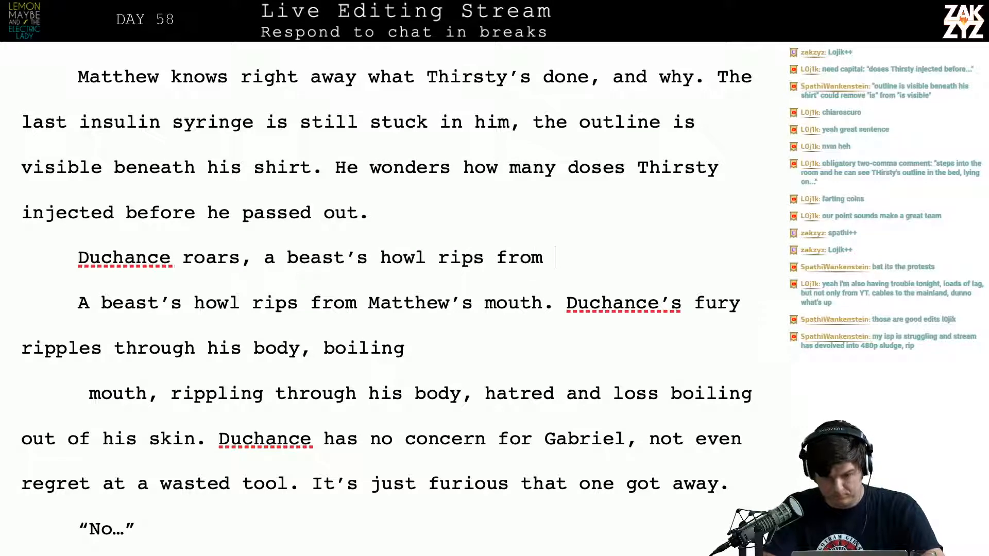
text(Matthew's mouth. )
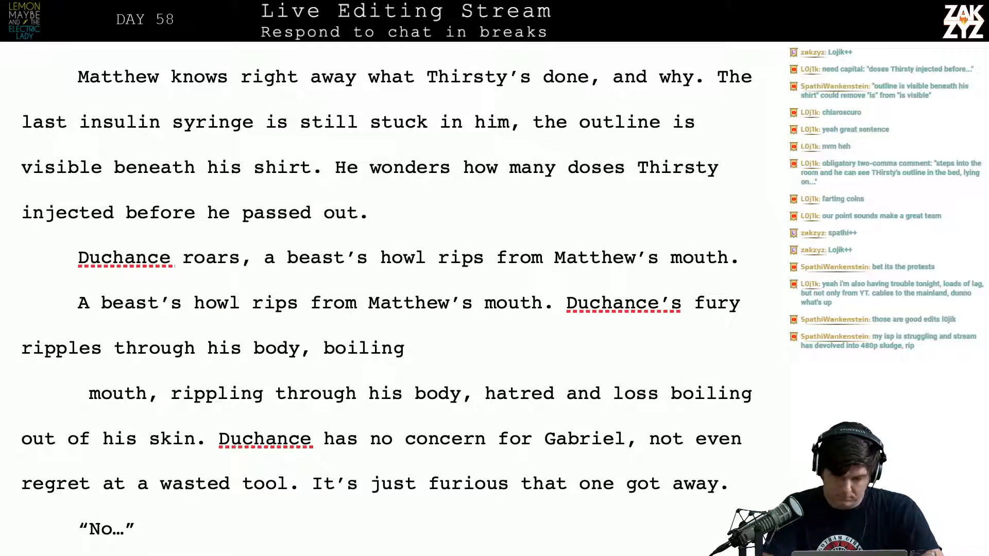
text(He's)
Replace the full stop after "rips from Matthew's mouth" in the new roar sentence with "and his body shakes with"
key(BackSpace)
key(BackSpace)
key(BackSpace)
key(BackSpace)
key(BackSpace)
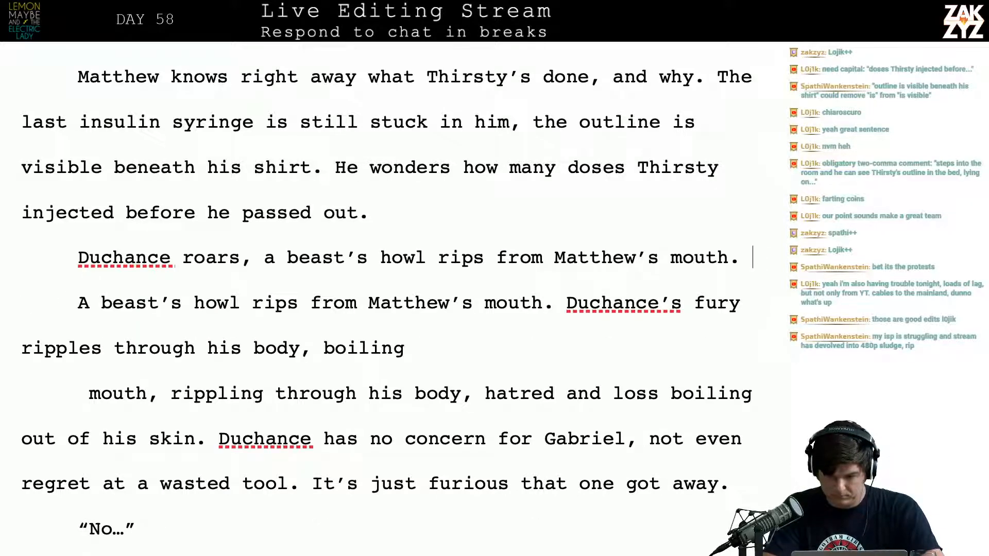
key(BackSpace)
key(BackSpace)
text(and his god)
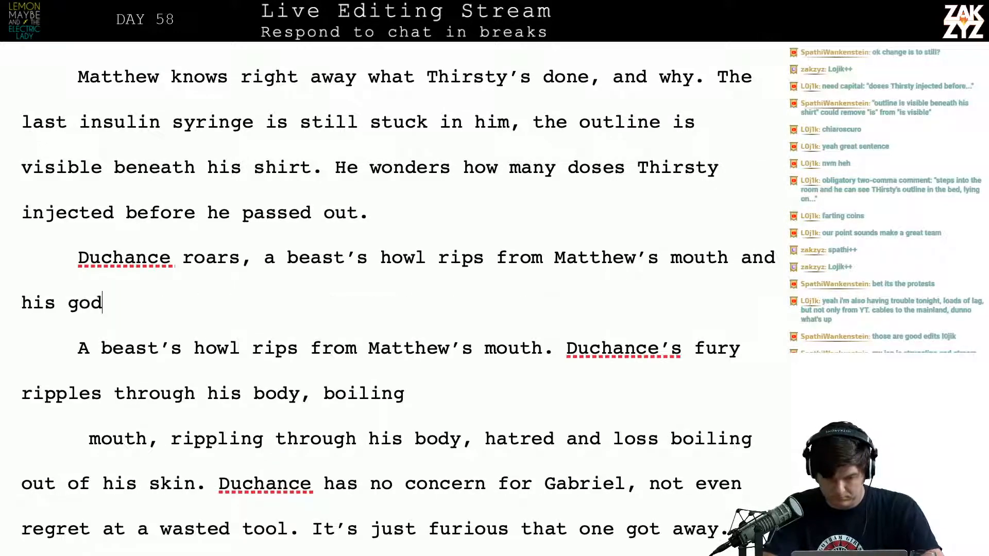
key(BackSpace)
key(BackSpace)
key(BackSpace)
text(body shake)
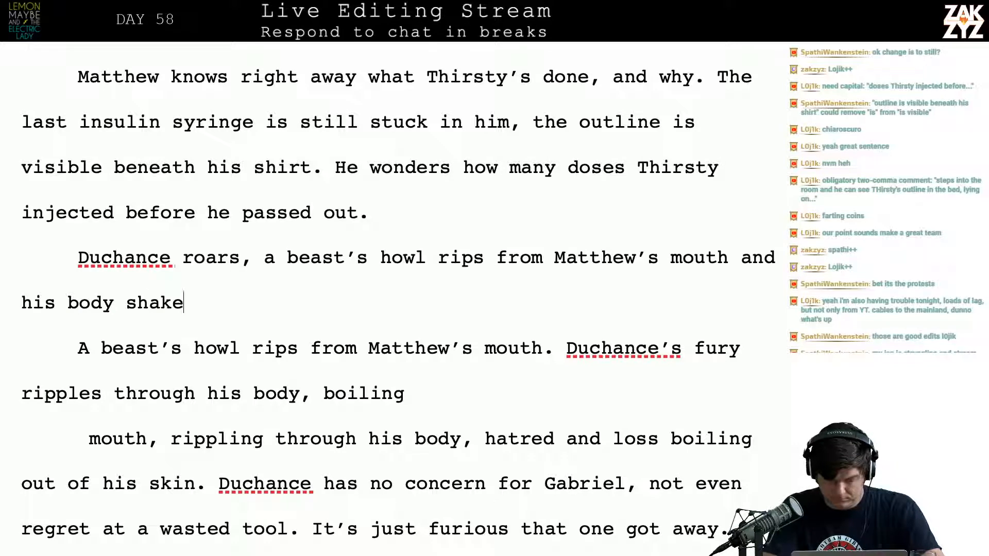
text(s with)
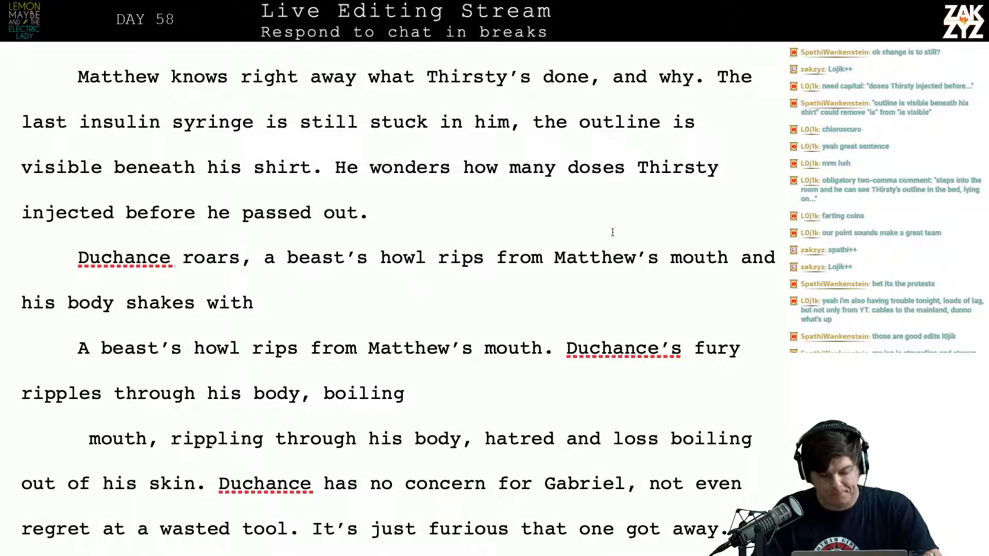
Insert the quoted cry "NO!" as its own paragraph above the "Duchance roars" sentence, without a space after the opening quote
key(Return)
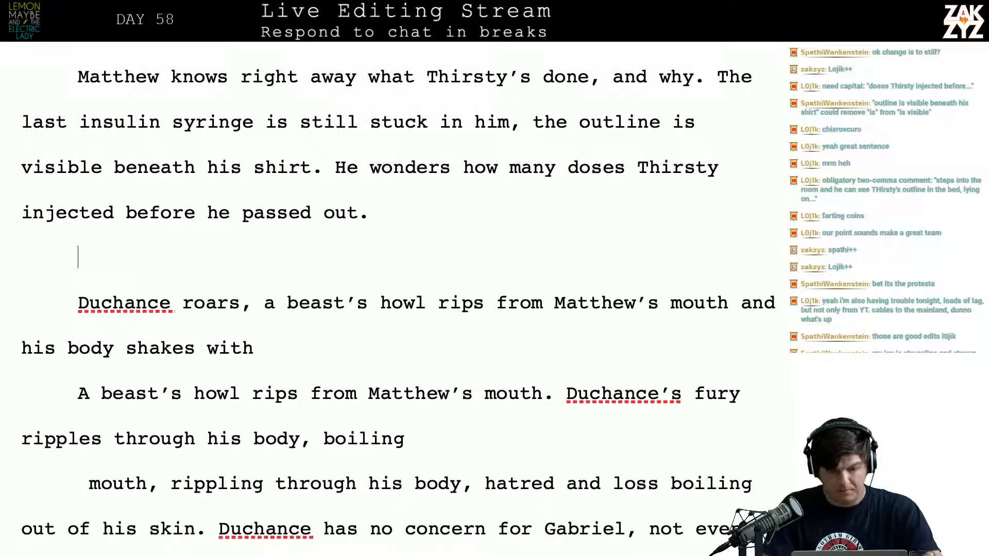
text(NO!")
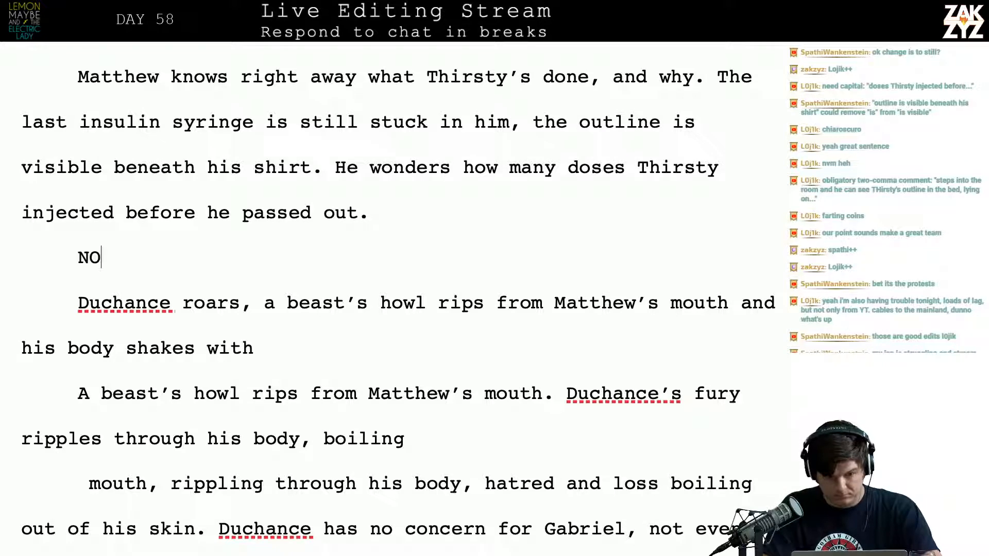
key(Left)
key(Left)
key(Left)
key(Left)
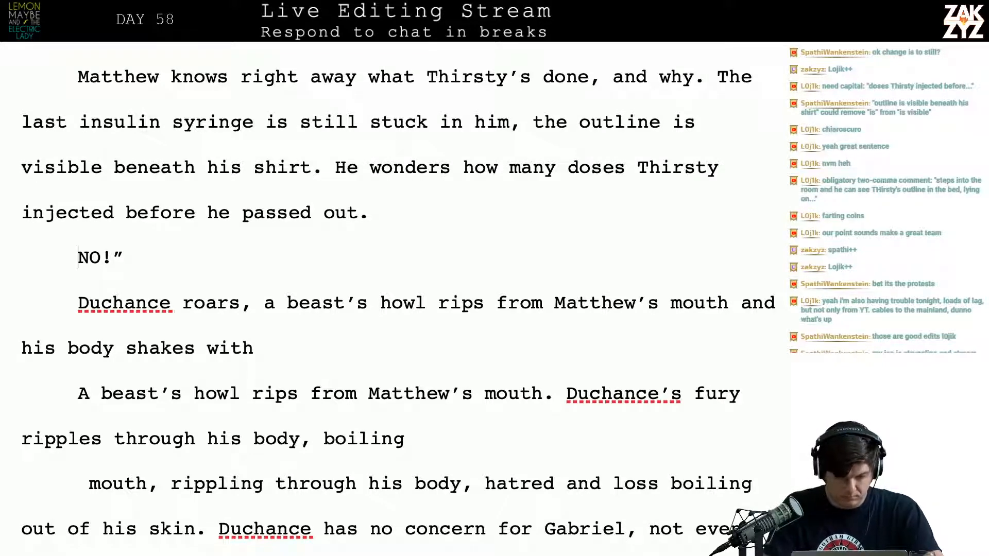
text(")
key(Down)
key(BackSpace)
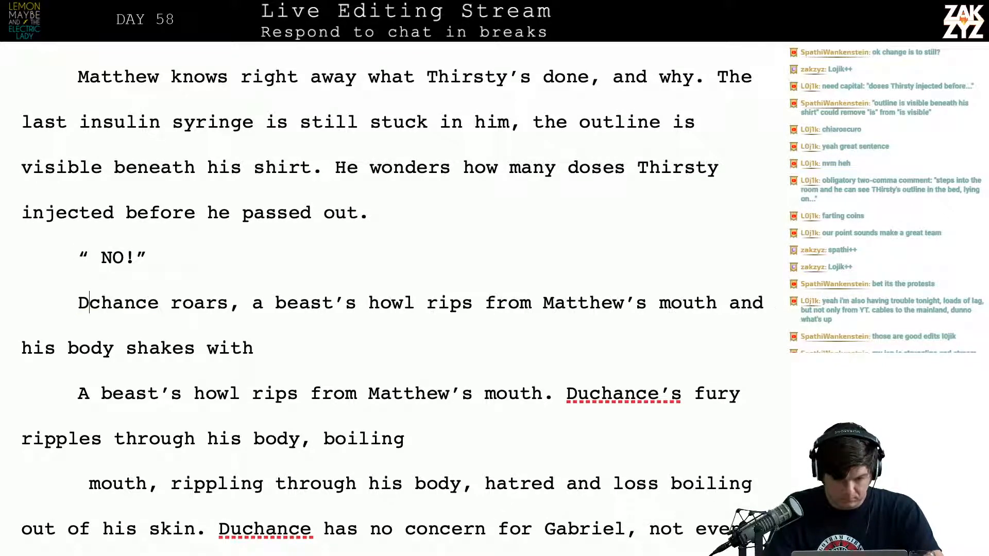
key(Up)
key(Delete)
Follow the "NO!" cry on the same line with "Duchance's voice roars from Matthew's mouth,"
key(Down)
key(Left)
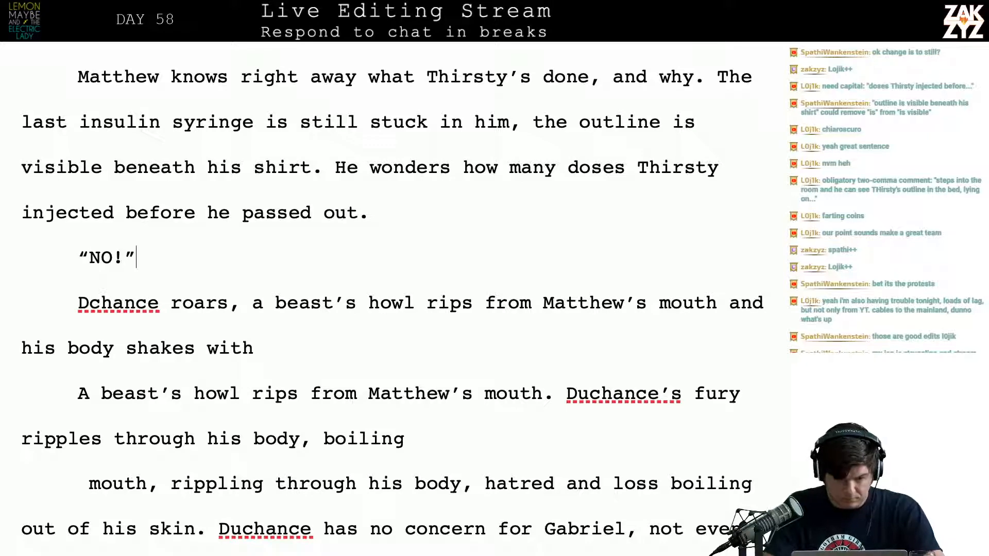
text(Duchance's )
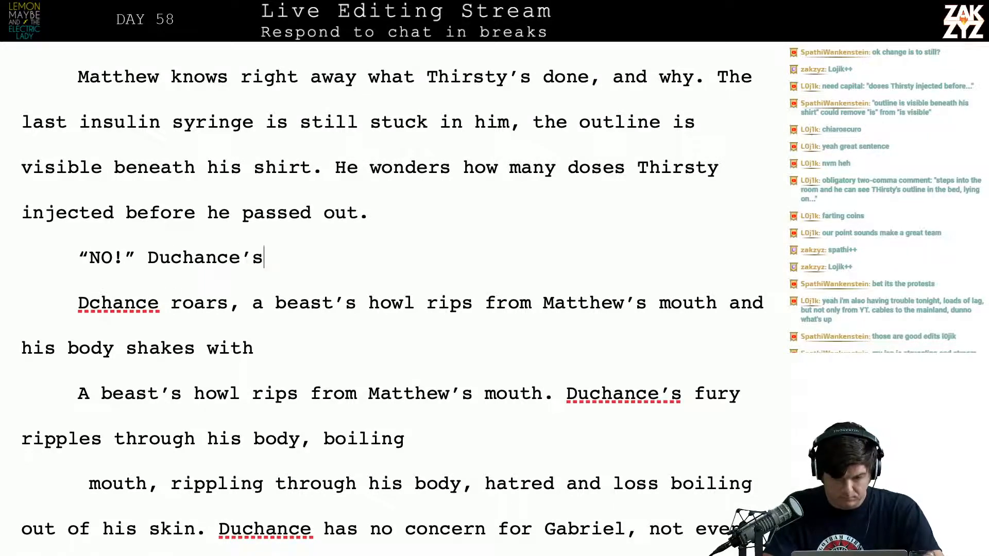
text(voice roars f)
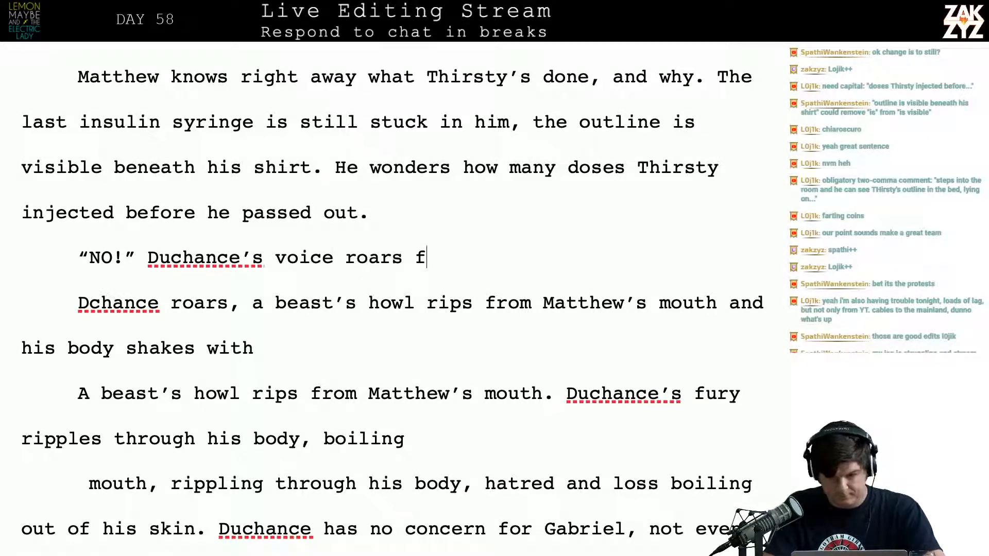
text(rom Matth)
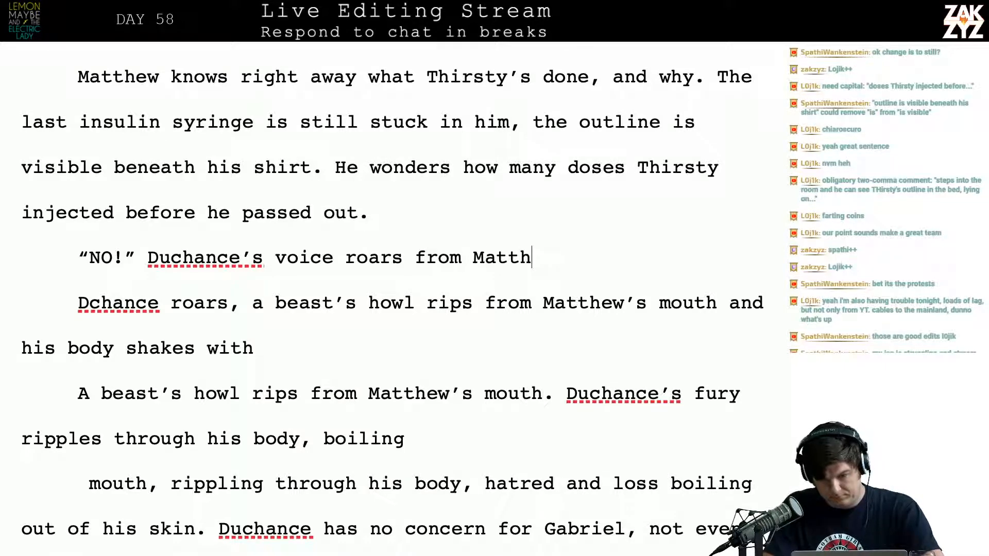
text(e'w)
key(BackSpace)
key(BackSpace)
text(w's mouth,)
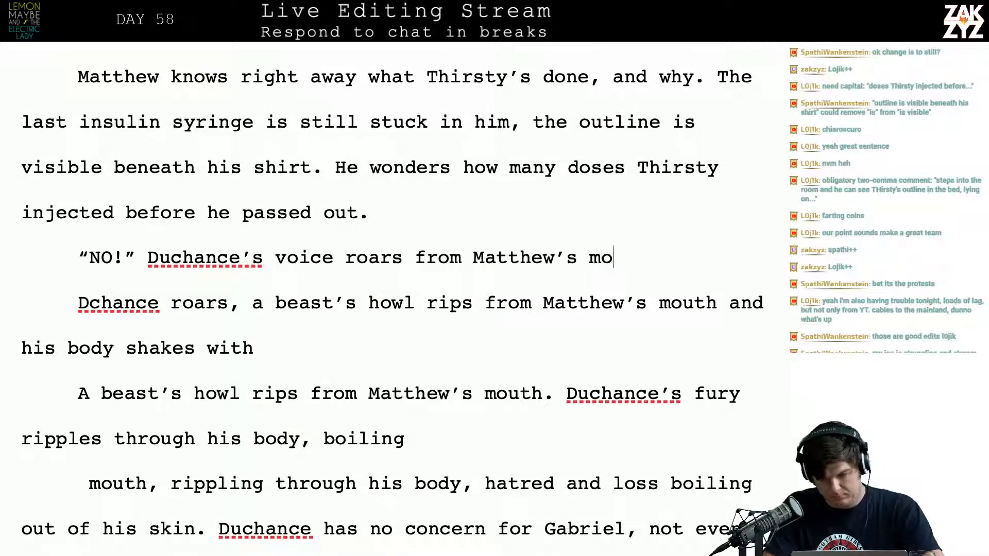
text( his fury )
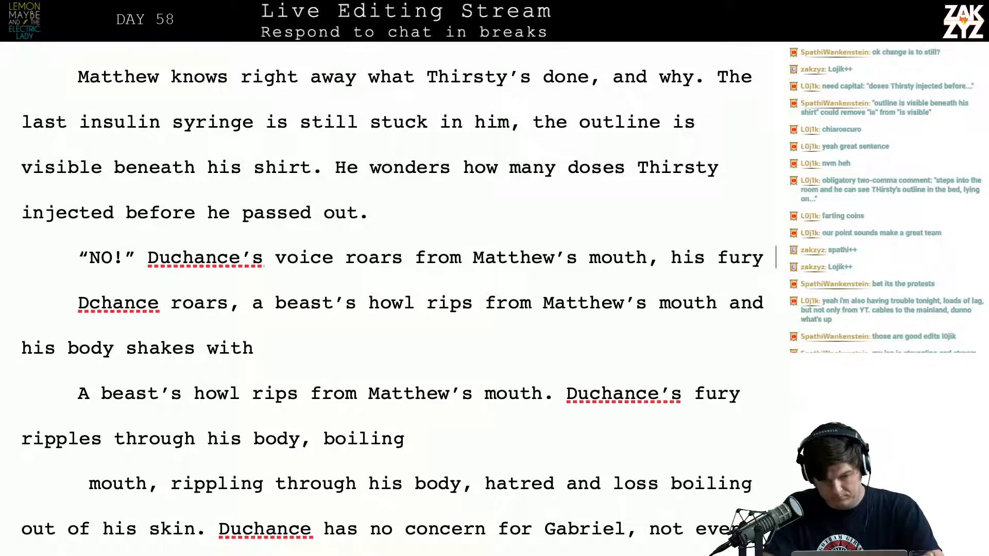
text(boils out in)
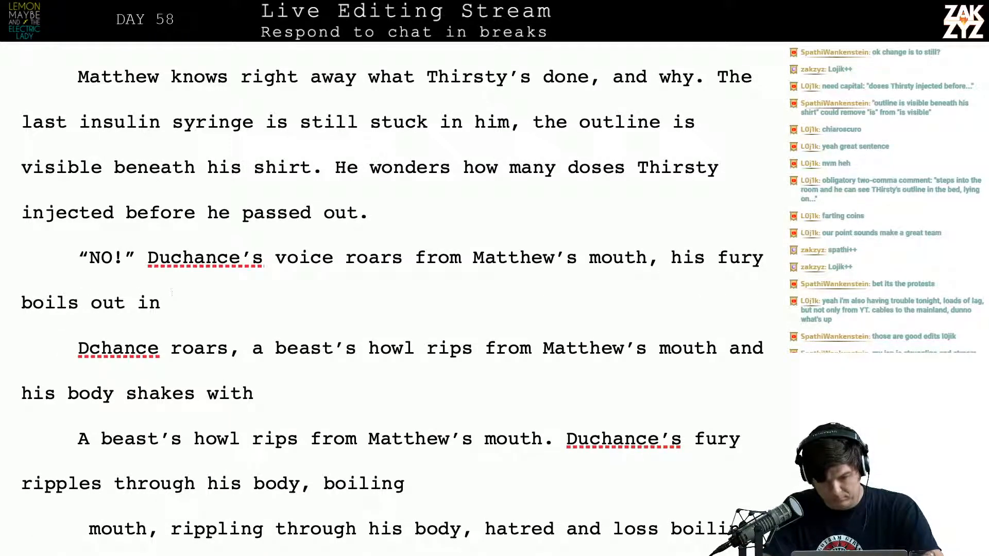
Try continuing the "NO!" line with "his fury boils out in", and remove the trial wording
key(BackSpace)
key(BackSpace)
key(BackSpace)
key(BackSpace)
key(BackSpace)
key(BackSpace)
key(BackSpace)
key(BackSpace)
key(BackSpace)
key(BackSpace)
key(BackSpace)
key(BackSpace)
key(BackSpace)
key(BackSpace)
key(BackSpace)
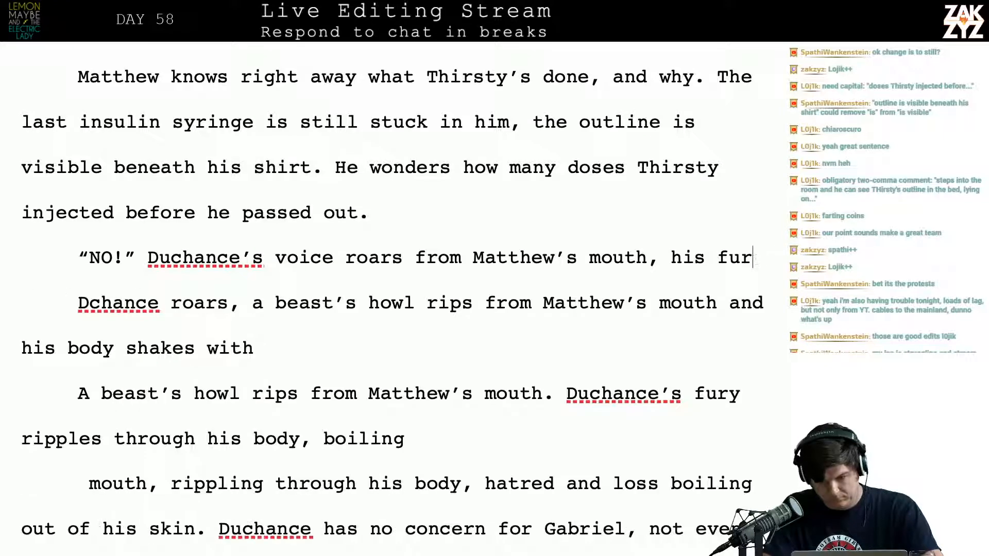
text(y boils)
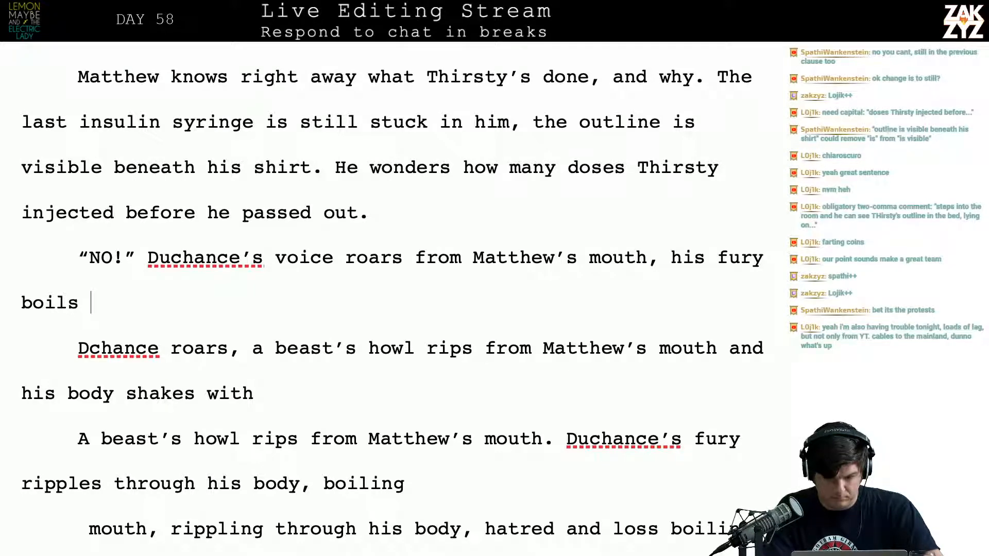
key(BackSpace)
key(BackSpace)
key(BackSpace)
key(BackSpace)
key(BackSpace)
key(BackSpace)
key(BackSpace)
key(BackSpace)
key(BackSpace)
key(BackSpace)
key(BackSpace)
key(BackSpace)
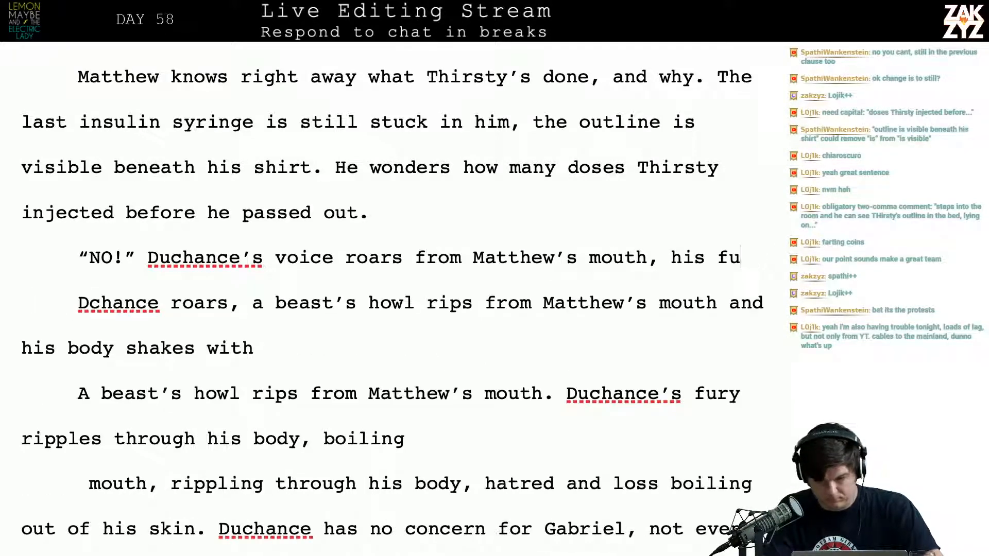
key(BackSpace)
key(BackSpace)
key(BackSpace)
End the "NO!" roar sentence with "boiling with hate." and start the following sentence with "He's furious,"
text(boil)
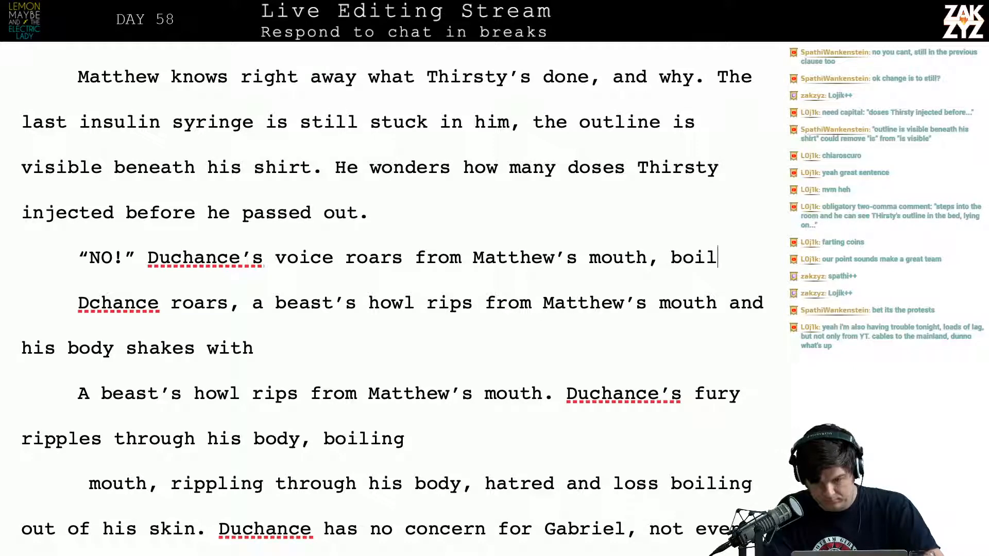
text(ing with hate.)
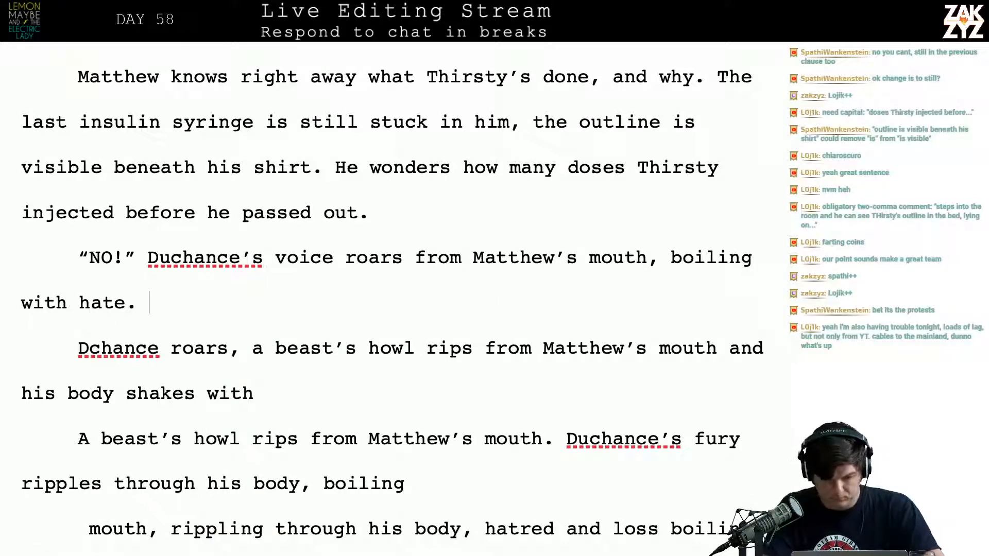
text( He's furious,)
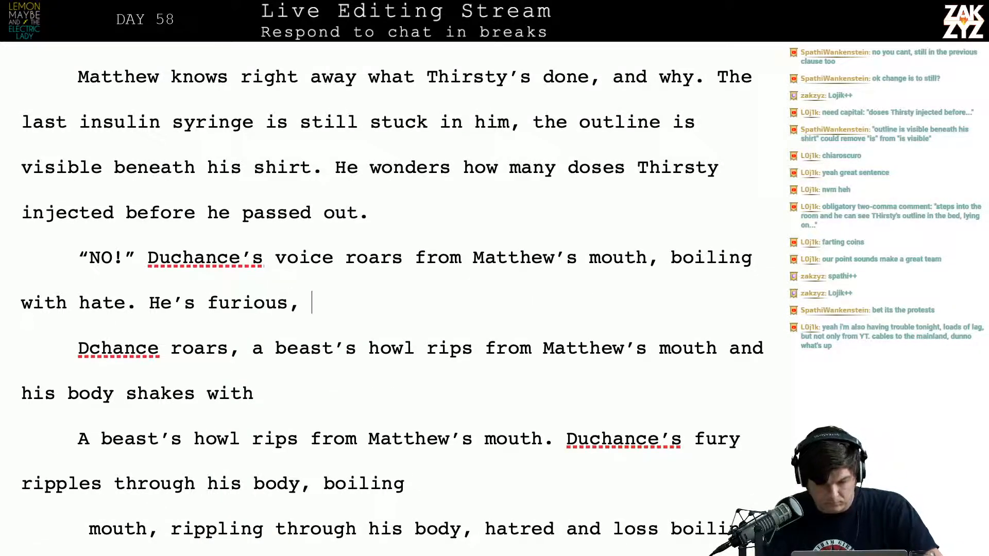
Delete the old howl drafts between "He's furious," and "Duchance has no concern for Gabriel"
key(shift+Down)
key(shift+Down)
key(shift+Down)
key(shift+Down)
key(shift+Down)
key(shift+Down)
key(shift+Down)
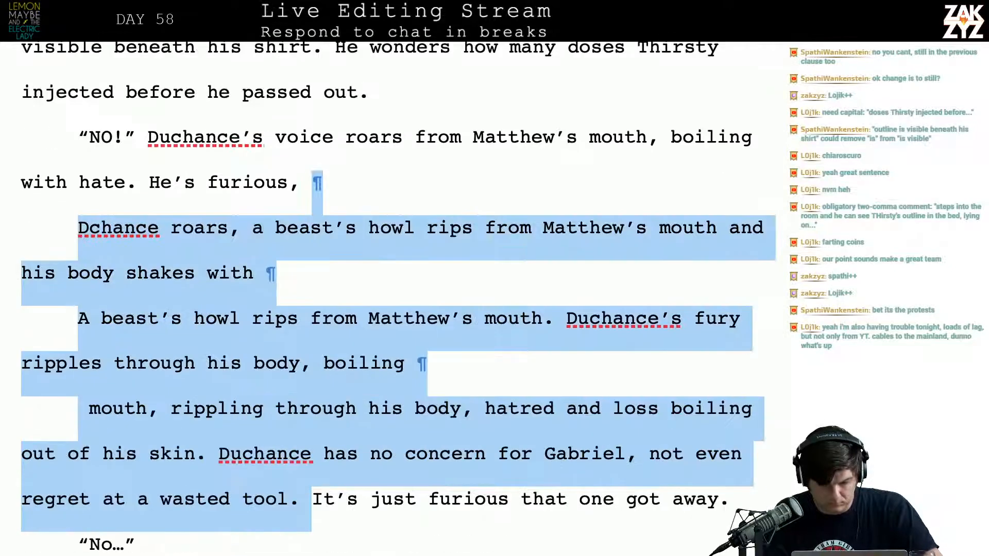
key(shift+Down)
key(shift+Up)
key(shift+Up)
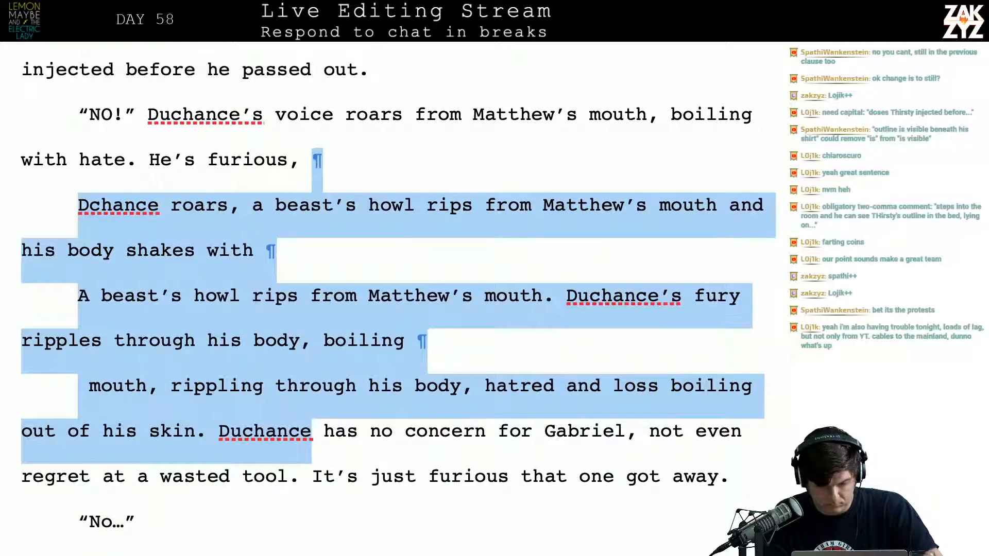
key(shift+Left)
key(shift+Left)
key(shift+Left)
key(shift+Left)
key(shift+Left)
key(shift+Left)
key(shift+Left)
key(shift+Left)
key(shift+Left)
key(Delete)
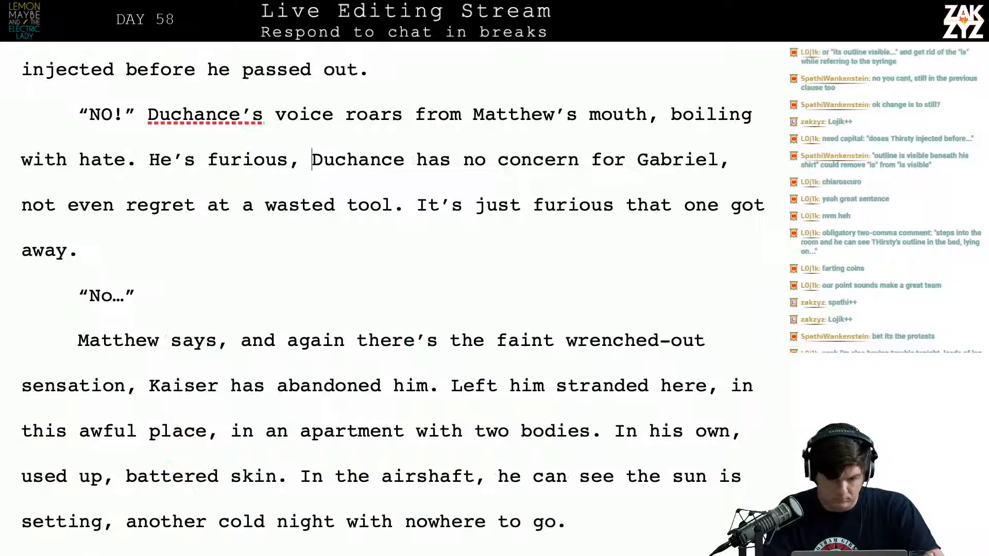
Split "Duchance has no concern for Gabriel" into its own paragraph, leaving an empty paragraph below "He's furious,"
key(Return)
key(Return)
key(Left)
key(Left)
Try continuing the "He's furious," sentence with "not", and remove the word
text(not)
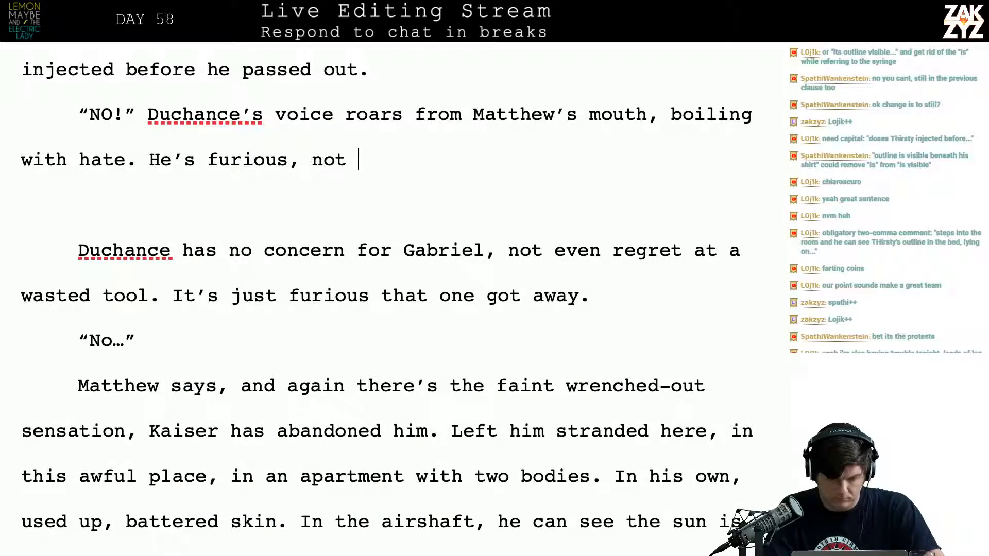
key(BackSpace)
key(BackSpace)
key(BackSpace)
key(BackSpace)
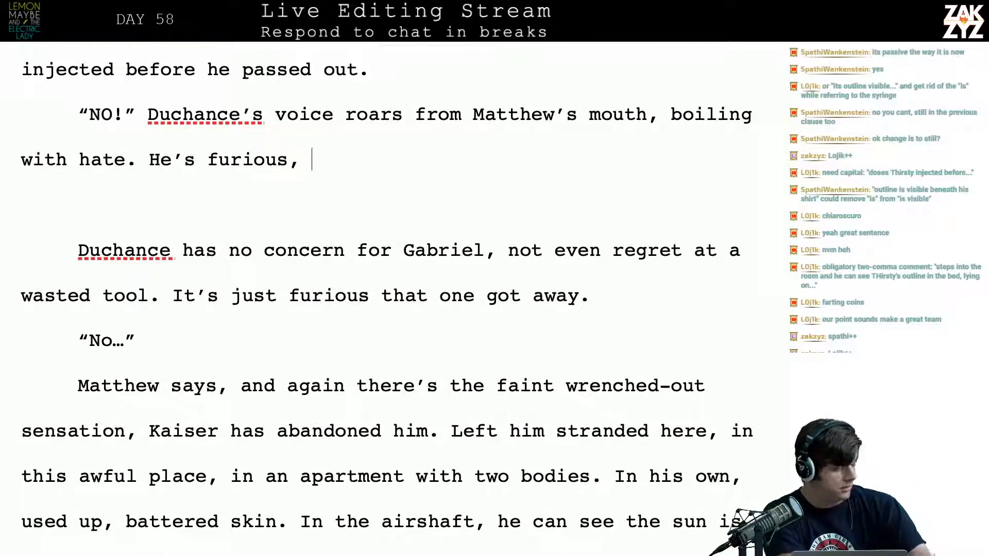
Reread the insulin syringe sentence in the paragraph above "NO!", examining the wording from "is still stuck in him" to "beneath his shirt"
scroll(386, 294, up, 1)
scroll(386, 293, up, 3)
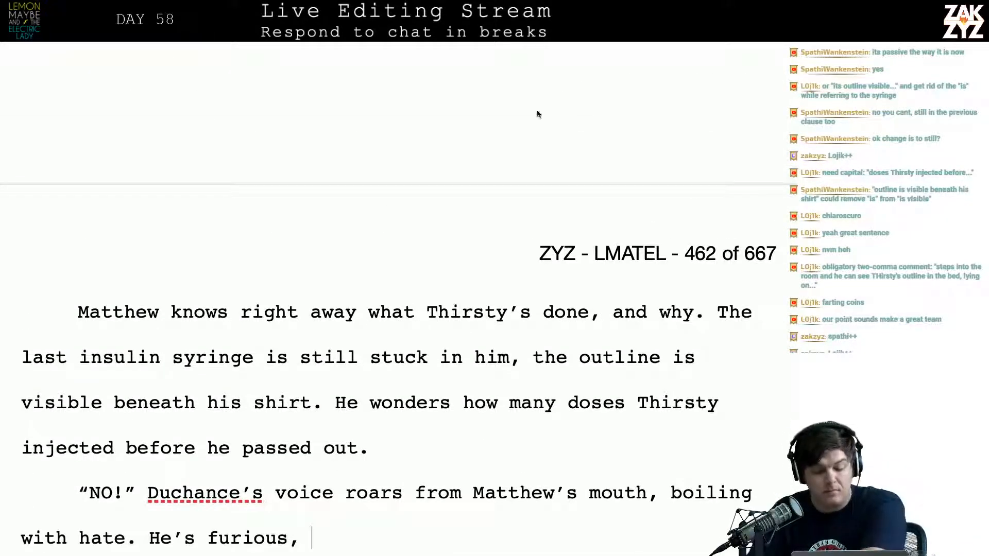
click(301, 357)
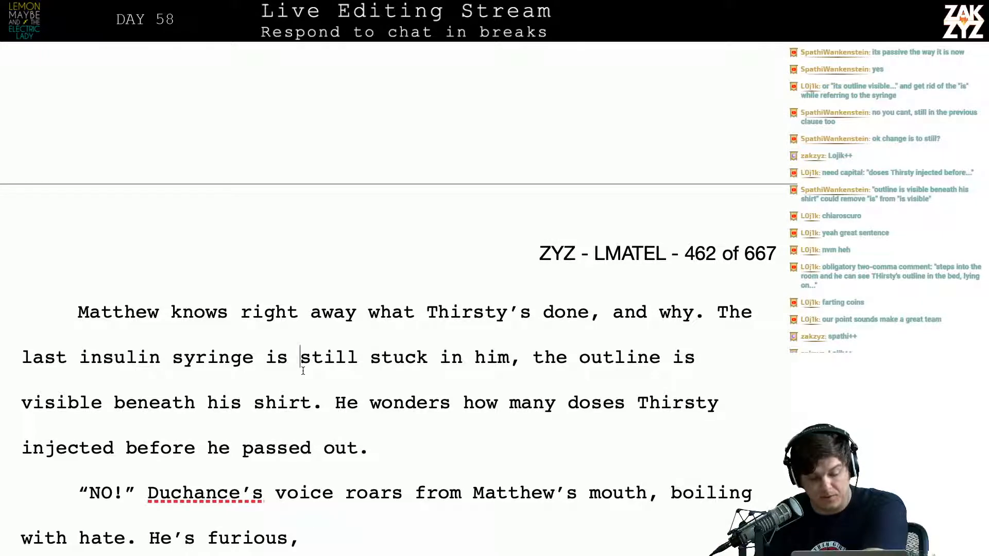
key(Left)
key(Right)
key(Right)
key(Right)
key(Right)
key(Right)
key(Right)
key(Right)
key(Right)
key(Right)
key(Right)
key(Right)
key(Right)
key(Right)
key(Right)
key(Right)
key(Right)
key(Right)
key(Right)
key(Right)
key(Right)
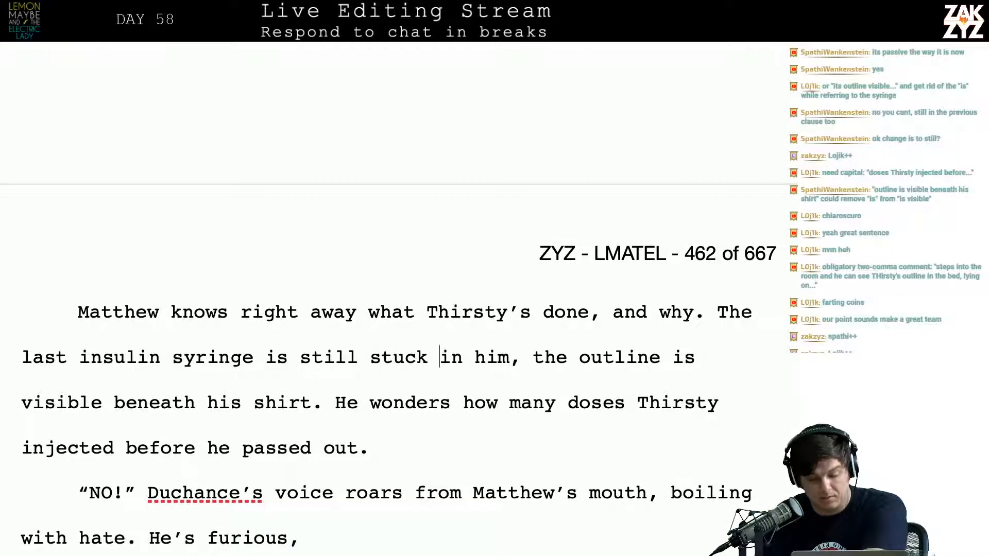
key(Right)
key(Right)
key(Right)
key(Right)
key(Right)
key(Right)
key(Right)
key(Right)
key(Right)
key(Right)
key(Right)
key(Right)
key(Right)
key(Right)
key(Right)
key(Right)
key(Right)
key(Right)
key(Right)
key(Right)
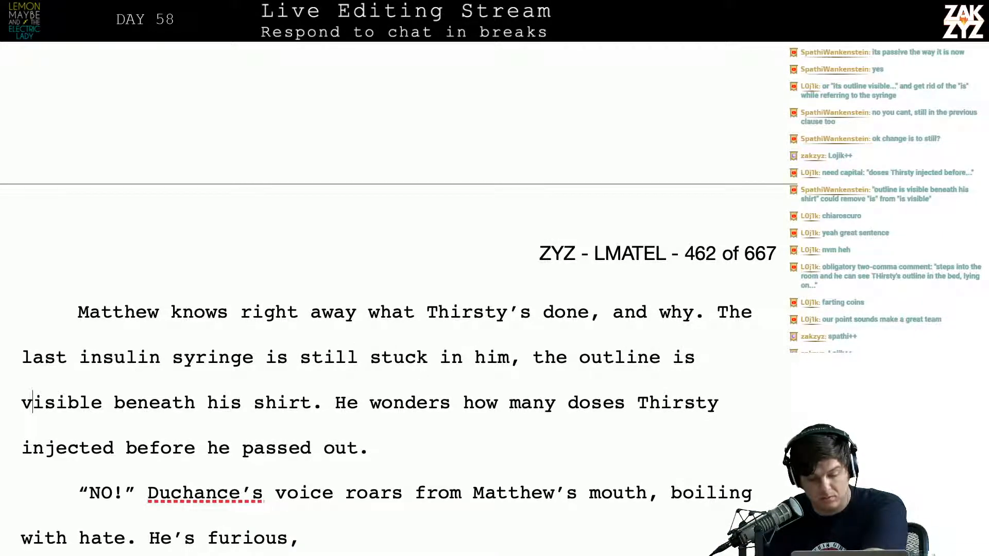
key(Right)
key(Right)
key(Right)
key(Right)
key(Right)
key(Right)
key(Right)
key(Right)
key(Right)
key(Right)
key(Right)
key(Right)
key(Right)
key(Right)
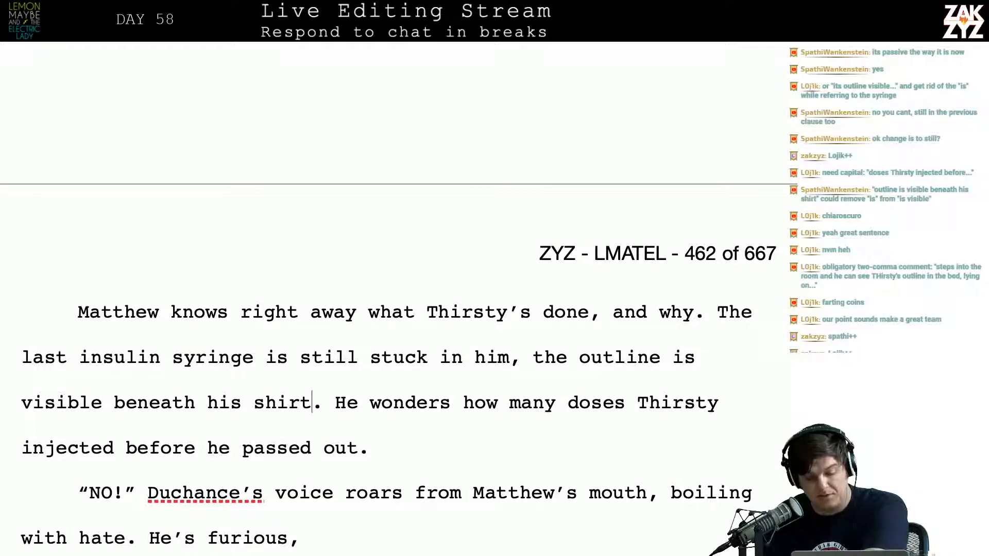
key(Up)
key(Right)
key(Left)
key(Right)
key(Right)
key(Right)
key(Right)
key(Right)
key(Right)
key(Right)
key(Right)
key(Right)
key(Right)
key(Right)
key(Right)
key(Right)
key(Right)
key(Right)
key(Right)
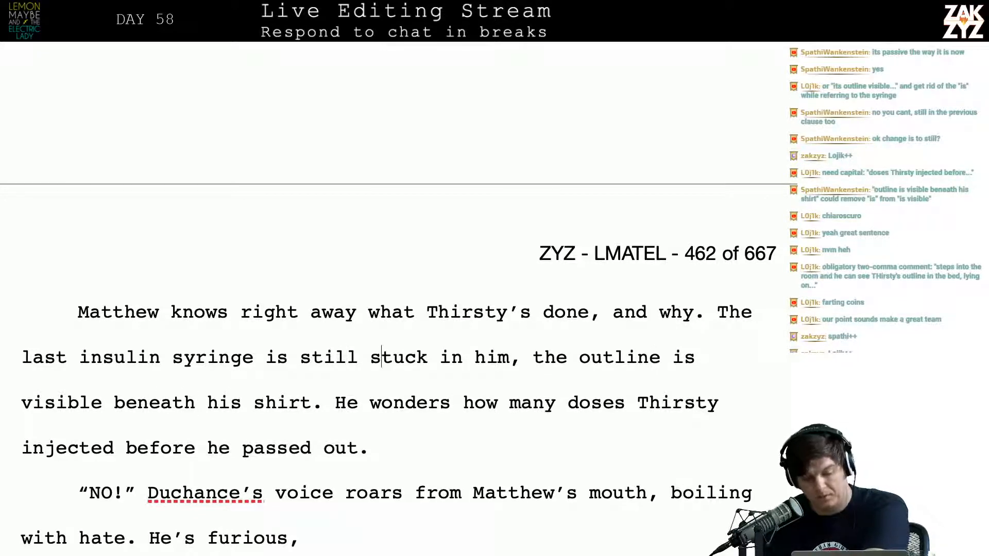
key(Right)
key(Right)
key(Right)
key(Right)
key(Right)
key(Left)
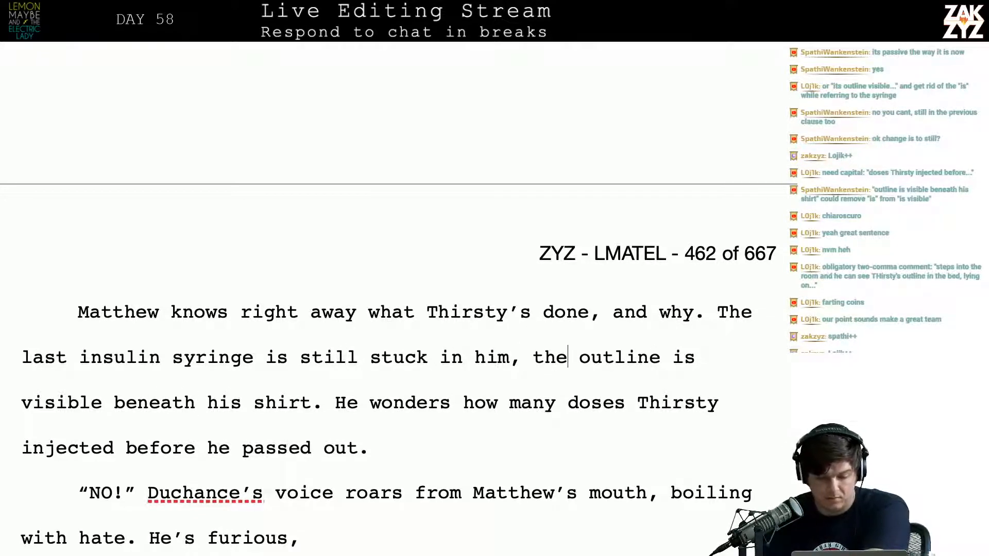
key(Left)
key(Left)
key(Left)
key(Left)
key(Right)
key(Right)
key(Up)
key(Right)
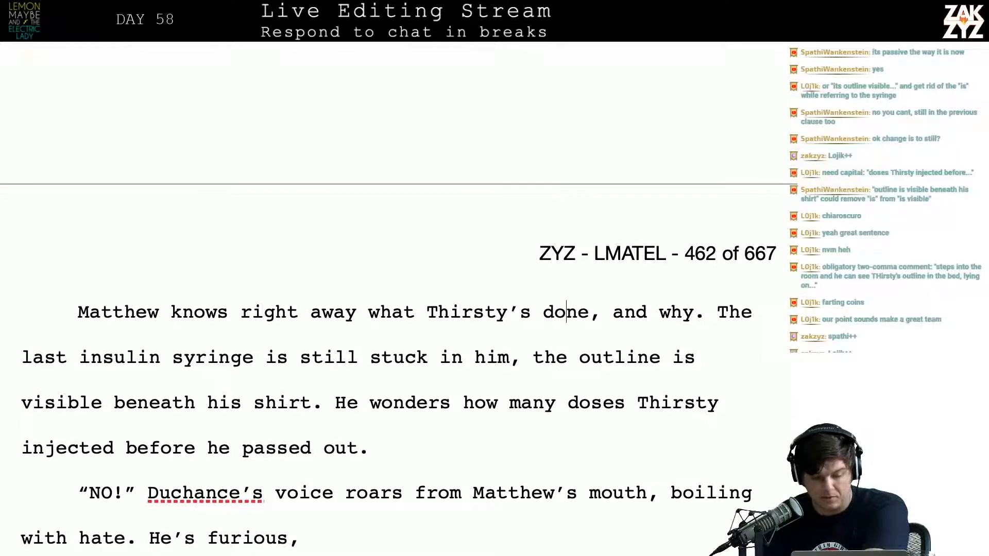
key(Left)
key(Left)
key(Left)
key(Left)
key(Left)
key(Left)
key(Left)
key(Left)
key(Left)
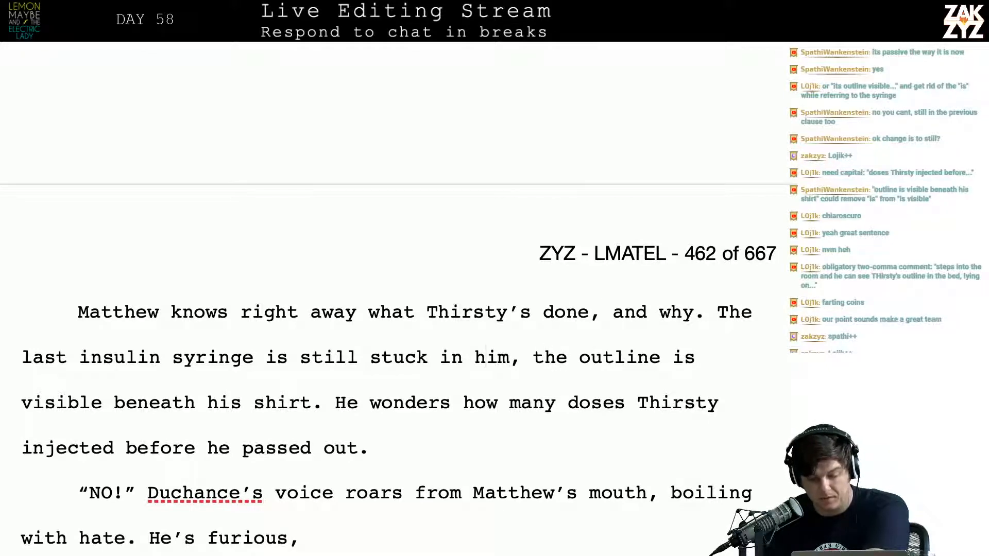
key(Right)
key(Right)
key(Right)
key(Right)
key(Right)
key(Right)
key(Right)
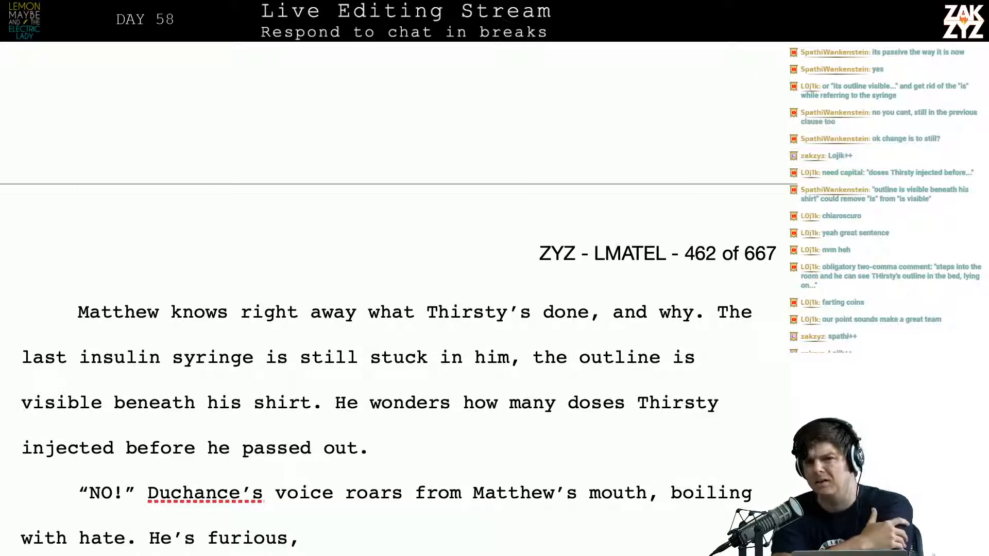
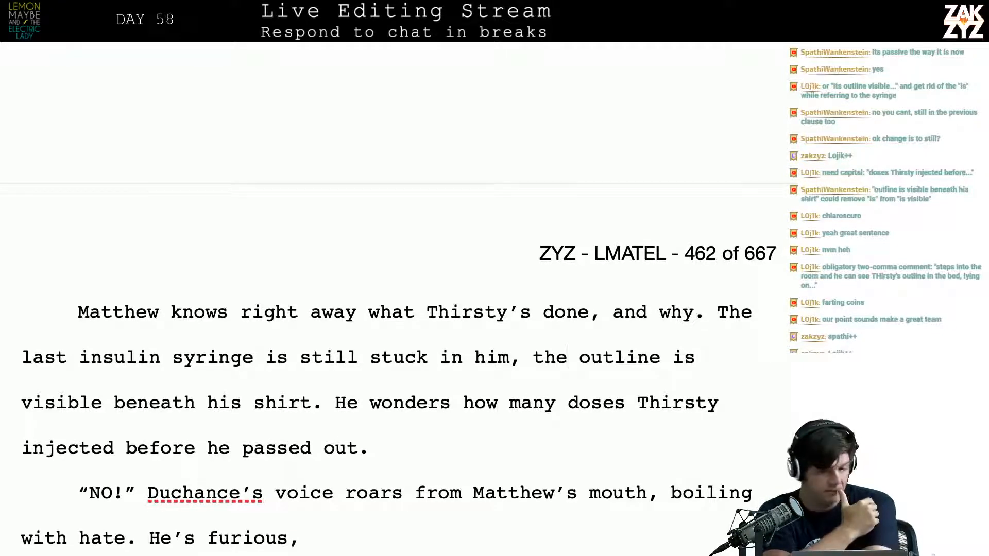
Replace "still" with "motionless" in the sentence describing Thirsty's outline lying on top of the covers
scroll(399, 299, up, 1)
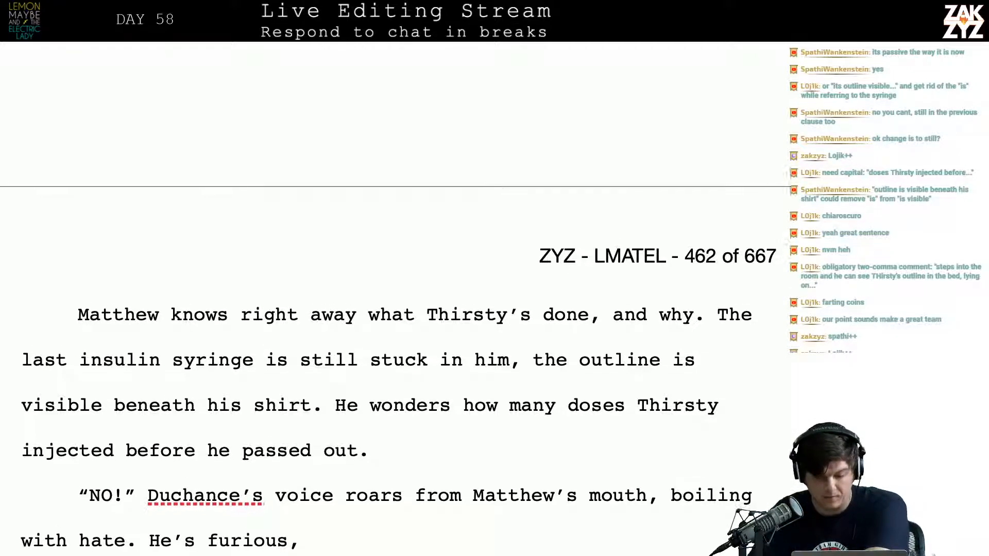
scroll(398, 299, down, 1)
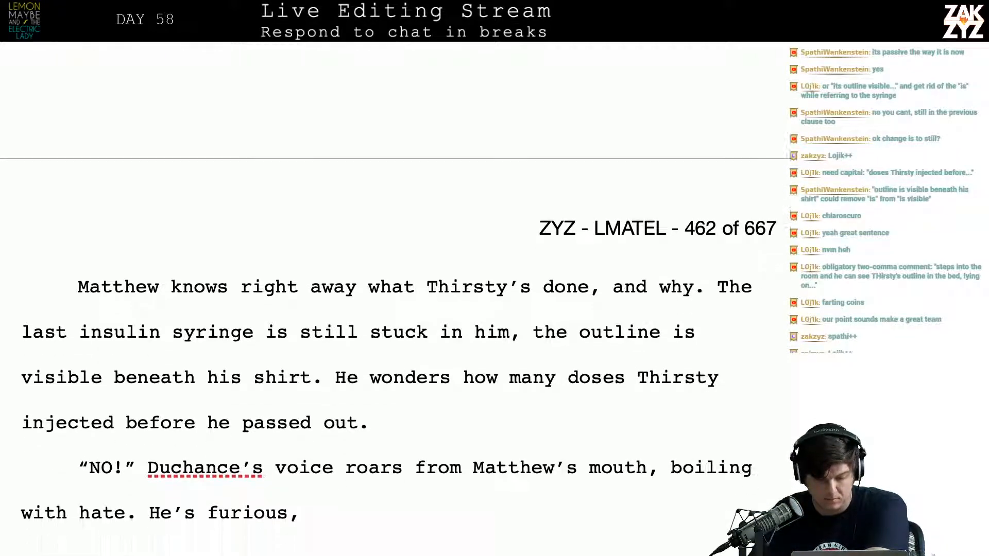
scroll(399, 298, up, 5)
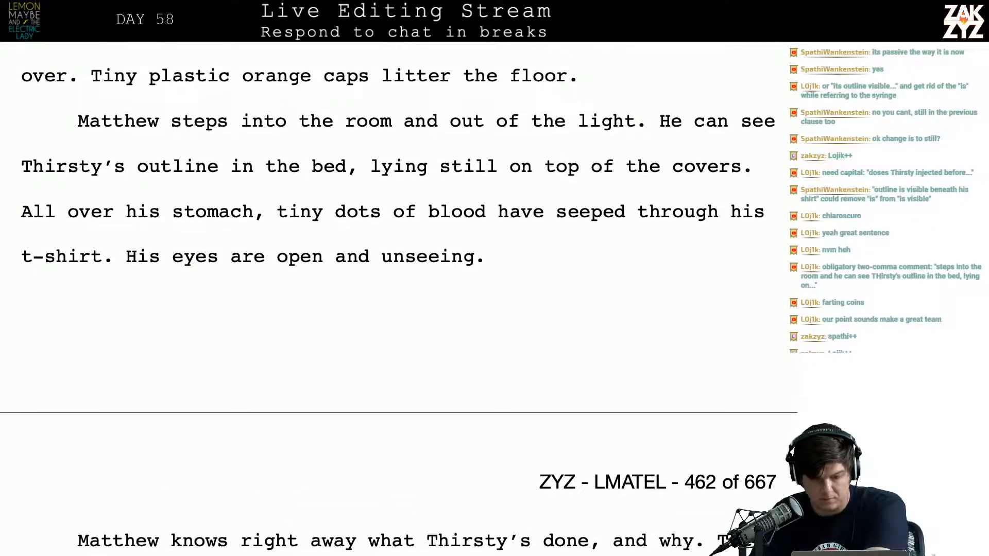
scroll(388, 303, down, 1)
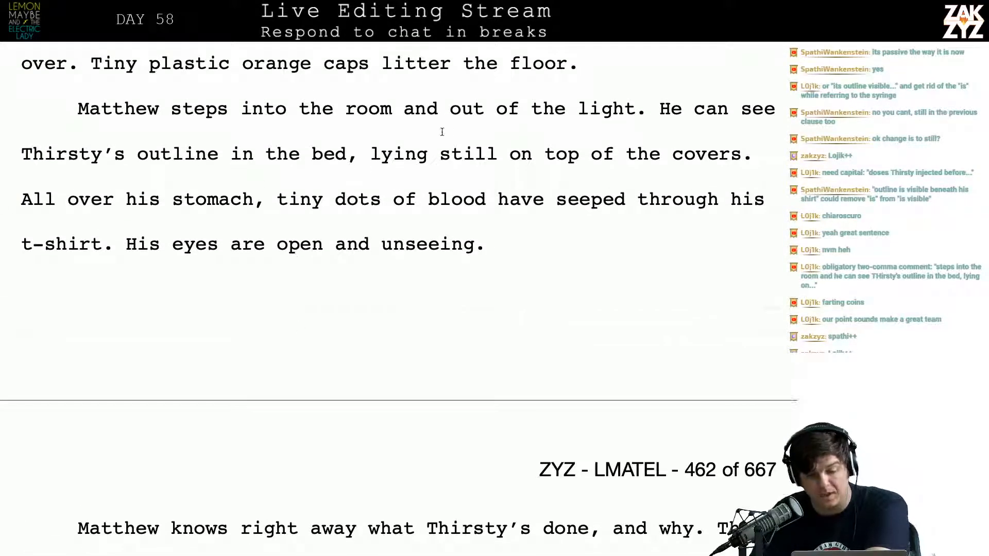
click(442, 155)
click(498, 160)
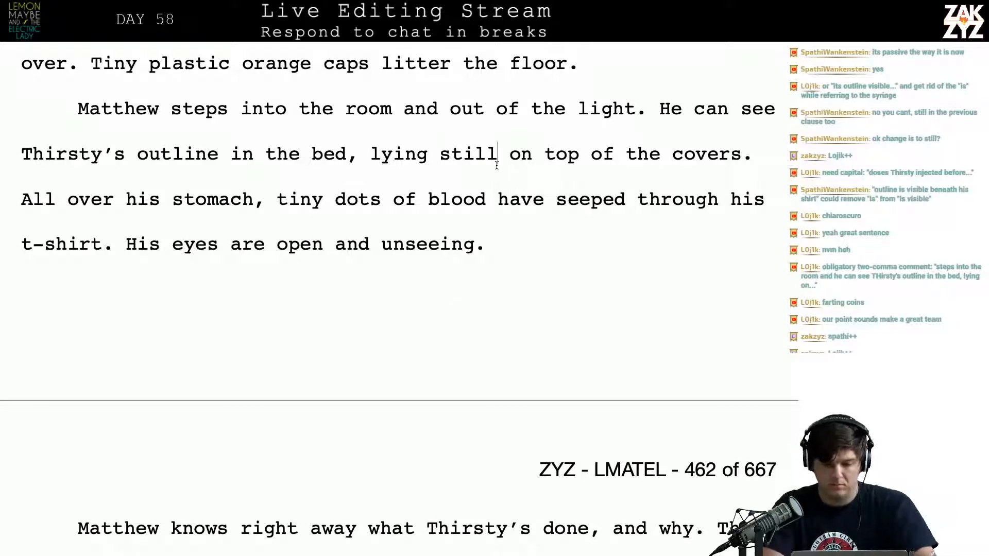
key(BackSpace)
key(BackSpace)
key(BackSpace)
key(BackSpace)
key(BackSpace)
text(motio)
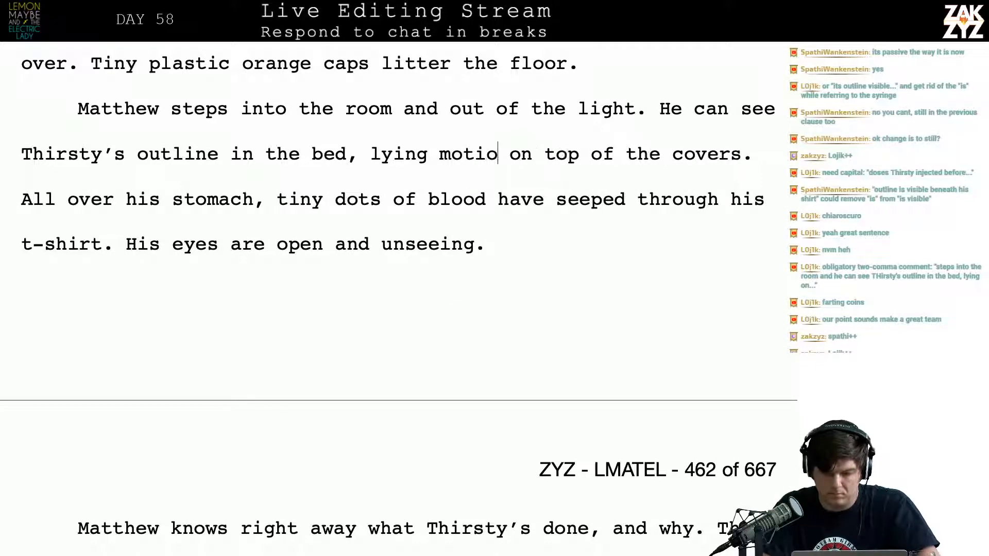
text(nless)
click(556, 199)
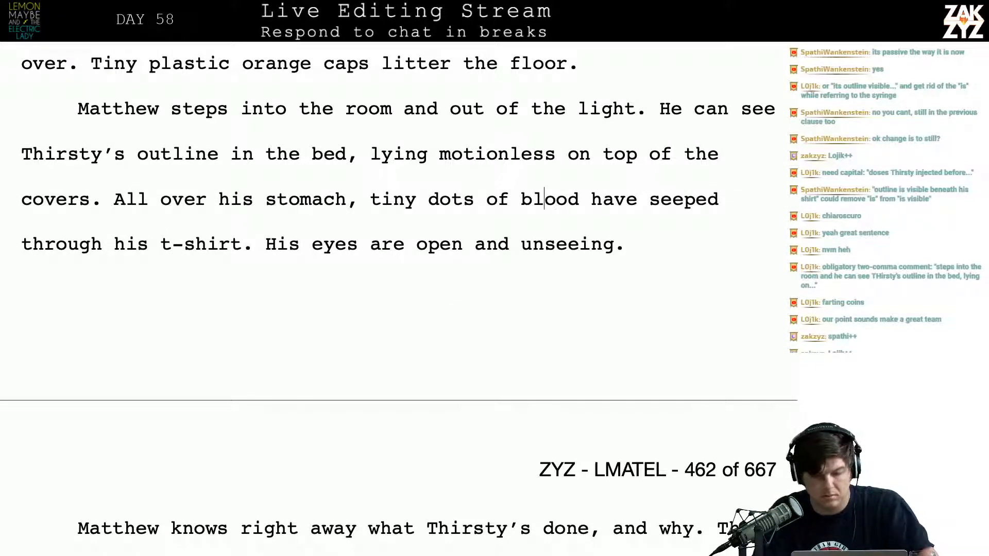
Delete ", boiling with hate. He's furious," after "Duchance's voice roars from Matthew's mouth"
key(Left)
key(Left)
key(Left)
key(Left)
key(Left)
key(Left)
key(Down)
key(Right)
key(Right)
key(Right)
key(Down)
key(Down)
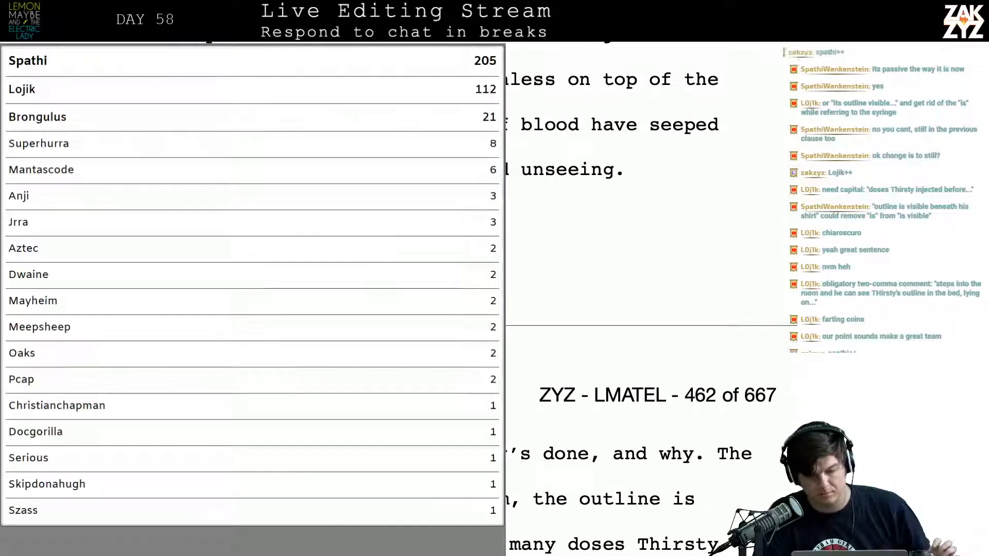
key(Down)
scroll(642, 299, down, 5)
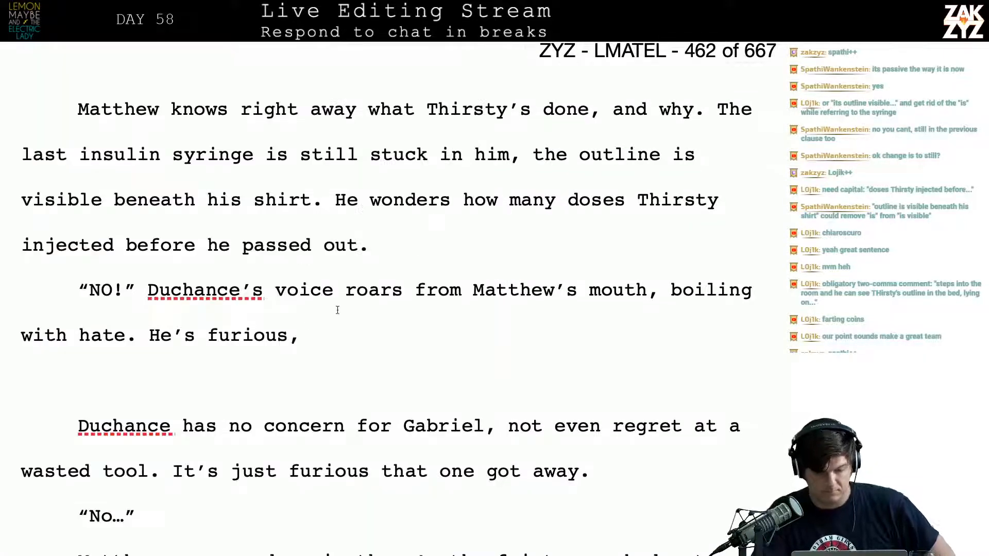
click(296, 325)
key(BackSpace)
key(BackSpace)
key(BackSpace)
key(BackSpace)
key(BackSpace)
key(BackSpace)
key(BackSpace)
key(BackSpace)
key(BackSpace)
key(BackSpace)
key(BackSpace)
key(BackSpace)
key(BackSpace)
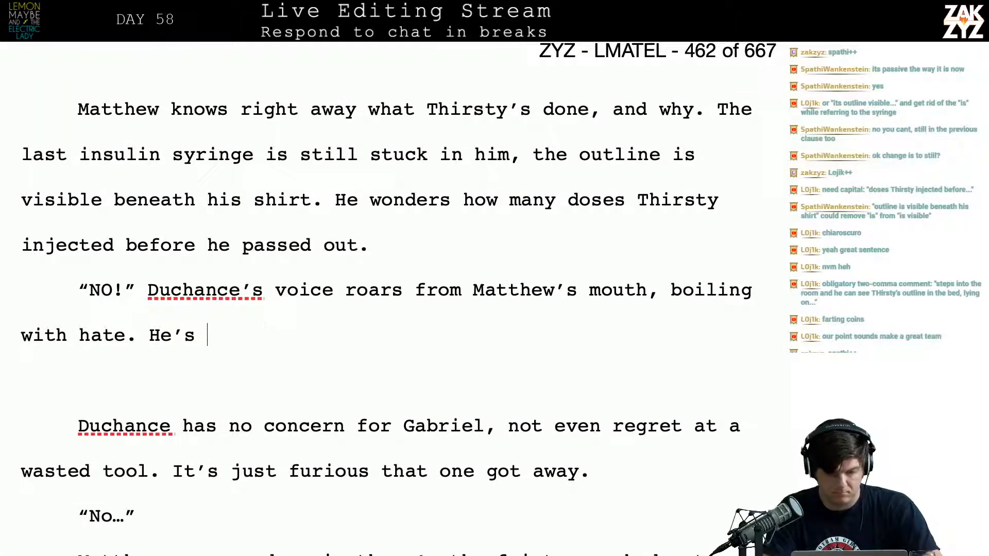
key(BackSpace)
key(BackSpace)
key(BackSpace)
key(BackSpace)
key(BackSpace)
key(BackSpace)
key(BackSpace)
key(BackSpace)
key(BackSpace)
key(BackSpace)
key(BackSpace)
key(BackSpace)
key(BackSpace)
key(BackSpace)
key(BackSpace)
key(BackSpace)
key(BackSpace)
key(BackSpace)
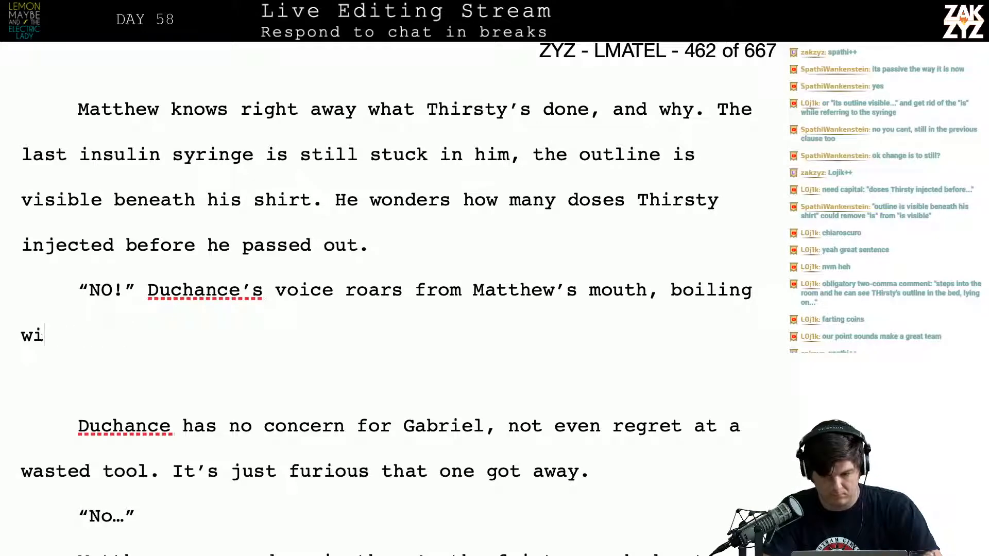
key(BackSpace)
Try ending the roar sentence and continuing with "Anger boils out", and remove the addition
text(. A)
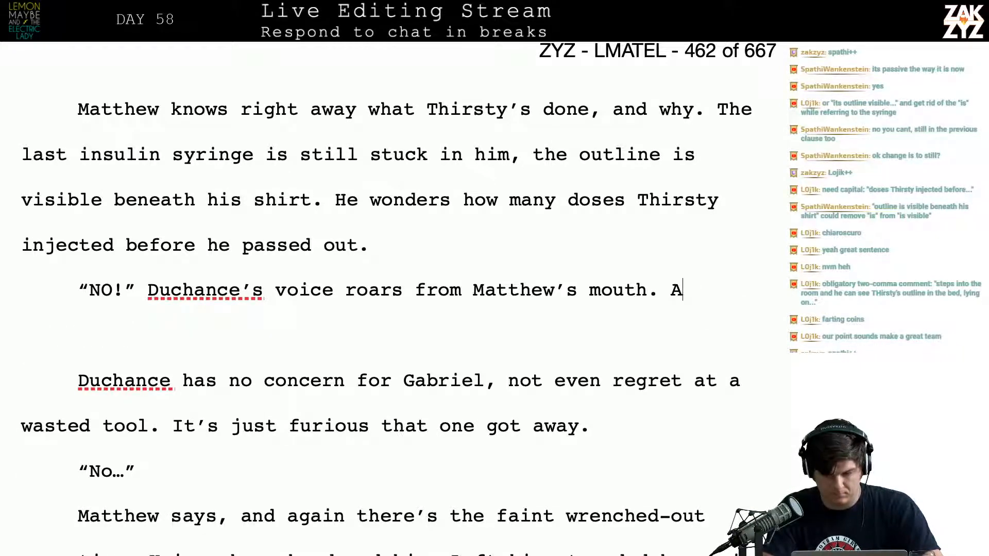
text(nger boils out of)
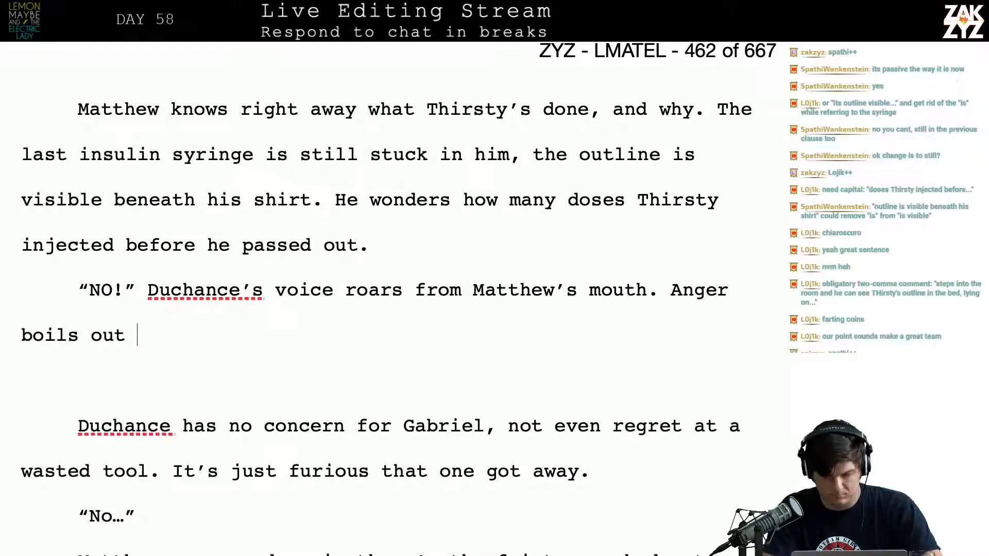
key(BackSpace)
key(BackSpace)
key(BackSpace)
key(BackSpace)
key(BackSpace)
key(BackSpace)
key(BackSpace)
key(BackSpace)
key(BackSpace)
key(BackSpace)
key(BackSpace)
key(BackSpace)
key(BackSpace)
key(BackSpace)
key(BackSpace)
key(BackSpace)
key(BackSpace)
key(BackSpace)
key(BackSpace)
key(BackSpace)
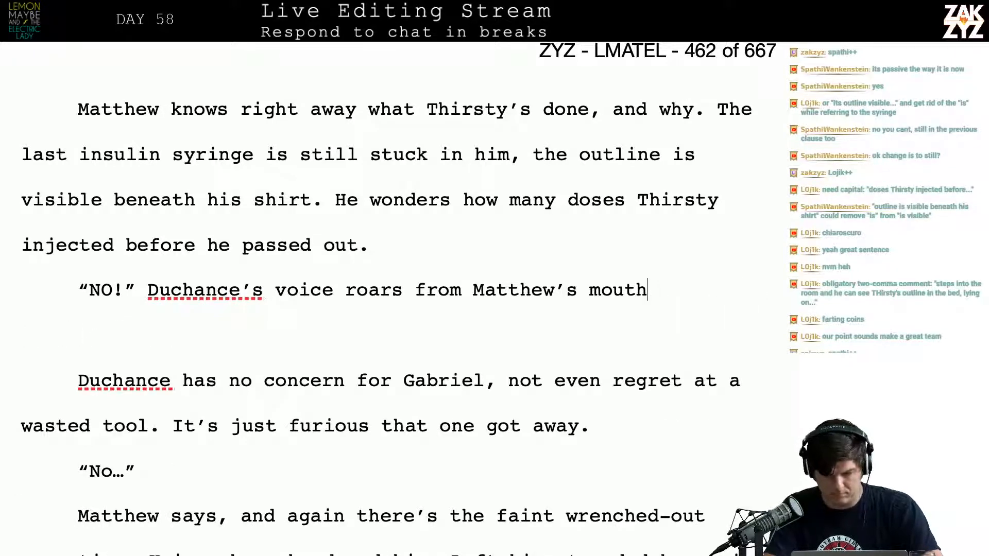
After "Matthew's mouth", draft the sentence "Matthew can feel Duchance's fury boiling out of his skin, he's furious"
text(hew c)
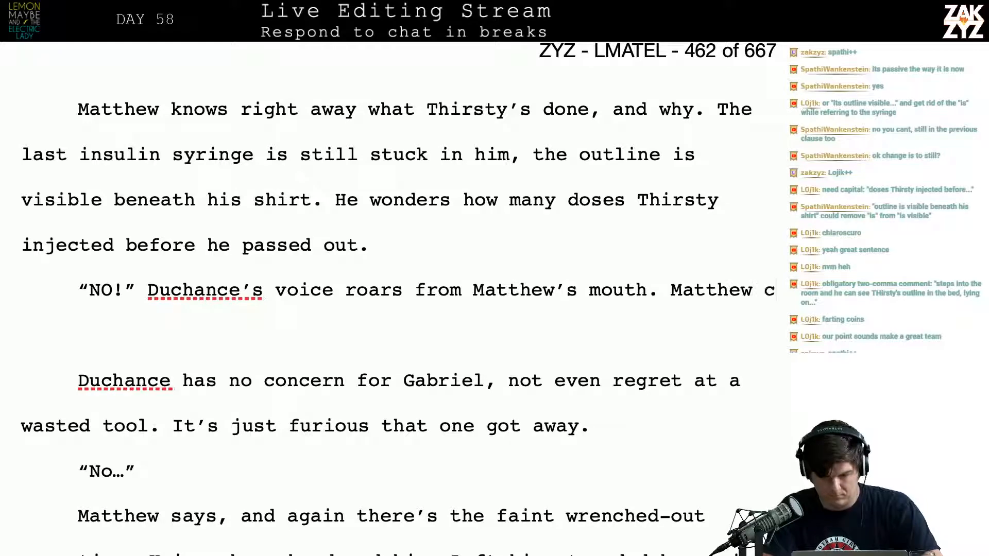
text(an feel Ducah)
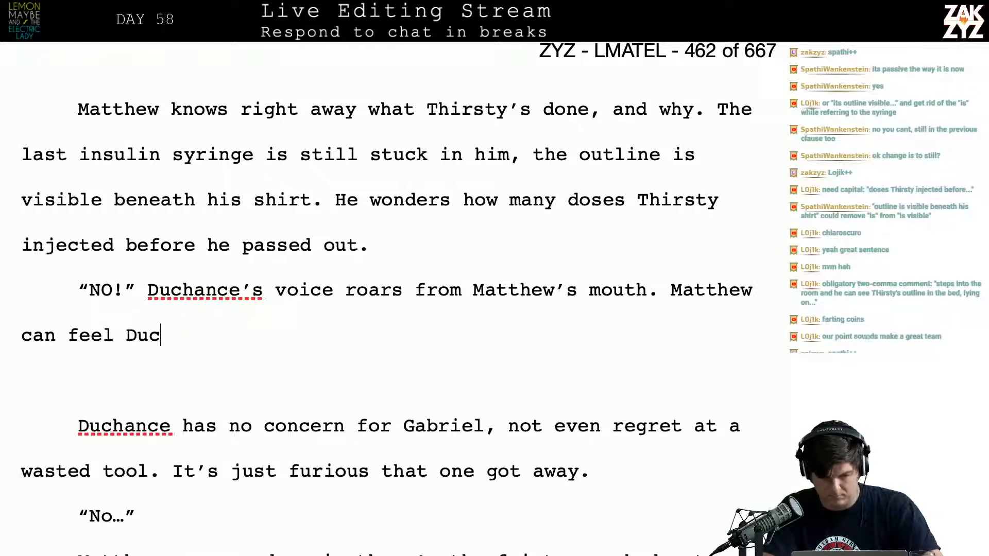
key(BackSpace)
key(BackSpace)
text(ahcn)
key(BackSpace)
key(BackSpace)
key(BackSpace)
key(BackSpace)
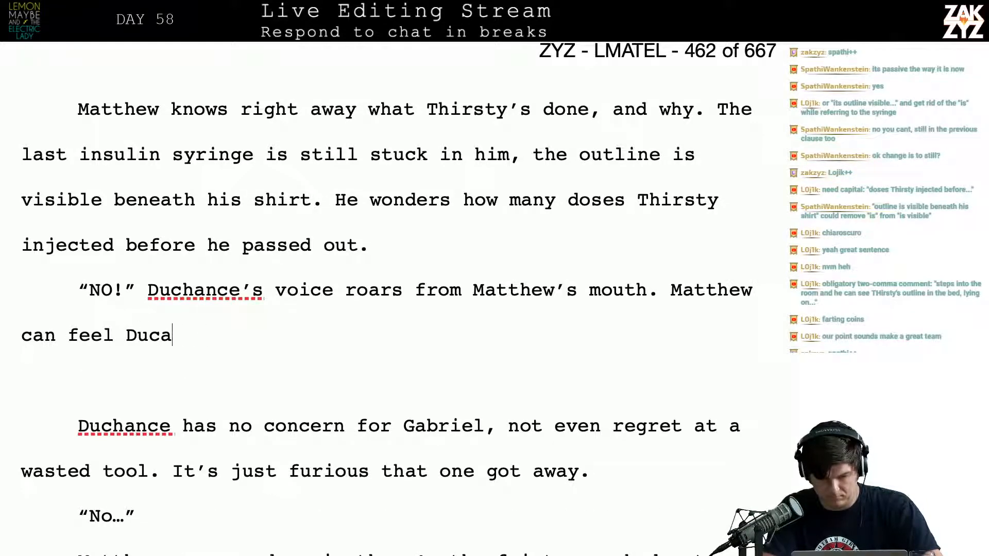
text(hance's fury )
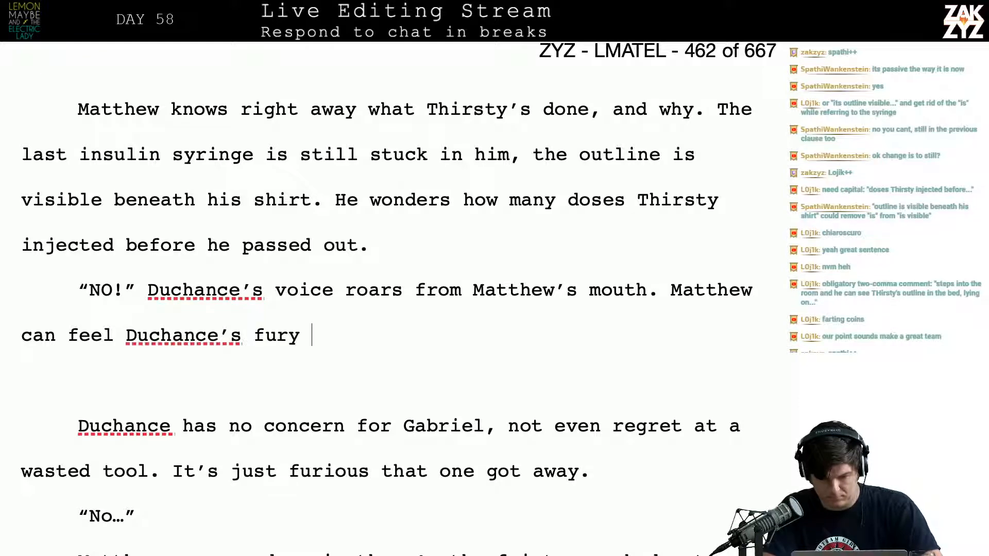
text(boiling out of his skin, )
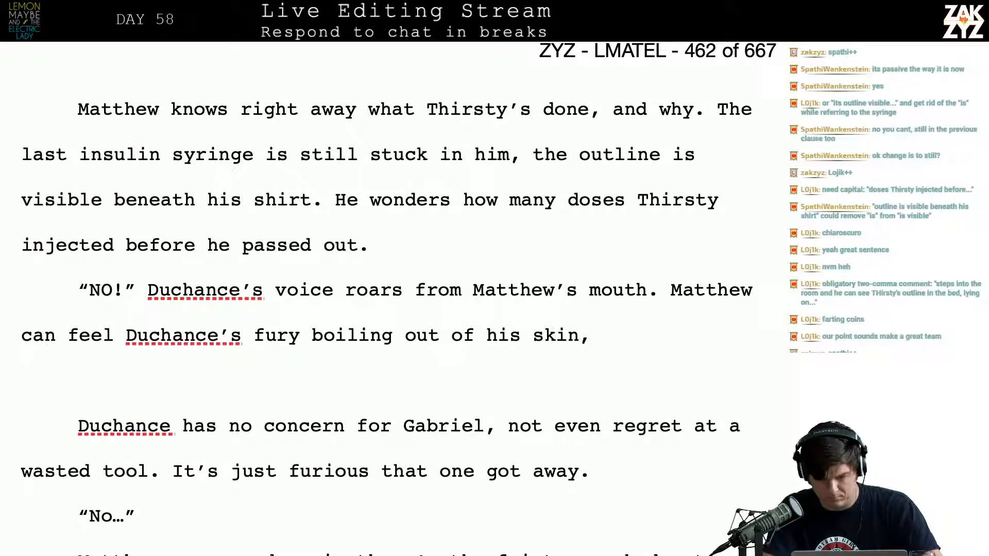
text(he's furi)
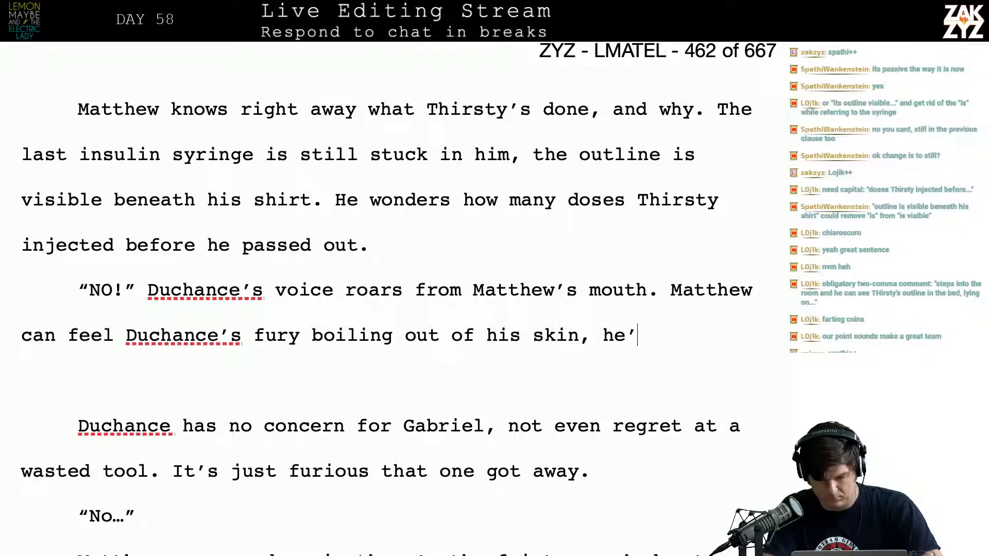
text(ous)
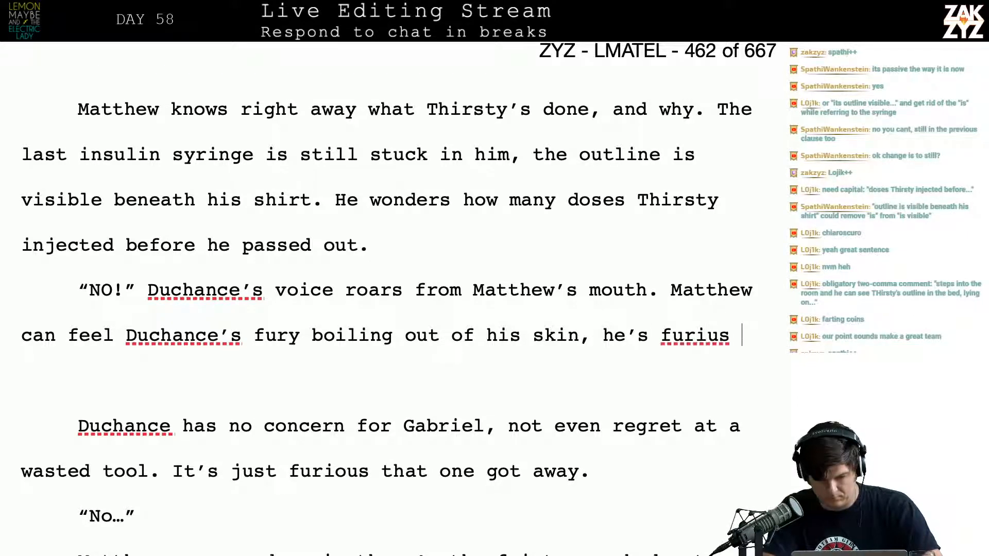
Delete the drafted sentence beginning "Matthew can feel Duchance's fury", keeping the period after "Matthew's mouth"
key(BackSpace)
key(BackSpace)
key(BackSpace)
key(BackSpace)
key(BackSpace)
key(BackSpace)
key(BackSpace)
key(BackSpace)
key(BackSpace)
key(BackSpace)
key(BackSpace)
key(BackSpace)
key(BackSpace)
key(BackSpace)
key(BackSpace)
key(BackSpace)
key(BackSpace)
key(BackSpace)
key(BackSpace)
key(BackSpace)
key(BackSpace)
key(BackSpace)
key(BackSpace)
key(BackSpace)
key(BackSpace)
key(BackSpace)
key(BackSpace)
key(BackSpace)
key(BackSpace)
key(BackSpace)
key(BackSpace)
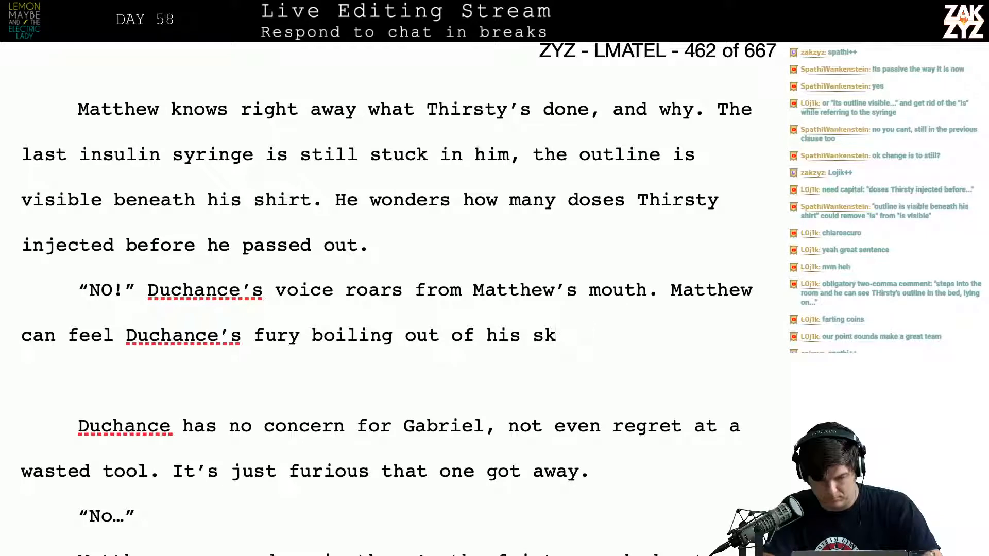
key(BackSpace)
key(BackSpace)
key(BackSpace)
key(BackSpace)
key(BackSpace)
key(BackSpace)
key(BackSpace)
key(BackSpace)
key(BackSpace)
key(BackSpace)
key(BackSpace)
key(BackSpace)
key(BackSpace)
key(BackSpace)
key(BackSpace)
key(BackSpace)
key(BackSpace)
key(BackSpace)
key(BackSpace)
key(BackSpace)
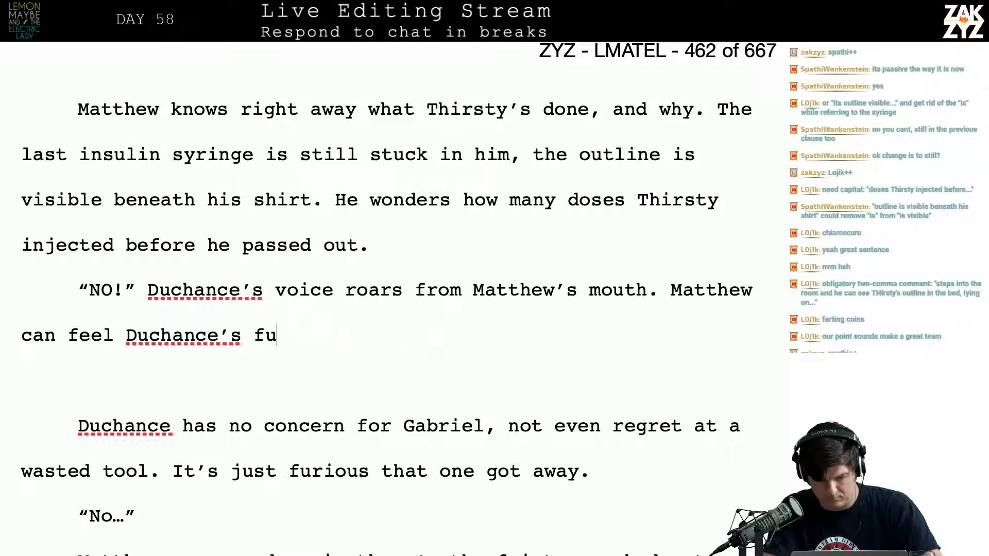
key(BackSpace)
key(BackSpace)
key(BackSpace)
key(BackSpace)
key(BackSpace)
key(BackSpace)
key(BackSpace)
key(BackSpace)
key(BackSpace)
key(BackSpace)
key(BackSpace)
key(BackSpace)
key(BackSpace)
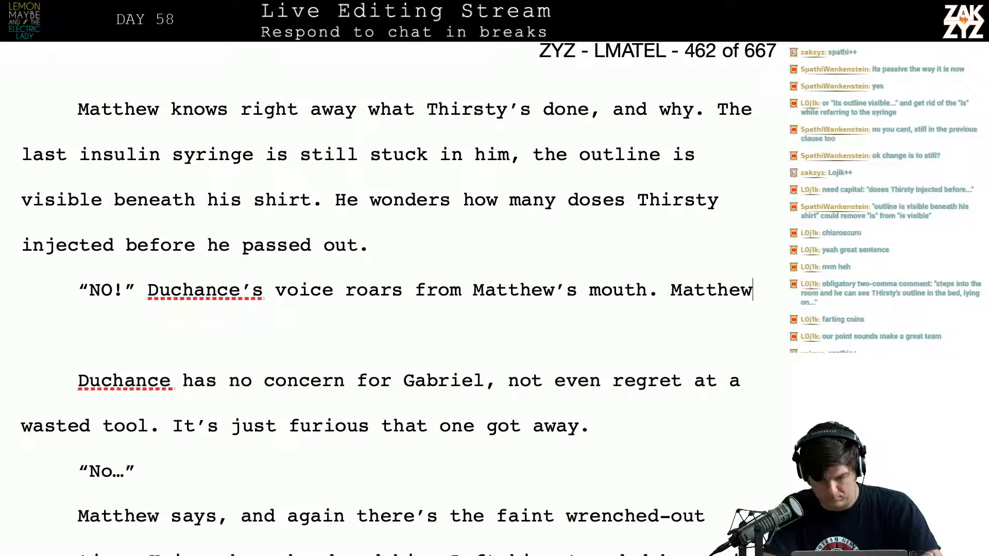
Write "Duchance's fury is boiling out of Matthew's skin, he's furious one got away." after the roar sentence
text(Ducha)
text(nce)
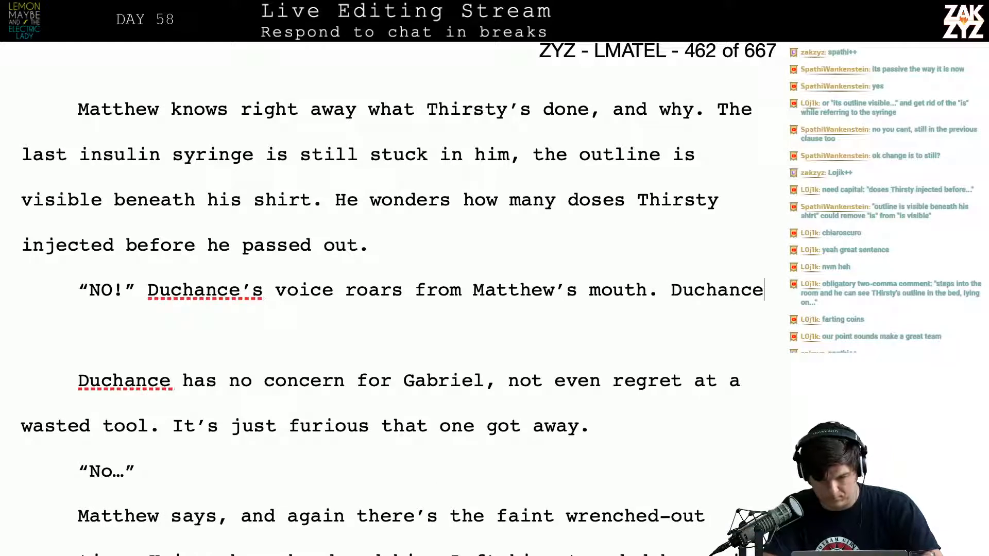
text('s fury is boil)
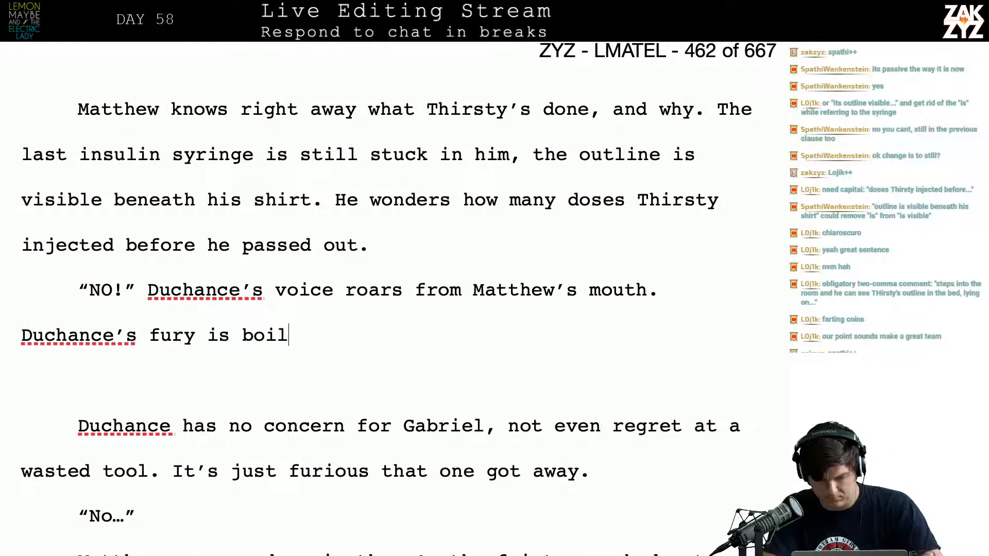
text(ing out of Math)
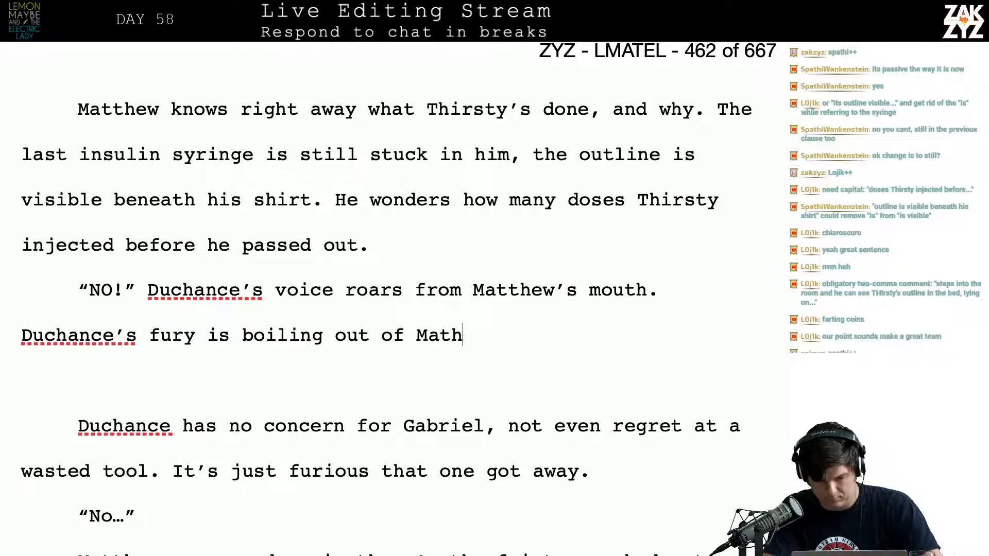
key(BackSpace)
text(thew's ski)
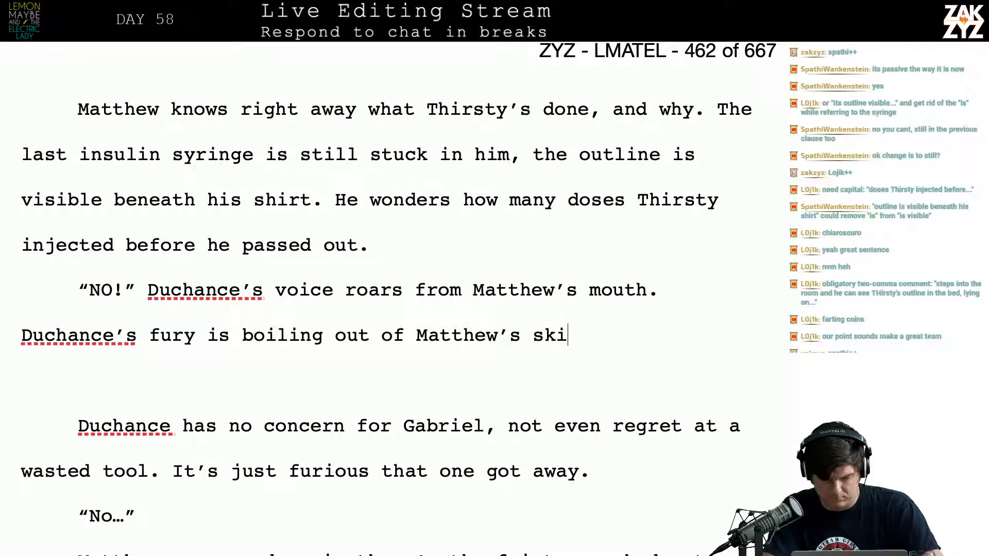
text(n, he's furious)
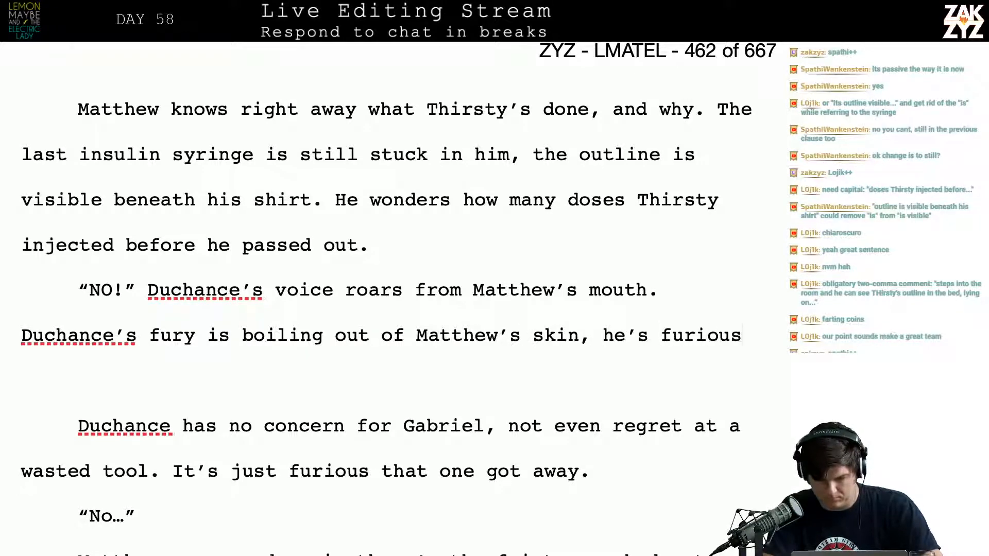
text( one gotaway.)
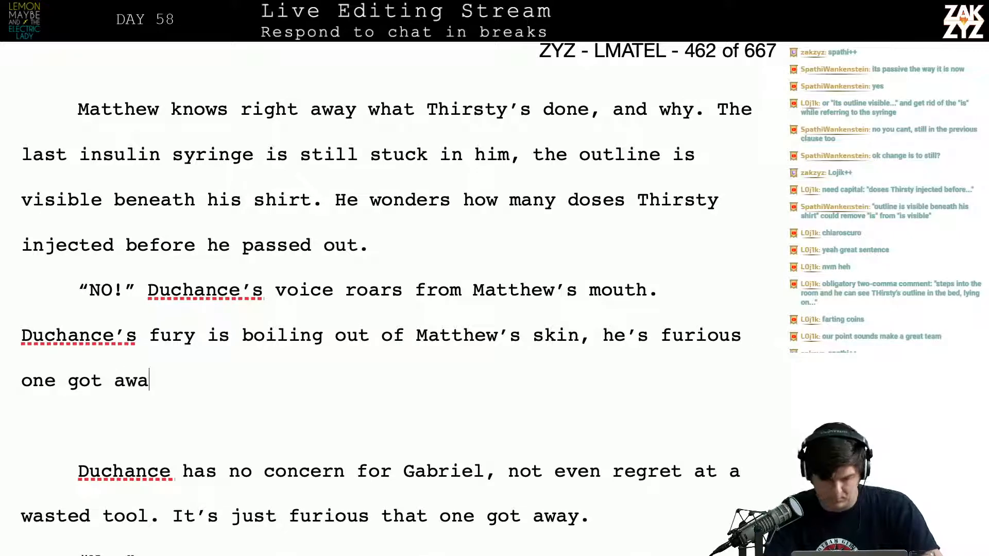
Reread the scene around the new fury sentence, from the bedroom door passage to Matthew's stranding in the apartment
key(Down)
key(Down)
key(Down)
key(Down)
key(Down)
key(Down)
key(Down)
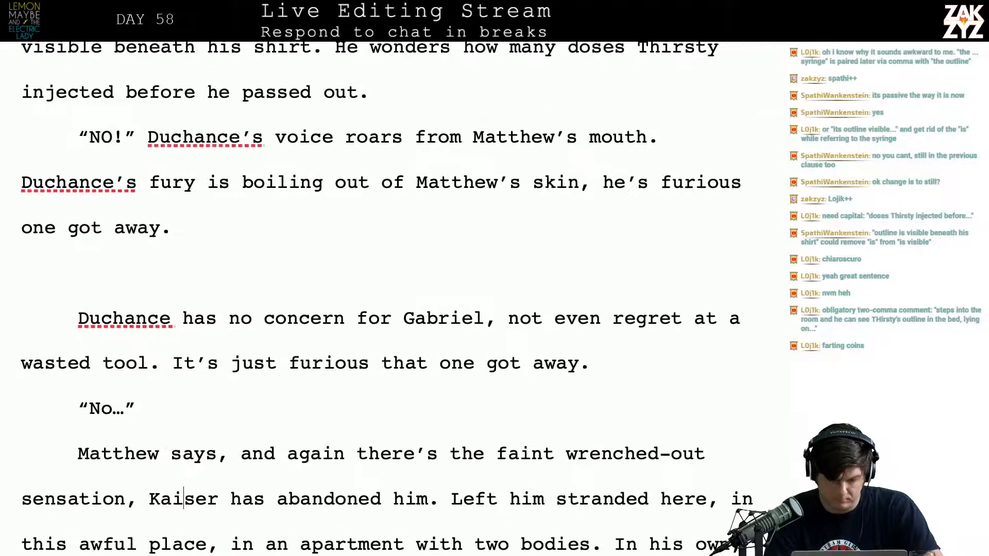
key(Up)
key(Up)
key(Up)
key(Up)
key(Up)
key(Up)
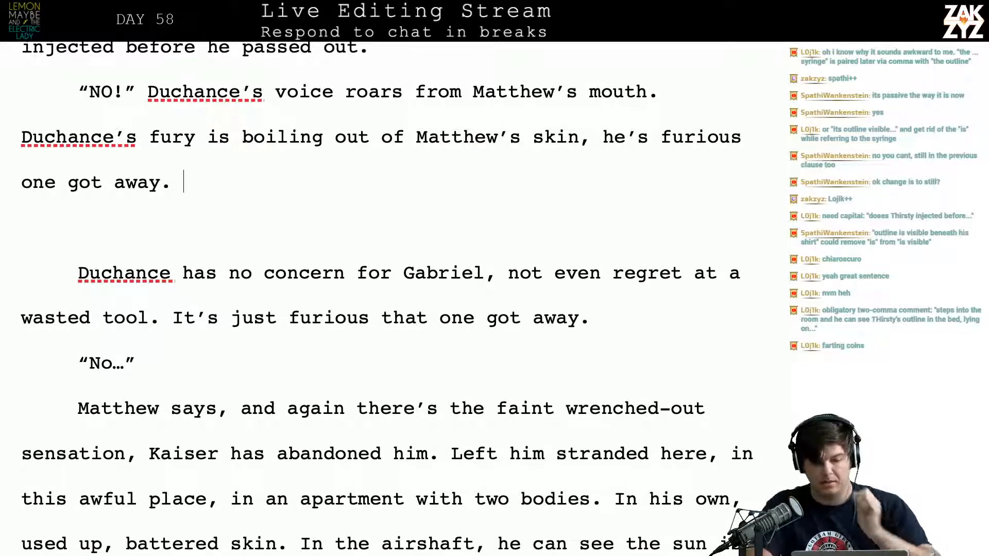
scroll(391, 300, up, 15)
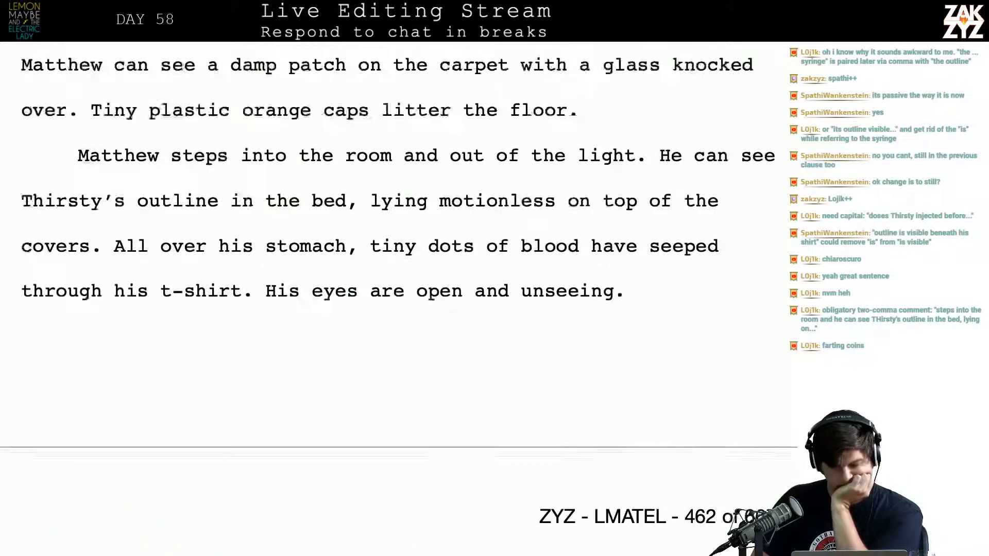
scroll(391, 300, up, 4)
scroll(392, 299, down, 3)
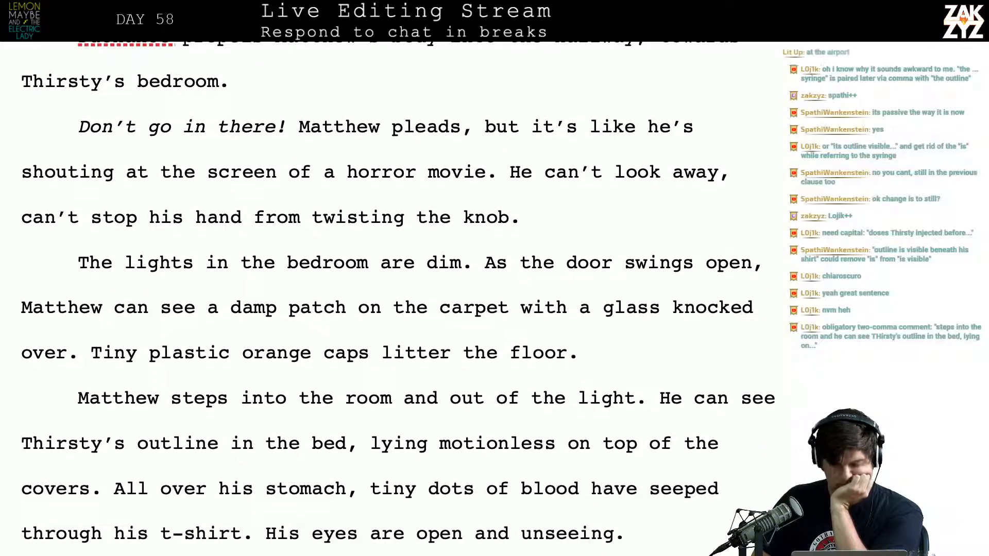
scroll(392, 299, down, 10)
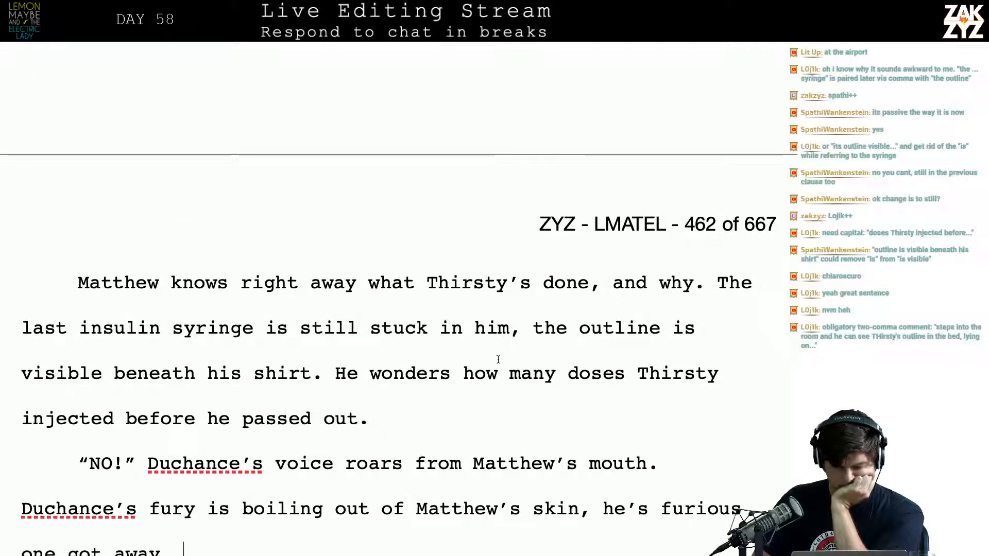
End the syringe sentence with a period after "stuck in him" and delete "the outline is visible beneath his shirt."
click(524, 330)
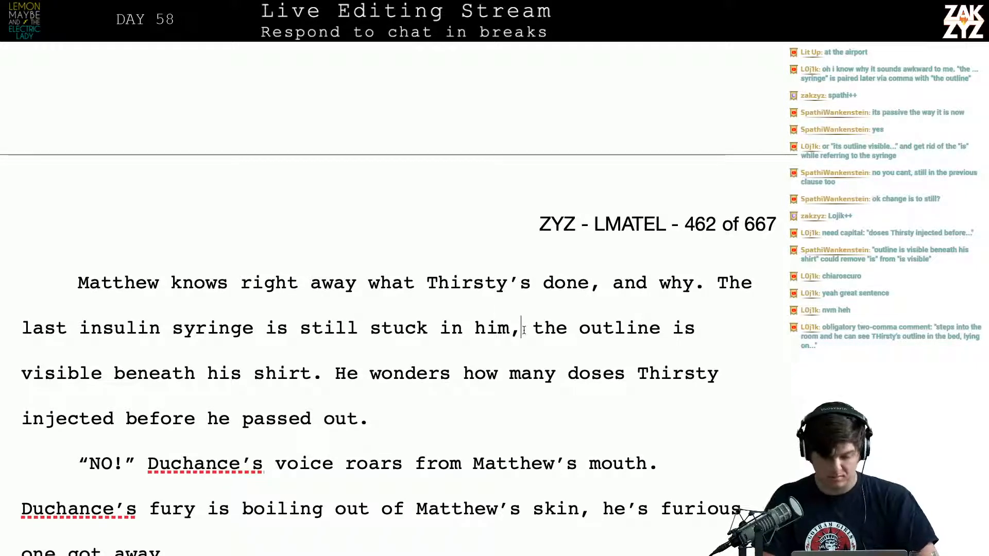
key(BackSpace)
text(.)
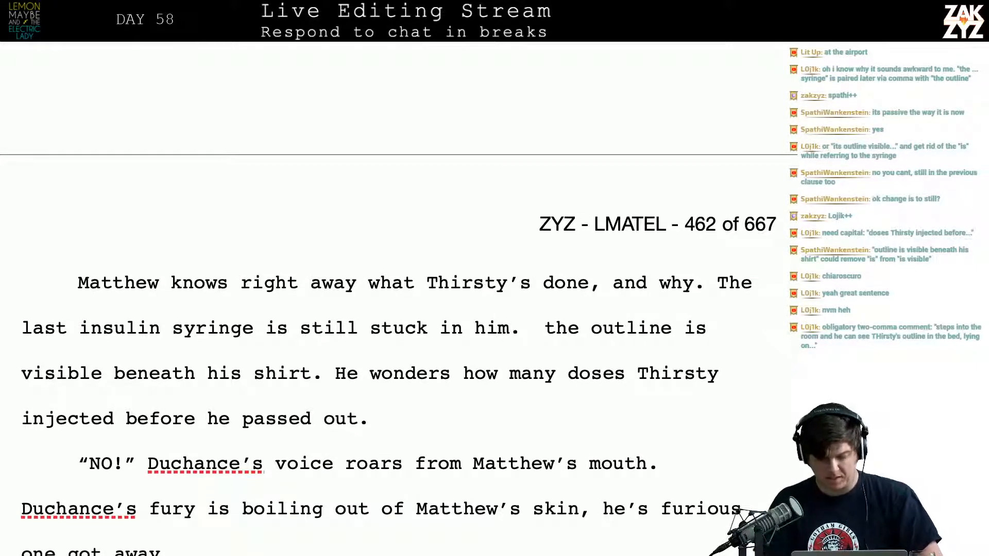
key(shift+Down)
key(shift+Left)
key(shift+Left)
key(shift+Left)
key(shift+Left)
key(shift+Left)
key(shift+Left)
key(shift+Left)
key(shift+Left)
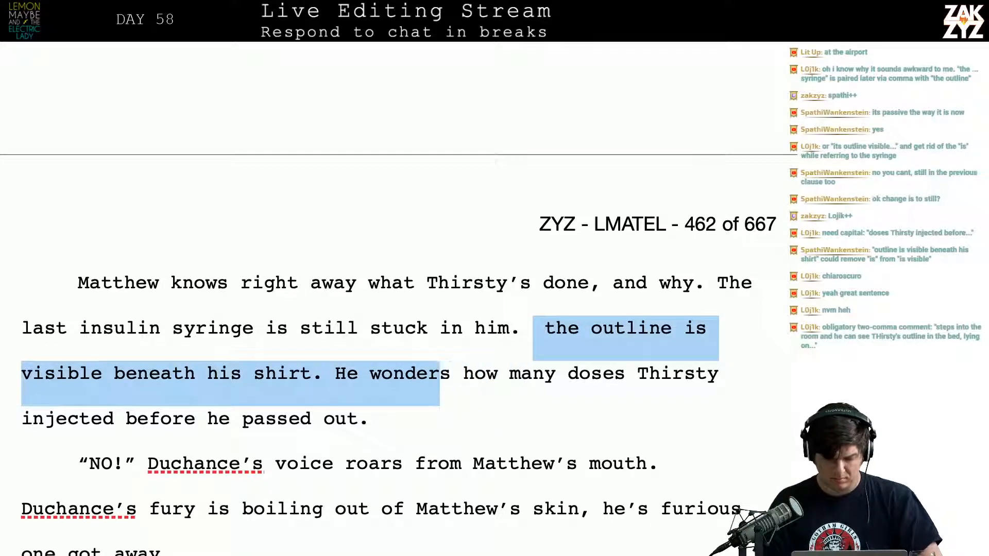
key(shift+Left)
key(shift+Left)
key(shift+Left)
key(shift+Left)
key(shift+Left)
key(shift+Left)
key(shift+Left)
key(shift+Left)
key(shift+Left)
key(shift+Left)
key(BackSpace)
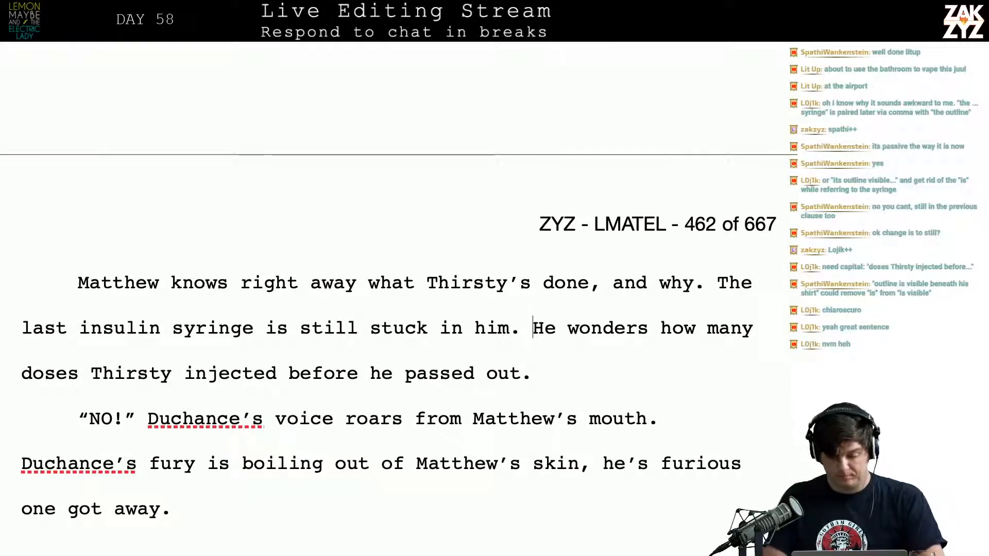
Replace "He" with "Matthew" before "wonders how many doses Thirsty injected"
key(Right)
key(BackSpace)
key(BackSpace)
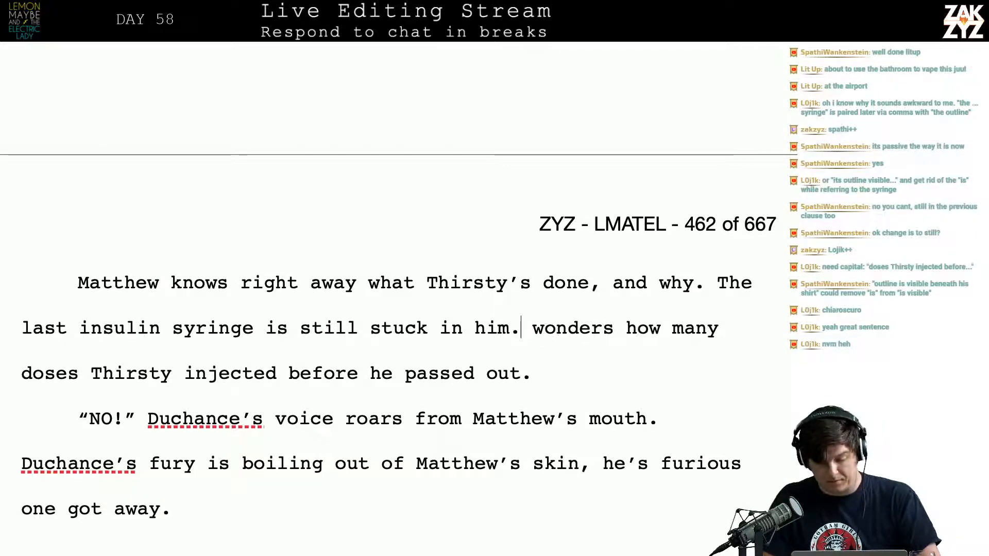
text(Matthew)
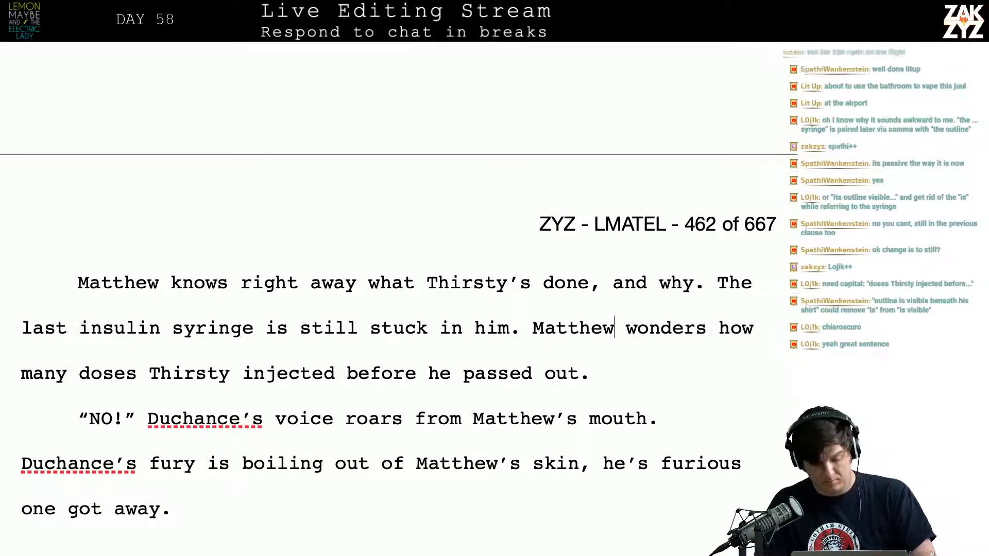
Replace the period and trailing space after "he's furious one got away" with a comma
key(Down)
key(Down)
key(Down)
key(Down)
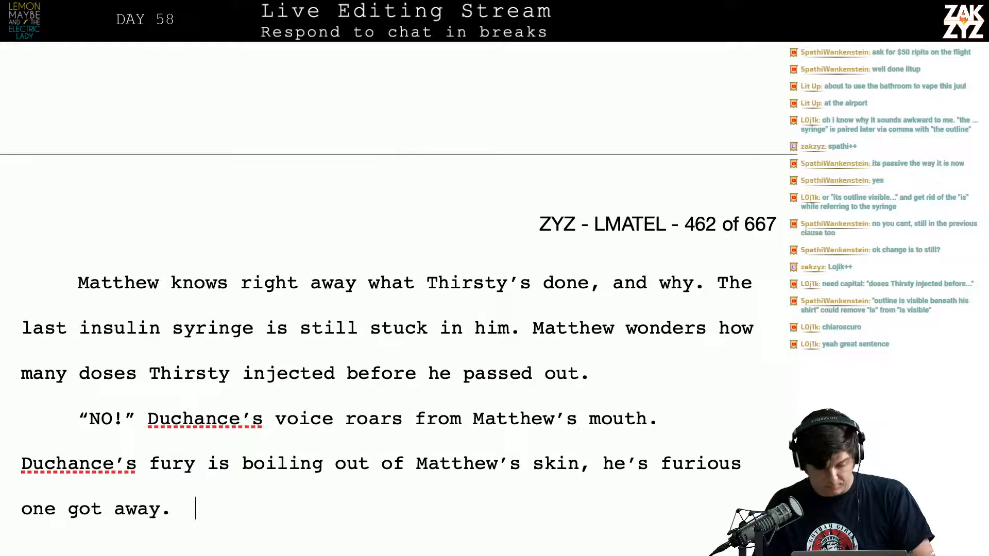
key(Up)
key(Up)
key(Left)
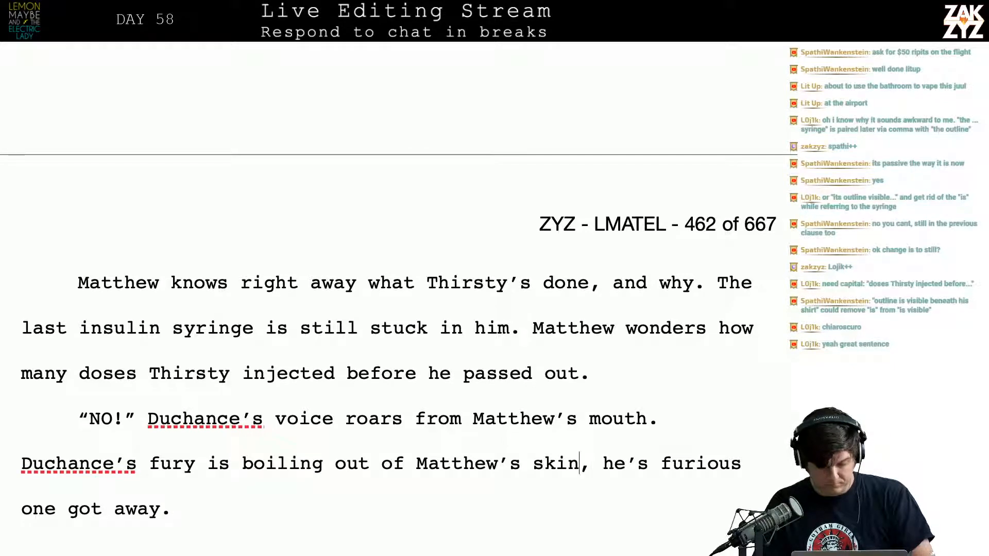
key(Down)
key(Right)
key(Left)
key(Up)
key(Down)
key(Left)
key(BackSpace)
key(BackSpace)
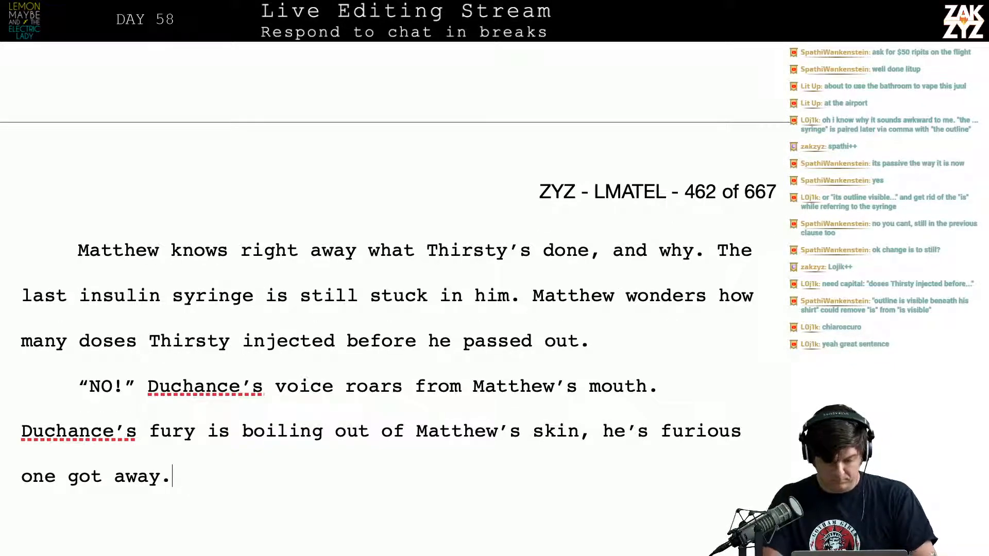
text(, en)
key(BackSpace)
key(BackSpace)
key(BackSpace)
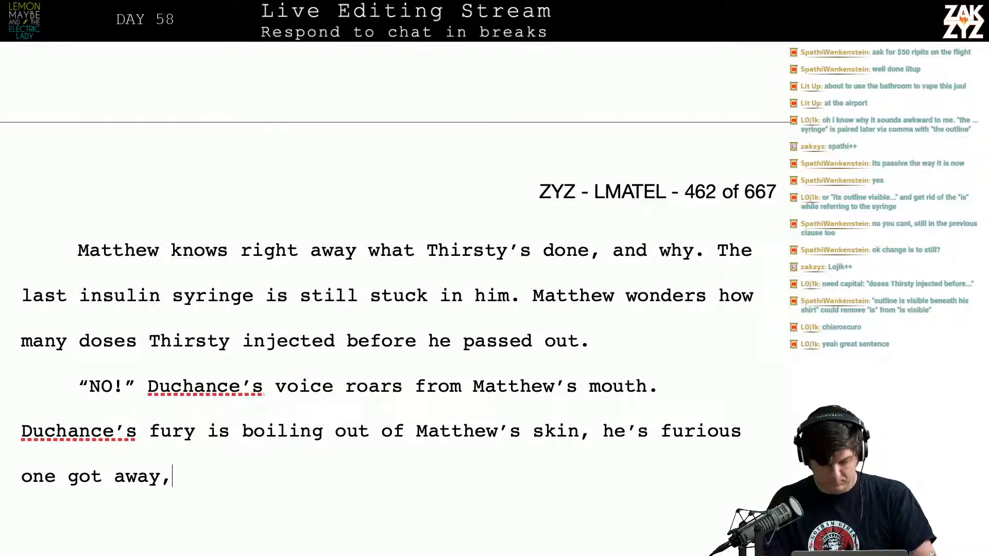
Break the fury sentence right after "Duchance", moving "'s fury is boiling out of Matthew's skin" and the rest into a new paragraph
key(Up)
key(Left)
key(Down)
key(Left)
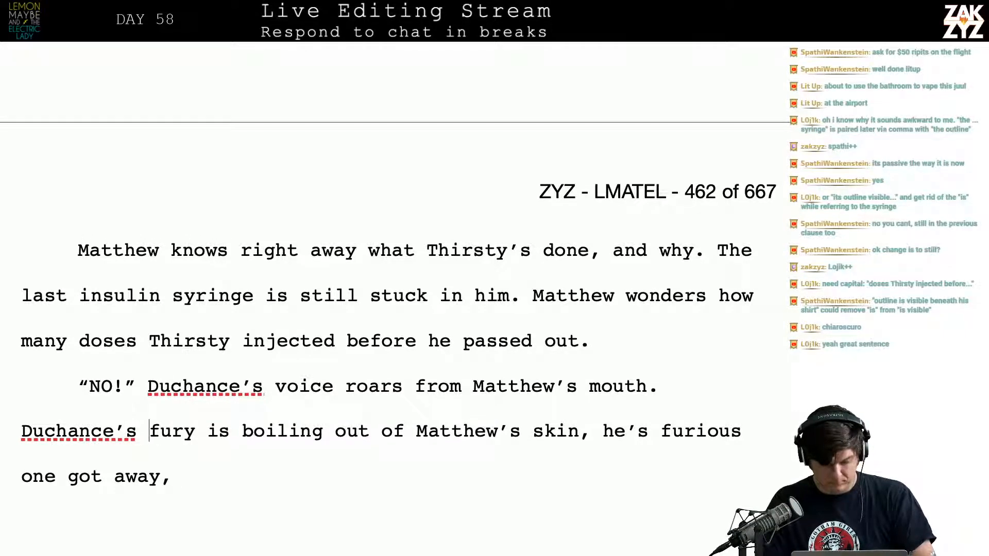
key(Left)
key(Left)
key(Left)
key(Return)
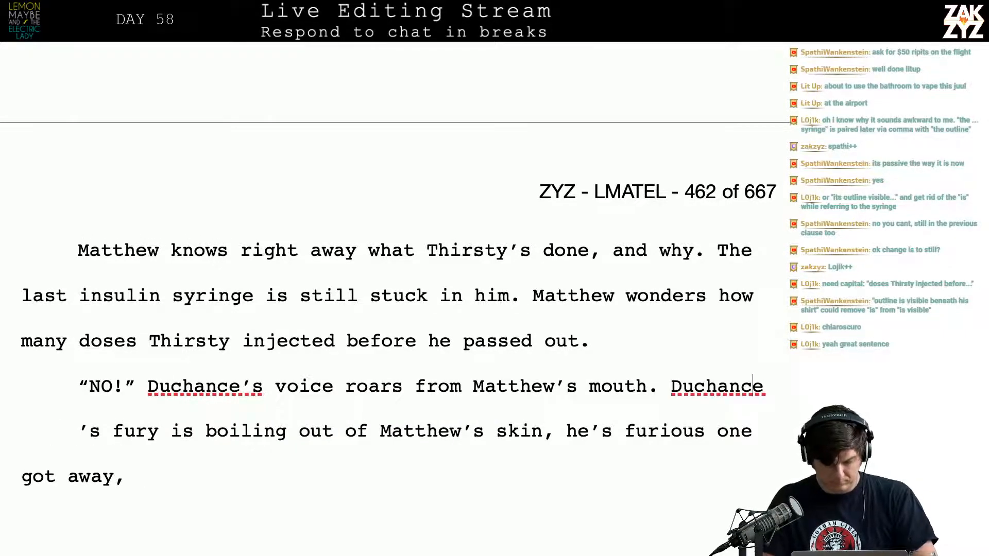
Continue after "Duchance" with "is enraged that one got away." and add a blank paragraph before the leftover fury text
text(is enrag)
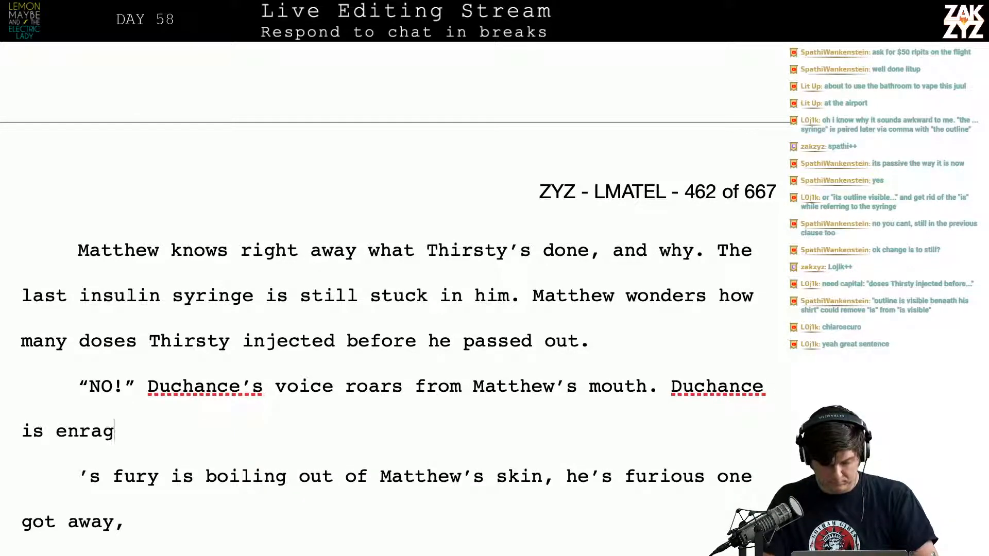
text(ed, h)
key(BackSpace)
key(BackSpace)
key(BackSpace)
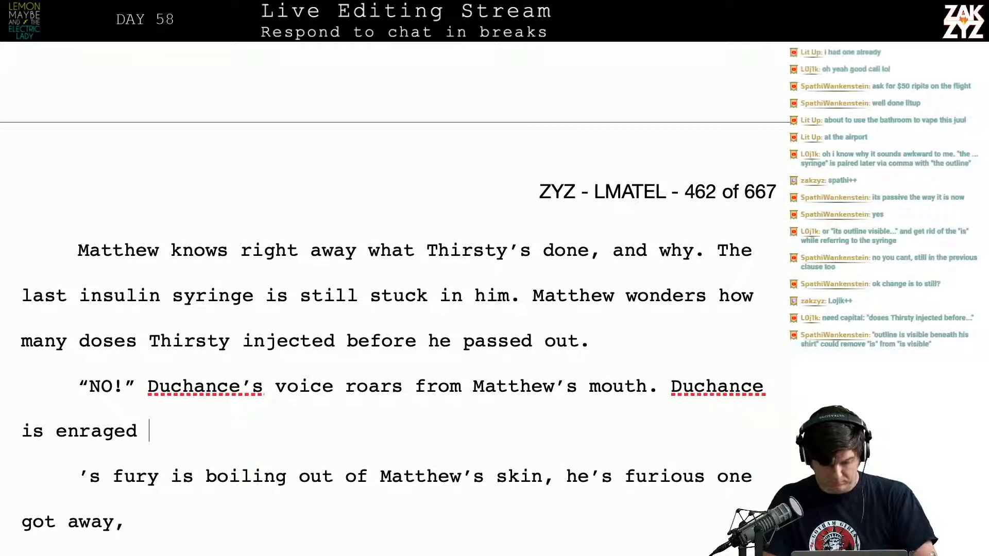
text(.)
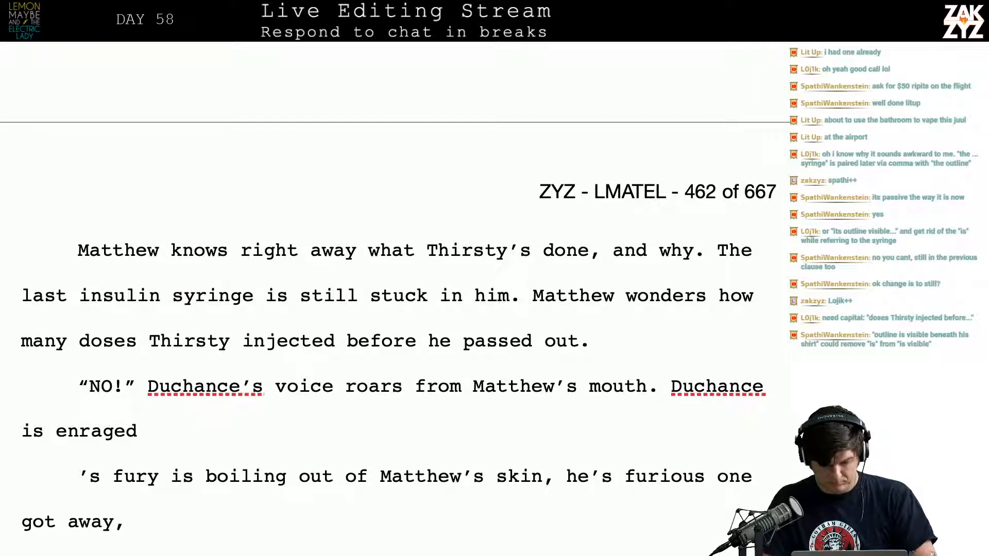
key(Return)
key(Left)
text(that one )
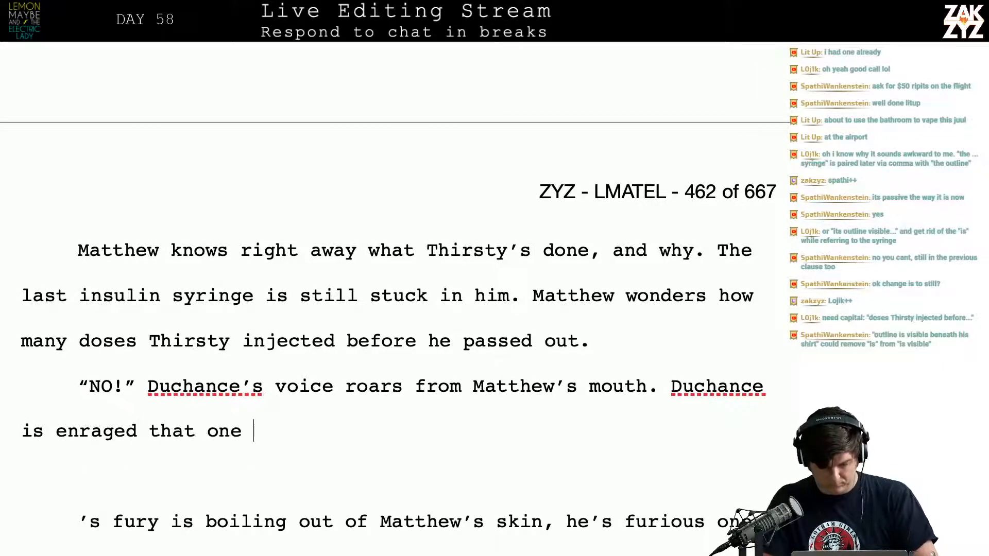
text(got away,)
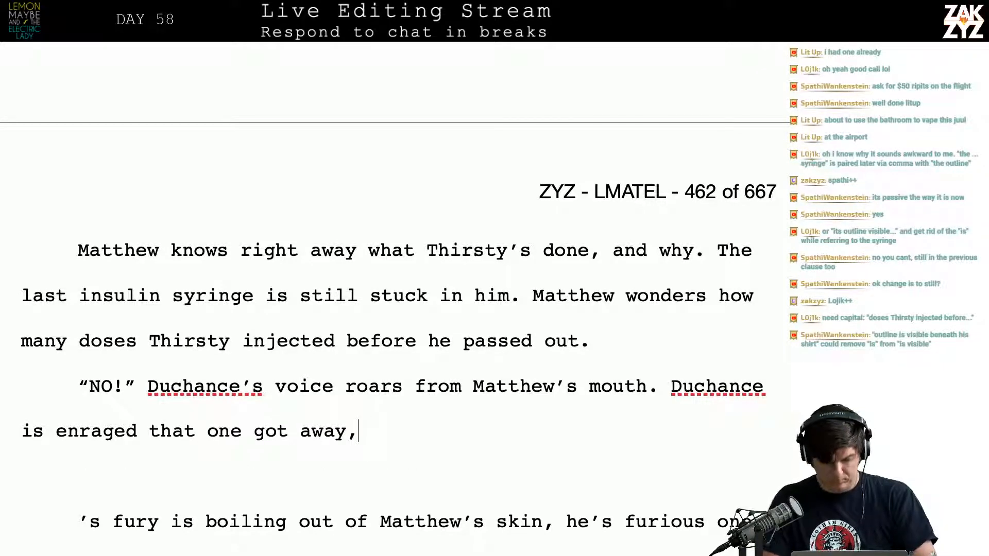
key(BackSpace)
text(.)
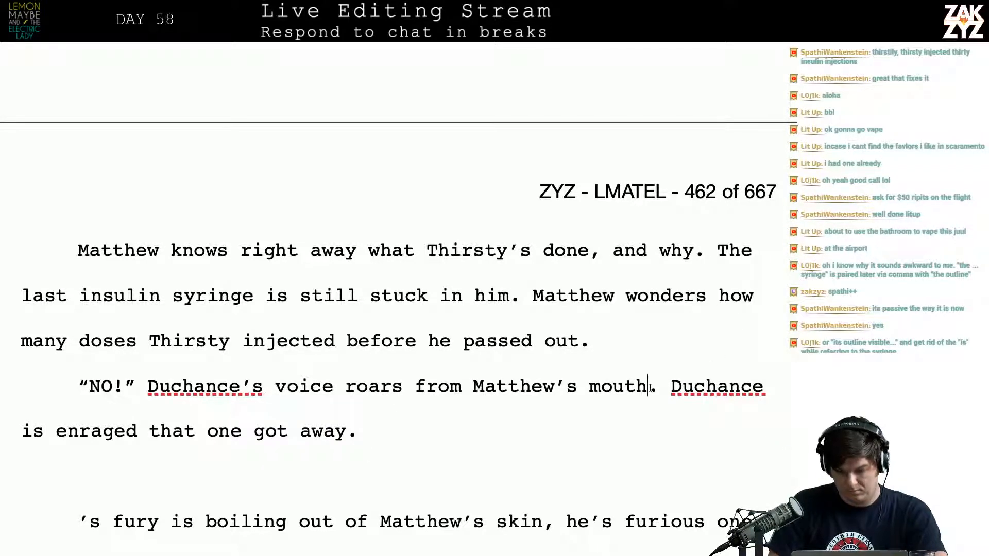
Move "Duchance is enraged that one got away." to its own paragraph, with a blank paragraph between it and the roar sentence
key(Right)
key(Right)
key(Return)
key(Return)
key(Left)
key(Left)
key(Left)
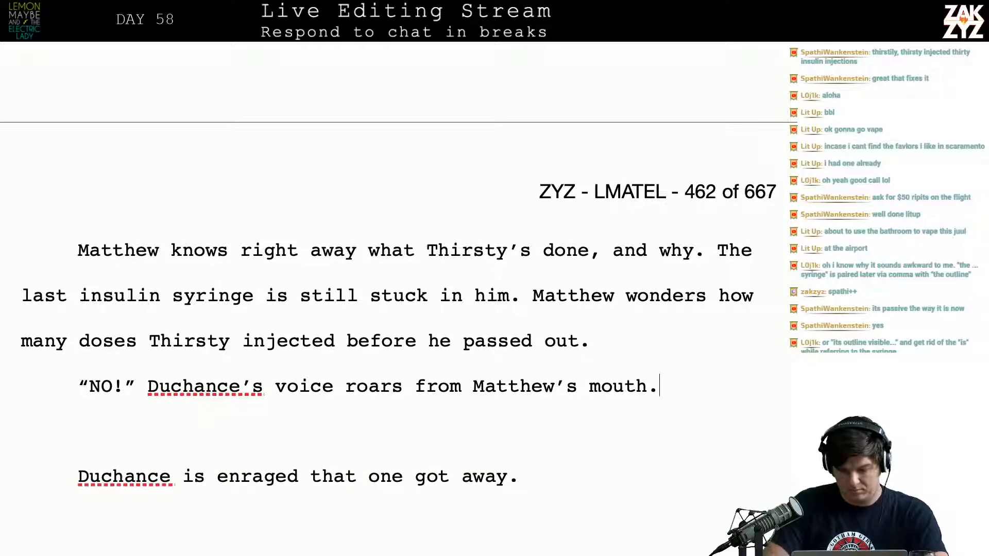
Try the wording "His fury is boiling out of Matthew" after the roar sentence, and delete it
text(His fur)
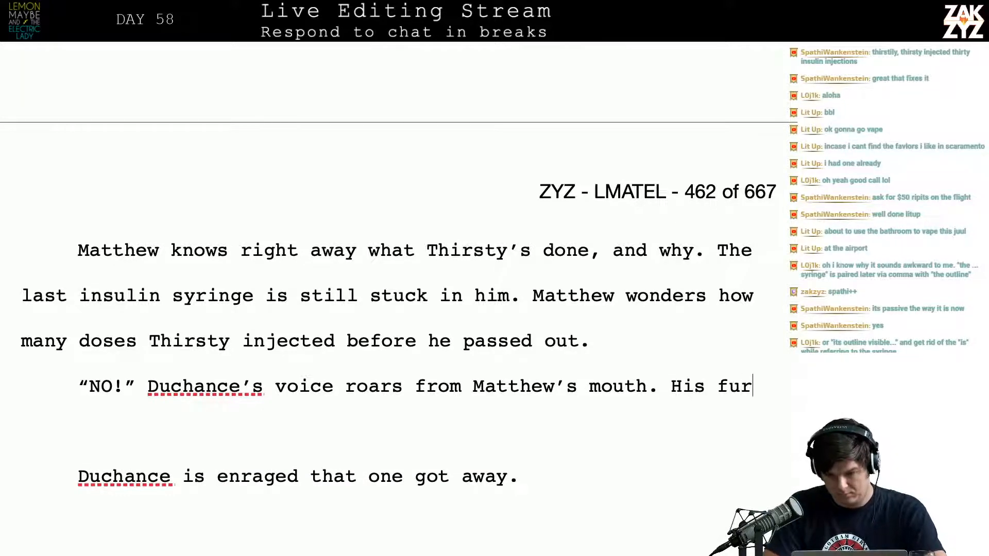
text(y is boiling out )
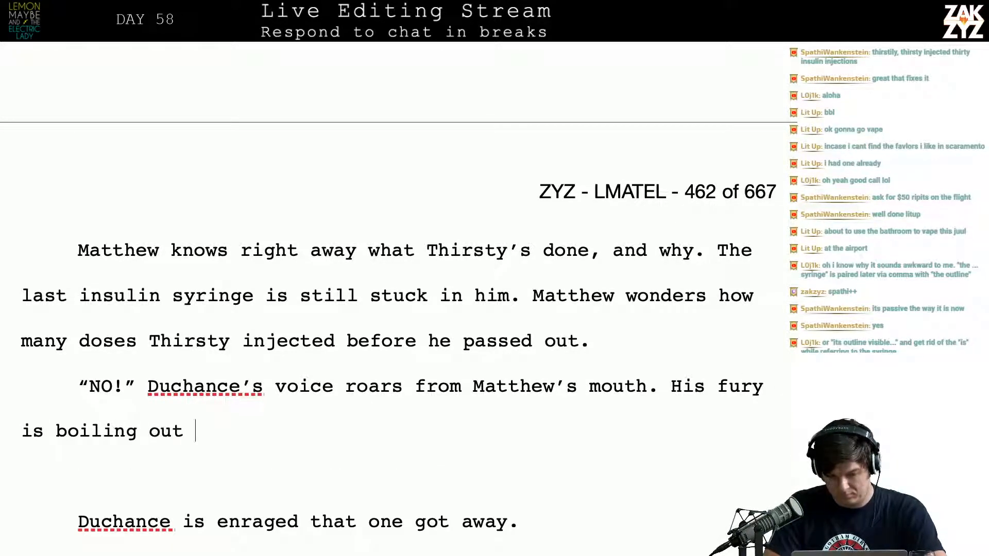
text(of mat)
key(BackSpace)
key(BackSpace)
key(BackSpace)
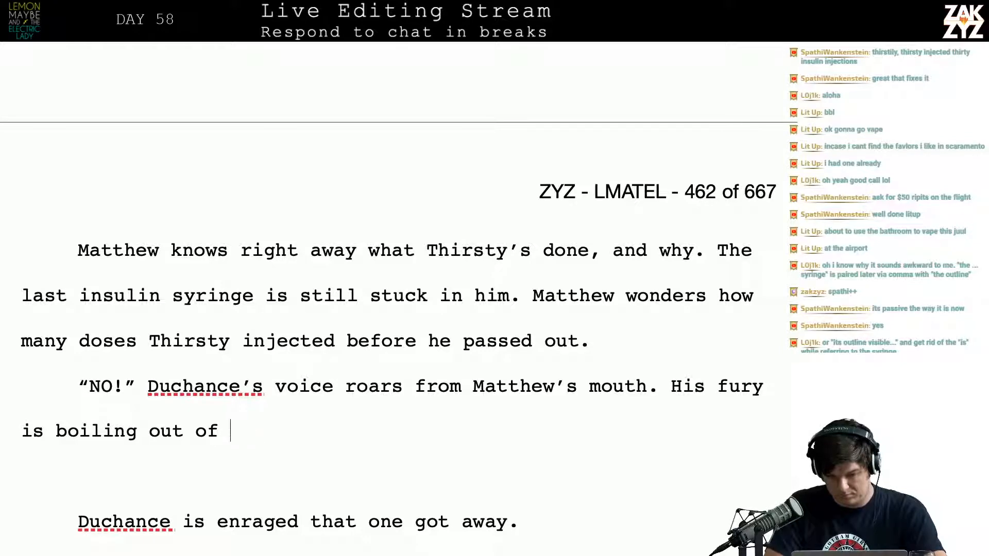
text(MAtt)
key(BackSpace)
key(BackSpace)
key(BackSpace)
text(at)
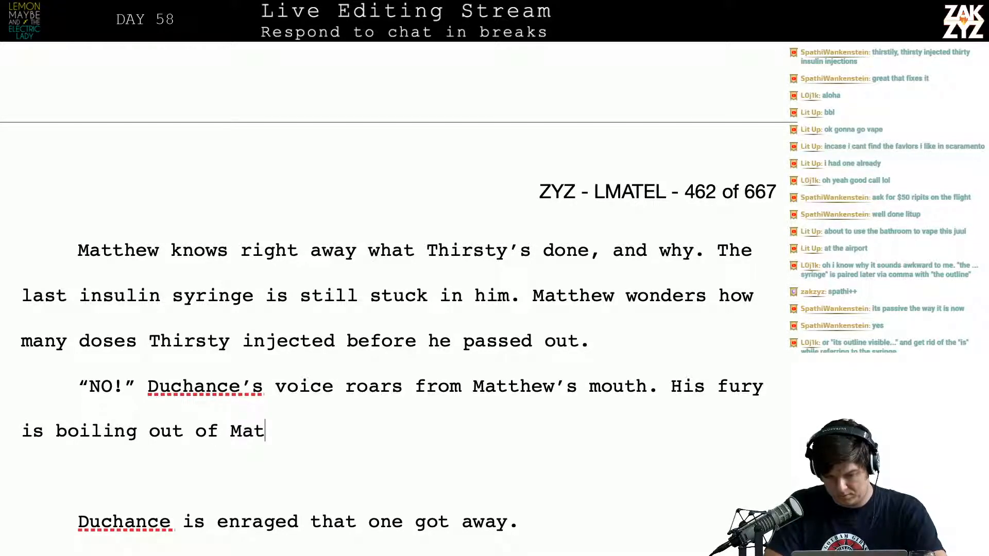
text(thew,)
key(BackSpace)
key(BackSpace)
key(BackSpace)
key(BackSpace)
key(BackSpace)
key(BackSpace)
key(BackSpace)
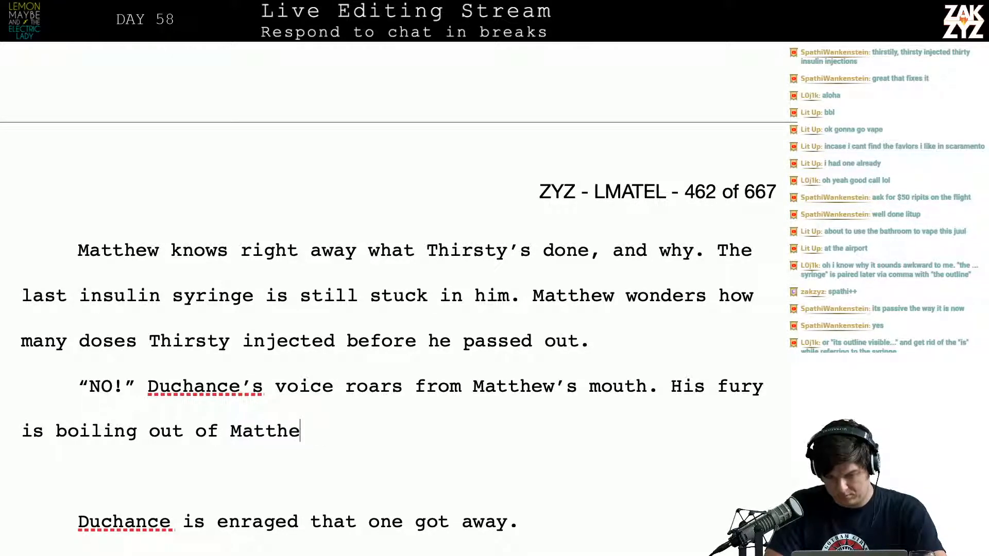
key(BackSpace)
key(BackSpace)
key(BackSpace)
key(BackSpace)
key(BackSpace)
key(BackSpace)
key(BackSpace)
key(BackSpace)
key(BackSpace)
key(BackSpace)
key(BackSpace)
key(BackSpace)
key(BackSpace)
key(BackSpace)
key(BackSpace)
key(BackSpace)
key(BackSpace)
key(BackSpace)
key(BackSpace)
key(BackSpace)
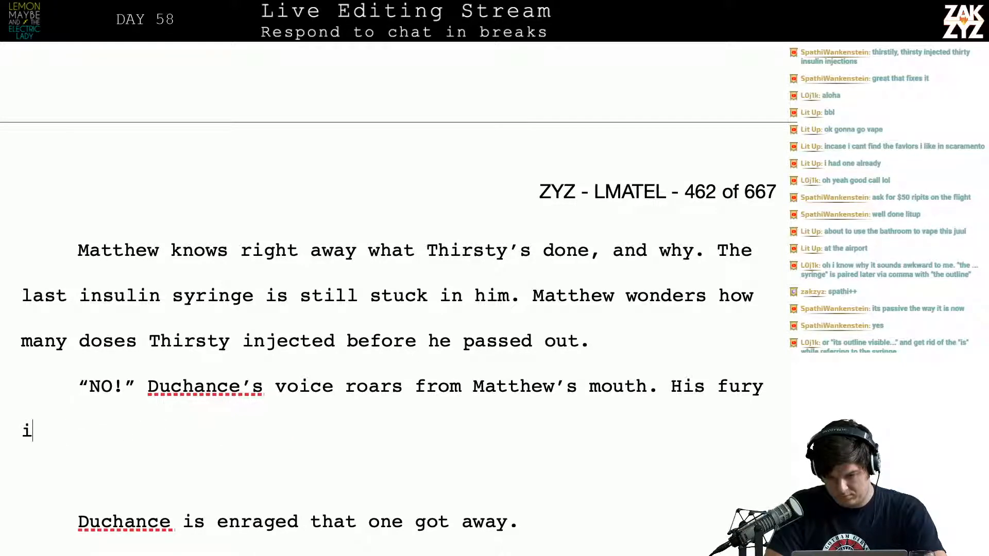
key(BackSpace)
key(BackSpace)
key(BackSpace)
key(BackSpace)
After "Matthew's mouth.", begin a new sentence with "Matthew can feel his fury"
text(Mattehw c)
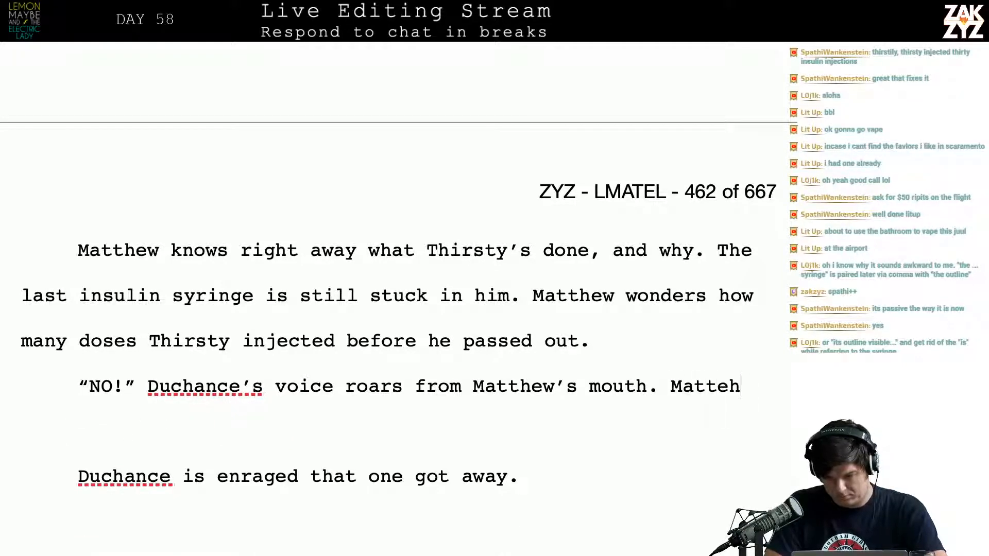
key(BackSpace)
key(BackSpace)
key(BackSpace)
key(BackSpace)
key(BackSpace)
key(BackSpace)
text(h)
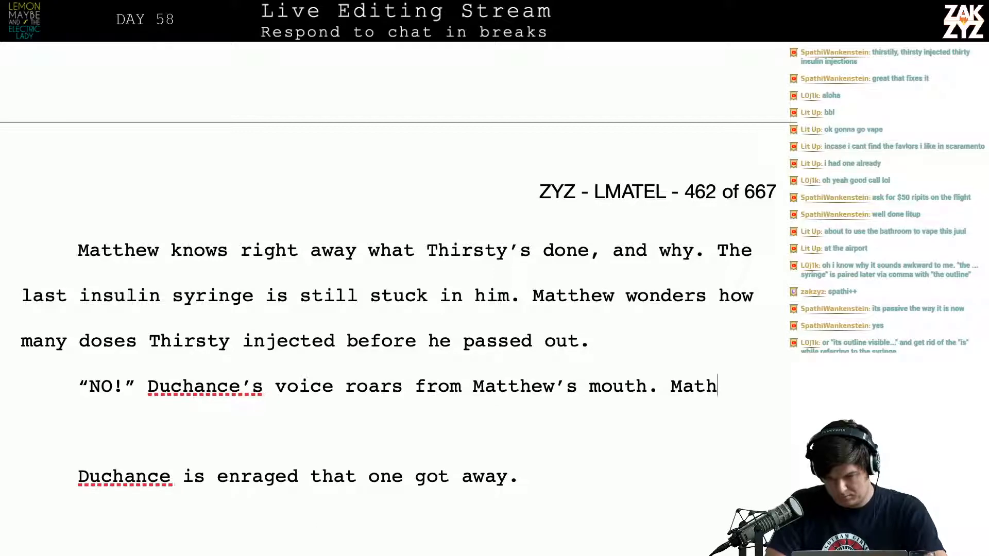
text(e)
key(BackSpace)
key(BackSpace)
text(tehw)
key(BackSpace)
key(BackSpace)
key(BackSpace)
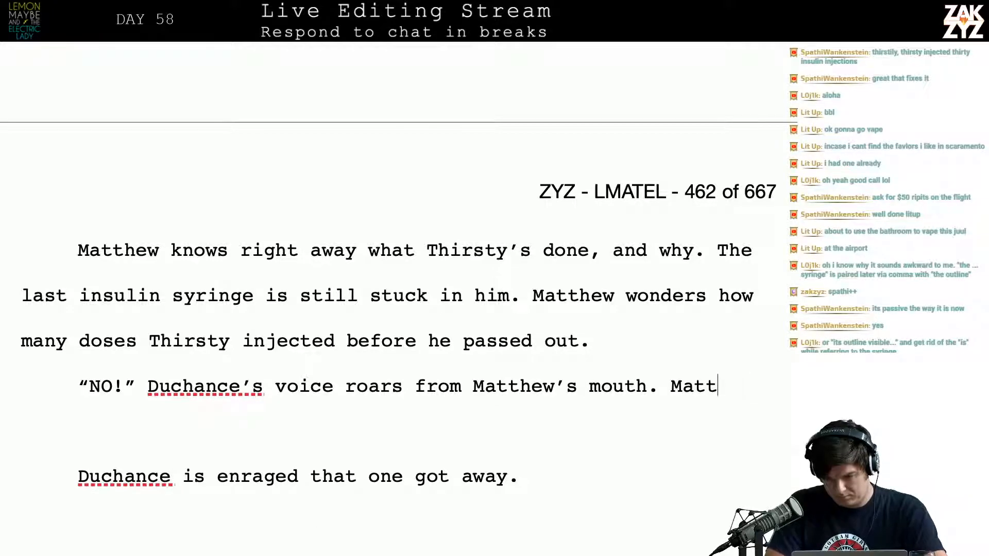
text(hew cna fee)
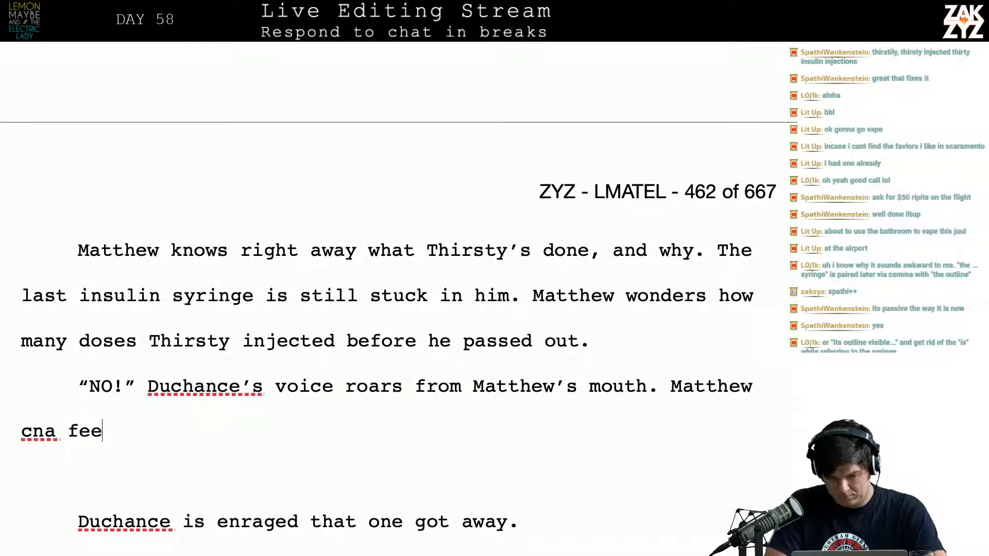
key(BackSpace)
key(BackSpace)
key(BackSpace)
key(BackSpace)
key(BackSpace)
text(an feel )
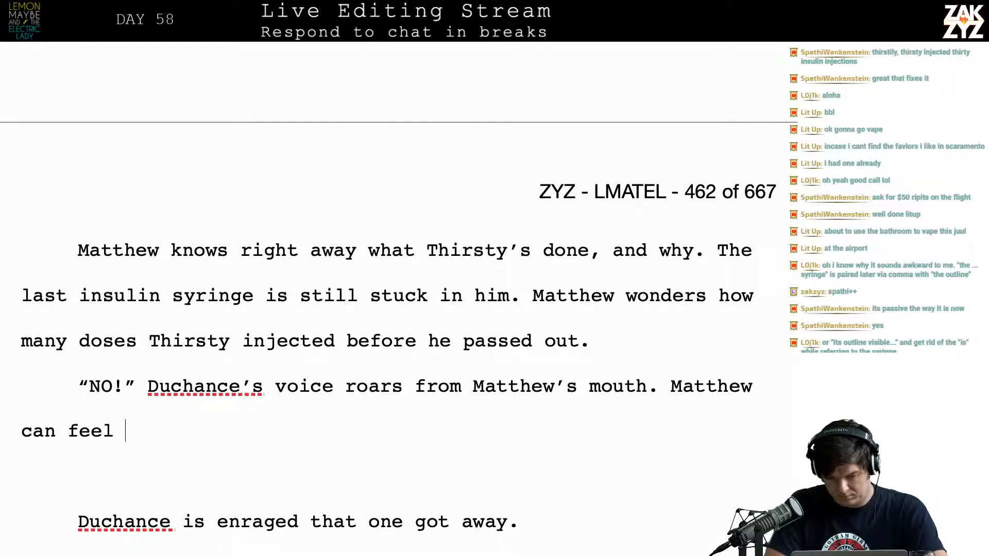
text(his fur)
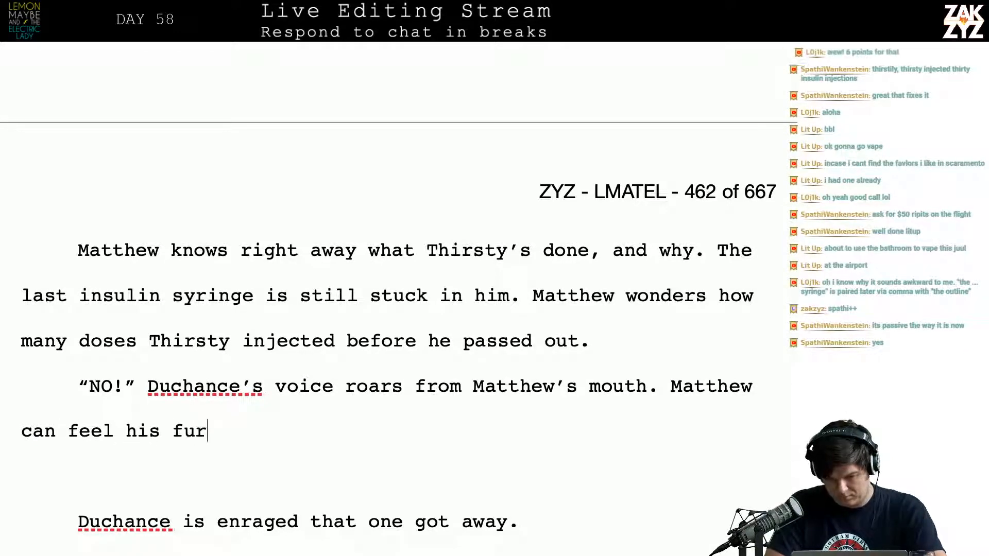
text(y, )
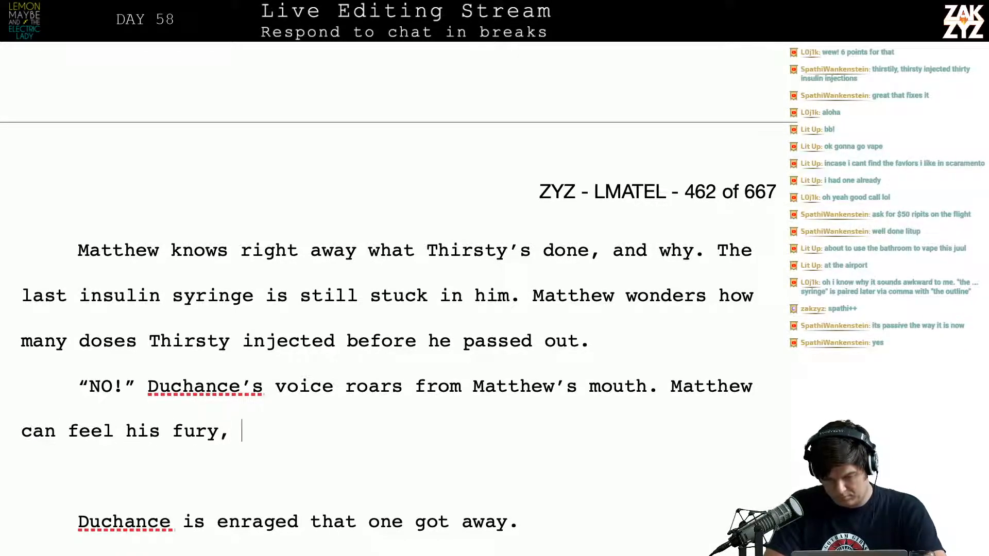
text(boiling hot)
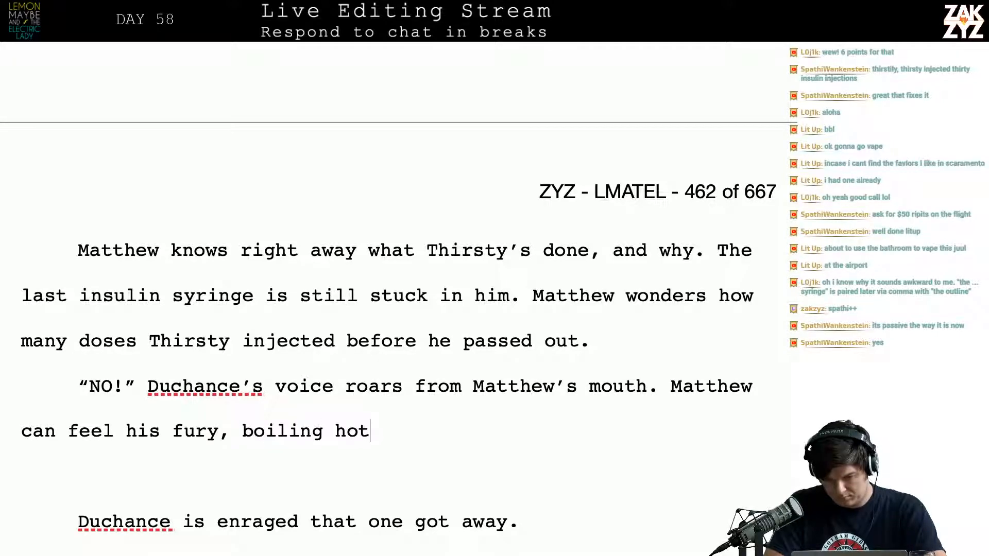
text(.)
text(,)
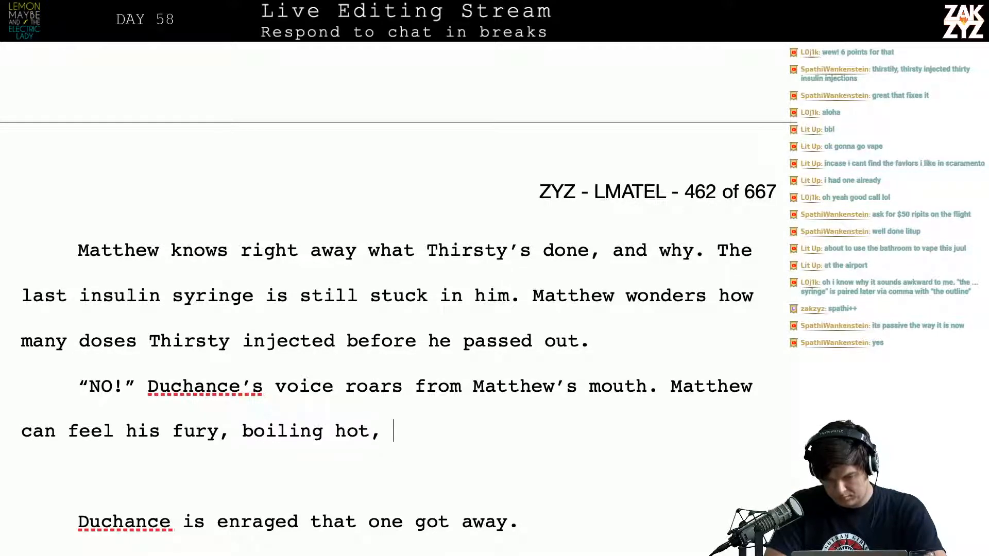
Try extending the new sentence with ", boiling hot," and remove the addition back to "his fury"
key(BackSpace)
key(BackSpace)
key(BackSpace)
key(BackSpace)
key(BackSpace)
key(BackSpace)
key(BackSpace)
key(BackSpace)
key(BackSpace)
key(BackSpace)
key(BackSpace)
key(BackSpace)
key(BackSpace)
key(BackSpace)
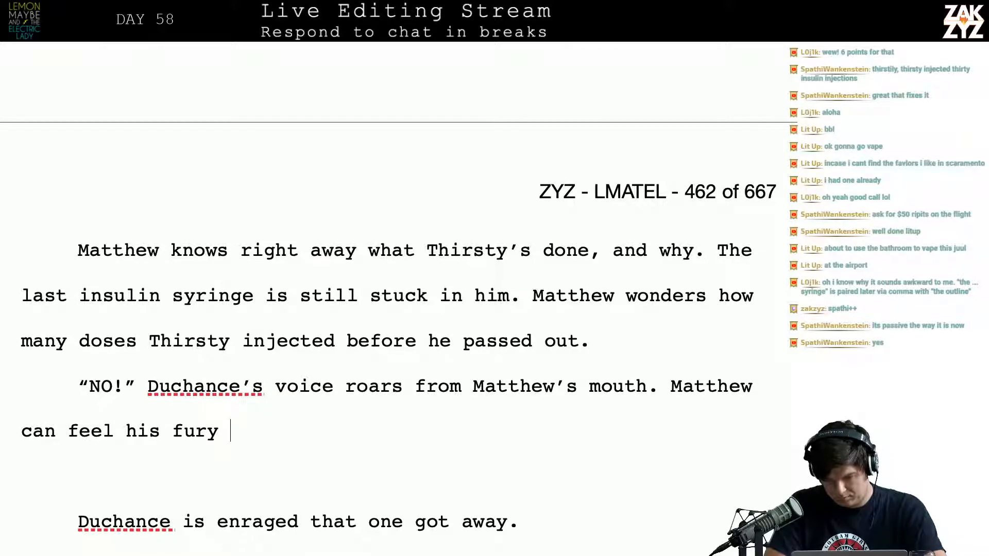
Replace "Matthew can feel his fury" after the roar sentence with "His fury burns Matthew's insides"
key(BackSpace)
key(BackSpace)
key(BackSpace)
key(BackSpace)
key(BackSpace)
key(BackSpace)
key(BackSpace)
key(BackSpace)
key(BackSpace)
key(BackSpace)
key(BackSpace)
key(BackSpace)
key(BackSpace)
key(BackSpace)
key(BackSpace)
key(BackSpace)
key(BackSpace)
key(BackSpace)
key(BackSpace)
key(BackSpace)
key(BackSpace)
key(BackSpace)
key(BackSpace)
key(BackSpace)
key(BackSpace)
key(BackSpace)
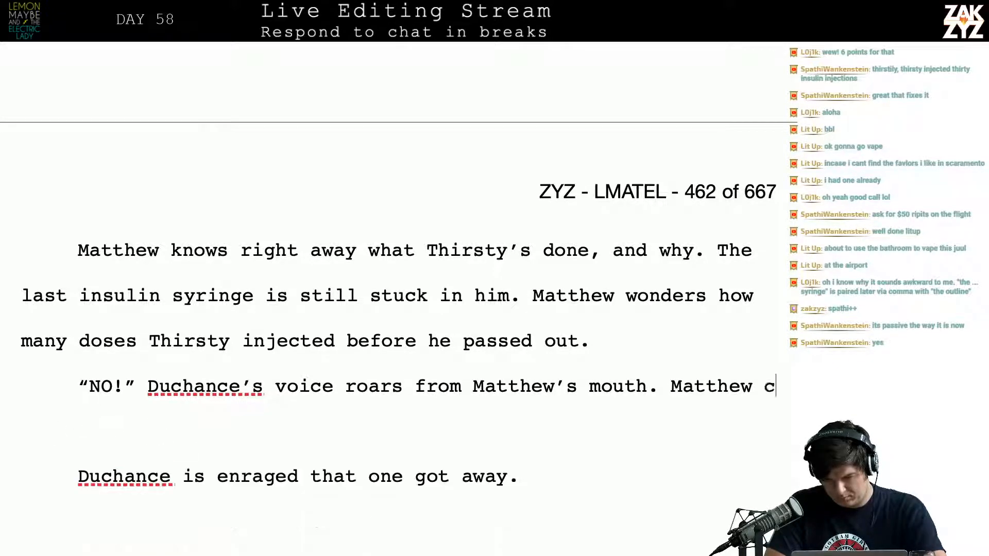
text(His fury)
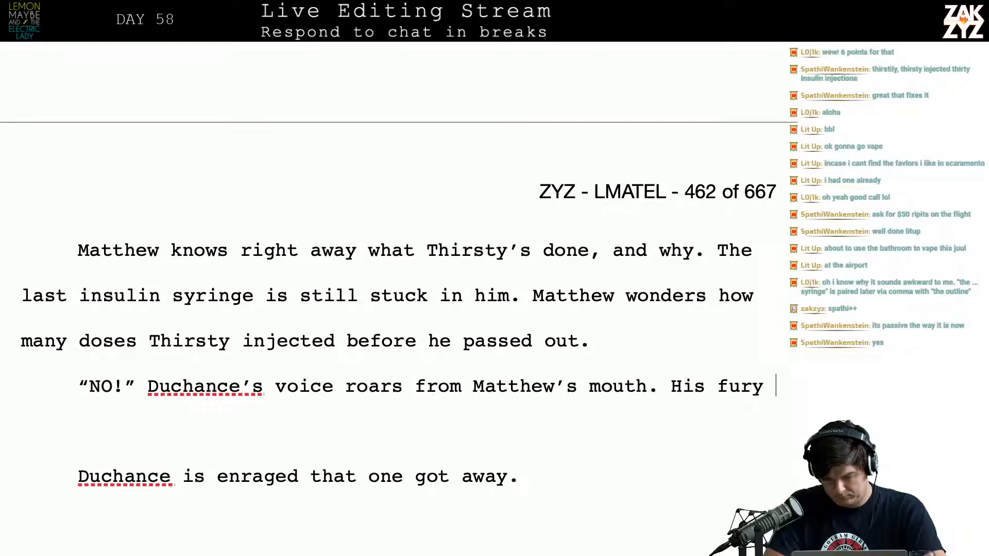
text(se)
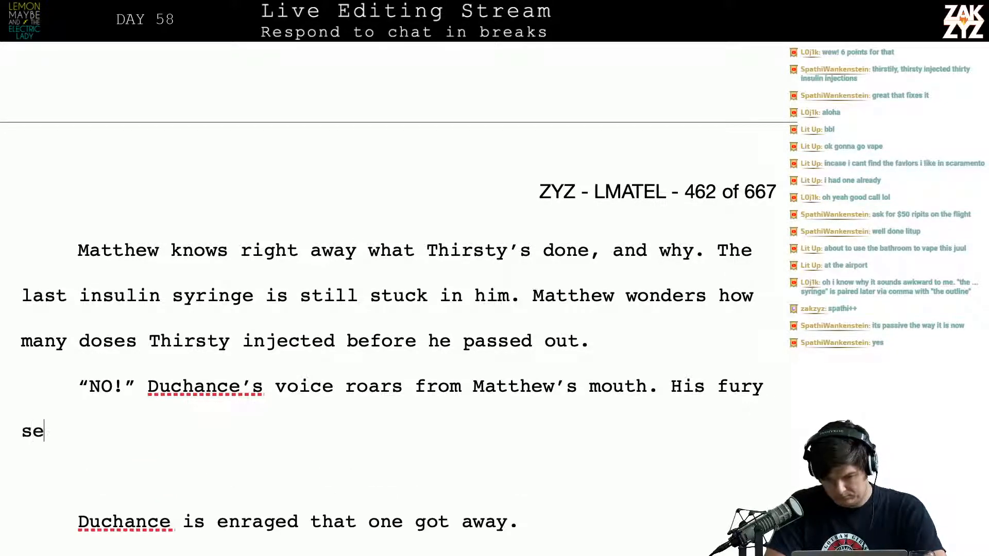
key(BackSpace)
key(BackSpace)
text(burns Matthe)
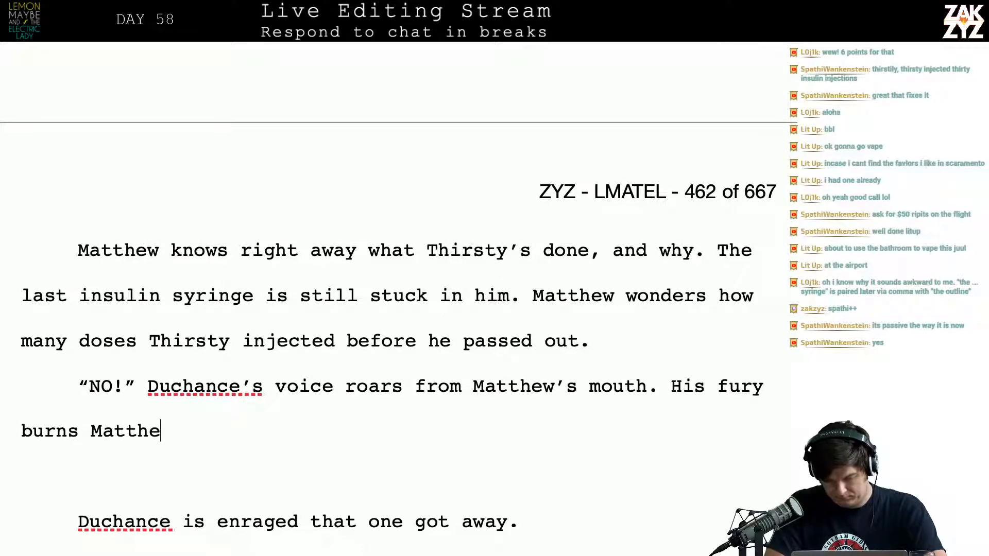
text(w's insid)
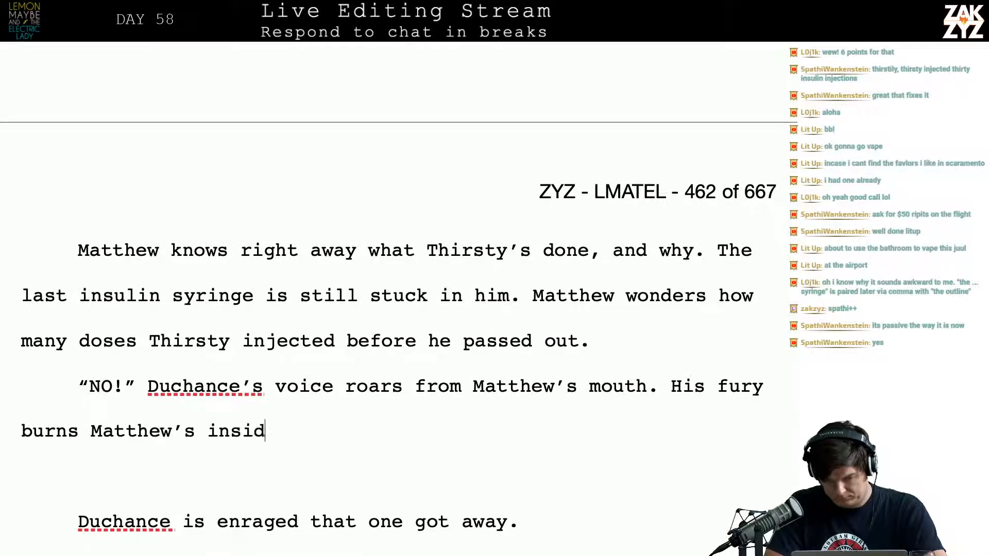
text(es and bo)
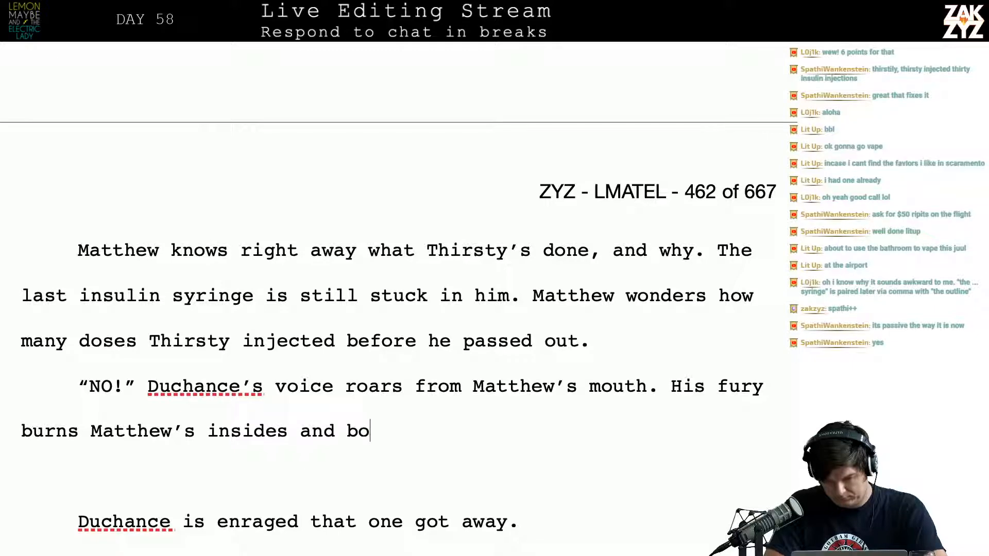
text(ile)
Extend the fury sentence with "and boils out of his skin,"
key(BackSpace)
text(s out )
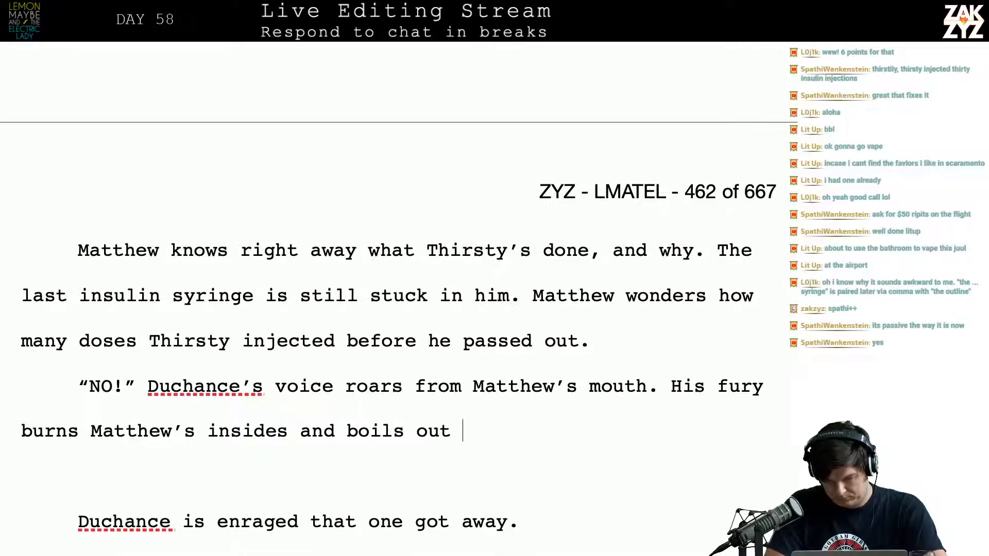
text(of his skin,)
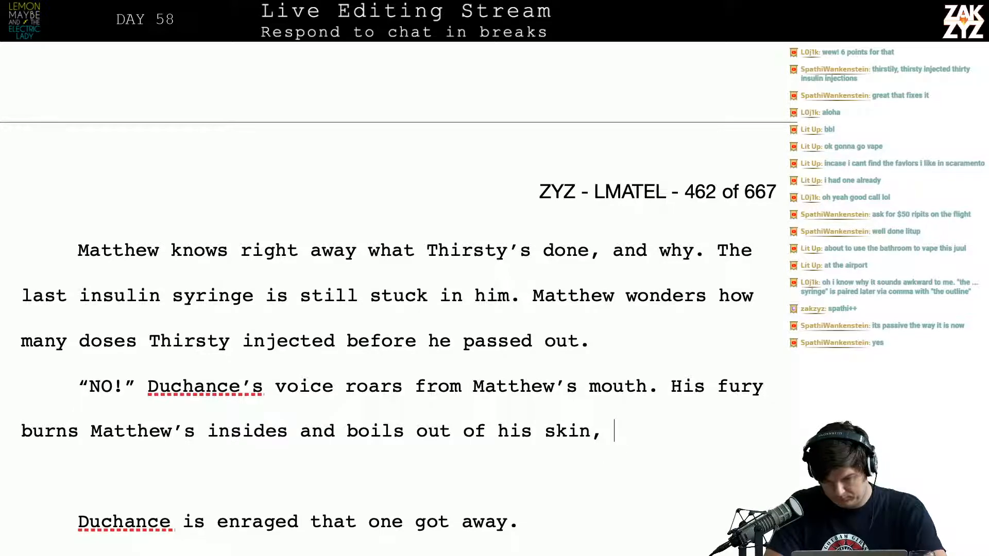
text( it enraged)
Try continuing the fury sentence with "it enraged" and remove the addition back to "skin"
key(BackSpace)
key(BackSpace)
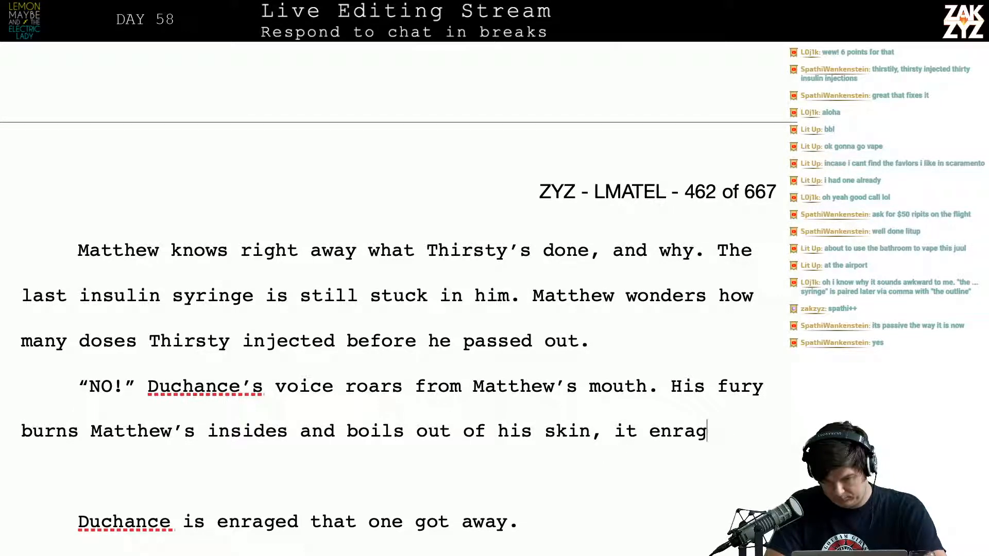
key(BackSpace)
key(BackSpace)
key(BackSpace)
key(BackSpace)
key(BackSpace)
key(BackSpace)
key(BackSpace)
key(BackSpace)
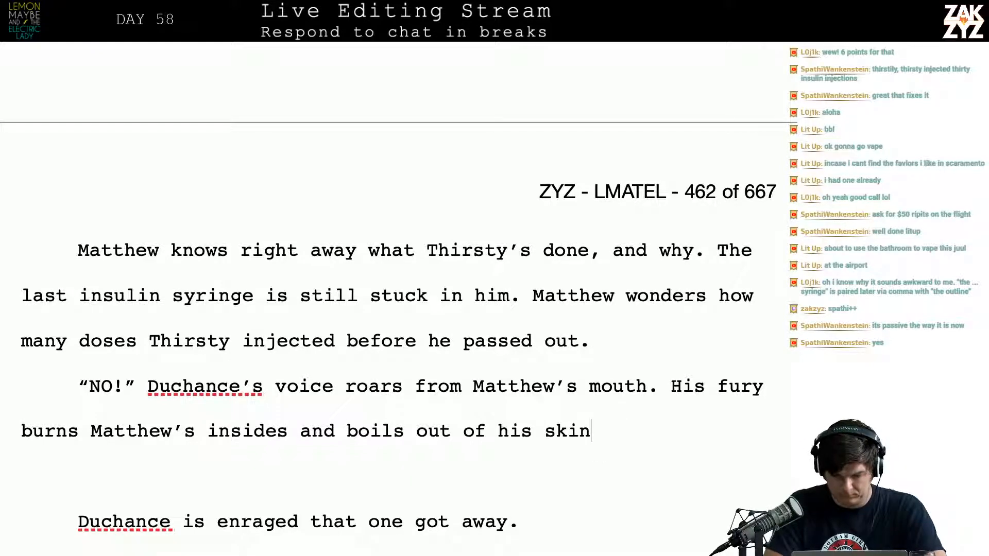
End the fury sentence after "skin" and follow it with "Duchance is enraged that one got away." in the same paragraph
text(. Duchance is e)
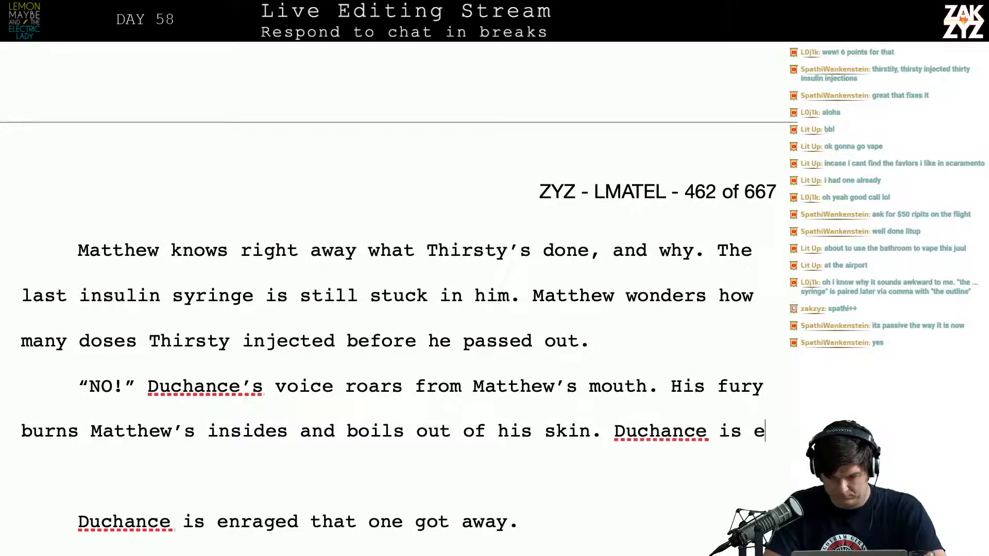
text(nraged that one go)
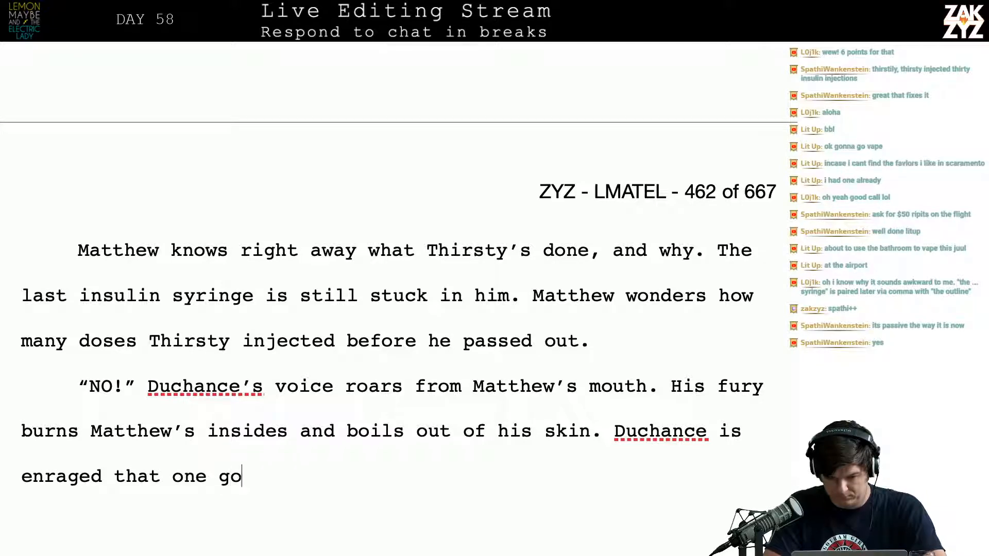
text(t away.)
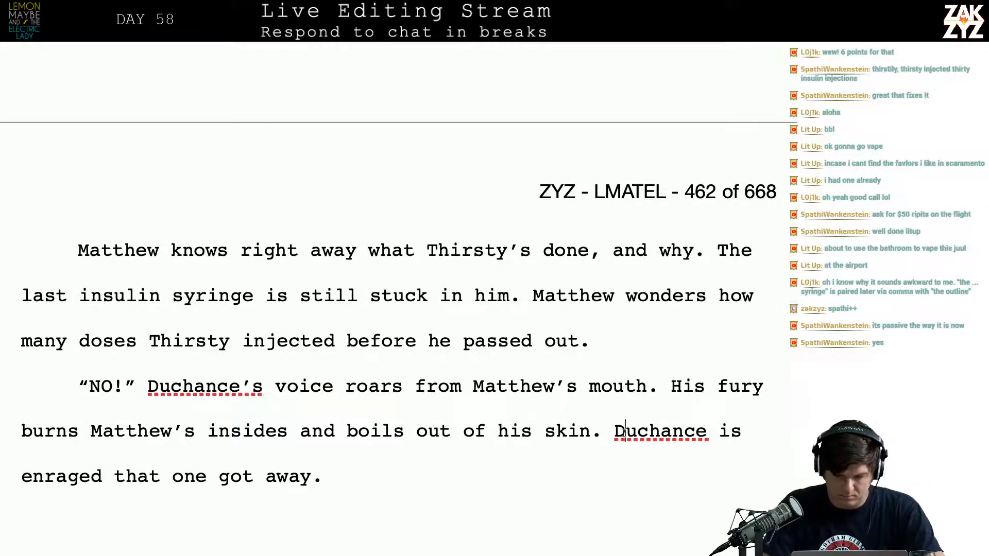
Move "Duchance is enraged that one got away." into its own paragraph, with a blank paragraph above it
key(Return)
key(Return)
key(Up)
key(Left)
key(BackSpace)
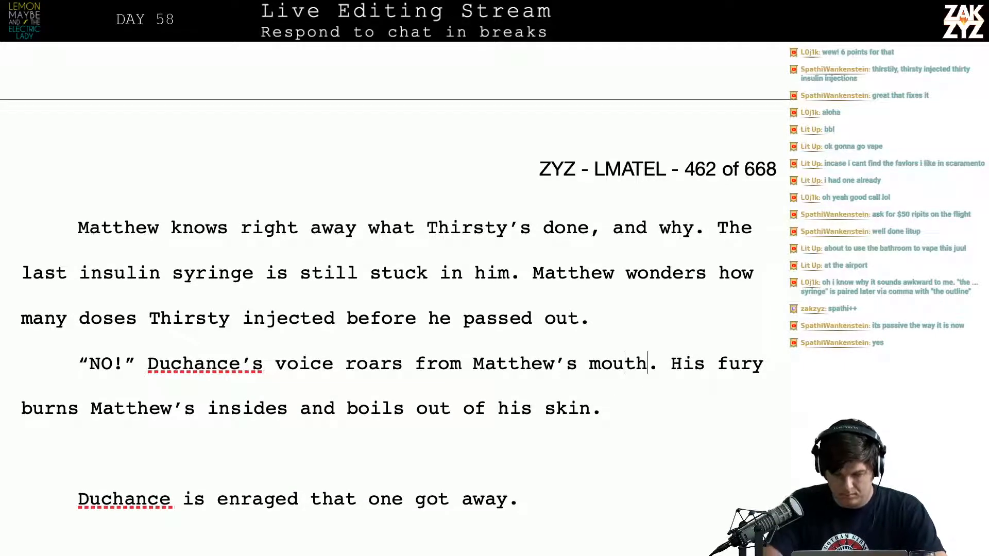
Put a comma after "Matthew's mouth" and push the "His fury burns" sentence into a separate paragraph, leaving a blank one between
text(,)
key(Return)
key(Return)
key(Up)
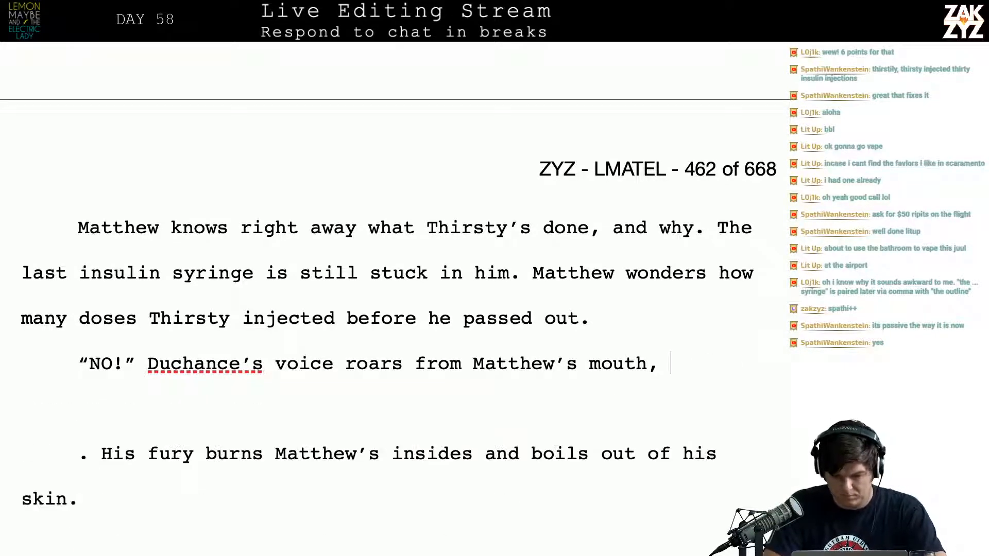
Continue the roar sentence after "mouth," with "suddenly the wires inside Matth", capitalizing the name
text(suddenly the w)
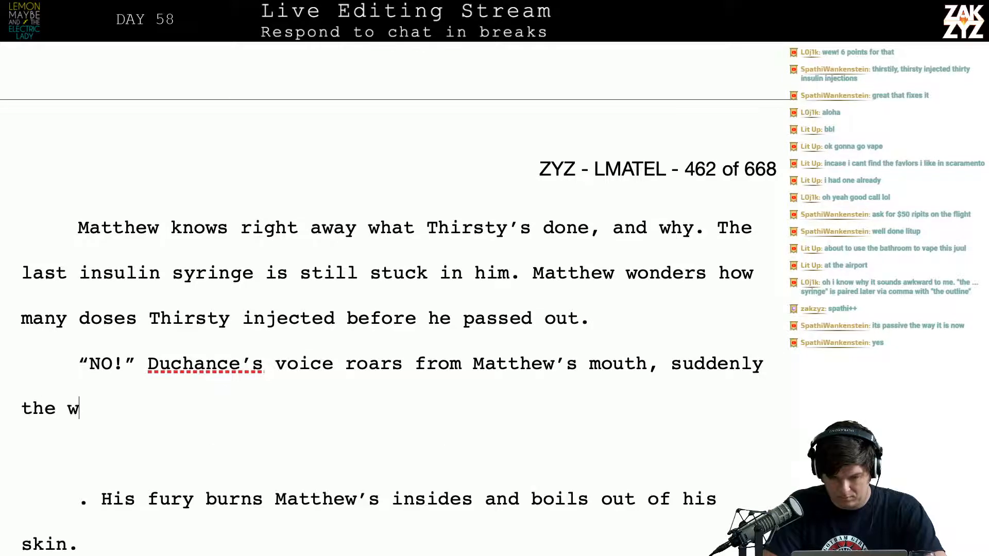
text(ires inside matteh)
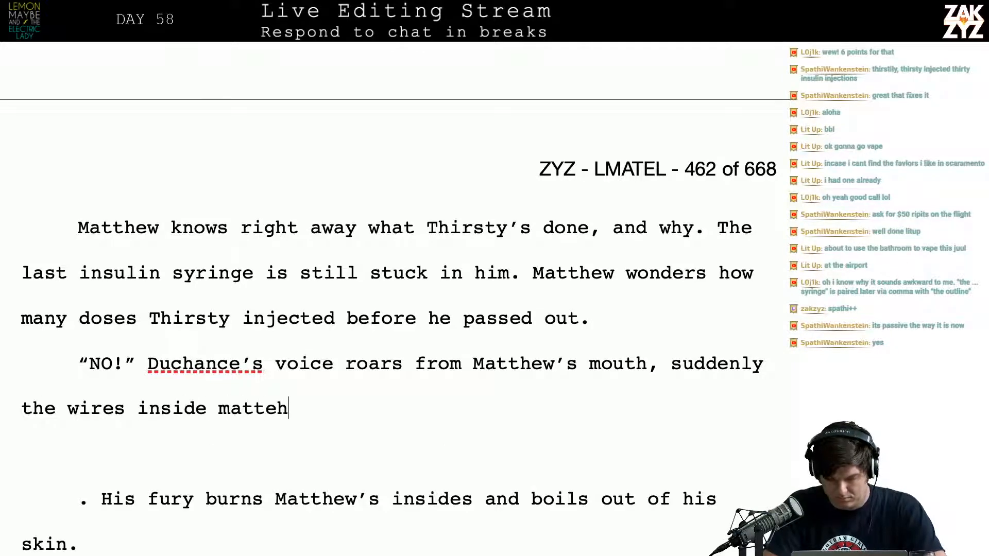
text(w as)
key(BackSpace)
key(BackSpace)
key(BackSpace)
key(BackSpace)
key(BackSpace)
key(BackSpace)
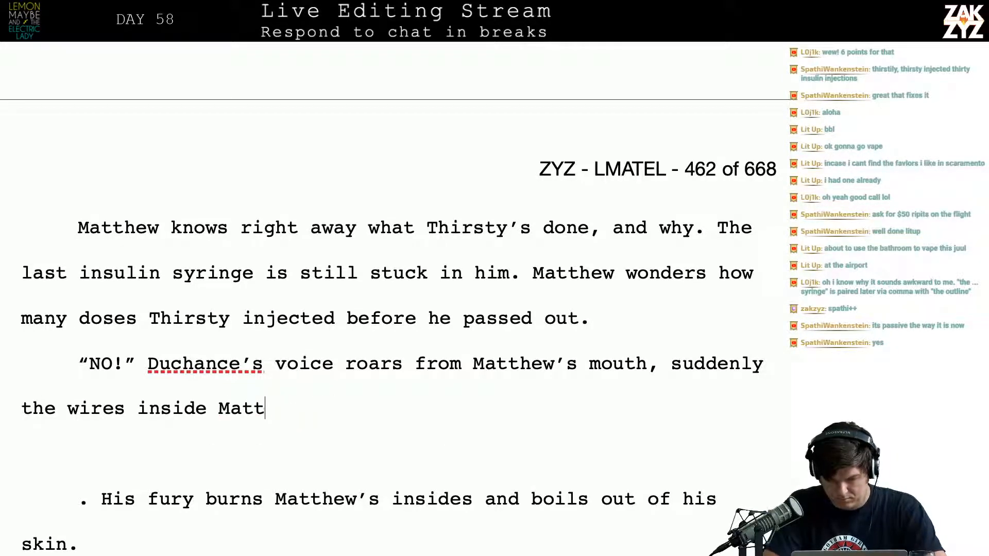
text(he)
key(BackSpace)
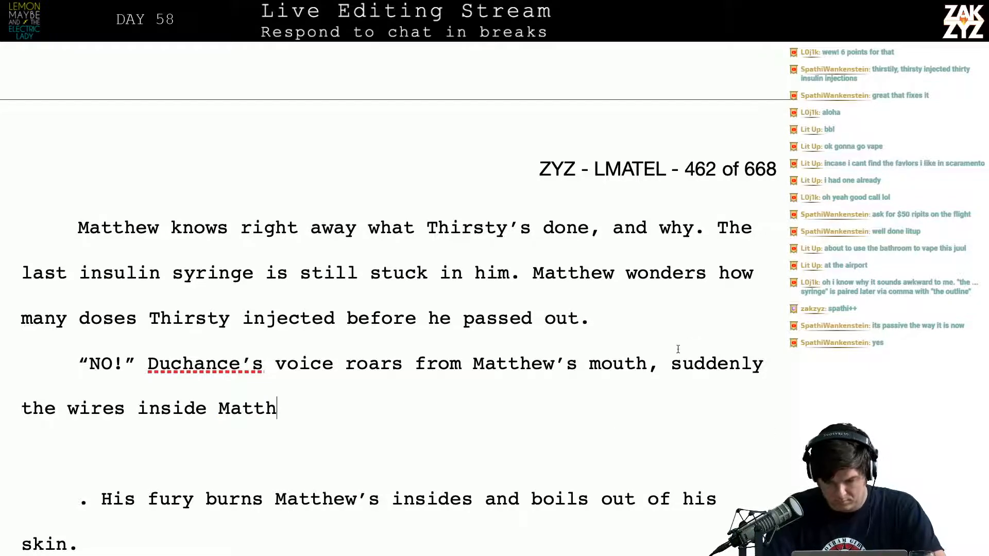
End the roar sentence with a period after "mouth" and insert "The wires inside Matthew are burning hot, he" before "suddenly"
click(660, 366)
key(BackSpace)
text(. The wir)
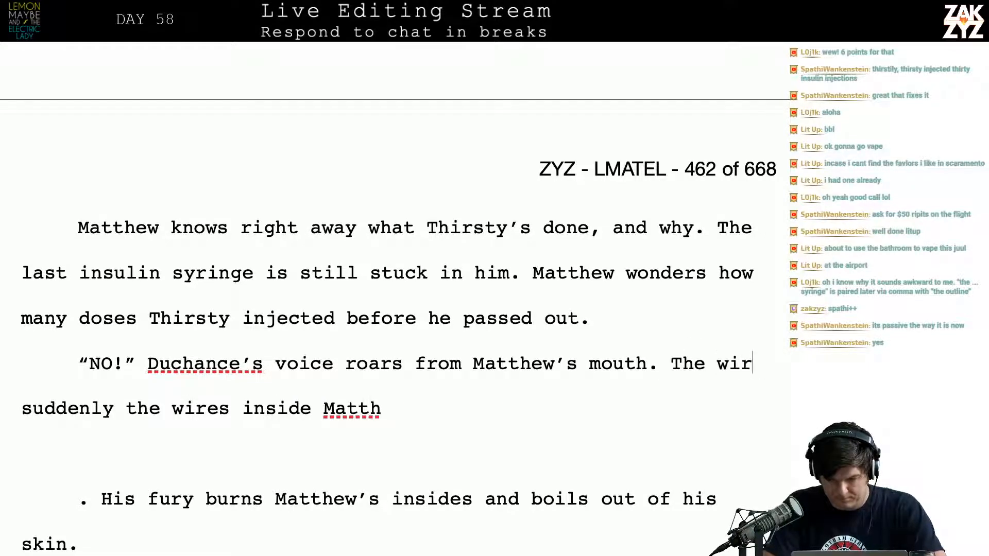
text(es inside matthew)
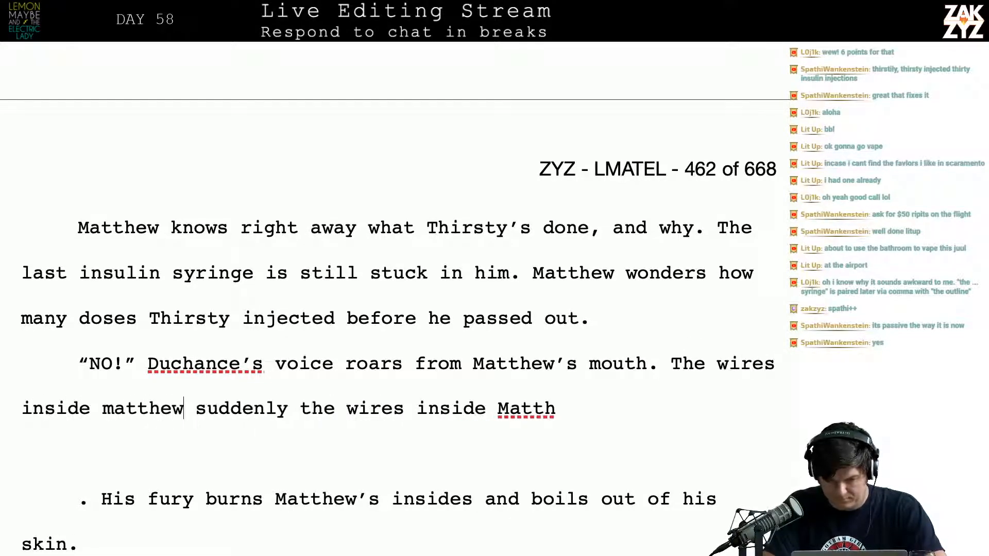
text( are bur)
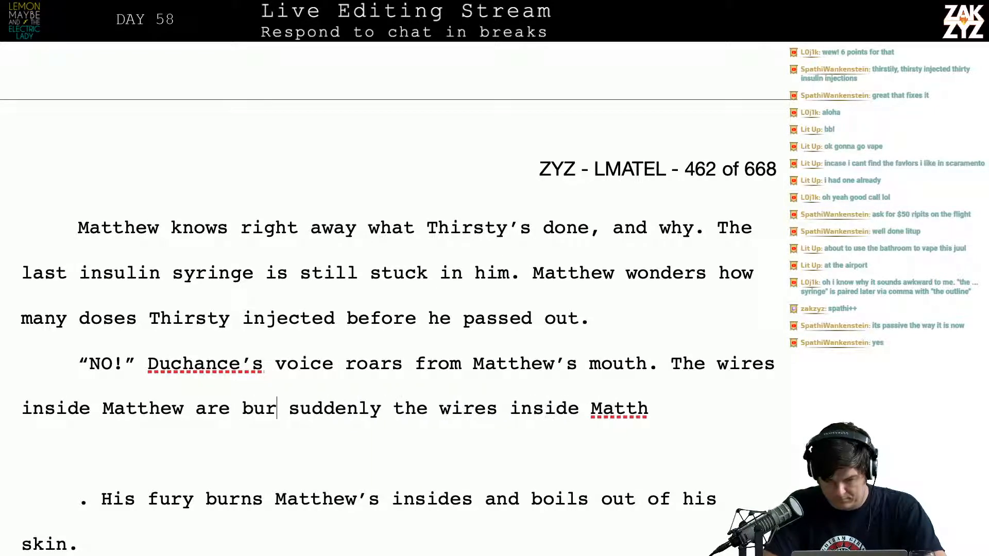
text(ning hot, he)
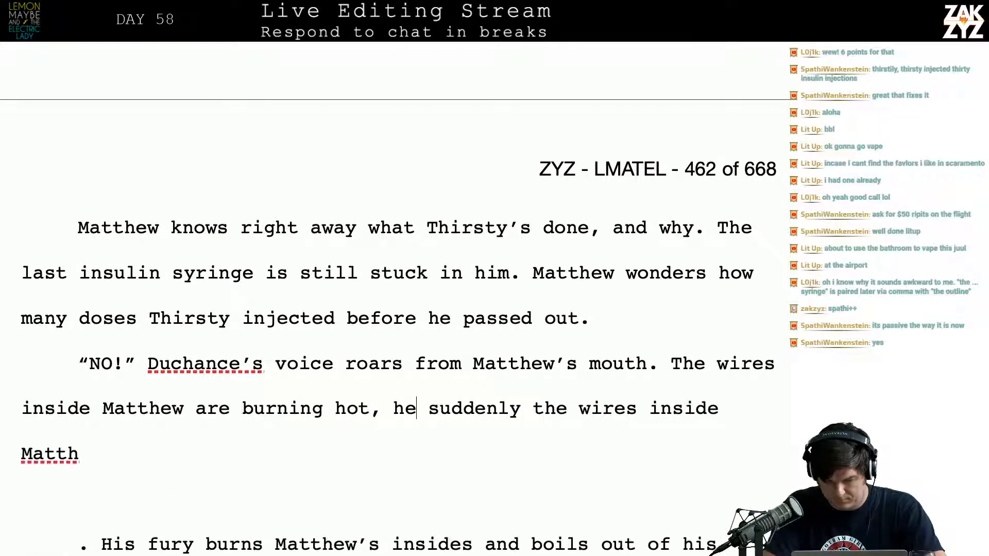
Remove "he" after "burning hot," and move the leftover "suddenly the wires inside Matth" to its own paragraph below a blank one
key(BackSpace)
key(BackSpace)
key(Return)
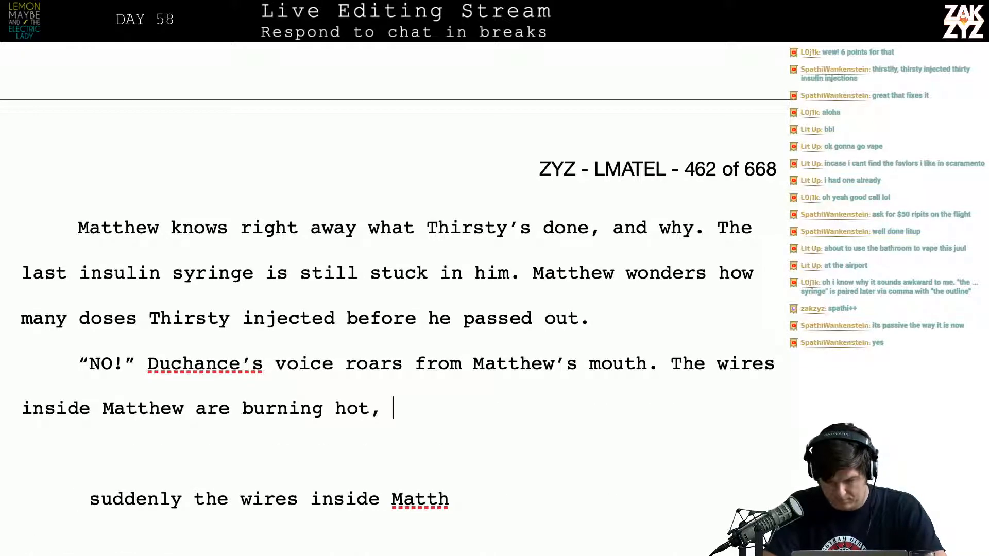
Try continuing after "burning hot," with "like" and another word beginning "coun", and delete back to "hot"
text(like)
key(BackSpace)
key(BackSpace)
key(BackSpace)
key(BackSpace)
key(BackSpace)
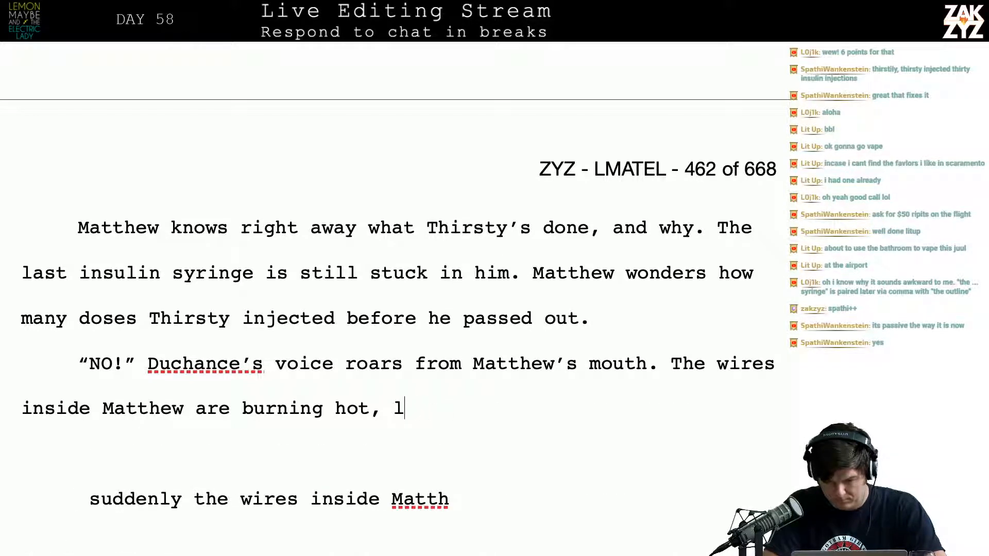
text(coundic)
key(BackSpace)
key(BackSpace)
key(BackSpace)
key(BackSpace)
key(BackSpace)
key(BackSpace)
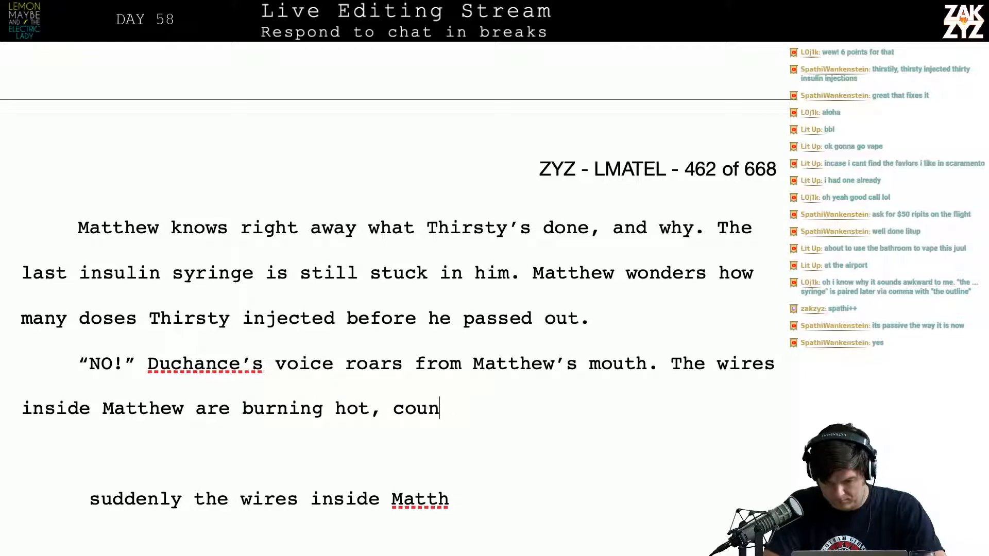
key(BackSpace)
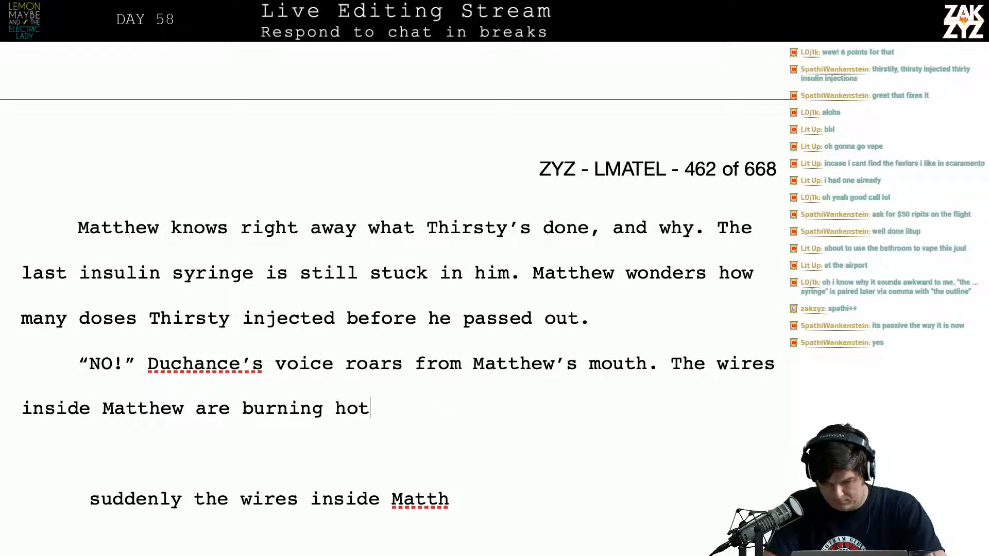
Replace "burning hot" in the wires sentence with "searing hot,"
key(BackSpace)
key(BackSpace)
key(BackSpace)
key(BackSpace)
key(BackSpace)
key(BackSpace)
key(BackSpace)
key(BackSpace)
key(BackSpace)
key(BackSpace)
key(BackSpace)
key(BackSpace)
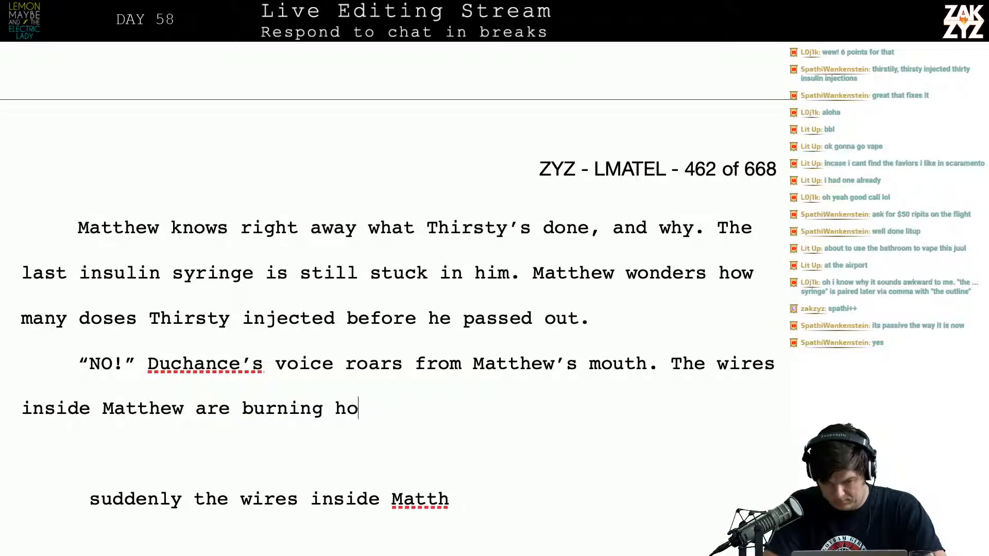
text(searing hot, c)
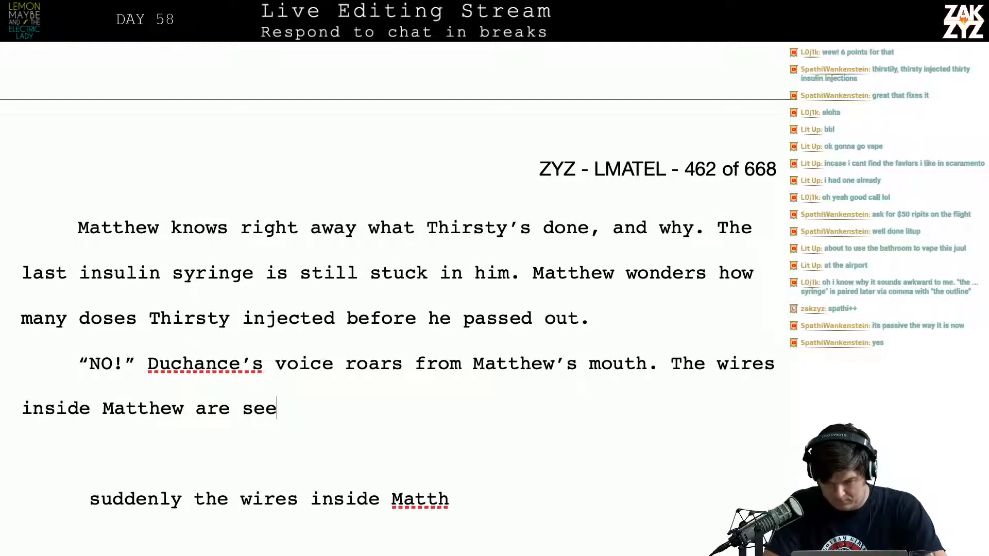
text(o)
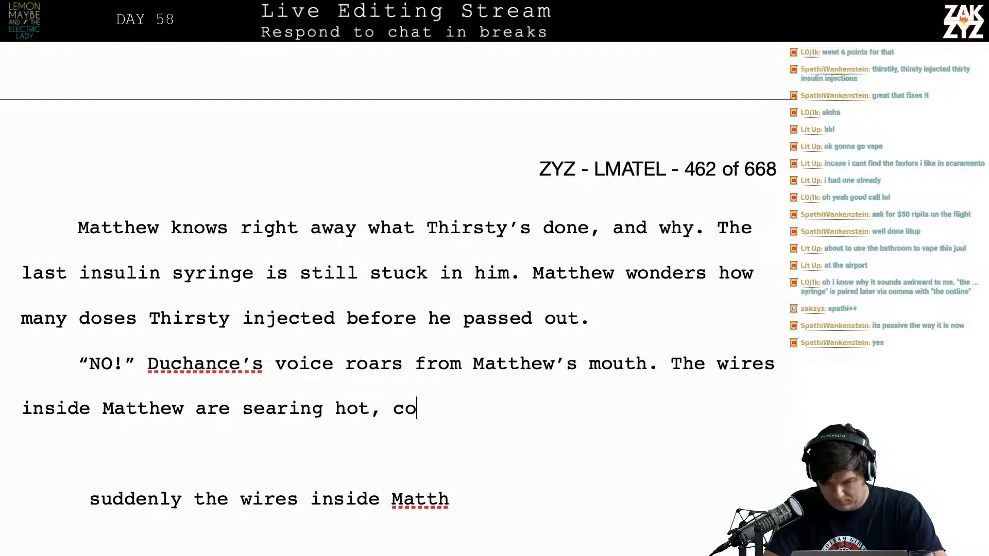
text(nducting)
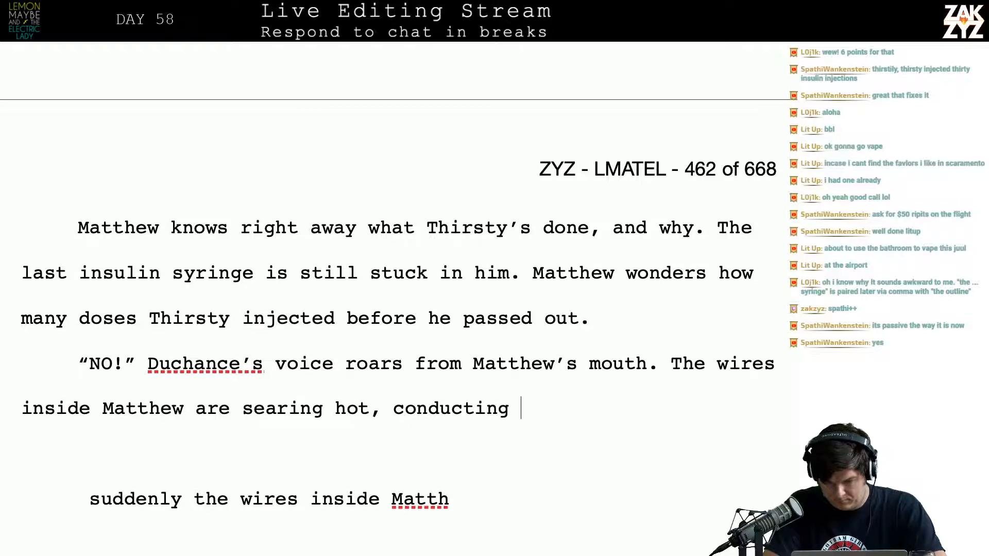
Try continuing the wires sentence after "searing hot," with "conducting Duchan", and delete back to "hot"
key(BackSpace)
key(BackSpace)
key(BackSpace)
key(BackSpace)
key(BackSpace)
key(BackSpace)
key(BackSpace)
key(BackSpace)
key(BackSpace)
key(BackSpace)
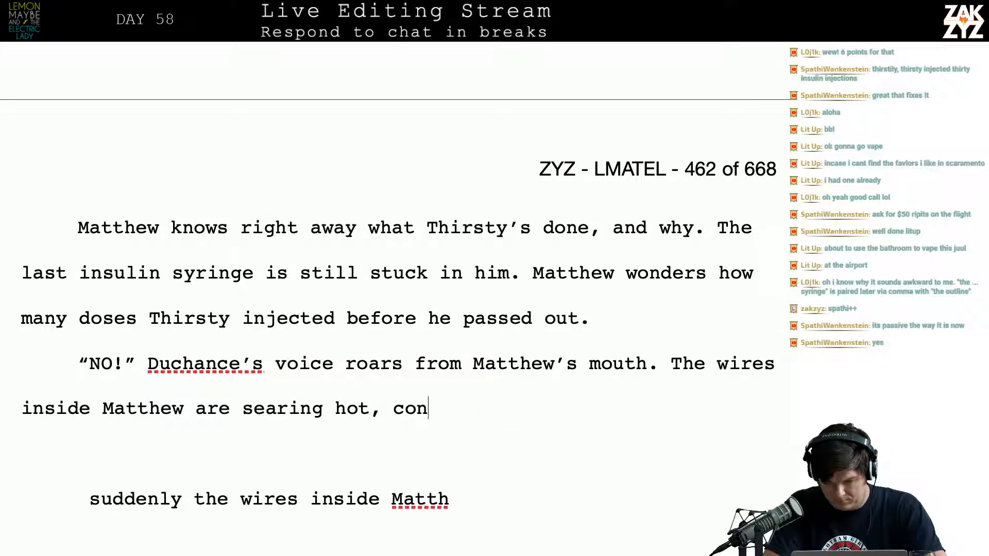
text(conducting )
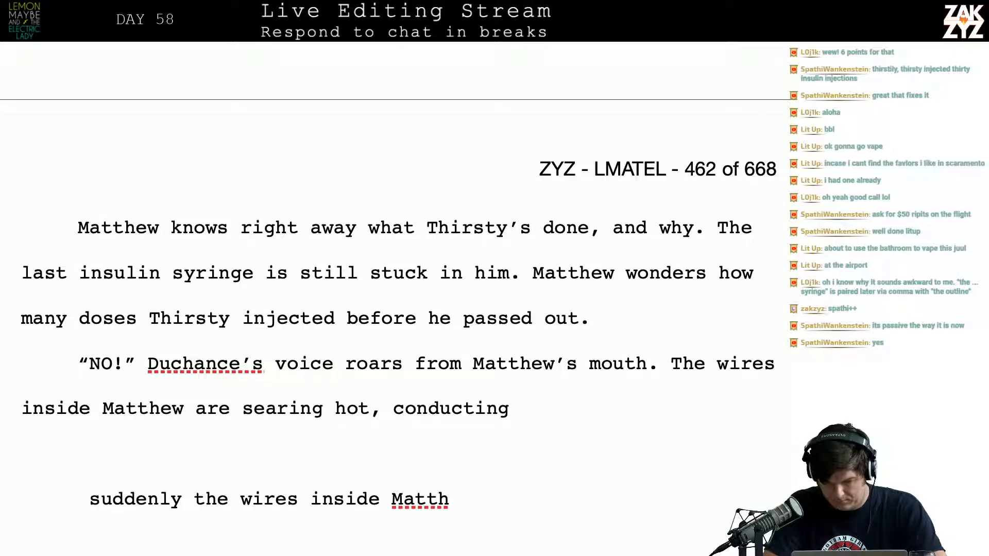
text(Duchan)
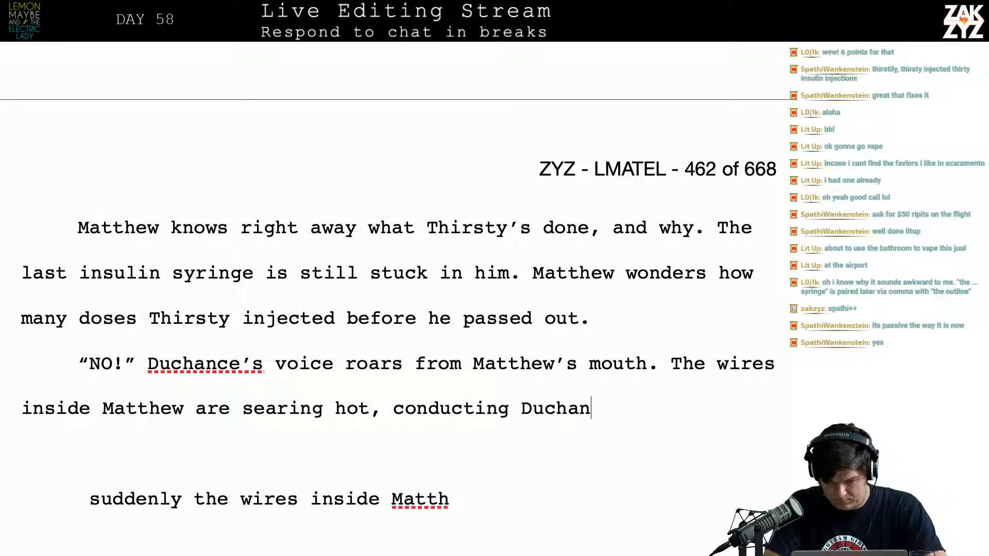
key(BackSpace)
key(BackSpace)
key(BackSpace)
key(BackSpace)
key(BackSpace)
key(BackSpace)
key(BackSpace)
key(BackSpace)
key(BackSpace)
key(BackSpace)
key(BackSpace)
key(BackSpace)
key(BackSpace)
key(BackSpace)
key(BackSpace)
key(BackSpace)
key(BackSpace)
key(BackSpace)
key(BackSpace)
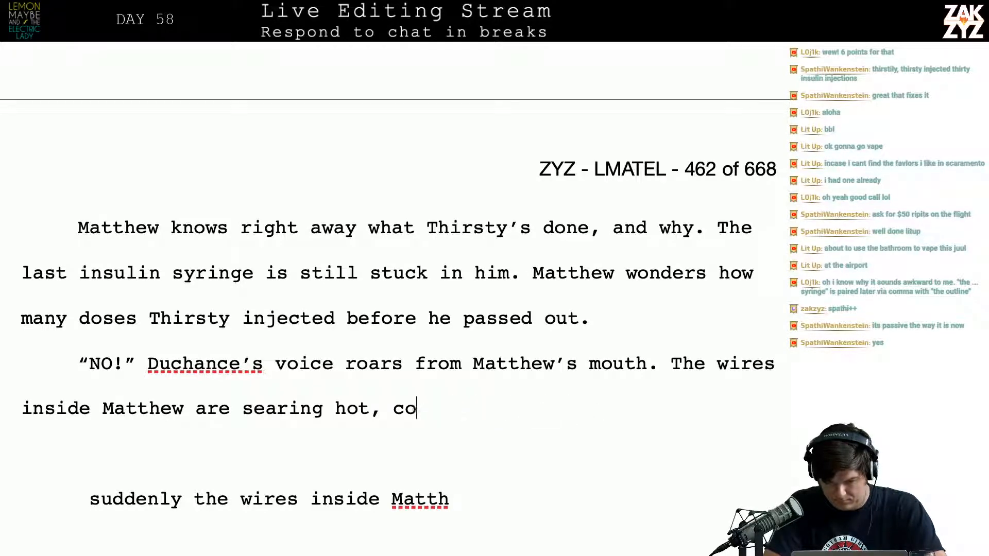
Finish the wires sentence after "searing hot" with "with Duchance's rage."
text(with Duch)
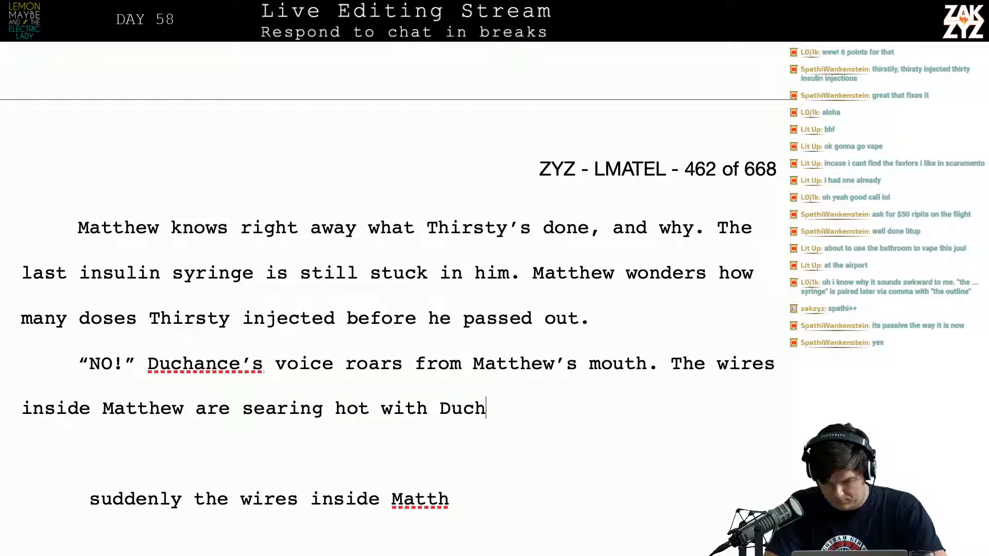
text(ance's rage. He h)
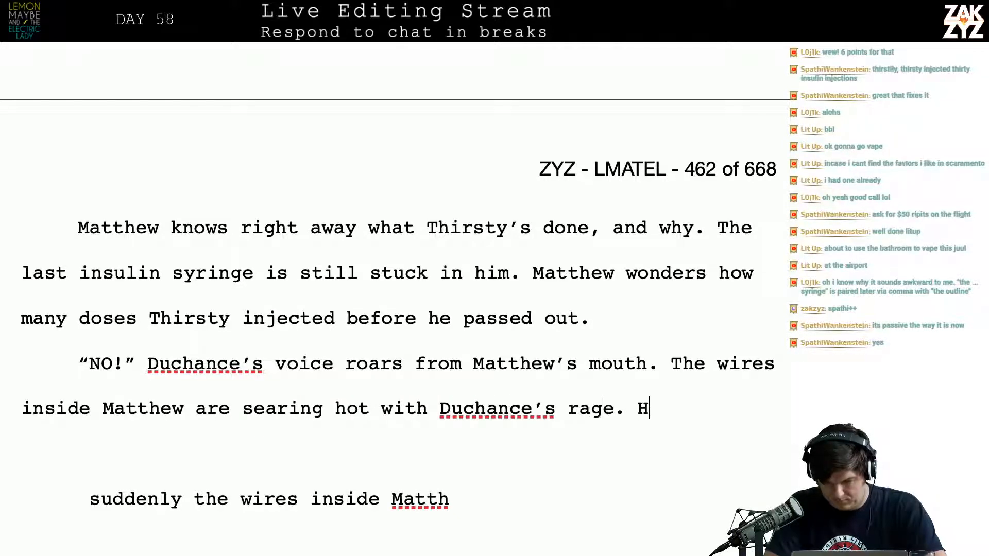
key(BackSpace)
key(BackSpace)
key(BackSpace)
key(BackSpace)
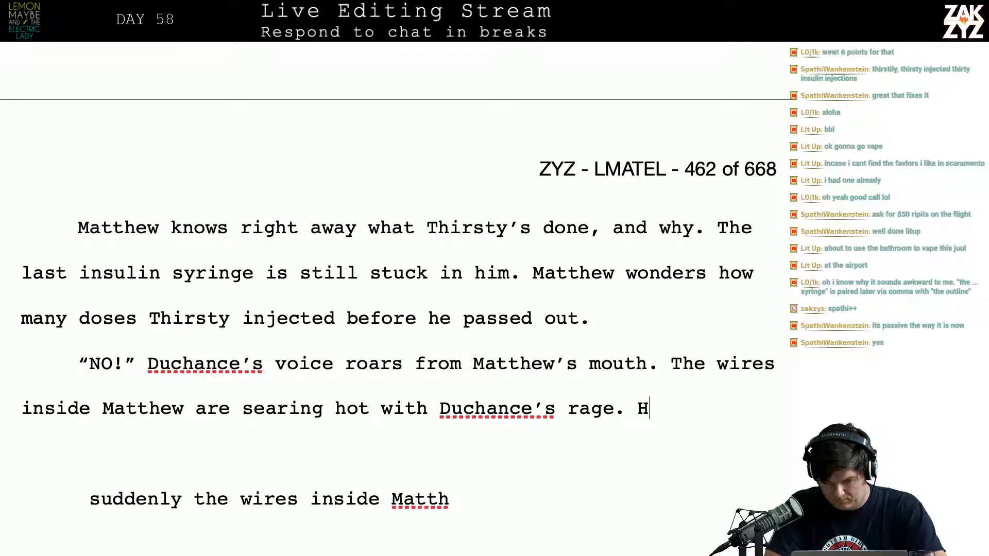
Try following the rage sentence with "He's furious one got away." and delete the addition
text(He's furius)
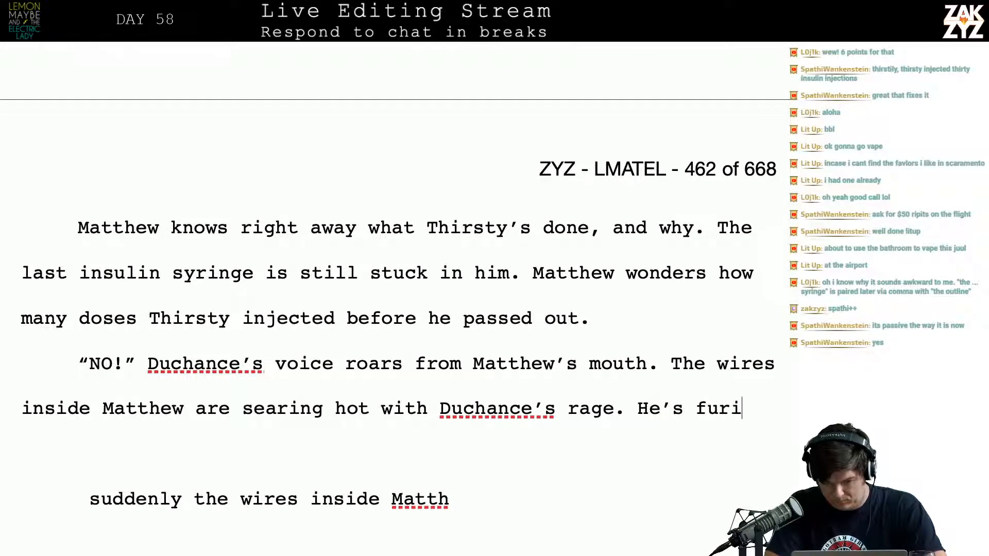
key(BackSpace)
key(BackSpace)
text(ous ne)
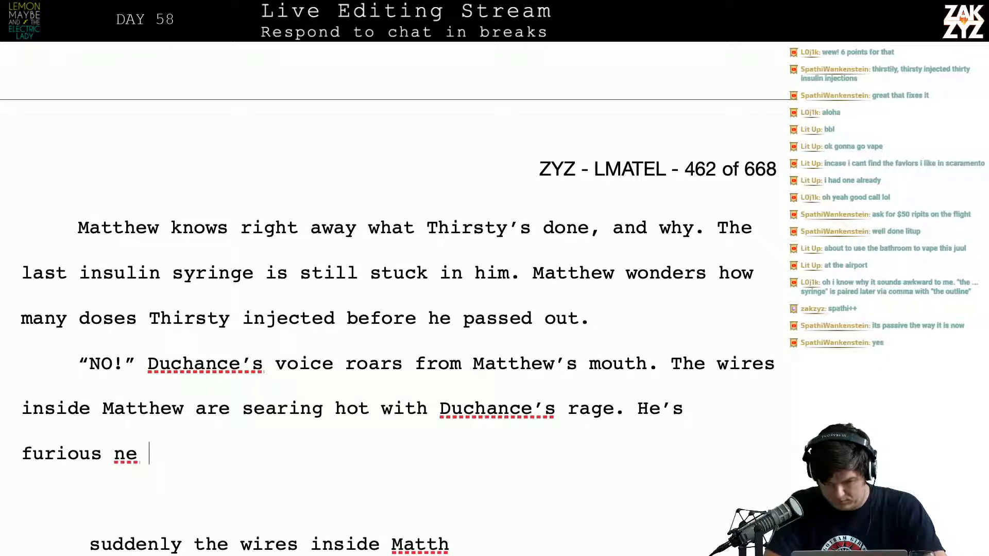
key(BackSpace)
text(o)
key(BackSpace)
key(BackSpace)
text(one got away.)
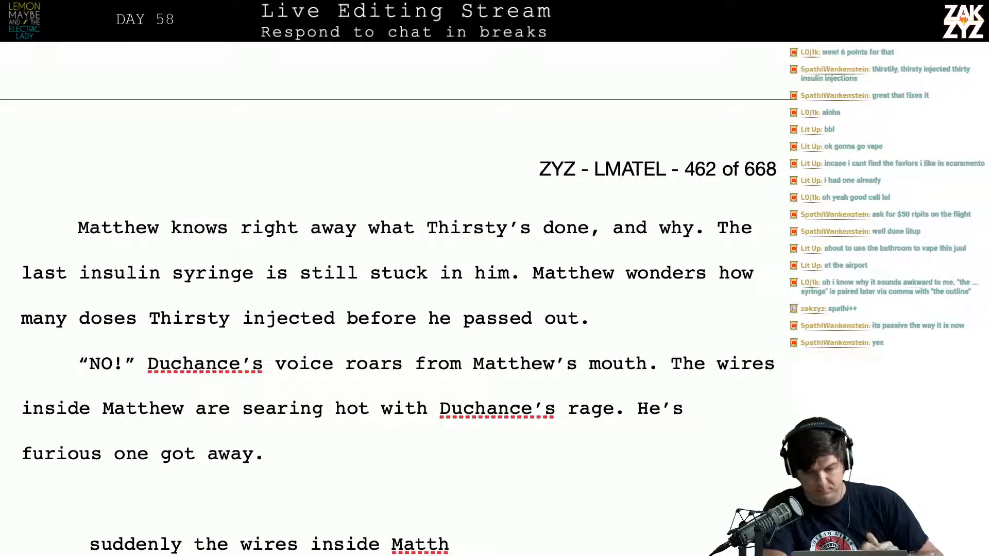
key(BackSpace)
key(BackSpace)
key(BackSpace)
key(BackSpace)
key(BackSpace)
key(BackSpace)
key(BackSpace)
key(BackSpace)
key(BackSpace)
key(BackSpace)
key(BackSpace)
key(BackSpace)
key(BackSpace)
key(BackSpace)
key(BackSpace)
key(BackSpace)
key(BackSpace)
key(BackSpace)
key(BackSpace)
key(BackSpace)
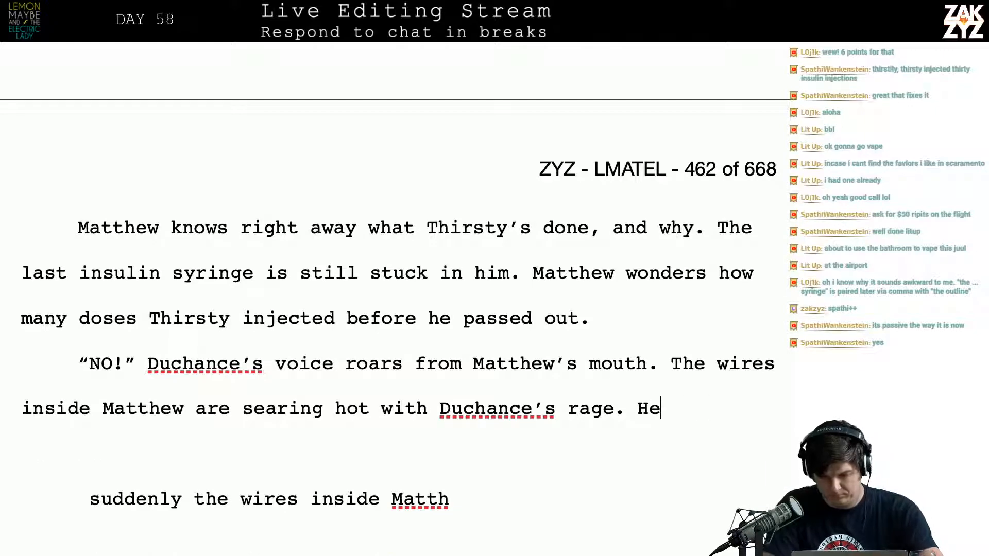
key(BackSpace)
key(BackSpace)
Try following the rage sentence with "One got away, and it makes" and delete back to "rage."
text(One got a)
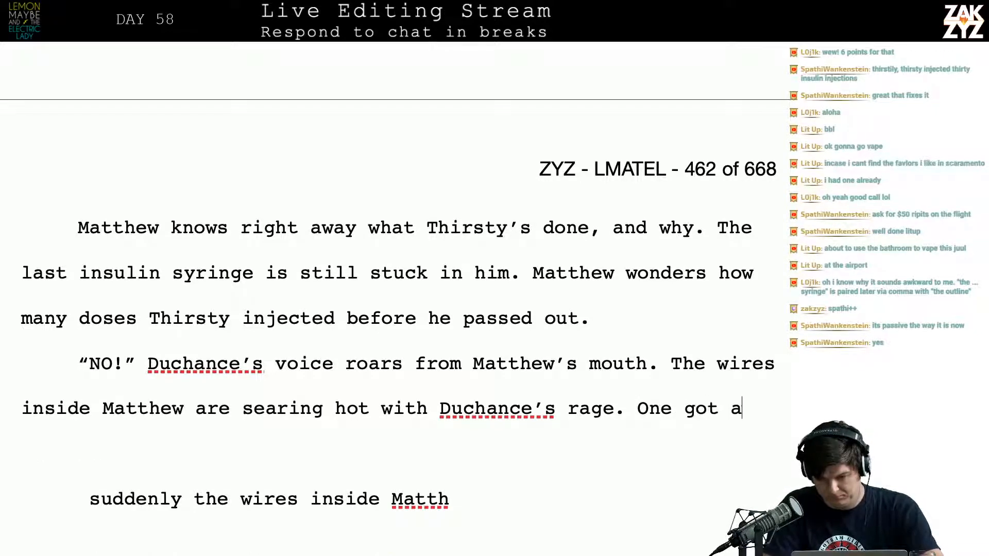
text(way, and it makes hi)
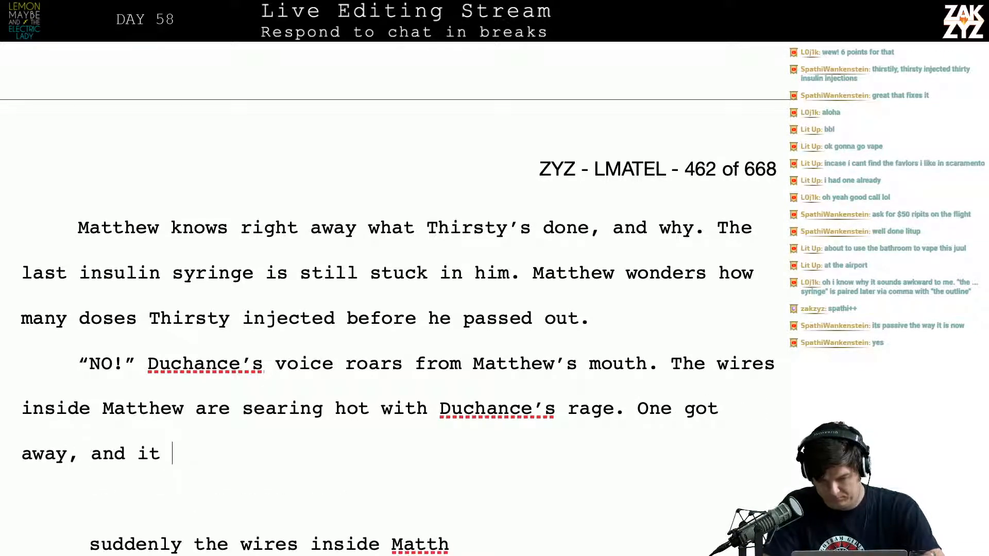
key(BackSpace)
key(BackSpace)
key(BackSpace)
key(BackSpace)
key(BackSpace)
key(BackSpace)
key(BackSpace)
key(BackSpace)
key(BackSpace)
key(BackSpace)
key(BackSpace)
key(BackSpace)
key(BackSpace)
key(BackSpace)
key(BackSpace)
key(BackSpace)
key(BackSpace)
key(BackSpace)
key(BackSpace)
key(BackSpace)
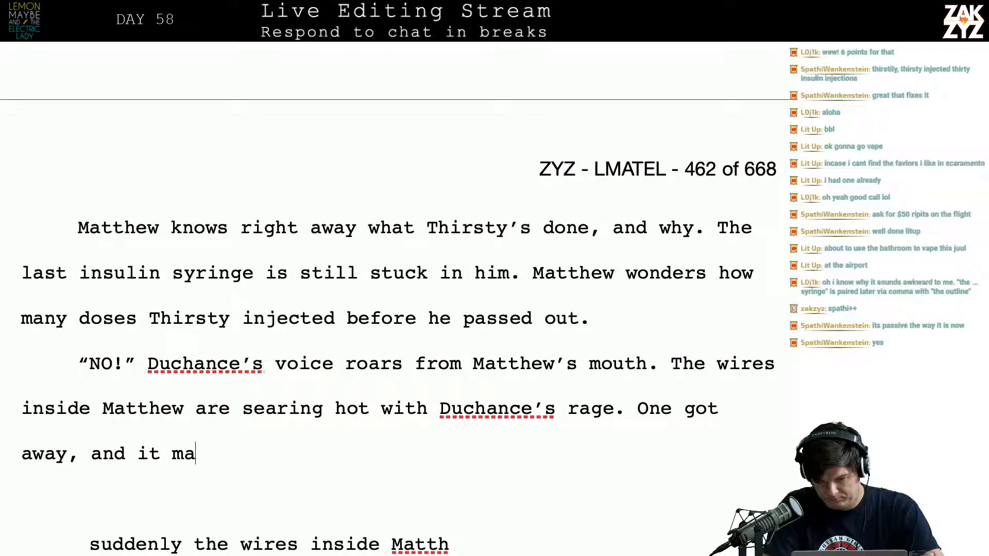
key(BackSpace)
key(BackSpace)
key(BackSpace)
key(BackSpace)
key(BackSpace)
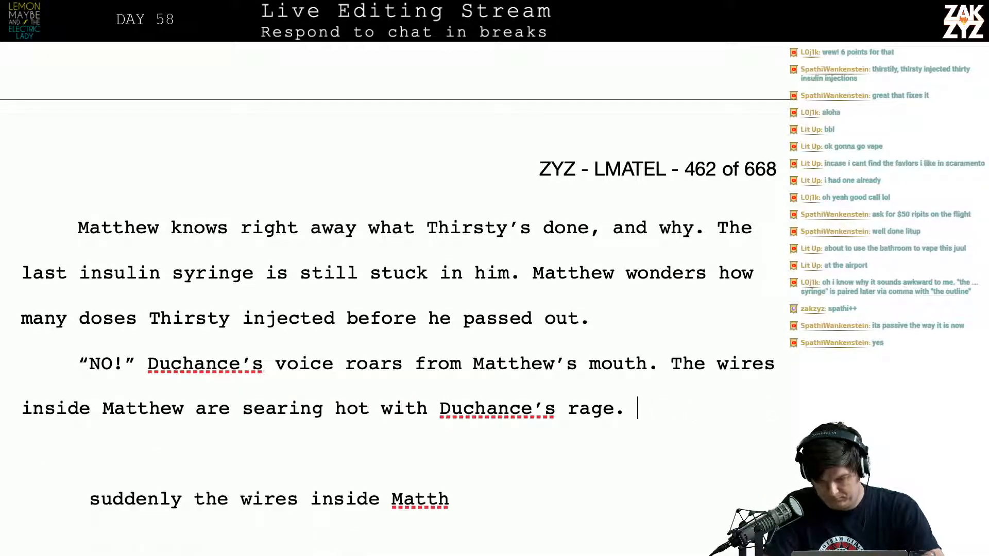
Add two paragraph breaks below the rage sentence to push the leftover text down, and return to the end of "rage."
key(Return)
key(Return)
key(Left)
key(Left)
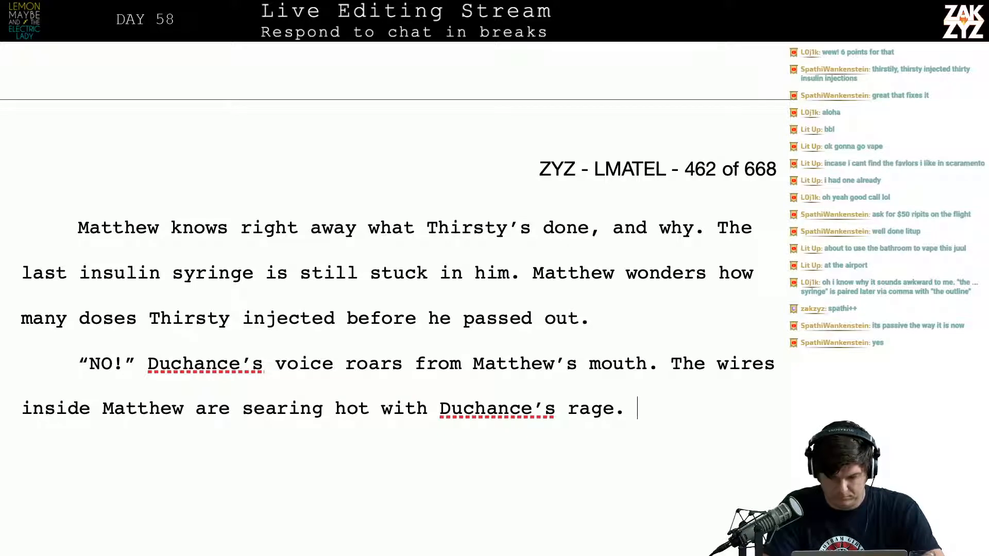
Try adding "He doesn't mind losing a tool, doesn't mi" after the rage sentence, and delete back to "rage."
text(He doesn't mind )
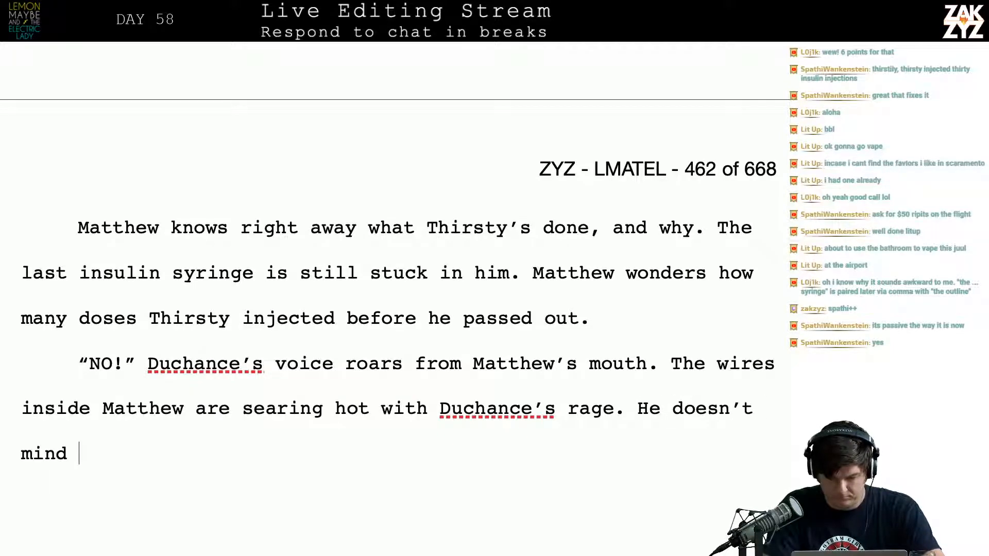
text(losing a)
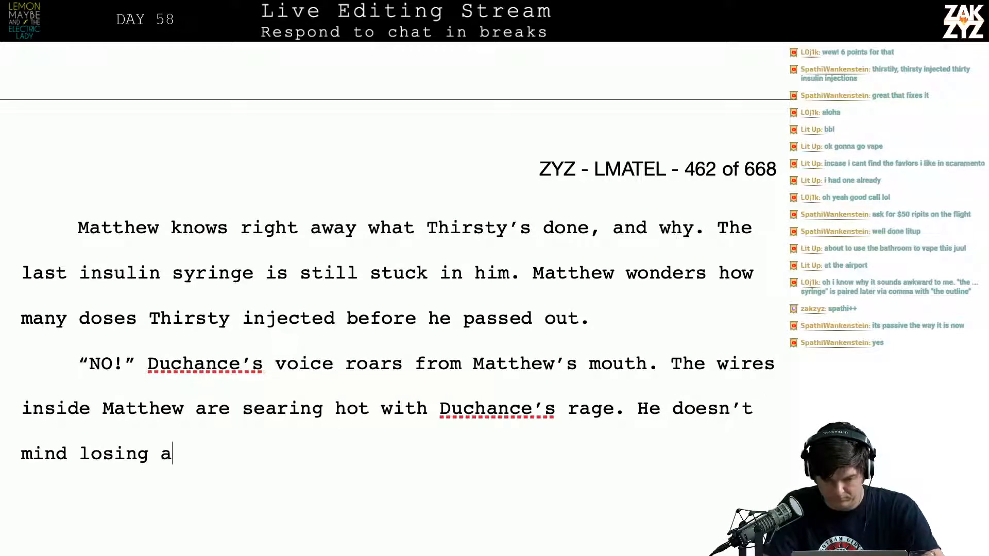
text( tool,)
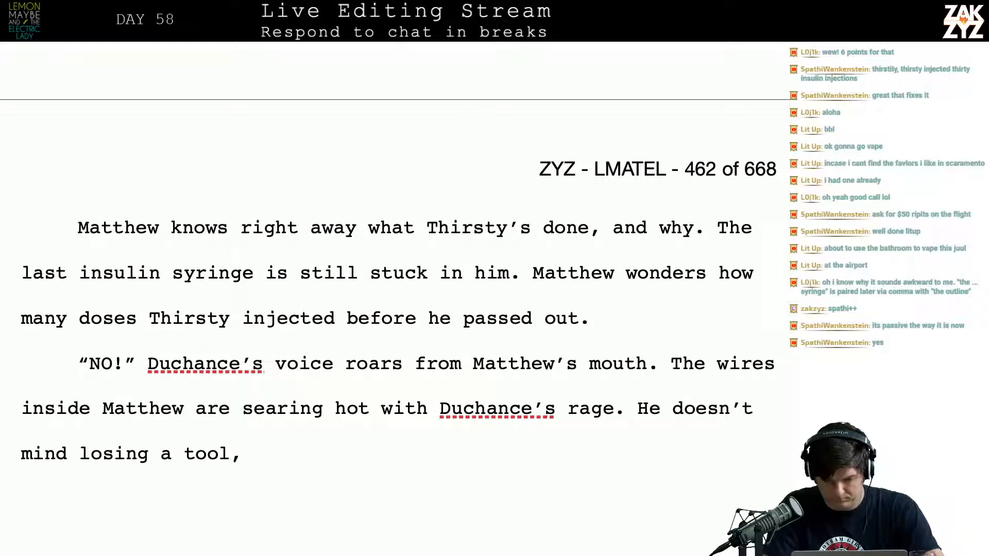
text( doesn't mi)
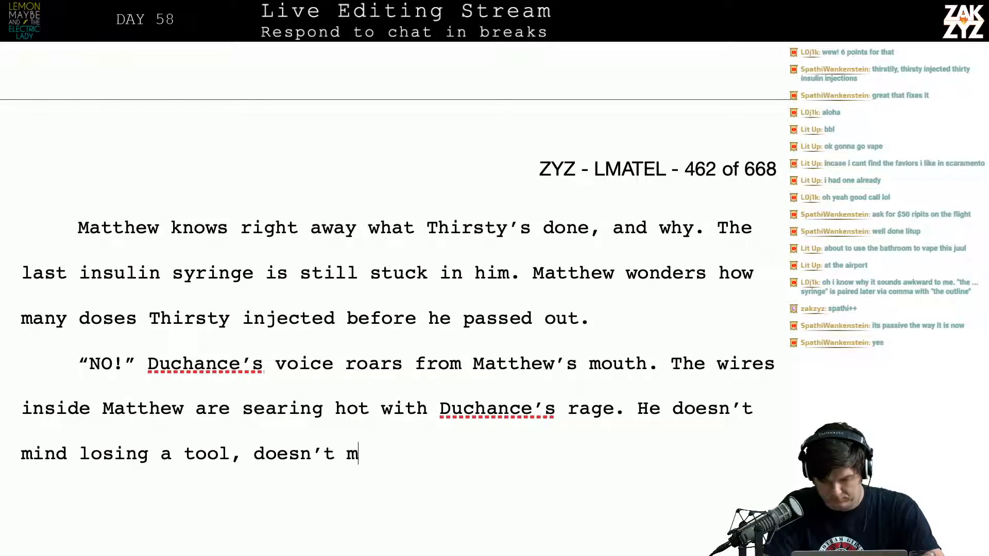
key(BackSpace)
key(BackSpace)
key(BackSpace)
key(BackSpace)
key(BackSpace)
key(BackSpace)
key(BackSpace)
key(BackSpace)
key(BackSpace)
key(BackSpace)
key(BackSpace)
key(BackSpace)
key(BackSpace)
key(BackSpace)
key(BackSpace)
key(BackSpace)
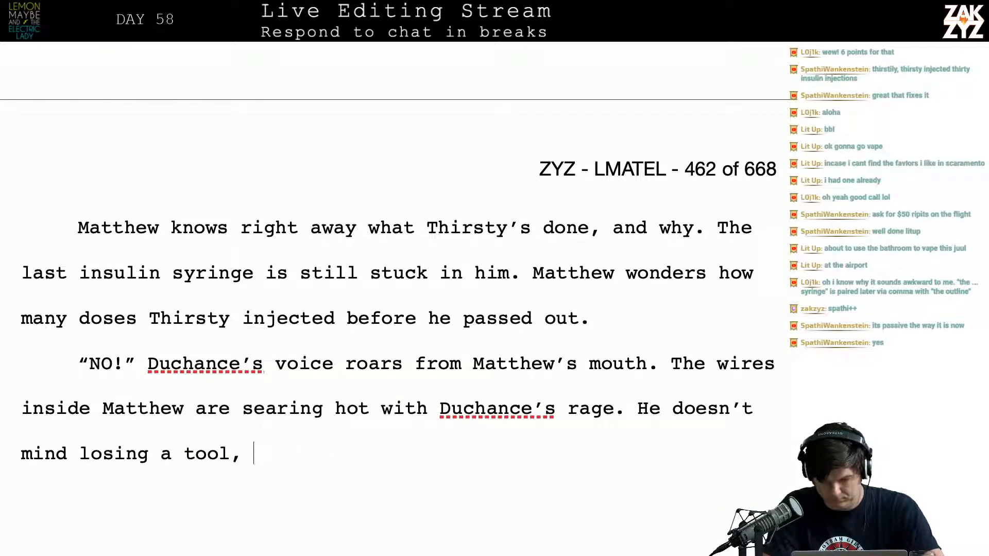
key(BackSpace)
key(BackSpace)
key(BackSpace)
key(BackSpace)
key(BackSpace)
key(BackSpace)
key(BackSpace)
key(BackSpace)
key(BackSpace)
key(BackSpace)
key(BackSpace)
key(BackSpace)
key(BackSpace)
key(BackSpace)
key(BackSpace)
key(BackSpace)
key(BackSpace)
key(BackSpace)
key(BackSpace)
key(BackSpace)
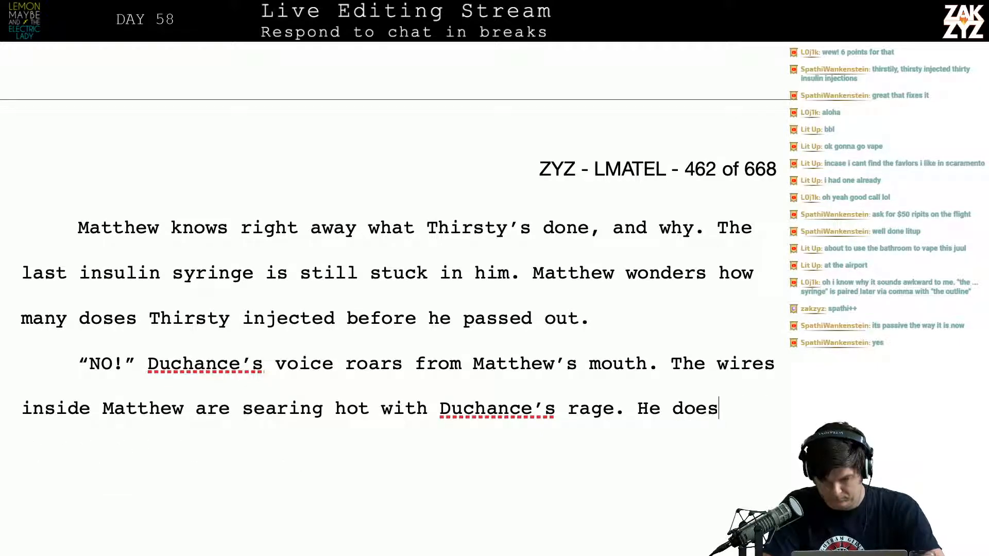
key(BackSpace)
text(He)
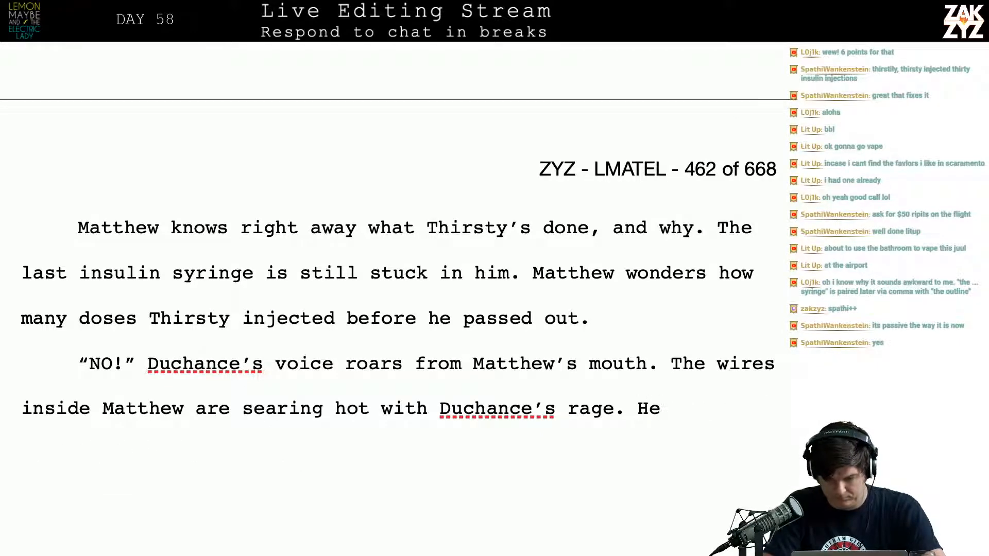
key(BackSpace)
key(BackSpace)
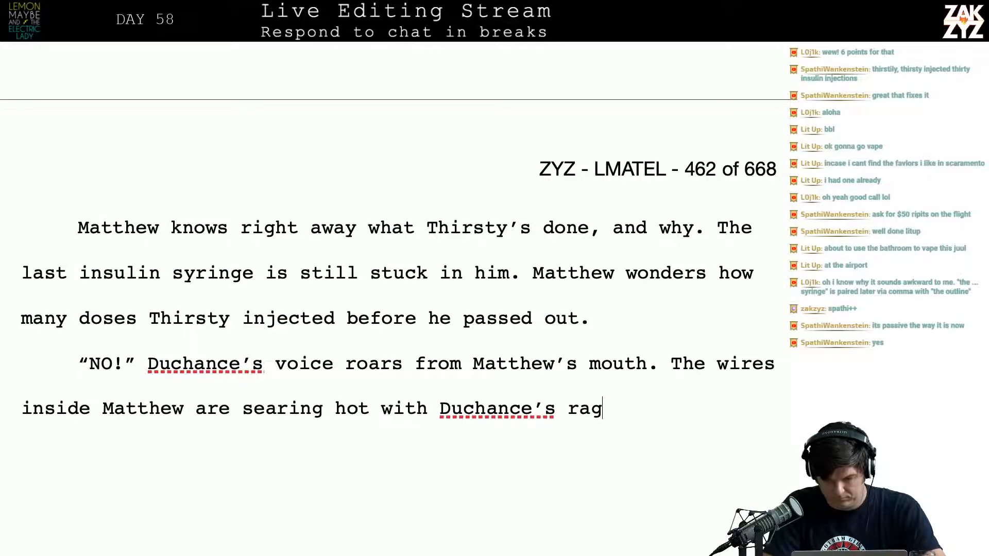
text(e.)
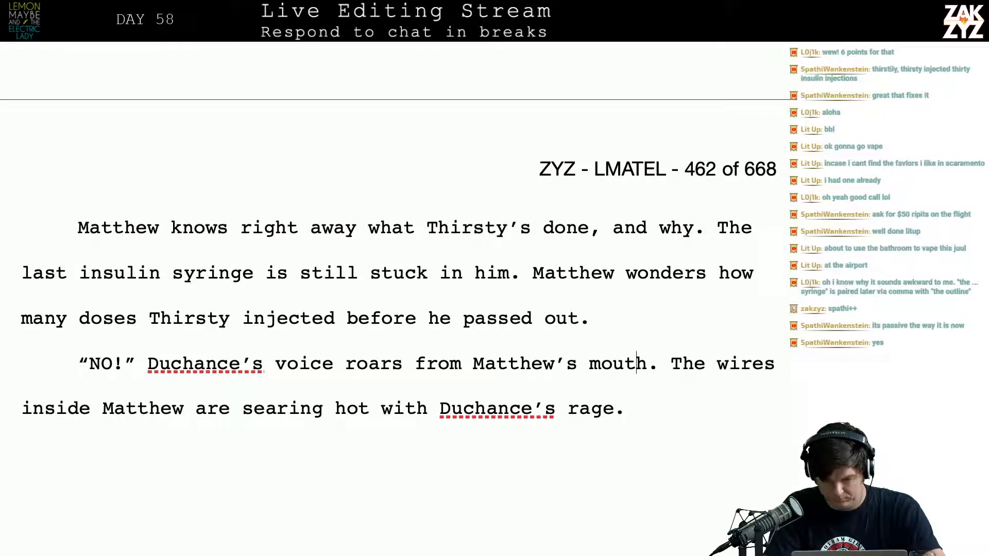
Move the sentence starting "The wires inside Matthew" into its own paragraph below a blank one
key(Return)
key(Return)
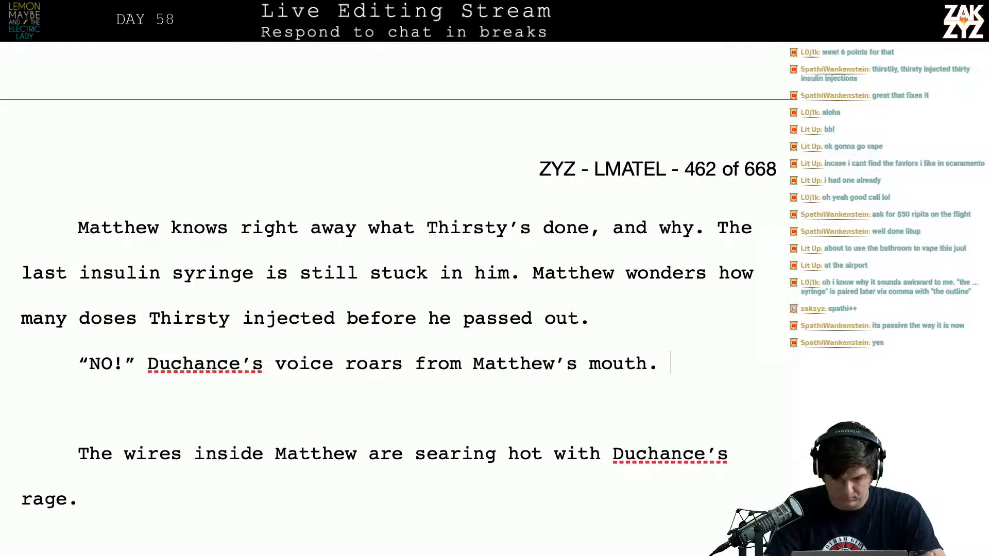
Try following "Matthew's mouth." with "As if they're conducting" and delete the addition
text(As )
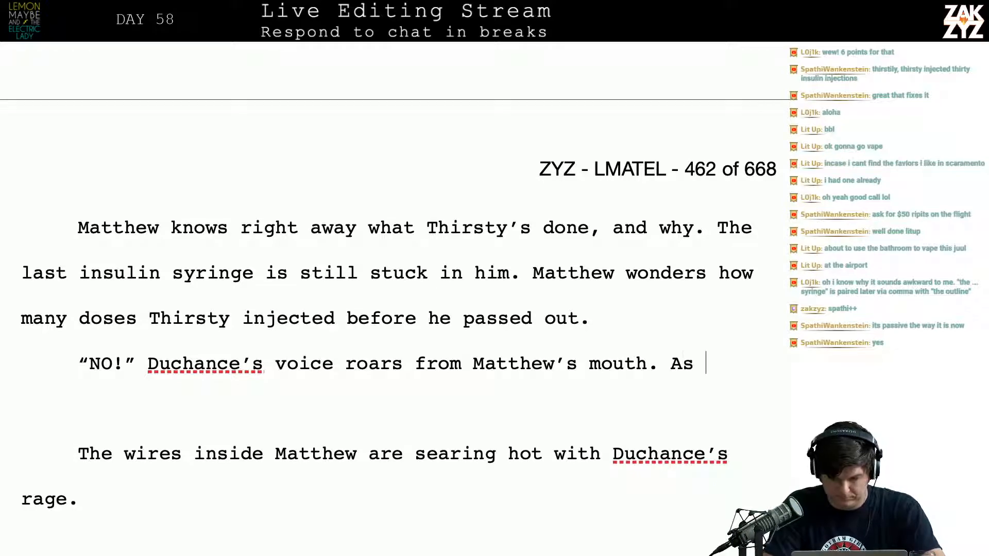
text(if they're conducting)
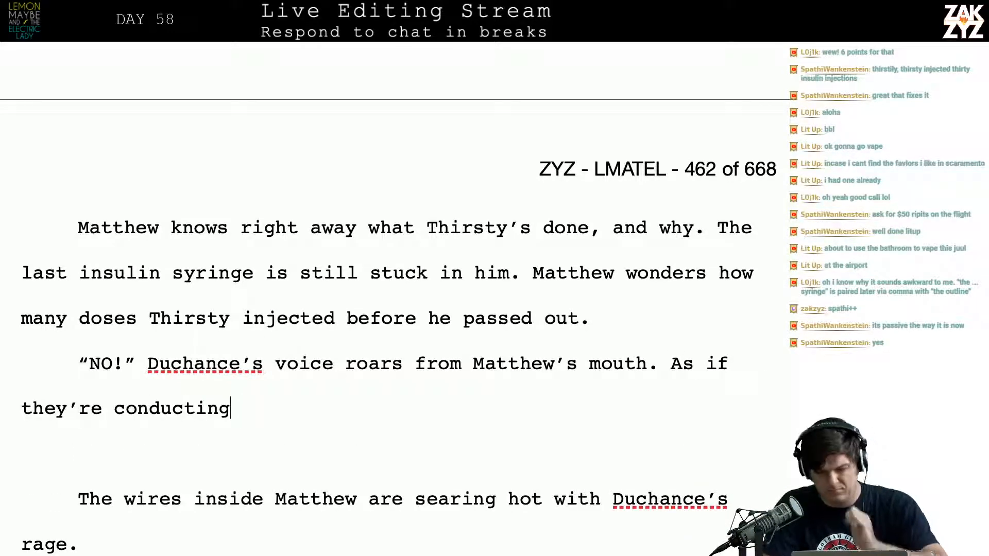
key(BackSpace)
key(BackSpace)
key(BackSpace)
key(BackSpace)
key(BackSpace)
key(BackSpace)
key(BackSpace)
key(BackSpace)
key(BackSpace)
key(BackSpace)
key(BackSpace)
key(BackSpace)
key(BackSpace)
key(BackSpace)
key(BackSpace)
key(BackSpace)
key(BackSpace)
key(BackSpace)
key(BackSpace)
key(BackSpace)
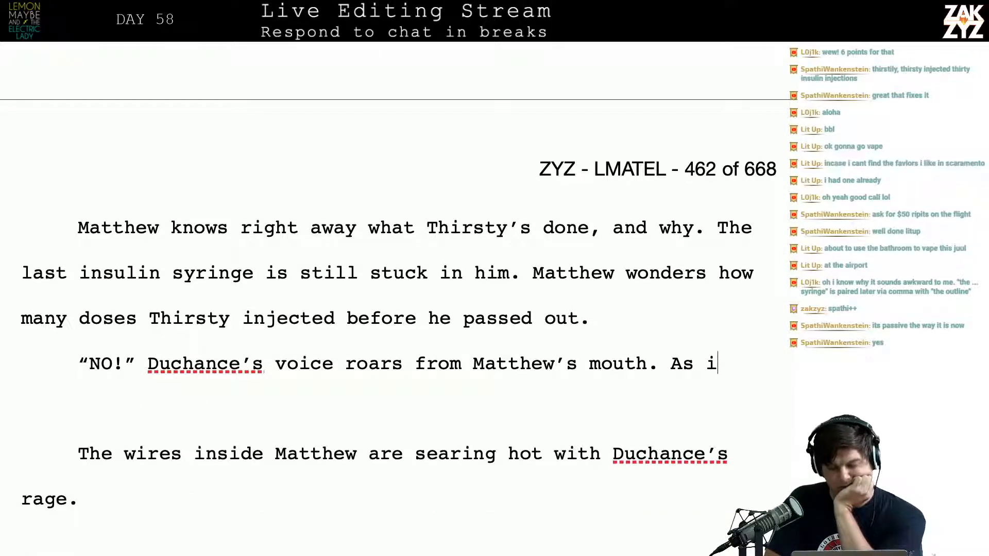
key(BackSpace)
key(BackSpace)
key(BackSpace)
key(BackSpace)
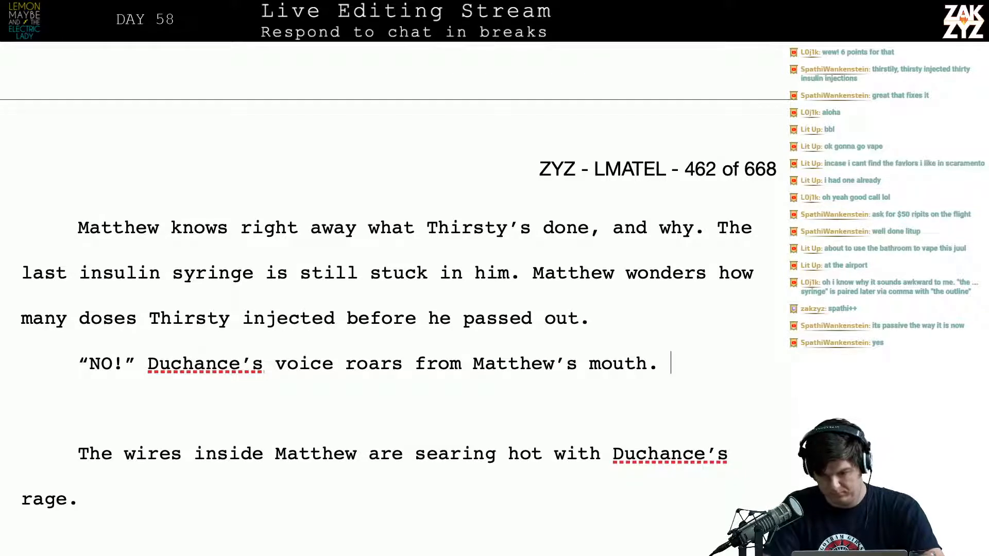
Begin a new sentence after "Matthew's mouth." reading "His fury is boiling over, the wires"
text(His fur)
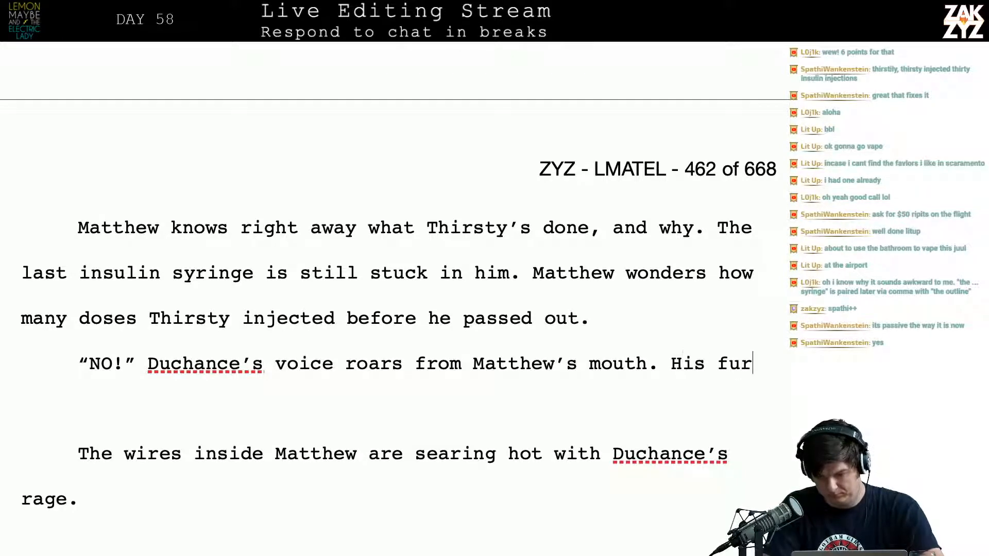
text(y is boiling over,)
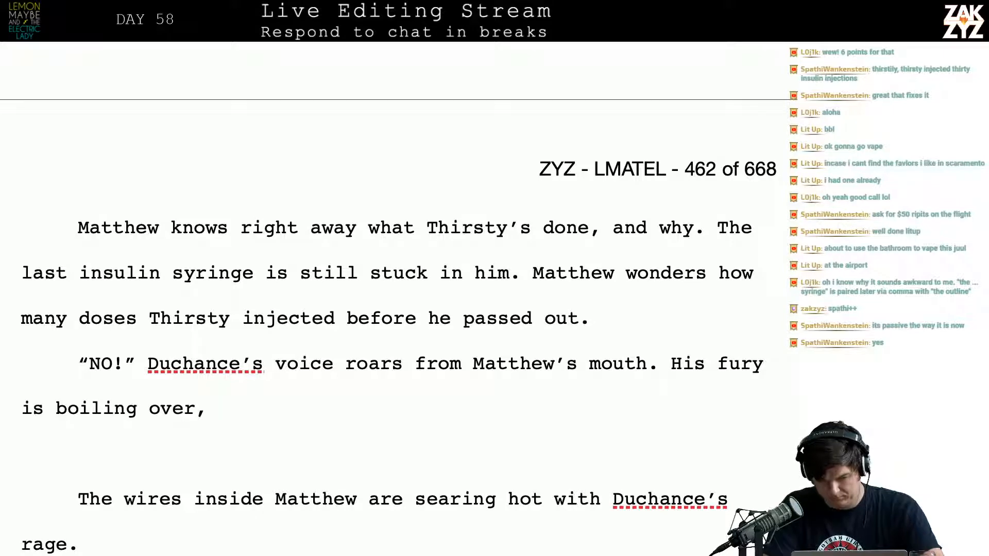
text( condu)
key(BackSpace)
key(BackSpace)
key(BackSpace)
key(BackSpace)
key(BackSpace)
text(the)
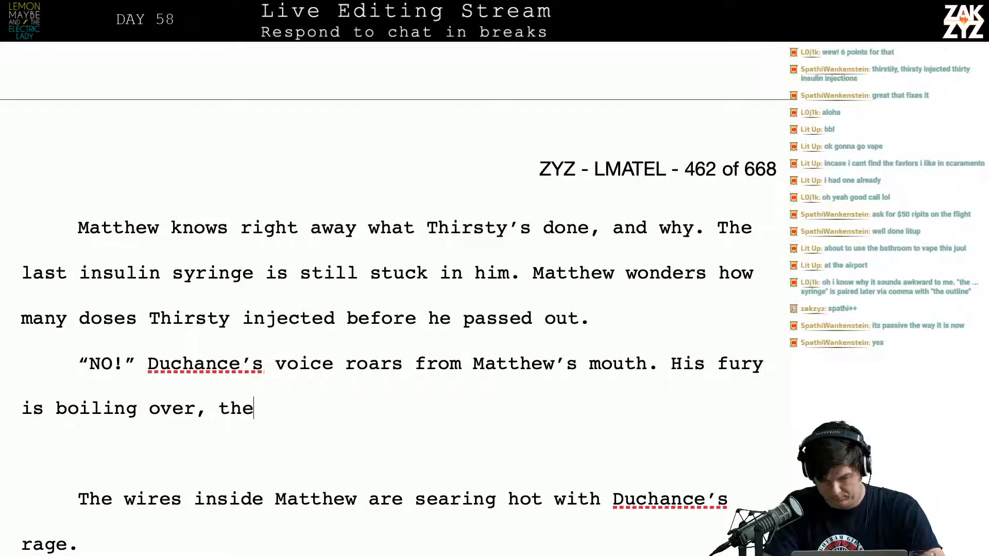
text( wires)
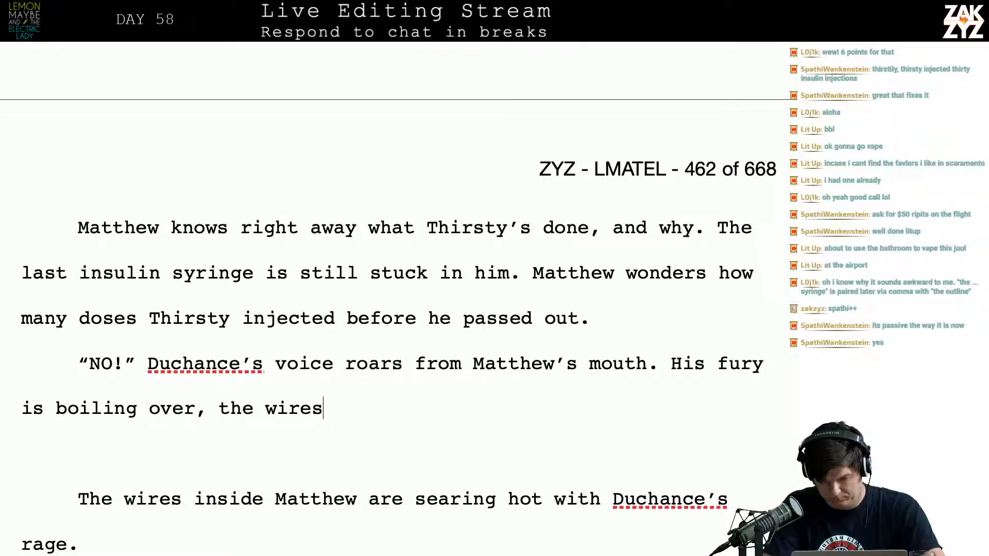
Delete back into "boiling" and rewrite the passage as "boiling over, the wires twisting in"
key(BackSpace)
key(BackSpace)
key(BackSpace)
key(BackSpace)
key(BackSpace)
key(BackSpace)
key(BackSpace)
key(BackSpace)
key(BackSpace)
key(BackSpace)
key(BackSpace)
key(BackSpace)
key(BackSpace)
key(BackSpace)
key(BackSpace)
key(BackSpace)
key(BackSpace)
key(BackSpace)
key(BackSpace)
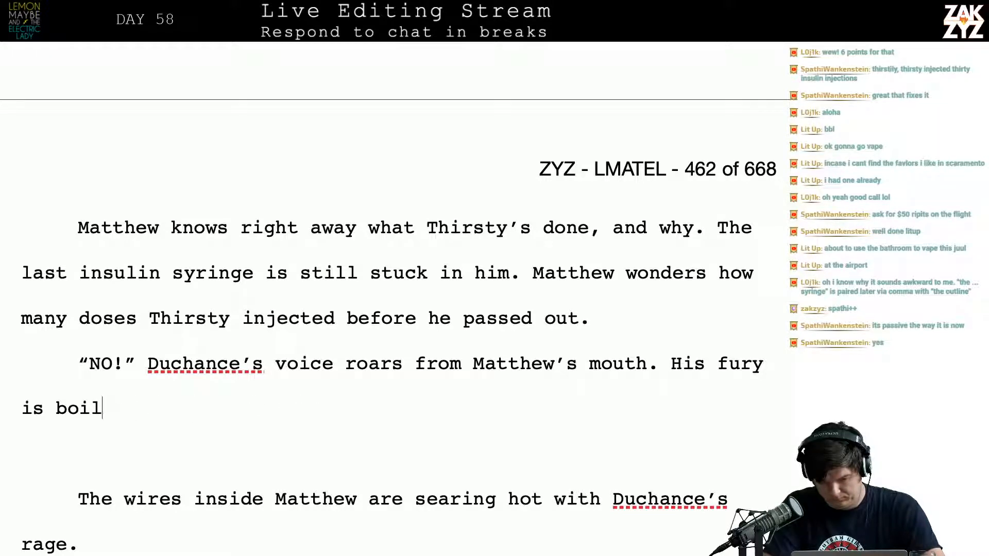
key(BackSpace)
key(BackSpace)
key(BackSpace)
key(BackSpace)
key(BackSpace)
key(BackSpace)
text(s boi)
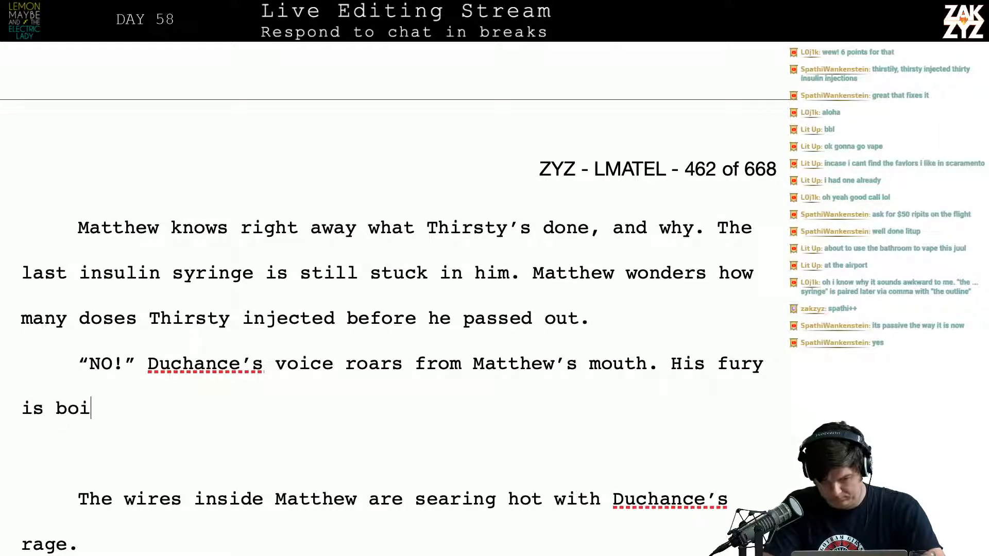
text(ling over, the wieres)
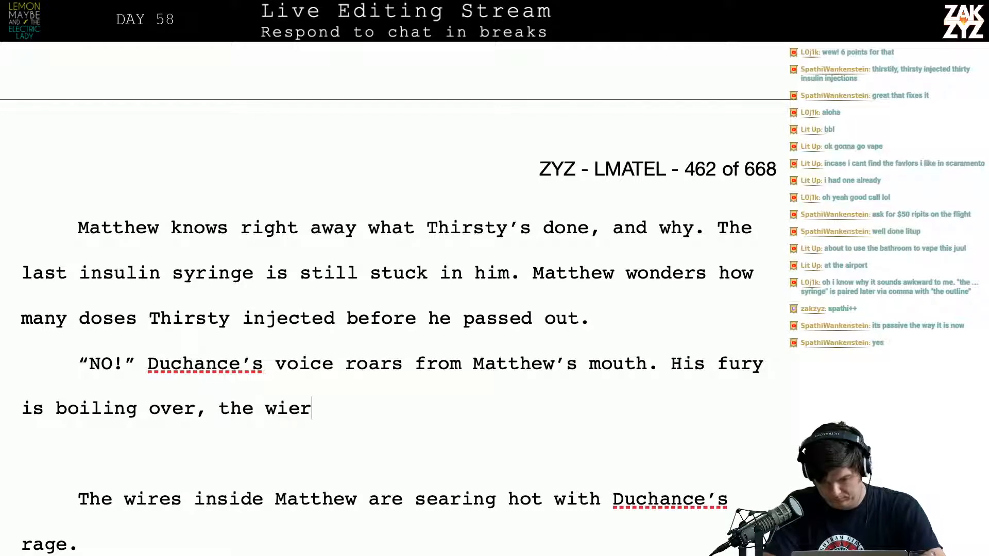
key(BackSpace)
key(BackSpace)
key(BackSpace)
key(BackSpace)
text(res tw)
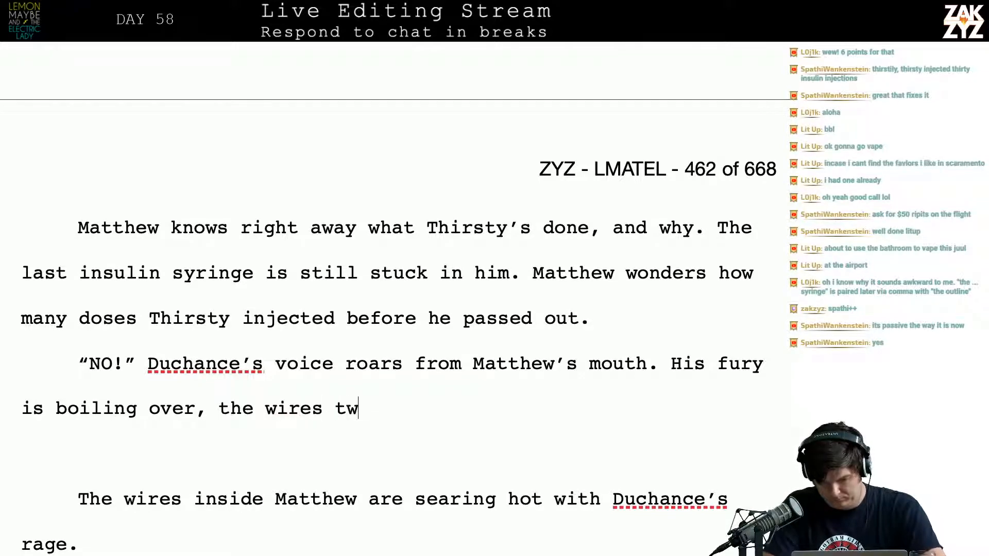
text(isting in Matthew ae con)
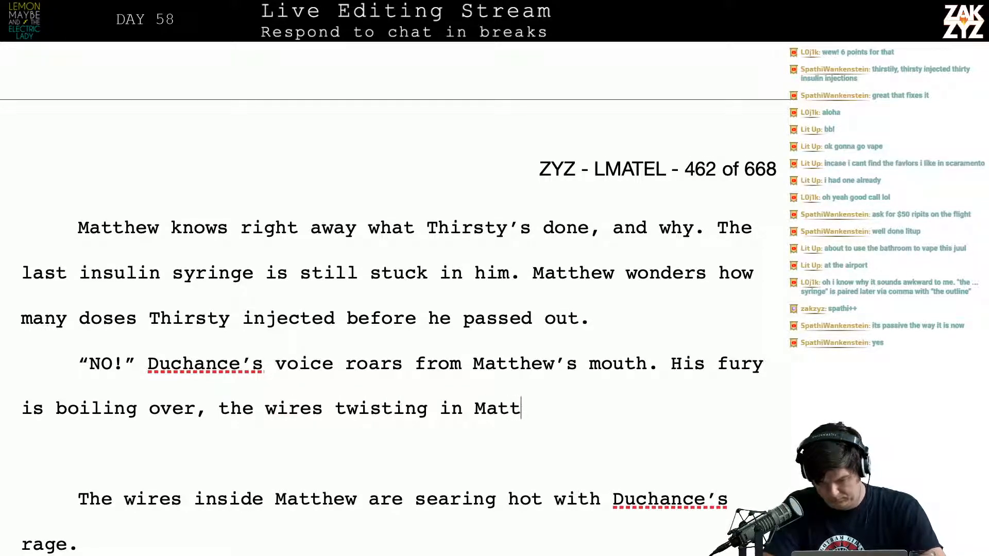
Complete the fury sentence with "Matthew are conductive, searing his insides"
key(BackSpace)
key(BackSpace)
key(BackSpace)
key(BackSpace)
key(BackSpace)
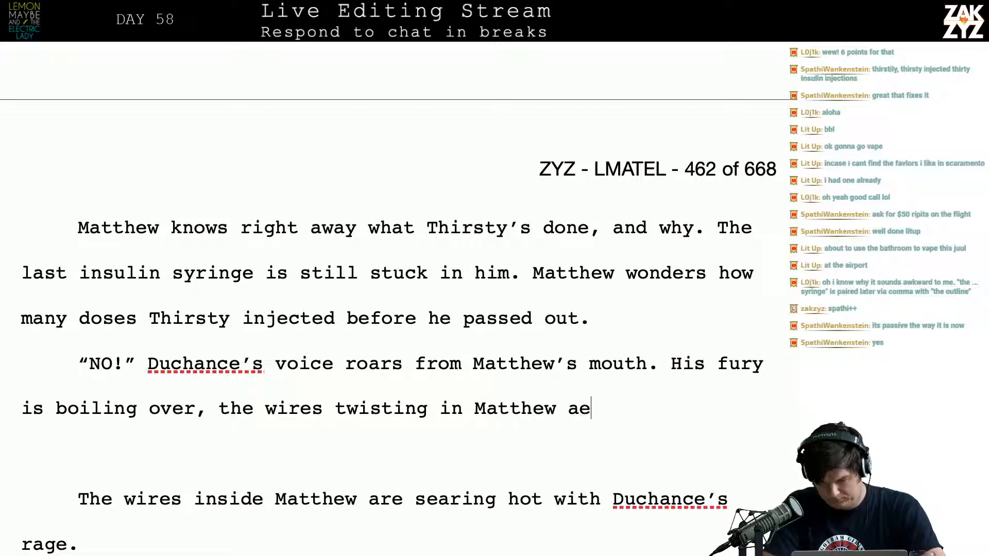
text(re conductiv)
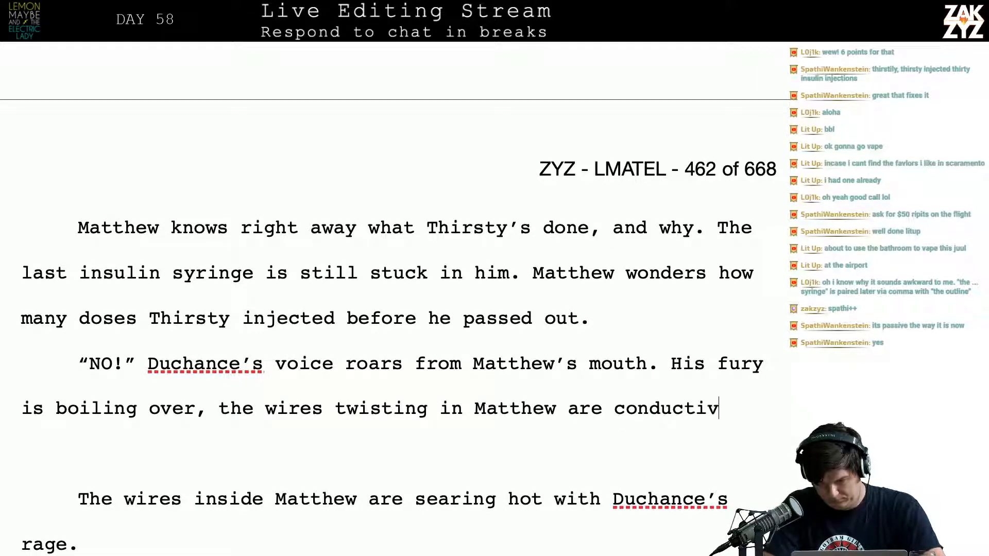
text(e, burning)
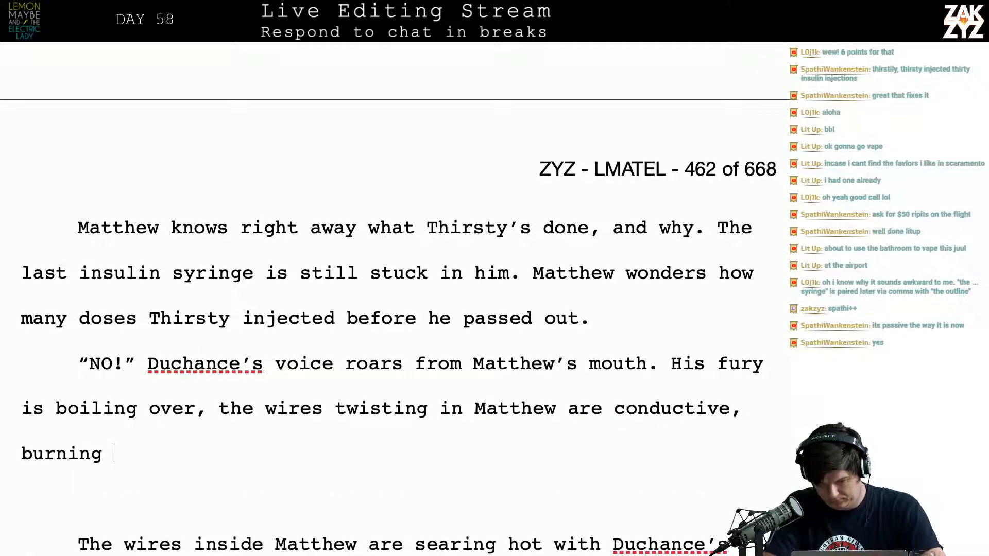
key(BackSpace)
key(BackSpace)
key(BackSpace)
key(BackSpace)
key(BackSpace)
key(BackSpace)
key(BackSpace)
key(BackSpace)
text(searing his insides)
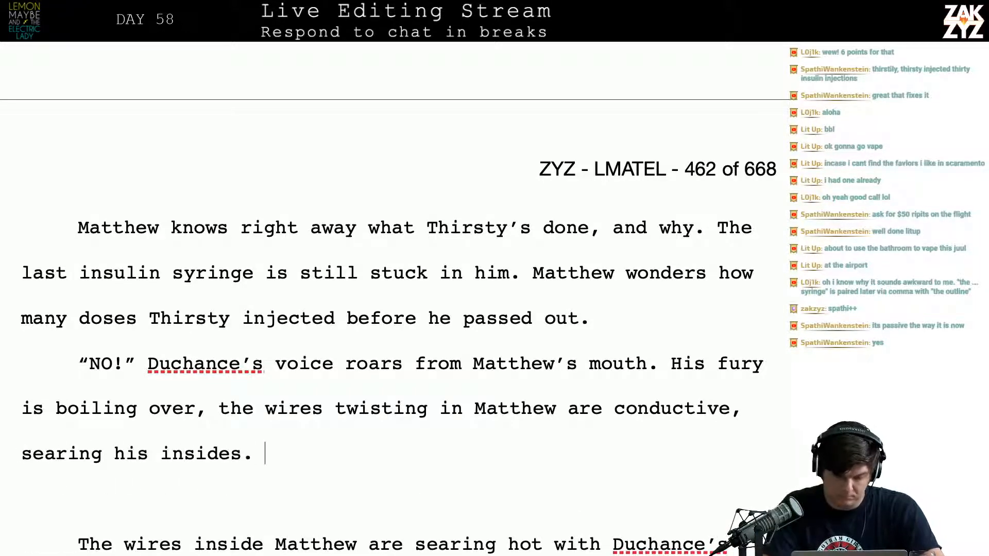
text(. Duchance )
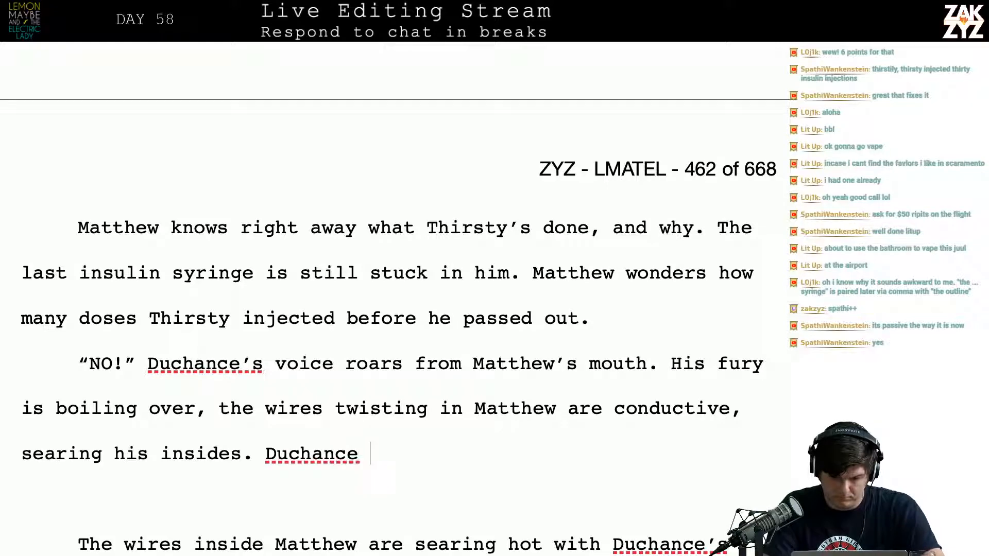
text(is e)
Close the sentence and add "Duchance is enraged that one got away." after it
key(BackSpace)
text(is)
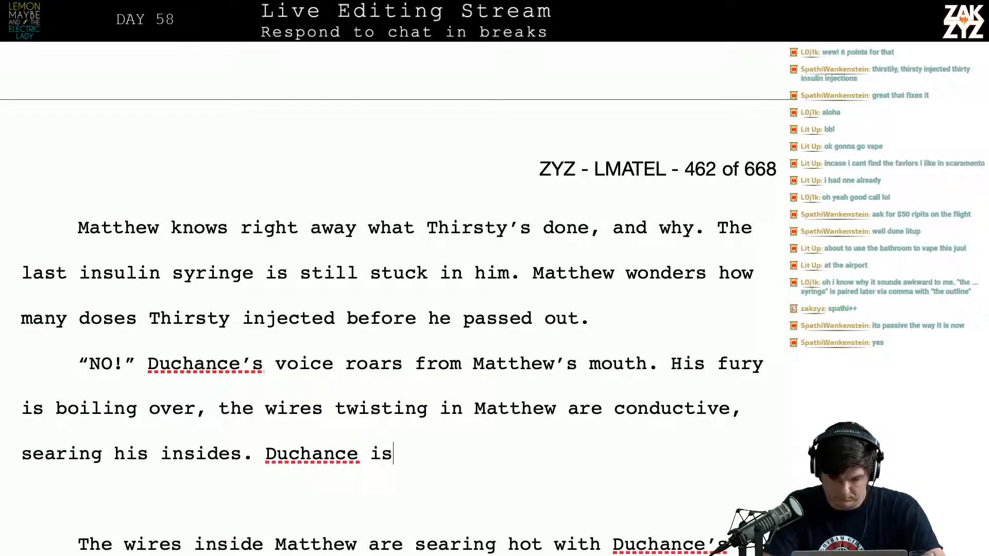
text( enraged that o)
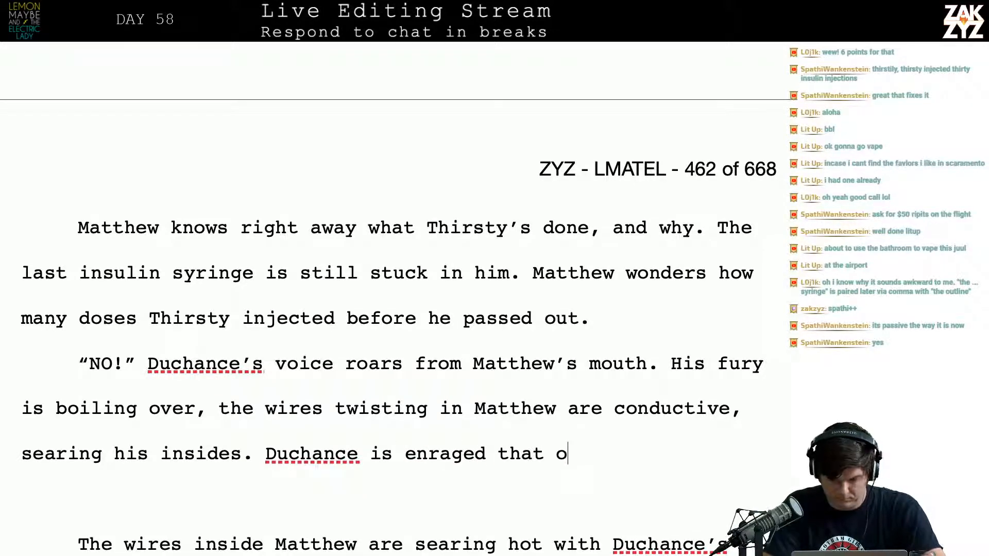
text(ne got away.)
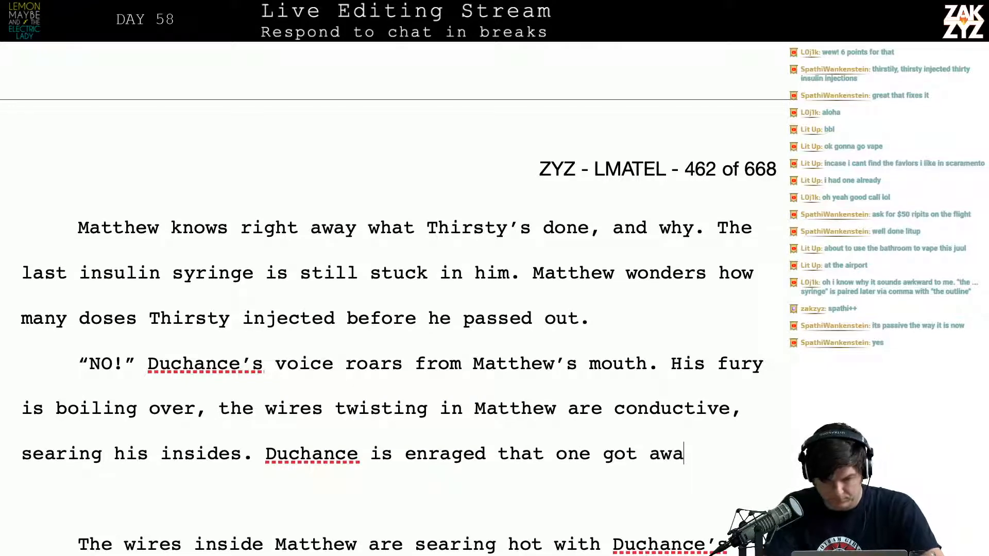
Add a paragraph break after "got away." and move the text starting "His fury" into its own paragraph below a blank one
key(Return)
key(shift+Down)
key(shift+Down)
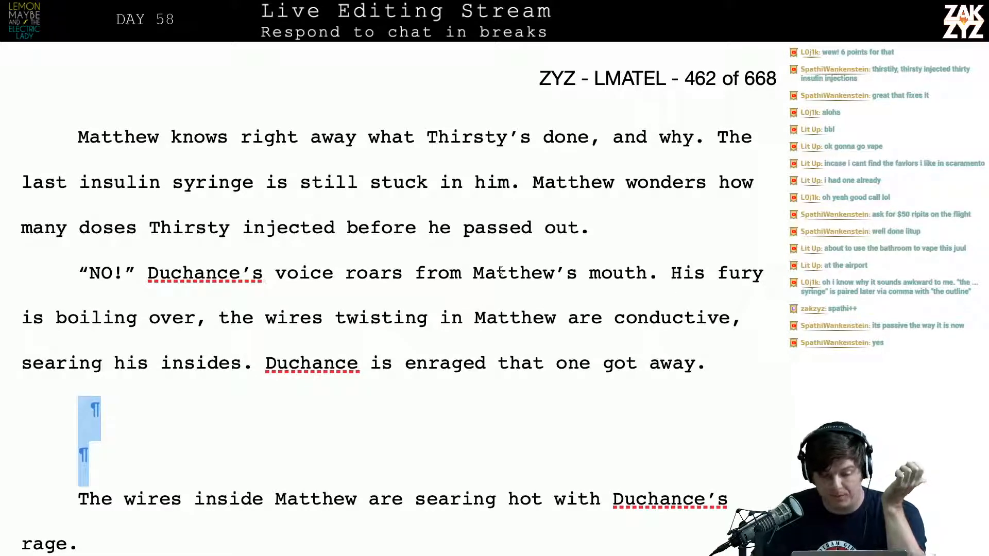
click(260, 318)
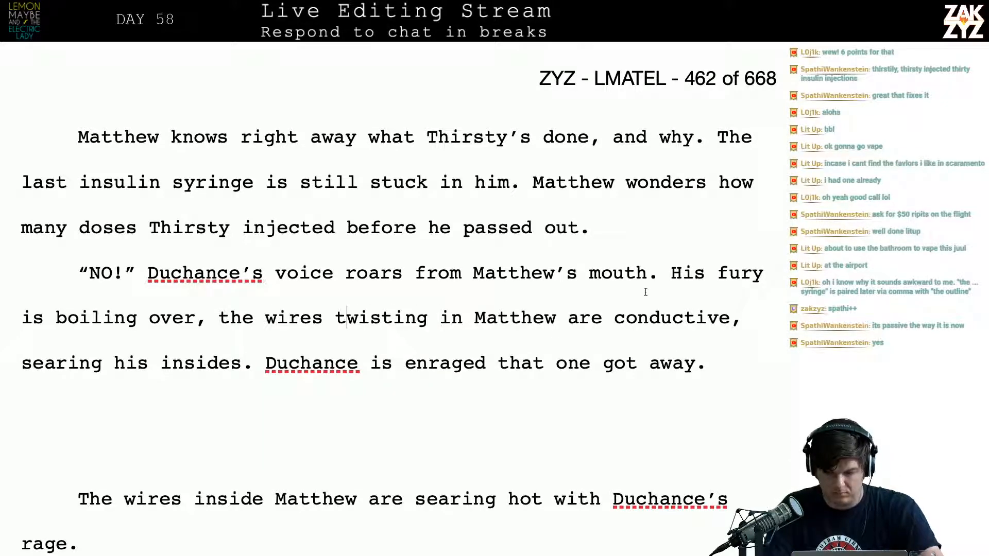
key(Return)
key(Return)
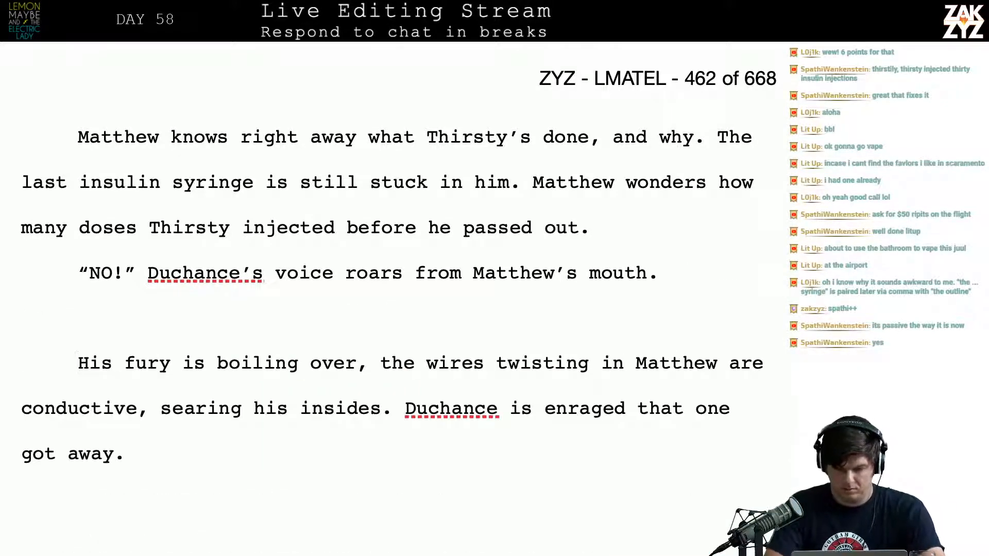
Write after "Matthew's mouth." the alternative "He's enraged, the wires twisting in Matthew conduct his fury and sear his insides."
text(He's enr)
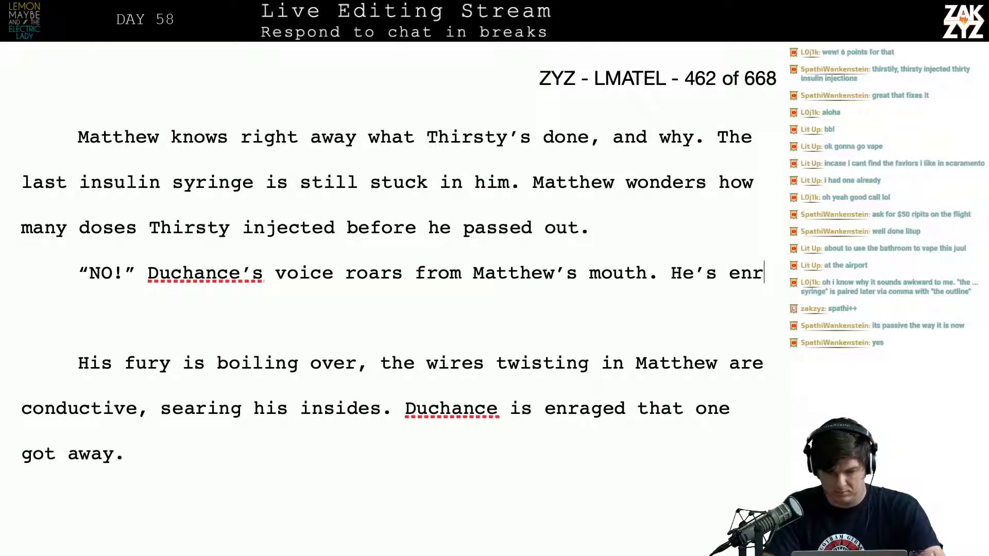
text(aged, the wires )
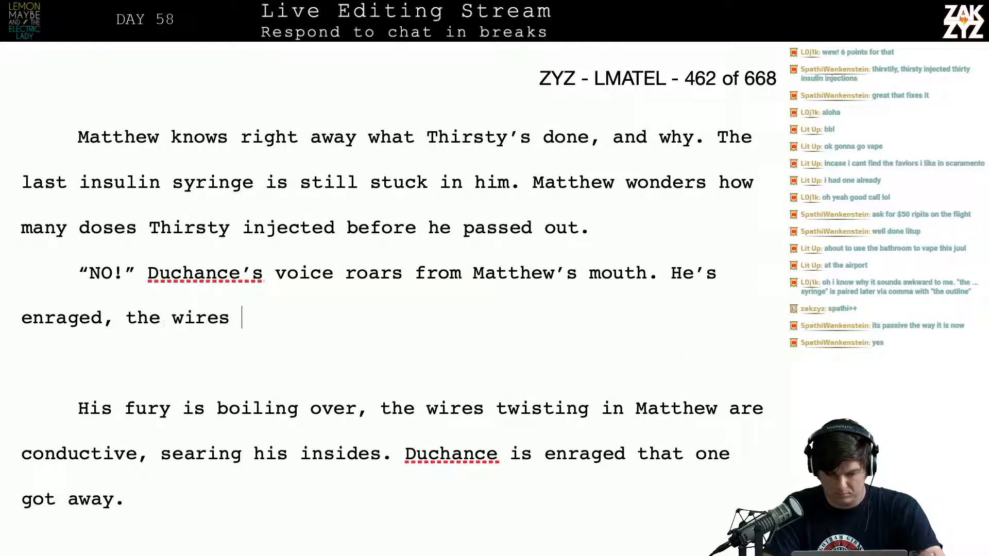
text(twisting in )
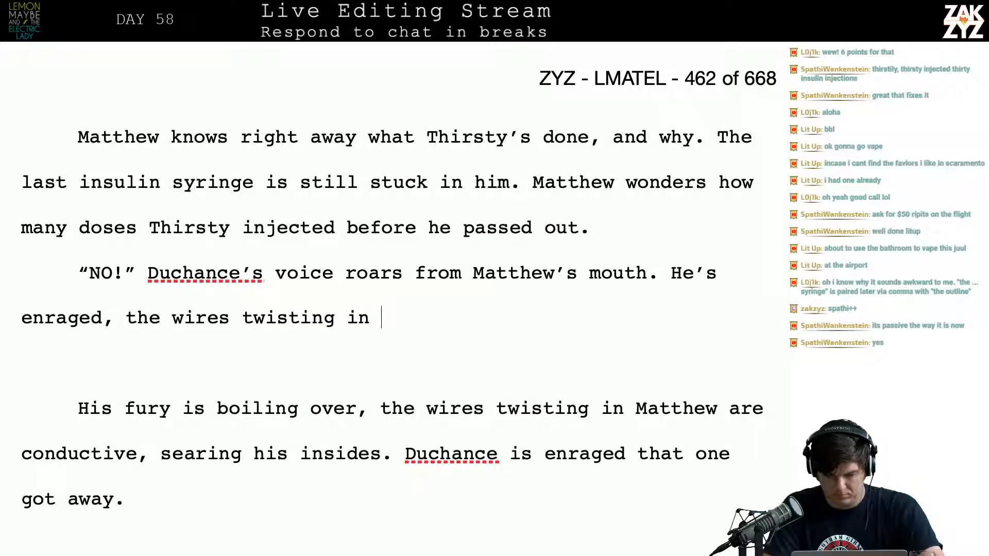
text(Matthew co)
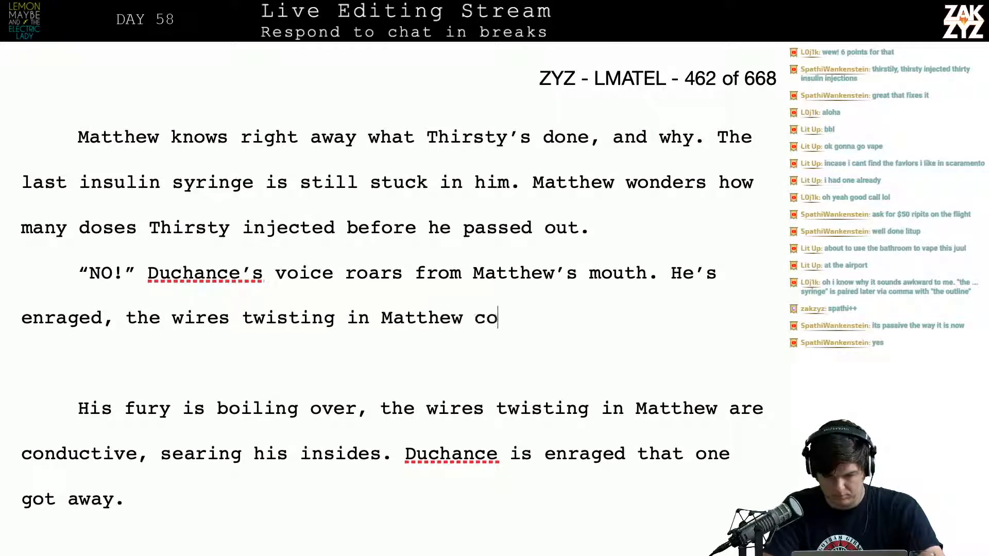
text(nduct his fu)
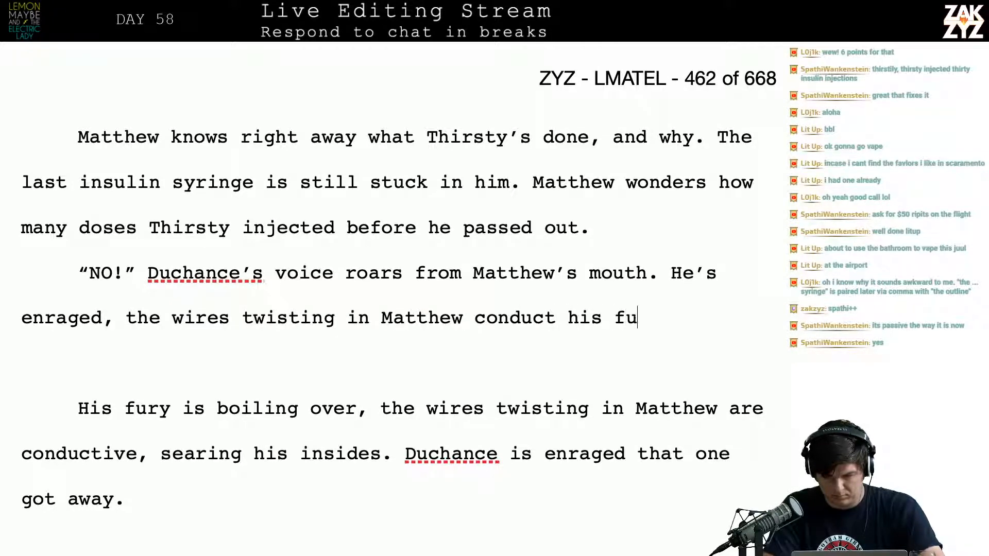
text(ry and sear his )
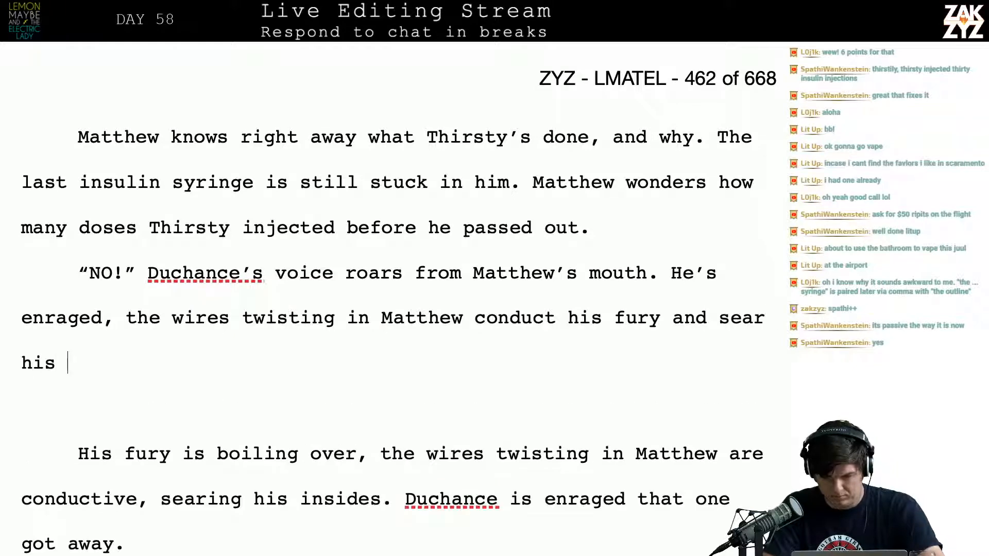
text(inside.s.)
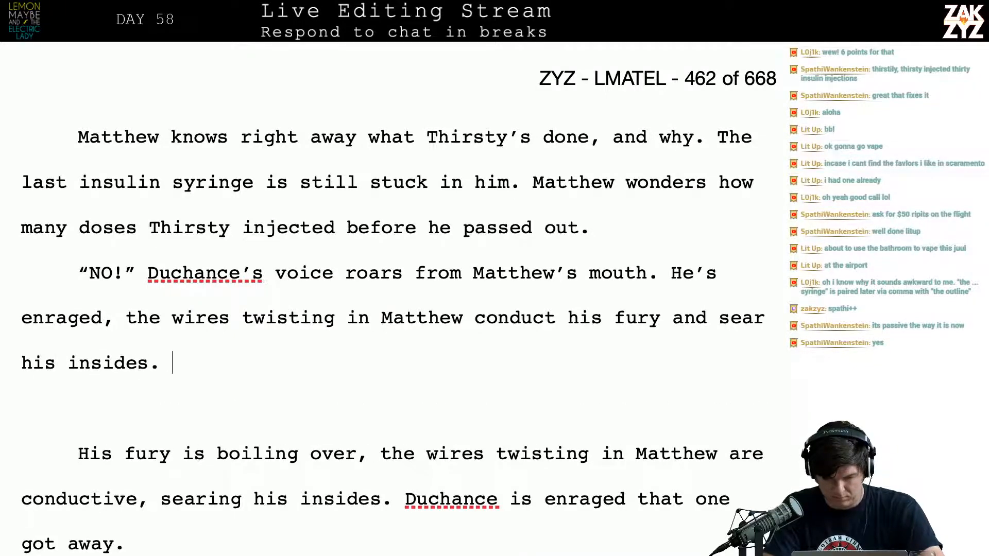
Replace "sear his insides." with "burn beneath his skin." in the new sentence
key(BackSpace)
key(BackSpace)
key(BackSpace)
key(BackSpace)
key(BackSpace)
key(BackSpace)
key(BackSpace)
key(BackSpace)
key(BackSpace)
key(BackSpace)
key(BackSpace)
key(BackSpace)
key(BackSpace)
key(BackSpace)
key(BackSpace)
key(BackSpace)
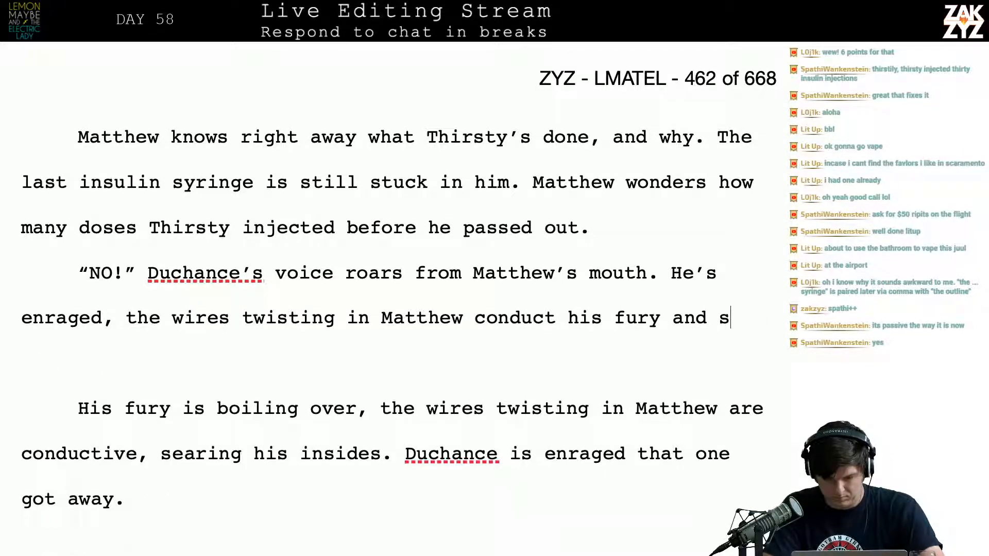
text(burn)
key(BackSpace)
key(BackSpace)
key(BackSpace)
key(BackSpace)
key(BackSpace)
key(BackSpace)
key(BackSpace)
key(BackSpace)
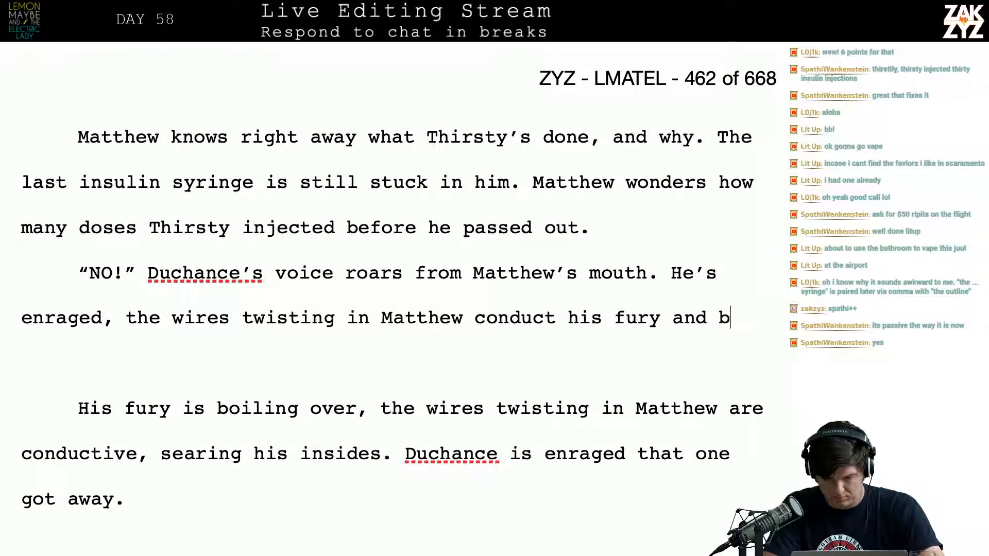
text(nd b)
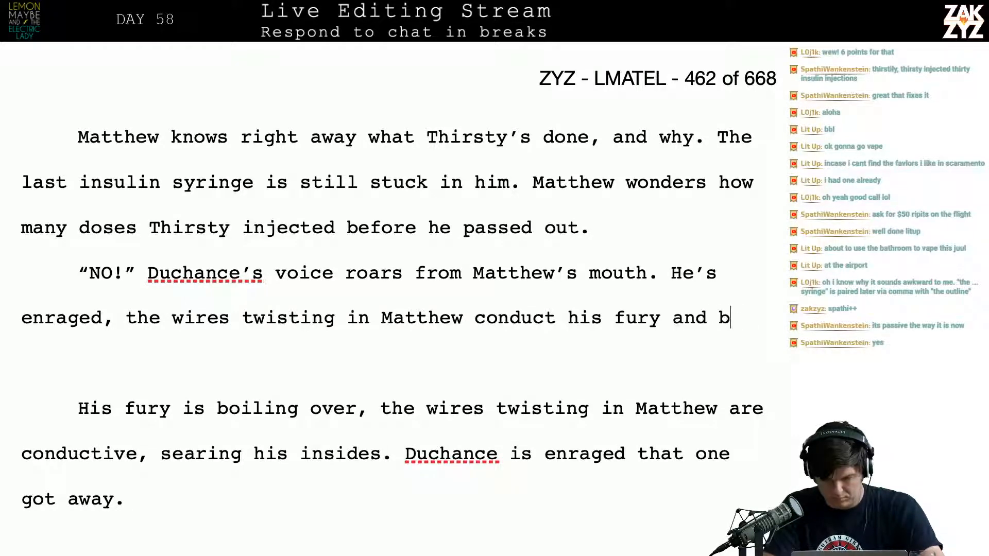
text(urn beneath)
text( his skin. )
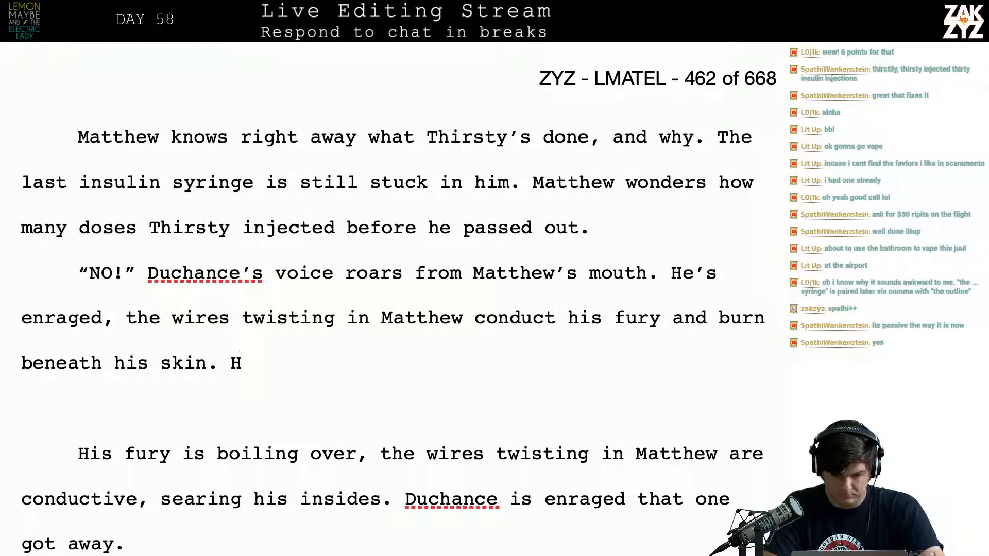
text(H)
key(BackSpace)
text(Duch)
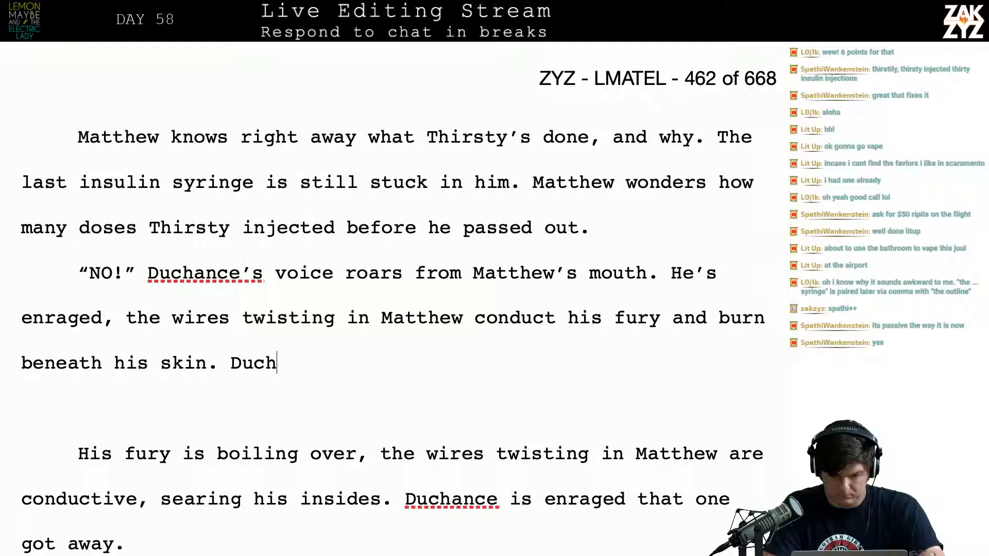
text(ance can't staa)
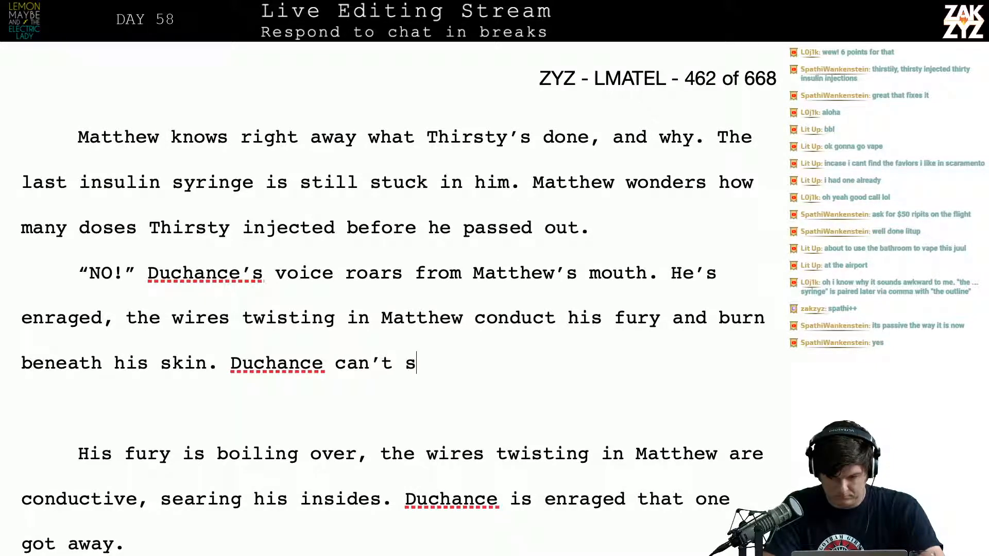
key(BackSpace)
key(BackSpace)
text(and that one)
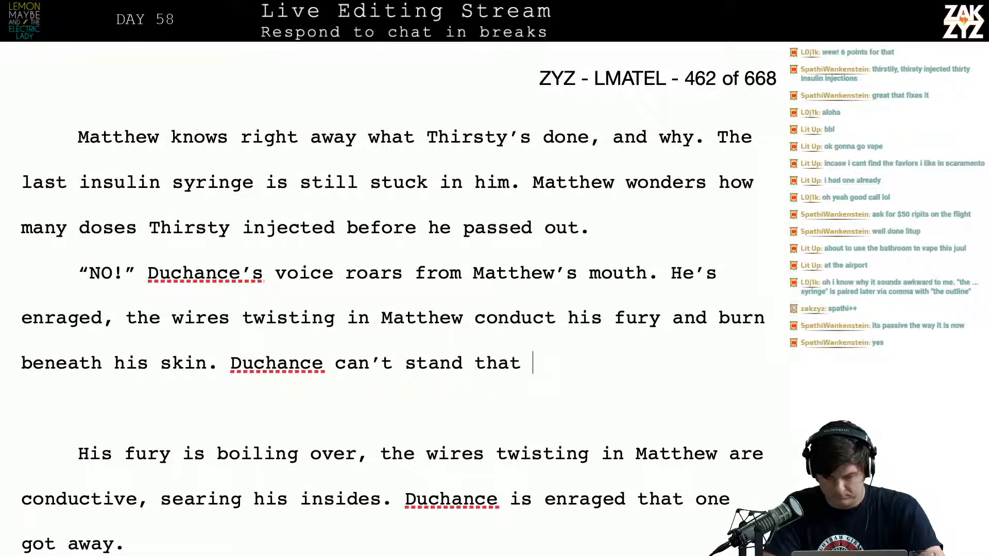
key(BackSpace)
key(BackSpace)
key(BackSpace)
key(BackSpace)
key(BackSpace)
key(BackSpace)
key(BackSpace)
key(BackSpace)
key(BackSpace)
key(BackSpace)
key(BackSpace)
key(BackSpace)
key(BackSpace)
key(BackSpace)
key(BackSpace)
key(BackSpace)
key(BackSpace)
key(BackSpace)
key(BackSpace)
key(BackSpace)
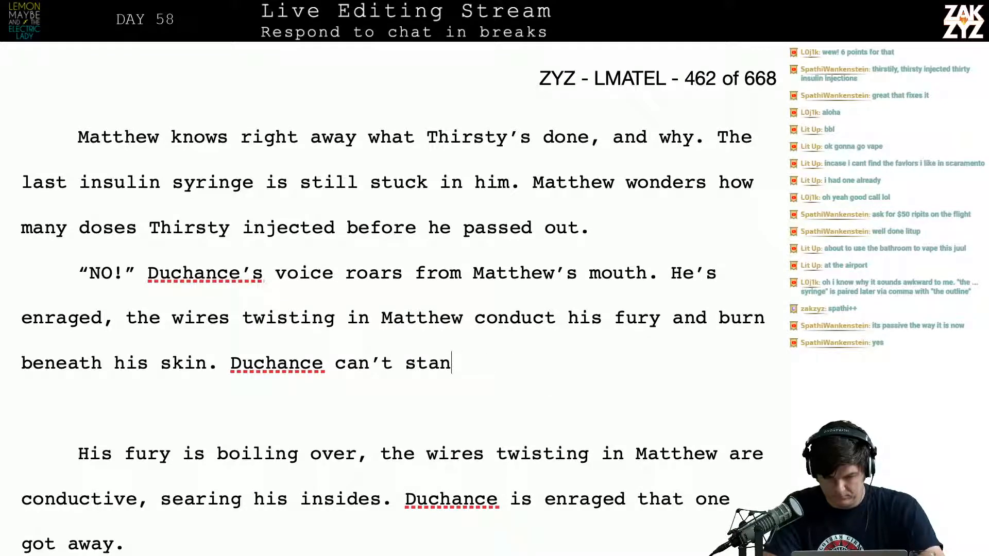
key(BackSpace)
key(BackSpace)
key(BackSpace)
key(BackSpace)
key(BackSpace)
key(BackSpace)
key(BackSpace)
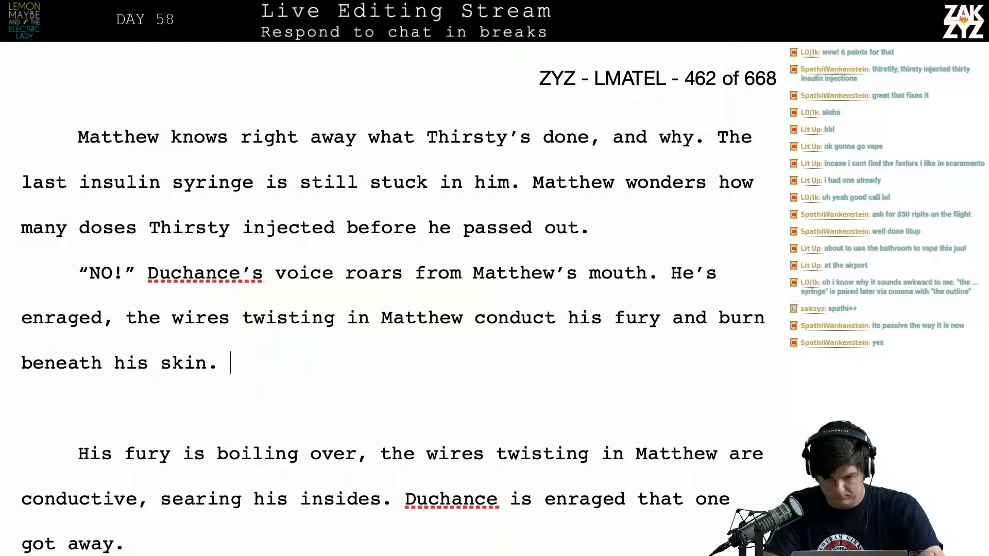
text(Duchance is )
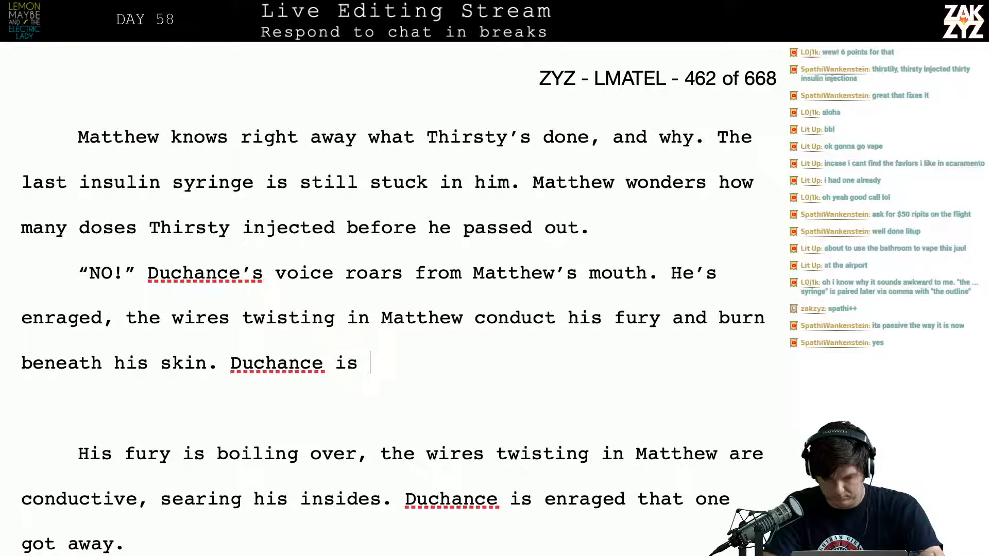
text(livid that)
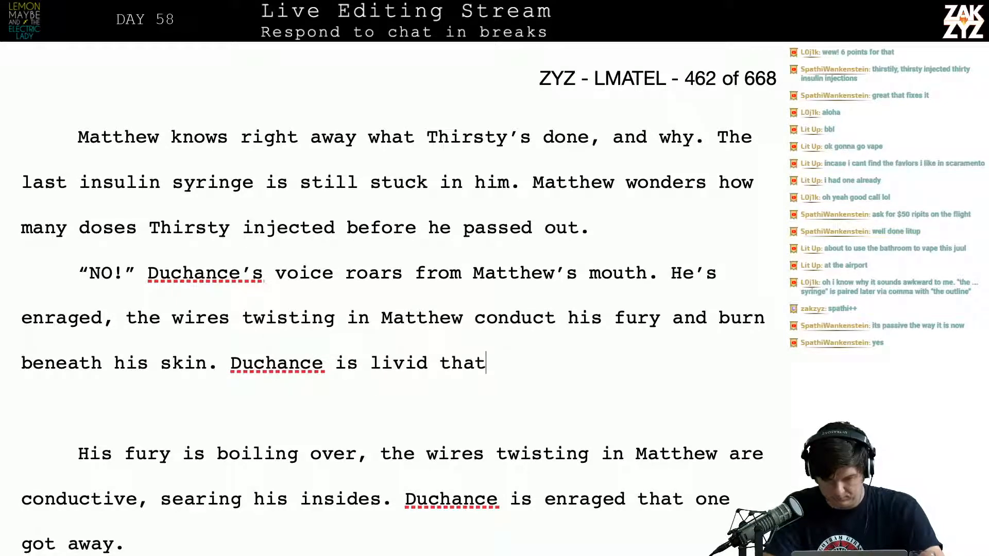
key(BackSpace)
key(BackSpace)
key(BackSpace)
key(BackSpace)
key(BackSpace)
key(BackSpace)
key(BackSpace)
key(BackSpace)
key(BackSpace)
key(BackSpace)
key(BackSpace)
key(BackSpace)
key(BackSpace)
key(BackSpace)
key(BackSpace)
key(BackSpace)
key(BackSpace)
key(BackSpace)
key(BackSpace)
key(BackSpace)
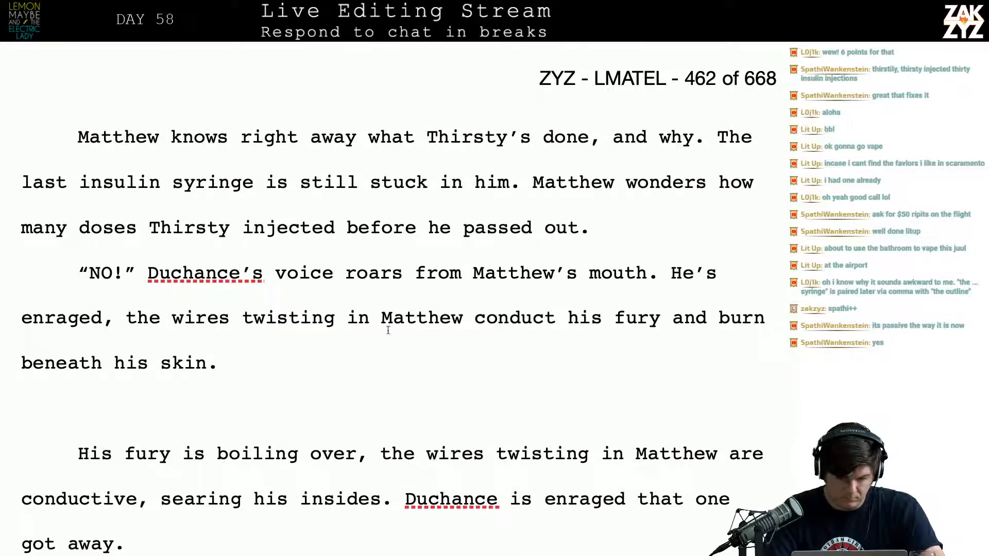
key(BackSpace)
key(BackSpace)
key(BackSpace)
key(BackSpace)
key(BackSpace)
key(BackSpace)
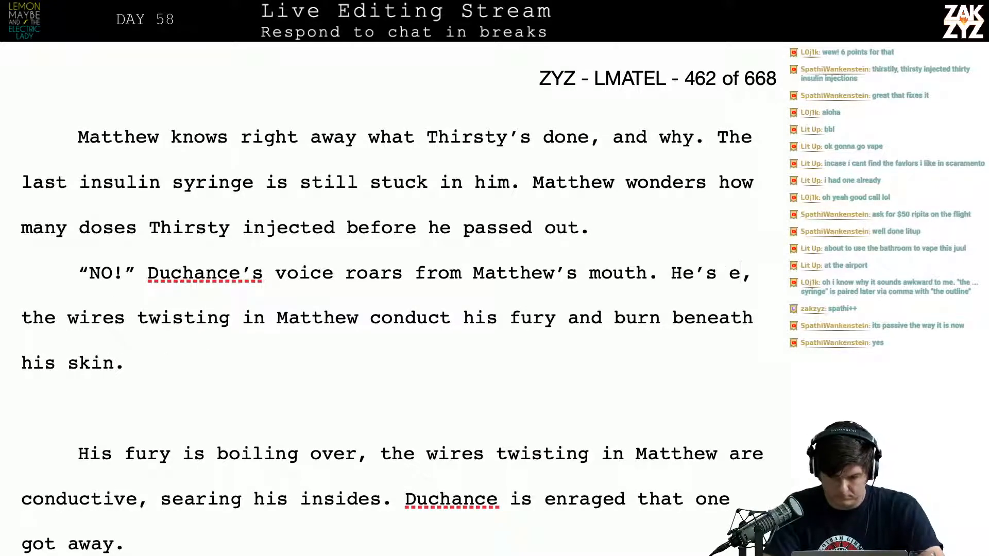
text(nraged, the wires twisting in Matthew conduct his fury and burn)
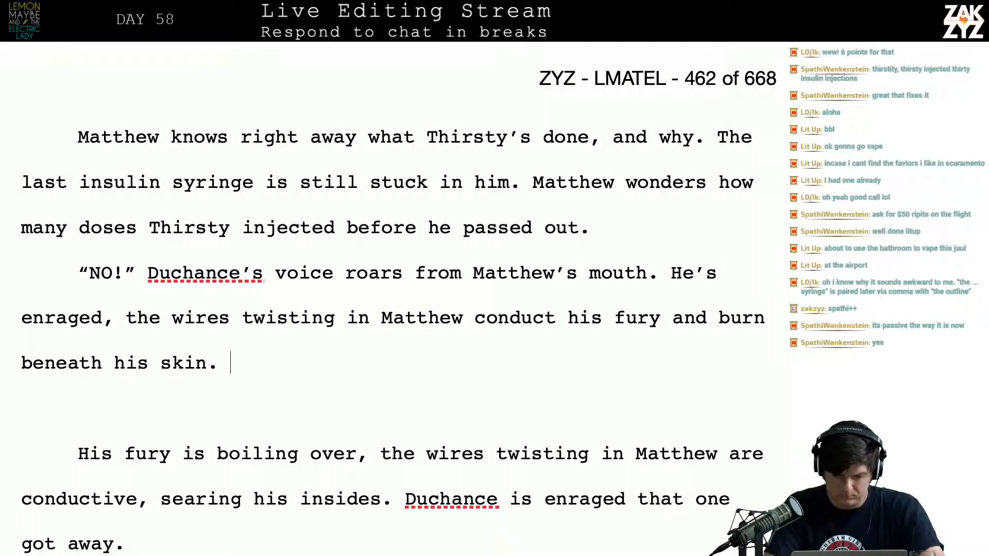
text(e shriekd)
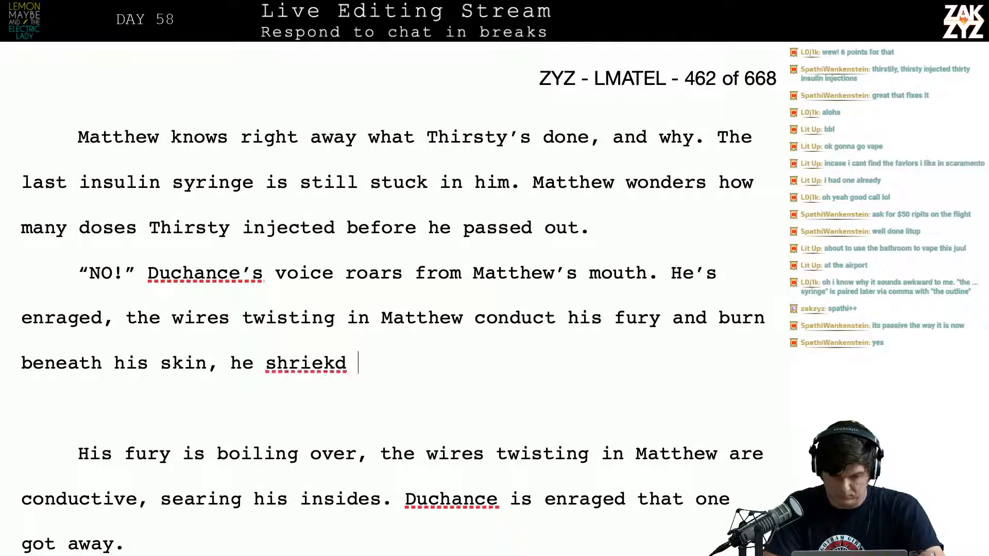
Extend the sentence ending "beneath his skin" with ", he shrieks in pain."
key(BackSpace)
text(s in )
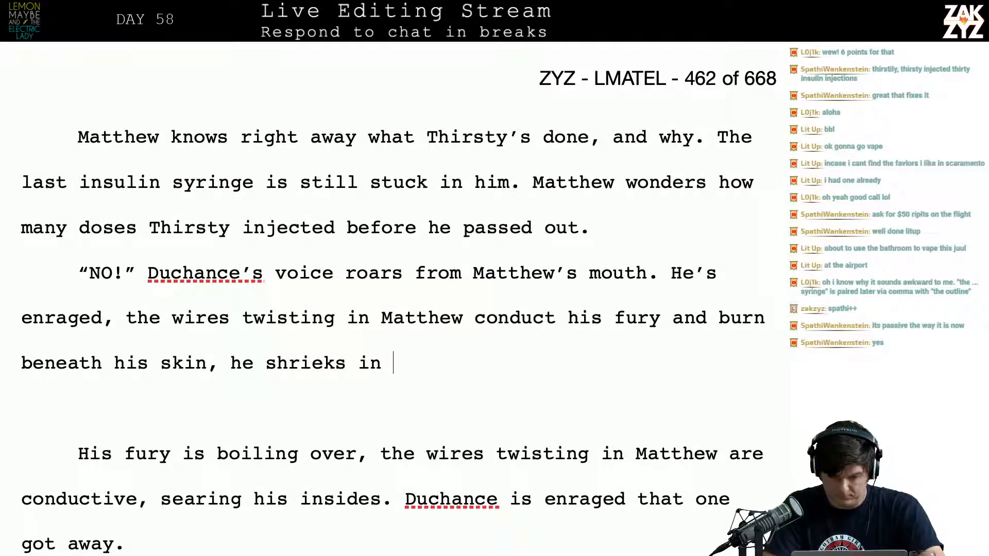
text(pain. D)
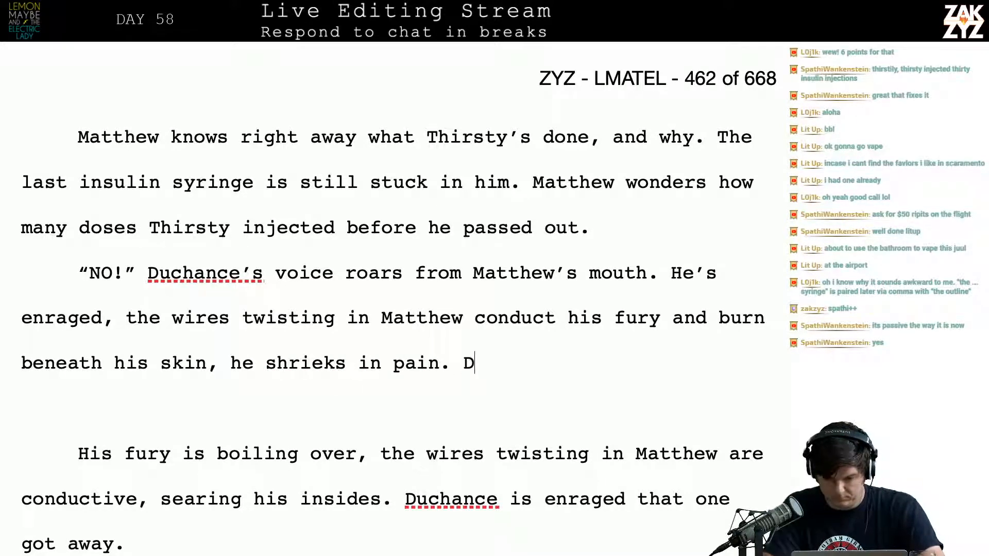
text(uchance cann)
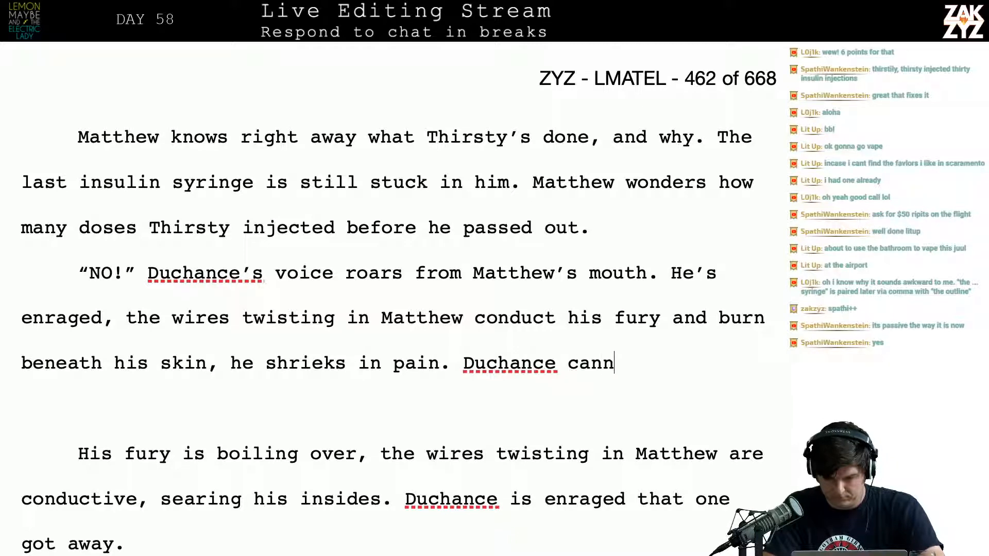
Add the sentence "Duchance hates this, he can't stand that one got away." after "he shrieks in pain."
text(ot)
key(BackSpace)
key(BackSpace)
key(BackSpace)
key(BackSpace)
key(BackSpace)
key(BackSpace)
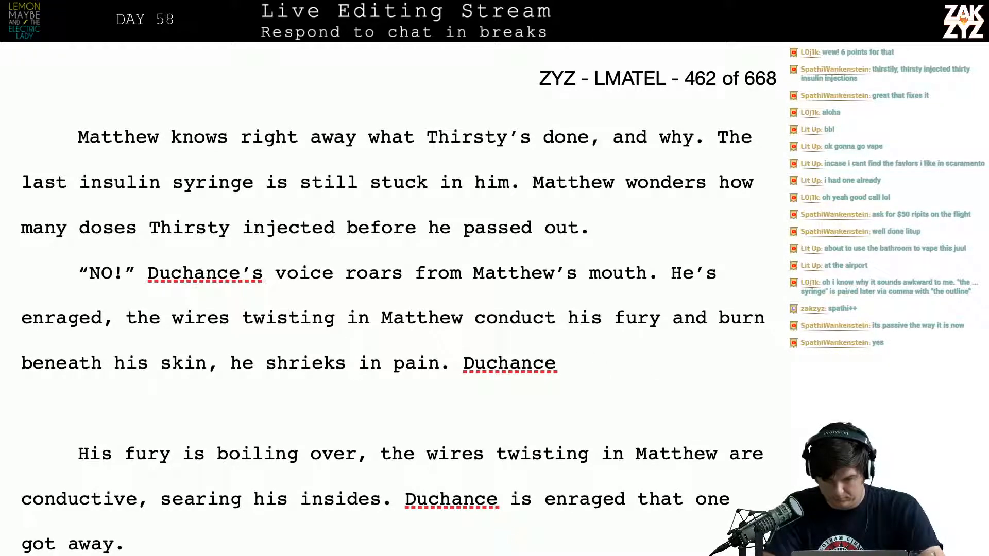
text(hates this)
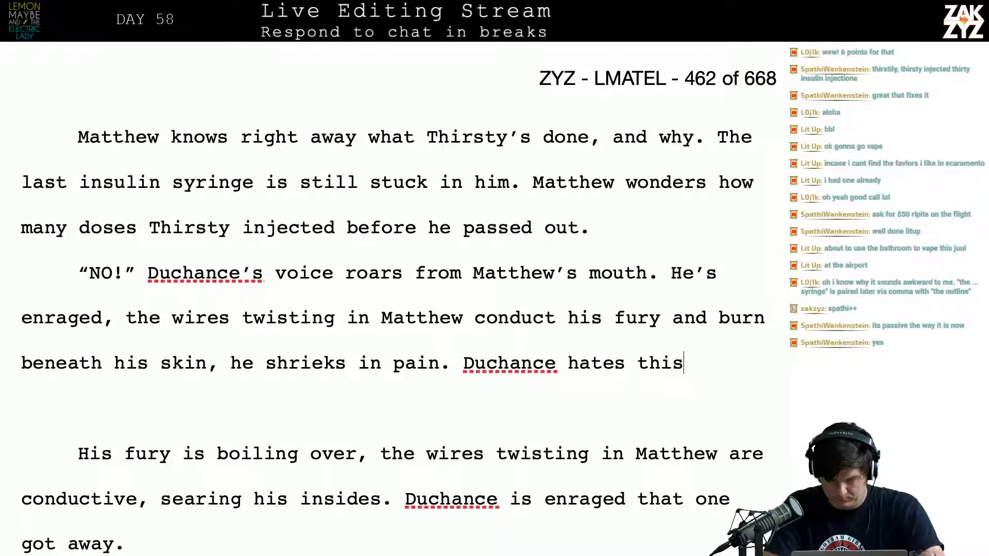
text(, he can't stand )
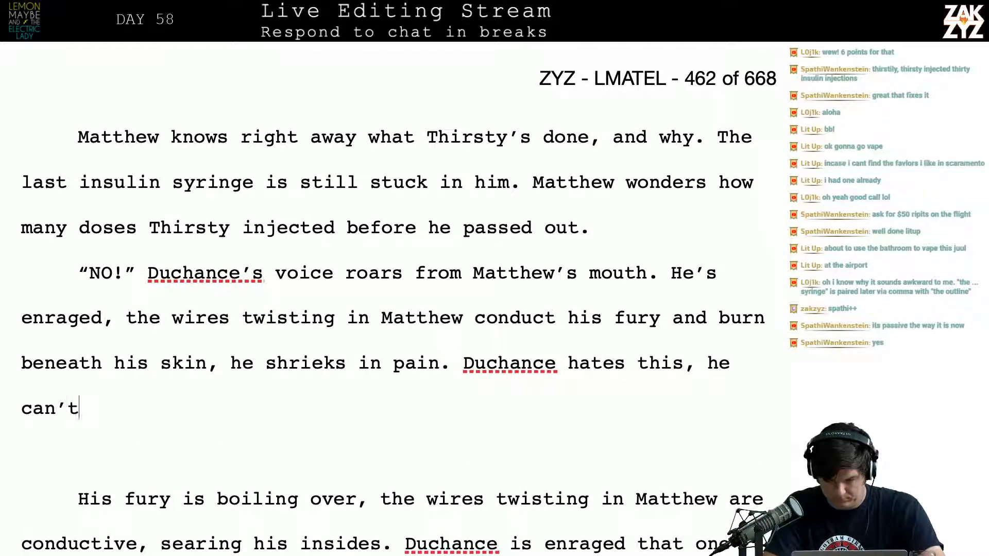
text(that one)
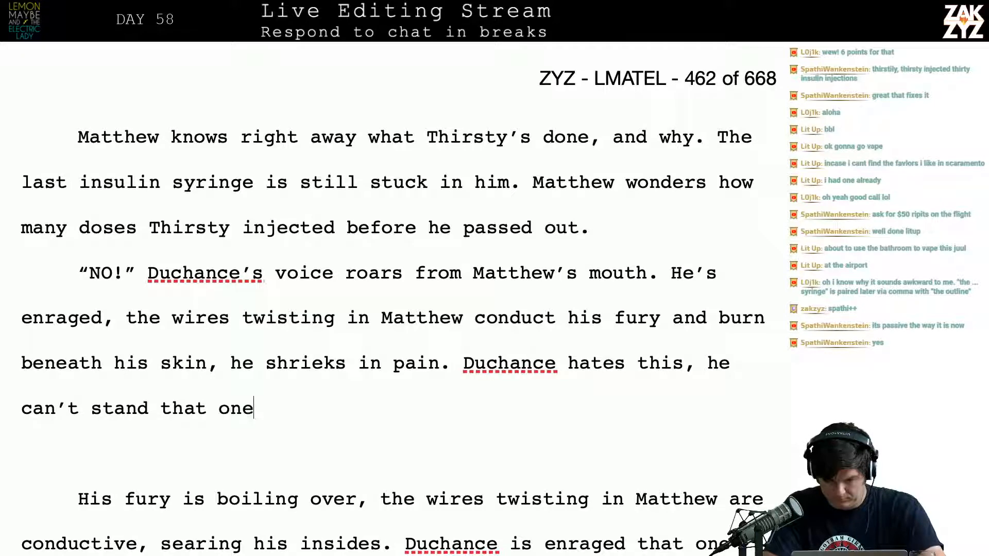
text( got away.)
Delete all the leftover draft paragraphs about Duchance's fury between the new "can't stand that one got away." and "No…", keeping a blank paragraph
key(Return)
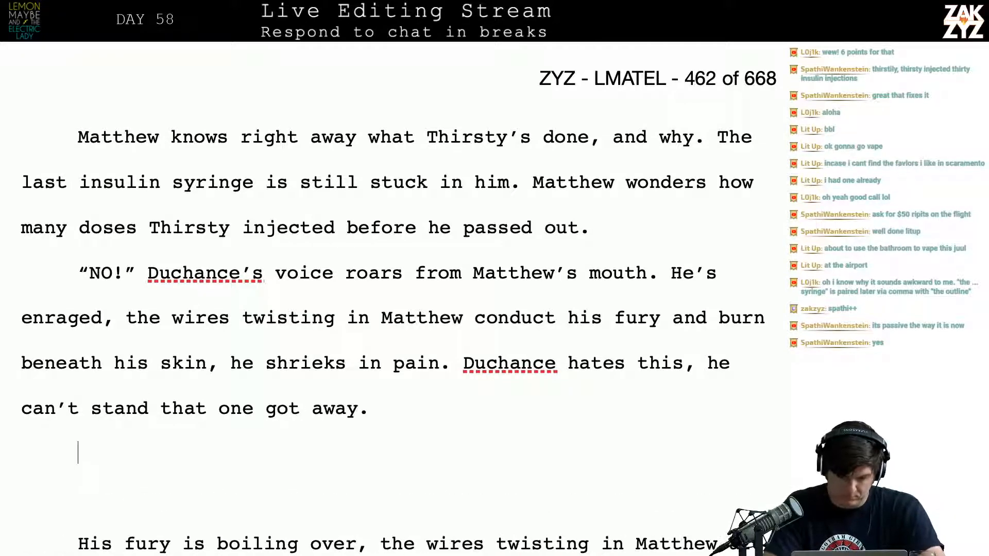
key(Return)
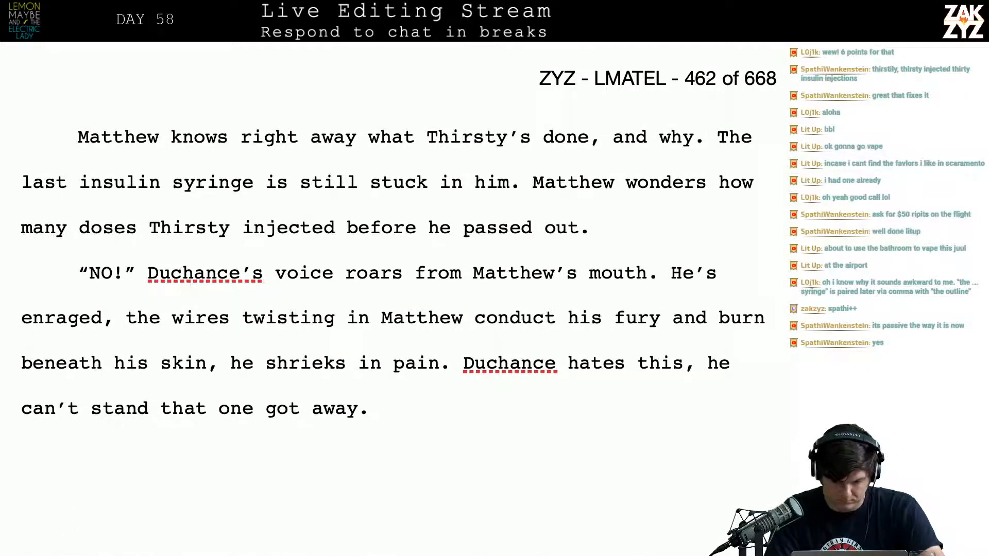
key(shift+Down)
key(shift+Down)
key(shift+Down)
key(shift+Down)
key(shift+Down)
key(shift+Down)
key(shift+Down)
key(shift+Down)
key(shift+Down)
key(shift+Down)
key(shift+Down)
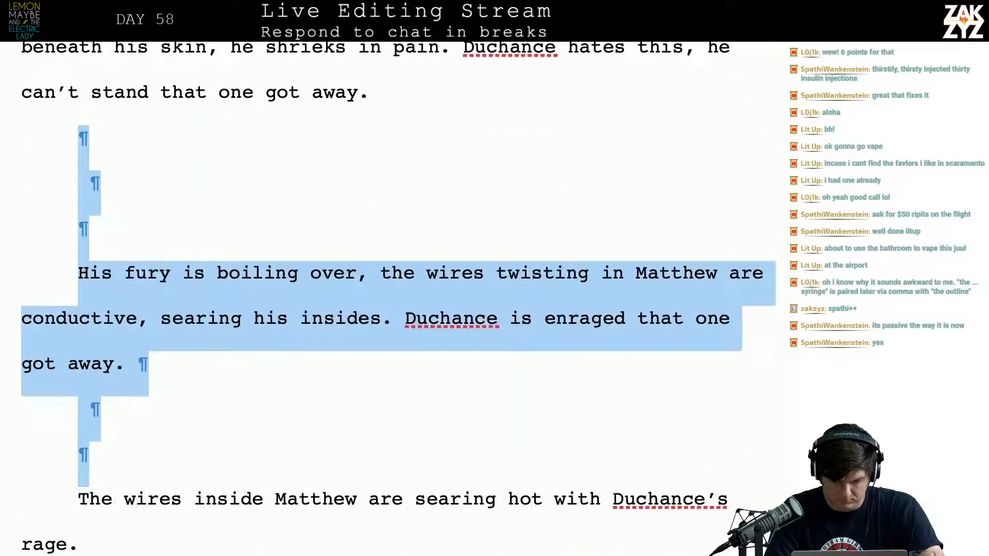
key(shift+Down)
key(shift+Down)
key(shift+Down)
key(shift+Down)
key(shift+Down)
key(shift+Down)
key(shift+Down)
key(shift+Down)
key(shift+Down)
key(shift+Down)
key(shift+Down)
key(shift+Down)
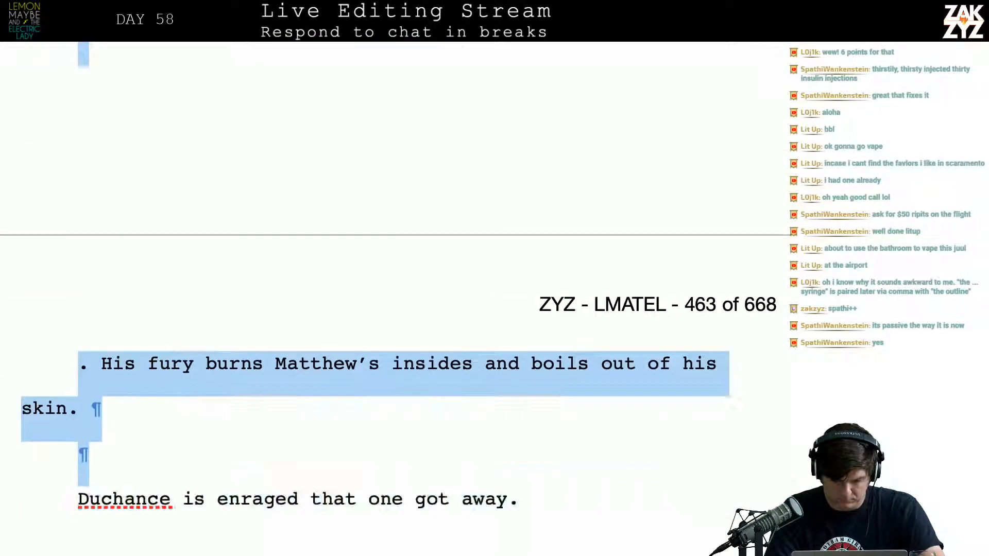
key(shift+Down)
key(shift+Down)
key(shift+Down)
key(shift+Down)
key(shift+Down)
key(shift+Down)
key(shift+Down)
key(shift+Down)
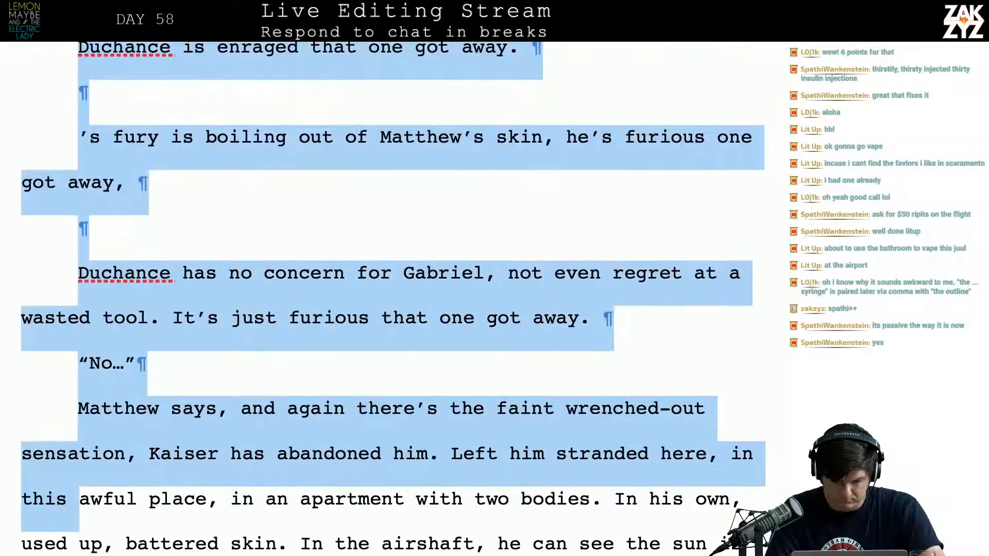
key(shift+Up)
key(shift+Up)
key(shift+Up)
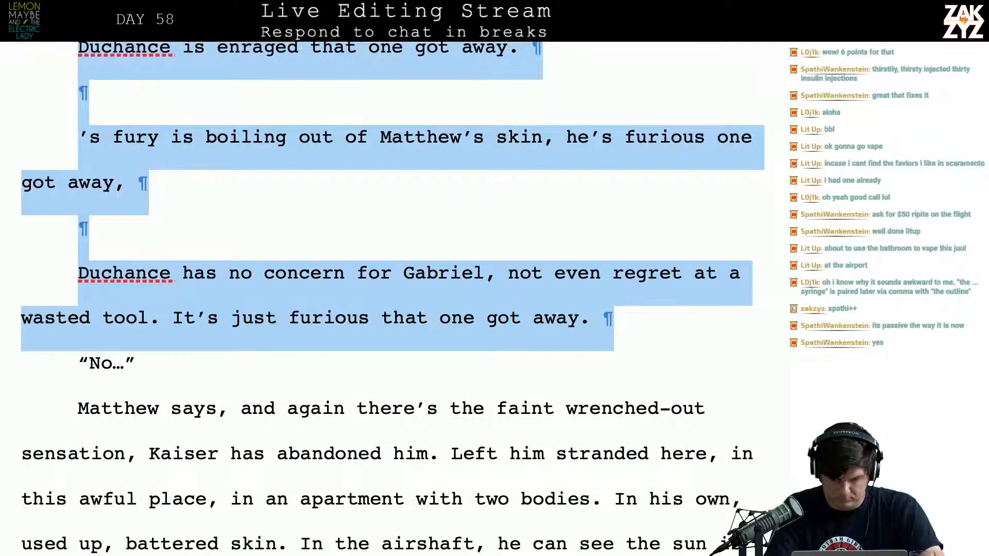
key(Delete)
scroll(388, 256, up, 2)
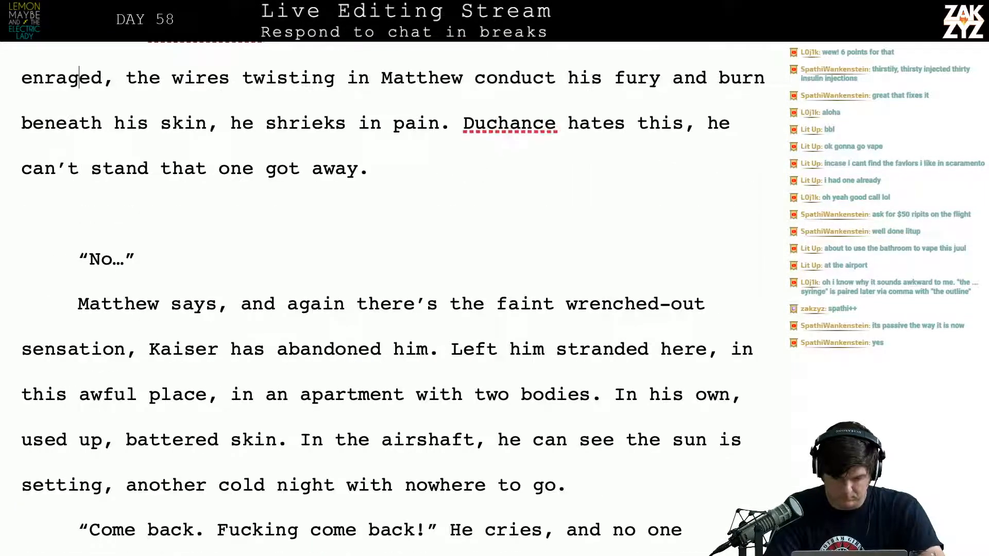
Write "His attention turns back to Matthew," after "can't stand that one got away."
text(His )
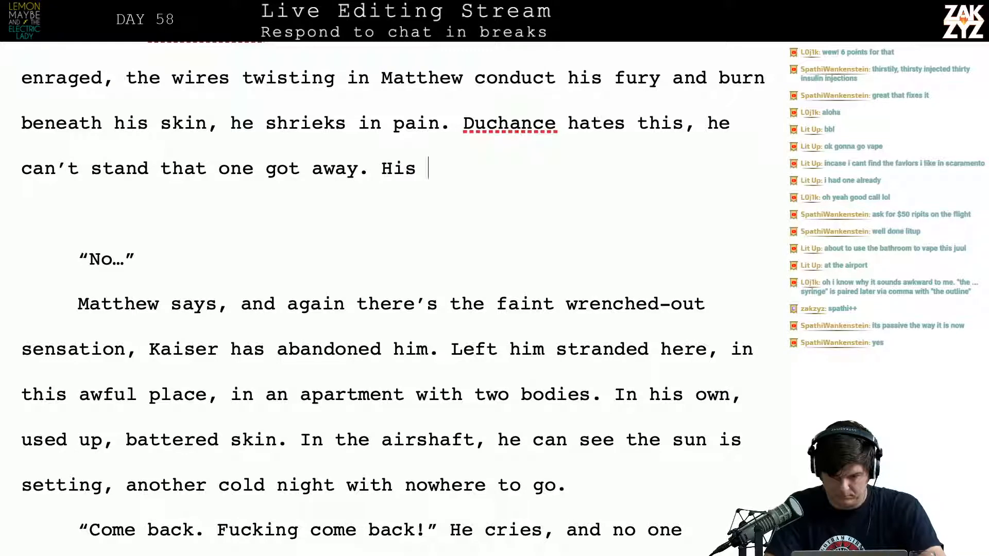
text(attention turns to)
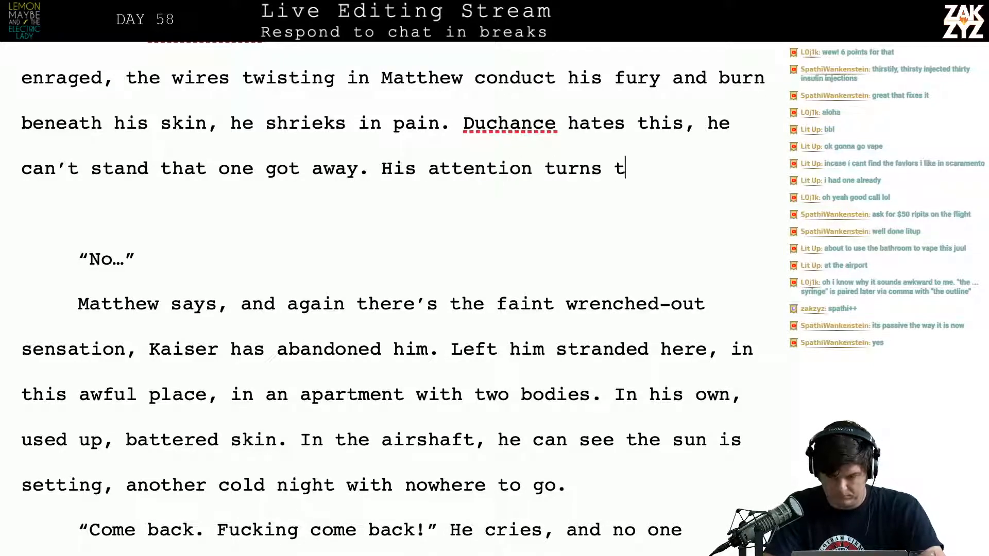
key(BackSpace)
key(BackSpace)
text(back to MAtt)
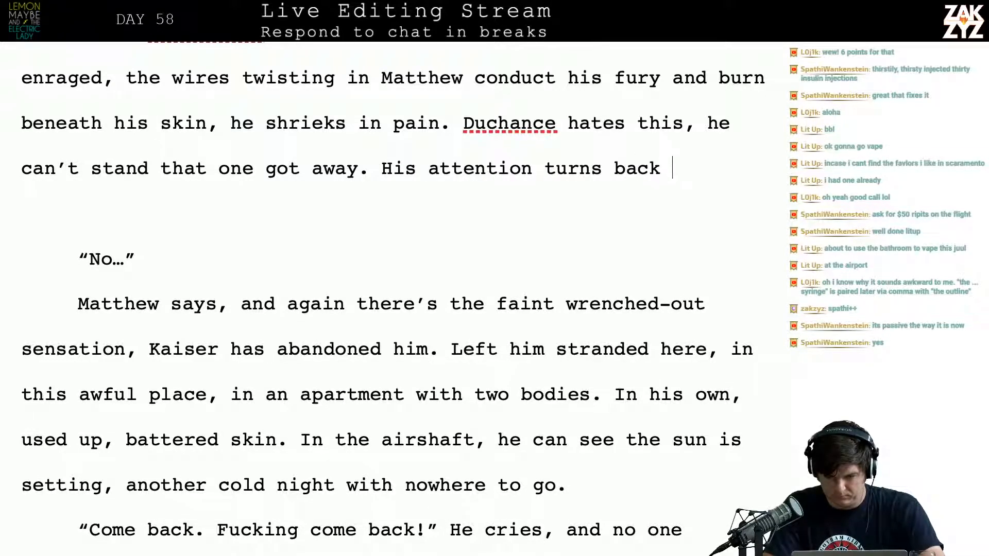
key(BackSpace)
key(BackSpace)
key(BackSpace)
text(atthew, )
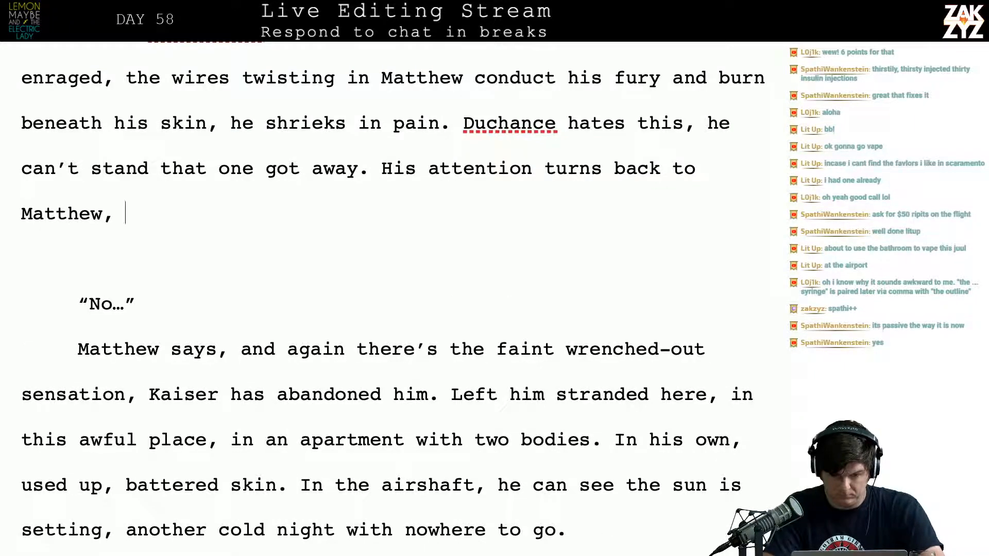
text(and)
key(BackSpace)
key(BackSpace)
key(BackSpace)
key(BackSpace)
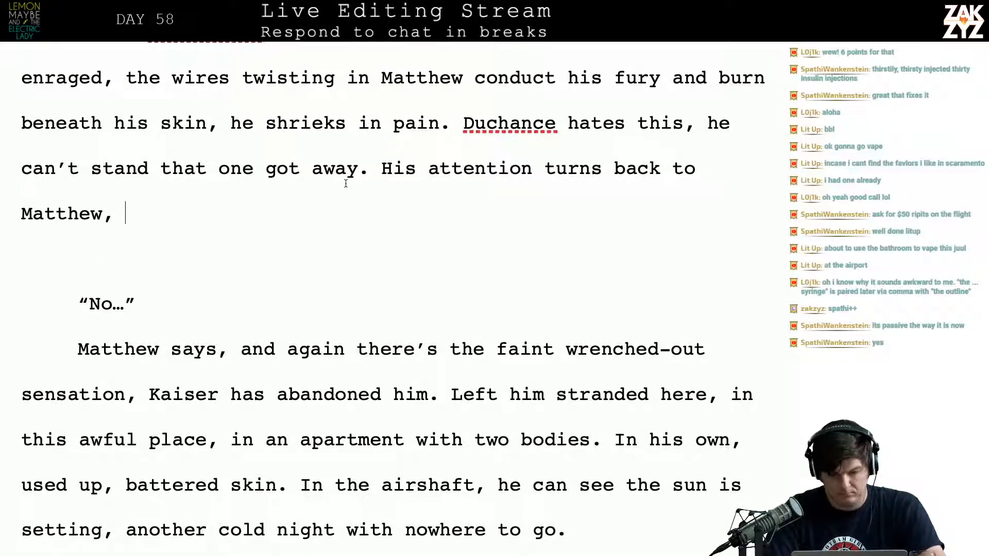
Move "His attention turns back to Matthew," into its own paragraph below a blank one
key(Return)
key(Return)
key(Up)
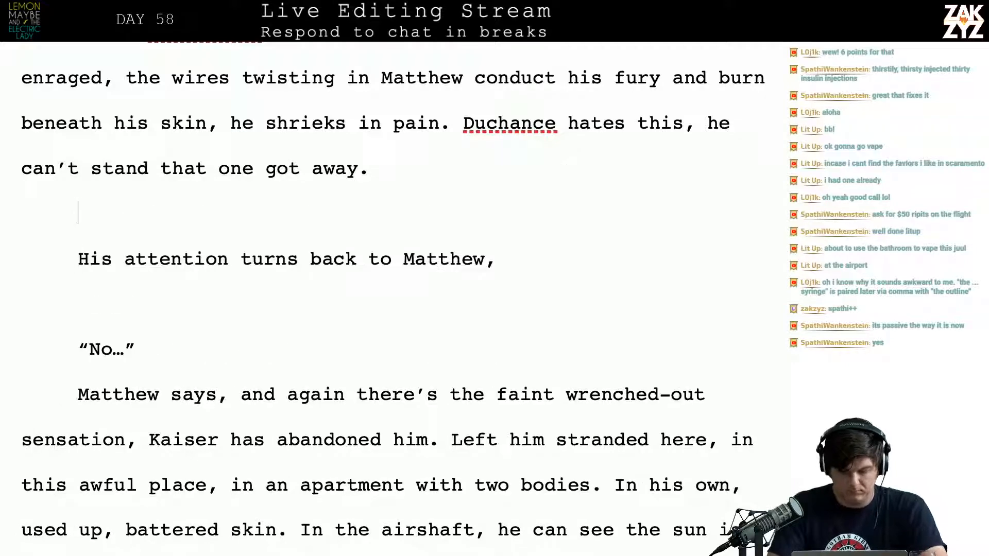
Begin a new sentence with "When the screaming is through" after "can't stand that one got away."
text(When the sr)
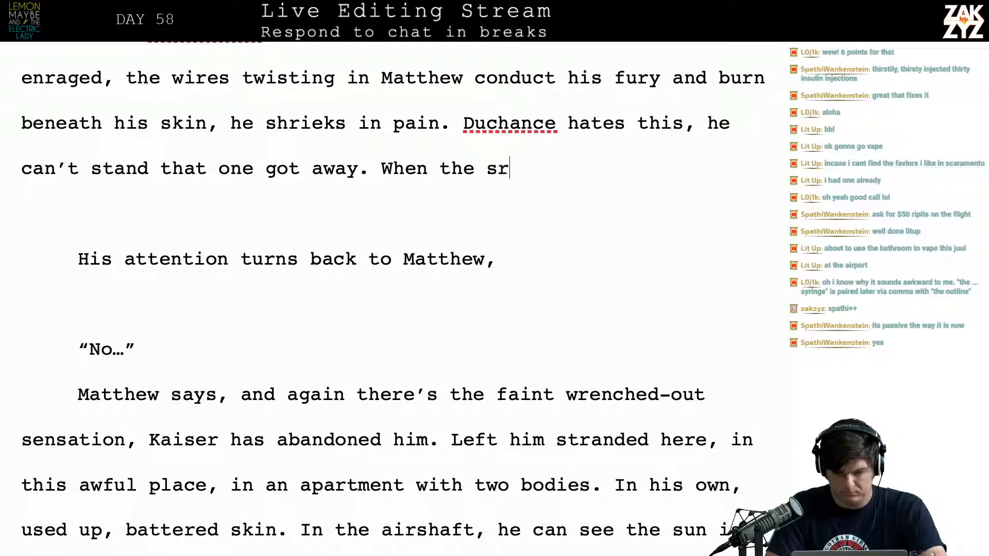
key(BackSpace)
key(BackSpace)
text(screaming is thre)
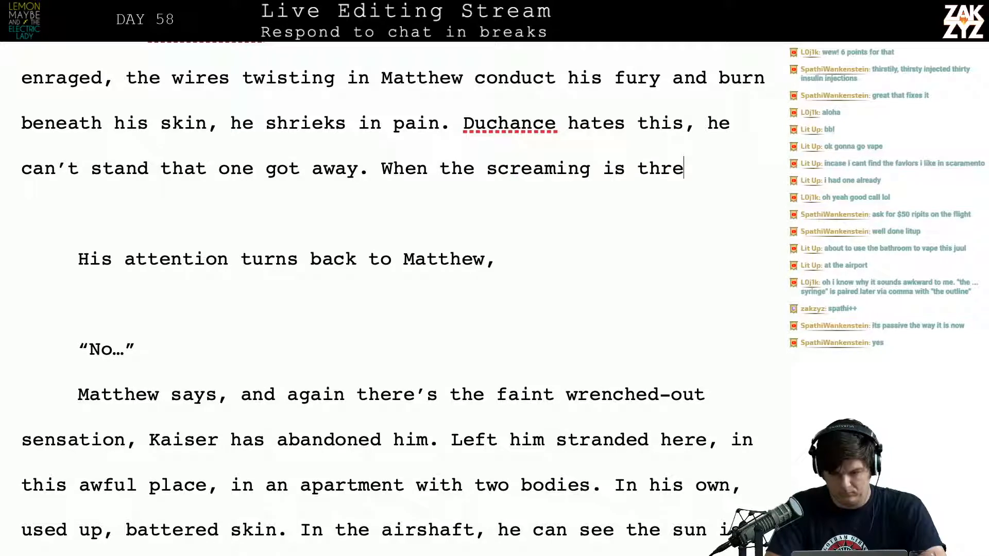
key(BackSpace)
text(ough)
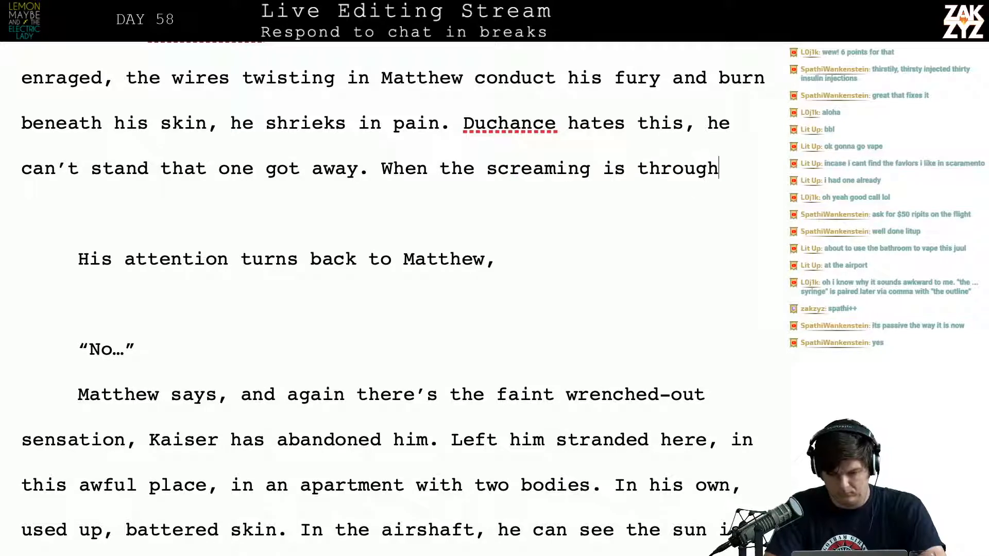
text(, he turns back to )
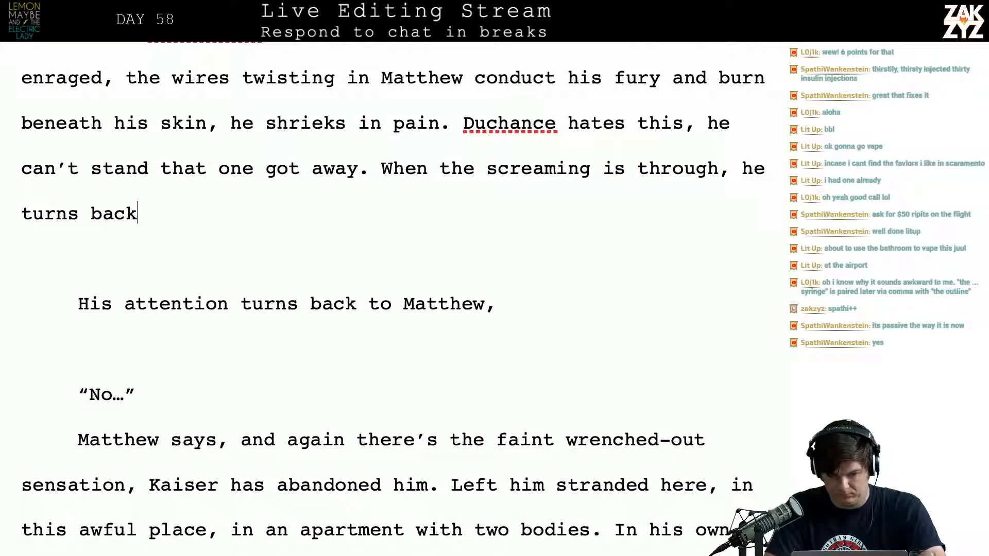
text(matthew,)
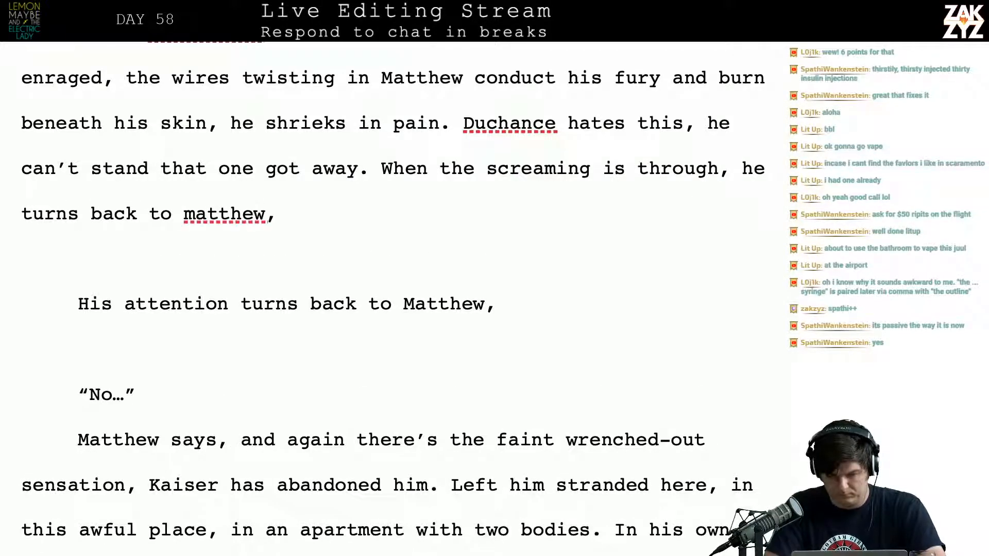
Try continuing the sentence with ", he turns back to Matthew, looming over him with punishmen"
key(BackSpace)
key(BackSpace)
key(BackSpace)
key(BackSpace)
key(BackSpace)
key(BackSpace)
key(BackSpace)
key(BackSpace)
text(Matth)
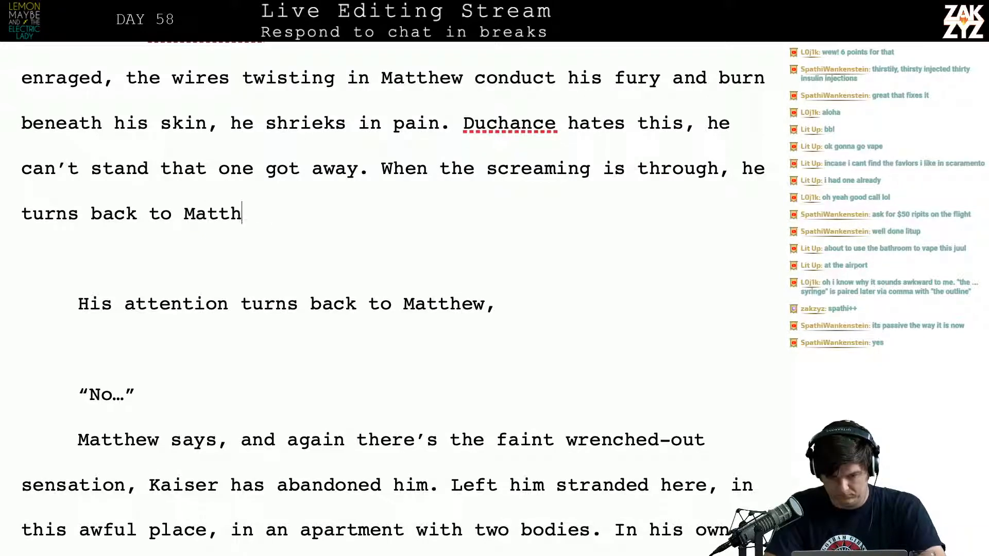
text(ew, loomin)
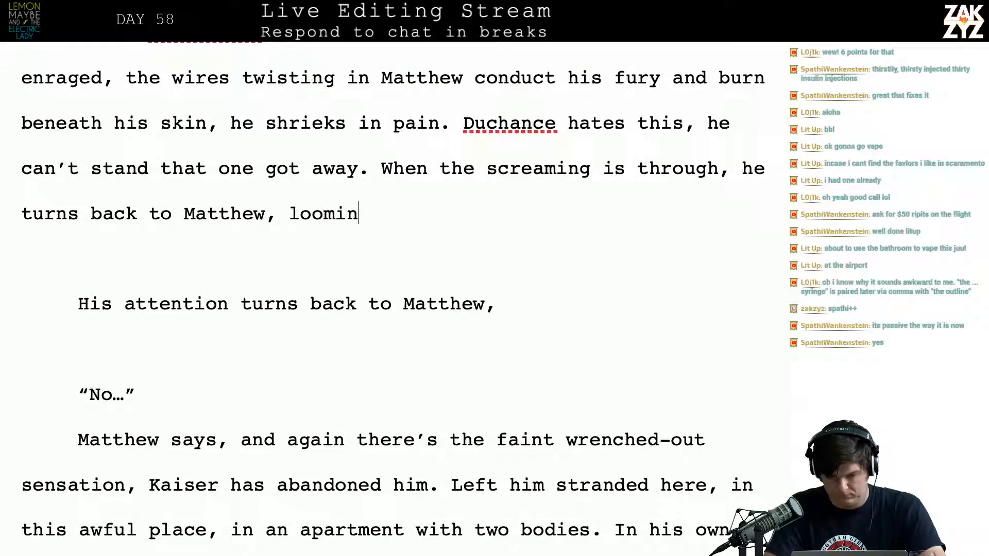
text(g over him with)
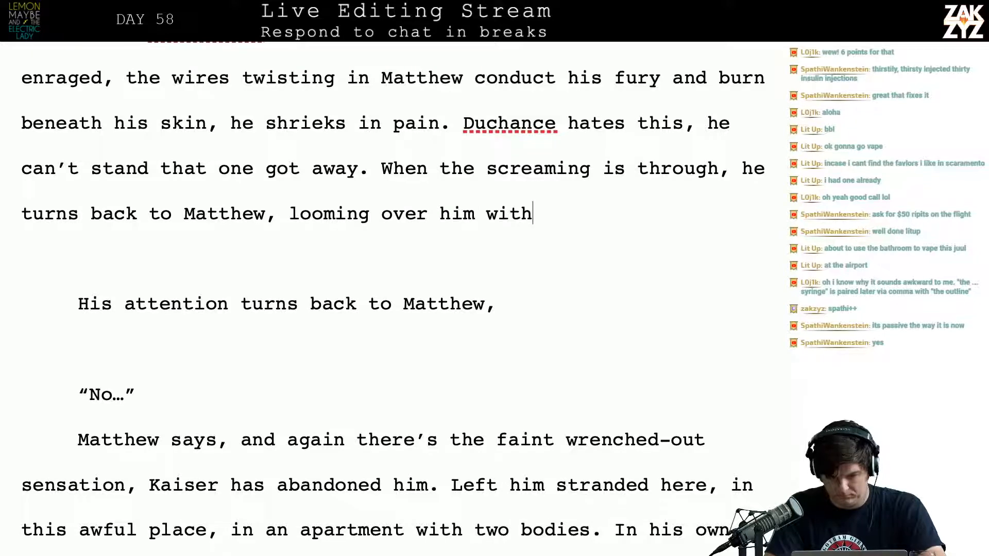
text( punishmen)
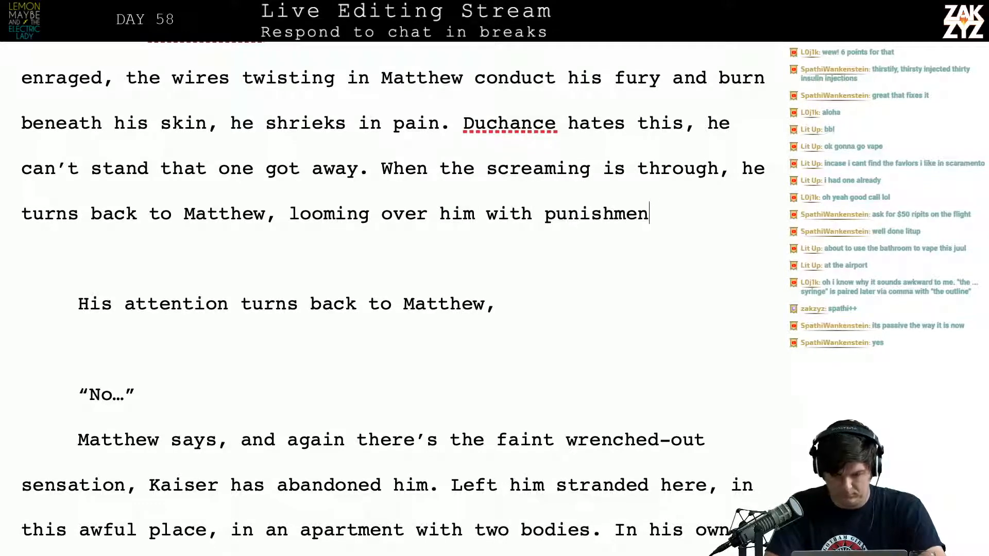
Delete the clause about turning back to Matthew and looming over him, keeping "When the screaming is through,"
key(BackSpace)
key(BackSpace)
key(BackSpace)
key(BackSpace)
key(BackSpace)
key(BackSpace)
key(BackSpace)
key(BackSpace)
key(BackSpace)
key(BackSpace)
key(BackSpace)
key(BackSpace)
key(BackSpace)
key(BackSpace)
key(BackSpace)
key(BackSpace)
key(BackSpace)
key(BackSpace)
key(BackSpace)
key(BackSpace)
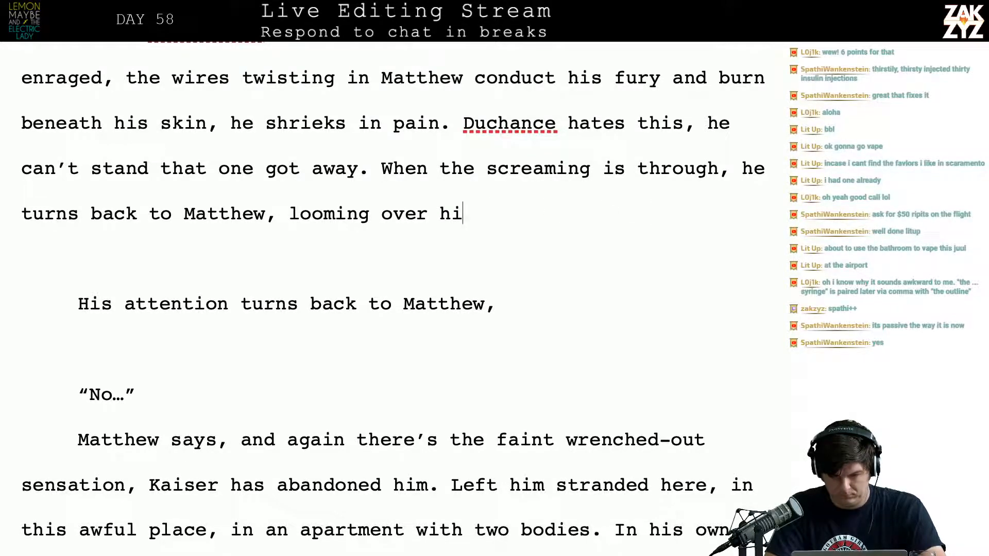
key(BackSpace)
key(BackSpace)
key(BackSpace)
key(BackSpace)
key(BackSpace)
key(BackSpace)
key(BackSpace)
key(BackSpace)
key(BackSpace)
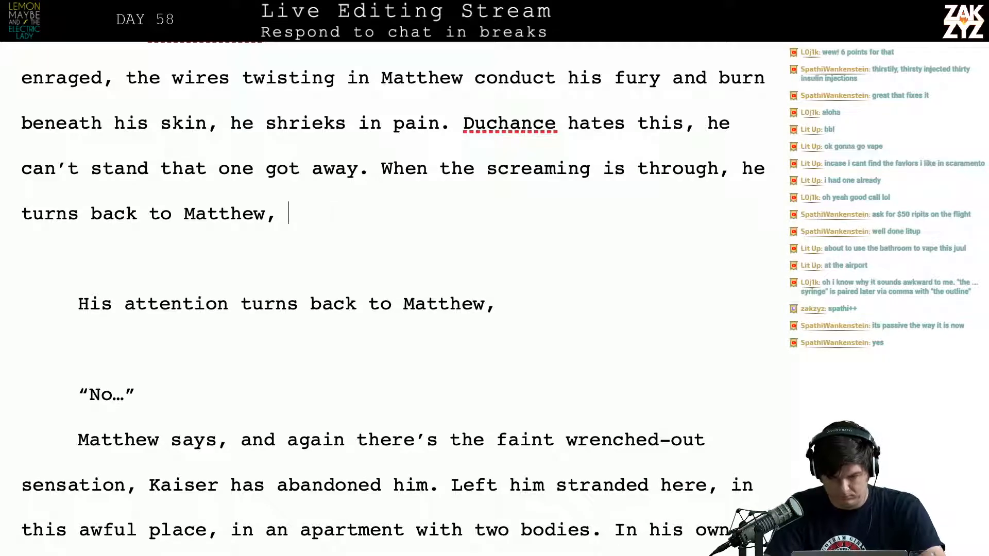
key(BackSpace)
key(BackSpace)
key(BackSpace)
key(BackSpace)
key(BackSpace)
key(BackSpace)
key(BackSpace)
key(BackSpace)
key(BackSpace)
key(BackSpace)
key(BackSpace)
key(BackSpace)
key(BackSpace)
key(BackSpace)
key(BackSpace)
key(BackSpace)
key(BackSpace)
key(BackSpace)
key(BackSpace)
key(BackSpace)
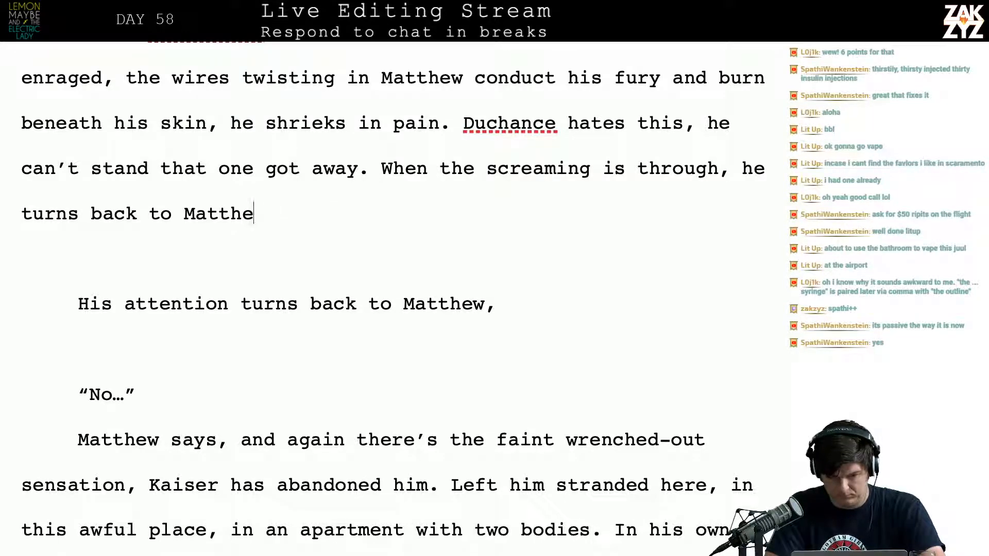
key(BackSpace)
key(BackSpace)
key(BackSpace)
key(BackSpace)
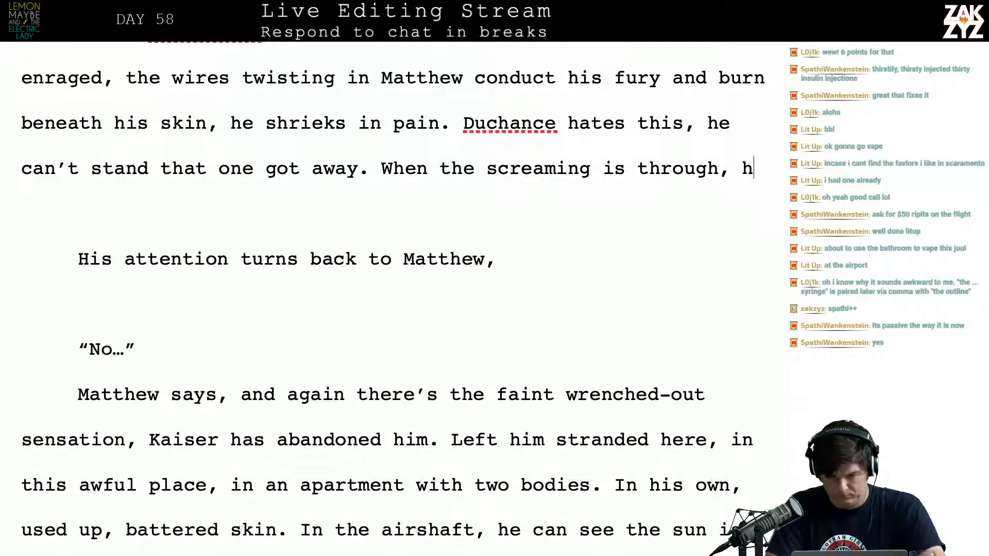
Continue "When the screaming is through," with "his attention turns back to Matthew,"
text(is attention tur)
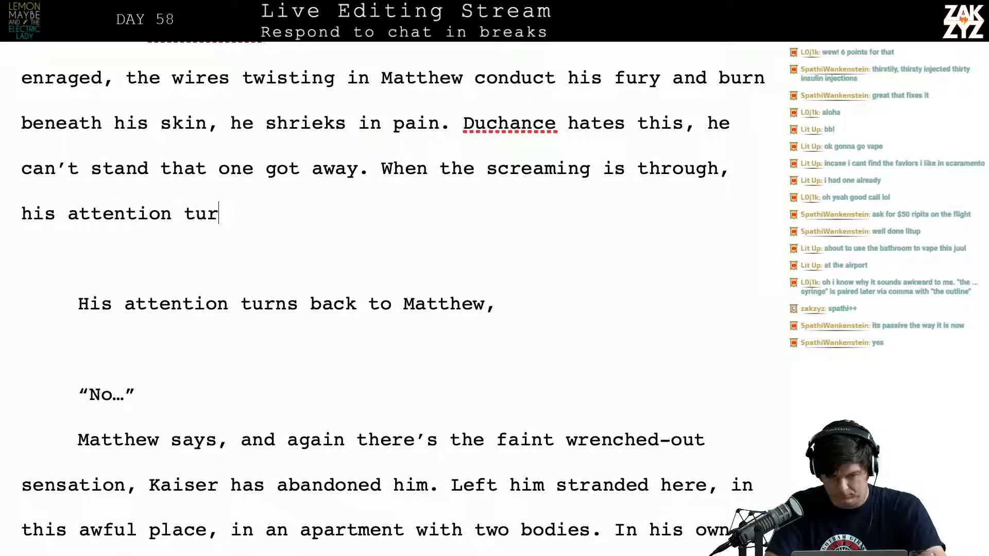
text(ns back to MAtth)
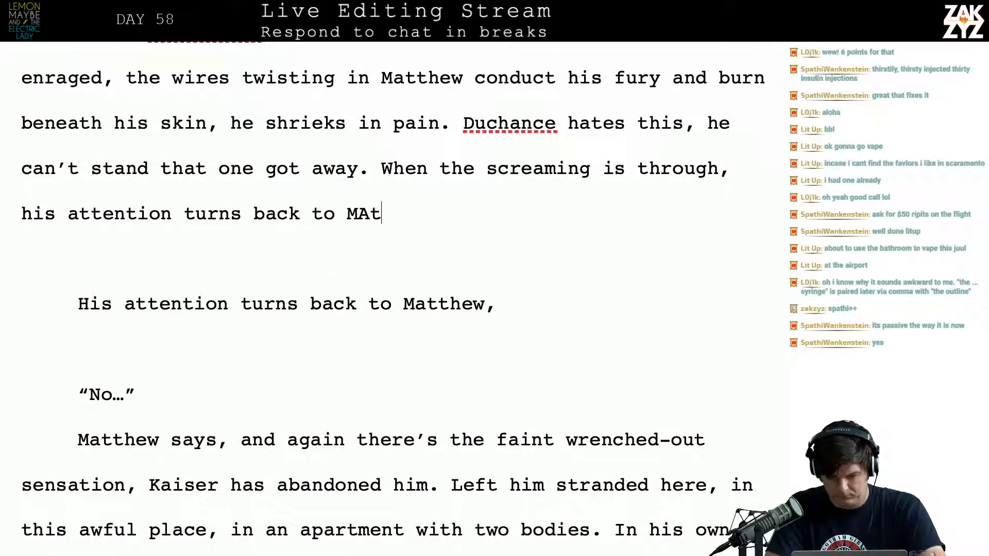
key(BackSpace)
key(BackSpace)
key(BackSpace)
key(BackSpace)
key(BackSpace)
key(BackSpace)
key(BackSpace)
key(BackSpace)
key(BackSpace)
key(BackSpace)
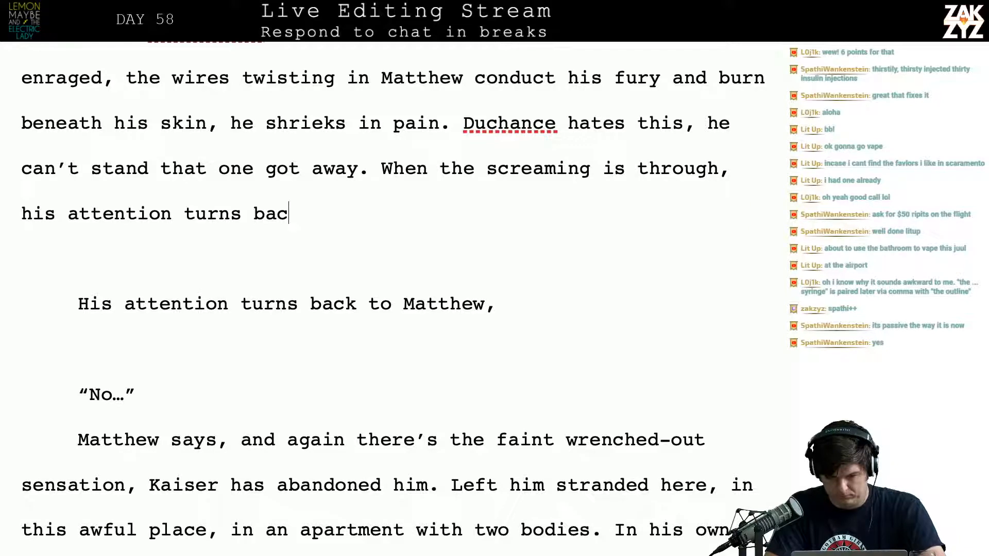
text(k to Matthe)
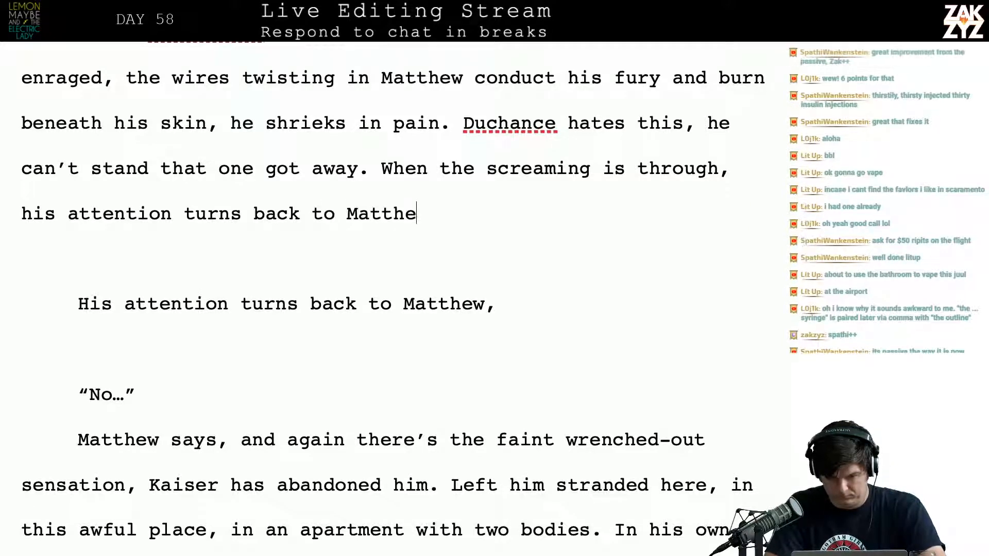
text(w, looming over him.)
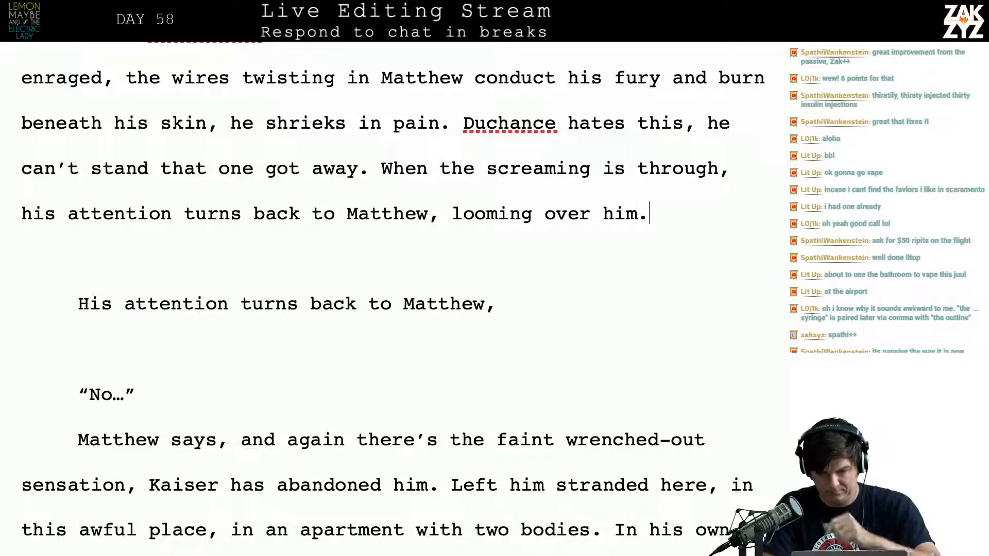
Try ending the sentence with "looming over him." after "his attention turns back to Matthew,"
key(BackSpace)
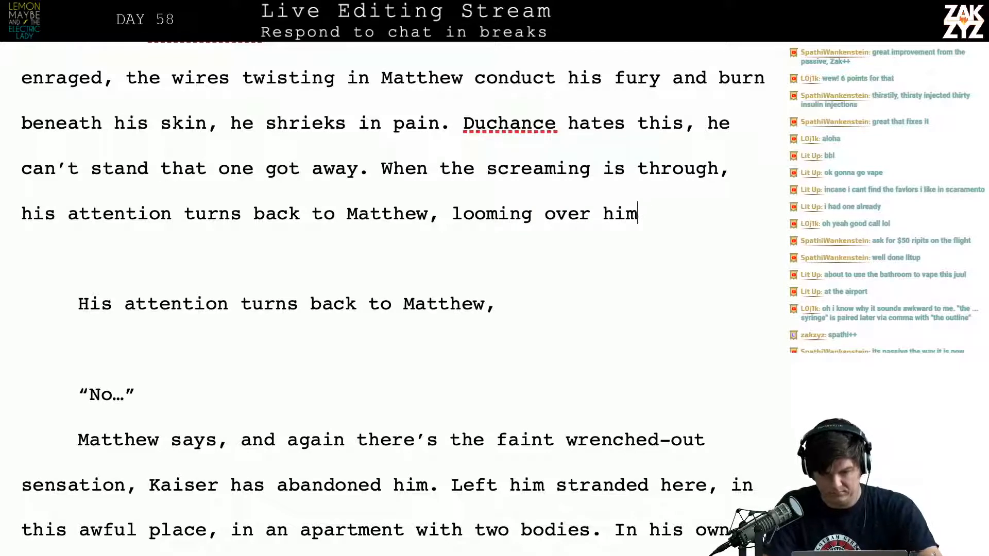
key(BackSpace)
key(BackSpace)
key(BackSpace)
key(BackSpace)
key(BackSpace)
key(BackSpace)
key(BackSpace)
key(BackSpace)
key(BackSpace)
key(BackSpace)
key(BackSpace)
key(BackSpace)
key(BackSpace)
key(BackSpace)
key(BackSpace)
key(BackSpace)
key(BackSpace)
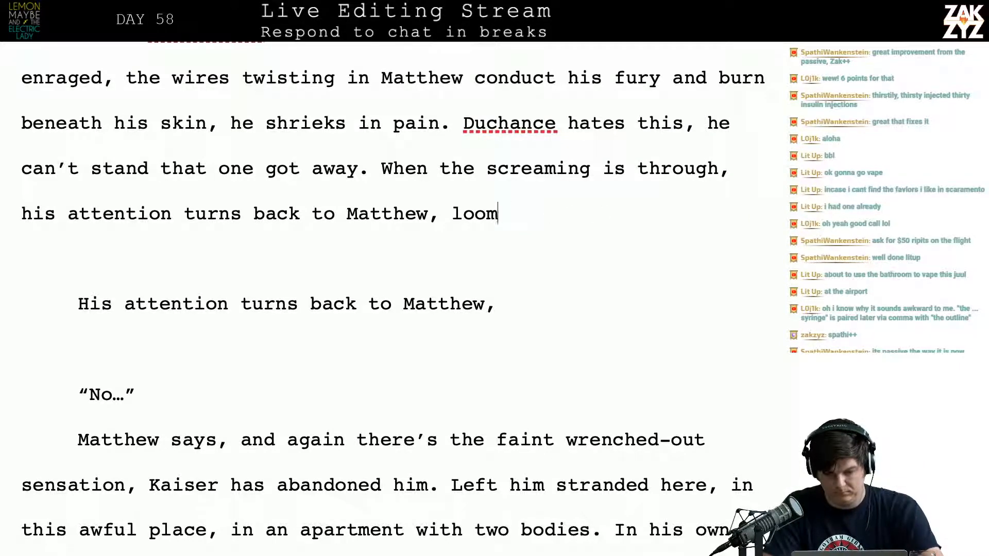
End the sentence at "Matthew." and start another with "He looms over Matthew, like"
text(He )
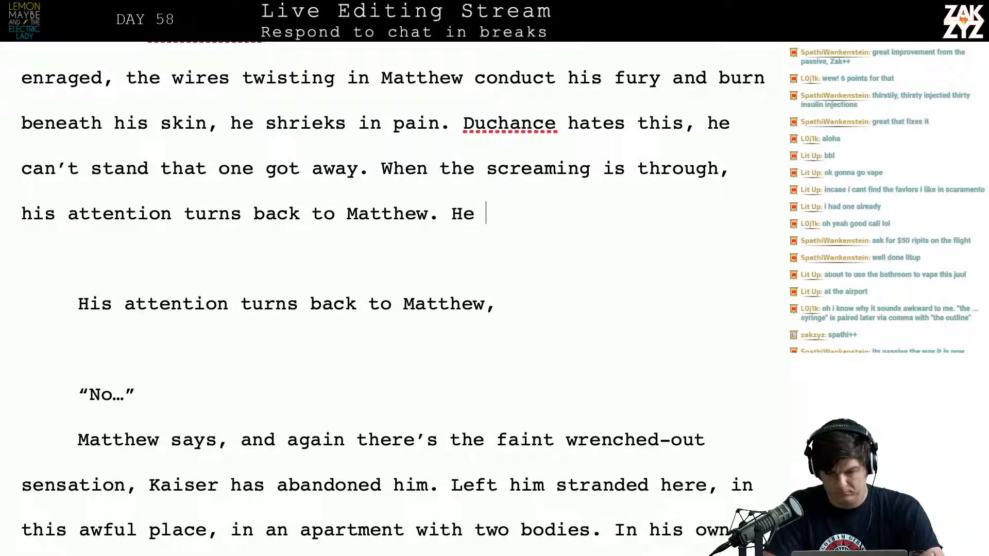
text(looms over Matthew, )
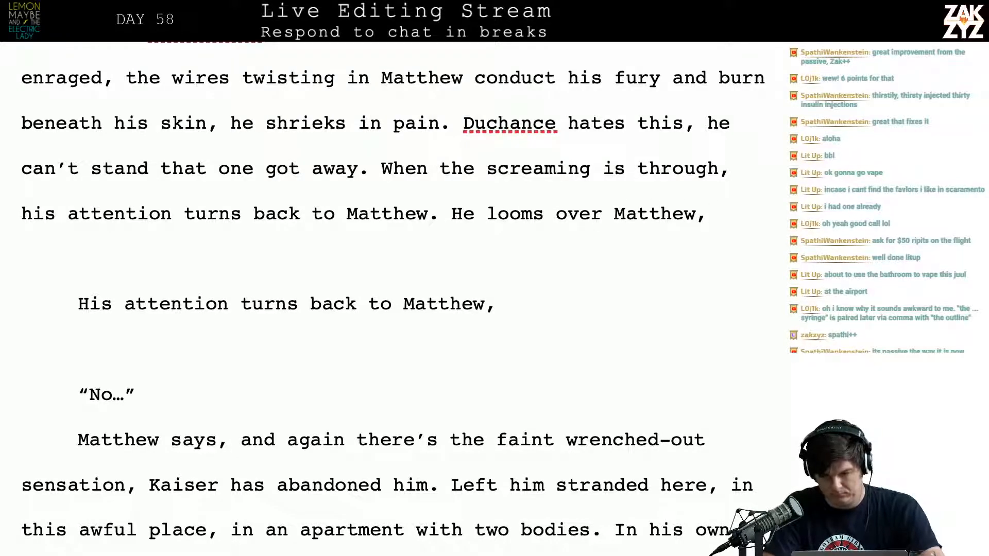
text(threatin)
key(BackSpace)
key(BackSpace)
key(BackSpace)
key(BackSpace)
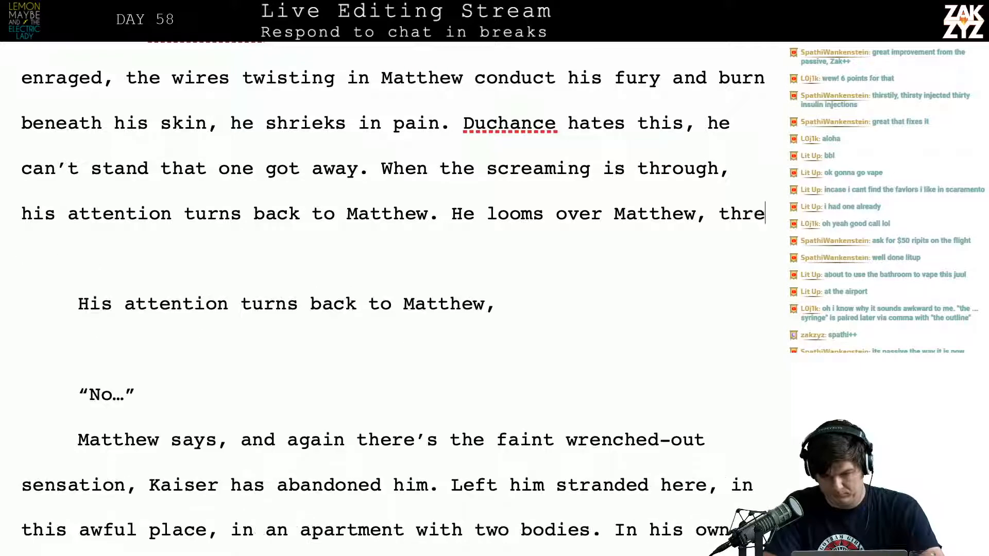
key(BackSpace)
key(BackSpace)
key(BackSpace)
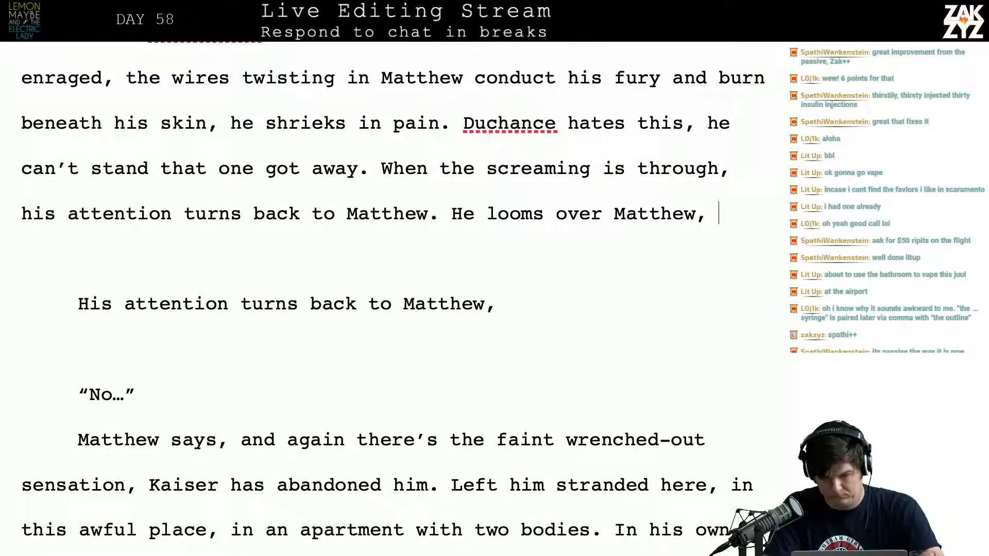
key(BackSpace)
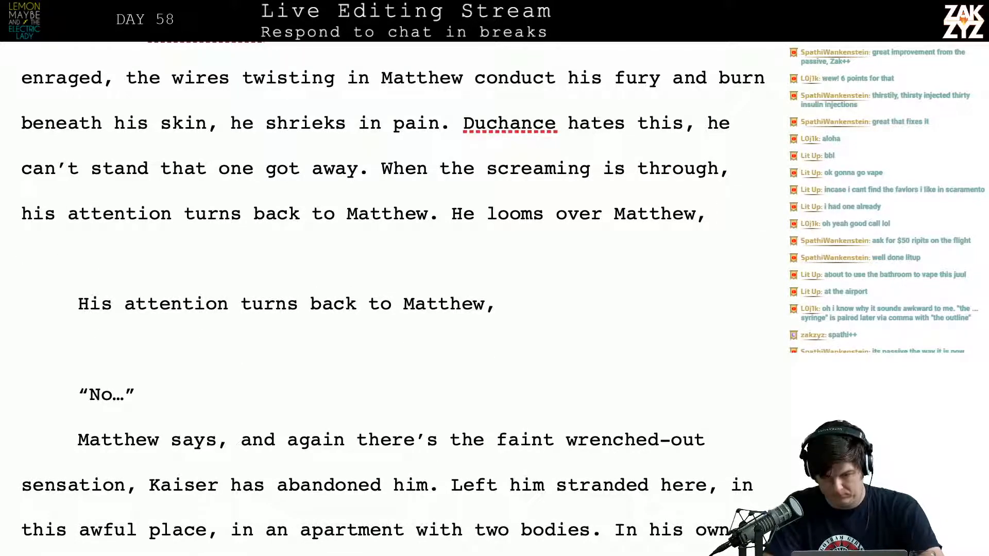
text(like)
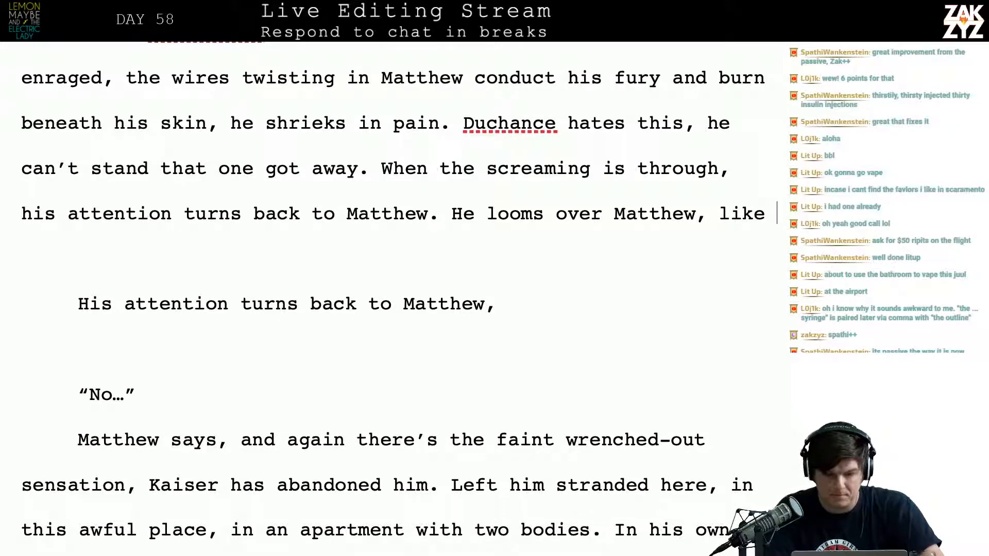
Delete "twisting in Matthew" after "the wires" in the "NO!" paragraph
scroll(396, 299, up, 2)
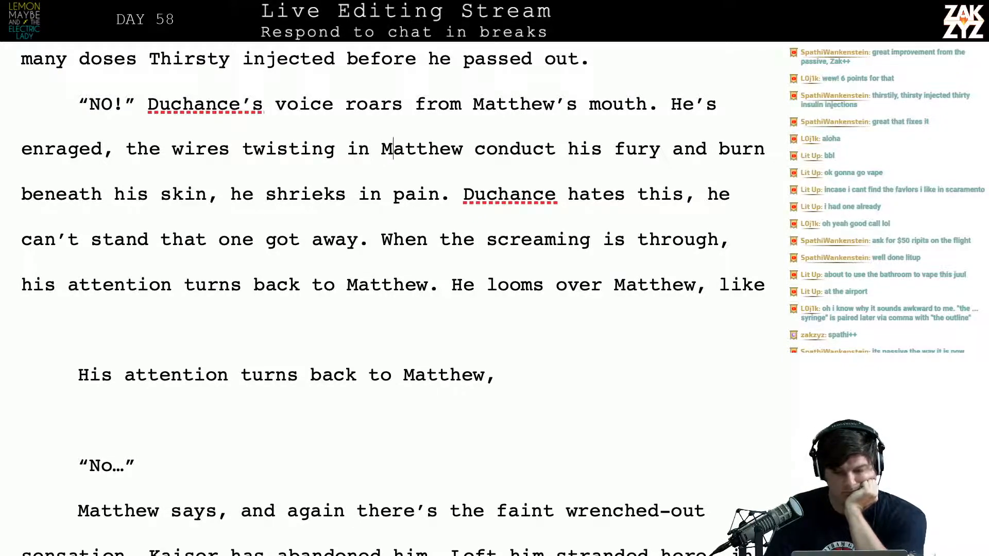
key(BackSpace)
key(BackSpace)
key(BackSpace)
key(BackSpace)
key(BackSpace)
key(BackSpace)
key(BackSpace)
key(BackSpace)
key(BackSpace)
key(BackSpace)
key(BackSpace)
key(BackSpace)
key(BackSpace)
key(BackSpace)
key(BackSpace)
key(BackSpace)
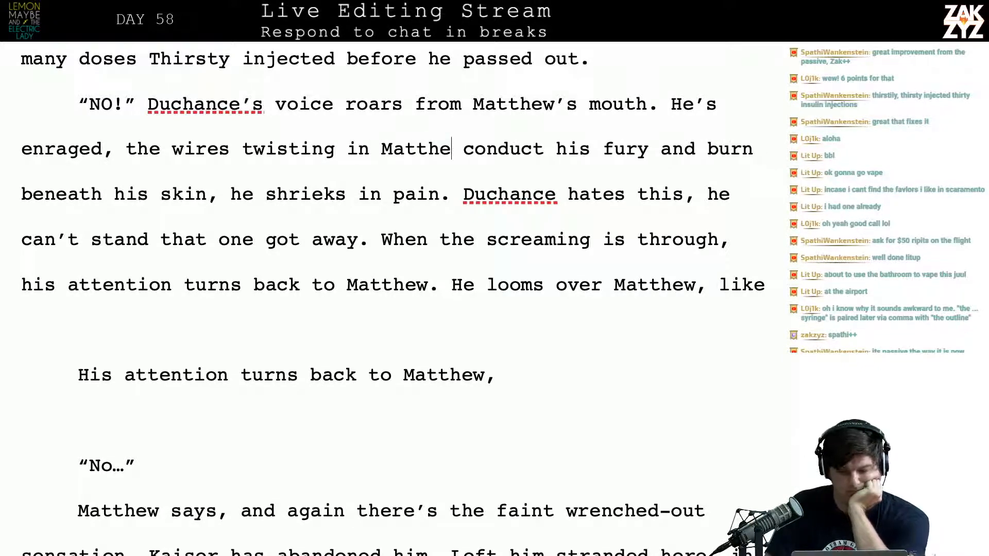
key(BackSpace)
key(BackSpace)
key(BackSpace)
key(BackSpace)
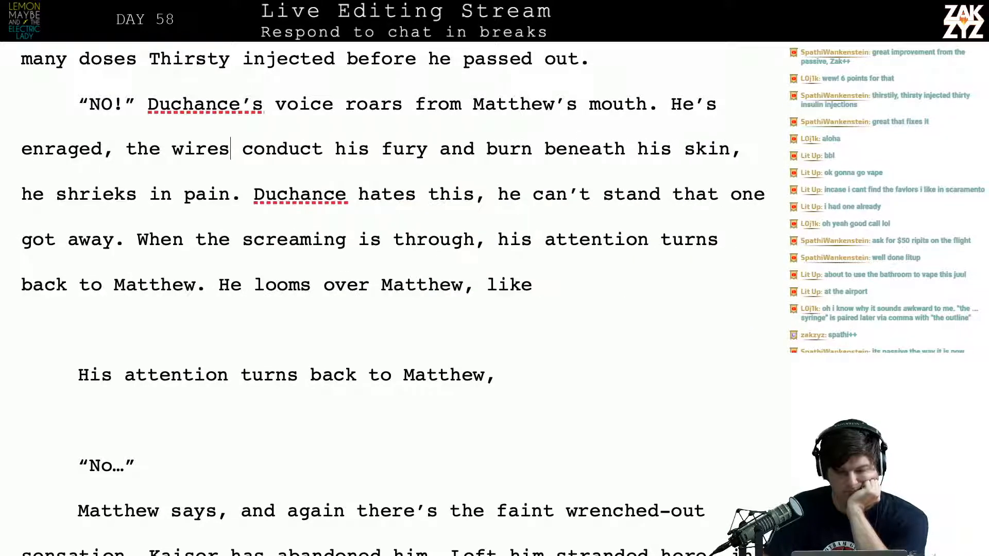
Insert "under Matthew's skin," after "burn beneath" and move the rest, from "his skin, he shrieks in pain", to a paragraph below a blank one
click(618, 154)
text(ind)
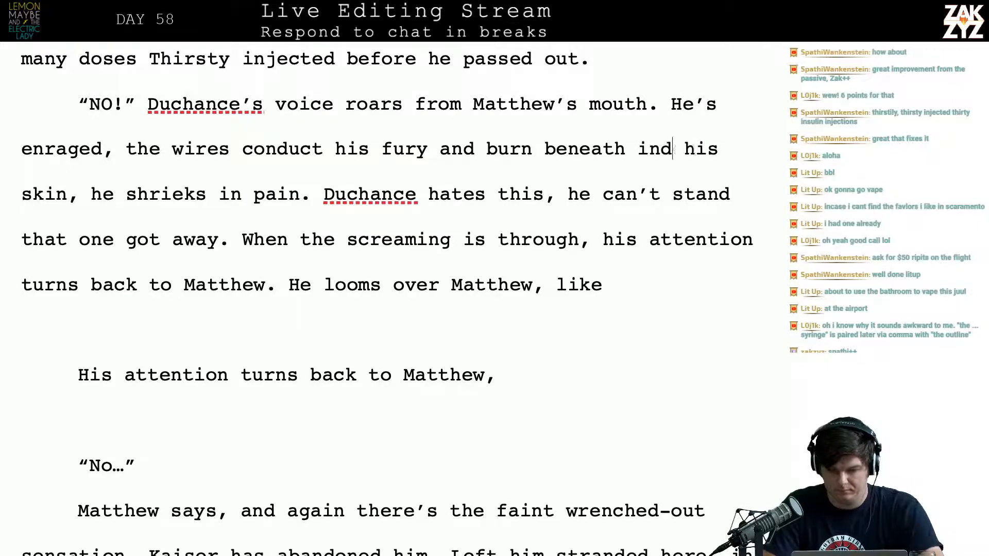
key(BackSpace)
key(BackSpace)
key(BackSpace)
text(under Matth)
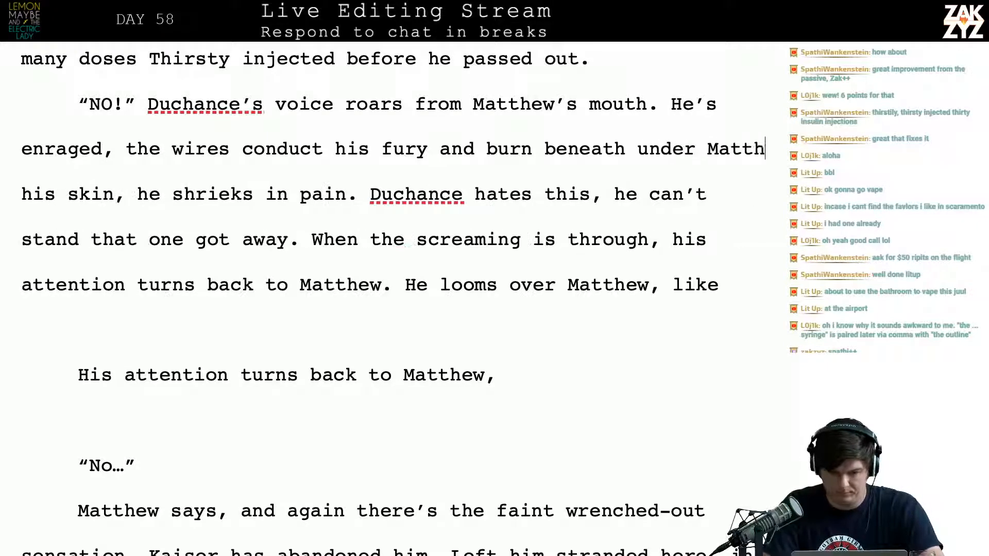
text(ew's skin, his skin, he shrieks in pain. Duchance hates)
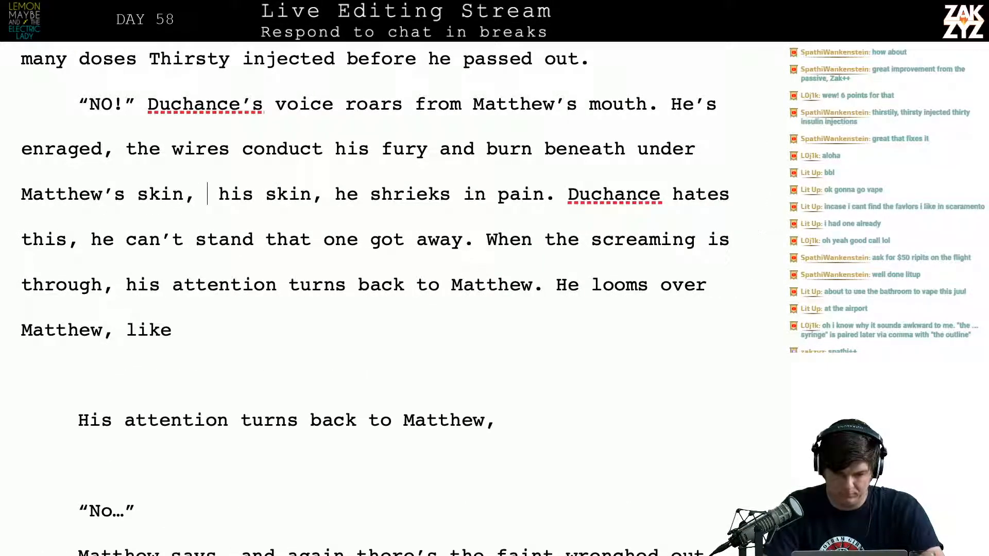
key(Return)
Try continuing with "he feels like he" after "under Matthew's skin,"
text(, he feels)
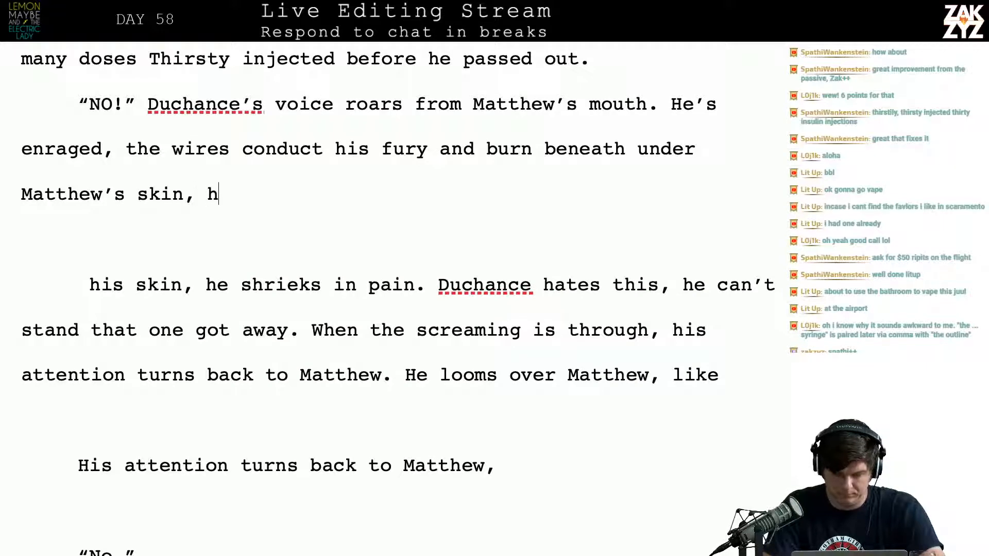
text(he)
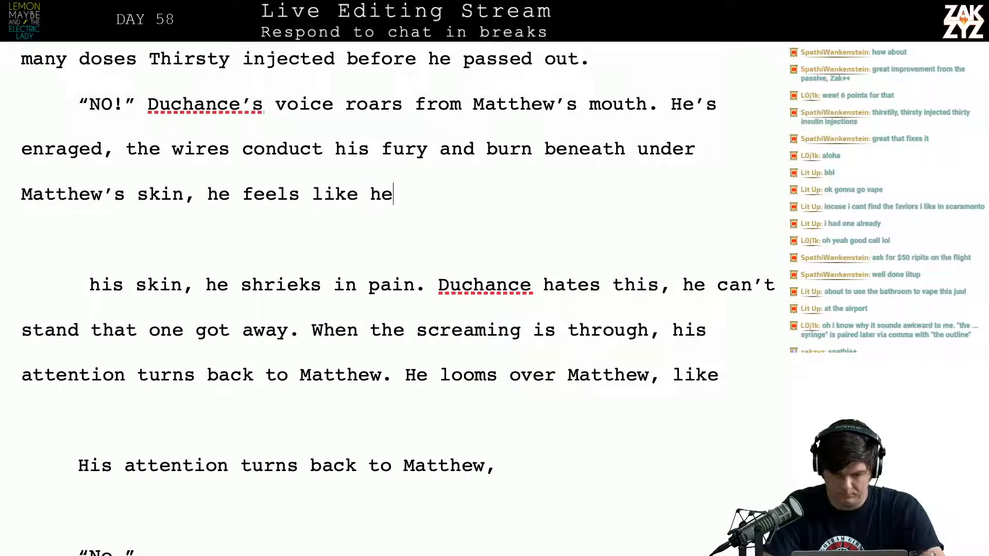
key(BackSpace)
key(BackSpace)
key(BackSpace)
key(BackSpace)
key(BackSpace)
key(BackSpace)
key(BackSpace)
key(BackSpace)
key(BackSpace)
key(BackSpace)
key(BackSpace)
key(BackSpace)
key(BackSpace)
key(BackSpace)
key(BackSpace)
key(BackSpace)
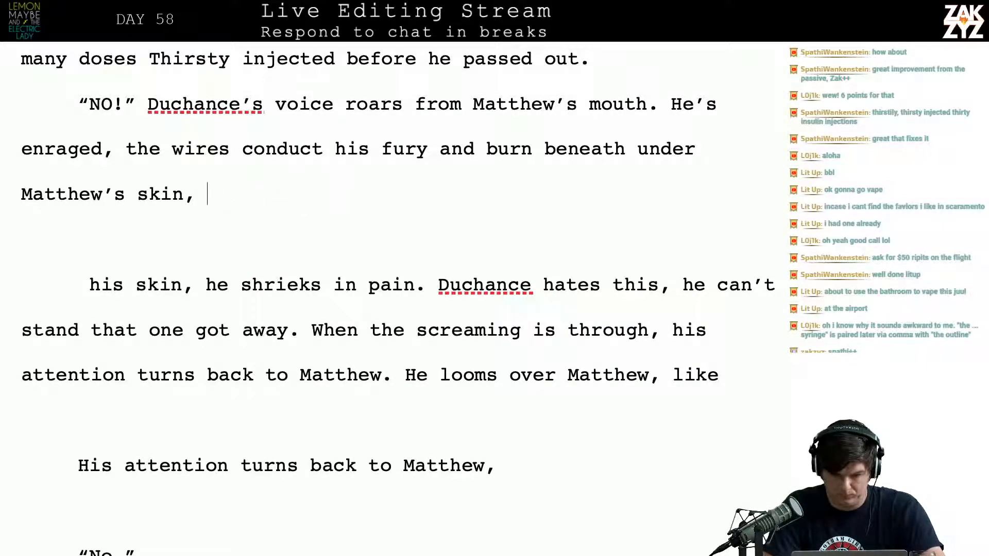
Continue after "under Matthew's skin," with "he shrieks in pain. Duchance hates this, he can't"
text(he shrieks in pain. )
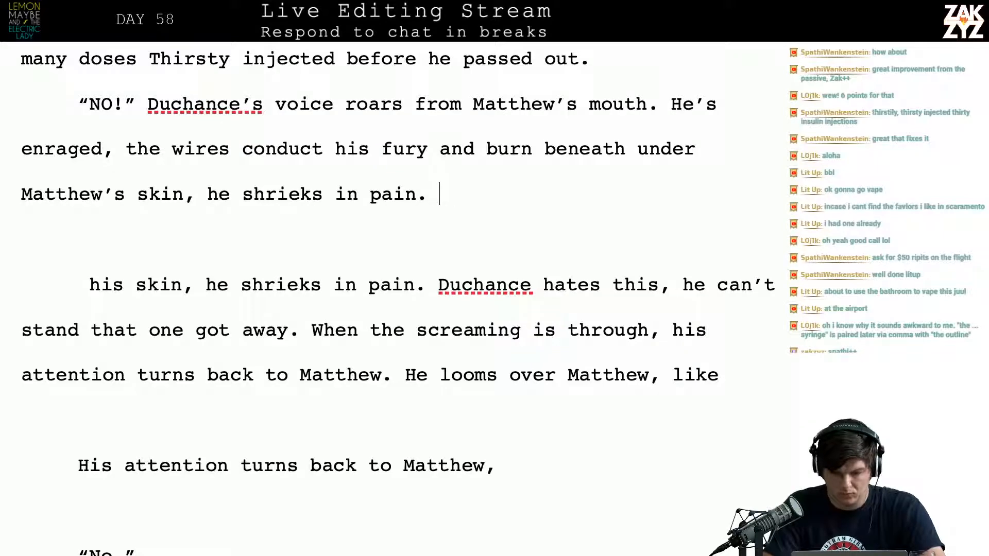
text(Duchance hates)
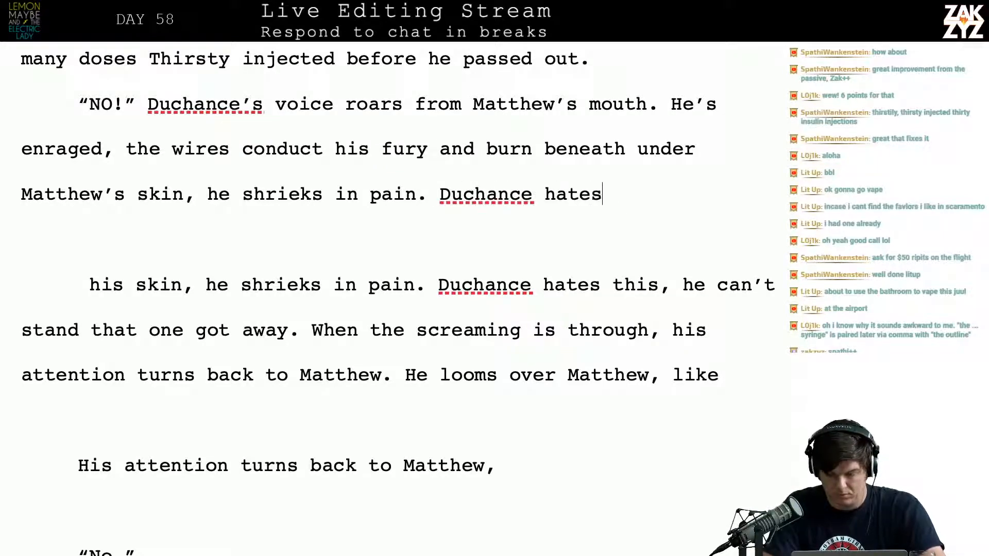
text( this, he can't)
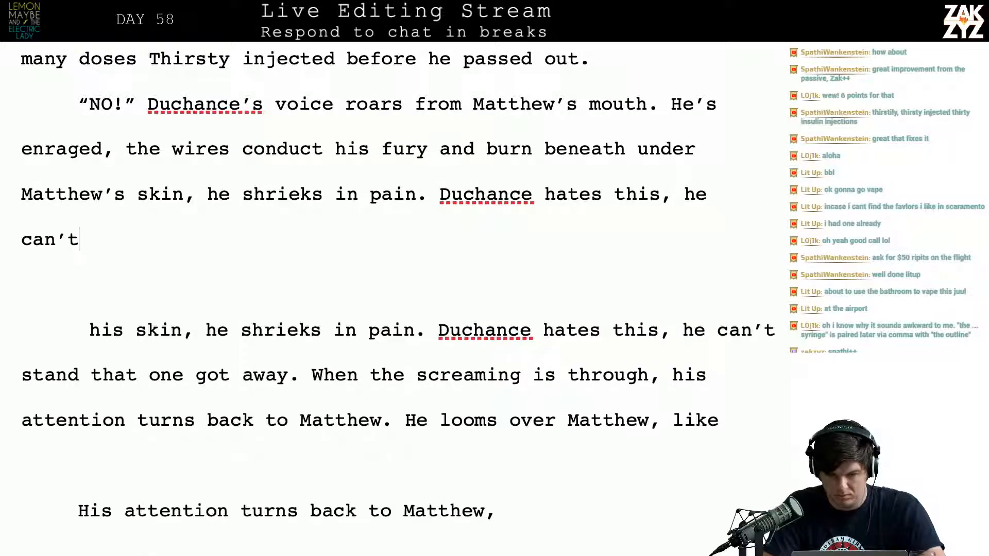
text( s)
Complete the sentence about Duchance after "he can't" with "stand that one of his minions got away."
key(BackSpace)
text(abide)
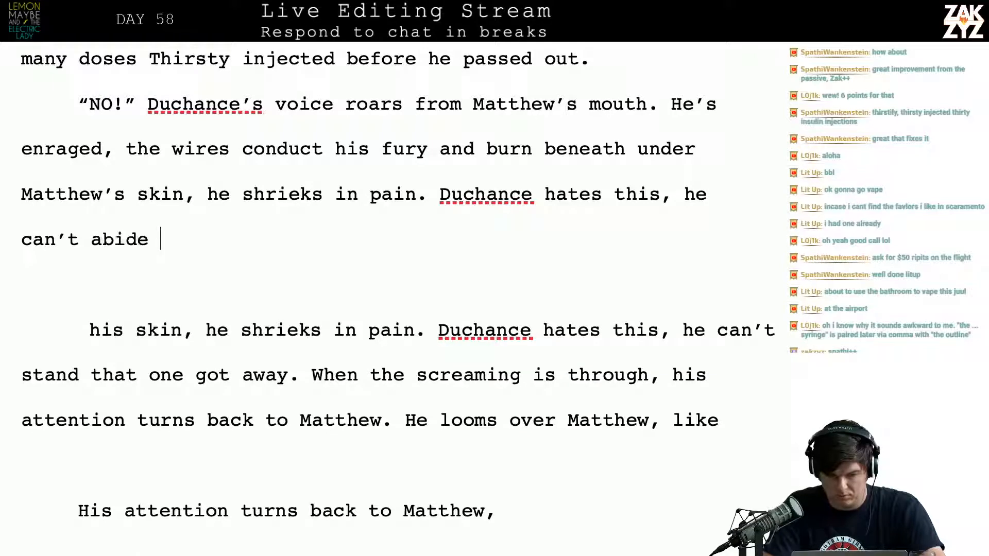
key(BackSpace)
key(BackSpace)
key(BackSpace)
key(BackSpace)
key(BackSpace)
key(BackSpace)
text(st)
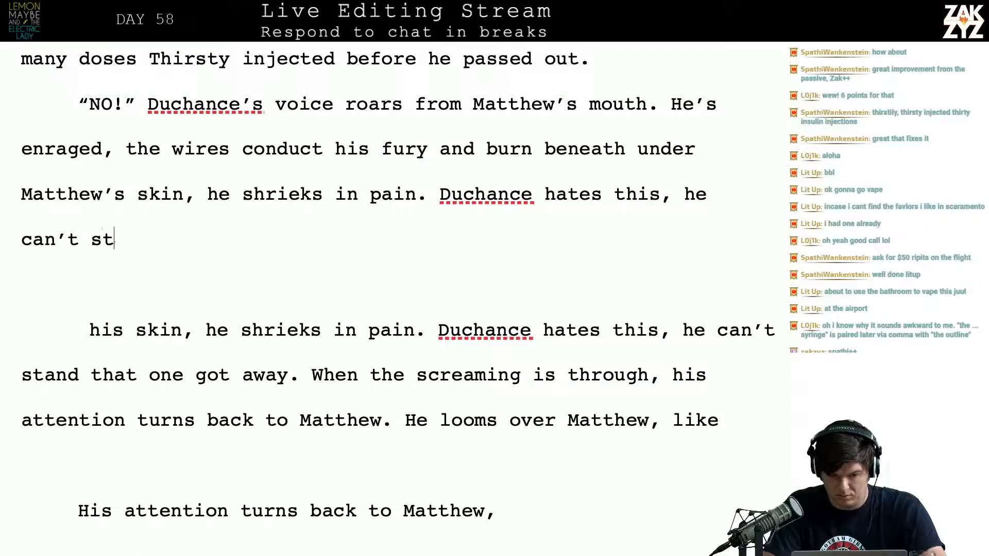
text(and that one of h)
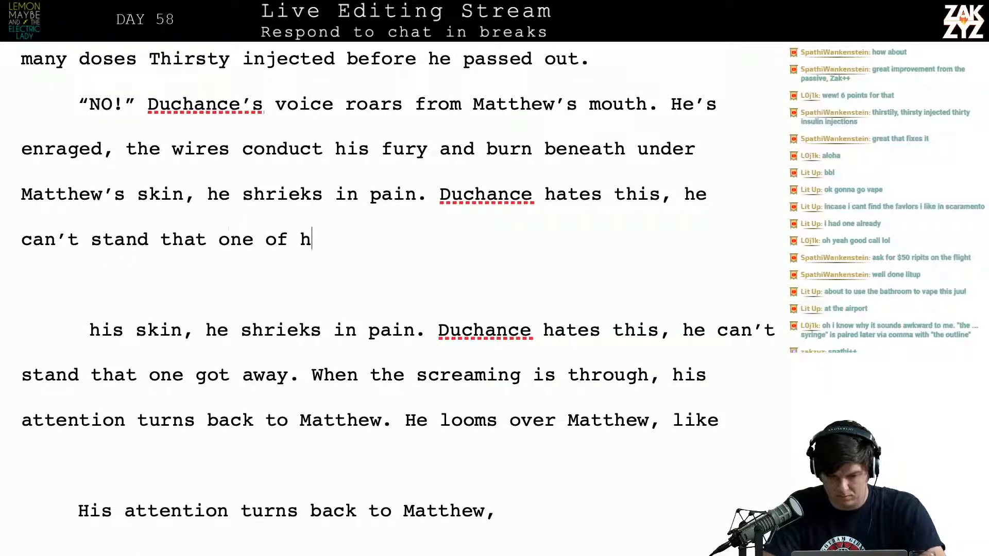
text(is minions g)
key(BackSpace)
text(ns g)
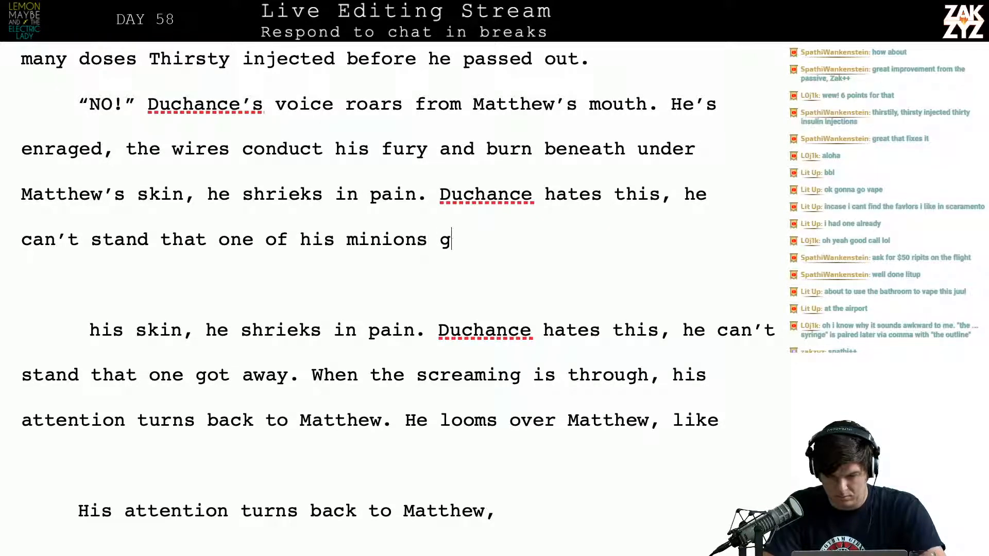
text(ot away. MAtt)
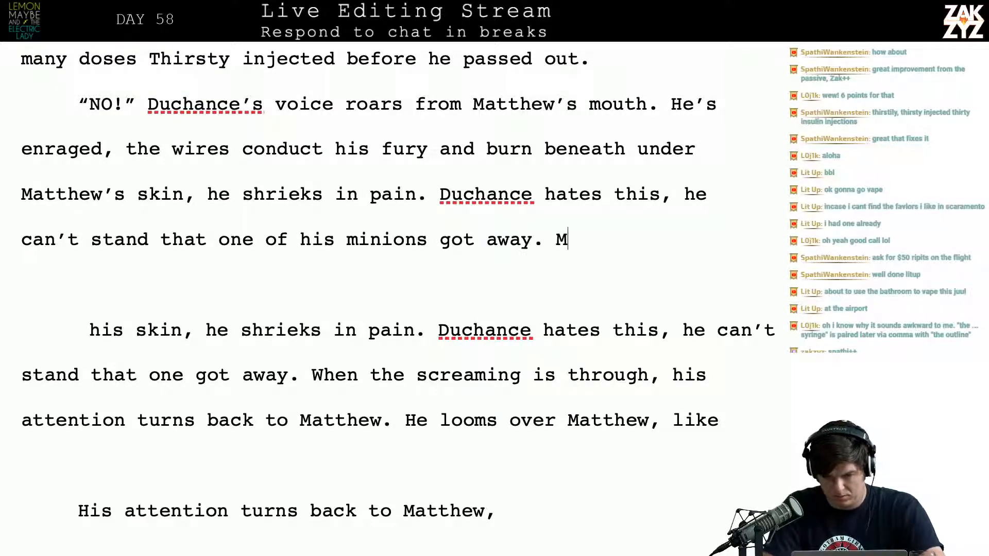
Write "Matthew sinks to the floor, curled into a tight ball" after "got away.", correcting the spelling of the name
key(BackSpace)
key(BackSpace)
key(BackSpace)
text(attehw)
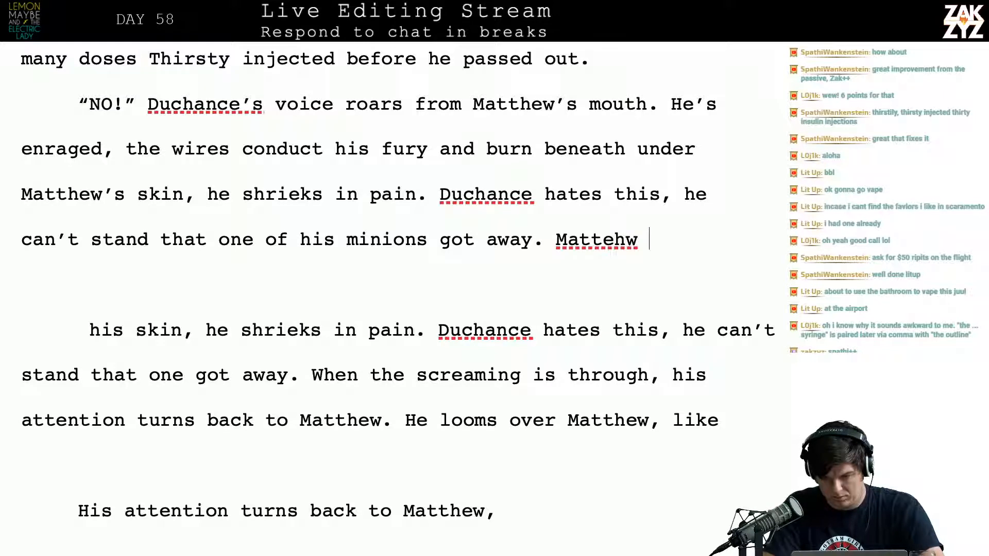
key(BackSpace)
key(BackSpace)
key(BackSpace)
text(hew’s)
key(BackSpace)
key(BackSpace)
text(e)
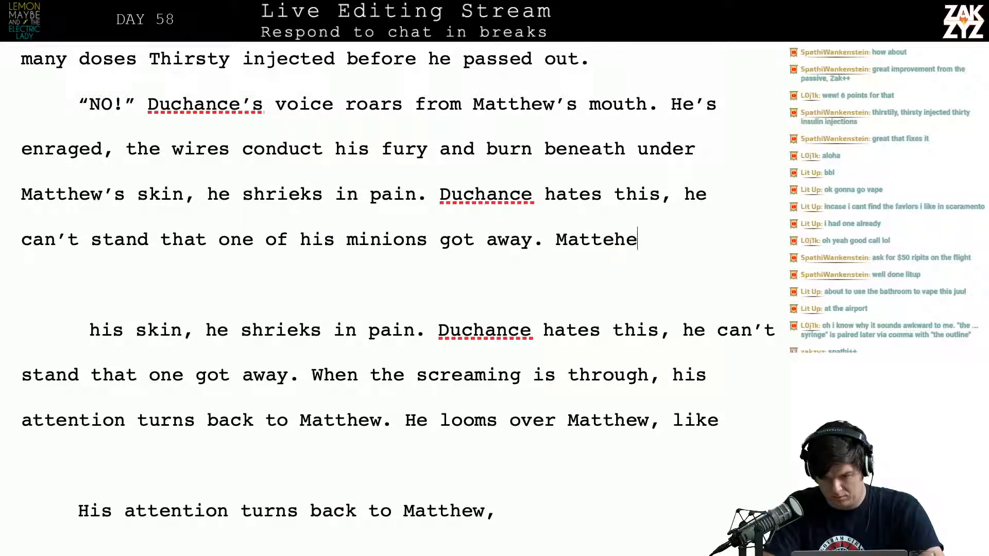
key(BackSpace)
key(BackSpace)
key(BackSpace)
text(he wires)
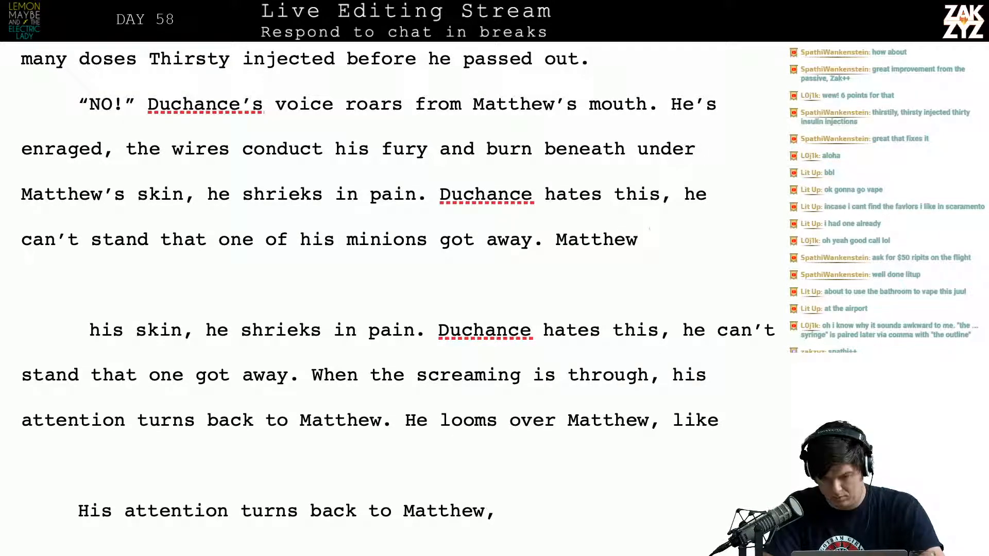
text( c)
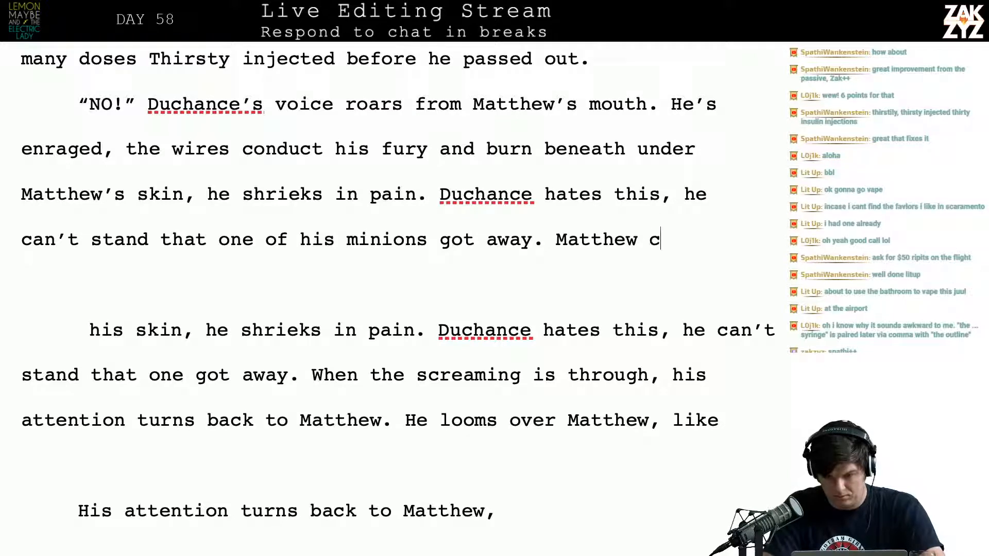
key(BackSpace)
text(sinks to the fl)
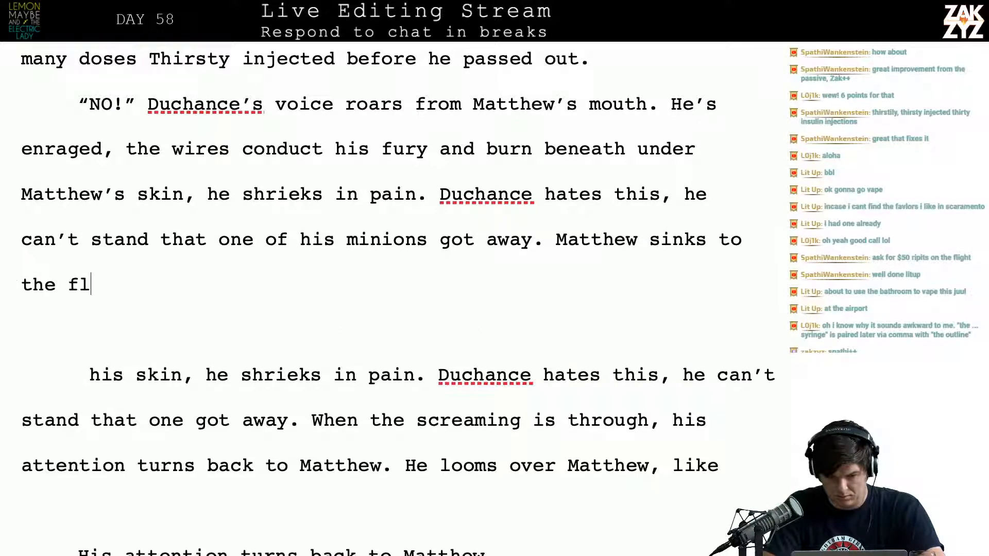
text(oor, curled into a tight ball)
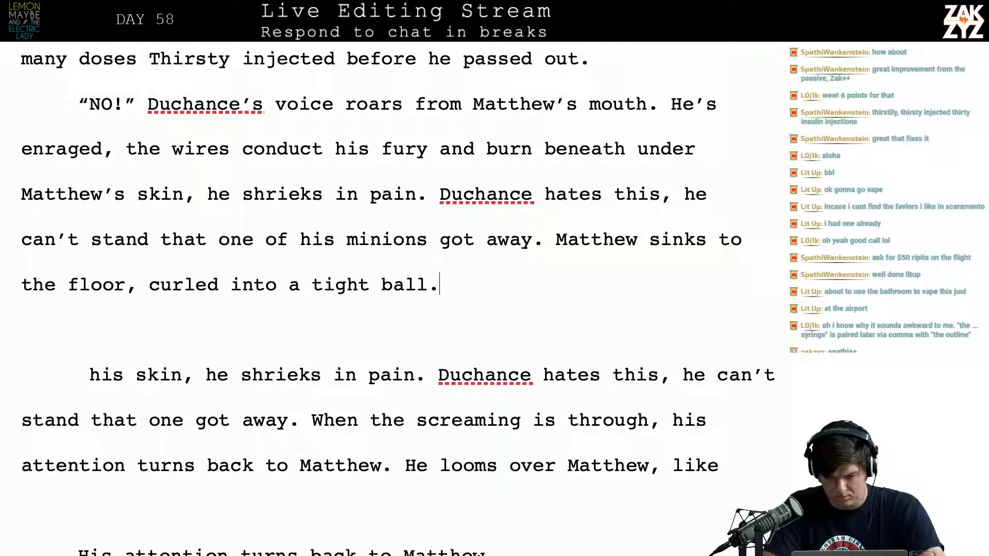
text( until the s)
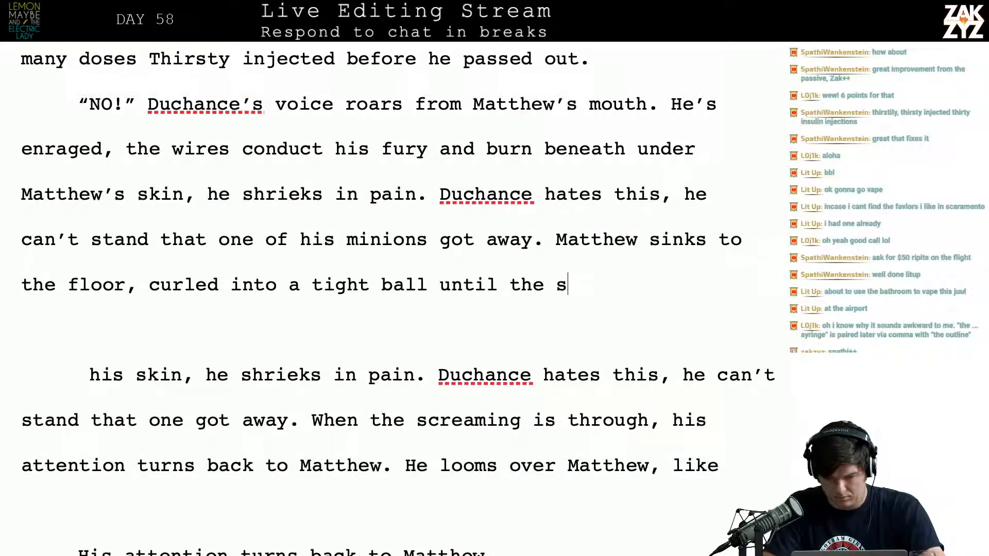
Extend the sentence after "a tight ball" with "until the howling is through."
key(BackSpace)
text(c)
key(BackSpace)
text(howling is through. )
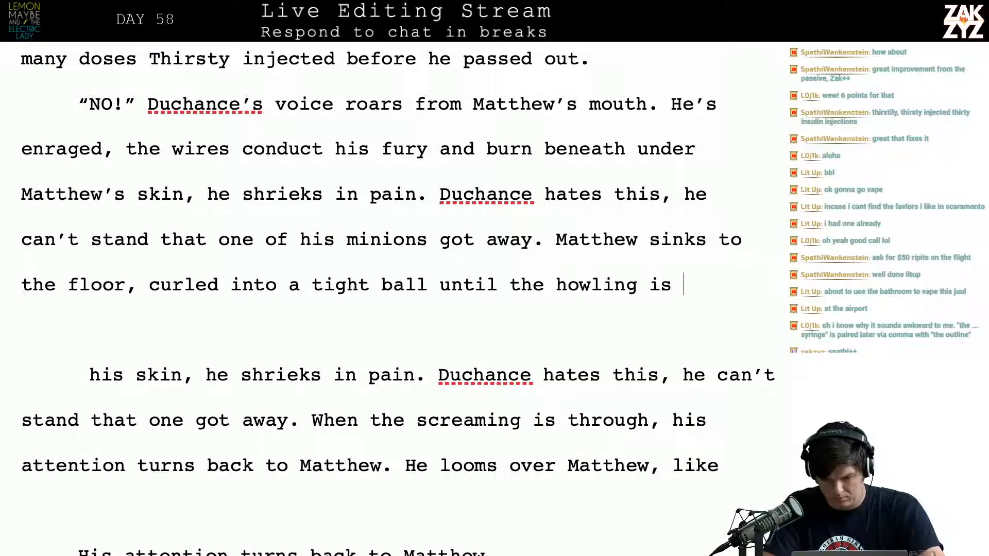
text(Mat)
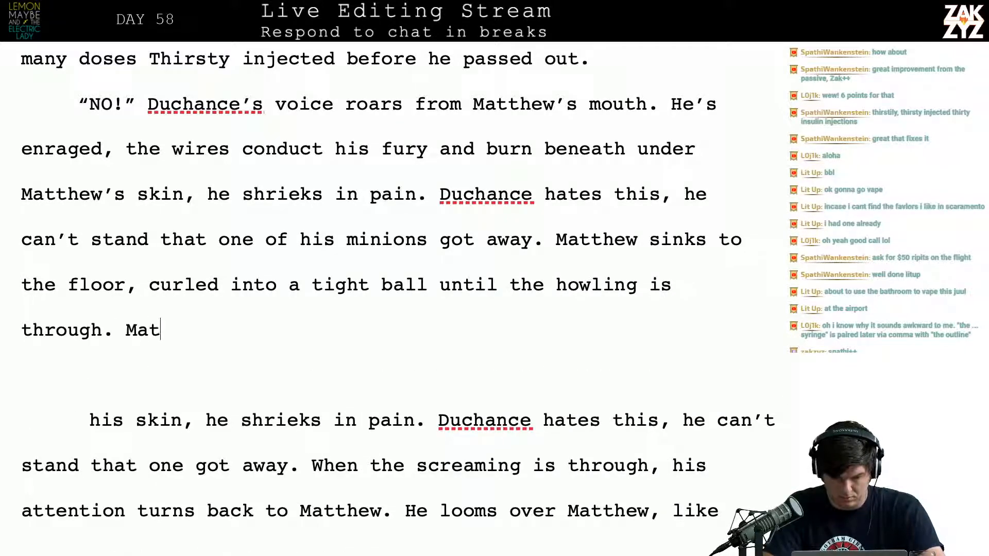
text(thew can)
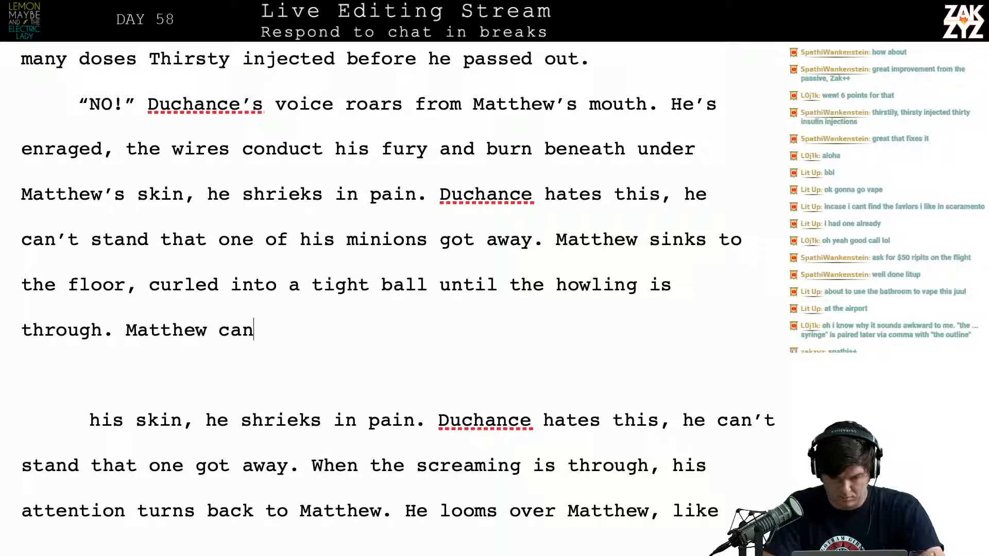
text( feel Duchance l)
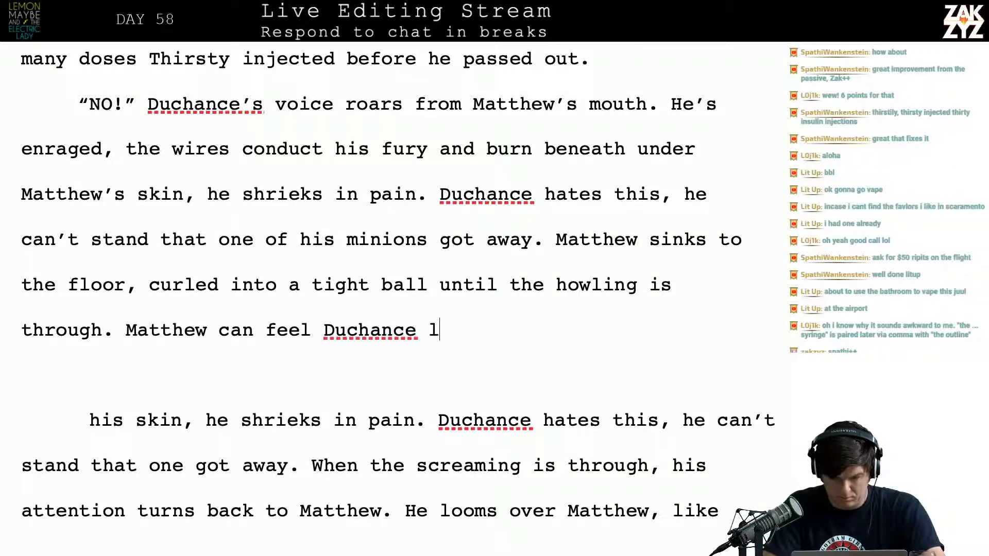
text(ooming over him, )
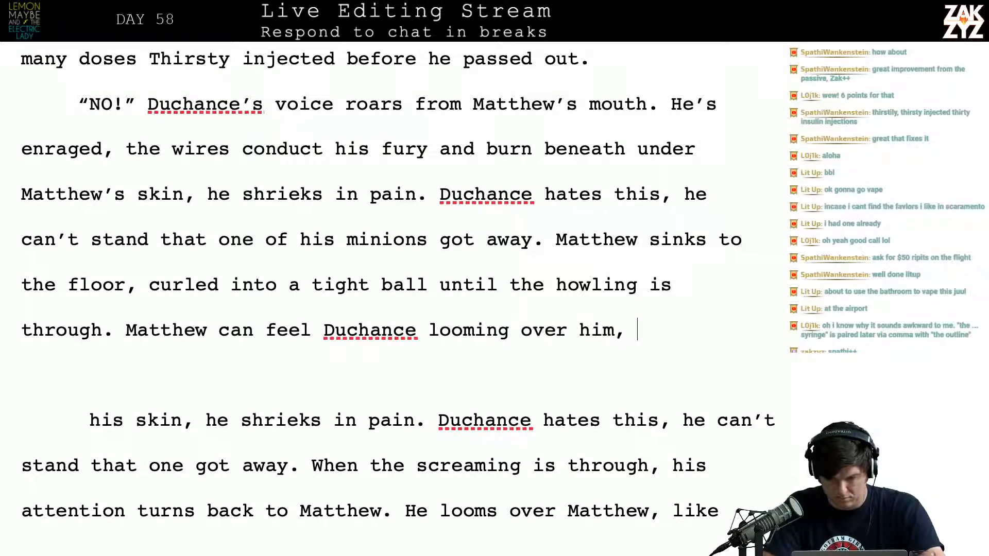
text(like Gerald )
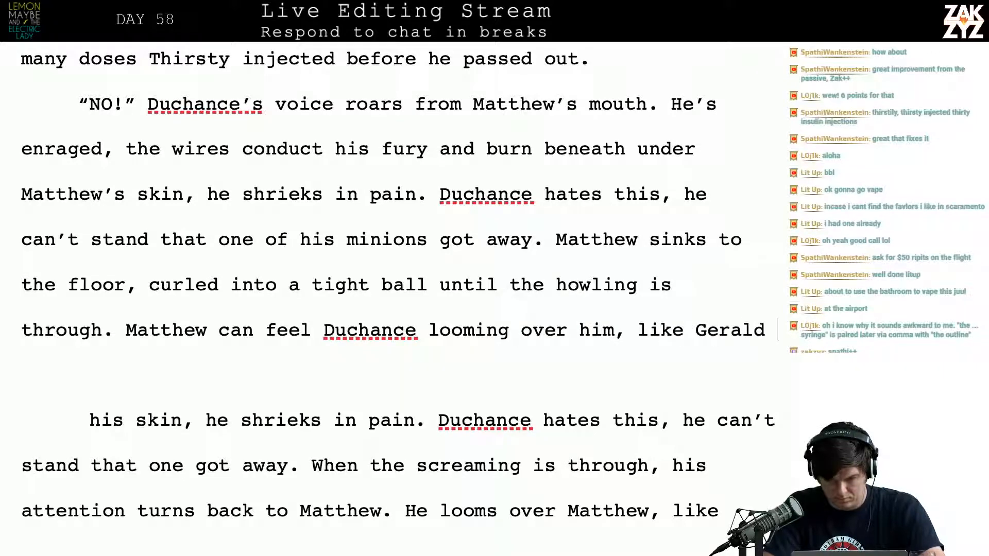
text(with the belt)
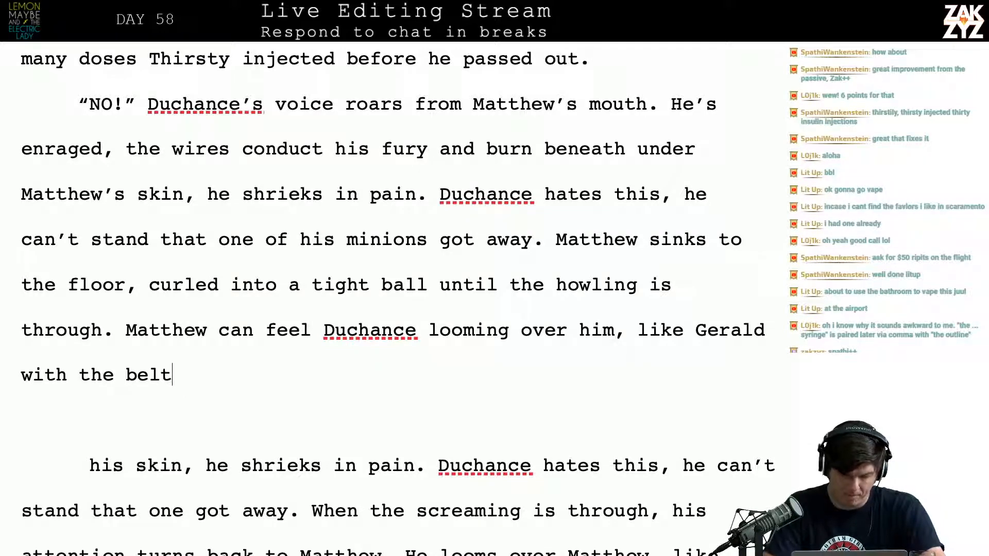
text(. He wants)
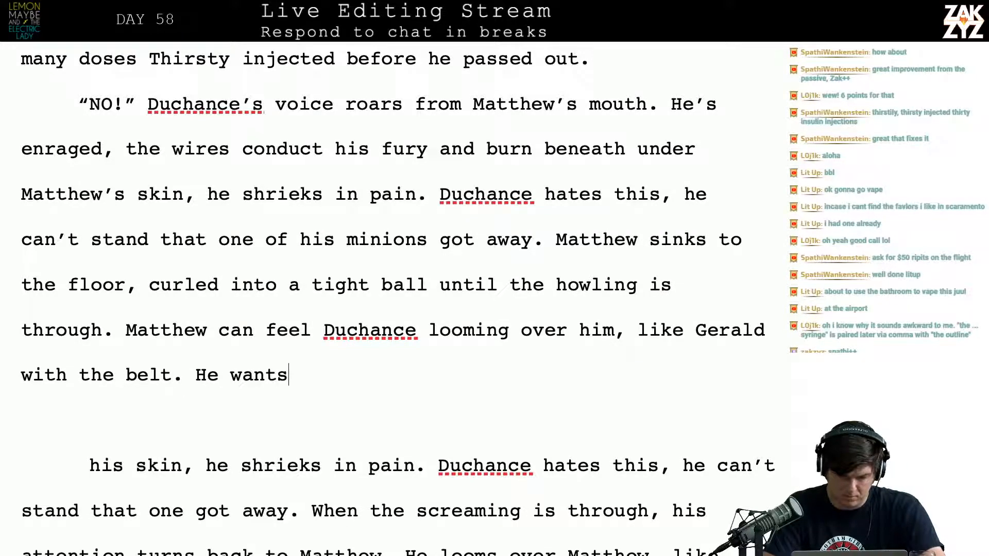
End the sentence with a period after "the belt" and try starting another with "He wants"
key(BackSpace)
key(BackSpace)
key(BackSpace)
key(BackSpace)
key(BackSpace)
key(BackSpace)
key(BackSpace)
key(BackSpace)
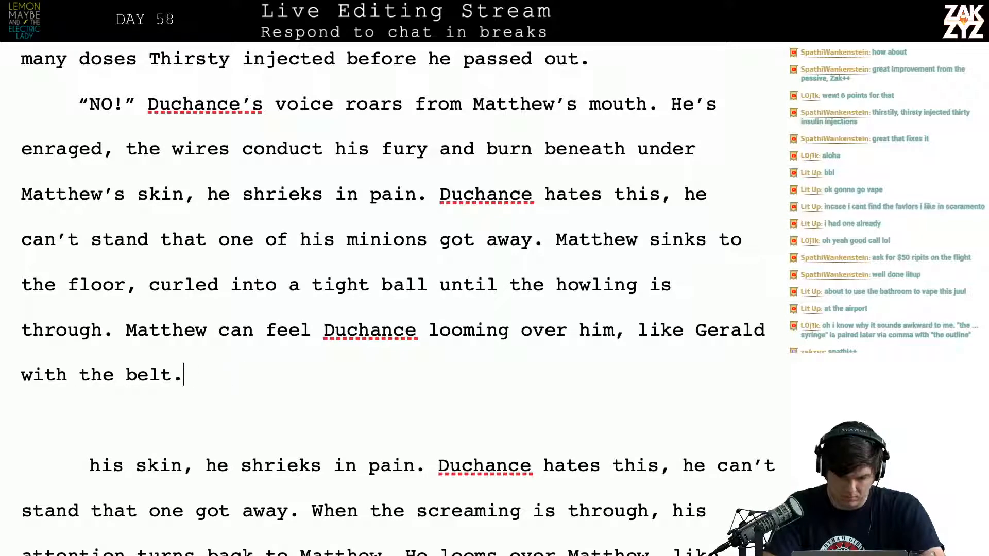
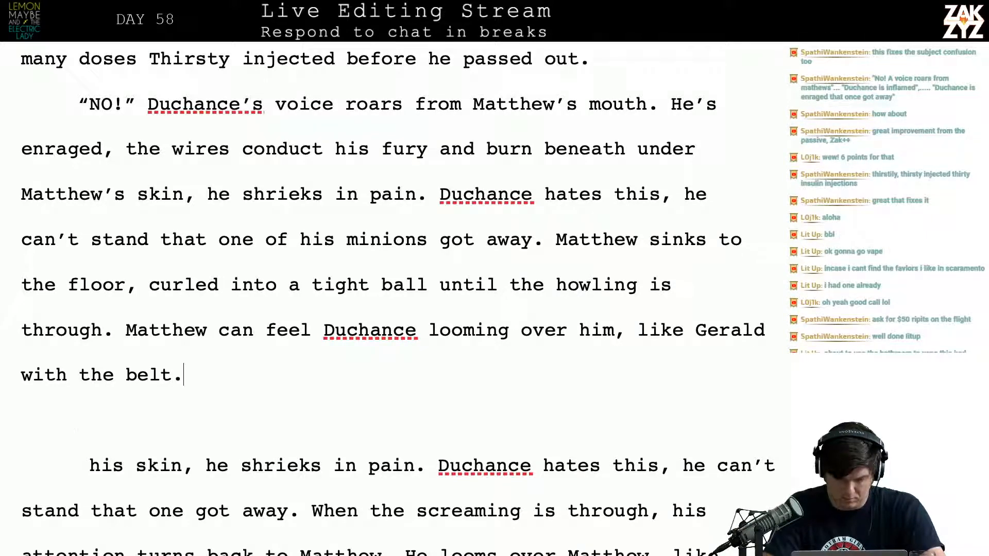
Write "He fucked up and now punishment is coming," after "with the belt."
text(He fucked )
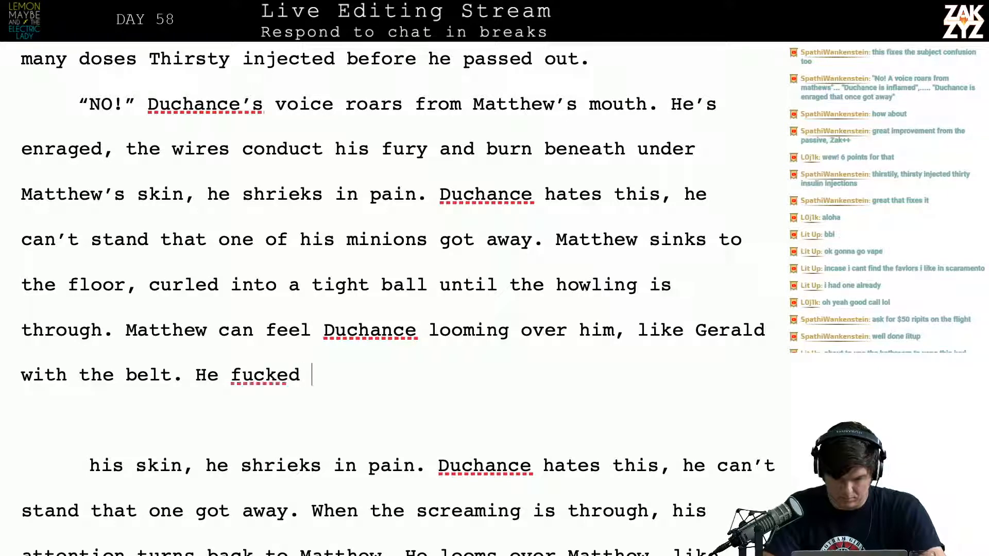
text(up and no)
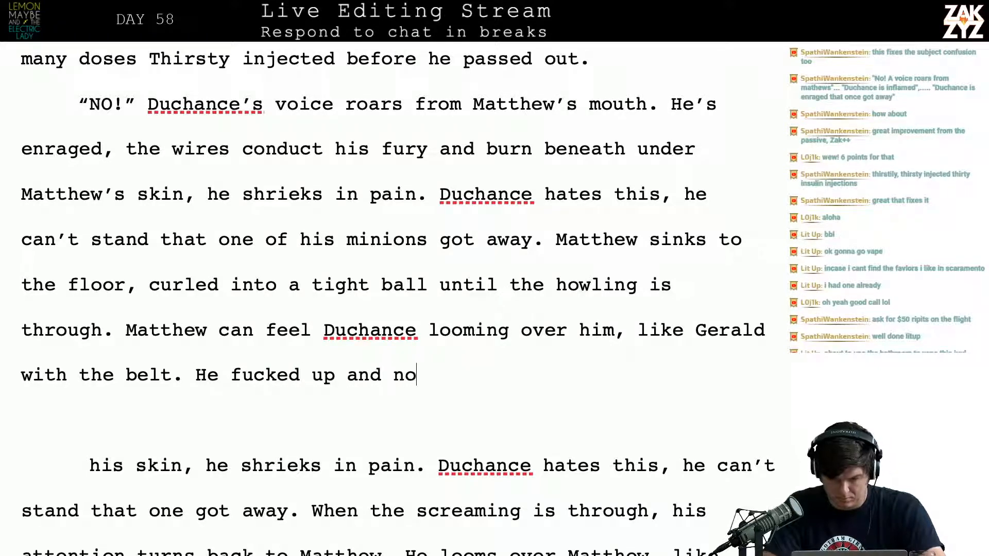
text(w punishment is coming,)
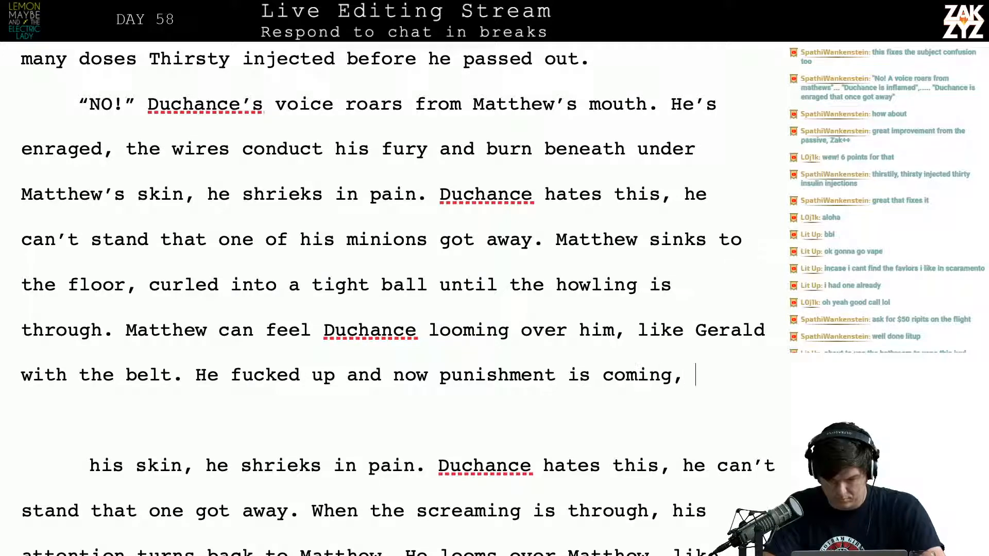
text( all)
key(BackSpace)
key(BackSpace)
key(BackSpace)
key(BackSpace)
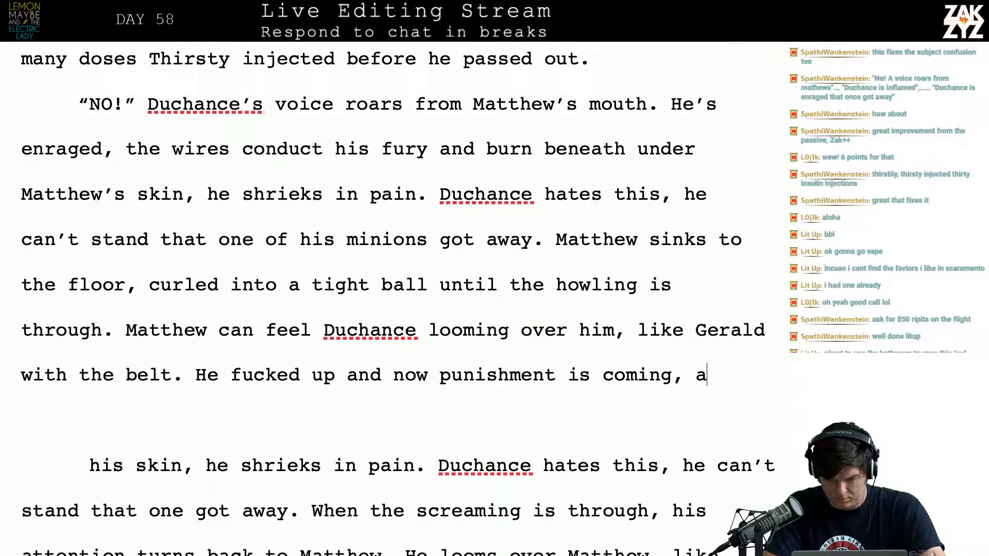
text(he)
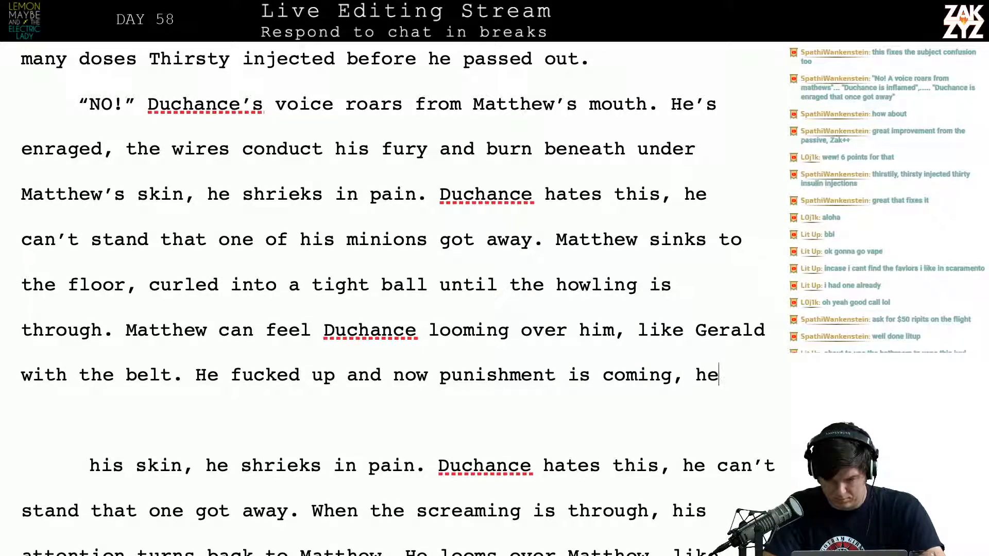
key(BackSpace)
key(BackSpace)
key(BackSpace)
text(h)
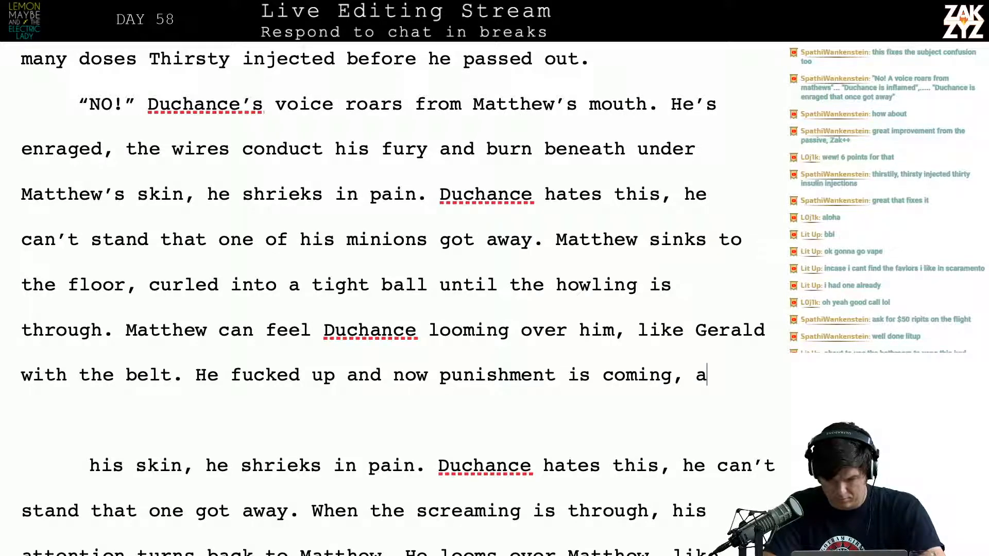
text(ll he can do)
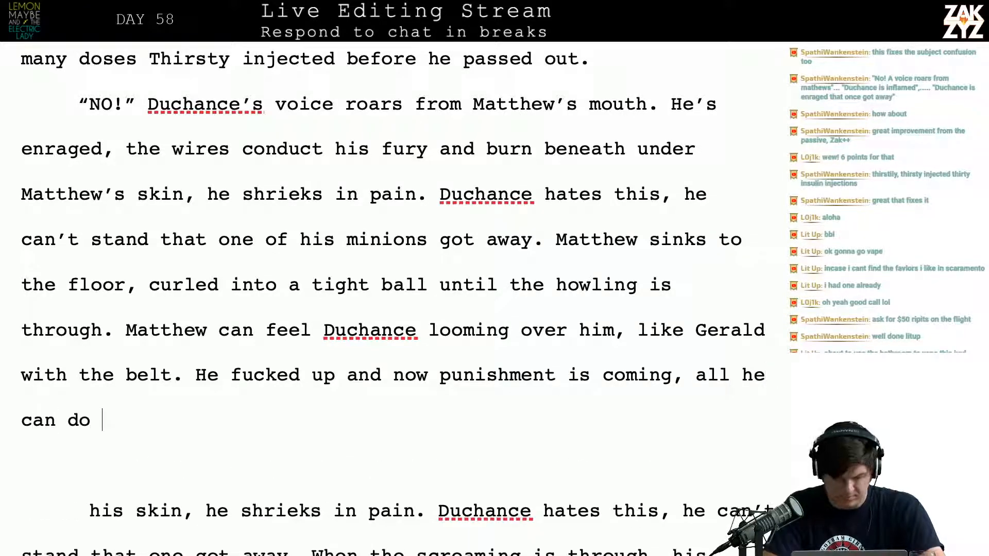
key(BackSpace)
key(BackSpace)
key(BackSpace)
key(BackSpace)
key(BackSpace)
key(BackSpace)
key(BackSpace)
key(BackSpace)
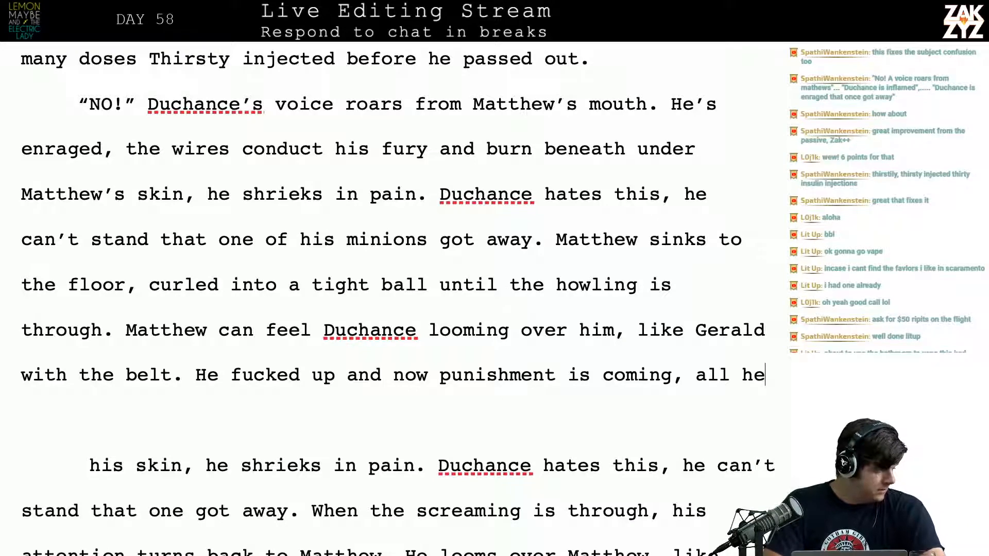
key(BackSpace)
key(BackSpace)
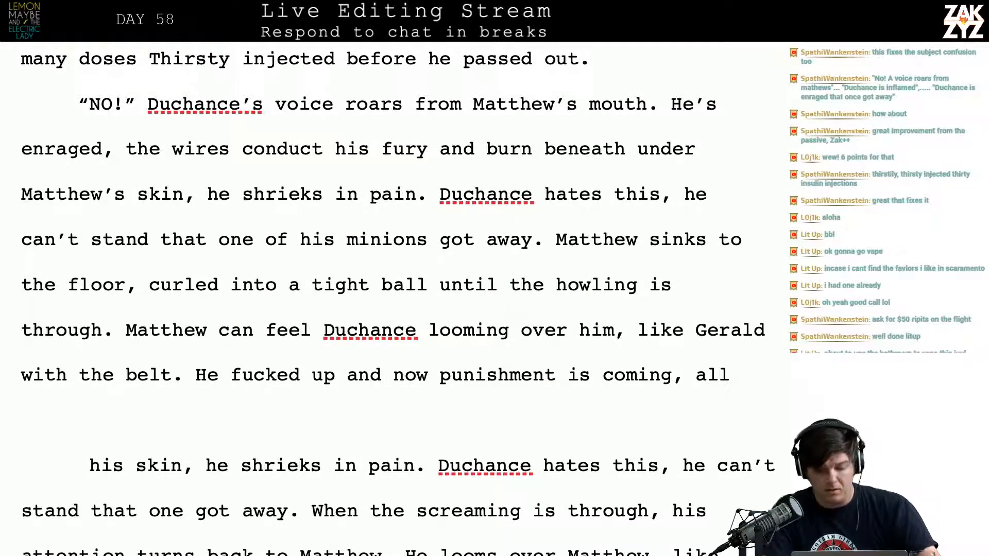
Remove the leftover "all" and end the punishment sentence with a period after "coming"
key(BackSpace)
key(BackSpace)
key(BackSpace)
key(BackSpace)
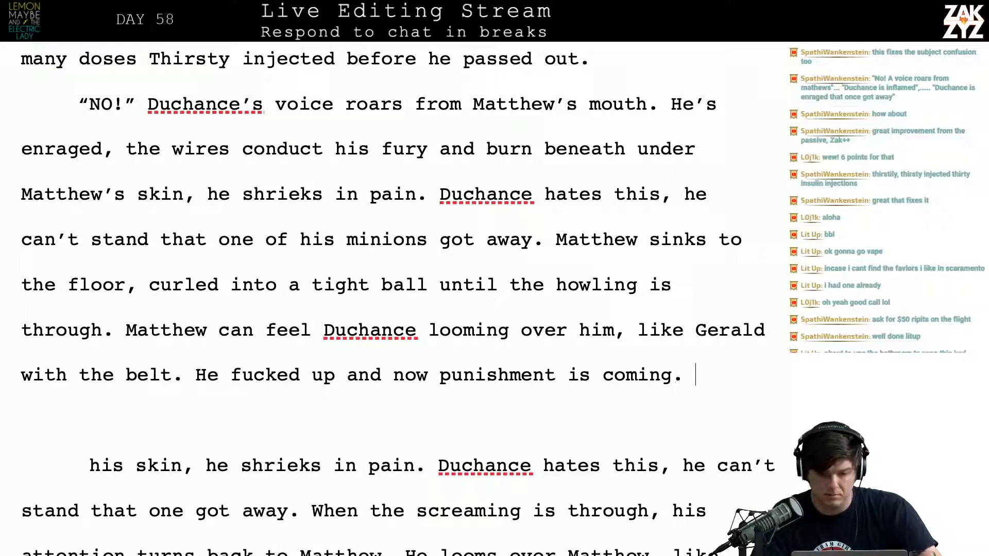
Replace "He's" before "enraged" with "Duchance is" in the "NO!" paragraph
scroll(529, 192, up, 1)
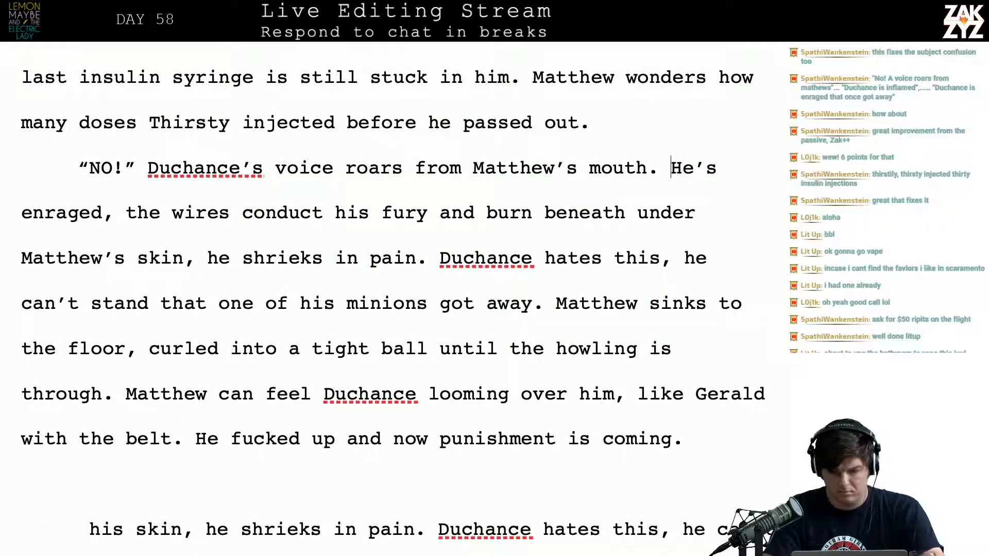
text(Duchanc)
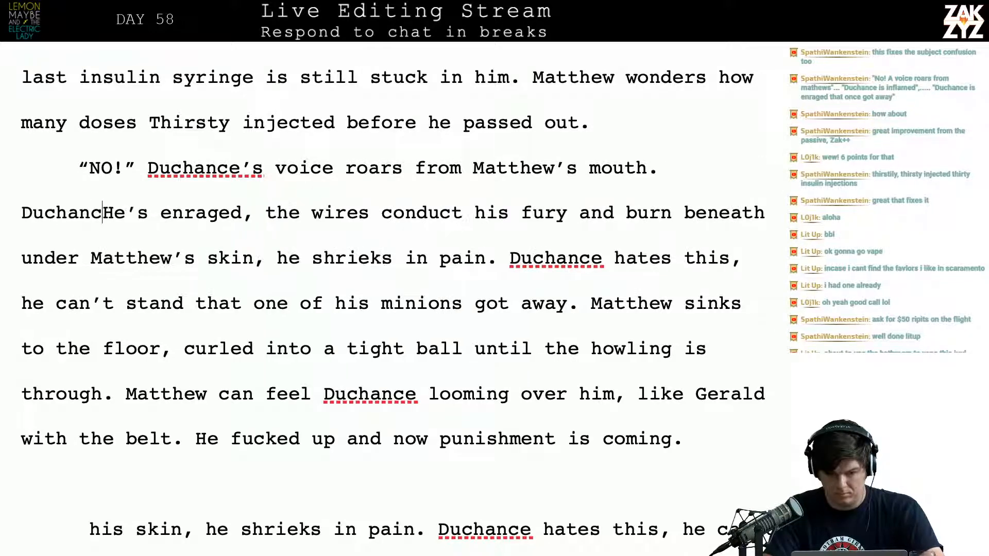
text(e is)
key(shift+Right)
key(shift+Right)
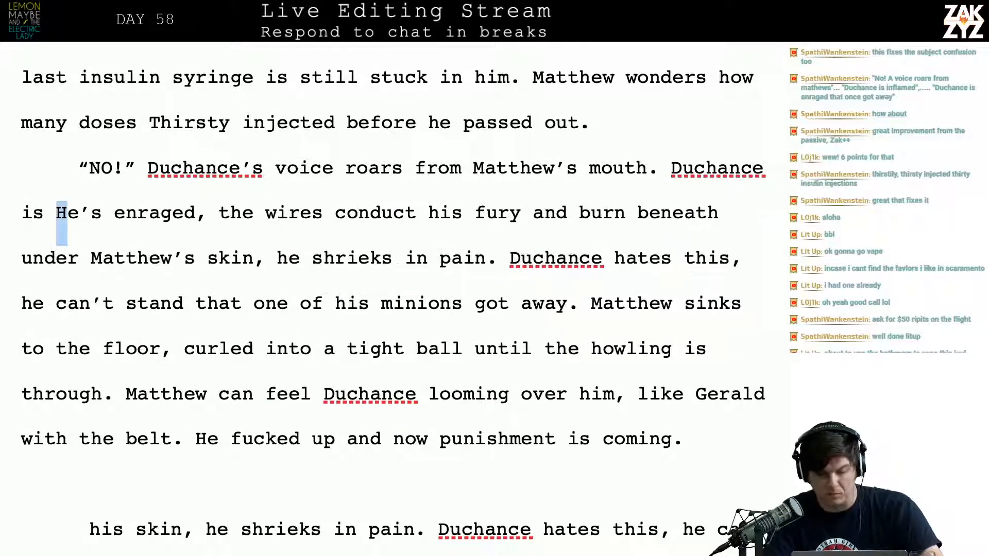
key(shift+Right)
key(shift+Right)
key(BackSpace)
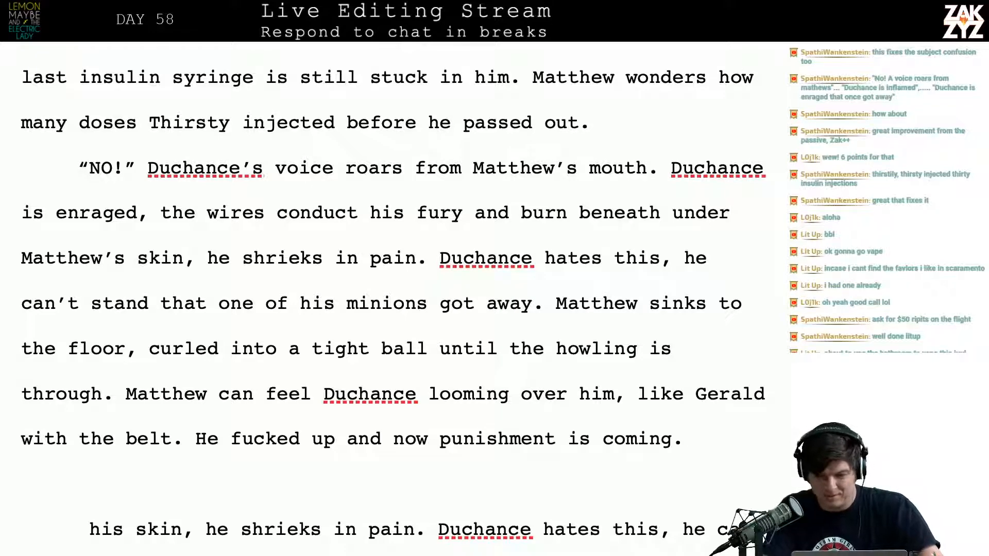
Delete the redundant word "under" after "burn beneath"
key(BackSpace)
key(BackSpace)
key(BackSpace)
key(BackSpace)
key(BackSpace)
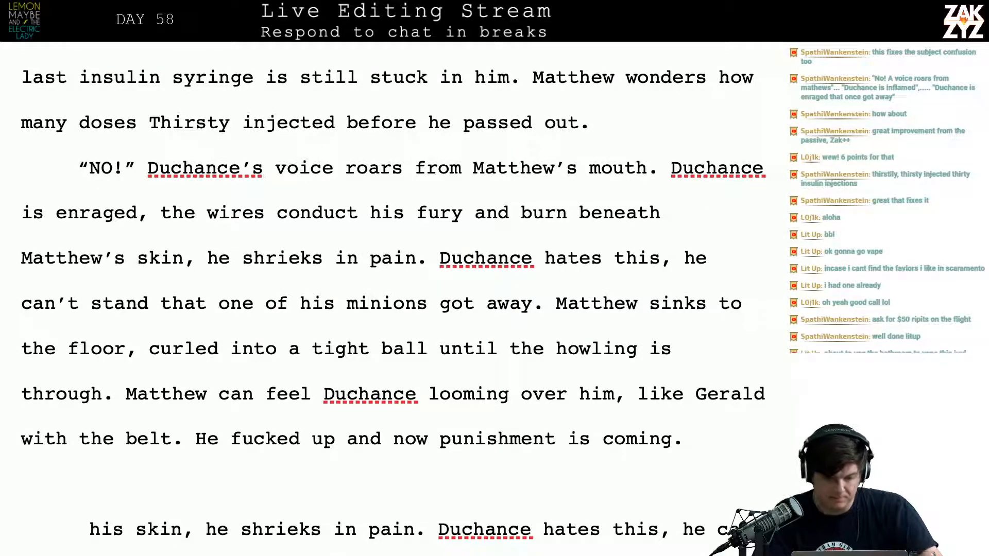
End the sentence with a period after "Matthew's skin" and delete "he shrieks in pain."
click(195, 257)
key(BackSpace)
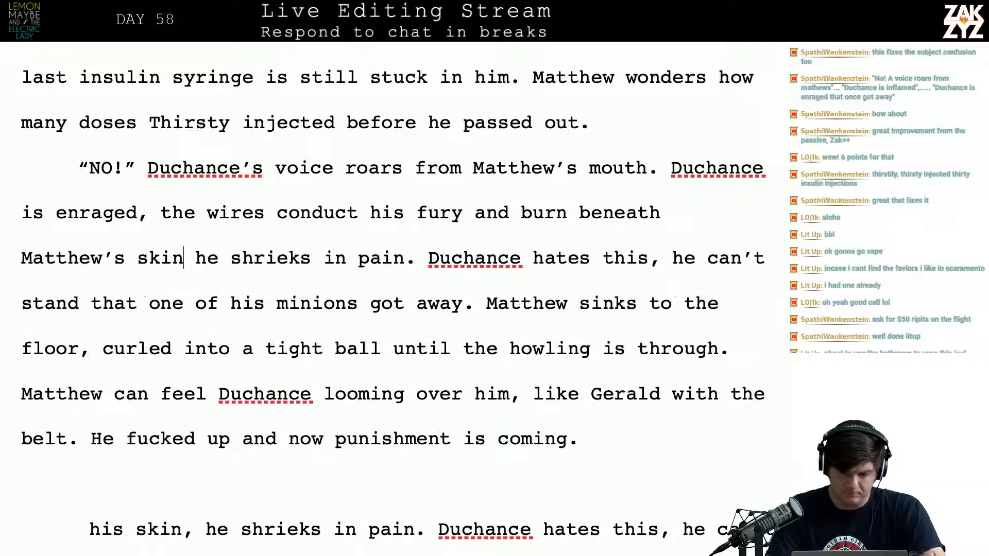
text(.)
key(shift+Right)
key(shift+Right)
key(shift+Right)
key(shift+Right)
key(shift+Right)
key(shift+Right)
key(shift+Right)
key(shift+Right)
key(shift+Right)
key(shift+Right)
key(shift+Right)
key(shift+Right)
key(shift+Right)
key(shift+Right)
key(shift+Right)
key(shift+Right)
key(shift+Right)
key(shift+Right)
key(shift+Right)
key(shift+Right)
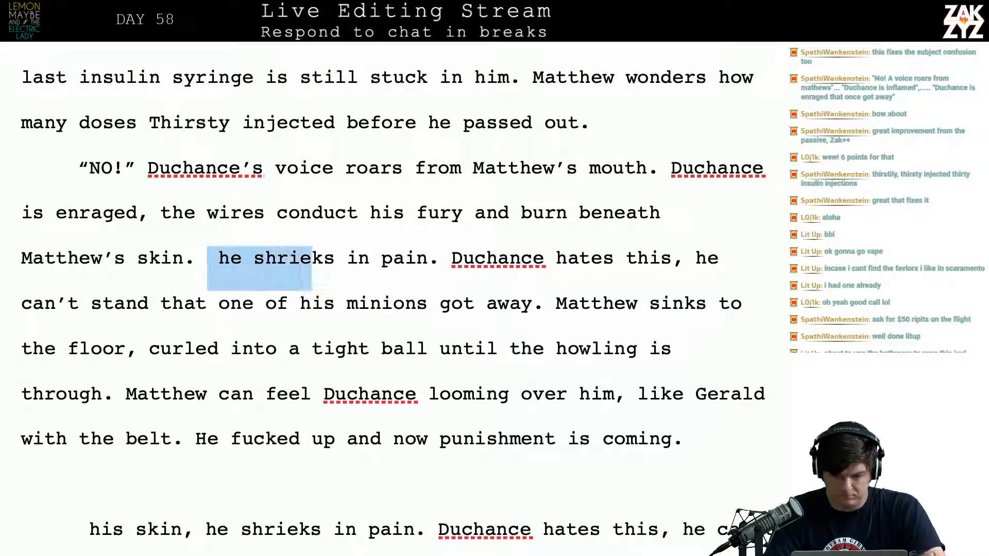
key(shift+Right)
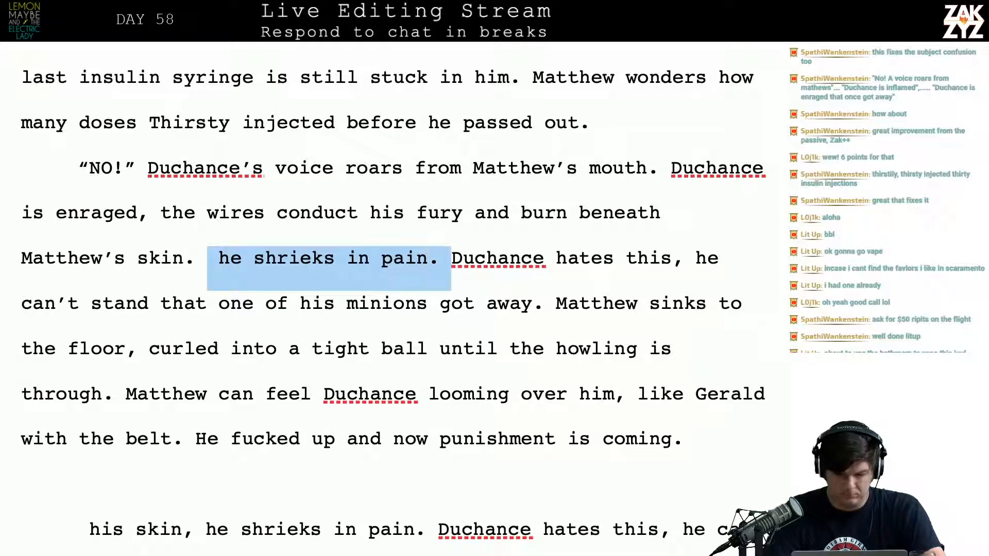
key(BackSpace)
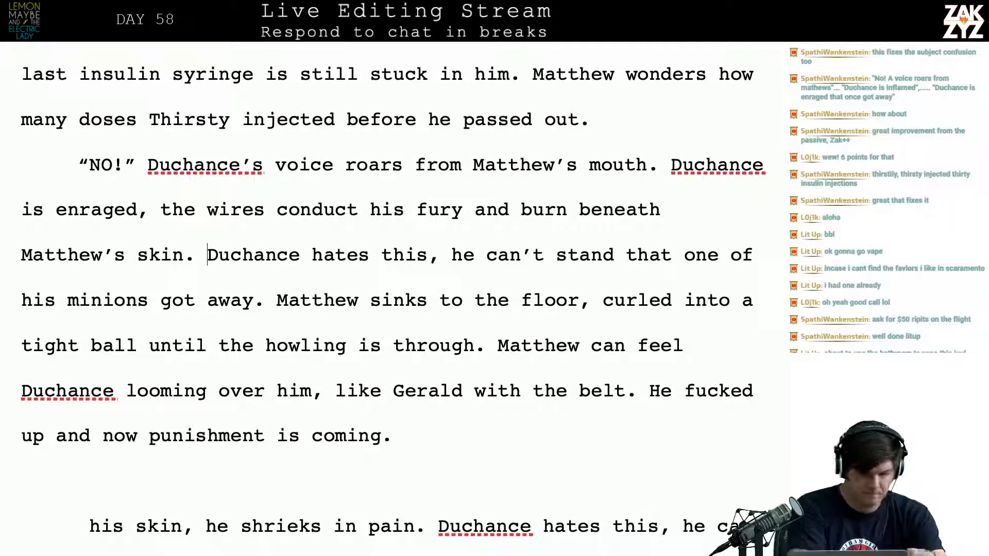
Insert "of agony" after "a tight ball" in the sentence about Matthew sinking to the floor
scroll(393, 305, down, 1)
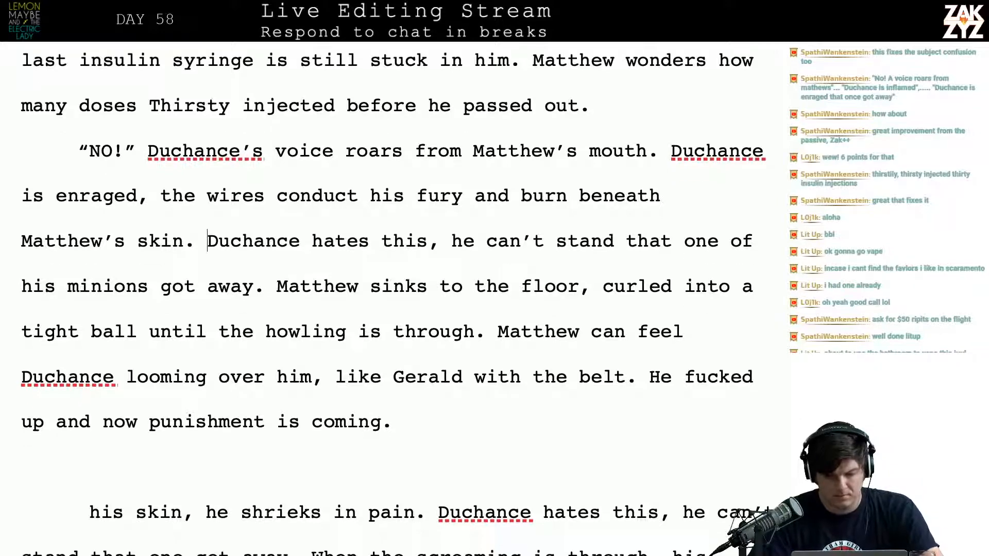
scroll(327, 293, down, 1)
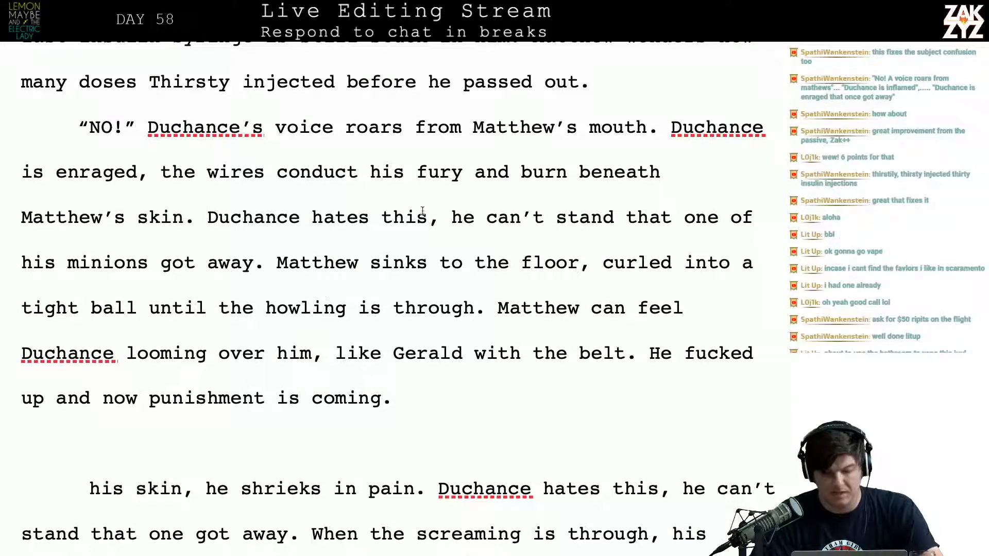
click(279, 280)
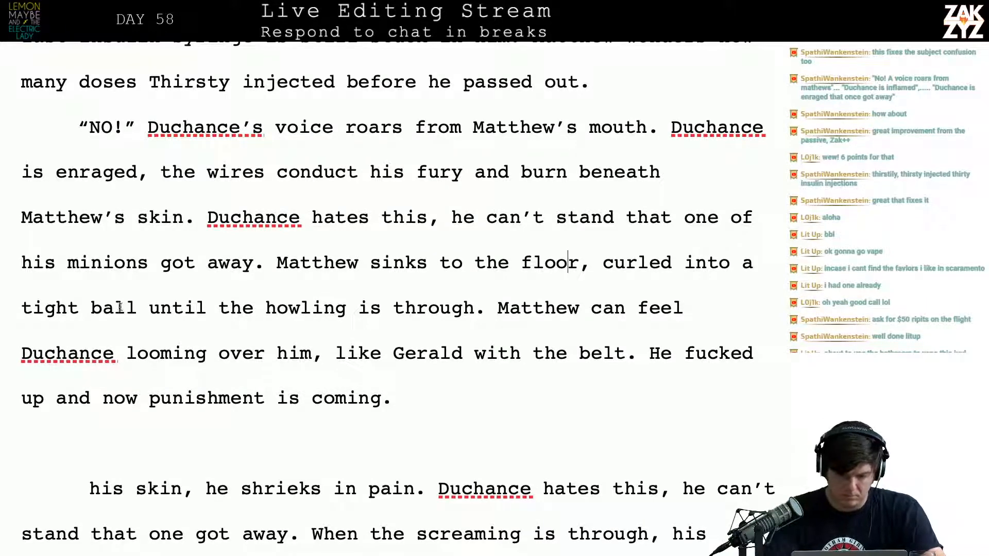
click(147, 308)
text(of agony )
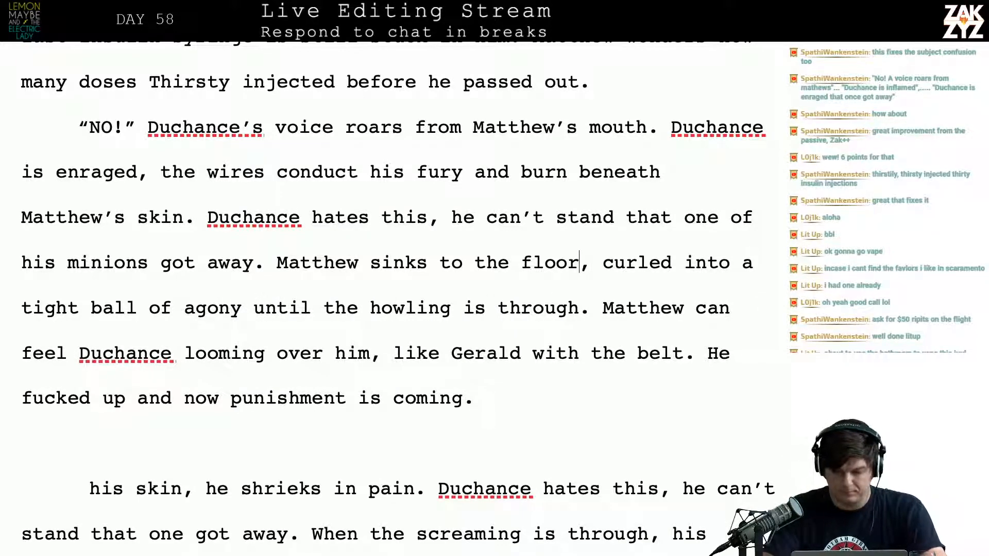
text( and curls in )
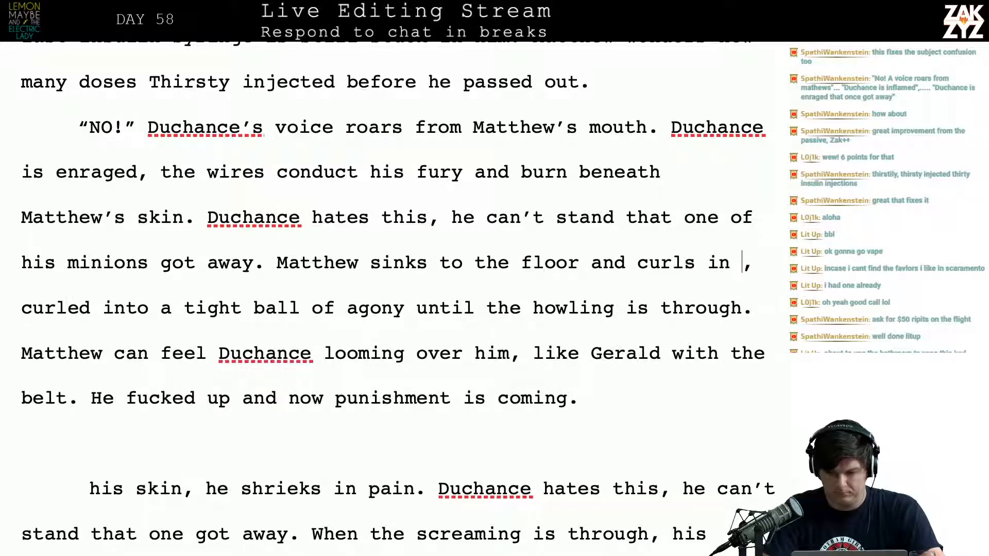
text(to a tight ball )
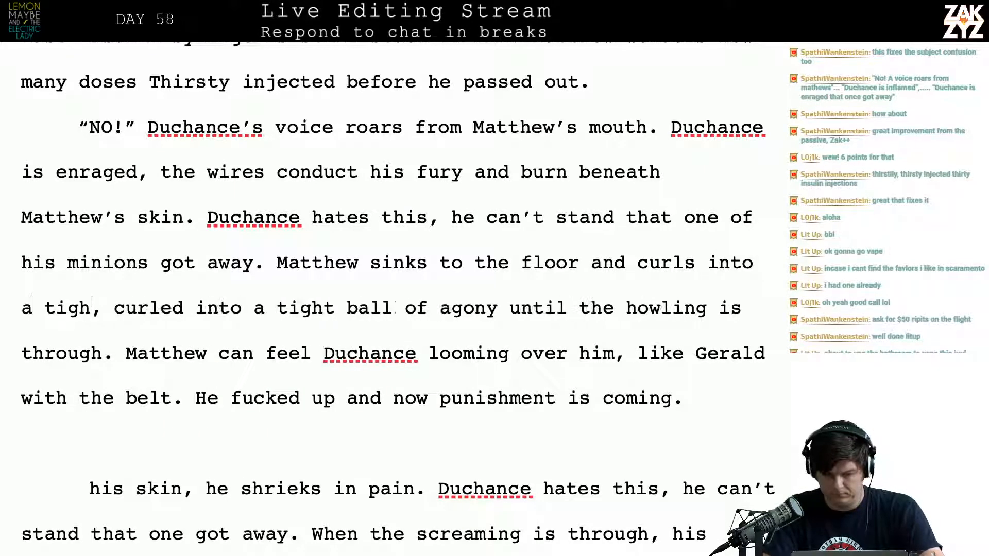
text(of agnoy)
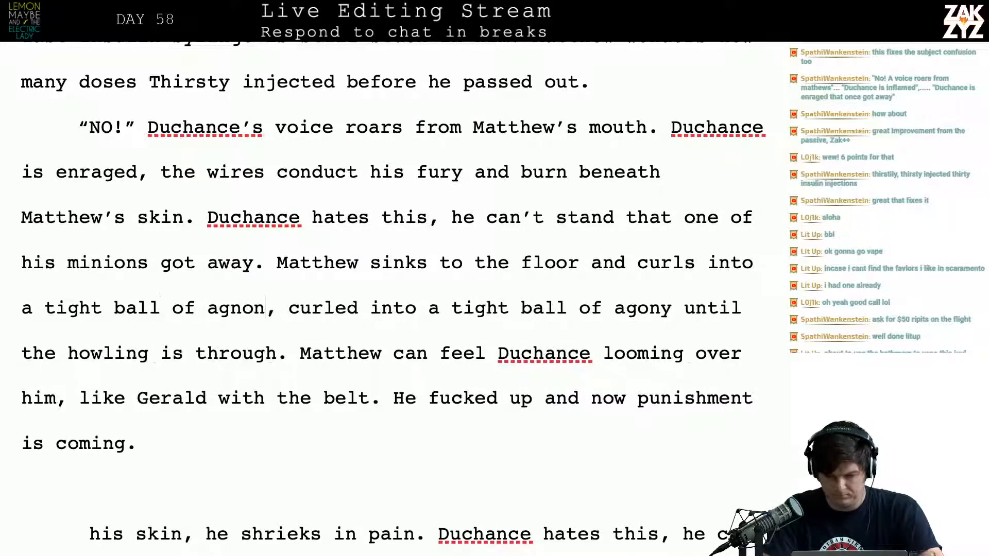
Continue "Matthew sinks to the floor" with "and curls into a tight ball of agony until the howling is through." and split the old wording into a separate paragraph
key(BackSpace)
key(BackSpace)
key(BackSpace)
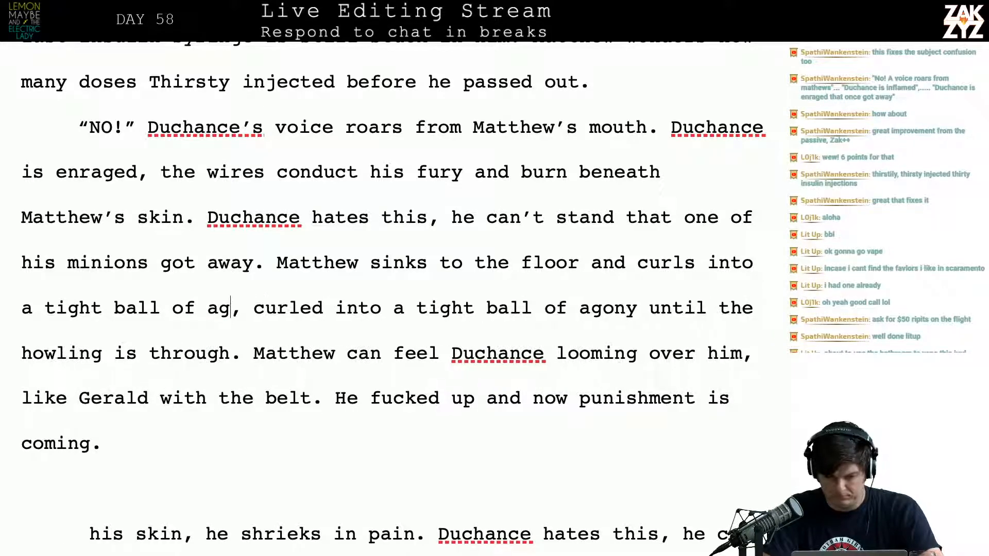
text(ony )
text(until the howlin)
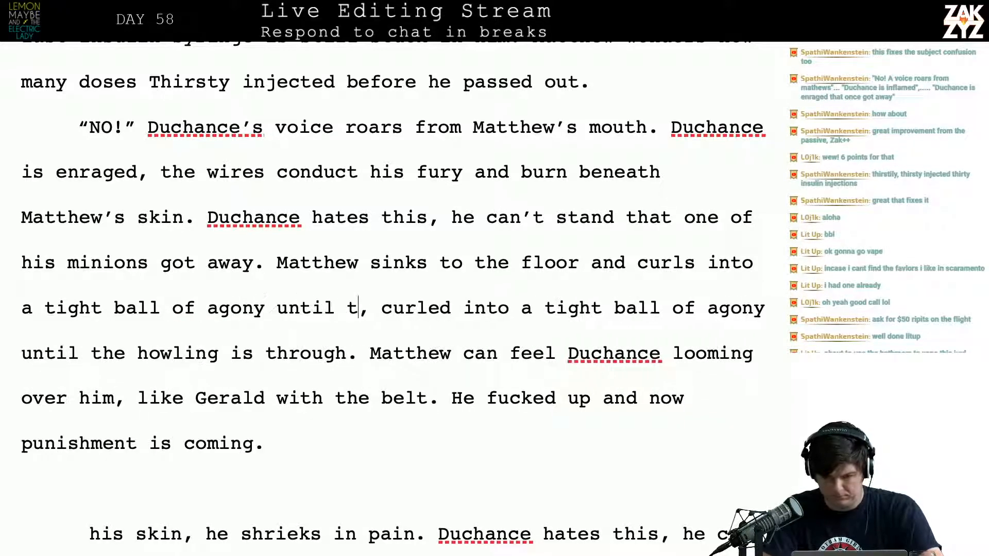
text(g is through.)
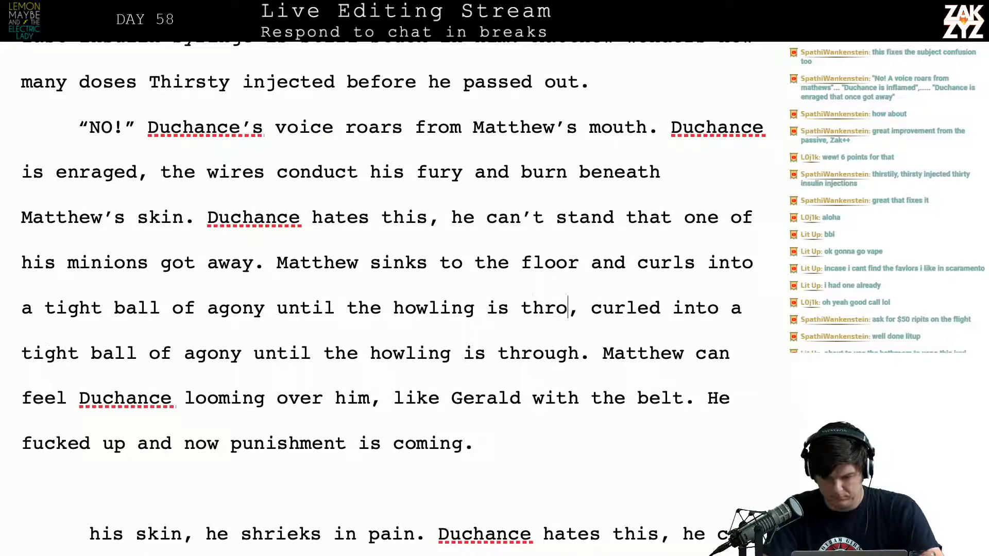
key(Return)
key(Return)
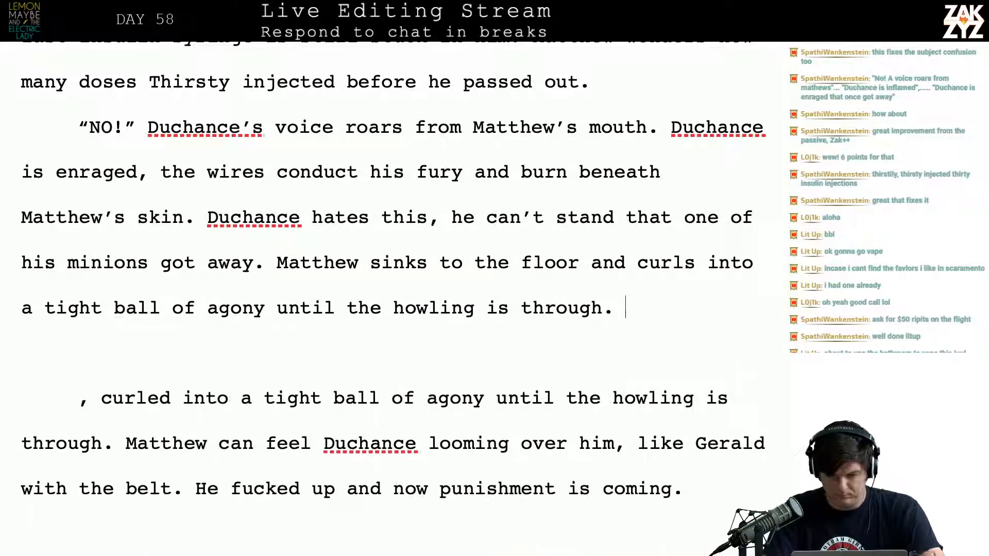
Write "Duchance's awareness is looming over him, like Gerald with the Belt." after "the howling is through."
text(D)
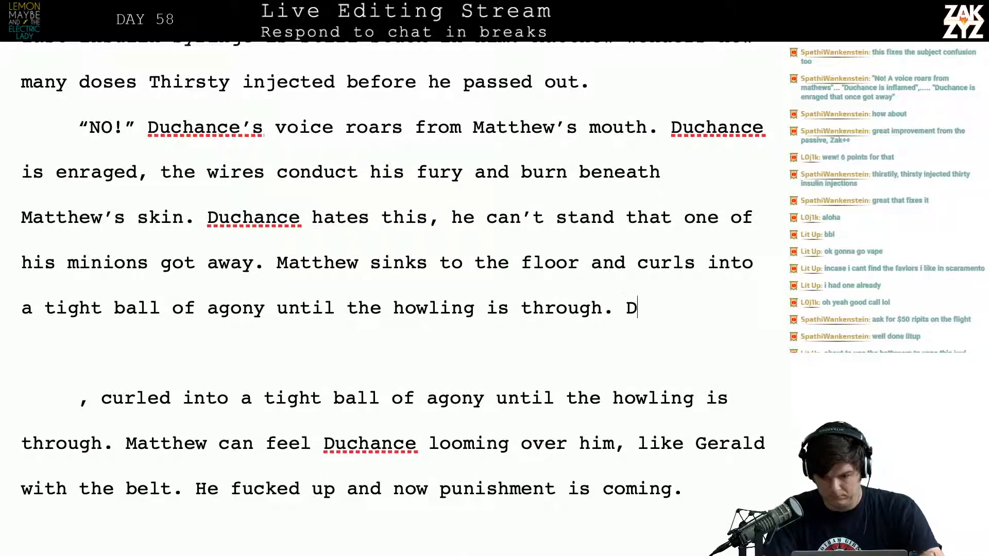
text(uchance's awar)
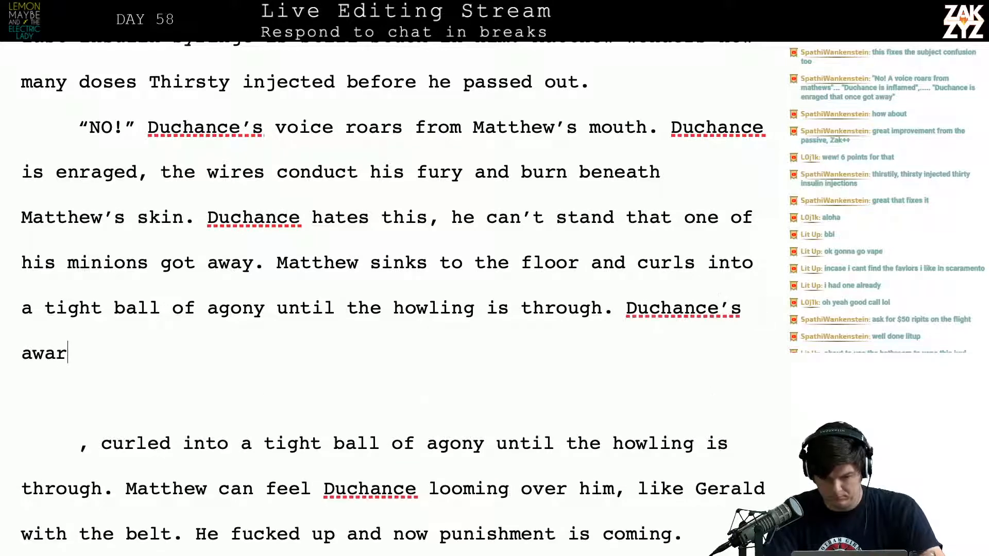
text(eness is looming over him,)
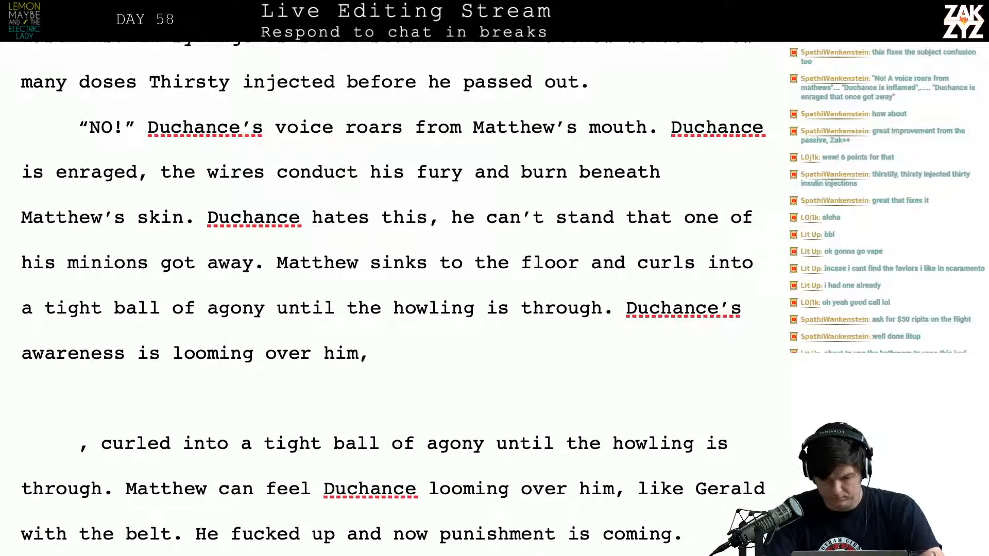
text( like Geral)
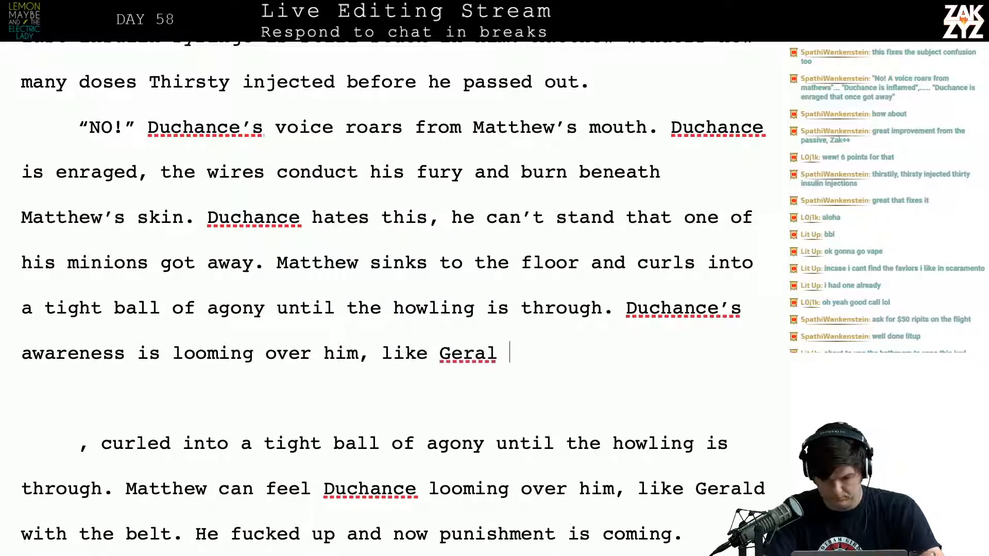
text(d with the Belt.)
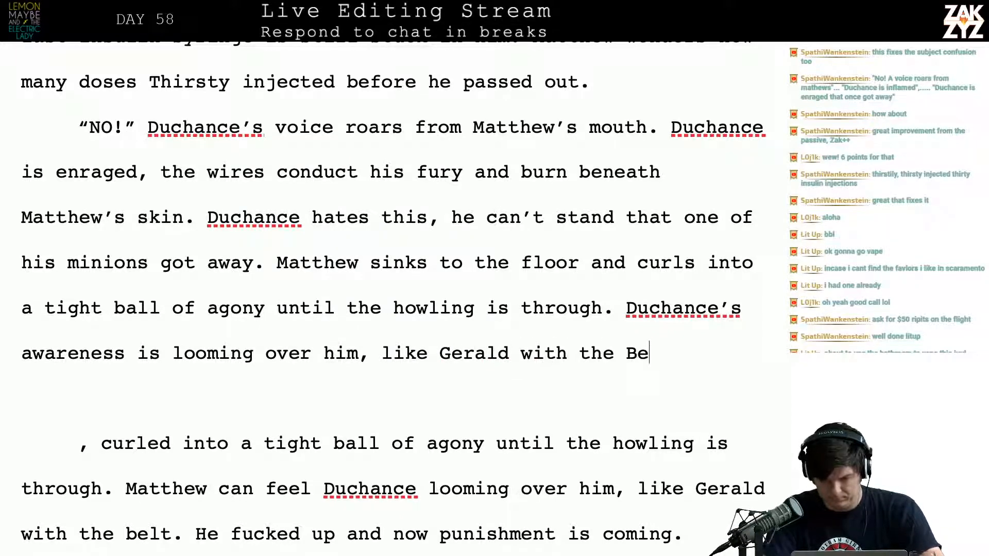
Lowercase "Belt" so the sentence about Duchance's awareness ends "like Gerald with the belt."
key(BackSpace)
key(BackSpace)
key(BackSpace)
key(BackSpace)
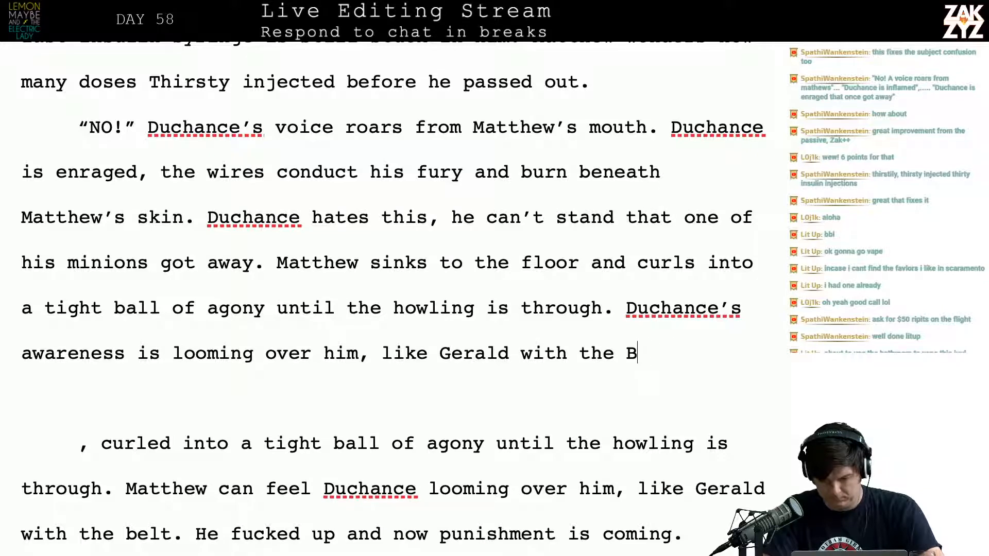
text(e)
key(BackSpace)
key(BackSpace)
text(belt. M)
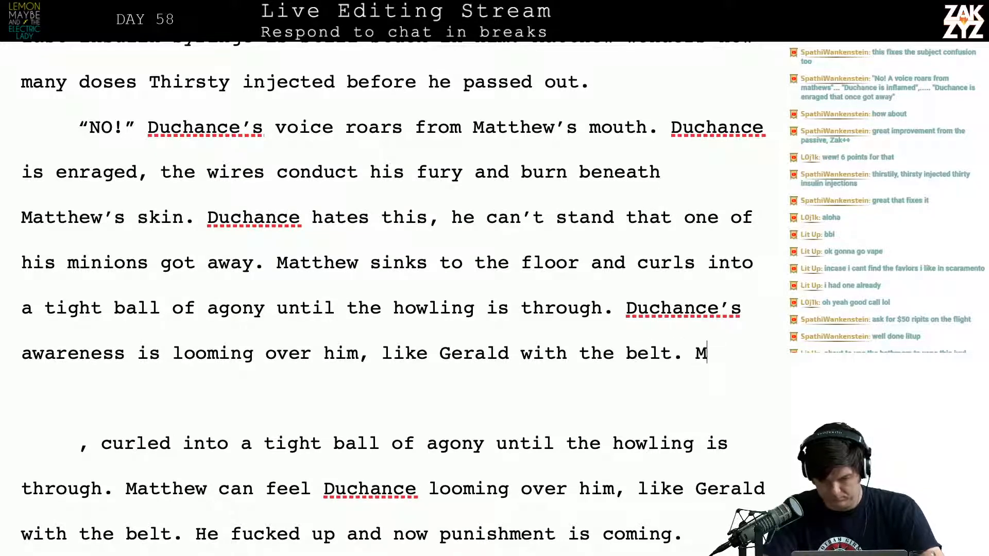
text(atthew fucked up)
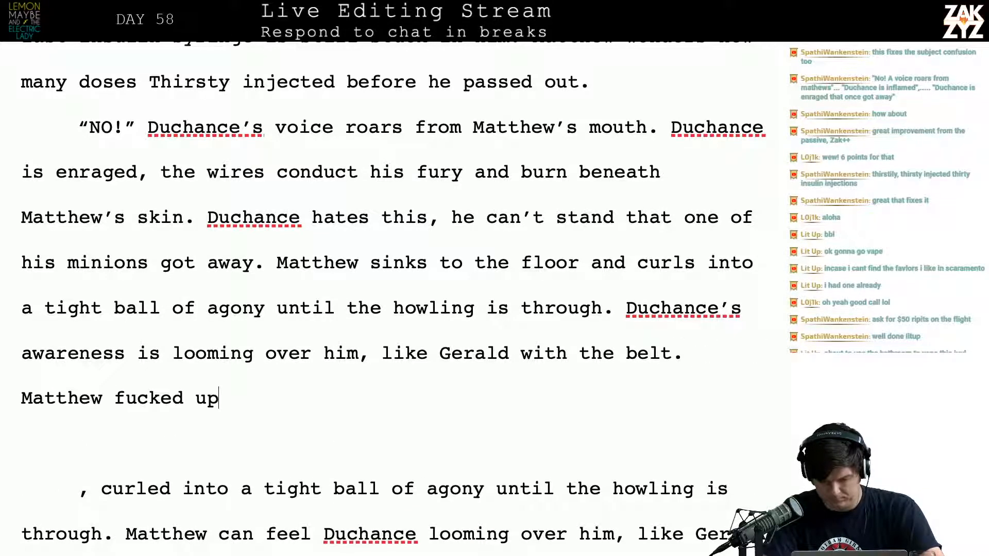
text( bad, and a punish)
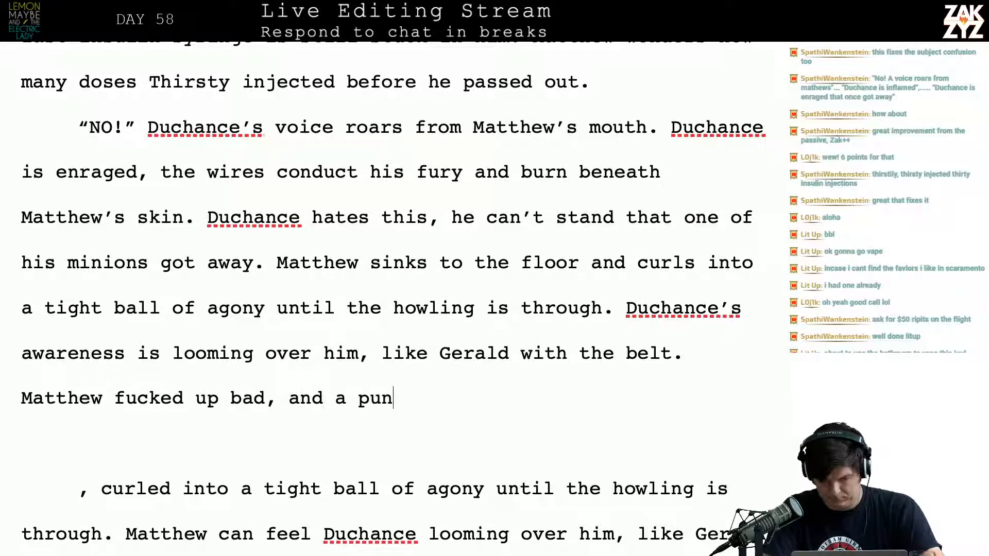
Add the sentence "Matthew fucked up bad, and a punishment is coming." after "like Gerald with the belt."
key(BackSpace)
key(BackSpace)
text(ishment is coming.)
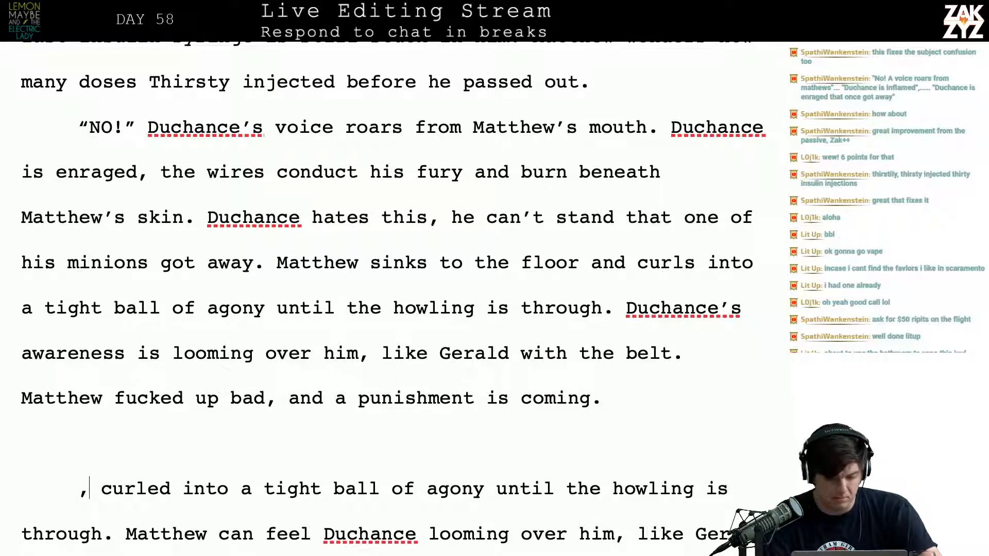
Delete the leftover old draft text between "a punishment is coming." and the "No…" dialogue line
key(shift+Down)
key(shift+Down)
key(shift+Down)
key(shift+Down)
key(shift+Down)
key(shift+Down)
key(shift+Down)
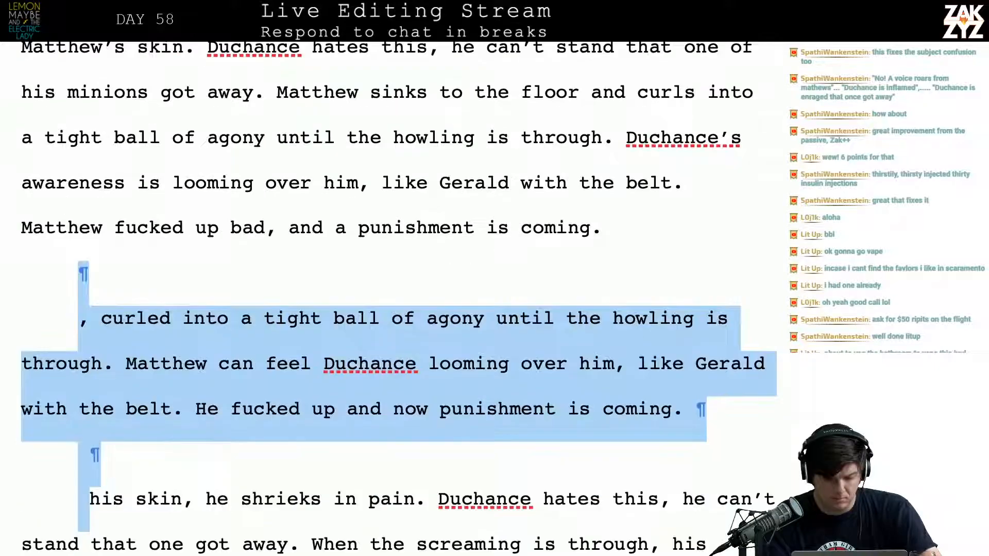
key(shift+Down)
key(shift+Down)
key(shift+Down)
key(shift+Down)
key(shift+Down)
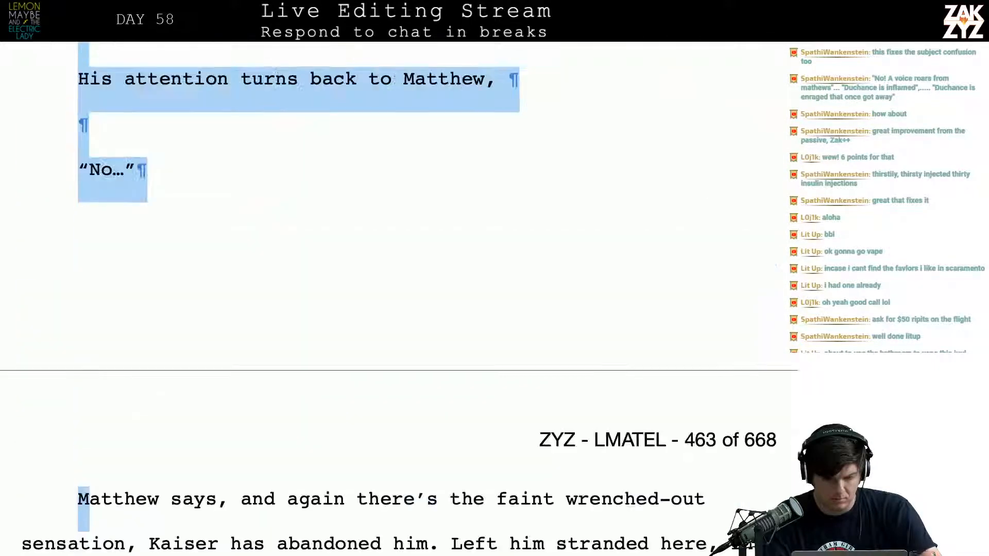
key(shift+Up)
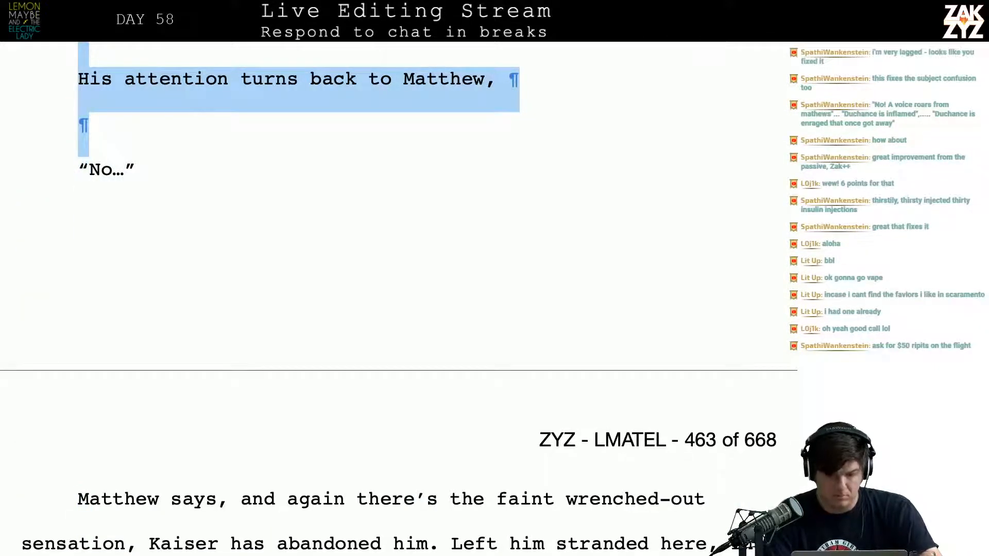
key(BackSpace)
Rewrite the "No…" dialogue line as "“No!” Matthew cries in protest."
key(Up)
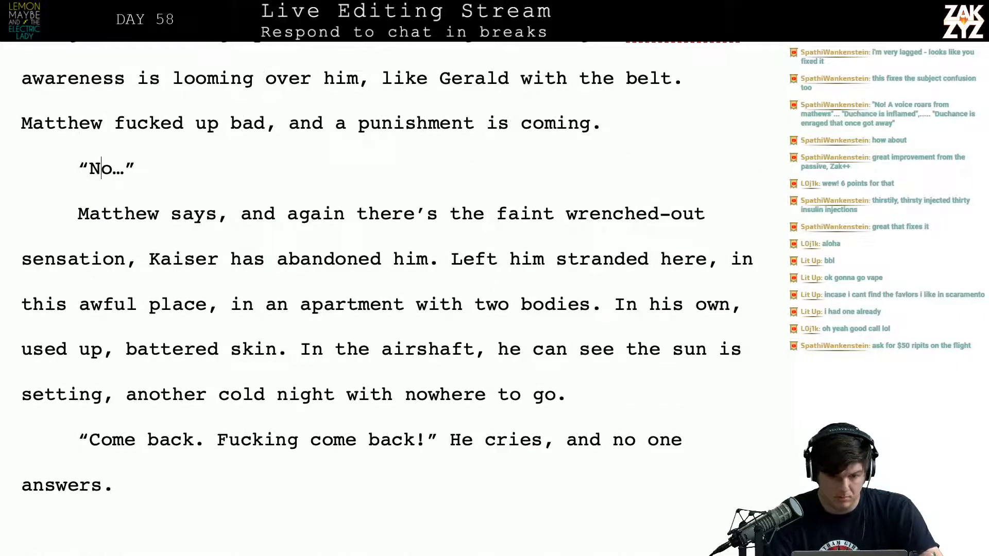
key(BackSpace)
text(!”)
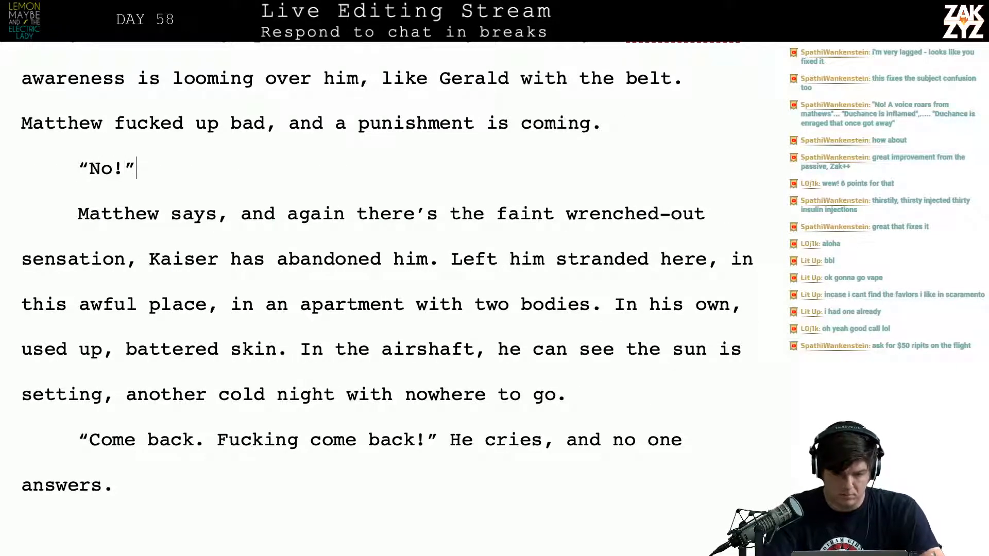
text( Matthew c)
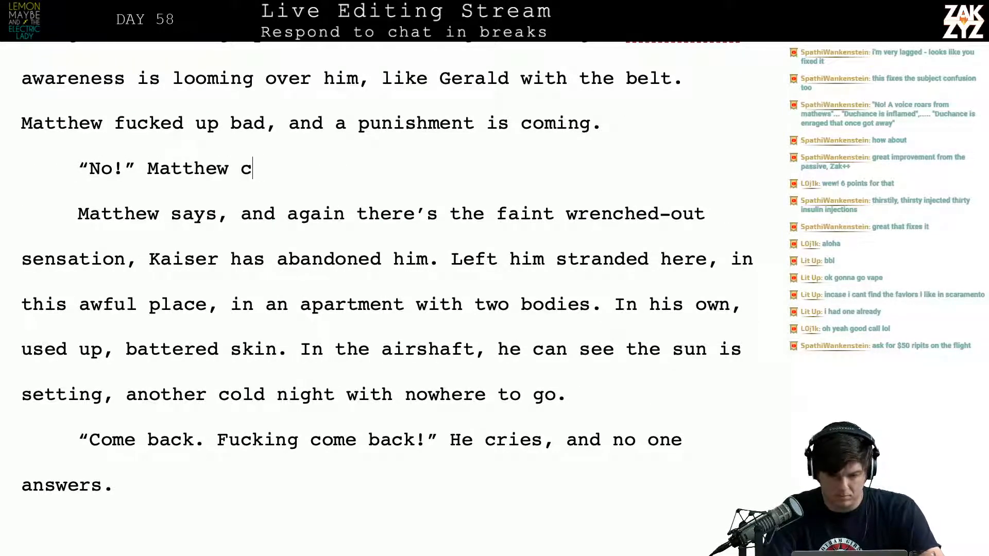
text(ries in protest.)
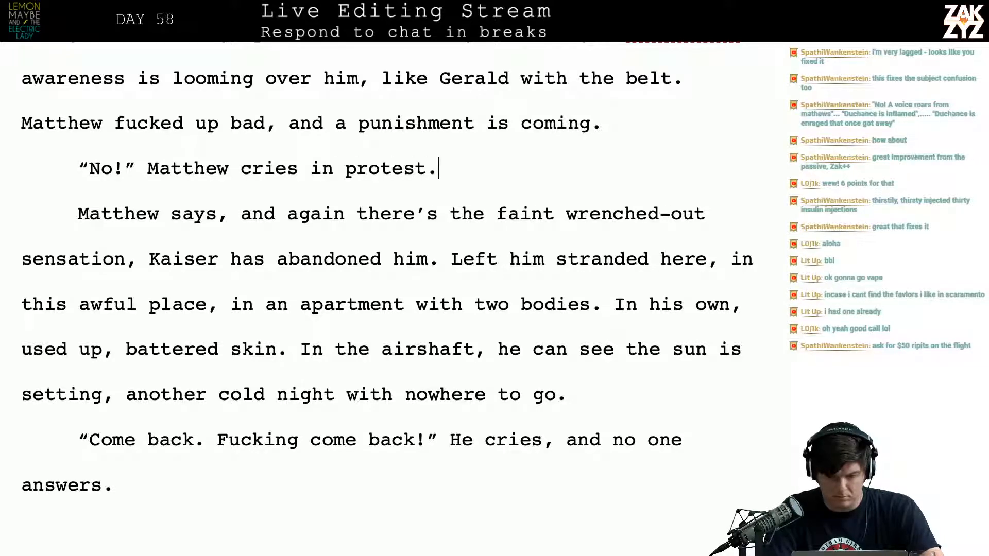
Add a new paragraph below it reading "The searing wires rip out of him again. Duchance has abandoned him."
key(Return)
text(The wires)
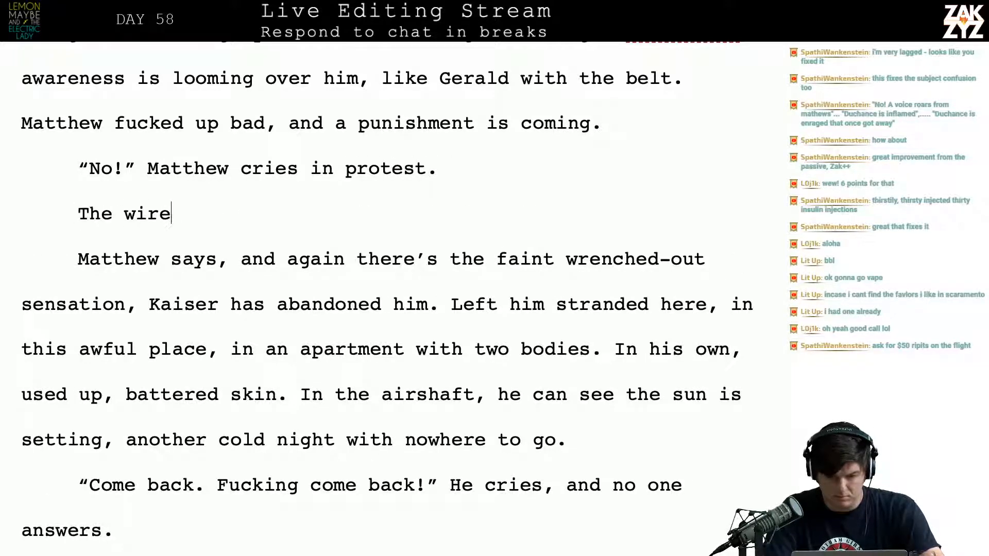
key(BackSpace)
key(BackSpace)
key(BackSpace)
text(earin)
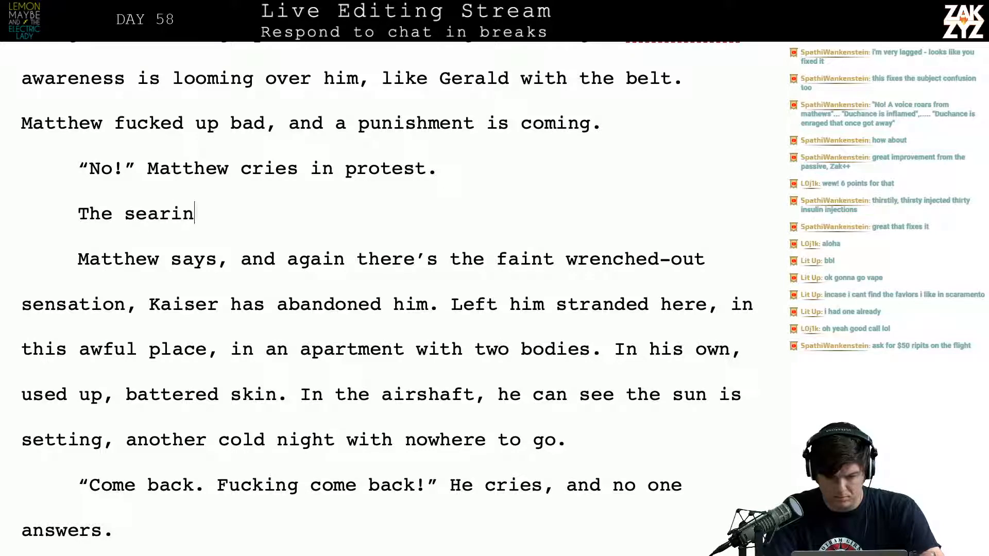
text(g wires rip out )
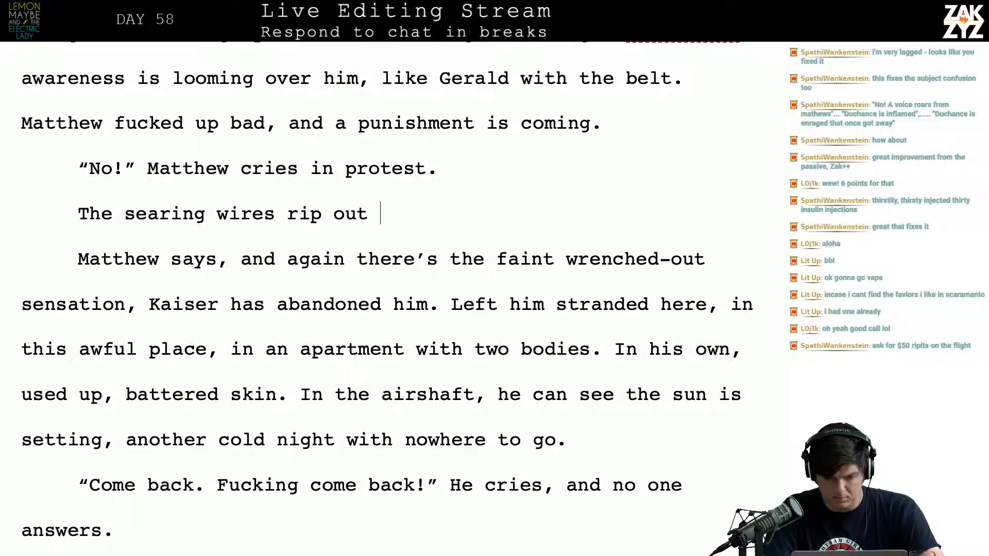
text(of him again.)
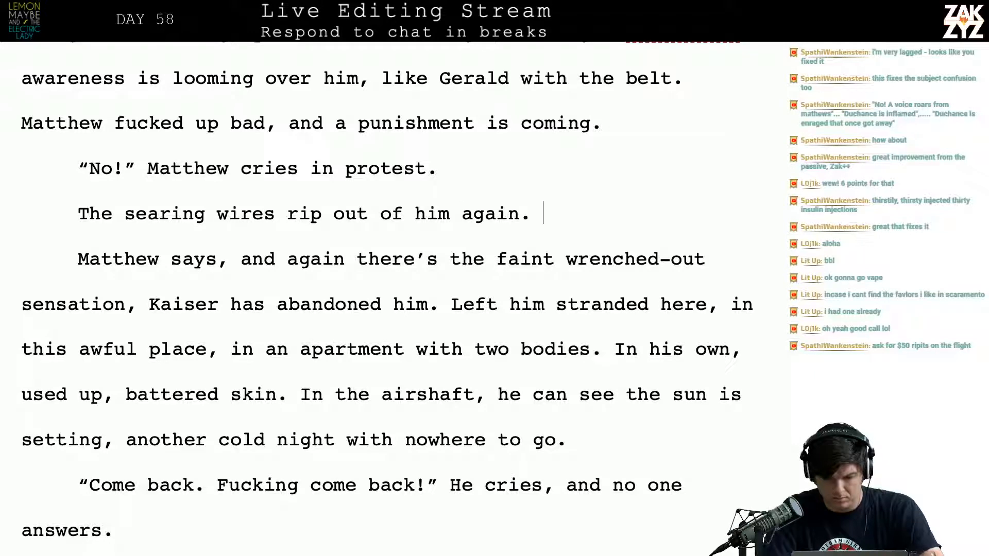
text( Duc)
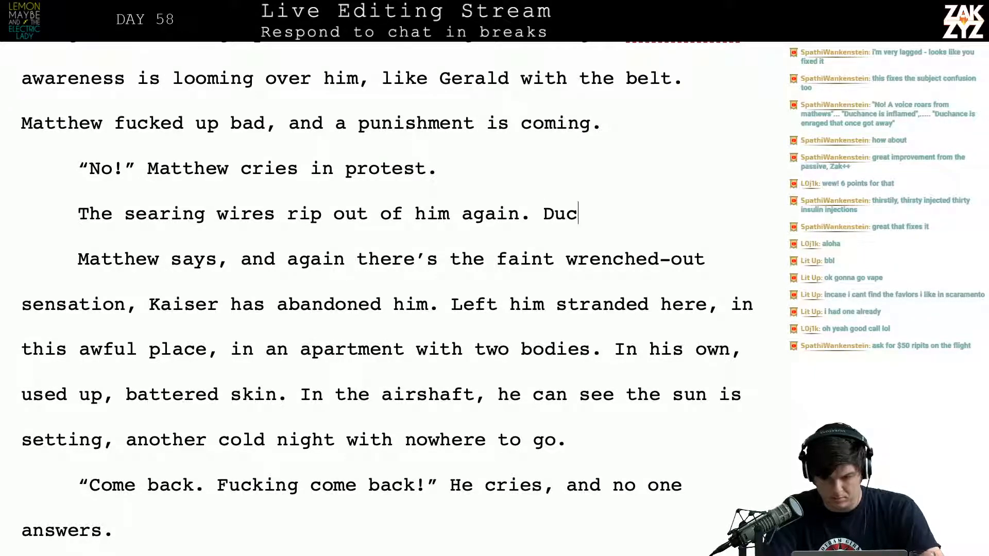
text(hance has abandoned him.)
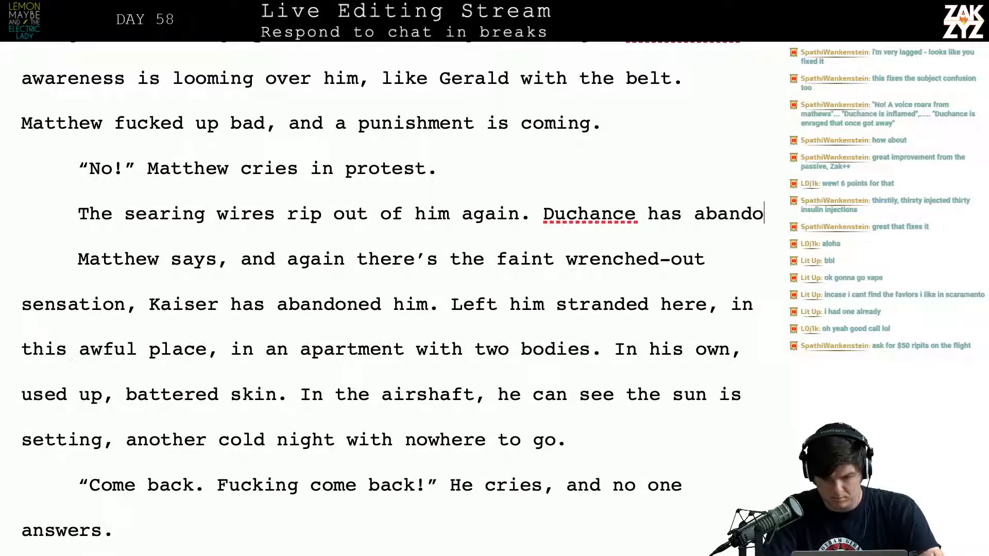
Delete "Matthew says, and again… Kaiser has abandoned him.", joining the paragraphs, and add "again" after "Duchance has abandoned him"
key(shift+Down)
key(shift+Down)
key(shift+Down)
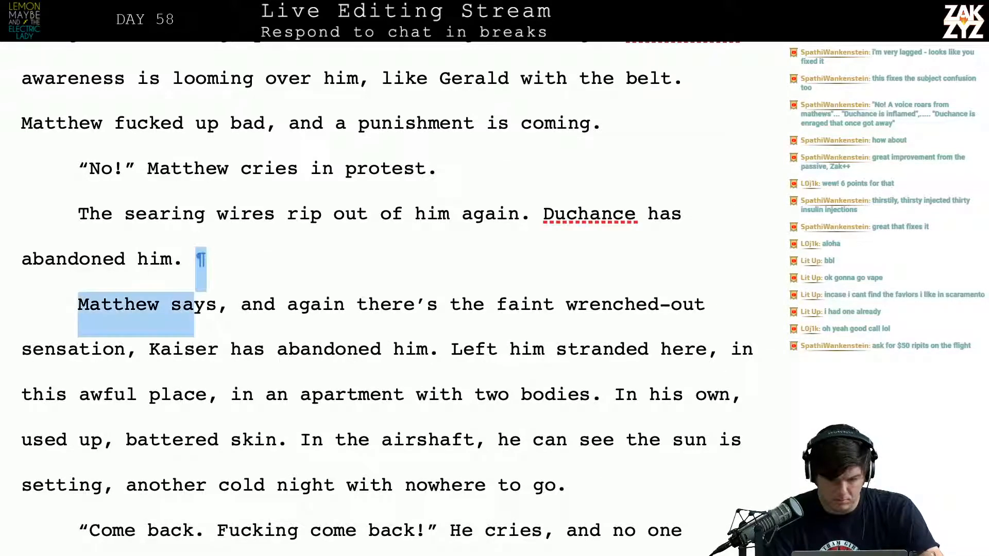
key(shift+Right)
key(shift+Right)
key(shift+Right)
key(shift+Right)
key(shift+Right)
key(shift+Right)
key(shift+Right)
key(shift+Right)
key(shift+Right)
key(shift+Right)
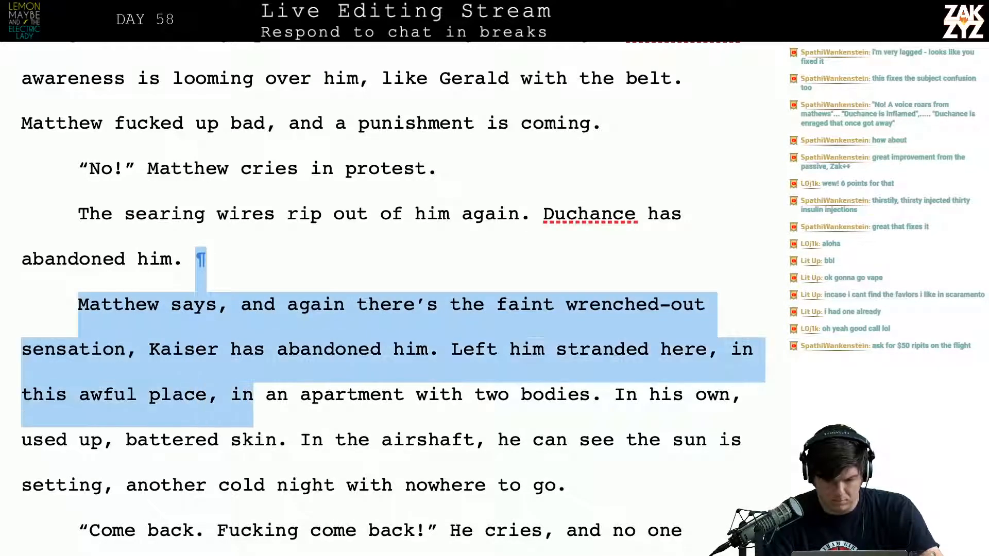
key(shift+Up)
key(shift+Right)
key(shift+Right)
key(shift+Right)
key(shift+Right)
key(shift+Right)
key(shift+Right)
key(shift+Right)
key(shift+Right)
key(shift+Right)
key(shift+Right)
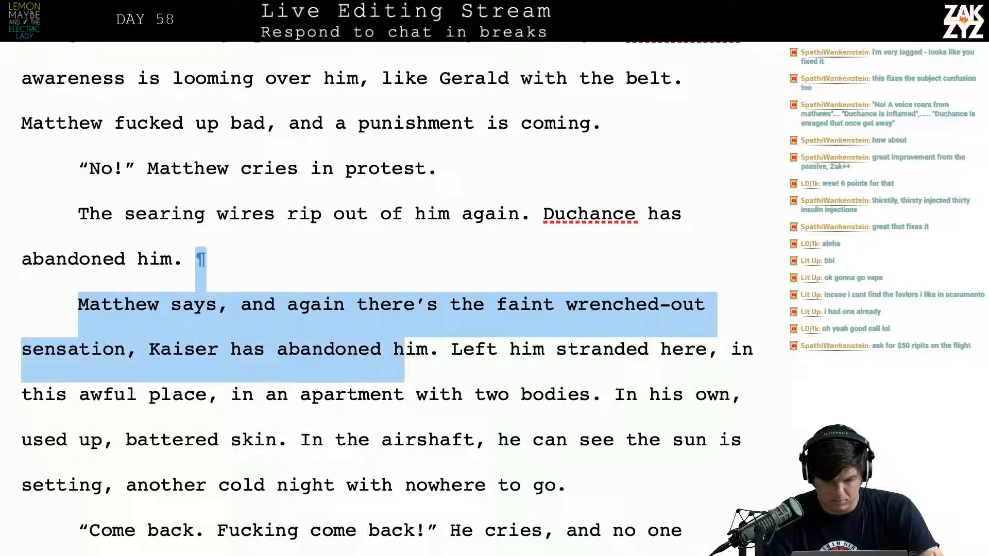
key(BackSpace)
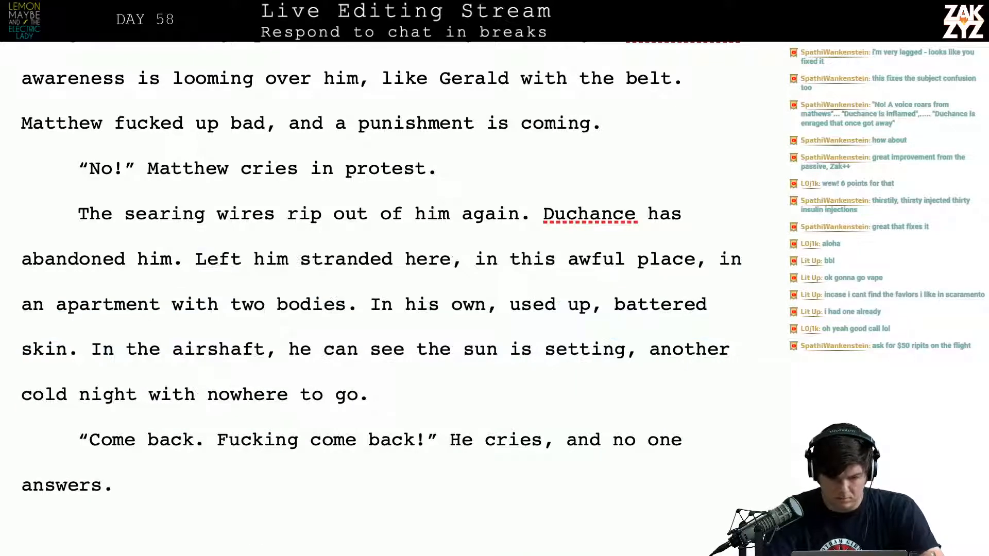
text(again)
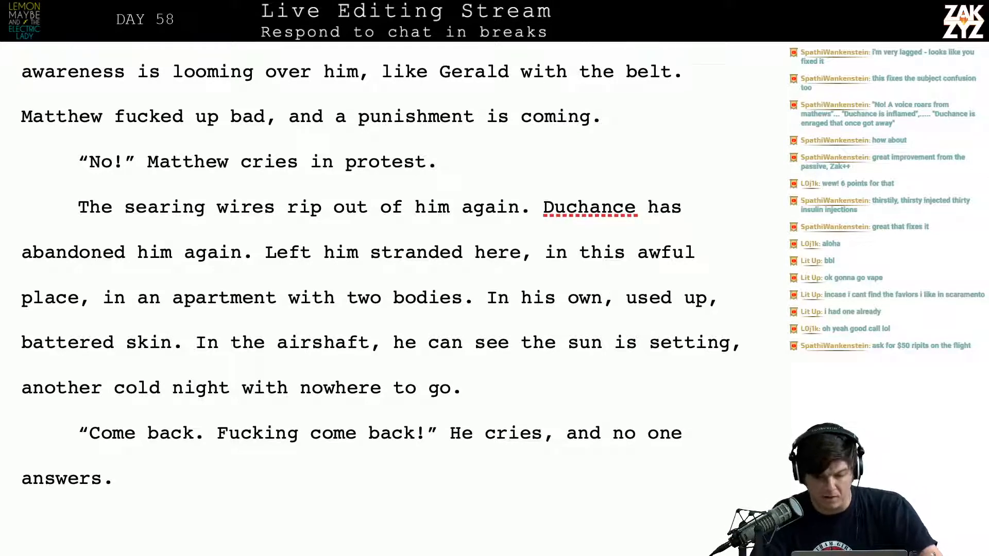
Reword the sentence about the searing wires as "The wires tear out of him again."
scroll(146, 311, down, 1)
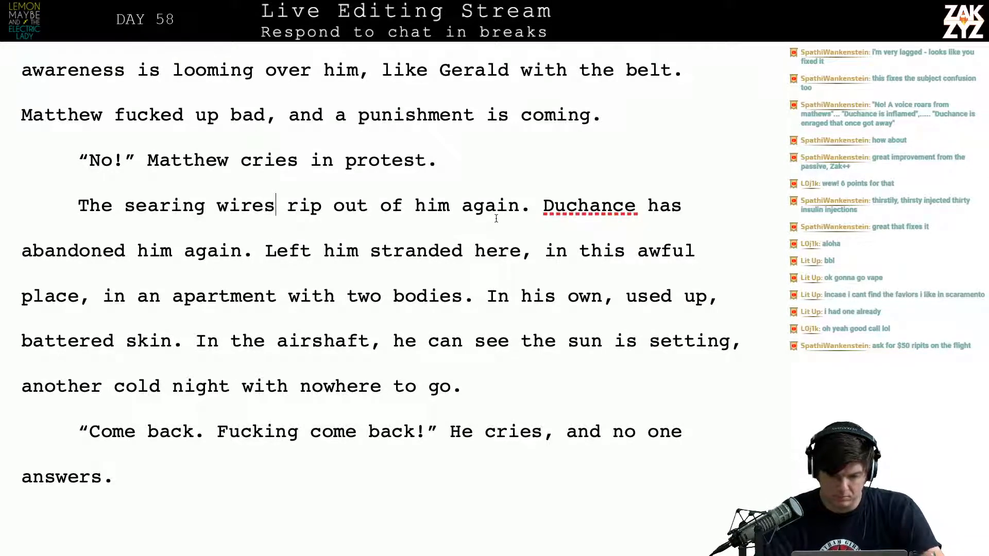
key(BackSpace)
key(BackSpace)
key(BackSpace)
key(BackSpace)
key(BackSpace)
key(BackSpace)
key(BackSpace)
key(BackSpace)
key(BackSpace)
key(BackSpace)
key(BackSpace)
key(BackSpace)
key(BackSpace)
key(BackSpace)
key(BackSpace)
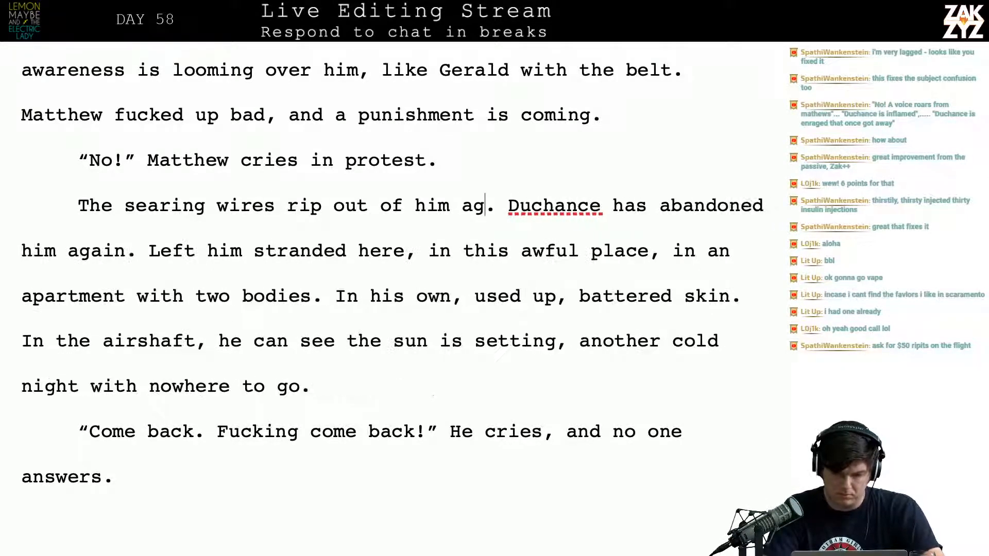
key(BackSpace)
key(BackSpace)
key(BackSpace)
key(BackSpace)
key(BackSpace)
key(BackSpace)
key(BackSpace)
key(BackSpace)
key(BackSpace)
key(BackSpace)
key(BackSpace)
key(BackSpace)
key(BackSpace)
key(BackSpace)
key(BackSpace)
key(BackSpace)
key(BackSpace)
key(BackSpace)
key(BackSpace)
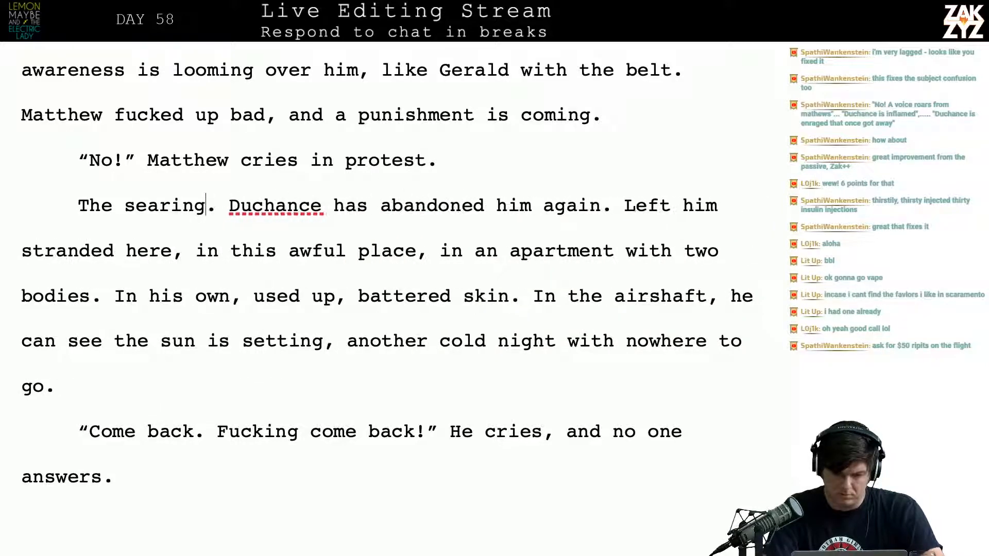
text(wires tear out)
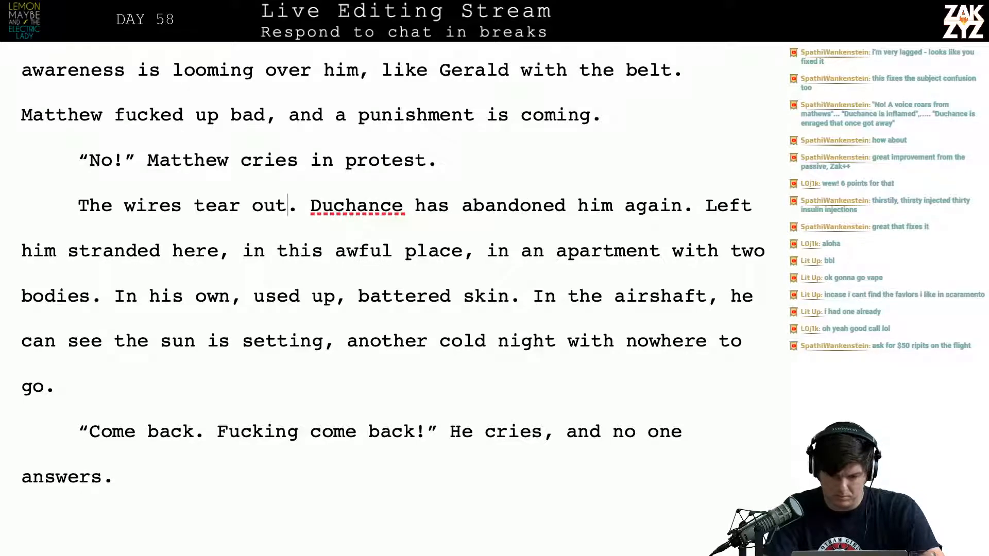
text( of him again)
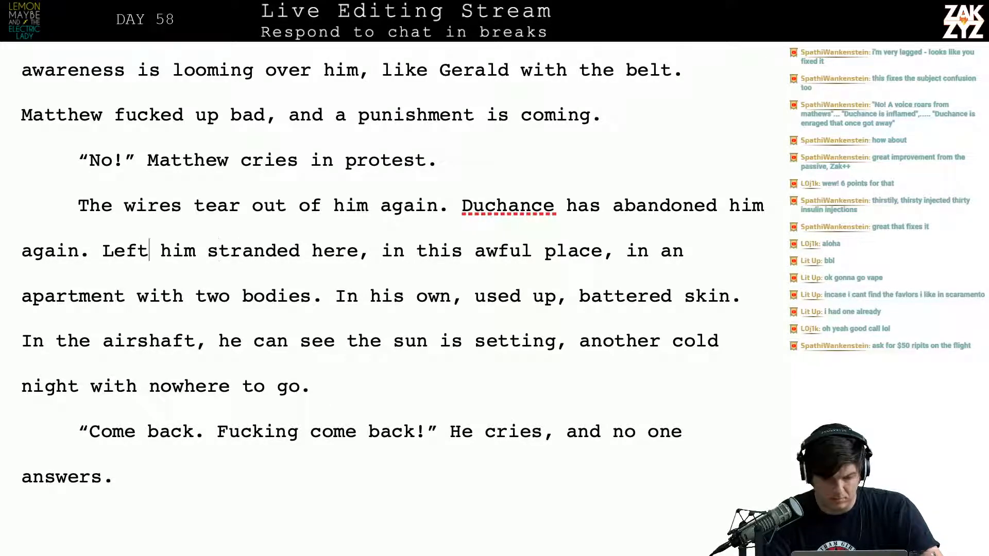
Insert a blank paragraph above "The wires tear out of him again."
key(Return)
key(Up)
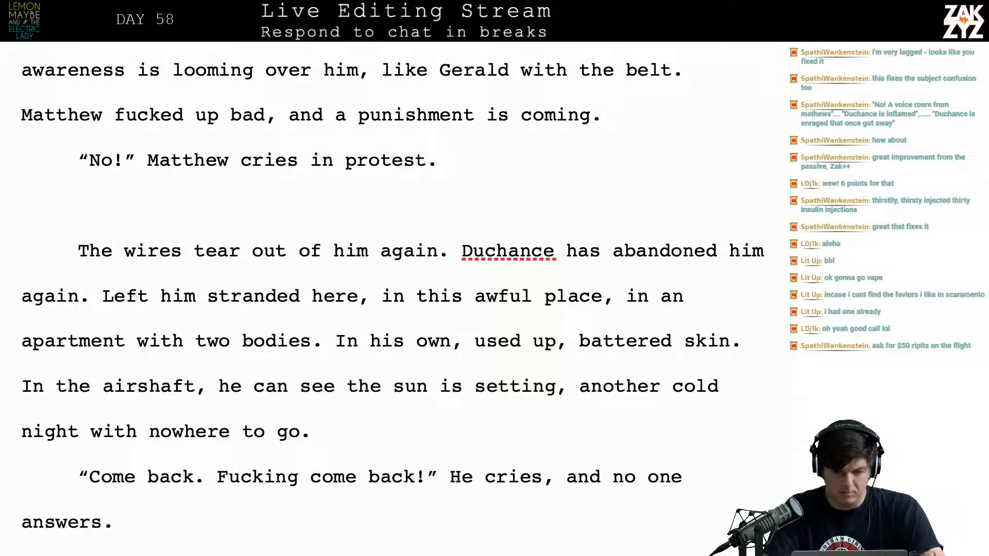
text(The deal)
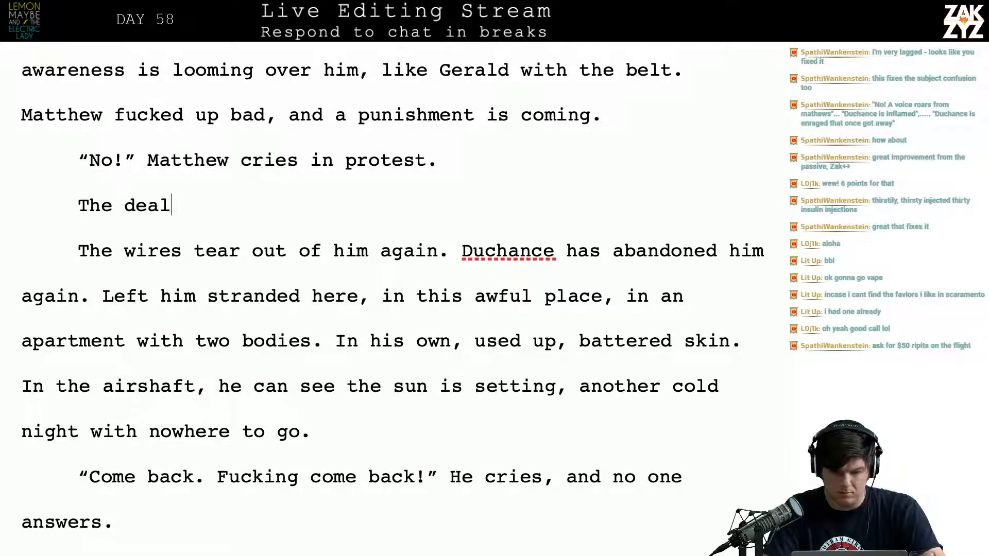
text( is sealed.)
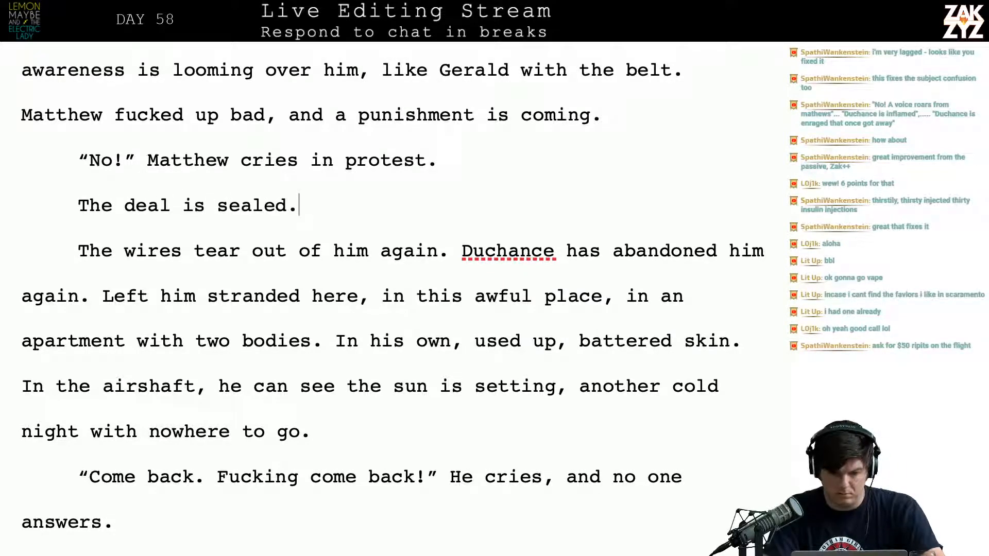
key(BackSpace)
key(BackSpace)
key(BackSpace)
key(BackSpace)
key(BackSpace)
key(BackSpace)
key(BackSpace)
key(BackSpace)
key(BackSpace)
key(BackSpace)
key(BackSpace)
key(BackSpace)
key(BackSpace)
key(BackSpace)
key(BackSpace)
key(BackSpace)
key(BackSpace)
key(BackSpace)
key(BackSpace)
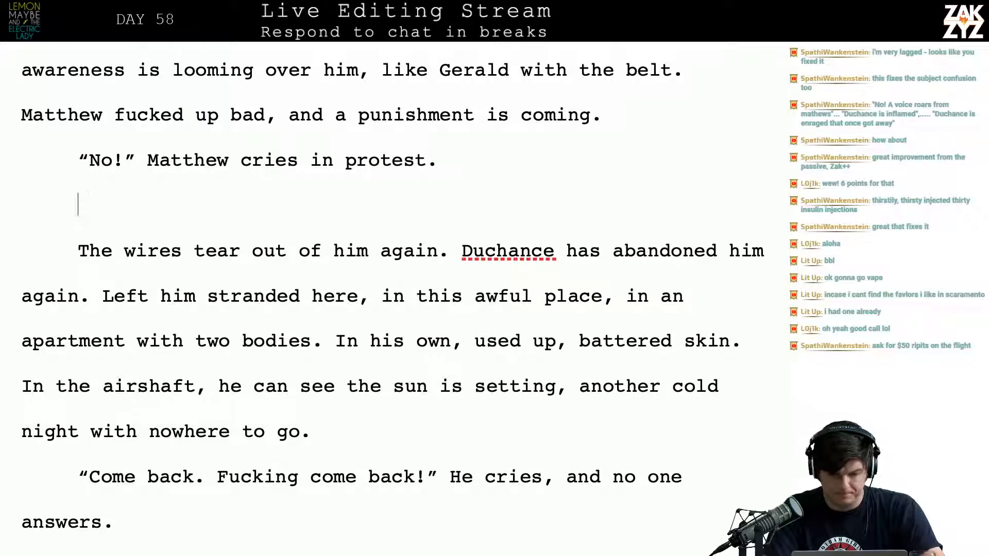
text(Duc)
key(BackSpace)
key(BackSpace)
key(BackSpace)
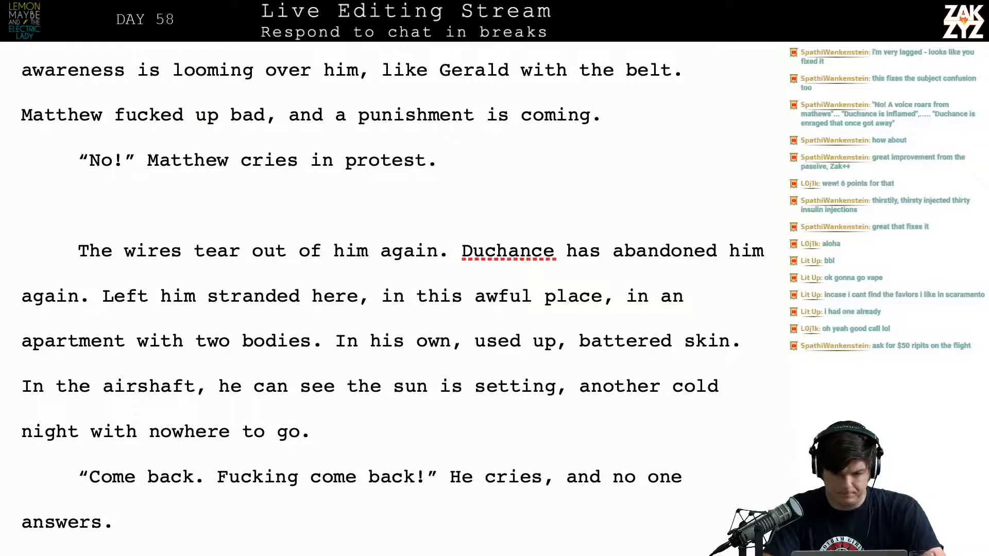
Write "It’s too late. The wires tear out of him, Duchance abandons" in the blank paragraph below Matthew's protest
text(It’s too late.)
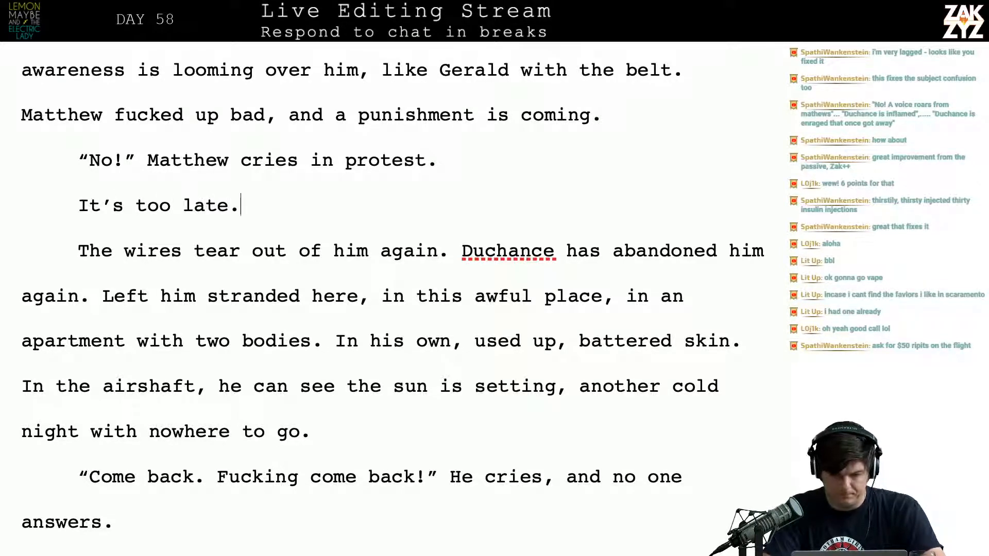
text( The wires tear)
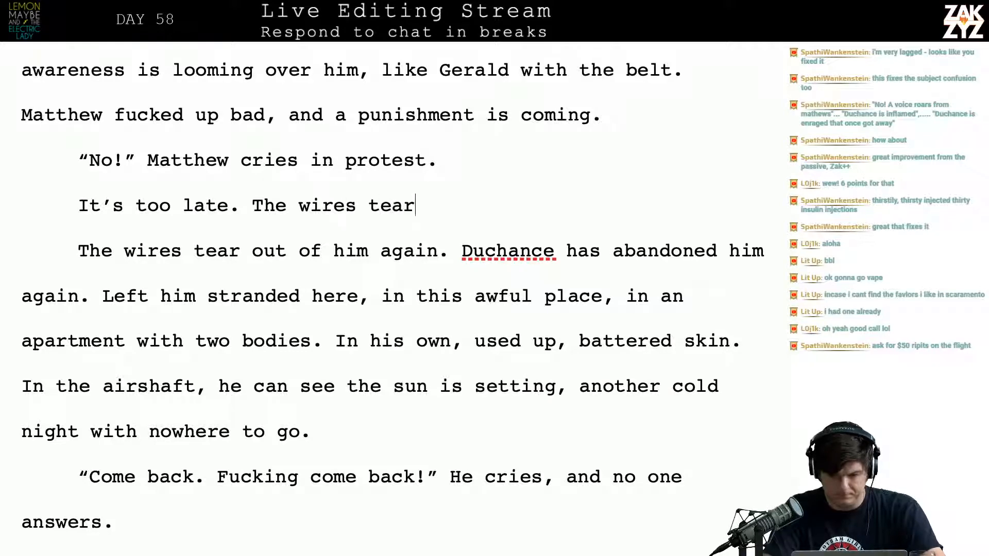
text( out of him, )
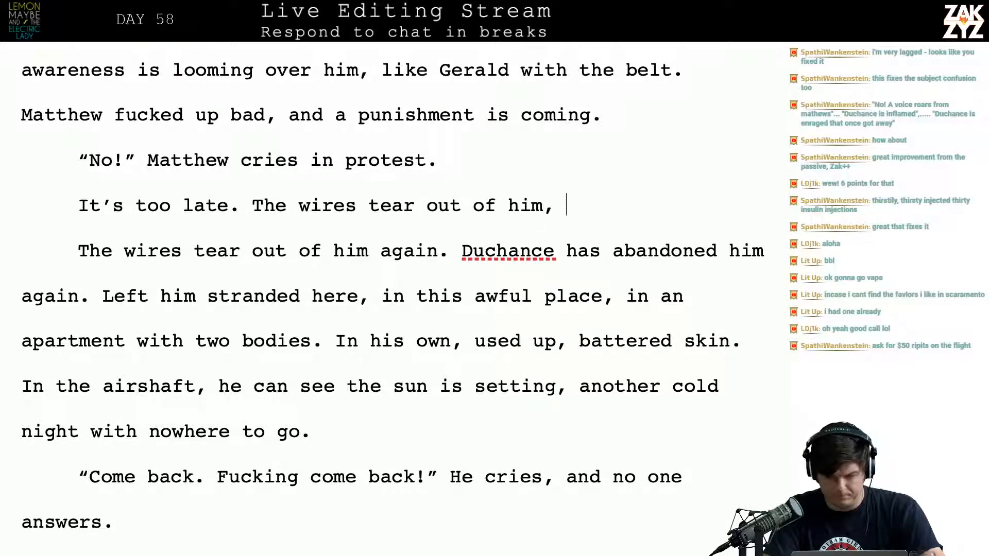
text(duch)
key(BackSpace)
key(BackSpace)
key(BackSpace)
key(BackSpace)
text(Duc)
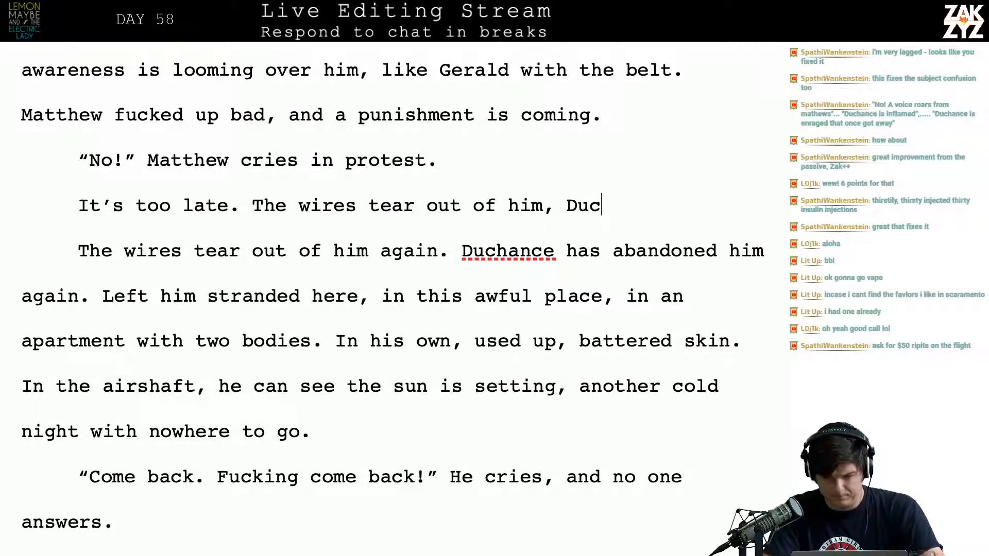
text(hance abandons)
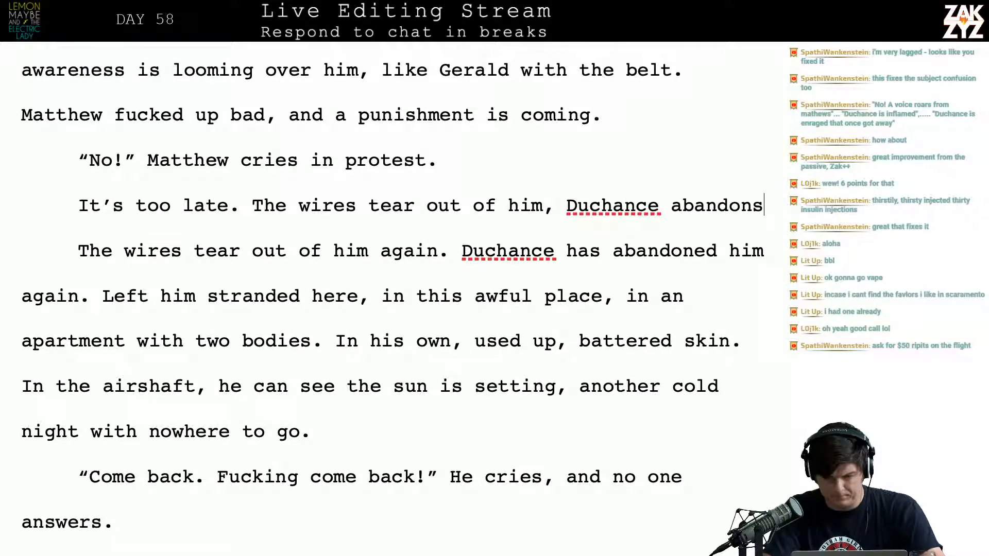
Delete the unfinished sentence about the wires and Duchance that follows "It’s too late."
key(BackSpace)
key(BackSpace)
key(BackSpace)
key(BackSpace)
key(BackSpace)
key(BackSpace)
key(BackSpace)
key(BackSpace)
key(BackSpace)
key(BackSpace)
key(BackSpace)
key(BackSpace)
key(BackSpace)
key(BackSpace)
key(BackSpace)
key(BackSpace)
key(BackSpace)
key(BackSpace)
key(BackSpace)
key(BackSpace)
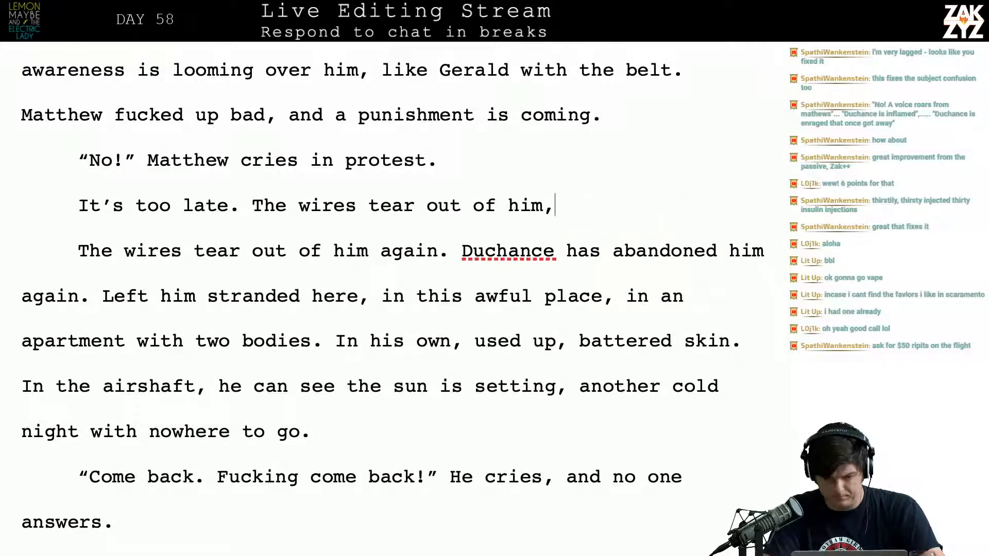
key(BackSpace)
key(BackSpace)
key(BackSpace)
key(BackSpace)
key(BackSpace)
key(BackSpace)
key(BackSpace)
key(BackSpace)
key(BackSpace)
key(BackSpace)
key(BackSpace)
key(BackSpace)
key(BackSpace)
key(BackSpace)
key(BackSpace)
key(BackSpace)
key(BackSpace)
key(BackSpace)
key(BackSpace)
key(BackSpace)
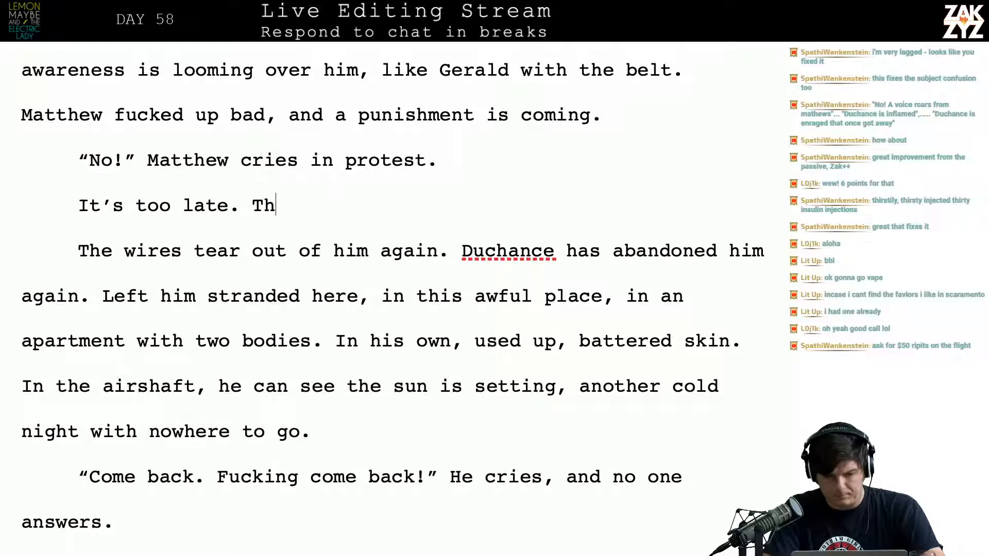
text(With )
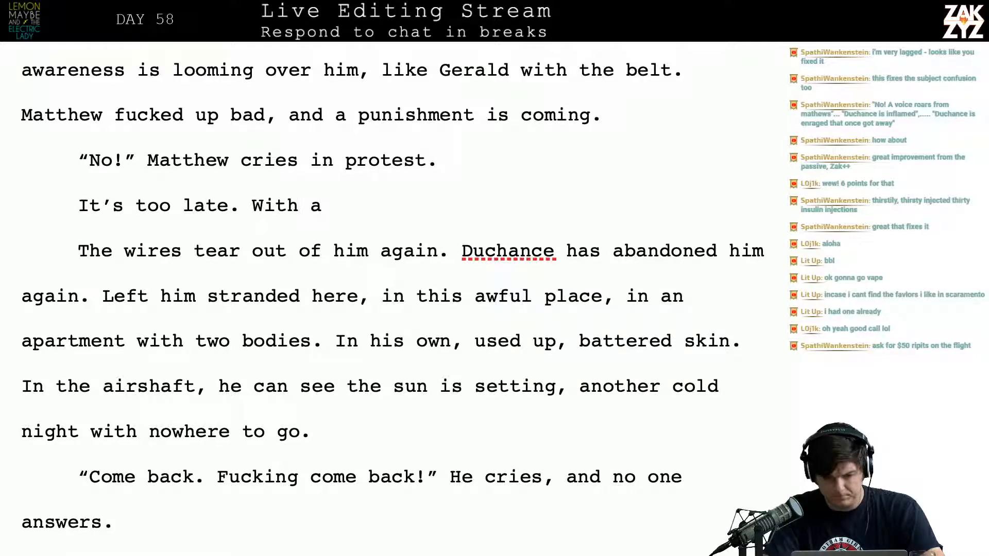
text(a)
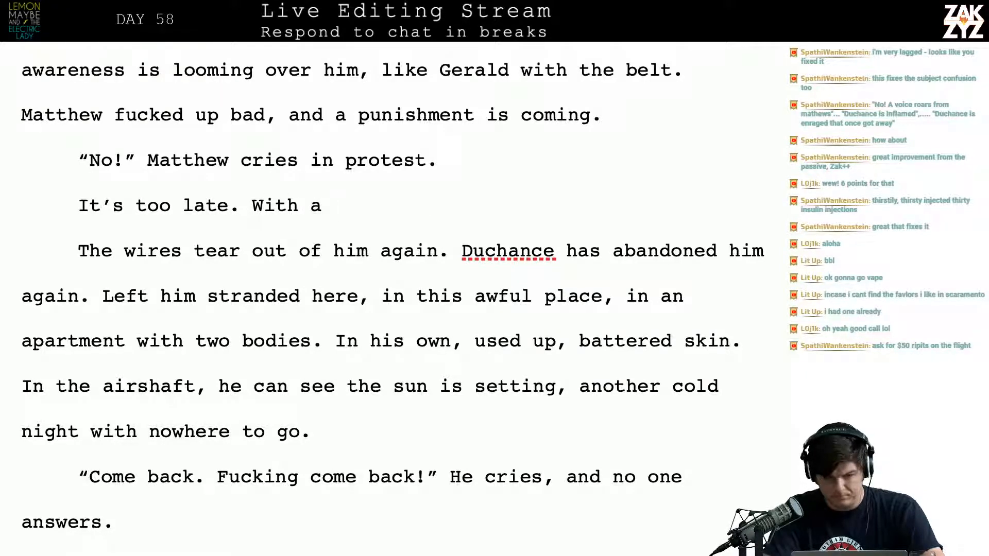
text( s)
key(BackSpace)
key(BackSpace)
key(BackSpace)
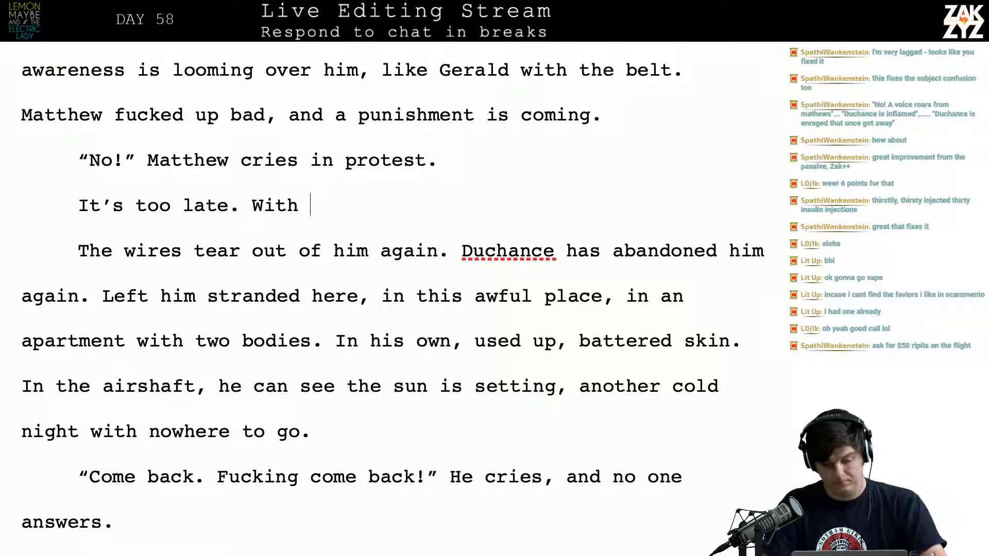
text(a screech)
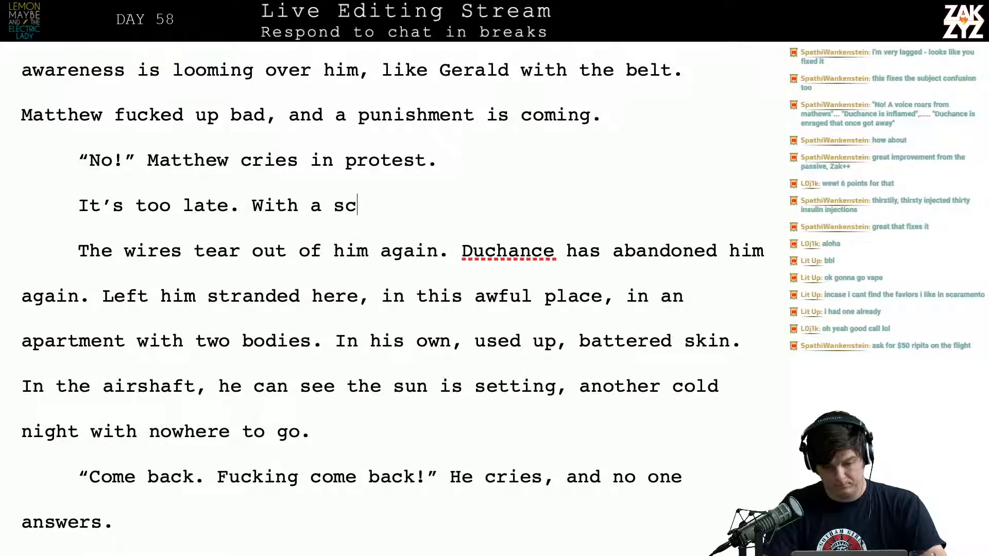
key(BackSpace)
key(BackSpace)
key(BackSpace)
key(BackSpace)
key(BackSpace)
key(BackSpace)
key(BackSpace)
key(BackSpace)
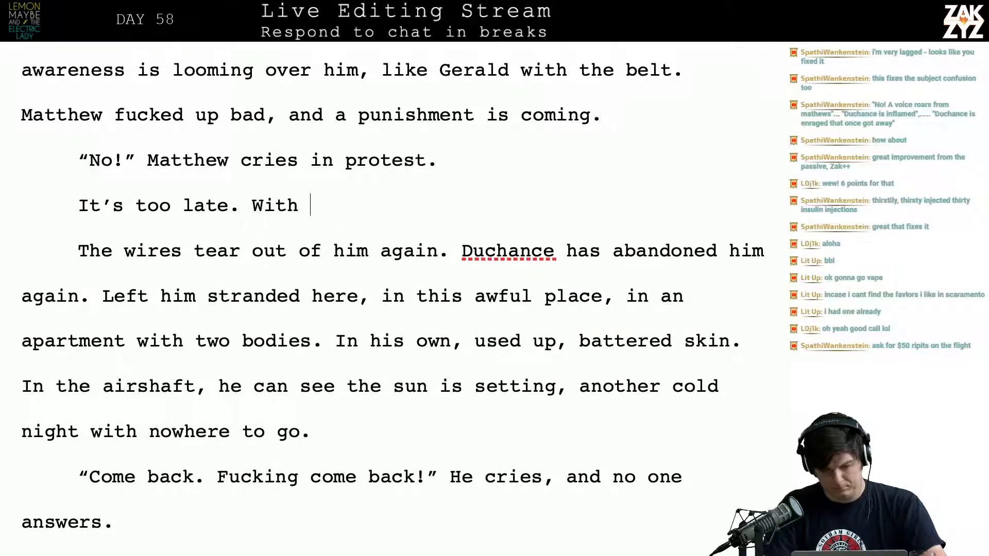
text(w)
key(BackSpace)
key(BackSpace)
key(BackSpace)
text(wr)
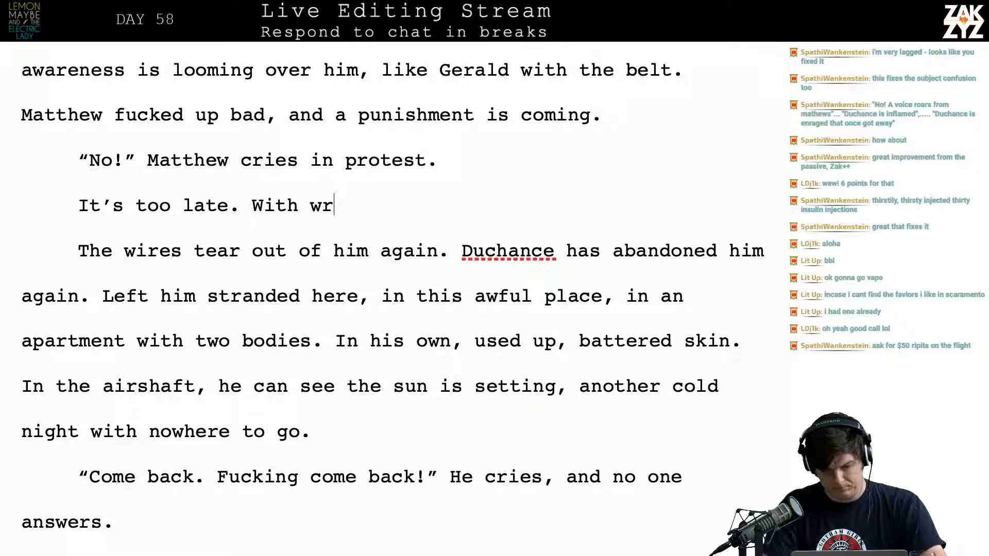
key(BackSpace)
key(BackSpace)
key(BackSpace)
key(BackSpace)
key(BackSpace)
key(BackSpace)
key(BackSpace)
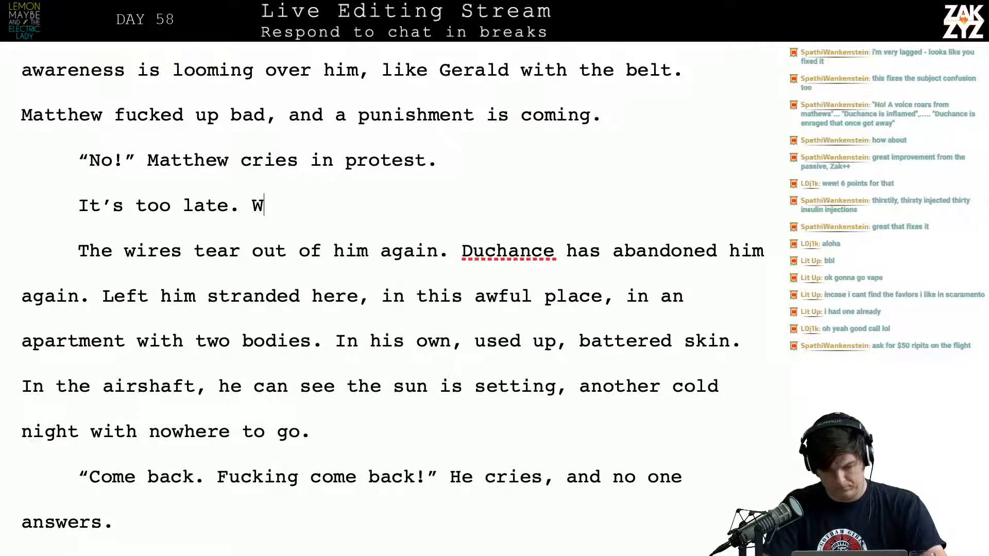
Begin the sentence after "It’s too late." with "Jagged wires" and insert blank paragraphs below it
text(Jagged wire)
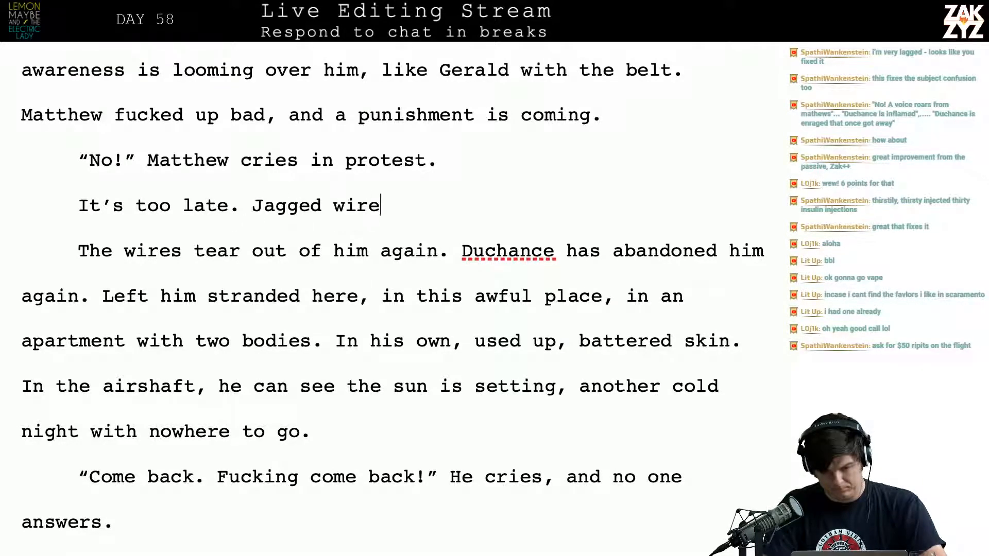
text(s wrench out)
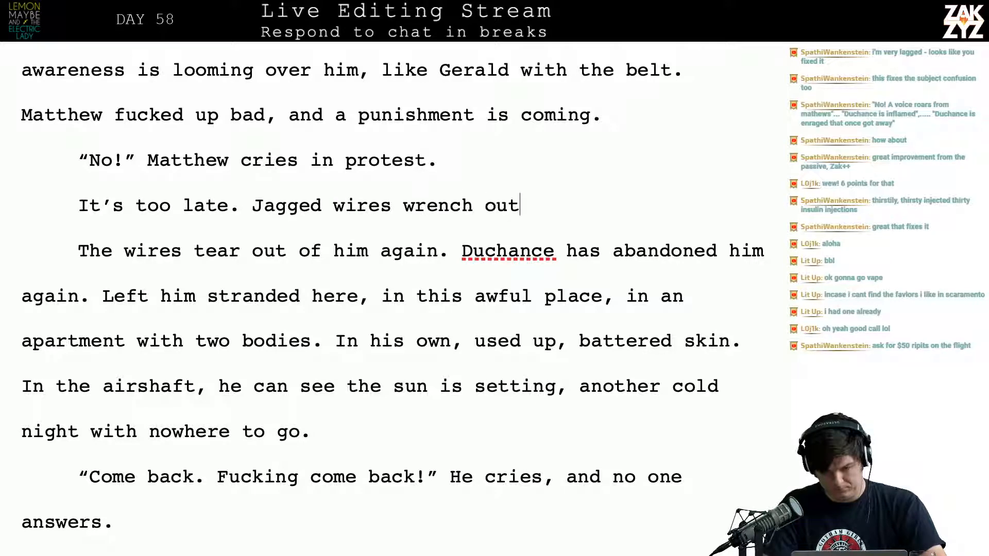
text( of h)
key(BackSpace)
key(BackSpace)
key(BackSpace)
key(BackSpace)
key(BackSpace)
key(BackSpace)
key(BackSpace)
key(BackSpace)
key(BackSpace)
key(BackSpace)
key(BackSpace)
key(BackSpace)
key(Return)
key(Return)
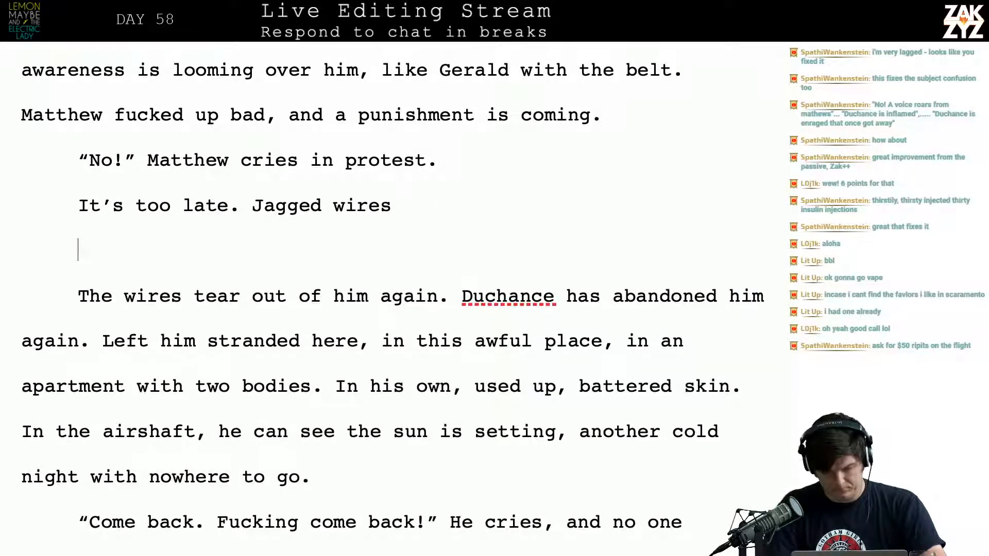
Complete the "Jagged wires" sentence with "rip their way out of Matthew and Duchance abandons him again."
key(Left)
key(Left)
text(rip thei)
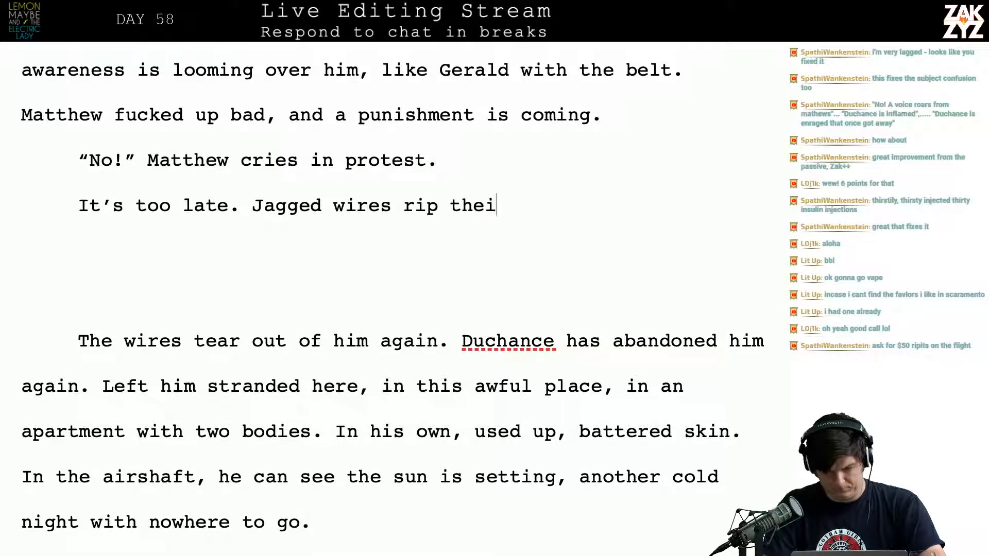
text(r way out of M)
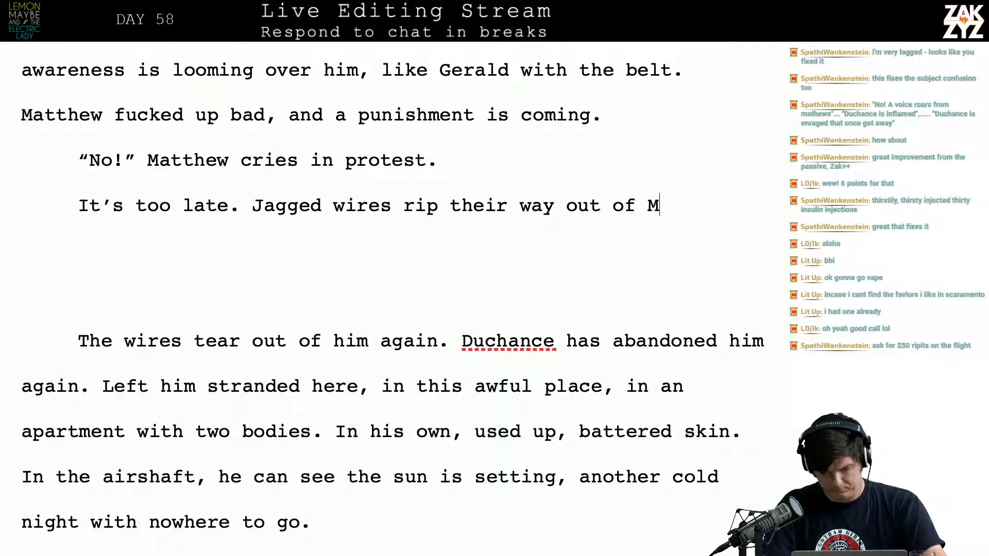
text(atthew and)
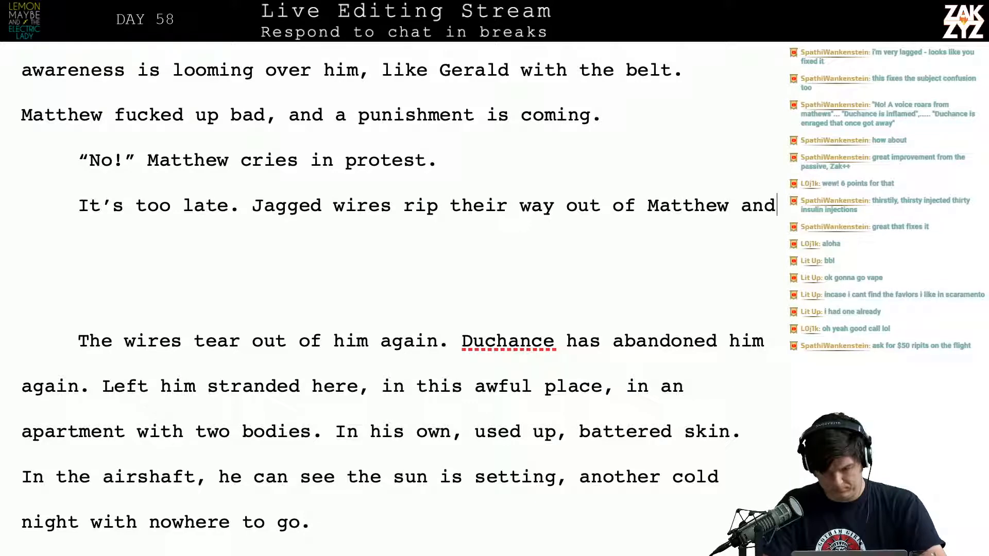
text( Duchance aba)
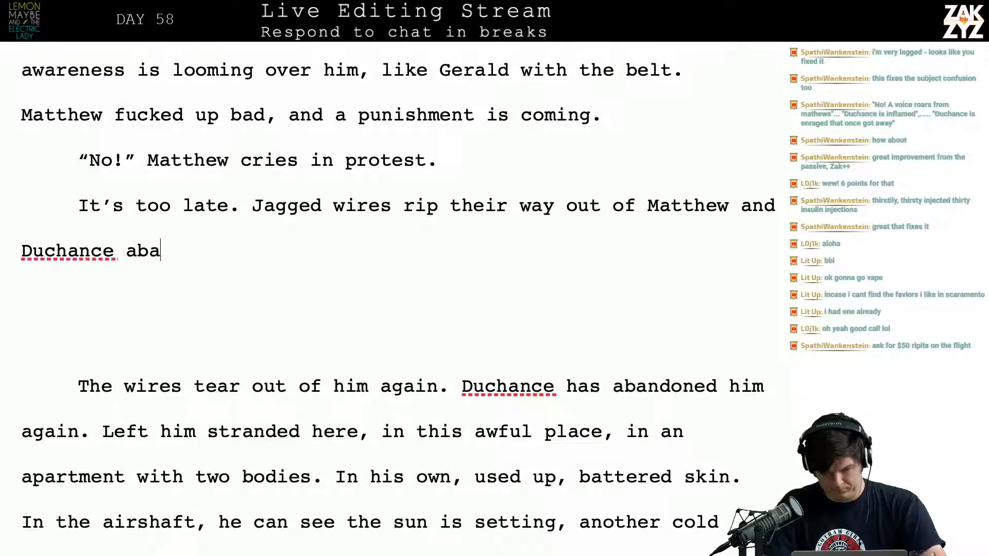
text(ndons him again. H)
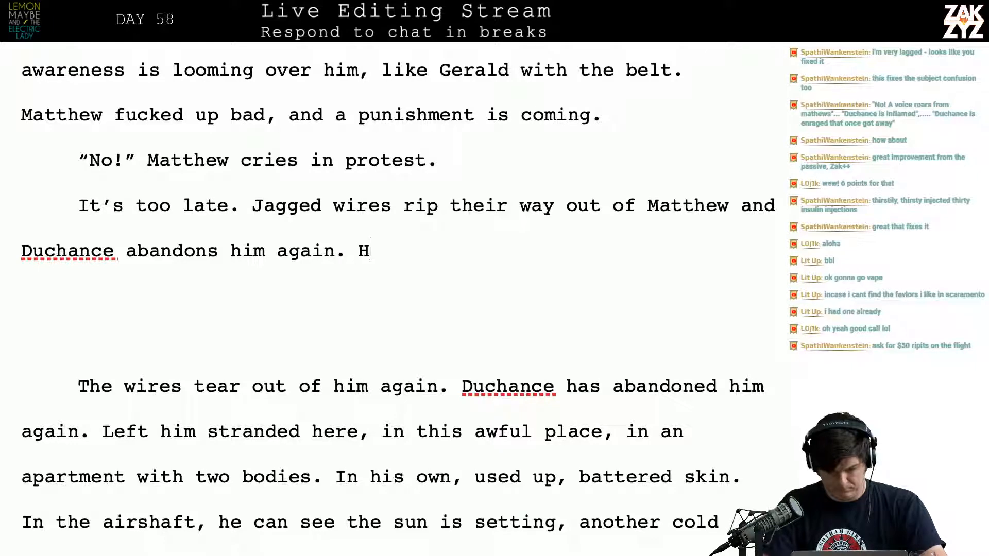
key(BackSpace)
Start another sentence in the same paragraph with "Matthew is stranded in"
text(Matthe)
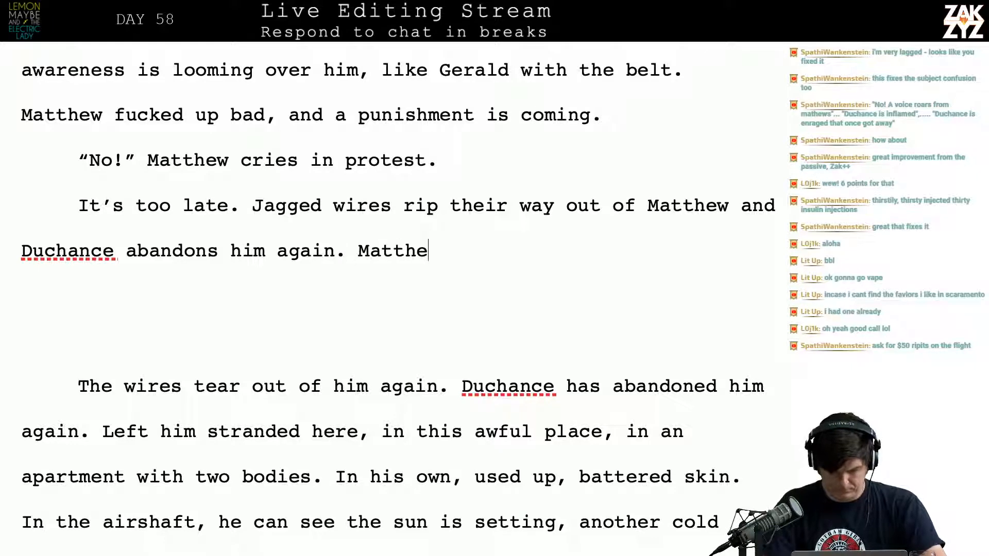
text(w is strand)
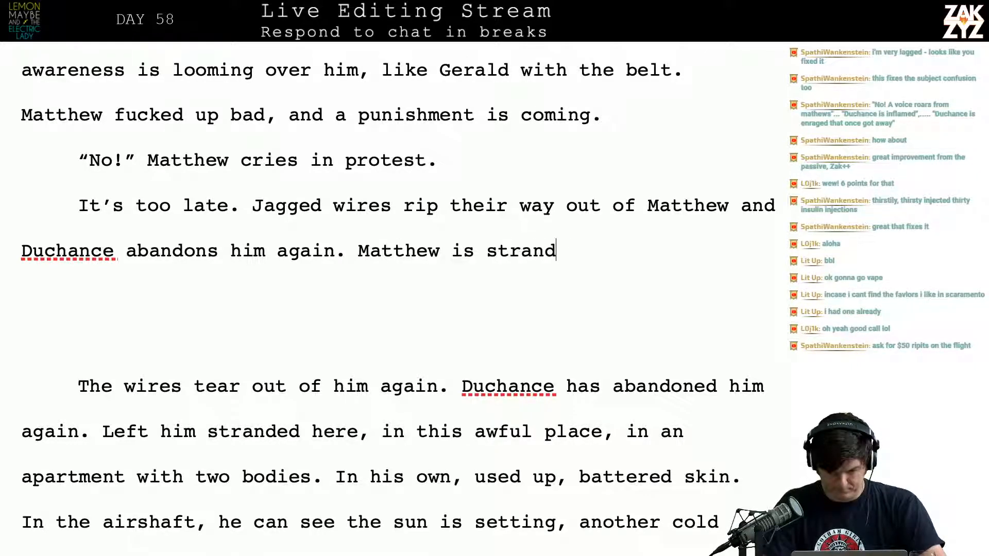
text(ed in thi)
key(BackSpace)
key(BackSpace)
key(BackSpace)
key(BackSpace)
key(BackSpace)
key(BackSpace)
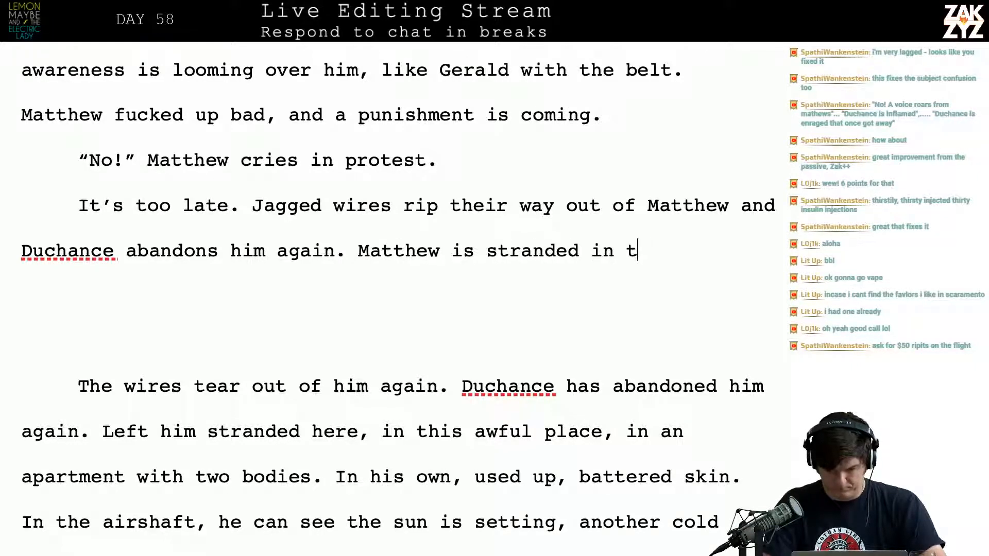
text(in)
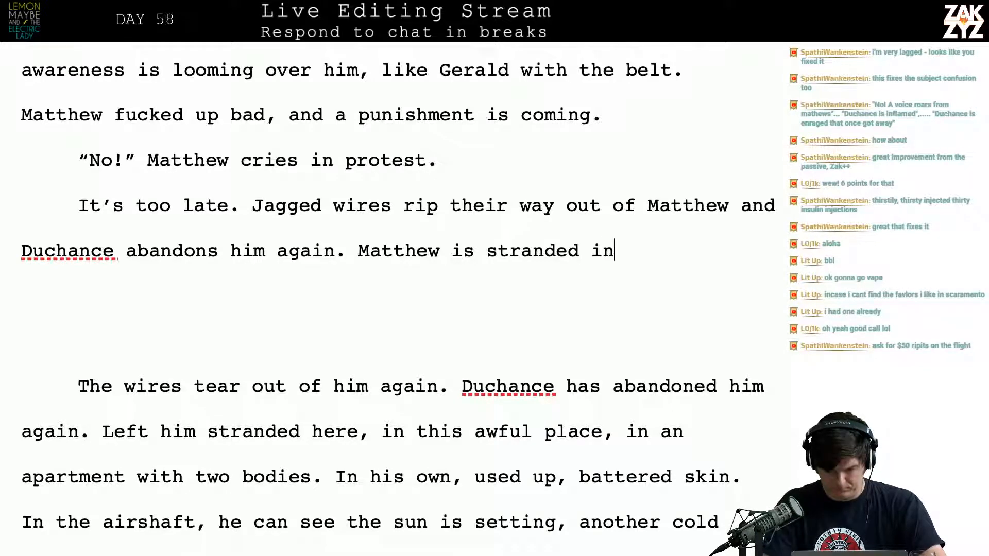
text( the a)
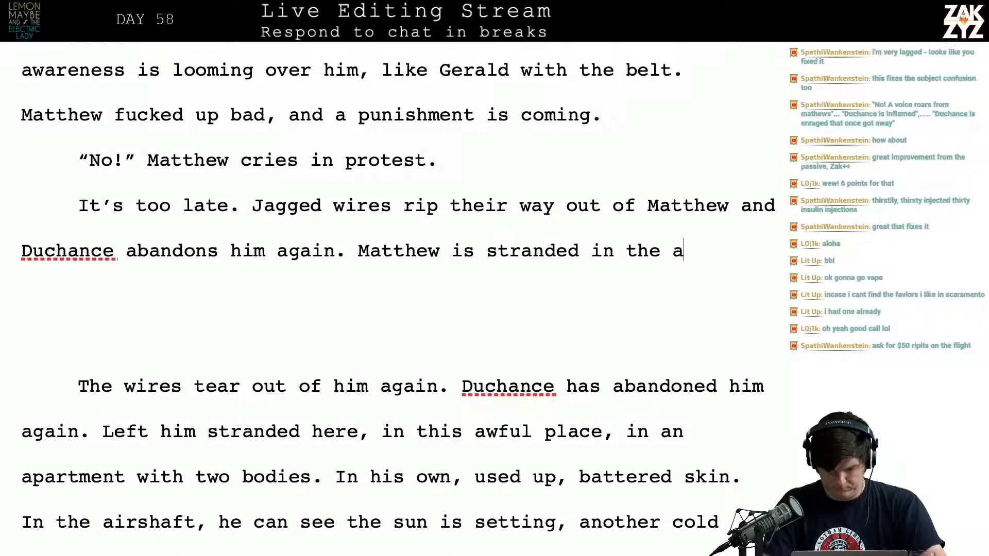
text(ppartment wit)
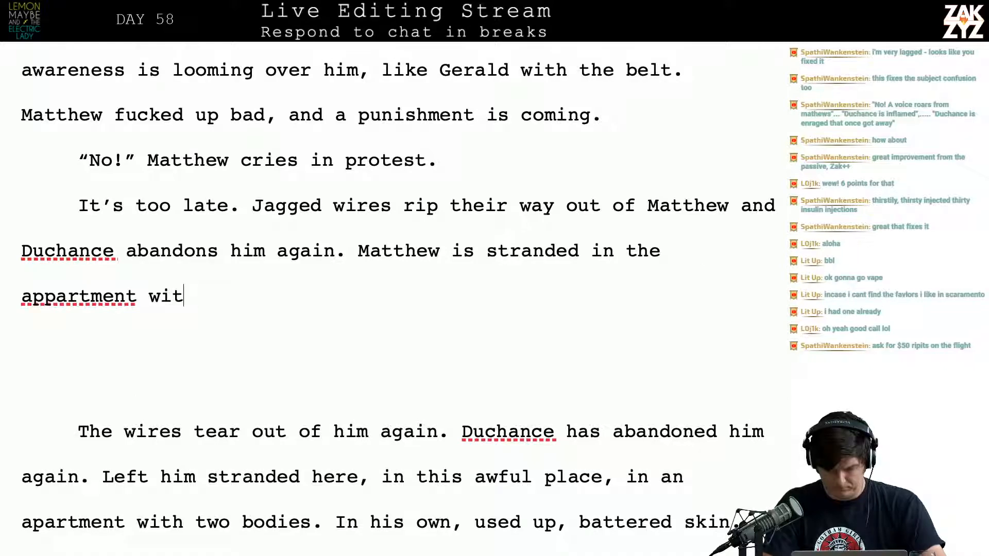
key(BackSpace)
key(BackSpace)
key(BackSpace)
key(BackSpace)
key(BackSpace)
key(BackSpace)
key(BackSpace)
key(BackSpace)
key(BackSpace)
key(BackSpace)
key(BackSpace)
key(BackSpace)
key(BackSpace)
key(BackSpace)
key(BackSpace)
key(BackSpace)
key(BackSpace)
key(BackSpace)
key(BackSpace)
key(BackSpace)
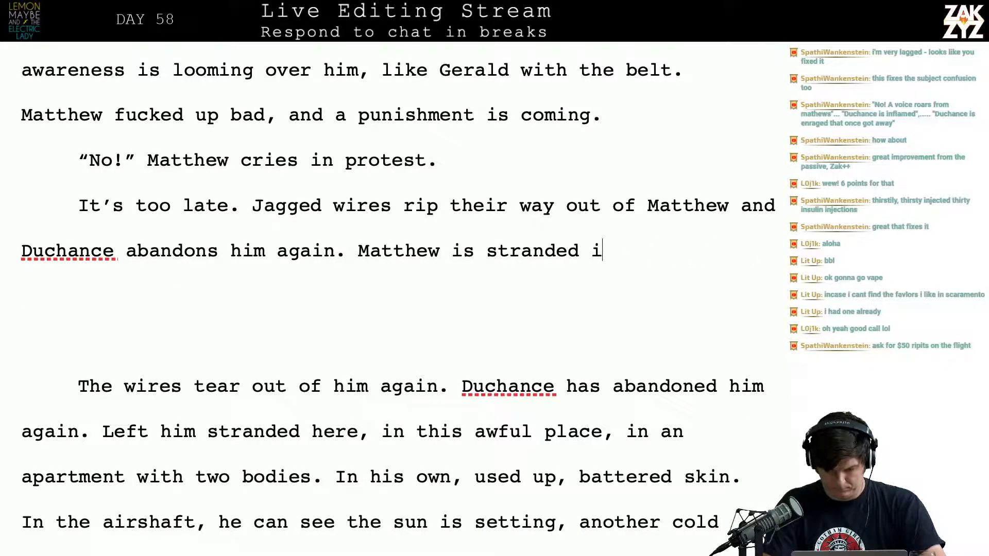
Continue the "Matthew is stranded" sentence with "in Thirsty’s apartment with"
text(in)
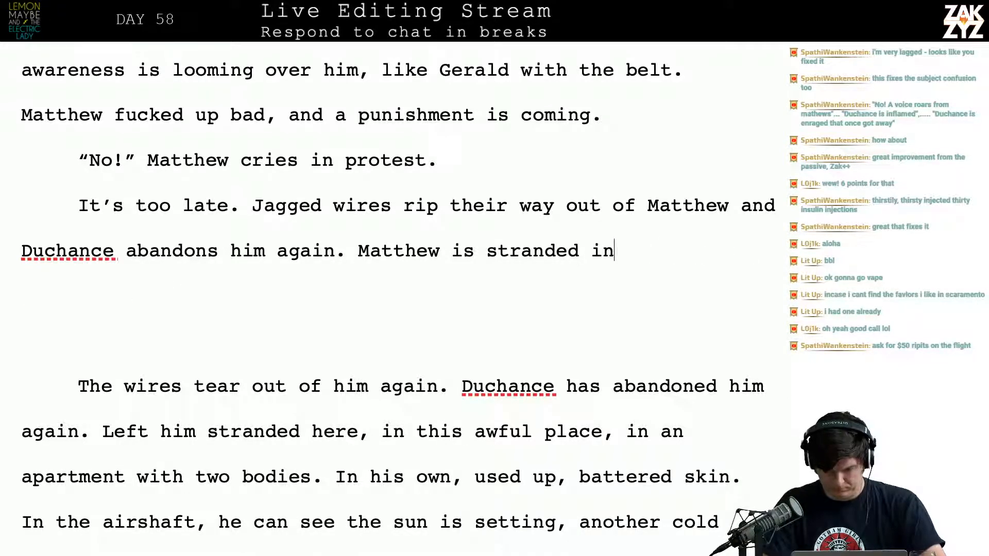
text( Thirsty)
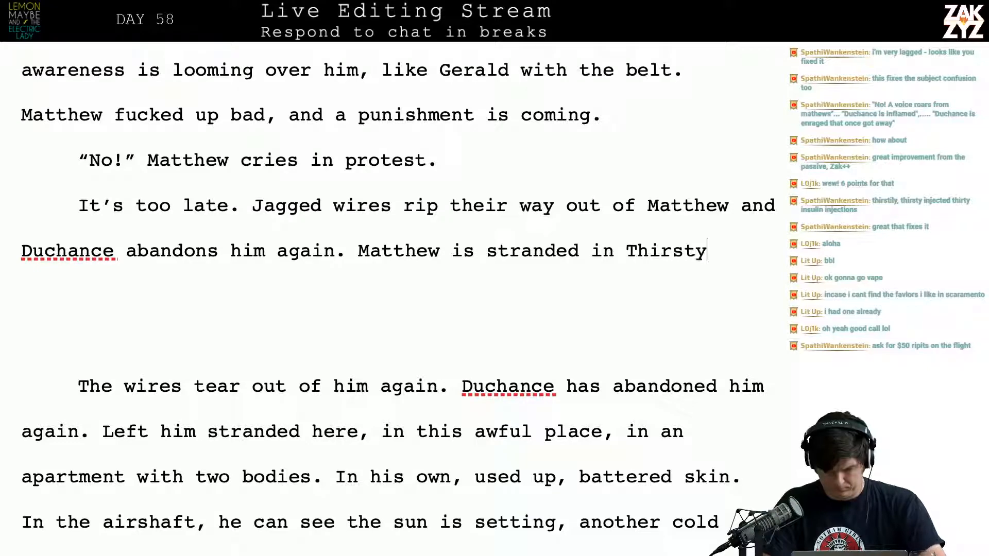
text('s appartment wit)
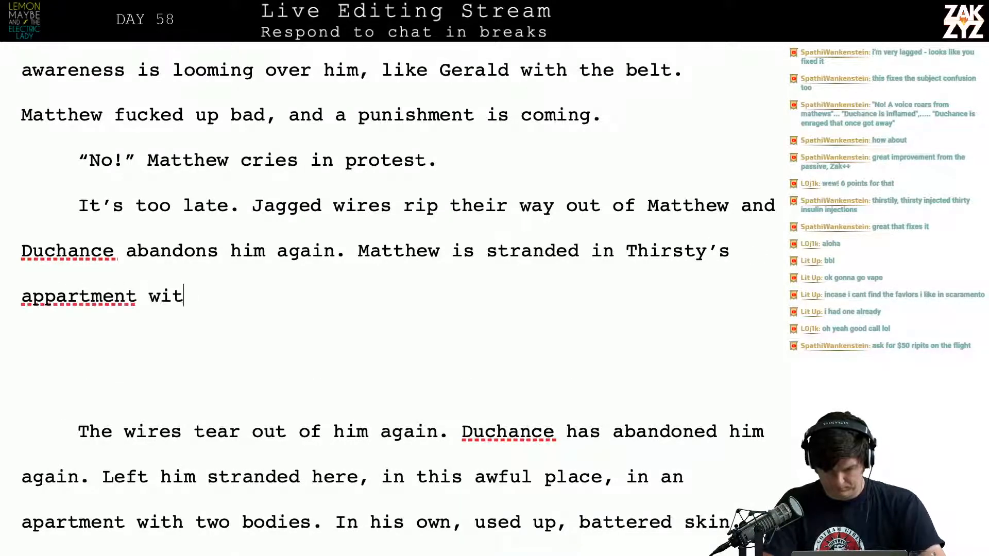
key(BackSpace)
key(BackSpace)
key(BackSpace)
key(BackSpace)
key(BackSpace)
key(BackSpace)
key(BackSpace)
key(BackSpace)
text(metn)
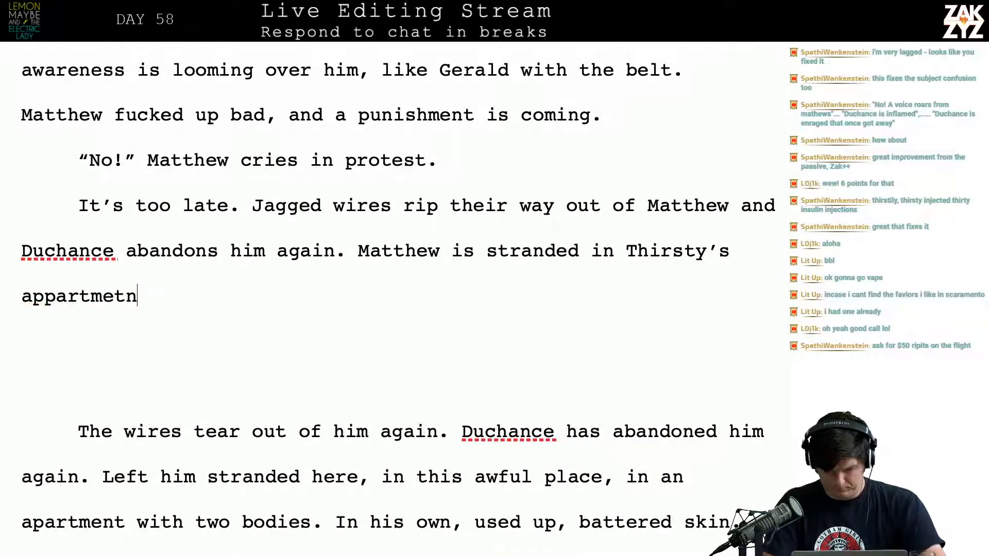
key(BackSpace)
key(BackSpace)
key(BackSpace)
text(nt with)
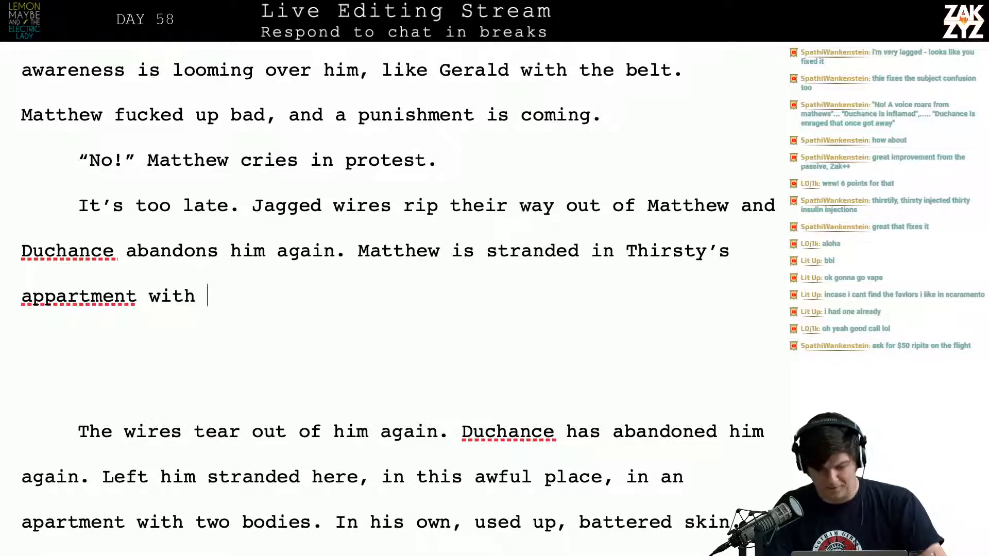
key(Left)
key(BackSpace)
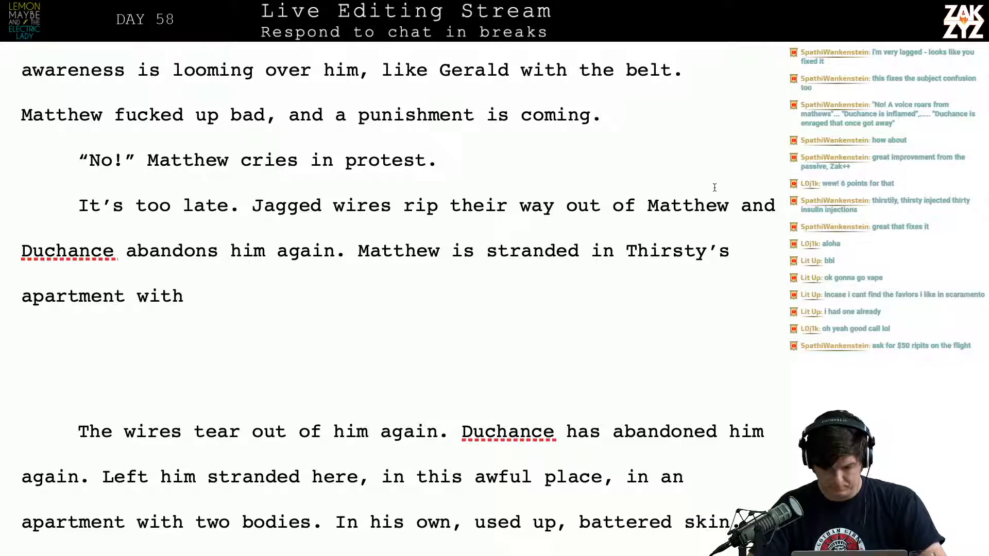
Insert "here. Stranded with two bodies." directly after "Matthew is stranded"
text(here. Strande)
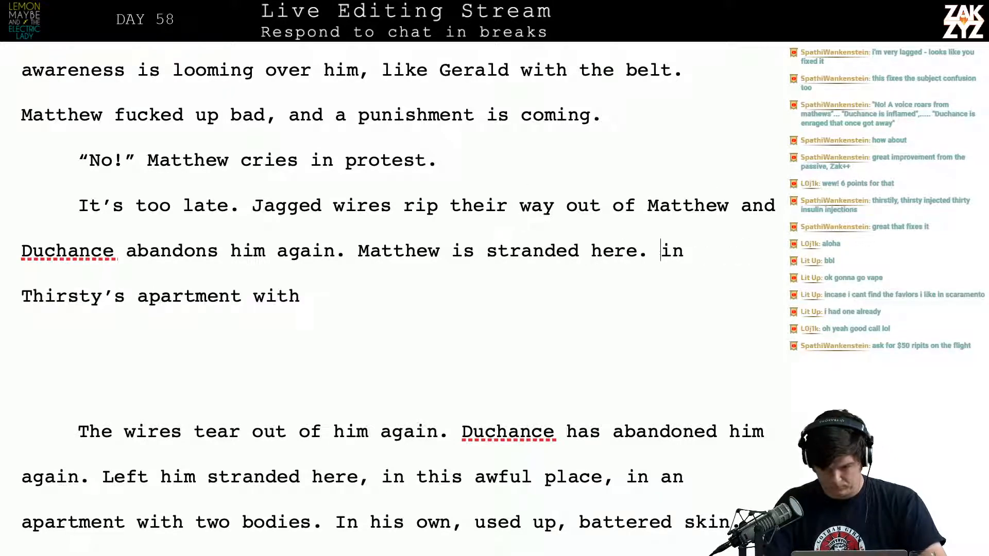
text(d with two )
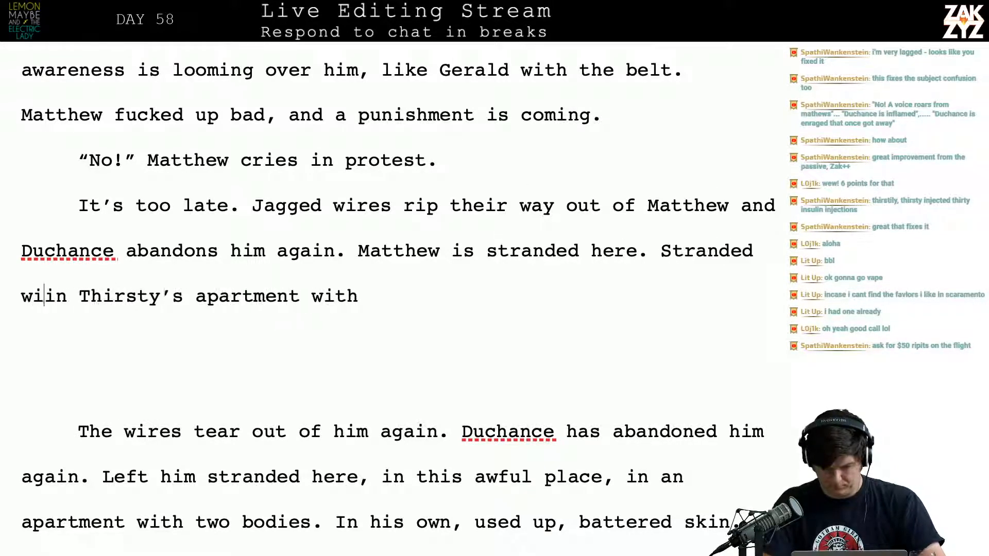
text(bodies.)
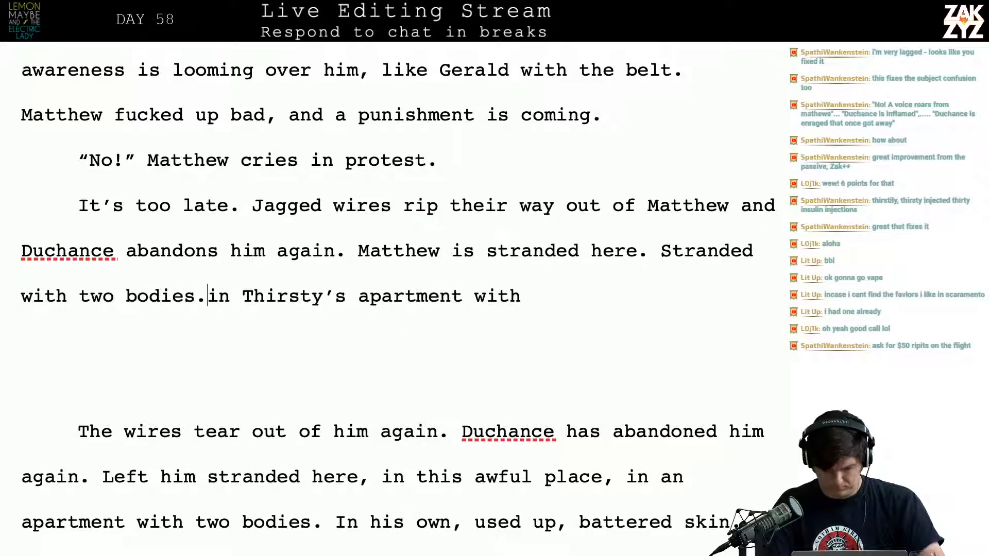
Delete the leftover "in Thirsty’s apartment with" and the old passage from "The wires tear out" through "an apartment with two bodies."
key(shift+Down)
key(shift+Down)
key(shift+Down)
key(shift+Down)
key(shift+Down)
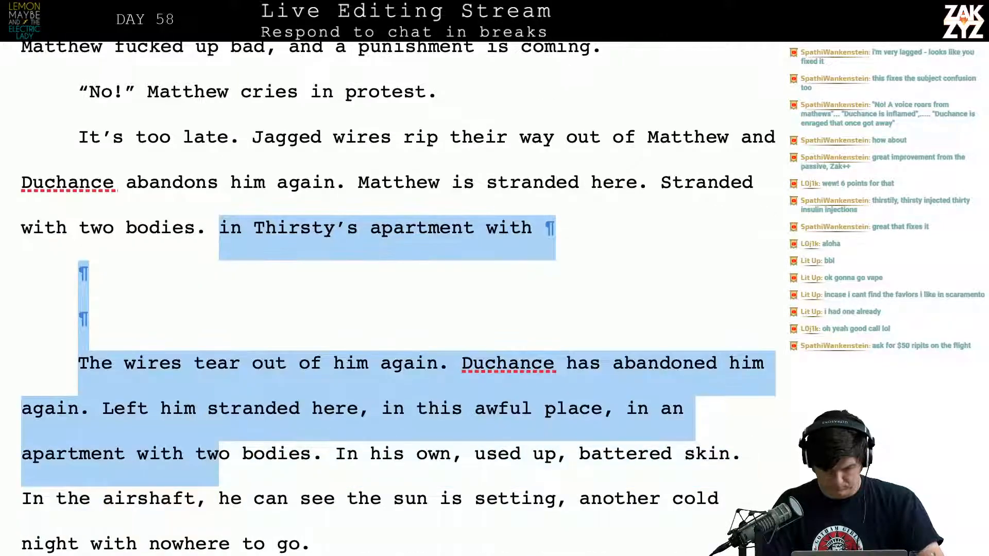
key(shift+Right)
key(shift+Right)
key(shift+Right)
key(shift+Right)
key(shift+Right)
key(shift+Right)
key(shift+Right)
key(shift+Right)
key(BackSpace)
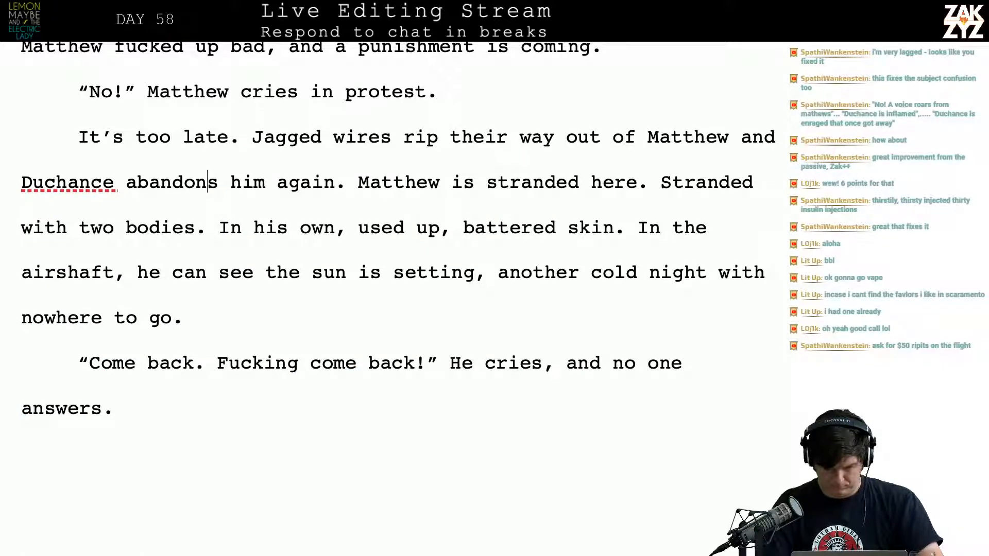
Break the paragraph after "Duchance" so "abandons him again" starts its own paragraph below a blank one
key(Right)
key(Return)
key(Return)
key(Left)
key(Left)
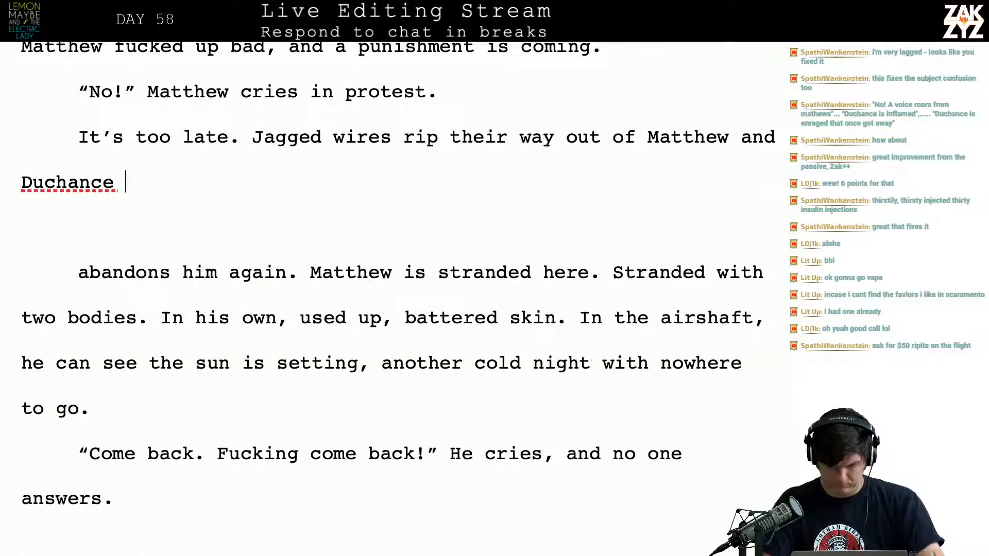
Finish the sentence after "Duchance" with "leaves him behind."
text(leaves )
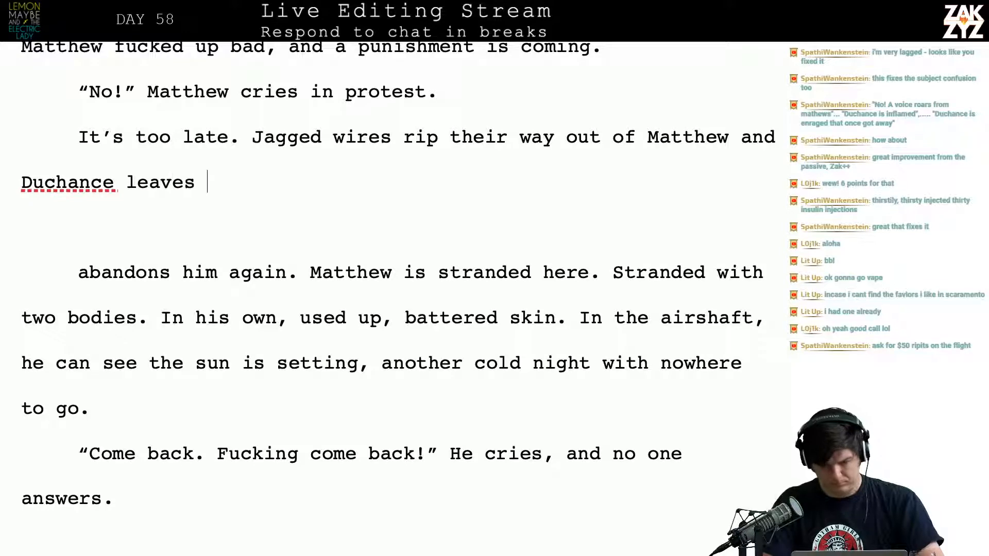
text(him aga)
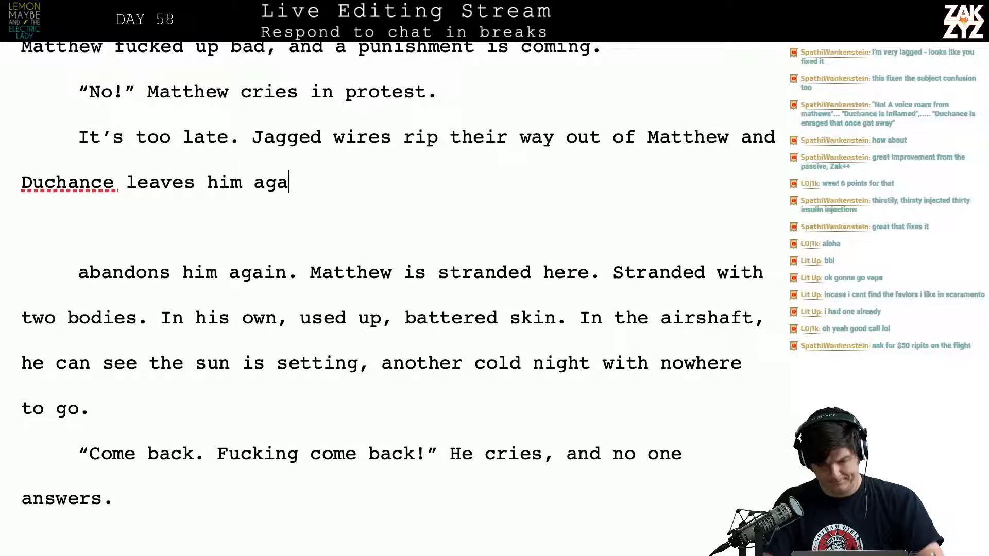
text(i)
key(BackSpace)
key(BackSpace)
key(BackSpace)
key(BackSpace)
text(behind. Matth)
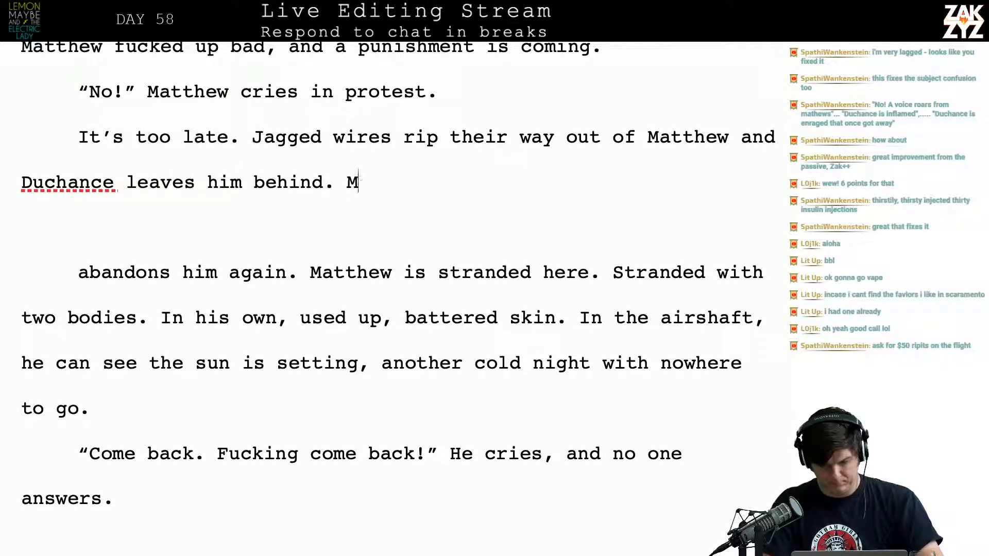
Replace "behind" with "stranded" in the "Duchance leaves him" sentence
key(BackSpace)
key(BackSpace)
key(BackSpace)
key(BackSpace)
key(BackSpace)
key(BackSpace)
key(BackSpace)
key(BackSpace)
key(BackSpace)
key(BackSpace)
key(BackSpace)
key(BackSpace)
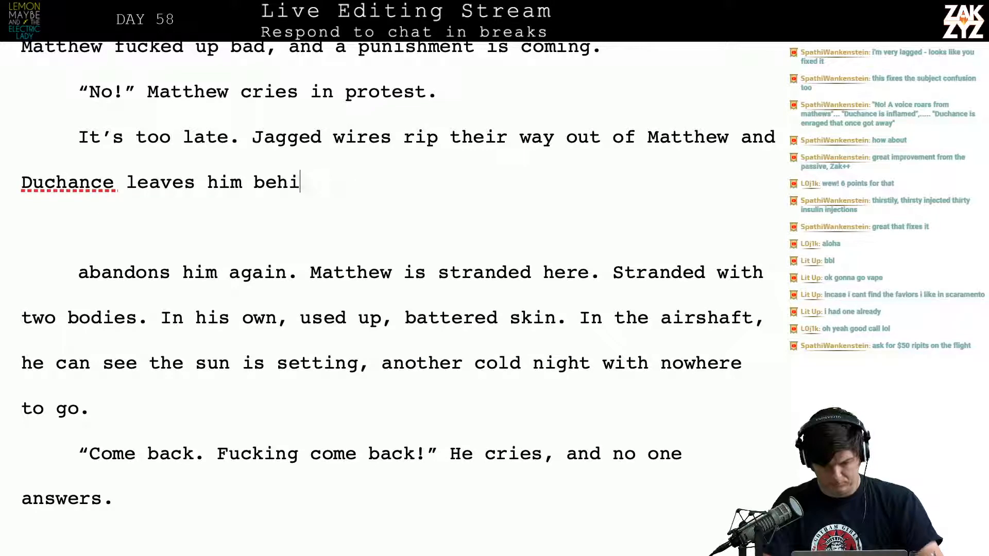
text(stranded here.)
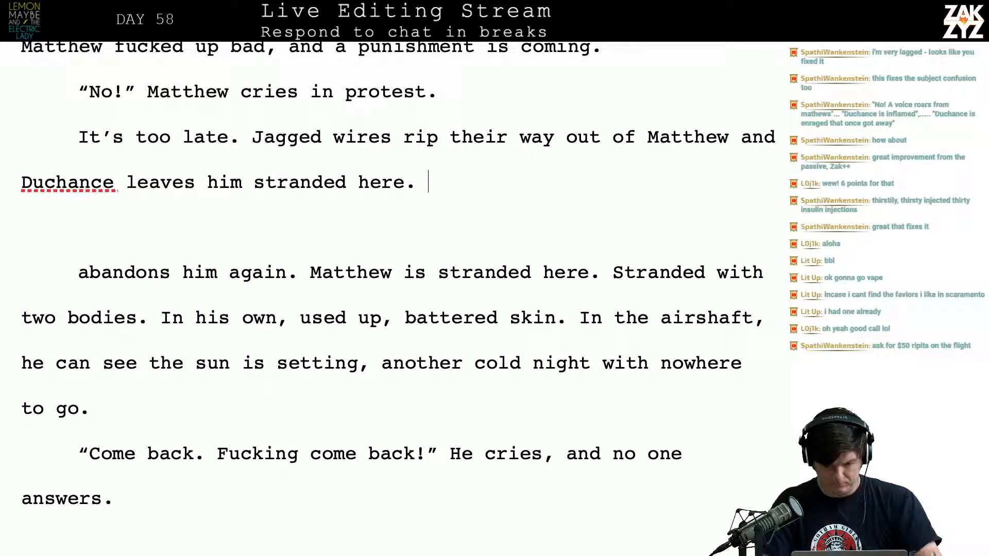
key(BackSpace)
key(BackSpace)
key(BackSpace)
key(BackSpace)
key(BackSpace)
Add the sentence "Stuck in this apartment with the two motionless bodies." after "Duchance leaves him stranded."
text(. S)
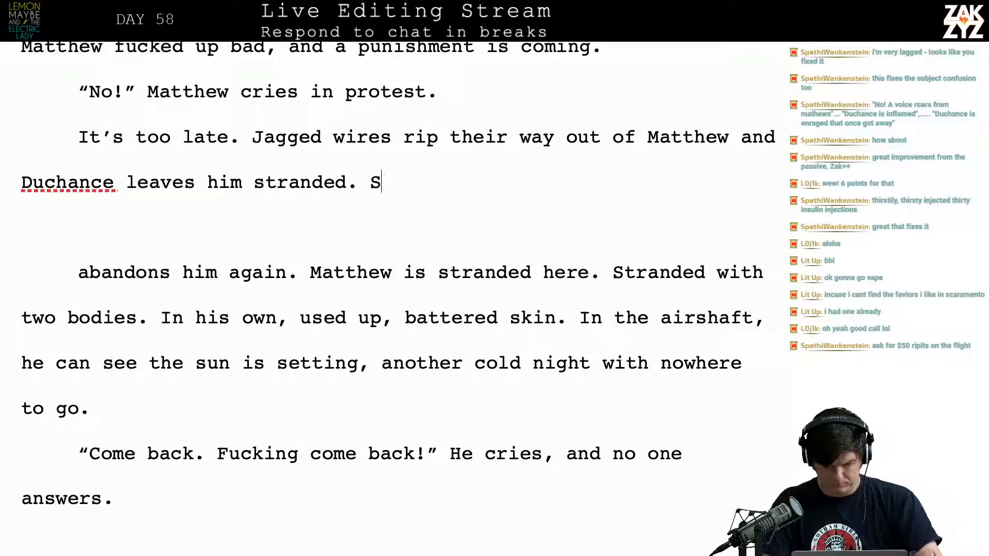
text(tuck in this ap)
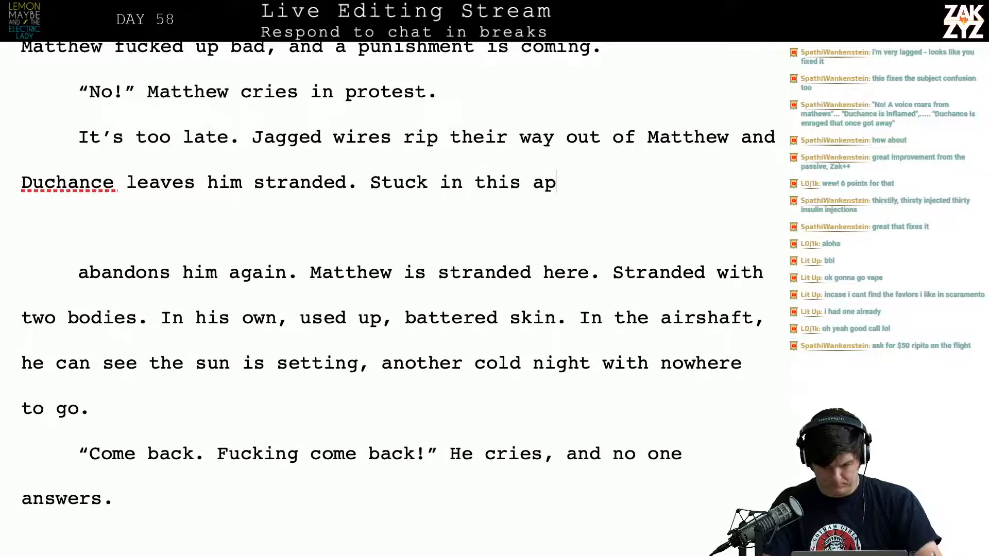
text(partment with the )
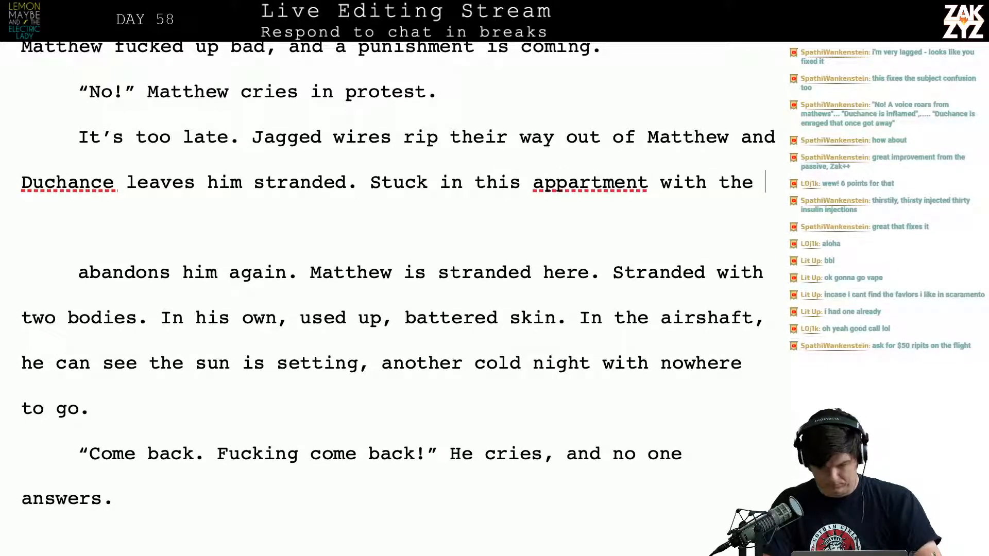
text(two motionle)
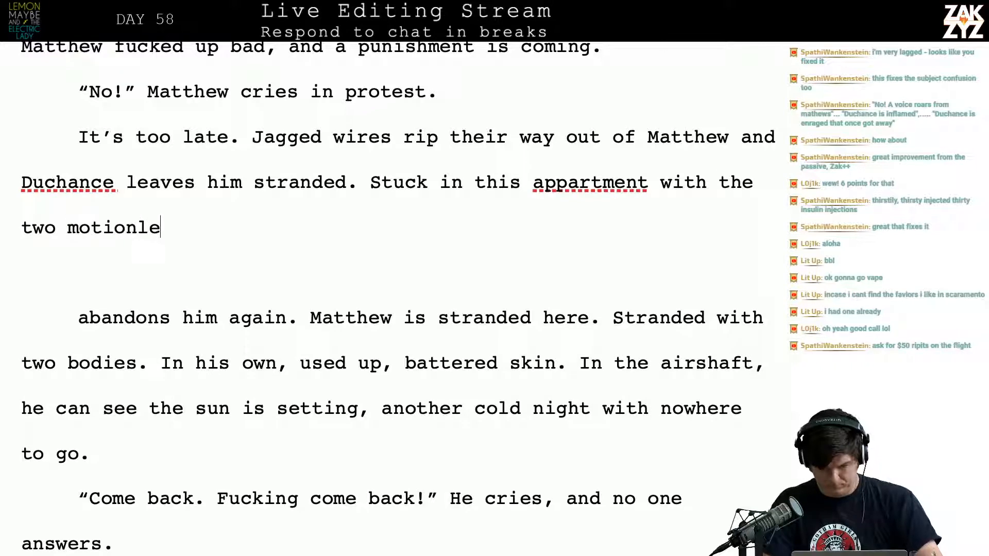
text(ss bodies.)
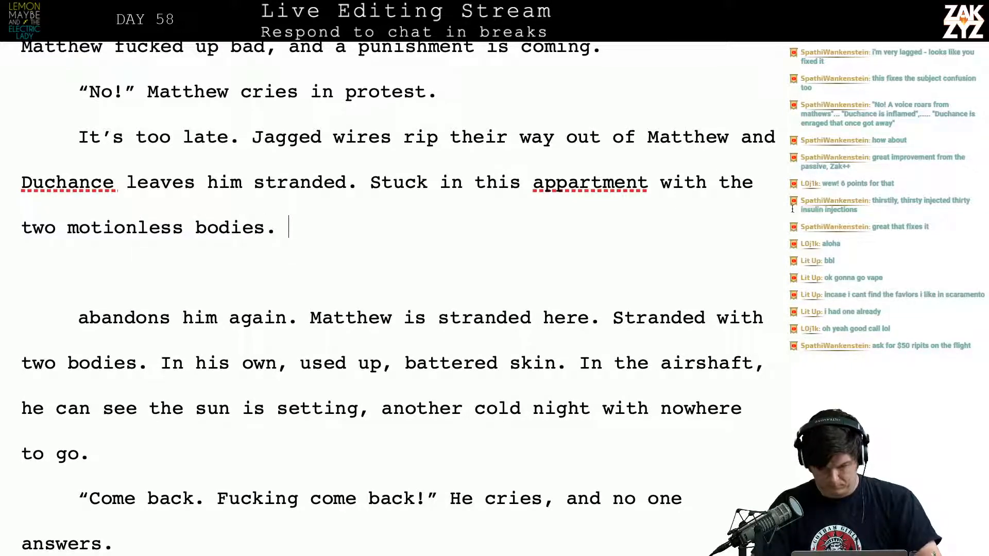
click(567, 180)
key(BackSpace)
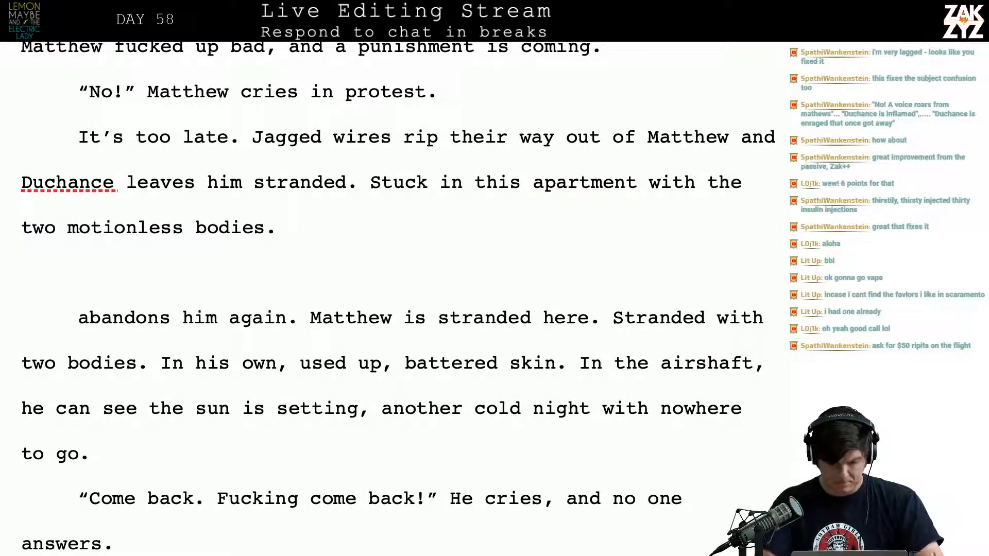
text(Str)
key(BackSpace)
key(BackSpace)
key(BackSpace)
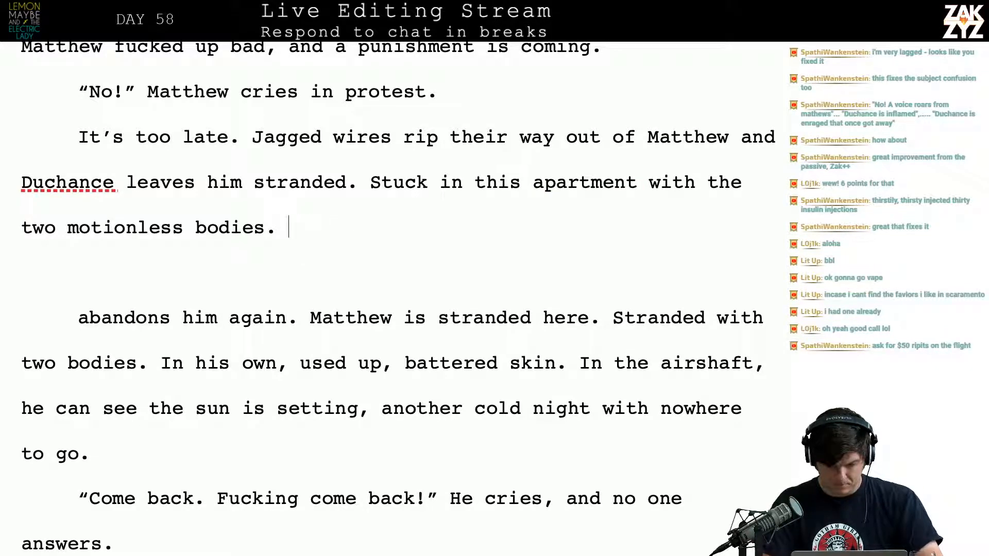
text(Stranded)
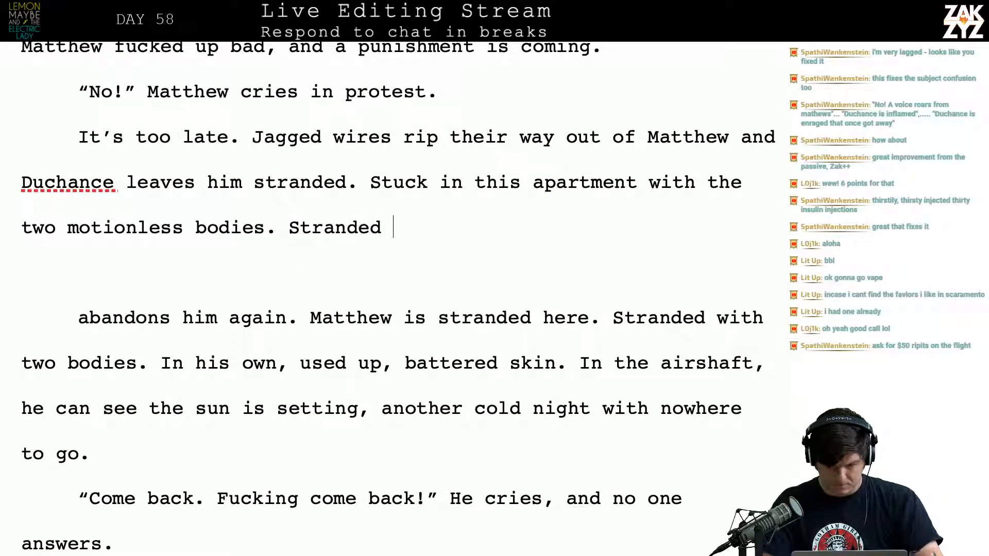
key(BackSpace)
key(BackSpace)
key(BackSpace)
key(BackSpace)
key(BackSpace)
key(BackSpace)
key(BackSpace)
key(BackSpace)
key(BackSpace)
text(A)
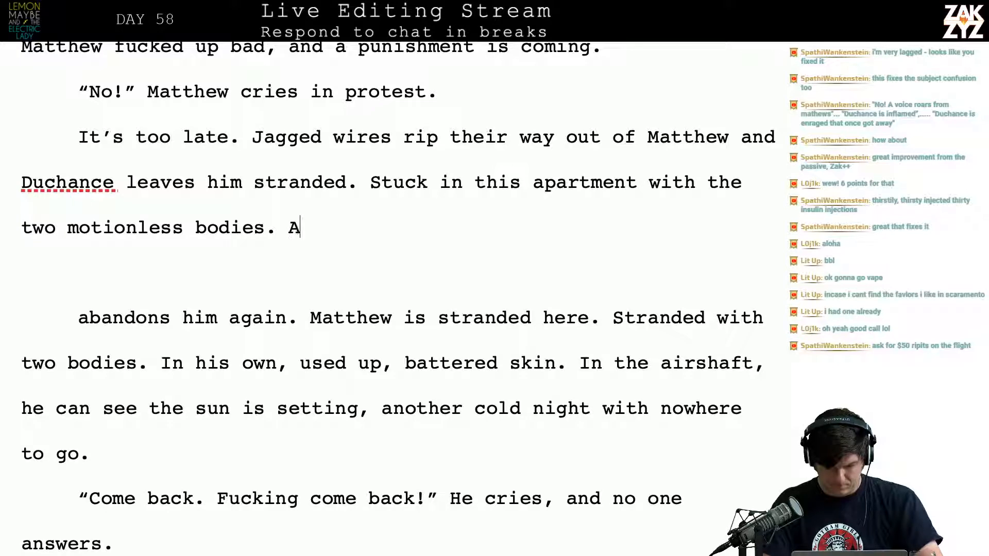
text(bandoned in his ow)
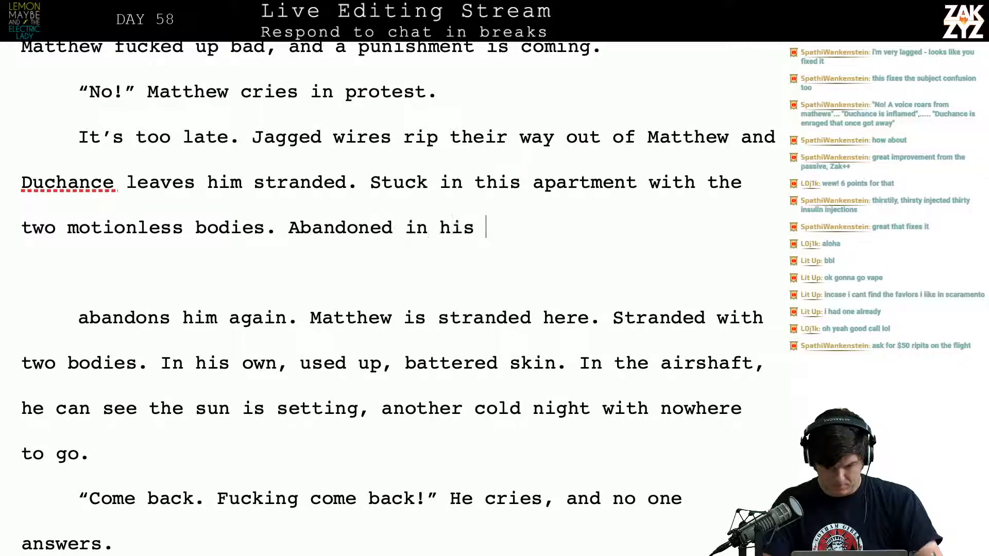
key(BackSpace)
key(BackSpace)
key(BackSpace)
key(BackSpace)
key(BackSpace)
key(BackSpace)
key(BackSpace)
key(BackSpace)
key(BackSpace)
key(BackSpace)
key(BackSpace)
key(BackSpace)
key(BackSpace)
key(BackSpace)
key(BackSpace)
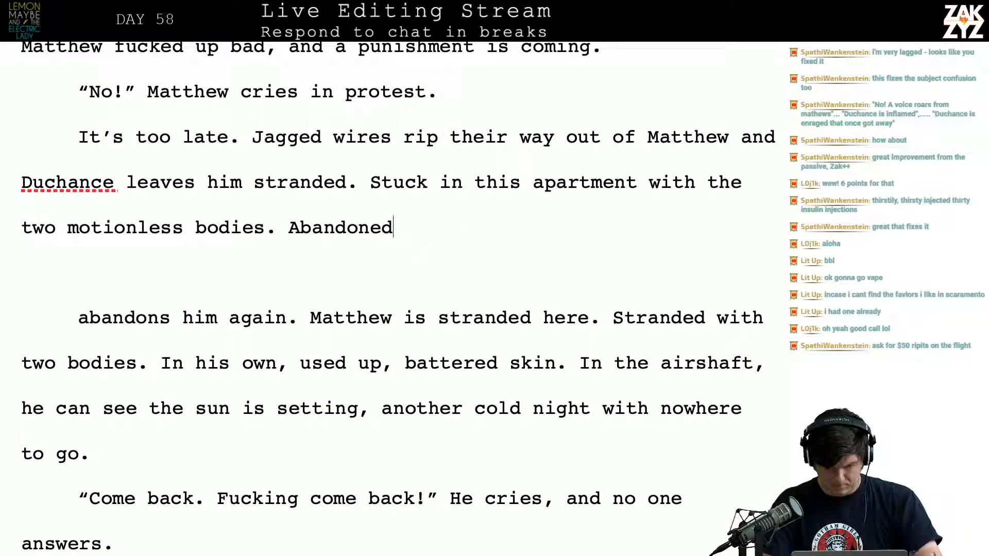
key(BackSpace)
key(BackSpace)
Add the sentence "Stranded in his own, used-up, battered skin." after "two motionless bodies."
text(STra)
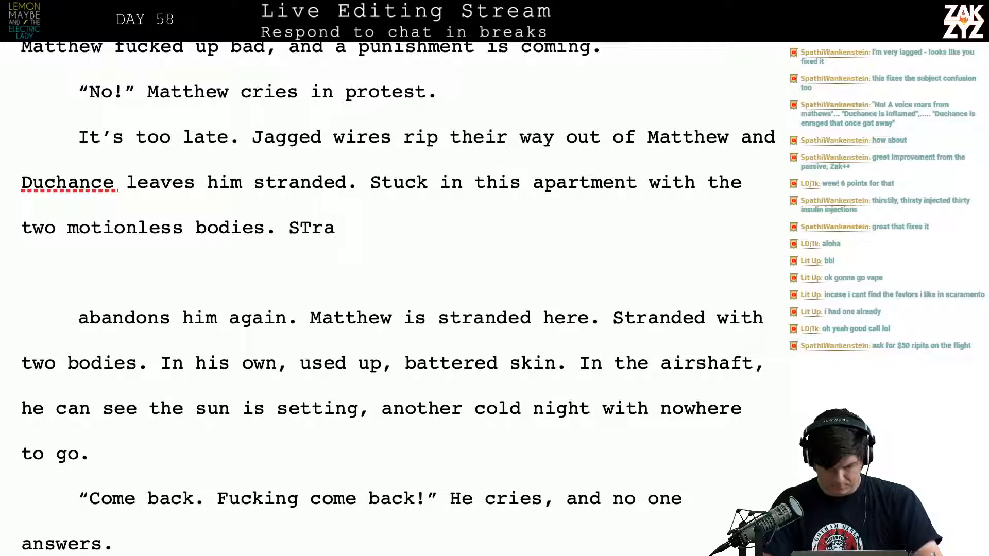
key(BackSpace)
key(BackSpace)
key(BackSpace)
text(randed )
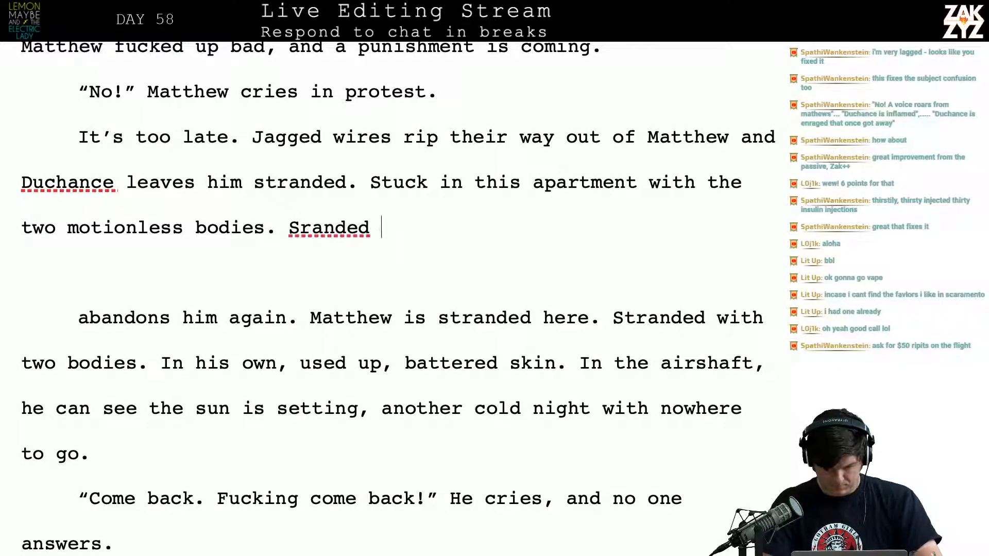
text(in his own,)
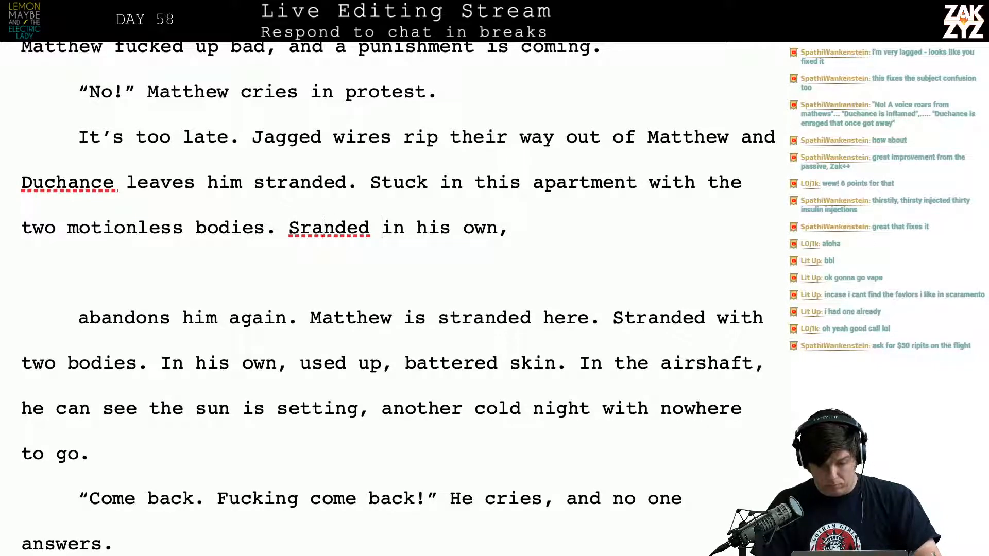
text(t)
key(Down)
text(use)
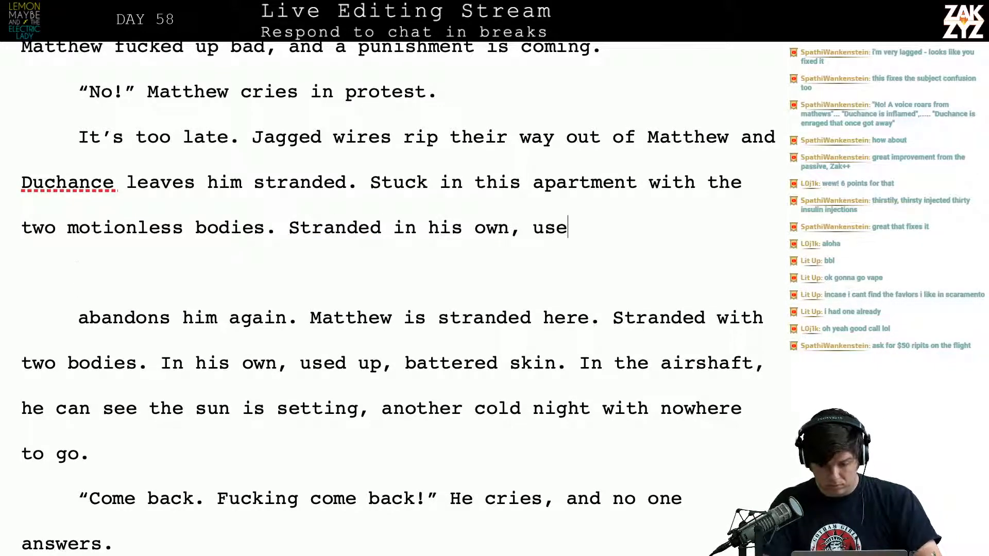
text(d-up, battered skin)
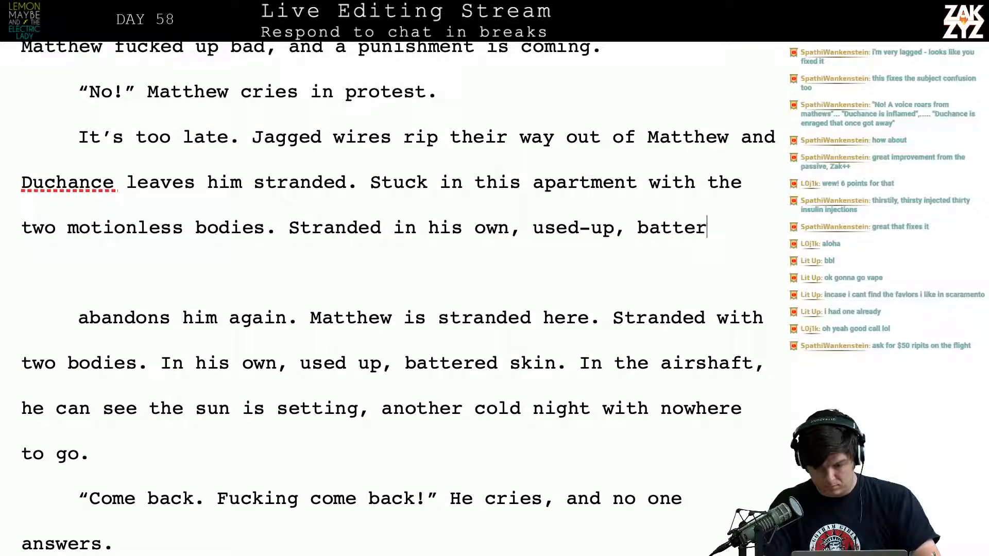
Delete the old text from "abandons him again" through "used up, battered skin." and set "In the airshaft" apart with an empty paragraph
key(shift+Down)
key(shift+Down)
key(shift+Down)
key(shift+Down)
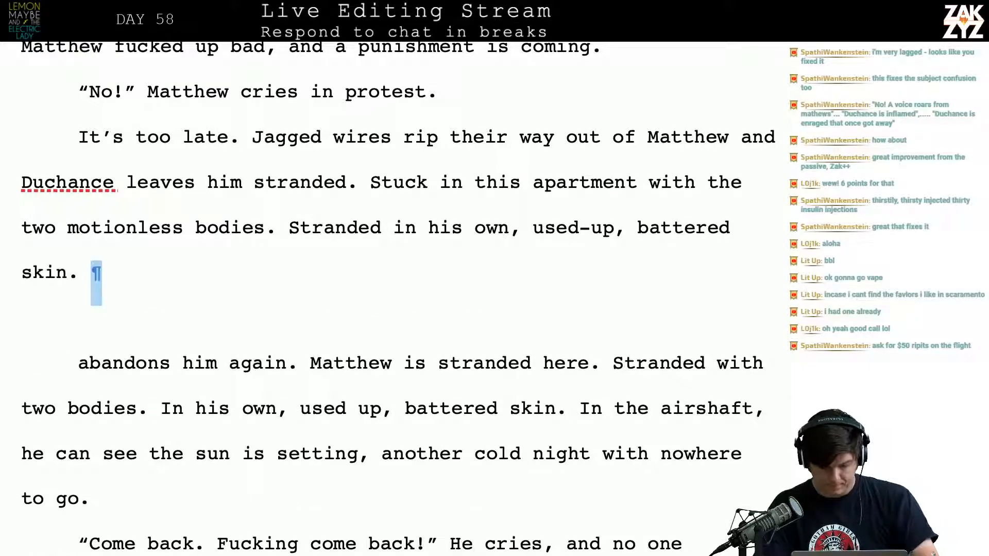
key(shift+Left)
key(shift+Left)
key(shift+Left)
key(shift+Left)
key(shift+Left)
key(shift+Left)
key(shift+Left)
key(shift+Left)
key(shift+Left)
key(shift+Left)
key(shift+Left)
key(shift+Left)
key(shift+Left)
key(shift+Left)
key(shift+Left)
key(shift+Left)
key(shift+Left)
key(shift+Left)
key(shift+Left)
key(shift+Left)
key(shift+Left)
key(shift+Left)
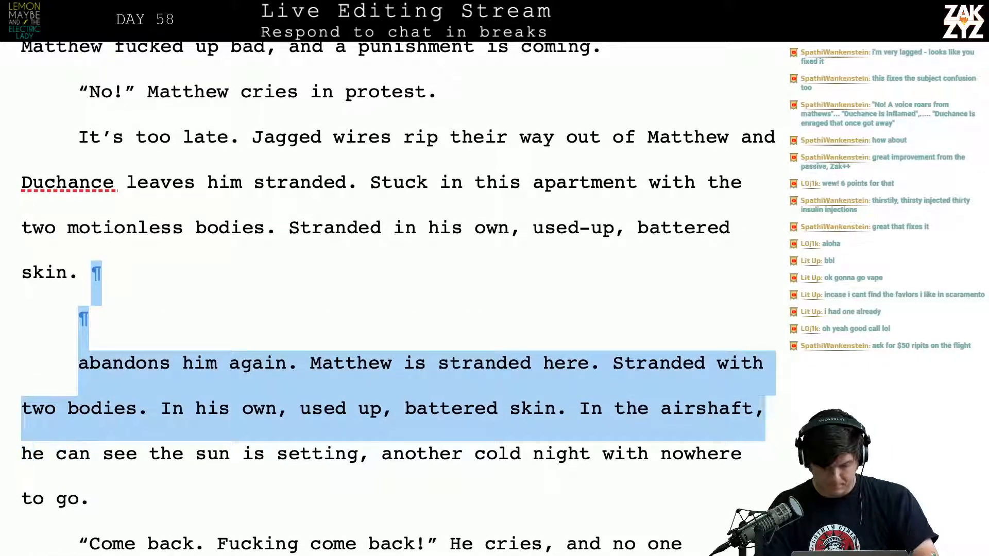
key(BackSpace)
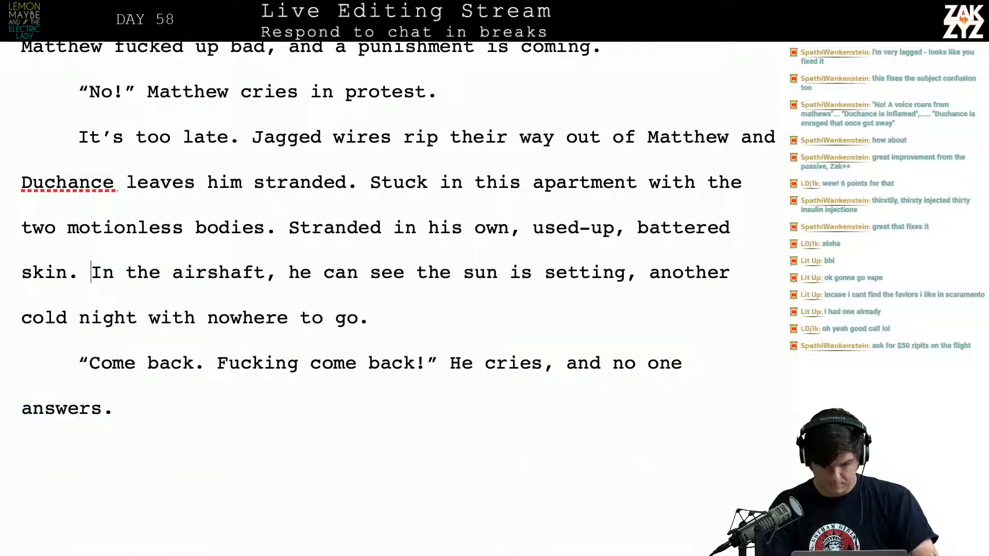
key(Return)
key(Return)
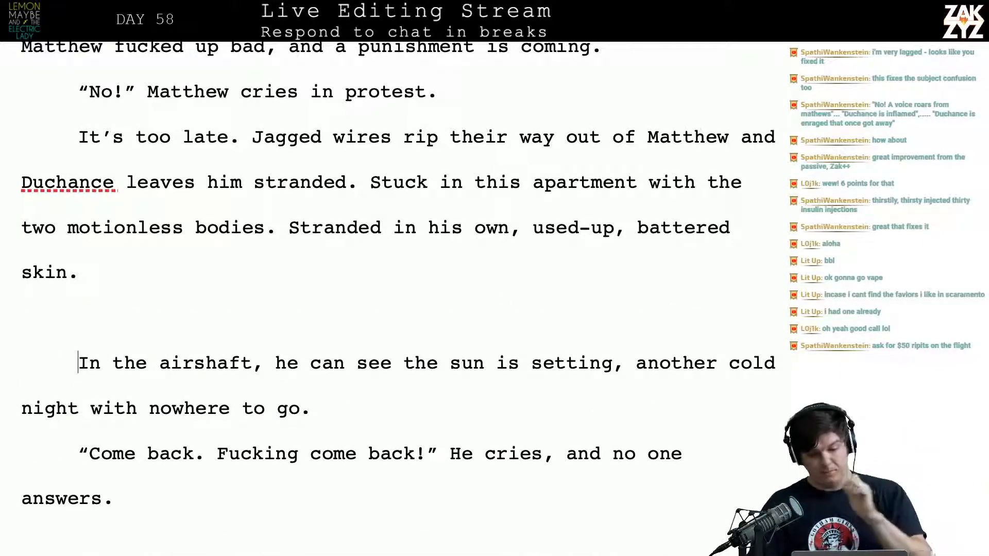
Break the paragraph after "It's too late." and add "The jagged wires are yanked out of his veins." to it
scroll(397, 284, up, 3)
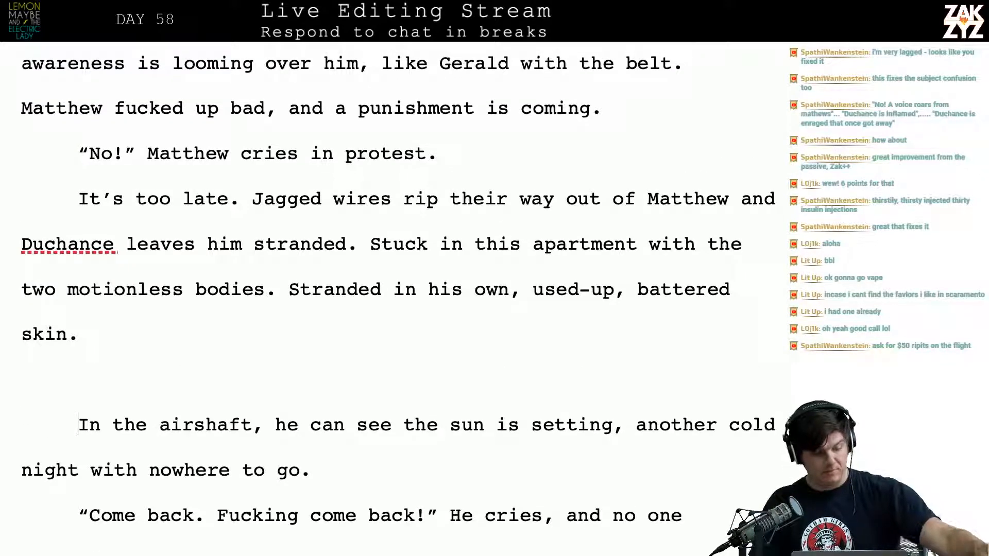
scroll(641, 284, down, 1)
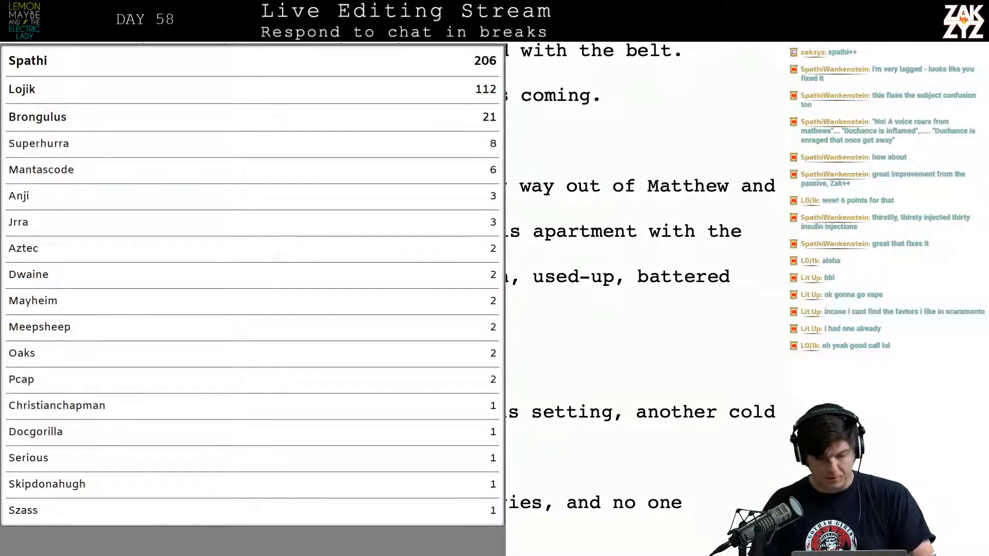
click(178, 198)
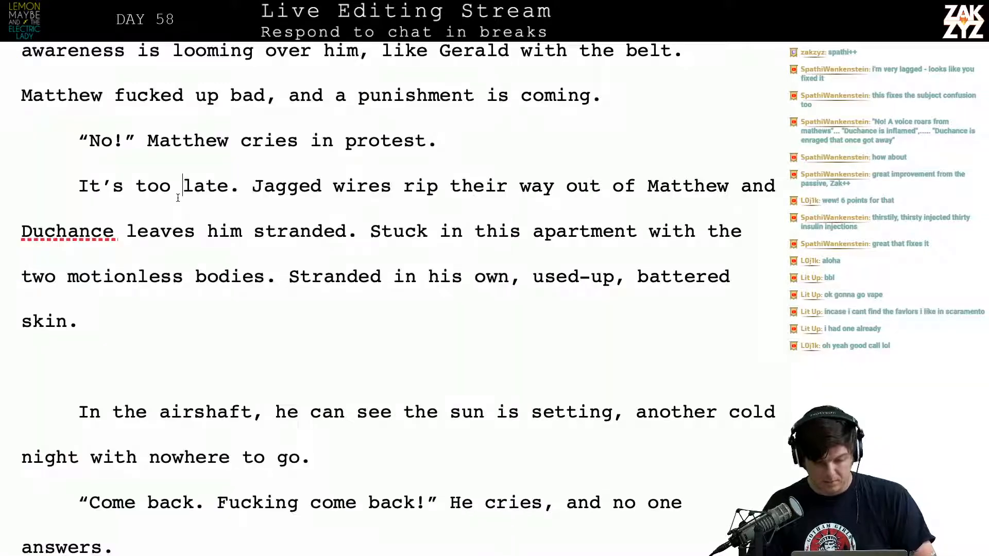
key(Return)
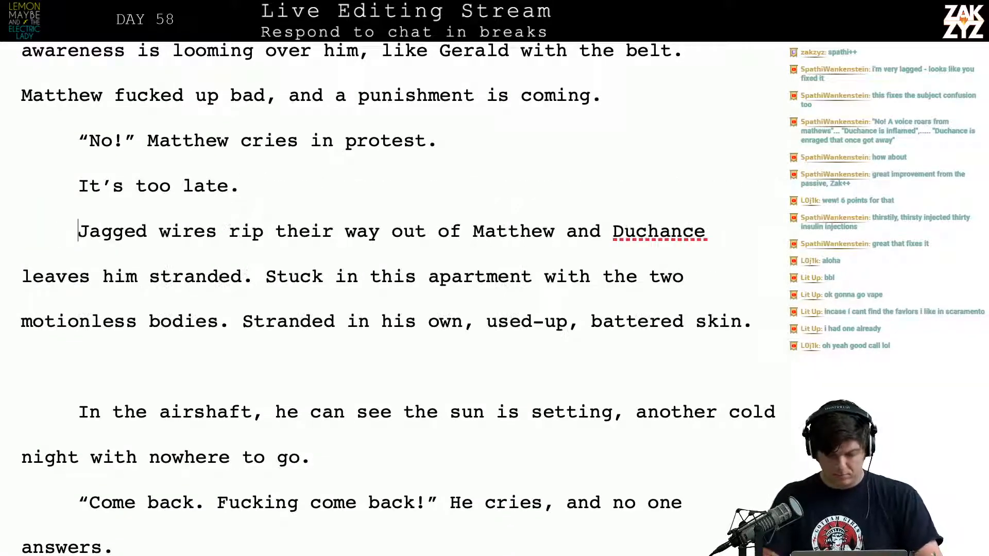
text(The jag)
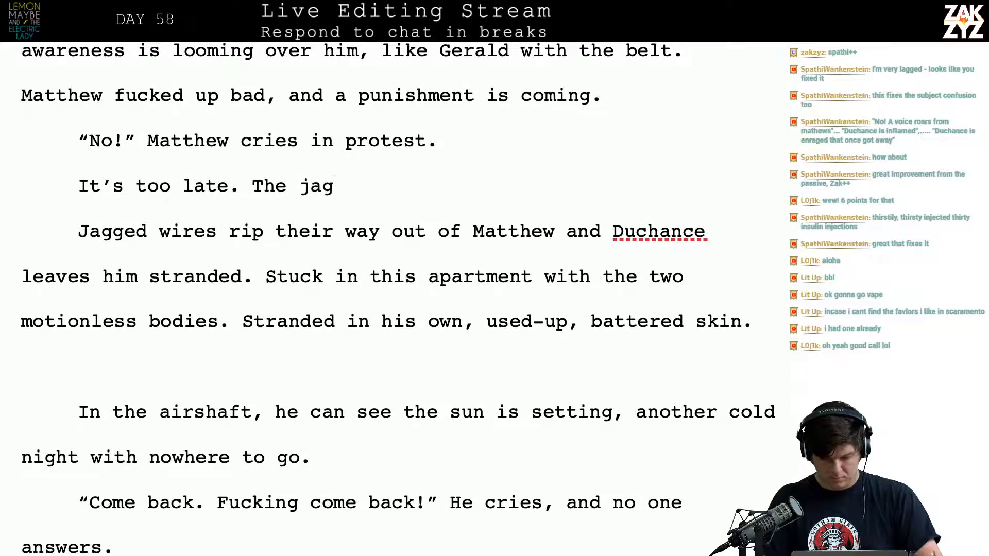
text(ged wires are )
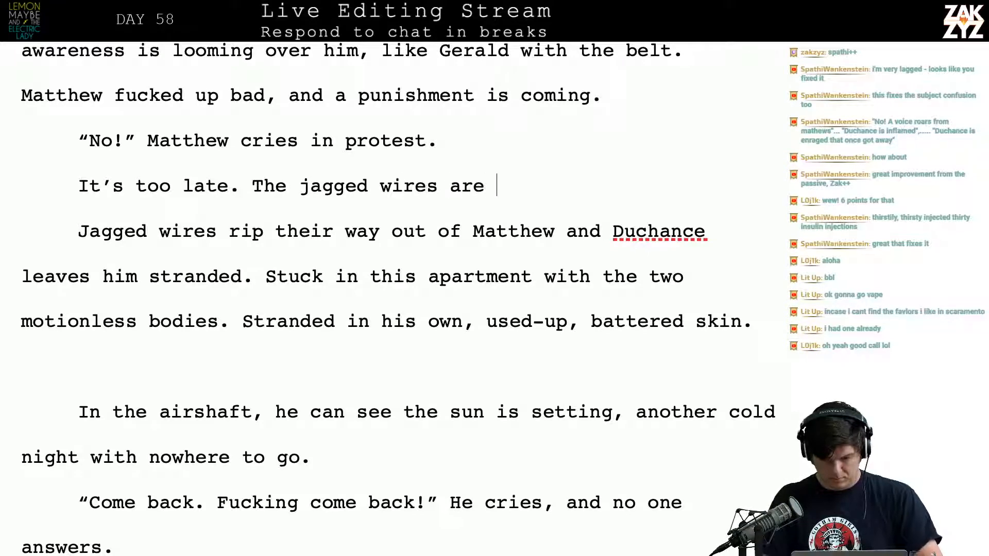
text(yanked out of hi)
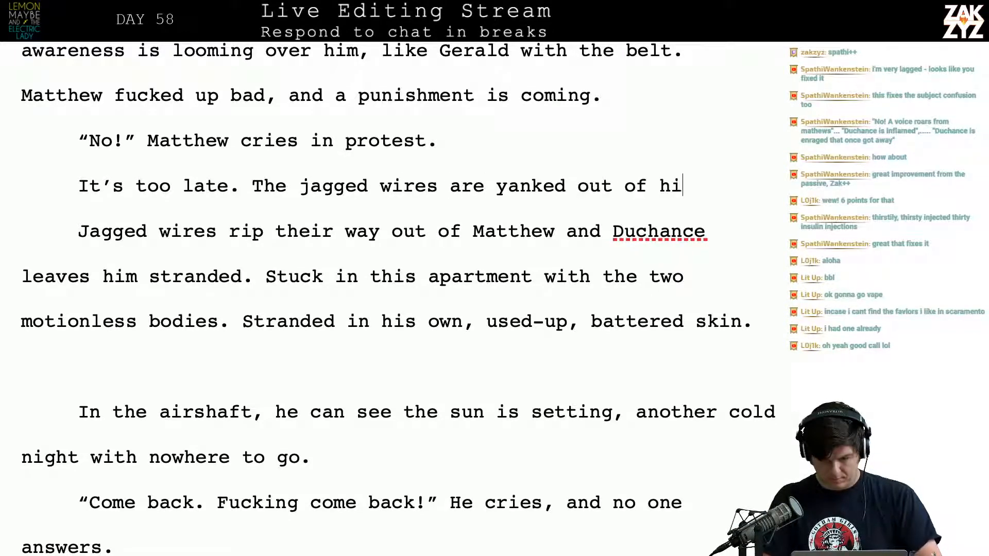
text(s veins,)
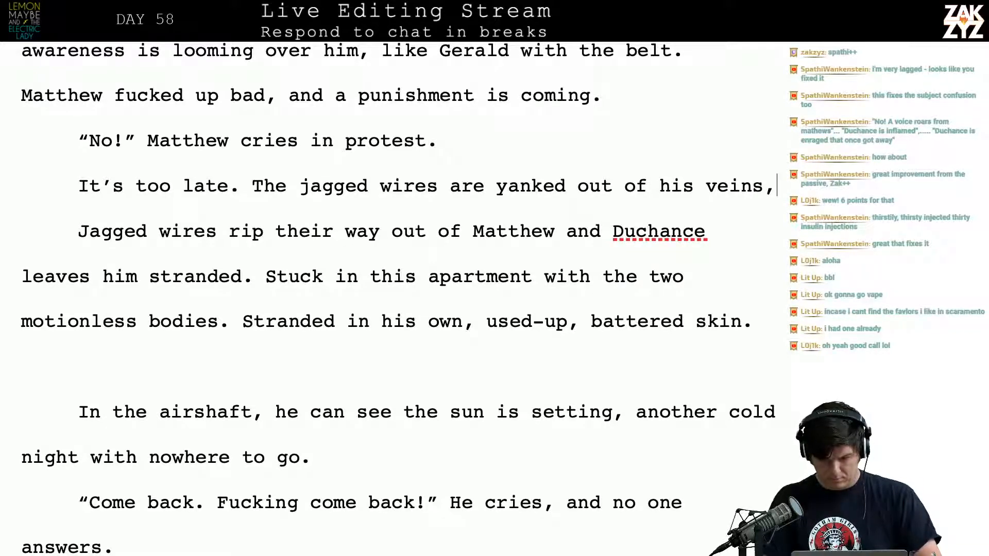
key(BackSpace)
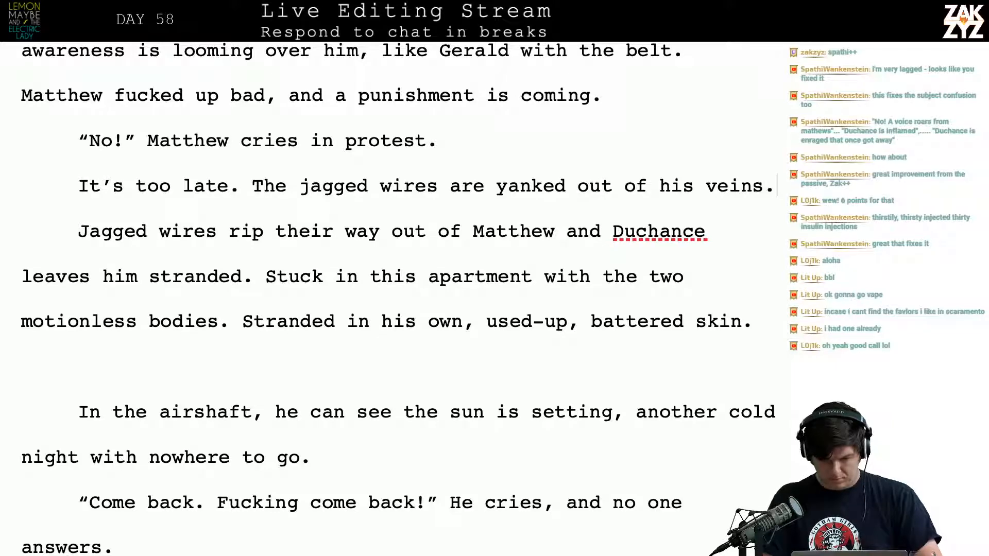
Add the sentence "Duchance abandons him again." after "yanked out of his veins."
key(Return)
text(Duchance )
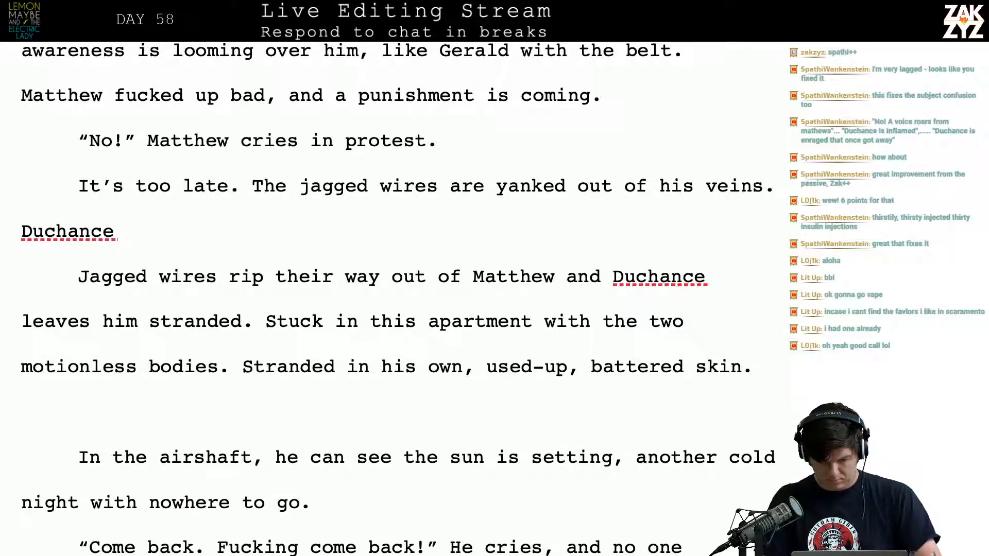
text(abandons him)
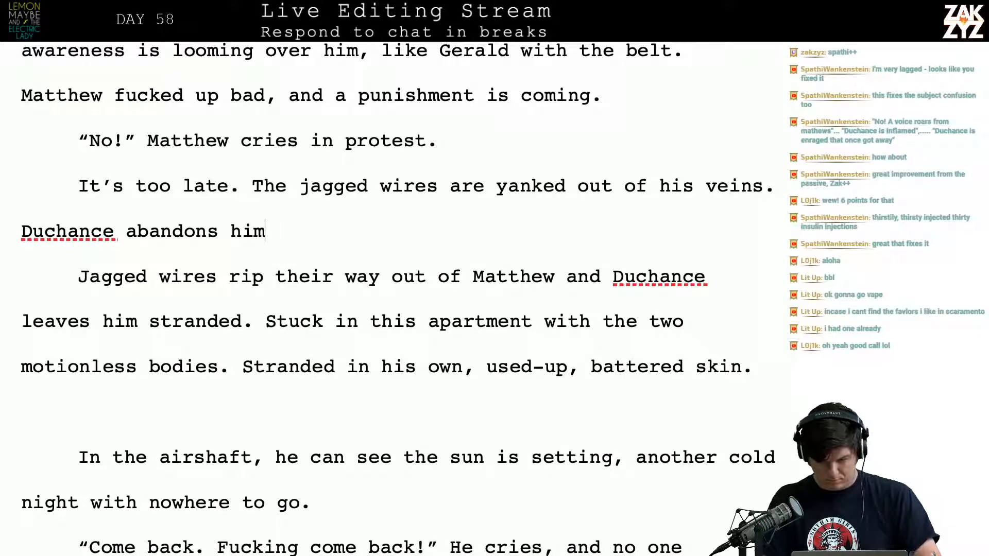
text( again.)
Delete the old sentence "Jagged wires rip their way out of Matthew and Duchance leaves him stranded."
key(shift+Down)
key(shift+Down)
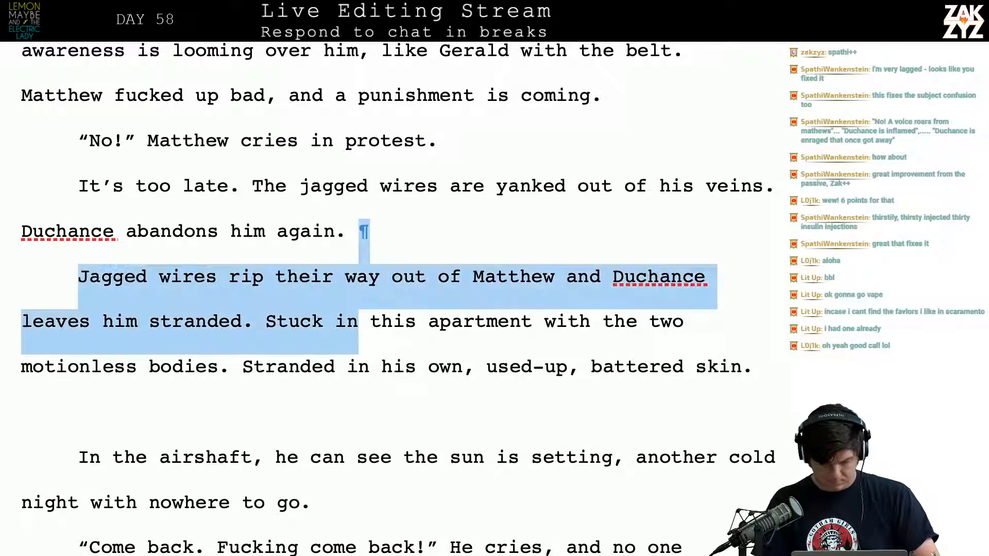
key(shift+Left)
key(shift+Left)
key(shift+Left)
key(shift+Left)
key(shift+Left)
key(shift+Left)
key(shift+Left)
key(shift+Left)
key(shift+Left)
key(BackSpace)
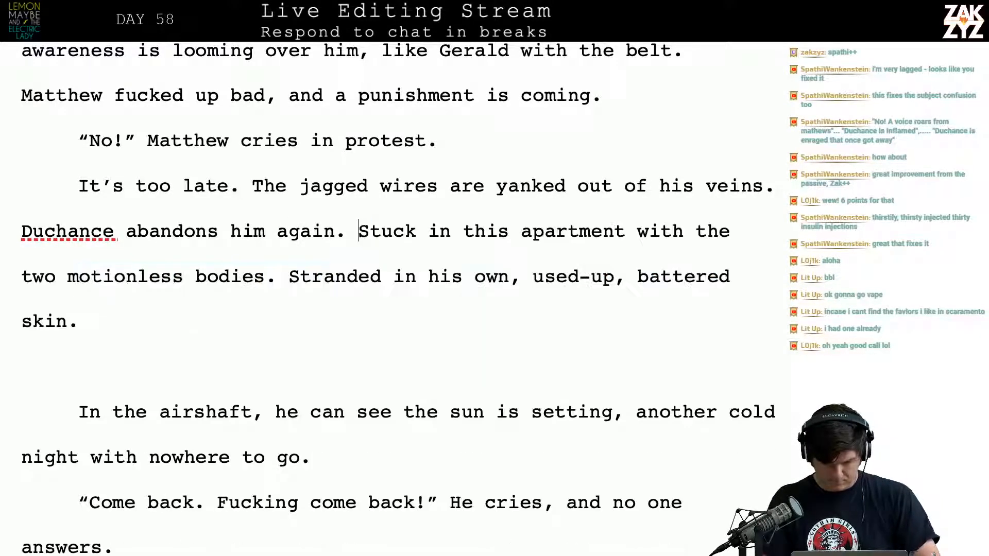
Move "Stuck in this apartment" to its own paragraph and extend "abandons him again" with ", leaving him stuck in the apartment with"
key(BackSpace)
key(Return)
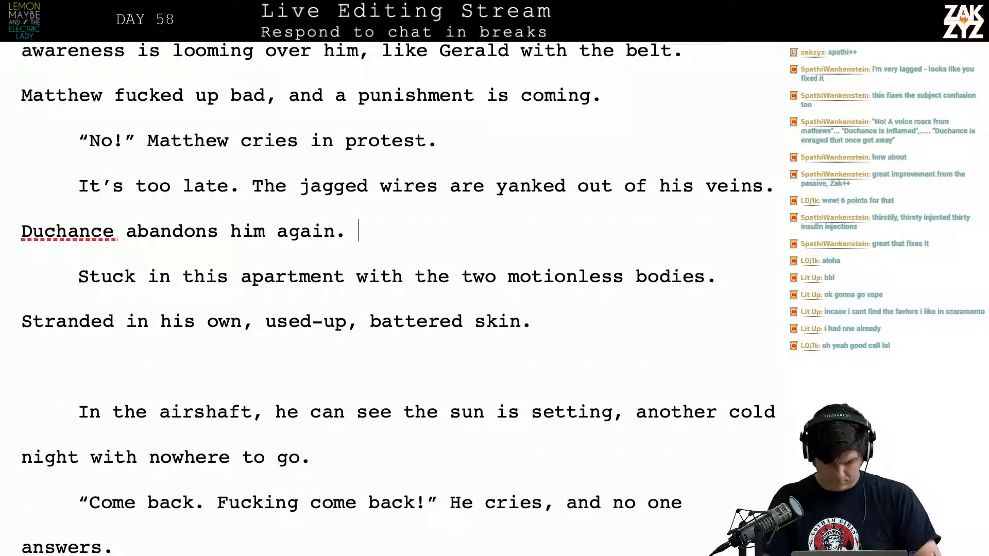
text(, leavi)
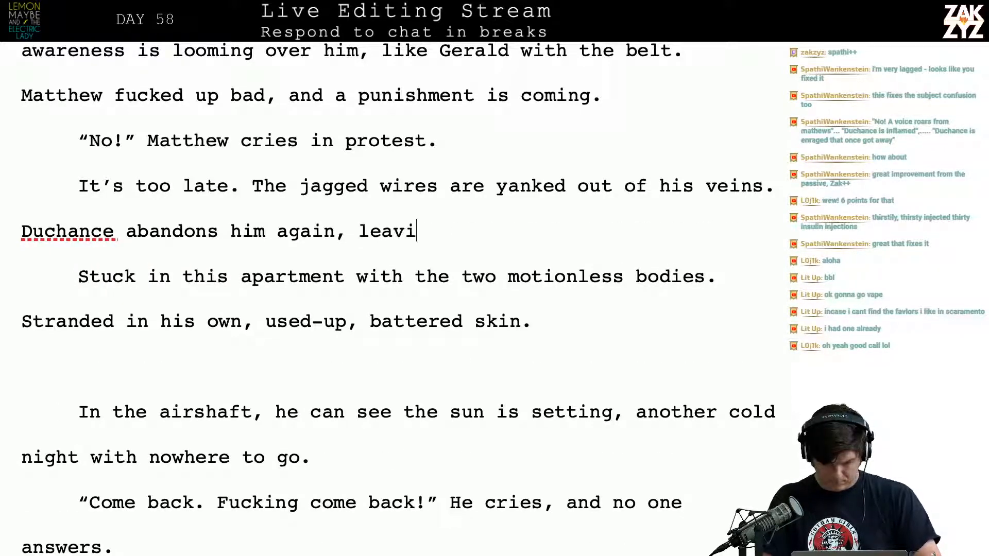
text(ng him stu)
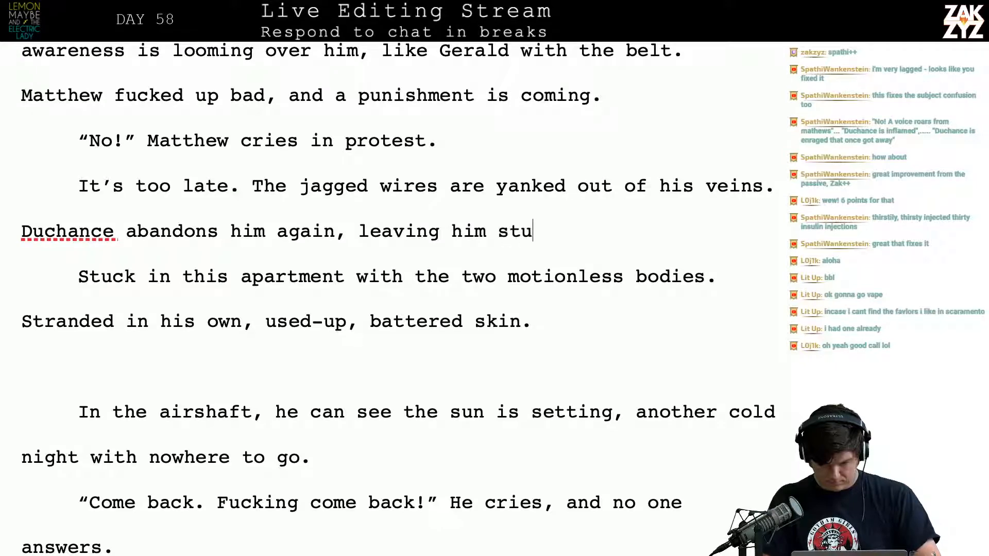
text(ck in the )
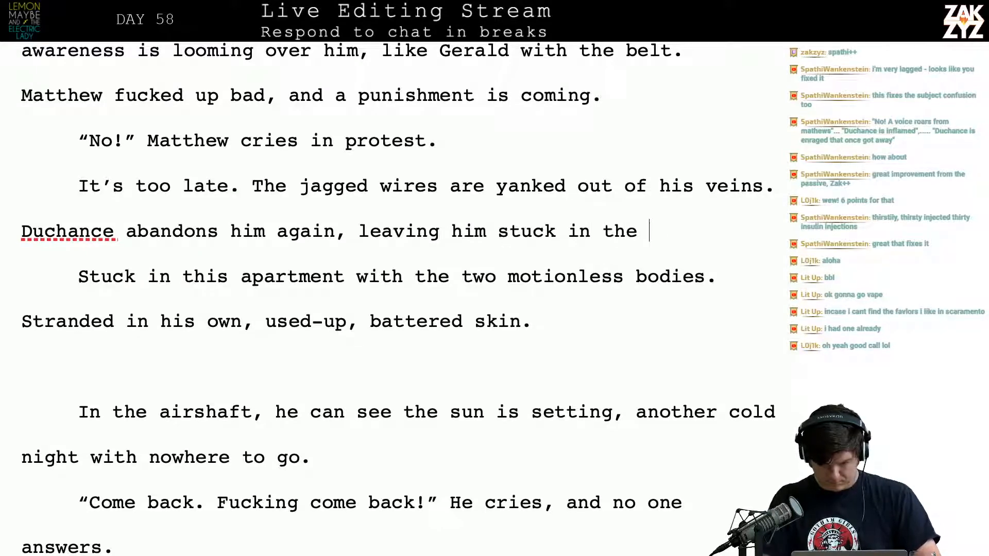
text(appartment with)
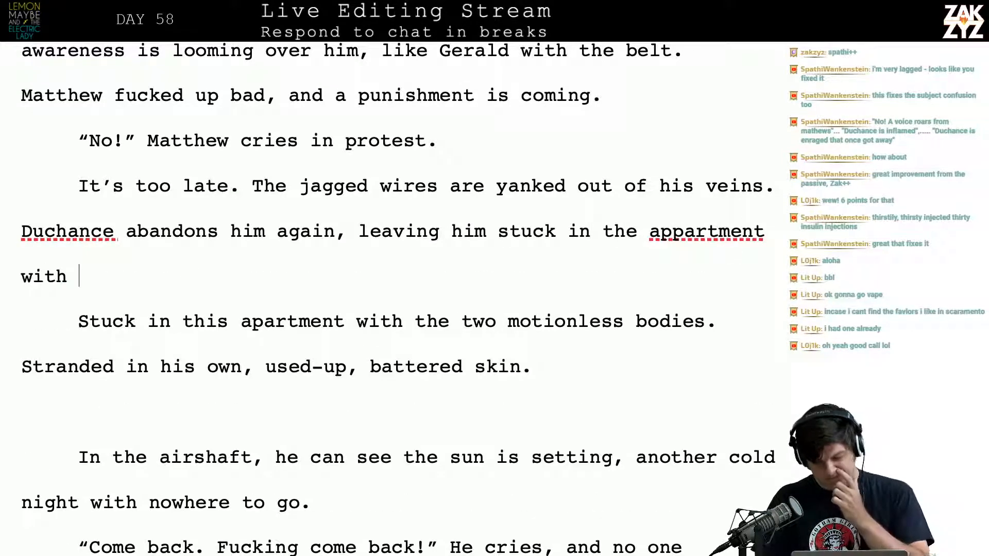
key(BackSpace)
key(Left)
key(Left)
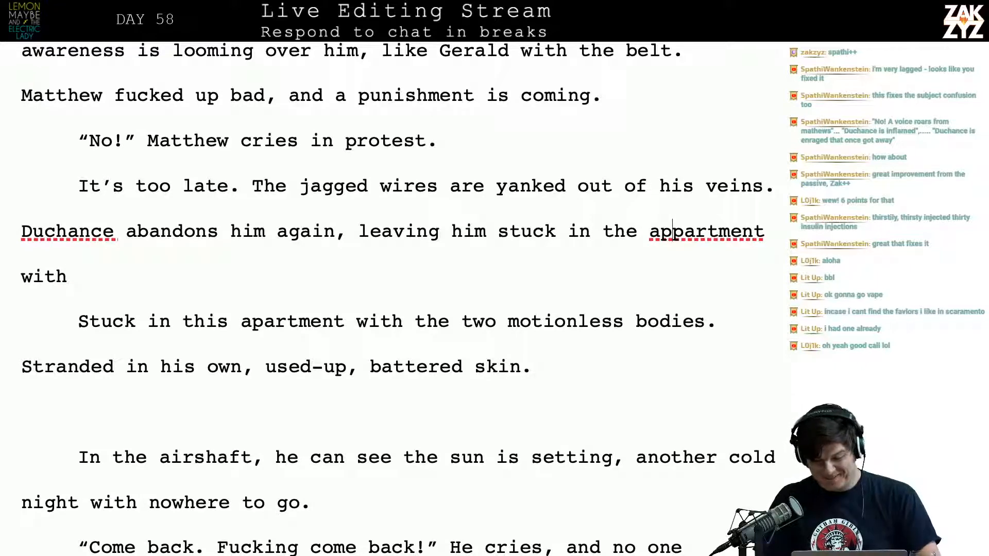
key(BackSpace)
Complete the Duchance sentence with "two unmoving bodies."
key(Down)
text(two)
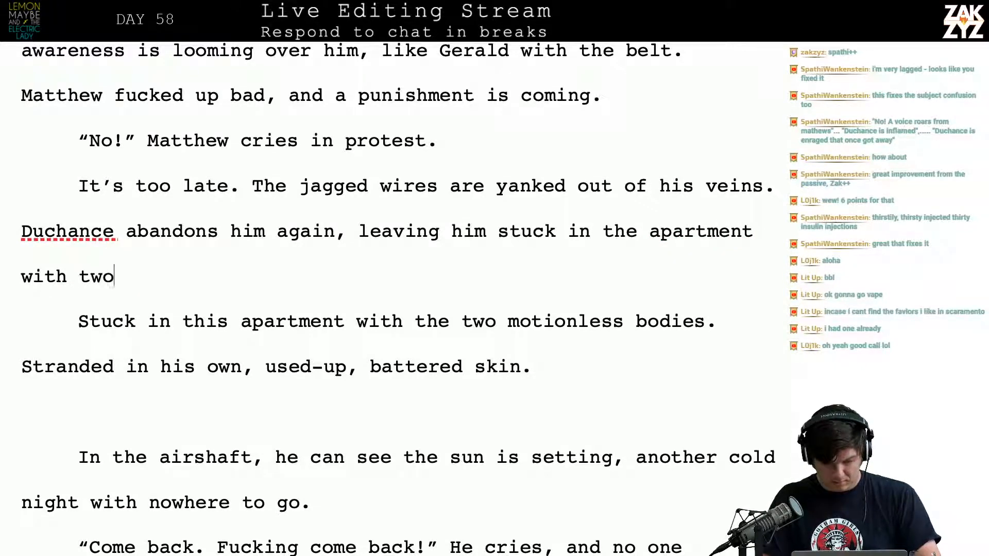
text( motionle)
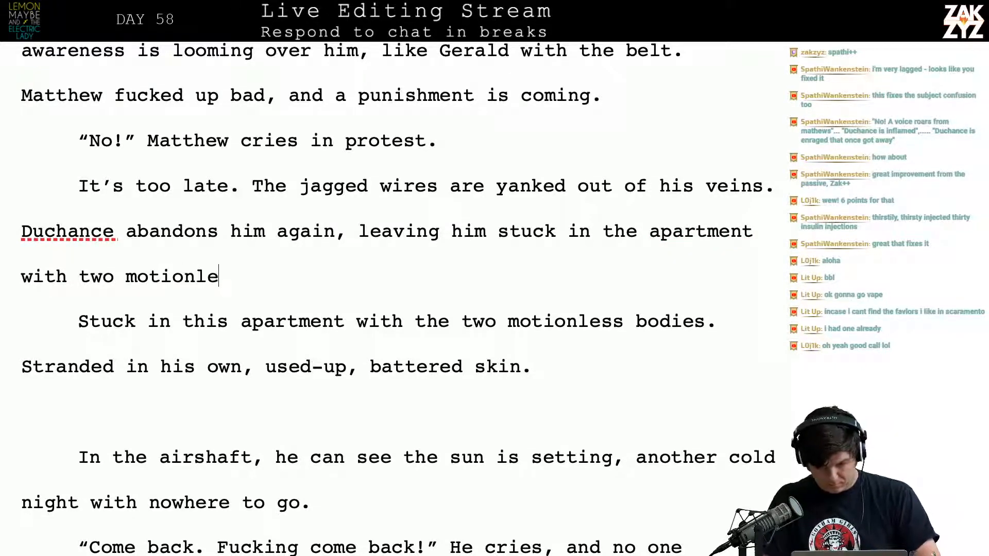
text(ss)
key(BackSpace)
key(BackSpace)
key(BackSpace)
key(BackSpace)
key(BackSpace)
key(BackSpace)
key(BackSpace)
key(BackSpace)
key(BackSpace)
key(BackSpace)
key(BackSpace)
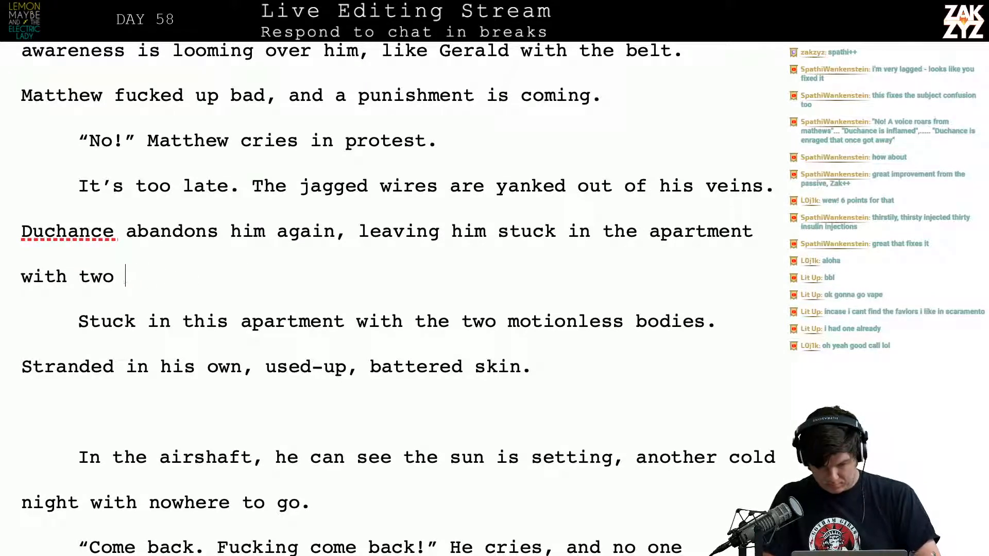
text(unmoving b)
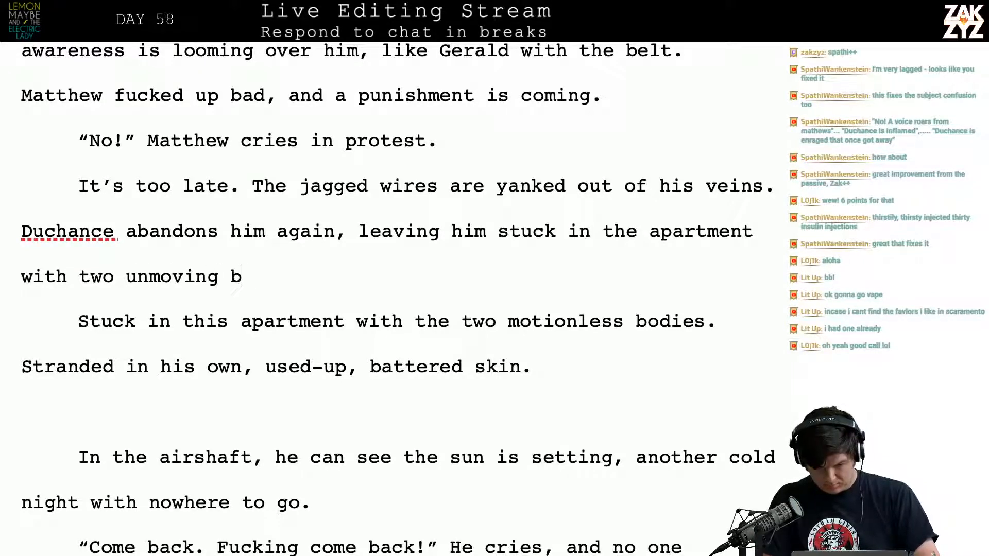
text(odies. Stra)
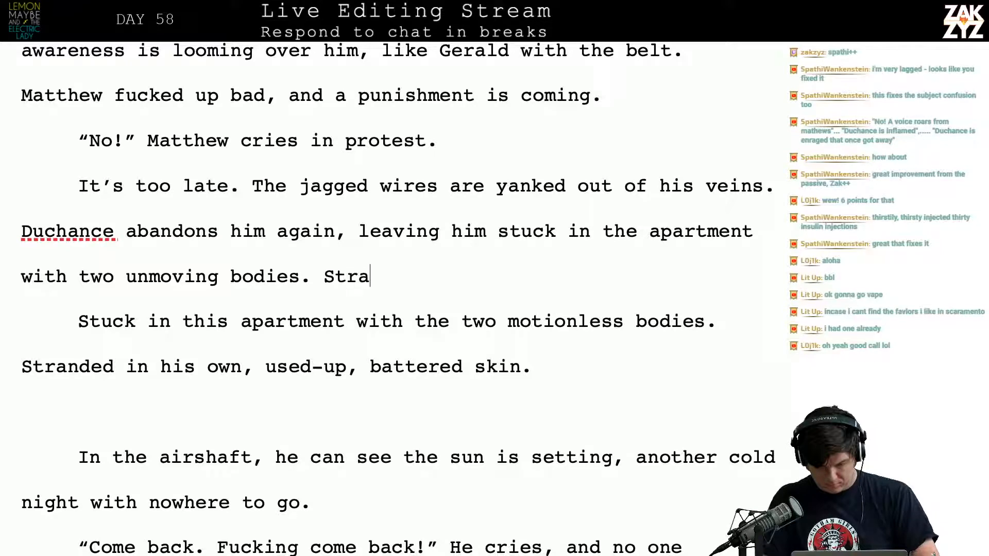
text(nded in his o)
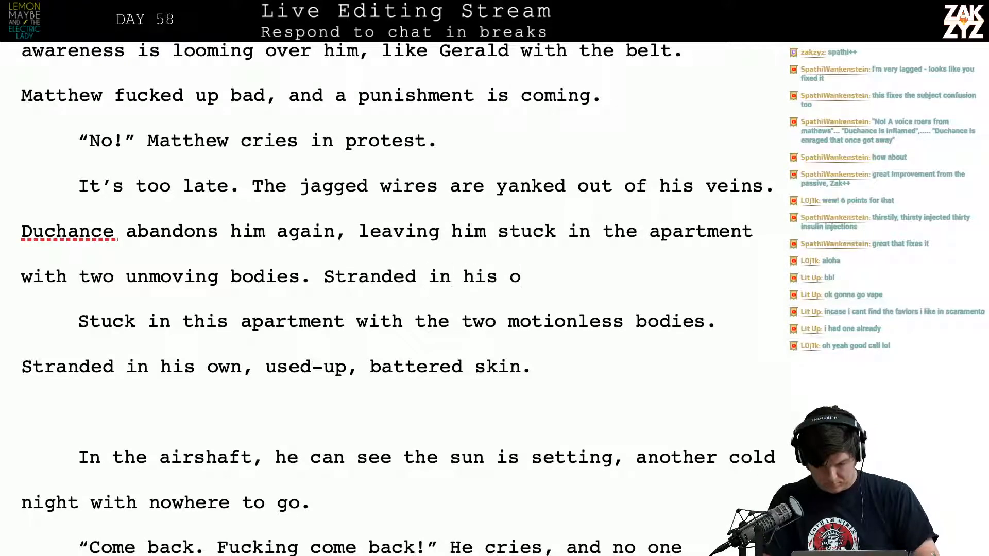
text(wn u)
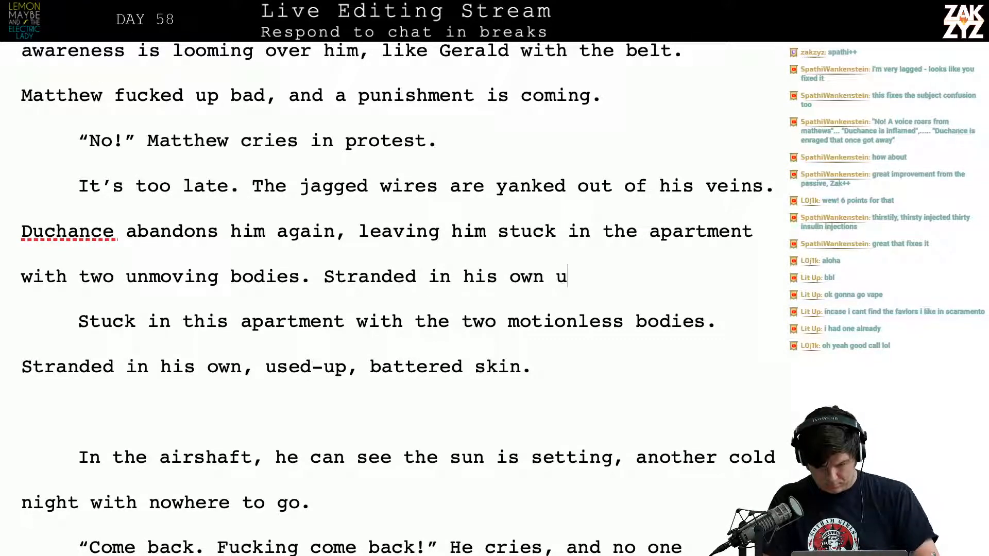
key(BackSpace)
key(BackSpace)
key(BackSpace)
key(BackSpace)
key(BackSpace)
key(BackSpace)
key(BackSpace)
key(BackSpace)
key(BackSpace)
key(BackSpace)
key(BackSpace)
key(BackSpace)
key(BackSpace)
key(BackSpace)
key(BackSpace)
key(BackSpace)
key(BackSpace)
key(BackSpace)
key(BackSpace)
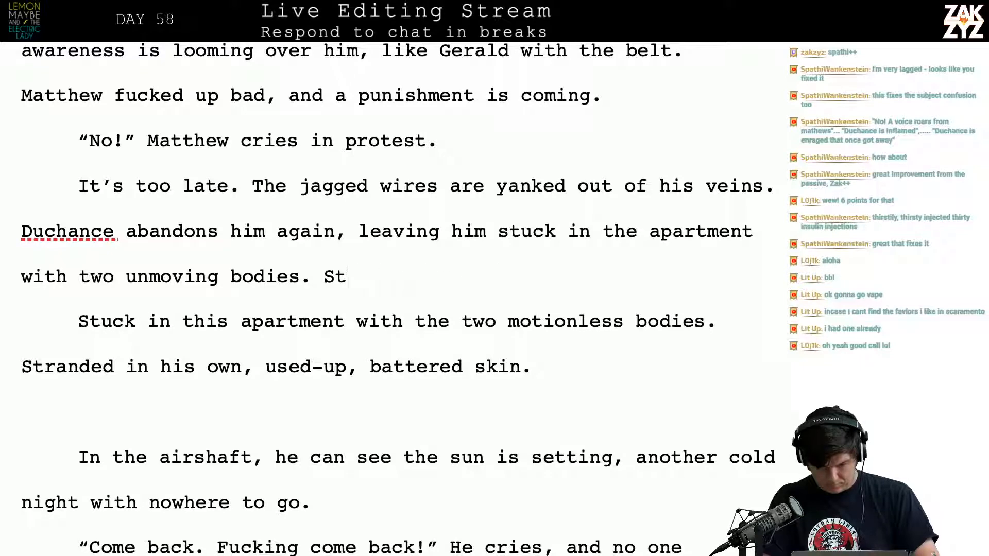
key(BackSpace)
Add "Stuck in himself," and delete the old "Stuck in this apartment" sentence, continuing with lowercase "stranded in his own, used-up, battered skin."
text(tuck in him)
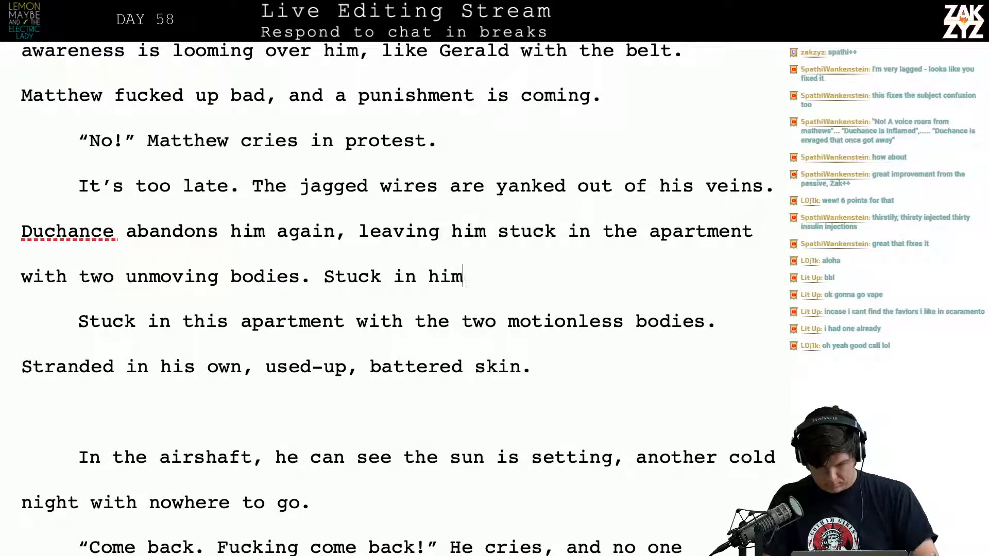
text(self,)
key(shift+Down)
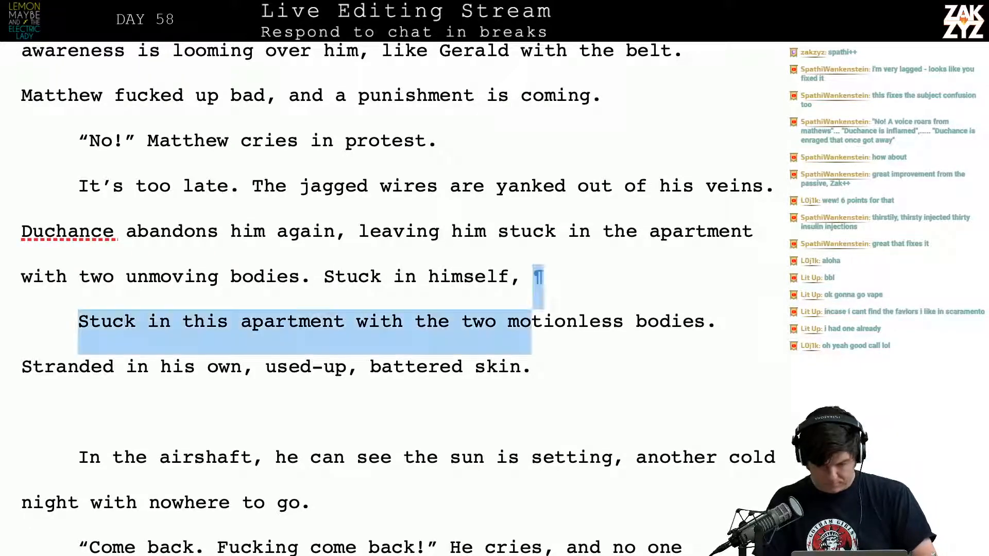
key(shift+Right)
key(shift+Right)
key(shift+Right)
key(shift+Right)
key(shift+Right)
key(shift+Right)
key(shift+Right)
key(shift+Right)
key(shift+Right)
key(shift+Right)
key(shift+Right)
key(shift+Right)
key(shift+Right)
key(shift+Right)
key(shift+Right)
key(shift+Right)
key(shift+Right)
key(shift+Right)
key(shift+Right)
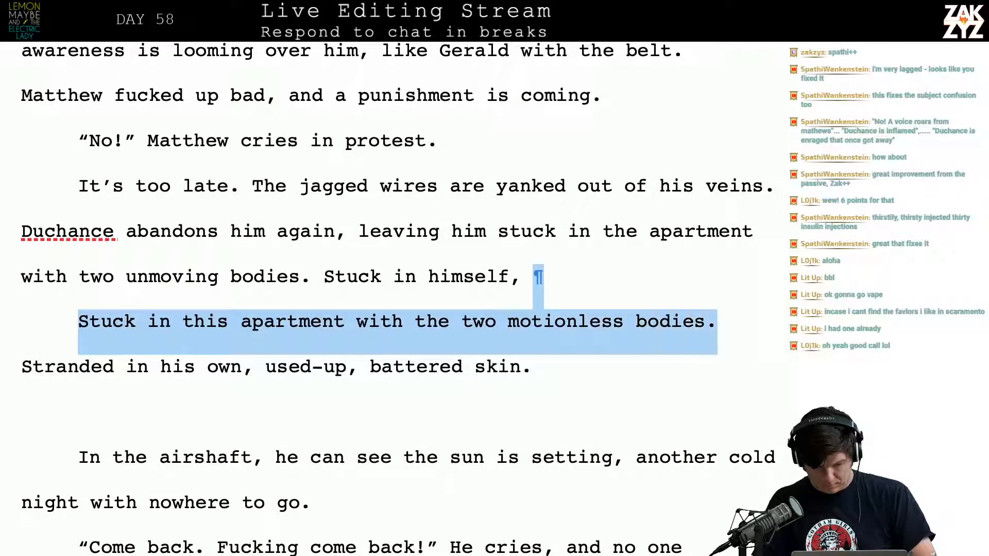
key(shift+Left)
text(s)
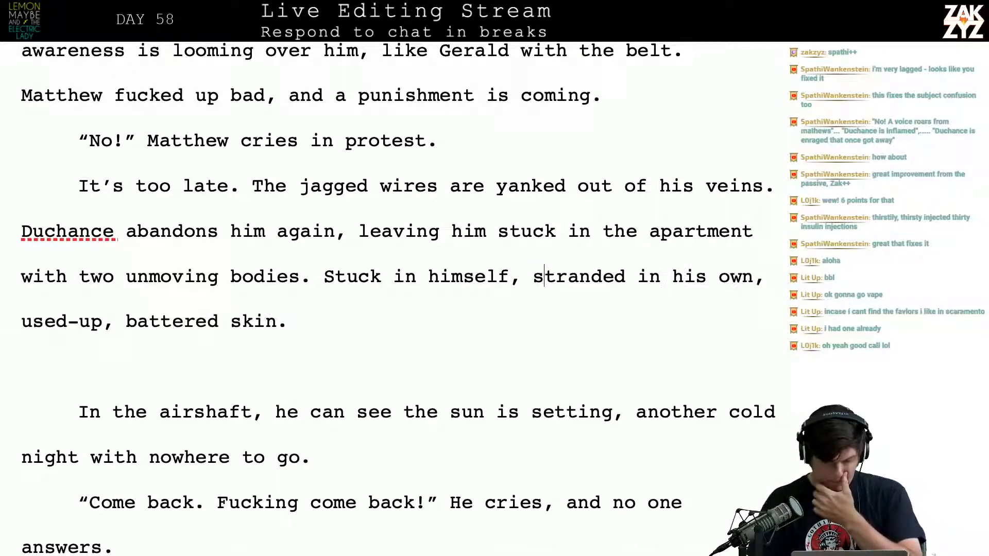
Move the text following "abandons him again," to a new paragraph and try continuing the sentence with "in the"
click(344, 231)
key(Return)
text(in the)
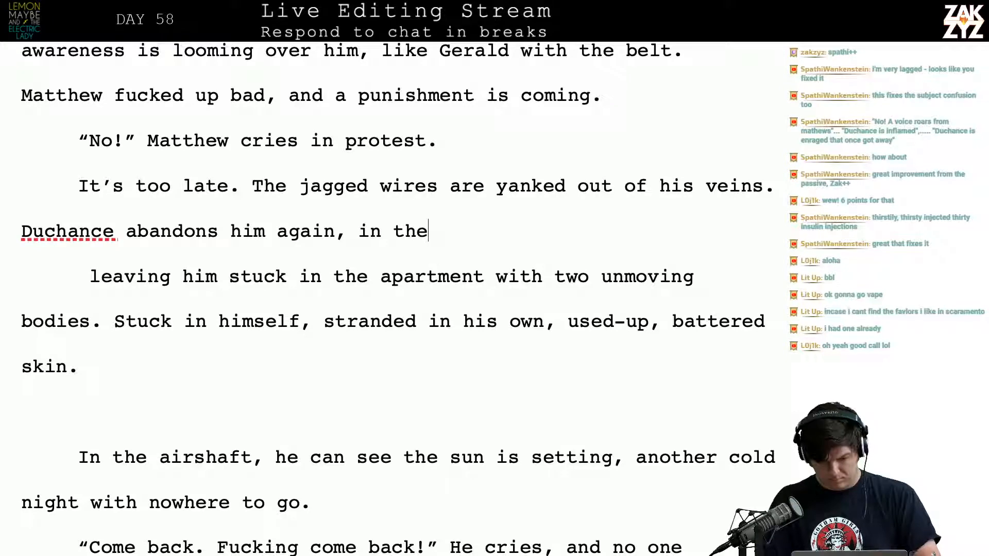
key(BackSpace)
key(BackSpace)
key(BackSpace)
key(BackSpace)
key(BackSpace)
key(BackSpace)
key(BackSpace)
key(BackSpace)
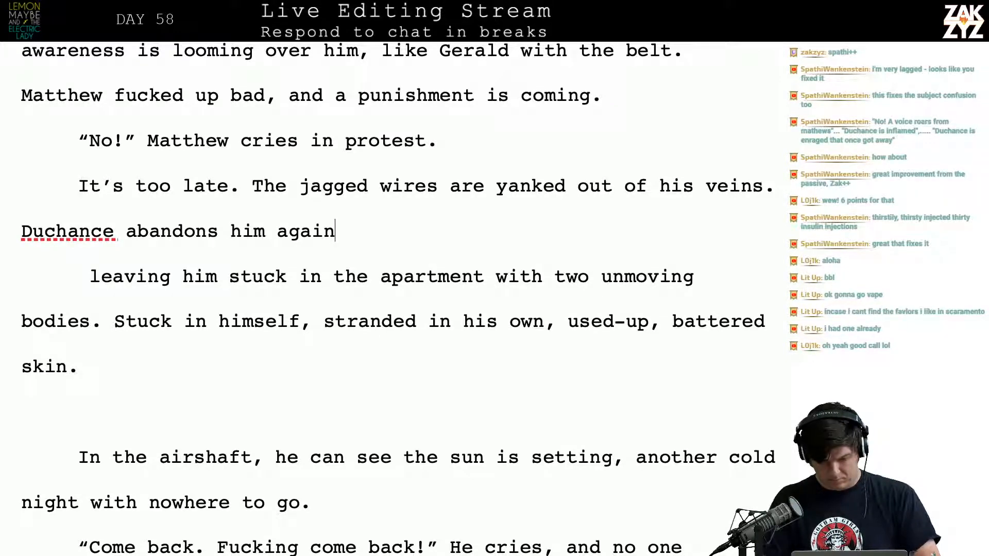
Draft the Duchance sentence's new ending as ", leaving him to deal with the two motionless bodies."
text(, lea)
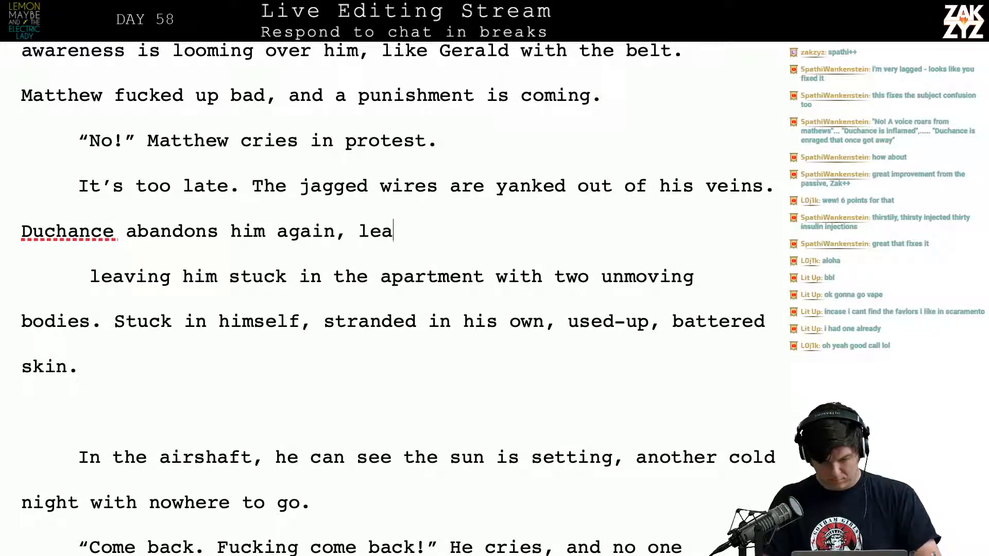
text(ving him to dea)
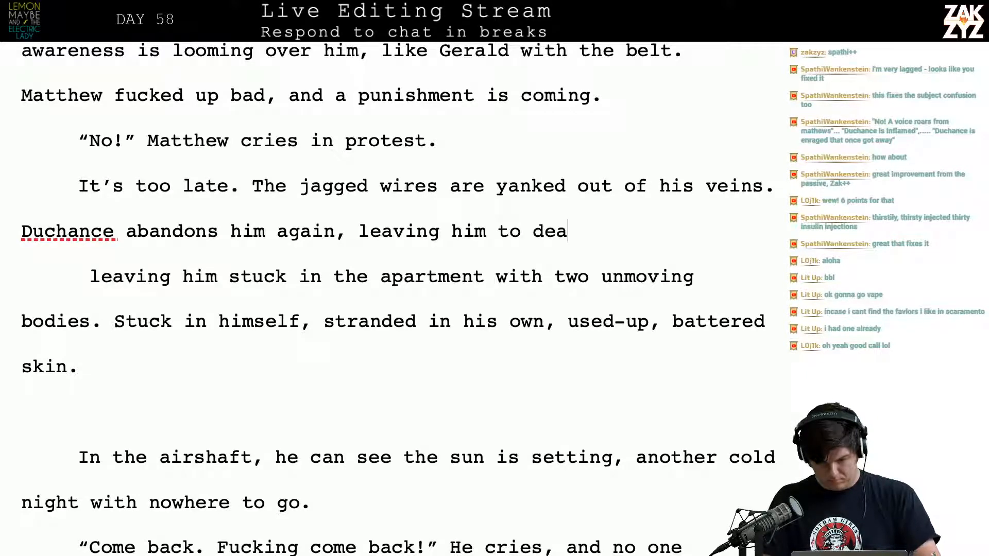
text(l with the two m)
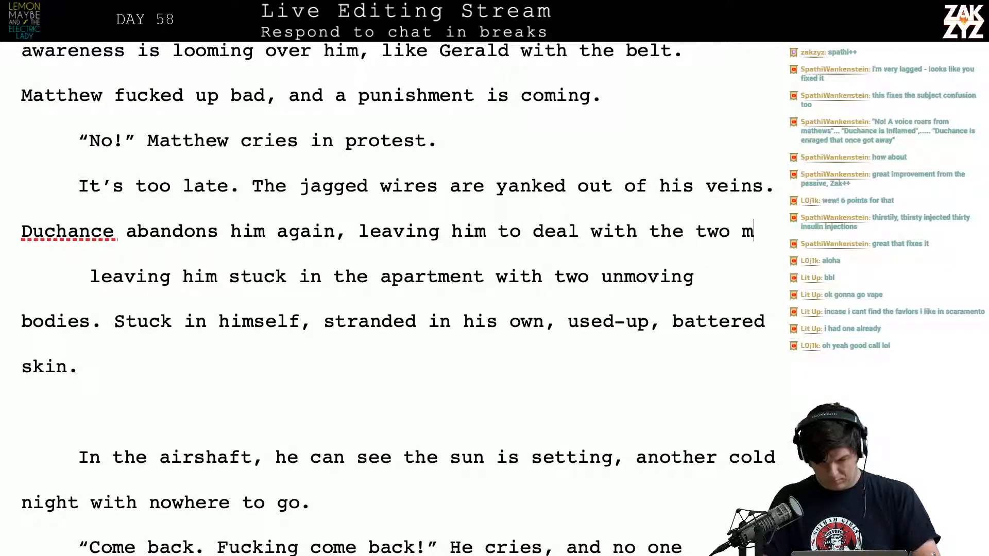
text(otionless bodies.)
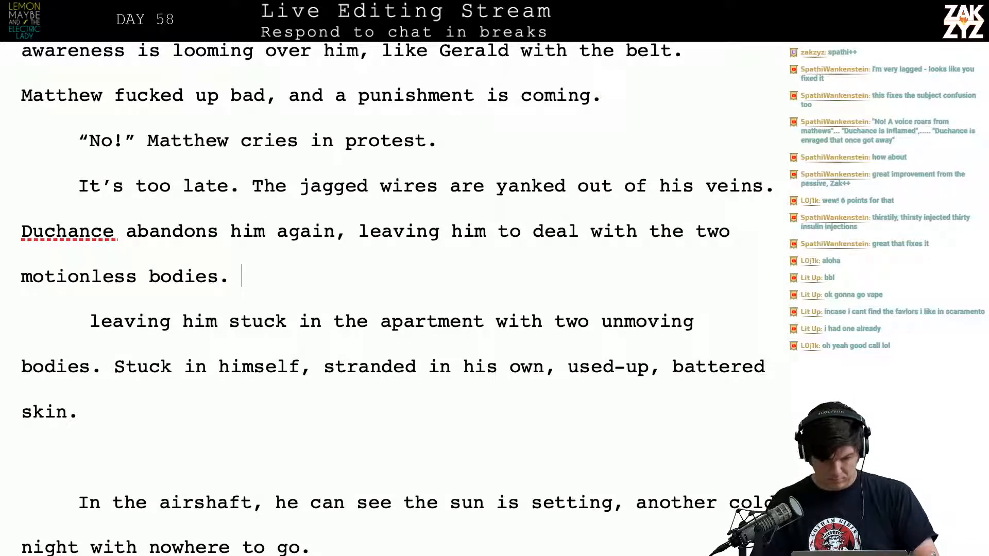
key(shift+Down)
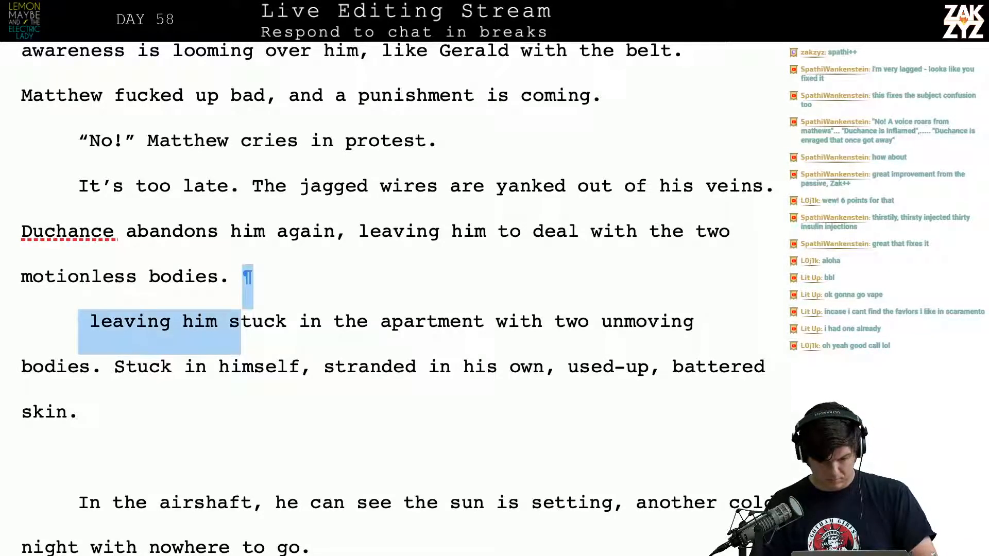
key(Up)
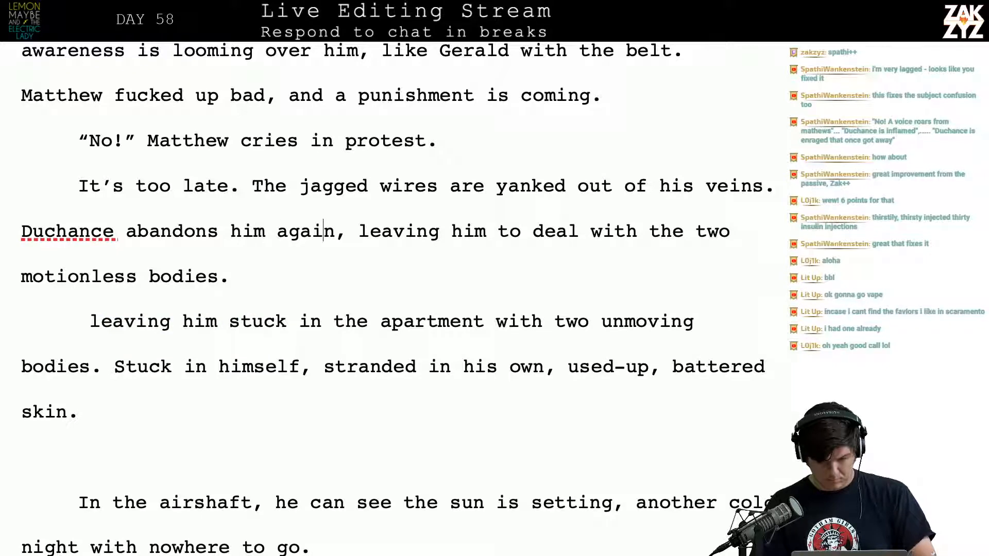
Move the draft ending to its own paragraph and restart the clause with "leaving him", trying out "in the appartment" after it
key(Return)
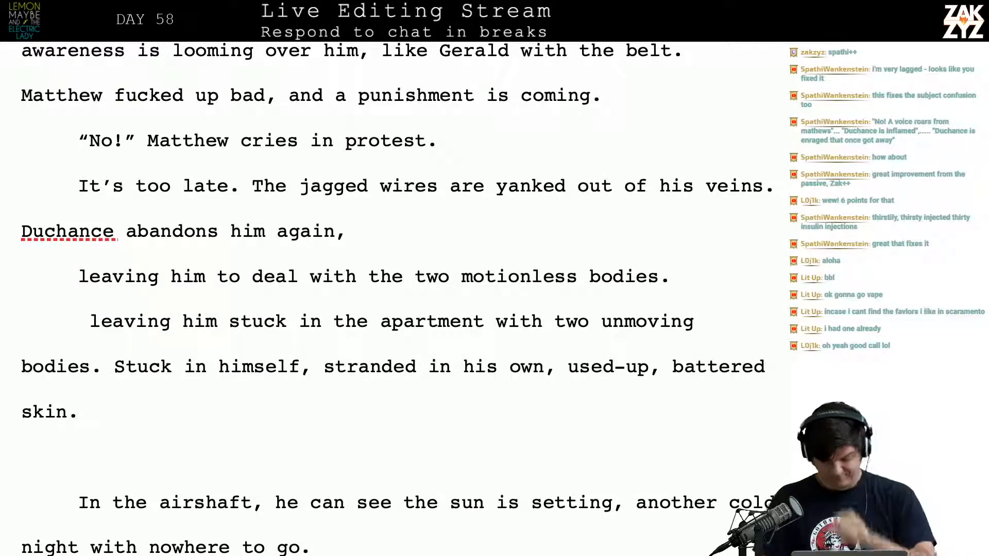
text(le)
key(BackSpace)
key(BackSpace)
text(l)
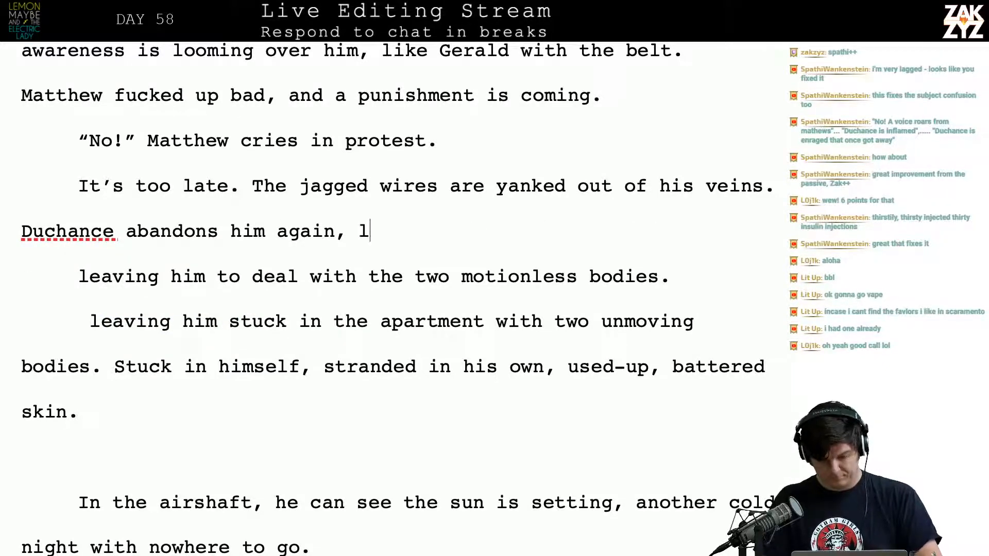
text(eaving him in the )
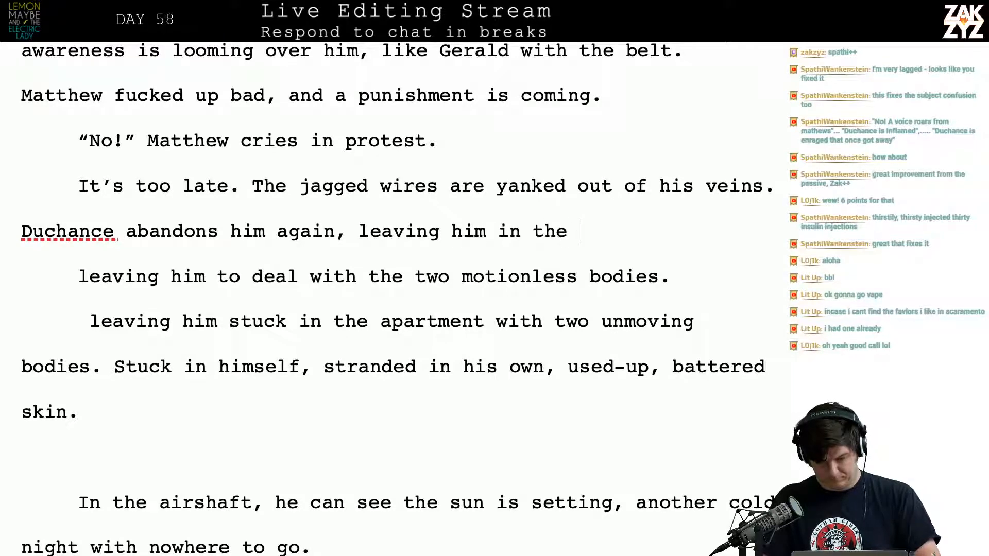
text(appartment)
key(BackSpace)
key(BackSpace)
key(BackSpace)
key(BackSpace)
key(BackSpace)
key(BackSpace)
key(BackSpace)
key(BackSpace)
key(BackSpace)
key(BackSpace)
key(BackSpace)
key(BackSpace)
key(BackSpace)
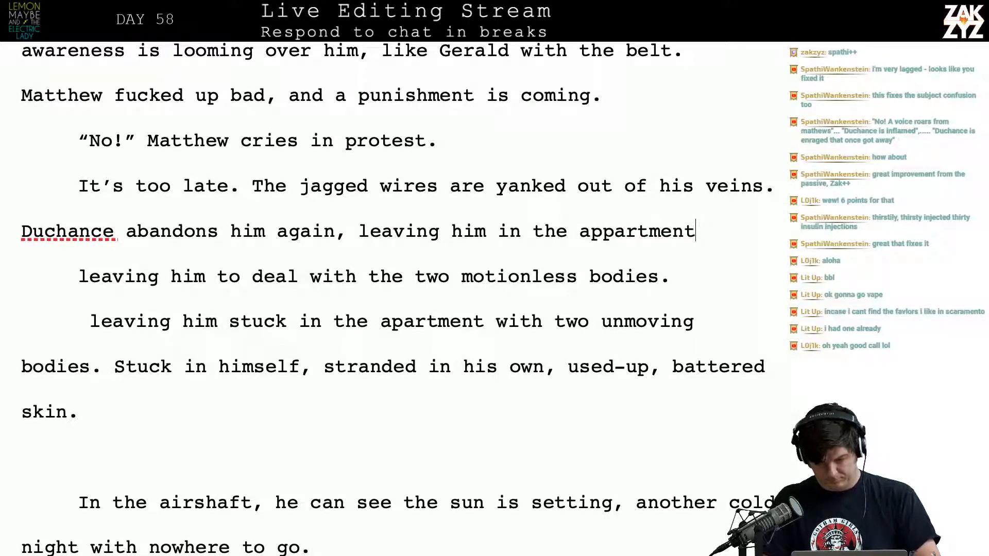
key(BackSpace)
key(BackSpace)
key(BackSpace)
key(BackSpace)
key(BackSpace)
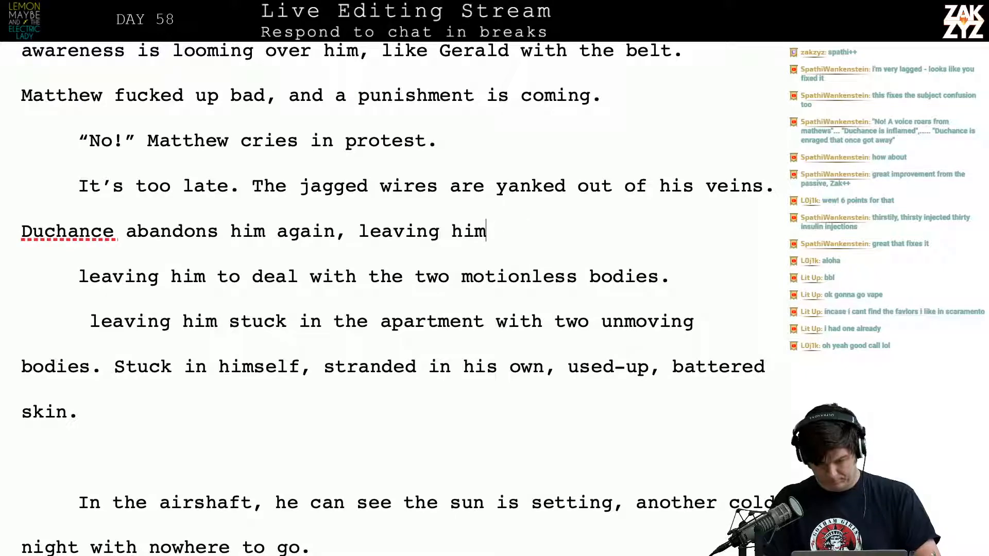
Try continuing "leaving him" with "to the sound of the", and remove that wording again
text(to the)
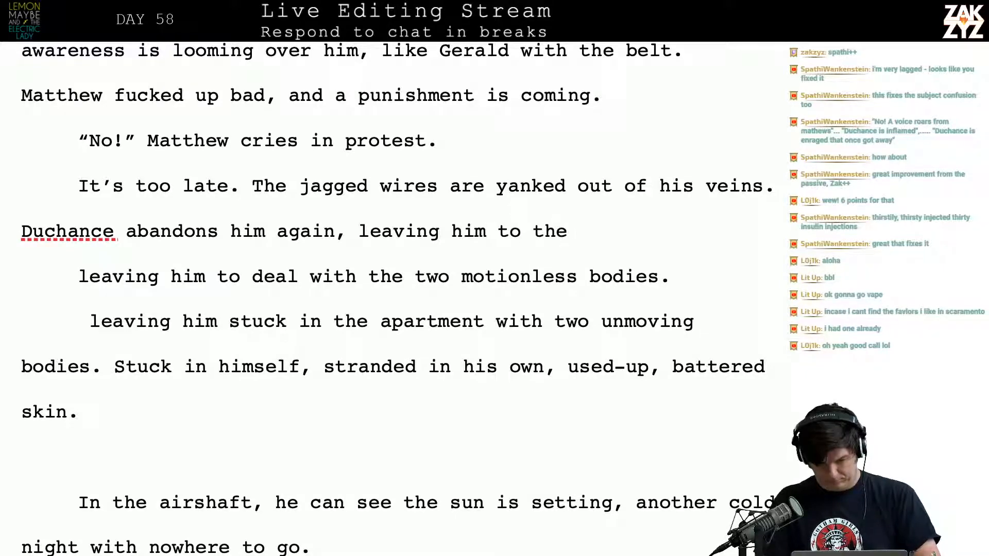
key(Return)
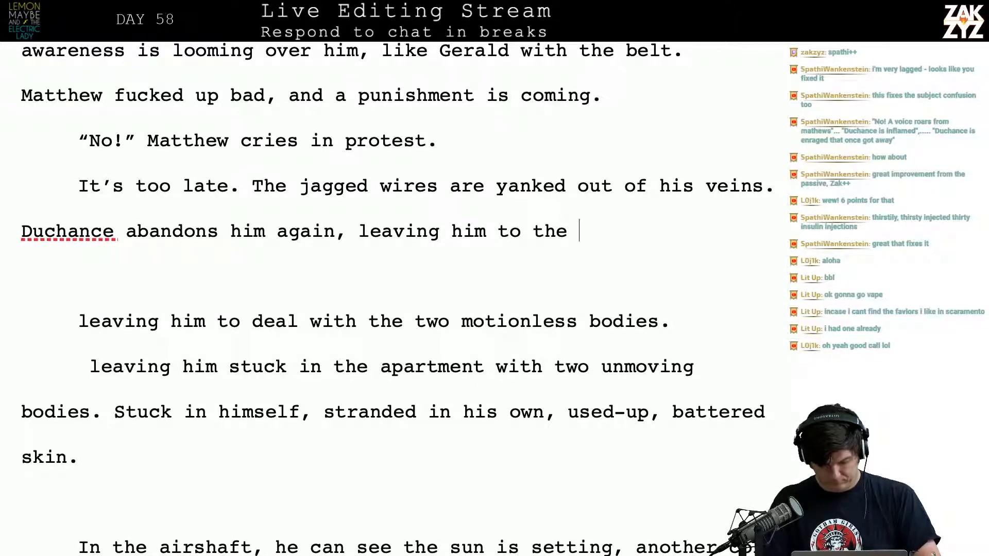
text(siel)
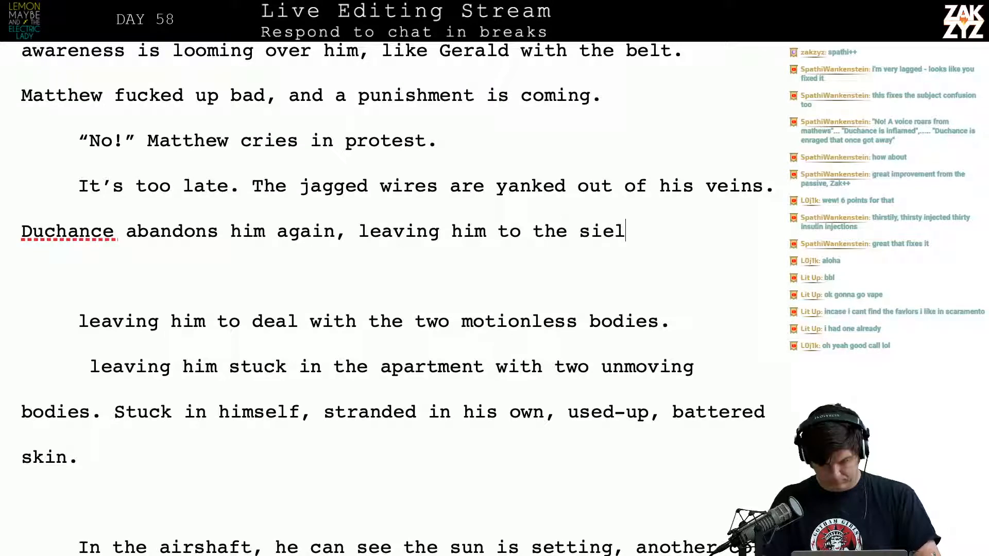
key(BackSpace)
key(BackSpace)
key(BackSpace)
key(BackSpace)
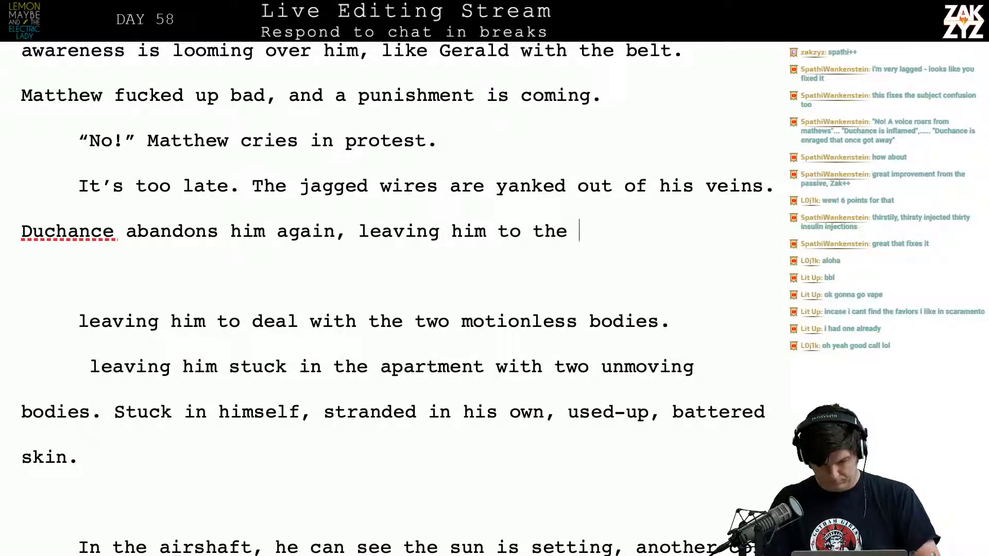
text(sound of the te)
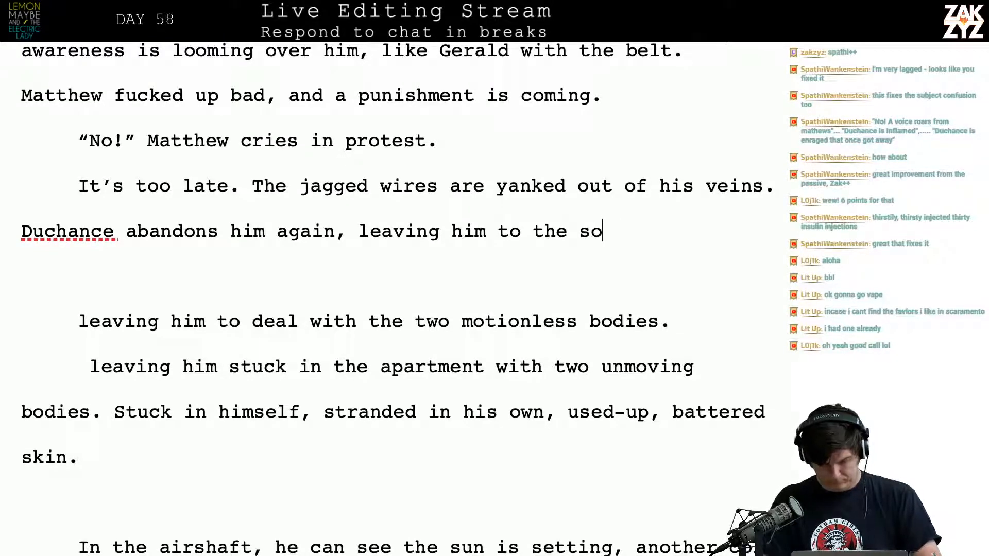
key(BackSpace)
key(BackSpace)
key(BackSpace)
key(BackSpace)
key(BackSpace)
key(BackSpace)
key(BackSpace)
key(BackSpace)
key(BackSpace)
key(BackSpace)
key(BackSpace)
key(BackSpace)
key(BackSpace)
key(BackSpace)
key(BackSpace)
key(BackSpace)
key(BackSpace)
key(BackSpace)
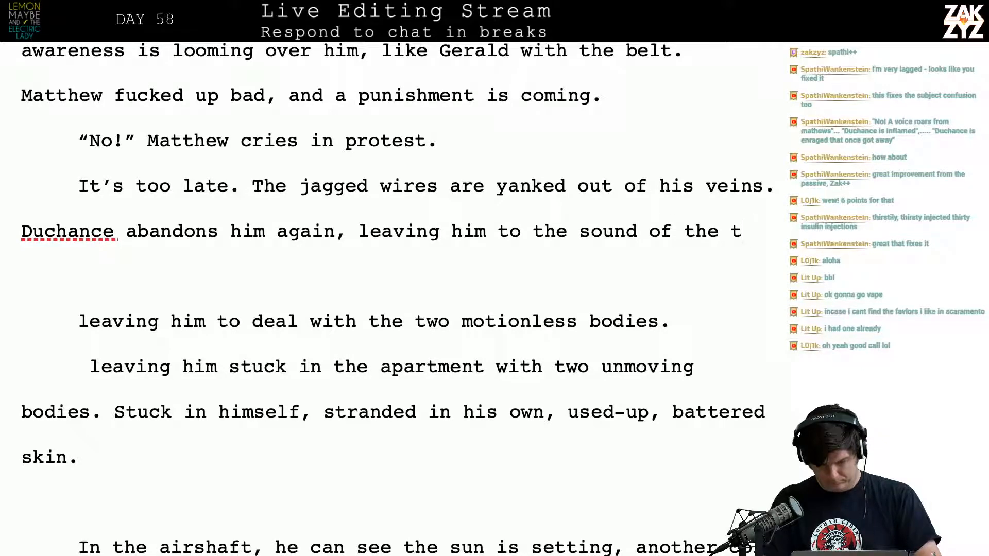
key(BackSpace)
key(BackSpace)
key(BackSpace)
key(BackSpace)
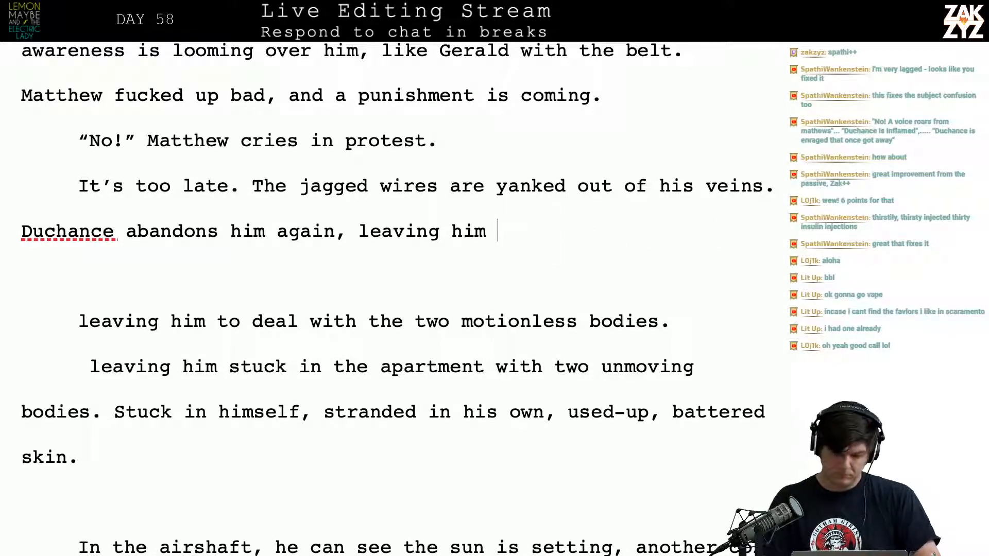
Complete the Duchance sentence with "in the dark room with the motionless body."
text(in the dark )
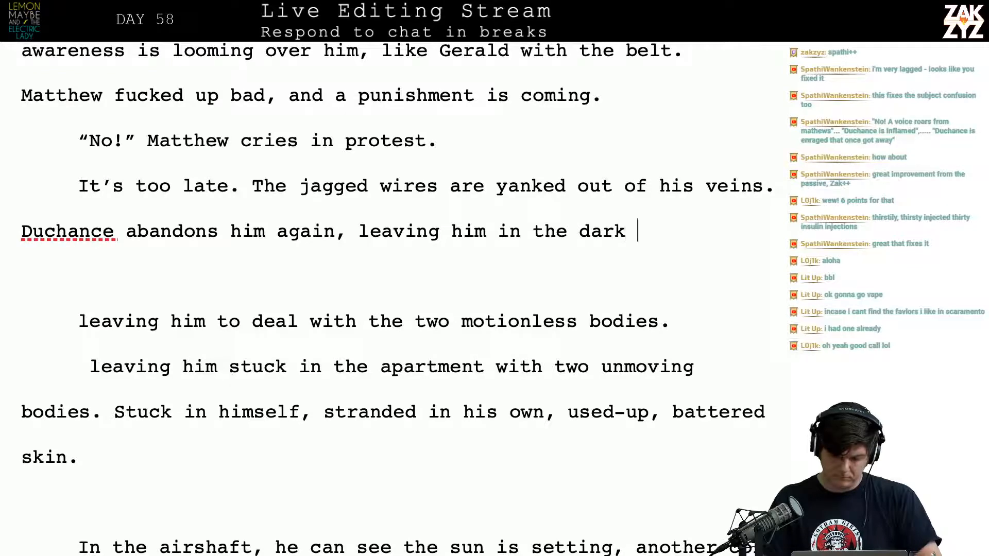
text(room with the mot)
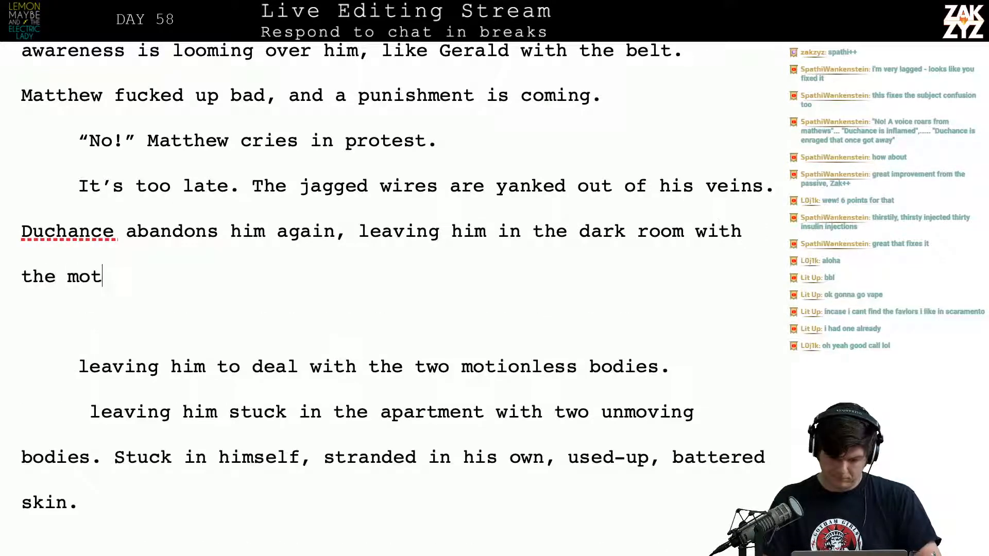
text(ionless body.)
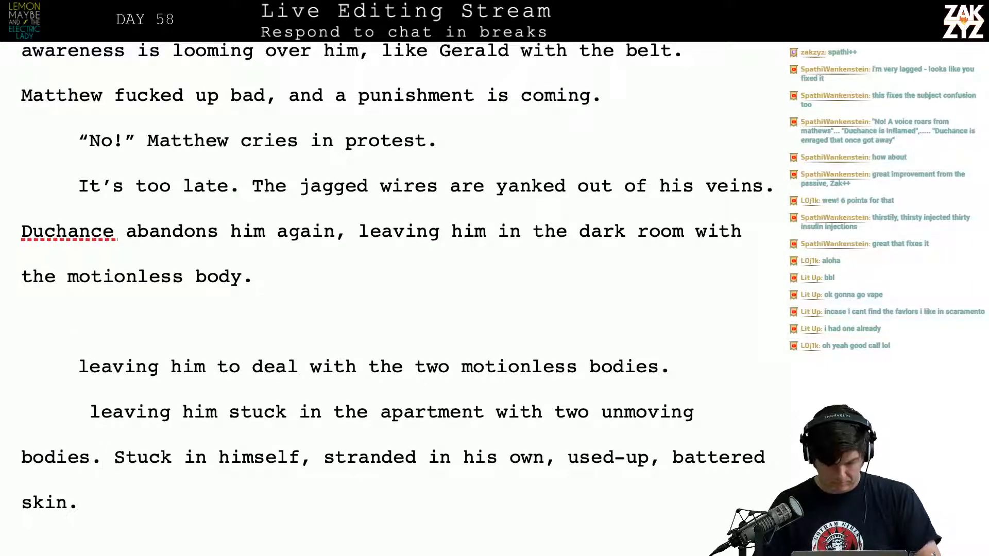
Delete the leftover draft endings before "Stuck in himself", rejoin the paragraph, and add "of his best friend" after "motionless body"
key(shift+Up)
key(shift+Up)
key(shift+Up)
key(BackSpace)
key(BackSpace)
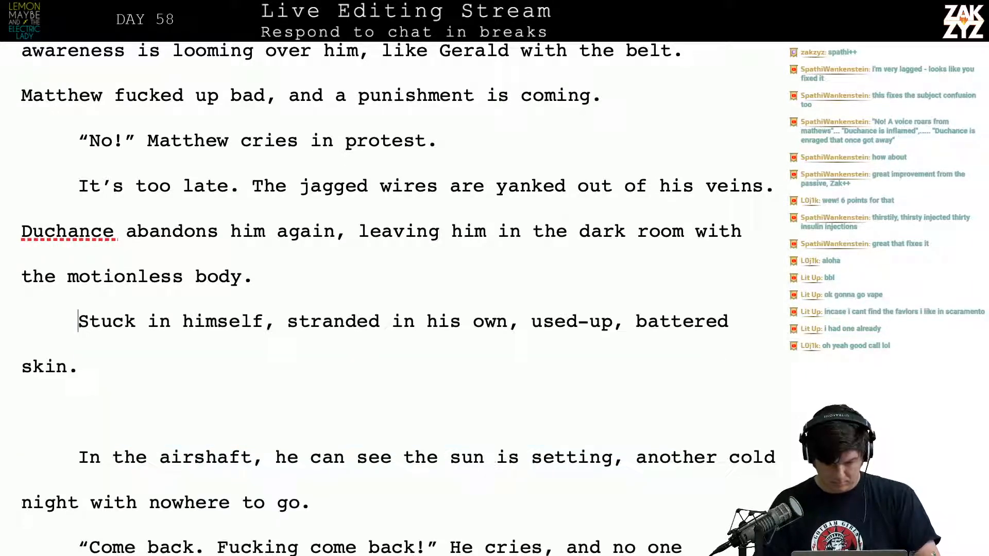
text(of his best f)
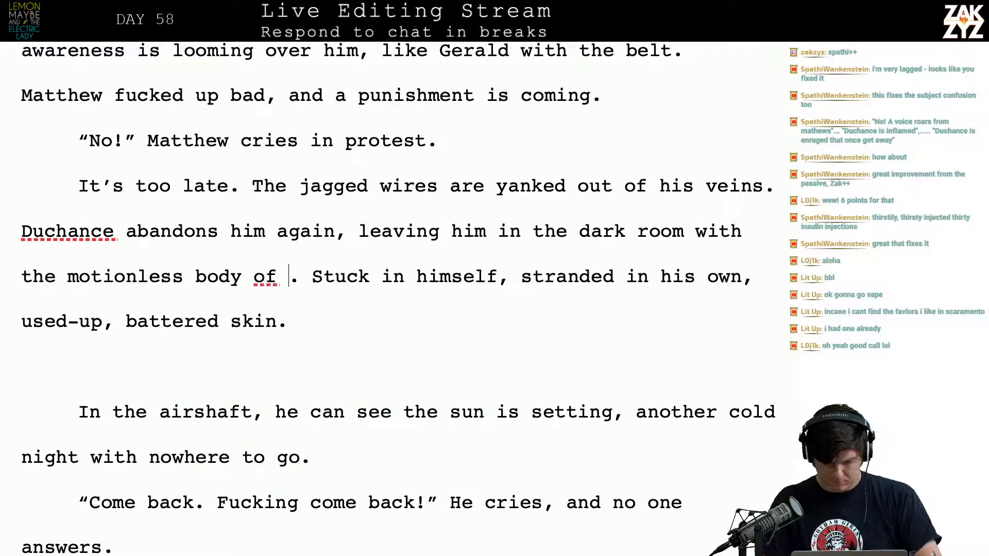
text(riend)
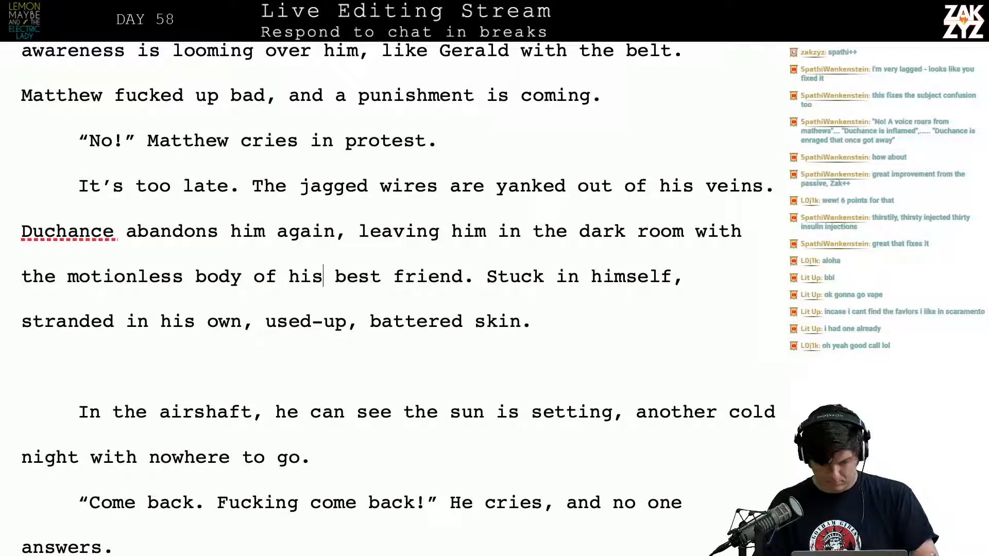
Replace "motionless" with "unmoving" in the phrase about his best friend's body
key(BackSpace)
key(BackSpace)
key(BackSpace)
key(BackSpace)
key(BackSpace)
key(BackSpace)
key(BackSpace)
key(BackSpace)
key(BackSpace)
key(BackSpace)
key(BackSpace)
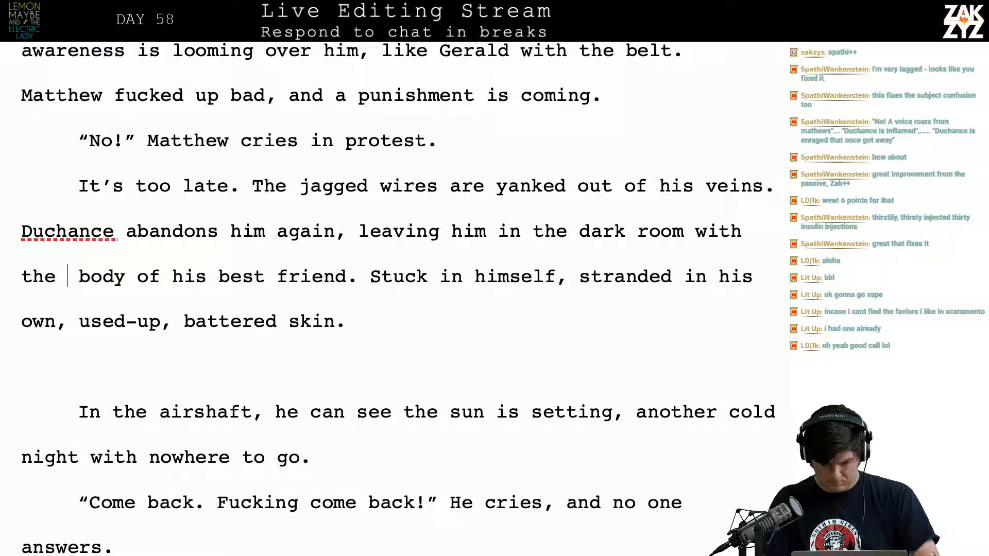
text(still)
key(BackSpace)
key(BackSpace)
key(BackSpace)
key(BackSpace)
key(BackSpace)
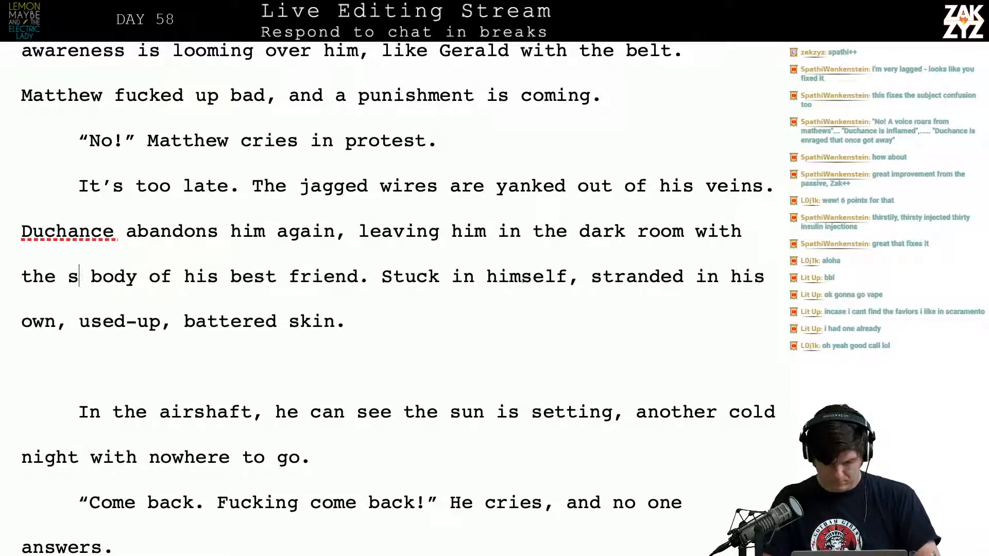
text(unmoving)
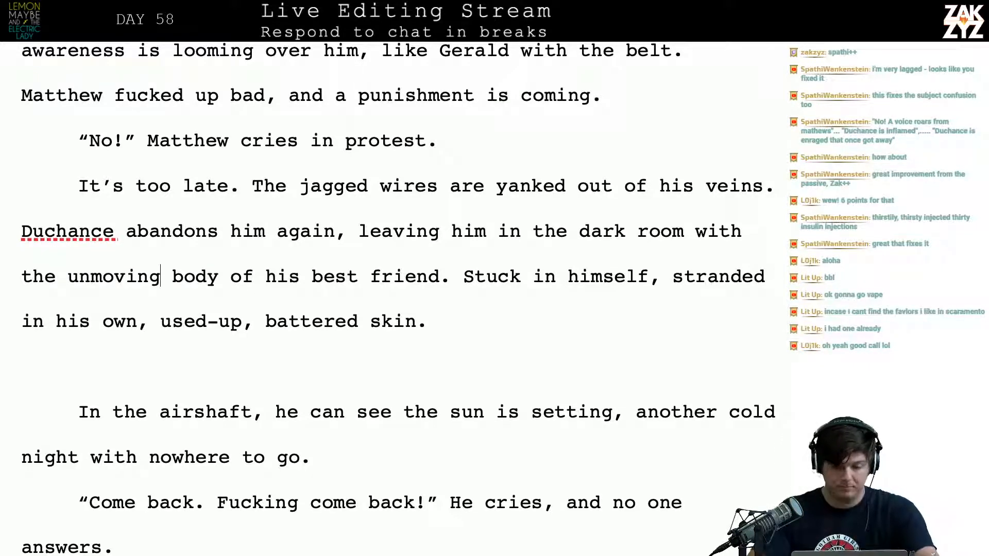
Replace "him" after "Duchance abandons" with "Matthew again." to end the sentence there
click(268, 236)
key(BackSpace)
key(BackSpace)
key(BackSpace)
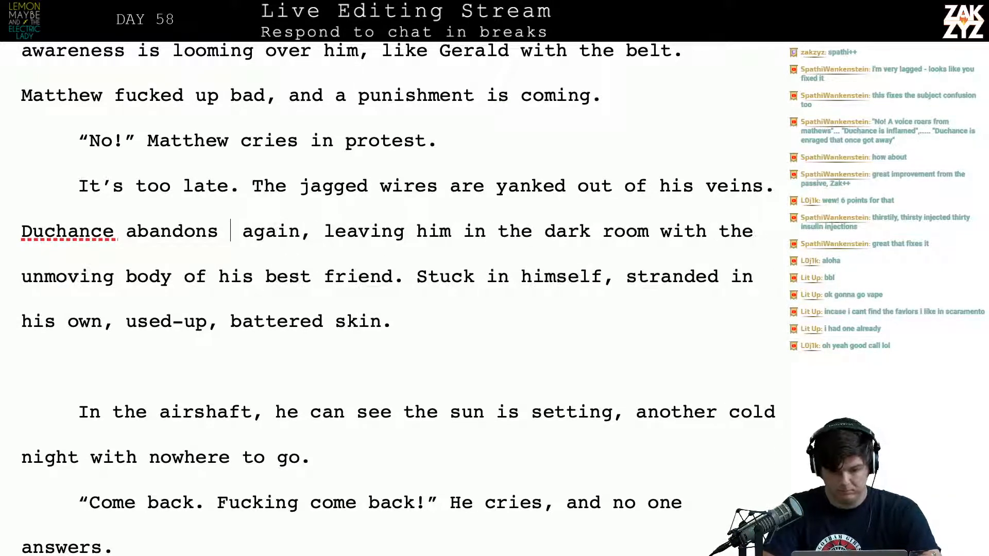
text(Matthew ag)
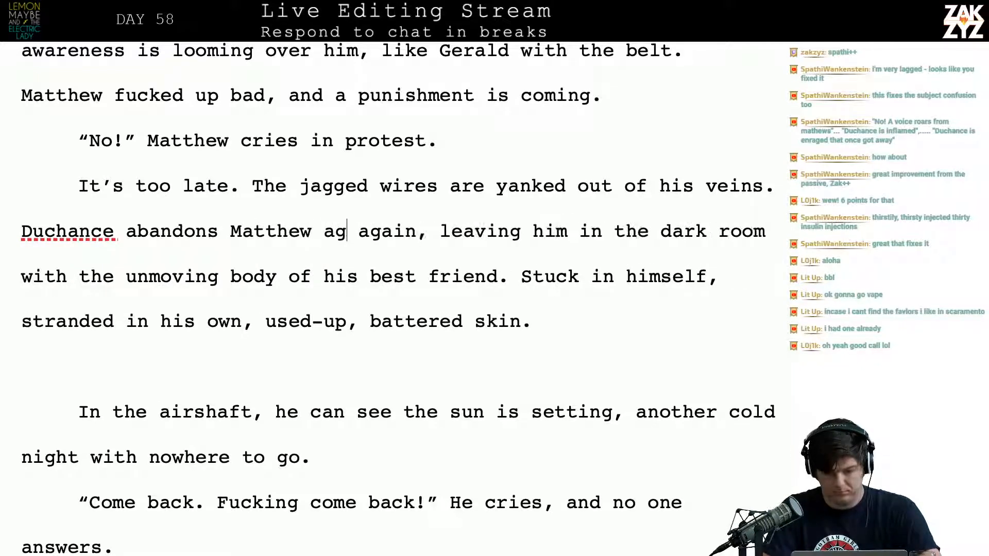
text(ain. )
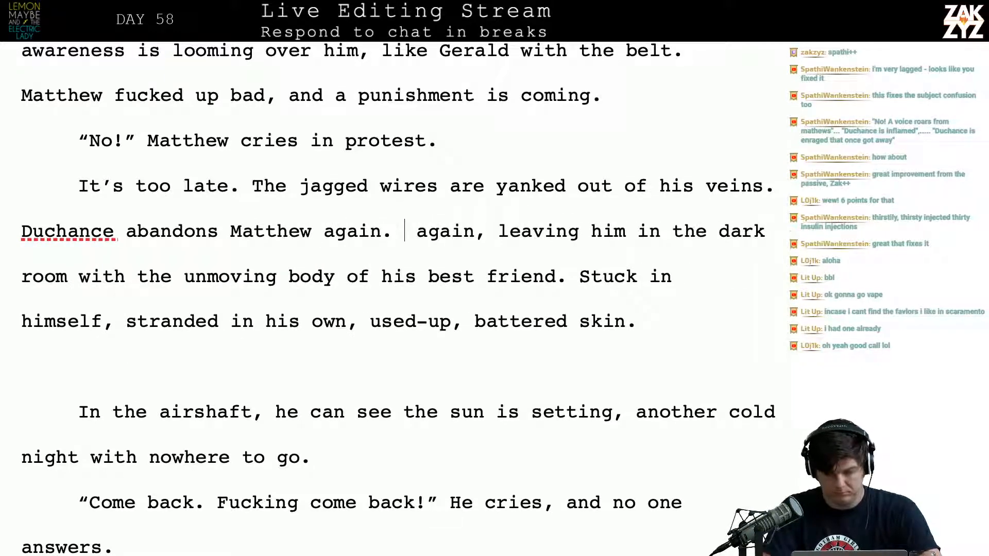
text(He leaves h)
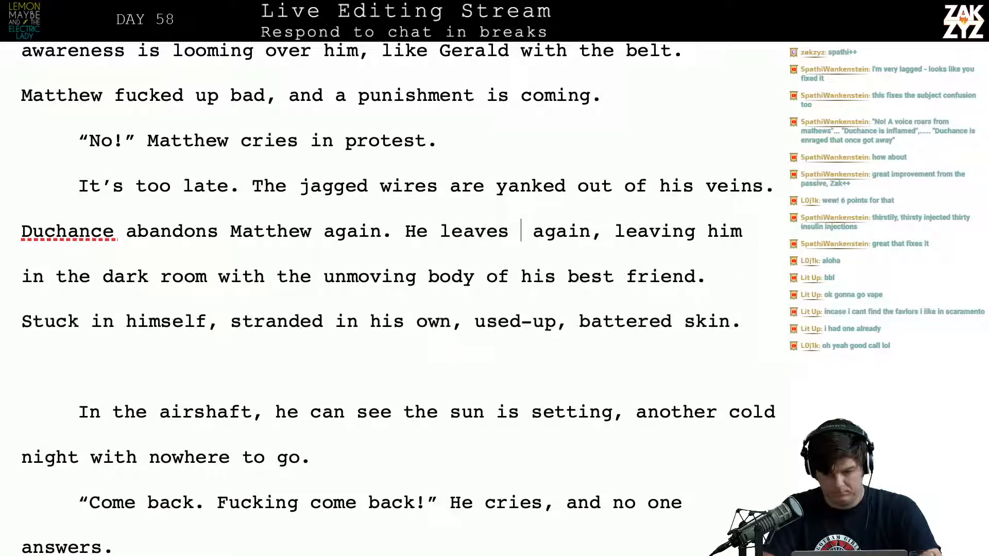
text(im in a dark r)
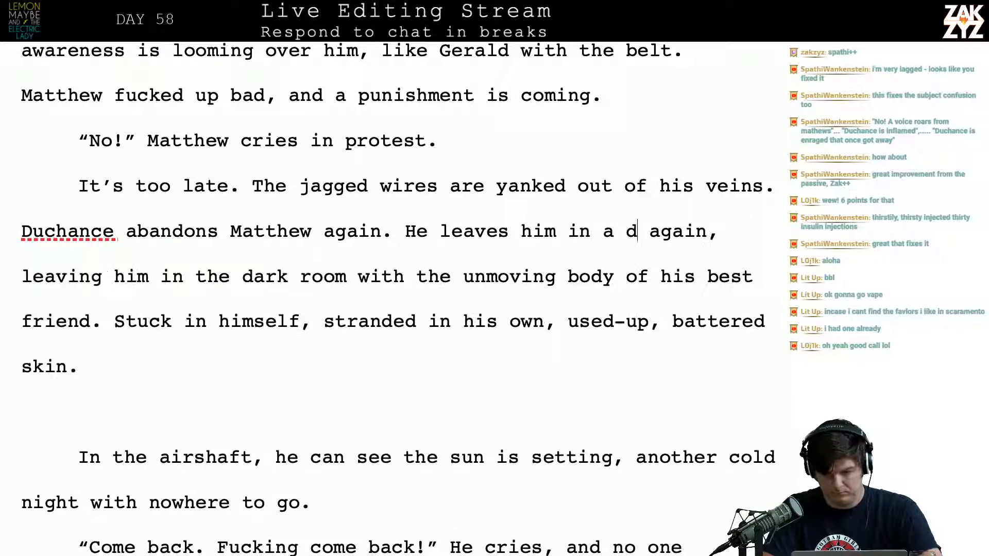
text(oom with )
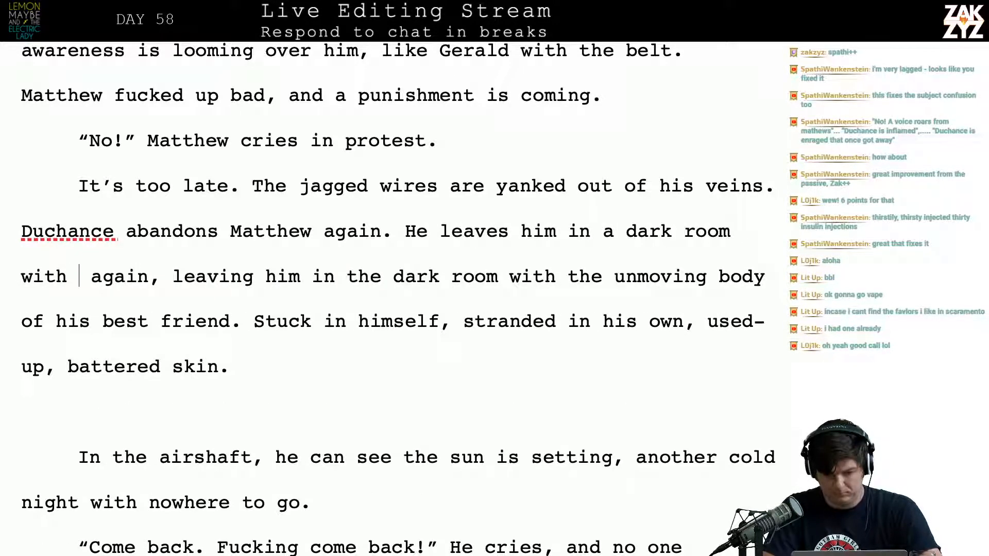
text(the body of his b)
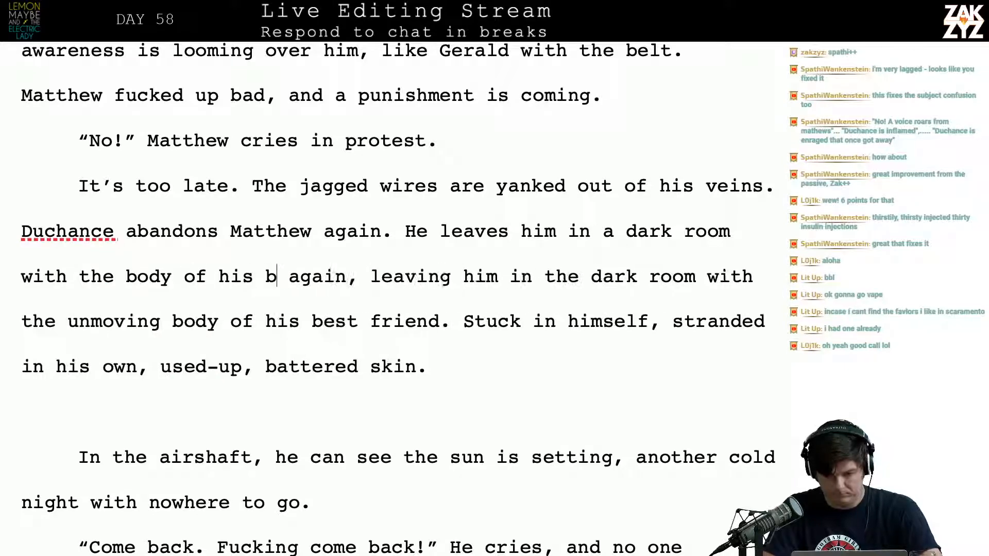
text(est fre agai)
After "Duchance abandons Matthew again." add the sentence "He leaves him in a dark room with the body of his best friend."
key(BackSpace)
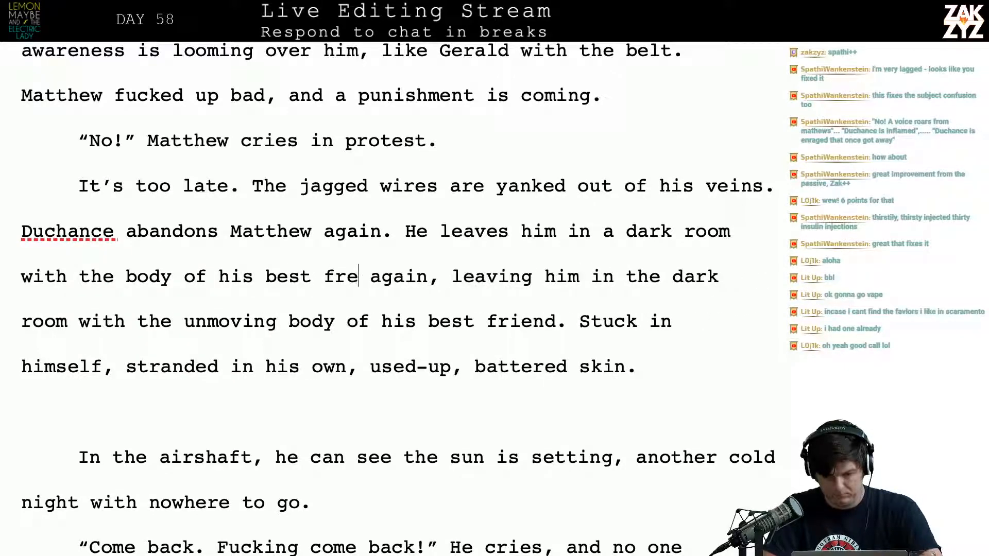
key(BackSpace)
text(iend.)
Delete the leftover wording from "again, leaving him in the dark room" up to just before "Stuck in himself"
key(shift+Right)
key(shift+Right)
key(shift+Right)
key(shift+Right)
key(shift+Right)
key(shift+Right)
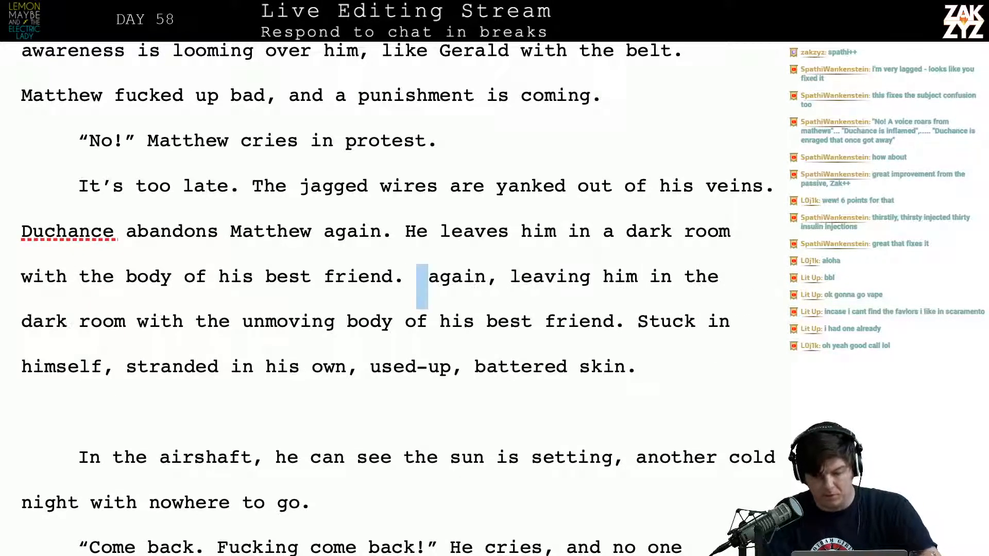
key(shift+Down)
key(shift+Left)
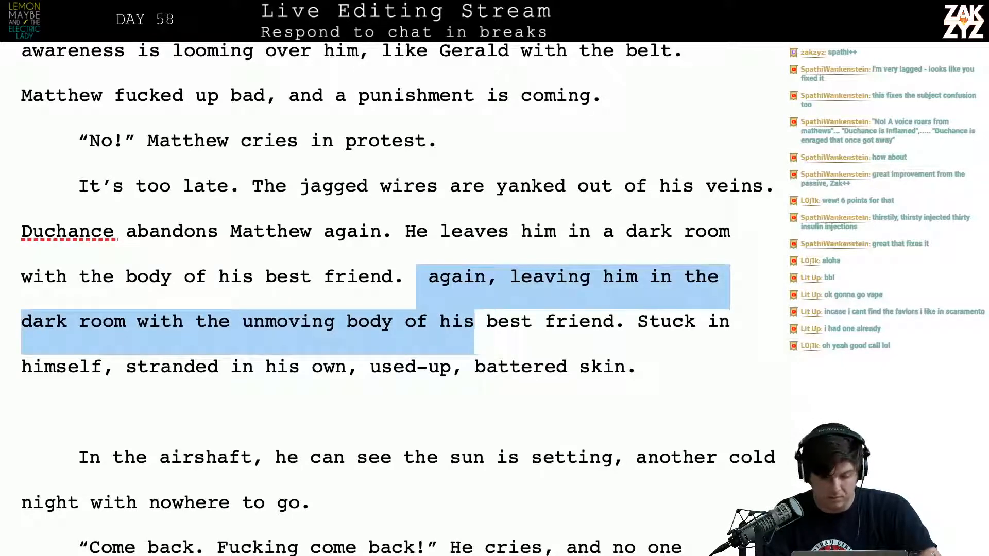
key(shift+Right)
key(shift+Right)
key(shift+Right)
key(shift+Right)
key(shift+Right)
key(shift+Right)
key(shift+Right)
key(shift+Right)
key(shift+Right)
key(shift+Right)
key(shift+Right)
key(shift+Right)
key(shift+Right)
key(shift+Right)
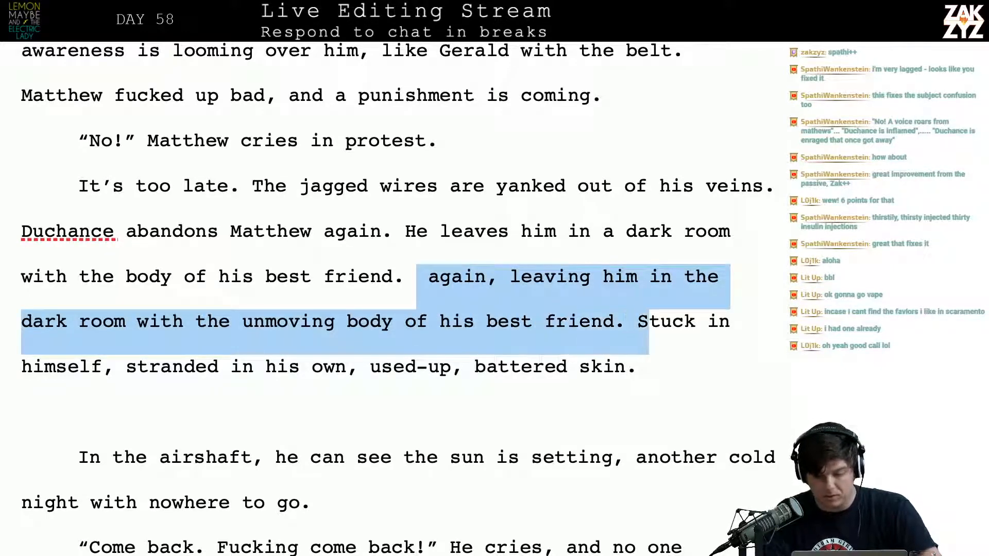
key(shift+Left)
key(BackSpace)
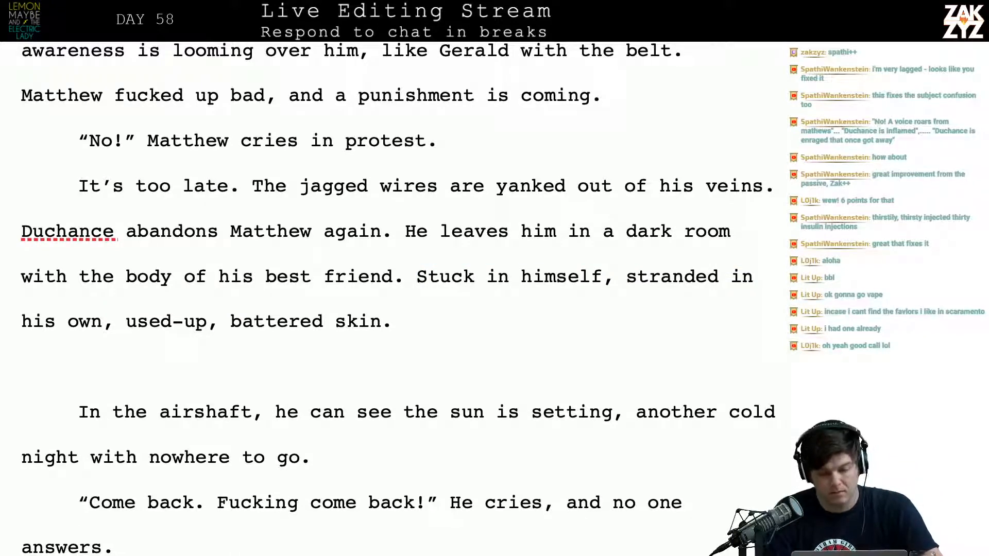
Insert "Matthew is stuck in himself," ahead of the existing "Stuck in himself" fragment
text(Mattehw)
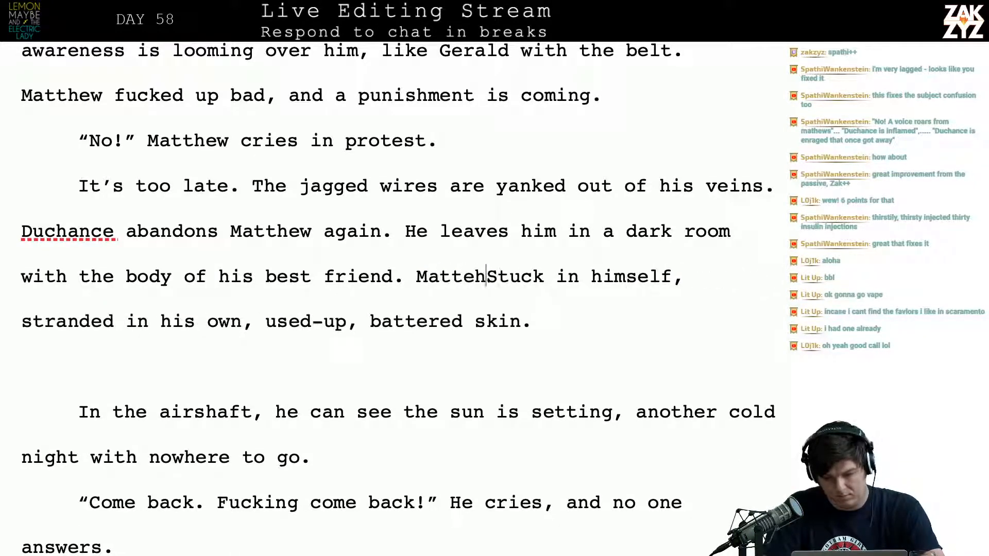
key(BackSpace)
key(BackSpace)
key(BackSpace)
key(BackSpace)
key(BackSpace)
key(BackSpace)
key(BackSpace)
key(BackSpace)
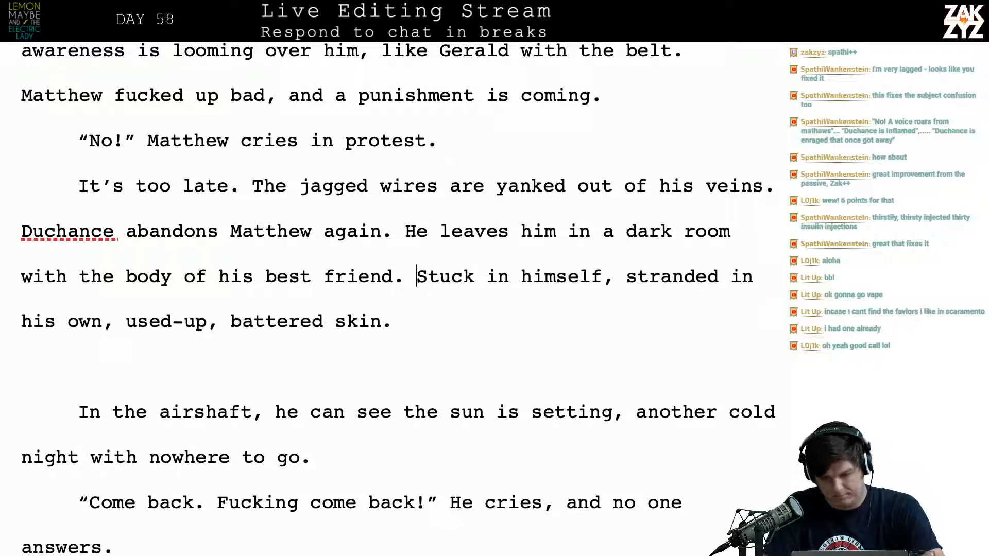
text(Mattehw)
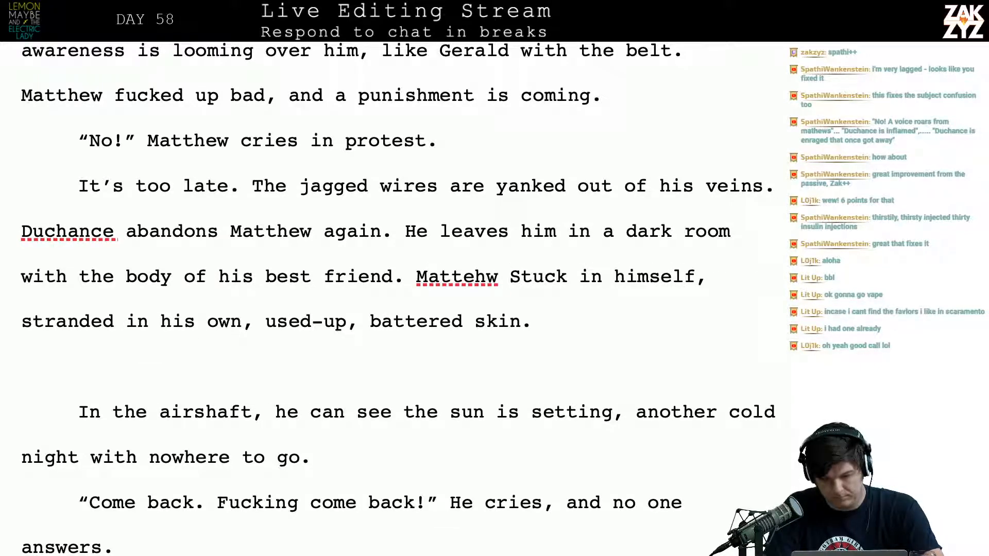
key(BackSpace)
key(BackSpace)
key(BackSpace)
key(BackSpace)
text(hew)
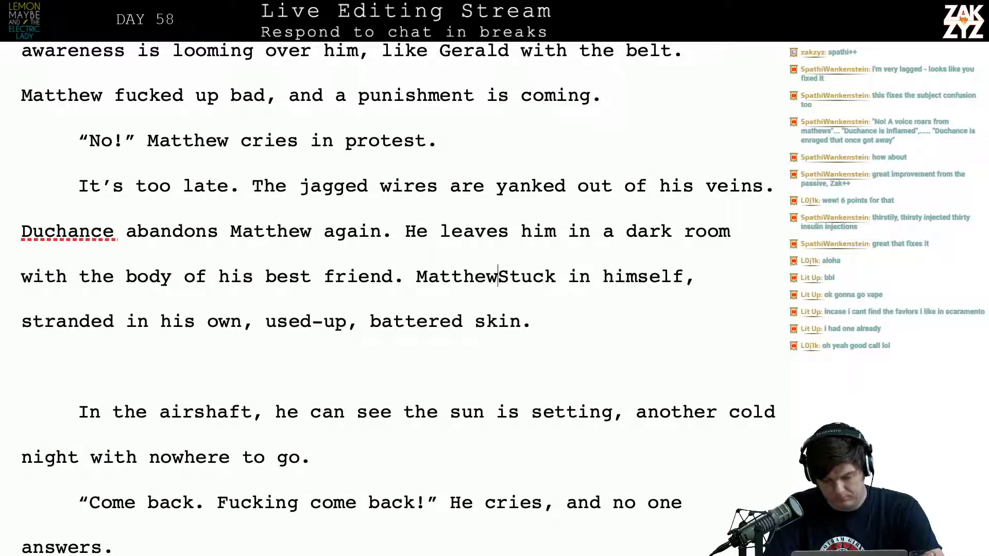
text( is stuck )
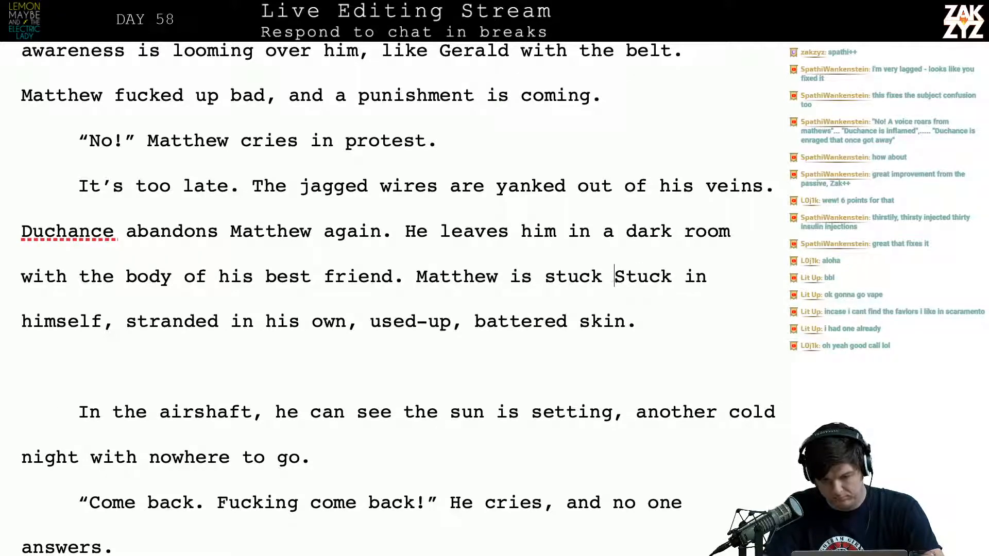
text(in himself,)
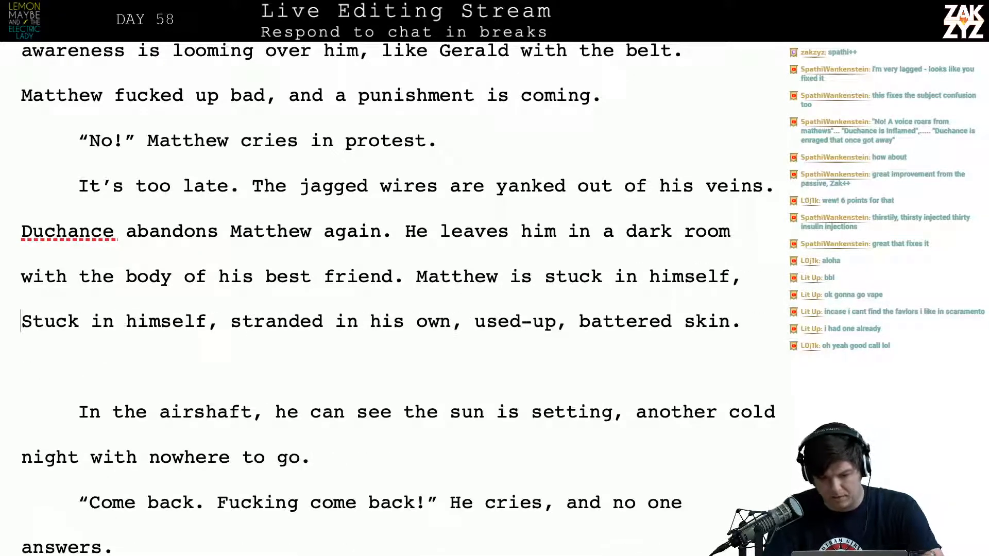
Delete the duplicate "Stuck in himself," so the sentence runs straight into "stranded in his own, used-up, battered skin."
key(shift+Right)
key(shift+Right)
key(shift+Right)
key(shift+Right)
key(shift+Right)
key(shift+Right)
key(shift+Right)
key(shift+Right)
key(shift+Right)
key(shift+Right)
key(shift+Right)
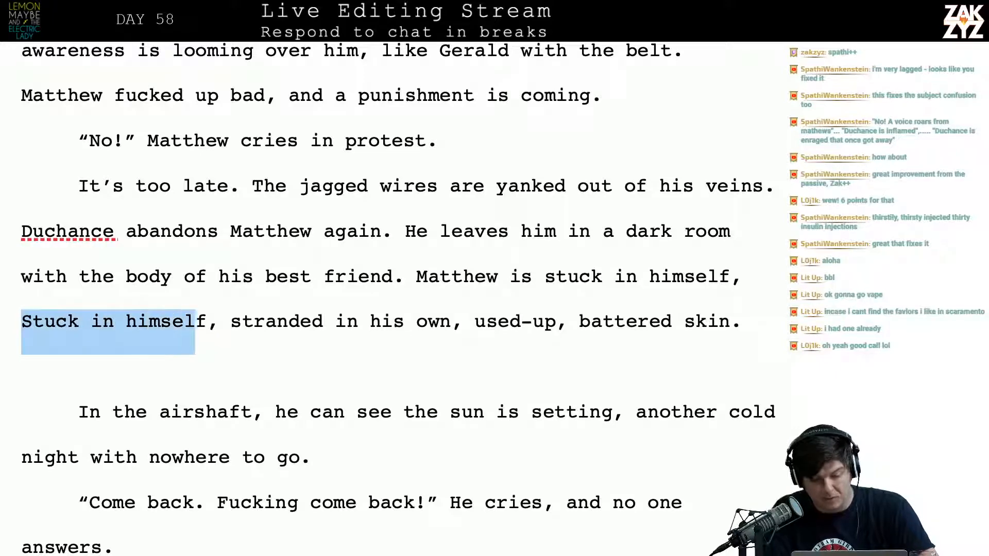
key(BackSpace)
Start a new paragraph after "battered skin." with "It's dark outside, another cold night with nowhere to go"
scroll(397, 299, down, 1)
scroll(397, 295, down, 4)
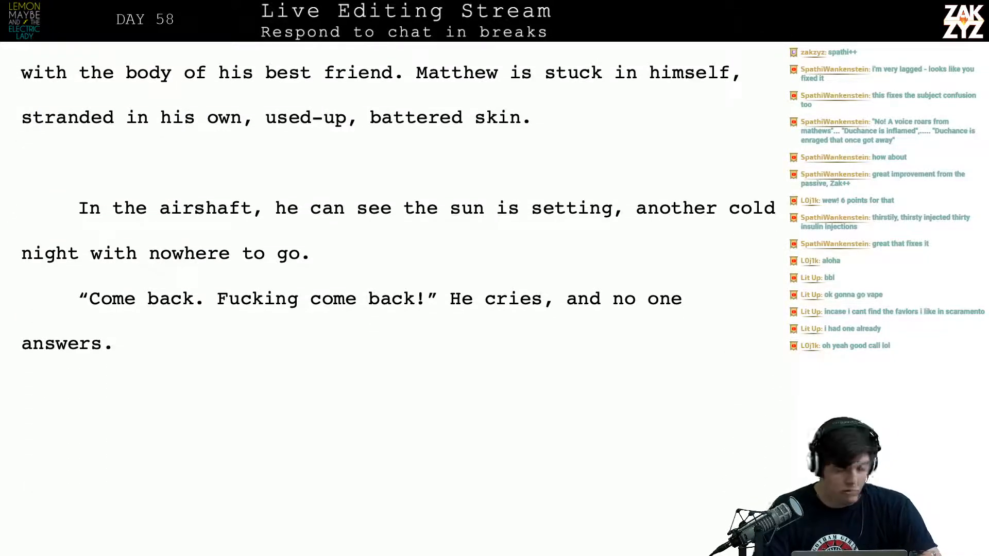
scroll(397, 222, up, 2)
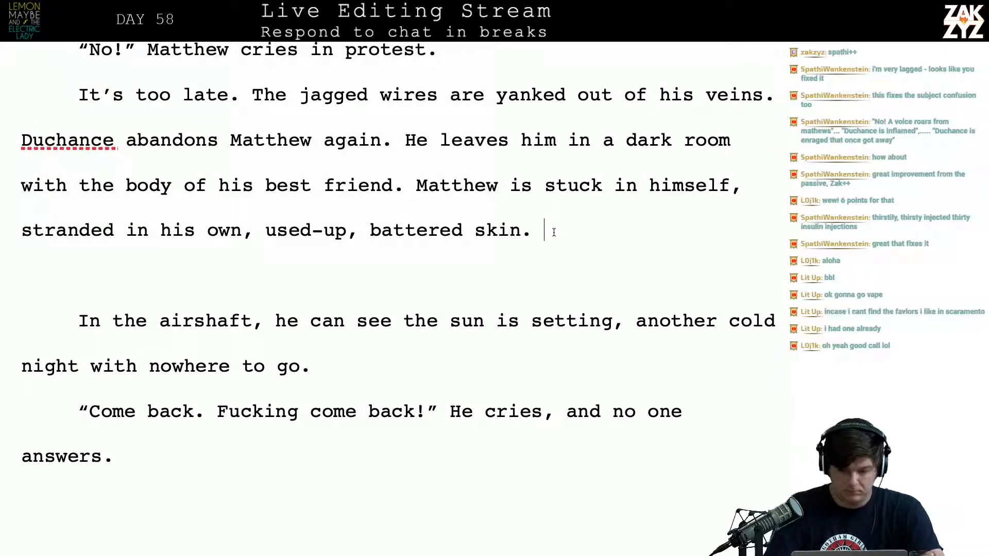
key(Return)
text(The)
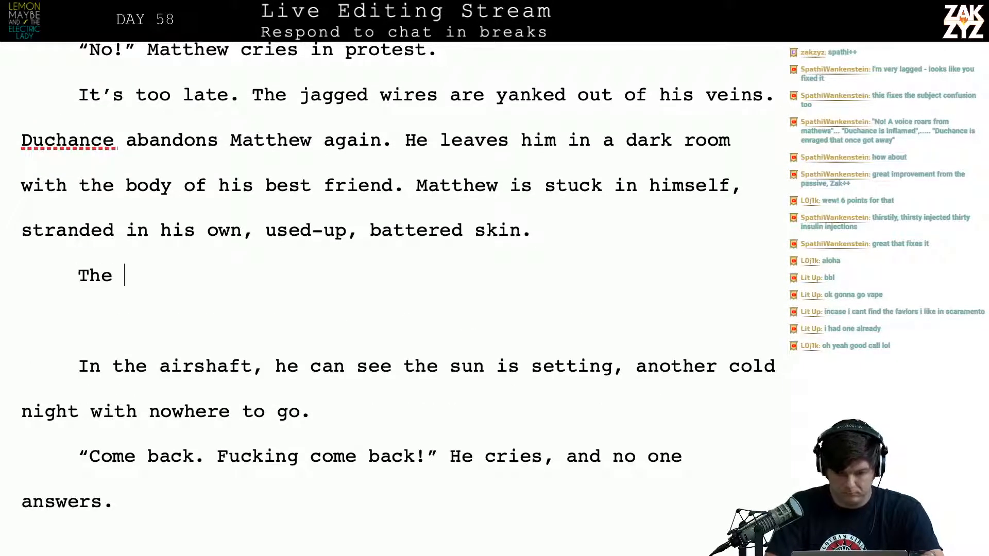
key(BackSpace)
key(BackSpace)
key(BackSpace)
key(BackSpace)
text(It's ni)
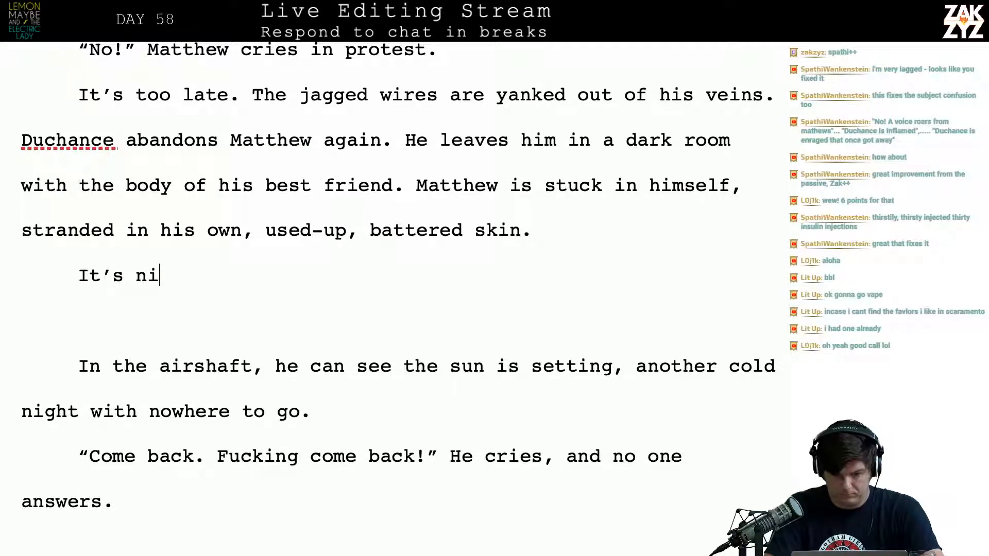
text(ark outsi)
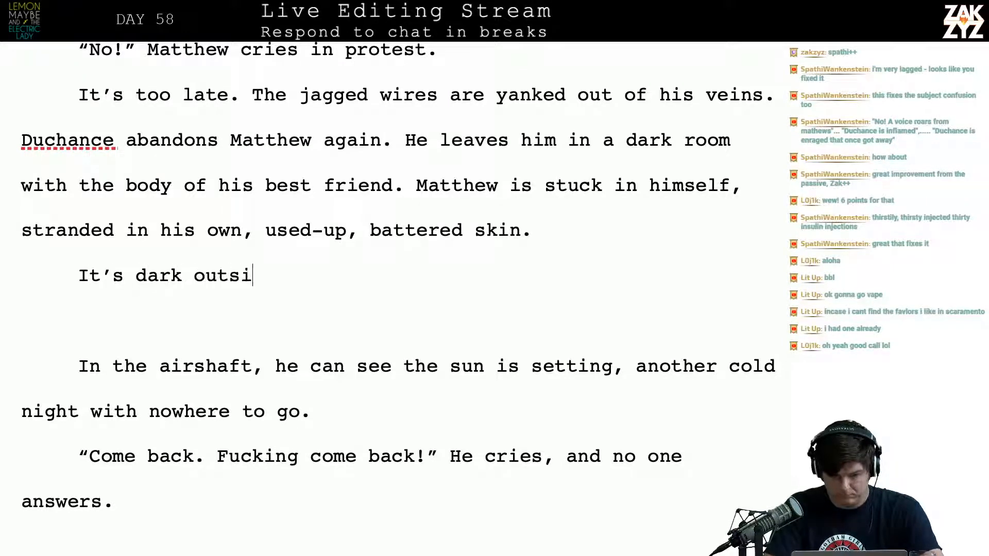
text(de.)
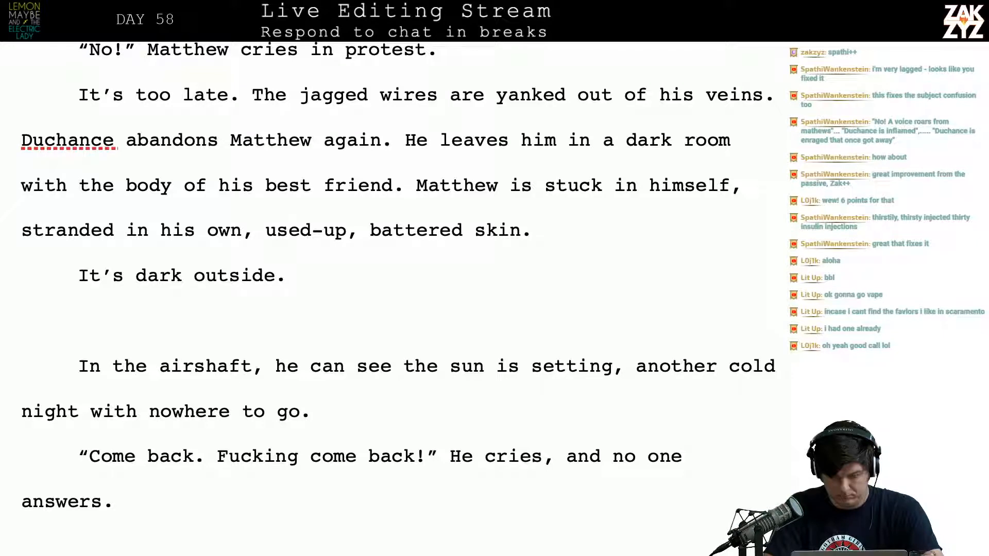
key(BackSpace)
text(, another co)
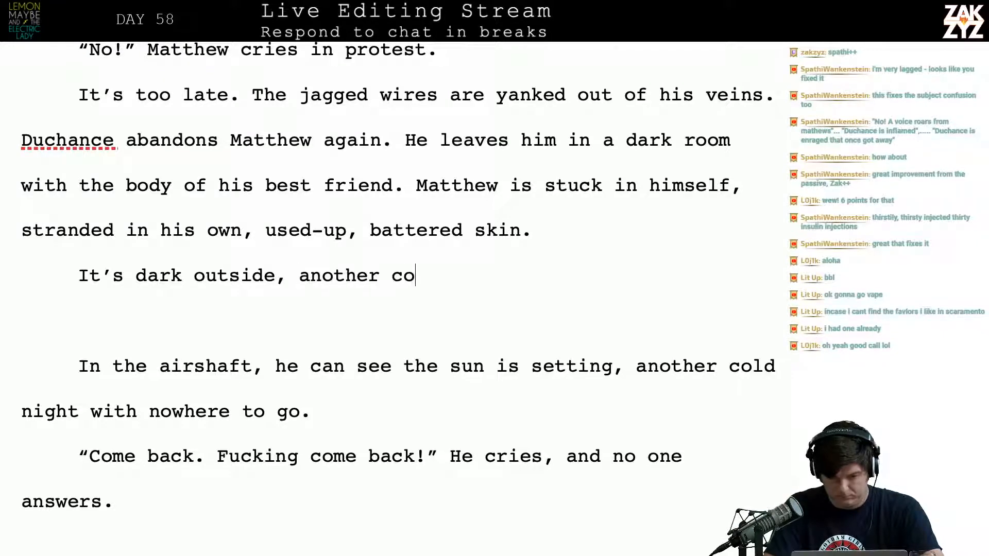
text(ld night wi)
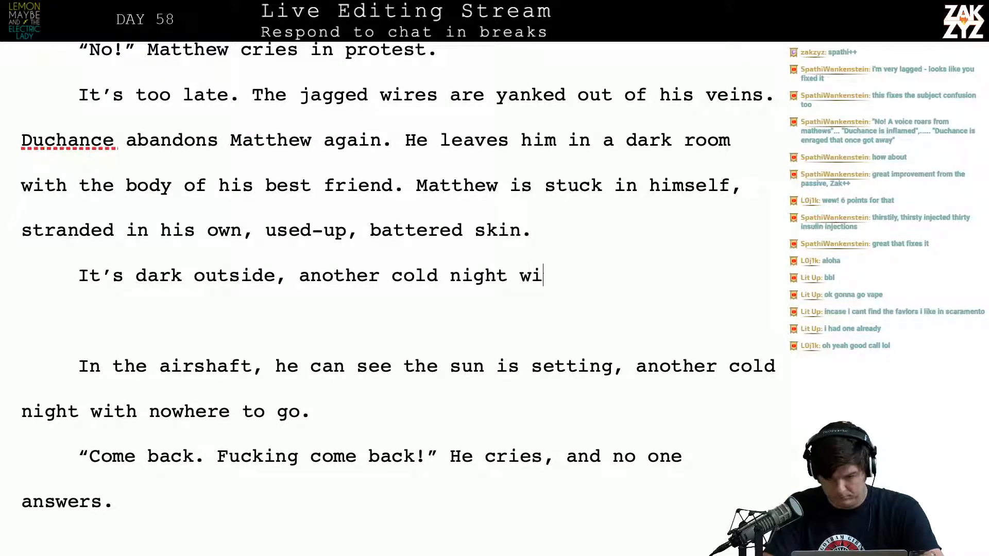
text(th nowhere to g)
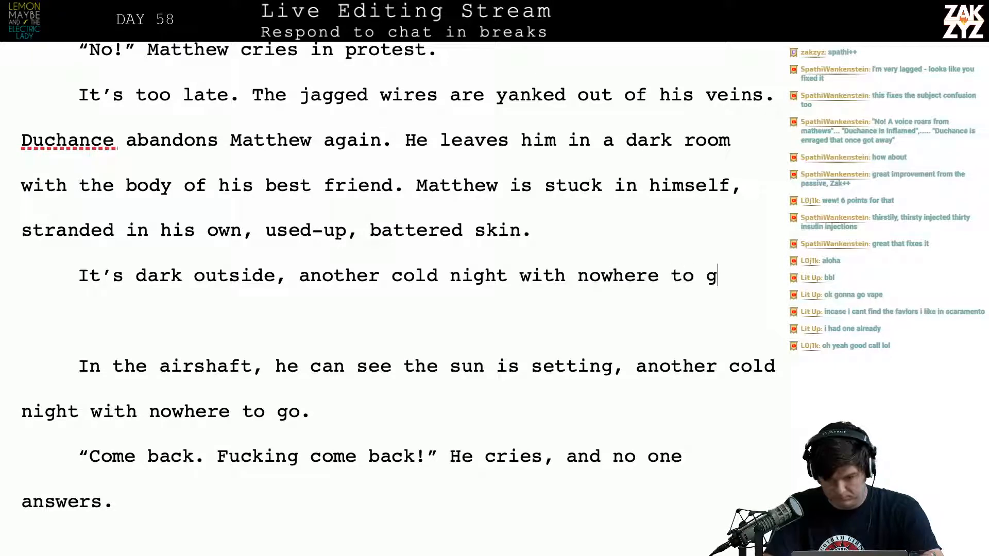
Reword the new paragraph's ending after "It's dark outside," to "another long, cold night with nowhere to go."
key(BackSpace)
key(BackSpace)
key(BackSpace)
key(BackSpace)
key(BackSpace)
key(BackSpace)
key(BackSpace)
key(BackSpace)
key(BackSpace)
key(BackSpace)
key(BackSpace)
key(BackSpace)
key(BackSpace)
key(BackSpace)
key(BackSpace)
key(BackSpace)
key(BackSpace)
key(BackSpace)
key(BackSpace)
key(BackSpace)
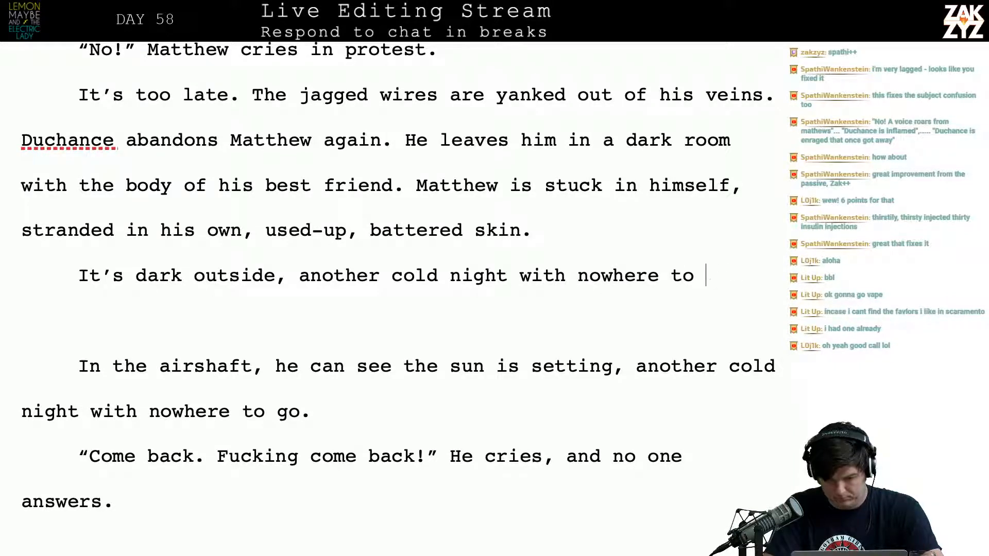
key(BackSpace)
key(BackSpace)
key(BackSpace)
key(BackSpace)
key(BackSpace)
key(BackSpace)
key(BackSpace)
key(BackSpace)
key(BackSpace)
key(BackSpace)
key(BackSpace)
key(BackSpace)
key(BackSpace)
key(BackSpace)
key(BackSpace)
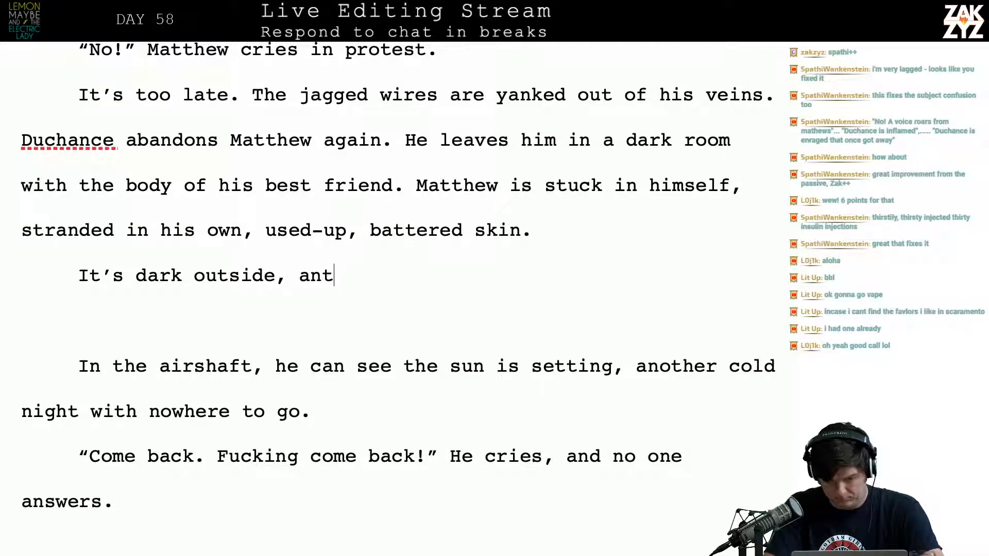
text(another )
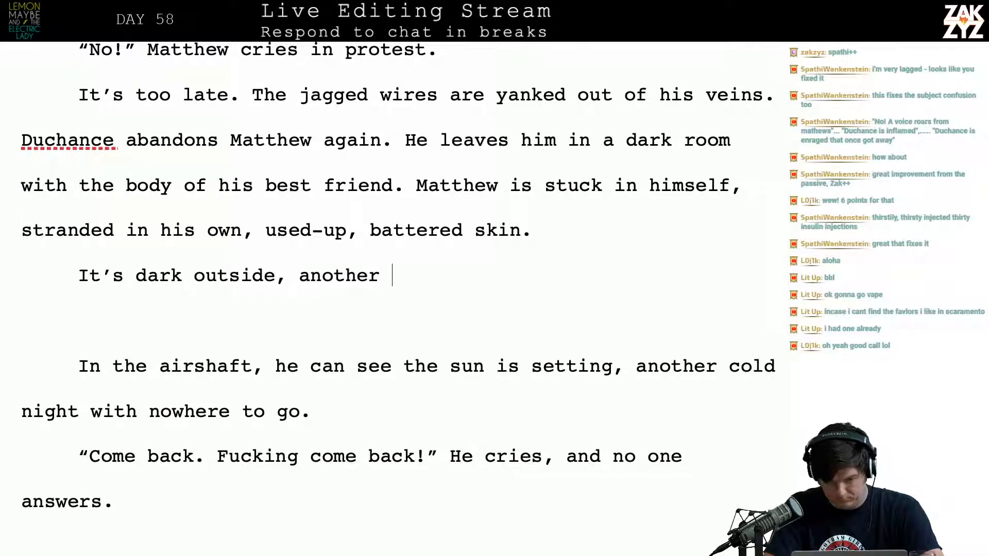
text(long, cold night)
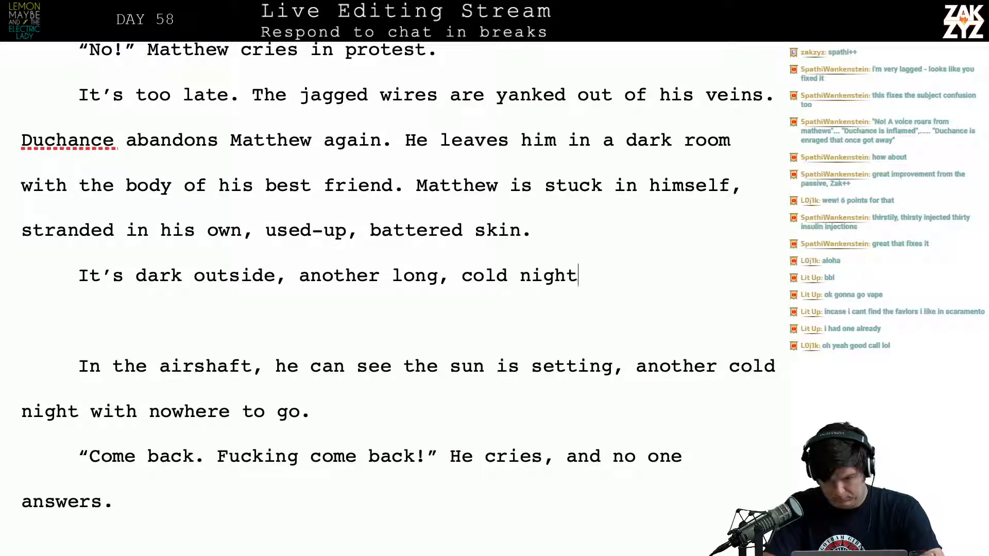
text( with nowhere to go)
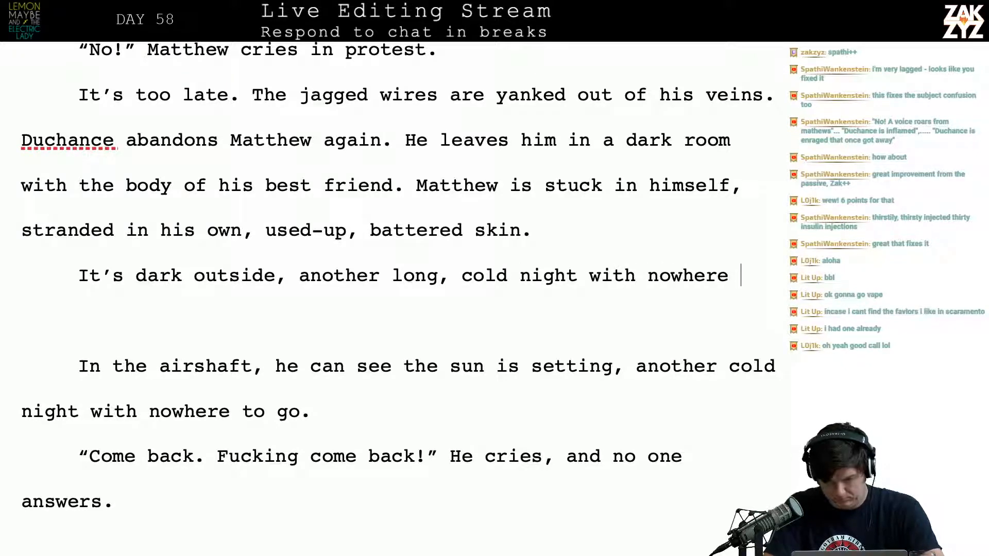
Delete the blank paragraph and the old "In the airshaft" paragraph, keeping "Come back" on its own paragraph
key(ctrl+shift+Down)
key(ctrl+shift+Down)
key(ctrl+shift+Down)
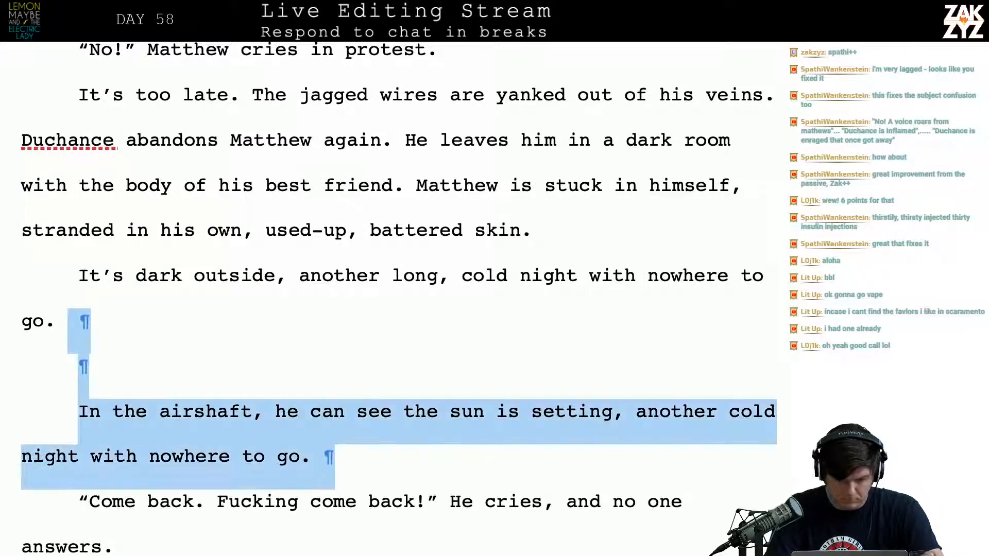
key(BackSpace)
key(Return)
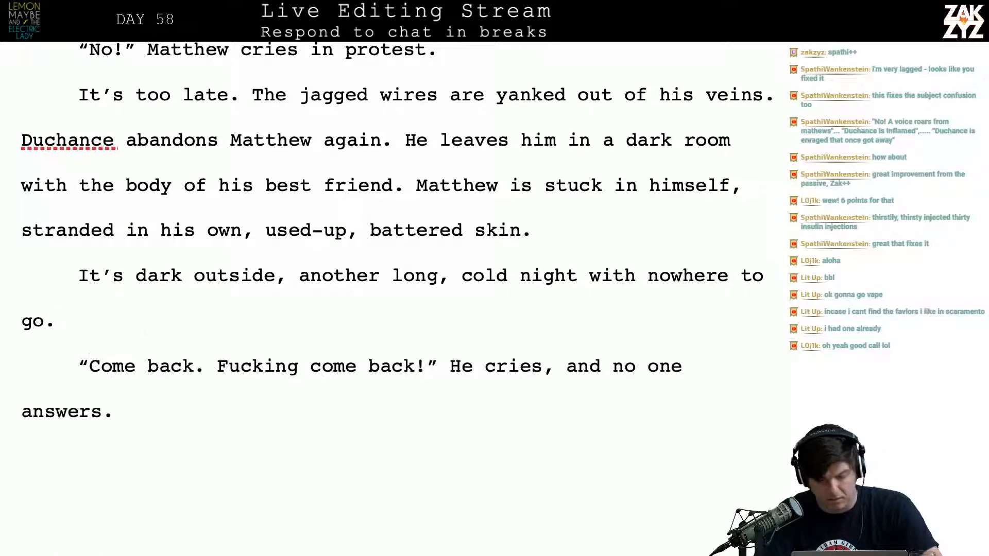
Reword the ending after "Fucking come back!" to "Matthew cries. No one answers." and delete the leftover "cries, and no one answers."
key(BackSpace)
key(BackSpace)
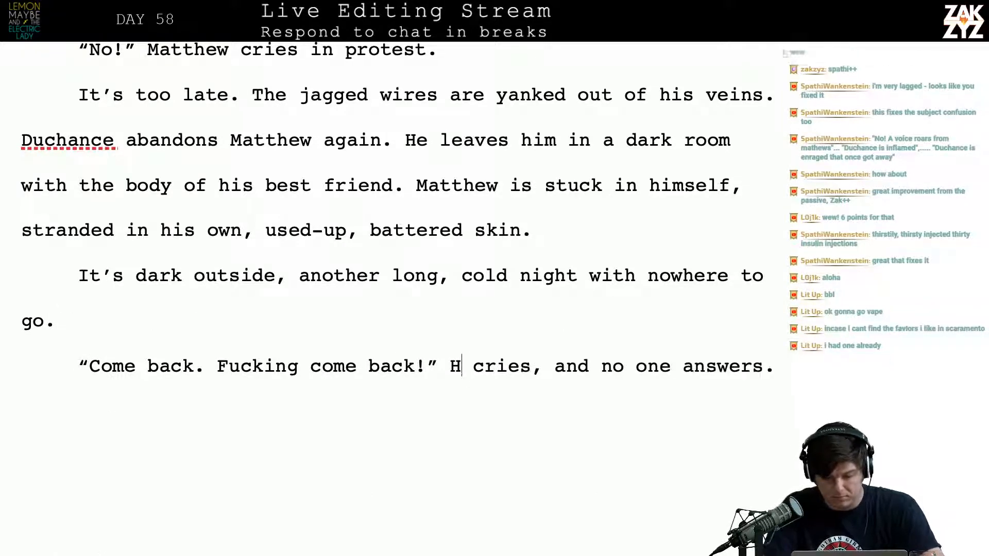
text(Matthew )
text(cries. No one)
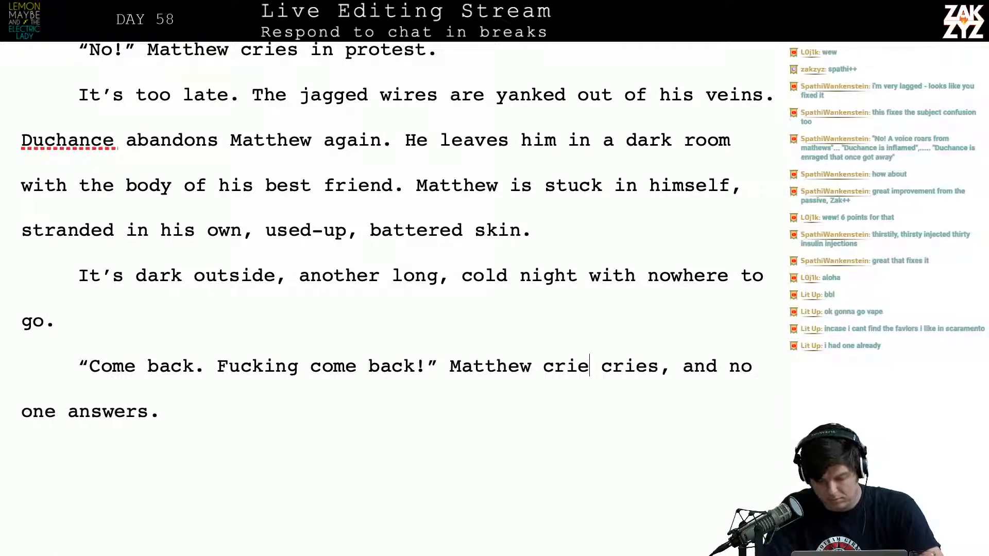
text( answ)
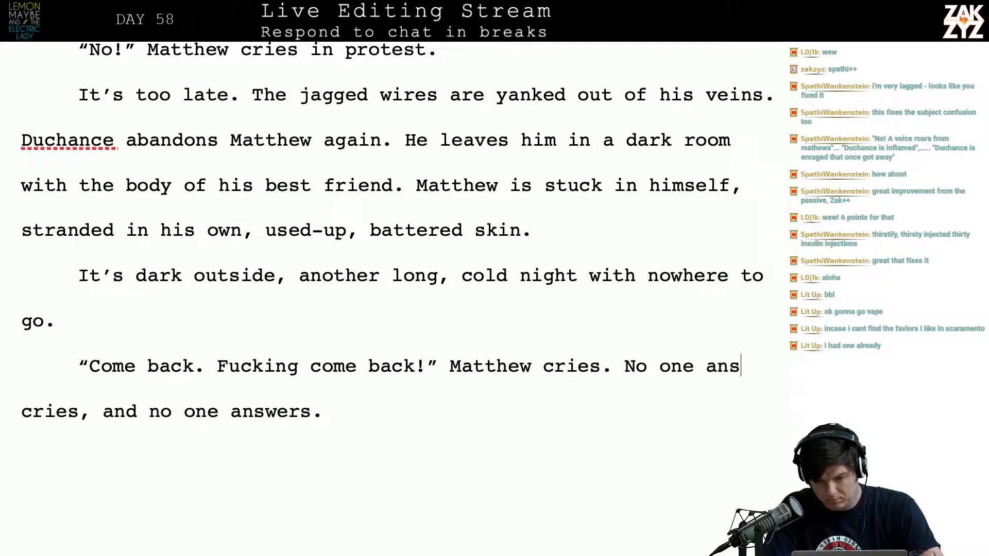
text(e)
key(BackSpace)
text(wers.)
key(shift+End)
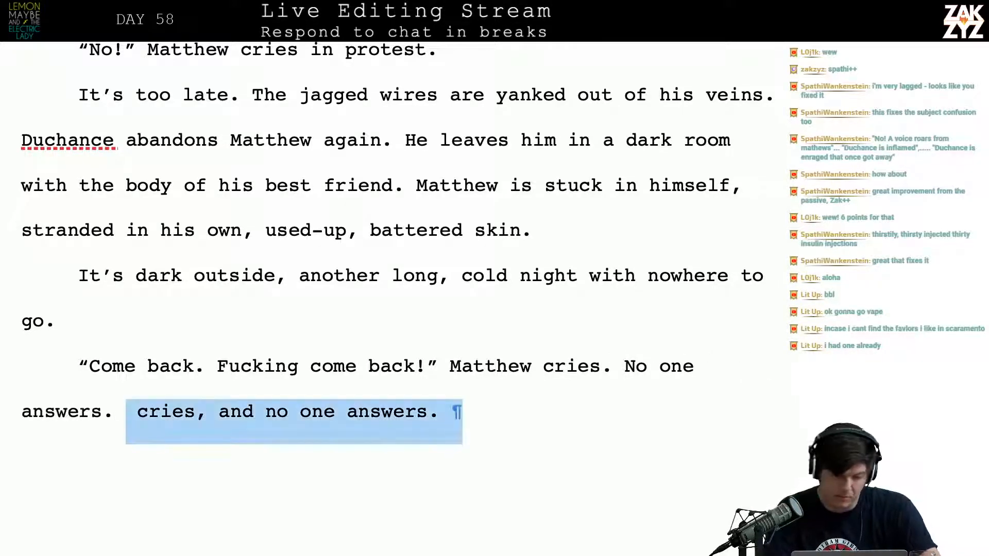
key(BackSpace)
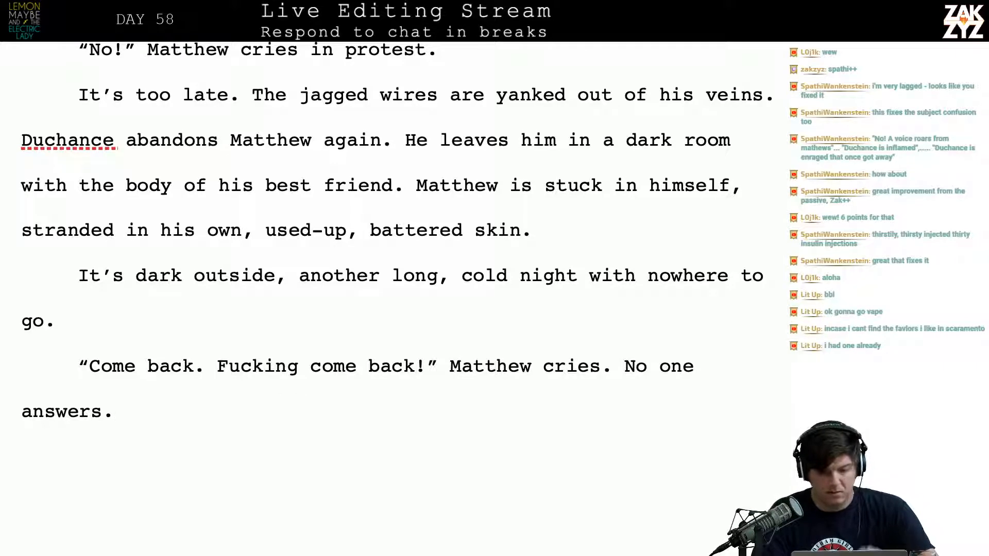
Change "are yanked" to "yank" in the sentence about the jagged wires
scroll(521, 291, up, 2)
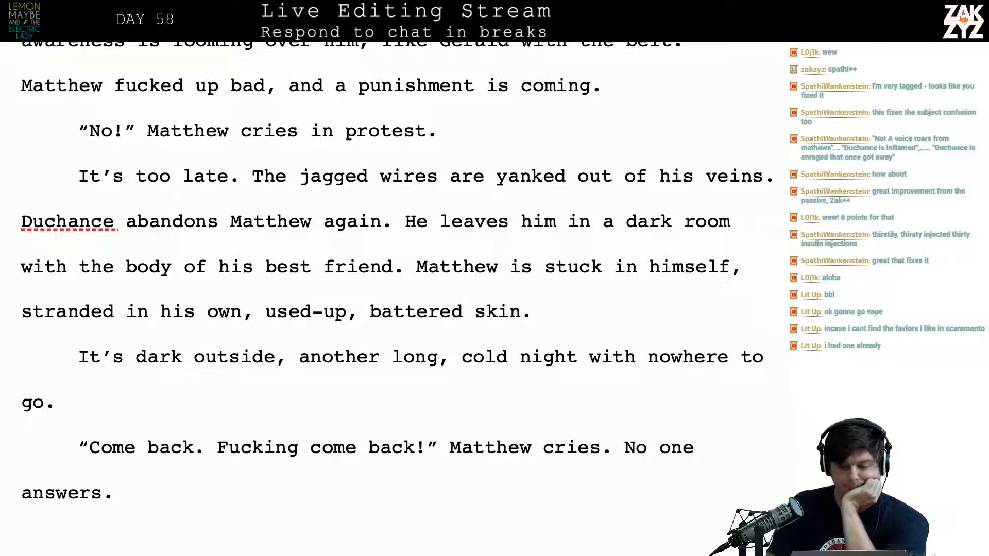
key(BackSpace)
key(BackSpace)
key(BackSpace)
key(BackSpace)
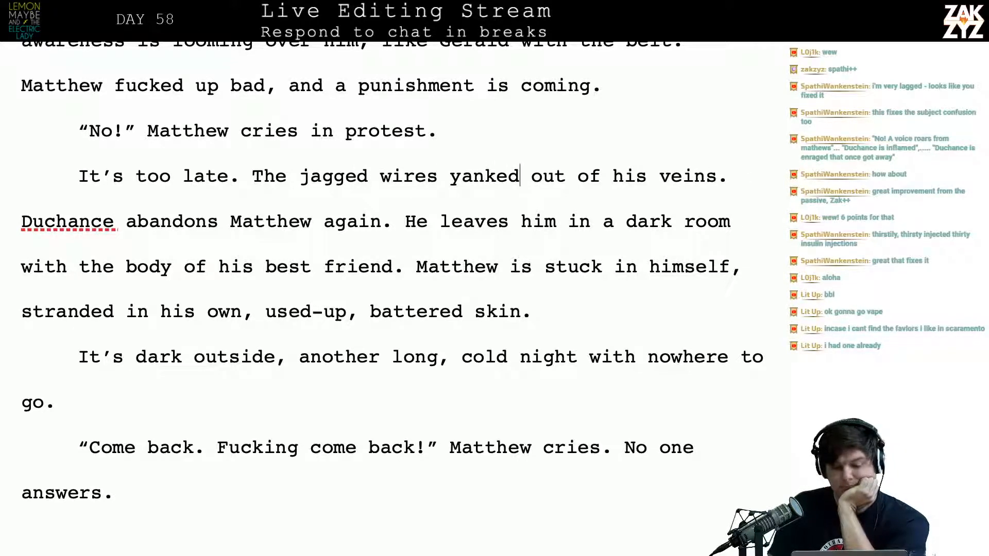
key(BackSpace)
key(BackSpace)
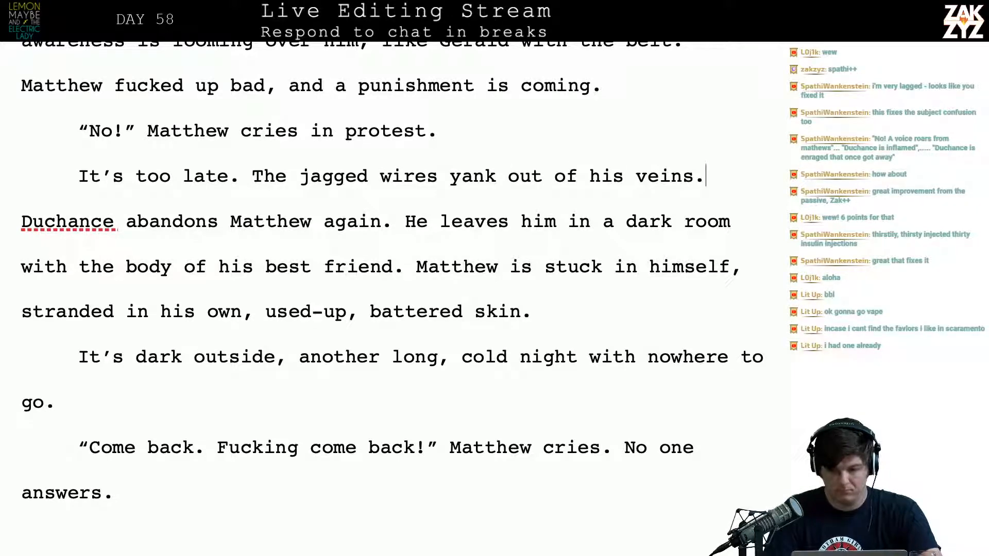
Extend the jagged wires sentence after "veins" with "as Duchance abandons Matthew."
text(duc.)
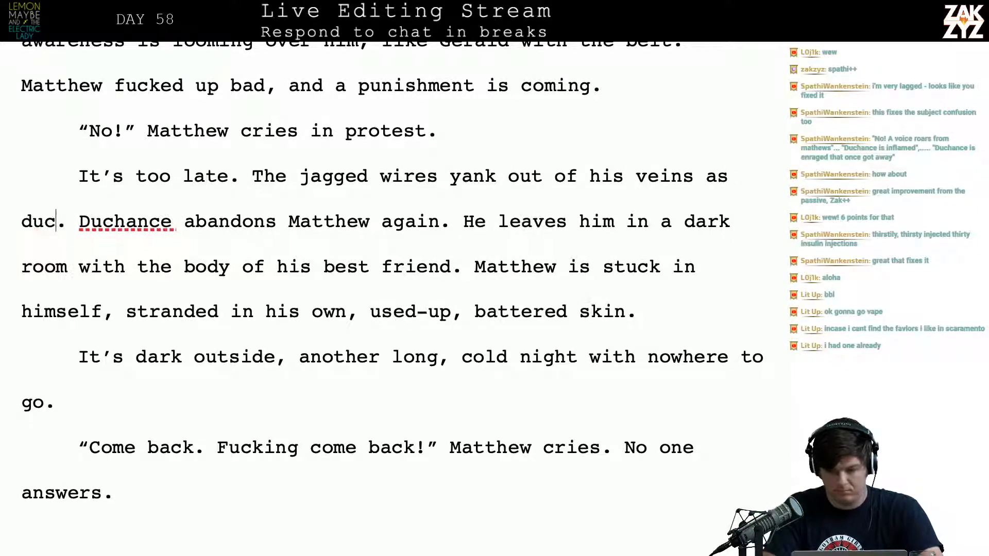
key(BackSpace)
key(BackSpace)
text(D)
key(BackSpace)
key(BackSpace)
text(Duchance abando)
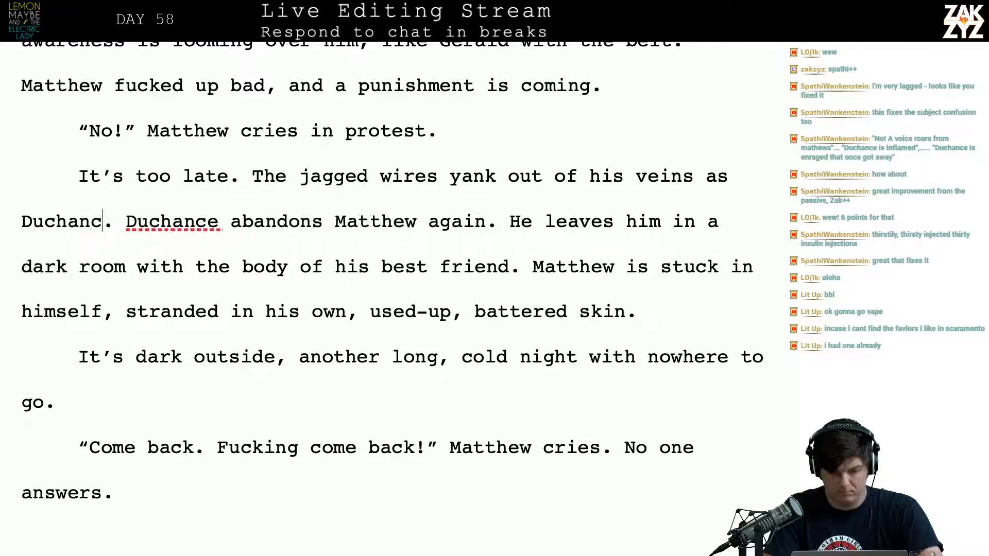
text(ns math)
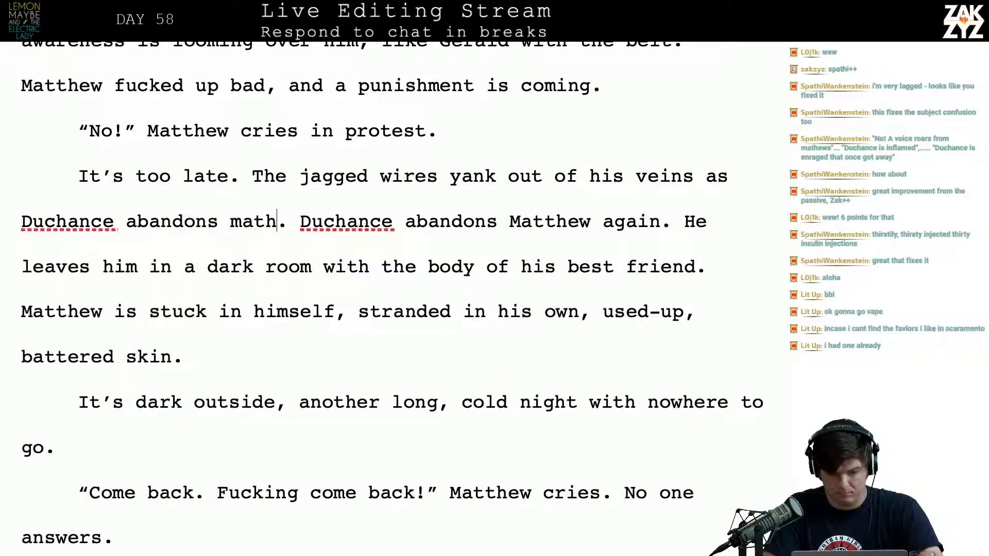
key(BackSpace)
key(BackSpace)
key(BackSpace)
key(BackSpace)
text(Matthew.)
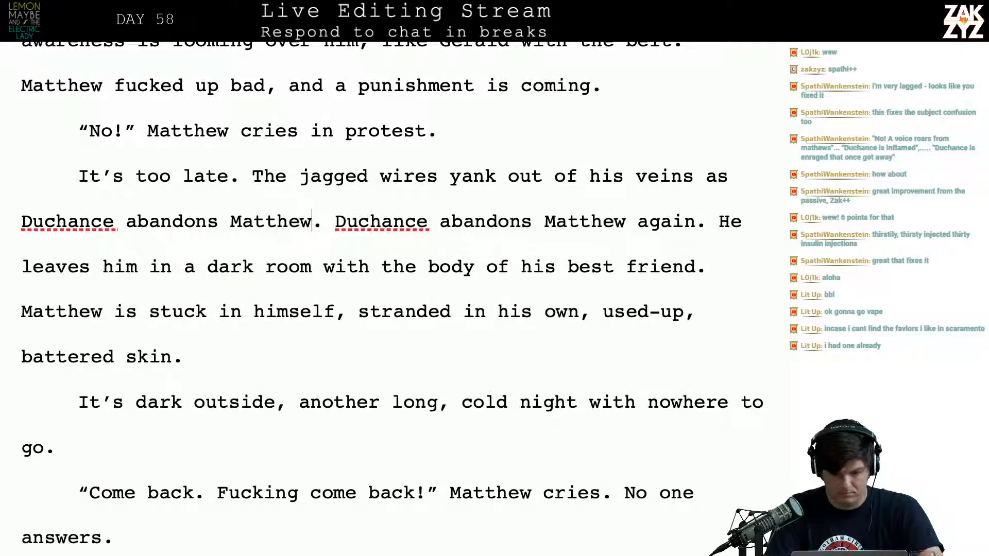
Split off the old text below and add "He's left standing in the dark room with the body of his best friend."
key(Return)
key(Return)
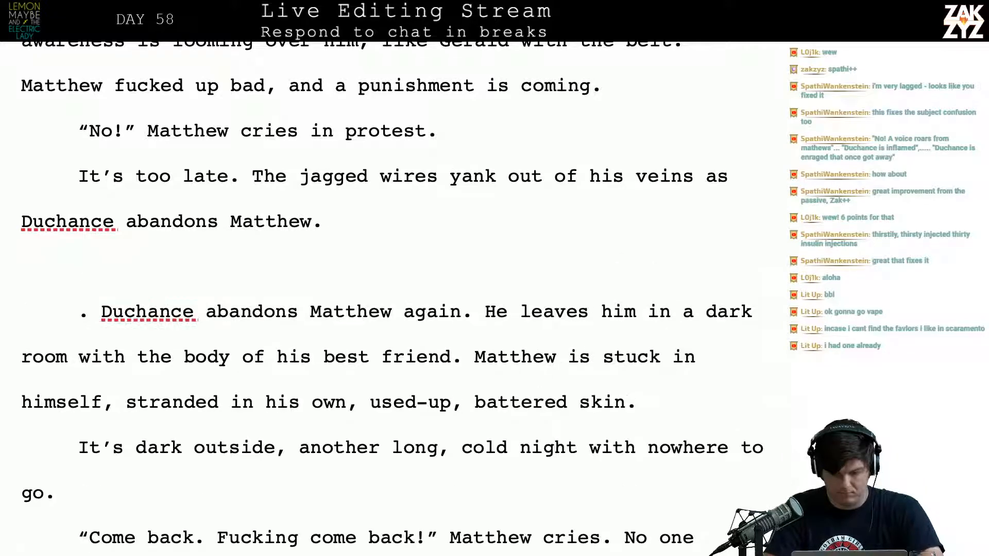
text(He's )
text(lef)
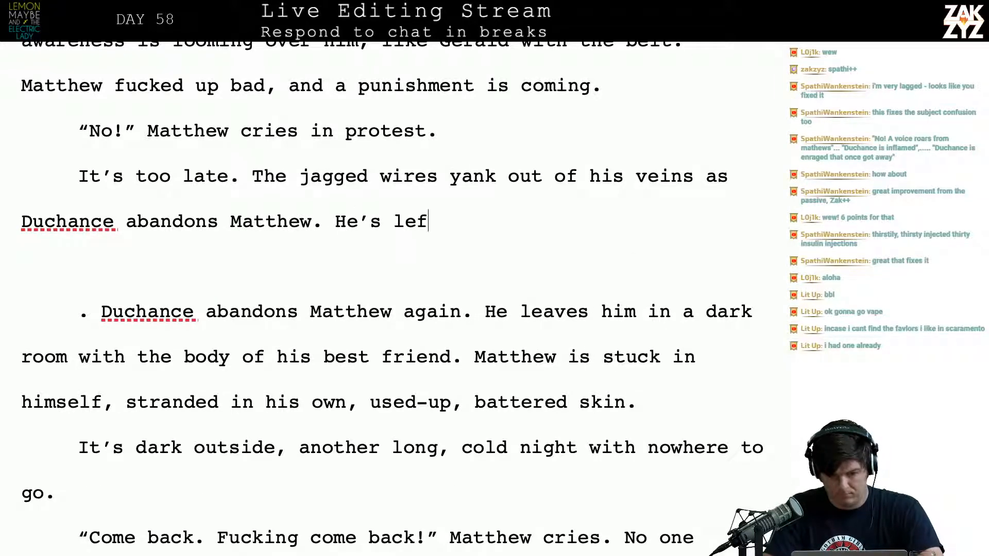
text(t stai)
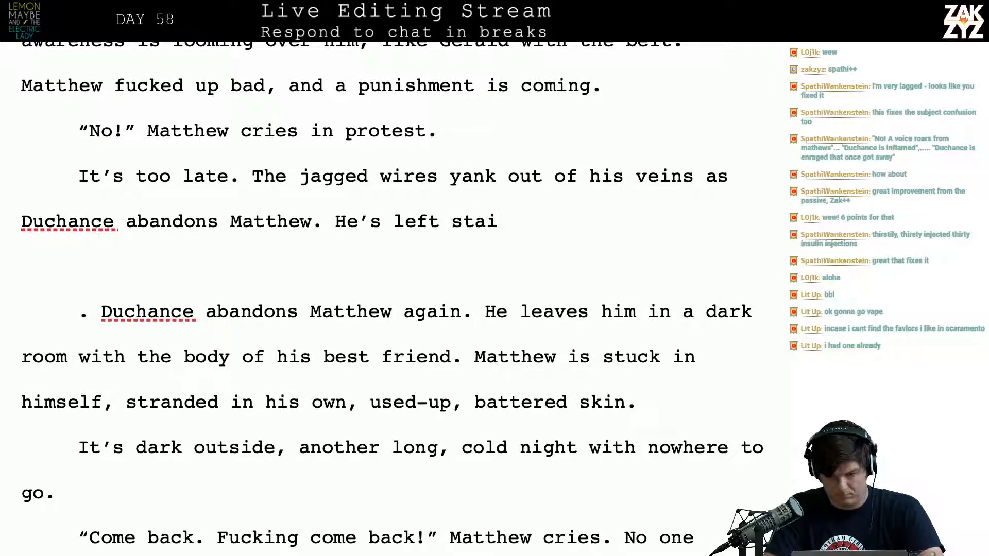
key(BackSpace)
text(nding in the da)
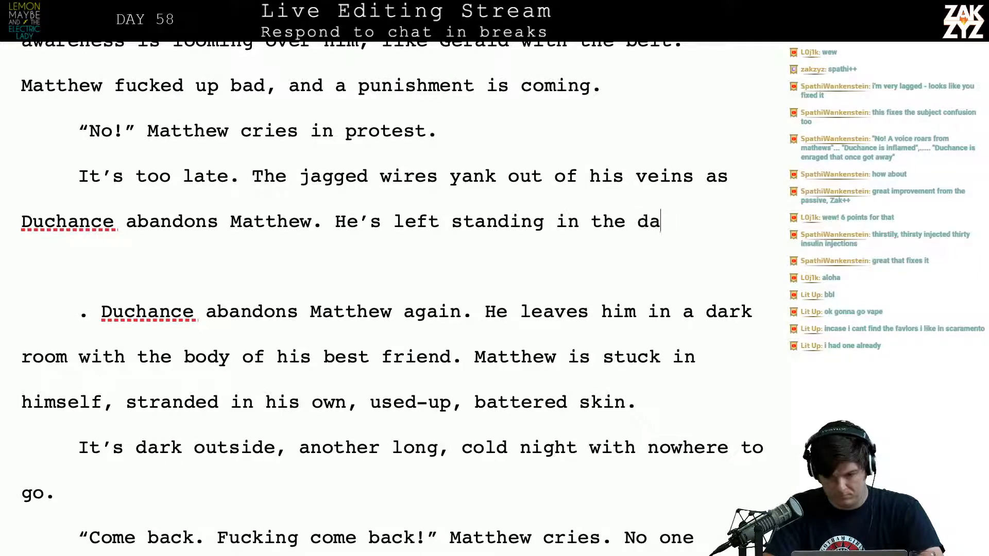
text(rk room with the )
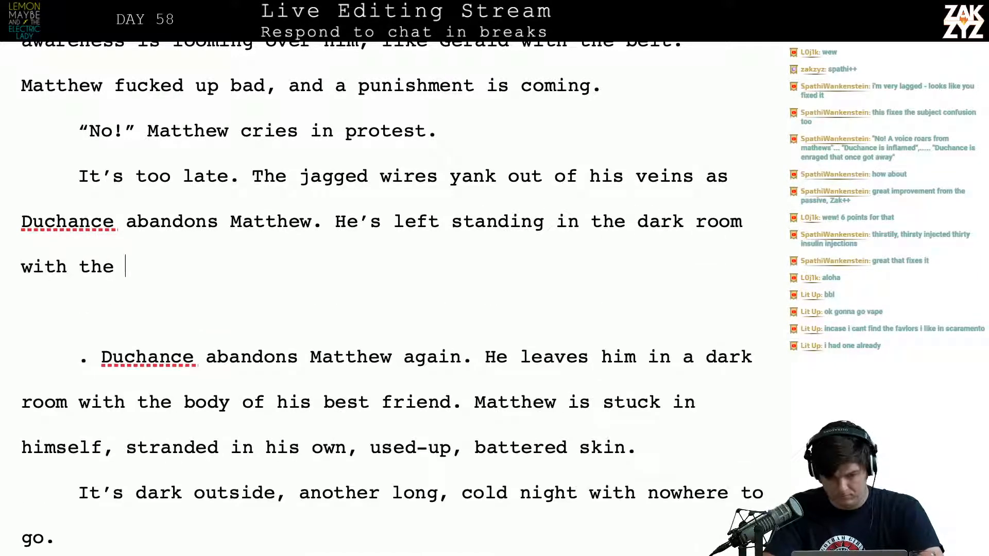
text(body of his bet)
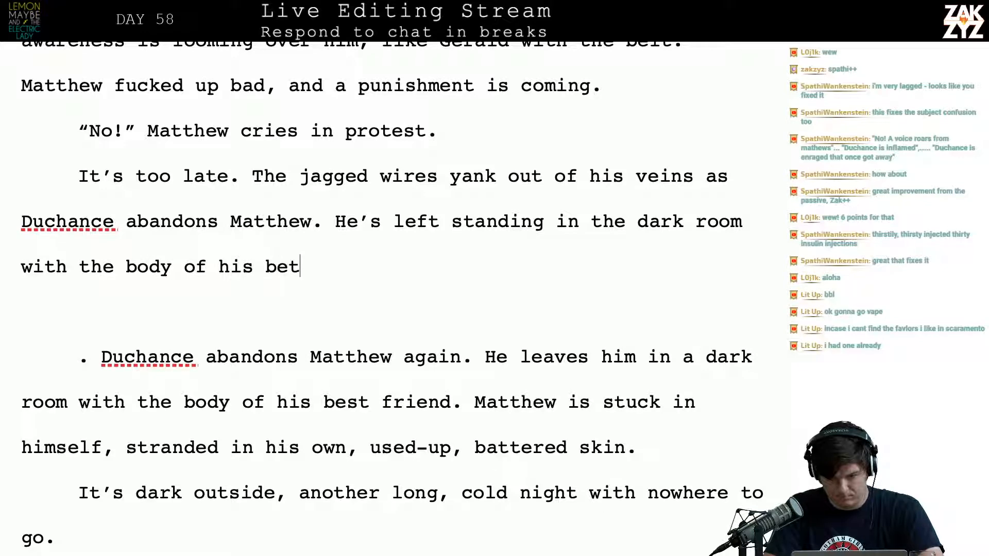
text(est frei)
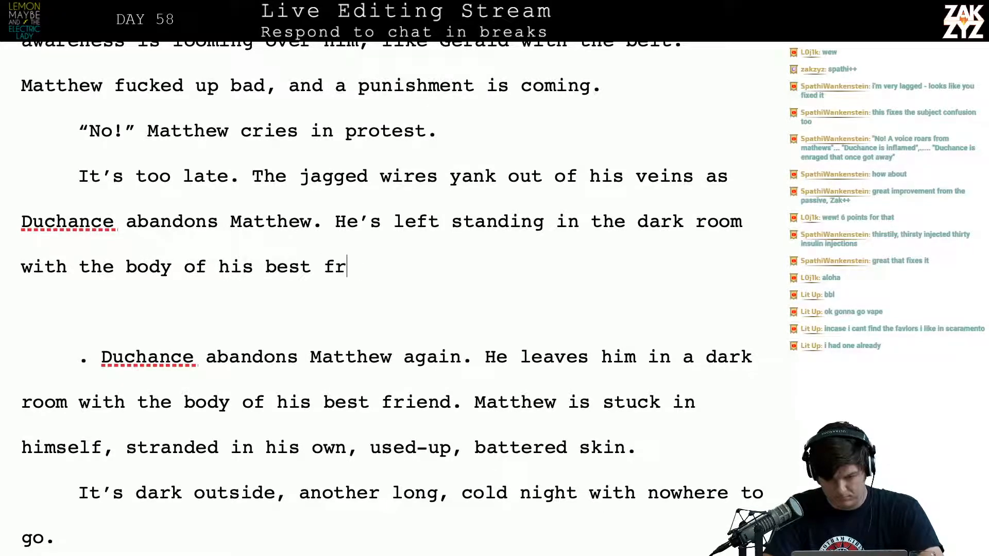
key(BackSpace)
key(BackSpace)
text(iend.)
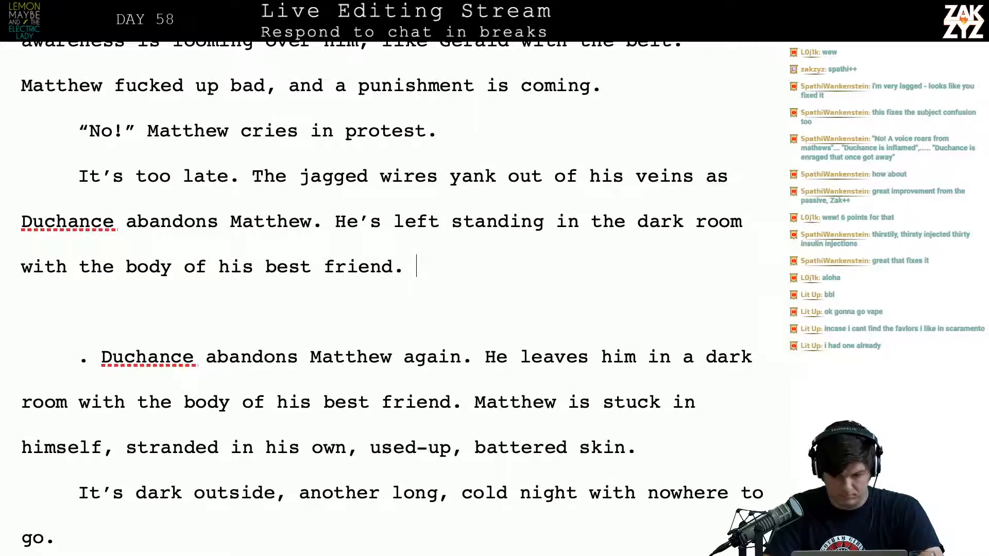
text( Stu)
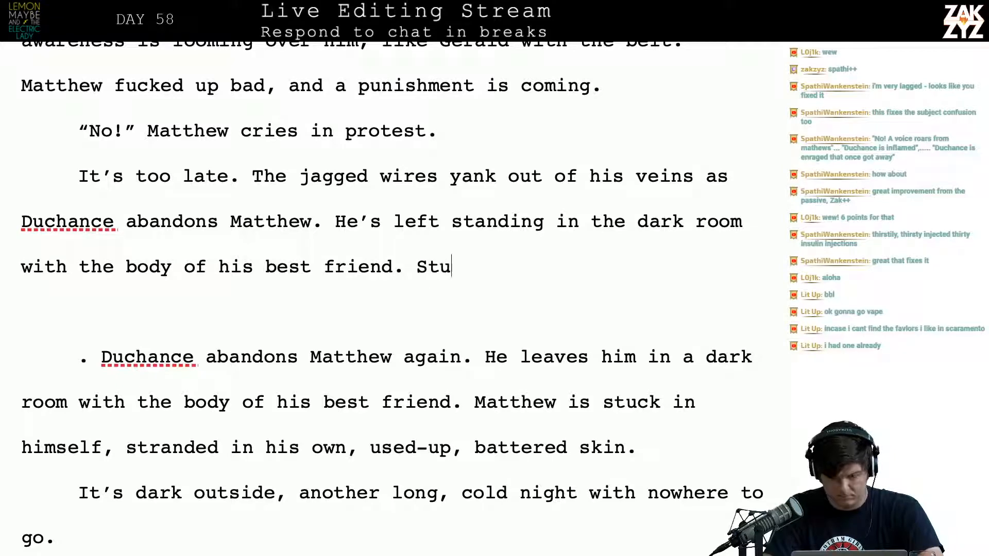
text(ck in himself, )
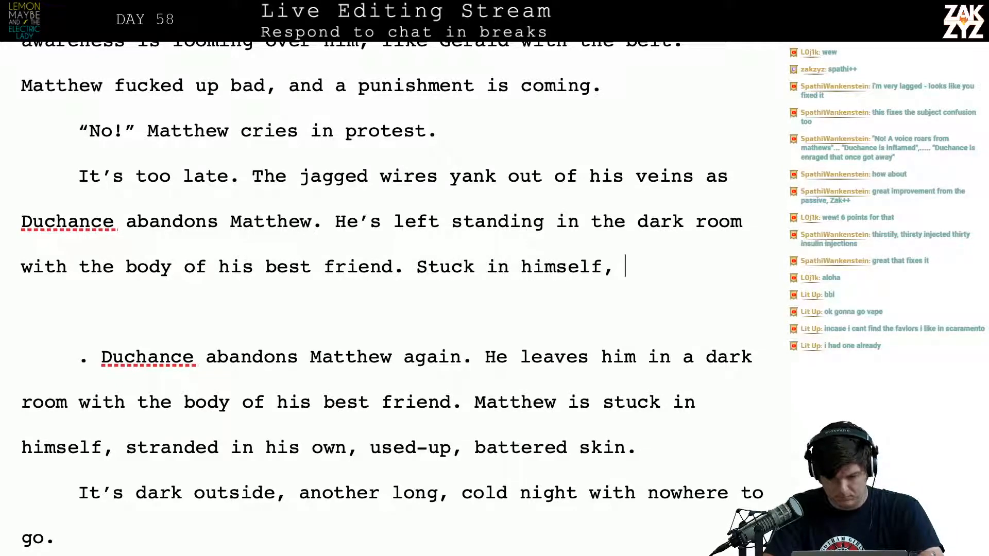
text(stranded in his own)
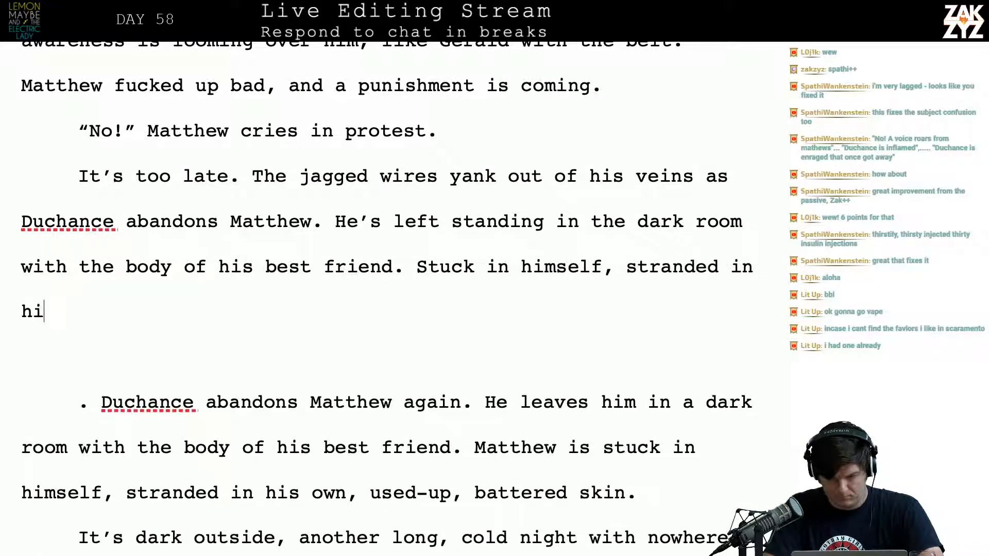
Delete the blank paragraph and the old duplicate text so "his own" runs straight into "used-up, battered skin."
key(shift+Down)
key(shift+Down)
key(shift+Down)
key(shift+Right)
key(shift+Right)
key(shift+Right)
key(shift+Right)
key(shift+Right)
key(shift+Right)
key(shift+Right)
key(shift+Right)
key(shift+Right)
key(shift+Right)
key(shift+Right)
key(shift+Right)
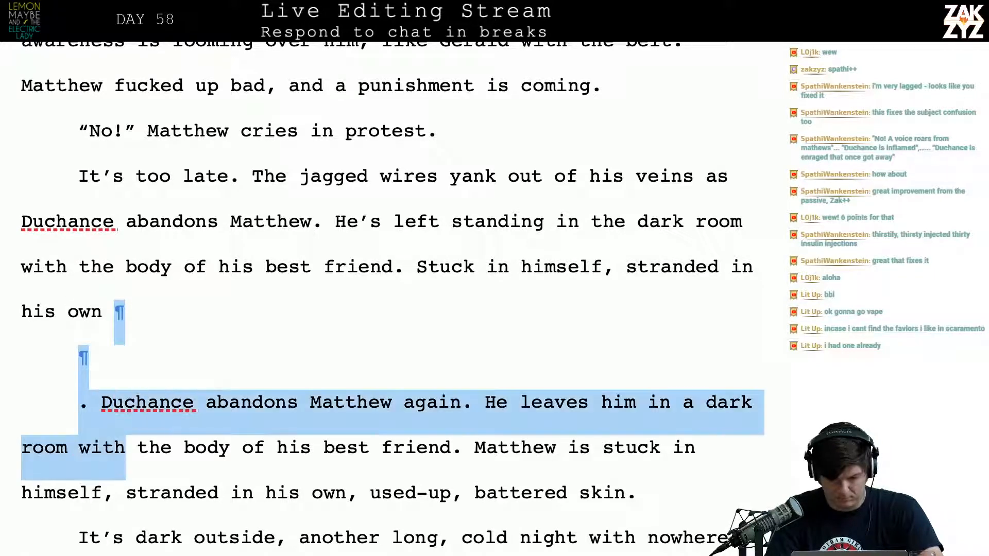
key(shift+Down)
key(shift+Right)
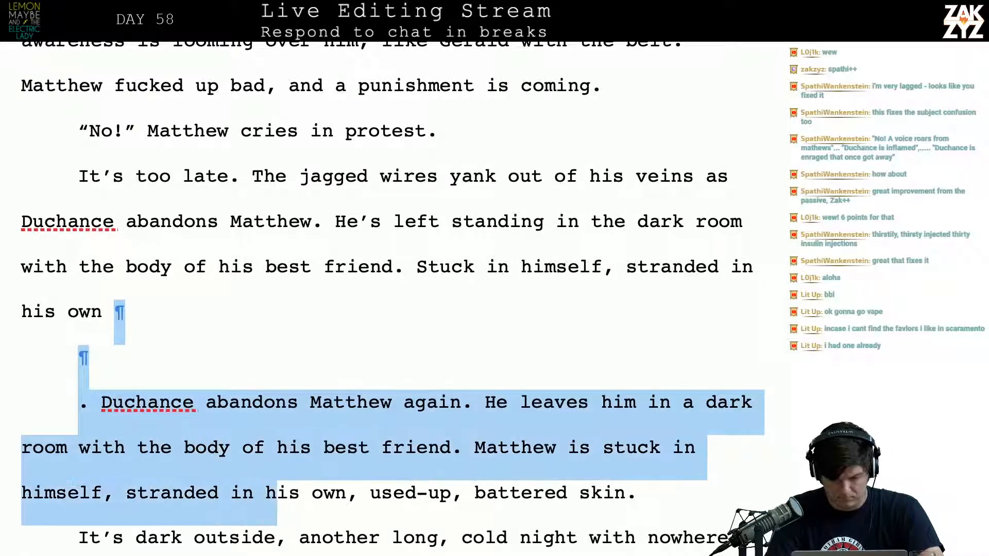
key(shift+Right)
key(shift+Right)
key(shift+Right)
key(shift+Right)
key(shift+Right)
key(shift+Right)
key(shift+Right)
key(BackSpace)
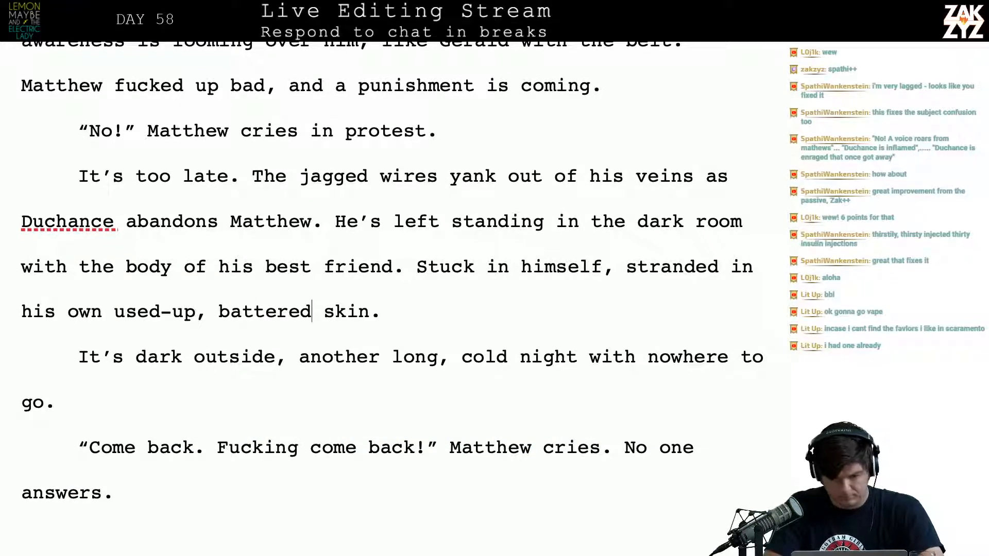
Remove ", battered" so the sentence ends with "his own used-up skin."
key(BackSpace)
key(BackSpace)
key(BackSpace)
key(BackSpace)
key(BackSpace)
key(BackSpace)
key(BackSpace)
key(BackSpace)
key(BackSpace)
key(BackSpace)
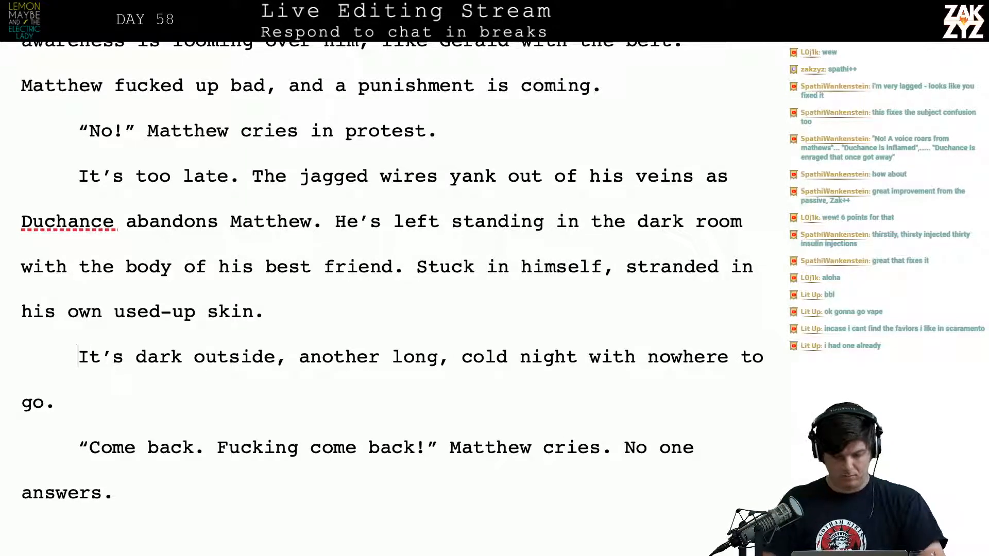
text(Through thirsty)
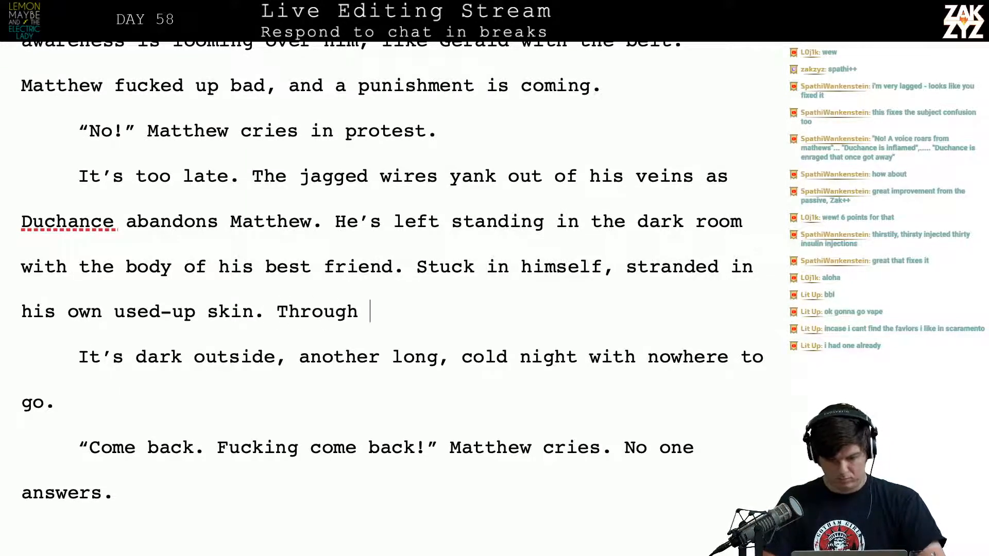
key(BackSpace)
key(BackSpace)
key(BackSpace)
key(BackSpace)
key(BackSpace)
key(BackSpace)
key(BackSpace)
key(BackSpace)
key(BackSpace)
key(BackSpace)
key(BackSpace)
key(BackSpace)
key(BackSpace)
key(BackSpace)
key(BackSpace)
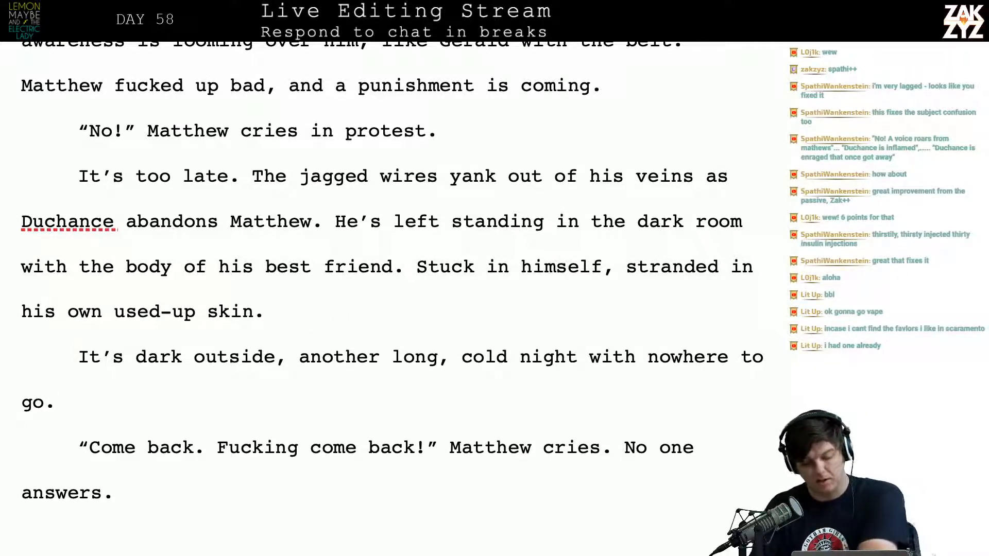
Move "No one answers." onto its own paragraph after "Matthew cries."
scroll(392, 268, down, 1)
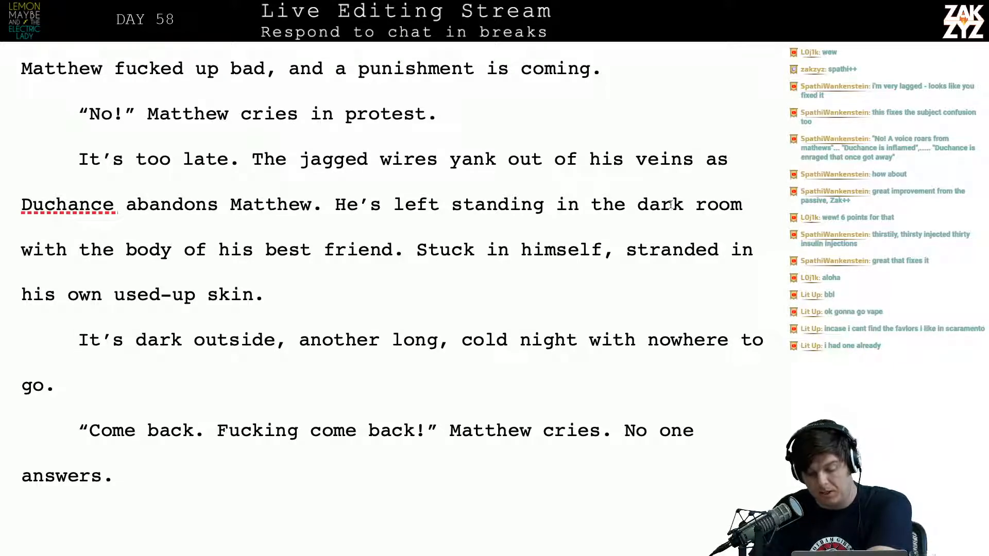
click(619, 448)
key(Return)
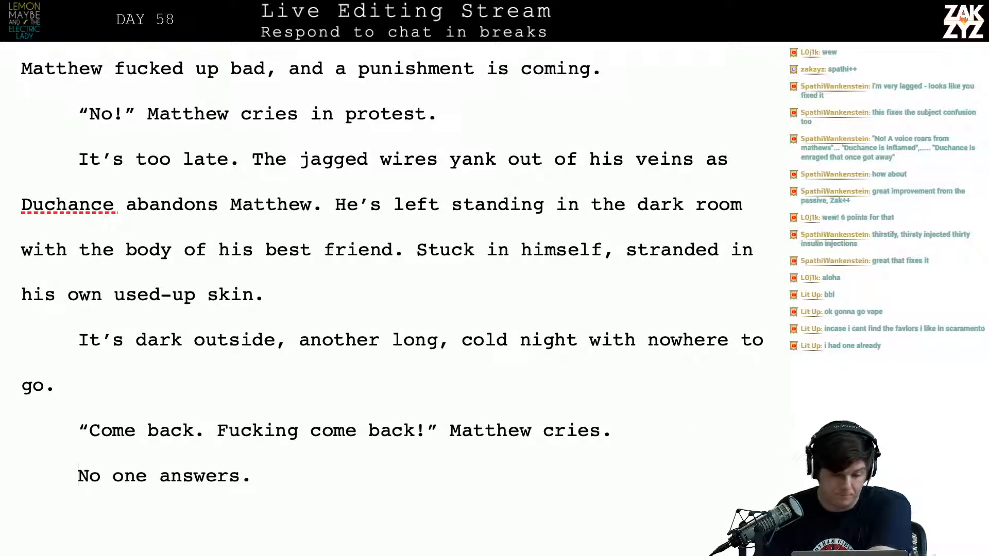
key(Down)
key(Down)
key(Down)
key(Down)
key(Down)
key(Down)
key(Down)
key(Down)
key(Up)
key(Up)
key(Up)
key(Up)
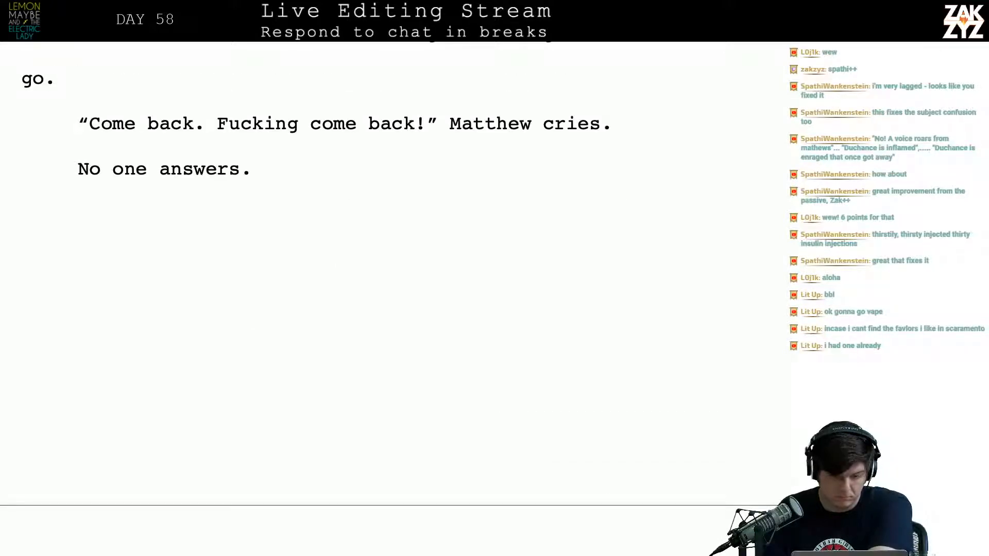
key(BackSpace)
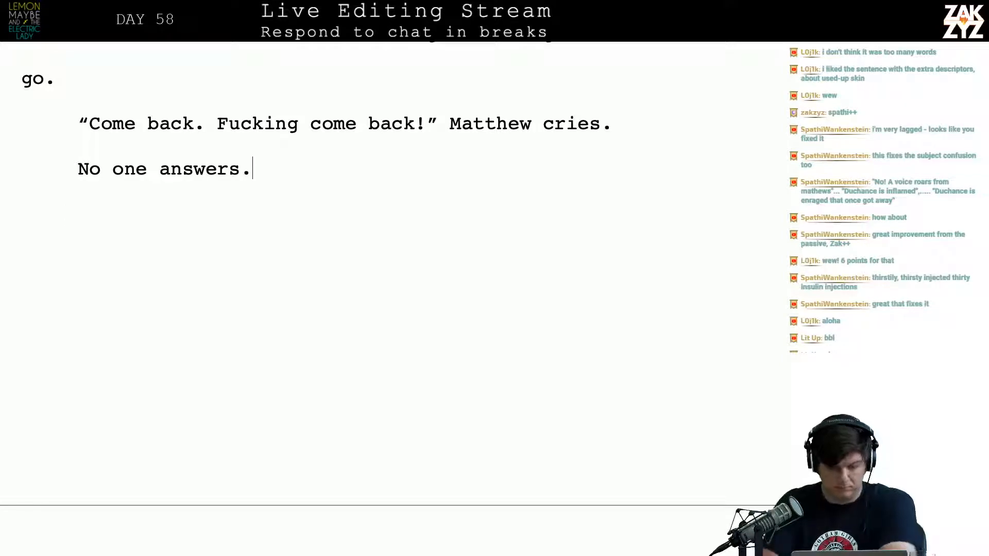
key(BackSpace)
text(. )
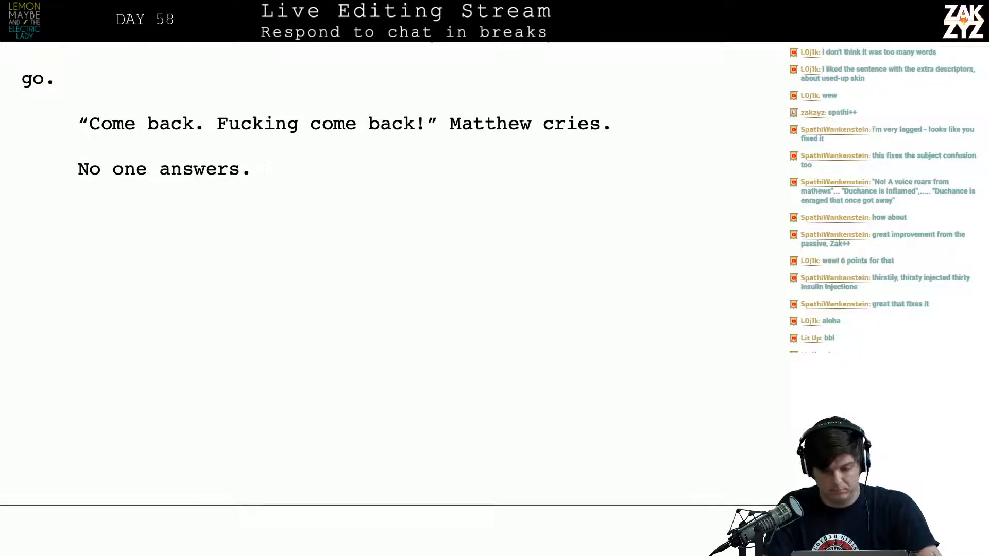
text(The)
key(BackSpace)
key(BackSpace)
key(BackSpace)
key(BackSpace)
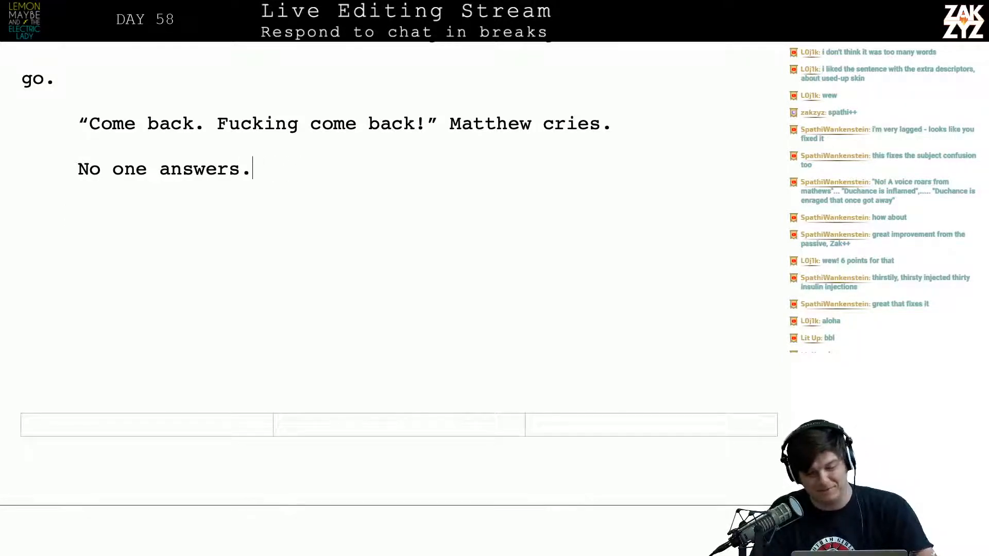
Restore ", battered" after "used-up" so the sentence ends with "his own used-up, battered skin."
scroll(400, 299, up, 10)
scroll(400, 299, down, 2)
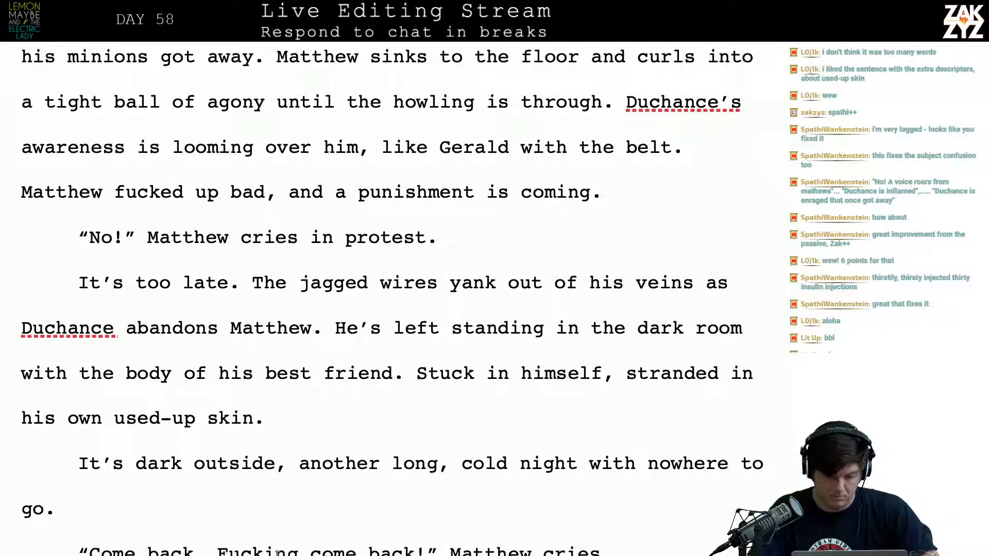
click(202, 419)
key(Left)
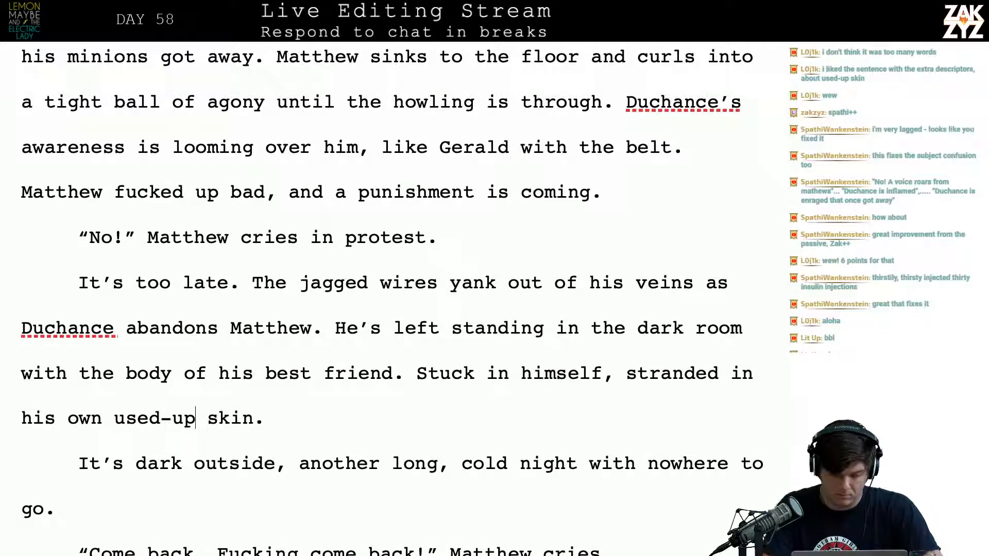
text(,ba)
key(BackSpace)
key(BackSpace)
text(battered.)
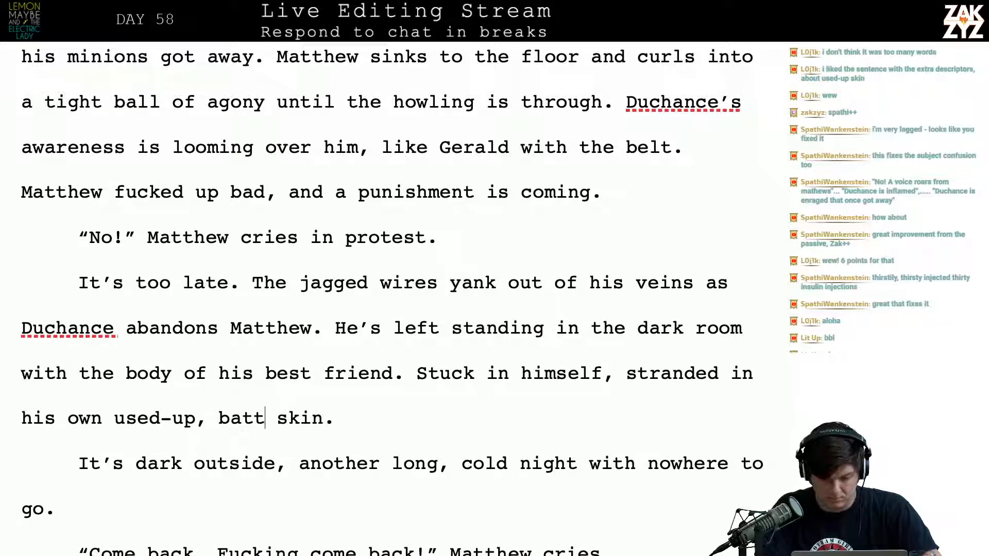
key(BackSpace)
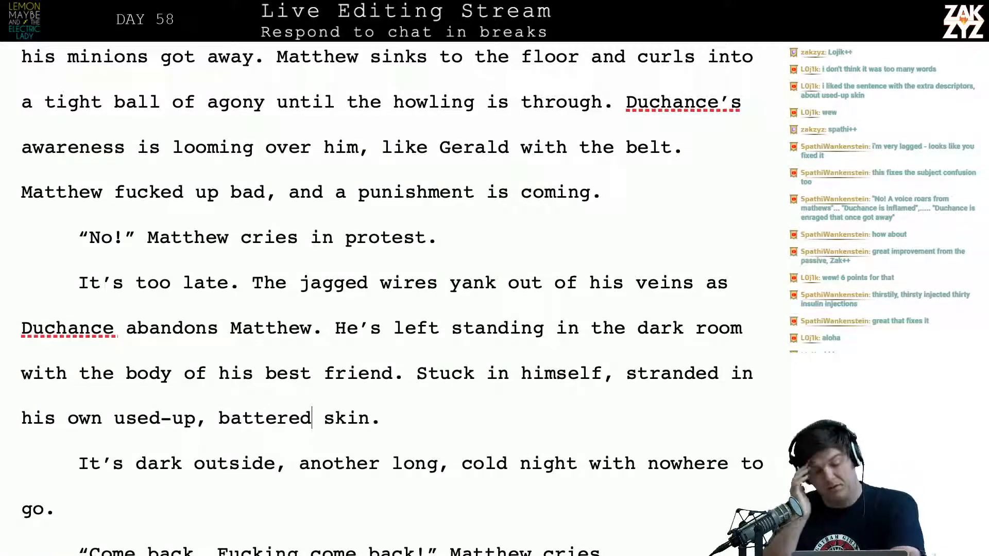
Select all of chapter 56, from its heading through "No one answers.", to check its word count
scroll(133, 366, down, 5)
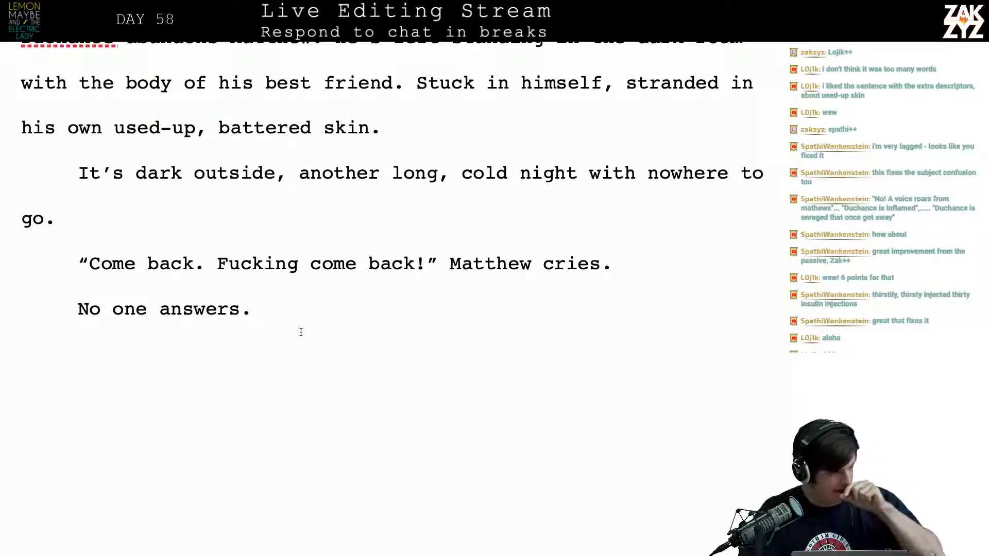
scroll(301, 332, up, 20)
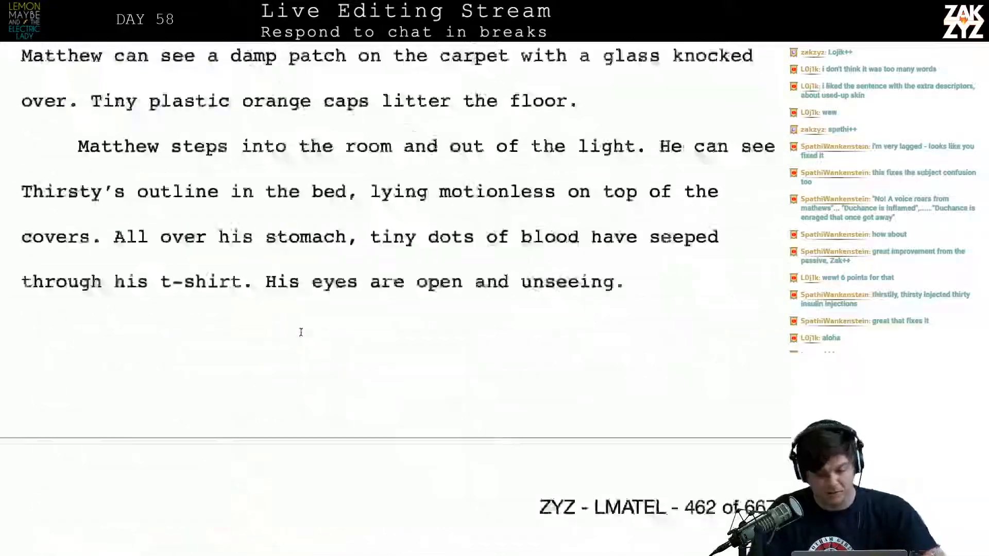
scroll(301, 332, up, 20)
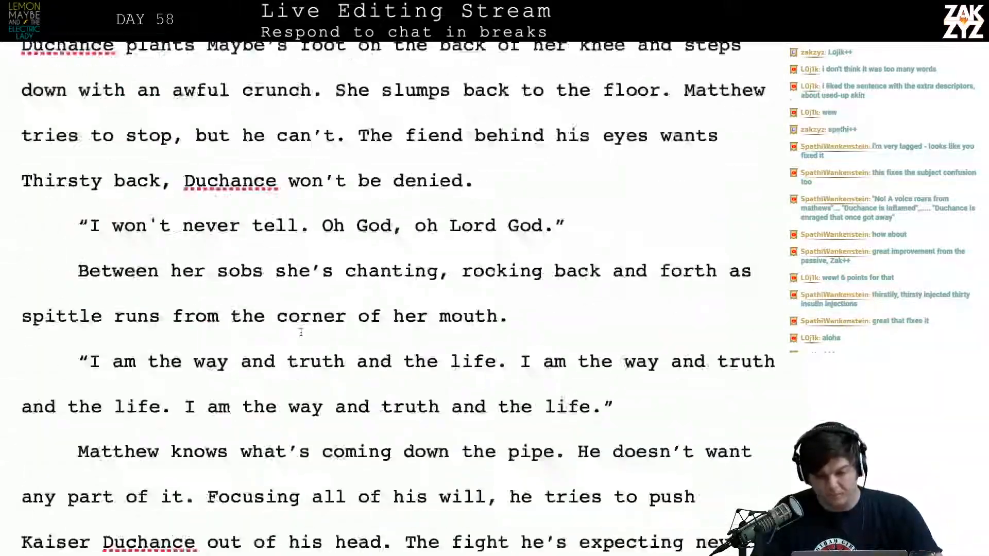
scroll(301, 331, up, 20)
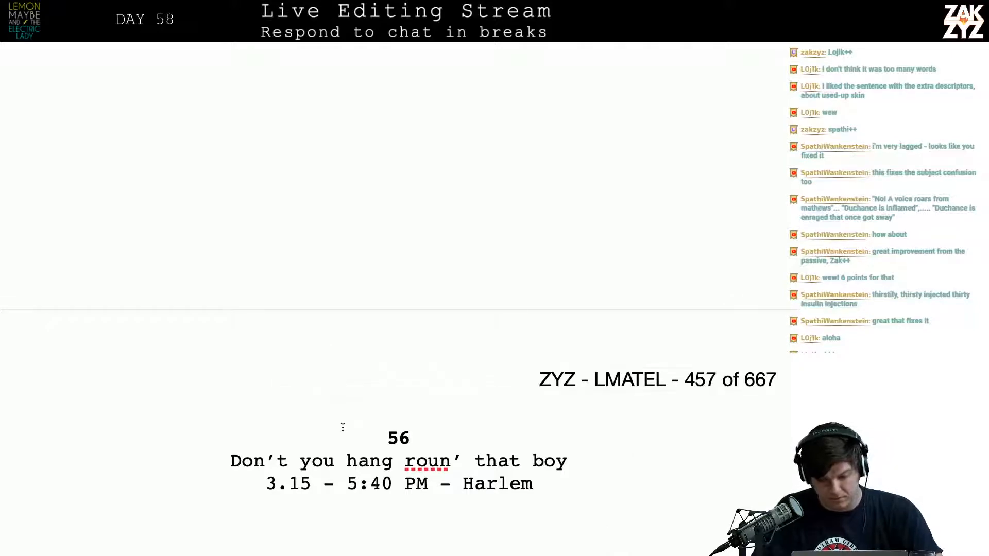
shift+click(343, 427)
scroll(343, 428, down, 20)
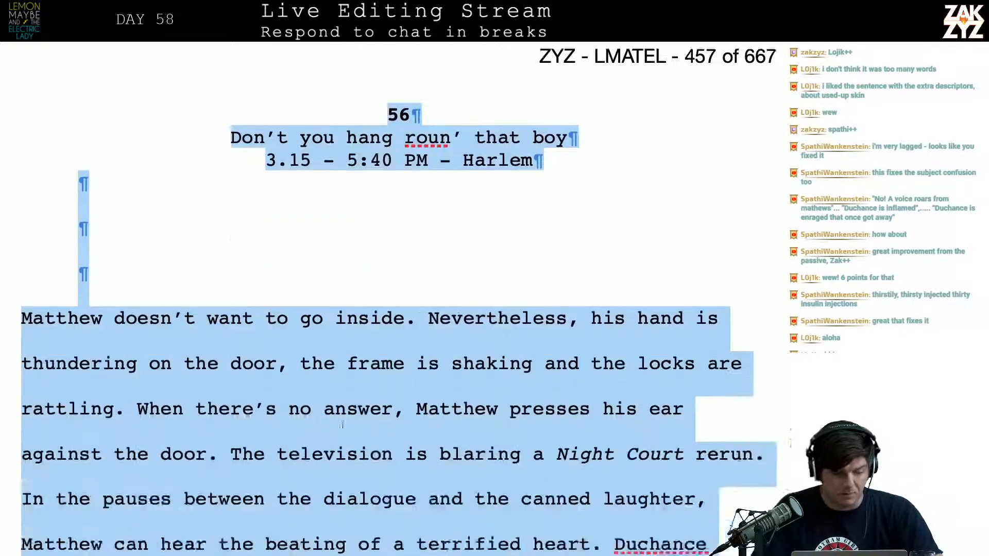
scroll(344, 430, down, 20)
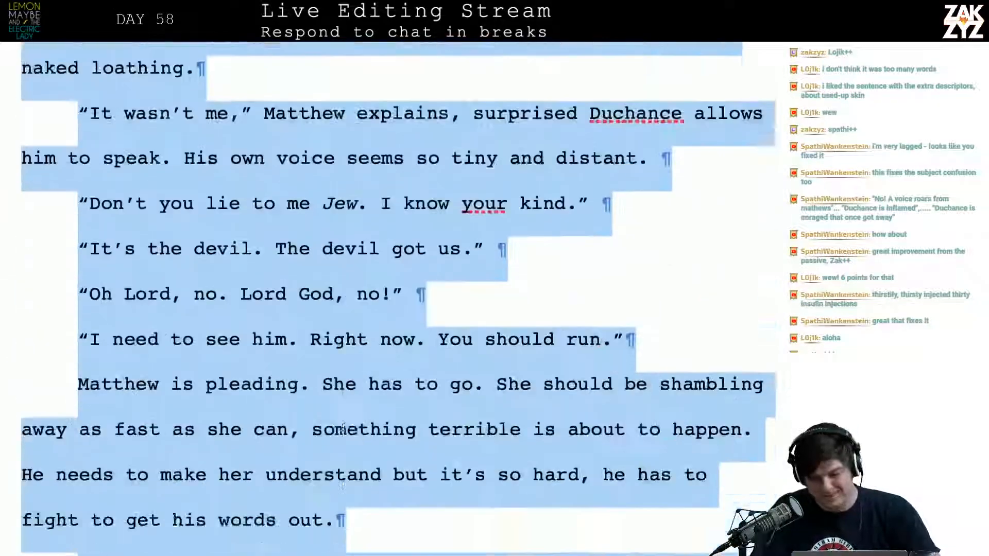
scroll(342, 427, down, 20)
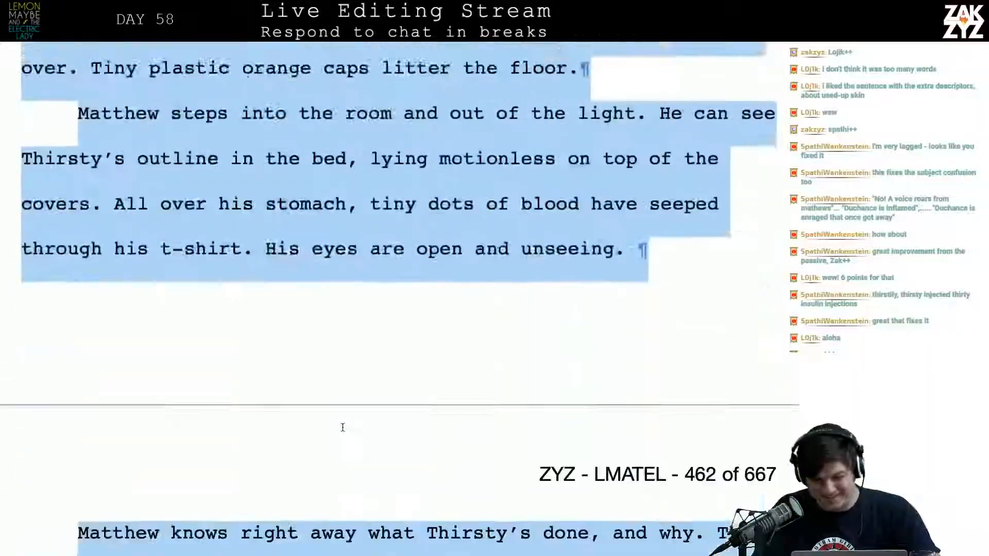
scroll(343, 424, up, 3)
scroll(344, 425, up, 10)
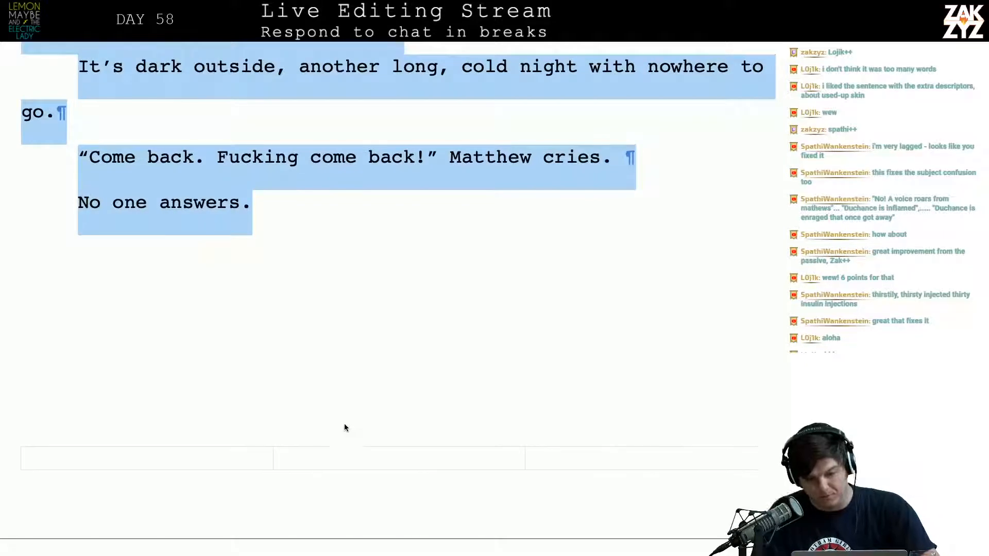
Switch to the Editlist document in TextEdit and start a new entry "Day 58 - 1217" below the Chapter 55 entry
key(super+Tab)
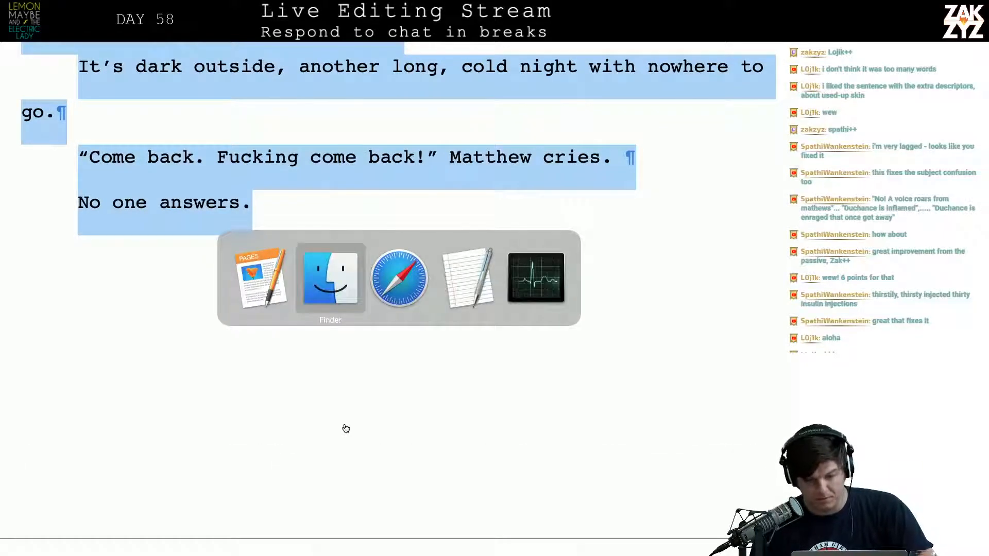
key(super+Tab)
key(super+Tab)
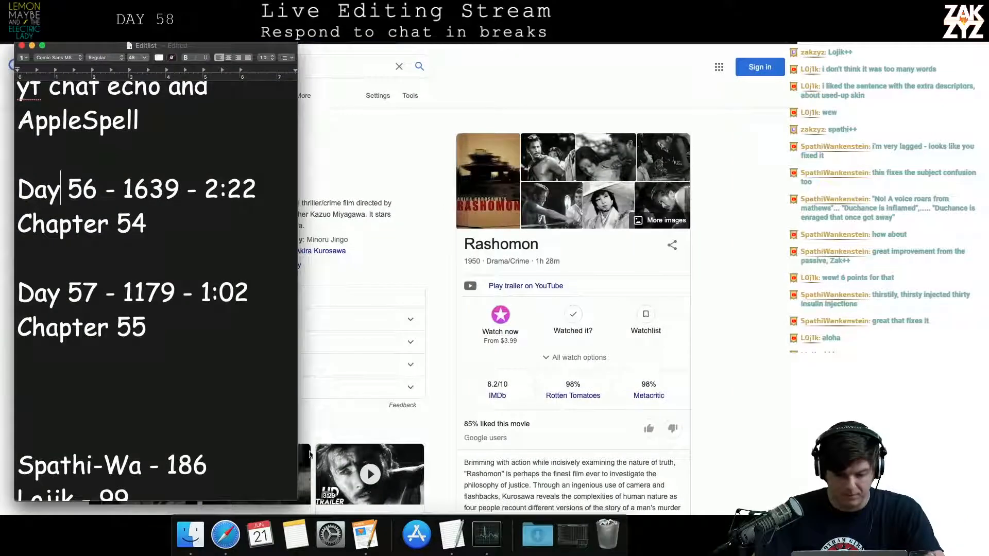
click(194, 375)
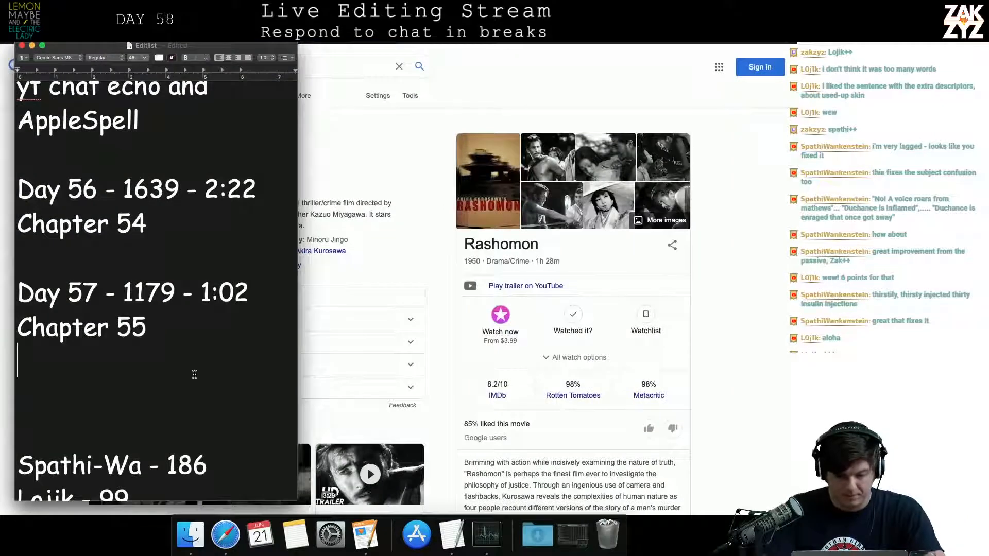
key(Return)
text(Da)
text(8)
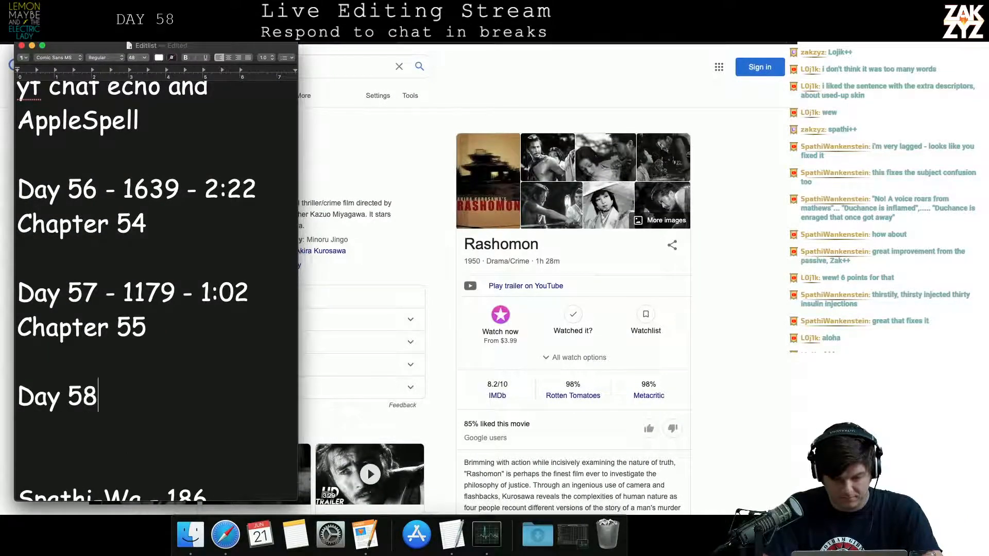
text( - 12)
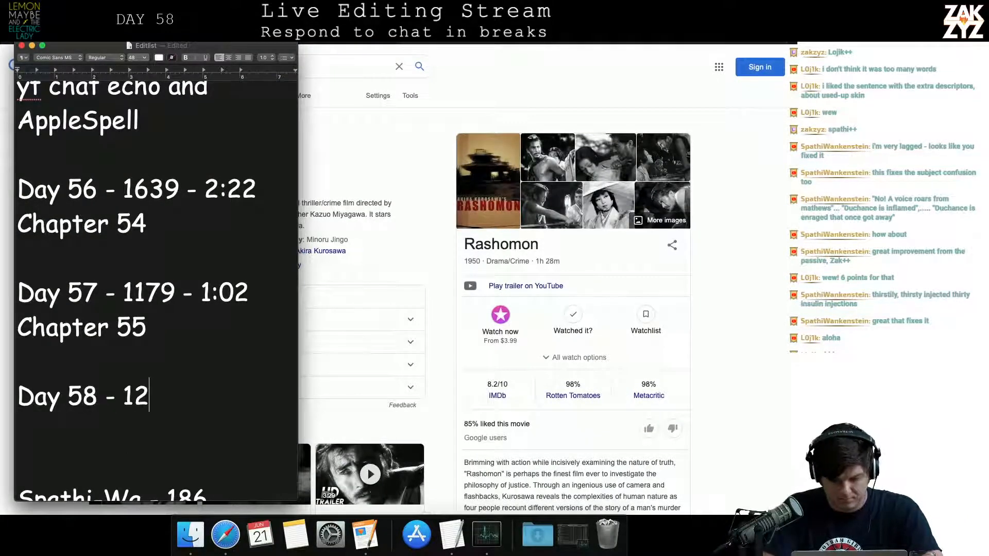
text(17 :)
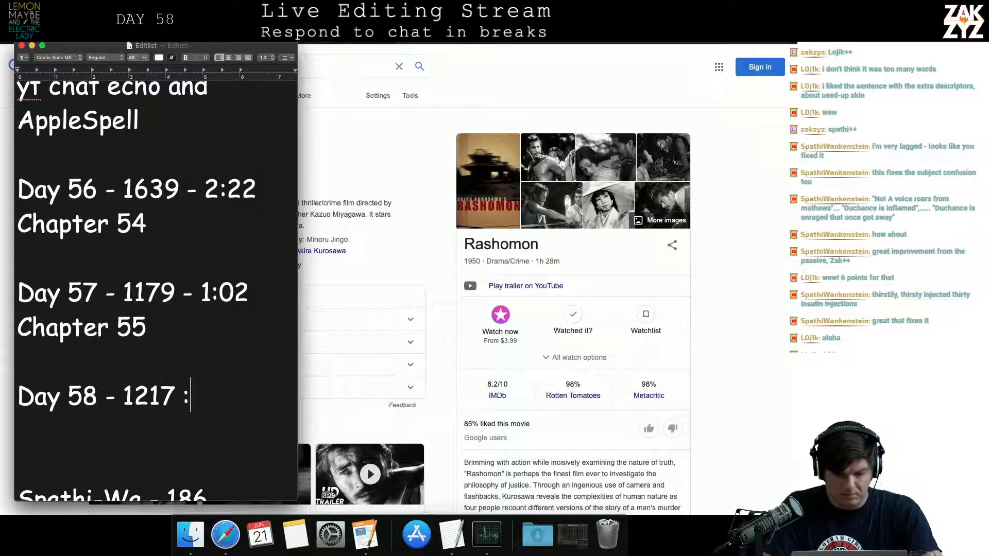
text(-)
Complete the Day 58 entry with "- 3:42" and add "Chapter 56" on the line below it
key(BackSpace)
key(BackSpace)
text(- 2)
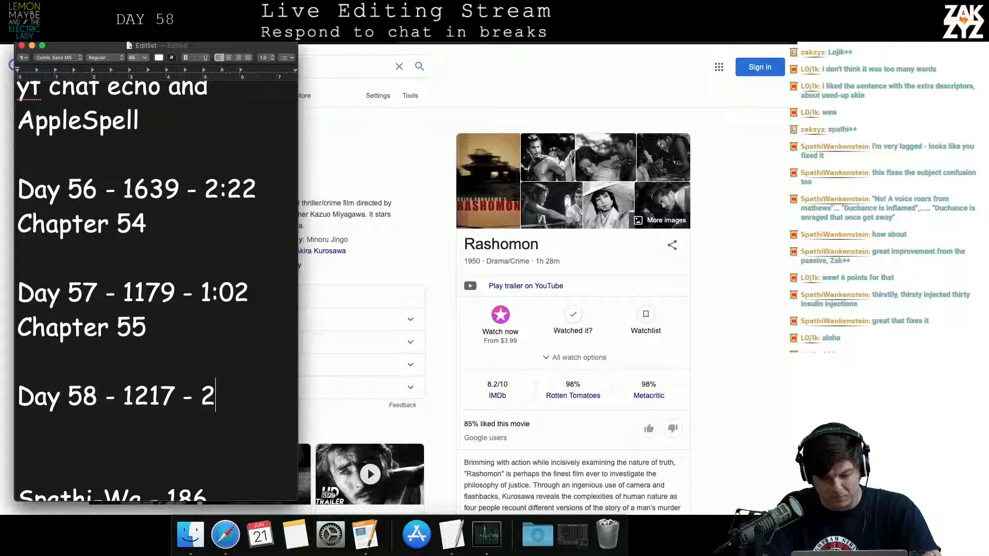
key(BackSpace)
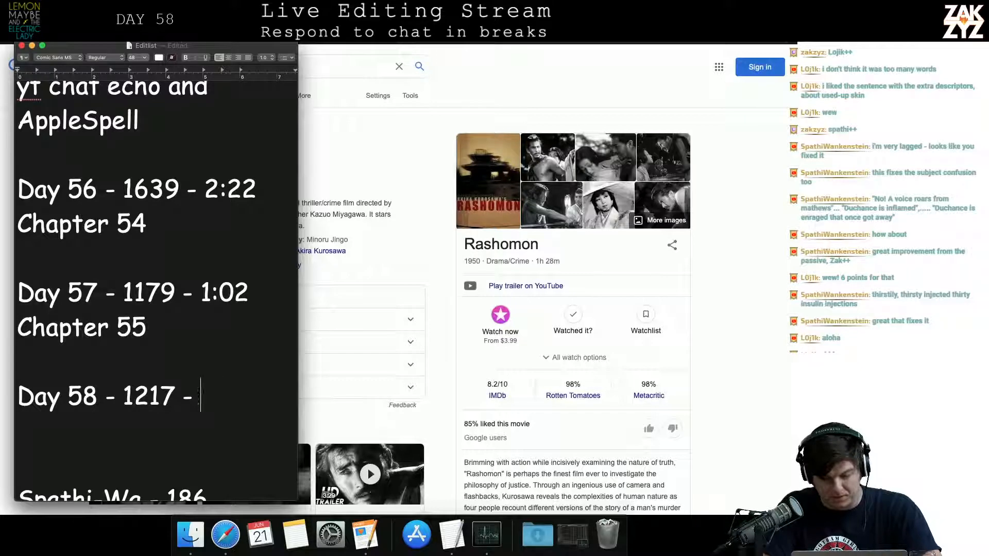
text(3:43)
key(BackSpace)
text(2)
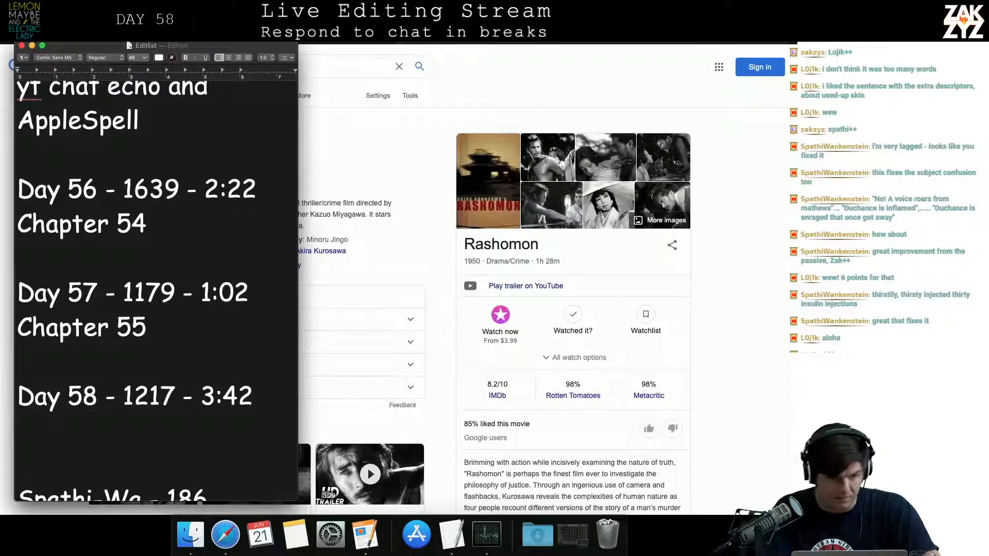
key(Down)
key(Up)
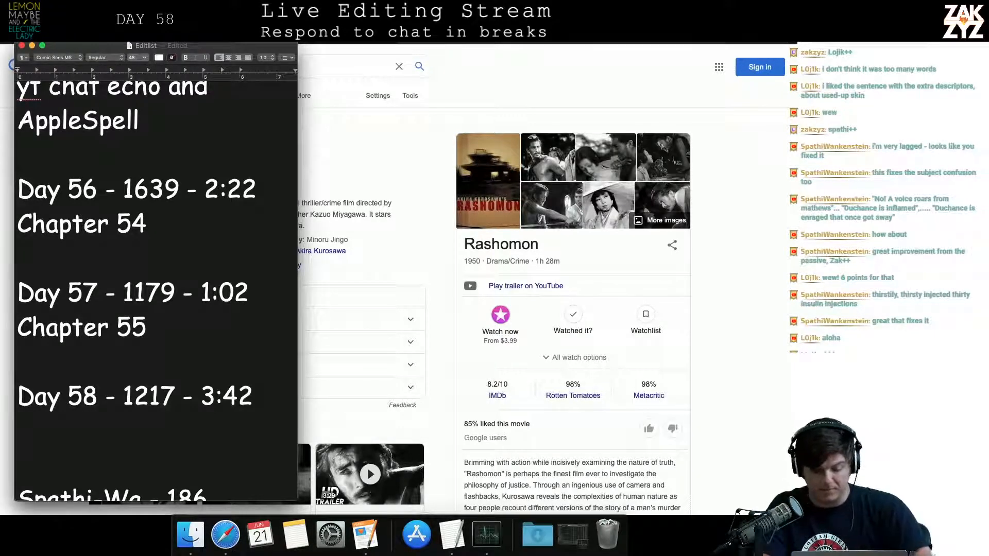
text(Chapter 56)
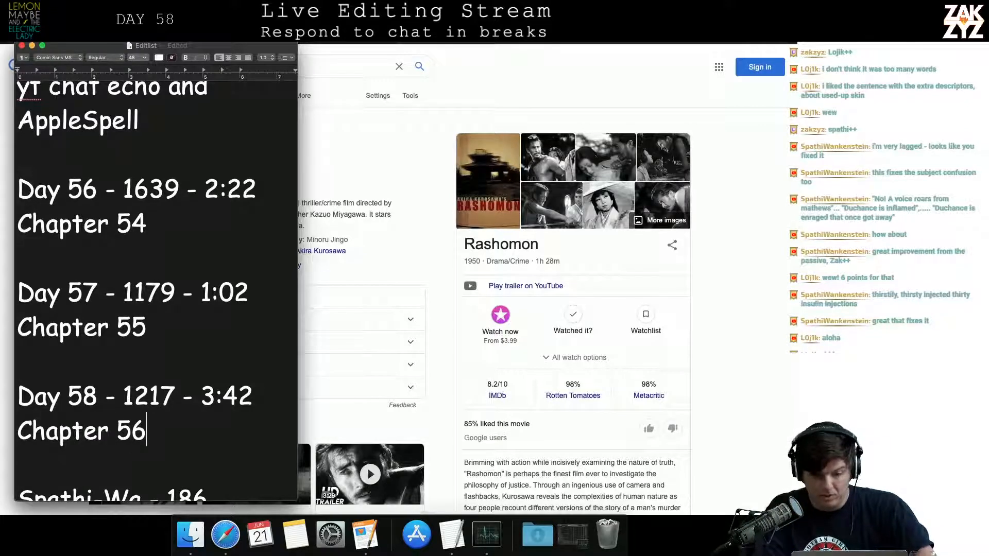
Switch back to the manuscript in Pages and renumber the "Fourth Dream" chapter heading as 57
key(super+Tab)
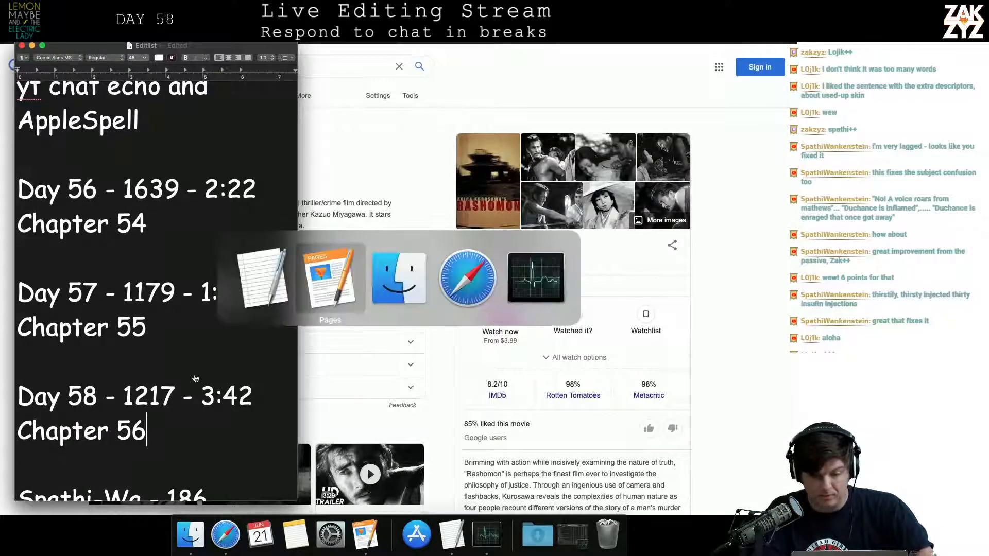
scroll(309, 307, down, 10)
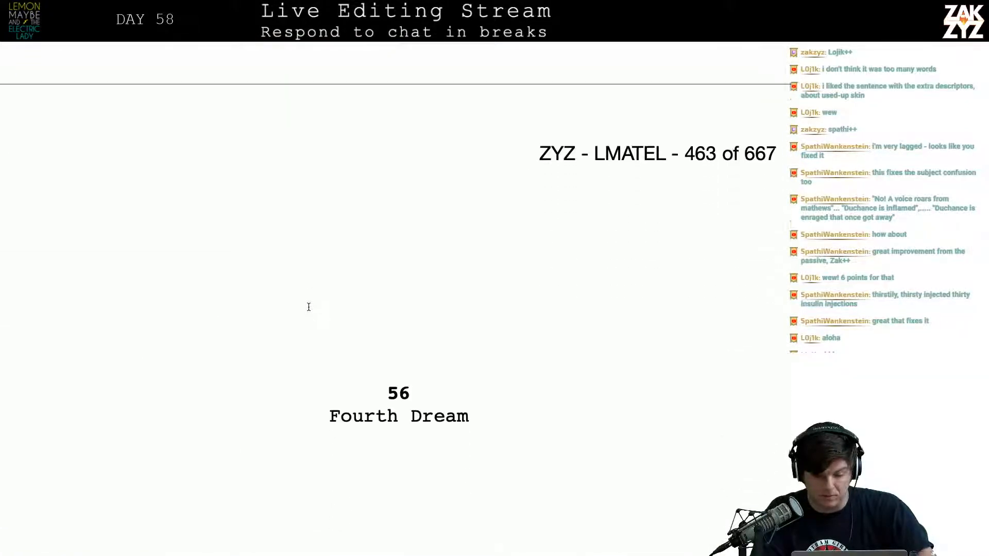
click(415, 369)
key(BackSpace)
text(7)
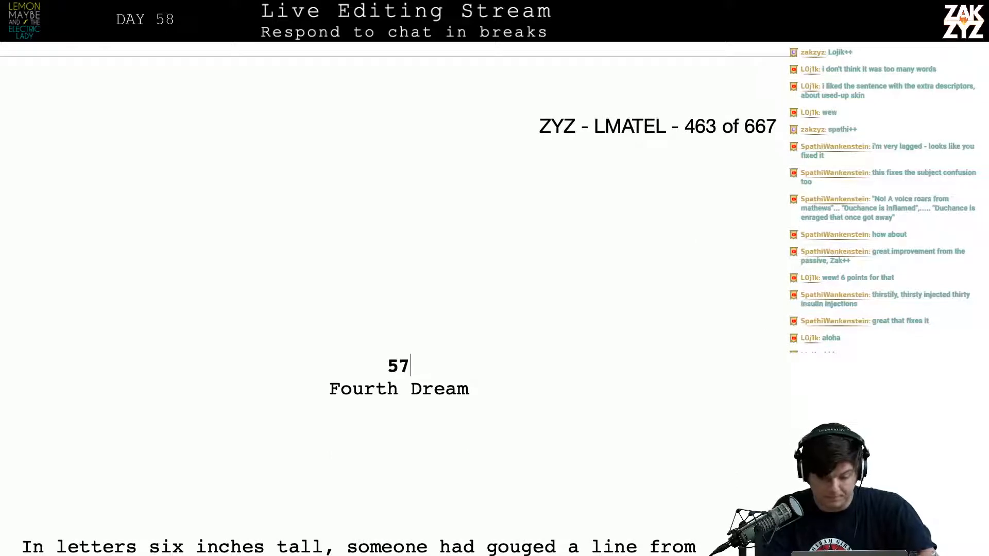
Delete the blank lines above the 57 heading so it starts directly under the page header
key(Up)
key(BackSpace)
key(BackSpace)
key(BackSpace)
key(BackSpace)
key(BackSpace)
key(BackSpace)
key(BackSpace)
key(BackSpace)
key(BackSpace)
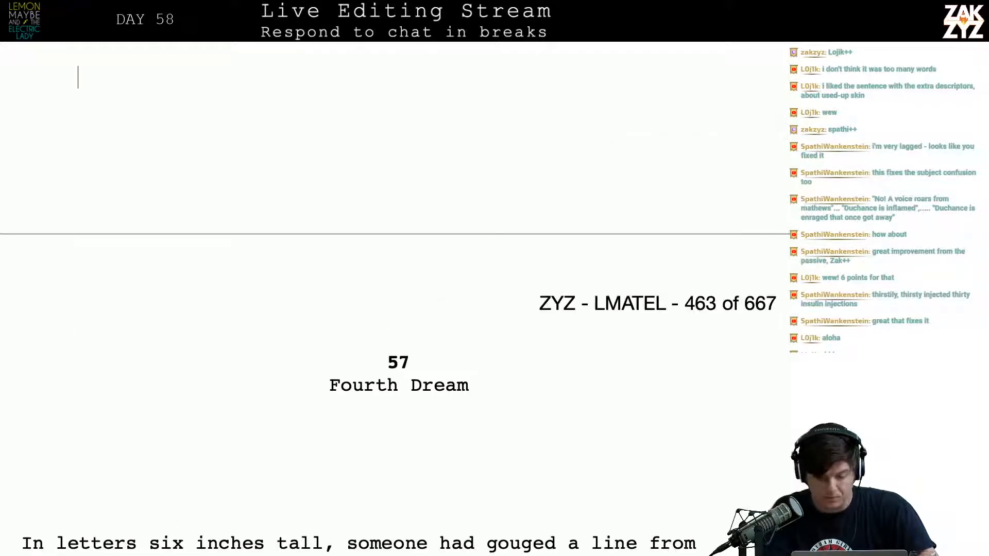
key(Down)
key(Down)
key(Down)
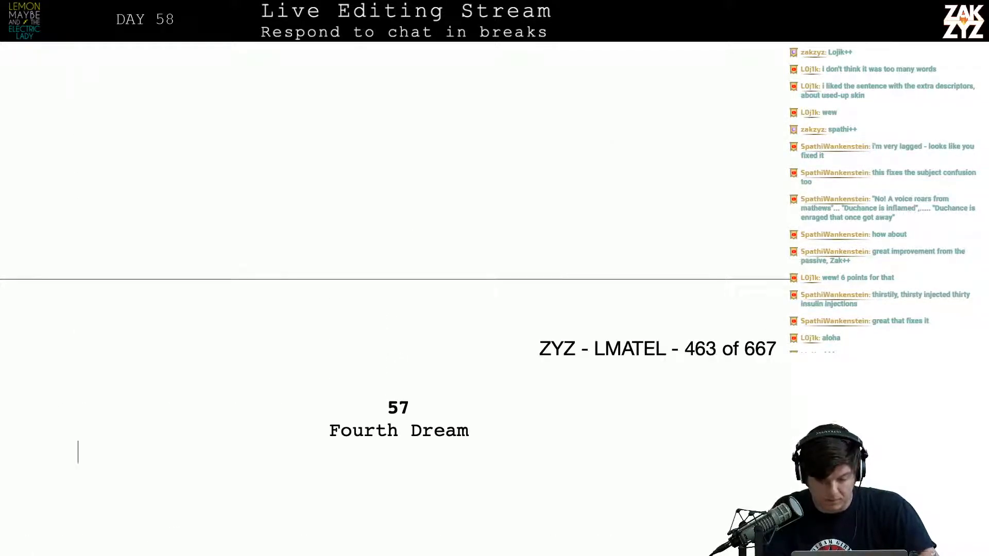
key(Up)
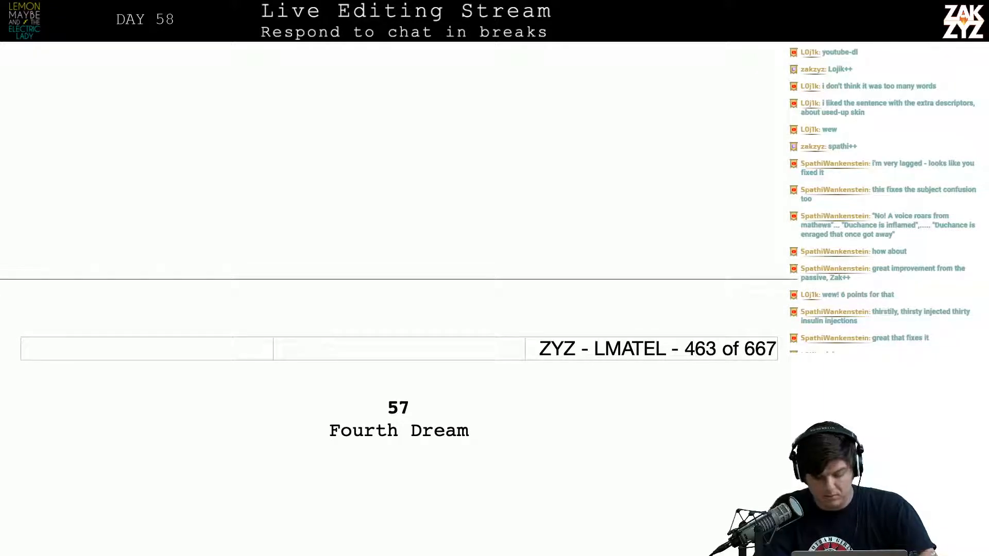
scroll(399, 298, down, 6)
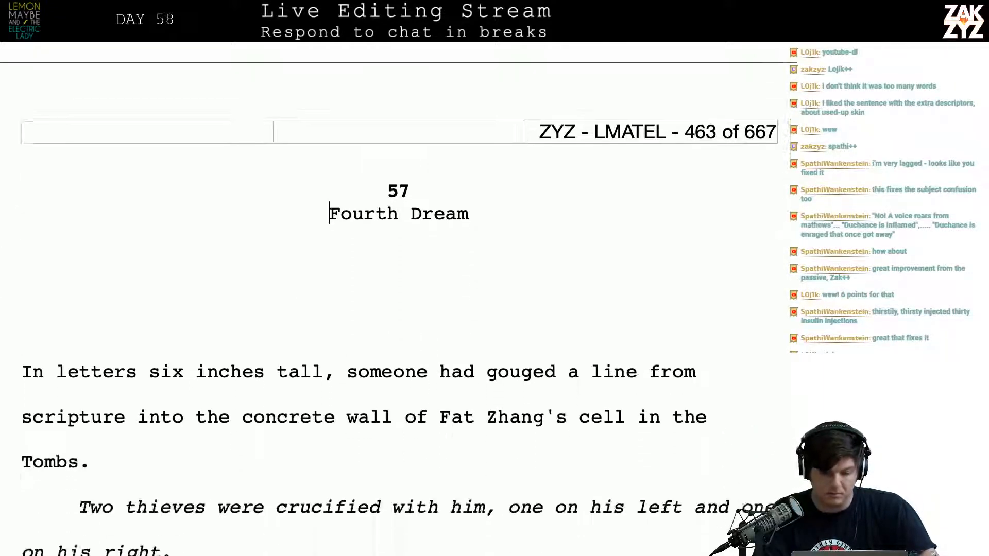
scroll(399, 299, down, 1)
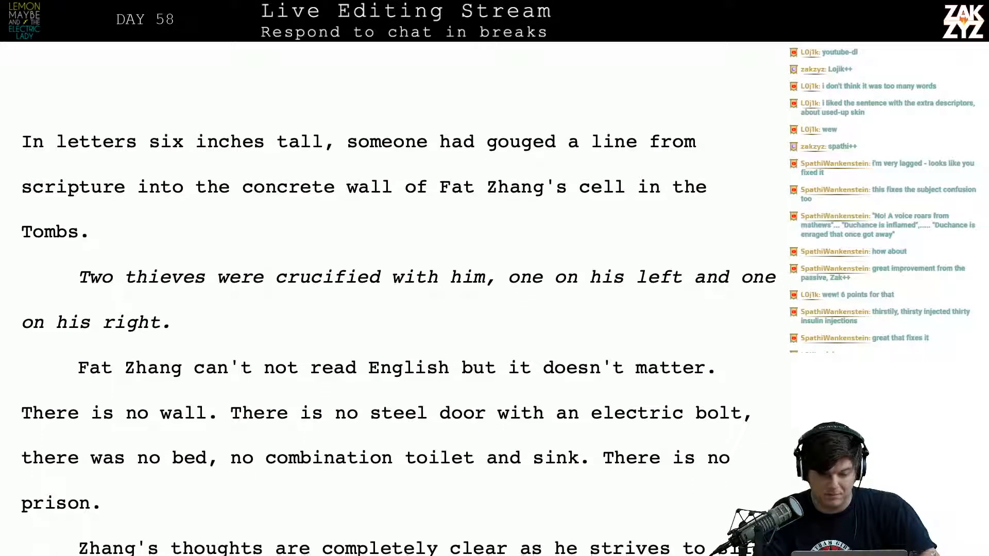
scroll(400, 299, up, 8)
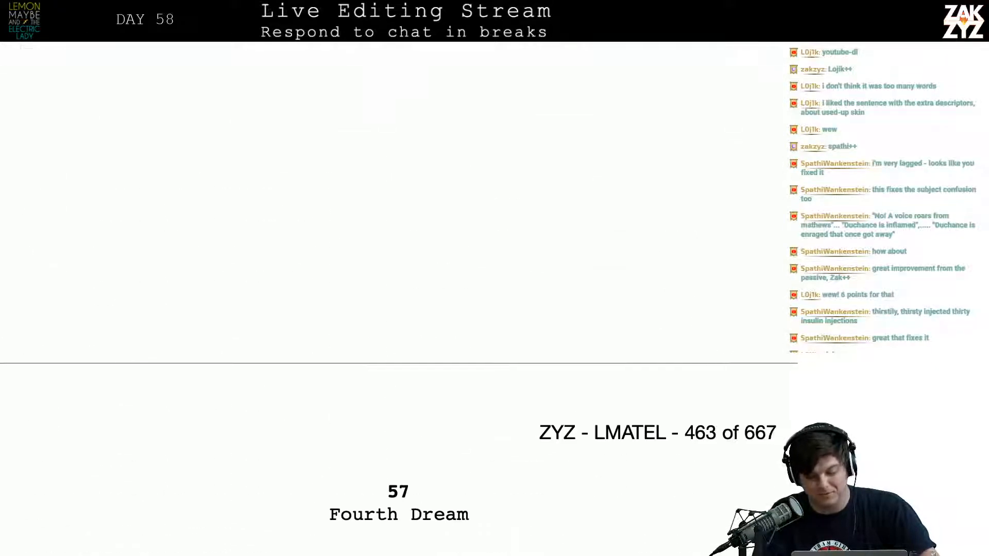
scroll(445, 336, down, 1)
click(443, 465)
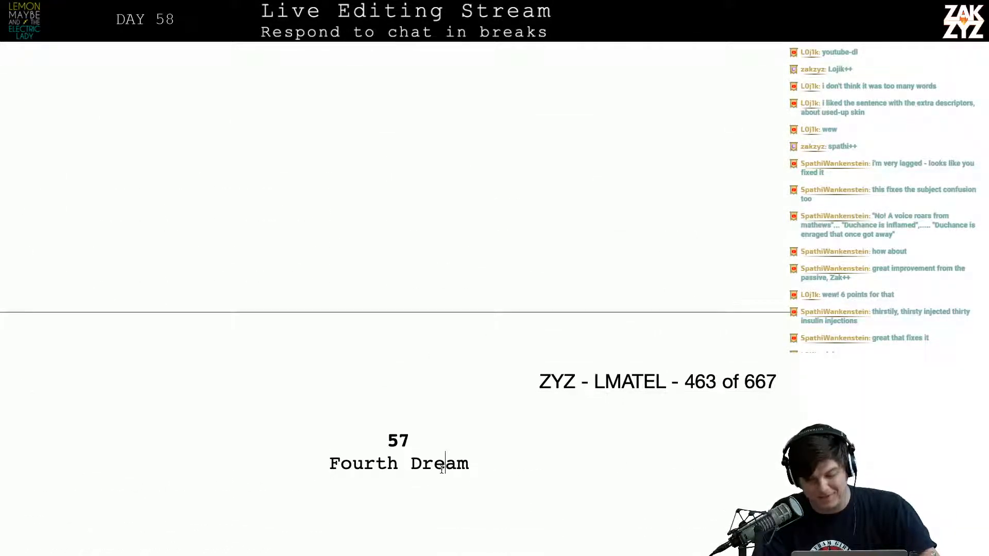
click(444, 442)
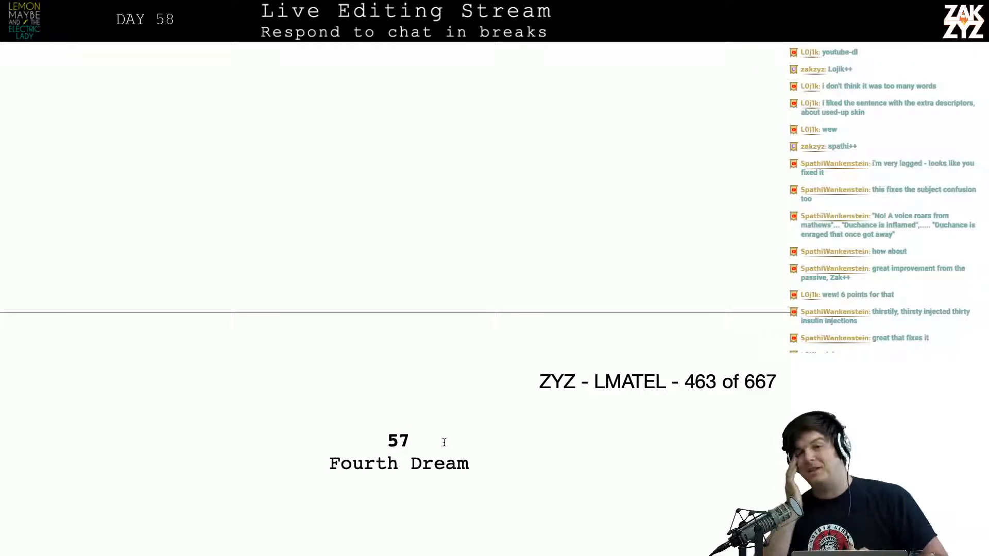